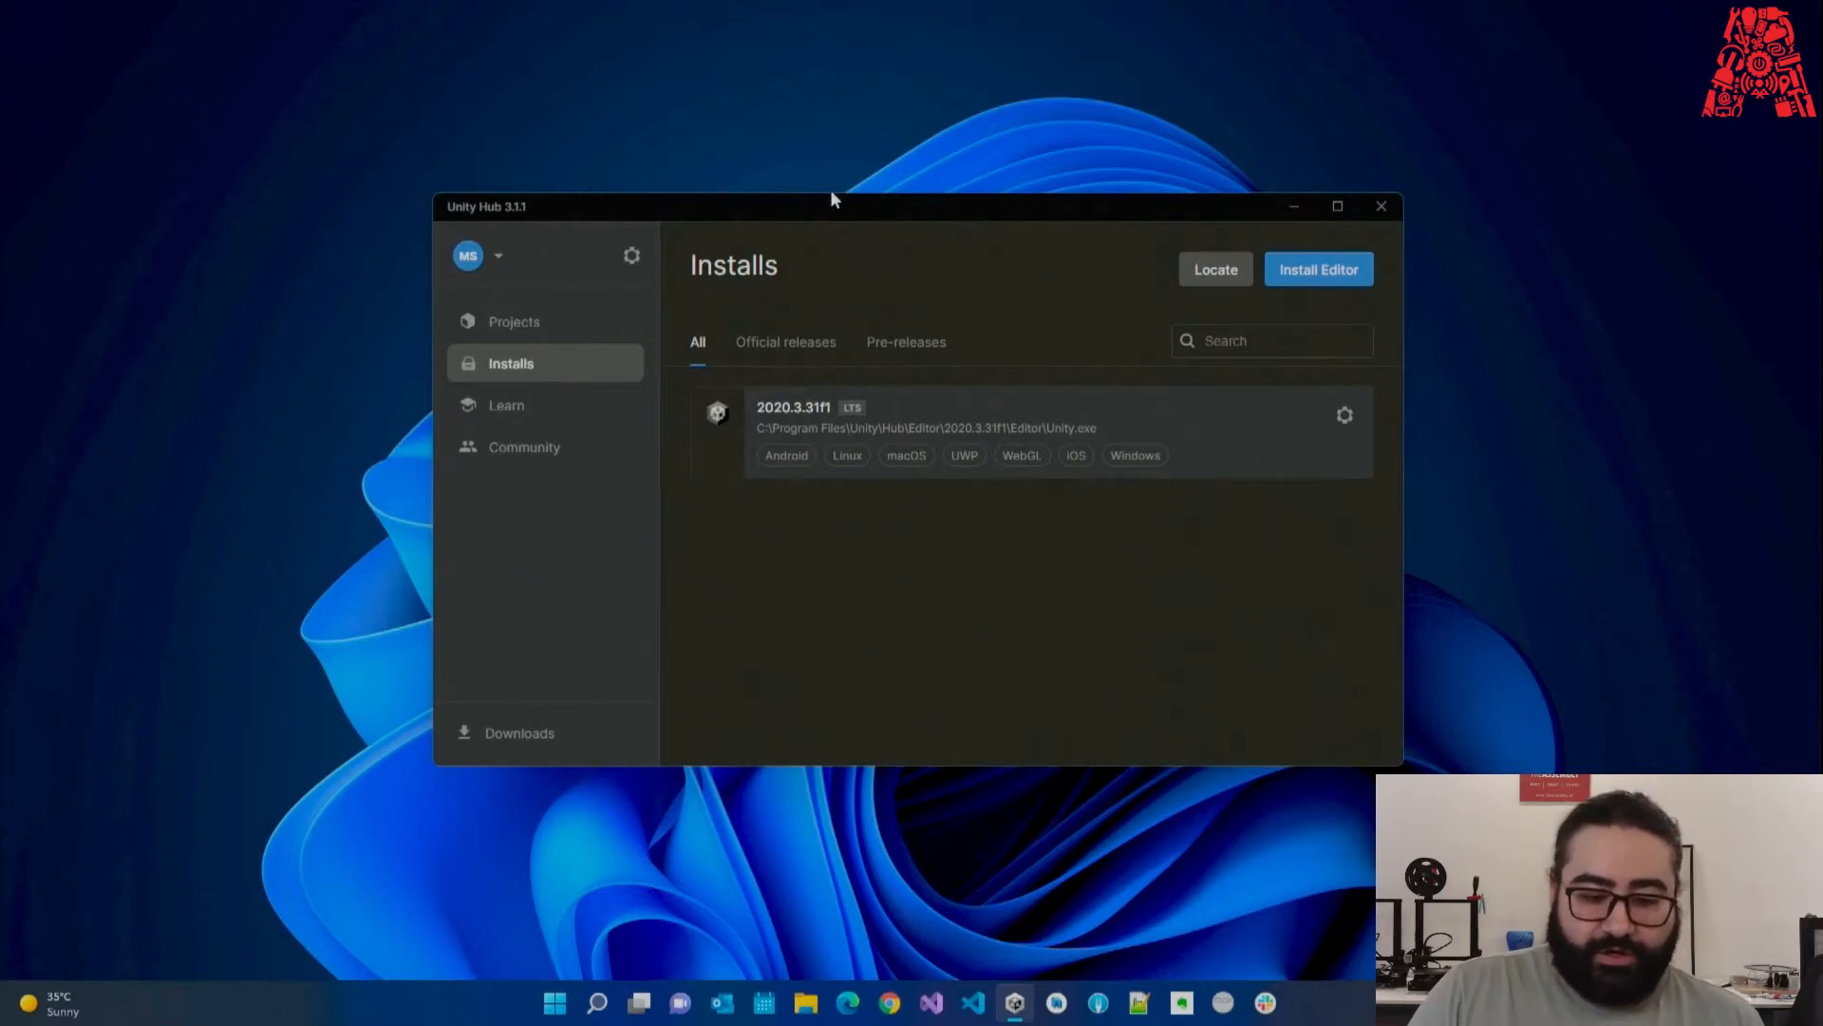
Check the Installs page (2020.3.31f1), then return to the empty Projects list in Unity Hub.
drag(824, 201, 827, 197)
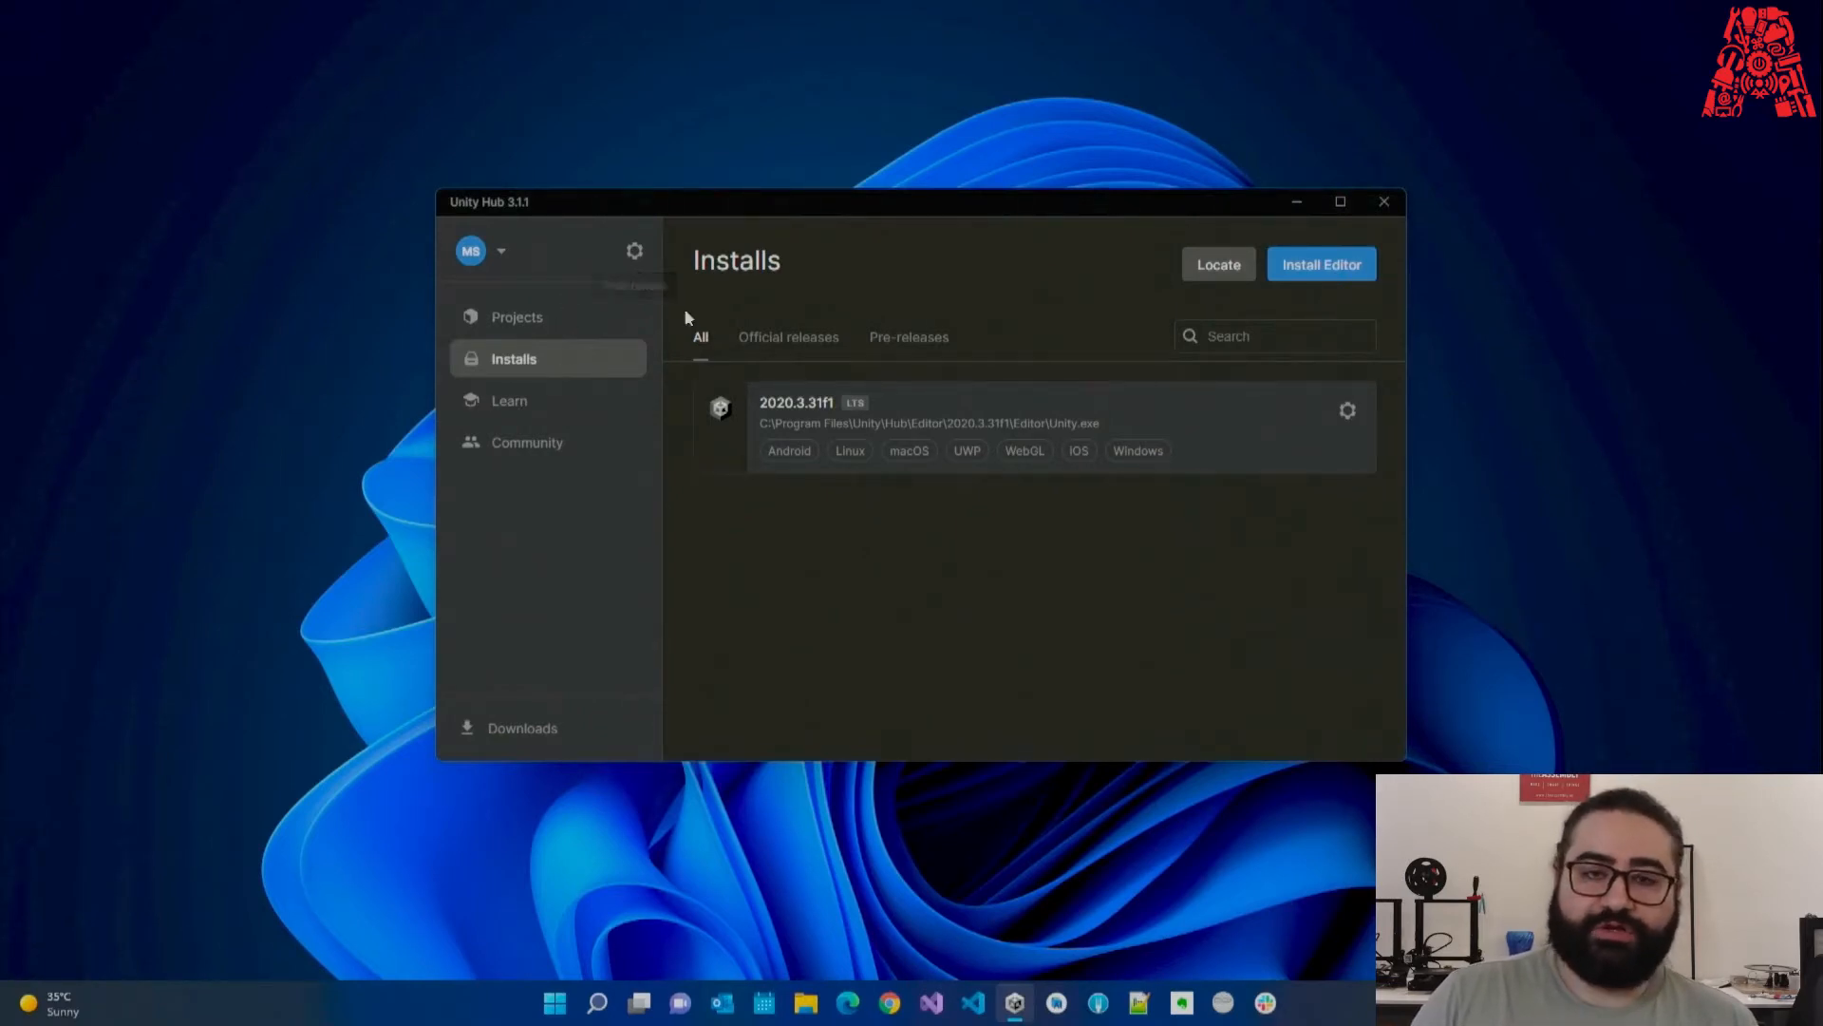
click(566, 327)
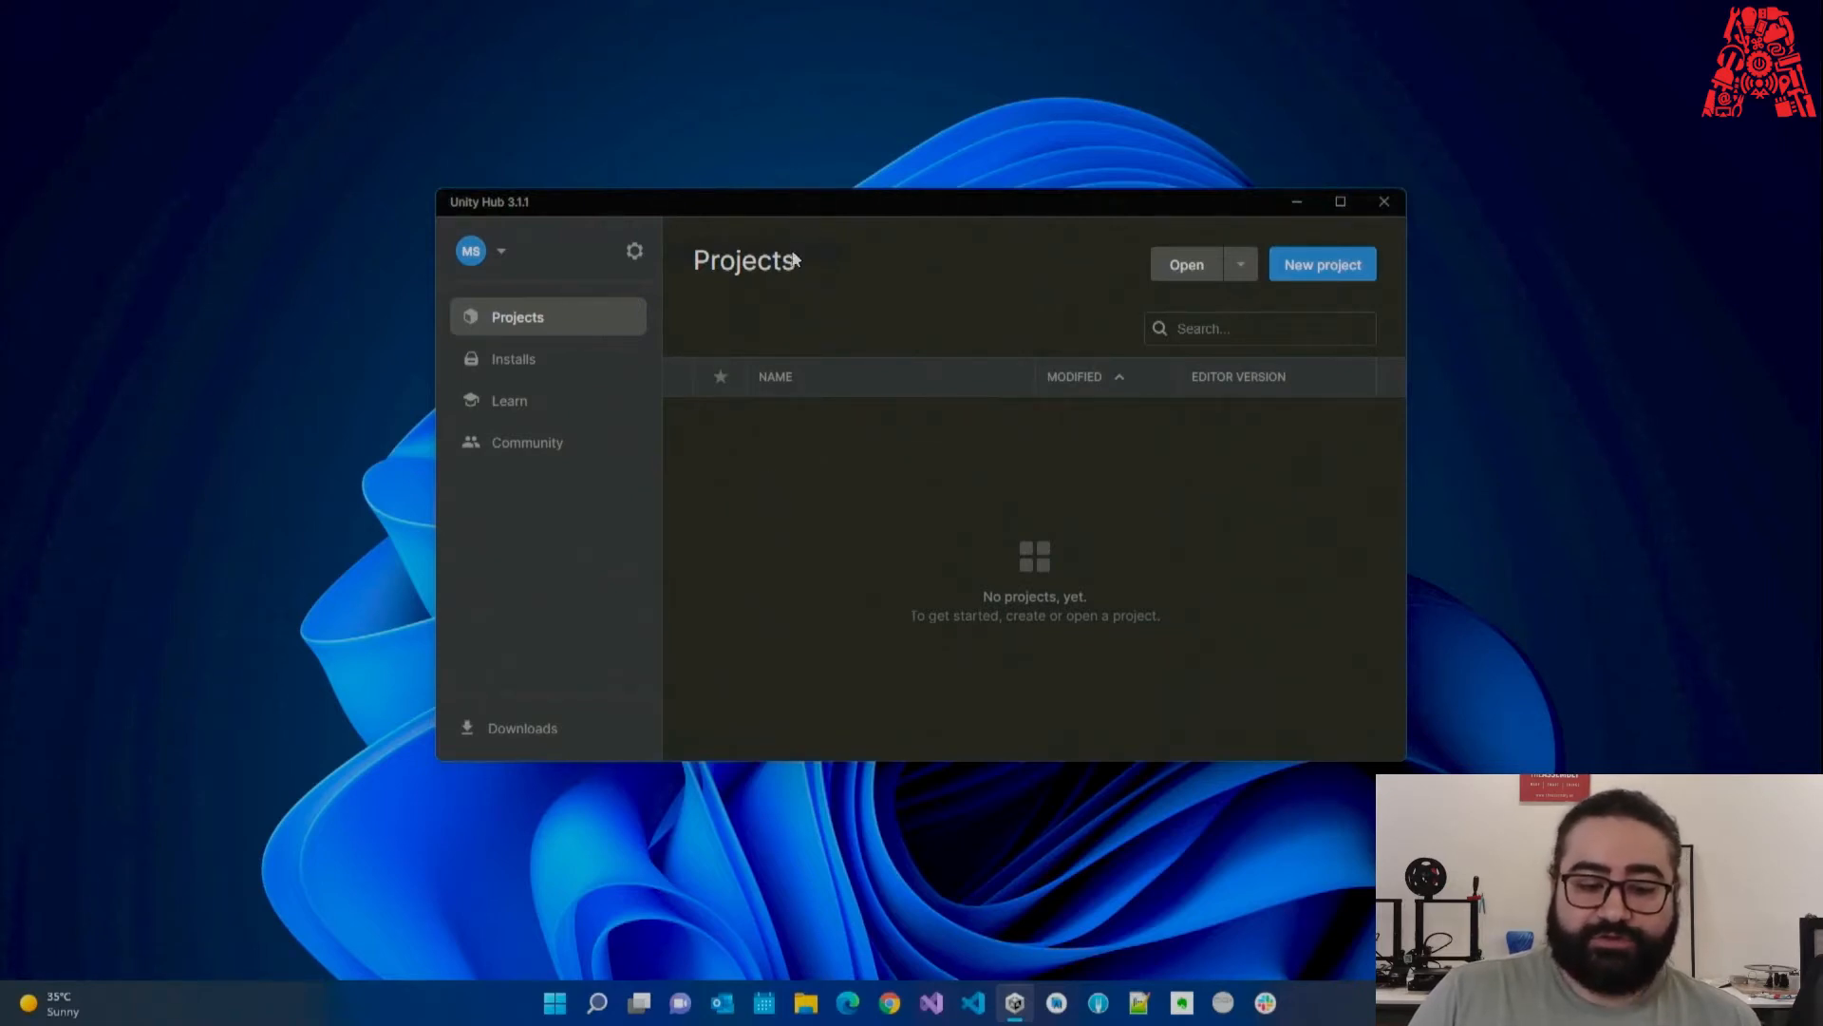
drag(590, 204, 597, 218)
click(570, 372)
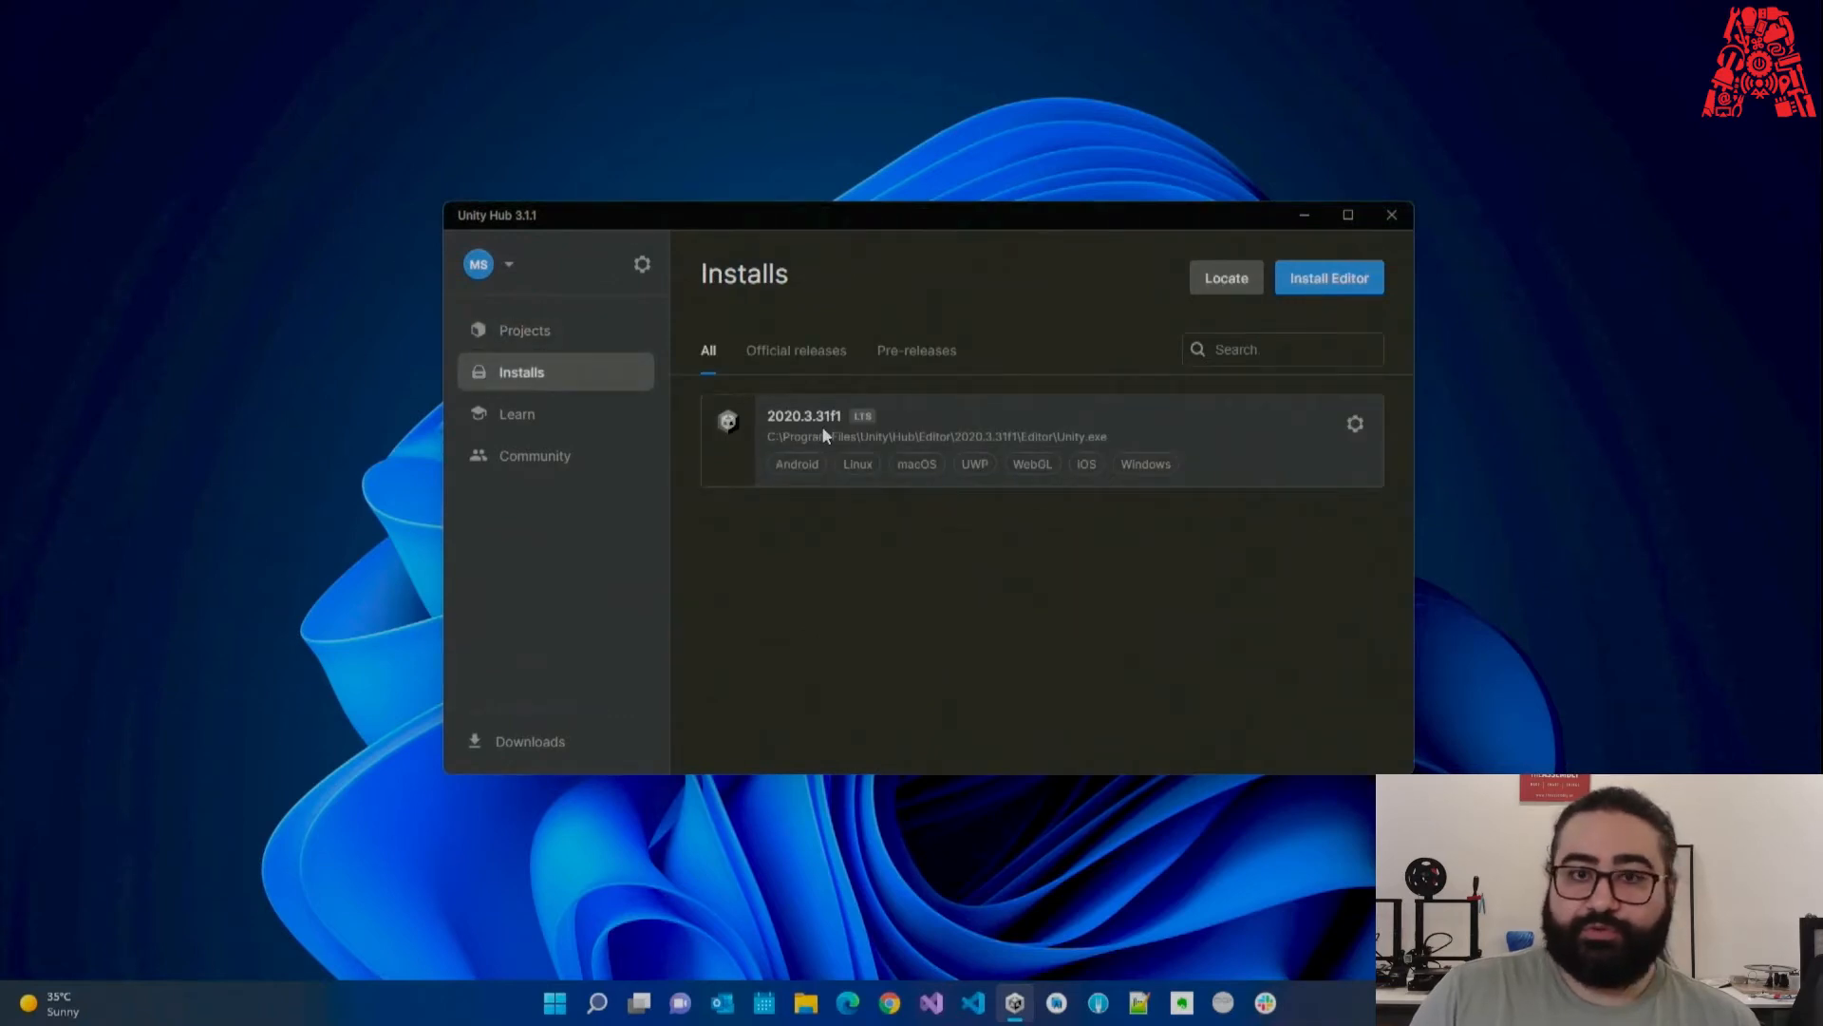
click(621, 338)
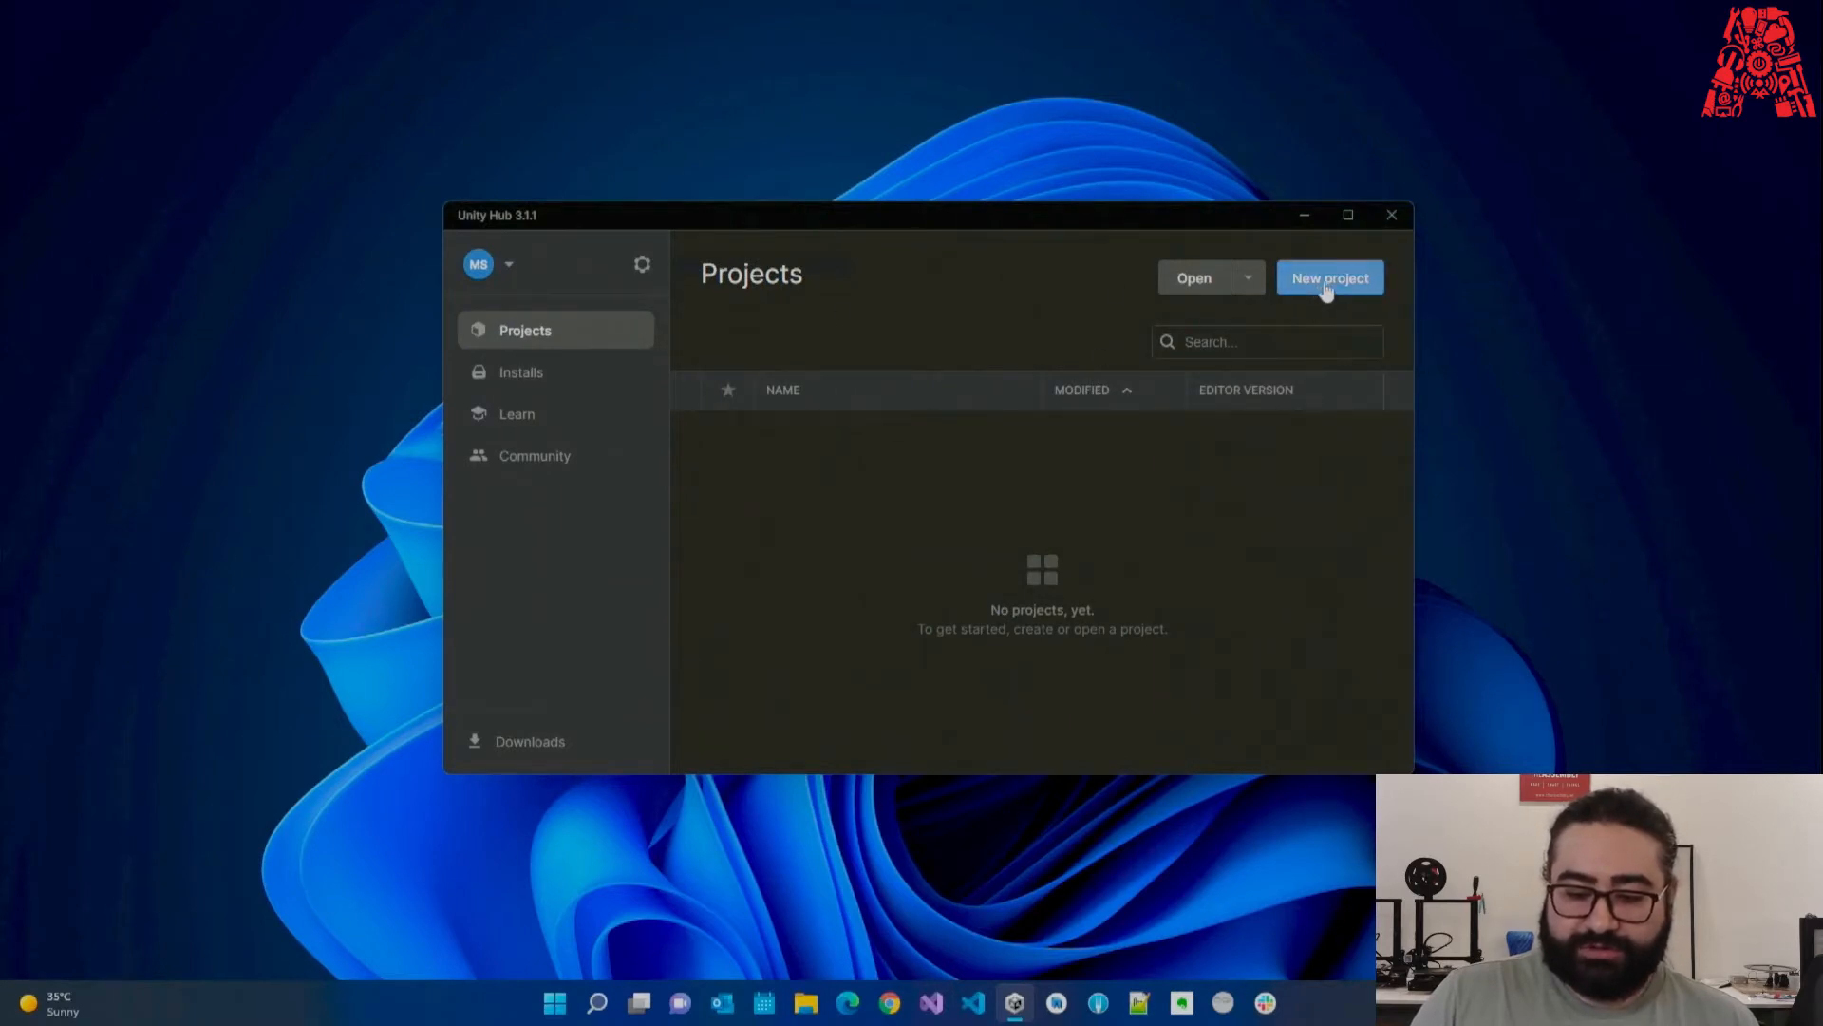
Start a new 3D Core project and name it '3D Top Down Shooter'.
click(1323, 294)
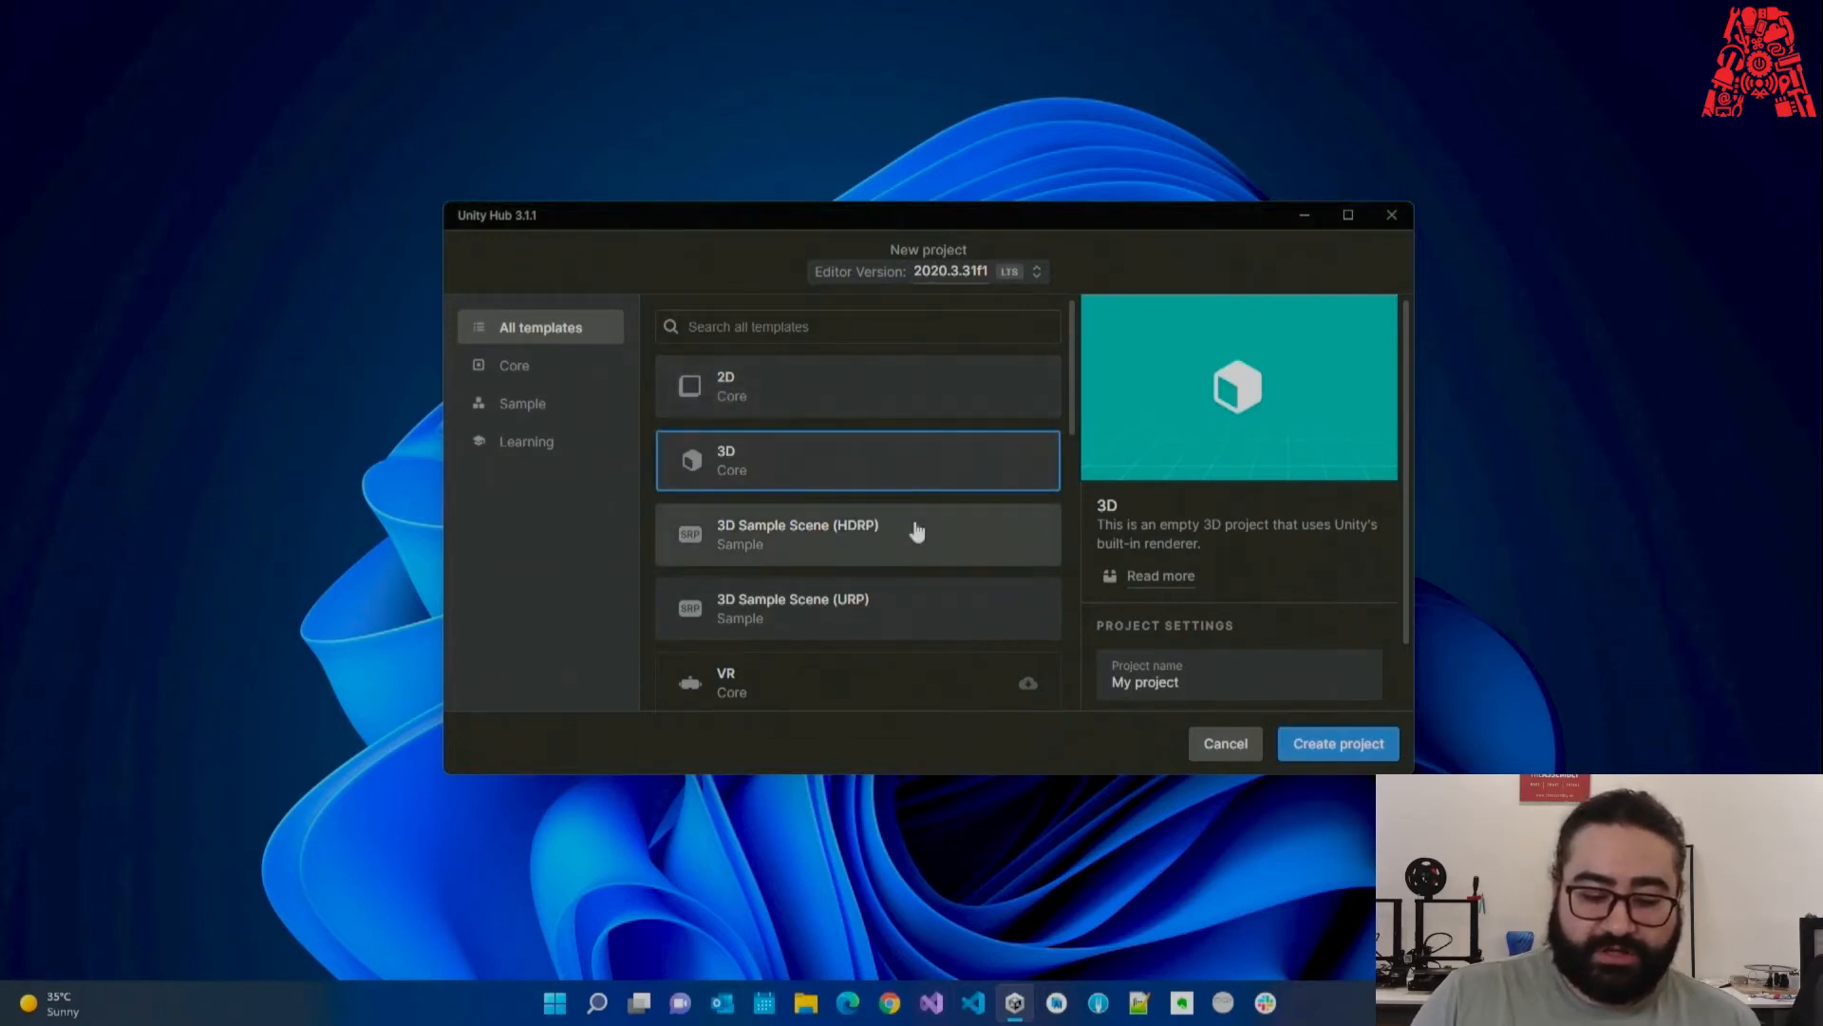
scroll(888, 534, down, 3)
scroll(816, 532, down, 5)
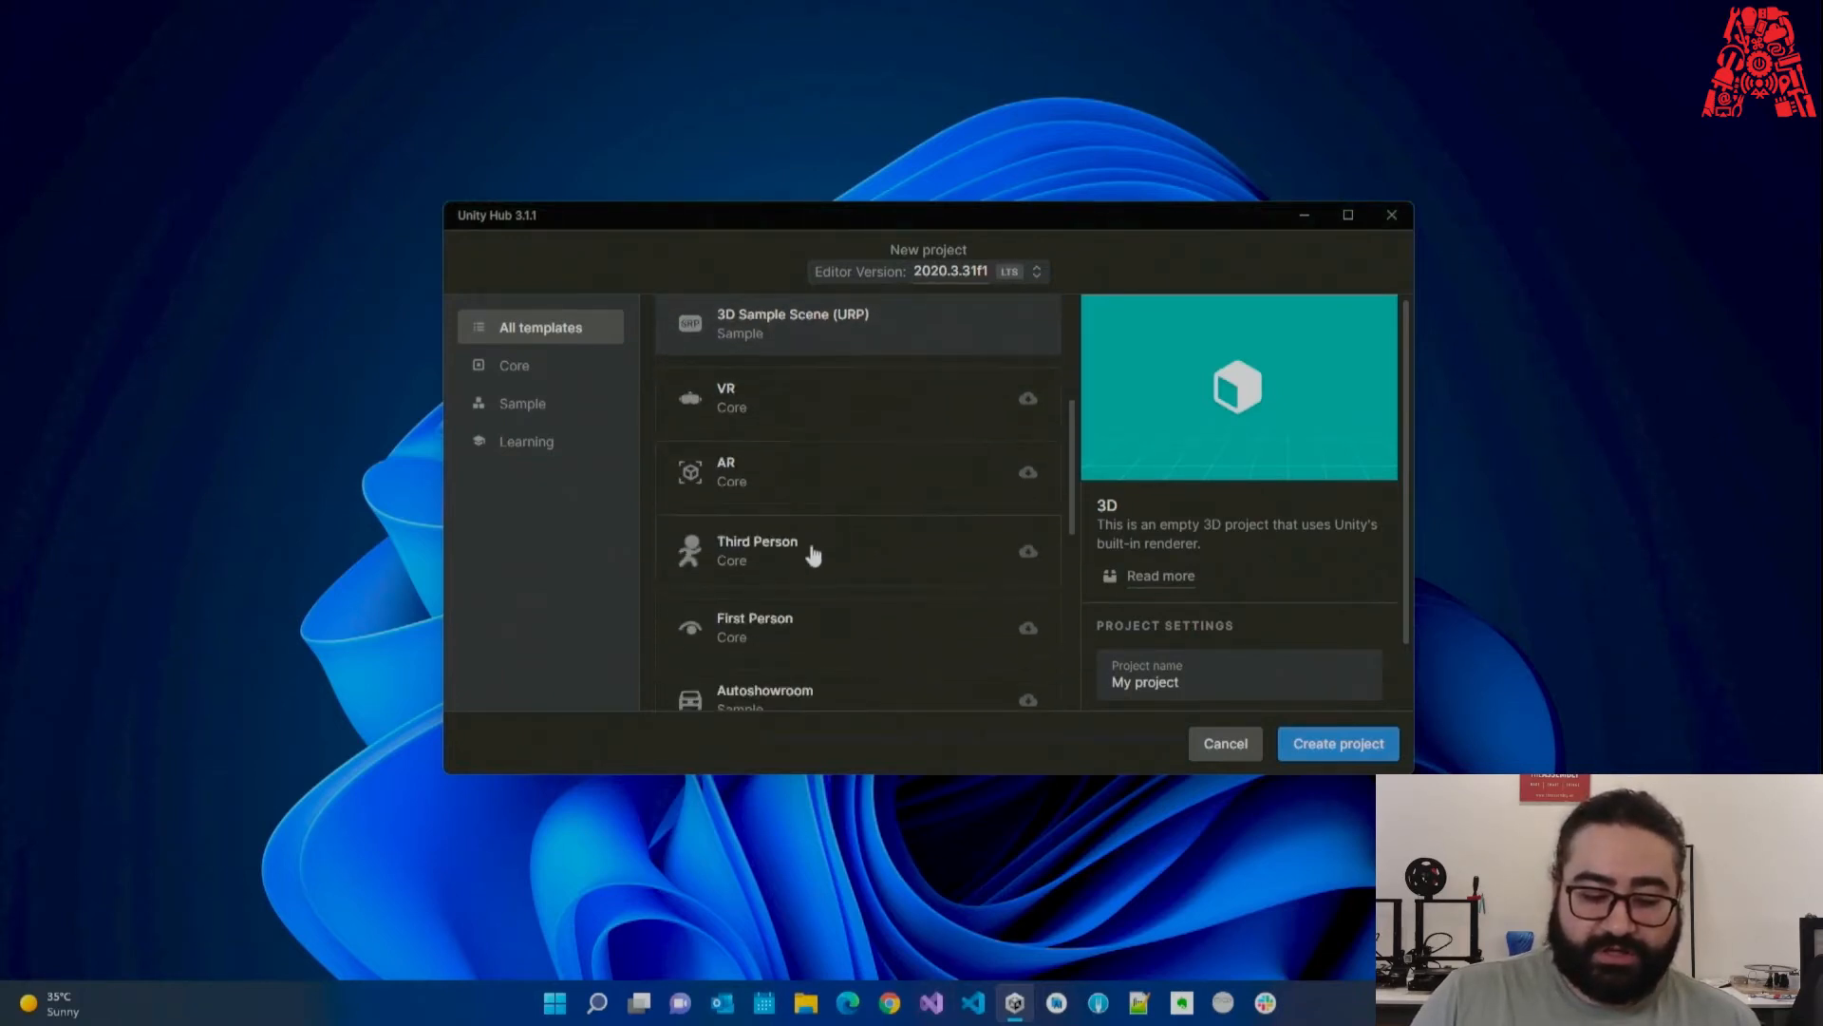
scroll(814, 521, down, 3)
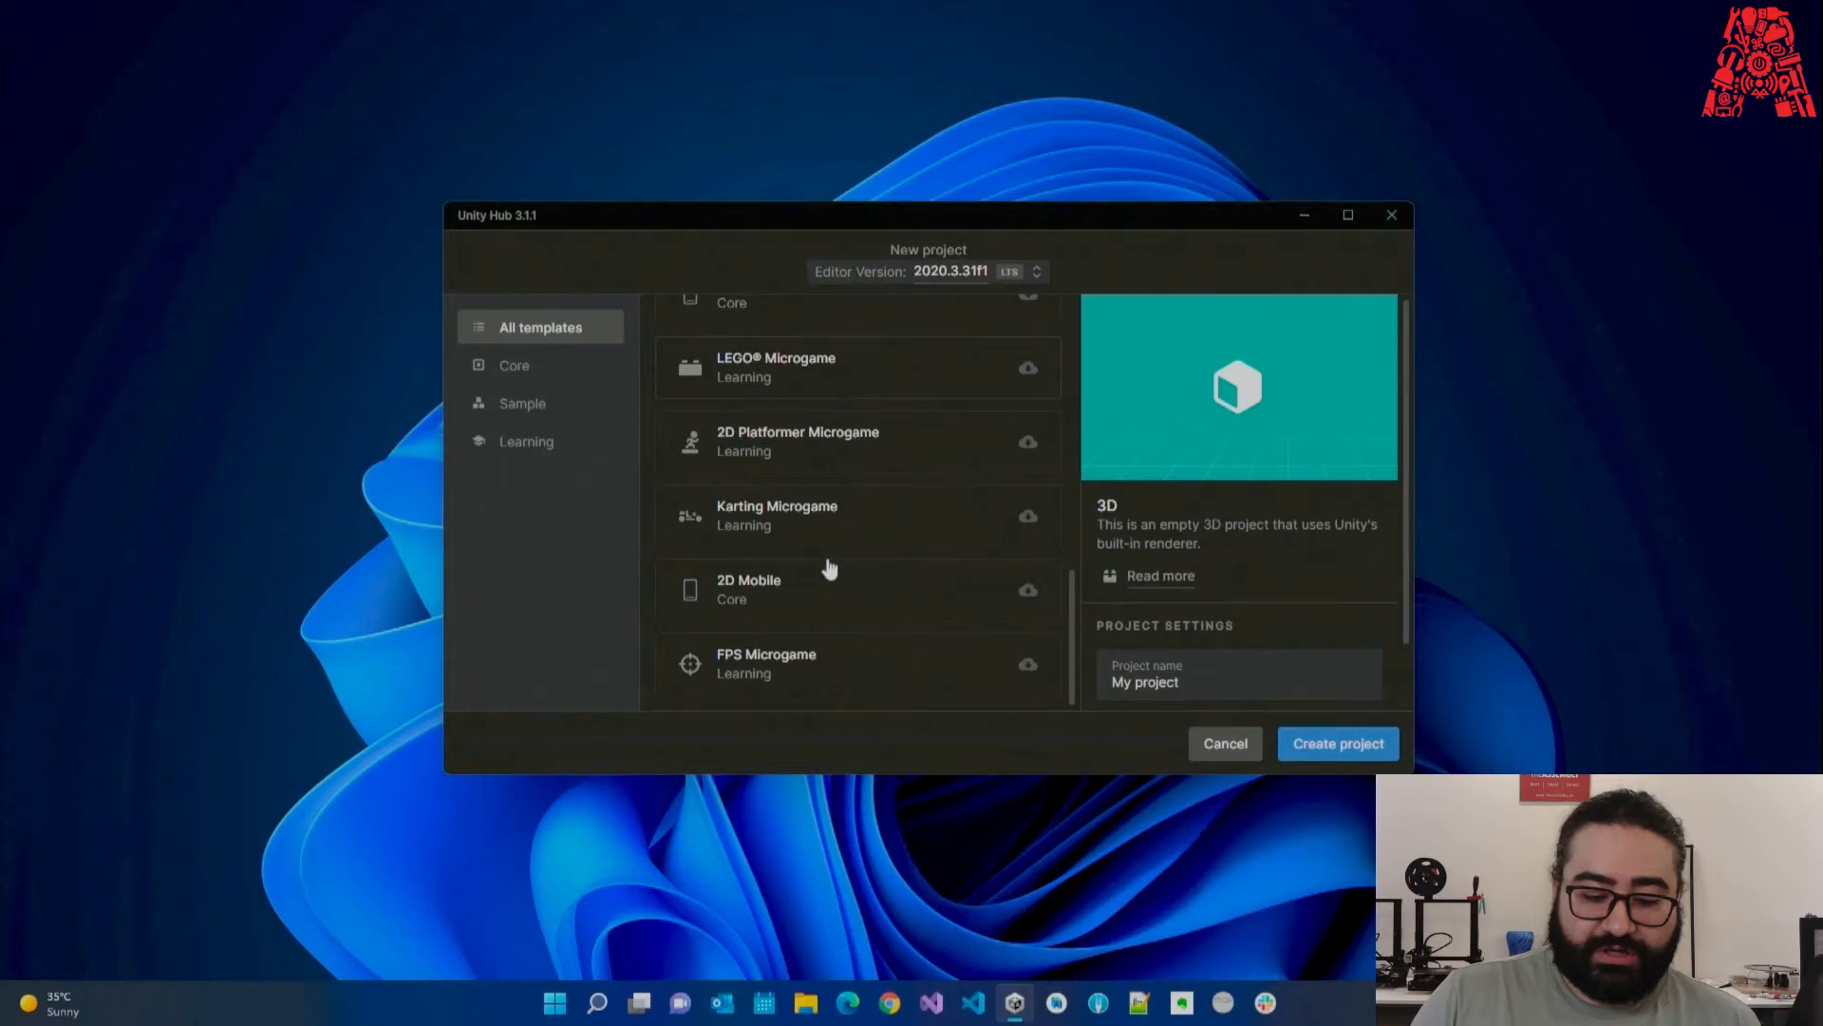
scroll(823, 567, up, 10)
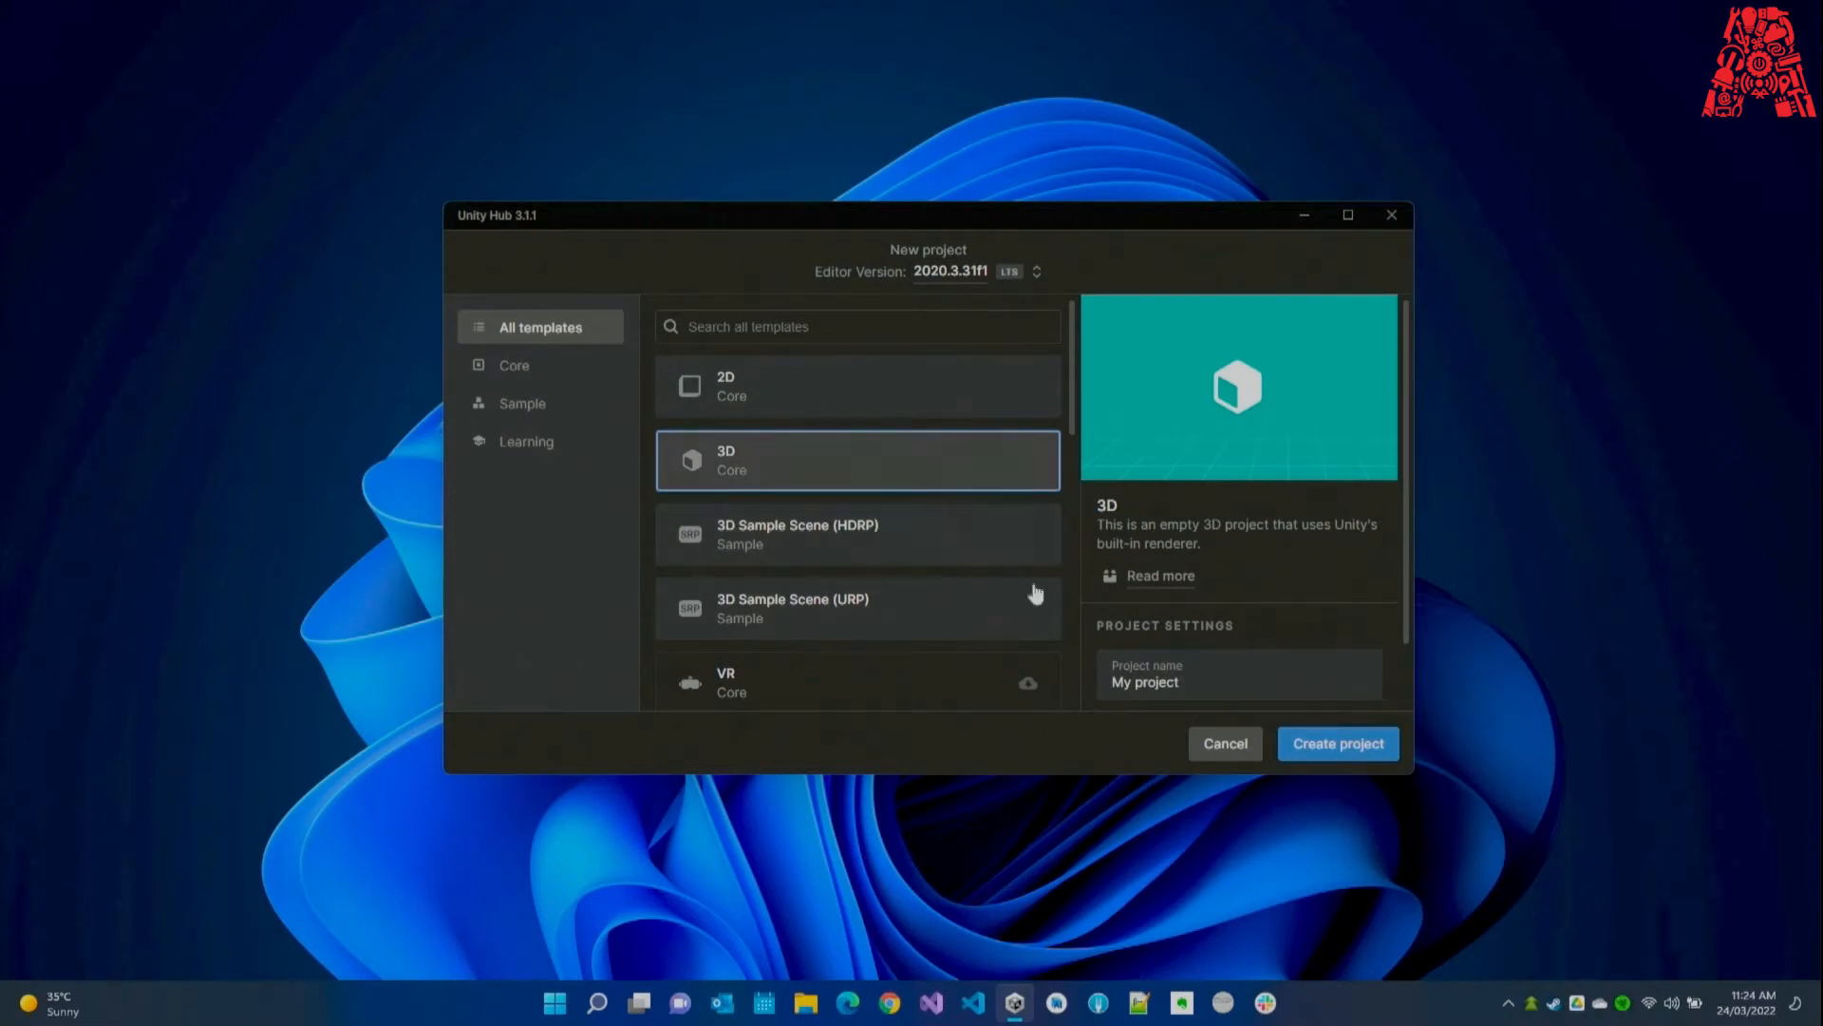
click(1203, 682)
drag(1203, 682, 1109, 673)
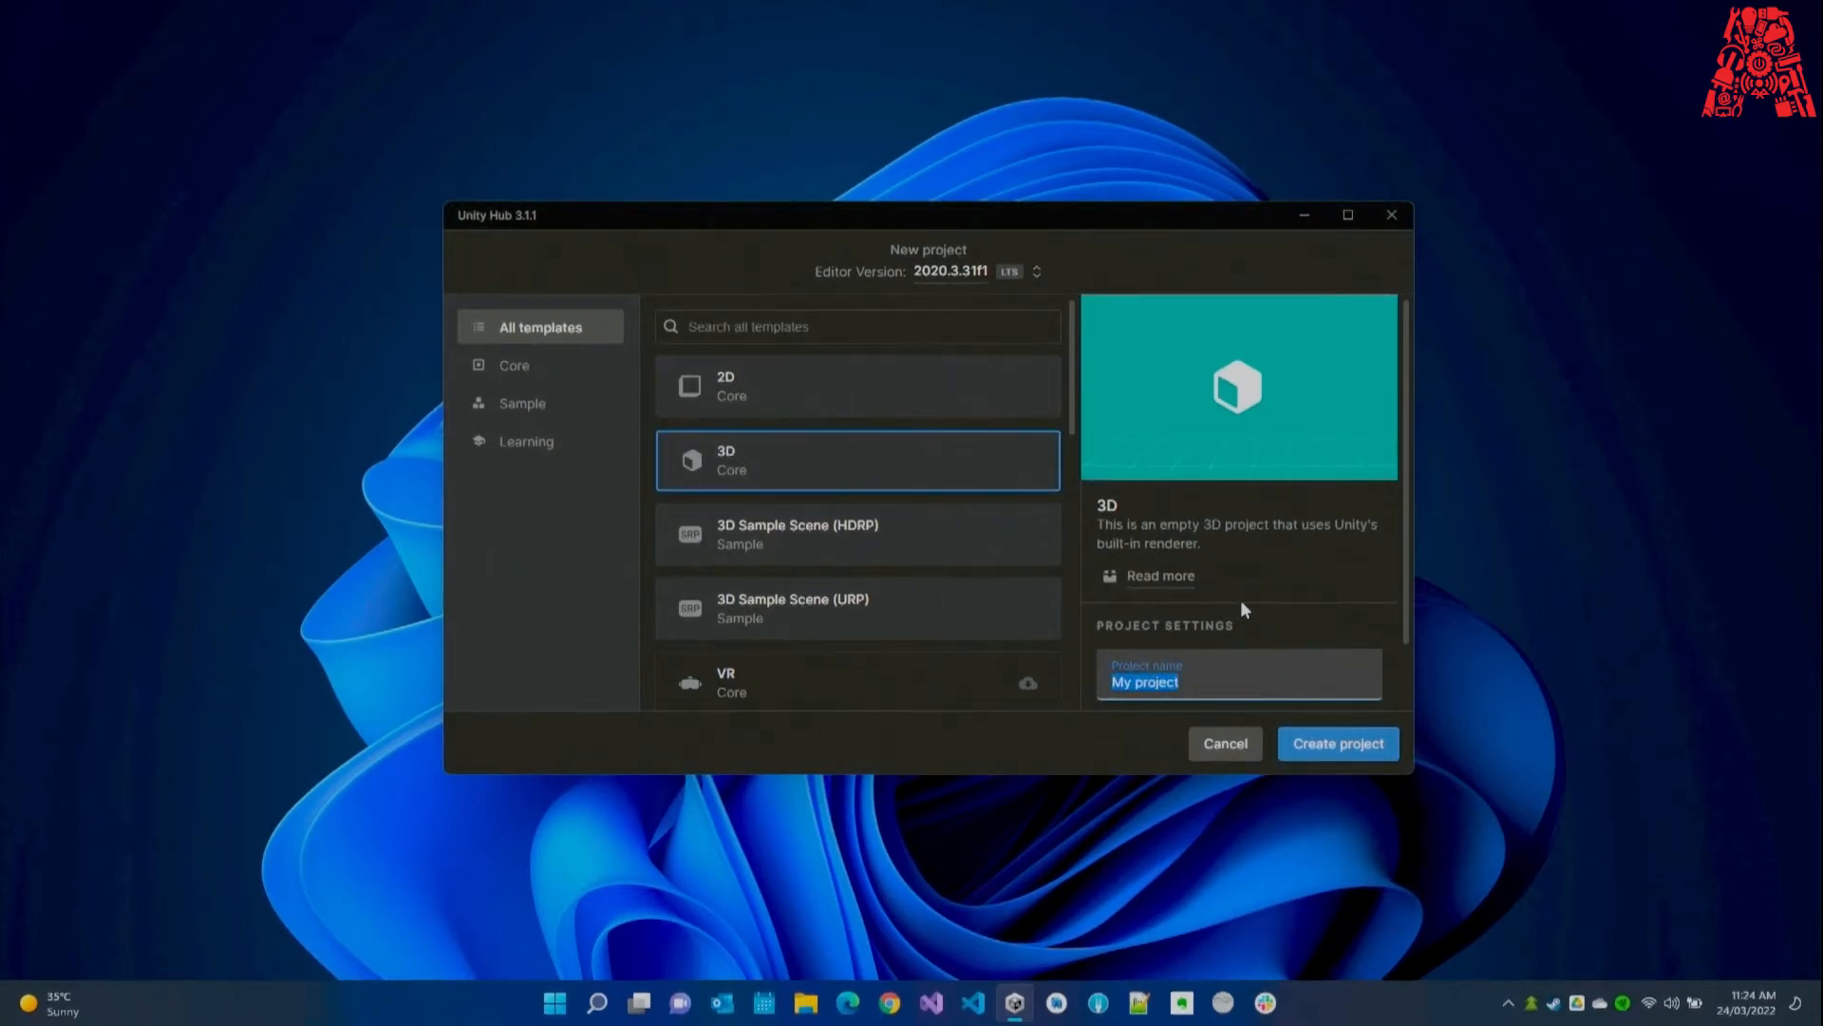
text(3D Top Down Shooter)
click(913, 464)
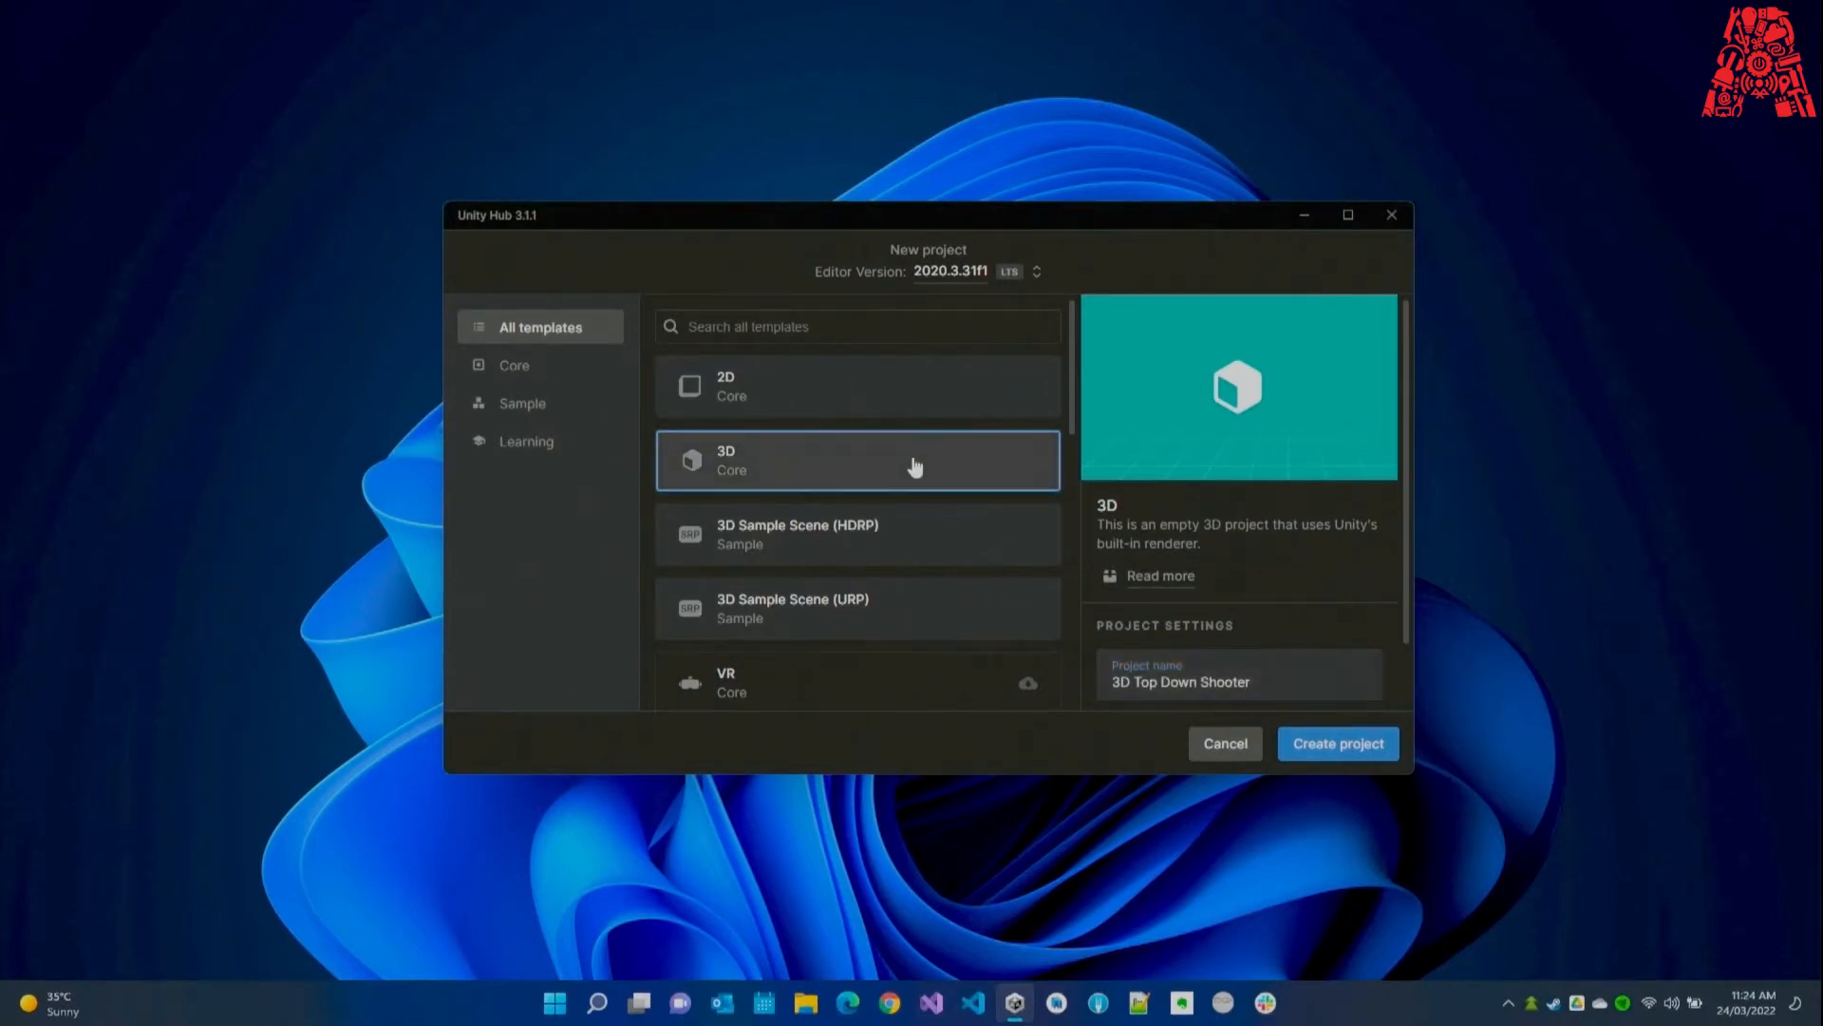
Create the 3D Top Down Shooter project and let the Editor load its SampleScene.
click(1313, 746)
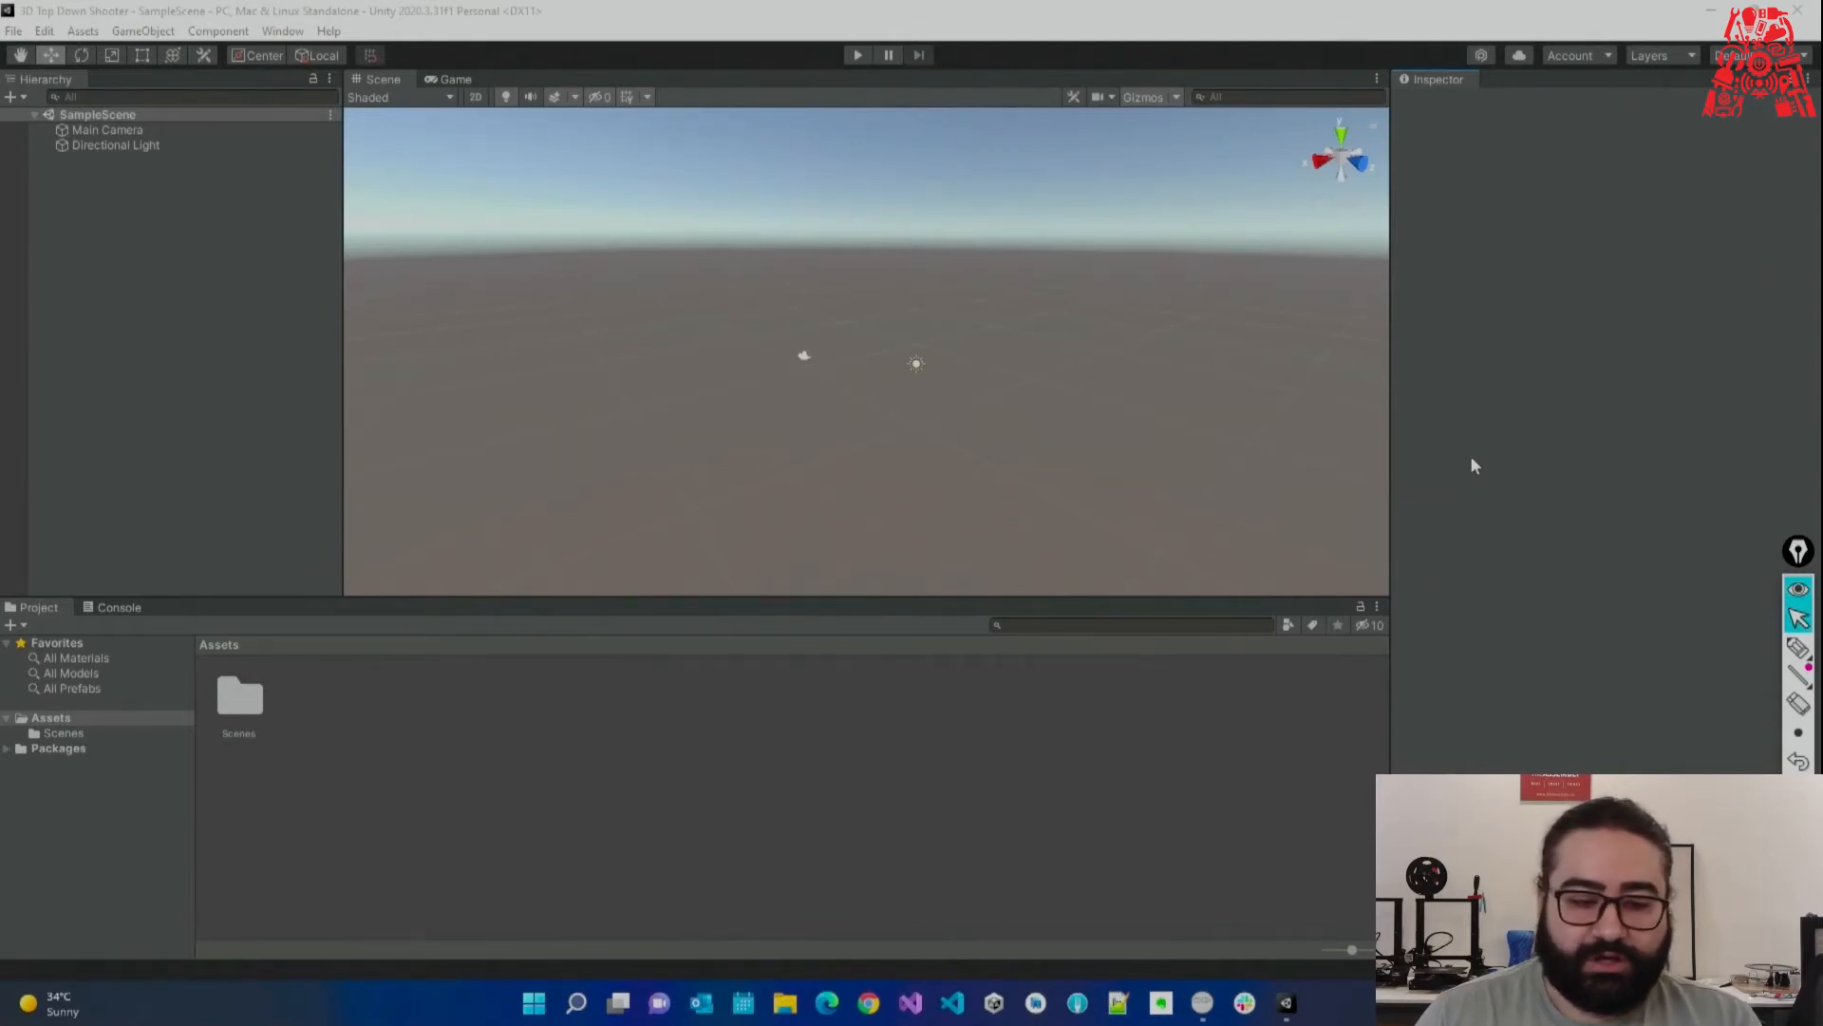
click(1798, 675)
click(1797, 646)
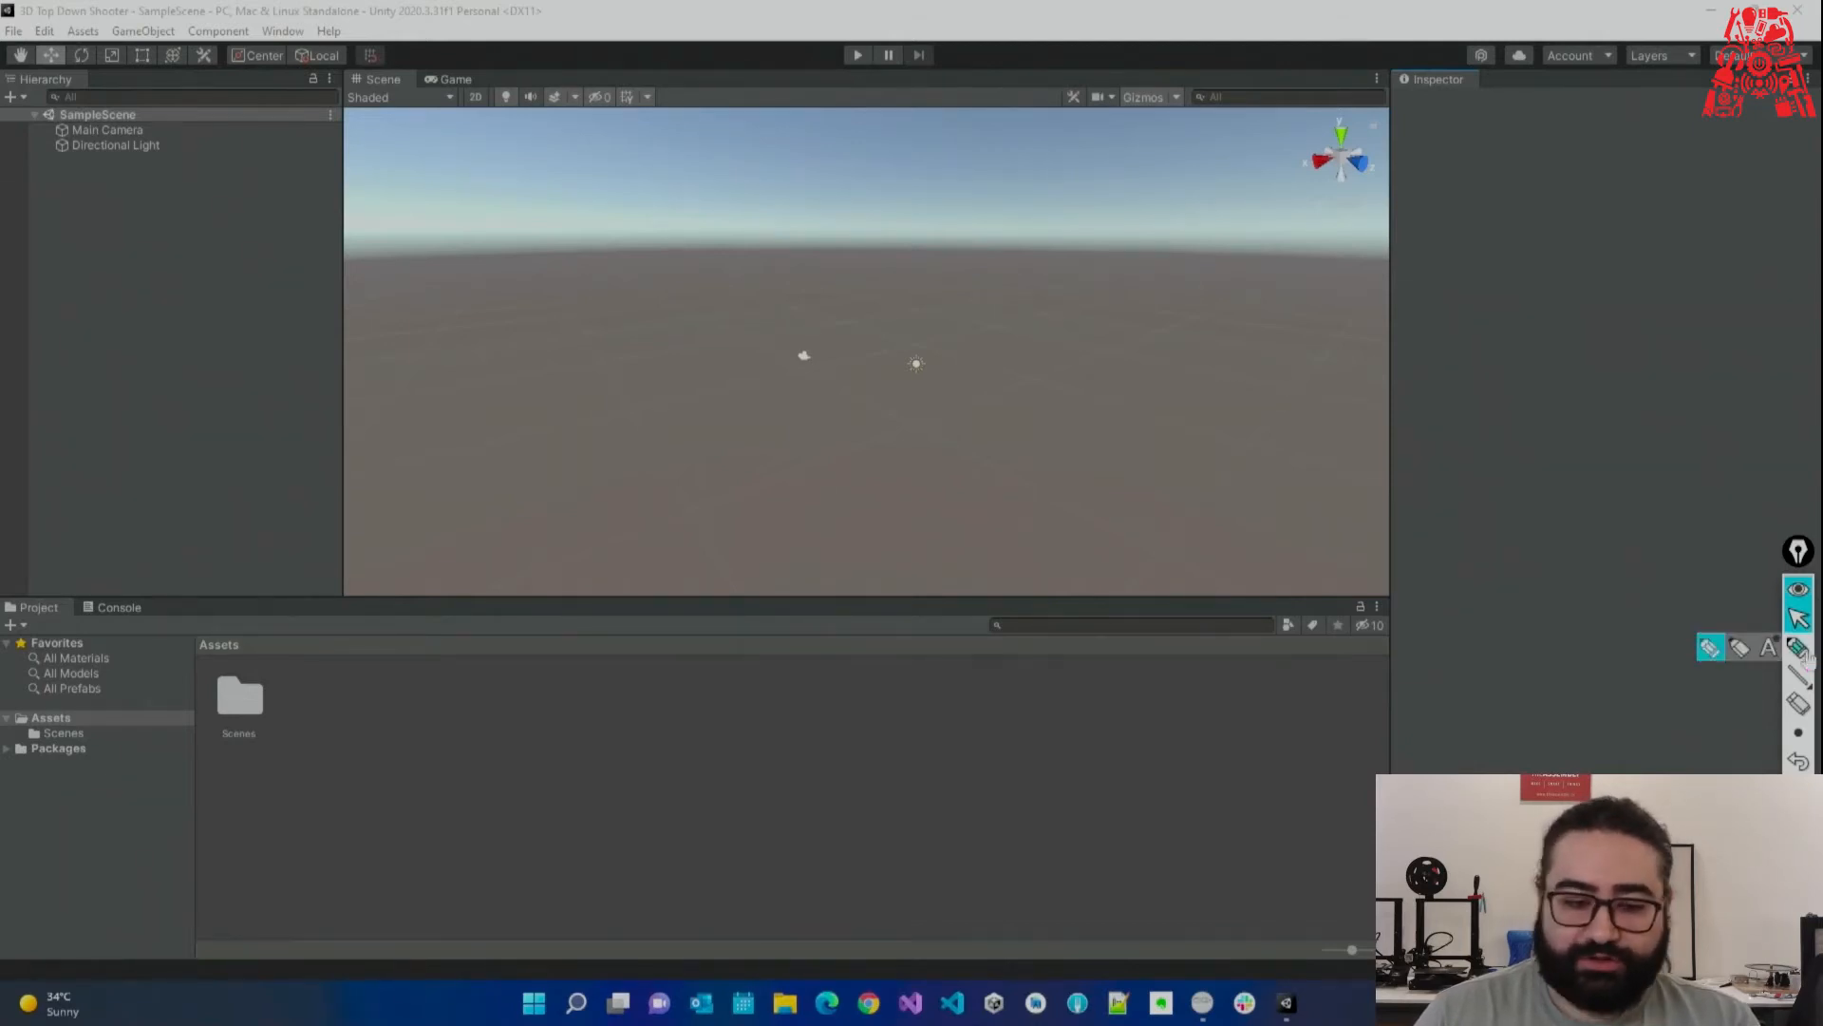
mouse_move(1441, 180)
mouse_down()
mouse_move(691, 24)
mouse_move(285, 86)
mouse_move(282, 532)
mouse_move(1012, 692)
mouse_move(1481, 304)
mouse_move(1432, 150)
mouse_up()
click(1797, 618)
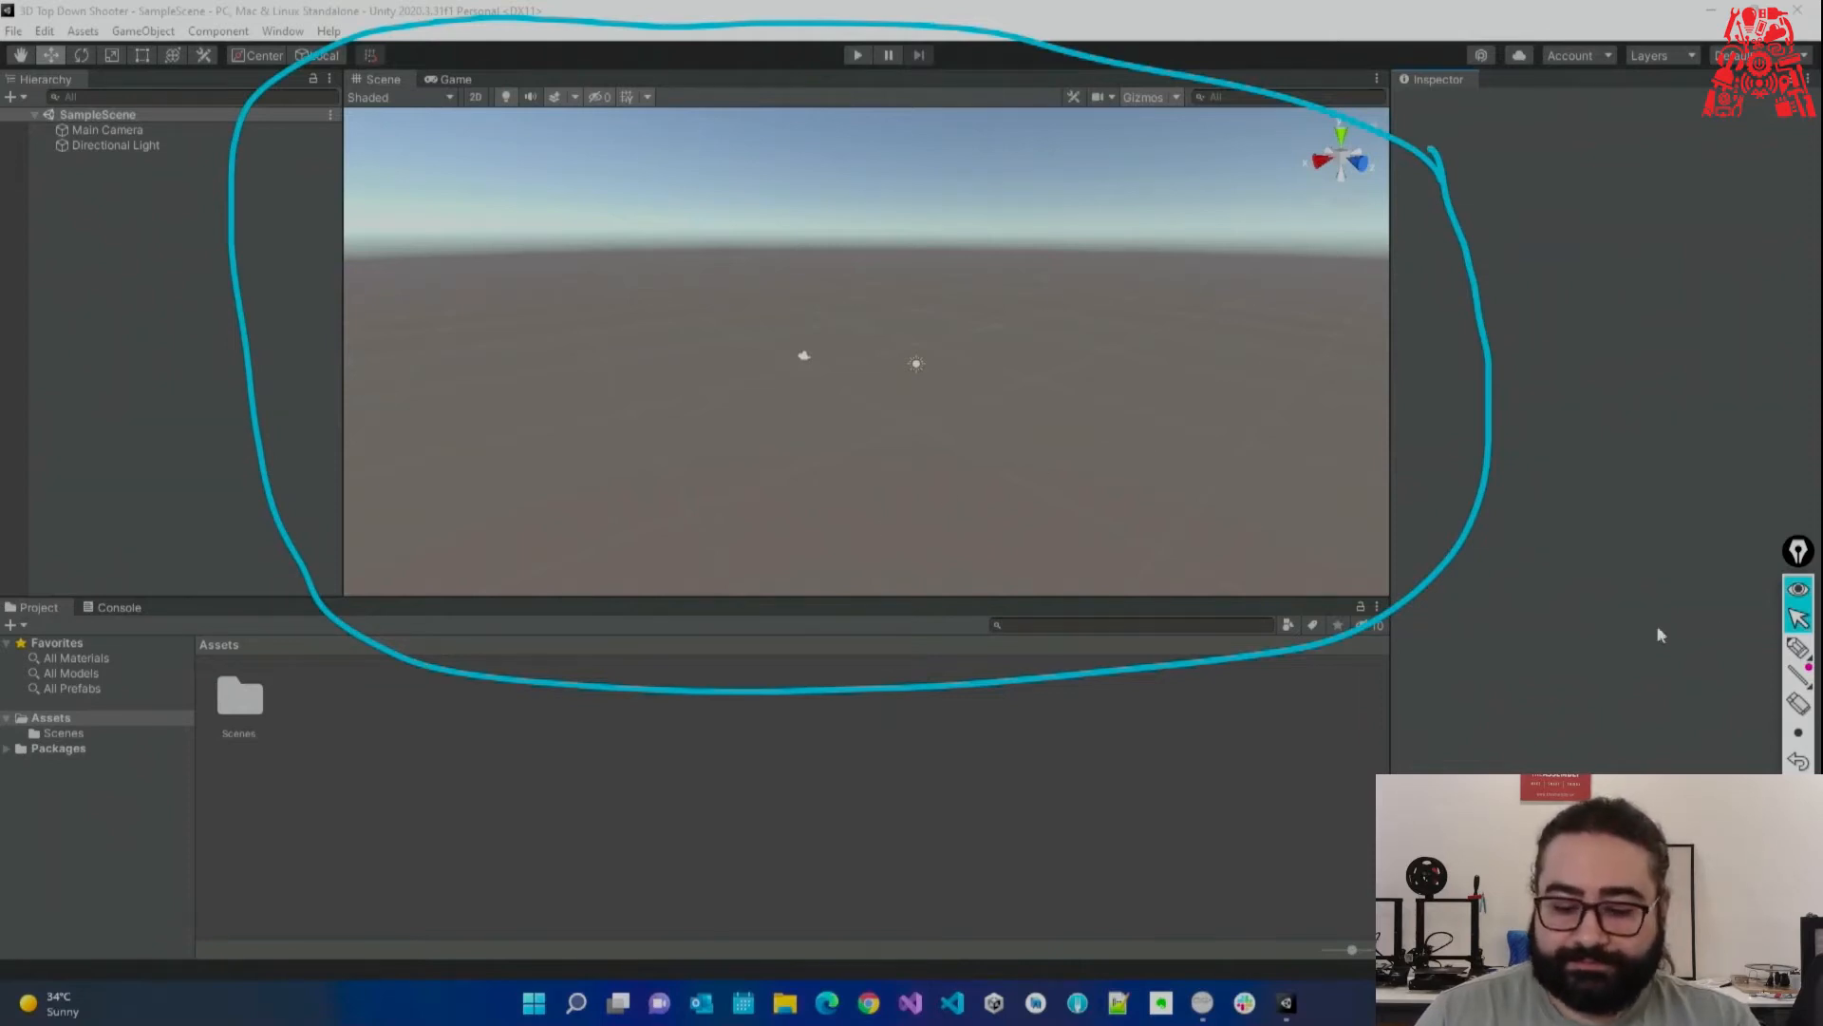
click(1798, 760)
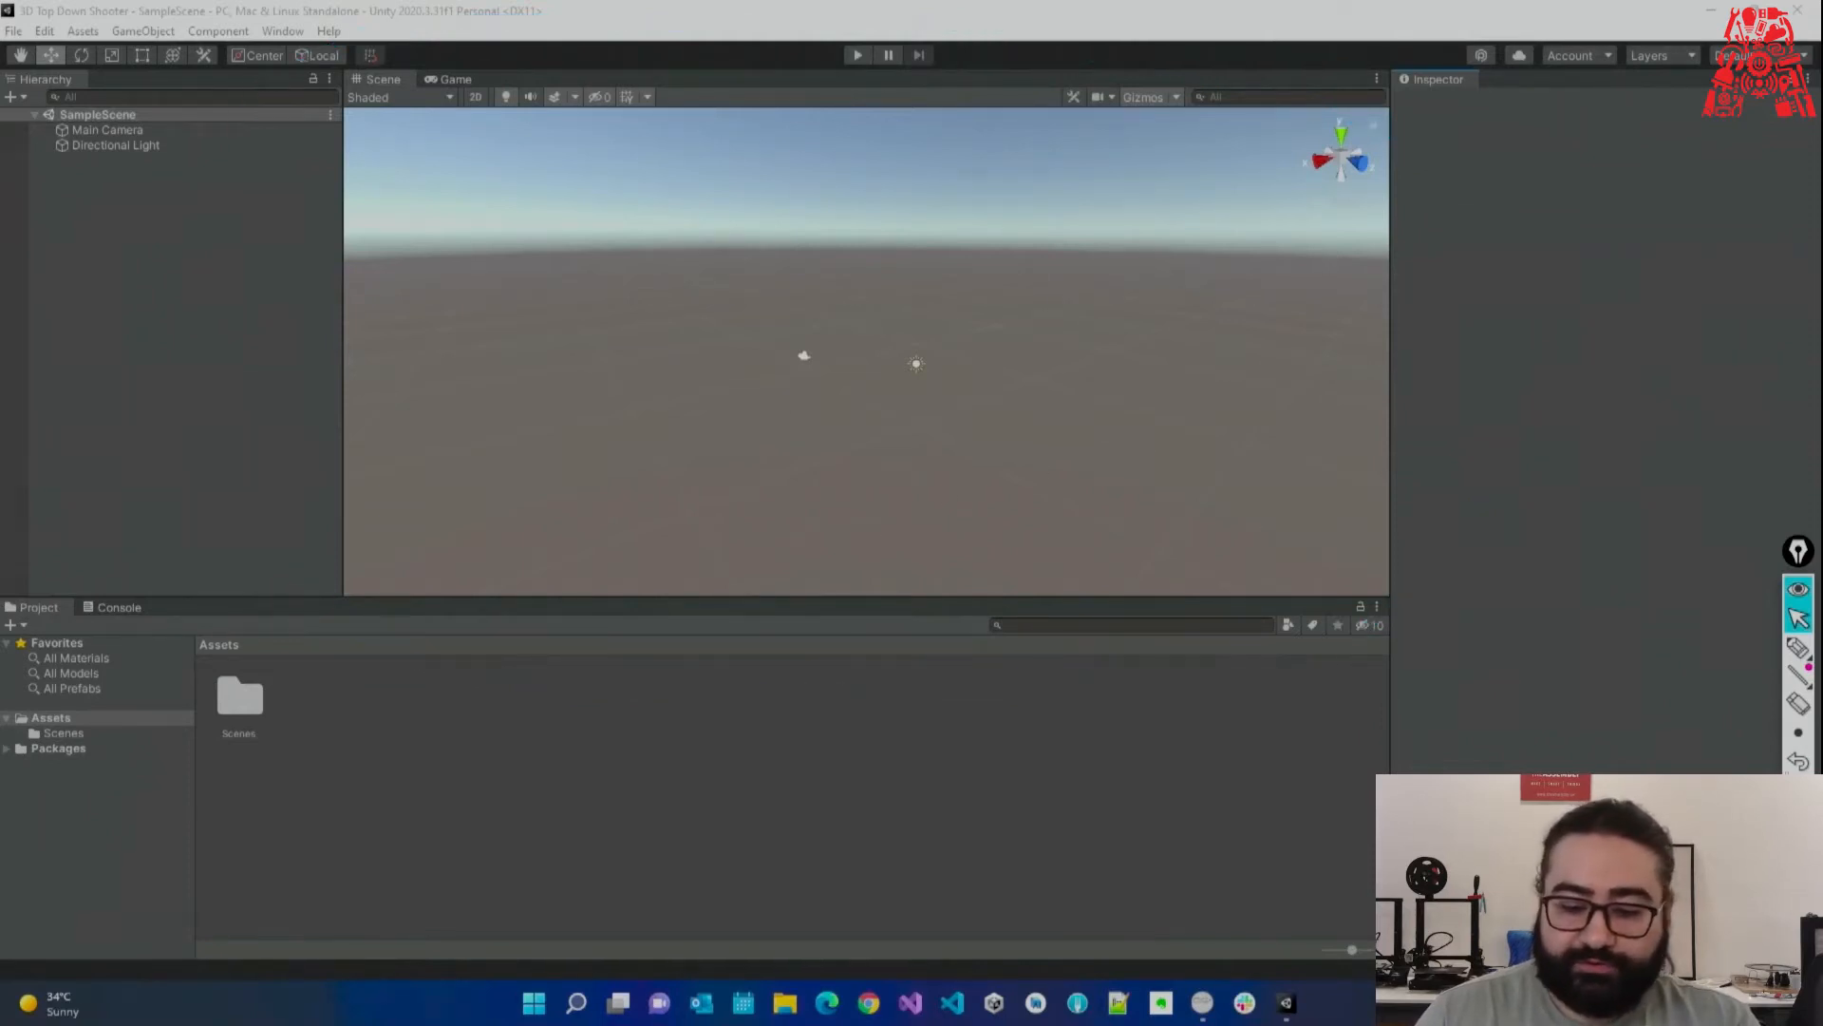
click(1796, 648)
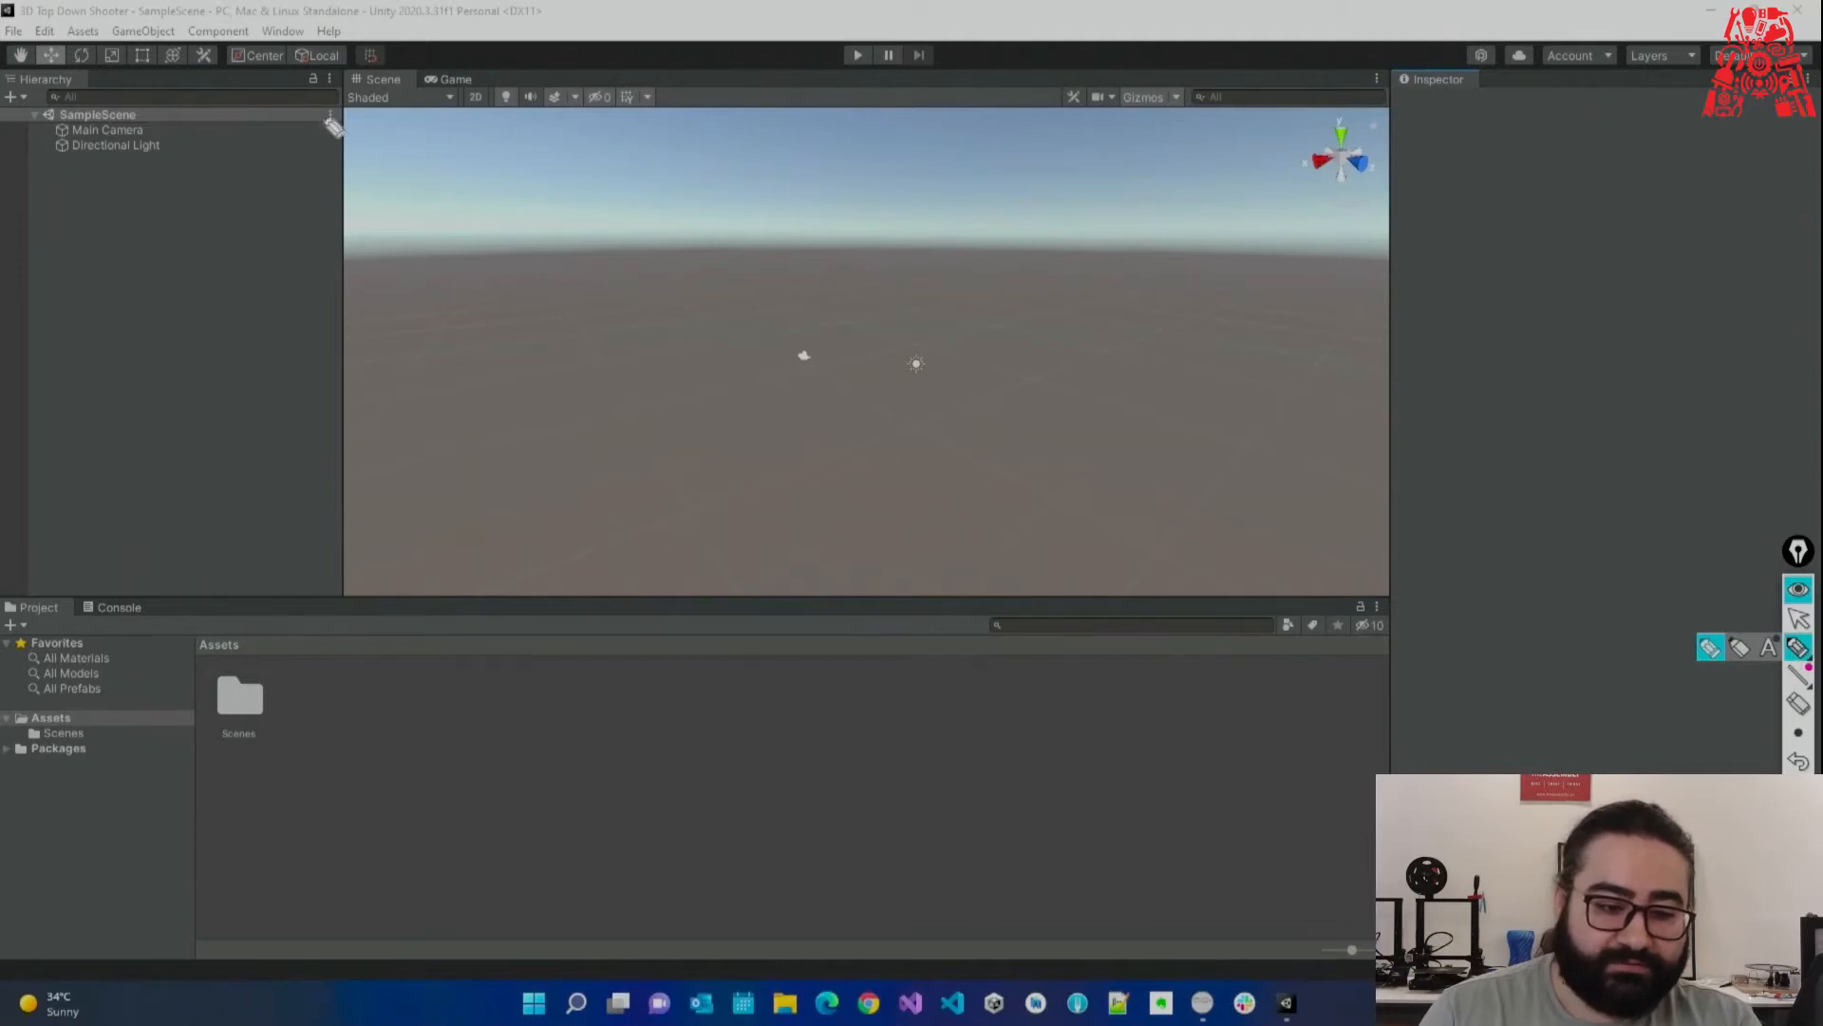
mouse_move(350, 204)
mouse_down()
mouse_move(244, 55)
mouse_move(24, 59)
mouse_move(26, 471)
mouse_move(80, 631)
mouse_move(340, 537)
mouse_move(349, 201)
mouse_up()
click(1798, 702)
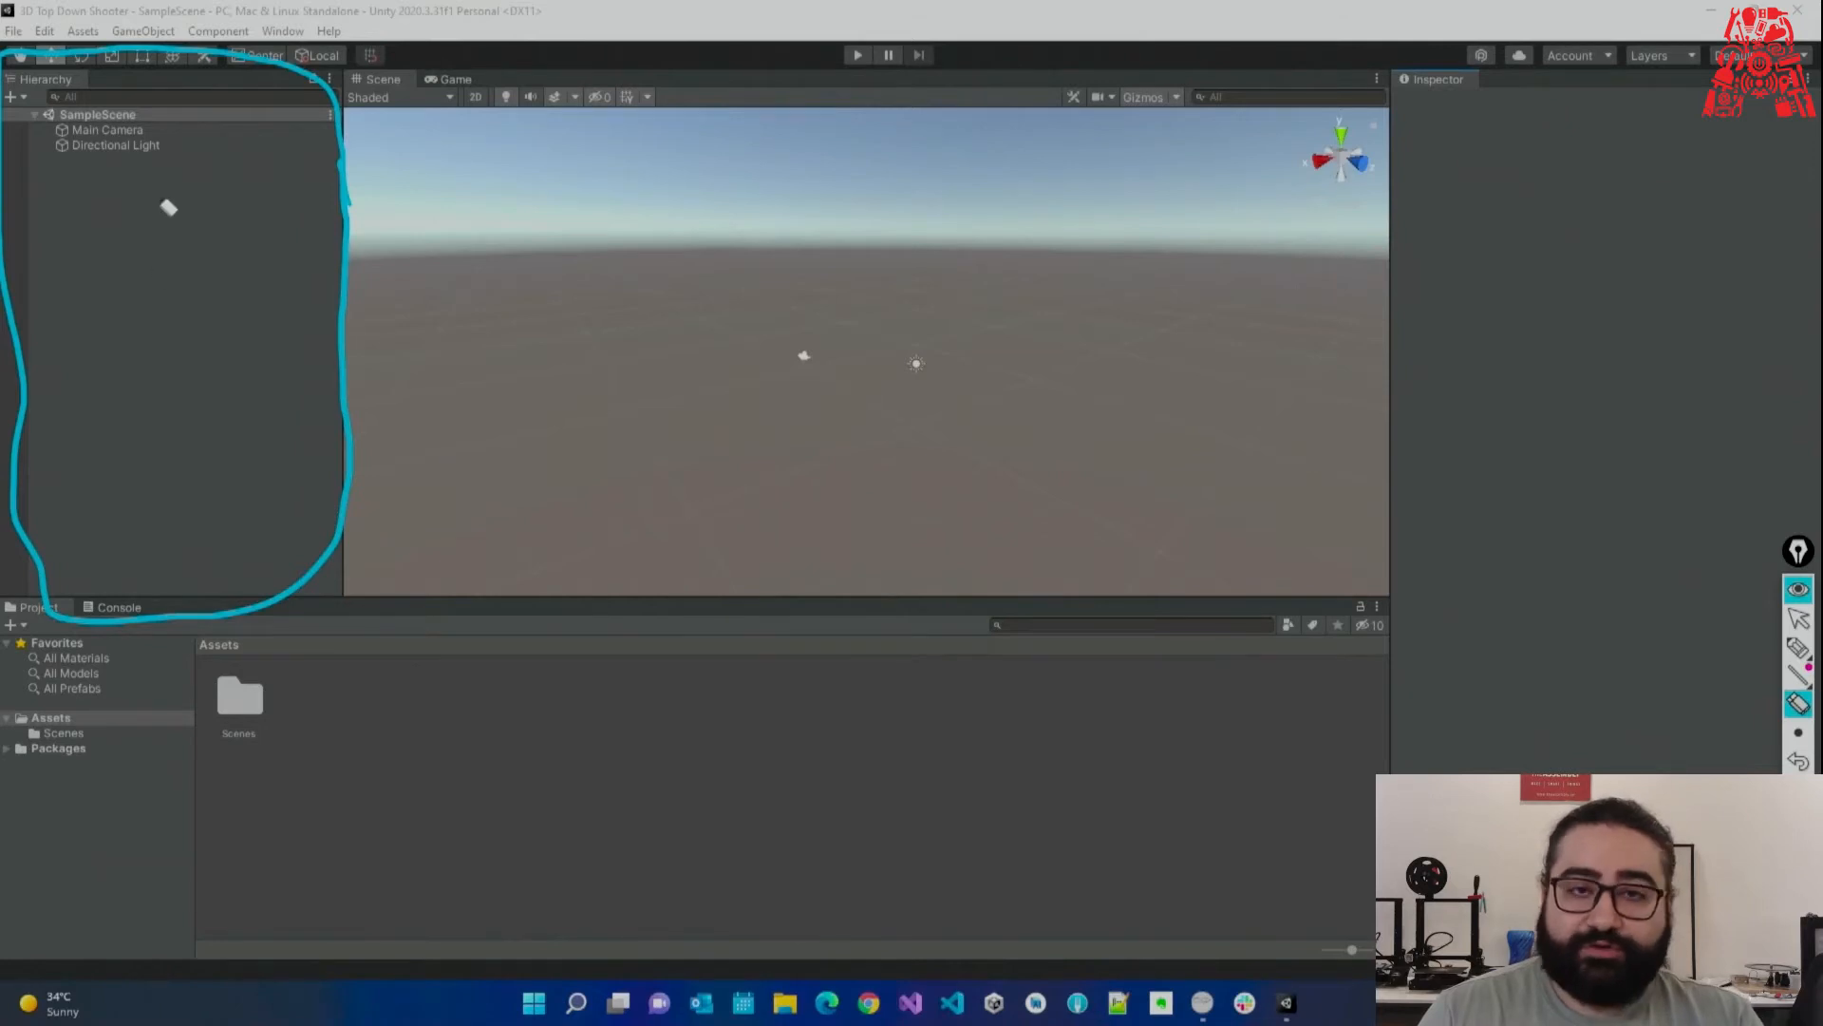
Select Main Camera, glance at the Directional Light, then return to Main Camera.
click(1797, 619)
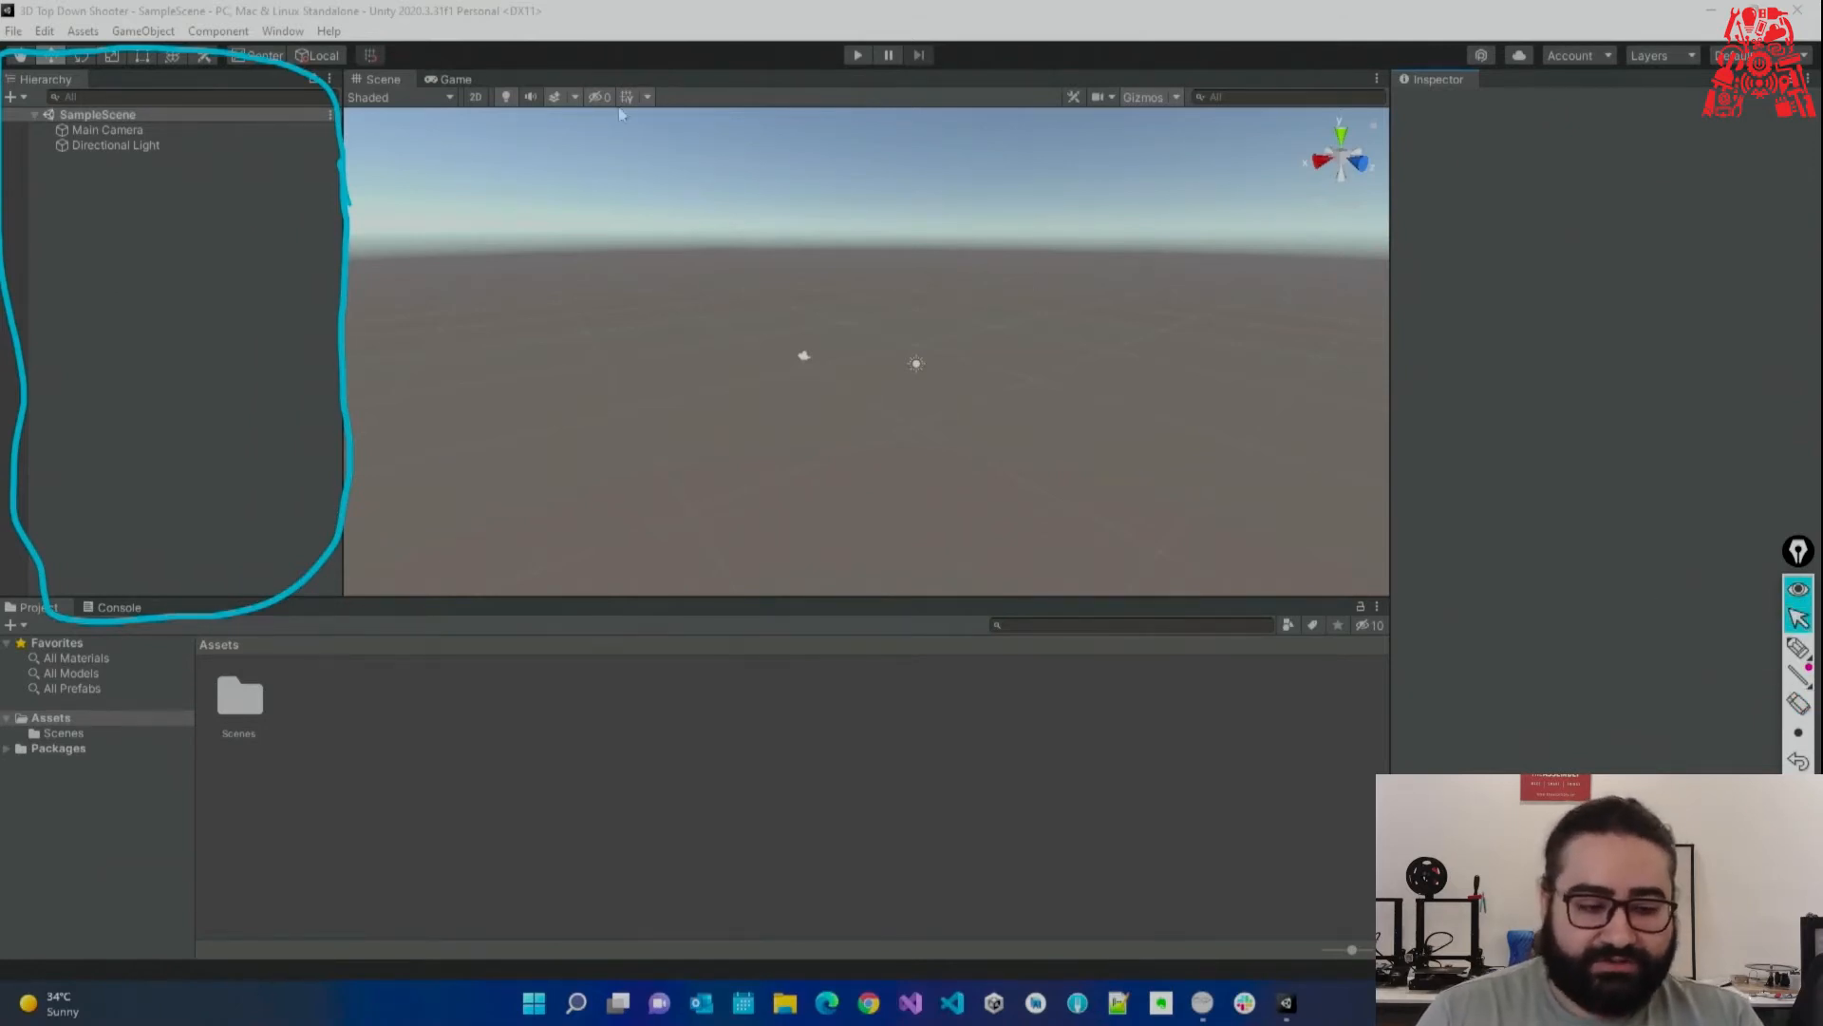
click(146, 130)
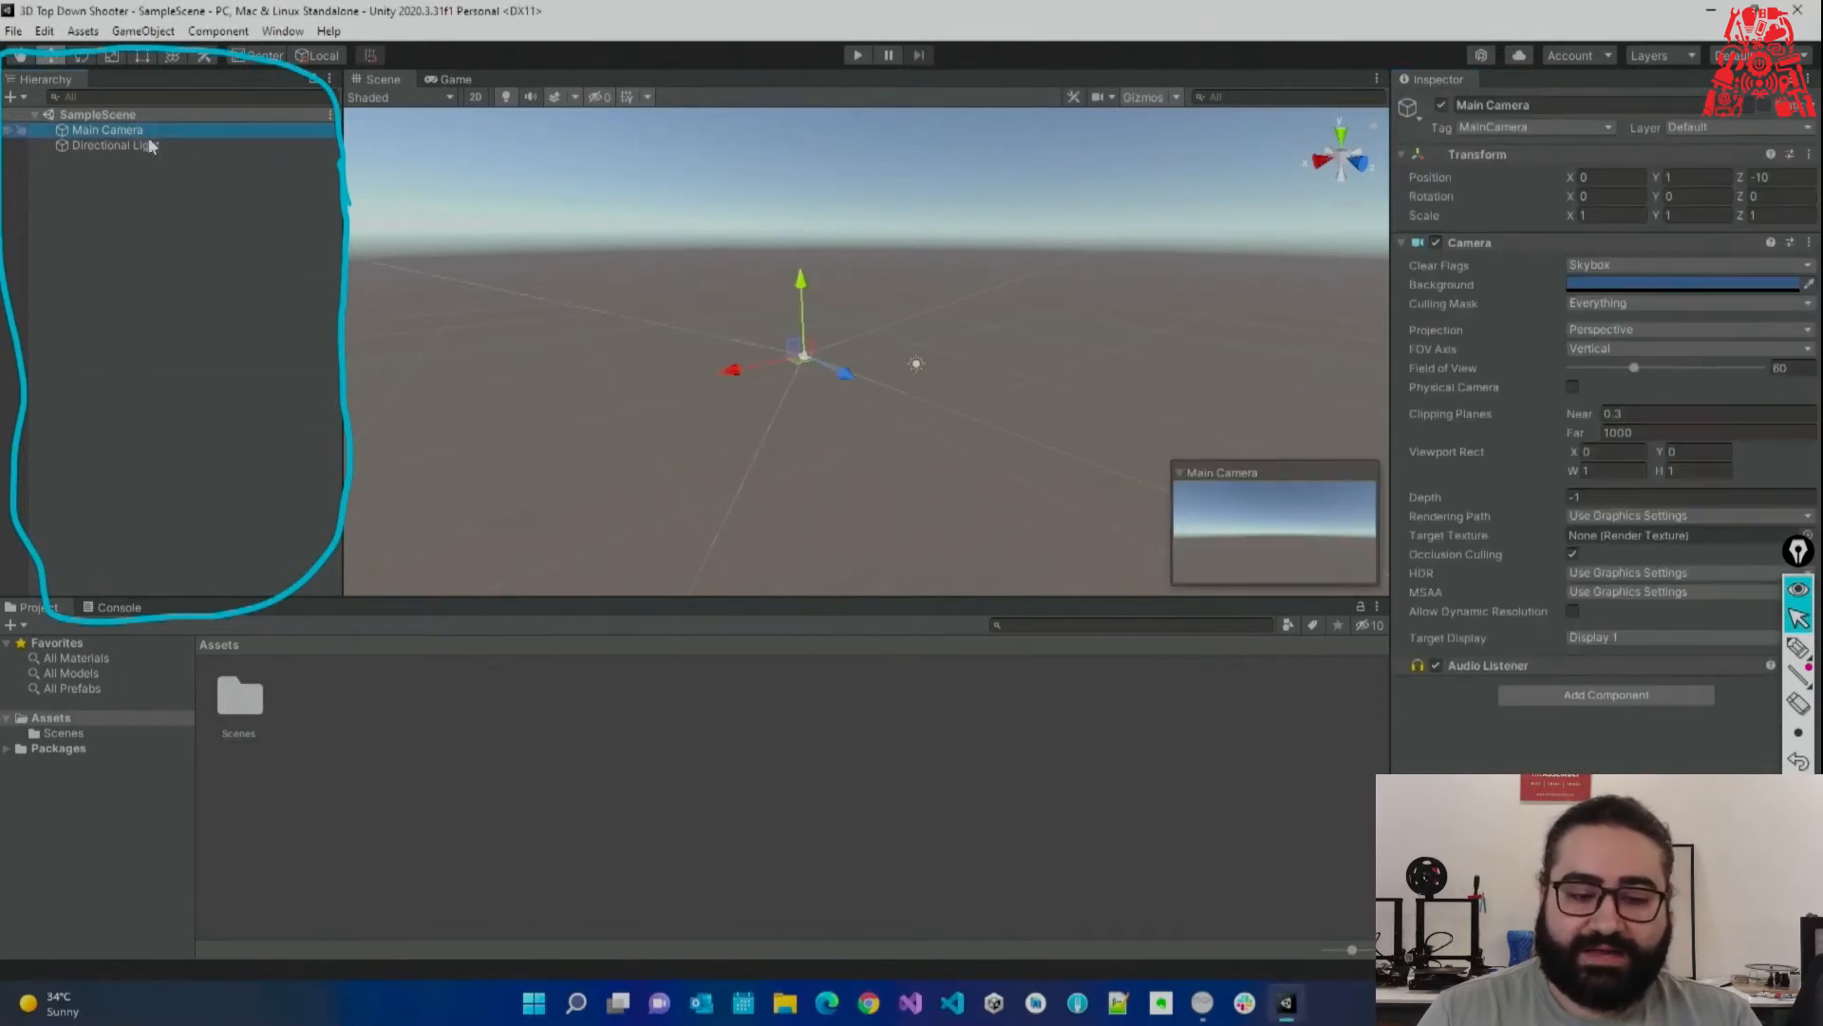
click(160, 144)
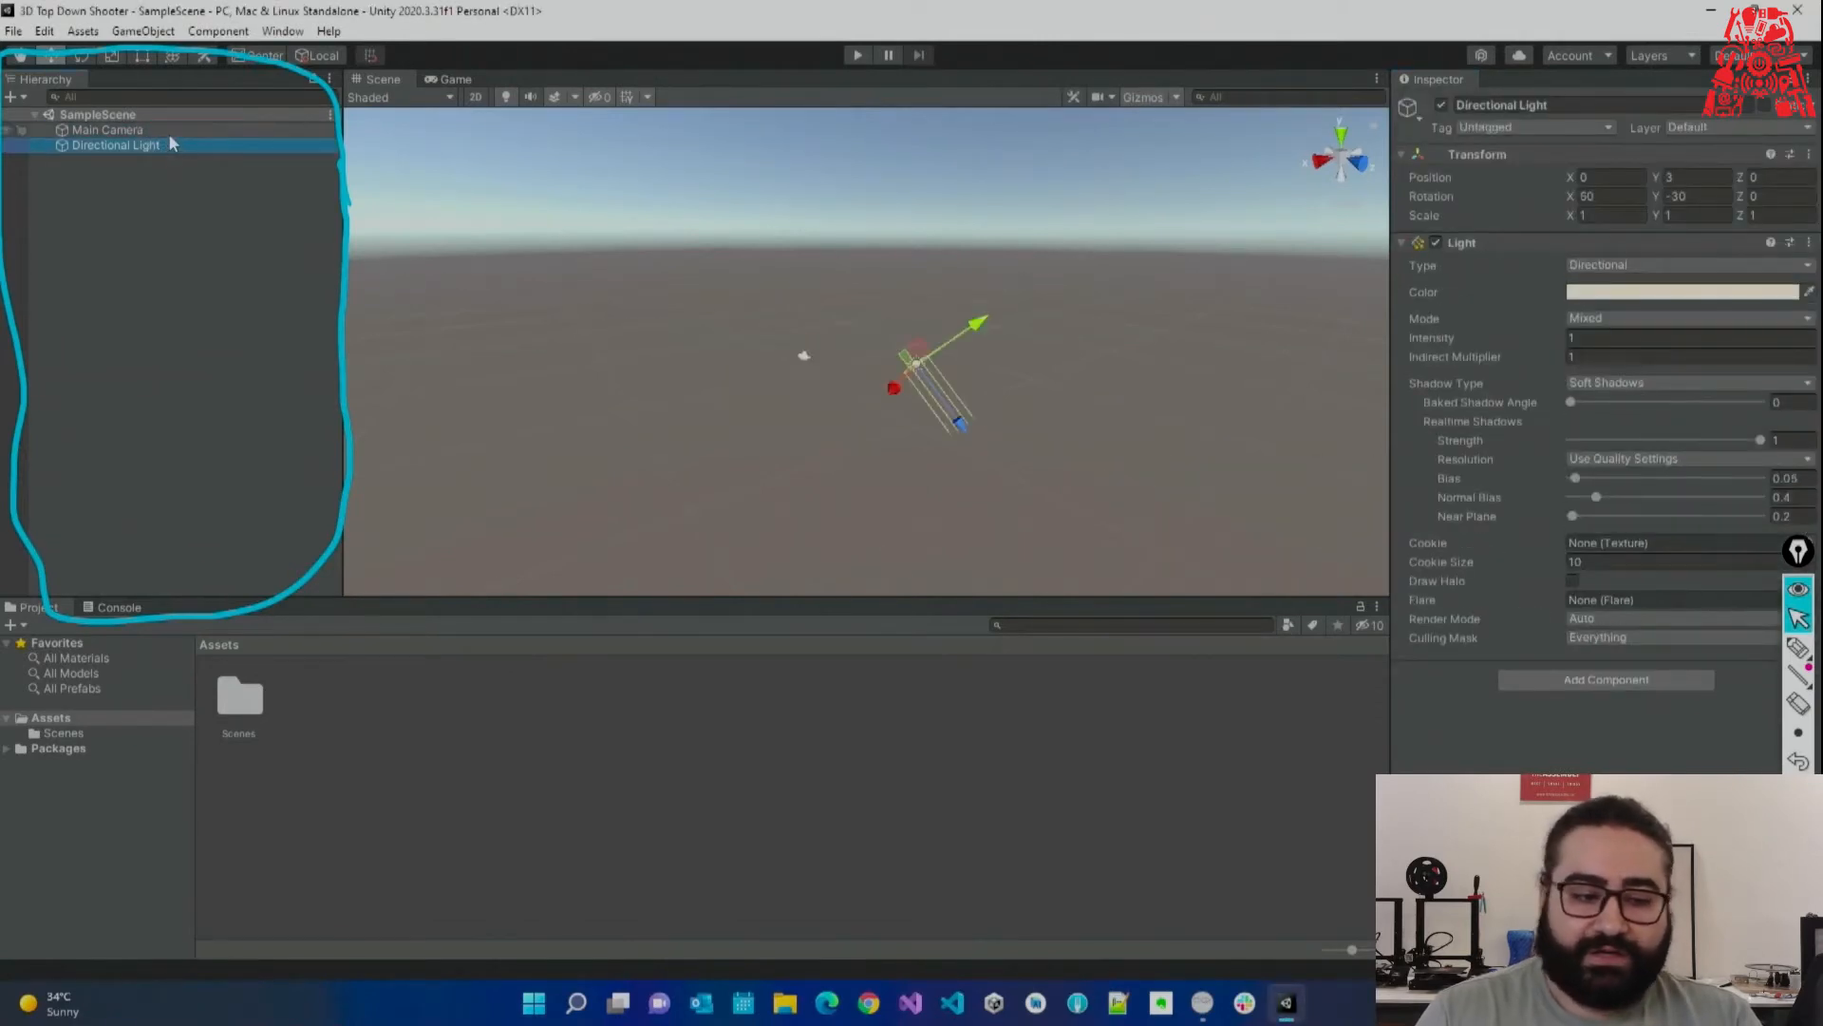
key(Up)
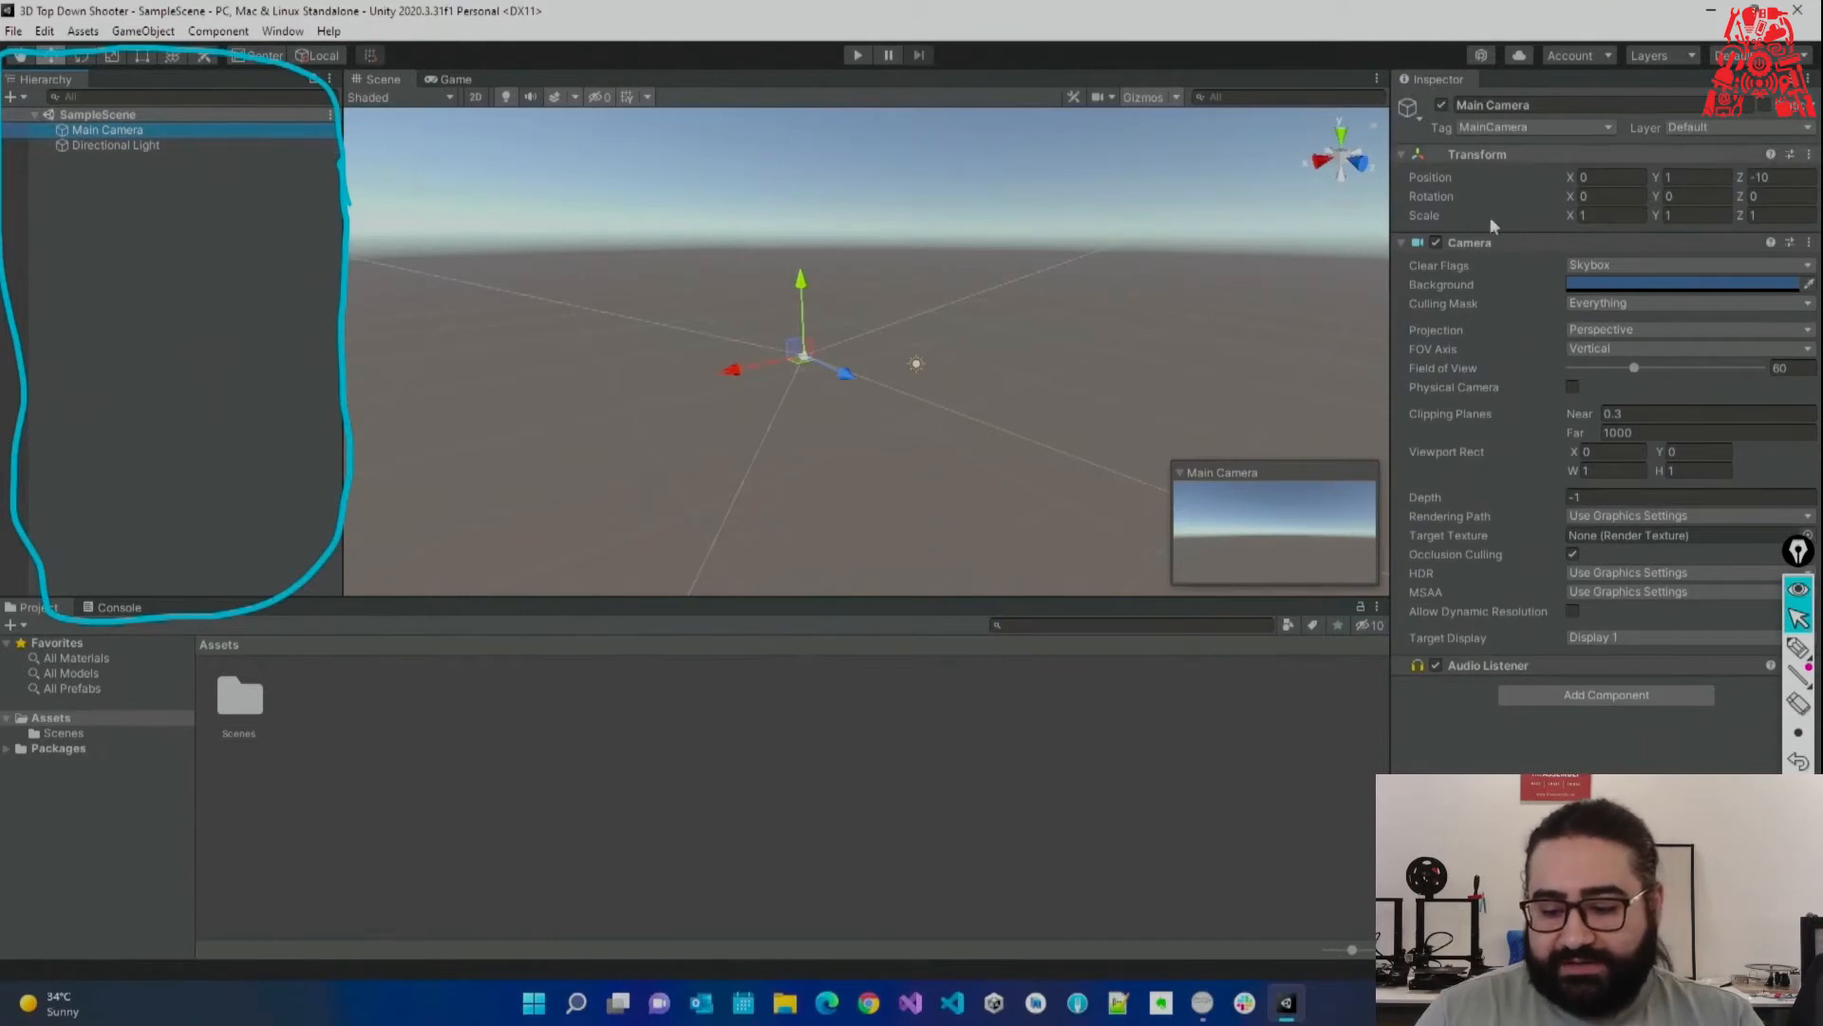
Review Main Camera's Transform at 0, 1, -10 plus its Camera and Audio Listener components.
click(1798, 648)
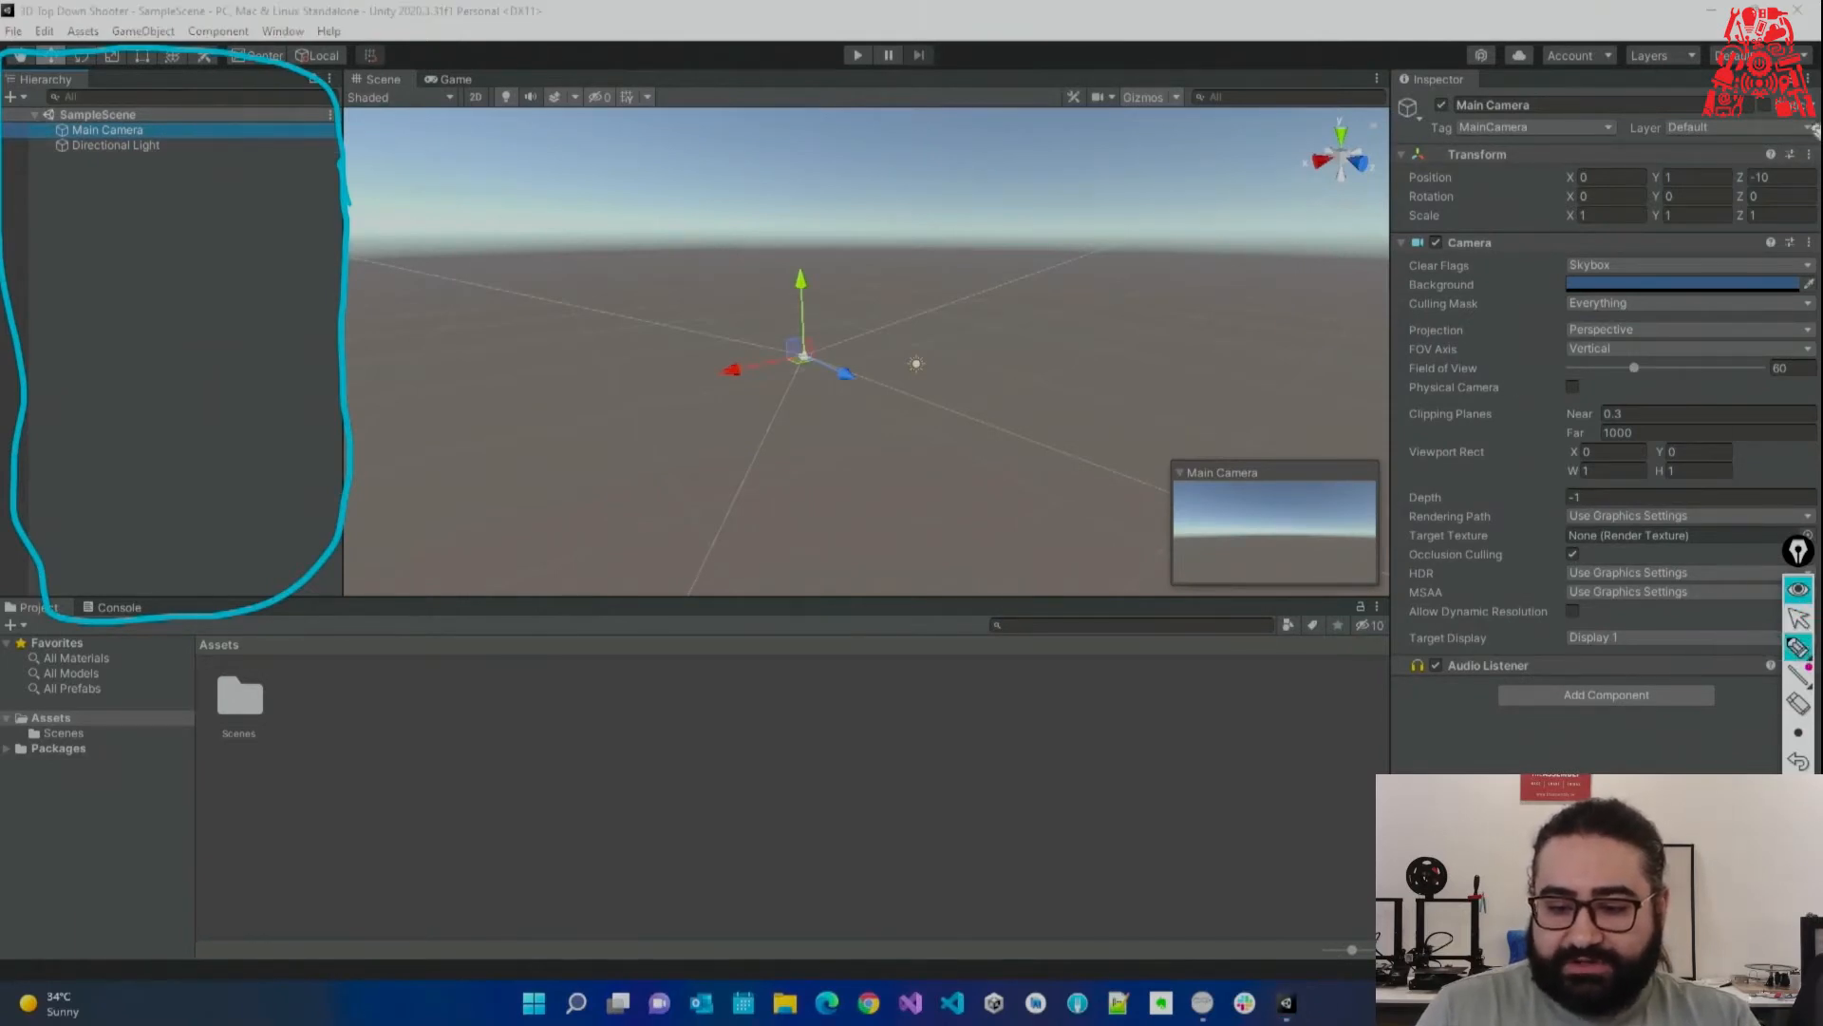
mouse_move(1816, 99)
mouse_down()
mouse_move(1517, 40)
mouse_move(1322, 242)
mouse_move(1416, 731)
mouse_move(1802, 567)
mouse_move(1819, 142)
mouse_up()
click(1798, 704)
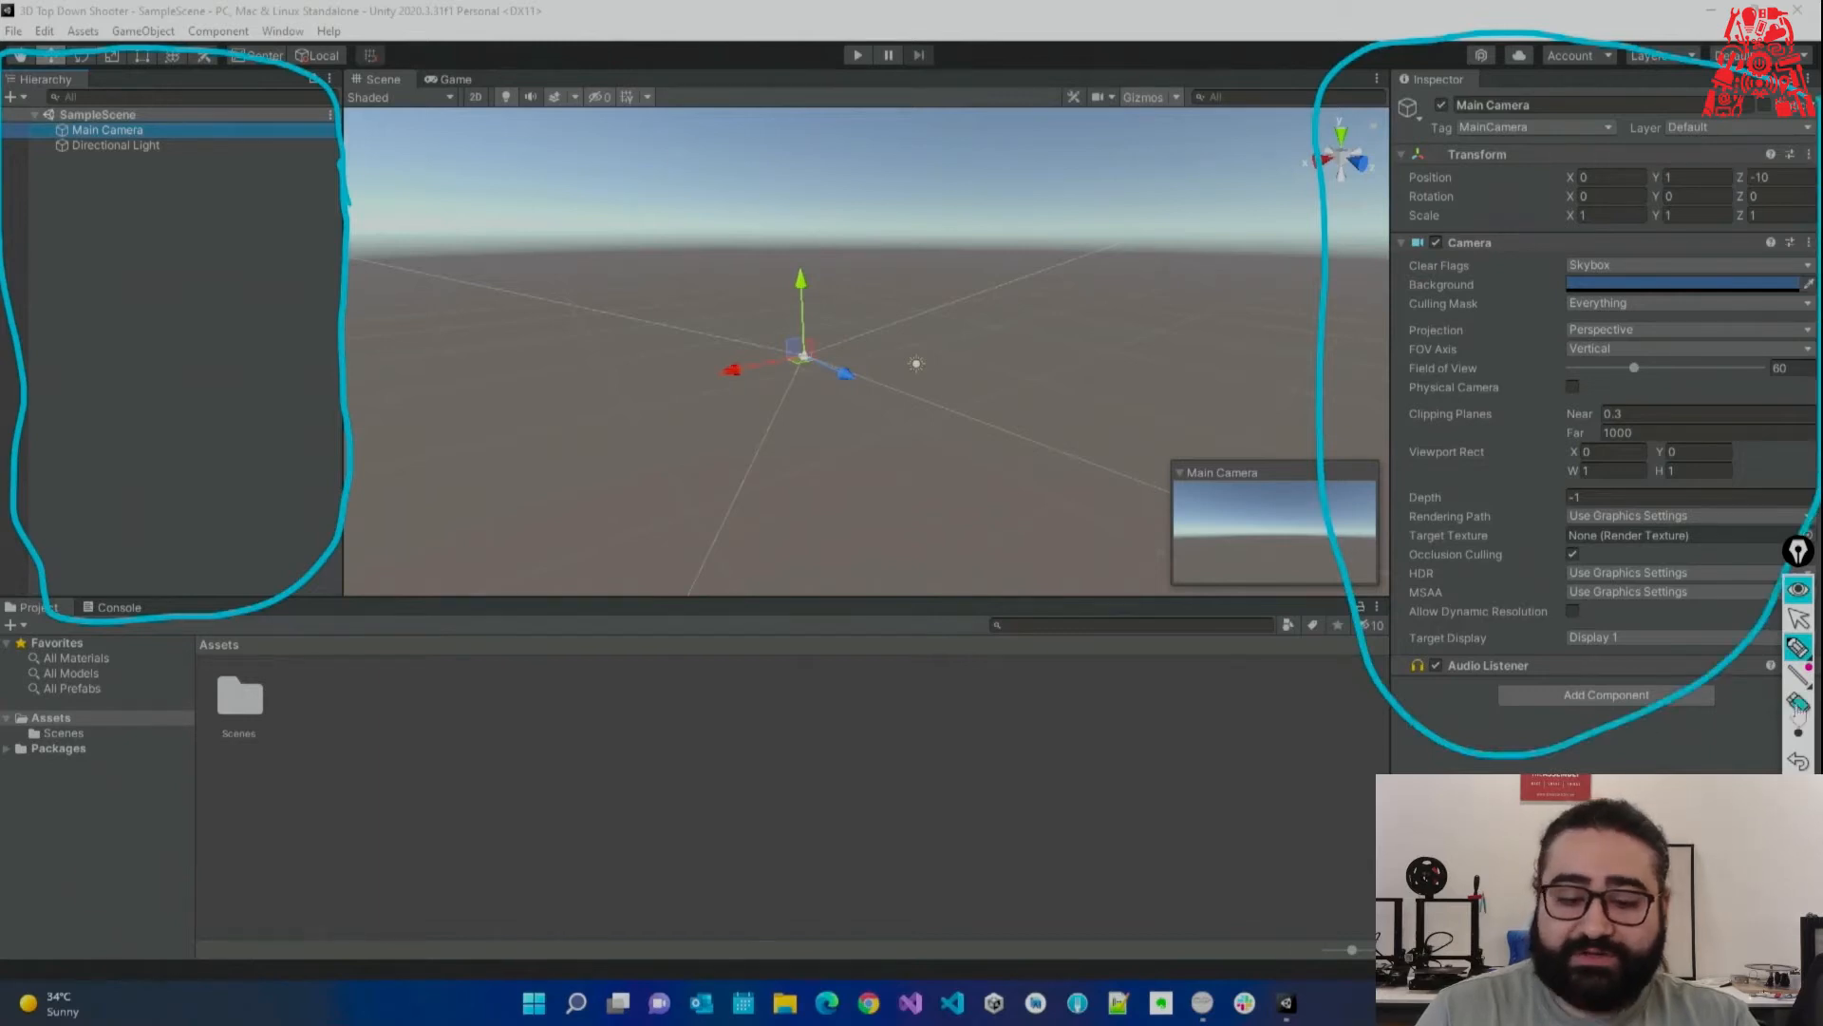
click(323, 343)
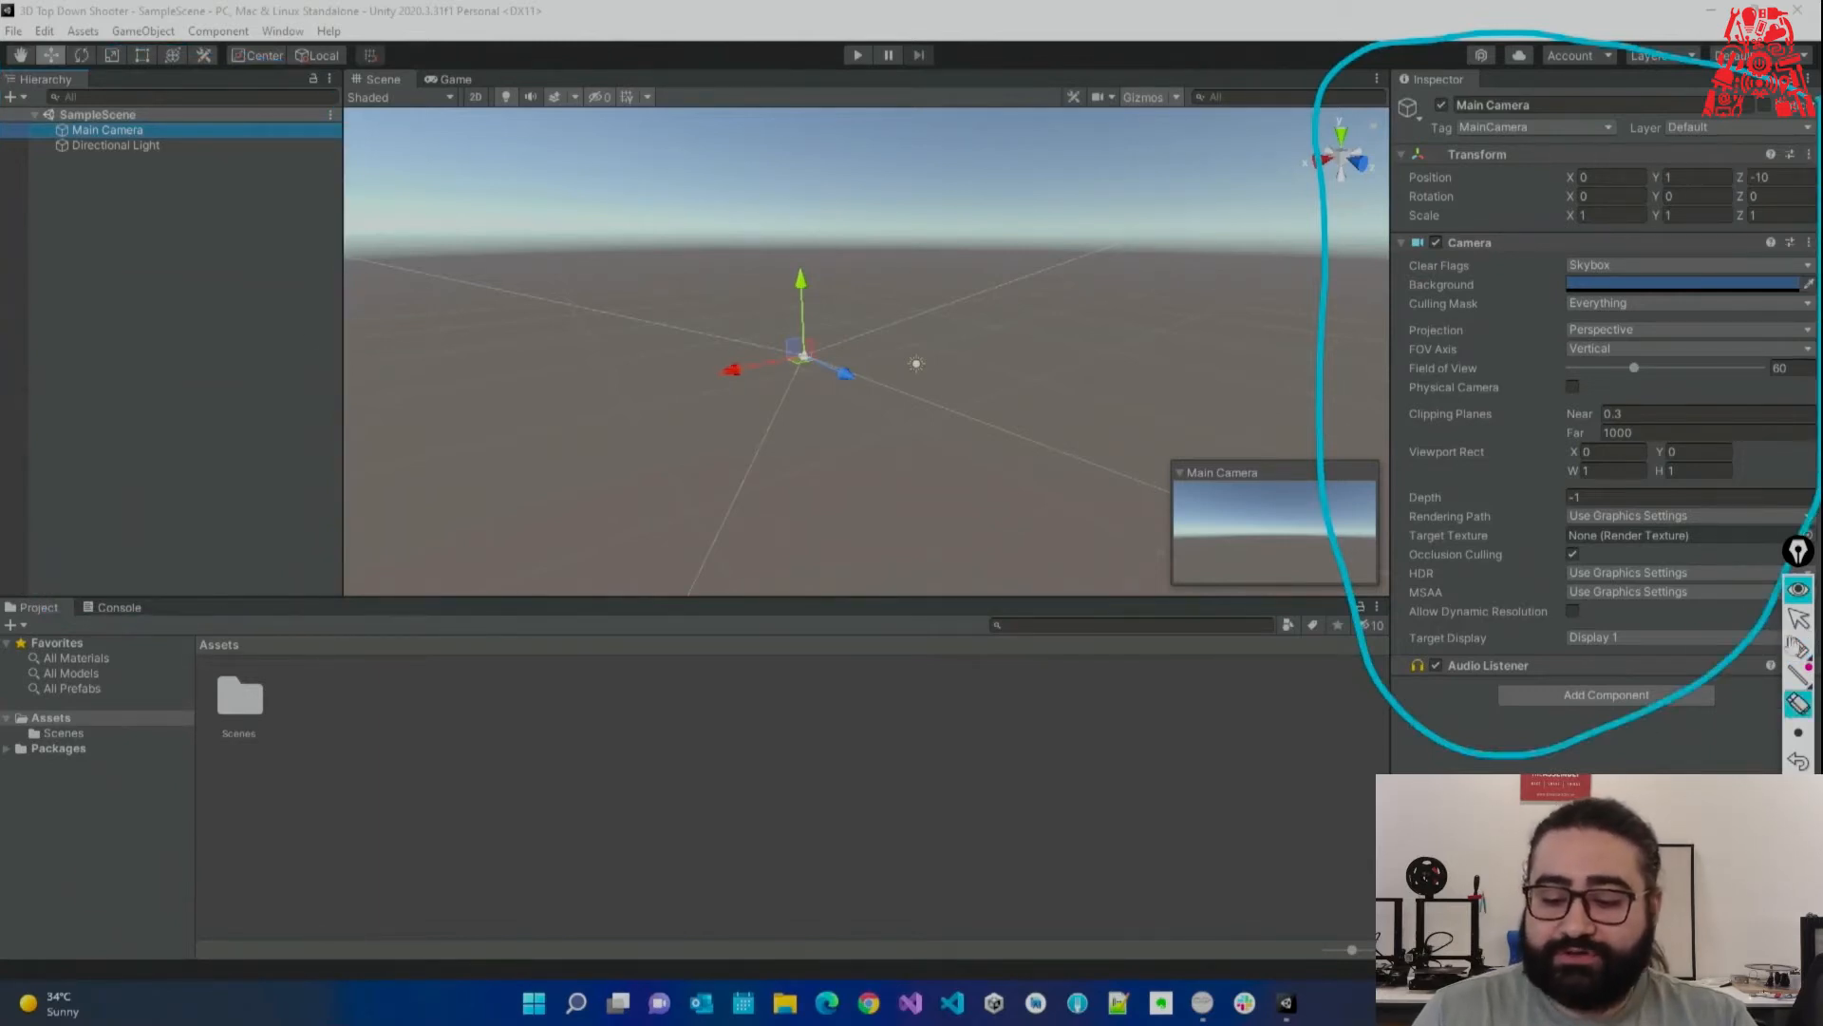
click(1797, 648)
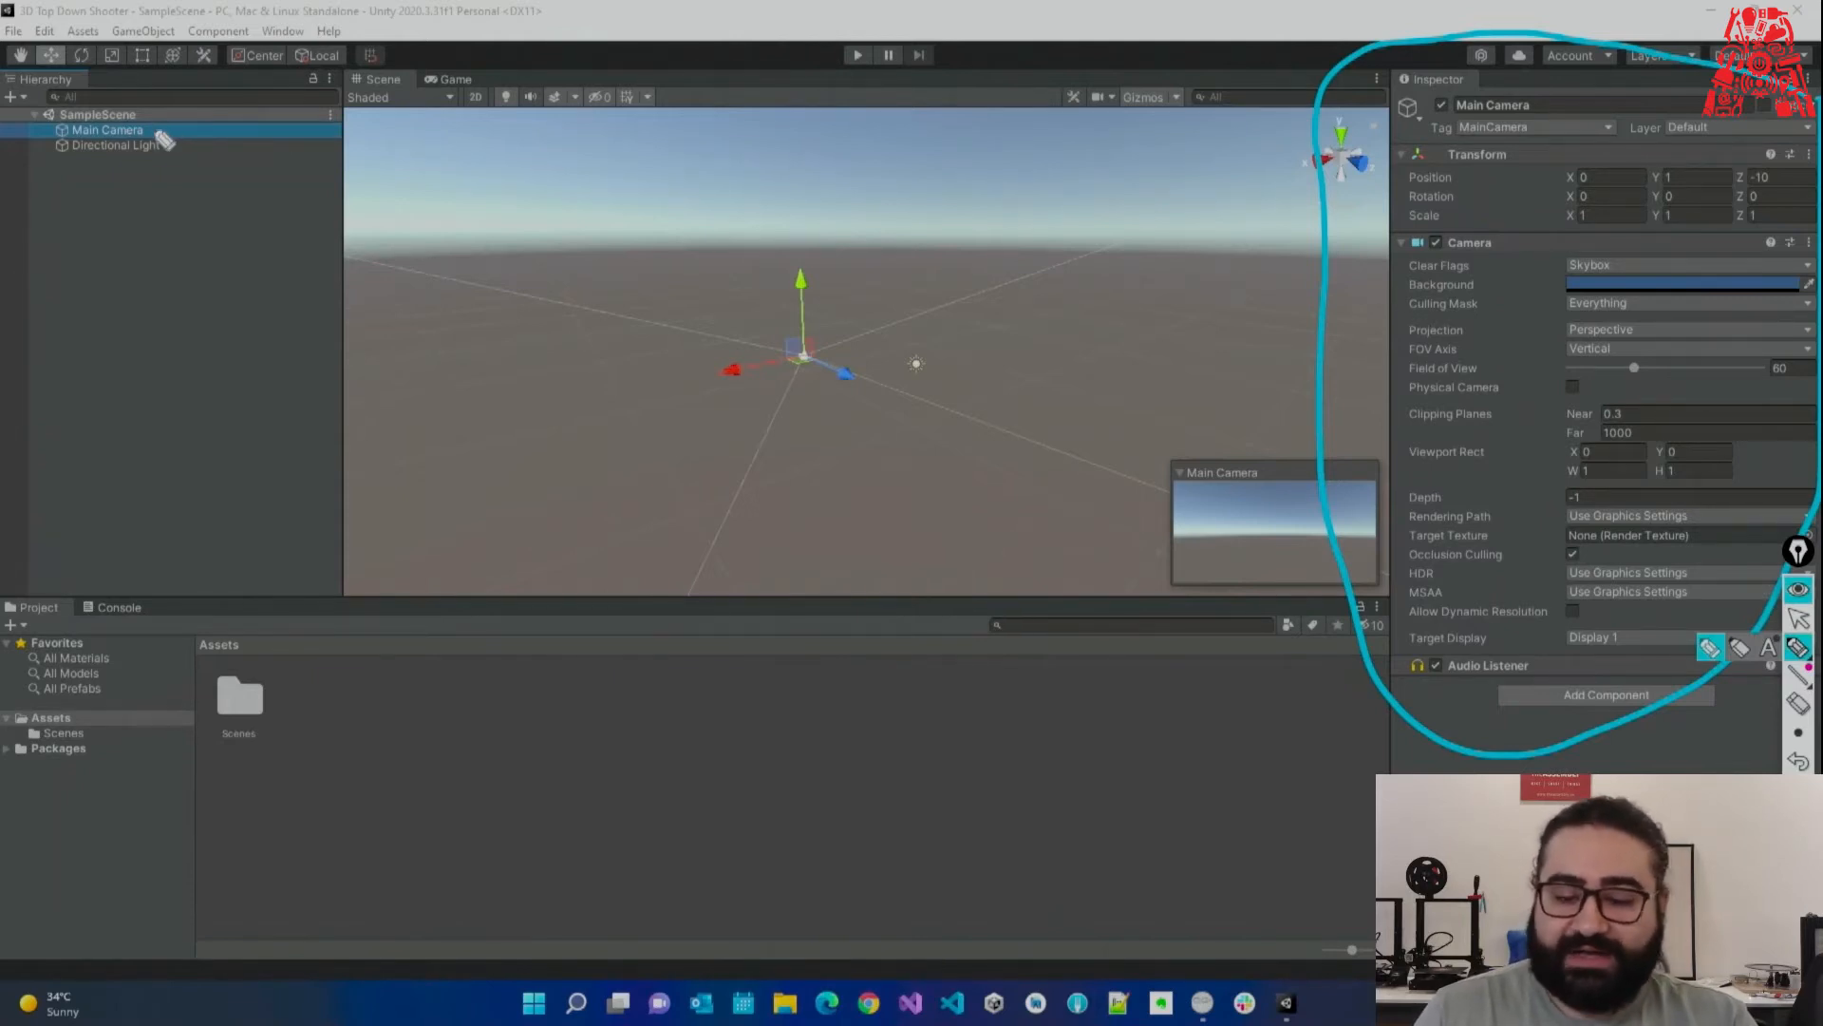
mouse_move(1240, 255)
mouse_down()
mouse_move(1374, 209)
mouse_move(1365, 226)
mouse_up()
mouse_move(1273, 357)
mouse_down()
mouse_move(1378, 315)
mouse_move(1365, 342)
mouse_up()
mouse_move(1293, 714)
mouse_down()
mouse_move(1381, 662)
mouse_move(1373, 682)
mouse_up()
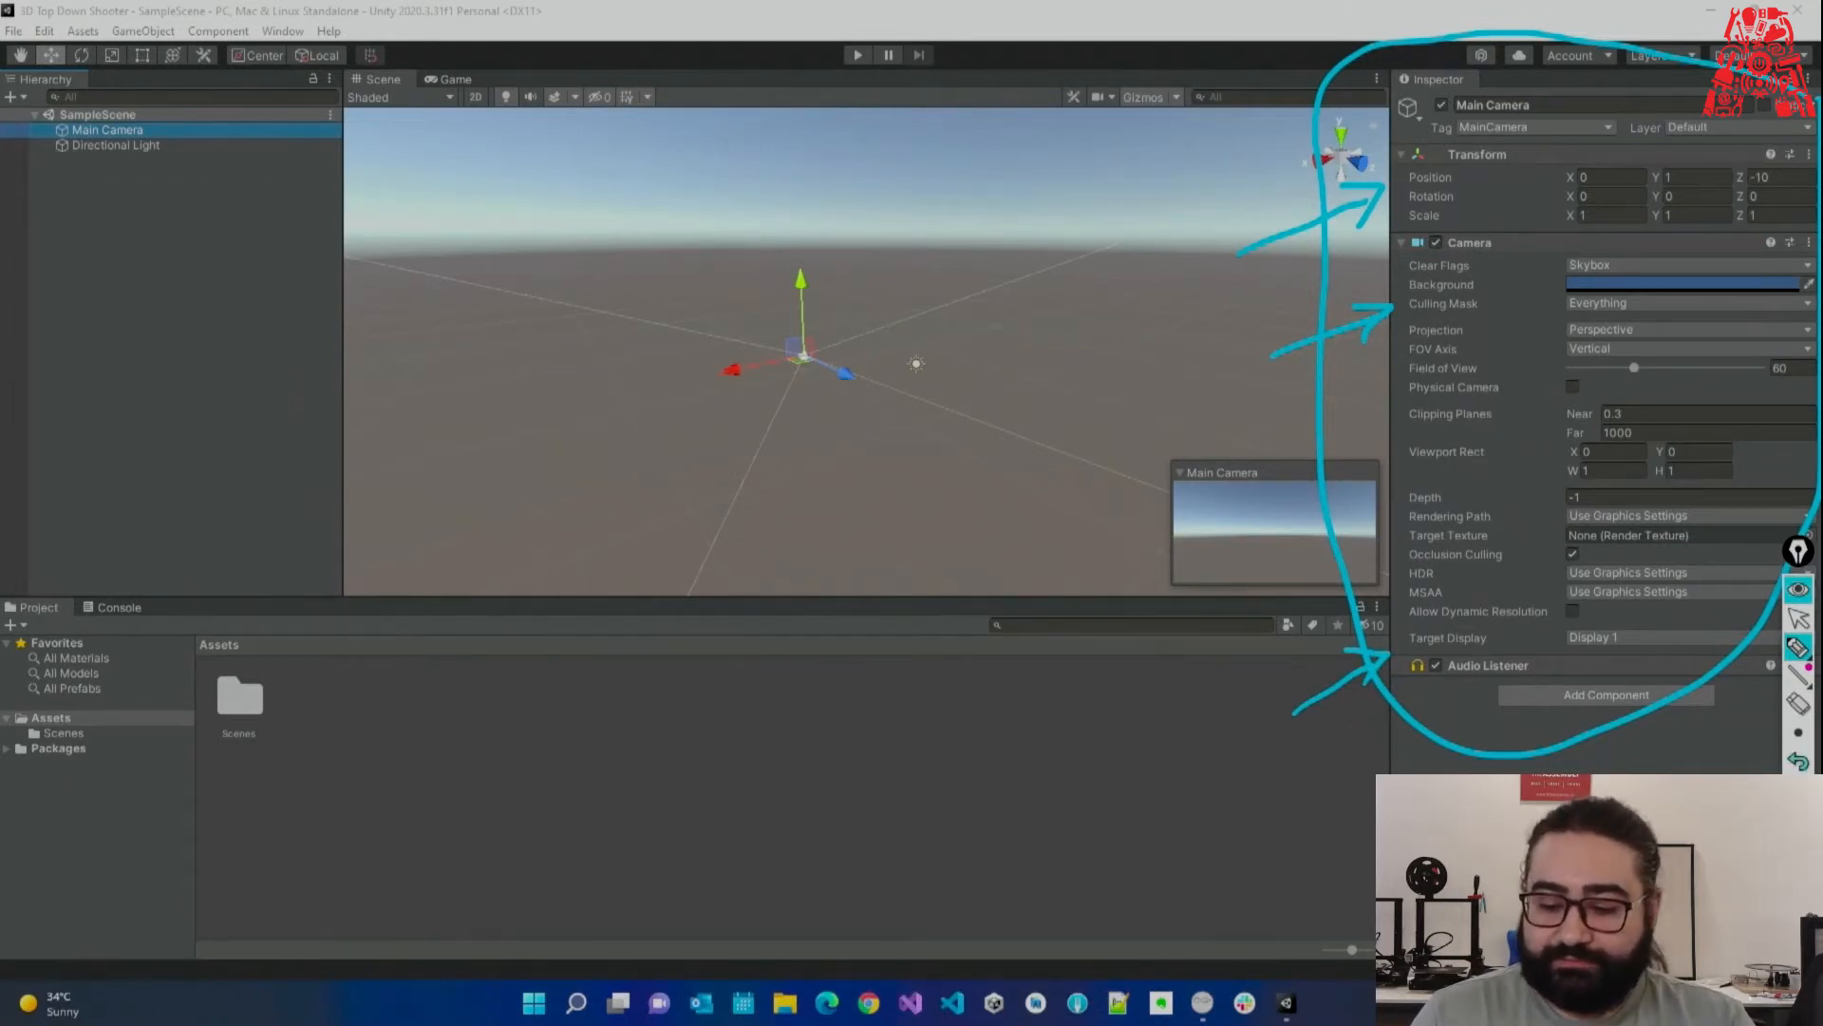
click(1799, 619)
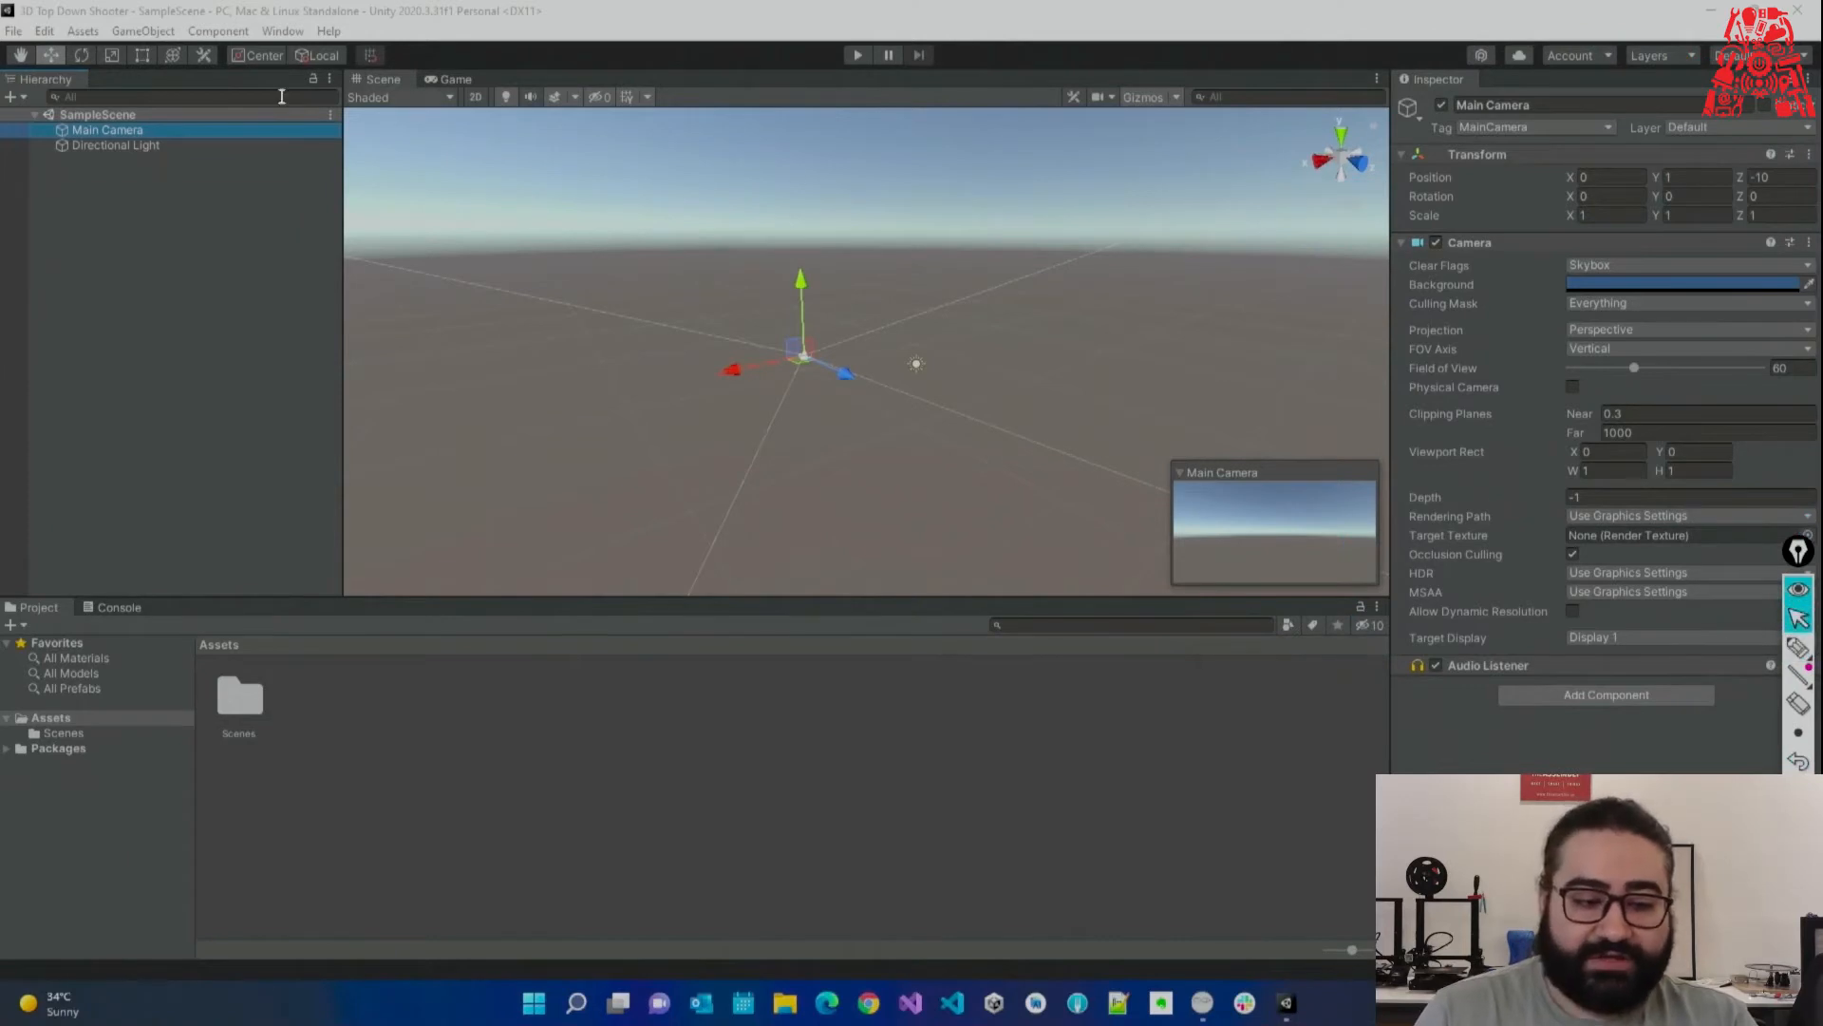
click(197, 148)
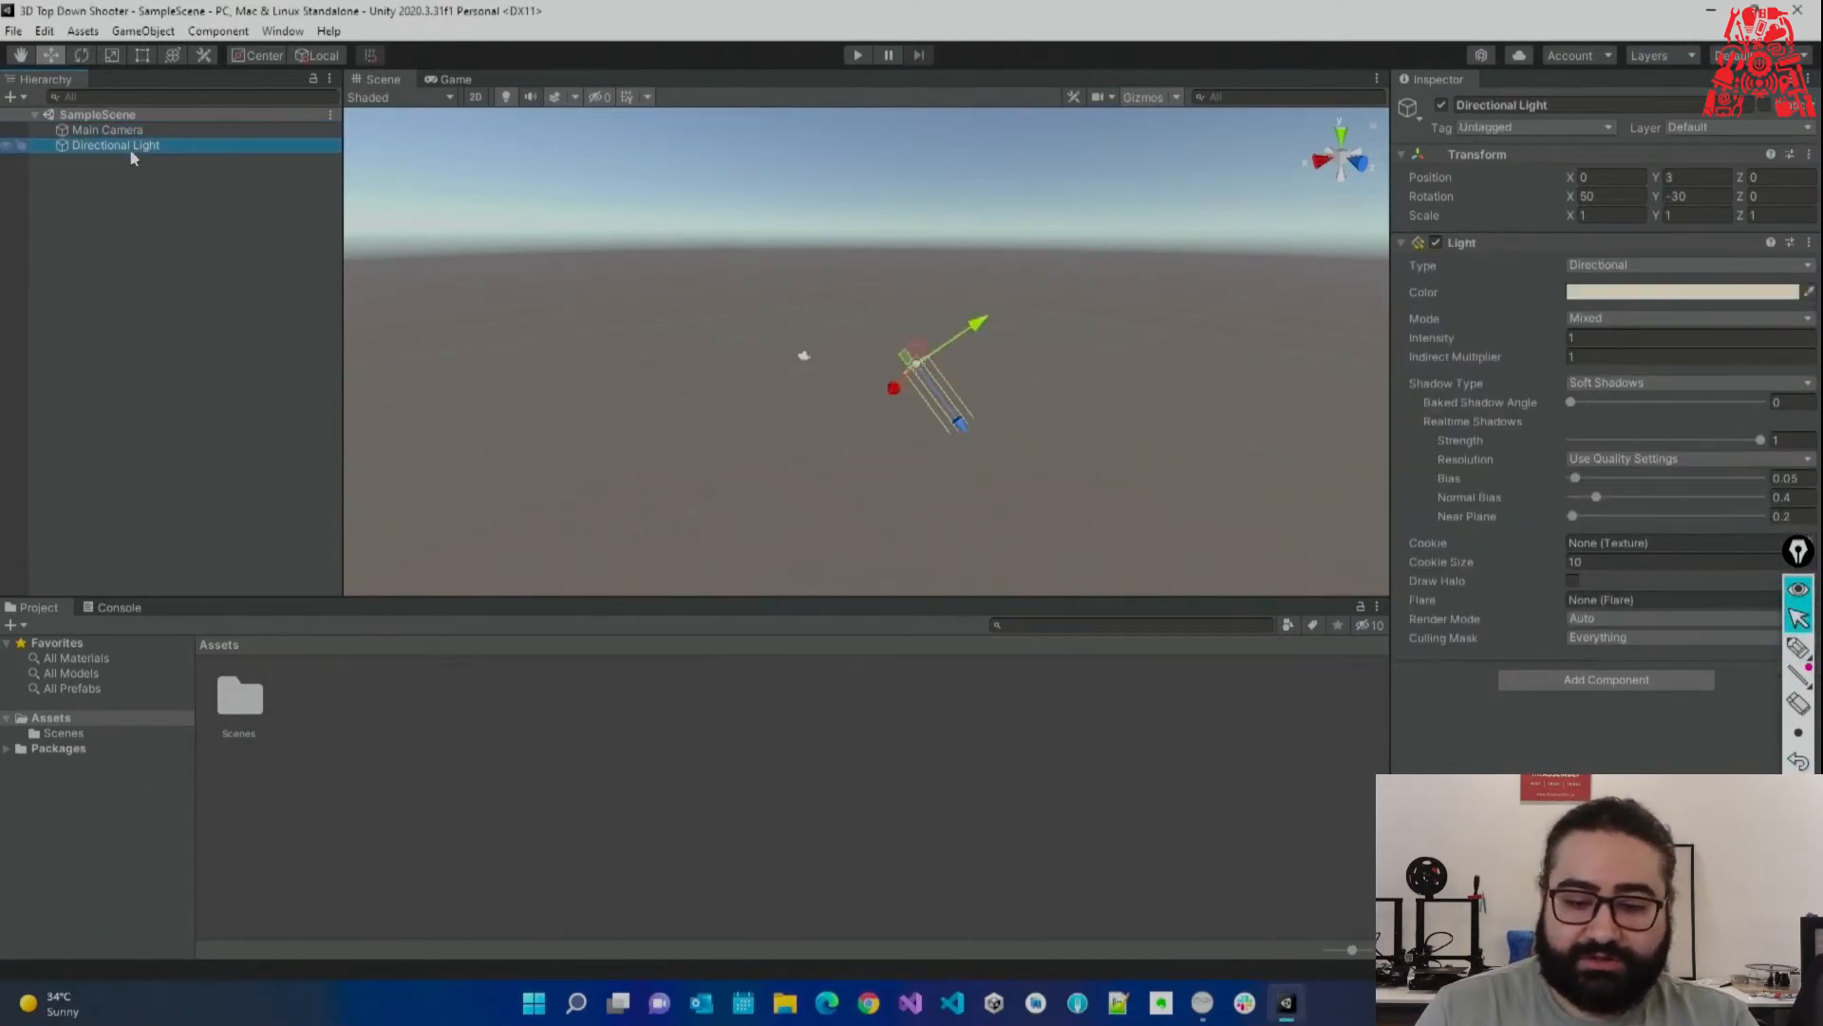
click(1798, 648)
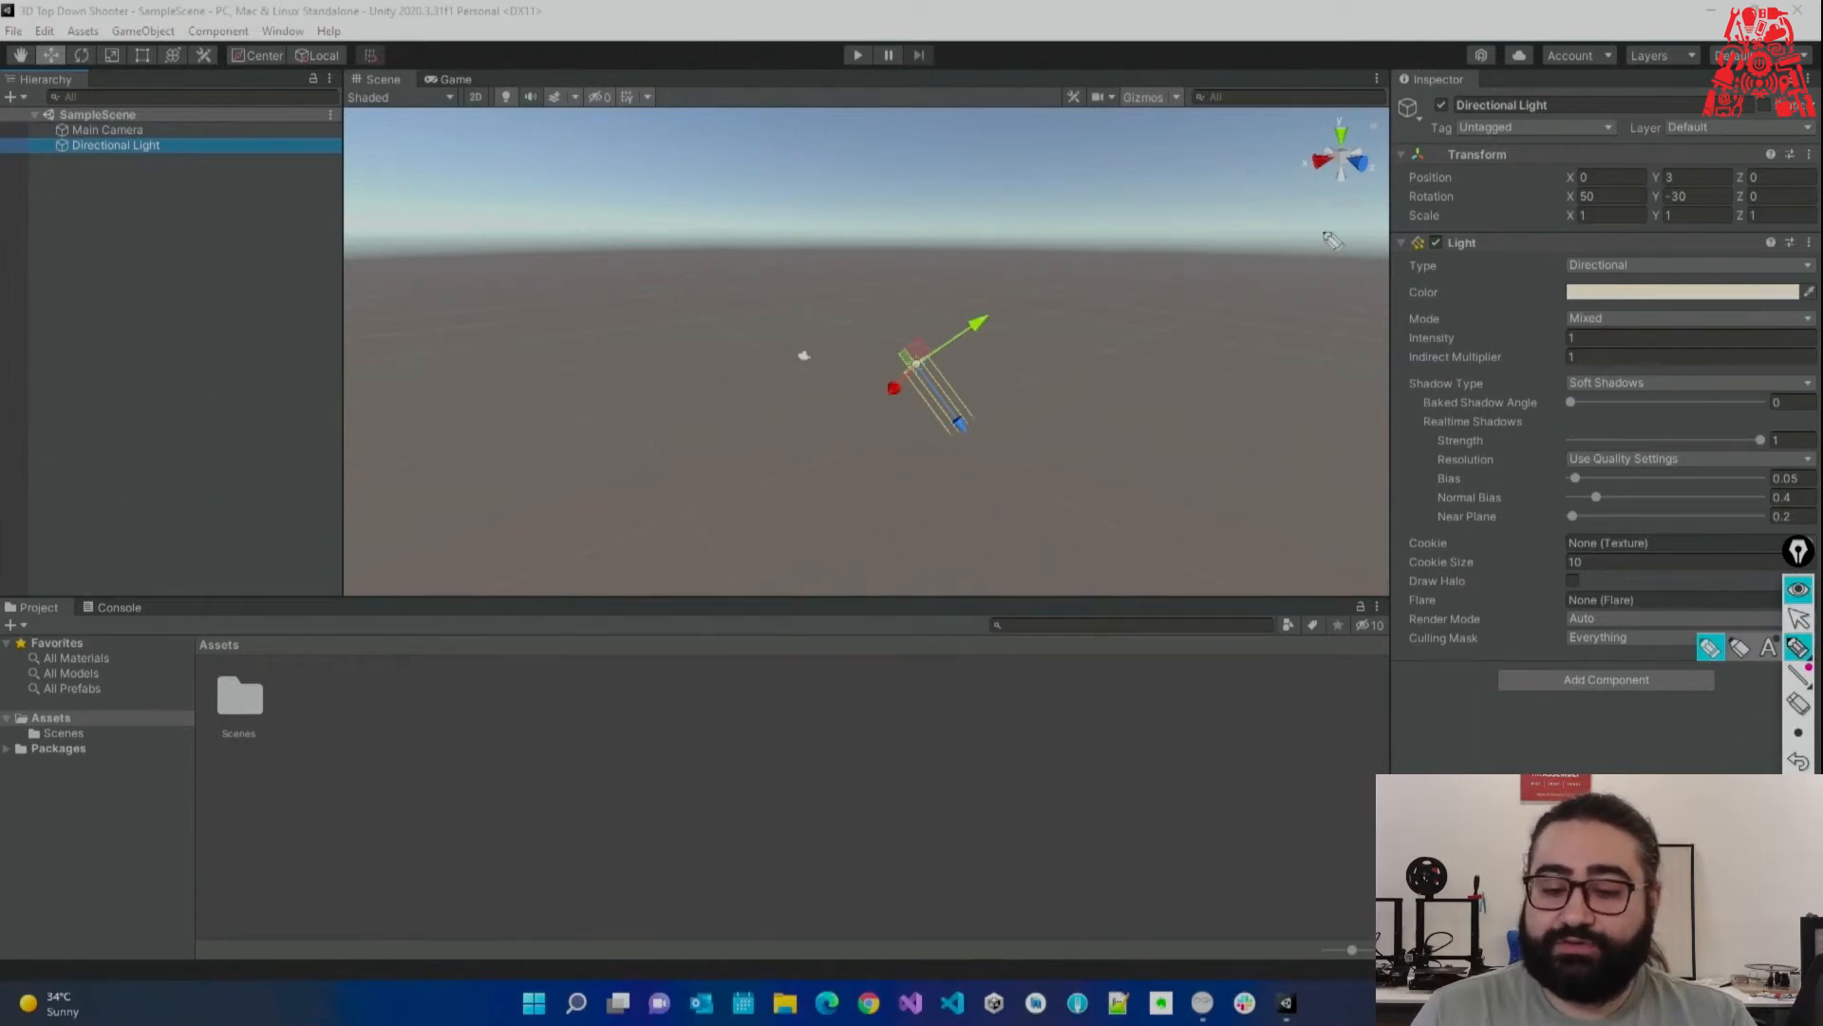
mouse_move(1288, 235)
mouse_down()
mouse_move(1349, 201)
mouse_move(1367, 238)
mouse_up()
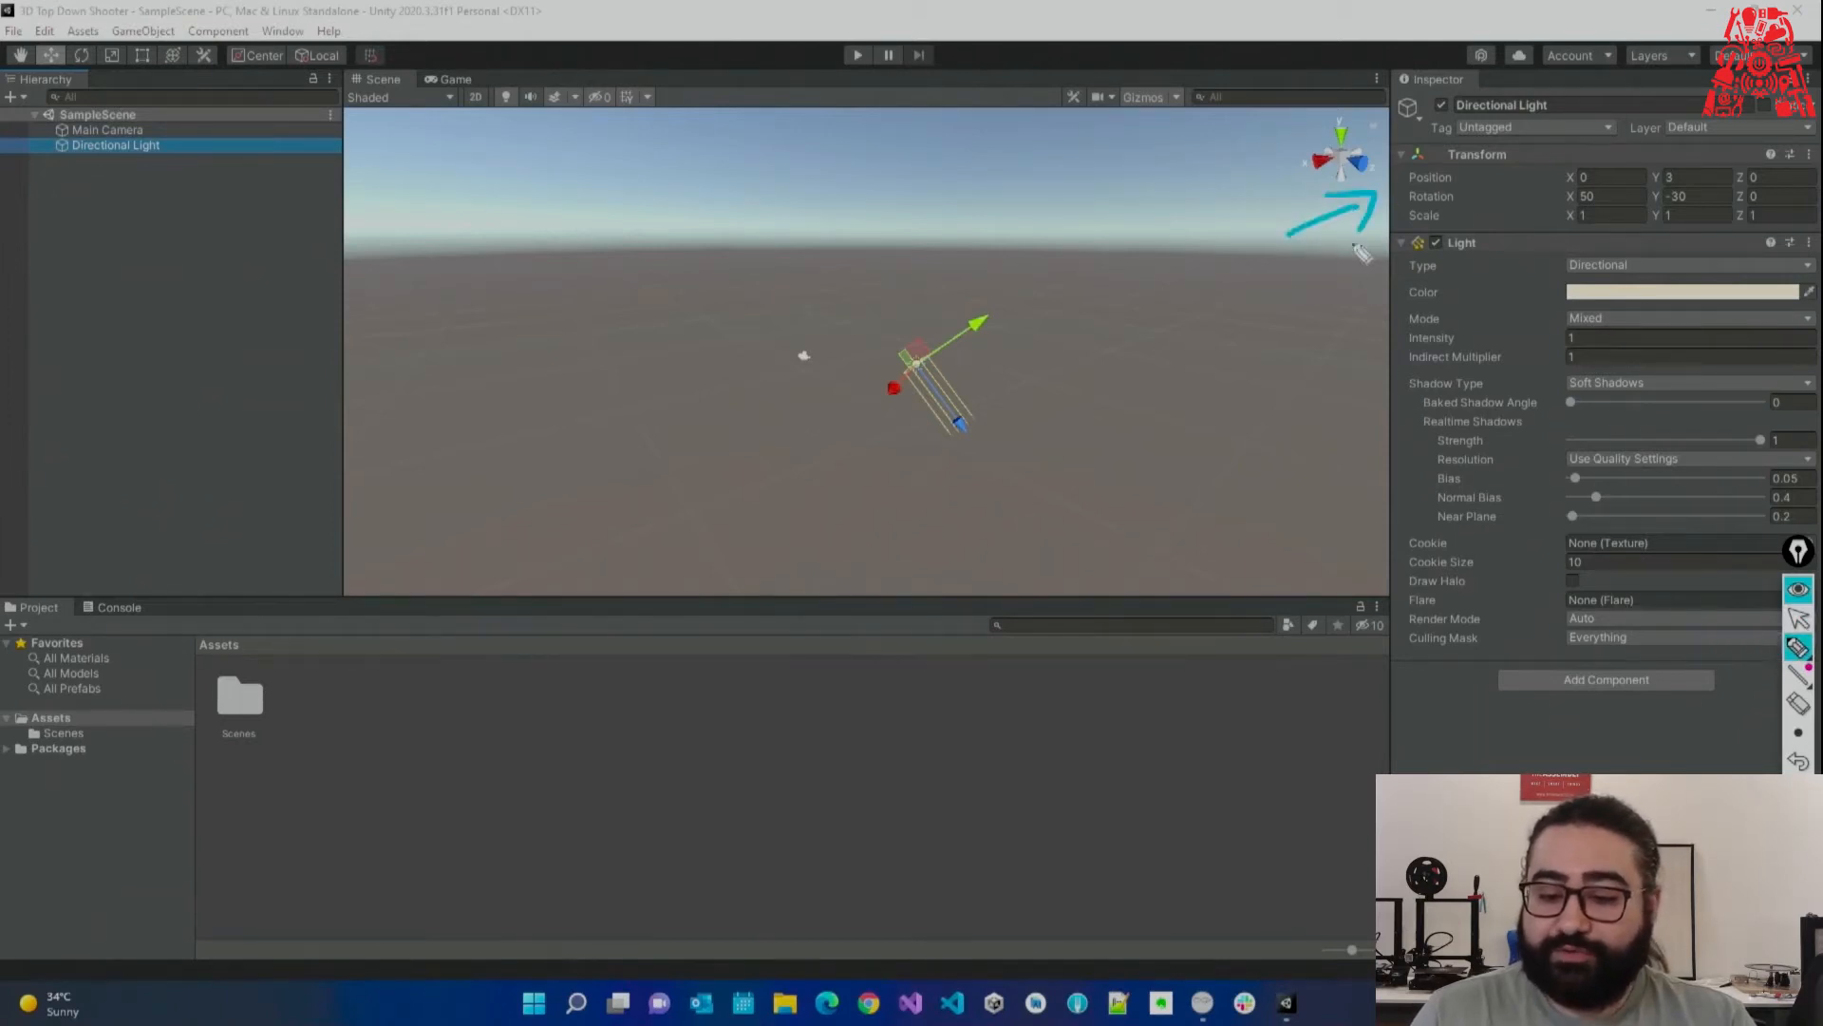
mouse_move(1279, 376)
mouse_down()
mouse_move(1376, 315)
mouse_move(1368, 359)
mouse_up()
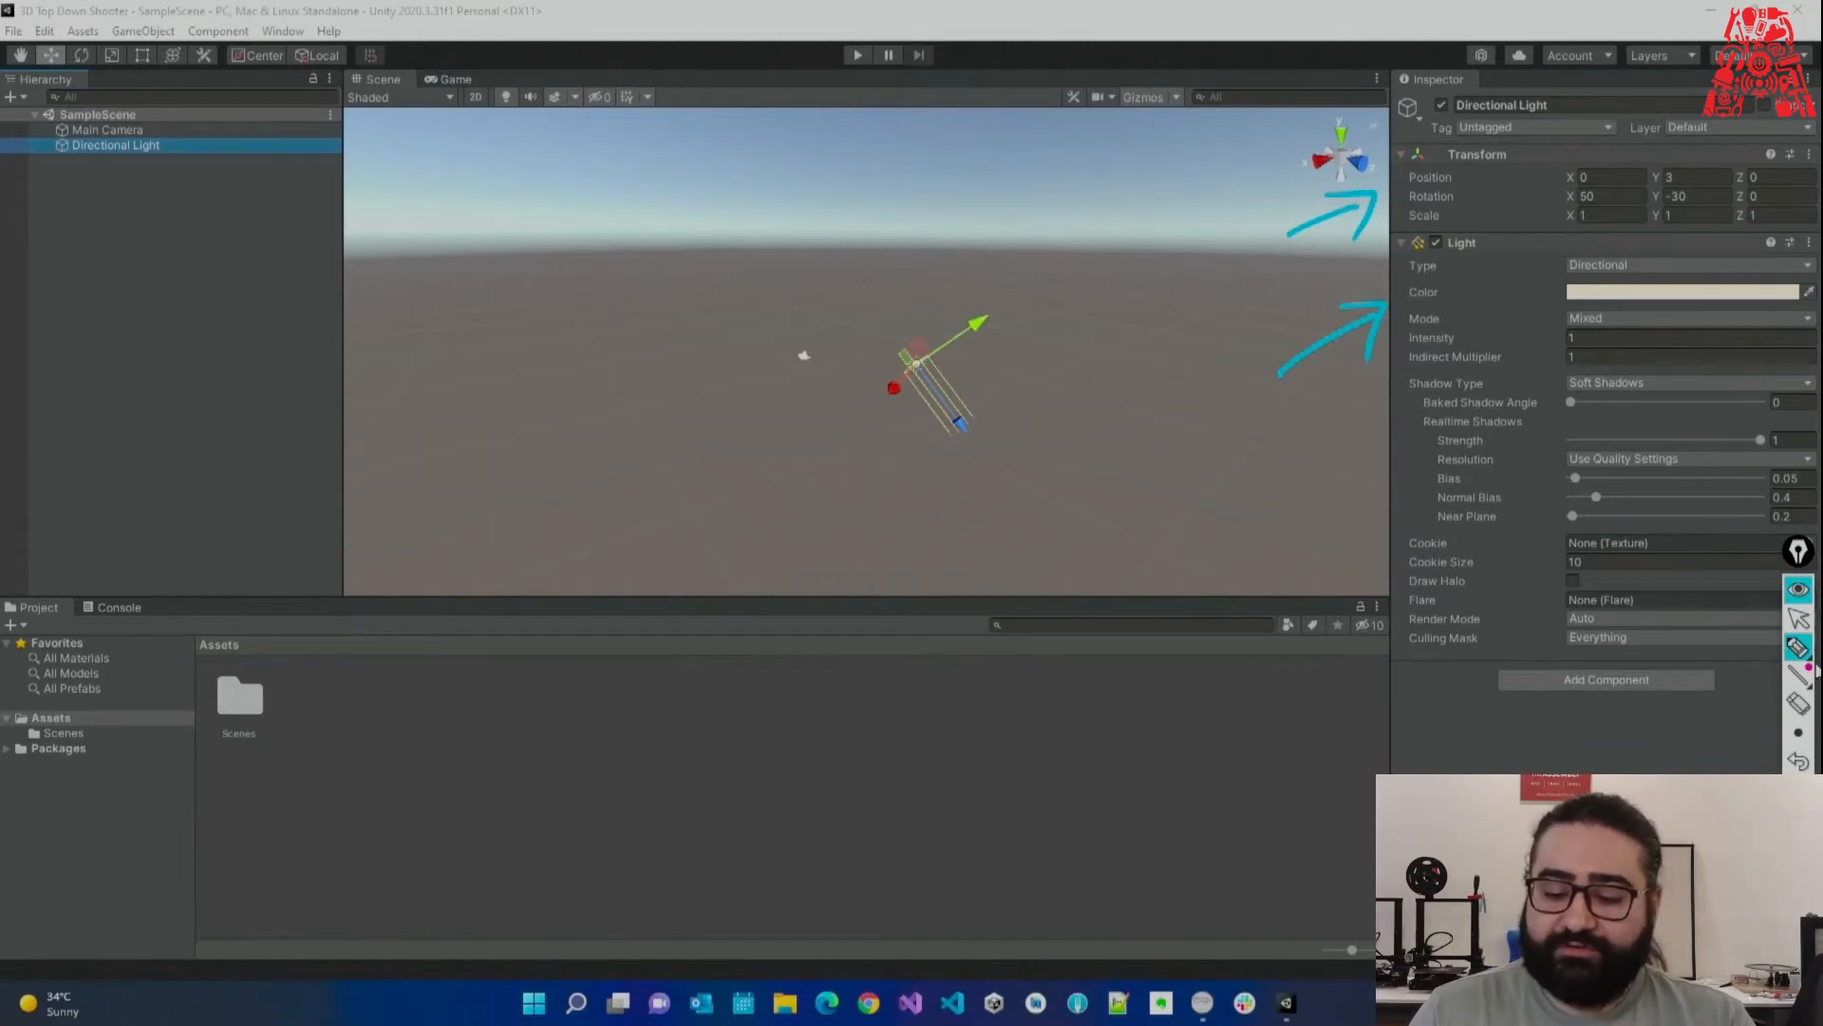
click(1798, 790)
click(1797, 620)
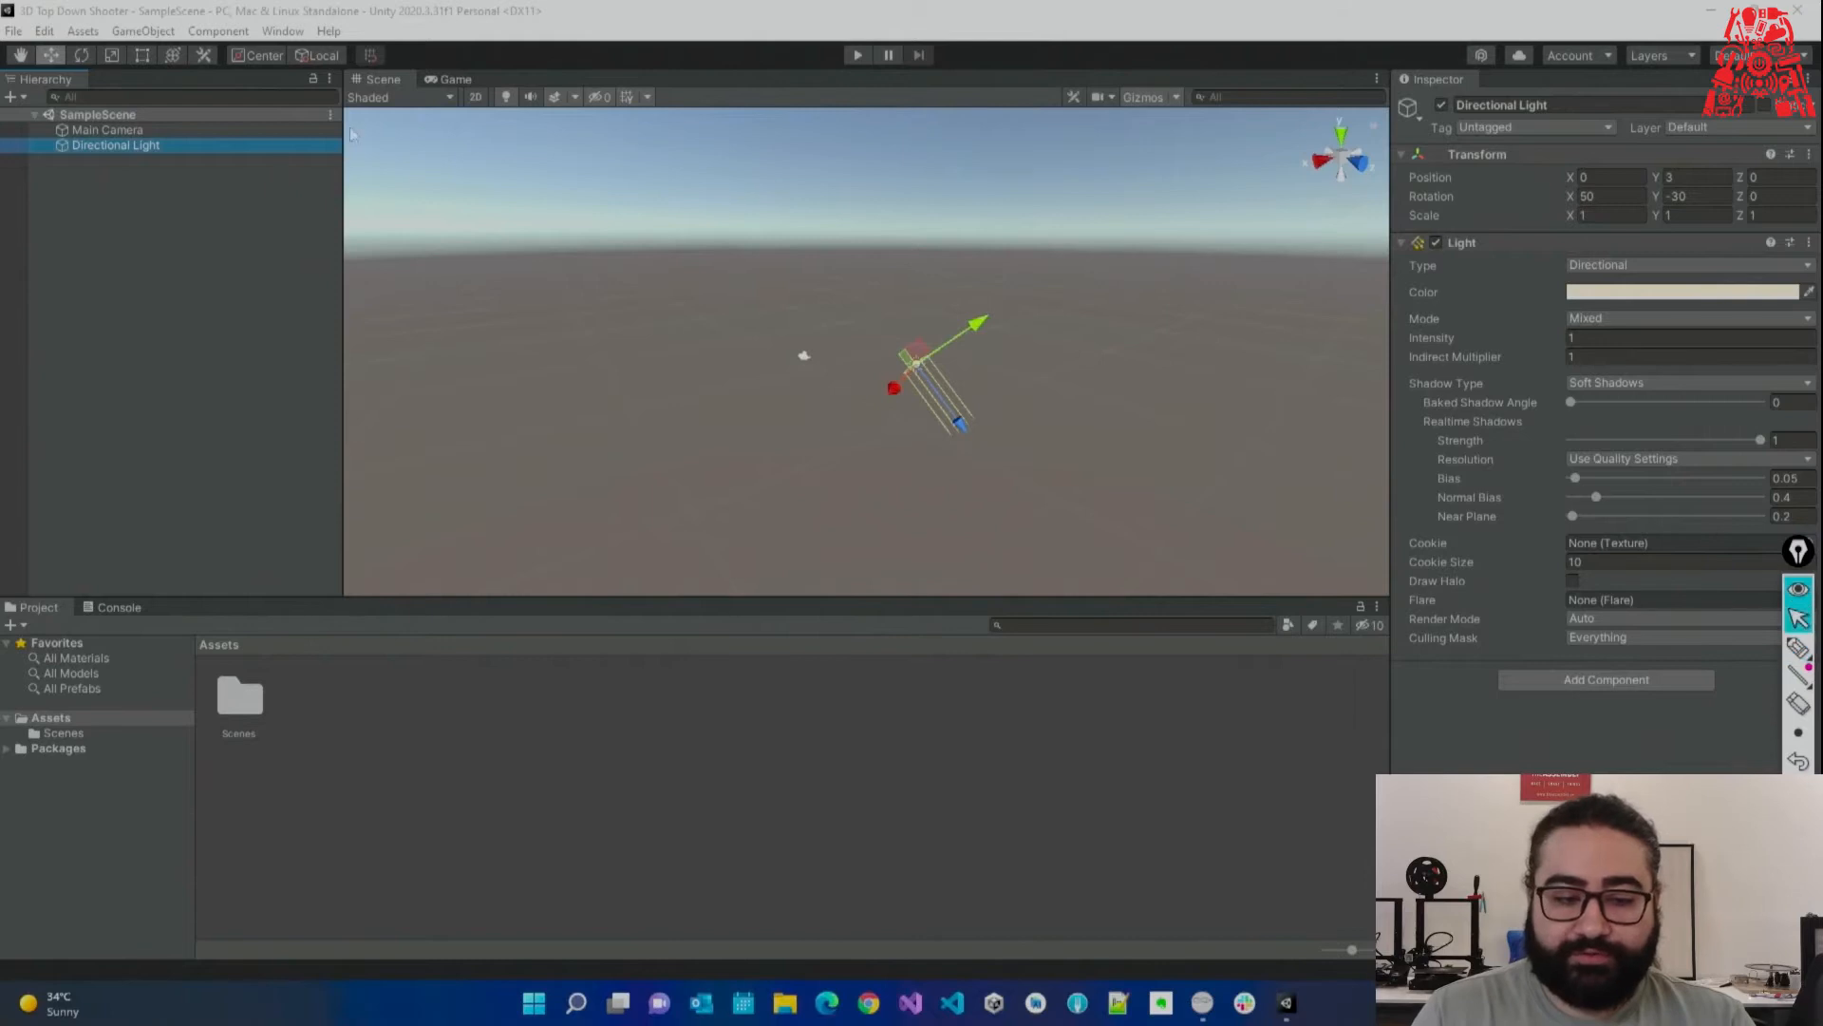
click(249, 130)
click(252, 146)
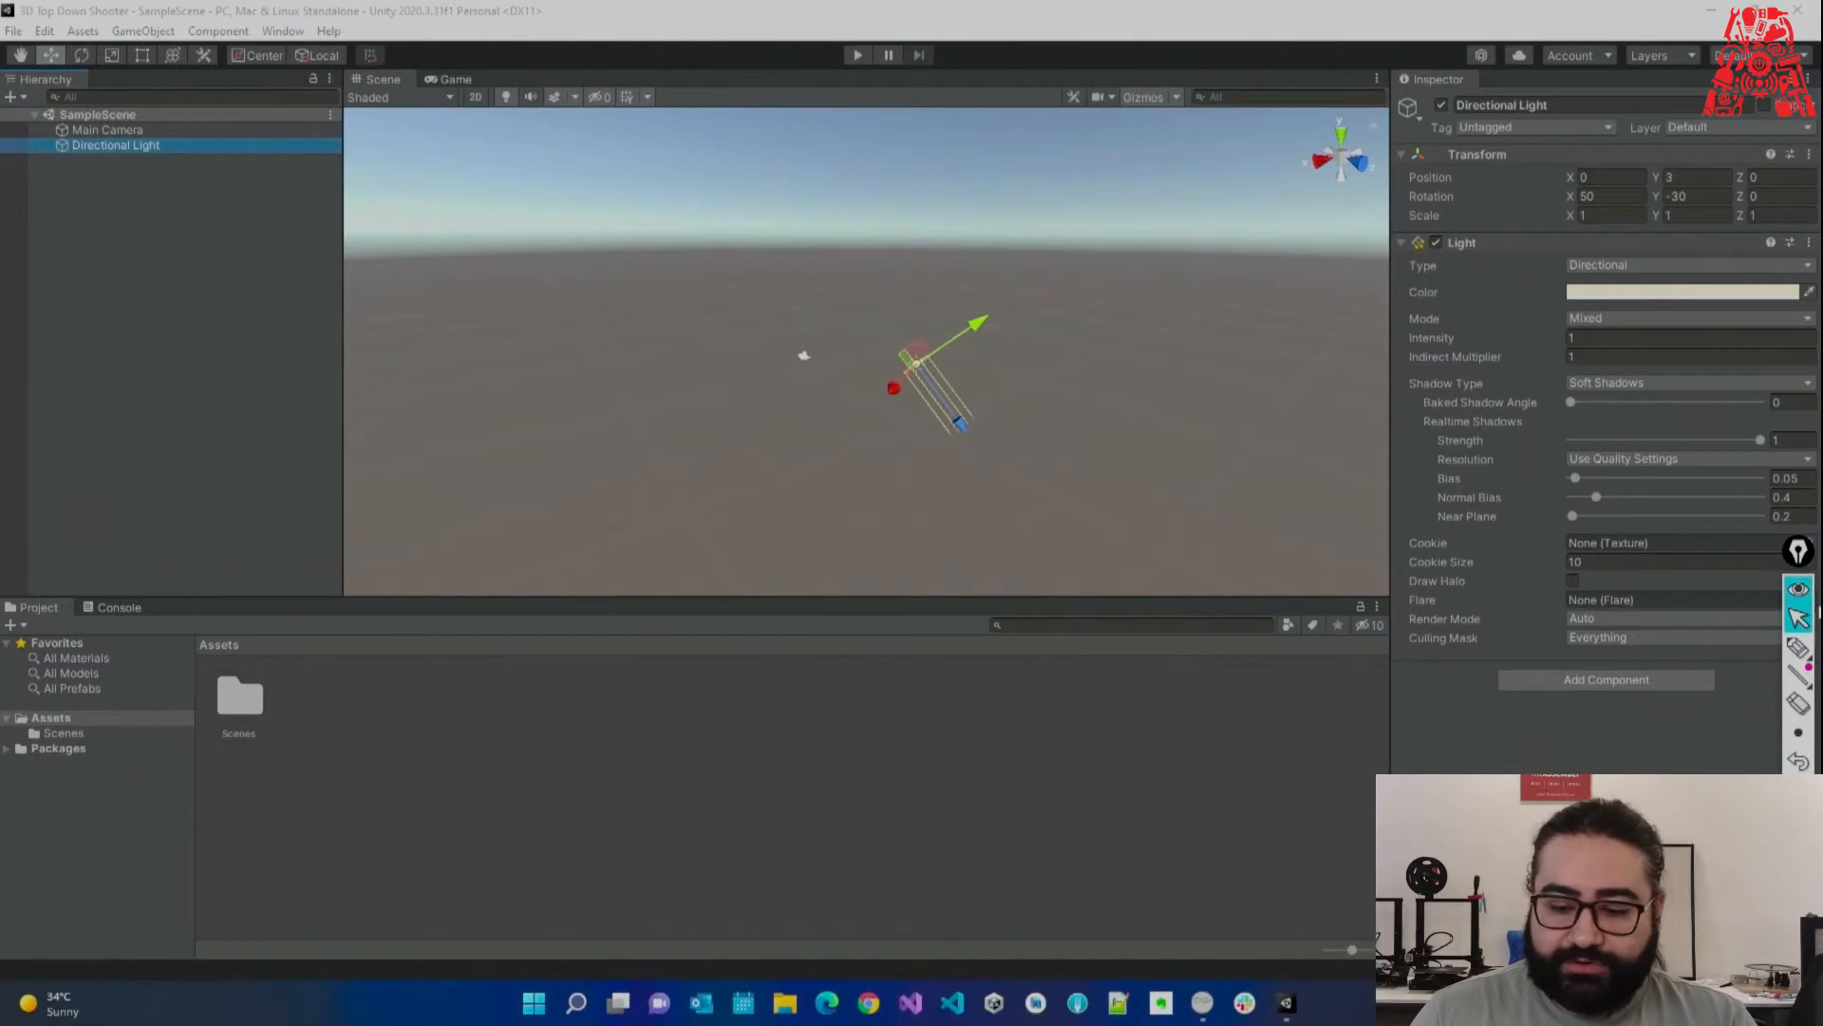
click(1798, 647)
mouse_move(655, 539)
mouse_down()
mouse_move(399, 521)
mouse_move(47, 576)
mouse_move(28, 707)
mouse_move(197, 964)
mouse_move(1209, 846)
mouse_move(1239, 606)
mouse_move(546, 532)
mouse_up()
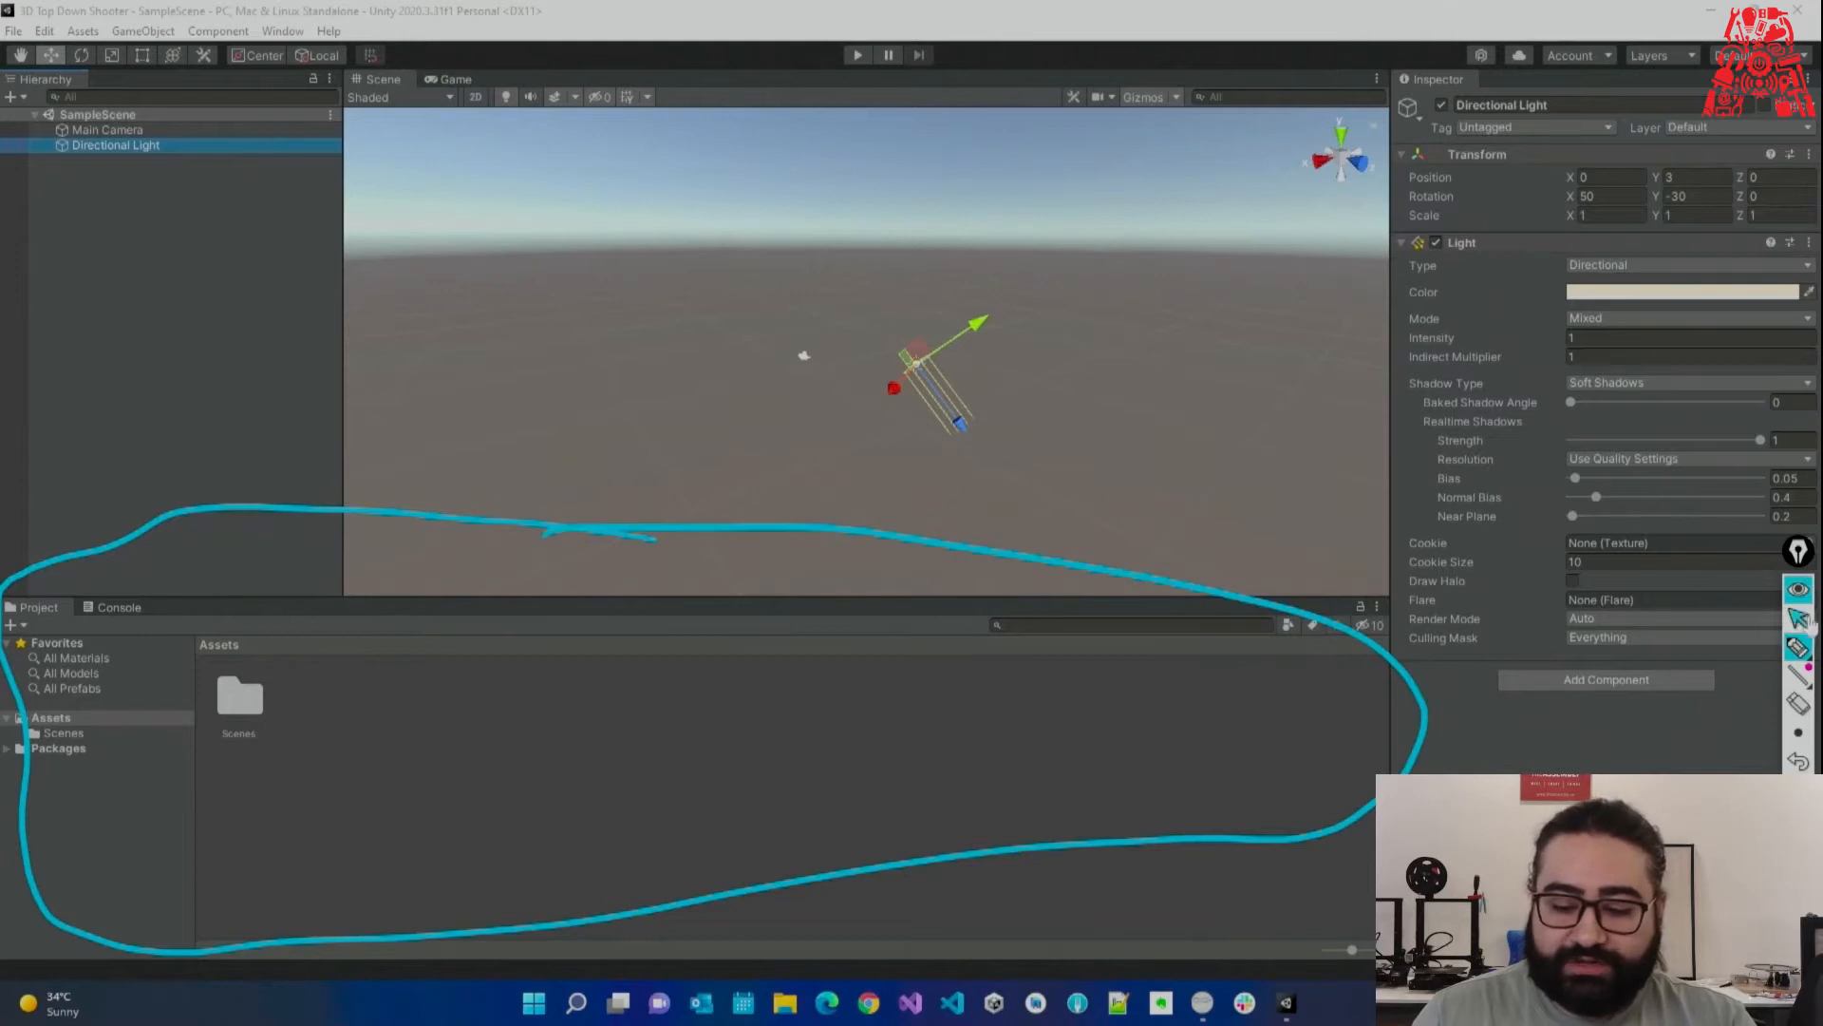
click(1798, 817)
click(1799, 618)
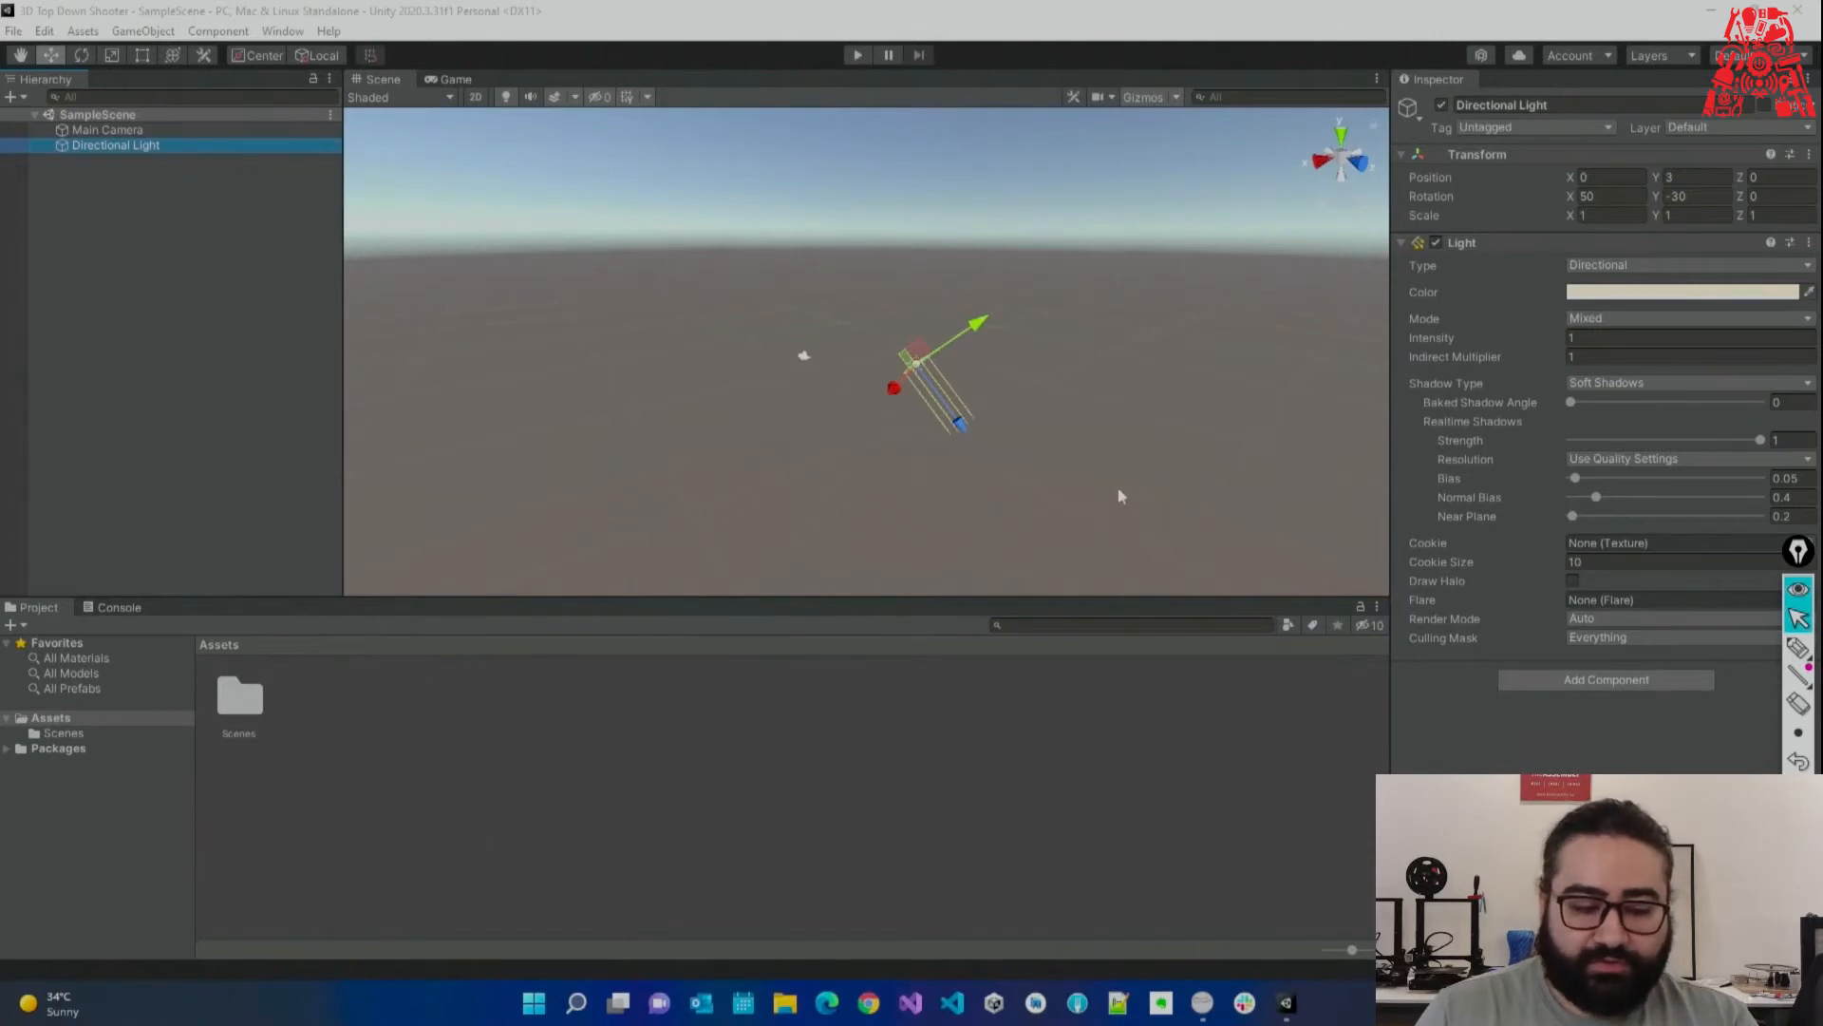
Switch the bottom panel to the Console, which shows no messages.
click(120, 607)
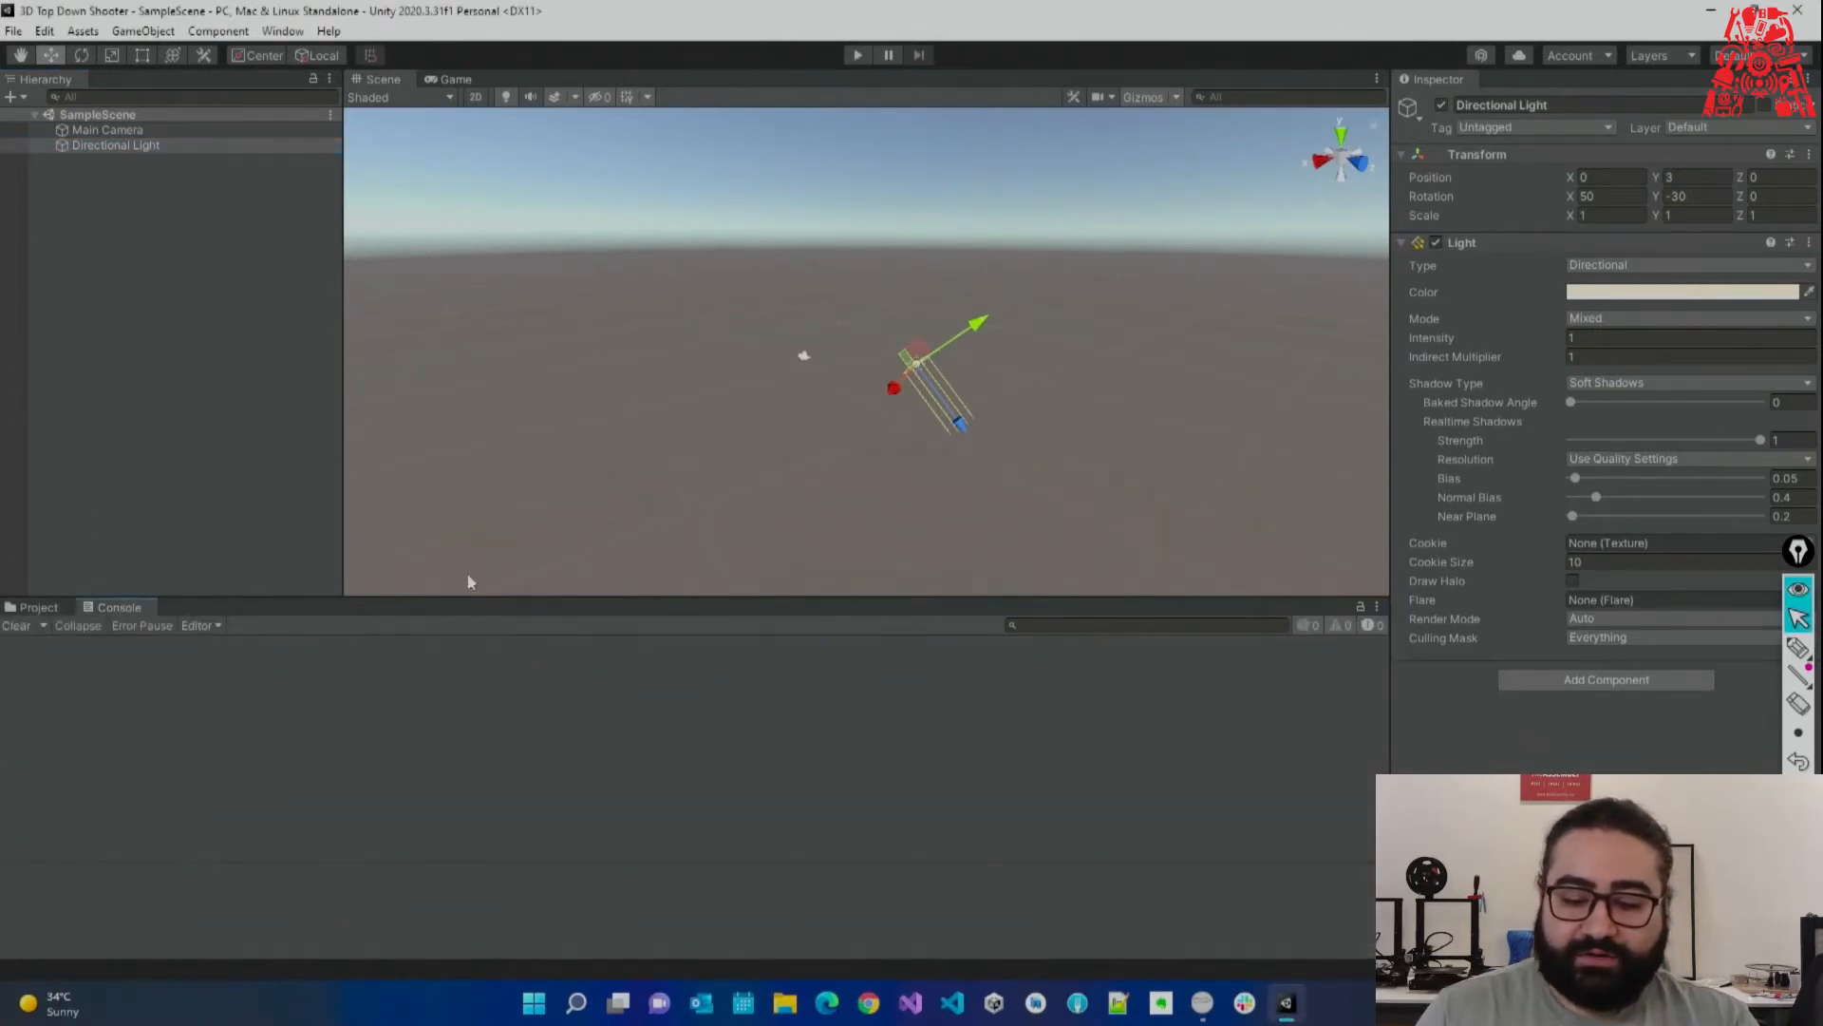
click(1797, 649)
mouse_move(1358, 570)
mouse_down()
mouse_move(1216, 528)
mouse_move(152, 508)
mouse_move(48, 780)
mouse_move(561, 944)
mouse_move(1383, 635)
mouse_move(1346, 560)
mouse_up()
click(1799, 619)
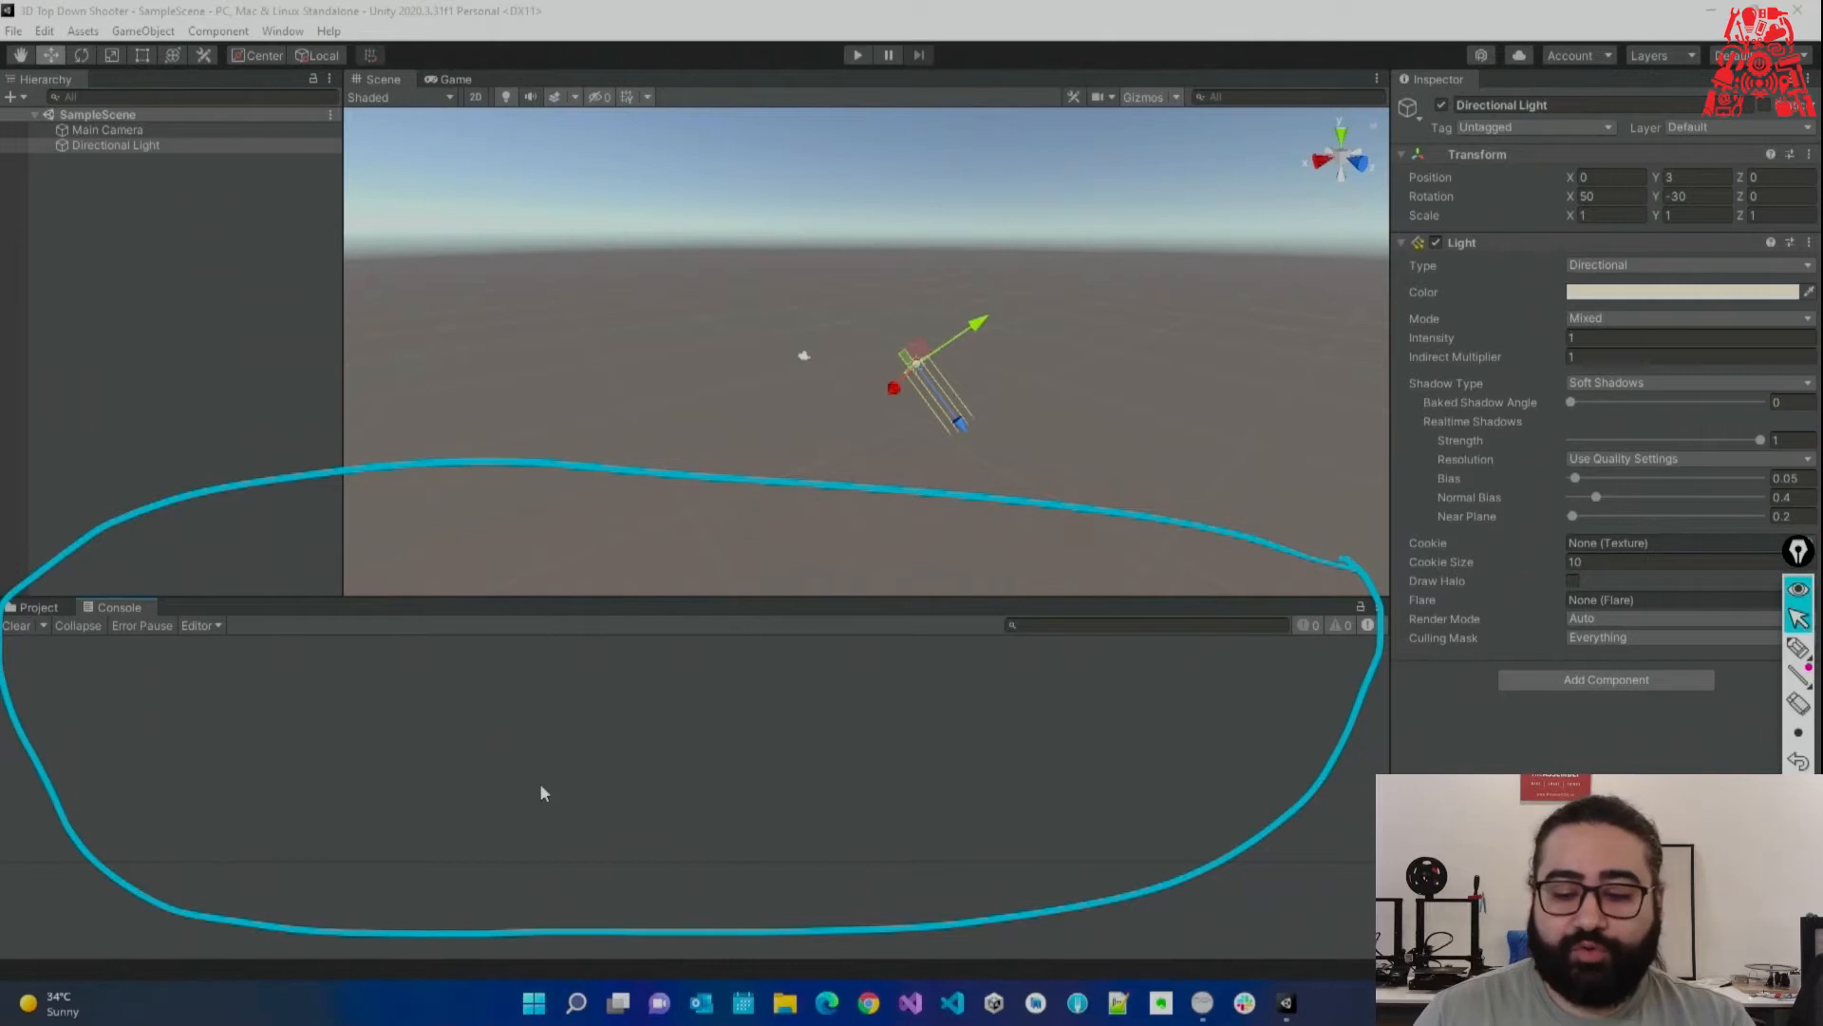
click(1798, 702)
click(1337, 687)
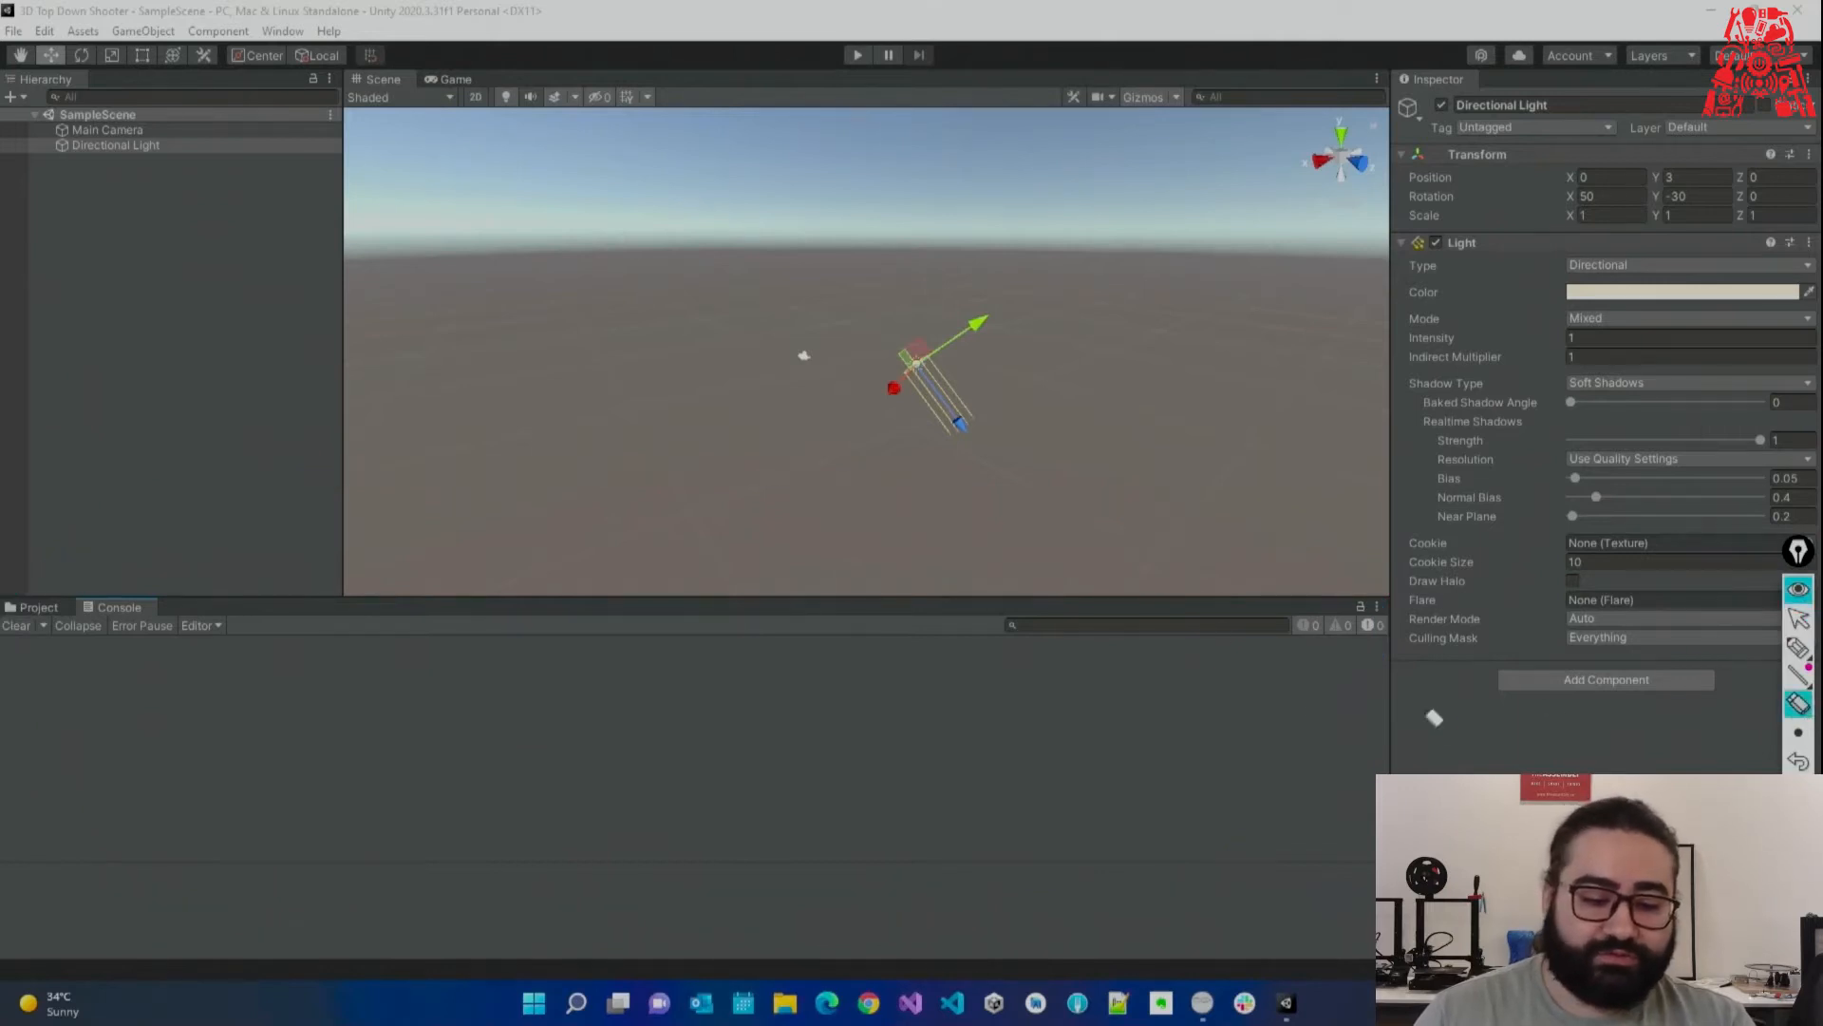
click(1798, 619)
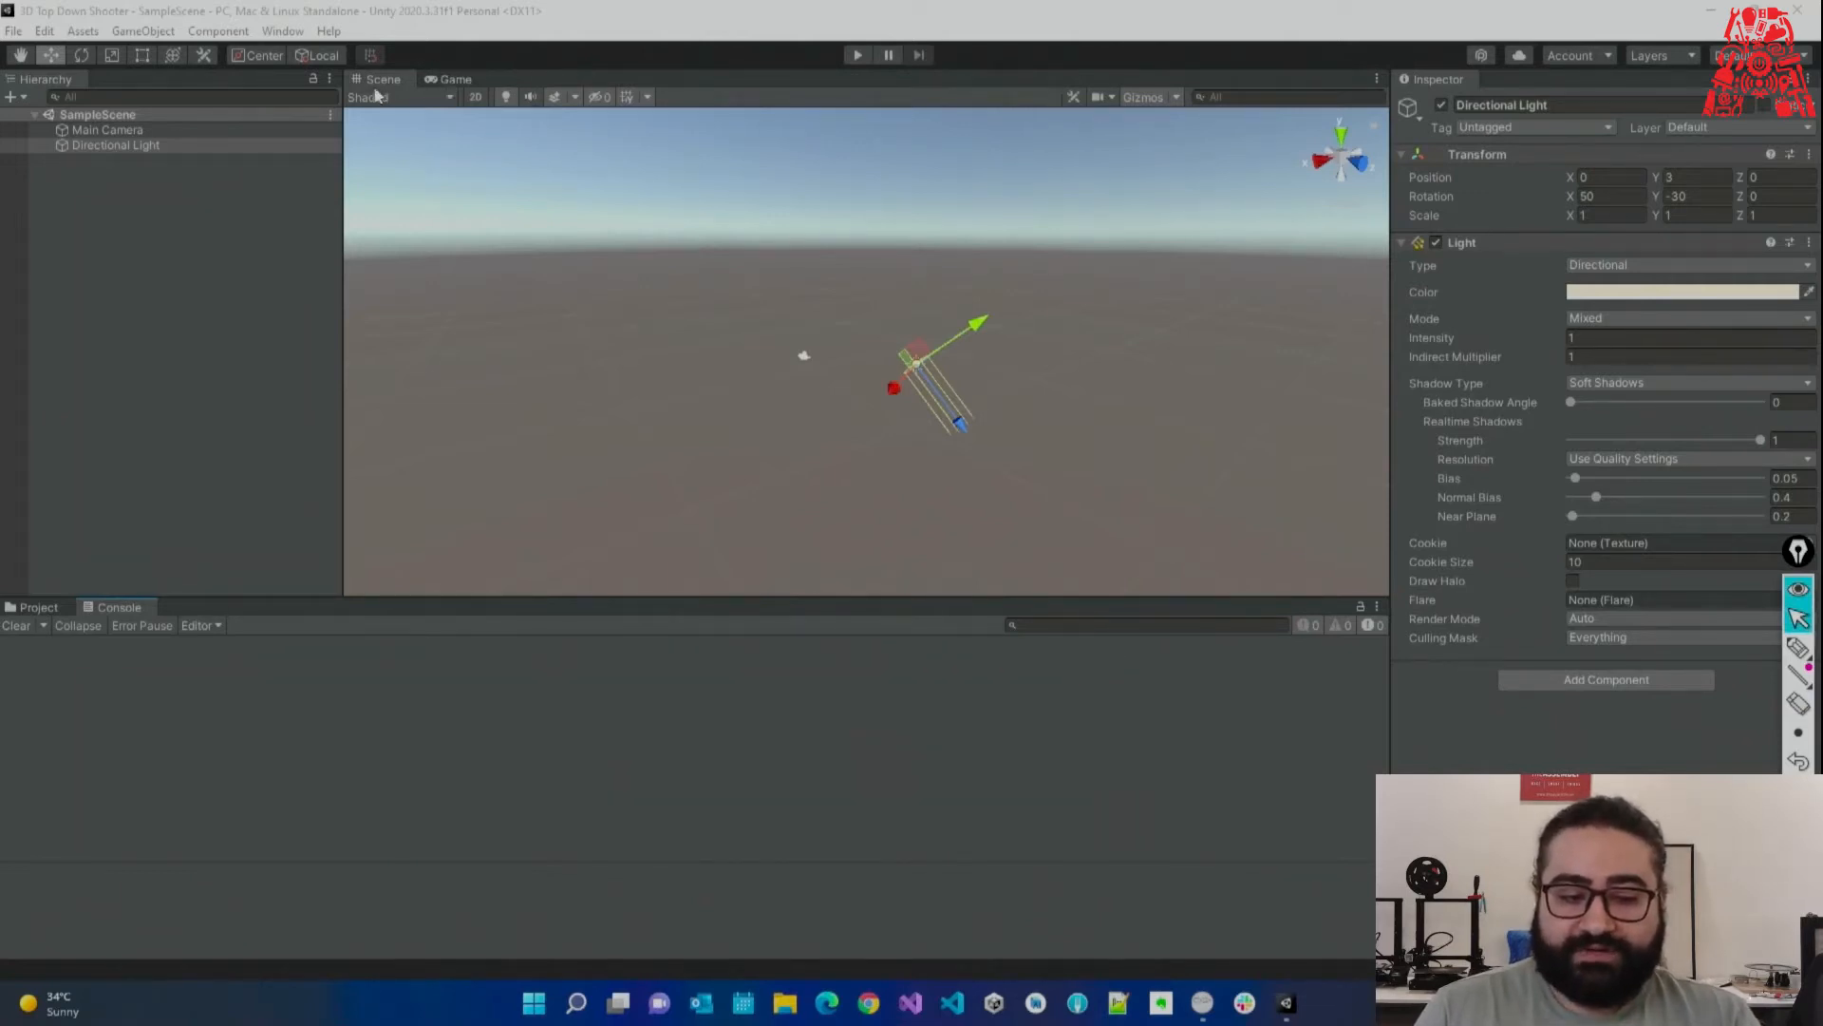
Switch the viewport to the Game view showing the camera's sky-and-horizon render.
click(460, 82)
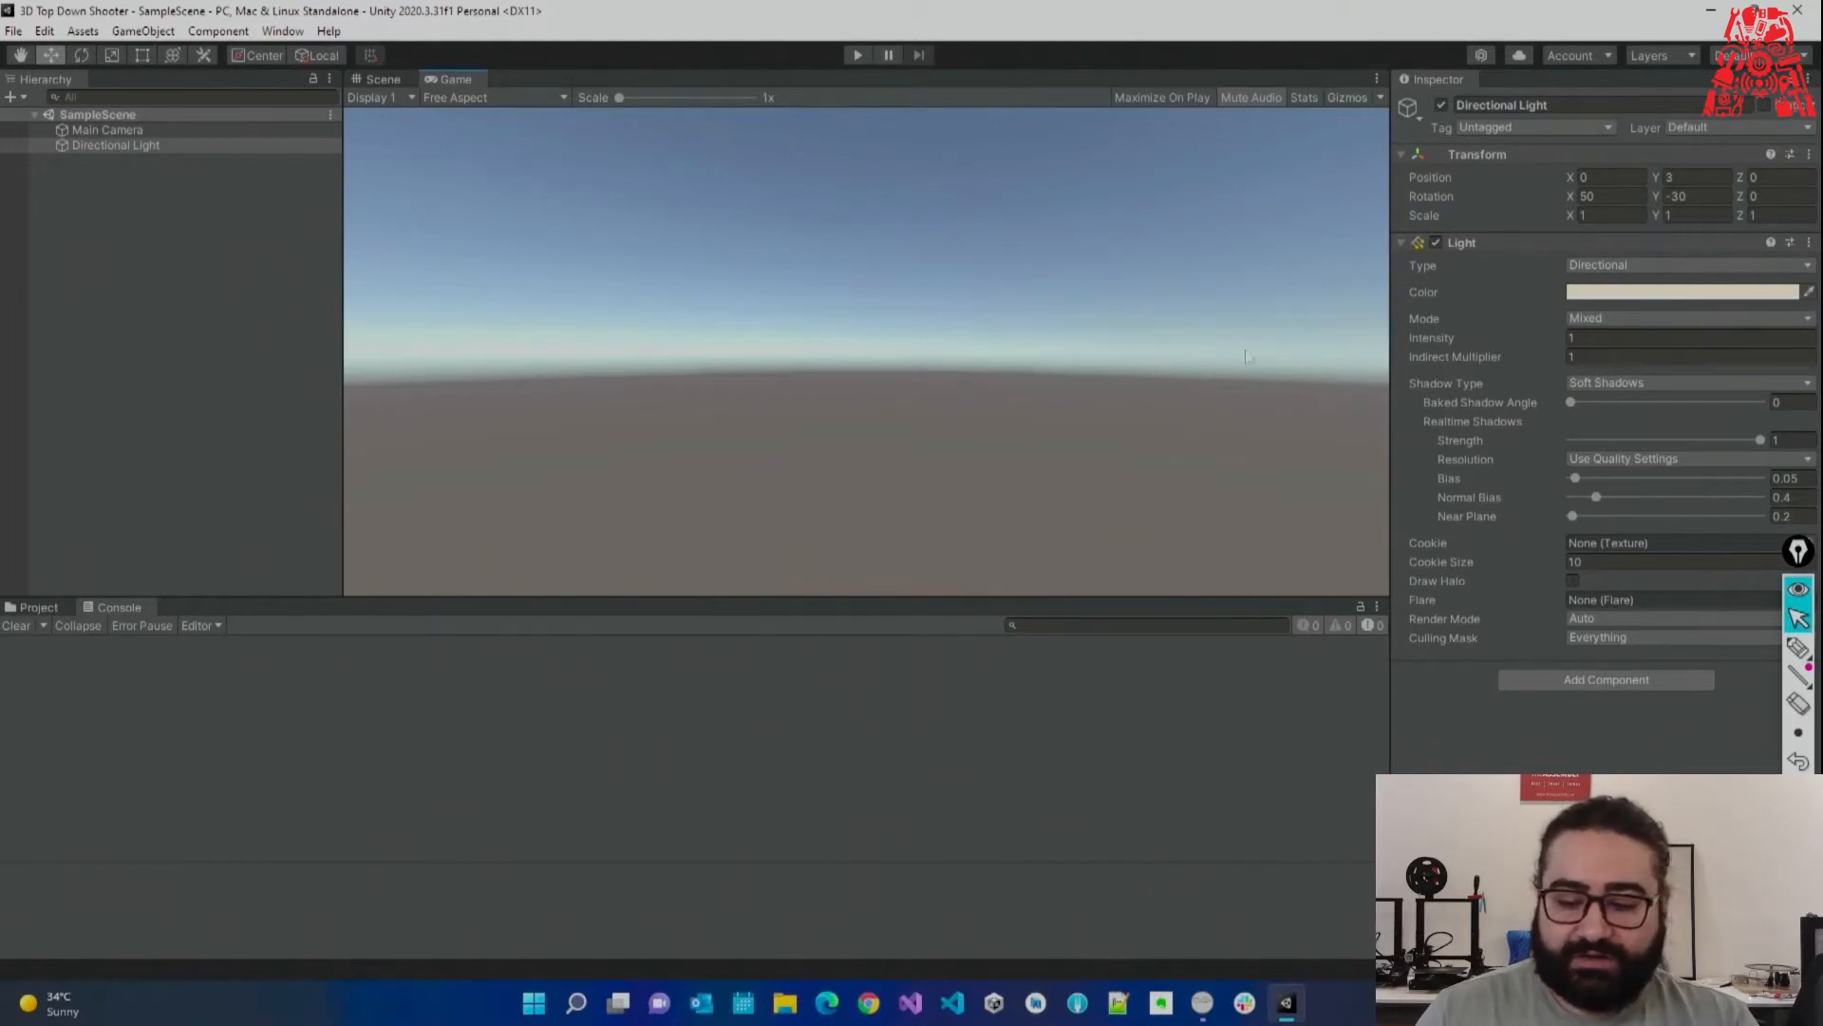
click(1799, 647)
mouse_move(888, 8)
mouse_down()
mouse_move(855, 12)
mouse_move(902, 101)
mouse_move(919, 27)
mouse_up()
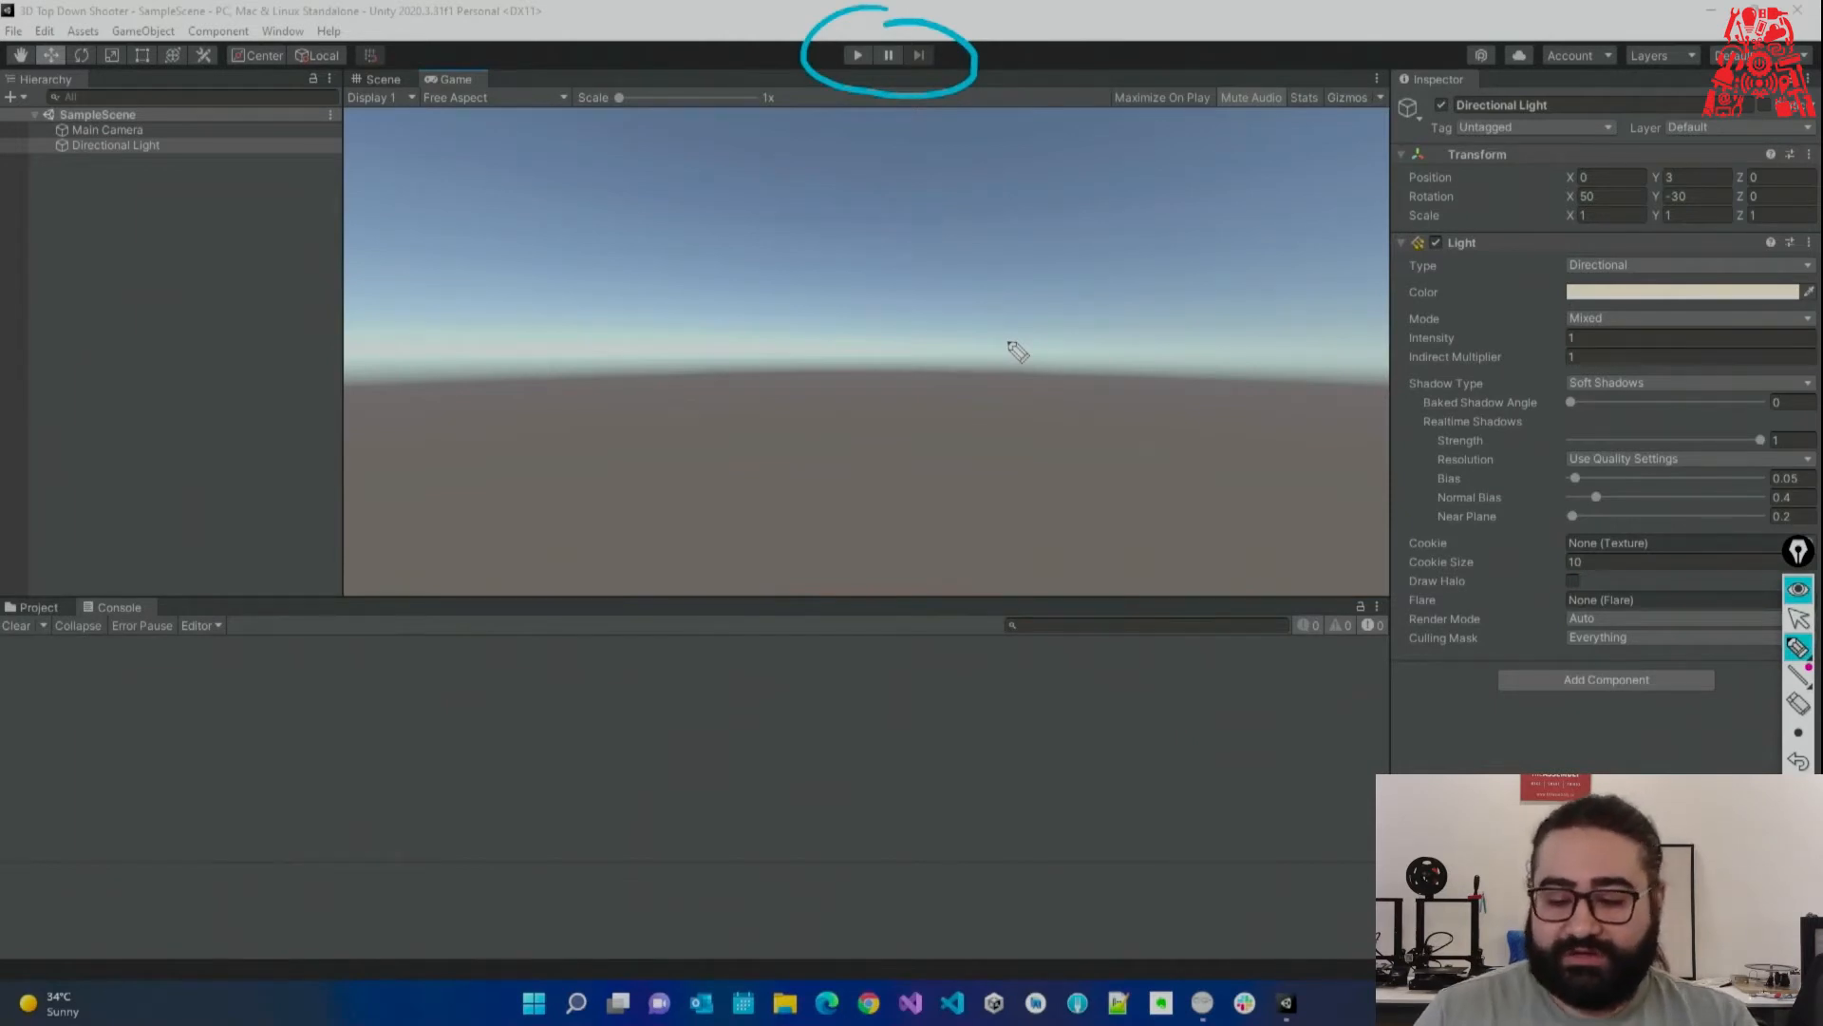
click(1798, 759)
click(1800, 620)
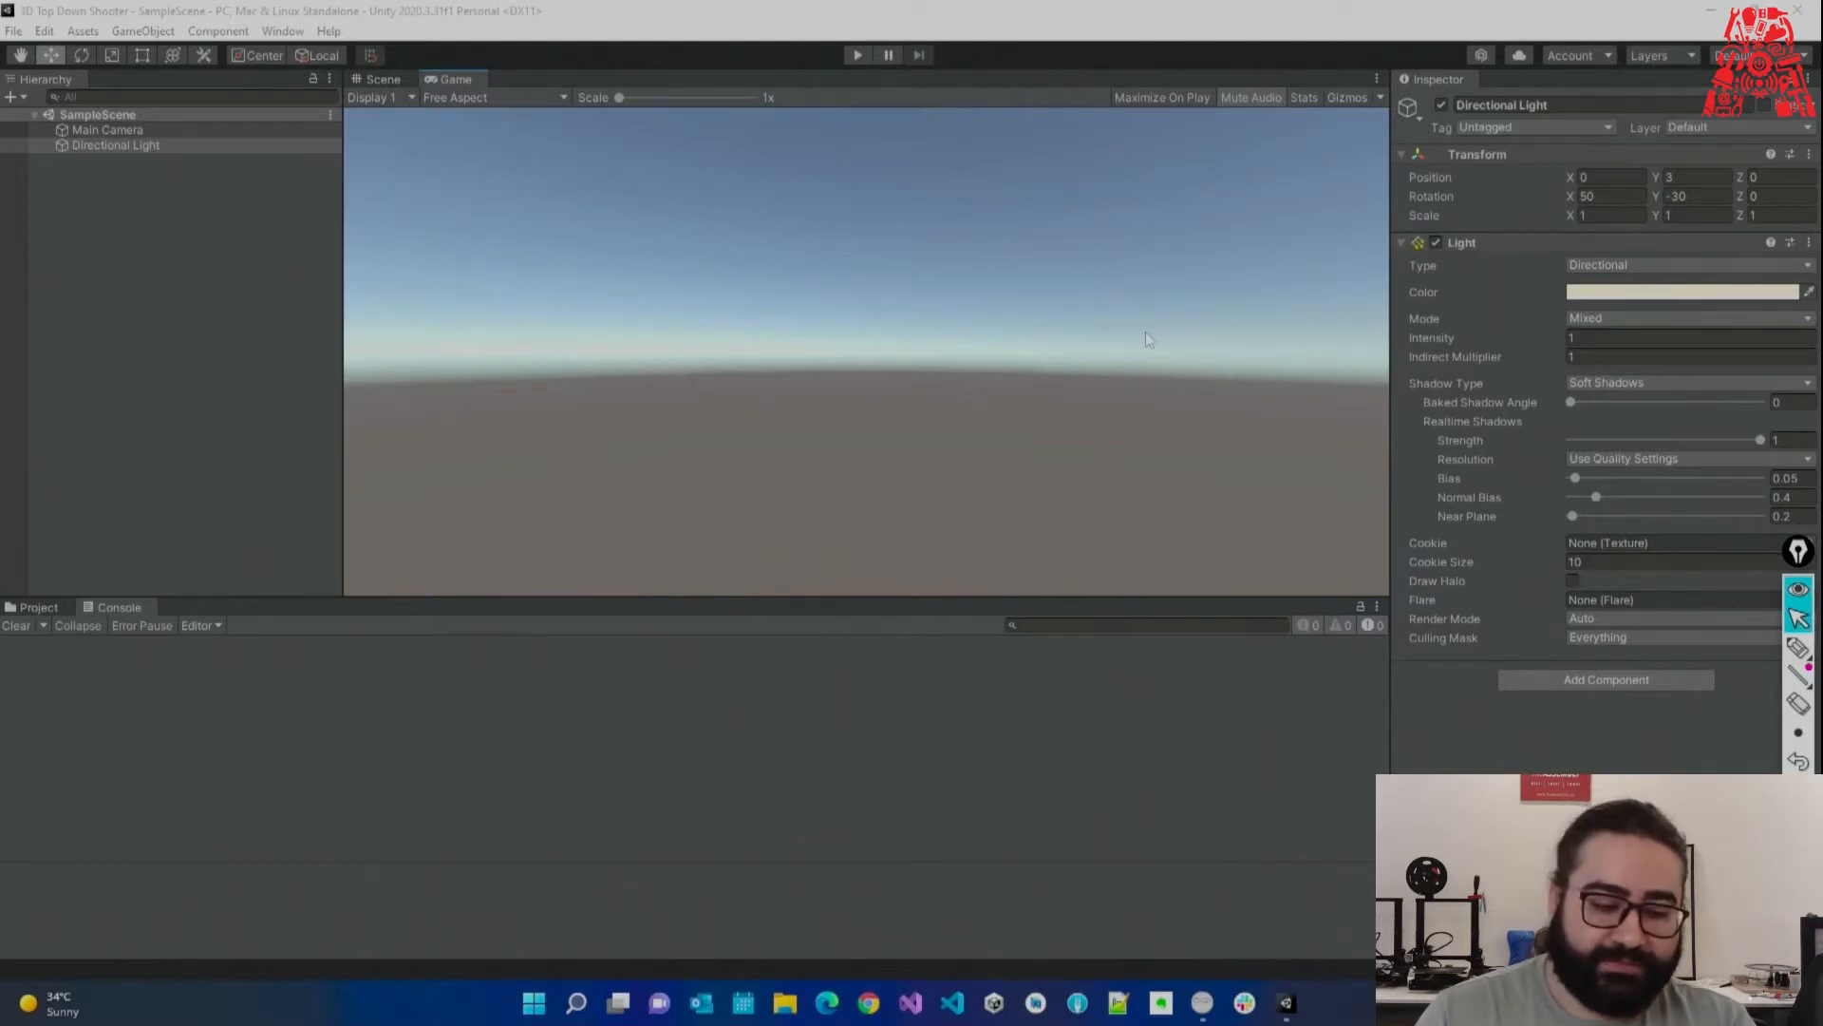
Dock the Console to the right of Project and the Game view to the right of Scene.
click(36, 613)
click(112, 611)
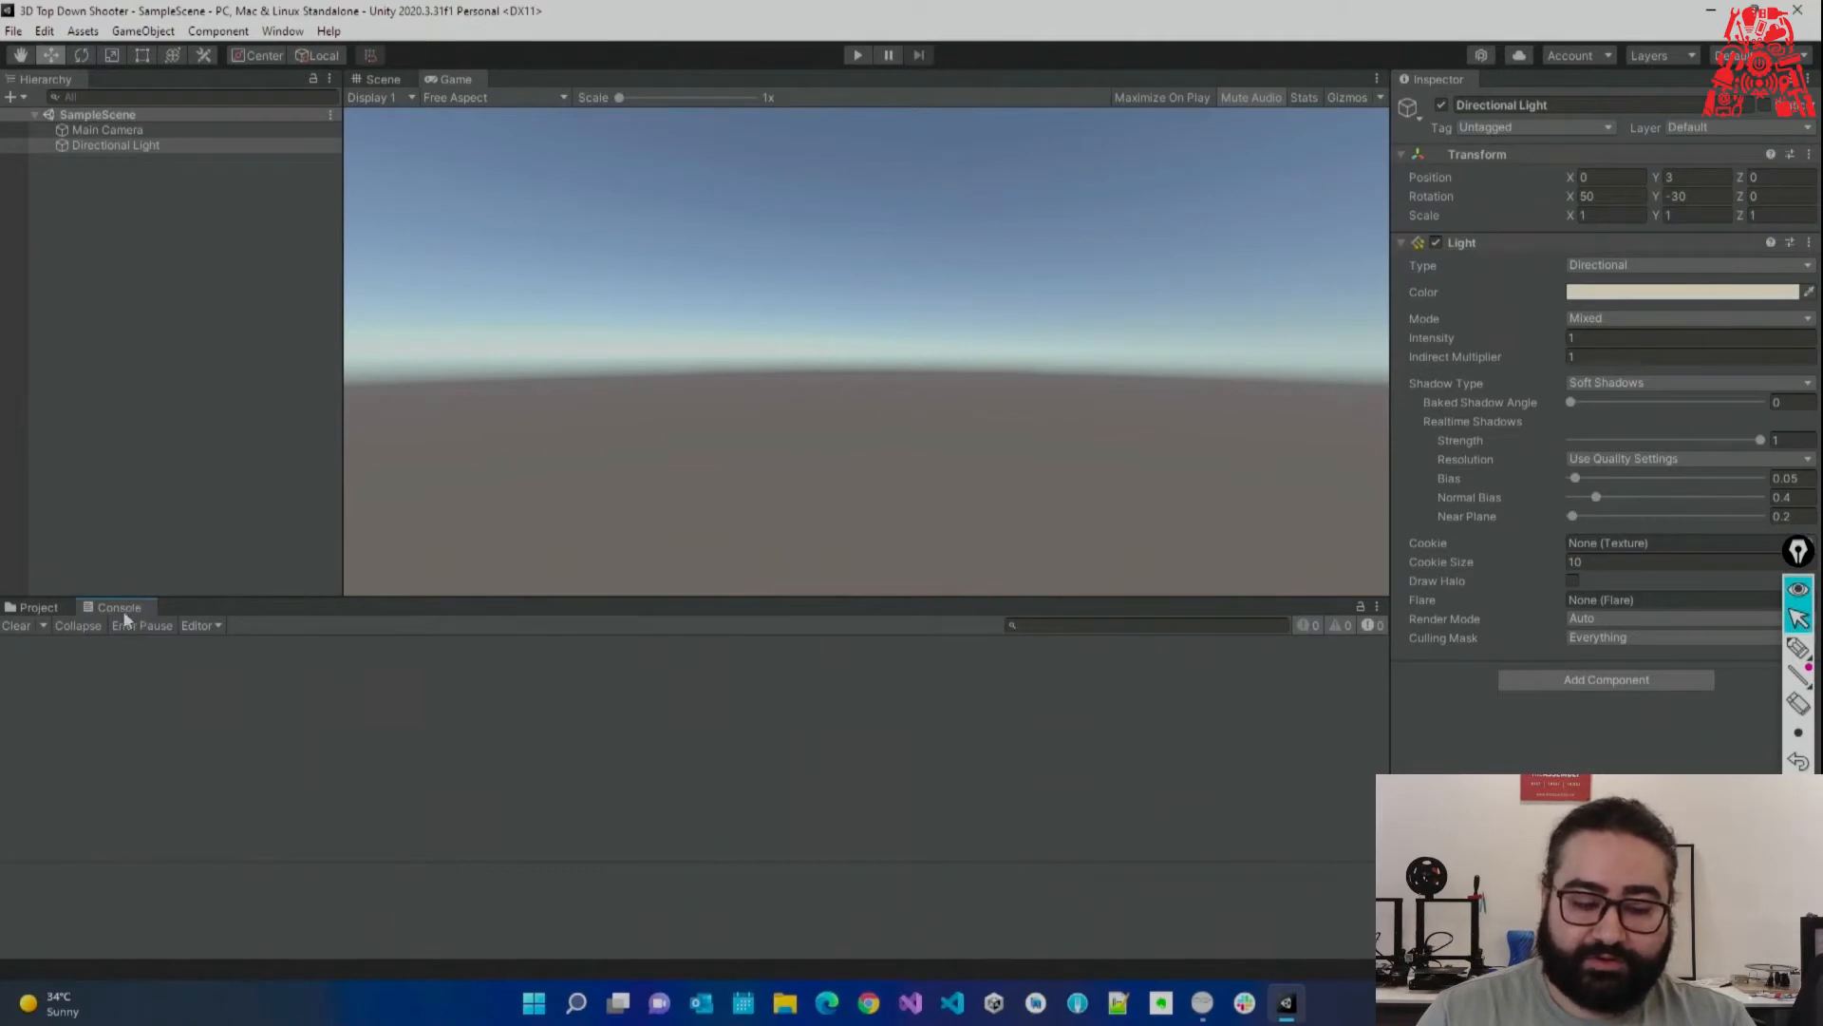
drag(124, 612, 1190, 785)
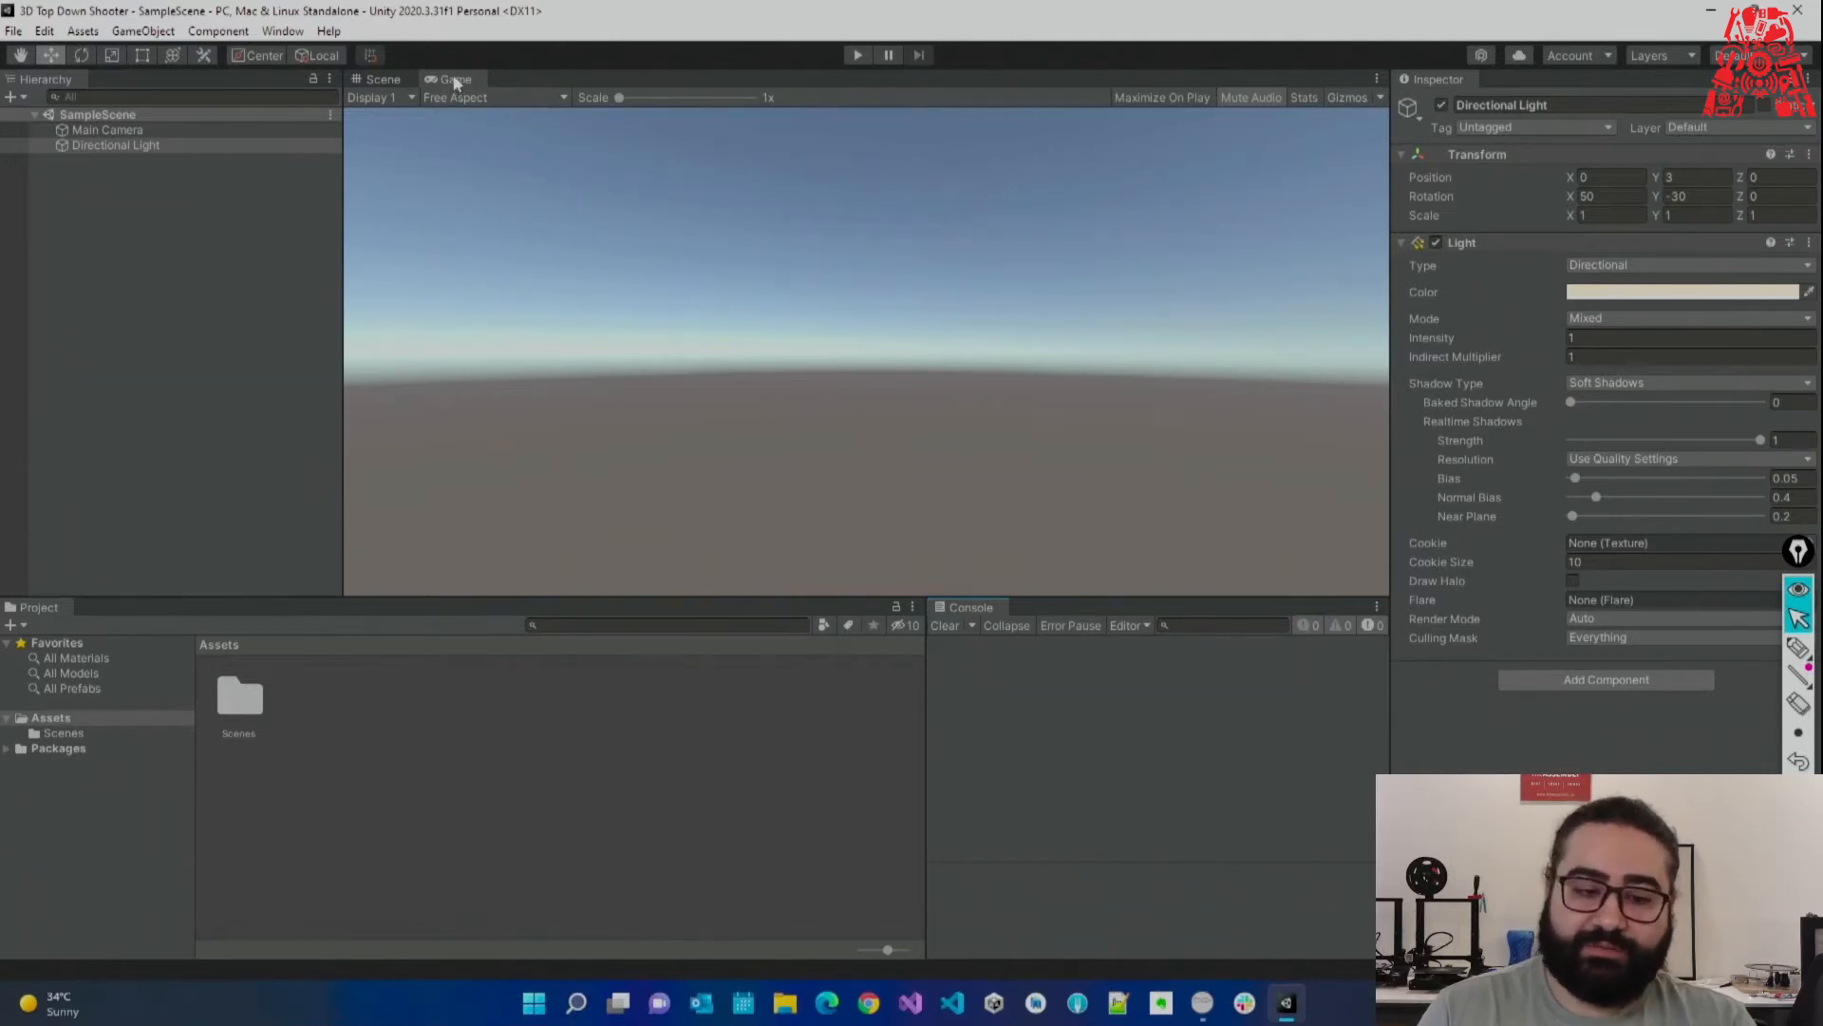
drag(450, 84, 1147, 384)
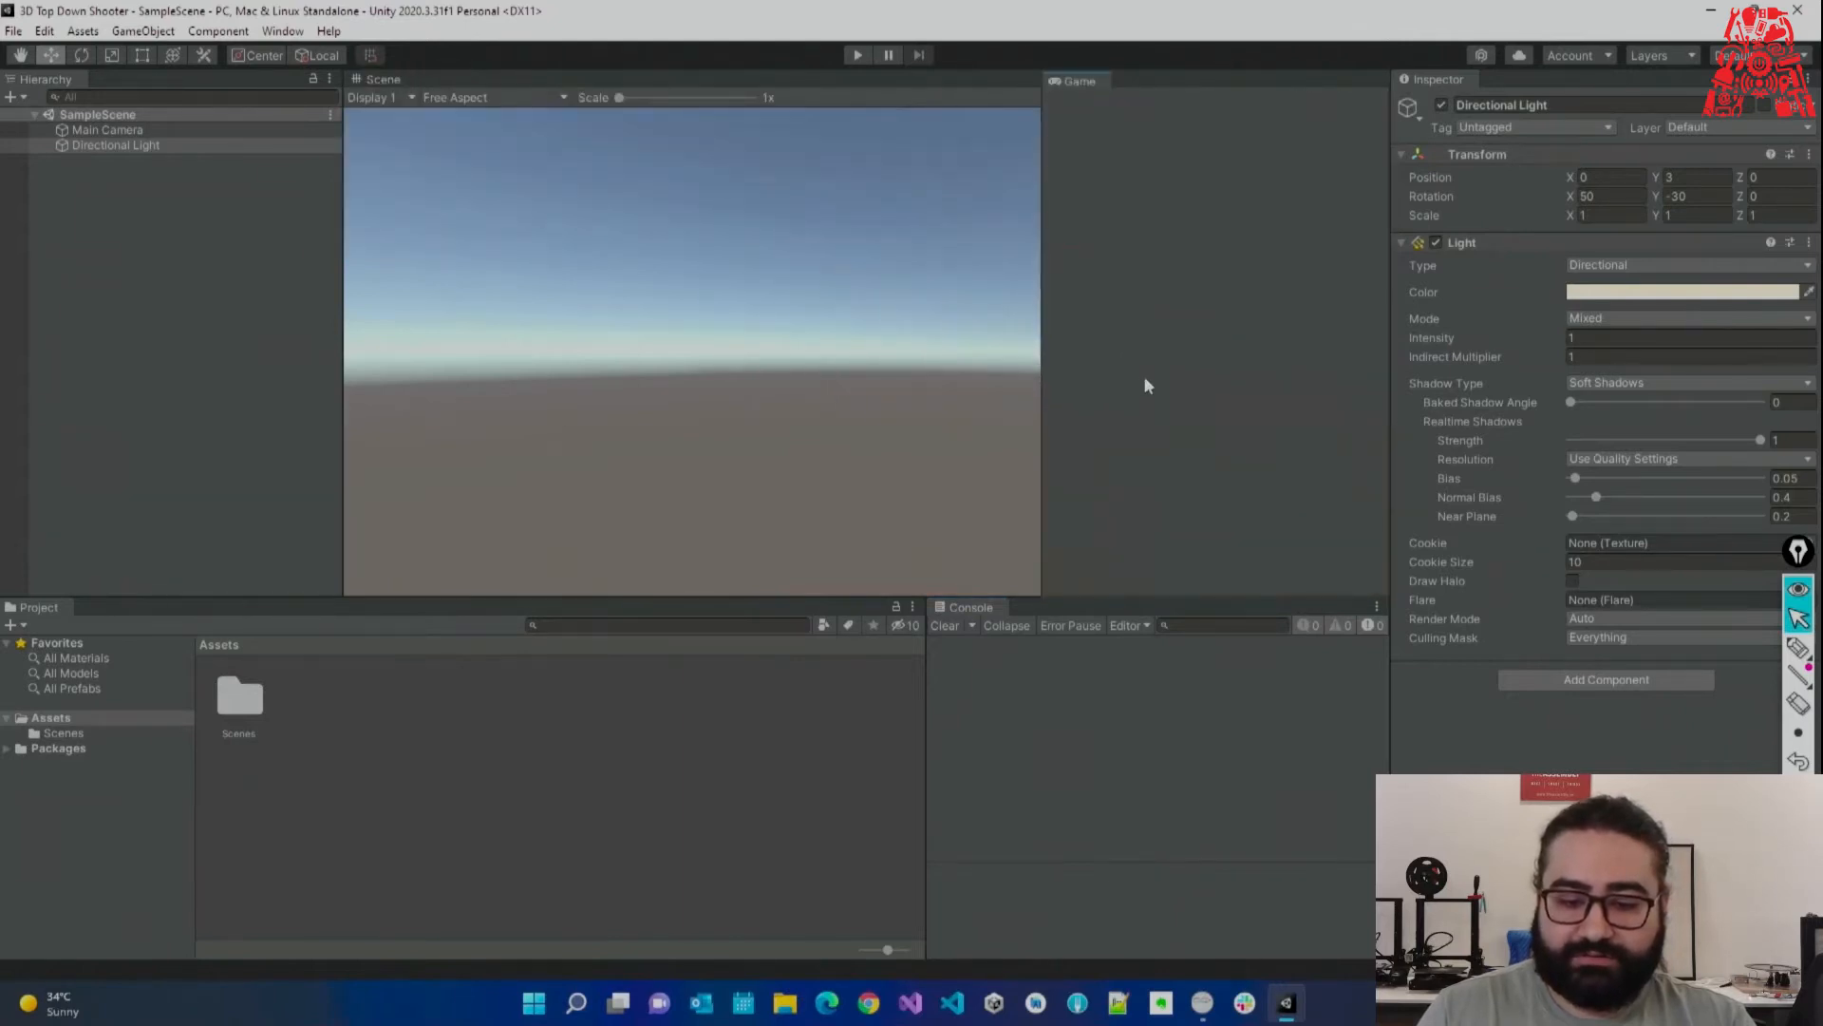
drag(1038, 318, 874, 313)
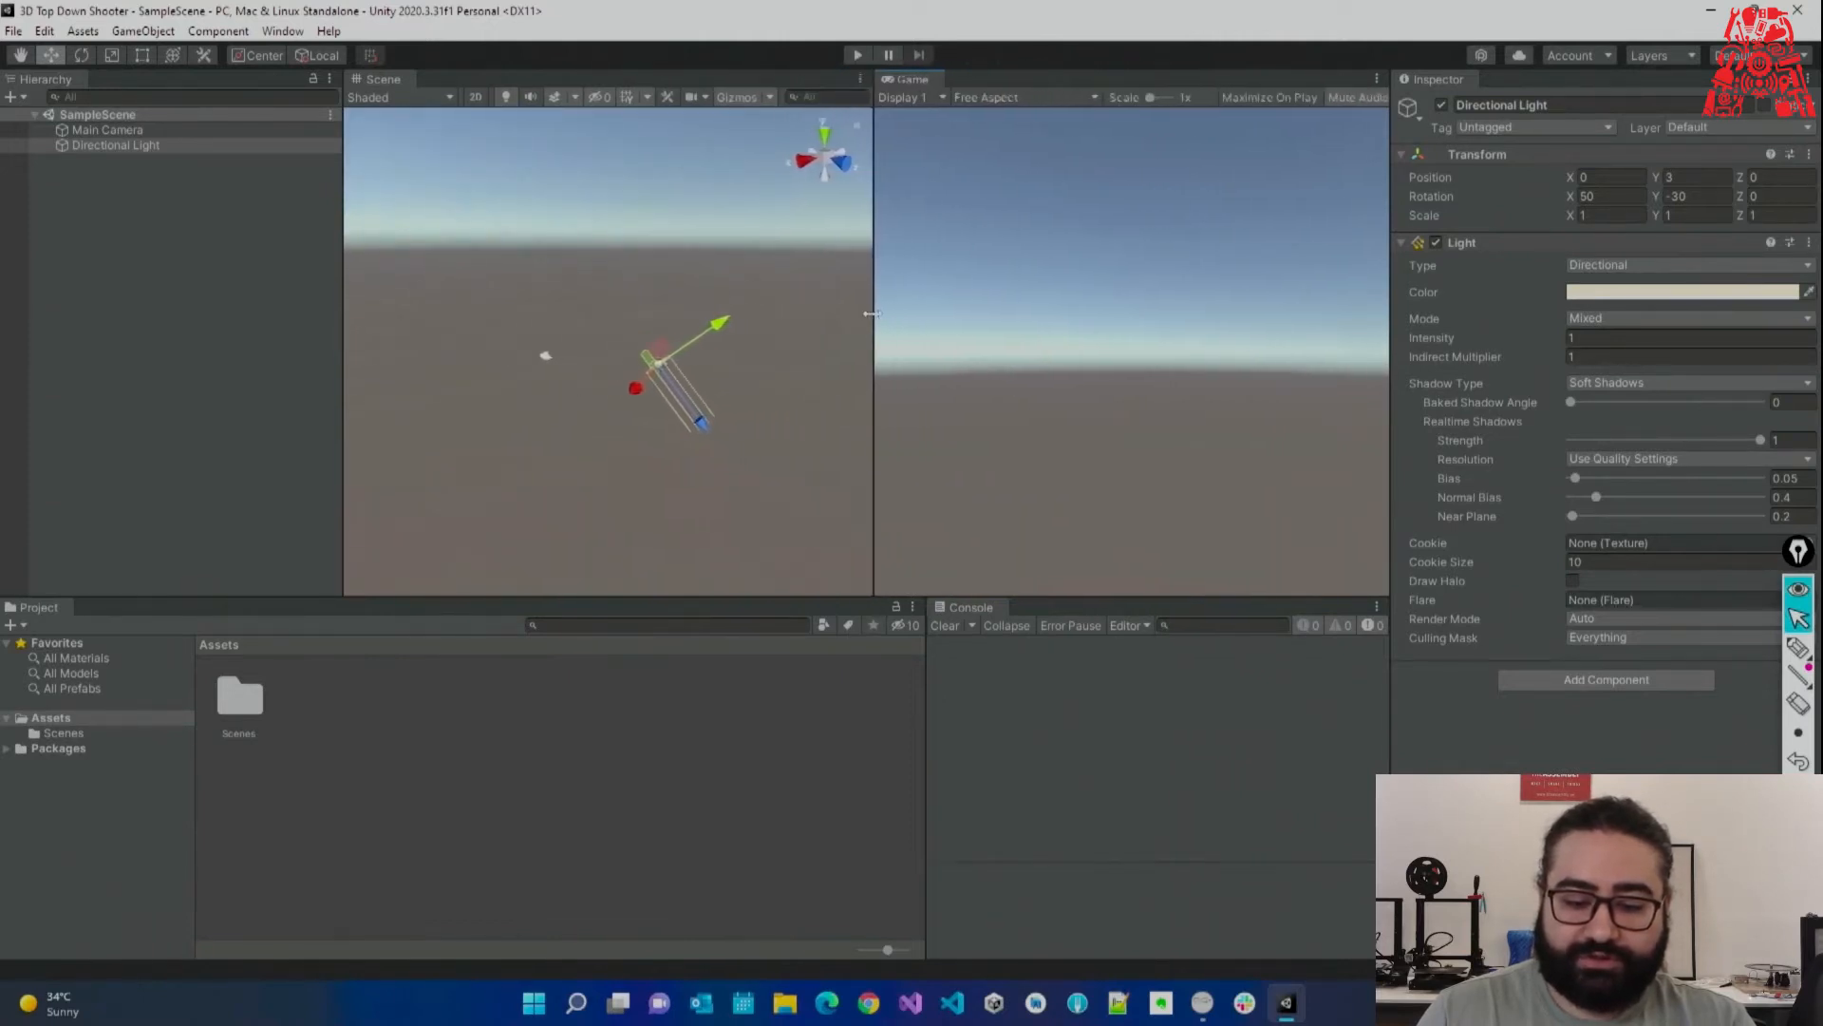
Resize the bottom panels, Hierarchy, Inspector and view splitter to enlarge the Scene and Game views.
click(804, 589)
drag(808, 599, 810, 671)
drag(341, 416, 292, 416)
click(1385, 258)
drag(1389, 271, 1549, 285)
drag(968, 307, 914, 307)
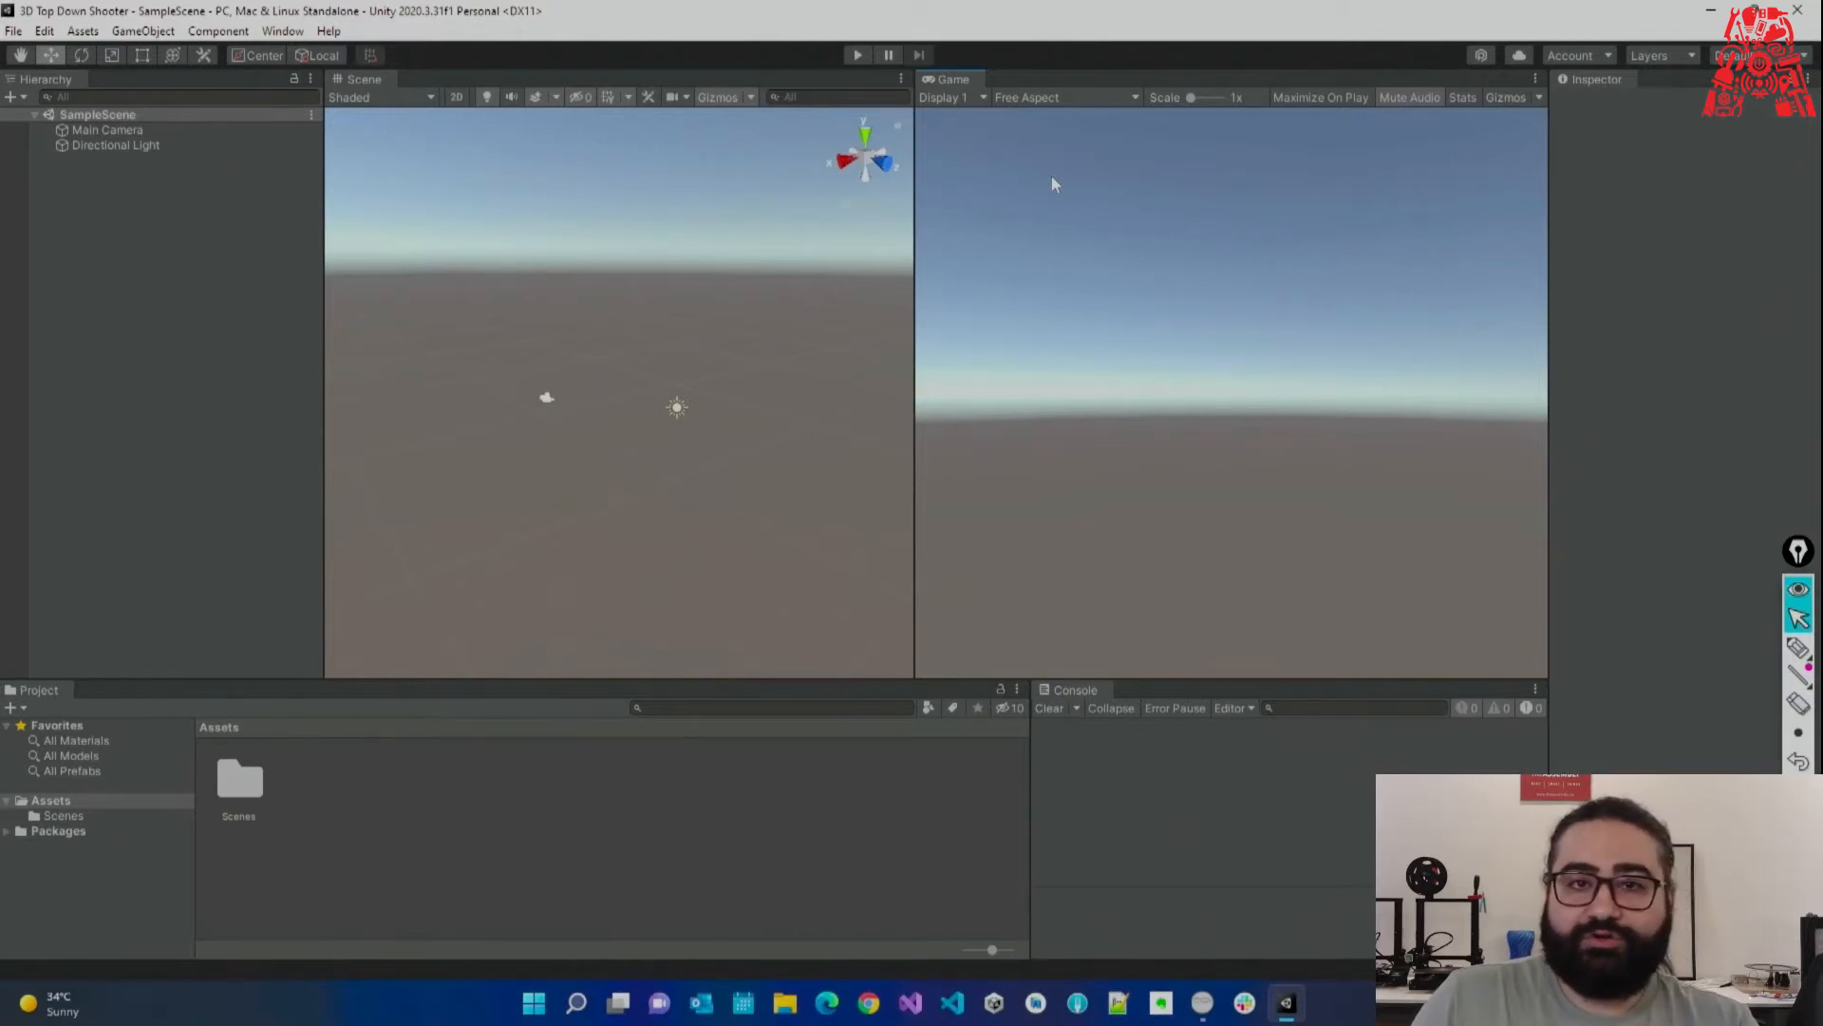
click(118, 229)
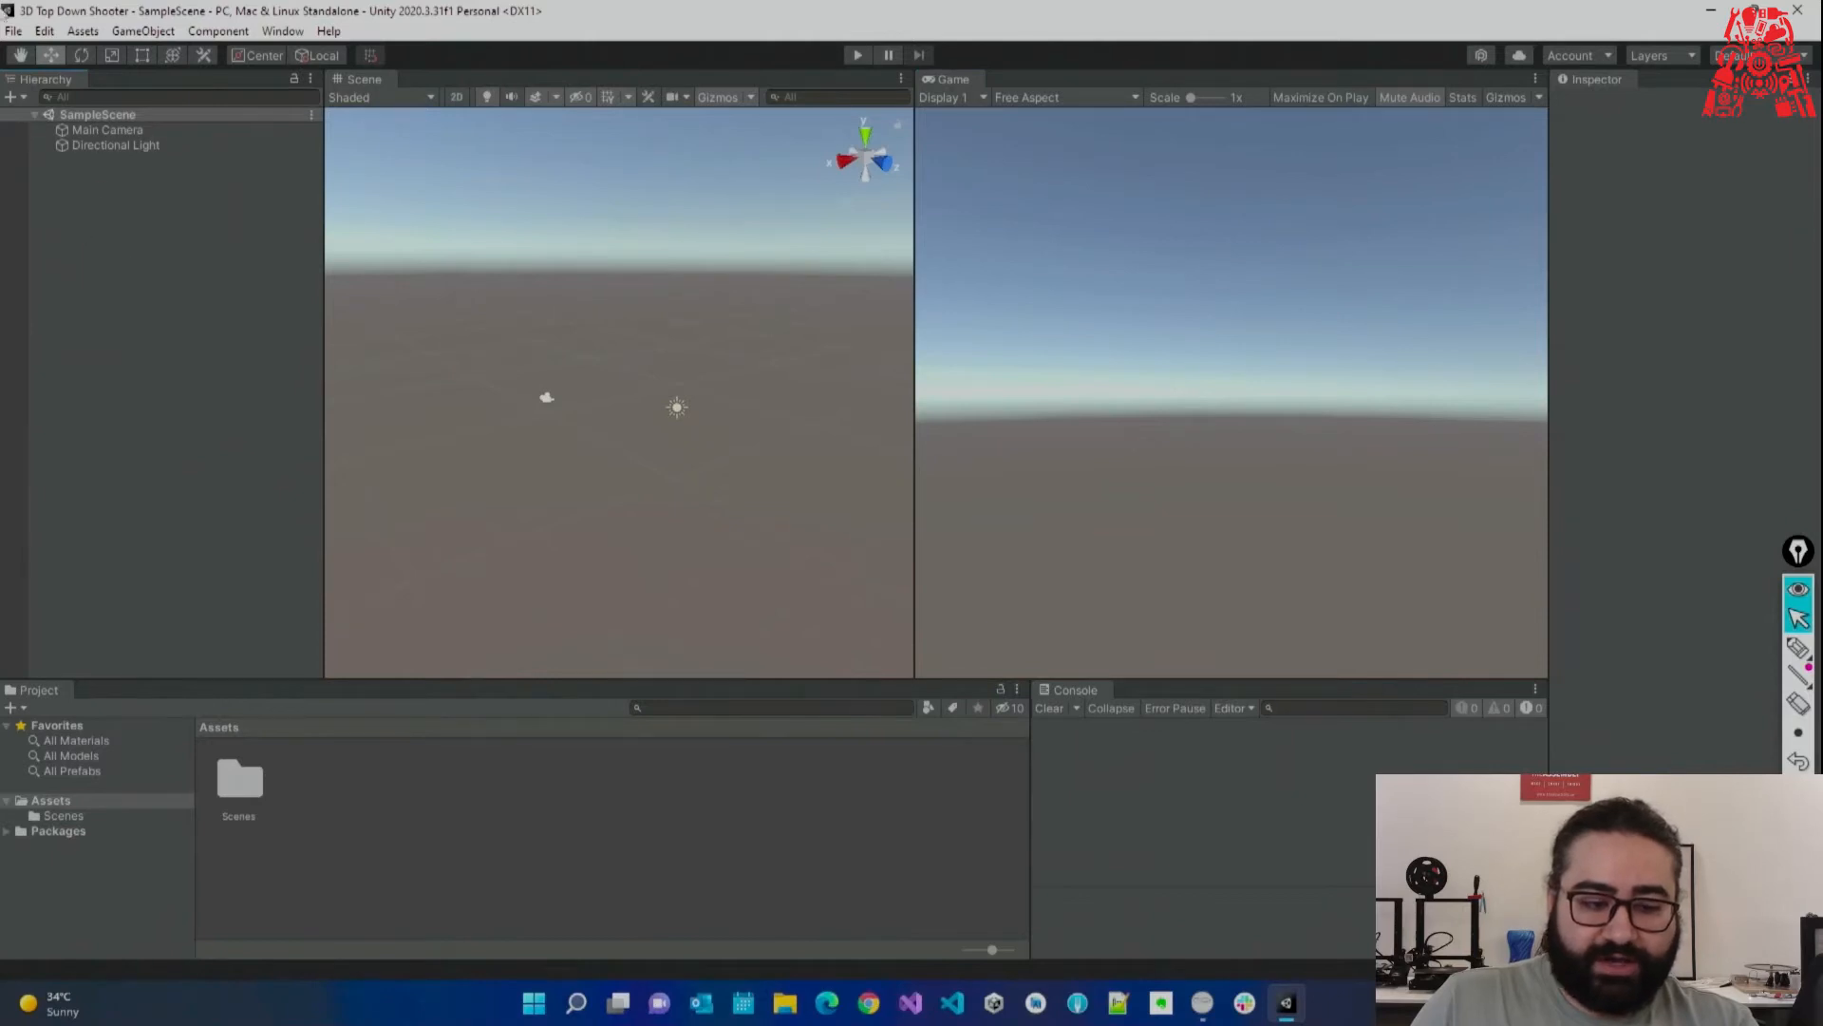
Add a 3D Cube to SampleScene from the Hierarchy's context menu.
right_click(78, 273)
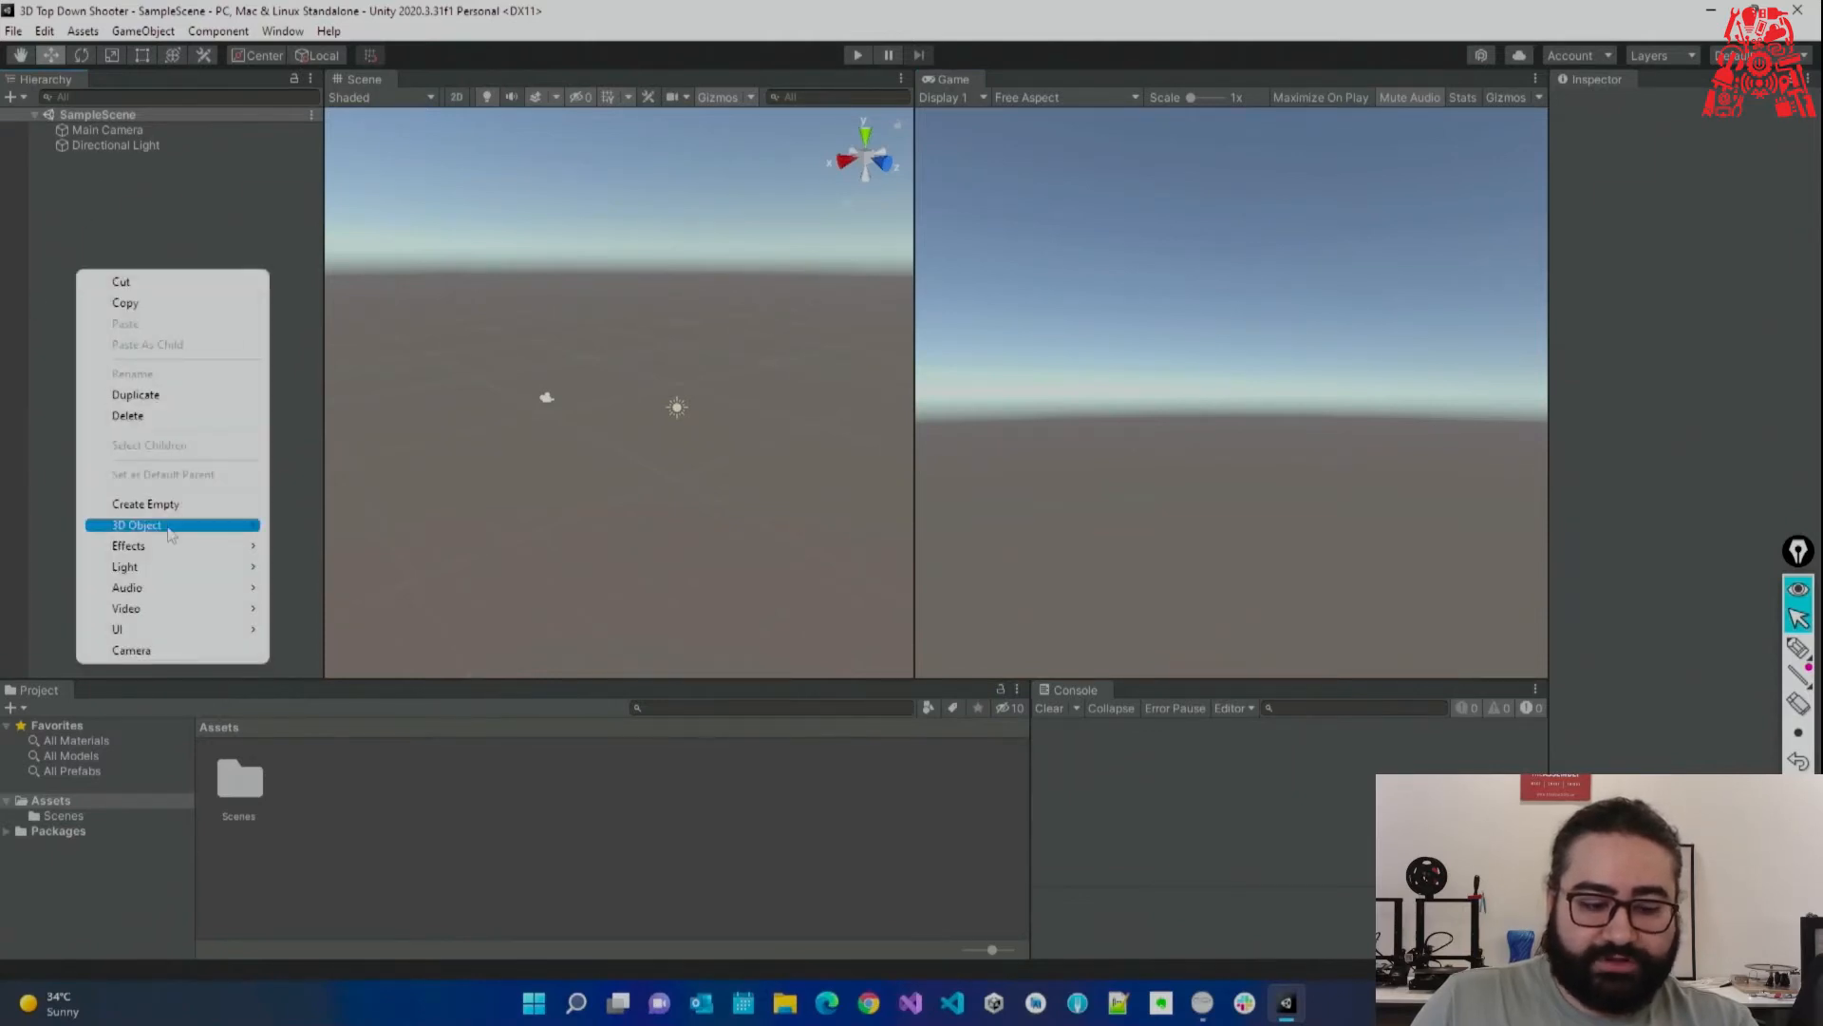
mouse_move(245, 528)
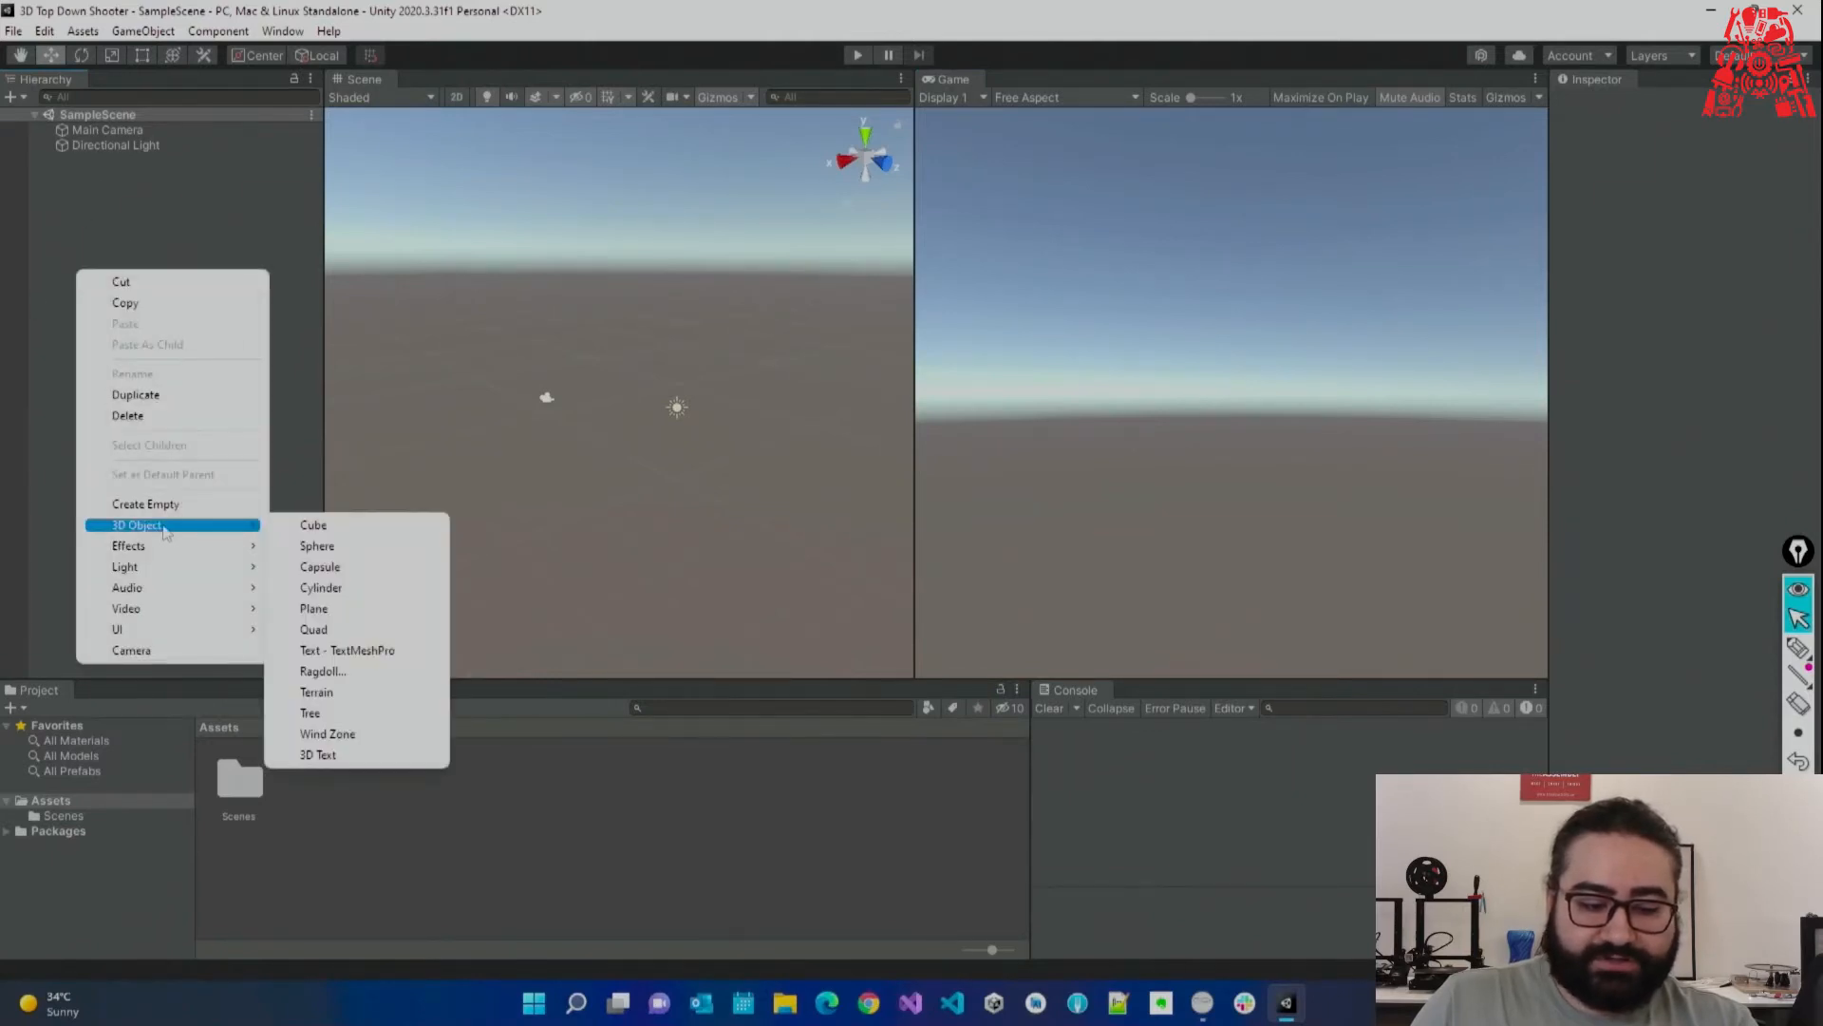
click(349, 532)
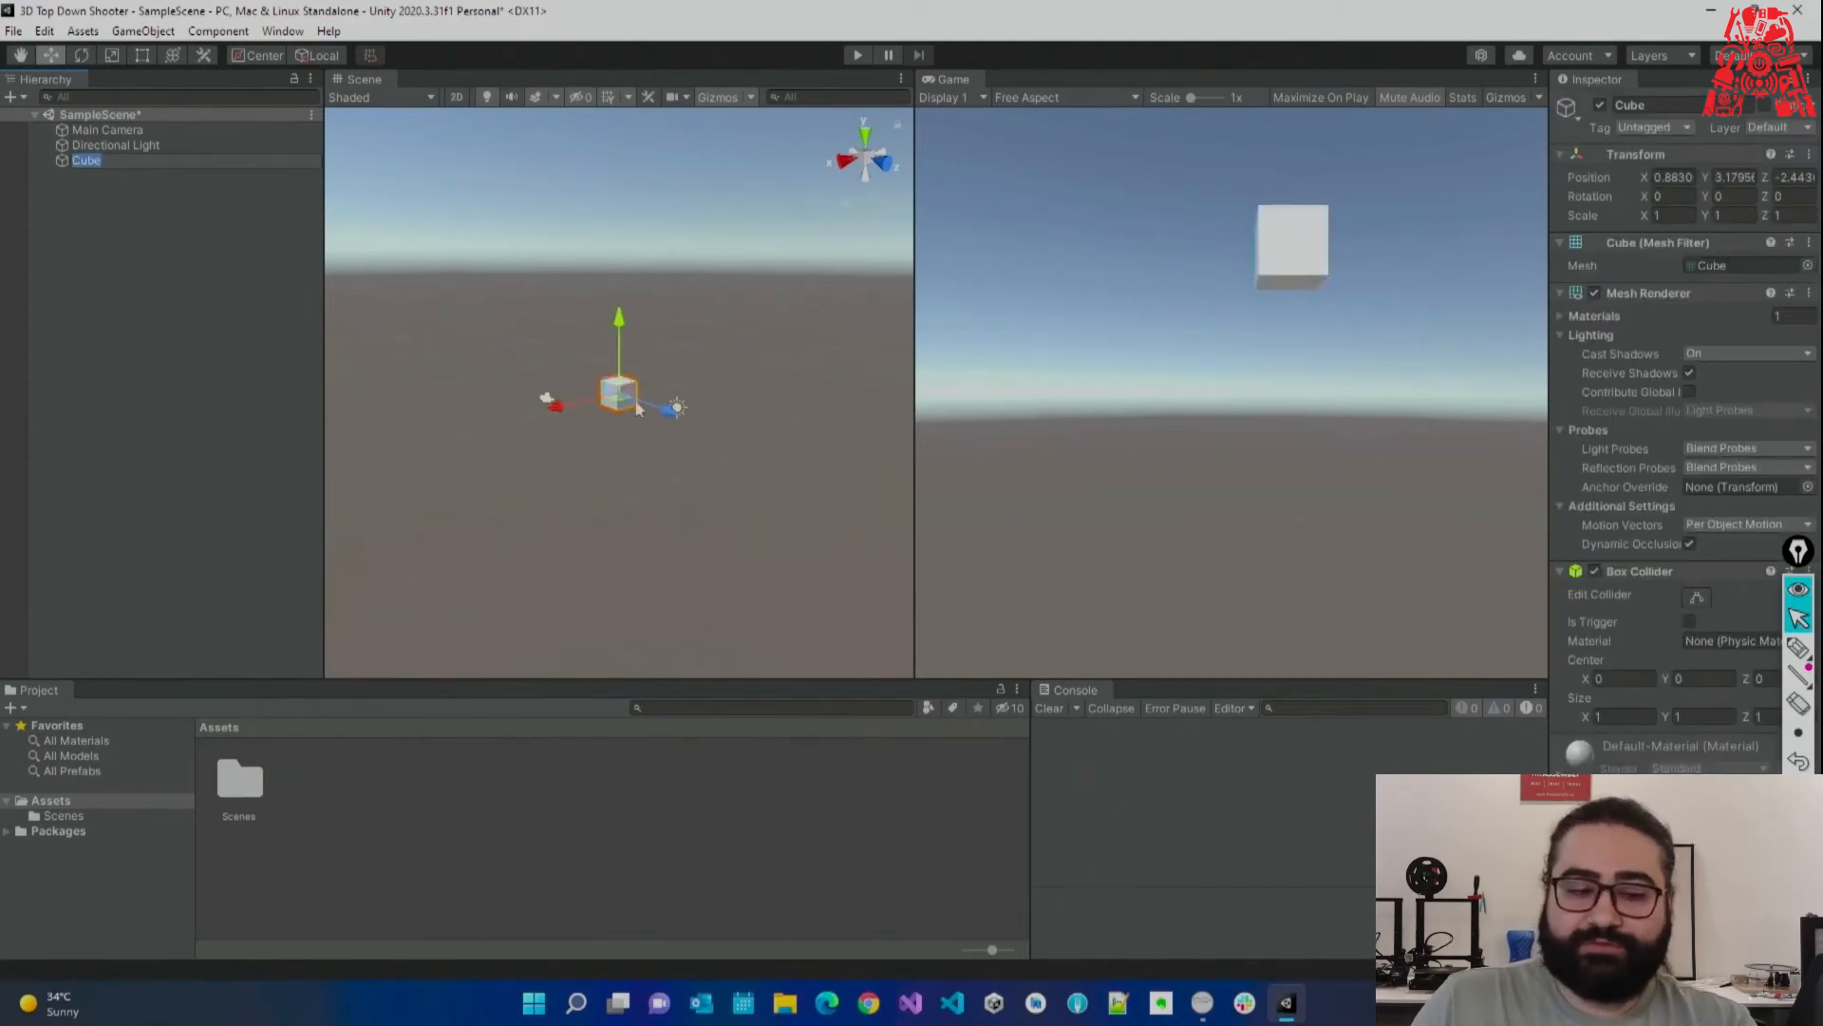
Rename the cube to 'Box' and widen the Inspector.
click(140, 197)
click(95, 161)
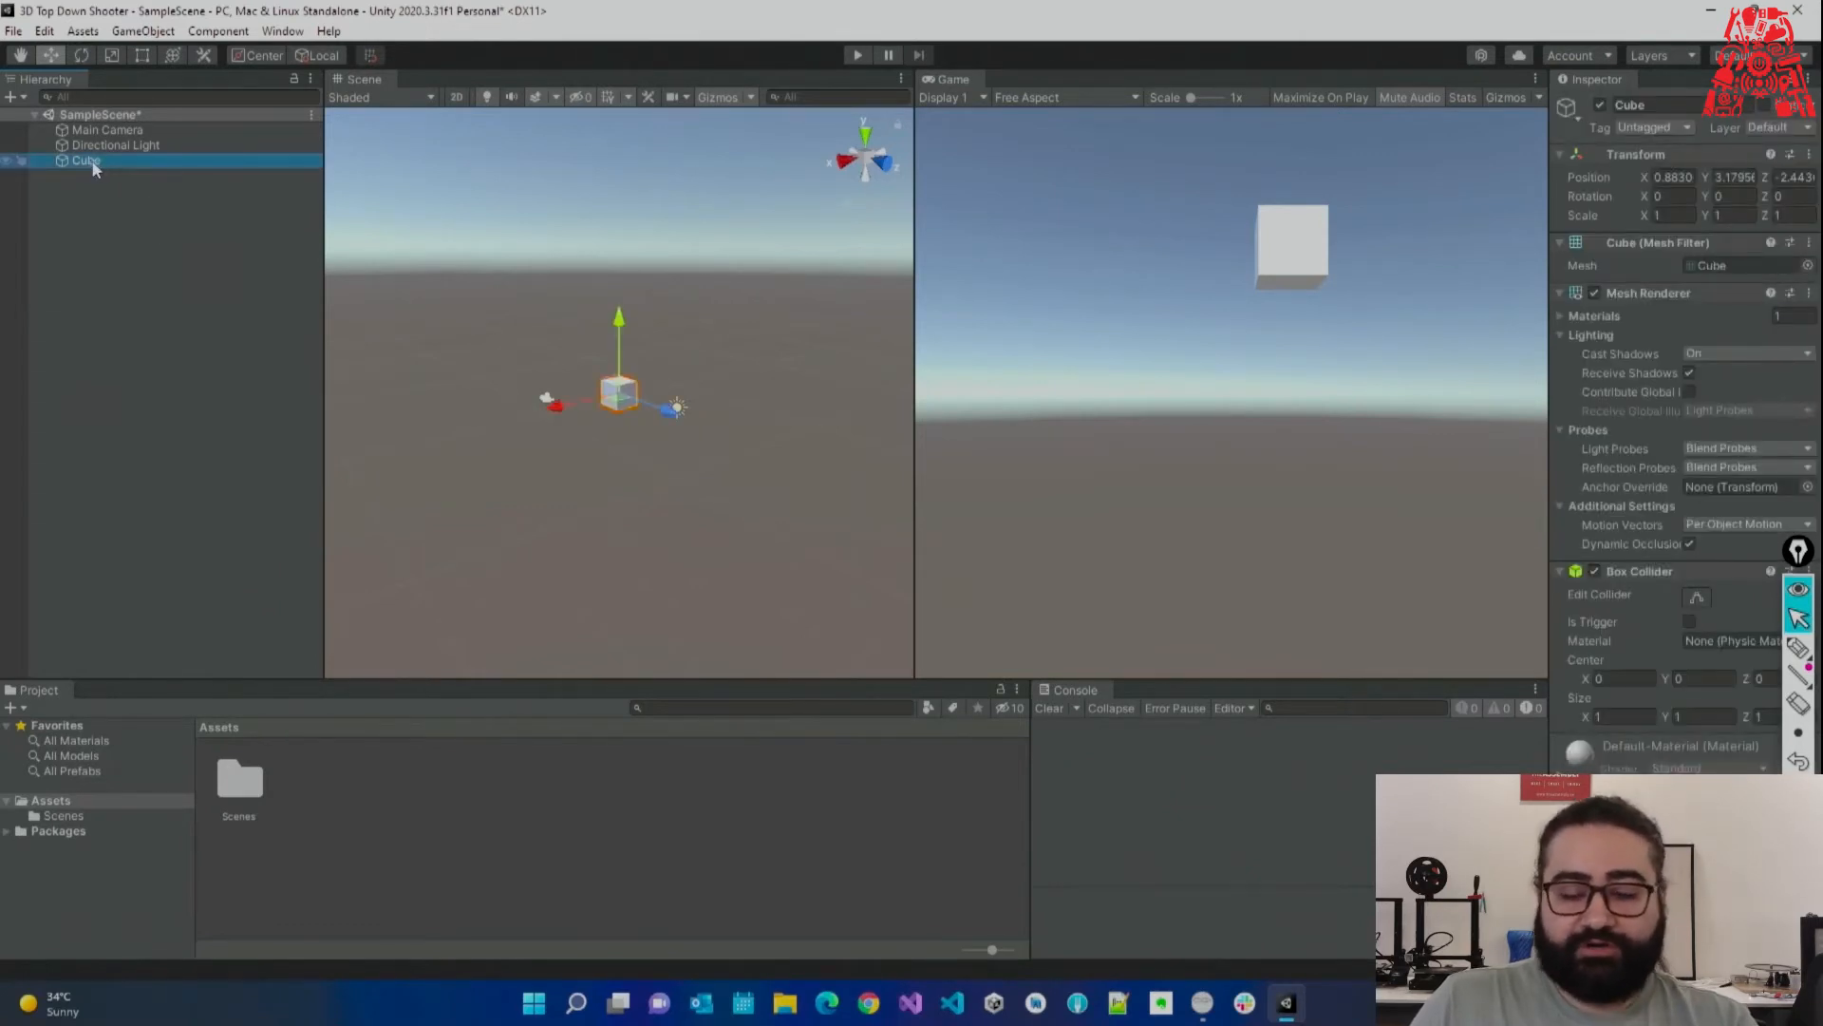
key(F2)
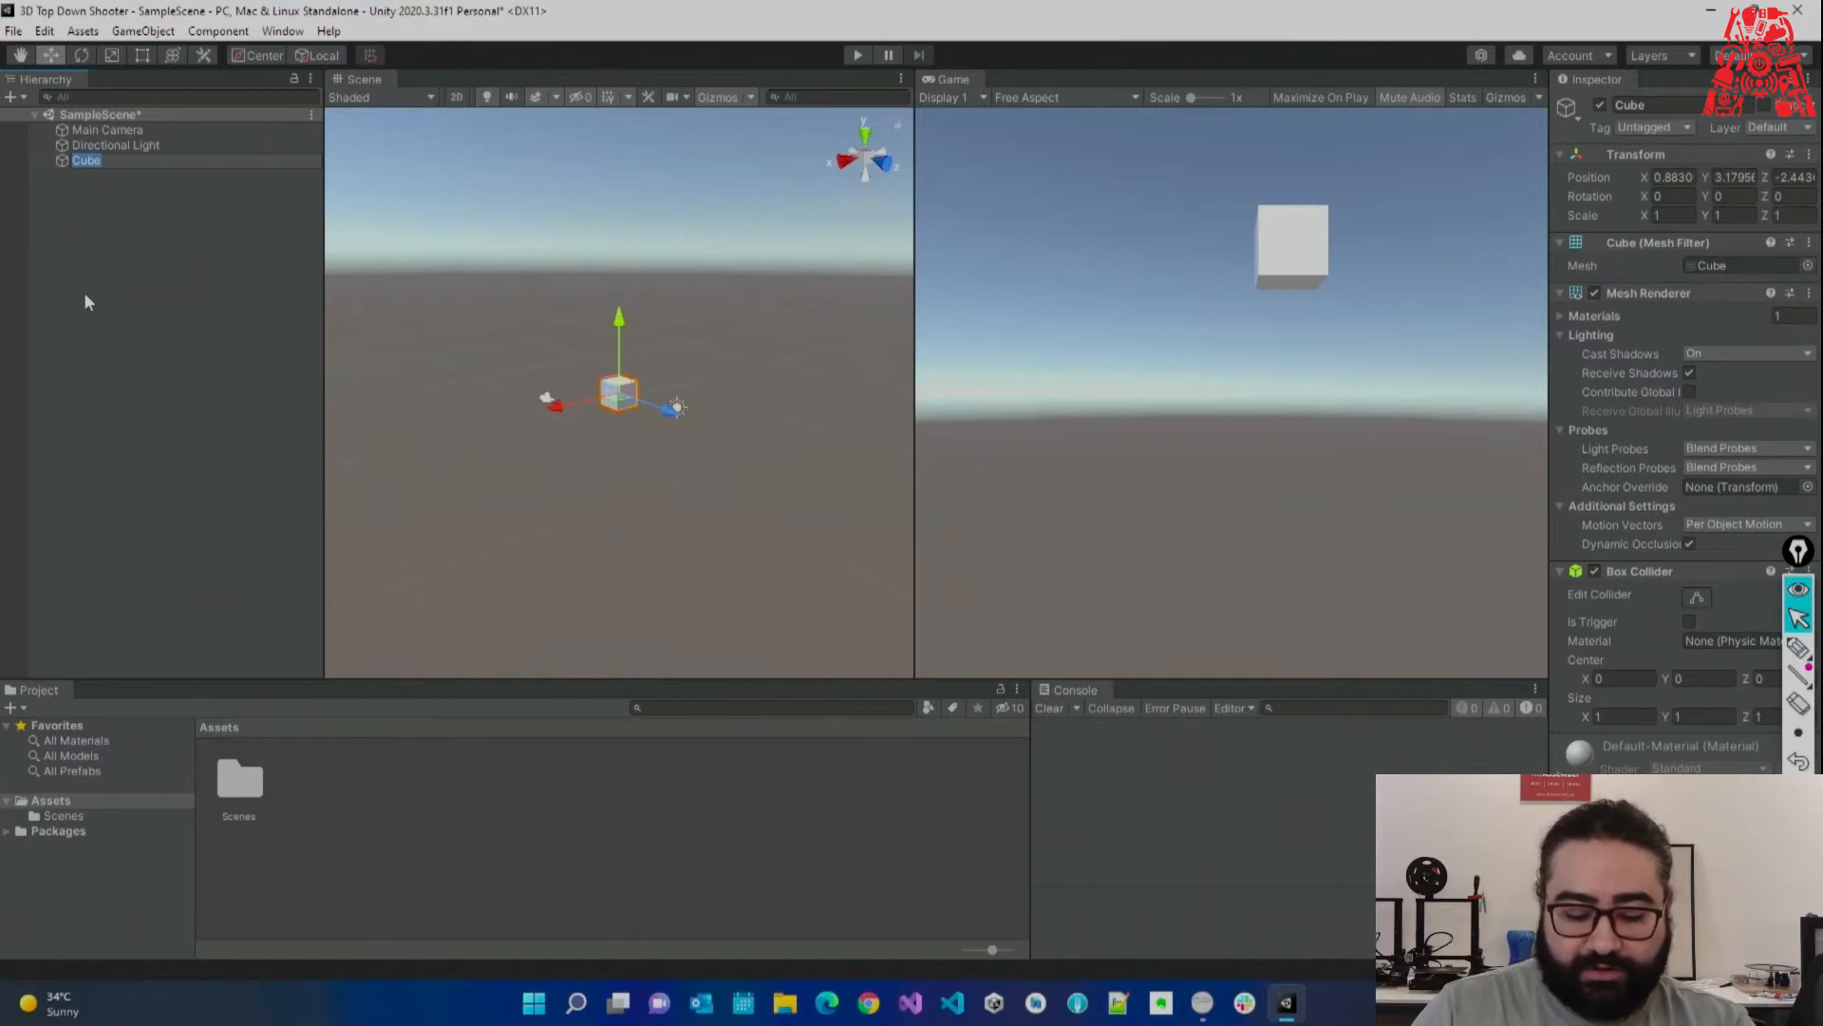
text(Box)
key(Return)
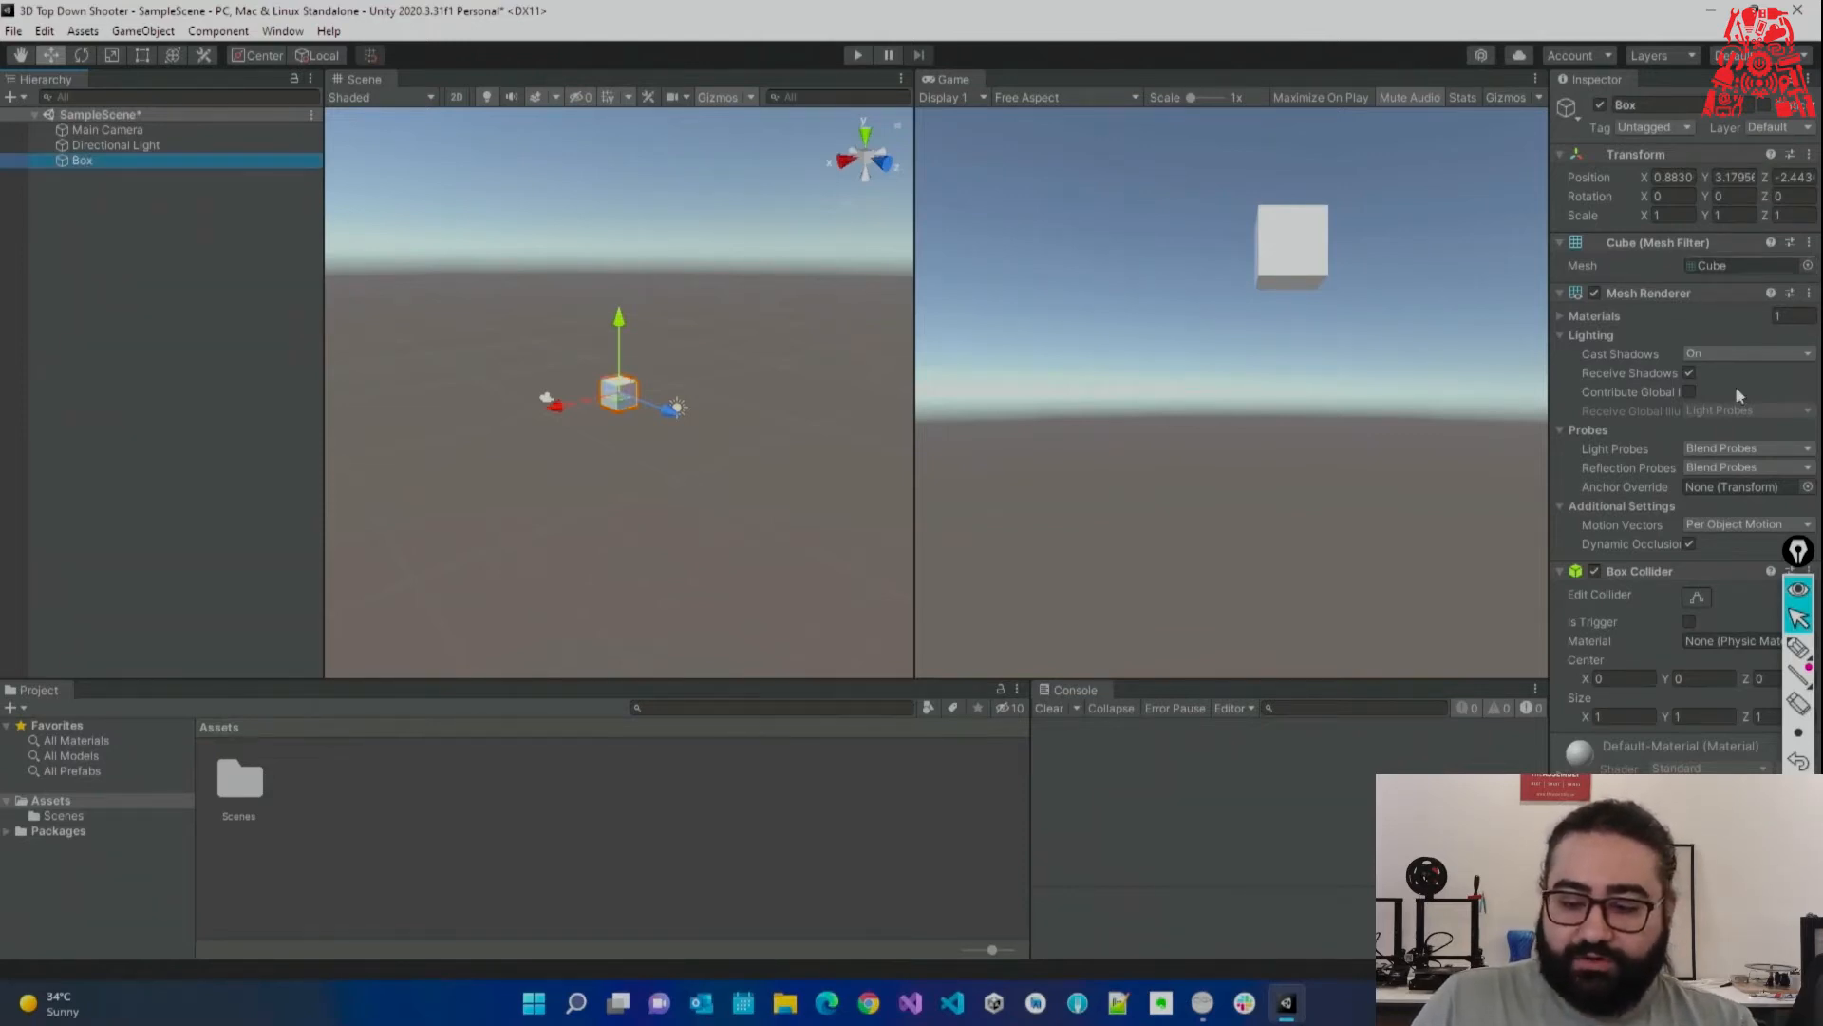
mouse_move(1798, 551)
mouse_down()
mouse_move(1529, 694)
mouse_move(1529, 817)
mouse_up()
drag(1549, 517, 1483, 516)
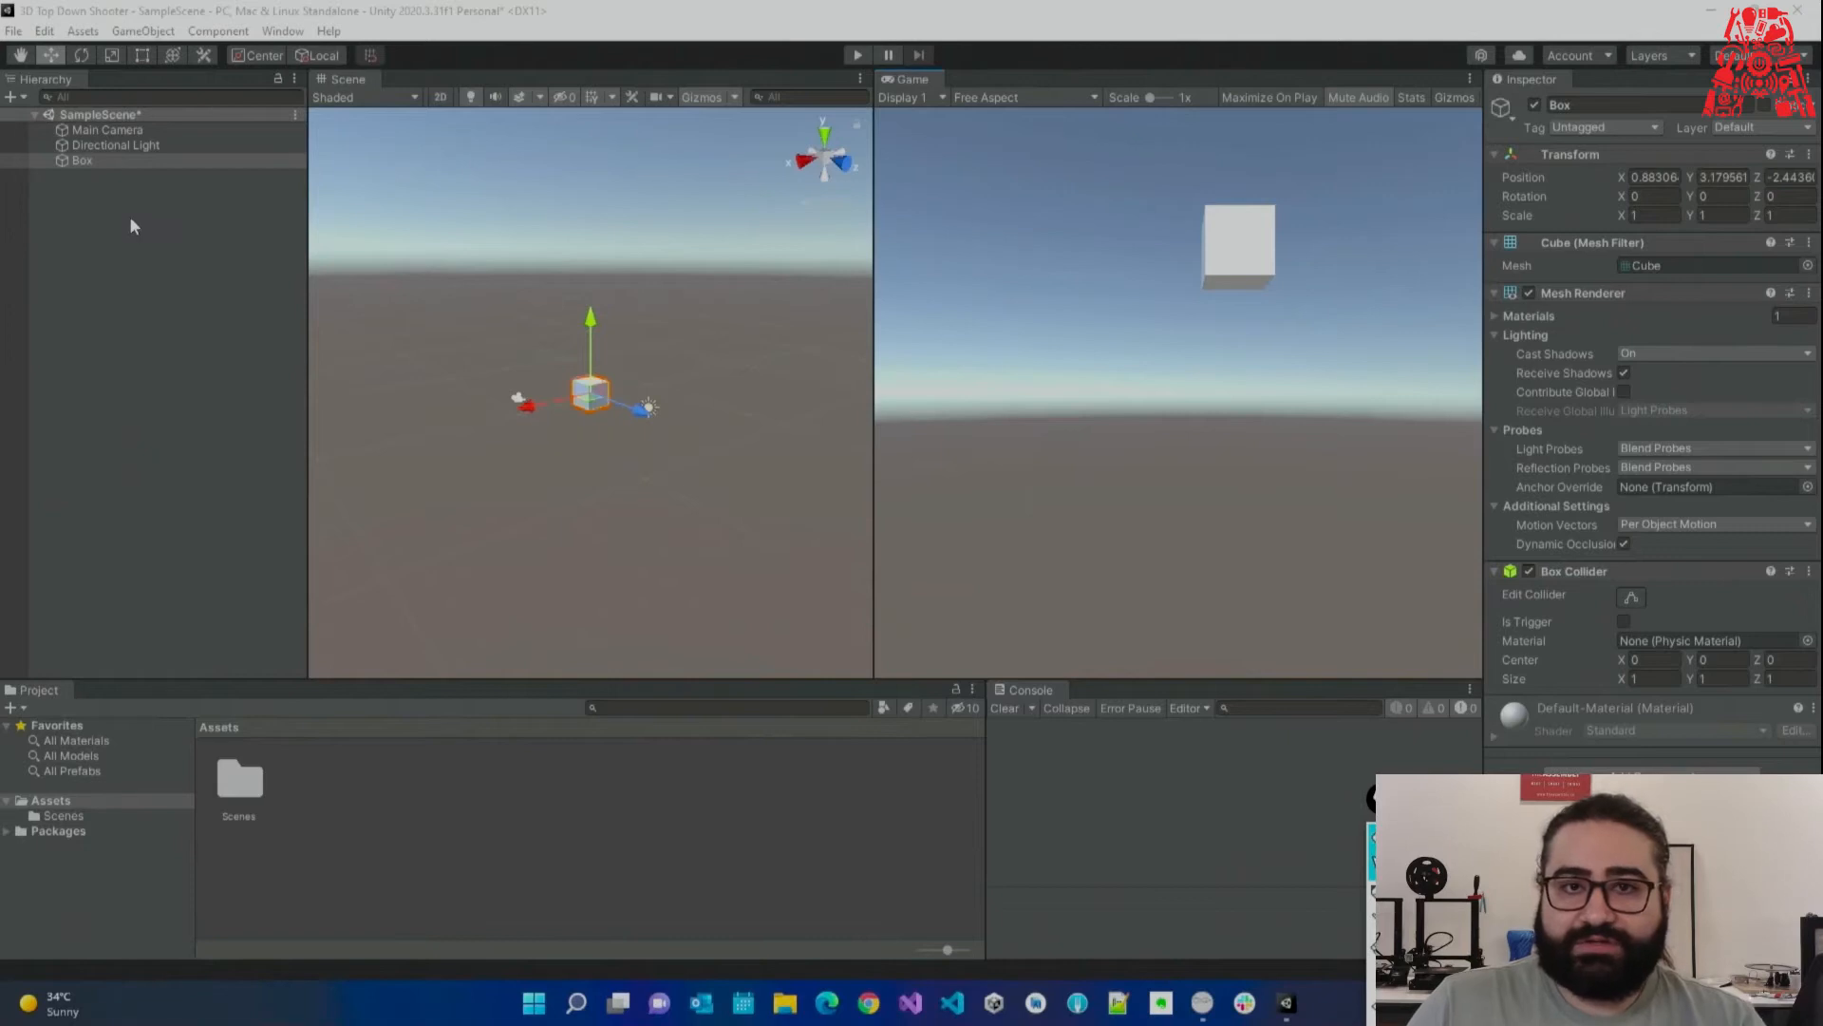
Enter position 0, 0, 0 for Box, then undo the change.
click(122, 156)
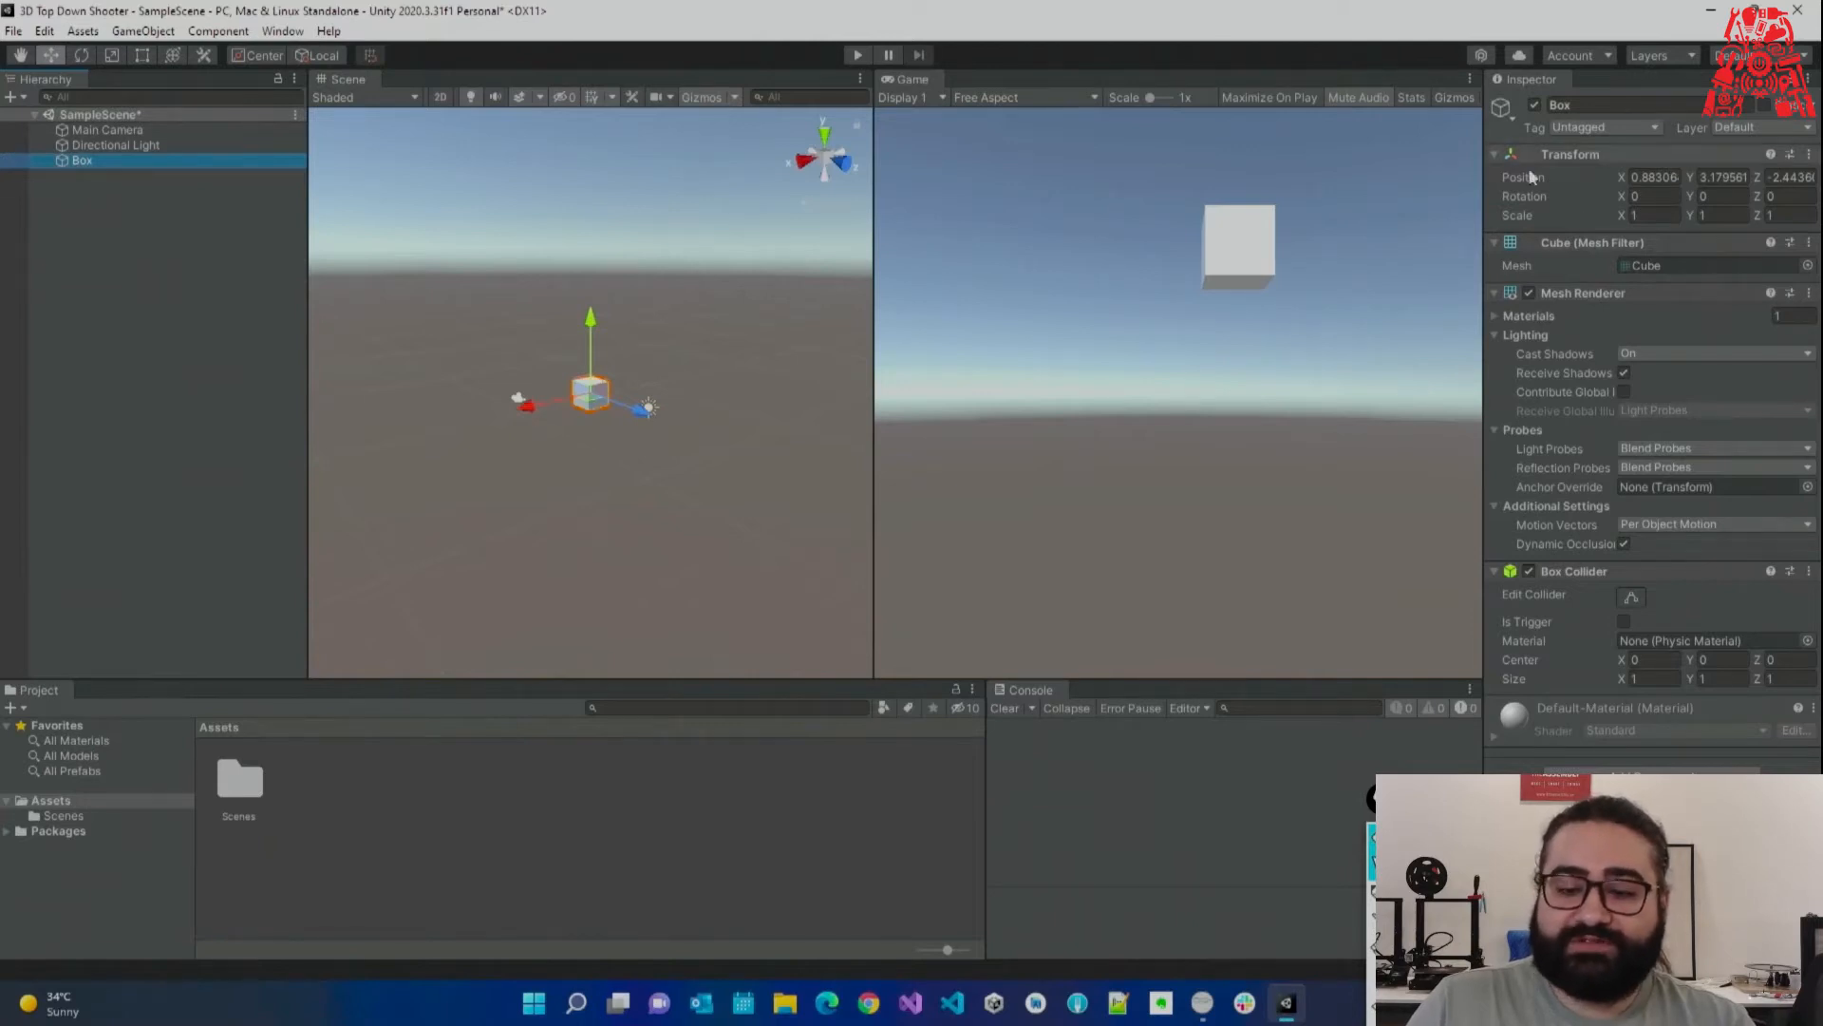
click(1657, 180)
click(1658, 184)
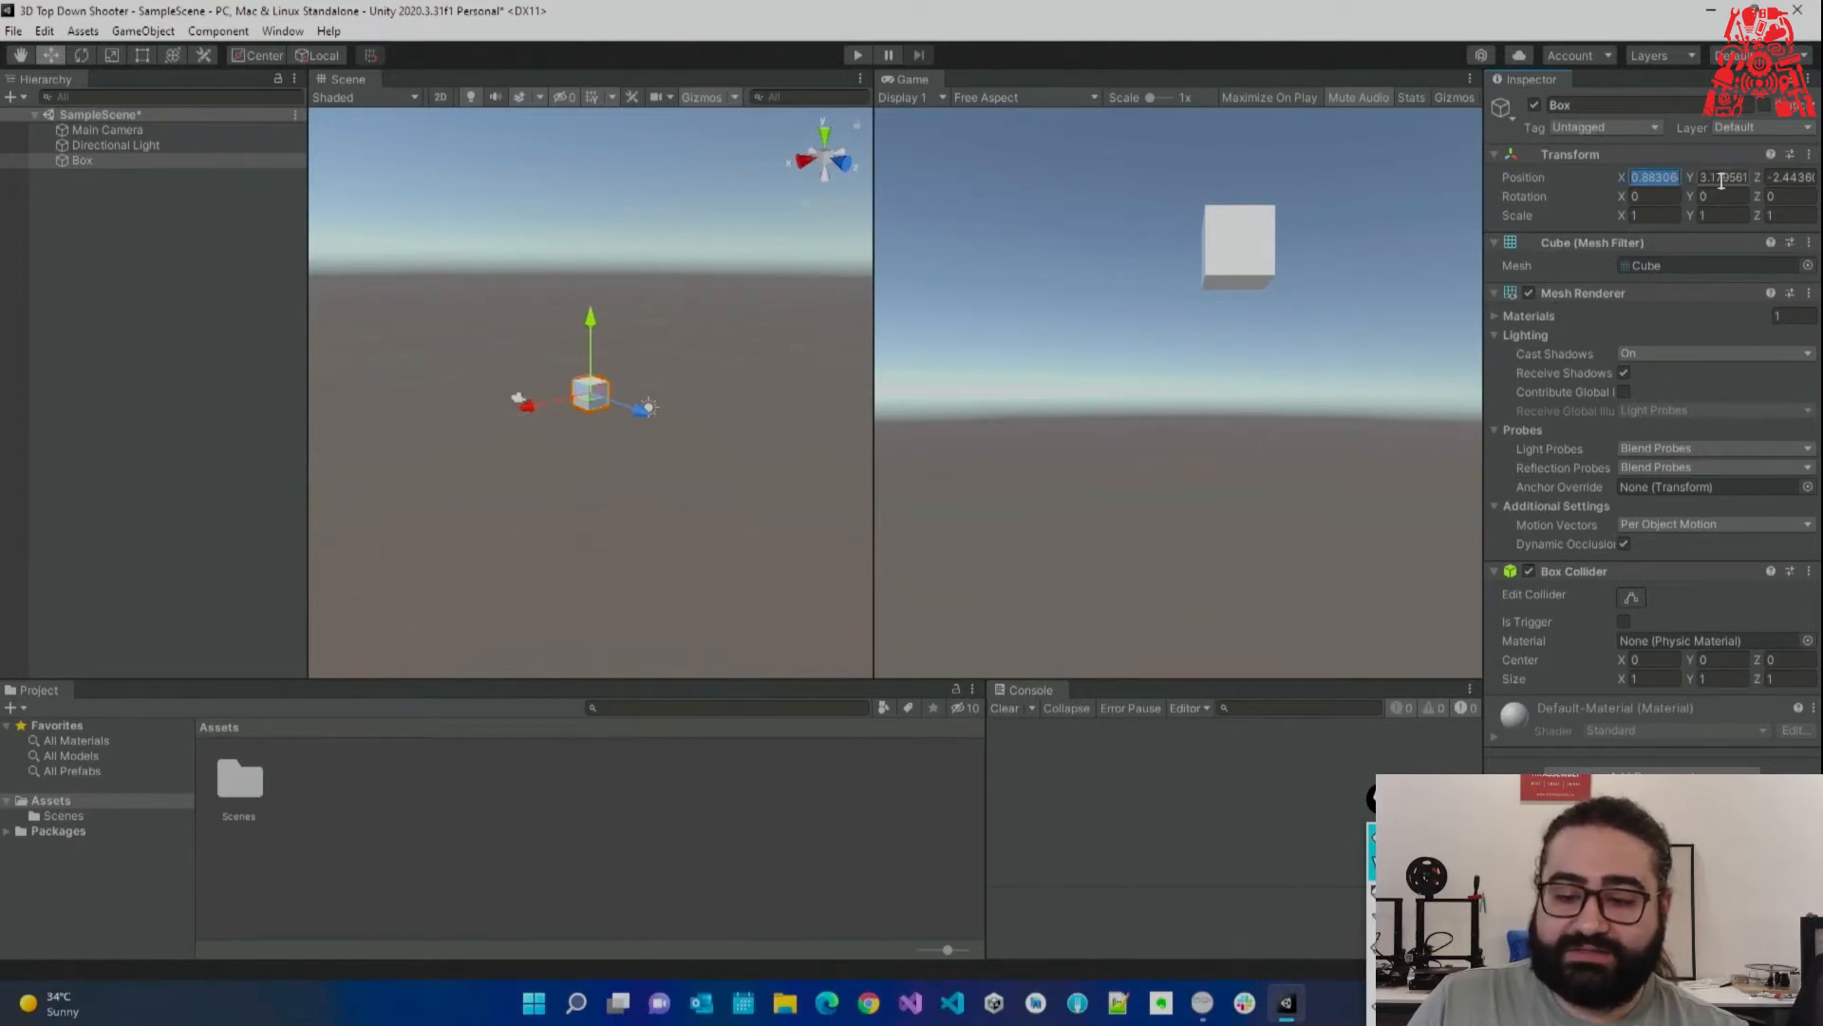
text(0)
key(Tab)
text(0)
key(Tab)
text(0)
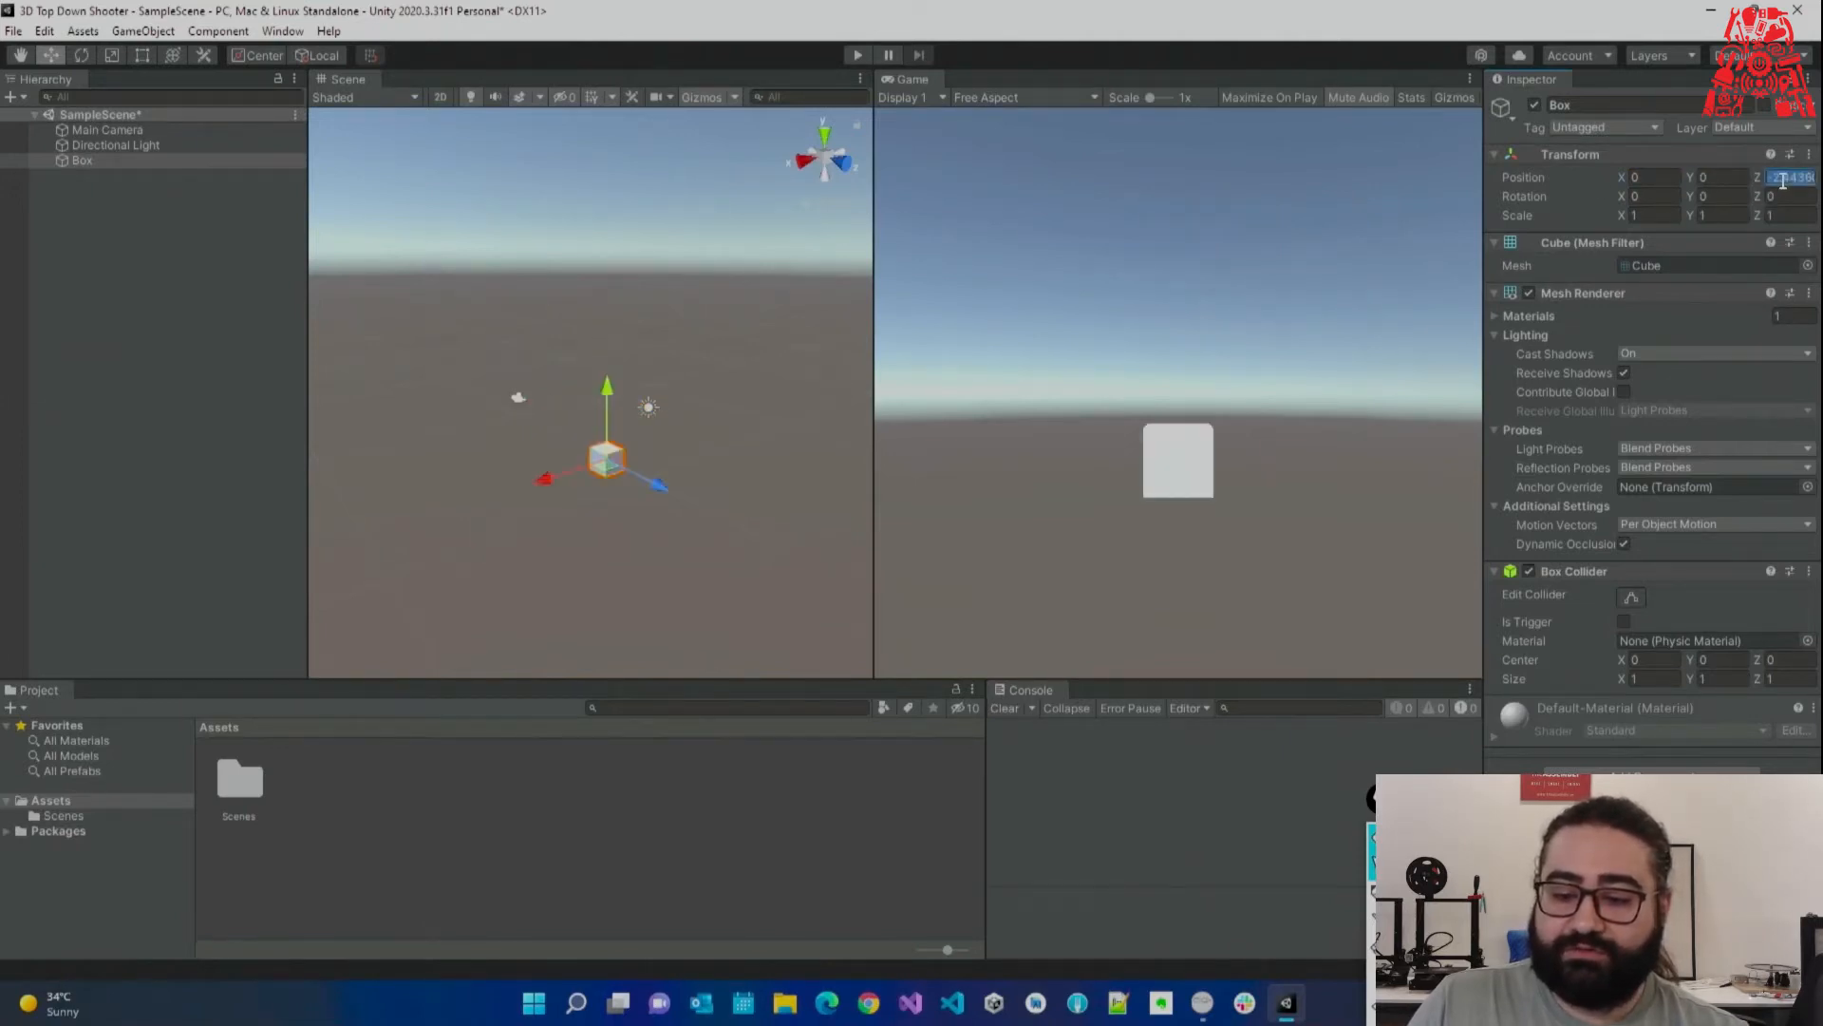
key(Tab)
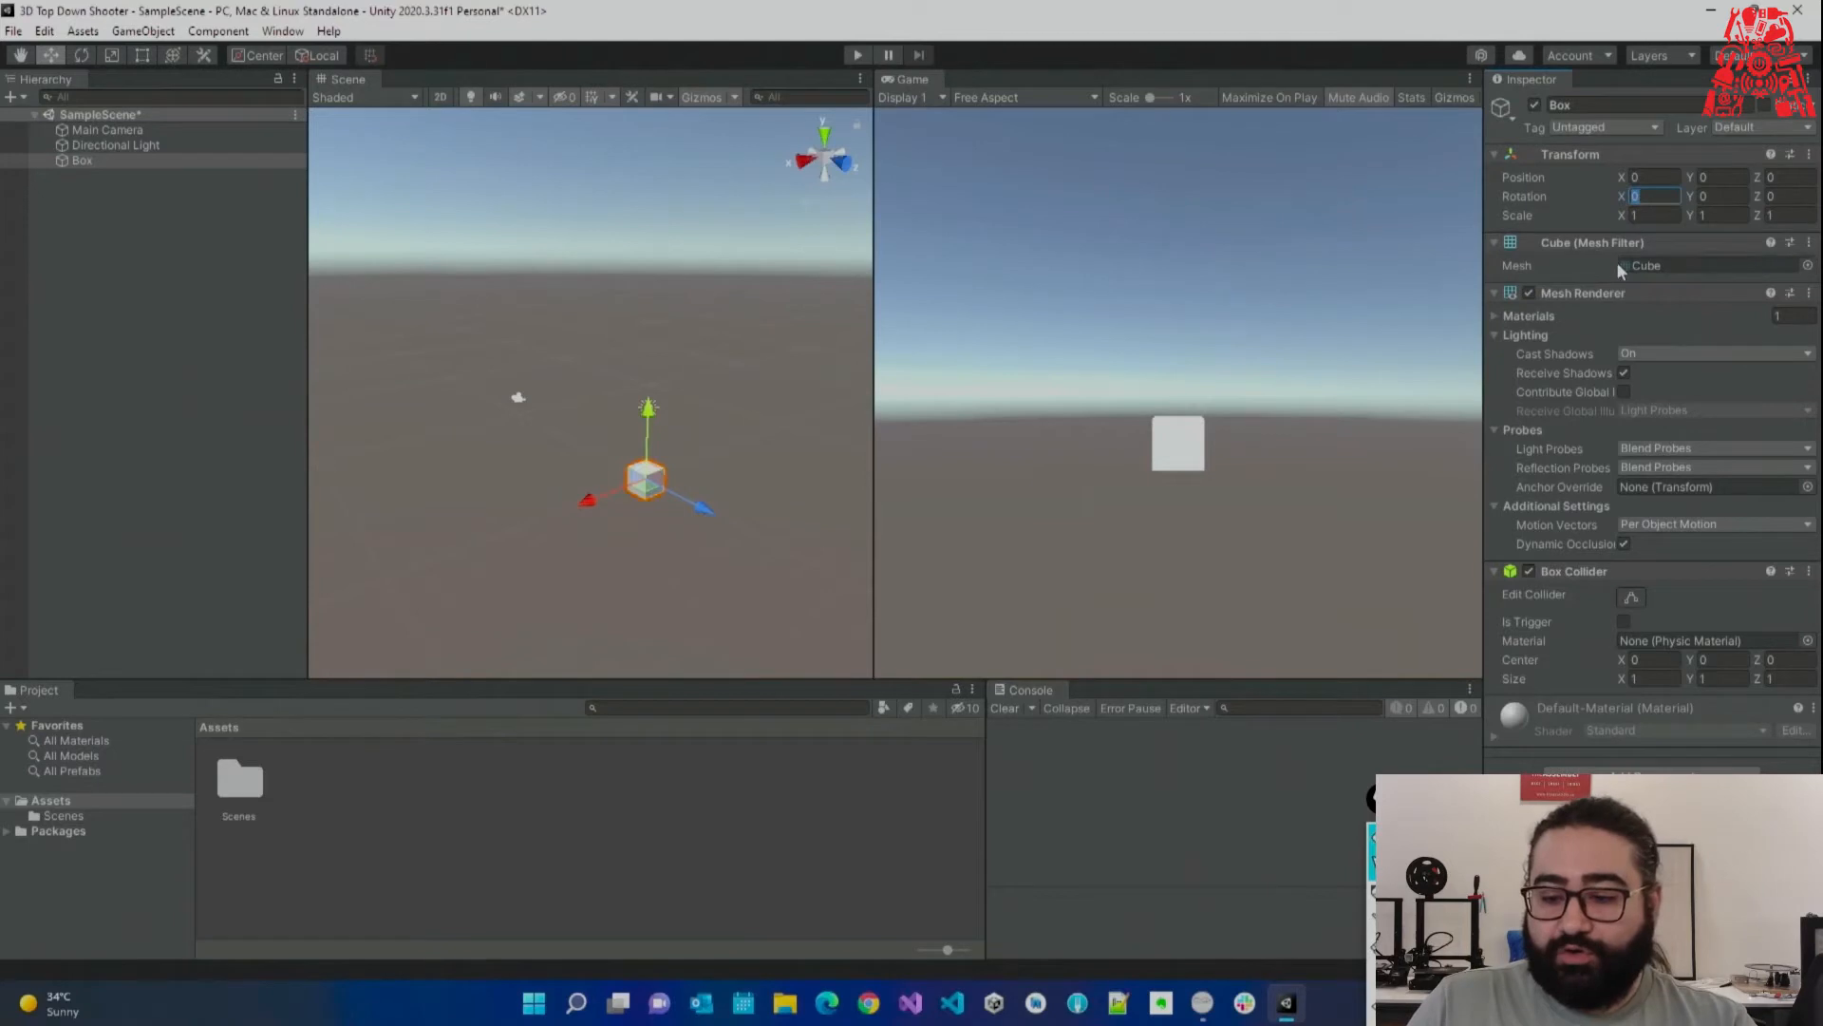
key(ctrl+z)
key(ctrl+z)
key(ctrl+z)
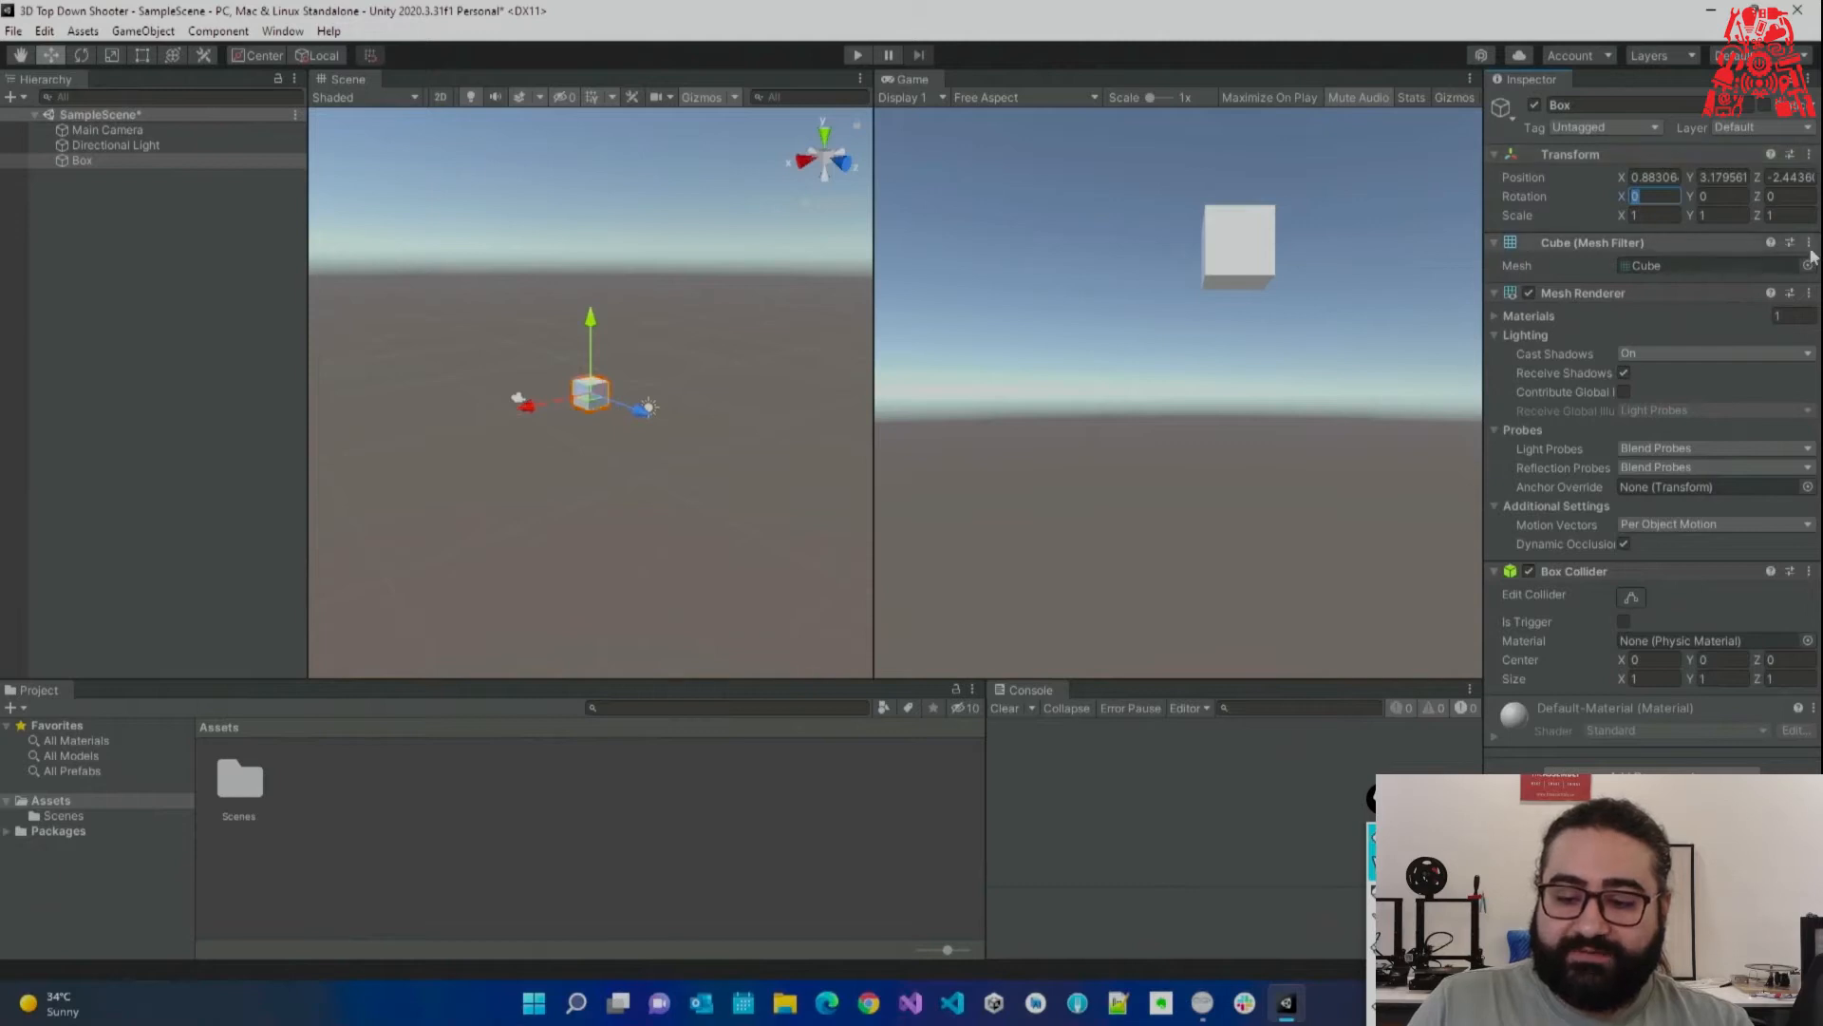
Reset Box's Transform to position 0, 0, 0 and scale 1, 1, 1.
click(1809, 154)
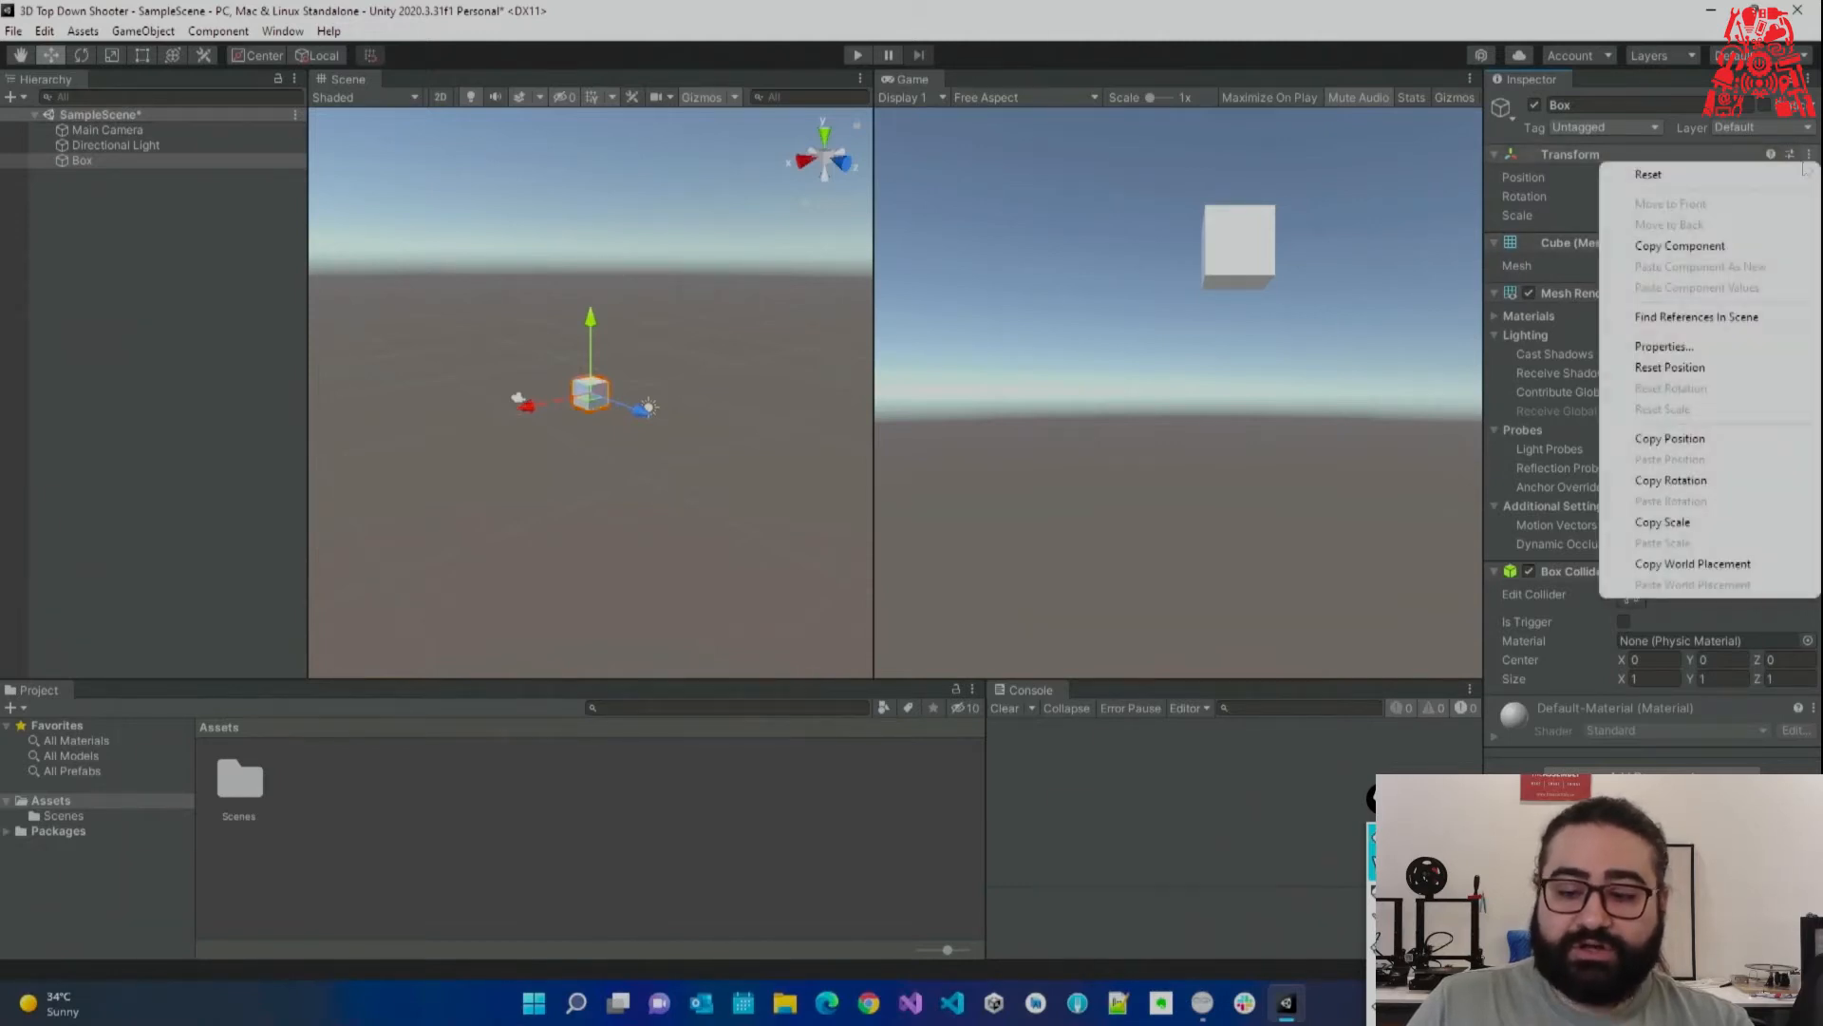
click(1683, 177)
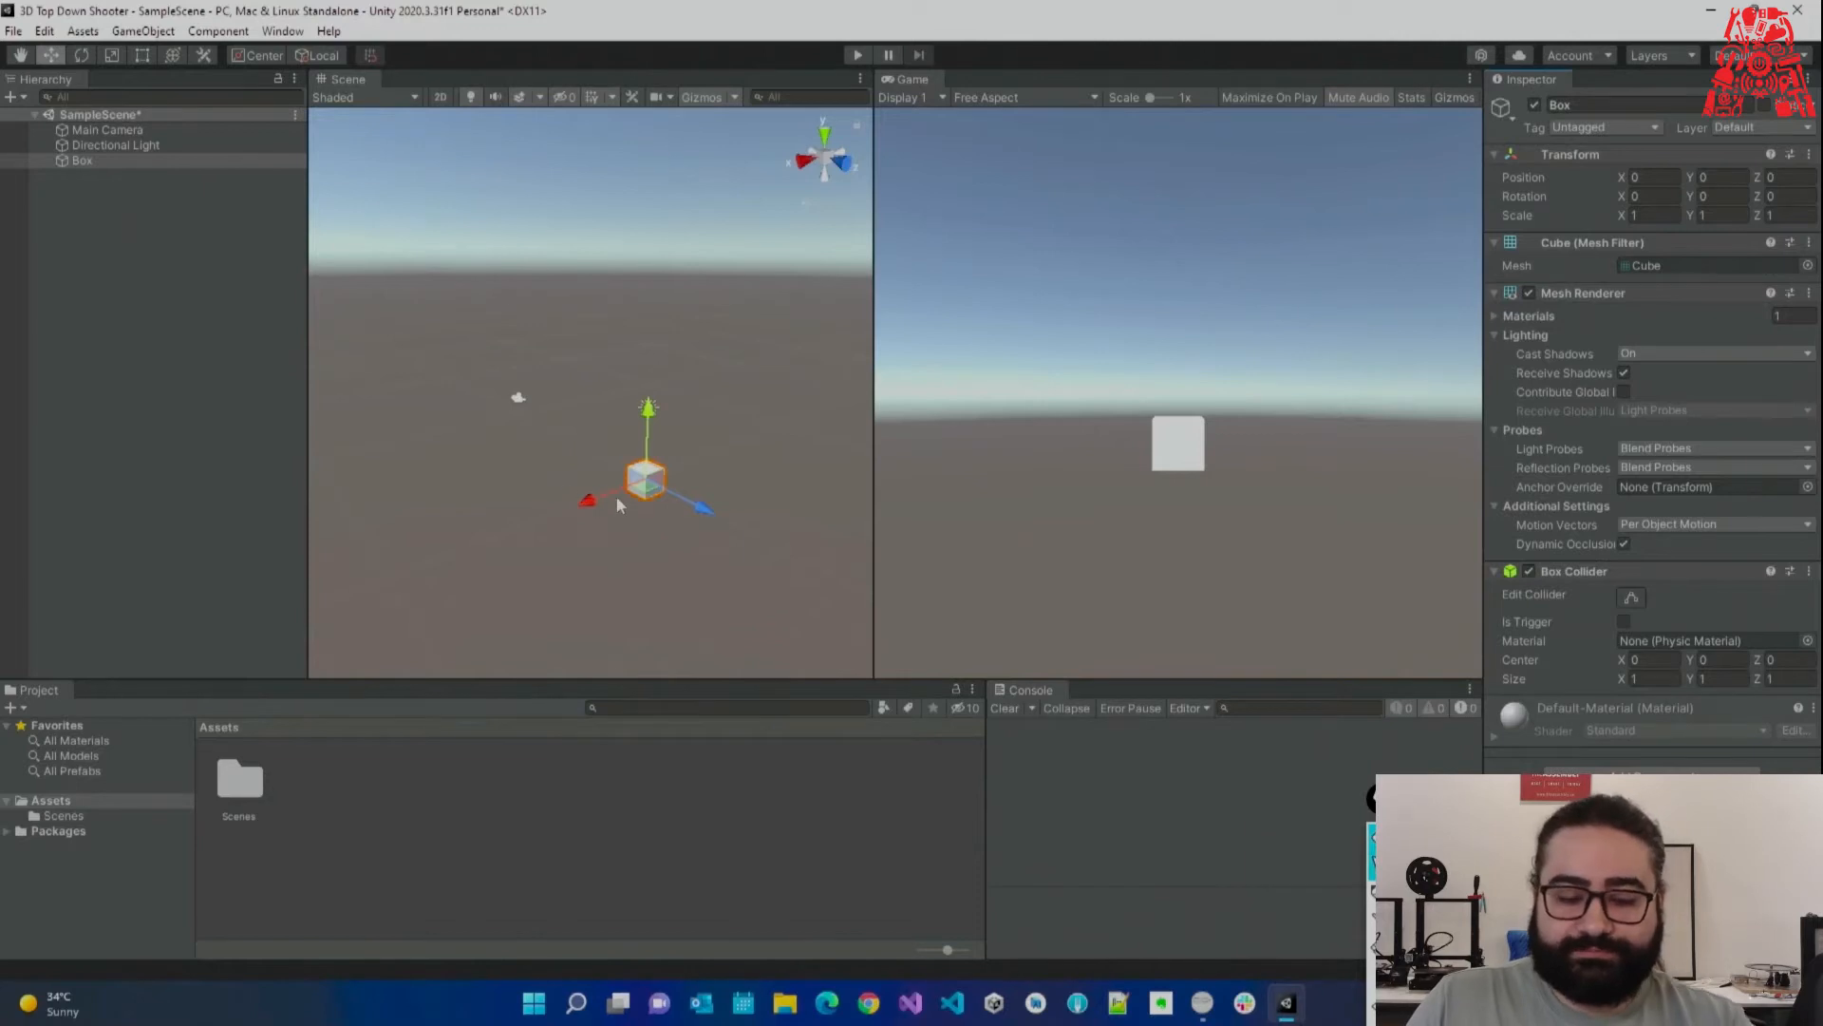
right_drag(612, 448, 667, 455)
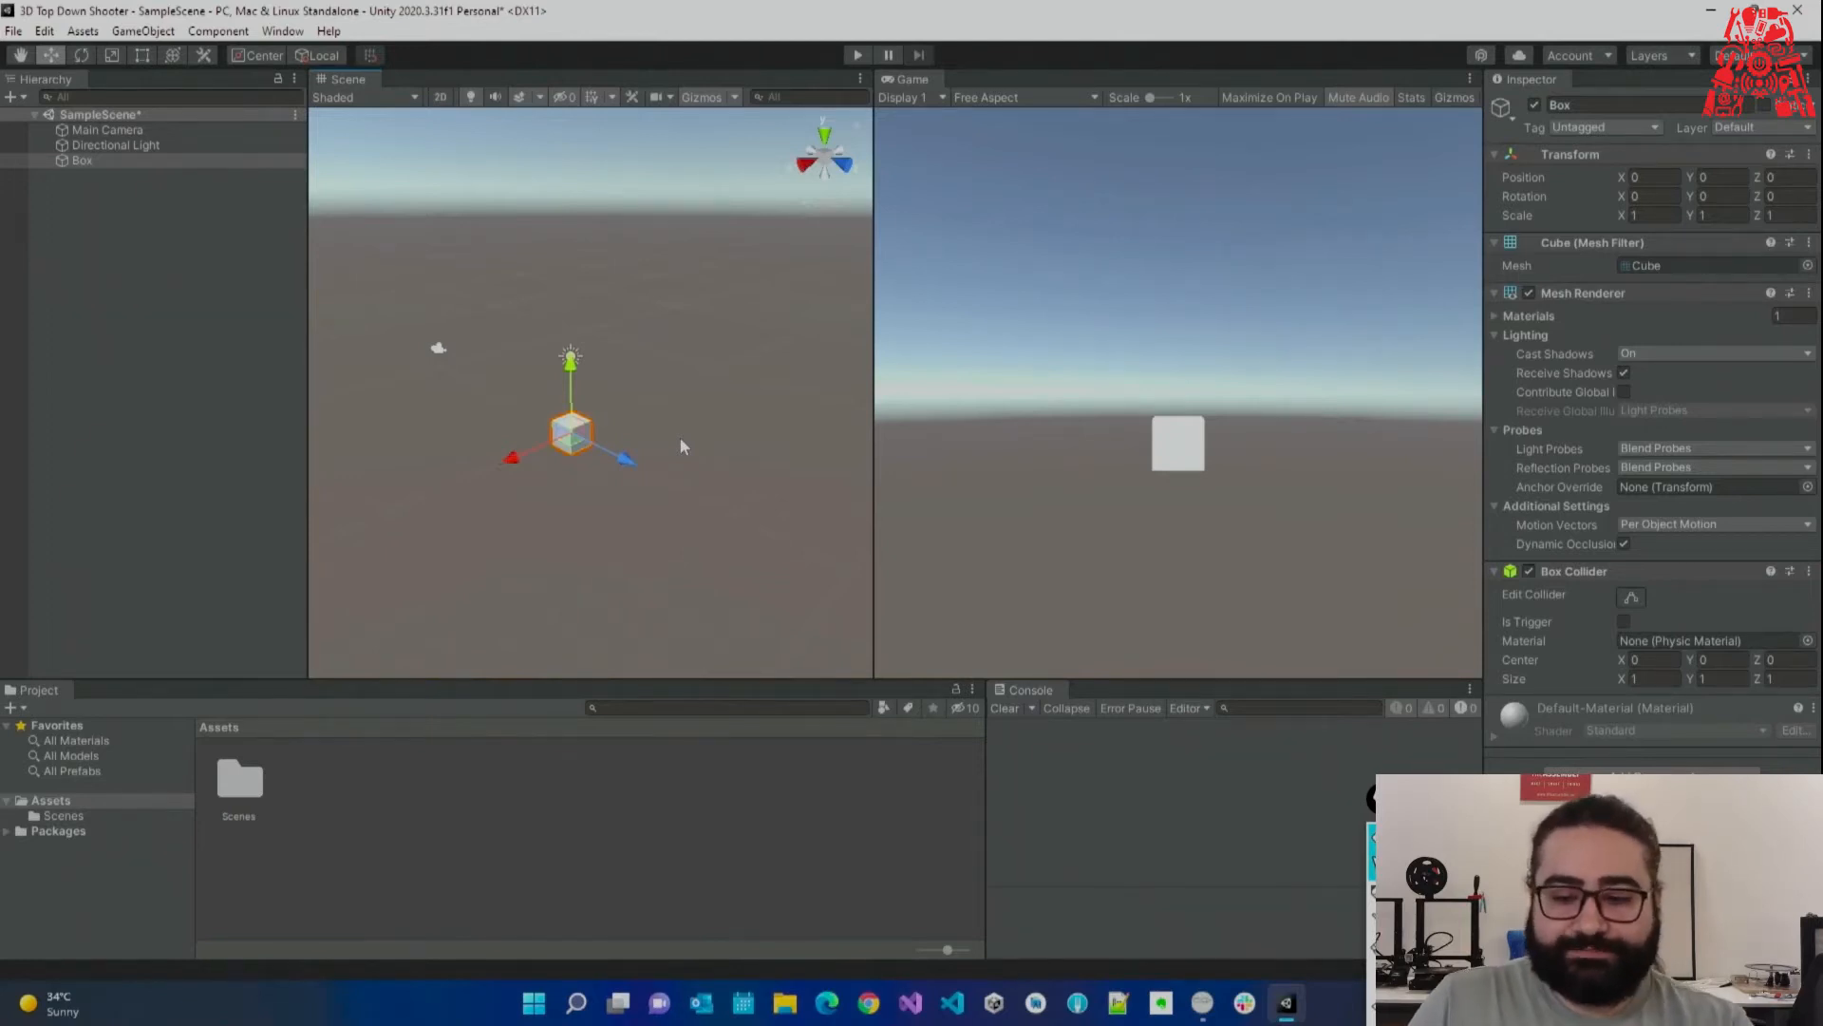
click(697, 424)
mouse_move(697, 423)
right_down()
mouse_move(672, 436)
mouse_move(755, 455)
mouse_move(643, 460)
mouse_move(700, 450)
right_up()
key(w)
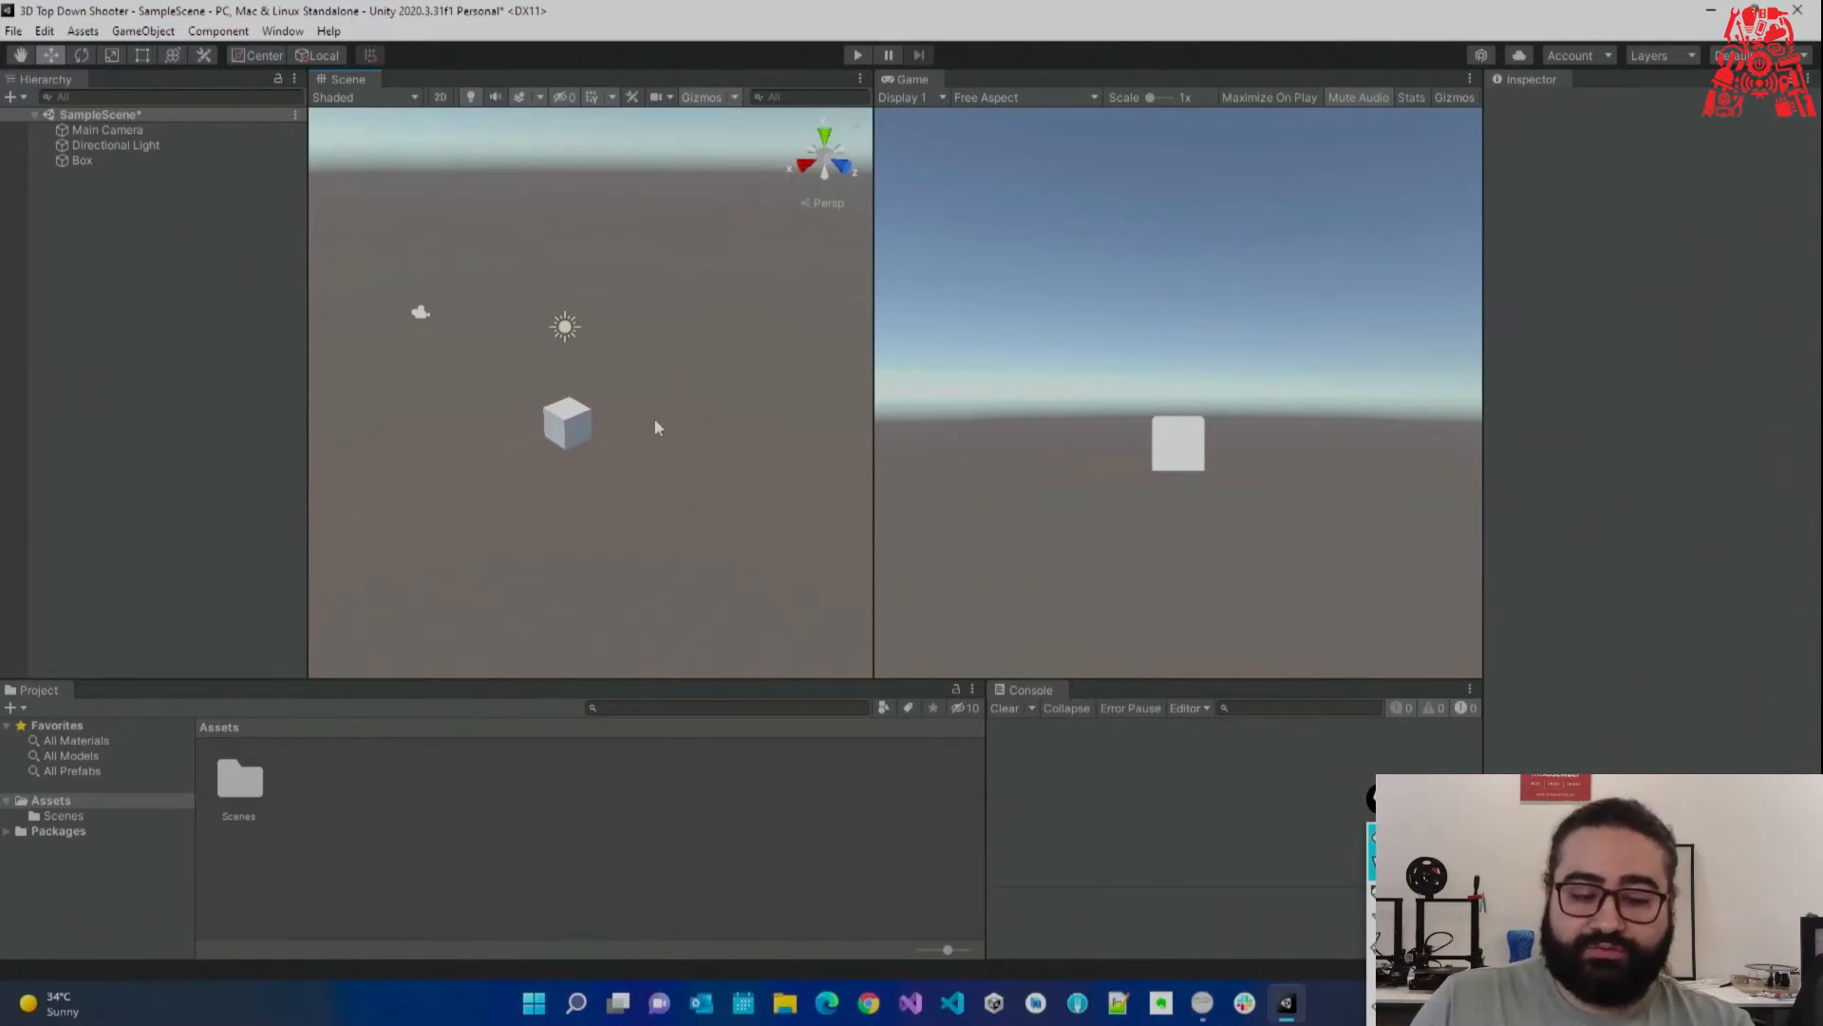
right_drag(678, 393, 473, 369)
key(w)
key(s)
key(a)
key(w)
key(d)
key(s)
key(w)
key(a)
right_drag(711, 352, 673, 386)
key(s)
key(w)
key(s)
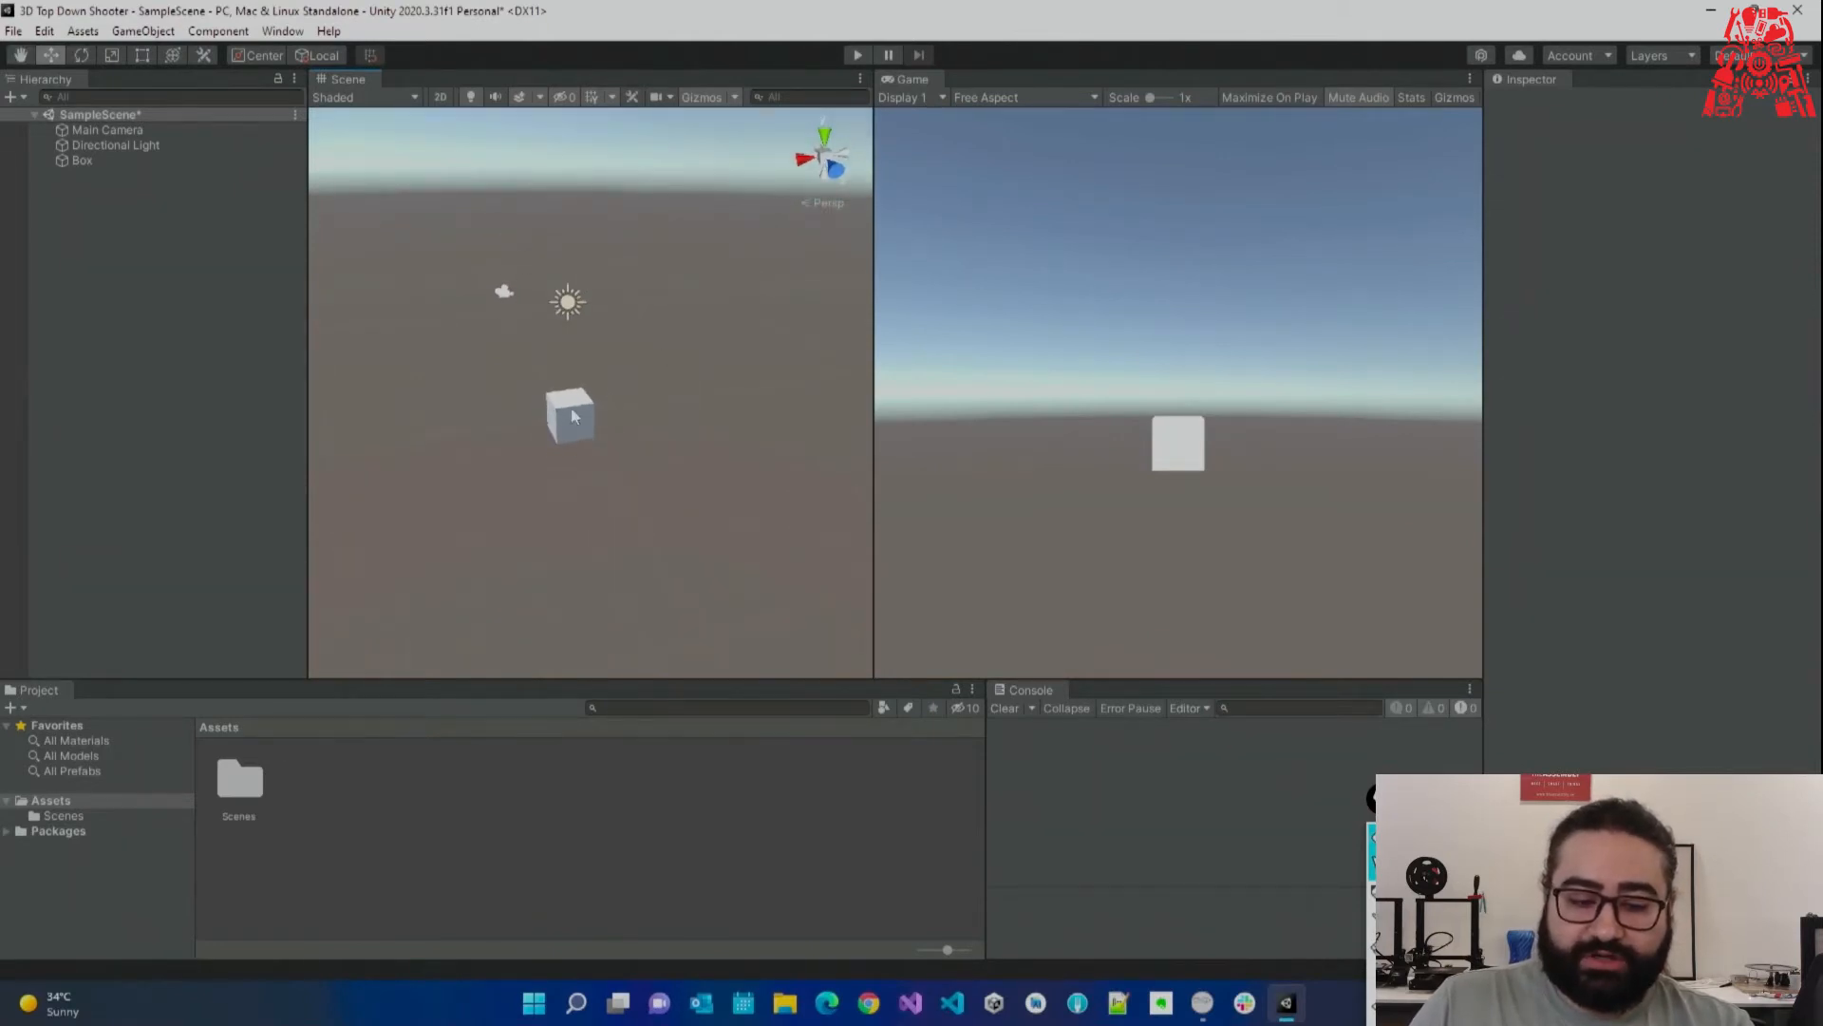
click(583, 419)
right_drag(477, 393, 1212, 490)
key(s)
right_drag(677, 503, 661, 505)
click(1383, 895)
mouse_move(543, 404)
mouse_down()
mouse_move(611, 329)
mouse_move(609, 355)
mouse_up()
mouse_move(521, 435)
mouse_down()
mouse_move(623, 492)
mouse_move(593, 503)
mouse_up()
drag(478, 446, 451, 323)
mouse_move(451, 323)
mouse_down()
mouse_move(443, 351)
mouse_move(466, 347)
mouse_up()
drag(641, 470, 646, 462)
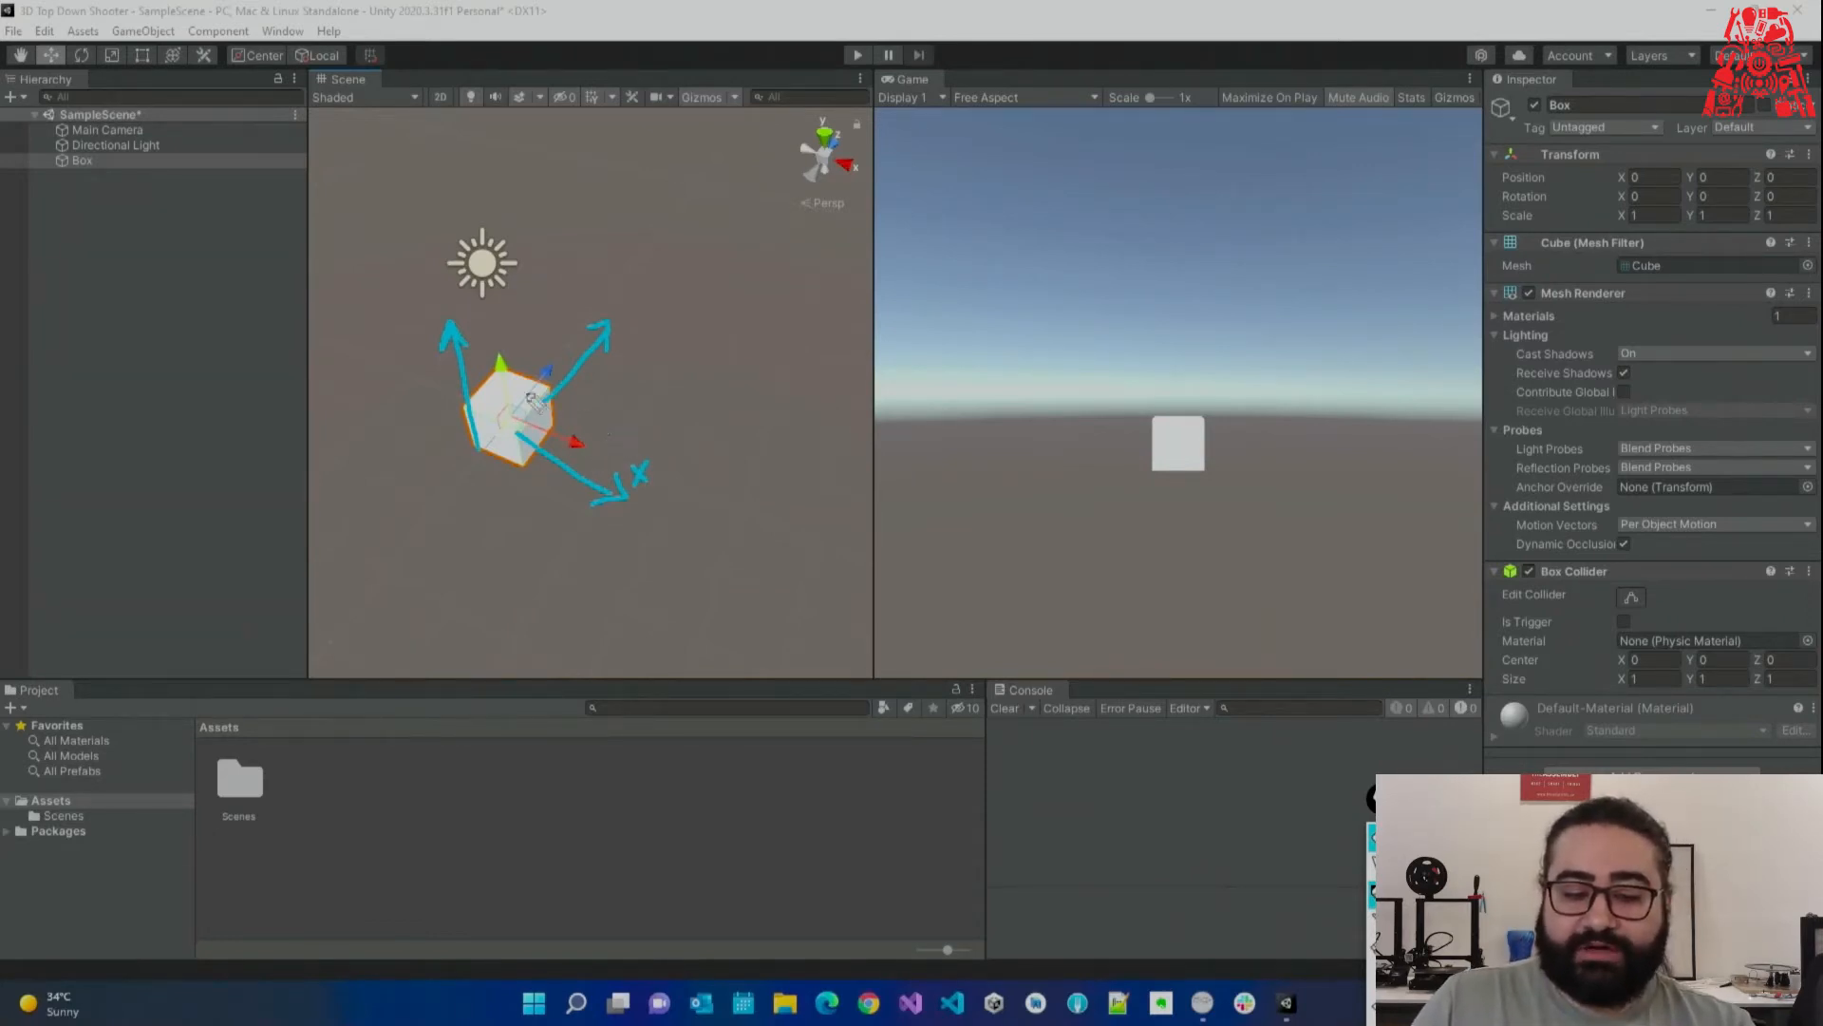
Drag the Box with its move gizmo to roughly 0.15, 0.23, 0.12.
drag(545, 328, 572, 341)
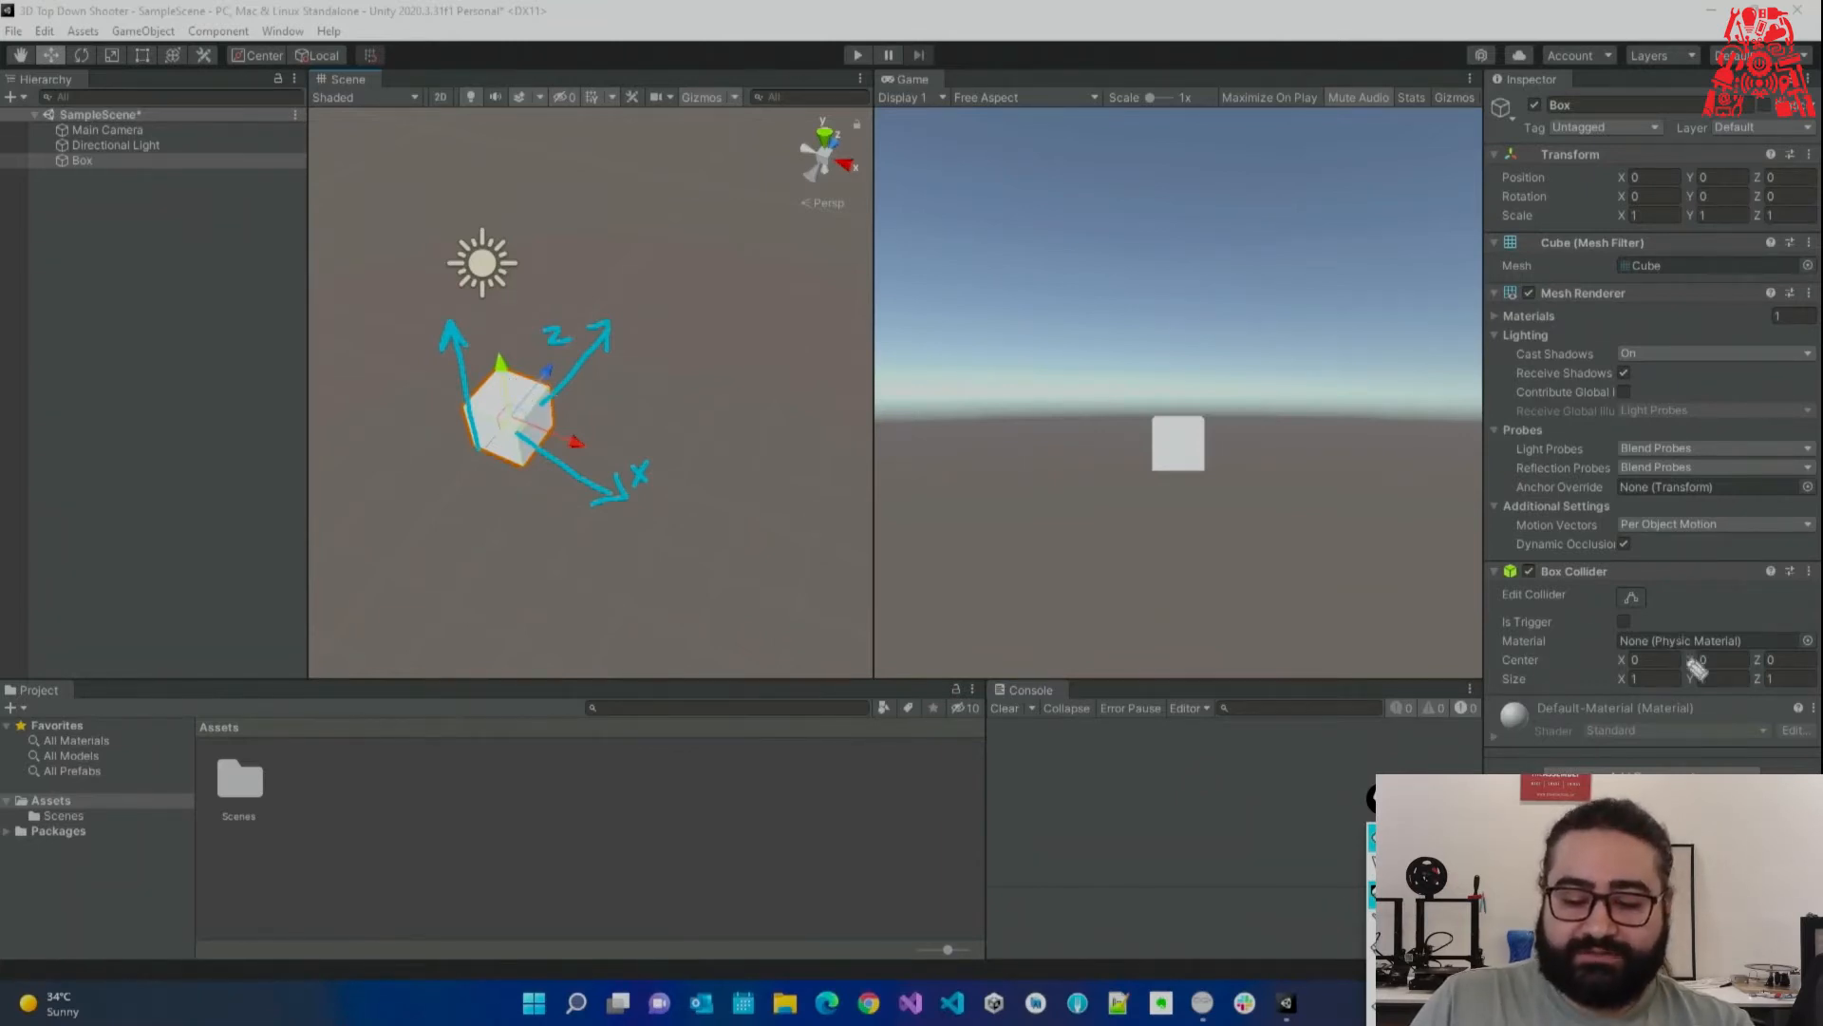
drag(1383, 797, 1506, 672)
click(1506, 912)
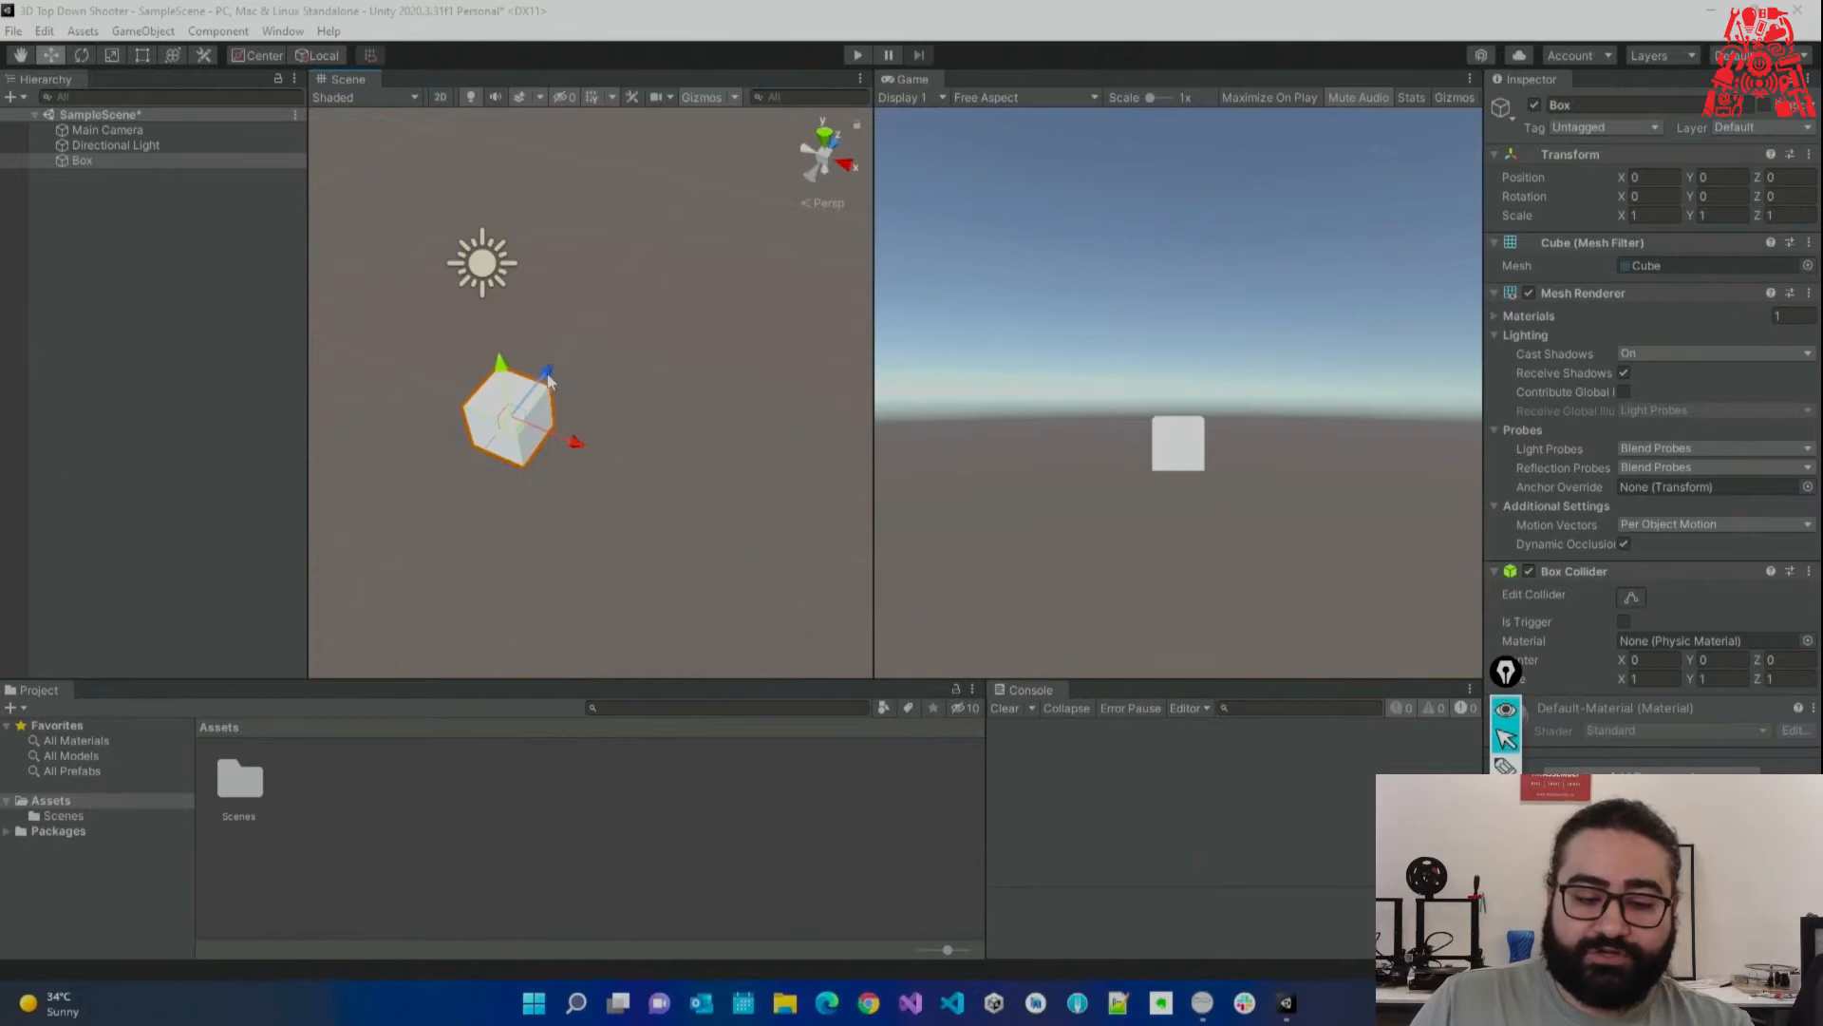
drag(549, 382, 573, 467)
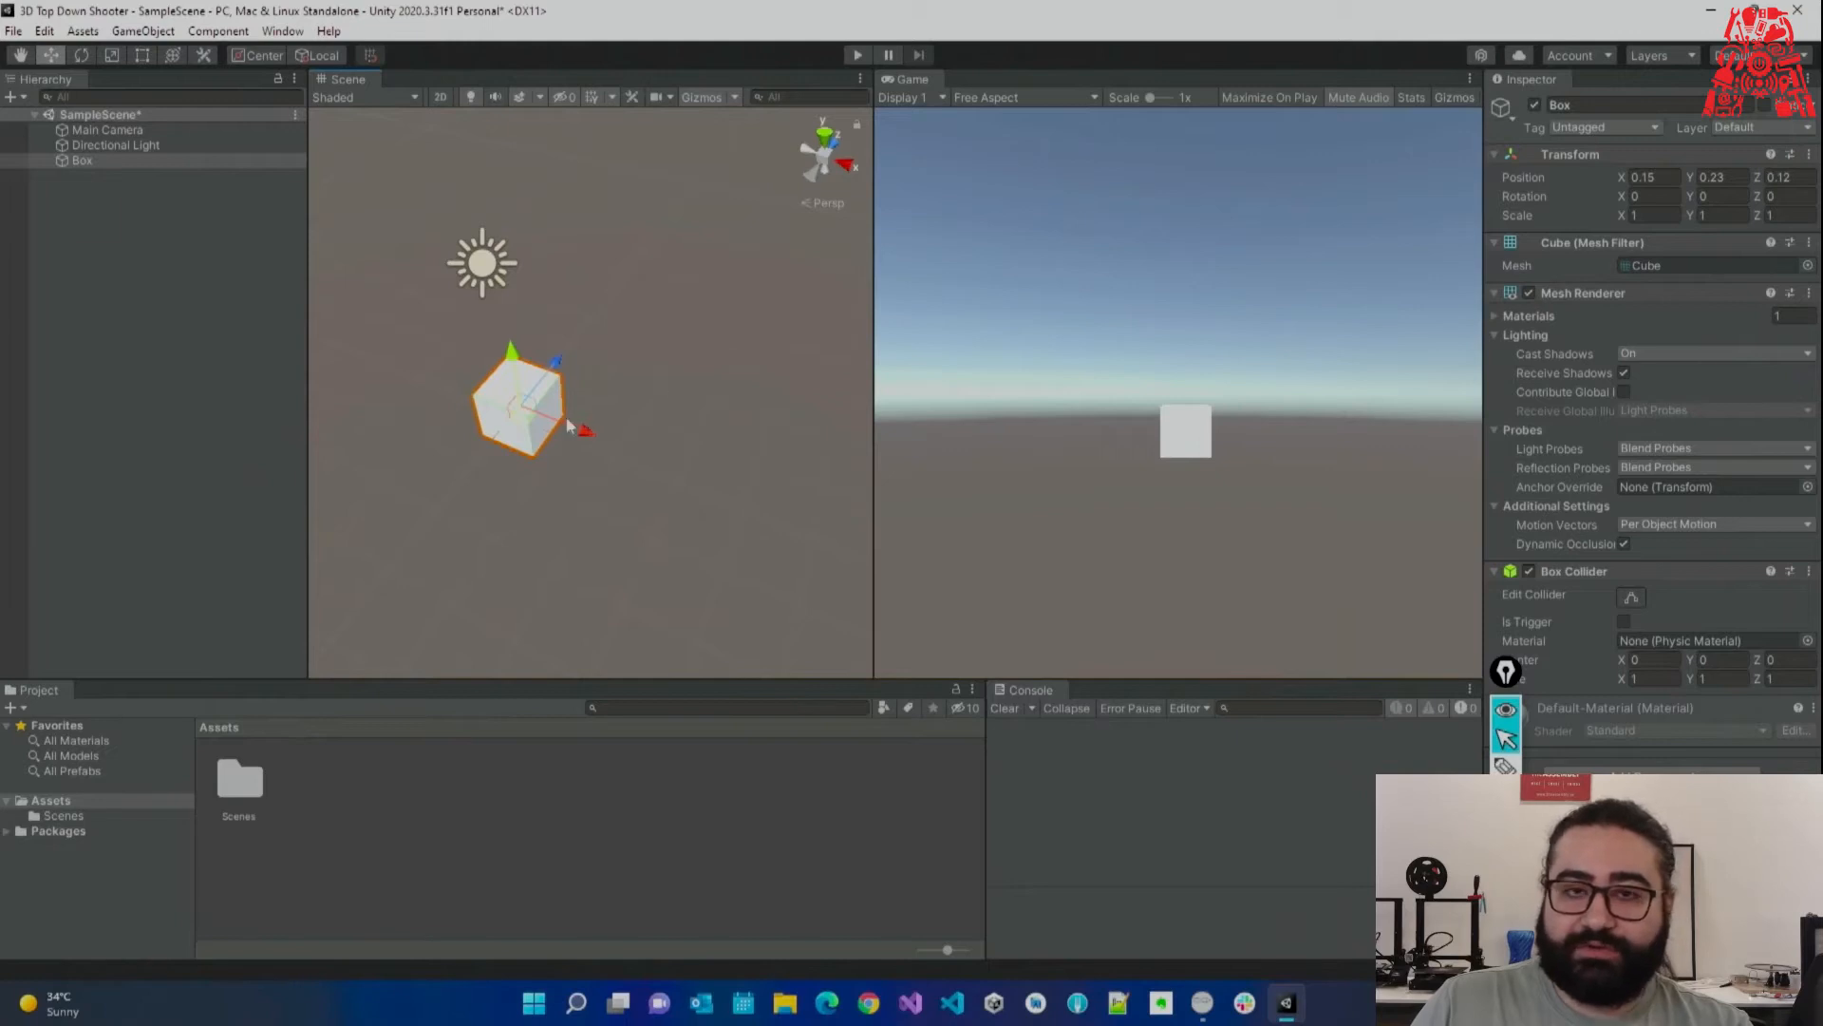
middle_drag(622, 406, 643, 396)
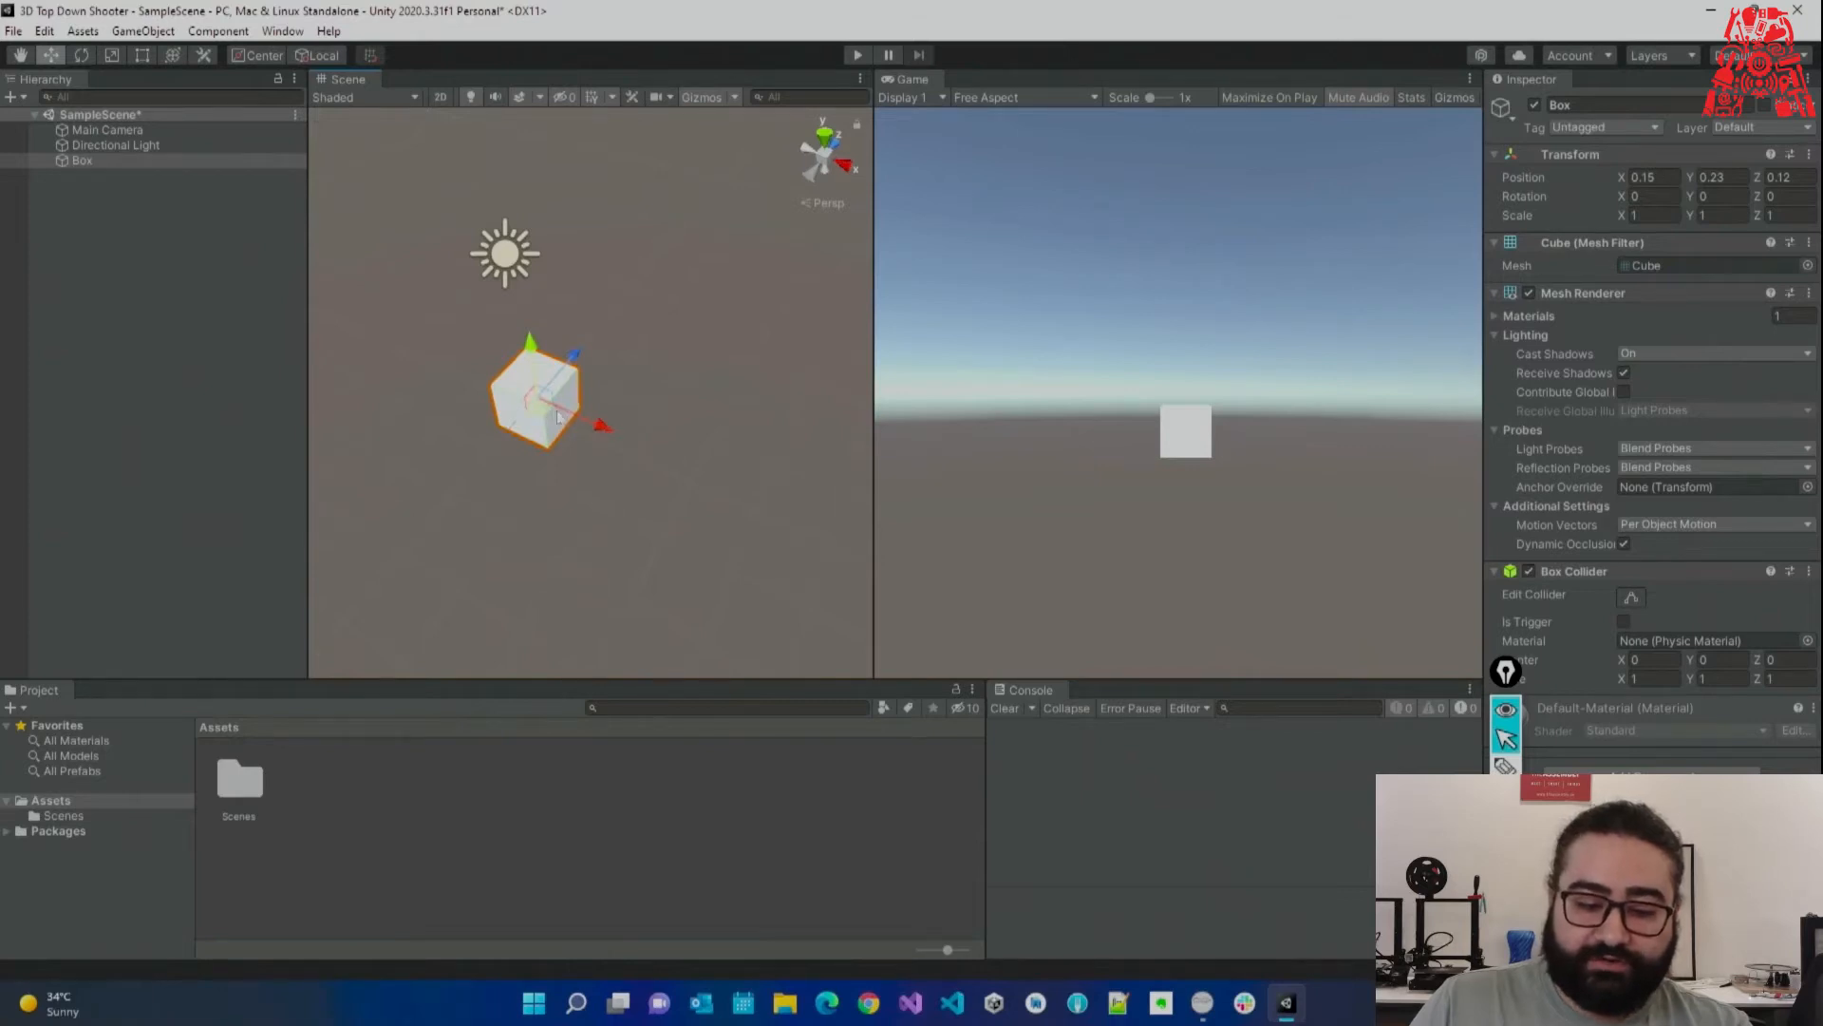
Drag the Box freely in the view plane, swinging it around and back.
scroll(560, 416, up, 7)
right_drag(550, 410, 489, 399)
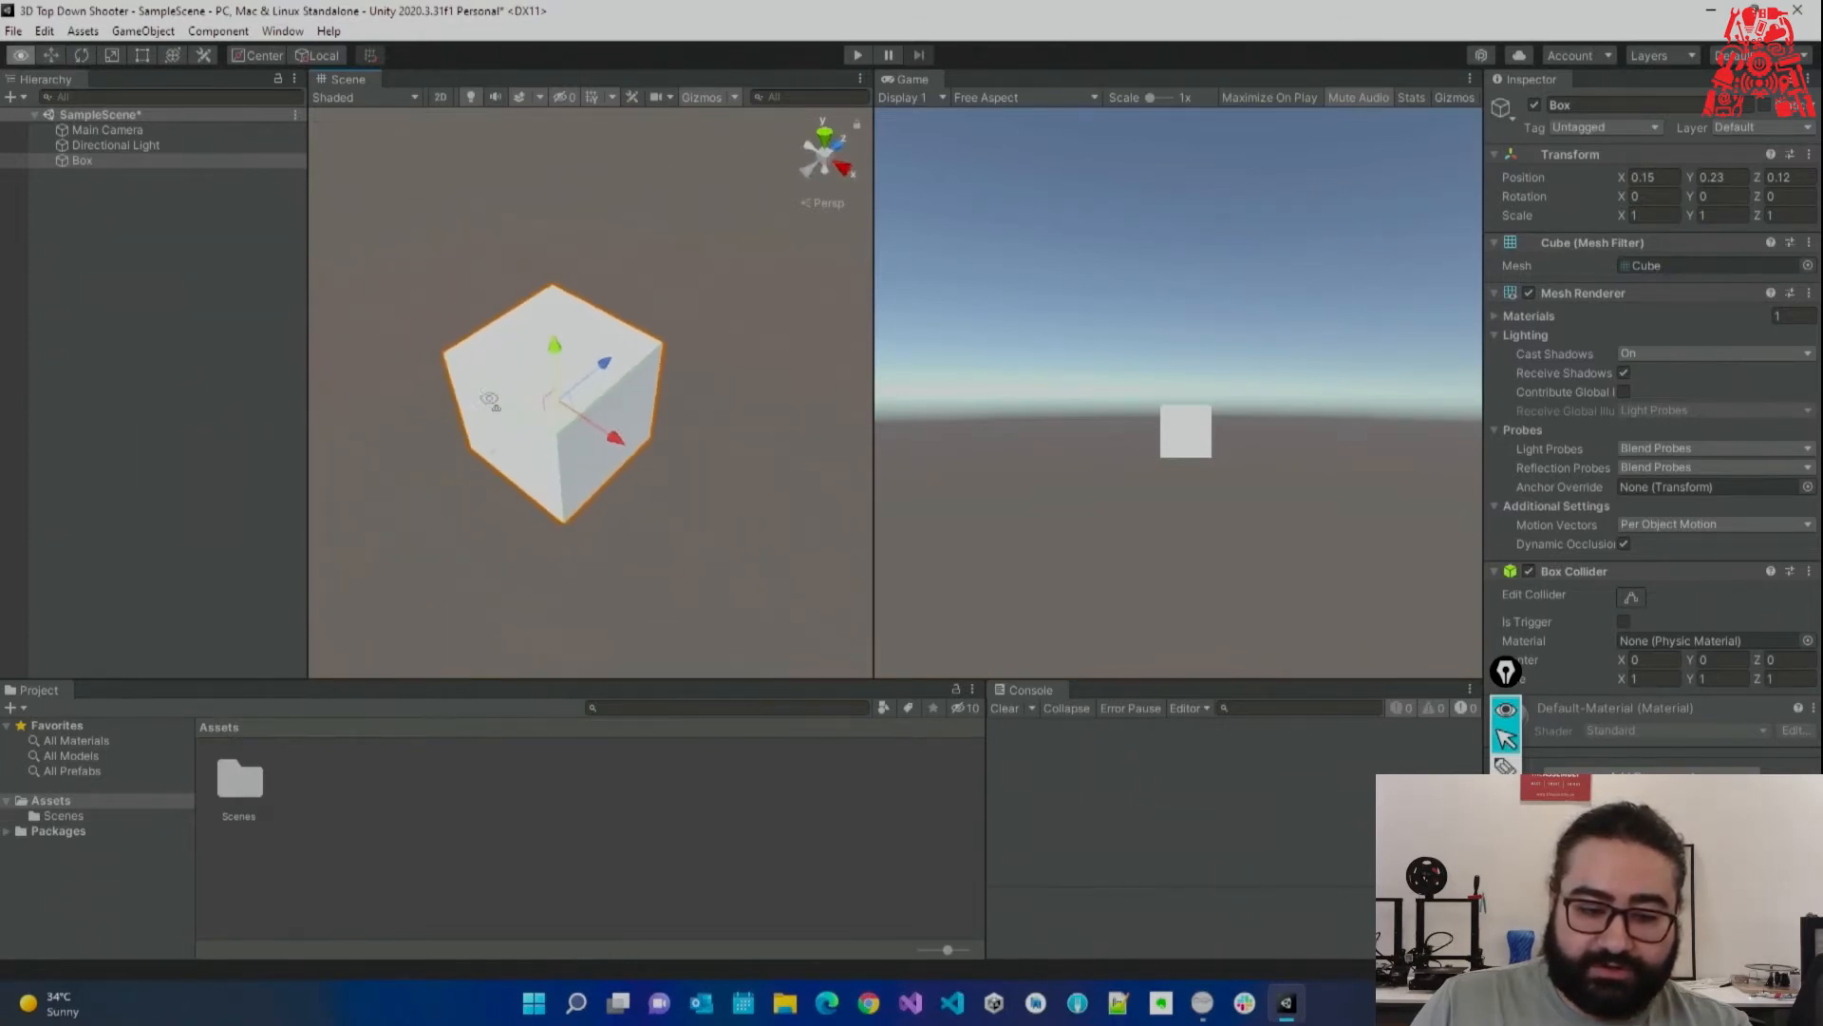
click(736, 97)
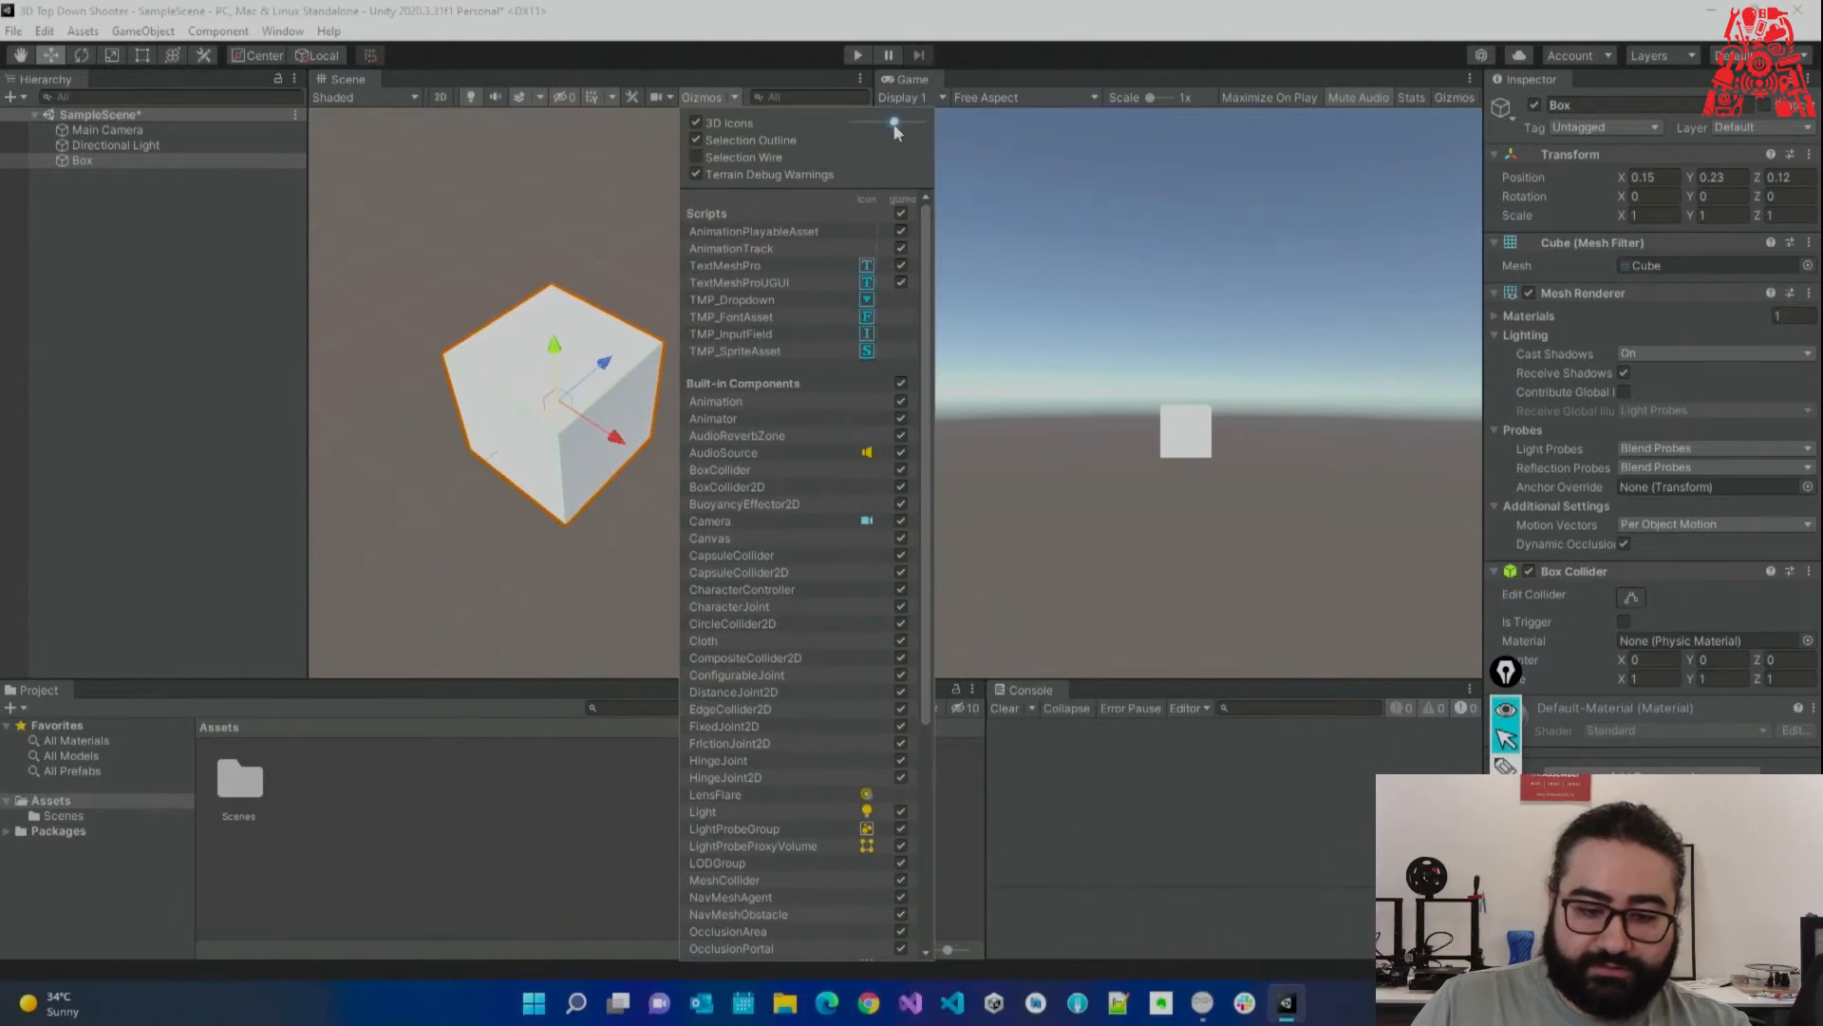
click(793, 41)
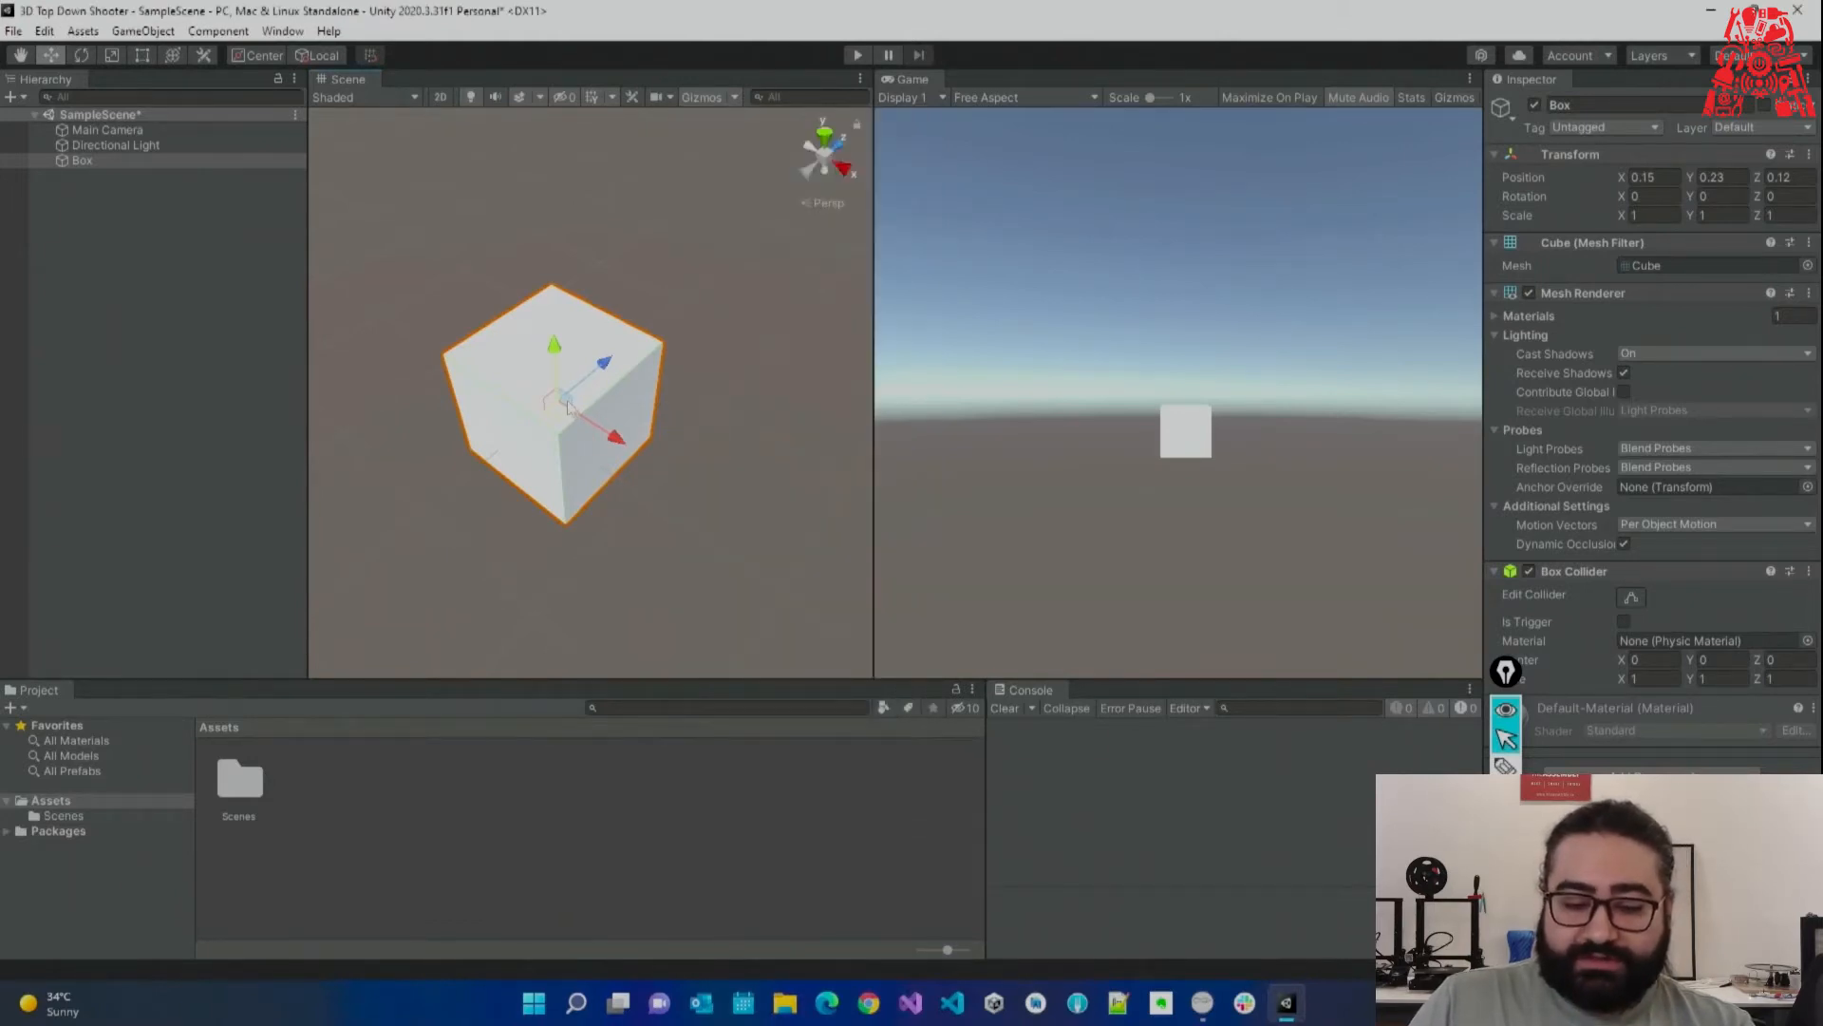
drag(567, 406, 563, 410)
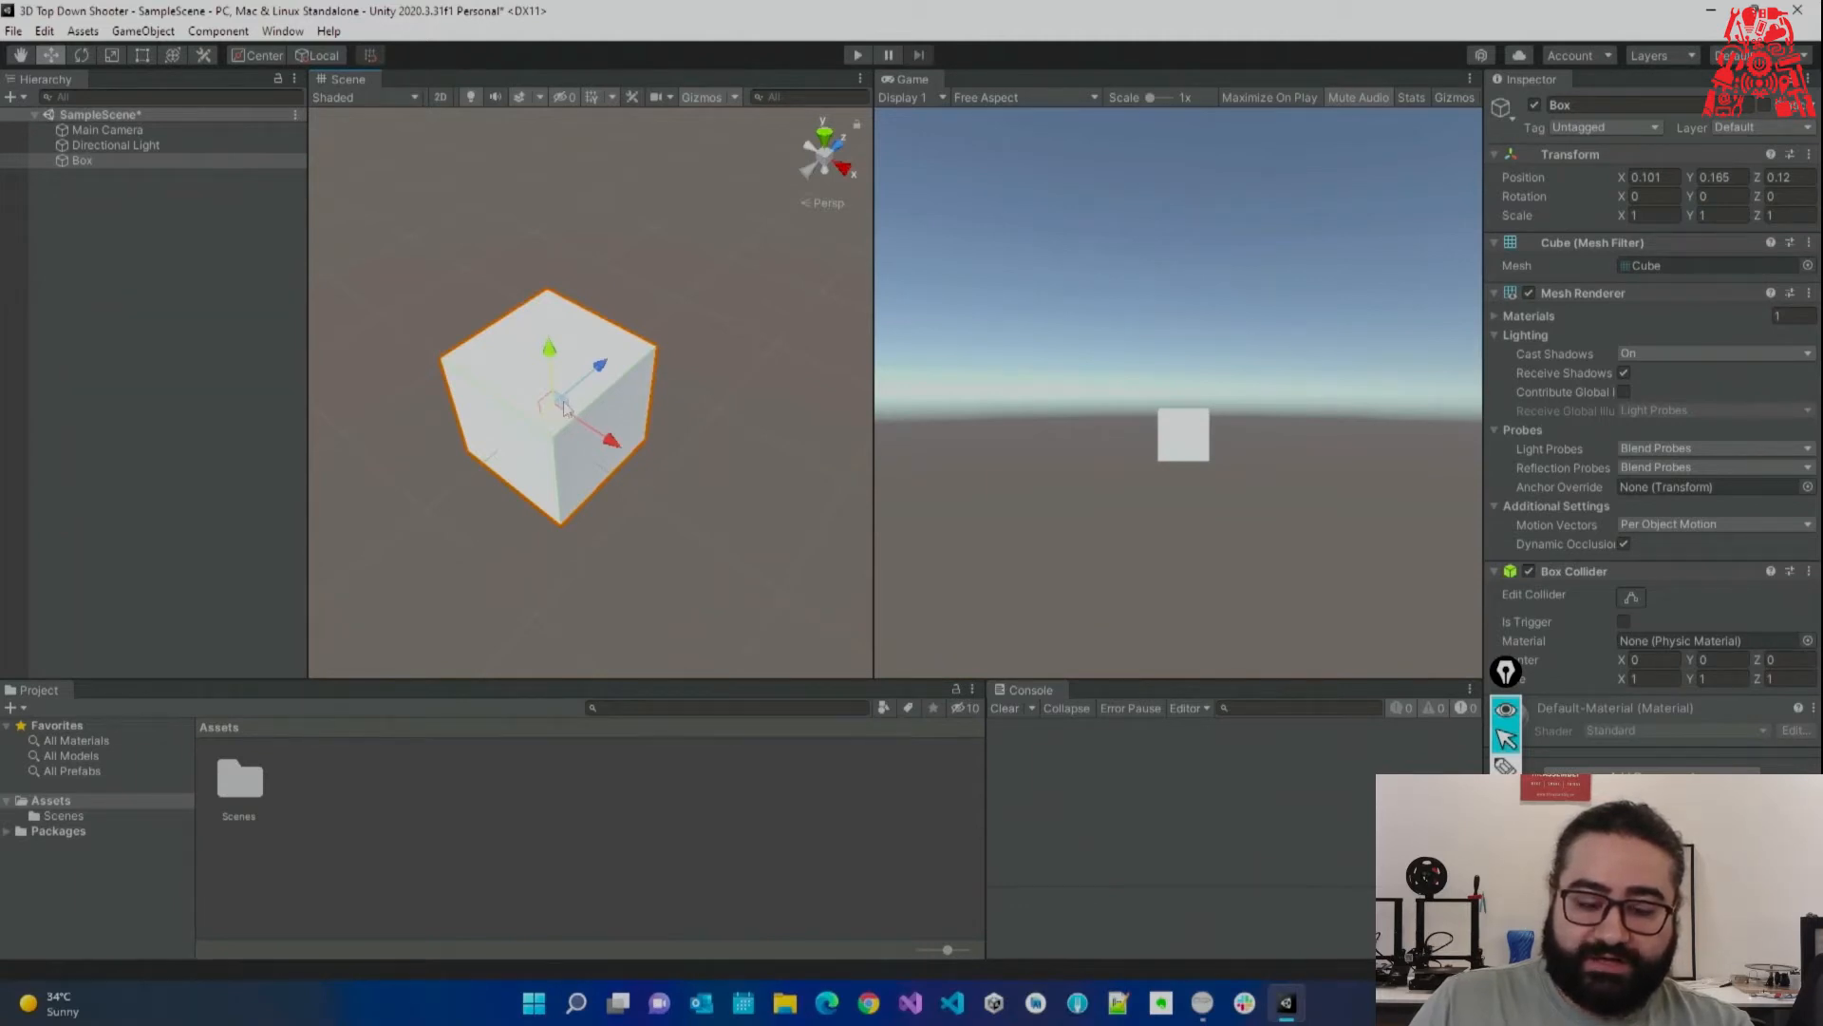
drag(563, 408, 611, 272)
Lower the Box toward the ground and move it to about X 0.7, Y 0.41, Z 1.11.
alt+scroll(612, 384, down, 5)
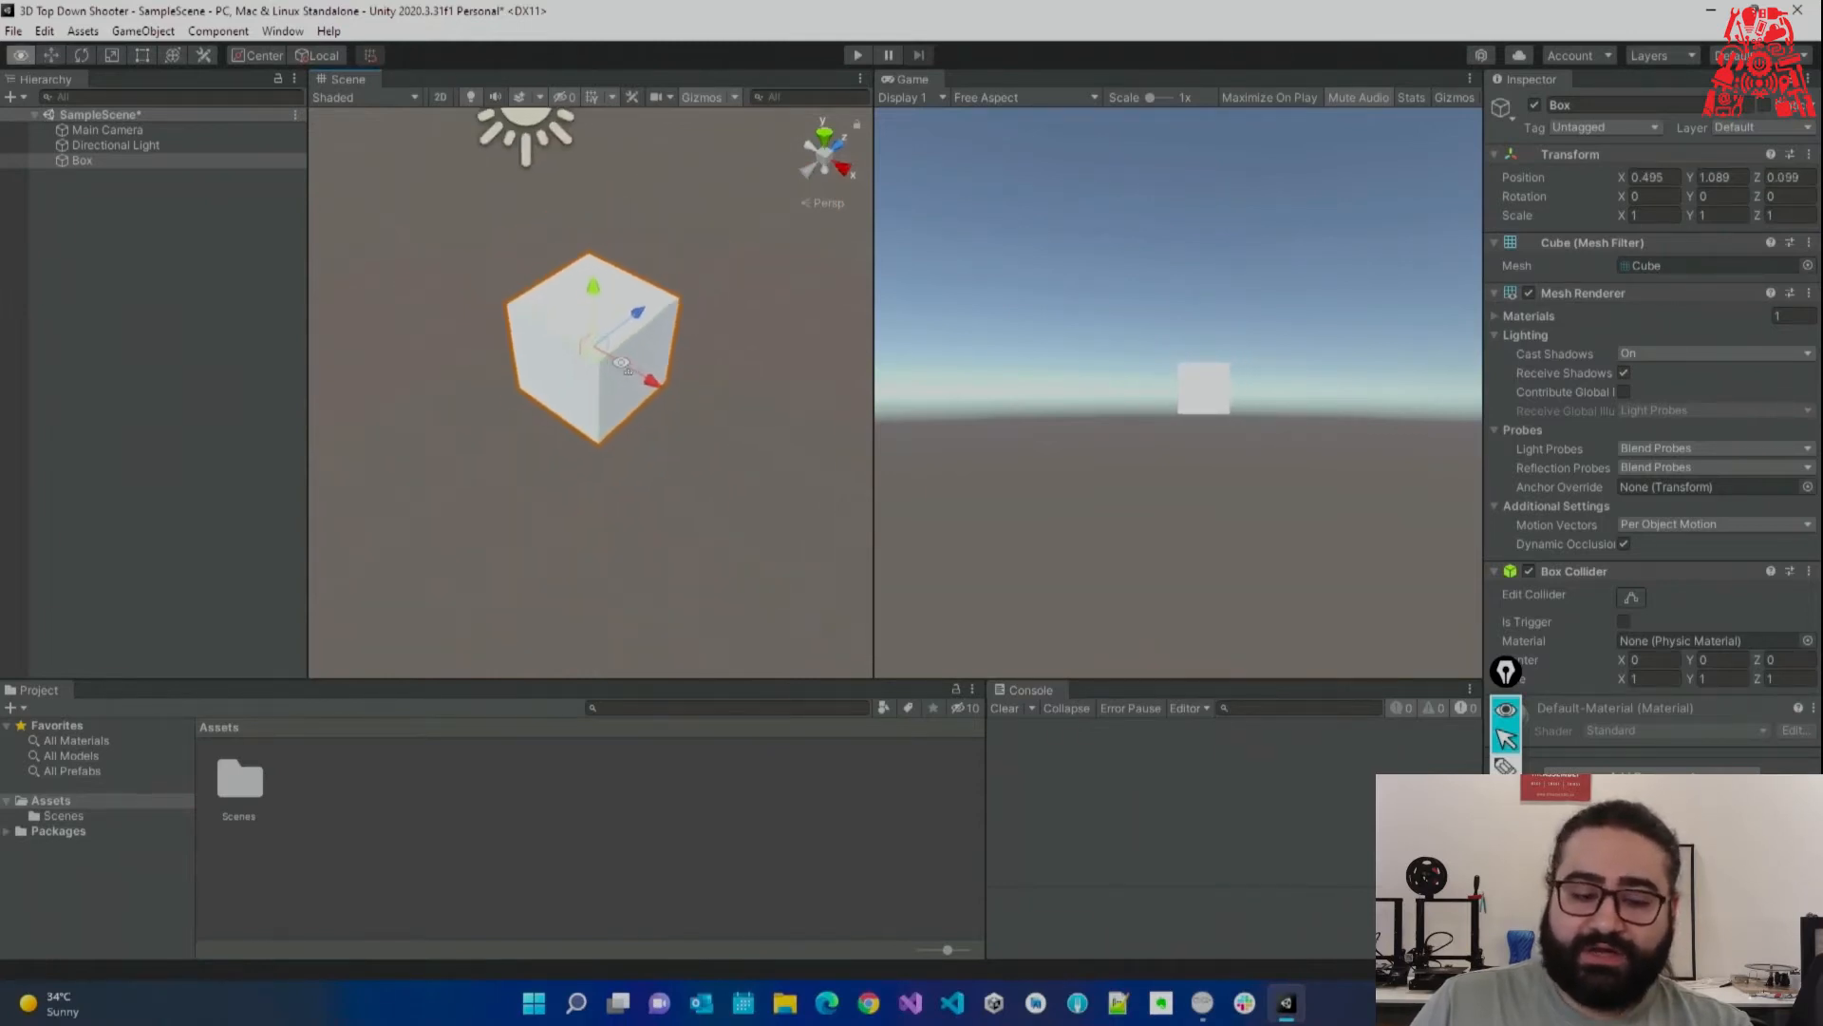
key(w)
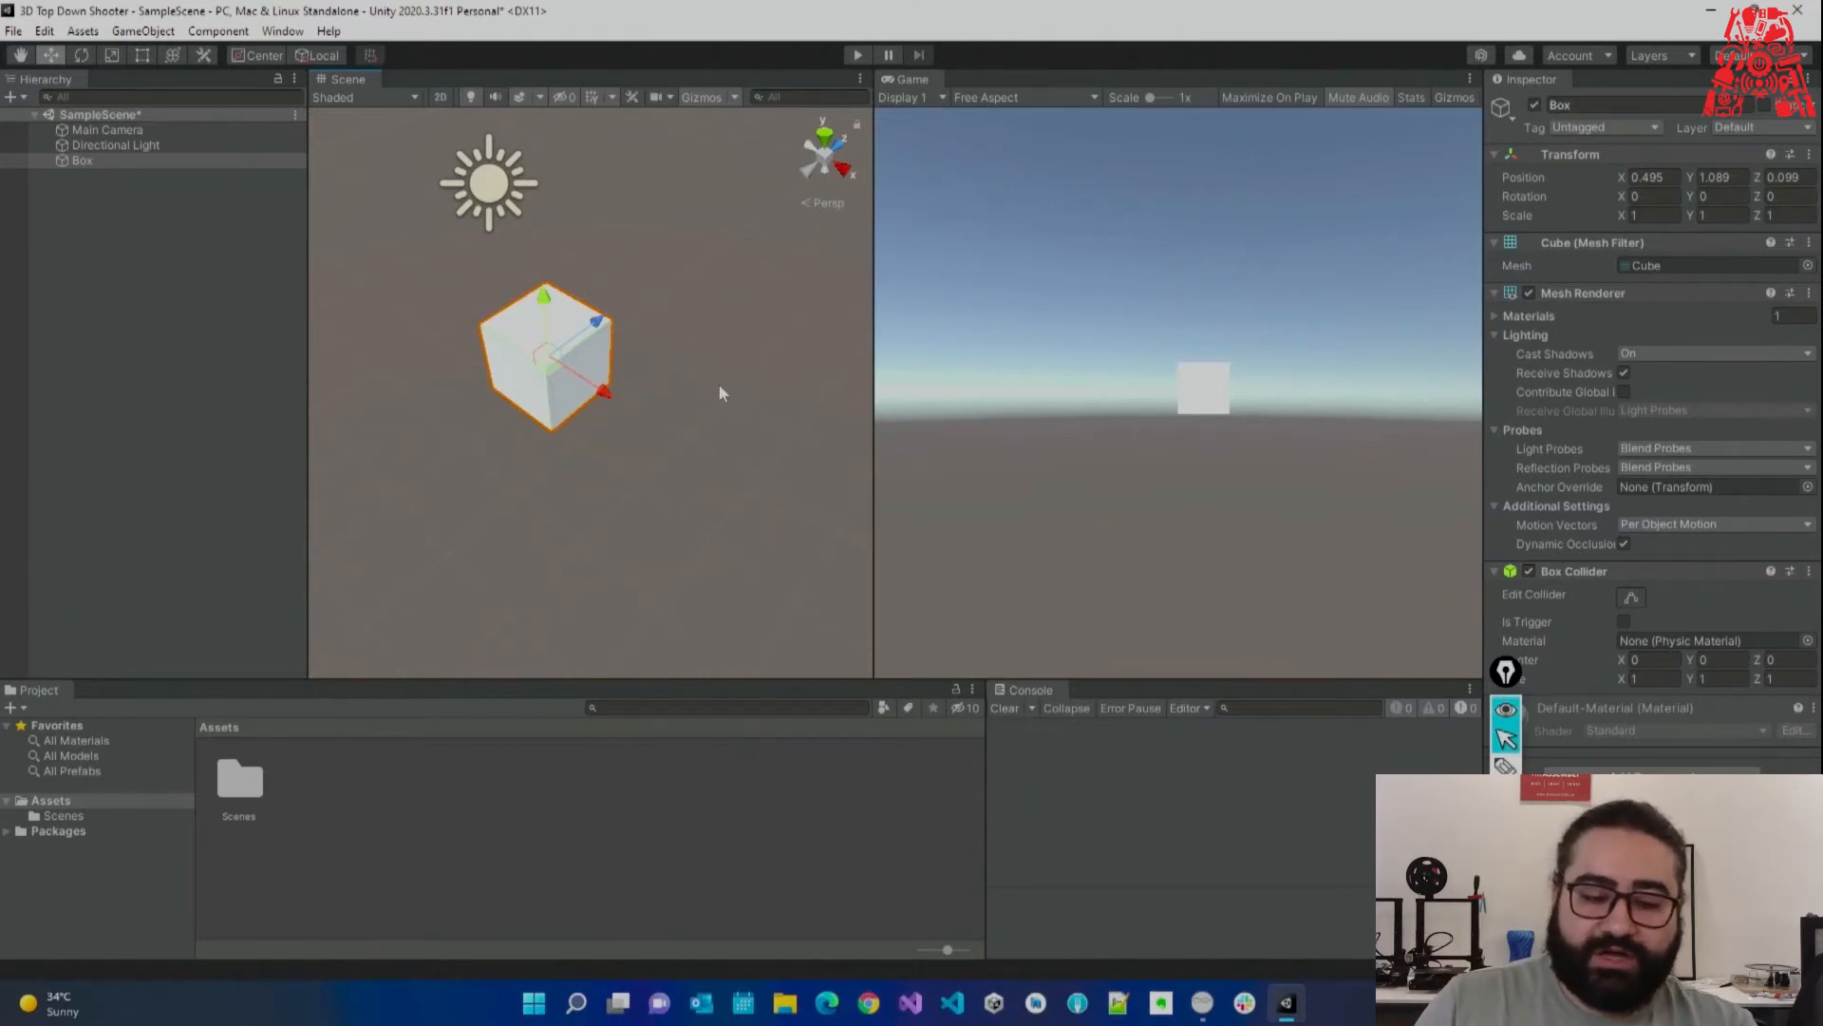
drag(544, 297, 599, 395)
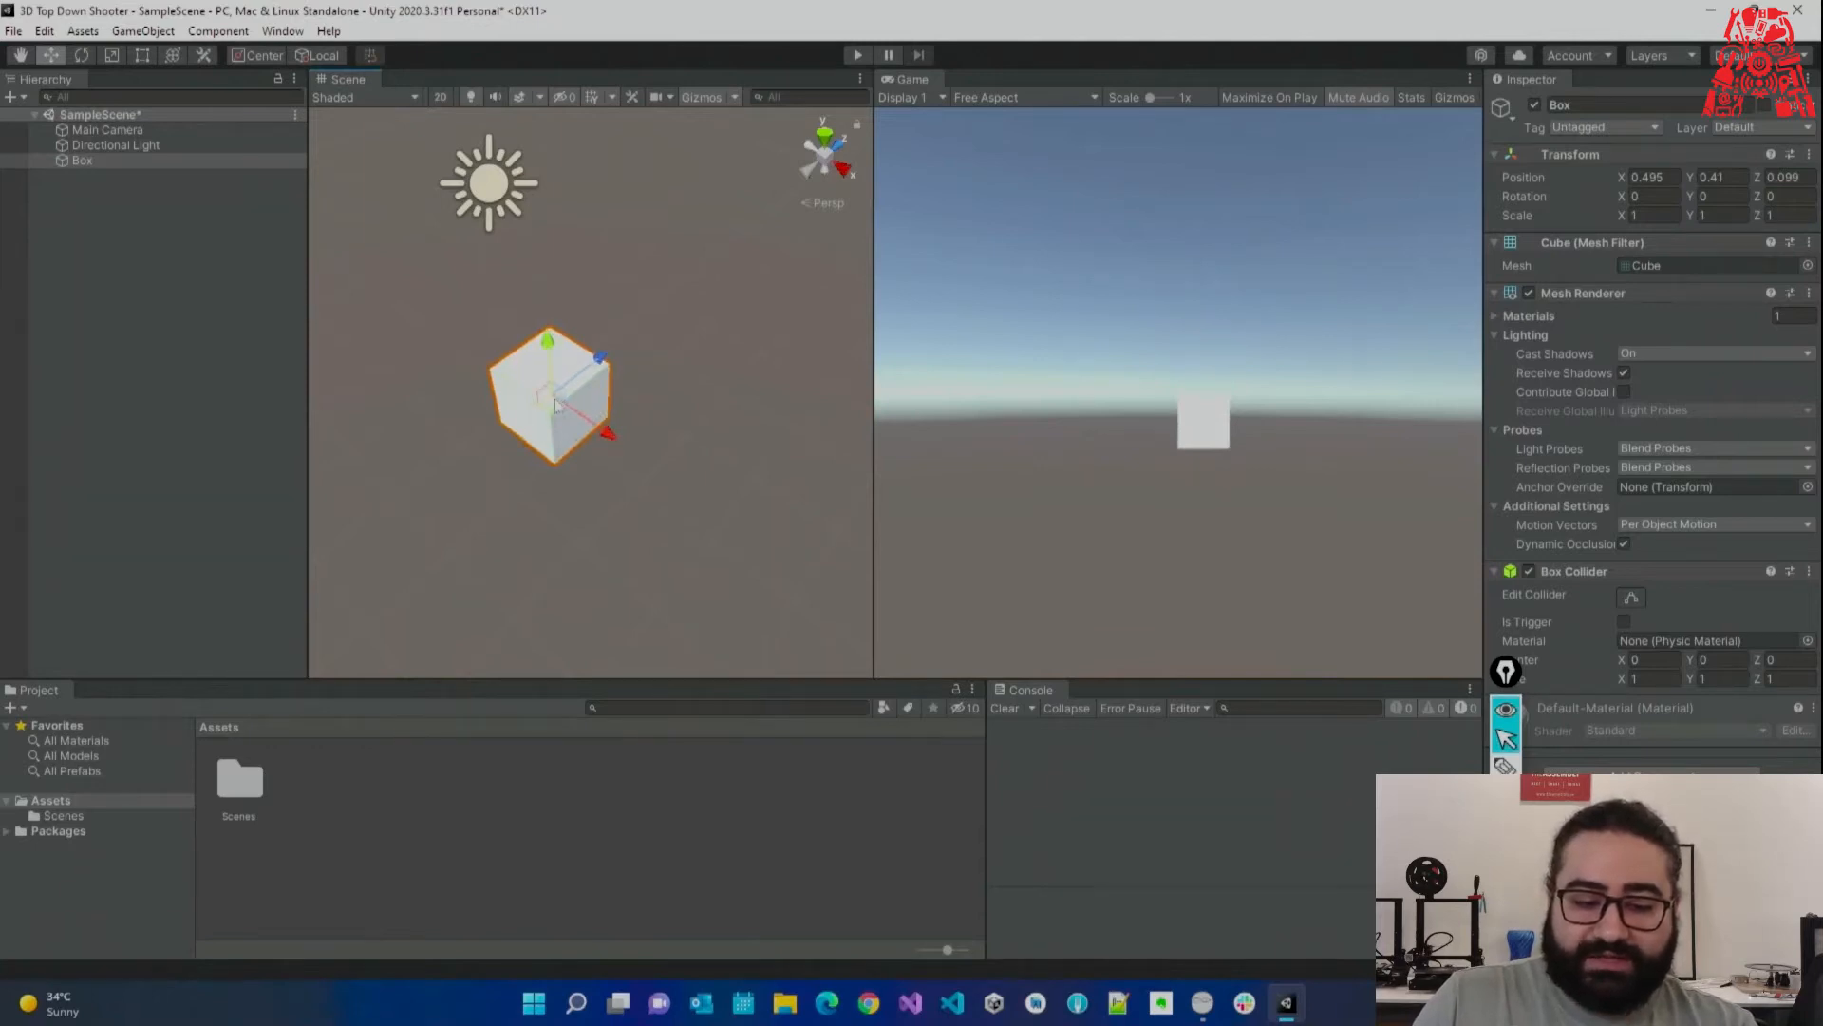
mouse_move(557, 408)
mouse_down()
mouse_move(602, 346)
mouse_move(528, 472)
mouse_move(553, 348)
mouse_move(559, 443)
mouse_move(540, 416)
mouse_move(670, 506)
mouse_move(570, 408)
mouse_move(610, 280)
mouse_move(577, 347)
mouse_move(632, 351)
mouse_move(564, 412)
mouse_up()
Reset the Box to the origin and scale it into a thin tall wall, 0.33 × 5.52 × 6.51.
click(1808, 154)
click(1785, 172)
alt+drag(611, 334, 651, 390)
click(241, 309)
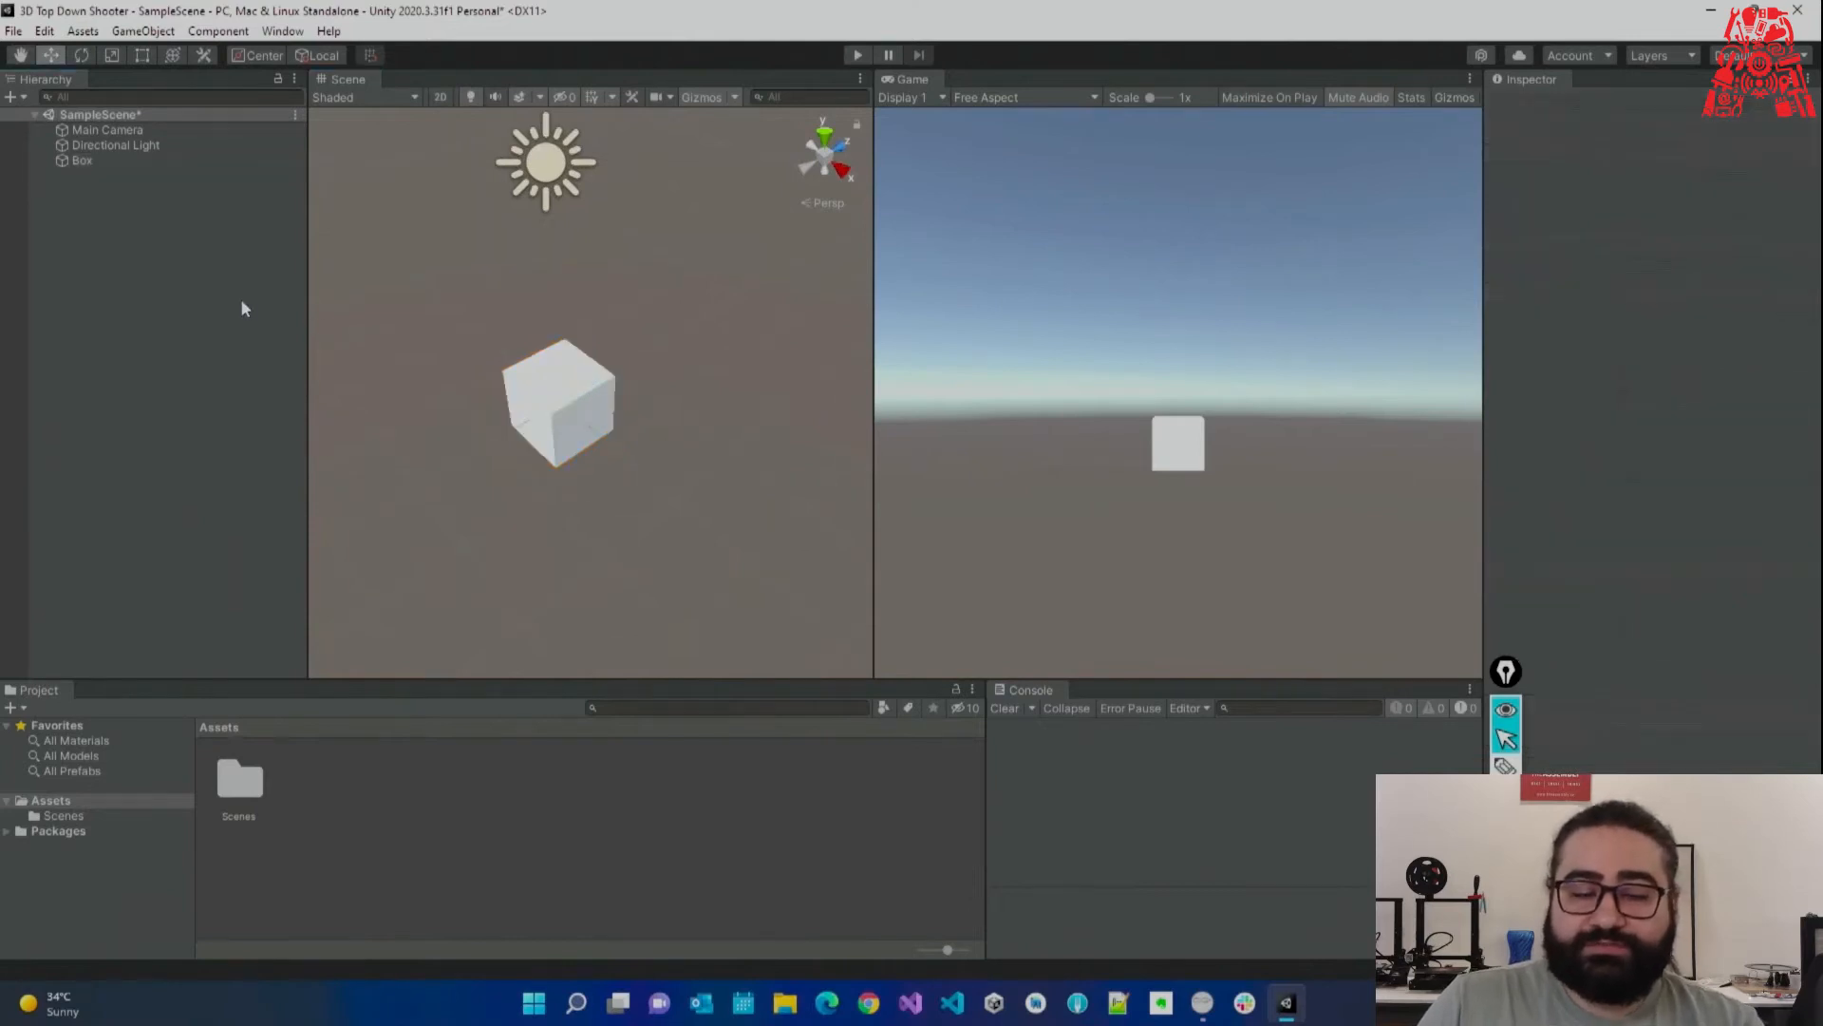
click(567, 388)
alt+drag(755, 247, 712, 296)
drag(1620, 214, 135, 193)
key(ctrl+z)
scroll(622, 380, down, 10)
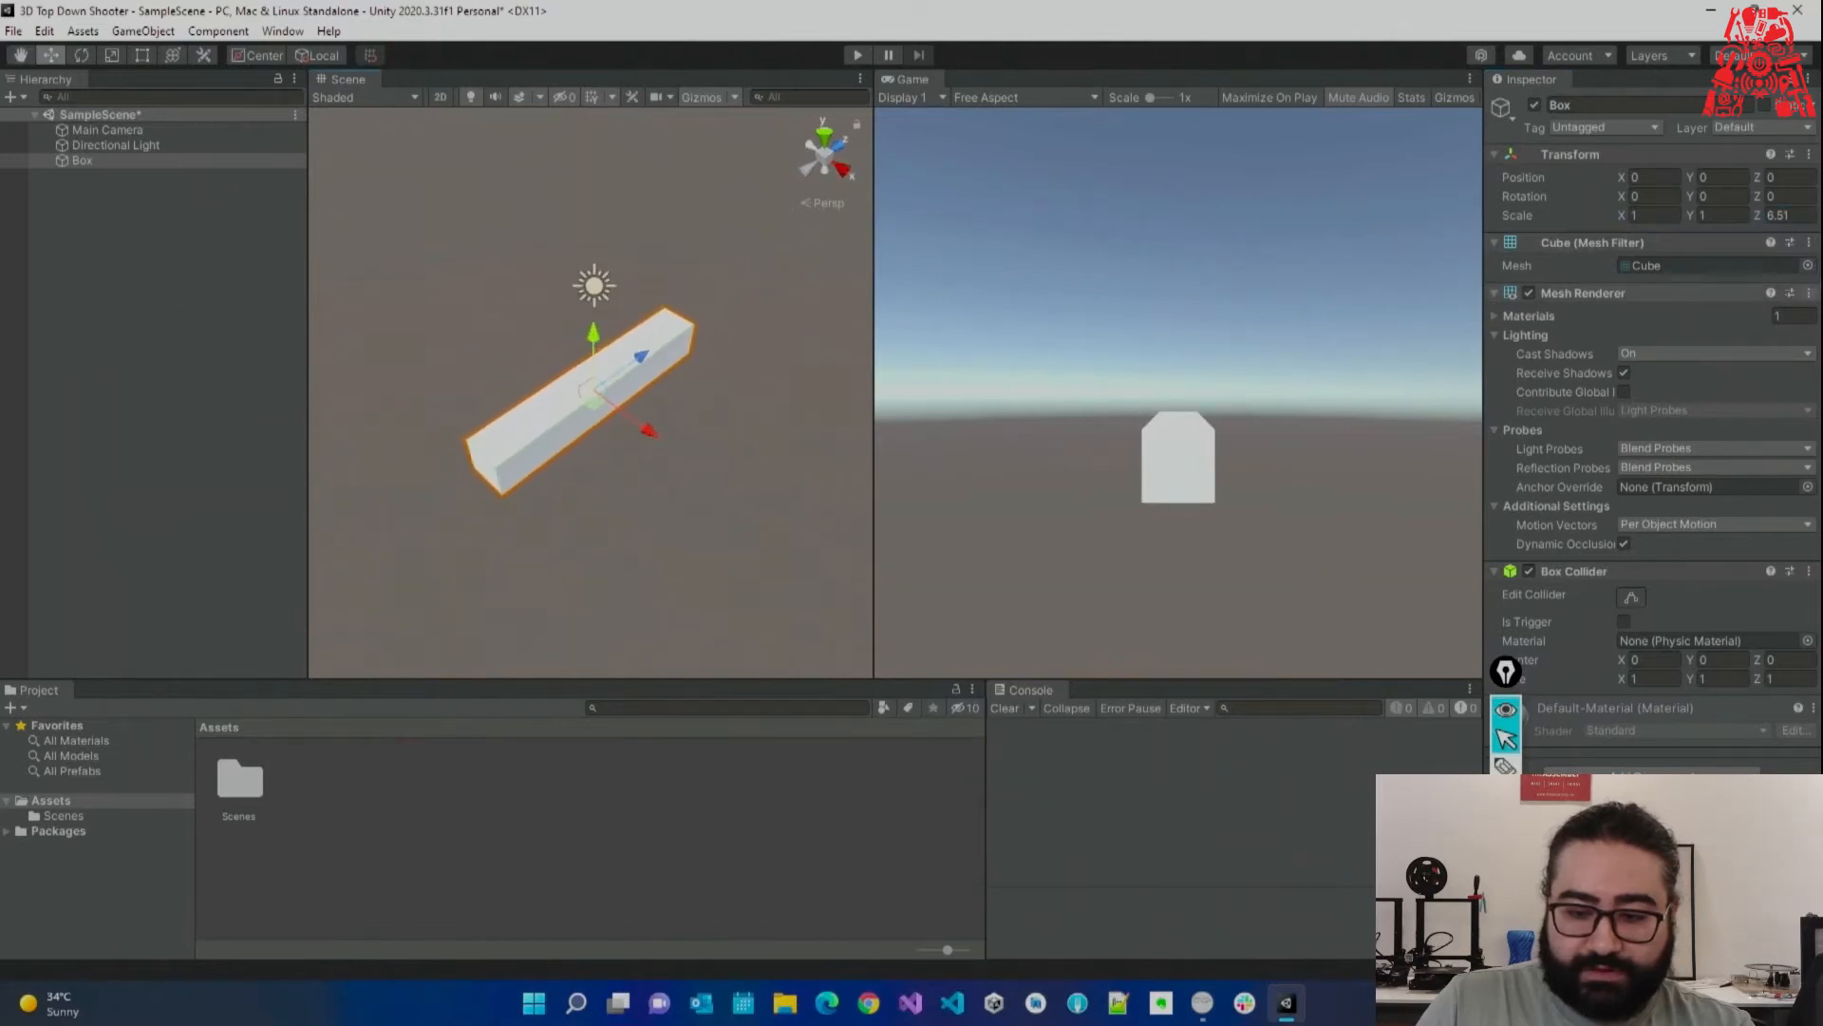
drag(1692, 216, 162, 382)
drag(1622, 214, 1604, 213)
Duplicate the wall as Box (1) and move it left to X -5.99.
click(576, 438)
click(577, 439)
key(ctrl+d)
drag(650, 433, 502, 320)
key(a)
right_drag(560, 384, 692, 433)
drag(867, 325, 1252, 328)
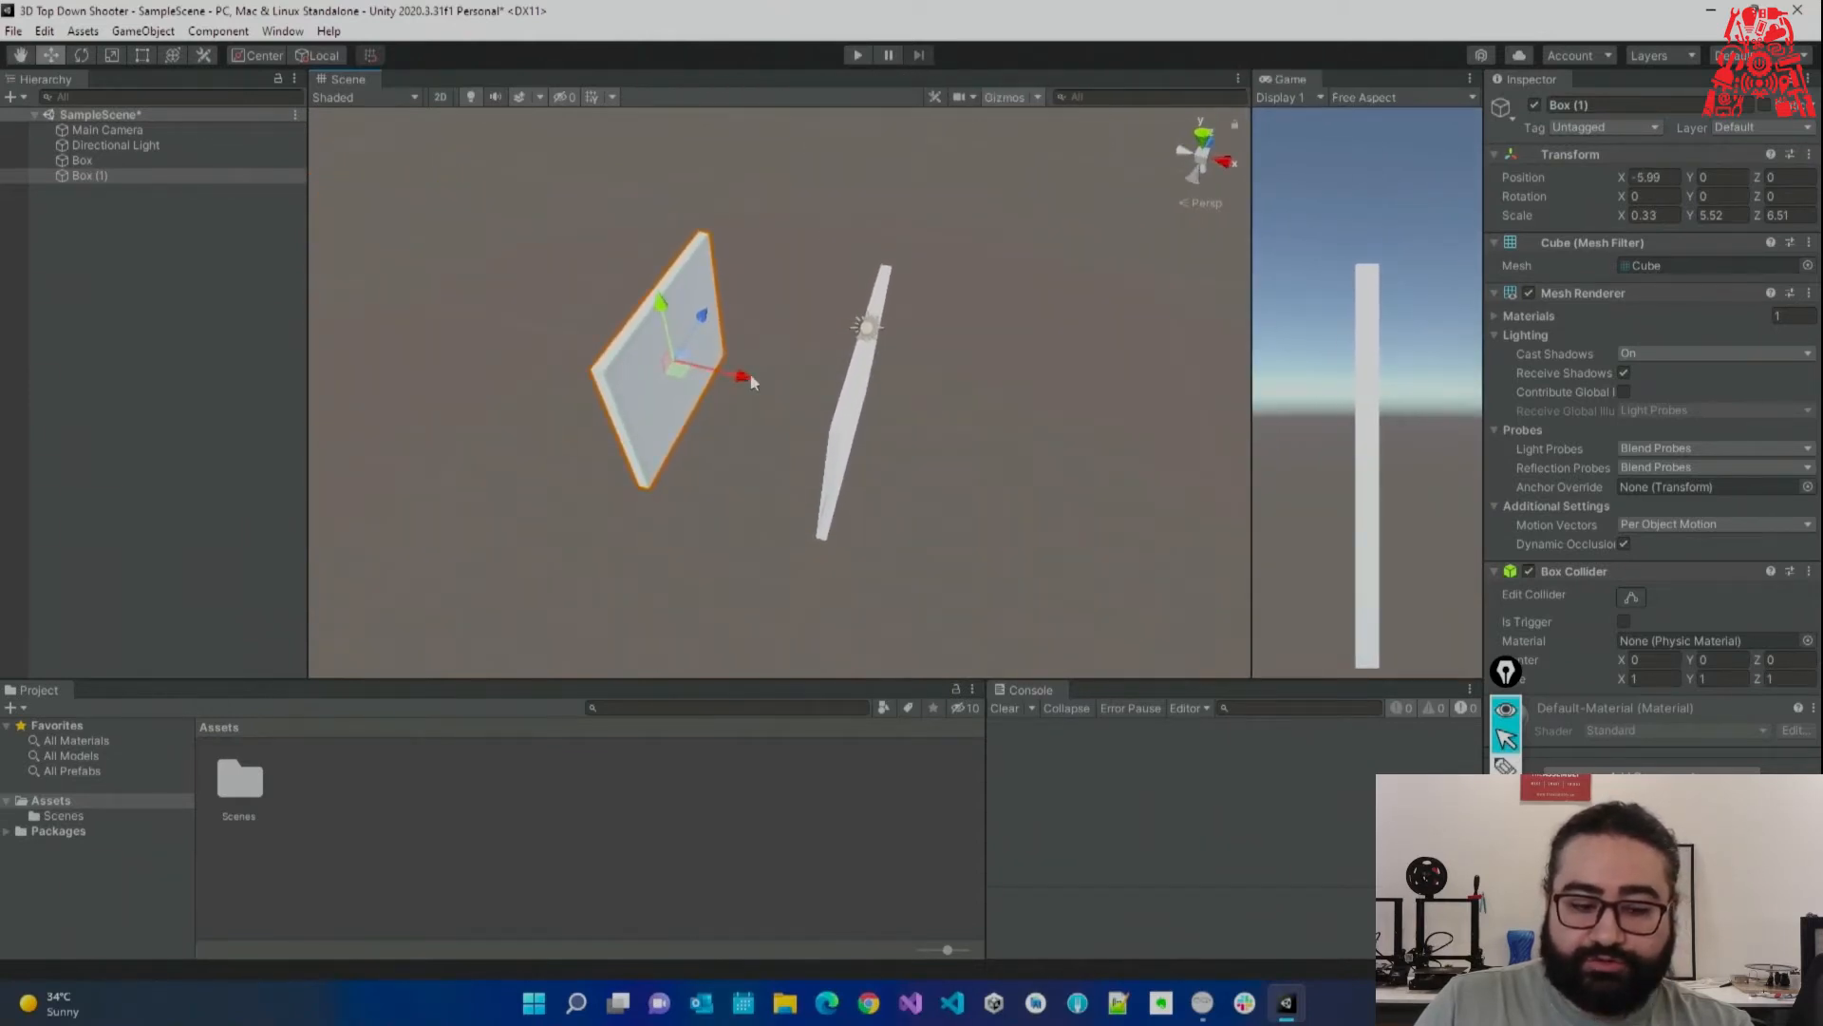
Make crosswise wall Box (2) at Y rotation -90, slide it along Z, and duplicate it as Box (3).
key(ctrl+d)
drag(744, 381, 816, 391)
drag(1688, 195, 774, 254)
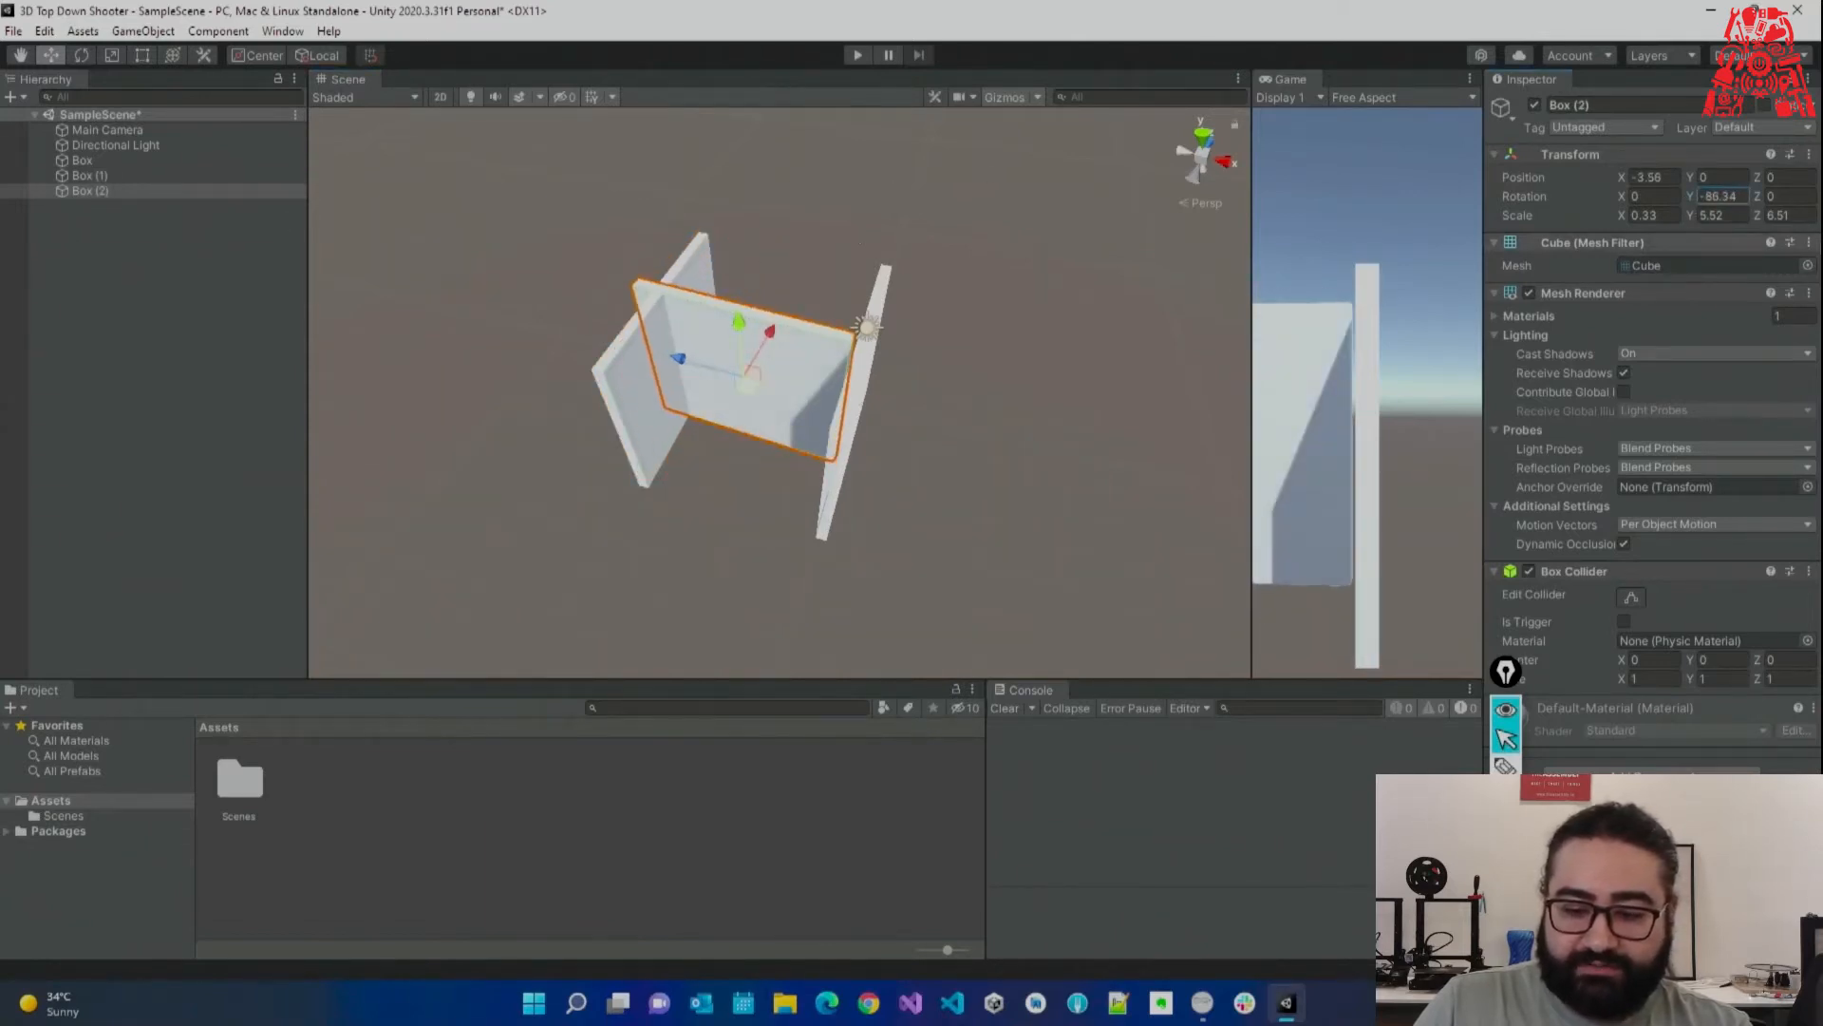
double_click(1712, 195)
text(-90)
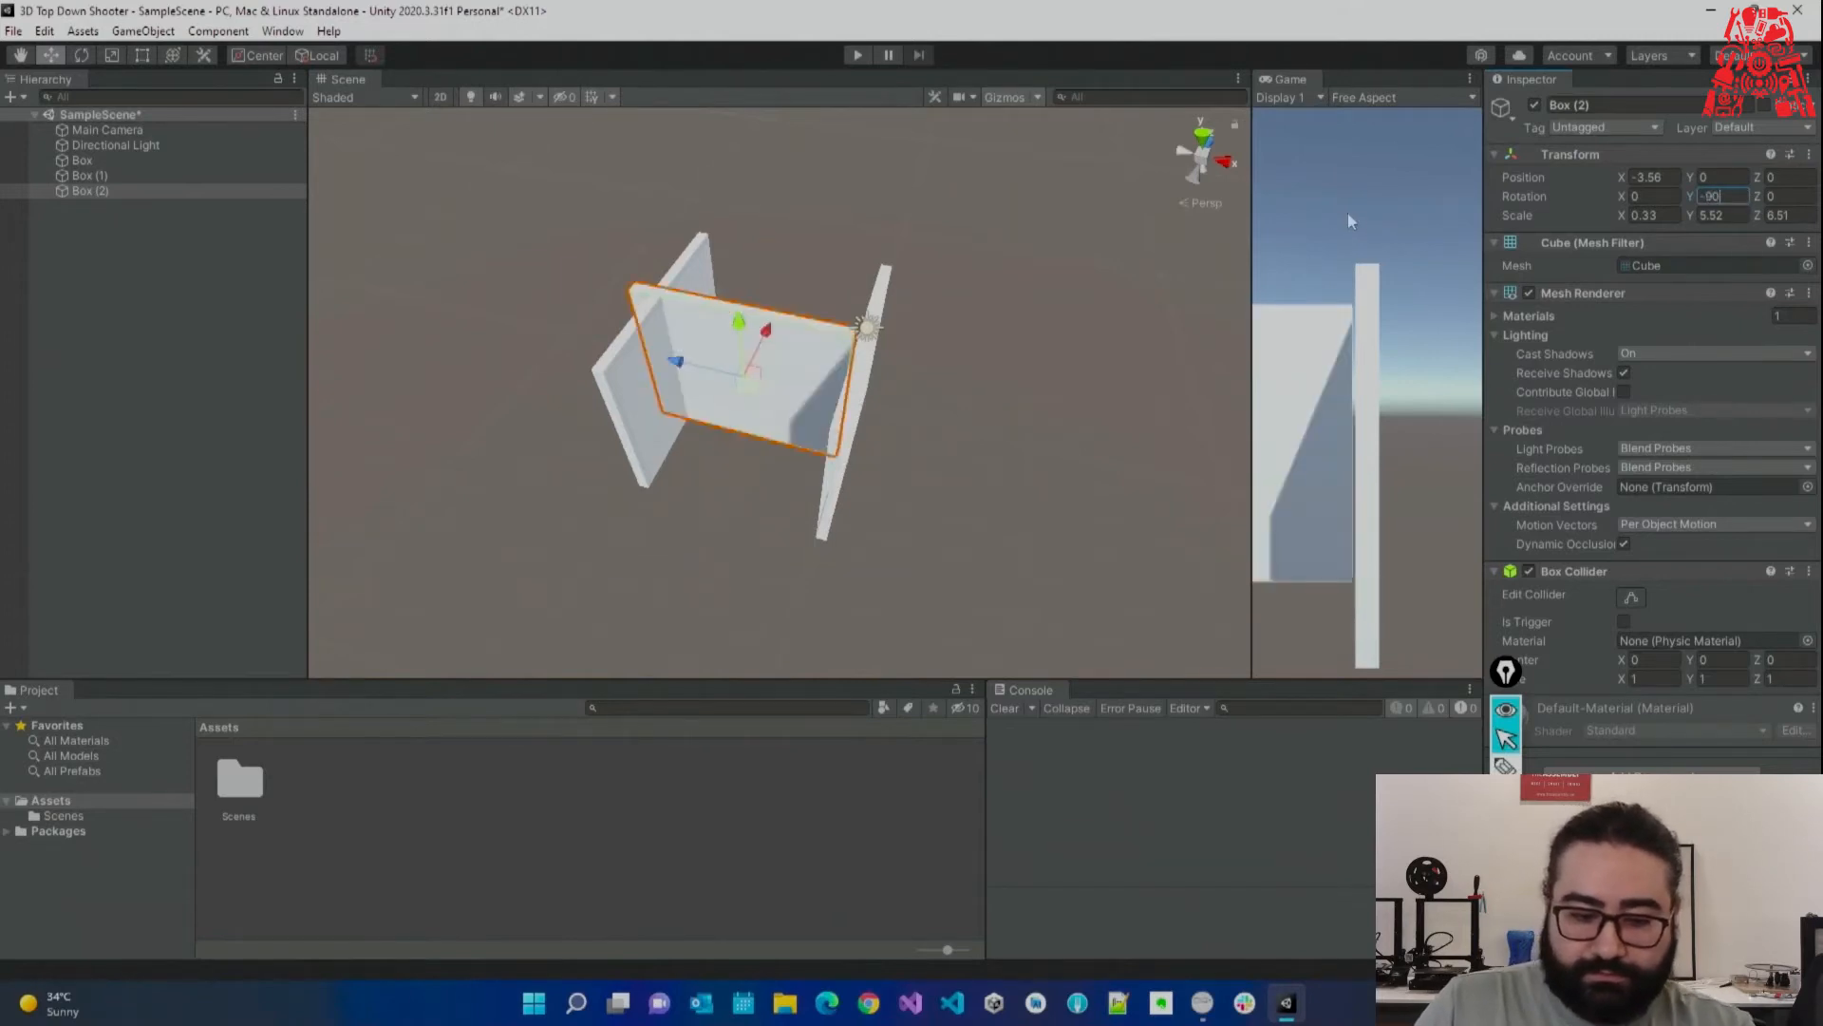
drag(779, 354, 835, 131)
key(ctrl+d)
key(ctrl+d)
Raise Box (4), tilt it to Z rotation 38.9, and rest it on the wall tops.
right_drag(912, 207, 570, 233)
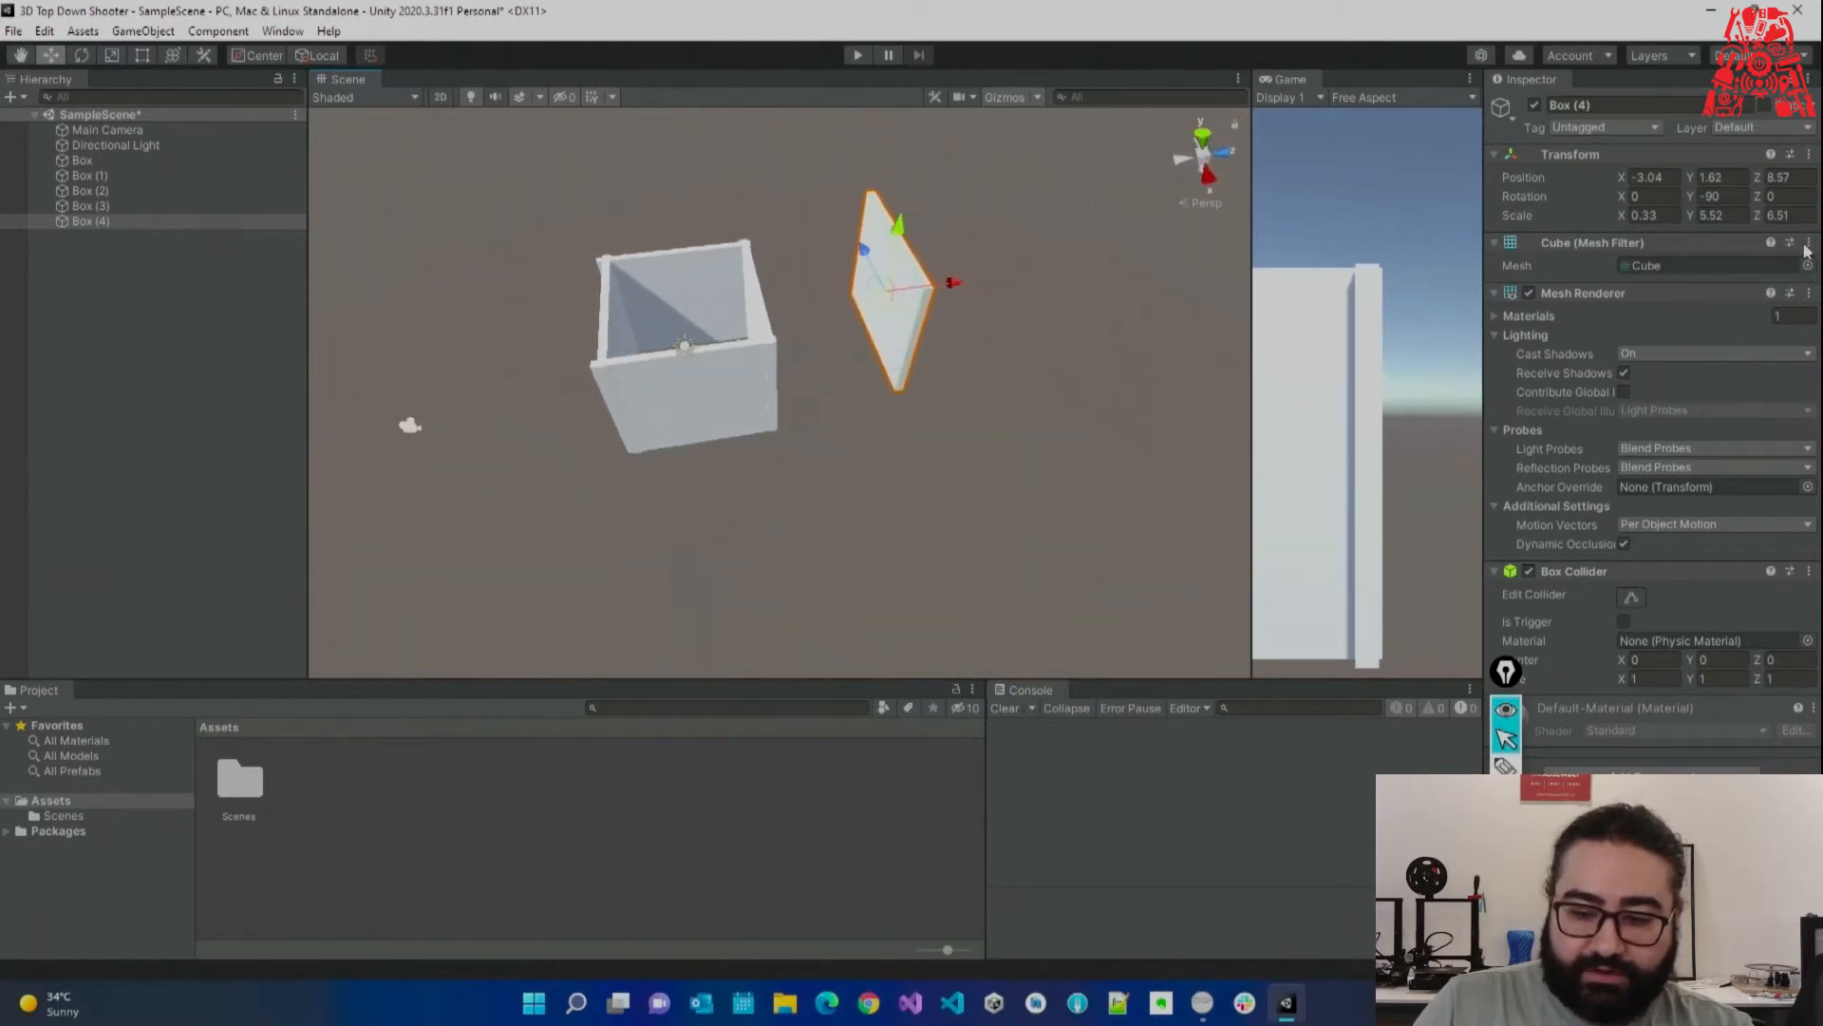
click(1650, 195)
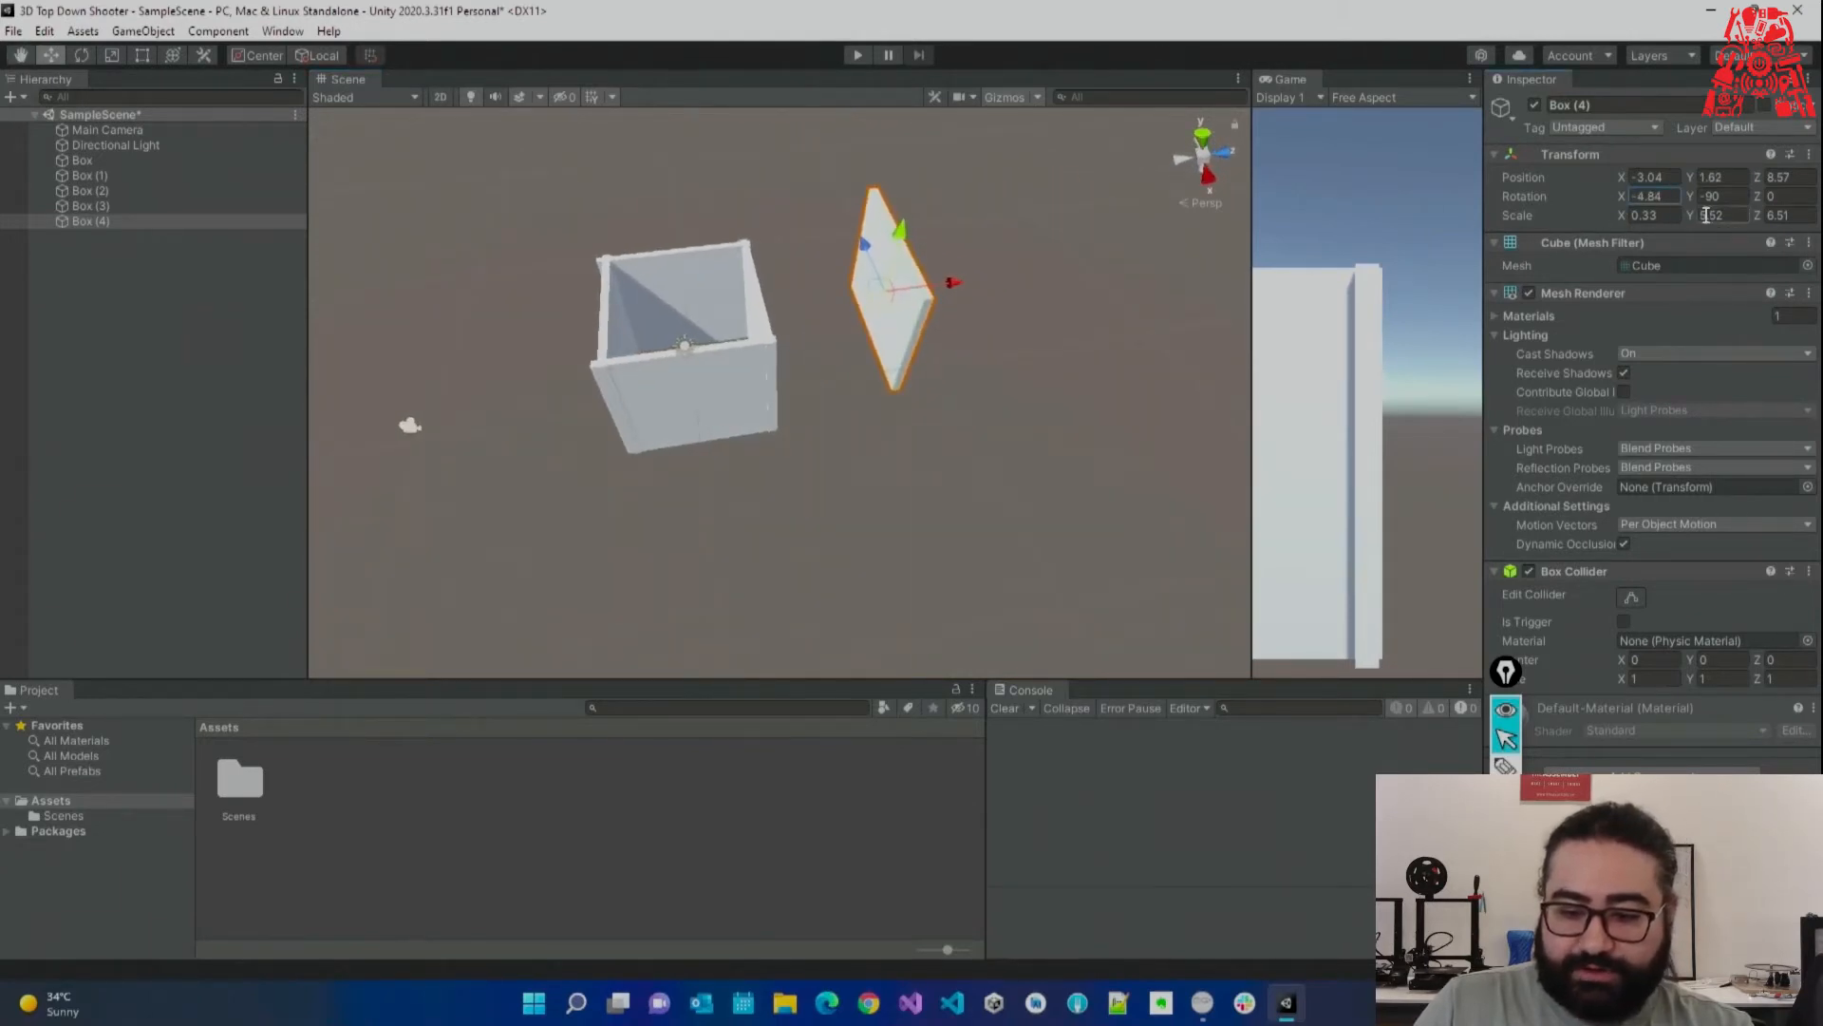
drag(1693, 201, 114, 245)
key(ctrl+z)
drag(919, 334, 765, 195)
drag(728, 259, 554, 325)
Duplicate the roof panel as Box (5) and fit both panels together at the ridge.
key(ctrl+d)
drag(1758, 197, 668, 227)
drag(694, 306, 687, 301)
click(936, 368)
right_drag(806, 409, 753, 305)
key(w)
click(797, 275)
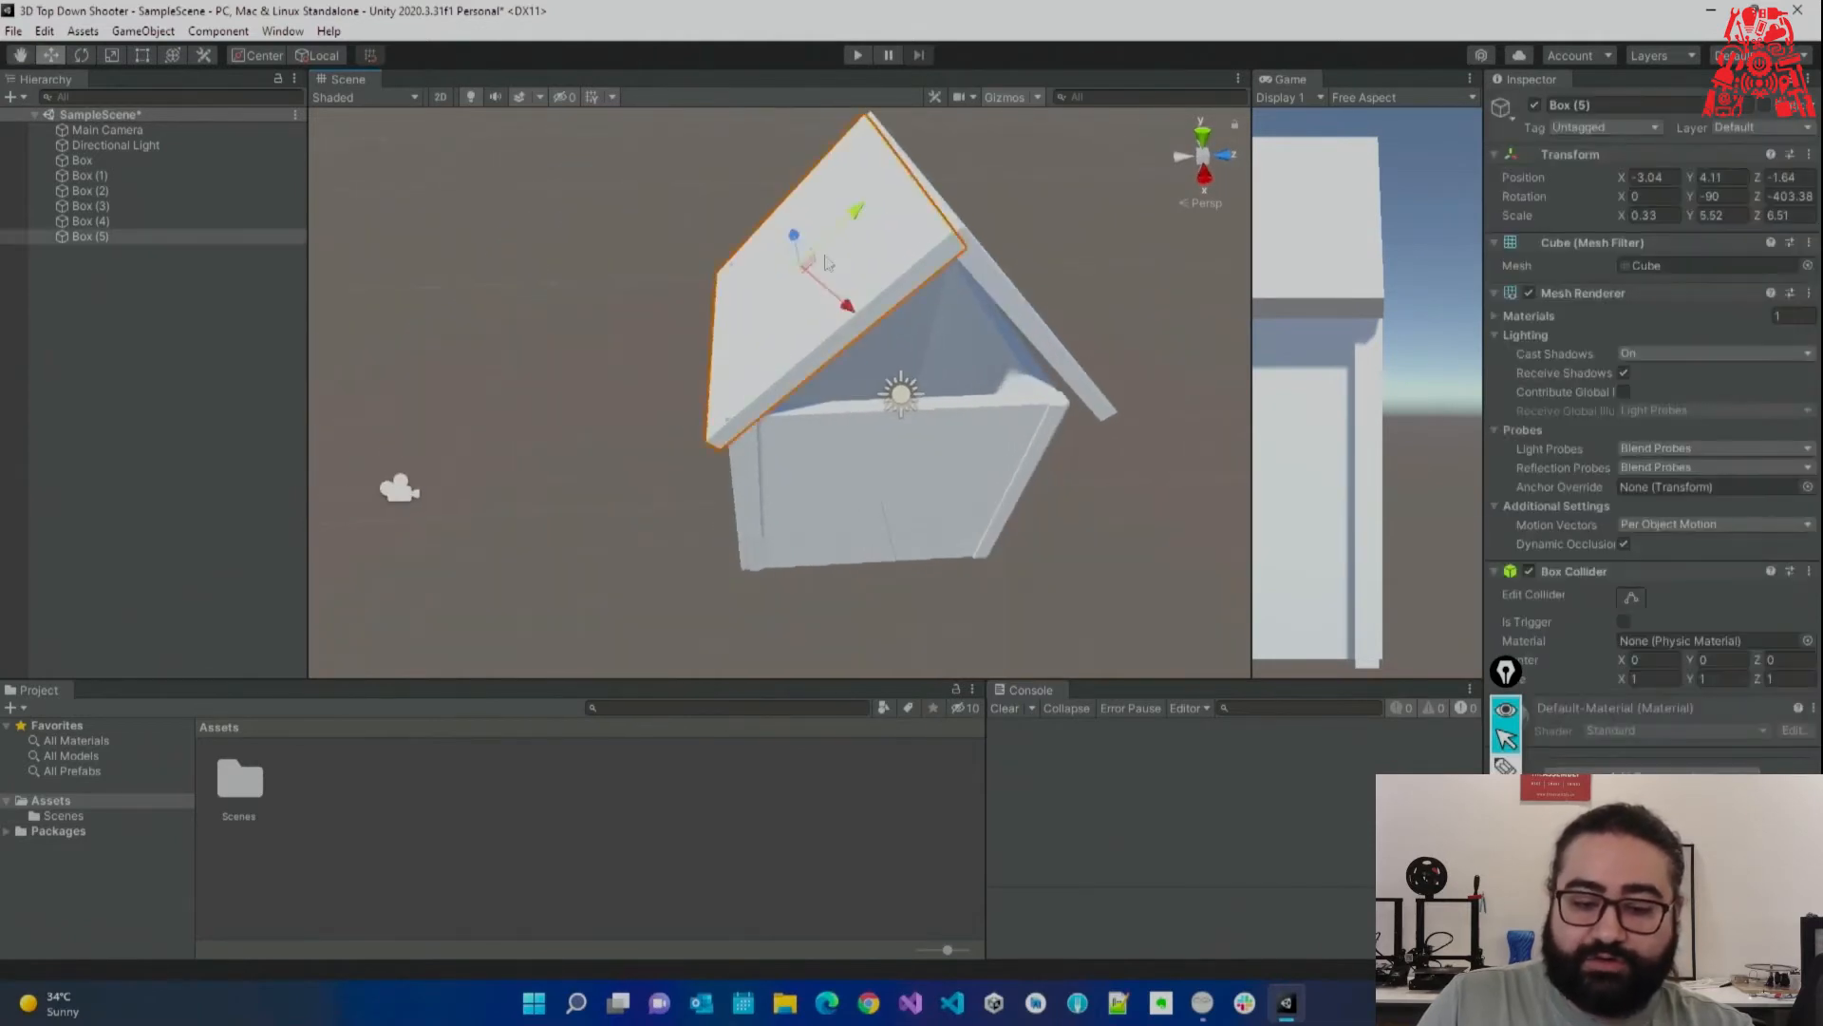
drag(856, 229, 836, 247)
click(942, 225)
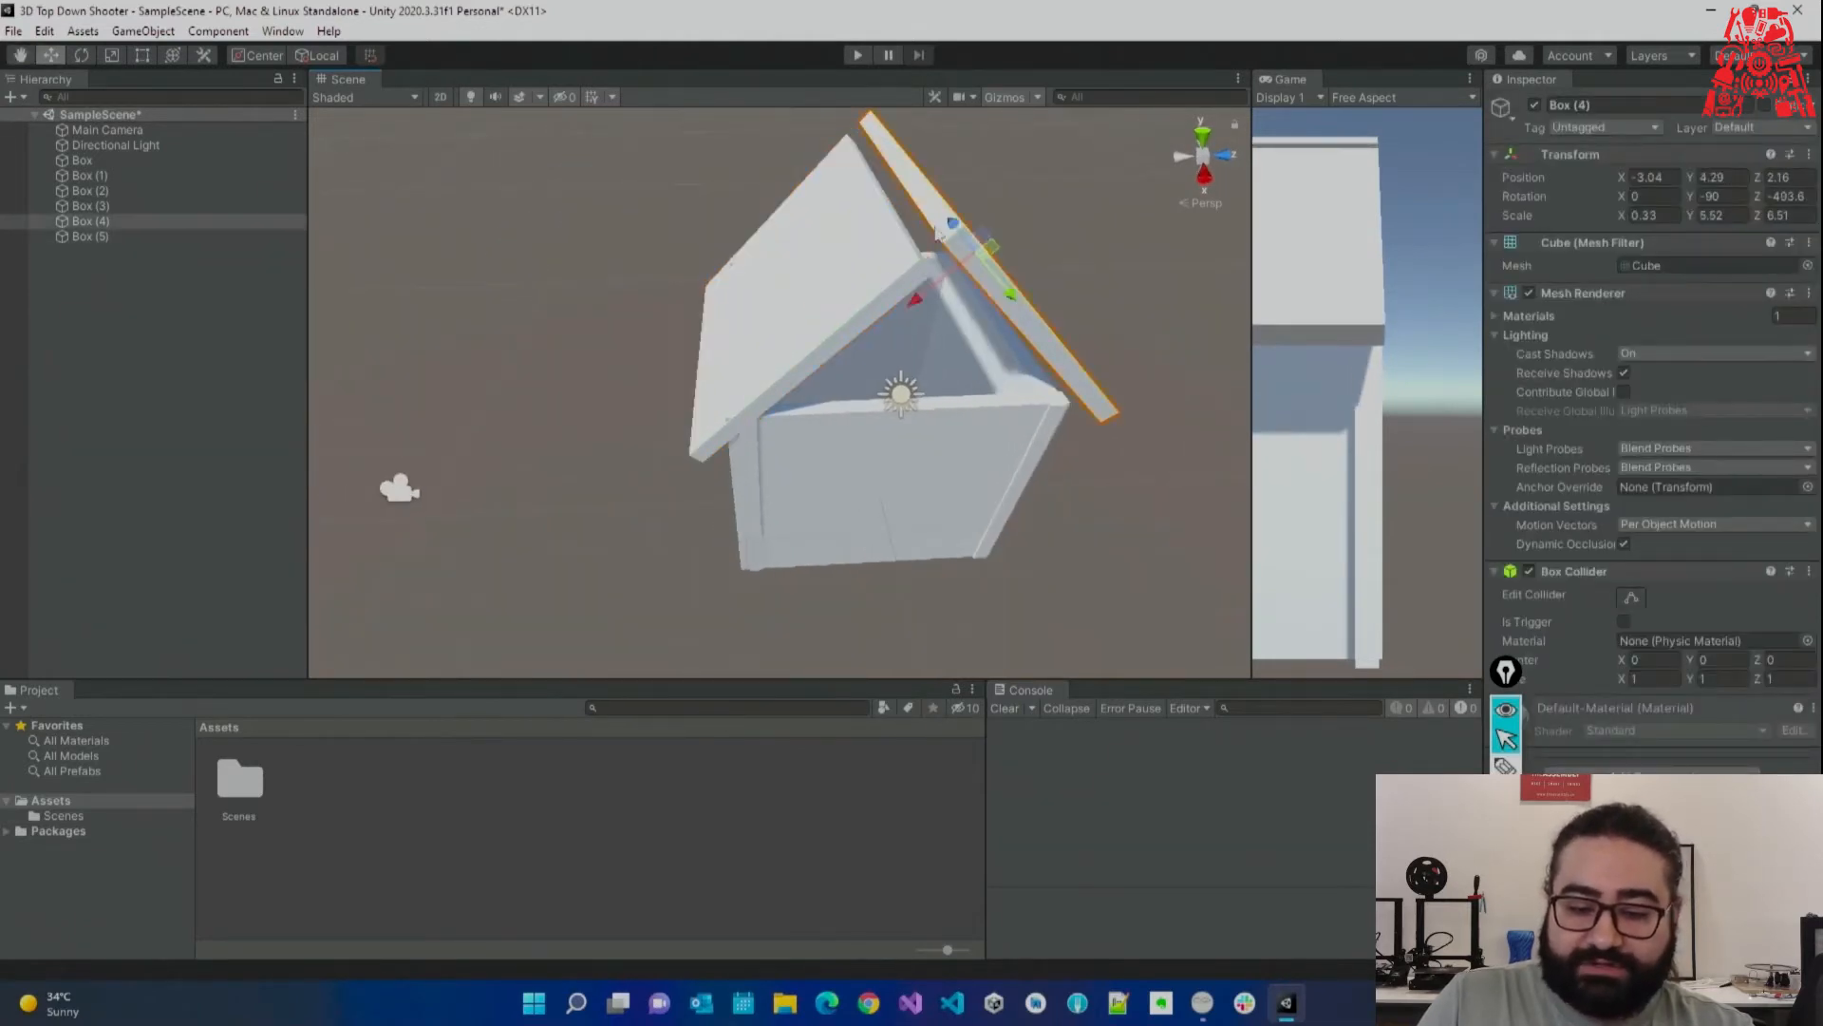
drag(945, 290, 923, 321)
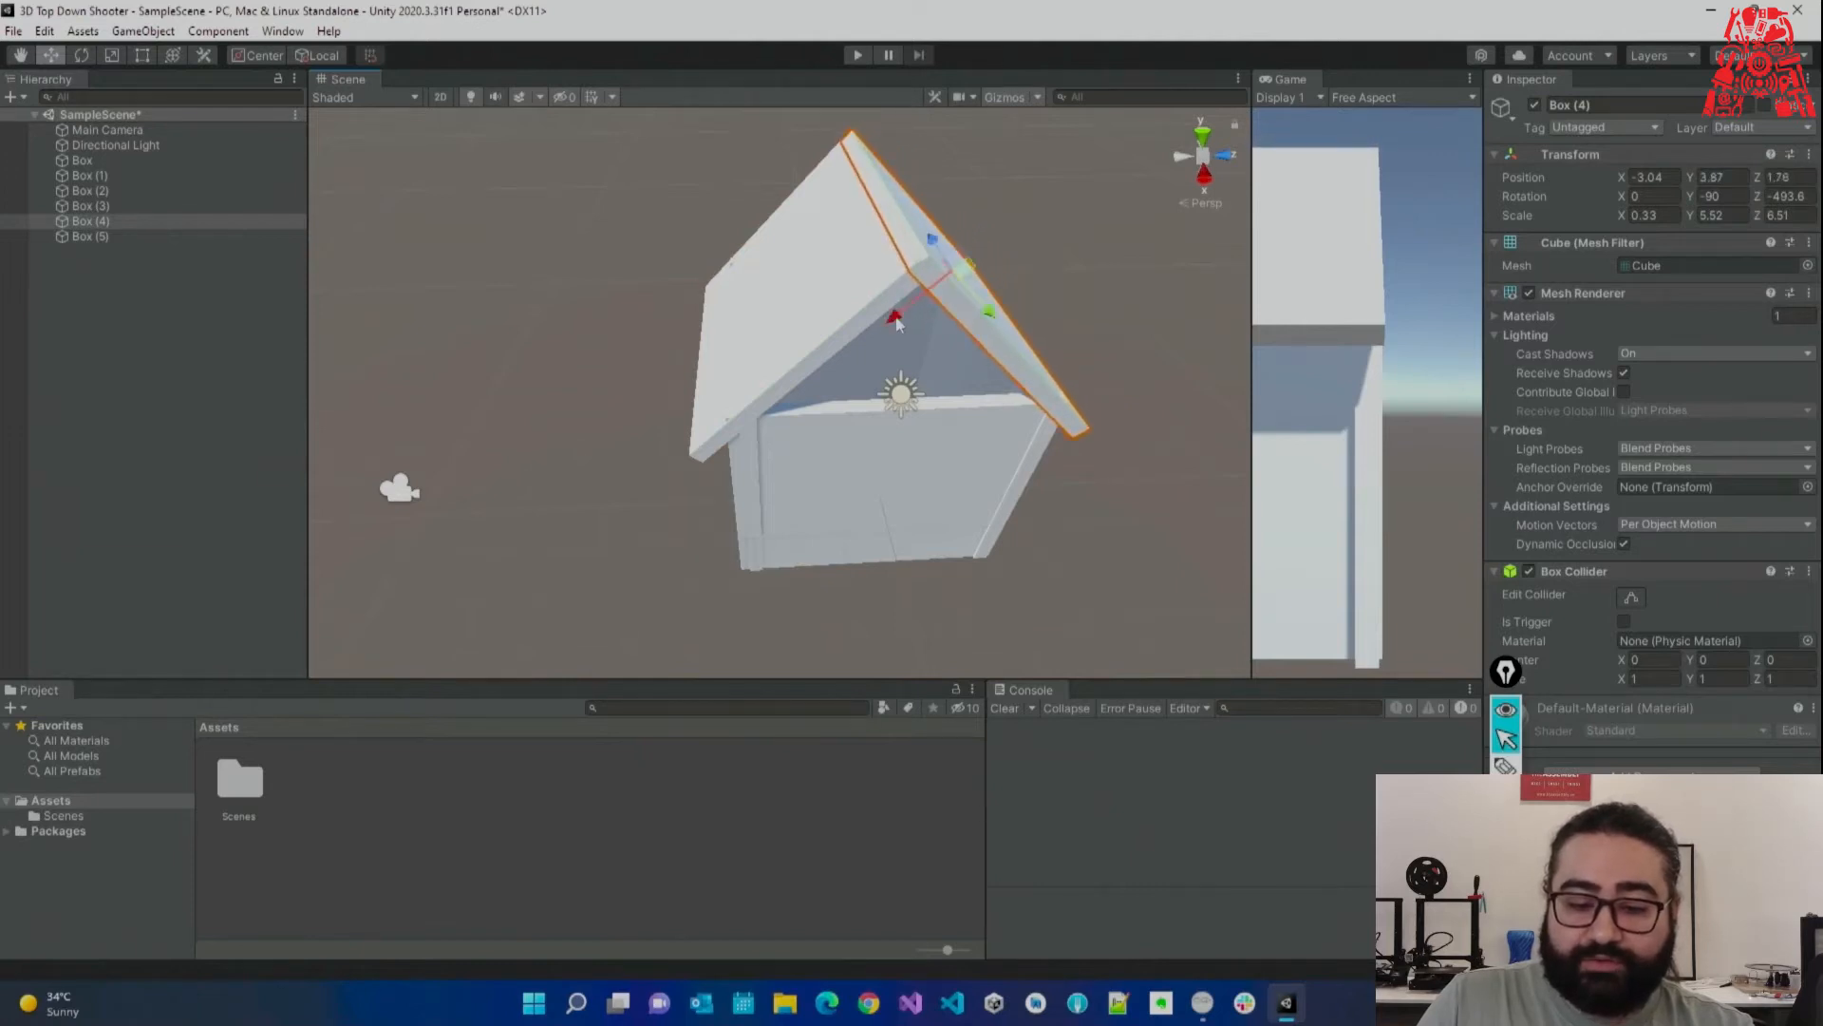
Turn and pull the view back to see the whole house.
click(645, 328)
right_drag(646, 328, 618, 336)
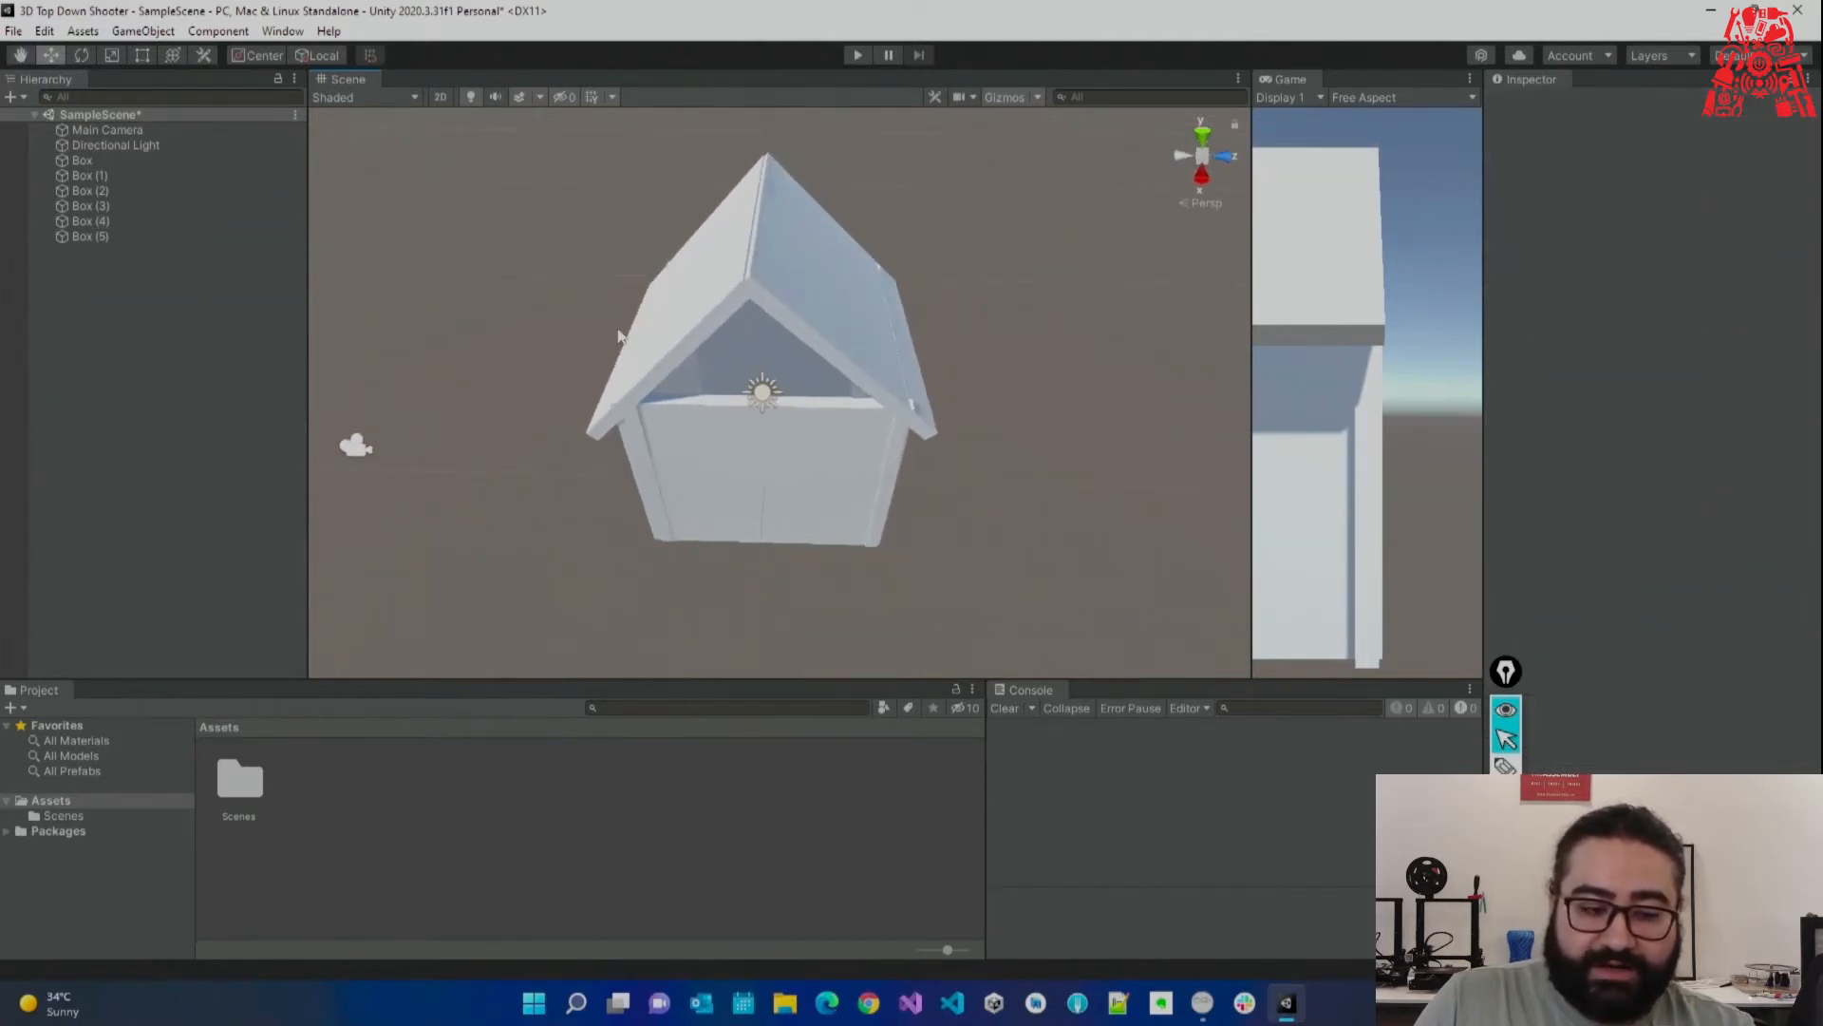
right_drag(707, 423, 831, 421)
key(s)
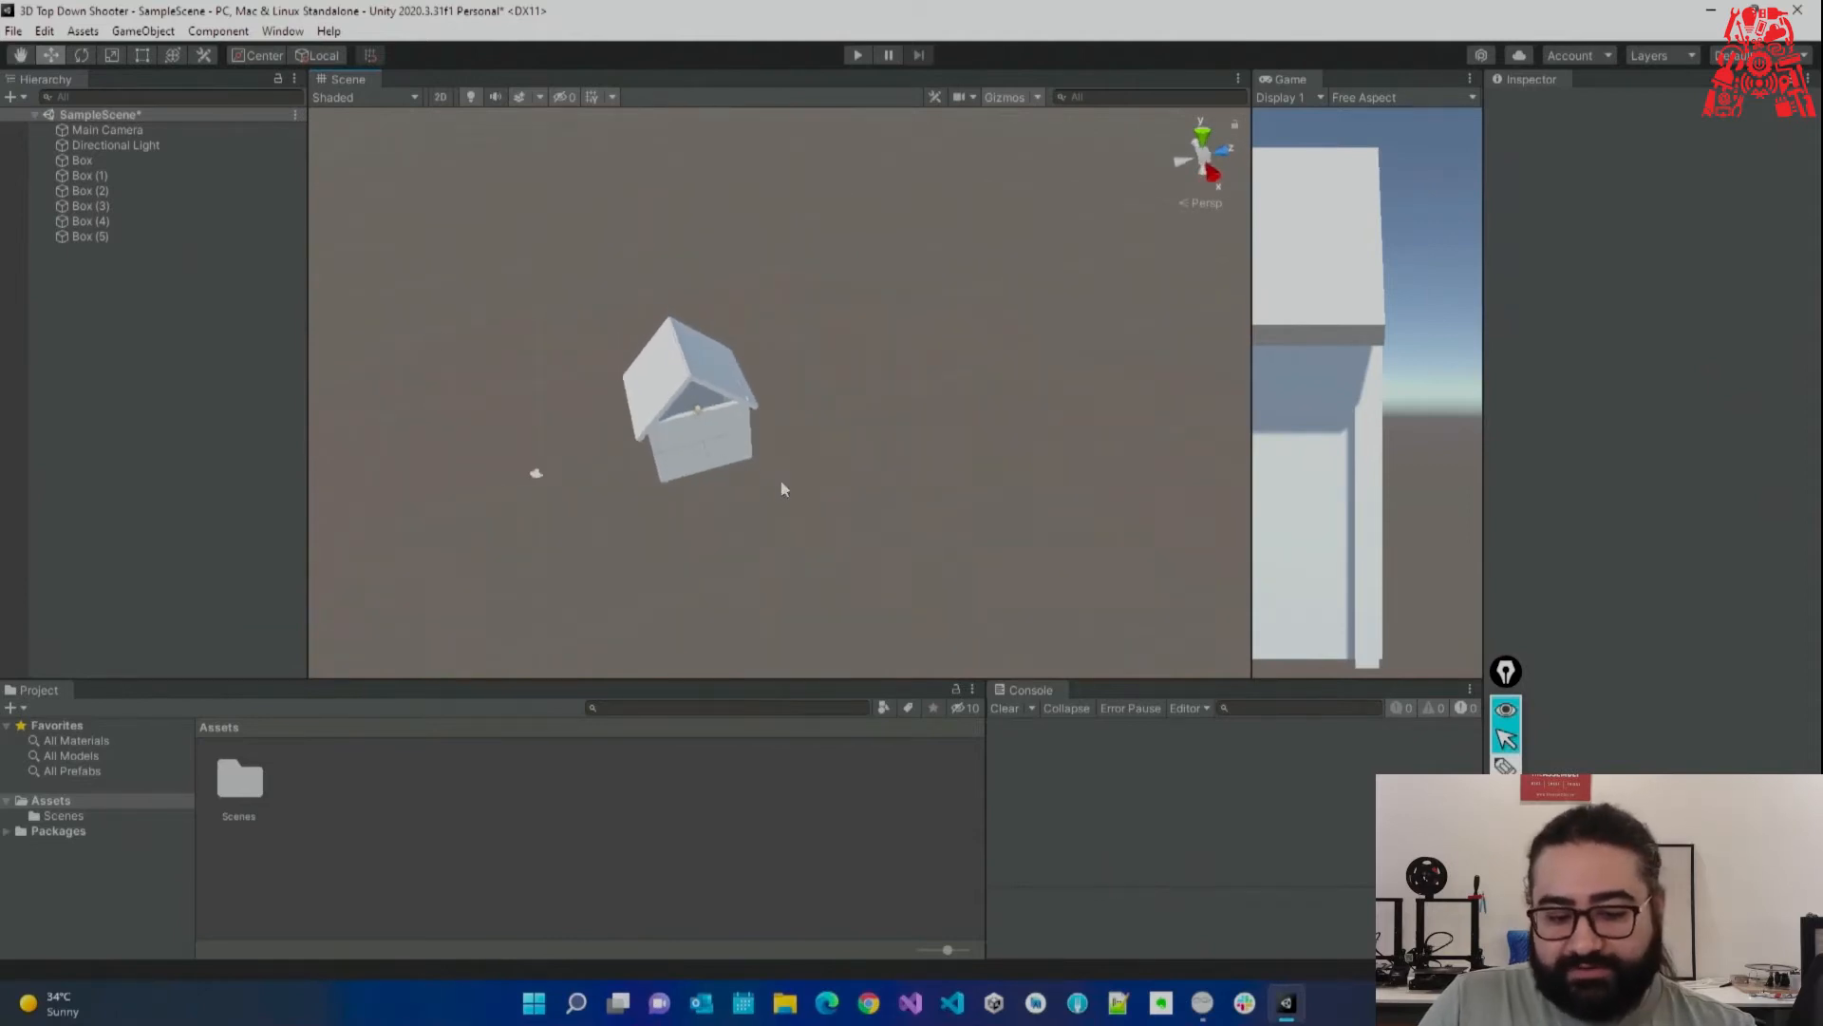
click(738, 456)
drag(774, 438, 1058, 407)
click(736, 430)
drag(803, 395, 1107, 361)
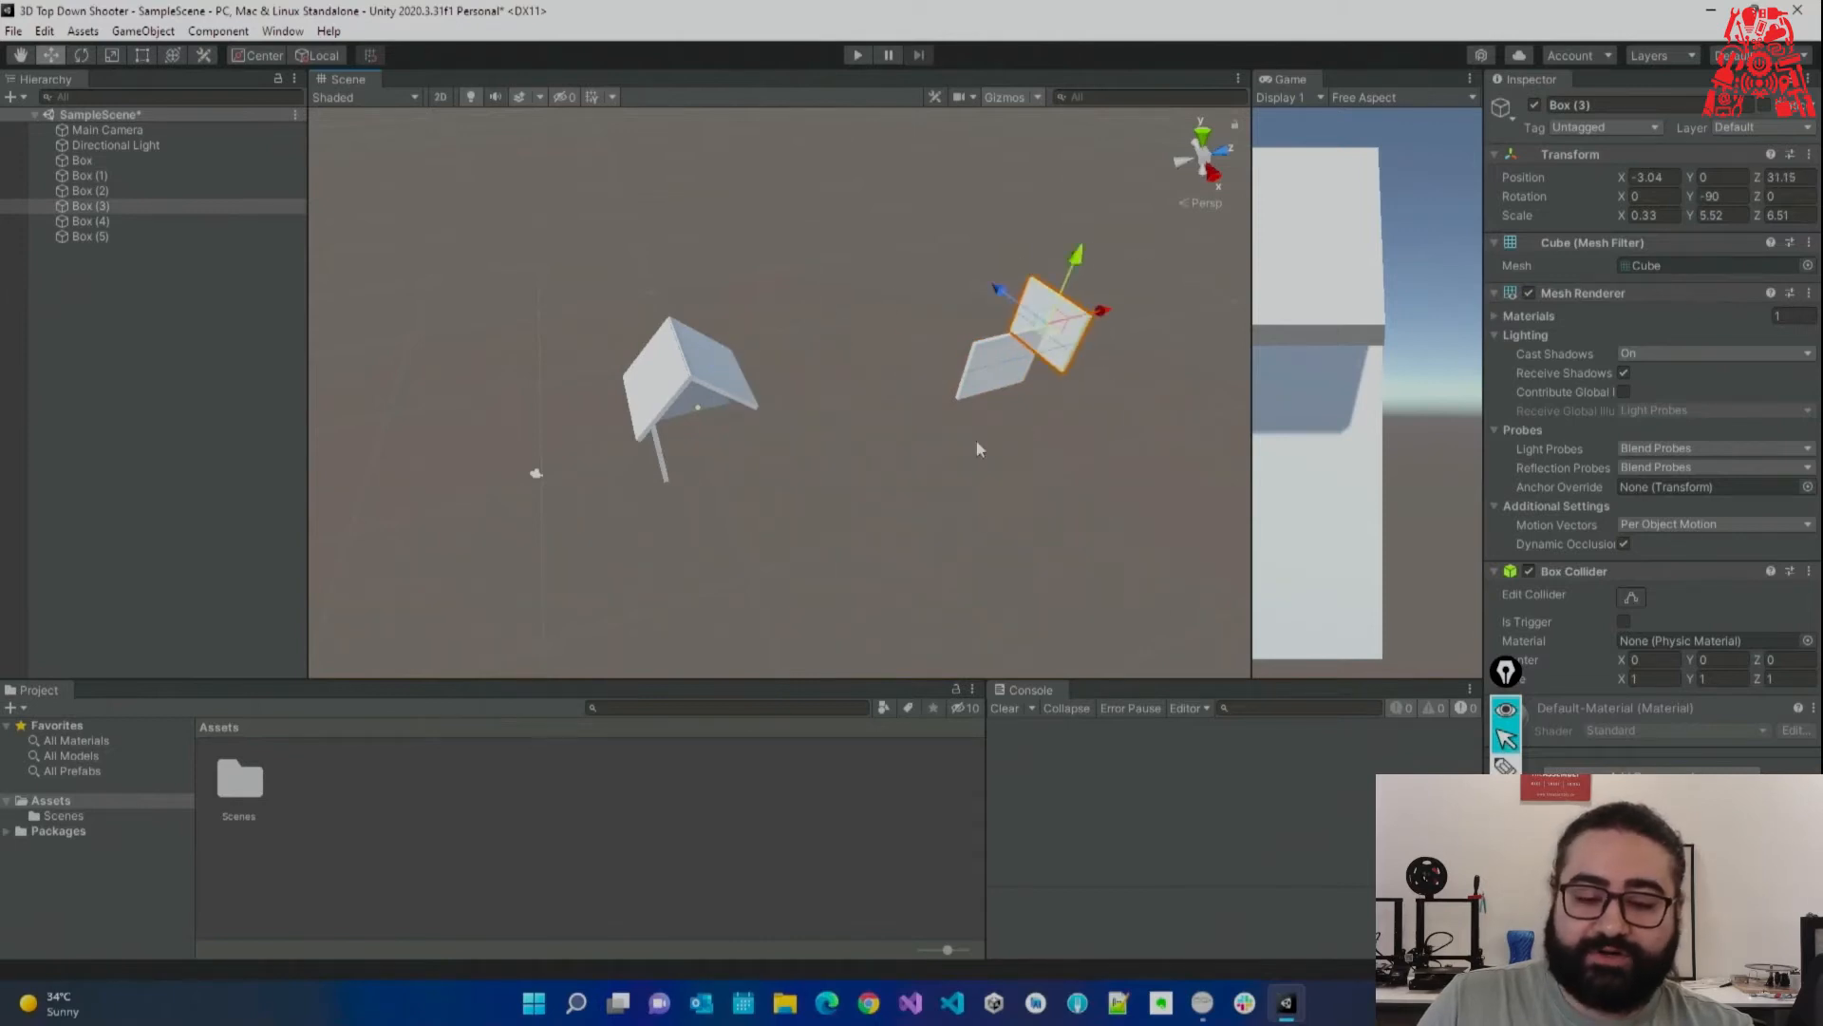
key(ctrl+z)
key(ctrl+z)
key(ctrl+z)
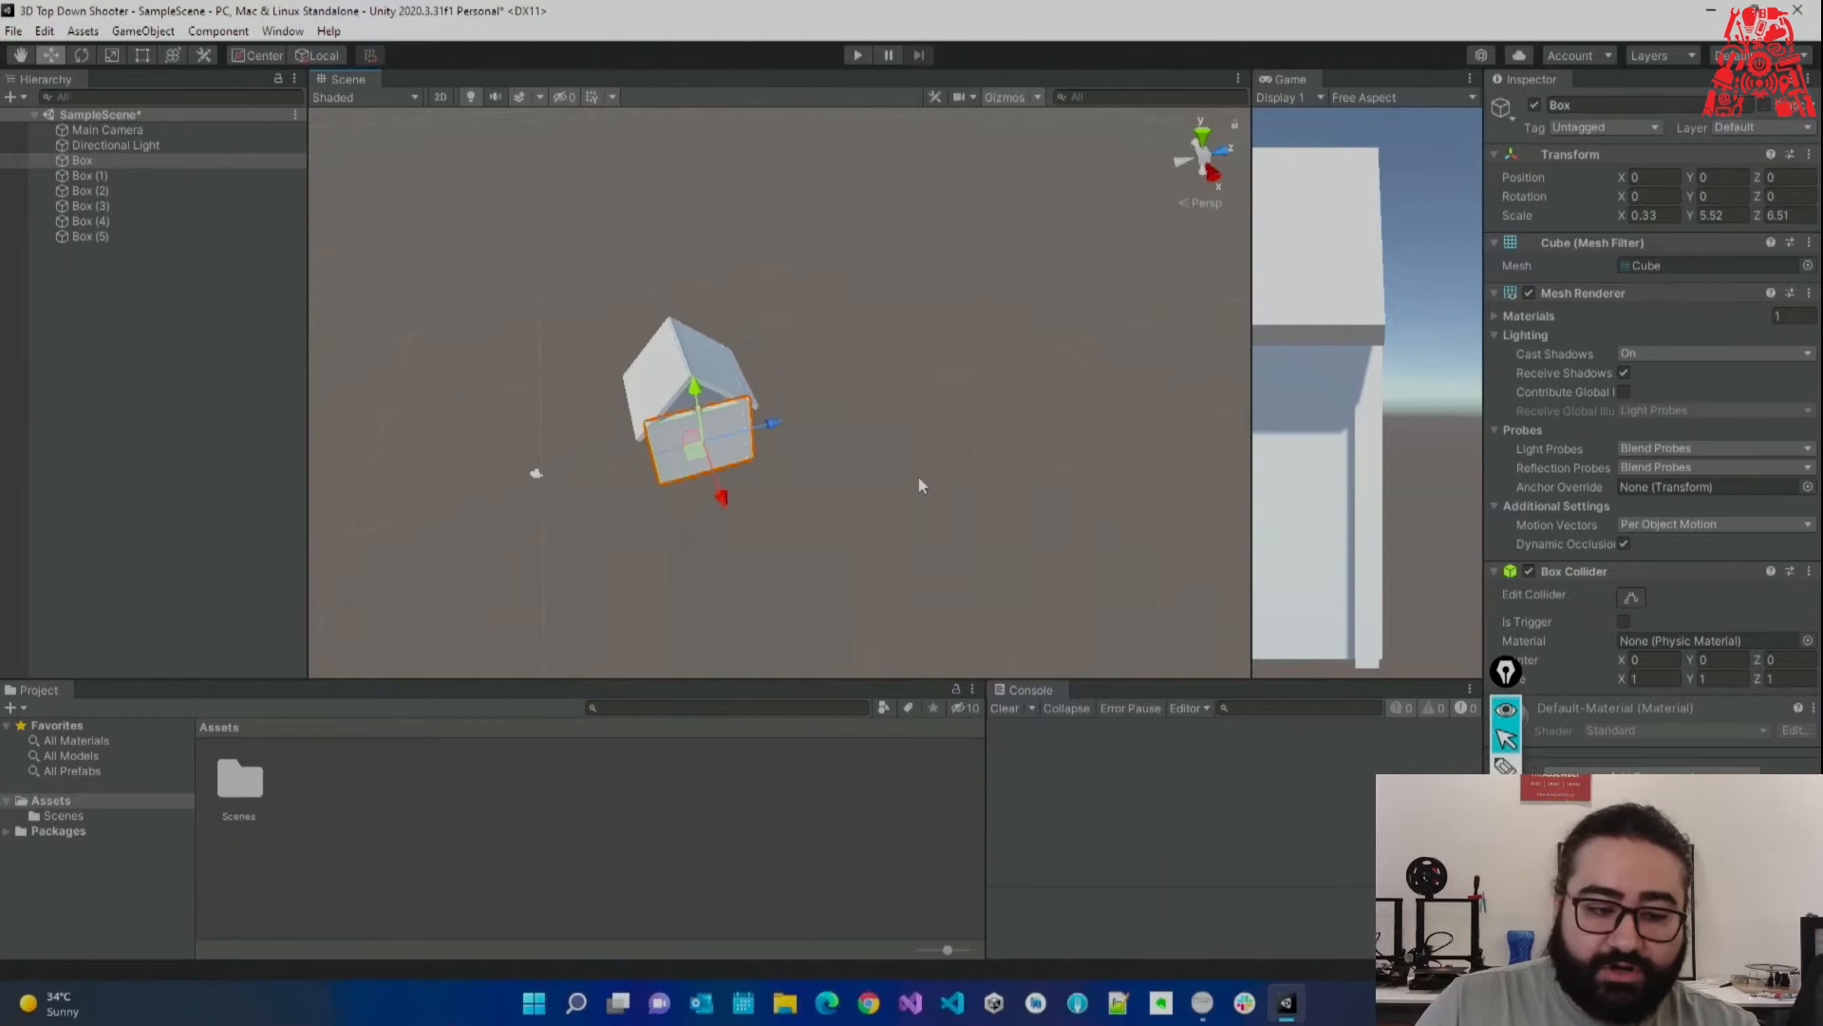
shift+click(109, 237)
click(94, 165)
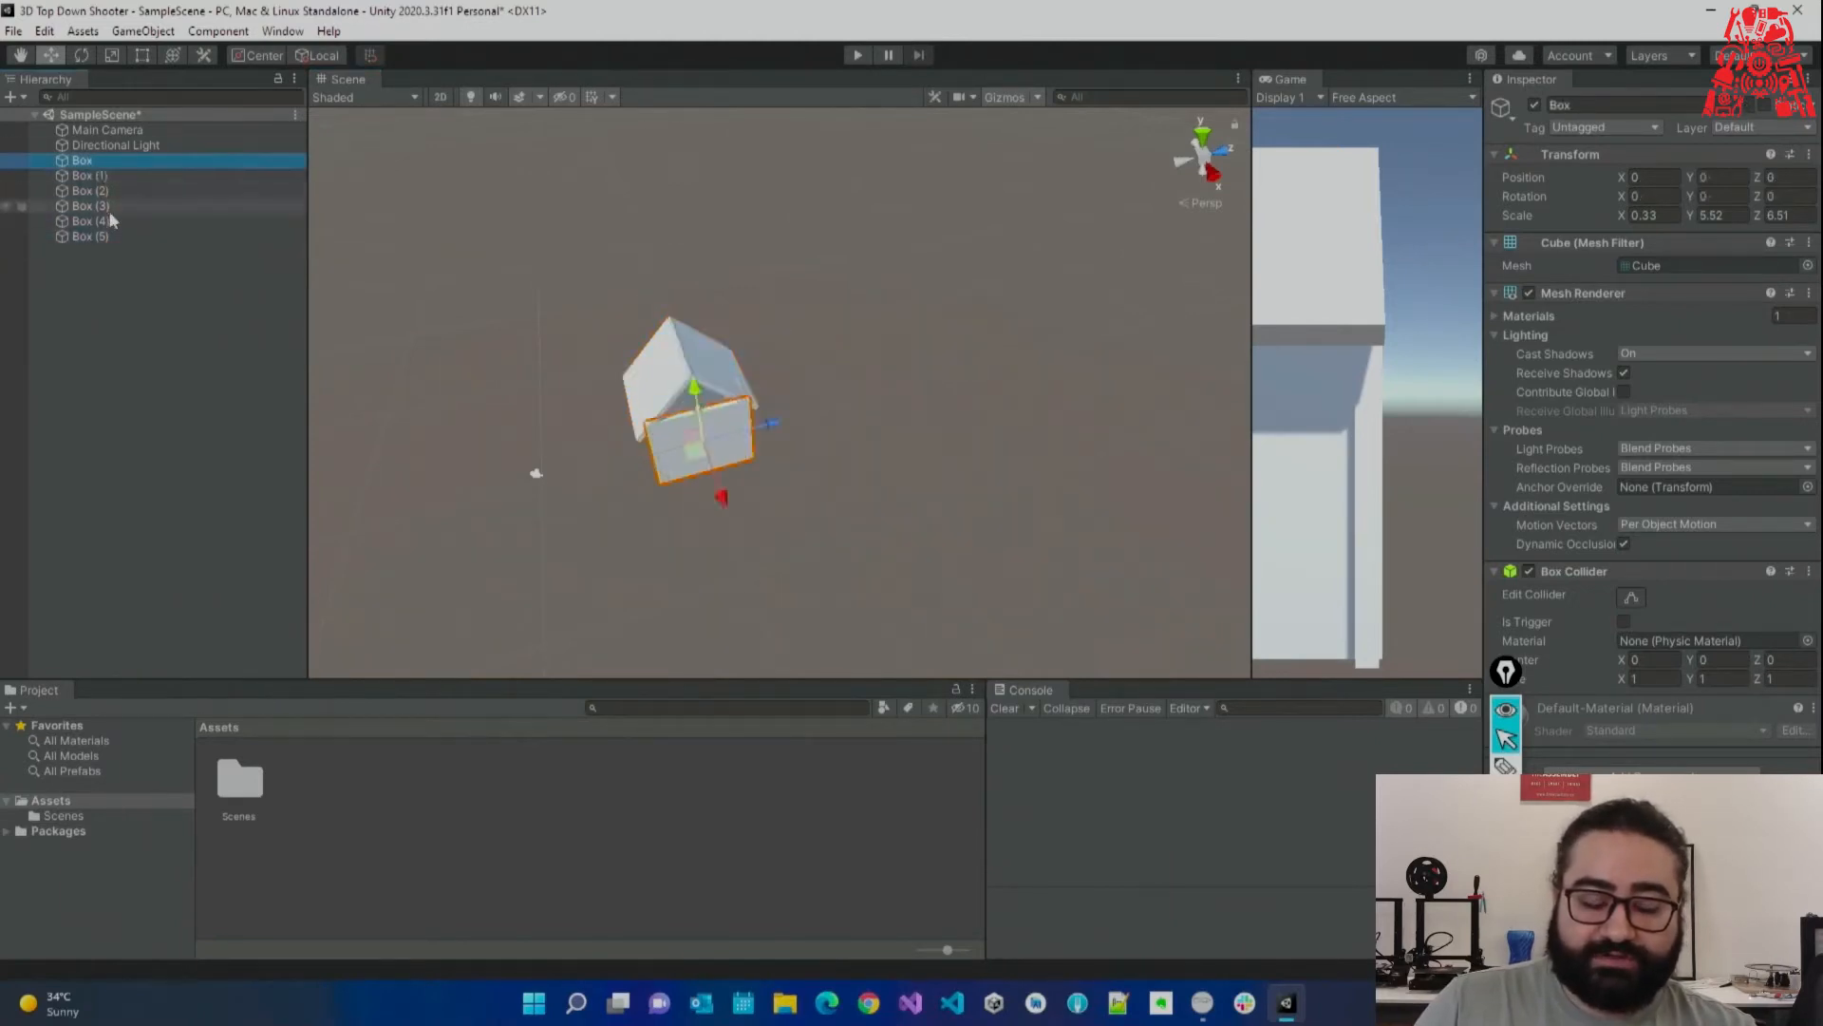
shift+click(106, 234)
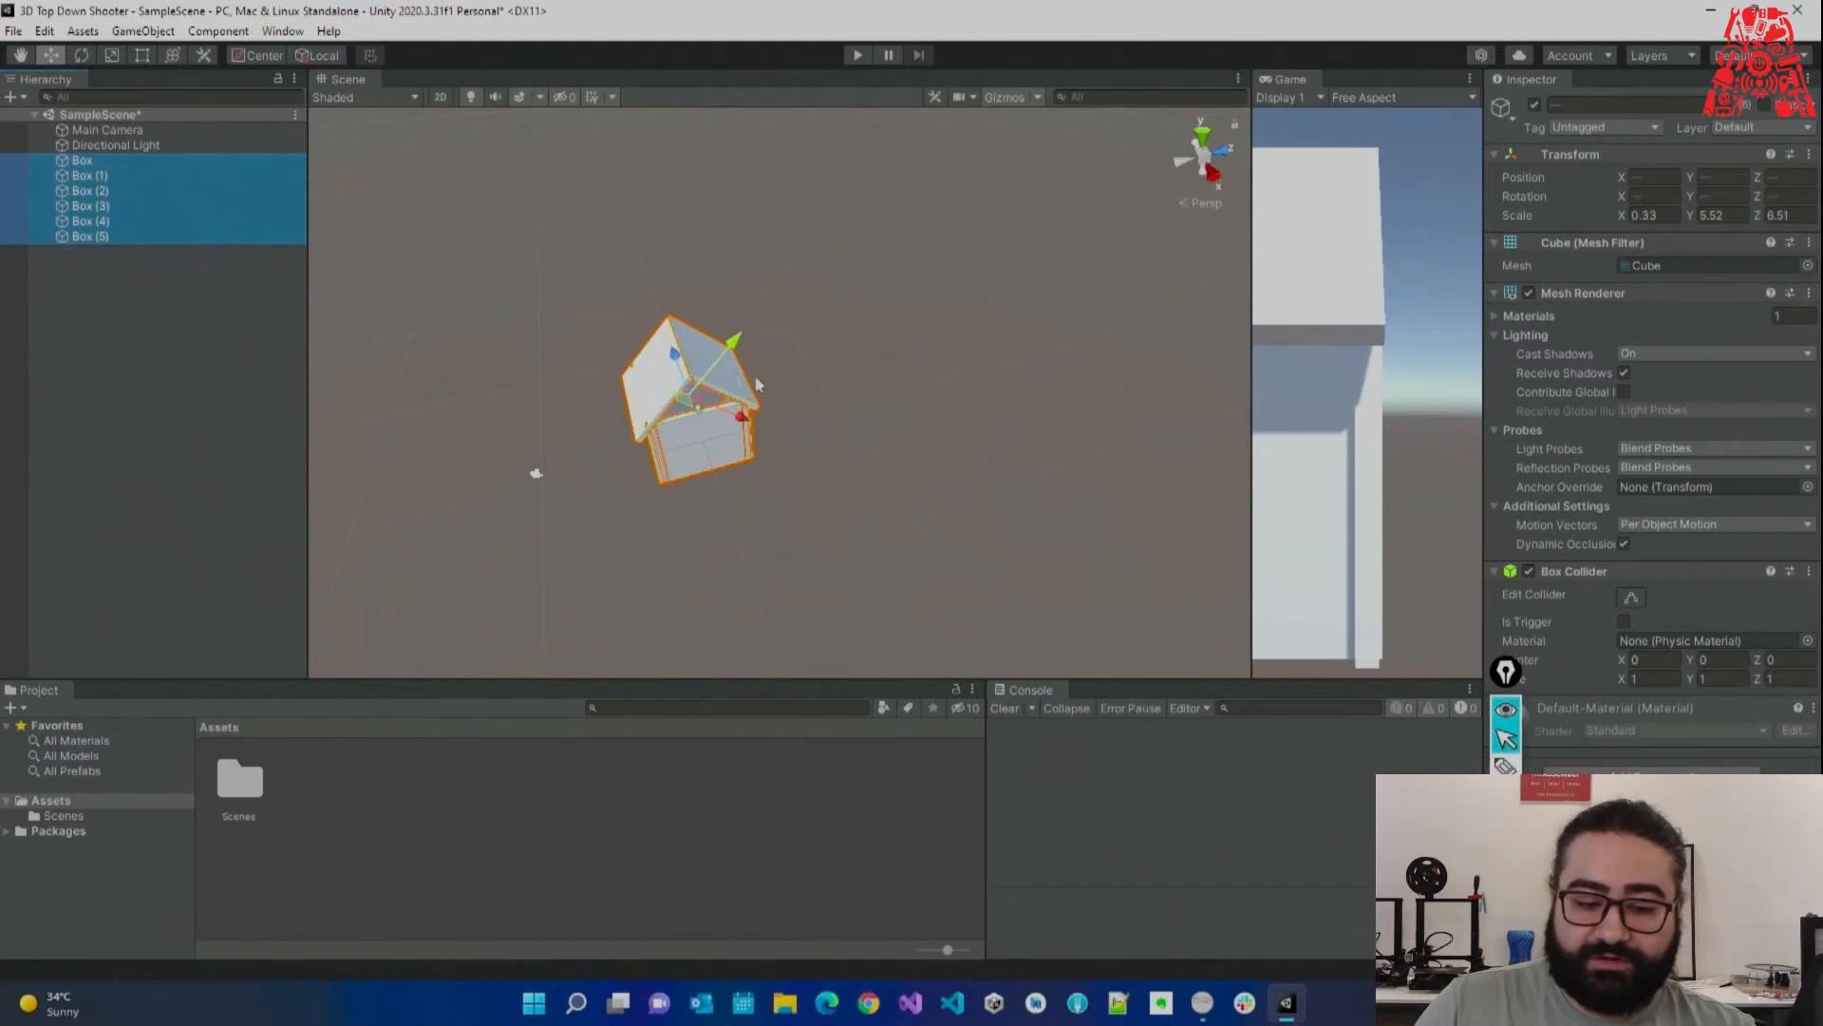
drag(743, 422, 948, 272)
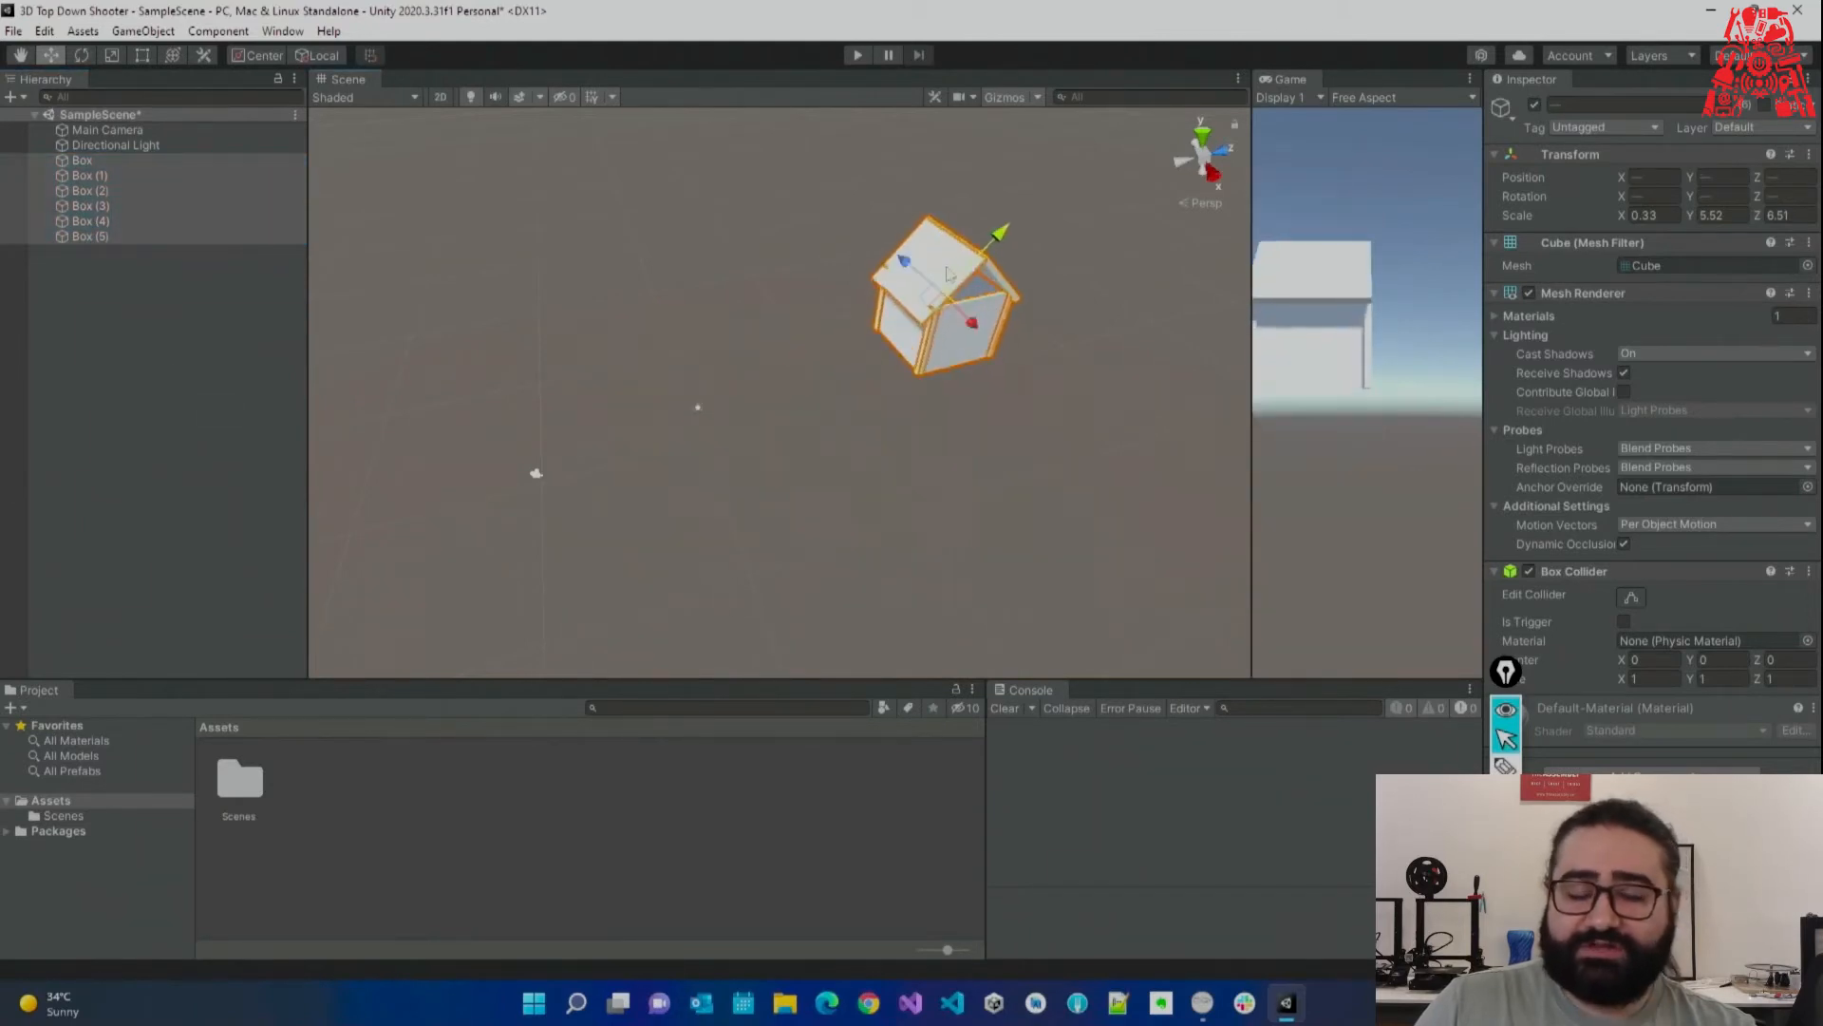
key(ctrl+z)
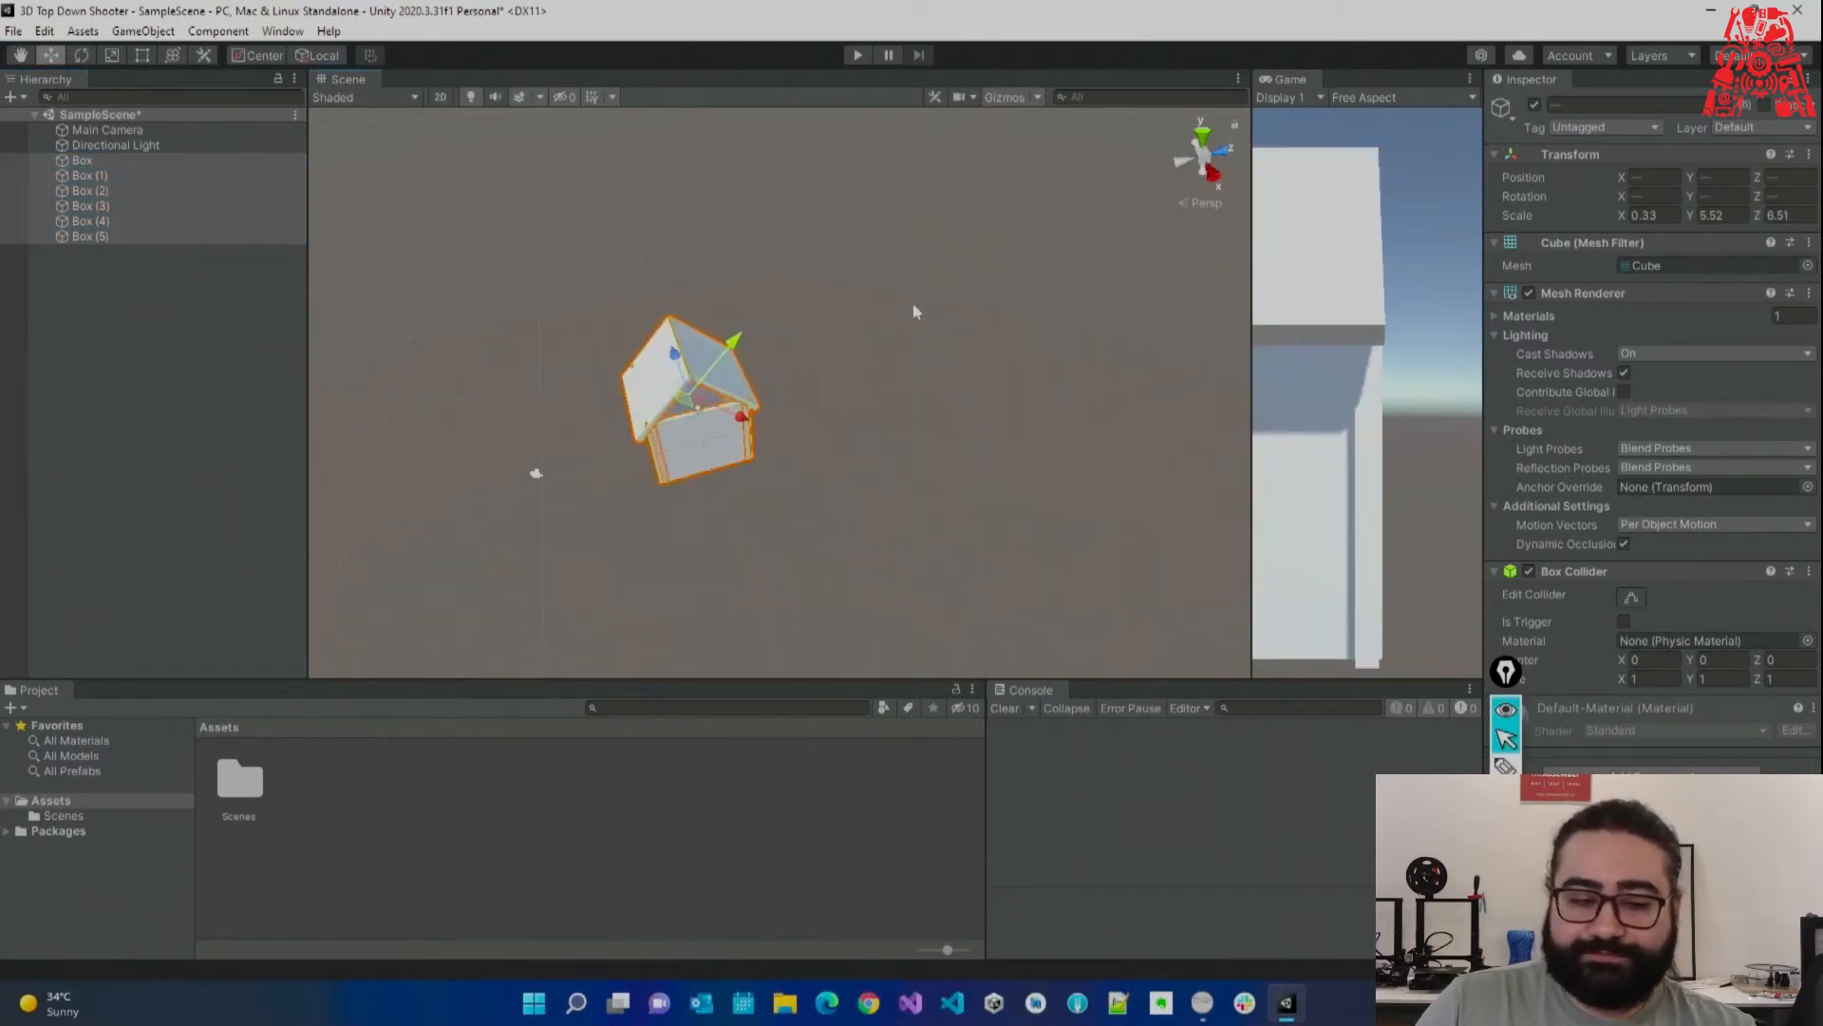
click(161, 352)
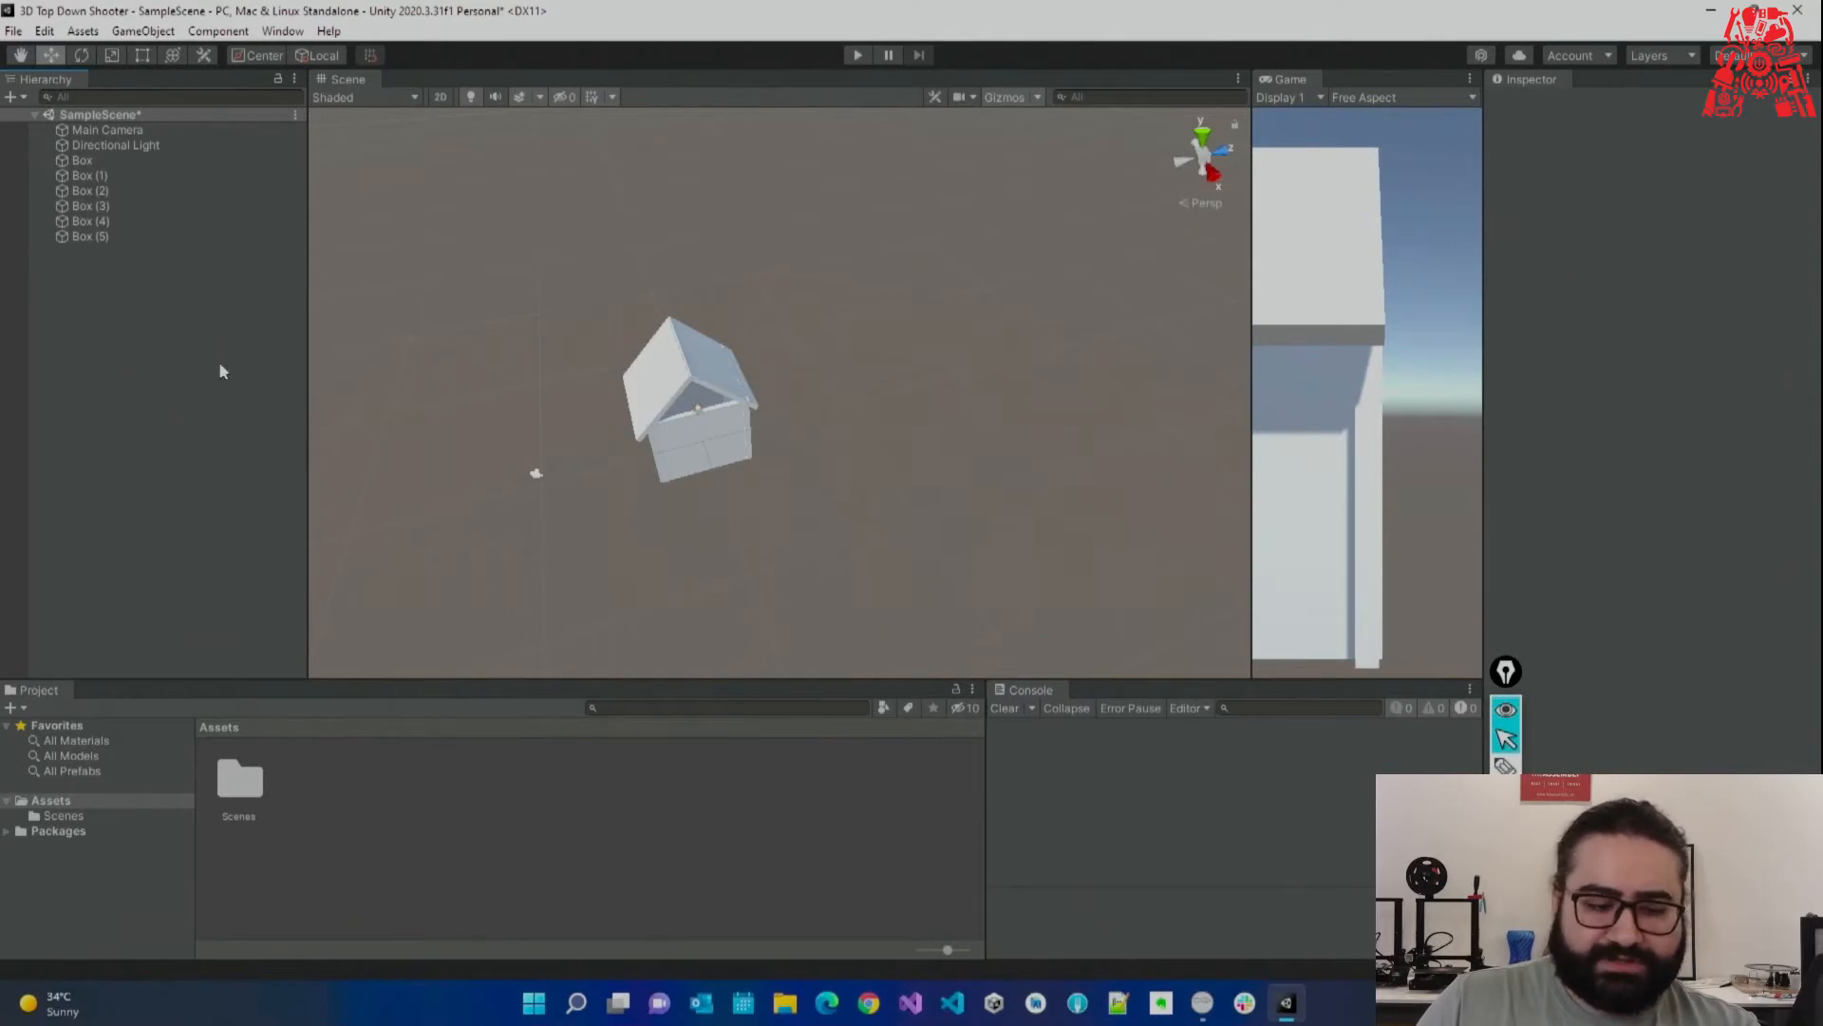
Create an empty GameObject named House and reset its transform to 0, 0, 0.
right_click(99, 340)
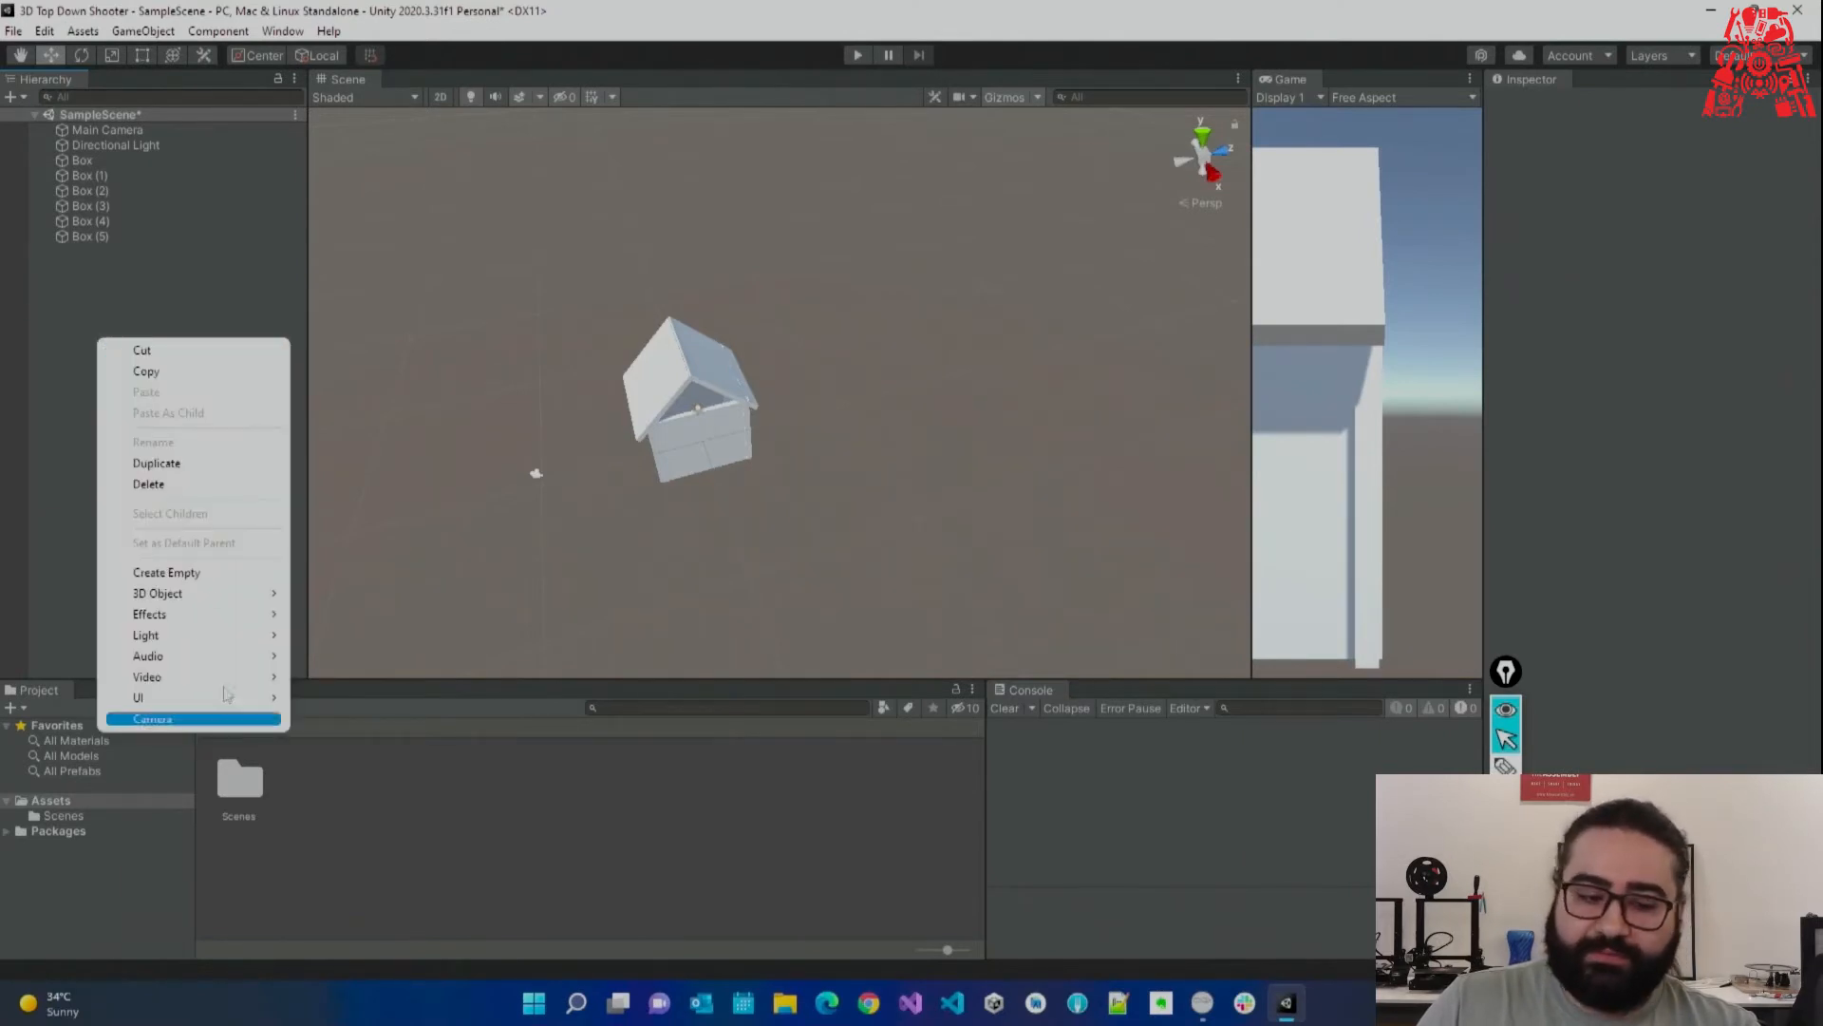
mouse_move(236, 598)
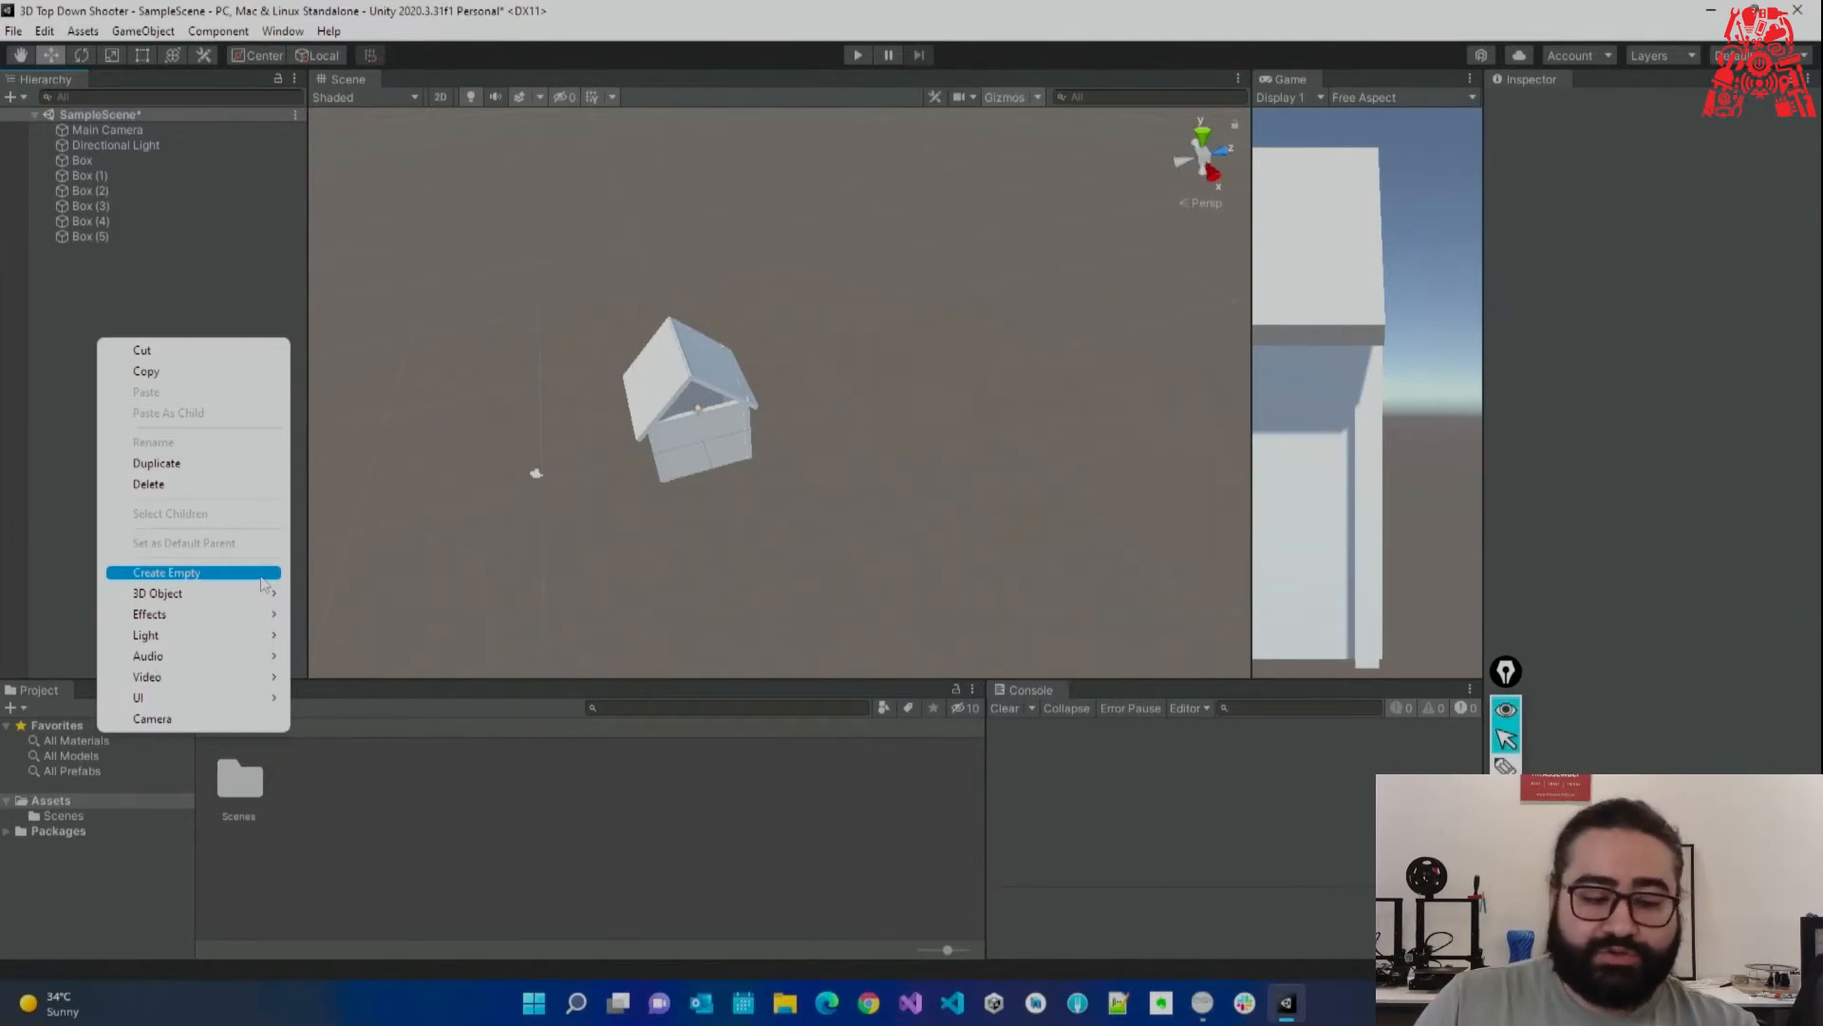
click(207, 573)
text(Ho)
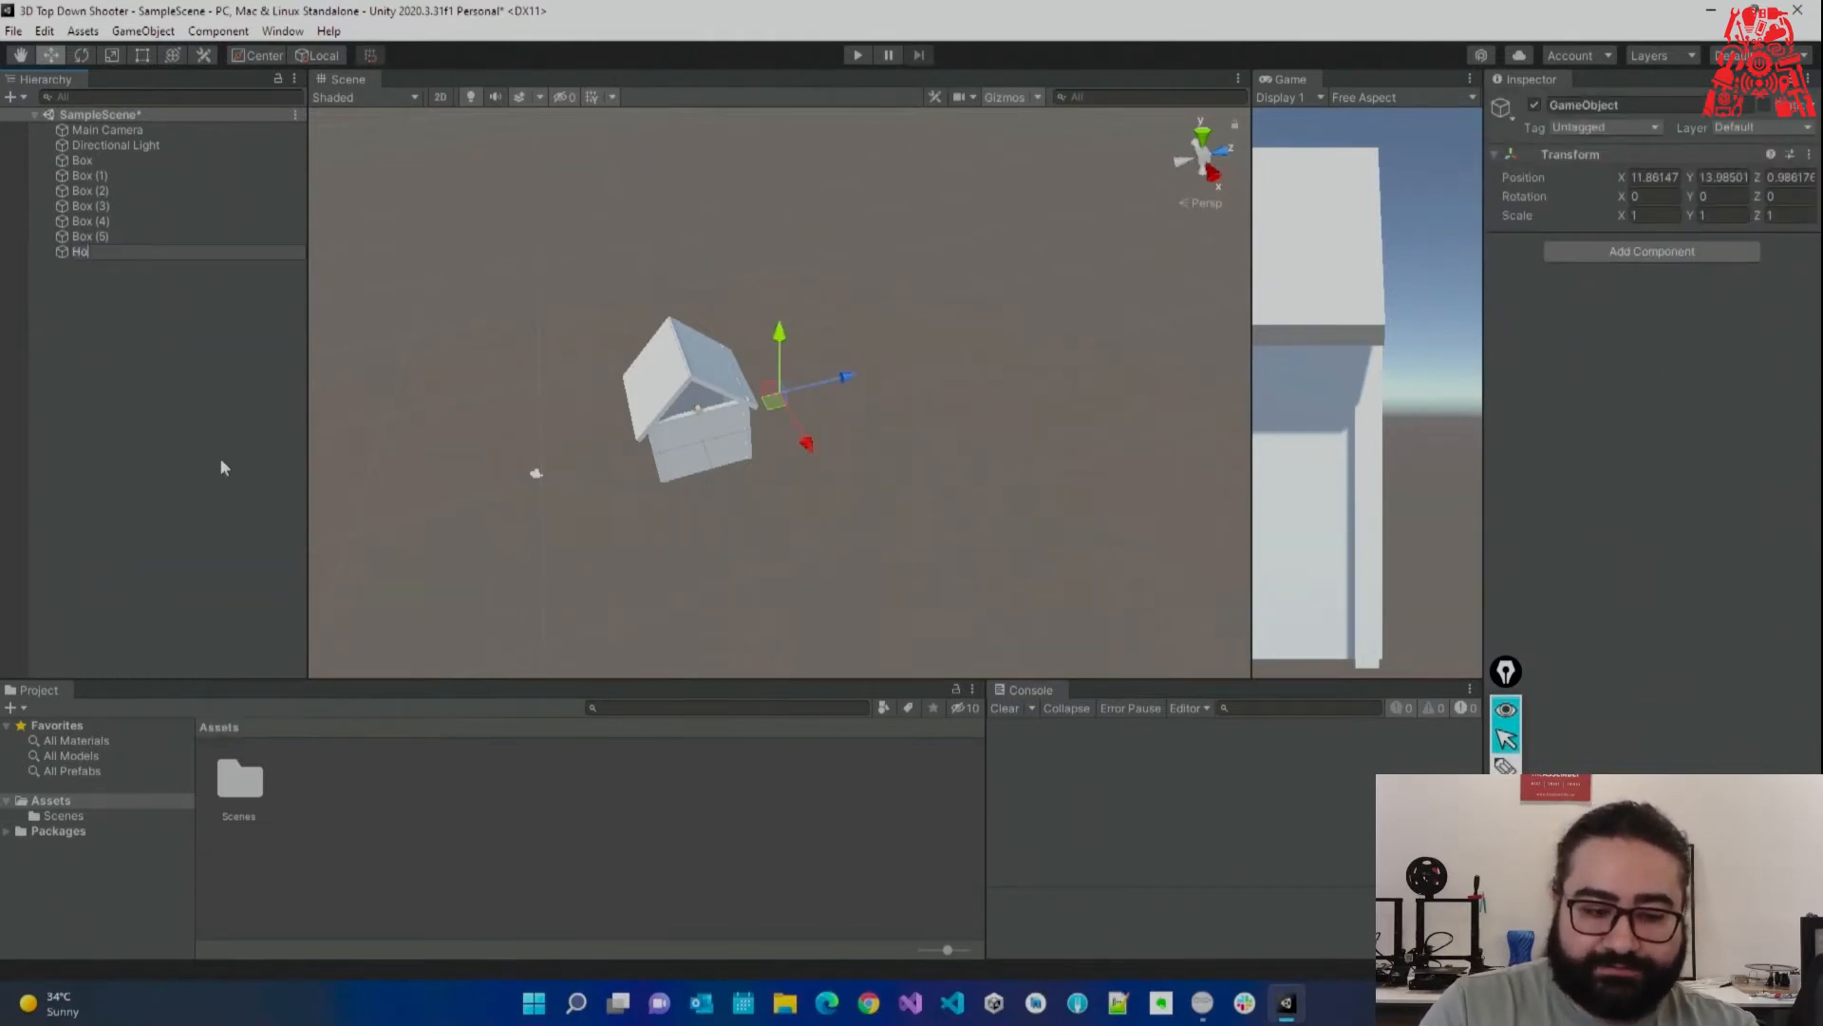
text(use)
key(Return)
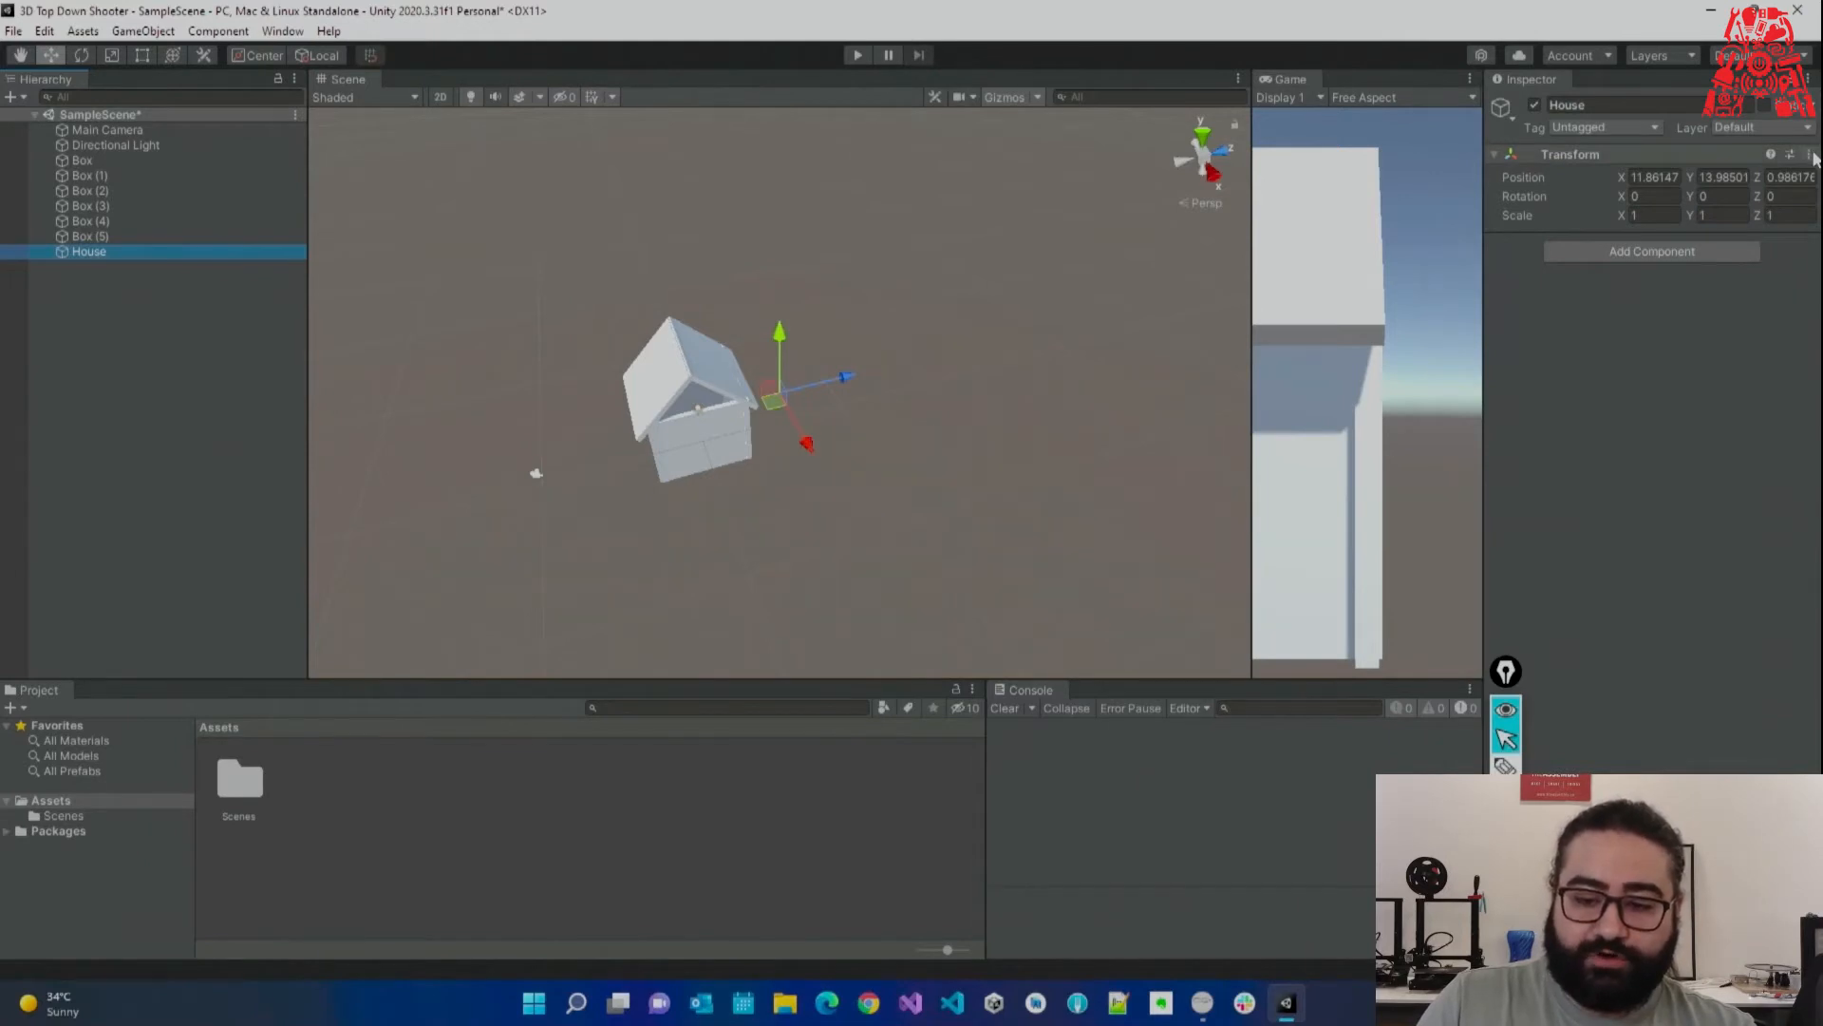
click(1811, 156)
click(1783, 177)
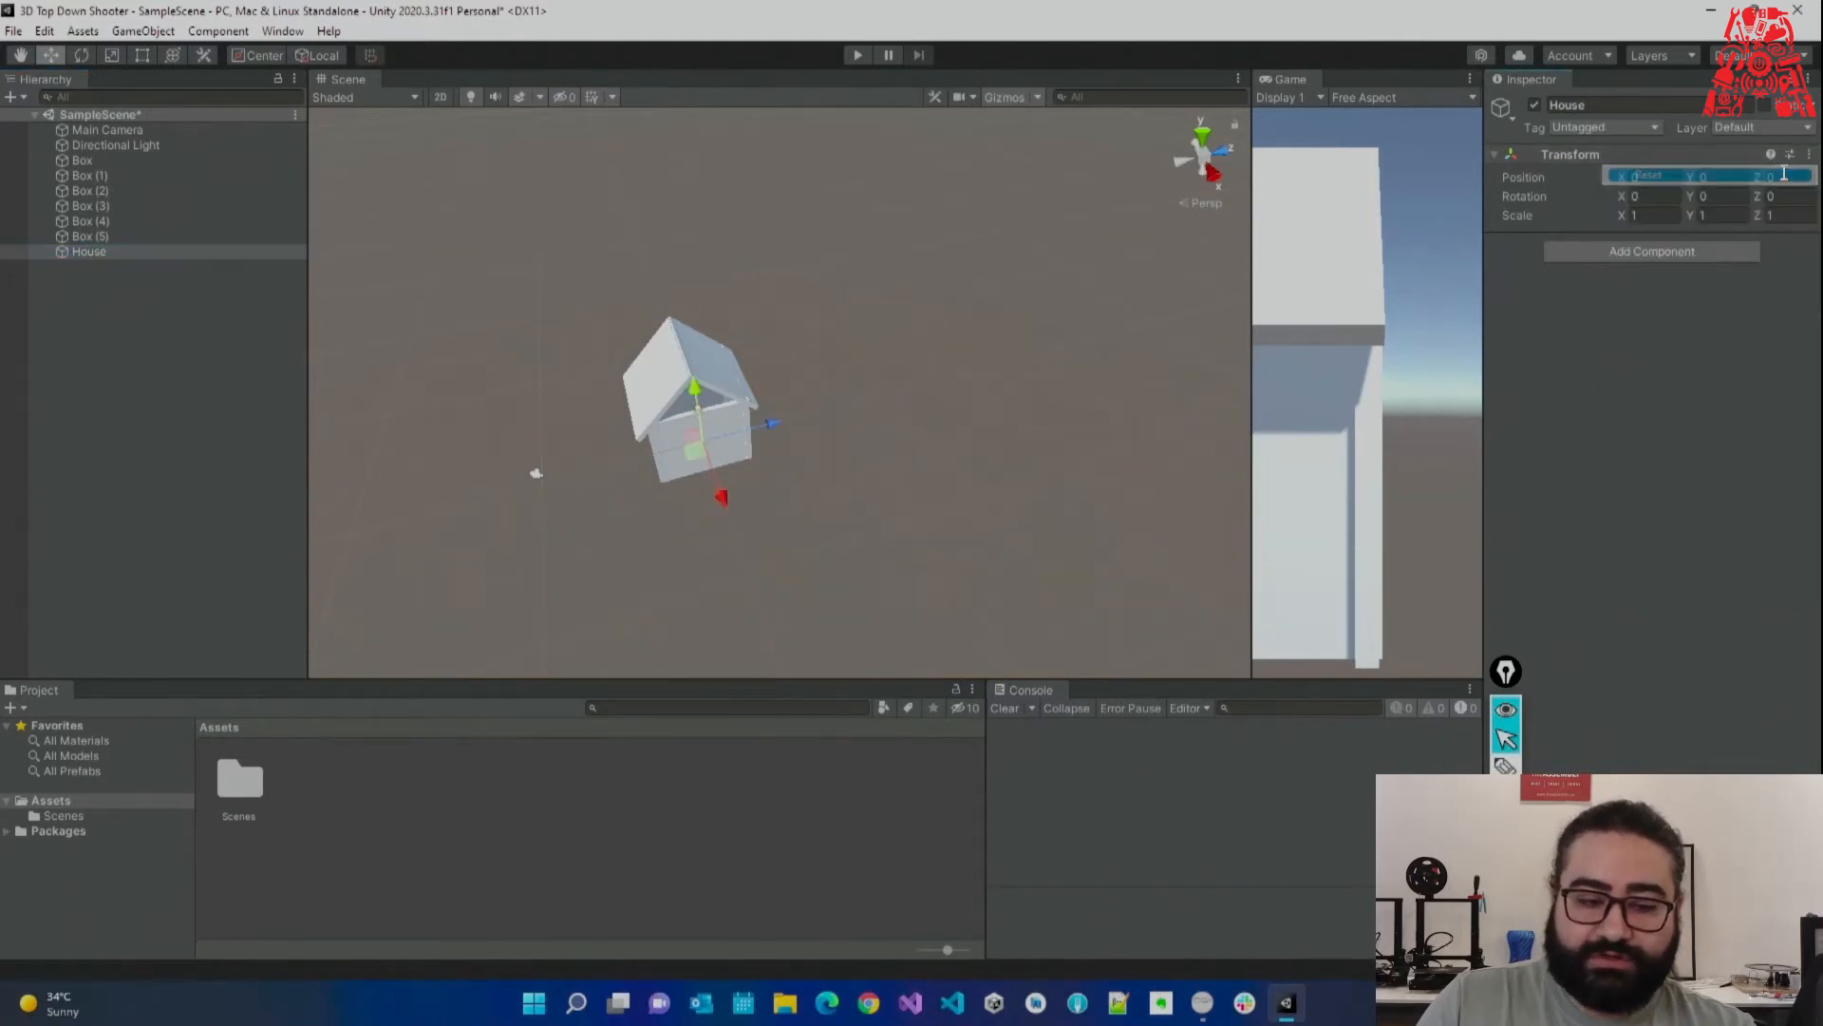
click(86, 160)
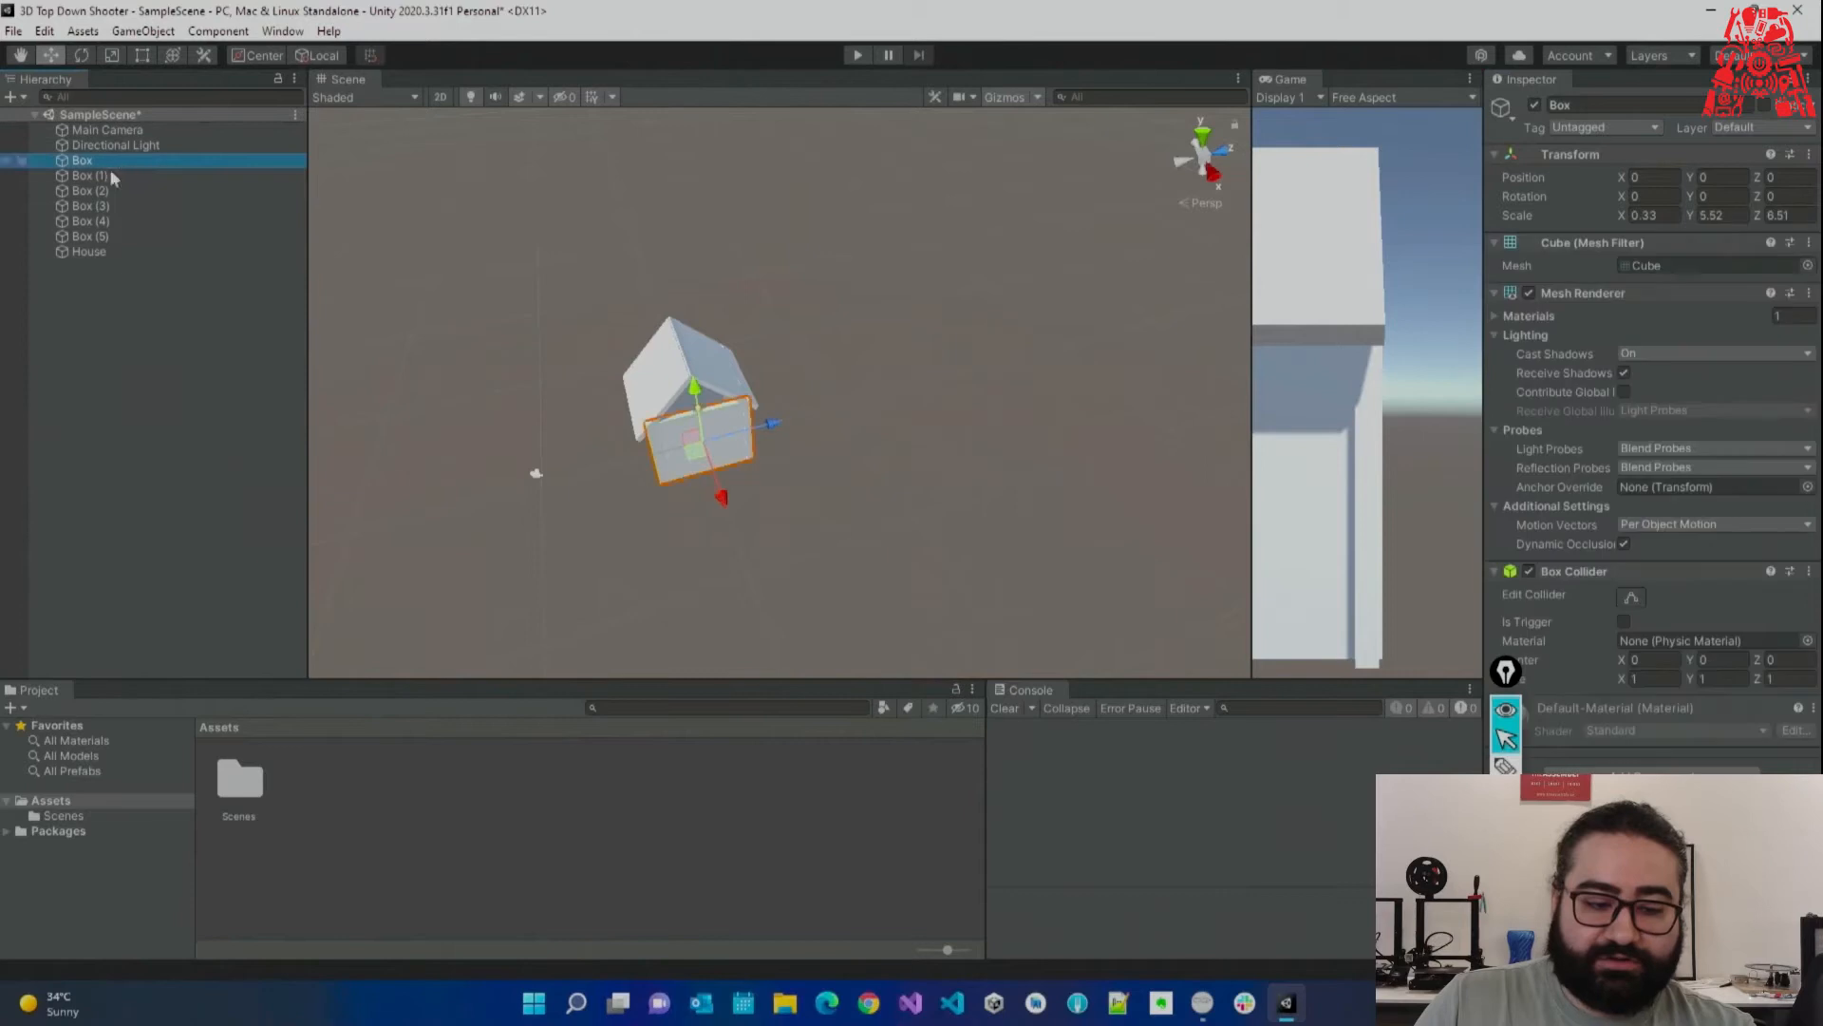
shift+click(91, 237)
drag(104, 219, 110, 253)
click(183, 343)
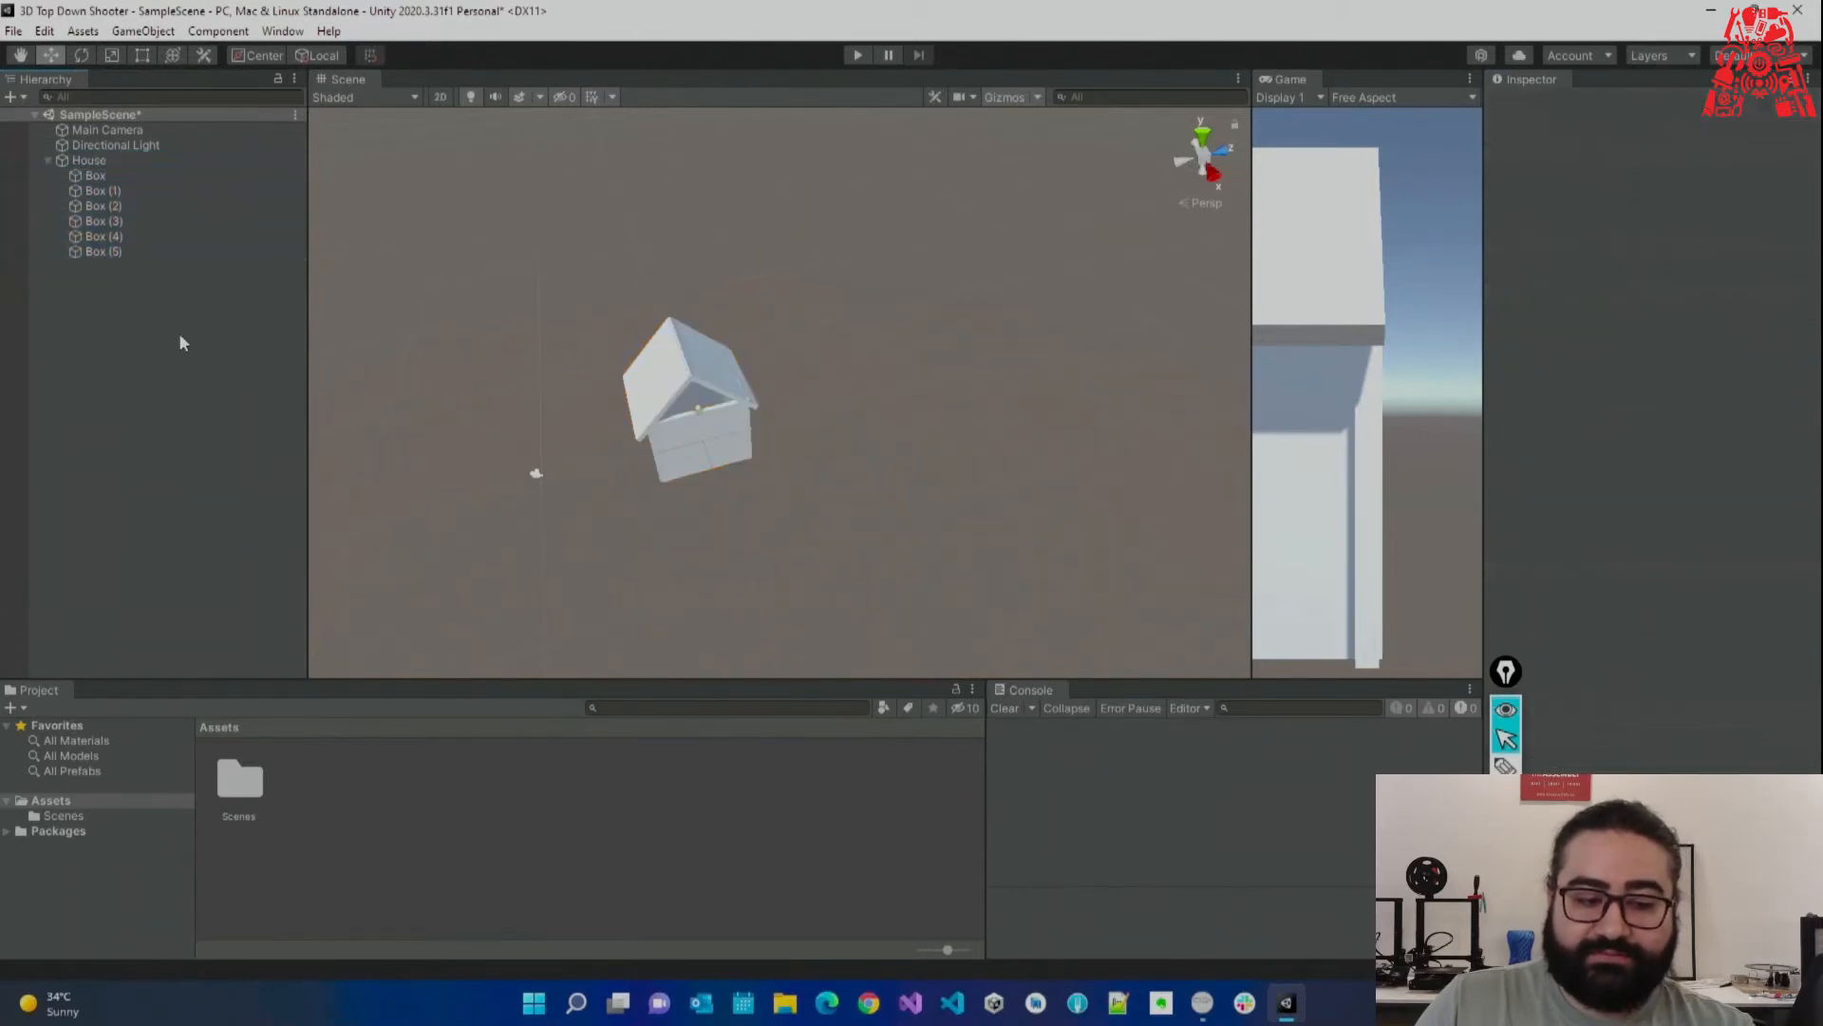
click(95, 176)
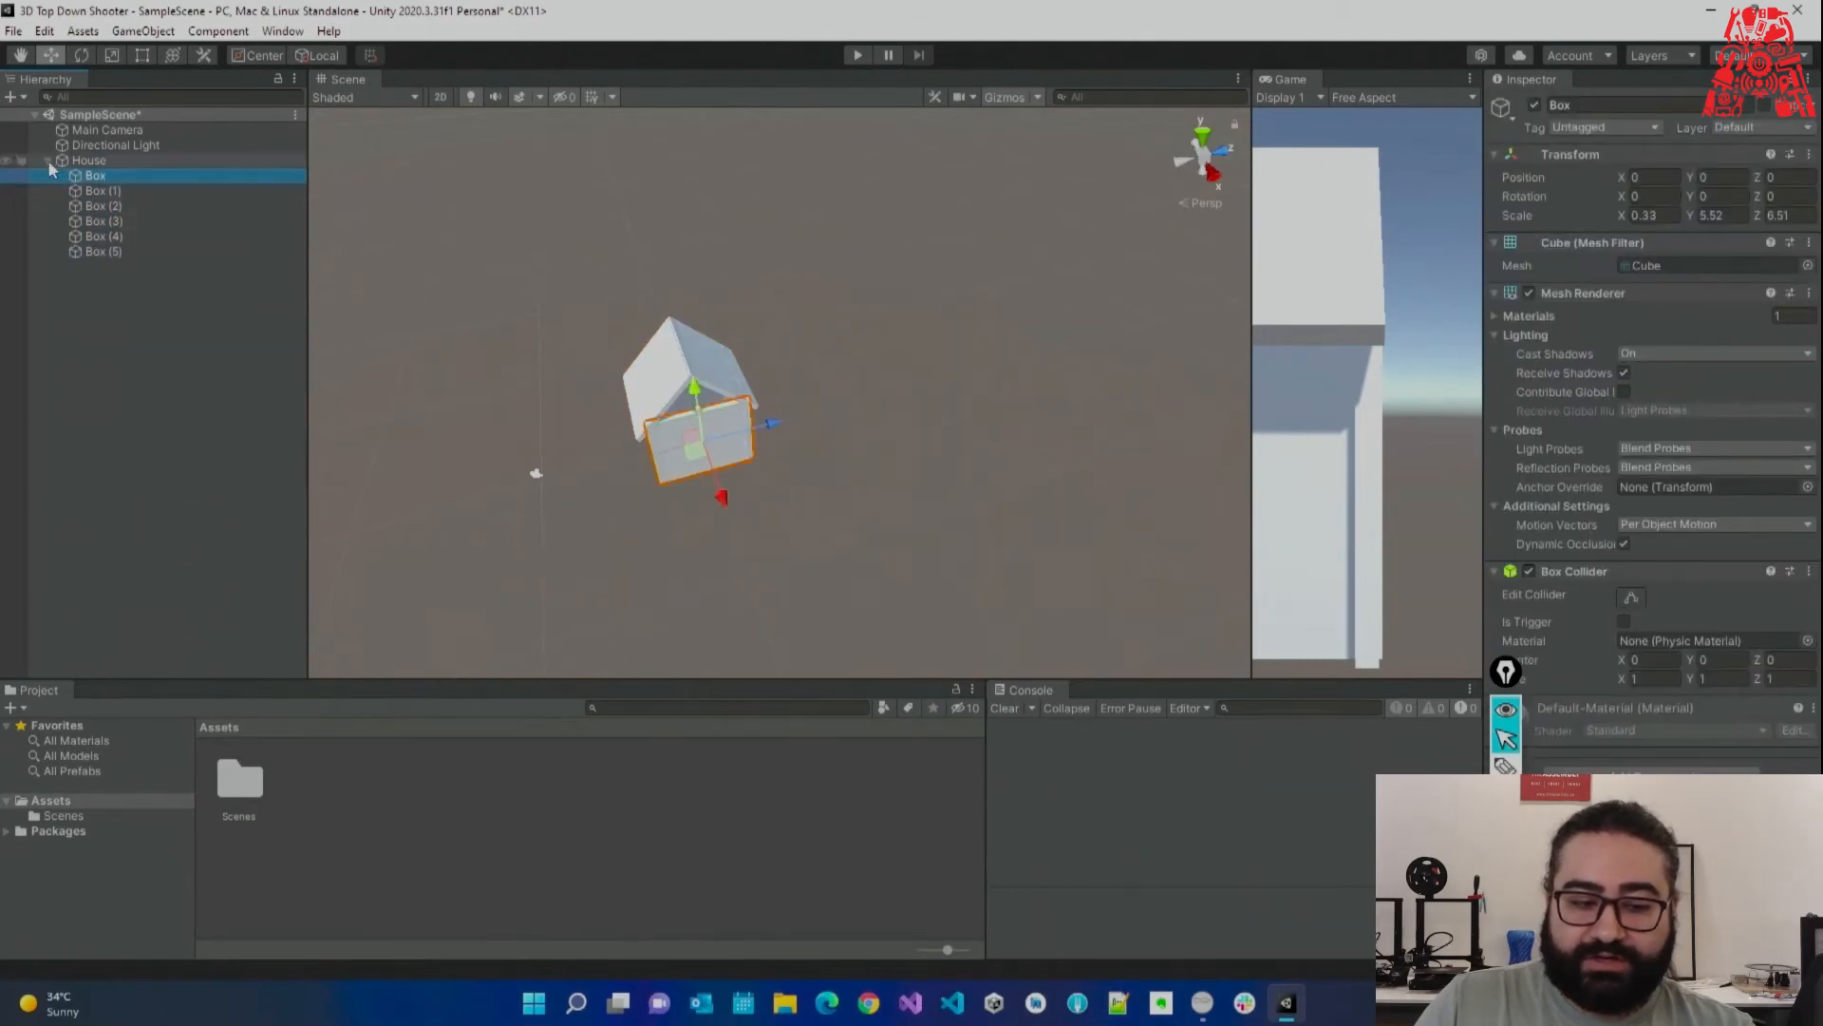
click(48, 162)
click(88, 160)
drag(769, 382, 895, 348)
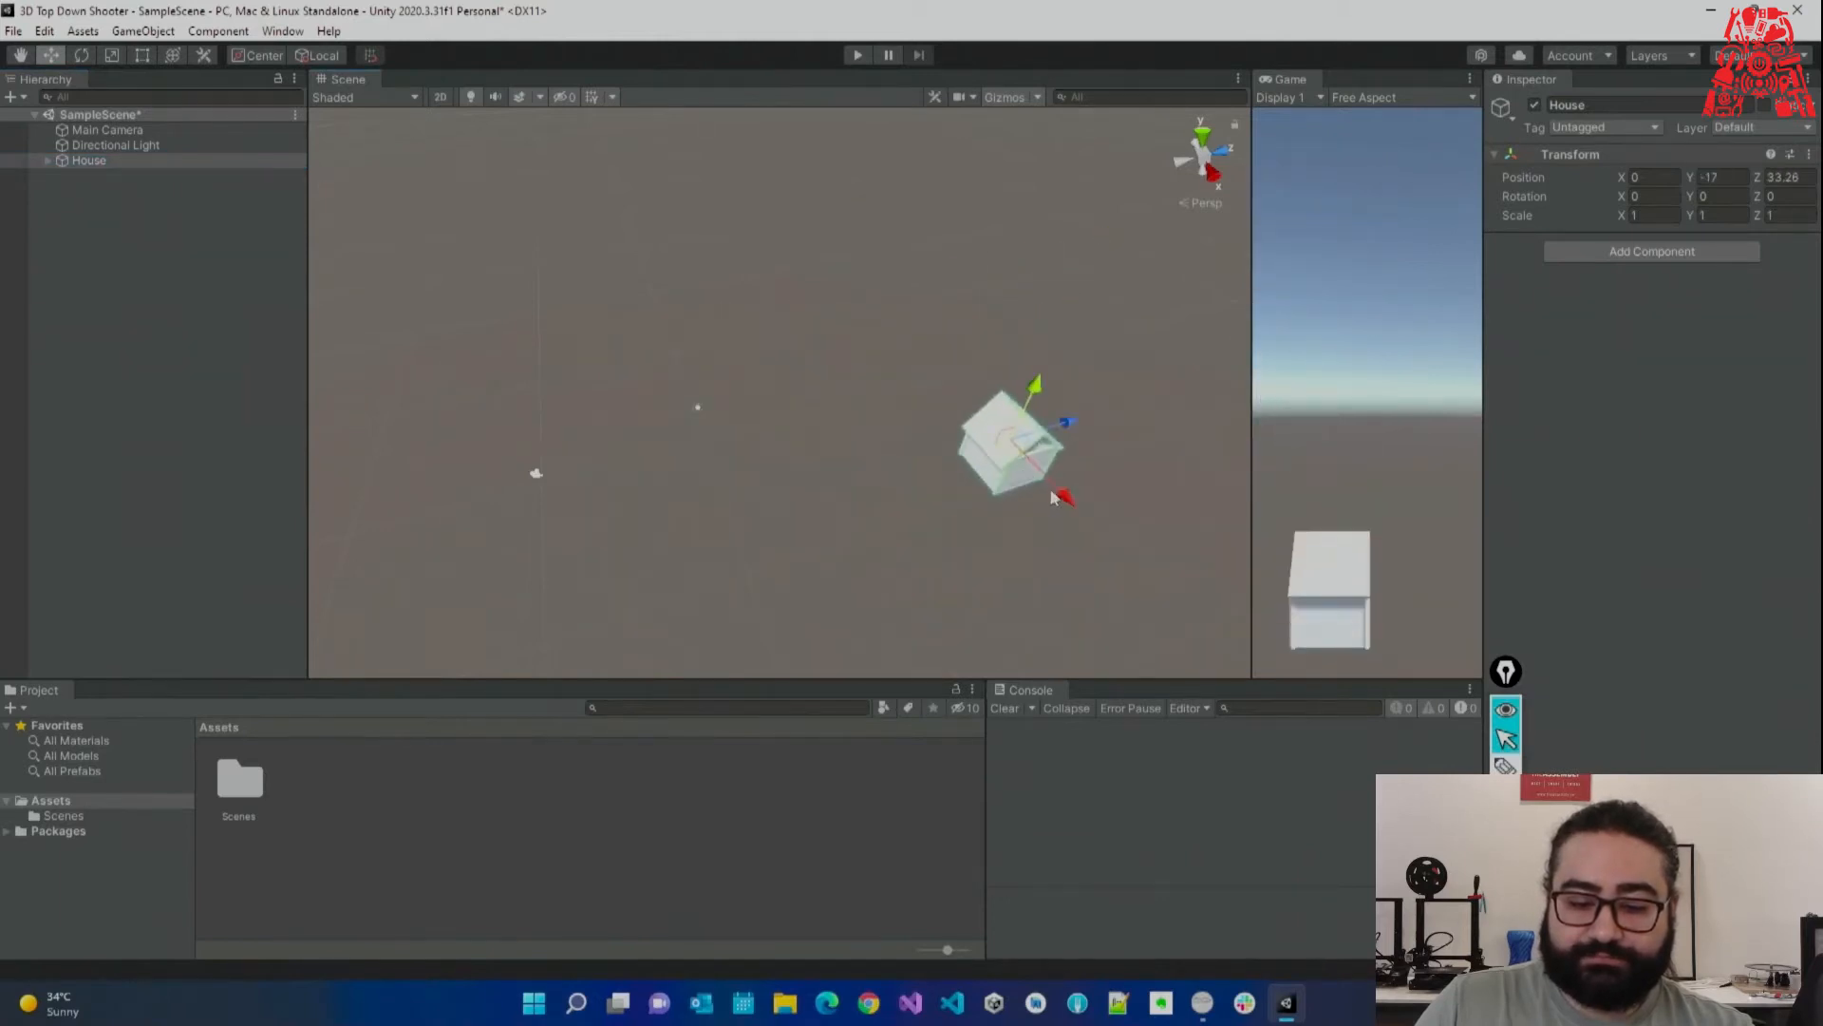
drag(1053, 496, 955, 485)
drag(1012, 375, 677, 433)
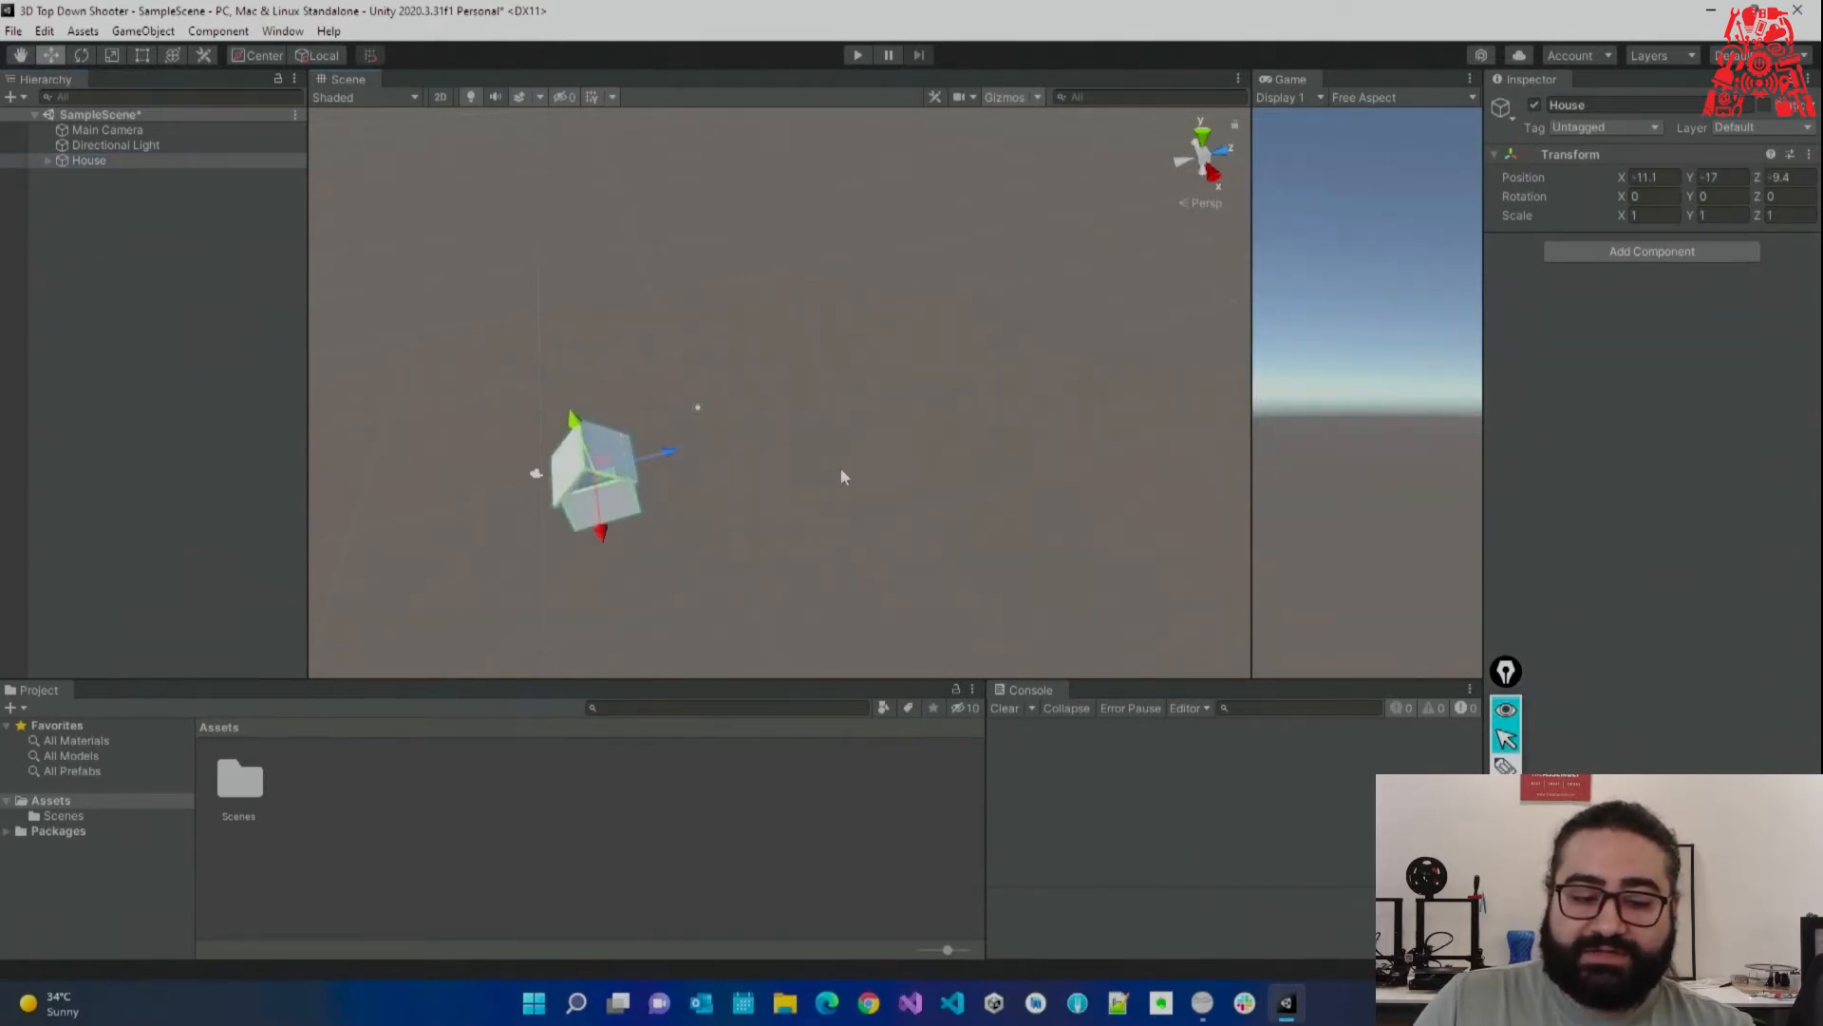
key(ctrl+z)
key(ctrl+z)
key(ctrl+z)
key(ctrl+z)
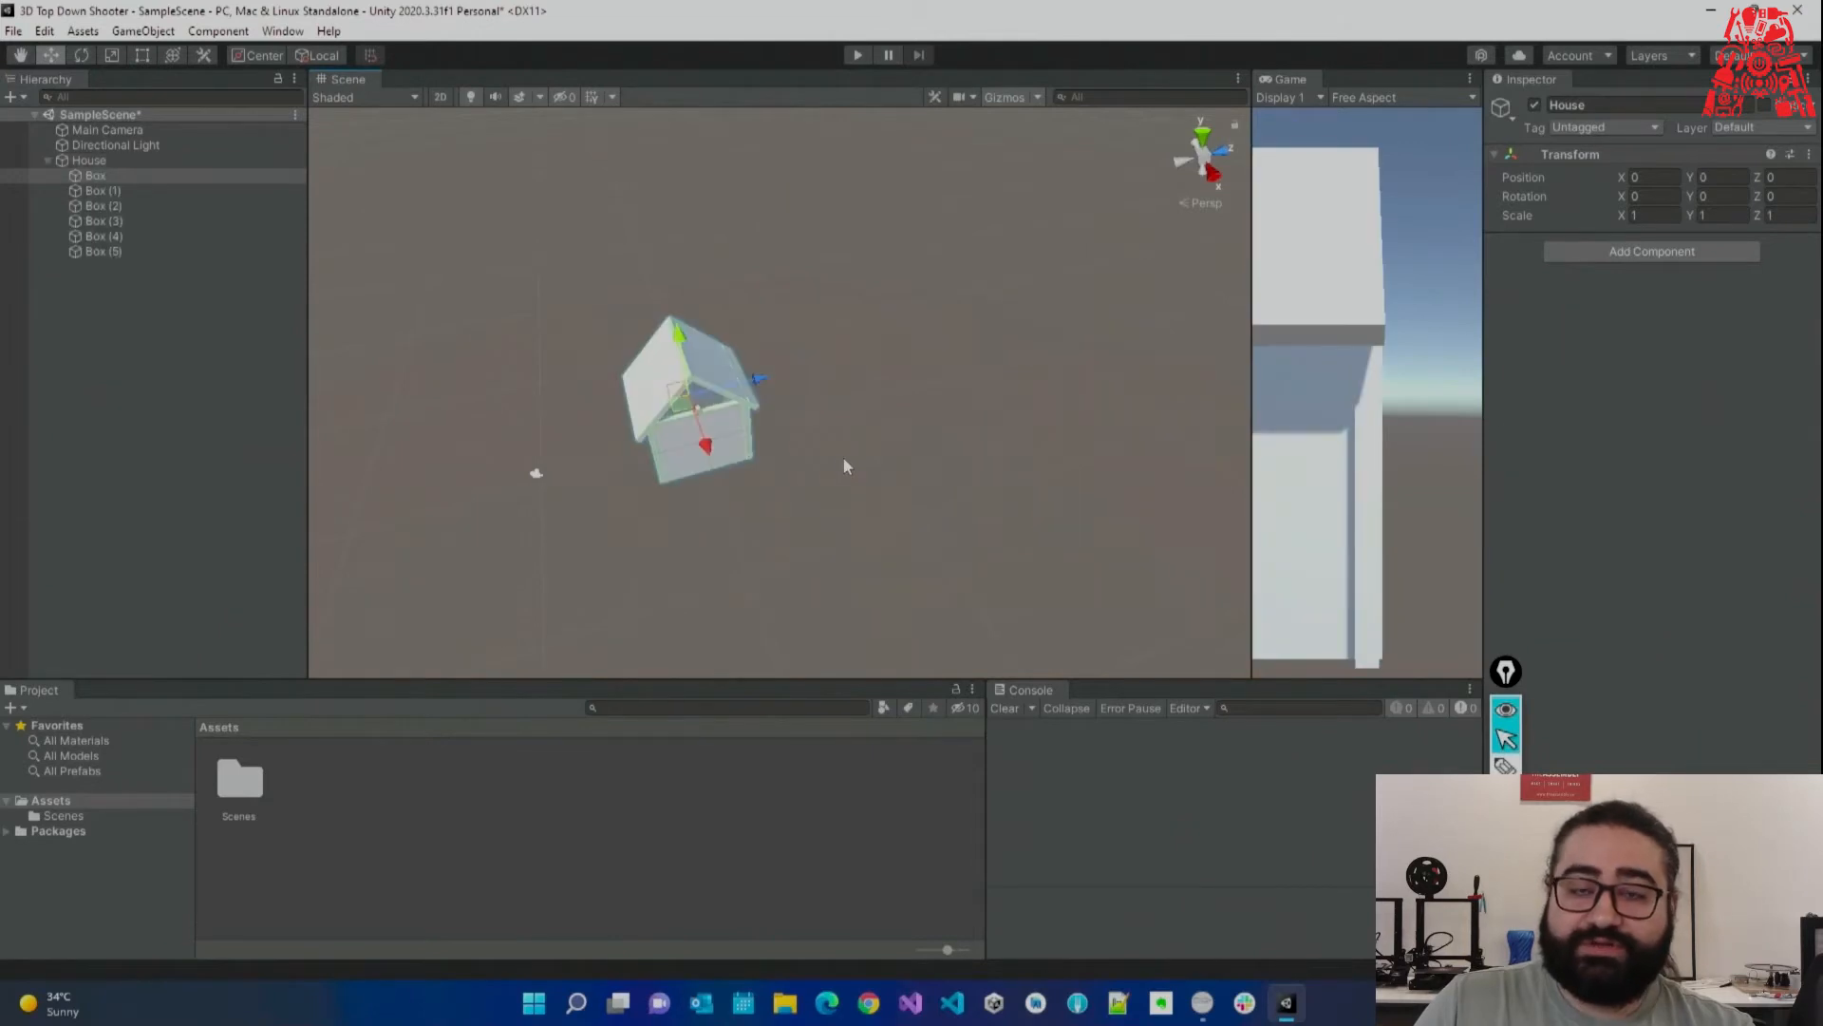
click(701, 441)
key(ctrl+z)
key(ctrl+z)
key(ctrl+z)
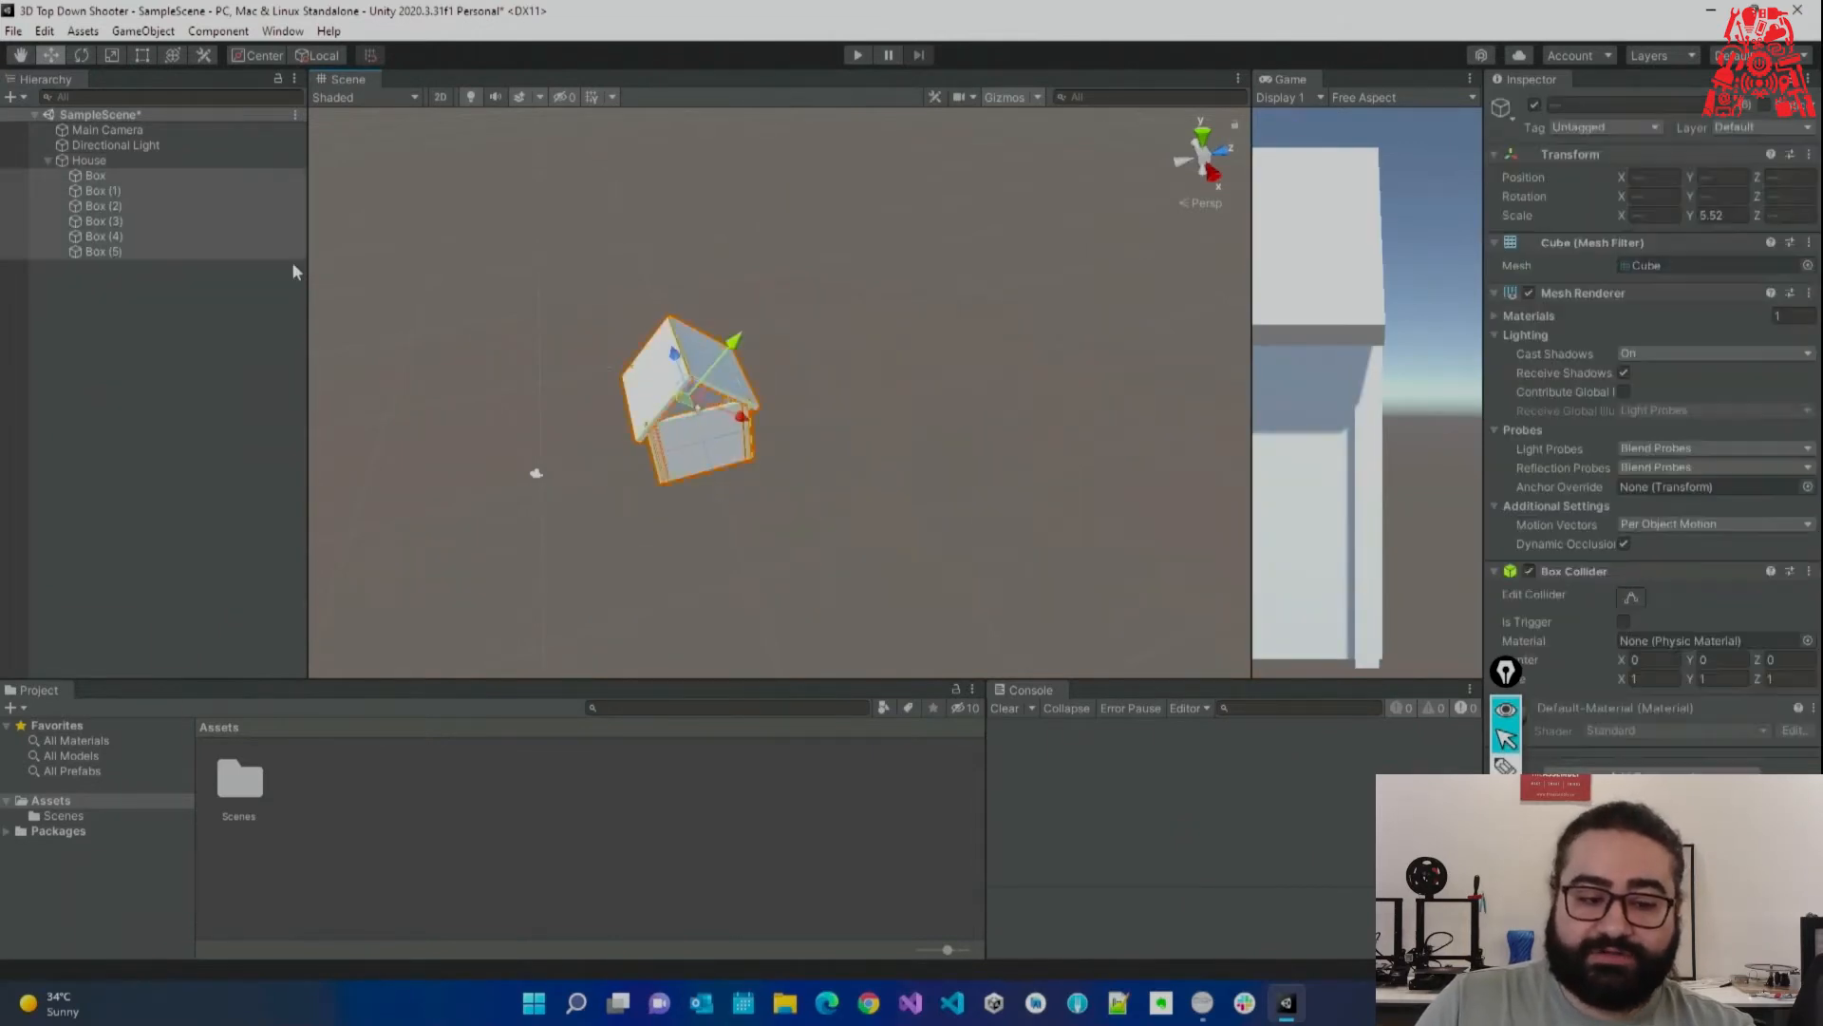
click(212, 256)
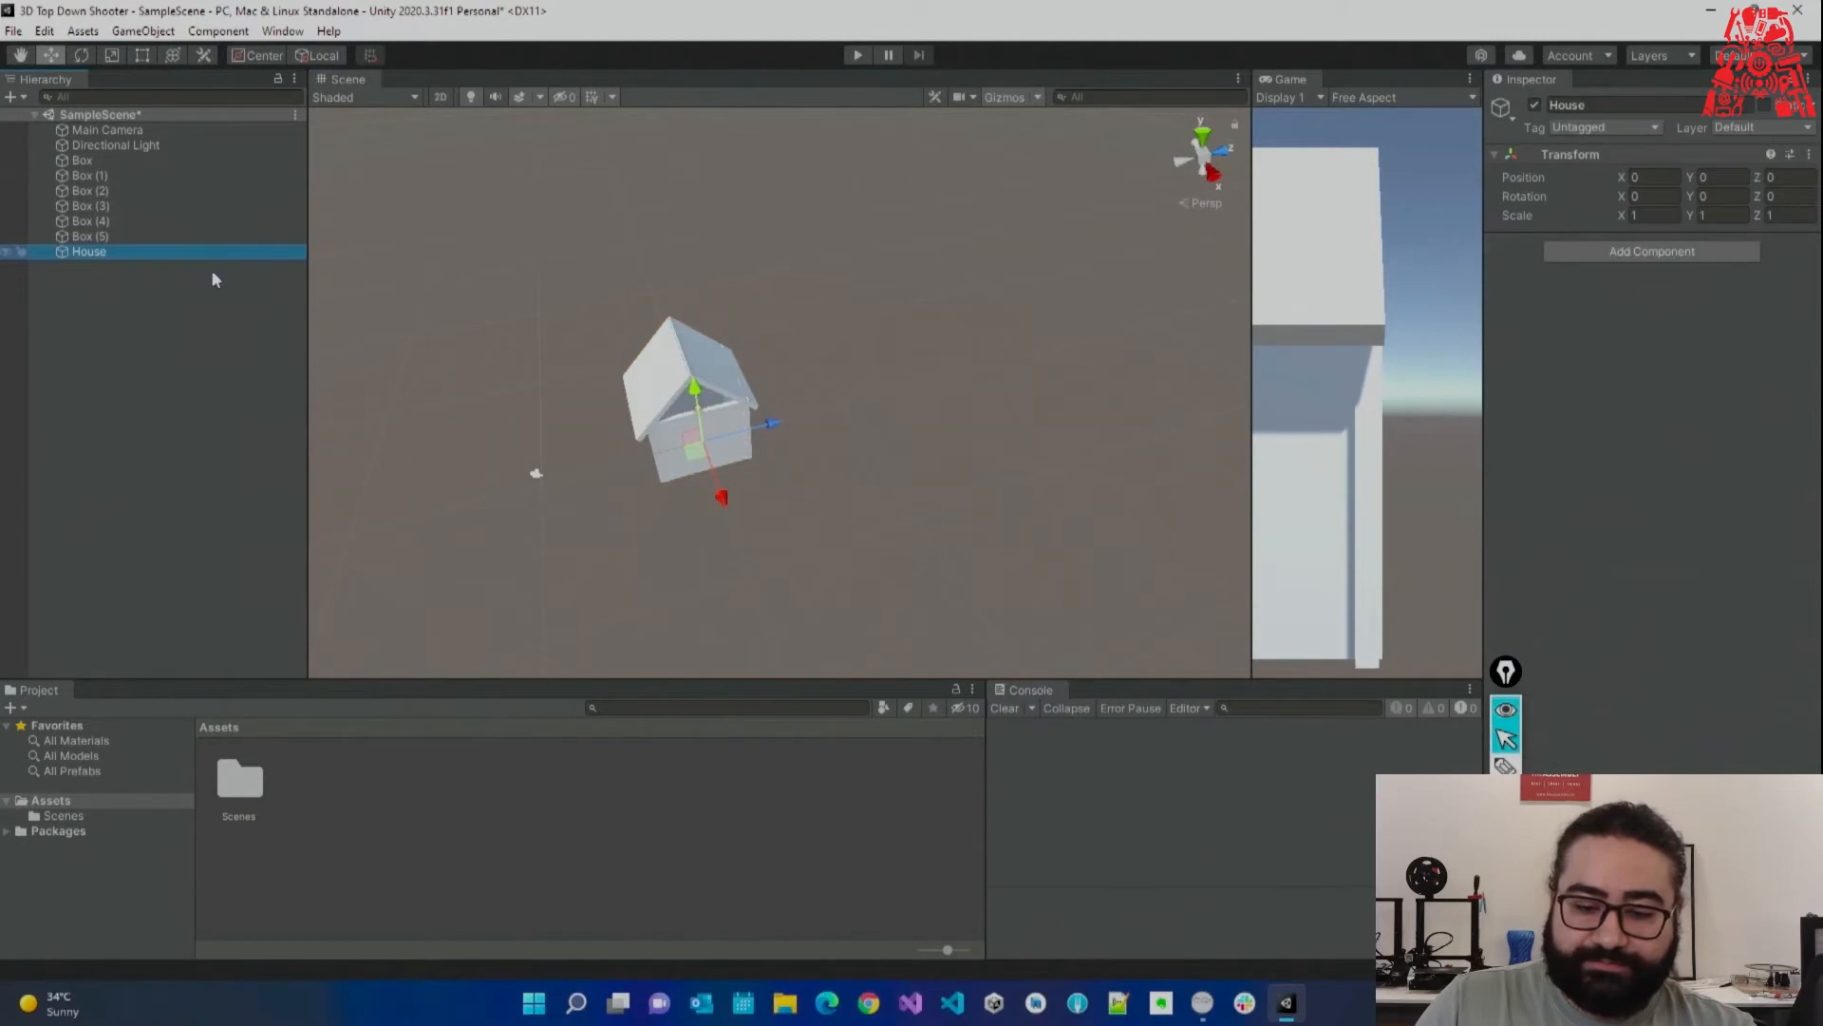
key(ctrl+z)
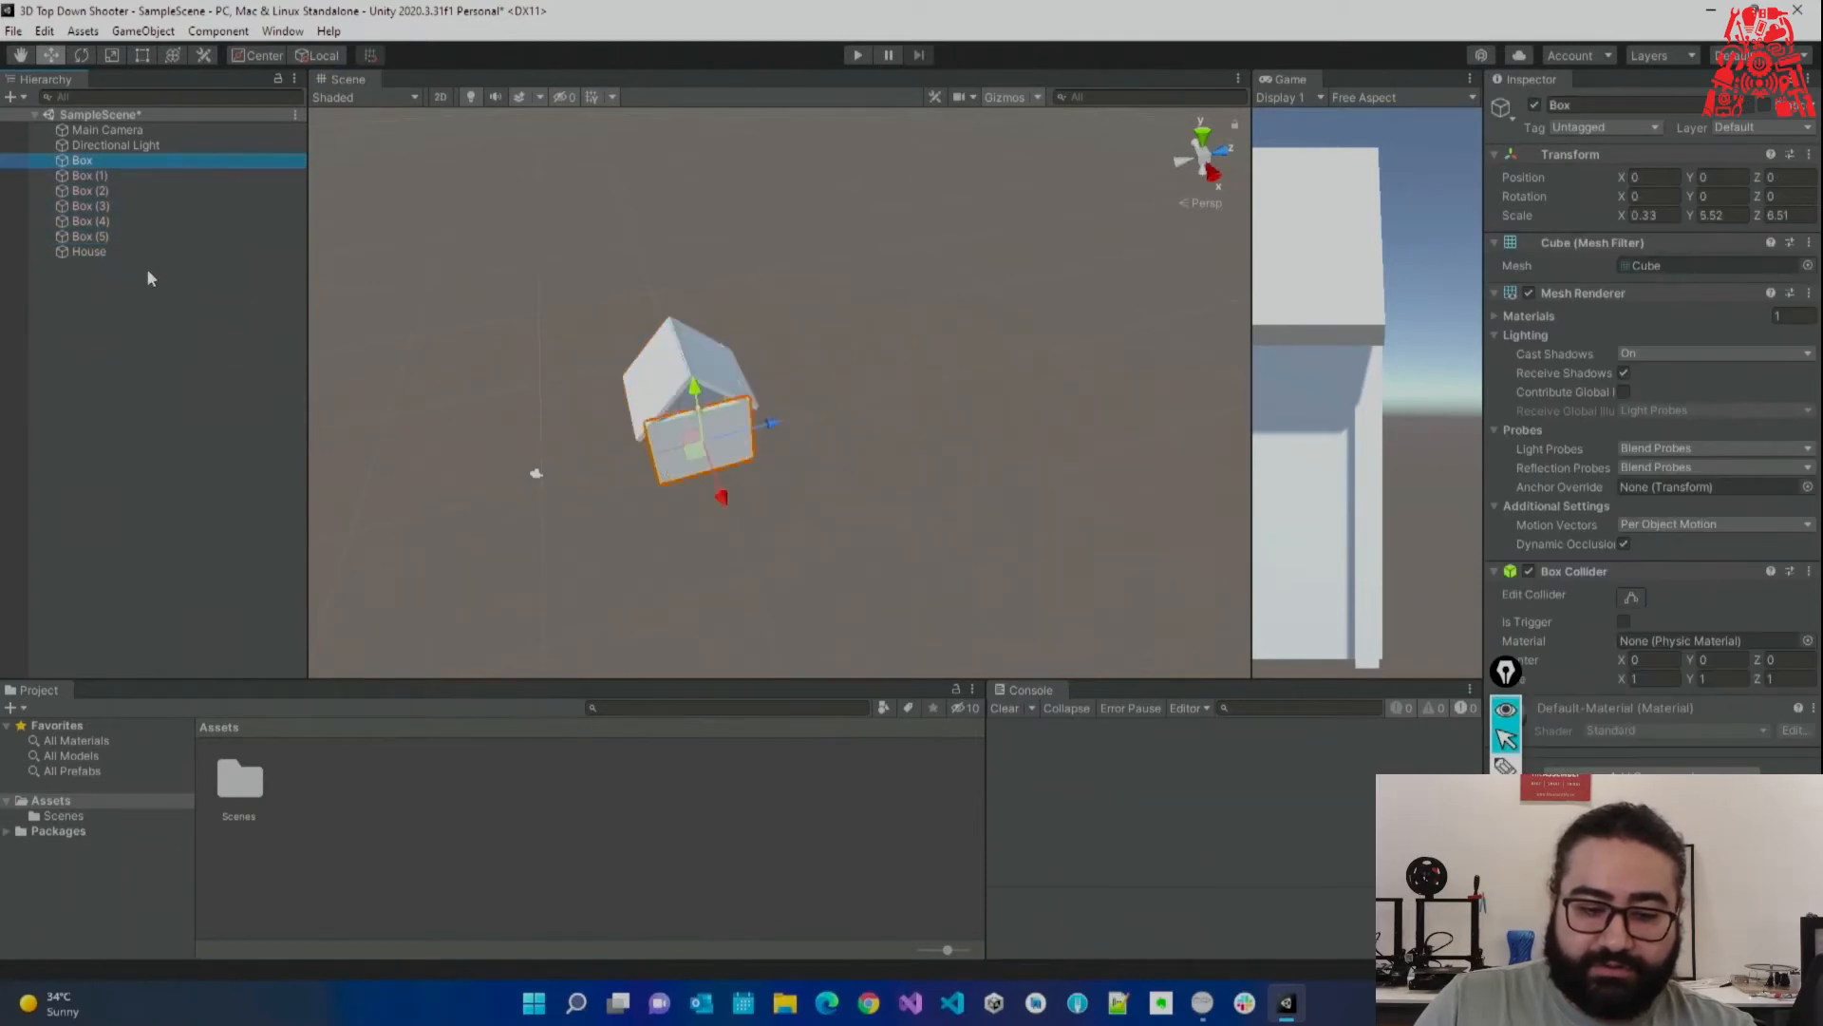
Move the empty House up and aside to about 11.86, 16.45, 11.54.
click(150, 252)
drag(846, 383, 1132, 380)
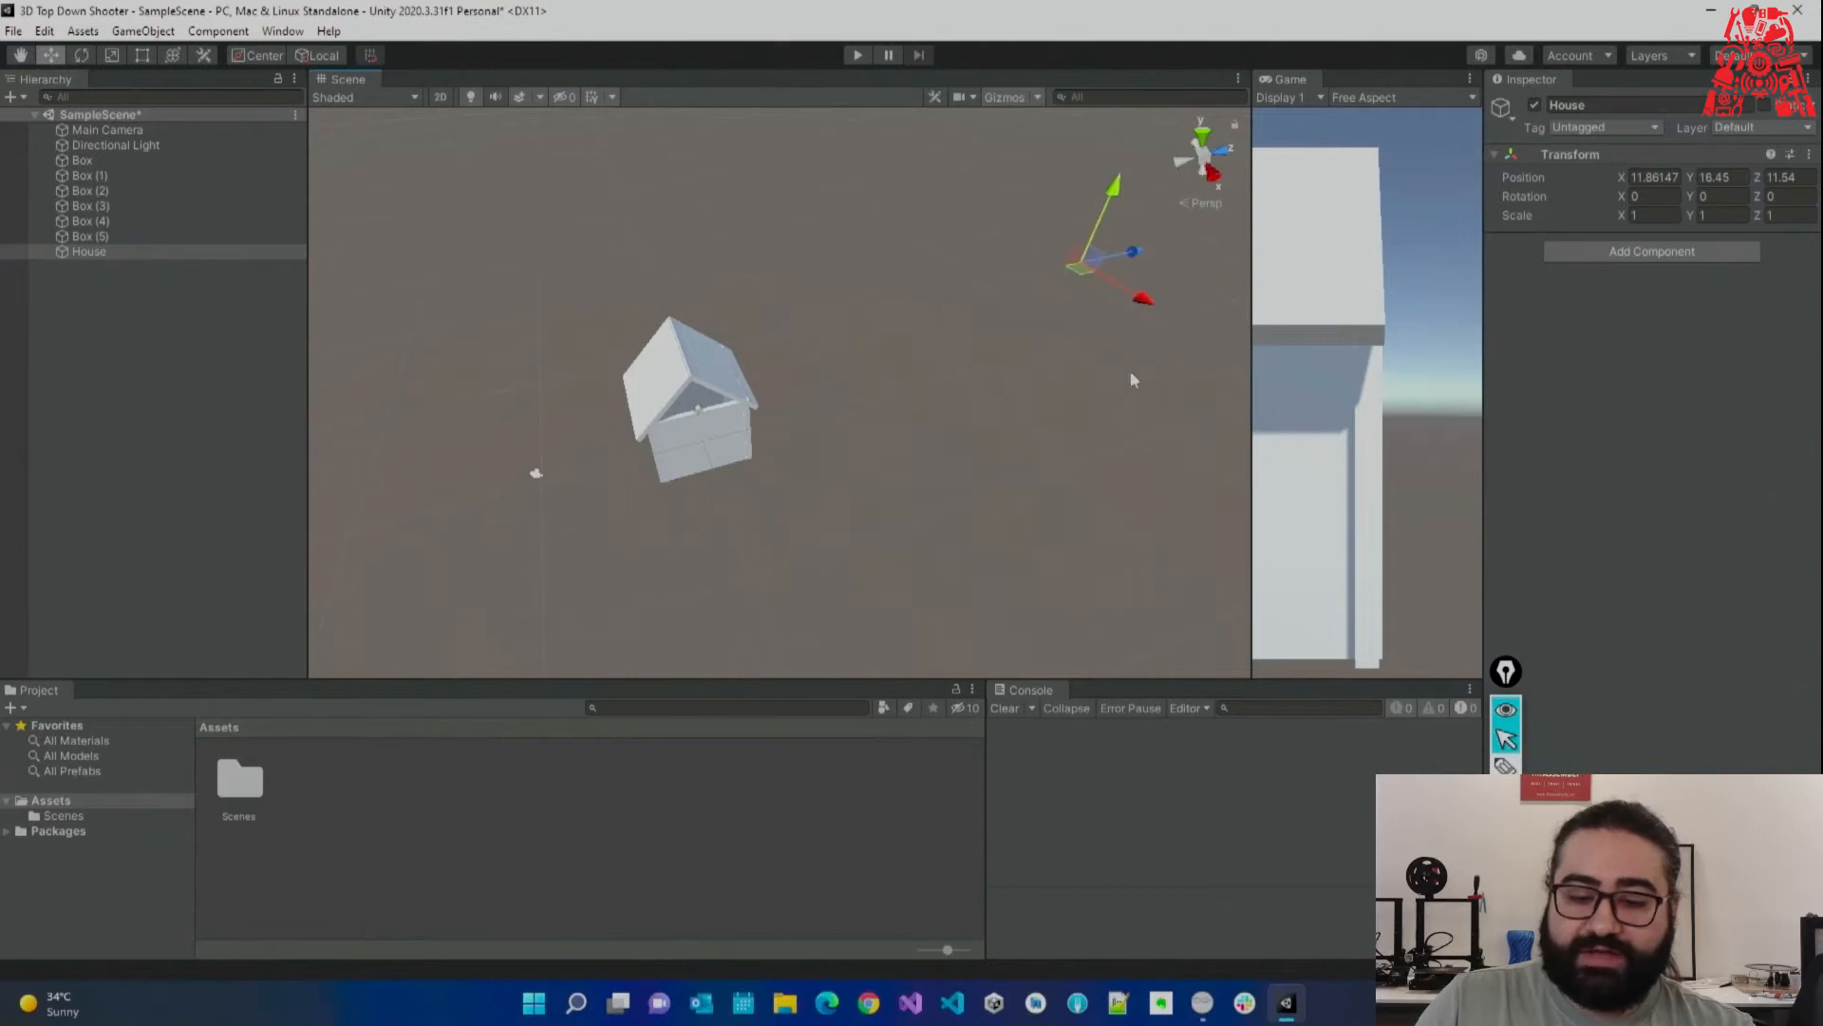
click(90, 236)
click(88, 252)
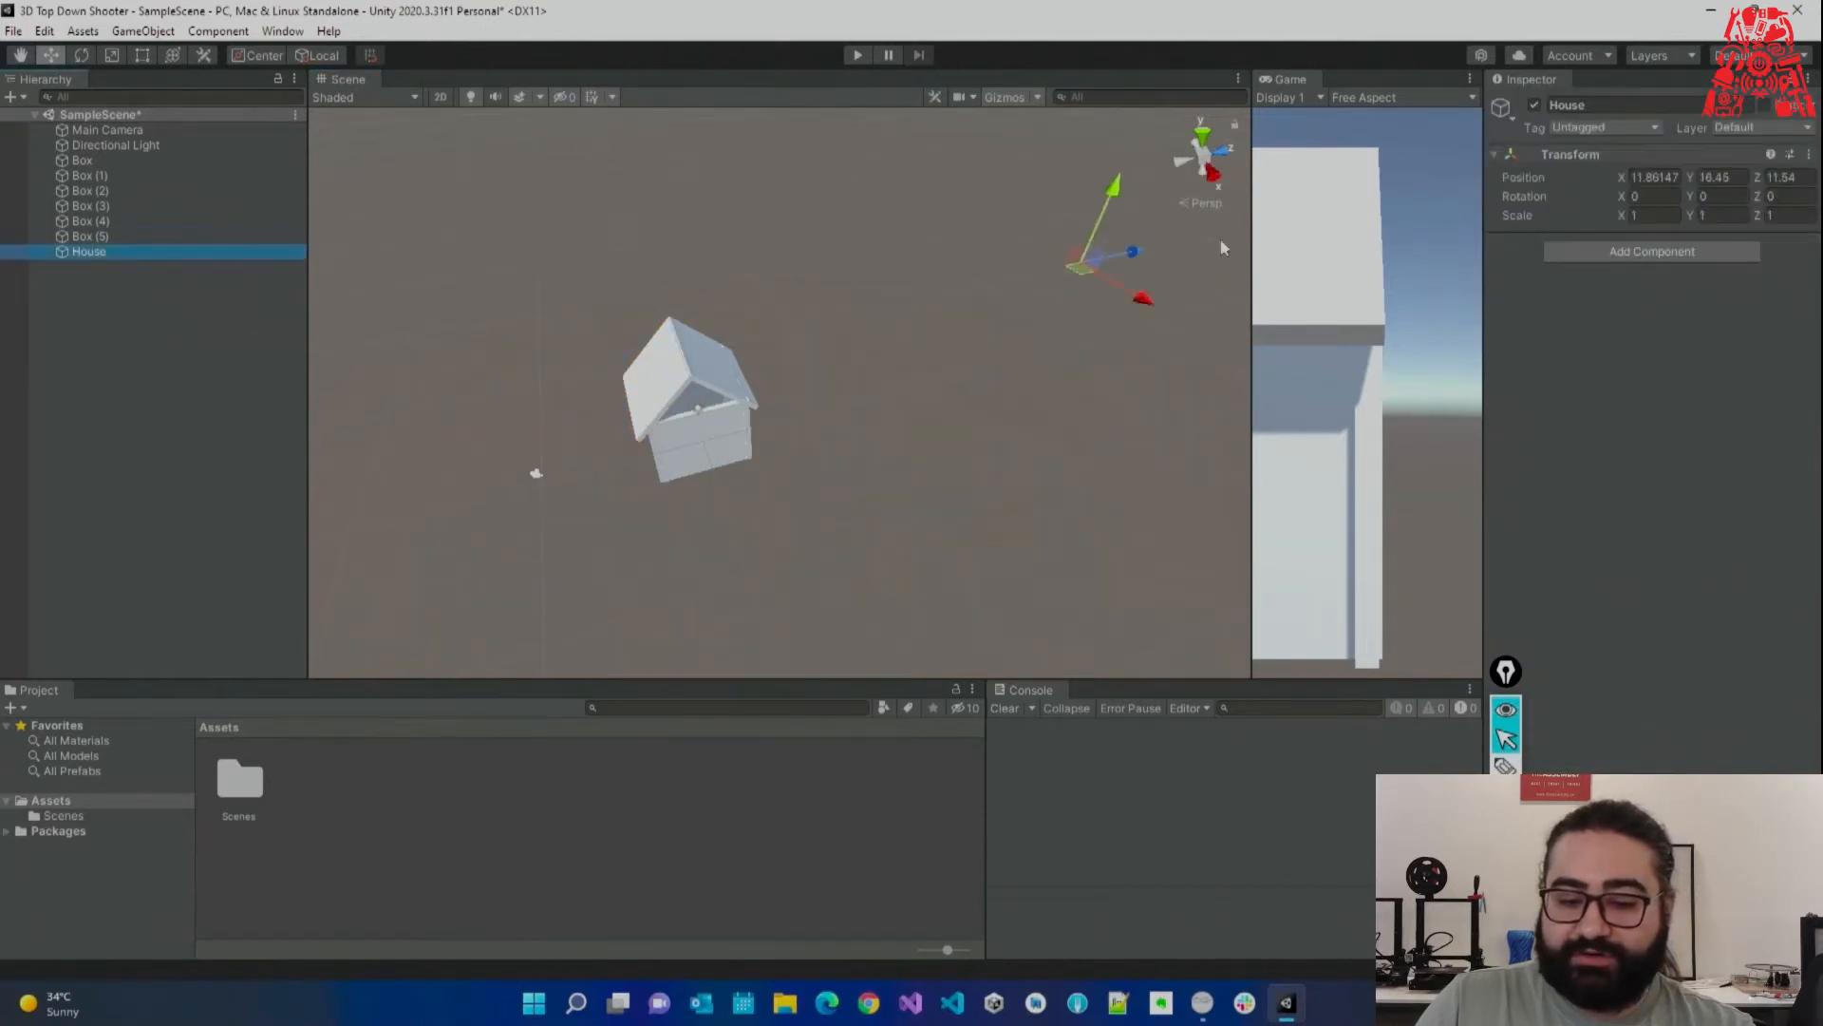
right_drag(1105, 286, 1071, 217)
key(w)
Select Box through Box (5) and parent all six under House.
click(88, 253)
right_click(92, 302)
click(127, 261)
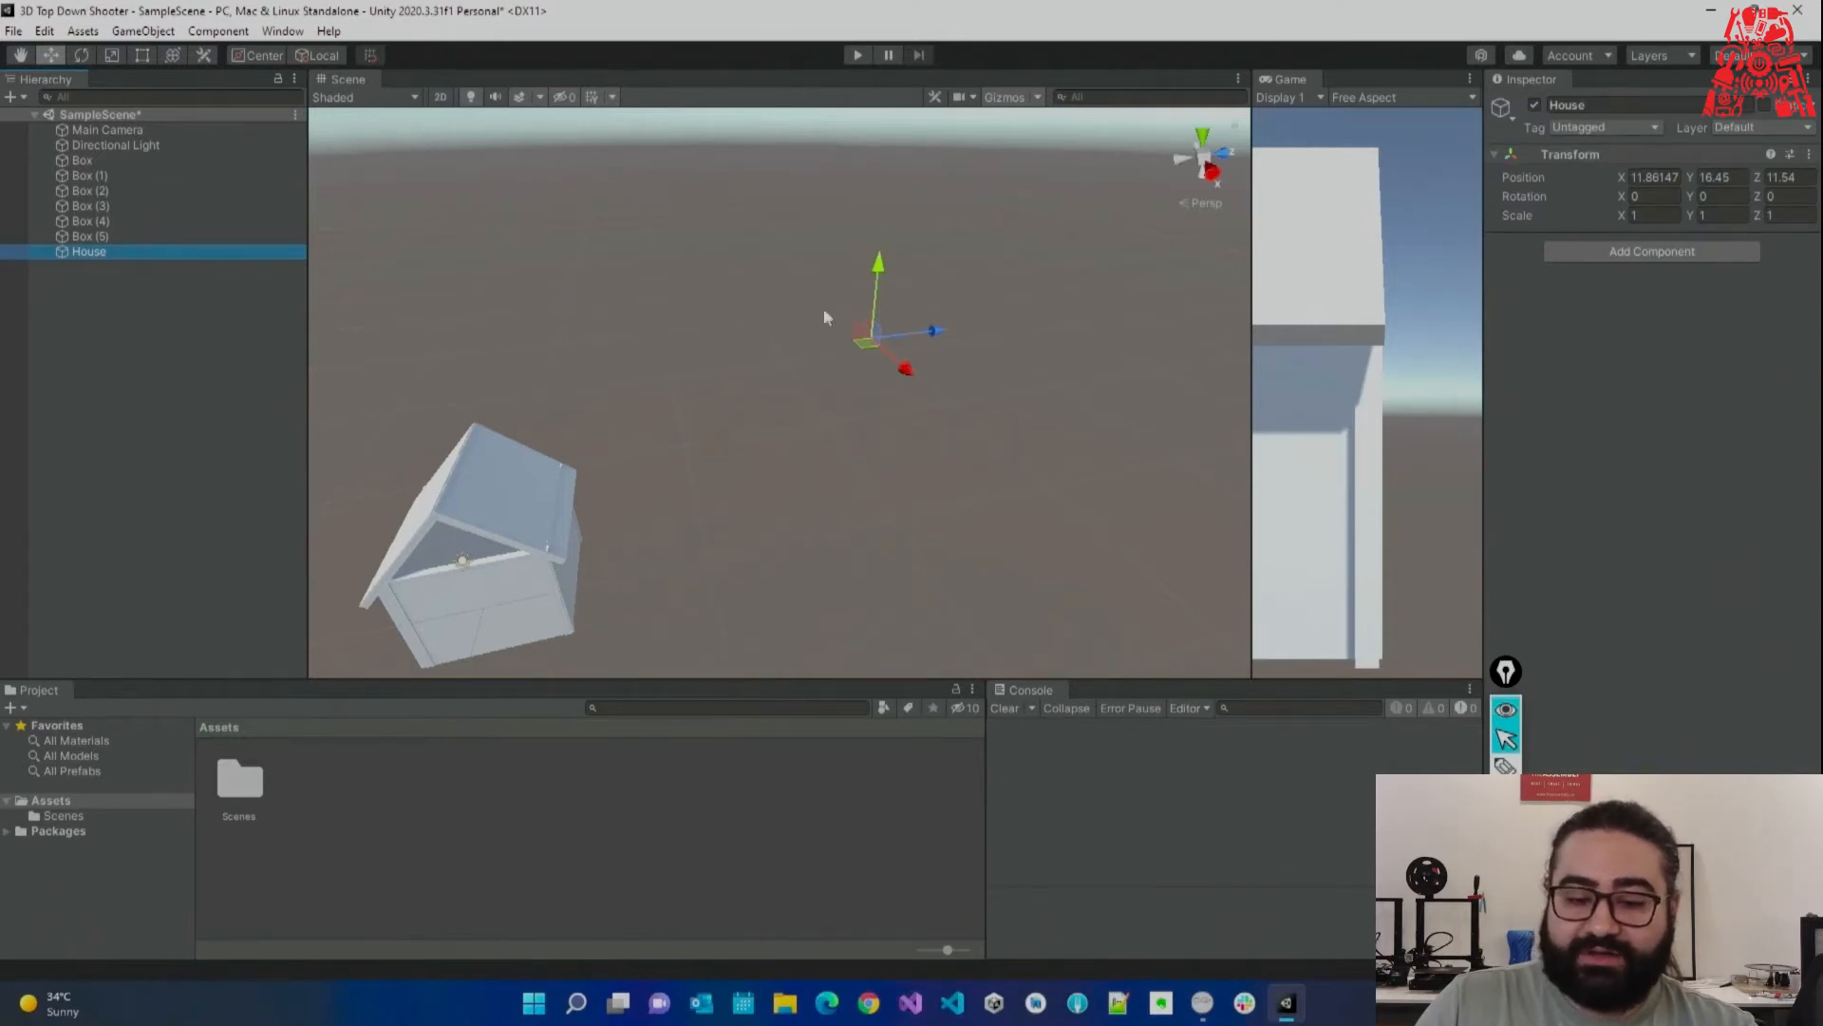
click(941, 442)
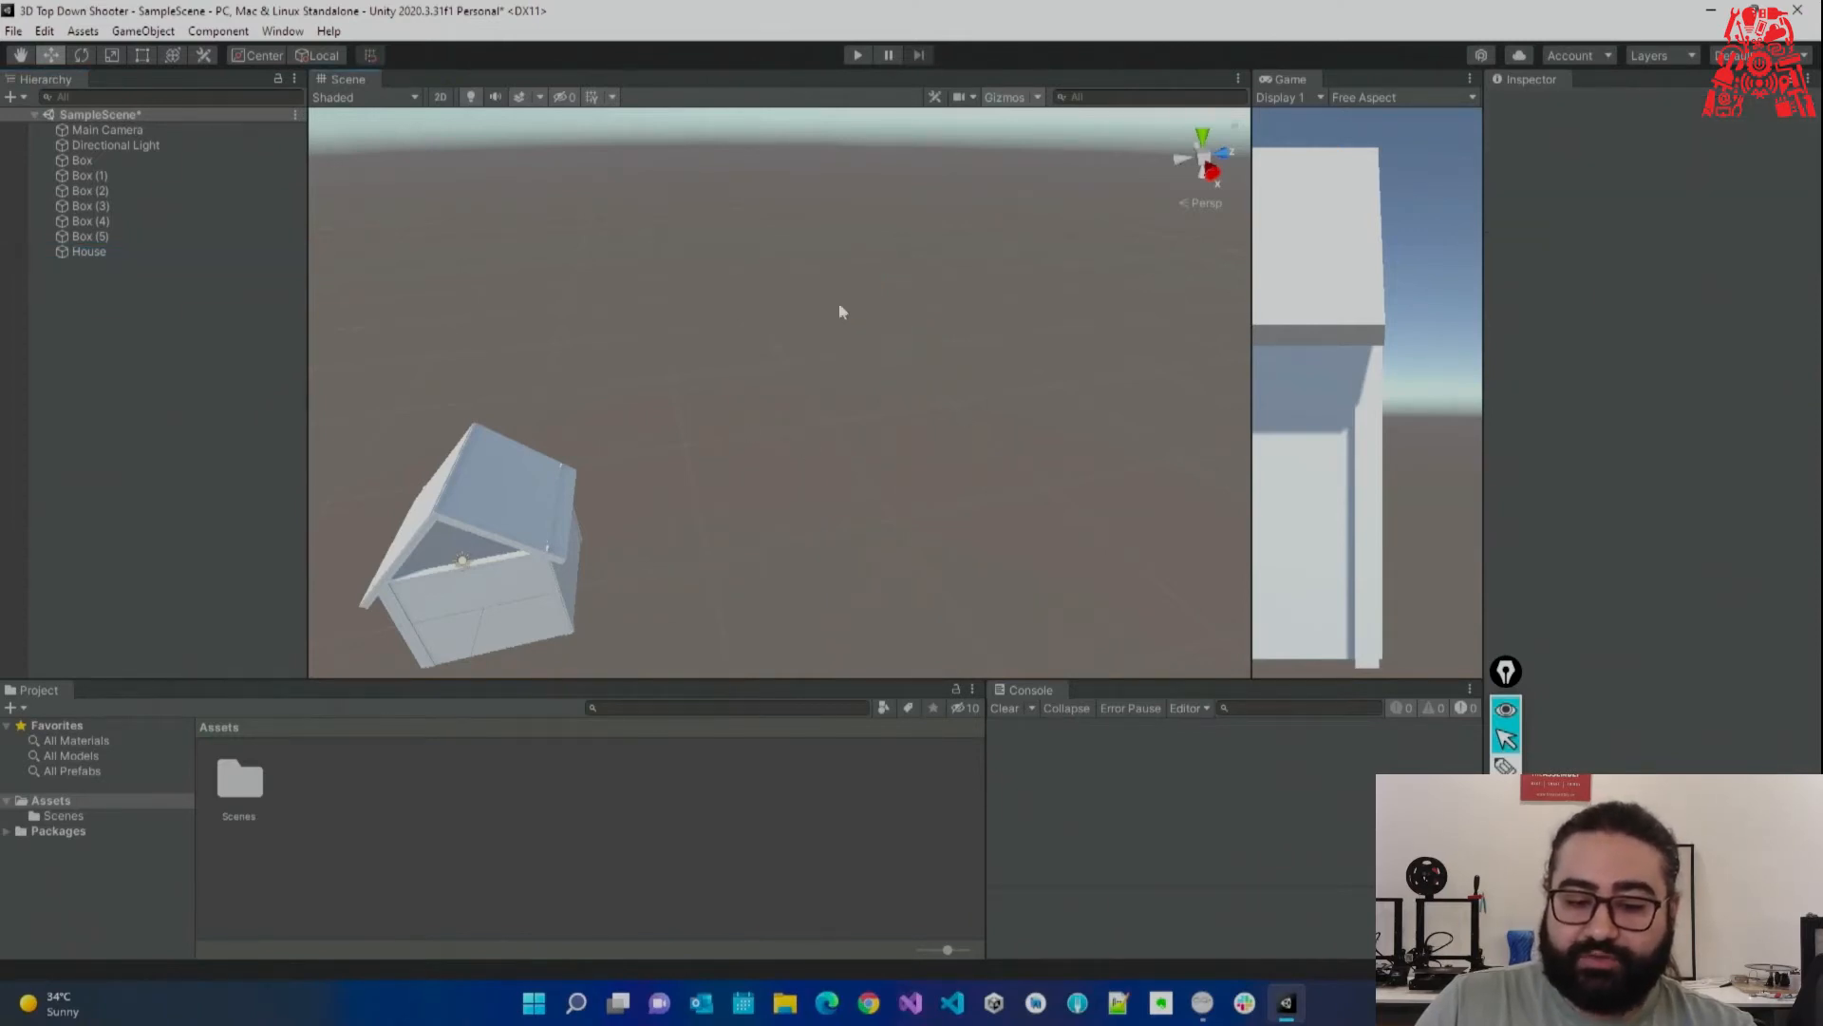
click(95, 252)
alt+drag(806, 431, 899, 415)
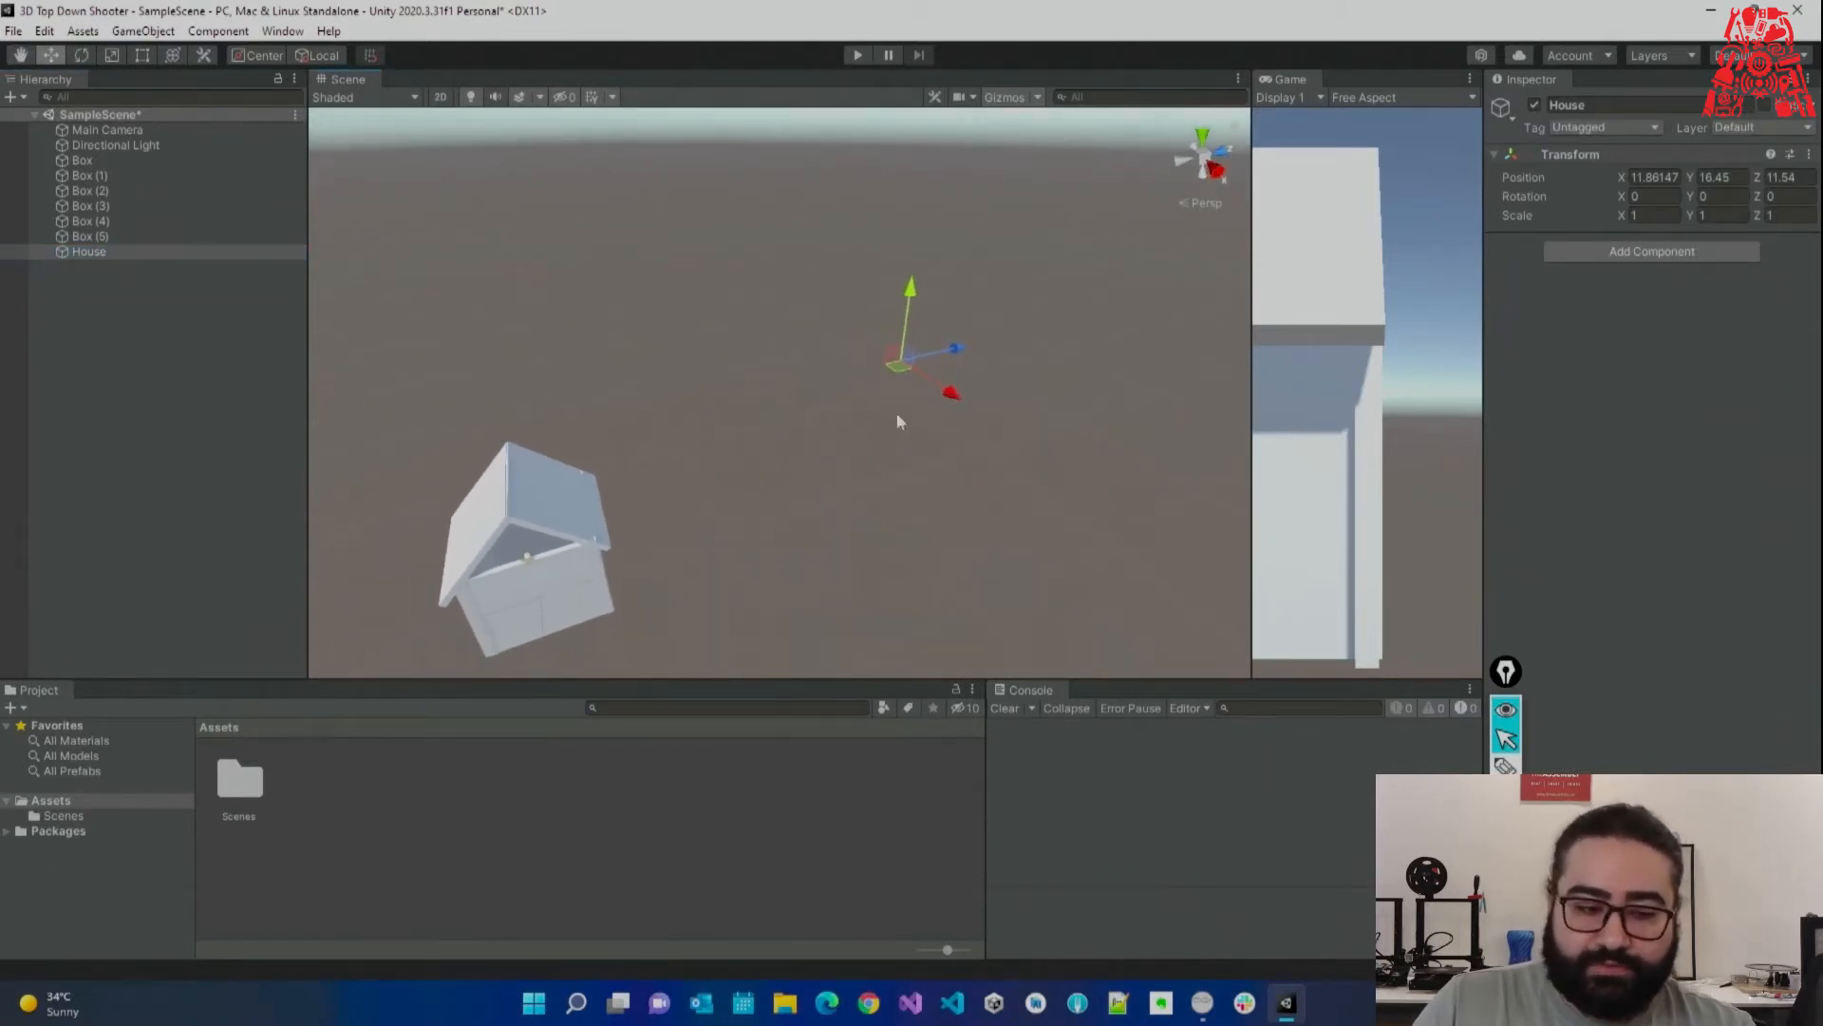
click(155, 165)
shift+click(114, 235)
drag(89, 163, 107, 252)
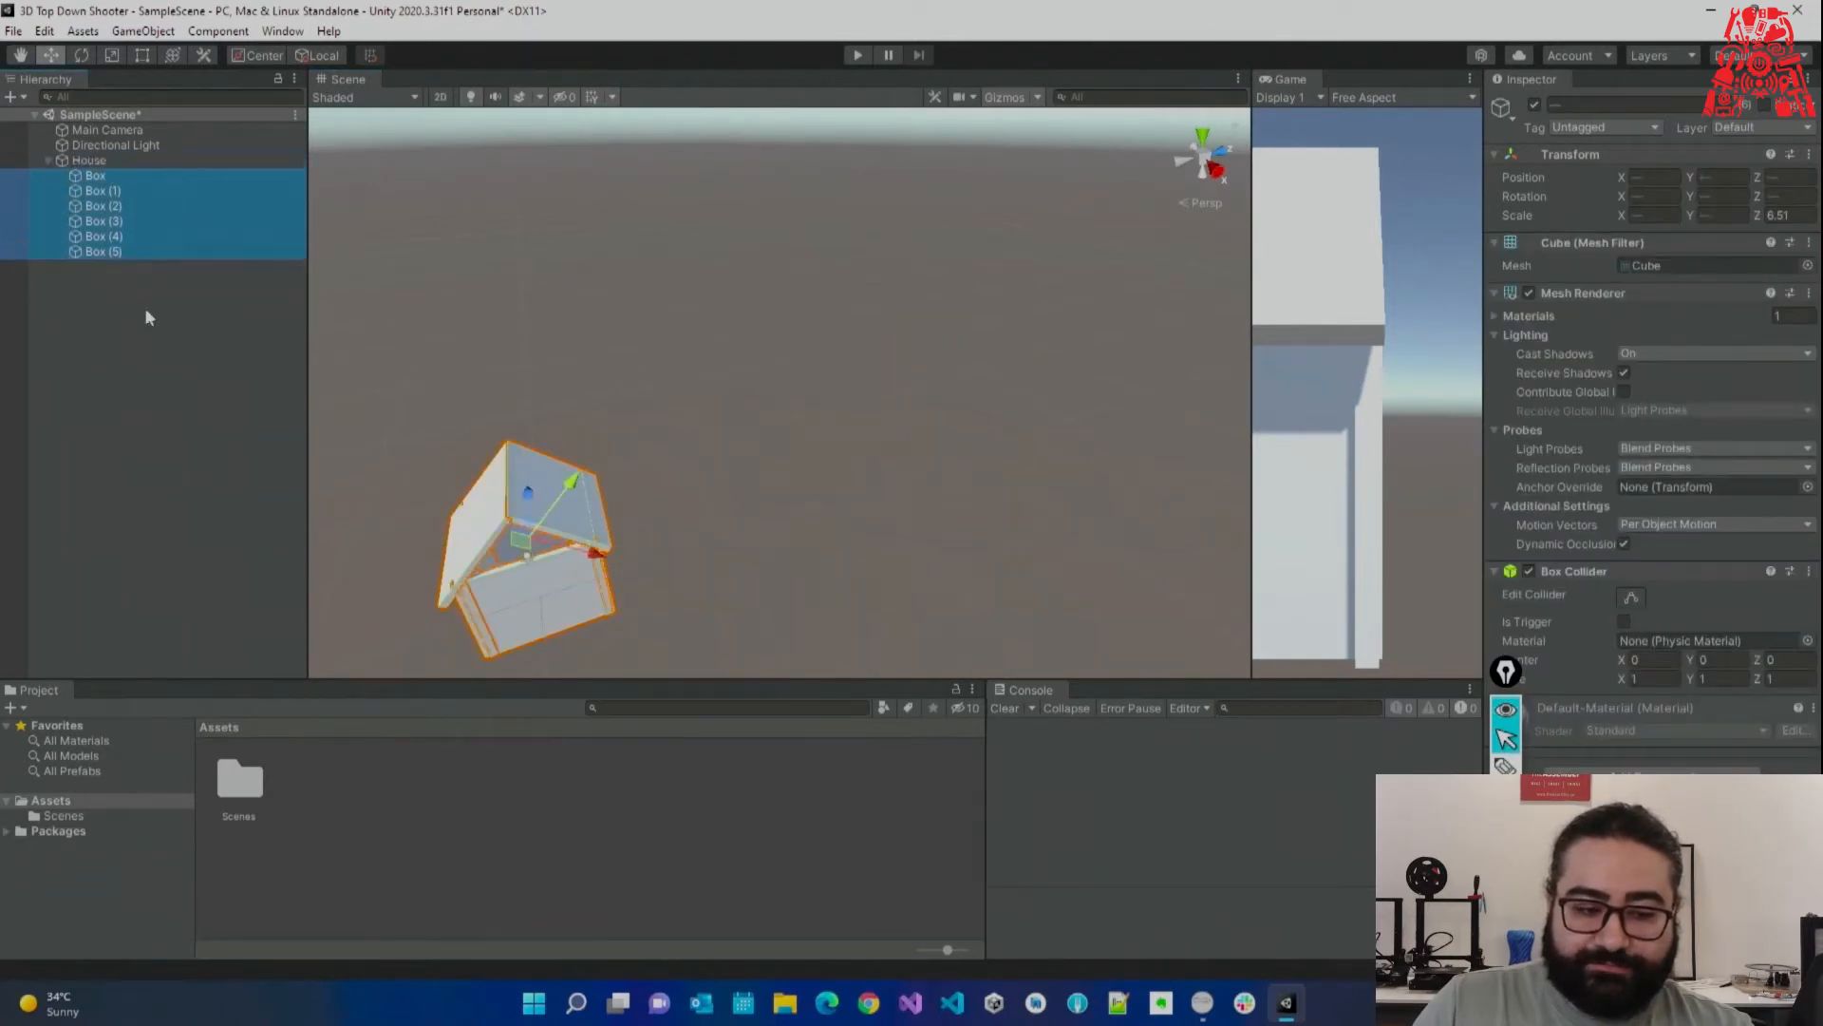
Switch the handles to Pivot and Global, then slide House along Z to about 13.3.
click(90, 160)
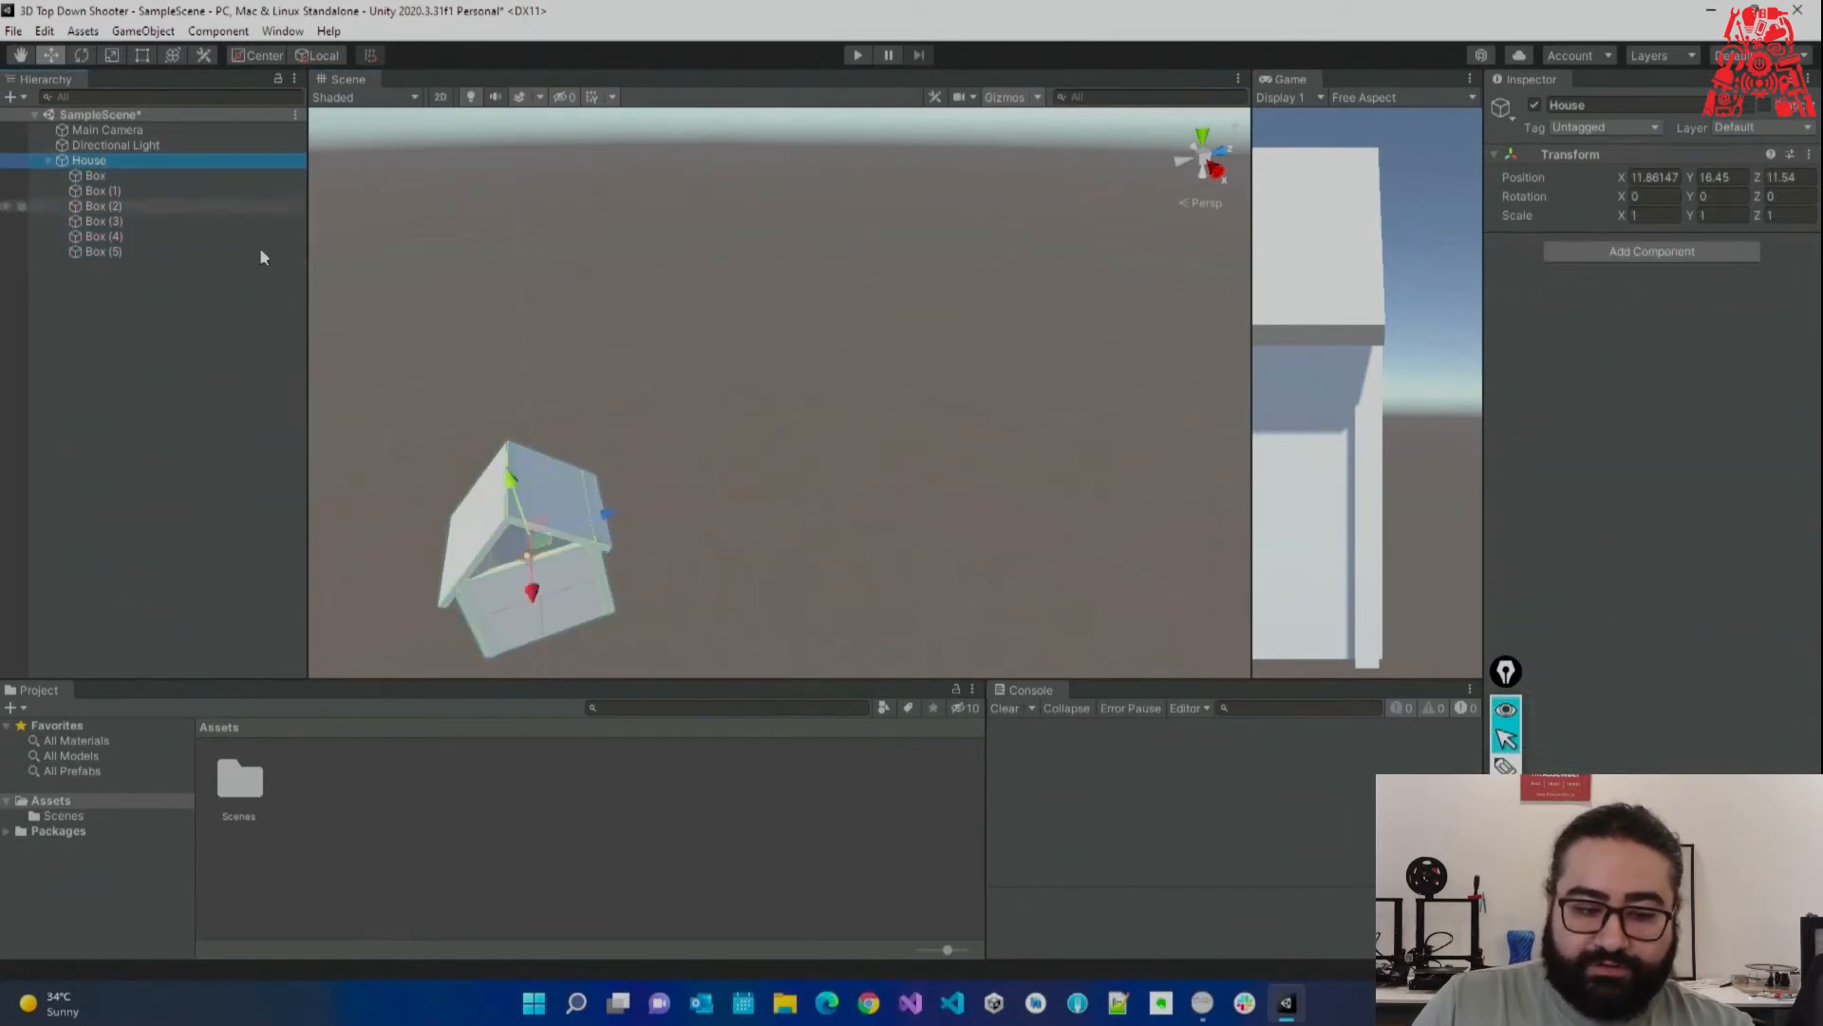
click(319, 55)
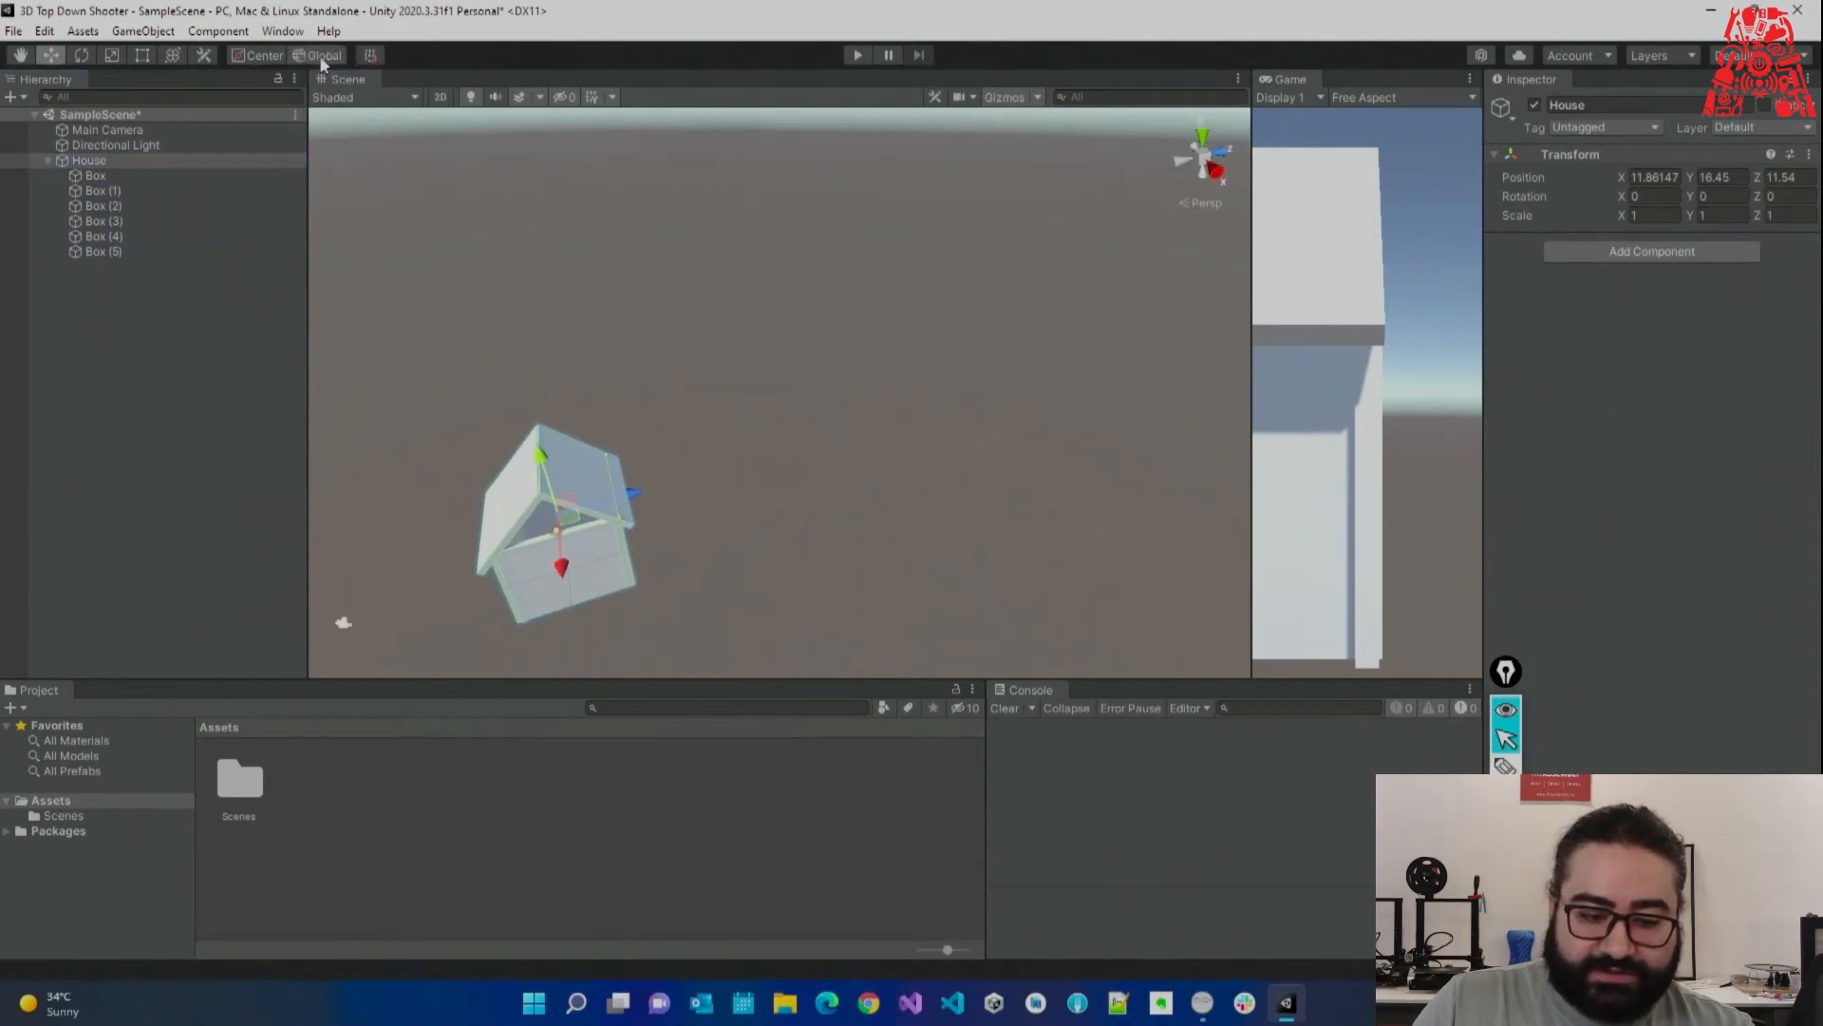
right_drag(457, 201, 460, 229)
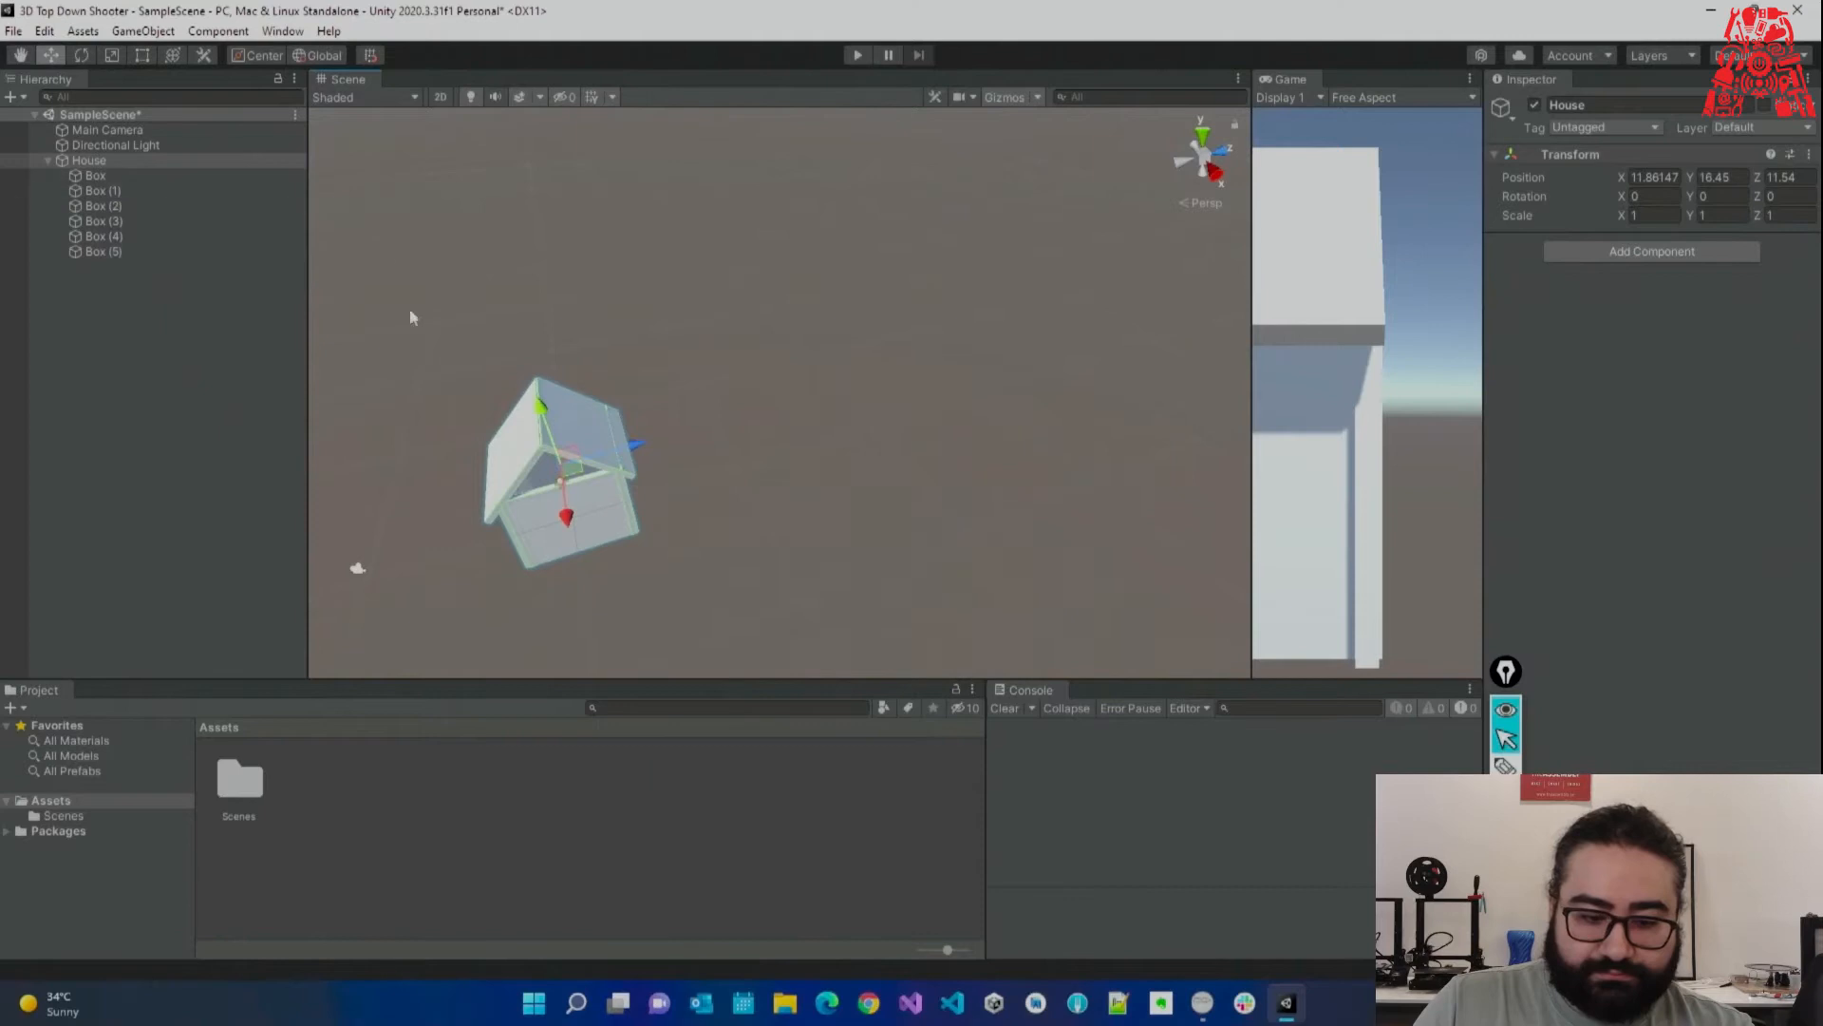
drag(635, 445, 688, 432)
key(ctrl+z)
click(319, 57)
click(255, 57)
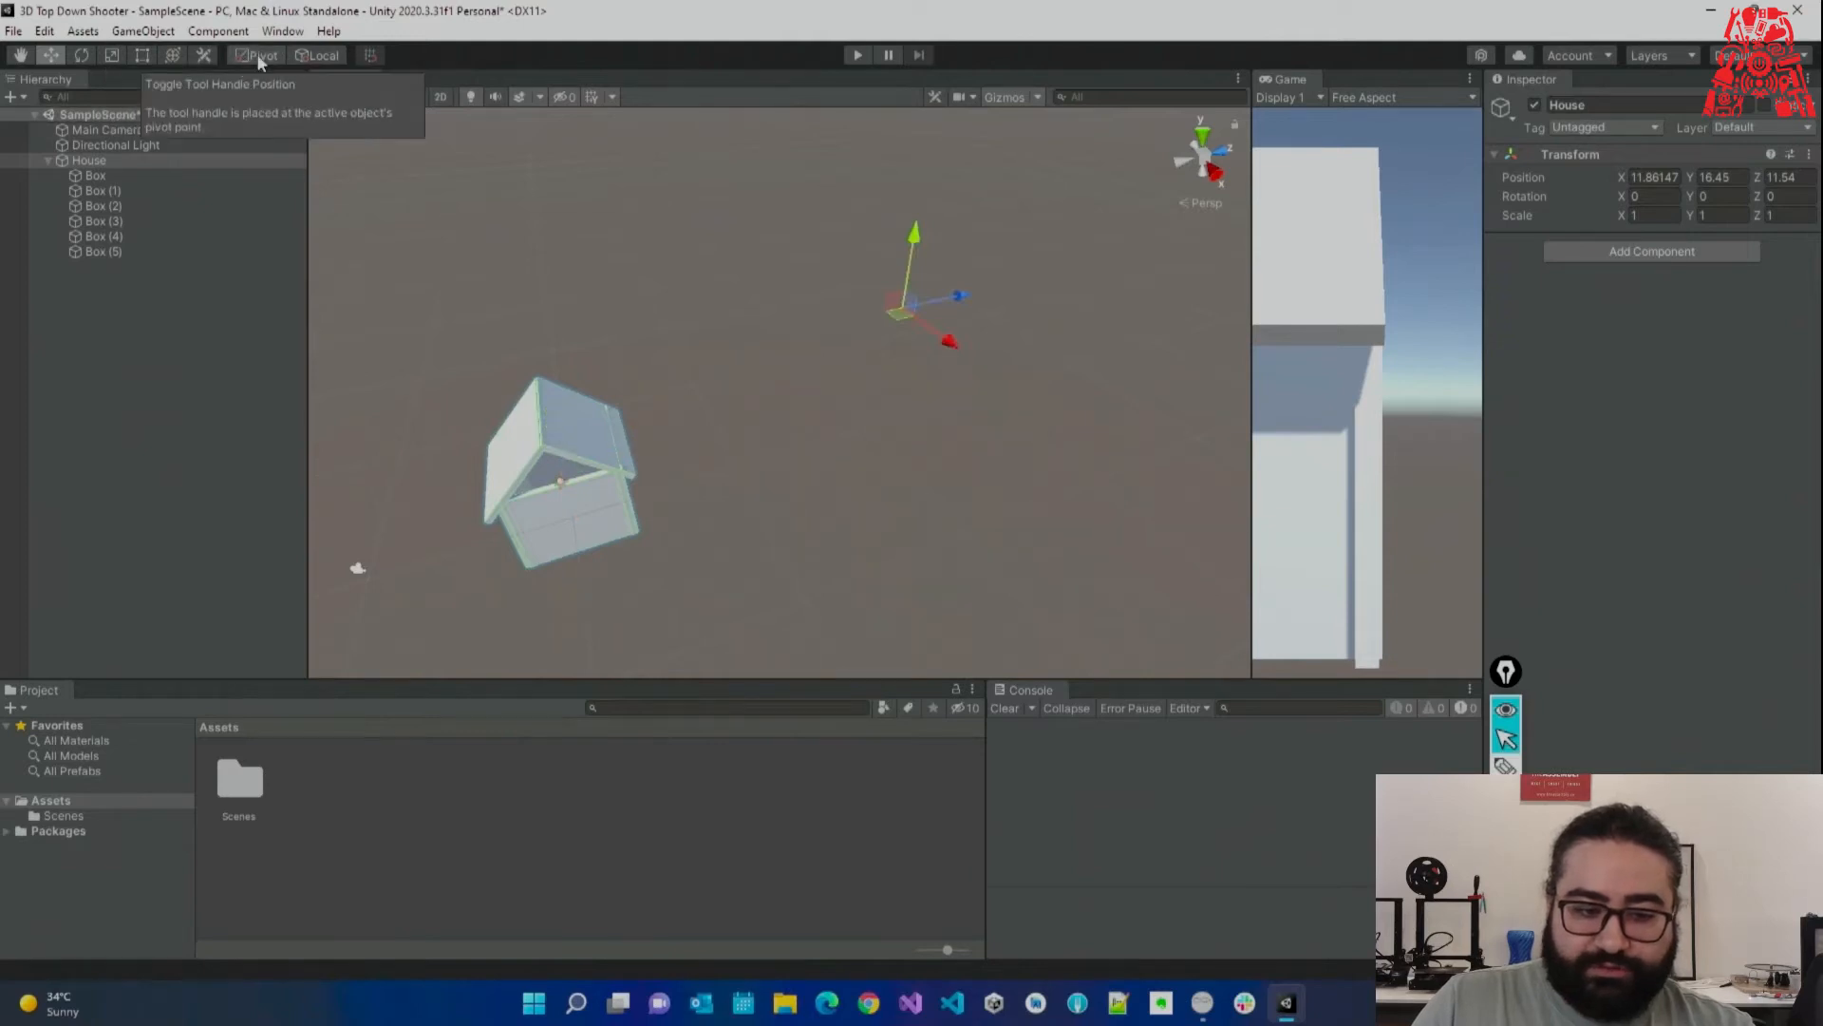
click(320, 56)
click(256, 56)
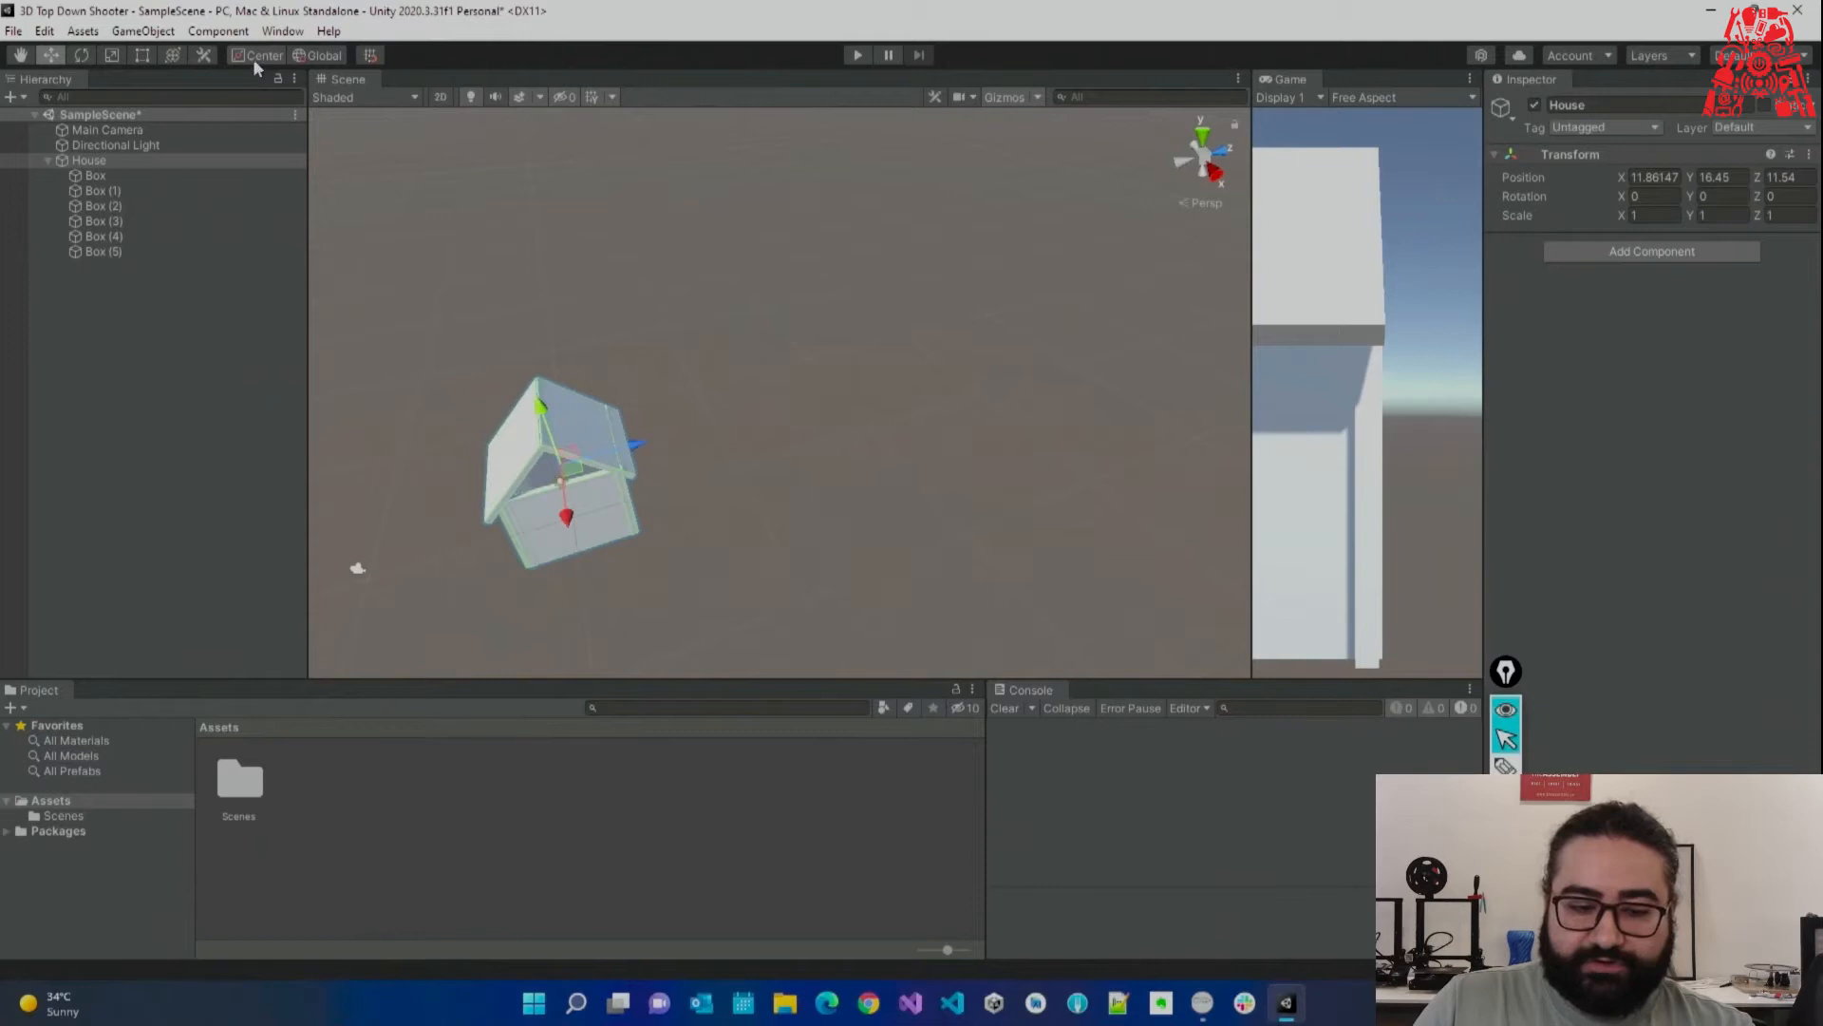
click(259, 55)
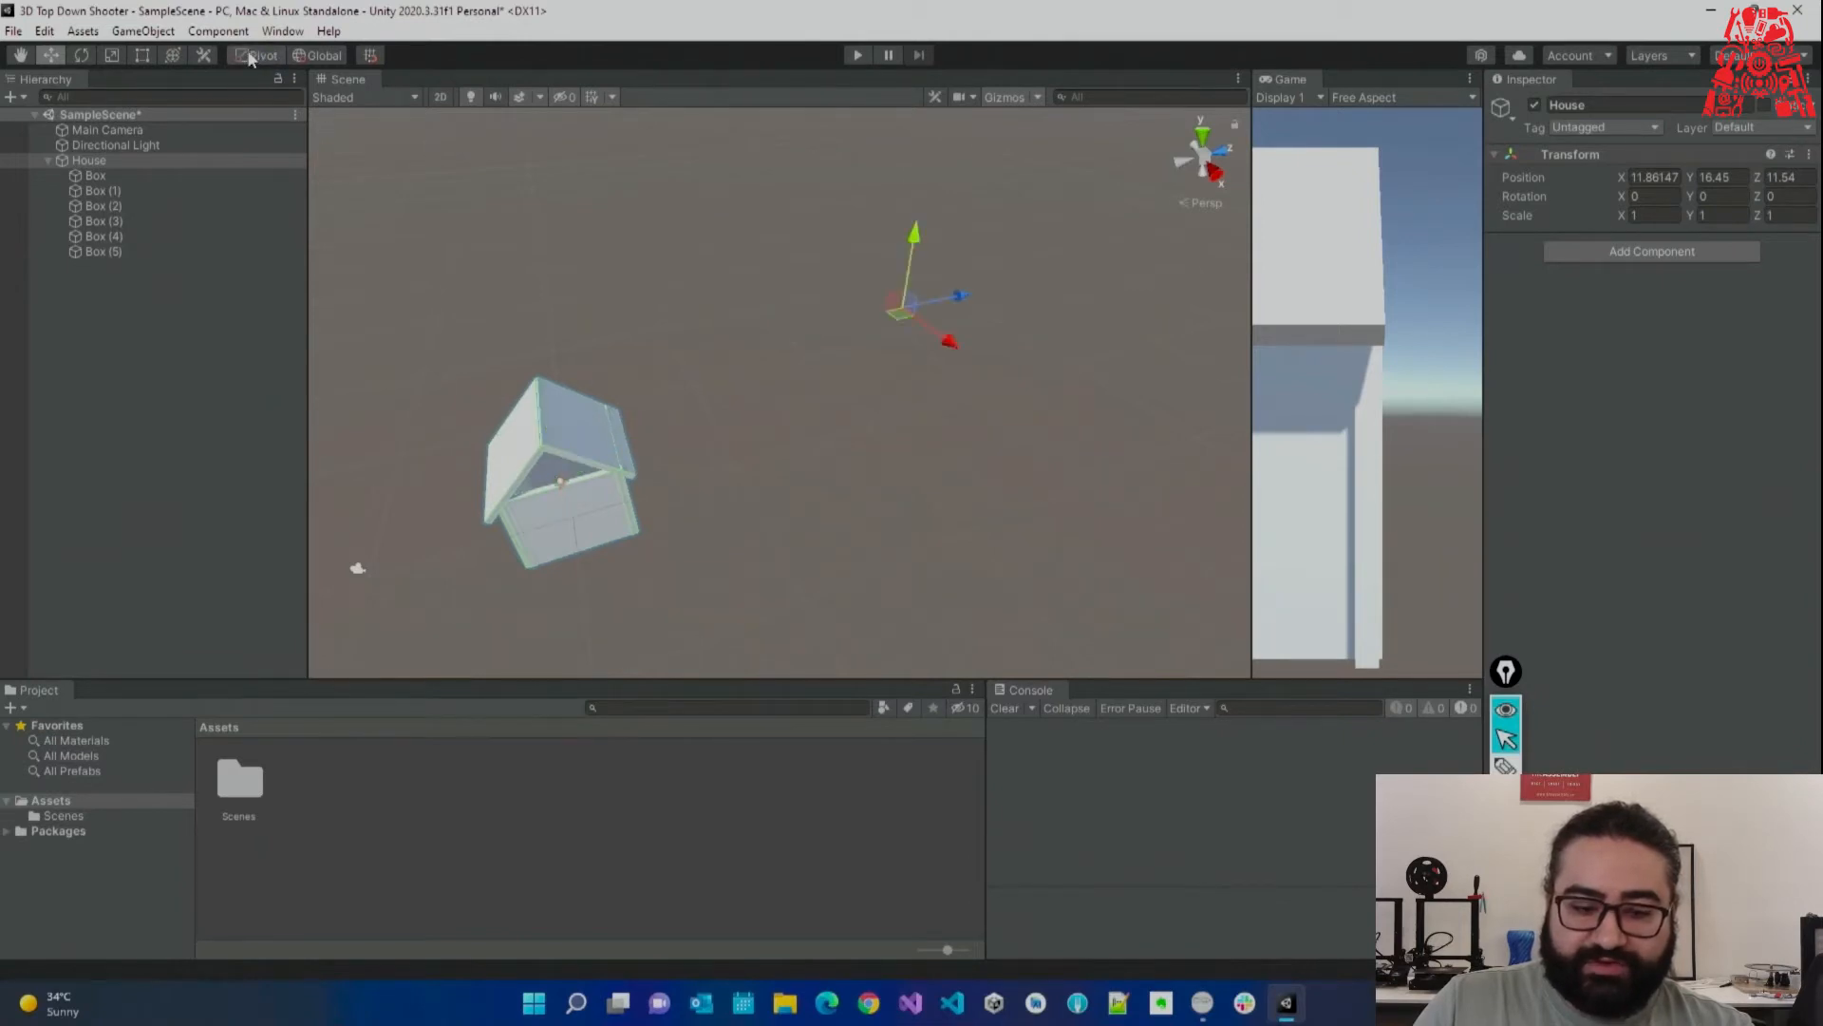
drag(954, 302, 832, 273)
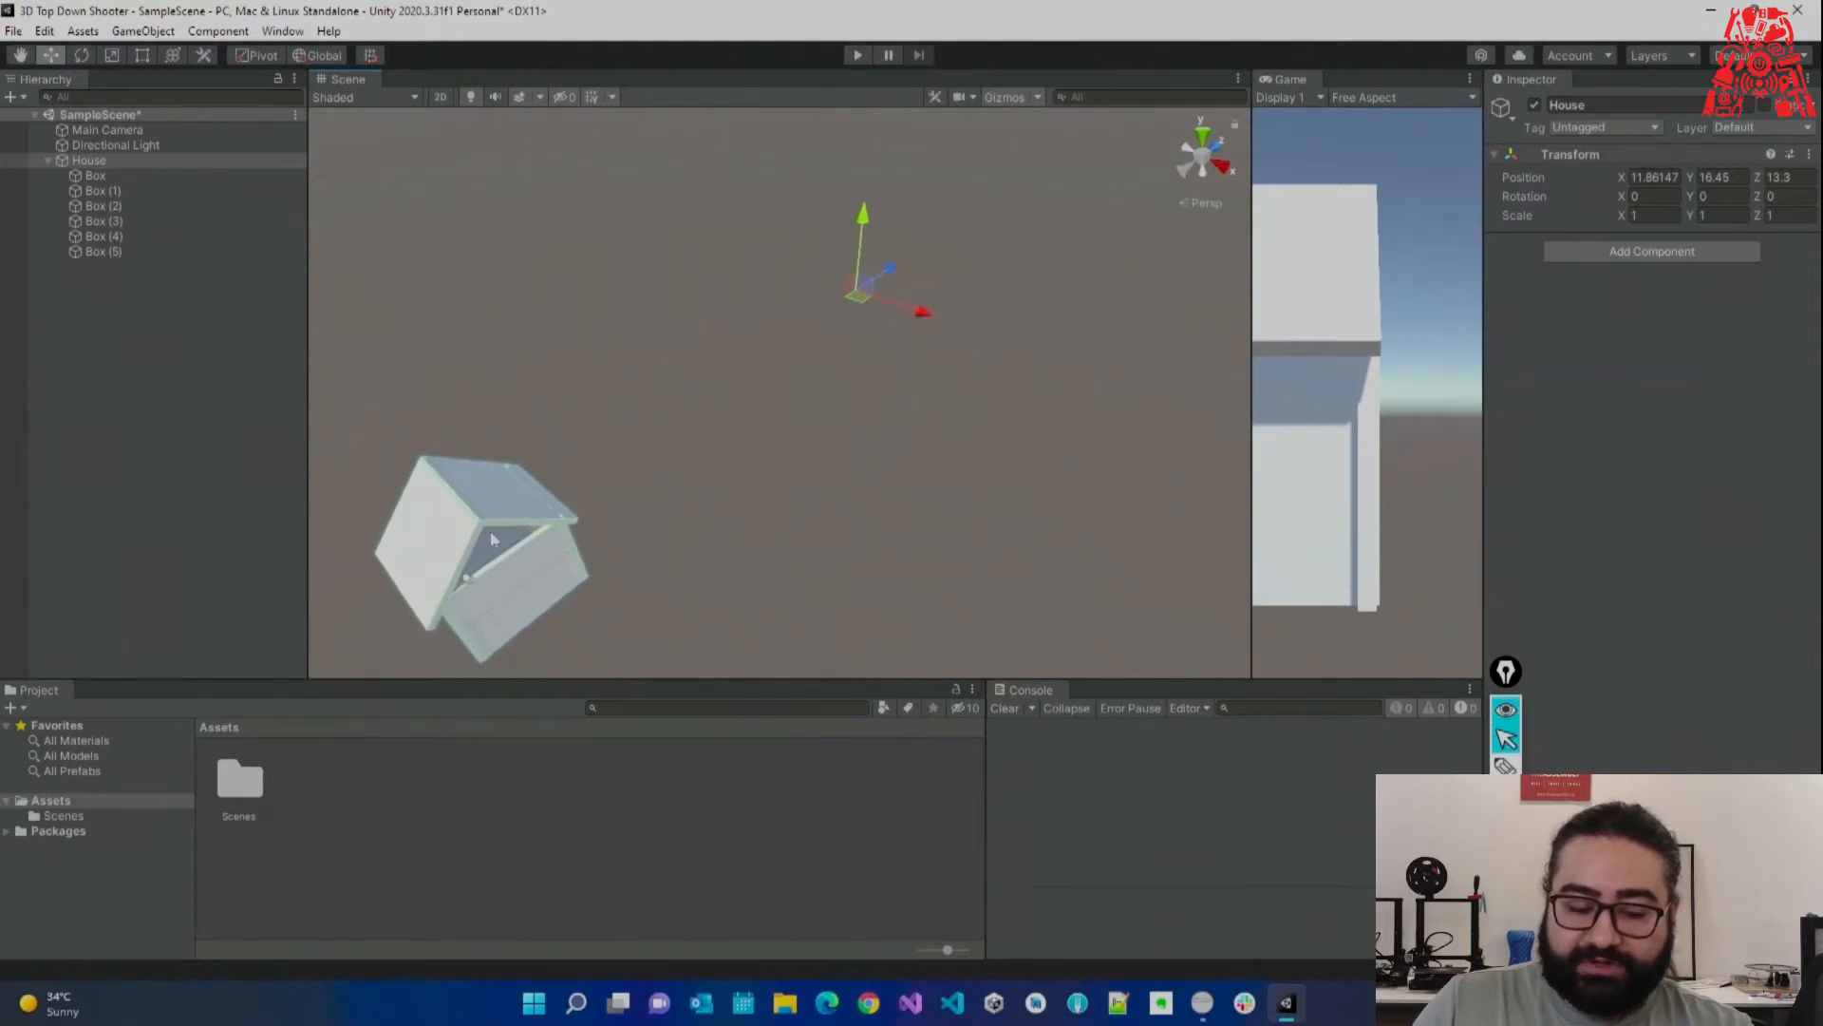
alt+drag(741, 457, 448, 570)
Reset House's position to the origin, then undo that reset.
click(1809, 154)
click(1638, 174)
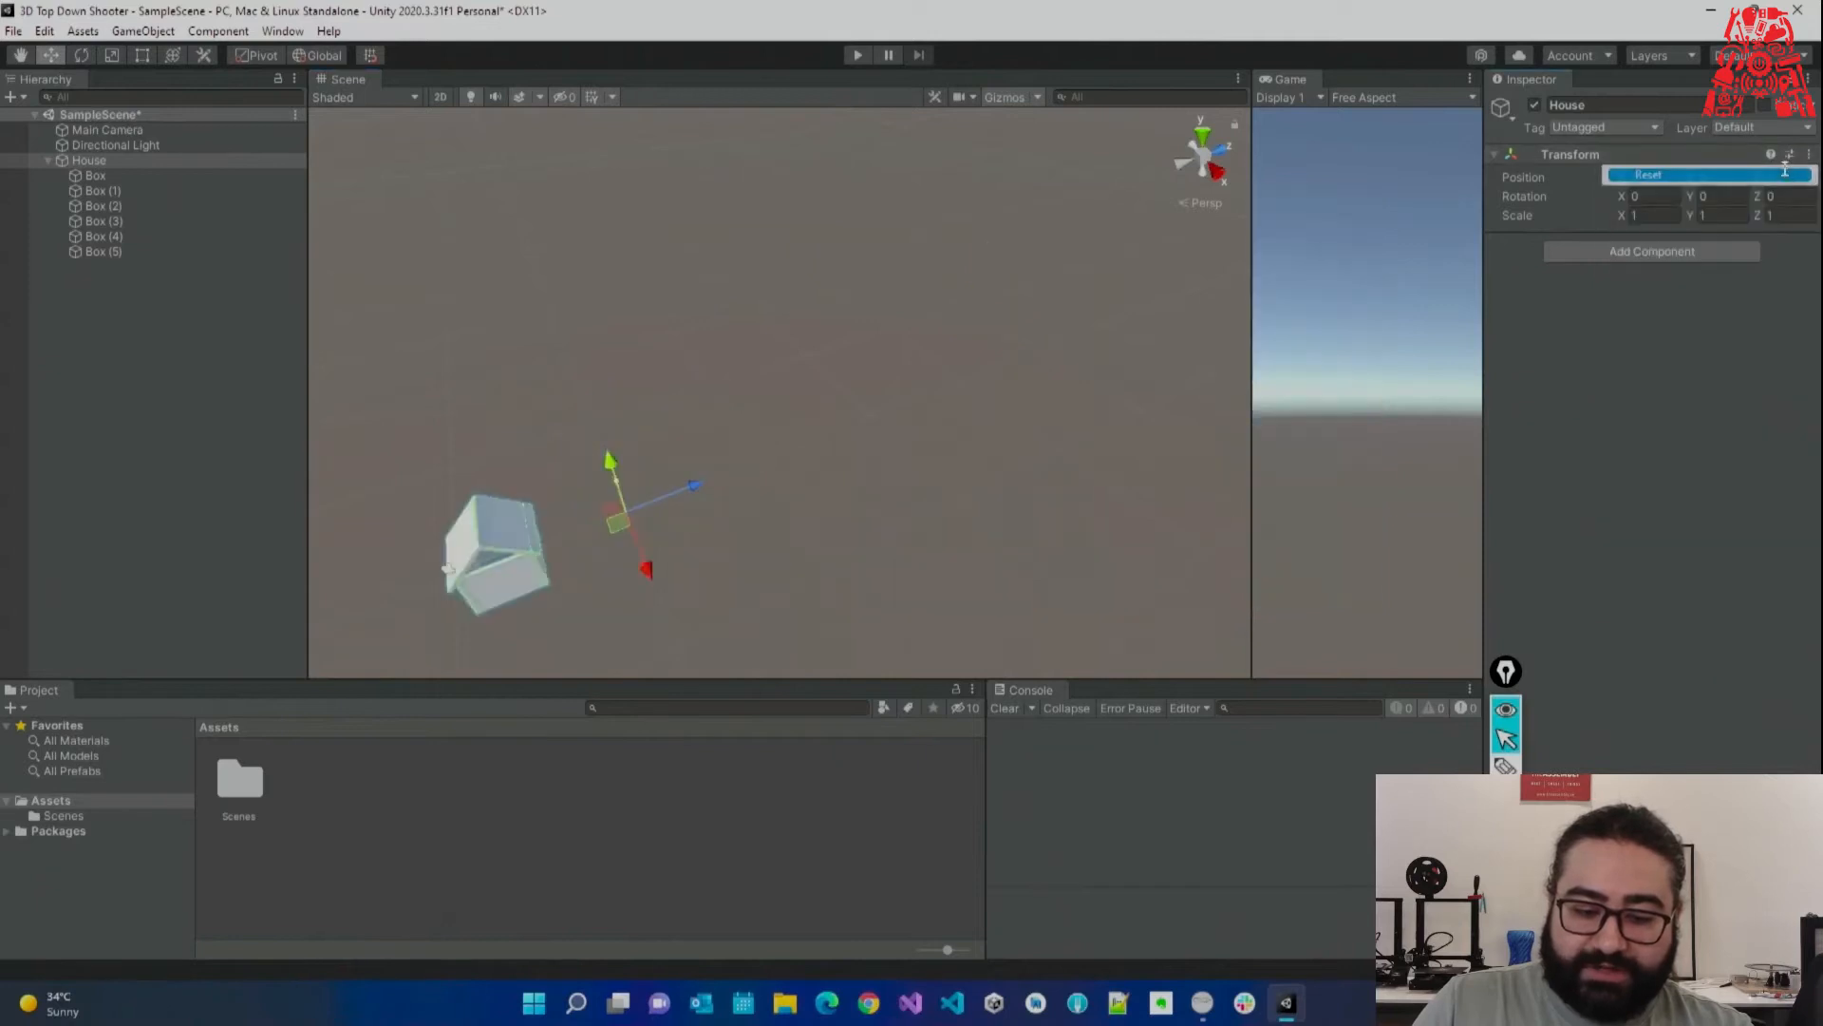
key(f)
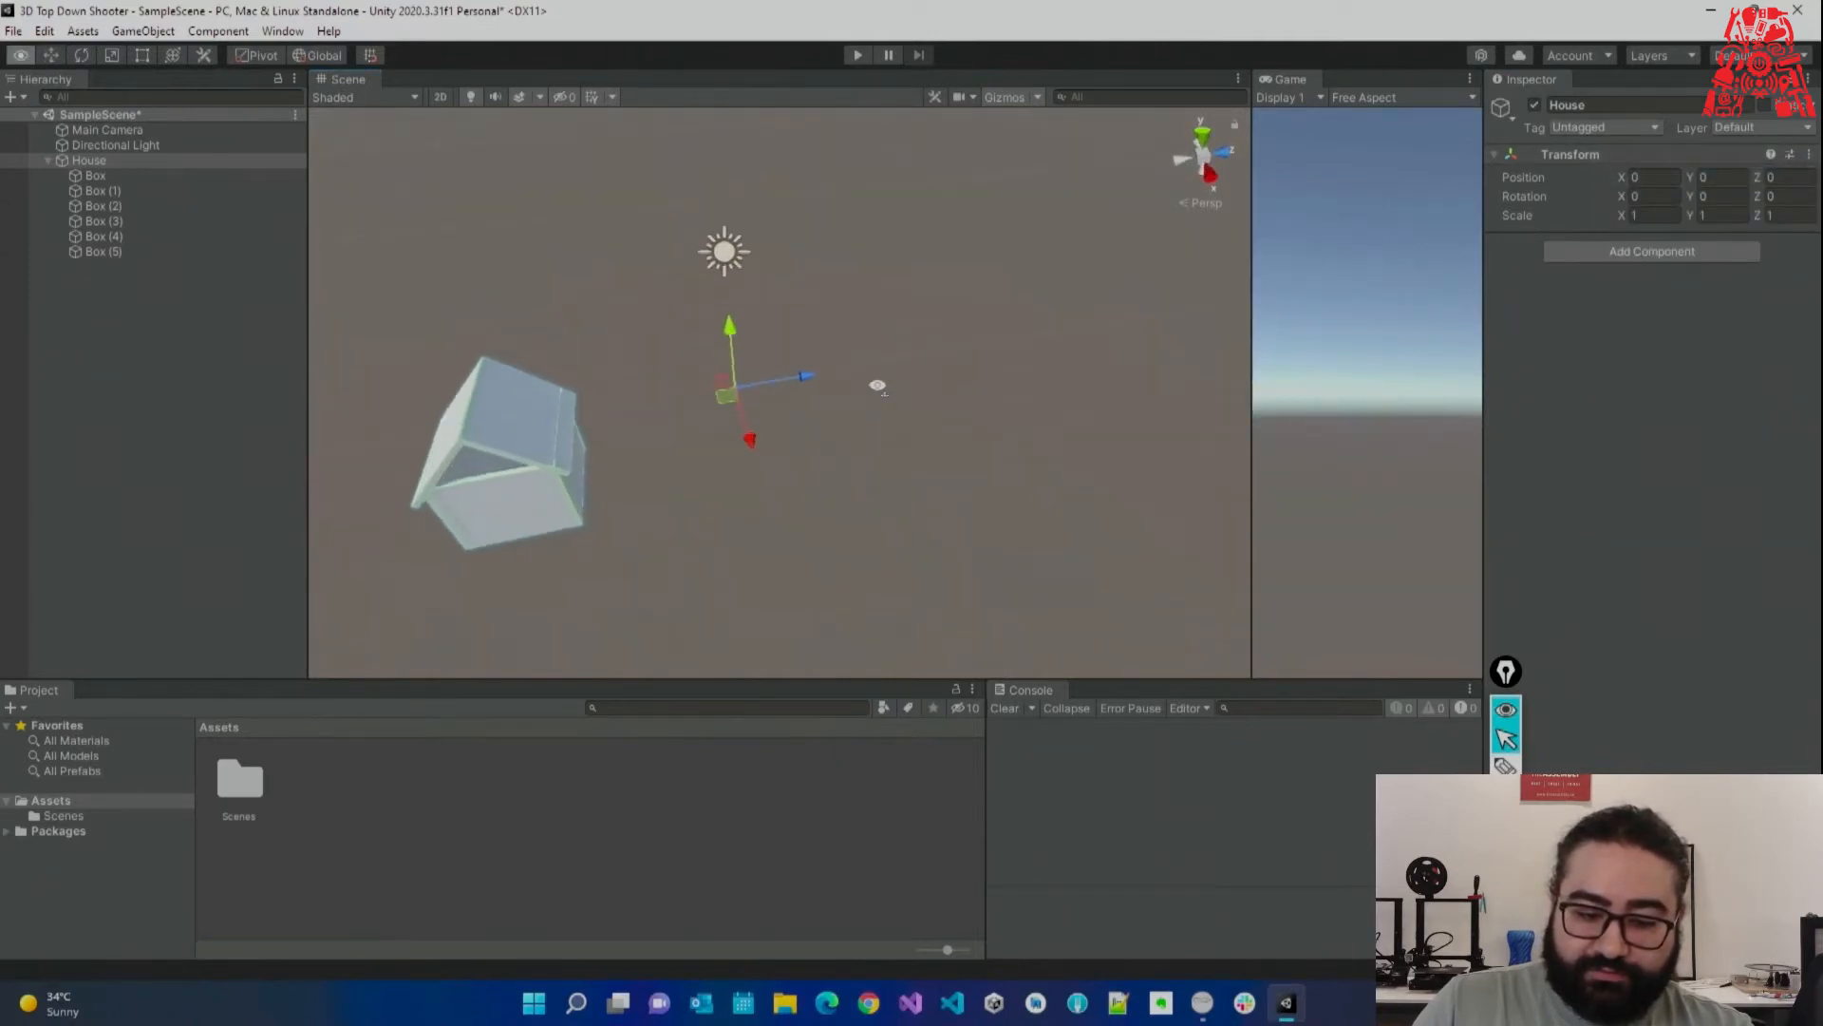
alt+drag(759, 429, 365, 461)
scroll(365, 462, down, 10)
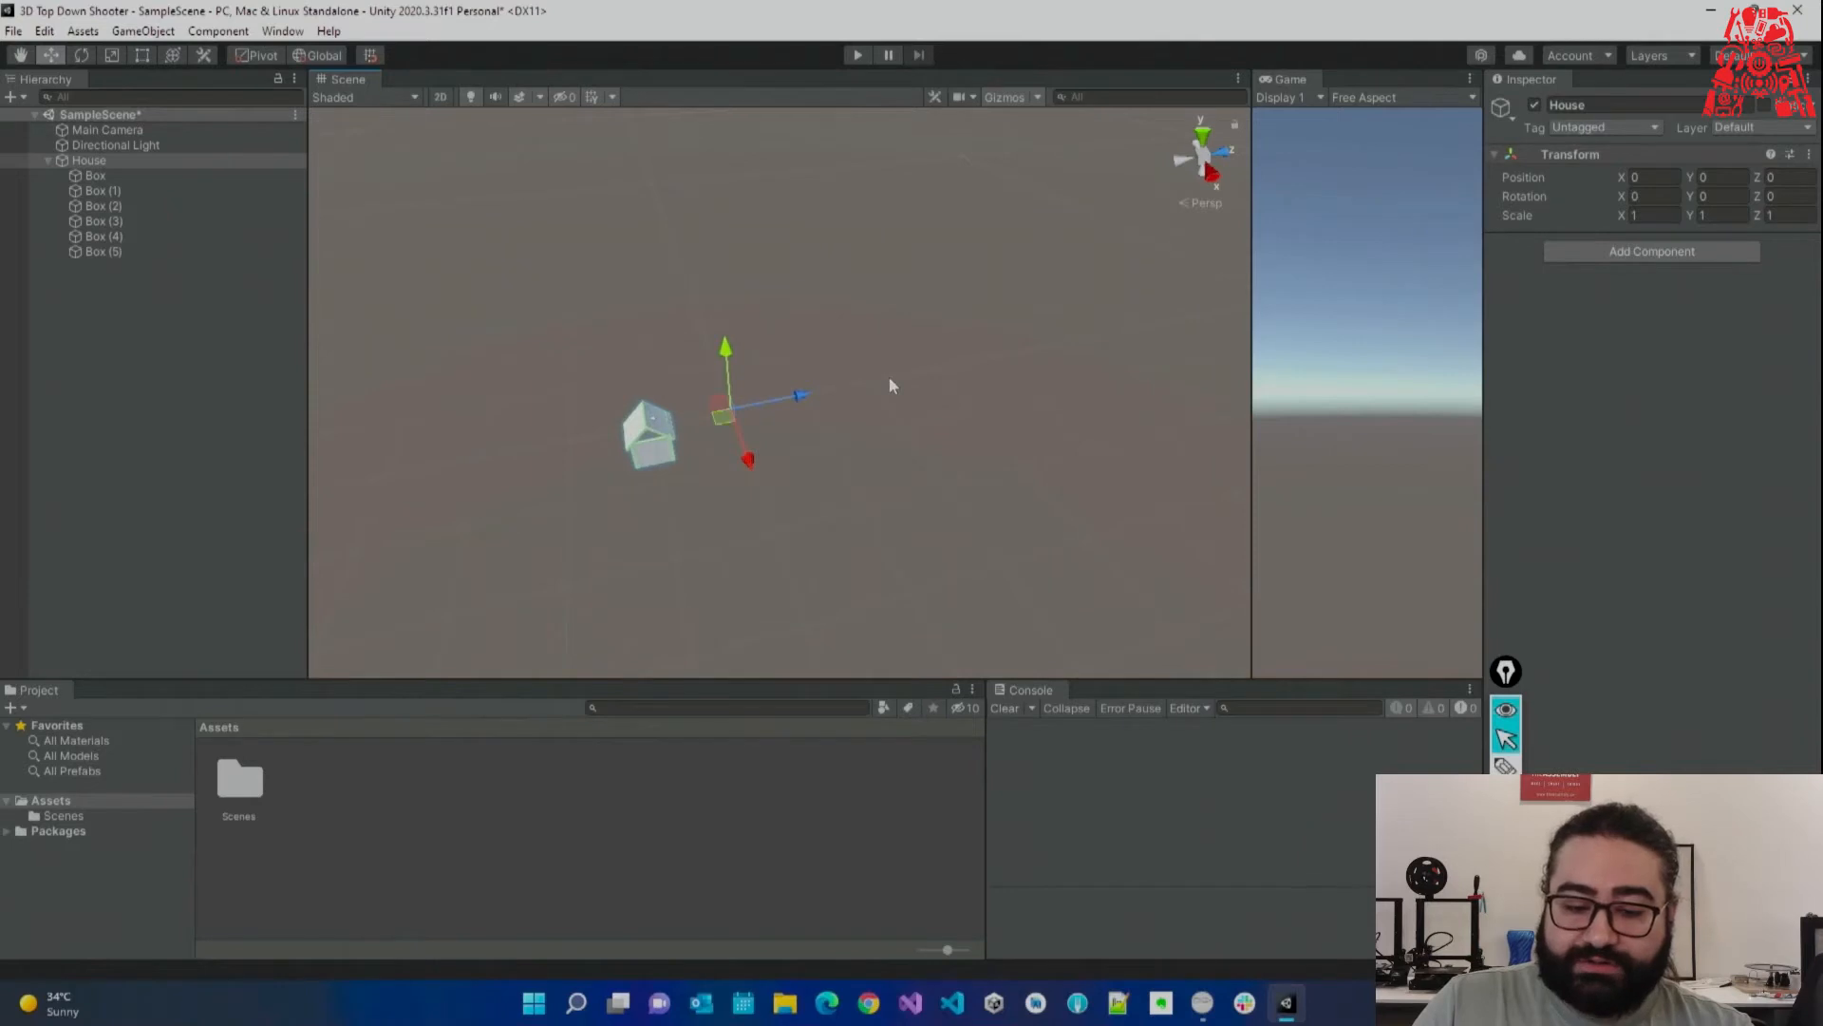
key(ctrl+z)
key(ctrl+z)
key(ctrl+z)
key(ctrl+z)
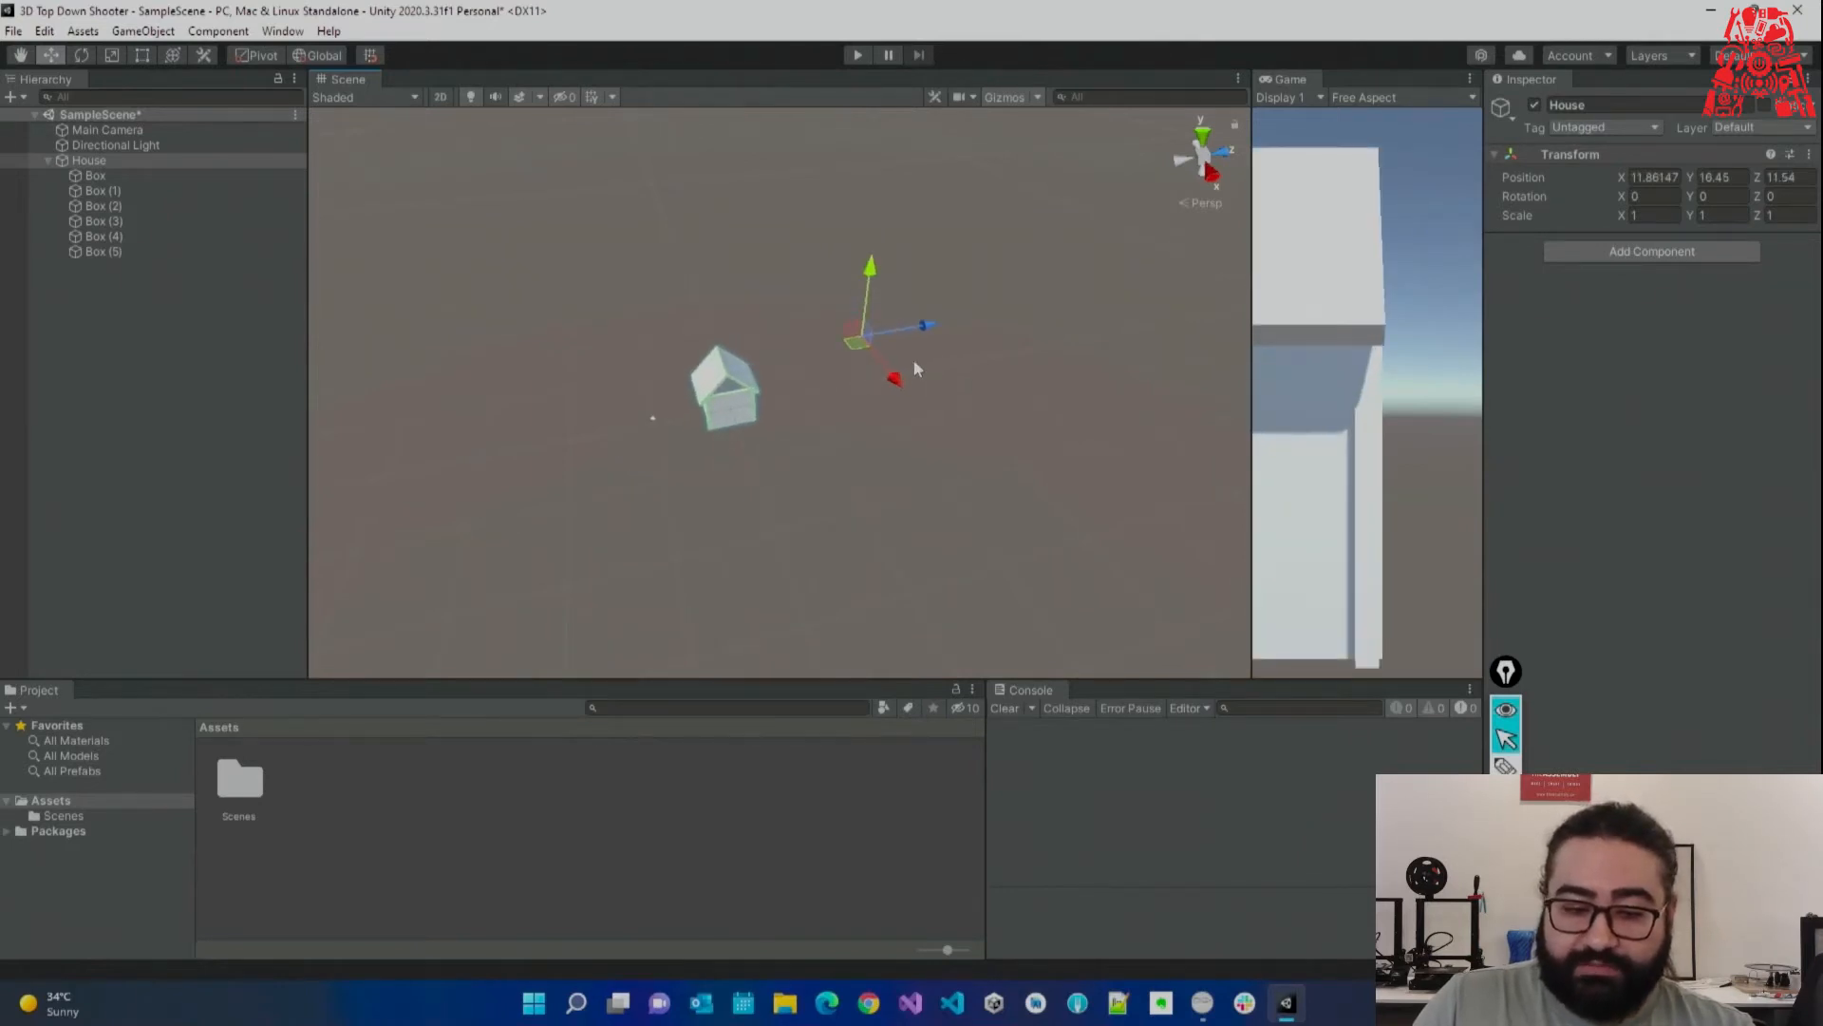
key(ctrl+z)
Reset House's transform on its own back to 0, 0, 0.
click(150, 251)
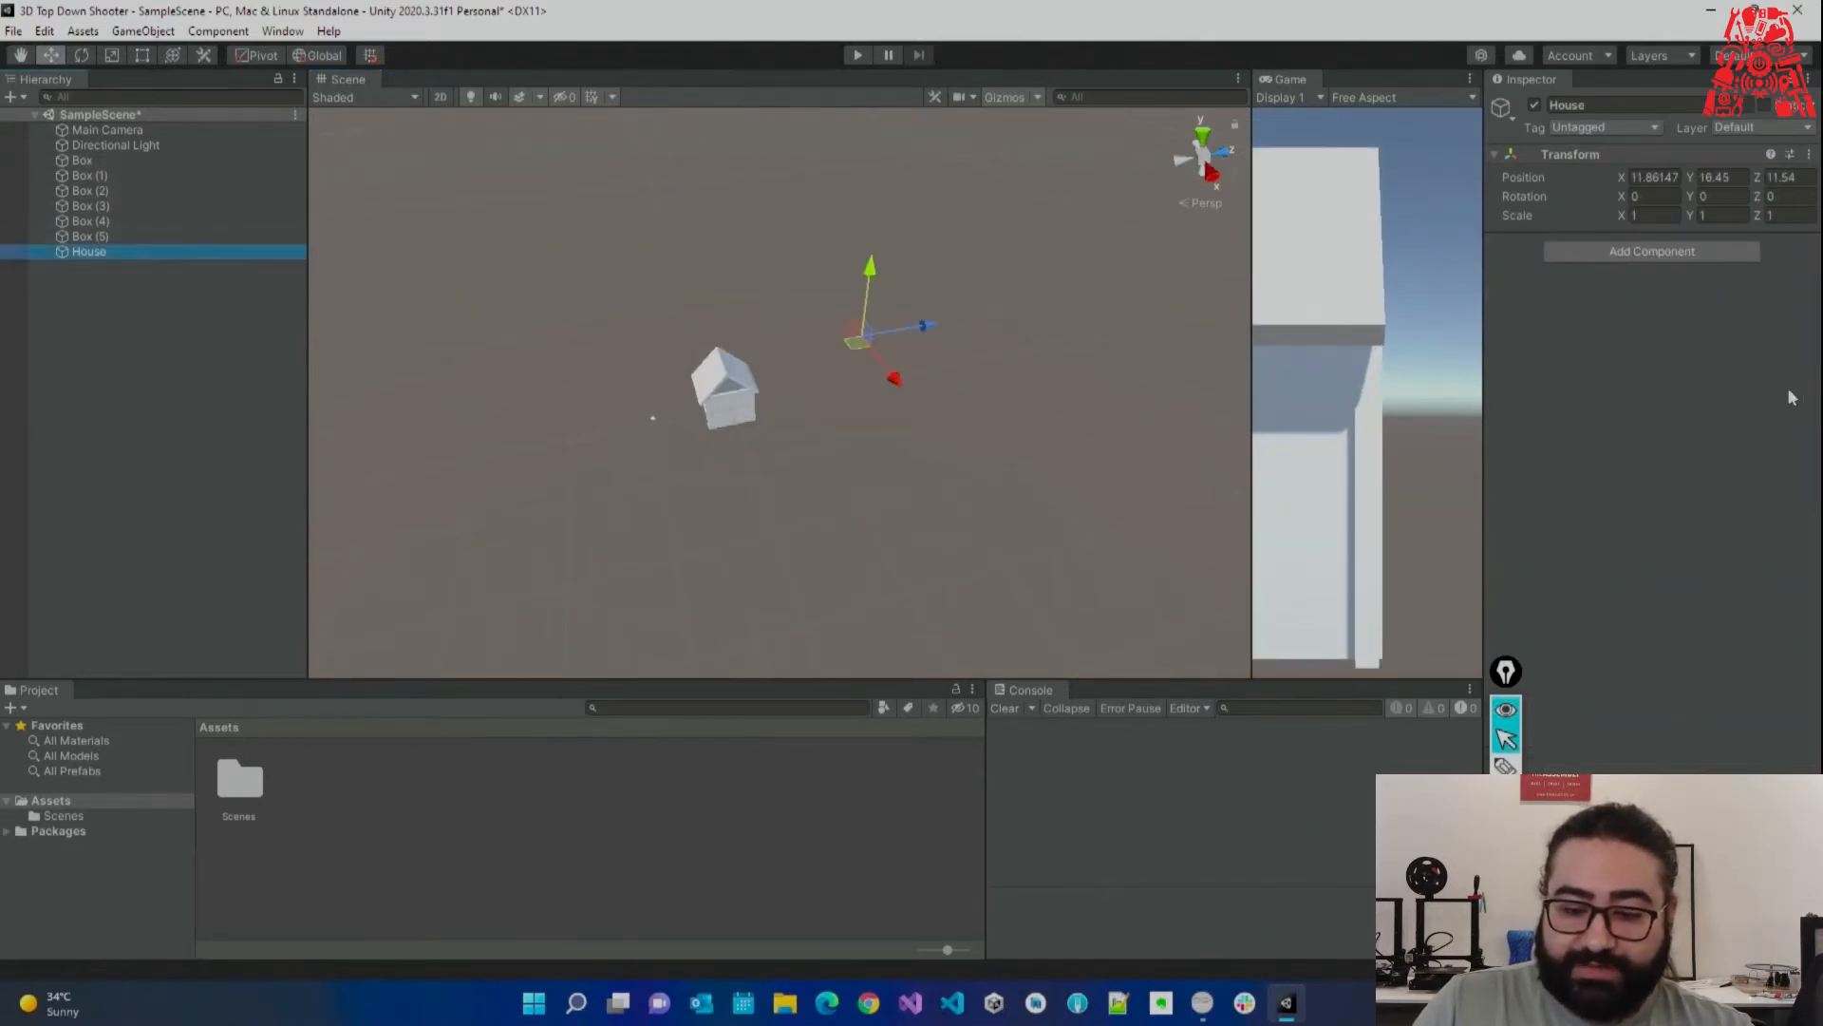
click(1809, 154)
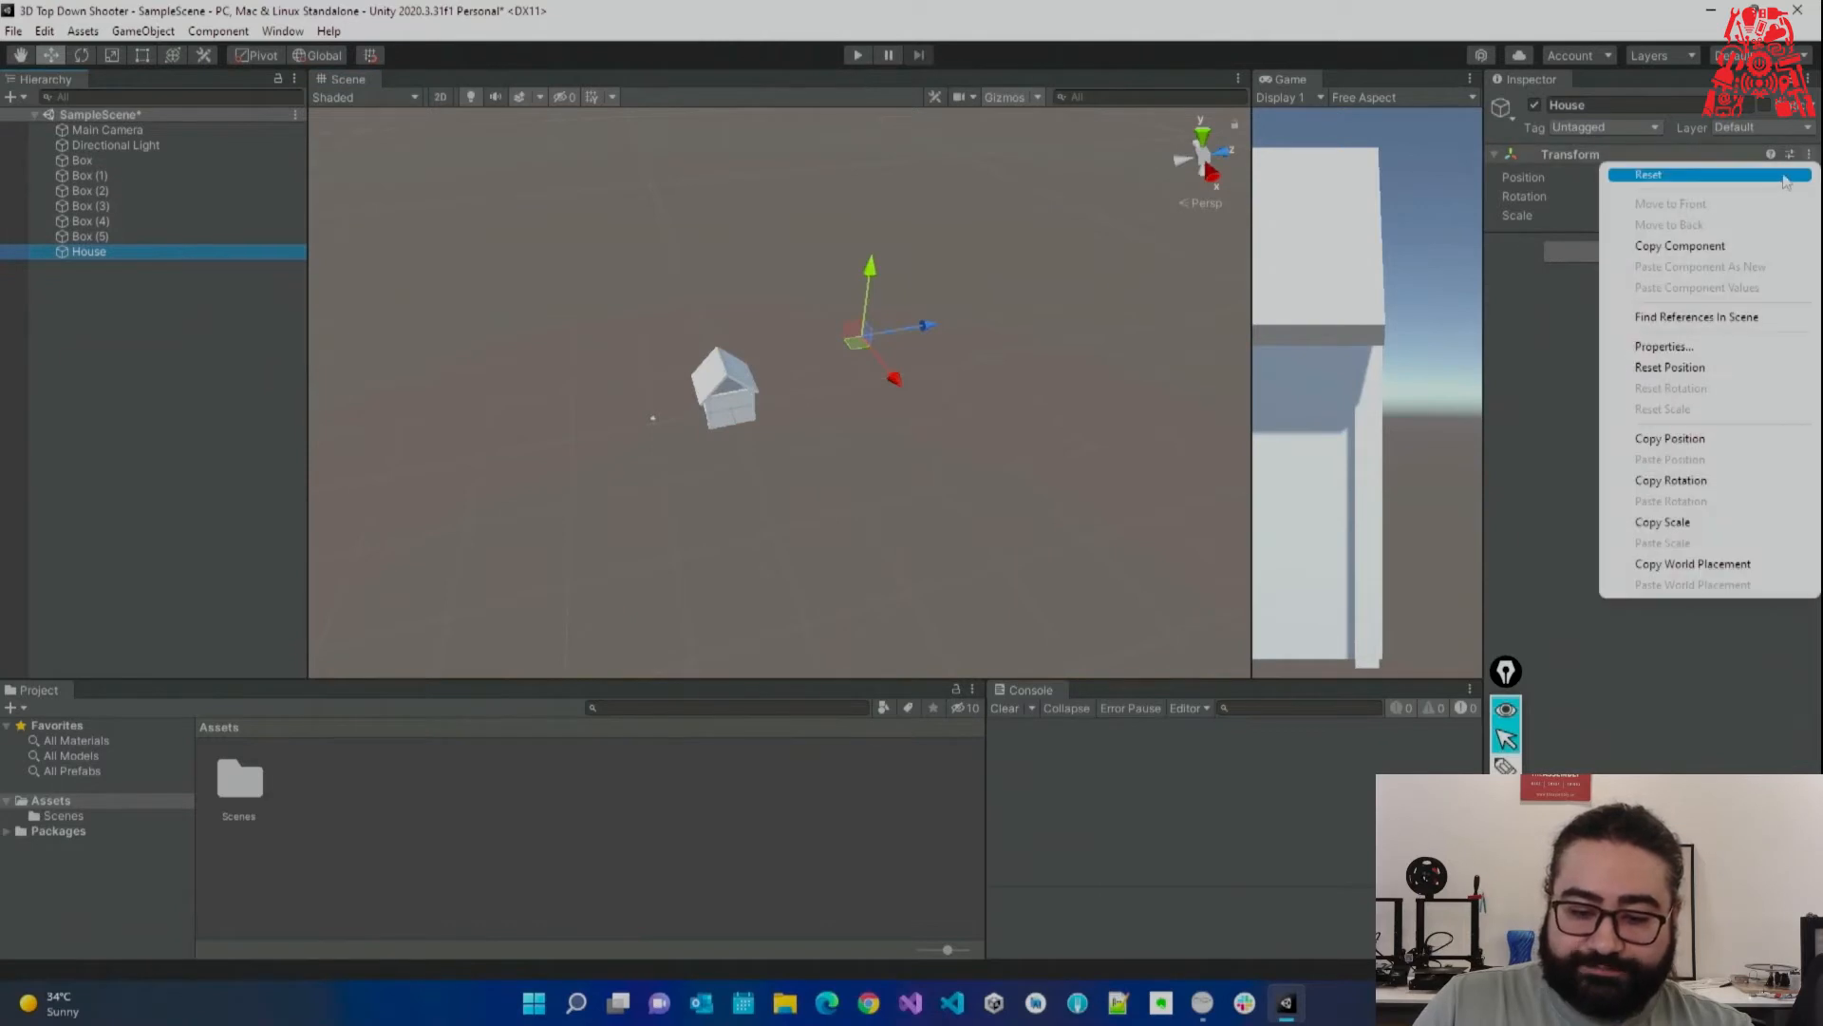
click(1773, 175)
right_drag(933, 376, 1068, 373)
key(w)
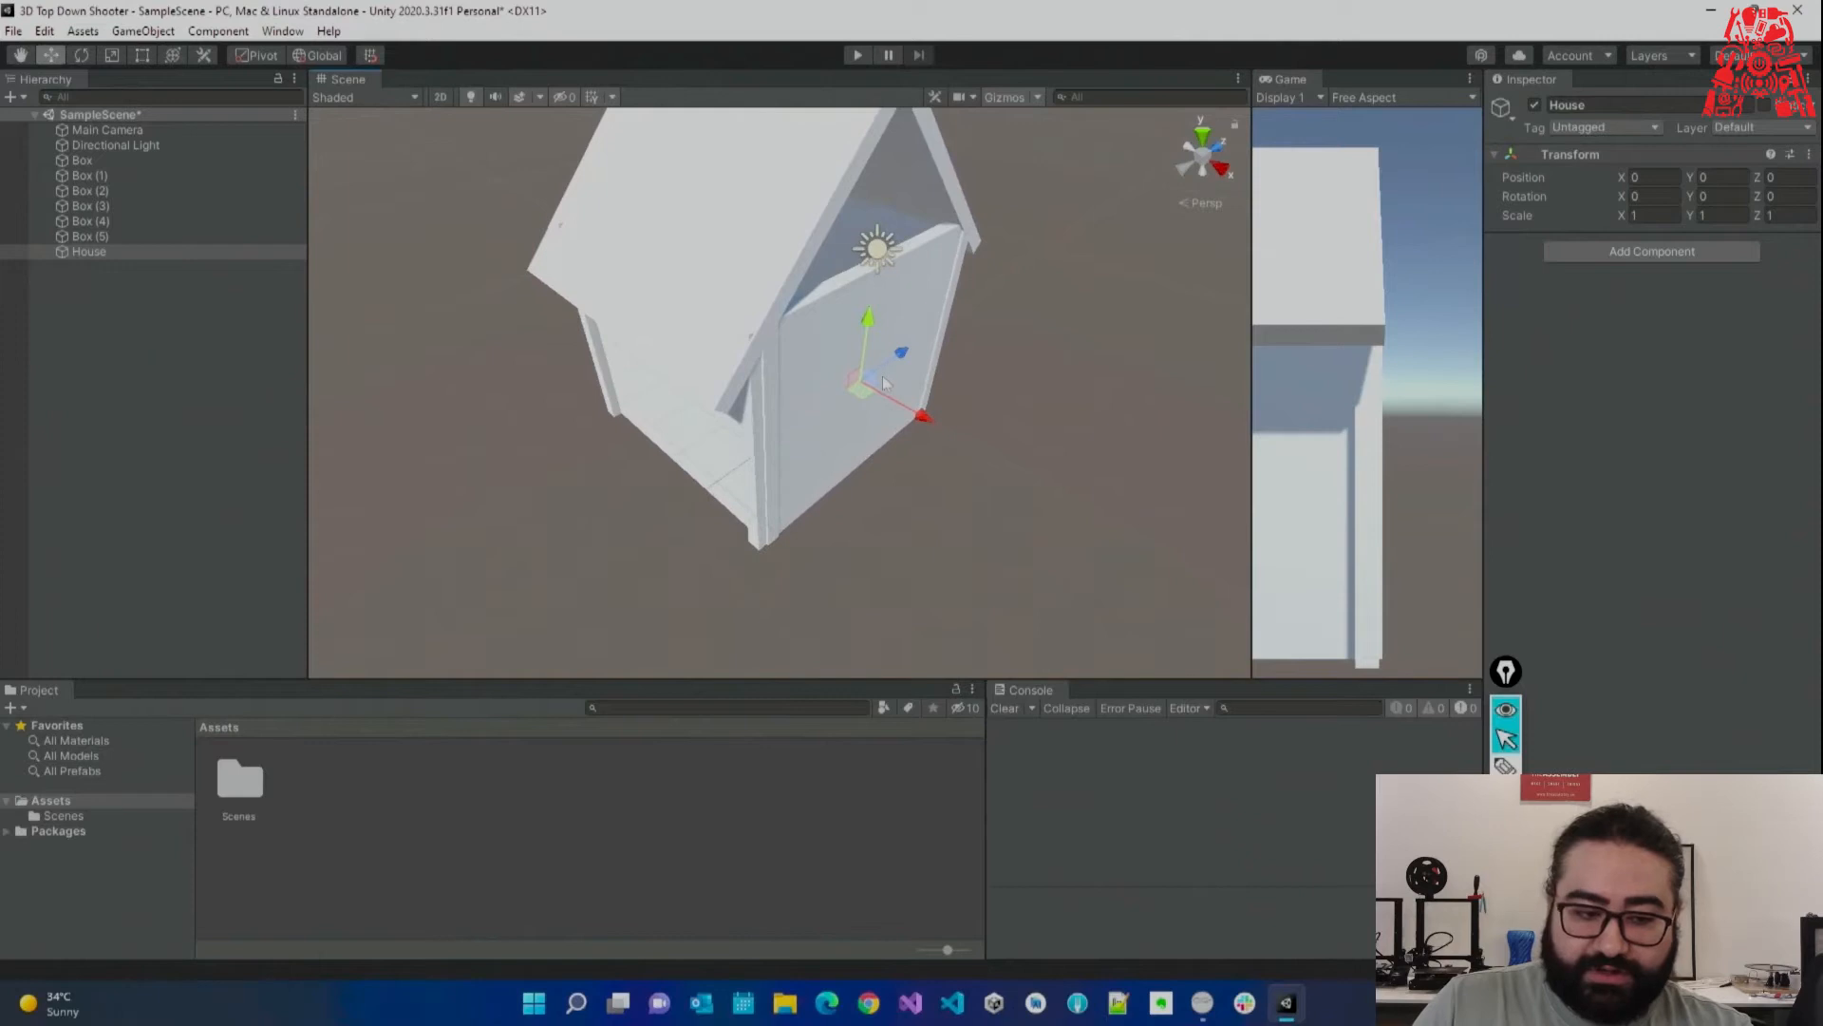
Parent Box through Box (5) back under House.
click(115, 145)
click(117, 158)
shift+click(111, 235)
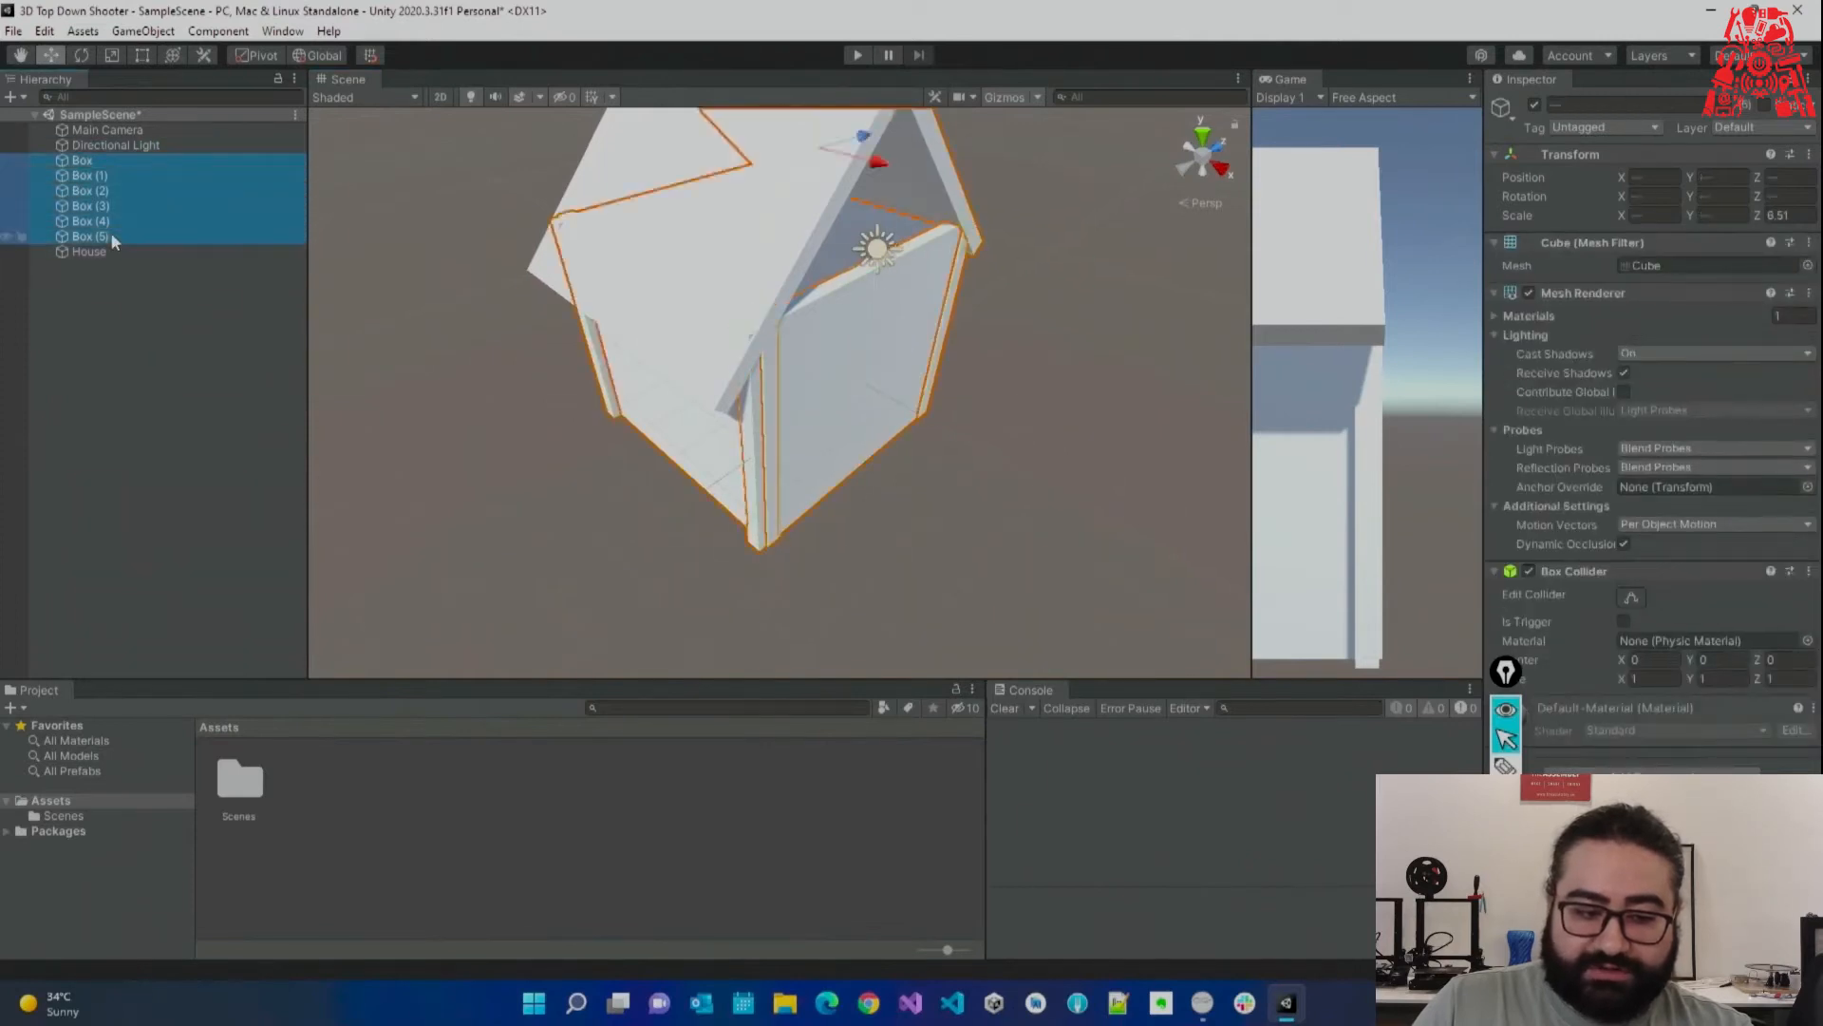
drag(98, 167, 110, 254)
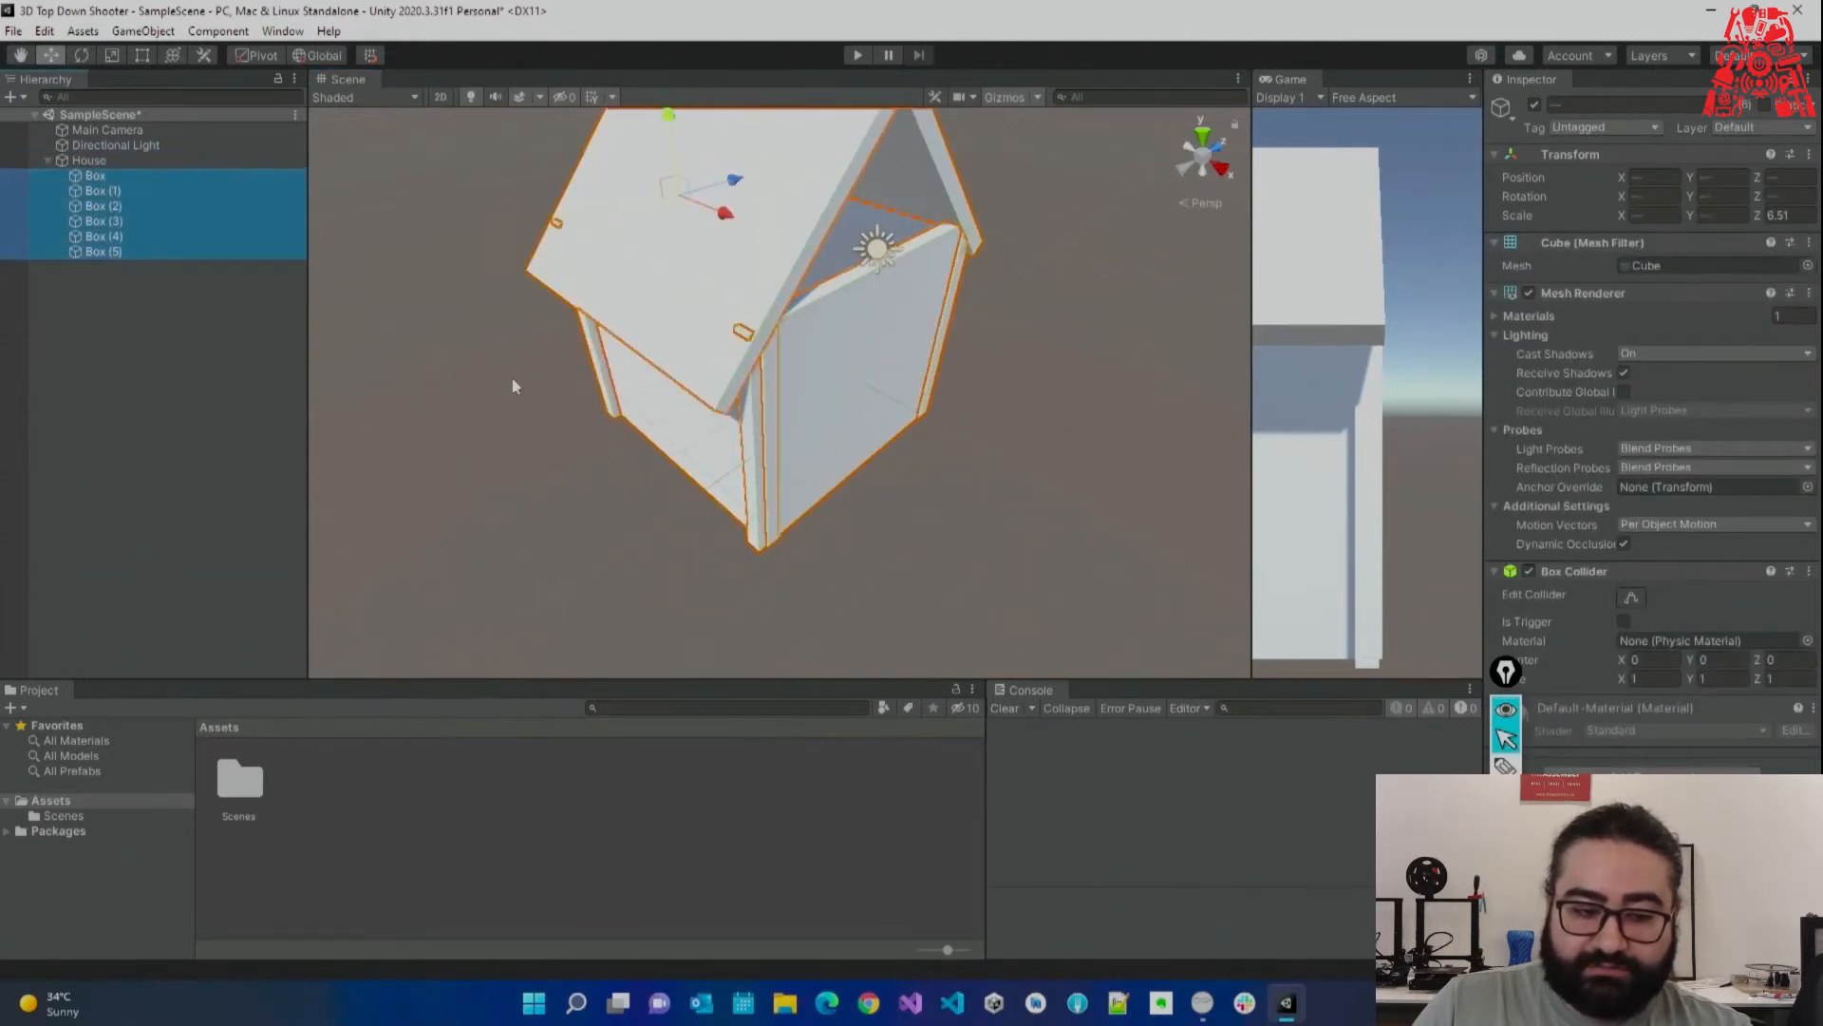
click(176, 162)
Orbit around the house and try a Z move, then undo it.
right_drag(828, 369, 409, 380)
right_drag(673, 374, 774, 387)
key(w)
key(s)
drag(774, 387, 805, 431)
key(ctrl+z)
key(ctrl+z)
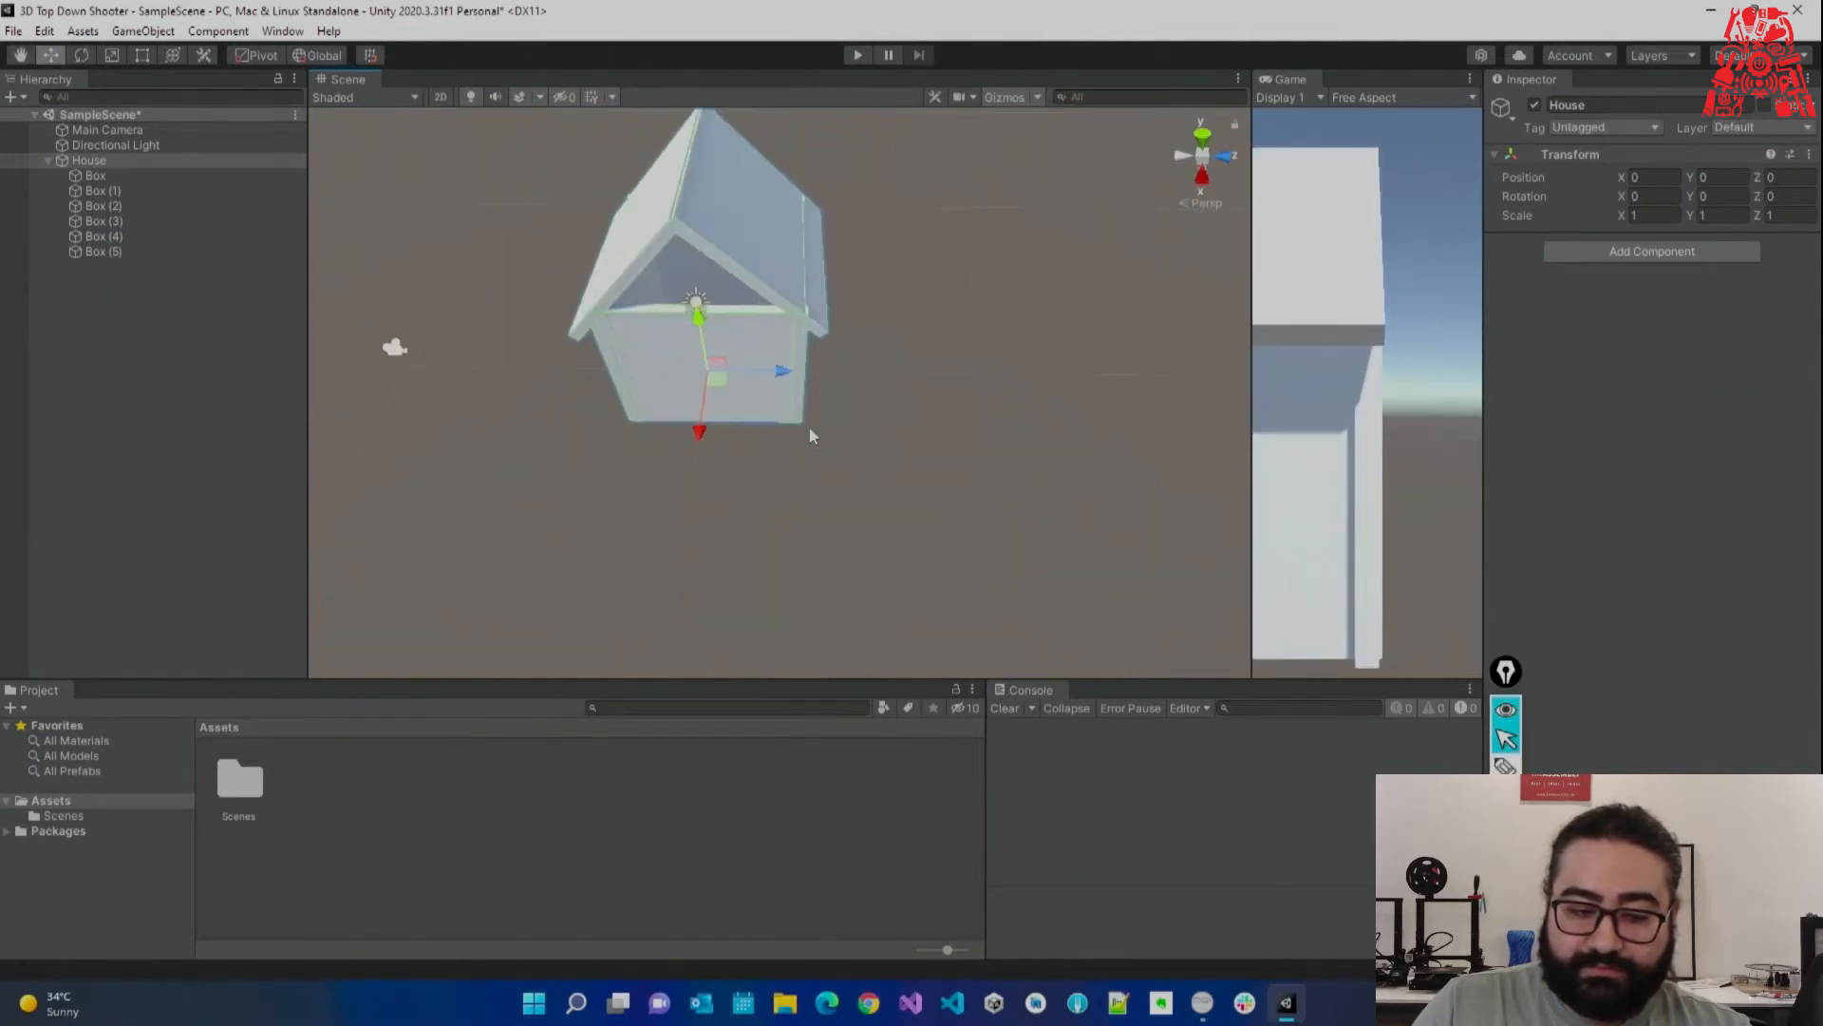
Unparent the six boxes and shift House's pivot along X to the house centre.
click(94, 175)
shift+click(107, 251)
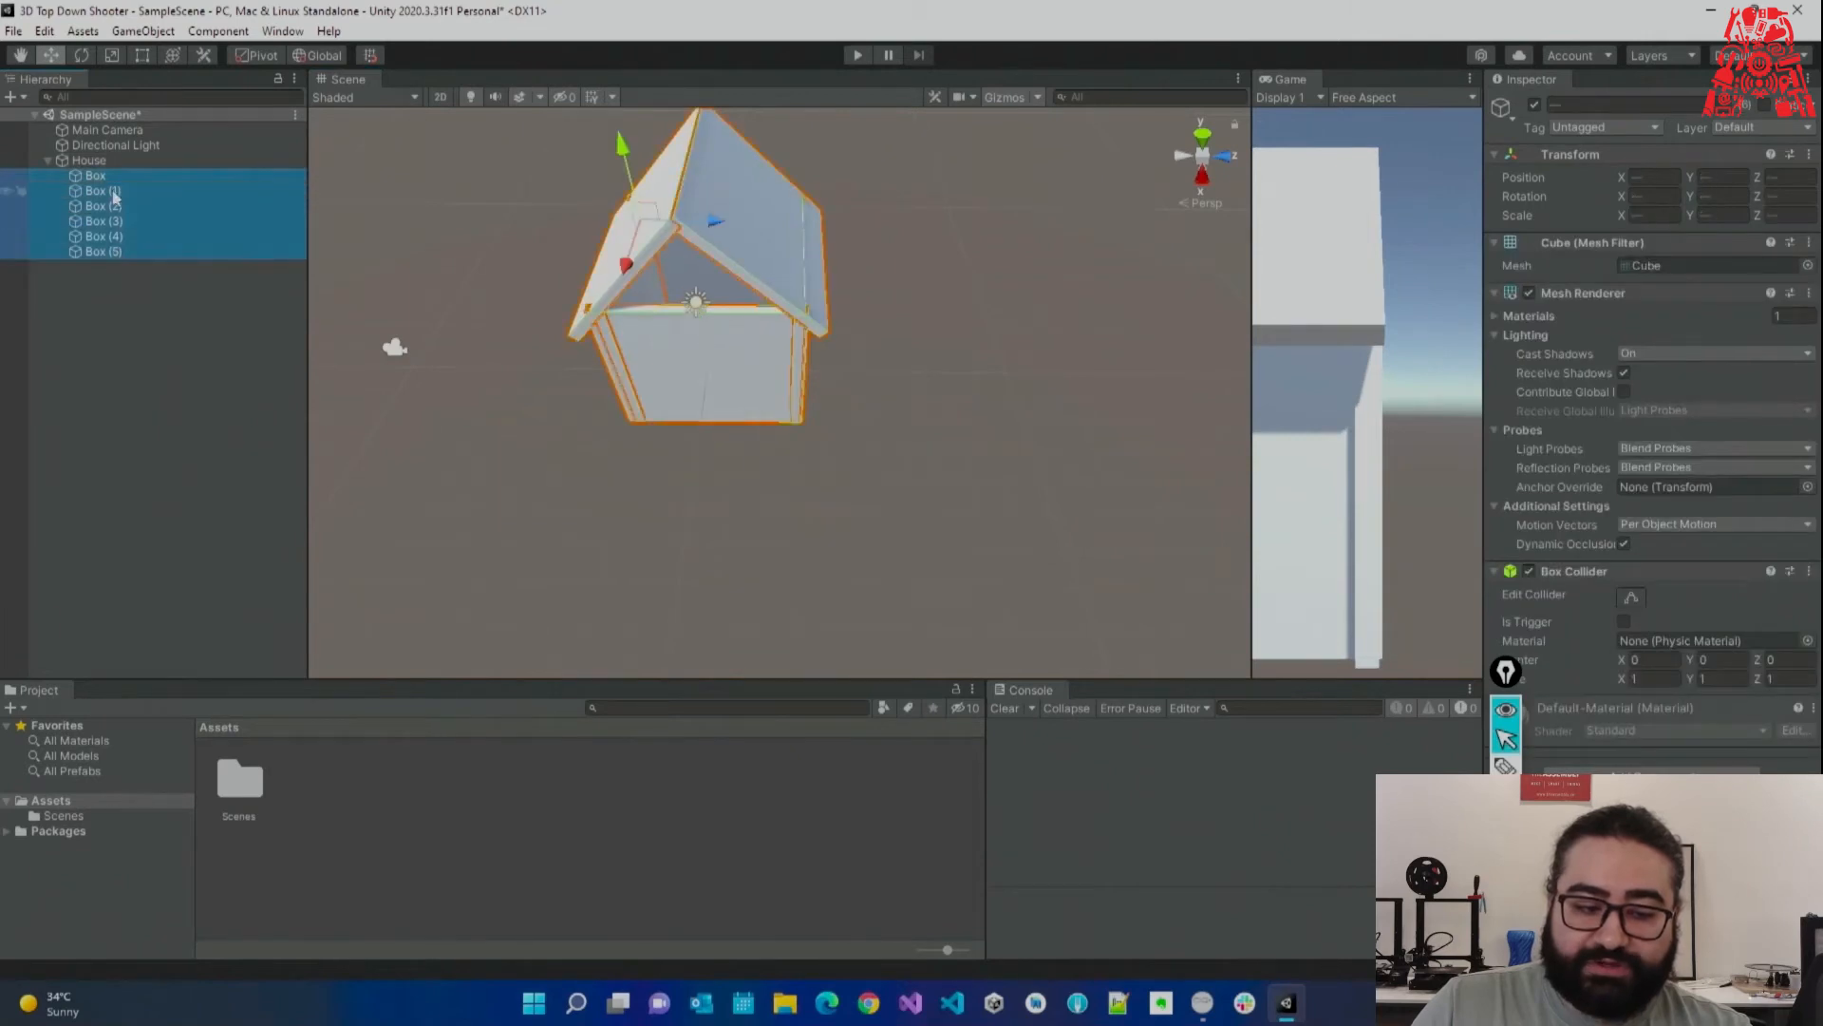
drag(130, 289, 201, 299)
click(228, 161)
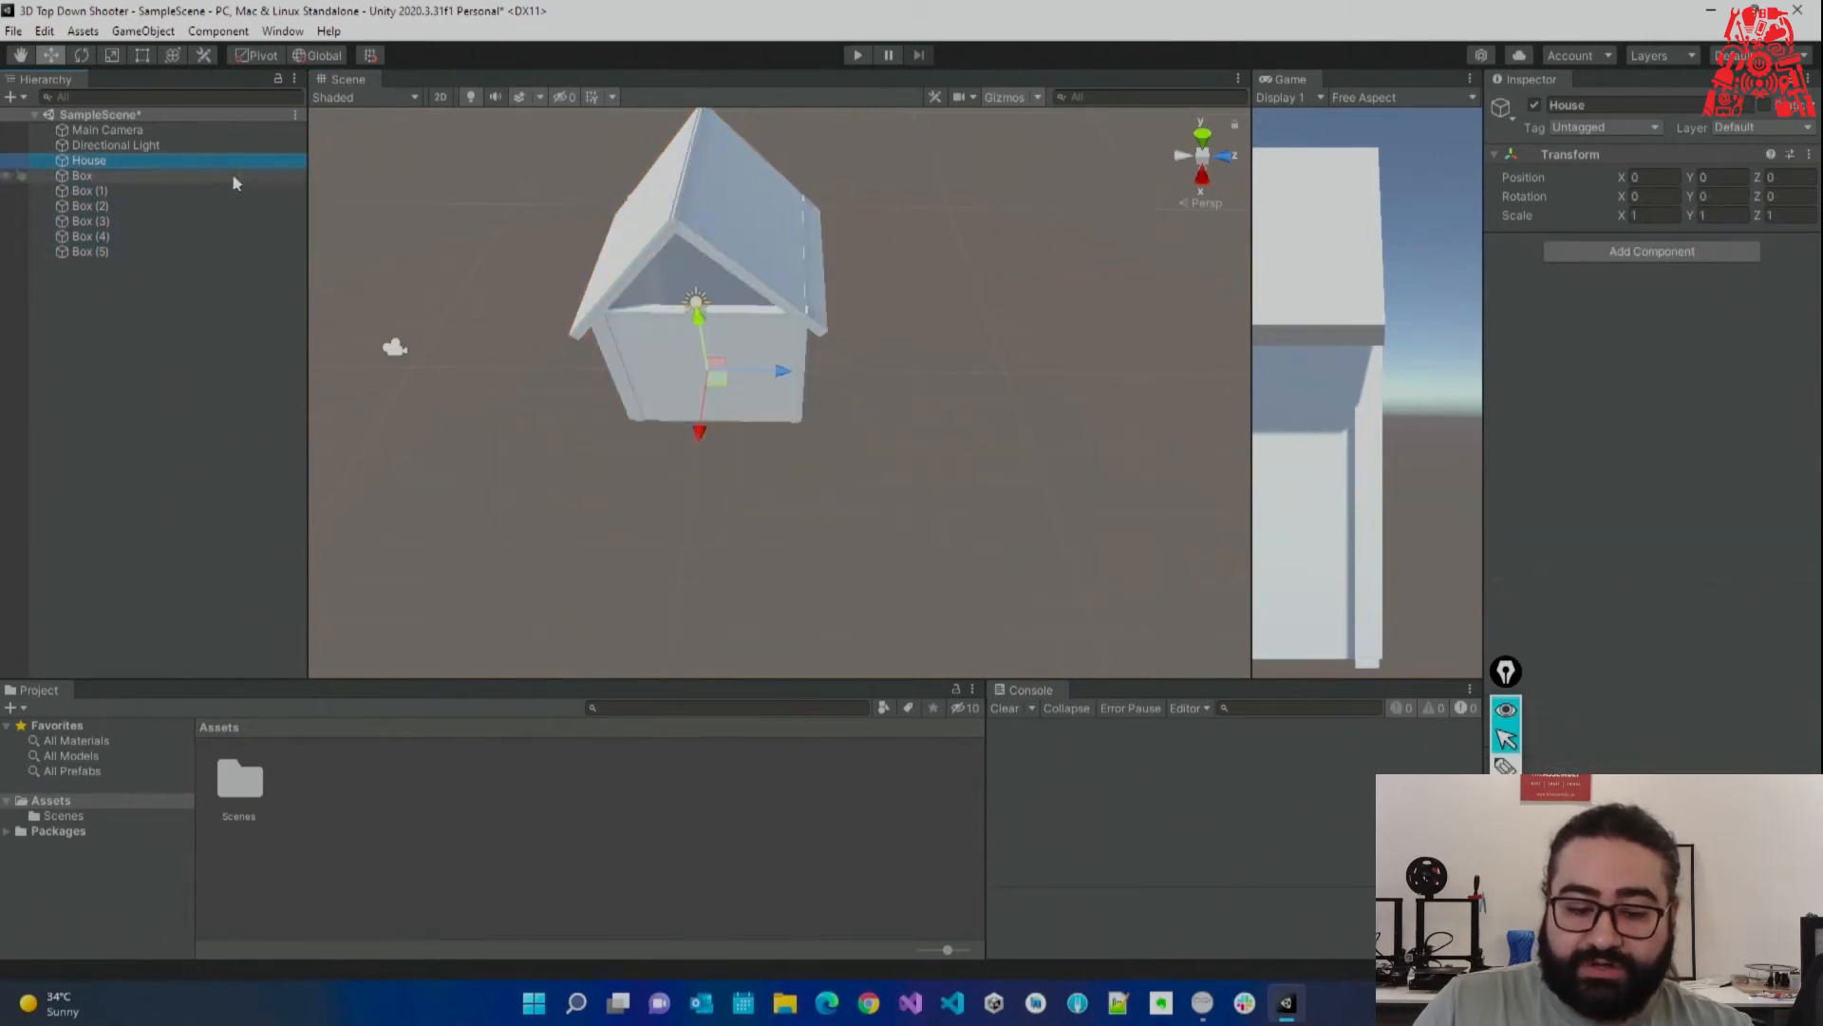
alt+drag(892, 380, 748, 361)
scroll(749, 361, up, 4)
middle_drag(748, 360, 667, 364)
drag(721, 359, 867, 270)
Parent Box through Box (5) back under House.
click(106, 175)
shift+click(90, 252)
drag(95, 186, 104, 163)
click(138, 164)
alt+drag(761, 266, 883, 275)
mouse_move(800, 284)
mouse_down()
mouse_move(1054, 354)
mouse_move(800, 319)
mouse_up()
key(ctrl+z)
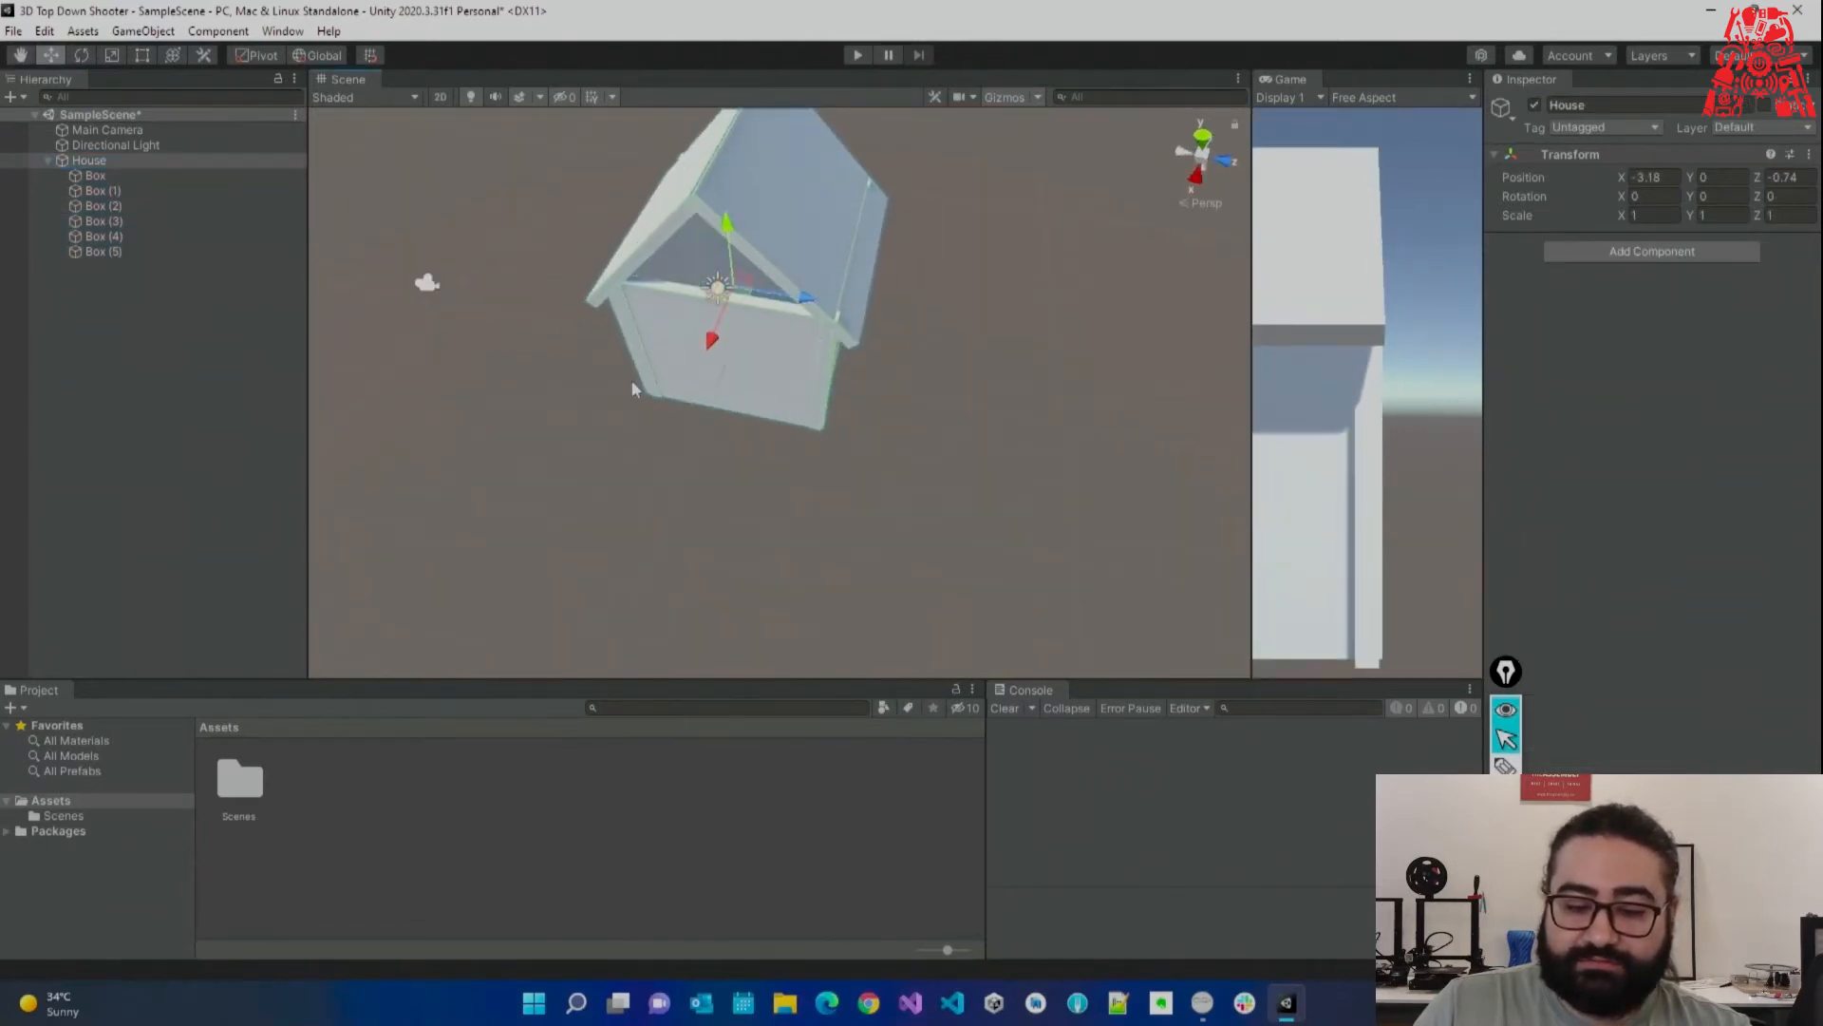
right_drag(630, 380, 710, 364)
key(s)
Set House's Position X and Z to 0.
click(1671, 178)
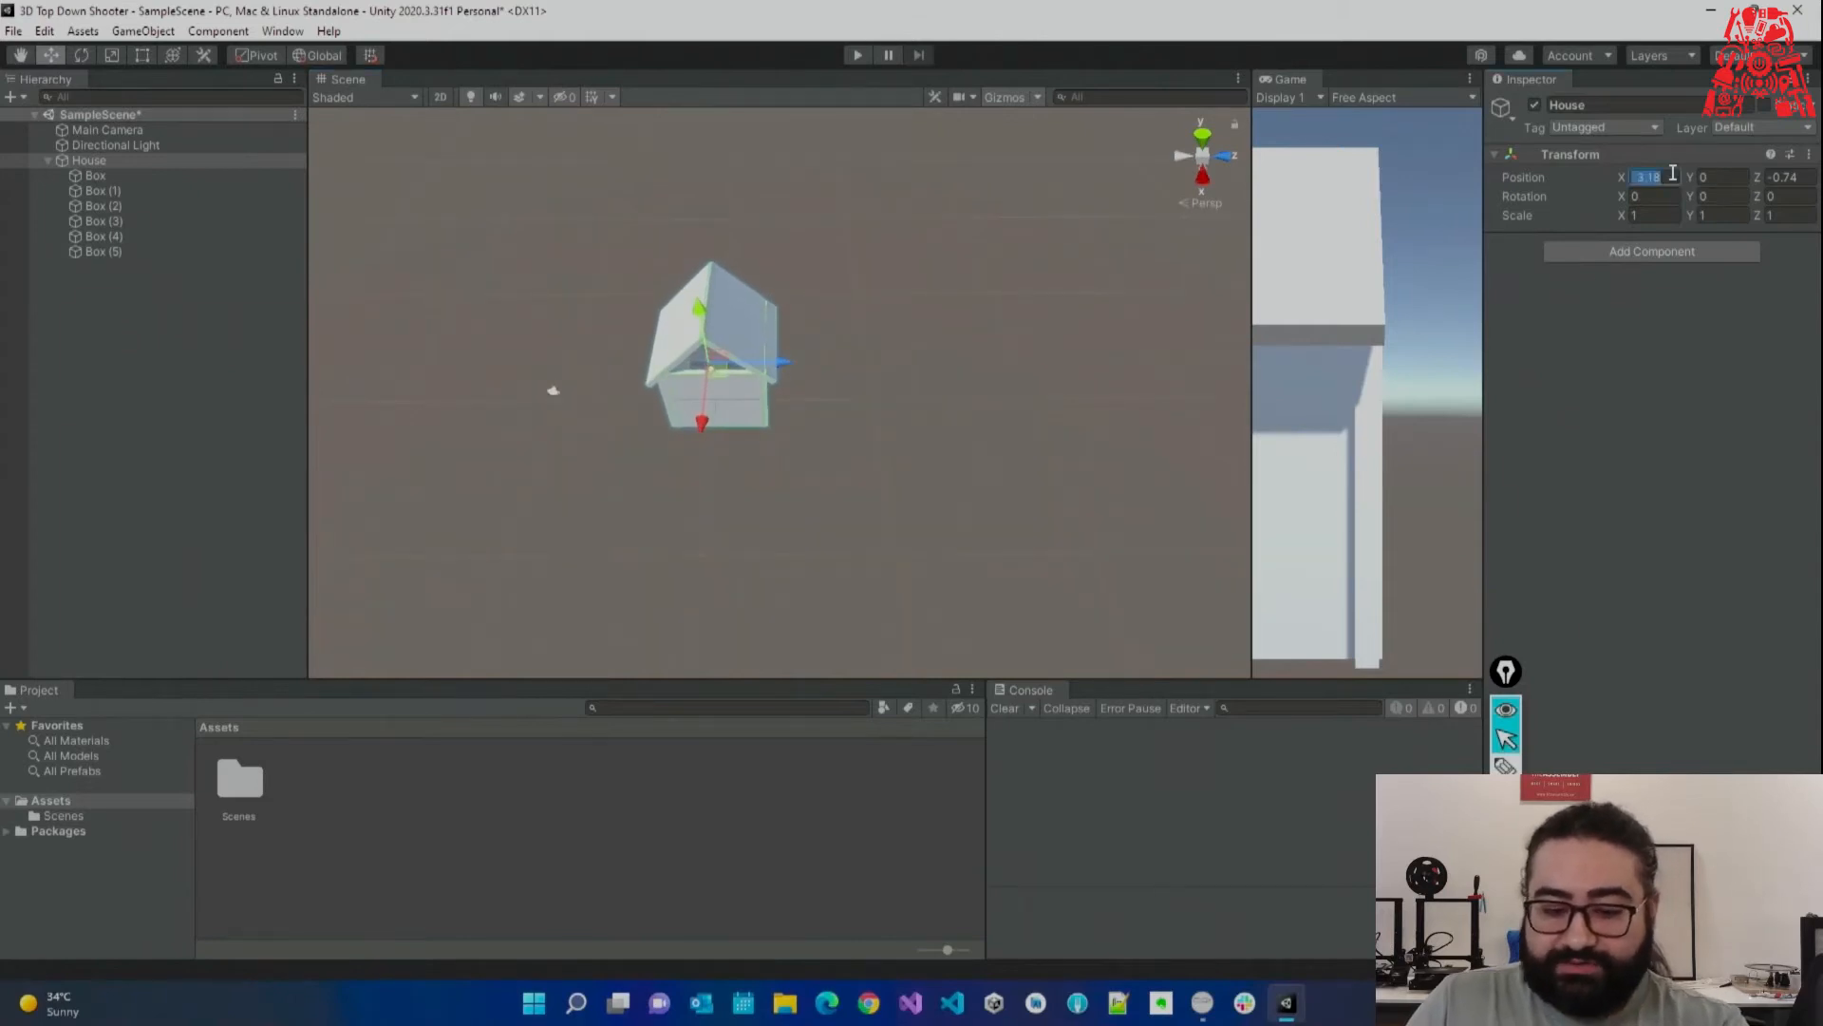
text(0)
click(1792, 180)
text(0)
right_drag(881, 329, 907, 300)
key(w)
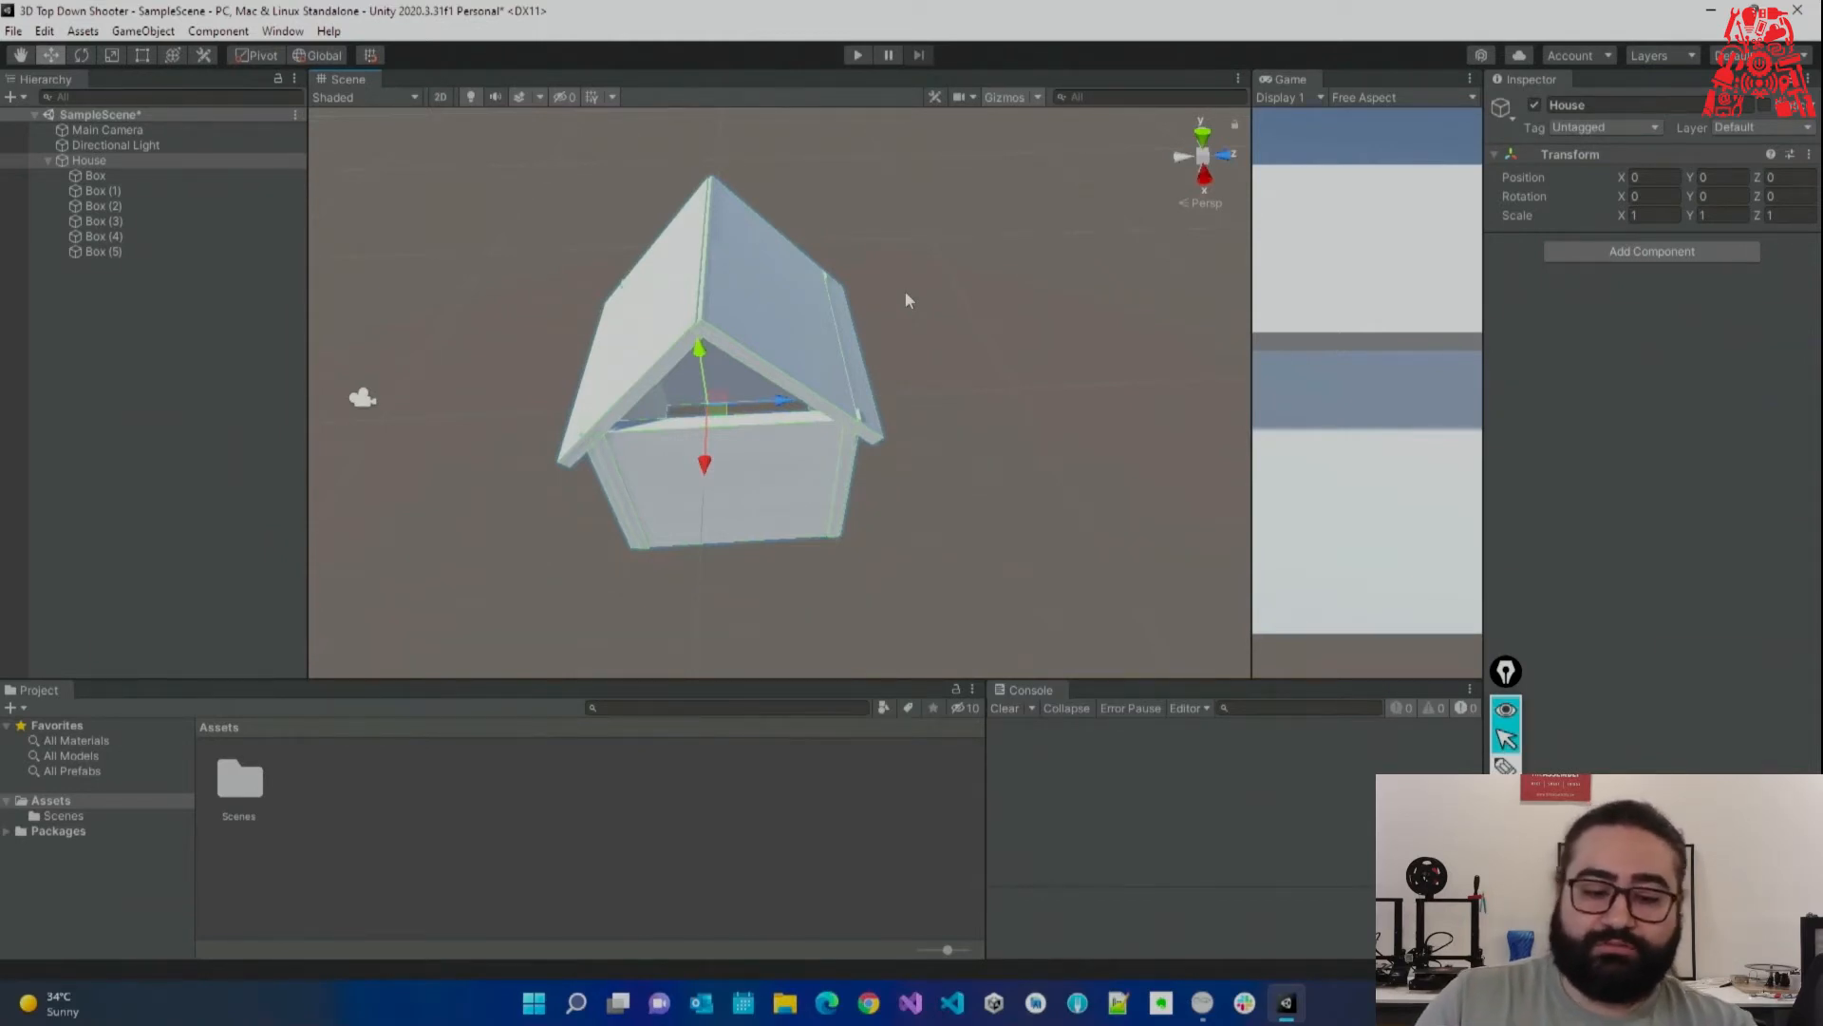
Save SampleScene with Ctrl+S and check House's box children in the Hierarchy.
click(957, 401)
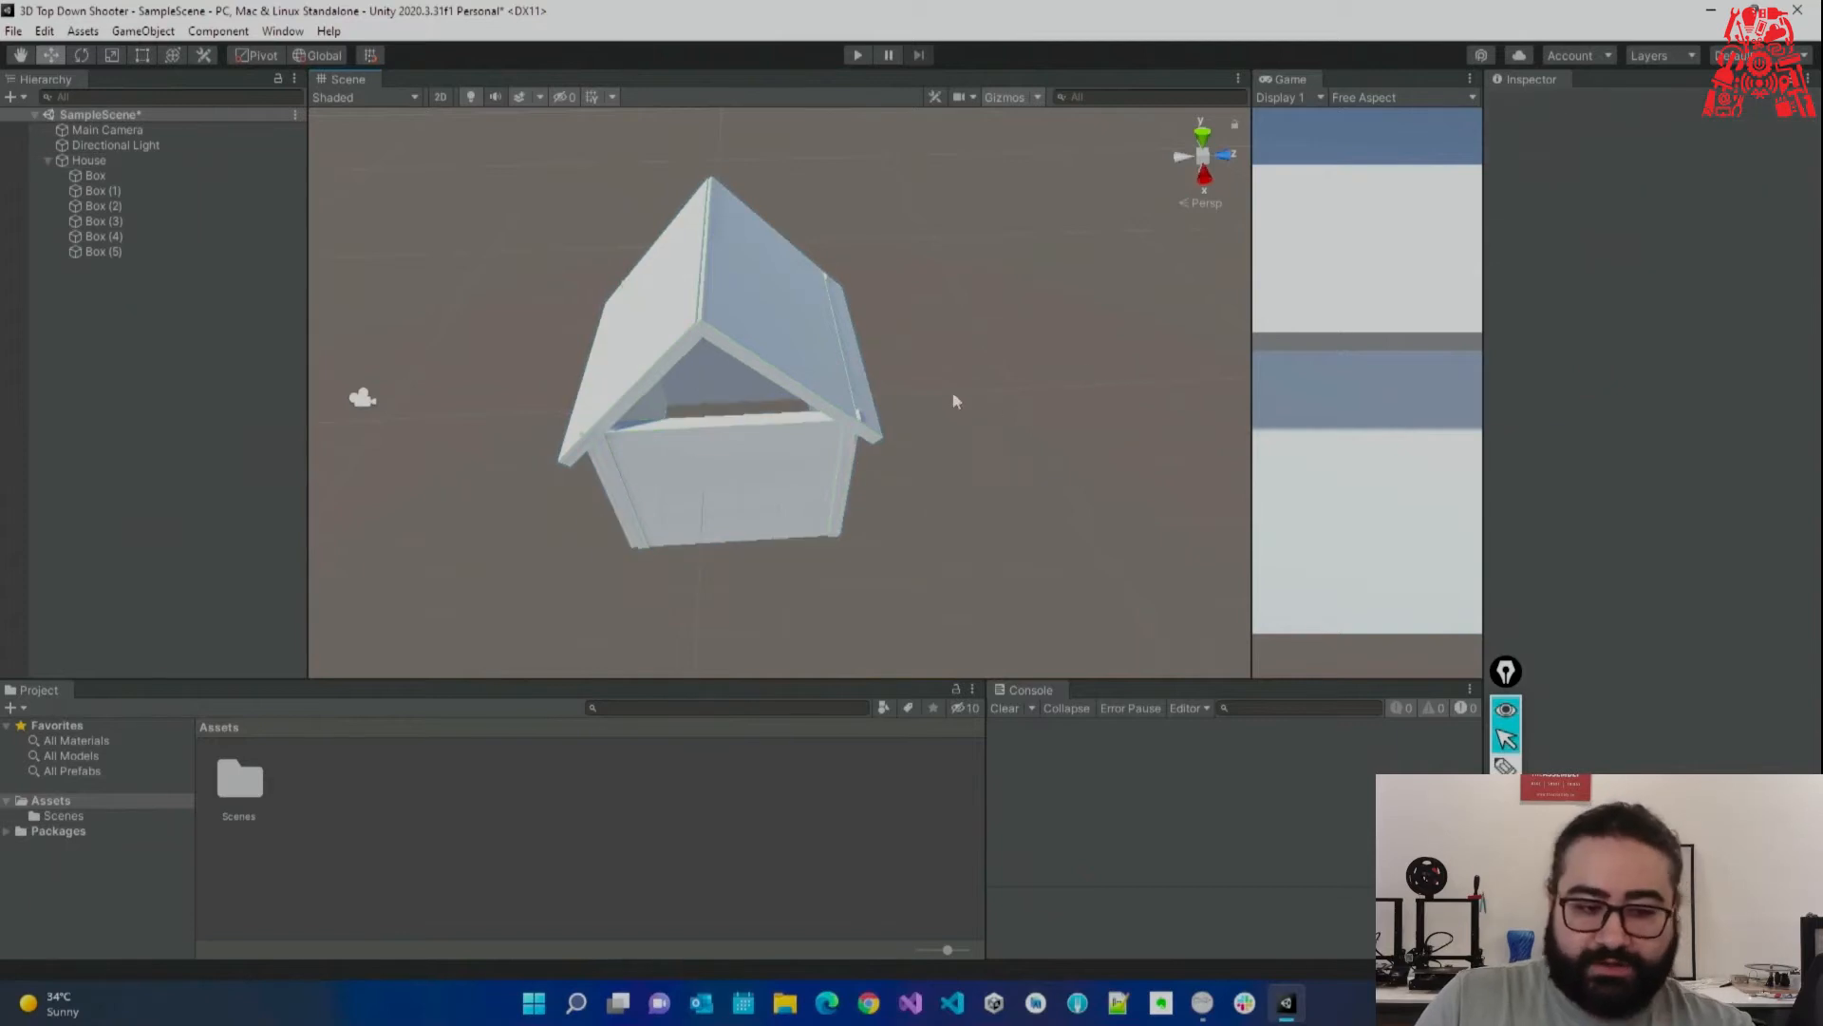
click(175, 159)
key(ctrl+s)
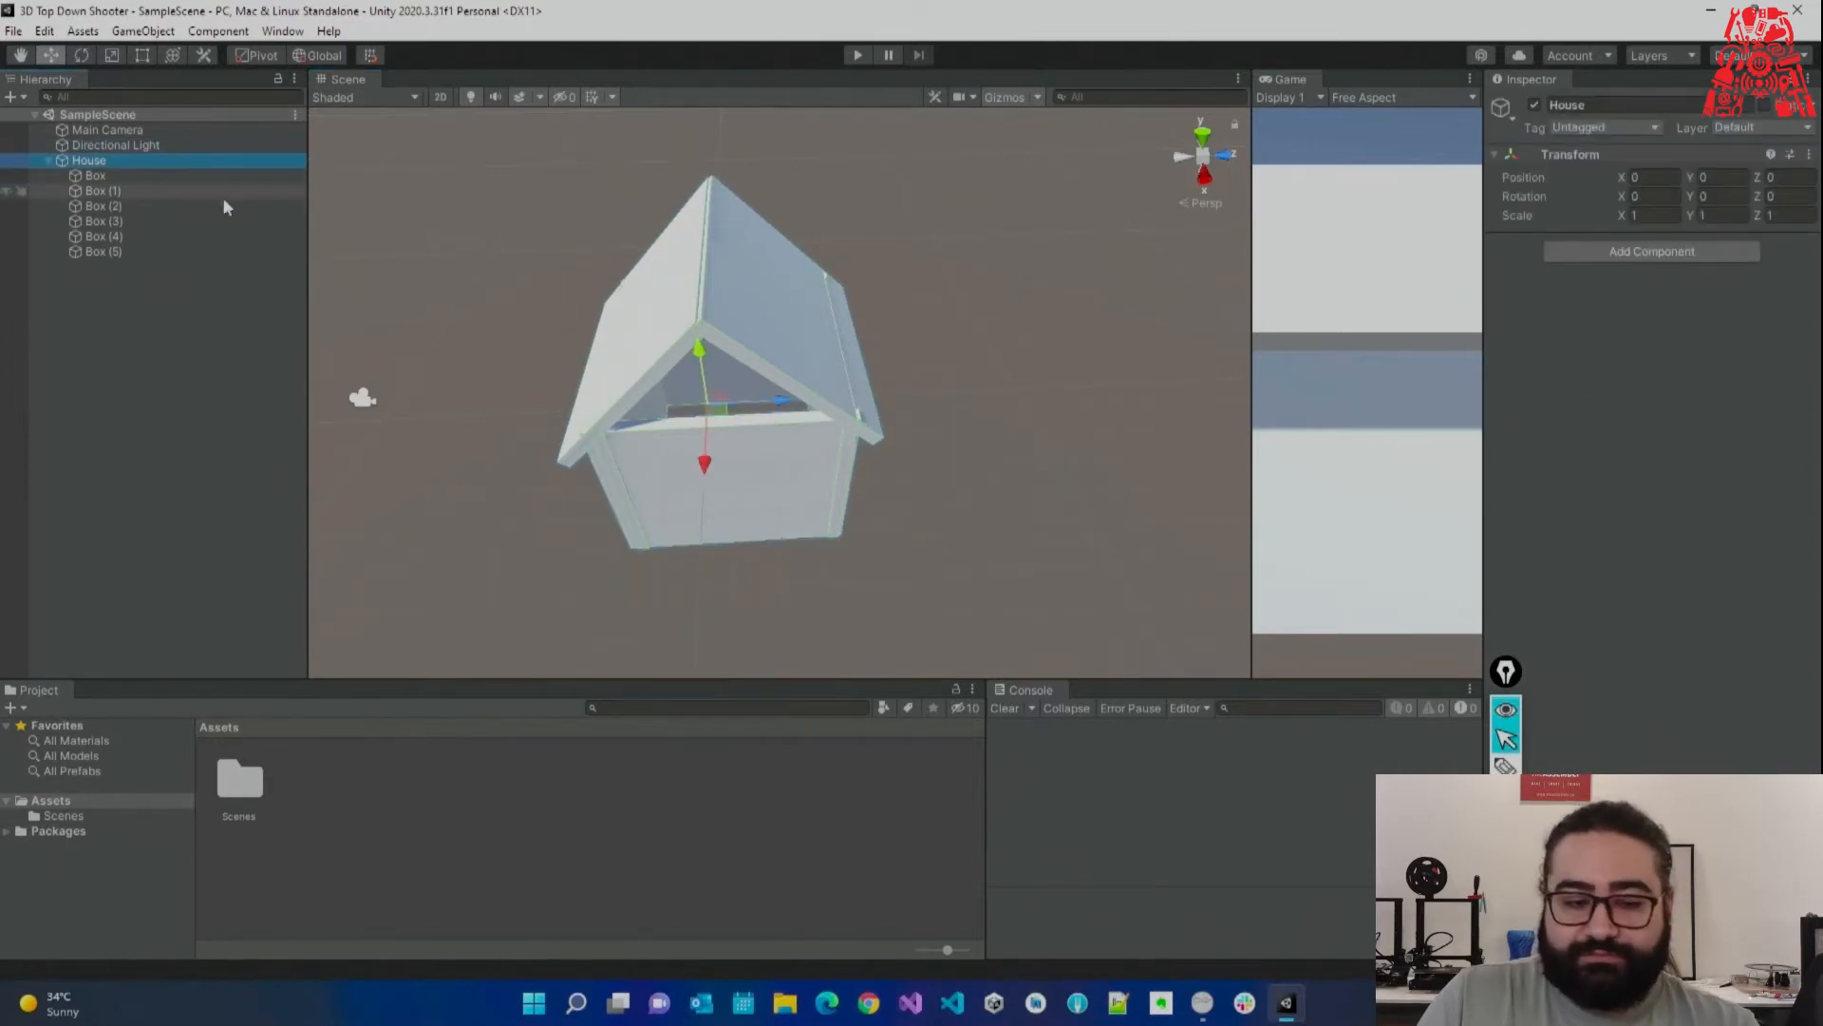
click(48, 160)
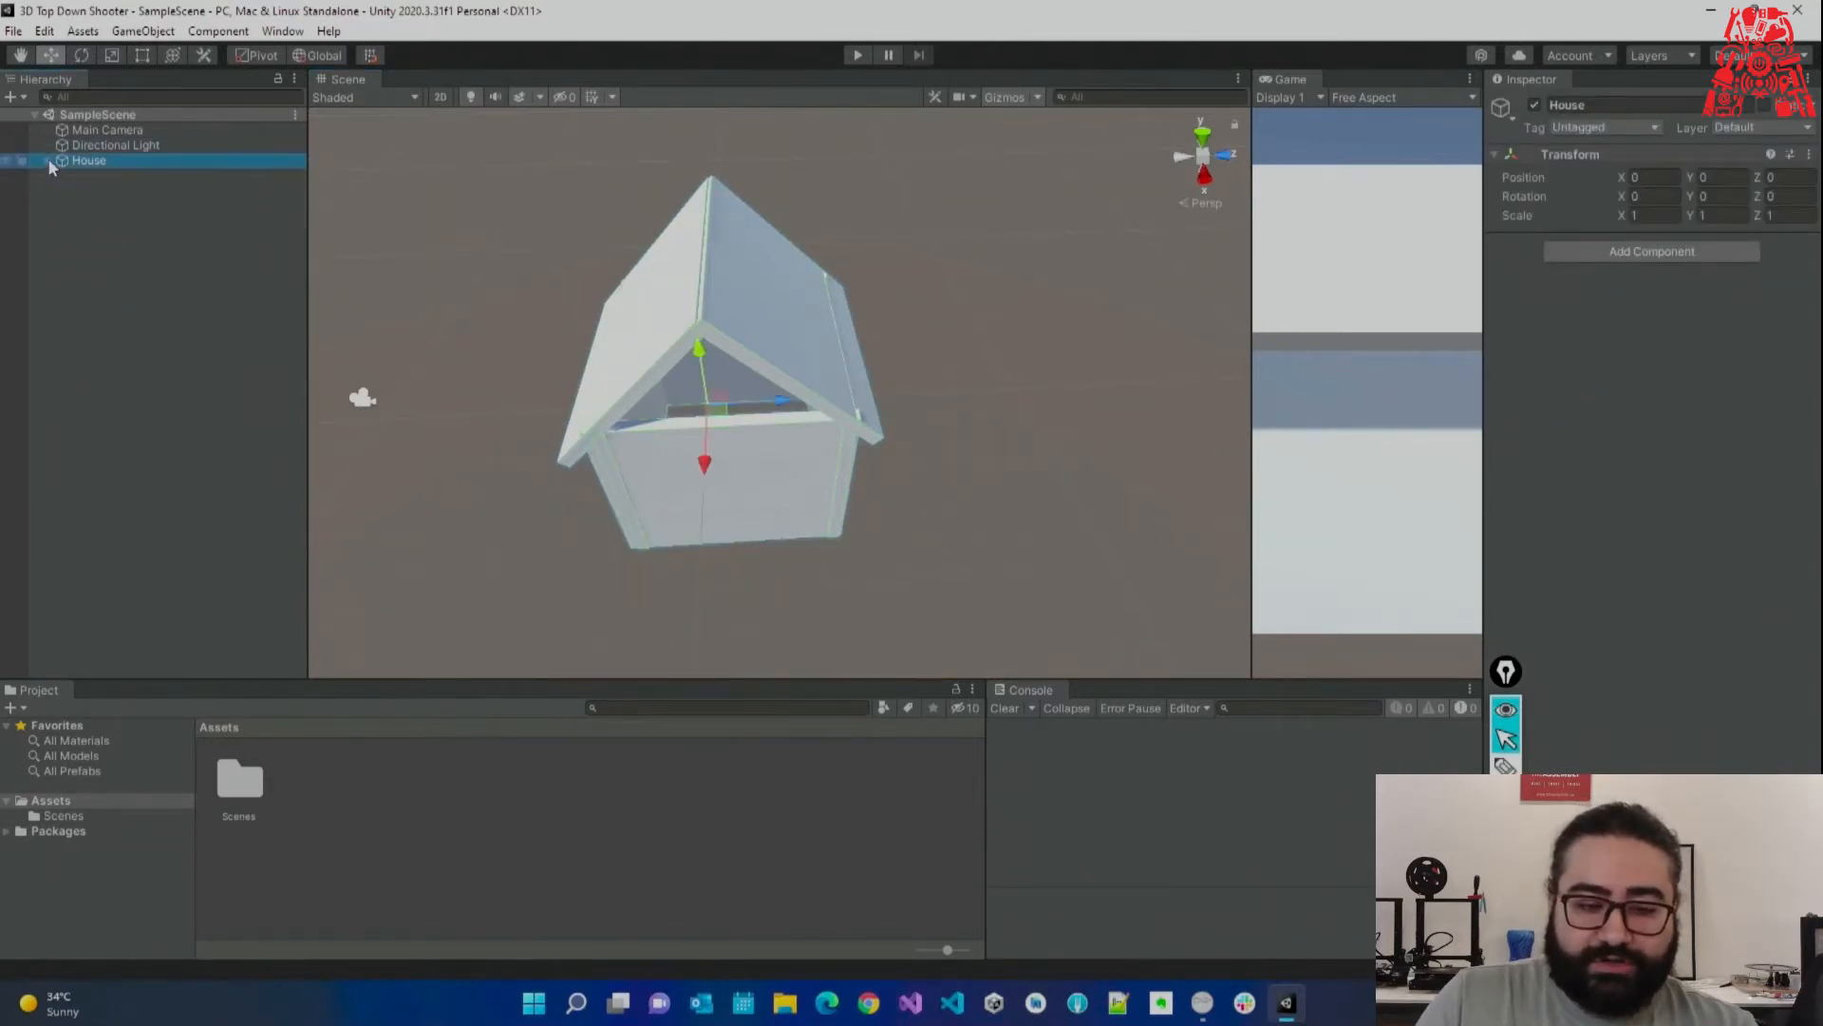
click(48, 161)
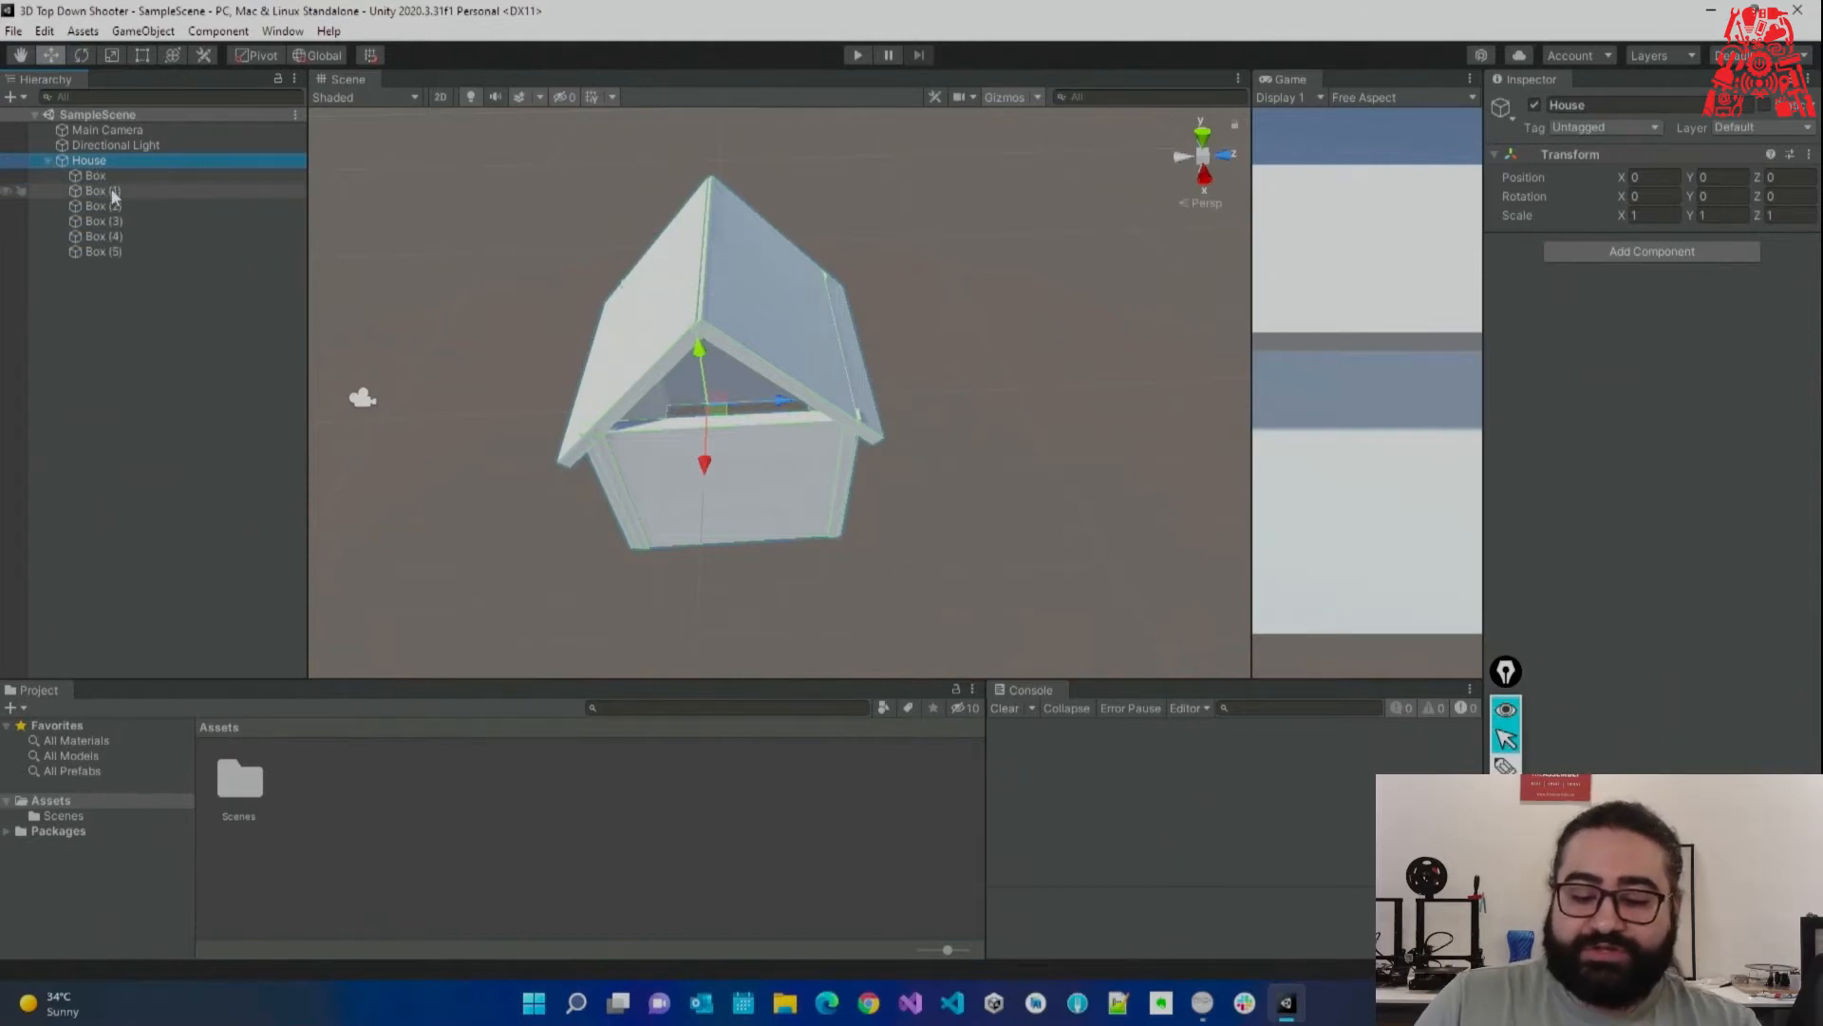
click(361, 752)
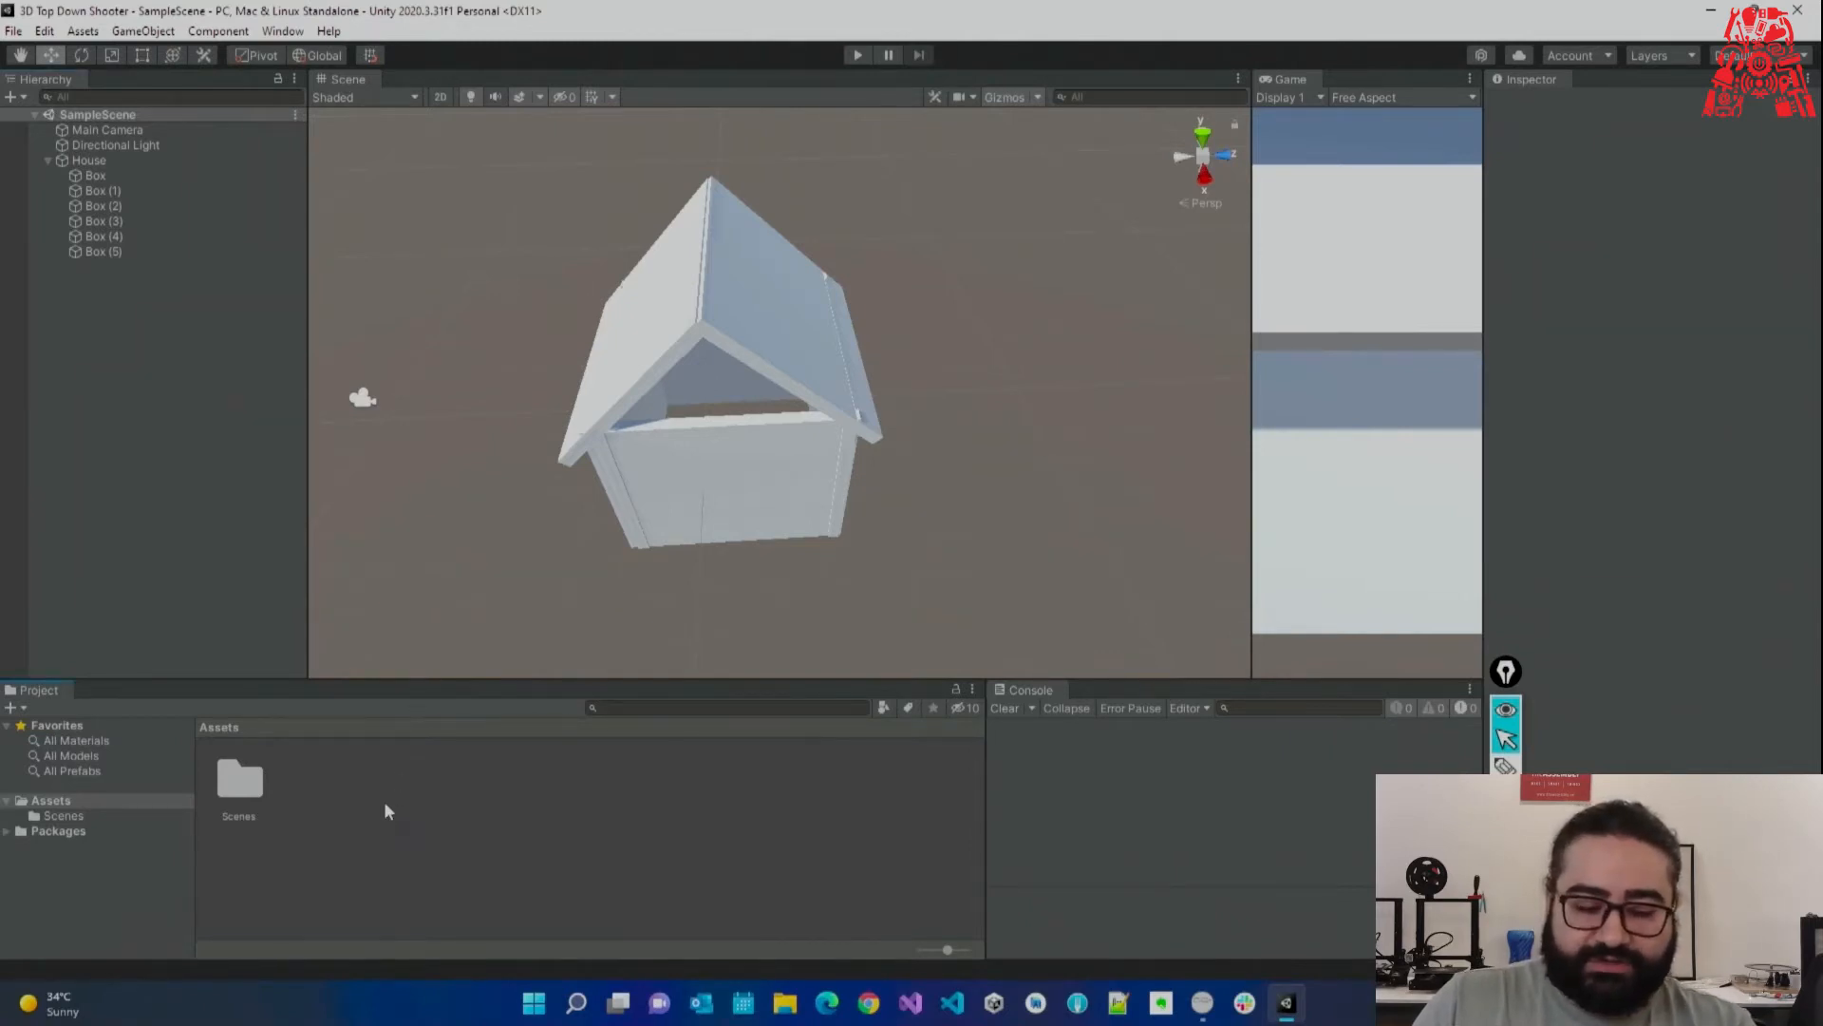
Create a new folder named Materials in Assets.
right_click(381, 857)
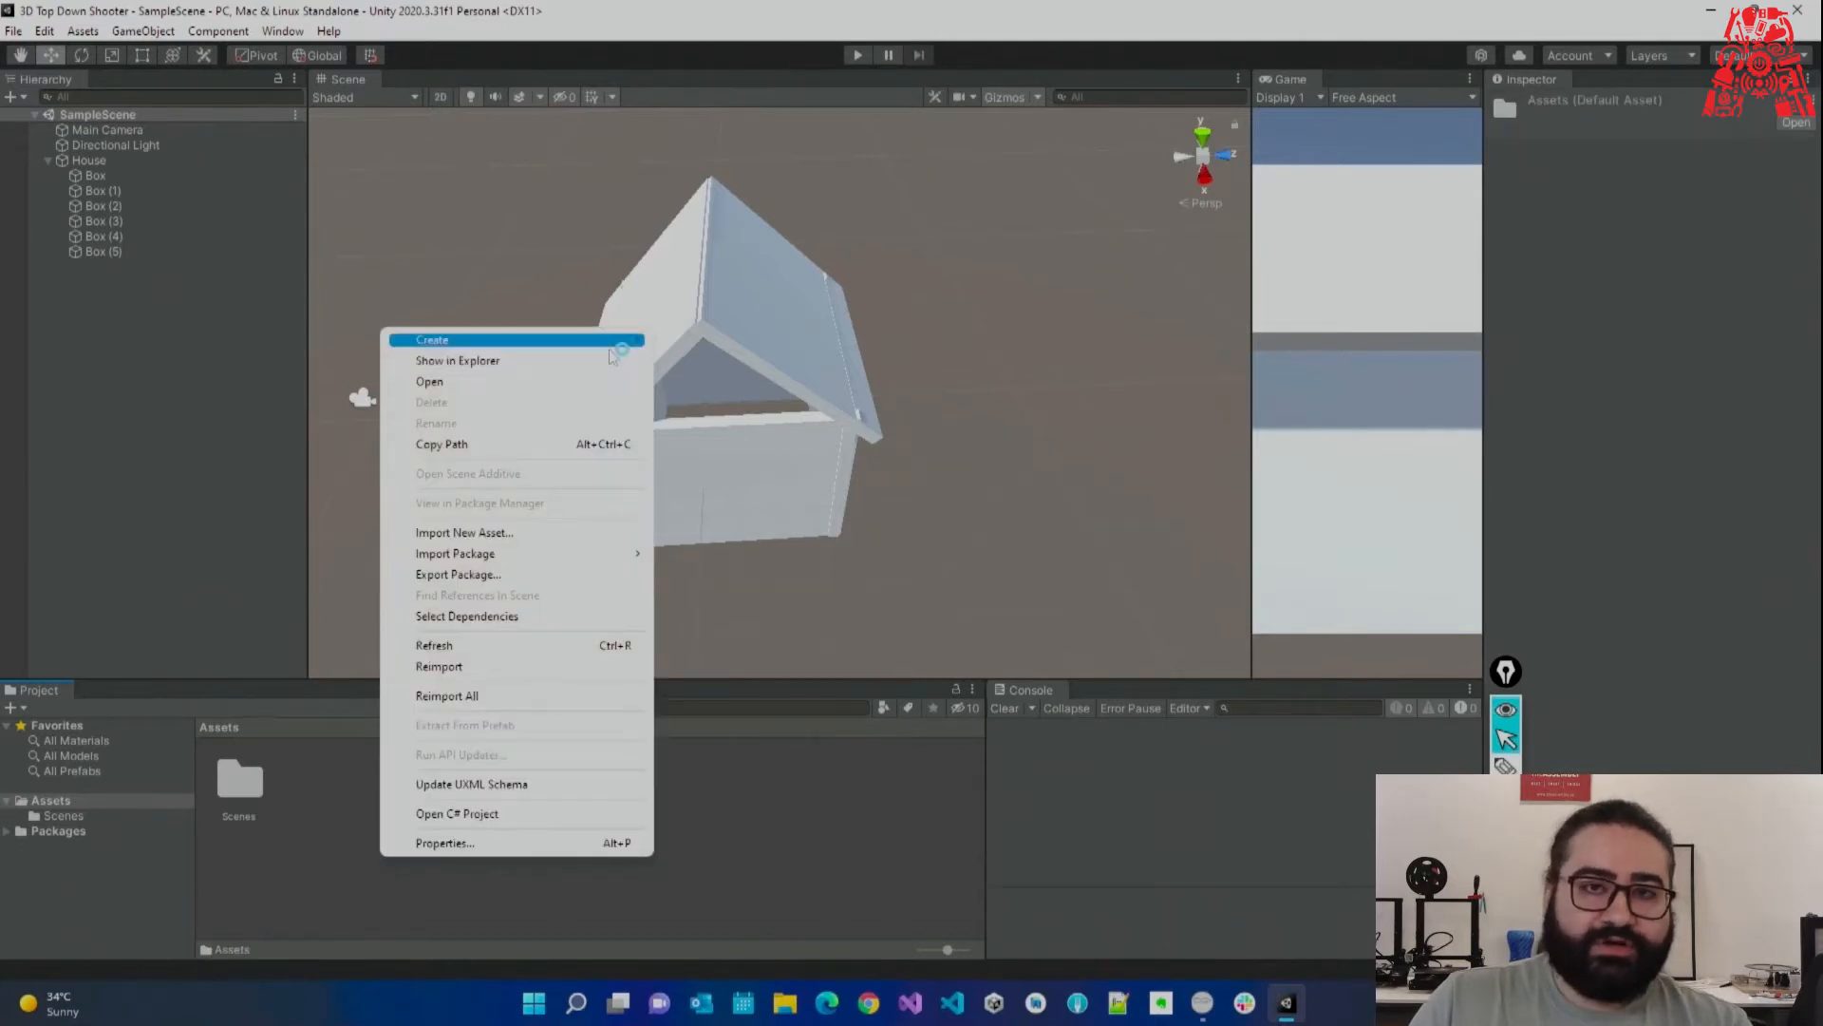
mouse_move(612, 353)
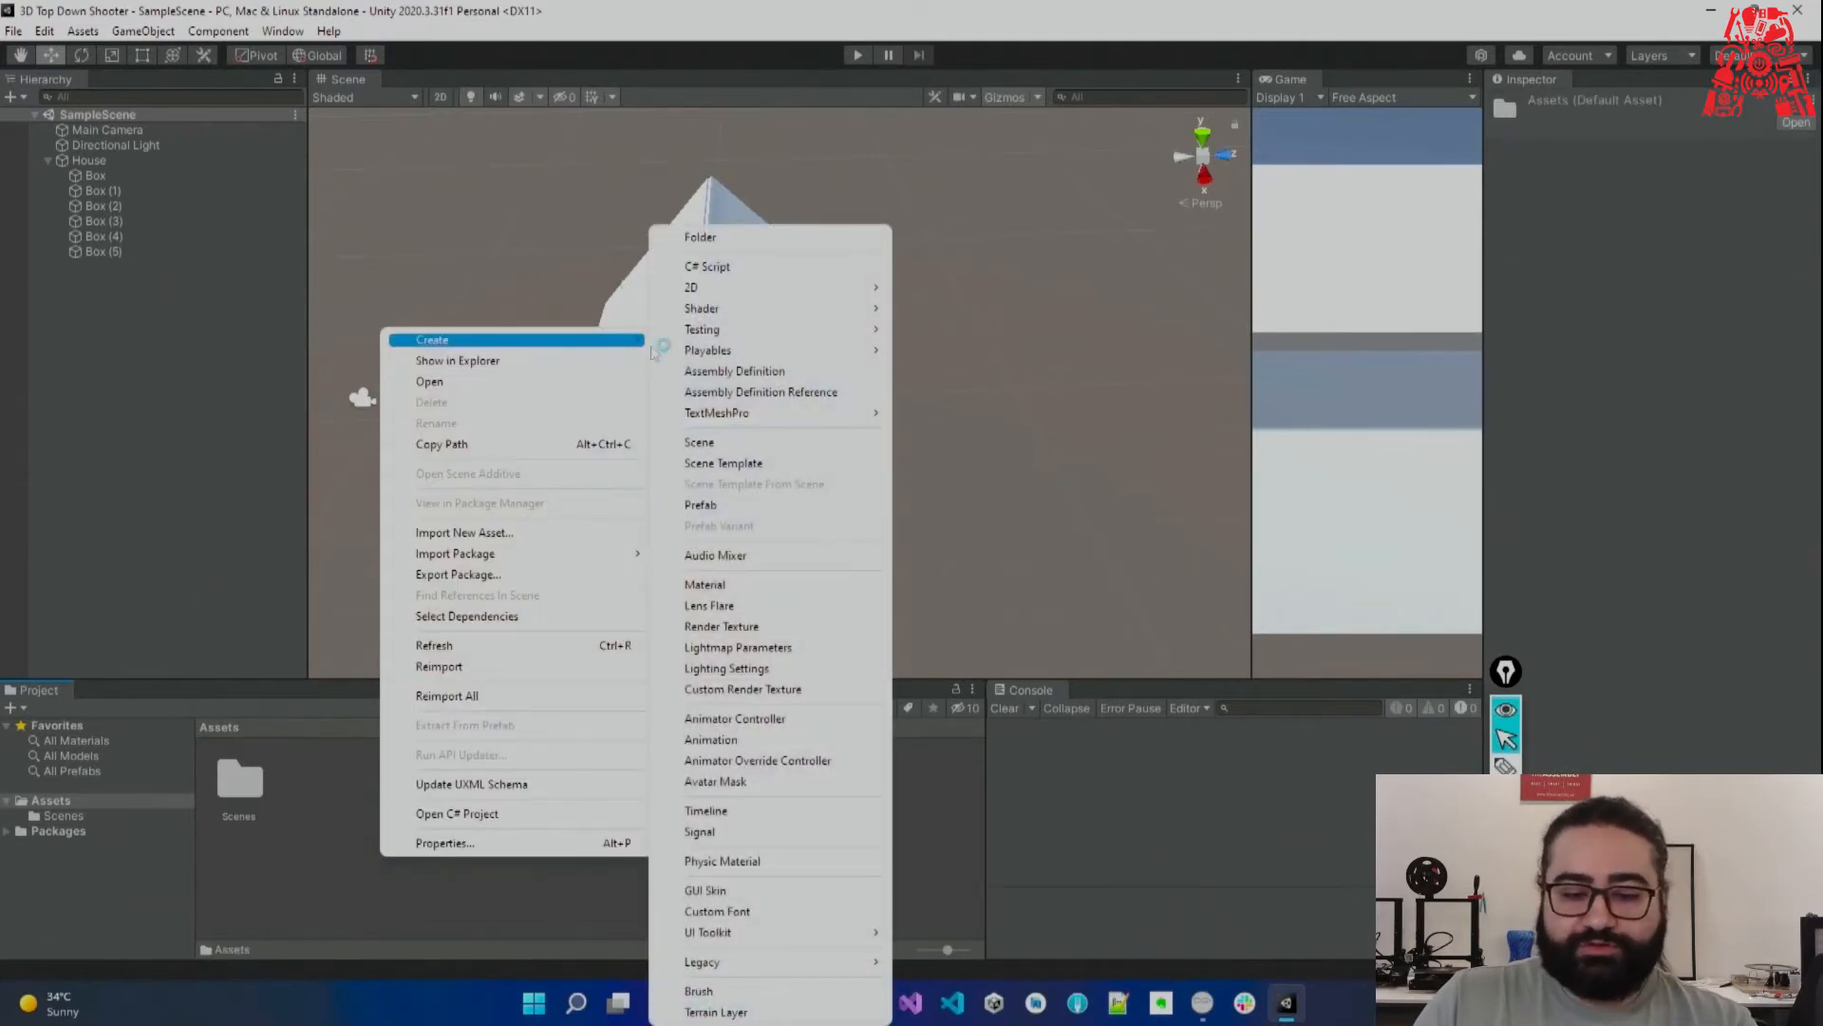
click(665, 238)
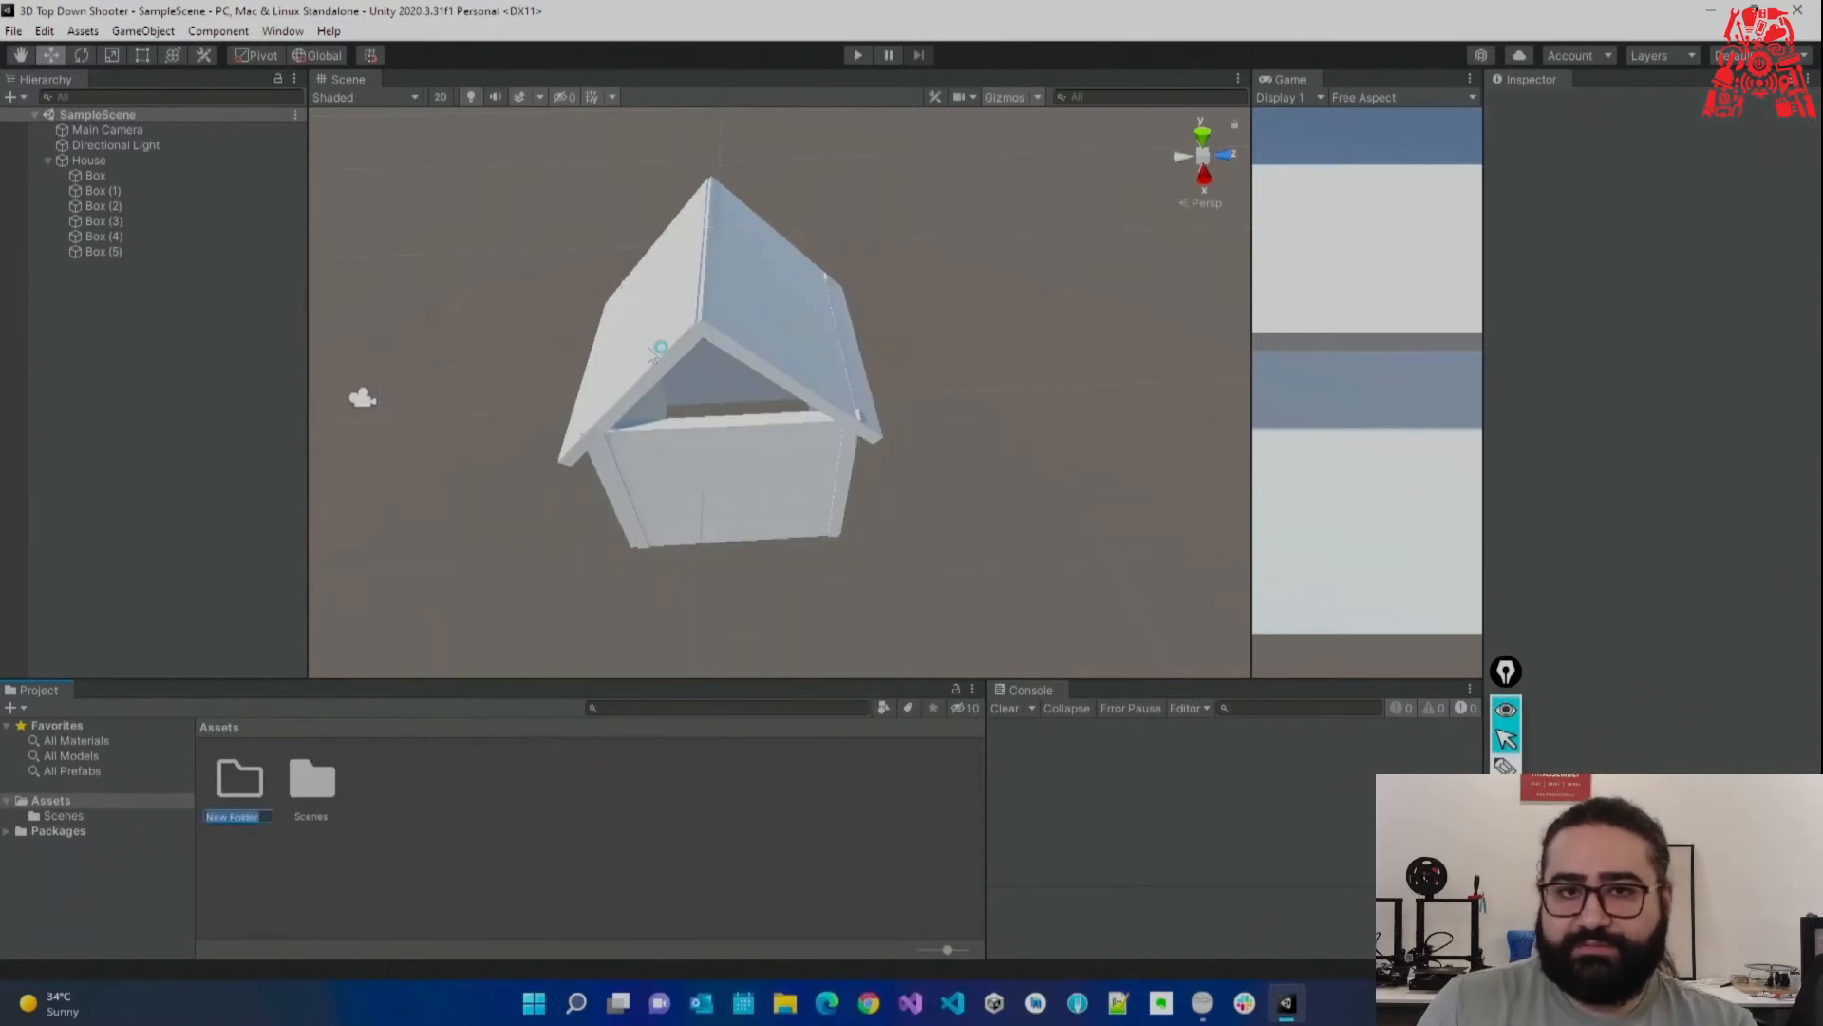
text(Materia)
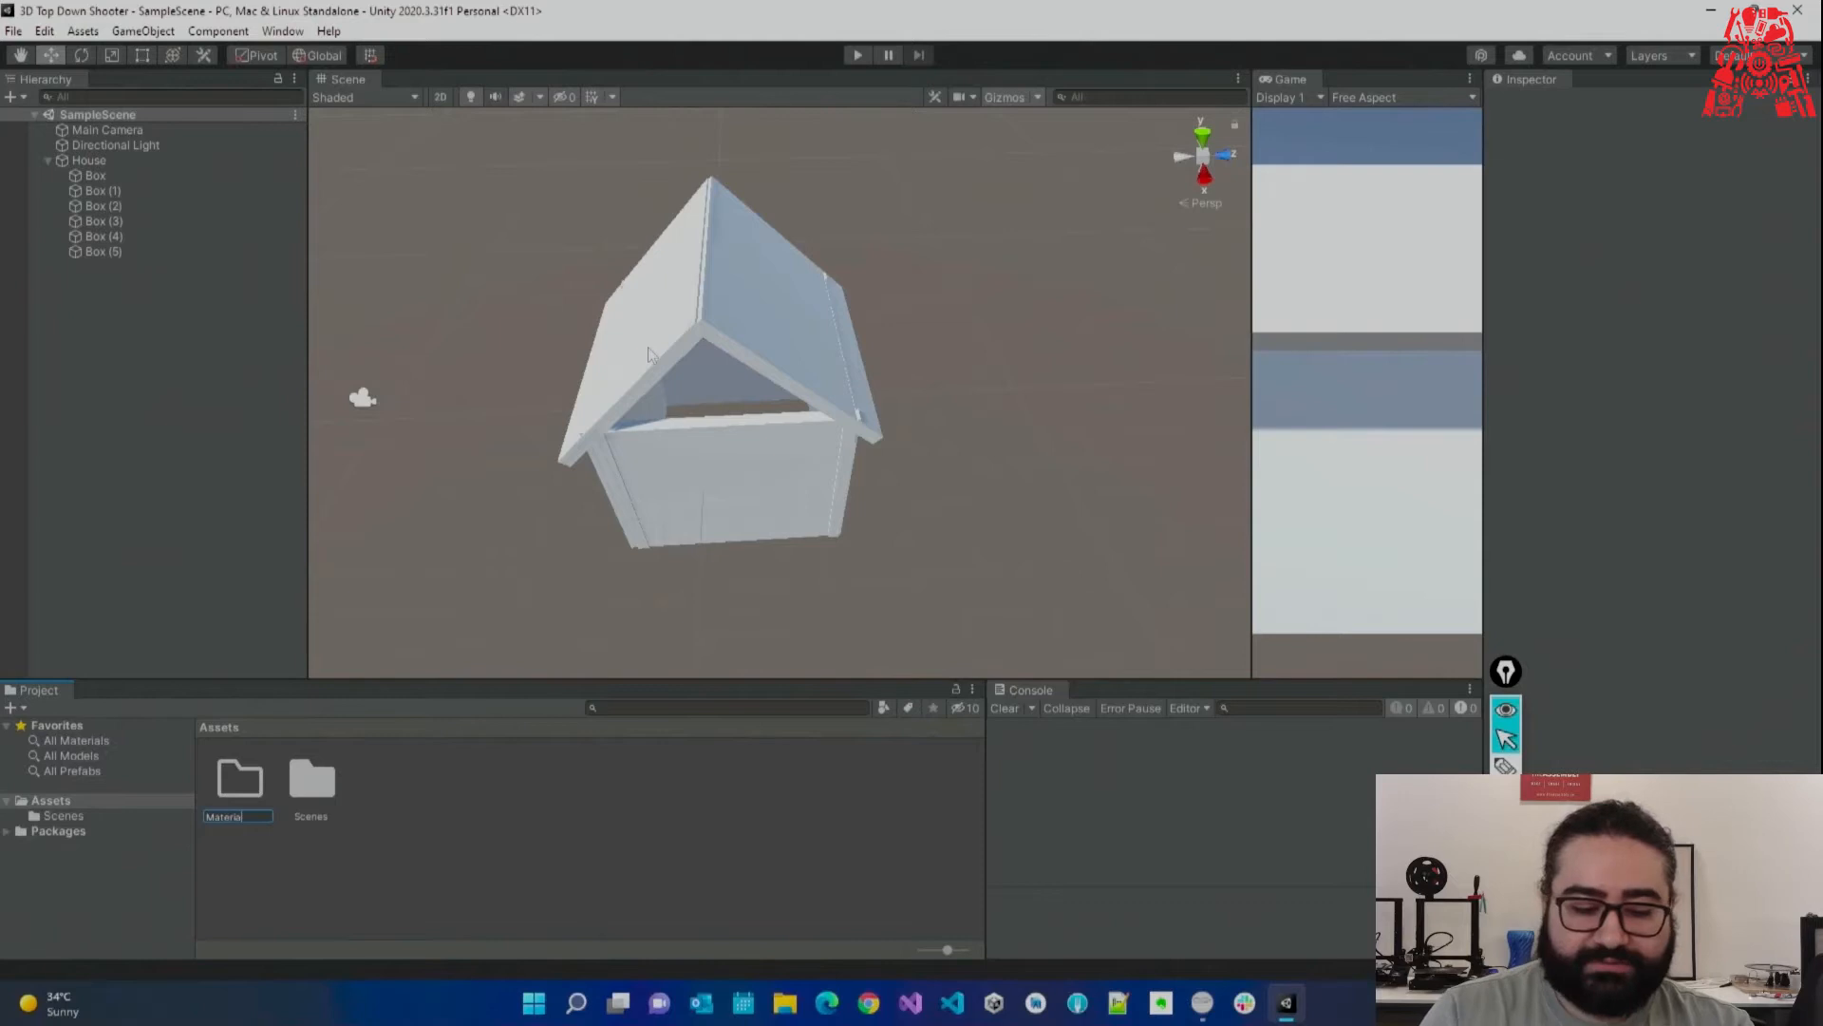
text(ls)
key(Return)
Inside the Materials folder, create a new material named Red.
double_click(276, 775)
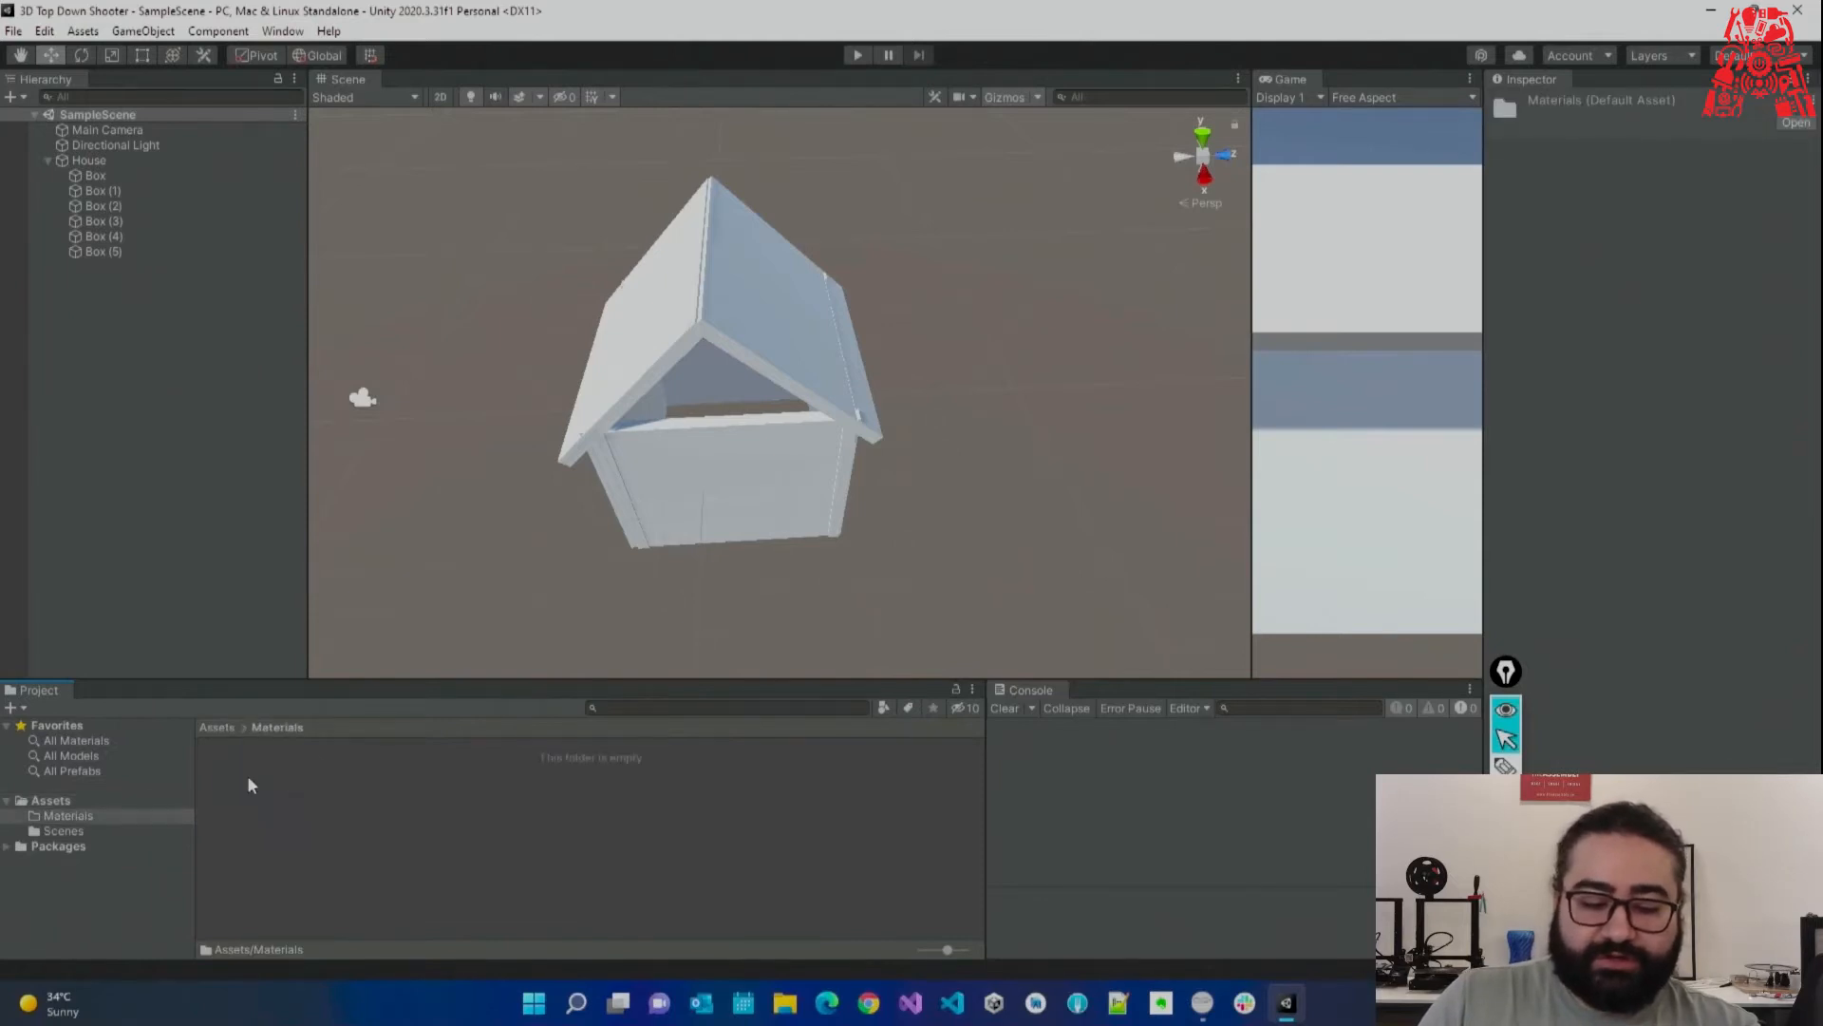
right_click(405, 839)
mouse_move(582, 323)
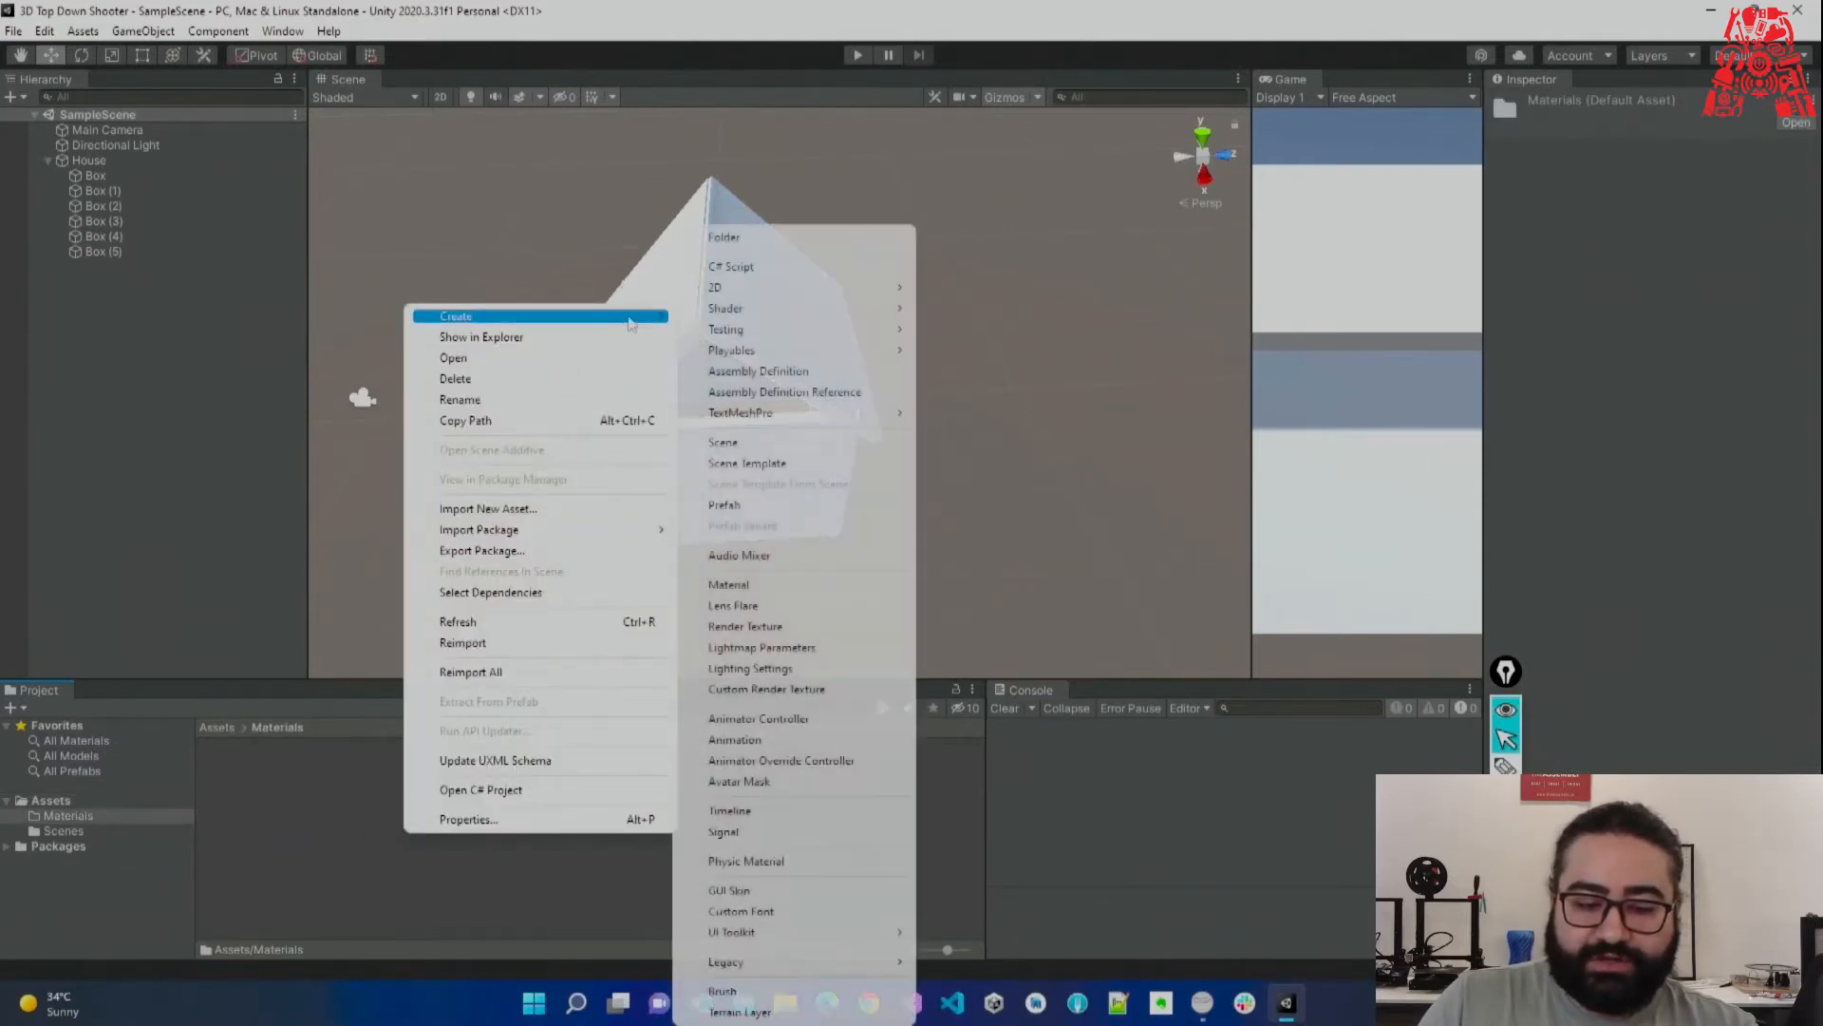
click(795, 581)
text(Red)
key(Return)
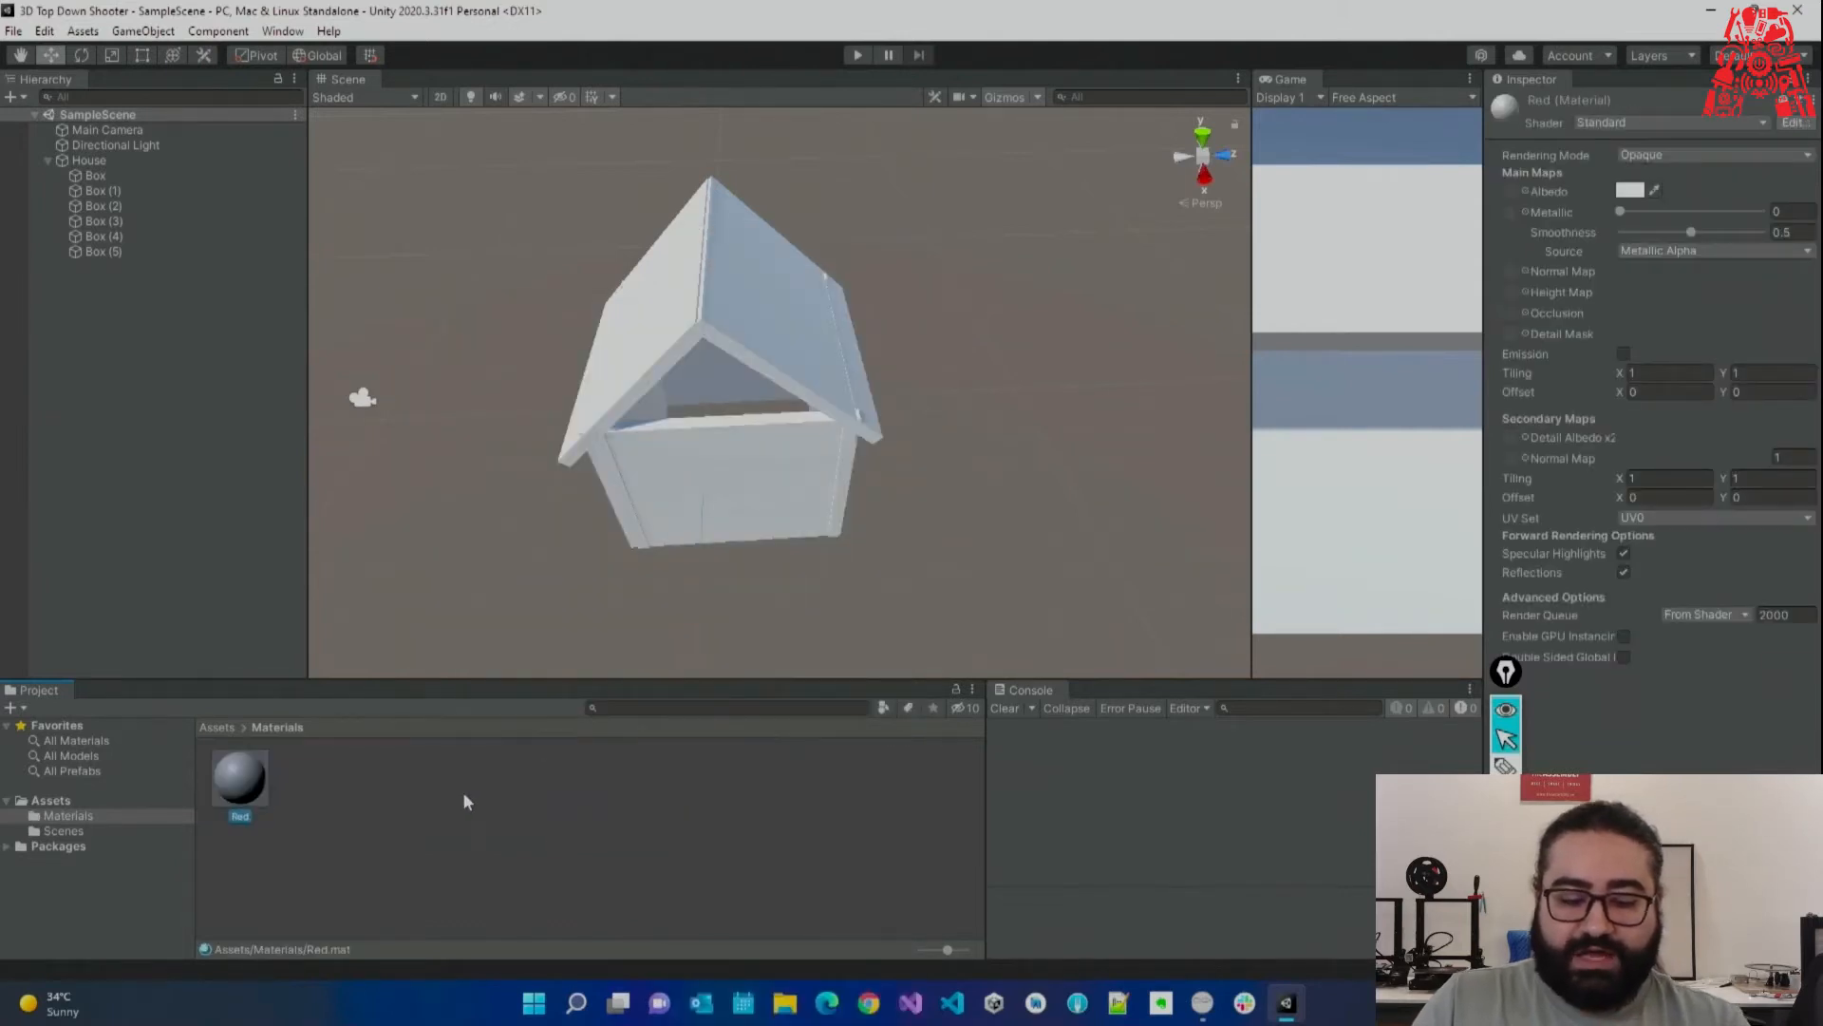
Go back into the Materials folder and select the Red material.
click(112, 805)
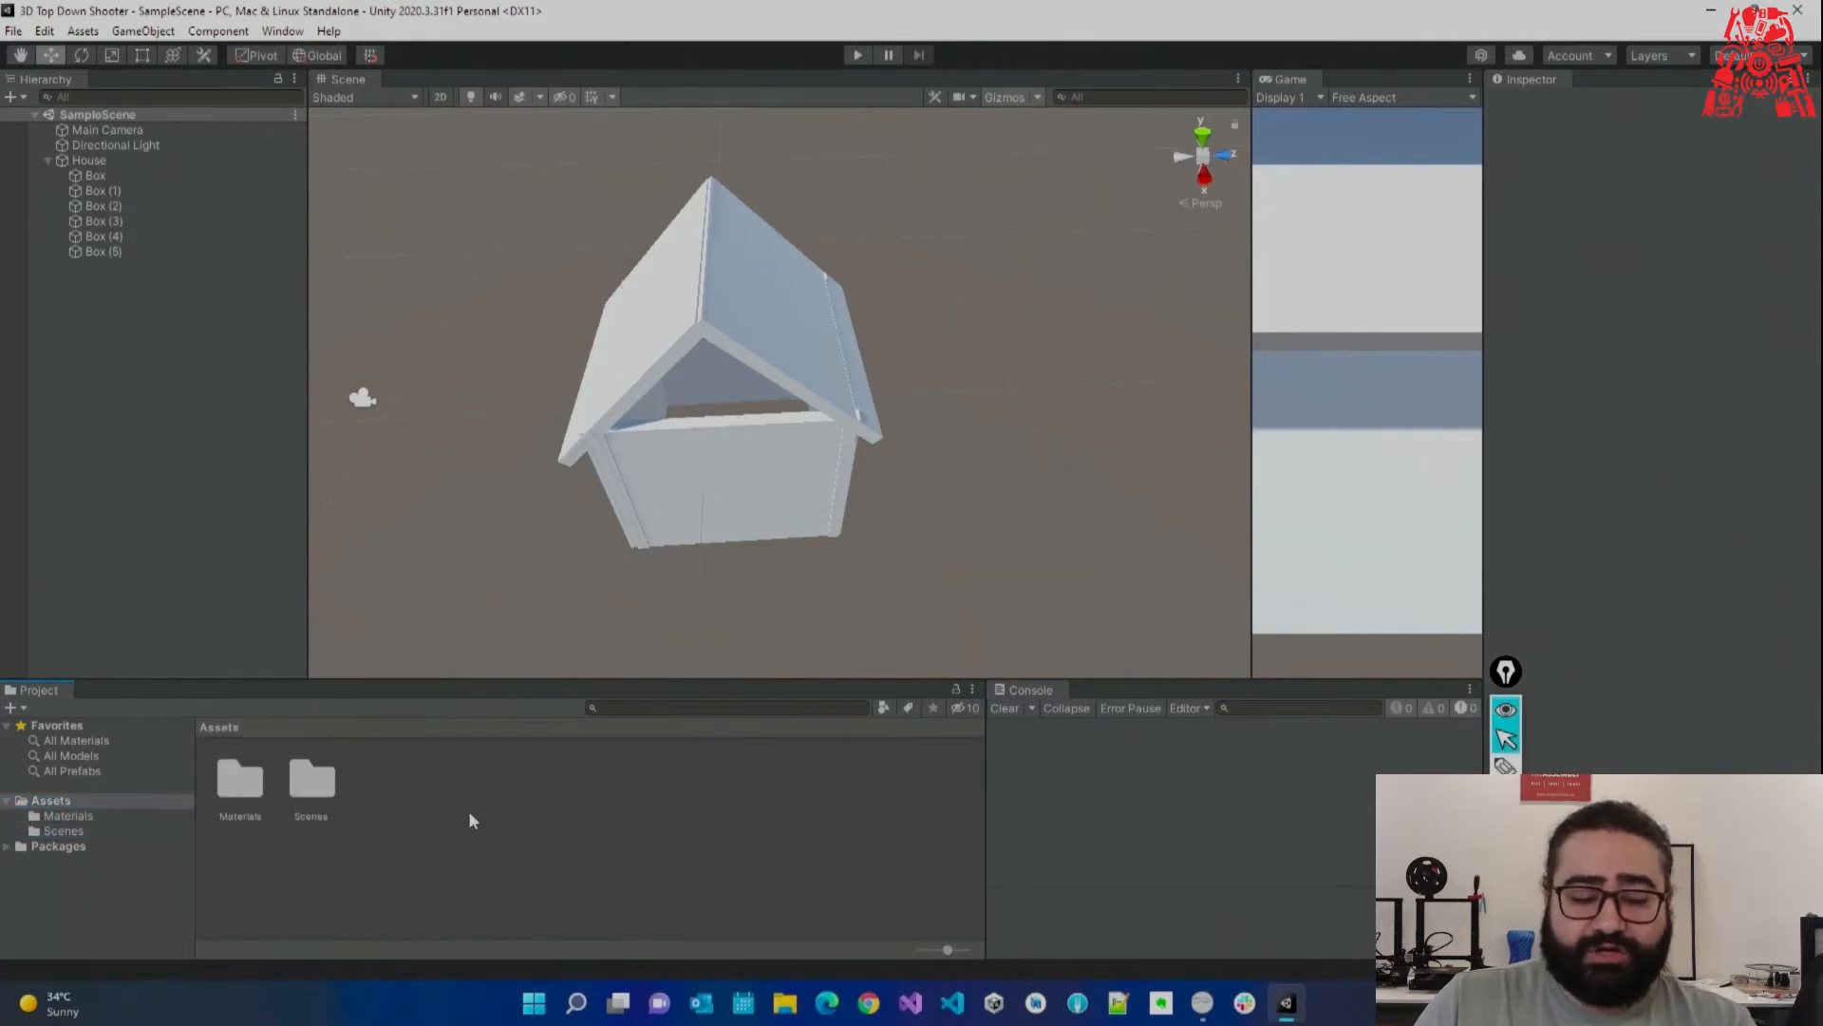
double_click(251, 787)
click(249, 803)
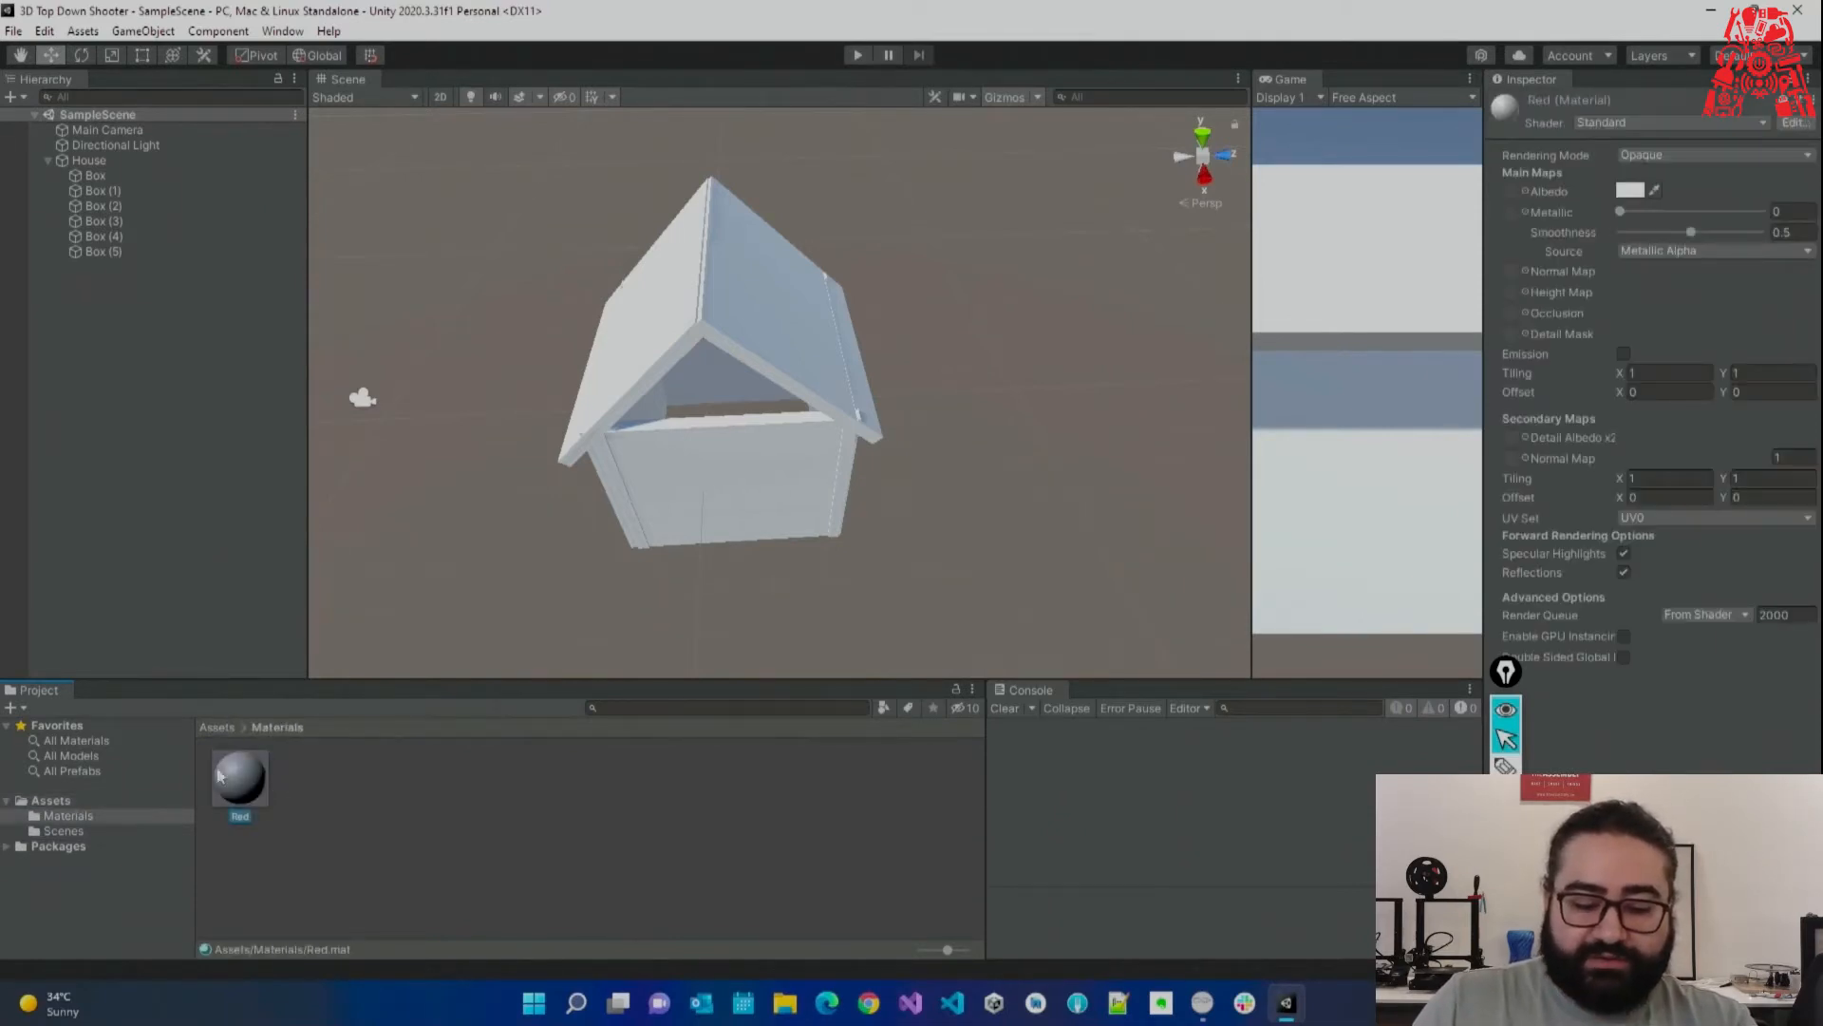
click(282, 797)
click(249, 787)
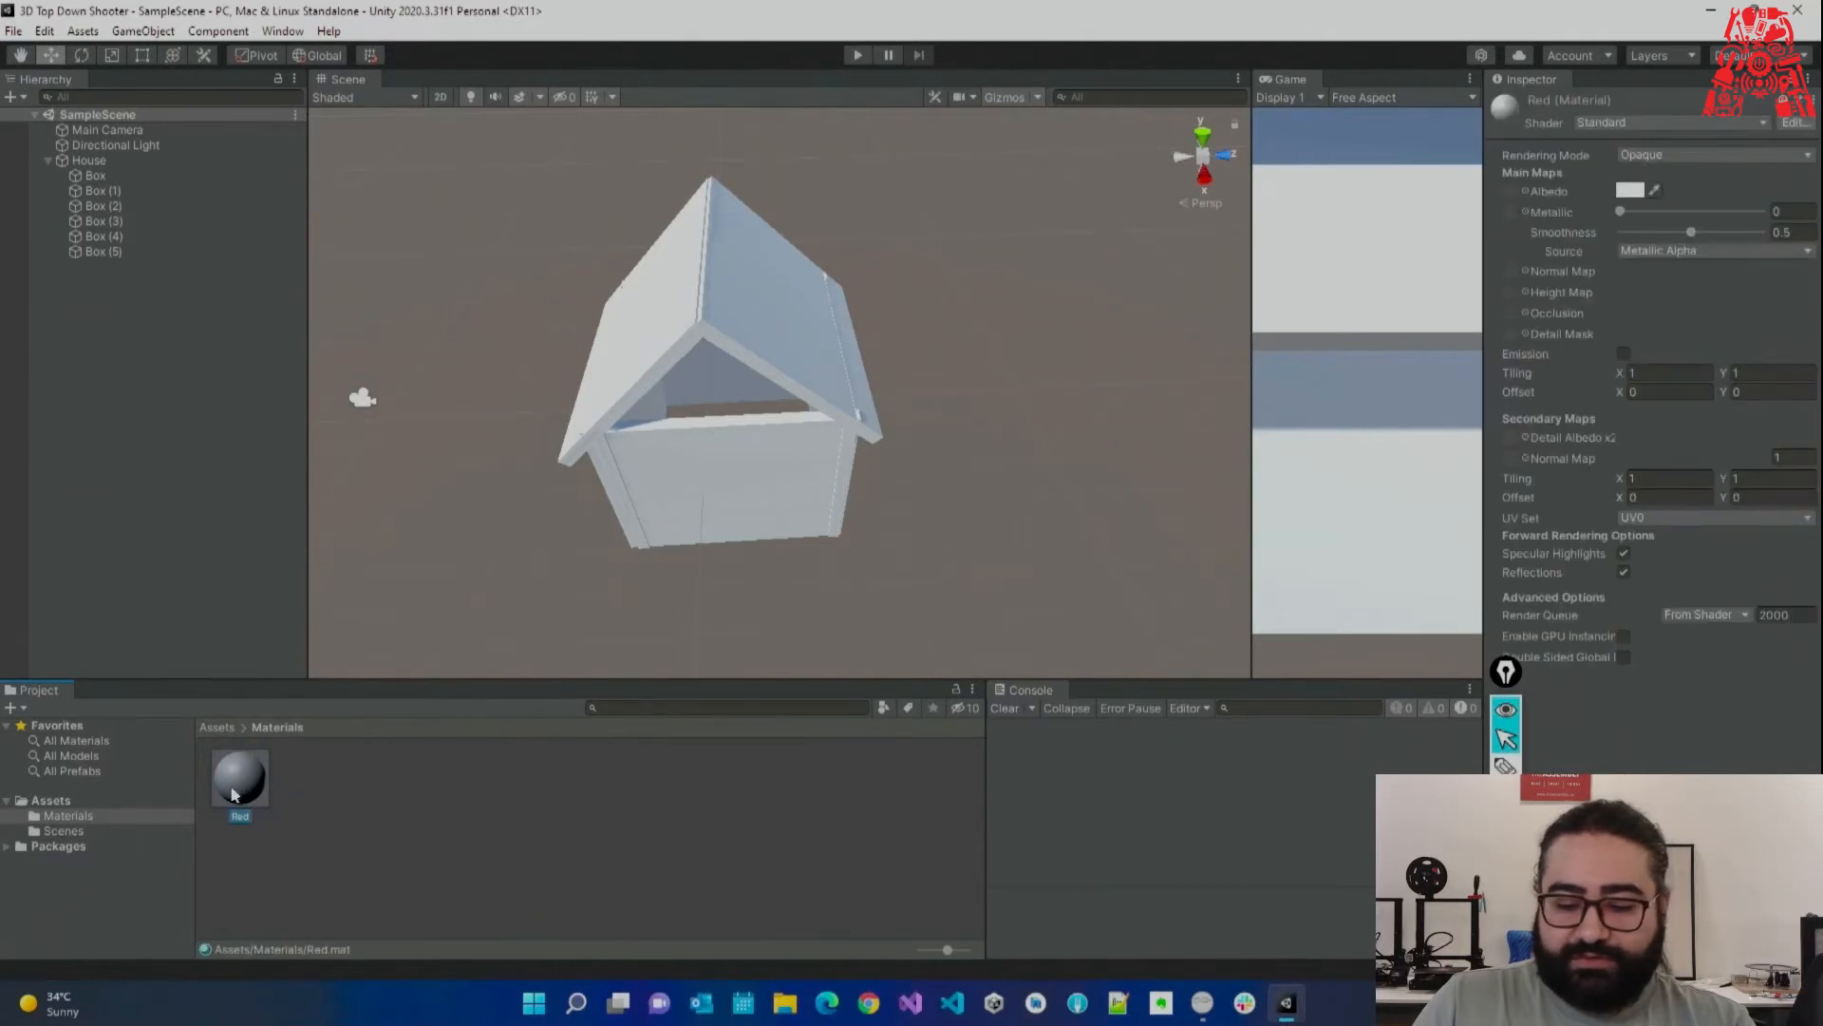
Enlarge the Red material's Inspector preview and rotate the sphere.
drag(1506, 672, 1353, 678)
drag(1567, 948, 1388, 612)
drag(1353, 677, 1301, 682)
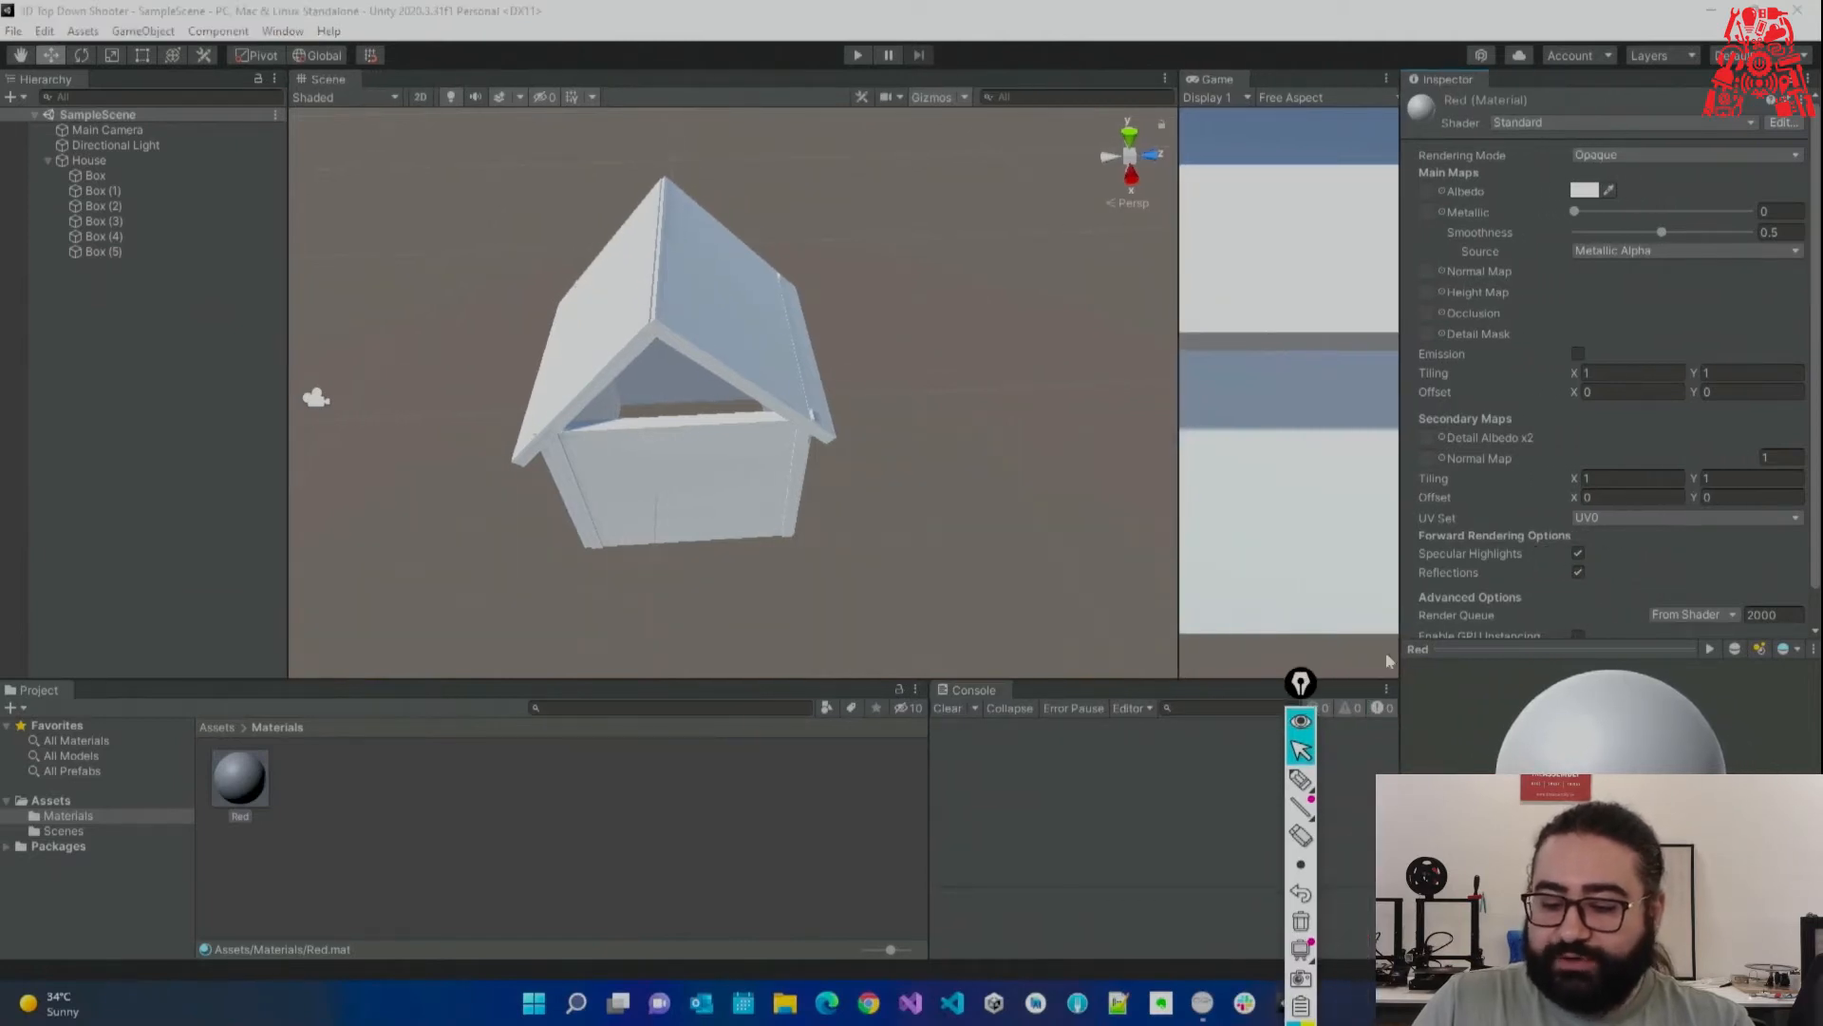
scroll(1495, 571, down, 2)
scroll(1496, 573, up, 2)
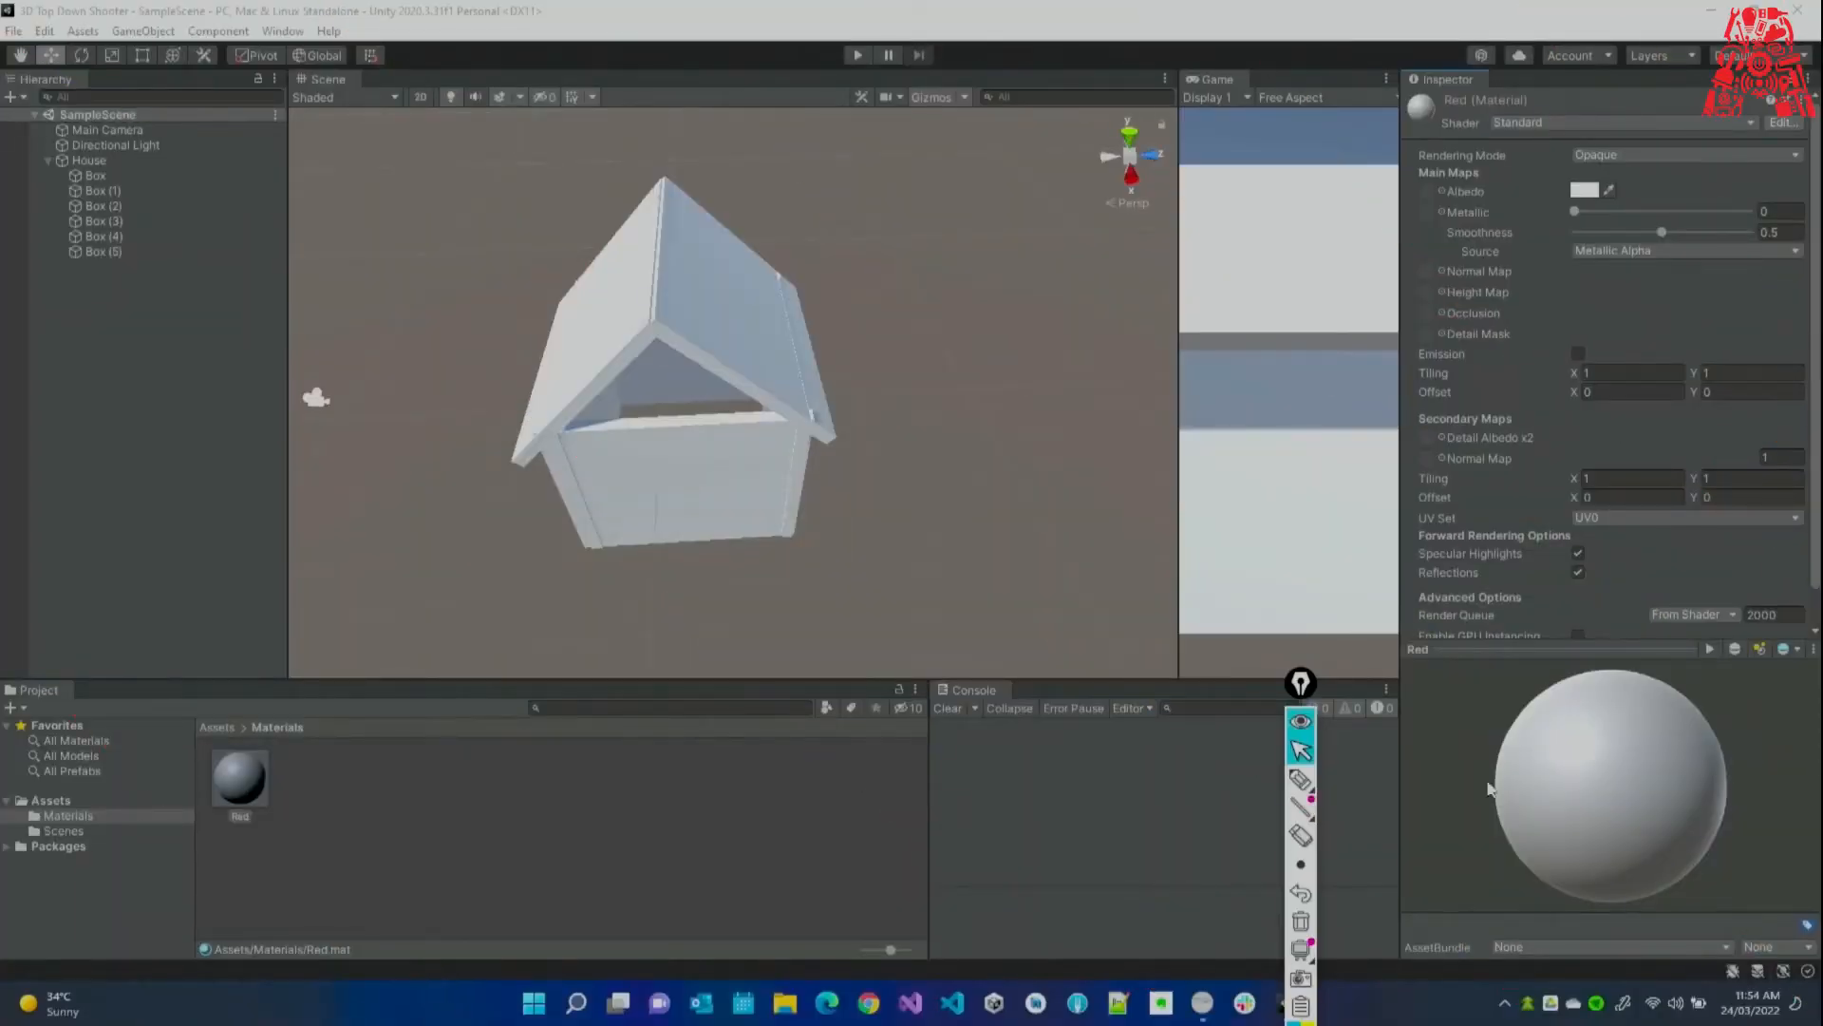
drag(1487, 785, 1563, 669)
drag(1625, 800, 1601, 788)
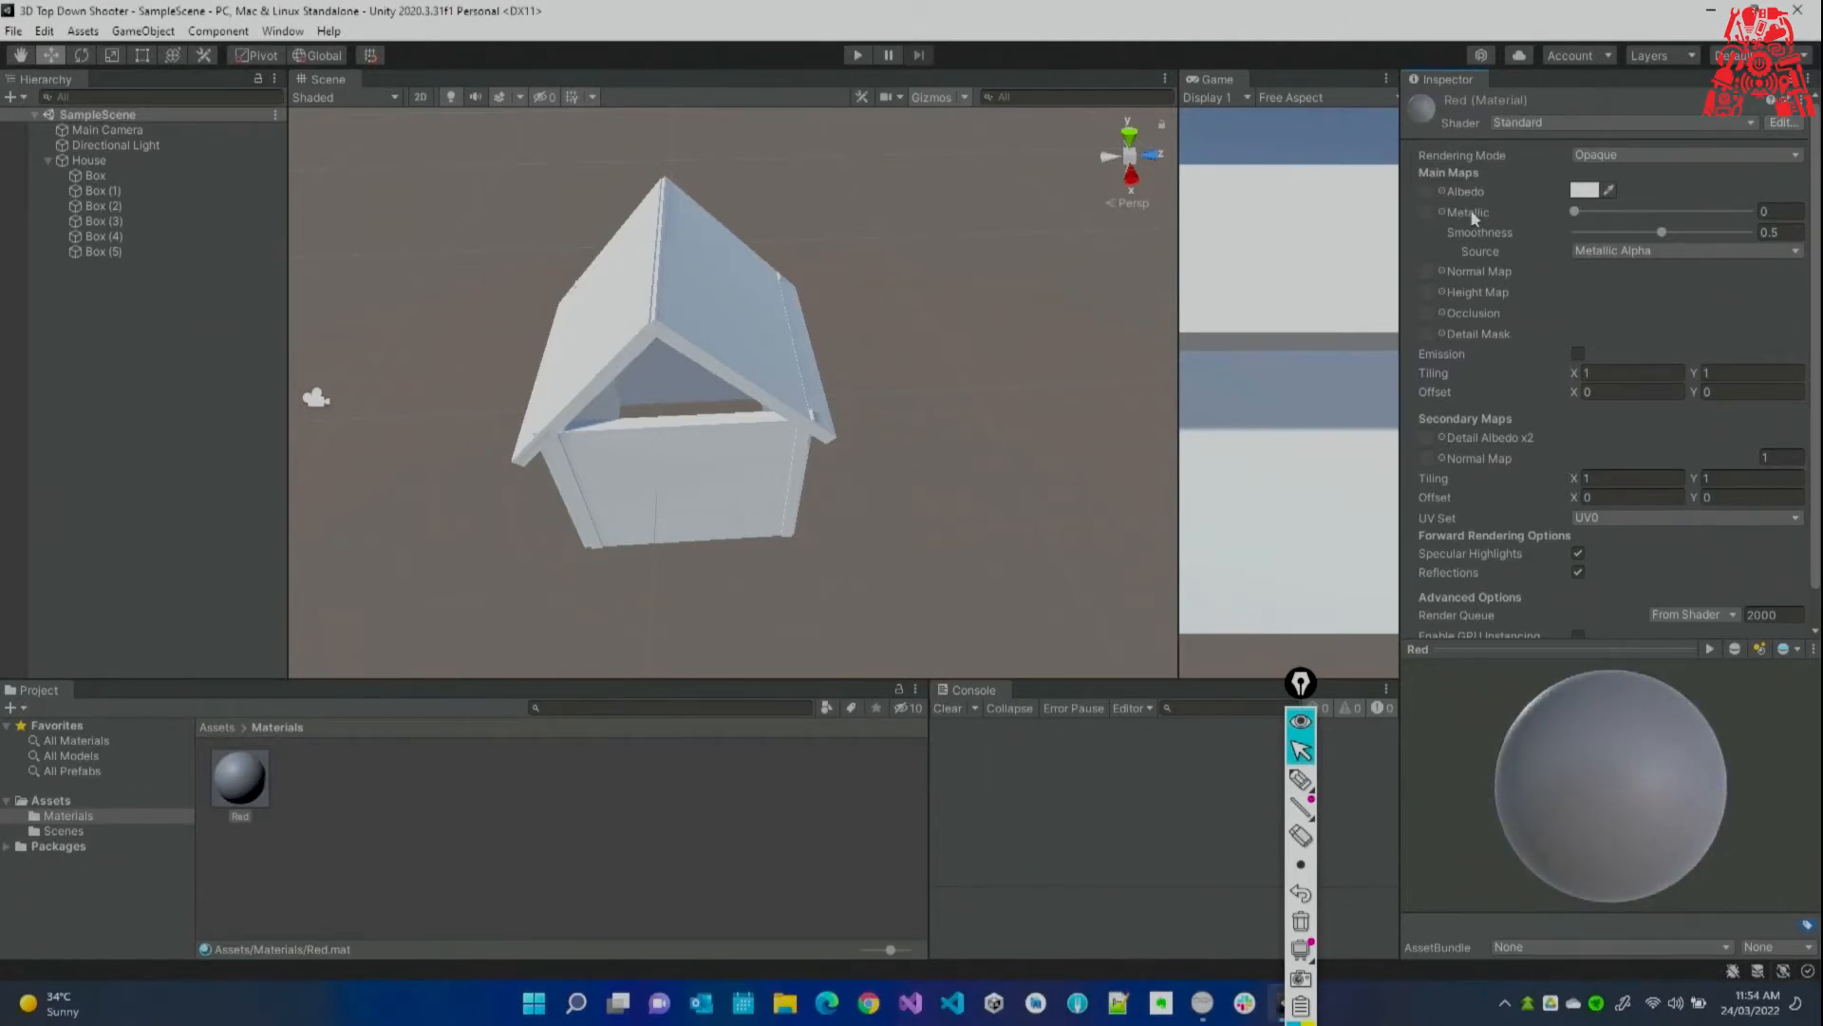
Set the Red material's Albedo colour to pure red, FF0000.
click(1586, 190)
drag(1692, 344, 1757, 285)
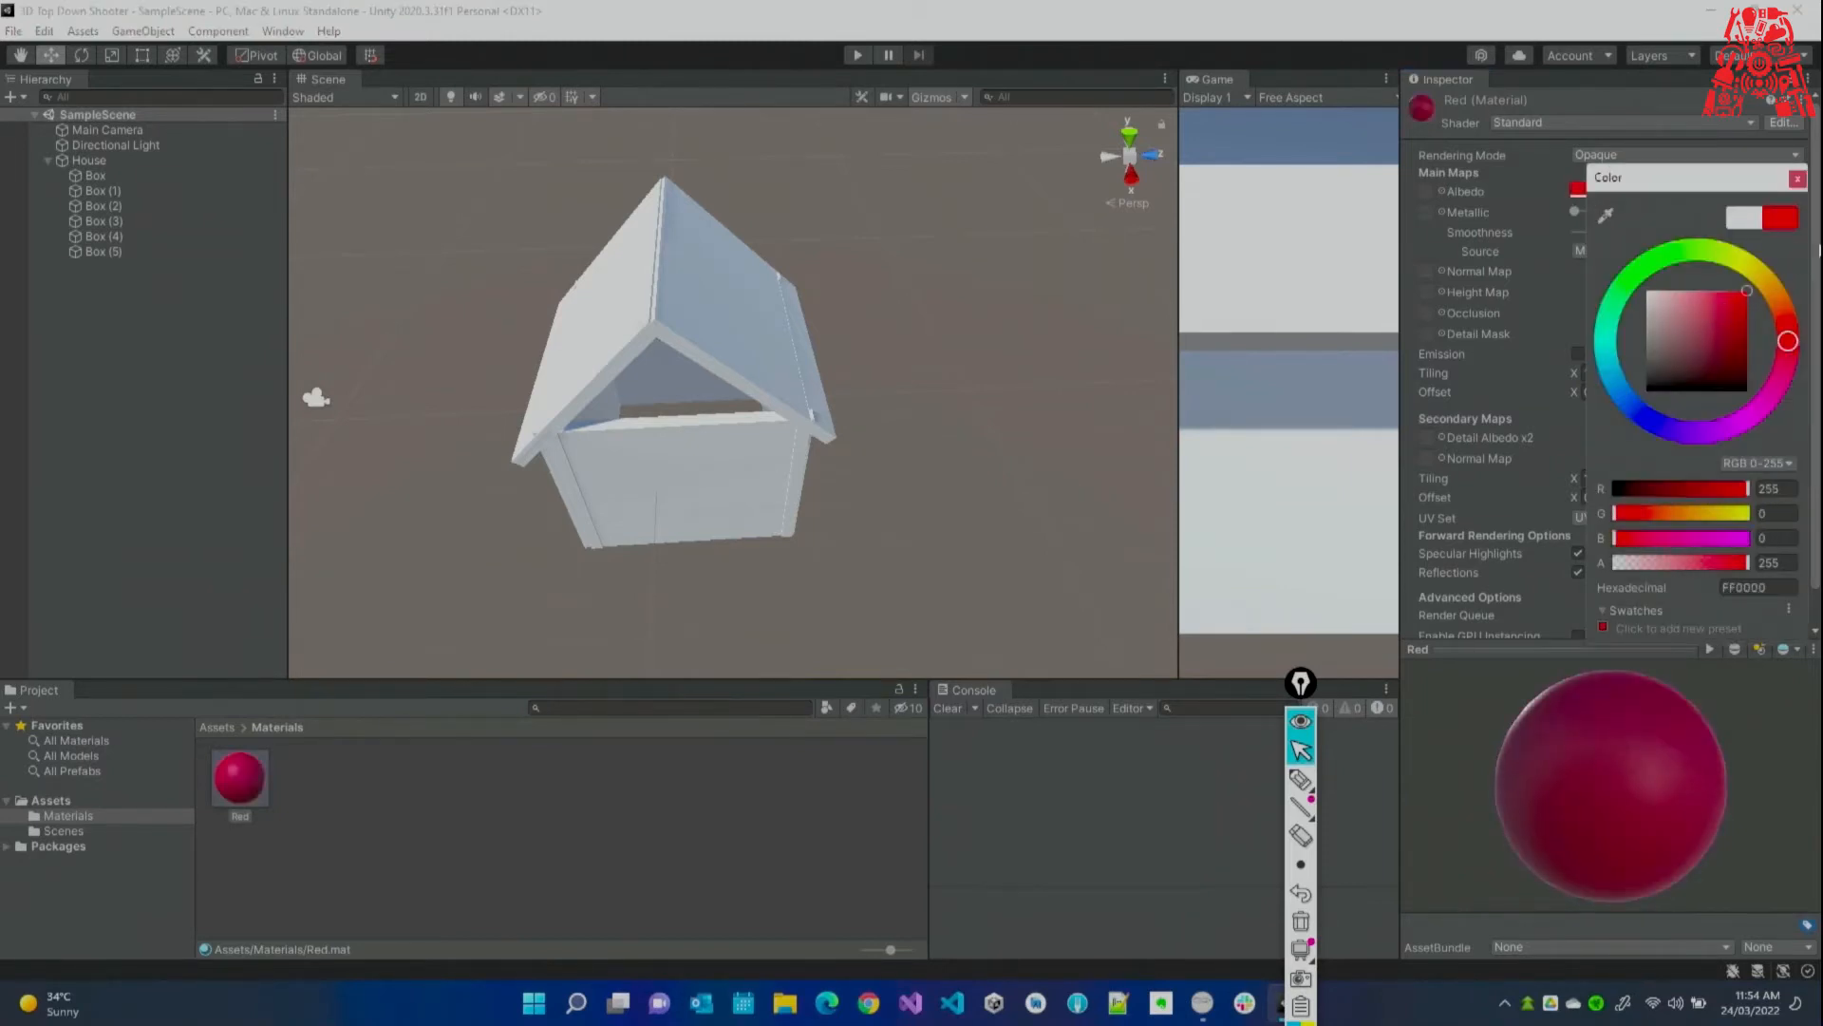
click(1626, 743)
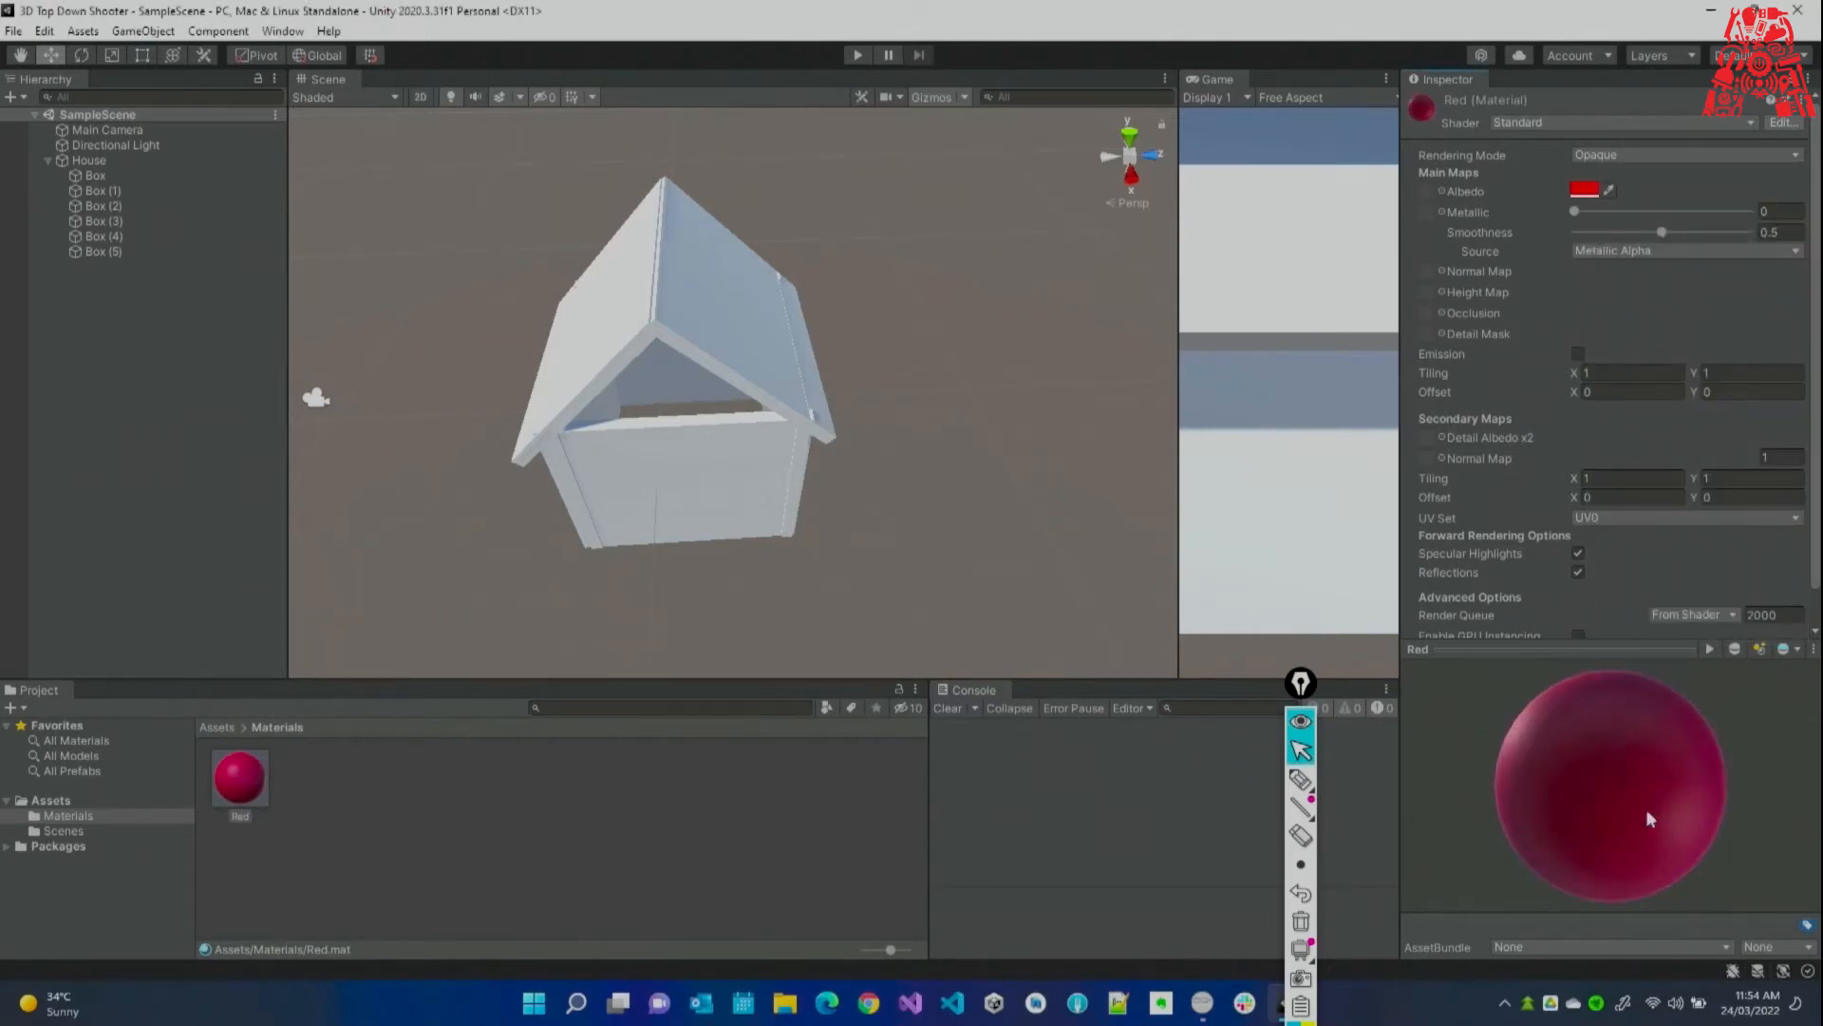
Drag Red onto both roof panels, every wall and the grey left post.
click(290, 824)
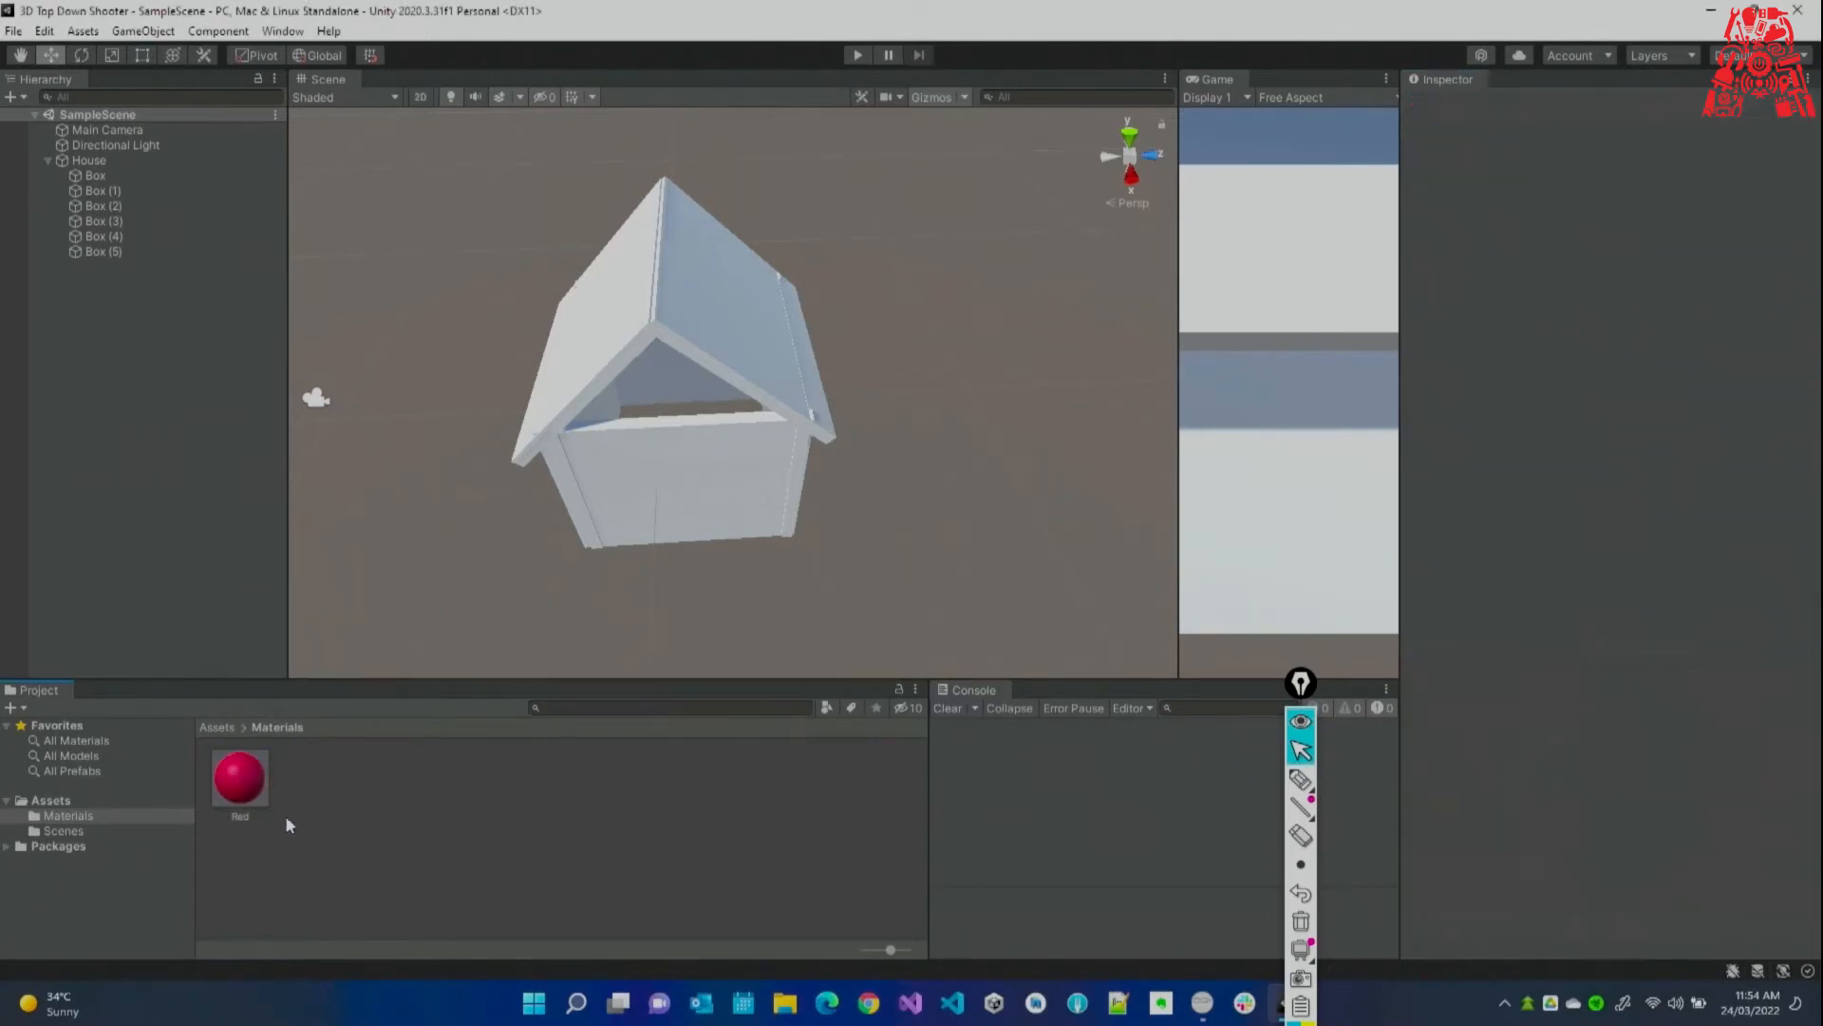
click(235, 790)
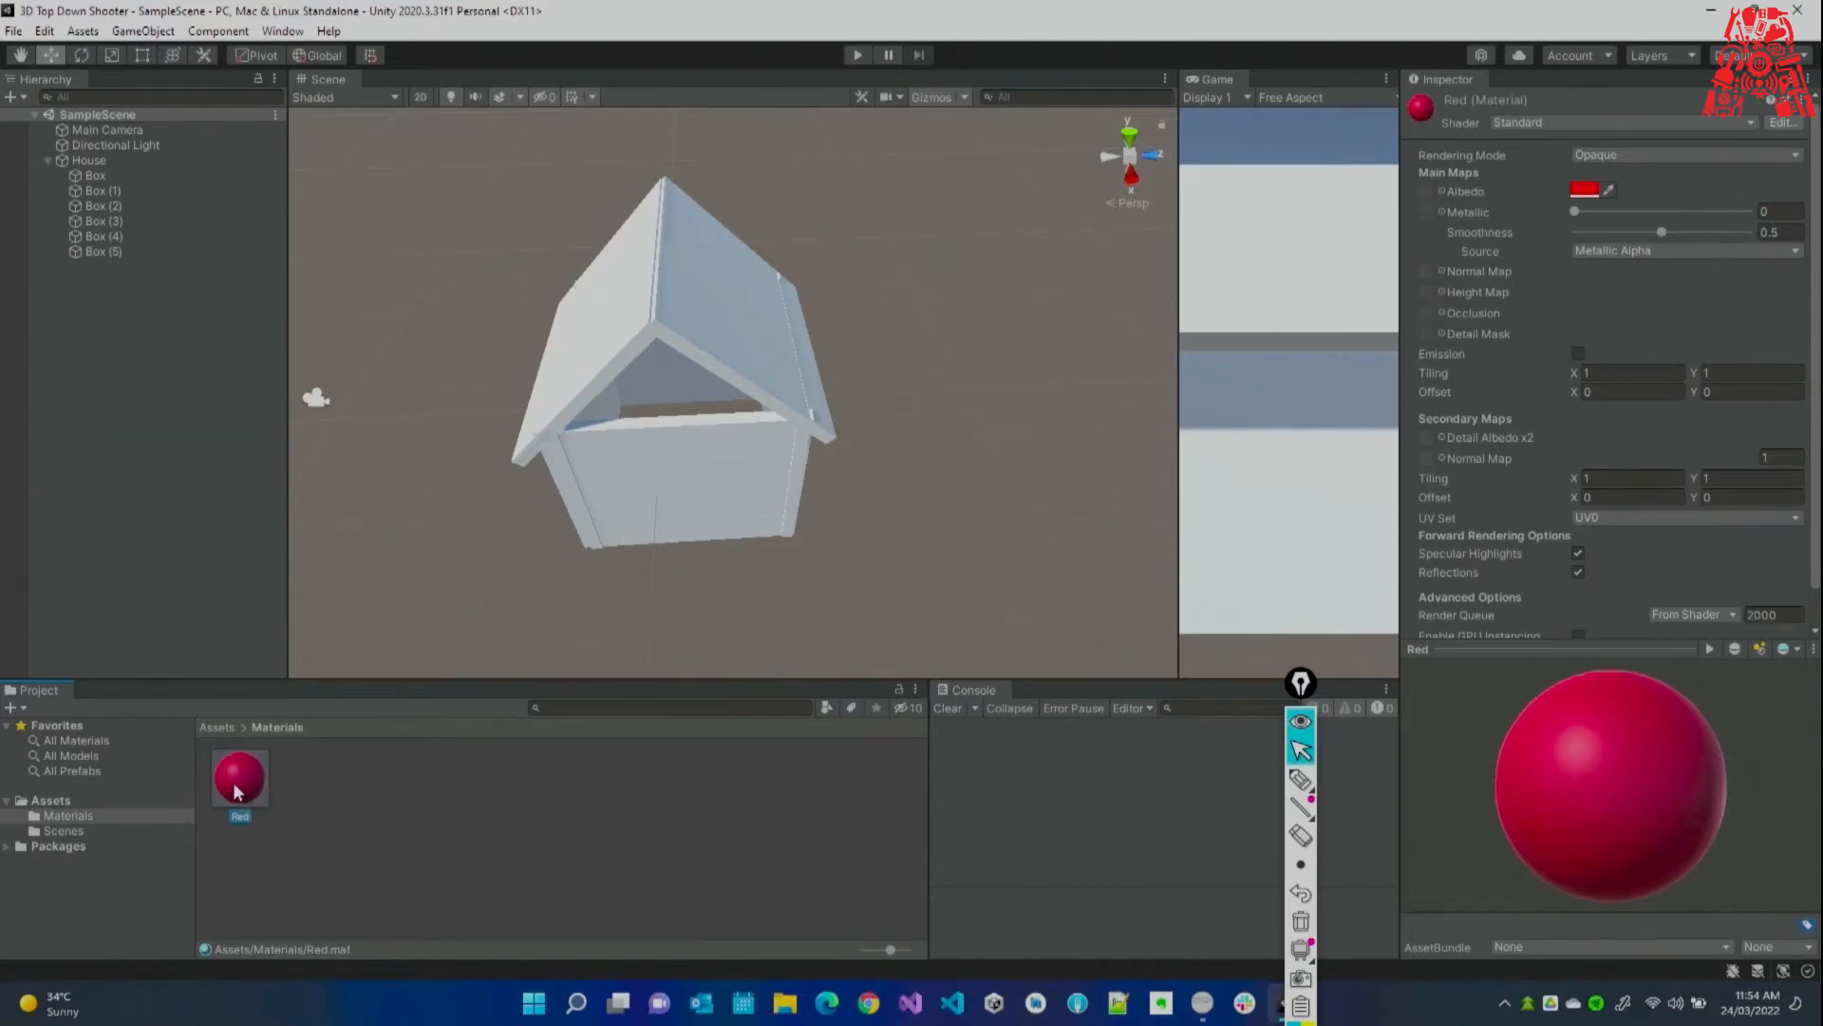
drag(239, 788, 586, 387)
drag(233, 787, 706, 372)
drag(225, 800, 764, 364)
alt+drag(619, 357, 1092, 238)
drag(256, 765, 646, 378)
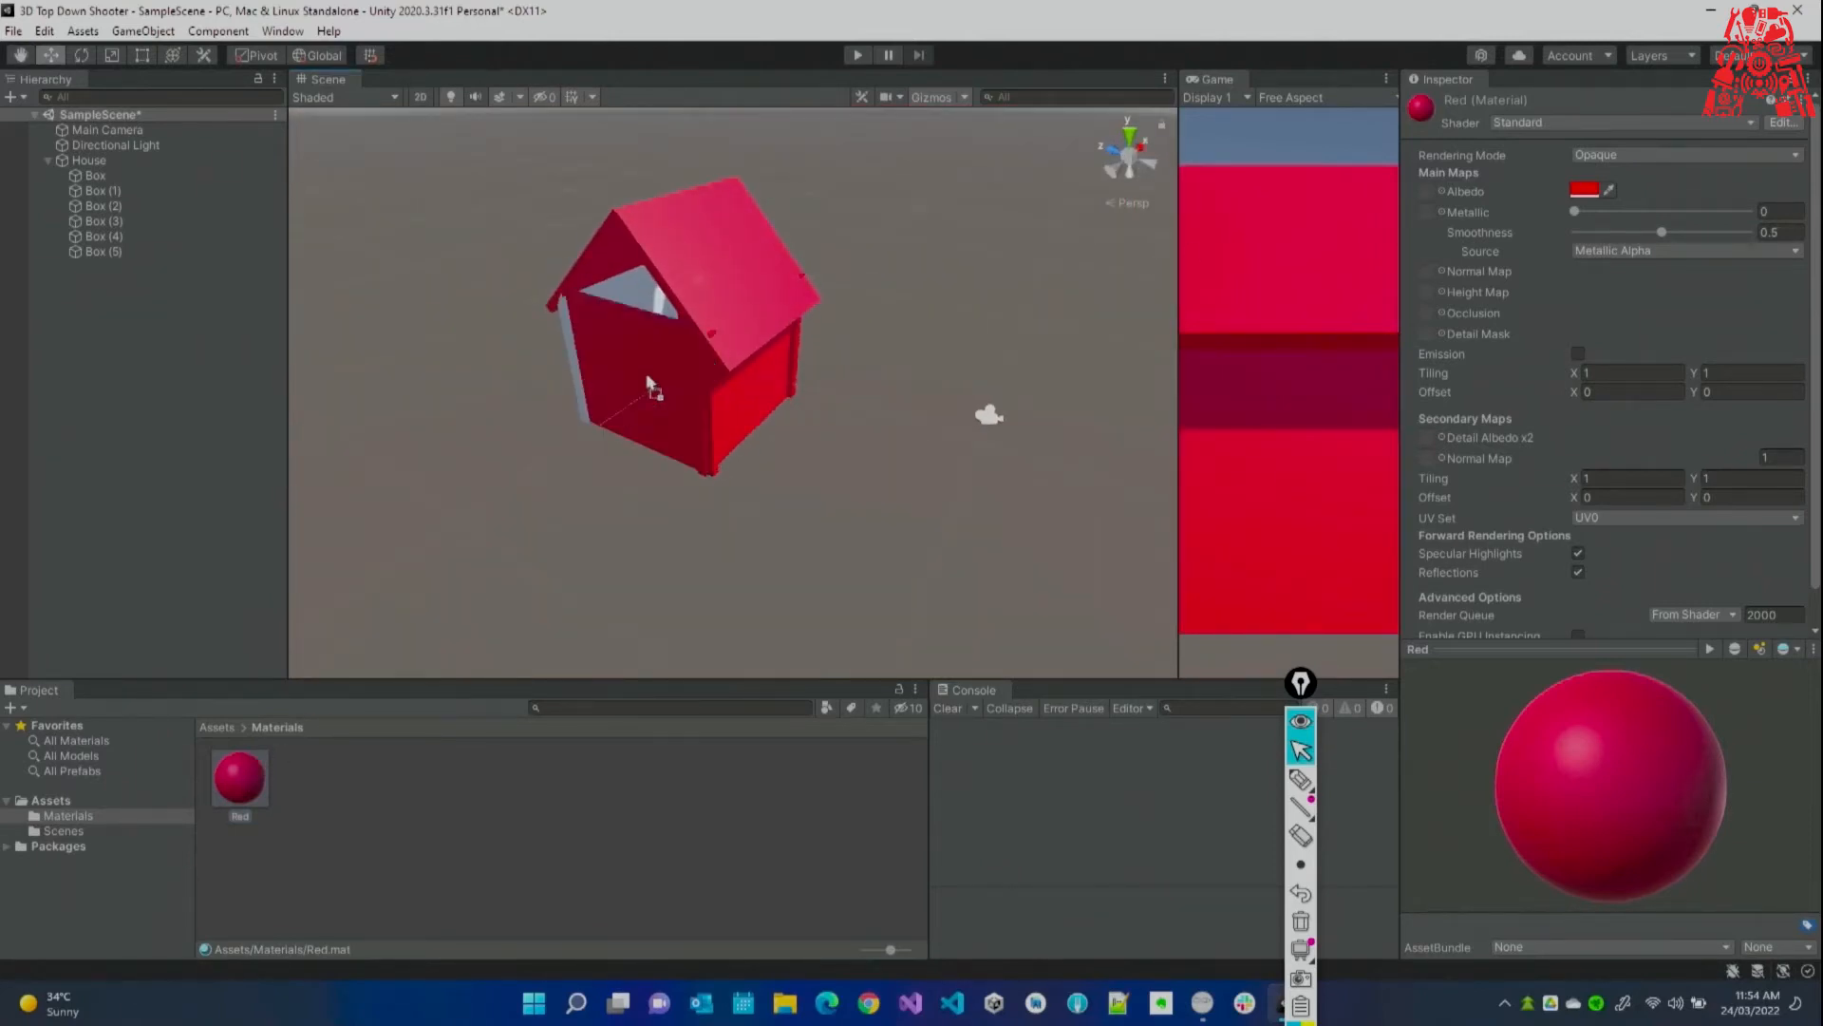
drag(256, 759, 584, 391)
alt+drag(643, 305, 1712, 365)
click(419, 880)
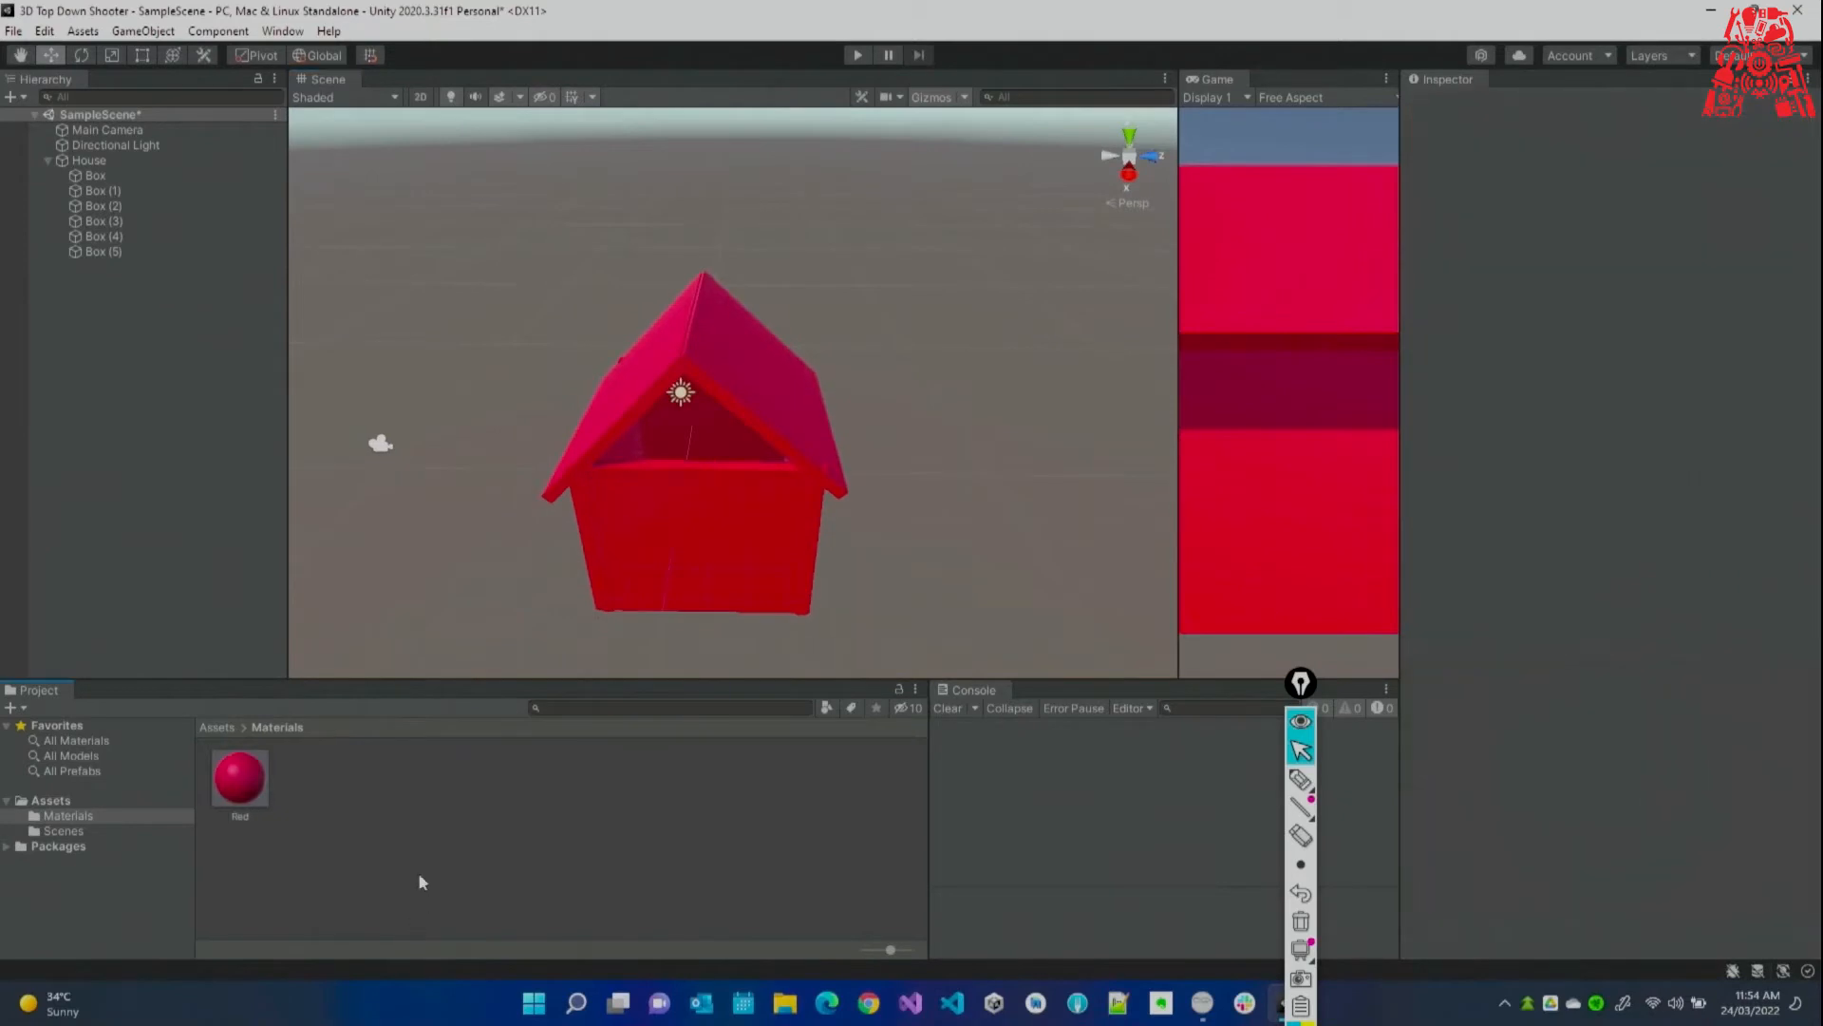
Create a new material named Blue with a blue Albedo colour.
right_click(419, 879)
mouse_move(627, 349)
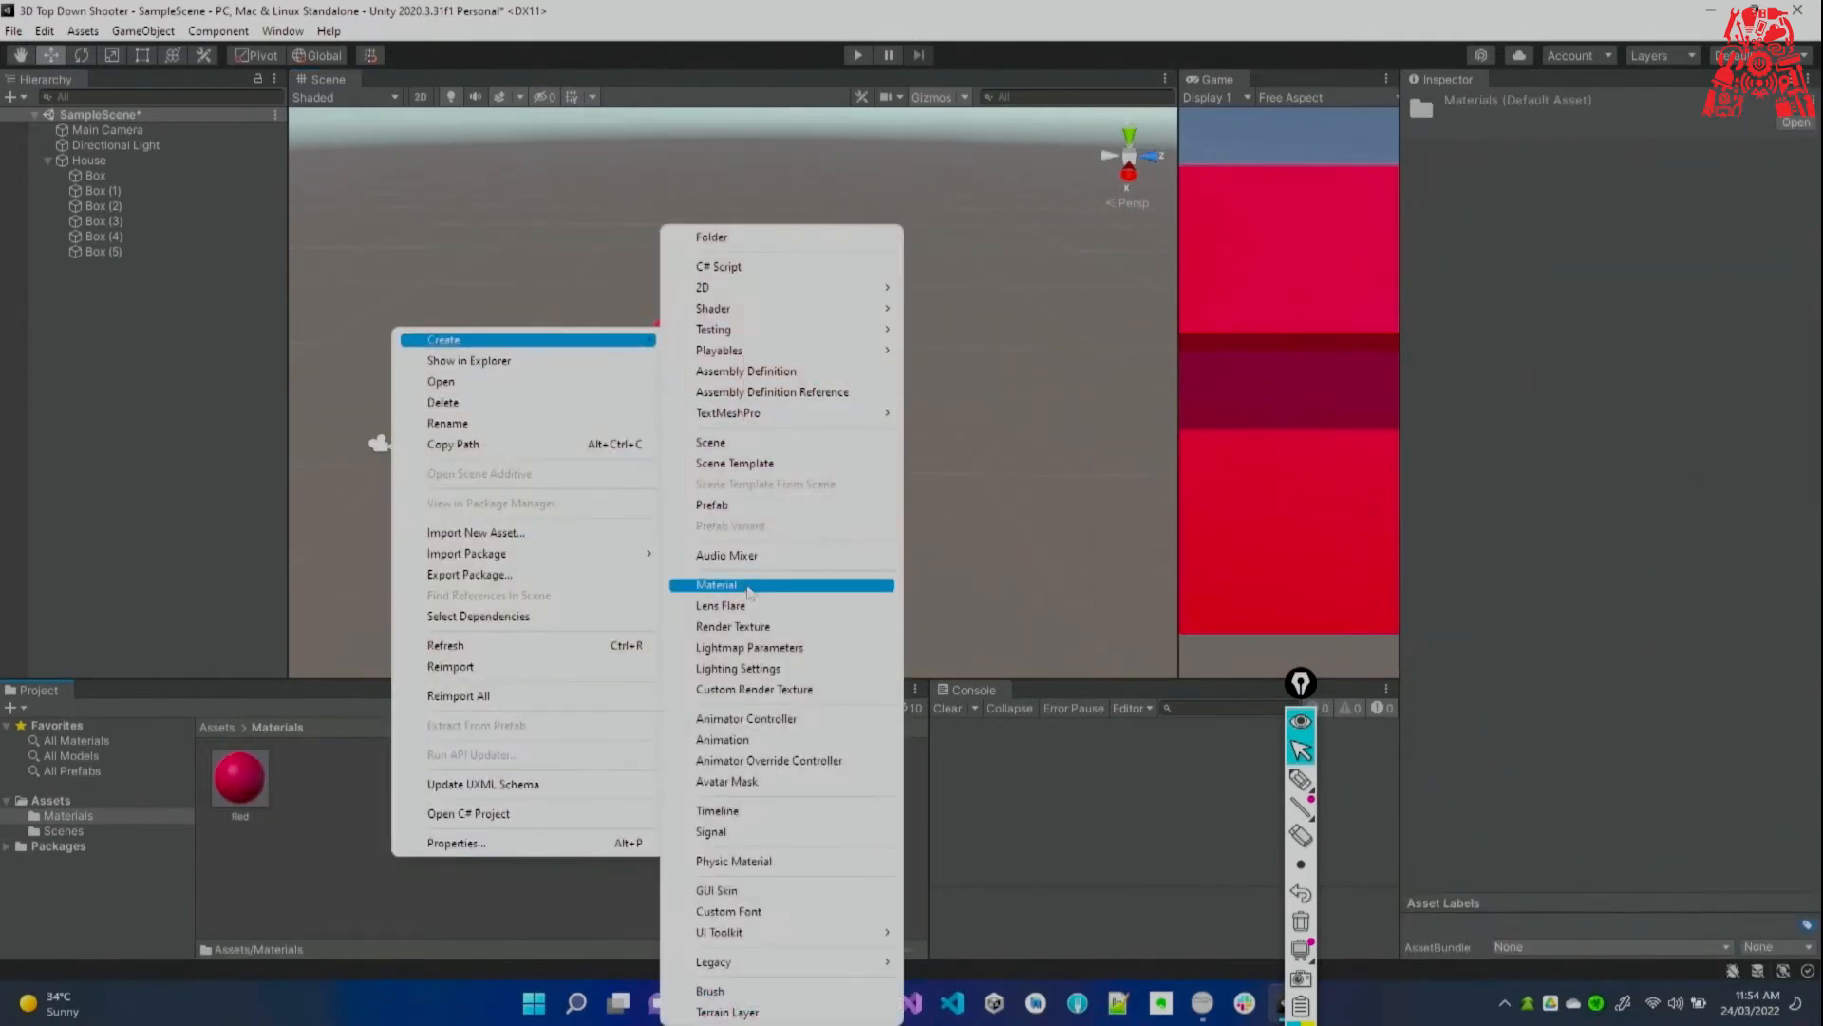
click(747, 589)
text(Rlue)
key(Return)
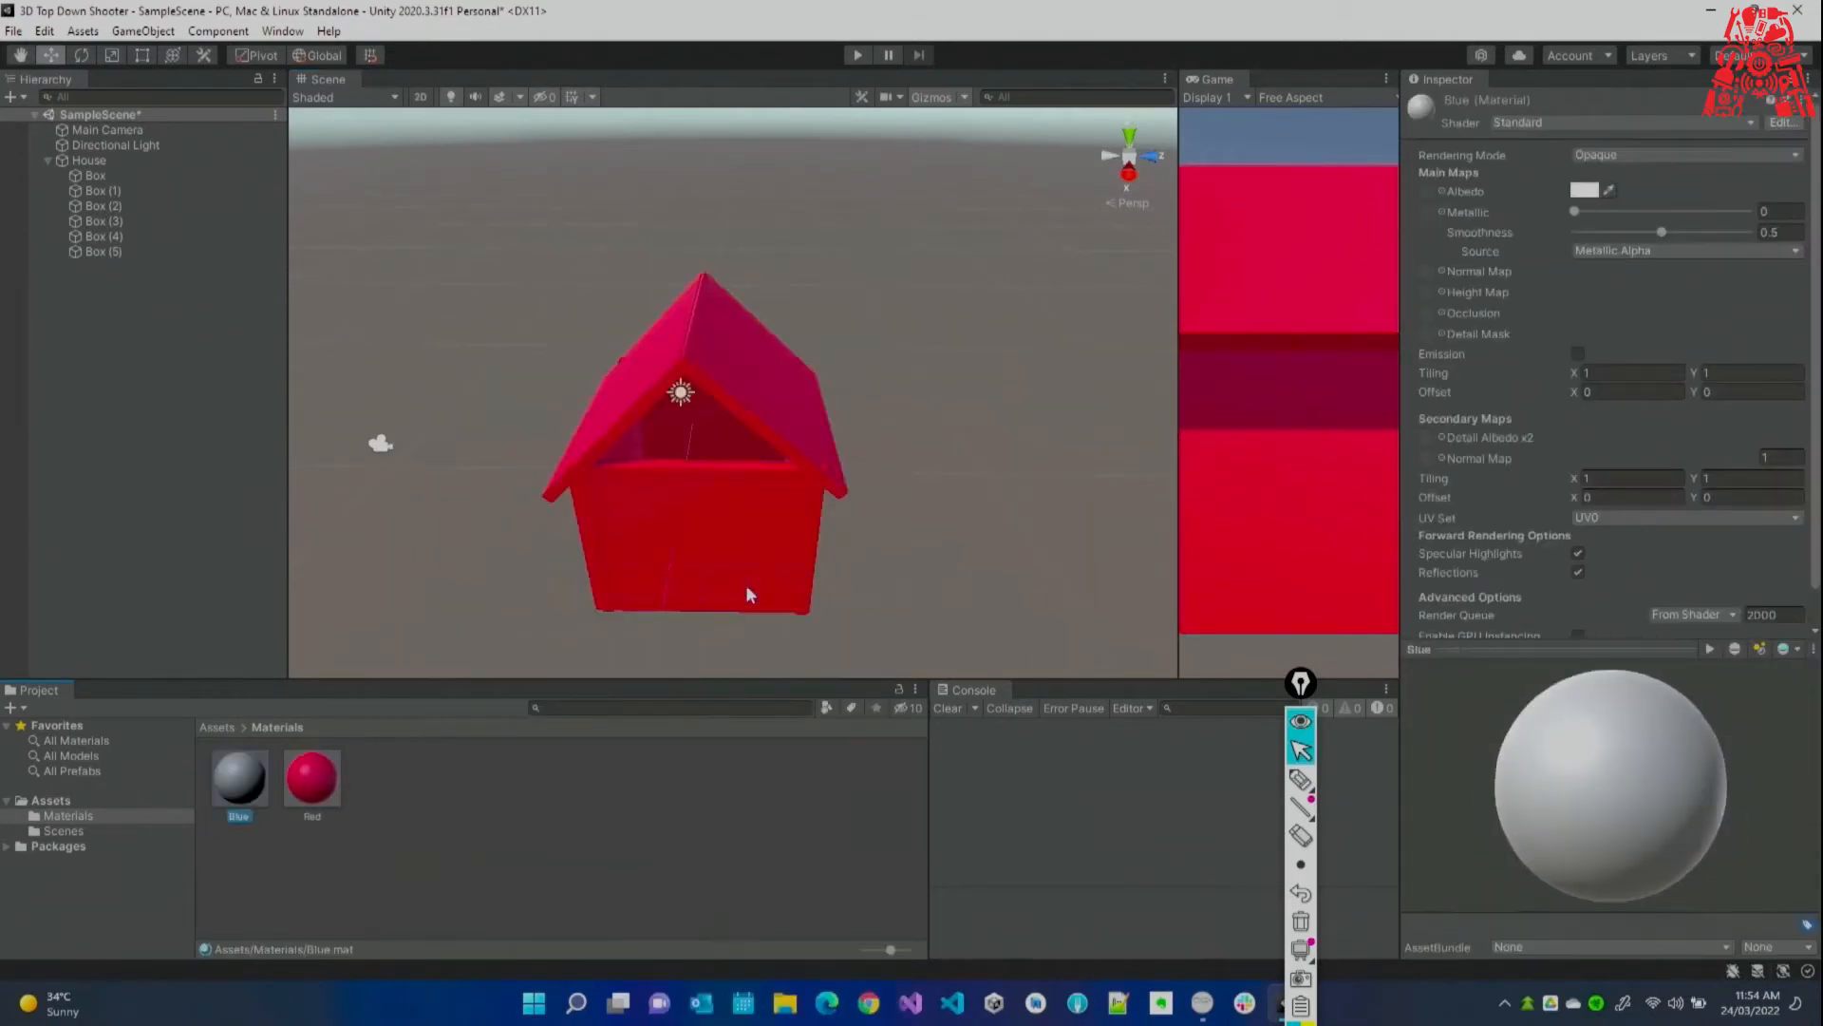
click(1581, 192)
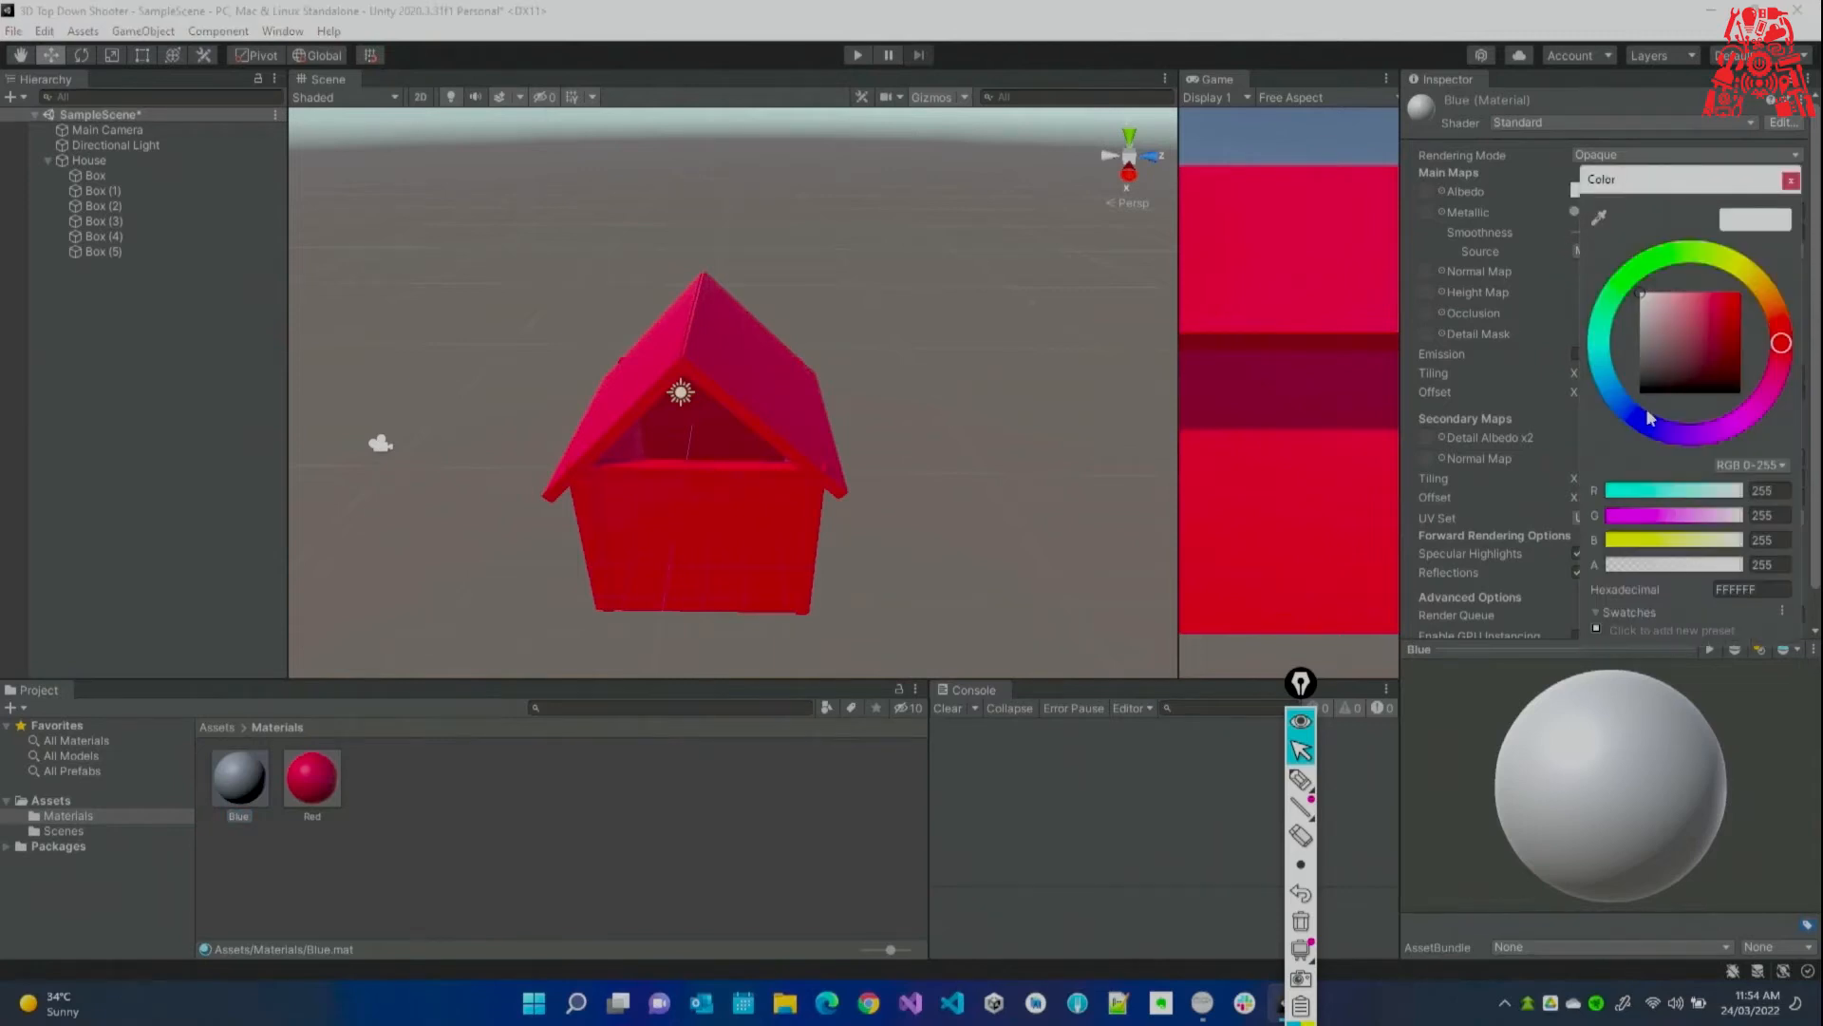
click(1650, 417)
click(1791, 179)
Apply the Blue material to both roof panels of the house.
drag(220, 784, 762, 369)
alt+drag(893, 539, 1147, 9)
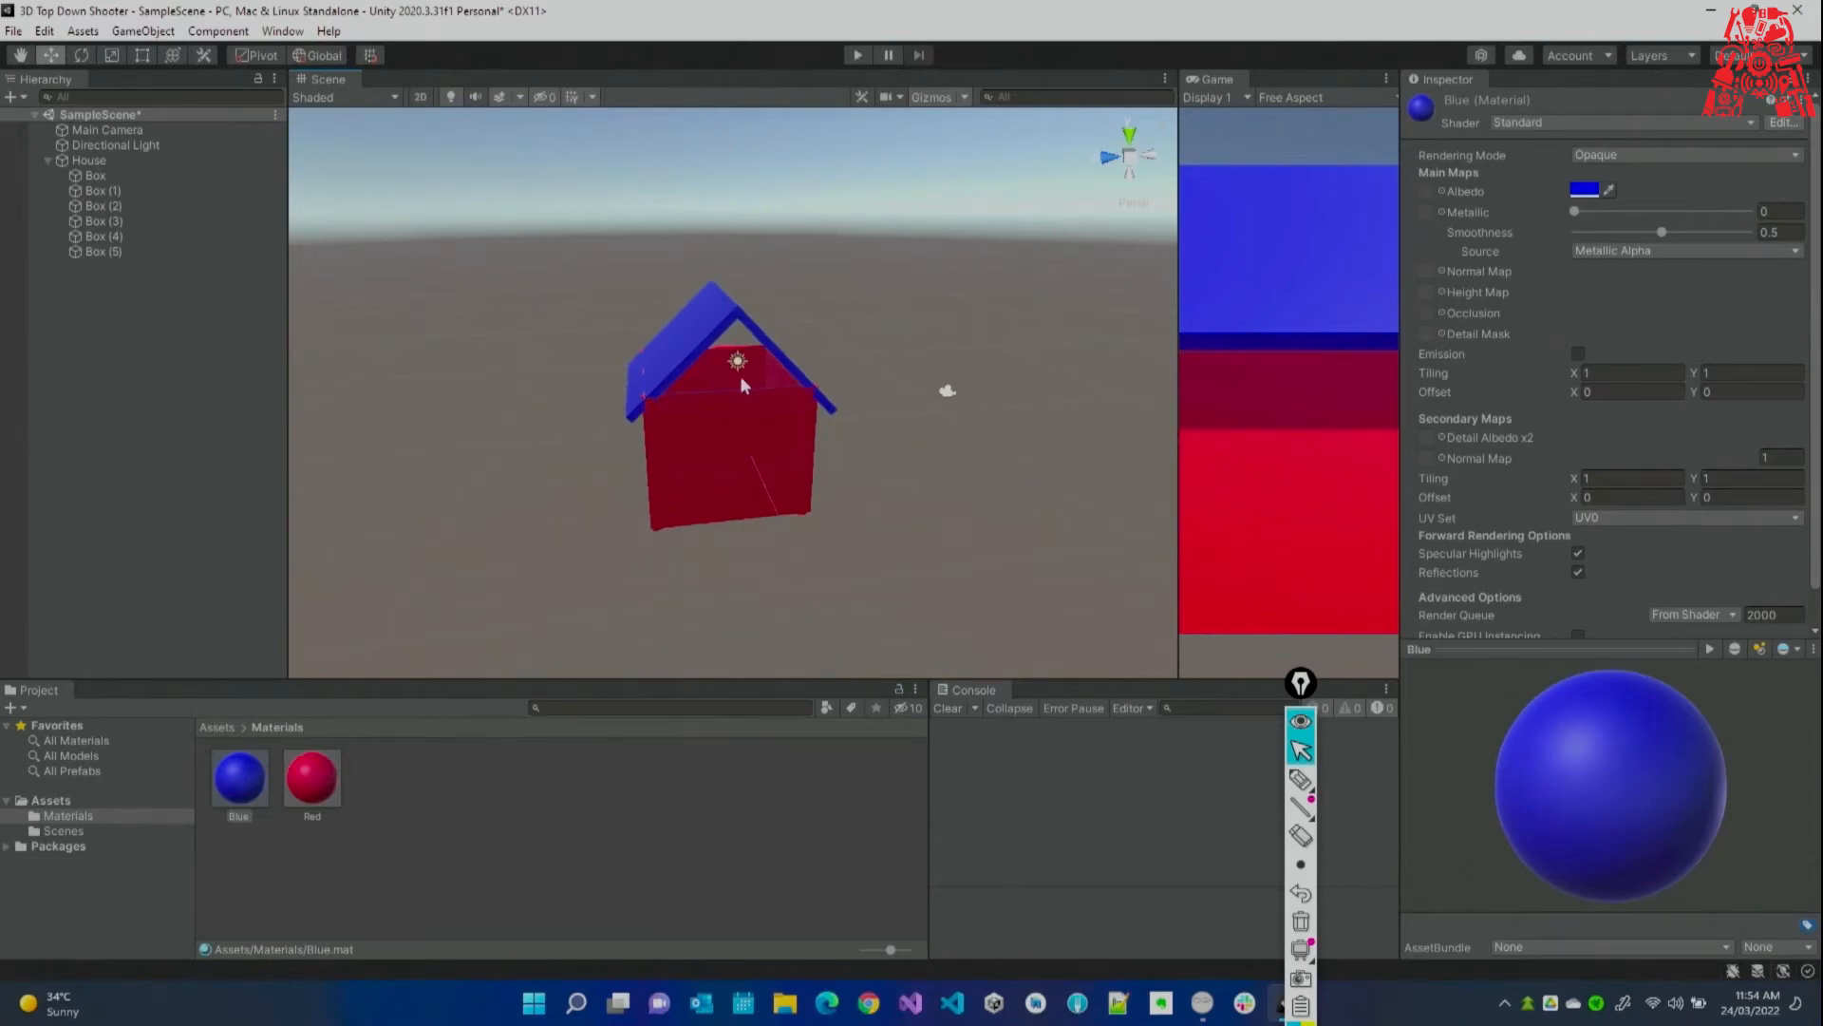
click(415, 761)
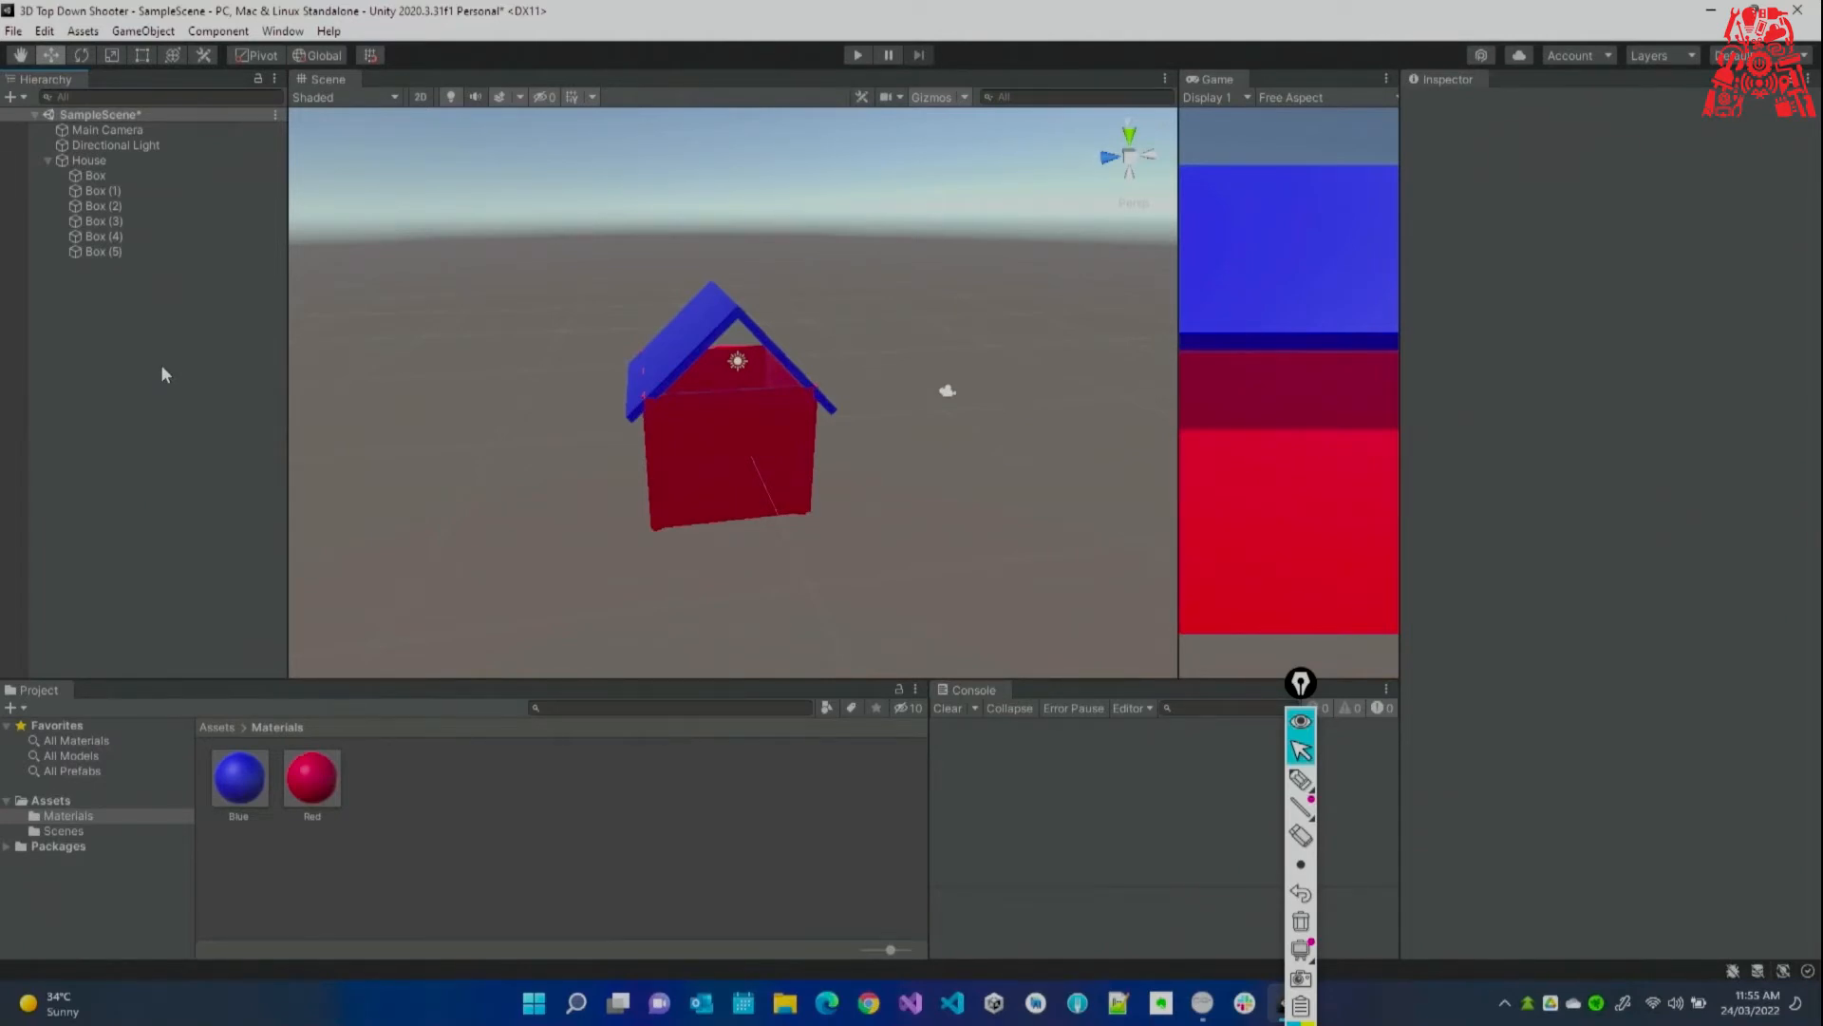
Save the scene, then nudge the Box (1) wall along Z to 0.7.
key(ctrl+s)
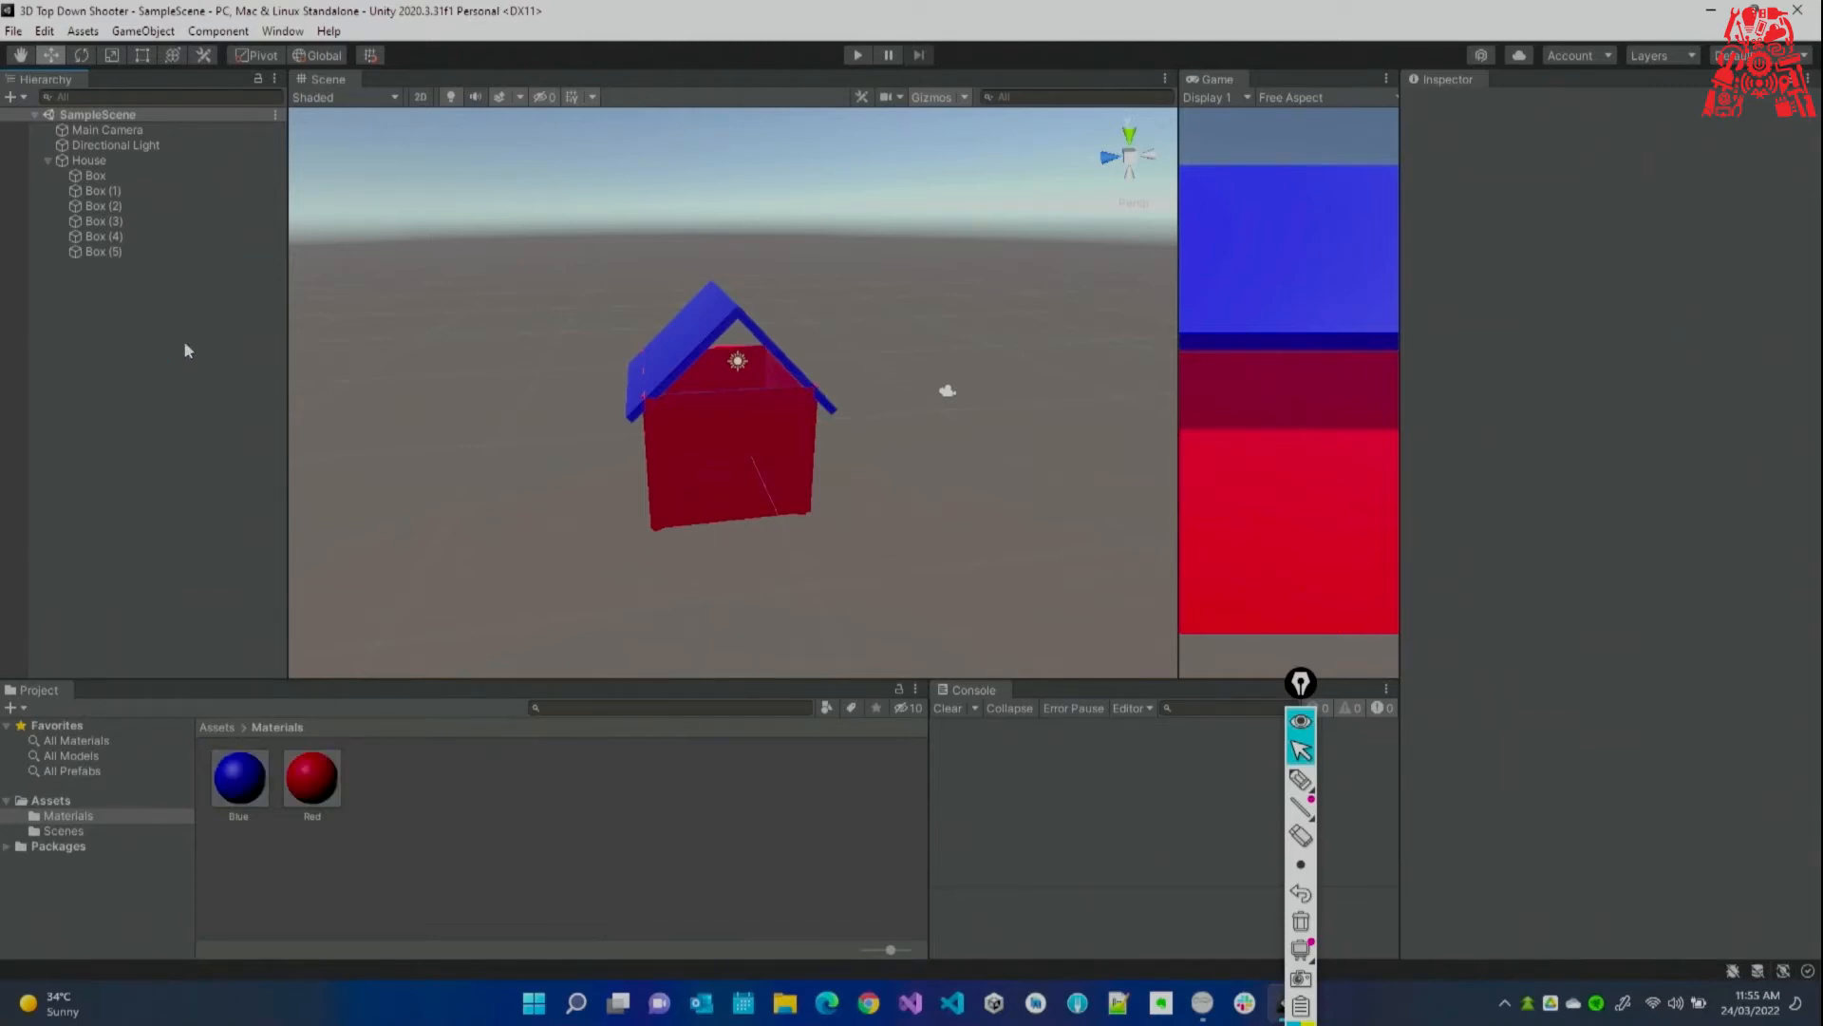
click(171, 206)
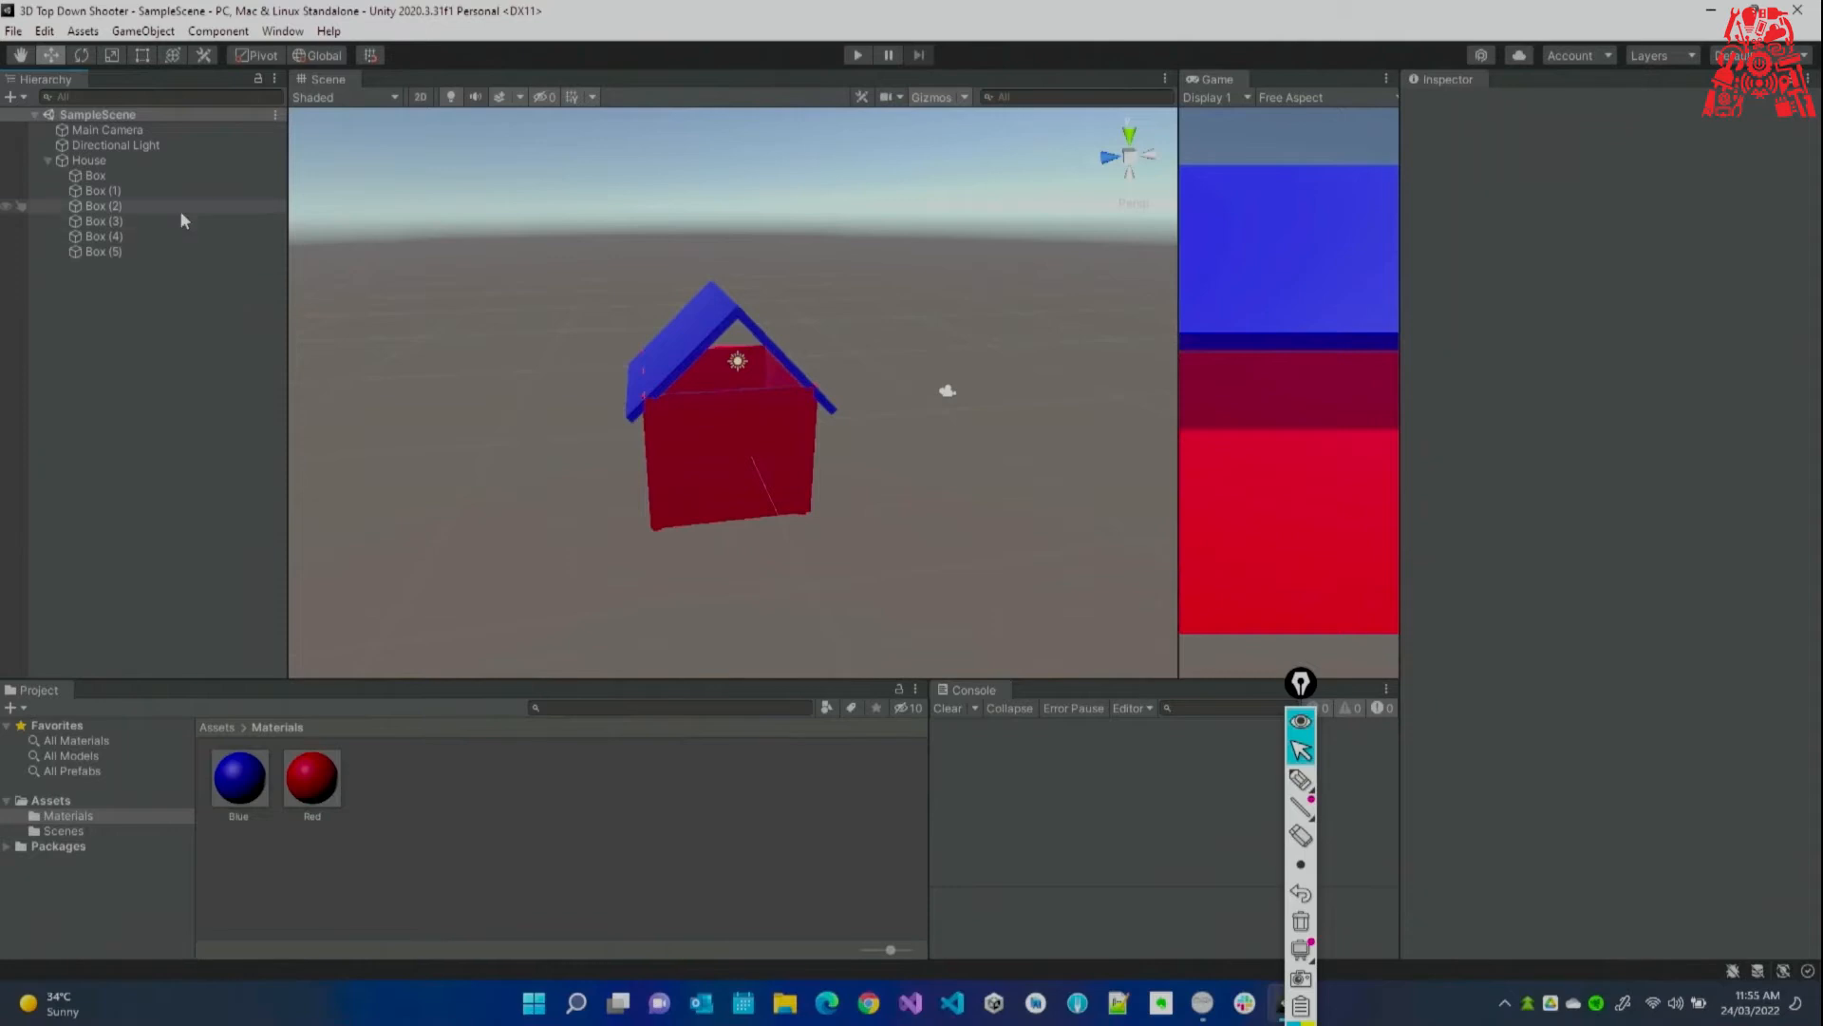
click(731, 420)
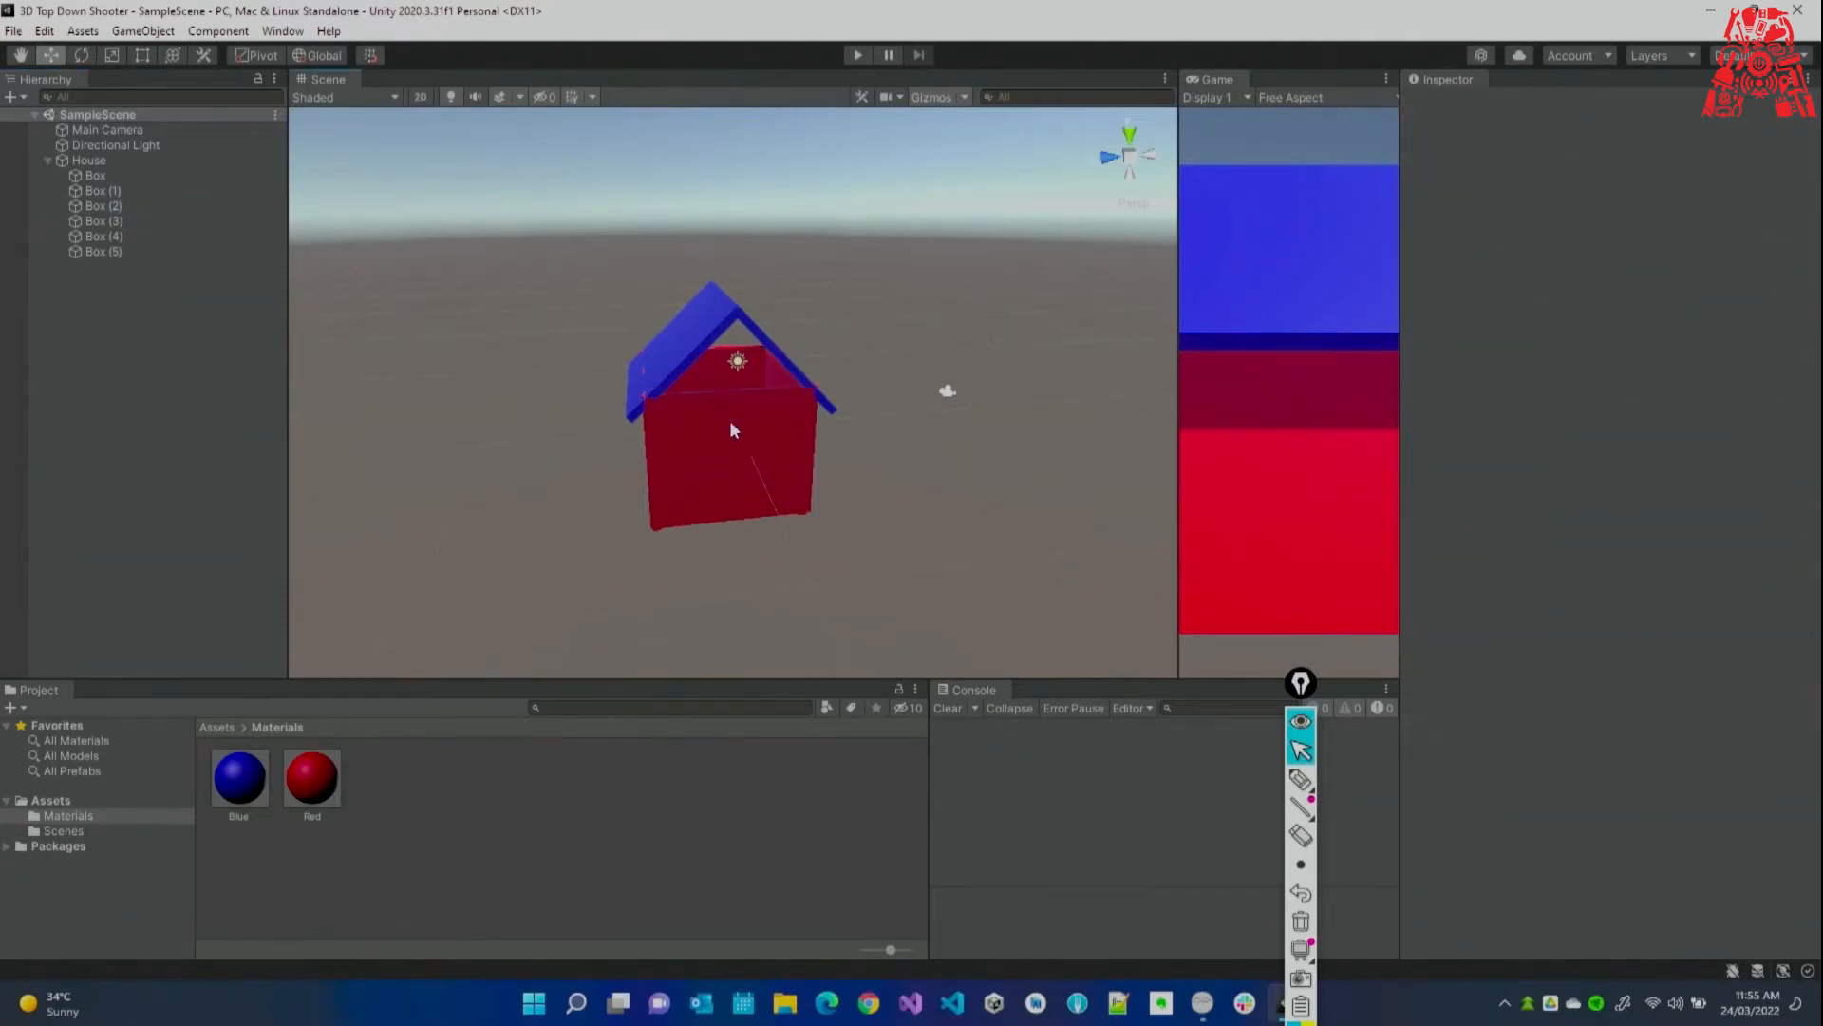
click(730, 421)
click(671, 459)
click(675, 465)
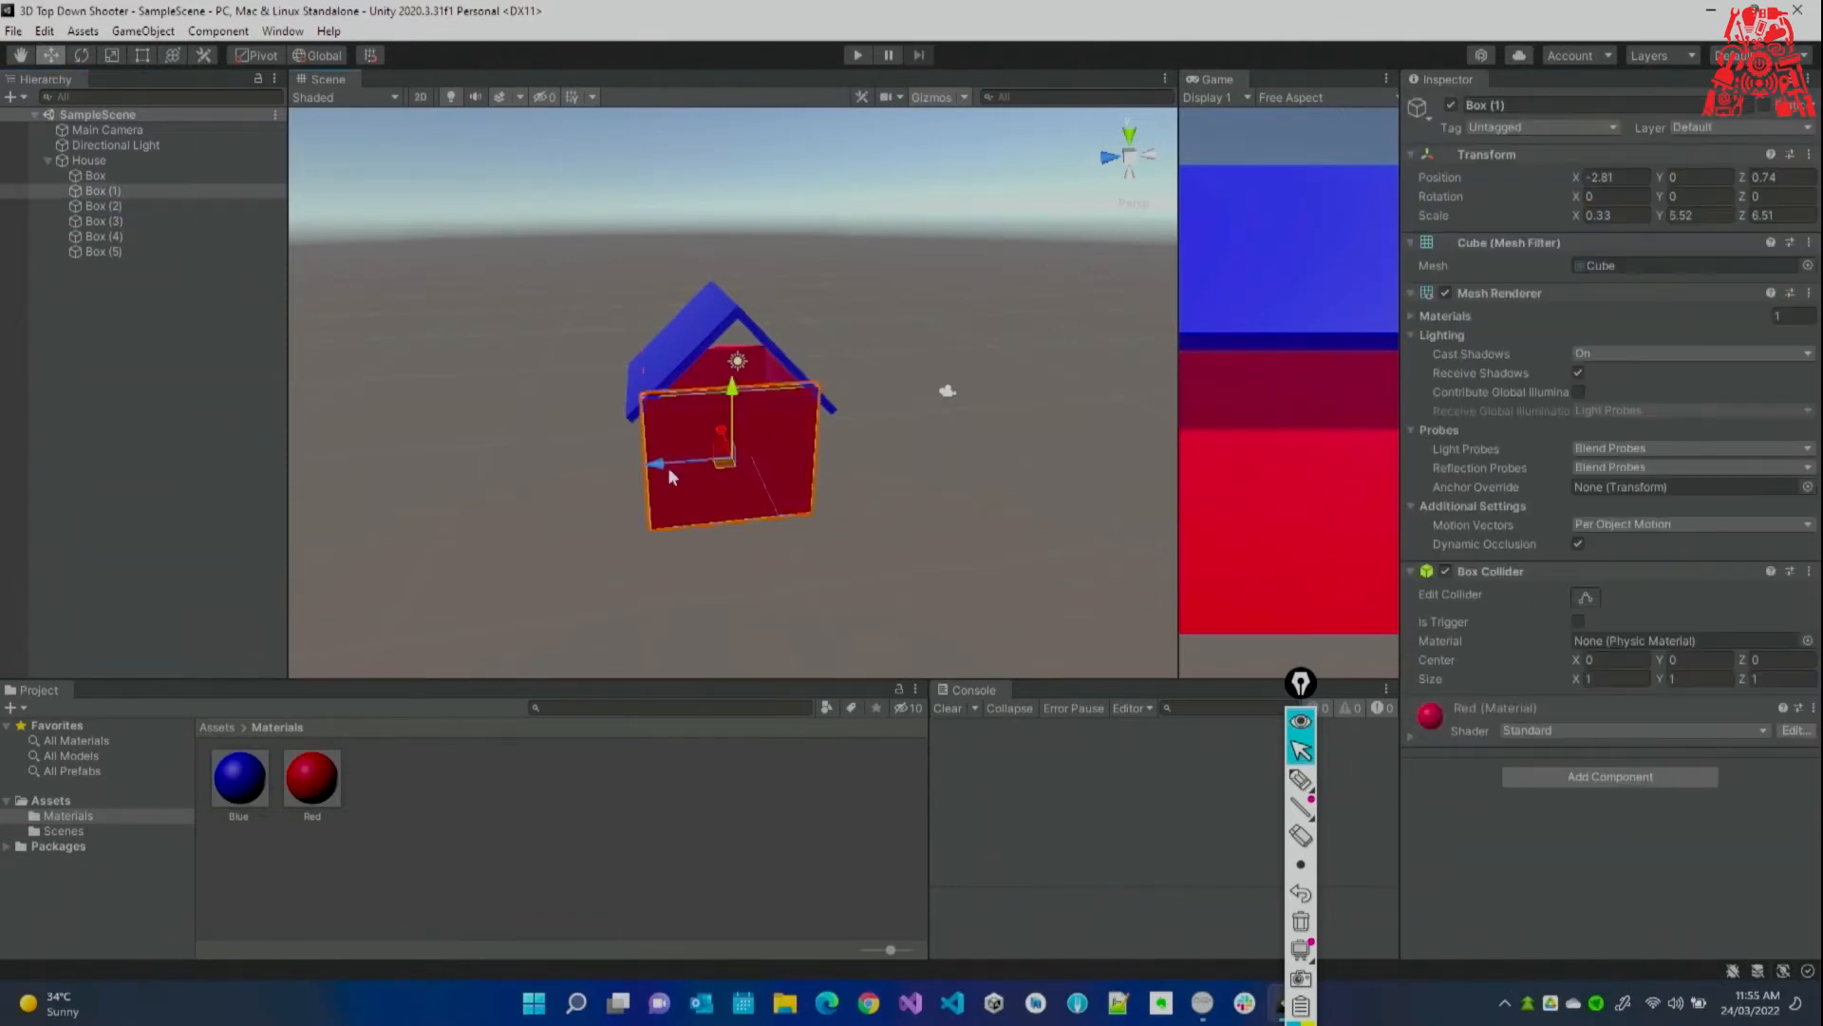
drag(660, 465, 657, 465)
Launch Windows Magnifier and zoom the screen to 300%.
key(super)
text(magnifier)
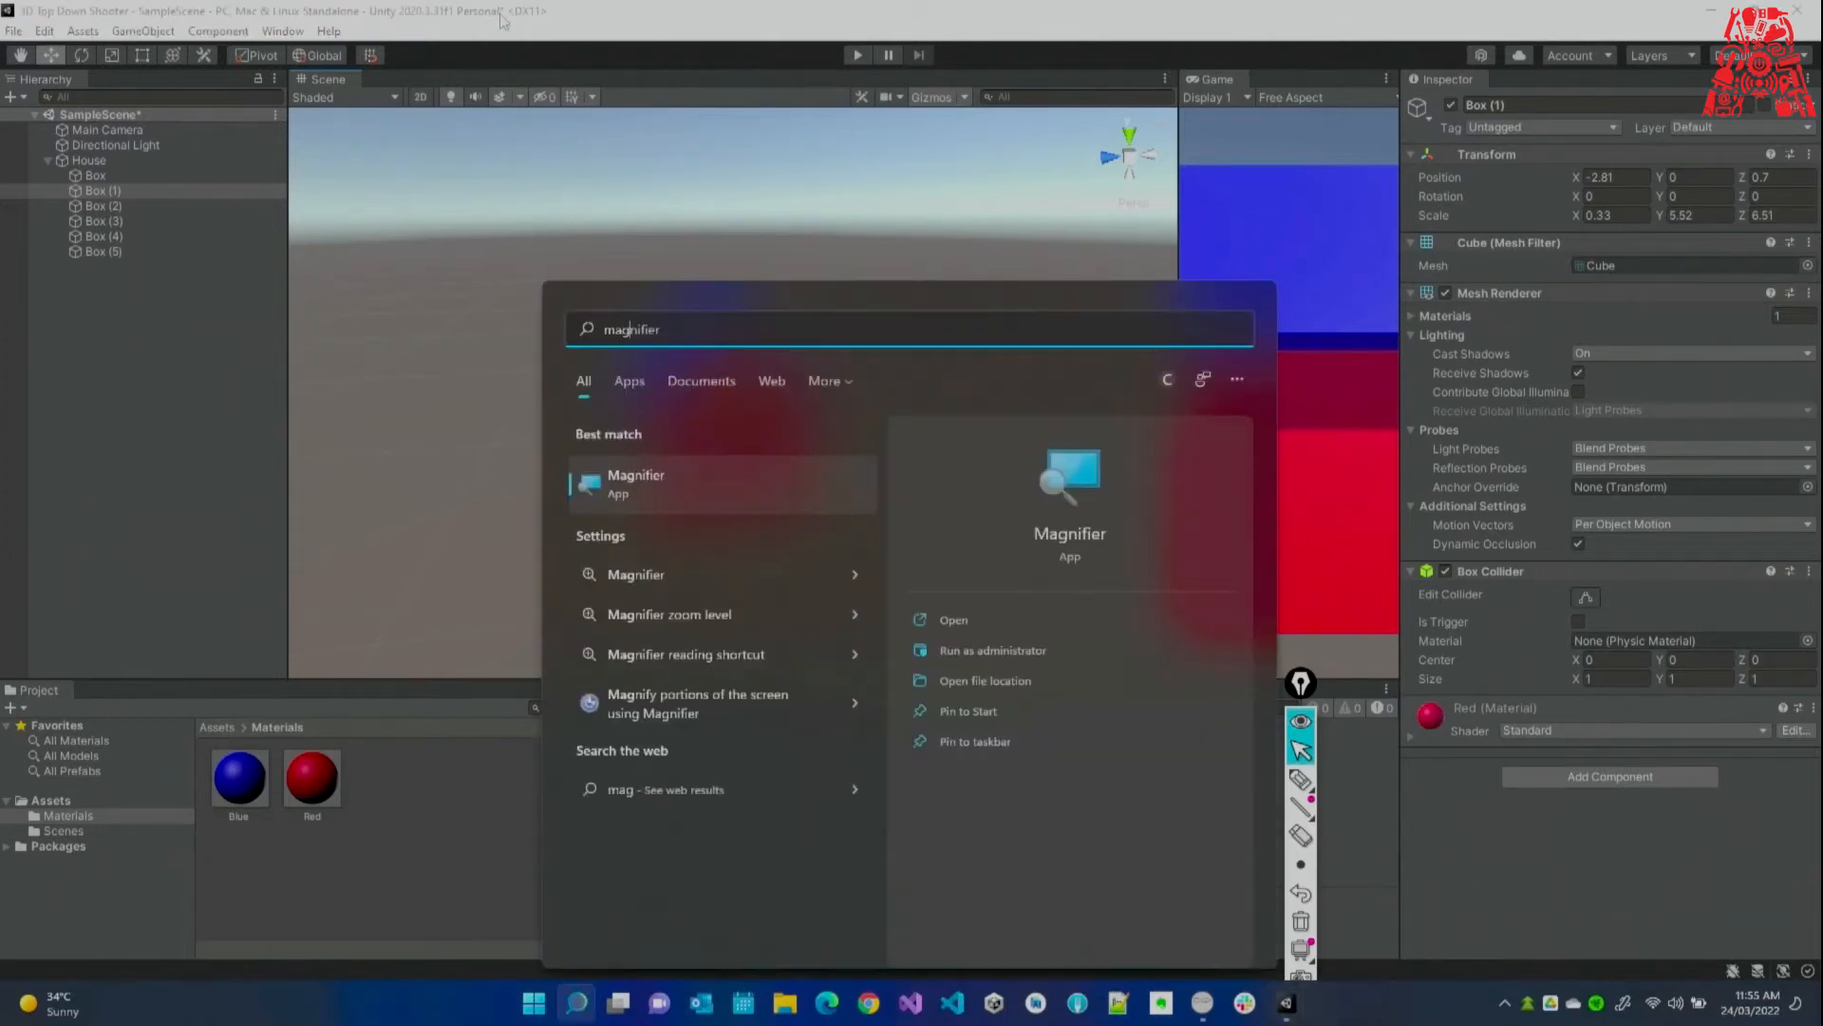
key(Return)
click(1475, 86)
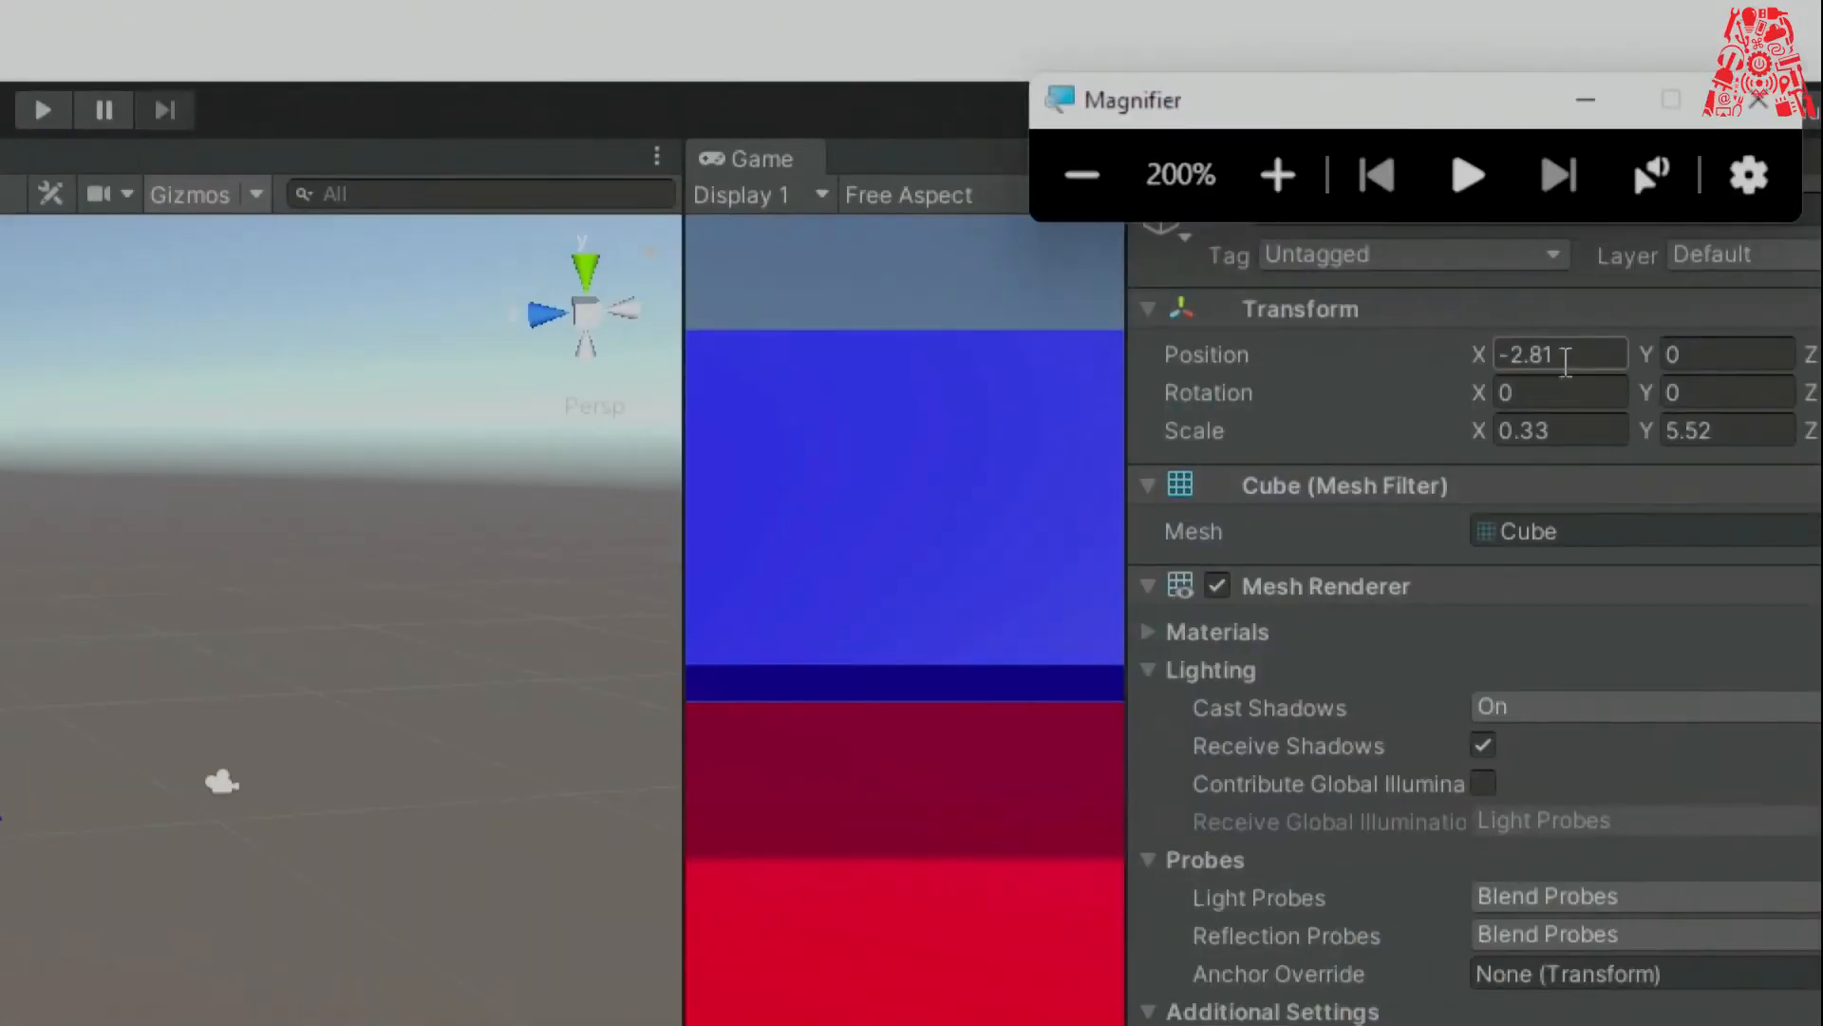
click(1278, 175)
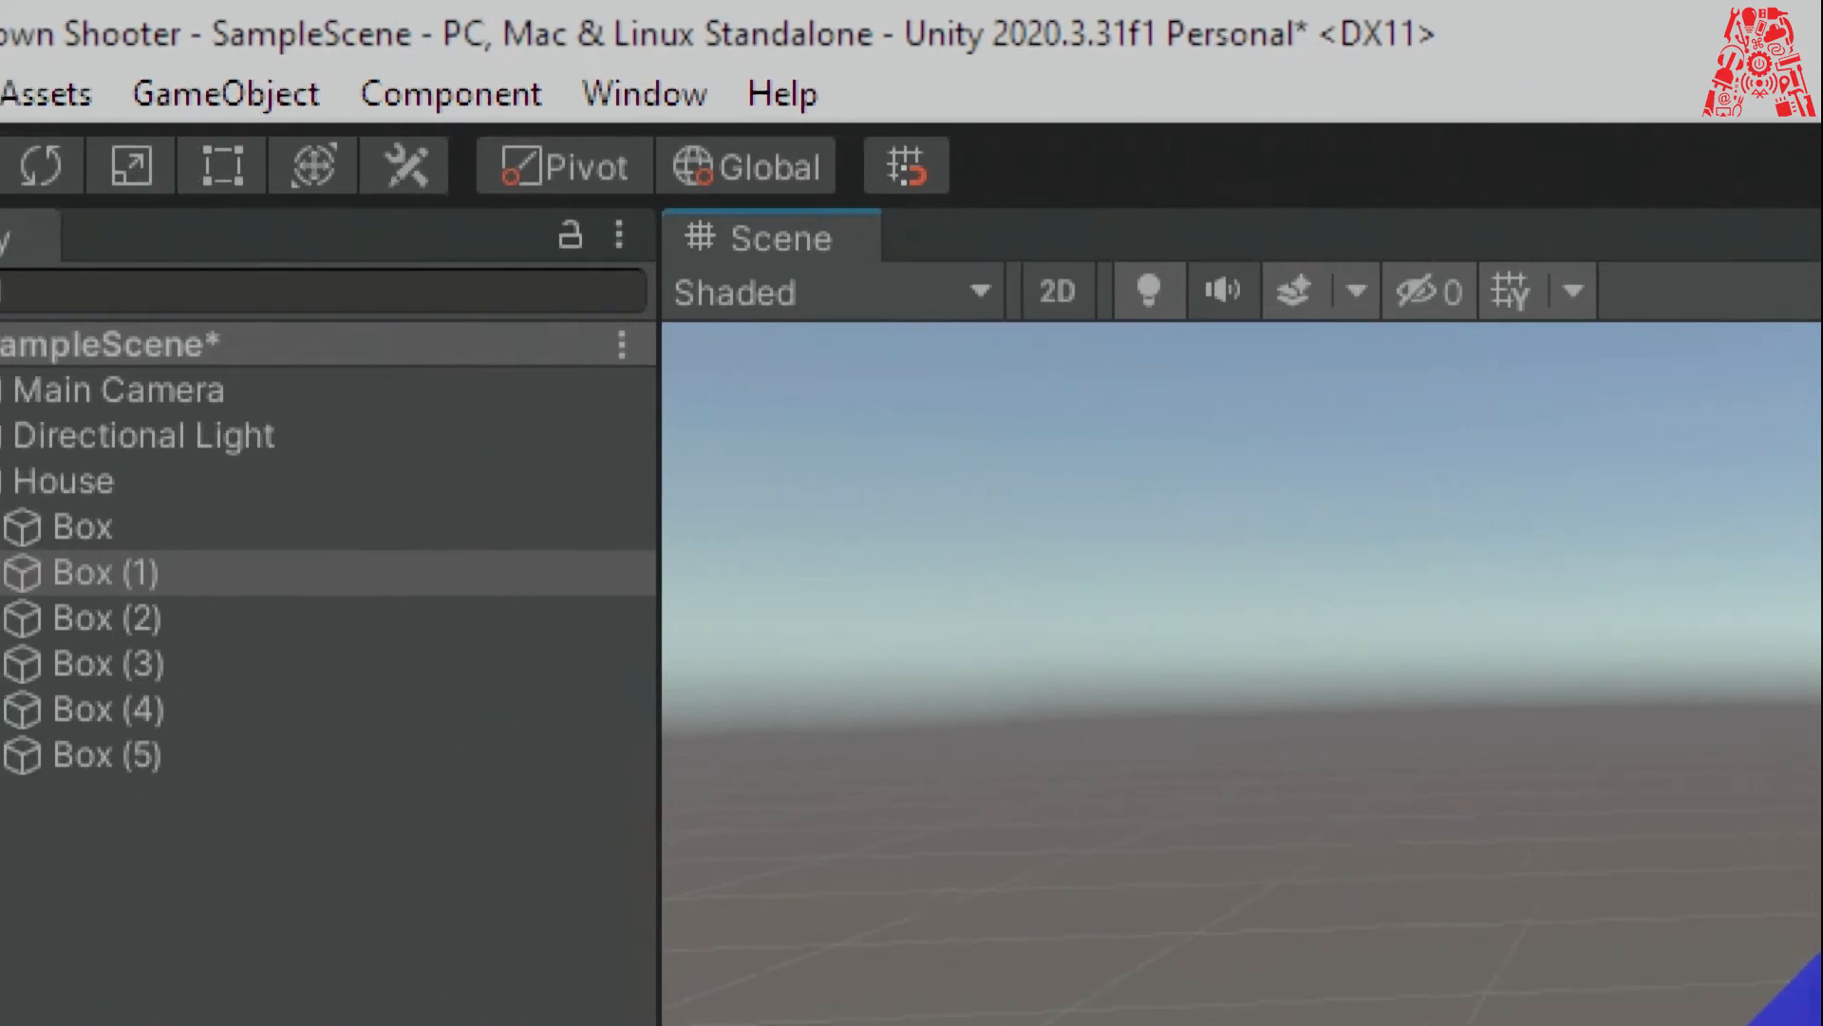
Save the scene with File > Save, then return magnification to 100%.
click(45, 94)
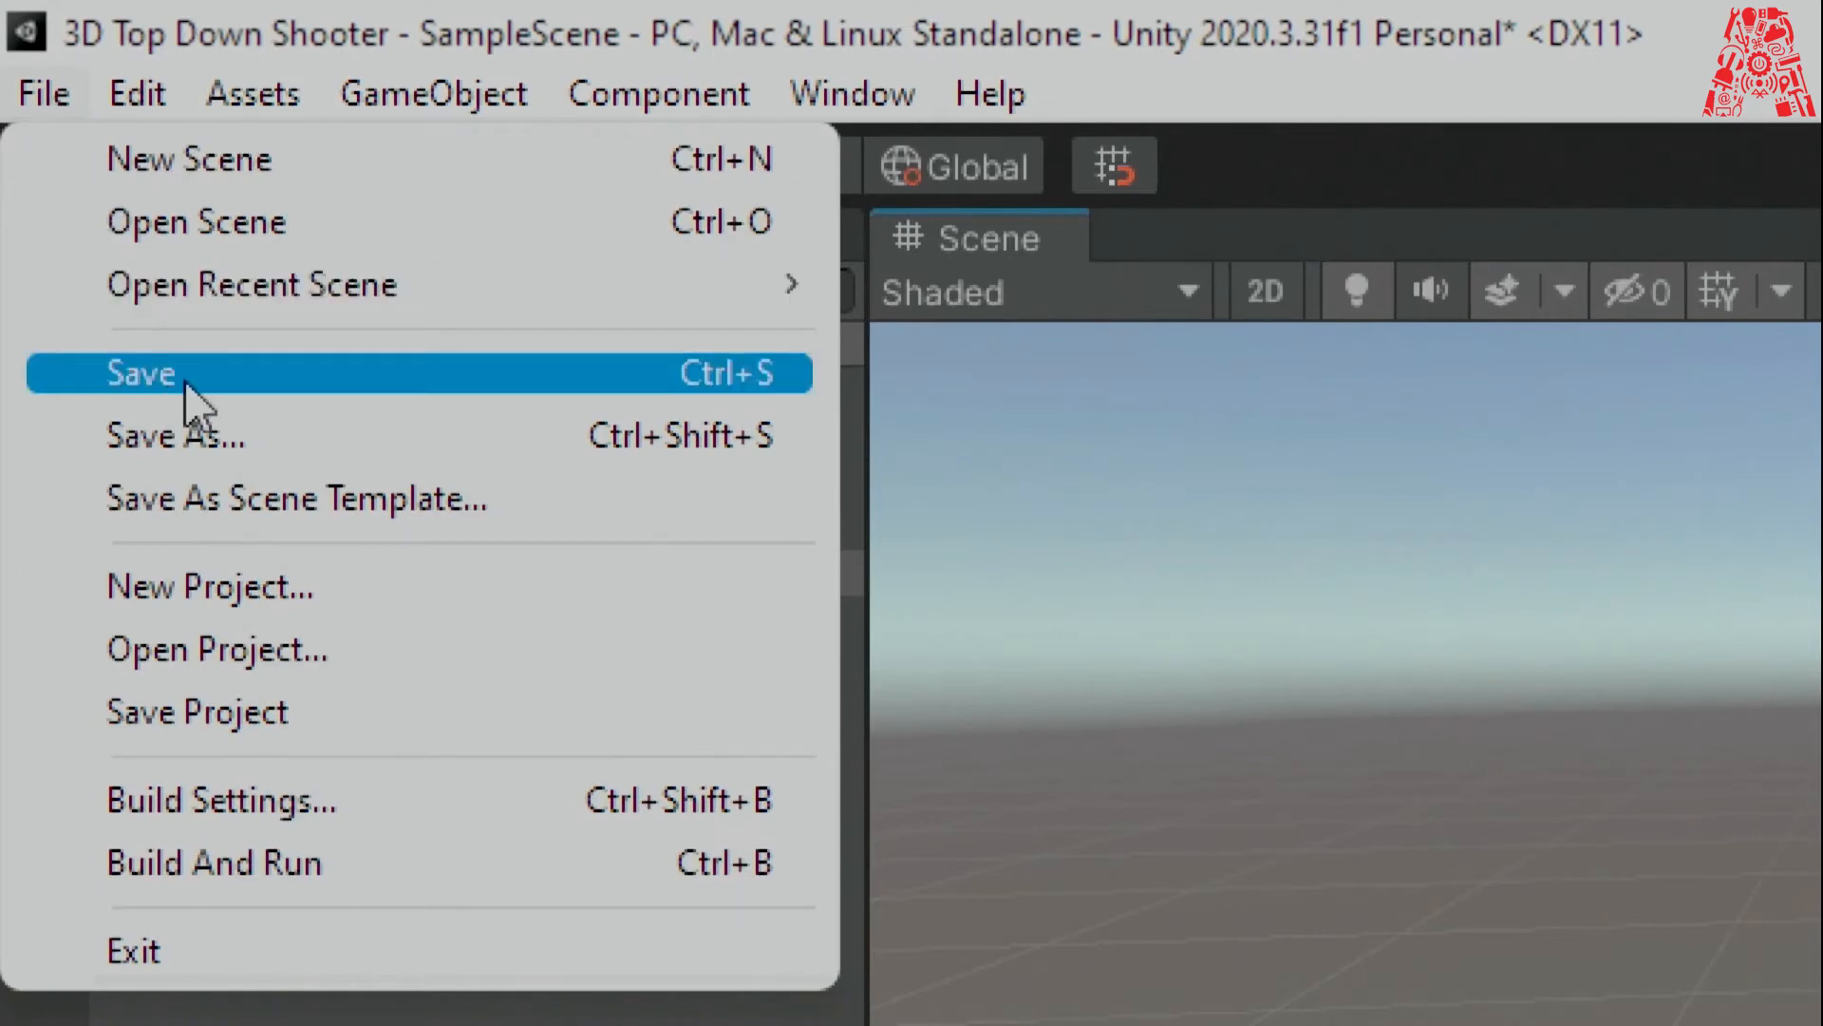
click(704, 376)
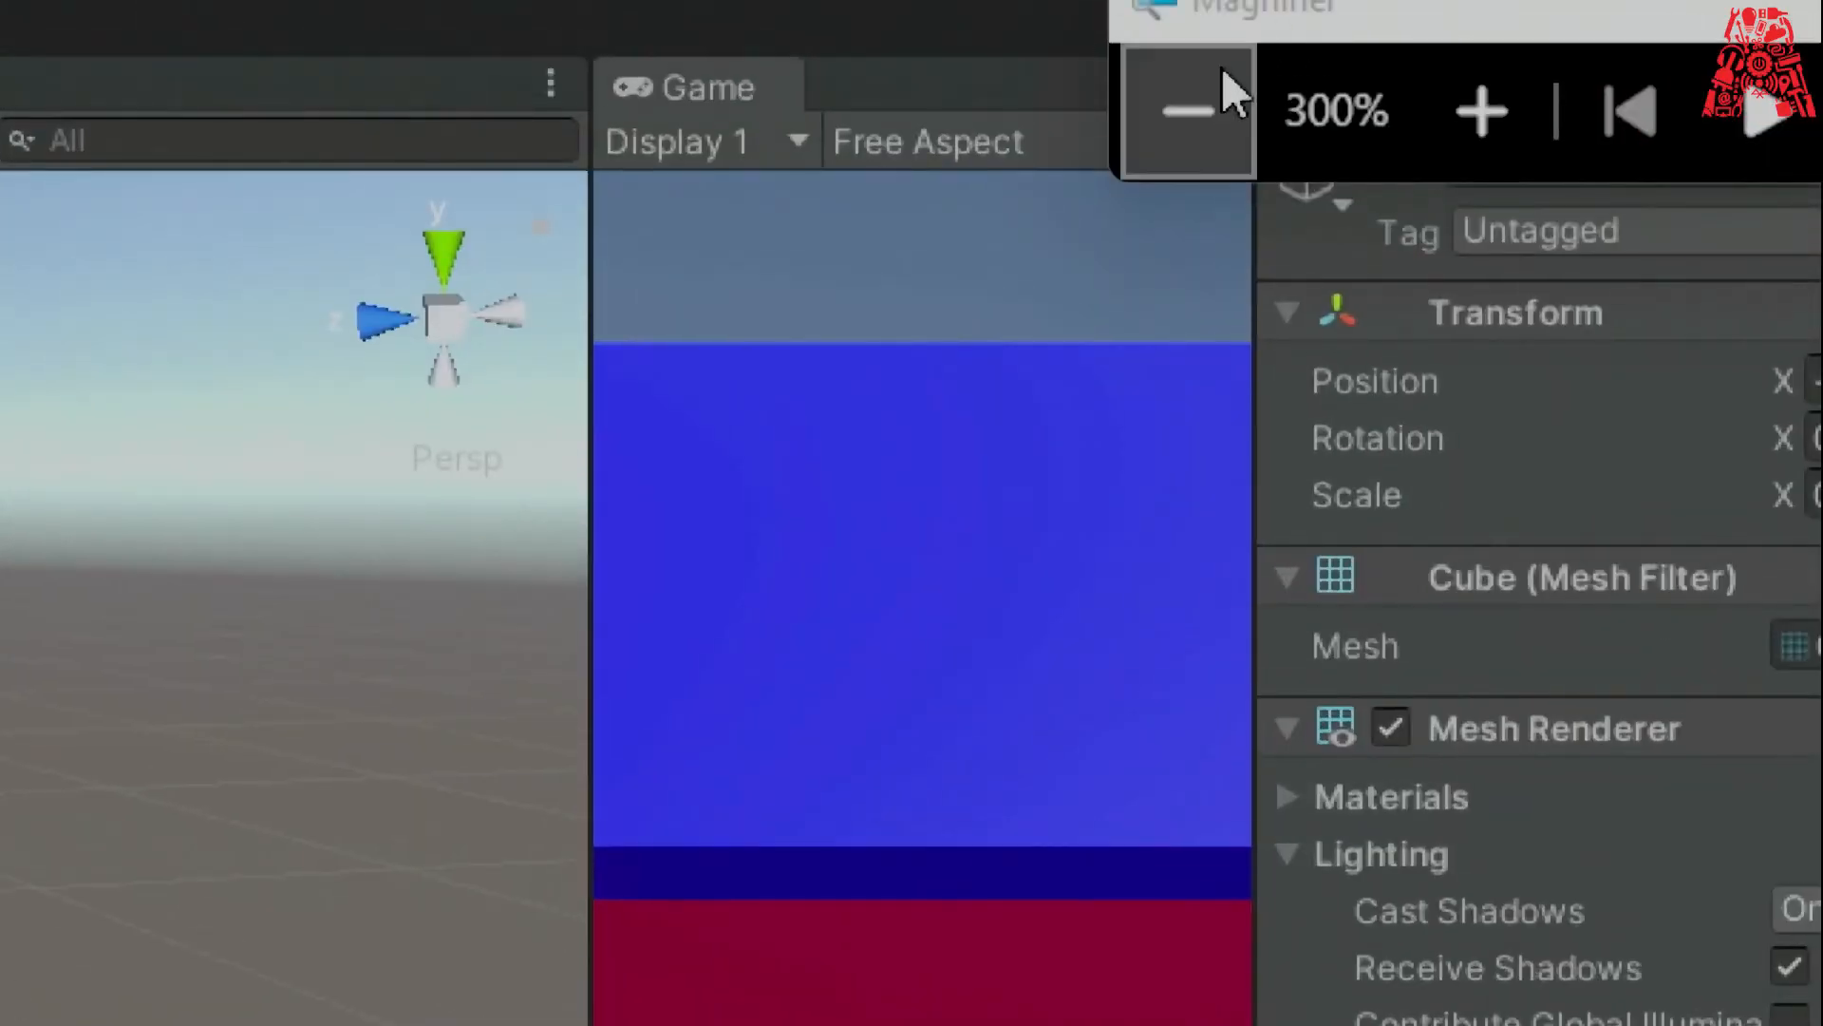
click(1211, 86)
click(1206, 90)
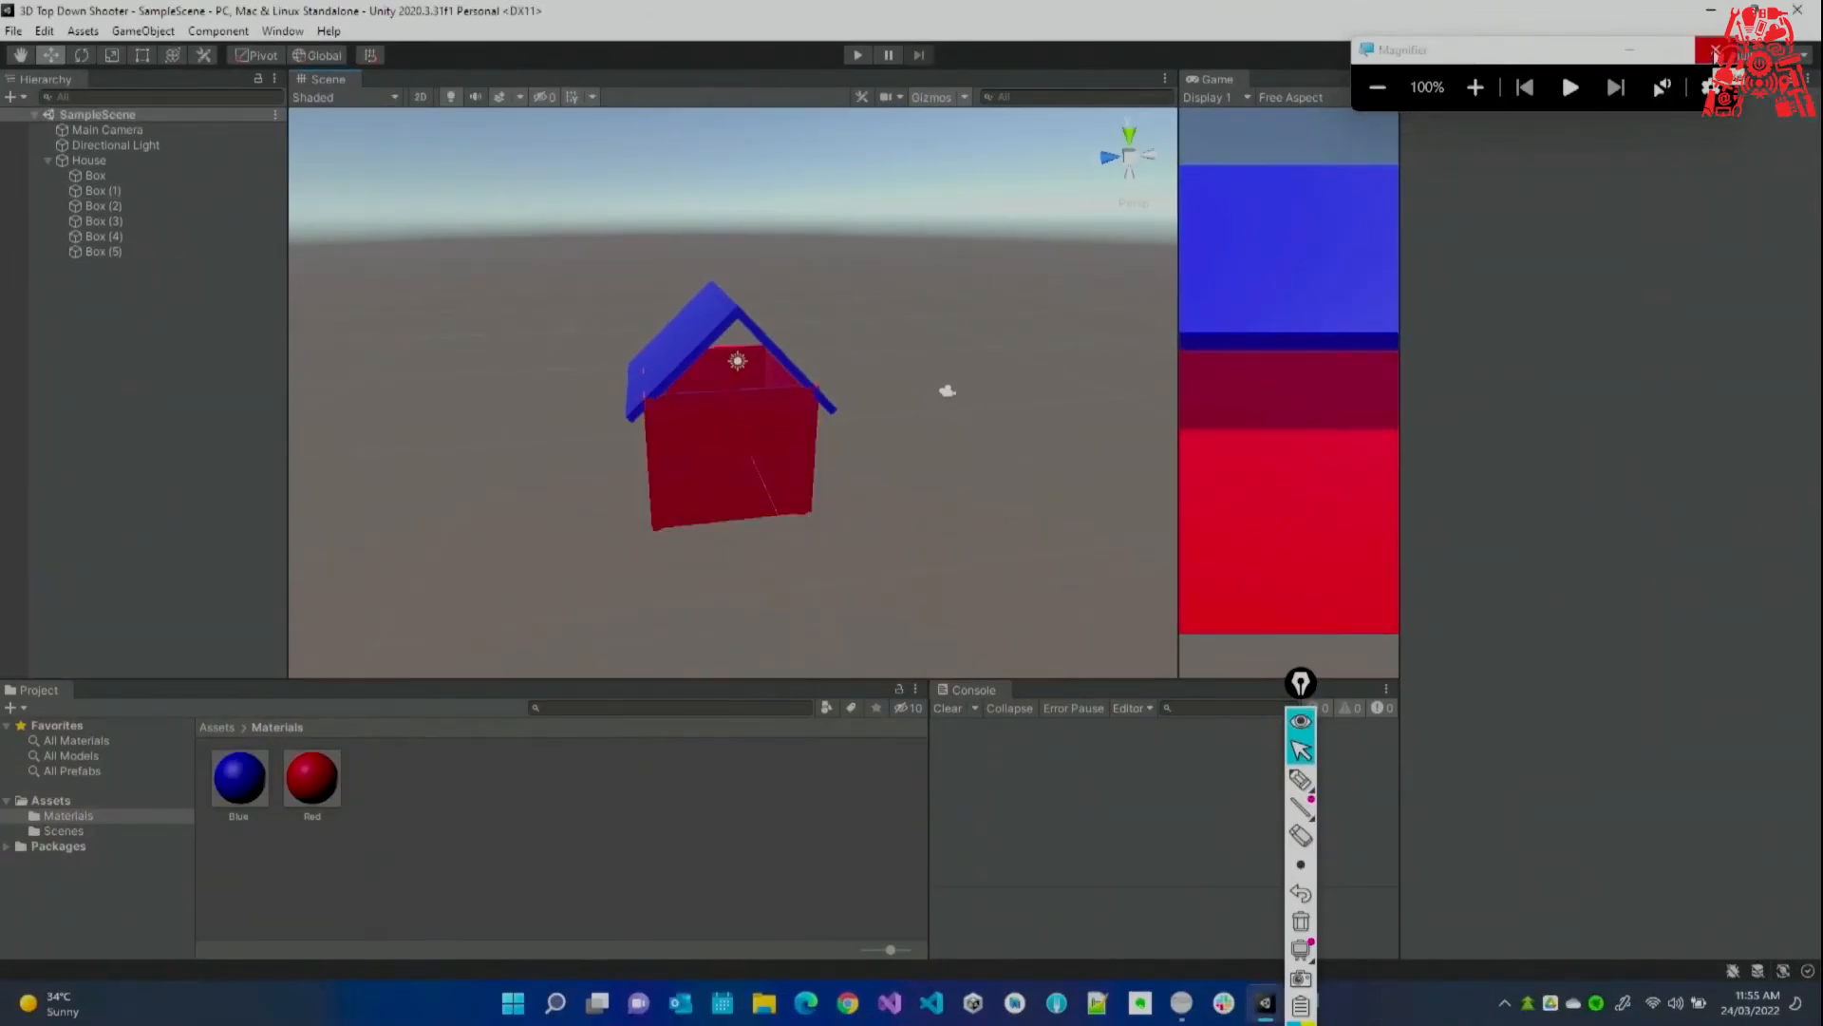
Close Magnifier, orbit around the house, and return the Project panel to the Assets root.
click(1709, 51)
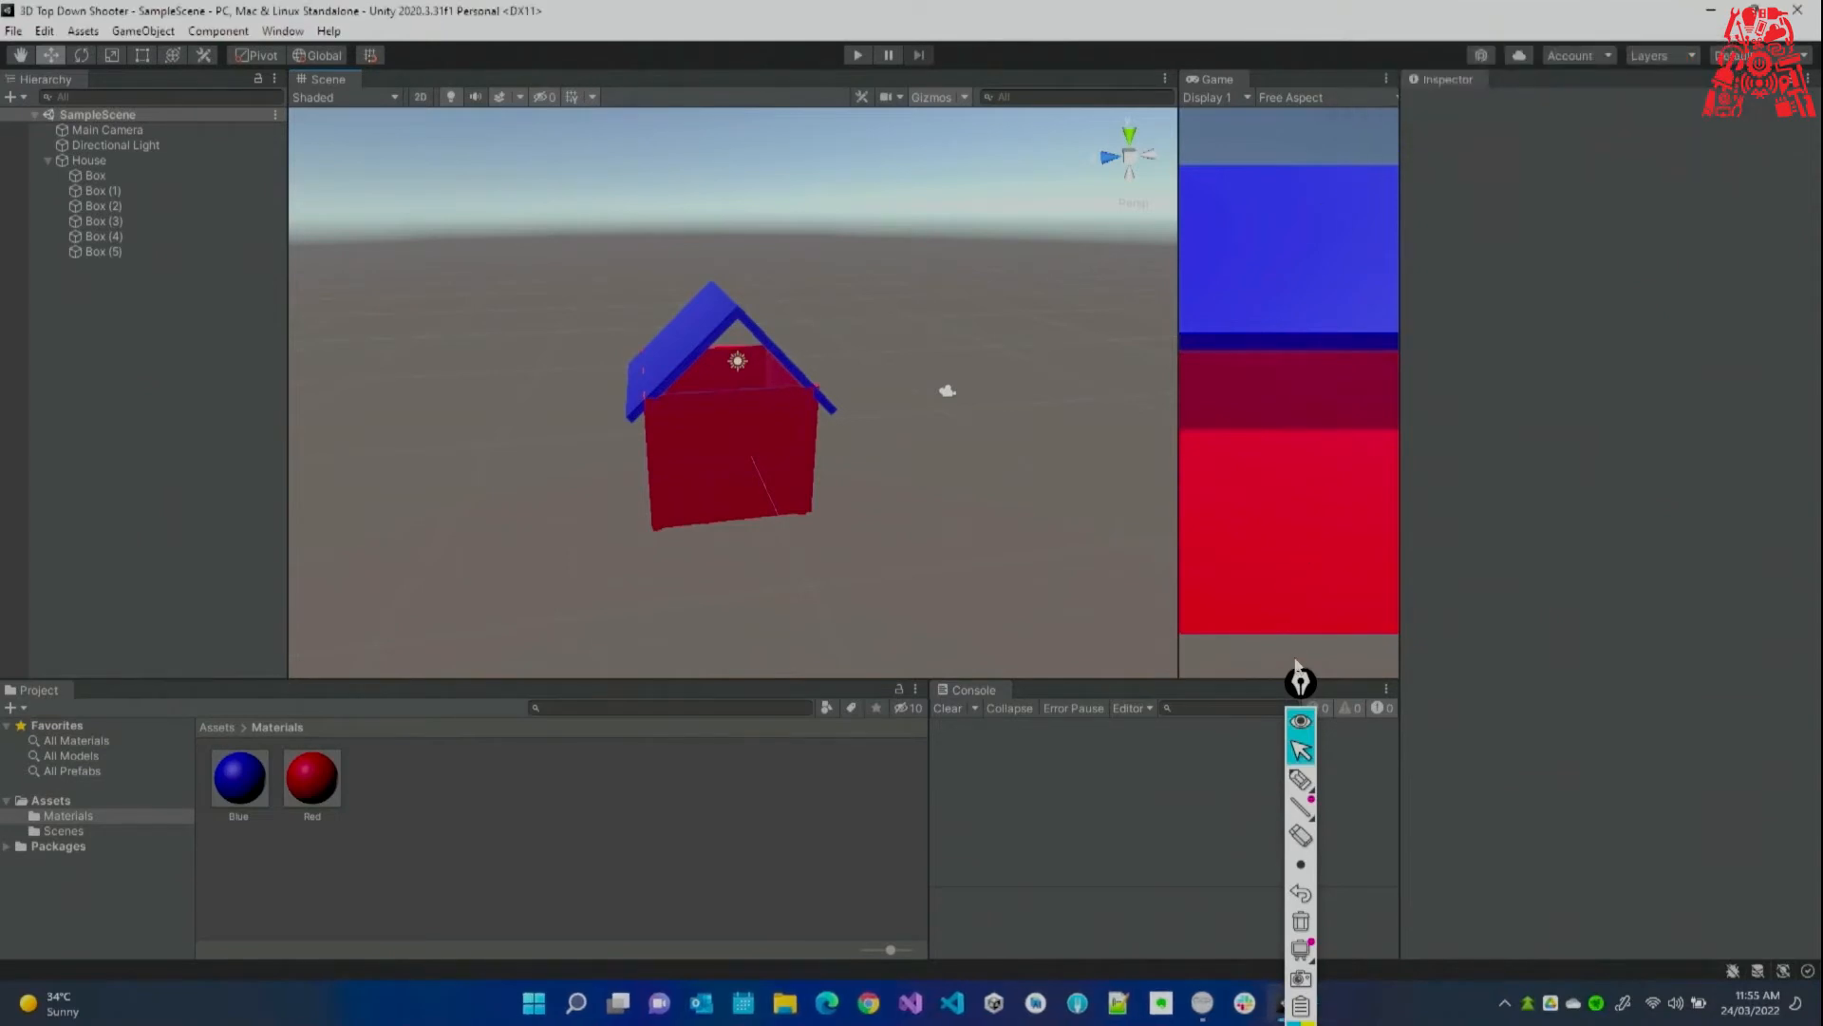
drag(1309, 695, 1460, 744)
mouse_move(916, 485)
right_down()
mouse_move(902, 465)
mouse_move(916, 483)
right_up()
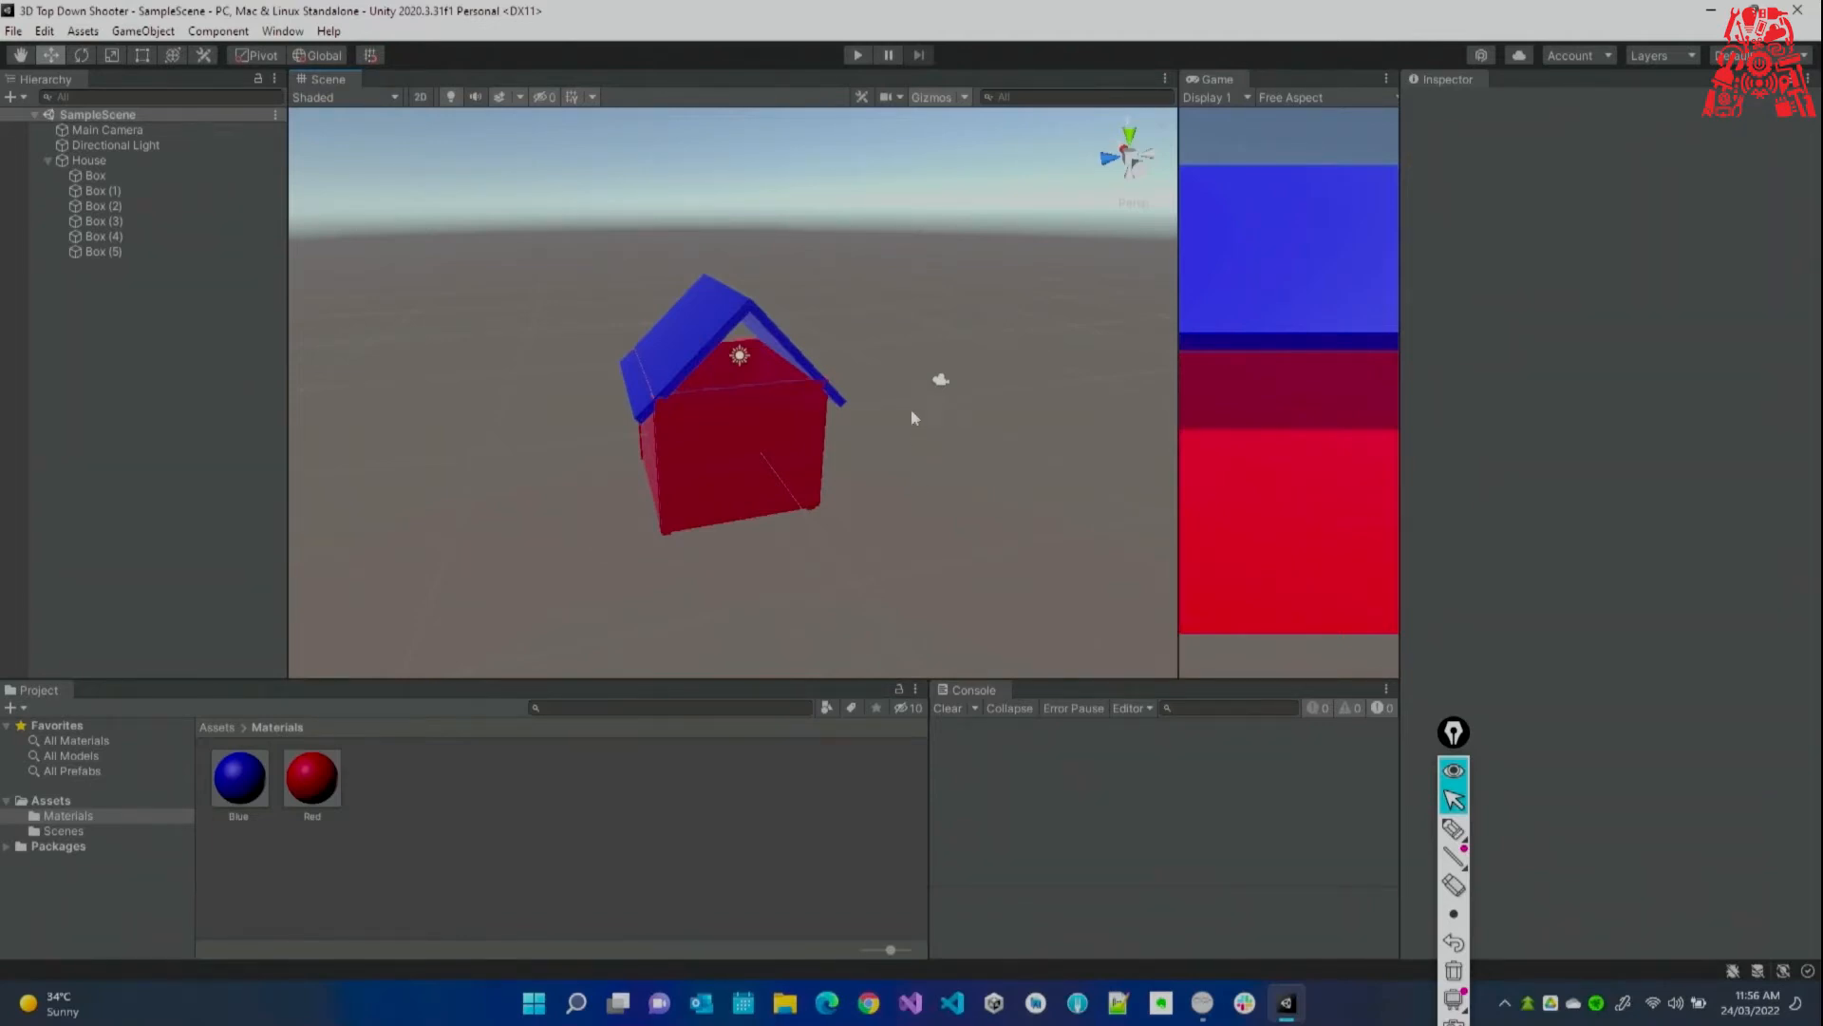
right_drag(909, 408, 893, 407)
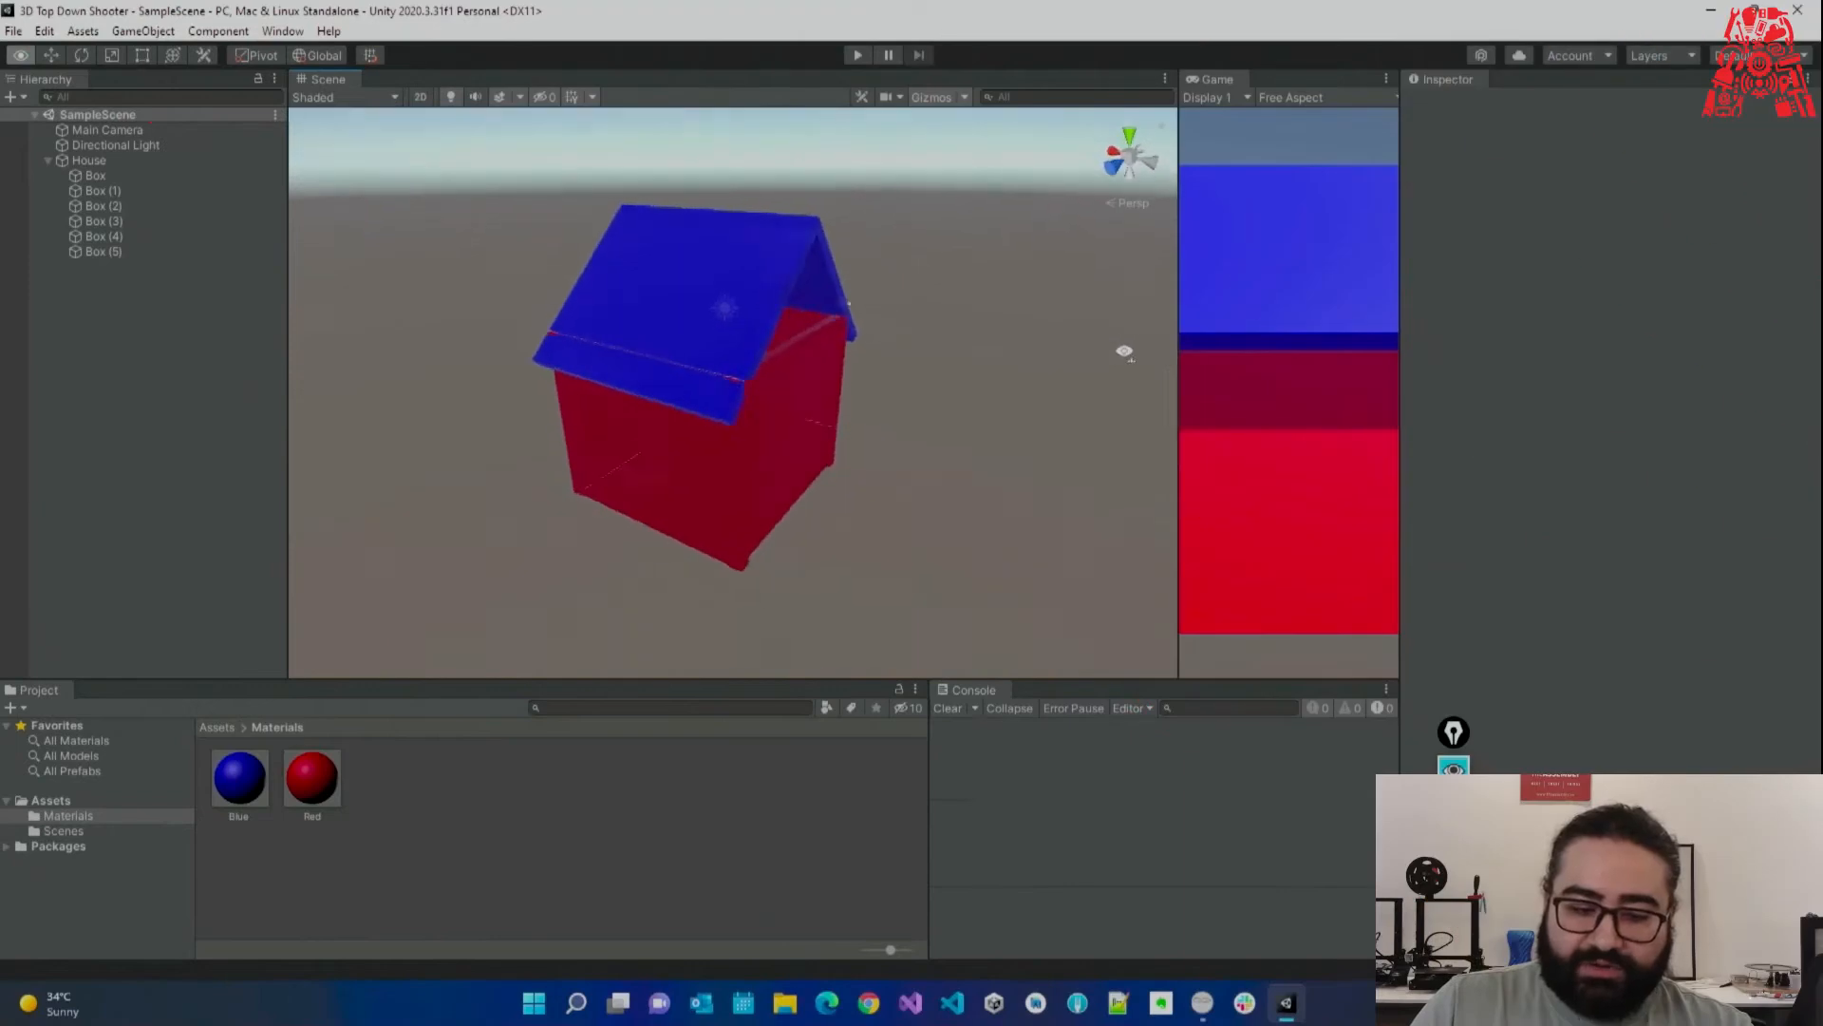
right_drag(1463, 379, 1581, 411)
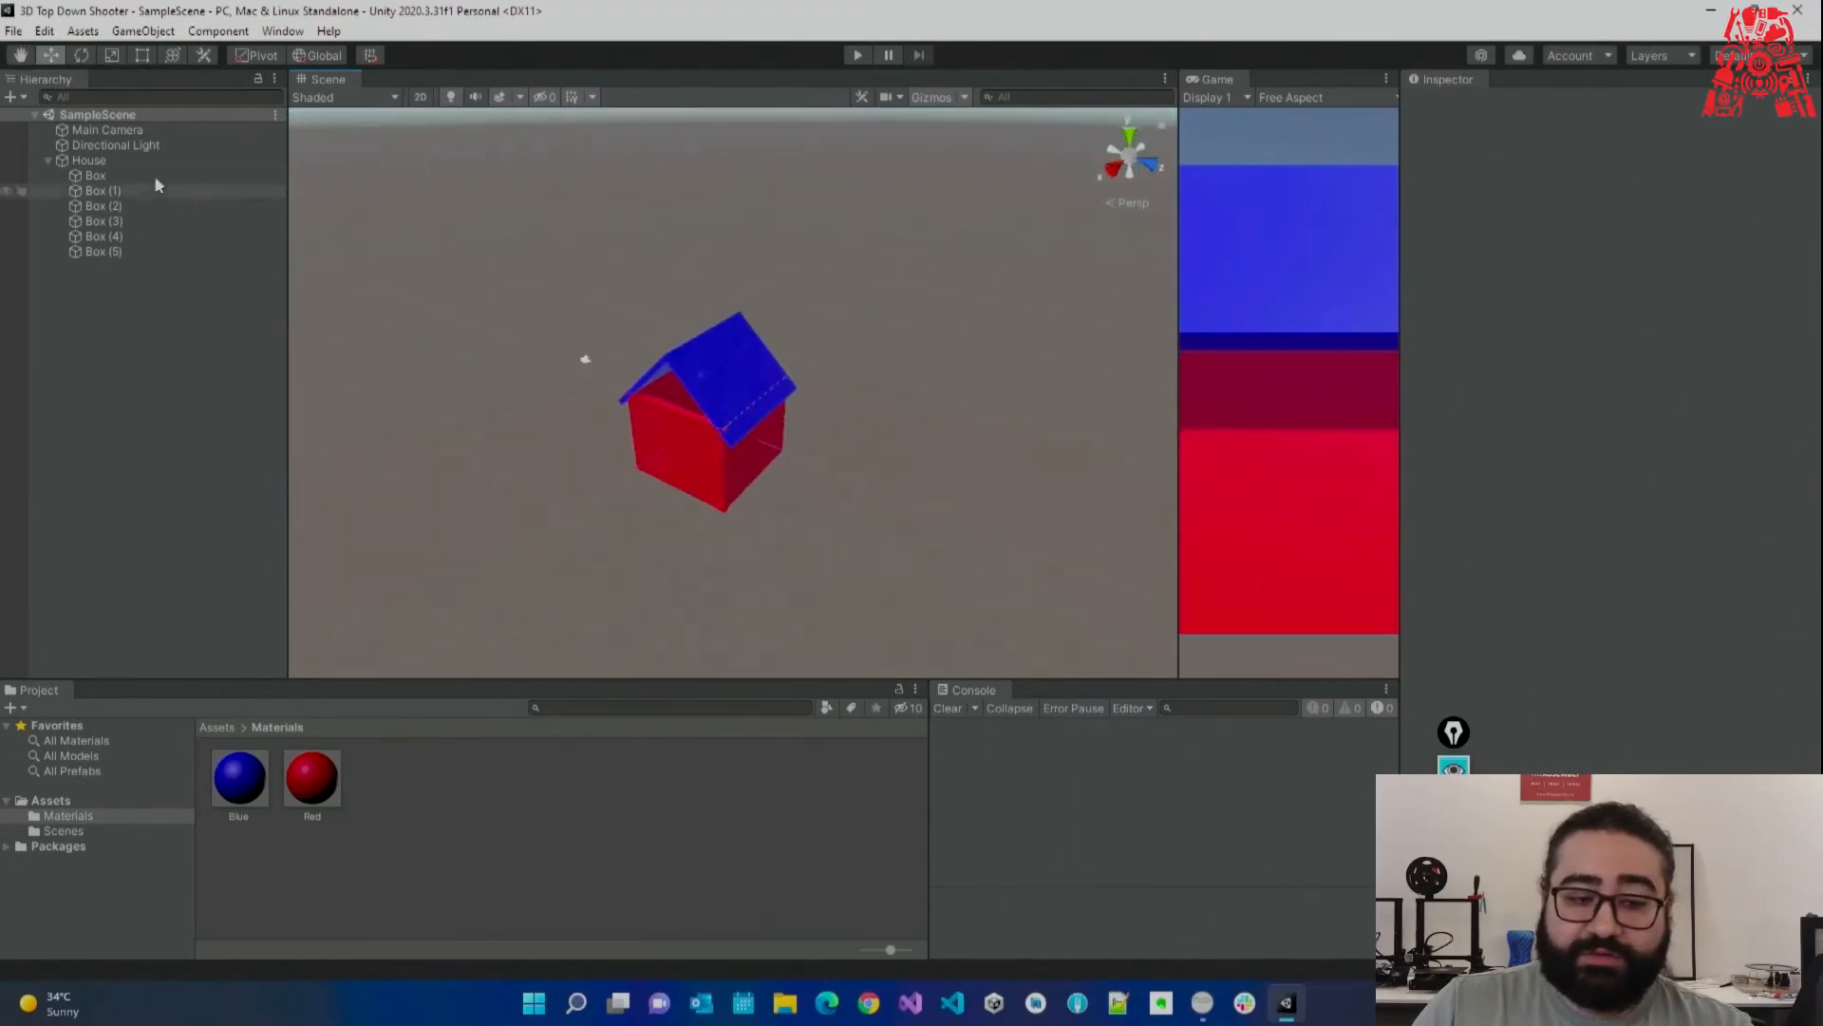
click(129, 340)
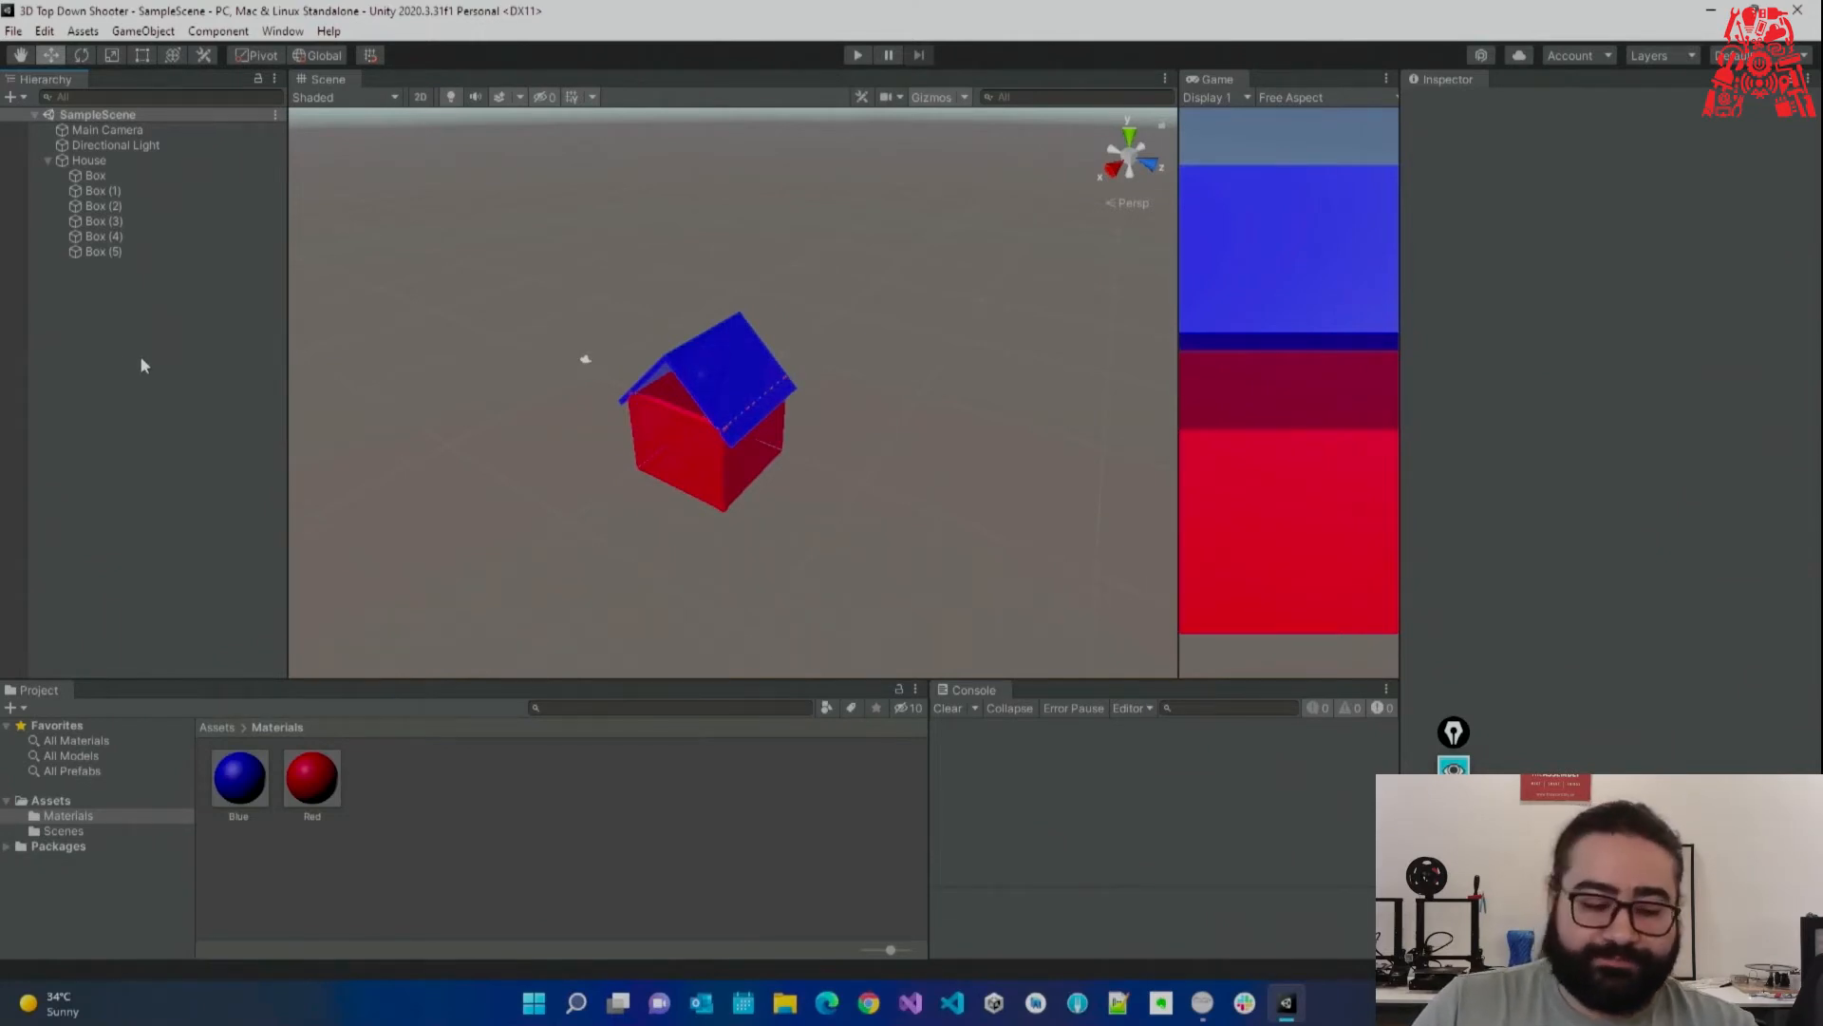
click(59, 800)
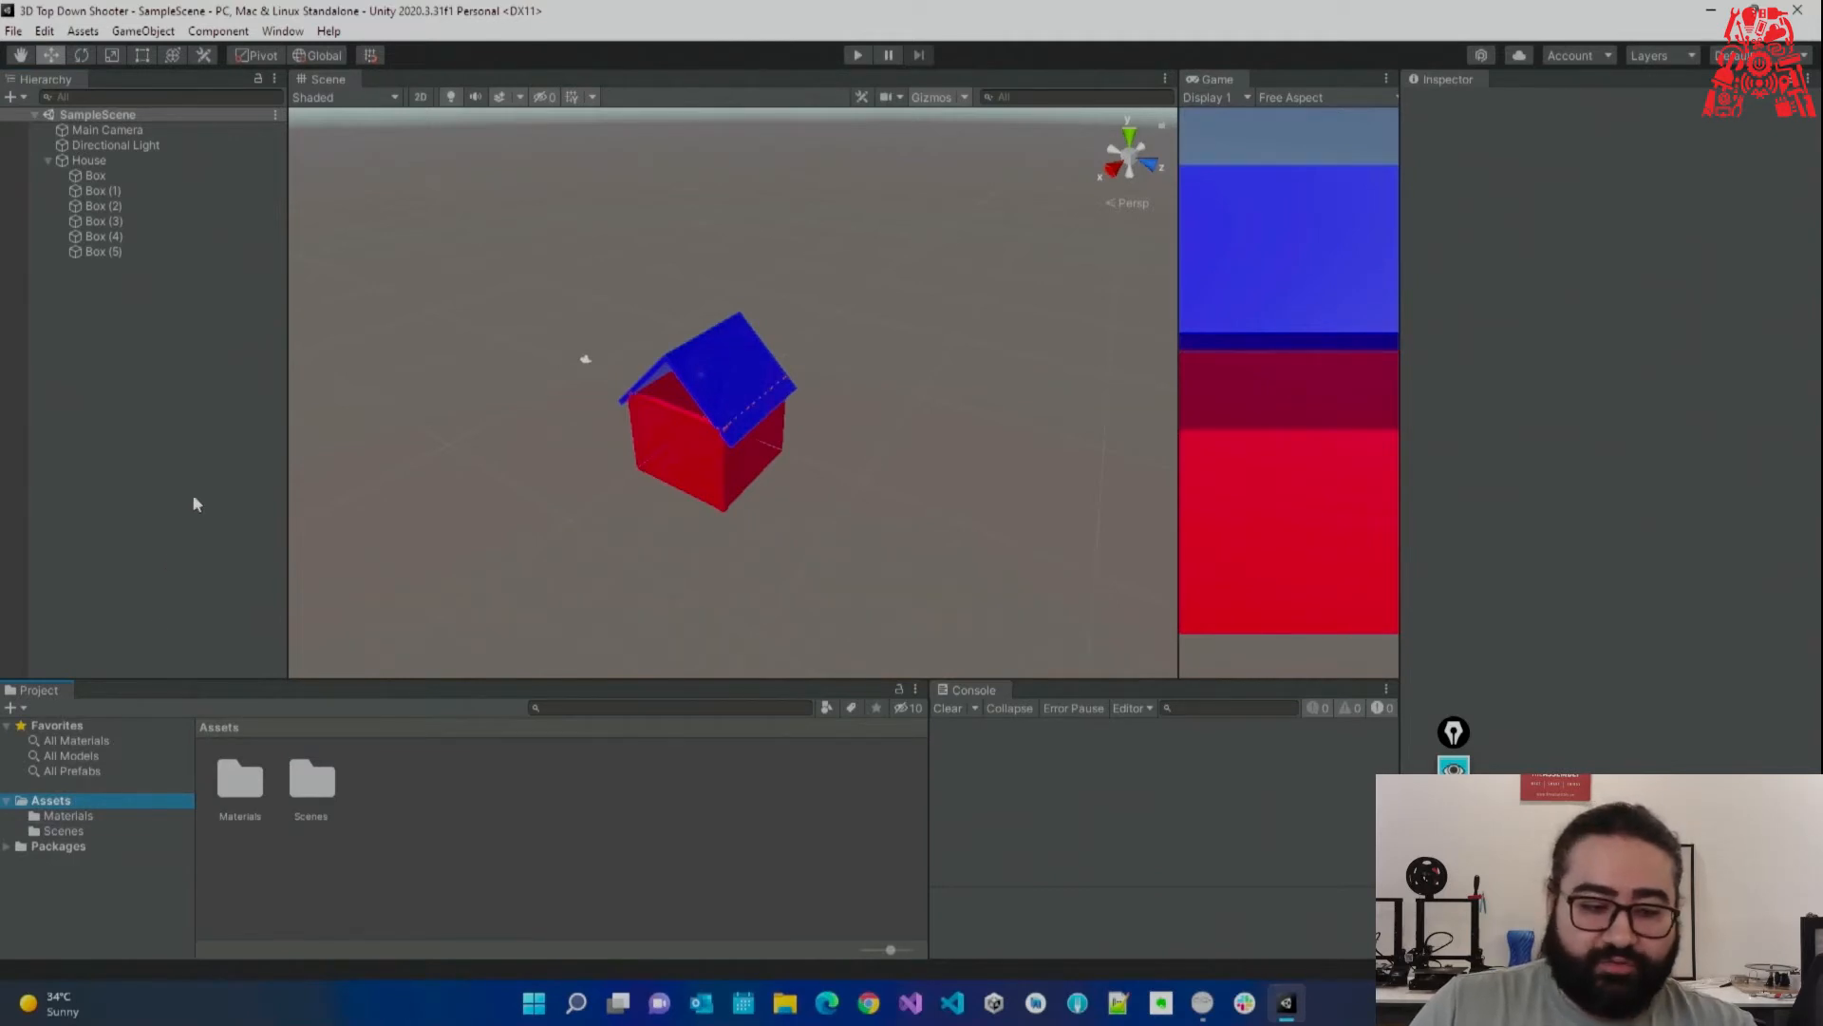
Duplicate the House three times with Ctrl+D, arranging House through House (3) in a square.
click(49, 160)
click(89, 161)
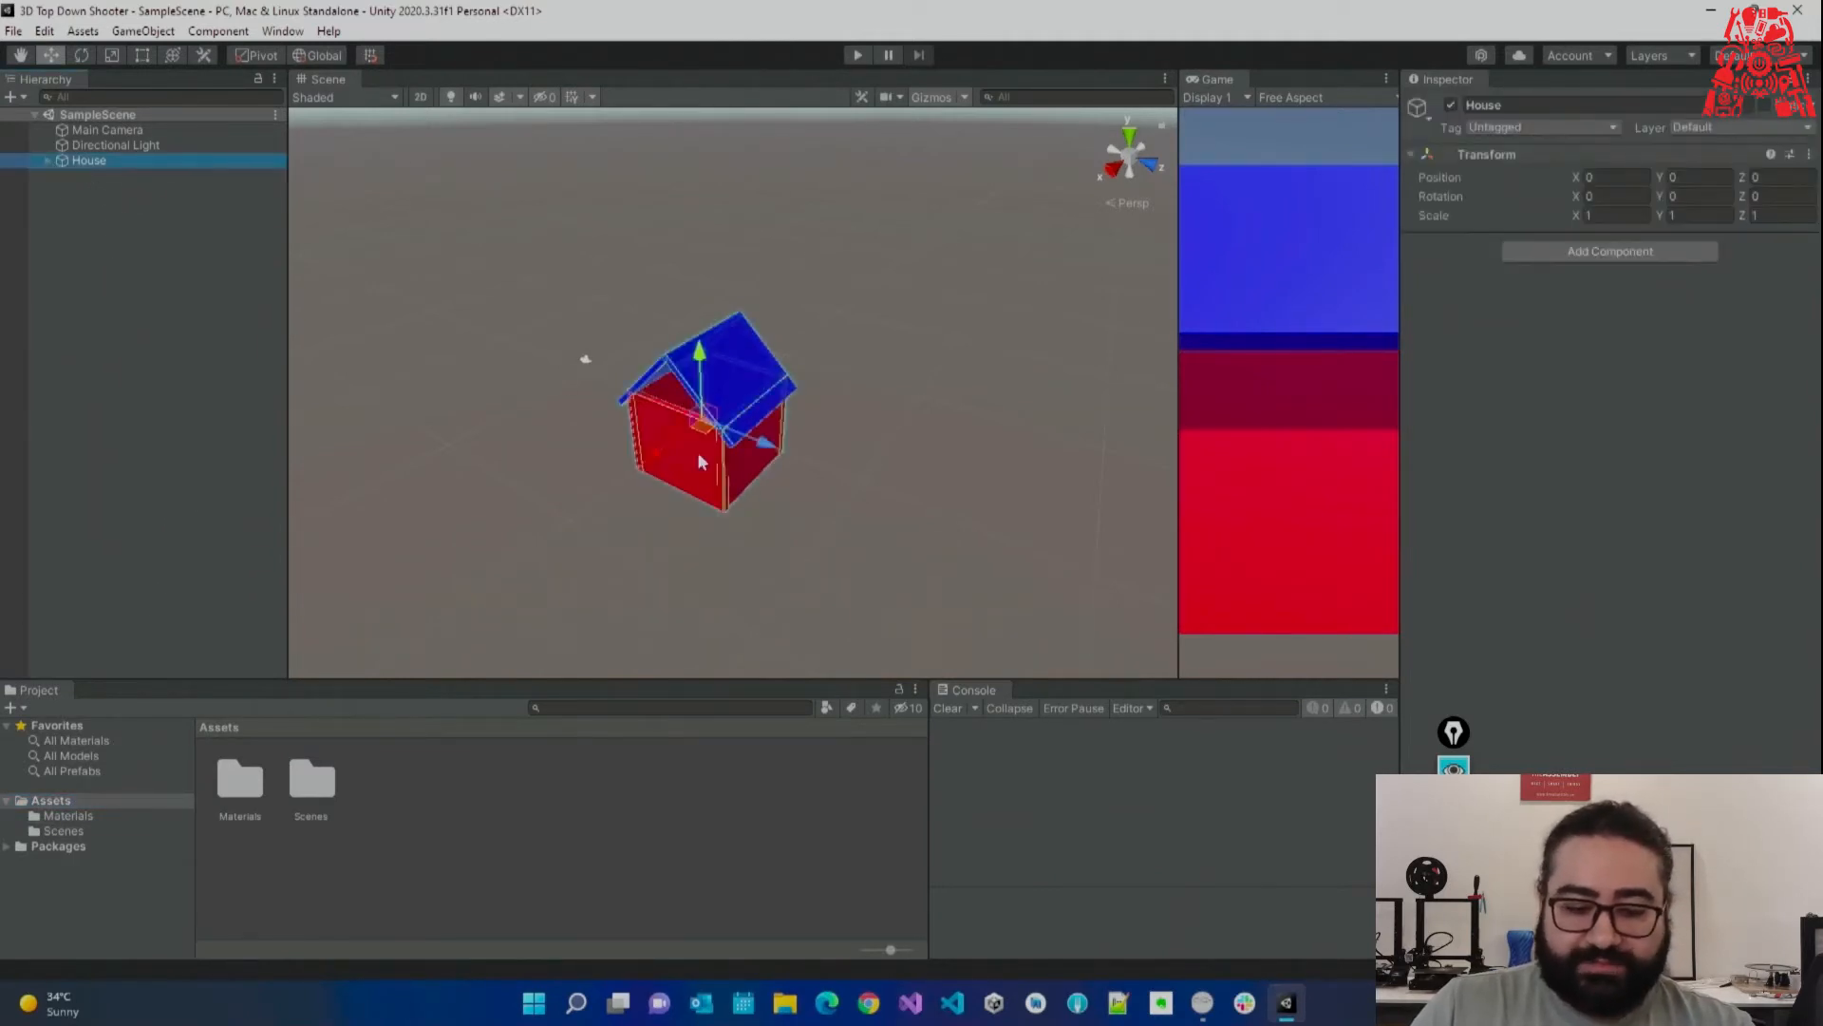
key(ctrl+d)
drag(767, 448, 606, 385)
key(ctrl+d)
drag(490, 394, 621, 330)
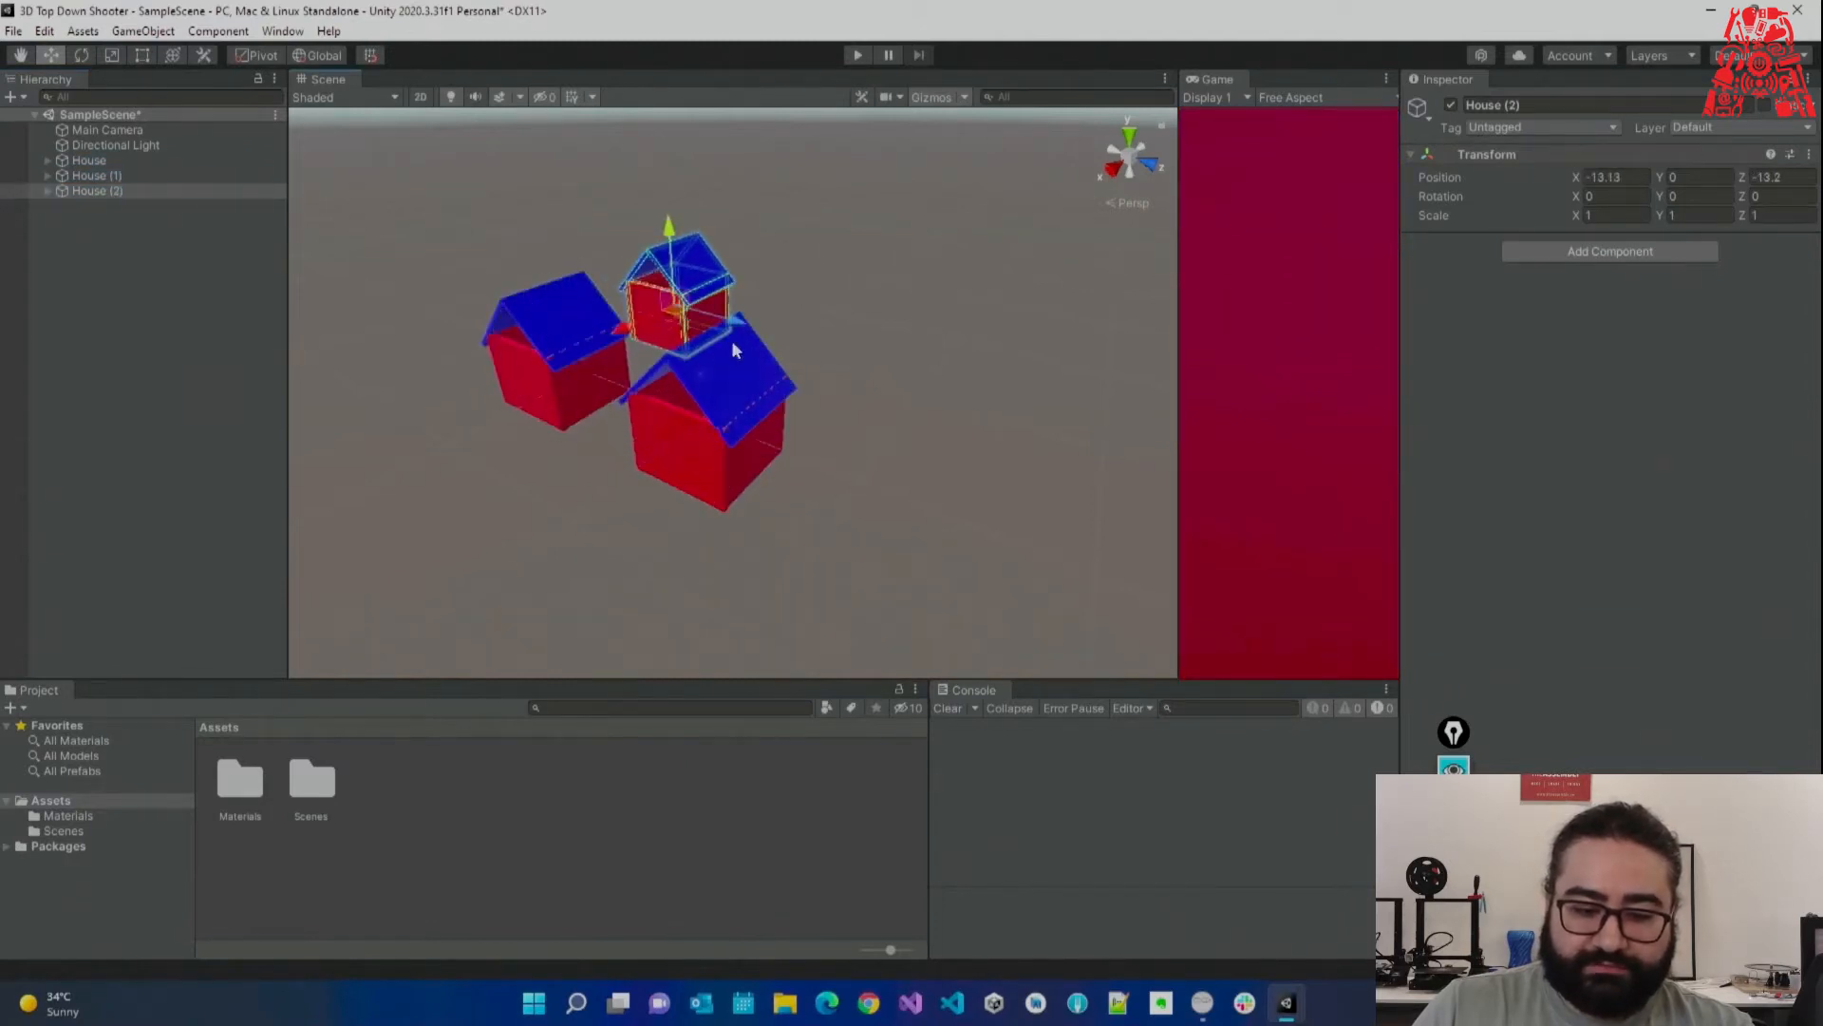
key(ctrl+d)
drag(732, 346, 851, 529)
Copy the four-house square three times to build a 16-house grid, House through House (15).
scroll(851, 529, down, 5)
click(90, 161)
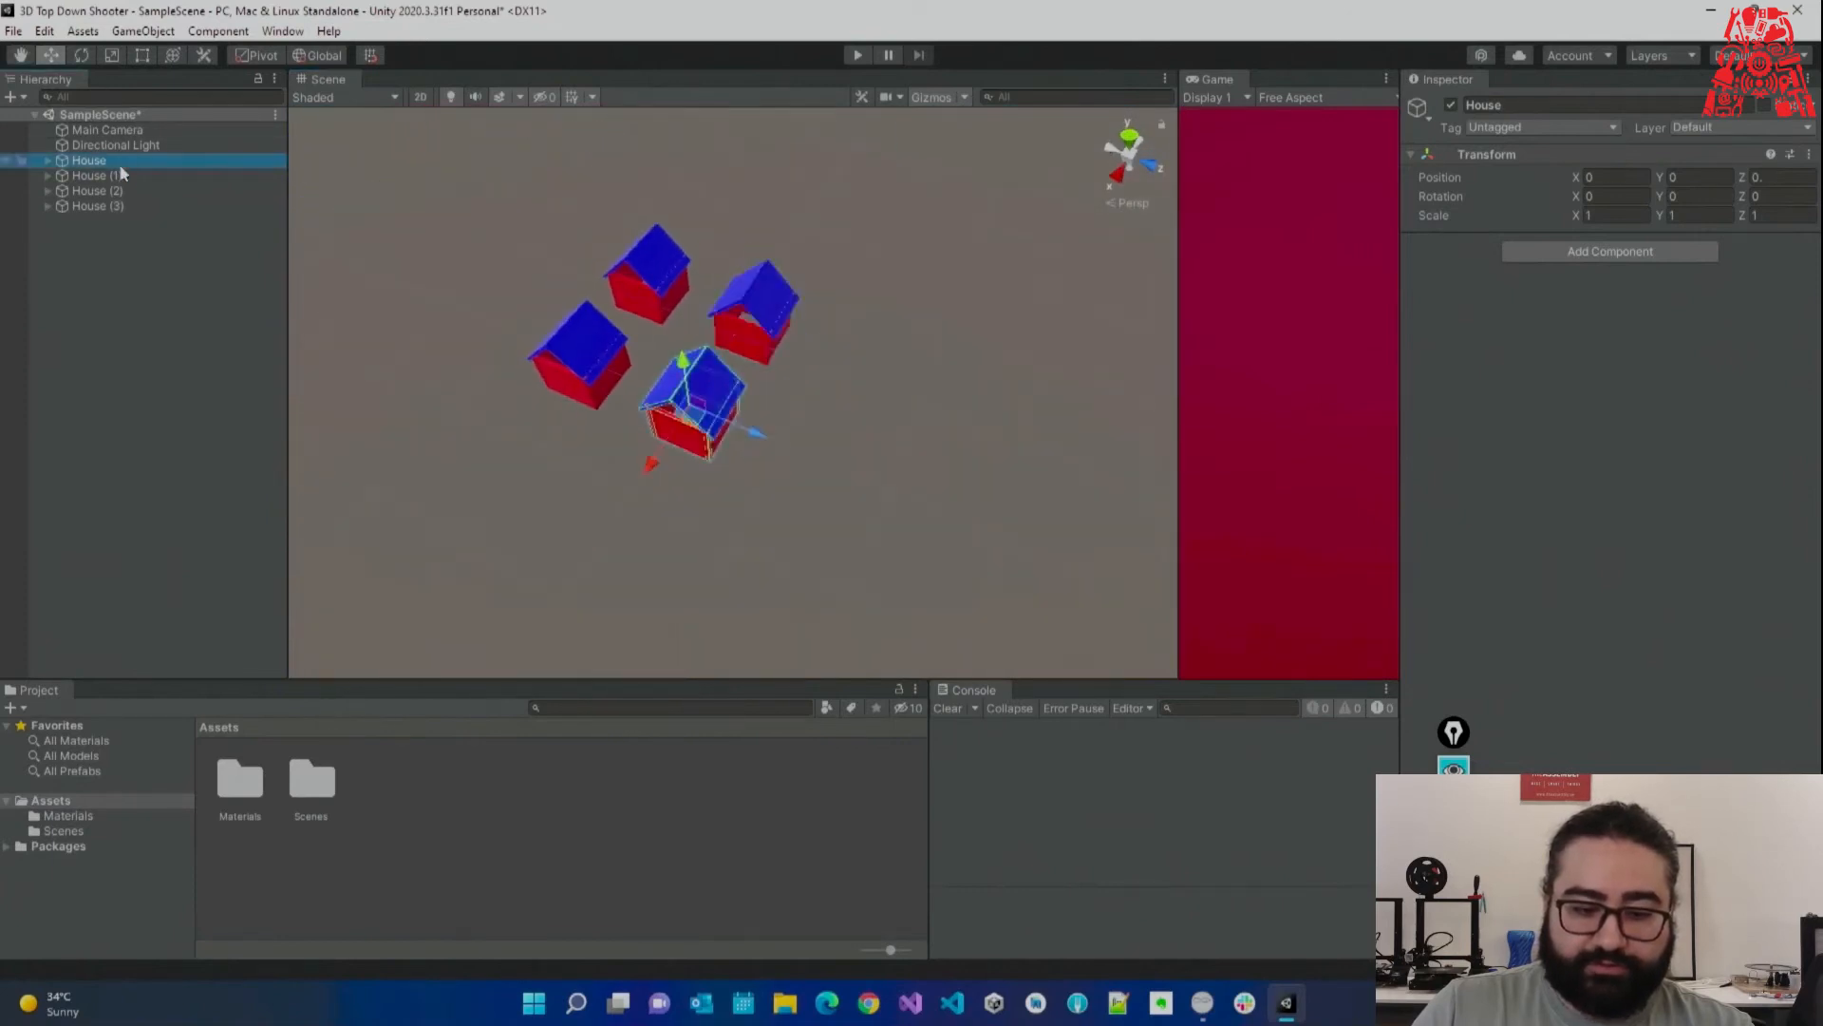
shift+click(133, 205)
key(ctrl+d)
drag(786, 444, 825, 525)
key(ctrl+d)
drag(738, 473, 643, 638)
key(ctrl+d)
drag(803, 537, 665, 470)
Copy all 16 houses three times, extending the grid along X and Z to 64 houses.
click(114, 144)
click(119, 162)
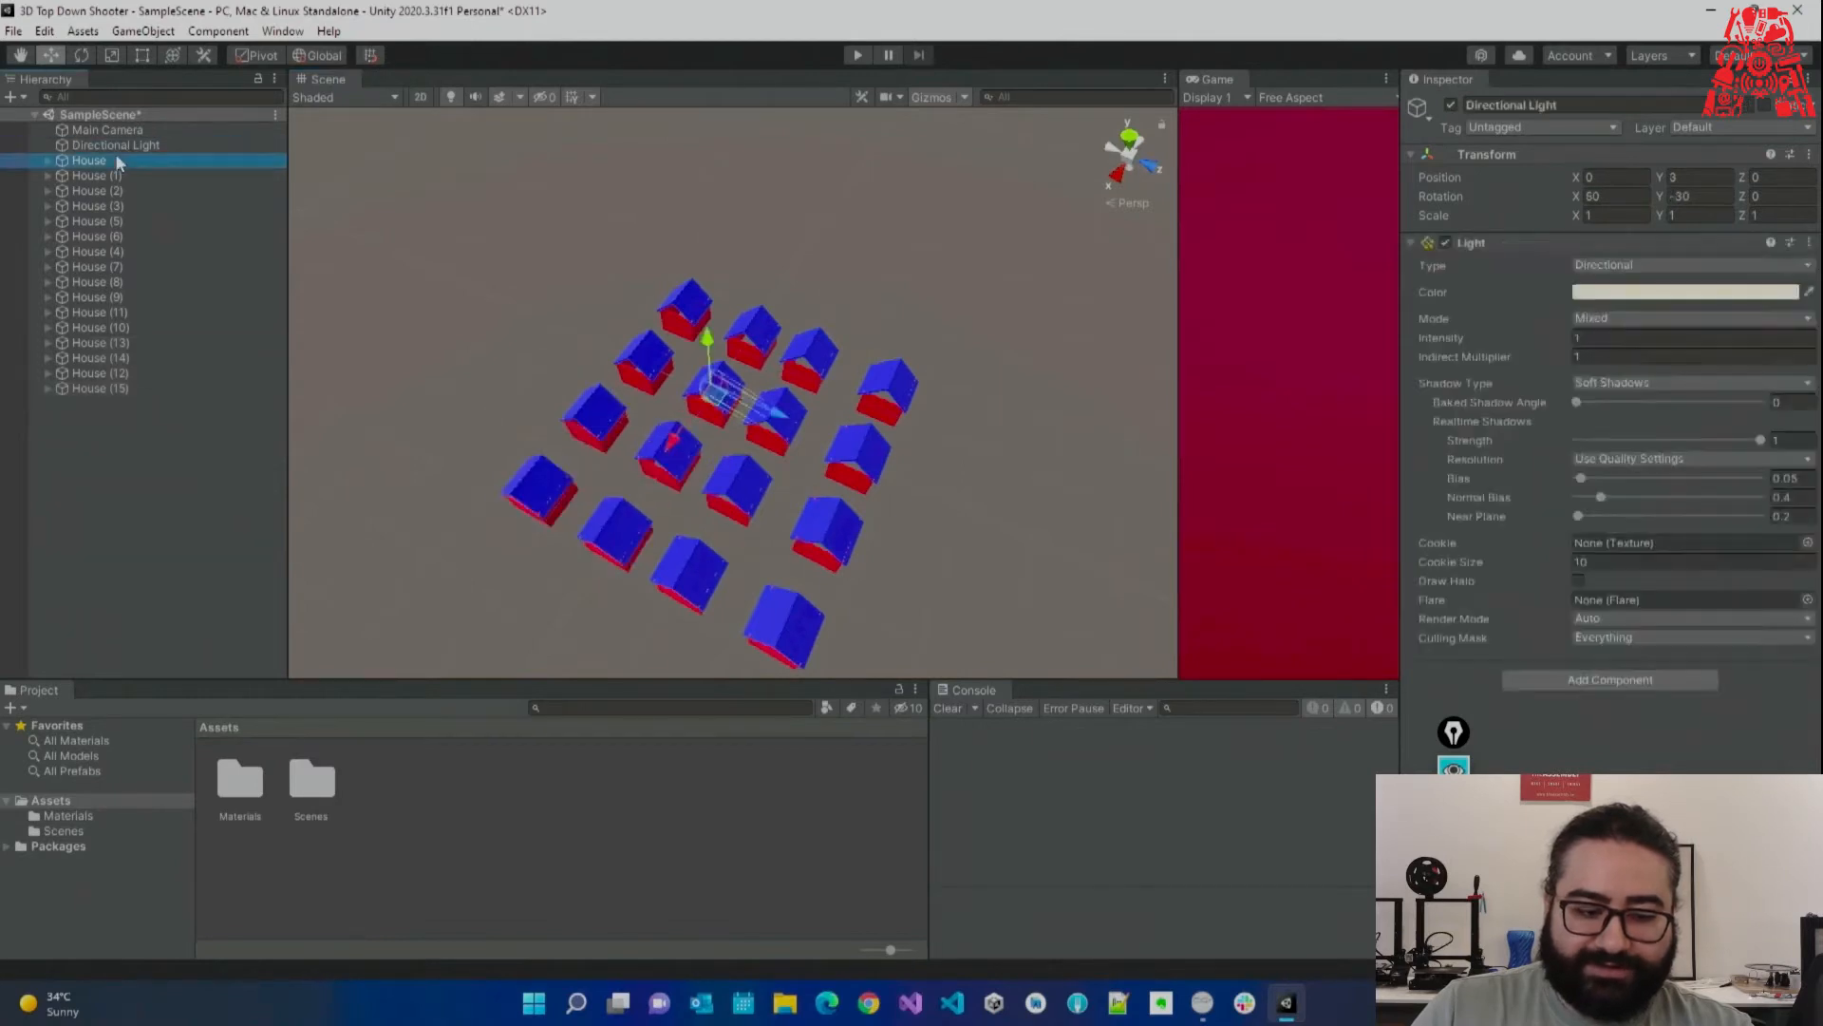
shift+click(152, 394)
scroll(497, 482, down, 4)
key(ctrl+d)
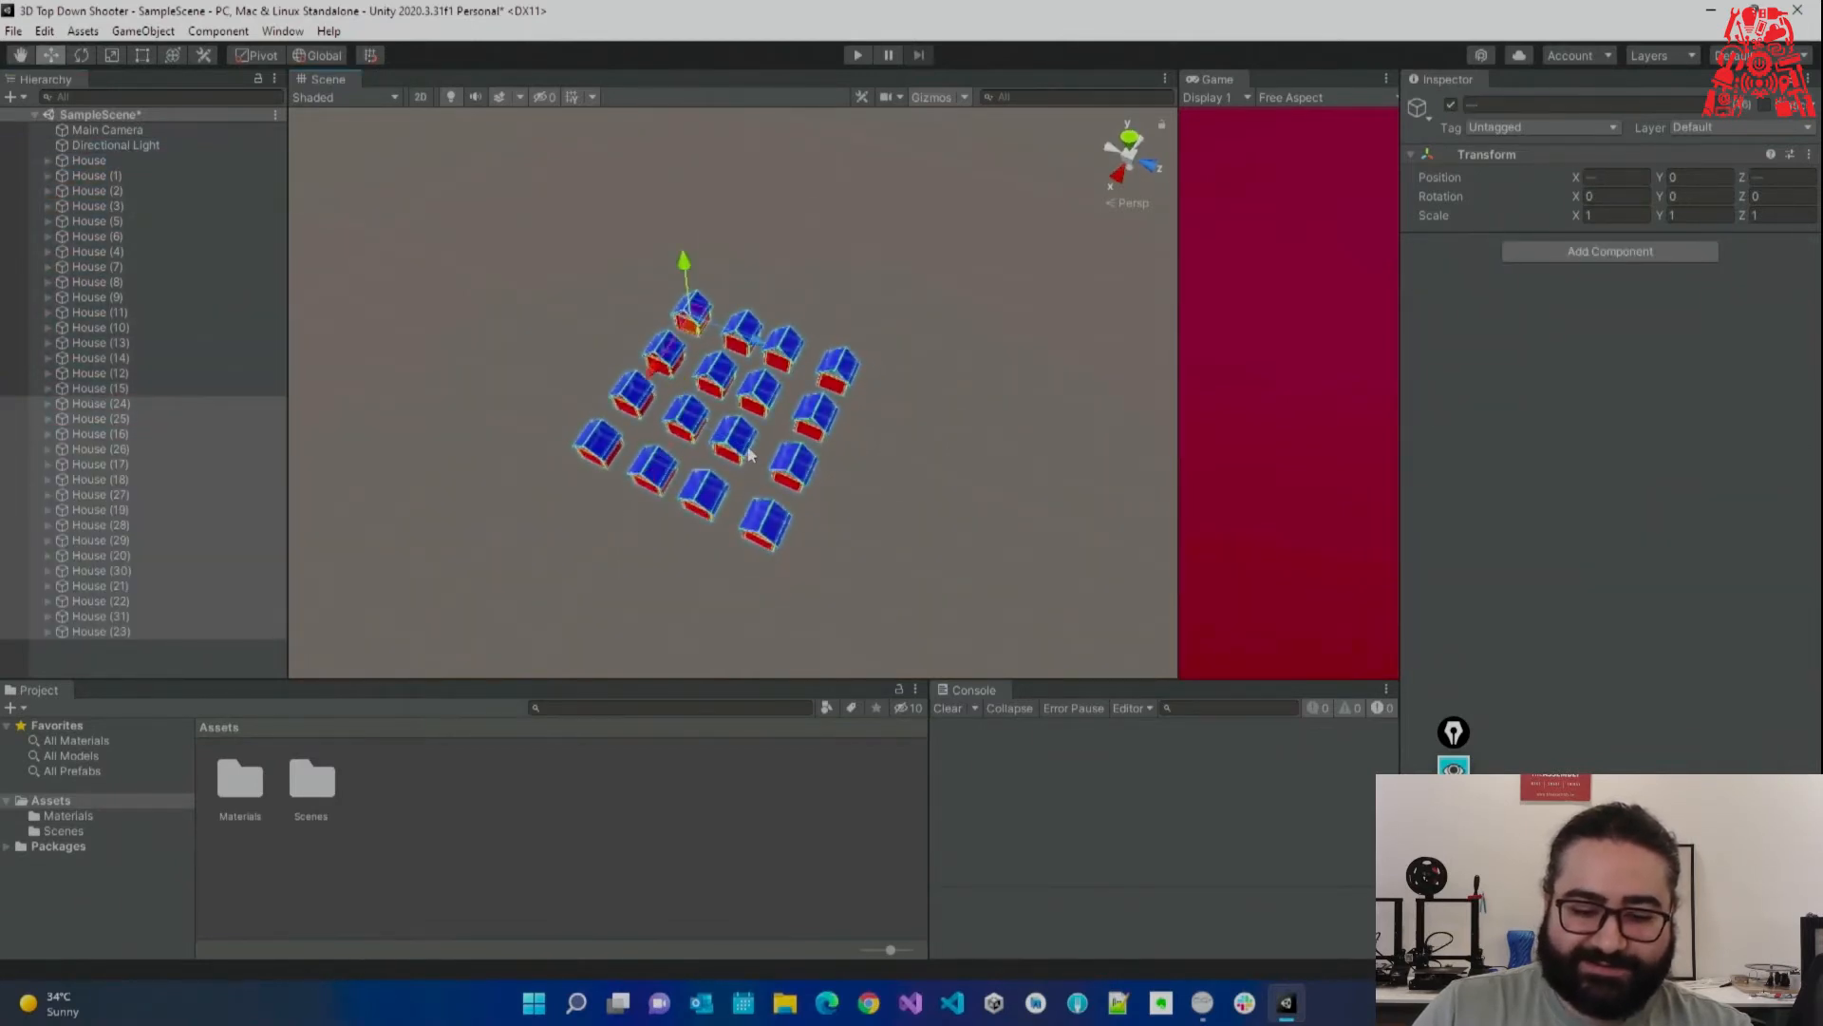
drag(758, 350, 870, 503)
key(ctrl+d)
drag(765, 420, 562, 511)
key(ctrl+d)
drag(719, 570, 580, 418)
click(971, 311)
right_drag(971, 311, 370, 212)
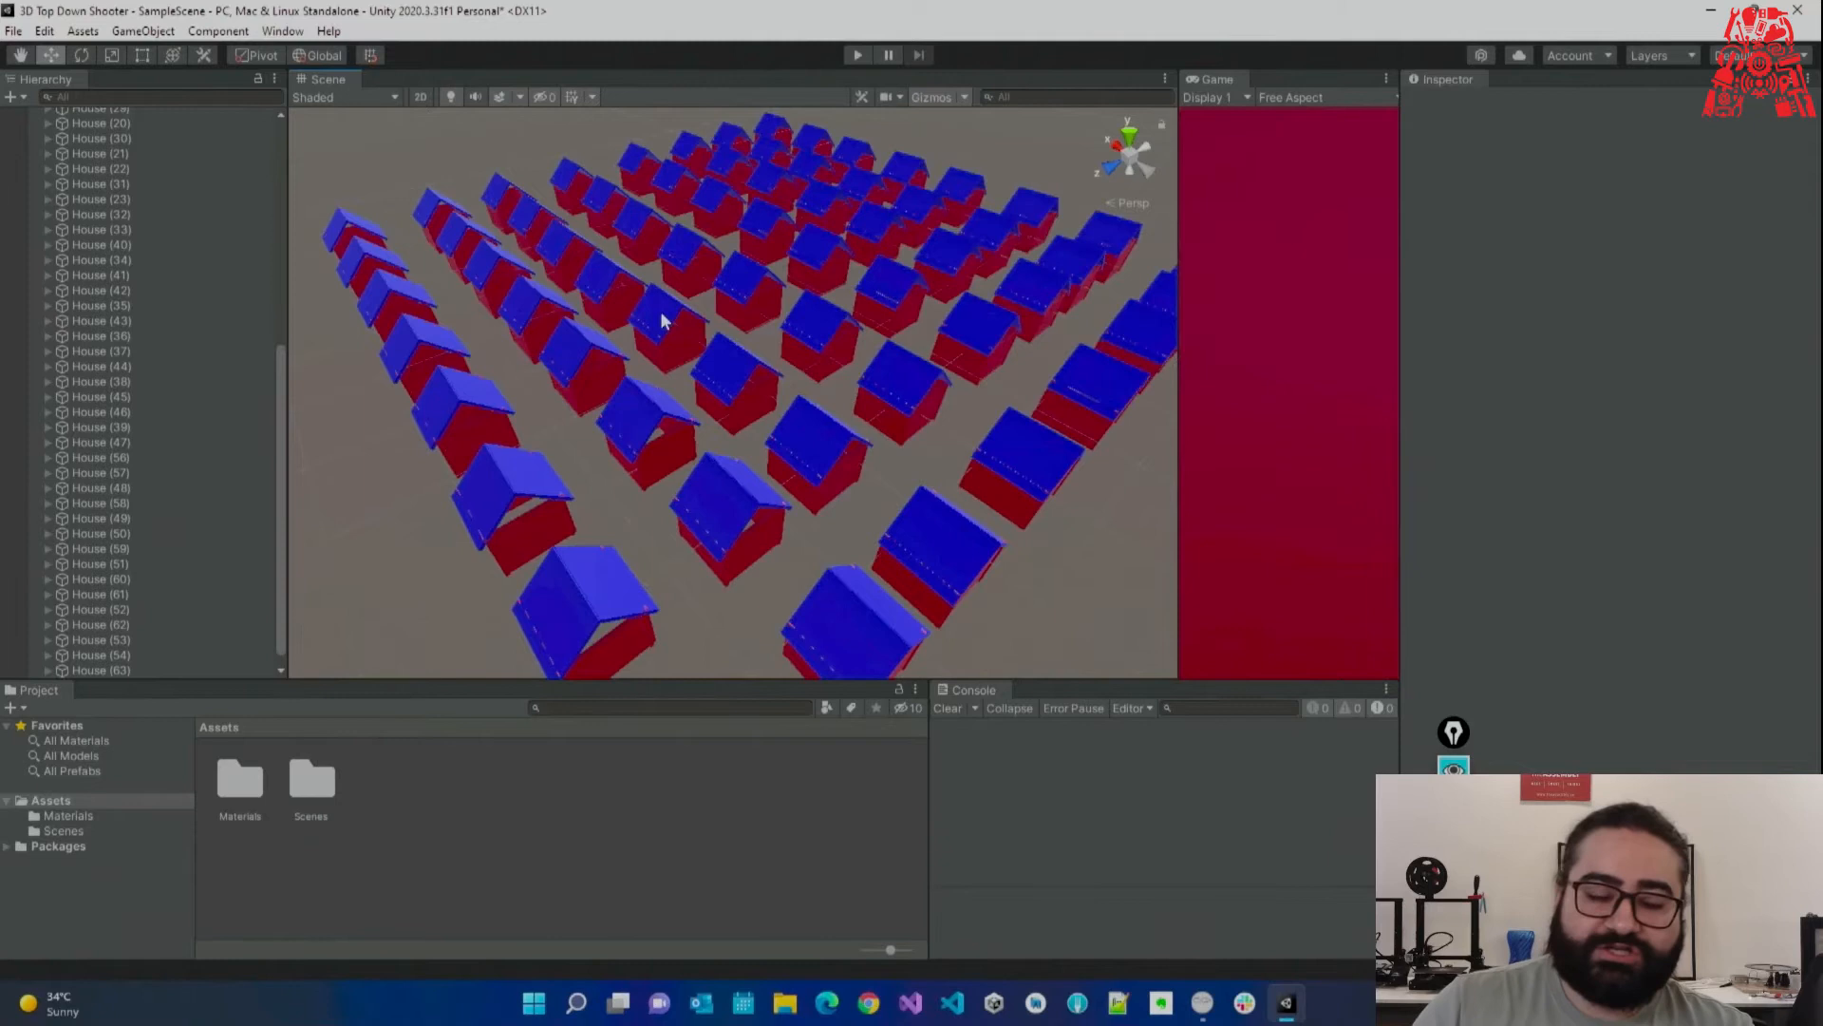
In Materials, create a material named Green with a bright green Albedo.
double_click(264, 796)
right_click(368, 845)
mouse_move(627, 333)
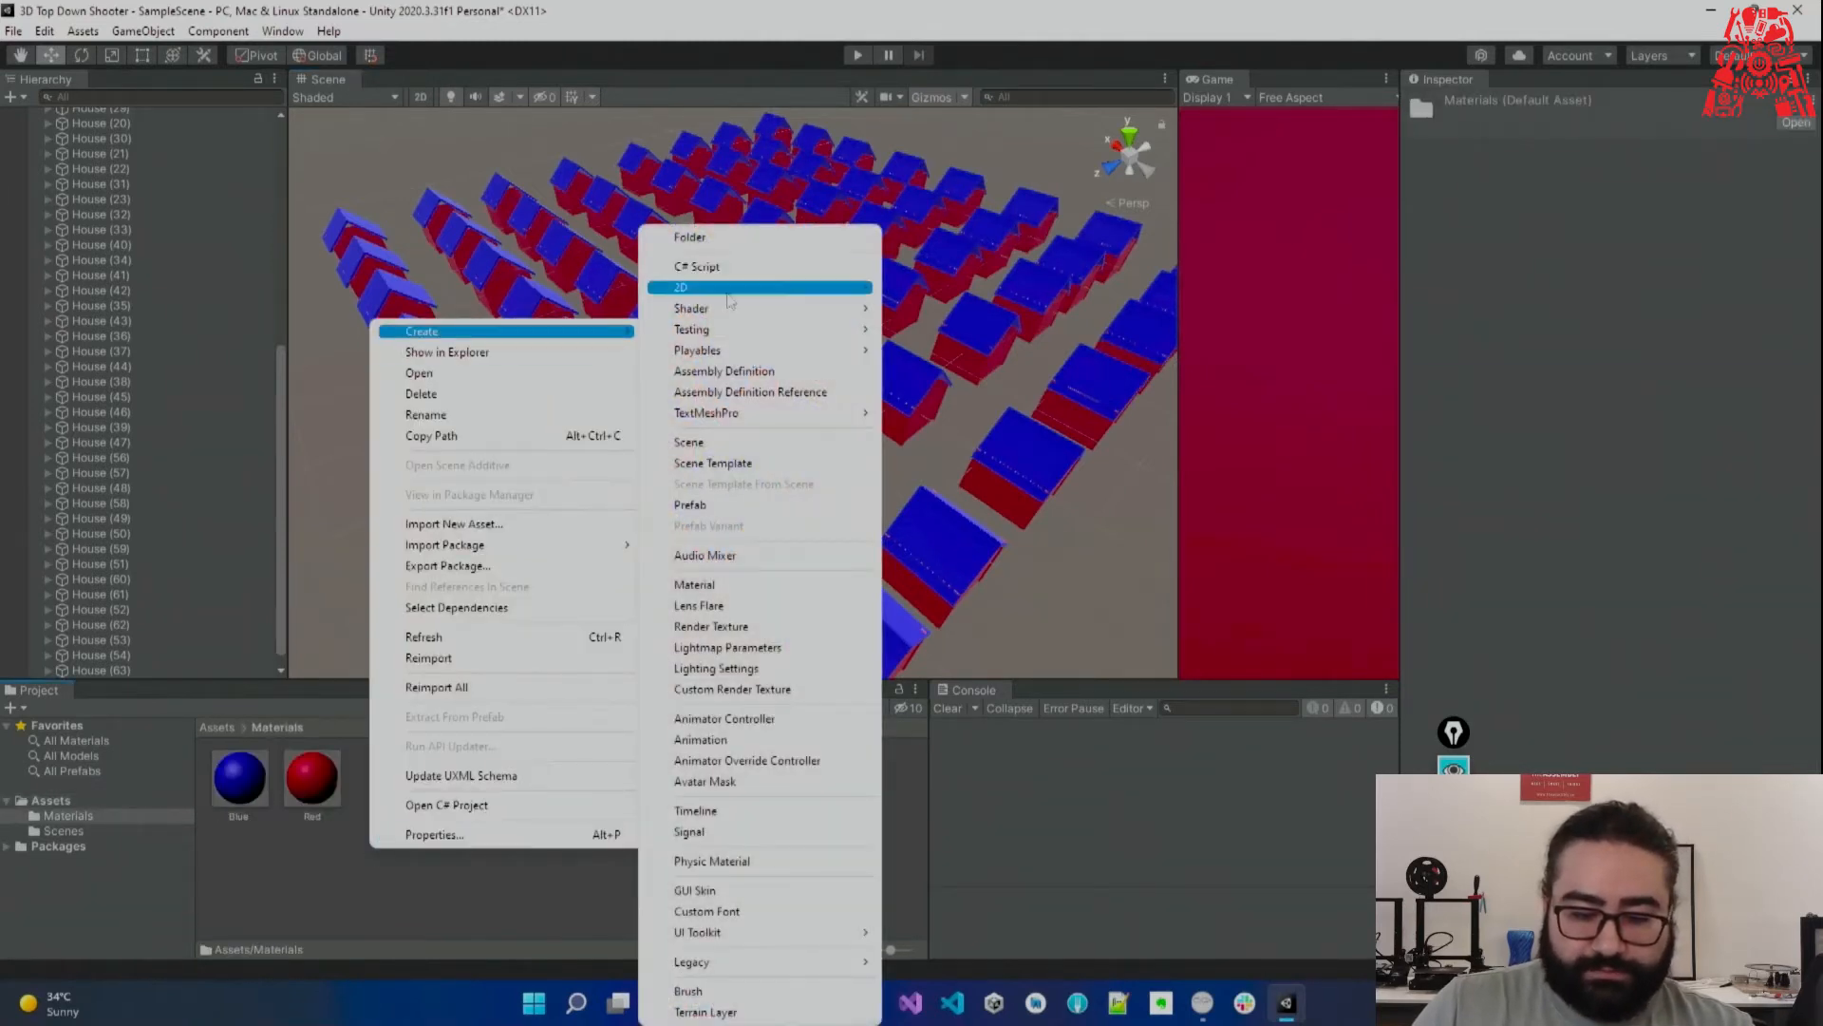
click(755, 589)
text(Gre)
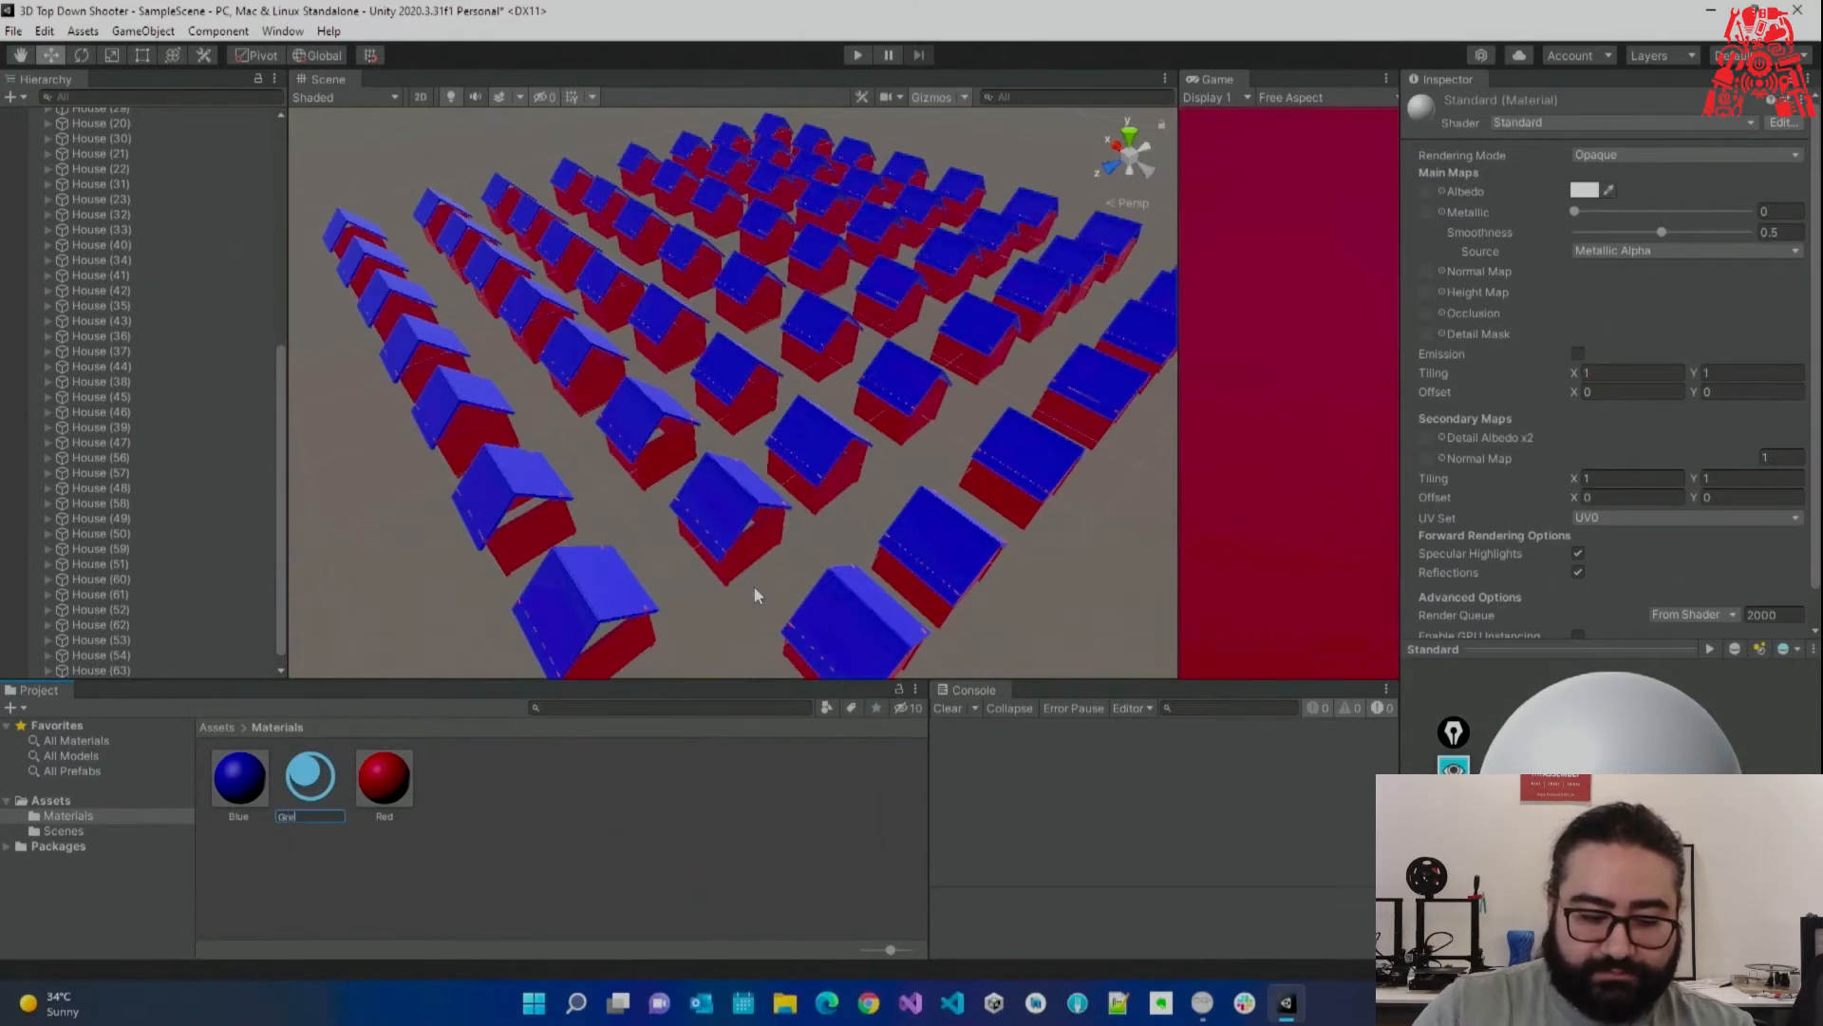
text(en)
key(Return)
click(1595, 189)
click(1696, 242)
click(1751, 282)
click(1800, 167)
Drag Green onto the walls and roofs of the three nearest houses.
right_drag(545, 568, 539, 619)
key(d)
drag(469, 659, 511, 645)
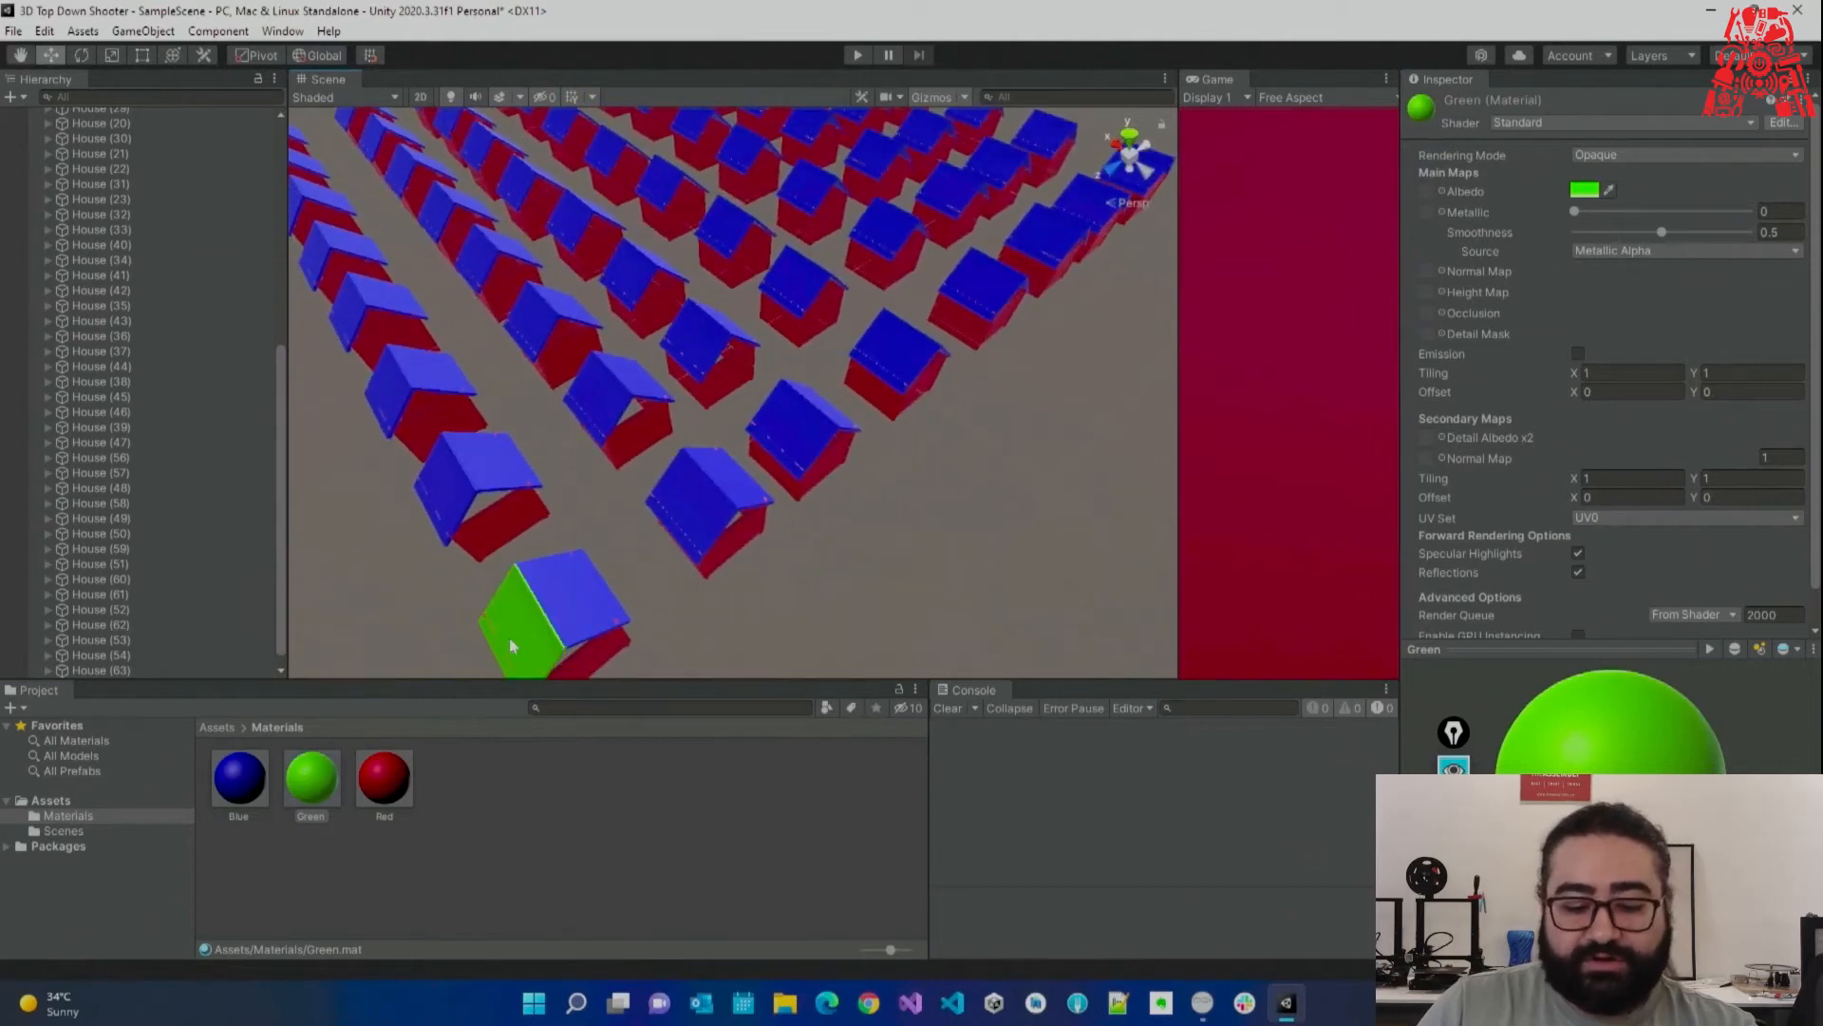
drag(340, 771, 572, 625)
drag(332, 777, 446, 541)
drag(440, 613, 518, 465)
right_drag(614, 521, 532, 465)
drag(321, 771, 486, 462)
drag(325, 774, 550, 450)
right_drag(581, 460, 744, 440)
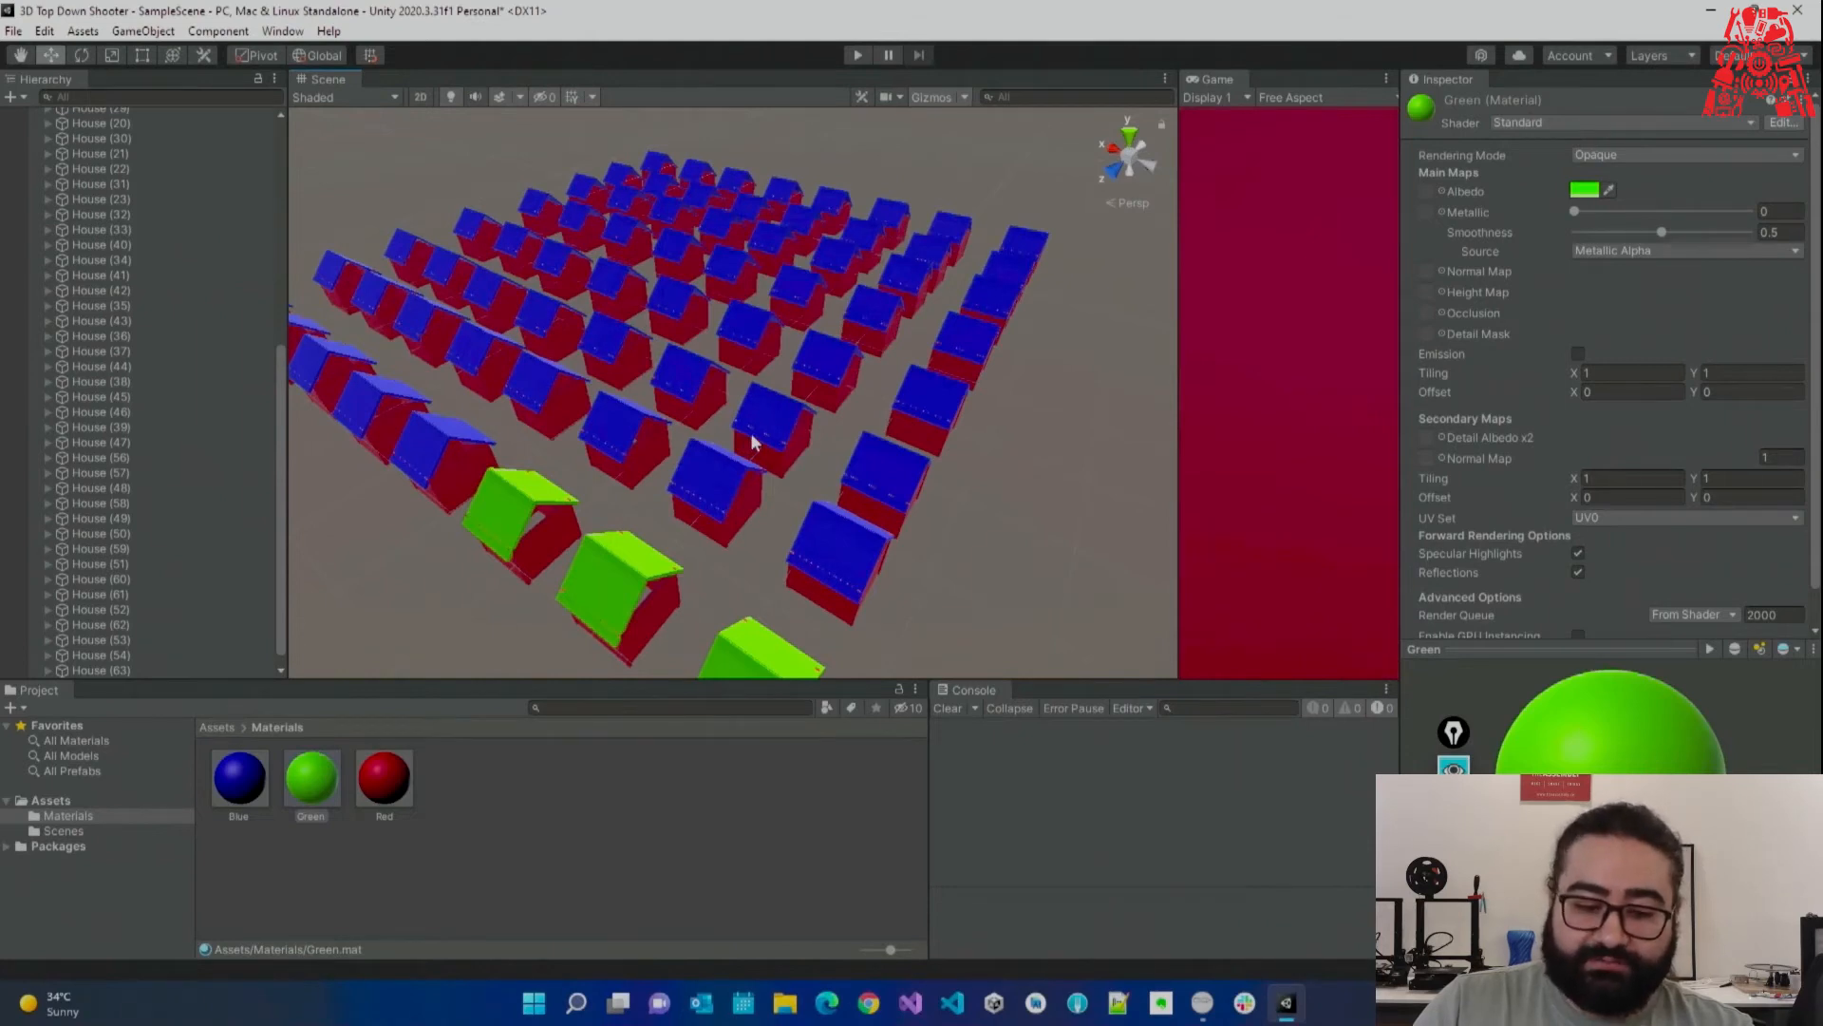
Undo the green paint and every duplicated house, leaving only the original House.
key(ctrl+z)
key(ctrl+z)
key(ctrl+z)
key(ctrl+z)
key(ctrl+z)
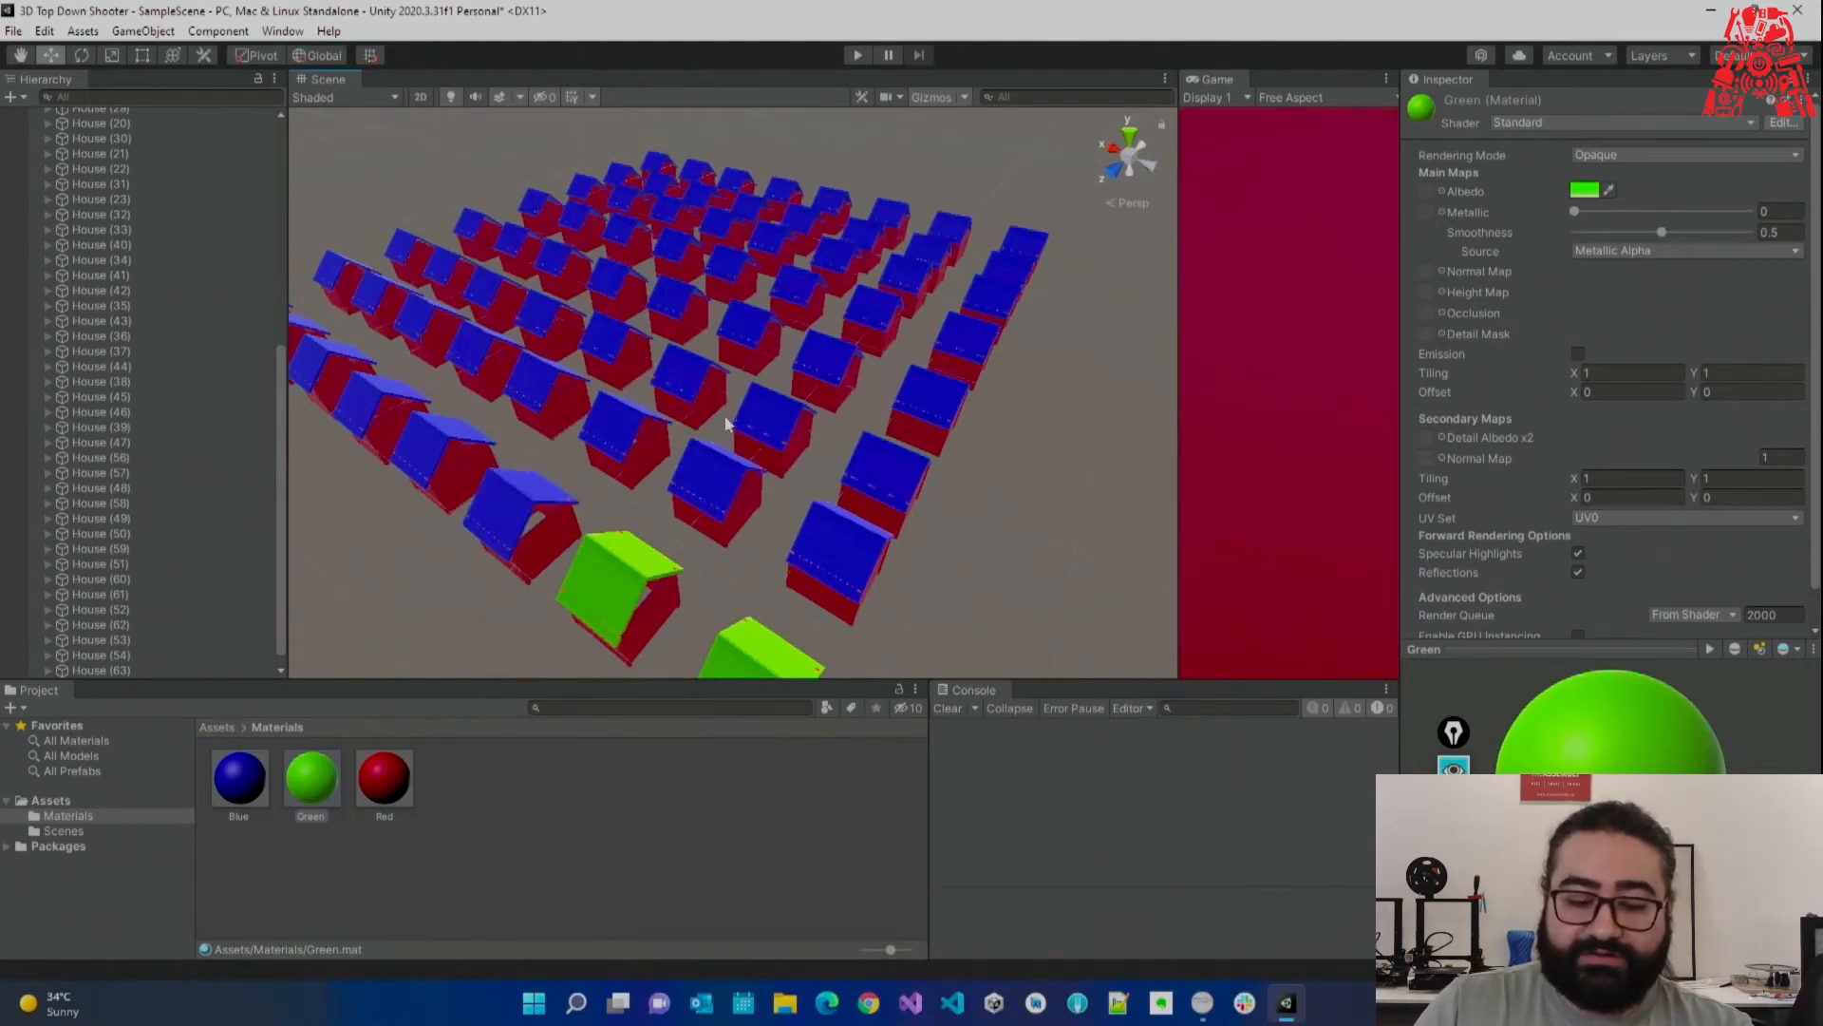
key(ctrl+z)
key(ctrl+z)
key(ctrl+z)
key(ctrl+z)
key(ctrl+z)
key(ctrl+z)
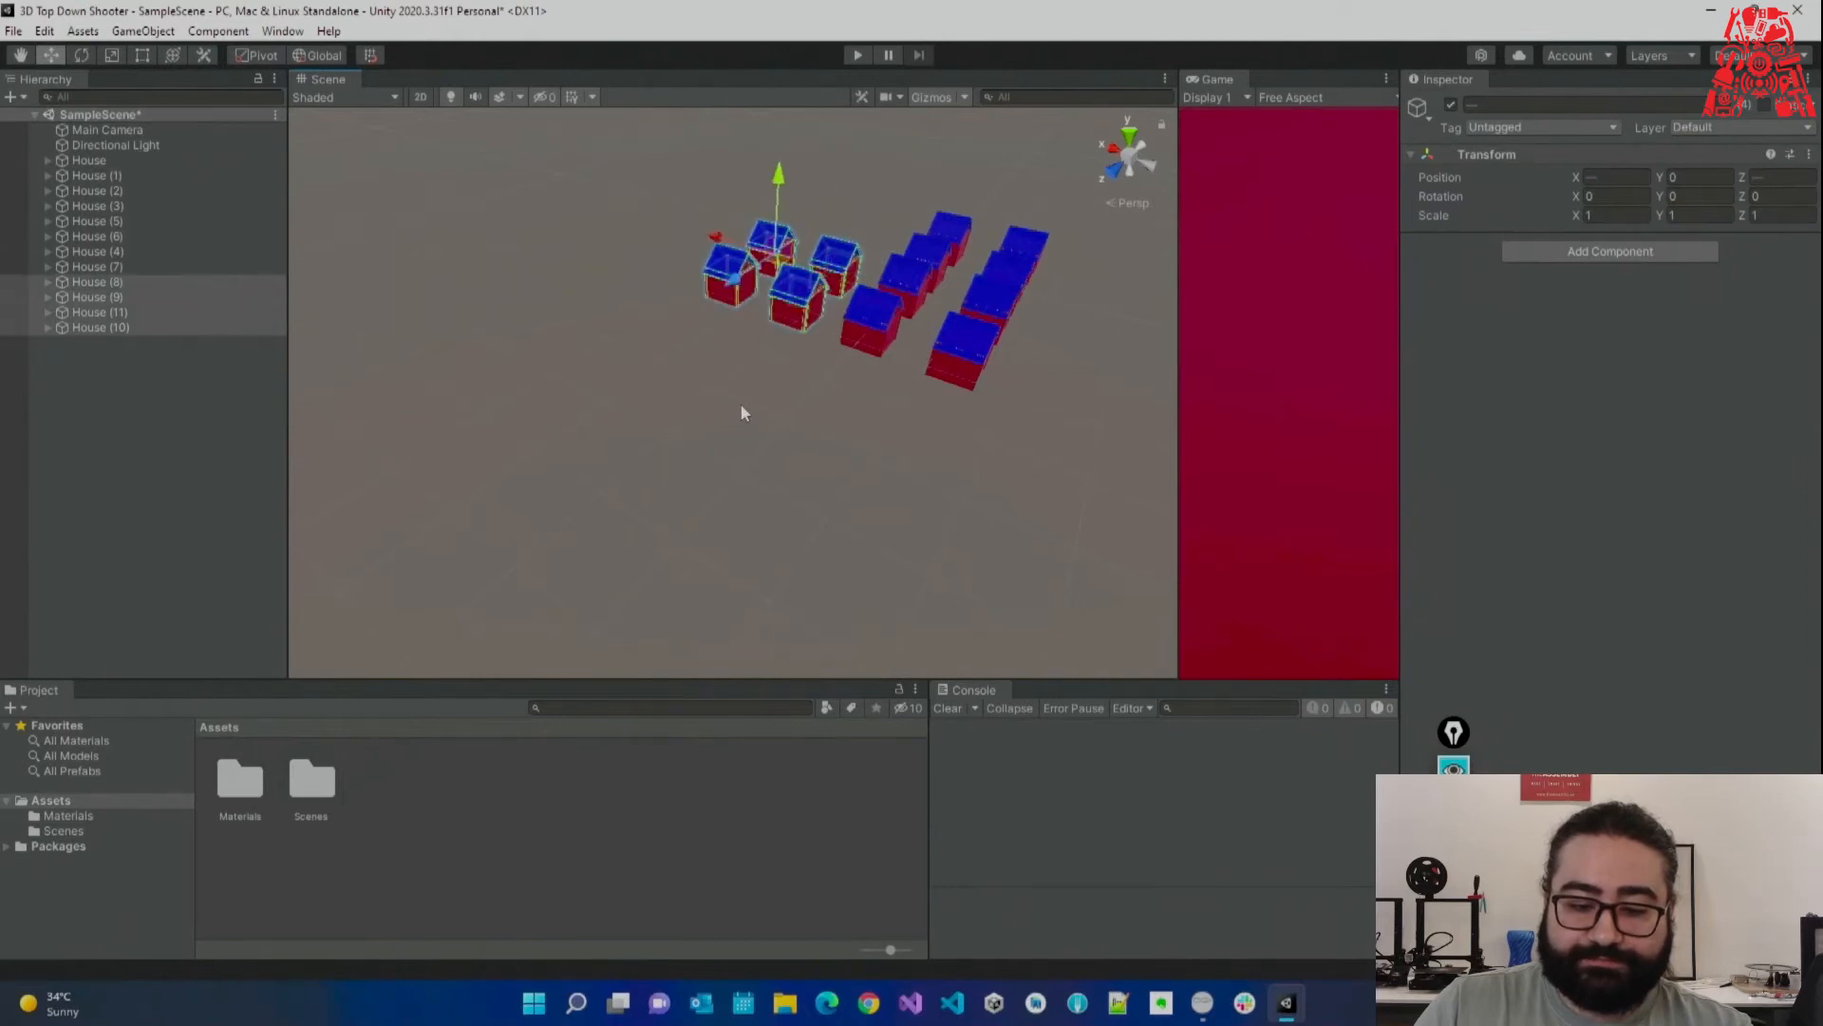
key(ctrl+z)
key(ctrl+z)
key(ctrl+z)
key(ctrl+z)
key(ctrl+z)
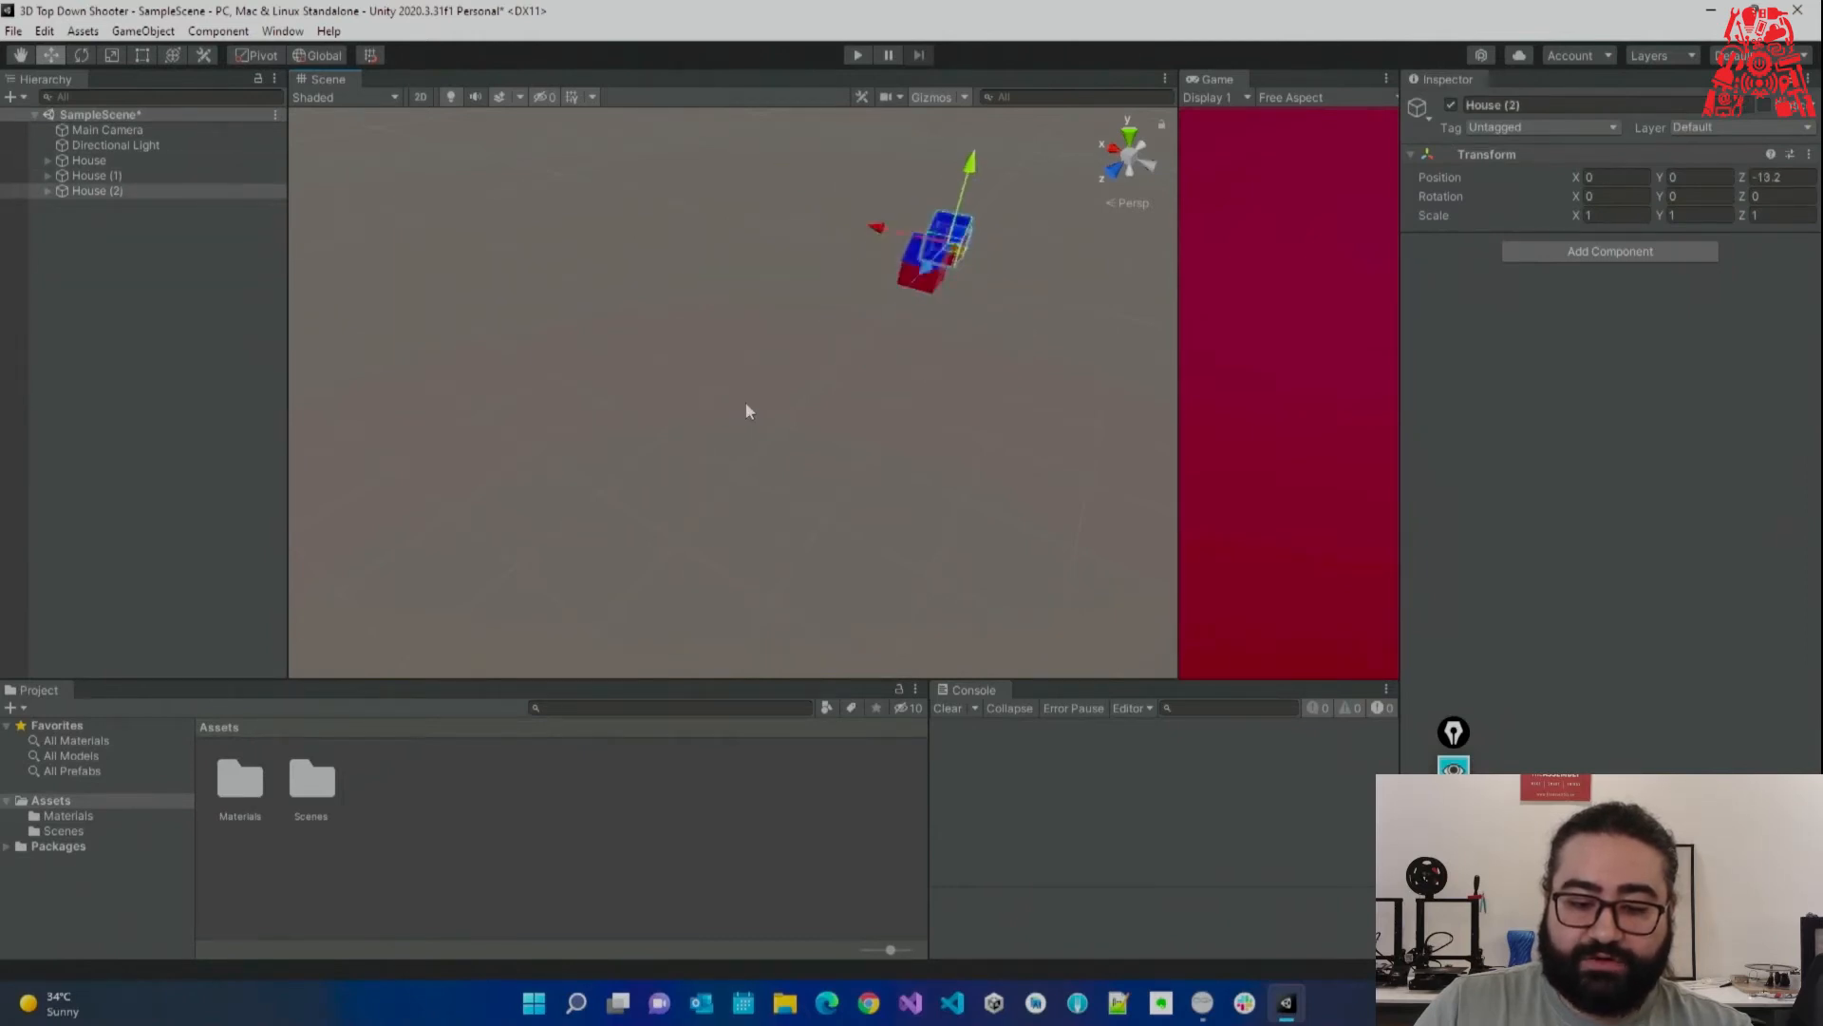
right_drag(854, 354, 1183, 339)
key(w)
click(719, 316)
key(w)
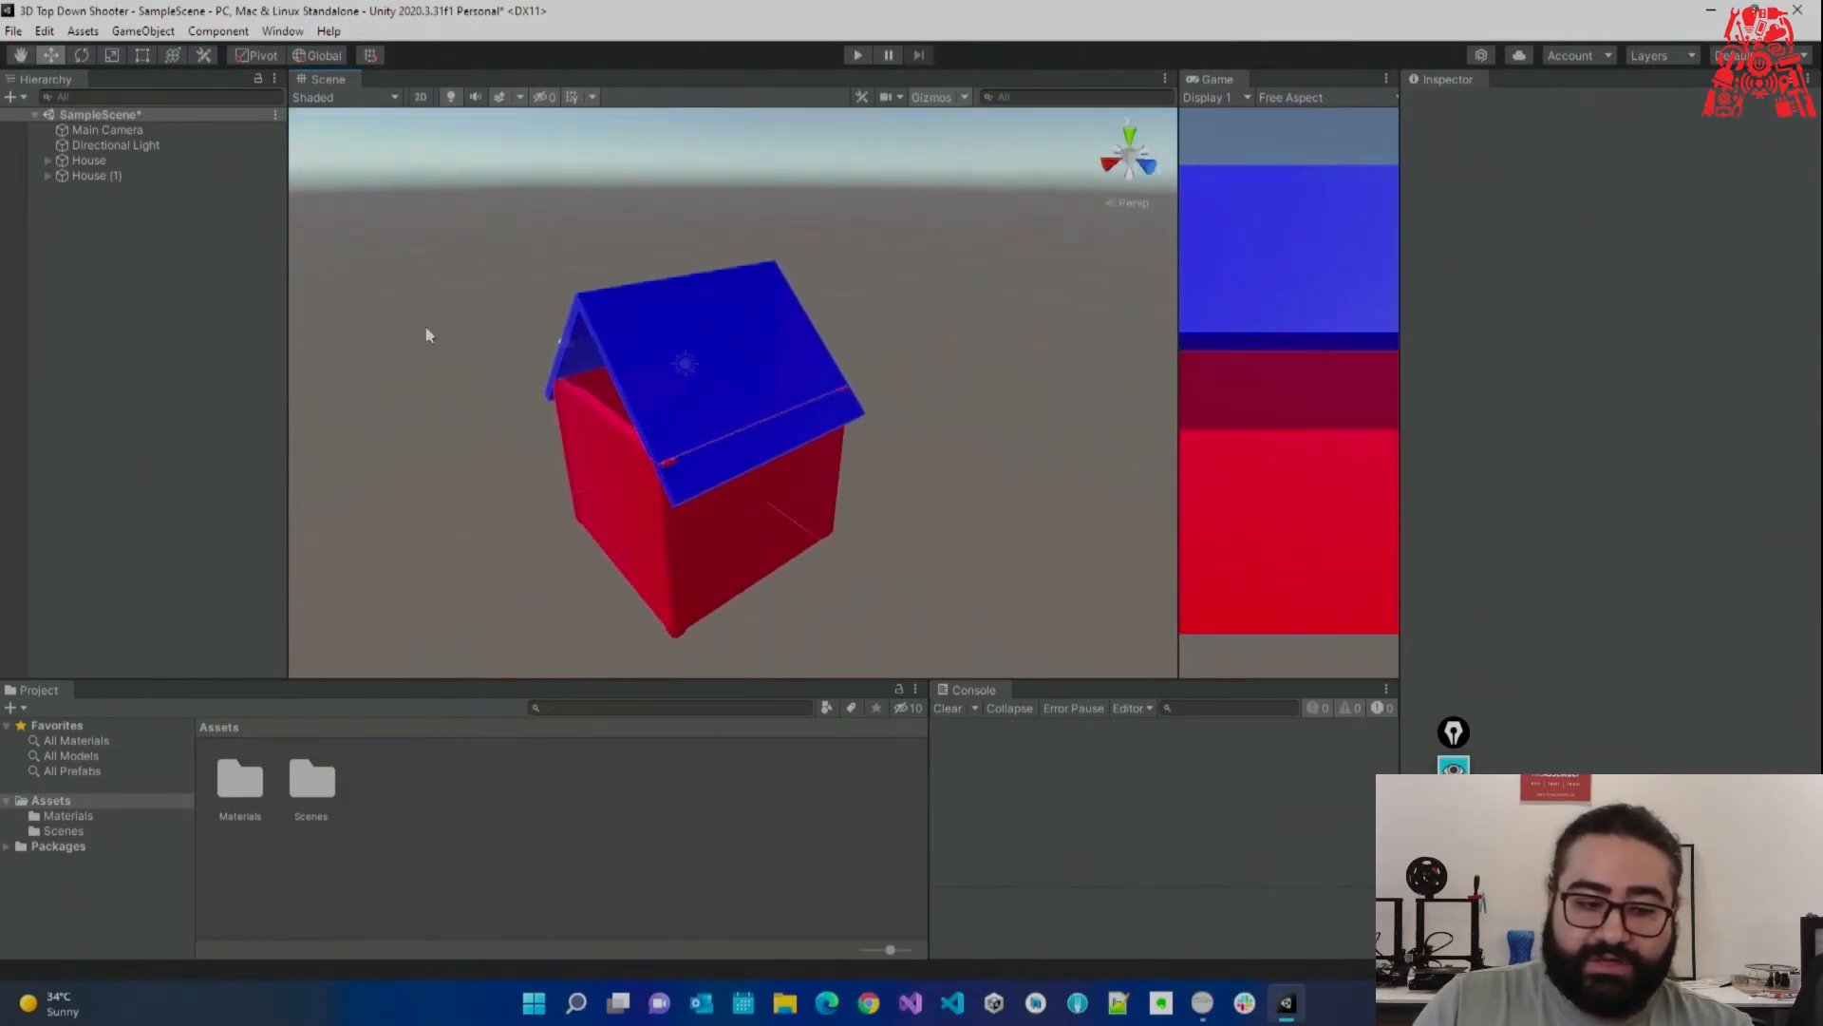
key(ctrl+z)
key(ctrl+z)
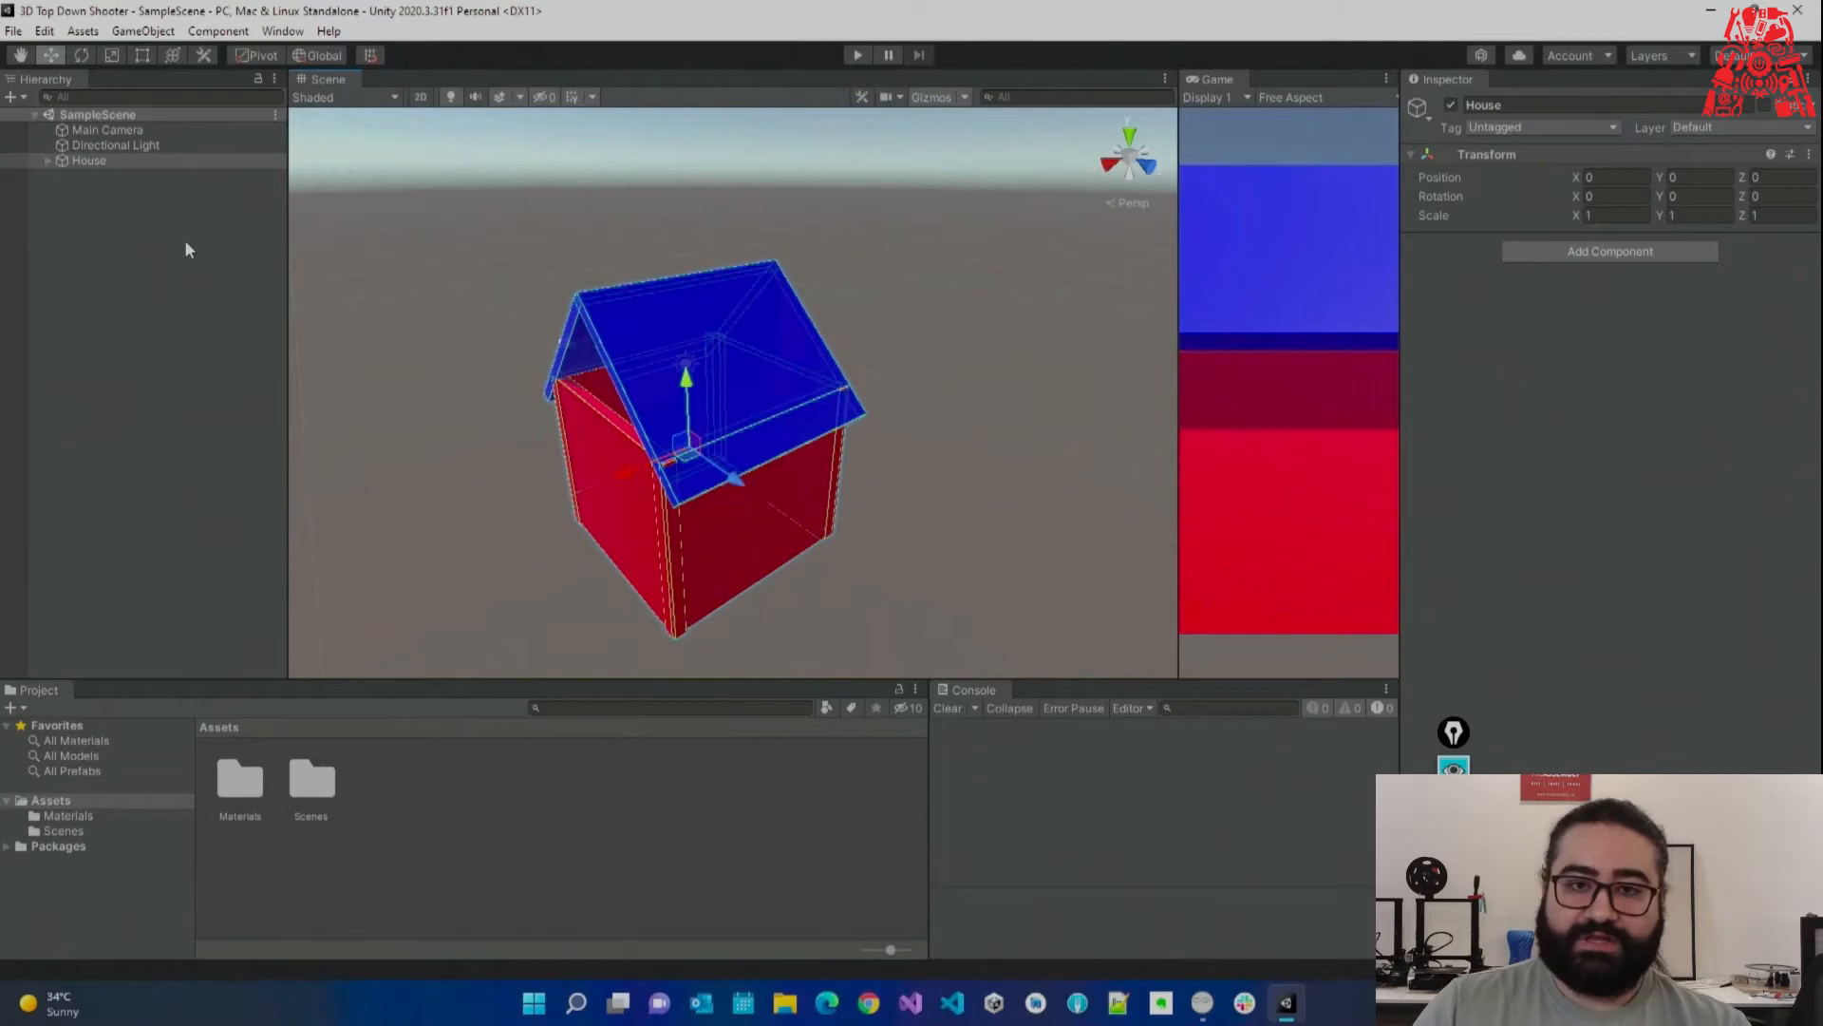
Create a new folder named Prefabs in Assets and open it.
click(142, 163)
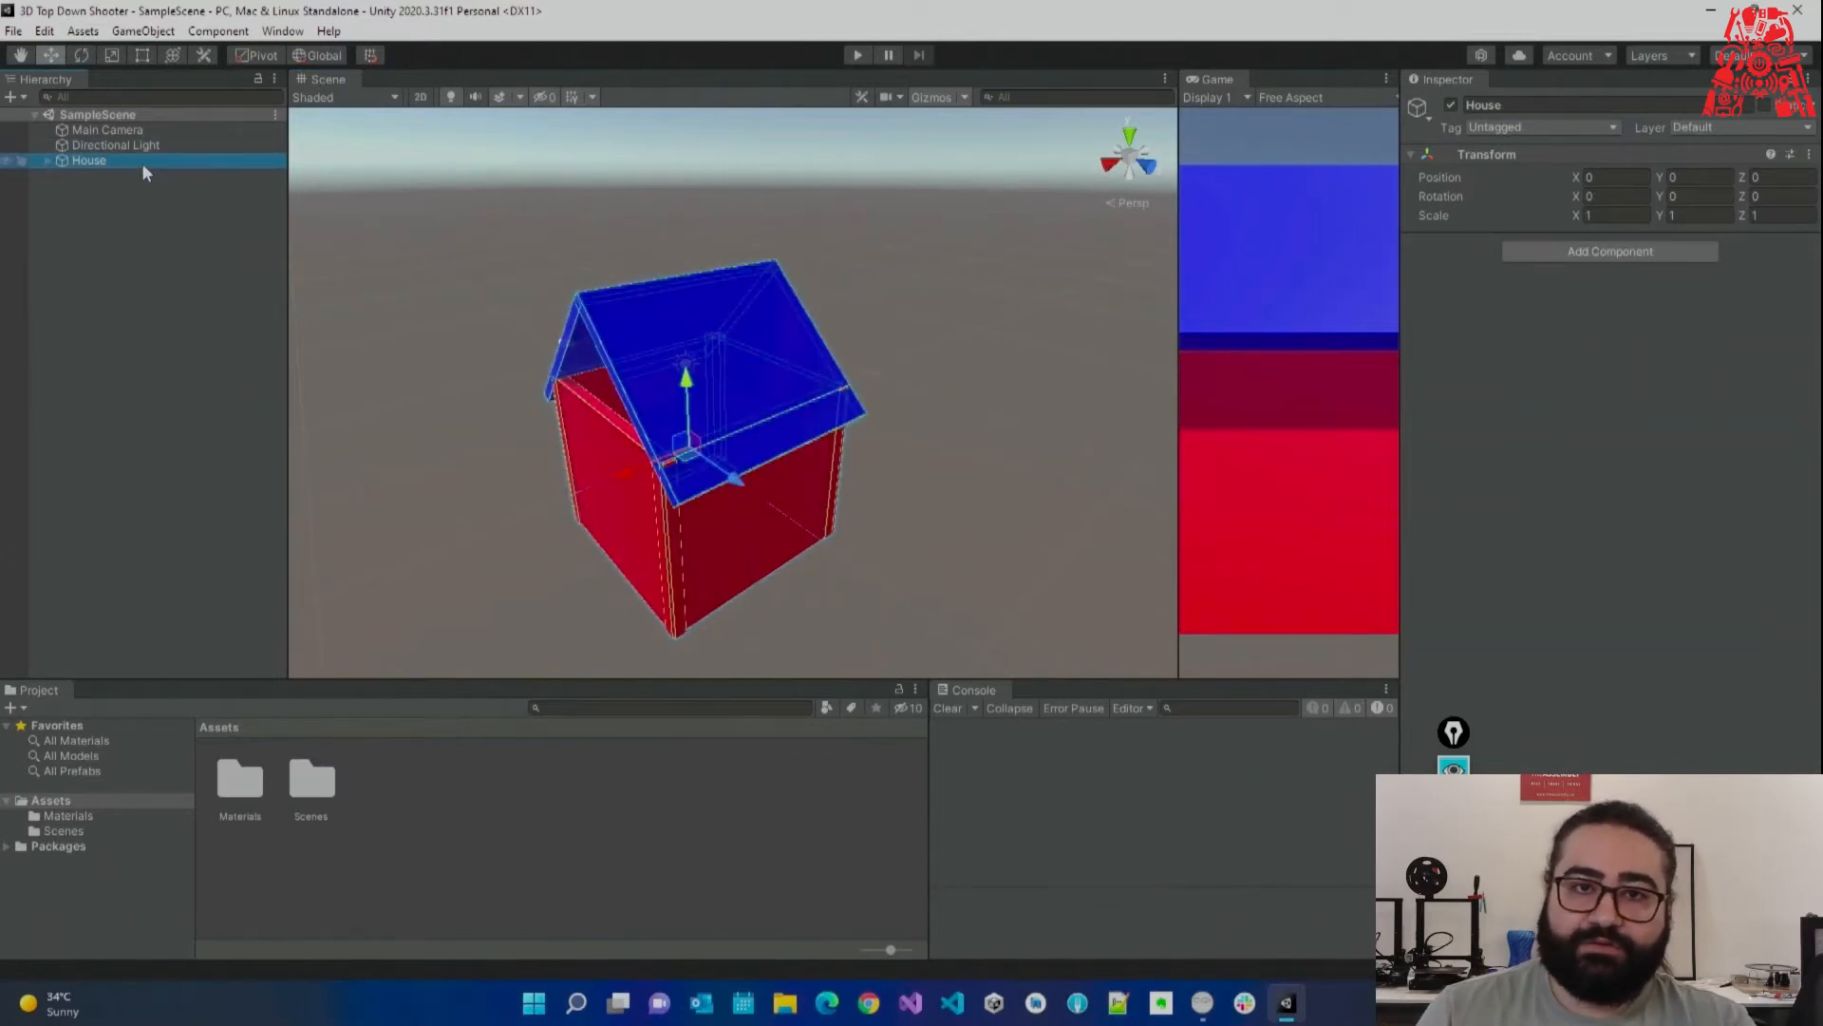
right_click(375, 845)
mouse_move(608, 325)
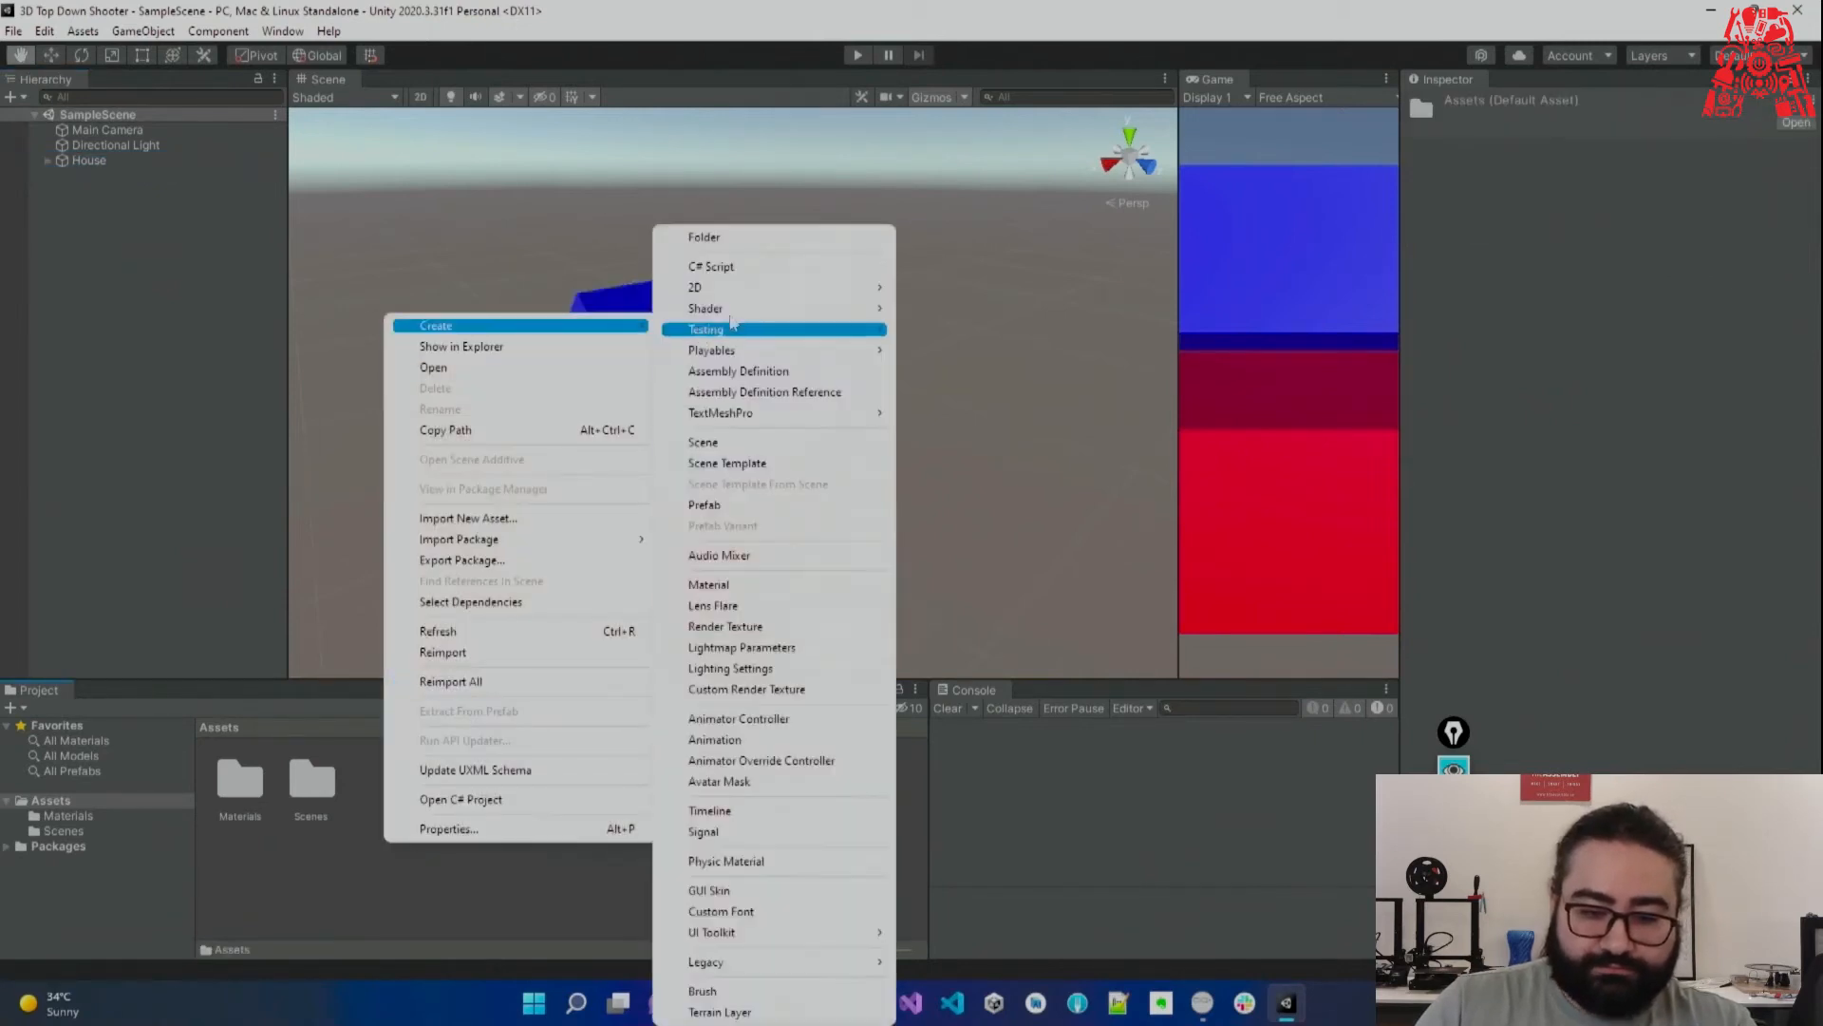
click(784, 239)
text(Prefabs)
key(Return)
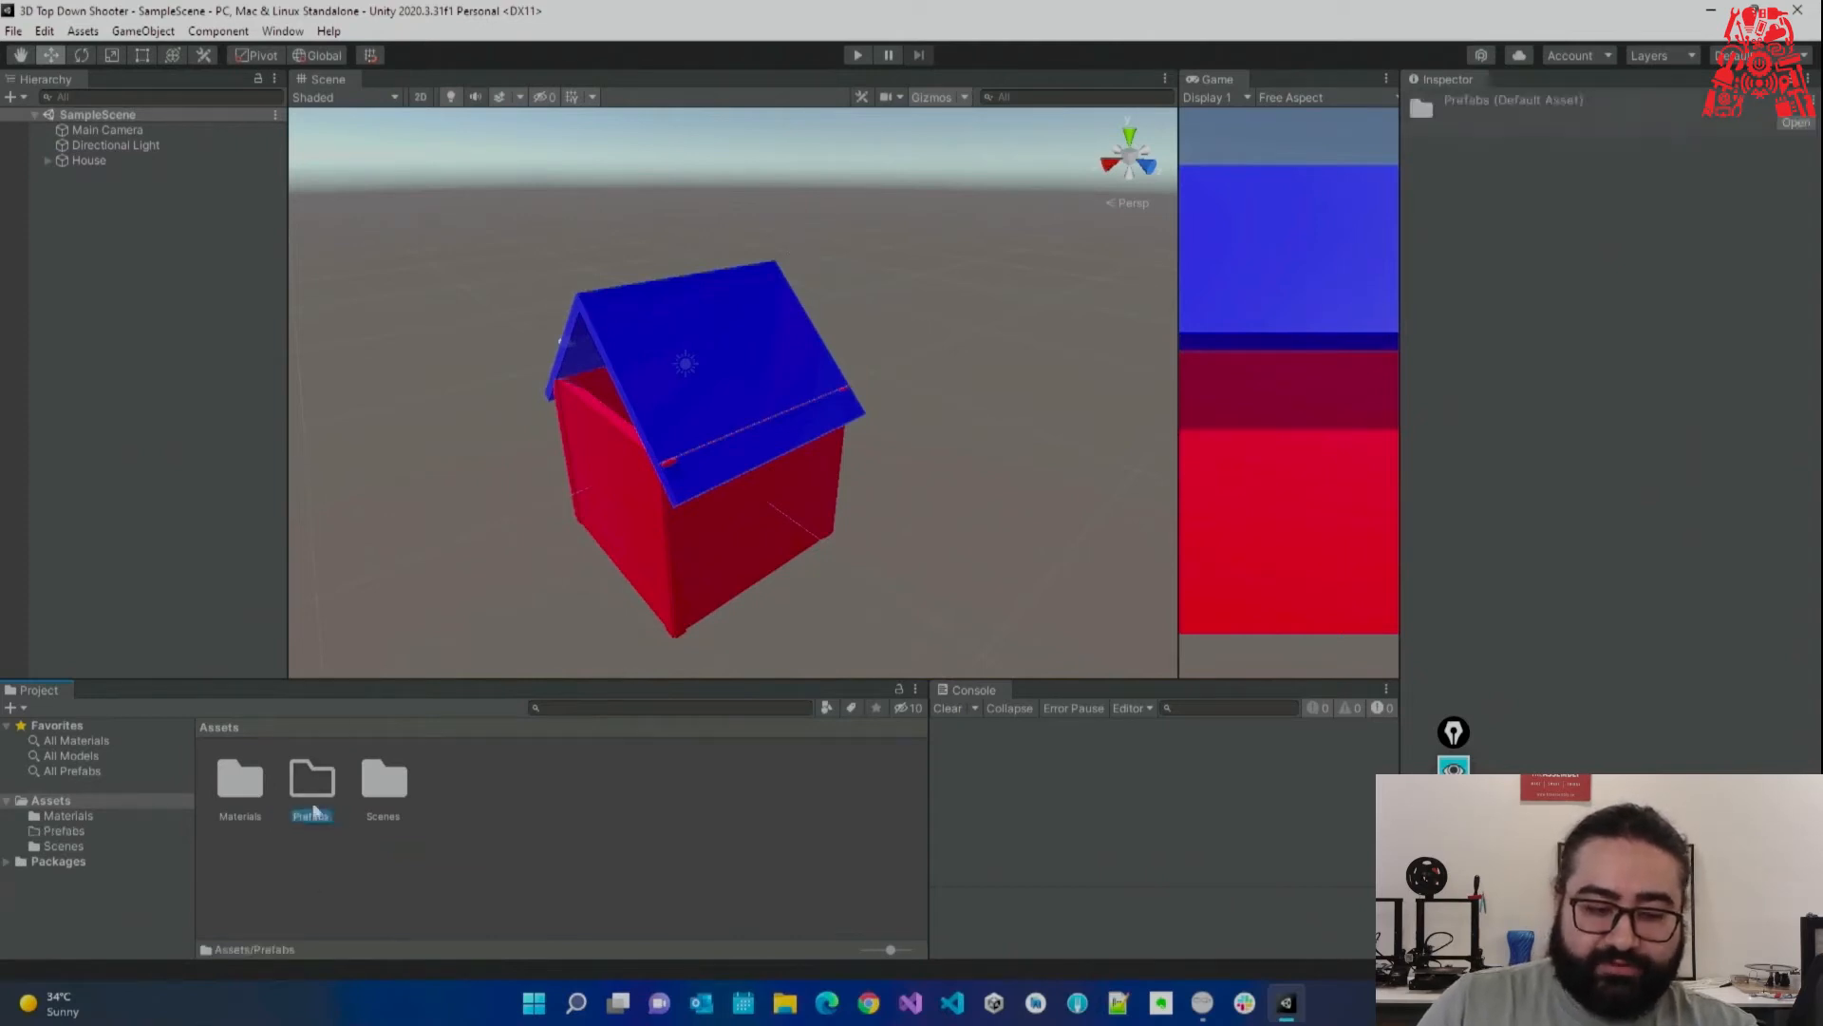
double_click(314, 805)
Drag House from the Hierarchy into Prefabs to make it a House prefab.
drag(93, 161, 346, 617)
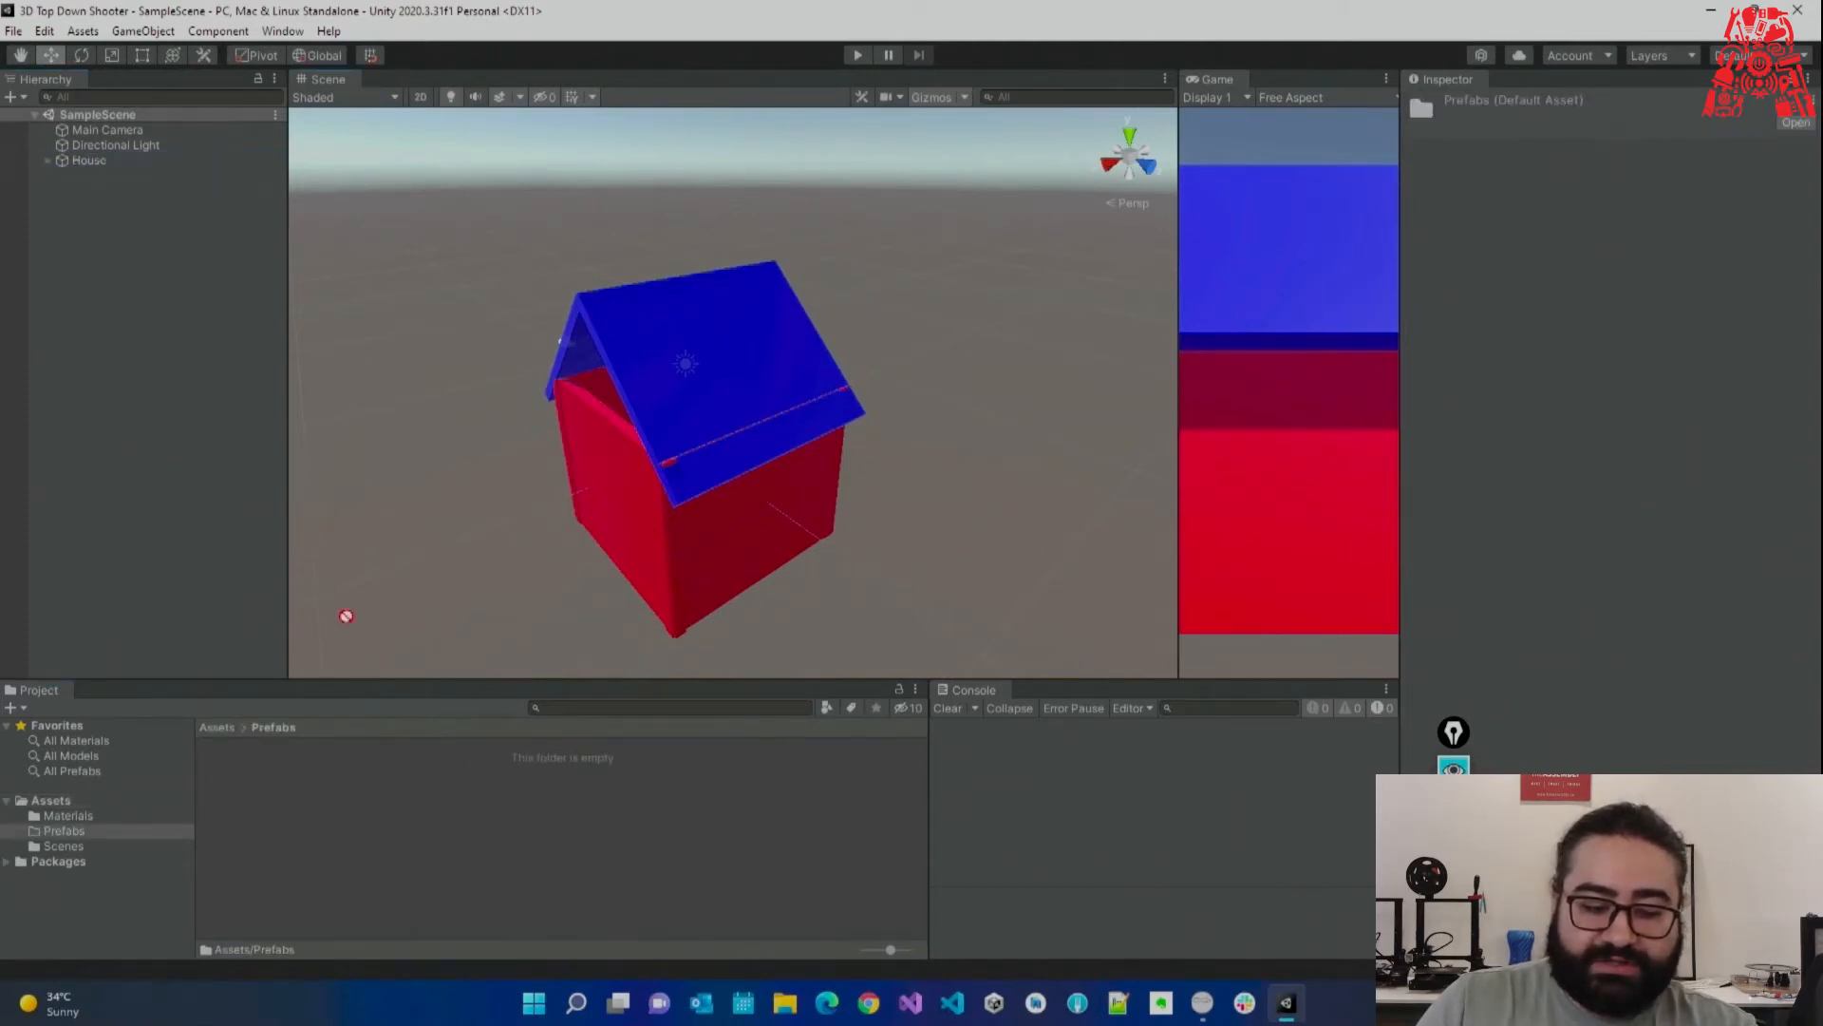
drag(369, 835, 369, 836)
click(418, 878)
click(254, 809)
click(186, 322)
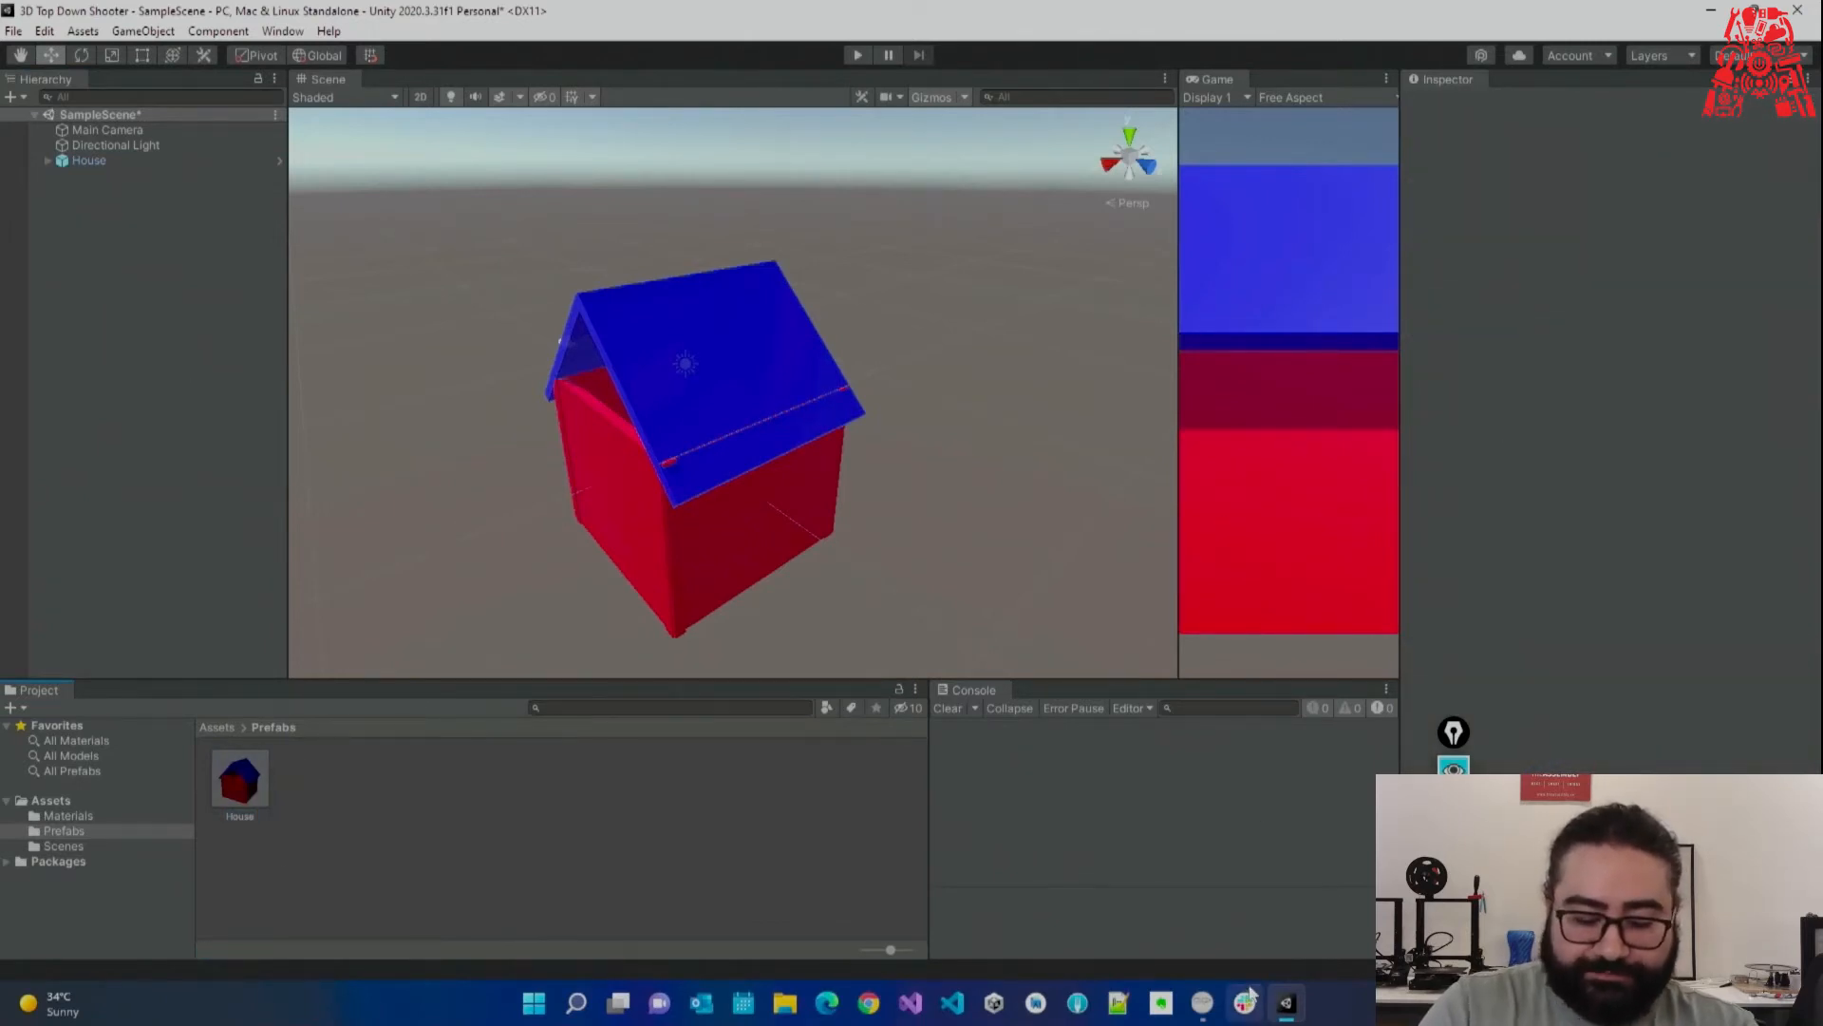
Launch the screen magnifier and zoom the screen to 200%.
key(super)
text(mag)
key(Return)
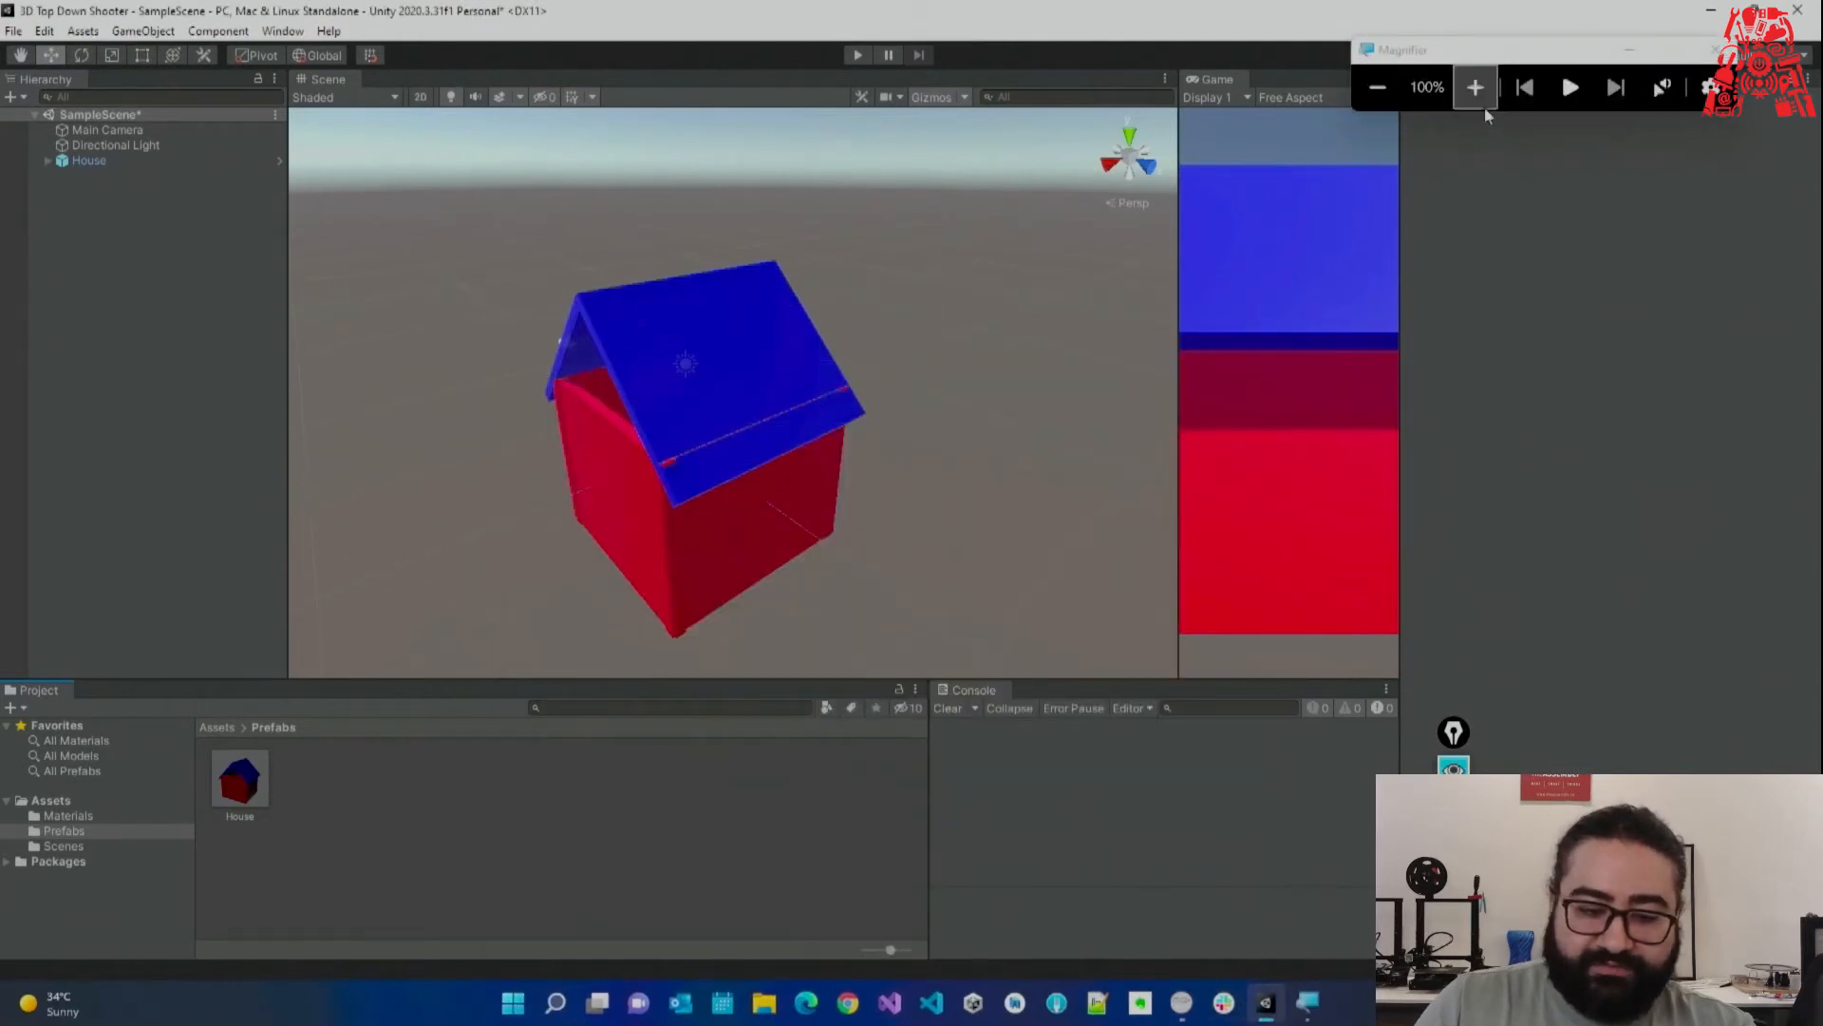
click(1483, 103)
Drag House into Prefabs again, creating a second prefab House 1, then zoom back to 100%.
click(71, 162)
click(71, 184)
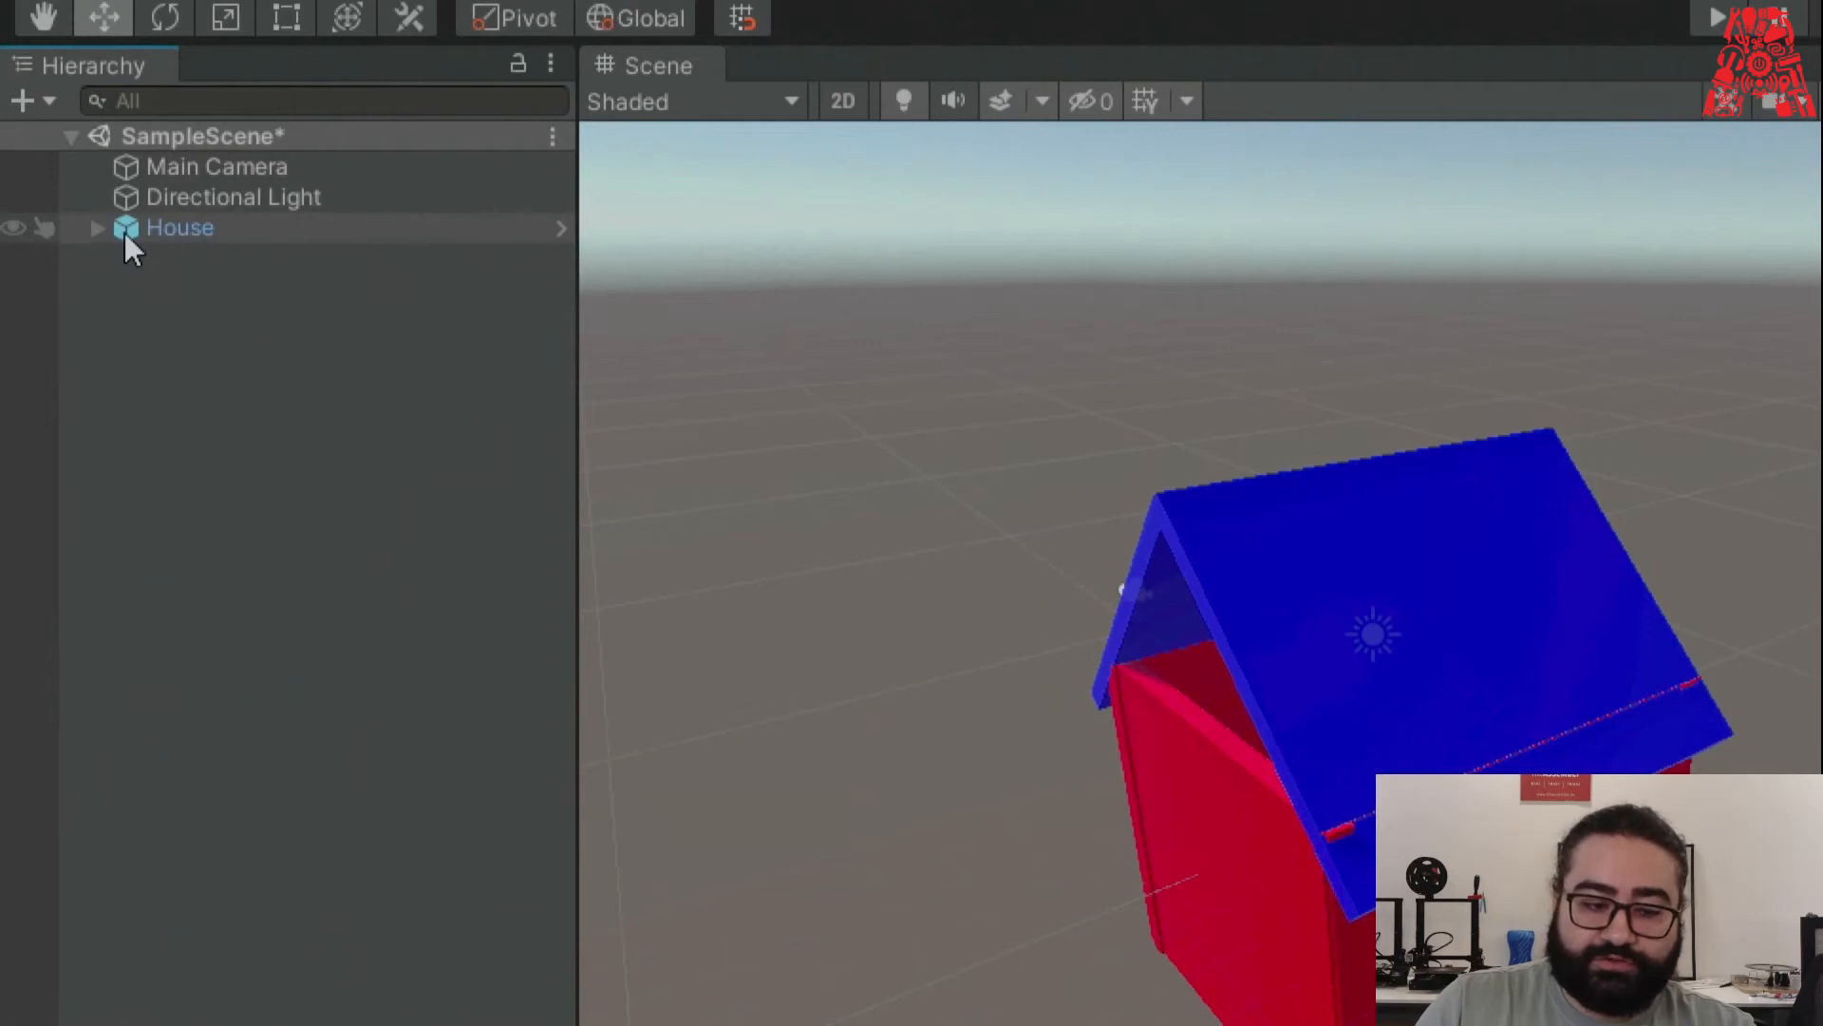
key(ctrl+z)
key(ctrl+z)
key(ctrl+z)
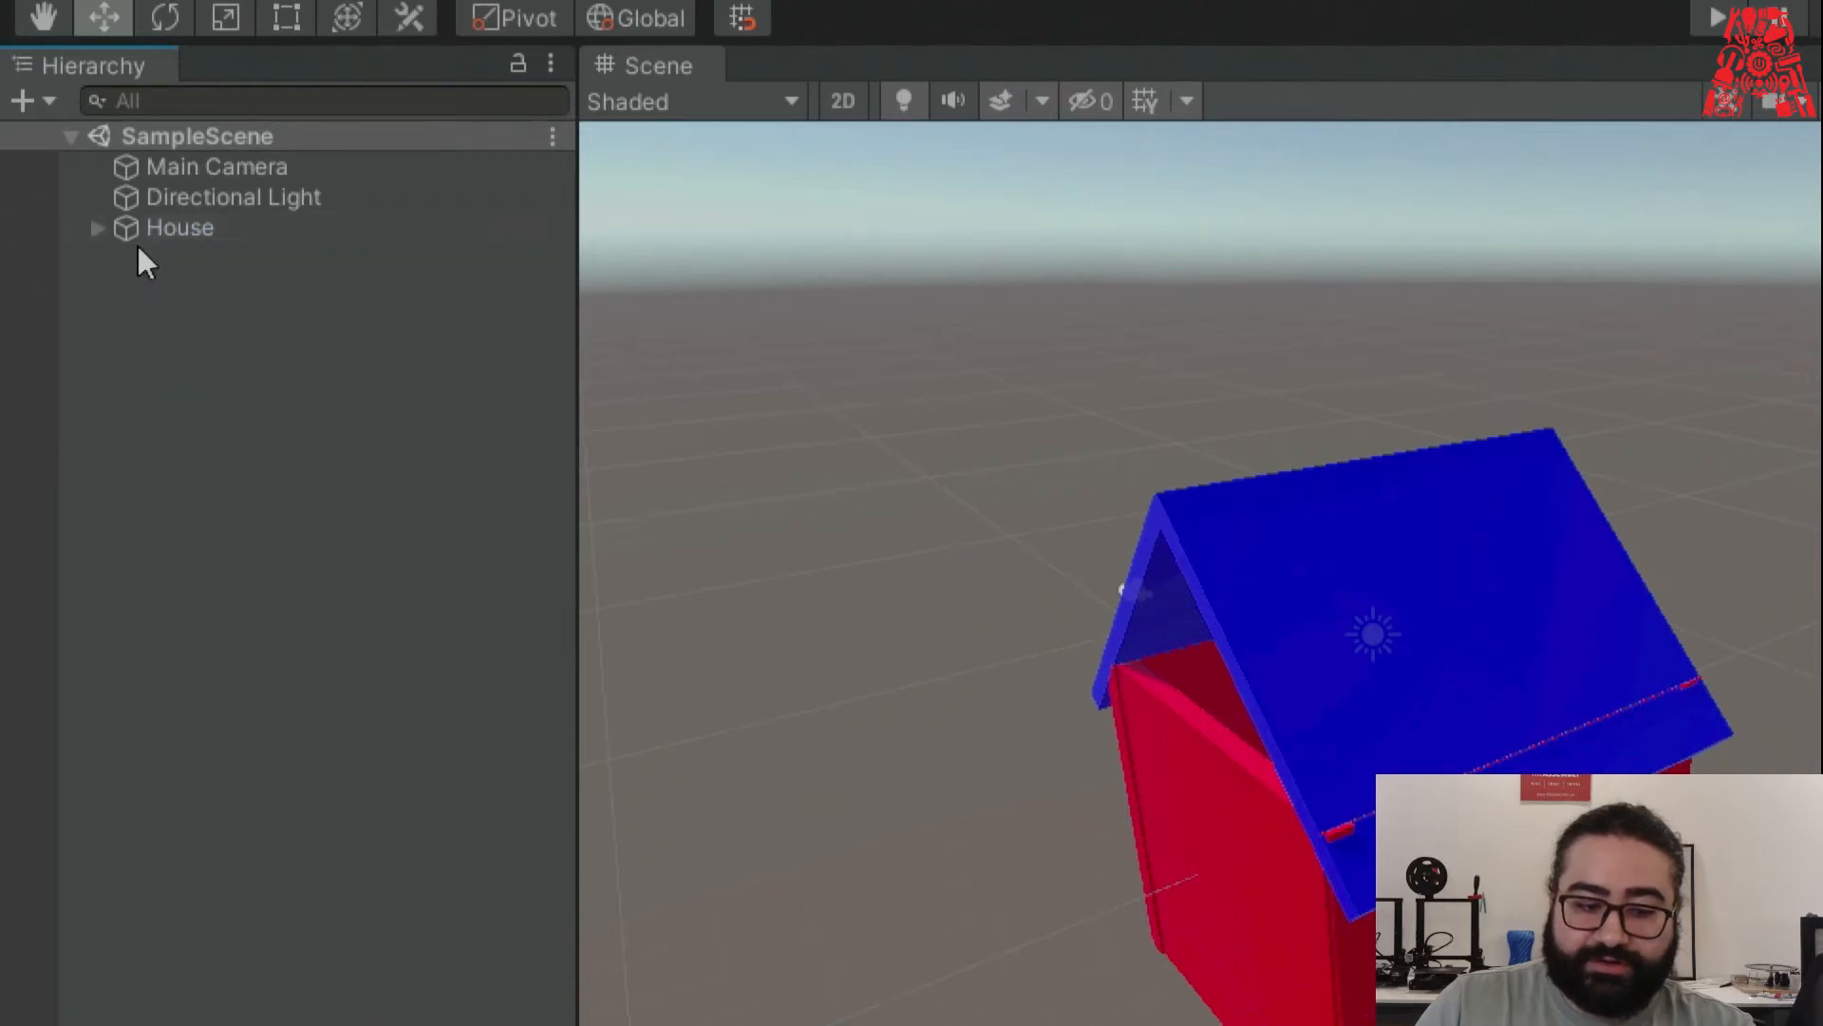
click(199, 228)
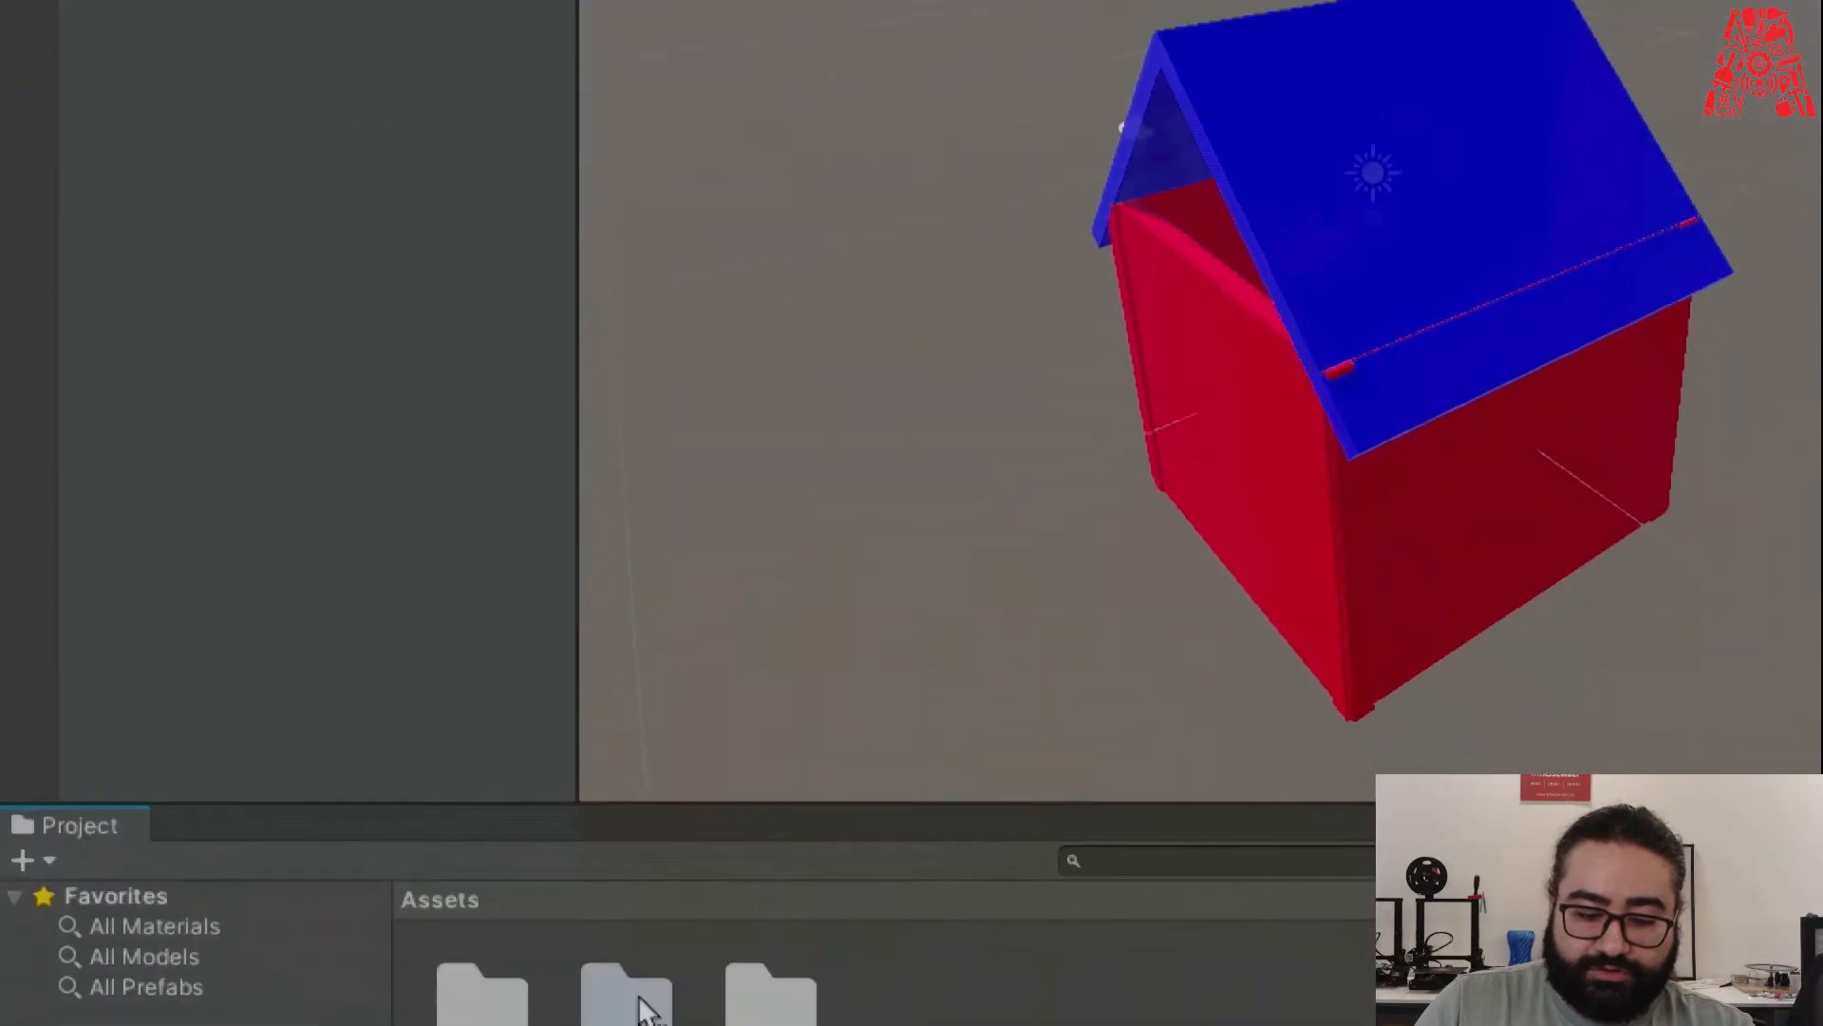
drag(640, 997, 779, 980)
mouse_move(597, 700)
mouse_down()
mouse_move(593, 752)
mouse_move(619, 702)
mouse_up()
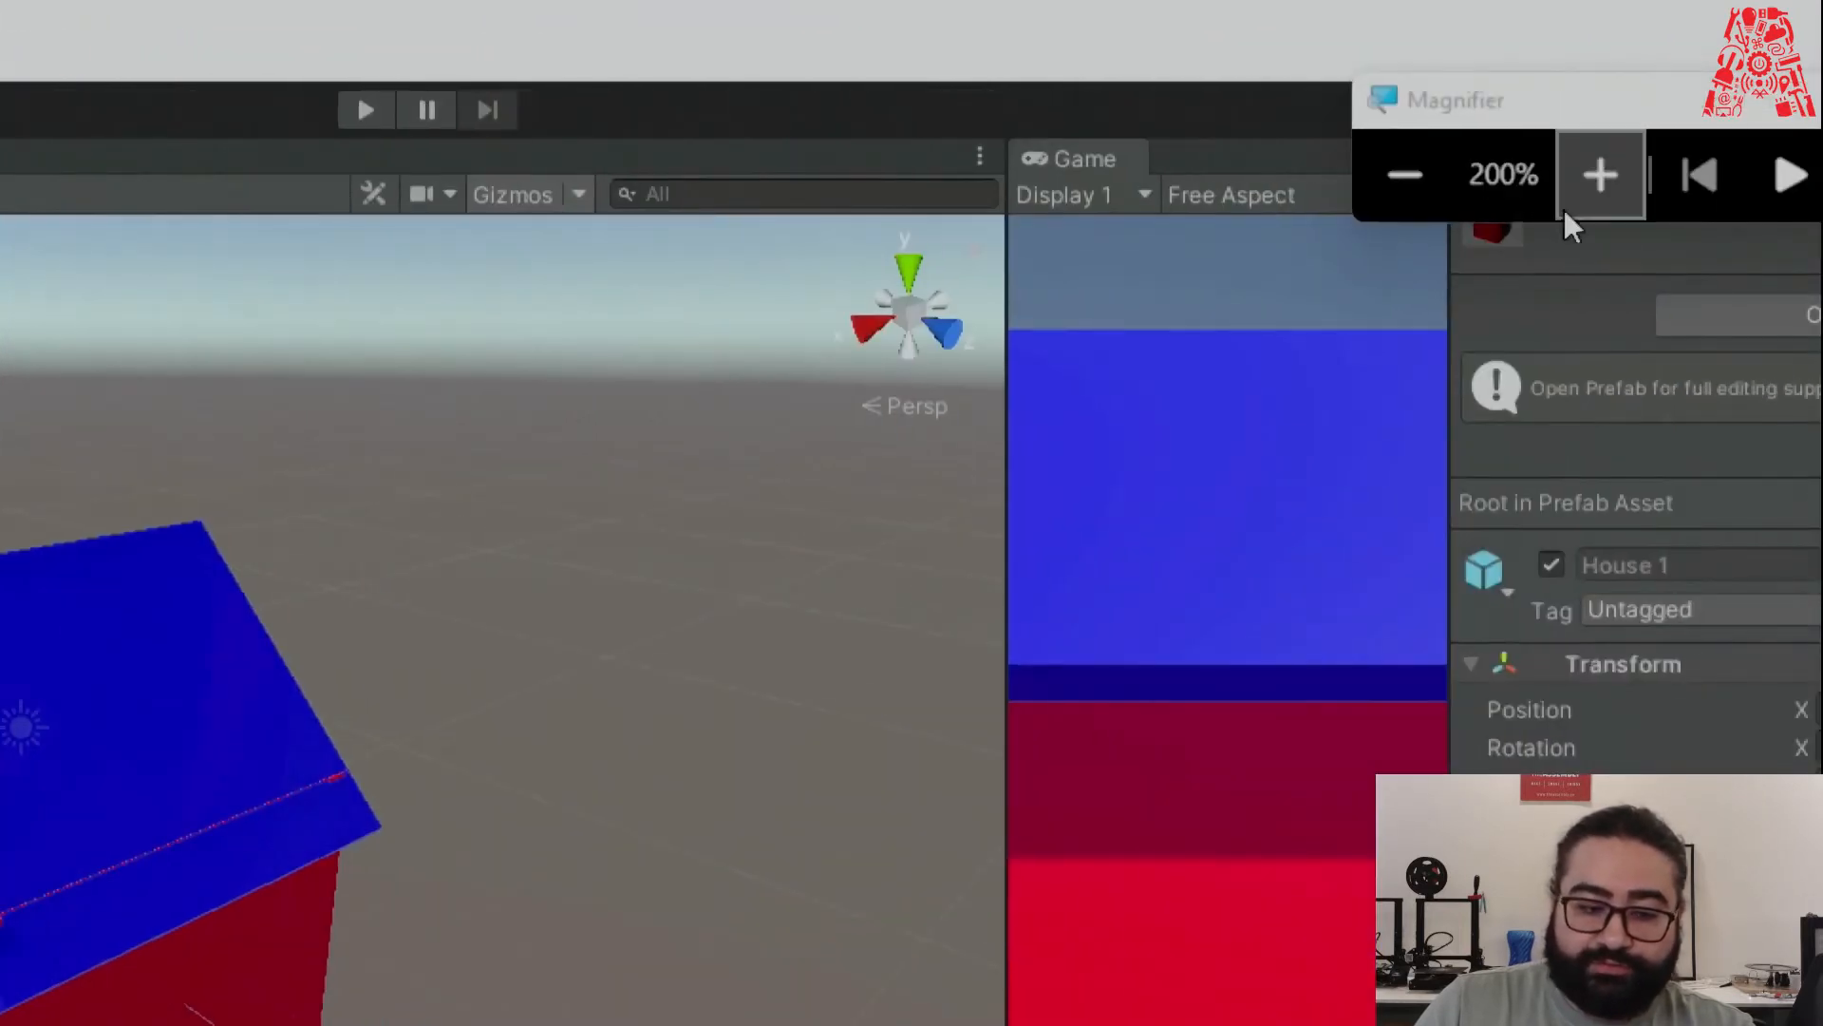
click(1407, 175)
click(95, 163)
click(101, 173)
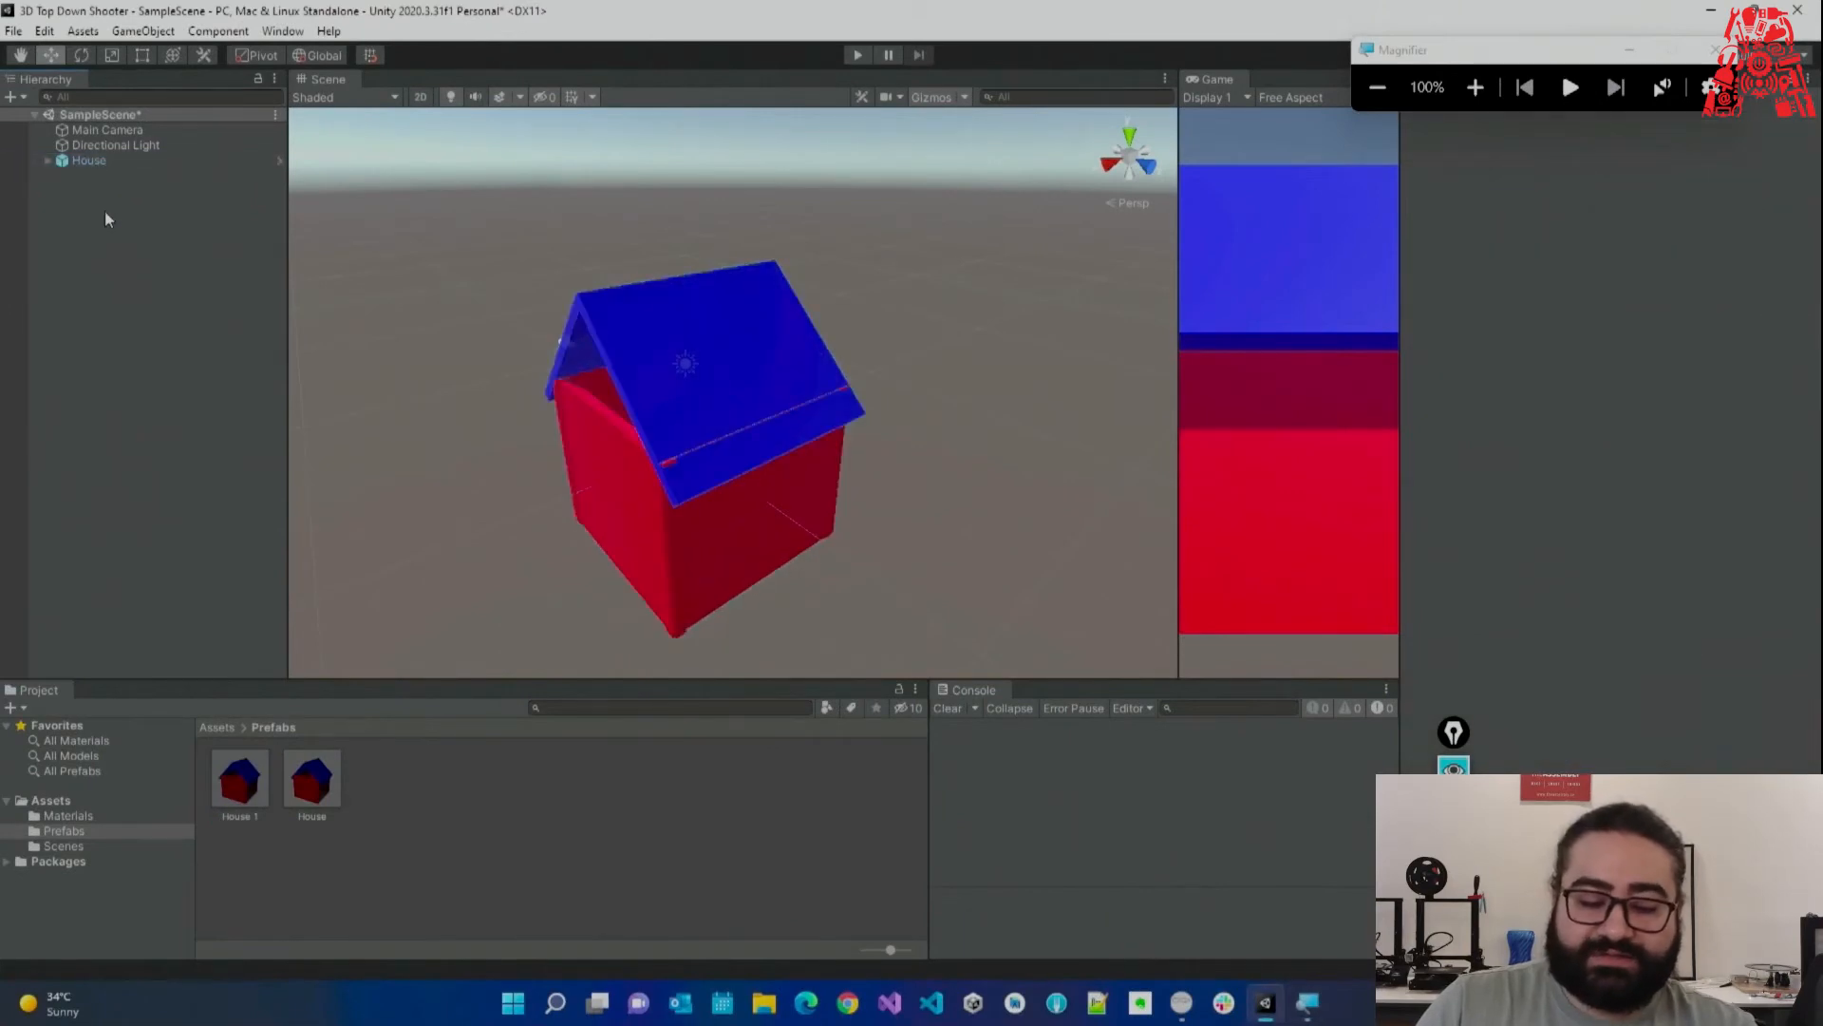
Delete both the House 1 and House prefabs from the Prefabs folder.
key(Delete)
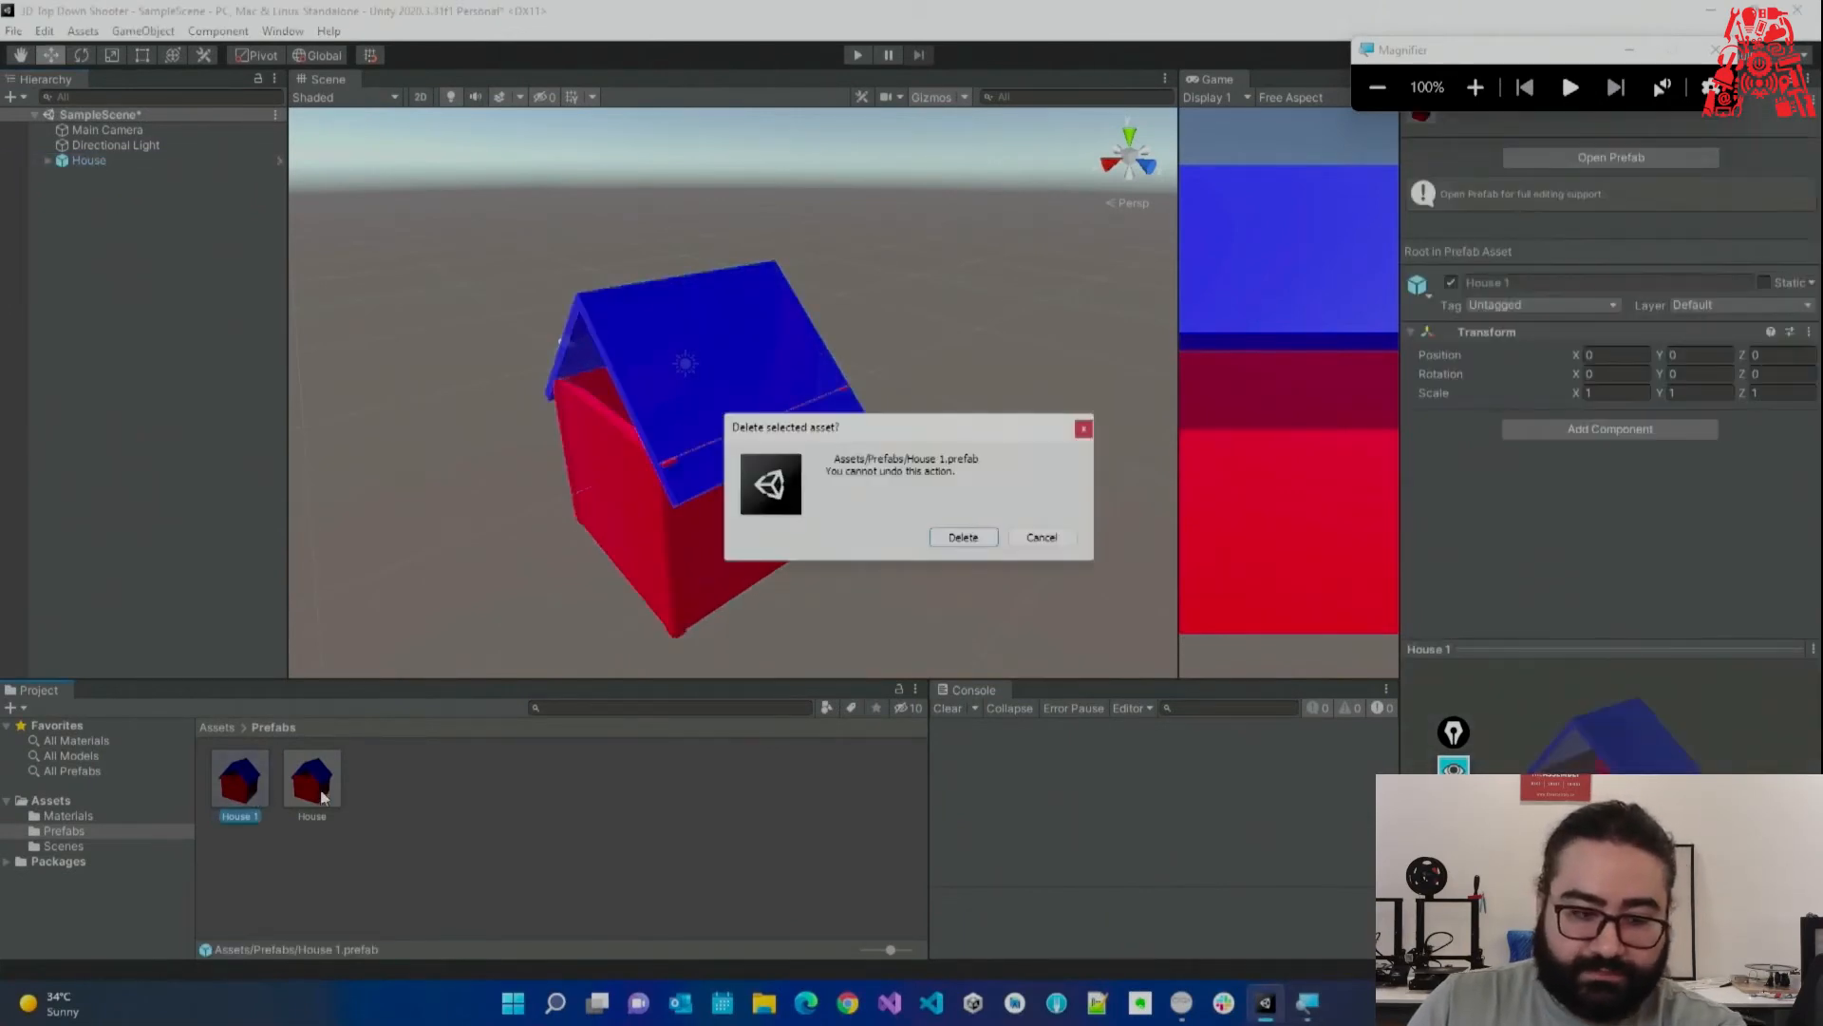
click(963, 538)
click(249, 780)
key(Delete)
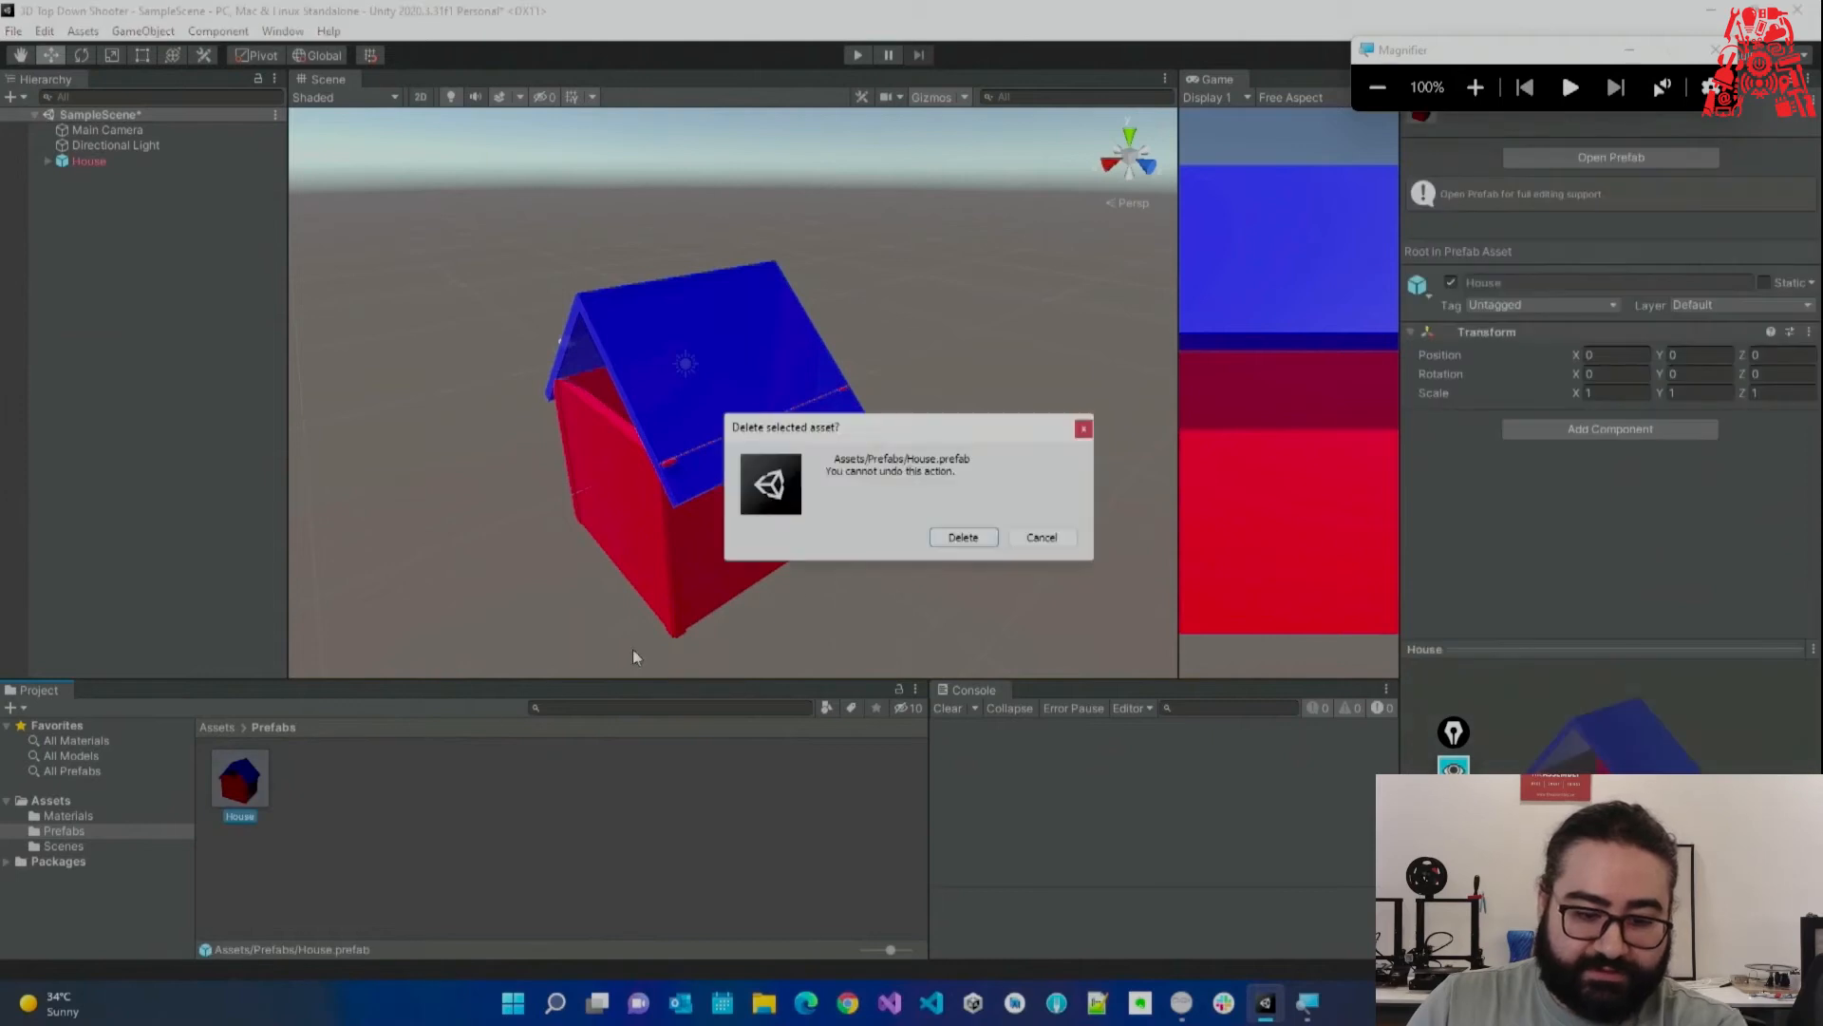
click(959, 538)
Unpack the scene's House completely from its prefab link.
click(91, 162)
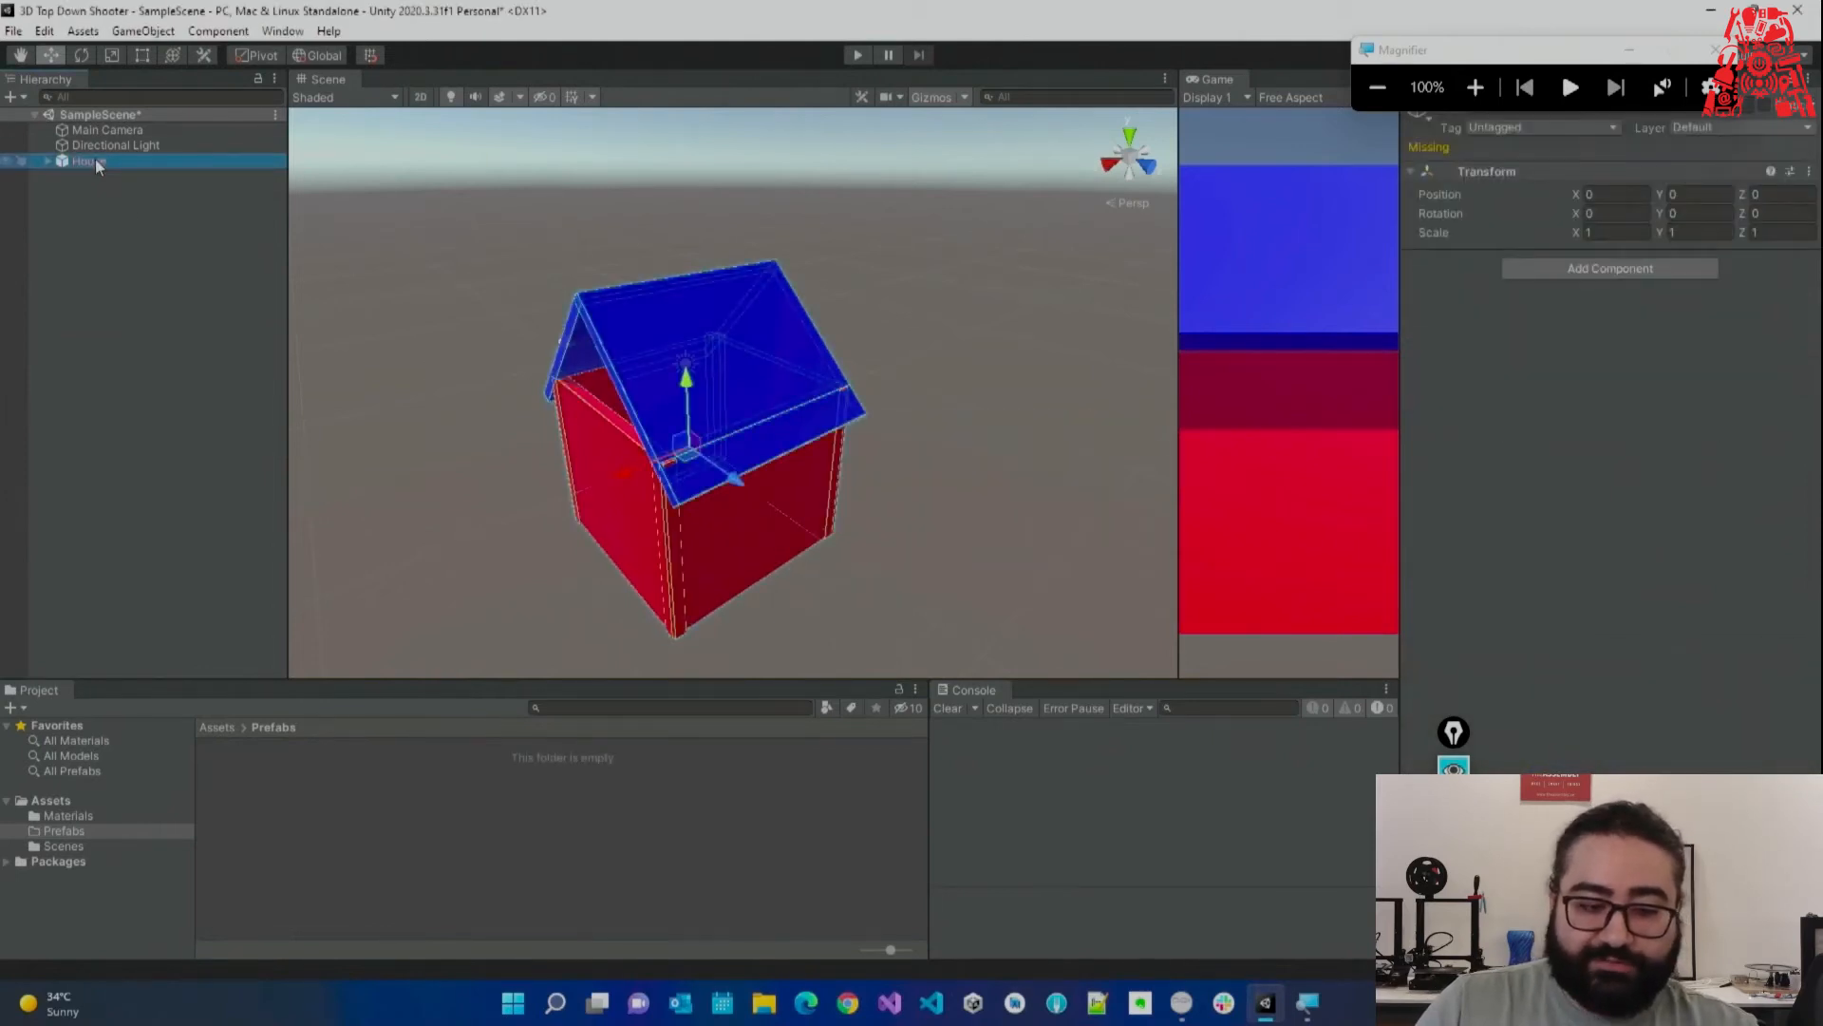
right_click(94, 157)
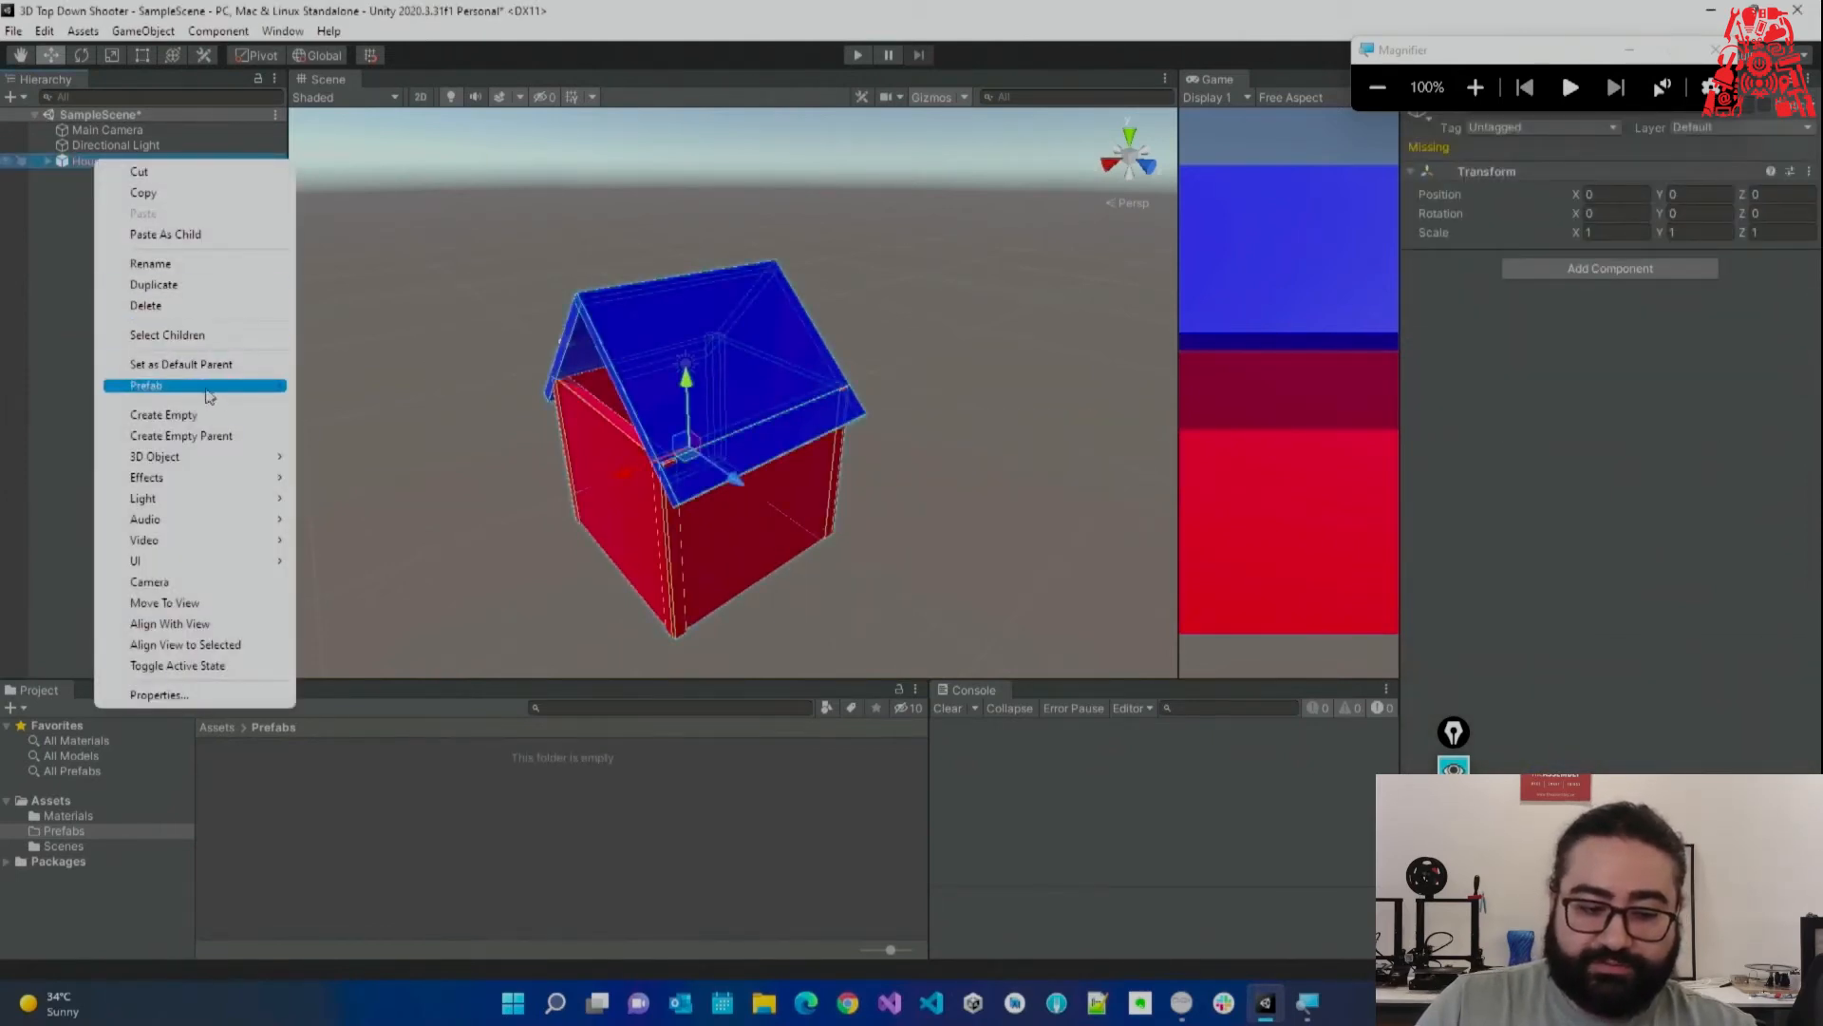
mouse_move(221, 399)
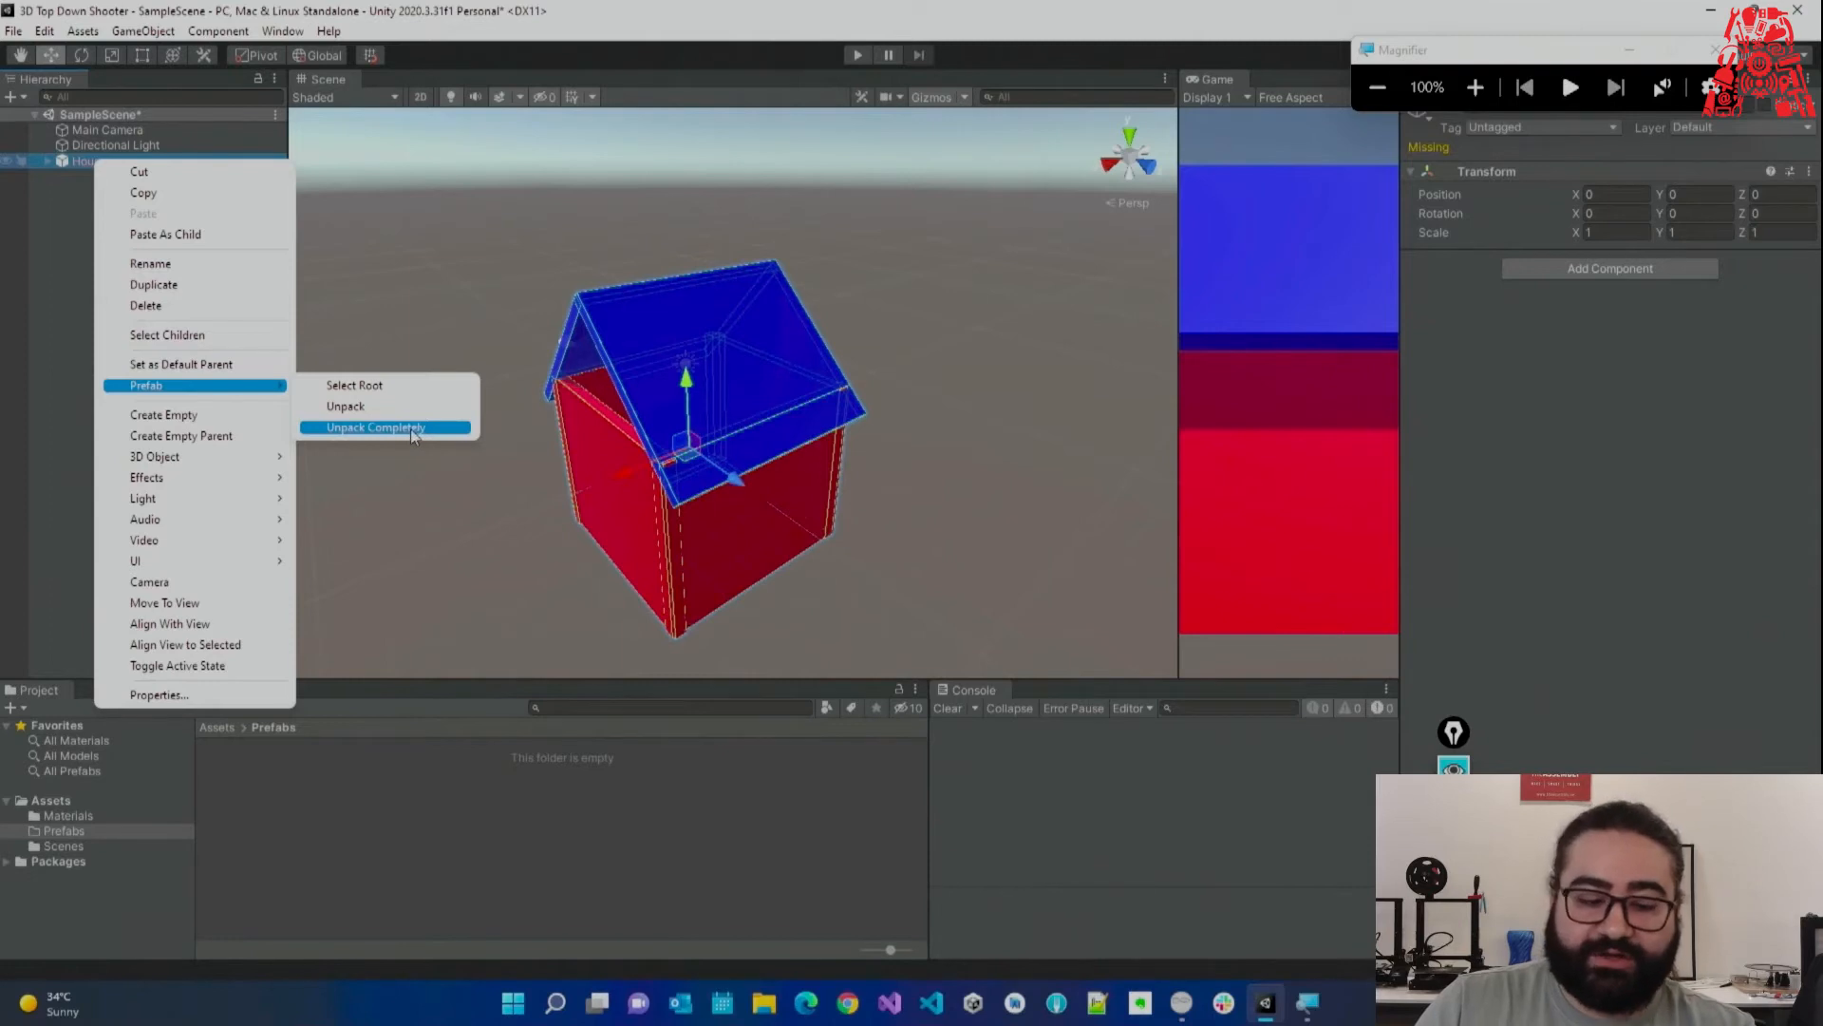
click(413, 428)
click(186, 391)
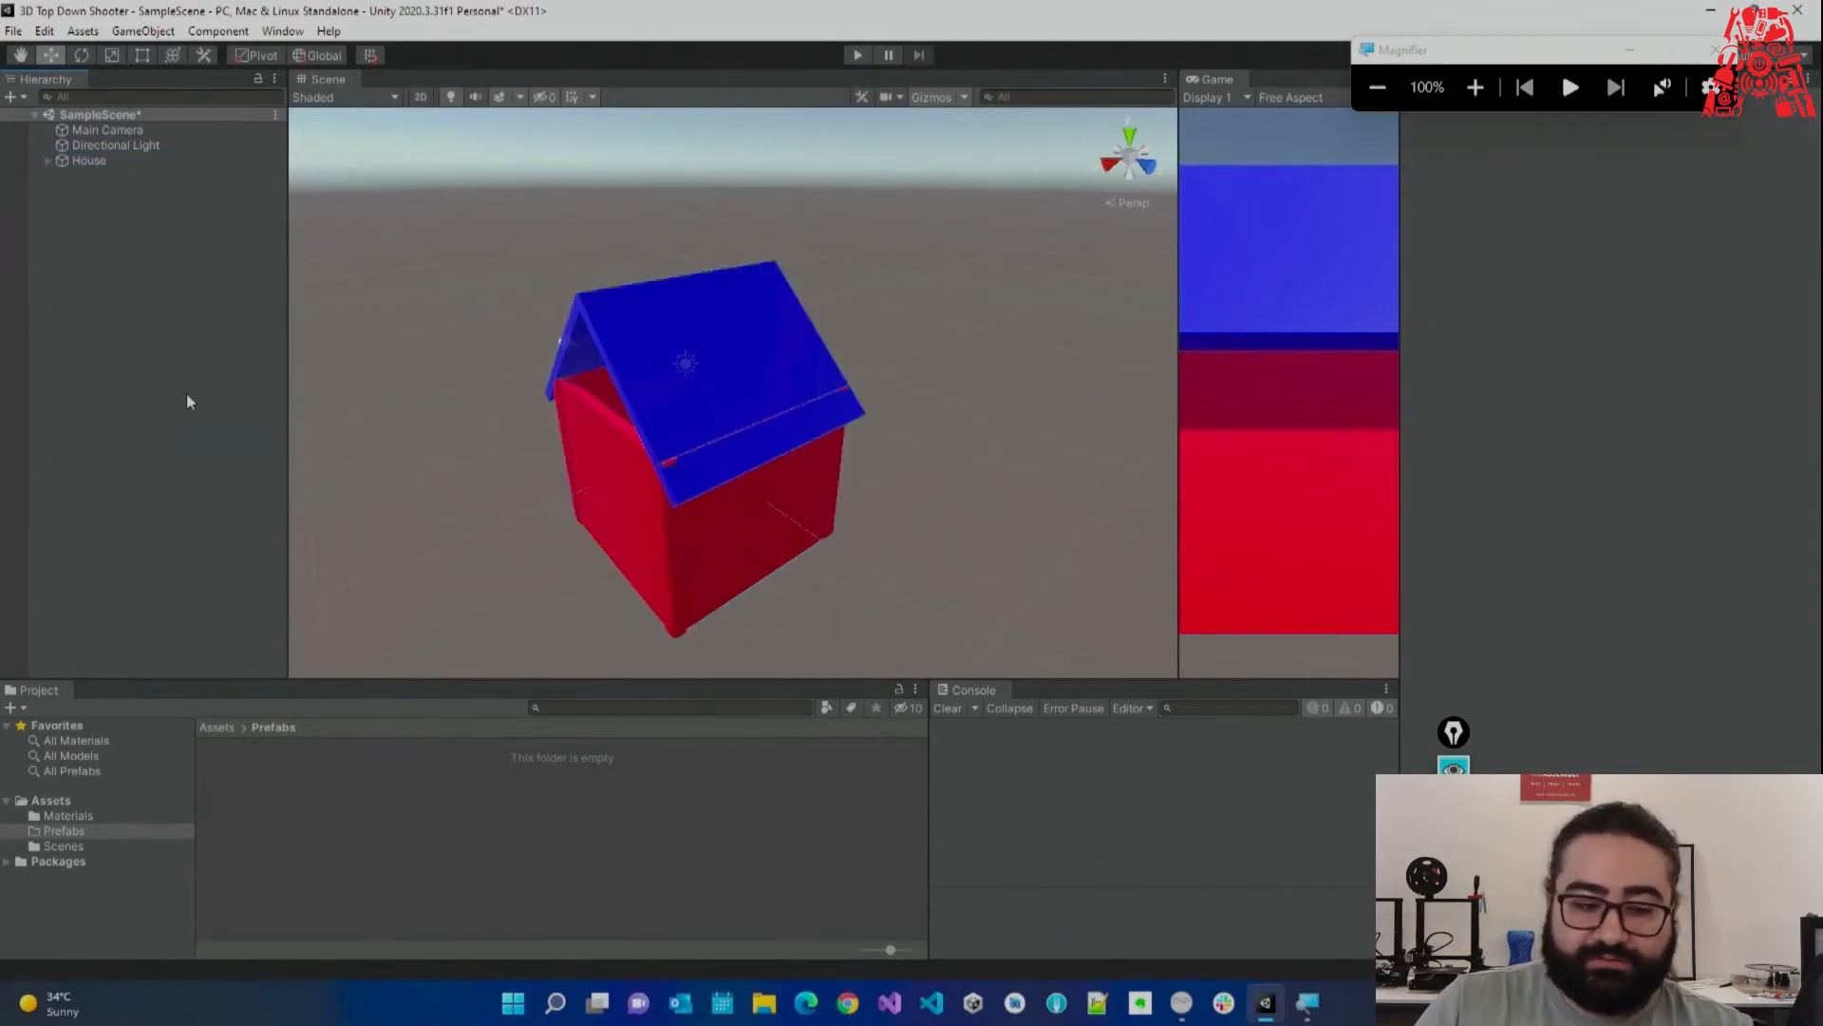
Drag the unpacked House into Prefabs to make a fresh House prefab.
drag(93, 160, 281, 806)
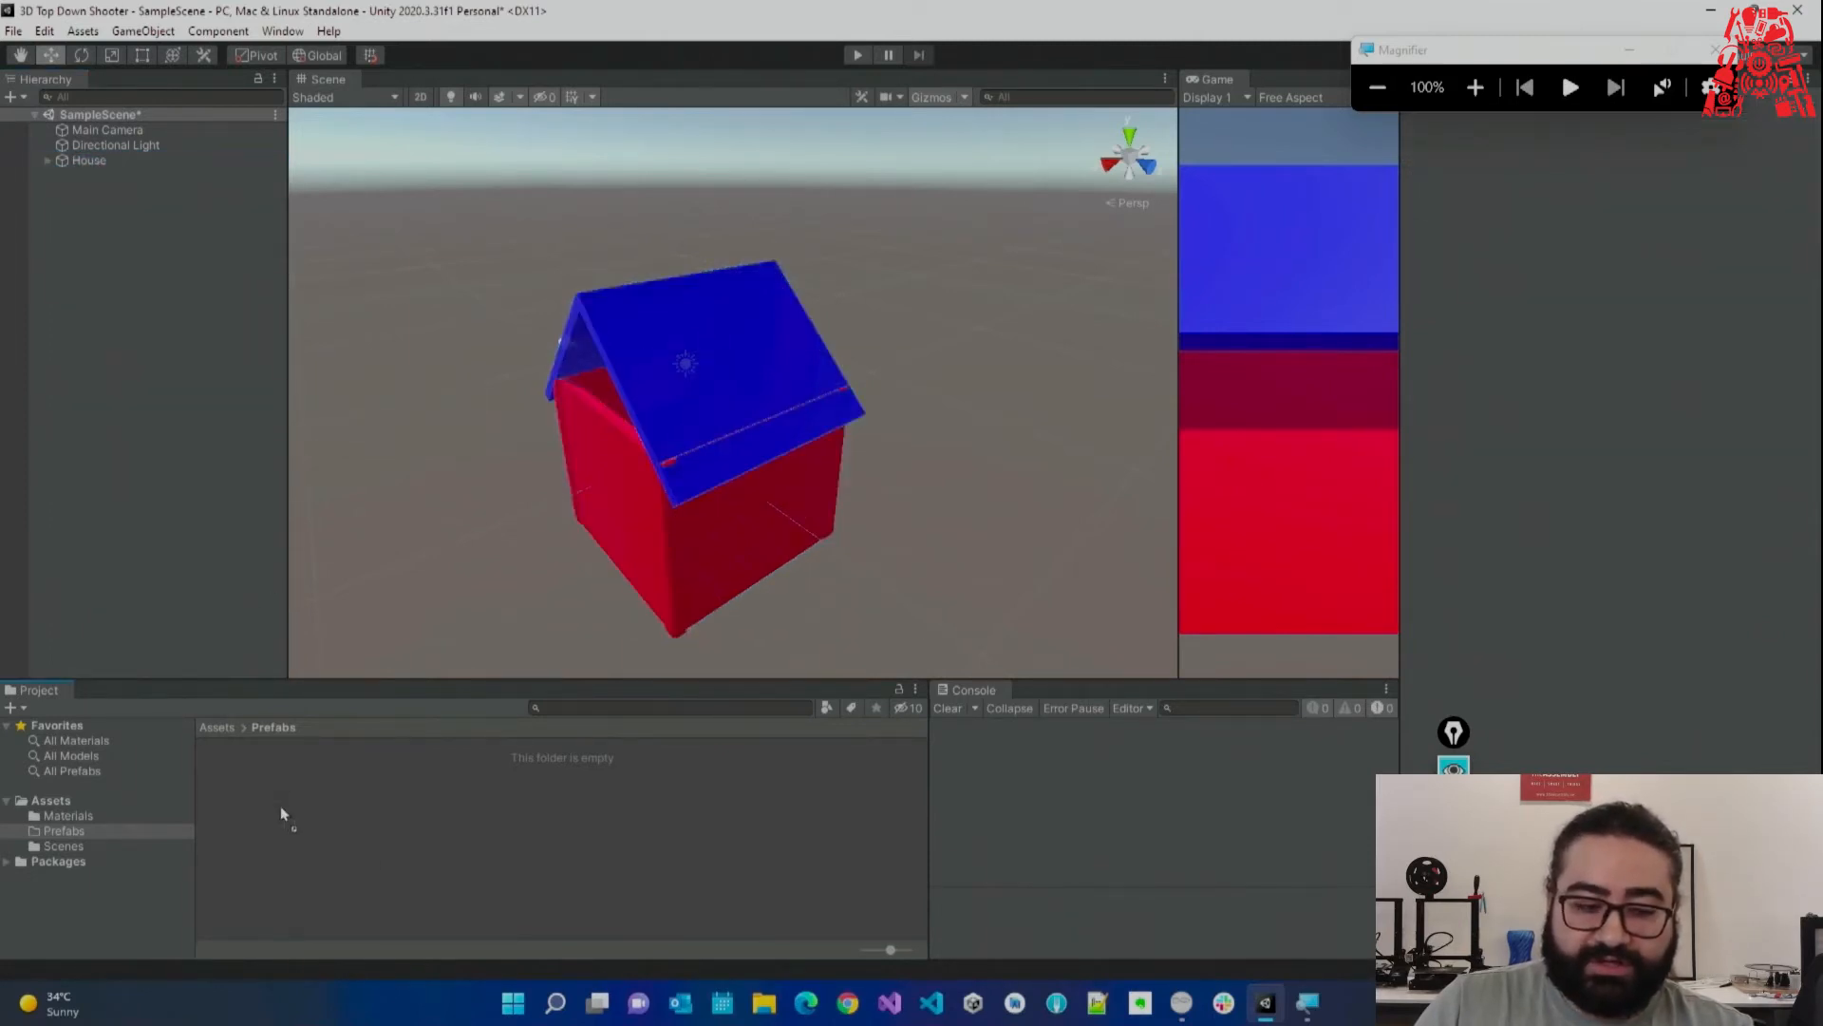
drag(133, 128, 234, 418)
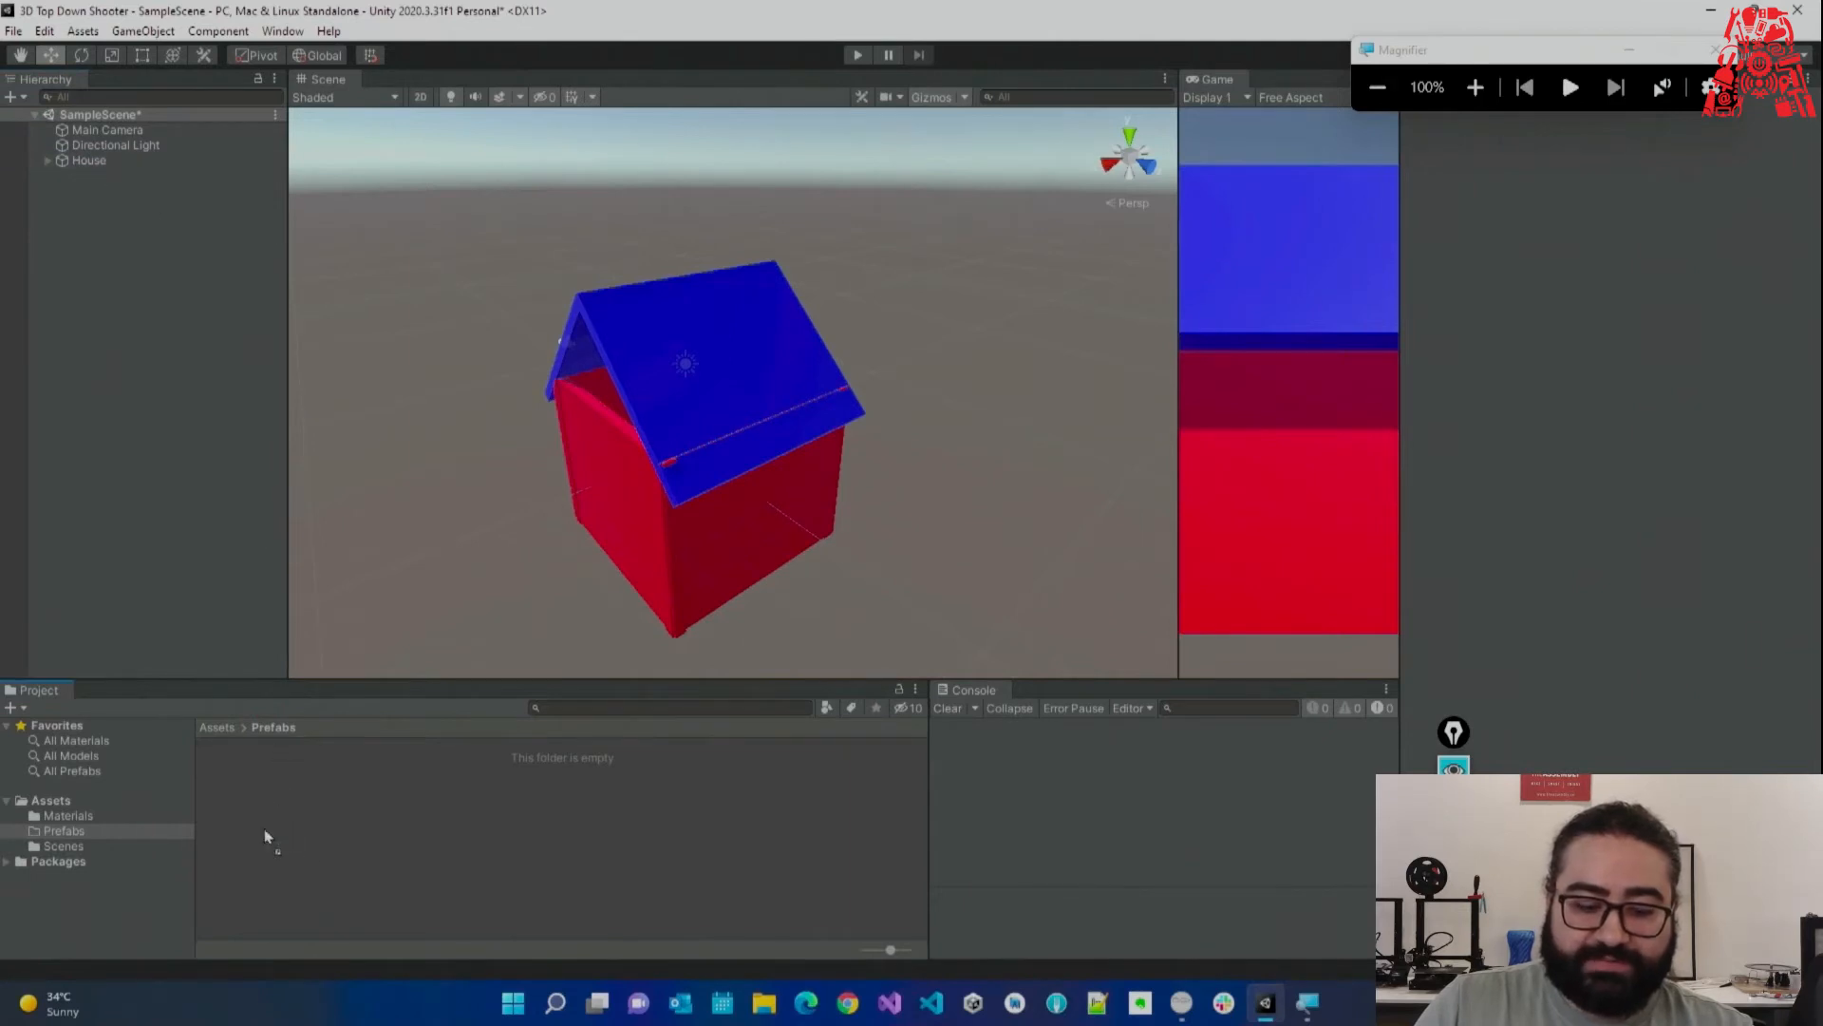
drag(266, 836, 271, 828)
click(124, 163)
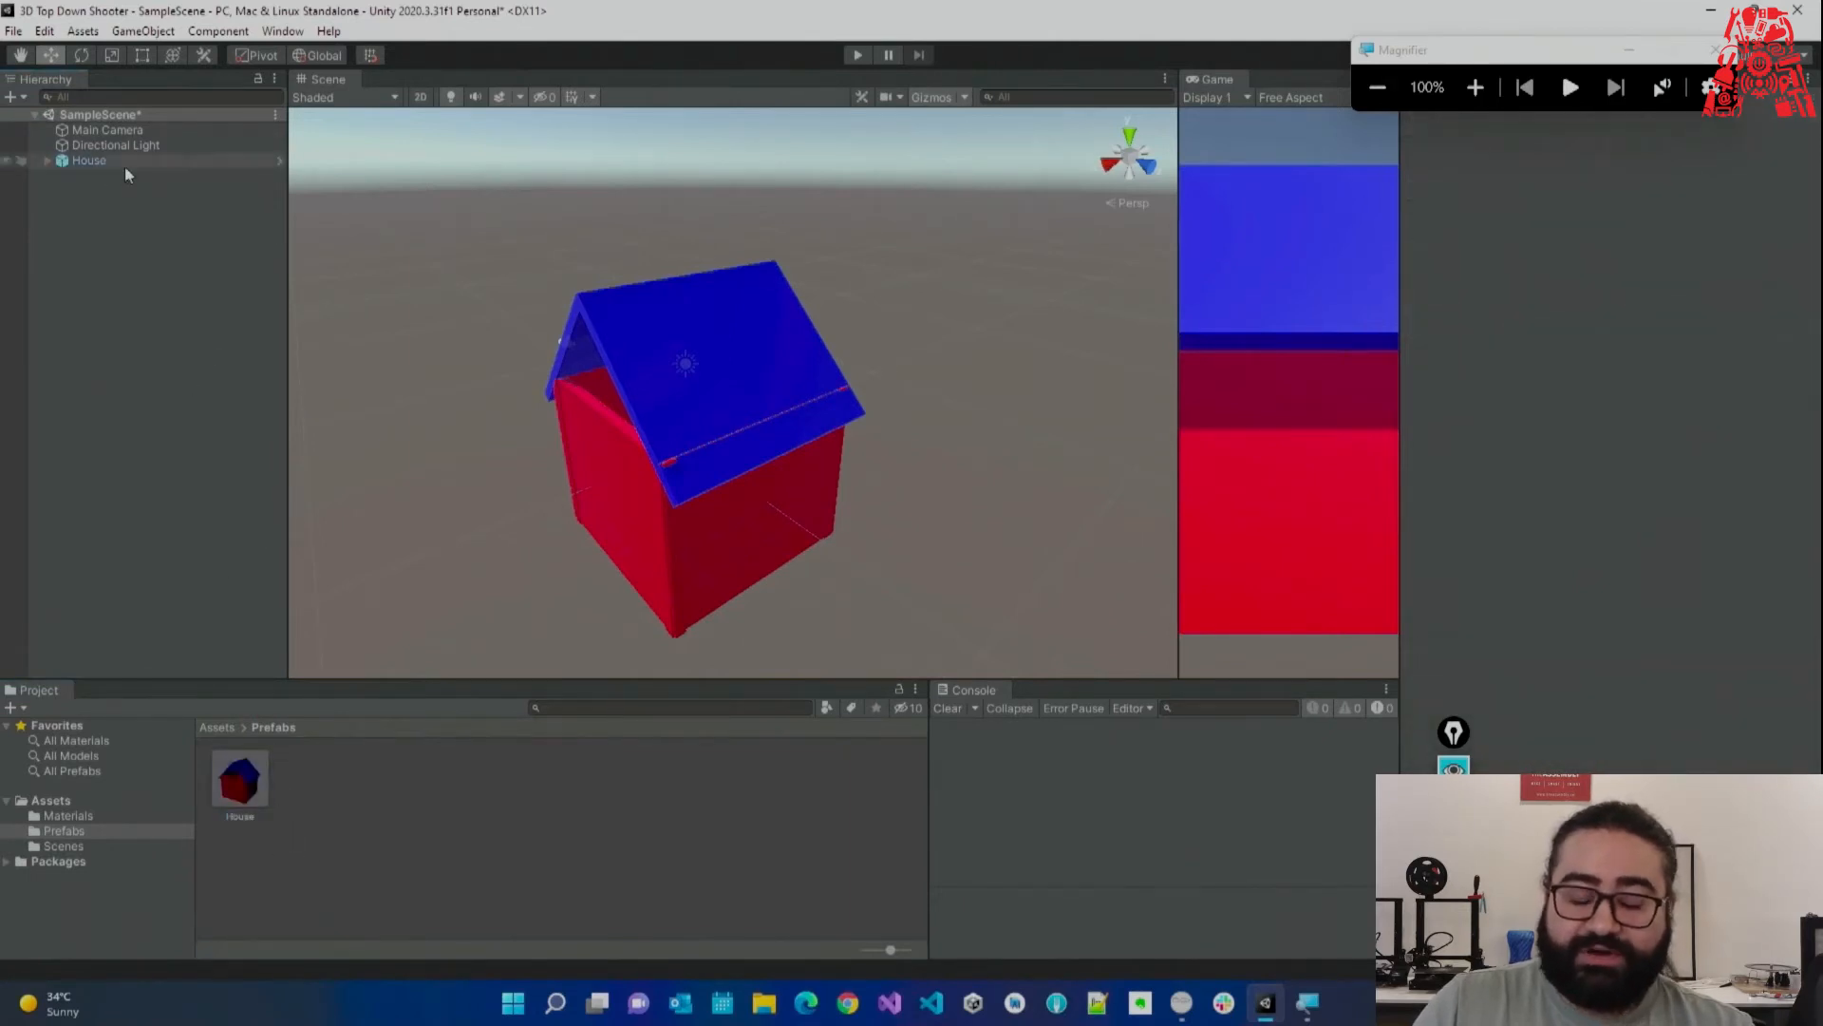
Duplicate the House with Ctrl+D and move the copies into a cluster of four houses.
key(s)
right_drag(537, 295, 560, 371)
click(179, 159)
key(ctrl+d)
drag(568, 370, 794, 419)
key(ctrl+d)
key(ctrl+d)
drag(683, 402, 598, 429)
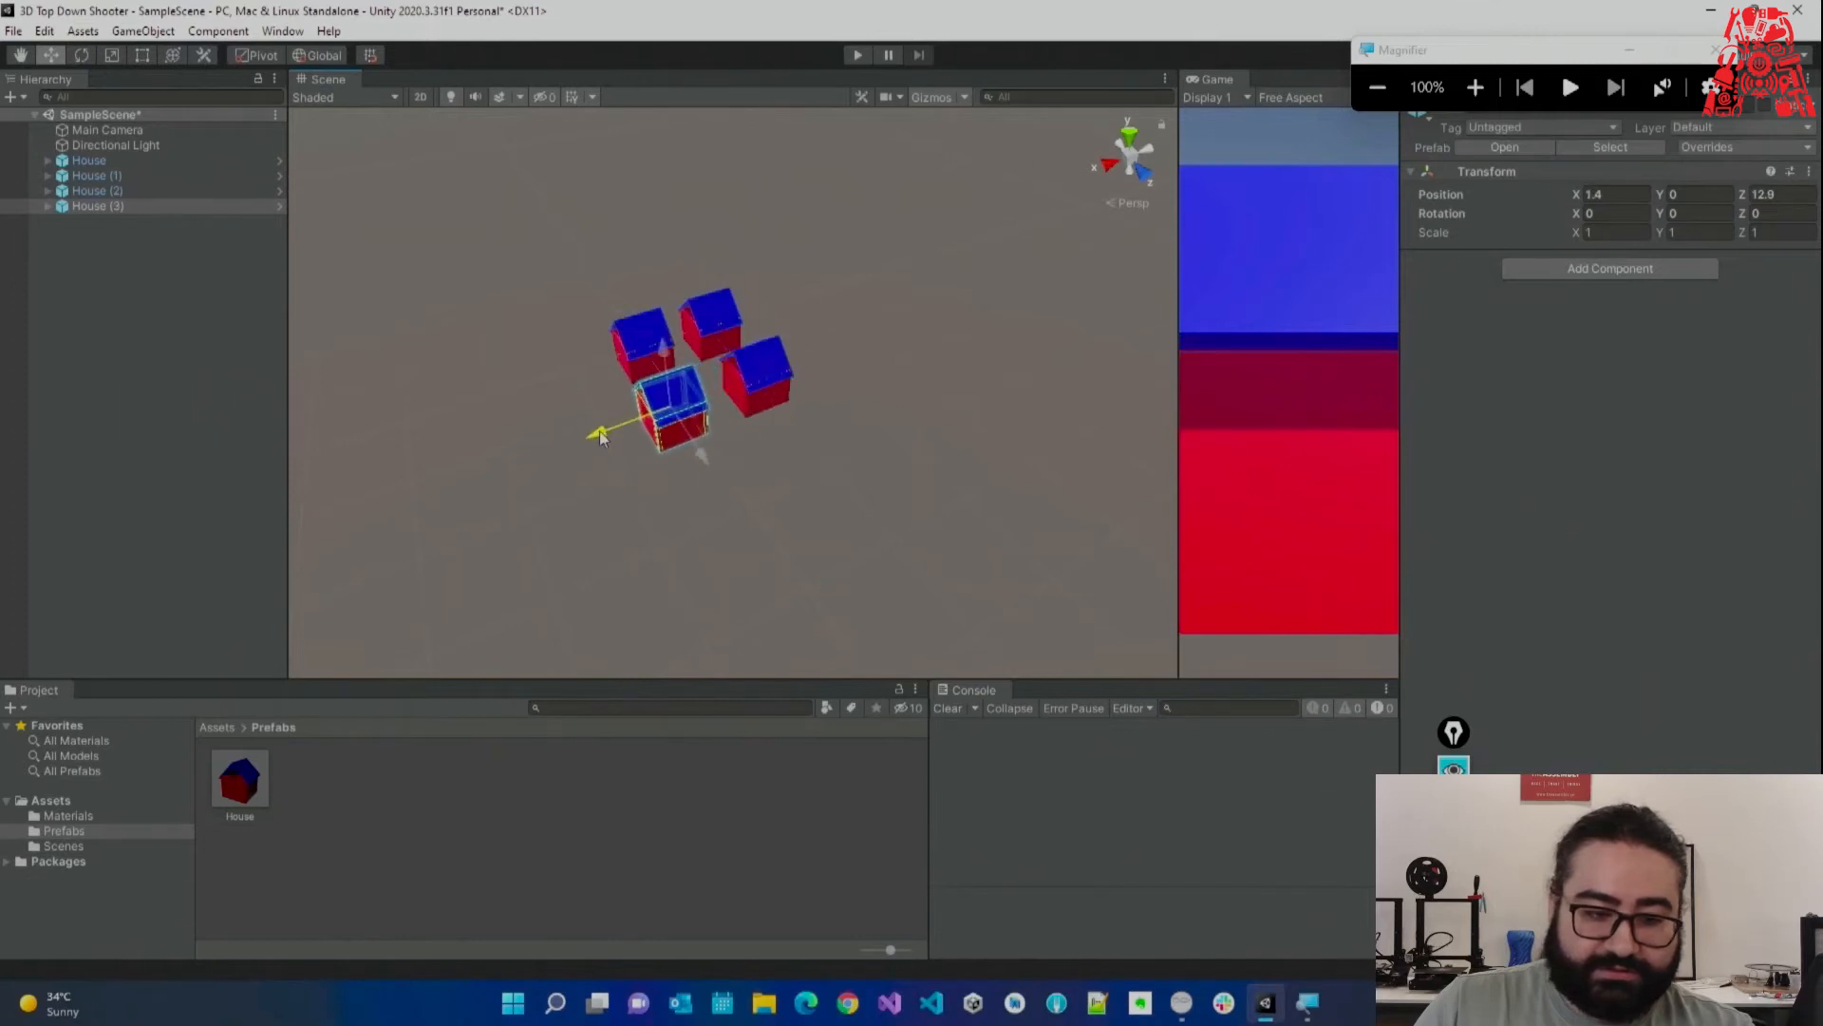
Duplicate the four-house cluster repeatedly, moving copies along X and Z into a 16-house block.
click(88, 159)
shift+click(114, 205)
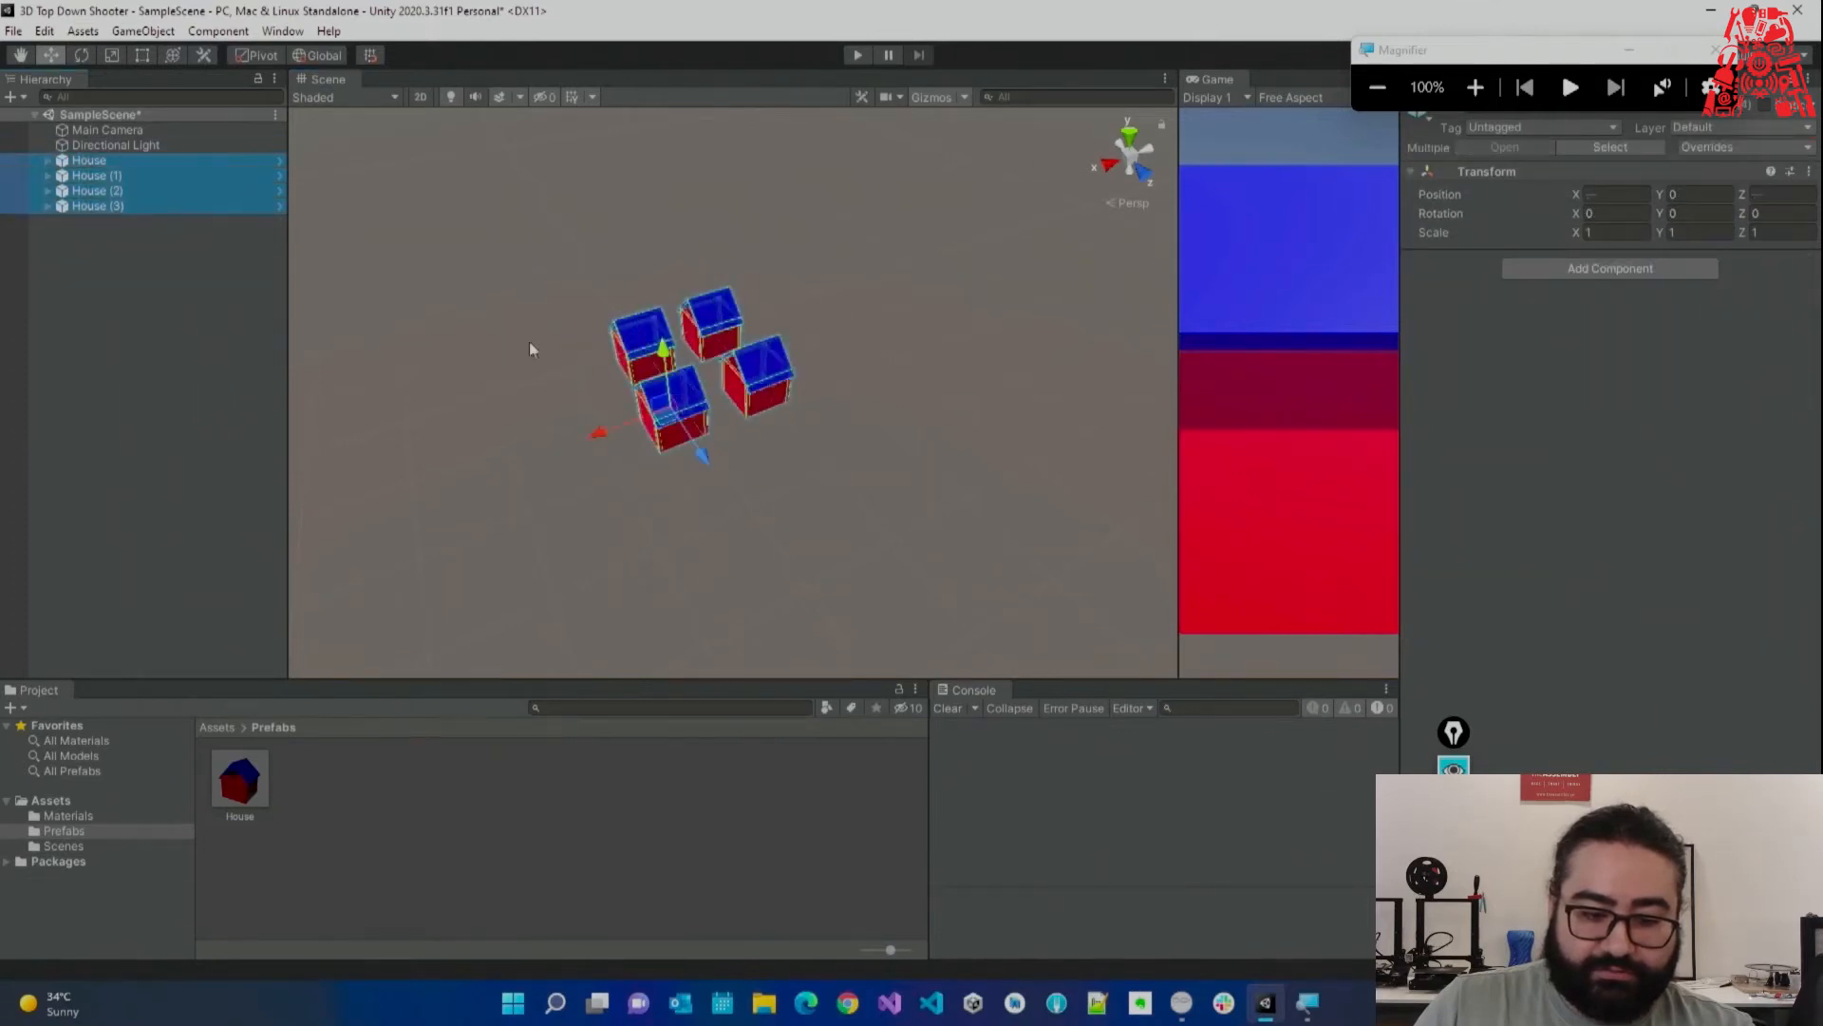
key(ctrl+d)
click(595, 431)
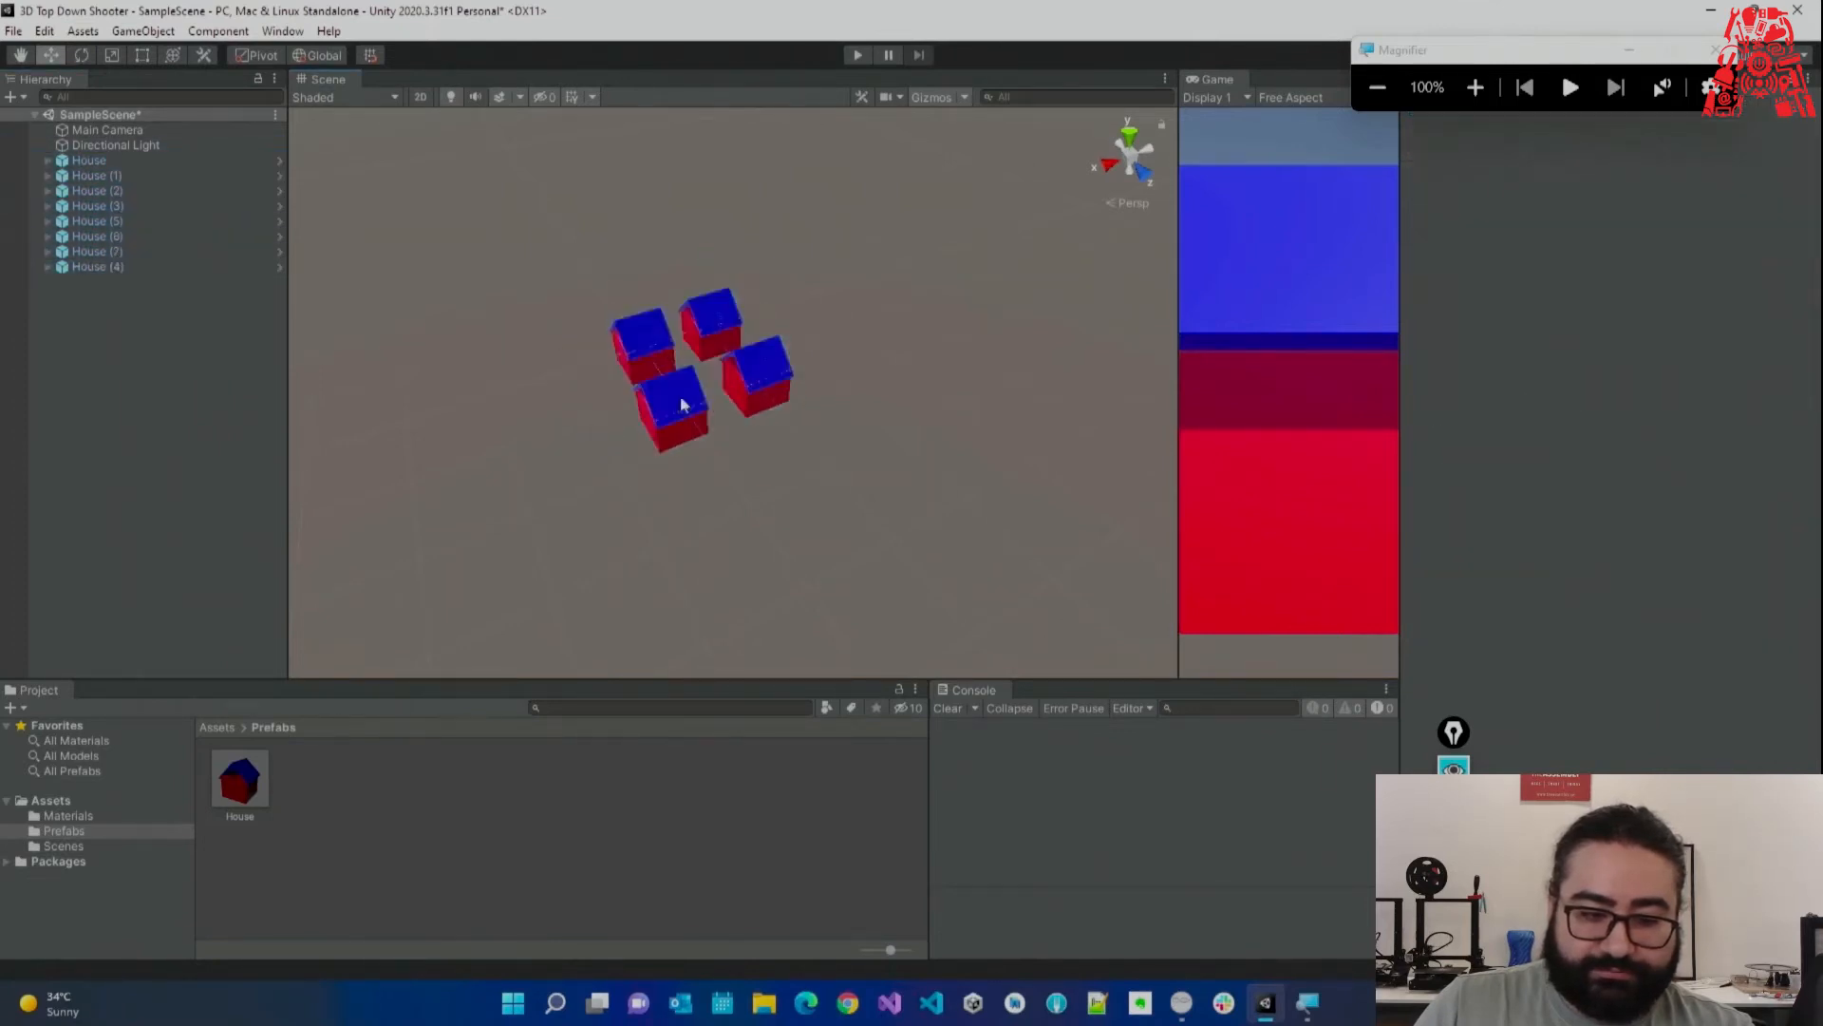
click(140, 221)
shift+click(133, 264)
drag(589, 408, 792, 423)
key(ctrl+d)
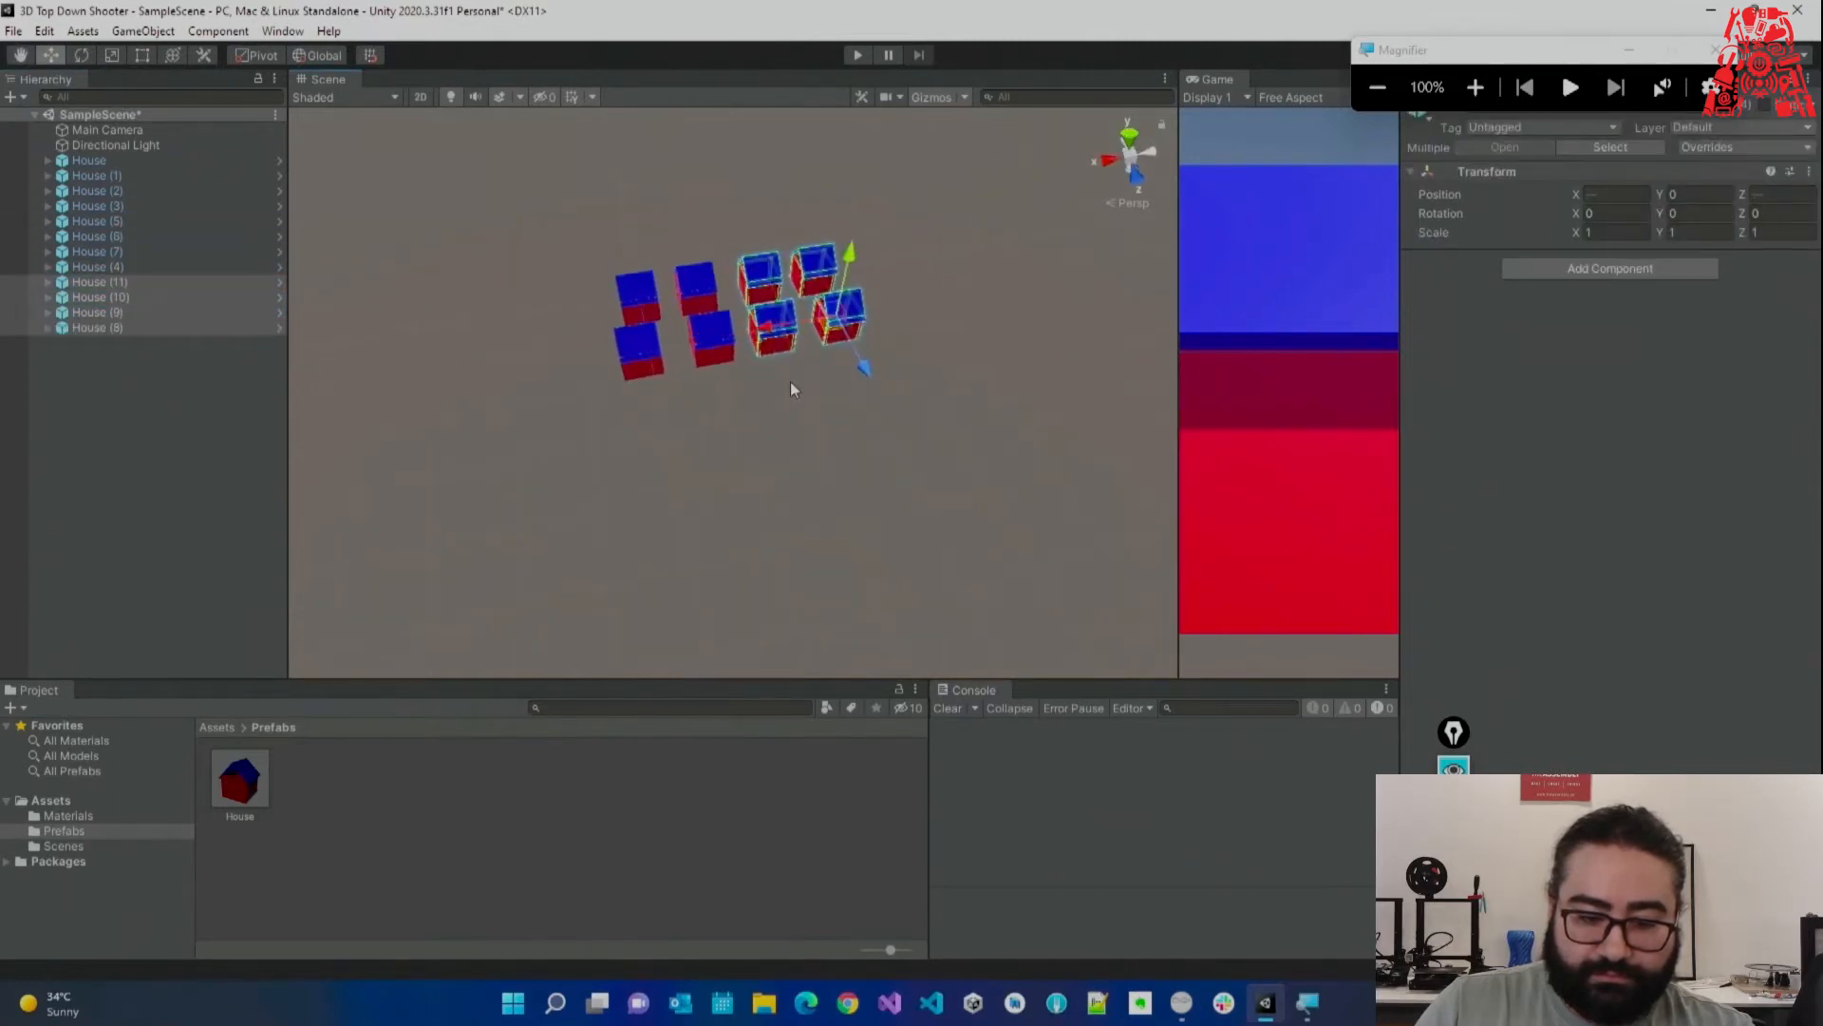
drag(862, 371, 924, 497)
key(ctrl+d)
drag(826, 457, 679, 499)
drag(524, 180, 1035, 632)
Duplicate the 16-house block several times, moving copies along X and Z to complete the grid.
click(124, 160)
shift+click(174, 388)
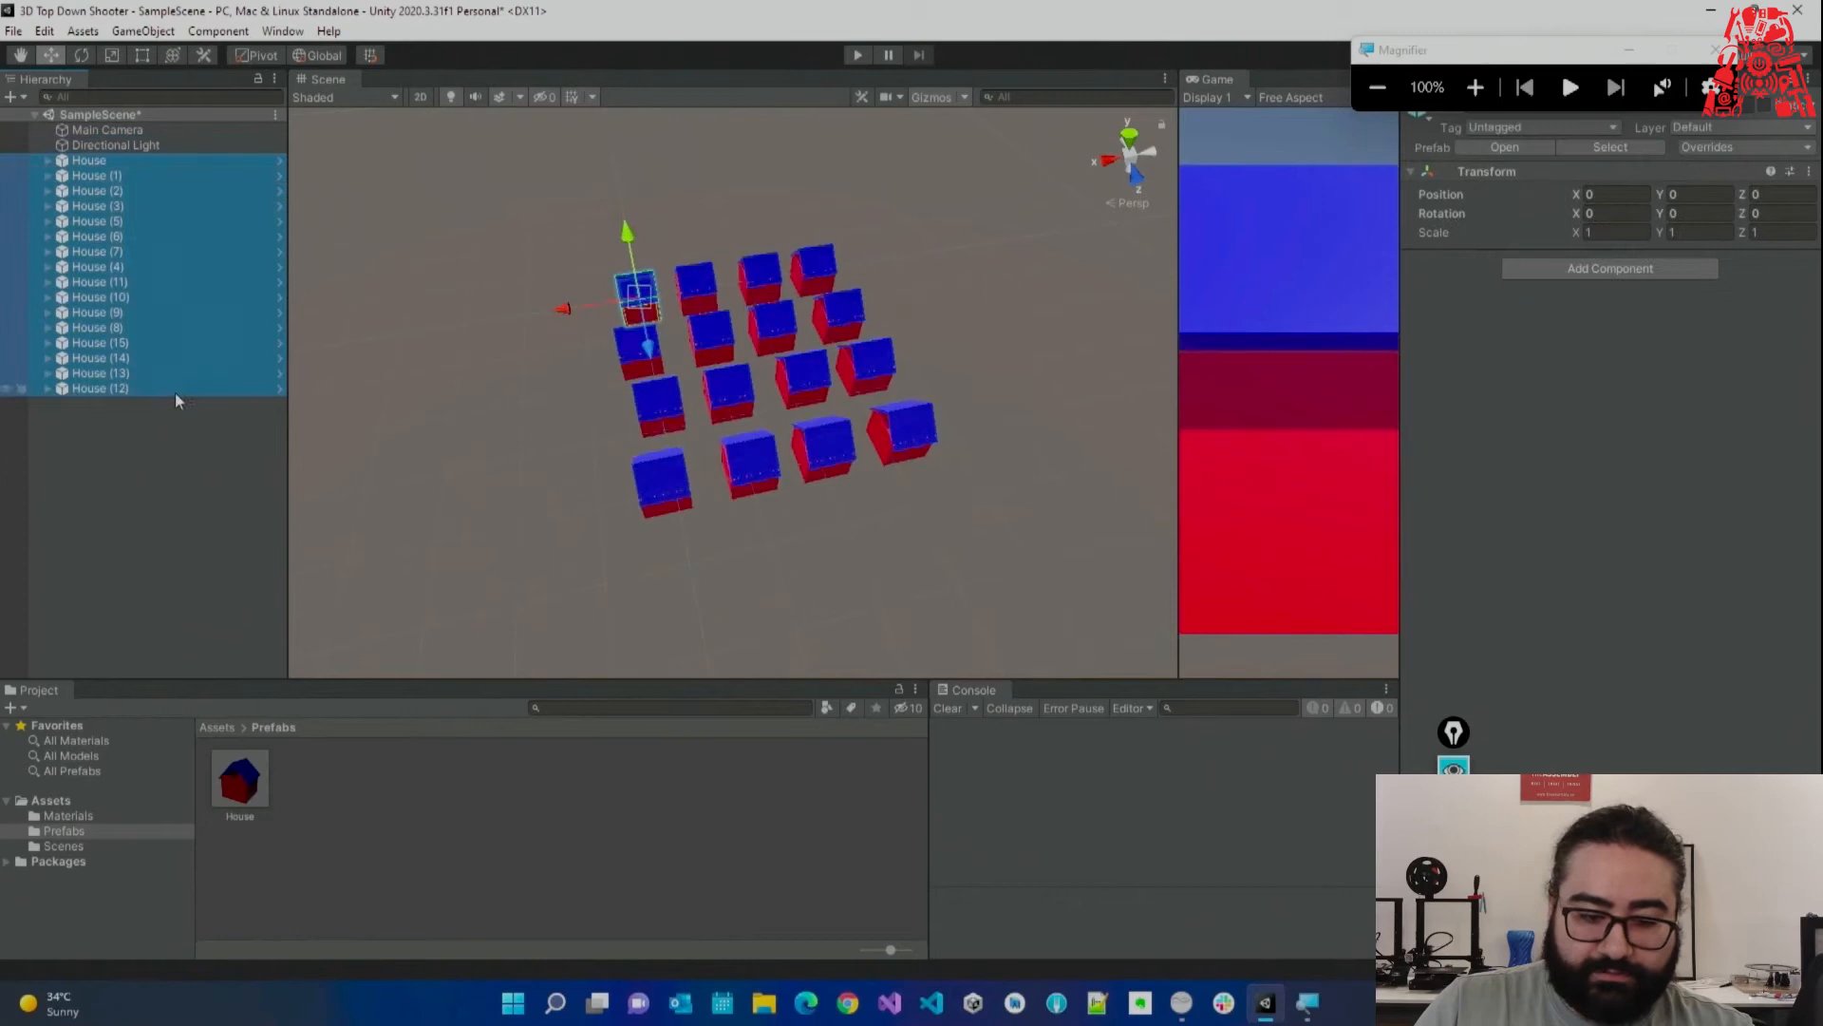
key(ctrl+d)
drag(563, 367, 264, 406)
mouse_move(534, 458)
right_down()
mouse_move(539, 480)
mouse_move(537, 446)
right_up()
key(s)
key(ctrl+d)
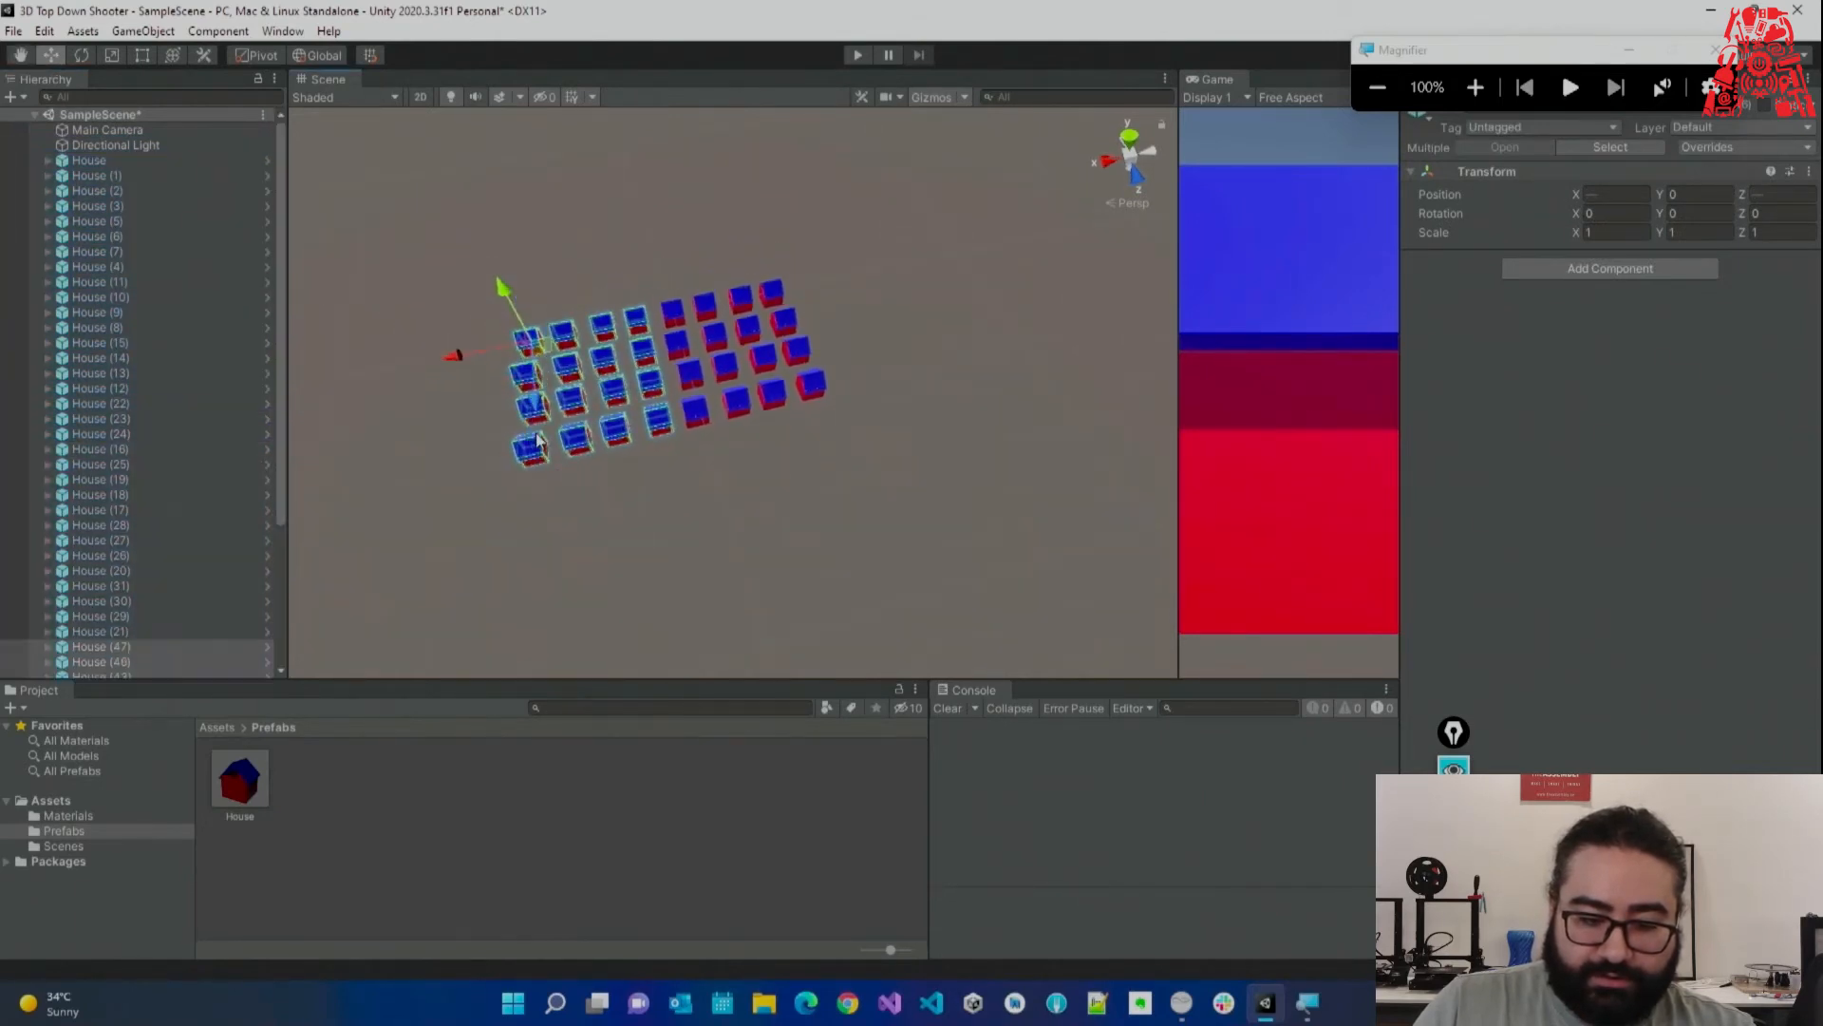
drag(533, 414, 711, 543)
key(ctrl+d)
click(887, 400)
alt+drag(887, 400, 893, 413)
key(w)
right_drag(893, 413, 456, 349)
scroll(243, 425, up, 10)
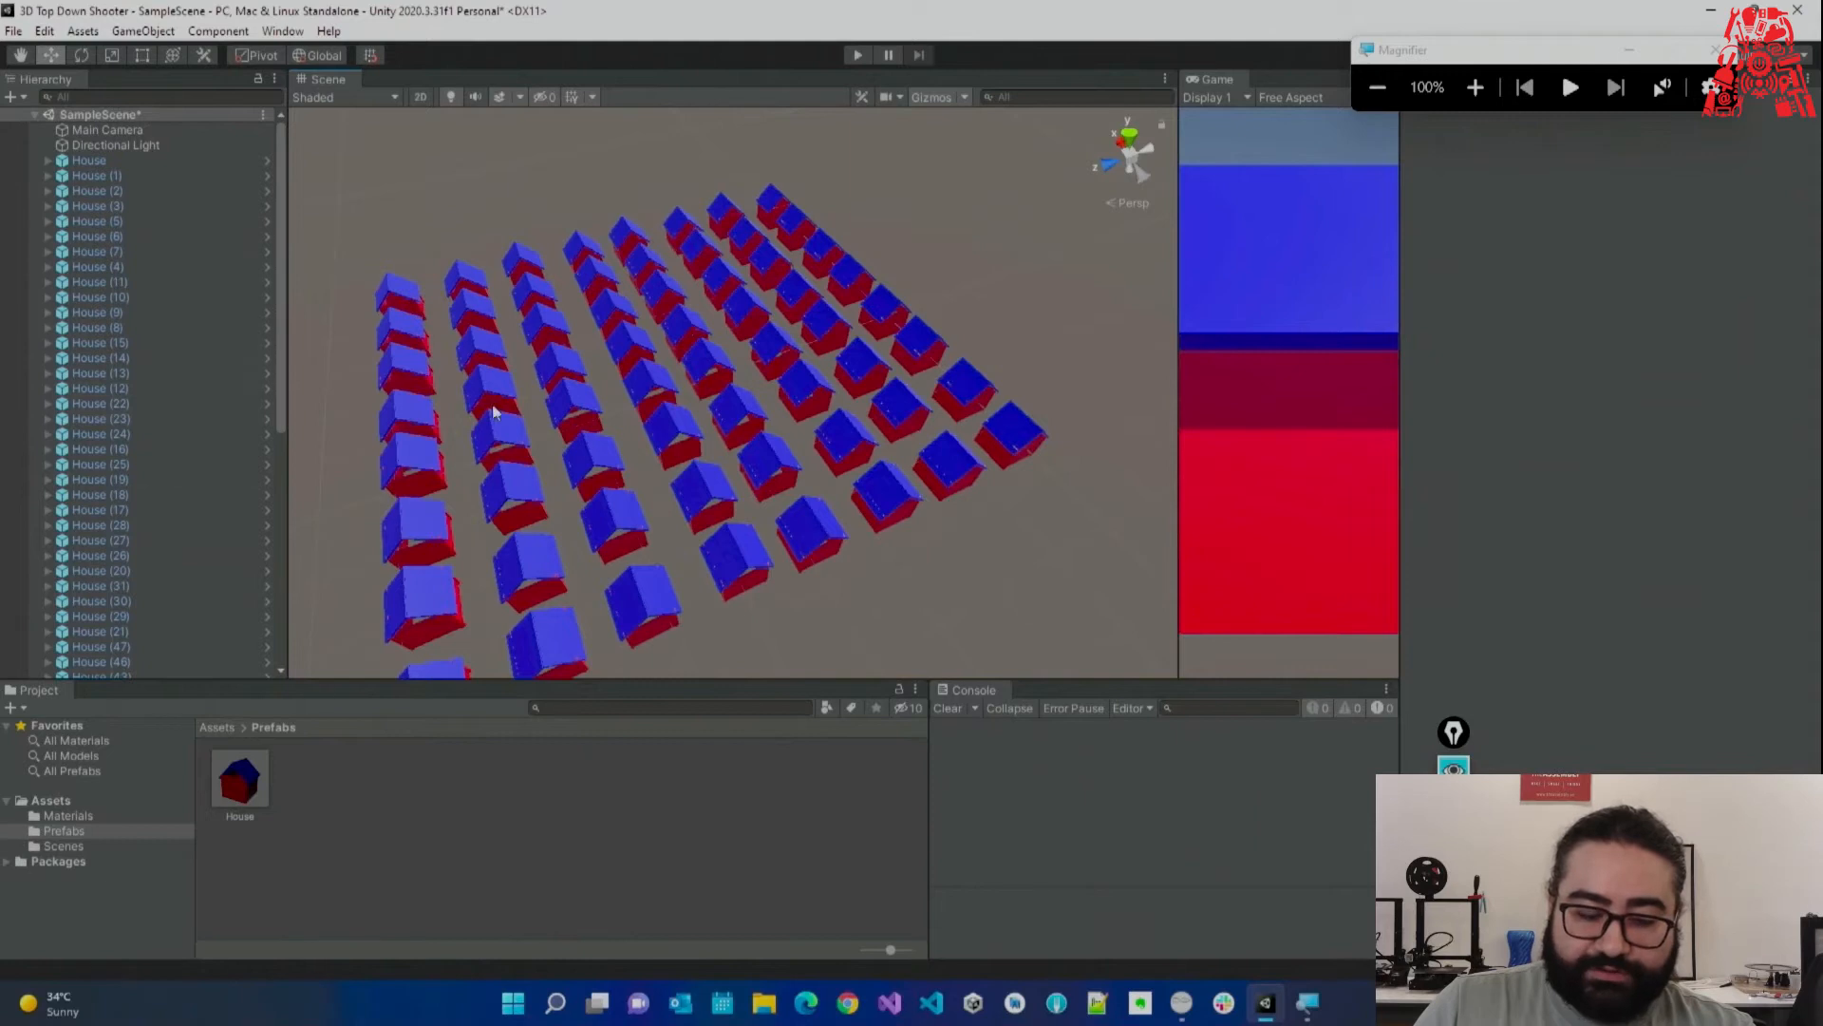
Open the House prefab and set the Green material's Albedo to 2BFF00.
double_click(252, 790)
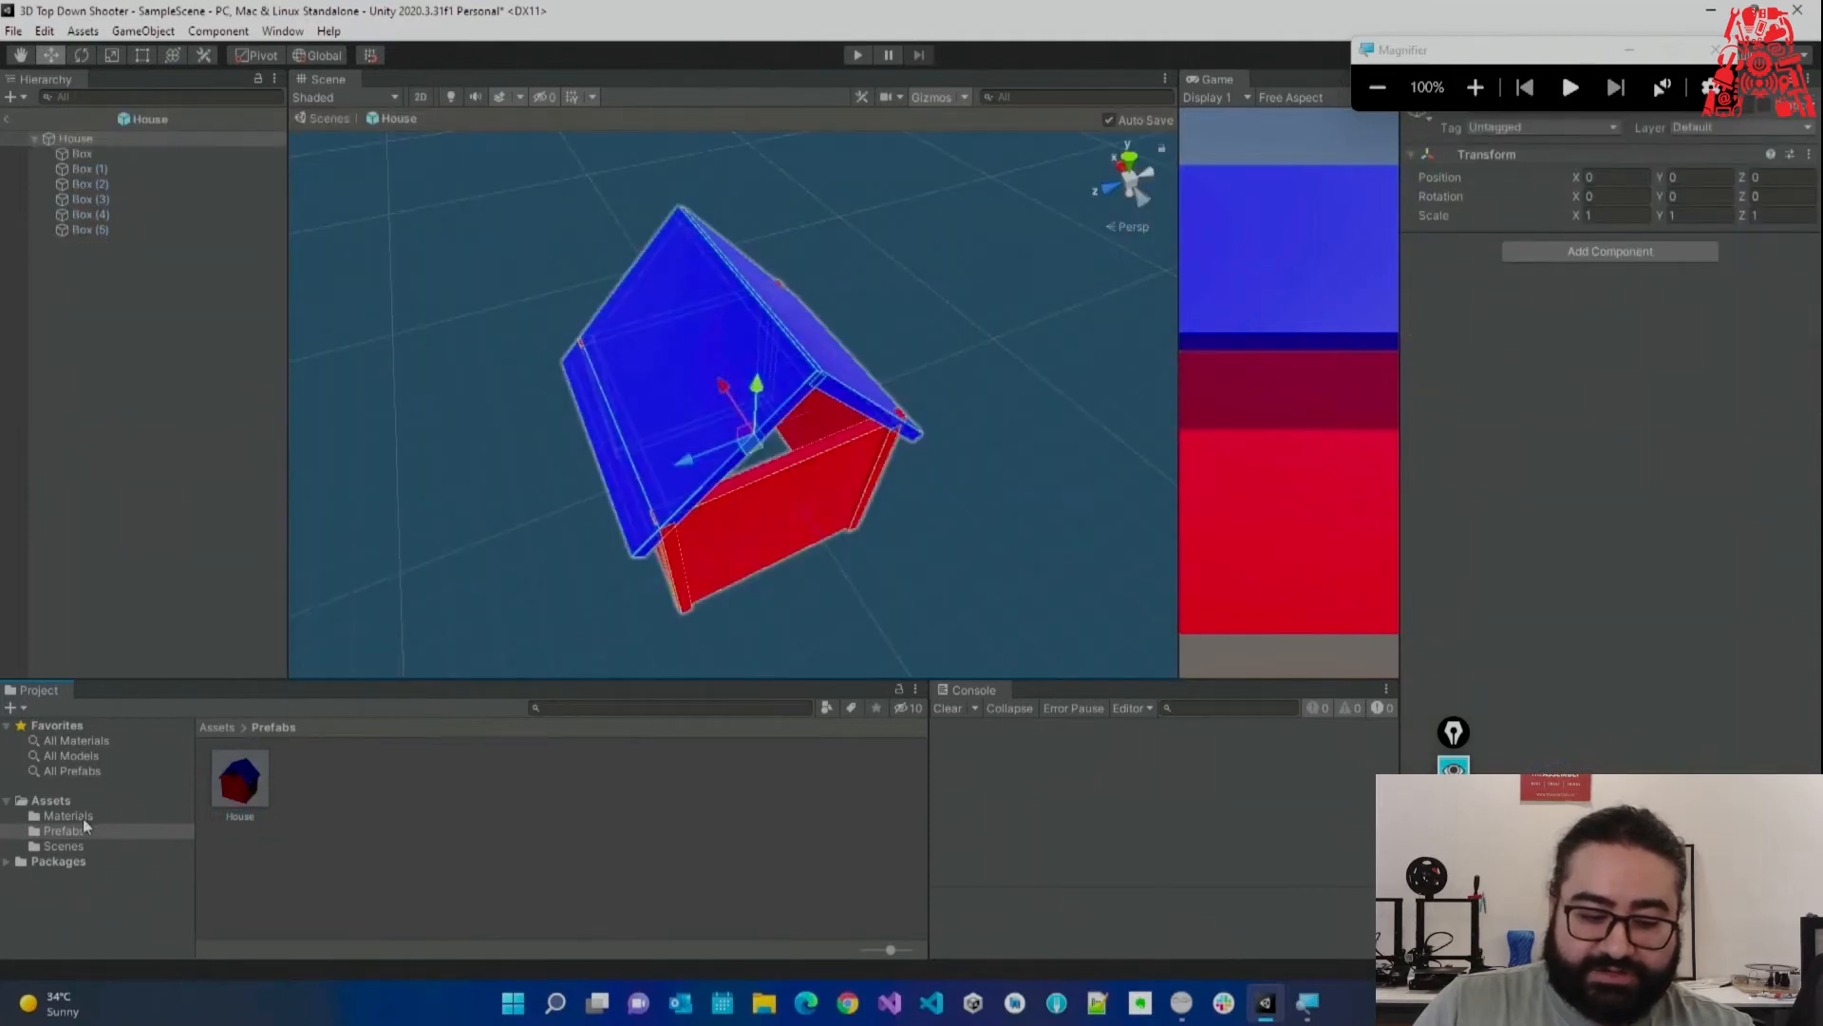
click(83, 816)
click(311, 778)
click(1581, 194)
drag(1699, 308, 1743, 287)
click(1657, 255)
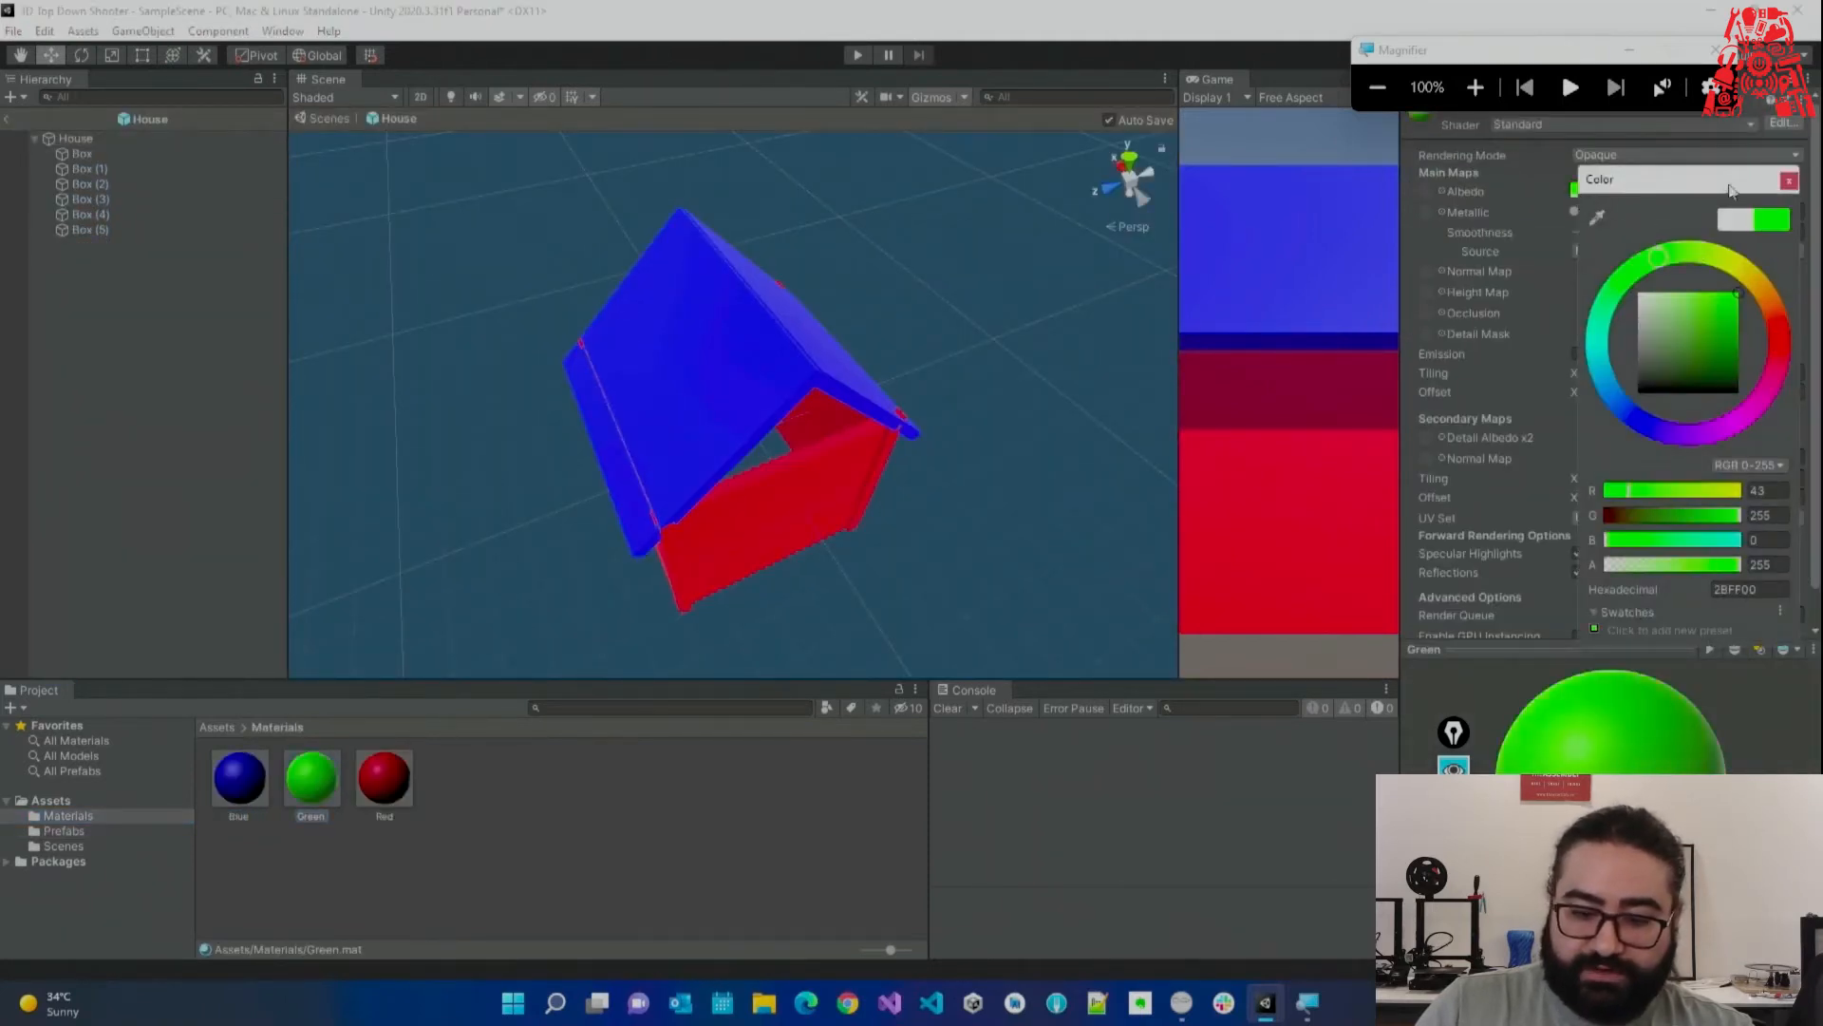
click(1789, 181)
Apply the Green material to both roof halves and inspect the house from several angles.
drag(314, 778, 668, 399)
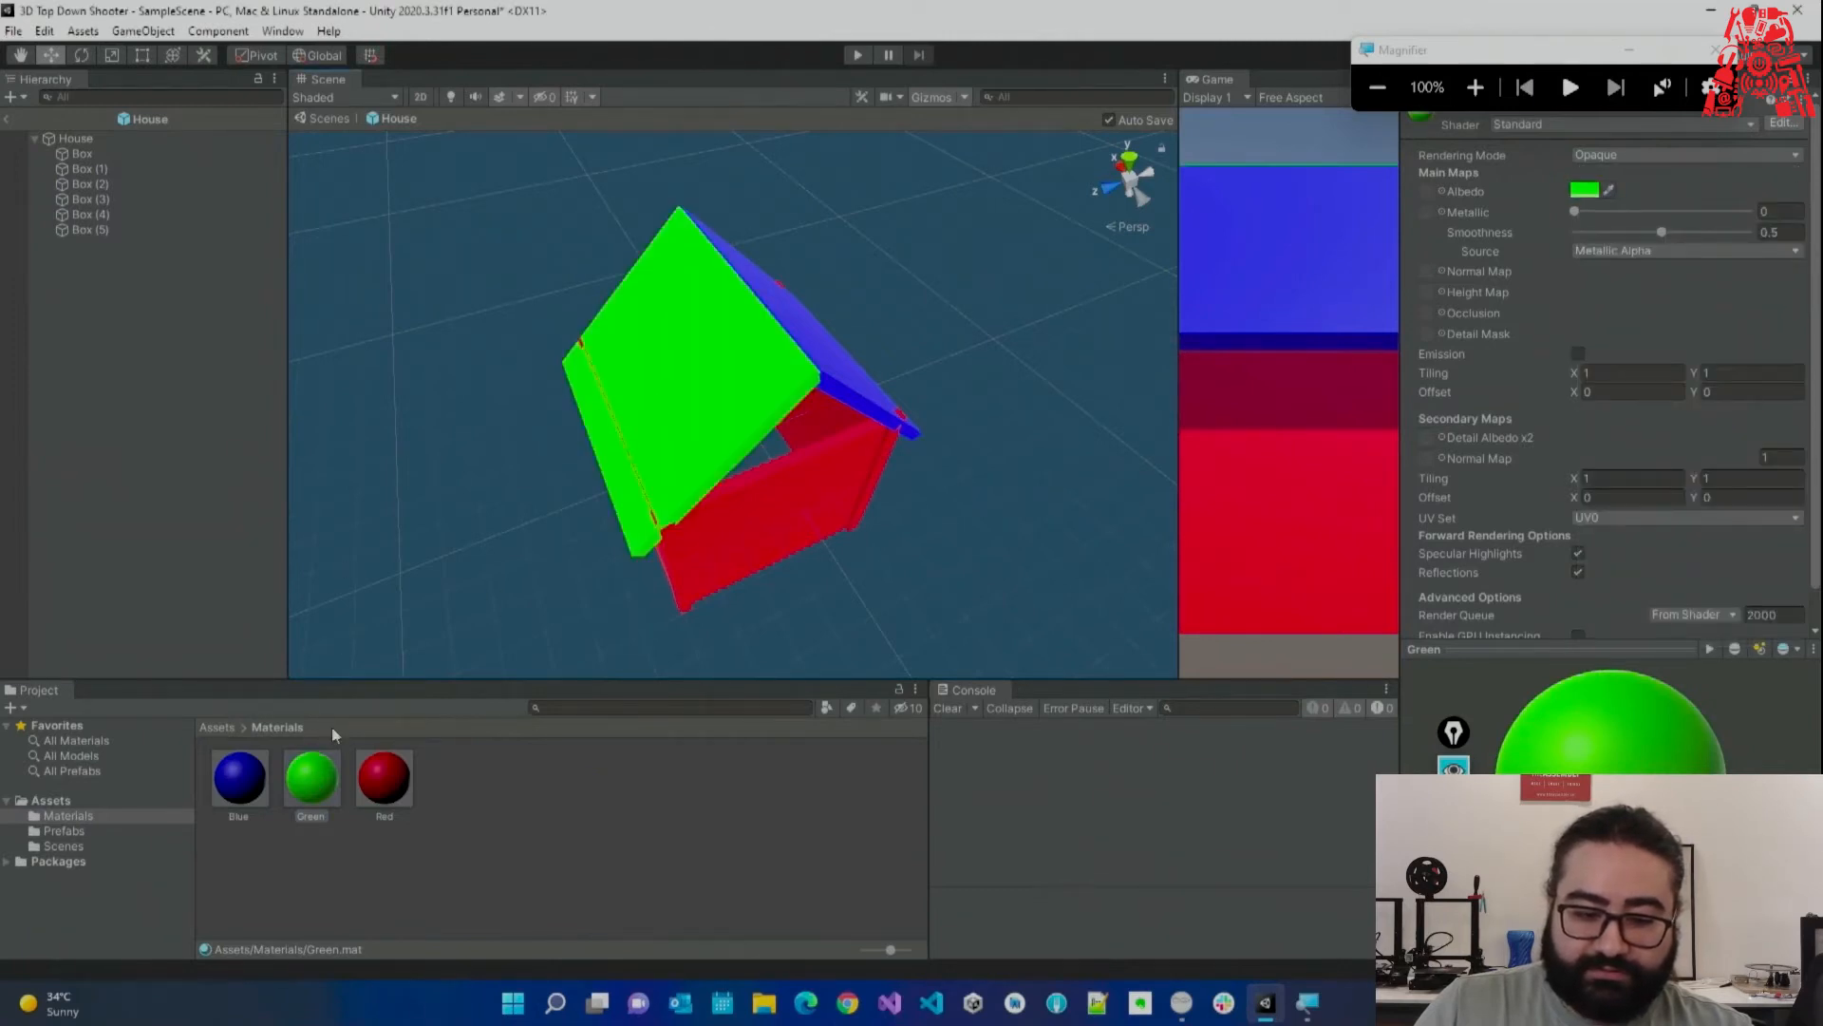
drag(570, 548, 814, 364)
right_drag(554, 321, 598, 221)
key(s)
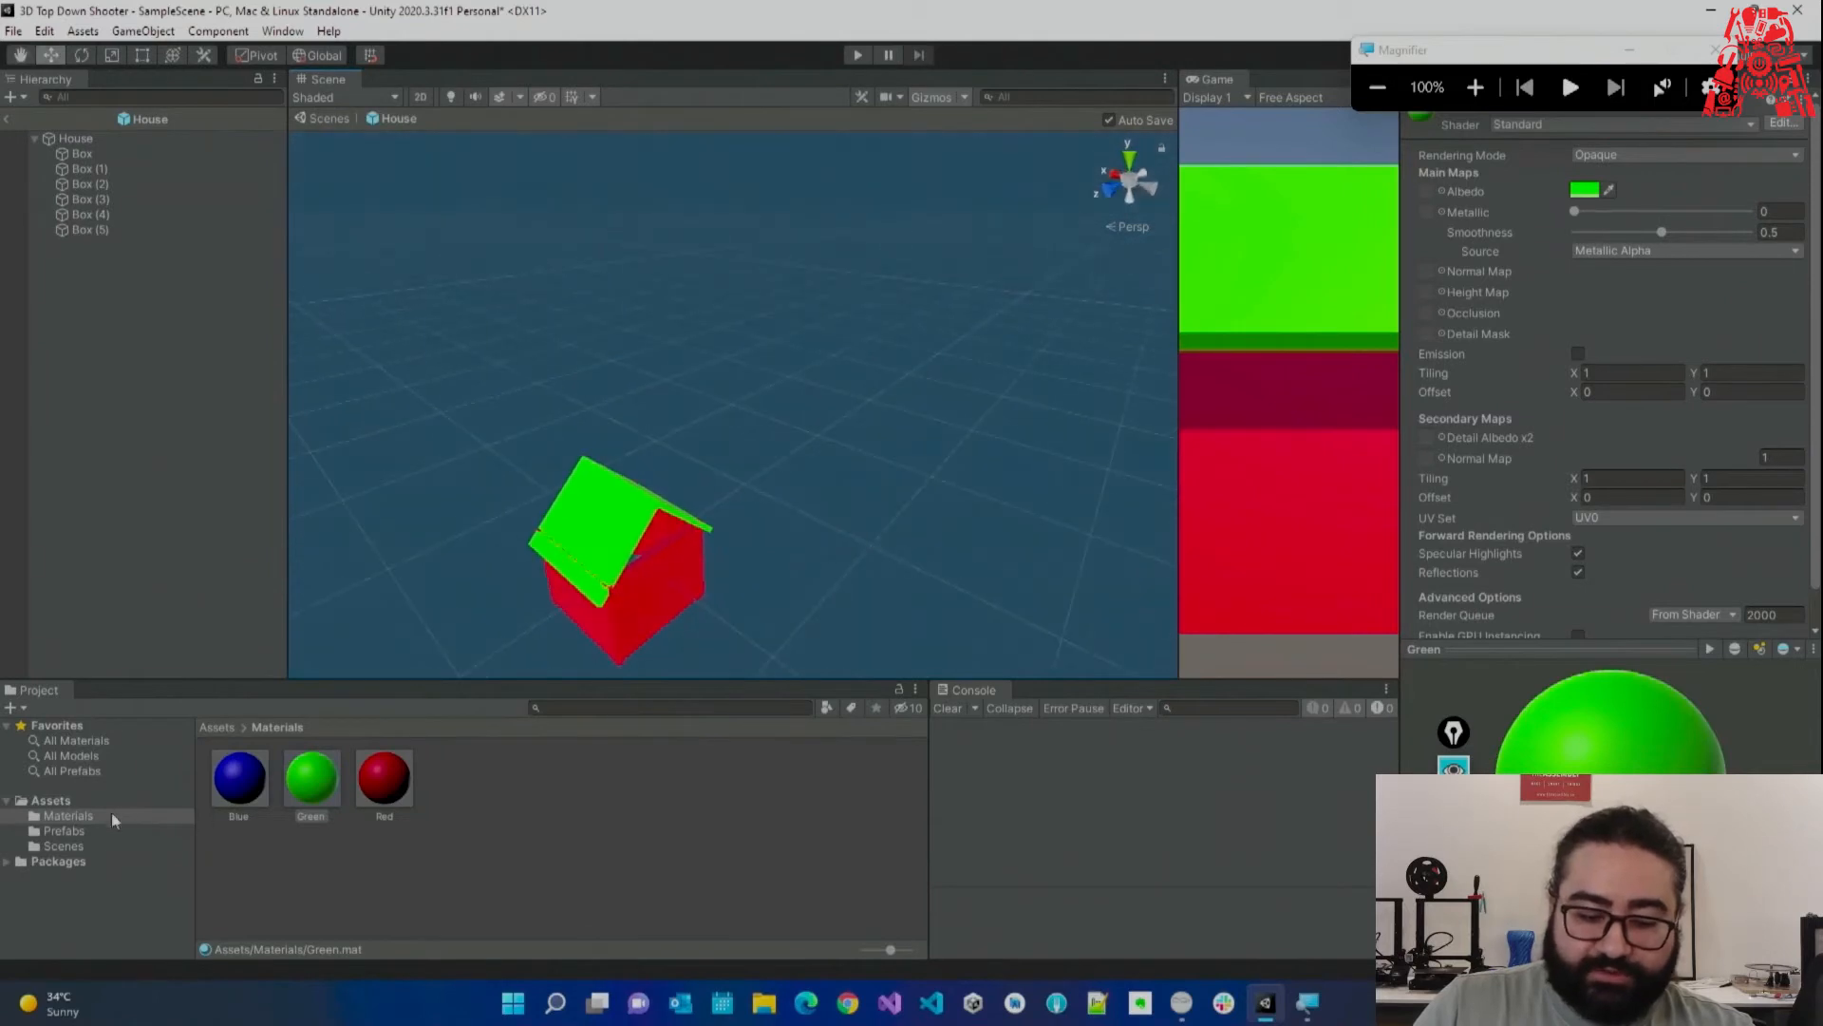
right_click(85, 830)
click(60, 831)
alt+drag(622, 446, 169, 428)
right_drag(169, 428, 203, 598)
click(513, 465)
right_drag(558, 448, 1031, 305)
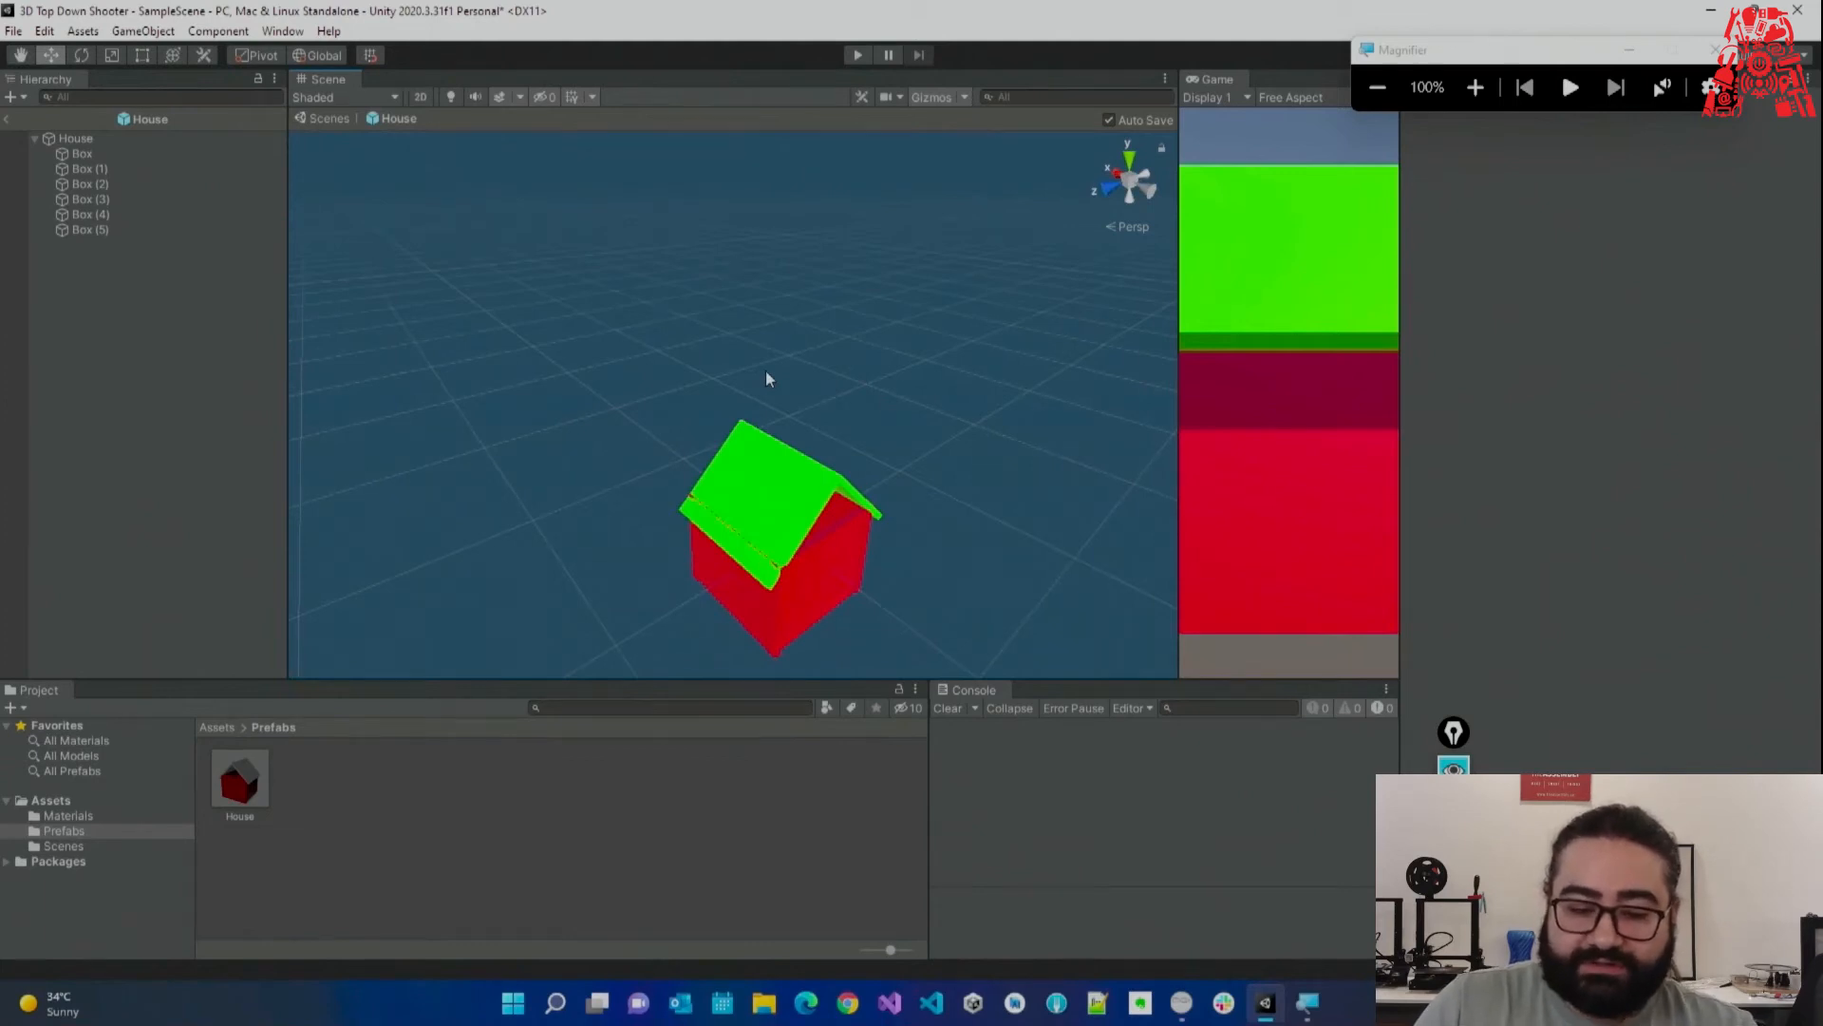
right_drag(810, 379, 877, 428)
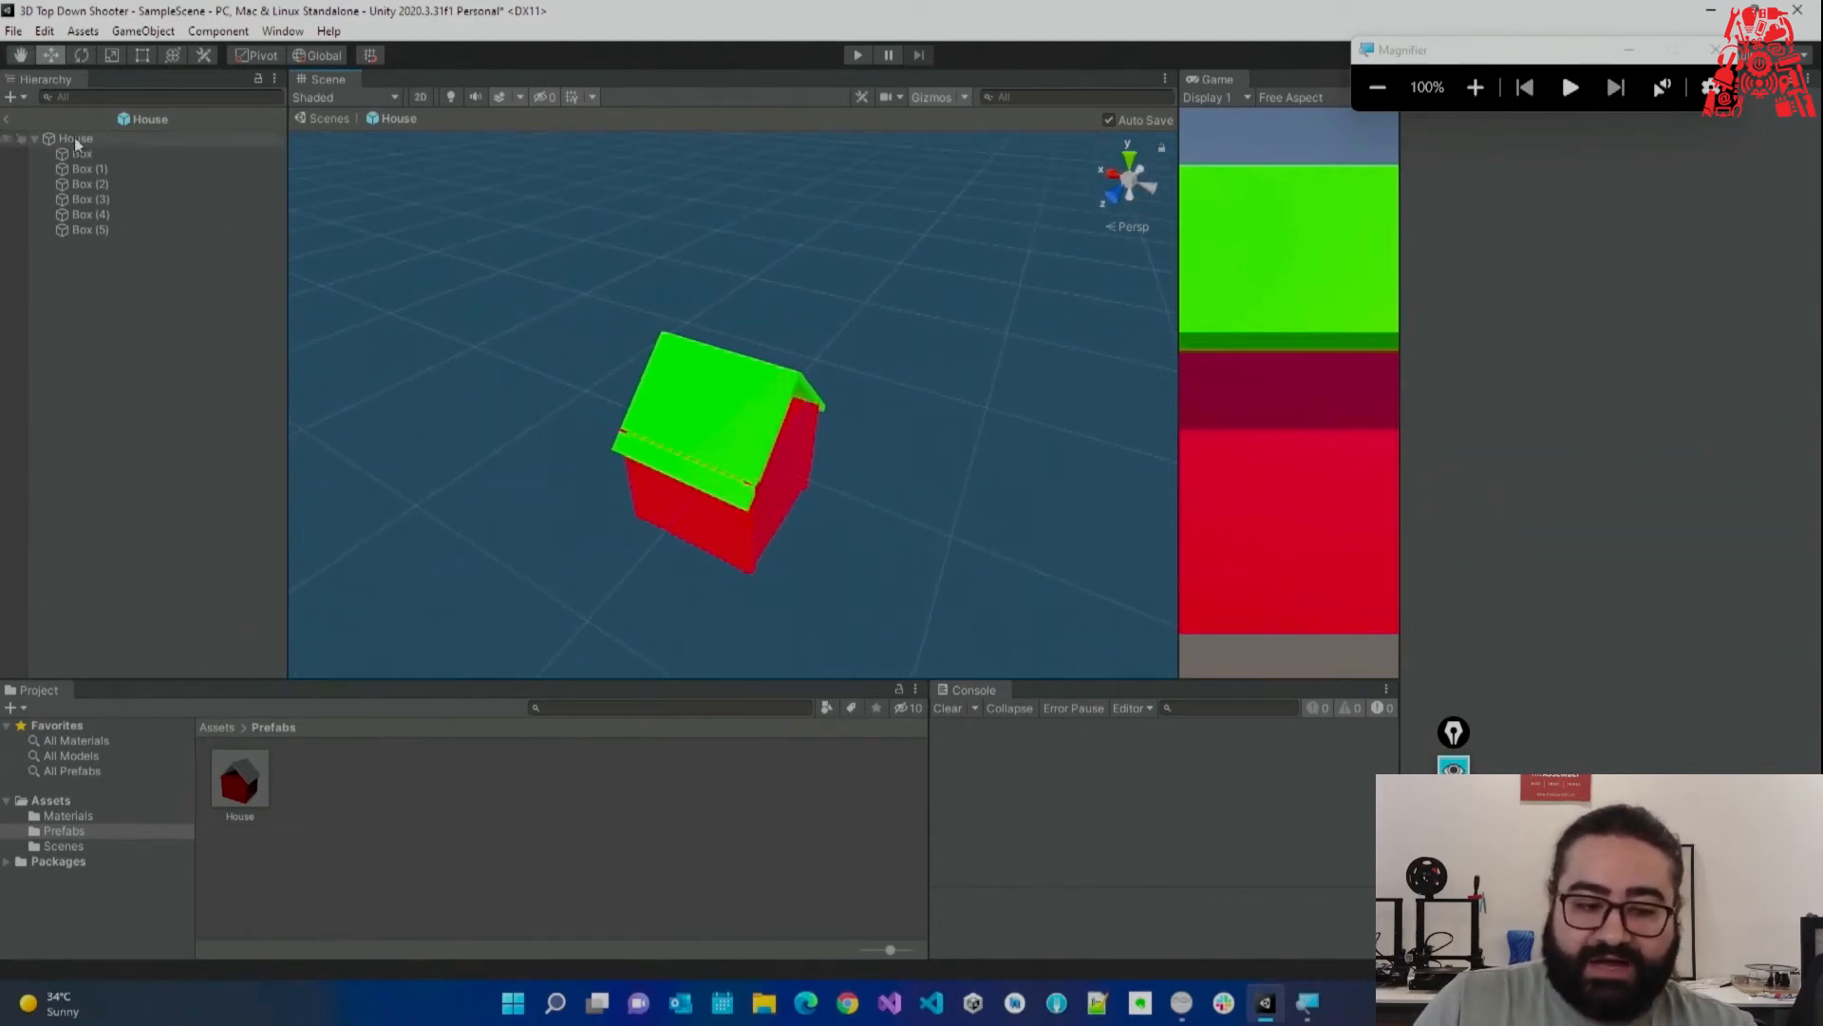
alt+drag(889, 441, 781, 270)
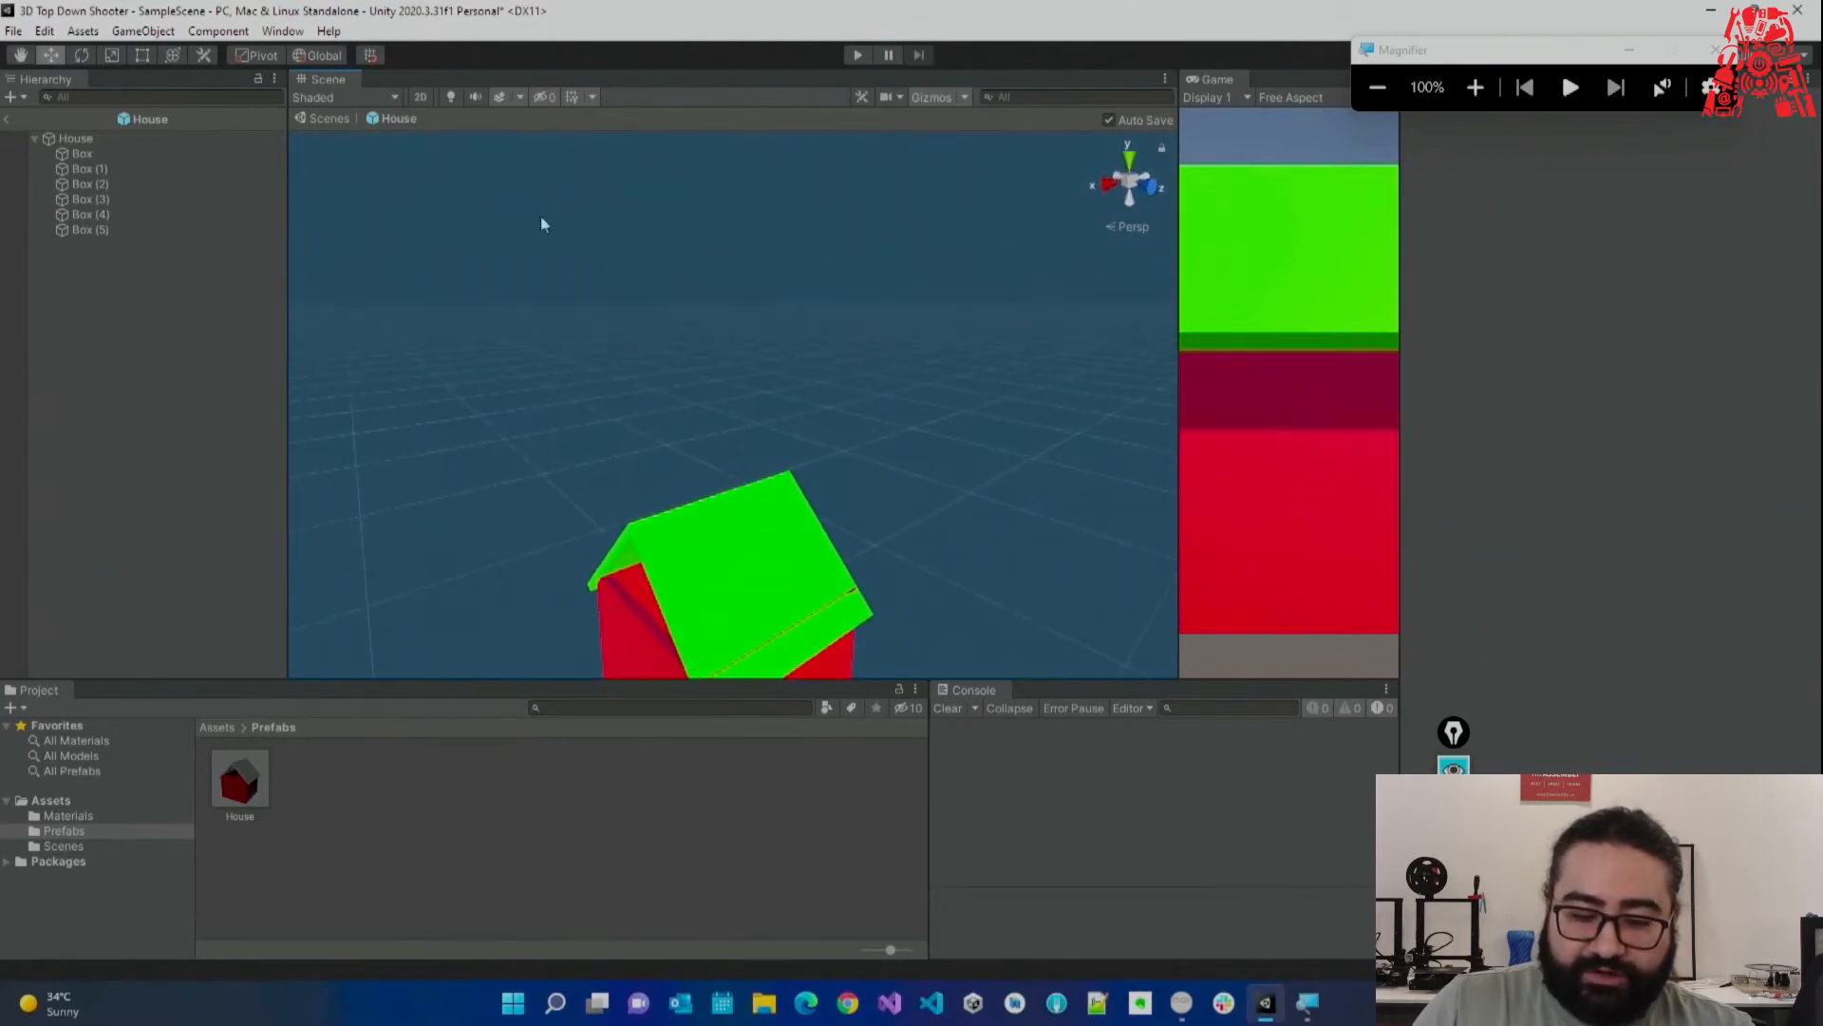
alt+drag(525, 256, 1006, 297)
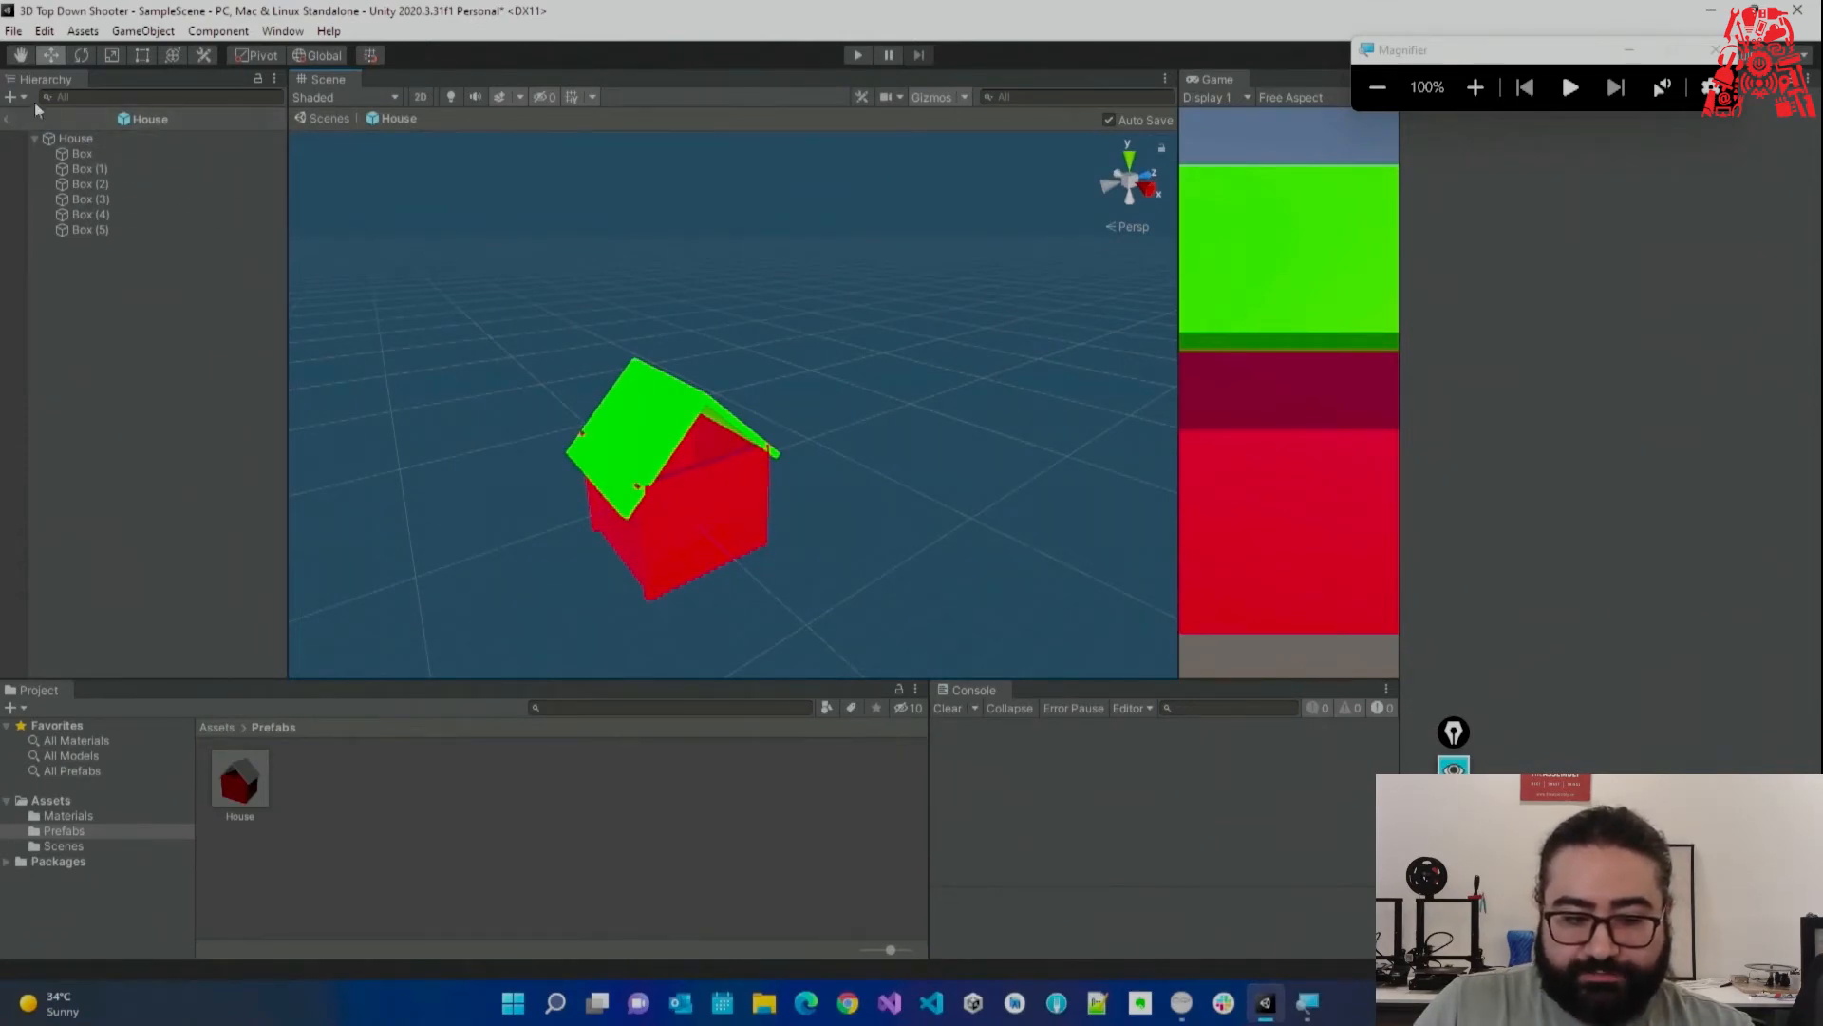
Return to SampleScene to view the green-roofed grid and mark links to the prefab.
click(12, 121)
alt+drag(1030, 280, 793, 257)
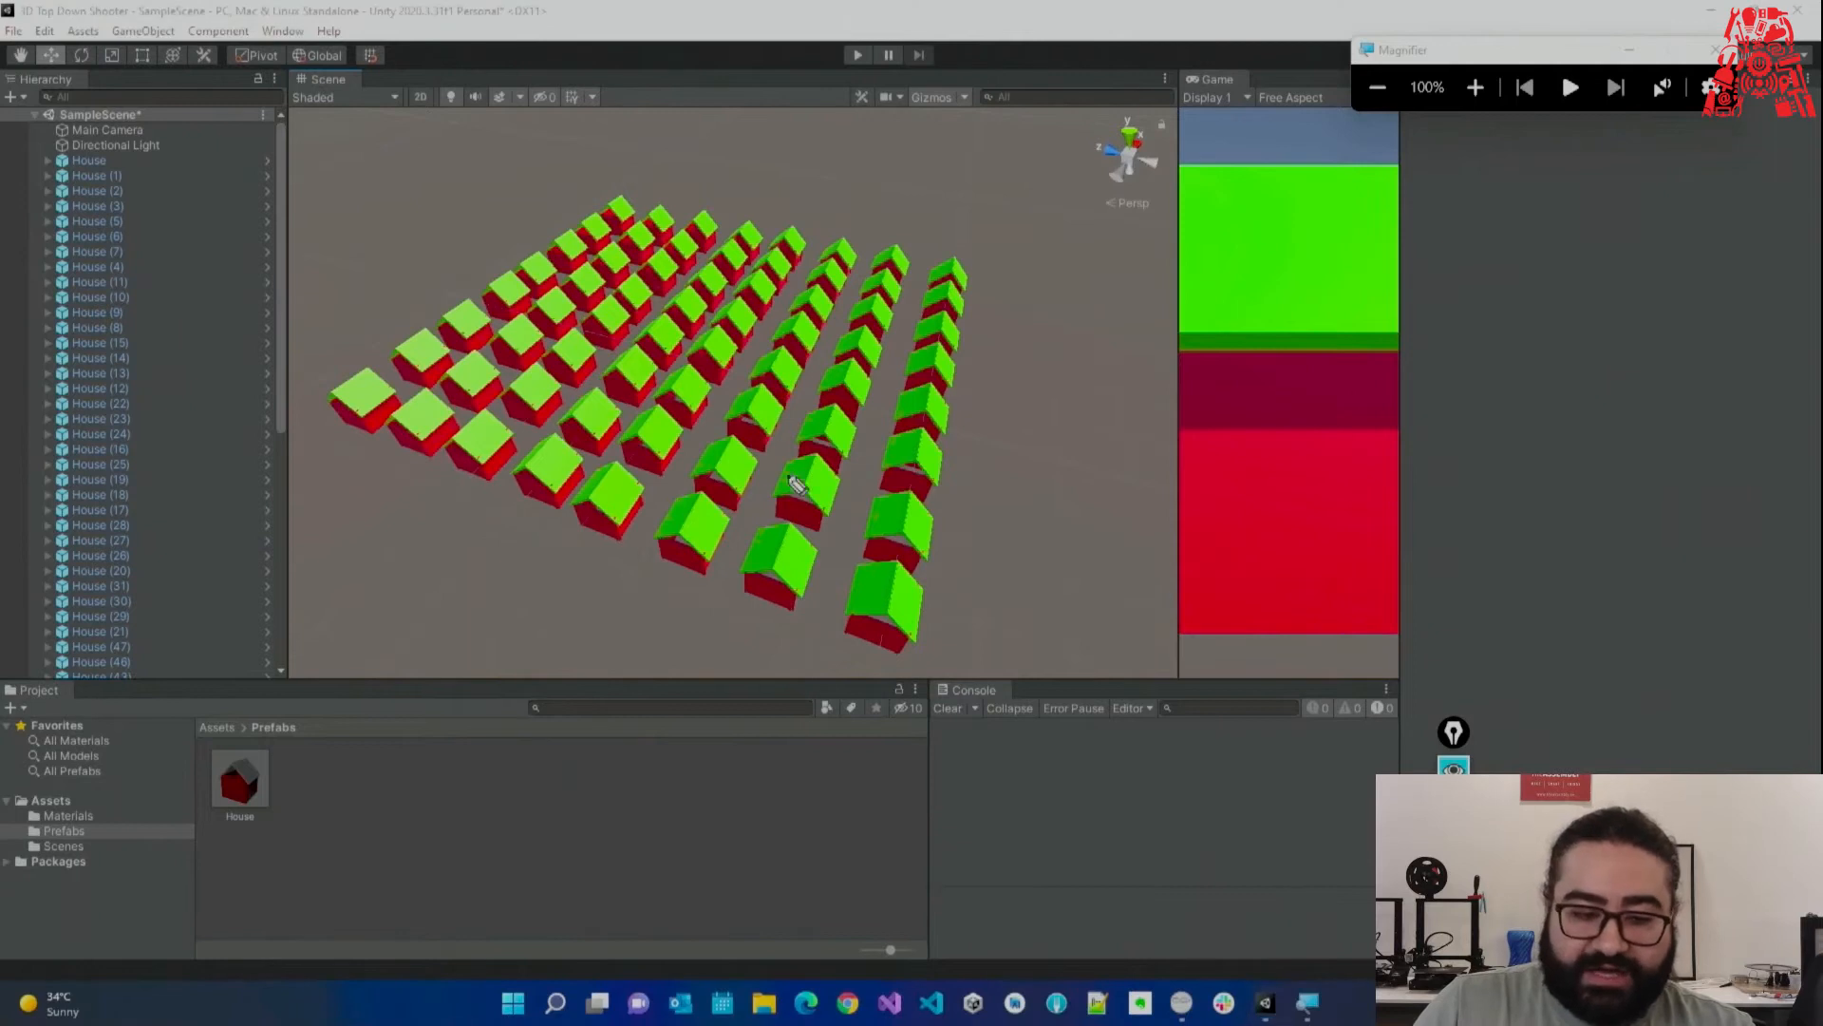
mouse_move(142, 161)
mouse_down()
mouse_move(333, 179)
mouse_move(354, 533)
mouse_move(293, 700)
mouse_move(264, 699)
mouse_move(305, 715)
mouse_up()
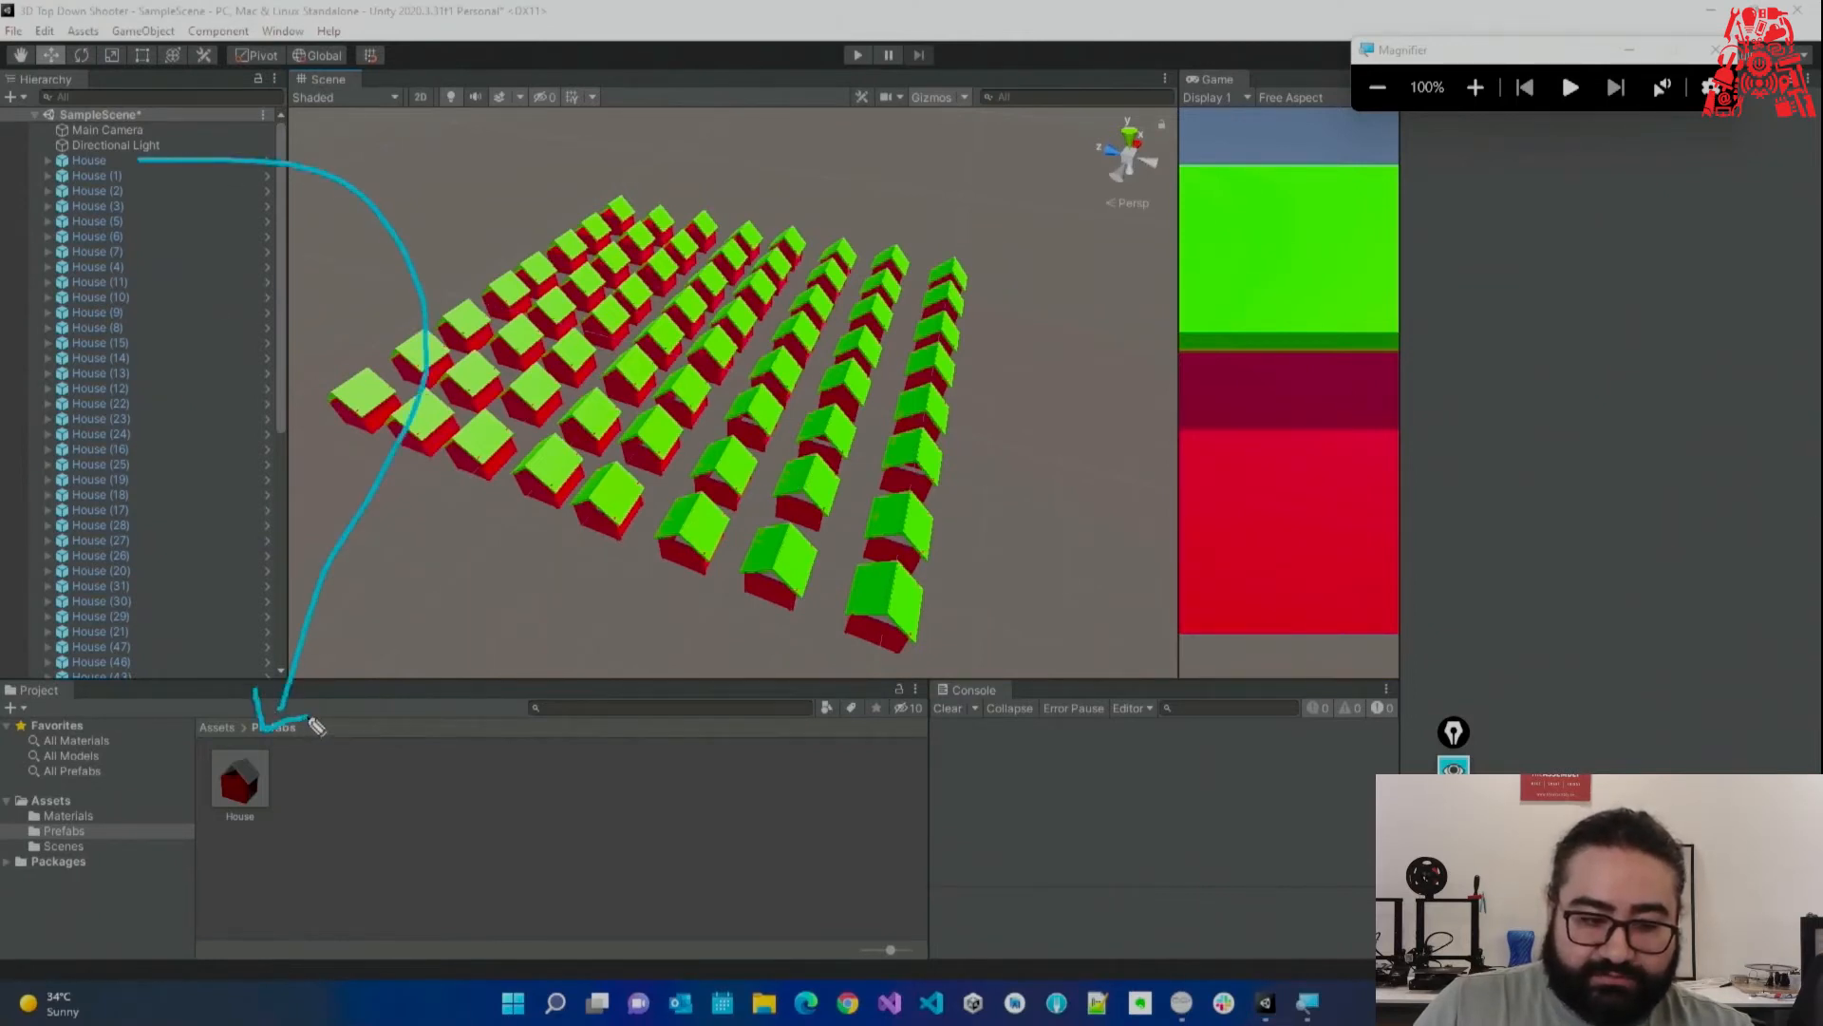
mouse_move(138, 163)
mouse_down()
mouse_move(228, 285)
mouse_move(228, 703)
mouse_move(249, 687)
mouse_up()
mouse_move(290, 747)
mouse_down()
mouse_move(162, 794)
mouse_move(299, 733)
mouse_up()
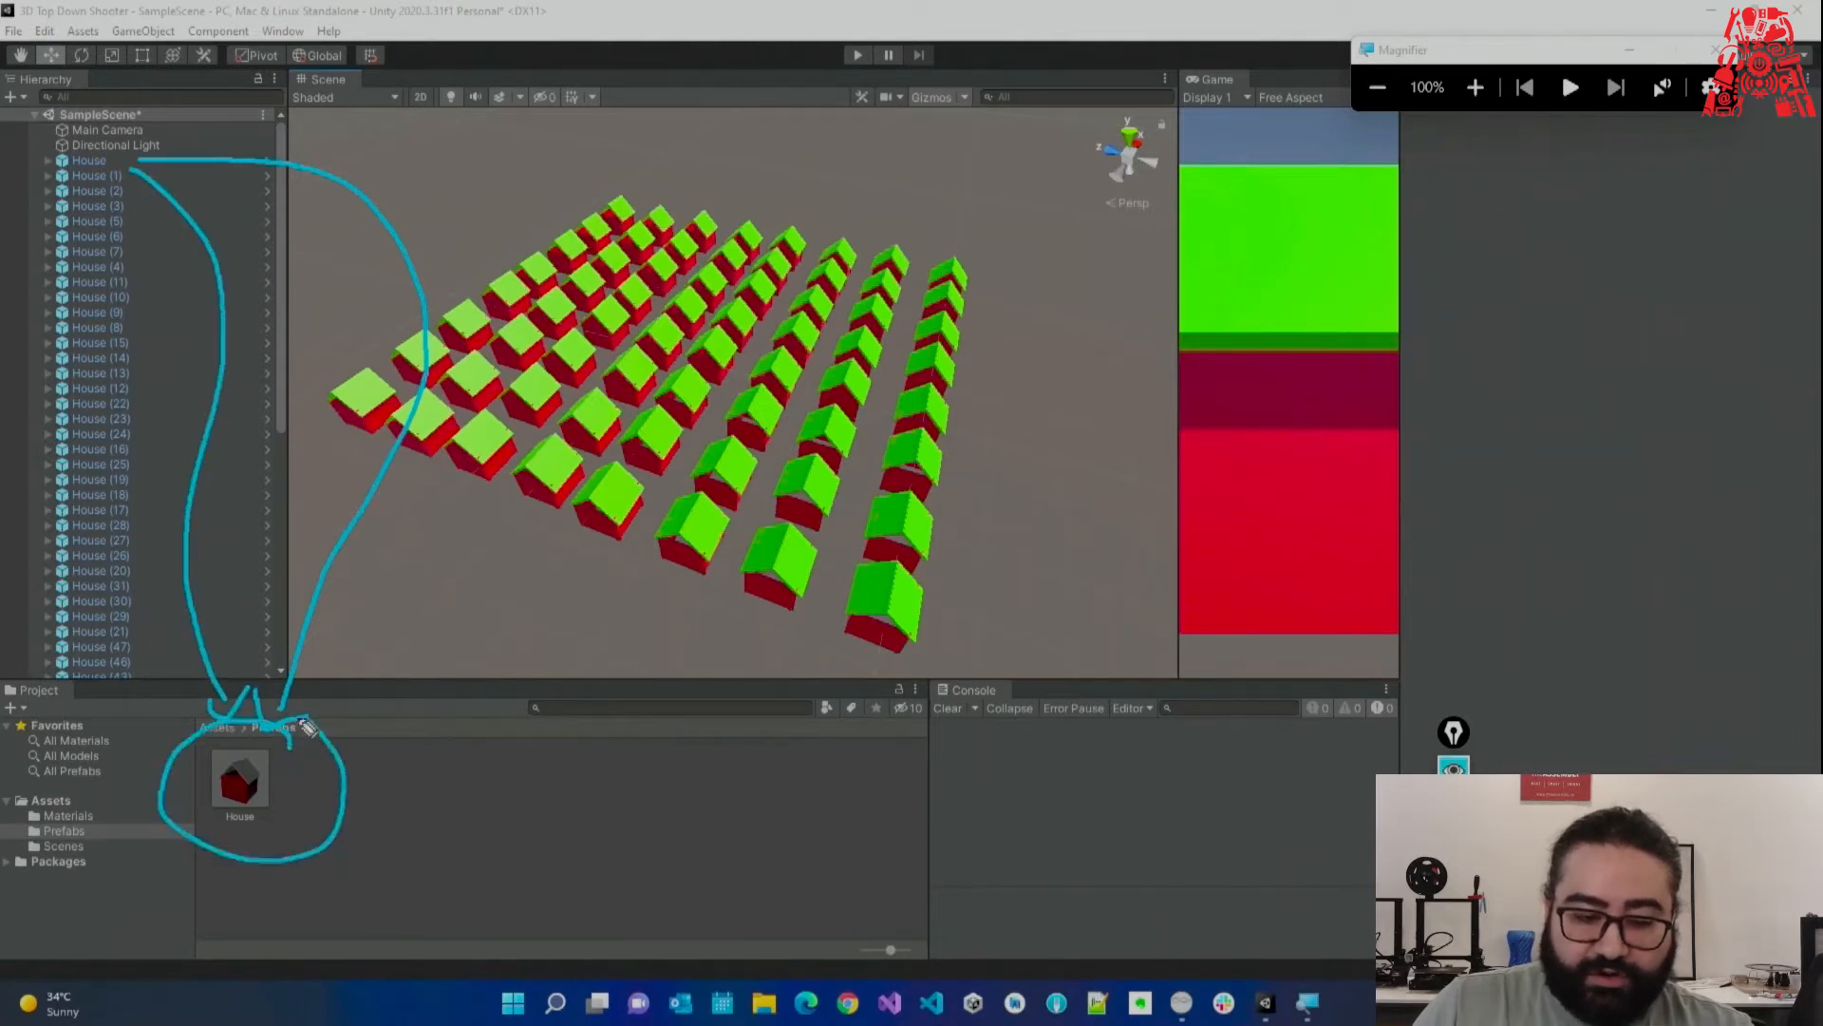
Mark the House instances linked to the prefab, then clear the screen annotations.
drag(85, 186, 122, 185)
drag(84, 214, 147, 220)
drag(93, 288, 144, 284)
drag(72, 344, 122, 354)
drag(59, 463, 103, 475)
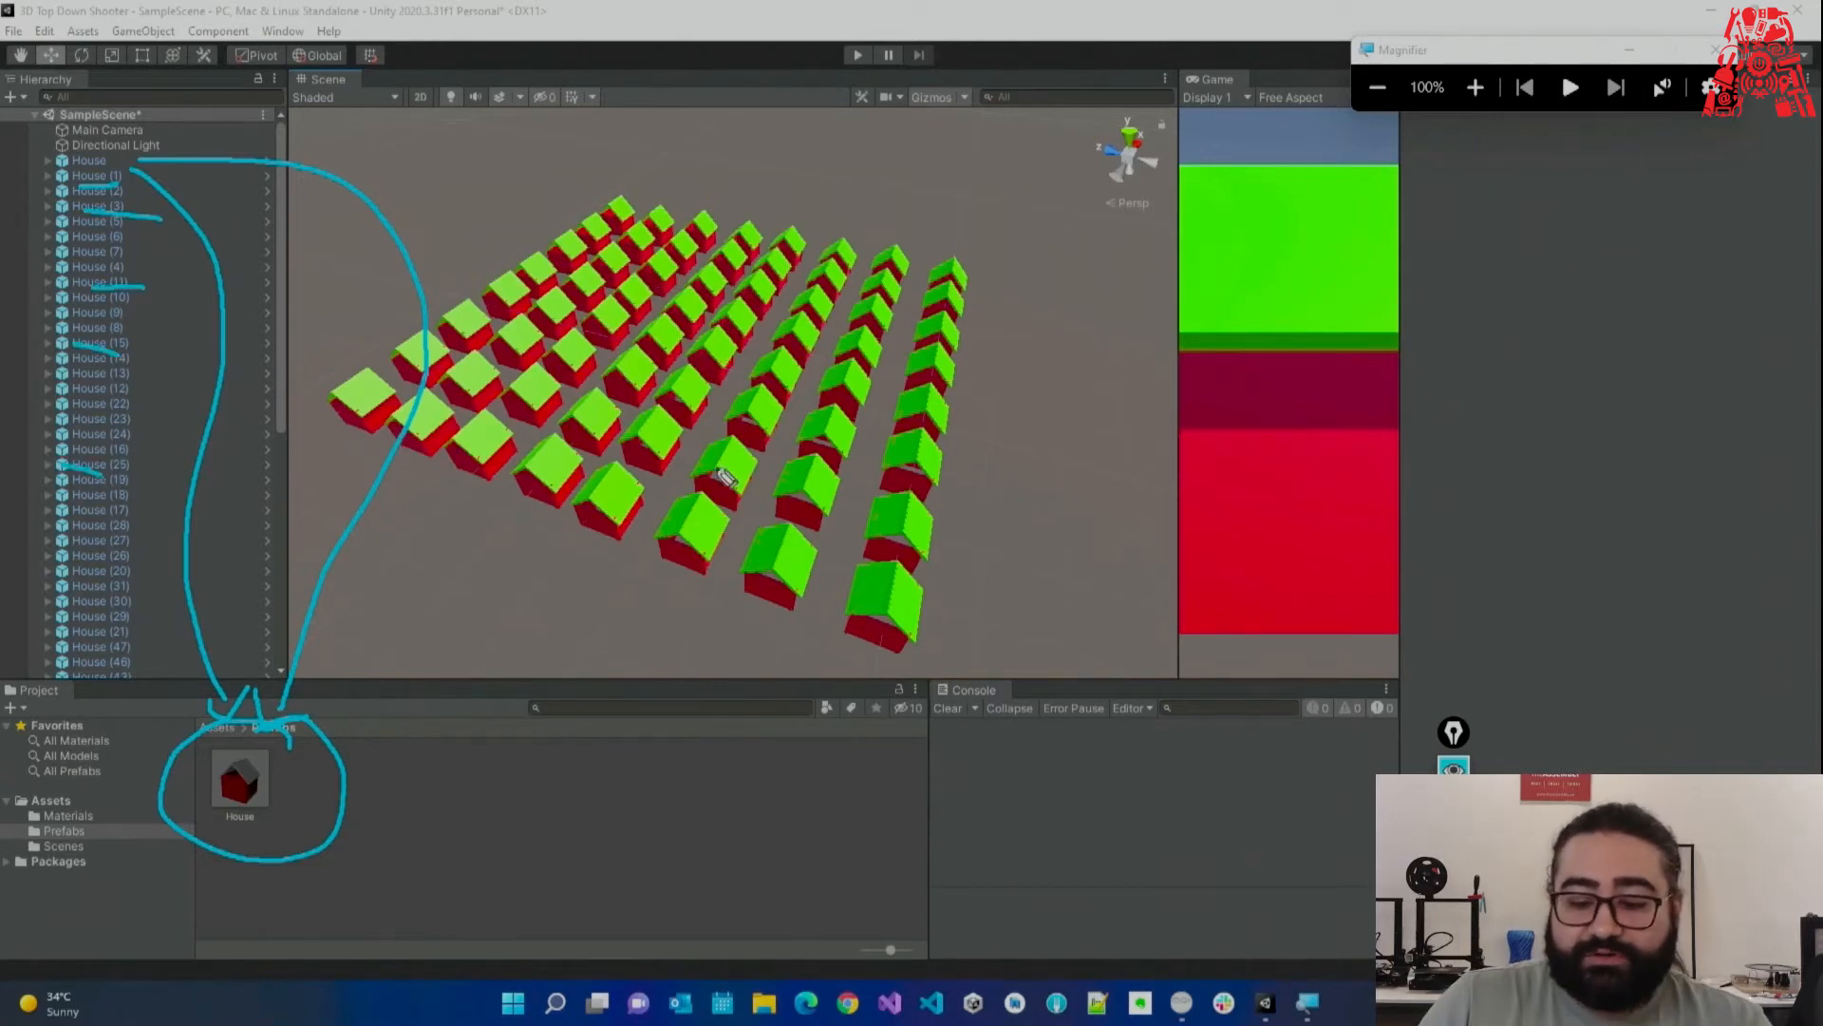
click(1454, 733)
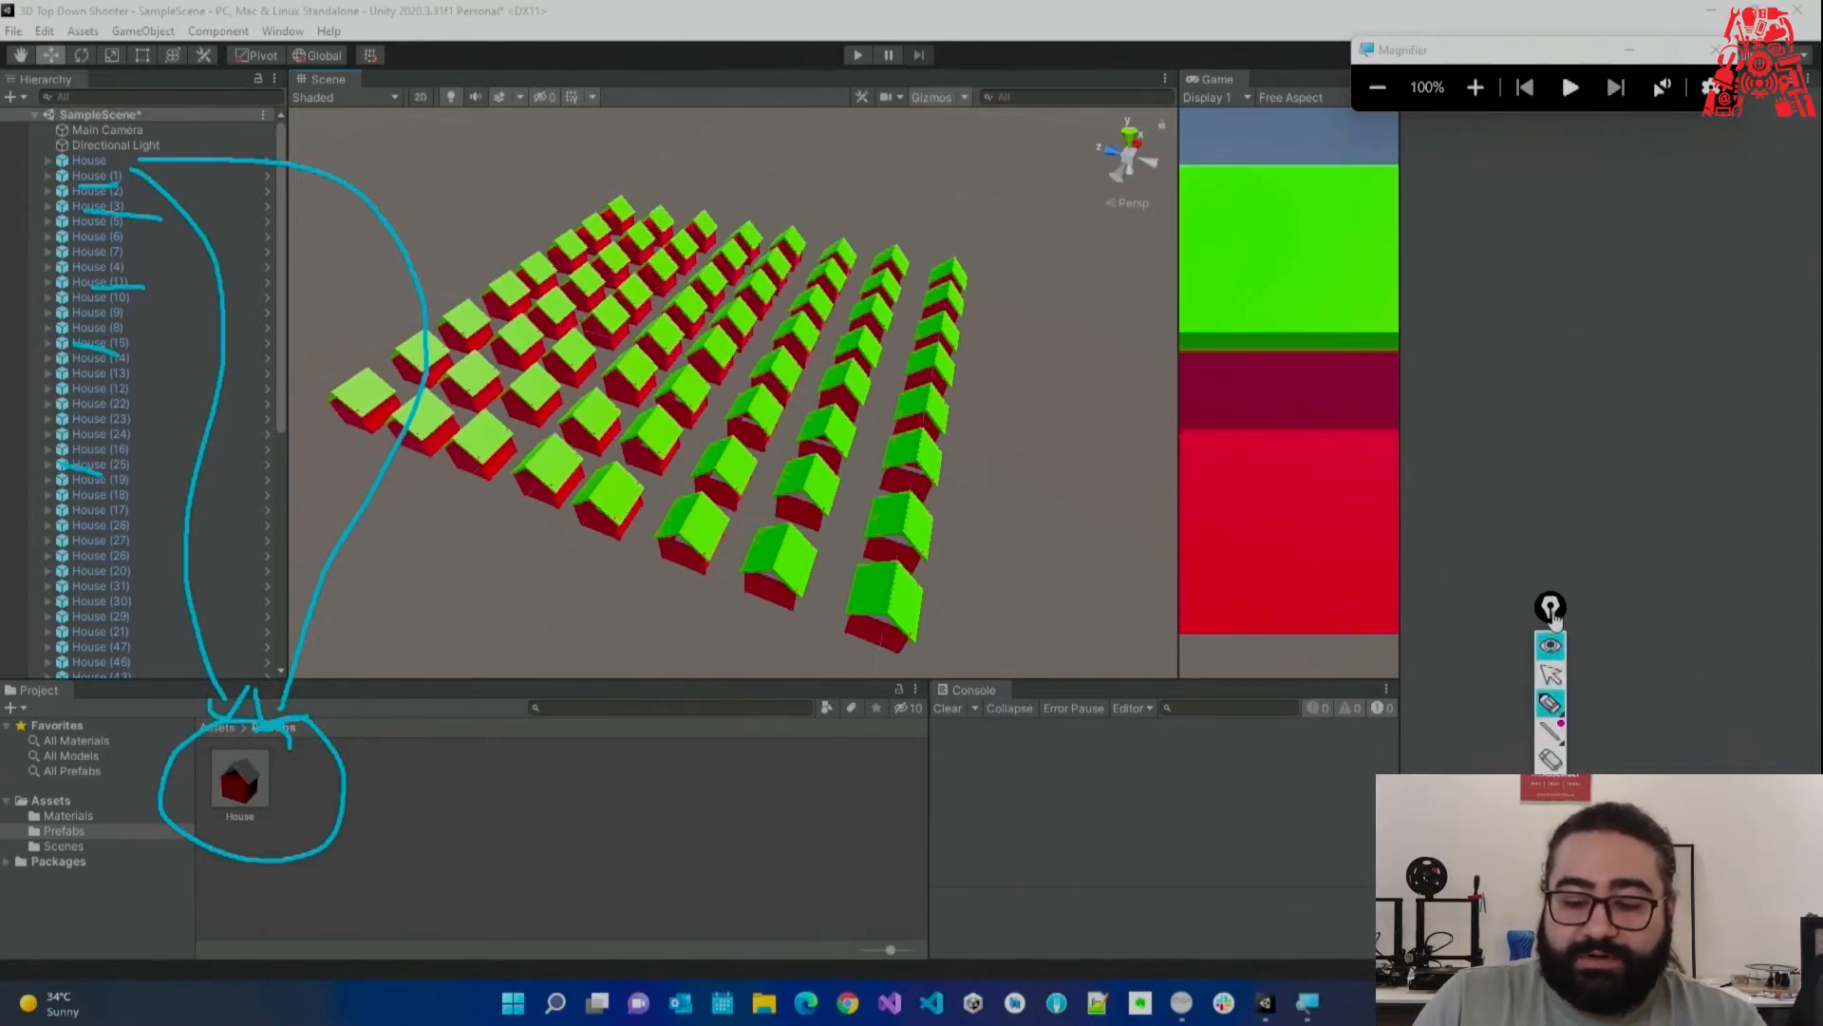
click(1567, 672)
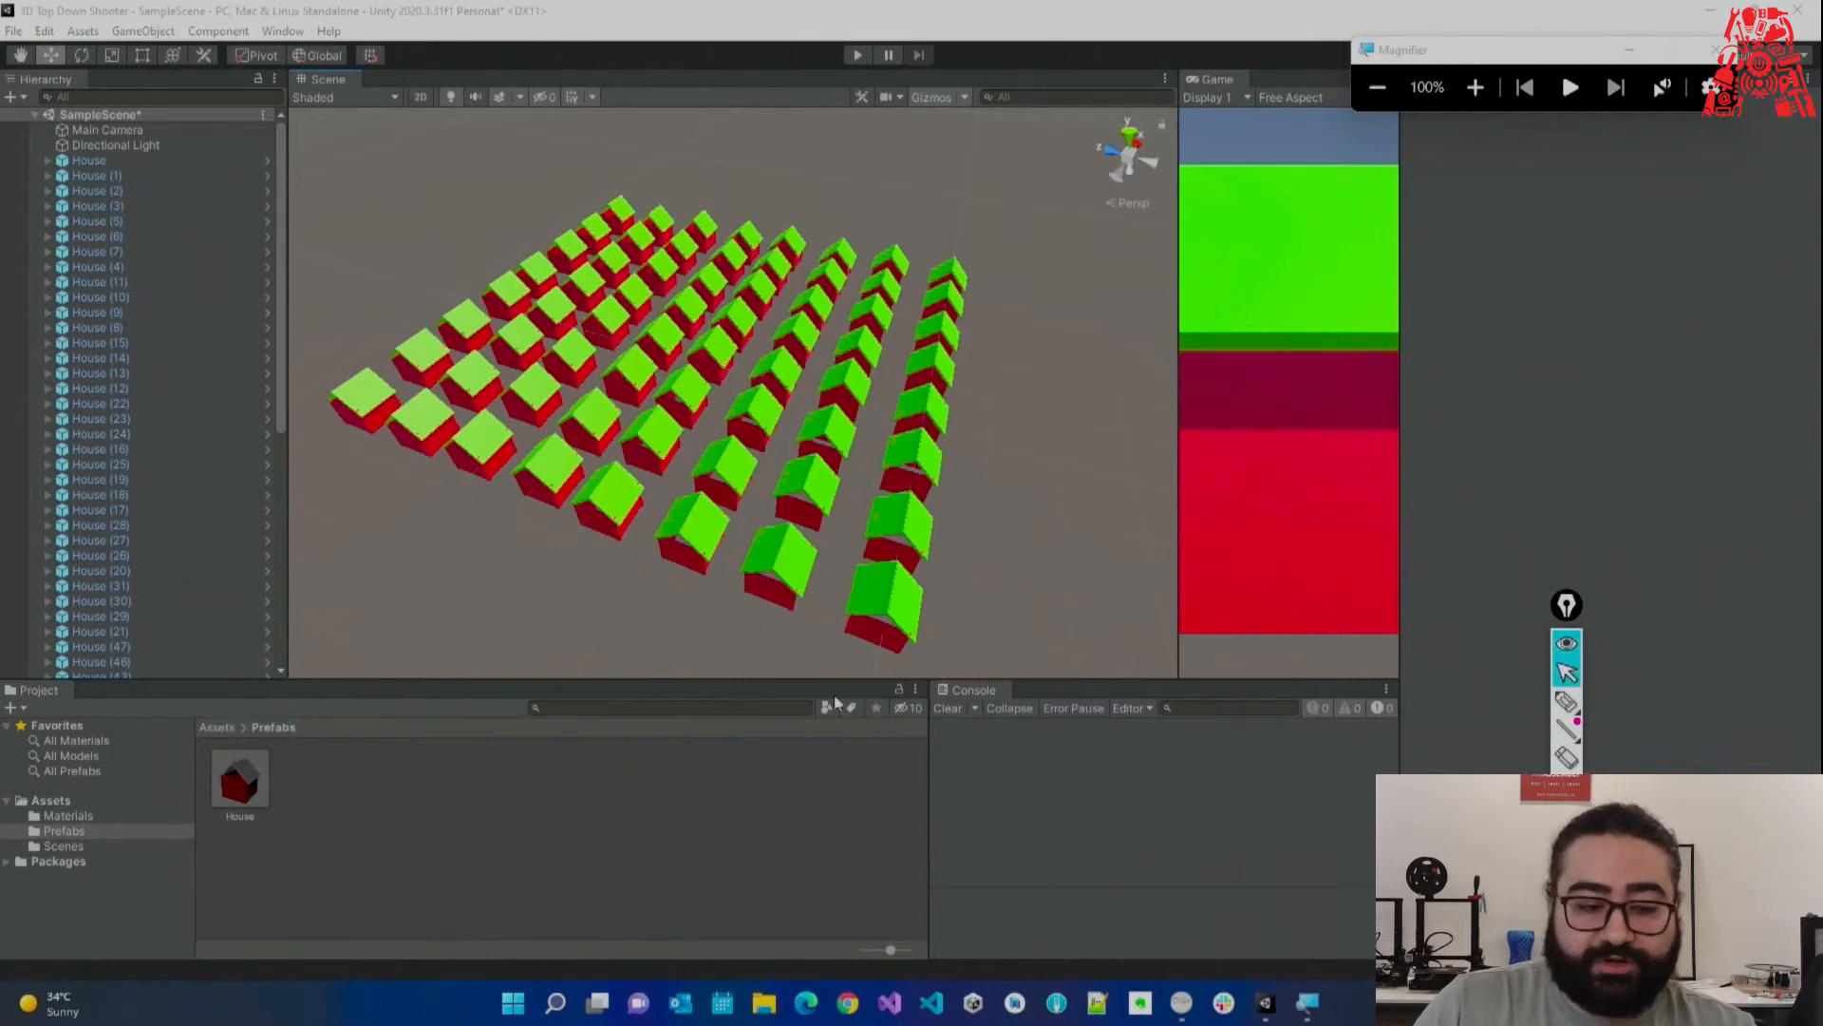
Select all the House copies in the Hierarchy and delete them.
click(171, 176)
drag(277, 179, 282, 565)
shift+click(110, 671)
key(Delete)
right_drag(714, 264, 642, 262)
key(w)
Save the scene with Ctrl+S, leaving the single remaining House.
key(ctrl+s)
click(129, 162)
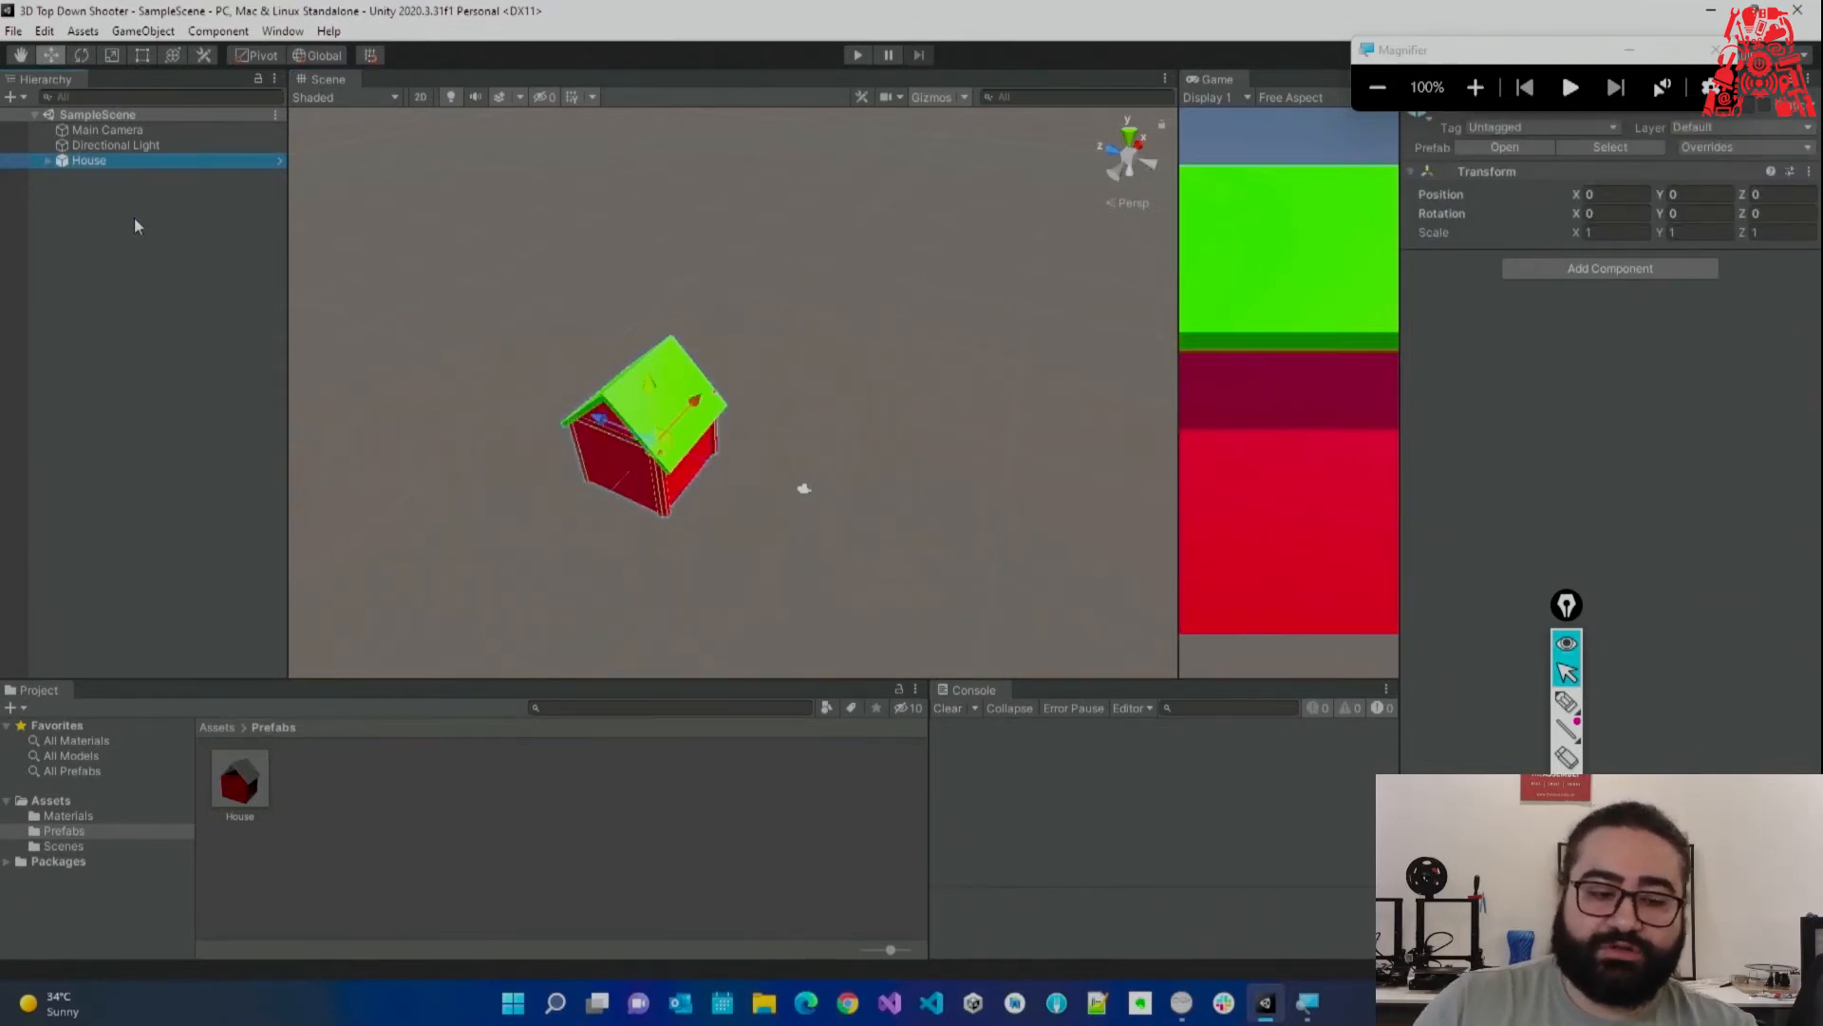
click(134, 219)
click(116, 162)
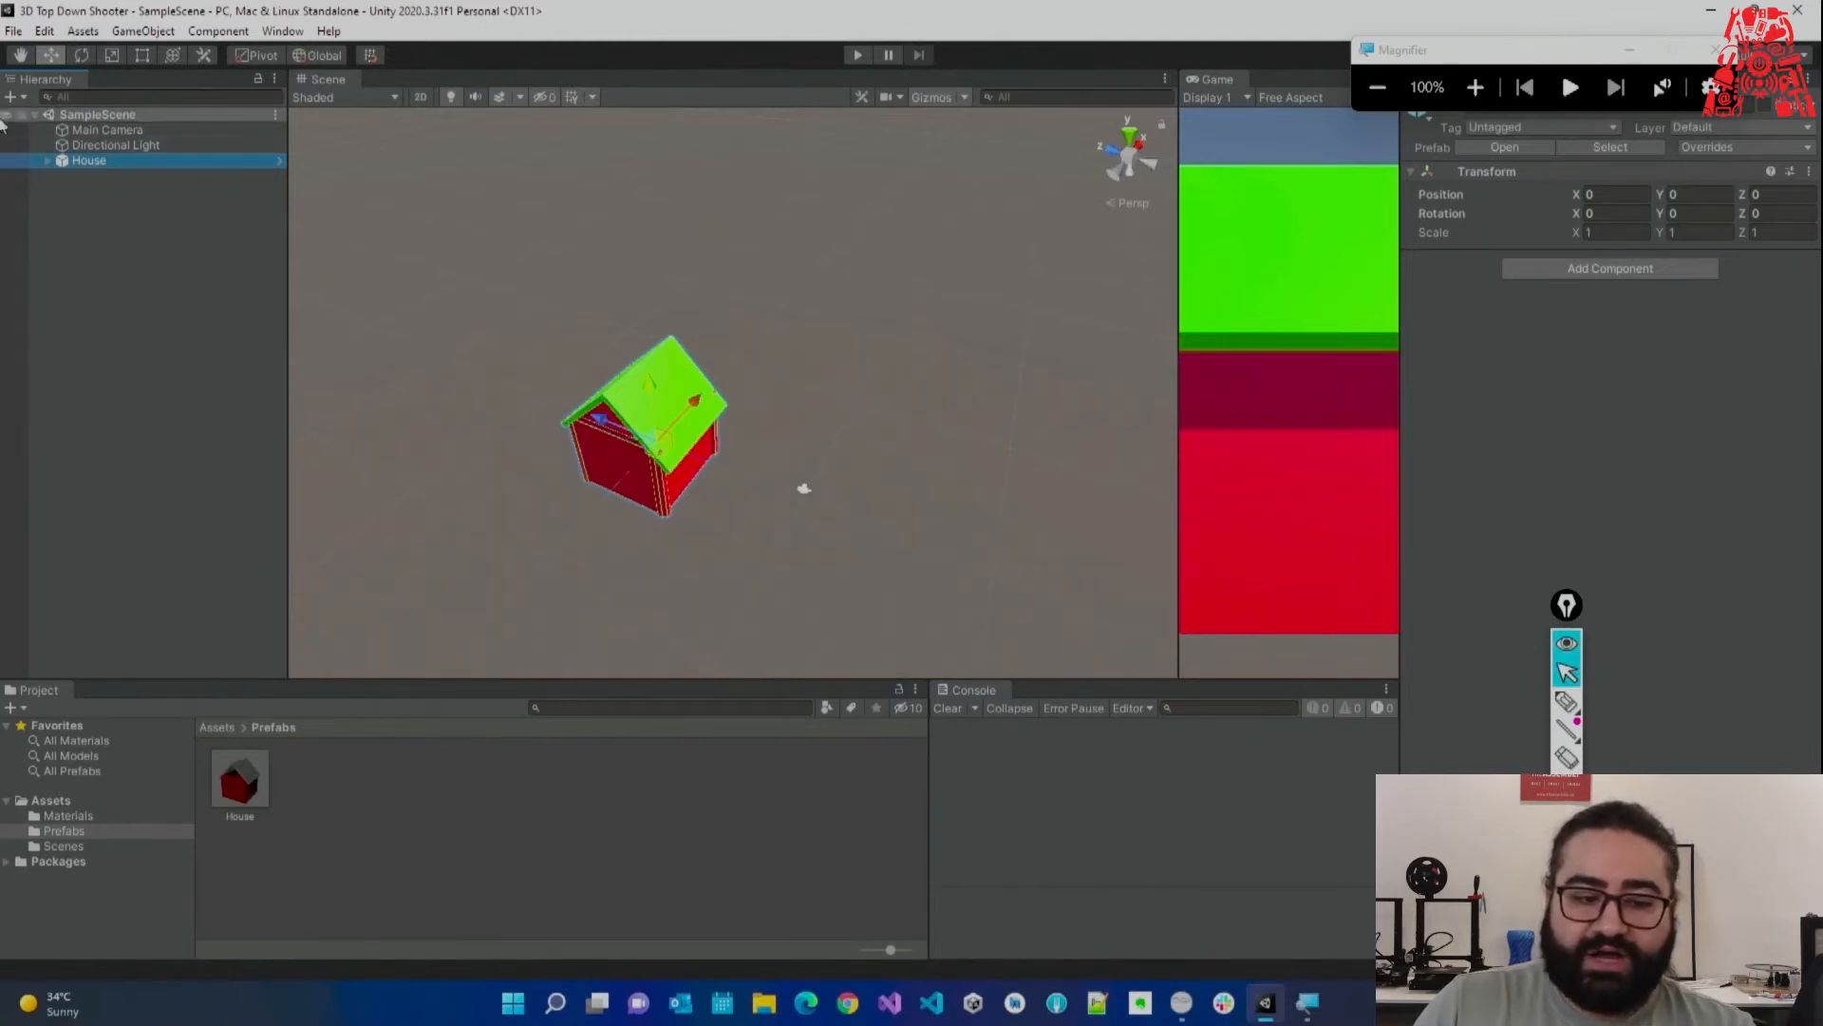
click(203, 217)
mouse_move(570, 423)
right_down()
mouse_move(444, 418)
mouse_move(569, 437)
right_up()
key(w)
Delete the last House, drag a House instance in from the prefab, then undo it.
click(197, 163)
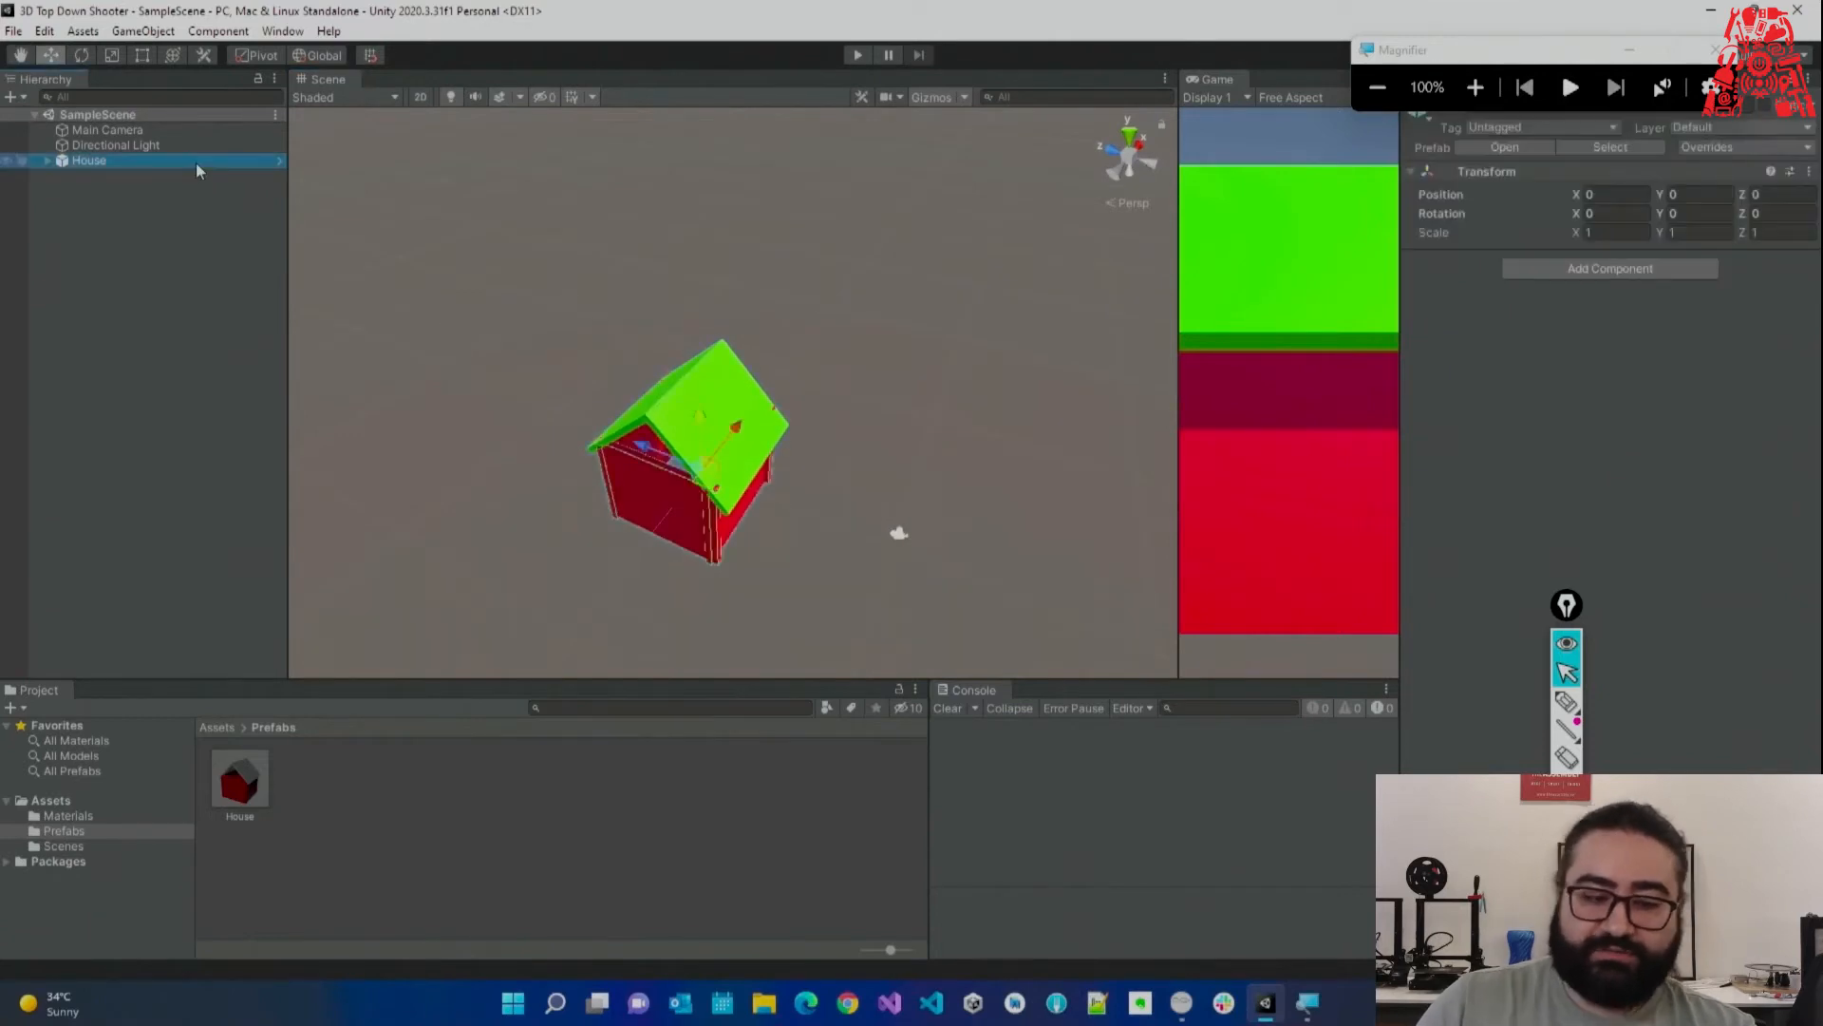
key(Delete)
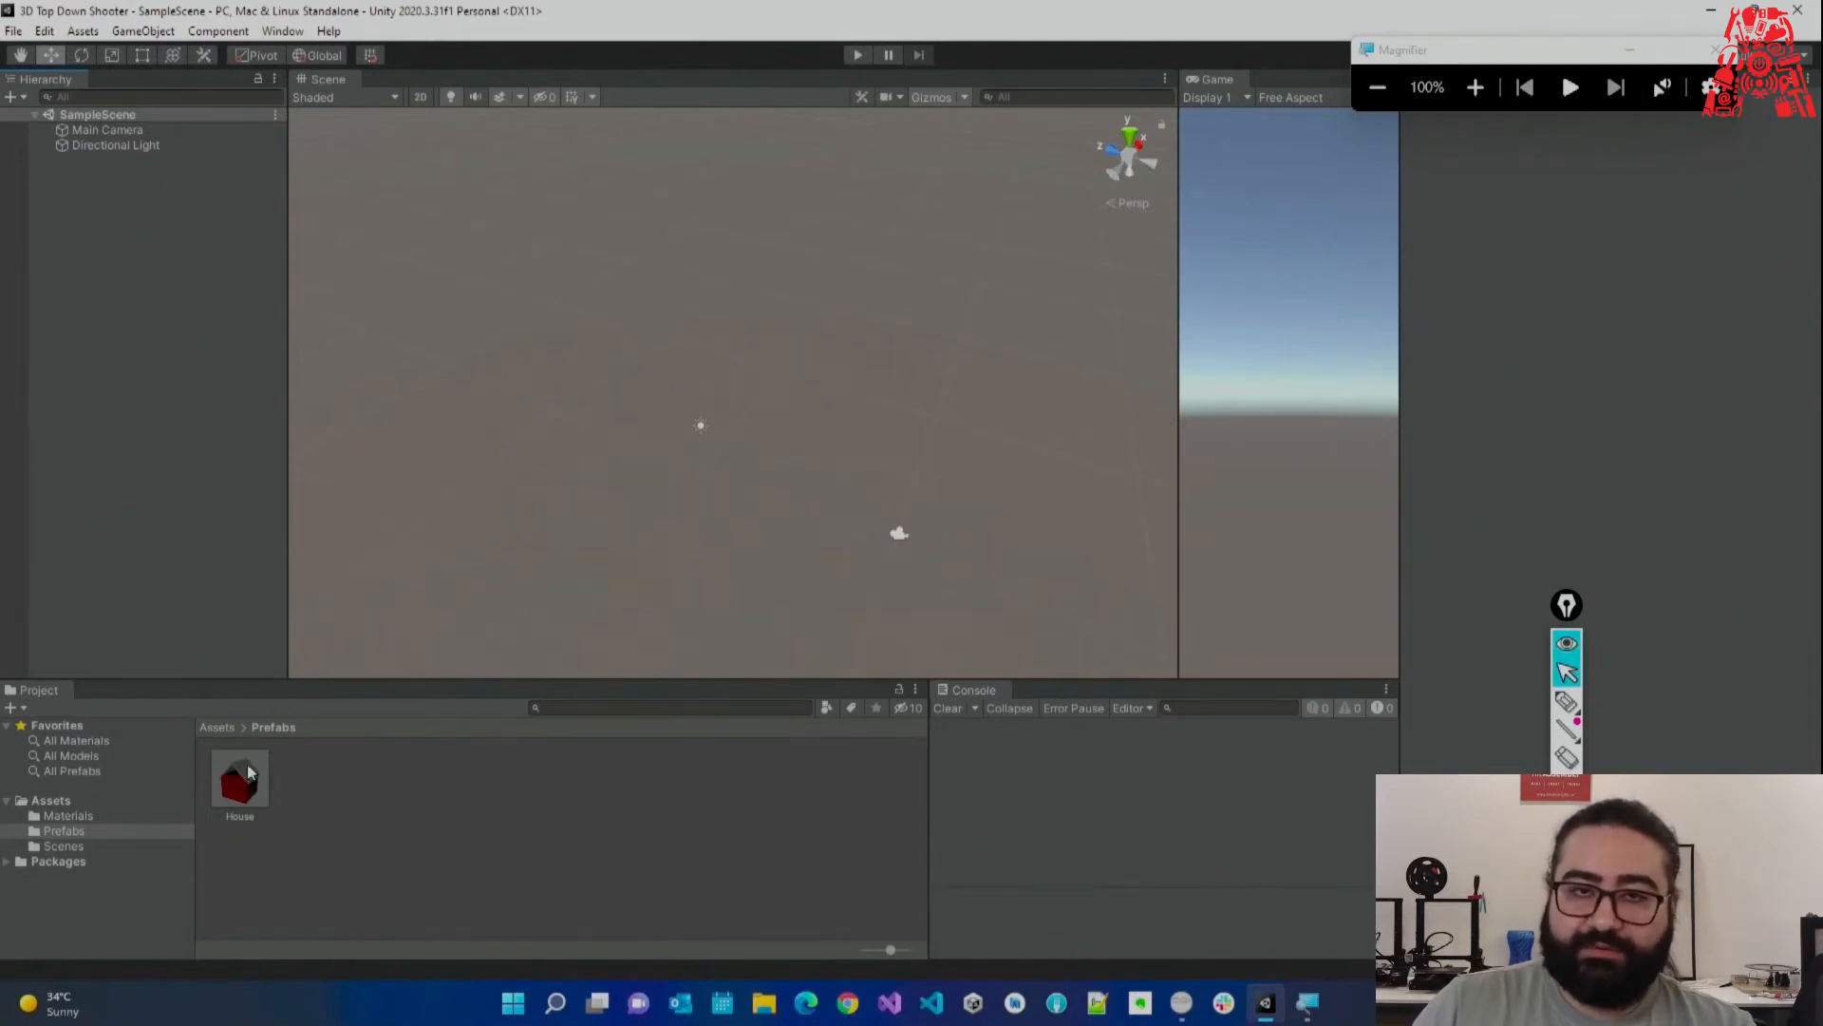
drag(249, 793, 196, 419)
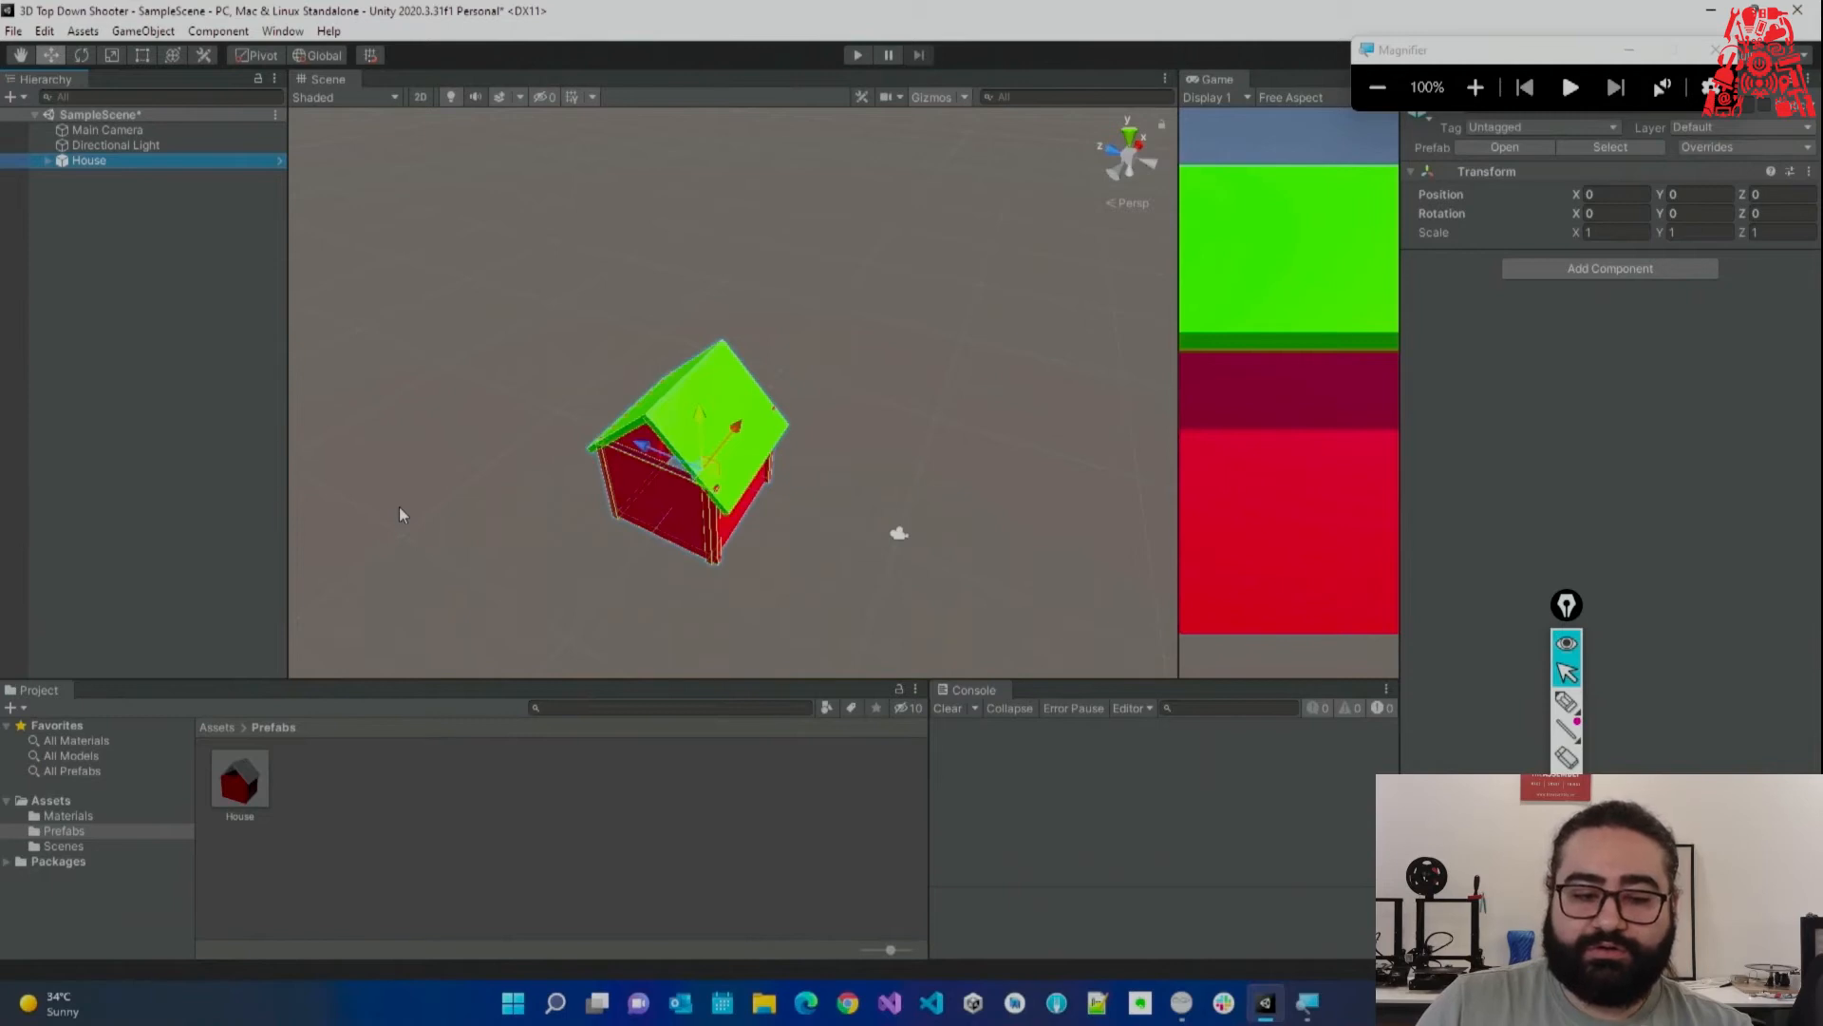
key(ctrl+z)
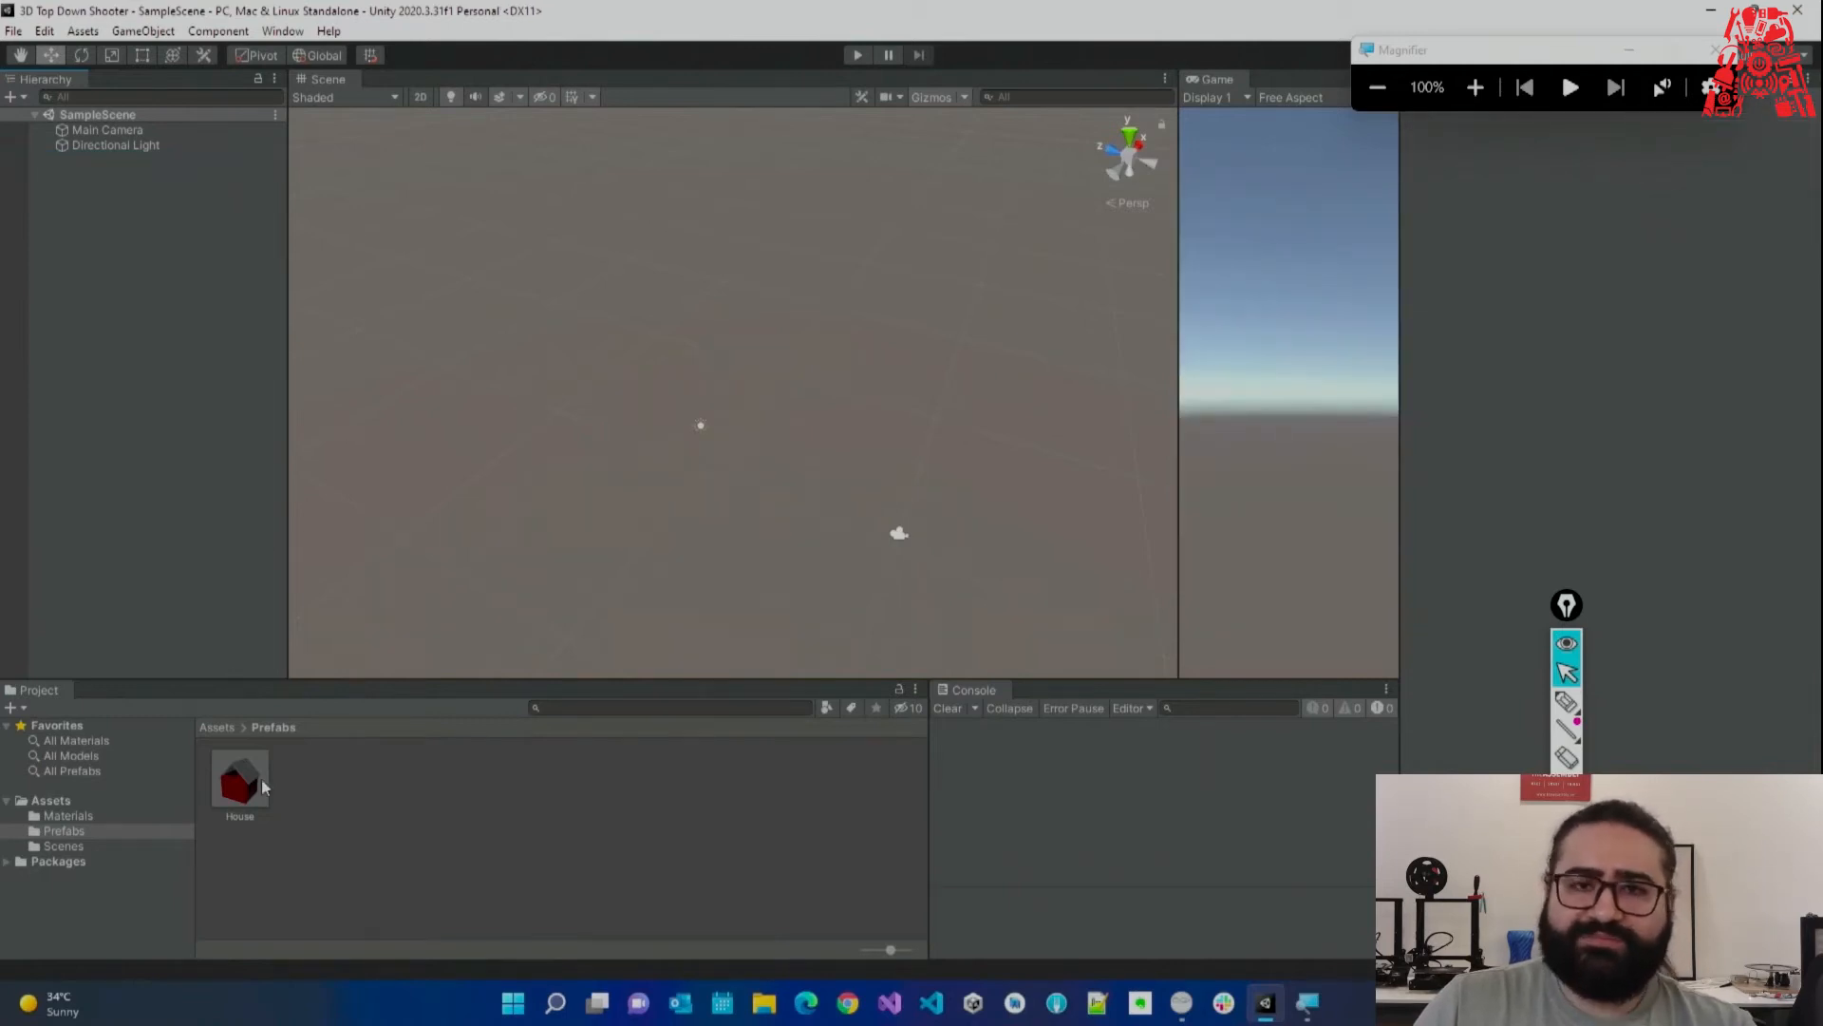
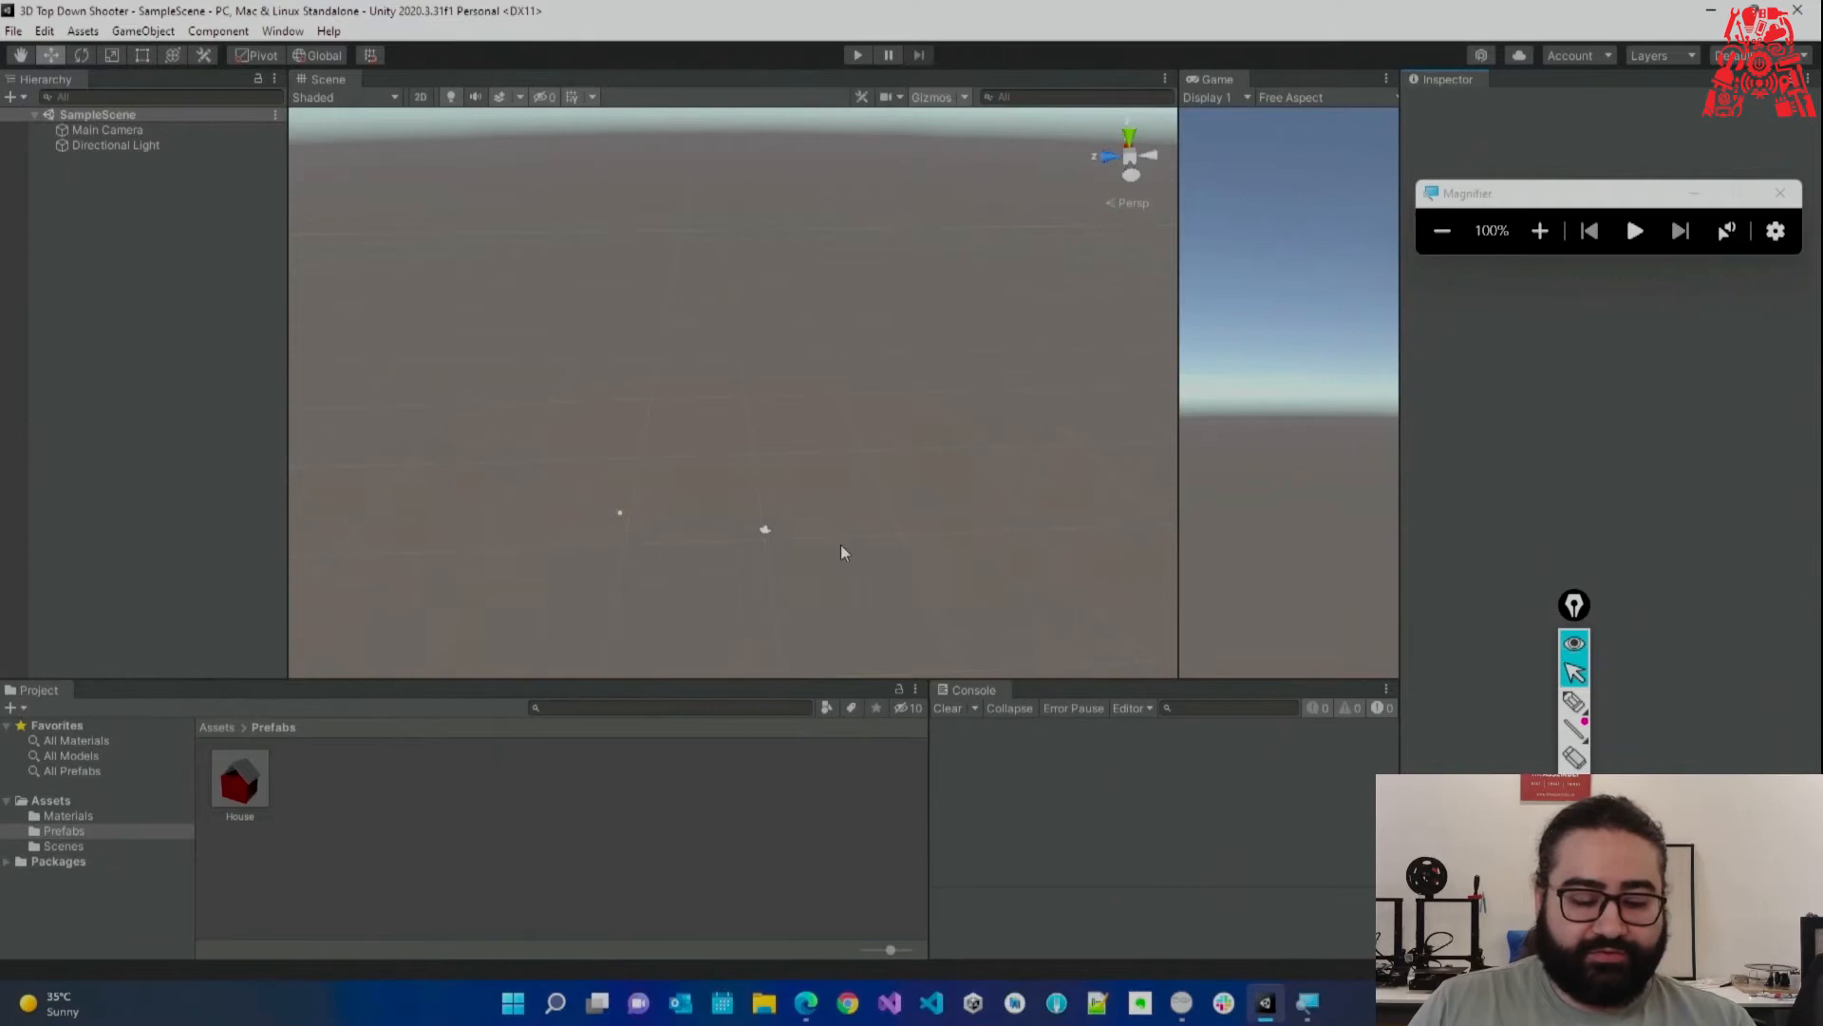
Widen the Game view and drag the House prefab from Project into the Scene view.
drag(263, 777, 221, 522)
key(ctrl+z)
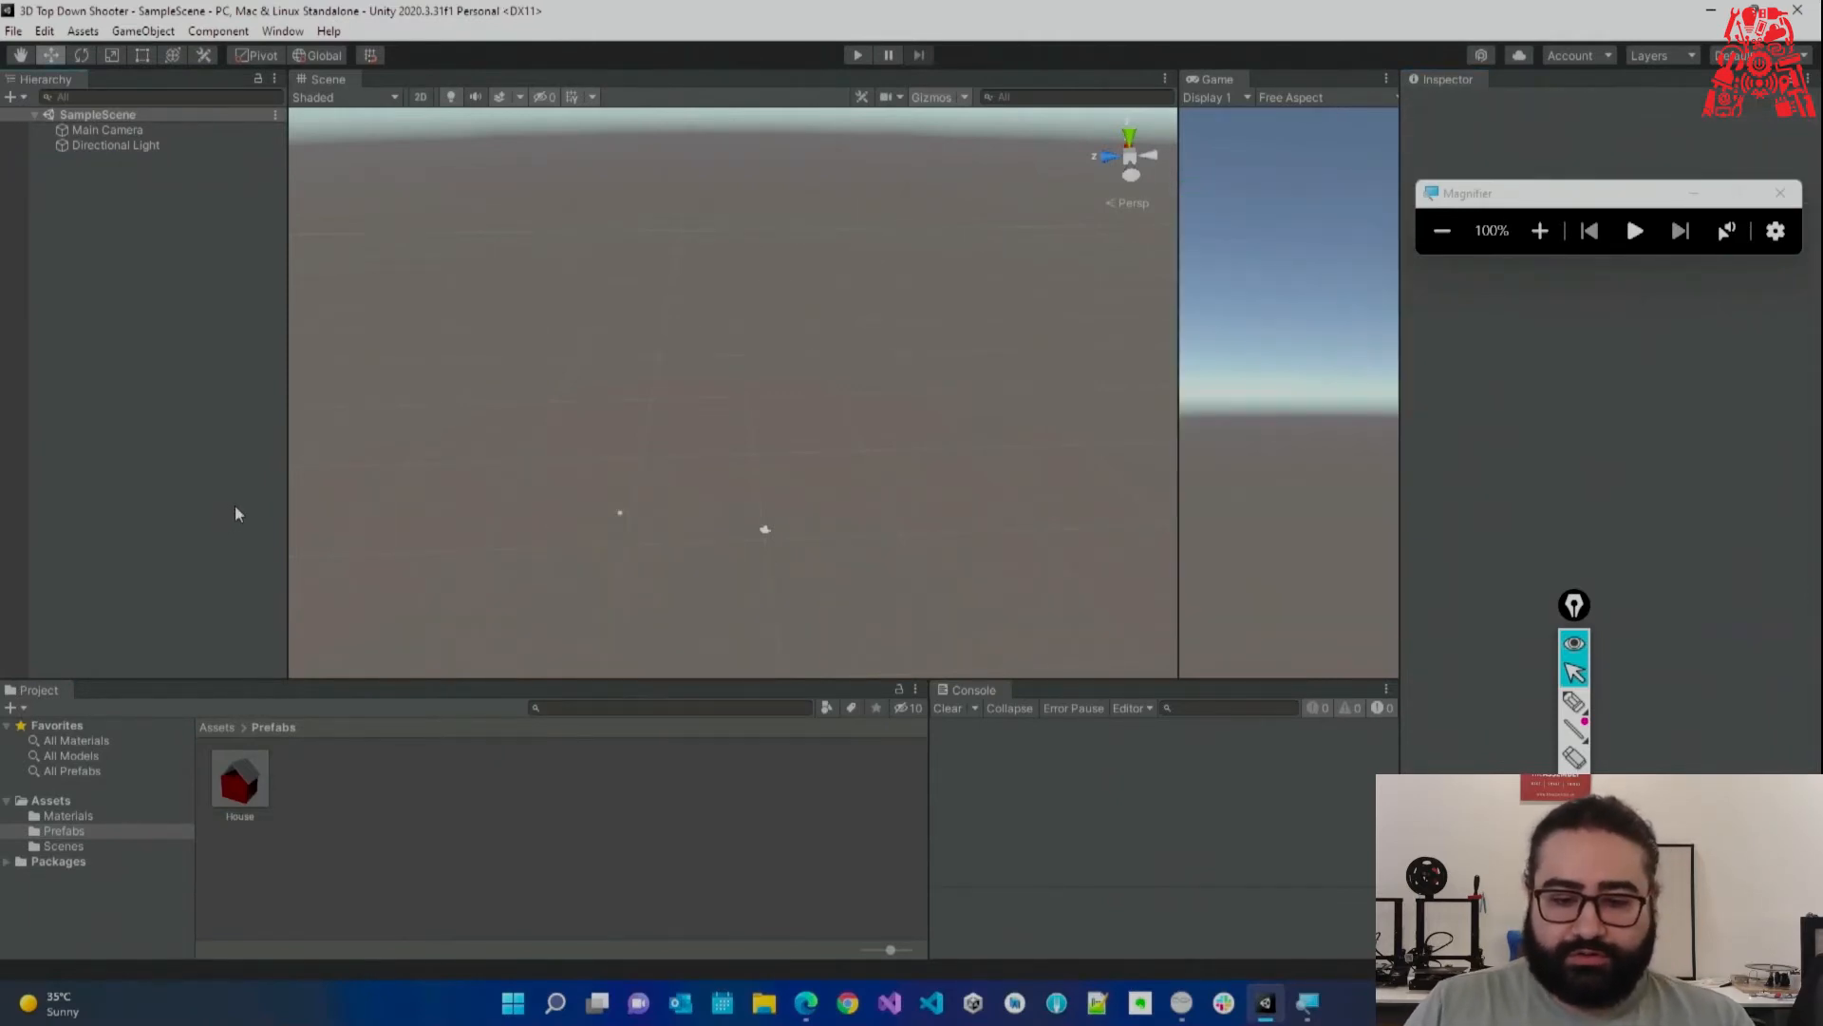
drag(1179, 195, 1001, 195)
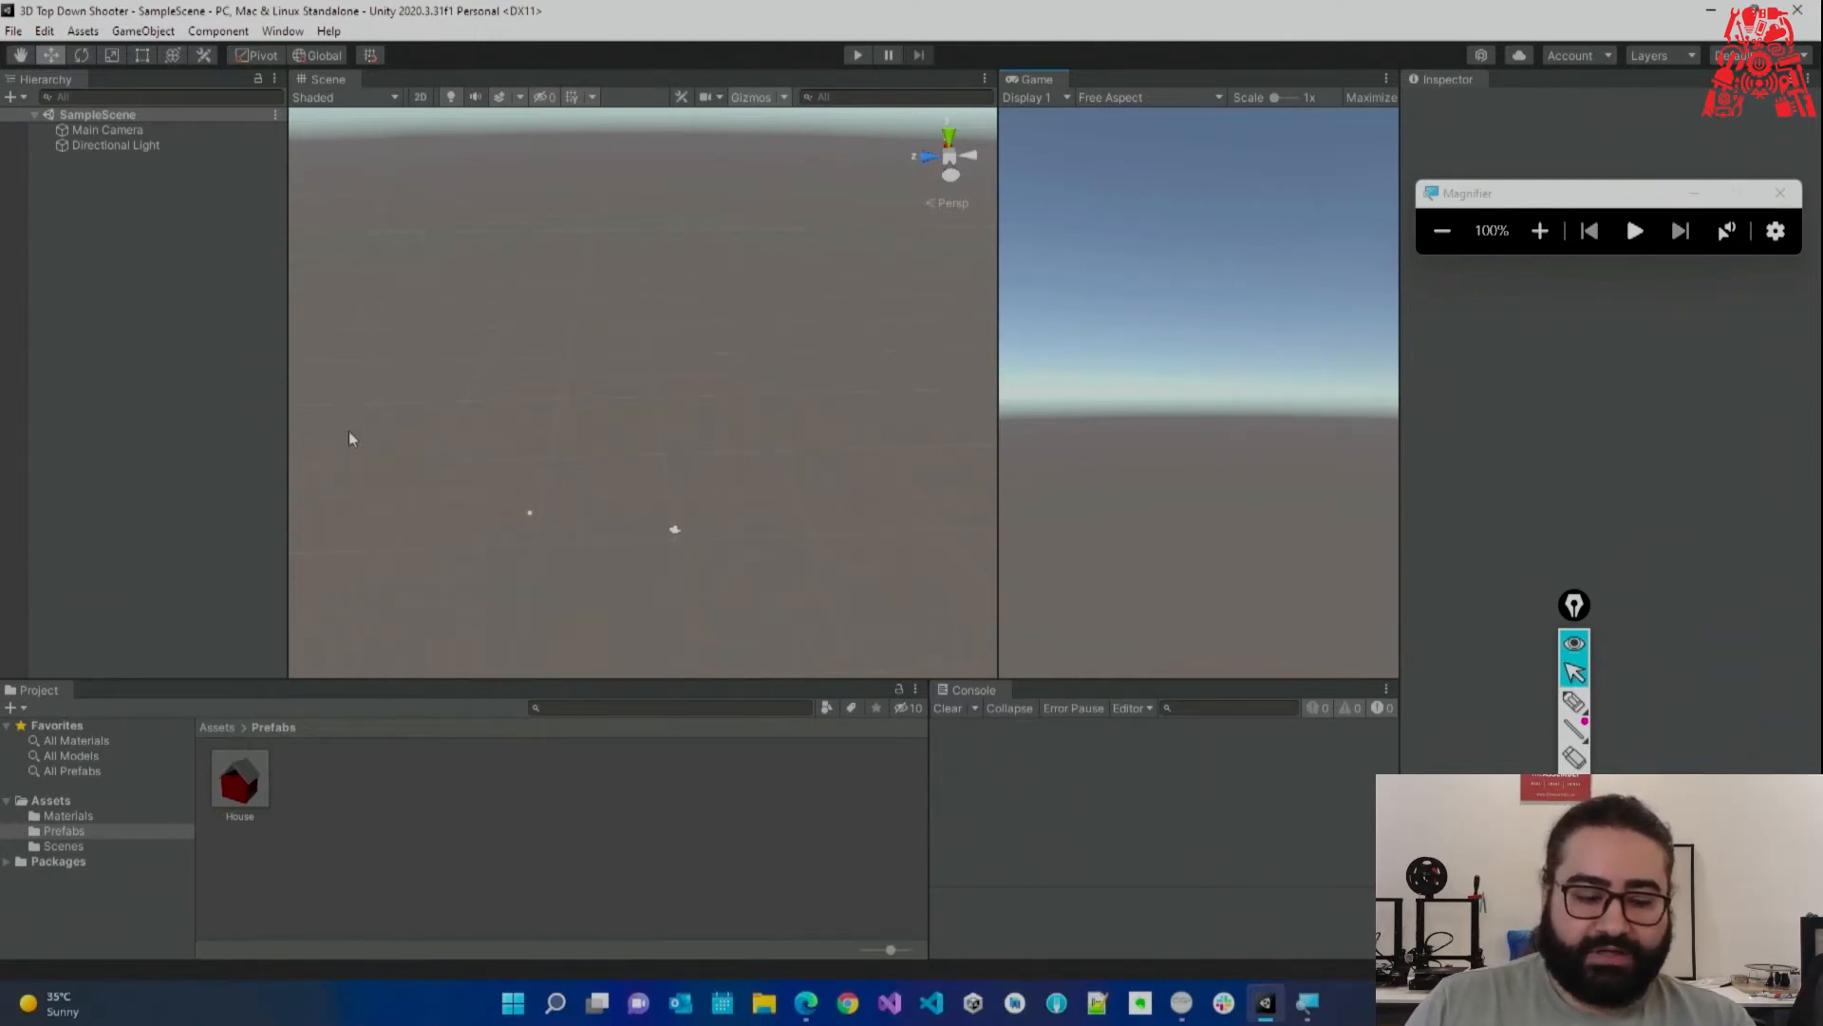
drag(249, 799, 622, 432)
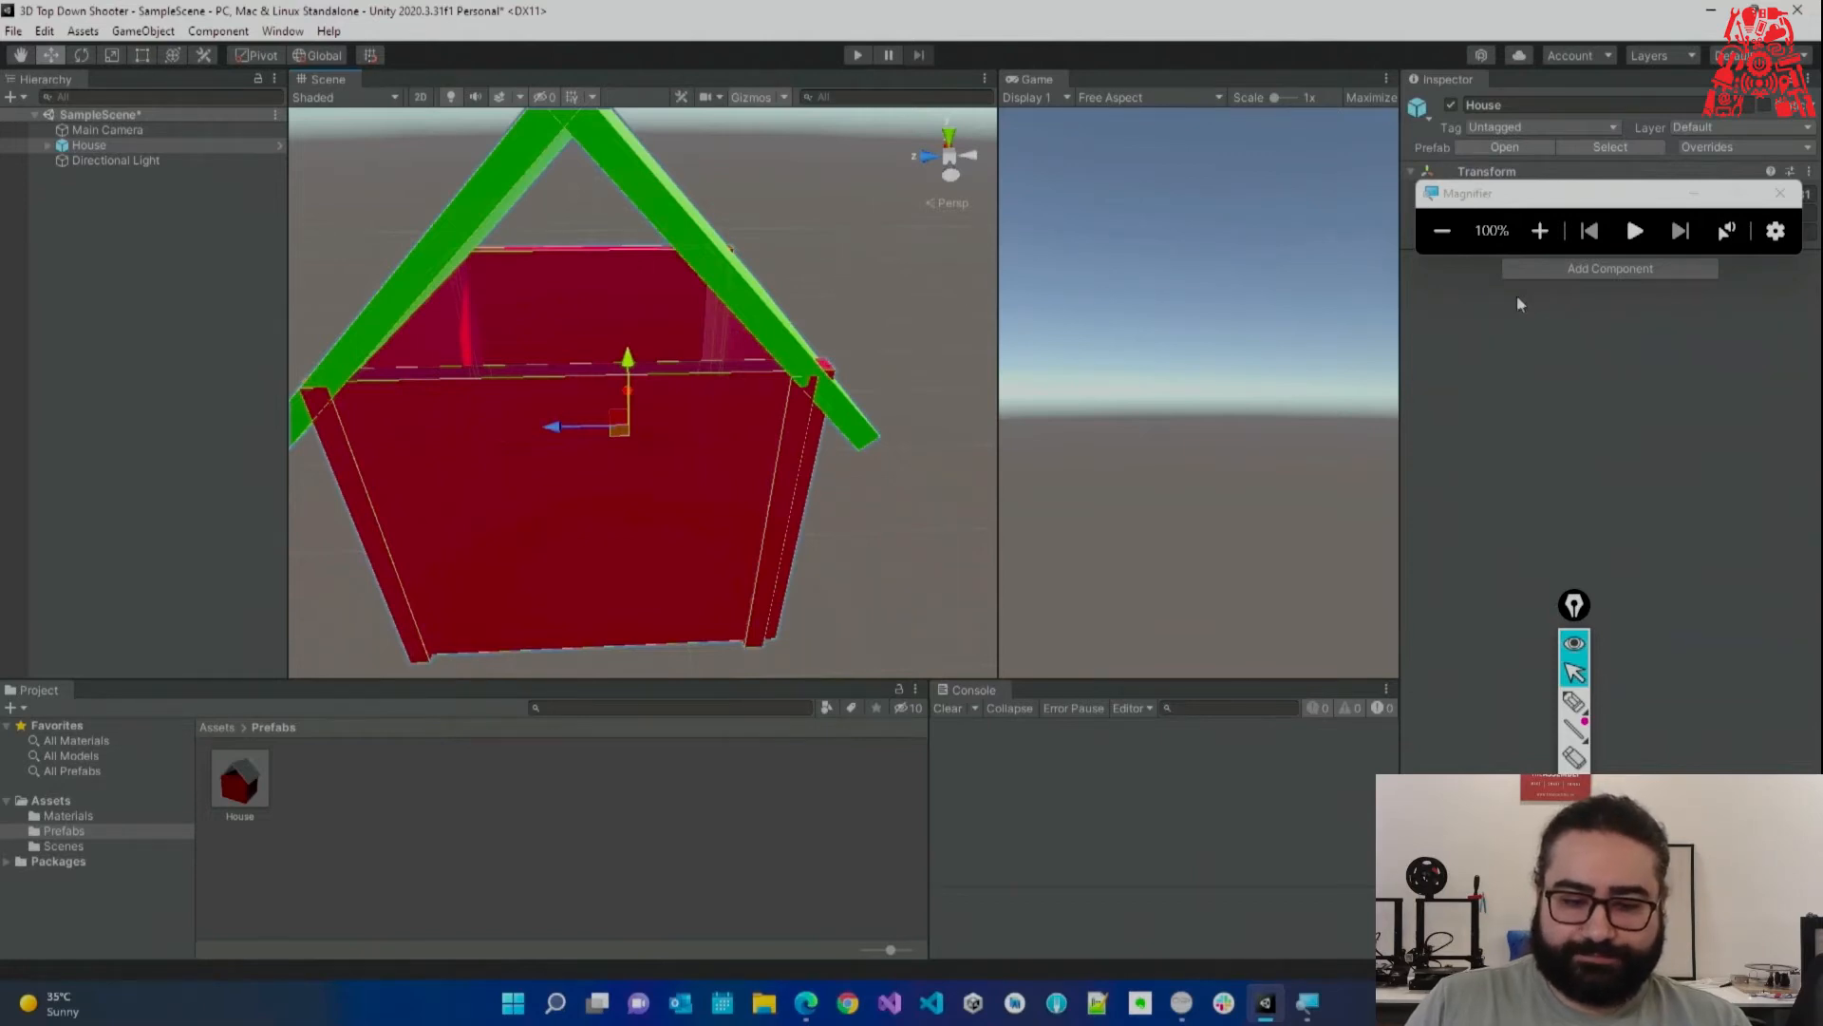
Reset the House Transform to position 0,0,0, zero rotation and scale 1.
drag(1664, 198, 1650, 367)
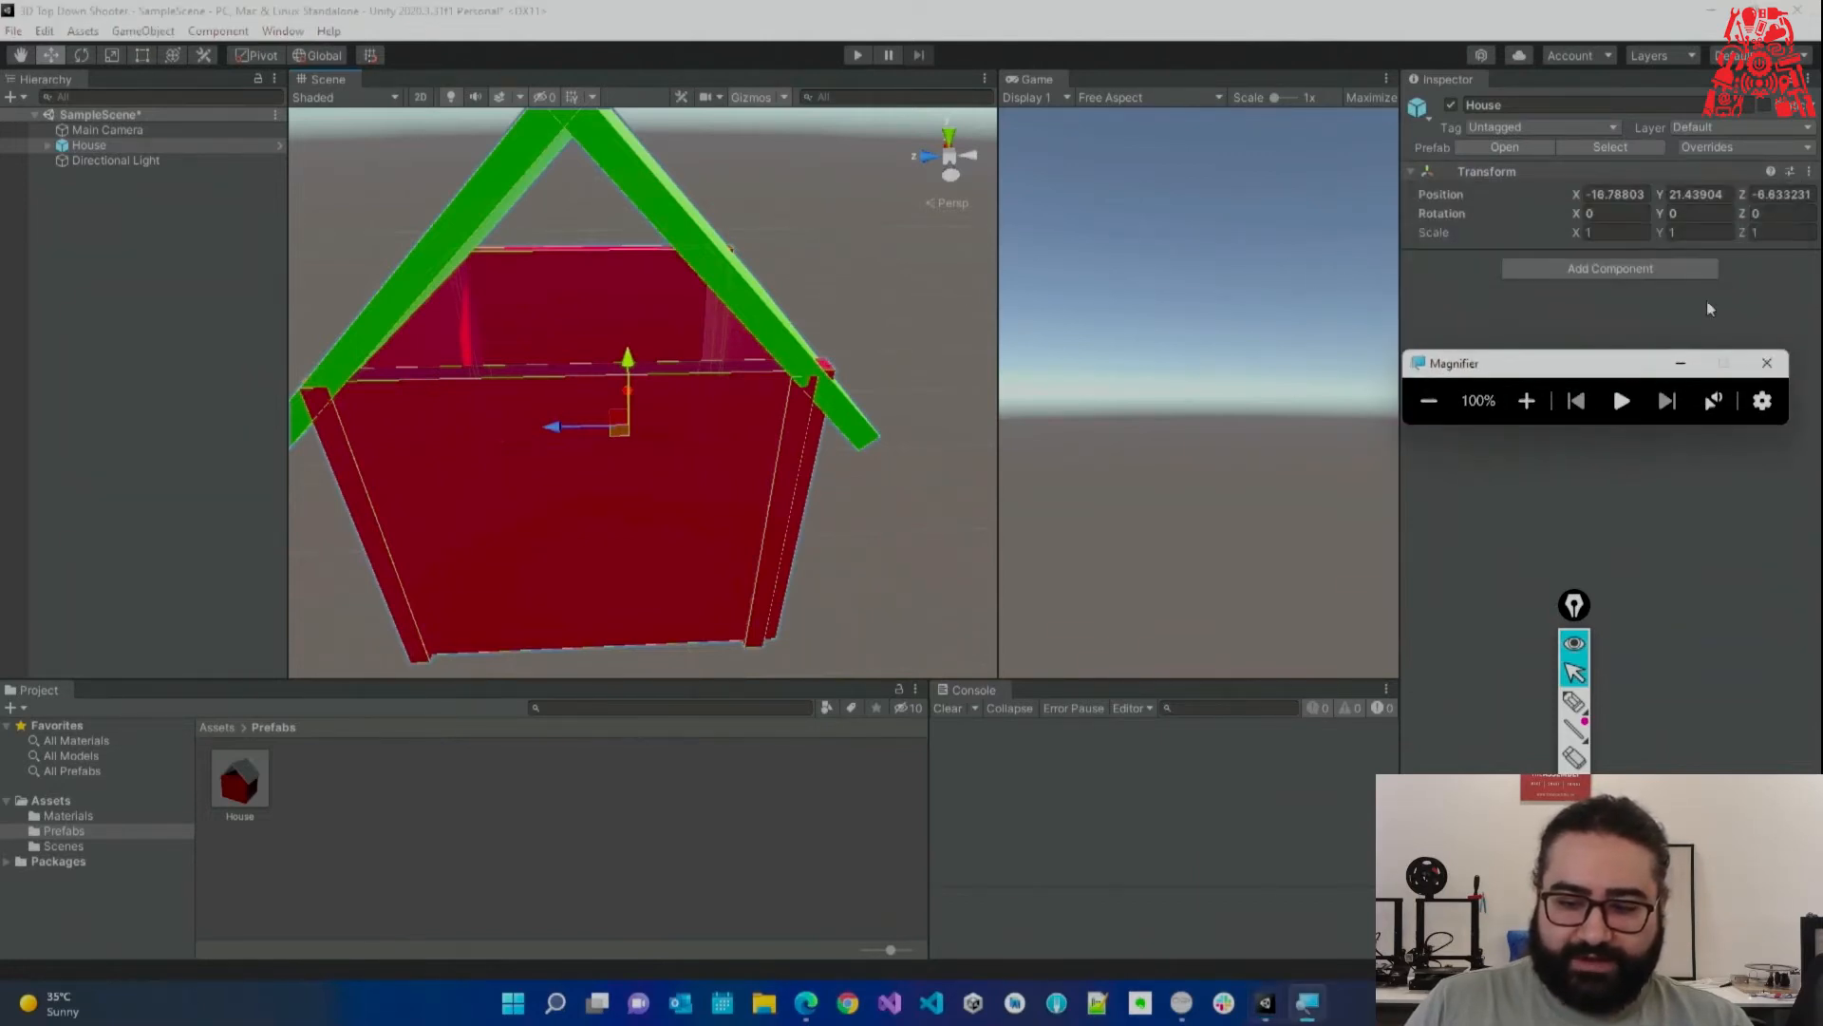
click(1808, 171)
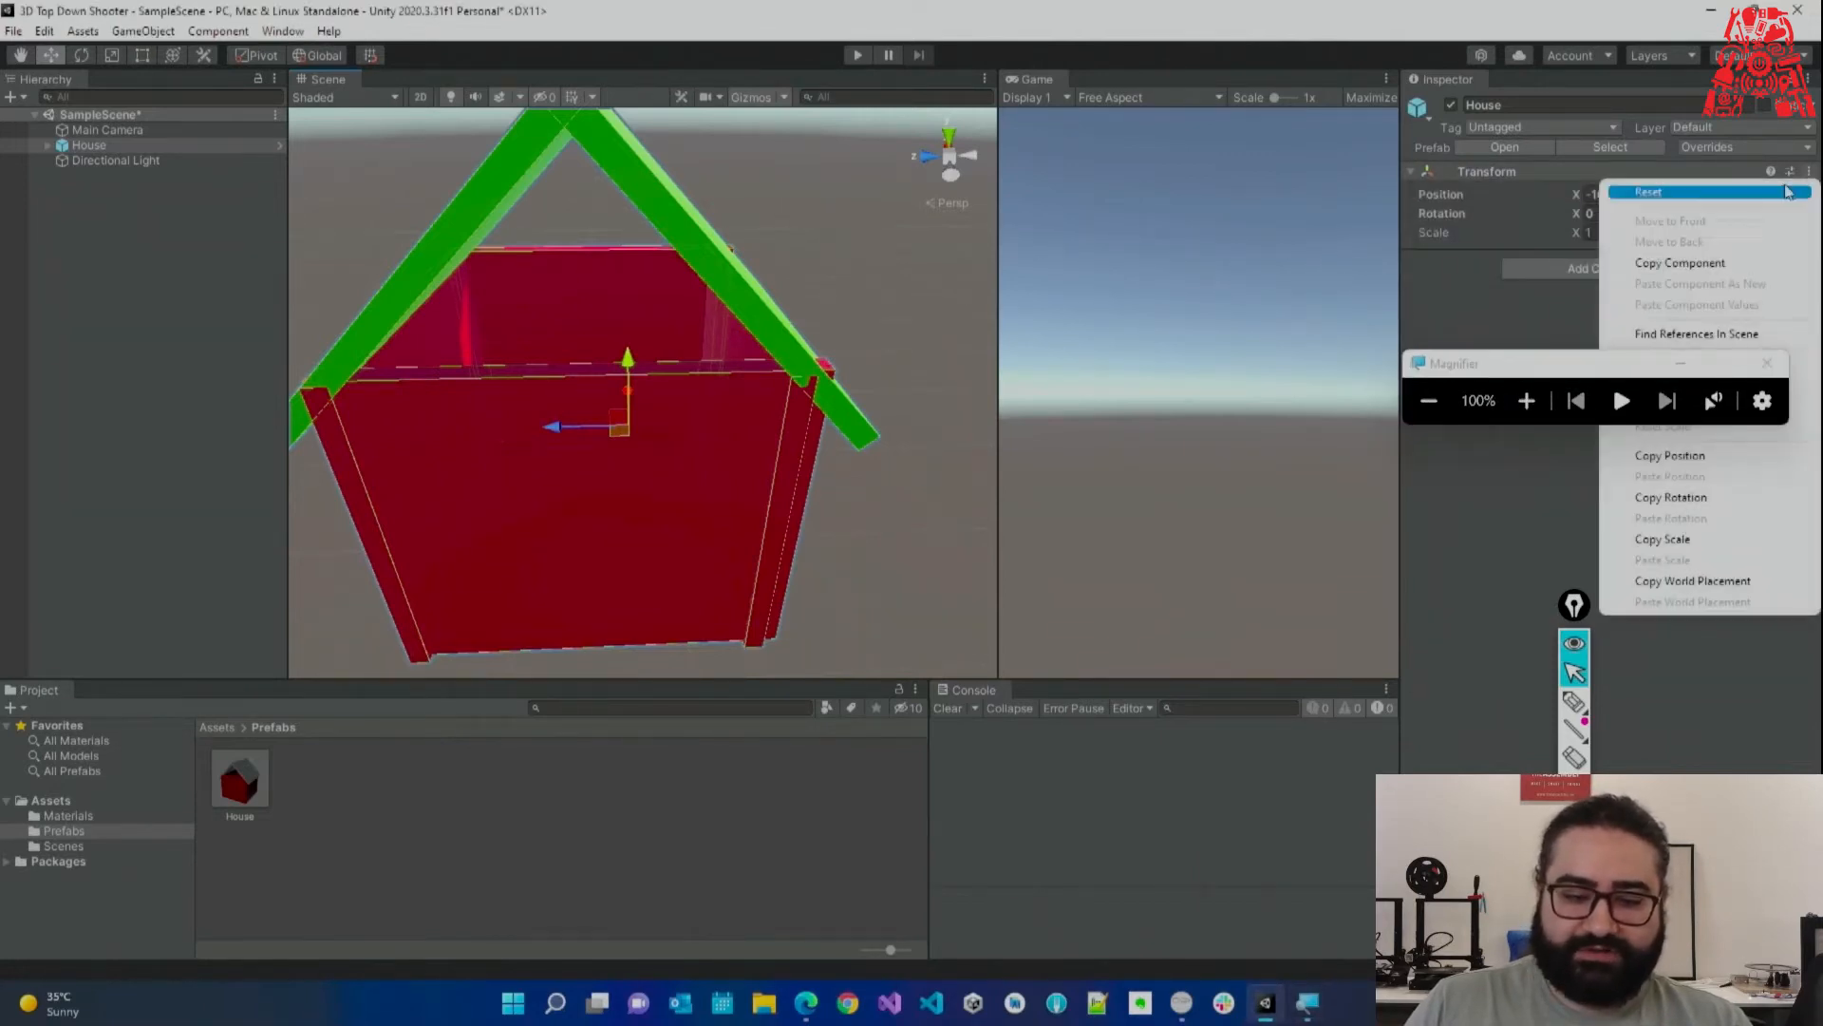
click(1658, 198)
Move House below Directional Light in the Hierarchy and deselect it.
drag(117, 146, 124, 169)
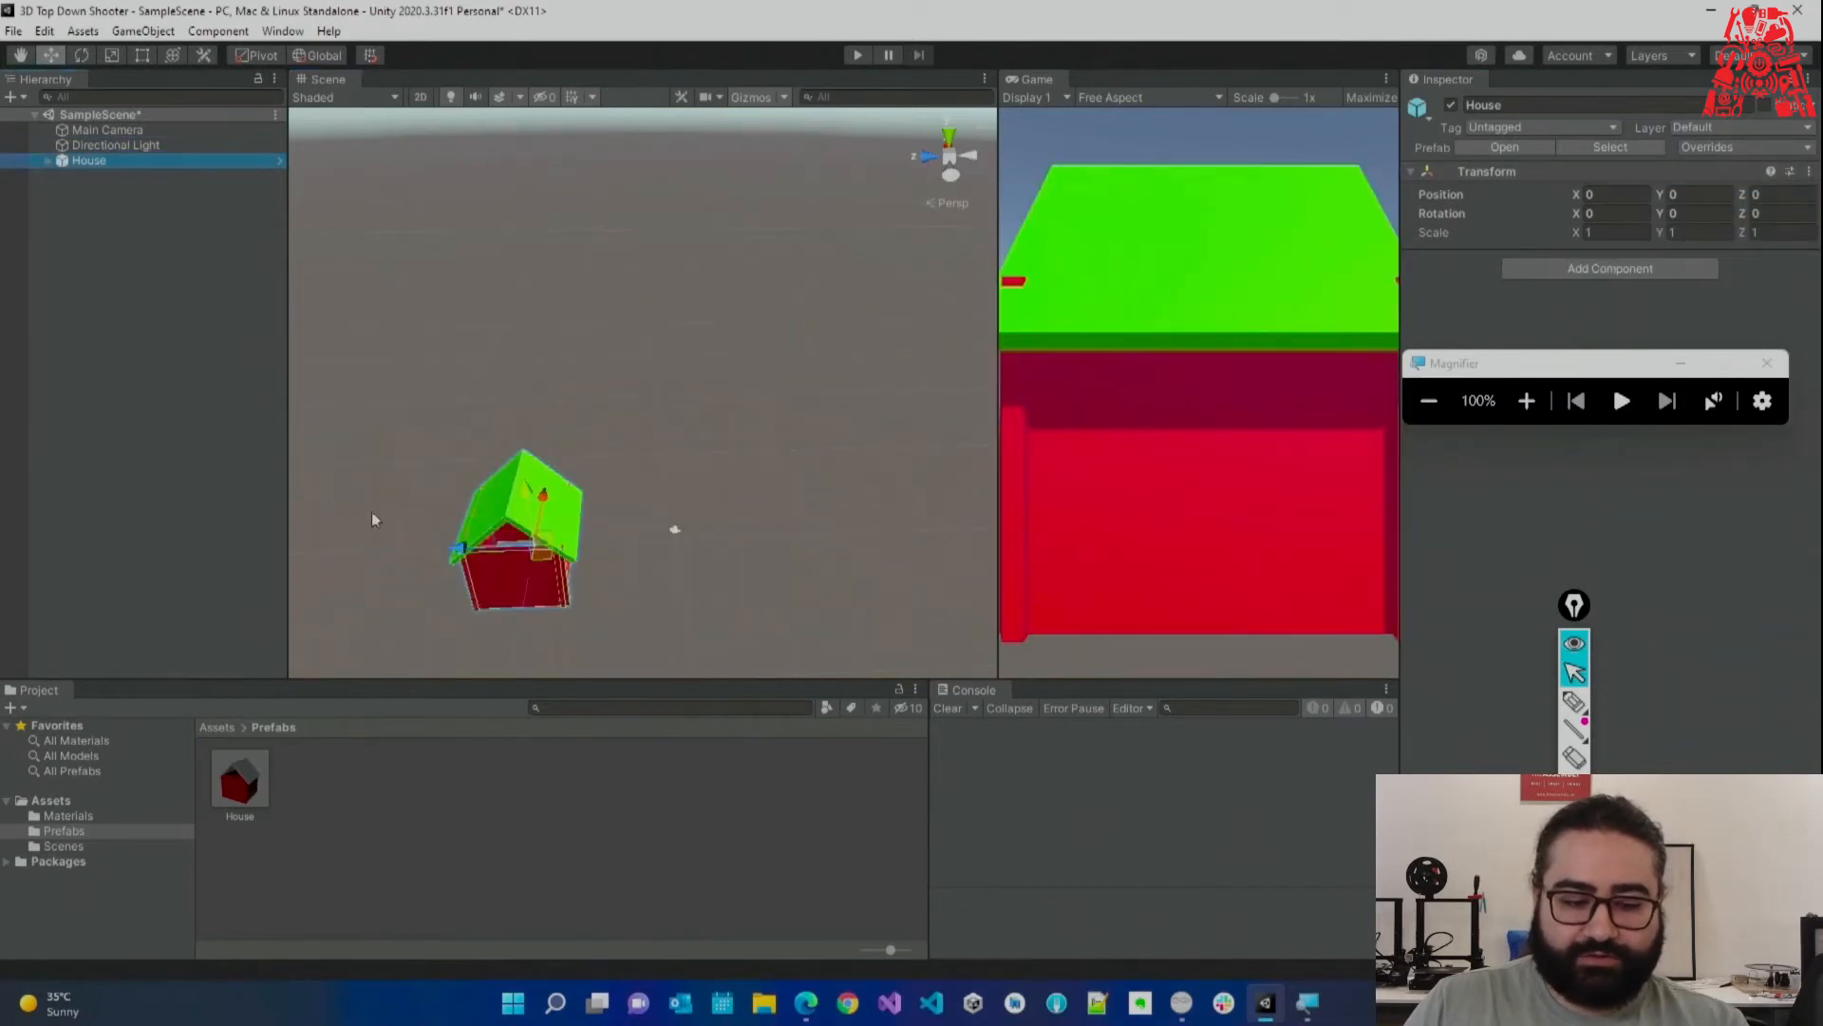
click(560, 428)
middle_drag(523, 395, 574, 394)
click(1523, 400)
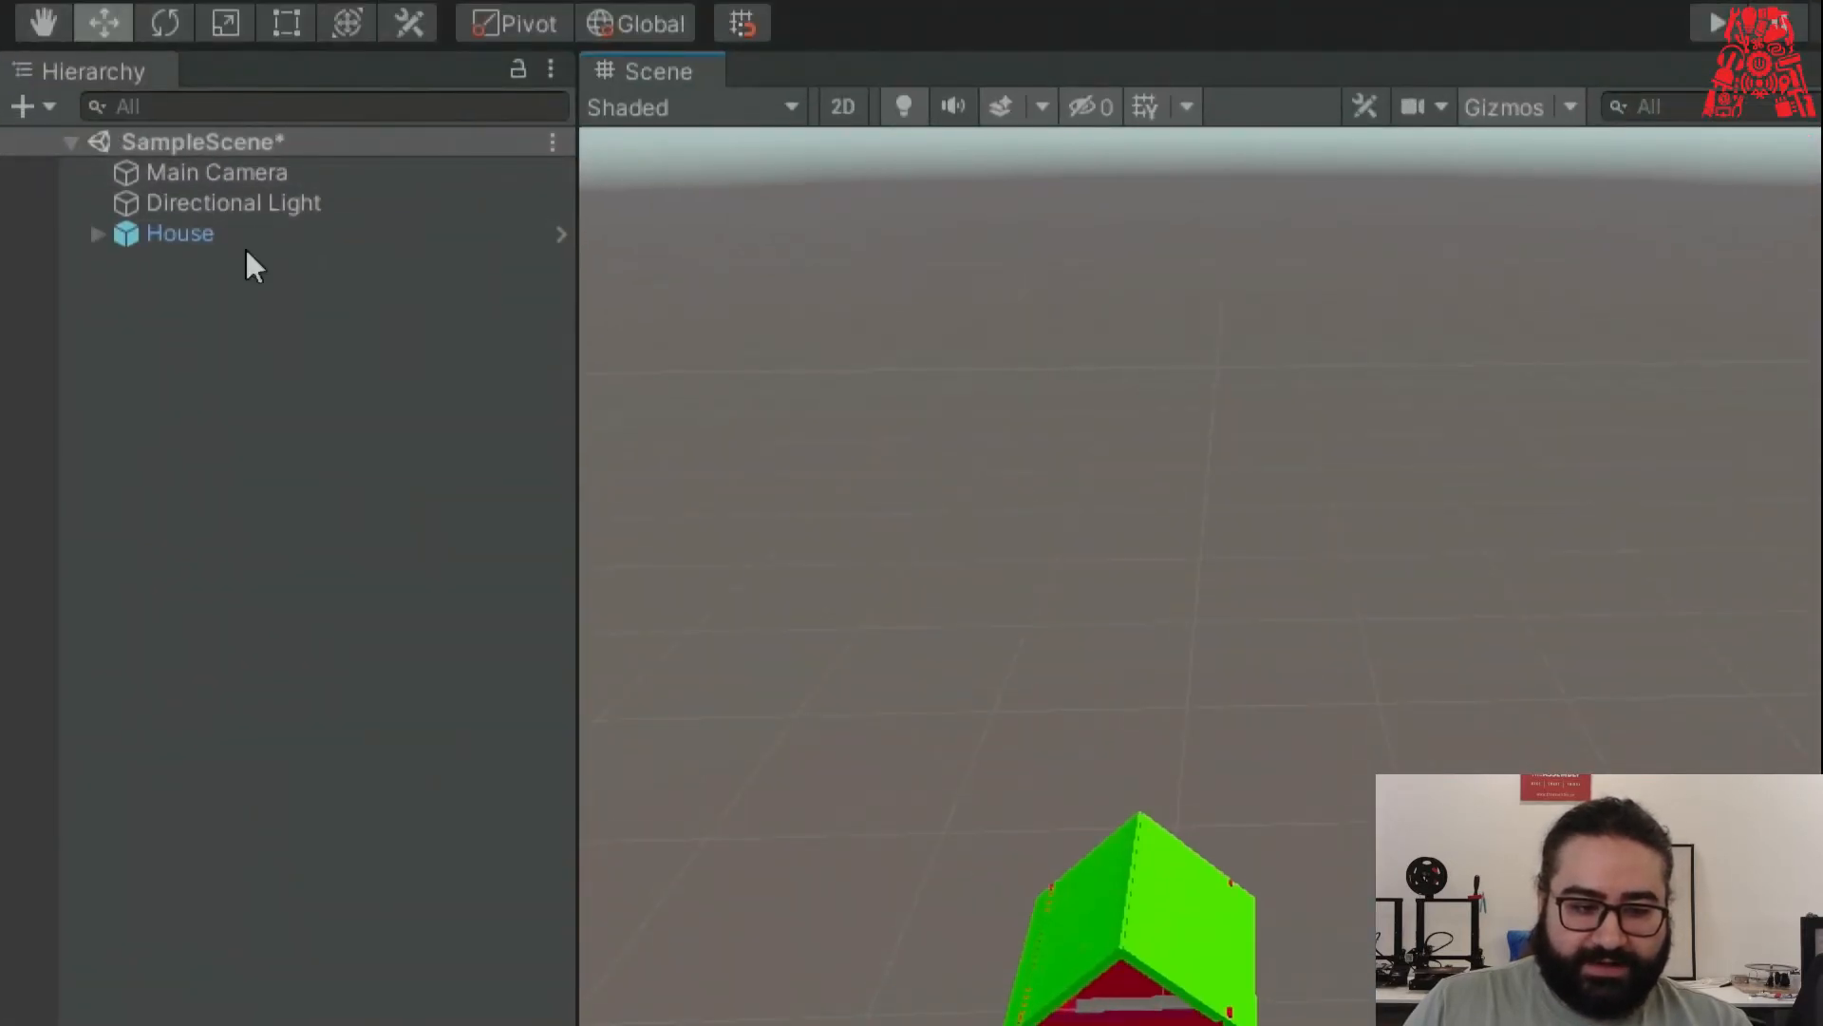
Select House, try moving it along X and Z, undo, then rotate it about Y.
click(247, 239)
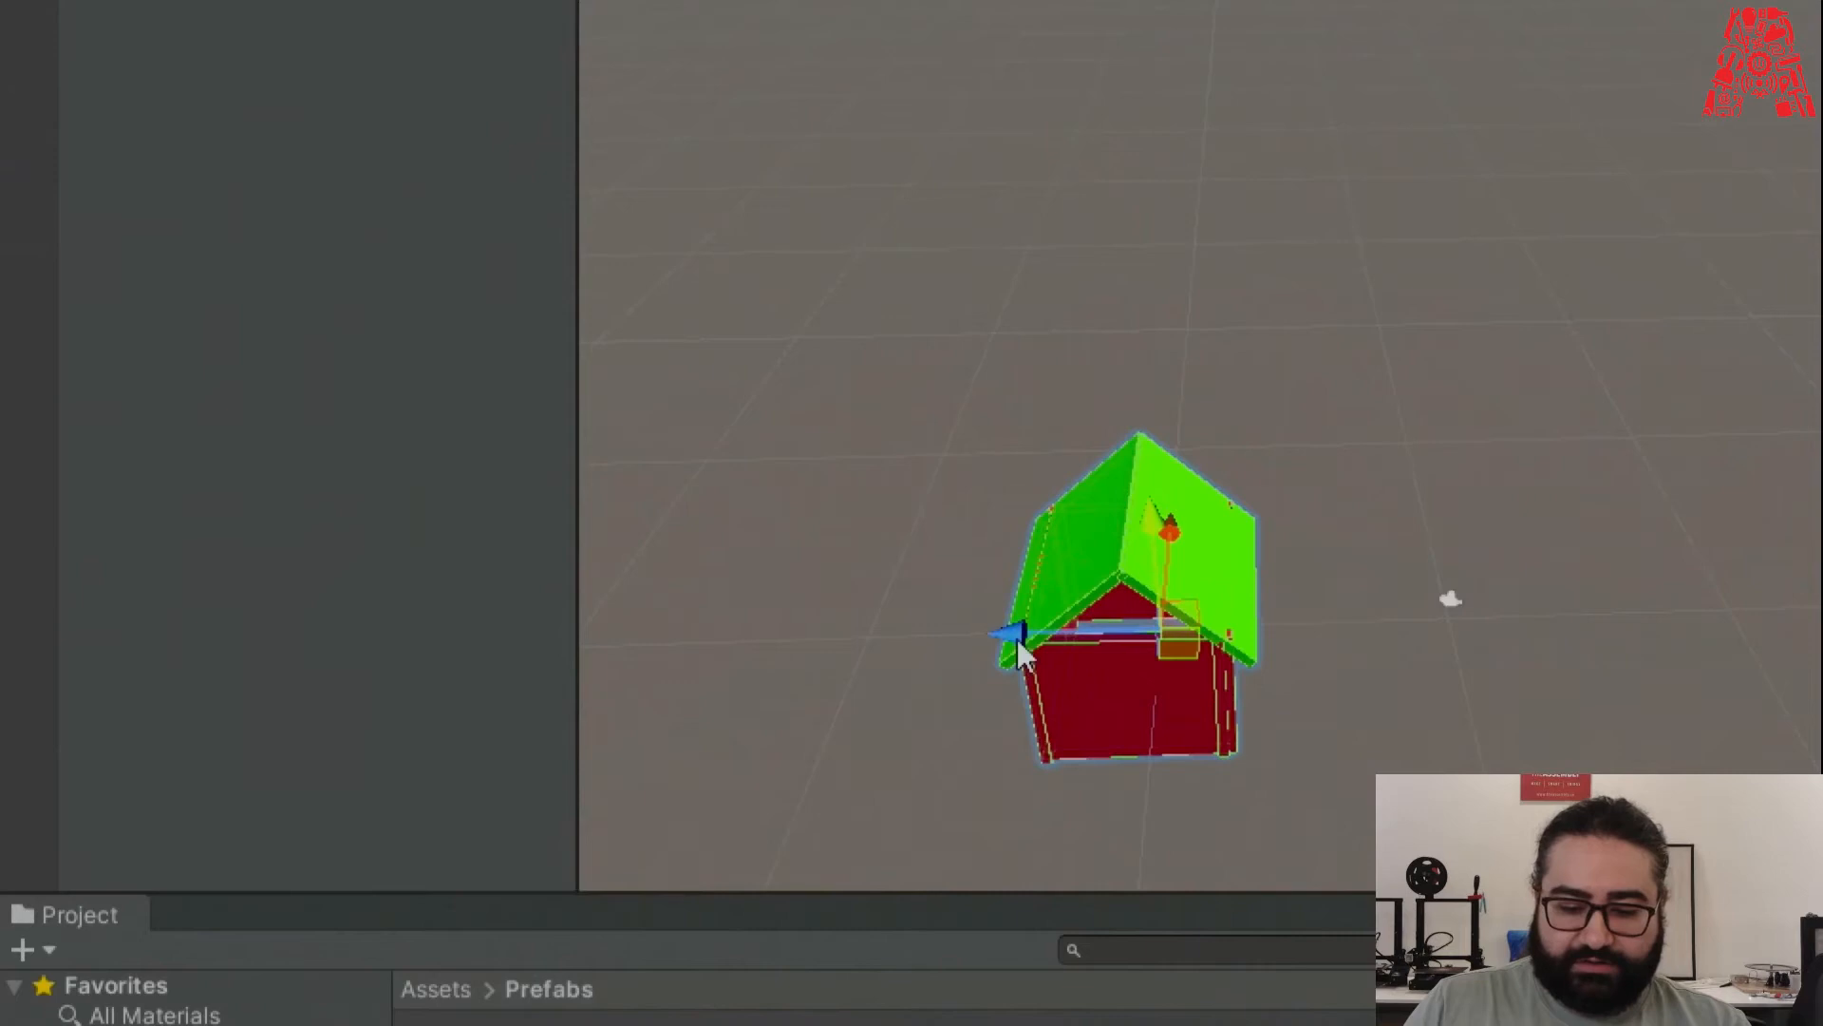
alt+drag(1188, 558, 1127, 529)
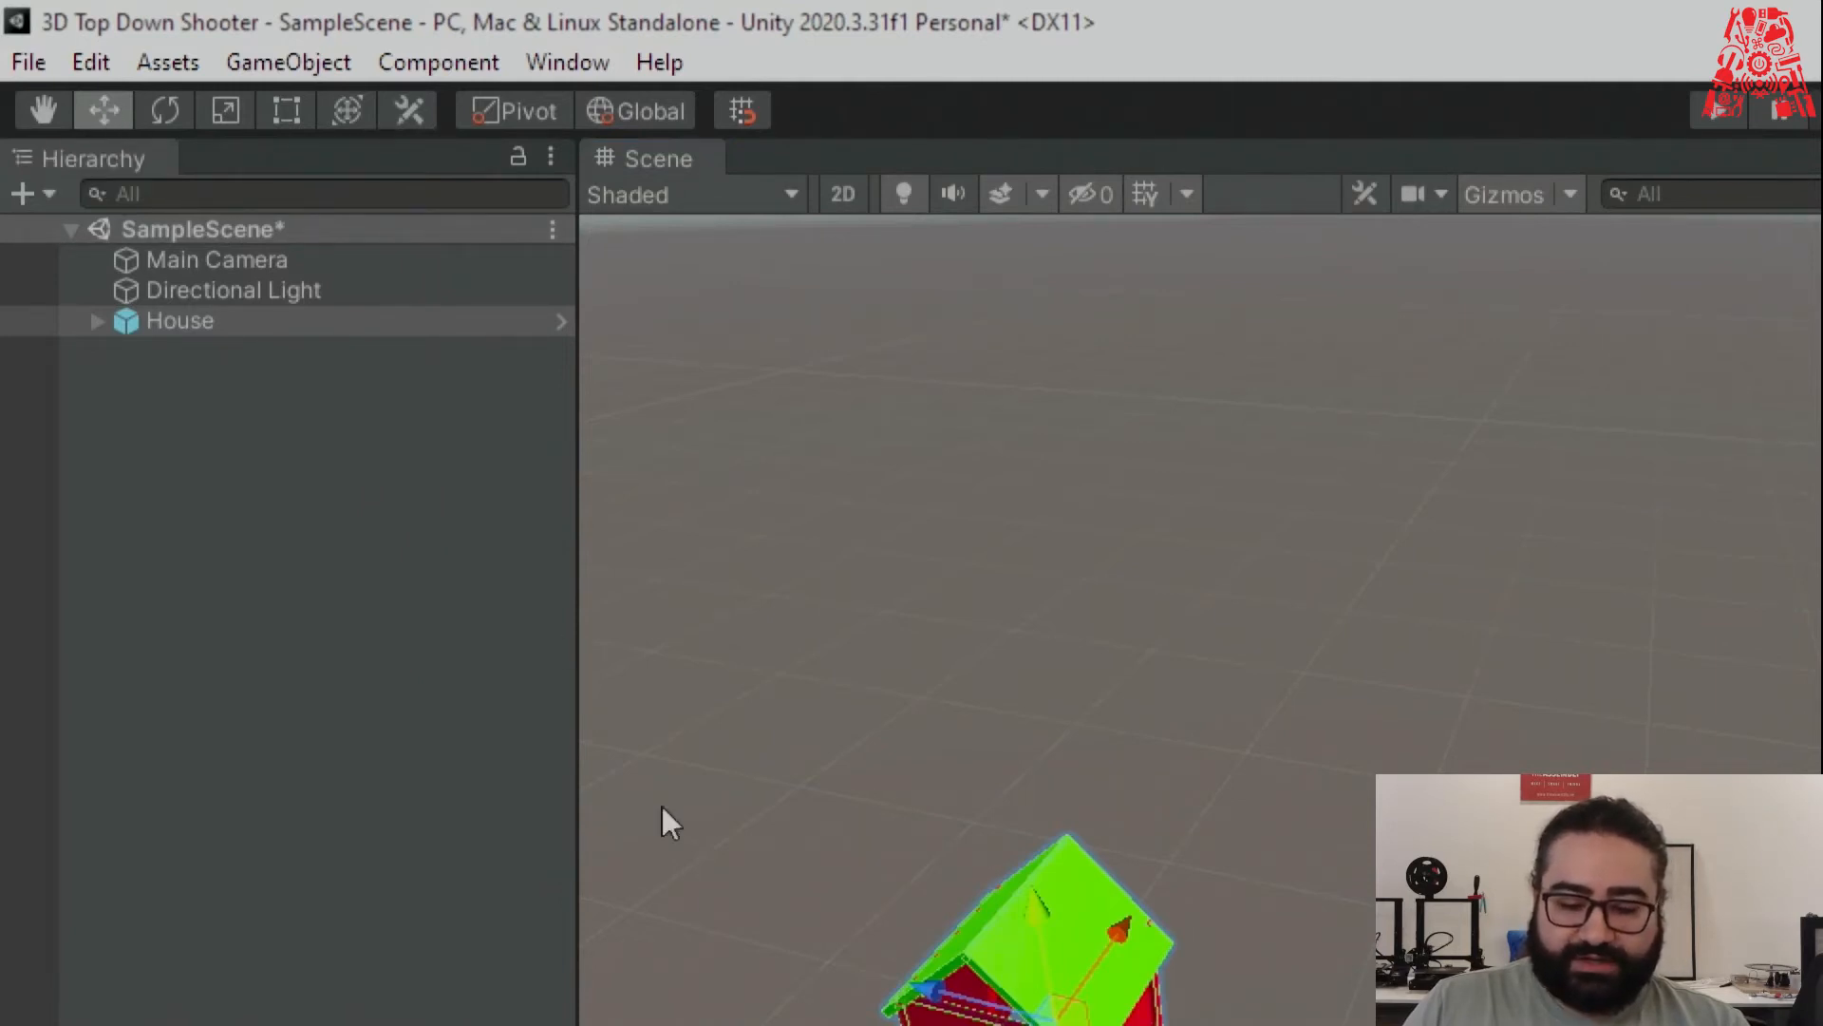
drag(1132, 567, 1228, 444)
drag(1036, 478, 846, 444)
key(ctrl+z)
key(ctrl+z)
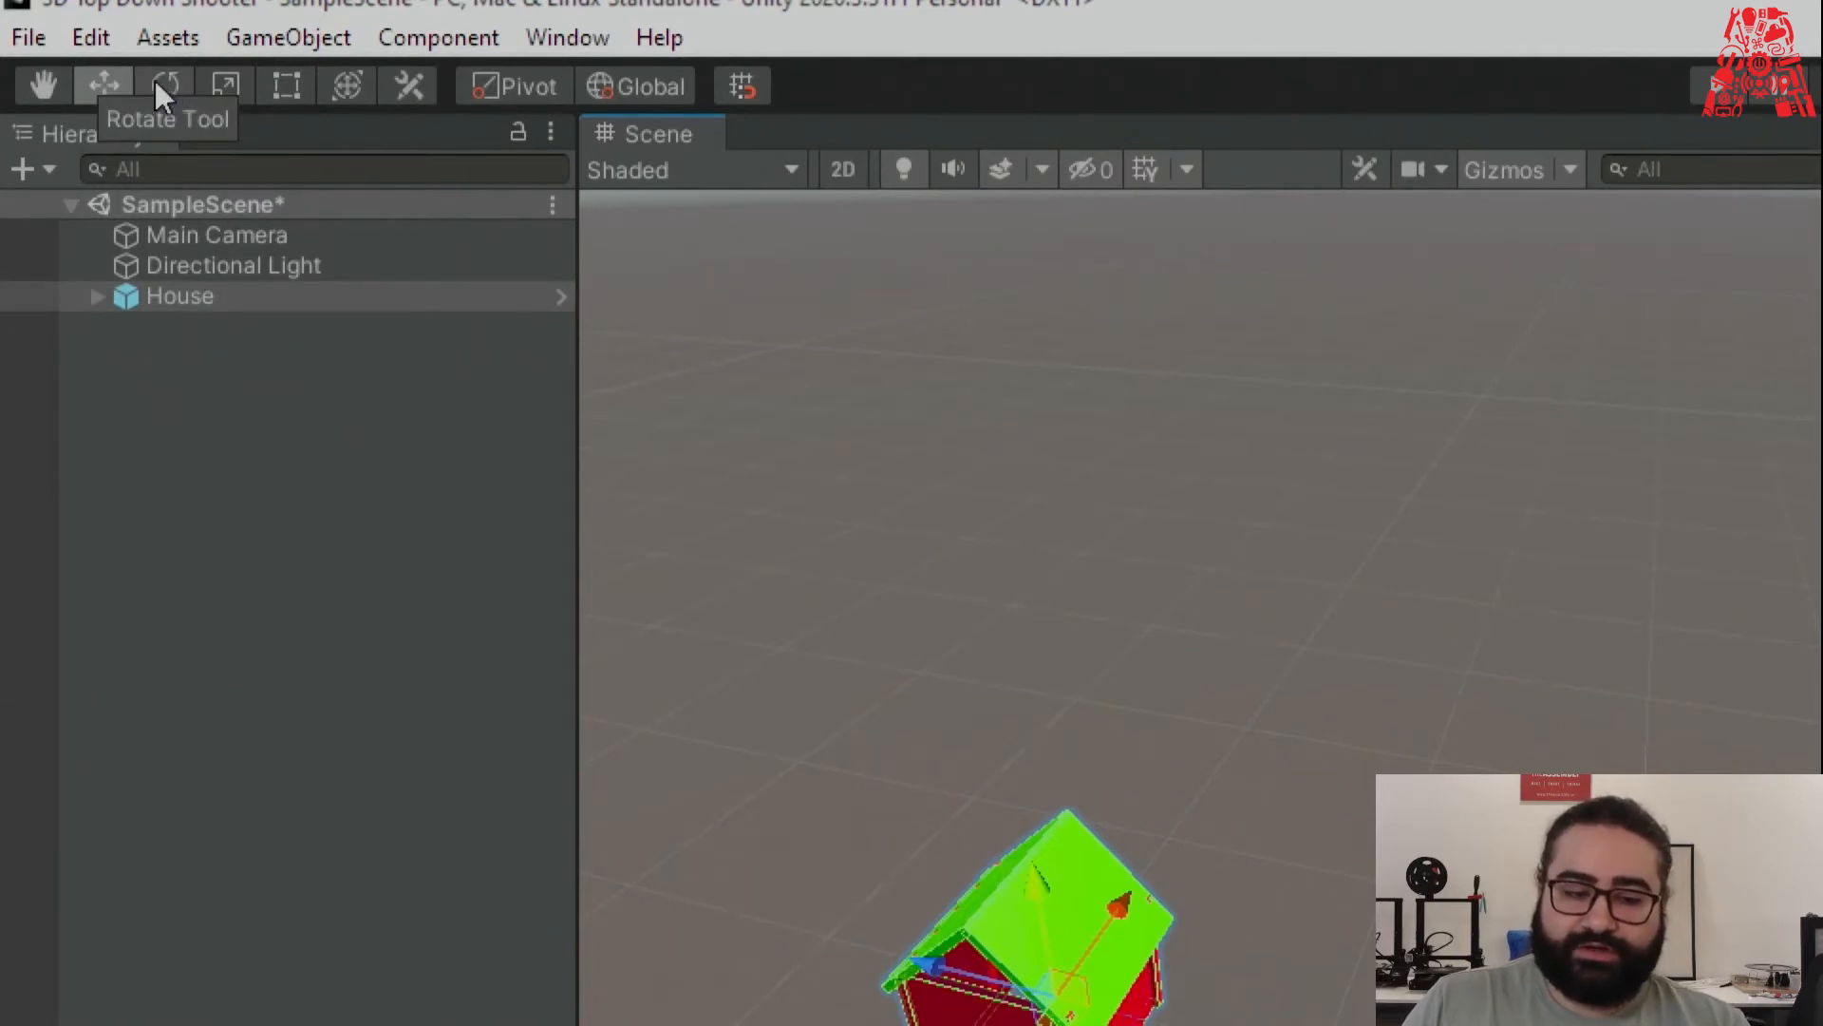
click(161, 82)
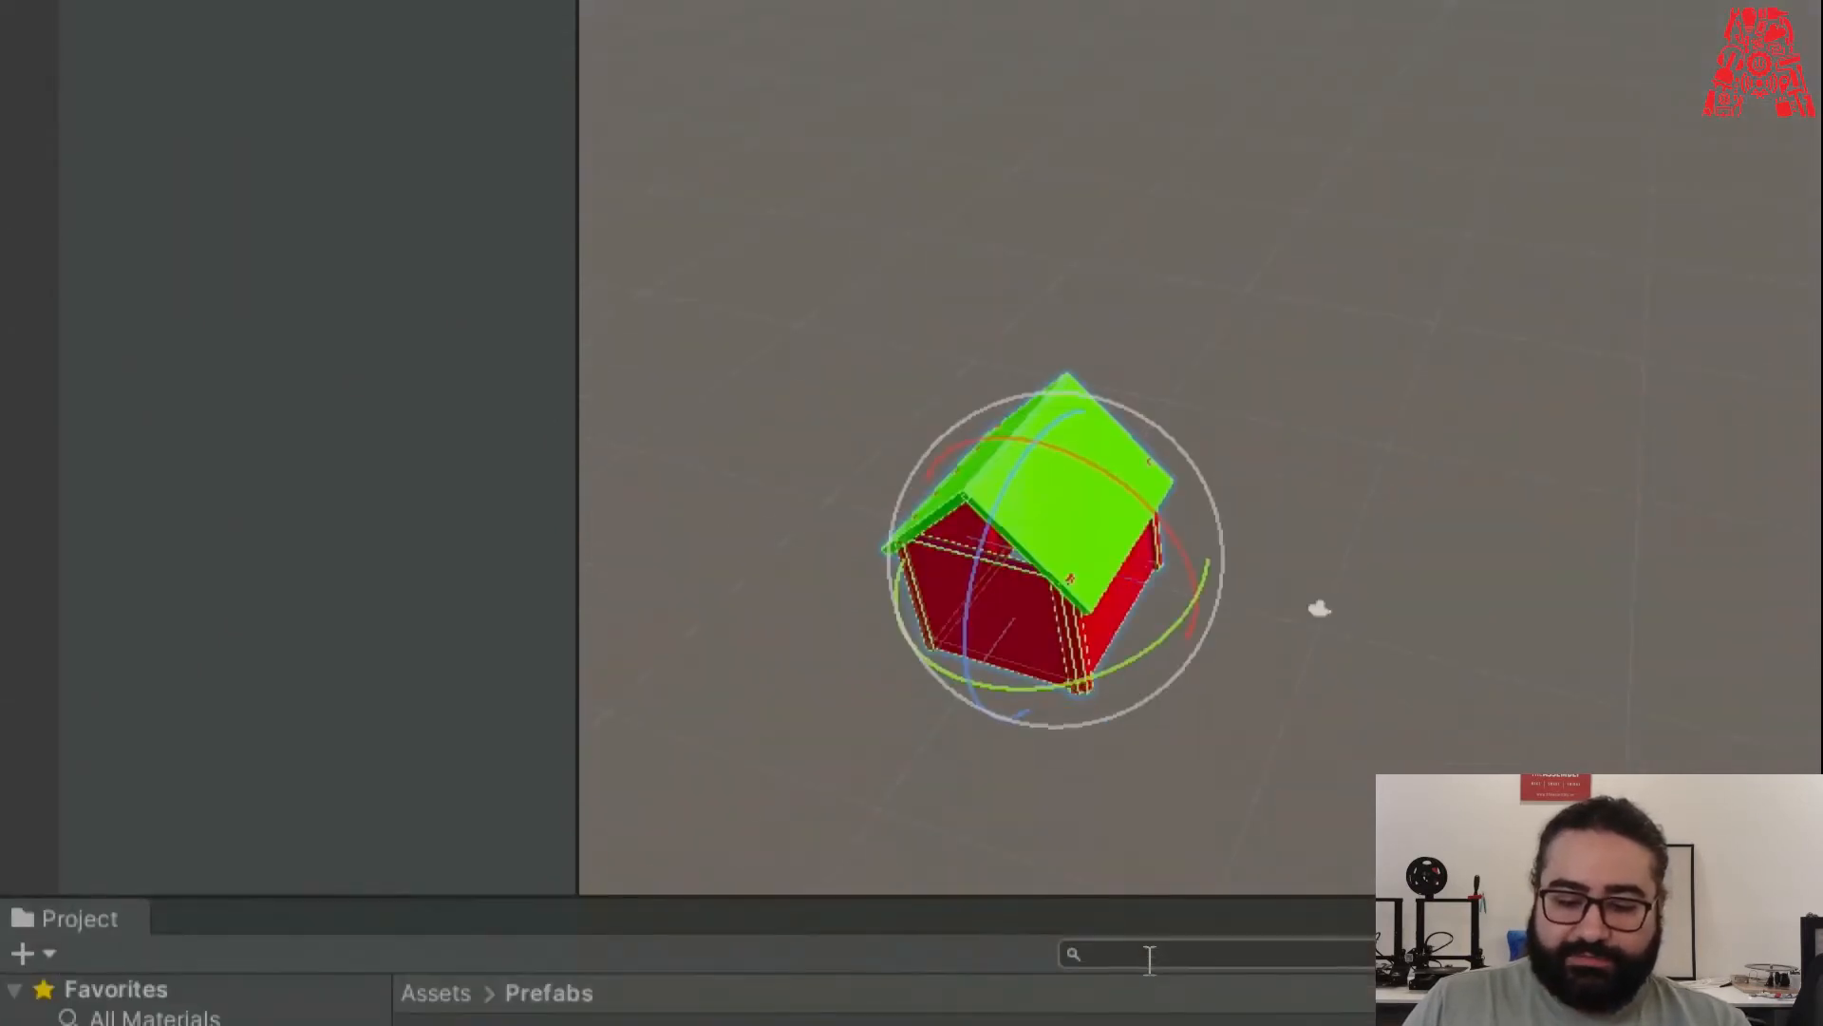
drag(1109, 638, 806, 361)
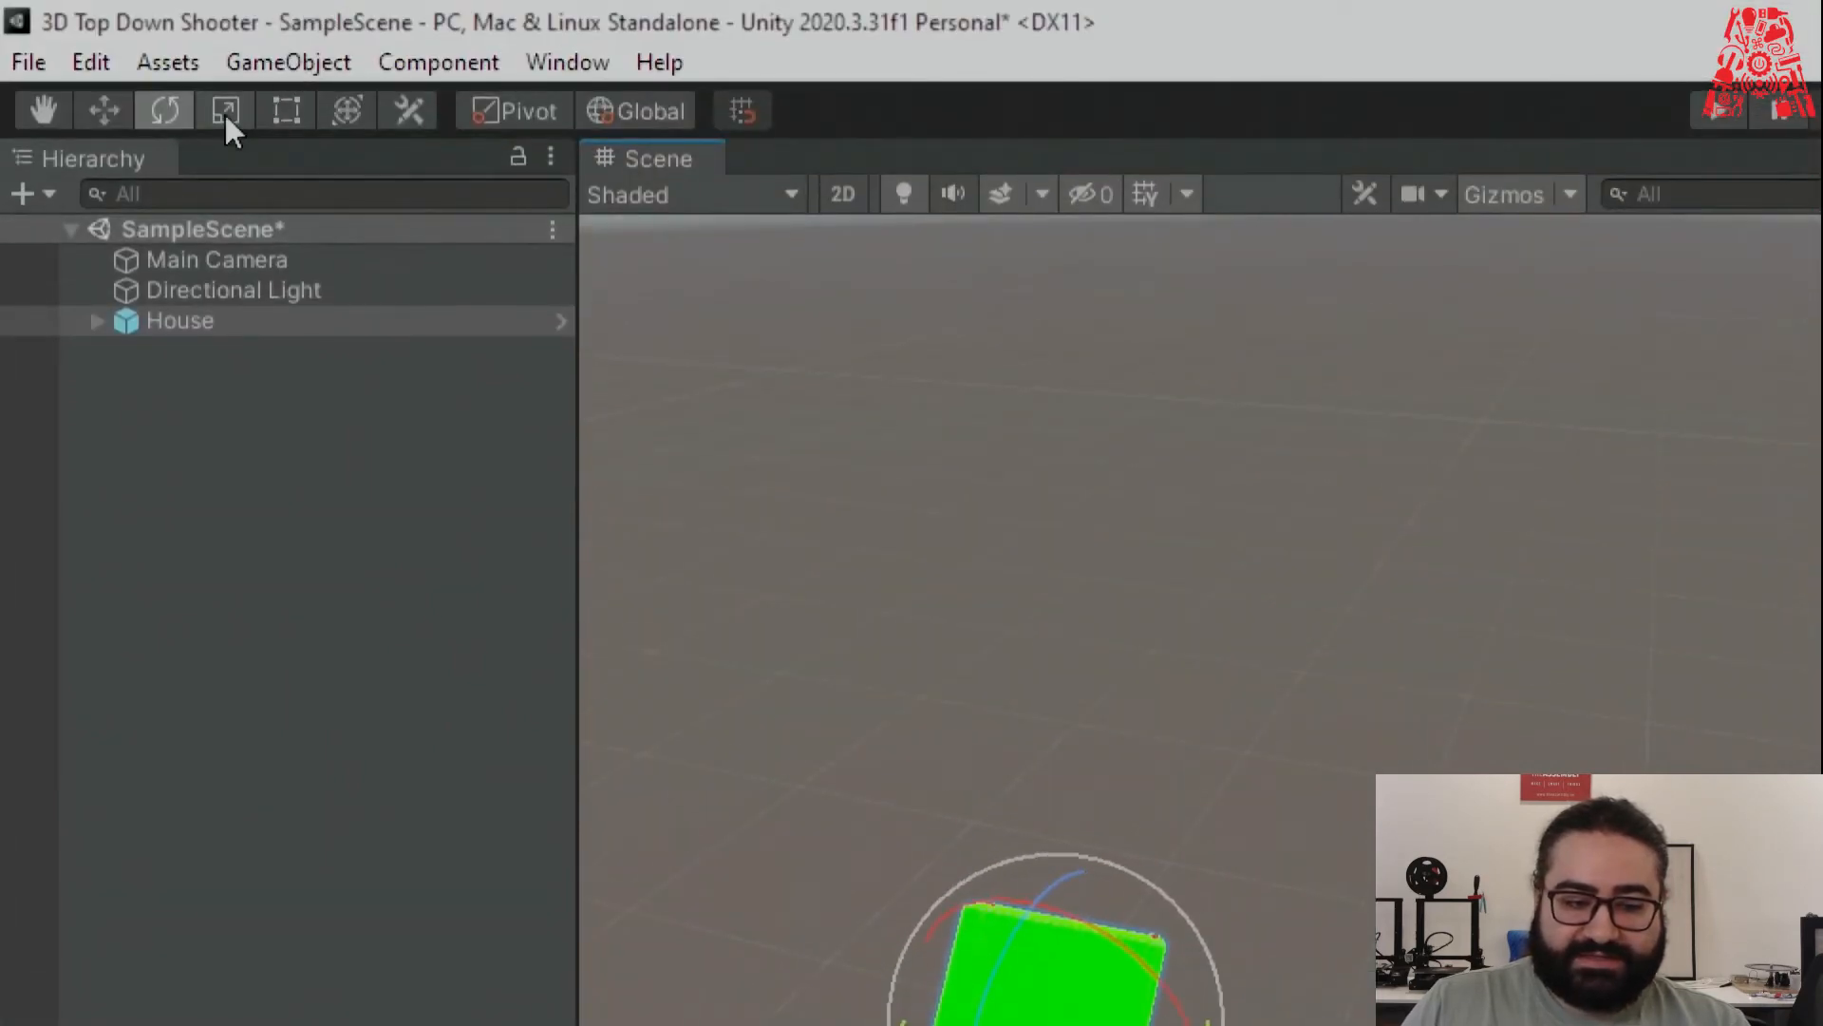
Scale the House along X, Z and Y, then enlarge it uniformly.
click(224, 112)
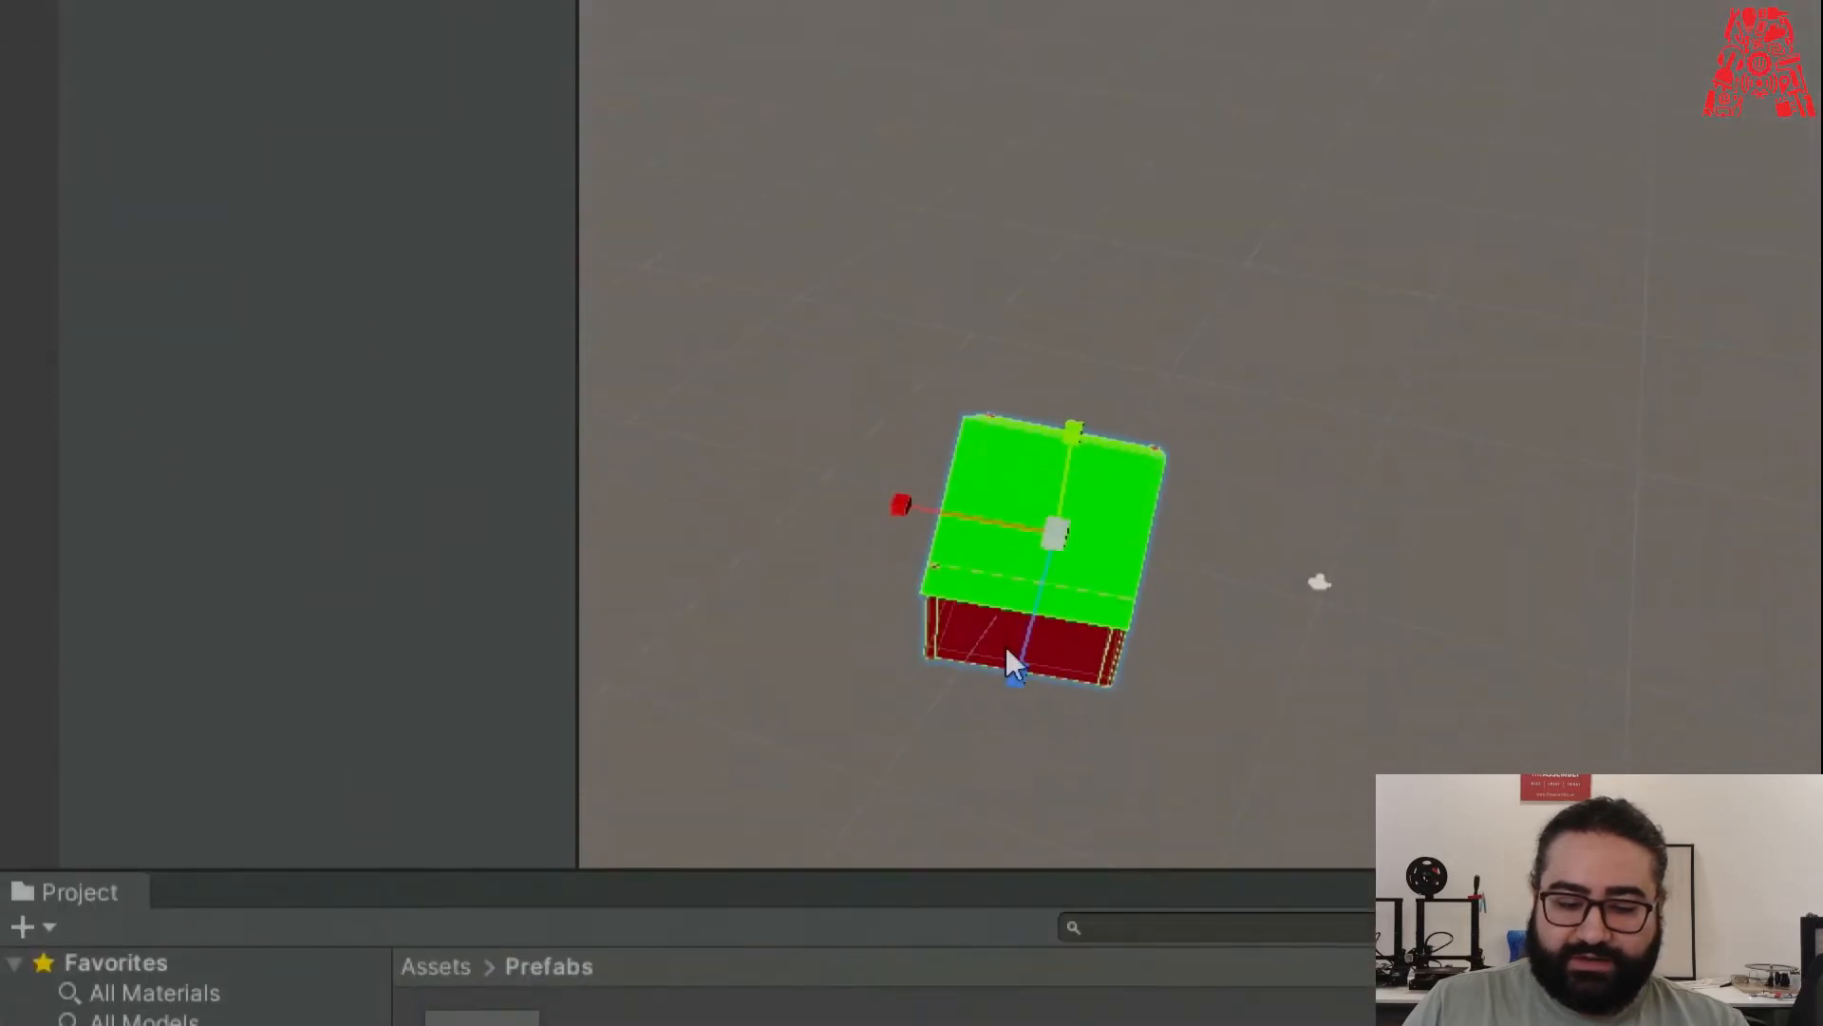
drag(910, 509, 615, 445)
right_drag(1666, 570, 1092, 561)
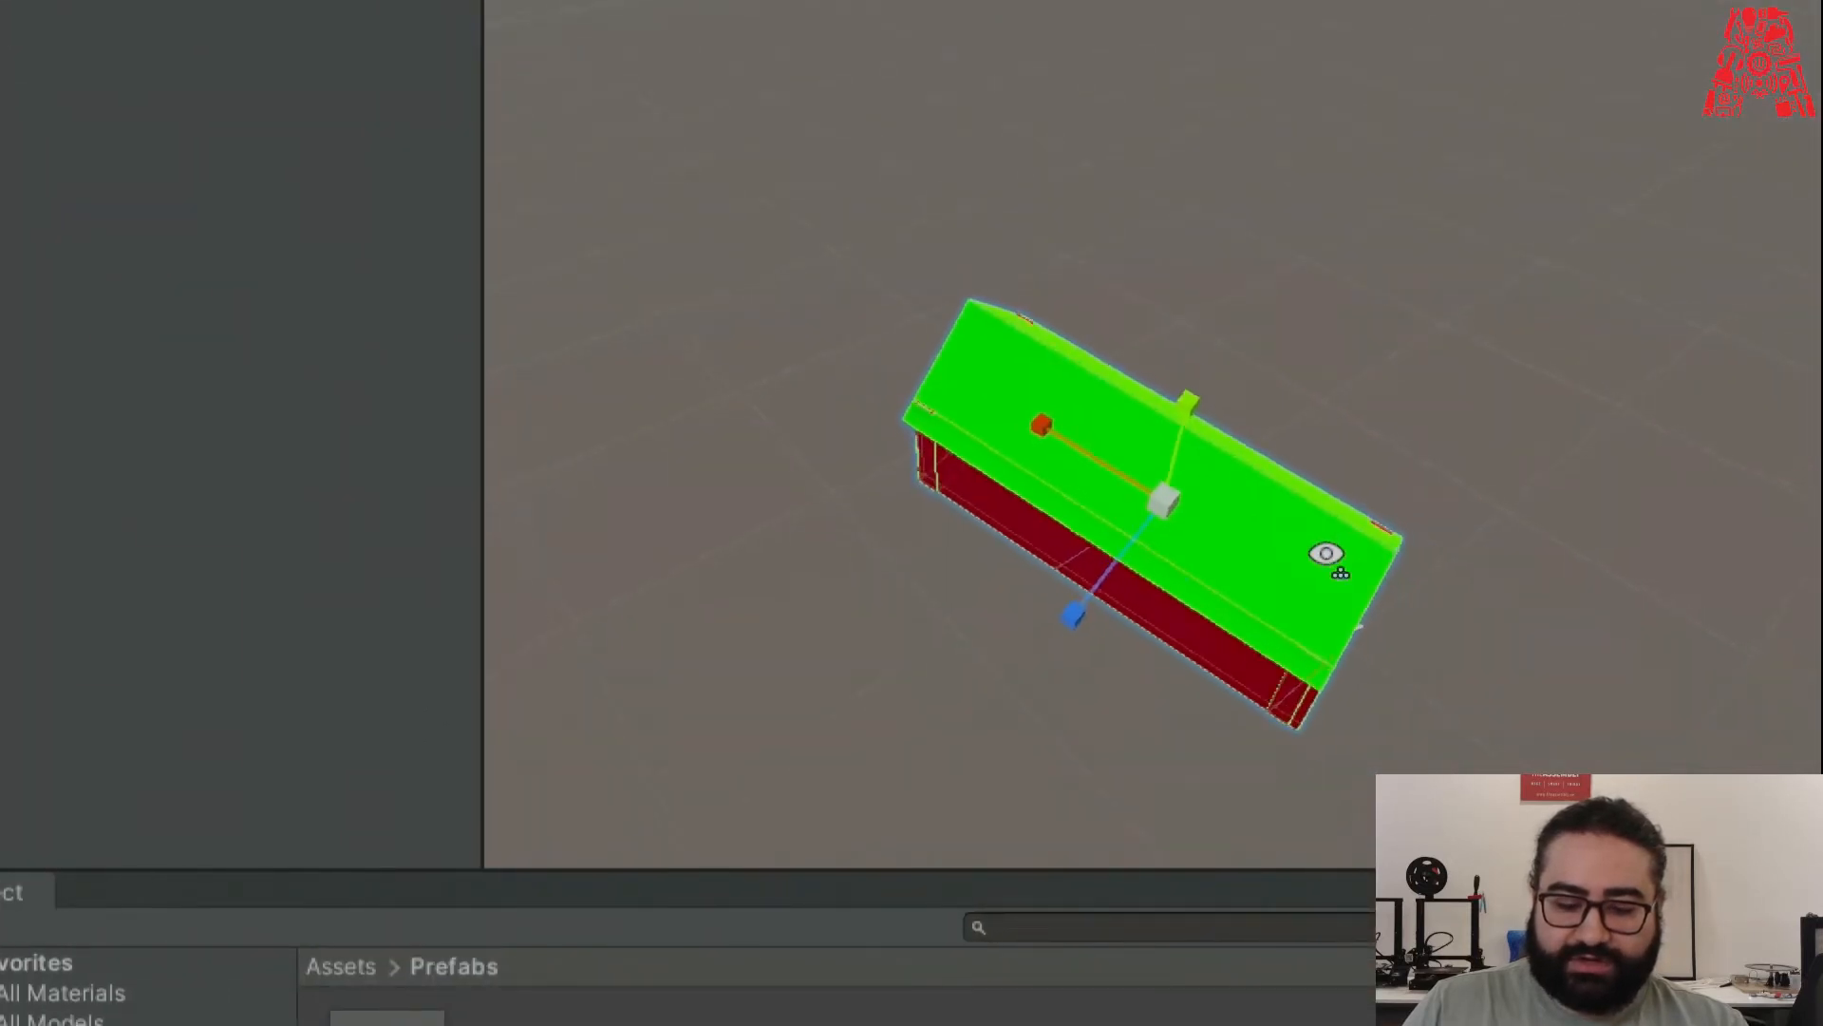
drag(867, 571, 581, 655)
drag(1011, 370, 969, 156)
right_drag(1375, 554, 1292, 509)
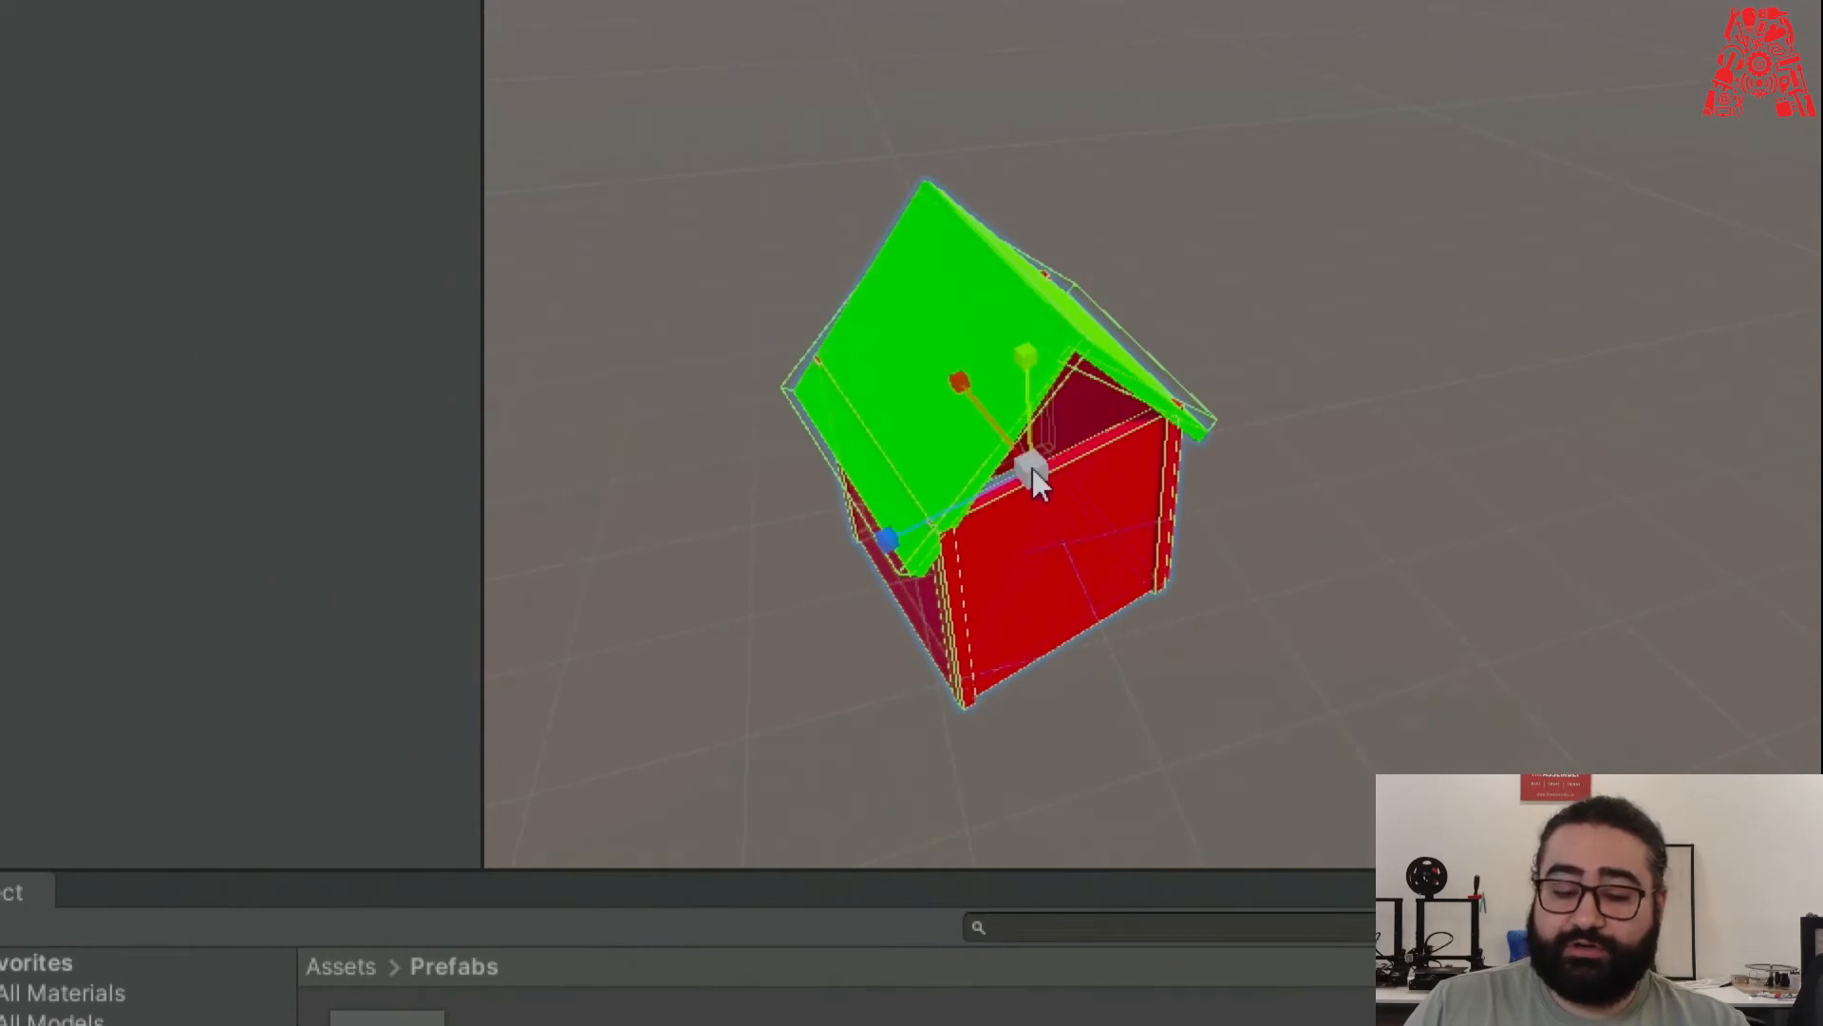
mouse_move(1034, 463)
mouse_down()
mouse_move(1354, 471)
mouse_move(865, 461)
mouse_move(1064, 452)
mouse_move(1011, 451)
mouse_up()
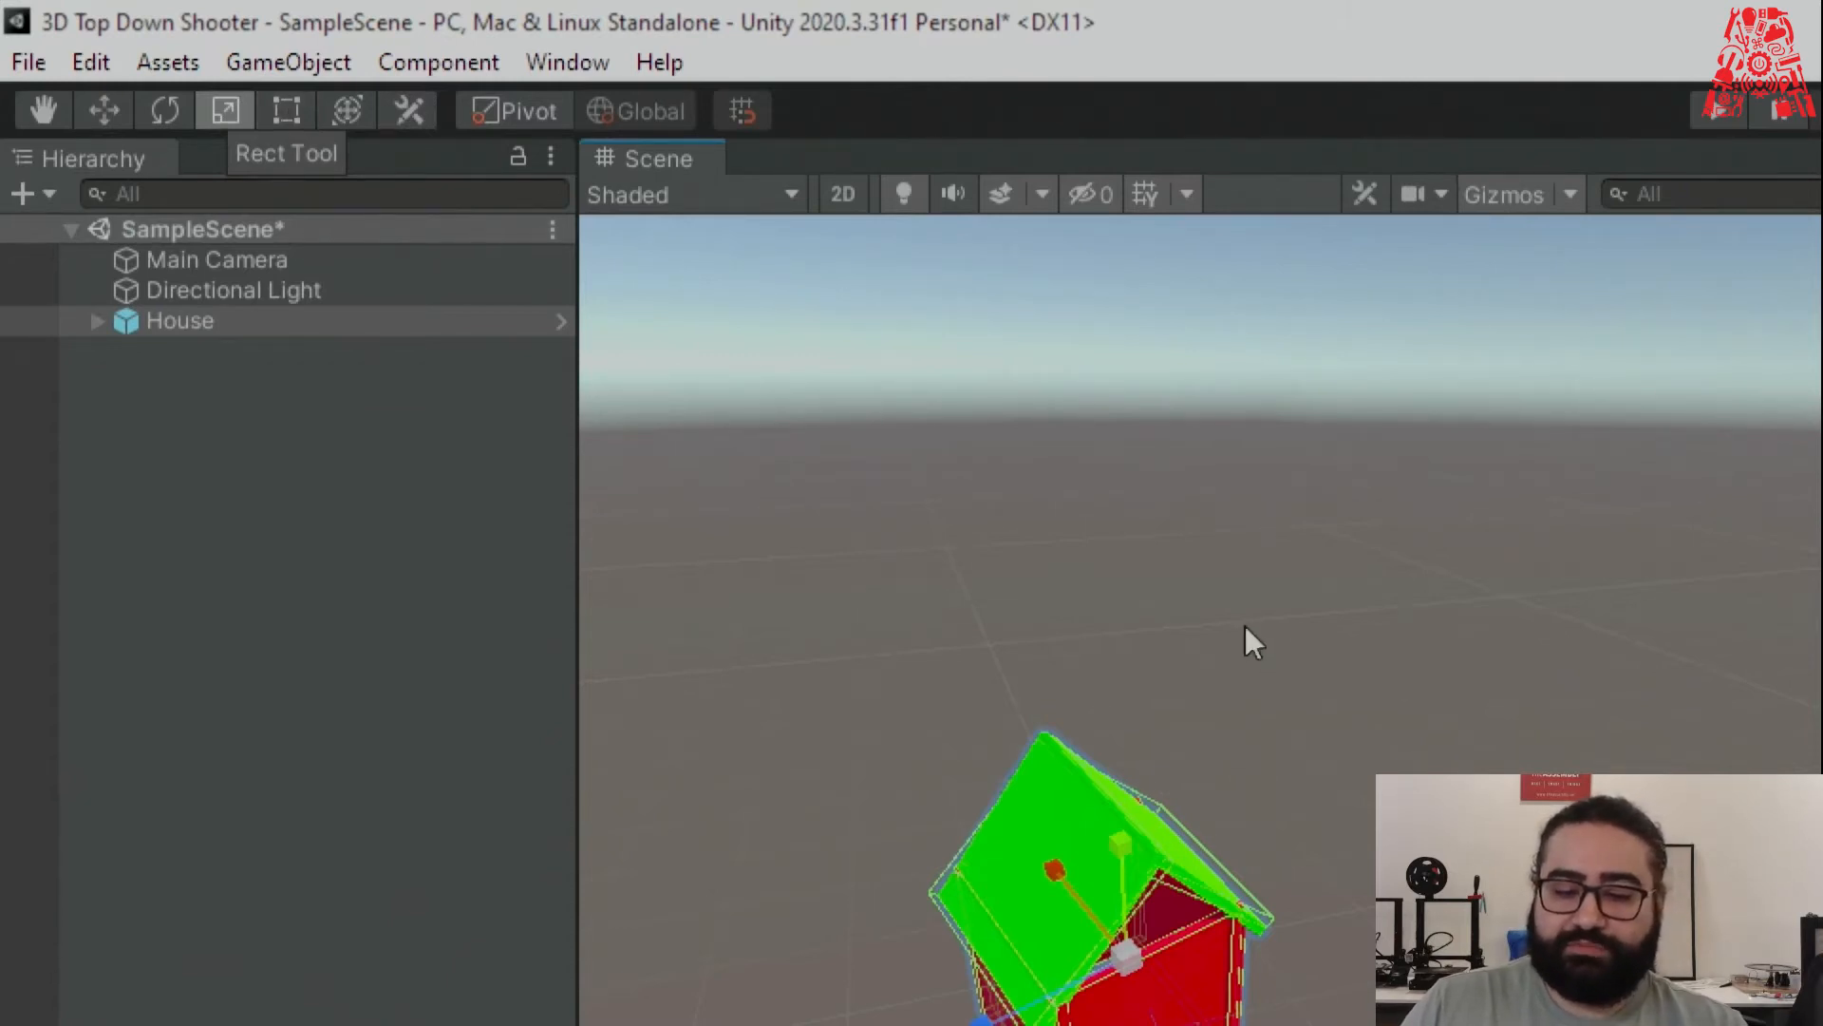
Move, scale and rotate the House with the combined Transform tool handles.
click(289, 97)
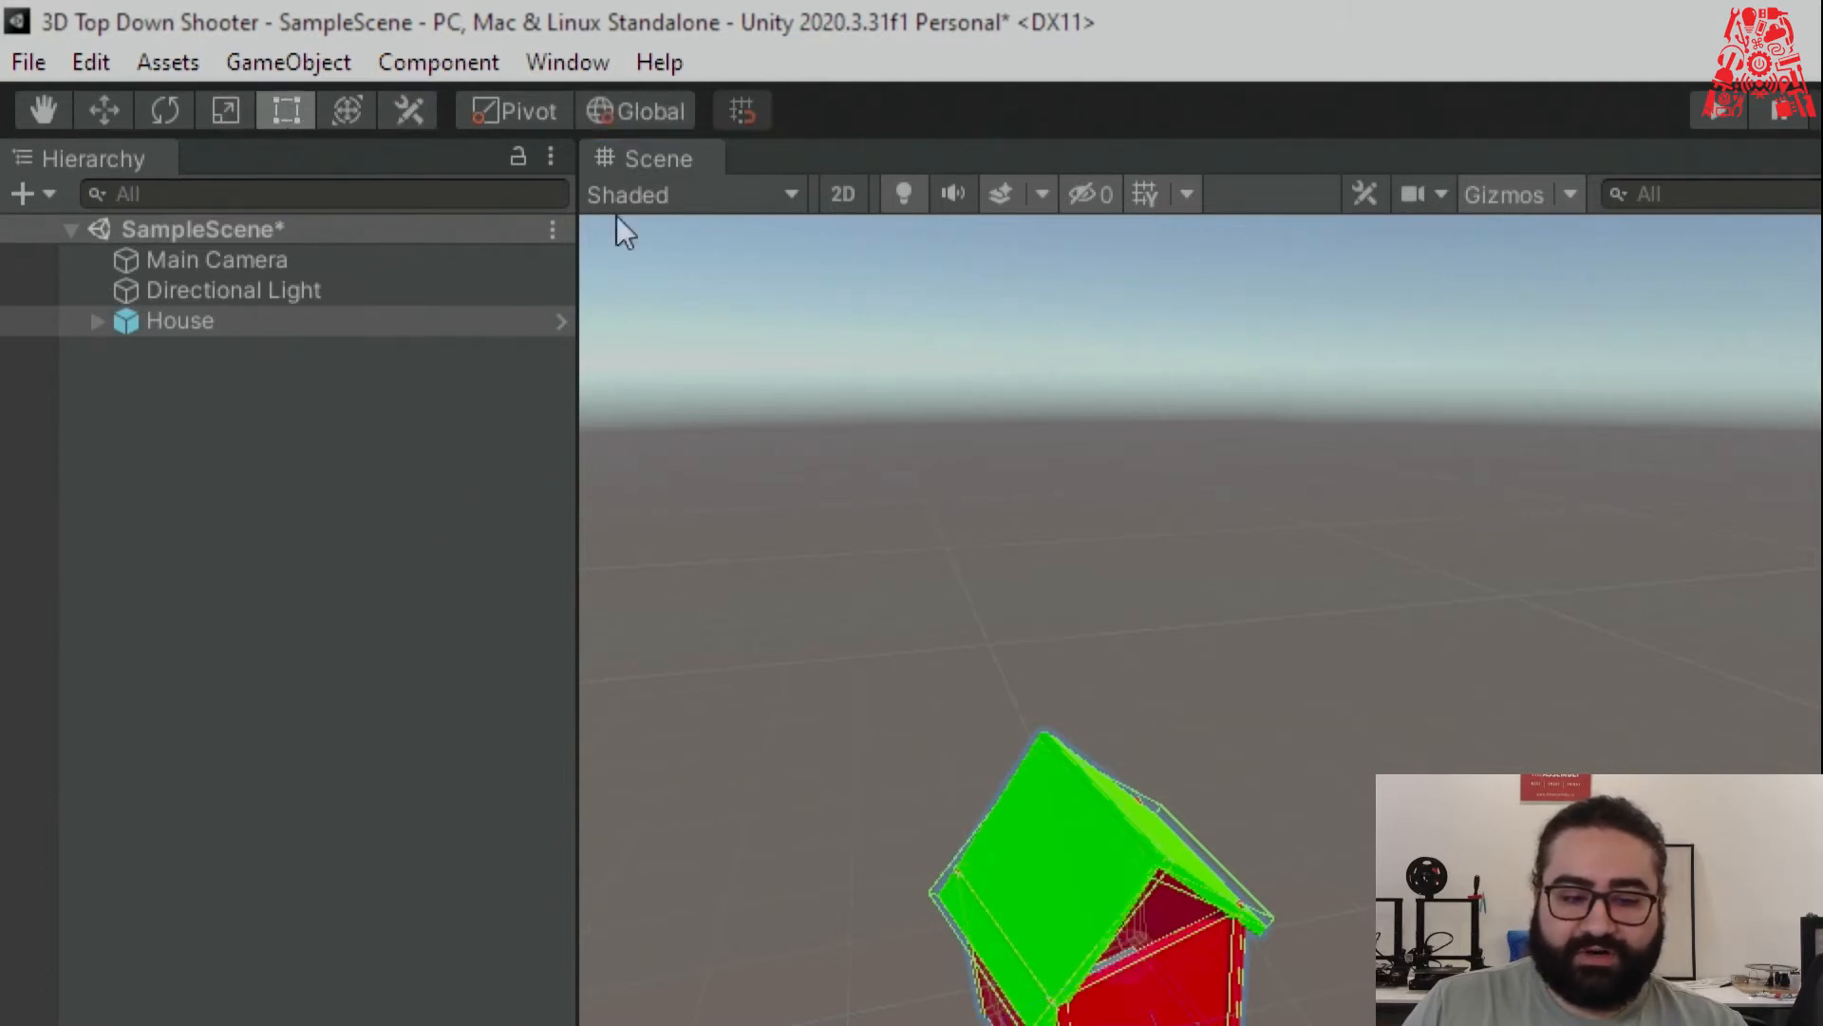
click(343, 116)
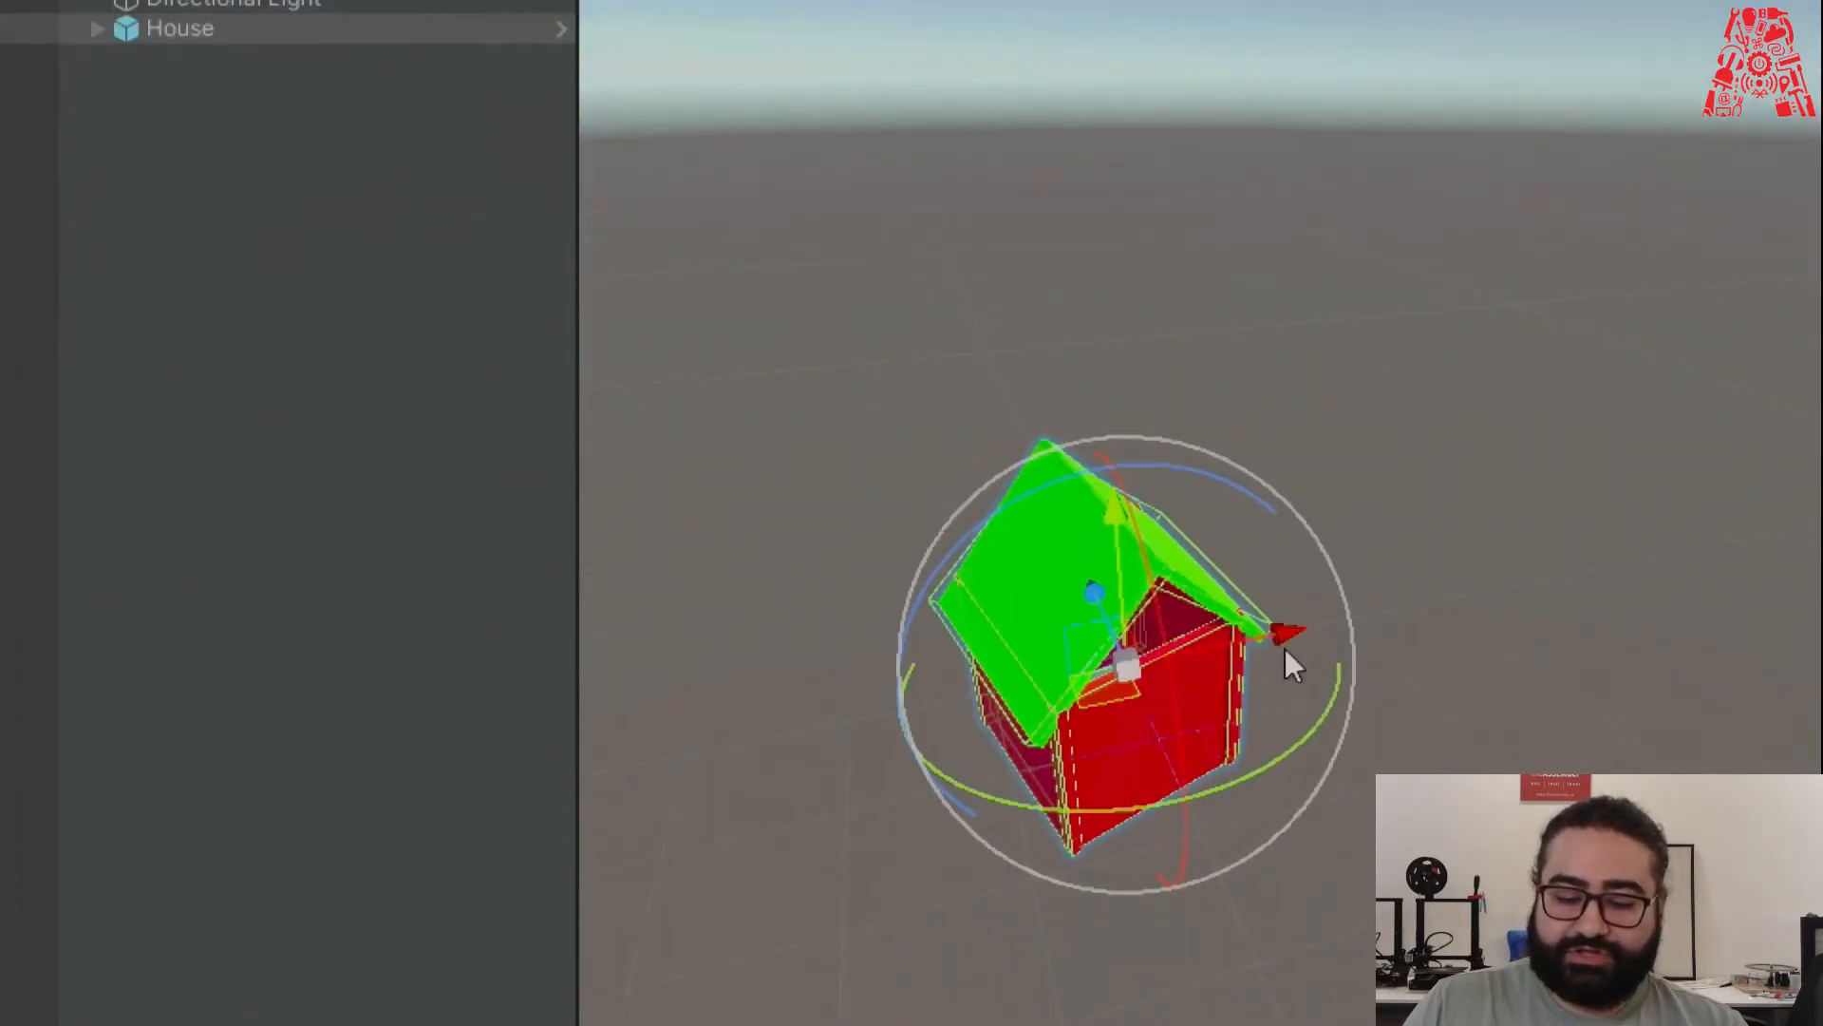
drag(1244, 636, 1274, 636)
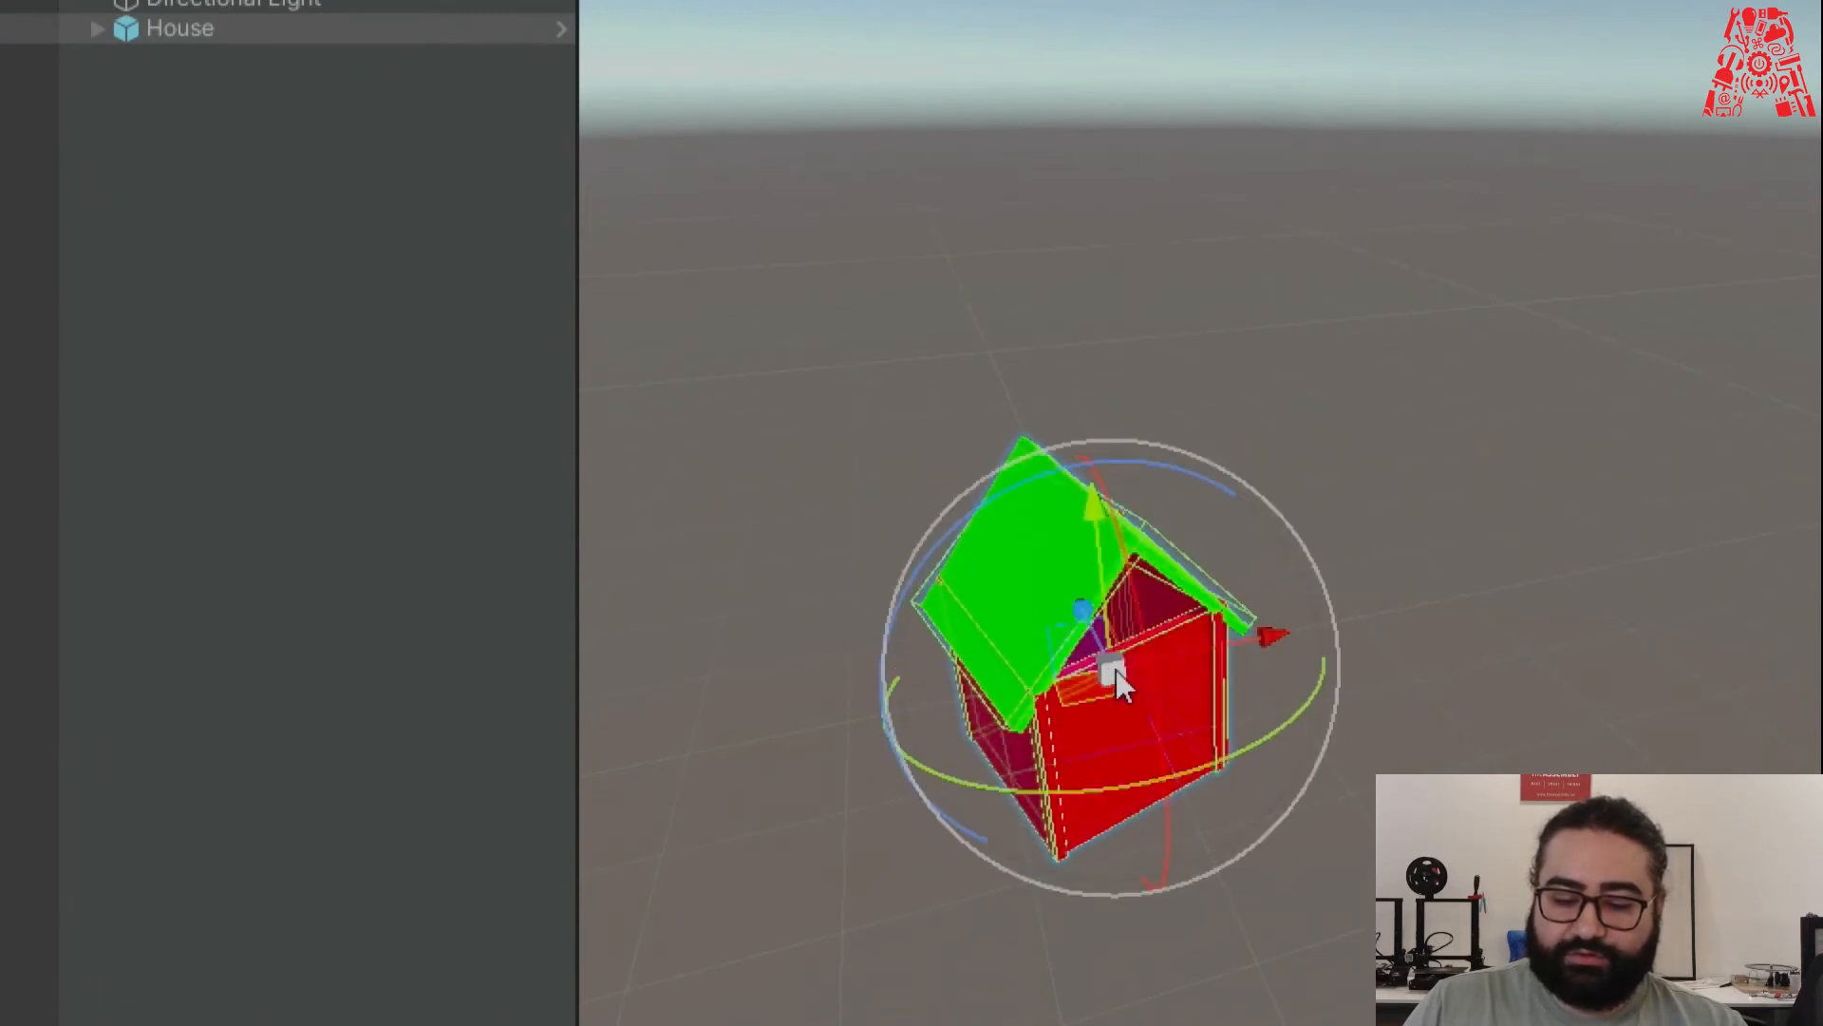
scroll(1115, 670, up, 5)
drag(1274, 591, 1132, 664)
right_drag(1250, 731, 1211, 819)
mouse_move(1129, 581)
mouse_down()
mouse_move(1231, 505)
mouse_move(1109, 590)
mouse_up()
drag(1053, 534, 964, 482)
drag(889, 375, 1091, 737)
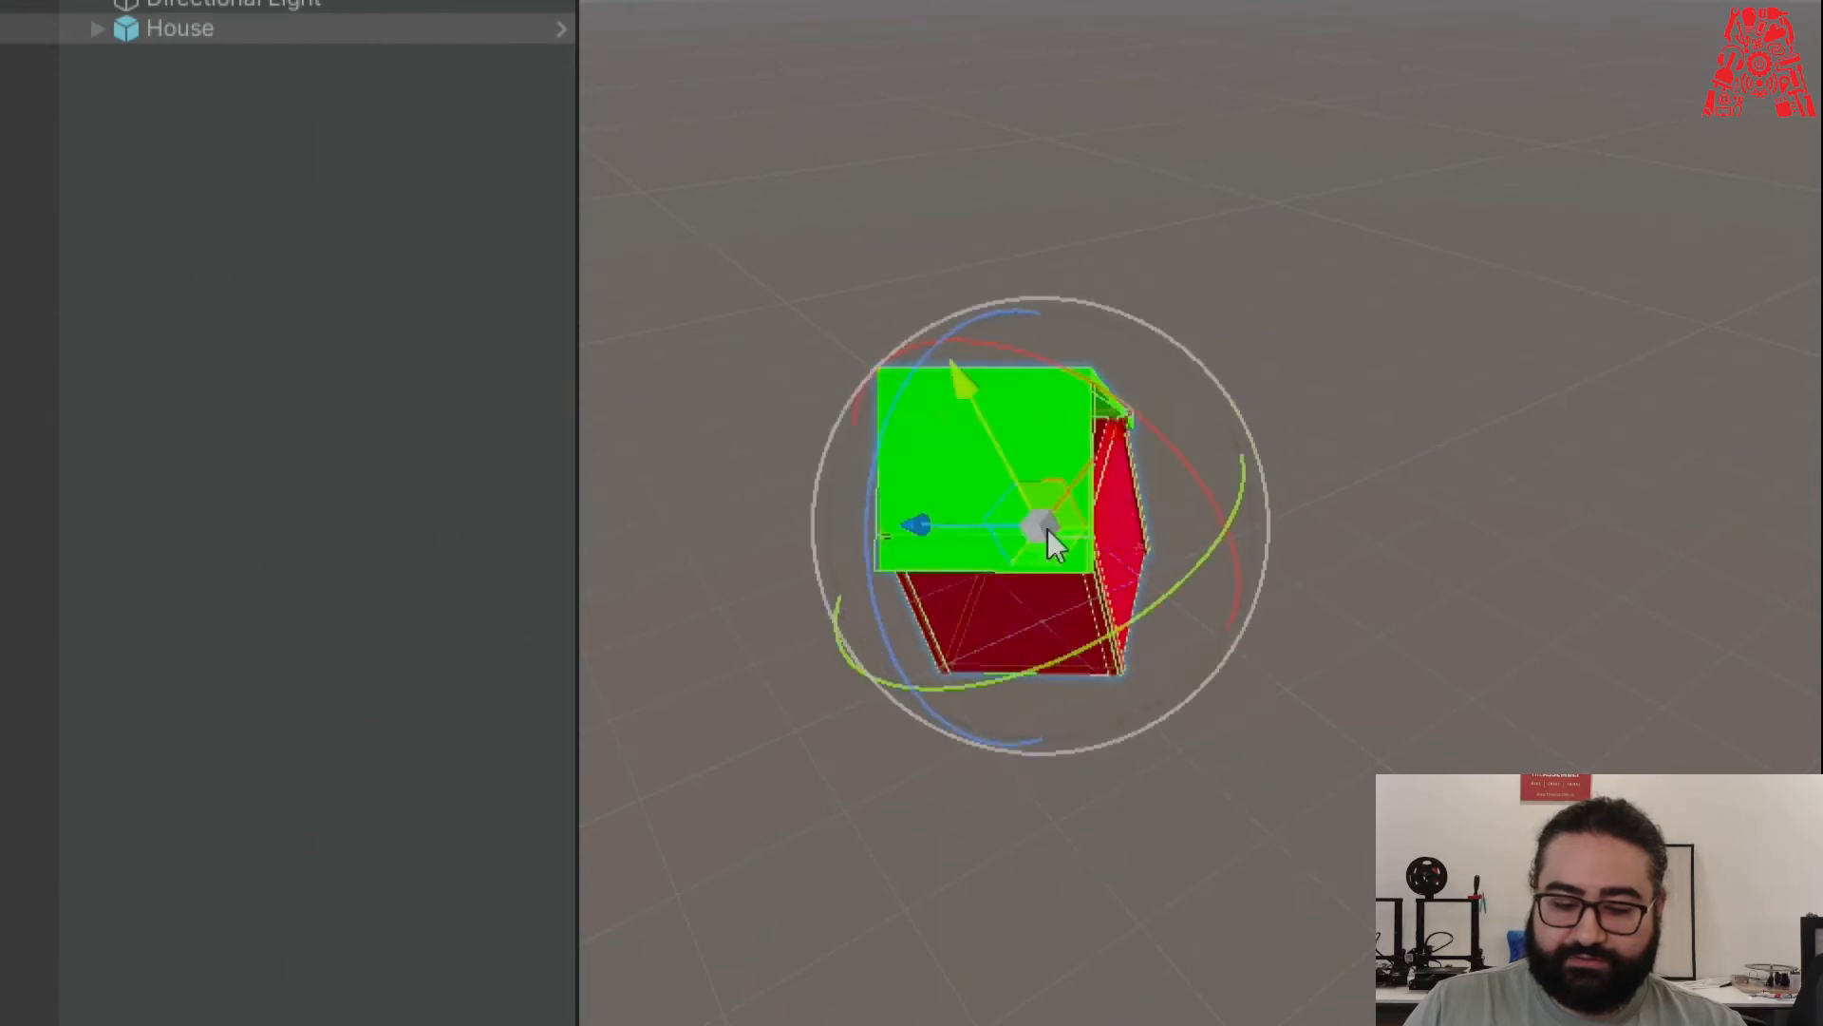
right_drag(848, 528, 796, 526)
alt+drag(822, 560, 982, 653)
Pan the view with the Hand tool and cycle Rotate, Scale and Move tools, ending on Move.
key(e)
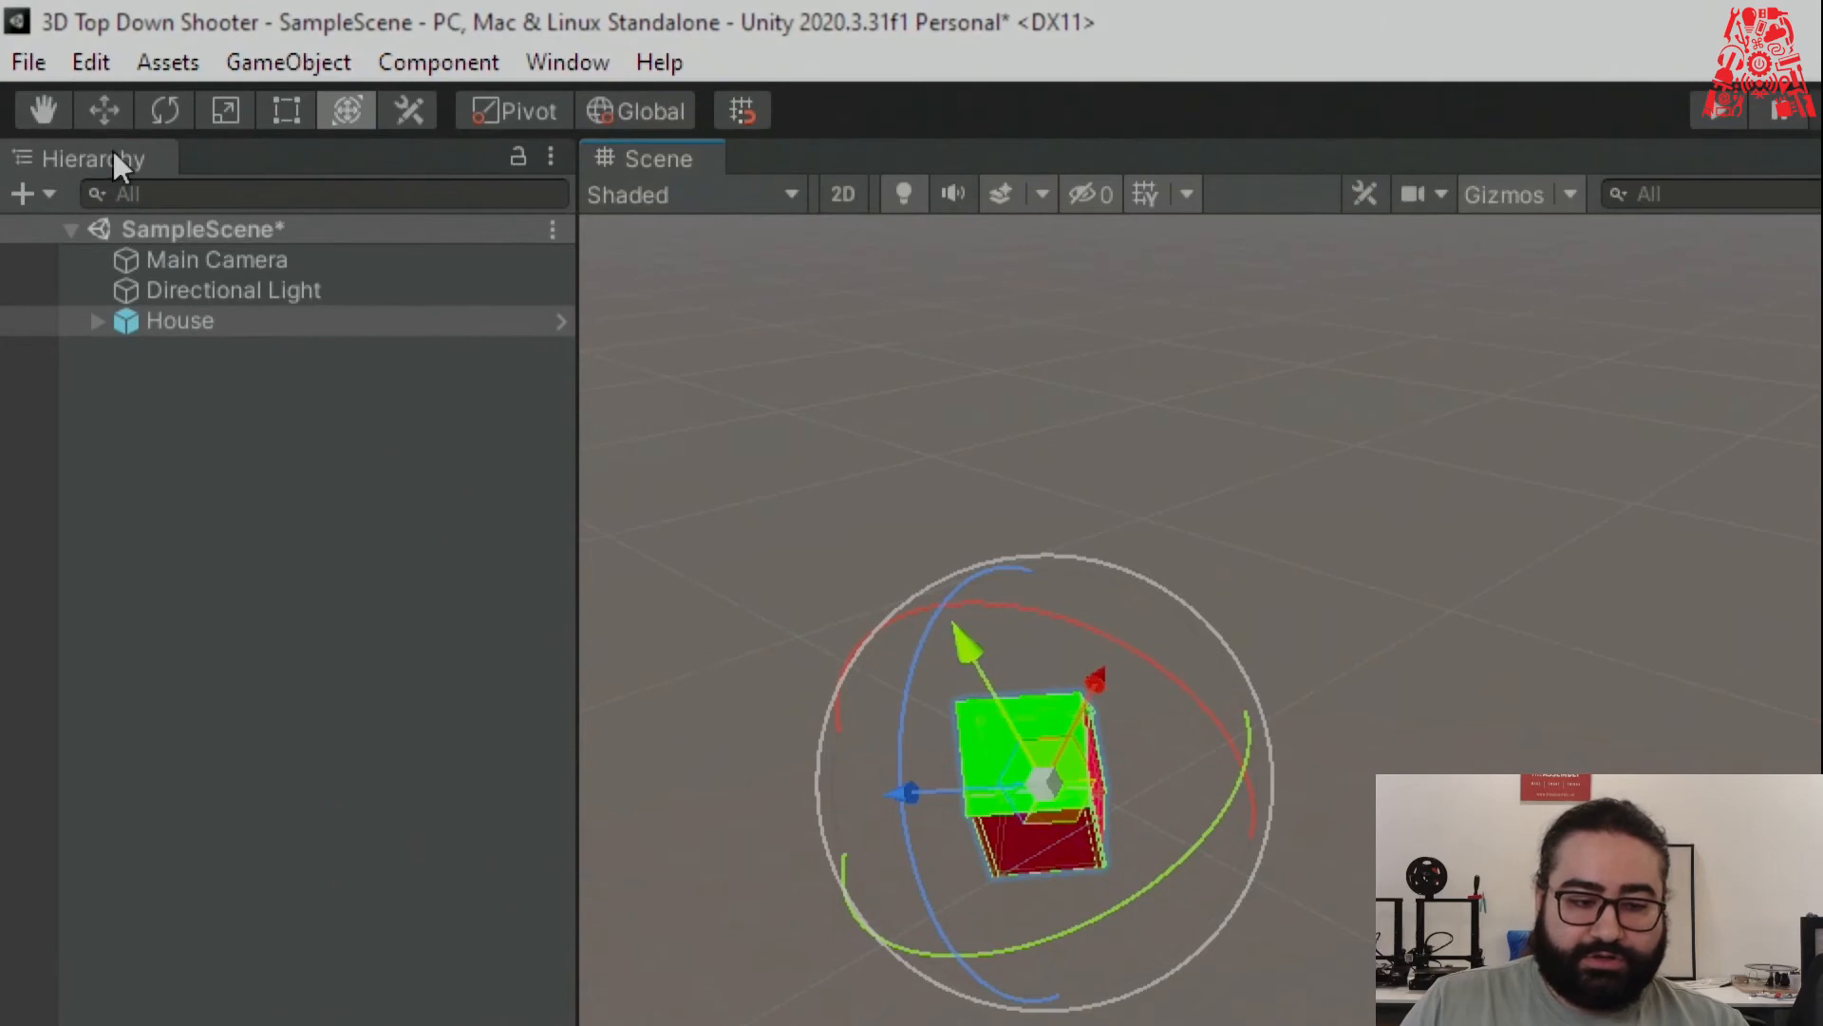
key(w)
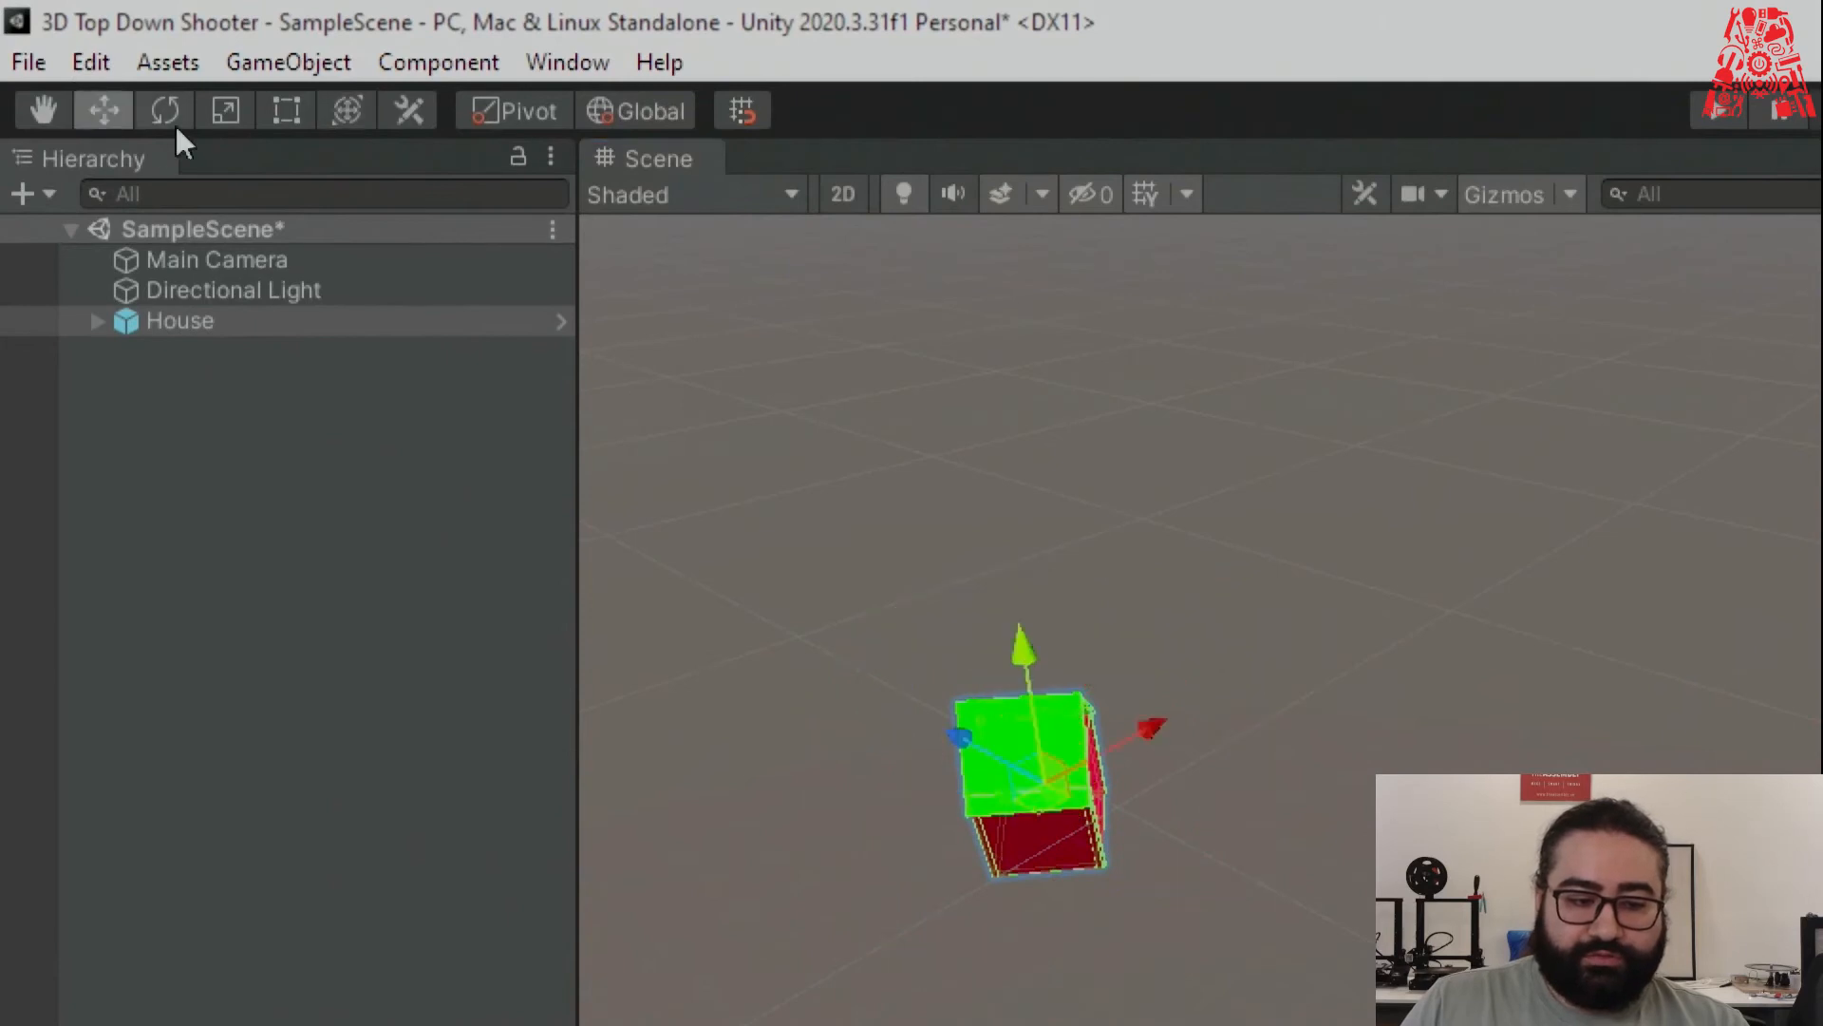
click(43, 106)
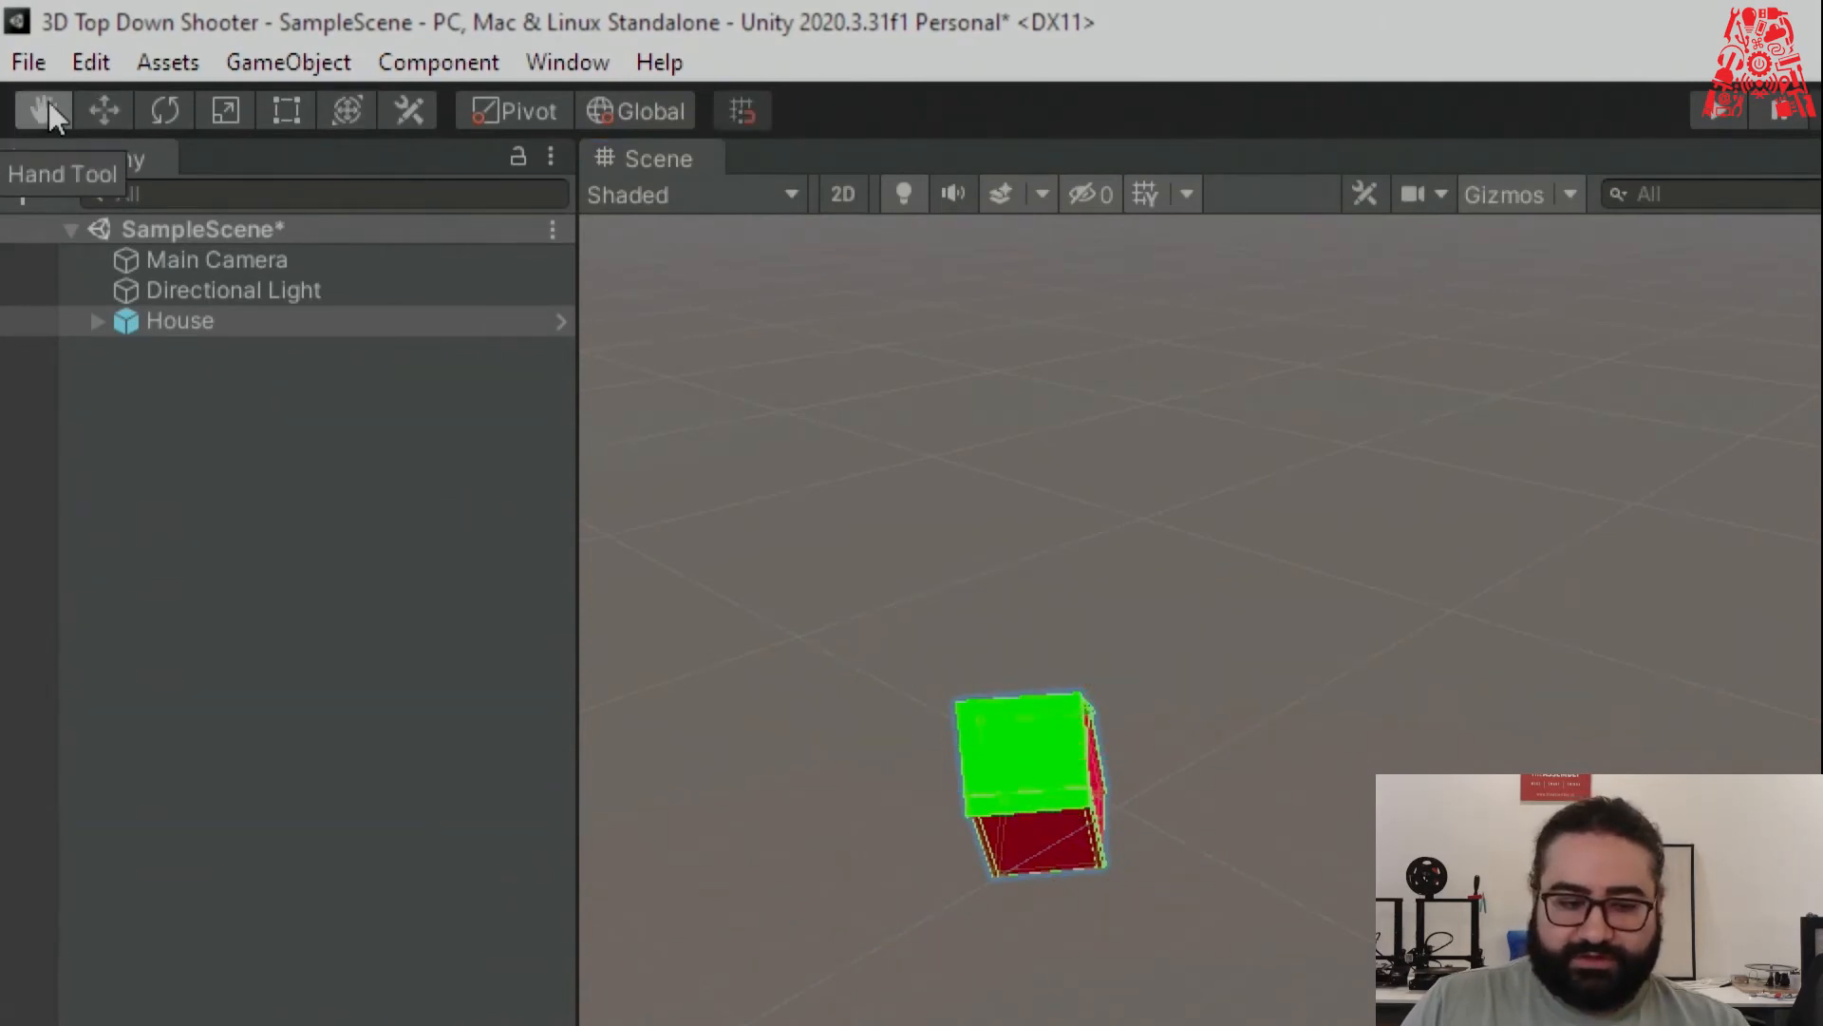
drag(1488, 757, 1291, 790)
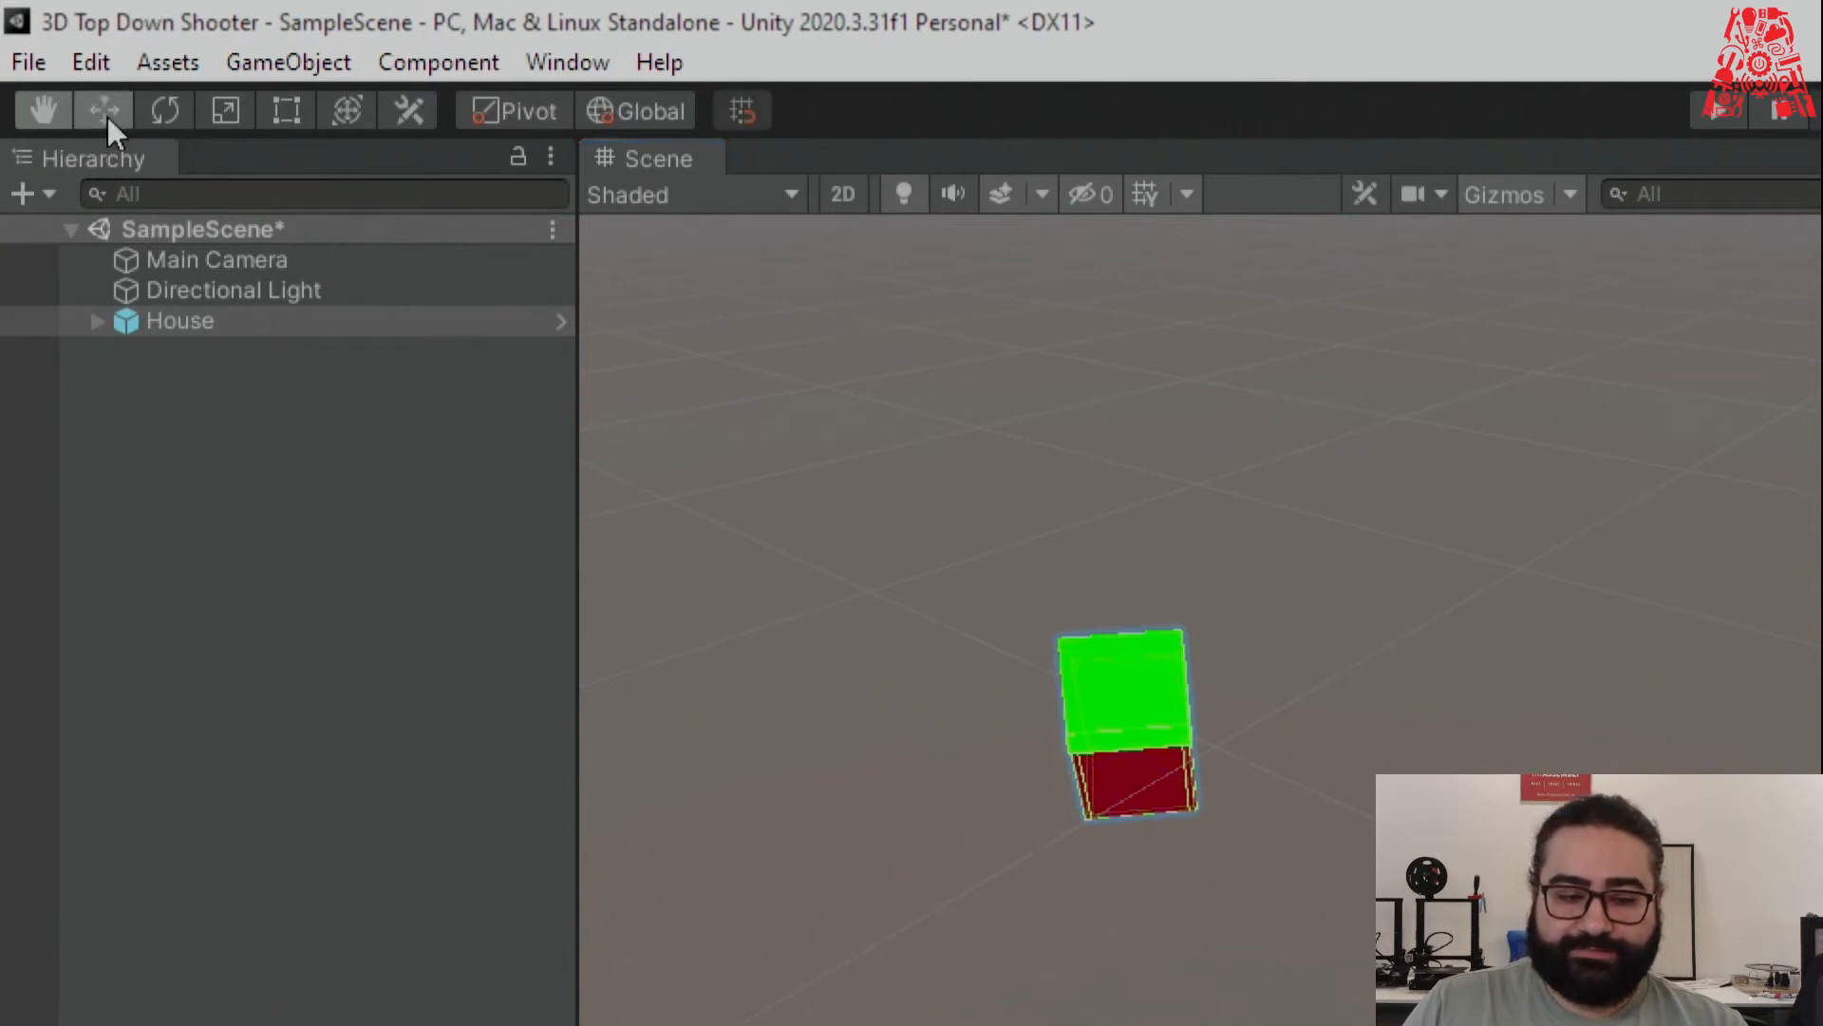
click(161, 111)
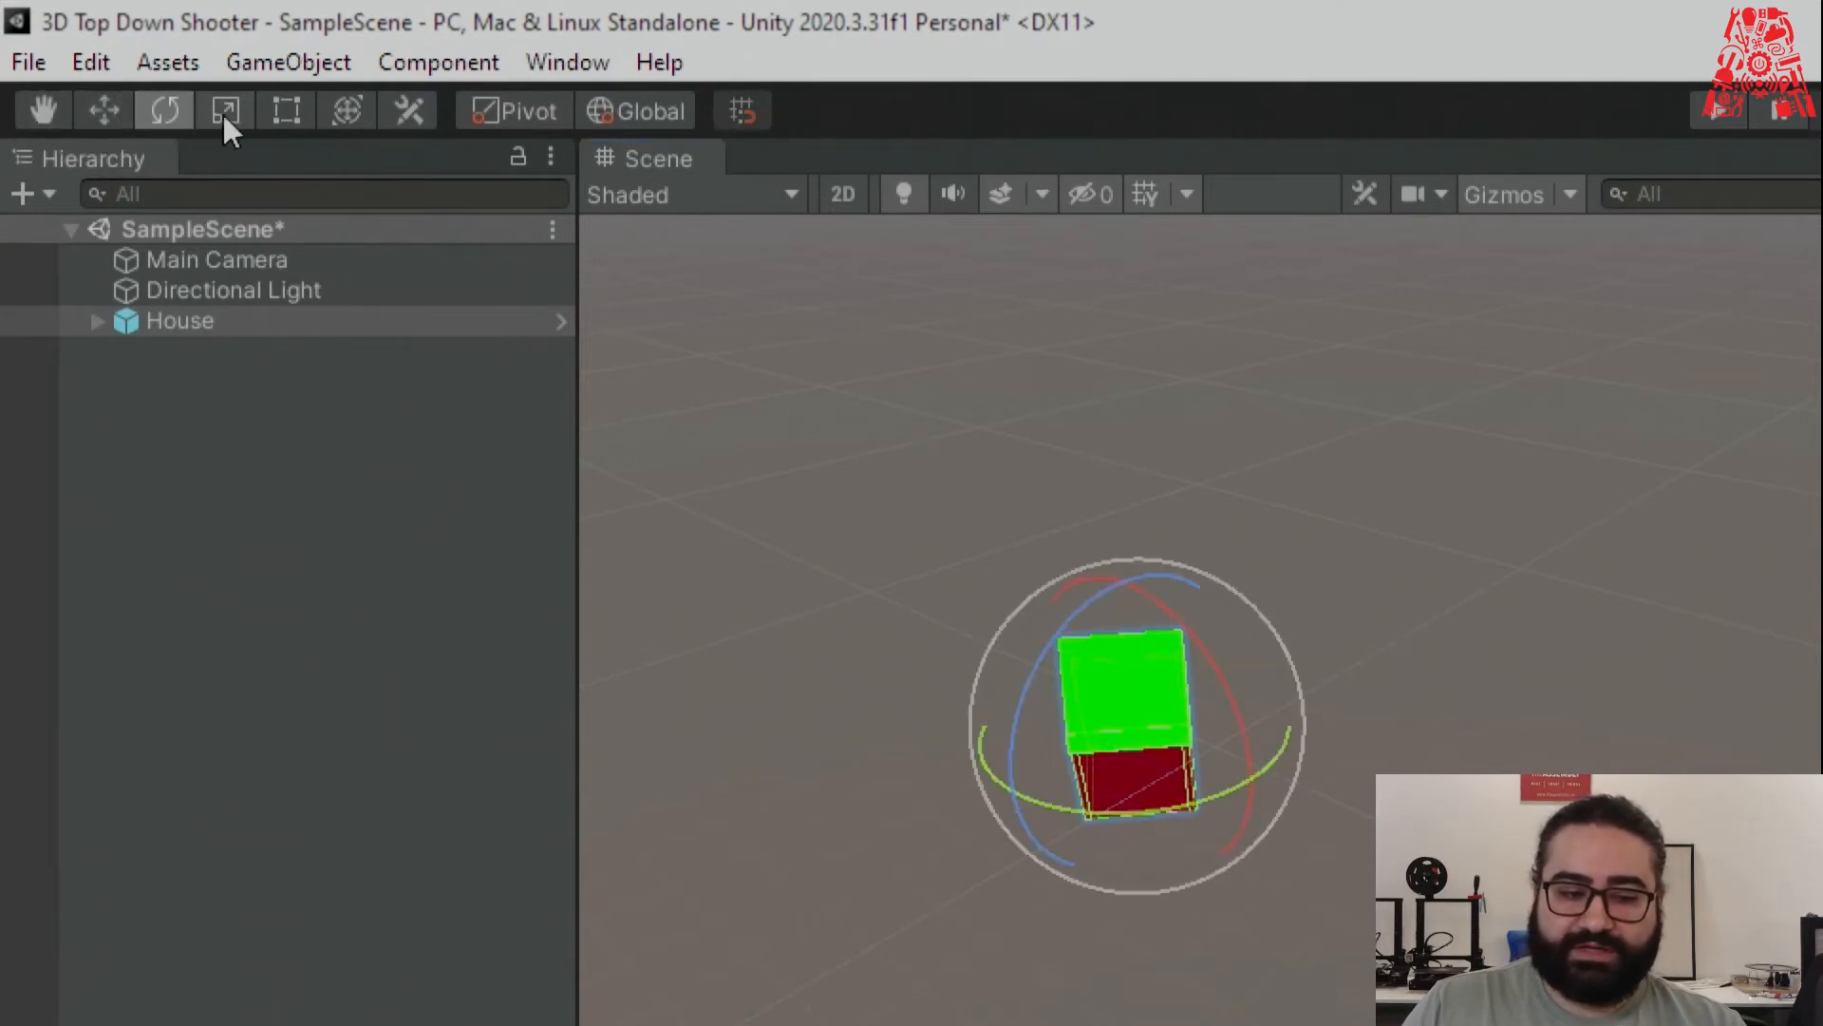
click(224, 111)
click(123, 108)
click(205, 110)
click(162, 109)
click(87, 103)
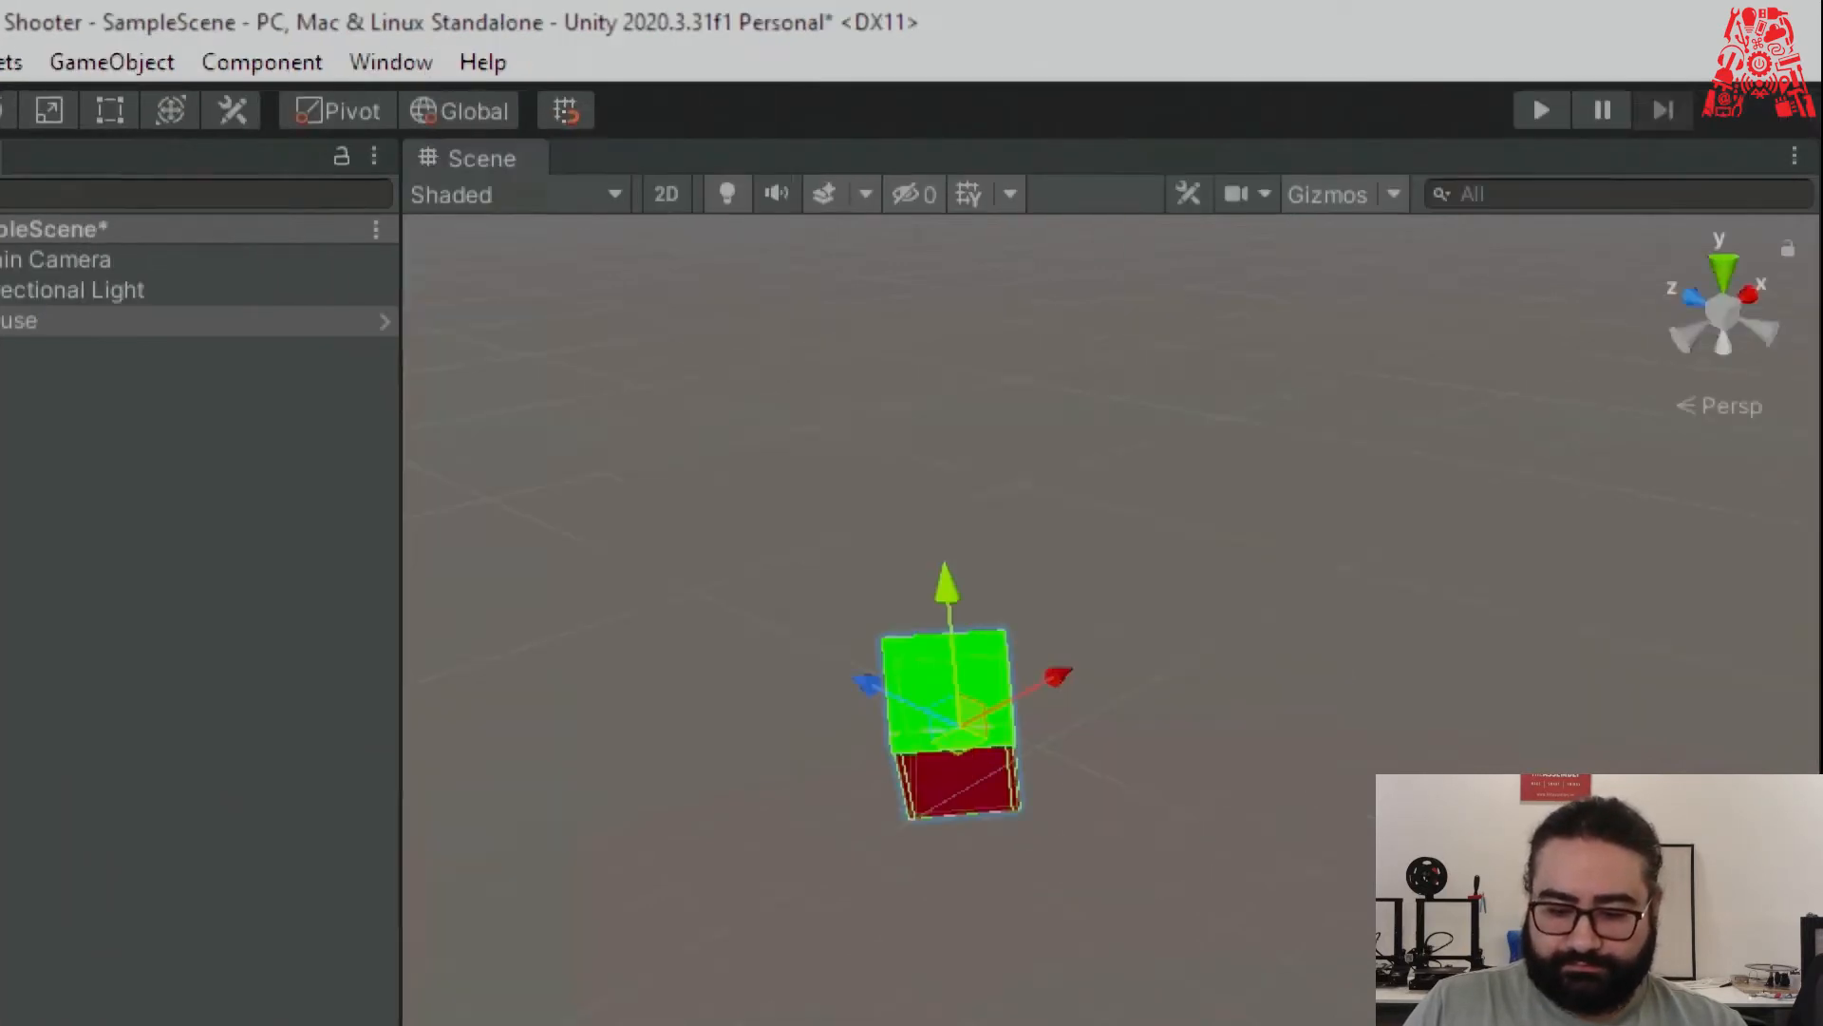
key(super+minus)
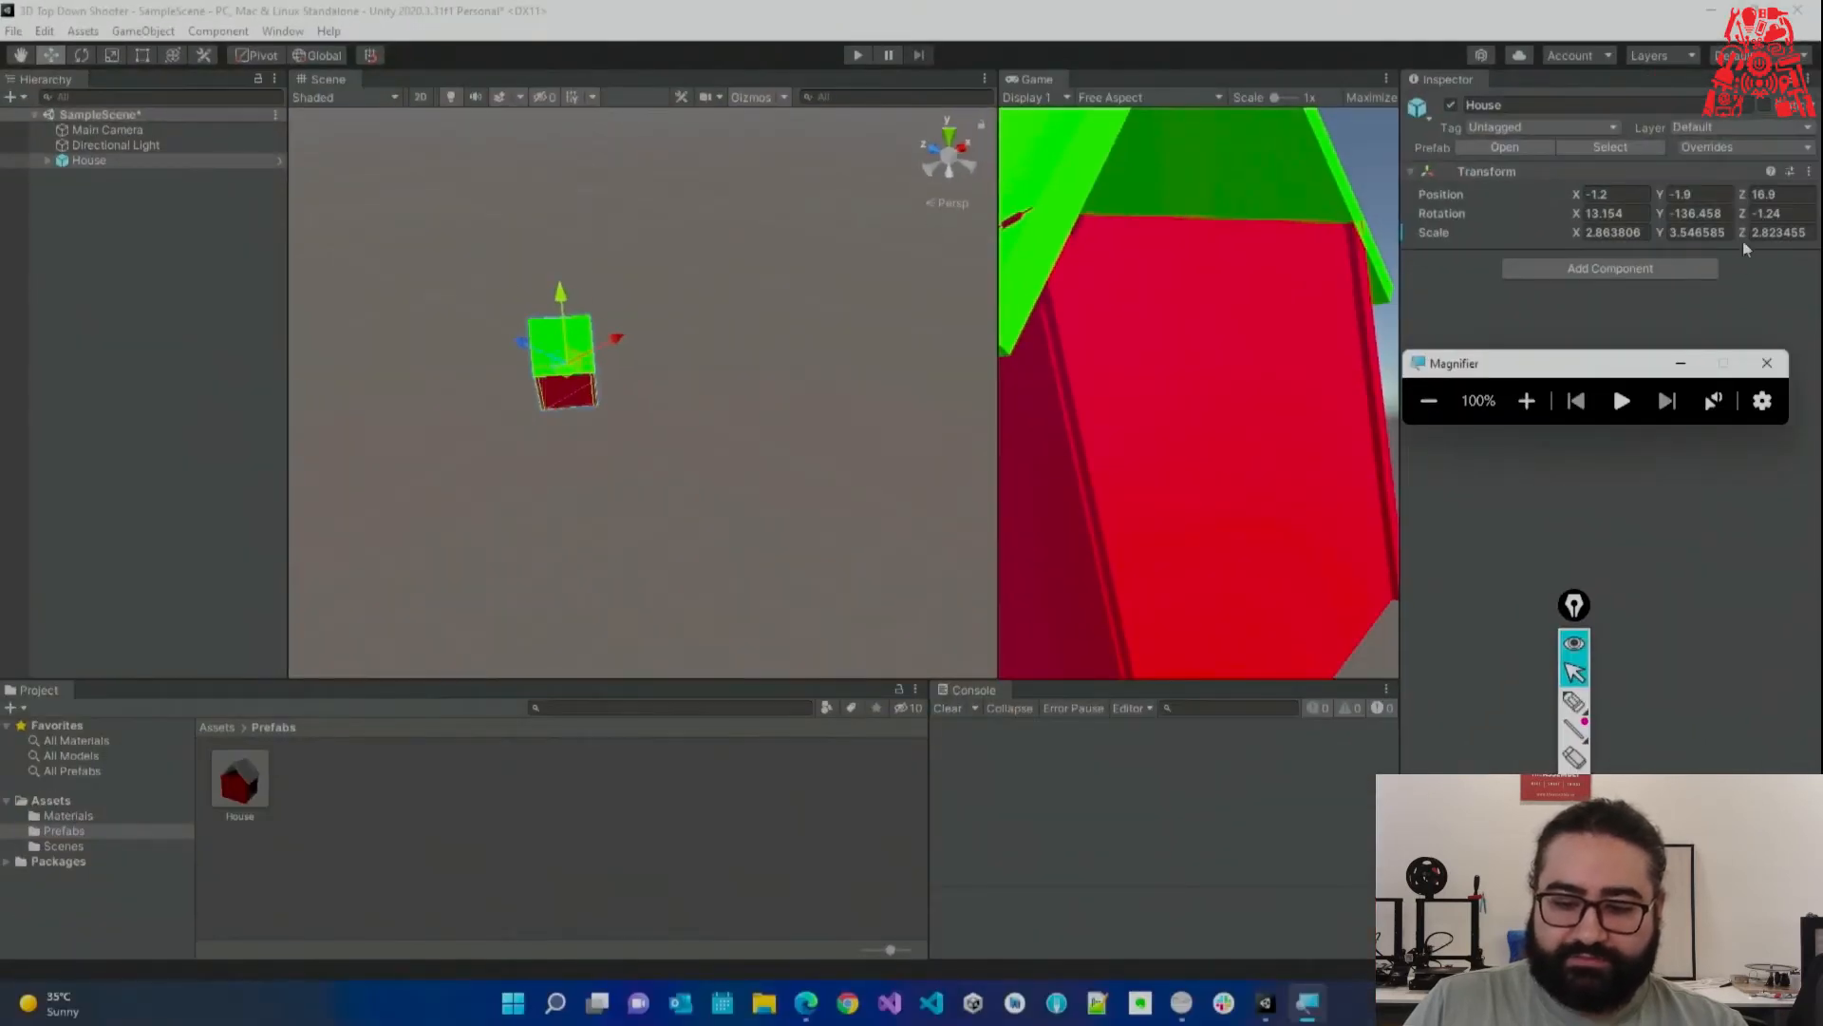
click(1809, 172)
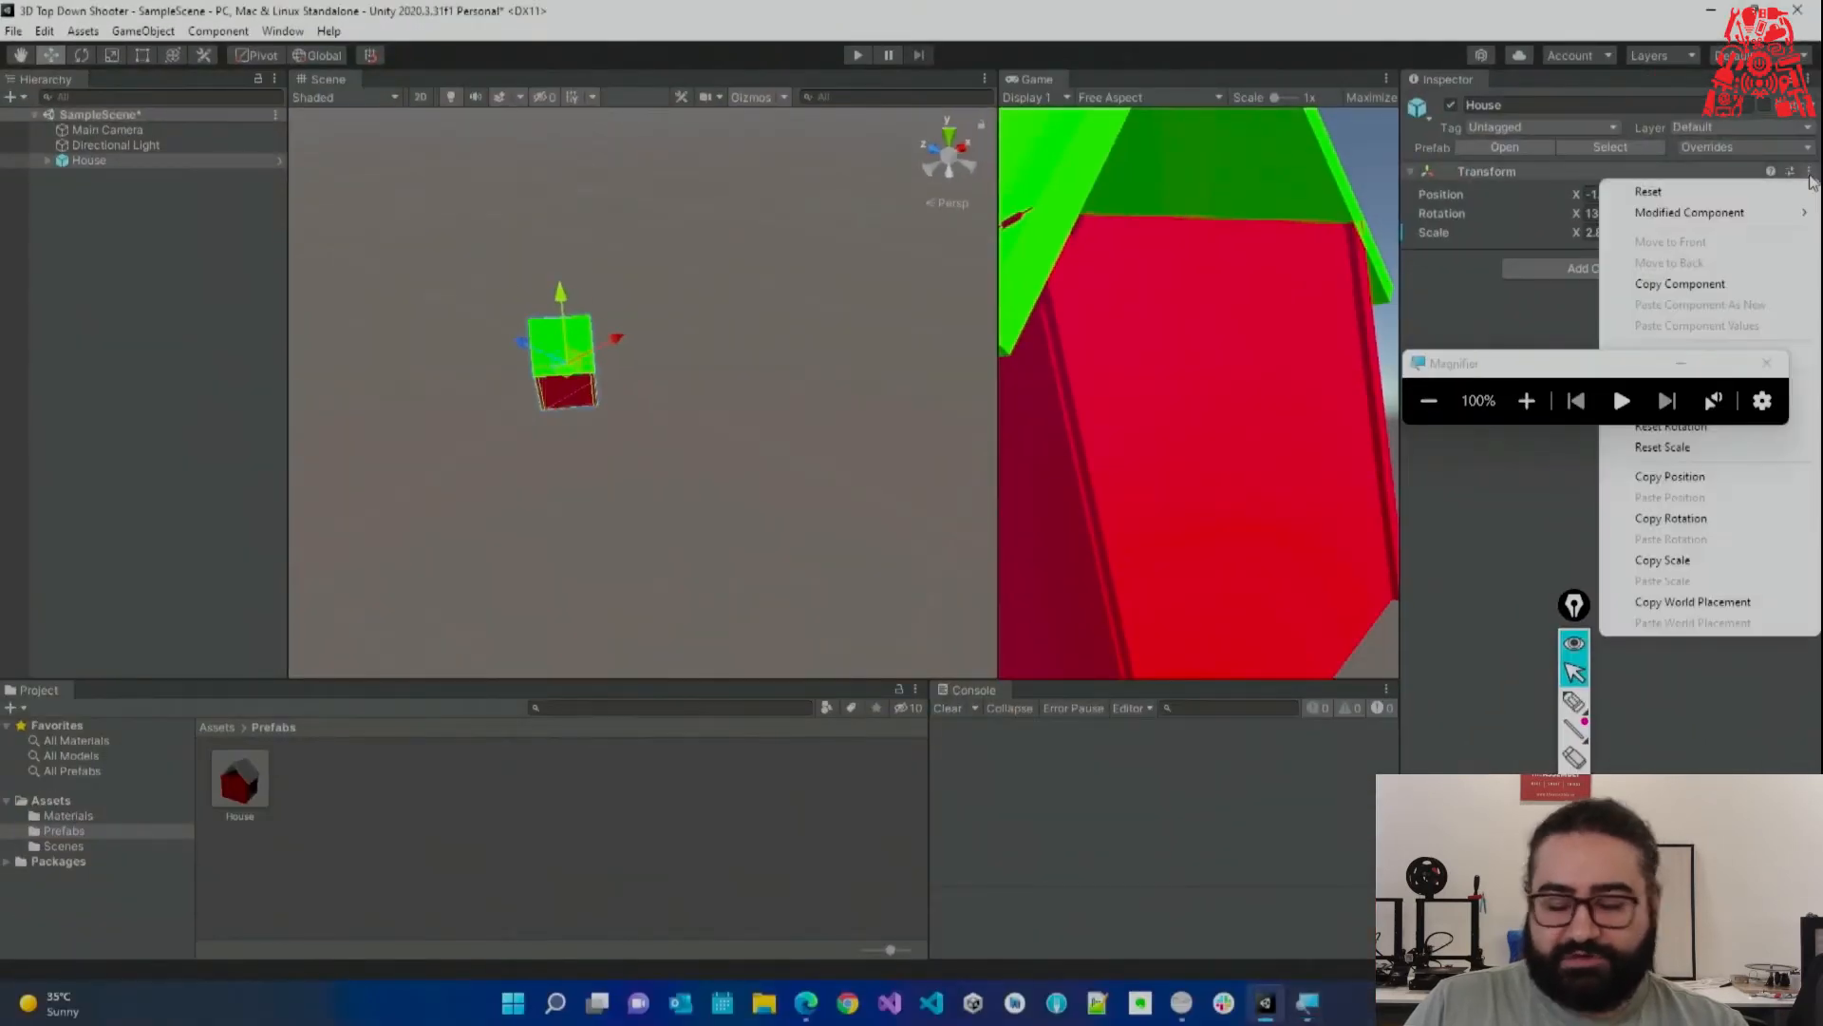
click(1692, 199)
mouse_move(697, 313)
alt+mouse_down()
mouse_move(724, 301)
mouse_move(704, 307)
alt+mouse_up()
key(w)
right_drag(705, 306, 732, 369)
key(s)
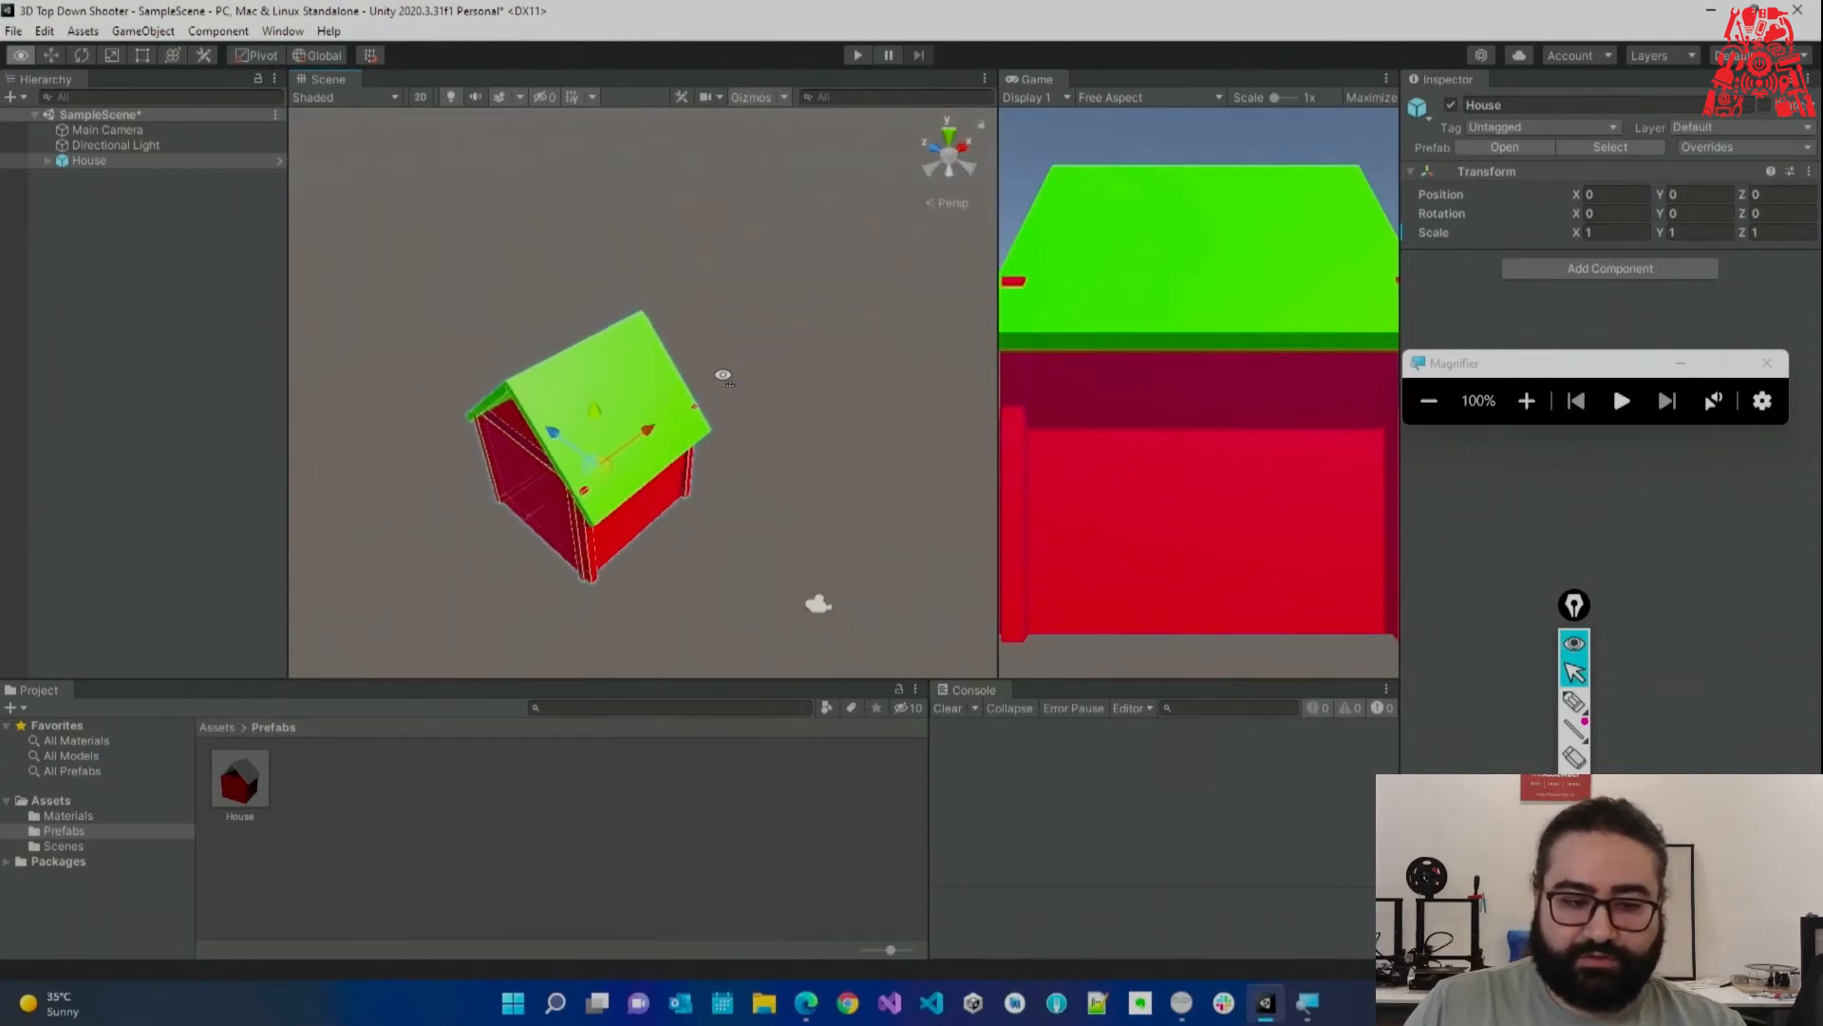
alt+drag(707, 314, 744, 306)
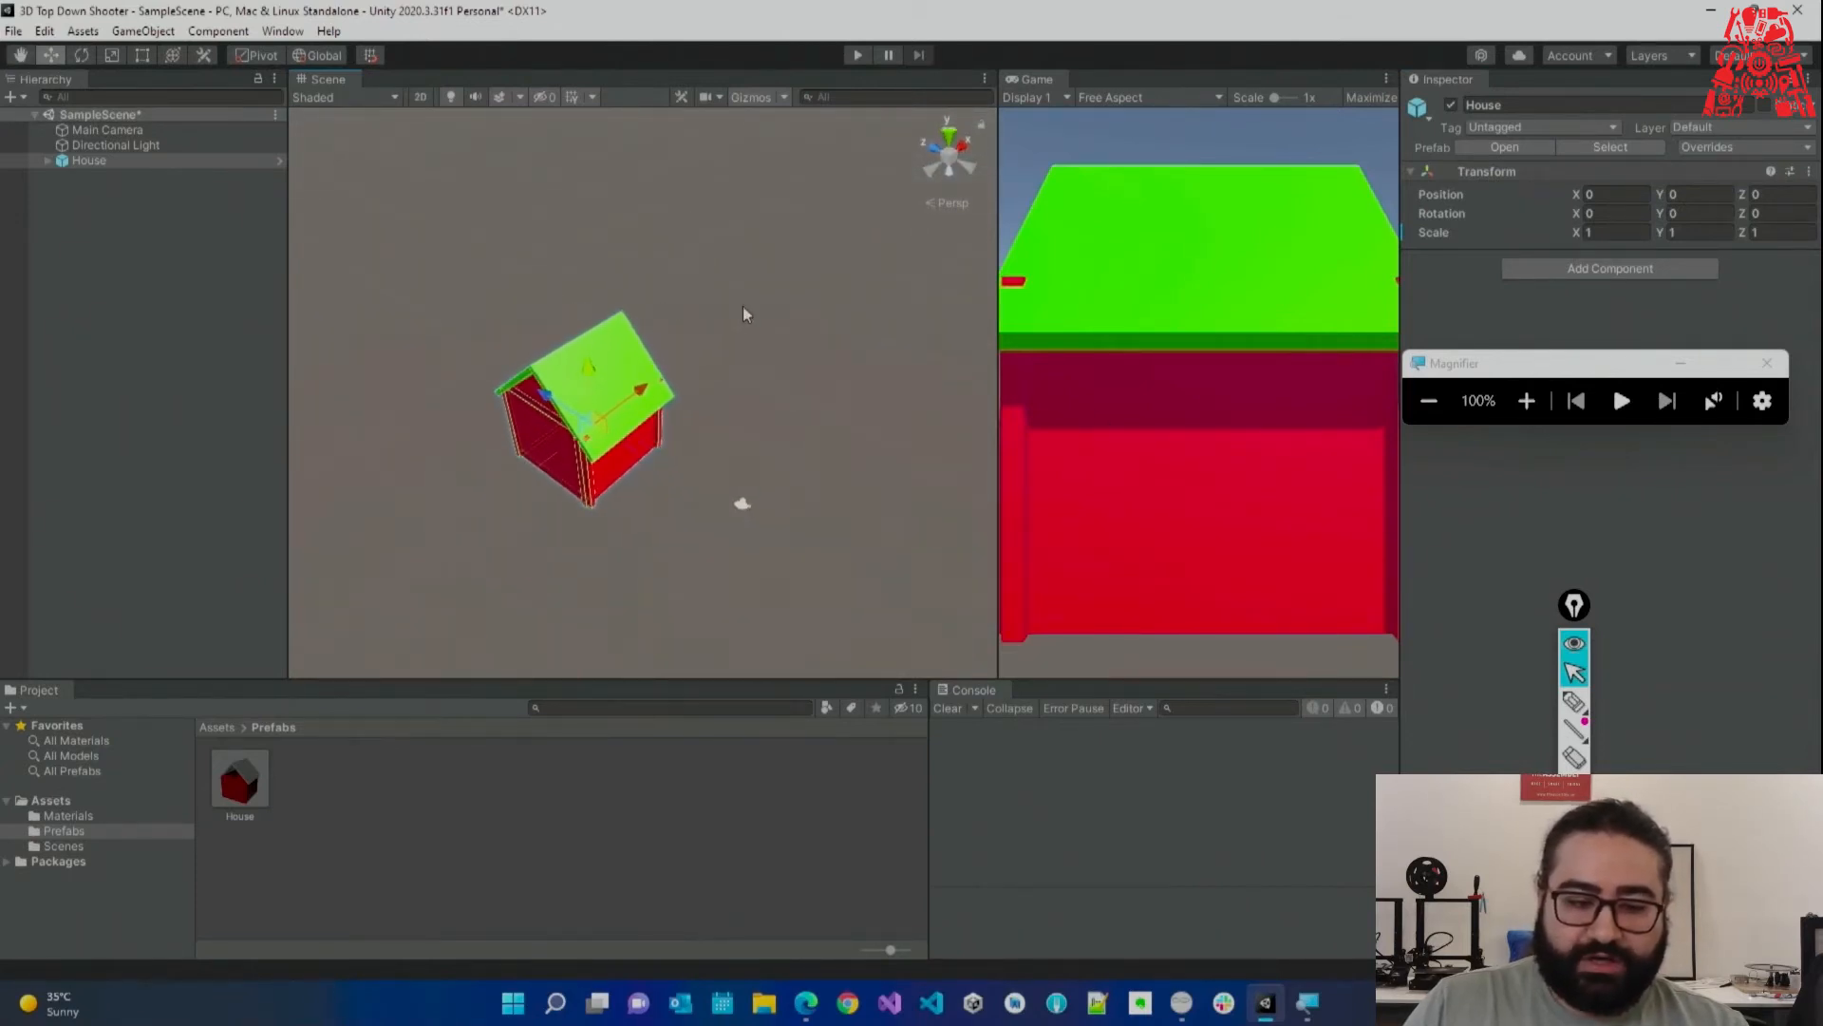
click(367, 269)
click(148, 164)
key(Delete)
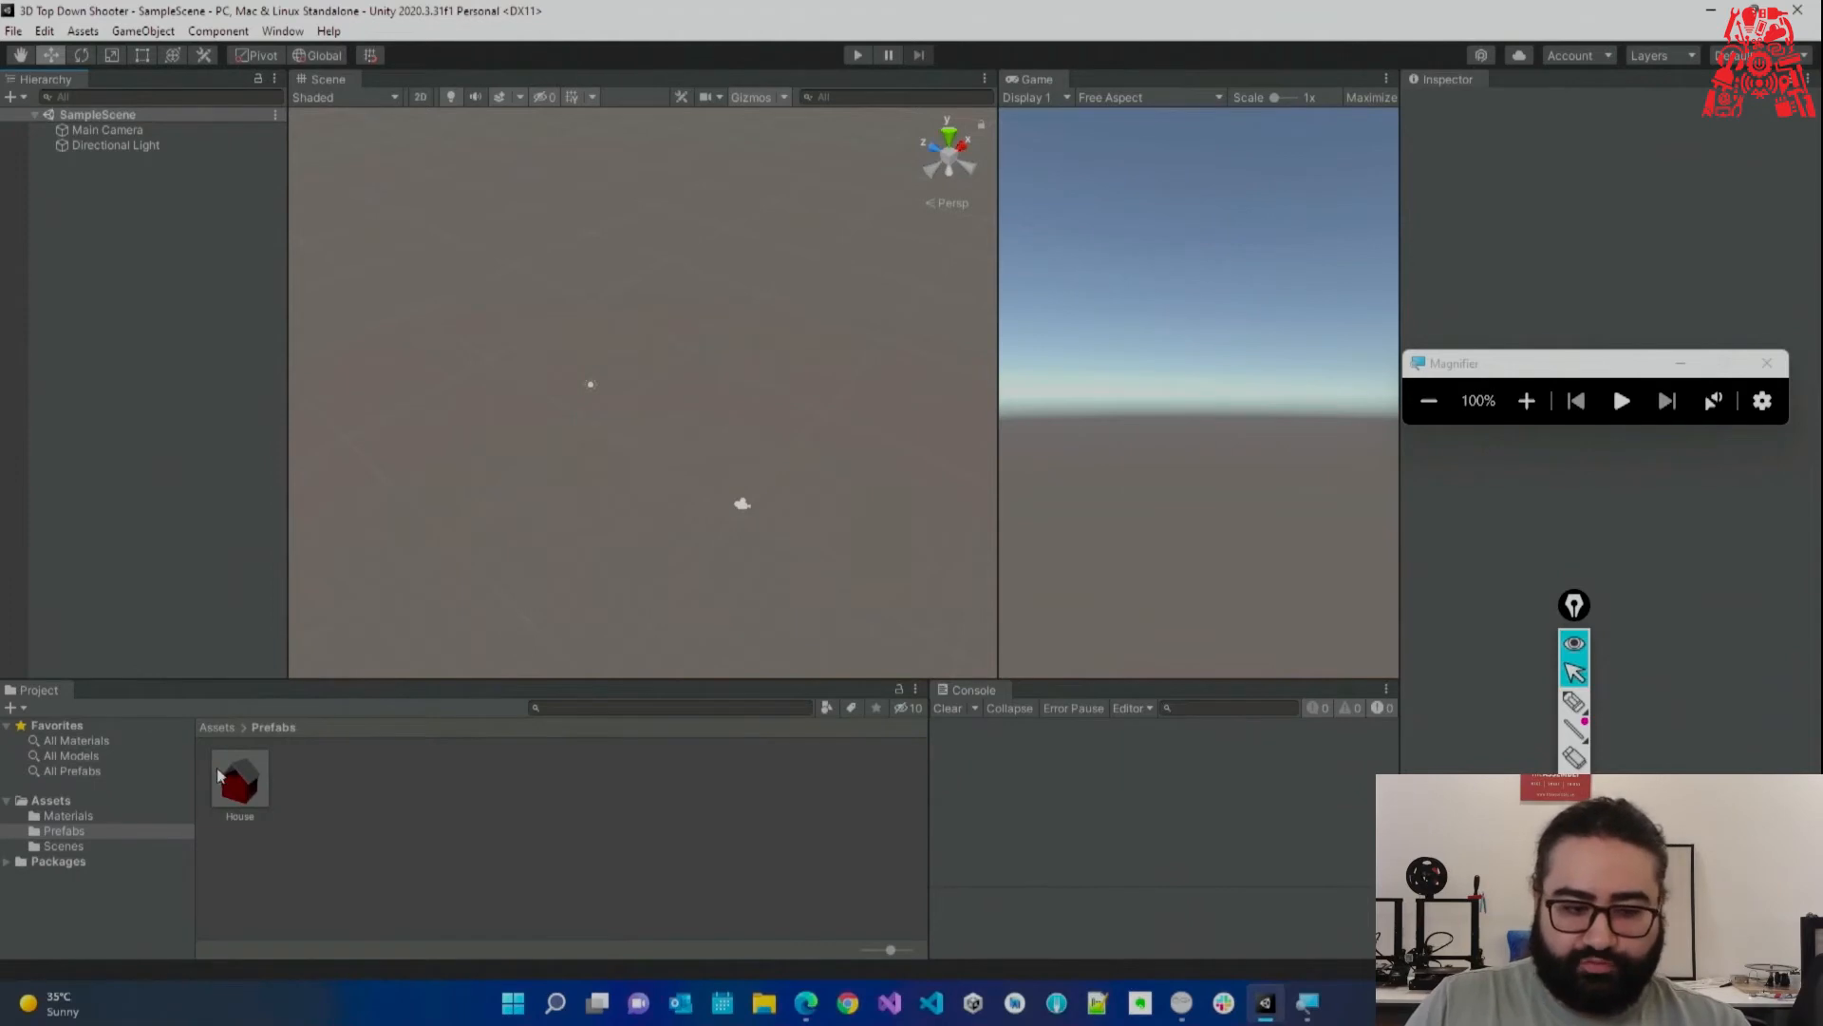
drag(157, 411, 159, 418)
key(Delete)
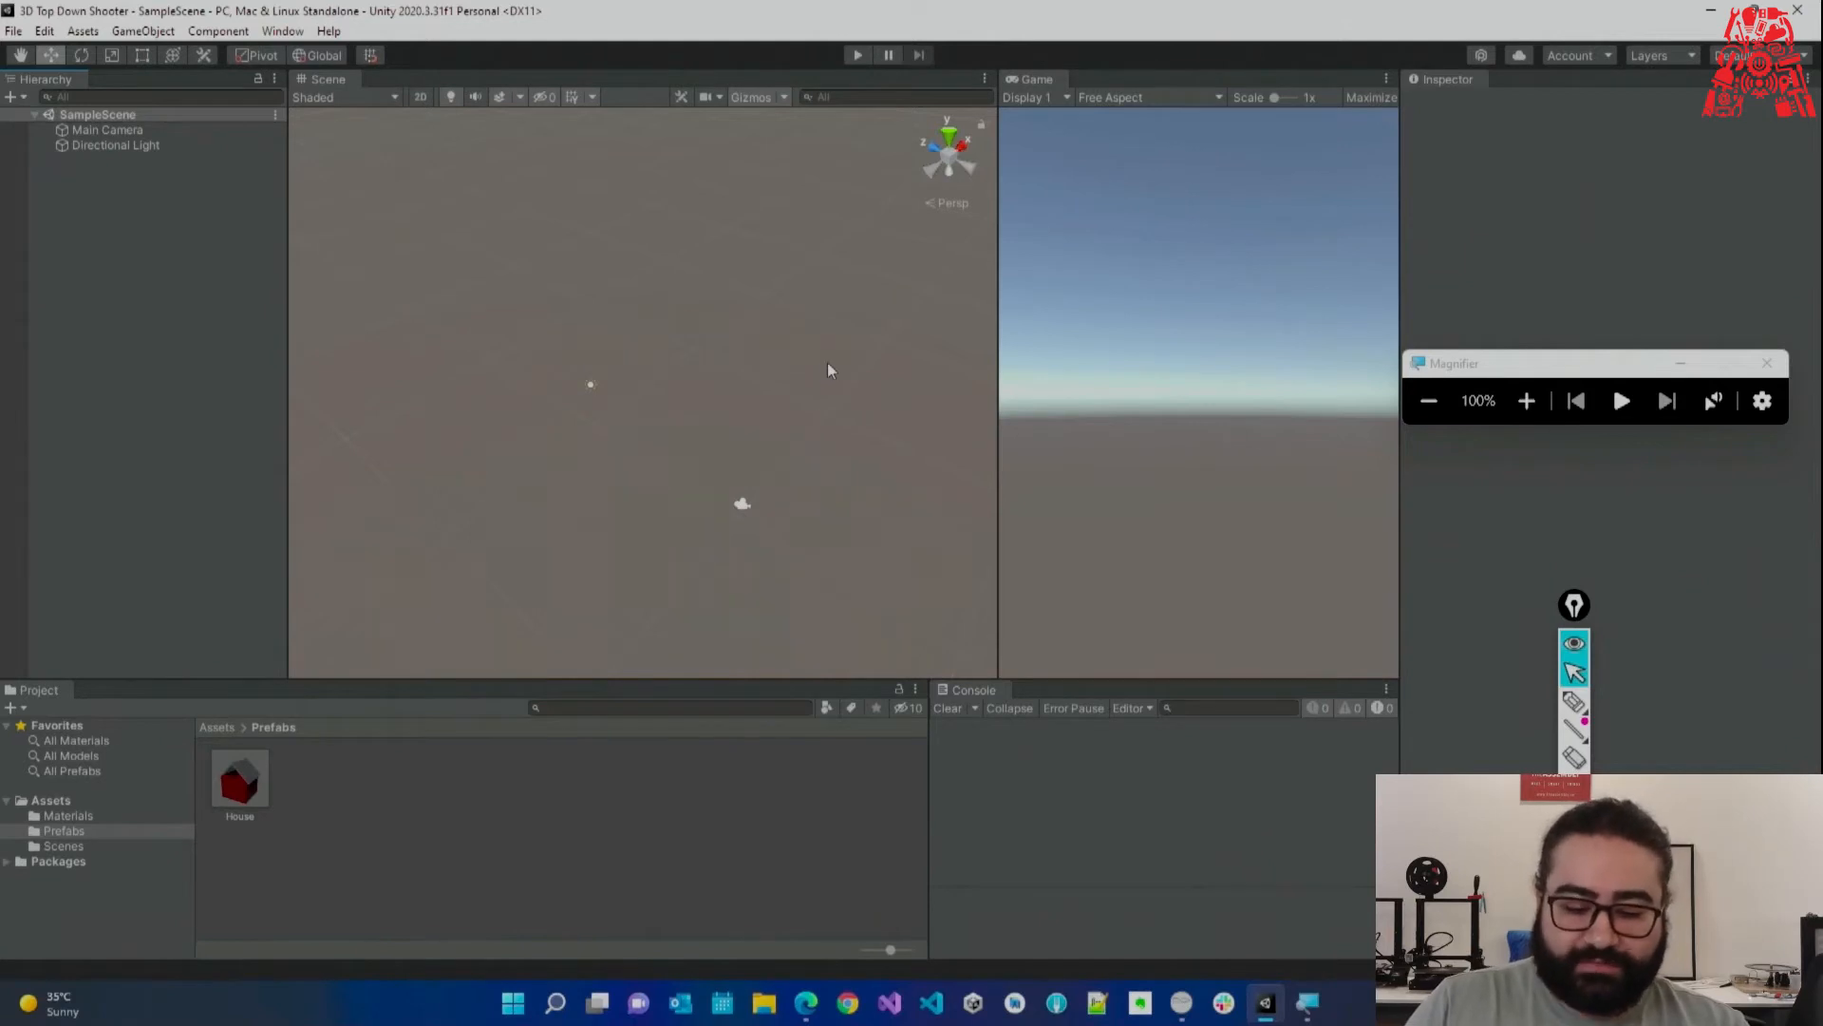
Search Google for Adobe Mixamo in Edge and open the Mixamo website.
click(807, 1005)
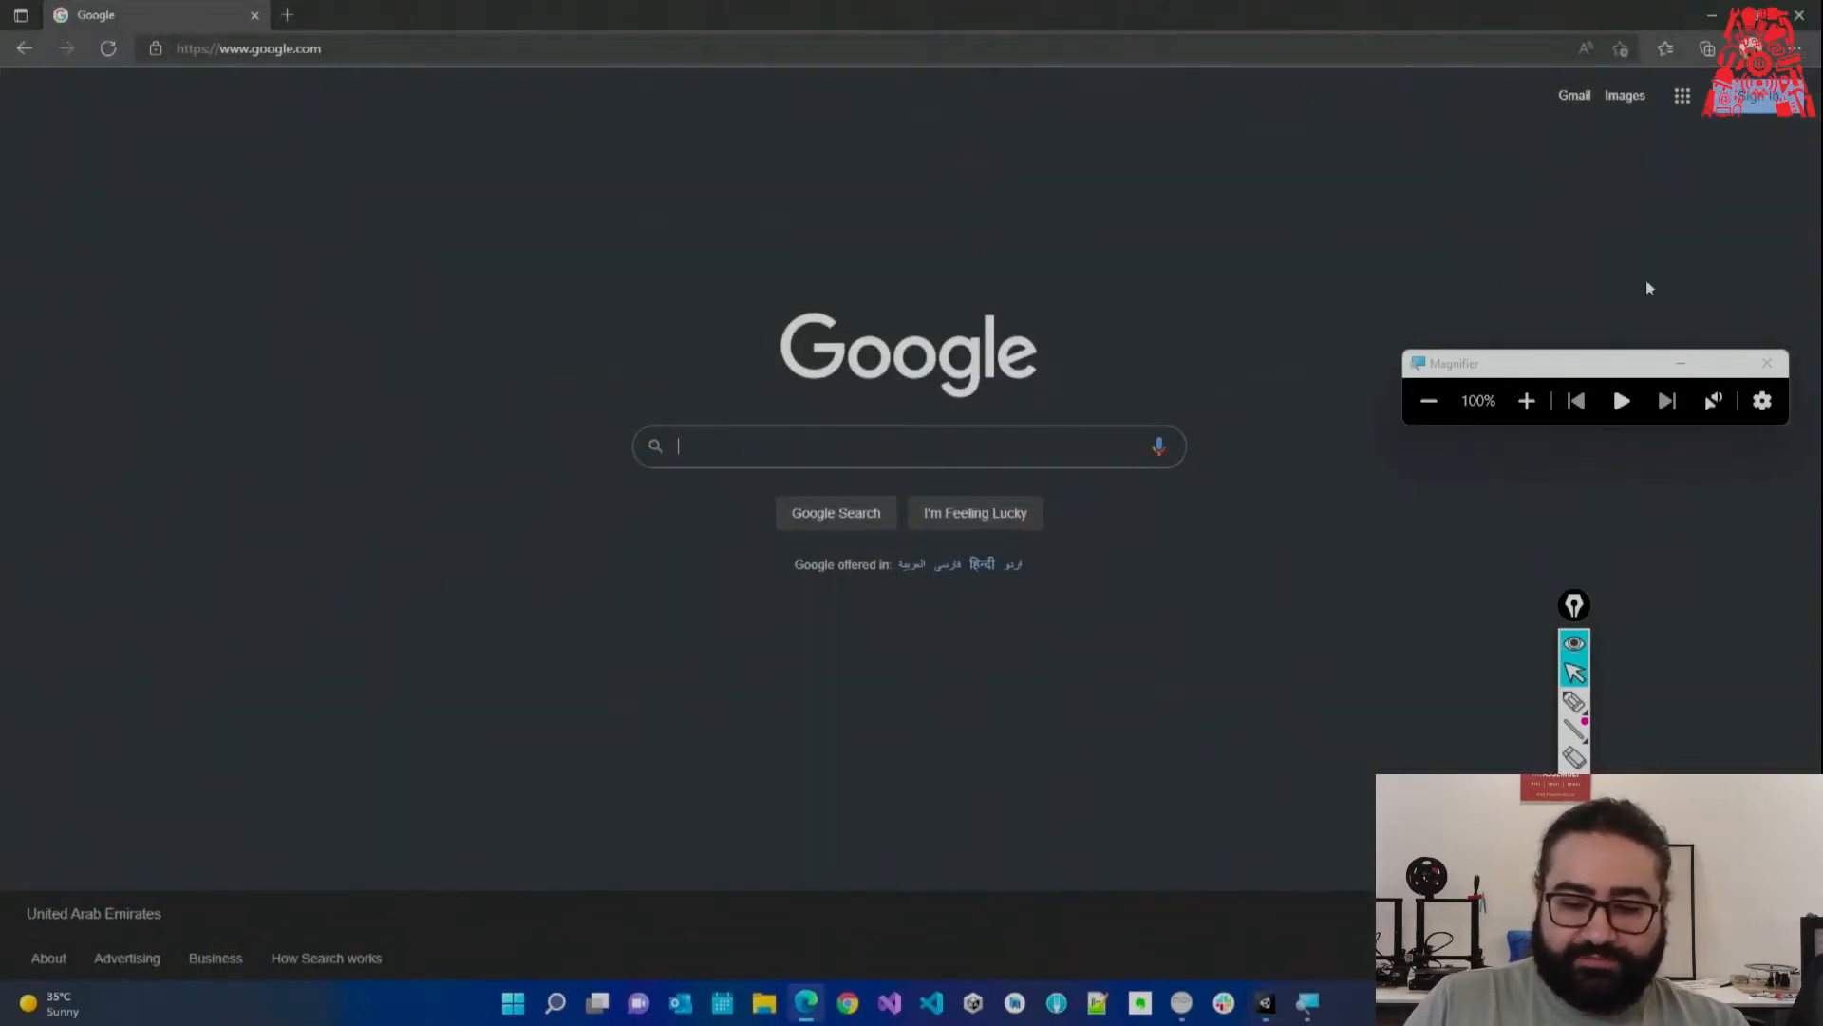
click(1681, 367)
click(835, 438)
text(adcbe max)
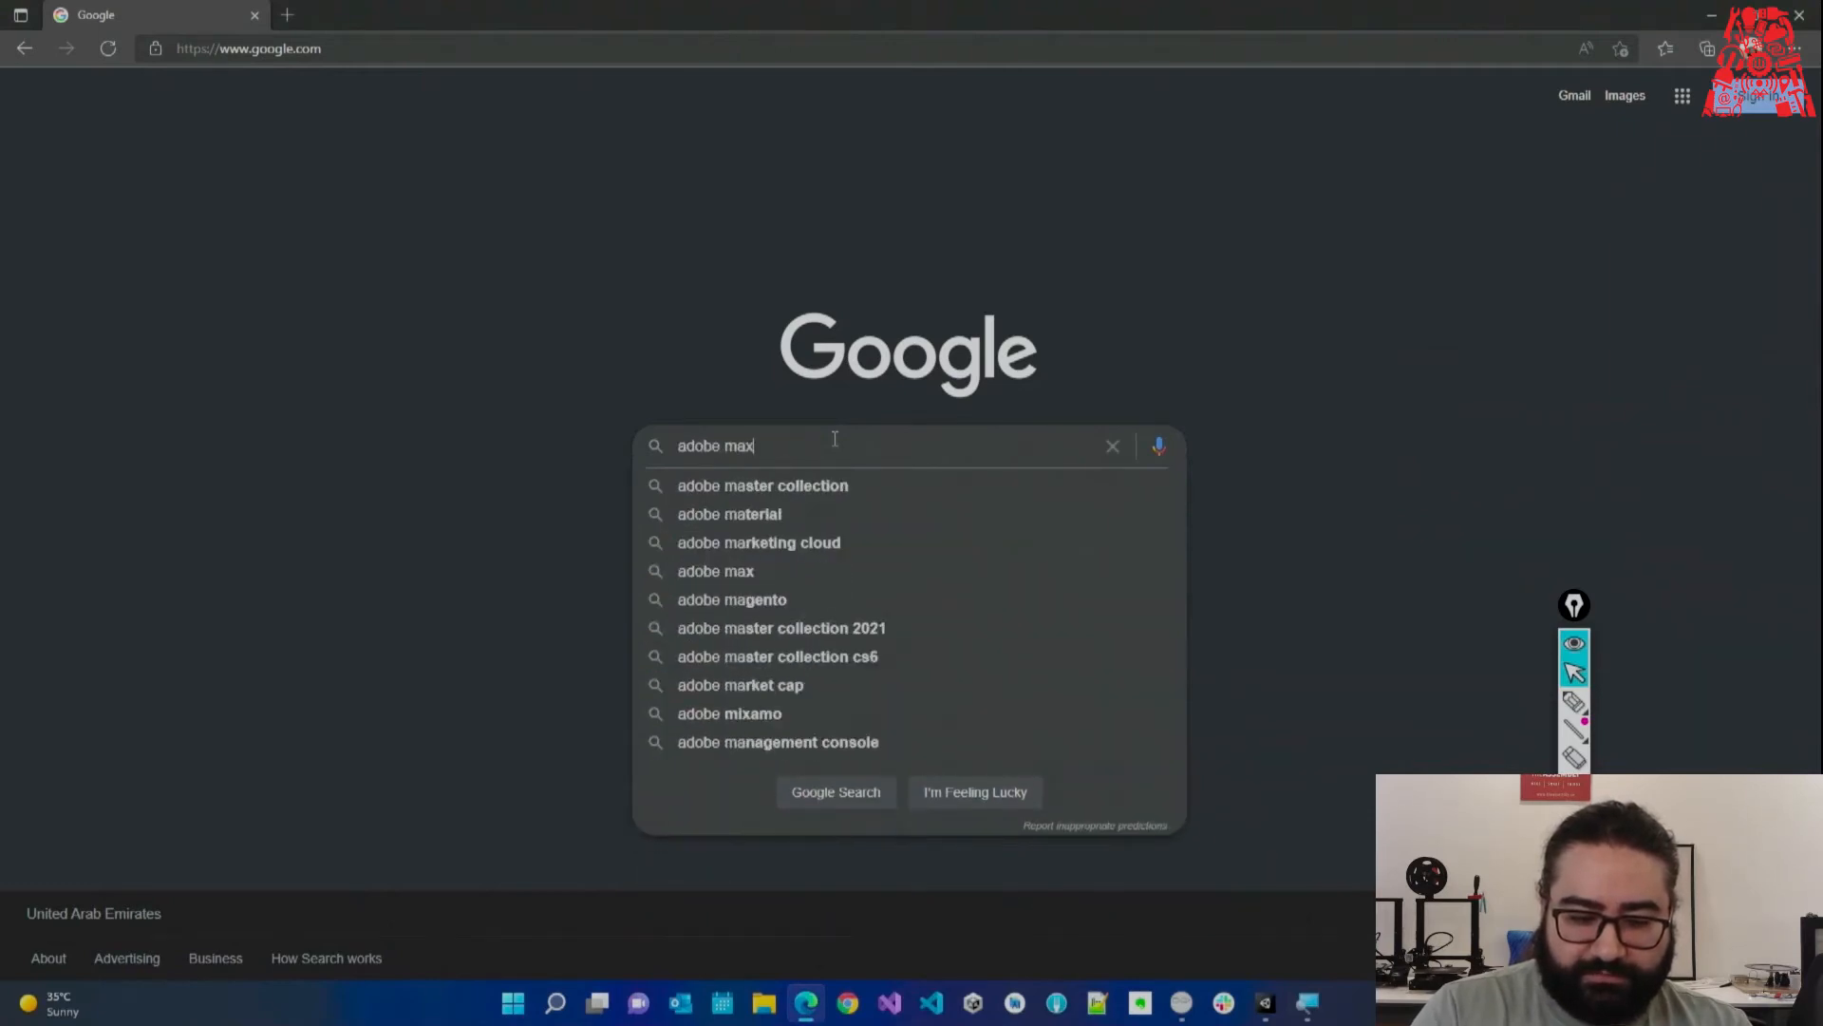
key(BackSpace)
text(imo)
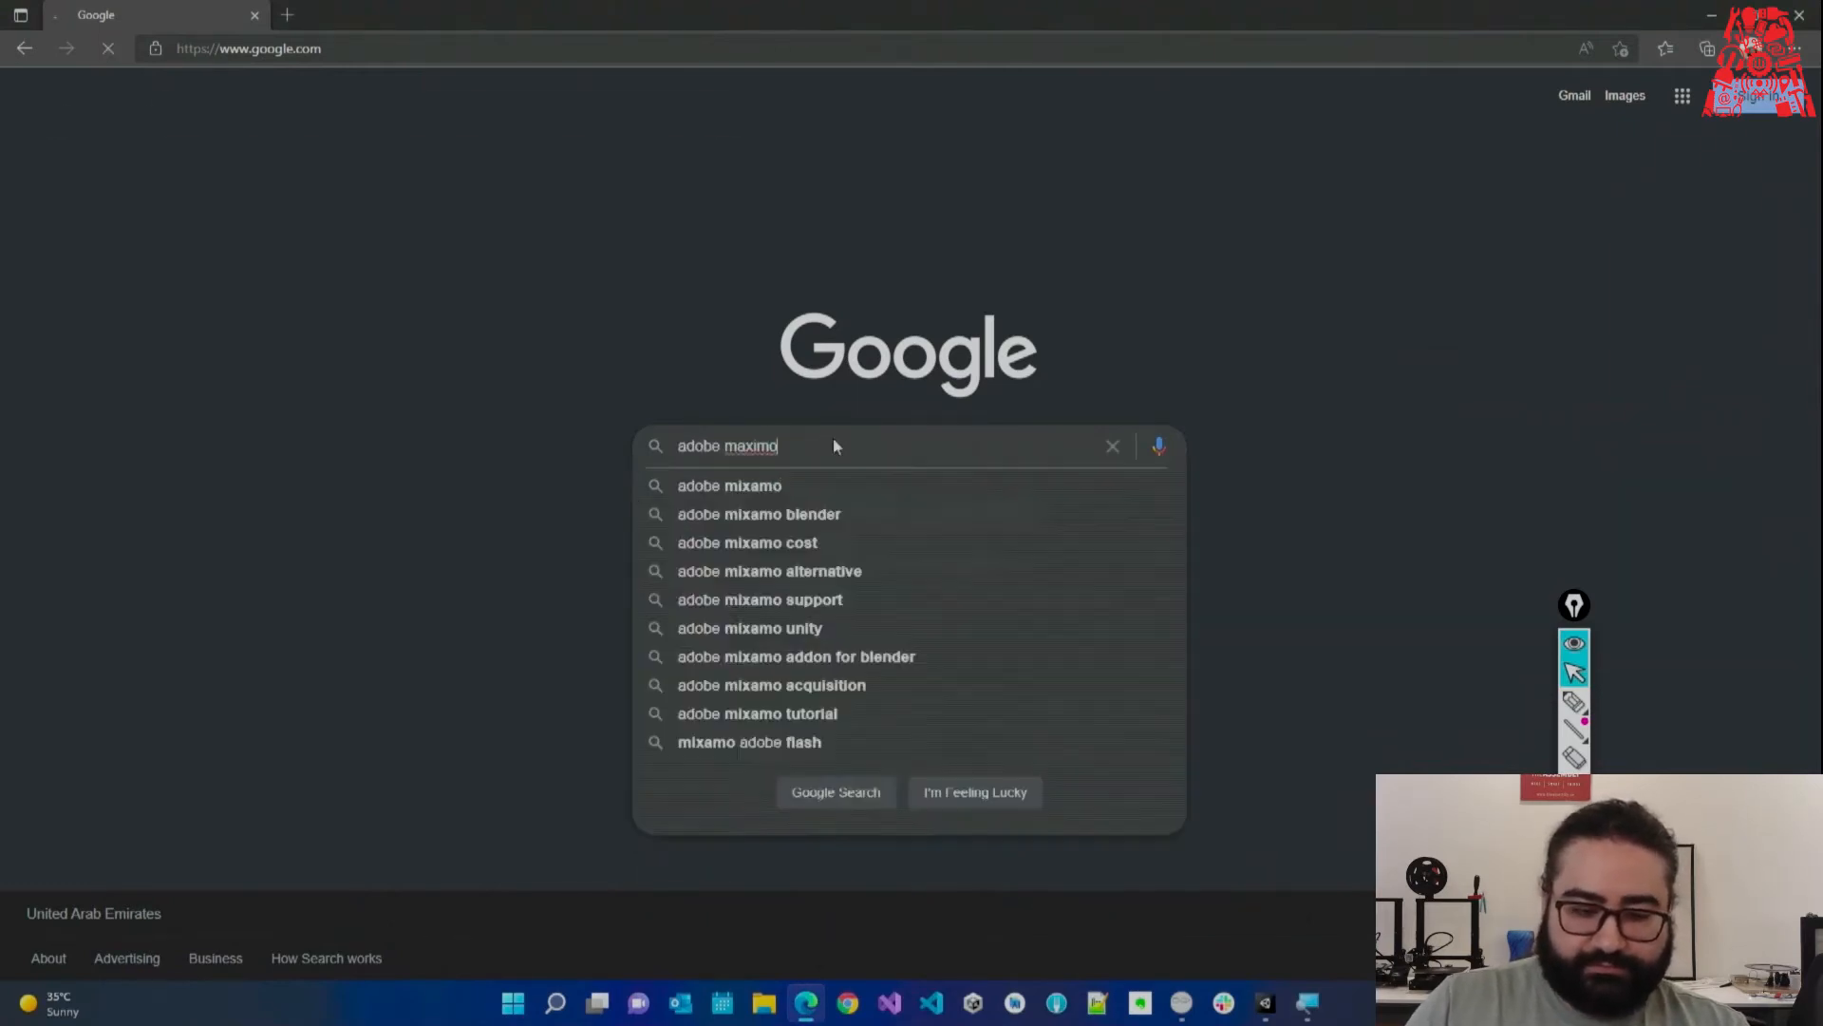
key(Return)
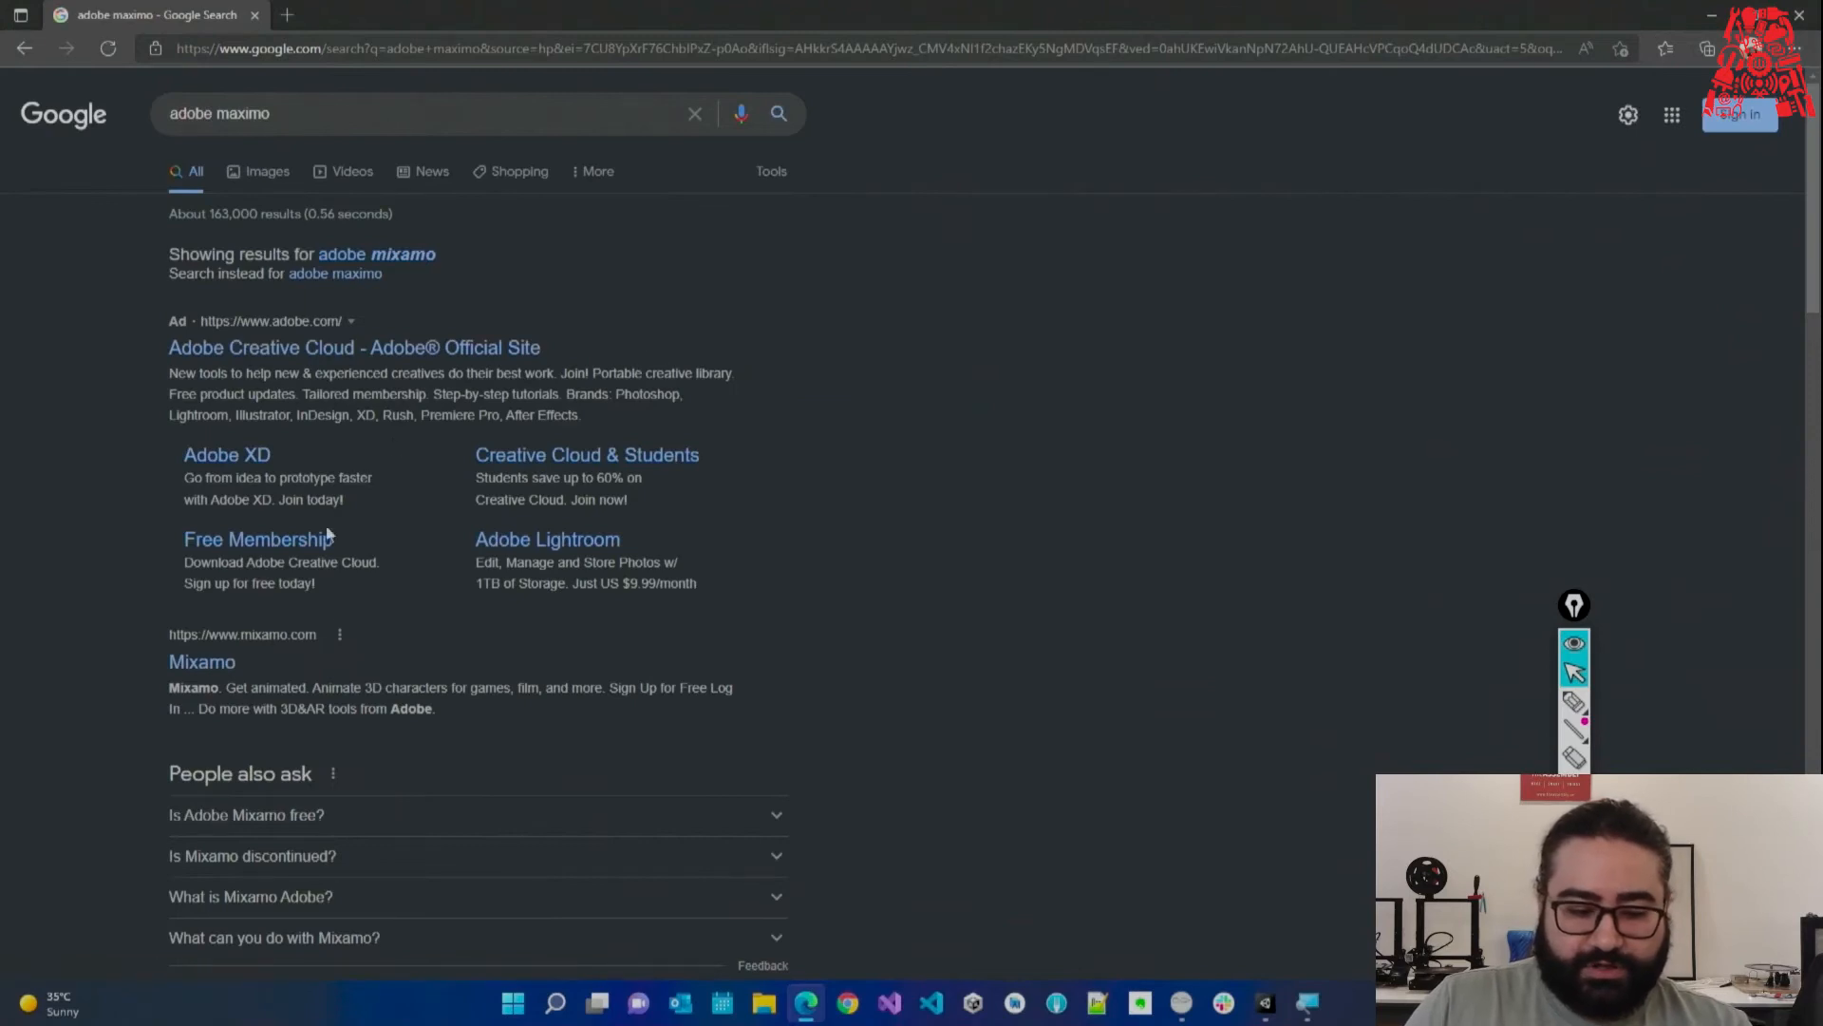
click(204, 663)
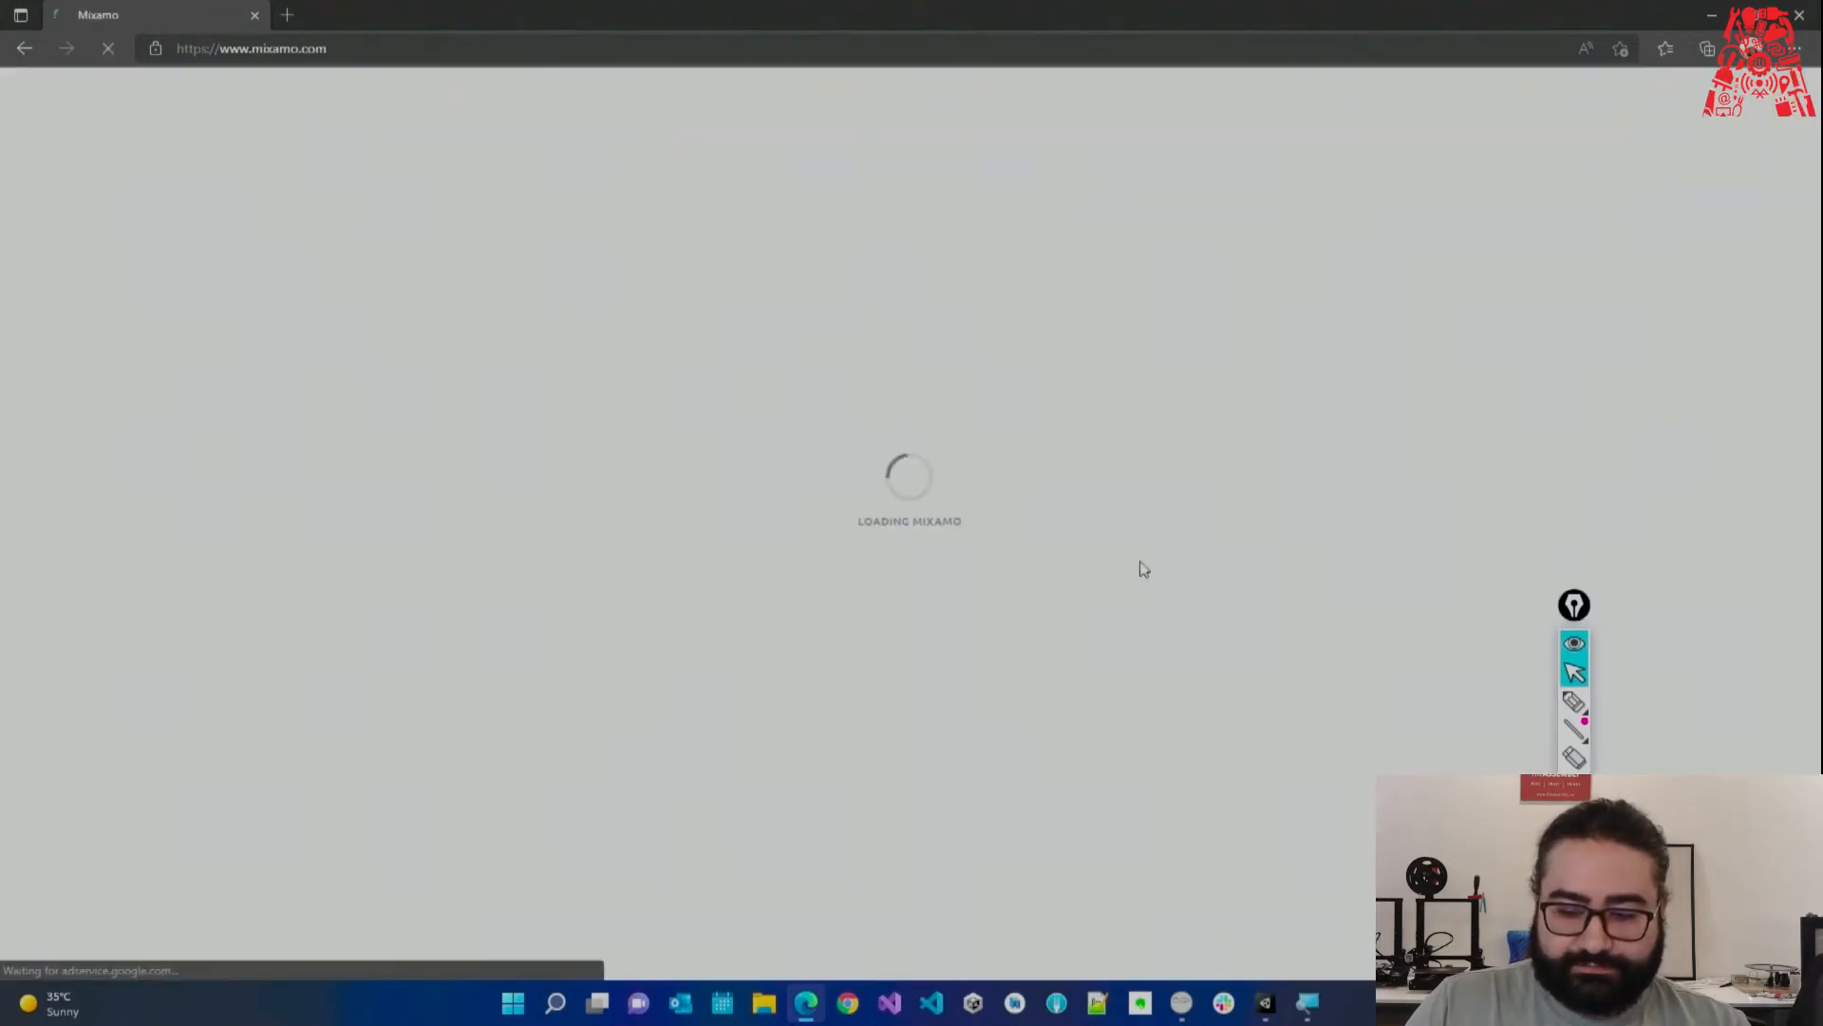
Log in to the Mixamo account and browse the Characters catalogue.
drag(1576, 608, 1719, 670)
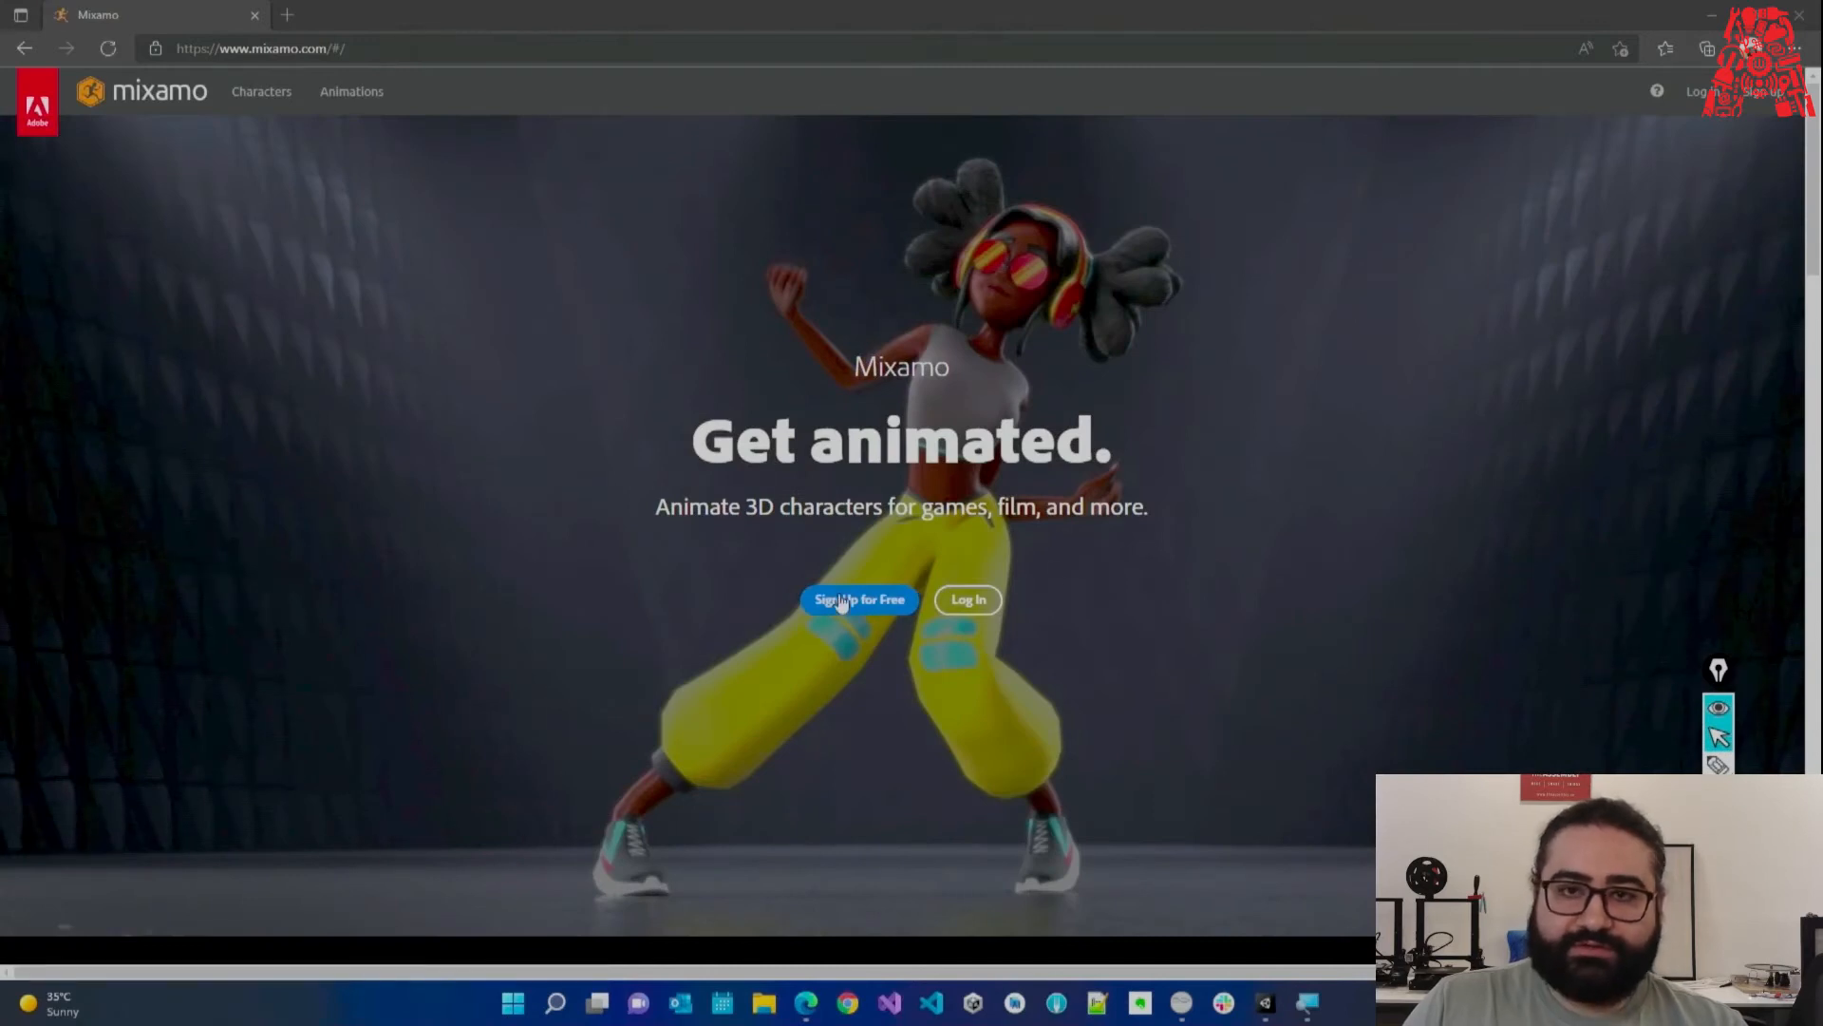
click(969, 600)
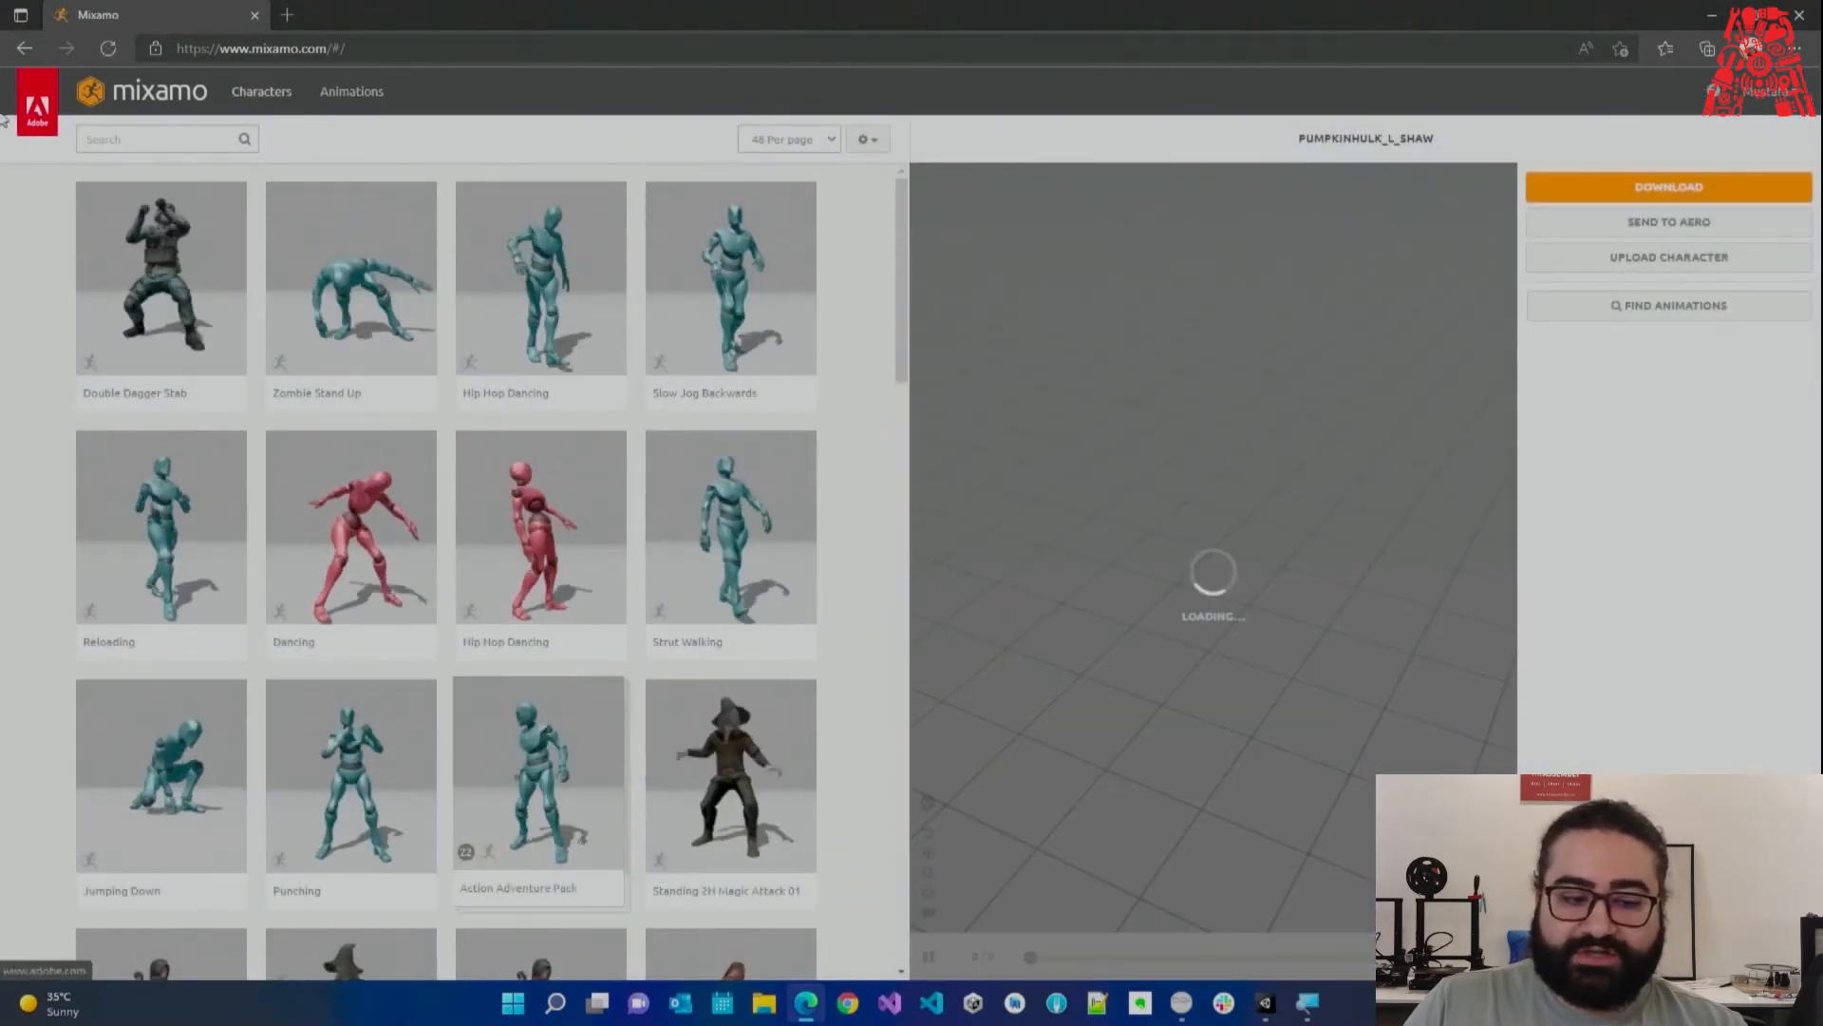
click(257, 95)
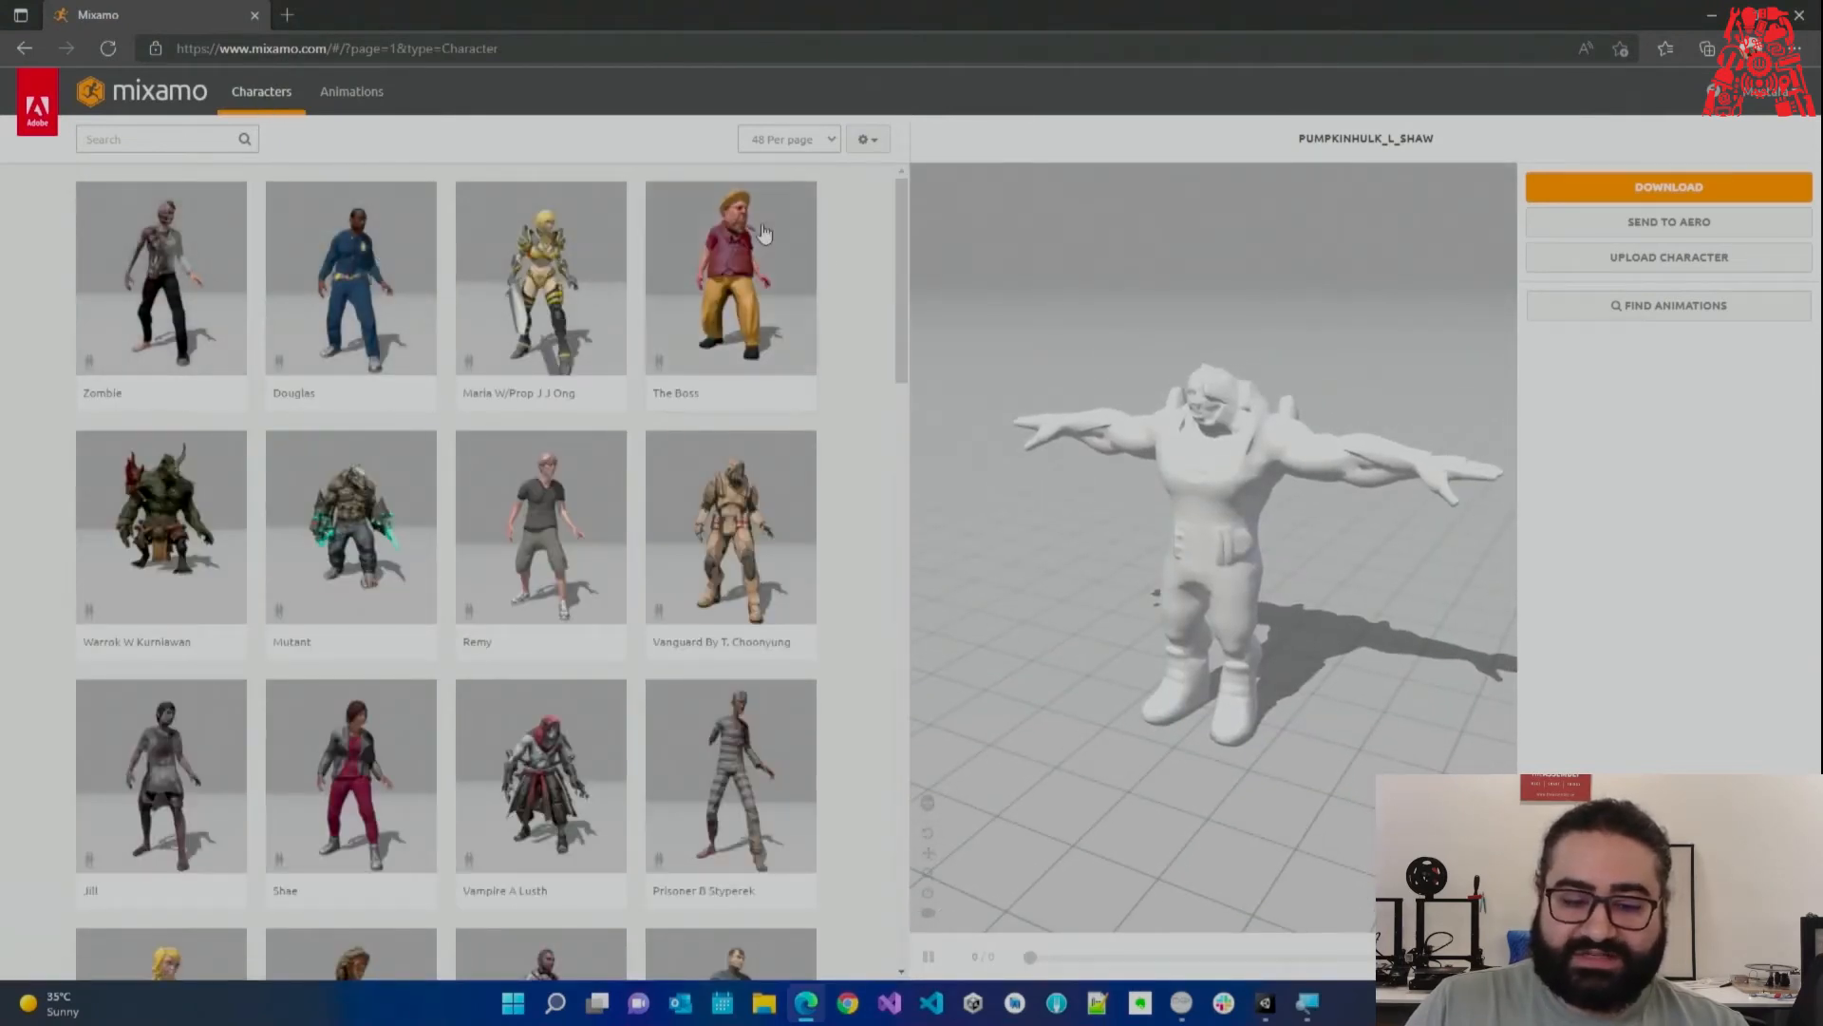
Use The Boss as the character and orbit the viewer to inspect it.
click(779, 272)
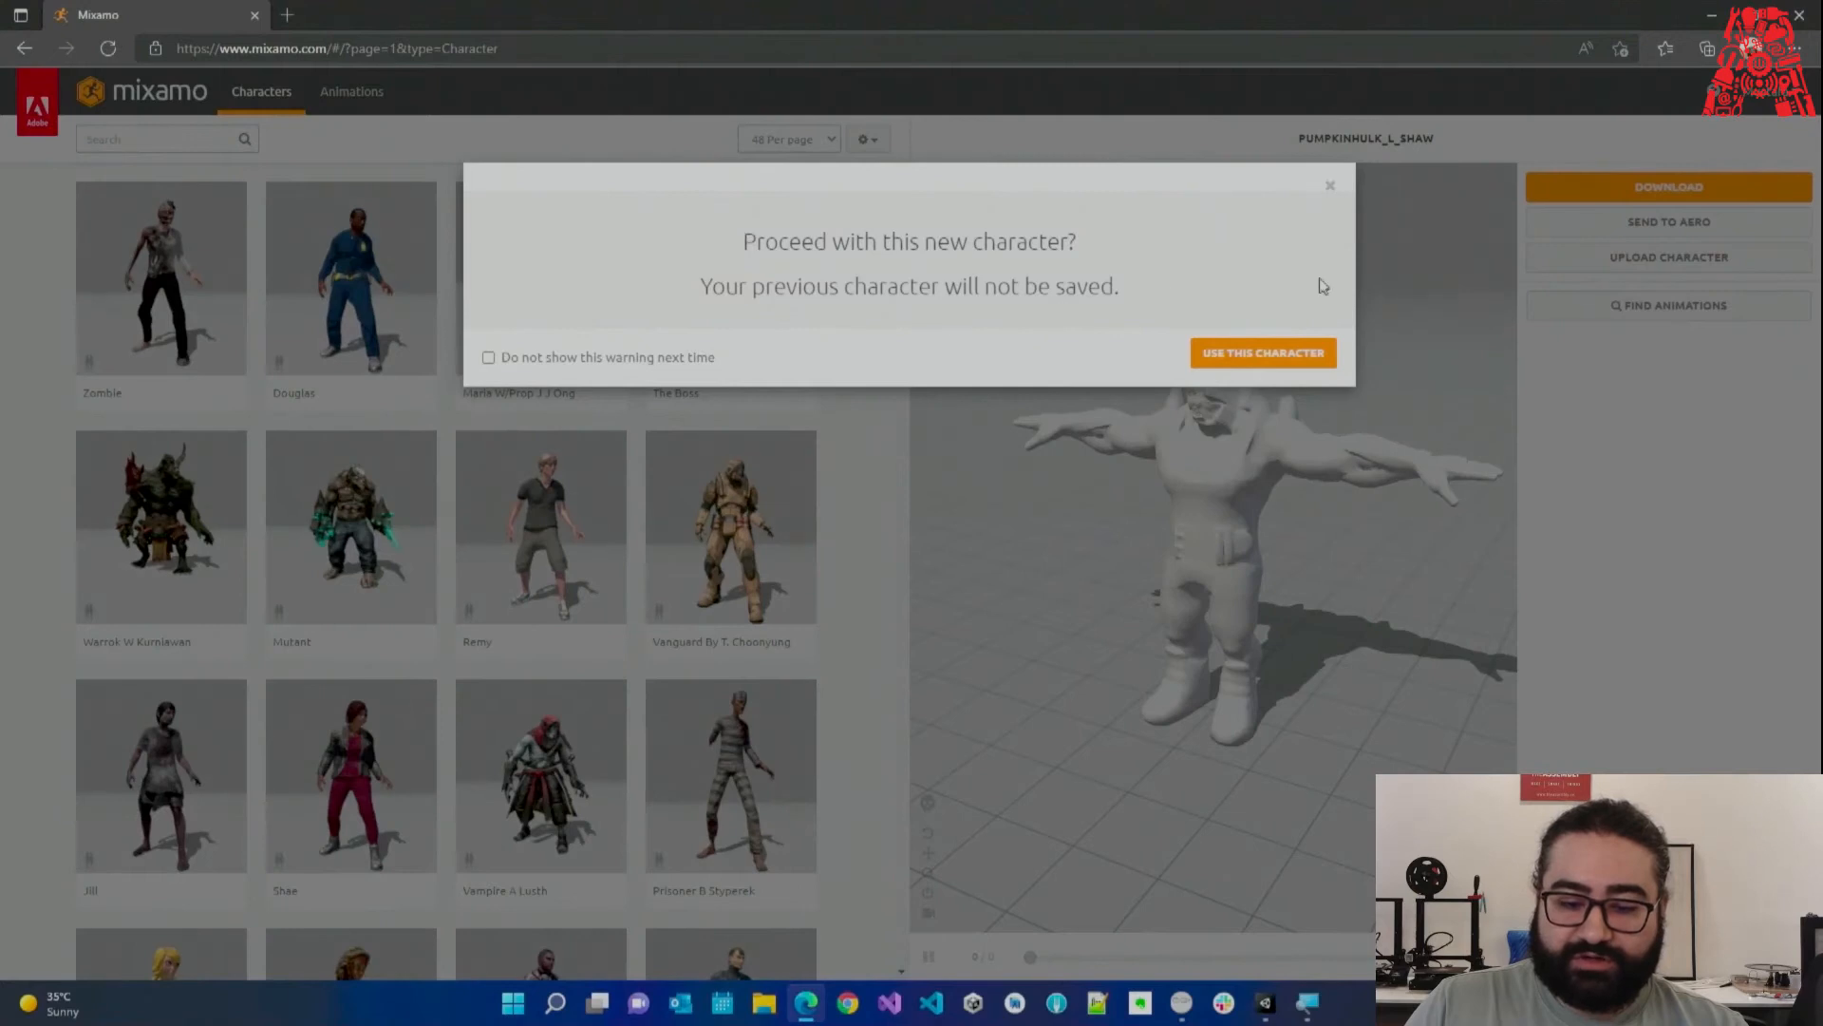
click(1231, 360)
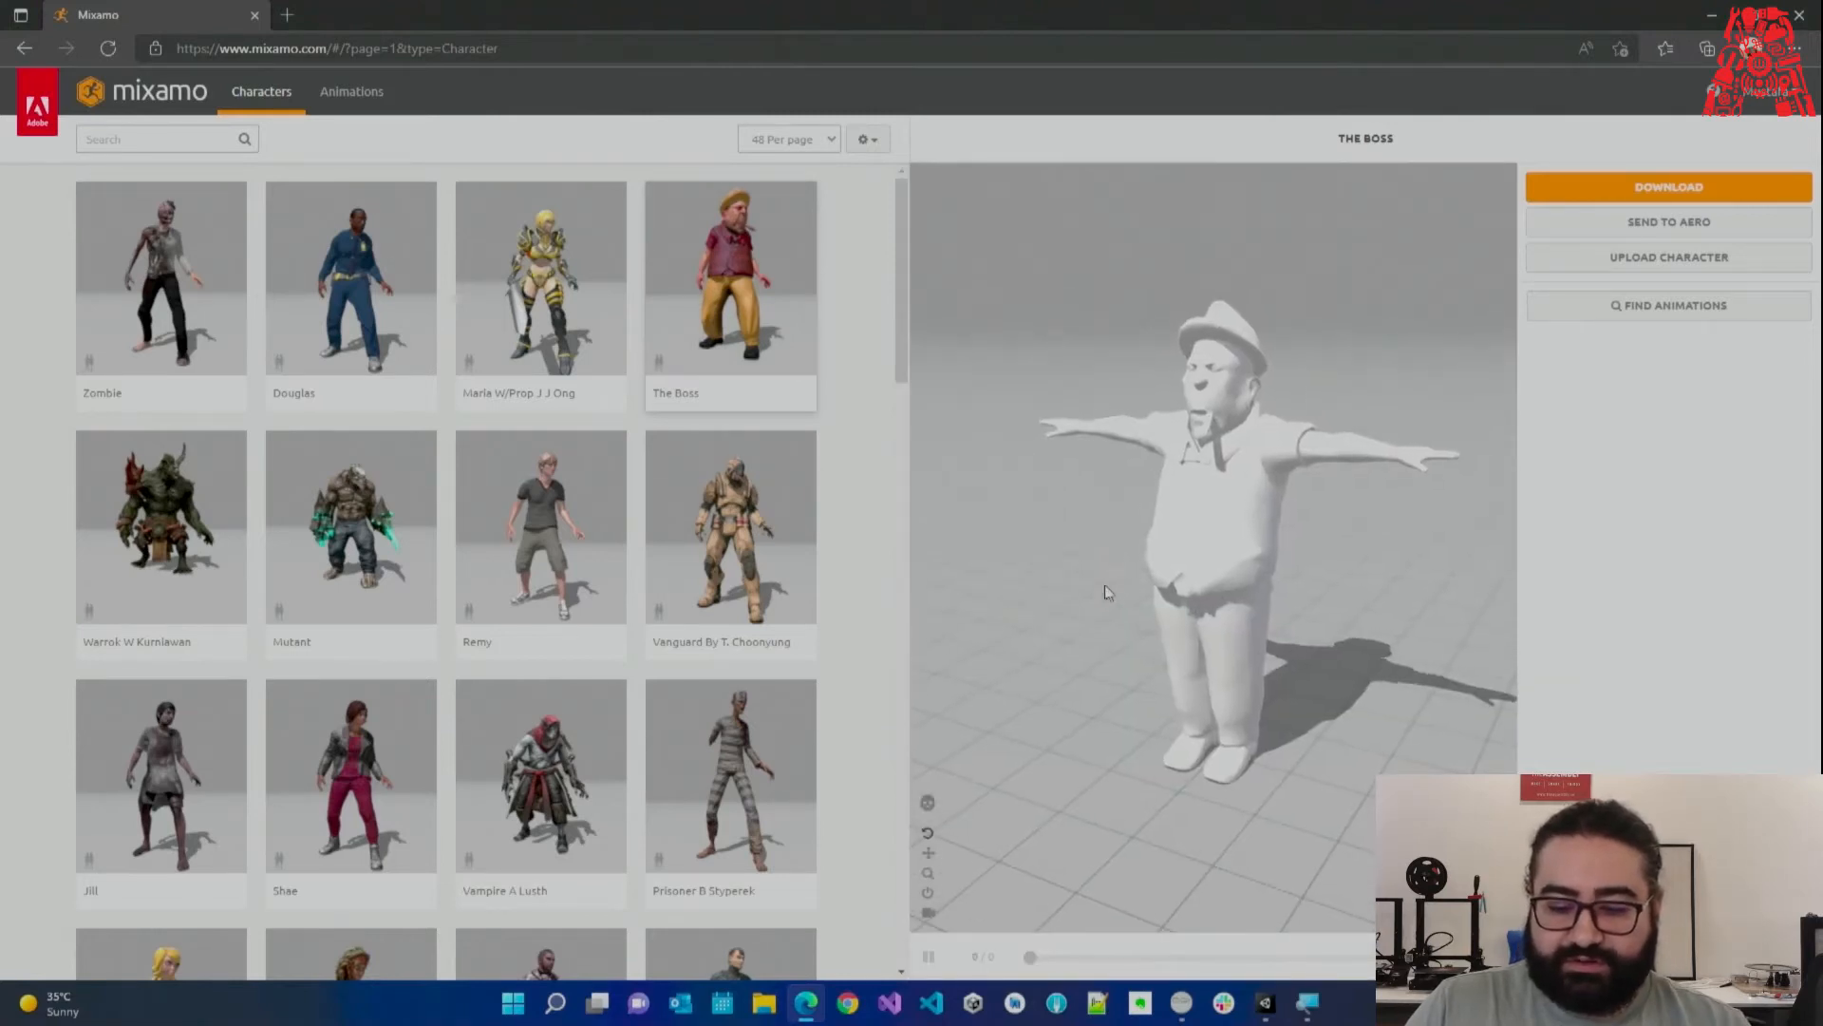
drag(1176, 565, 1090, 553)
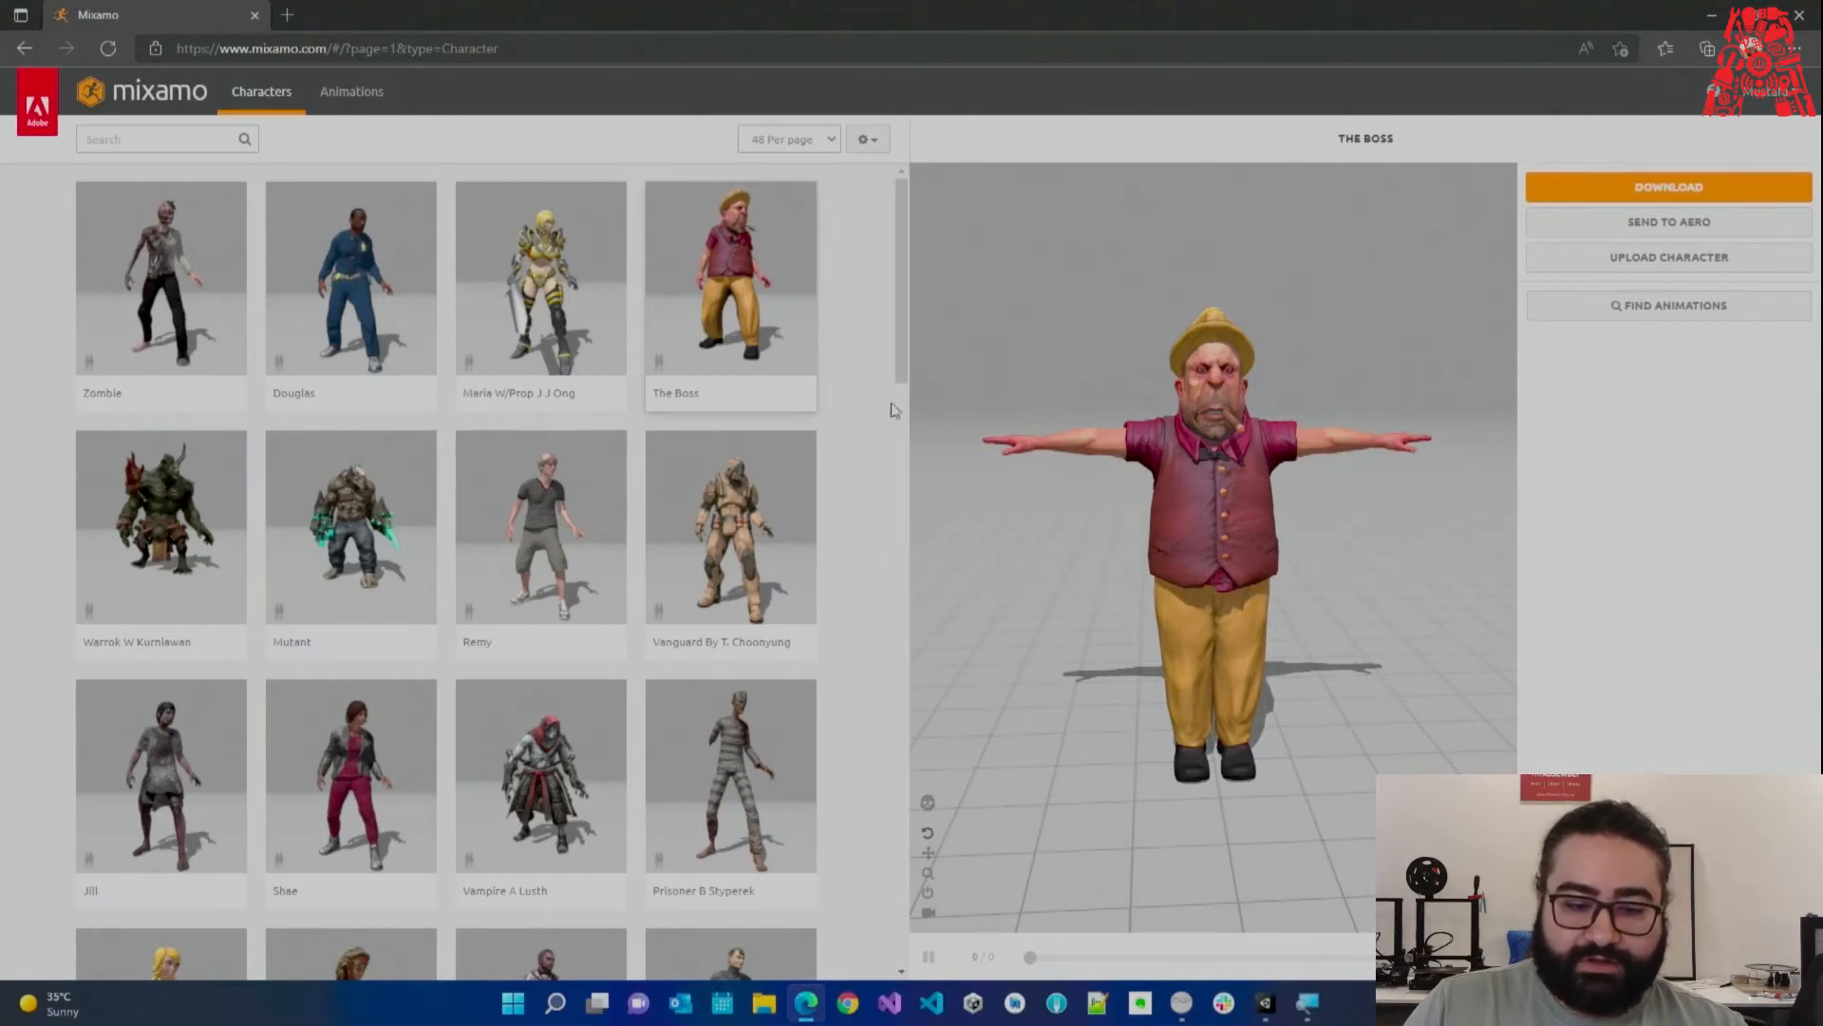
scroll(529, 532, down, 3)
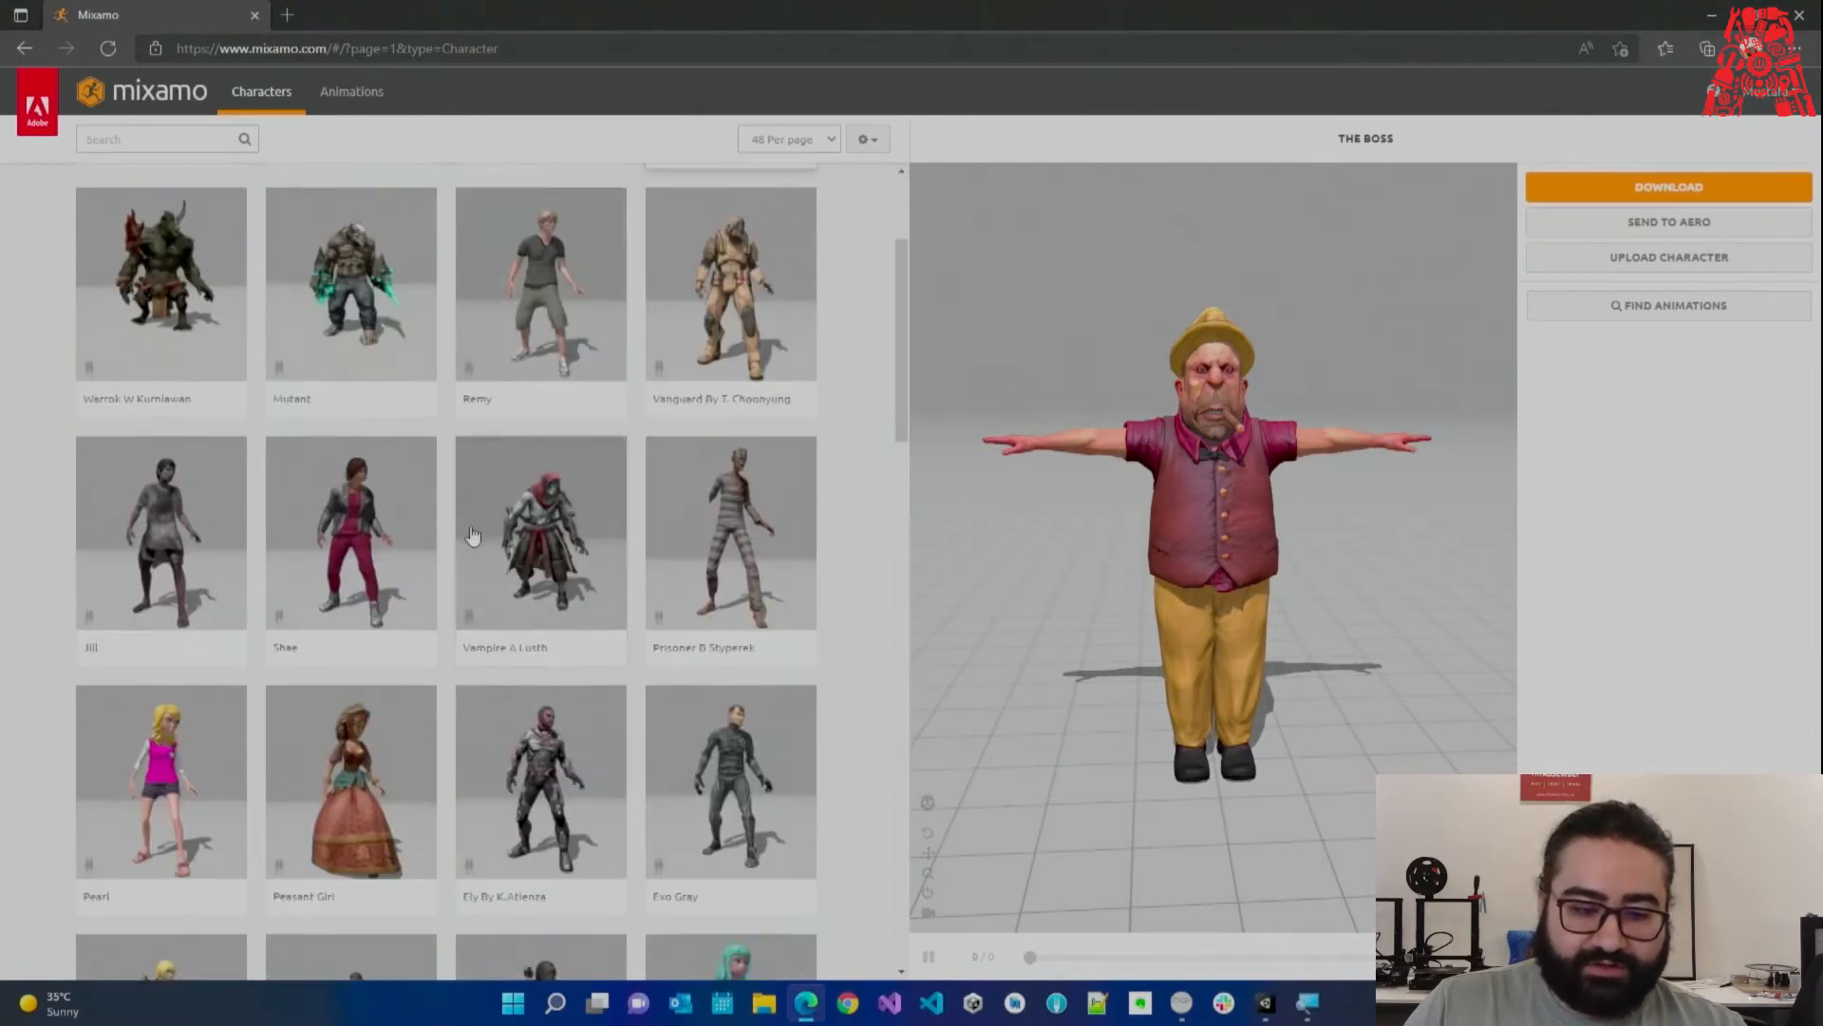
Switch the character to the Mutant and orbit the viewer around it.
click(350, 301)
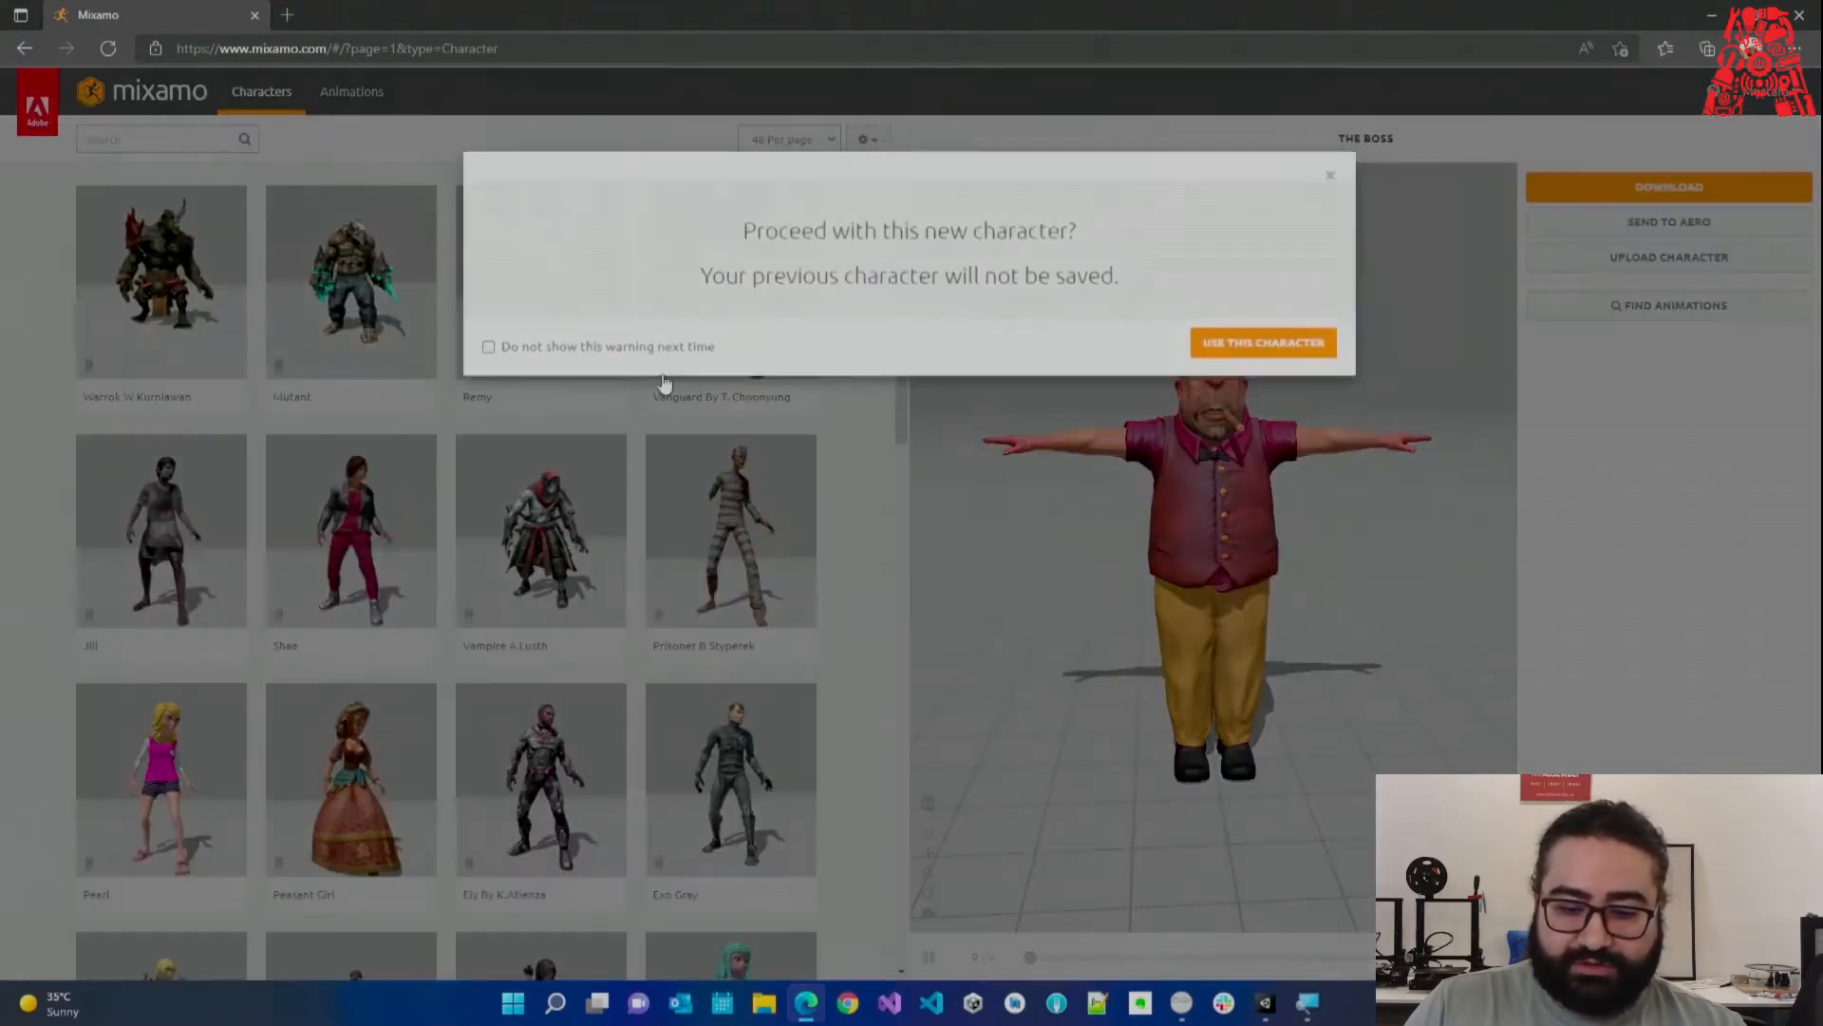
click(1236, 355)
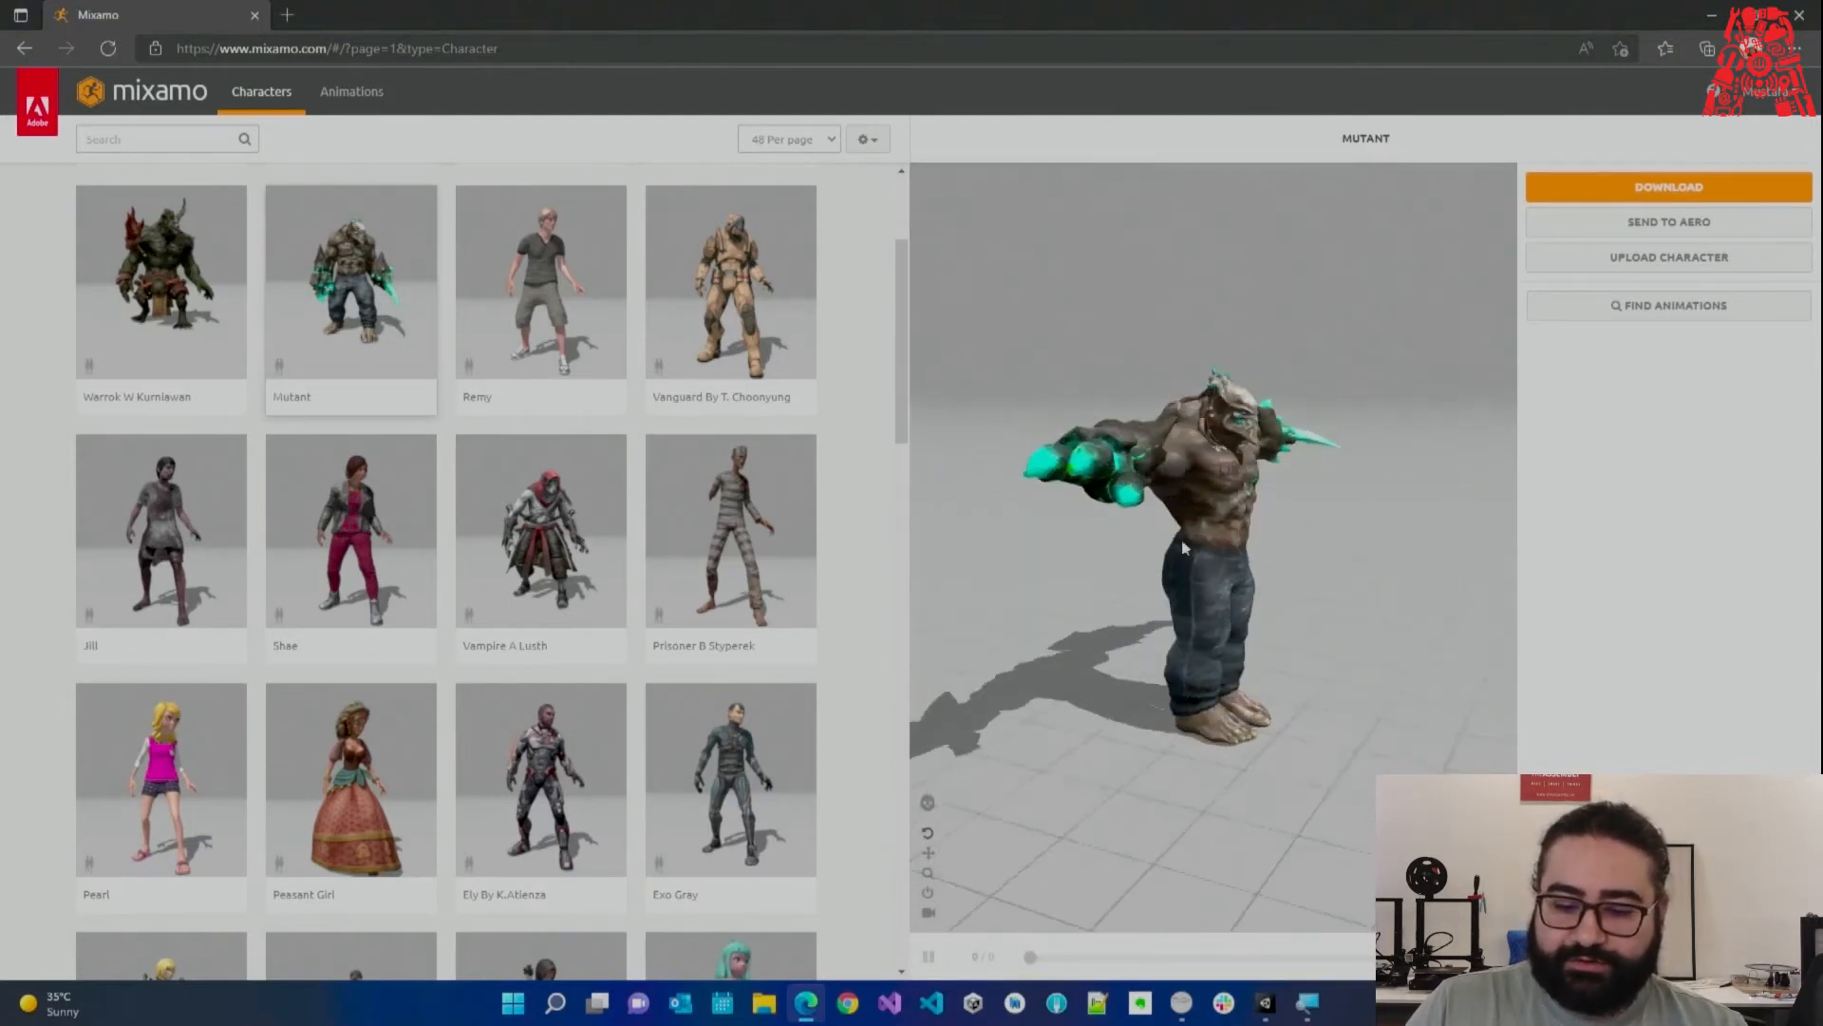
drag(1020, 547, 1243, 650)
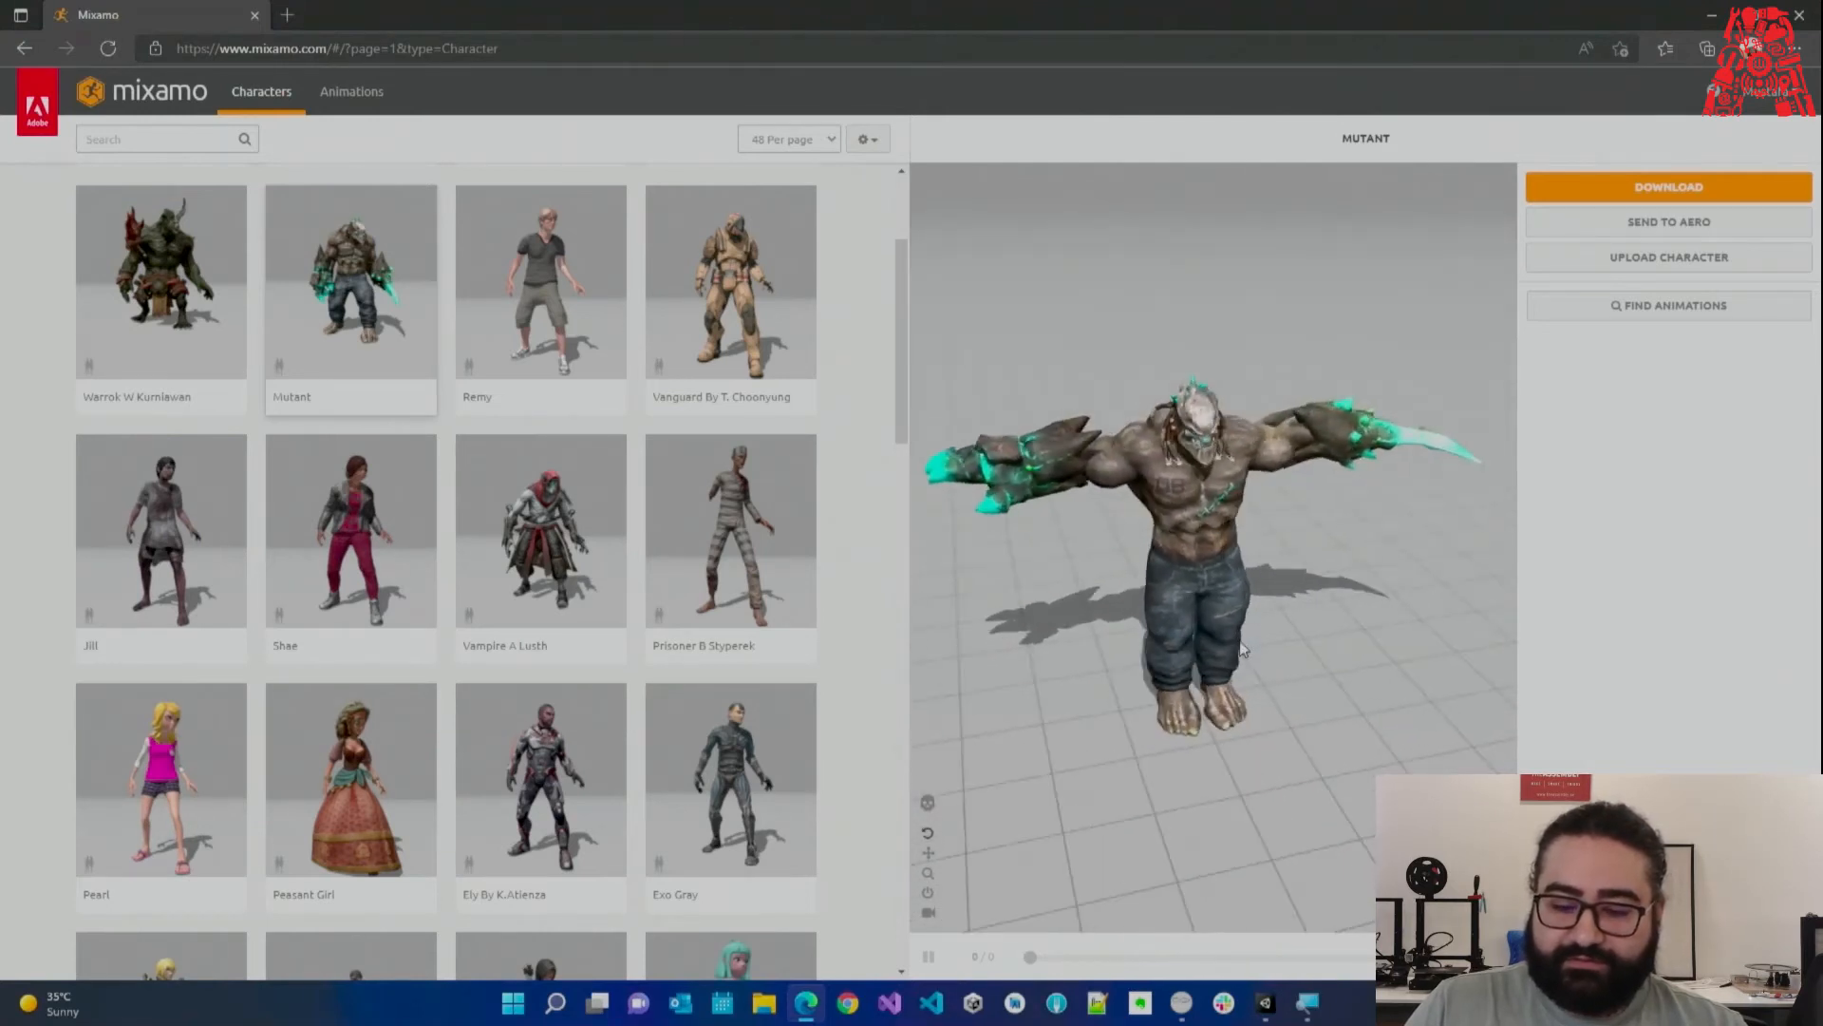
drag(1365, 589, 1337, 562)
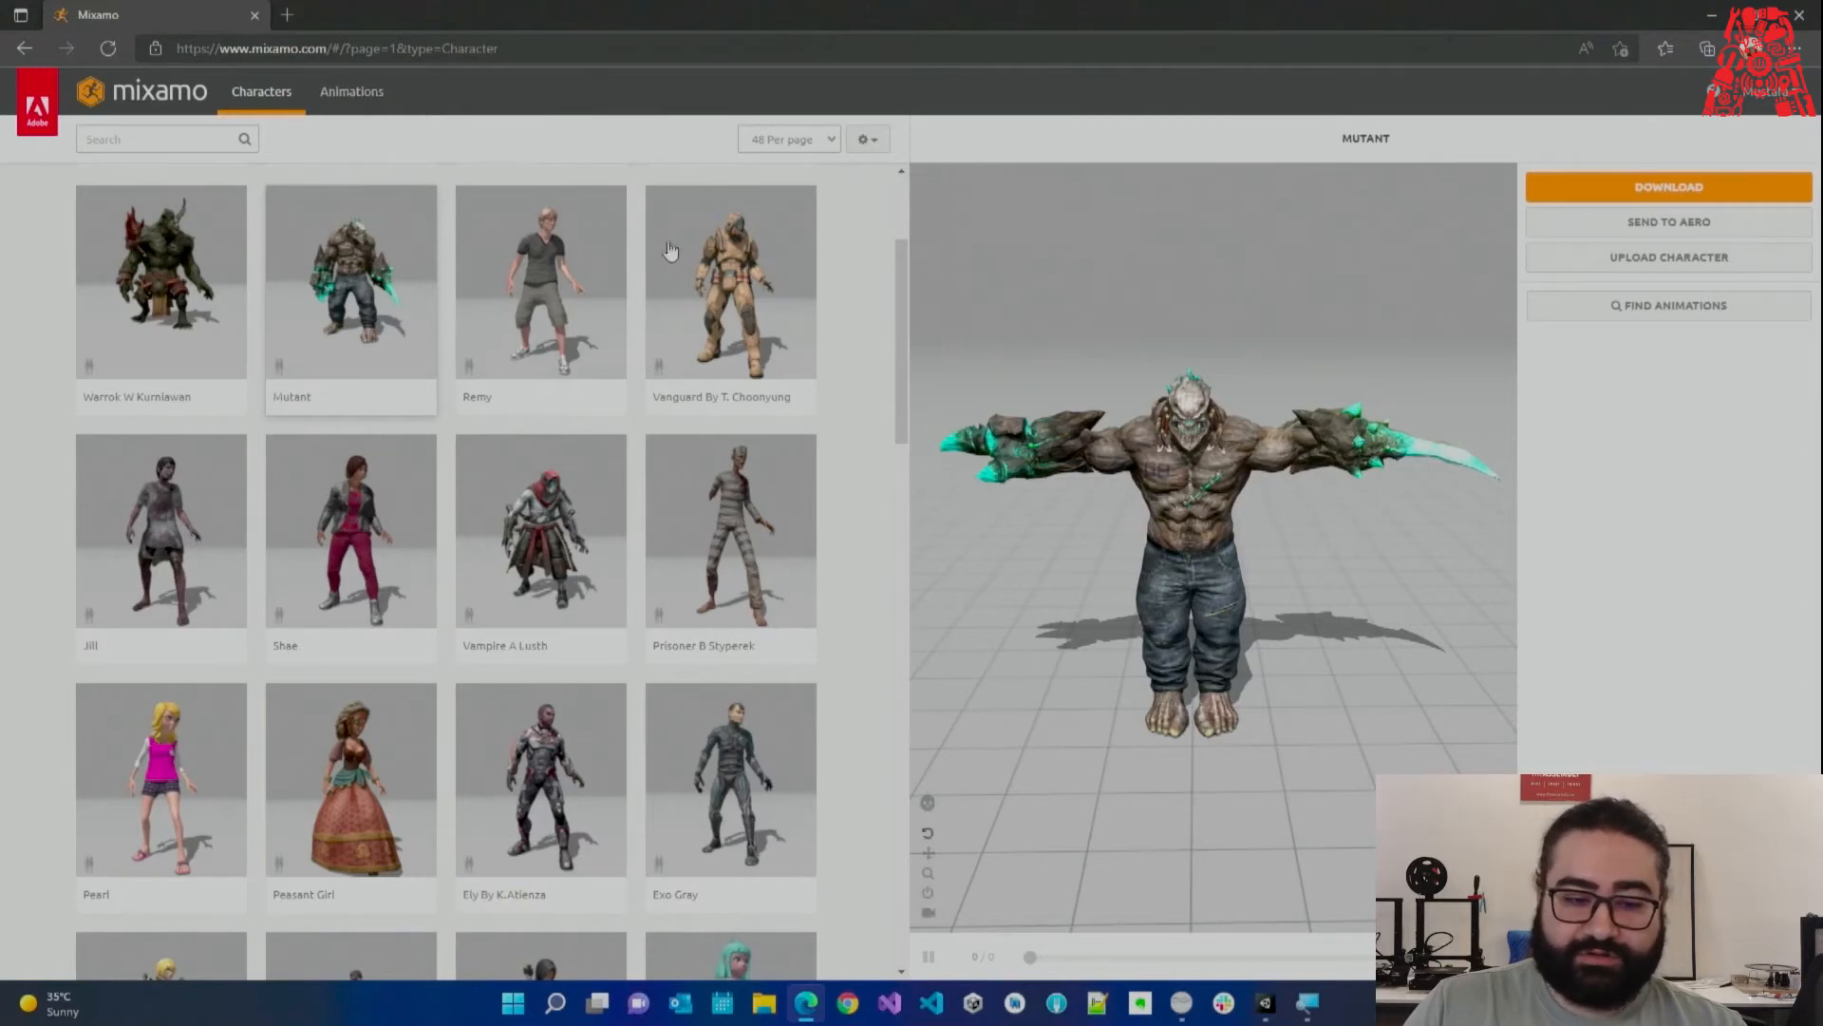
click(357, 99)
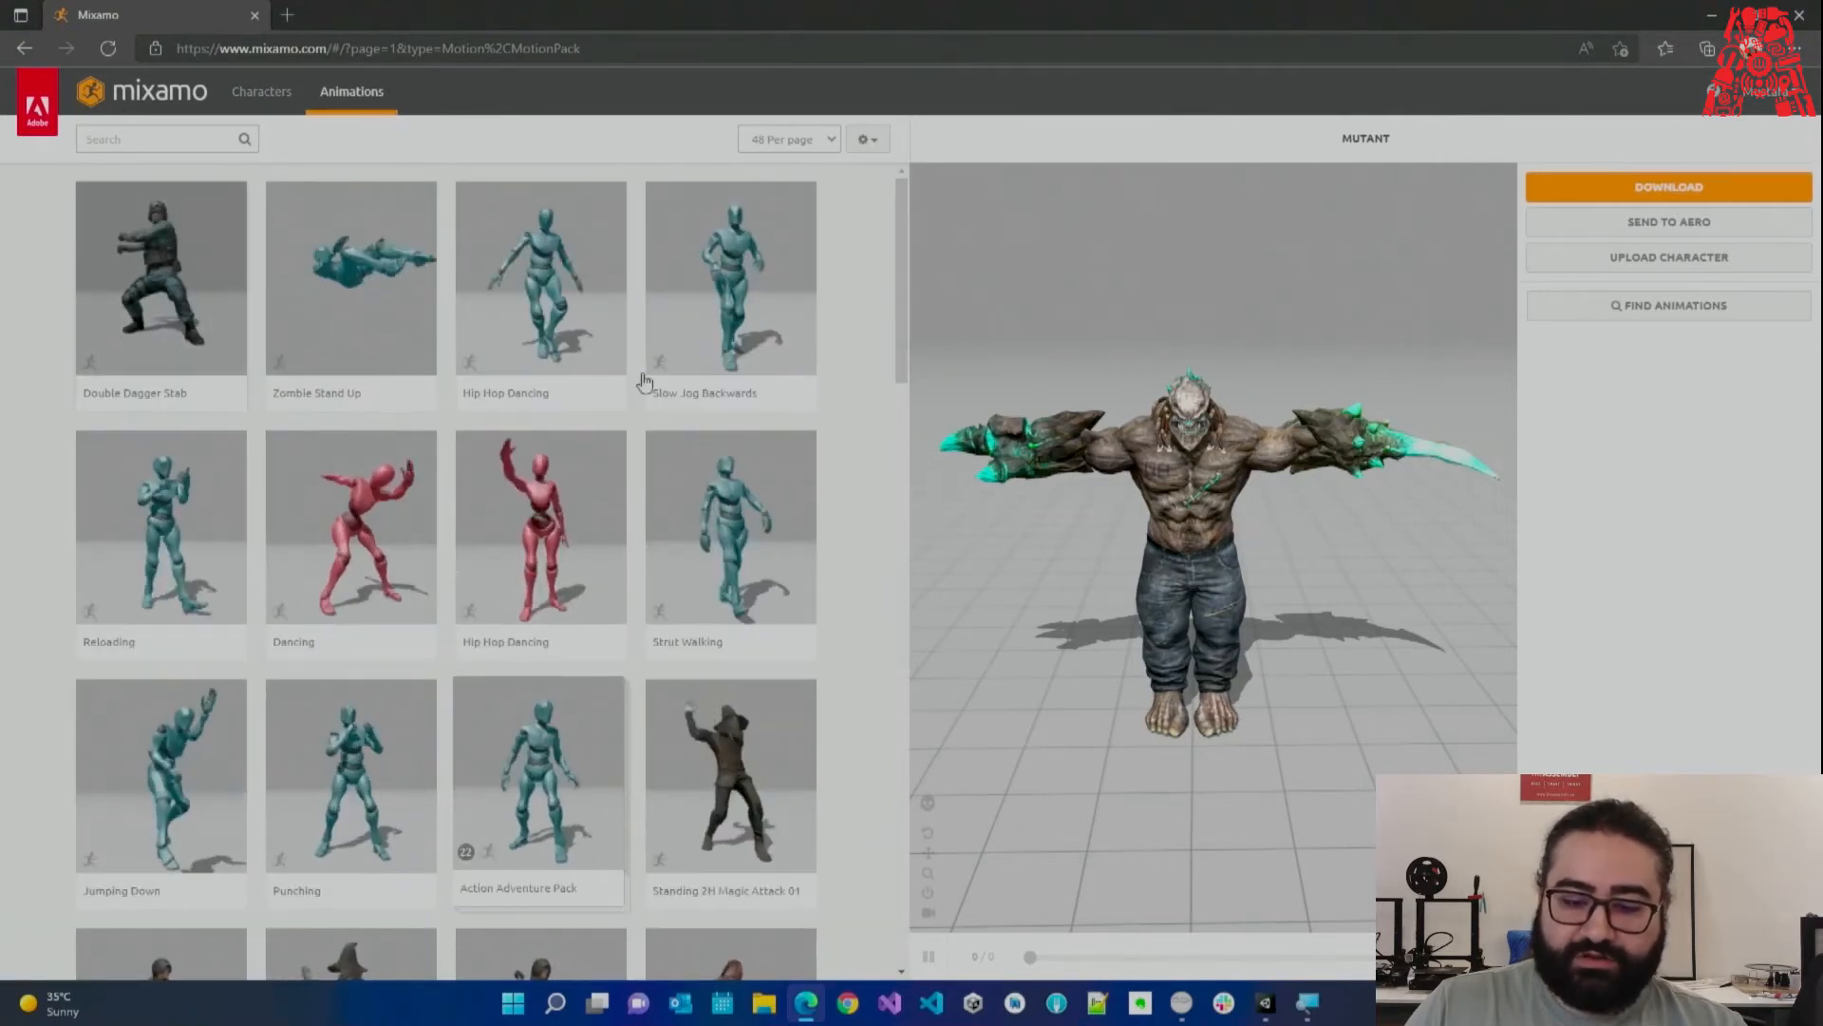
Preview Double Dagger Stab, Zombie Stand Up, then Great Sword Slash on the Mutant.
click(172, 264)
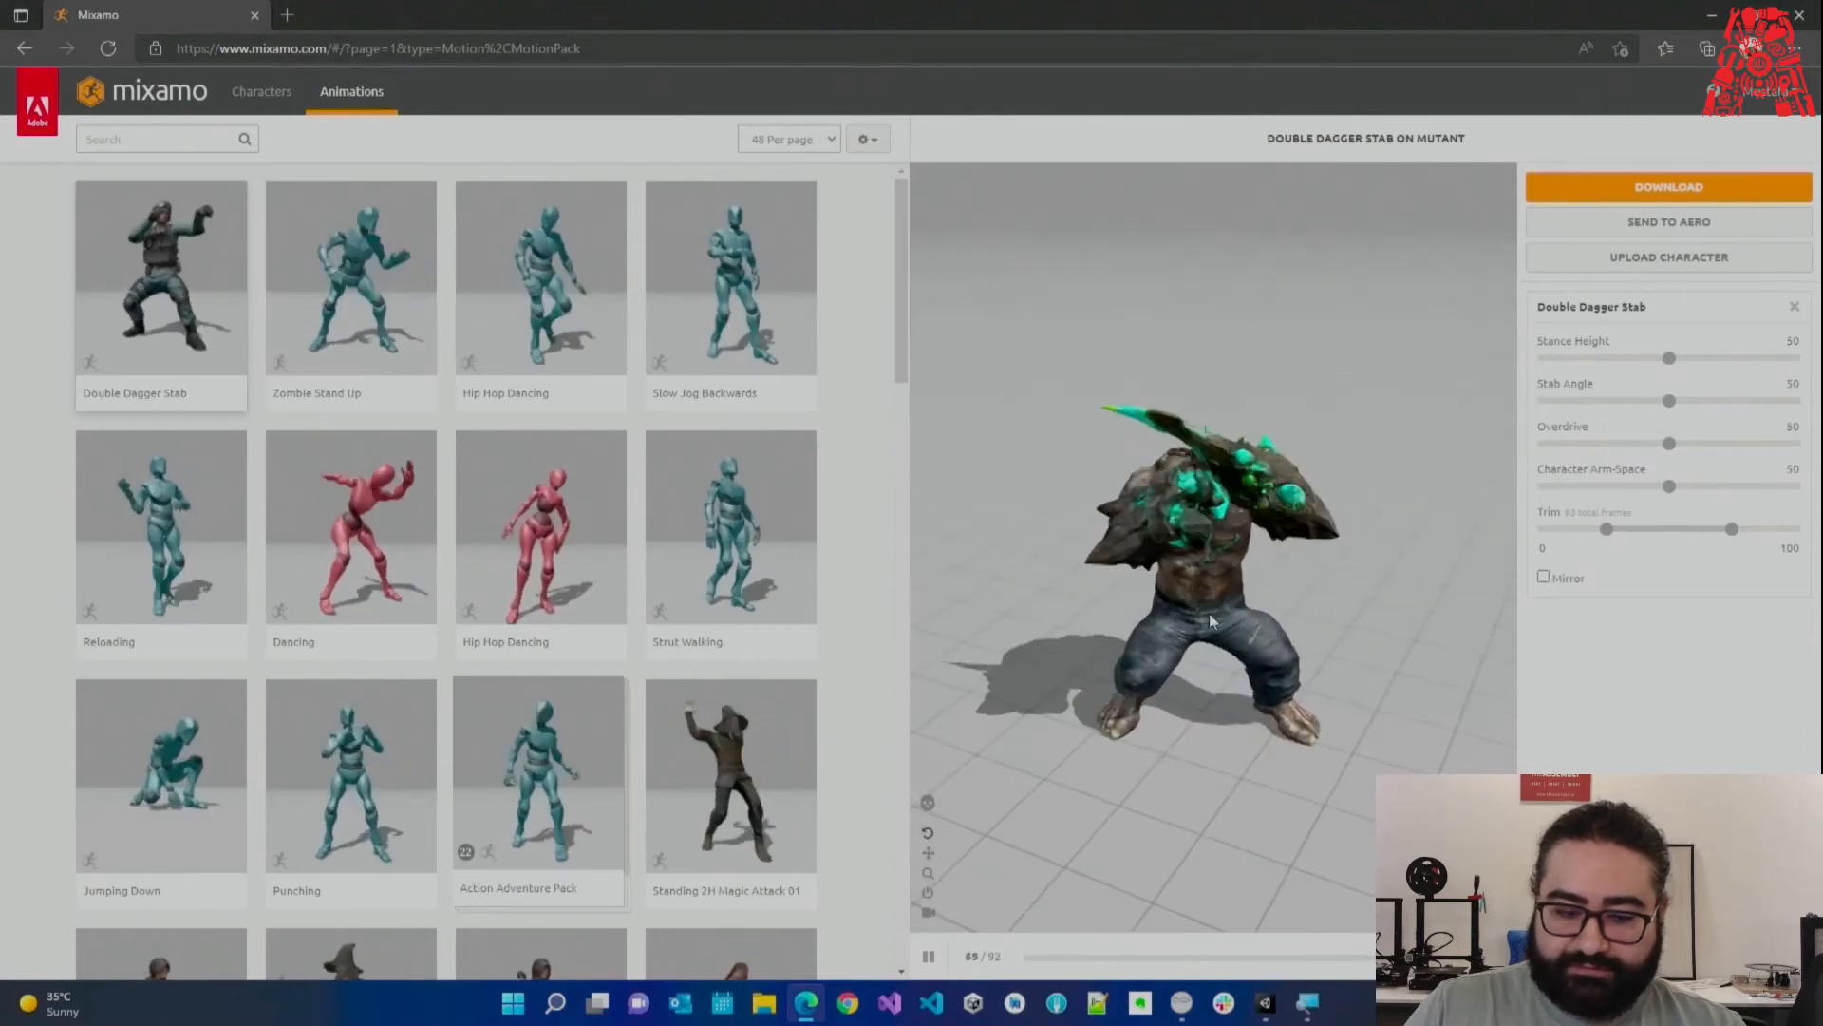
click(394, 321)
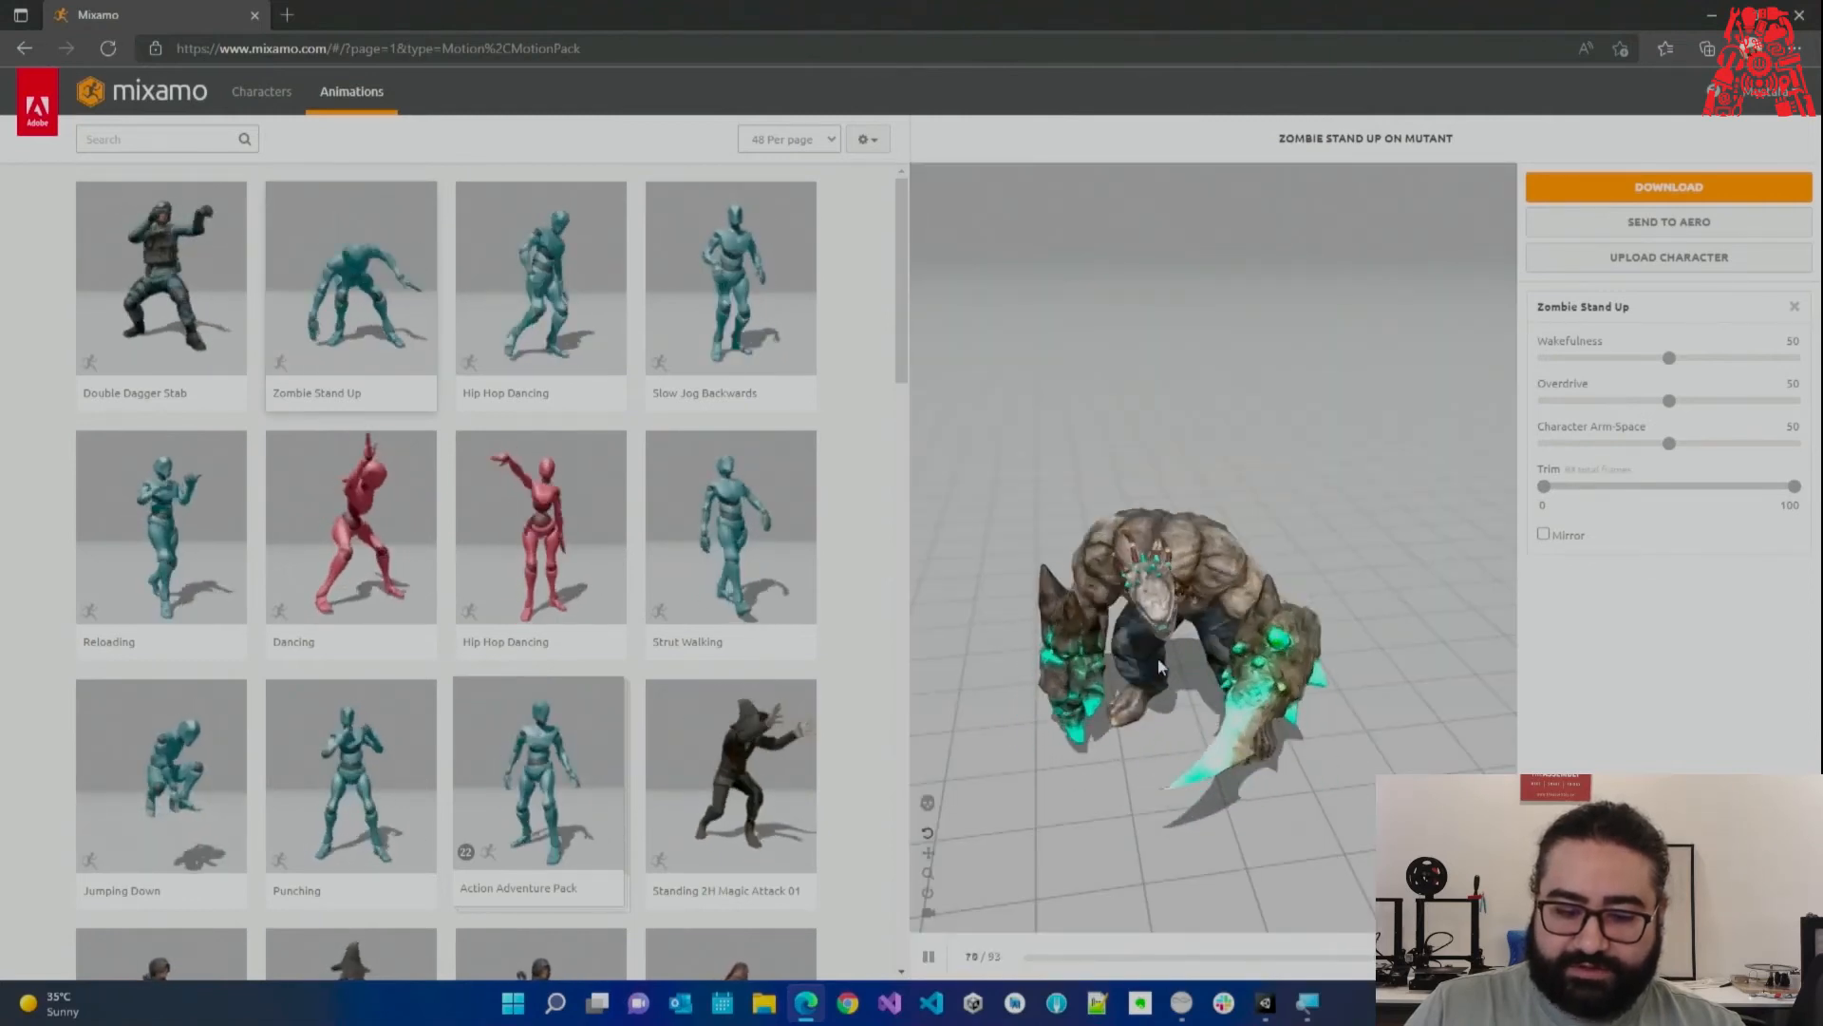
scroll(814, 560, down, 5)
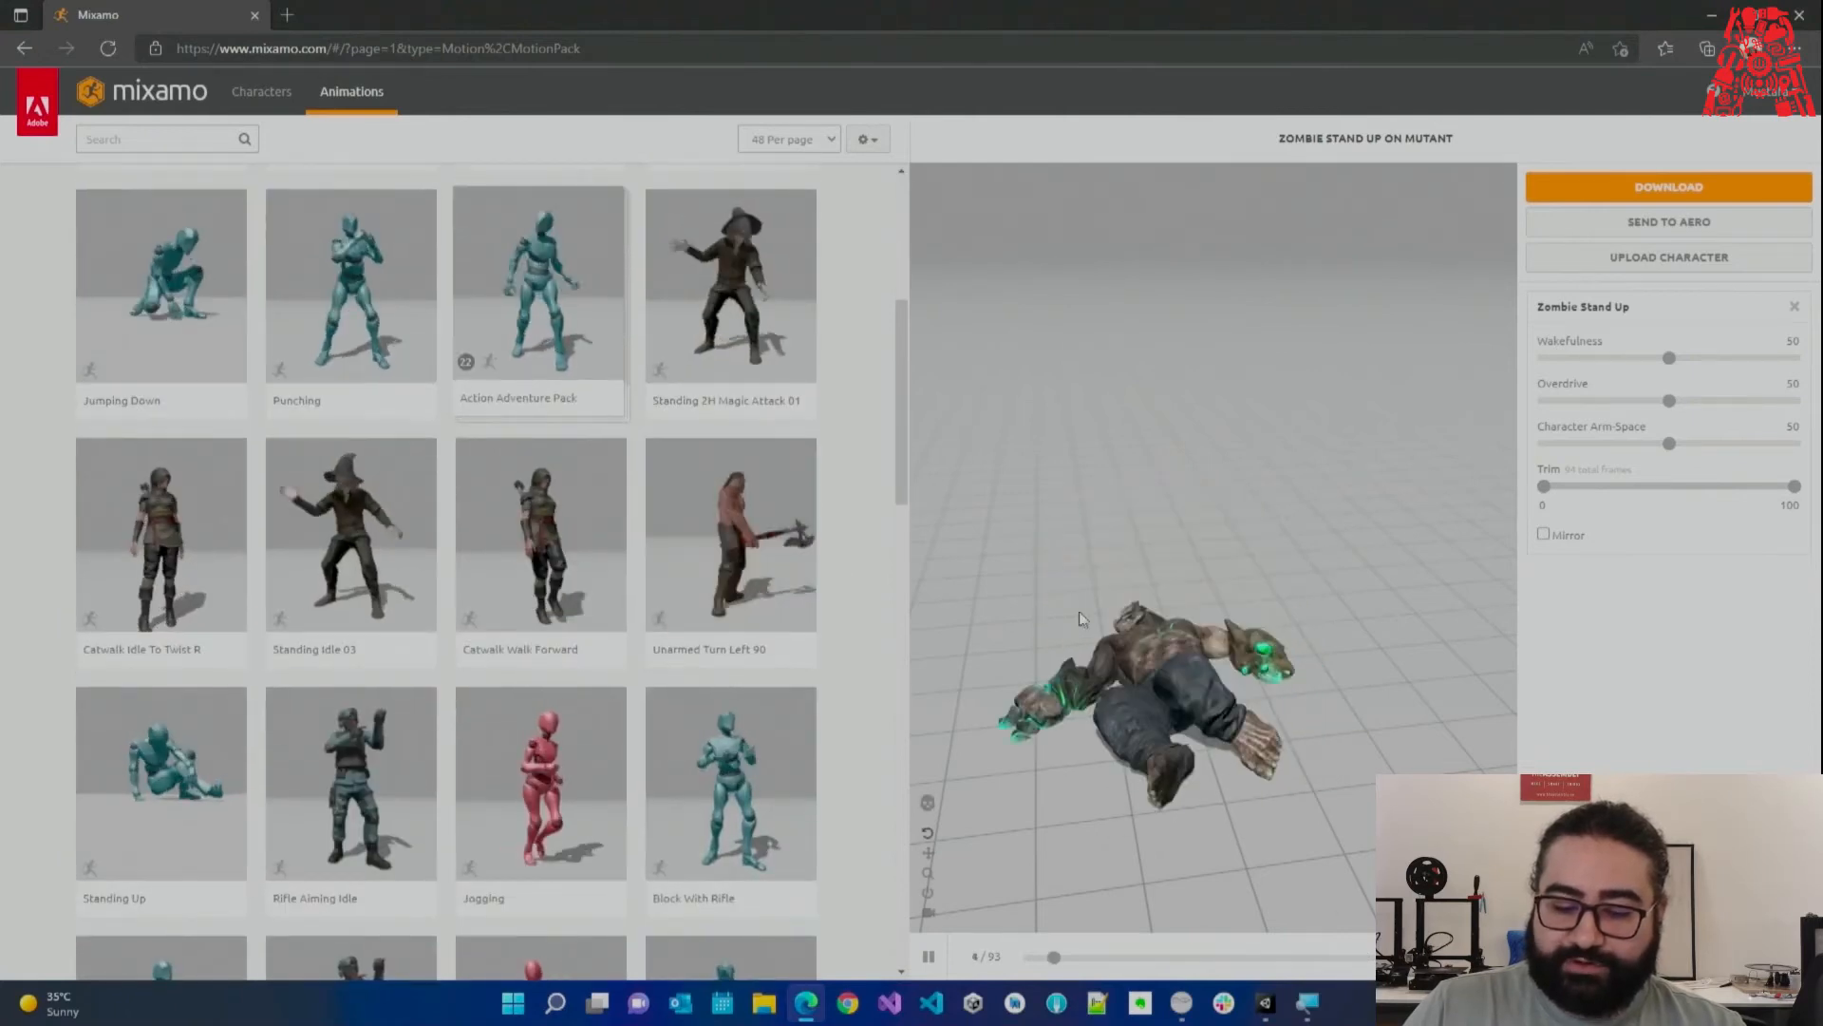
scroll(646, 578, down, 1)
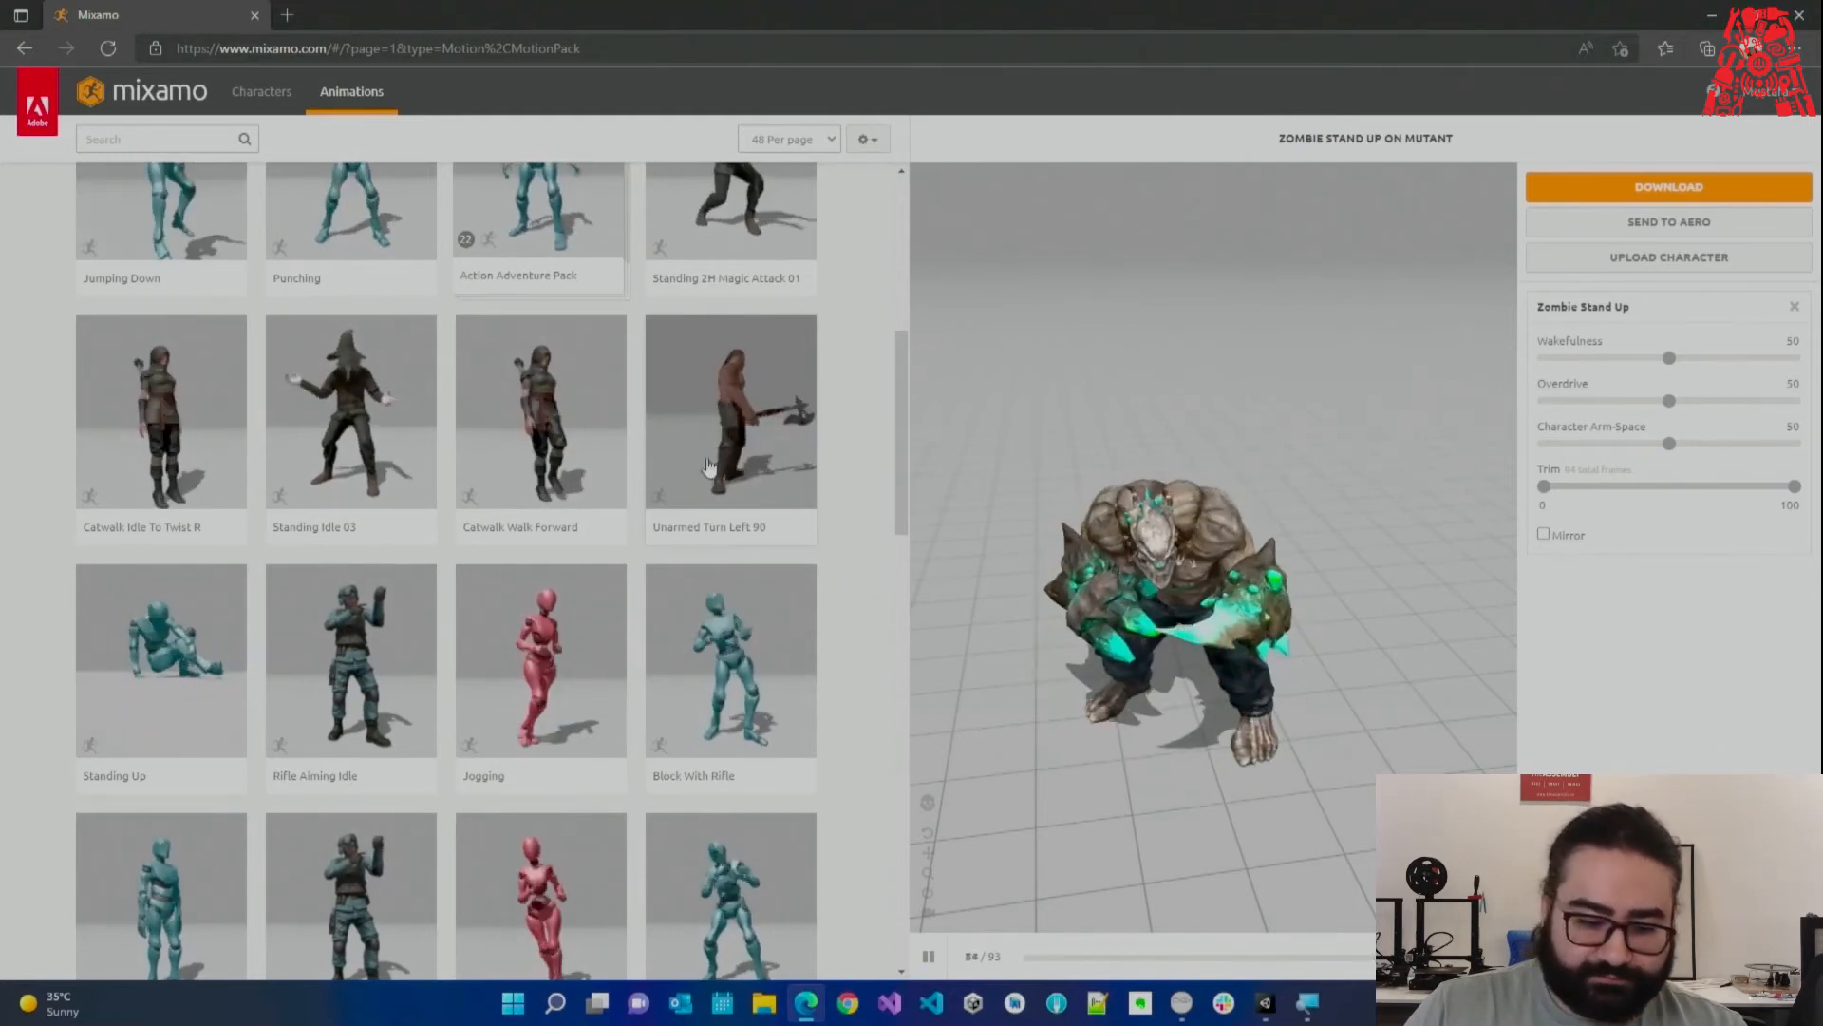
scroll(670, 508, down, 9)
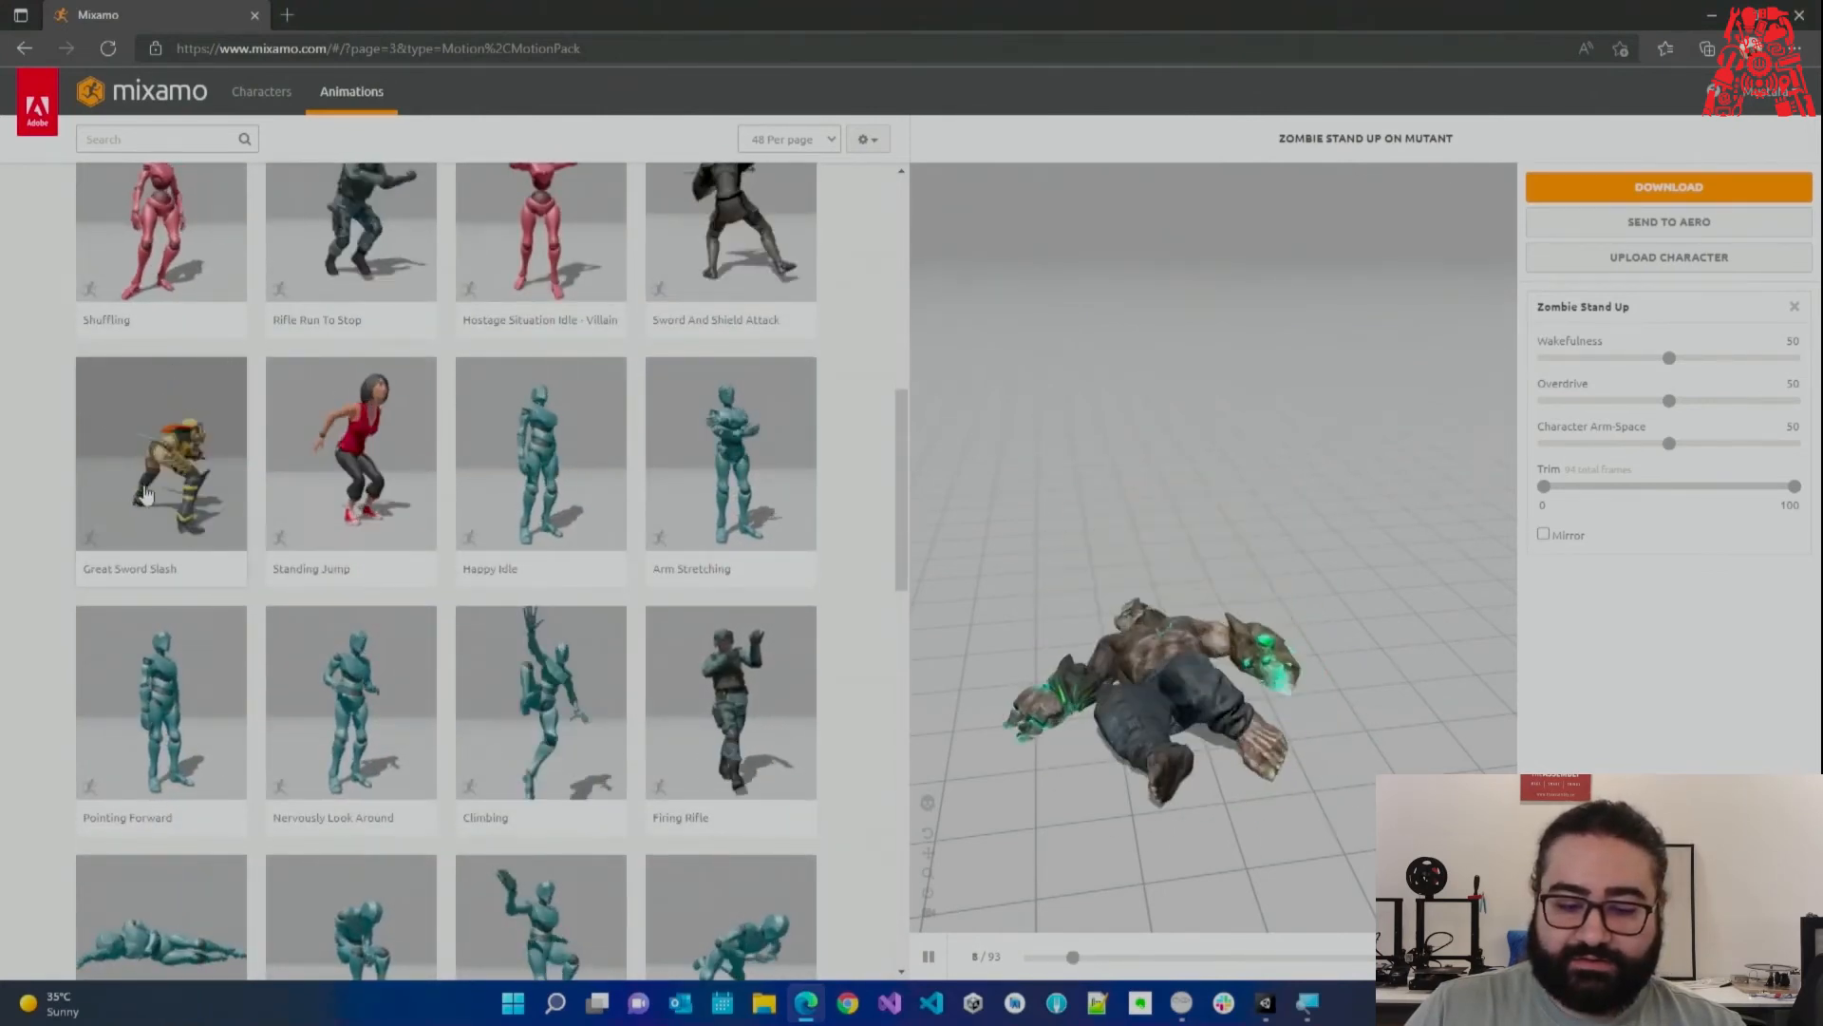
click(145, 447)
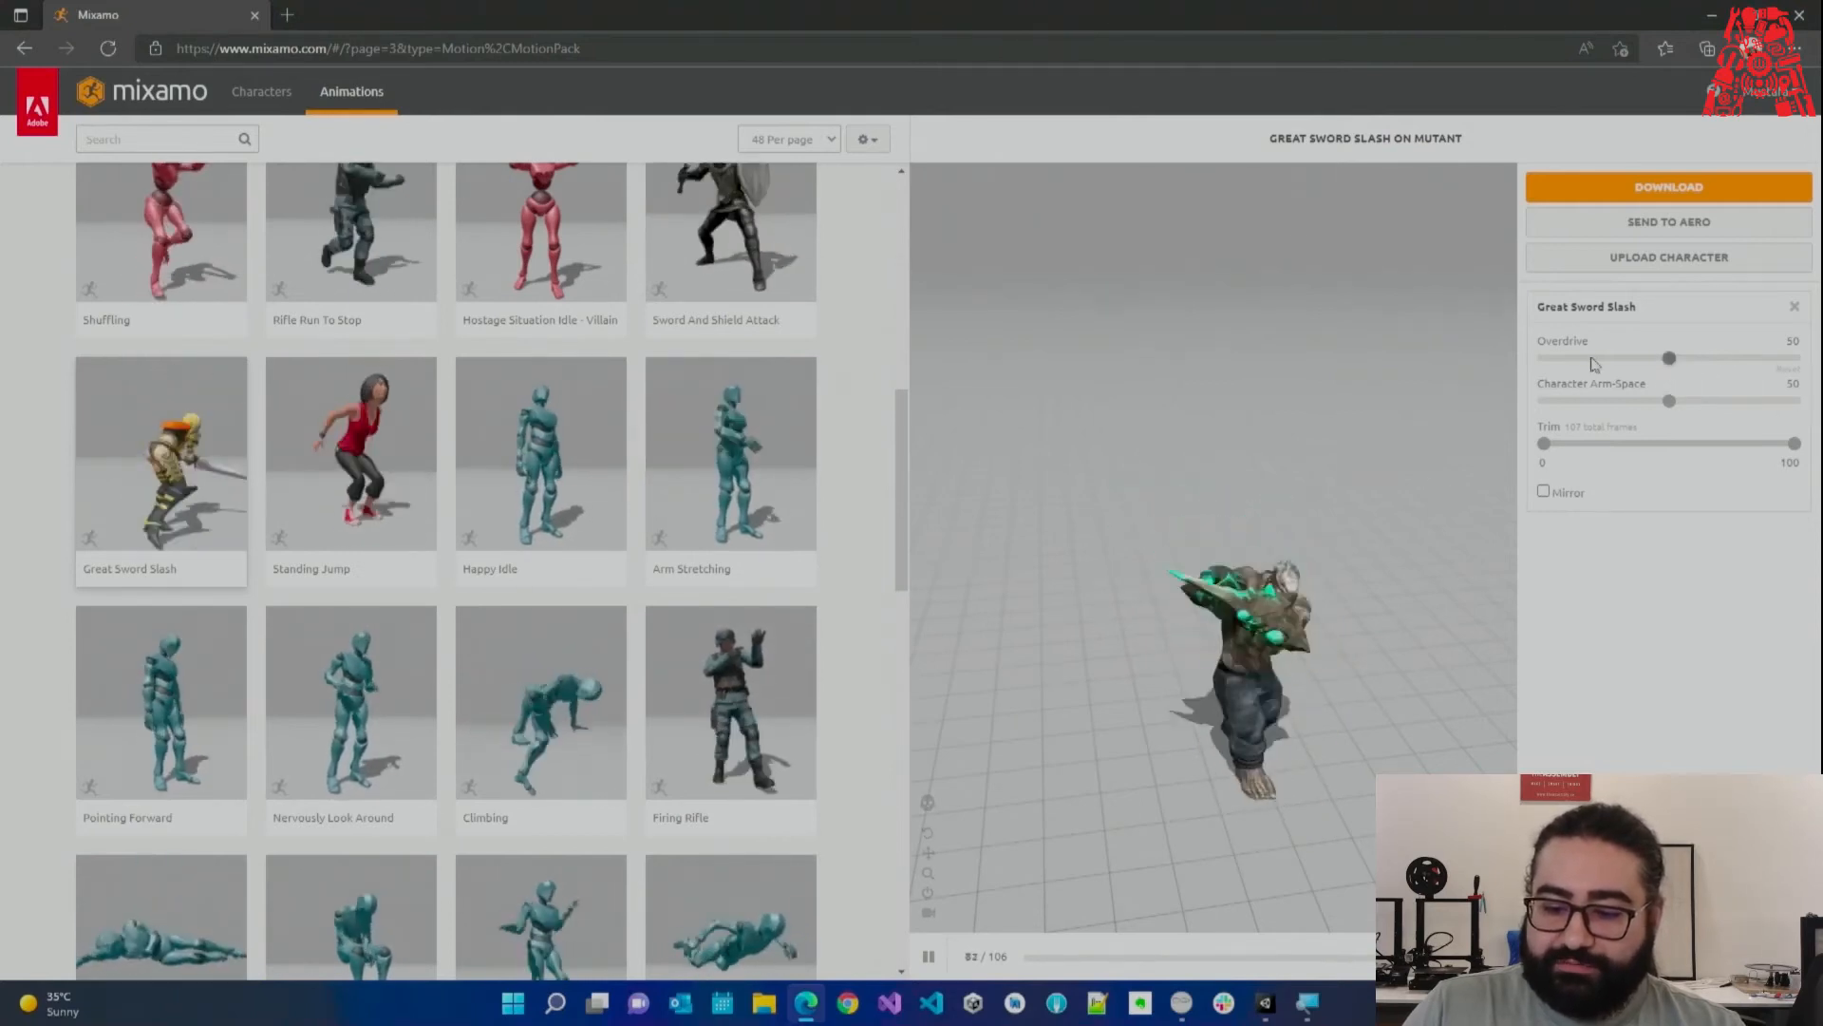
Try Great Sword Slash Overdrive values of 100, 65 and 0.
drag(1668, 361, 1675, 362)
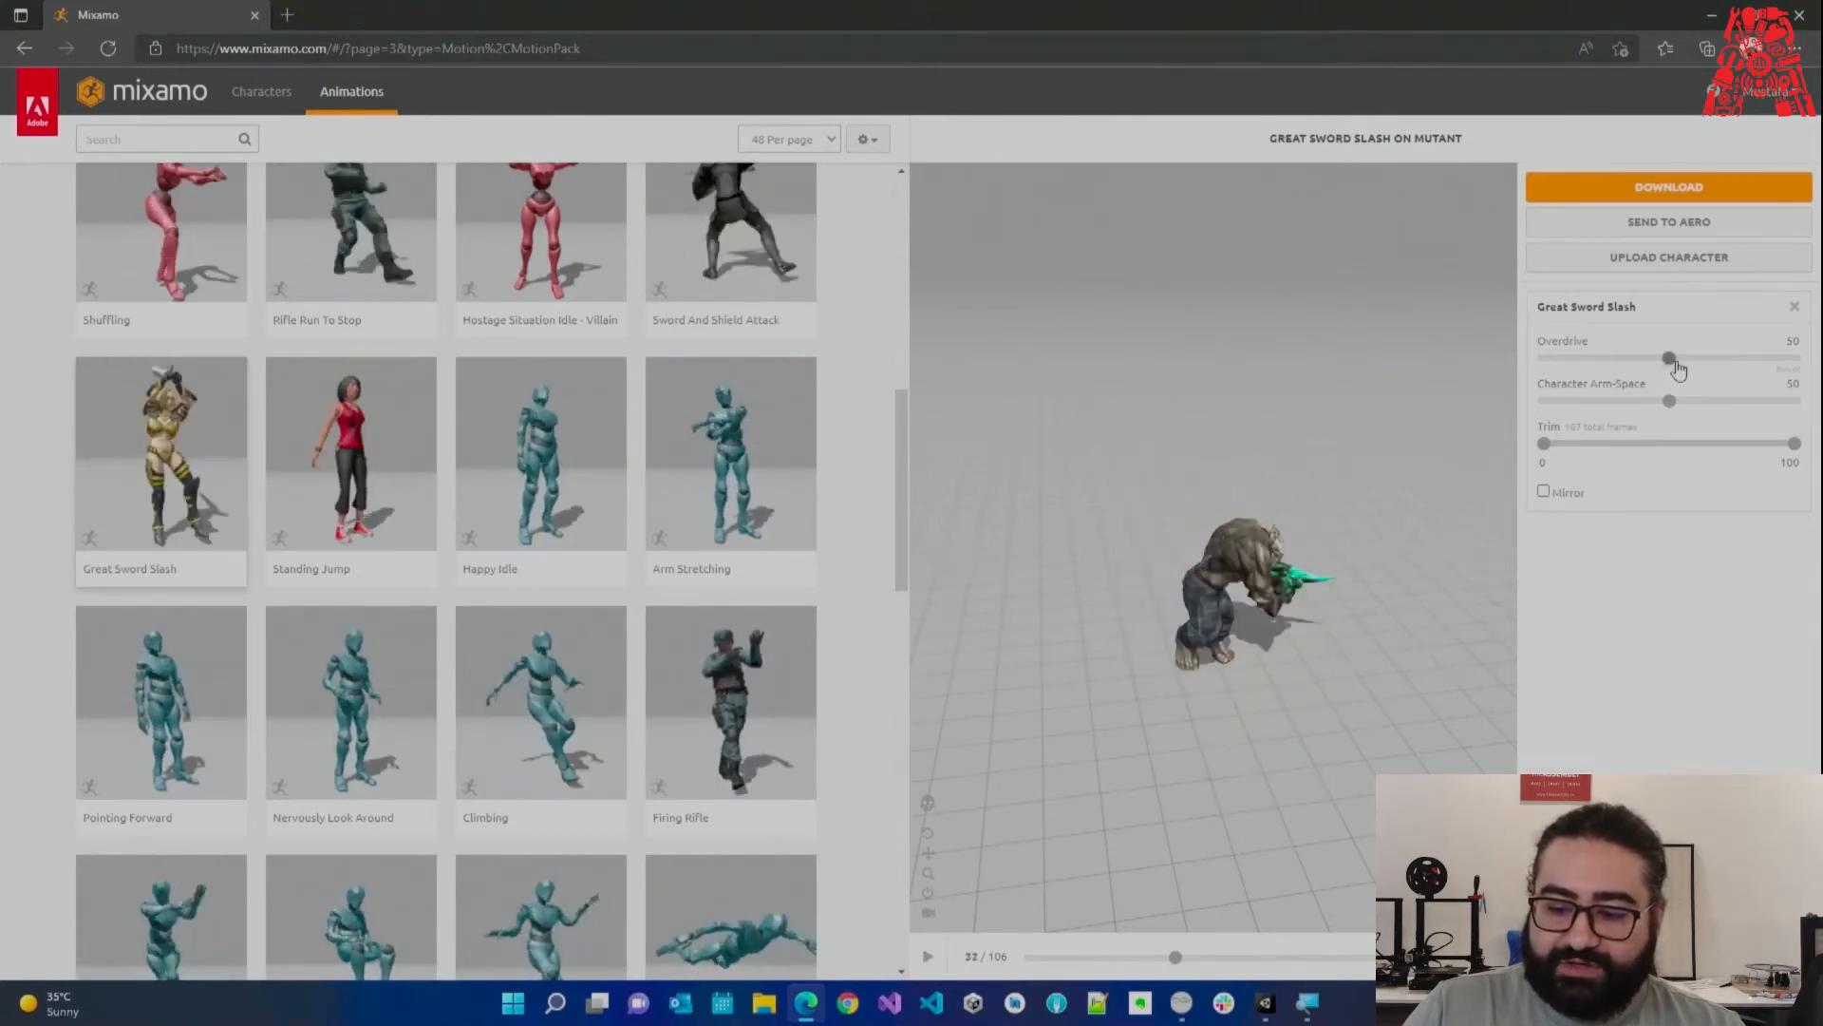
drag(1819, 375, 1801, 387)
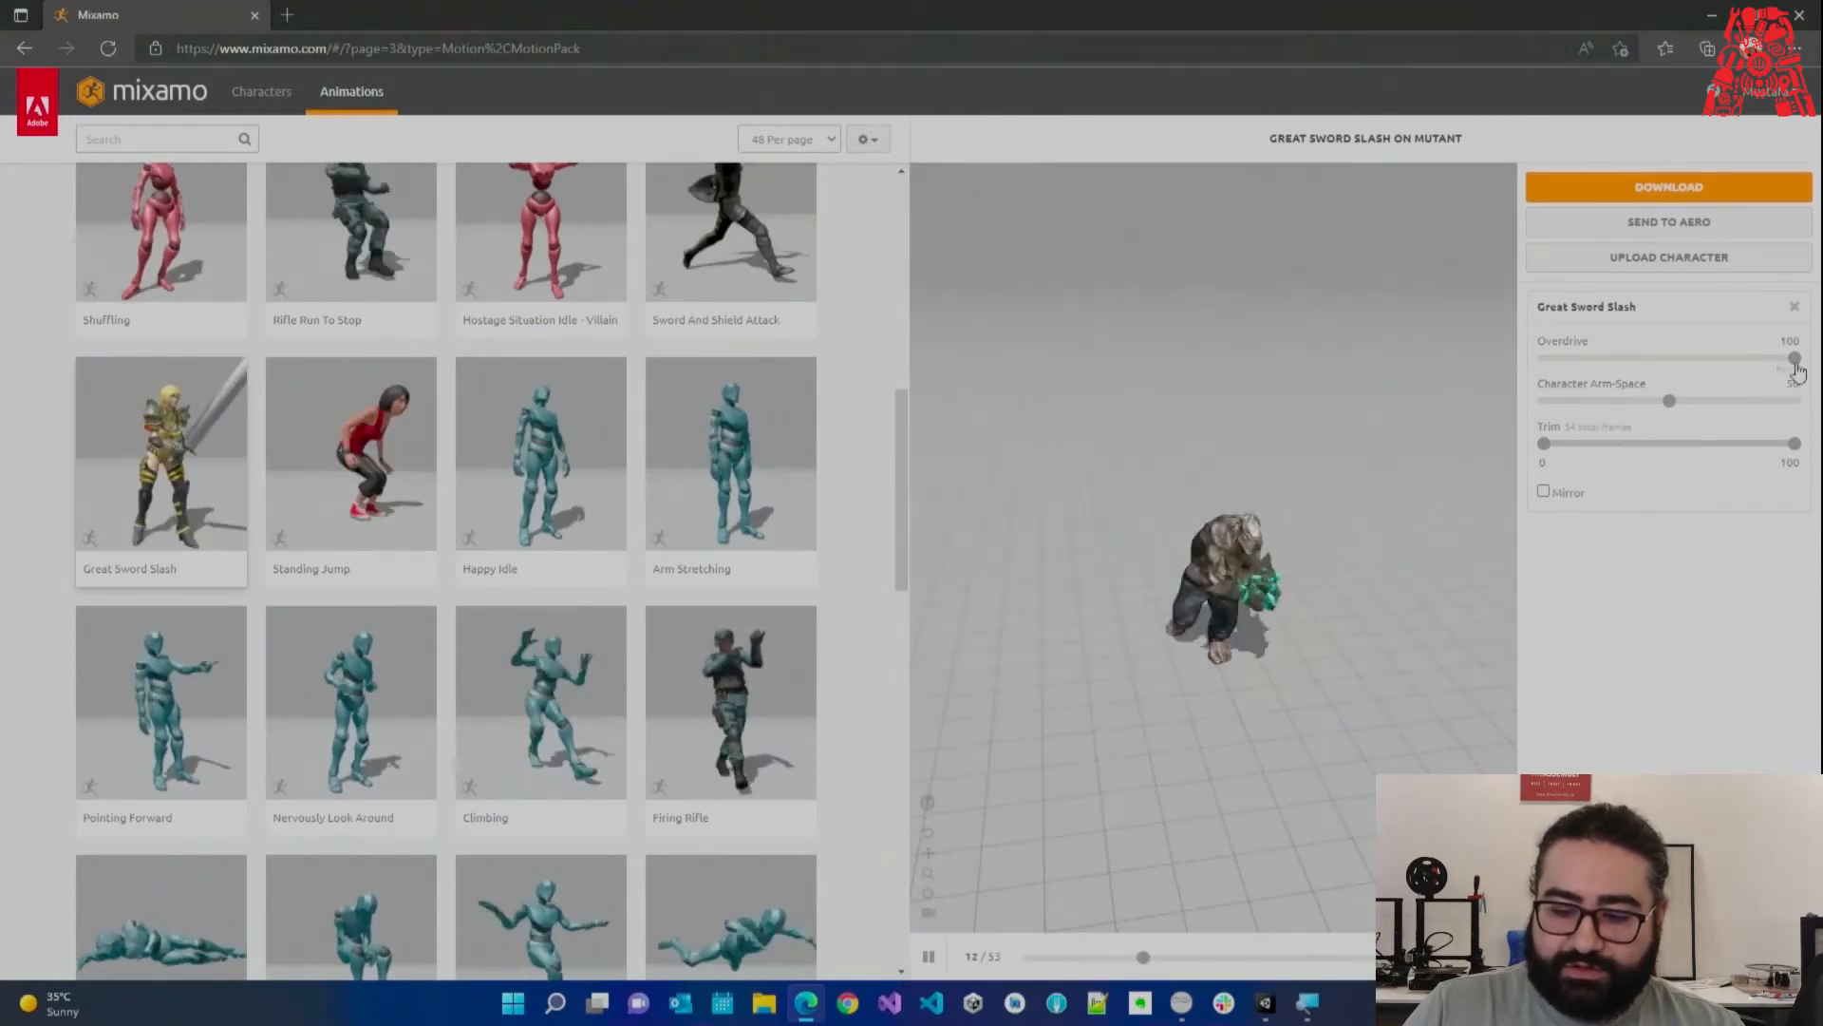
drag(1794, 358, 1707, 358)
drag(1517, 387, 1519, 389)
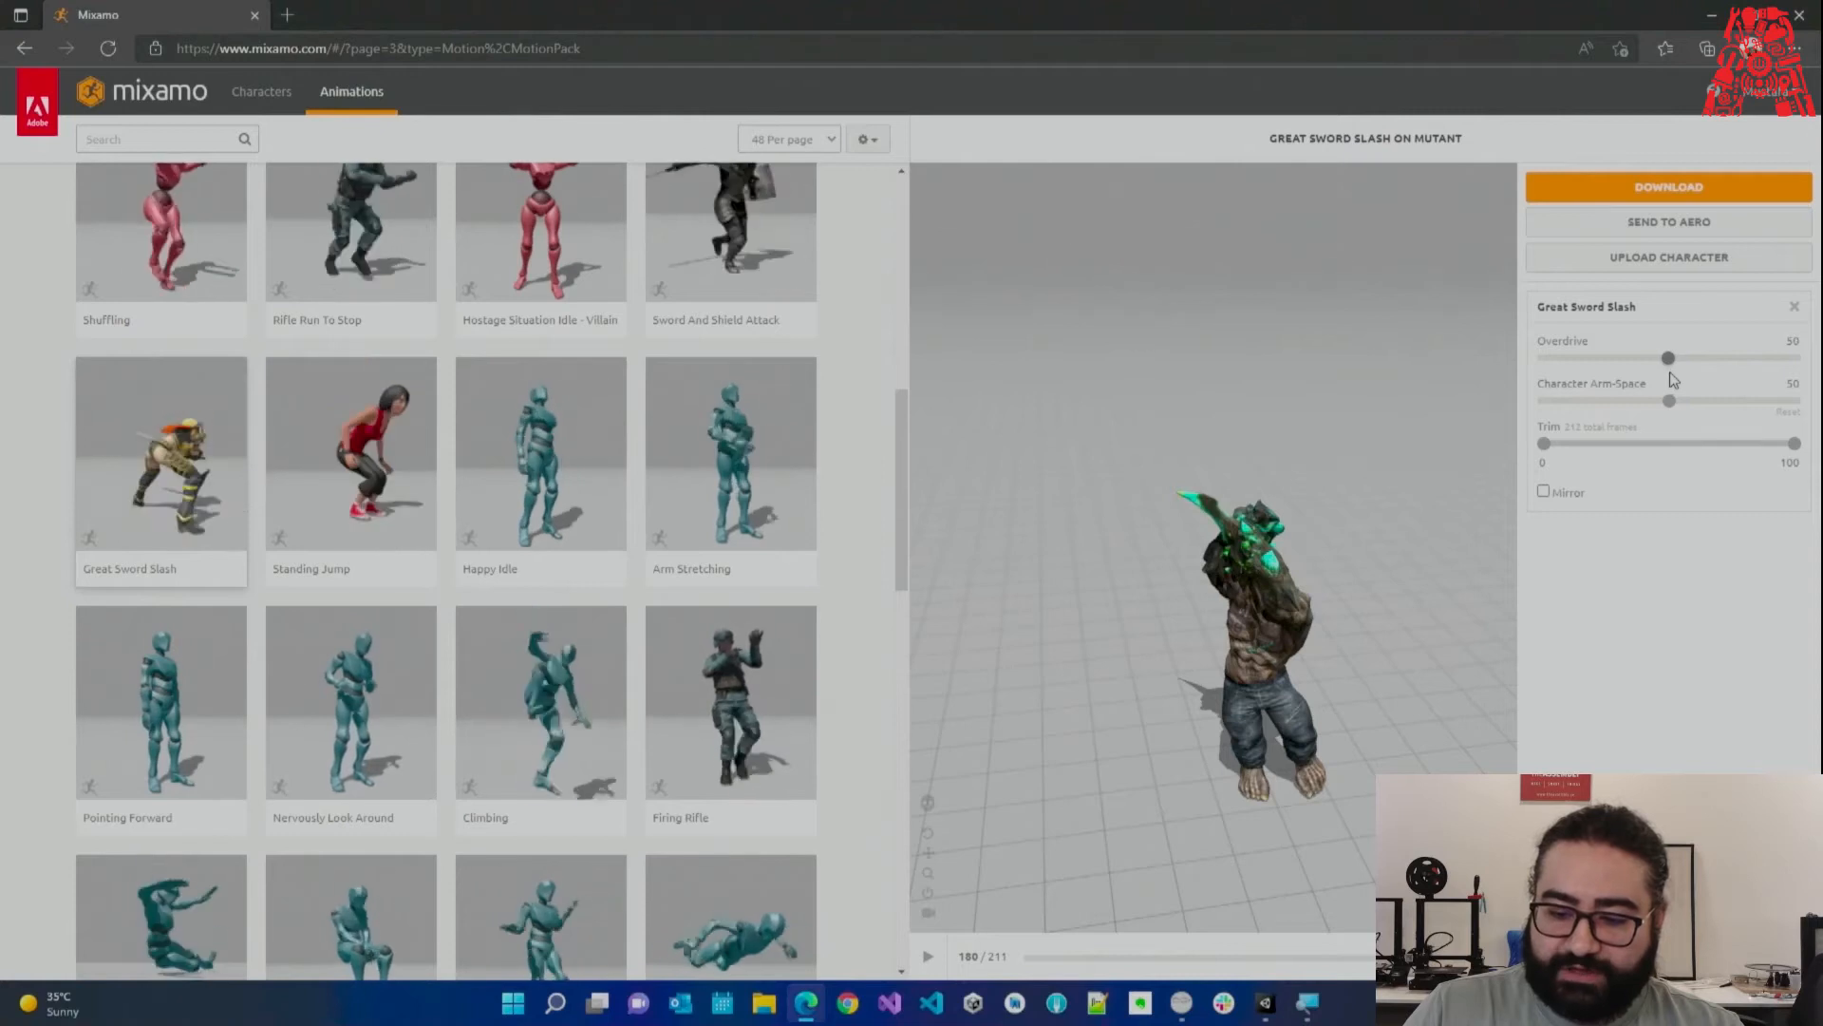
Sweep Character Arm-Space from 0 up to 100, then bring it back to 50.
click(1672, 401)
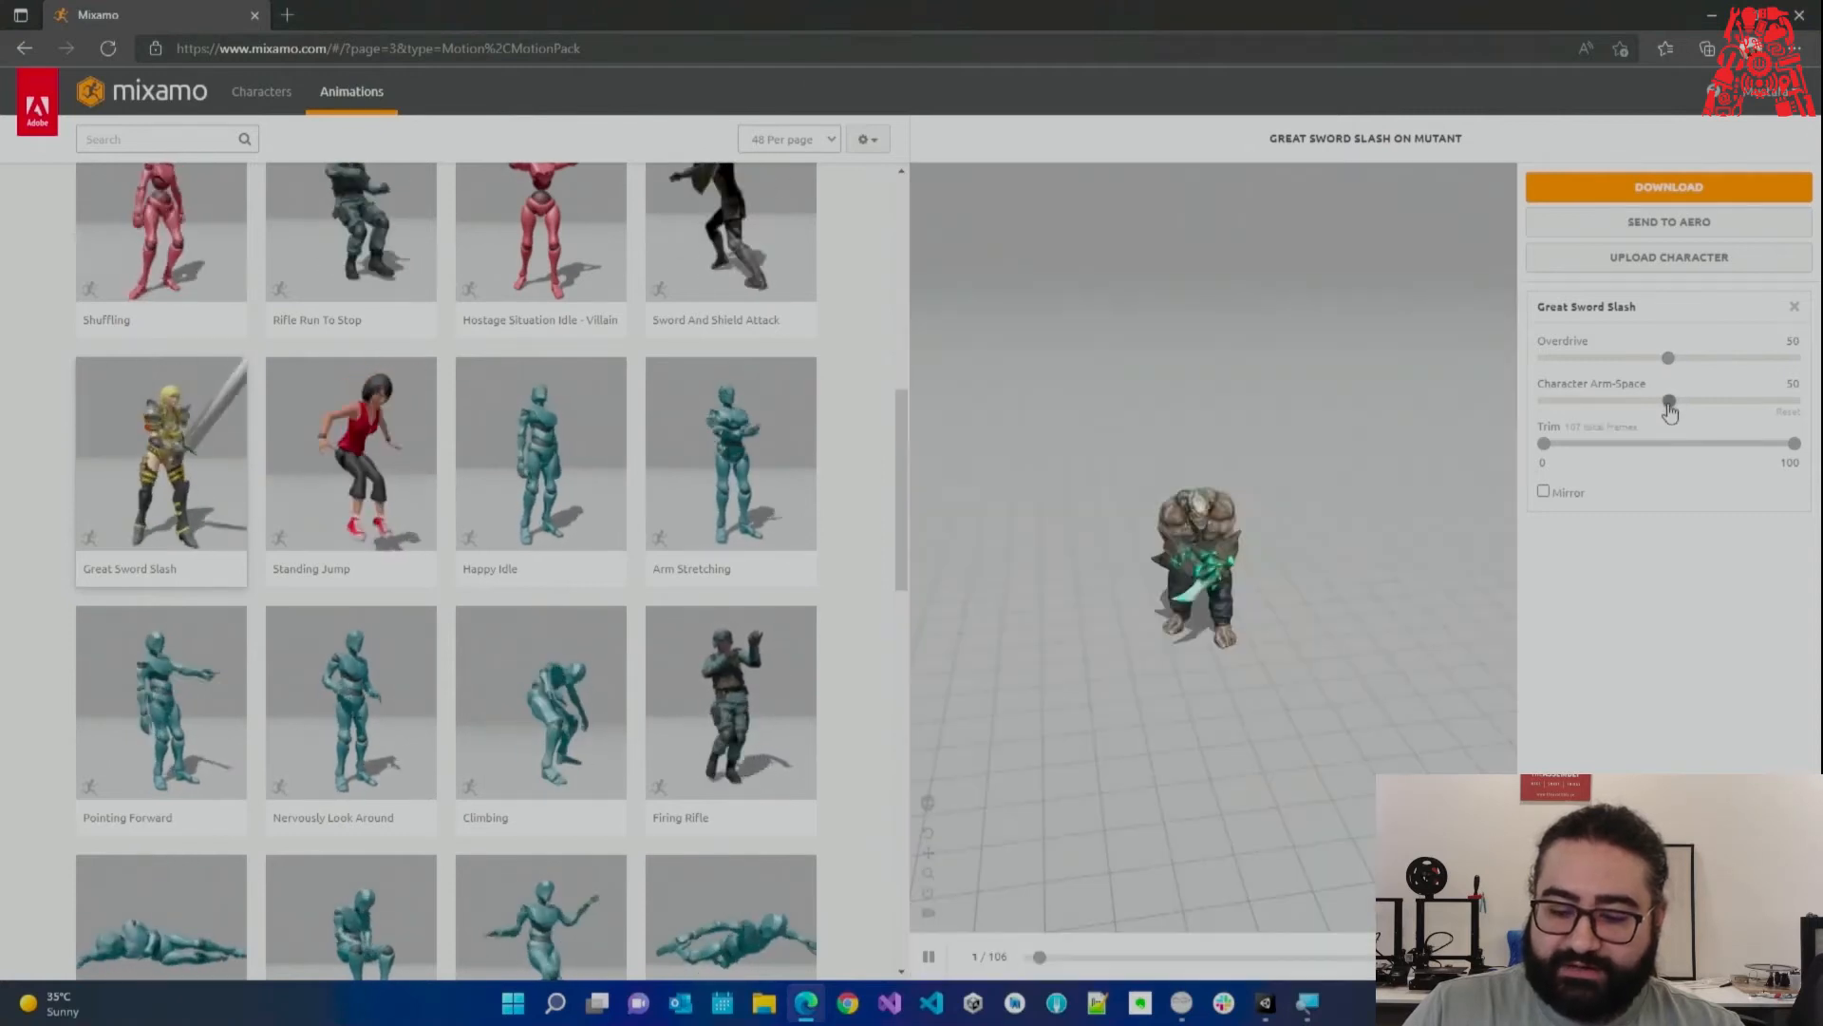
click(1613, 411)
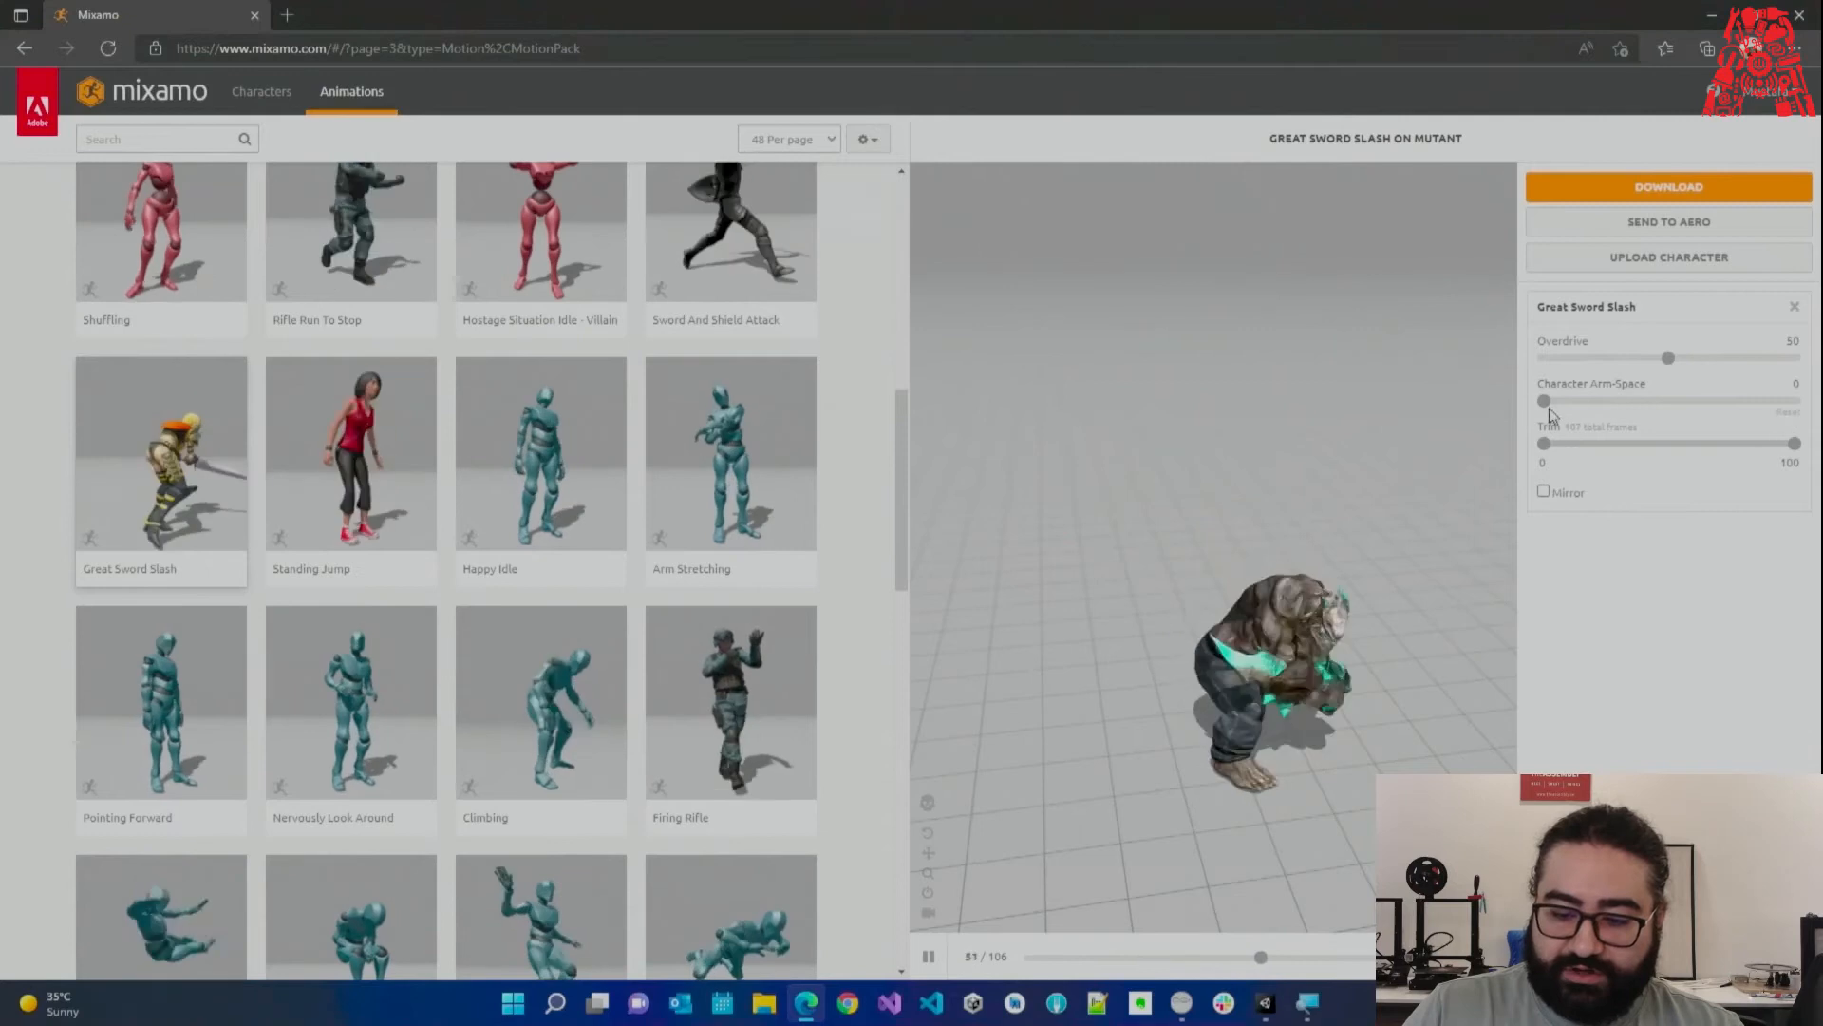
drag(1545, 402, 1579, 405)
drag(1814, 418, 1809, 418)
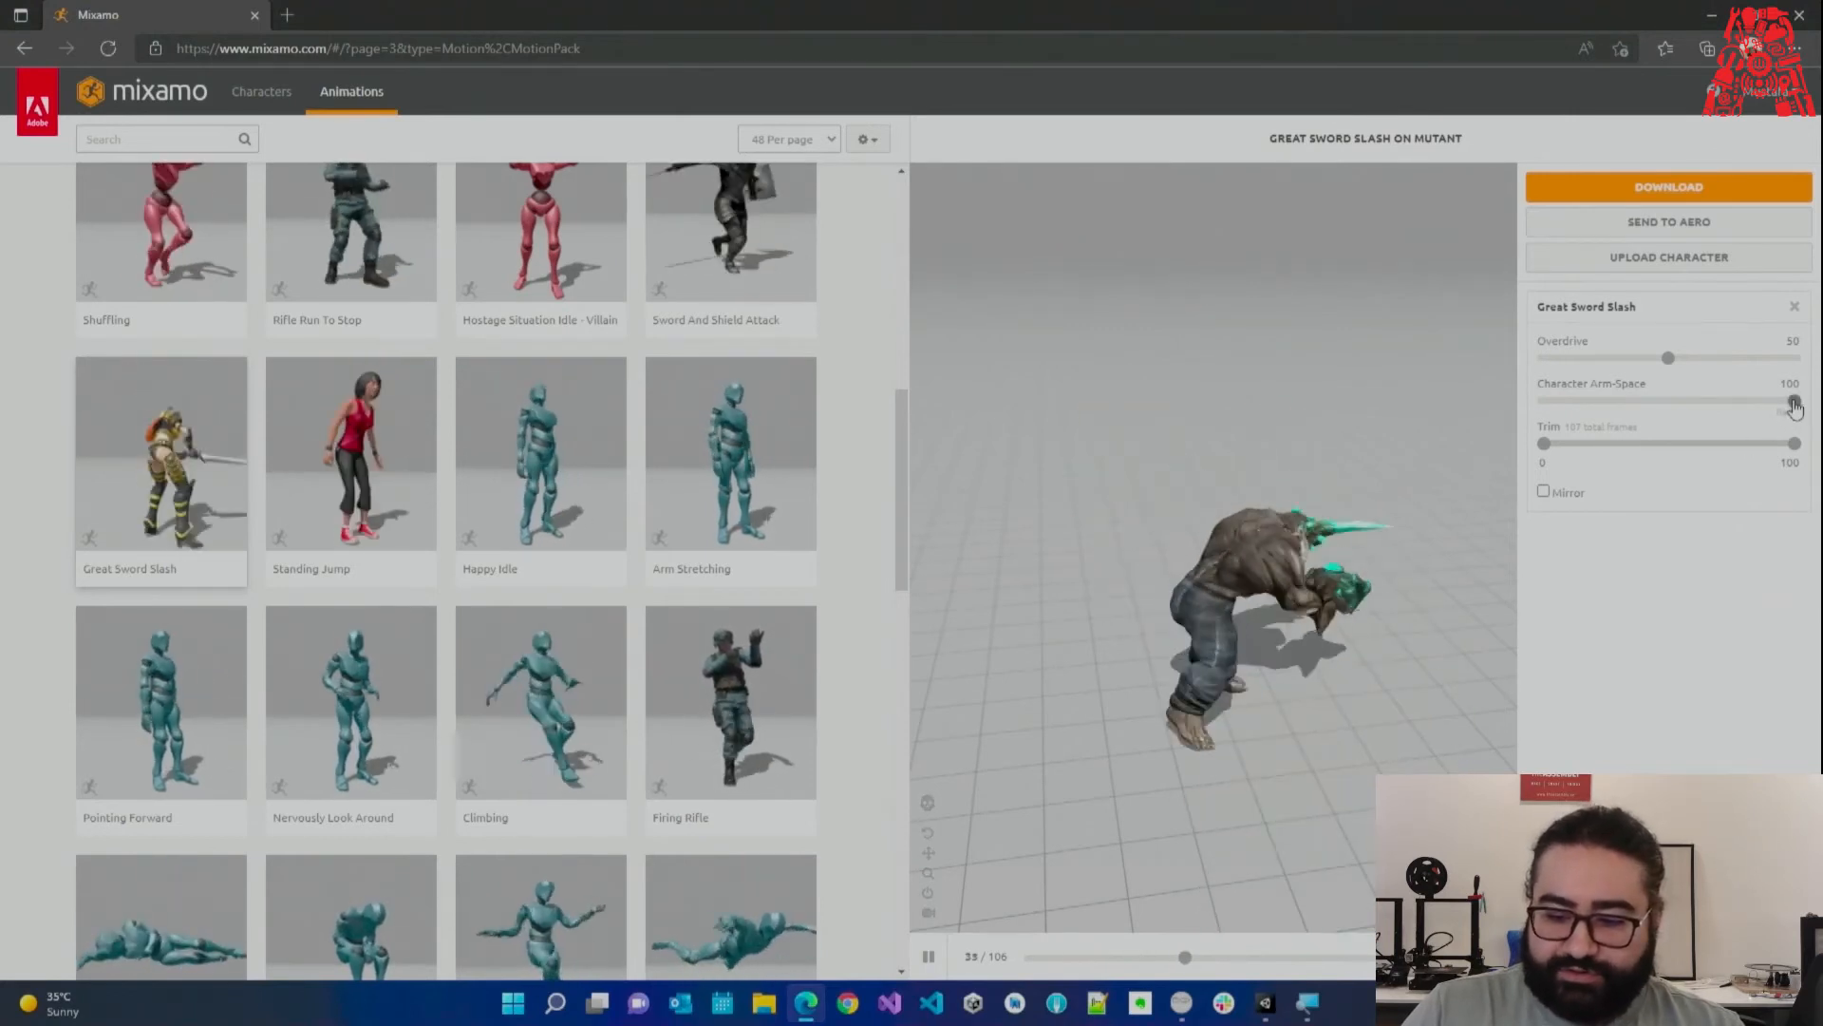
drag(1794, 401, 1706, 401)
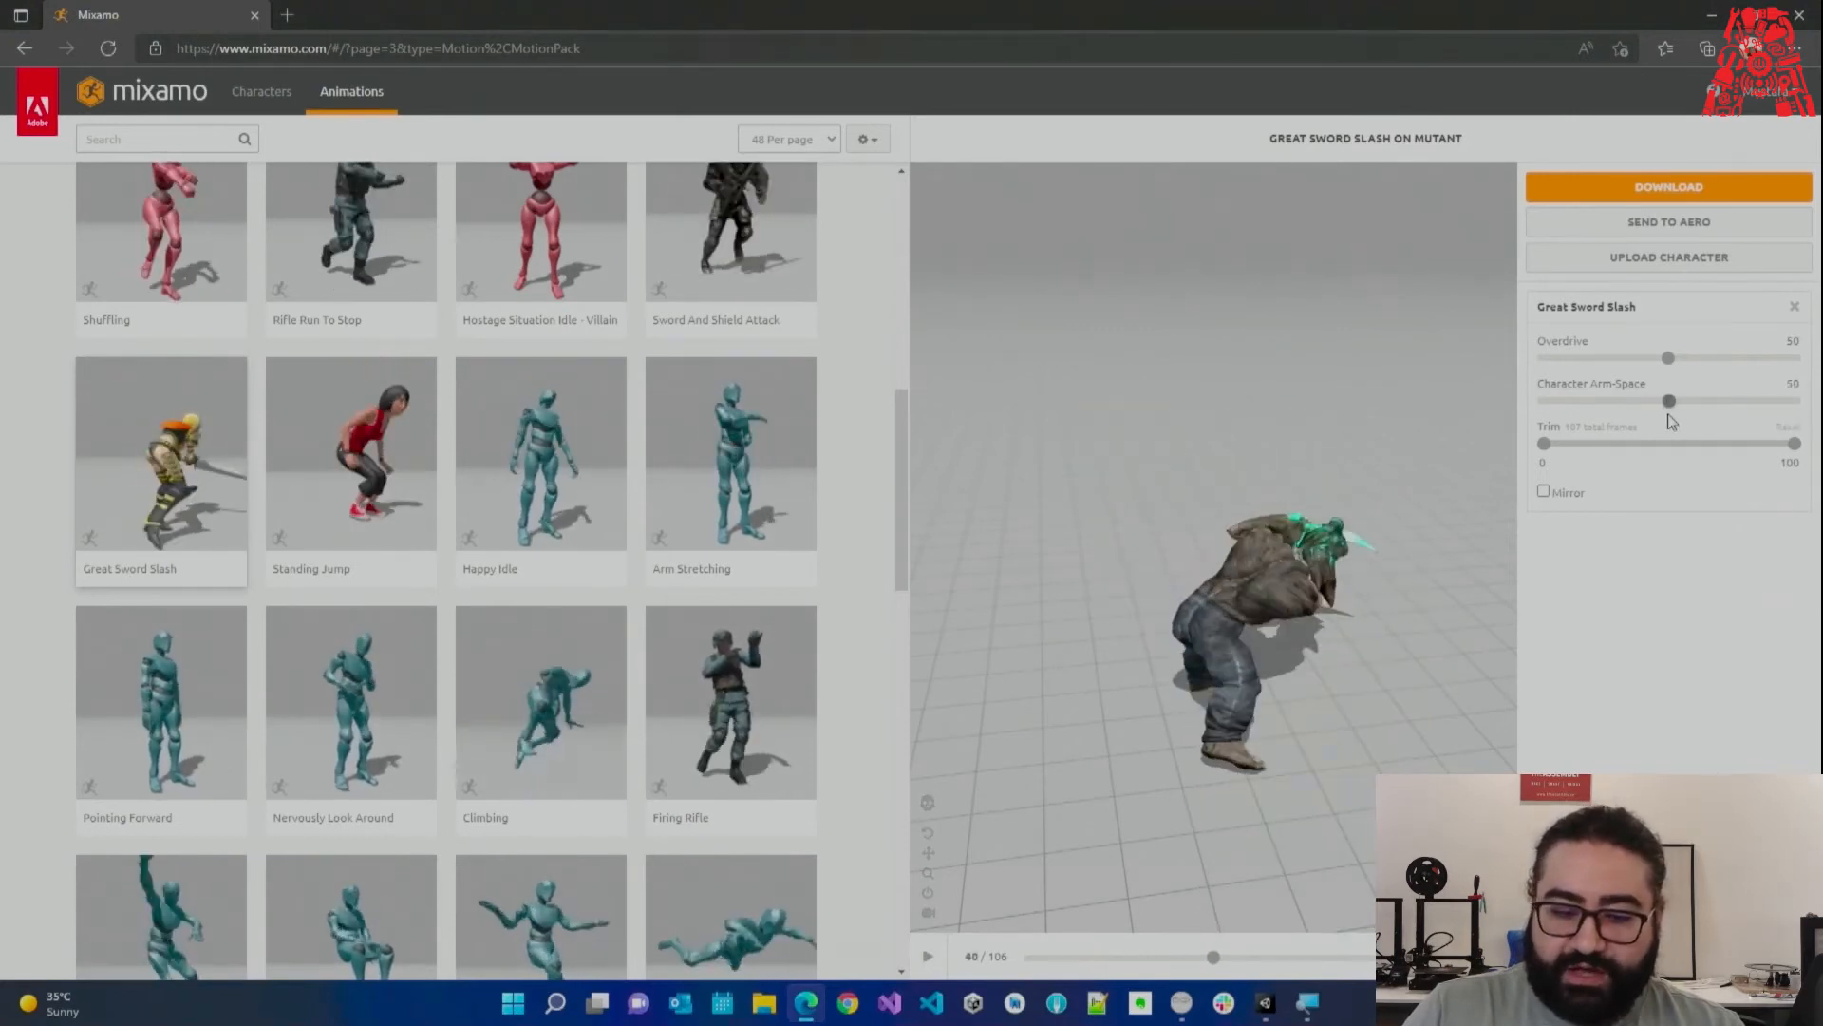
scroll(607, 494, up, 5)
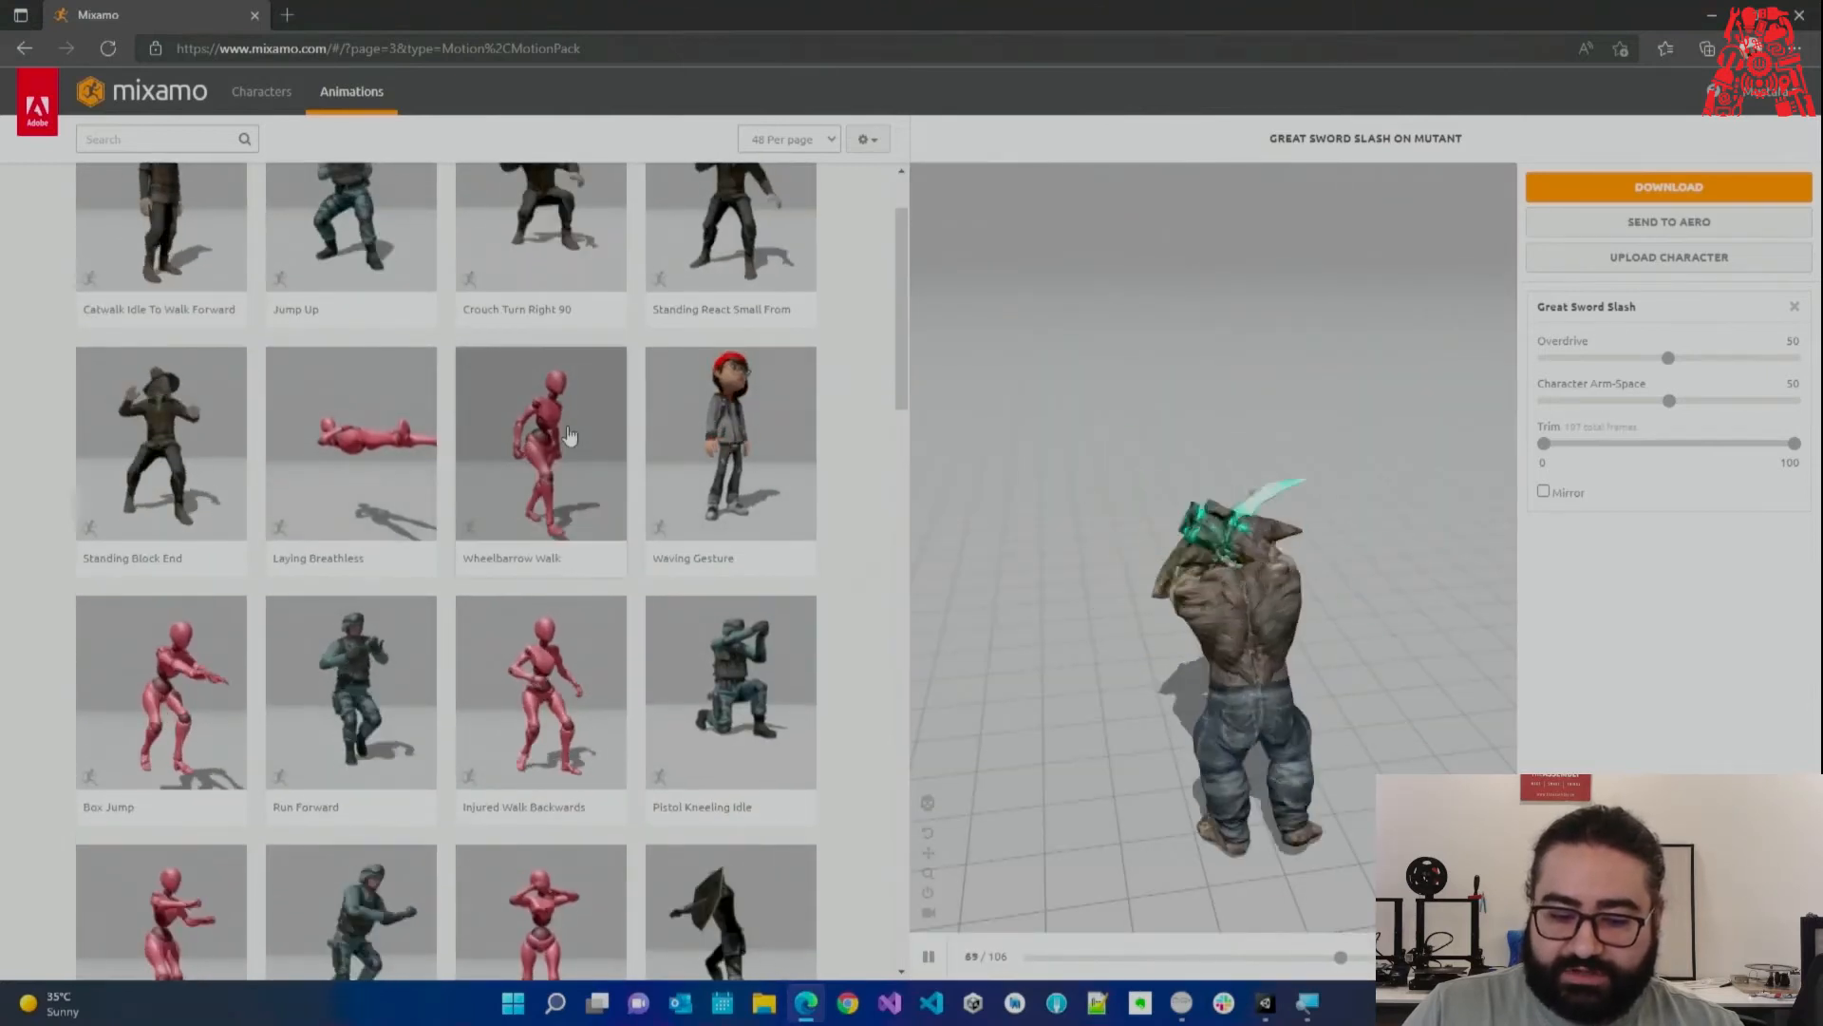
Preview Wheelbarrow Walk, Jump Up, Crouch Turn Right 90, Standing React Small From Back and Standing Block End.
click(570, 434)
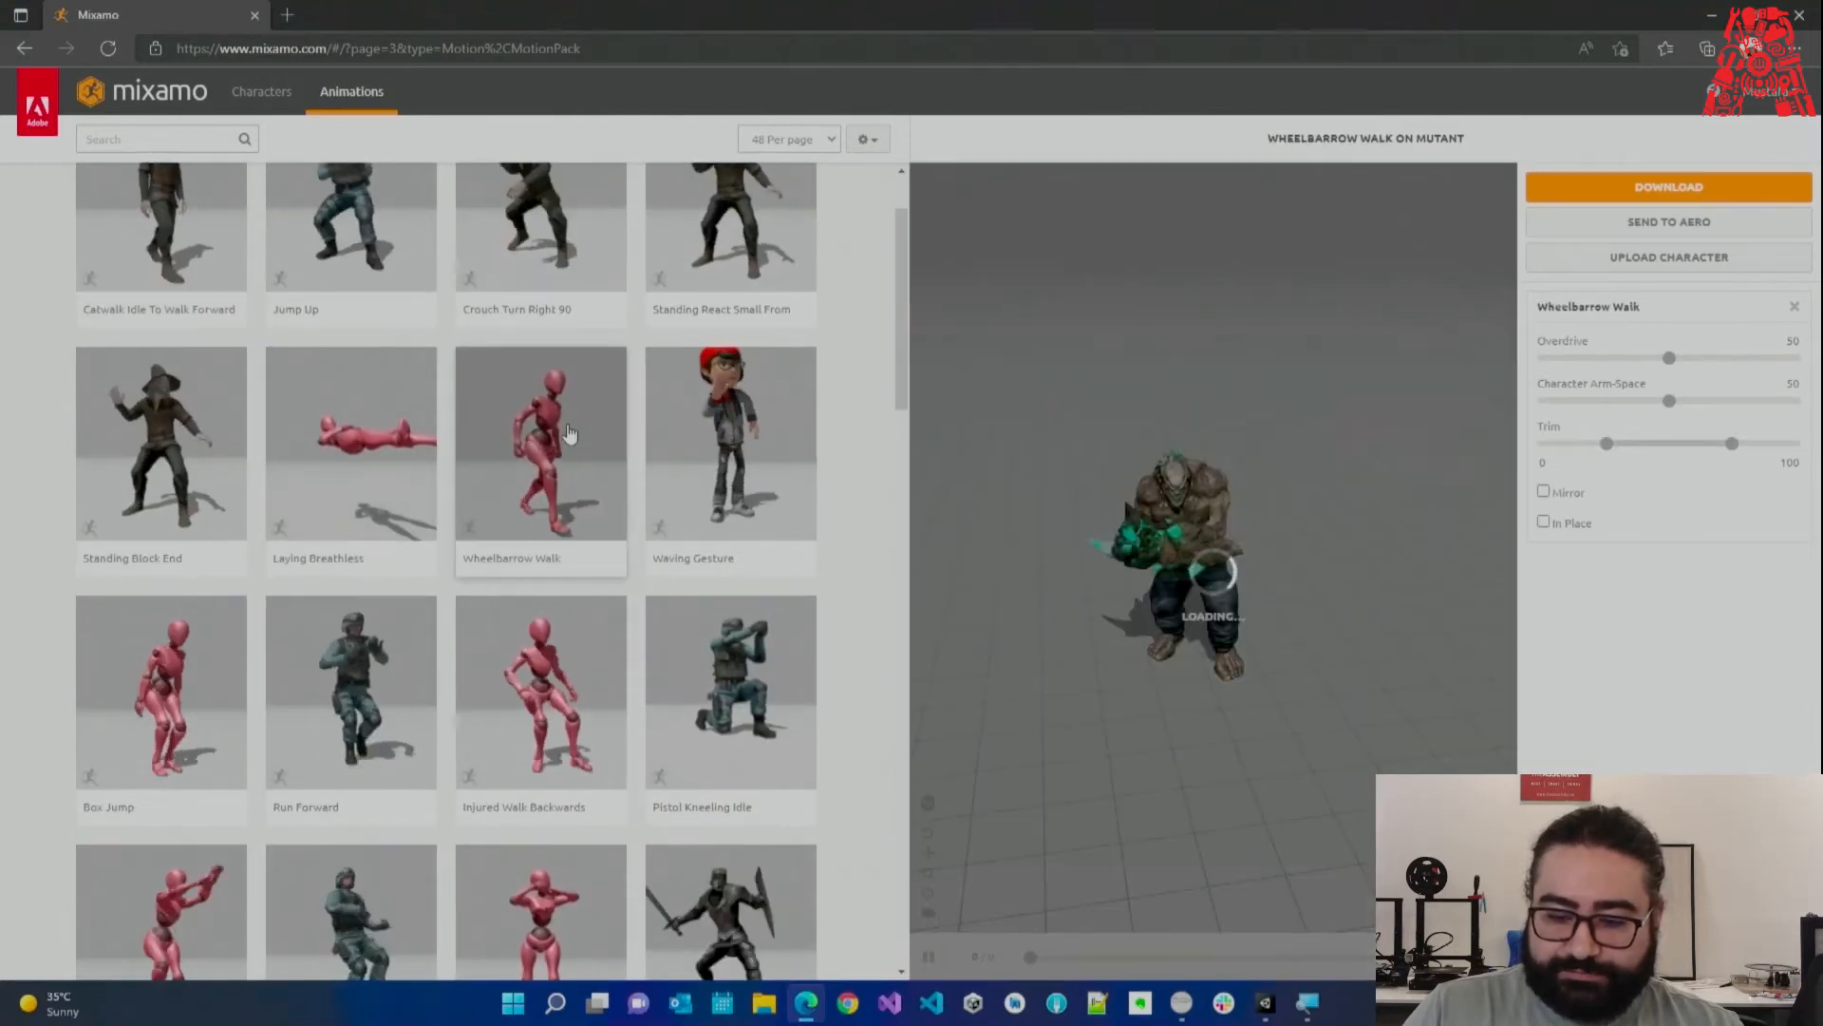
scroll(402, 458, up, 2)
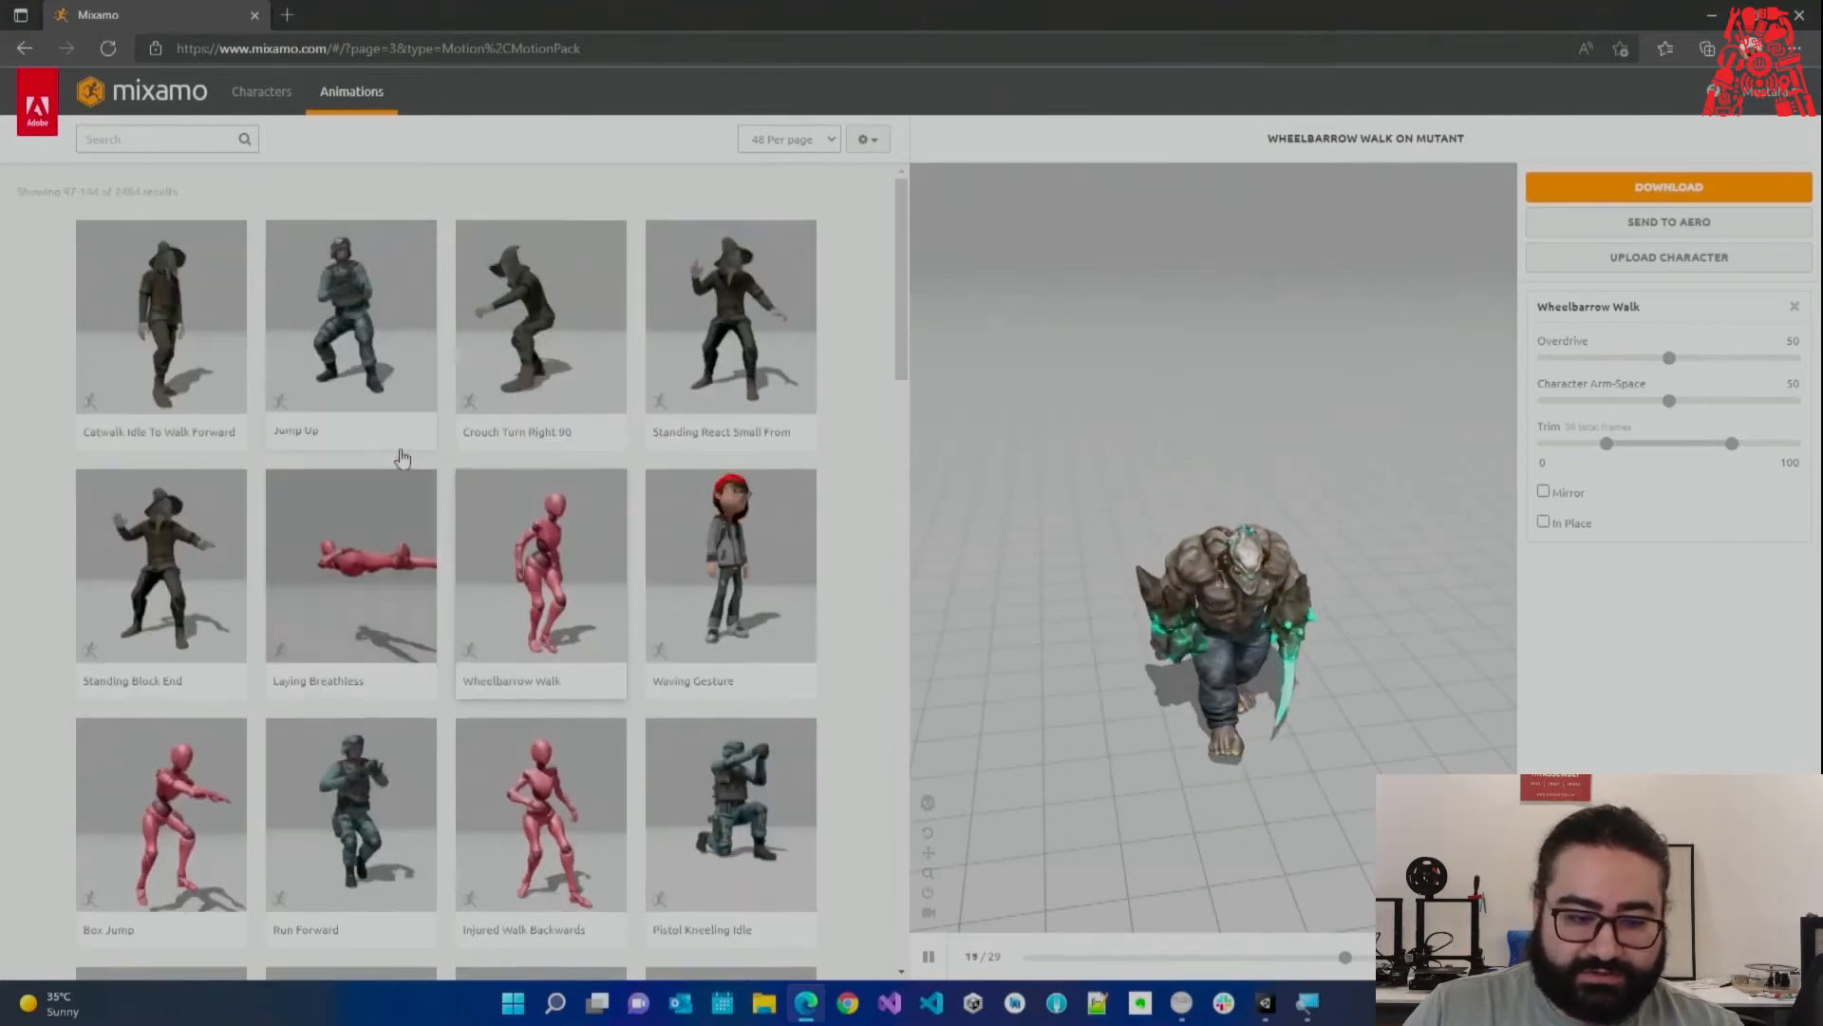
click(390, 342)
click(478, 333)
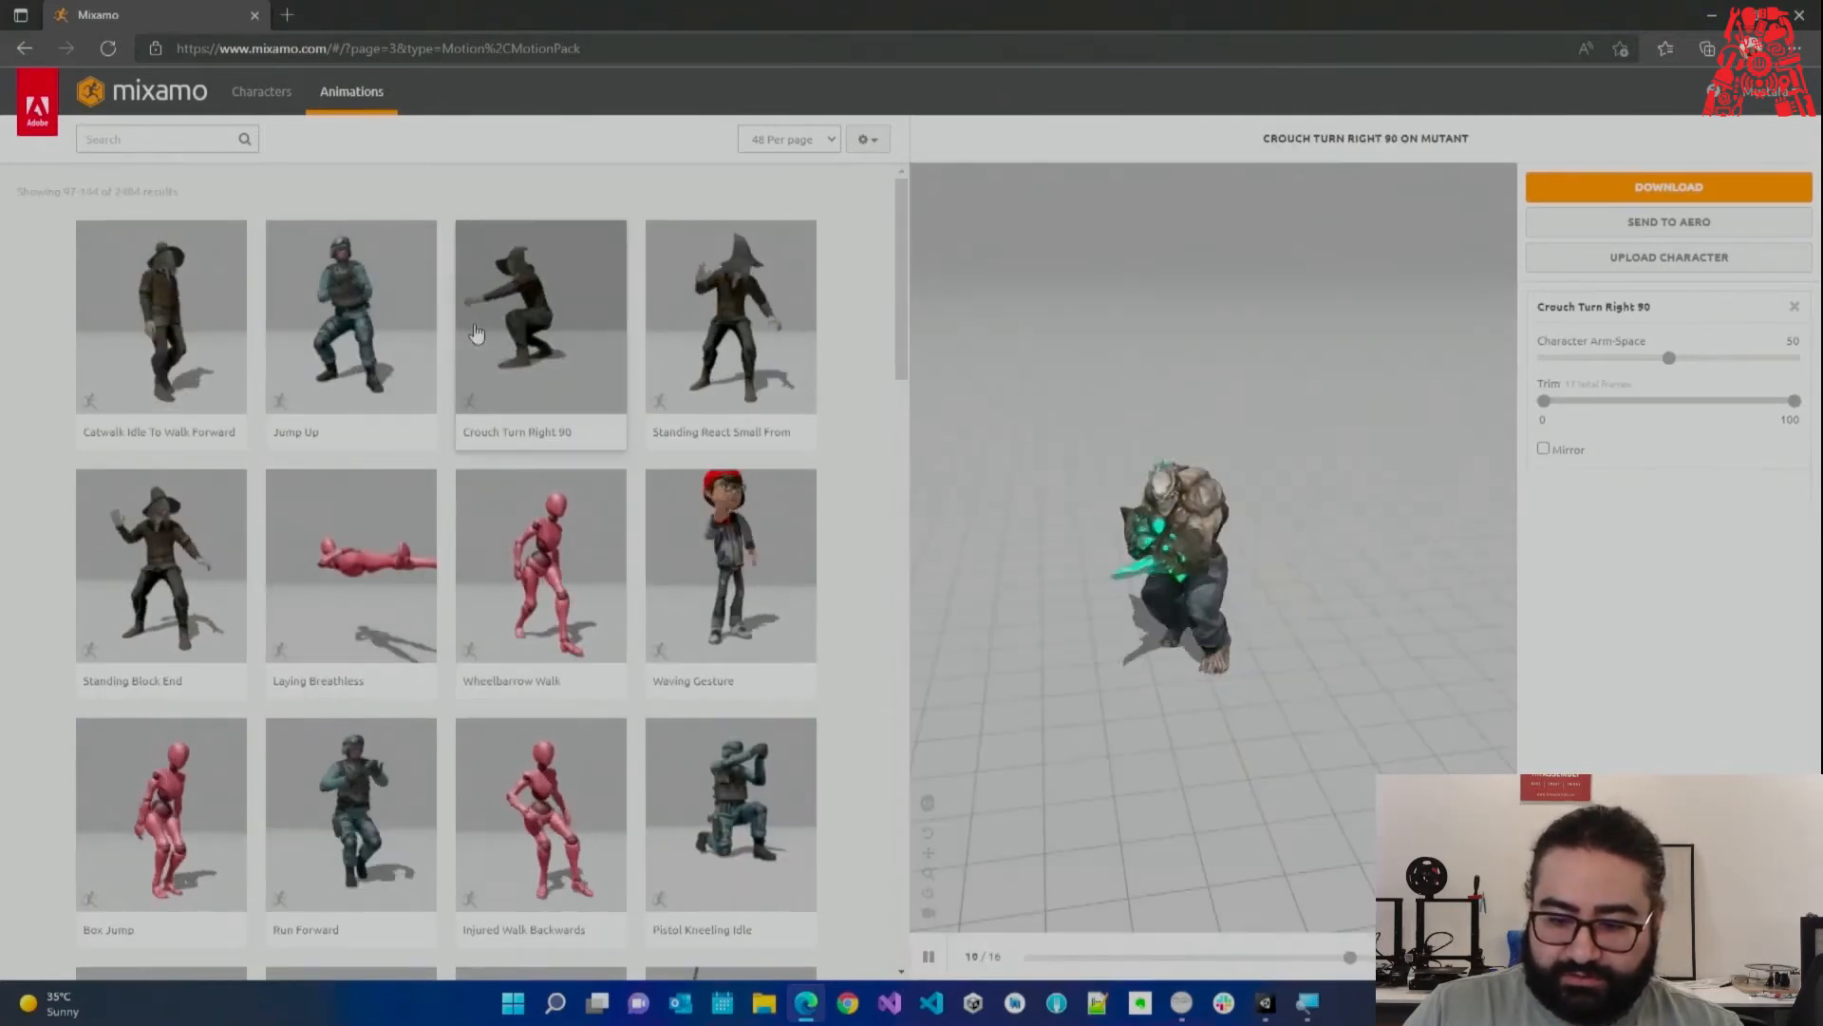
click(703, 327)
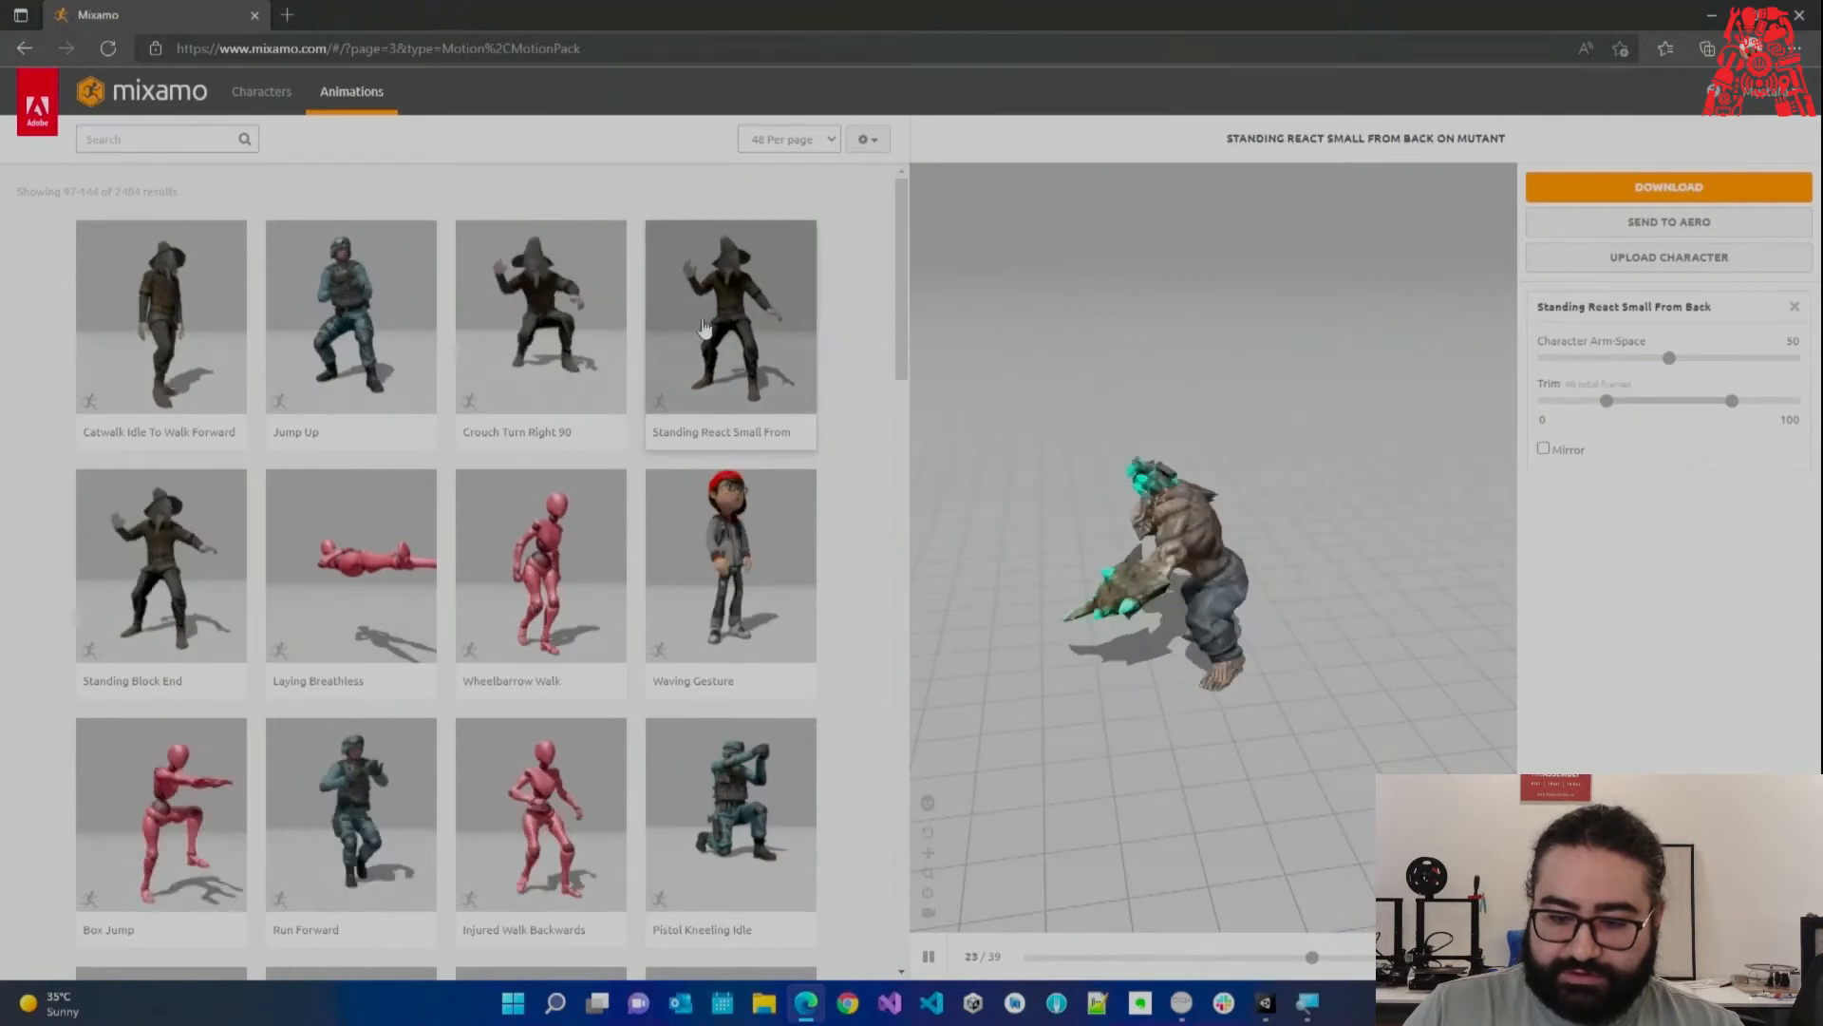
click(228, 545)
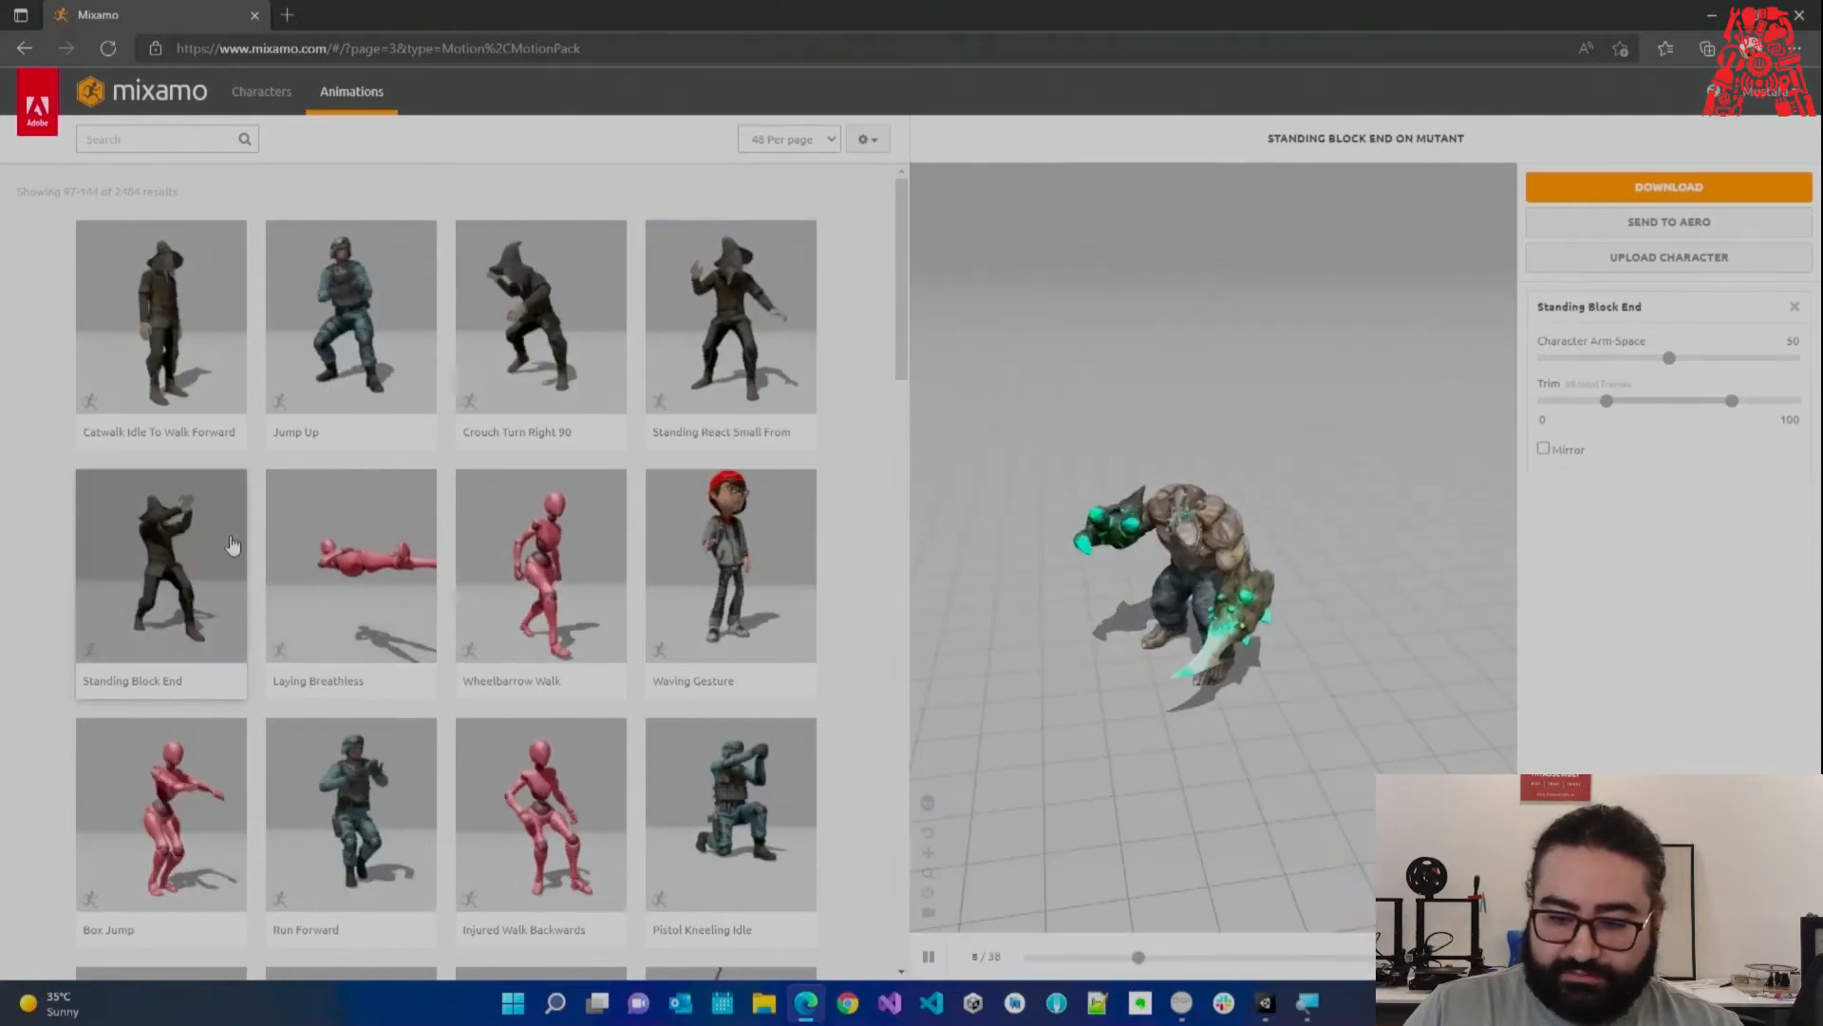
Go to page 1 of the animation results and preview Reaction on the Mutant.
scroll(285, 561, down, 10)
scroll(314, 585, down, 5)
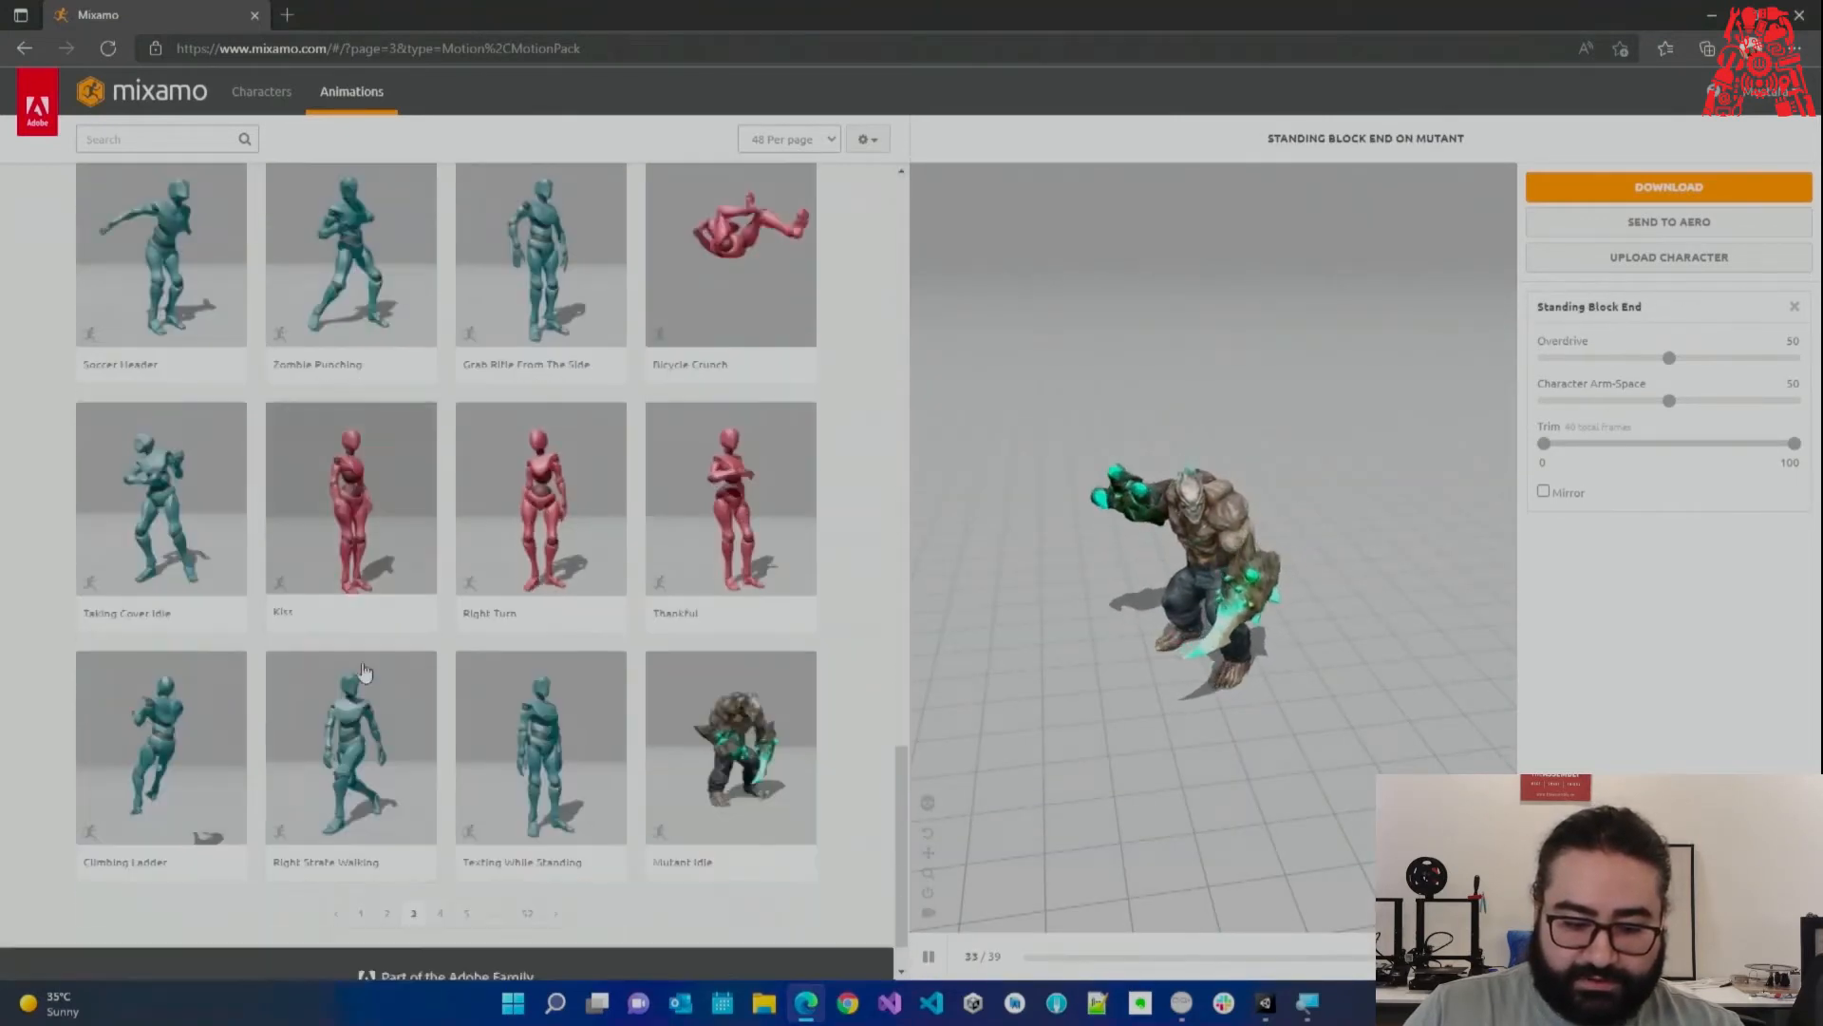
click(376, 855)
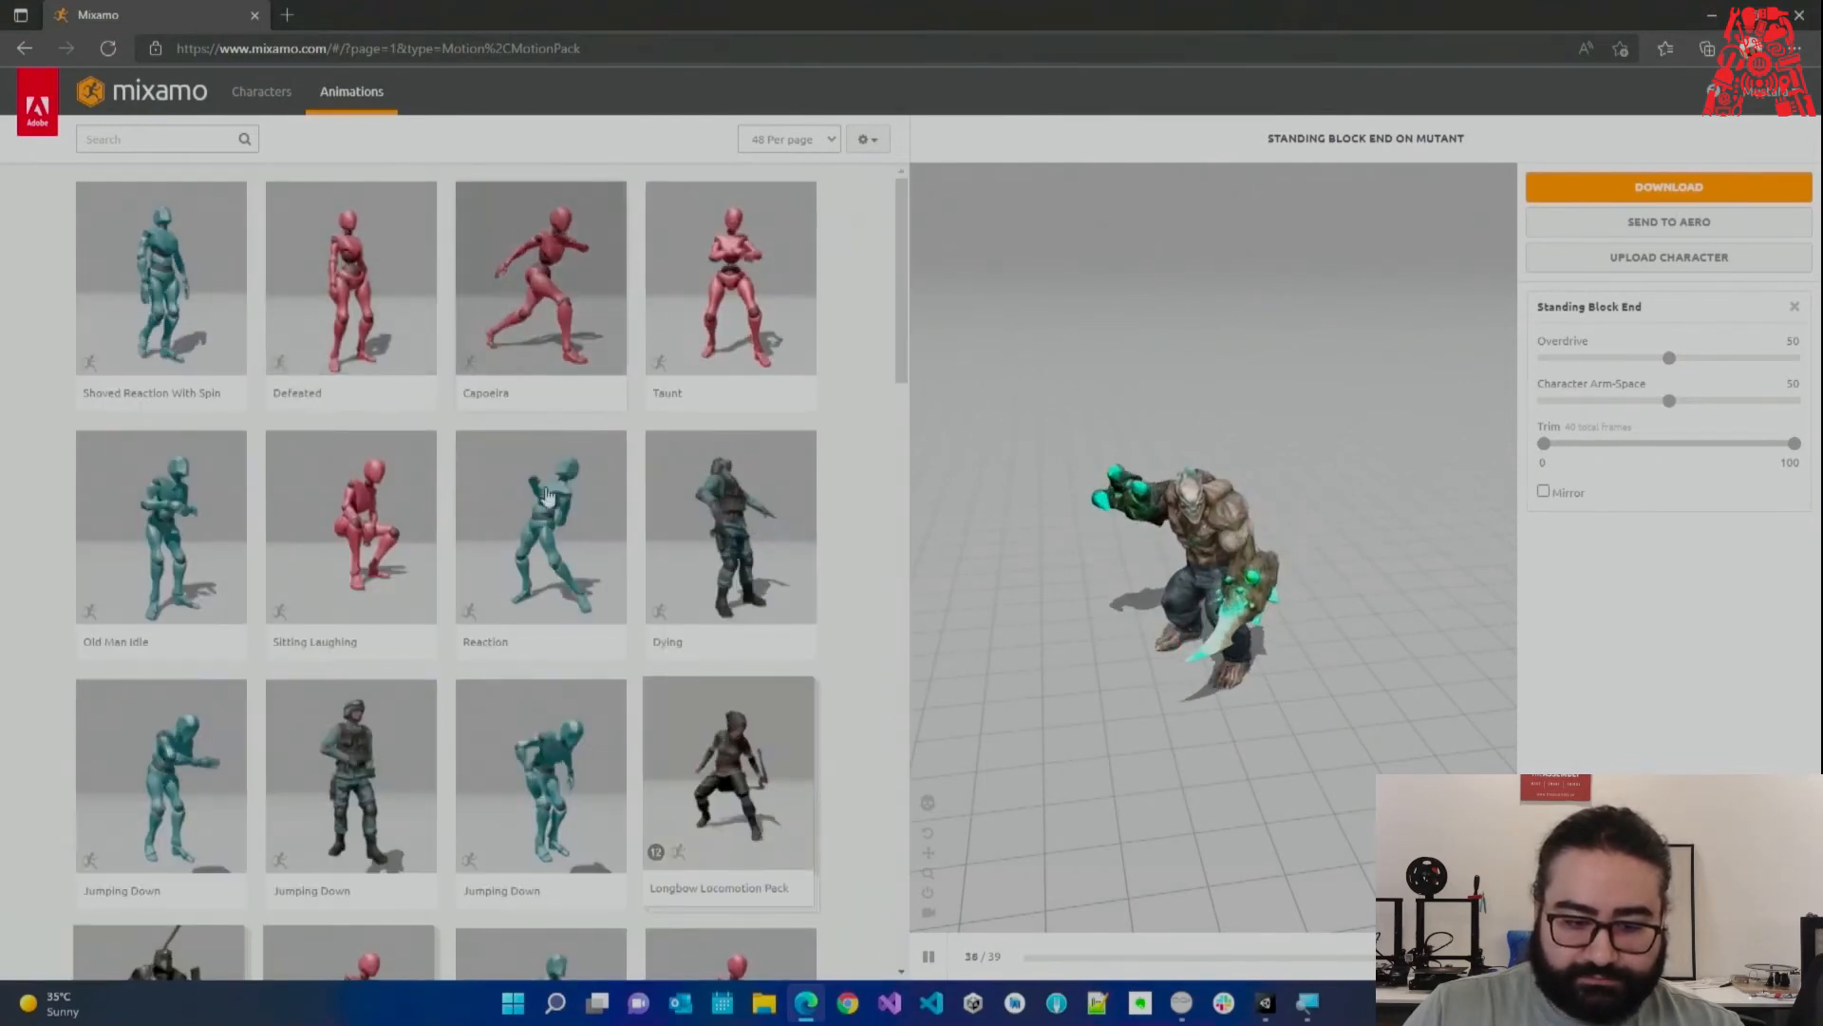
click(540, 498)
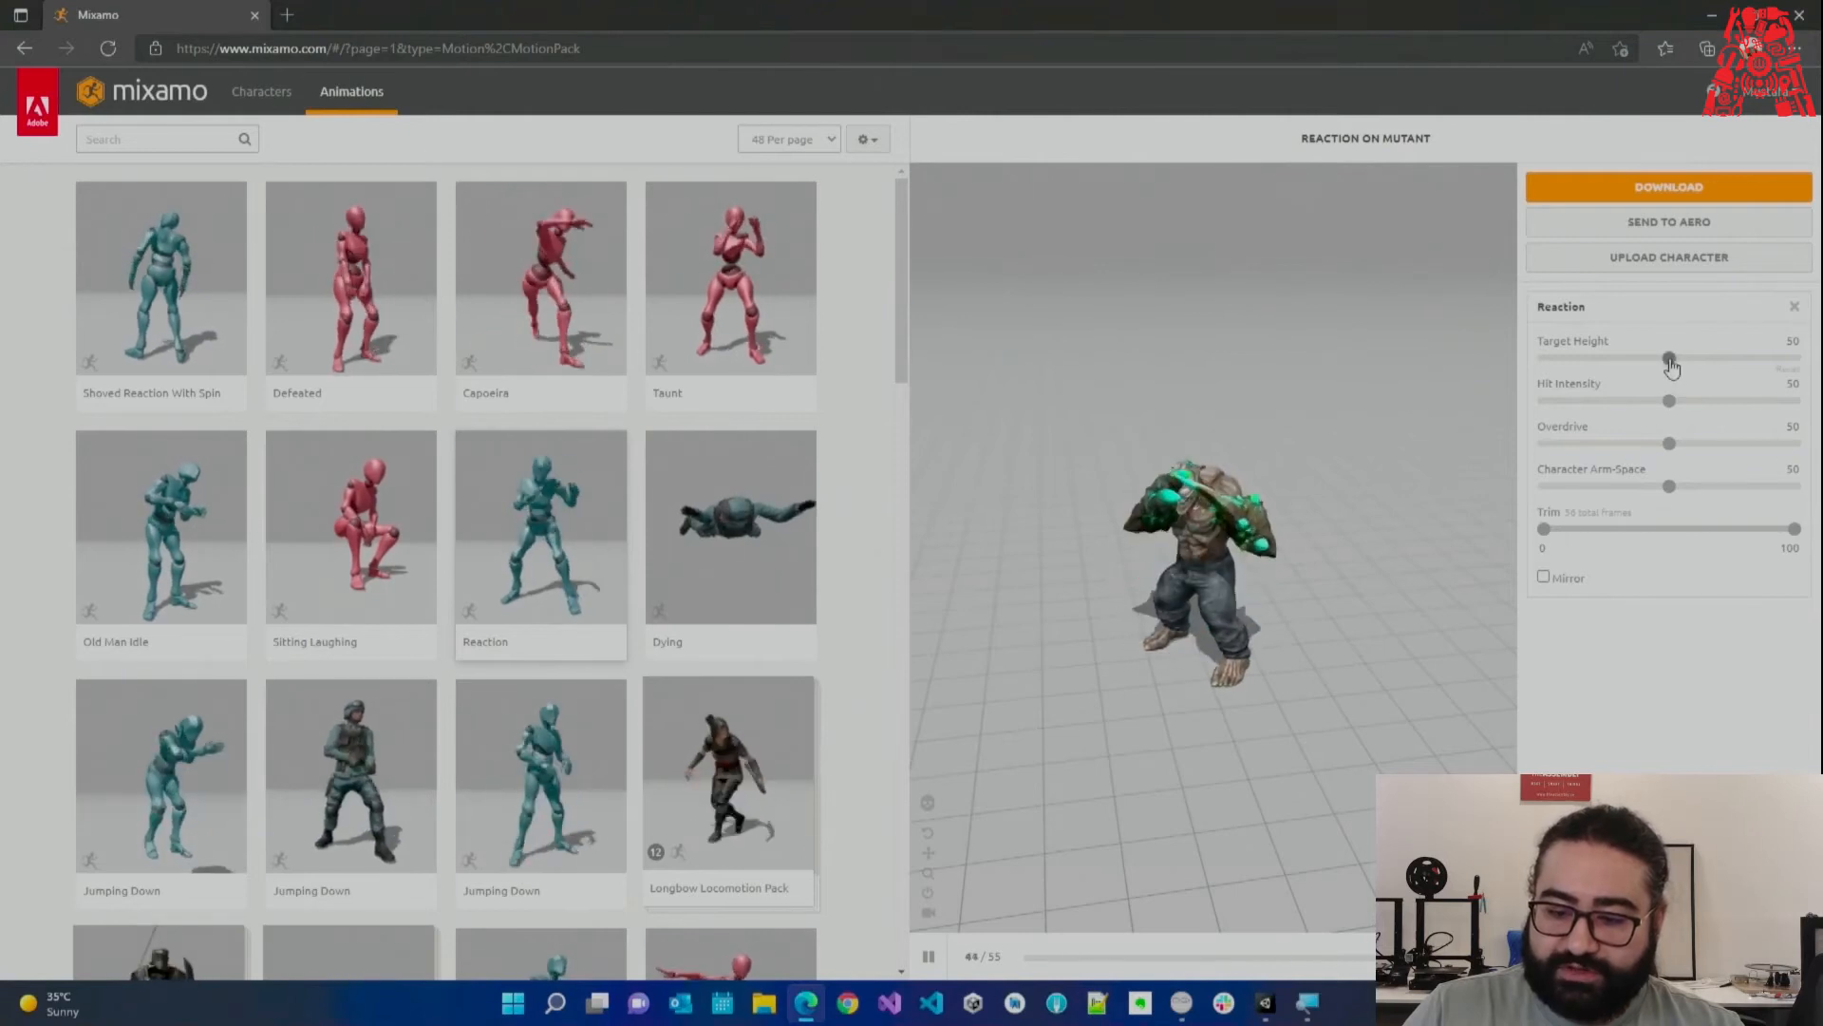
drag(1673, 367, 1809, 366)
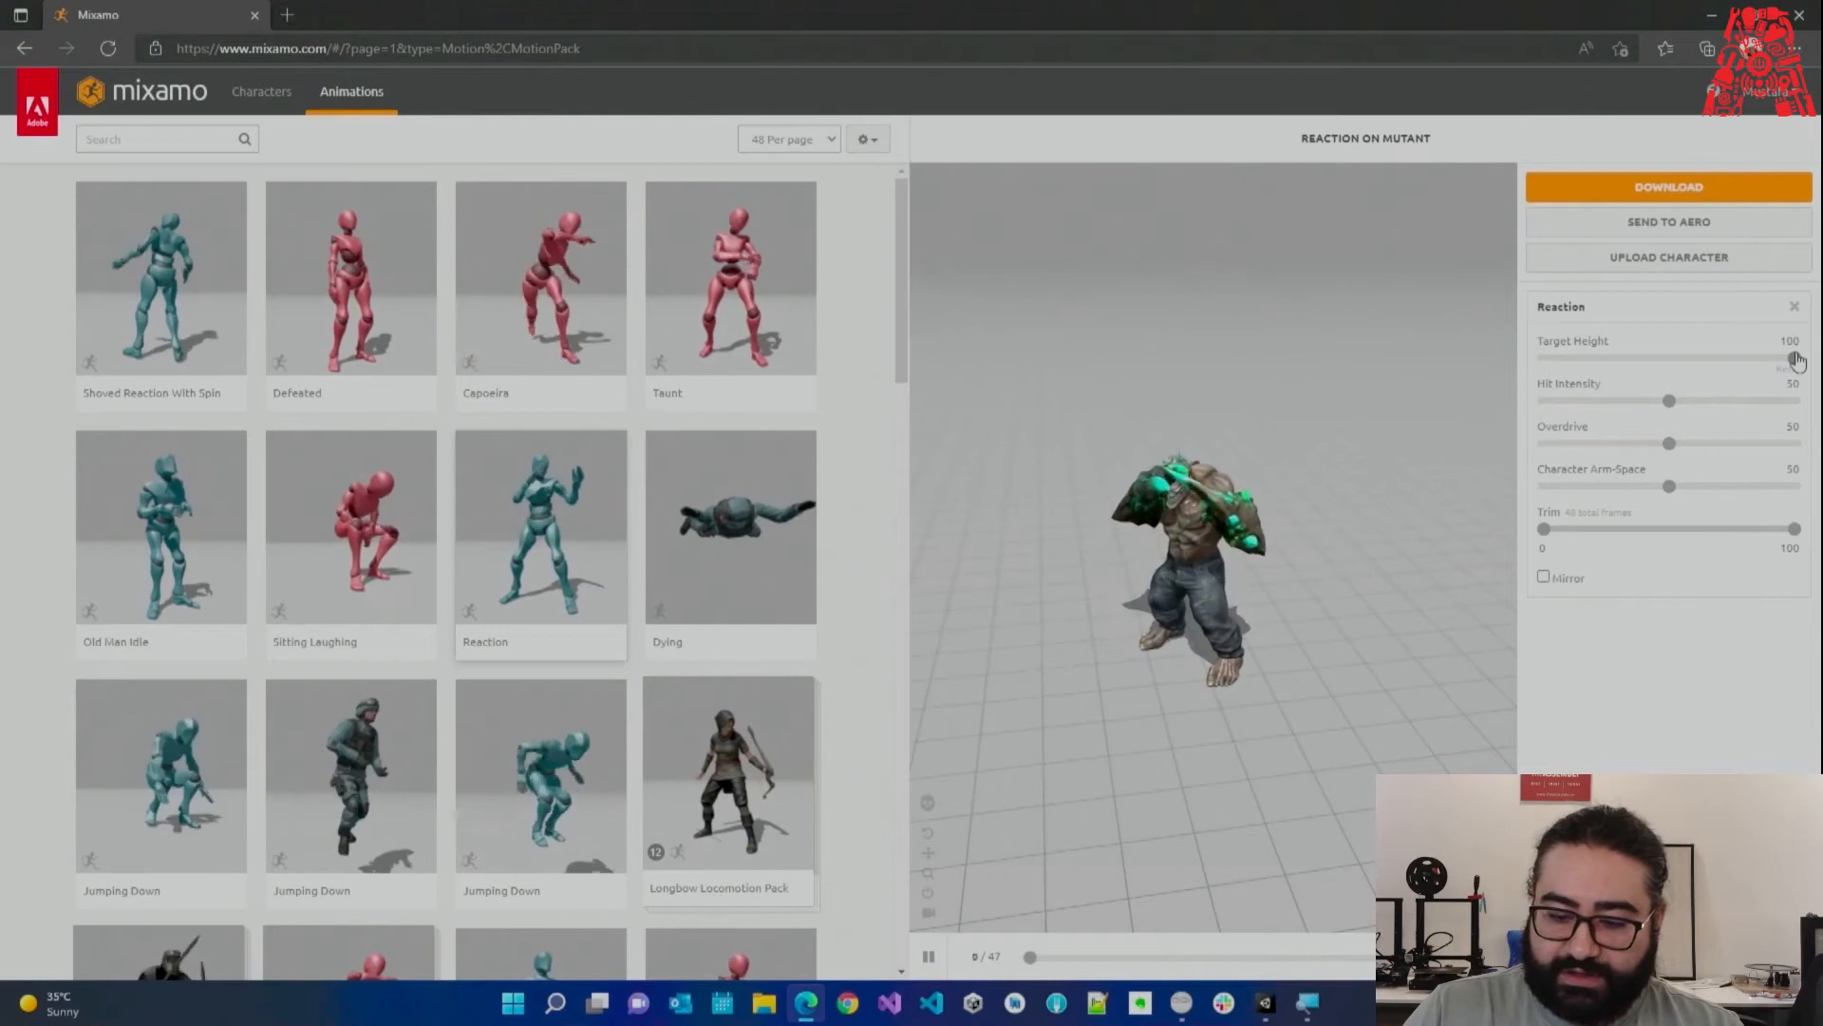
drag(1793, 358, 1792, 358)
drag(1500, 350, 1550, 361)
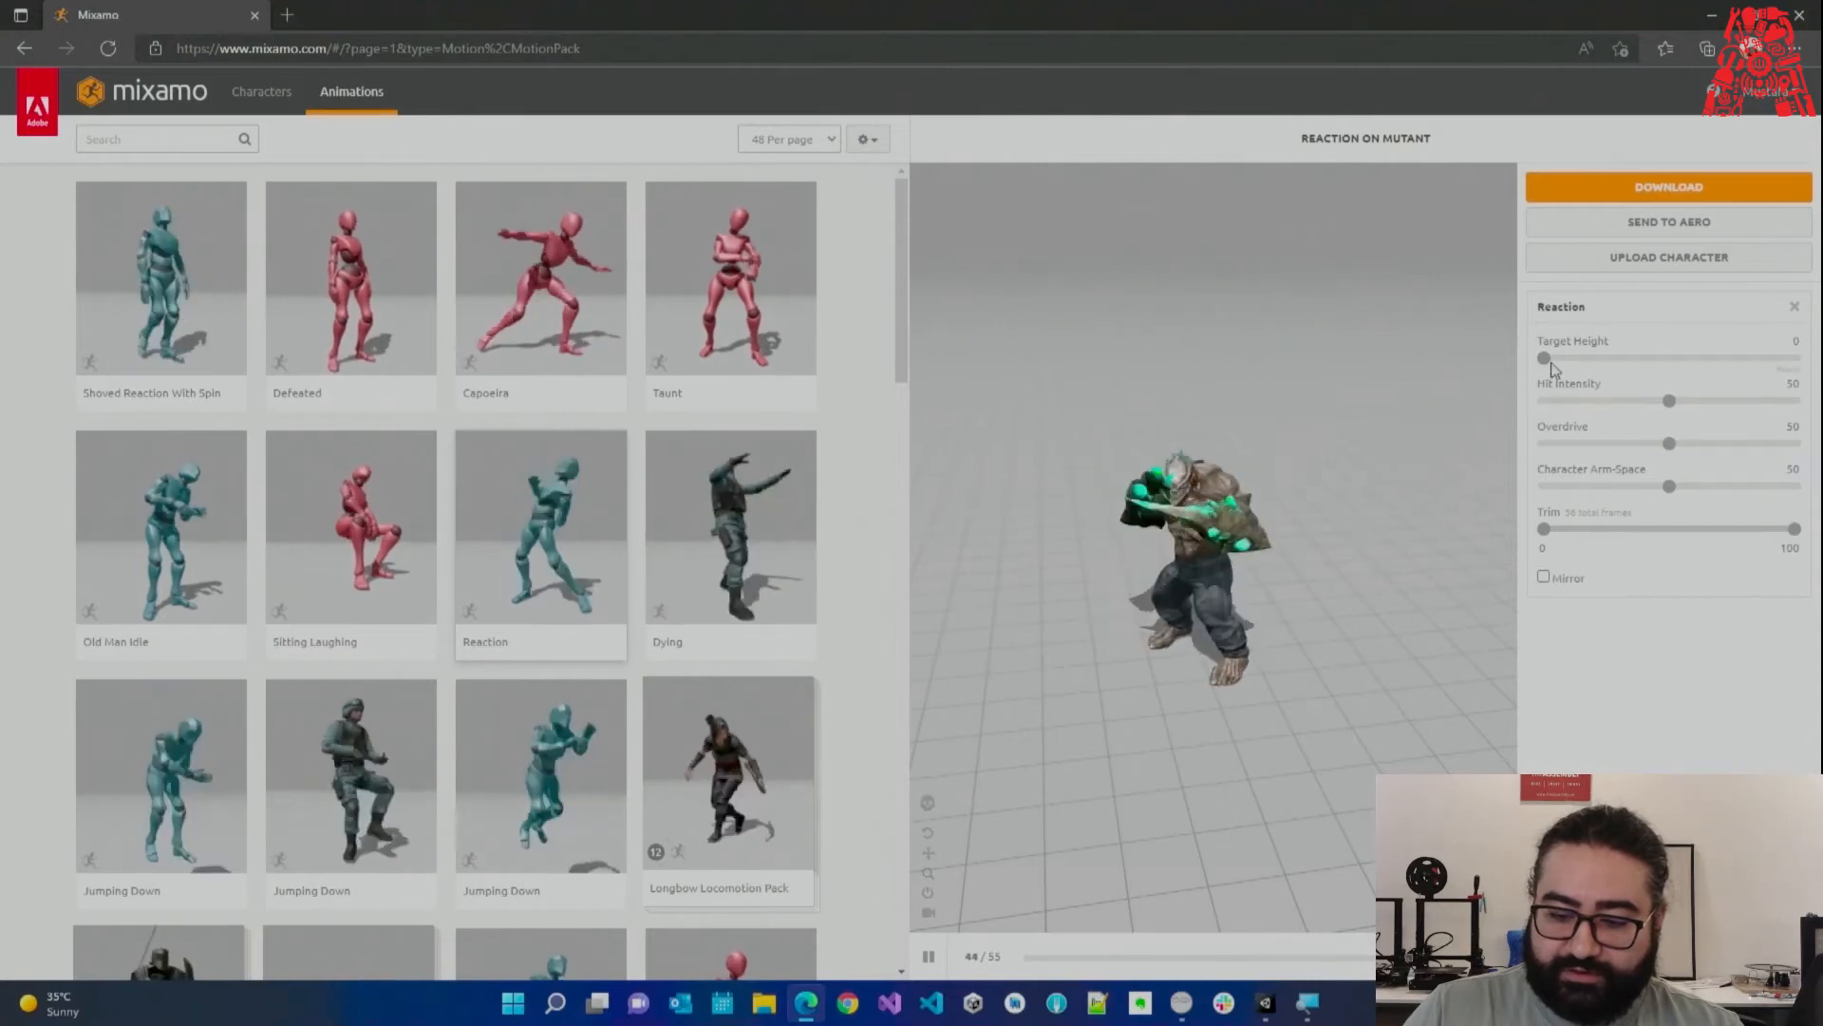
click(1671, 401)
drag(1673, 413, 1793, 404)
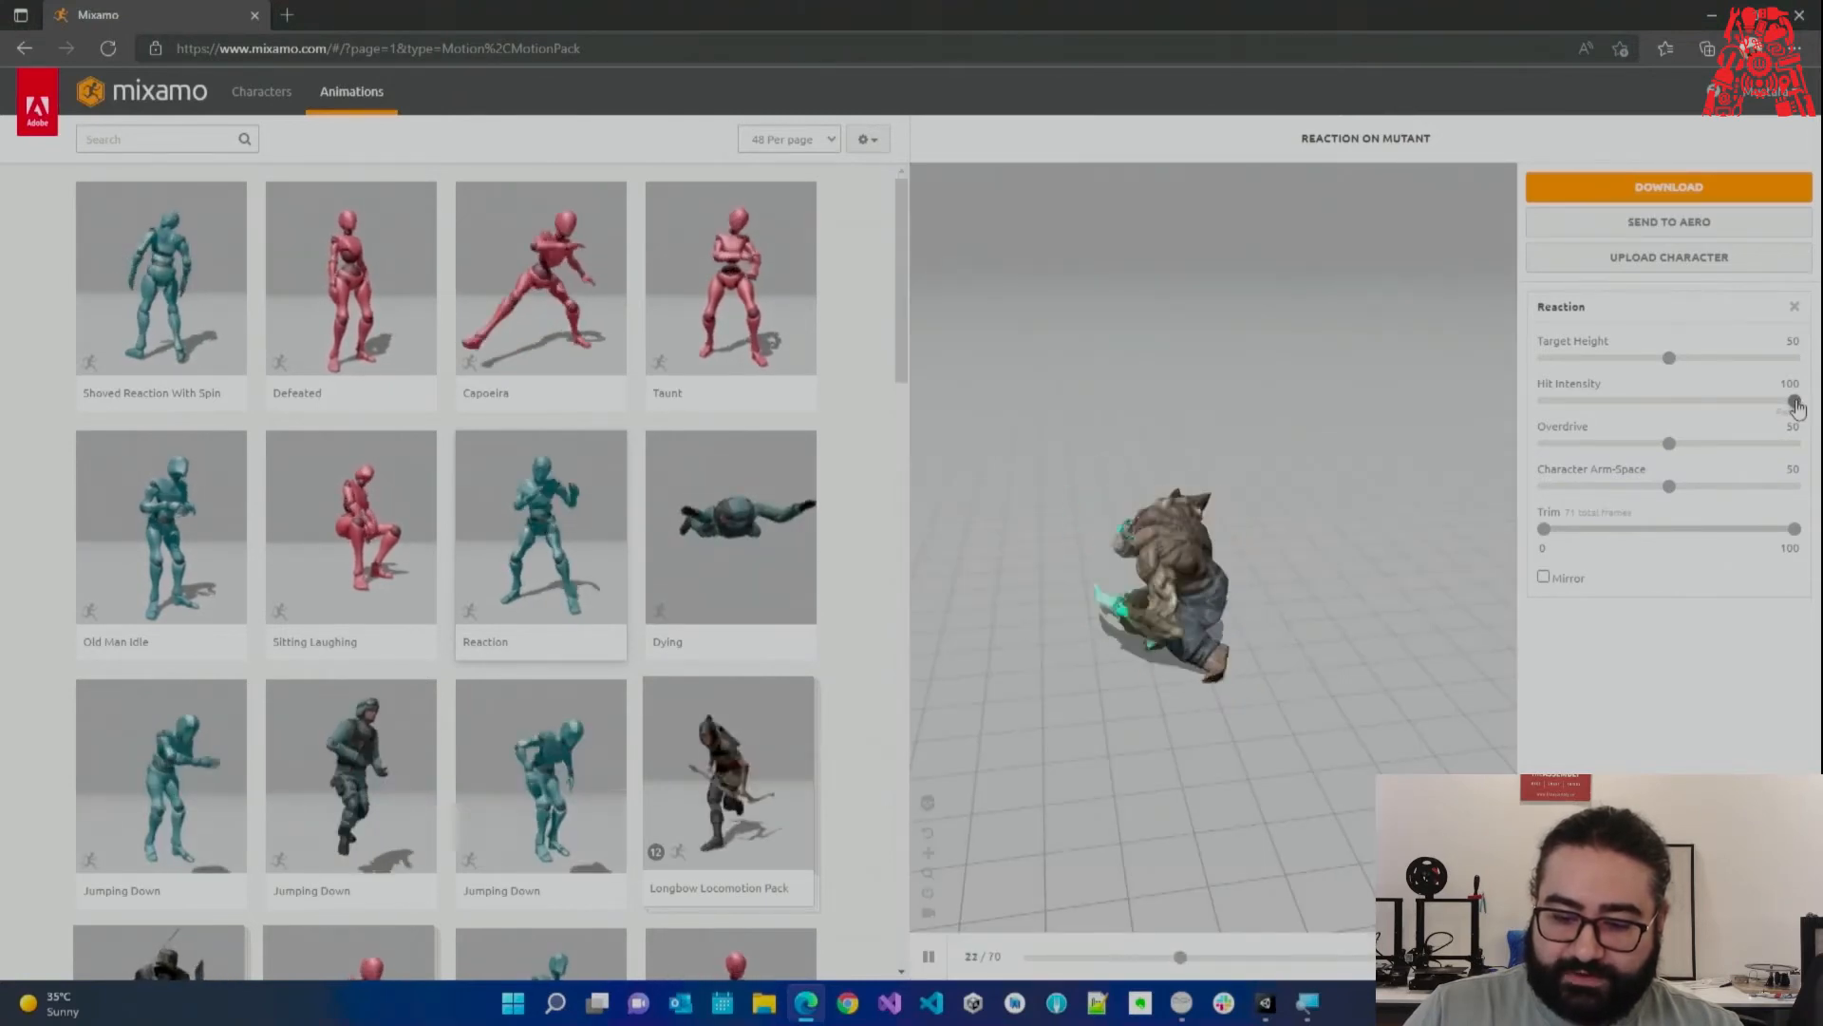
drag(1795, 403, 1544, 401)
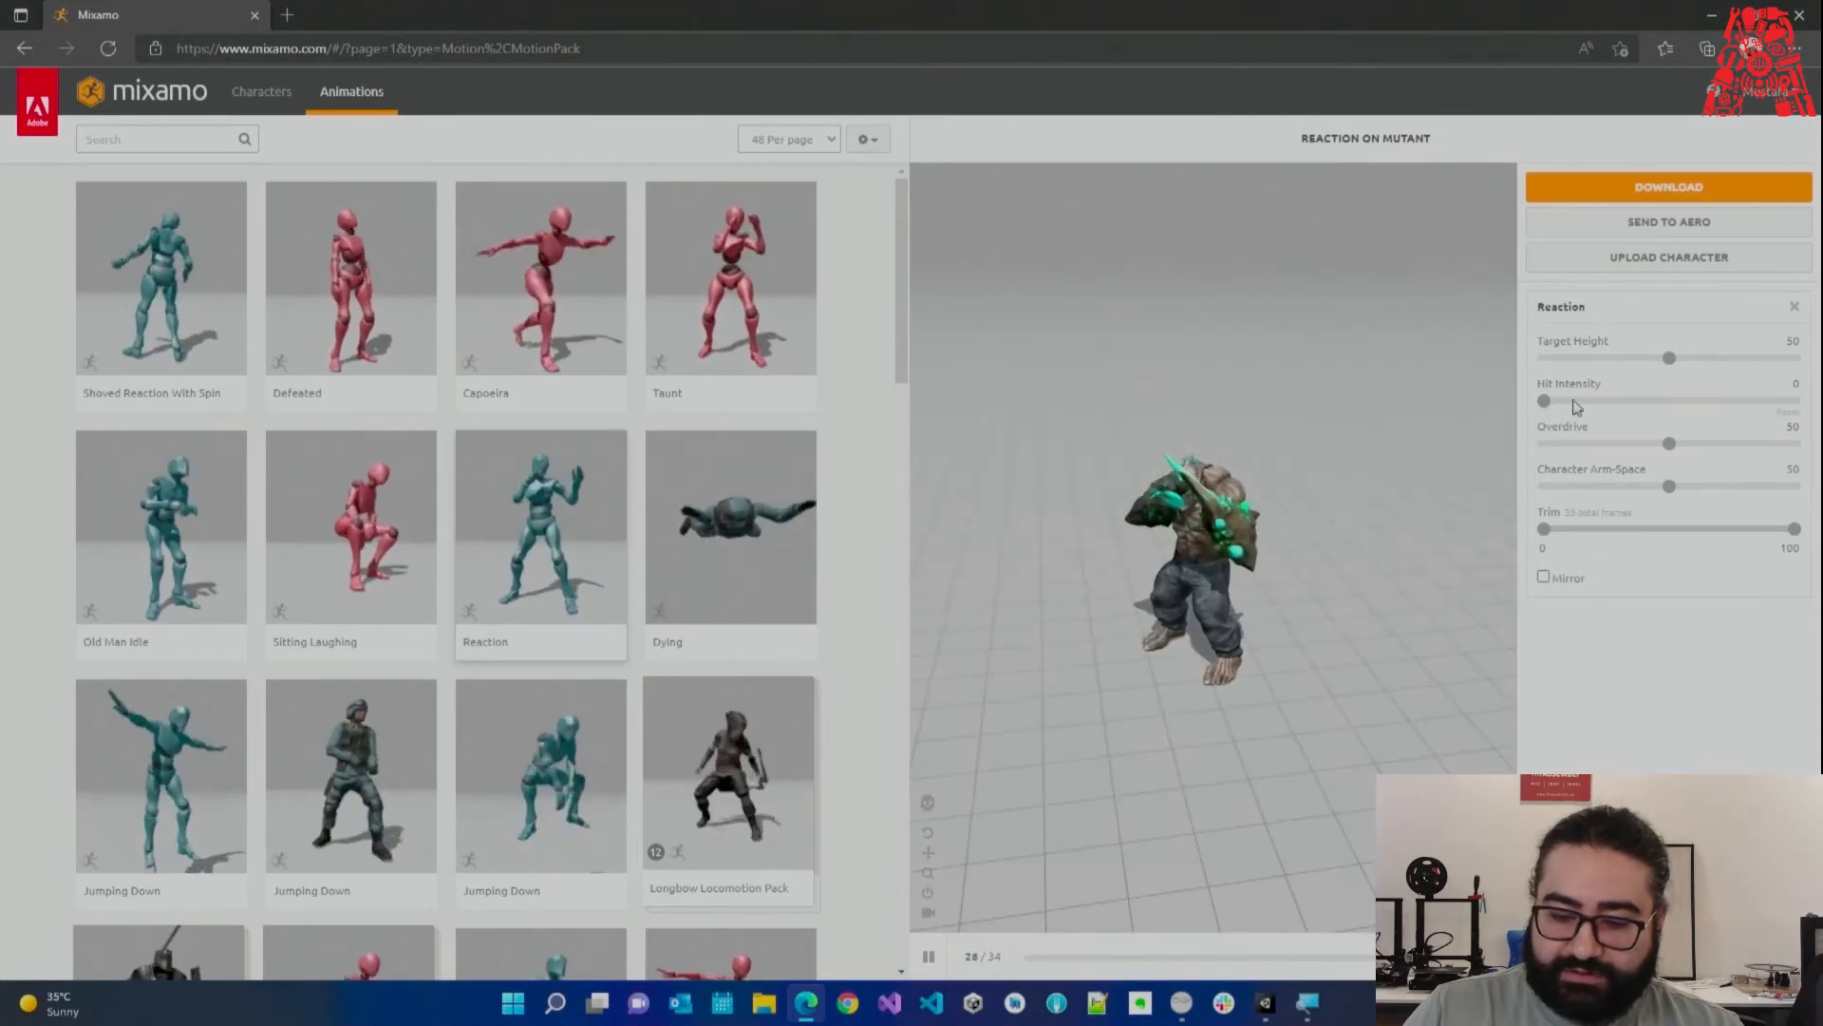
drag(1547, 401, 1547, 402)
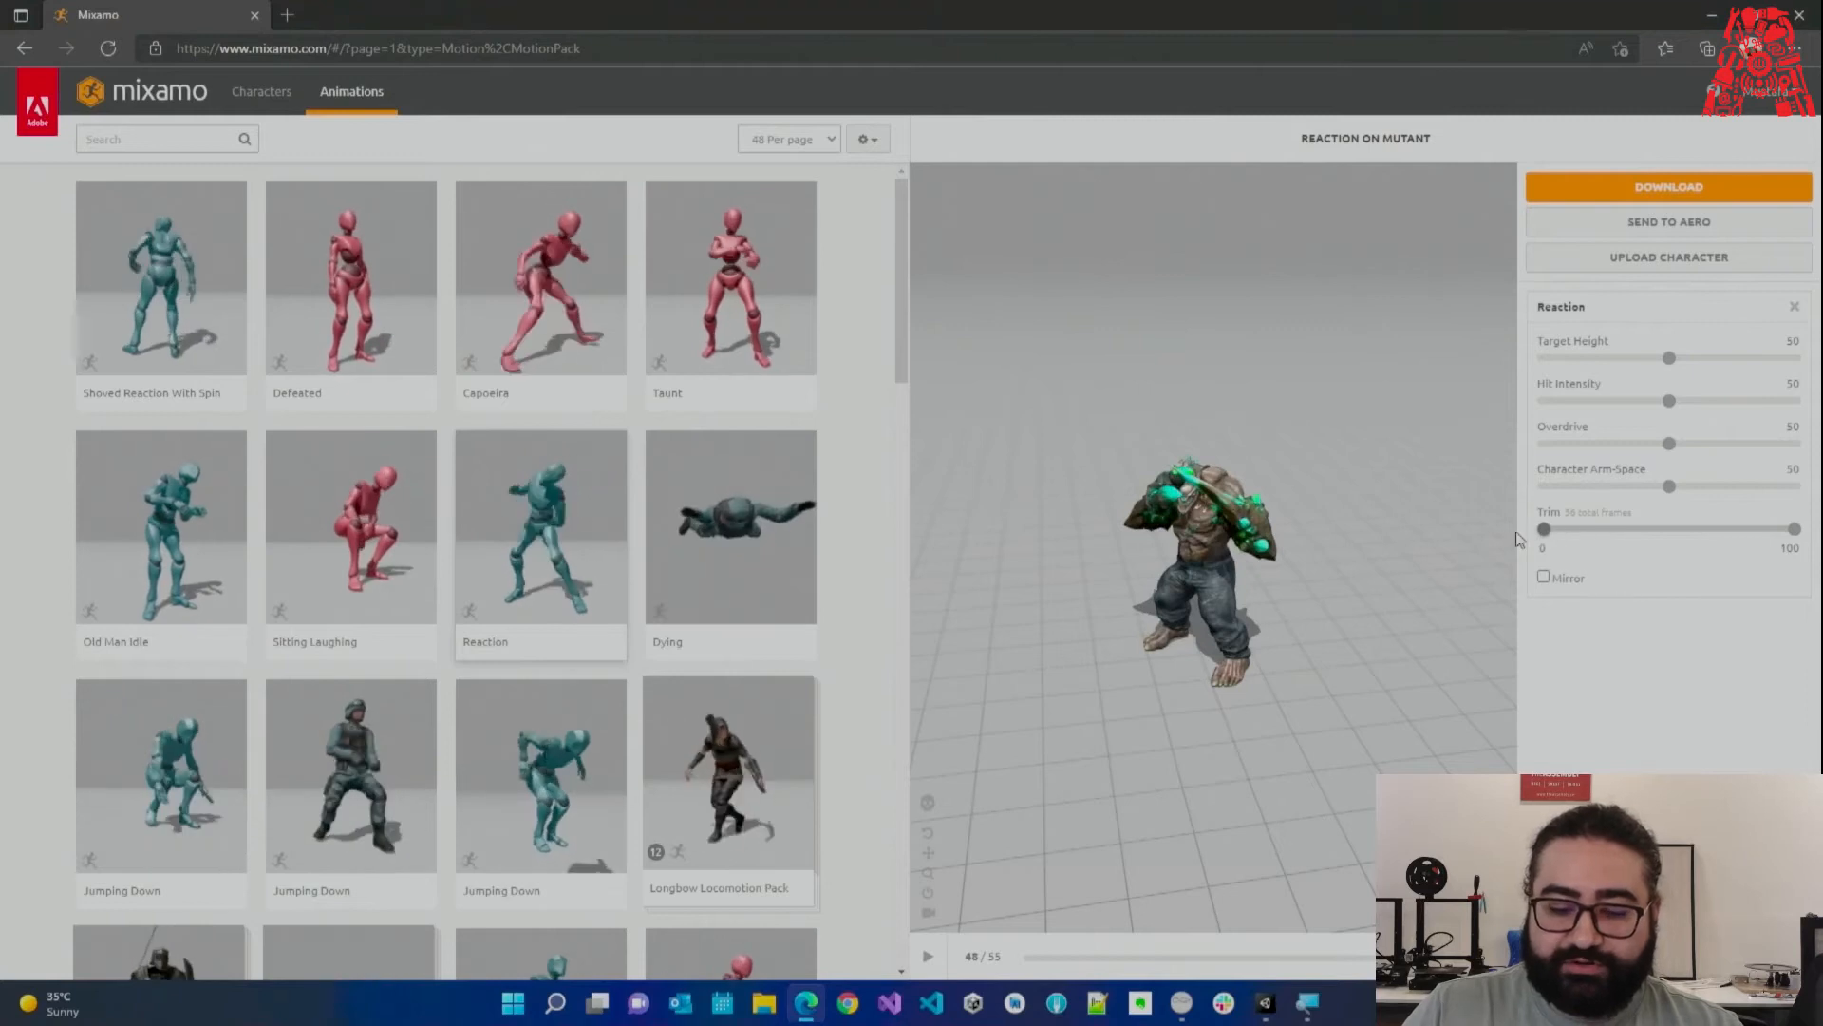
click(1544, 529)
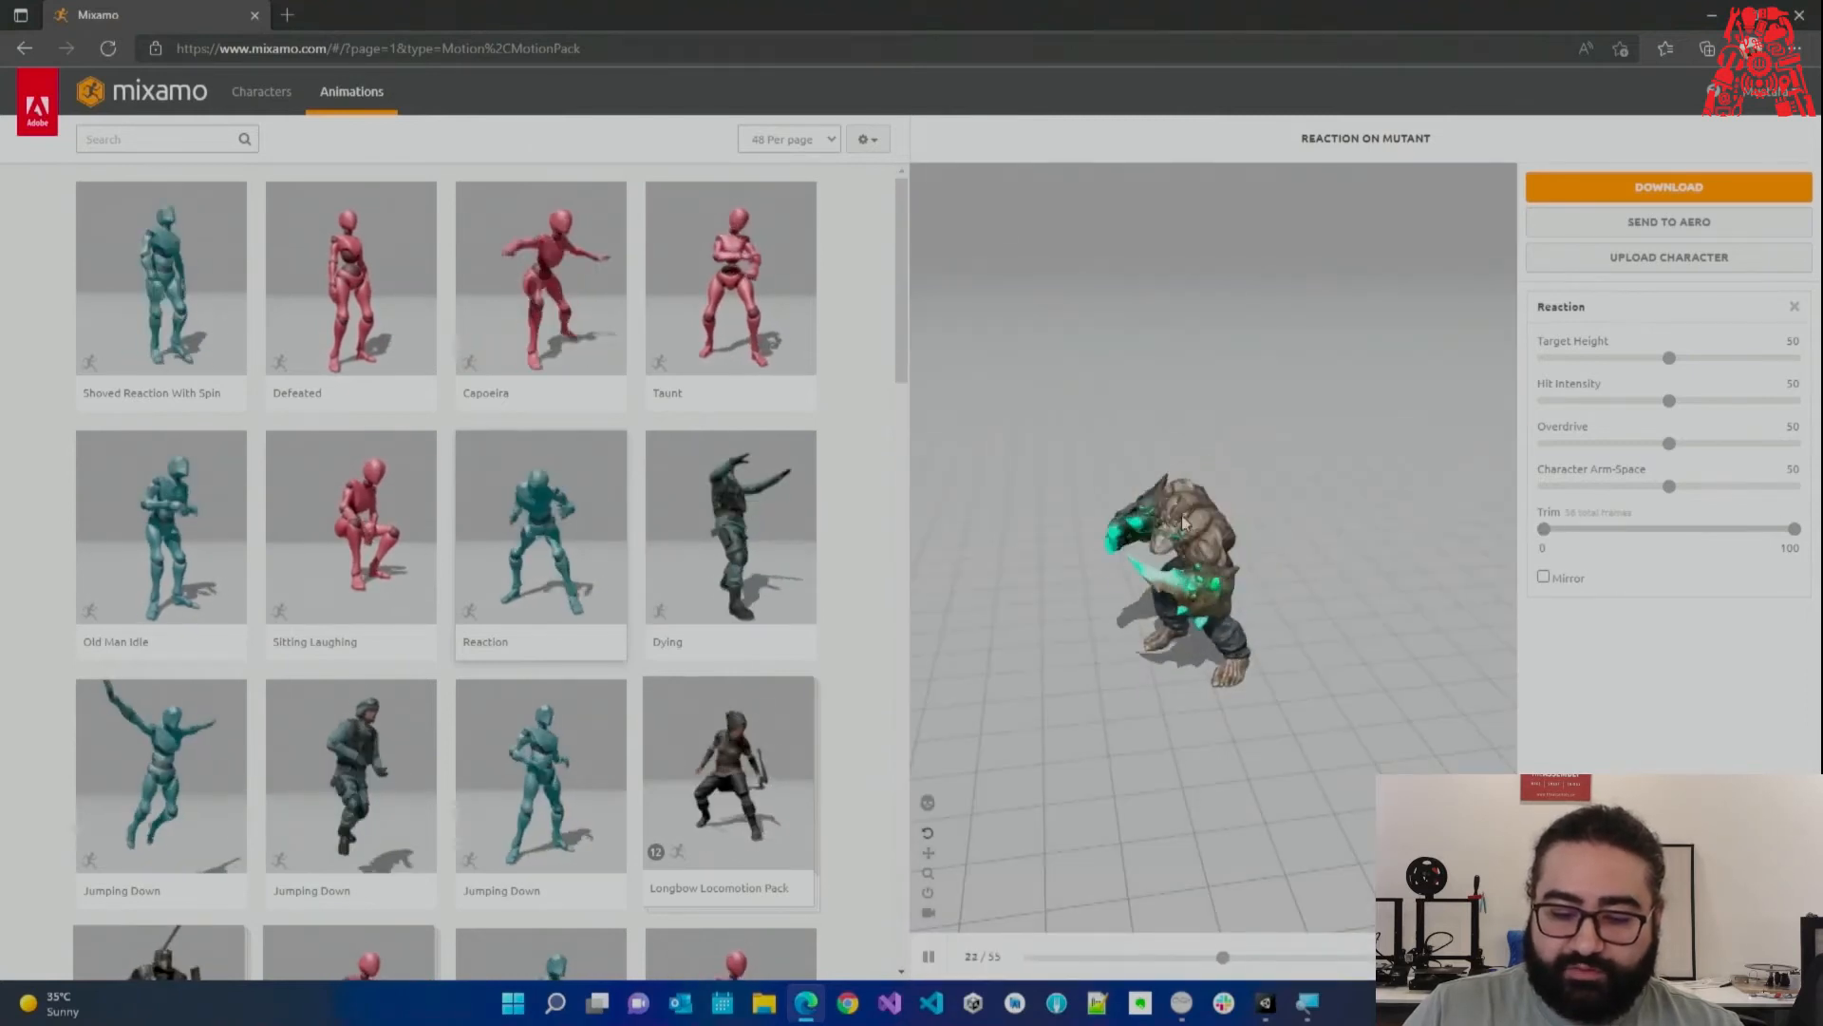
drag(1544, 531, 1570, 537)
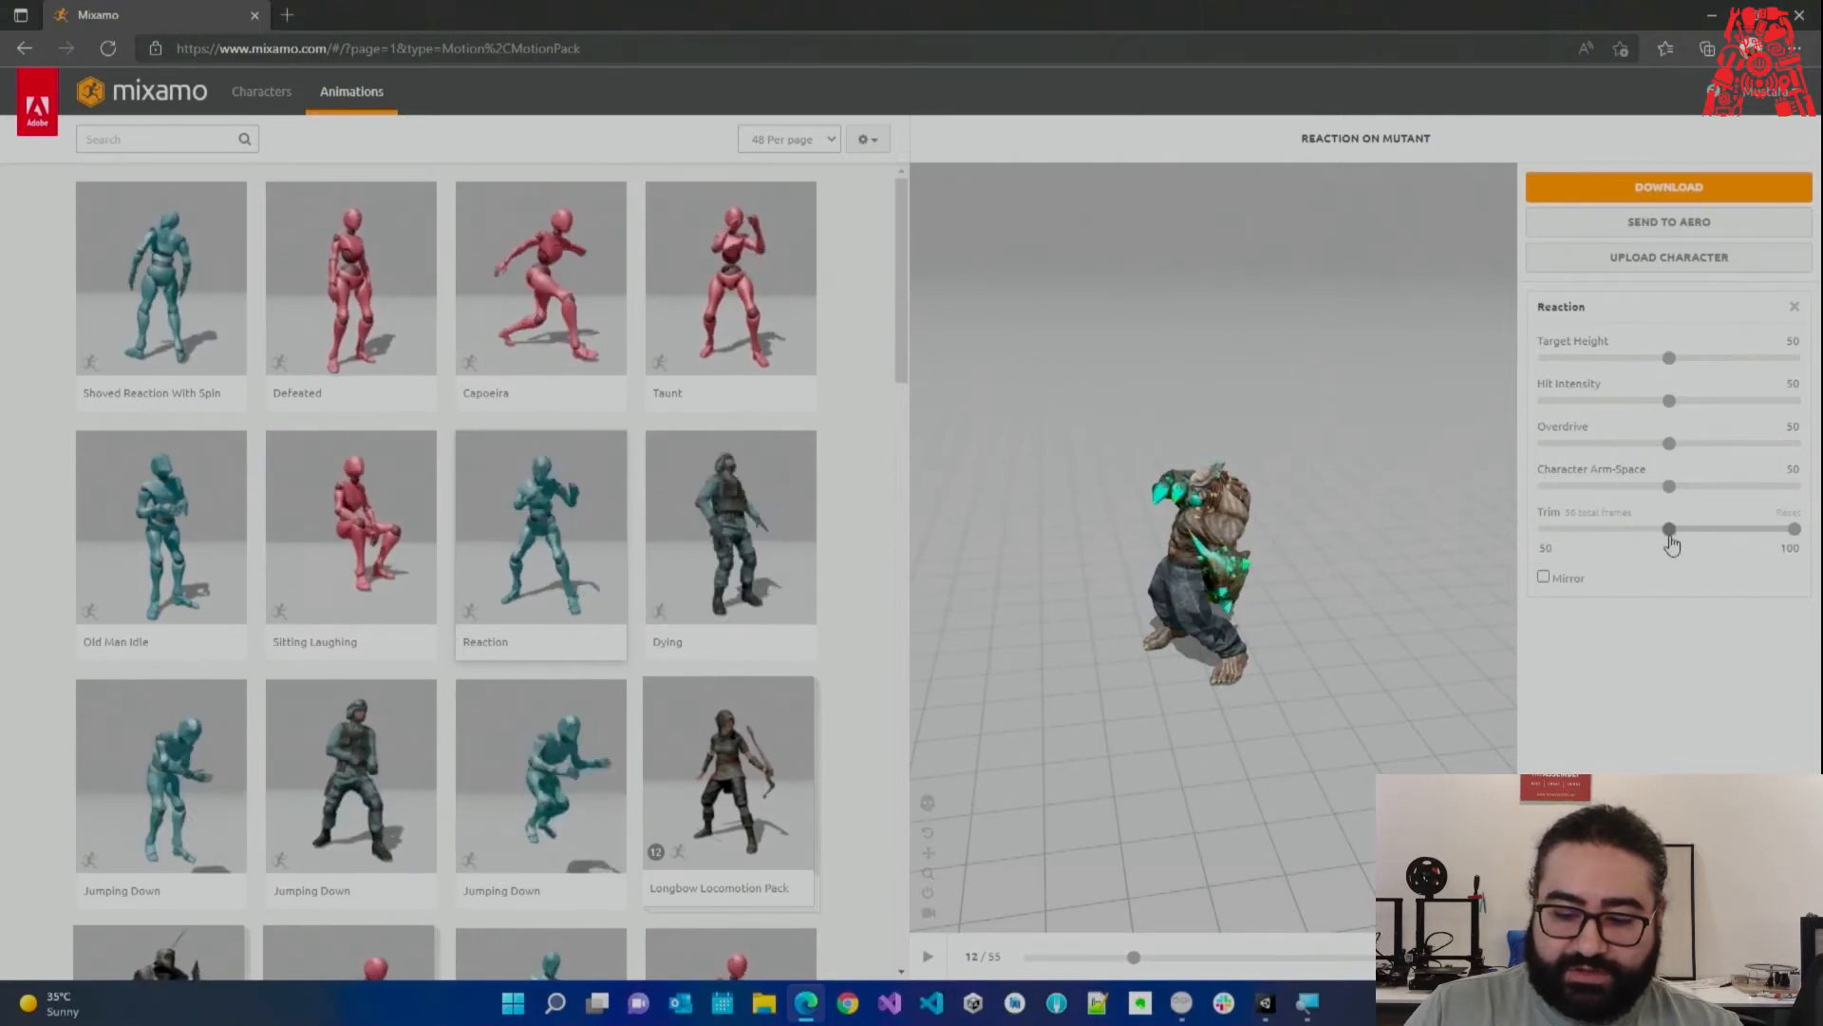
drag(1669, 537, 1668, 537)
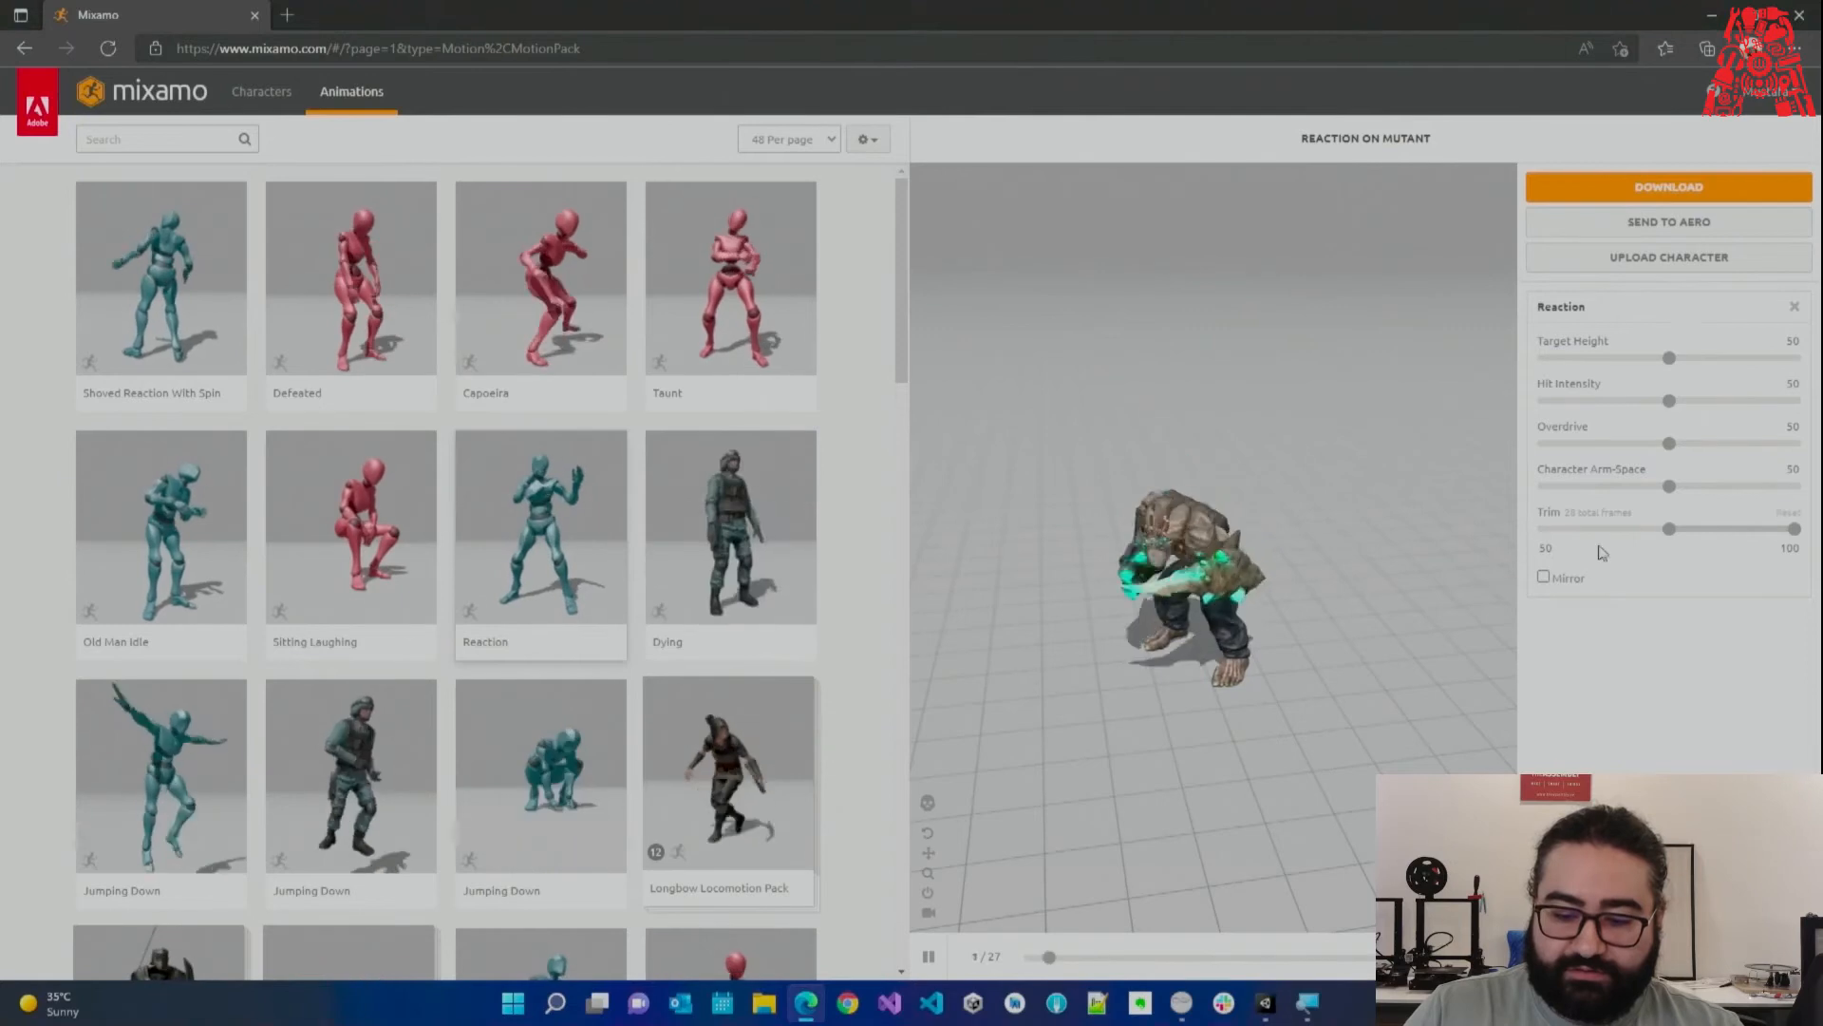
drag(1648, 539, 1640, 544)
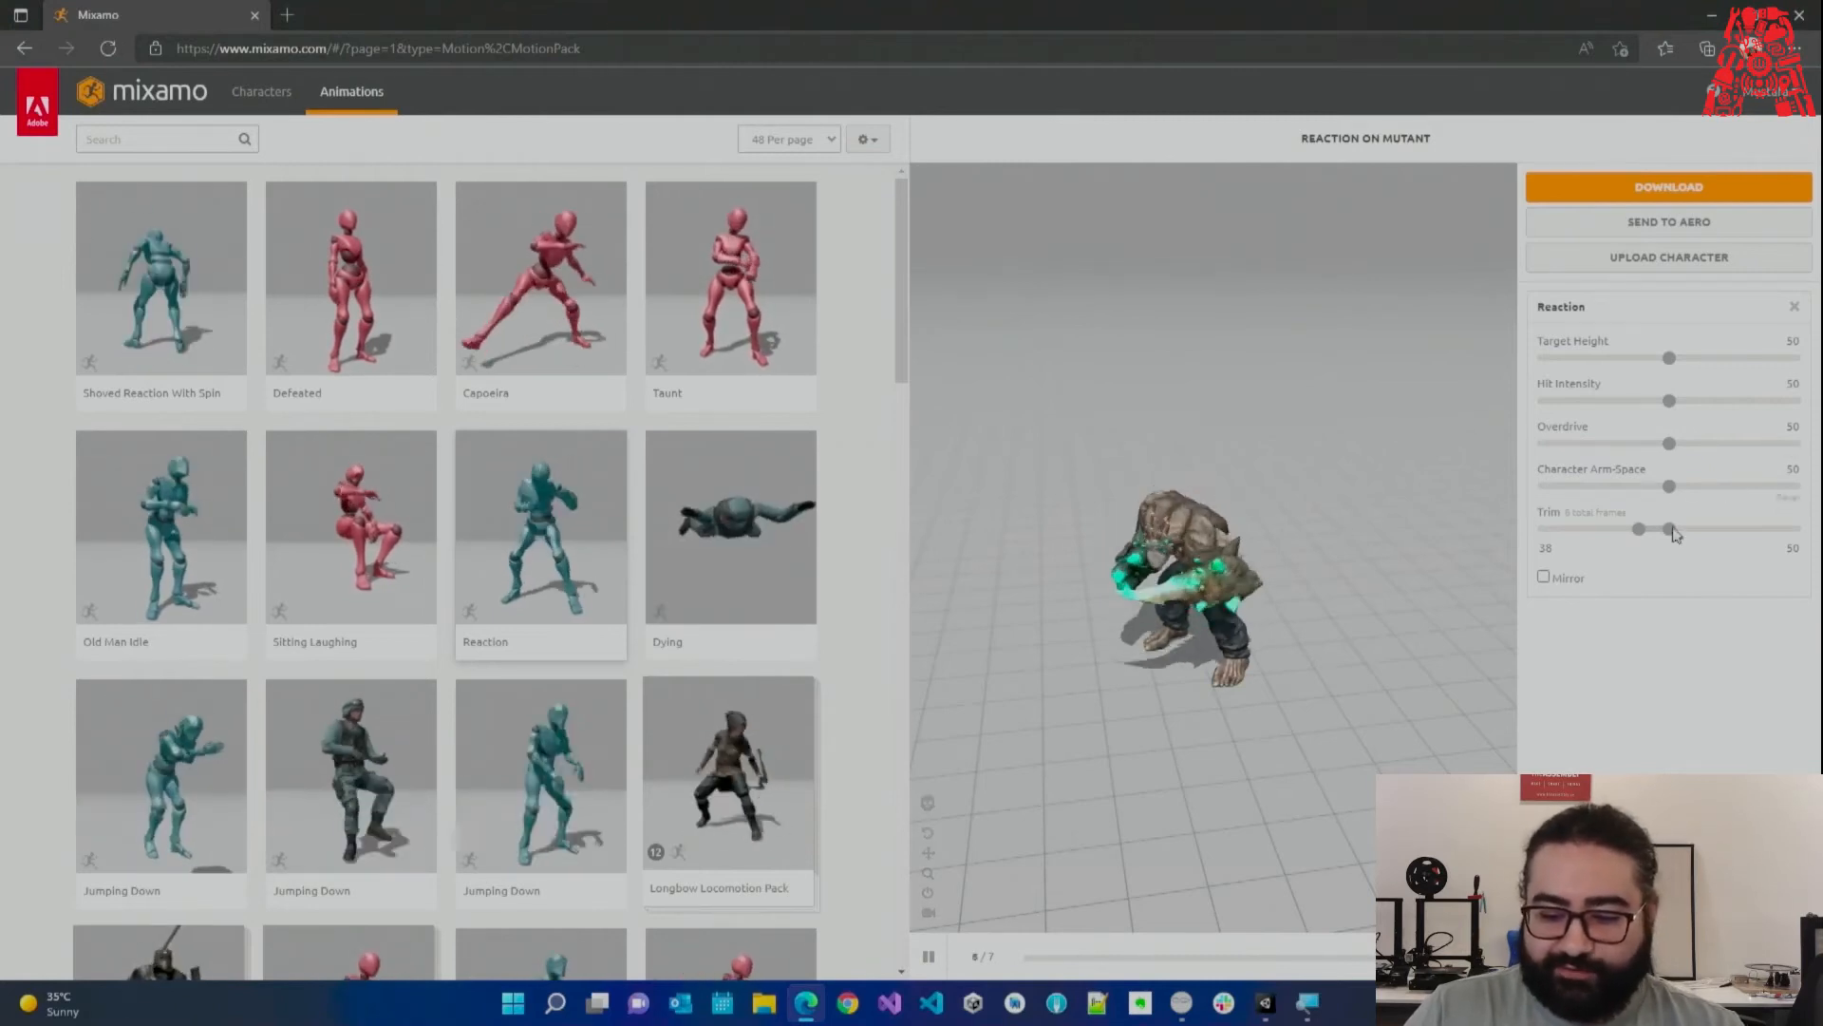
drag(1638, 529, 1400, 535)
drag(1598, 535, 1586, 536)
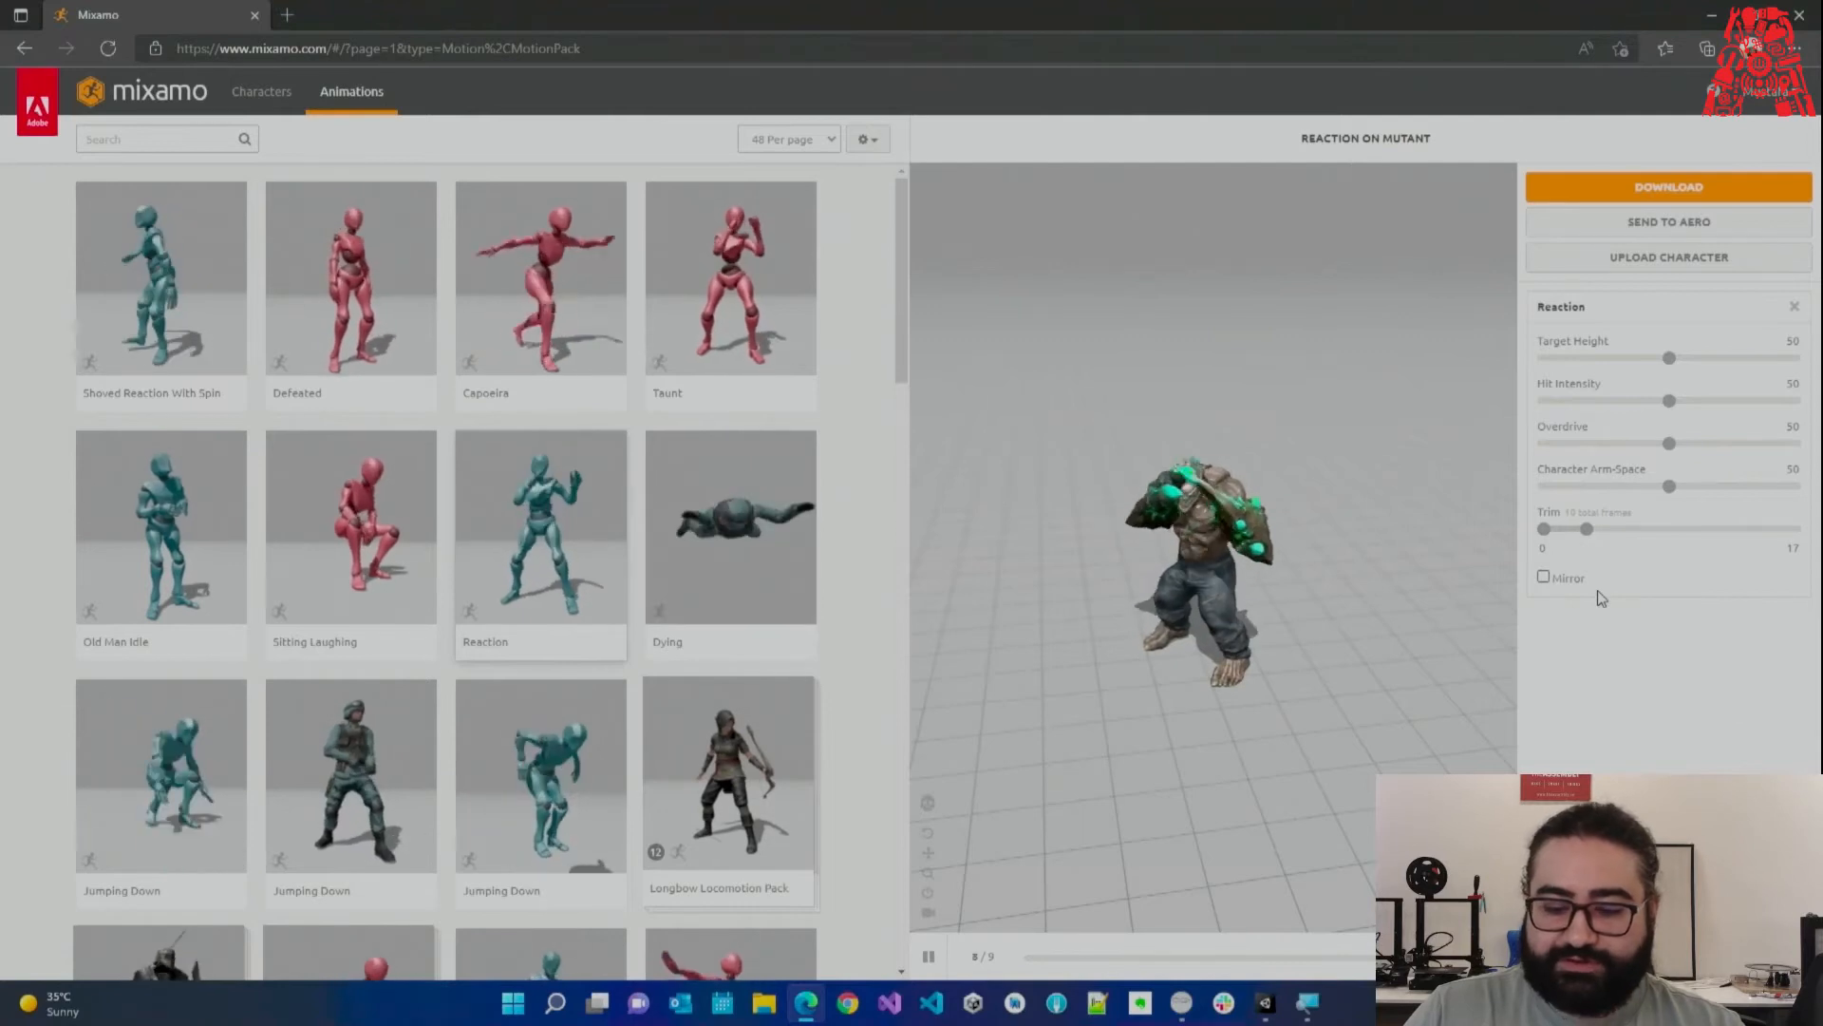
drag(1589, 532, 1602, 538)
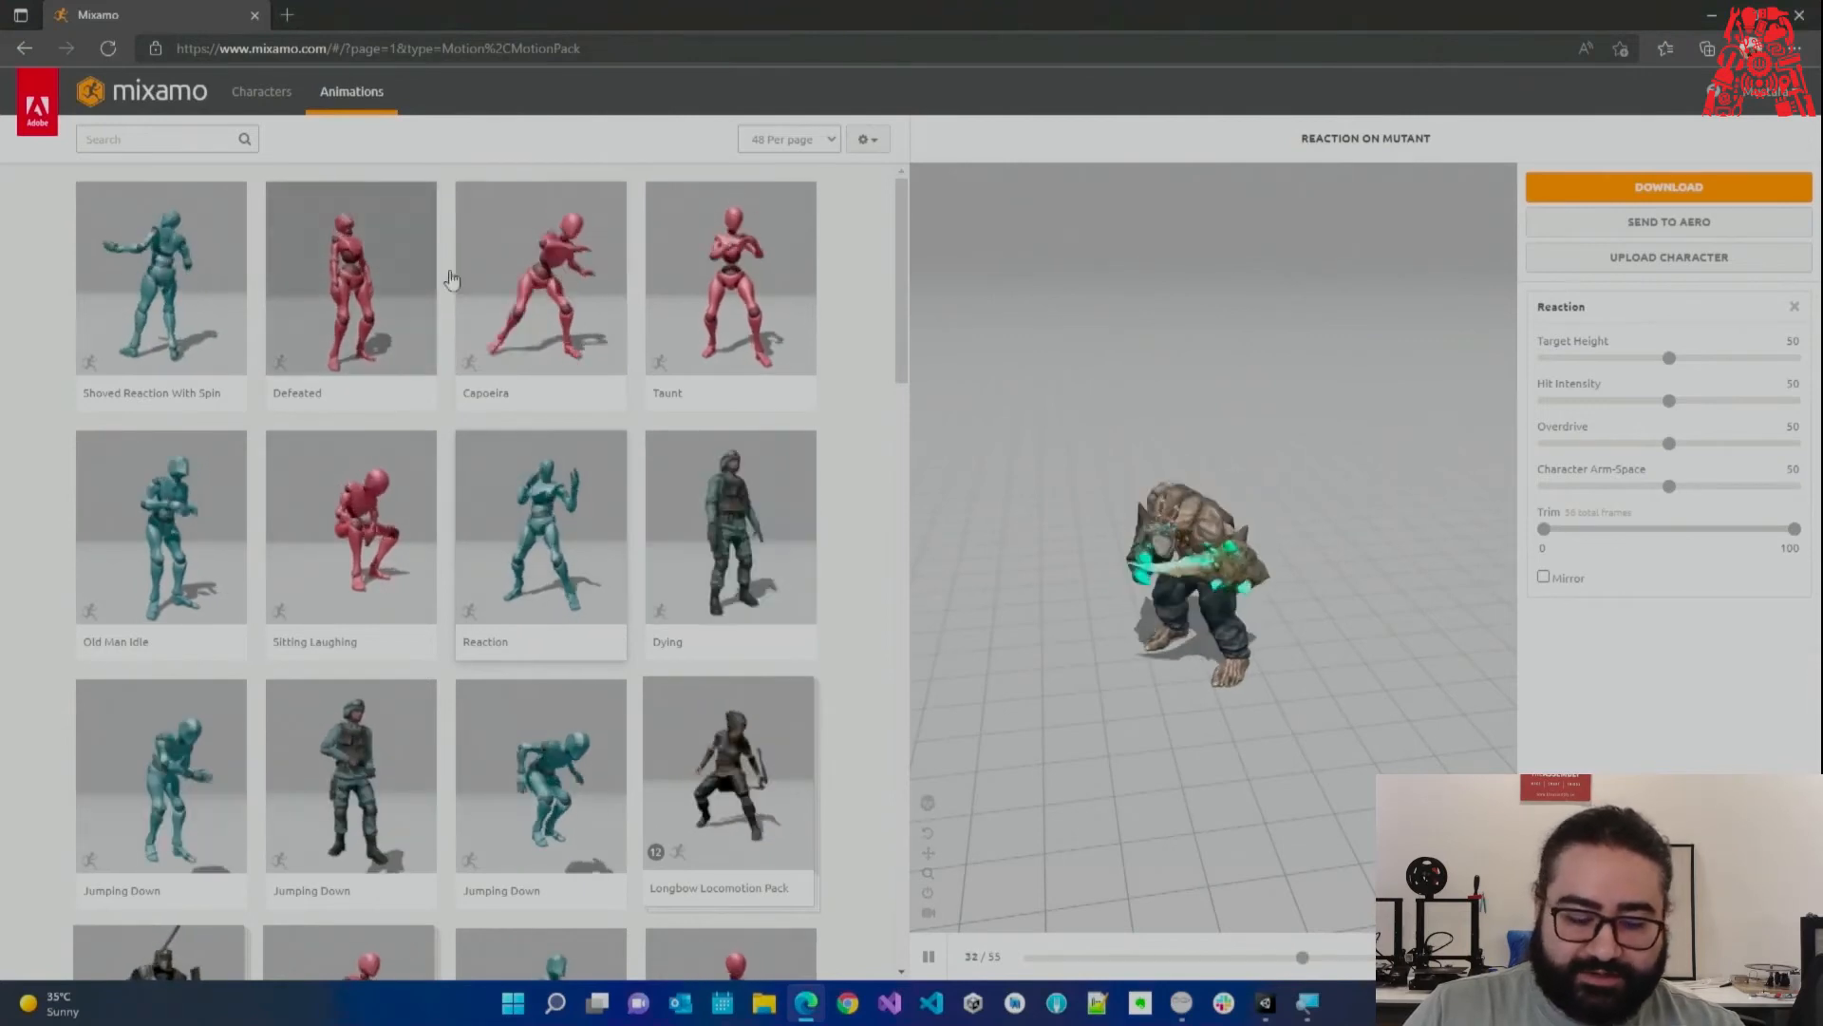
Search the Mixamo animation library for 'walk'.
click(167, 141)
text(walk)
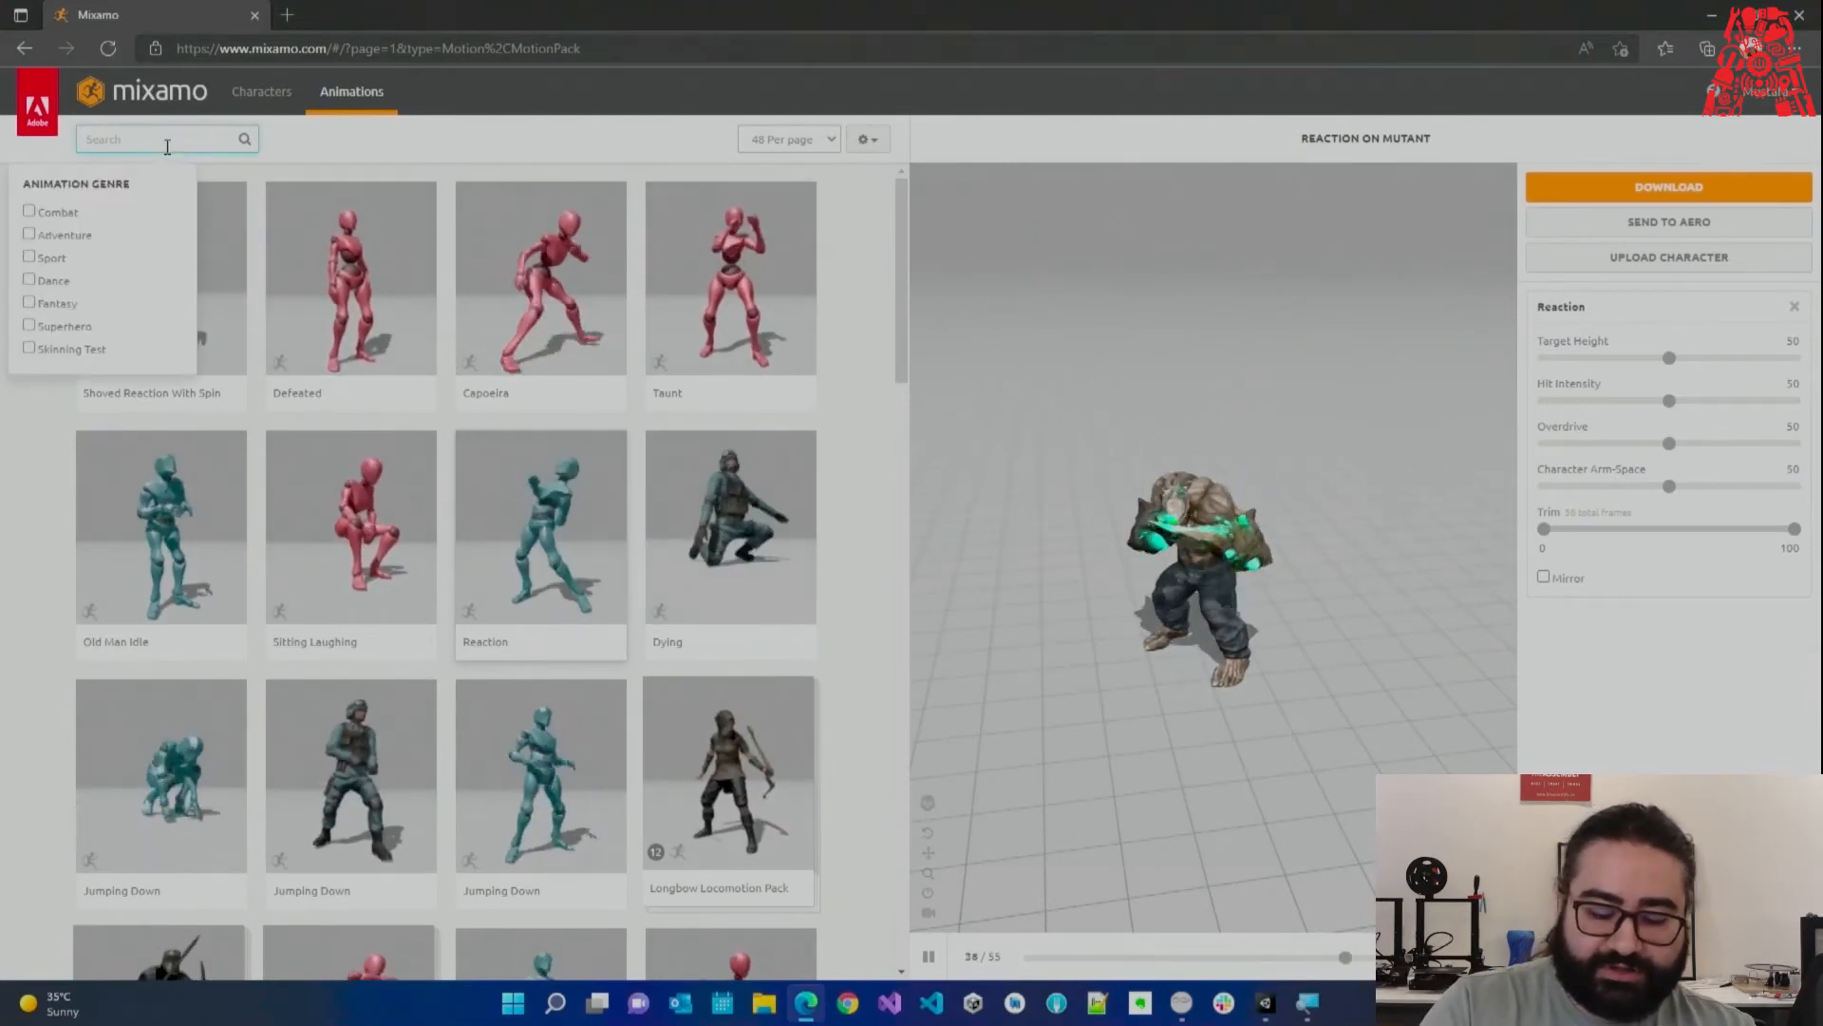
key(Return)
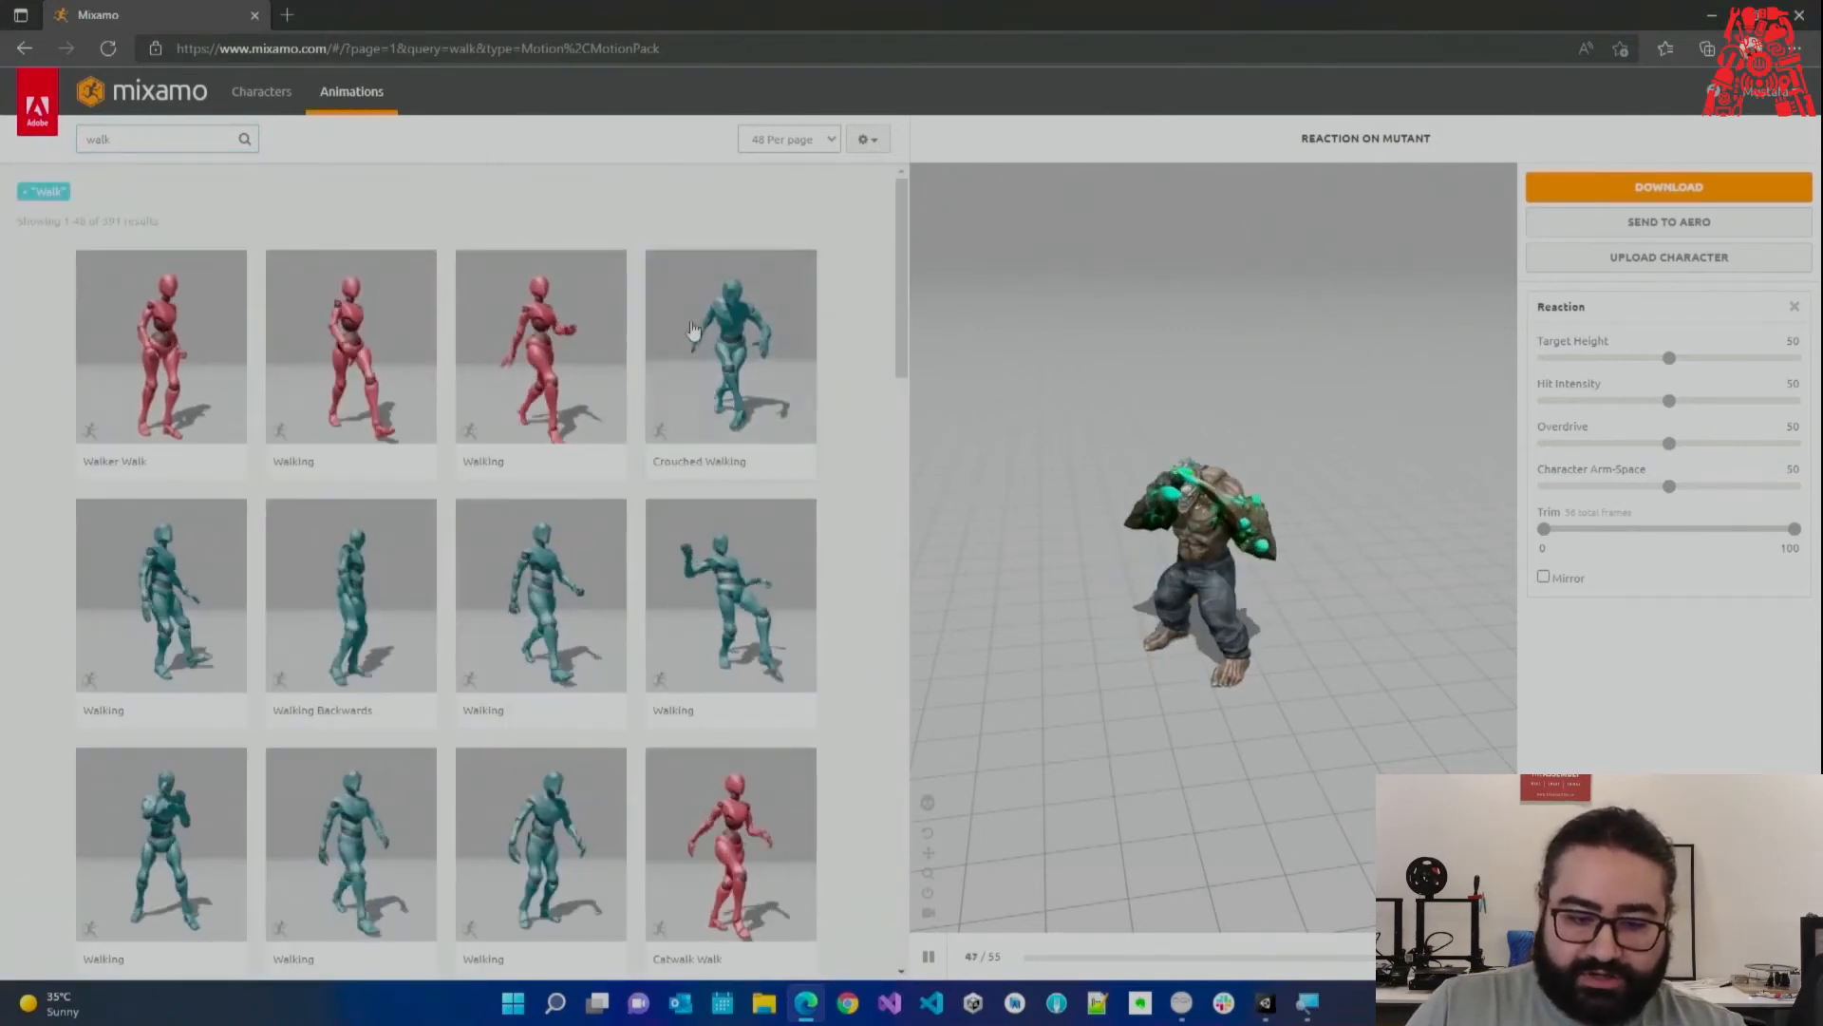
Preview Crouched Walking and then the Walking animation on the Mutant.
click(736, 338)
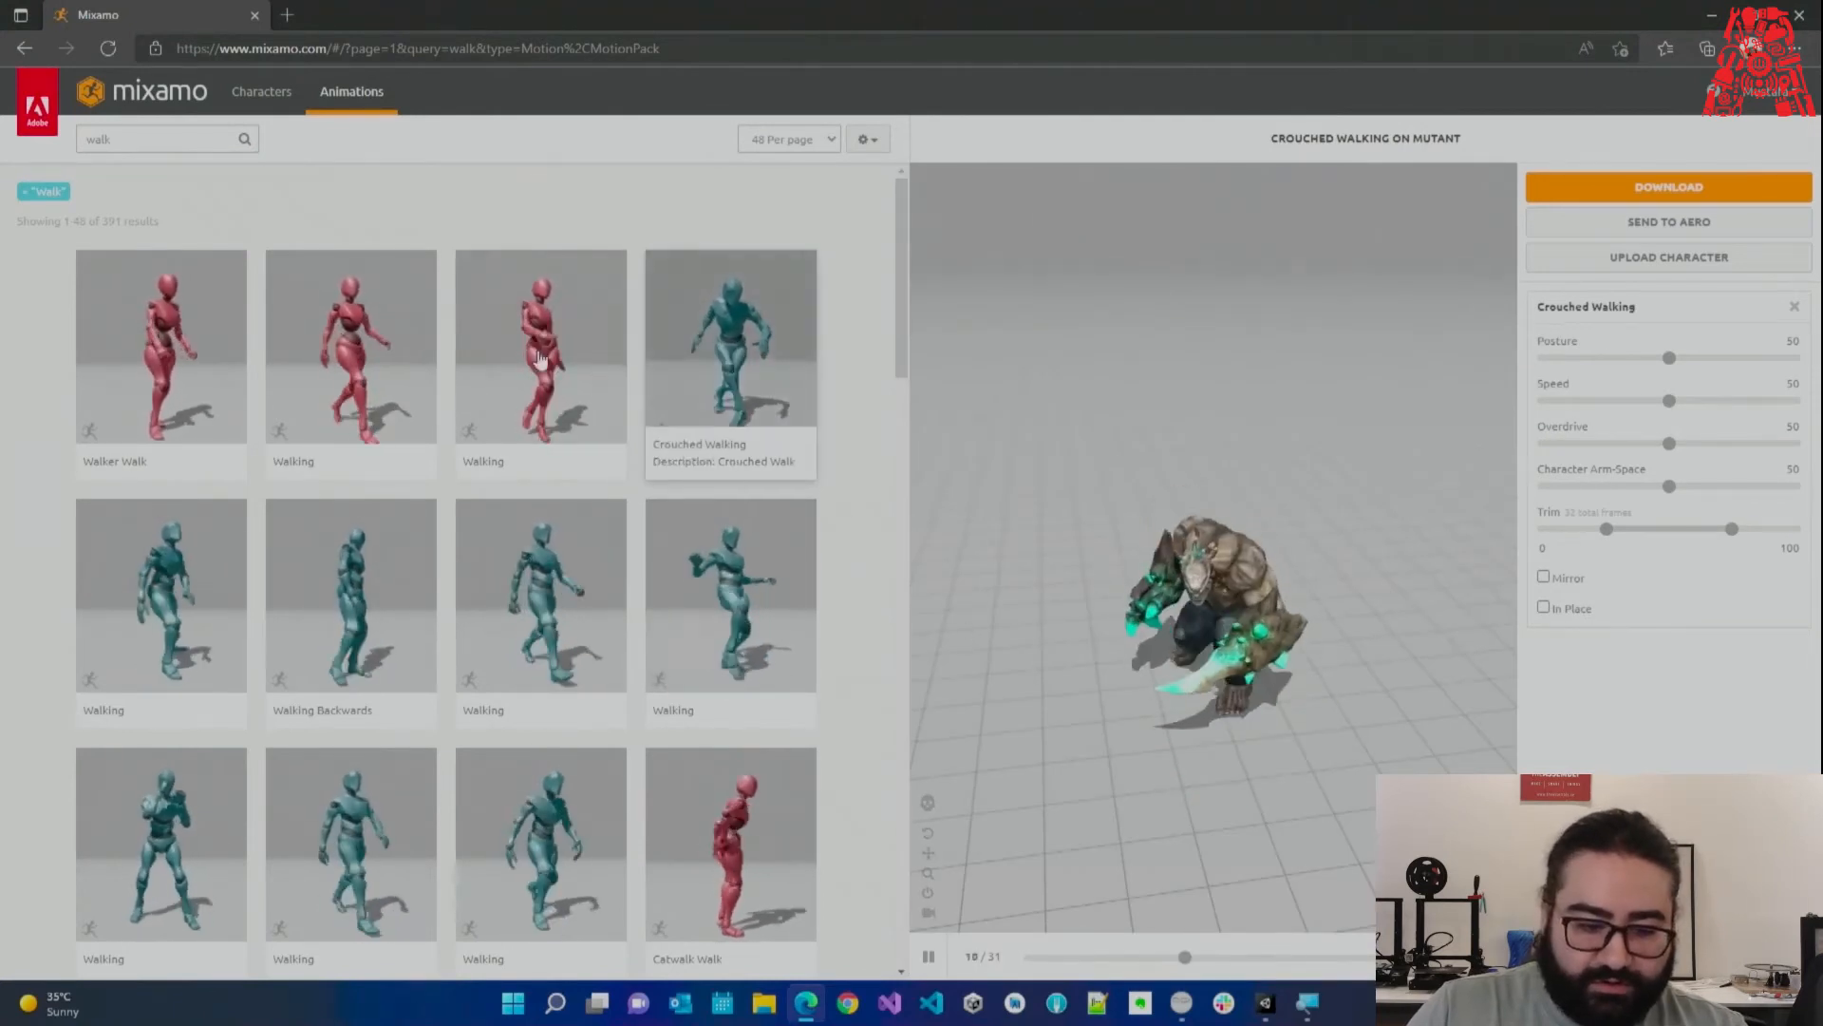
click(480, 359)
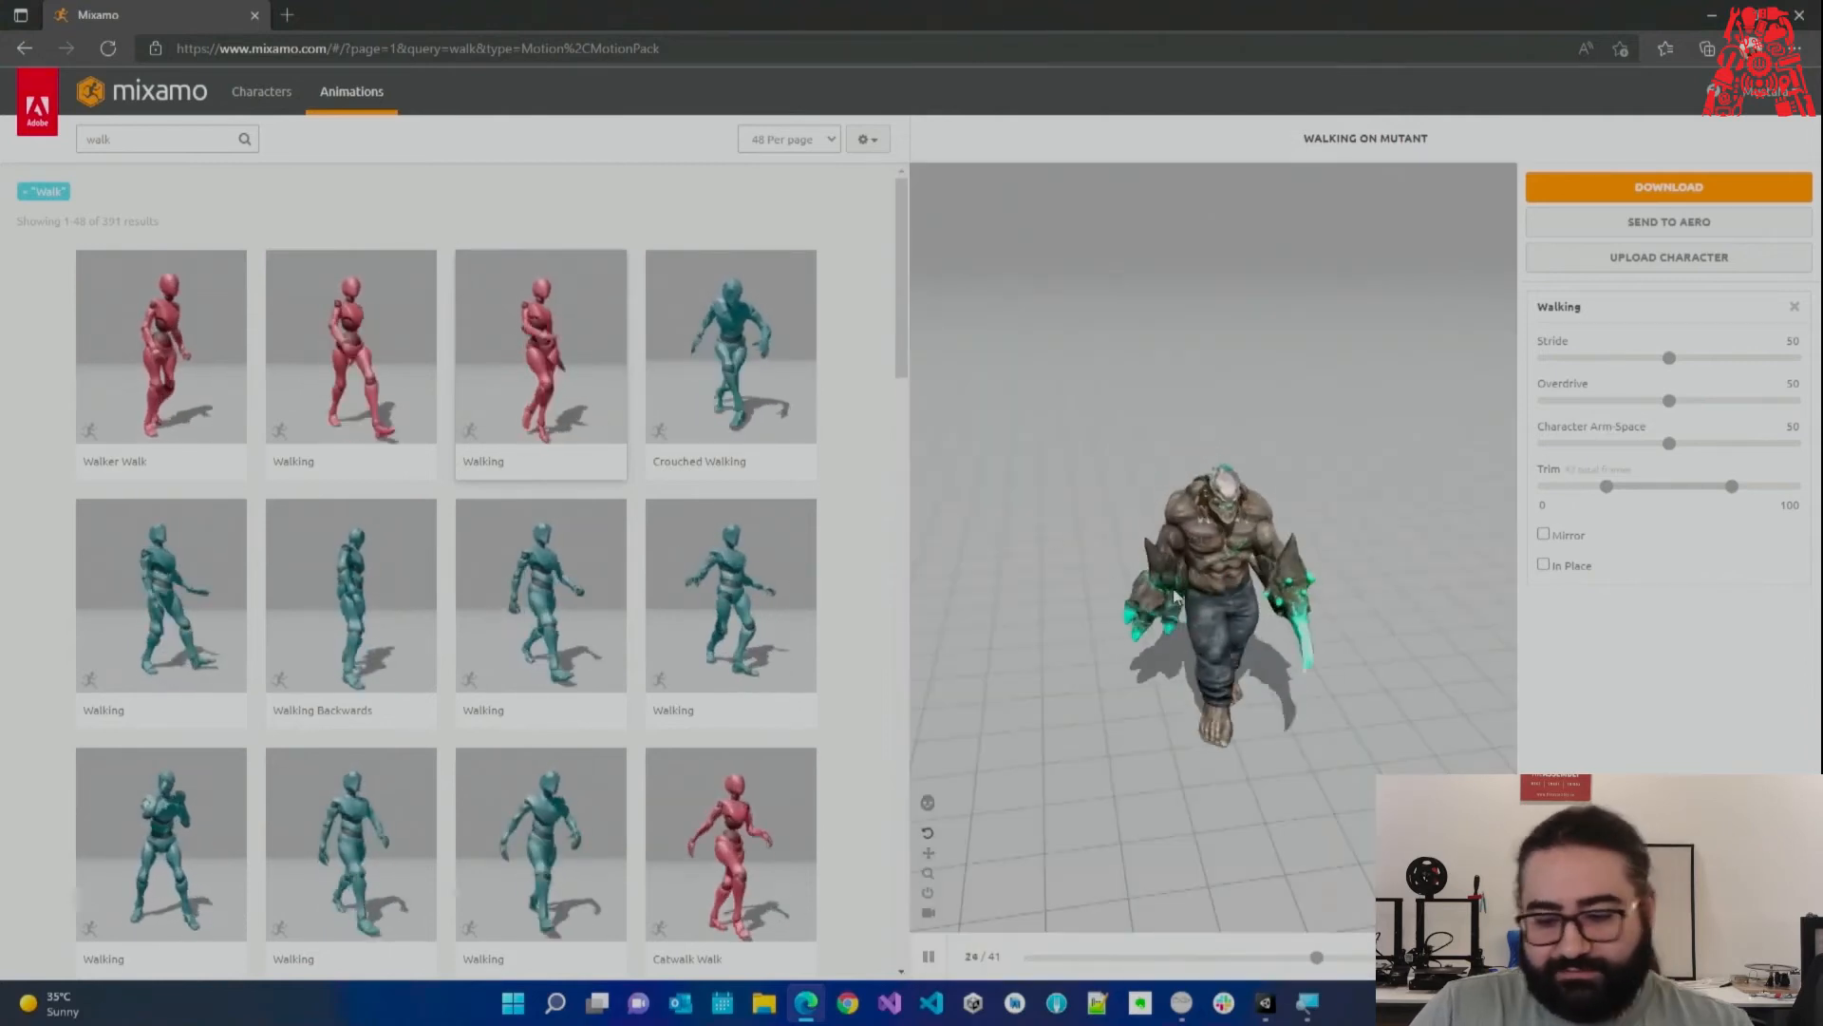
scroll(613, 581, down, 6)
scroll(618, 577, down, 10)
scroll(677, 601, down, 3)
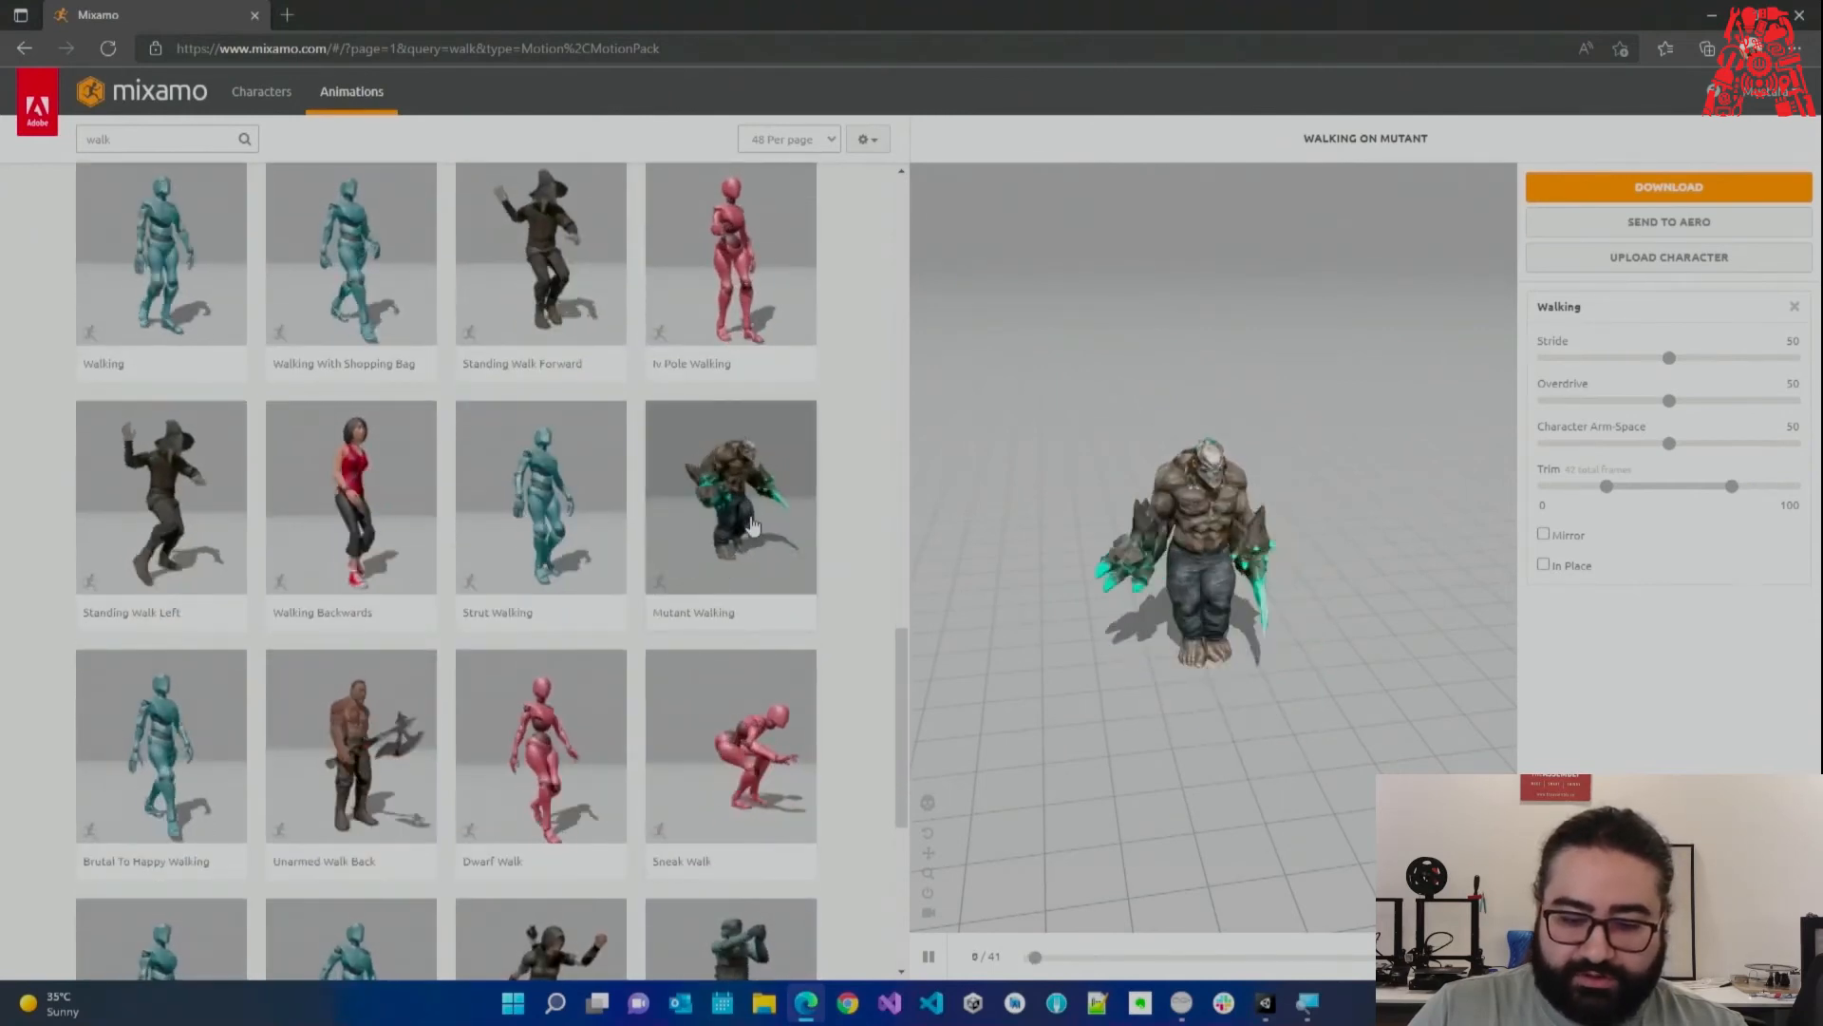
Preview Mutant Walking and Standing Walk Forward, toggling Mirror on and back off.
click(750, 525)
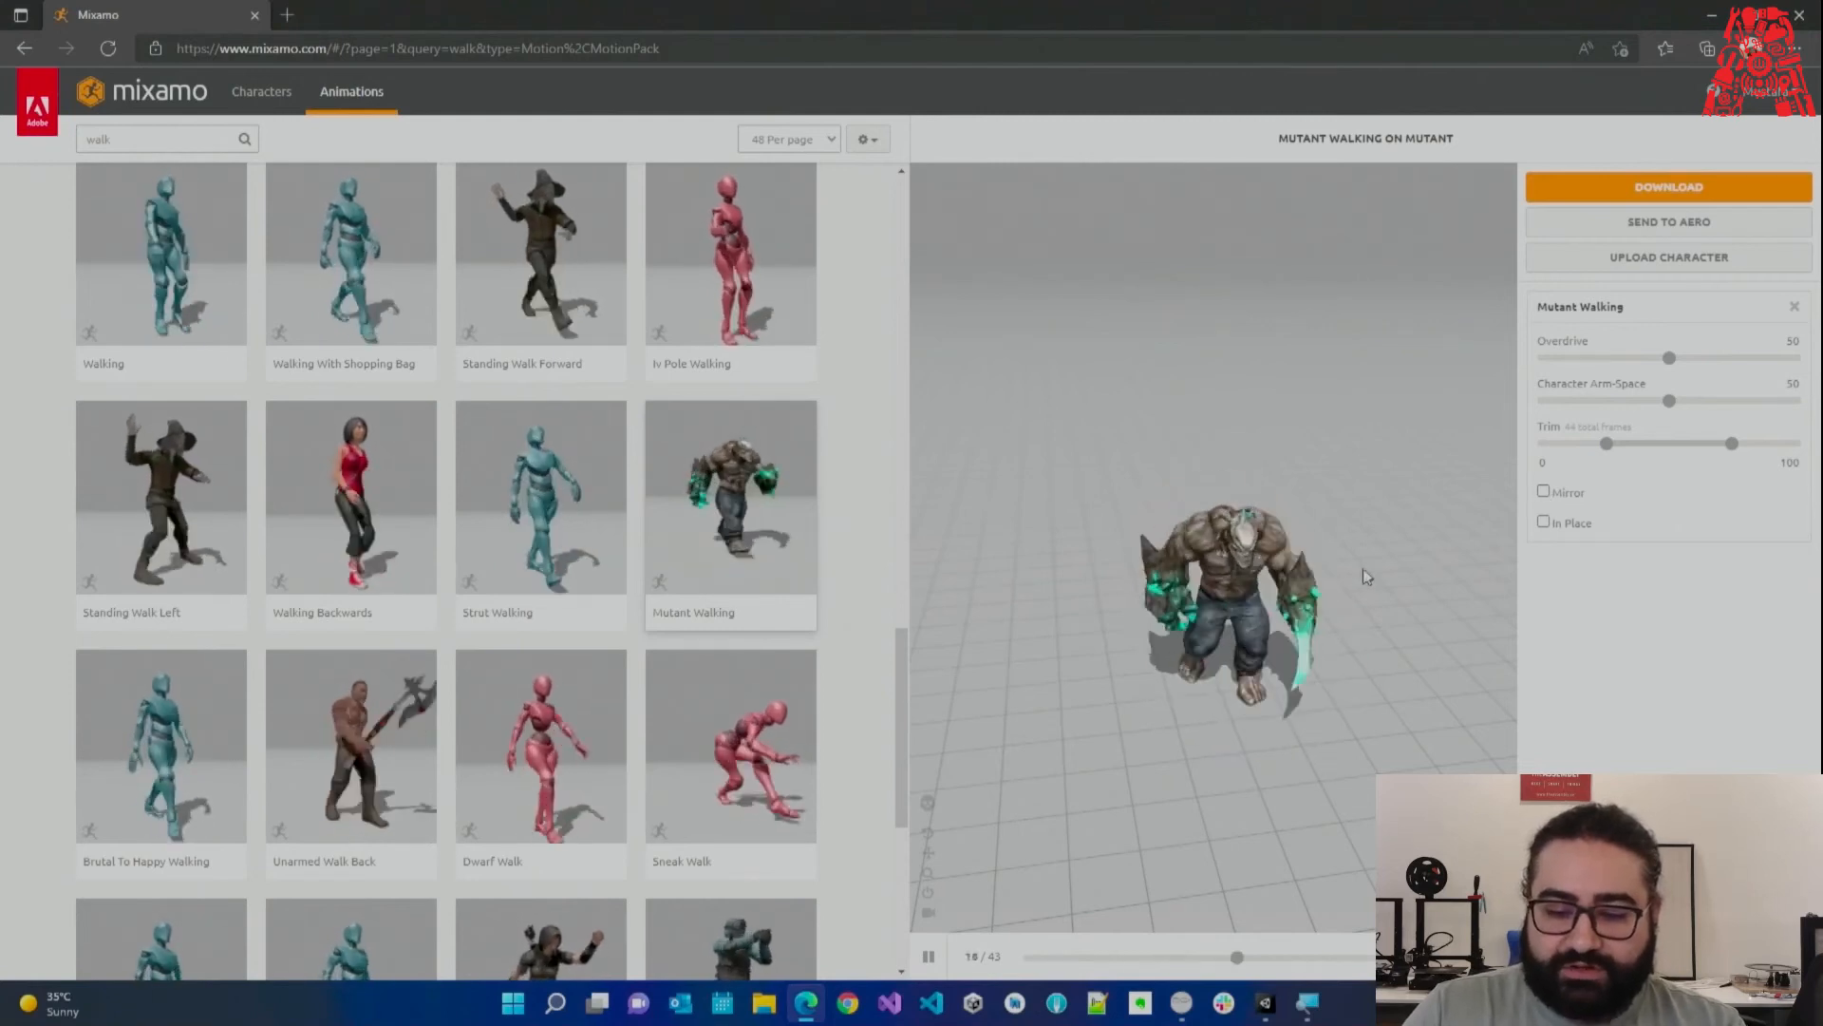
click(1544, 493)
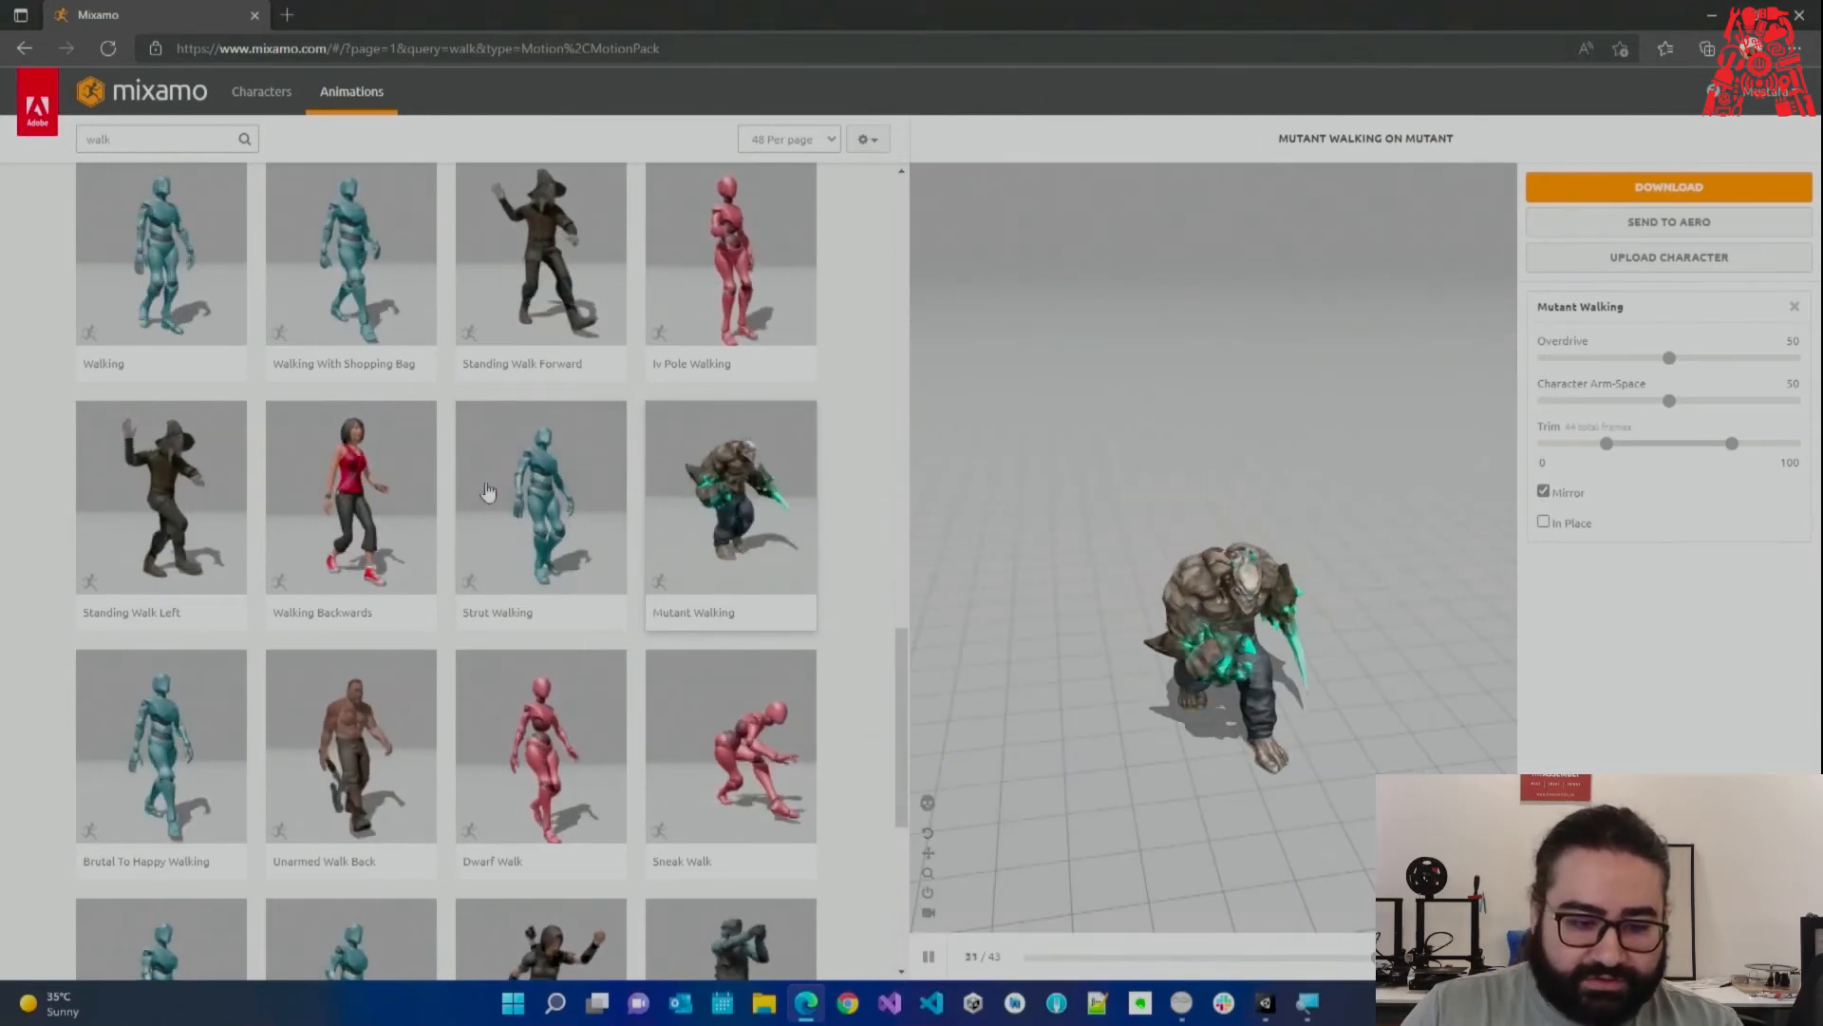
scroll(523, 482, up, 3)
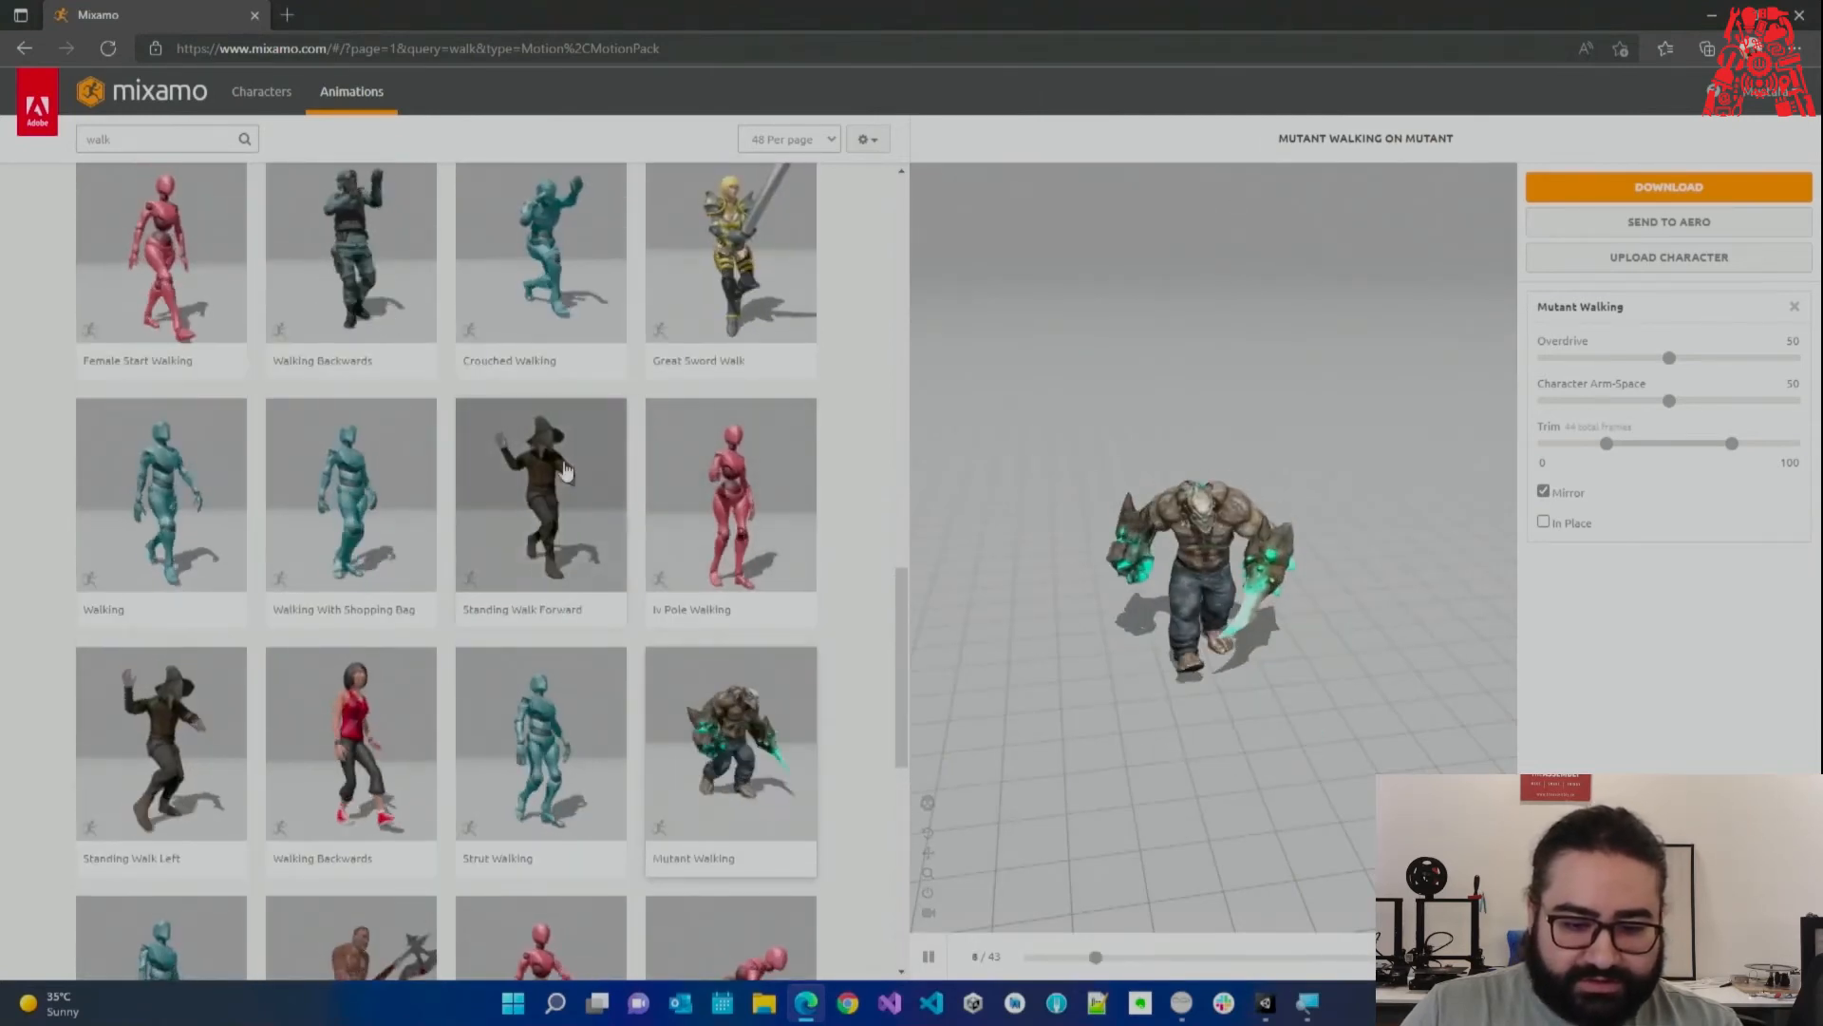
click(551, 471)
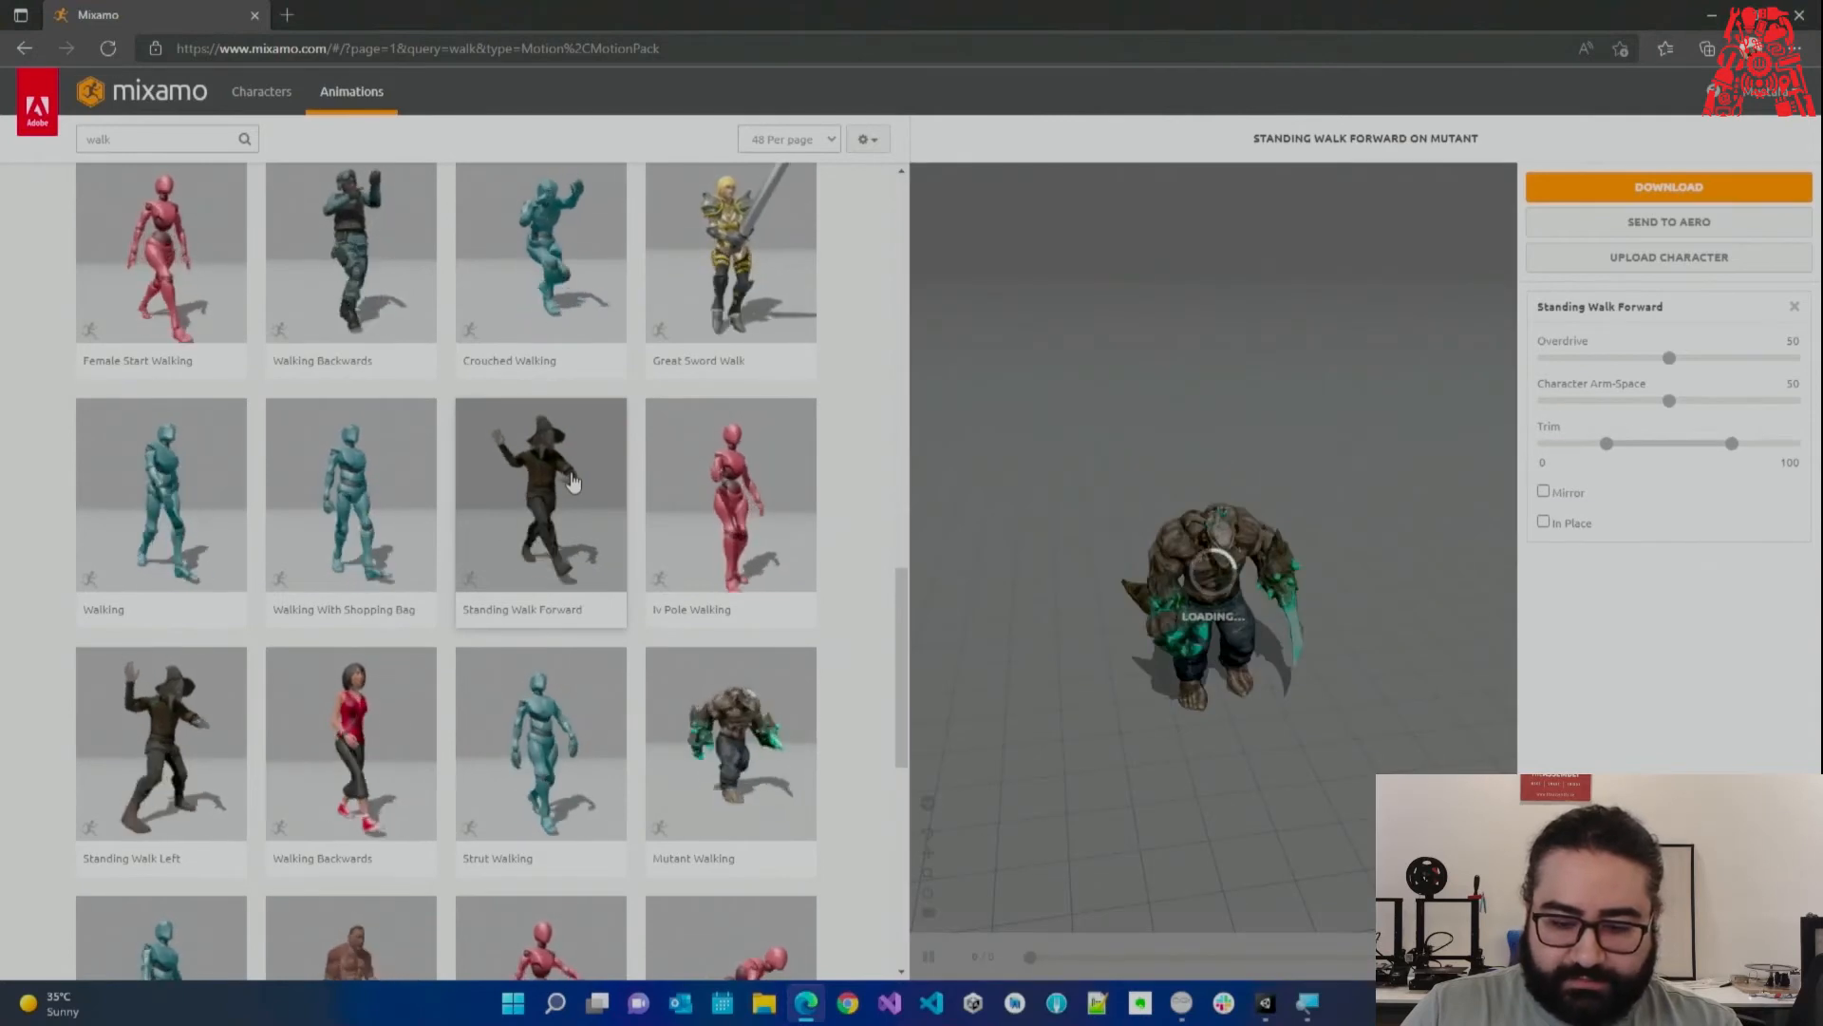
click(1544, 493)
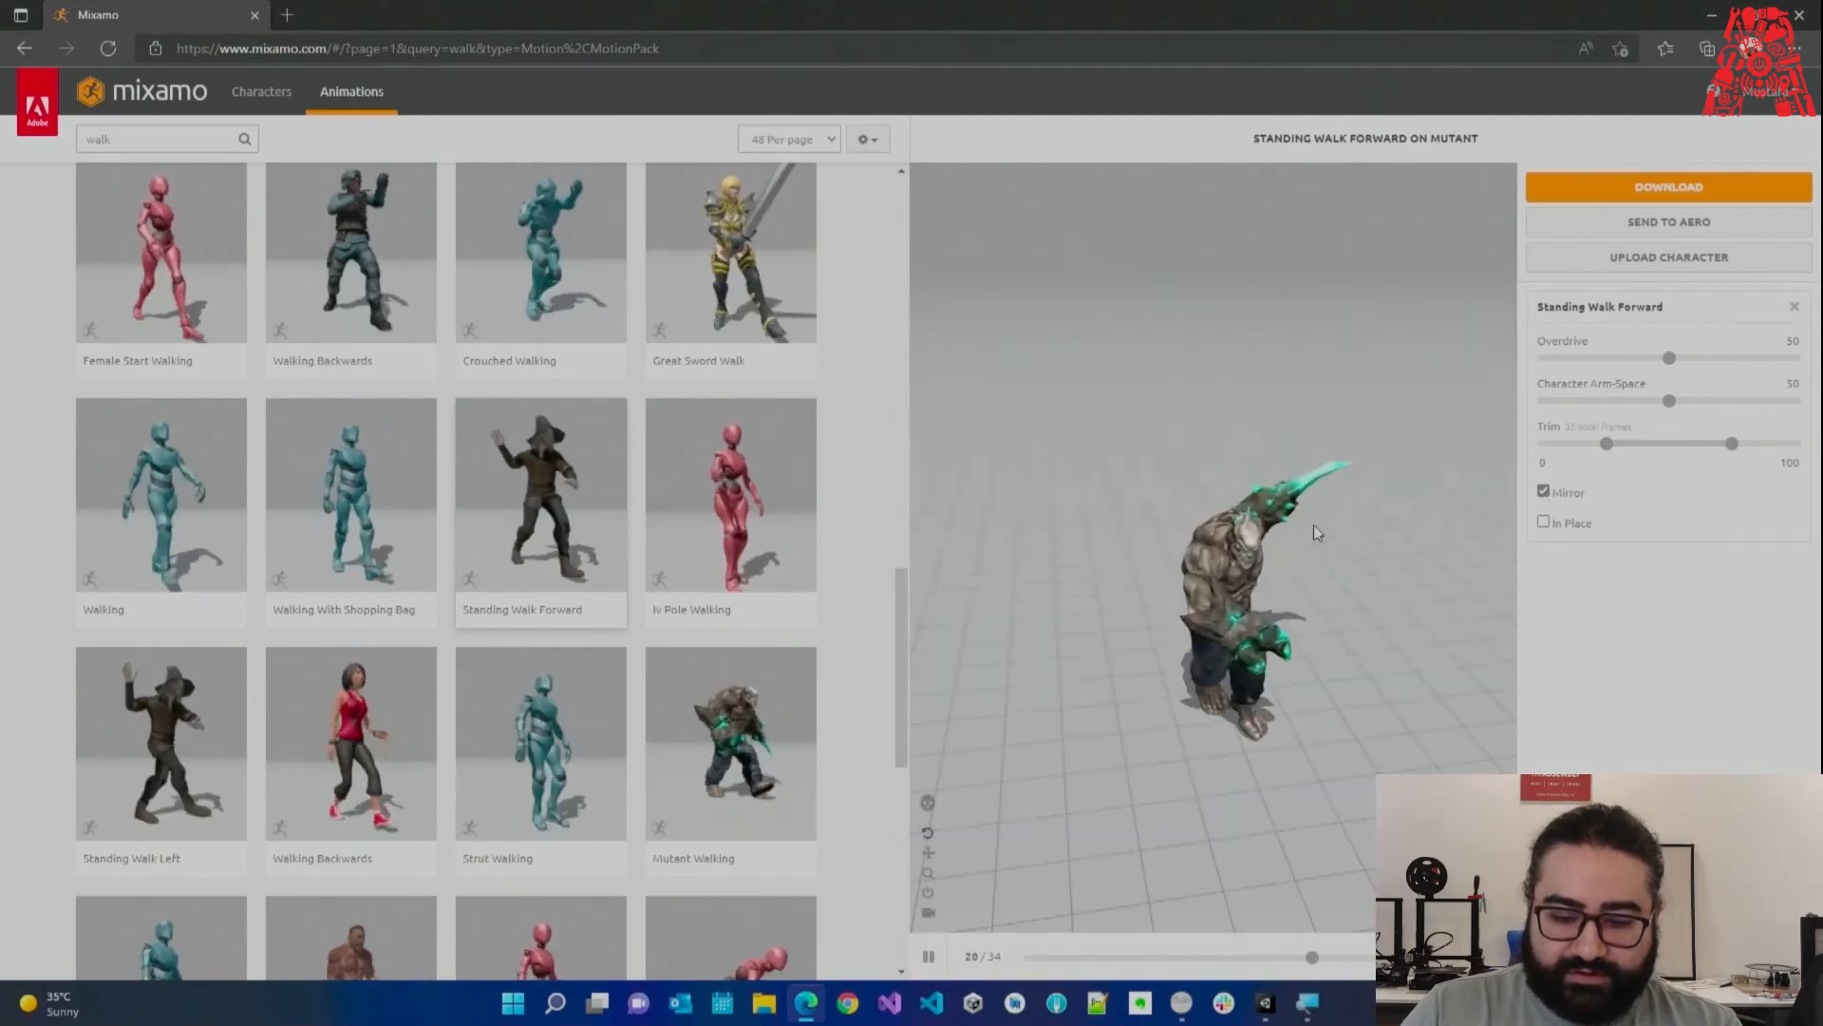
click(1544, 492)
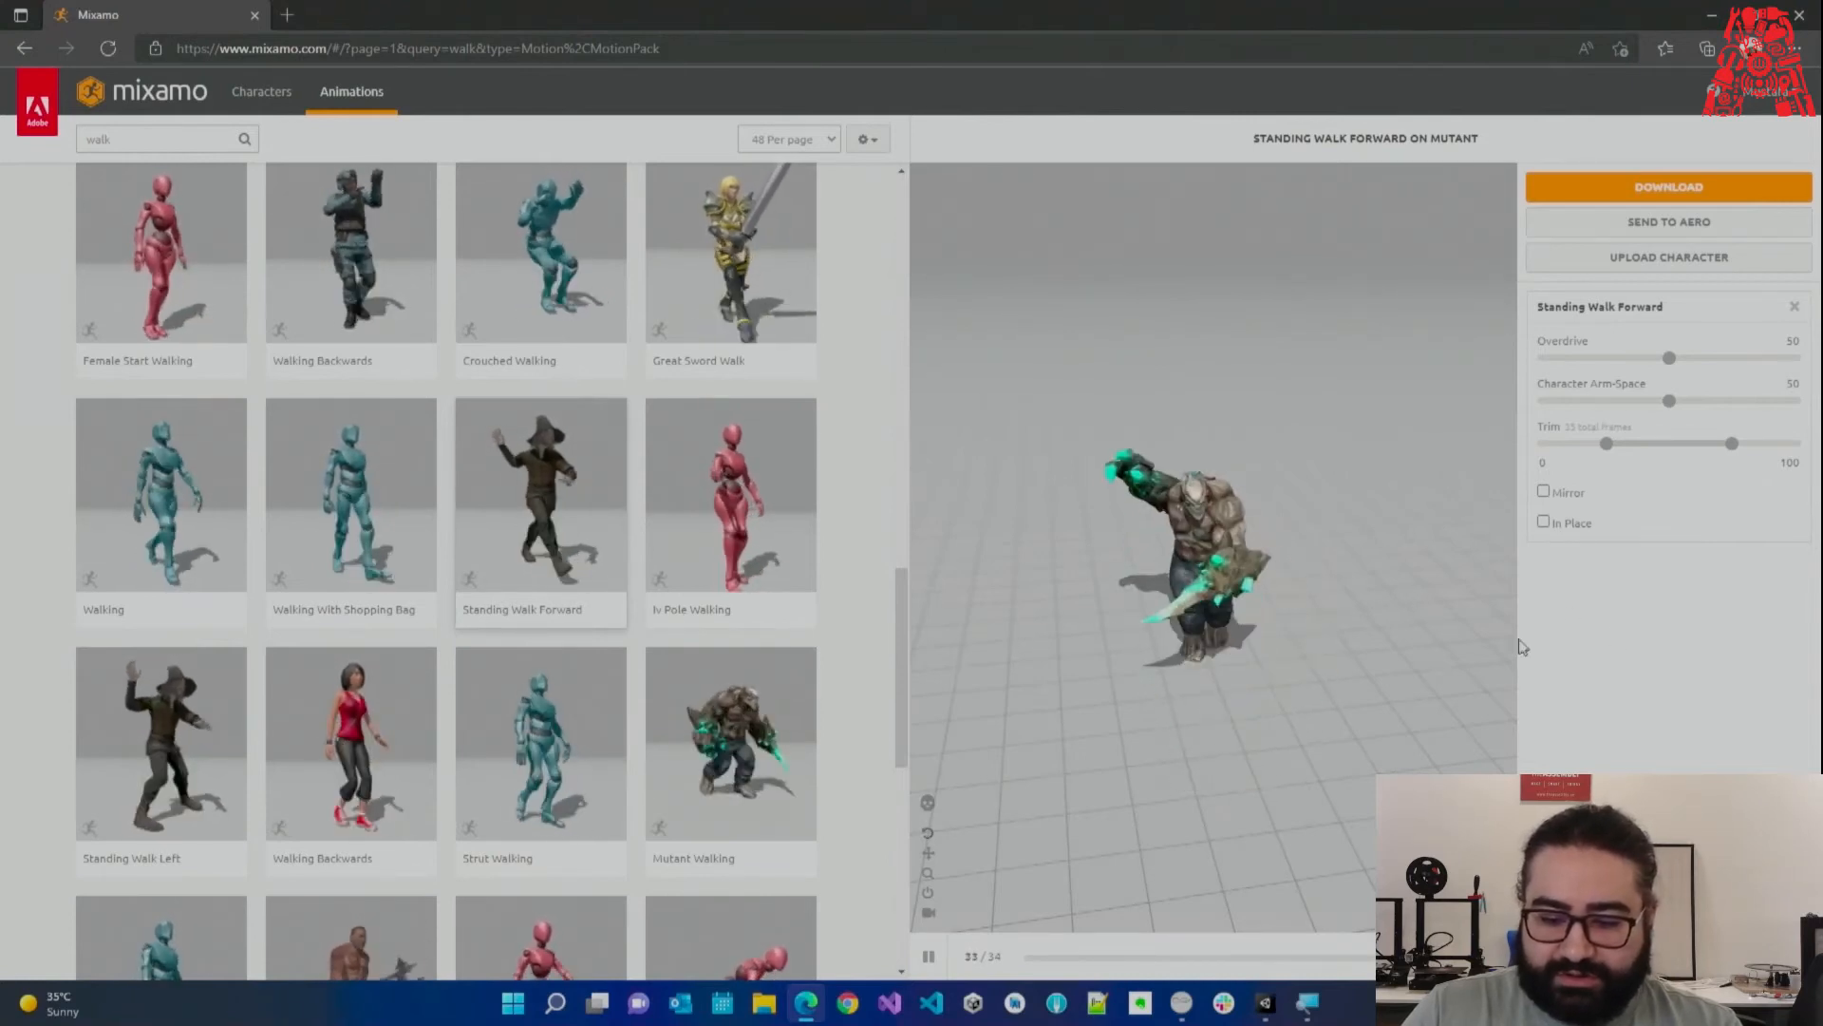
Toggle In Place on and off, then select Mutant Walking and open its download settings.
click(1543, 523)
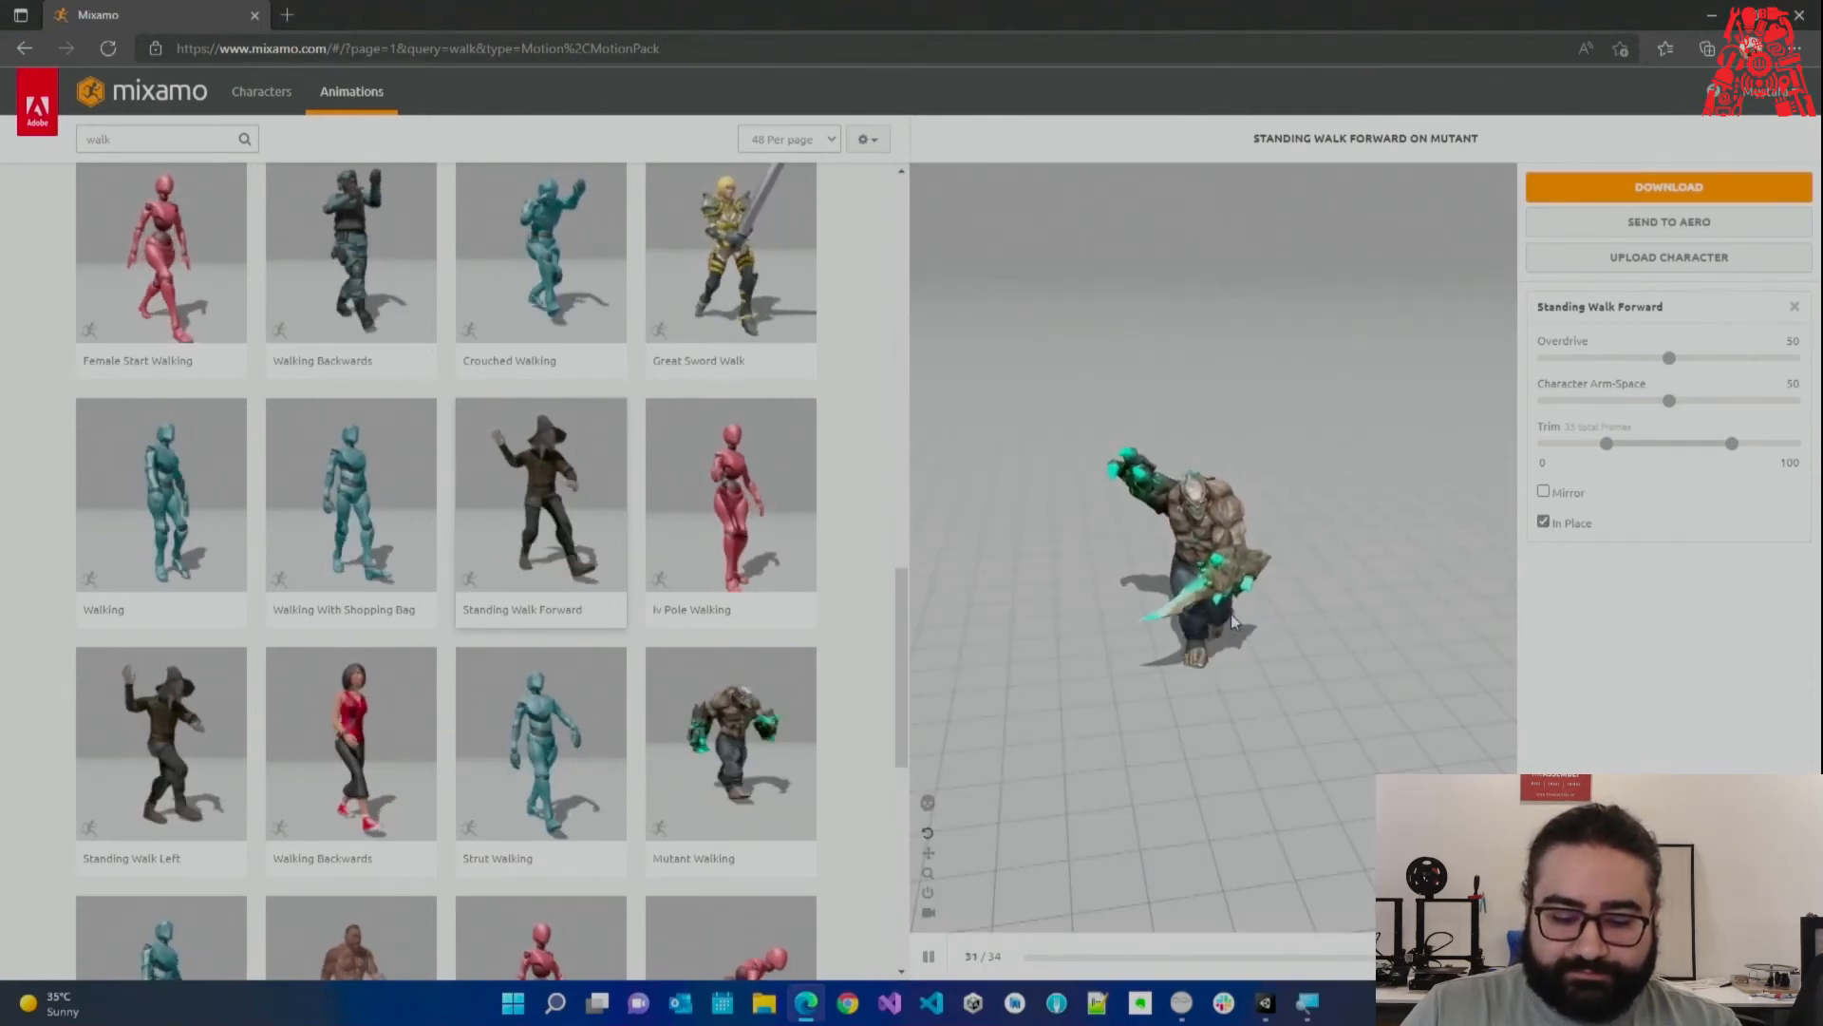
click(1545, 525)
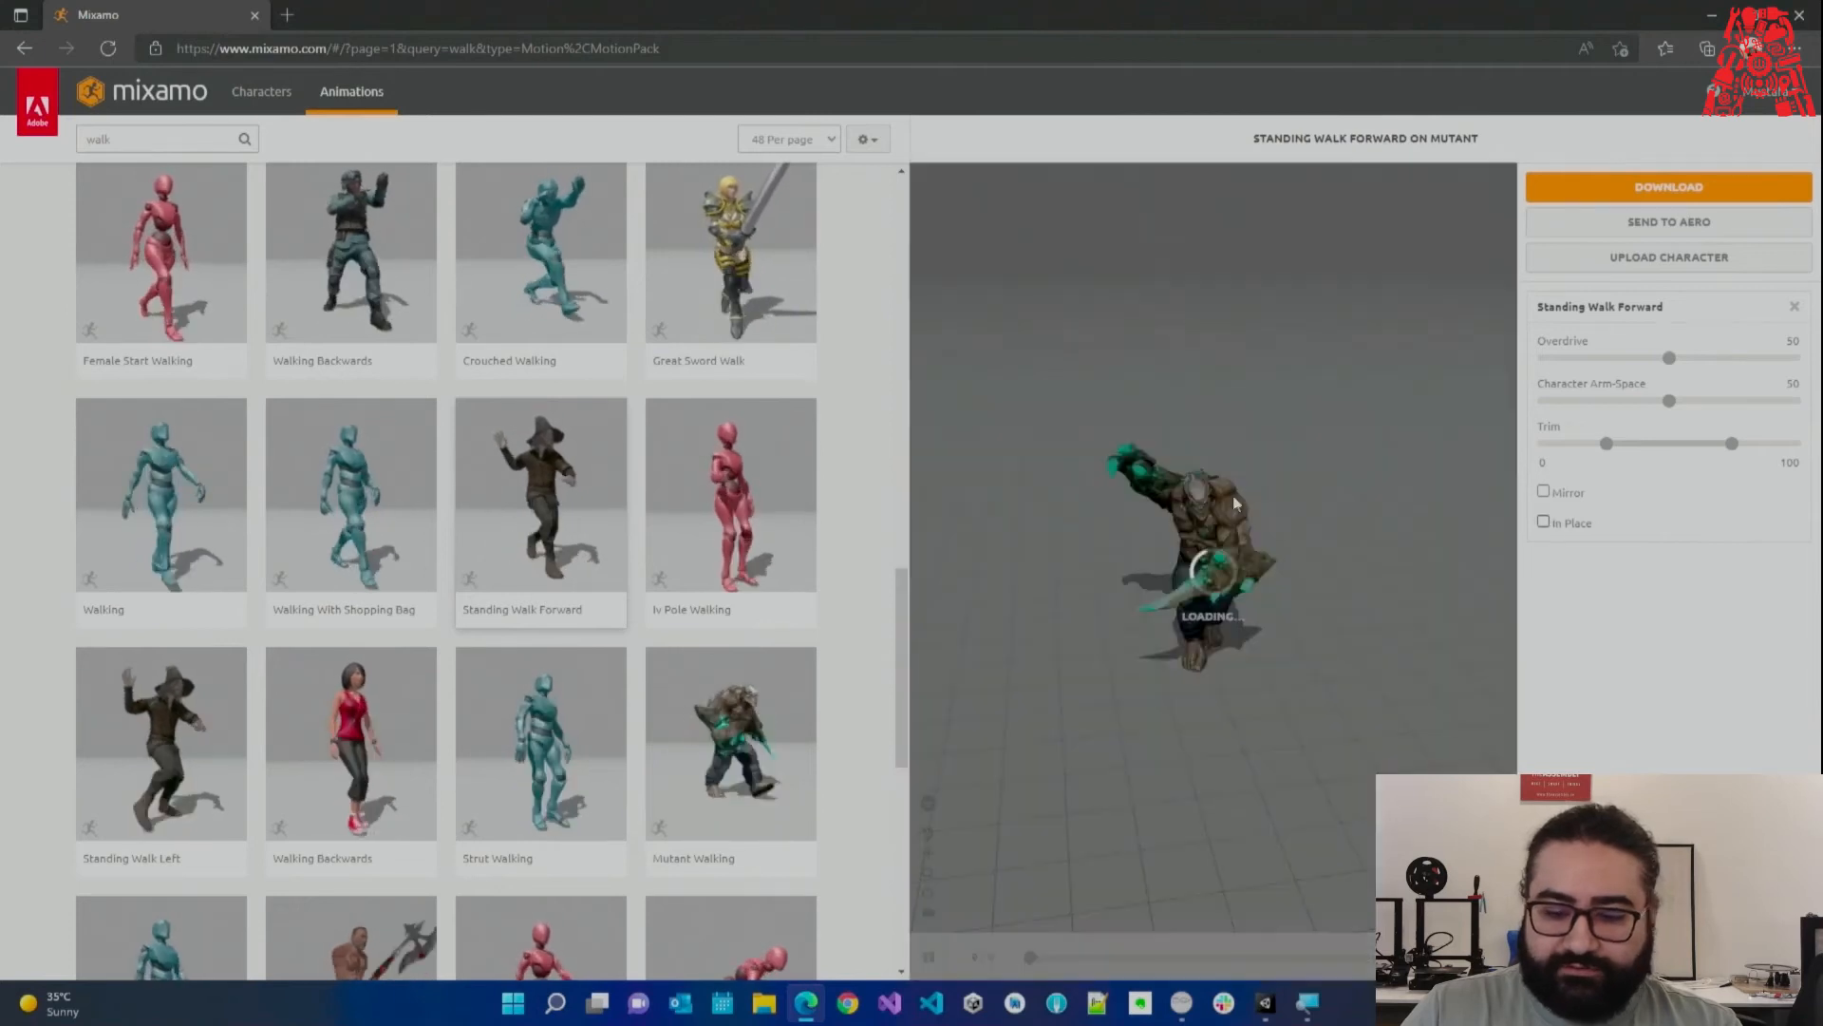
click(747, 708)
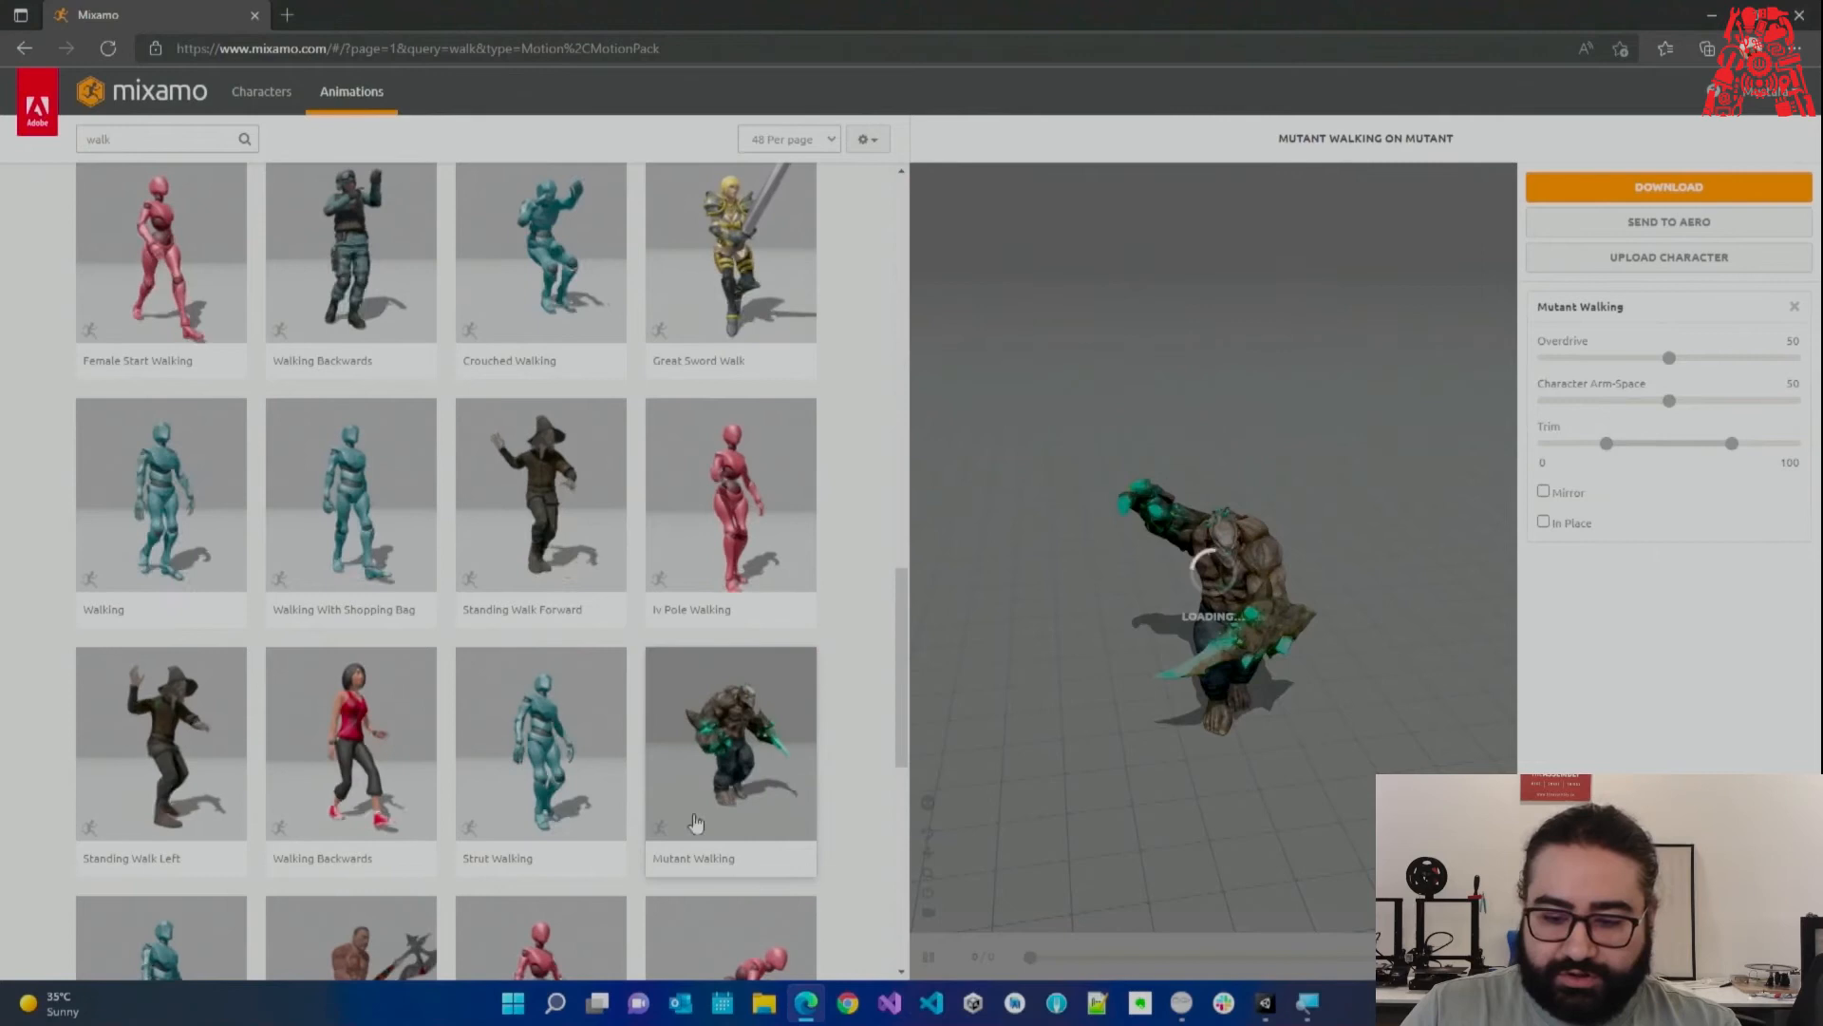
click(1703, 187)
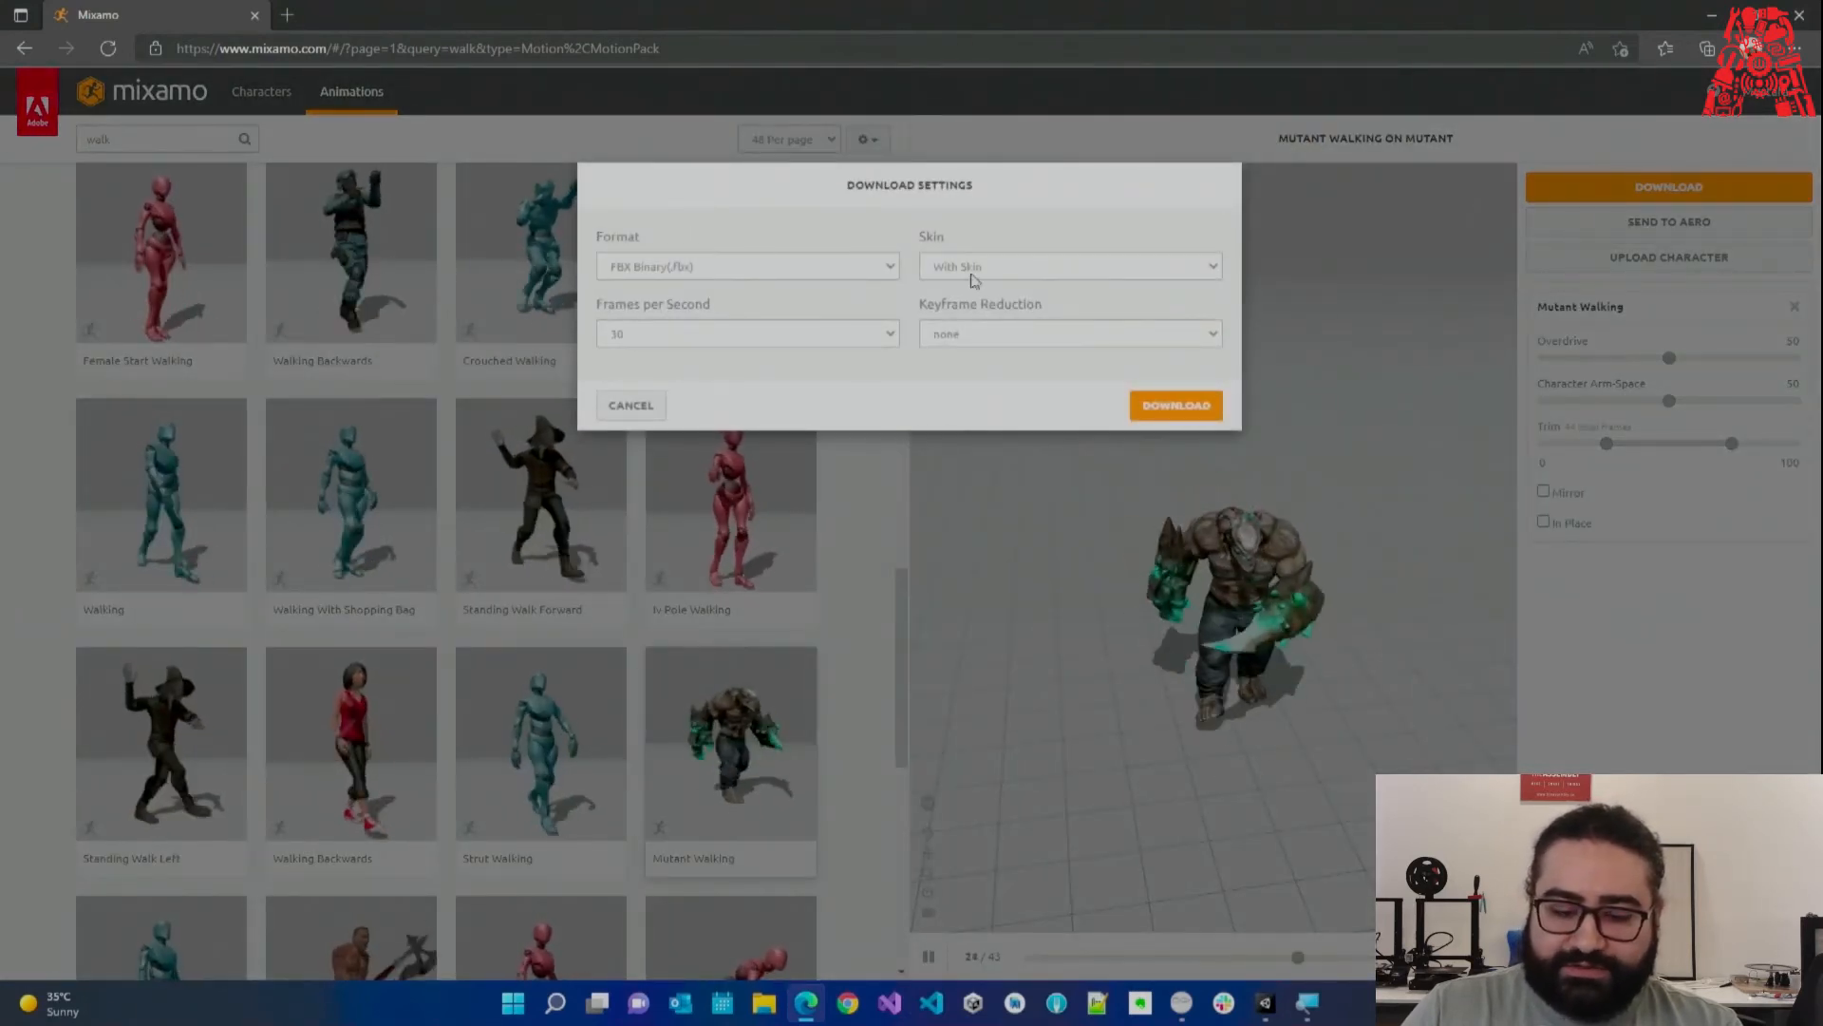
Download Mutant Walking as FBX for Unity (.fbx) with skin included.
click(664, 270)
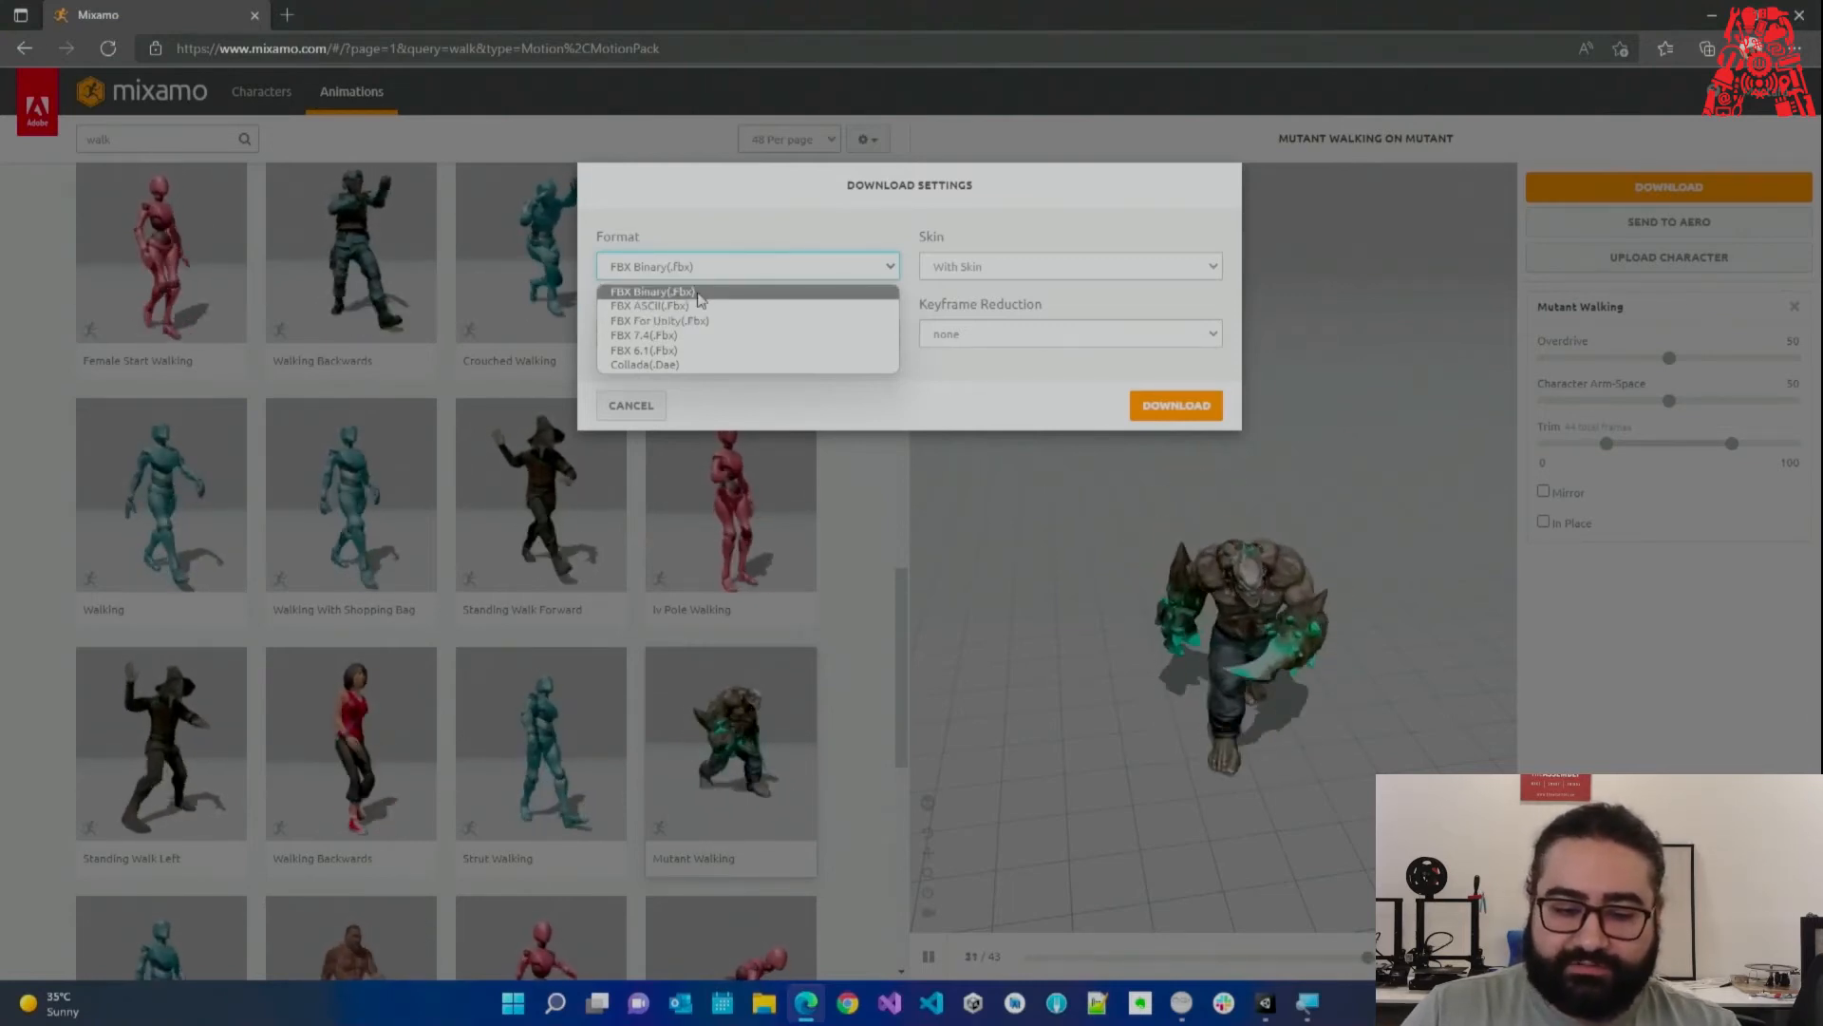
click(715, 322)
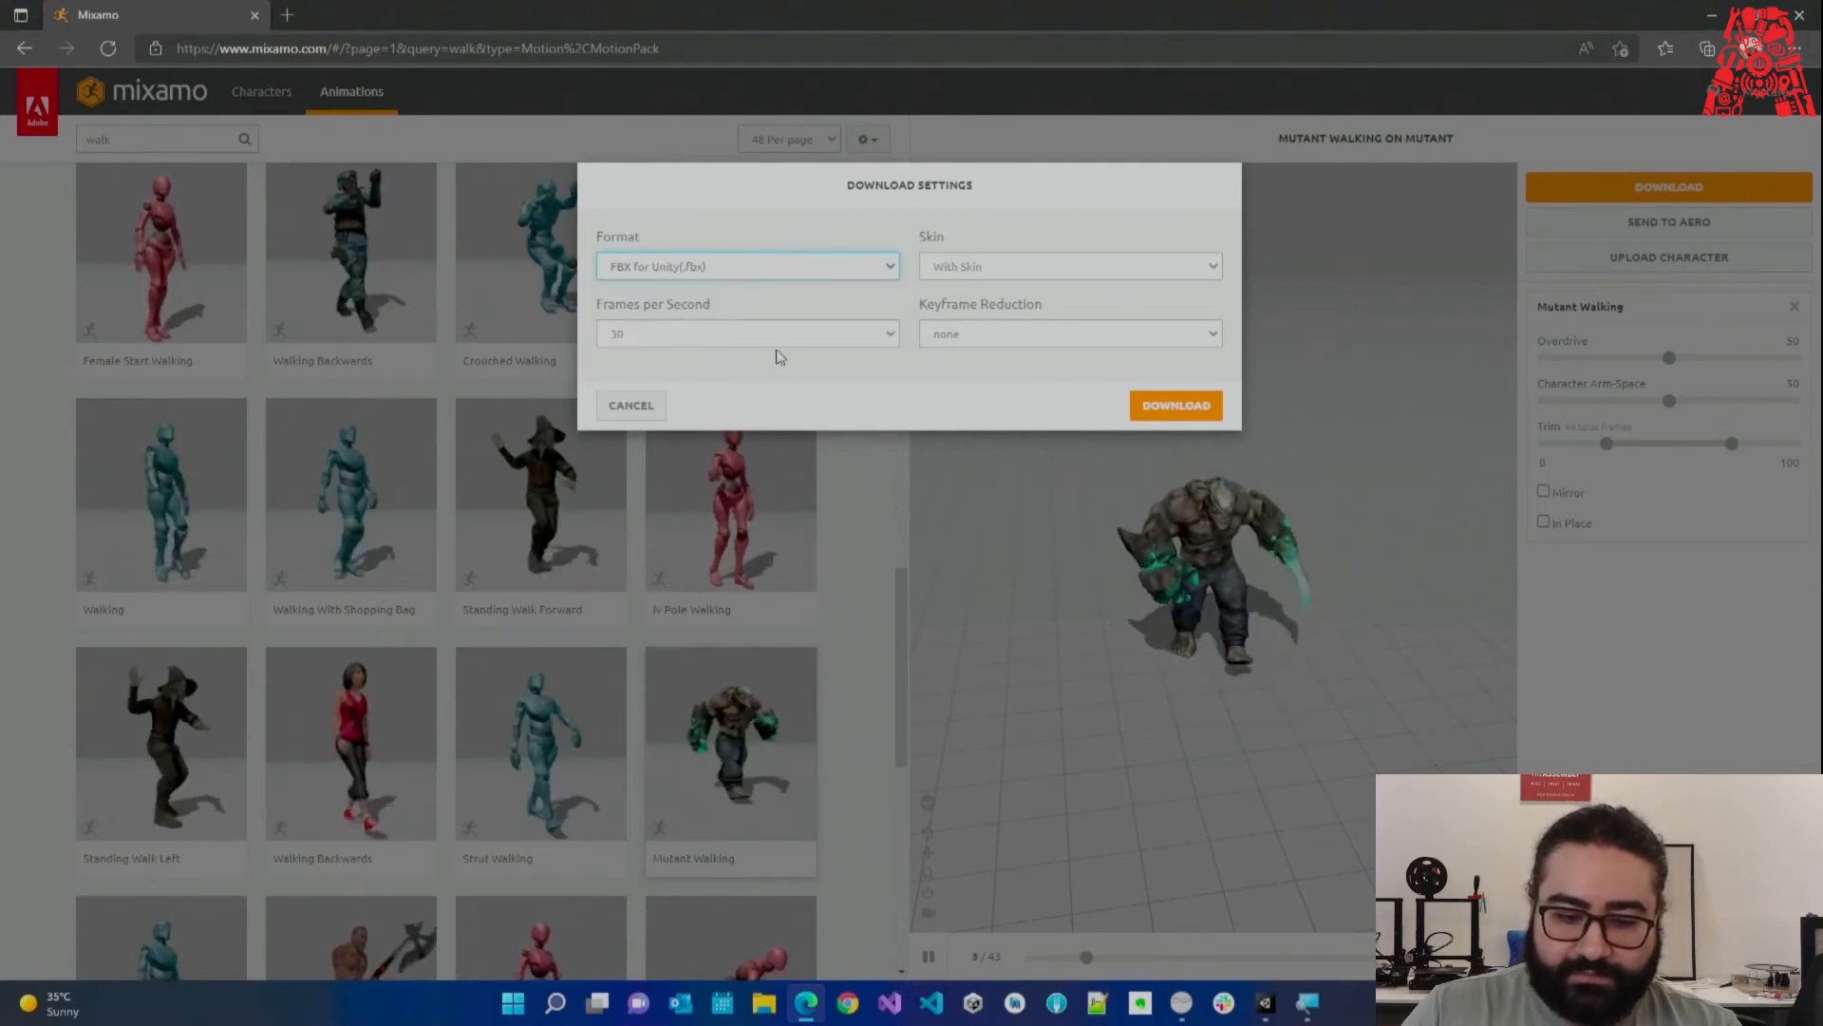
click(959, 271)
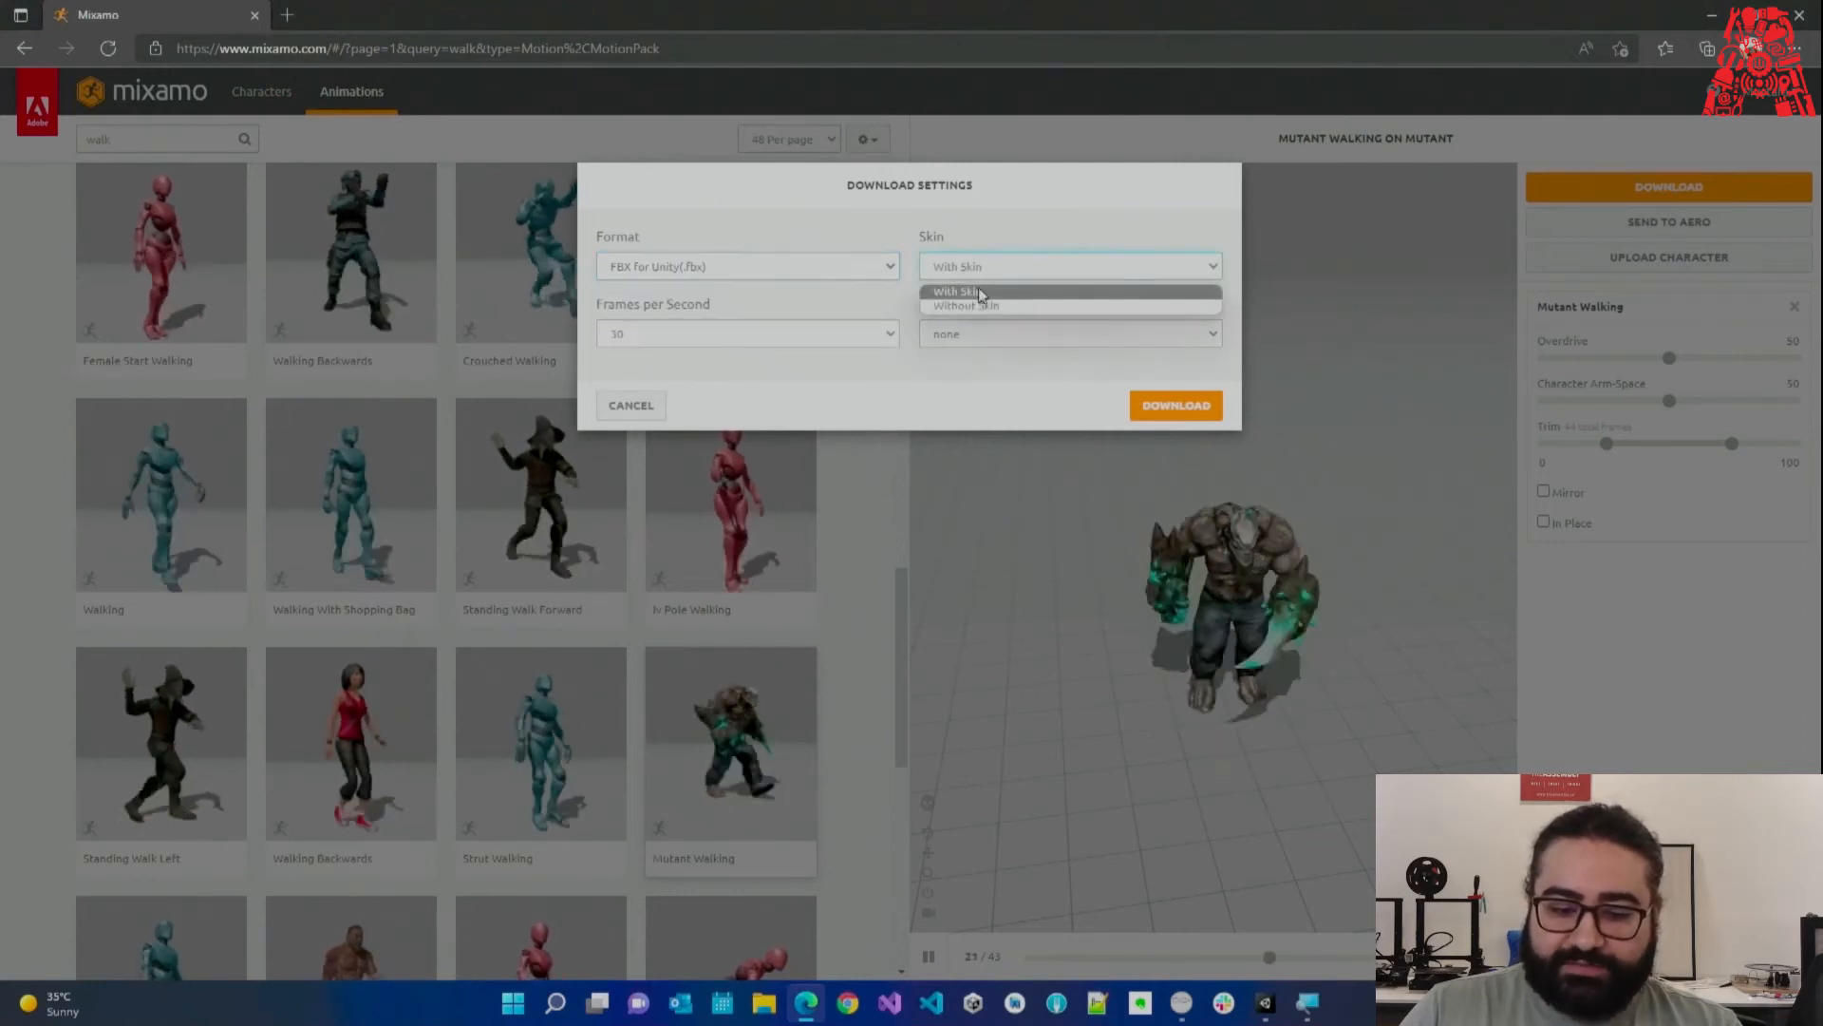
click(953, 293)
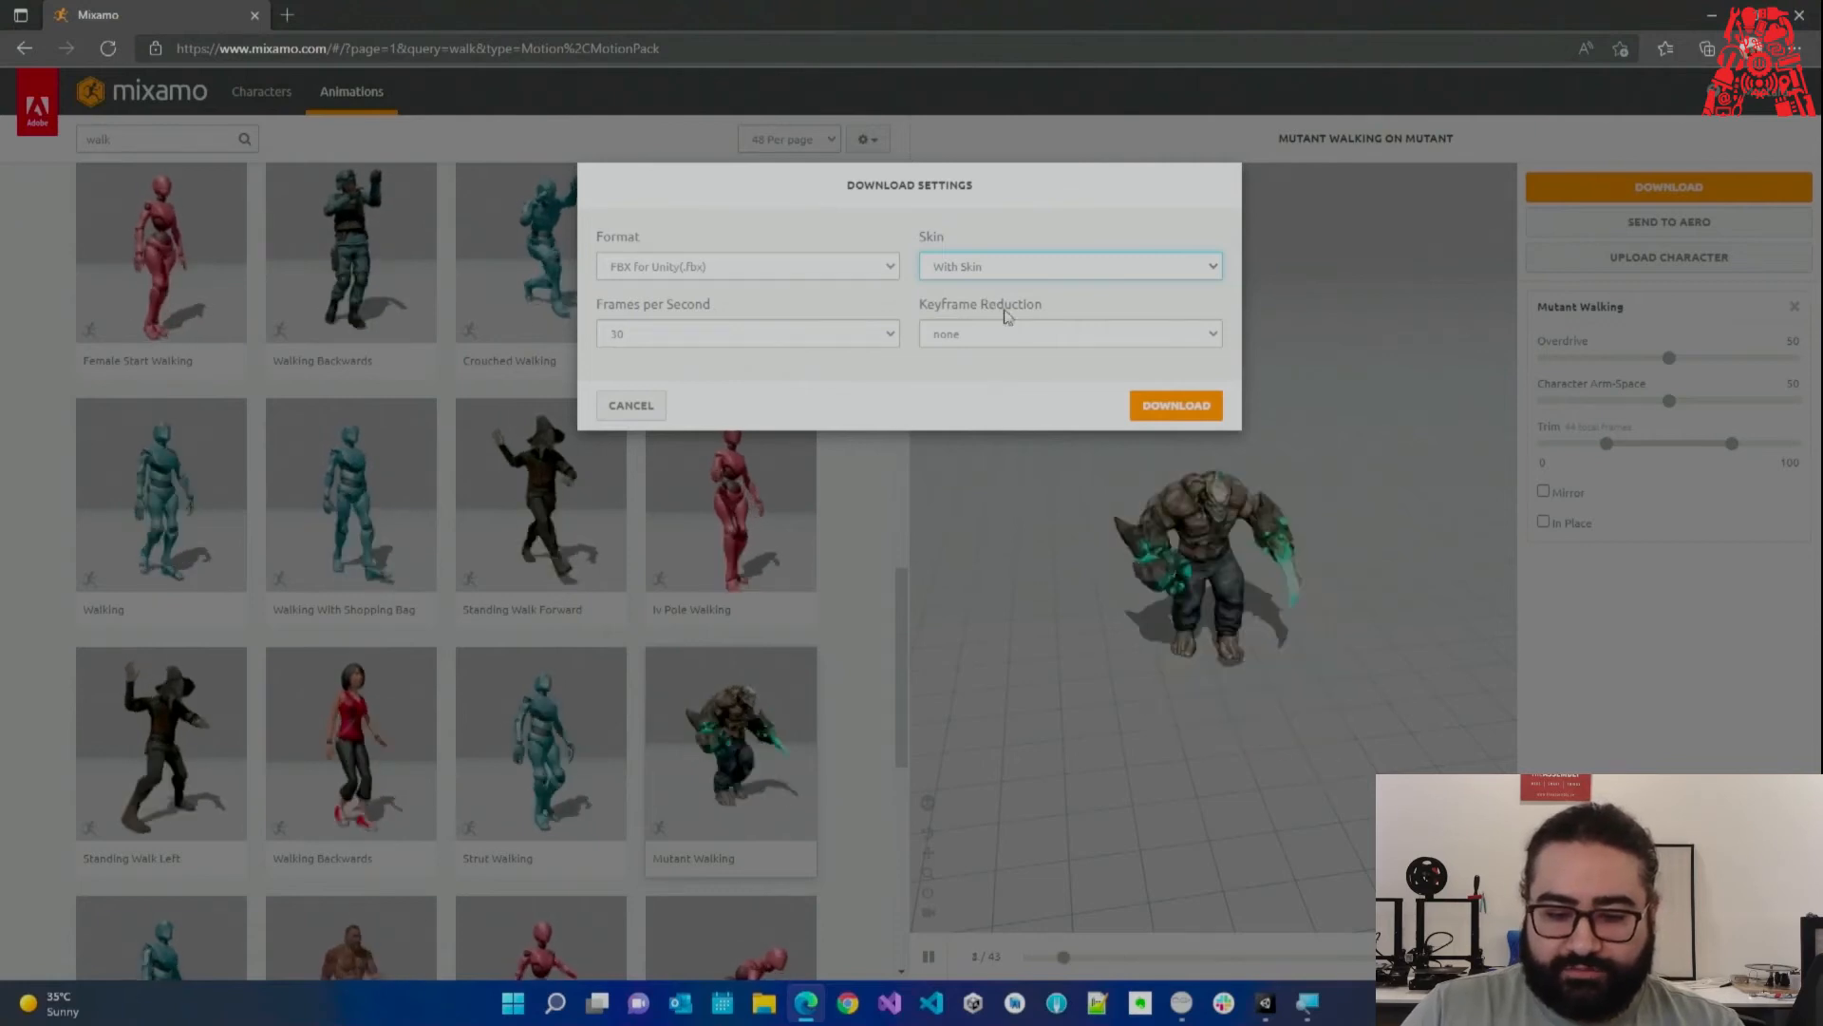
click(1156, 409)
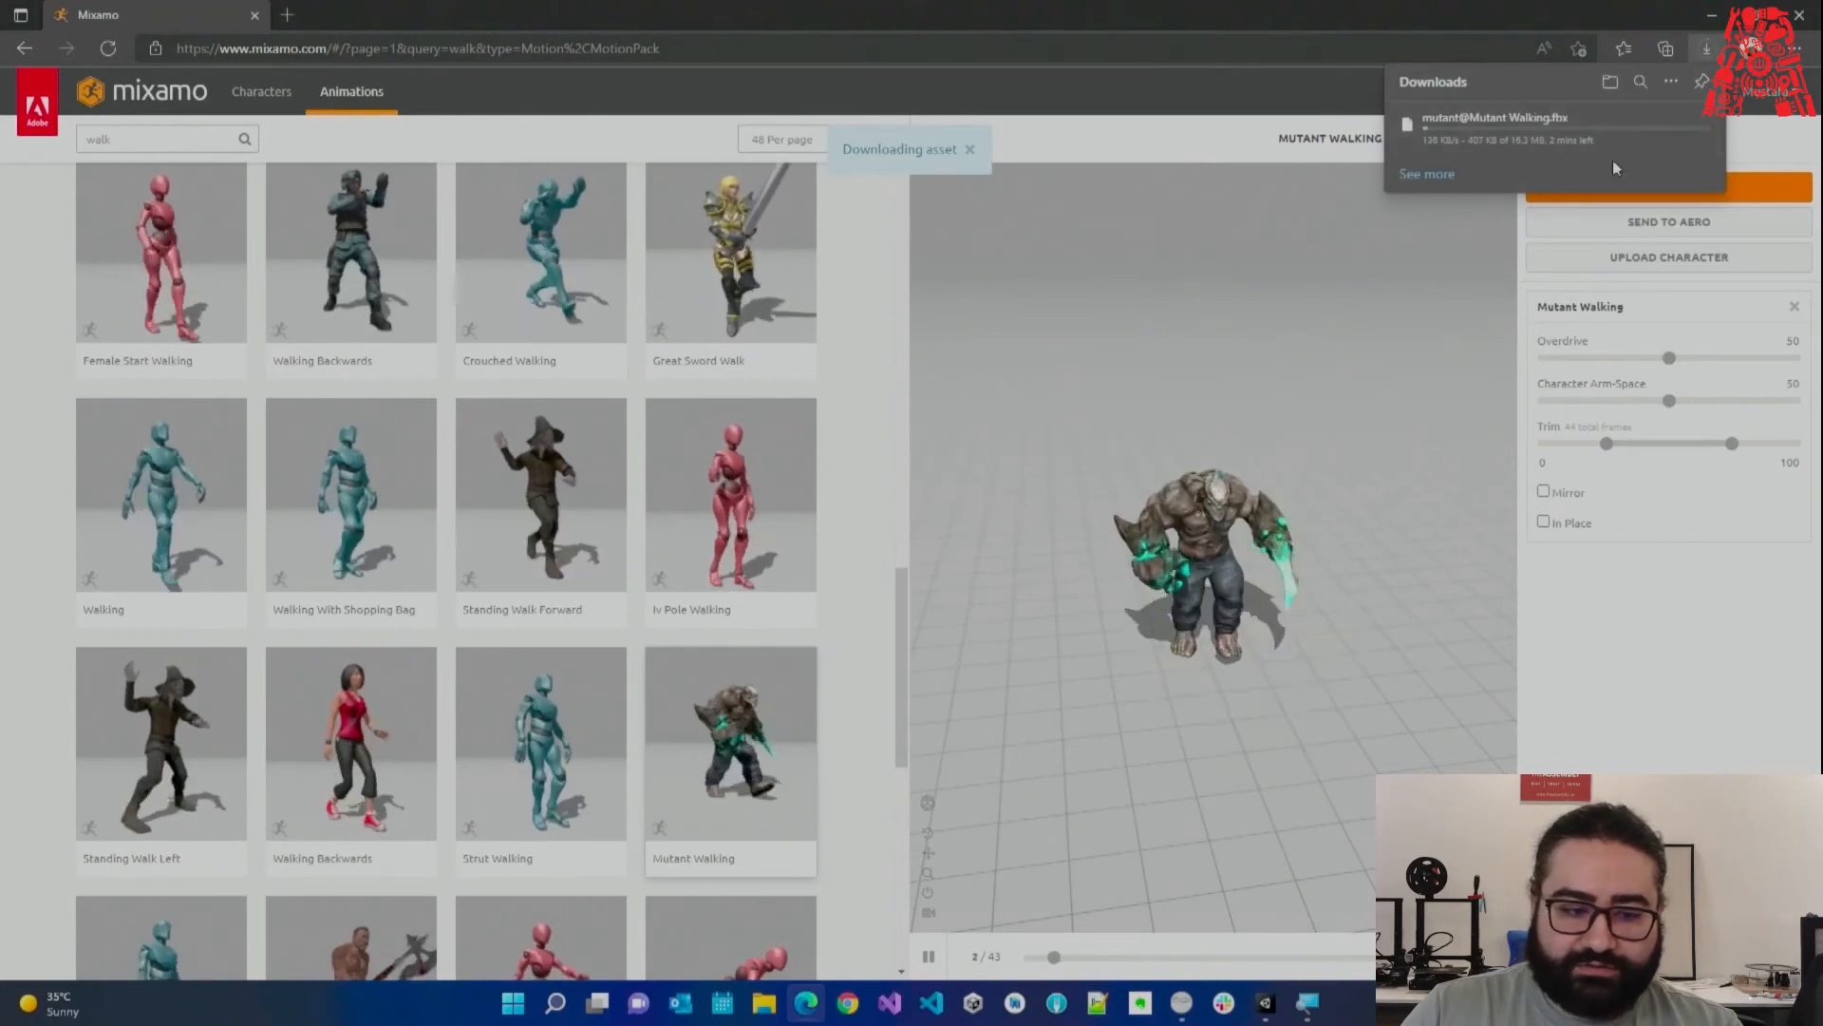
Replace the search with 'idle' and preview Breathing Idle on the mutant.
double_click(125, 133)
text(idle)
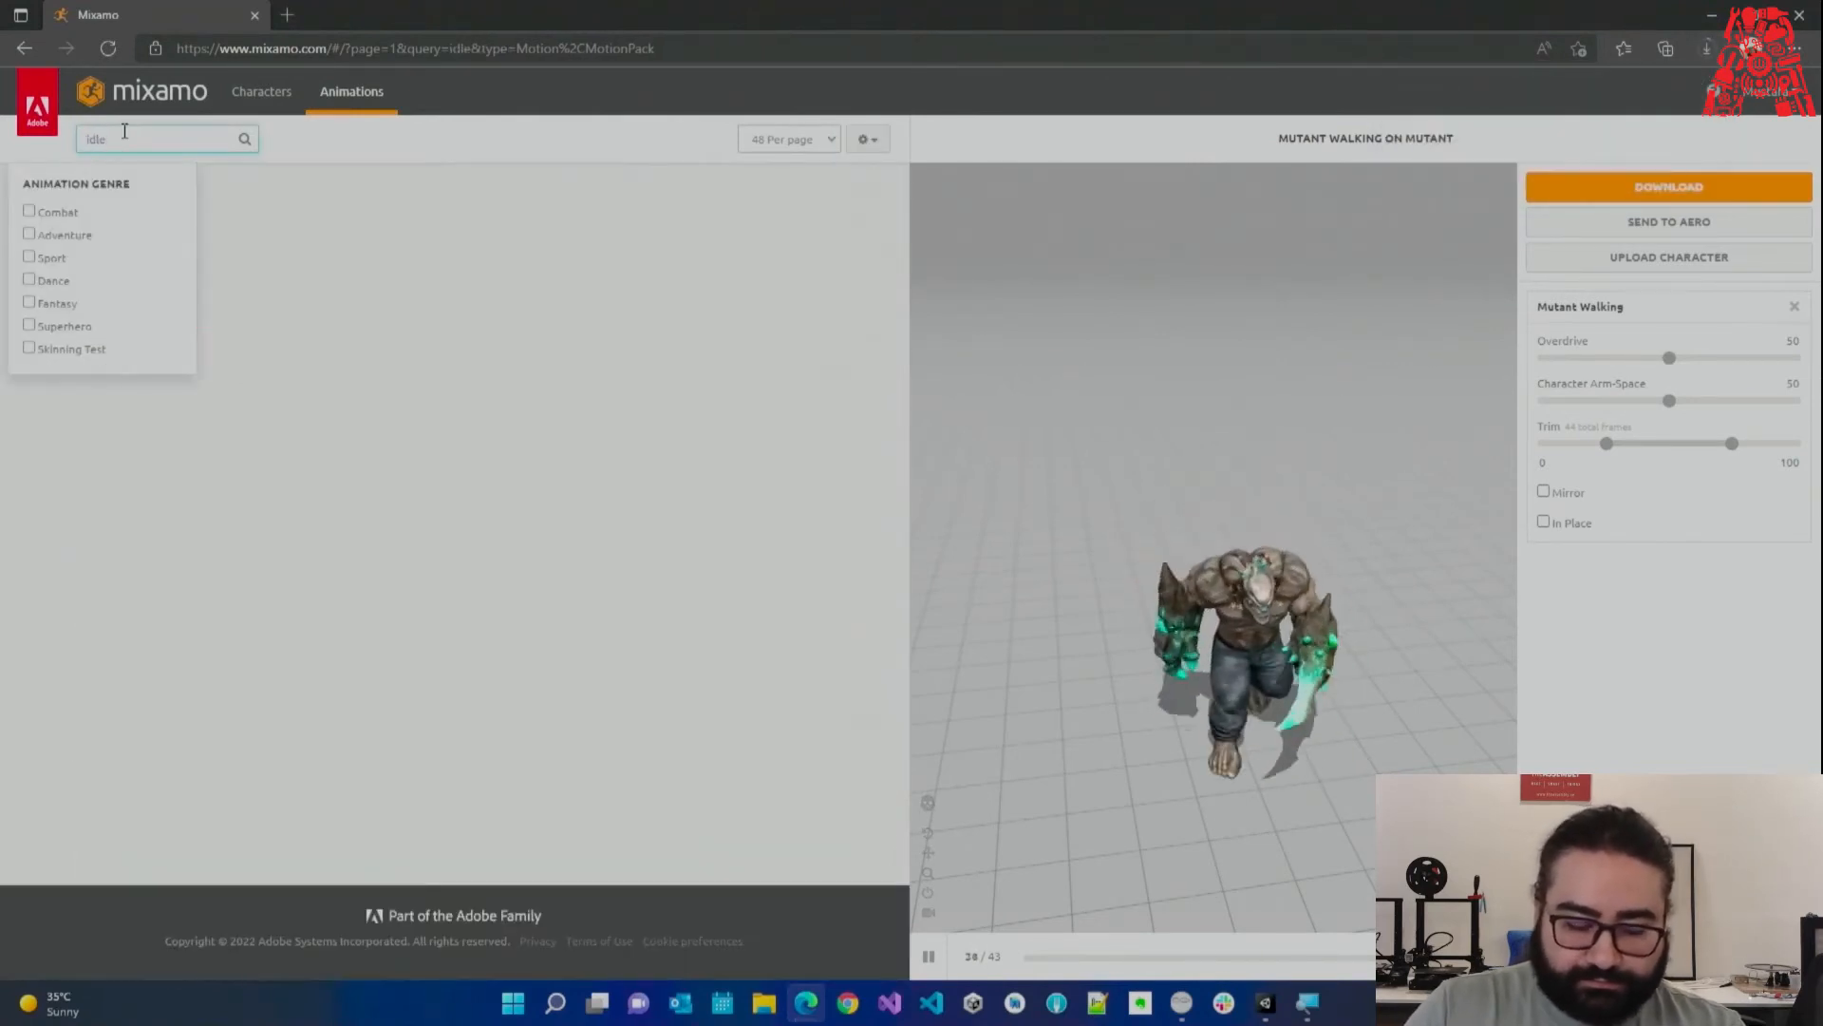
click(860, 305)
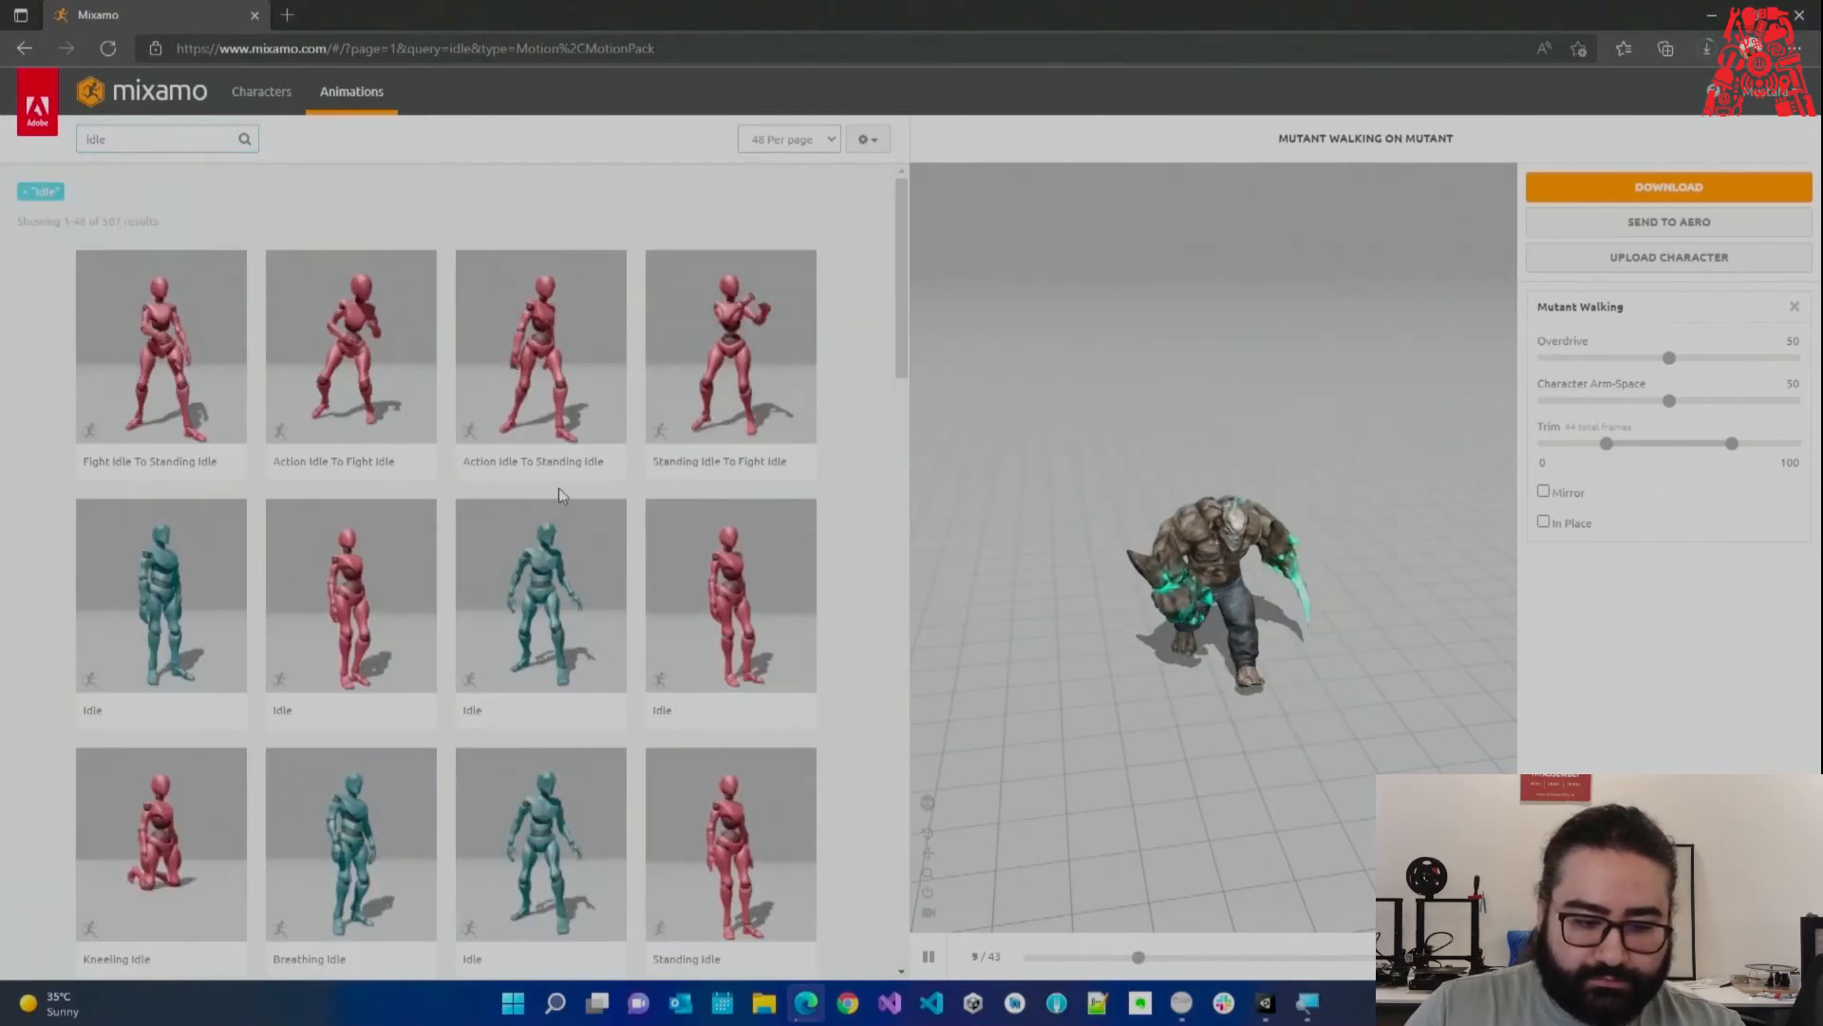
scroll(560, 494, down, 2)
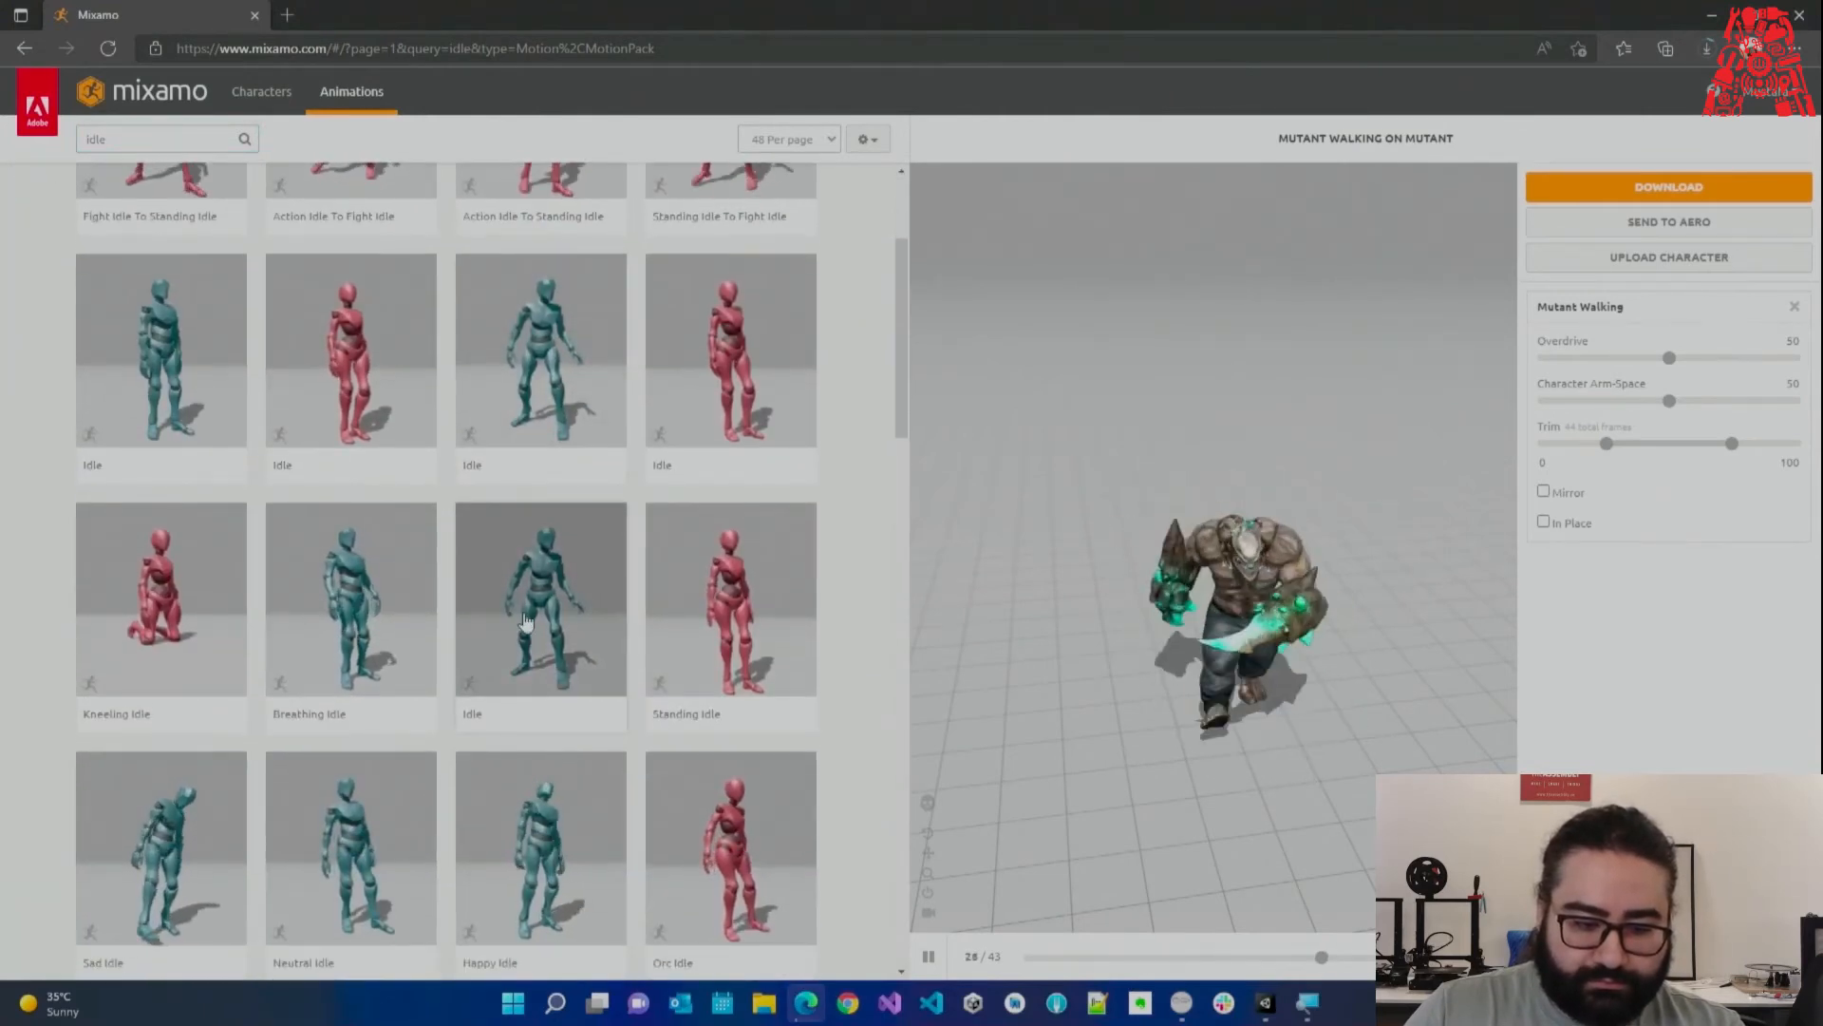
click(370, 594)
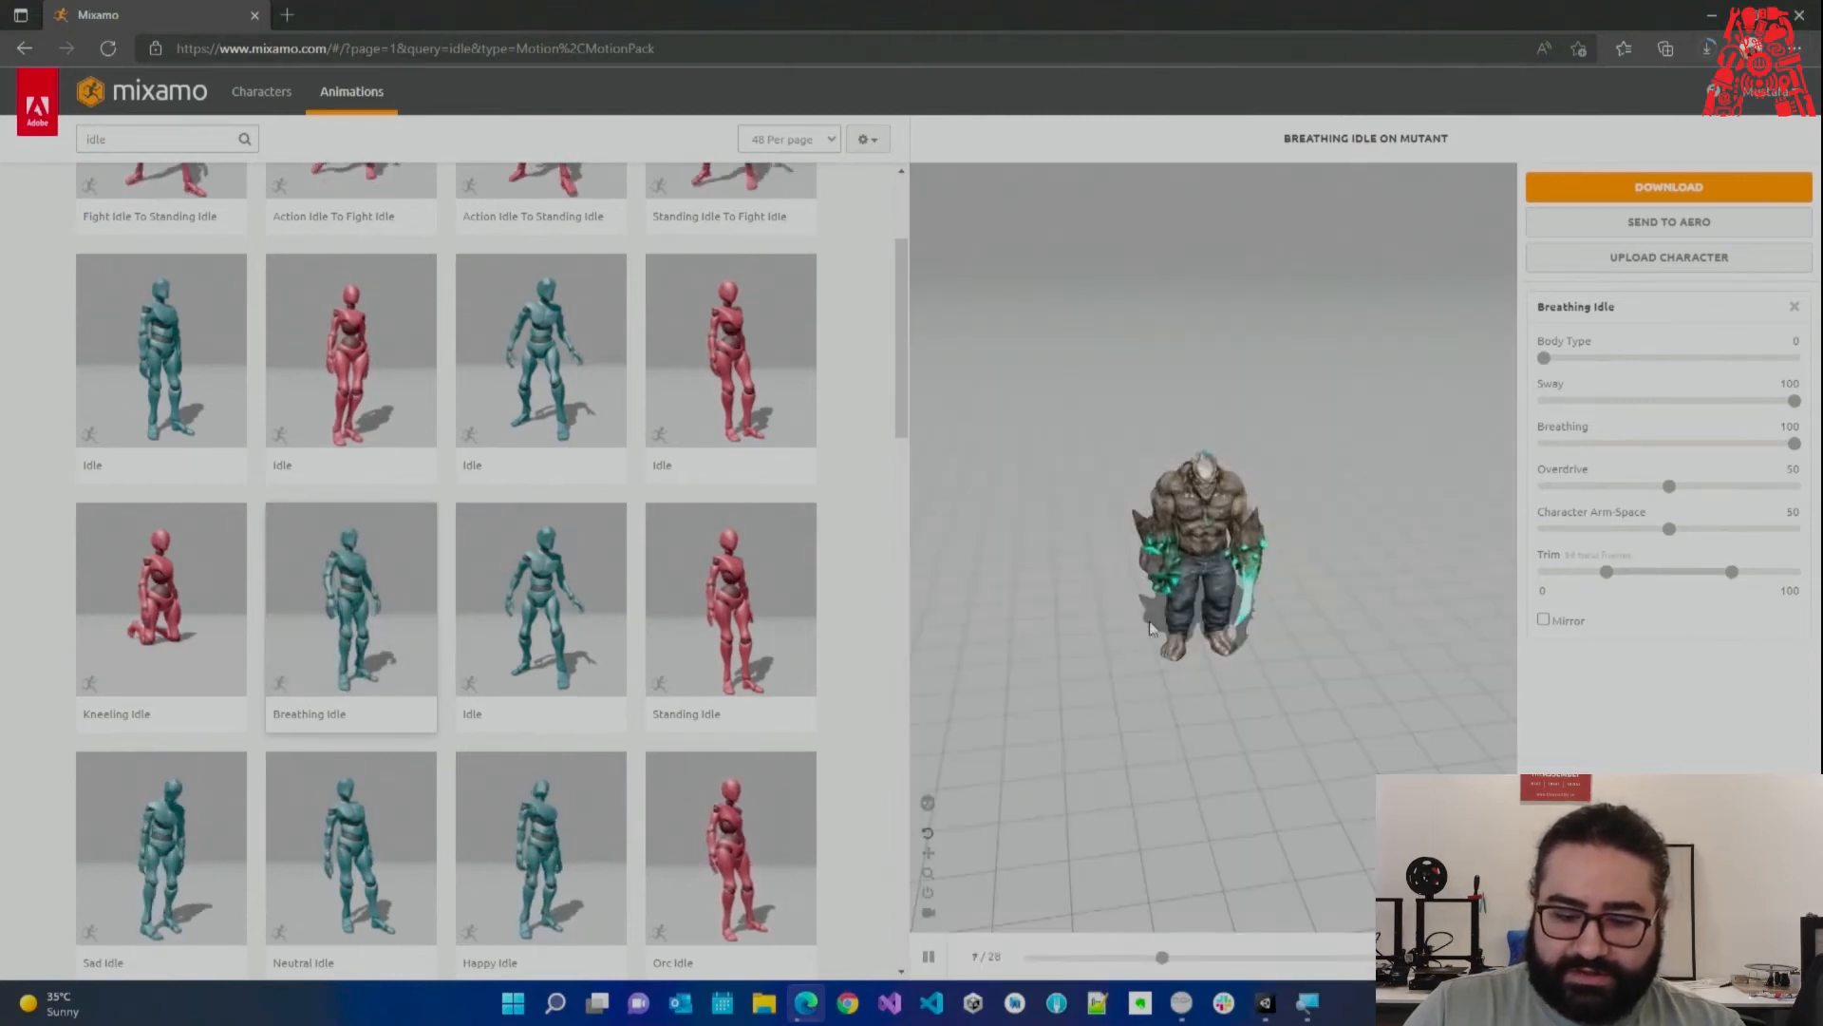
Set Character Arm-Space to 70 and Body Type back to 0 after trying the maximum.
scroll(1214, 615, up, 3)
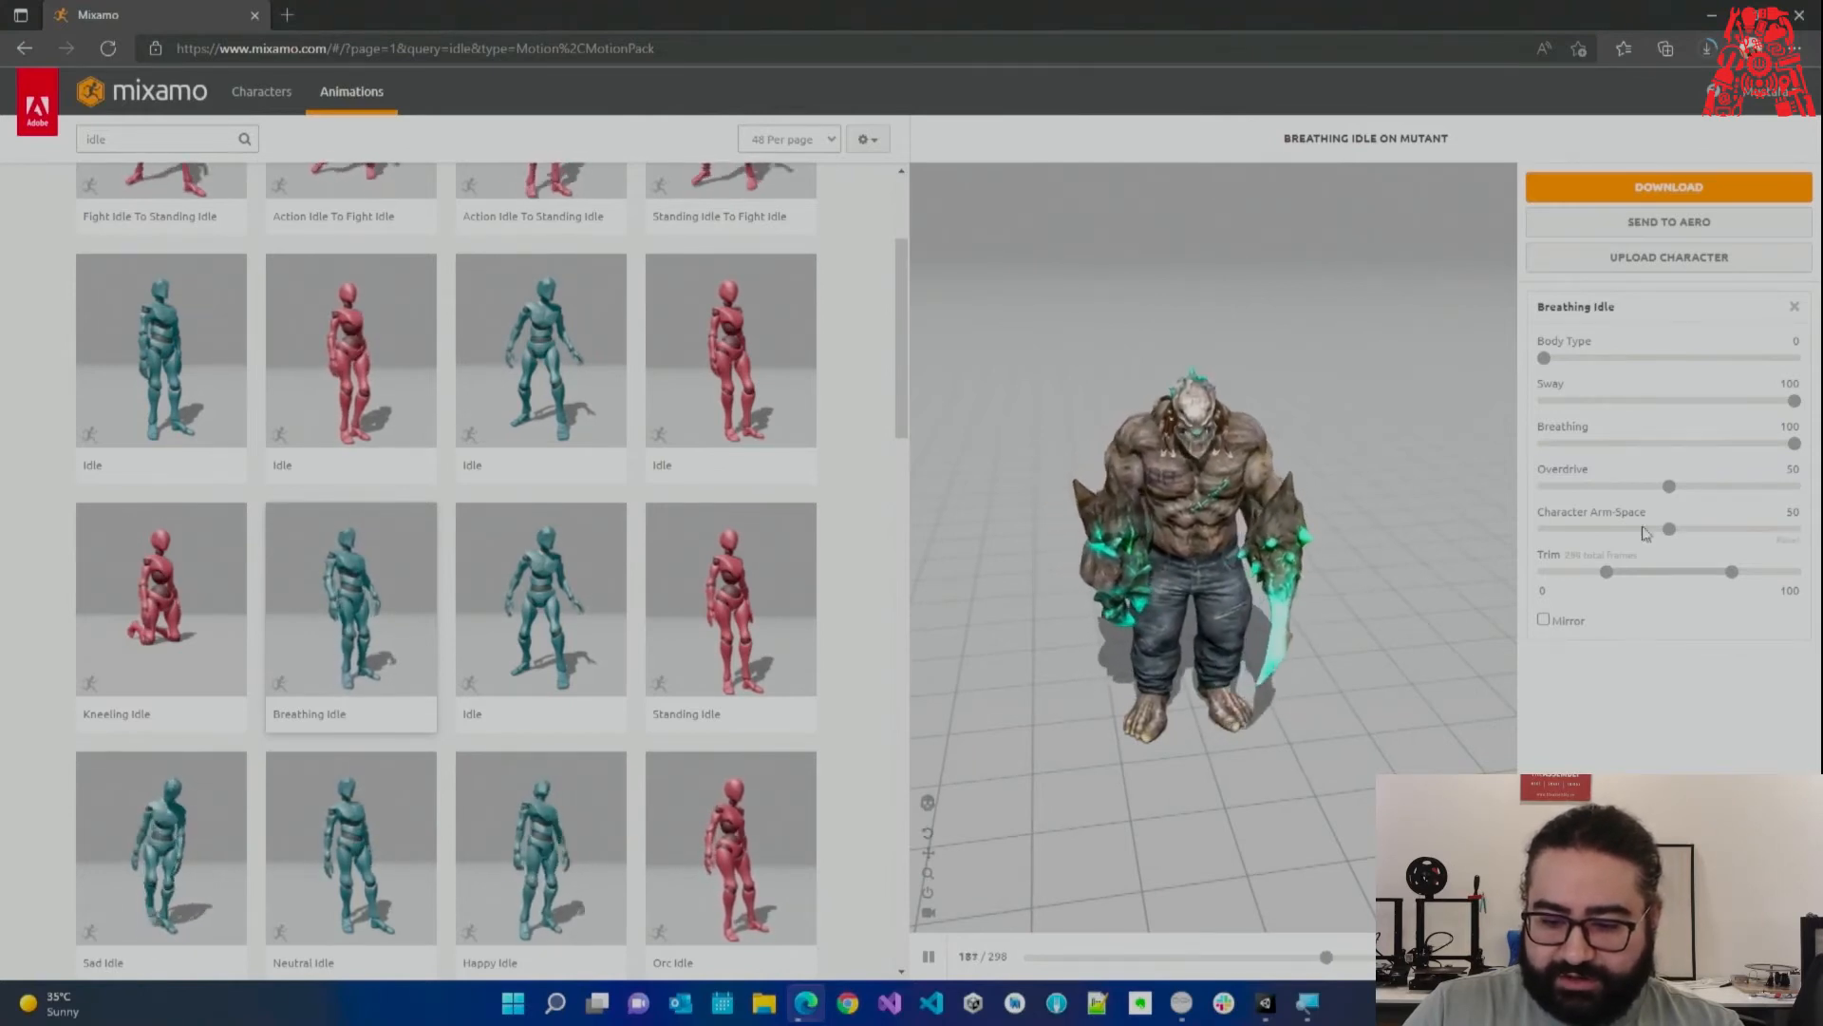
drag(1670, 532, 1697, 533)
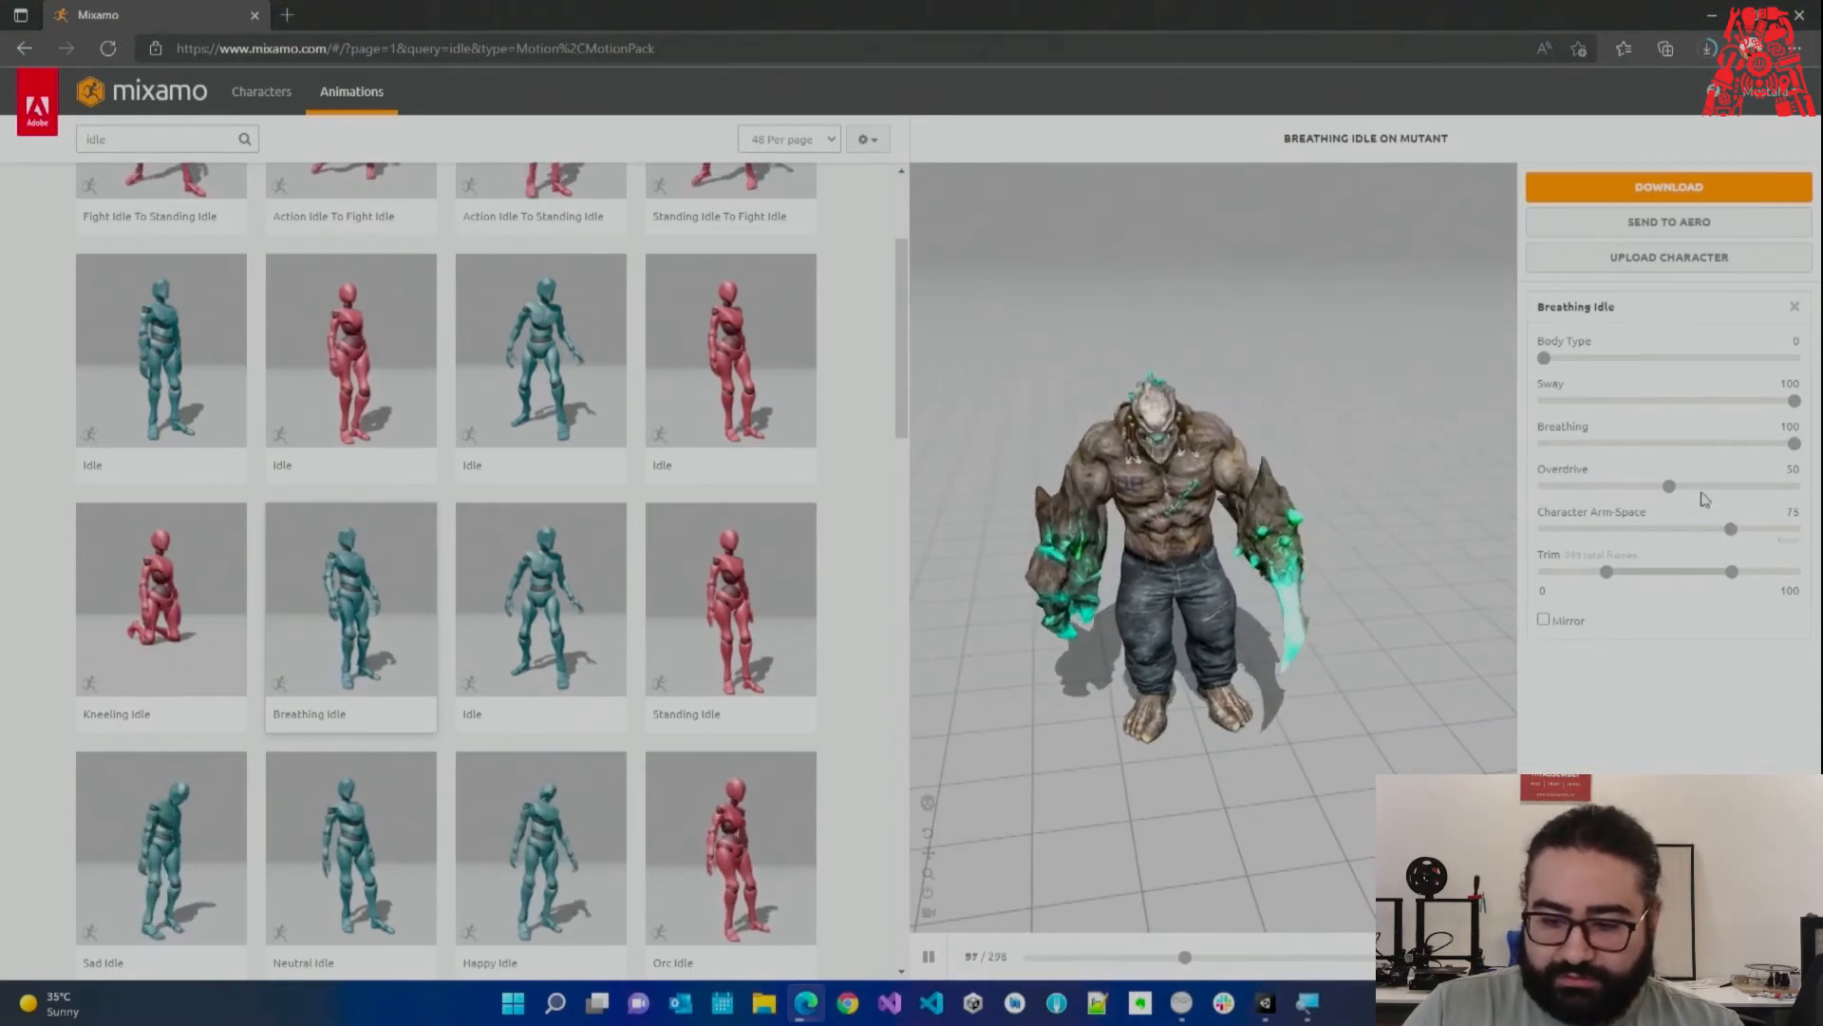
drag(1544, 358, 1812, 365)
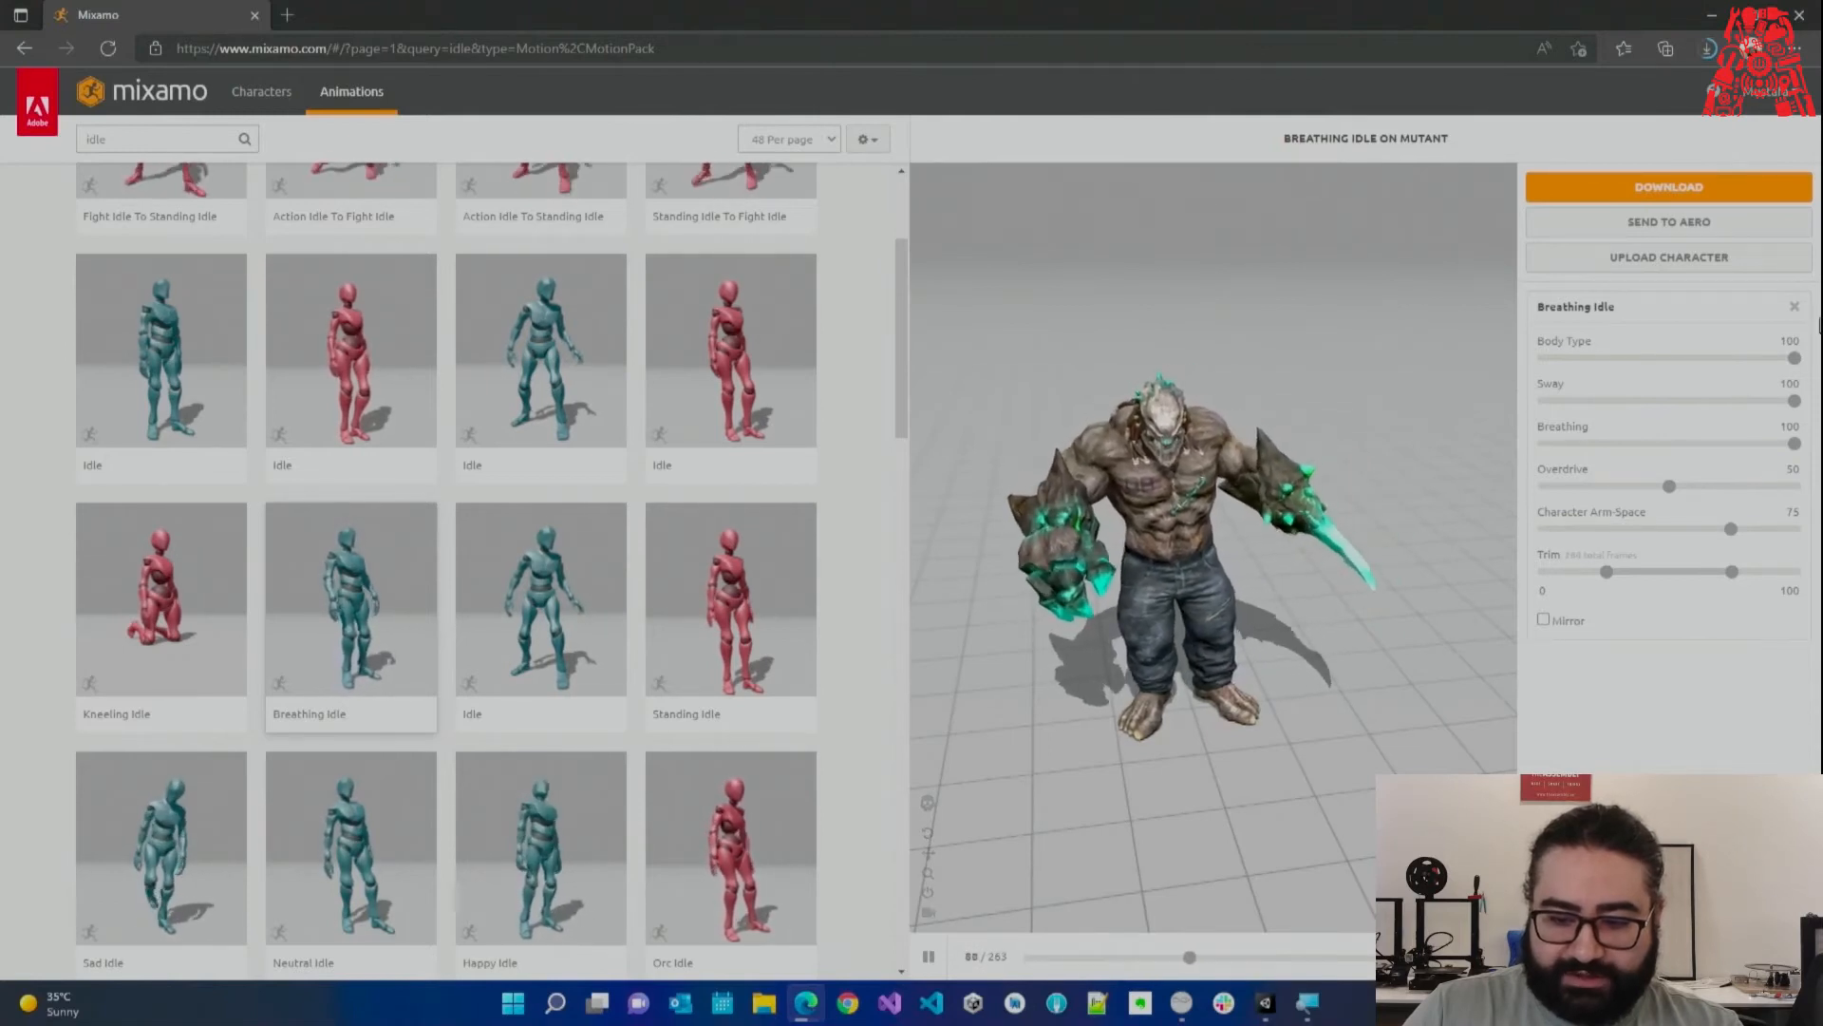
drag(1793, 358, 1518, 366)
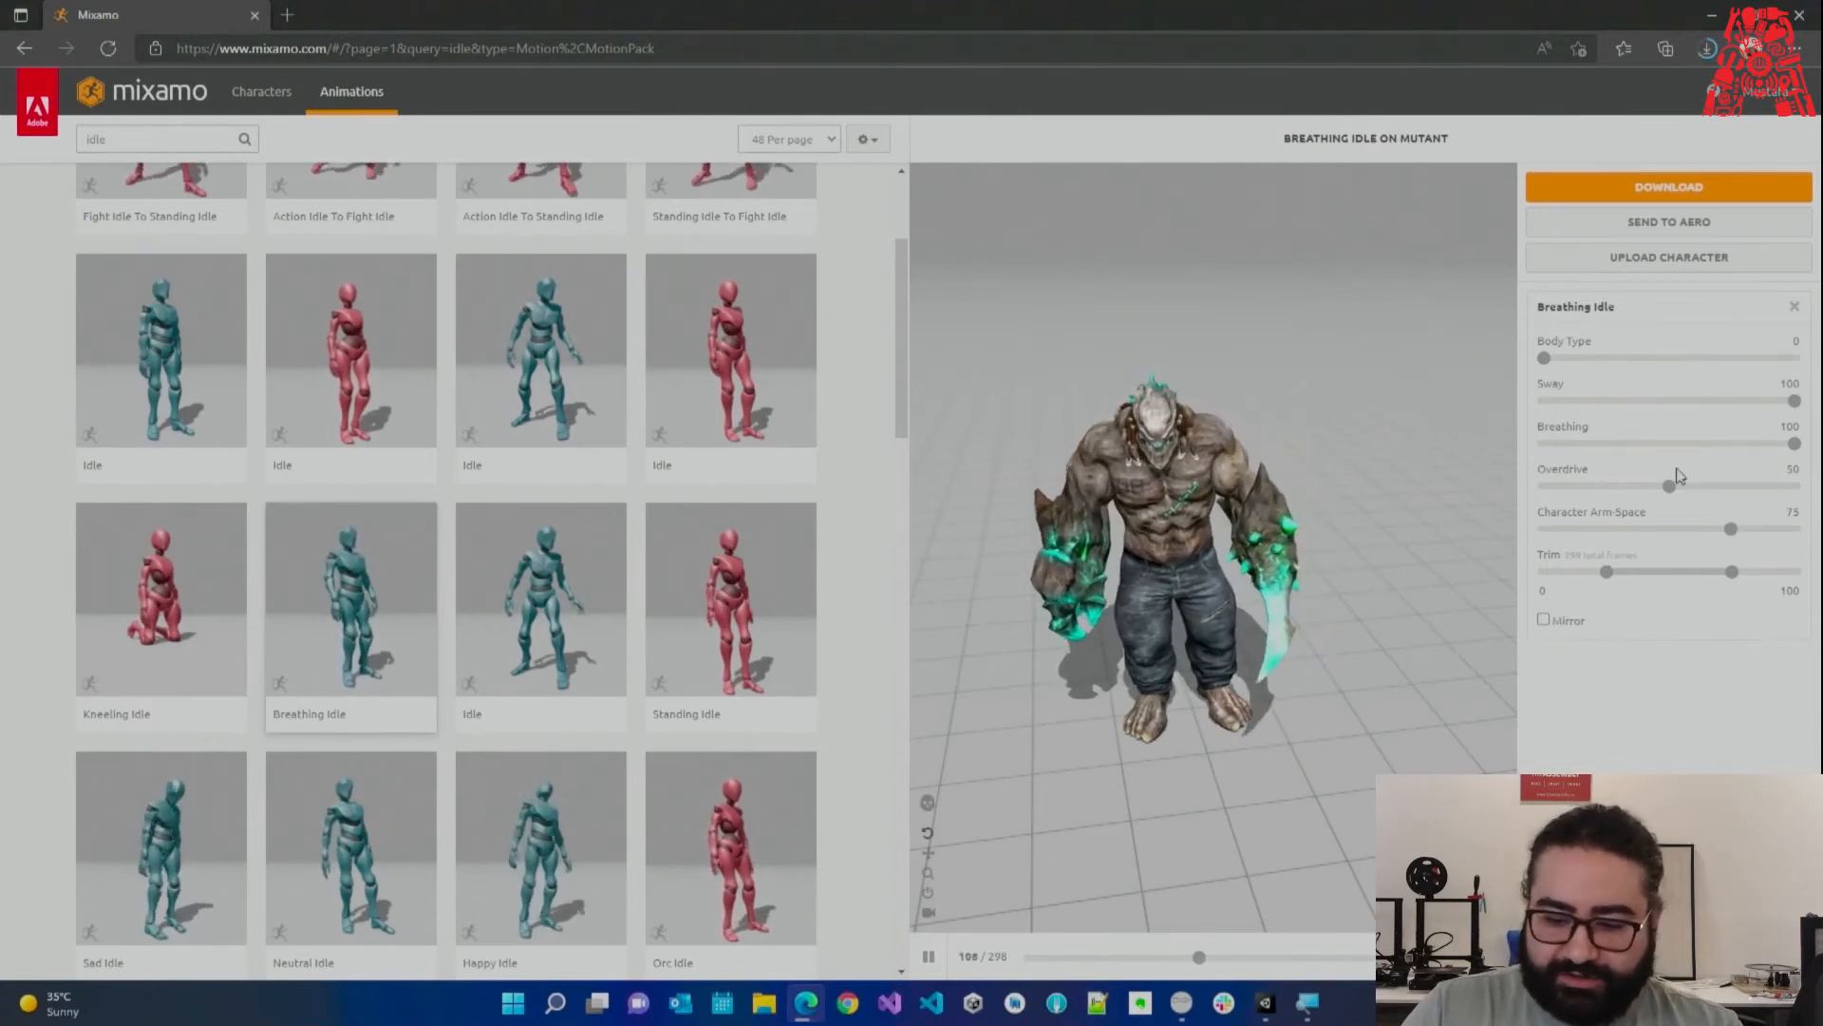
drag(1730, 531, 1720, 535)
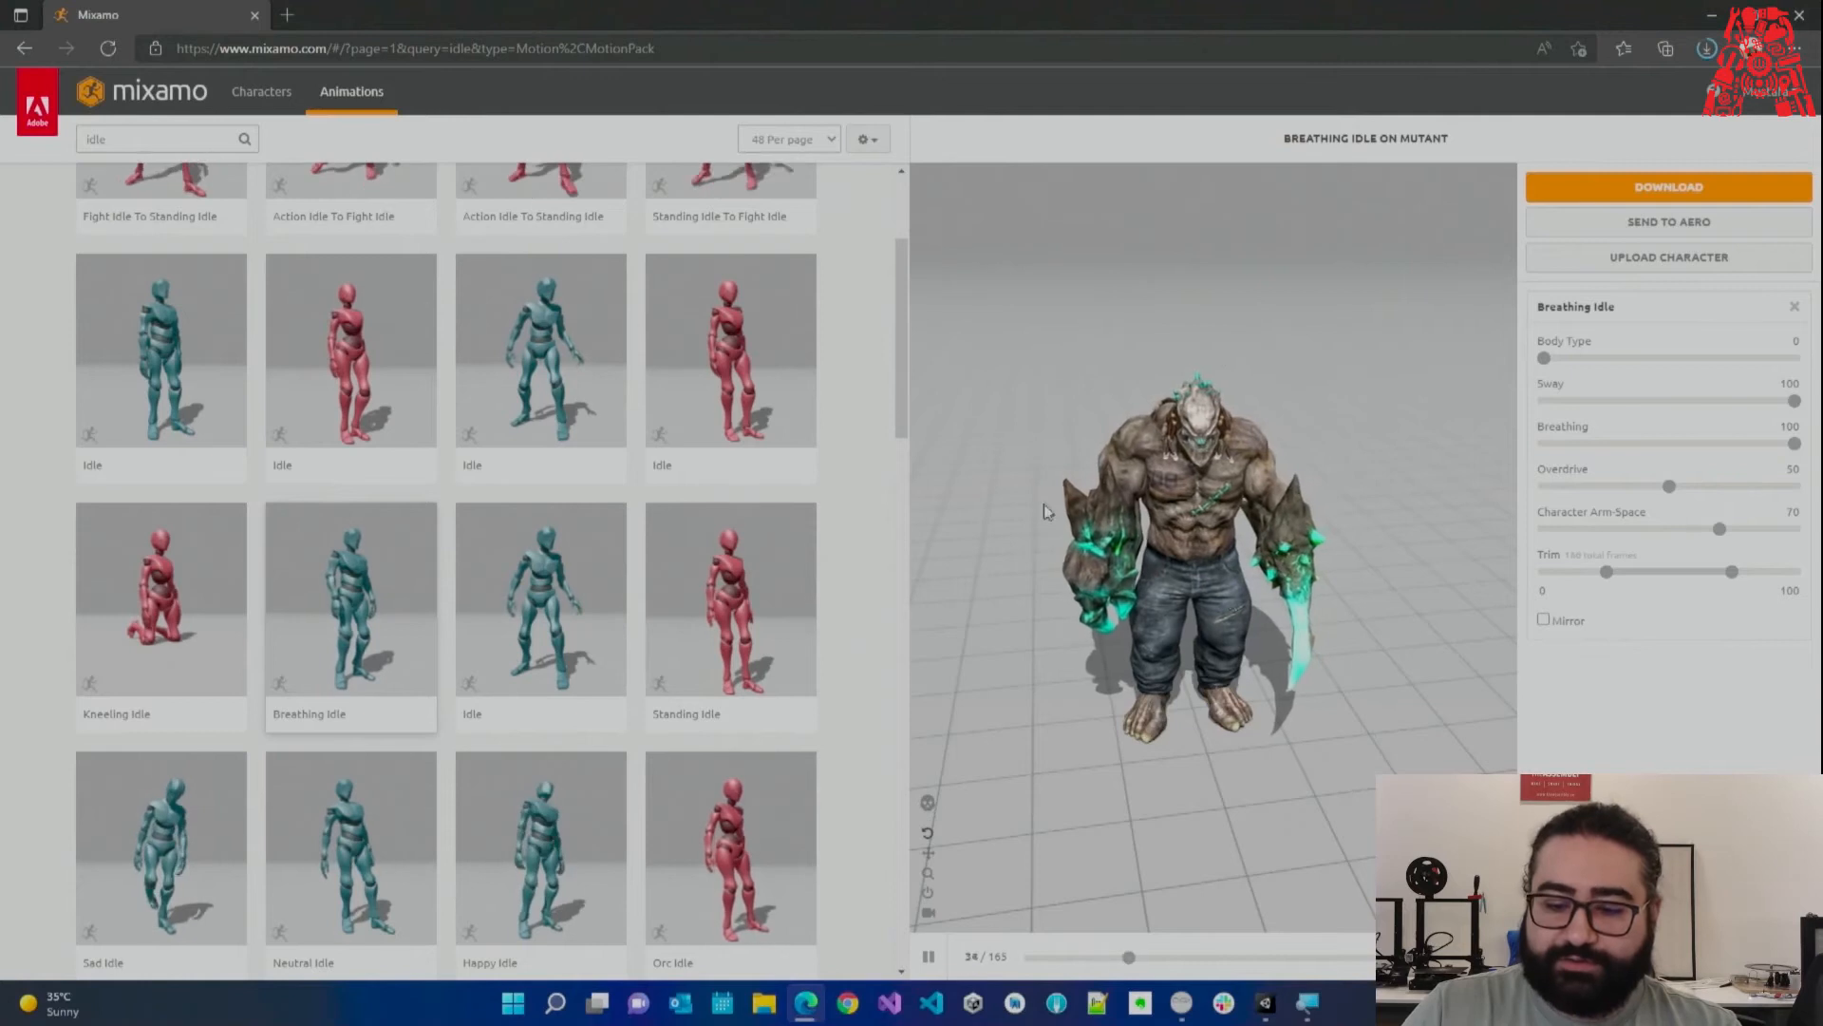
Download Breathing Idle as FBX without skin, then try opening the walking FBX download.
click(1601, 191)
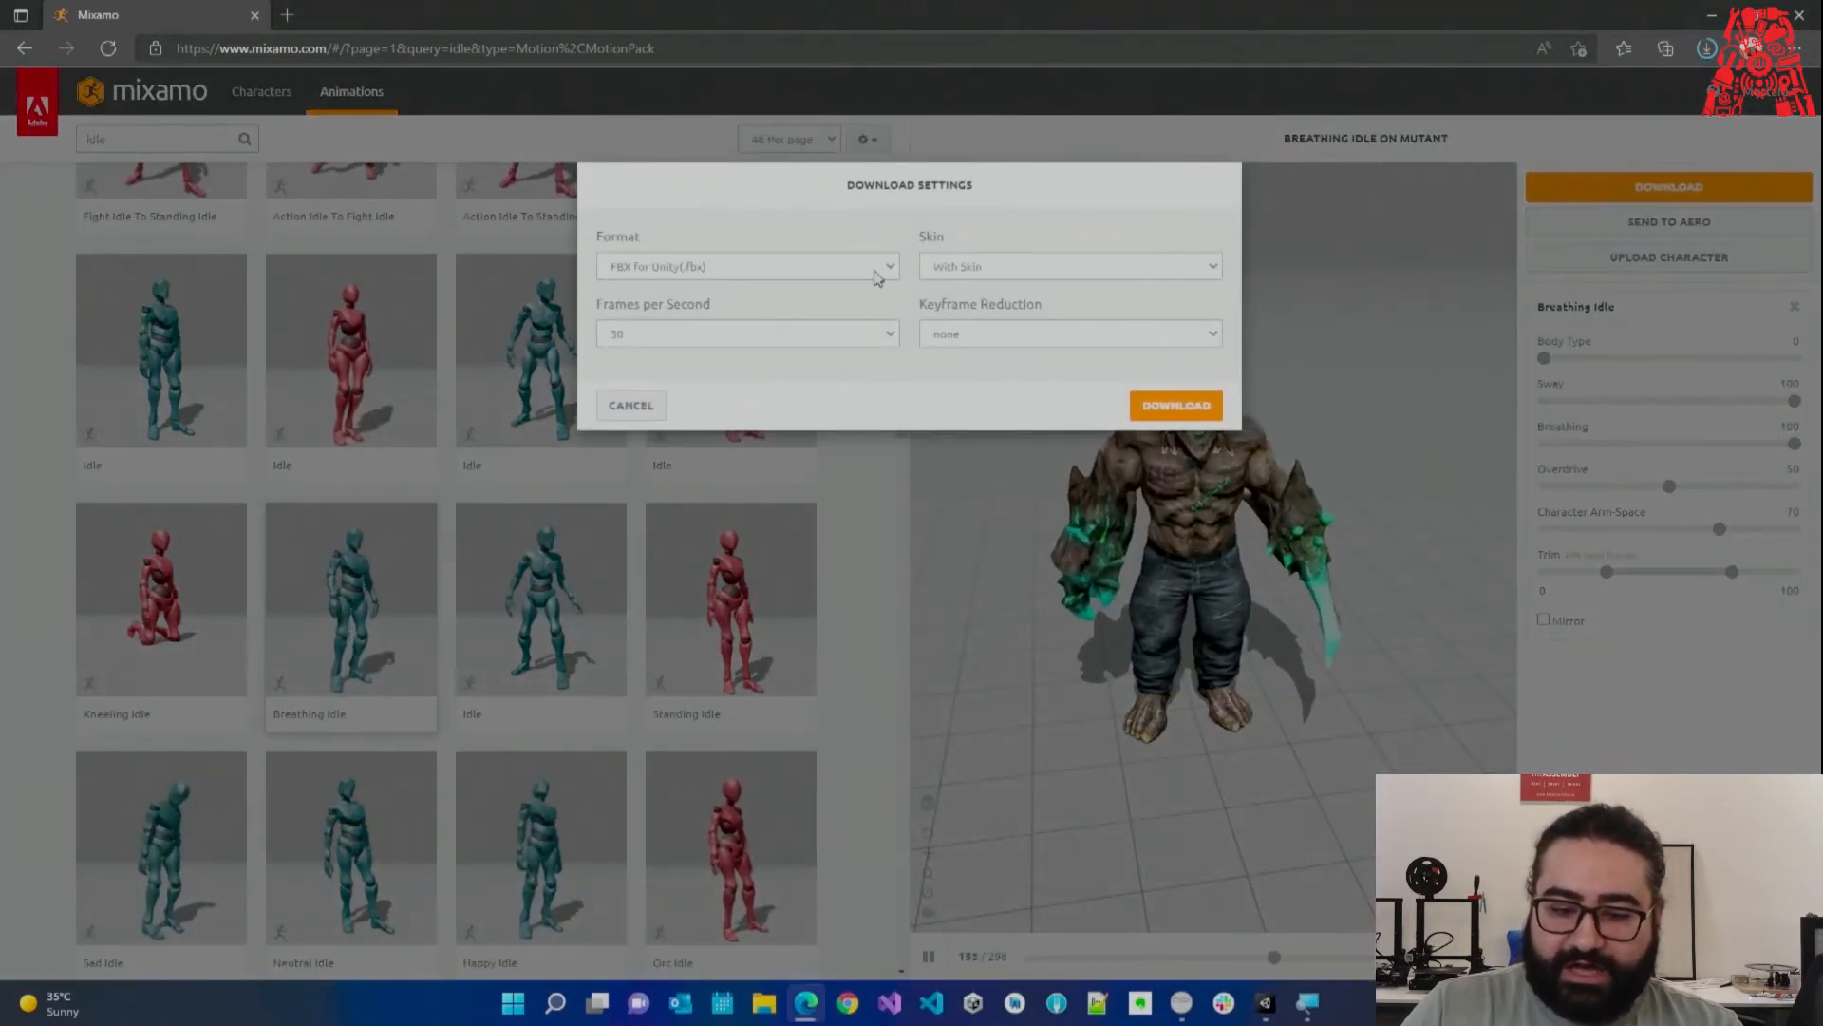
click(959, 268)
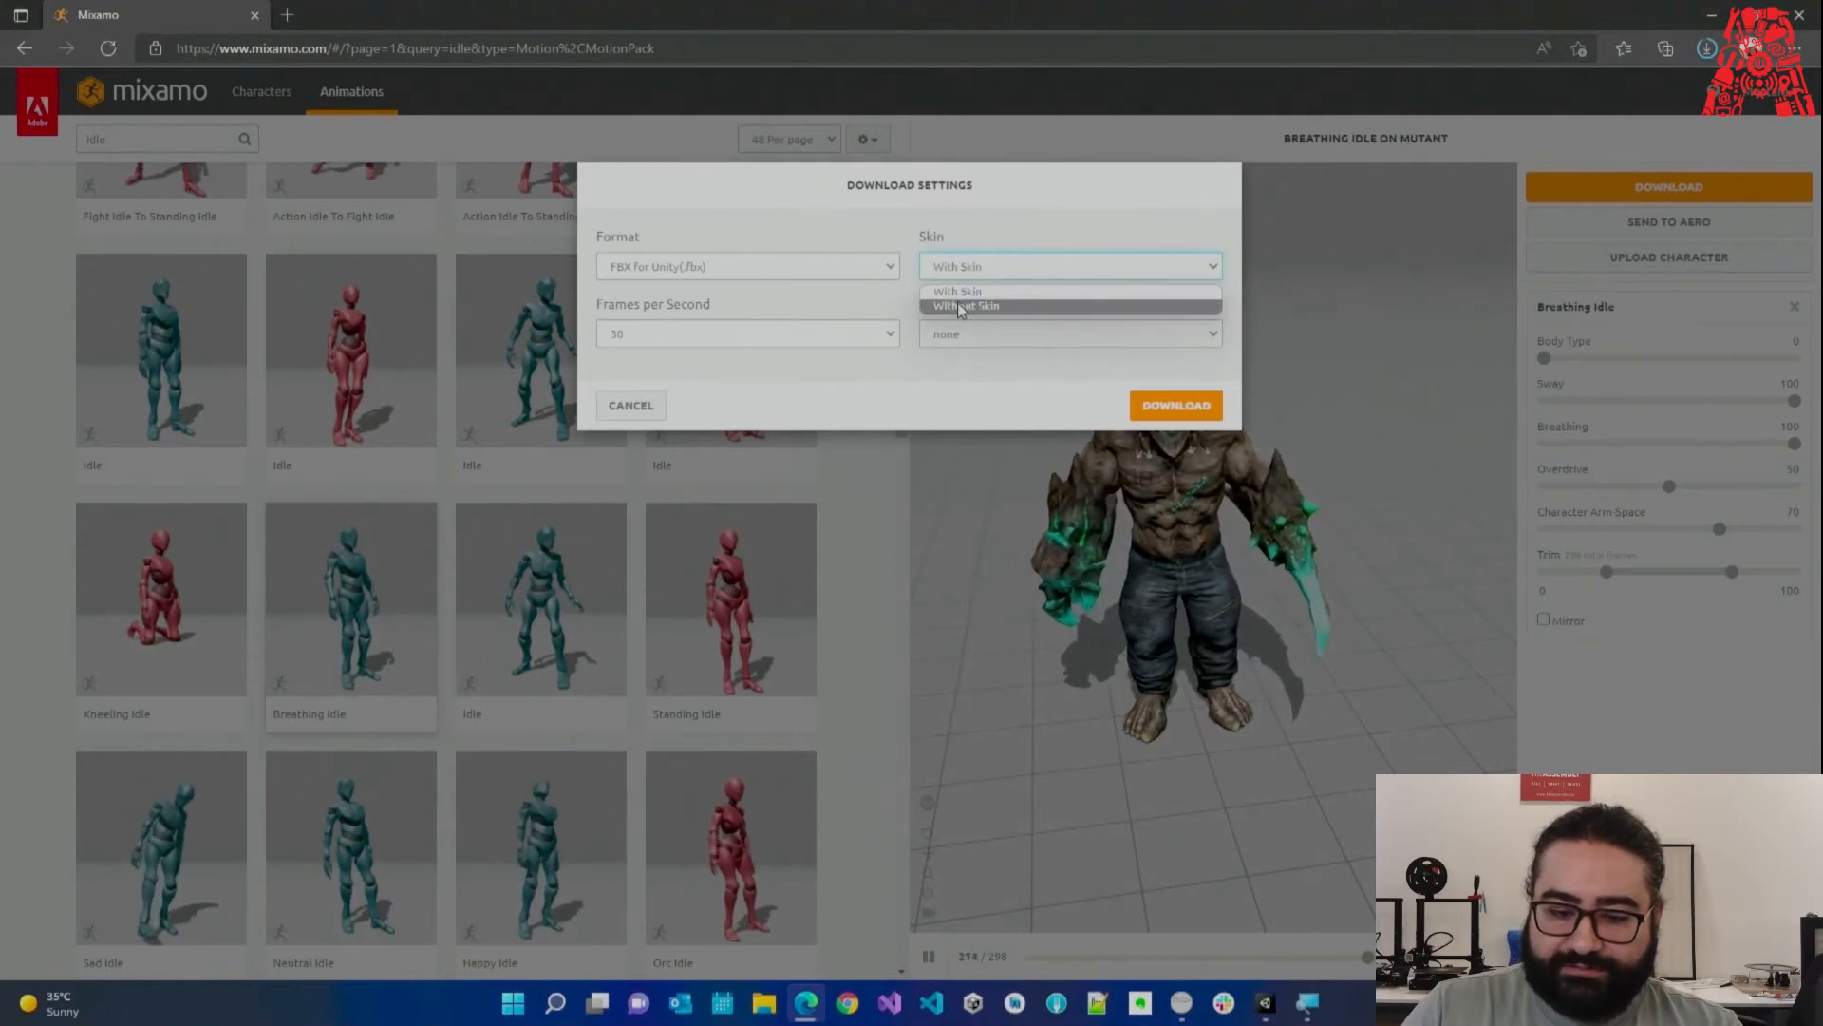
click(961, 305)
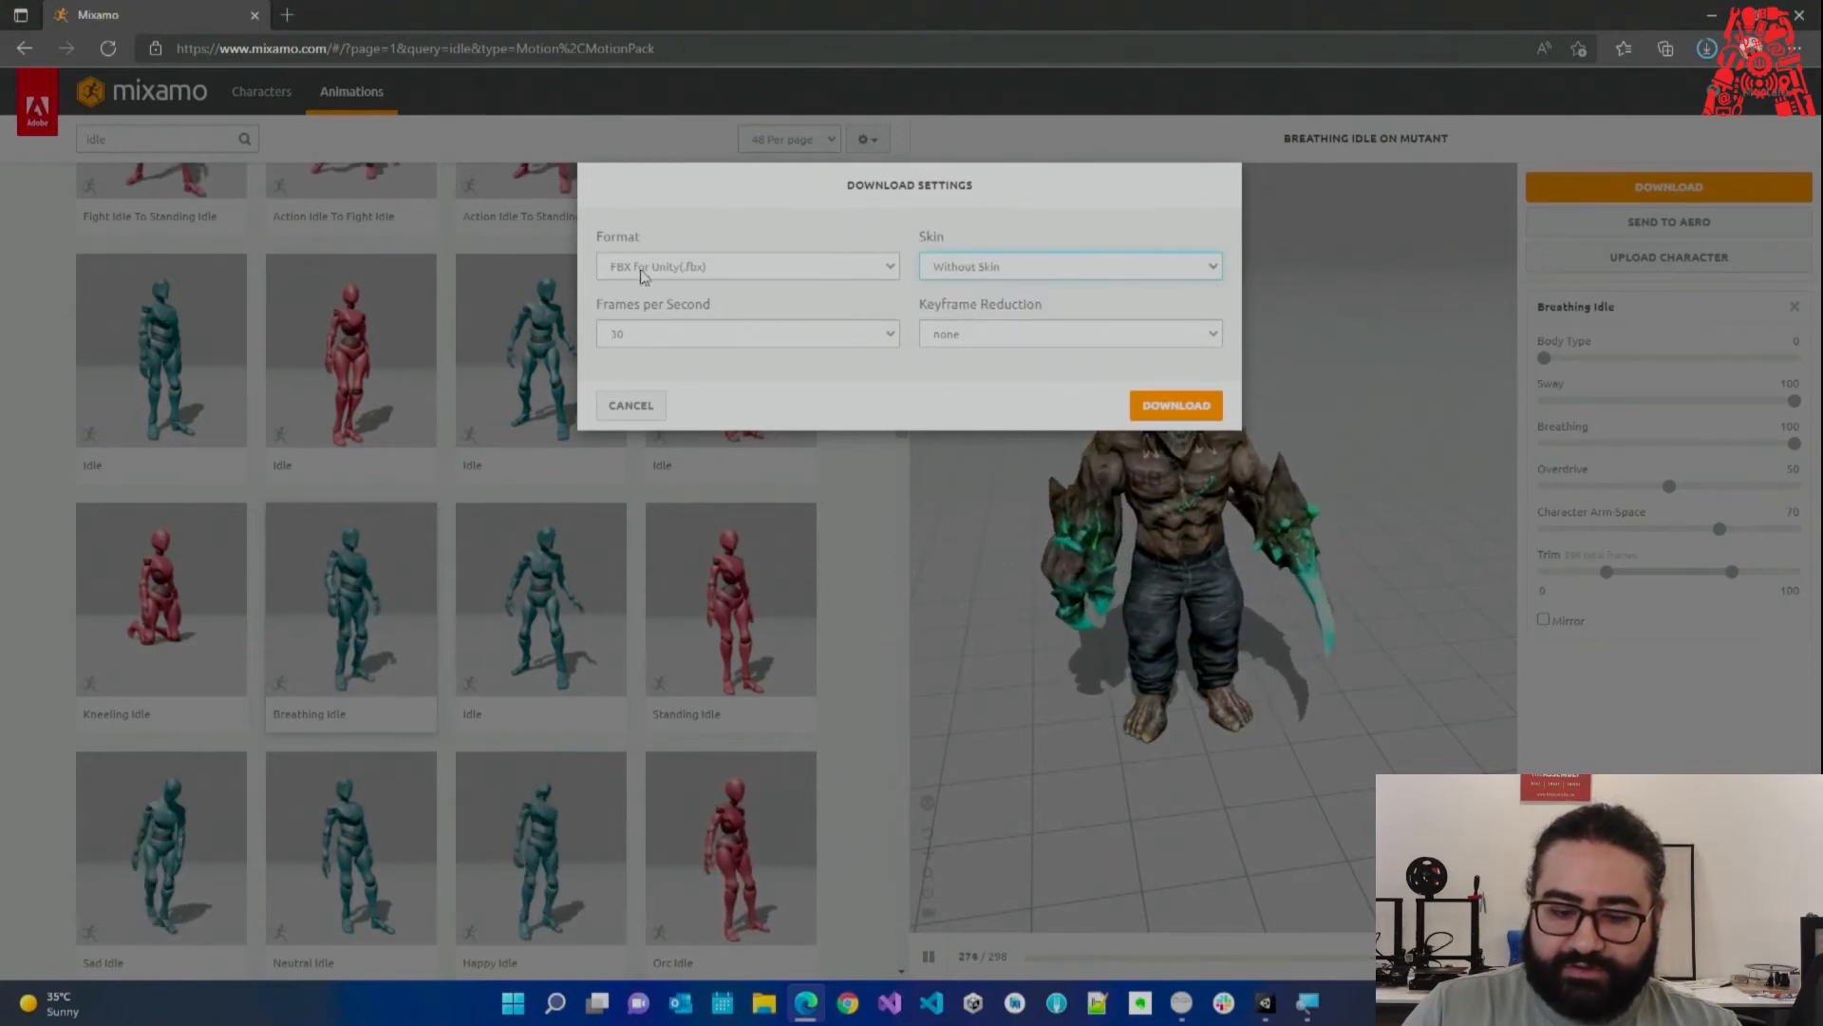
click(1158, 406)
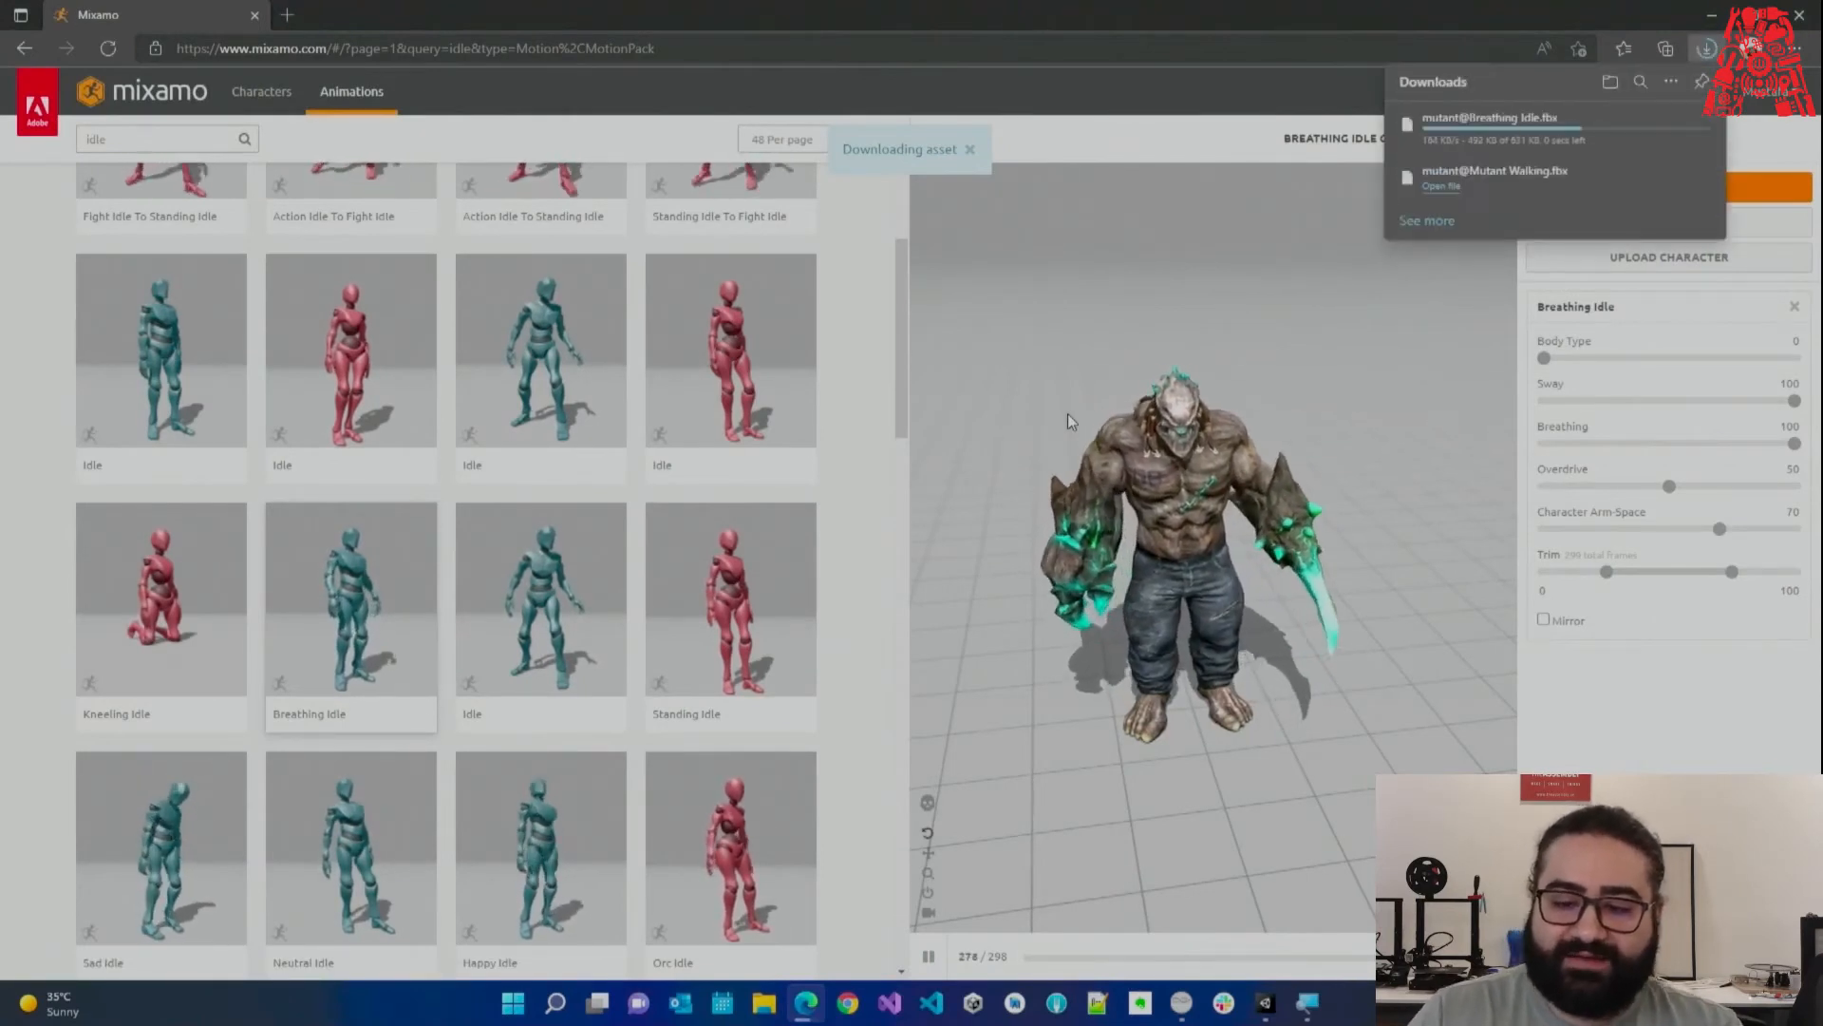
click(1439, 182)
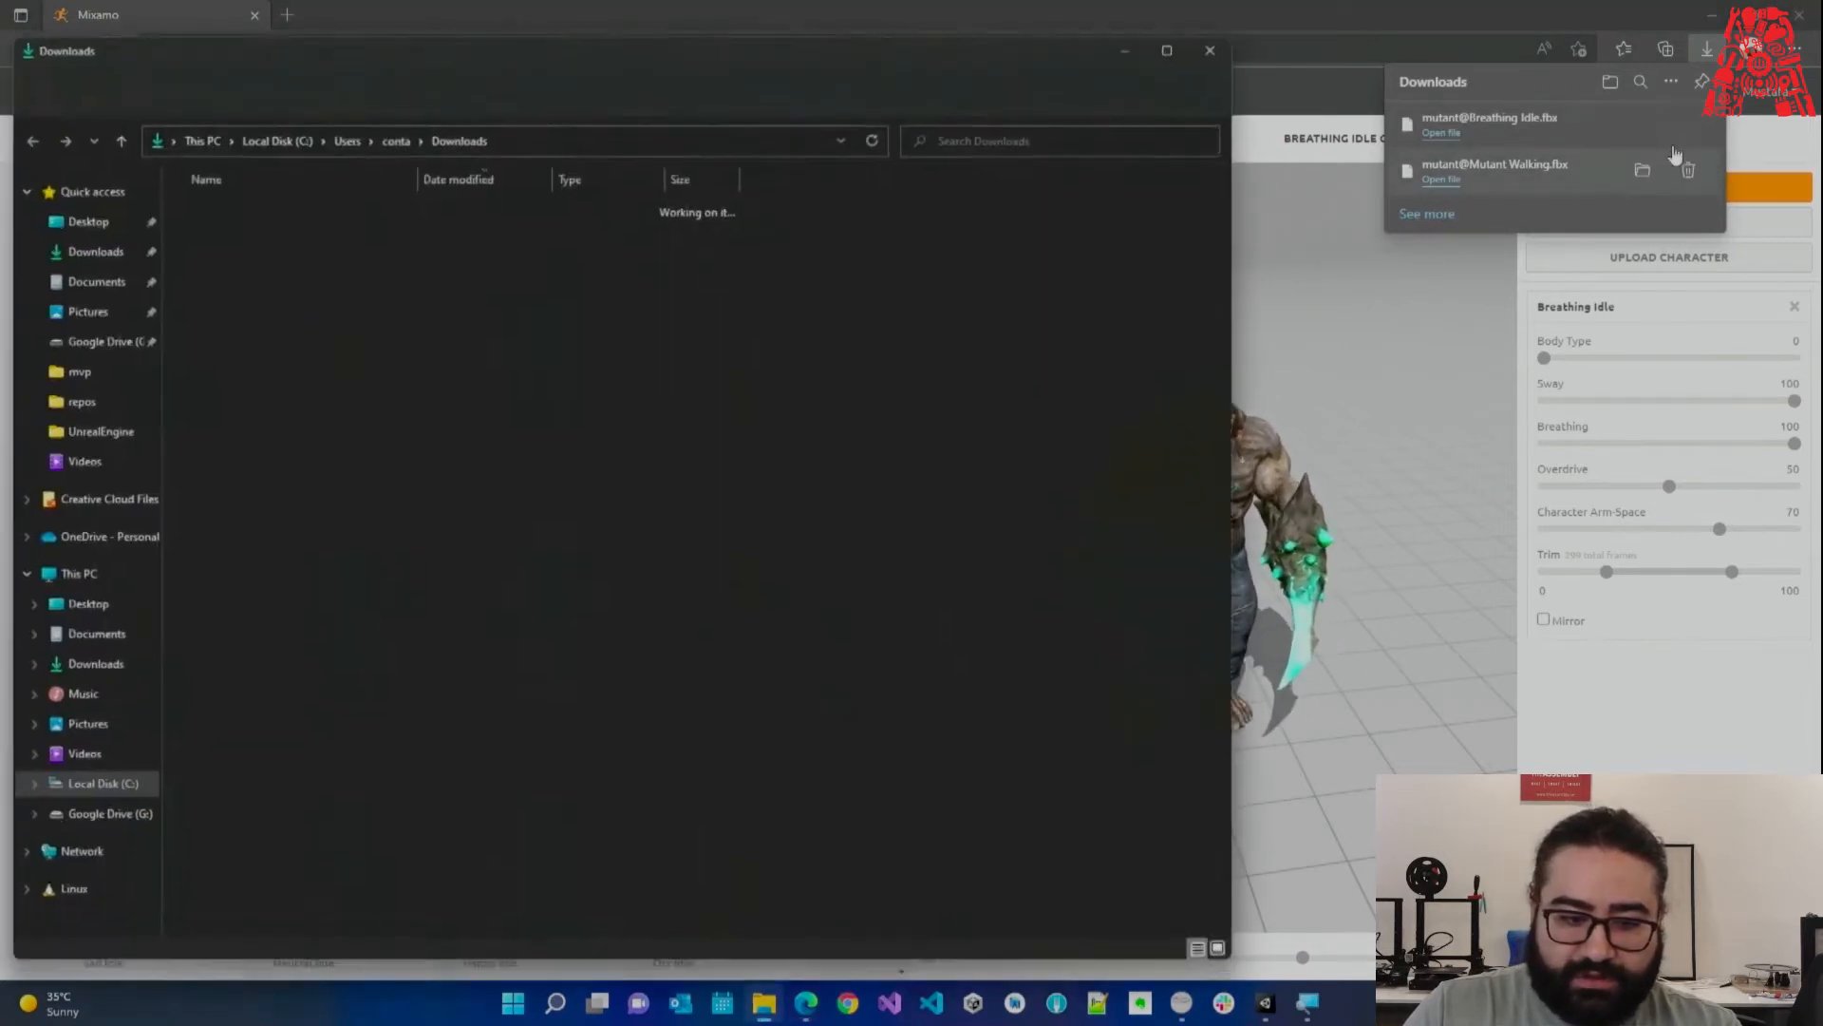
Check both mutant FBX files in Downloads, then return to Unity's Assets folder.
click(1638, 177)
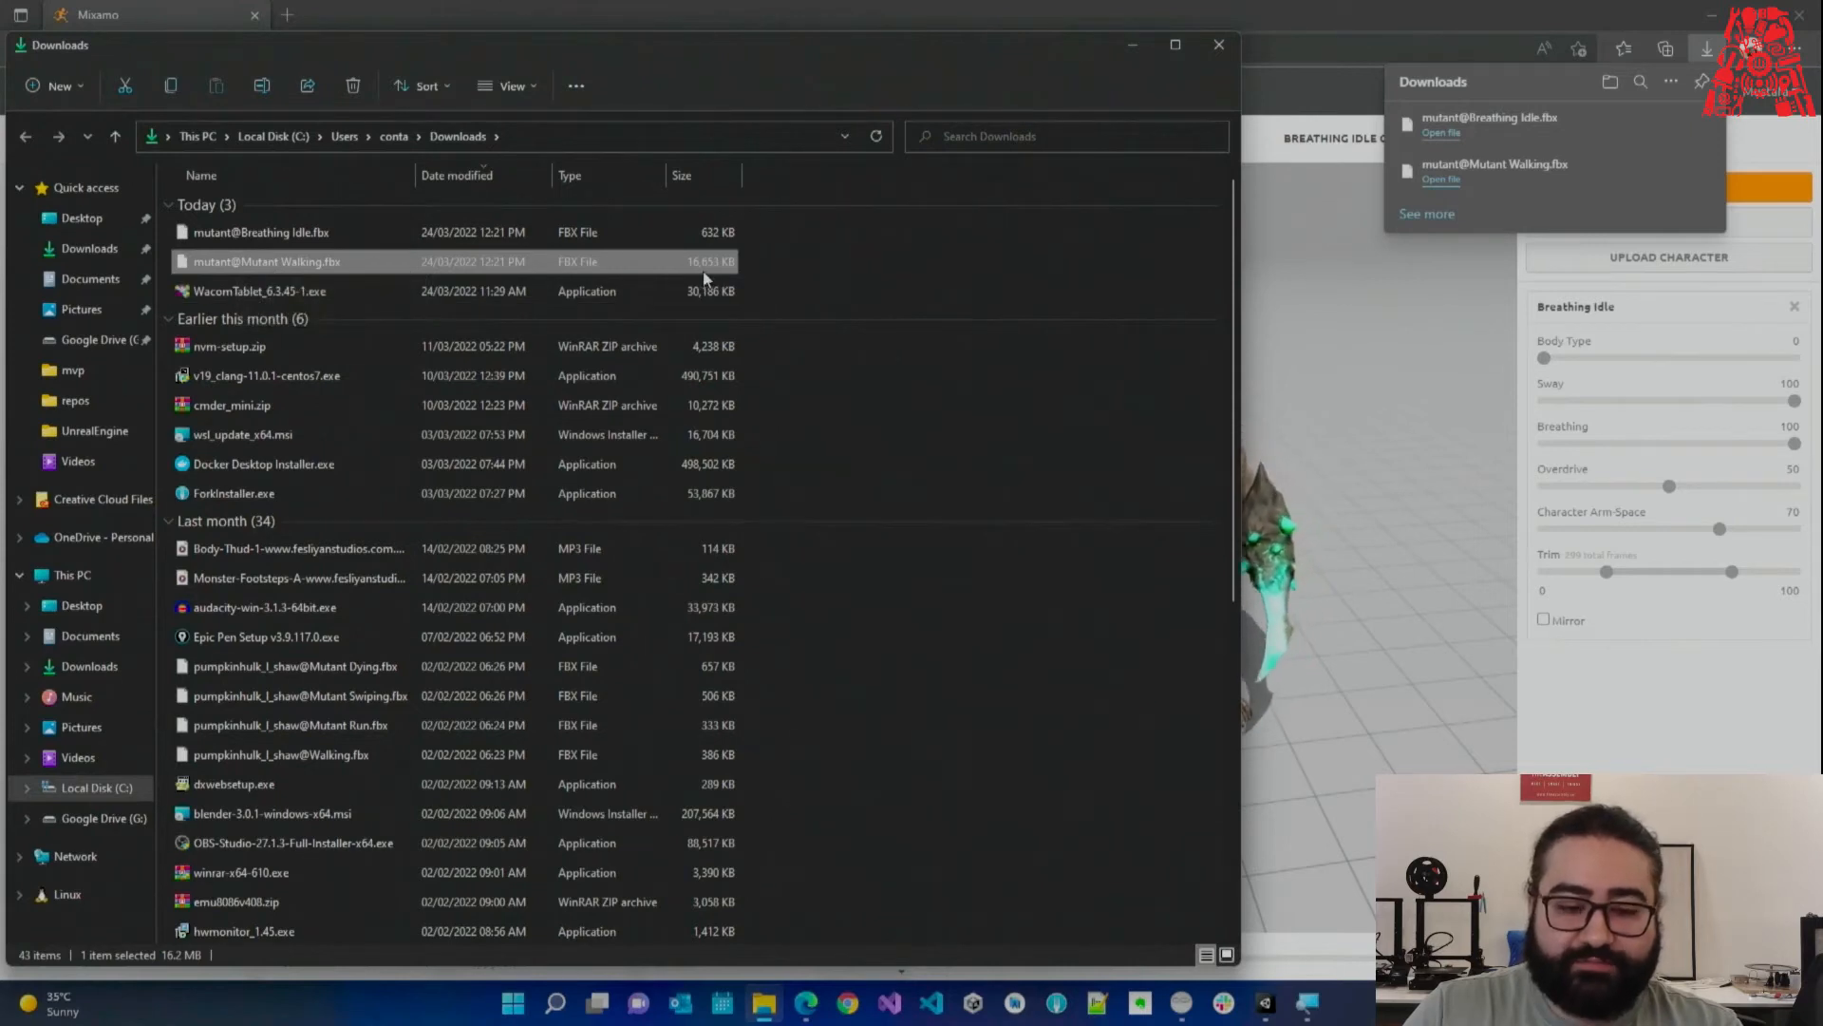
click(285, 234)
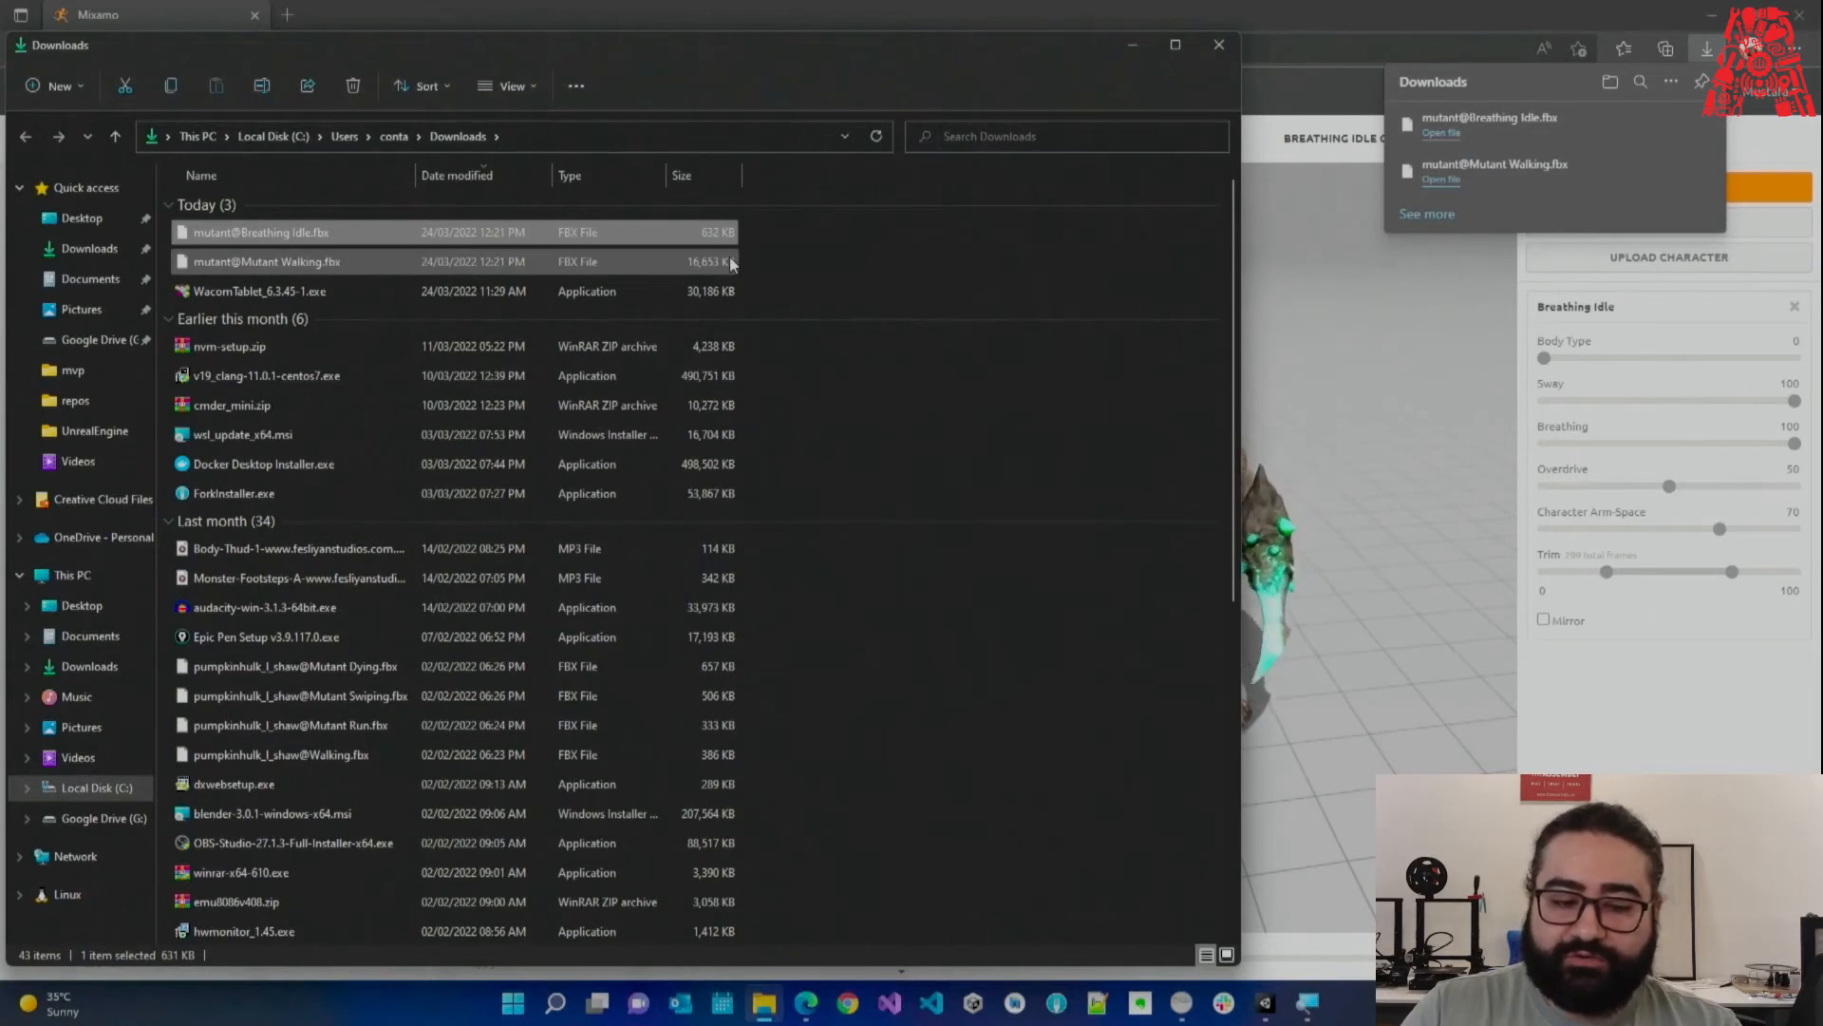
click(316, 263)
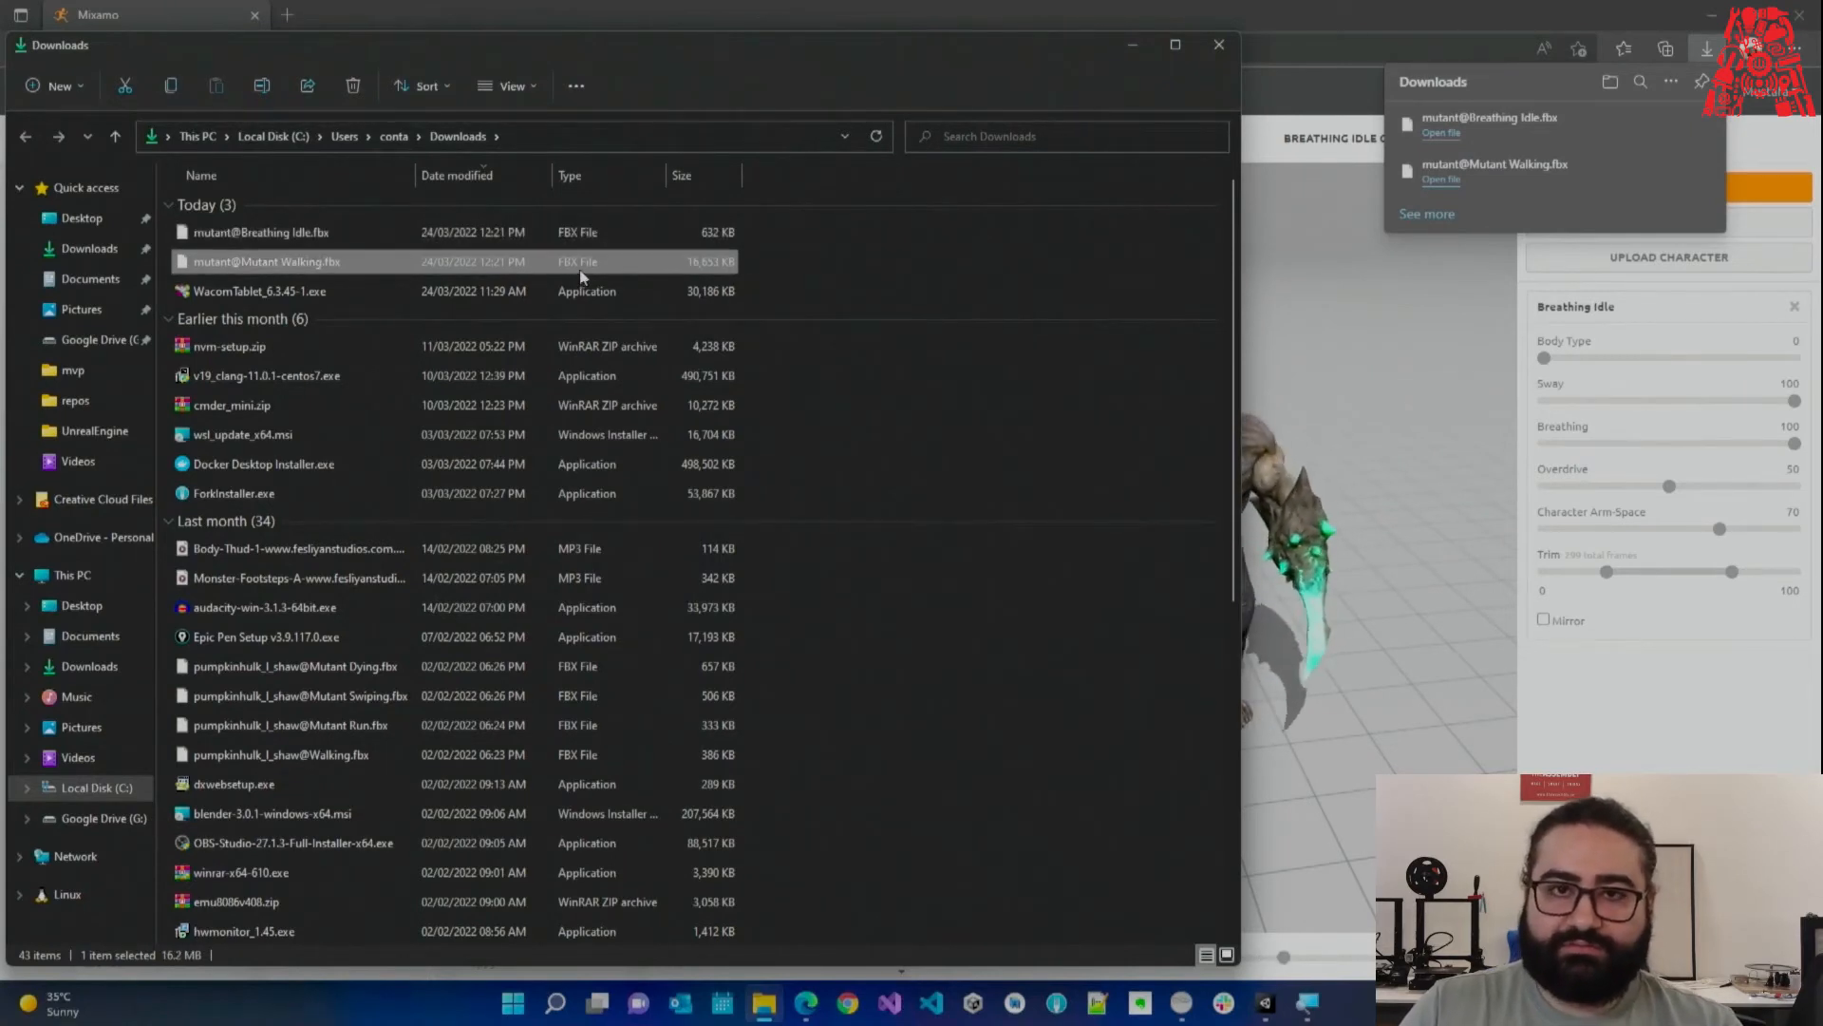
click(1267, 1006)
click(109, 802)
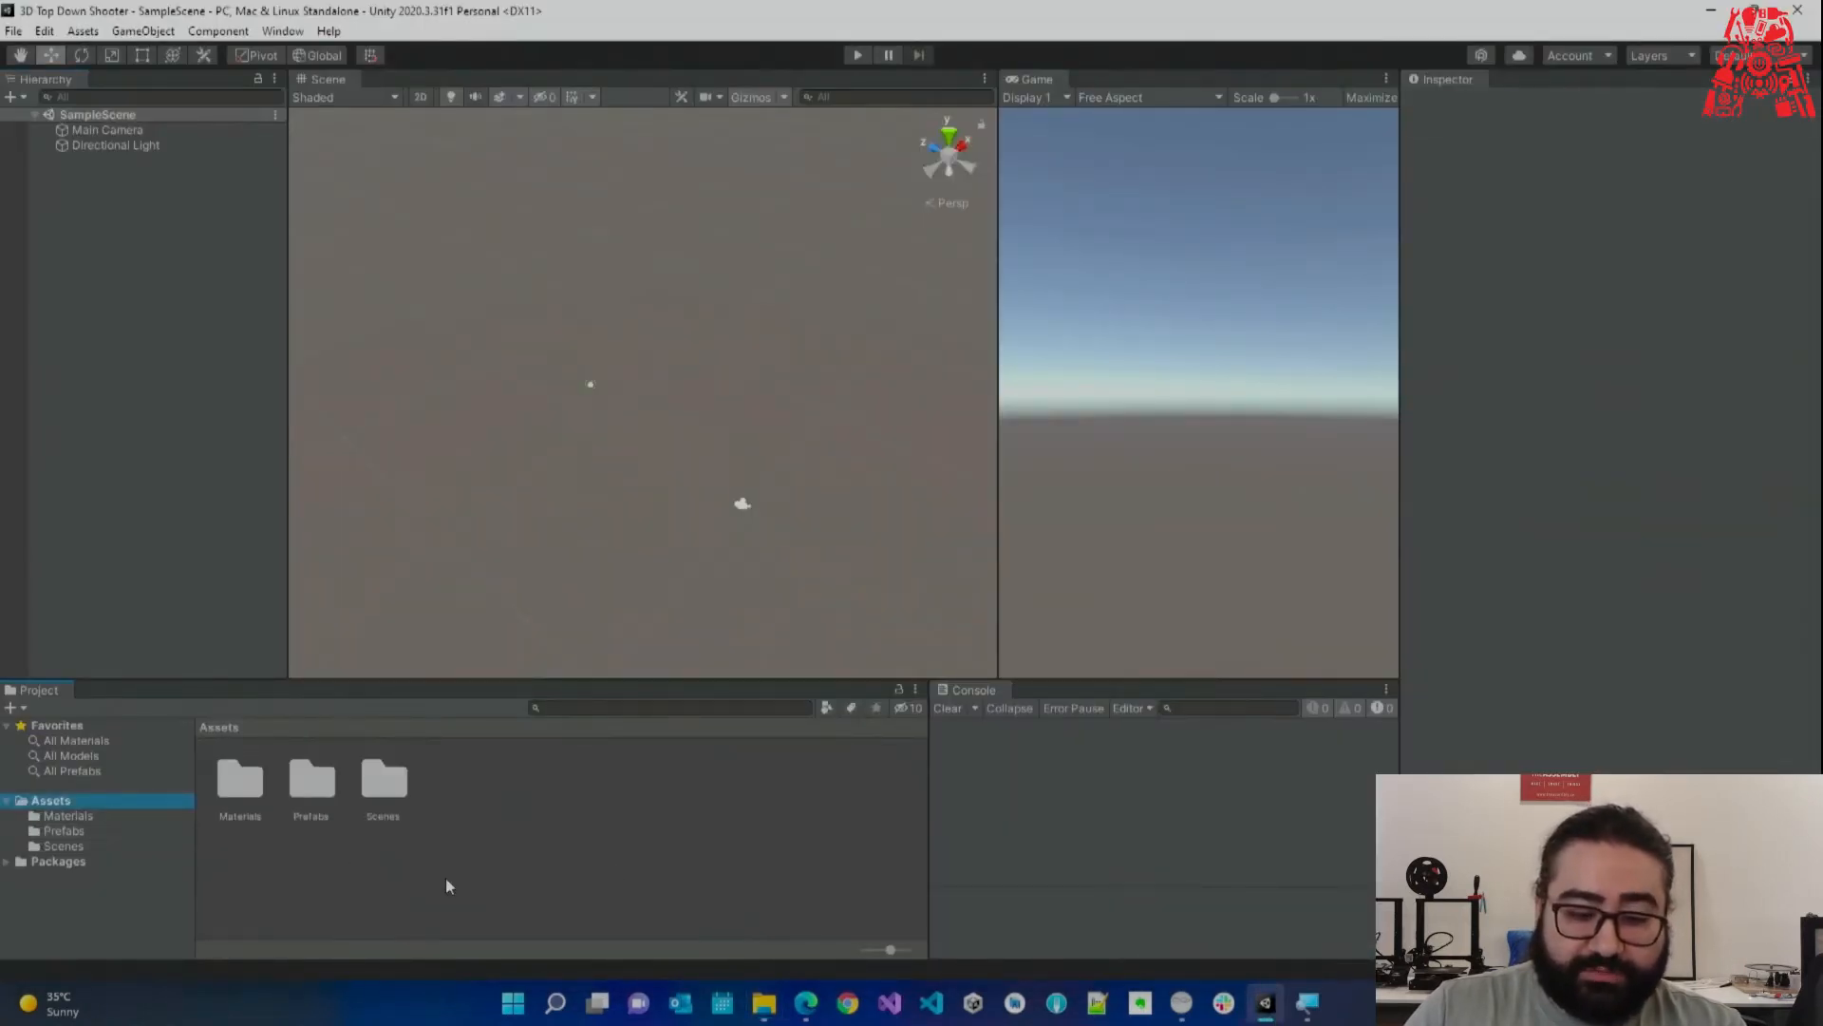
Create an Enemy folder in Assets and open it.
right_click(446, 878)
mouse_move(579, 361)
click(828, 239)
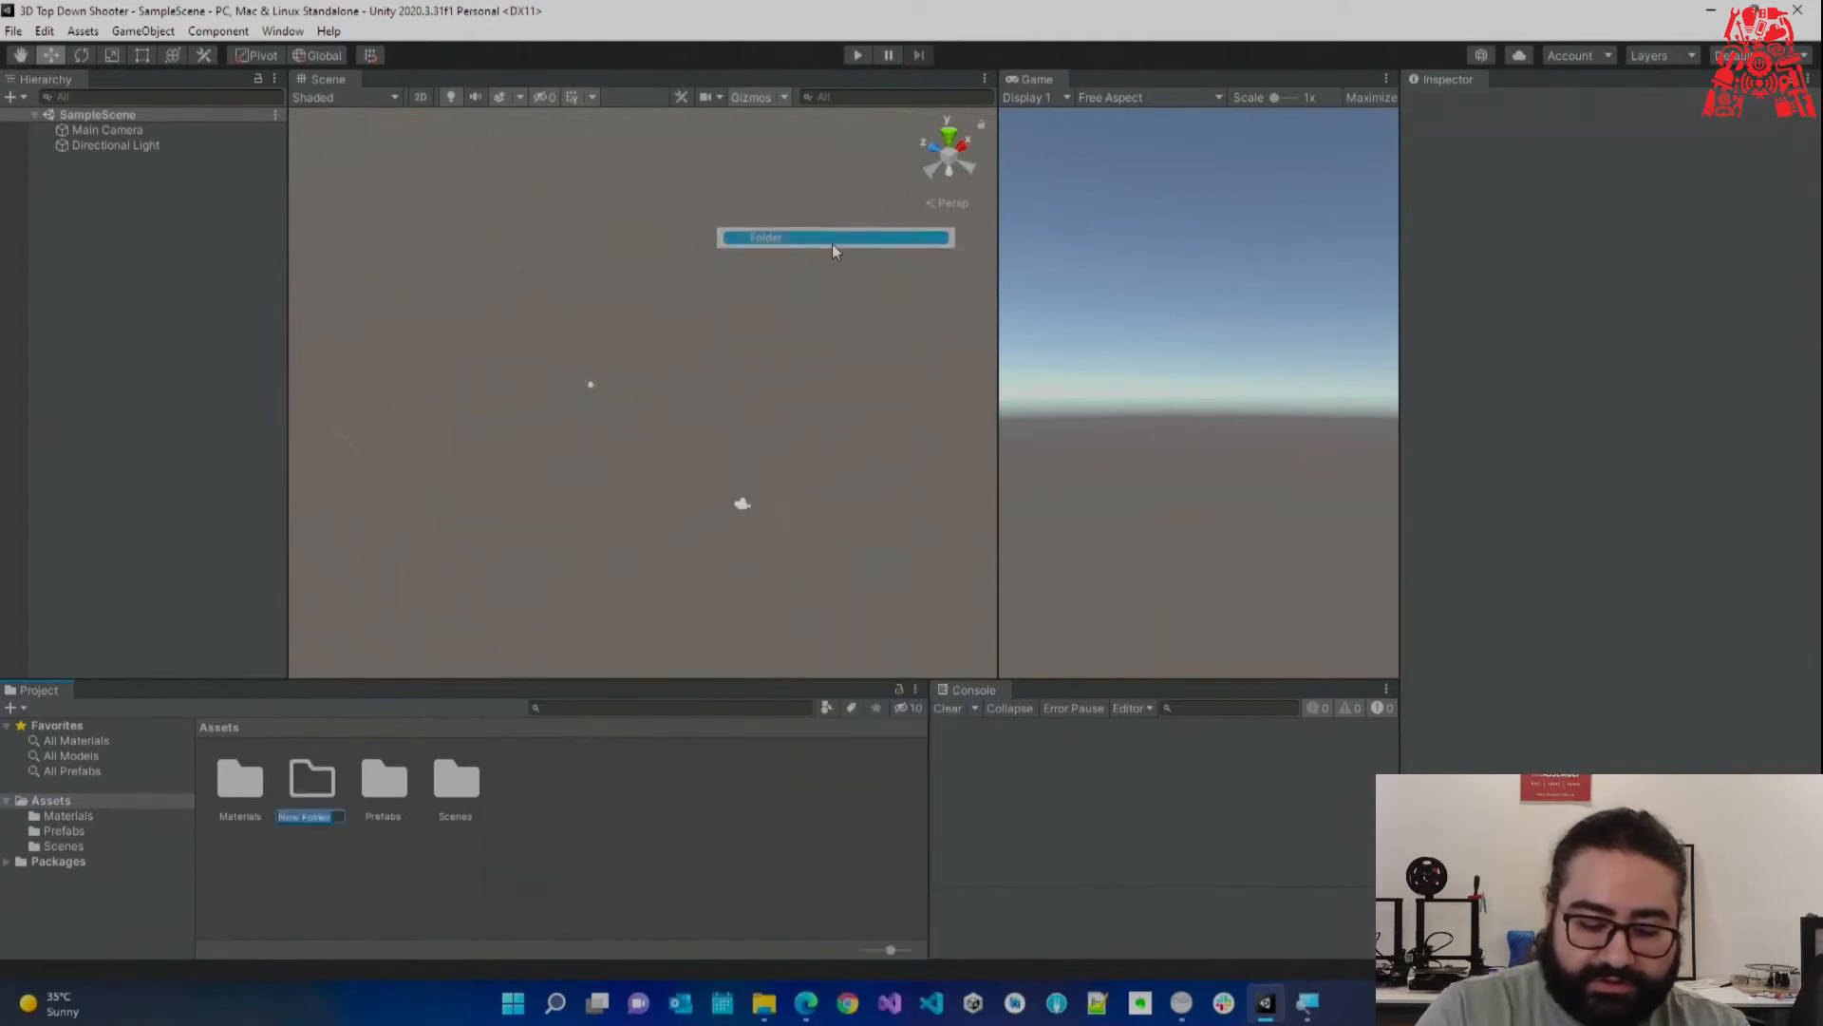
key(Return)
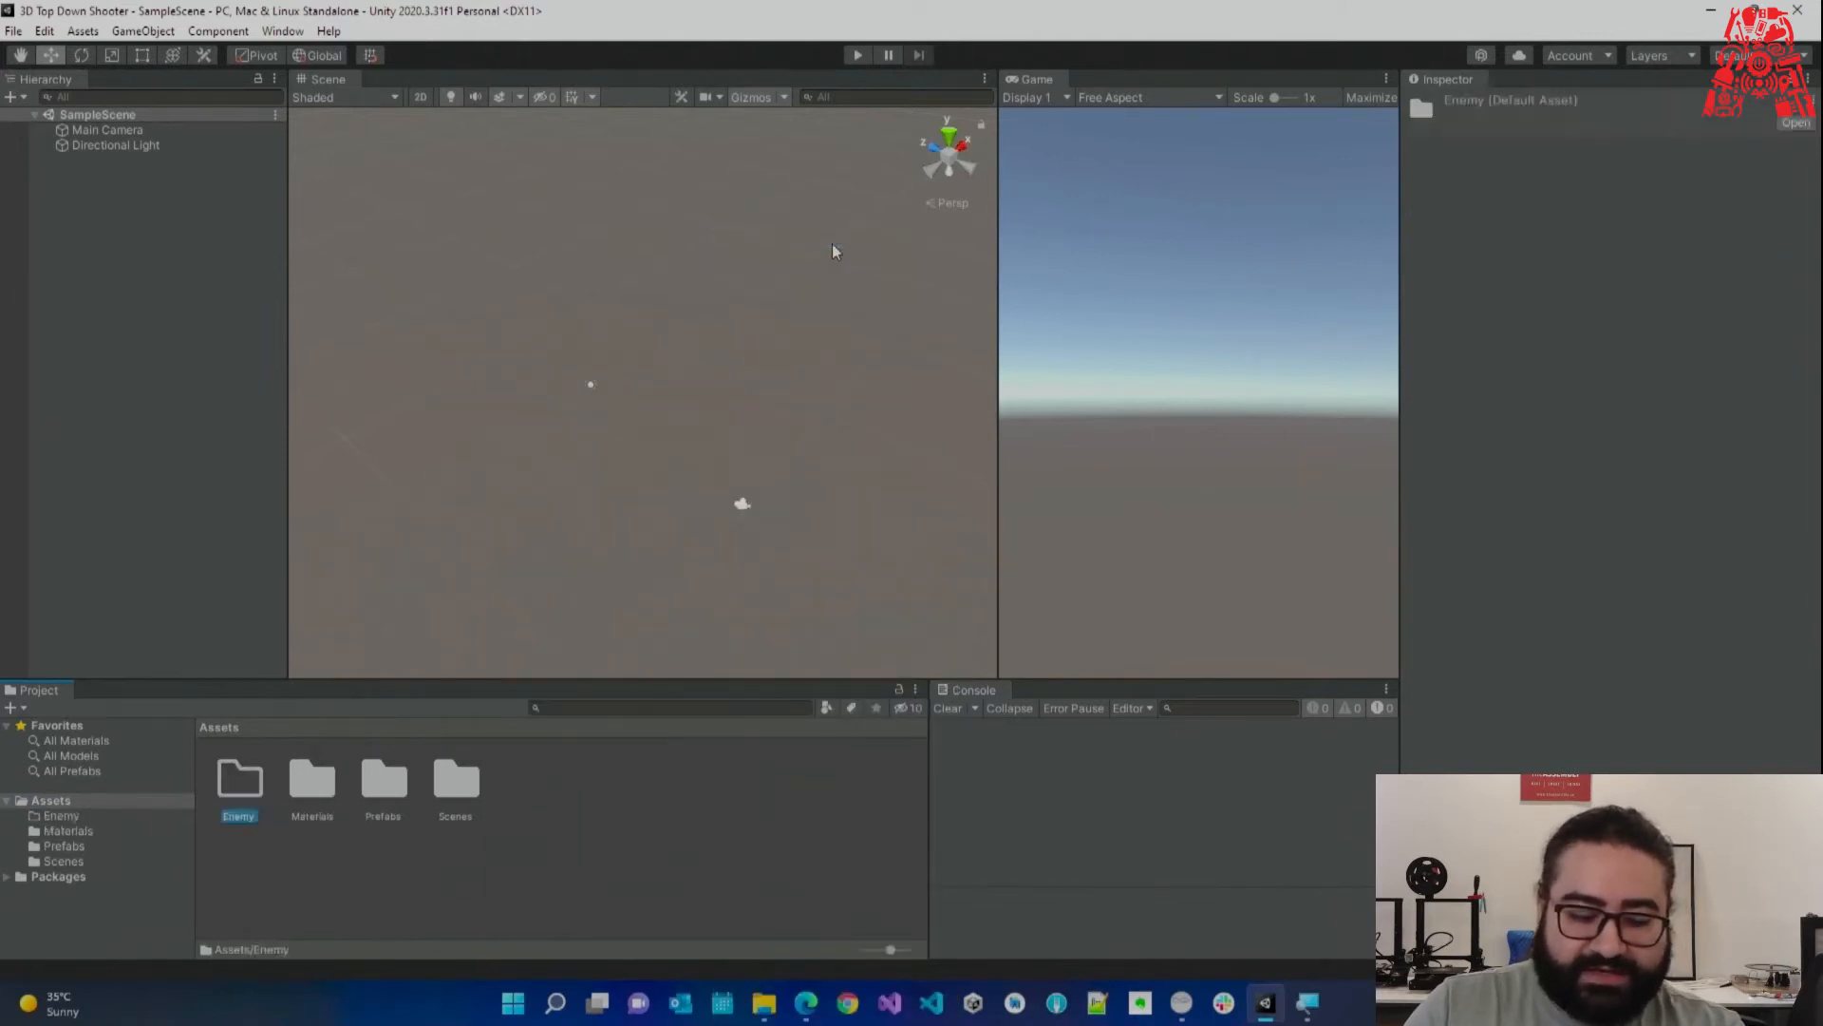
double_click(249, 781)
Create and open a Models folder inside Enemy, then bring up the Downloads folder.
right_click(345, 846)
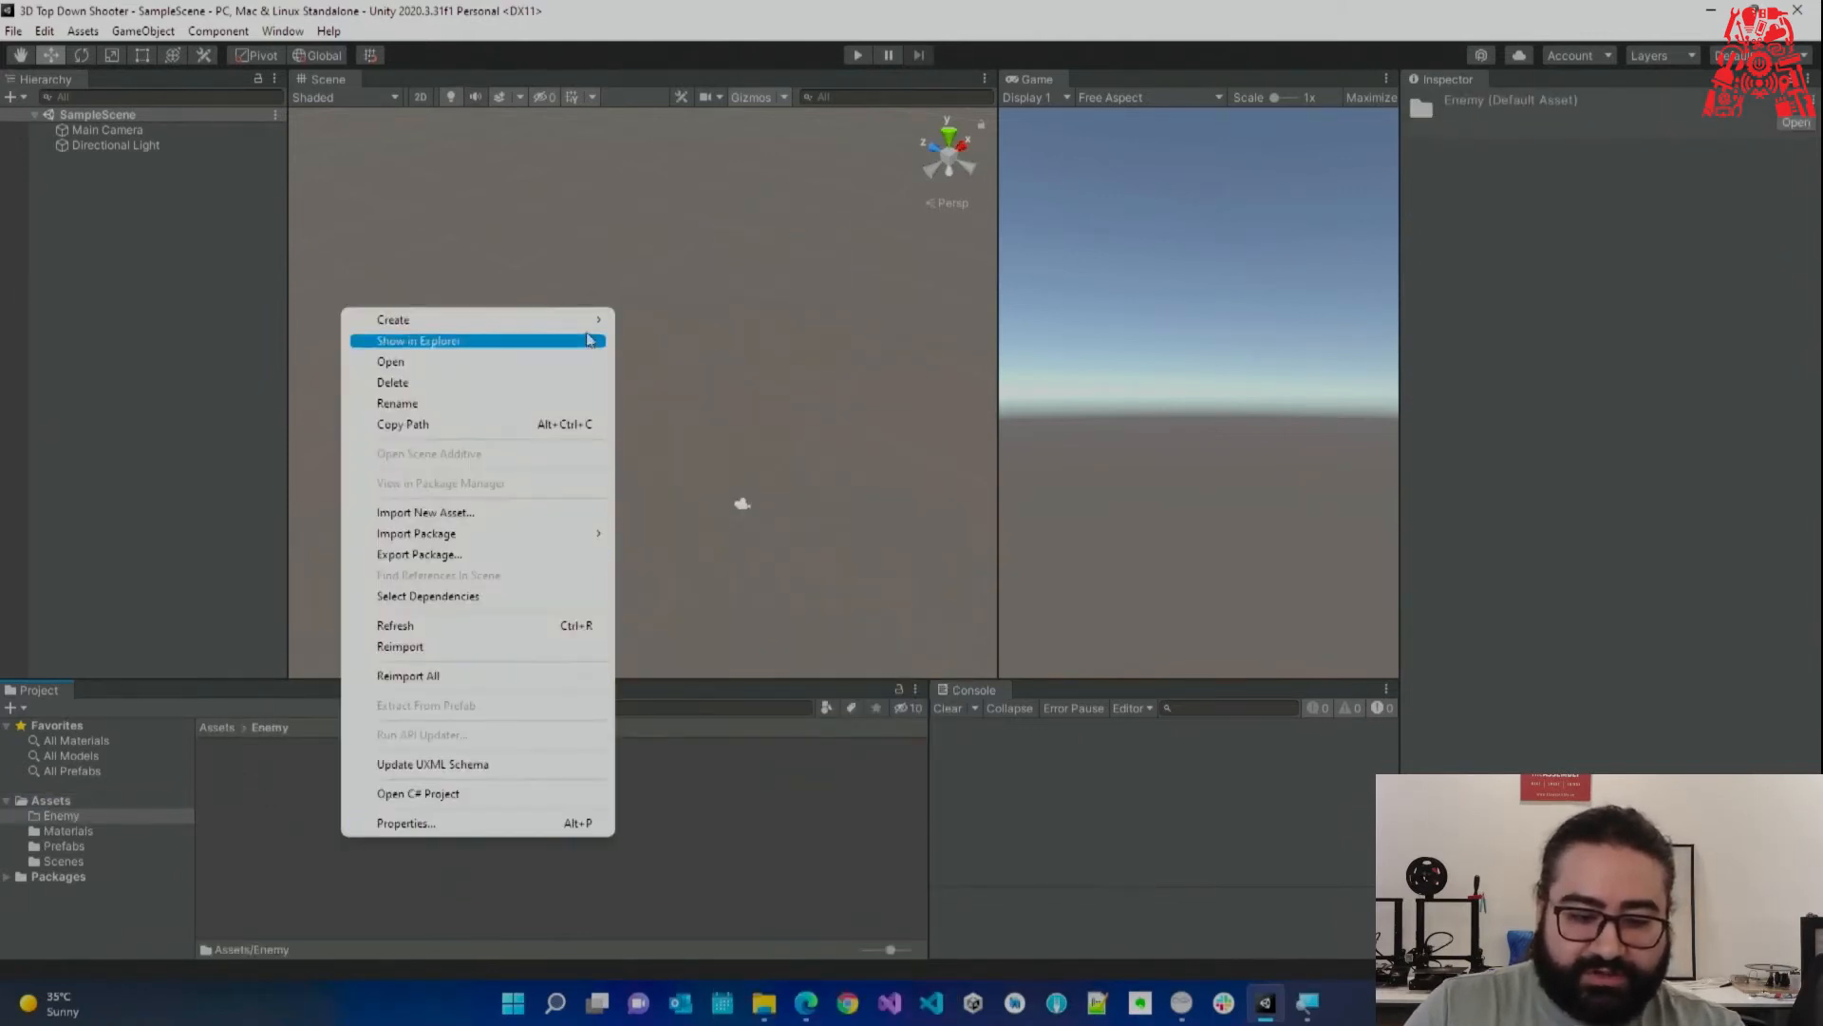
mouse_move(570, 320)
click(706, 245)
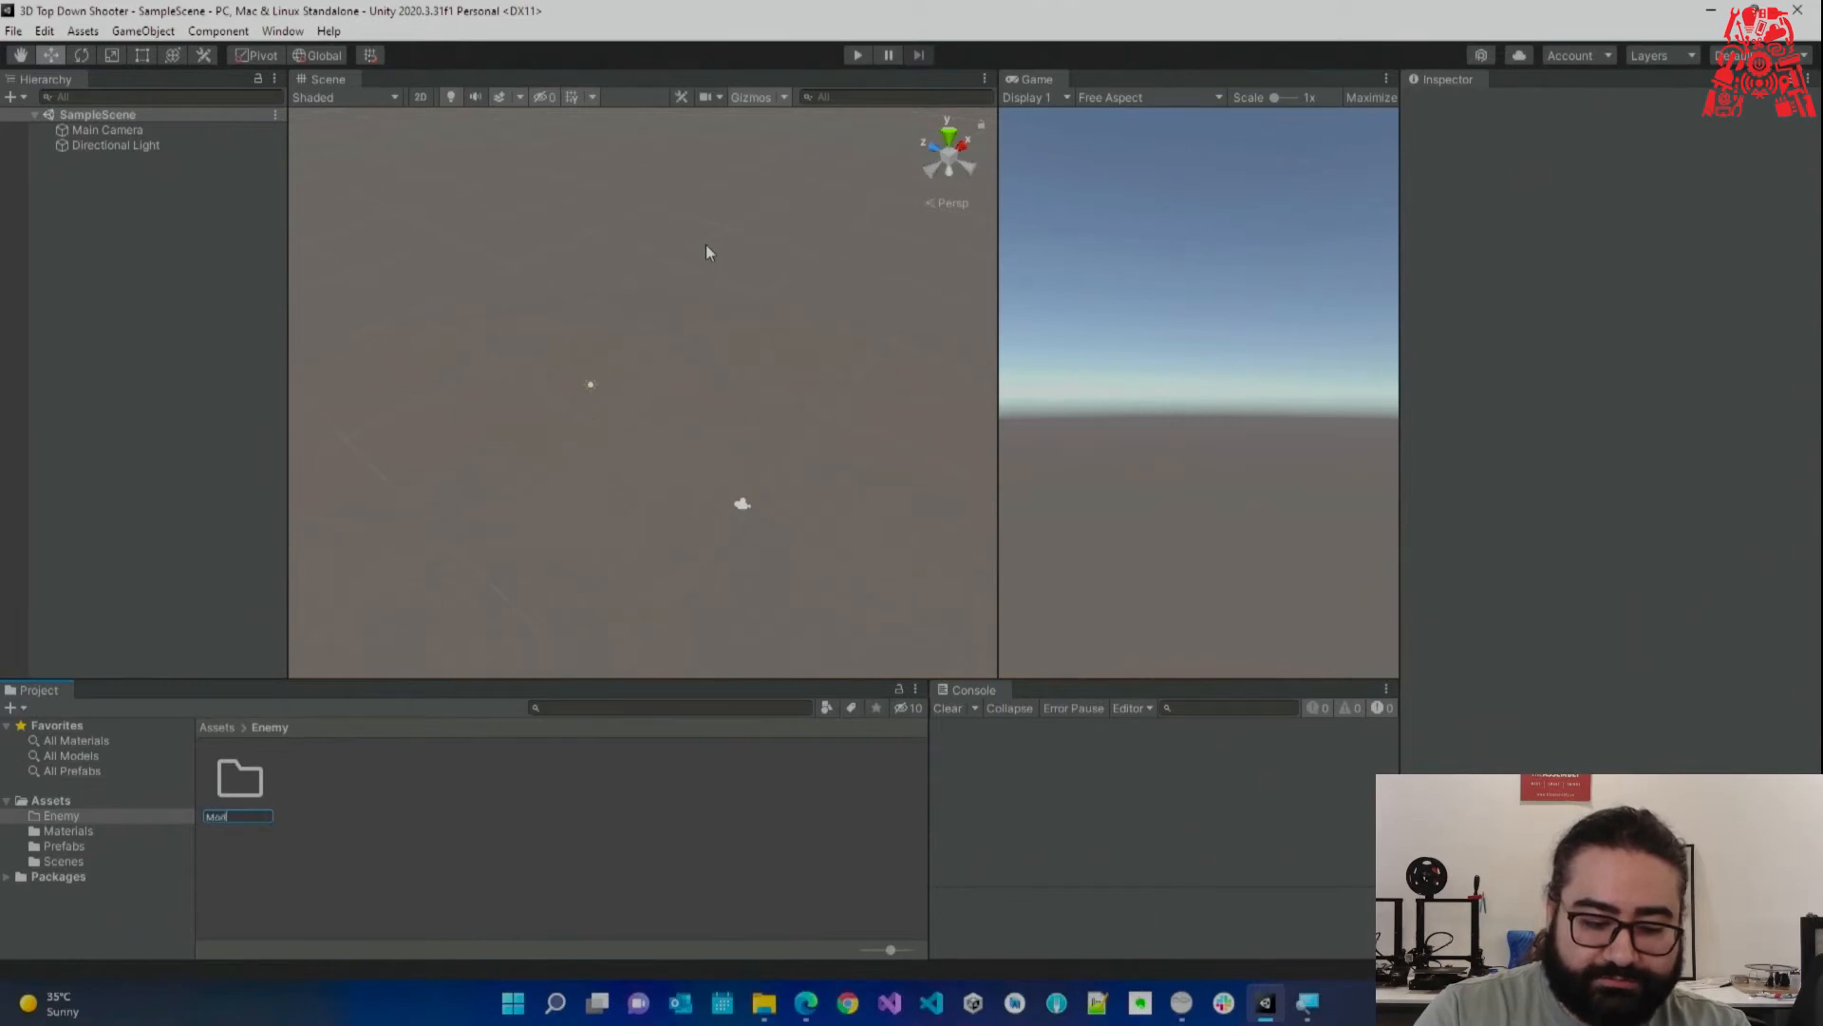
text(Models)
key(Return)
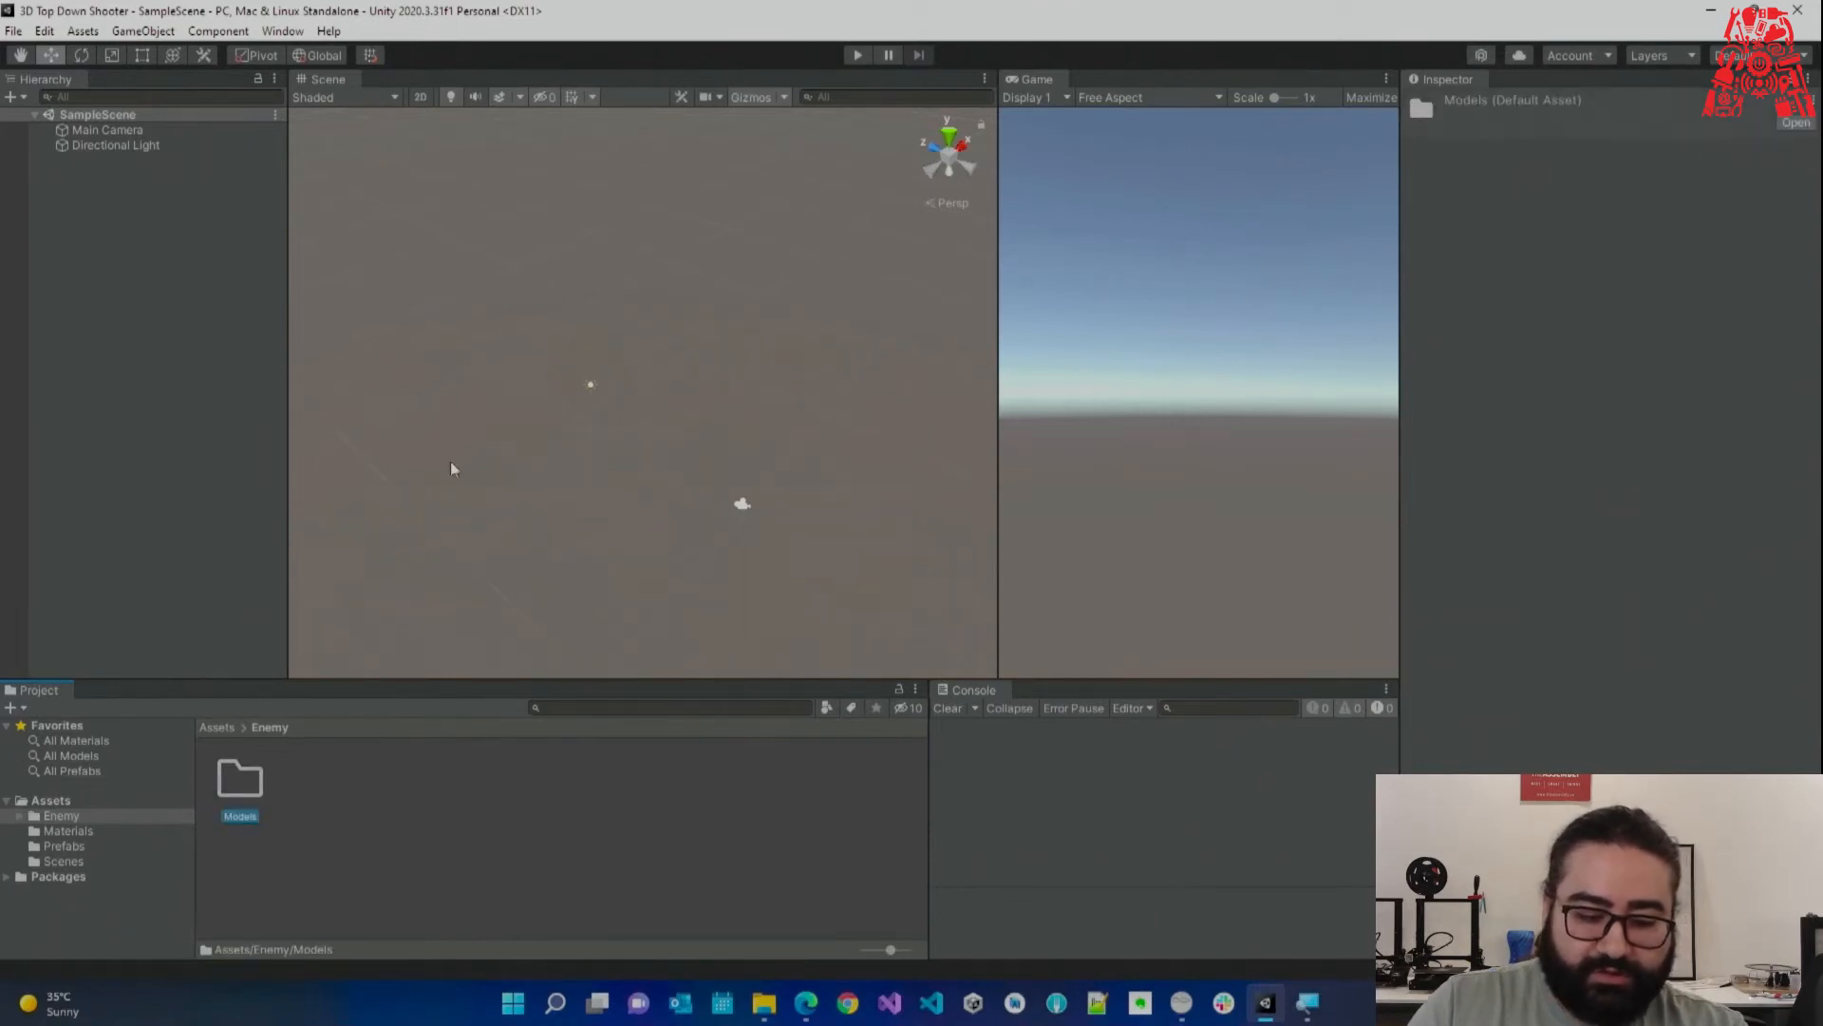
double_click(260, 782)
click(764, 1003)
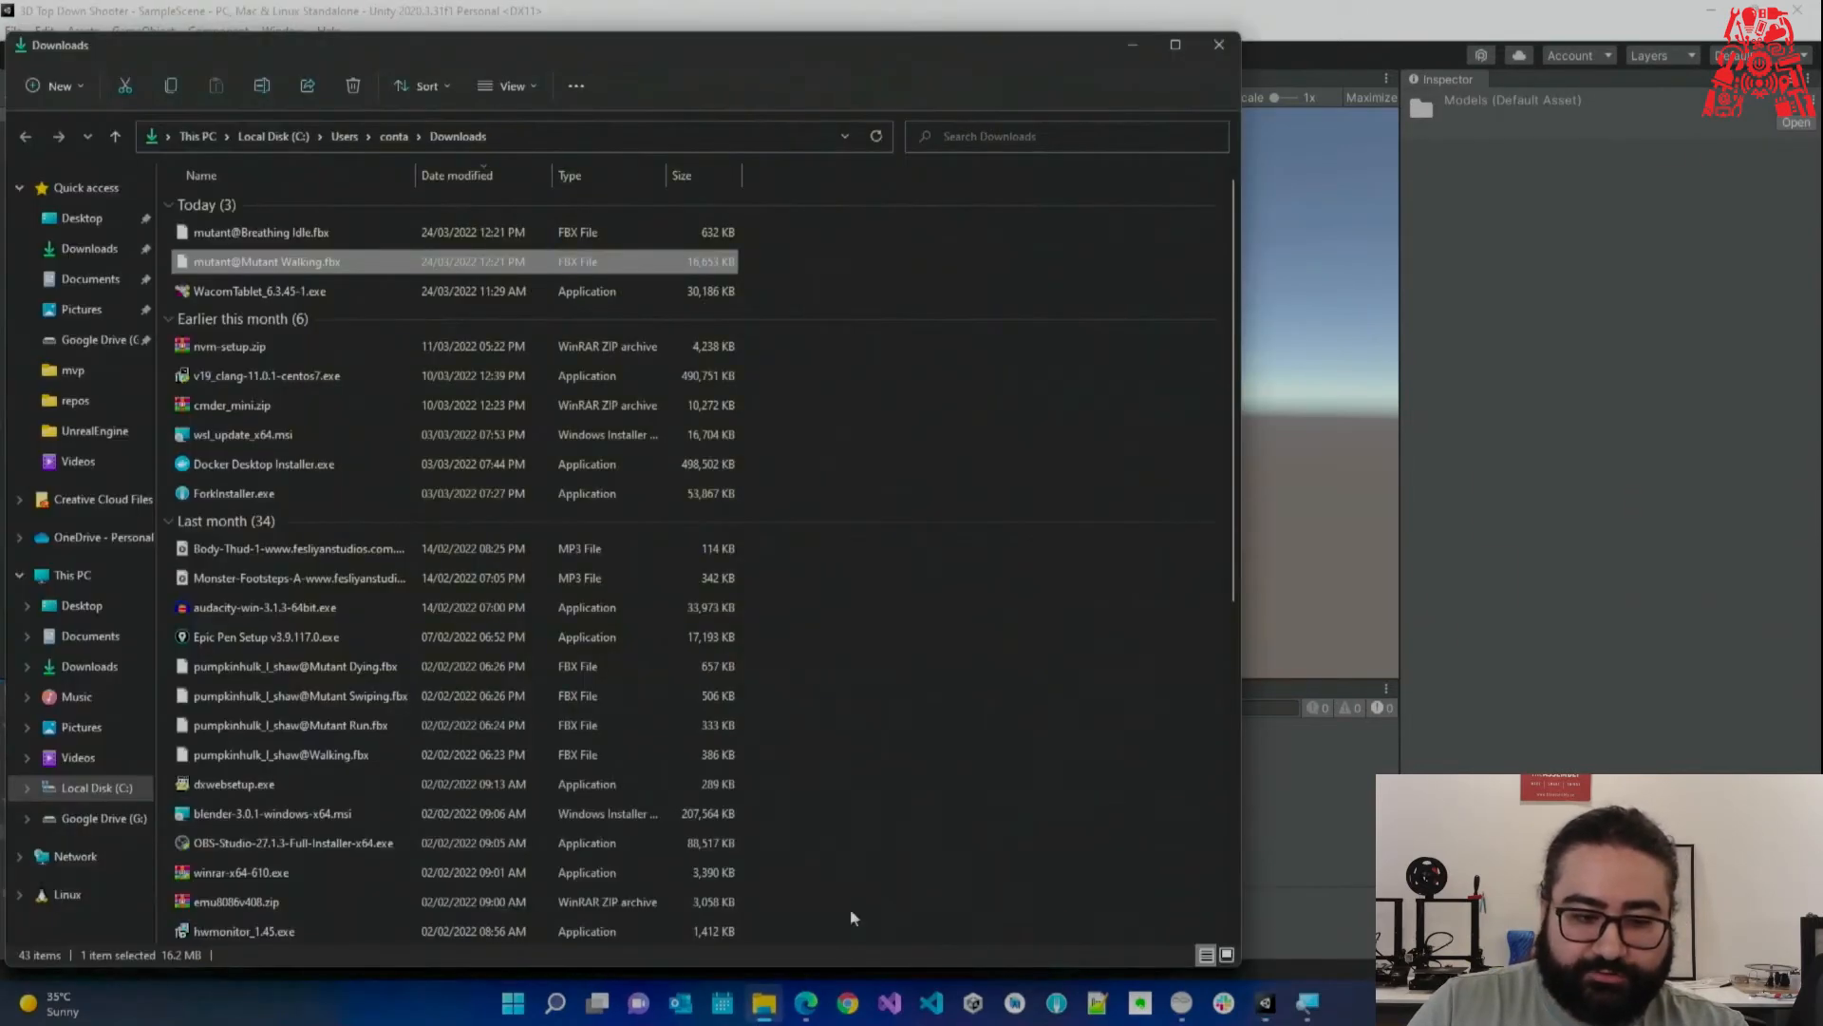
Import both mutant FBX files from Downloads into Enemy/Models.
drag(382, 46, 1241, 243)
click(1106, 437)
ctrl+click(1108, 463)
drag(458, 838, 556, 838)
click(559, 836)
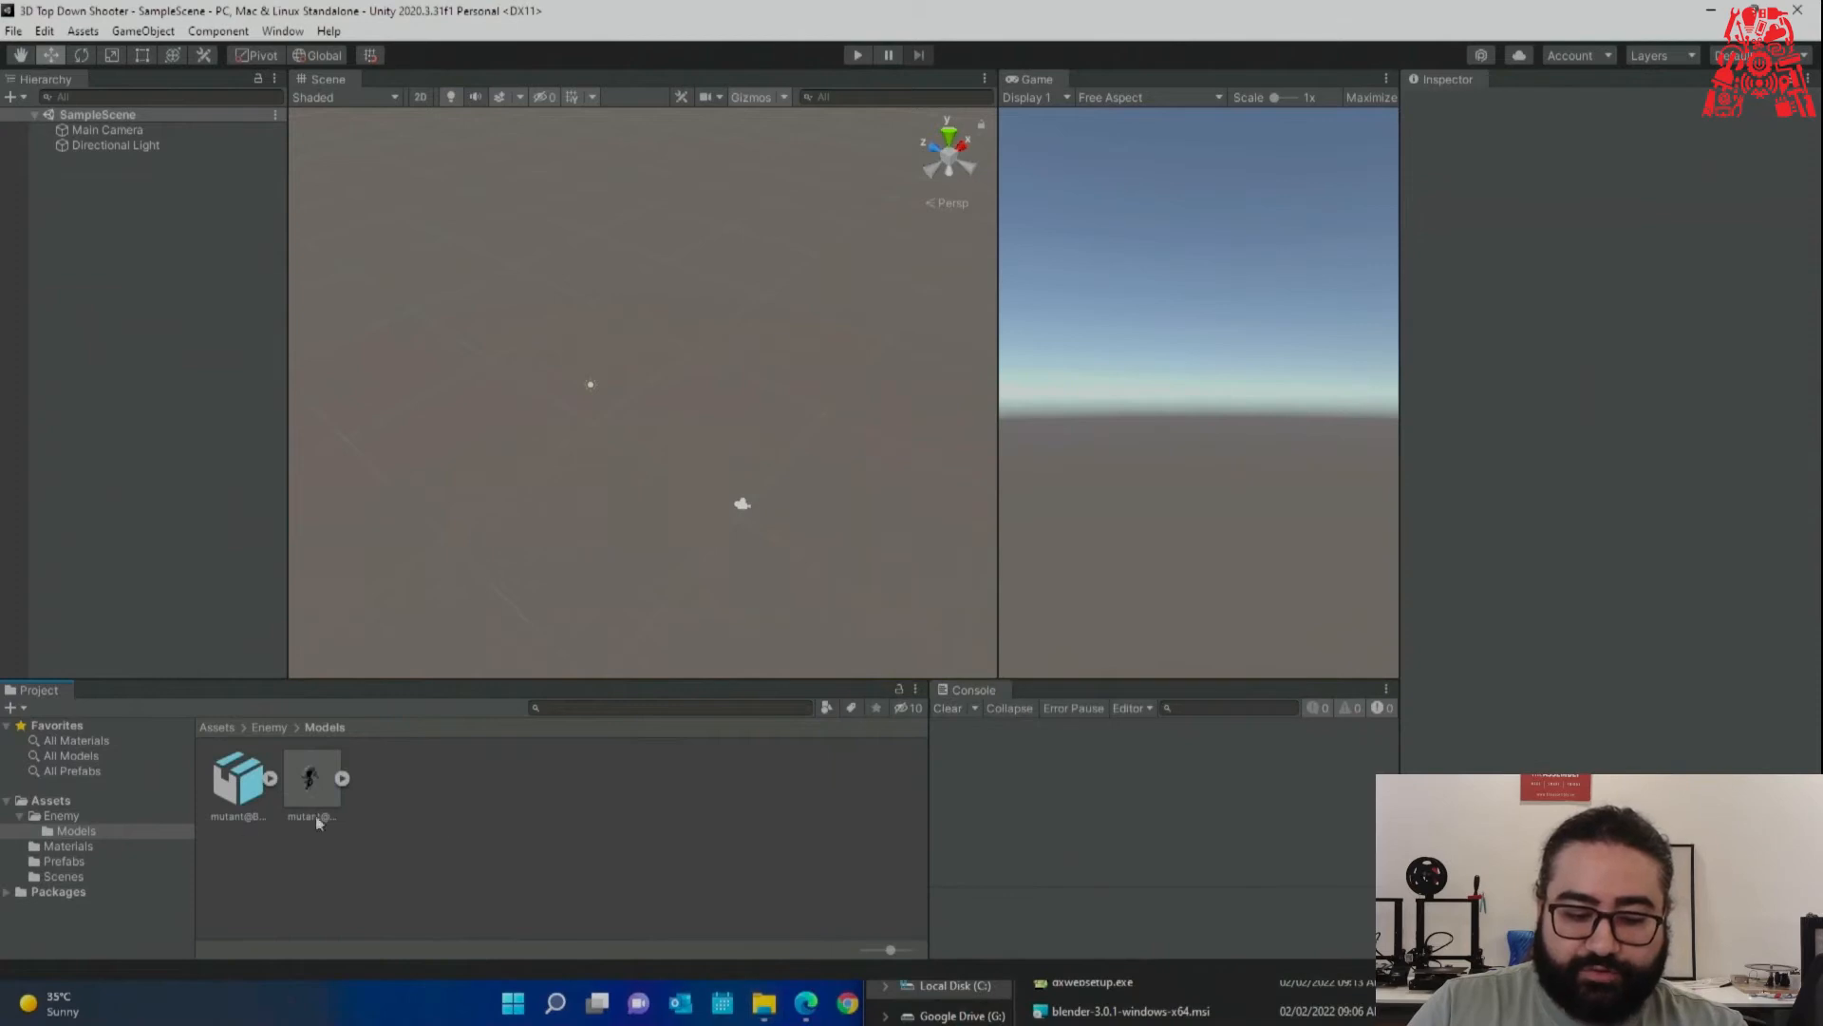
click(240, 793)
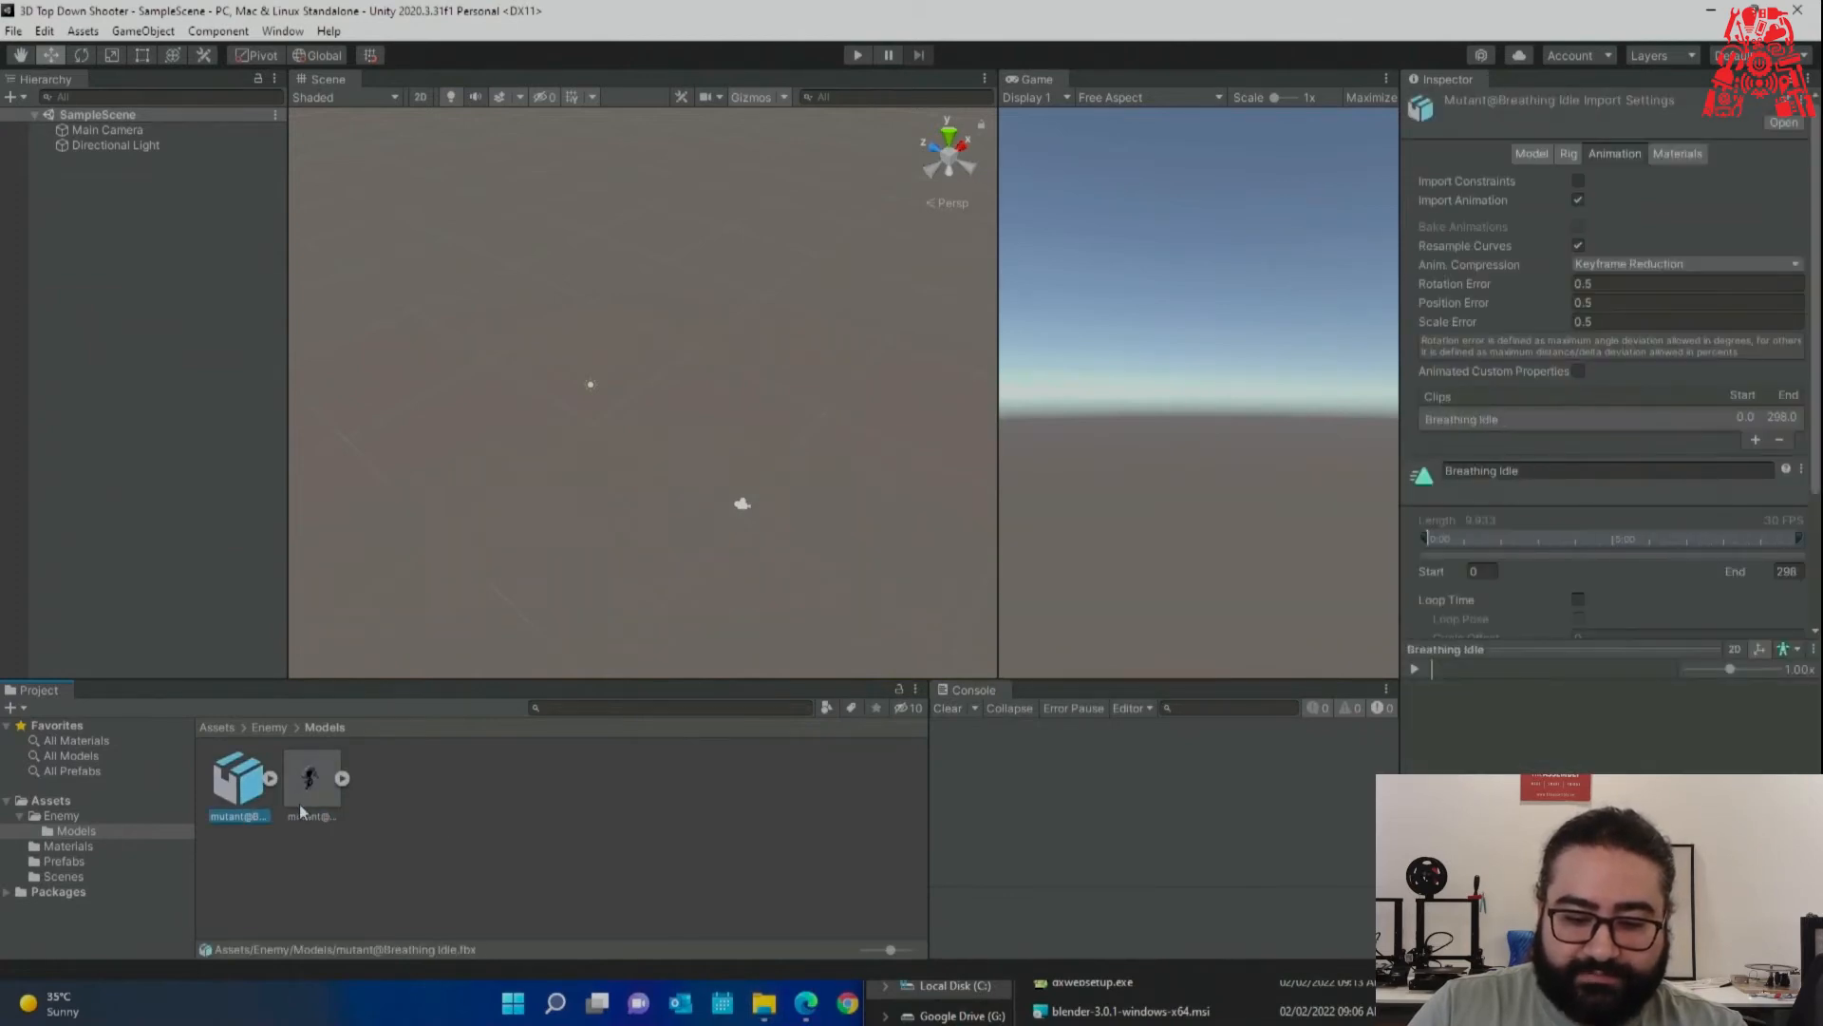
click(304, 807)
Create a Textures folder inside Enemy.
click(62, 815)
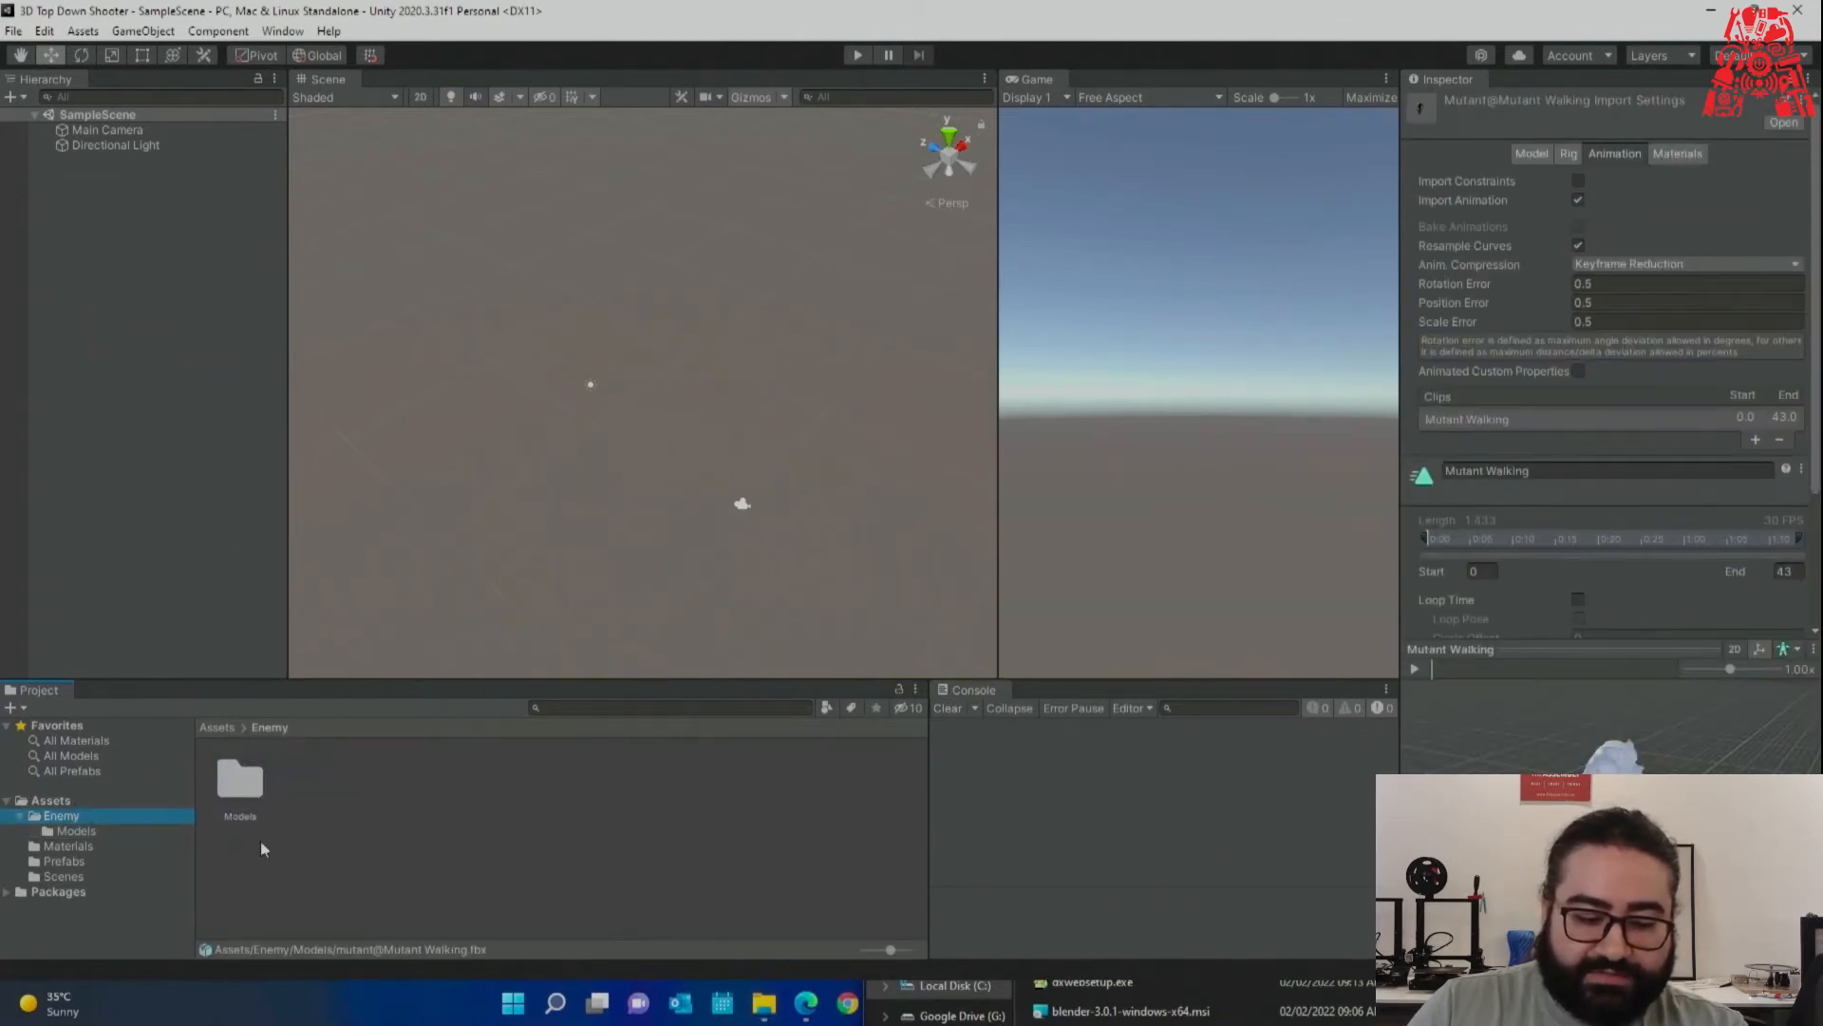
right_click(341, 859)
mouse_move(475, 342)
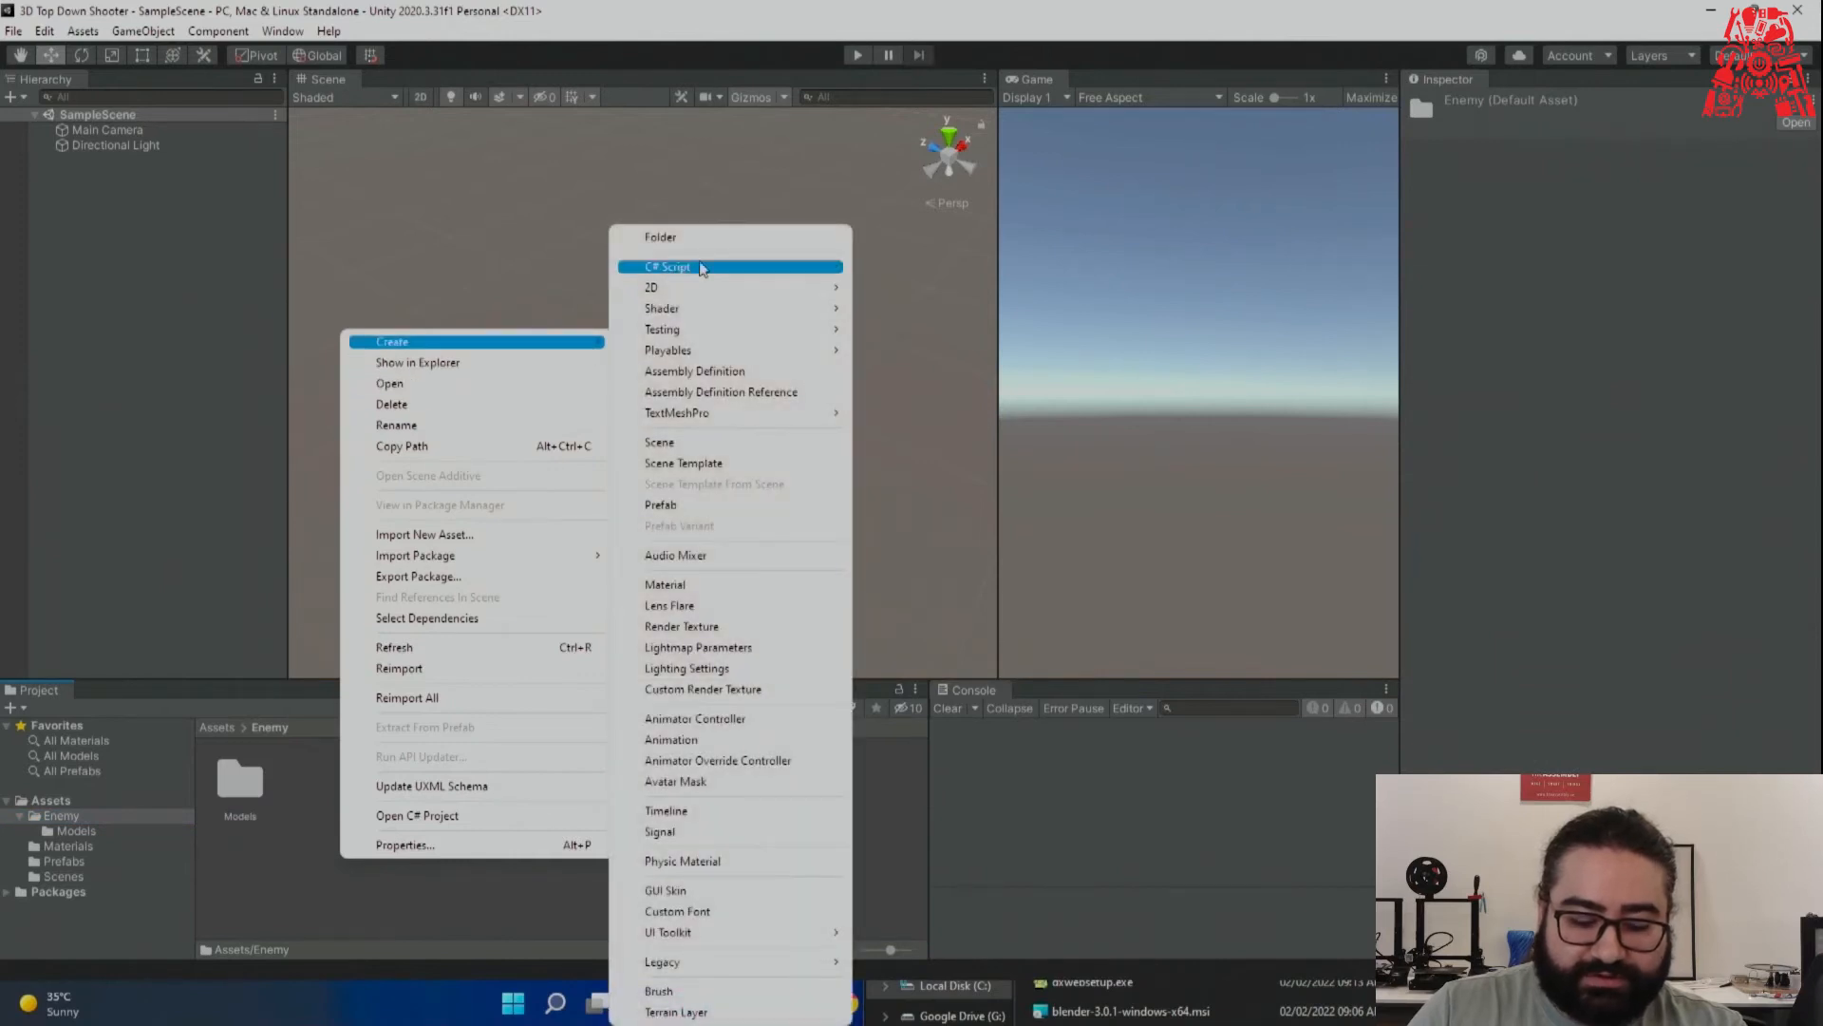
click(719, 236)
key(BackSpace)
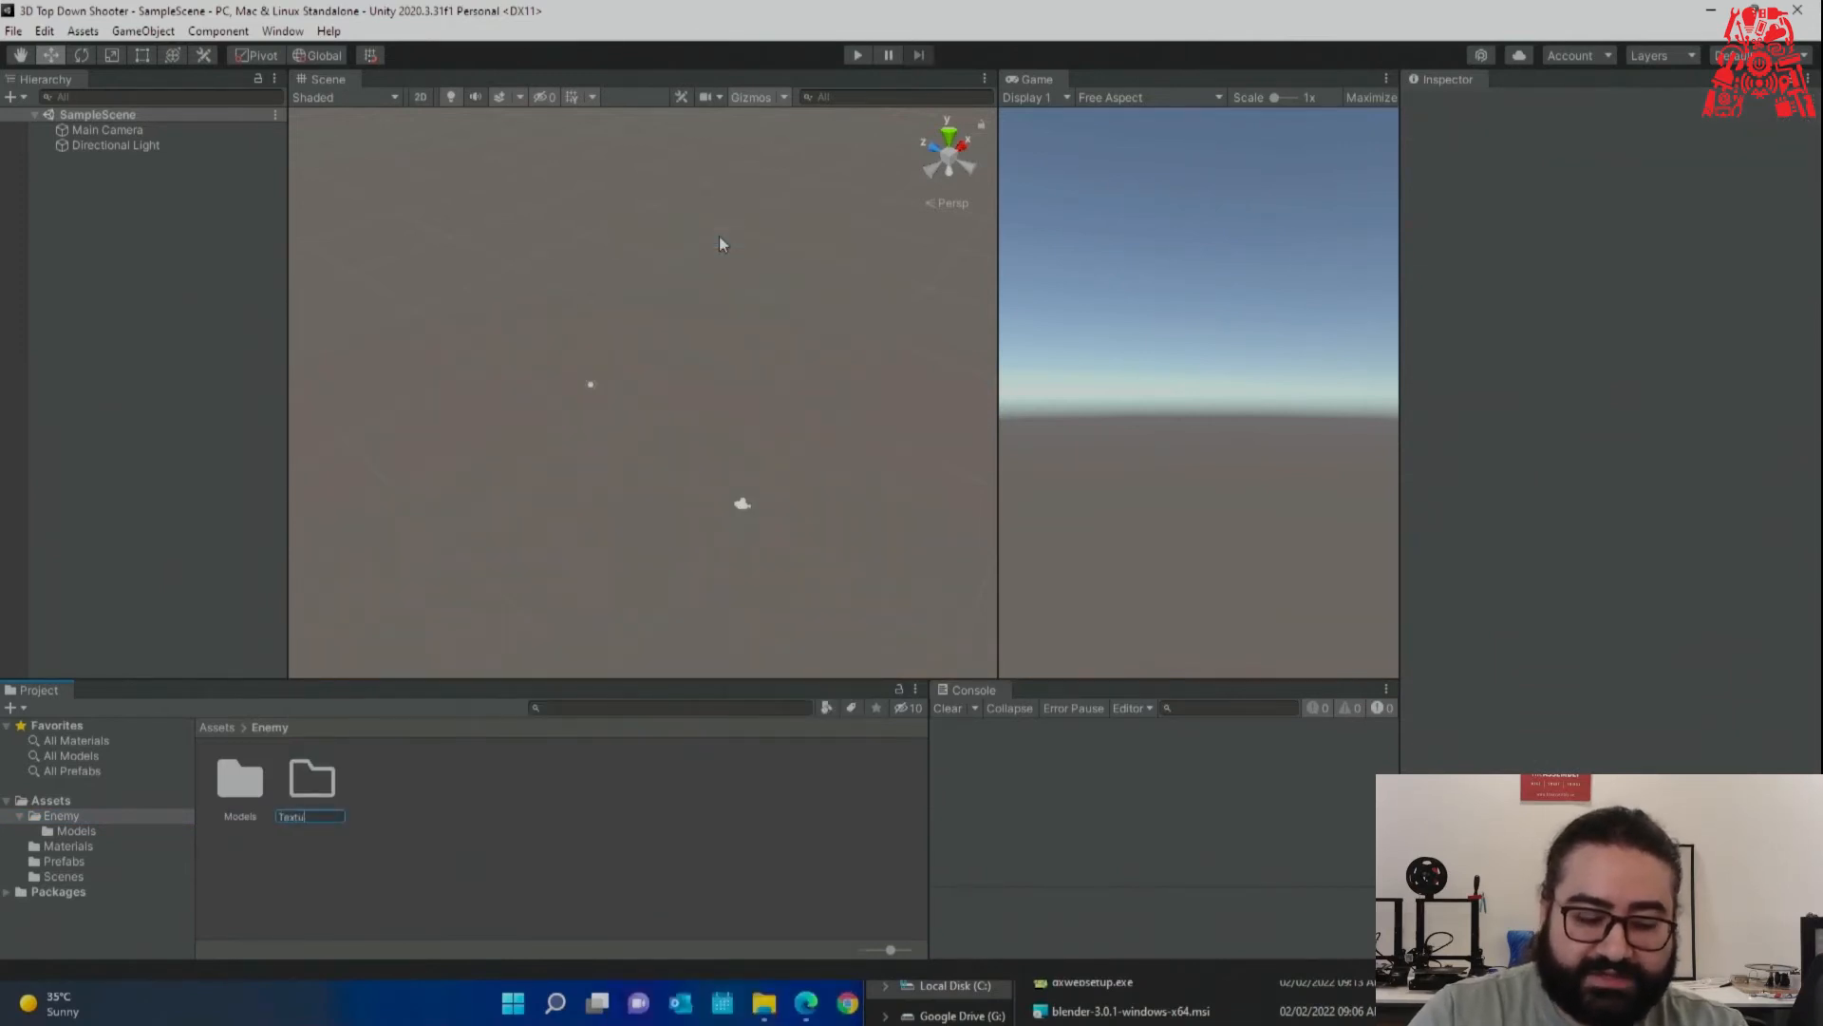
key(Return)
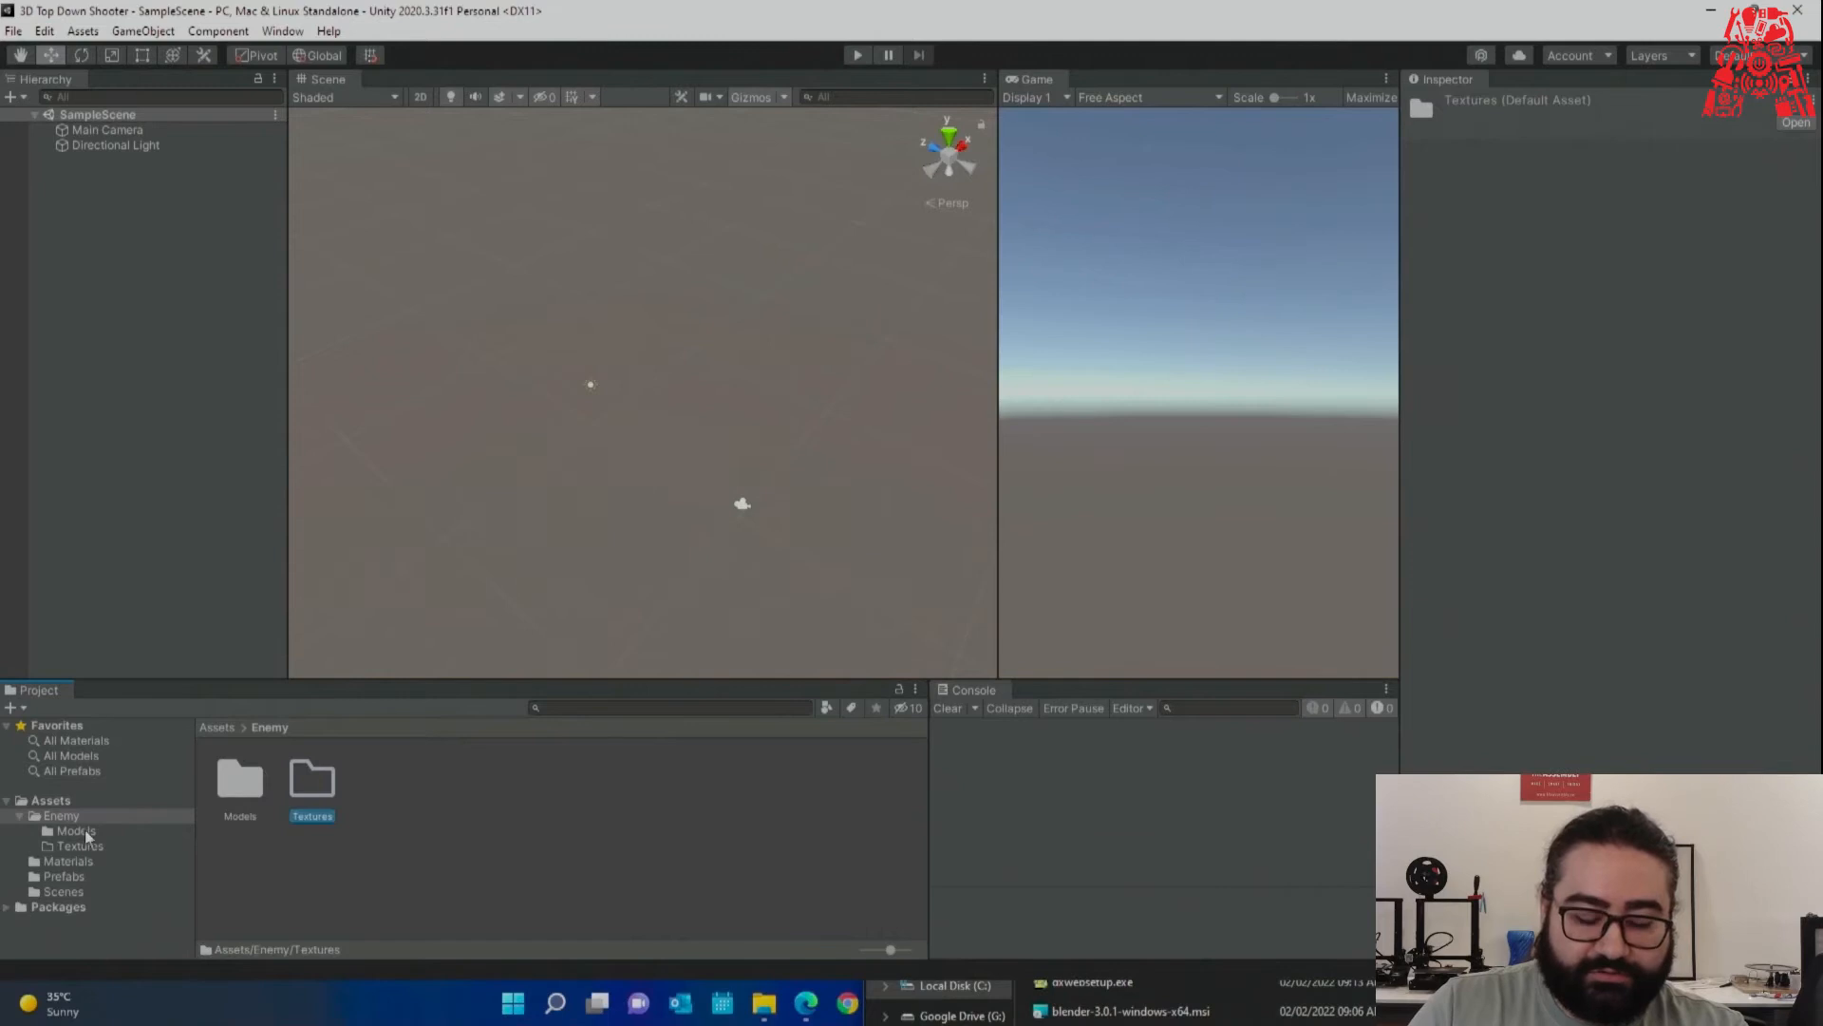
click(404, 866)
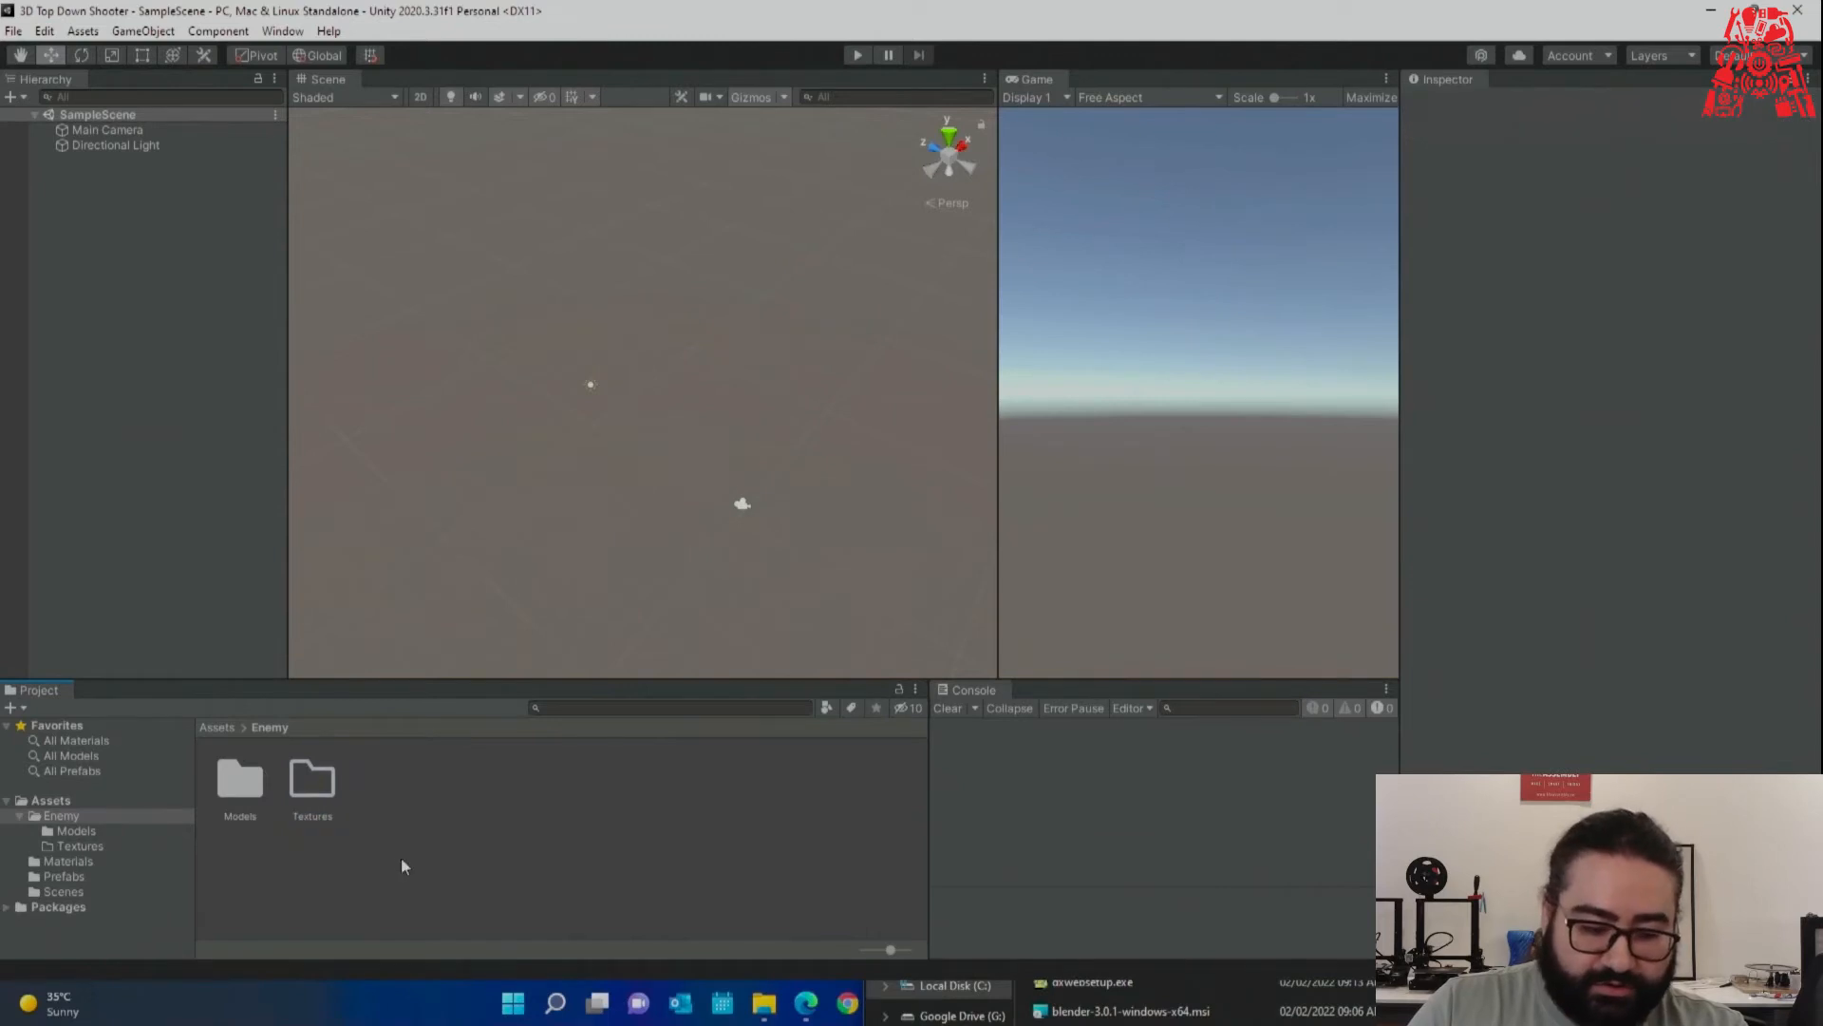
Create a Prefabs folder inside Enemy and reopen Models.
right_click(329, 863)
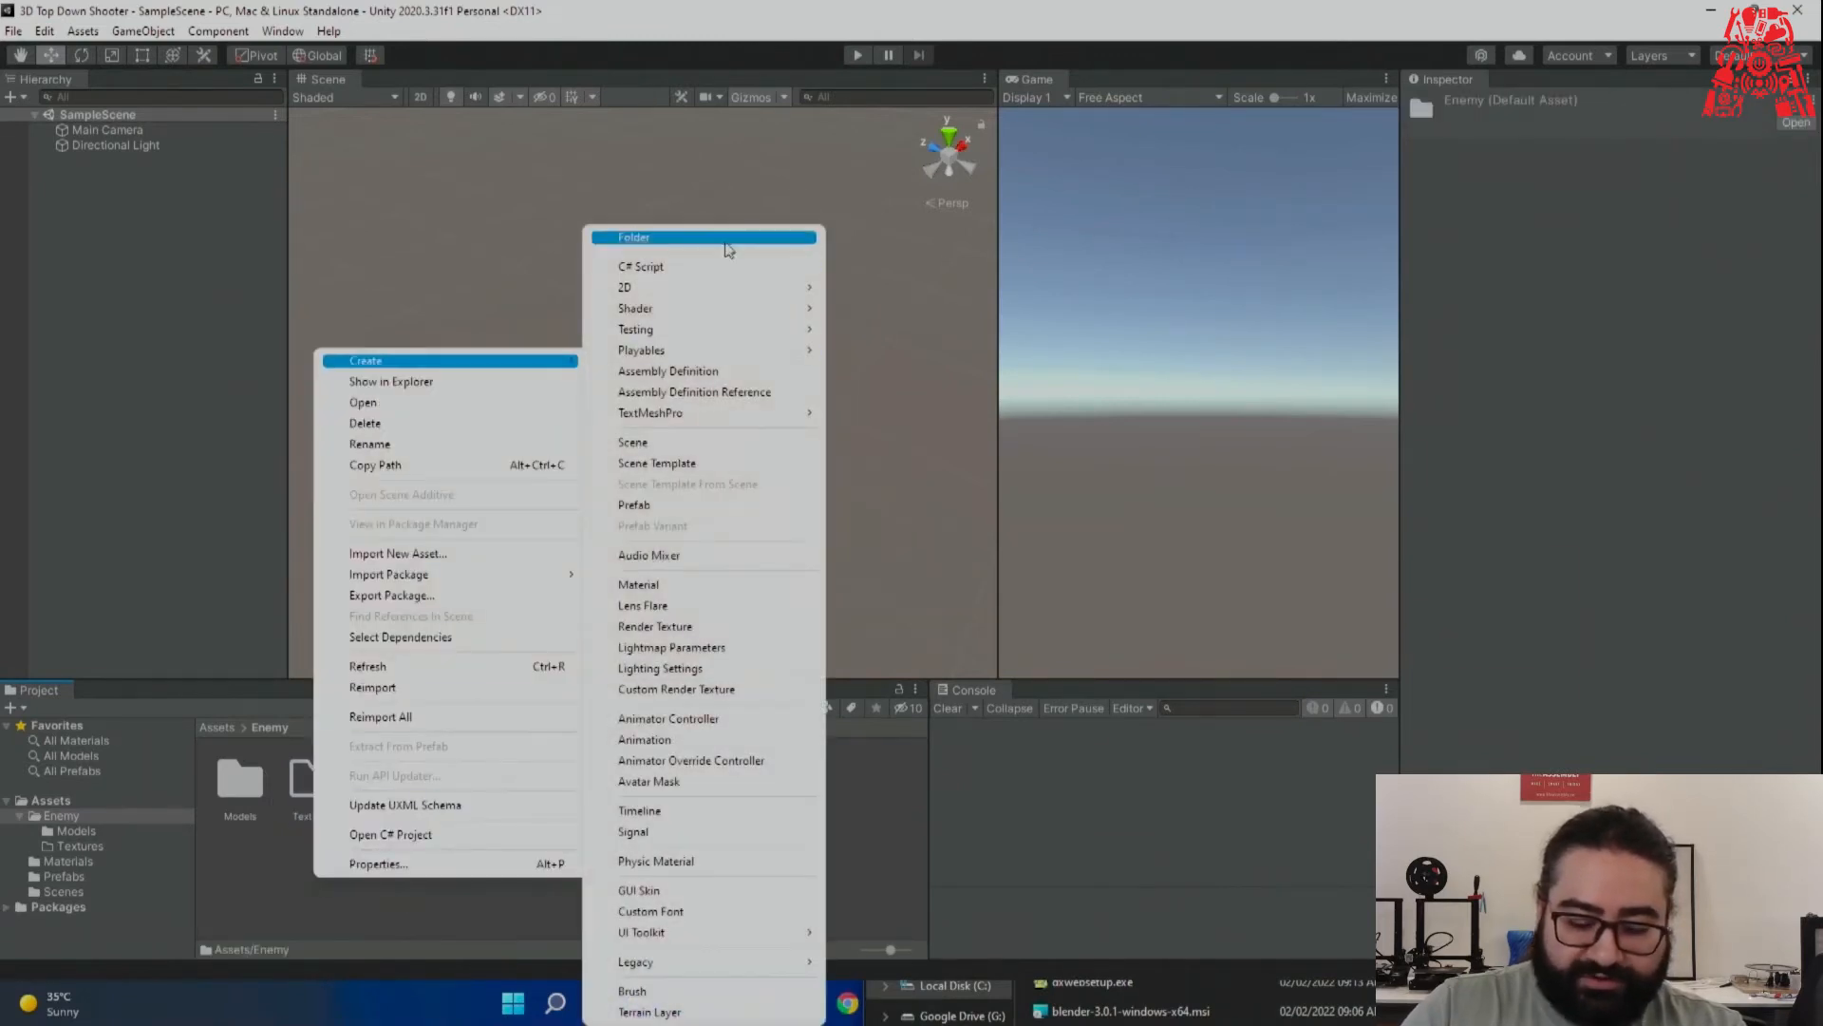
click(727, 238)
text(Prefabs)
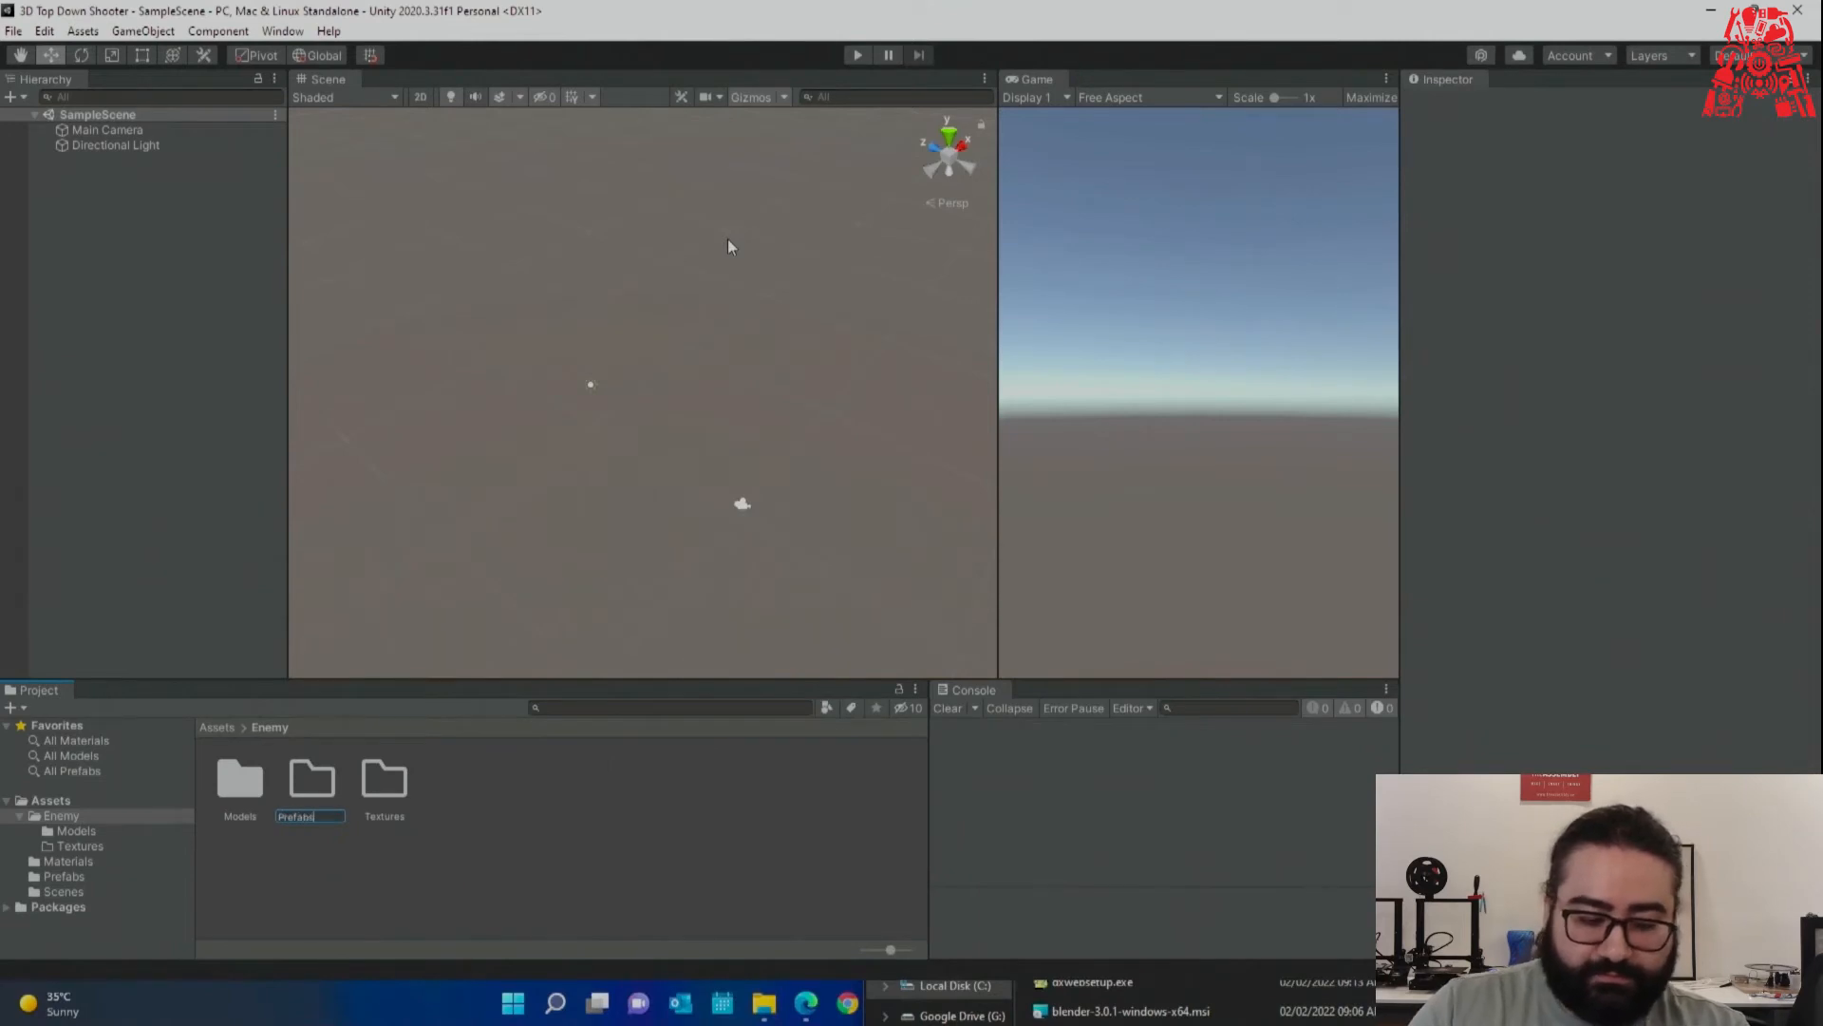
key(Return)
click(522, 865)
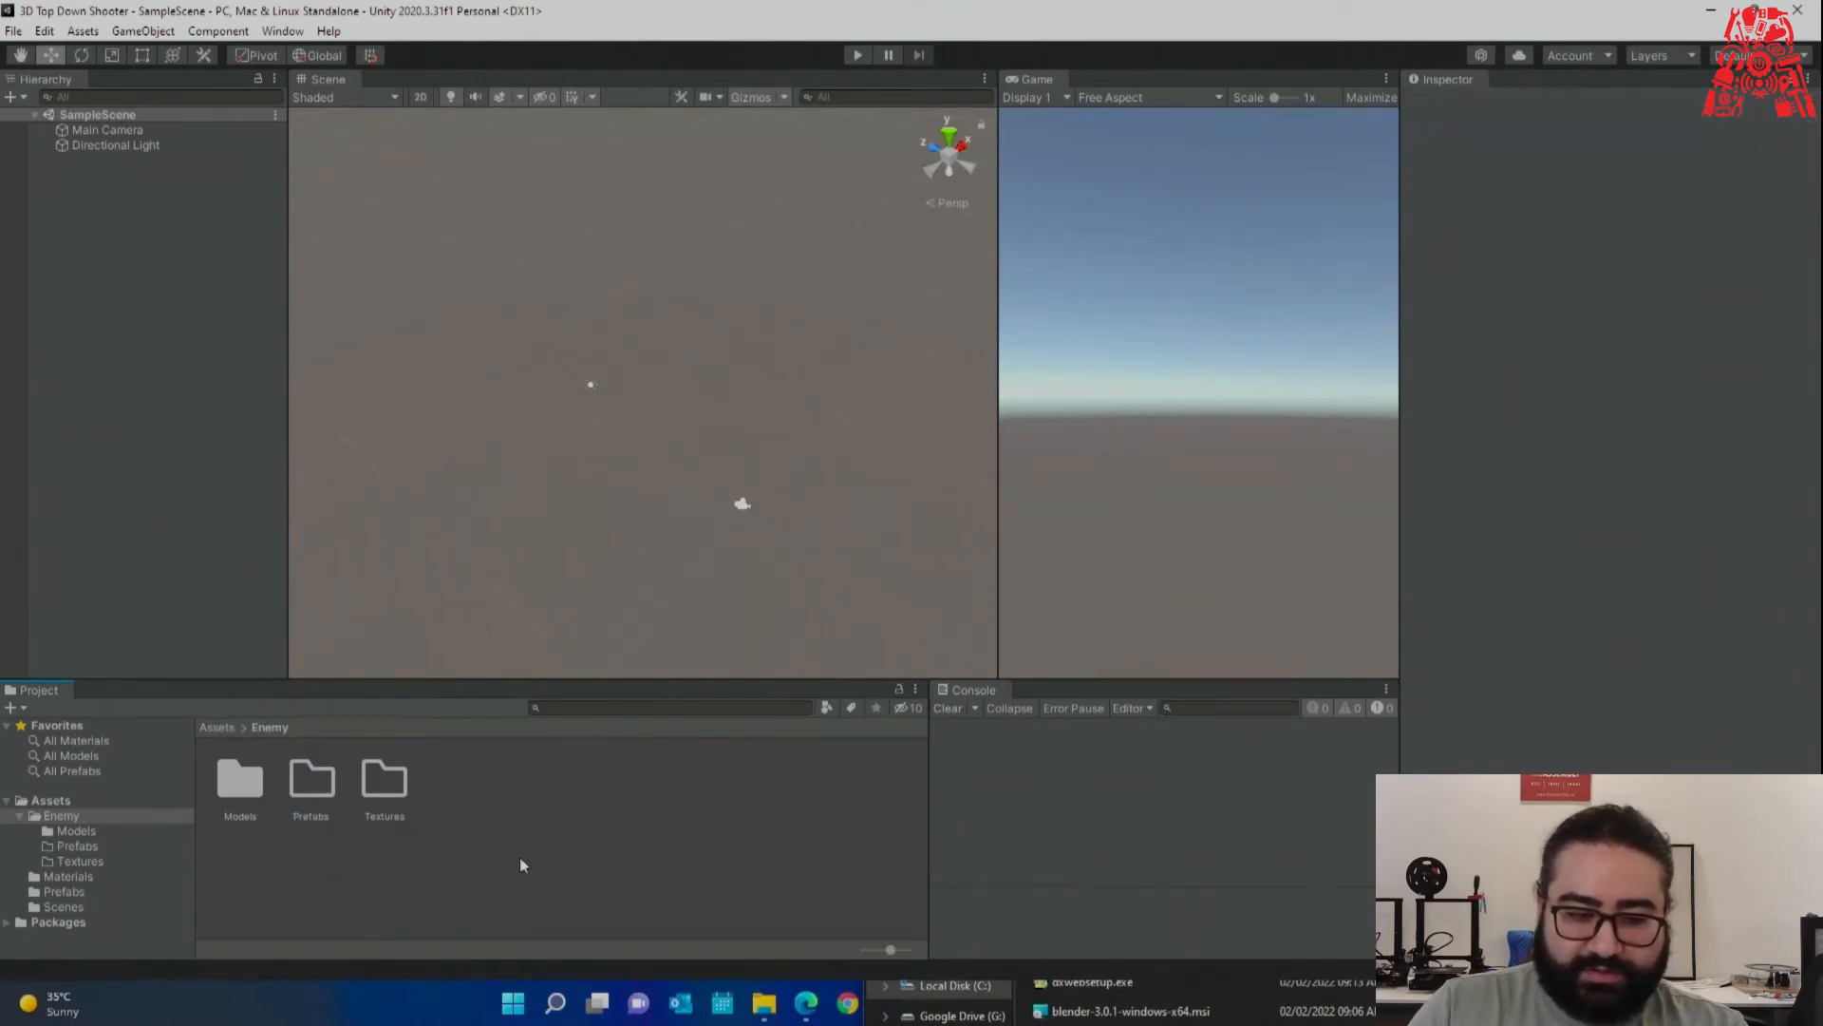
double_click(240, 781)
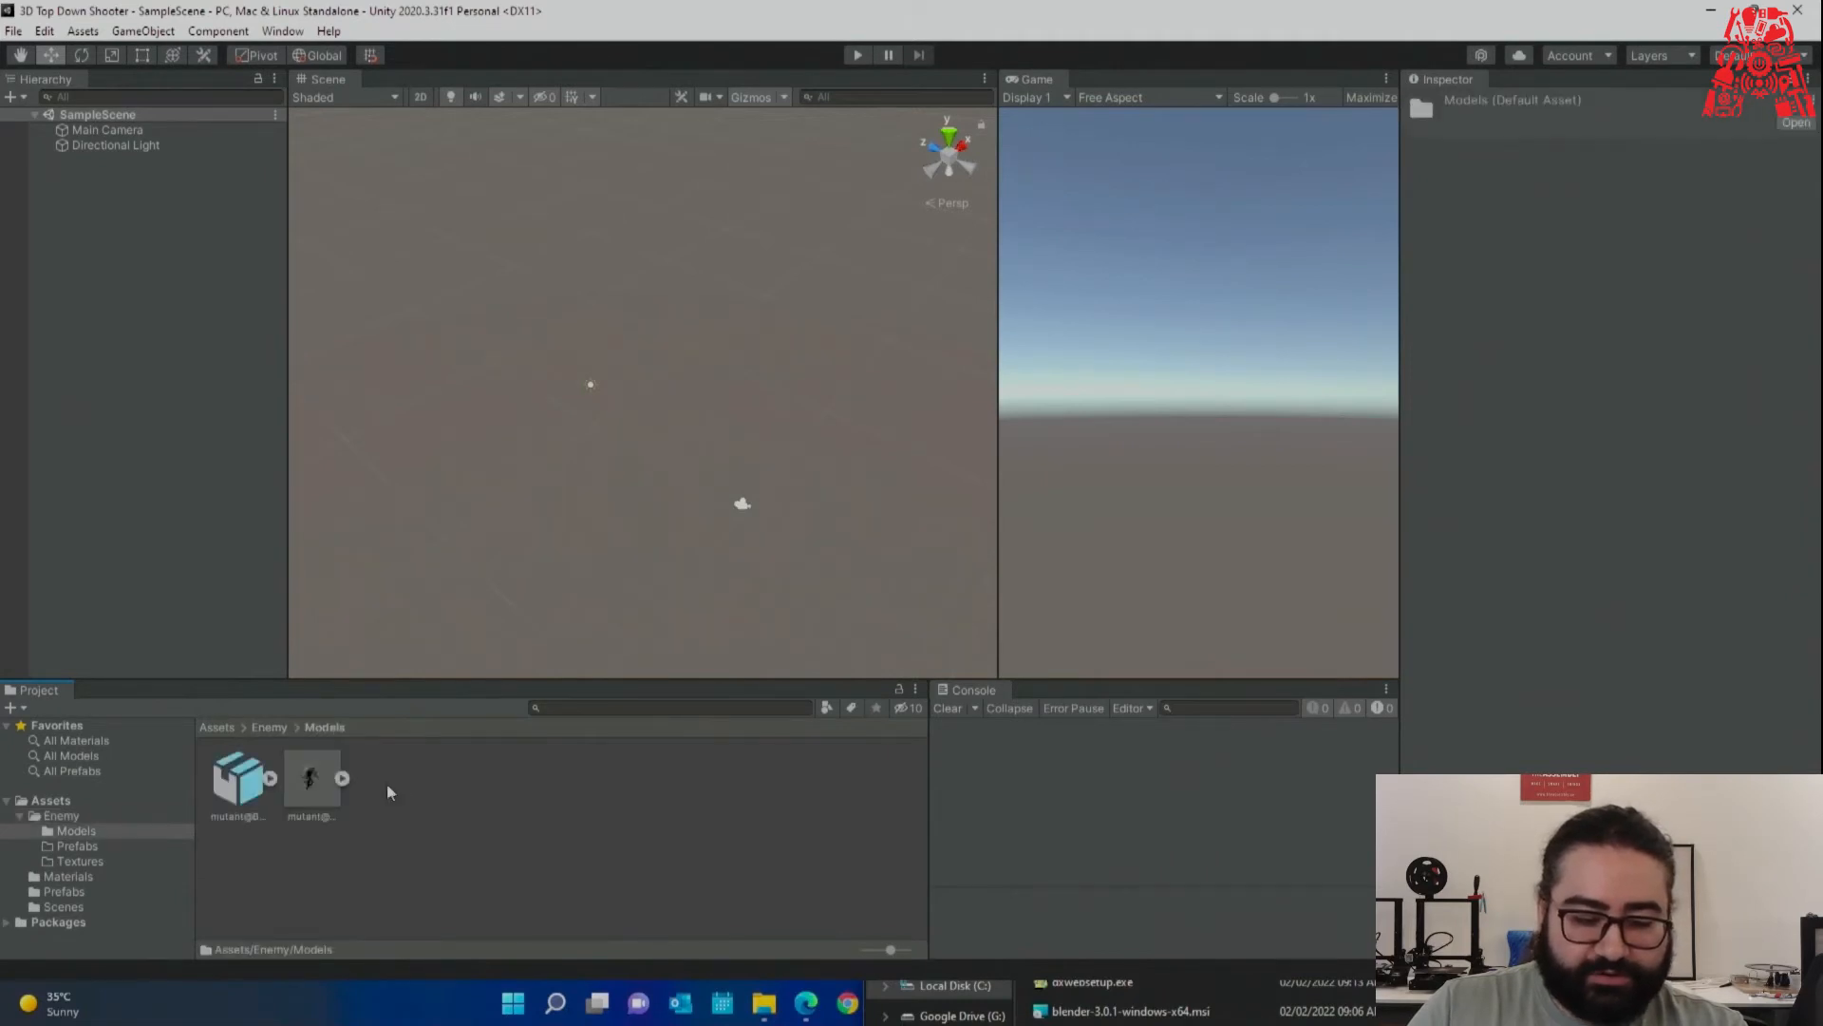
Enlarge the Mutant Walking model preview and widen the Inspector panel.
click(313, 782)
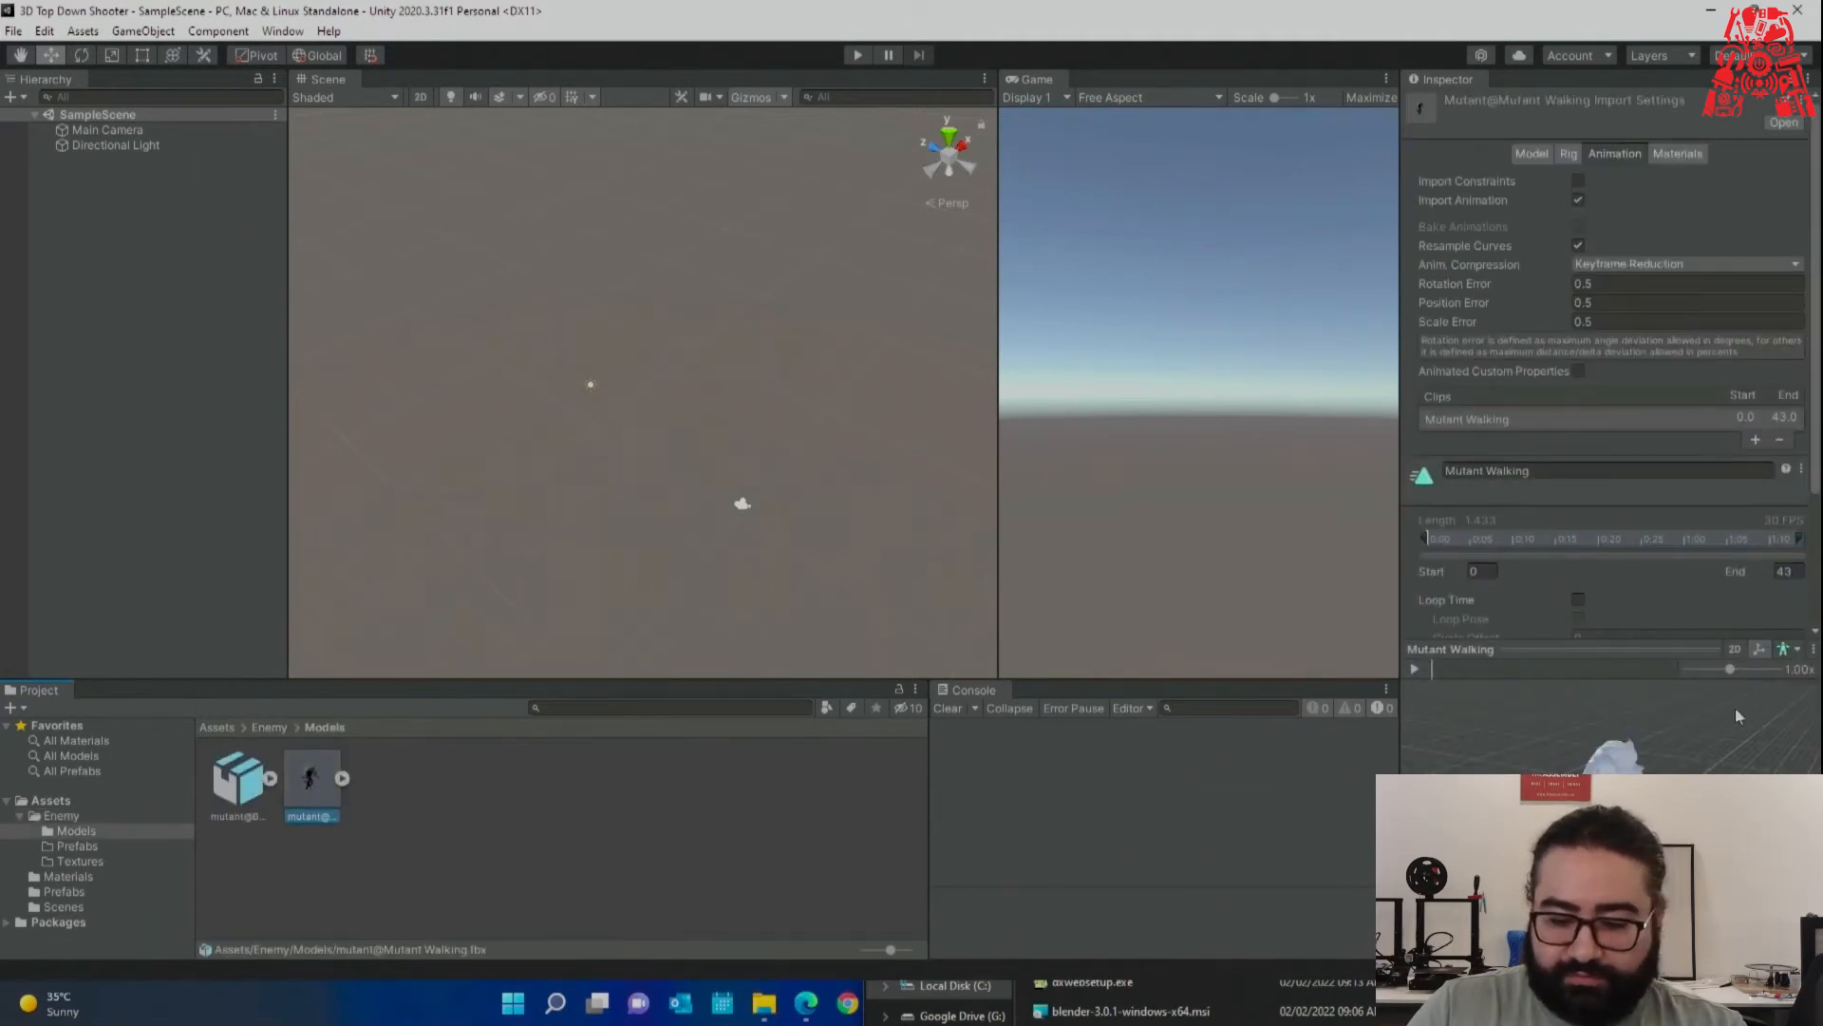
drag(1620, 654, 1622, 413)
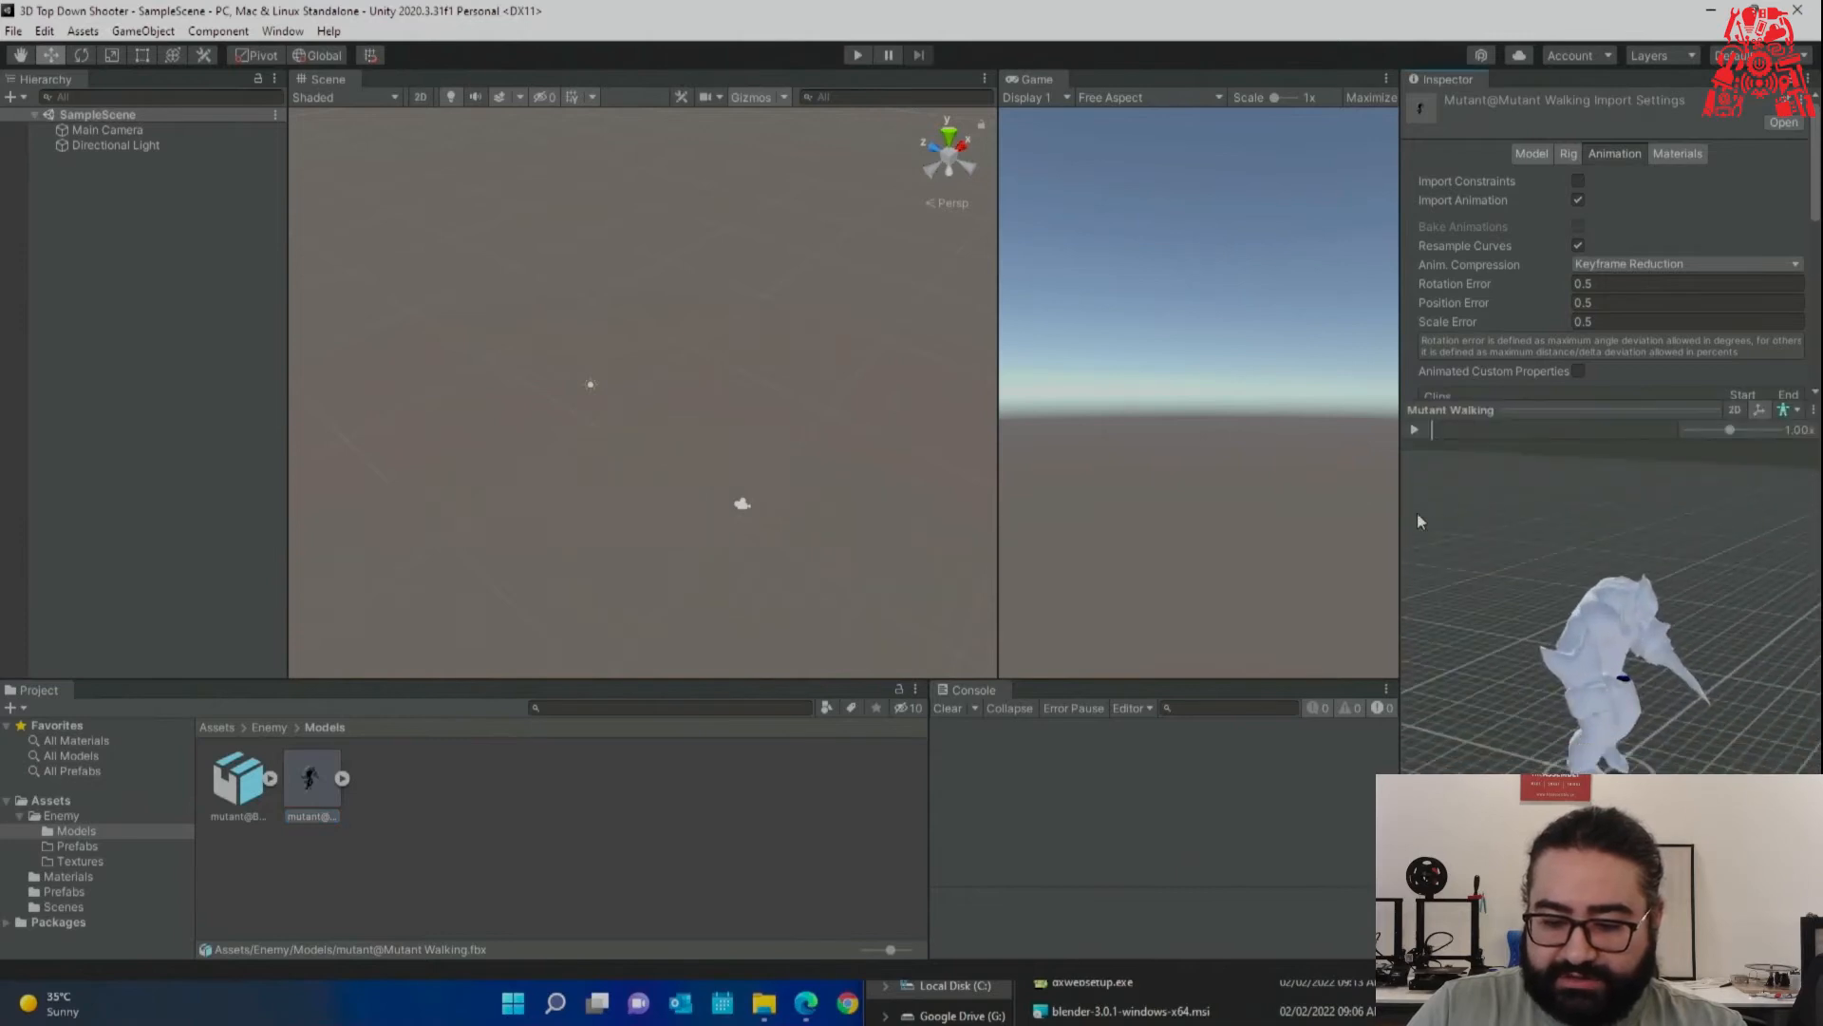
drag(1400, 516, 1245, 532)
drag(1477, 645, 1696, 682)
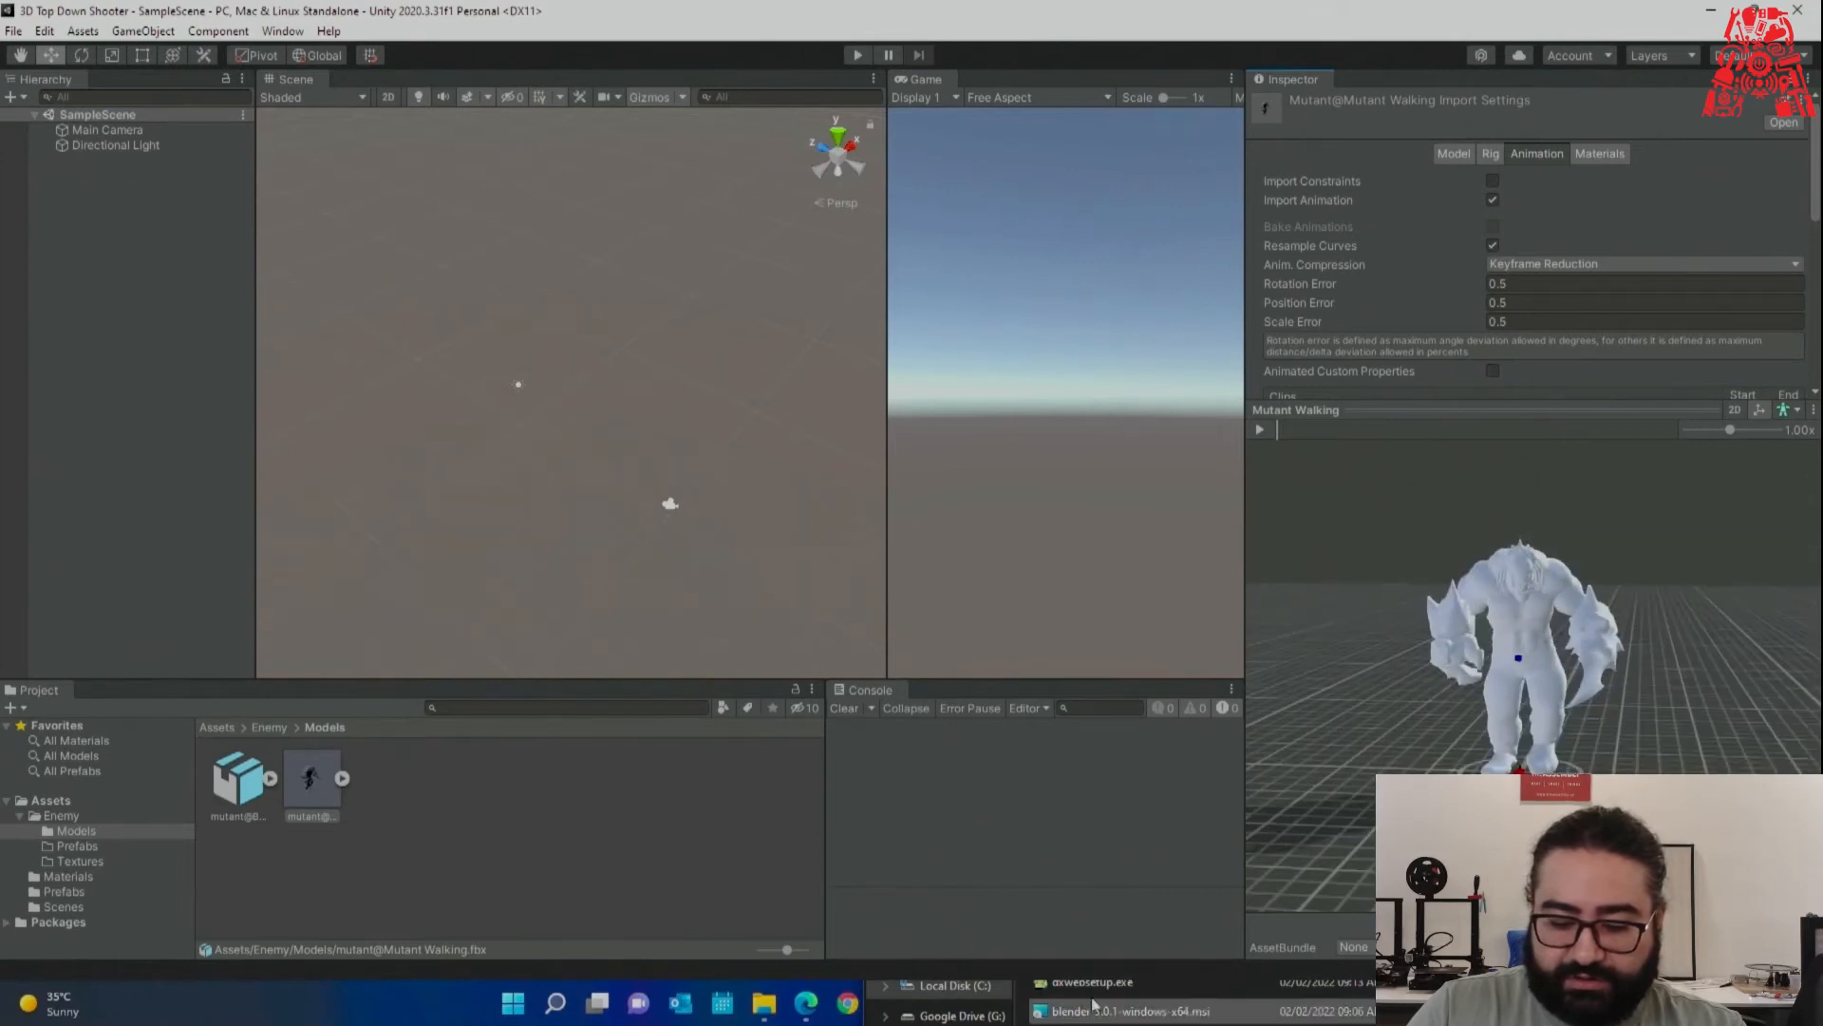
Orbit the mutant preview to a higher angle and bring the Mixamo page to the front.
click(1681, 995)
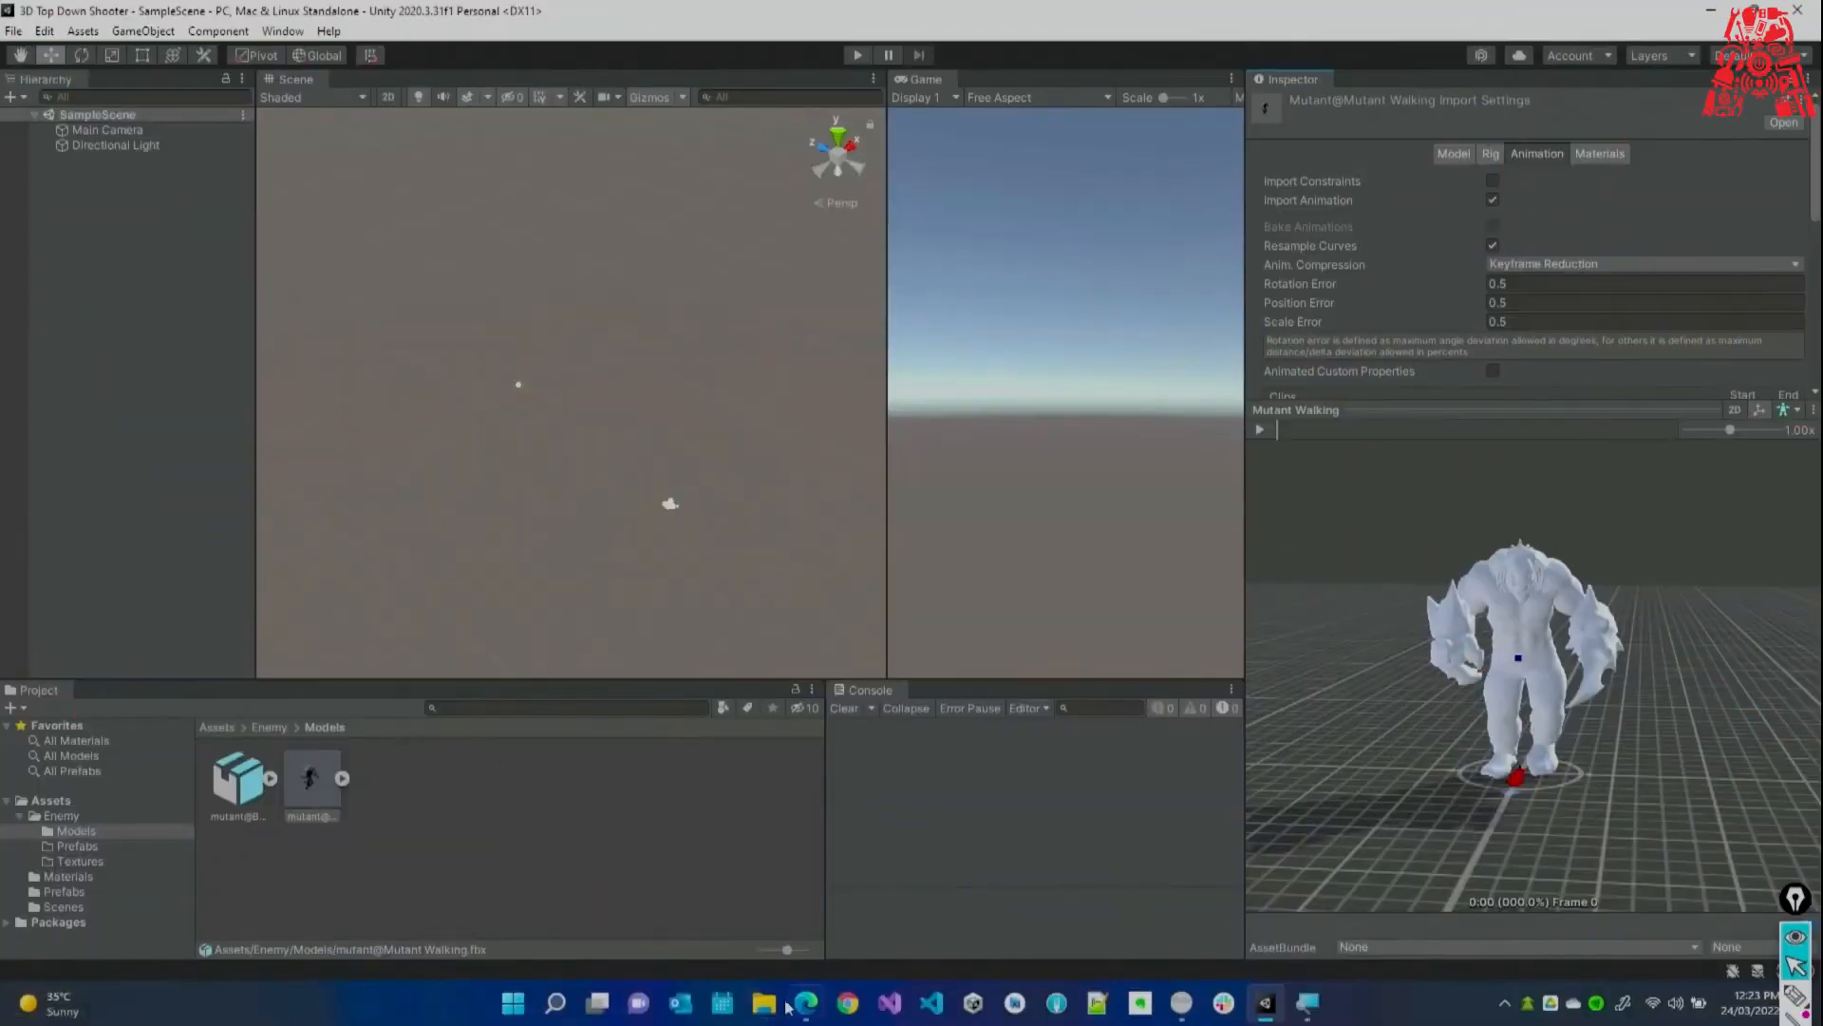
click(806, 1002)
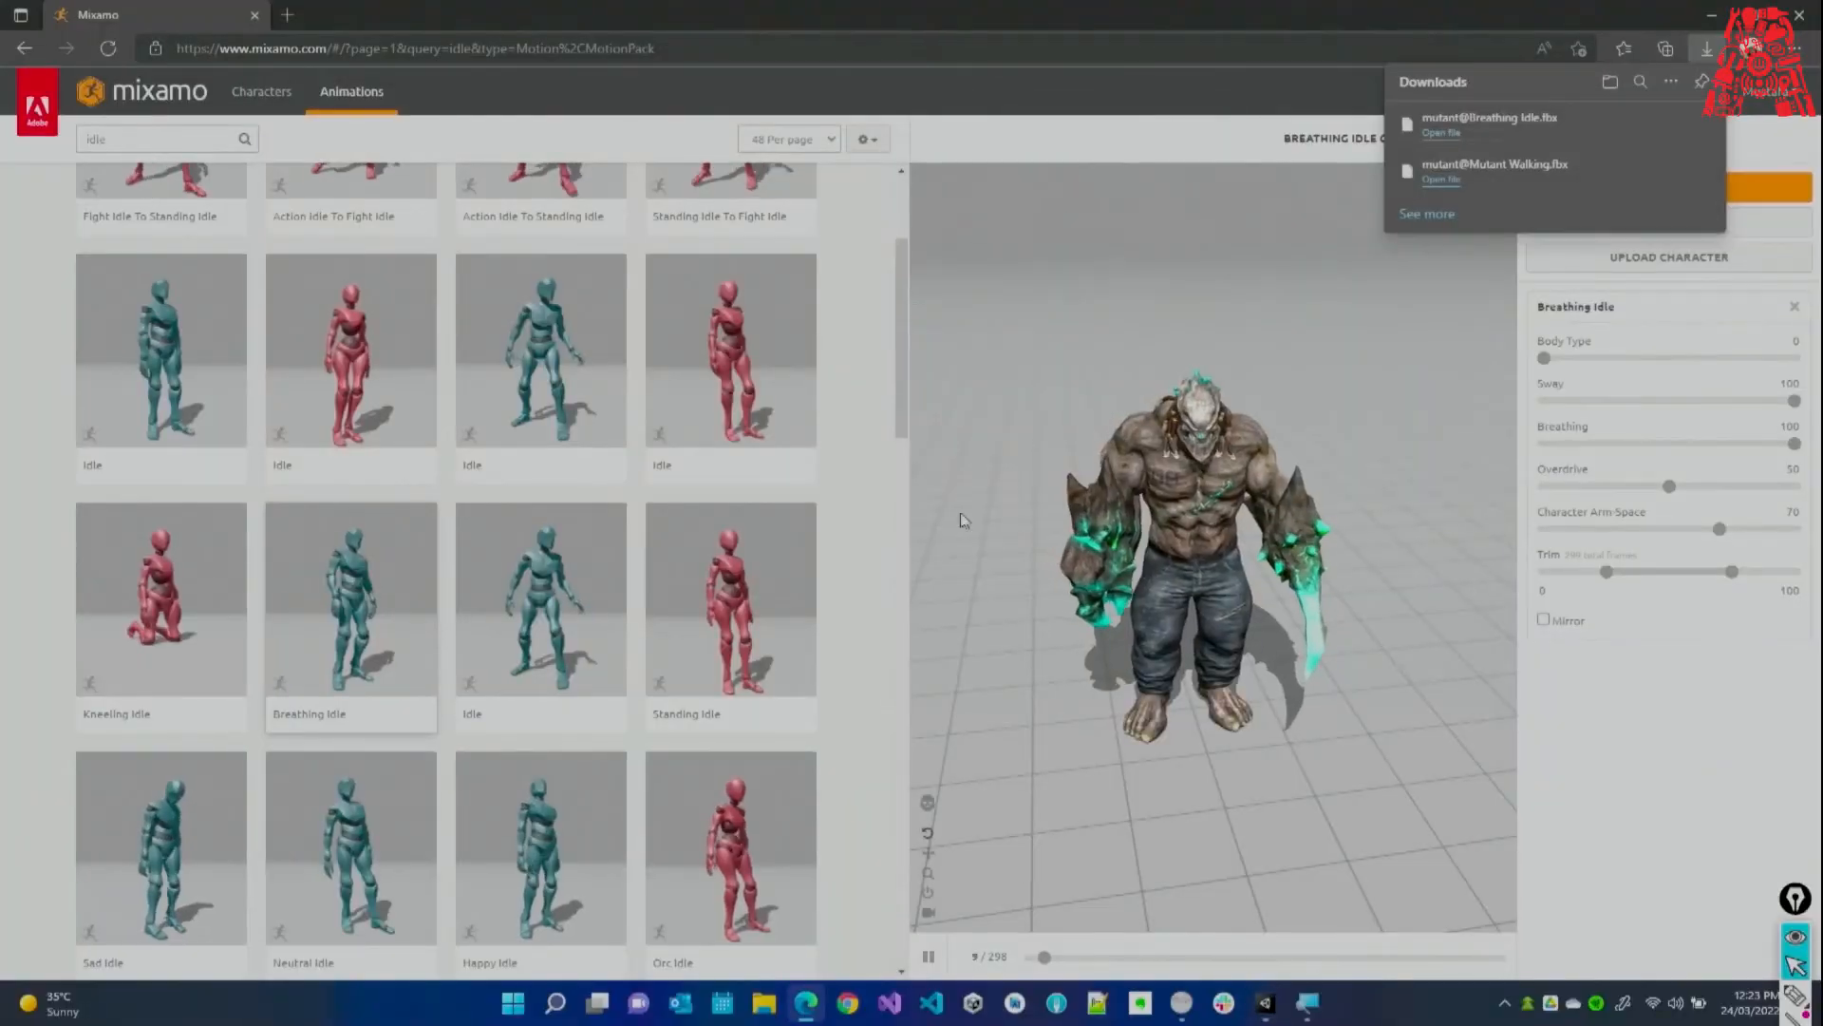
click(1710, 13)
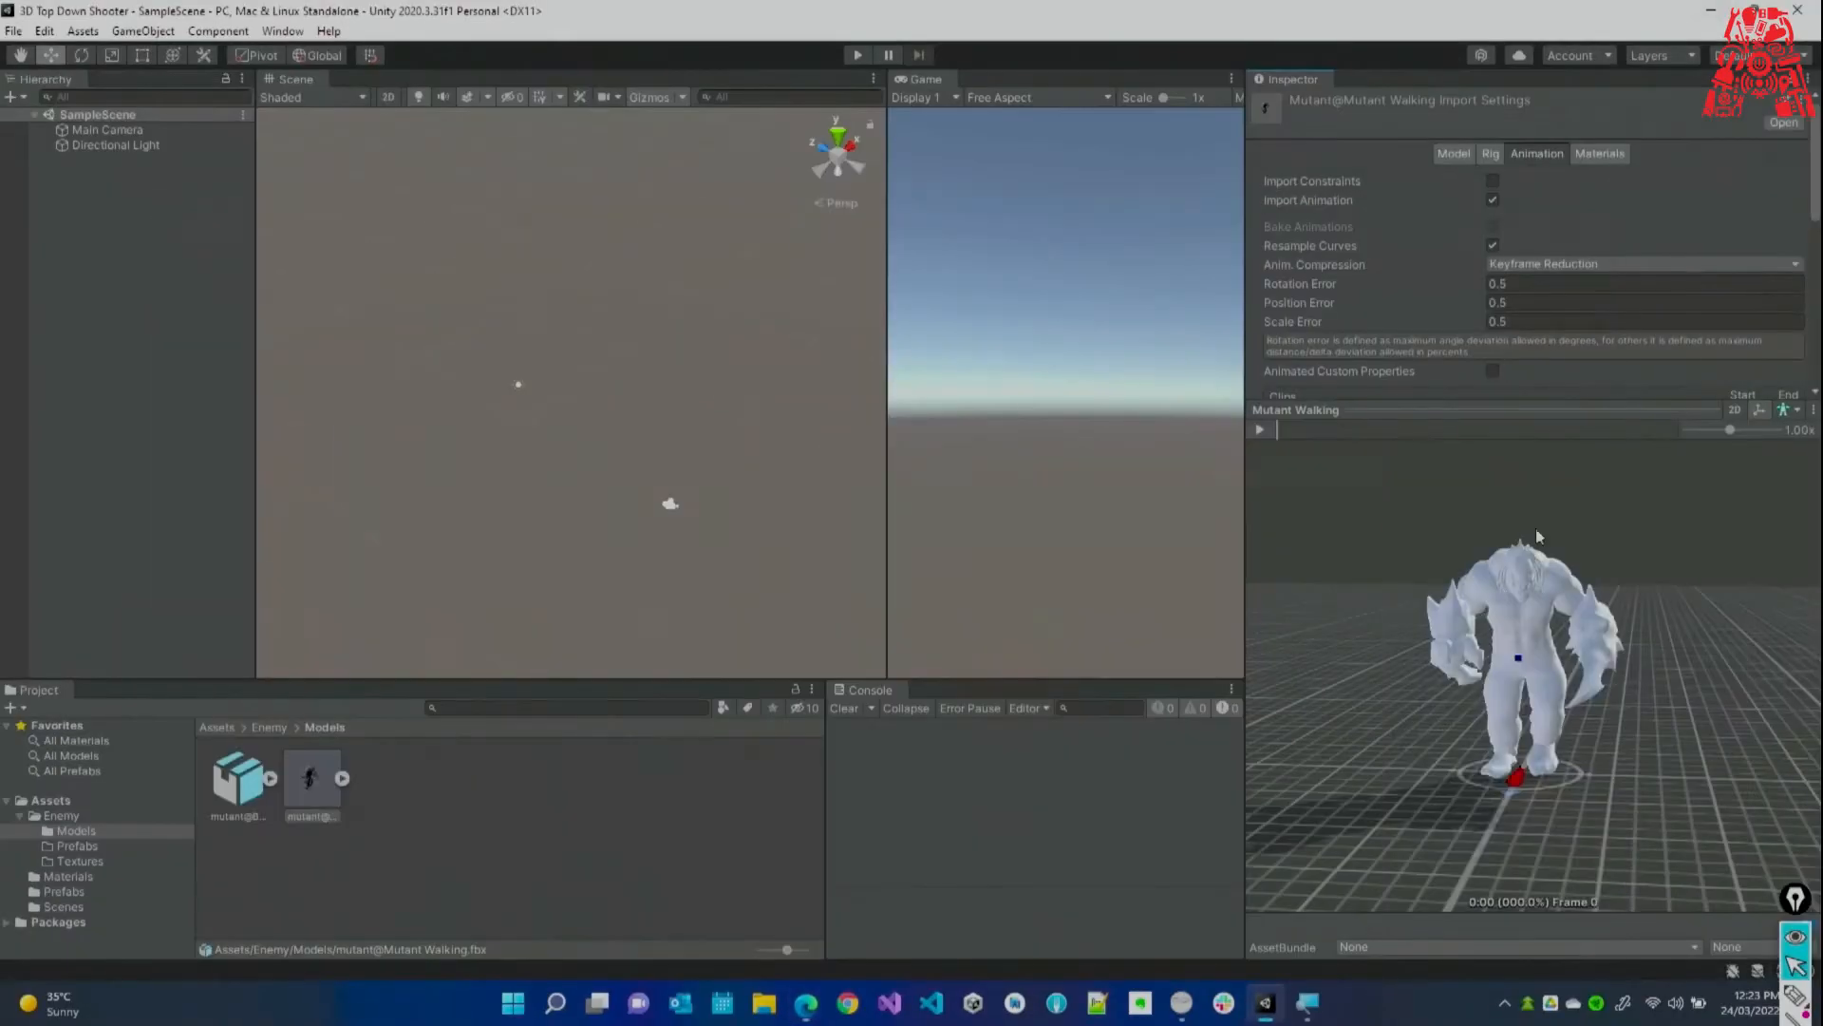
drag(1480, 670, 1481, 682)
drag(1512, 618, 1467, 667)
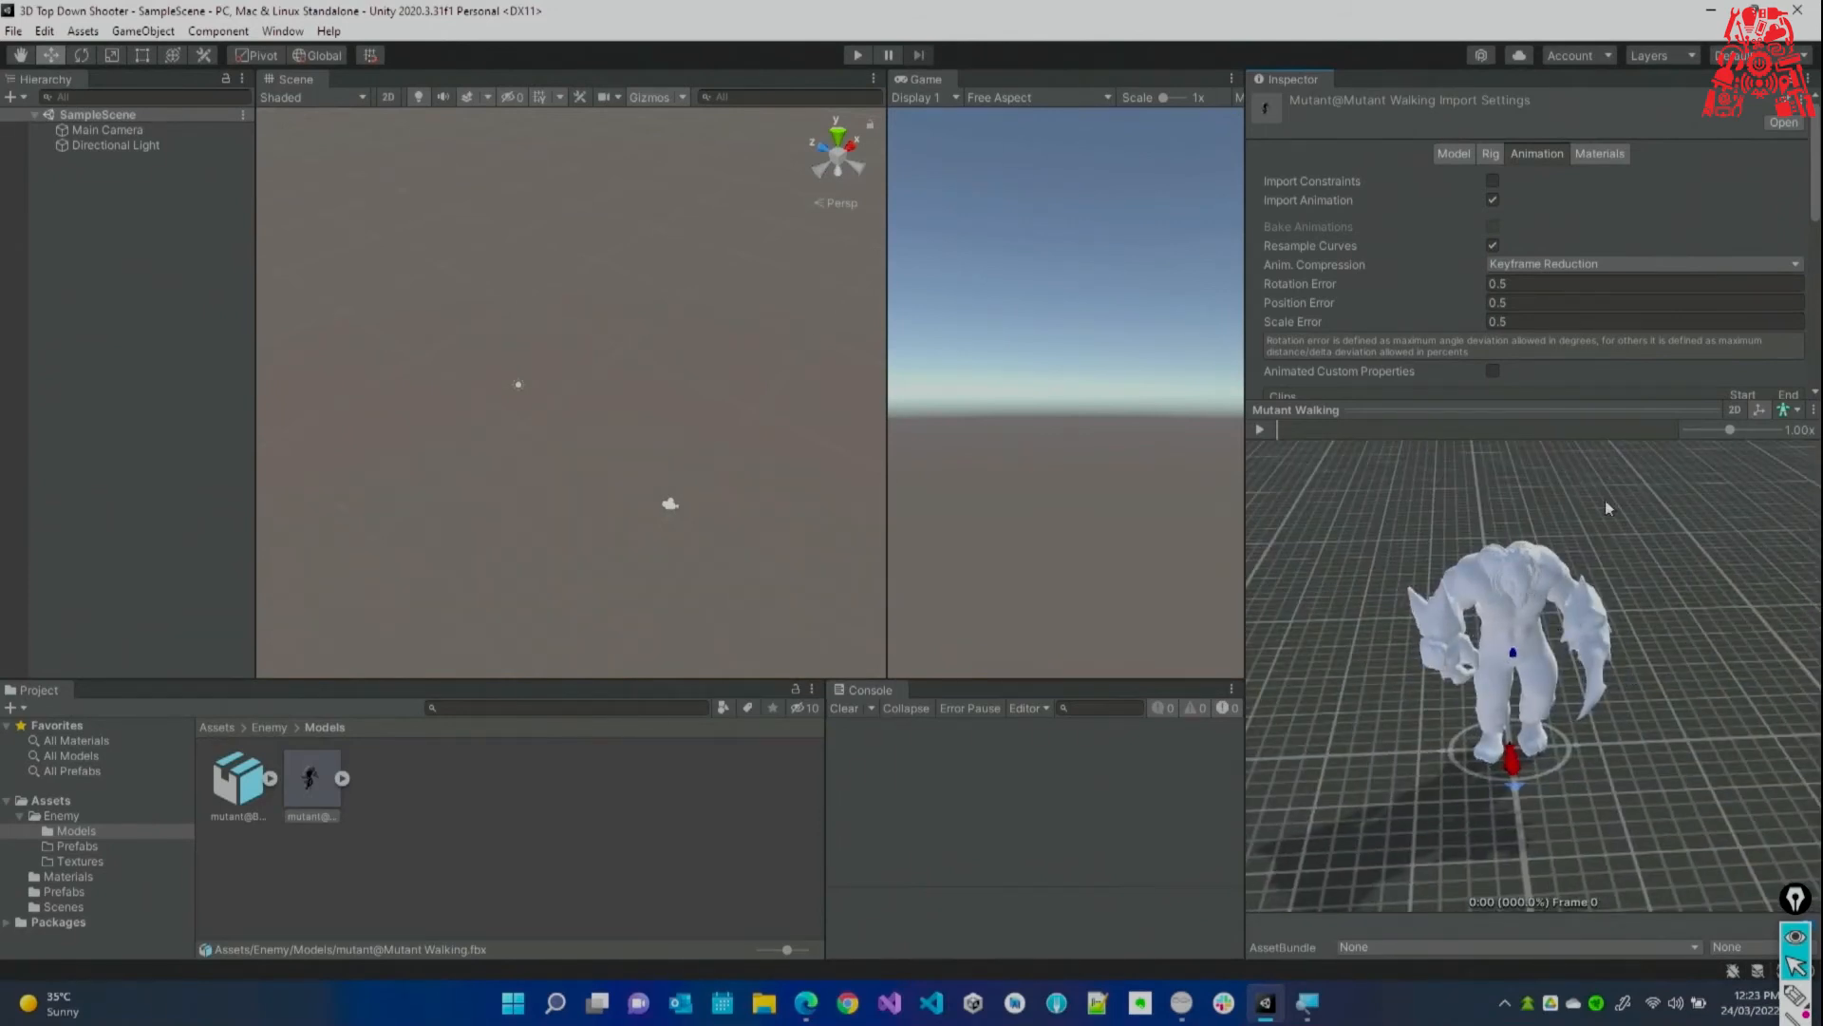
click(806, 1002)
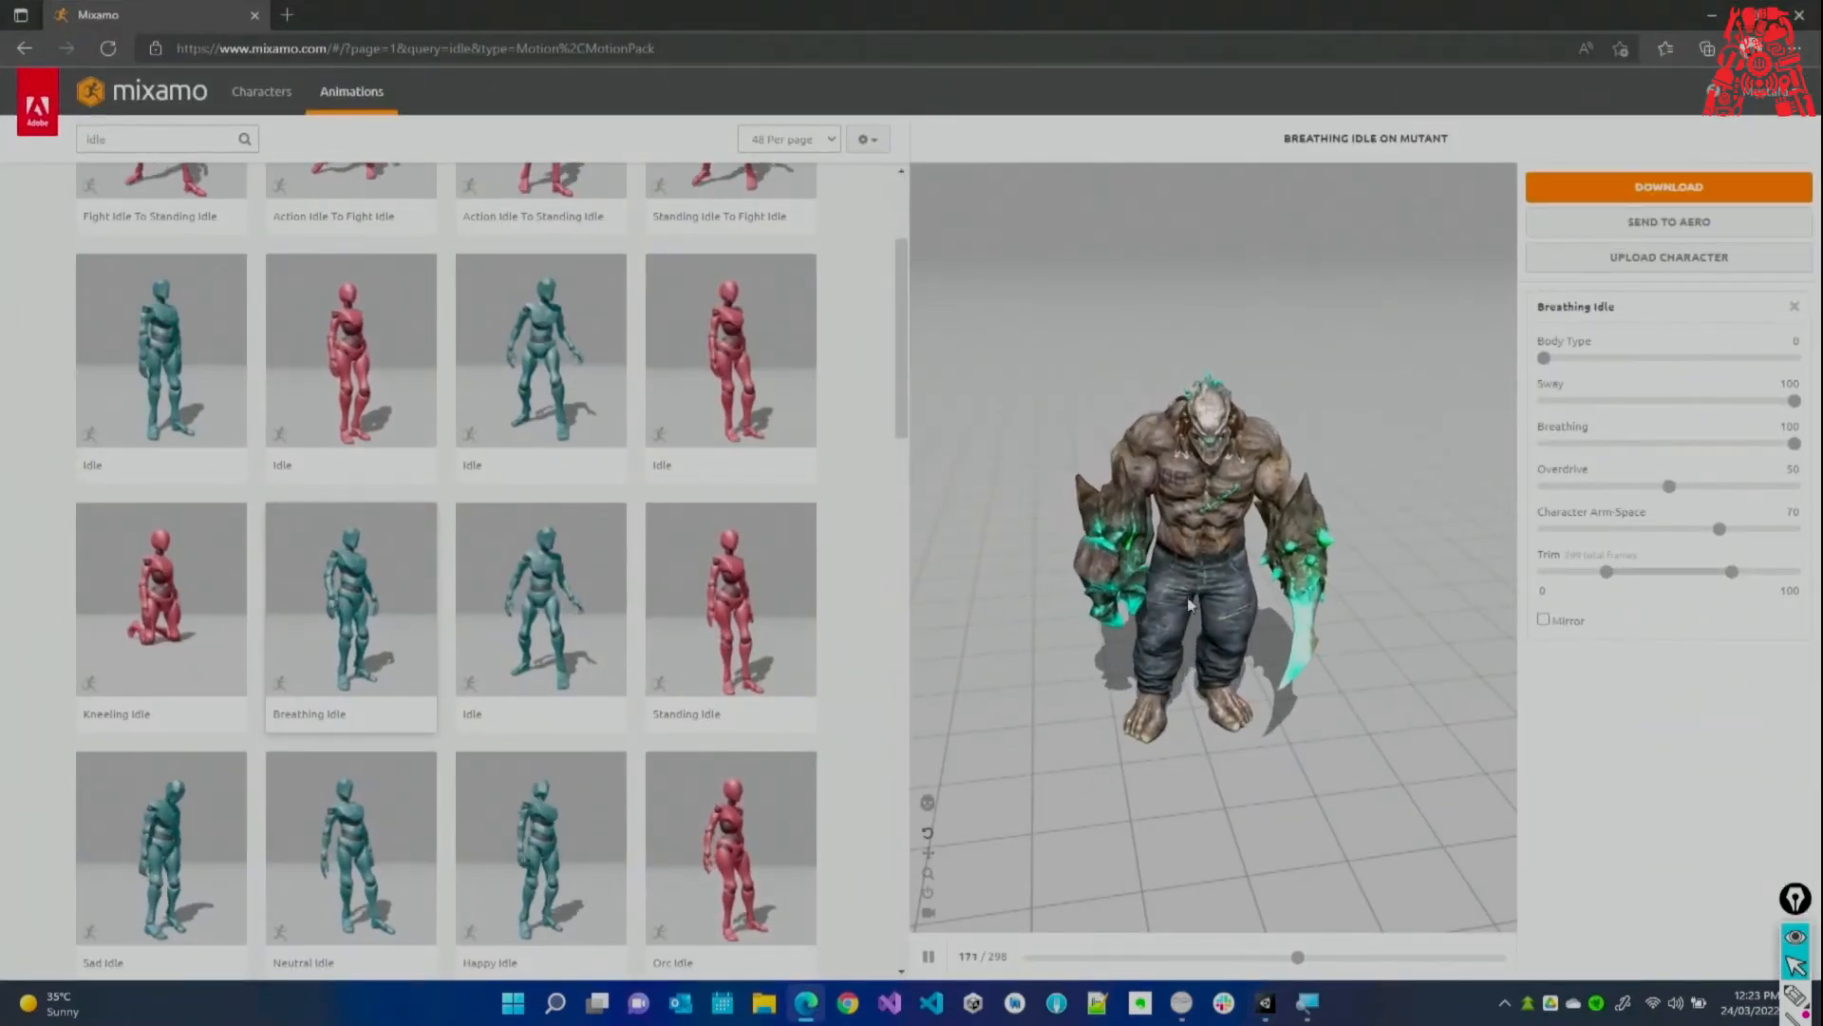
Select mutant@Mutant Walking and show its Materials import settings.
click(1712, 15)
click(1599, 152)
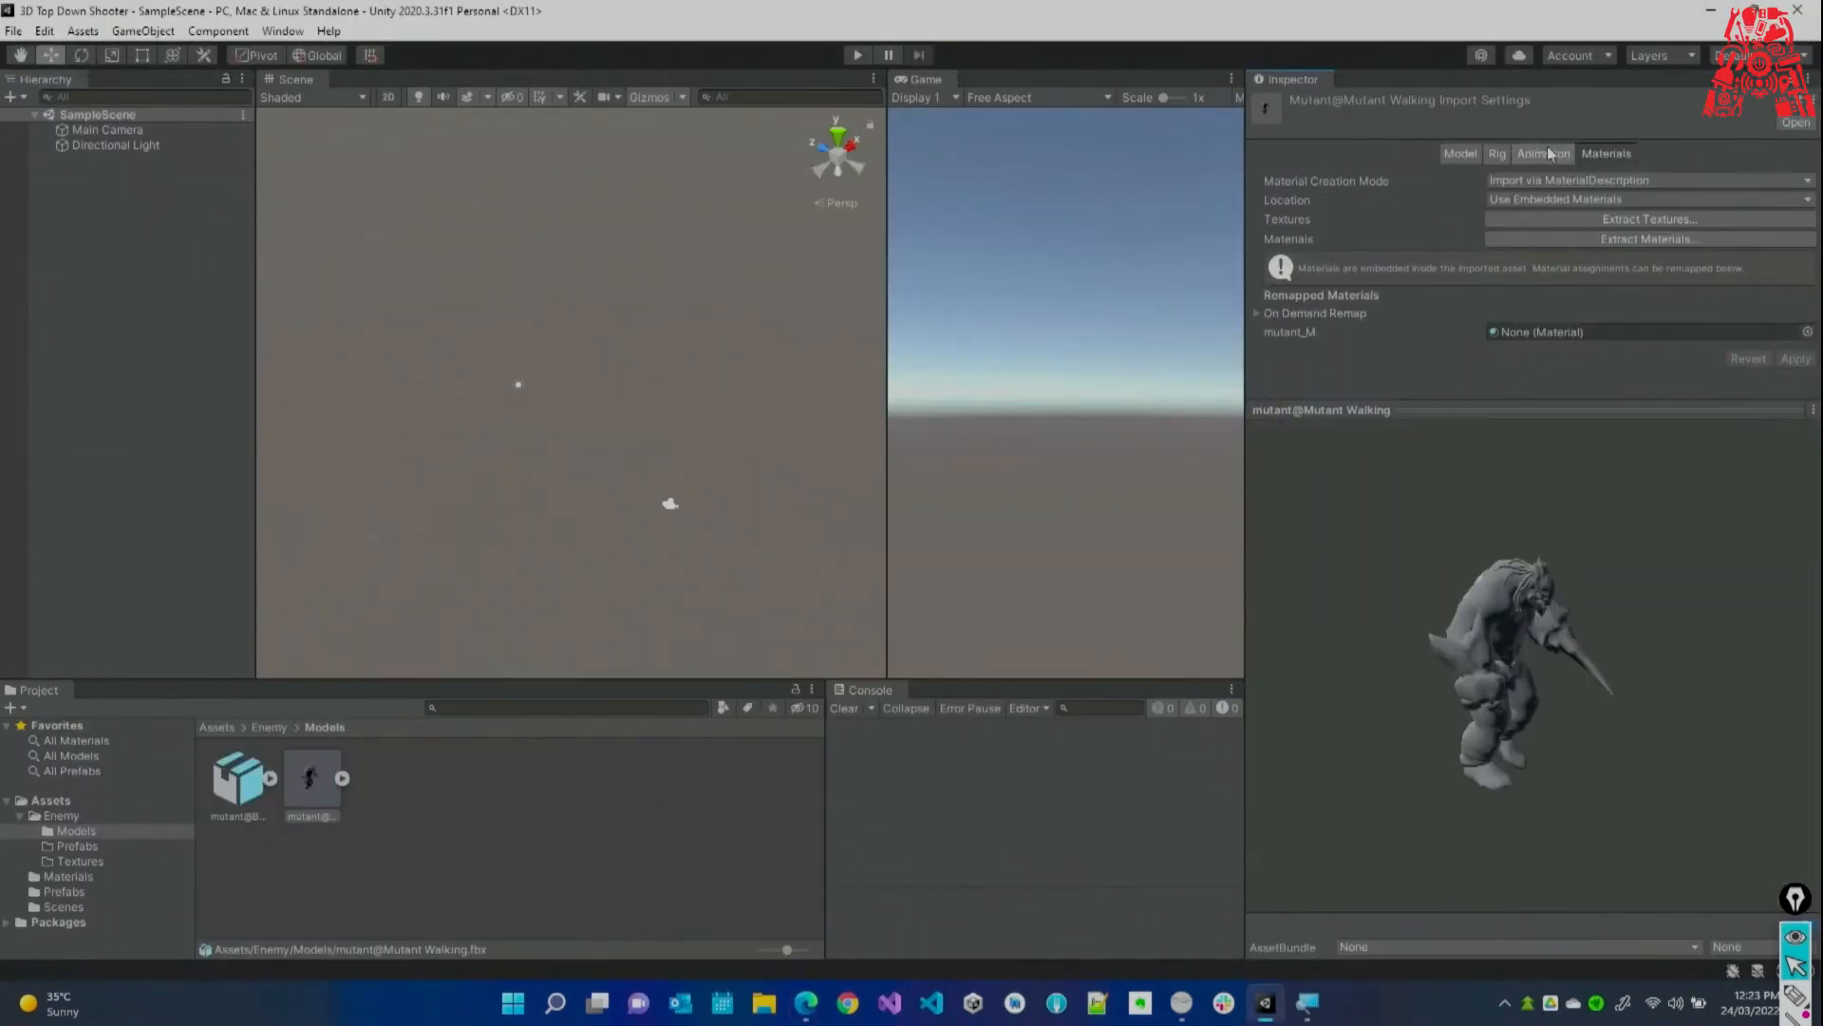
click(256, 925)
click(307, 806)
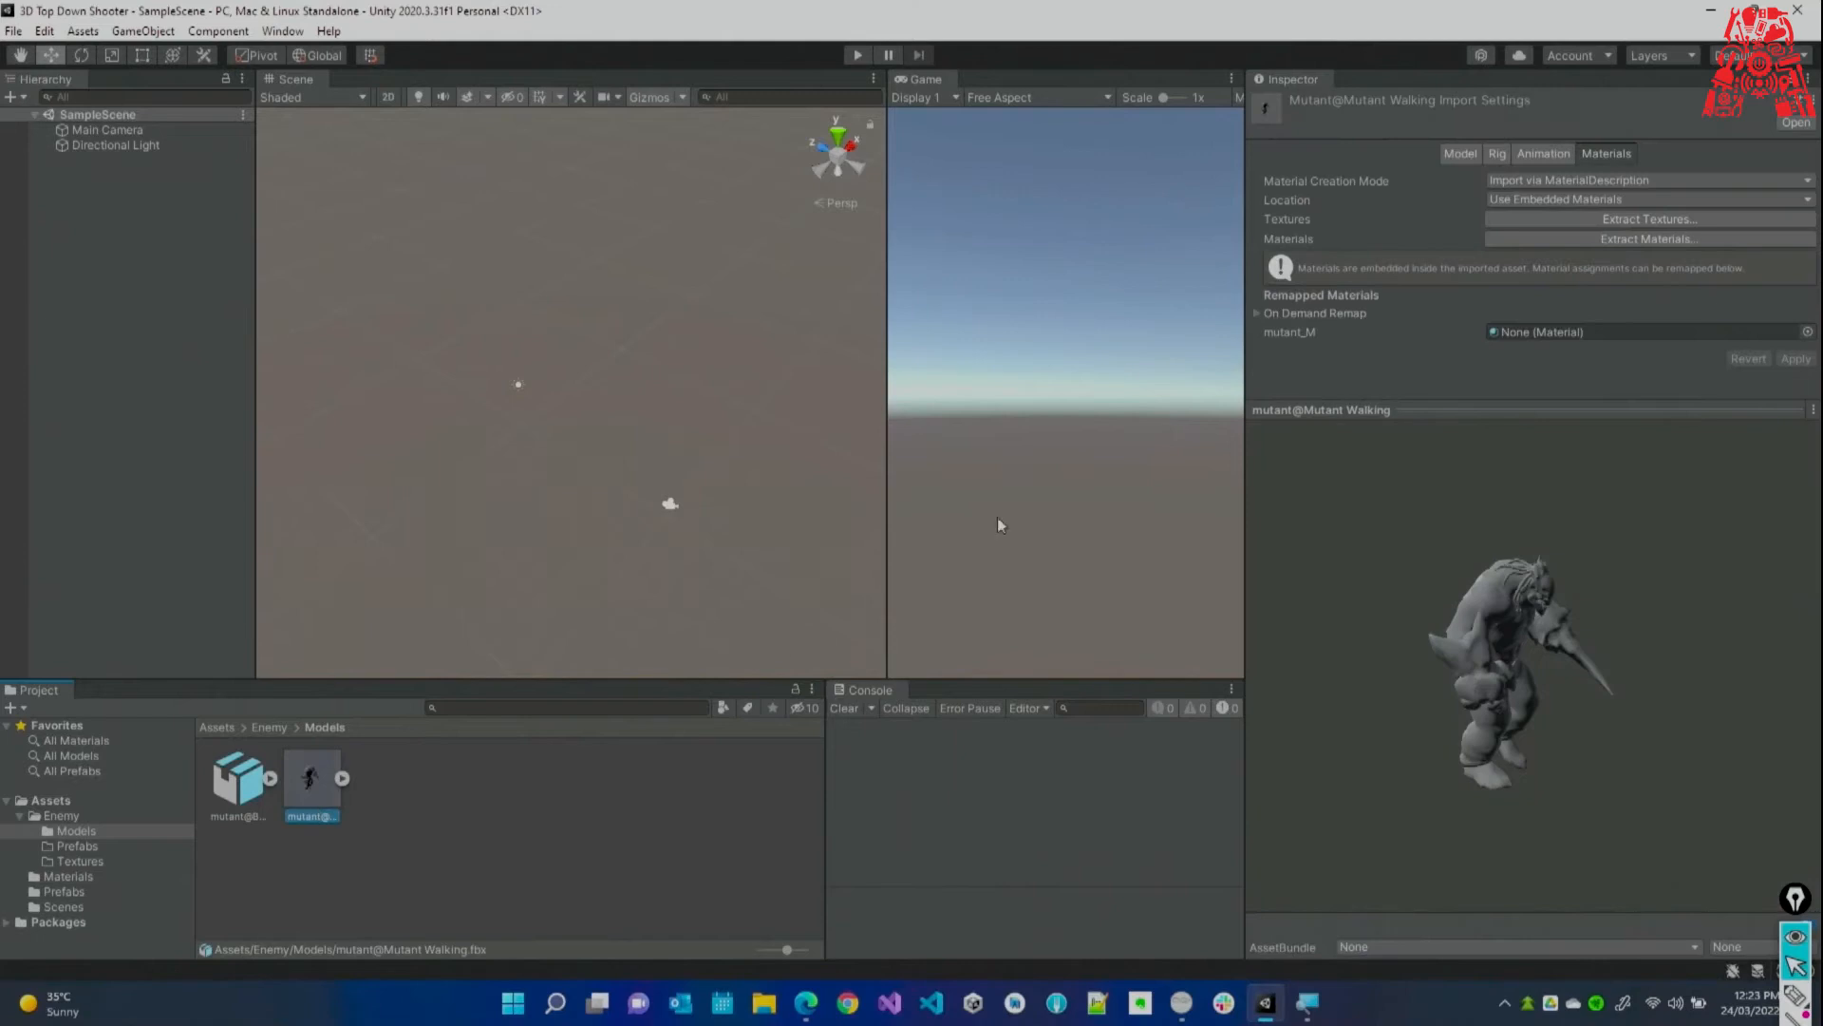
click(1605, 154)
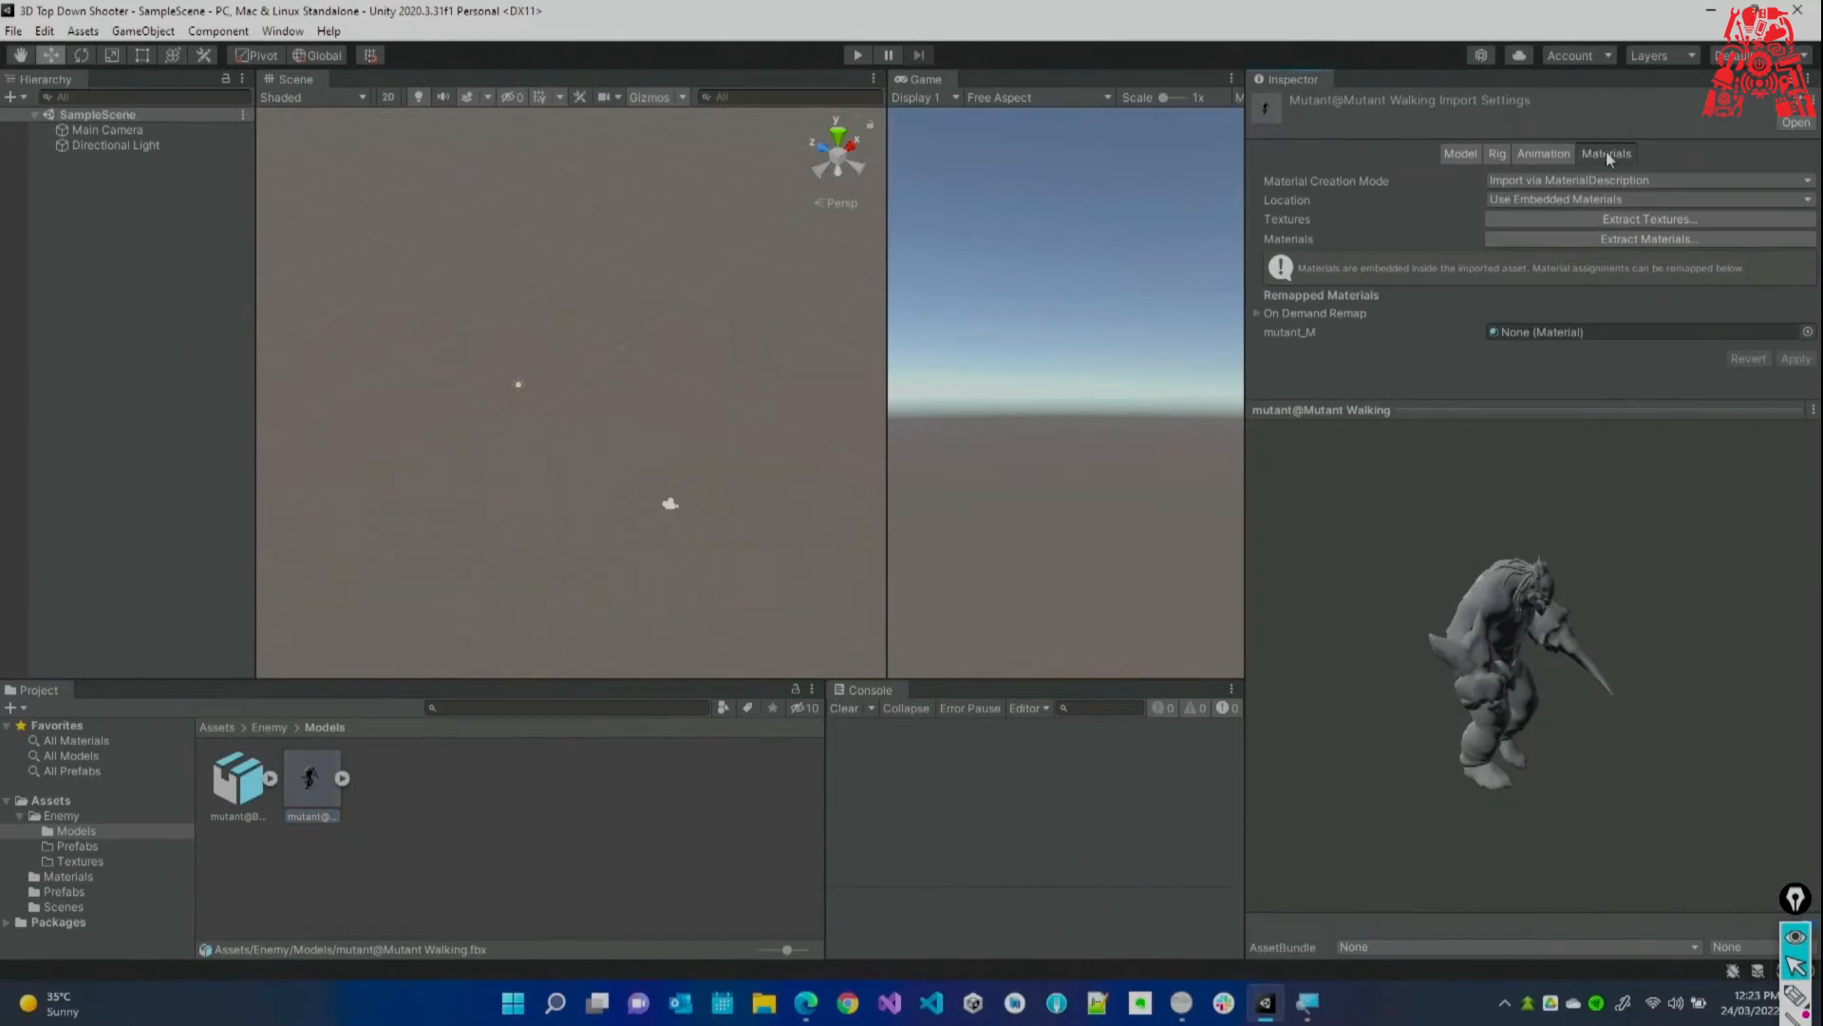
Extract the model's textures into Assets/Enemy/Textures.
click(1636, 223)
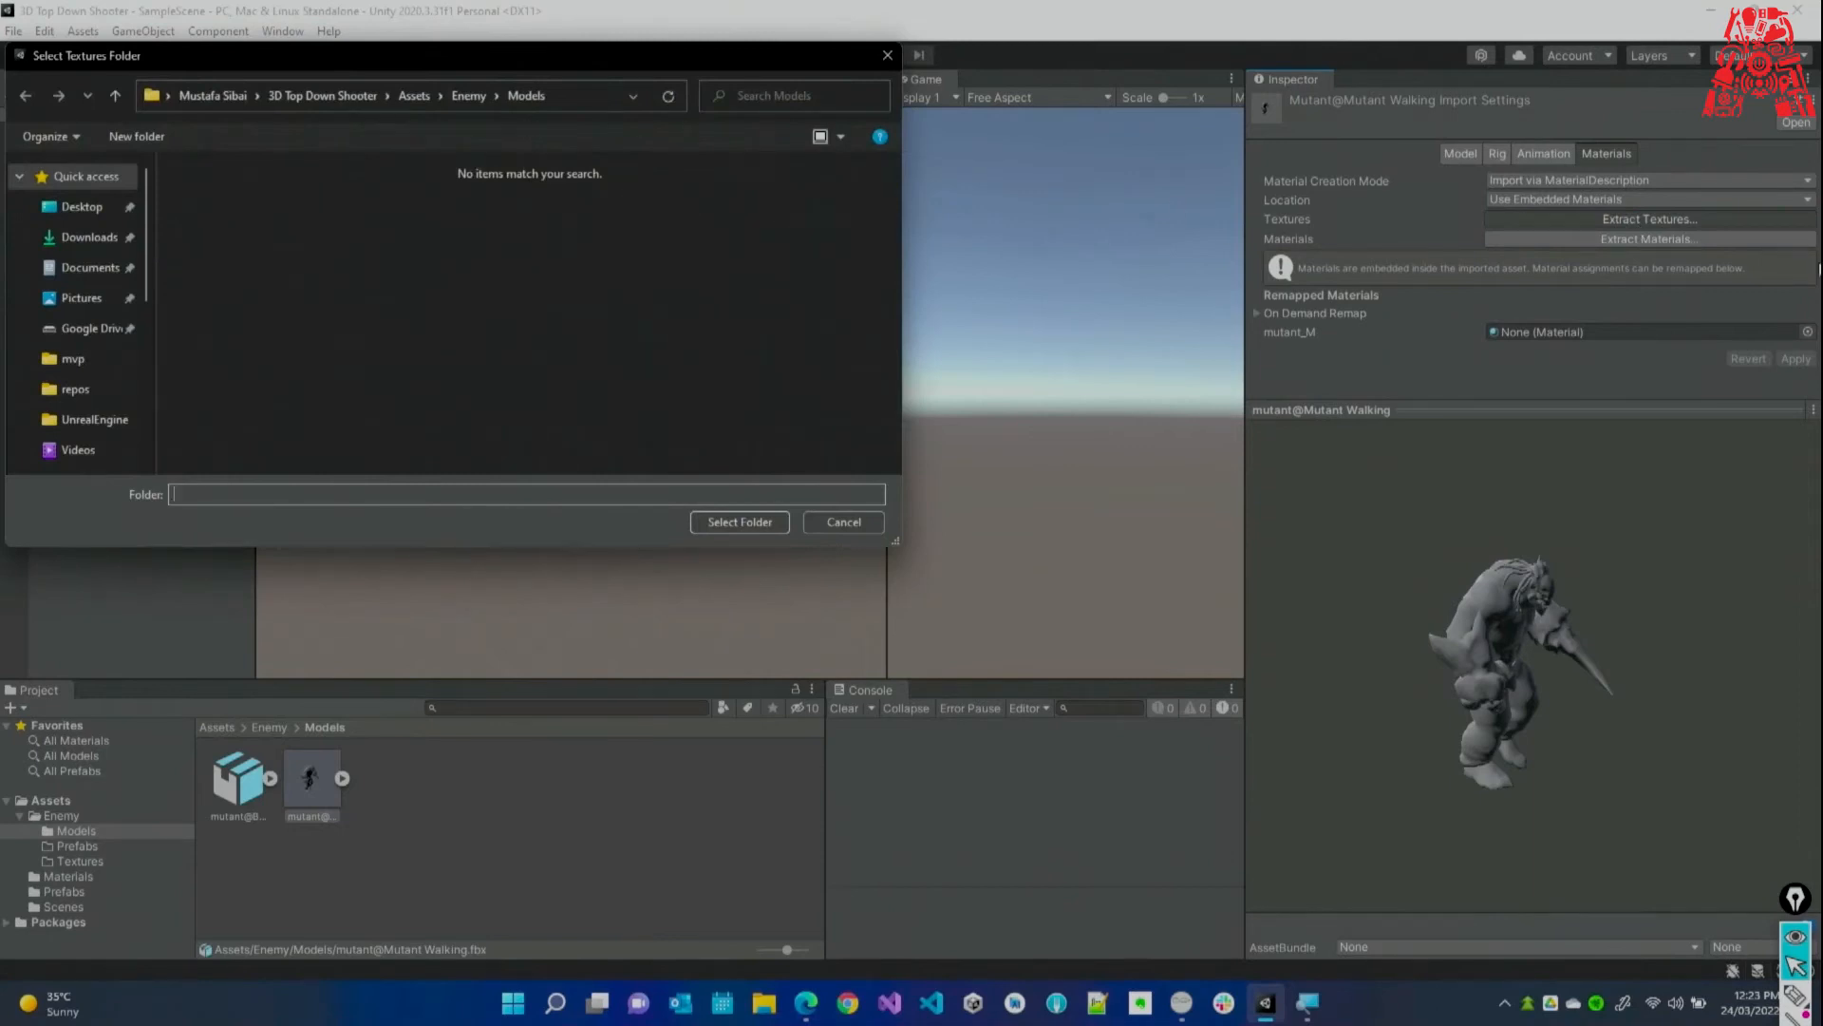
click(466, 99)
double_click(439, 209)
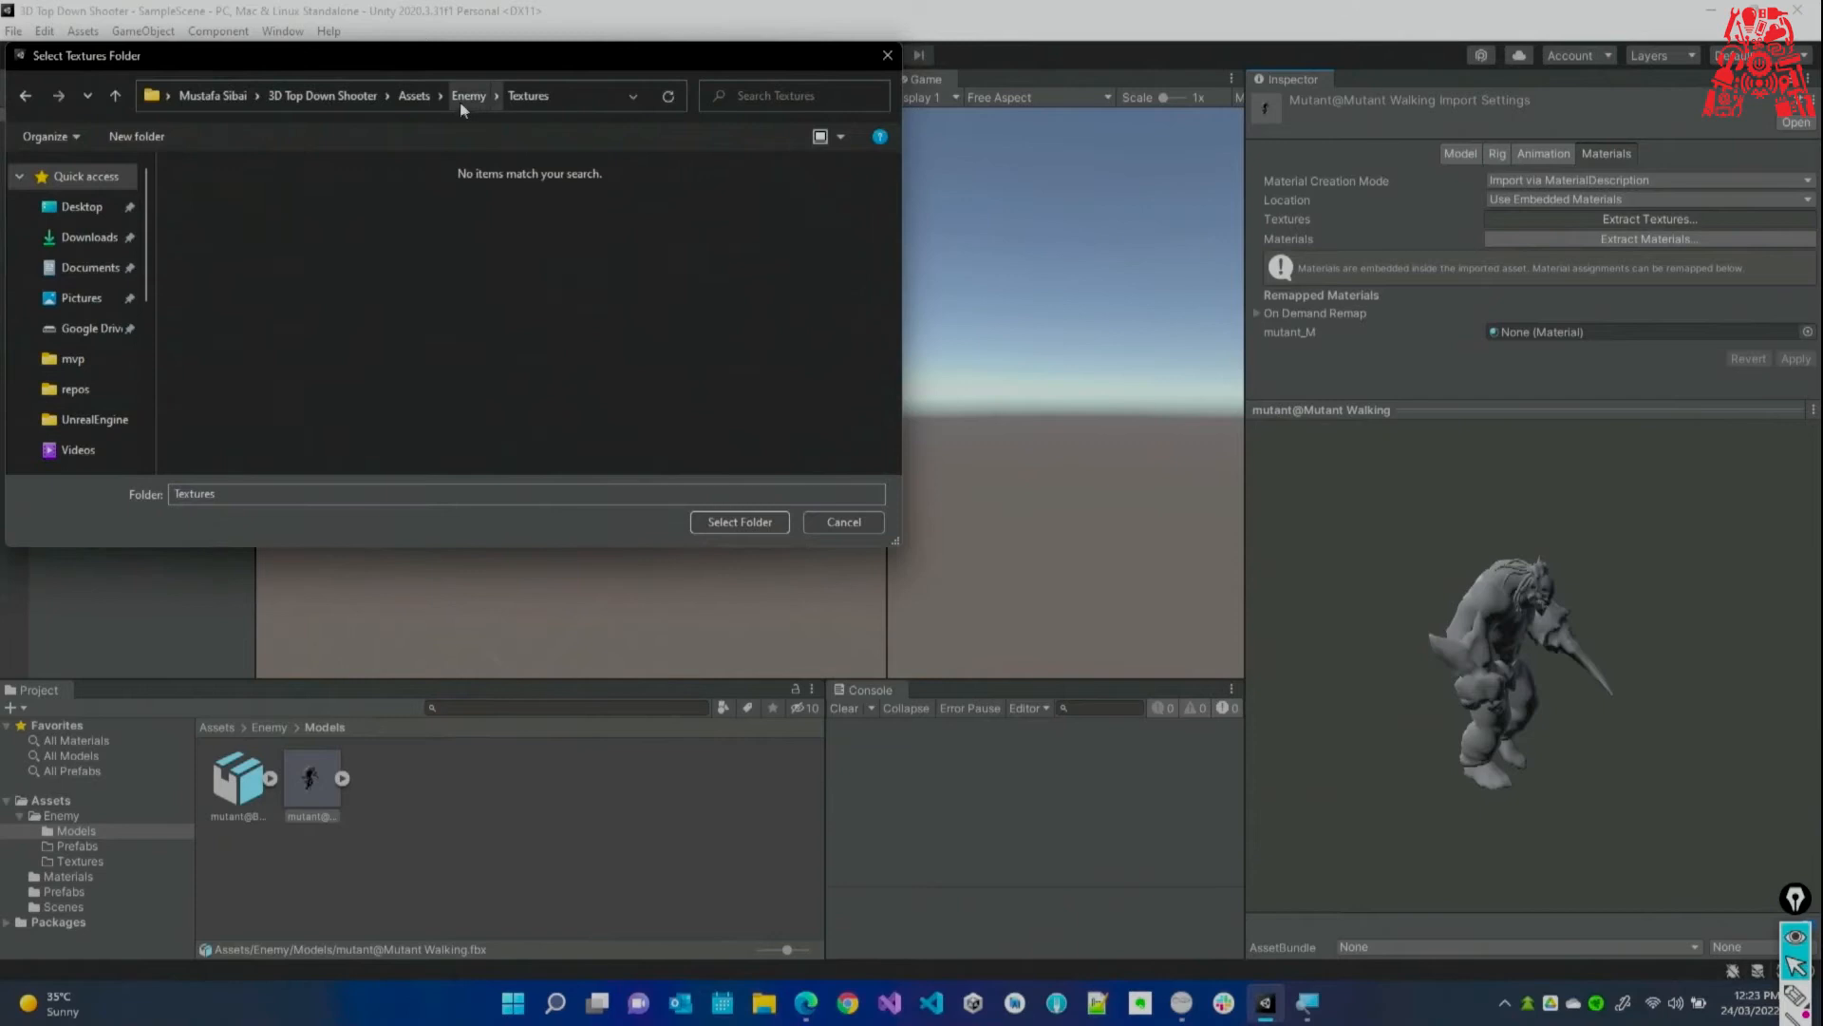
click(742, 520)
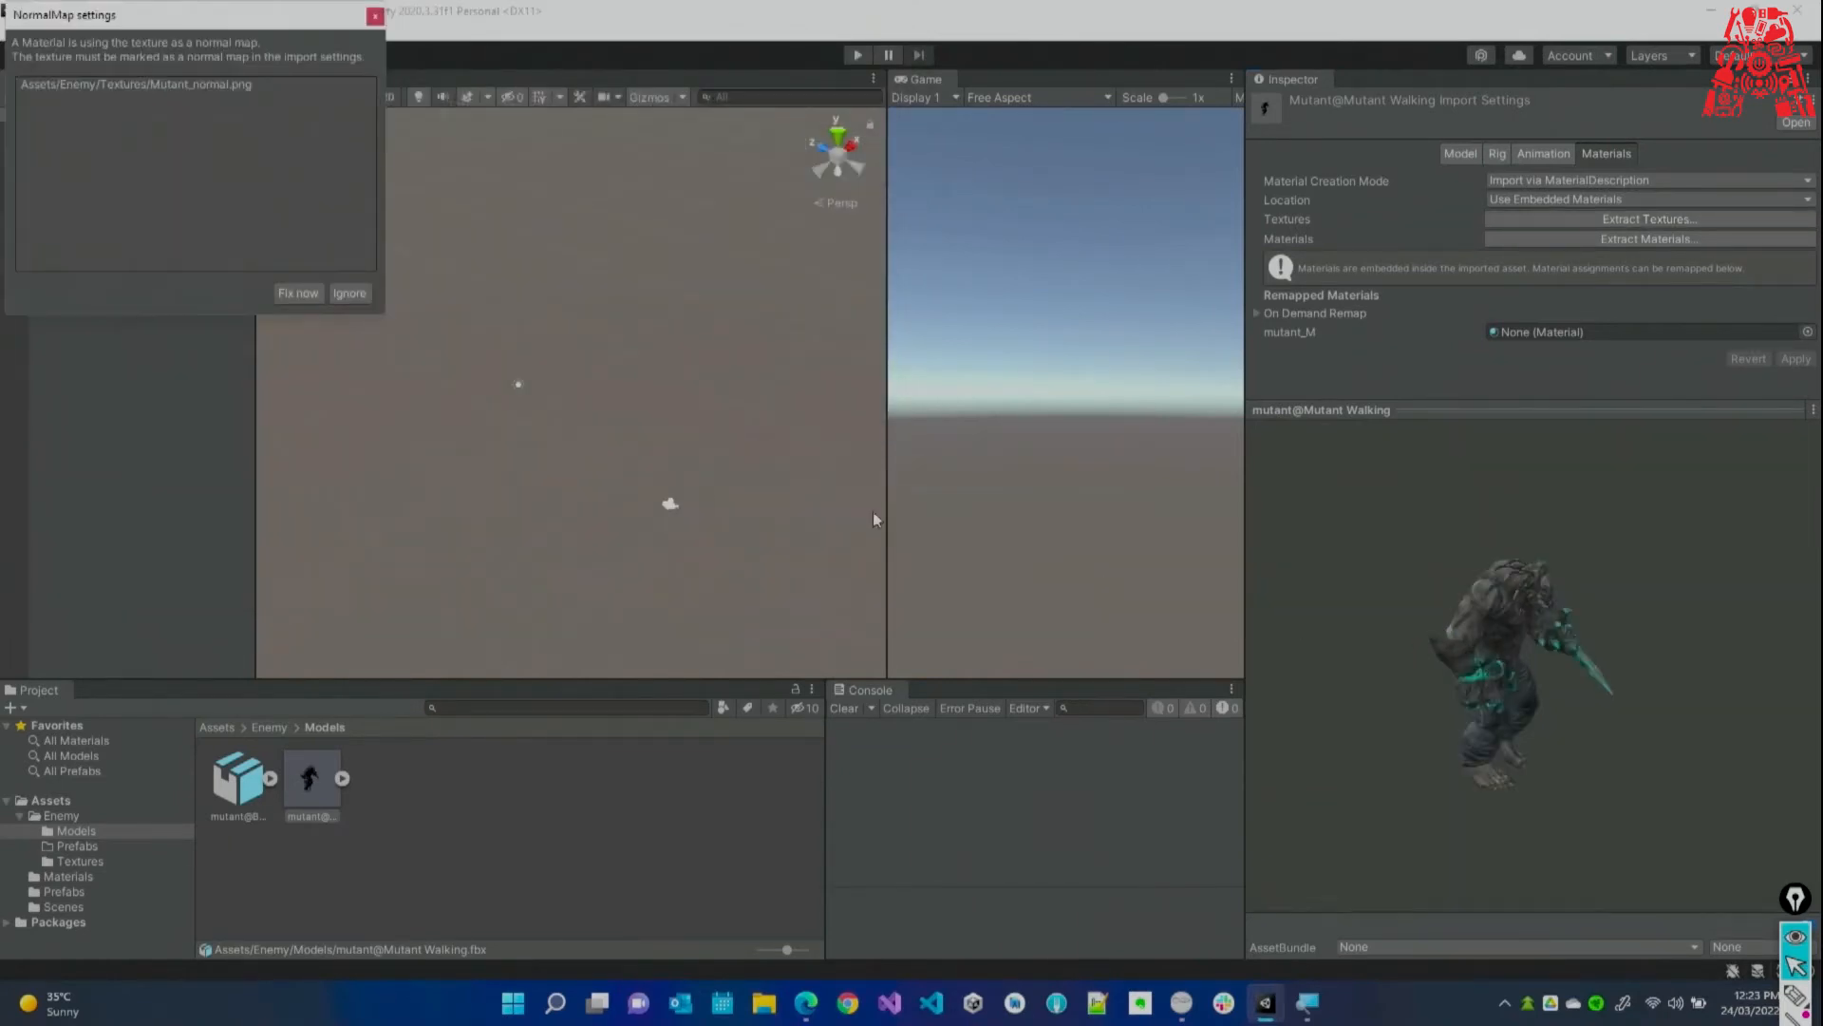
Resolve the normal-map prompt with Fix now so Mutant_normal imports as a Normal map.
drag(145, 30, 924, 356)
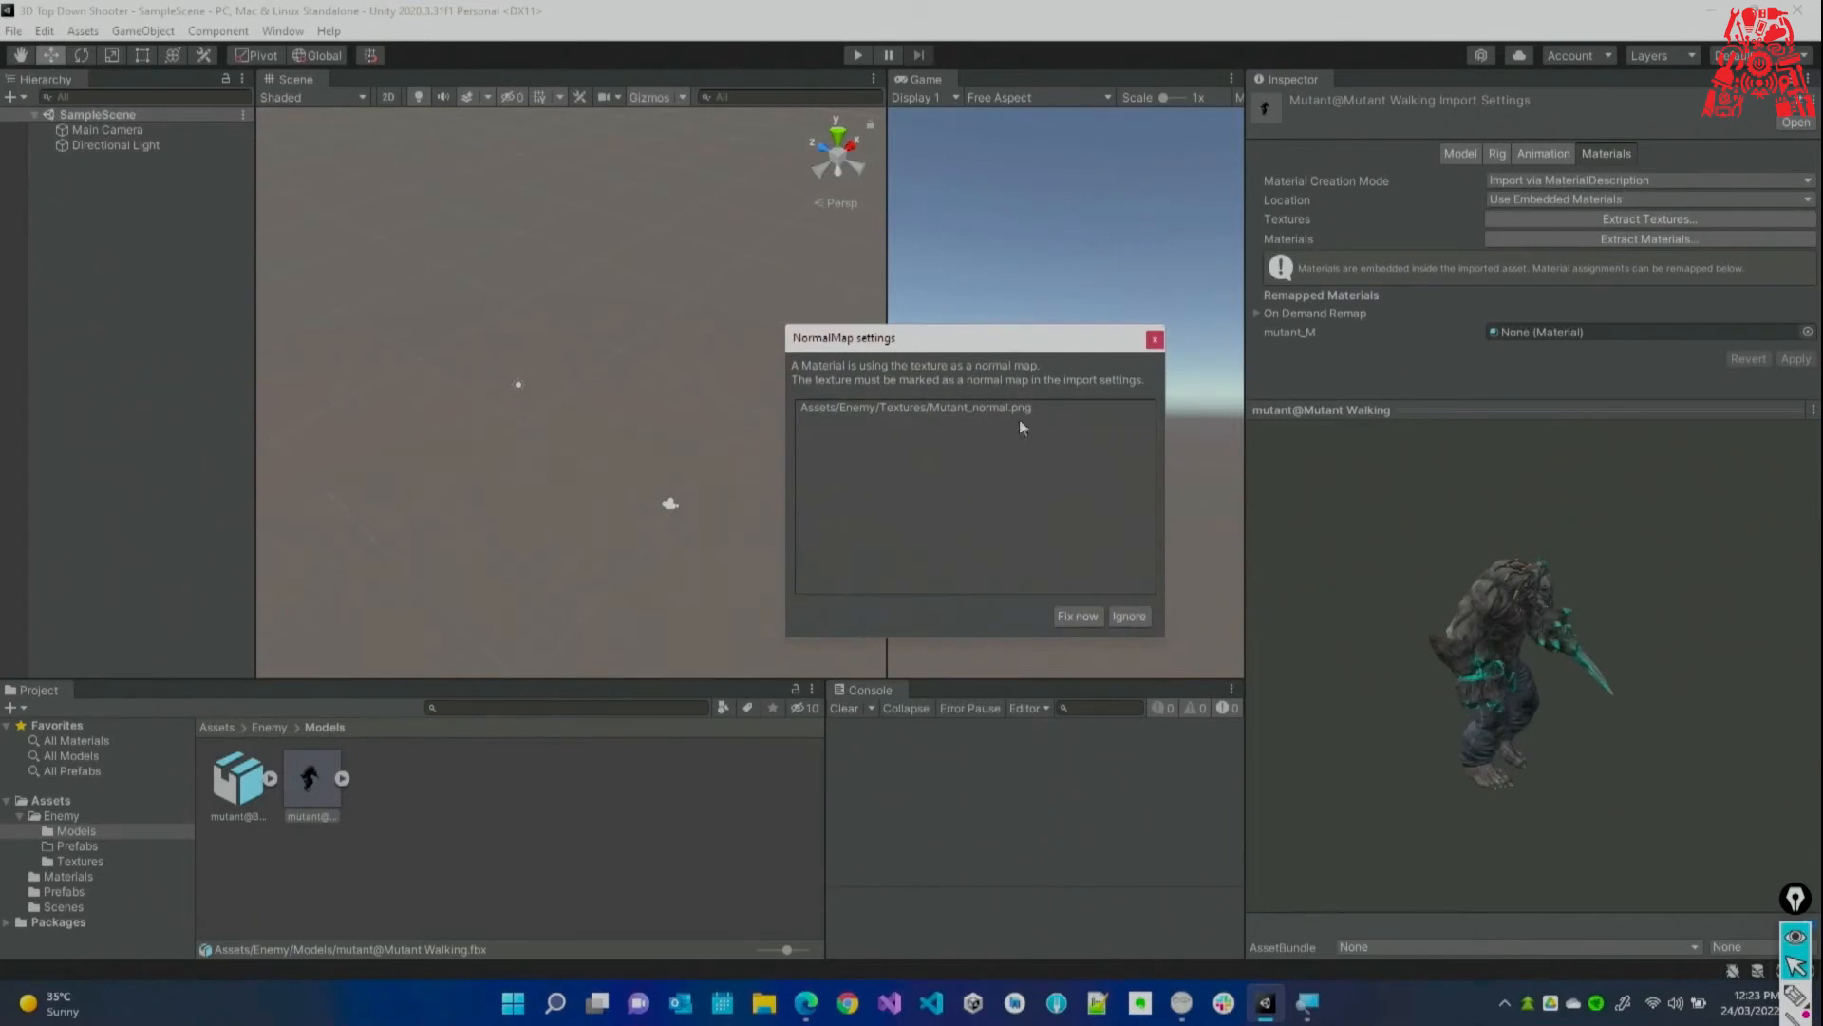
click(1076, 617)
drag(1533, 727, 1338, 598)
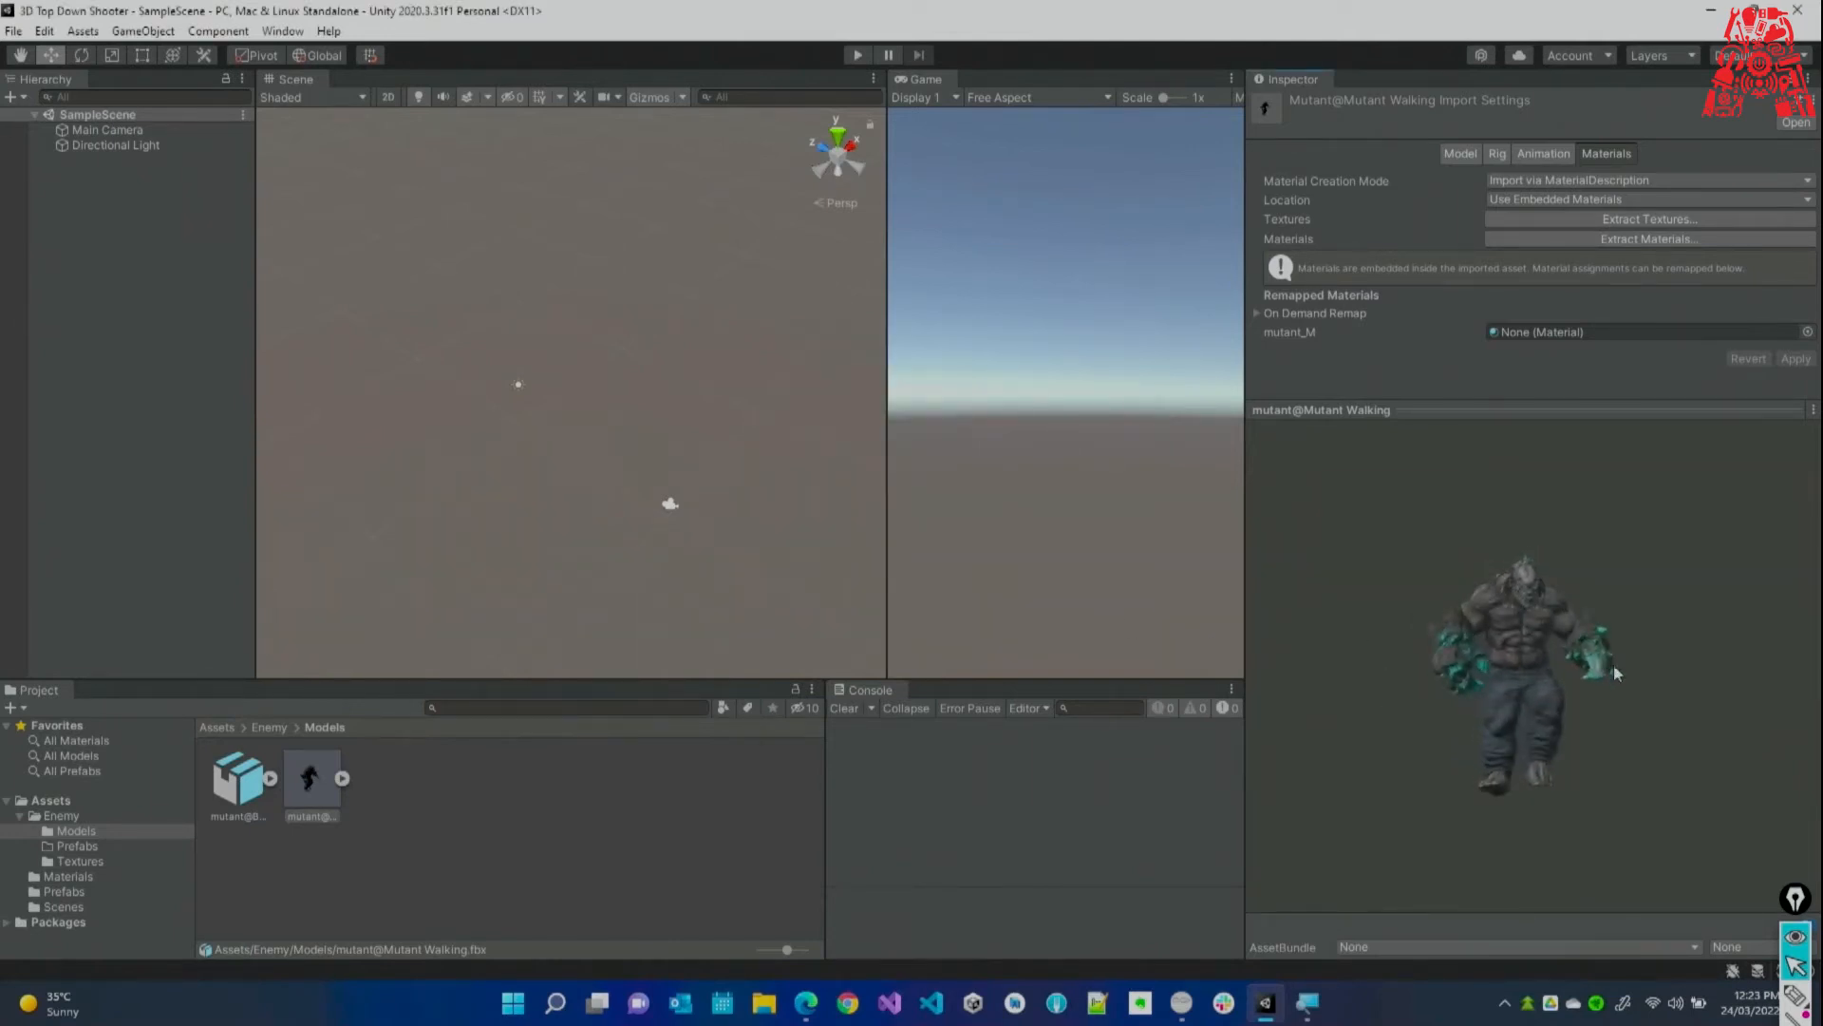
drag(1614, 670, 1537, 689)
drag(1542, 827, 1502, 849)
Open Enemy/Textures and select Mutant_normal to confirm its Texture Type is Normal map.
click(1308, 1002)
click(1526, 399)
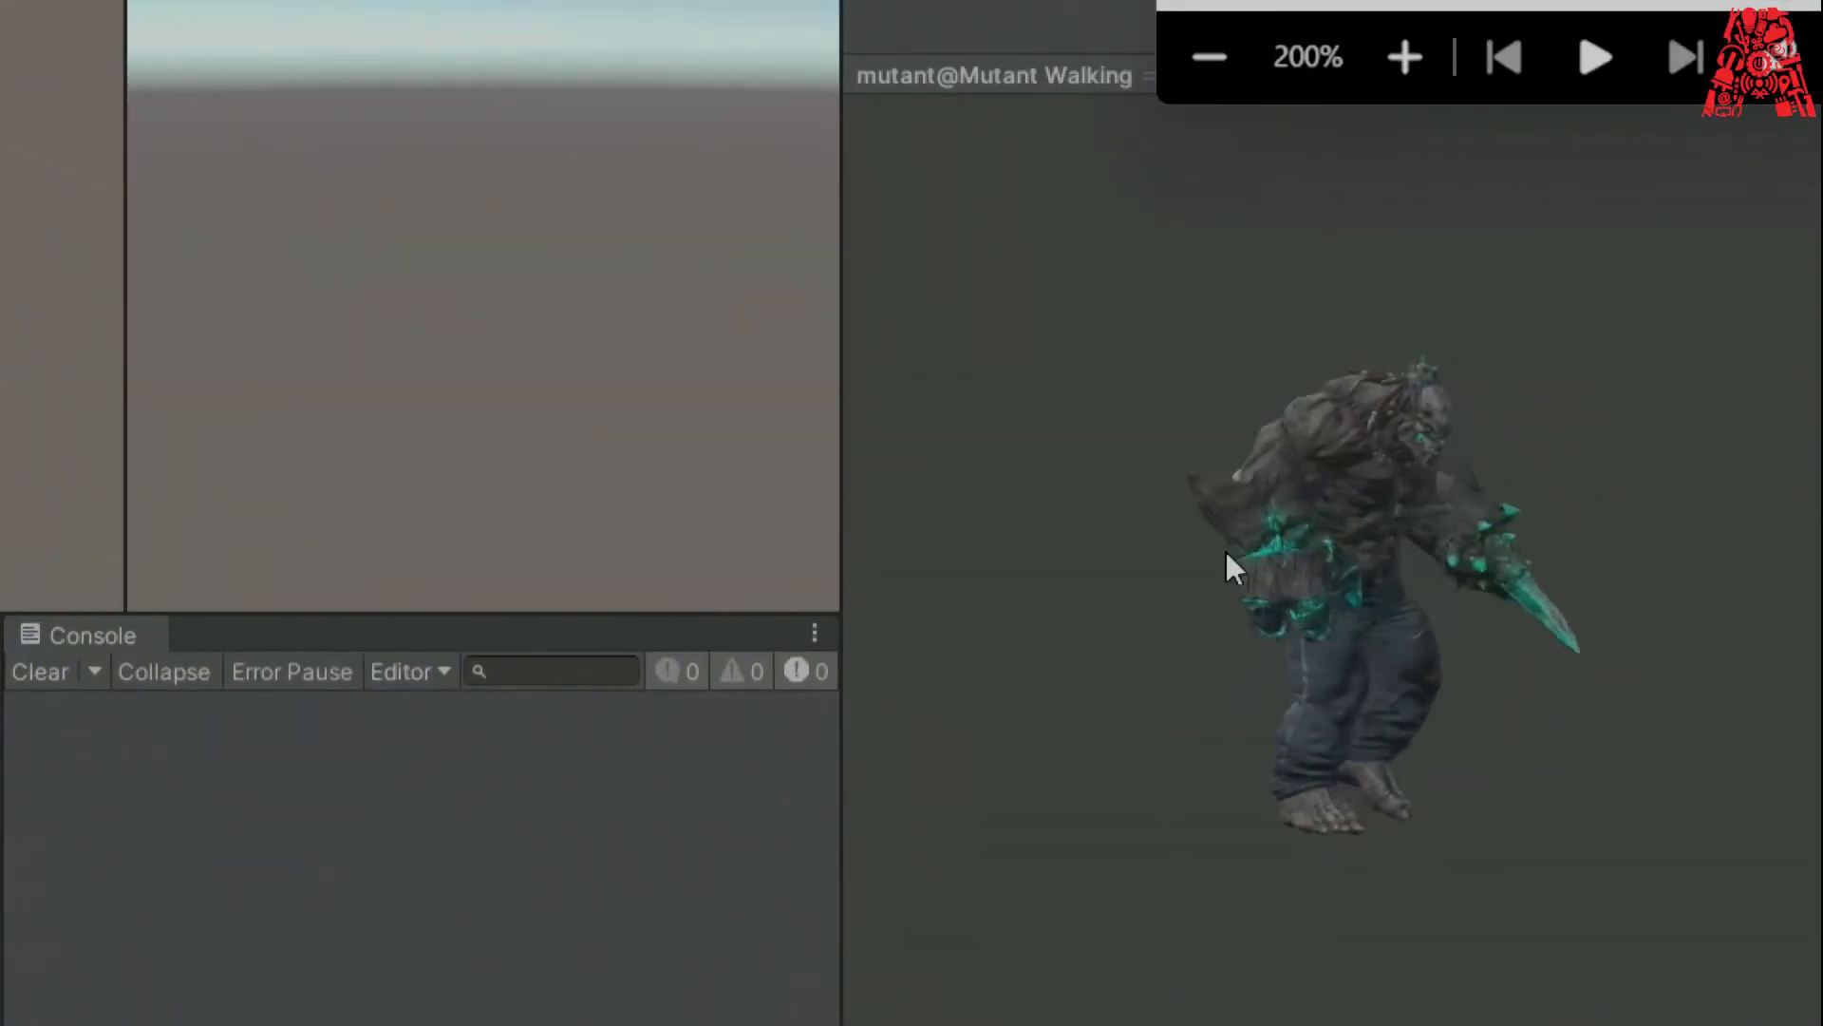
click(1198, 84)
click(1392, 315)
click(80, 860)
click(309, 786)
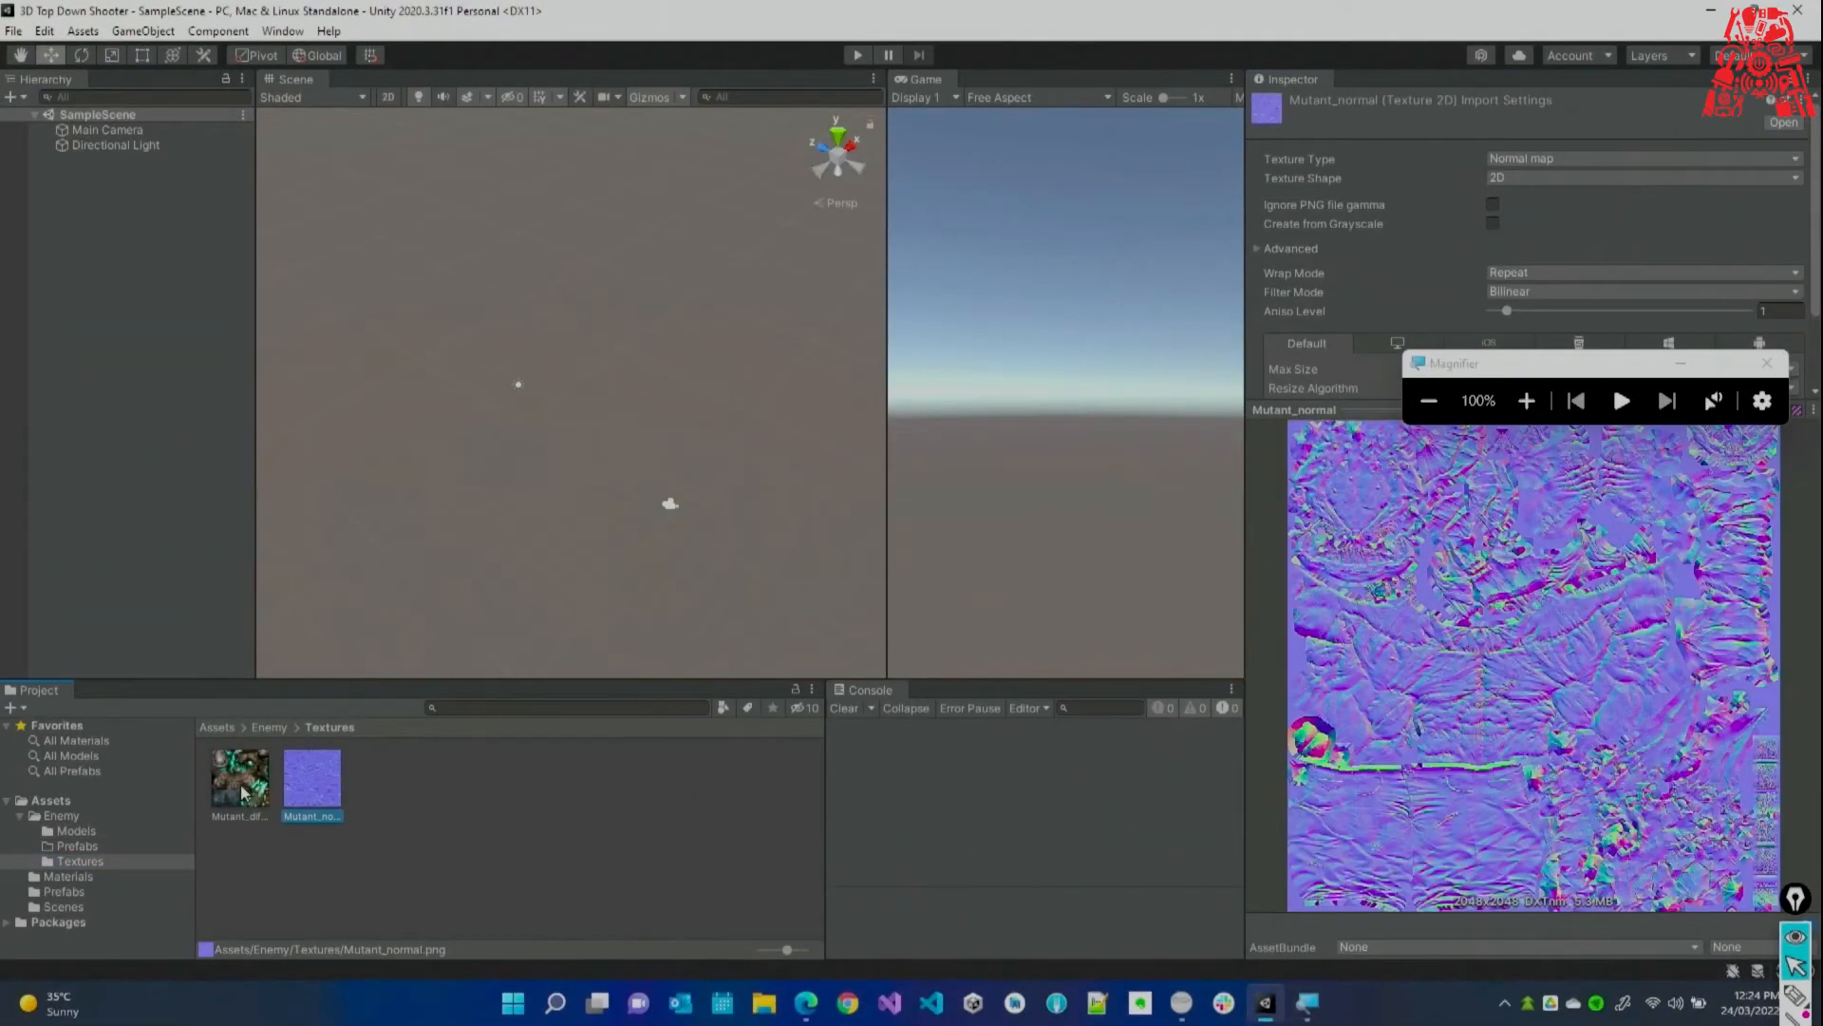
Inspect Mutant_diffuse, then select the mutant@Mutant Walking FBX in Enemy/Models.
drag(1586, 363, 1598, 308)
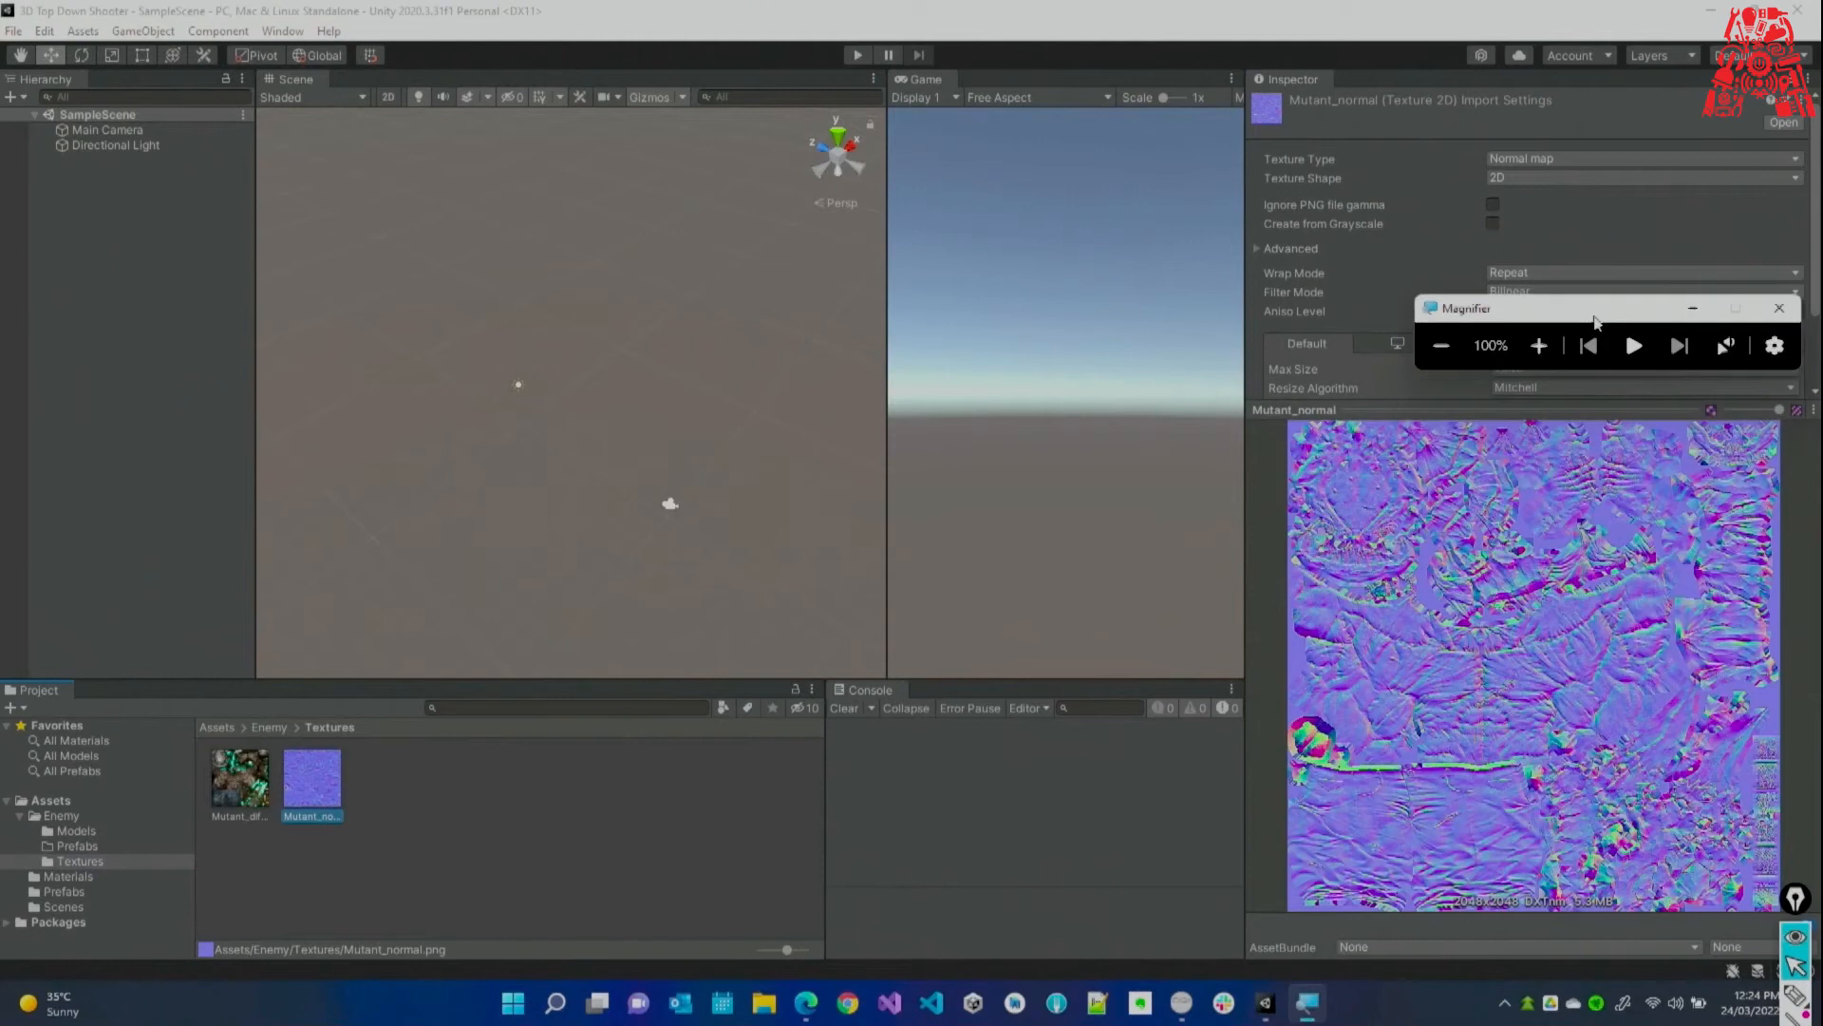
click(245, 783)
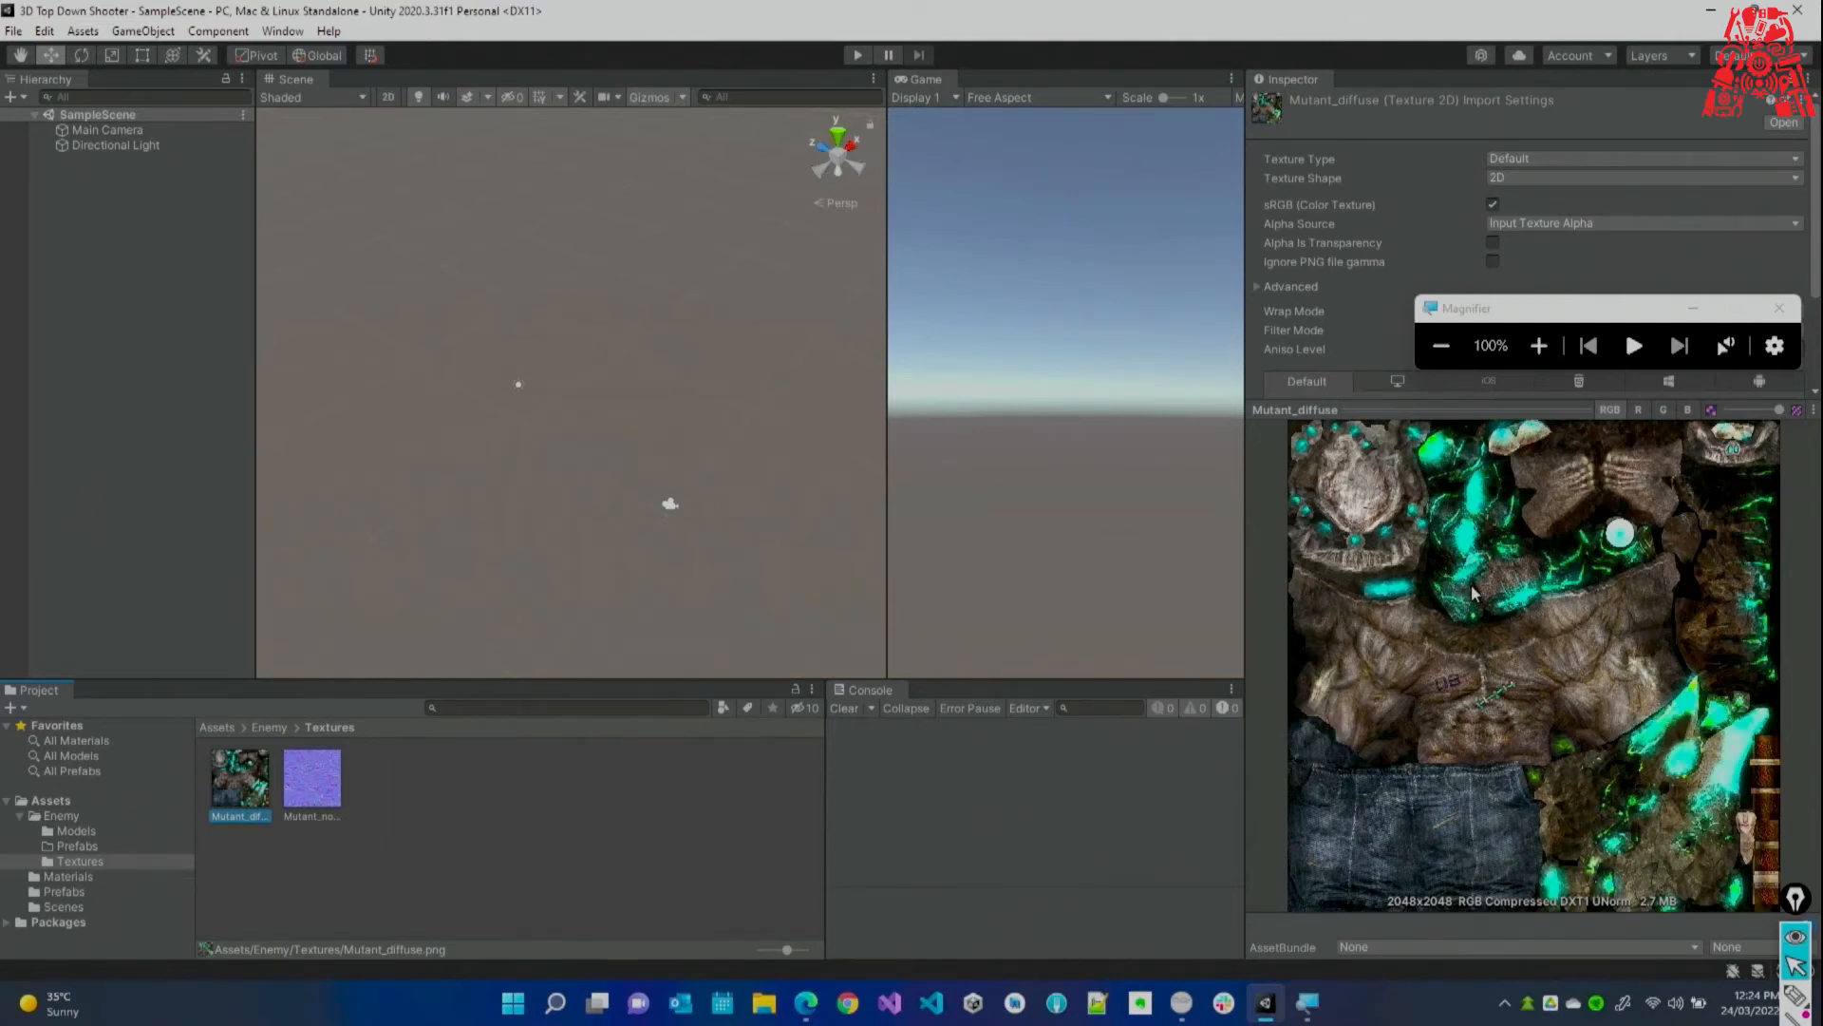
click(99, 834)
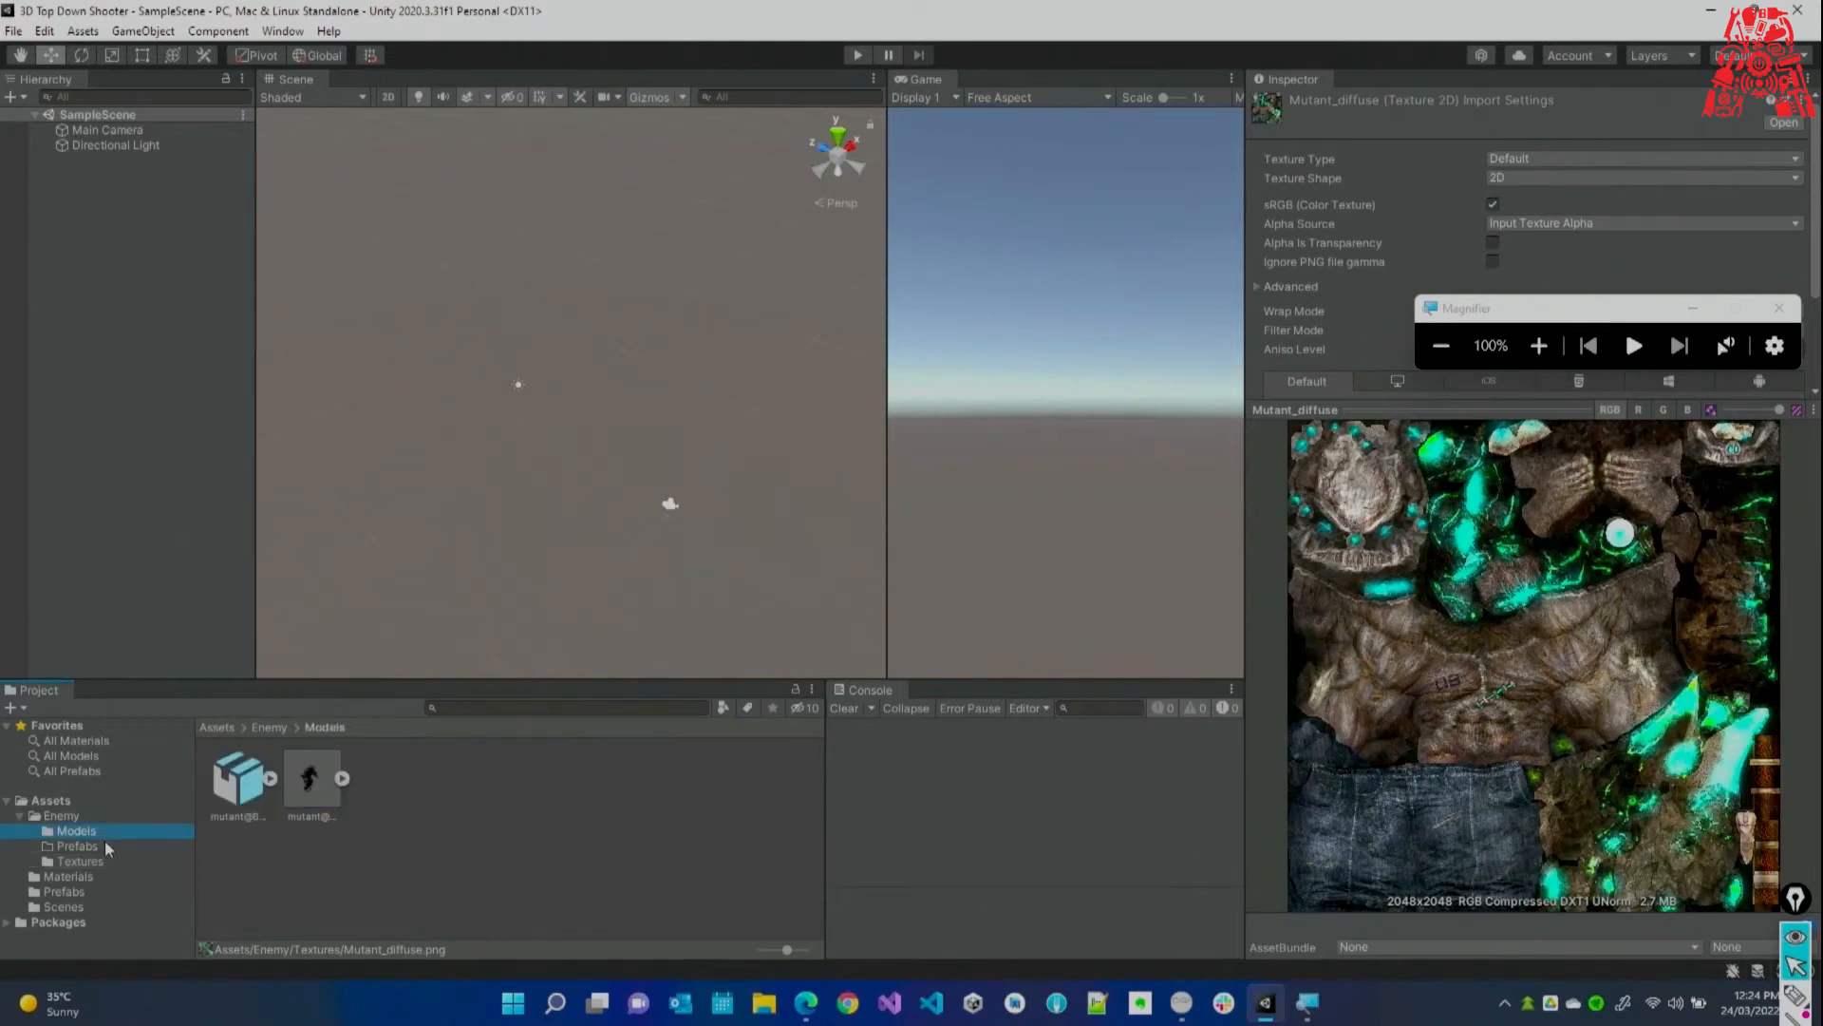
click(323, 796)
drag(1599, 309, 1153, 774)
Set the Mutant Walking Rig's Animation Type to Humanoid and apply the change.
click(1498, 154)
drag(1512, 412, 1512, 517)
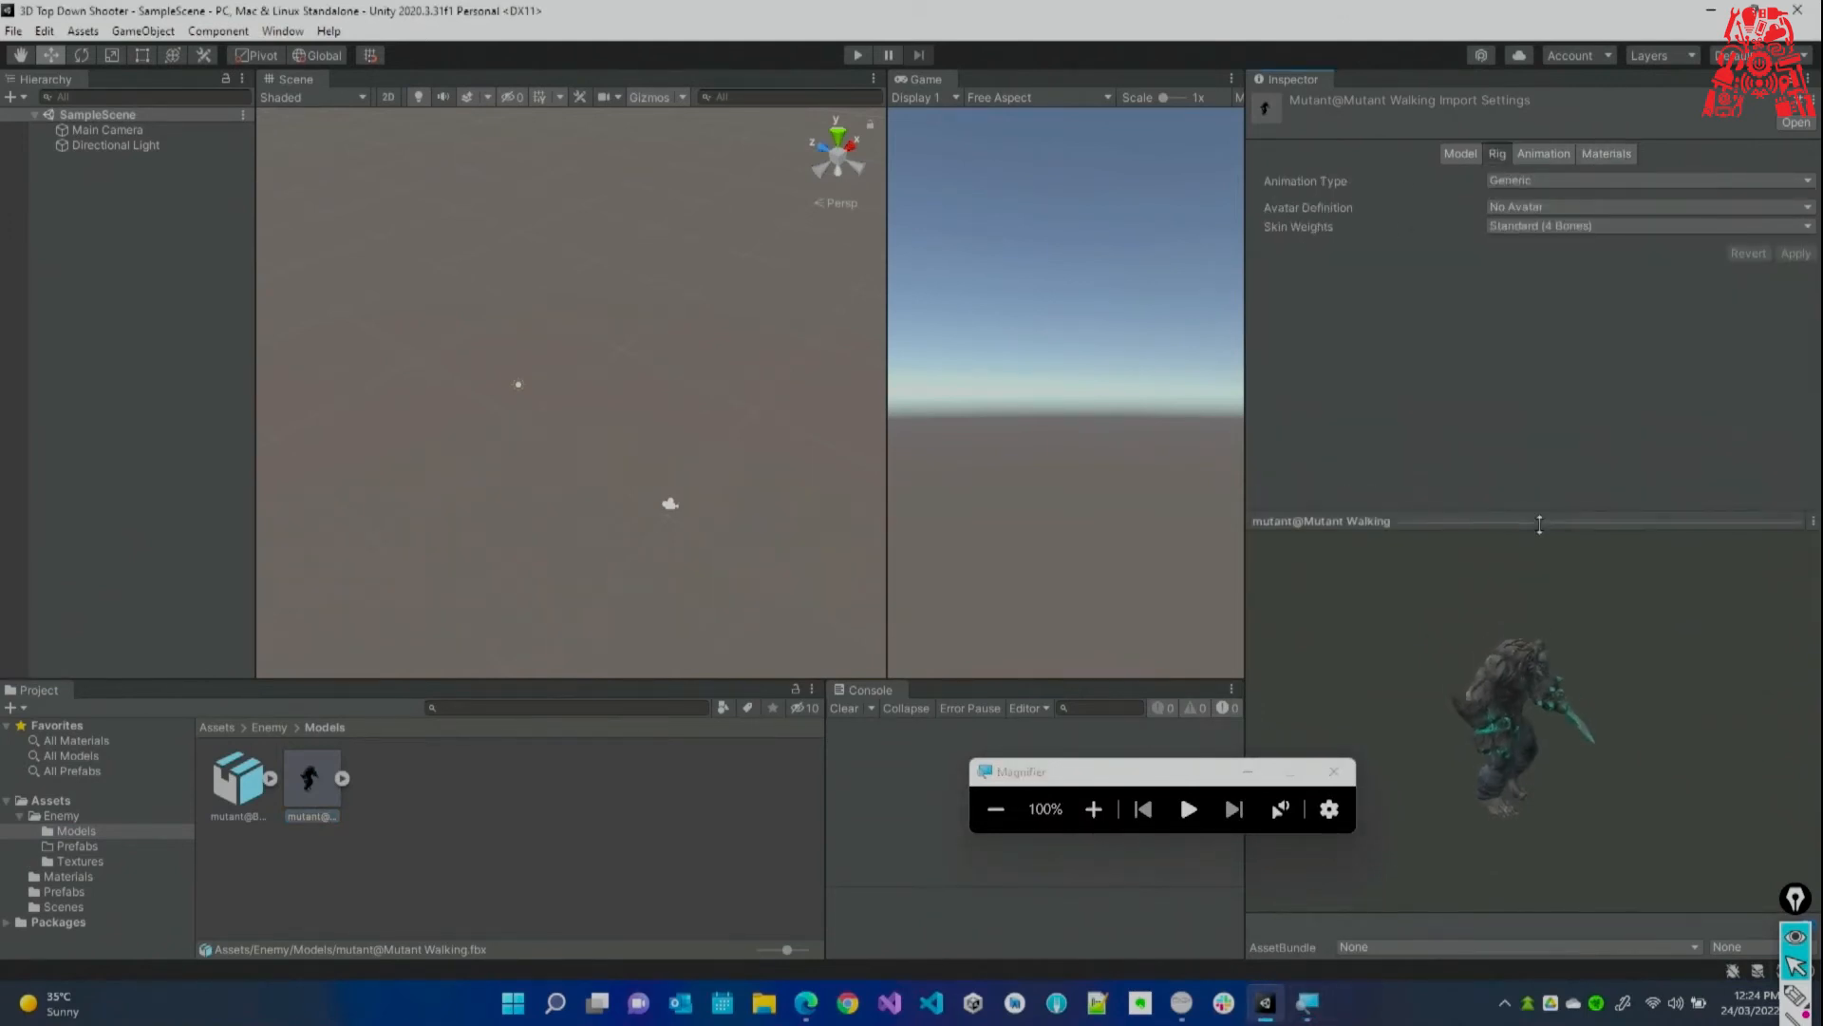
click(1093, 808)
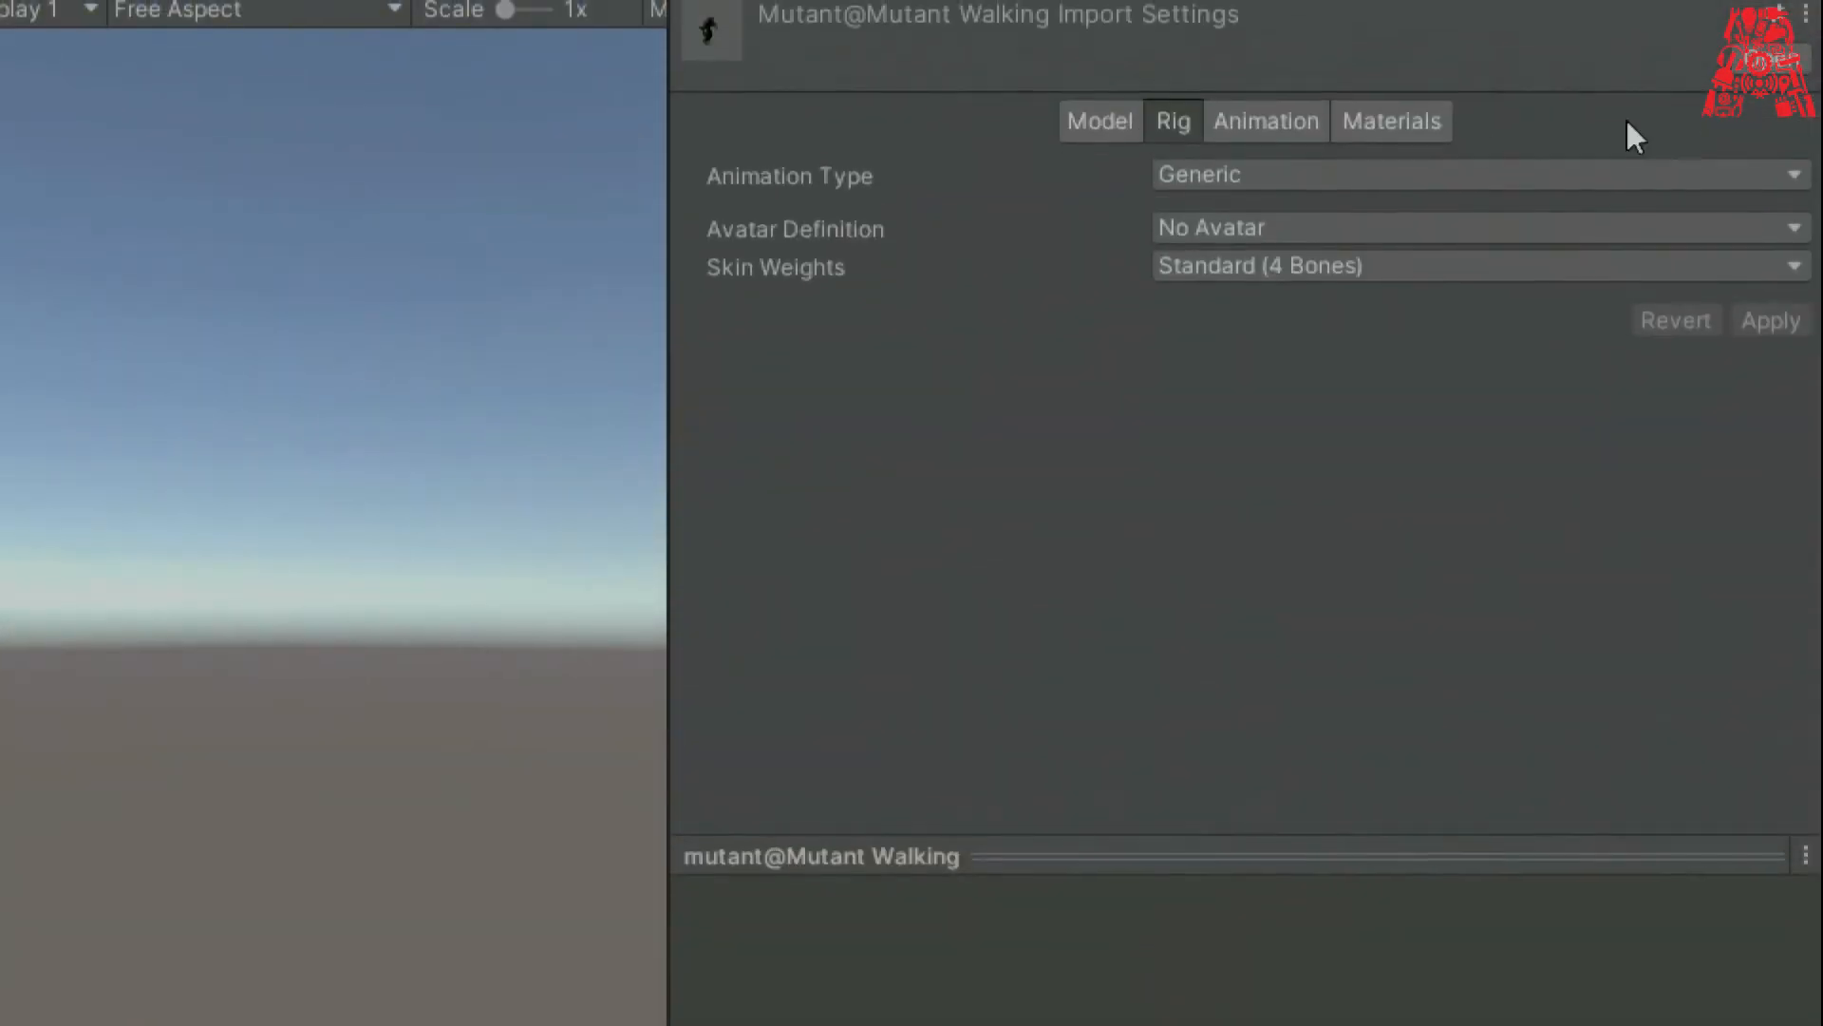
click(1237, 176)
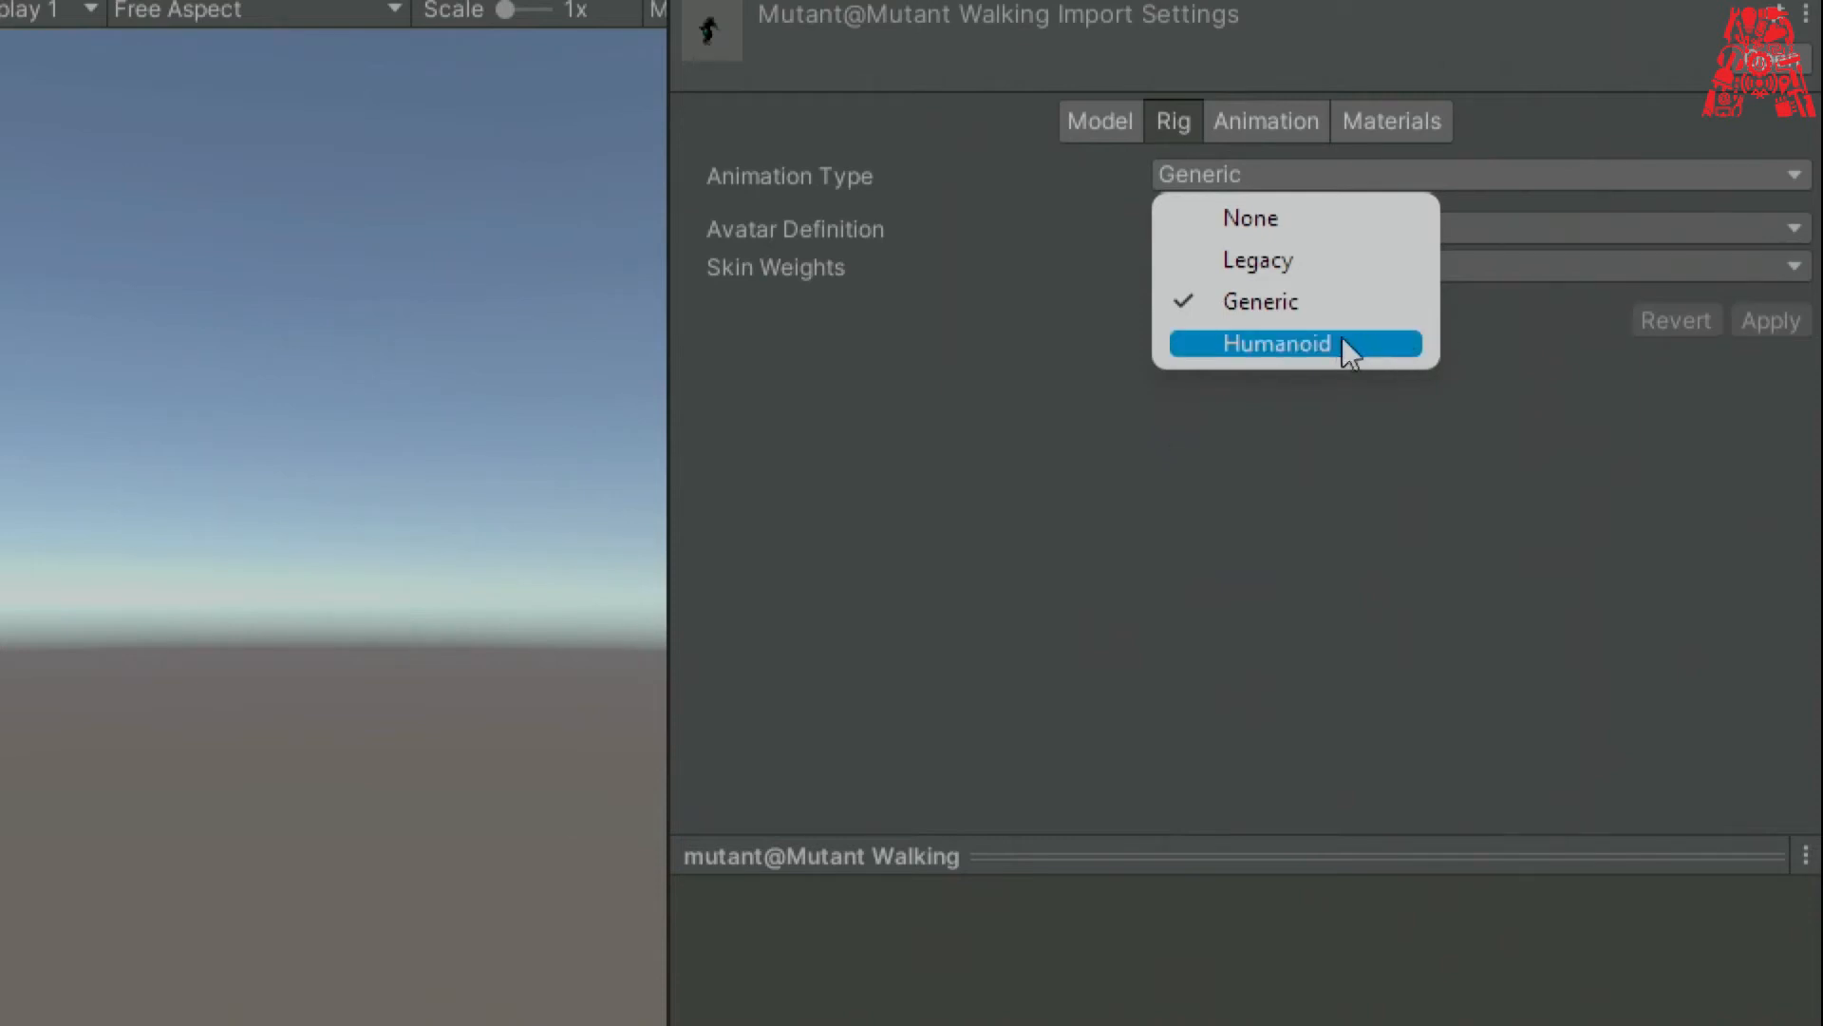
click(1306, 345)
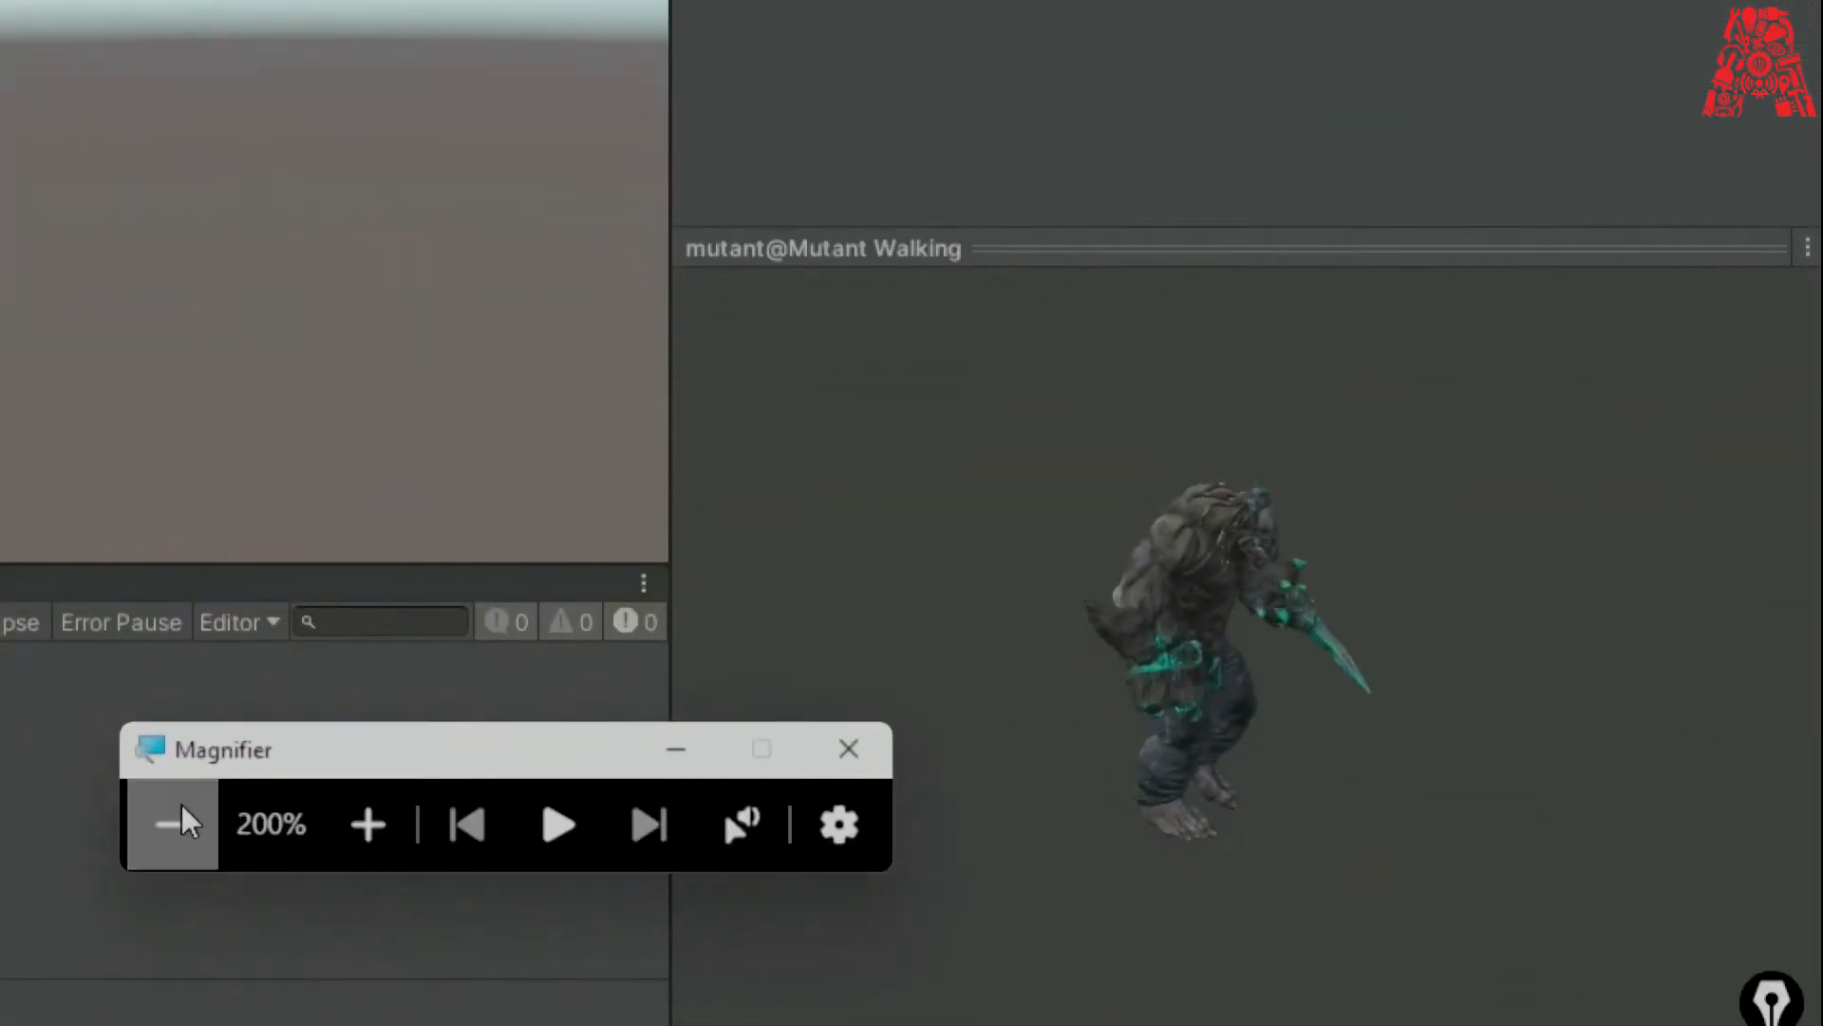
click(180, 816)
click(1797, 320)
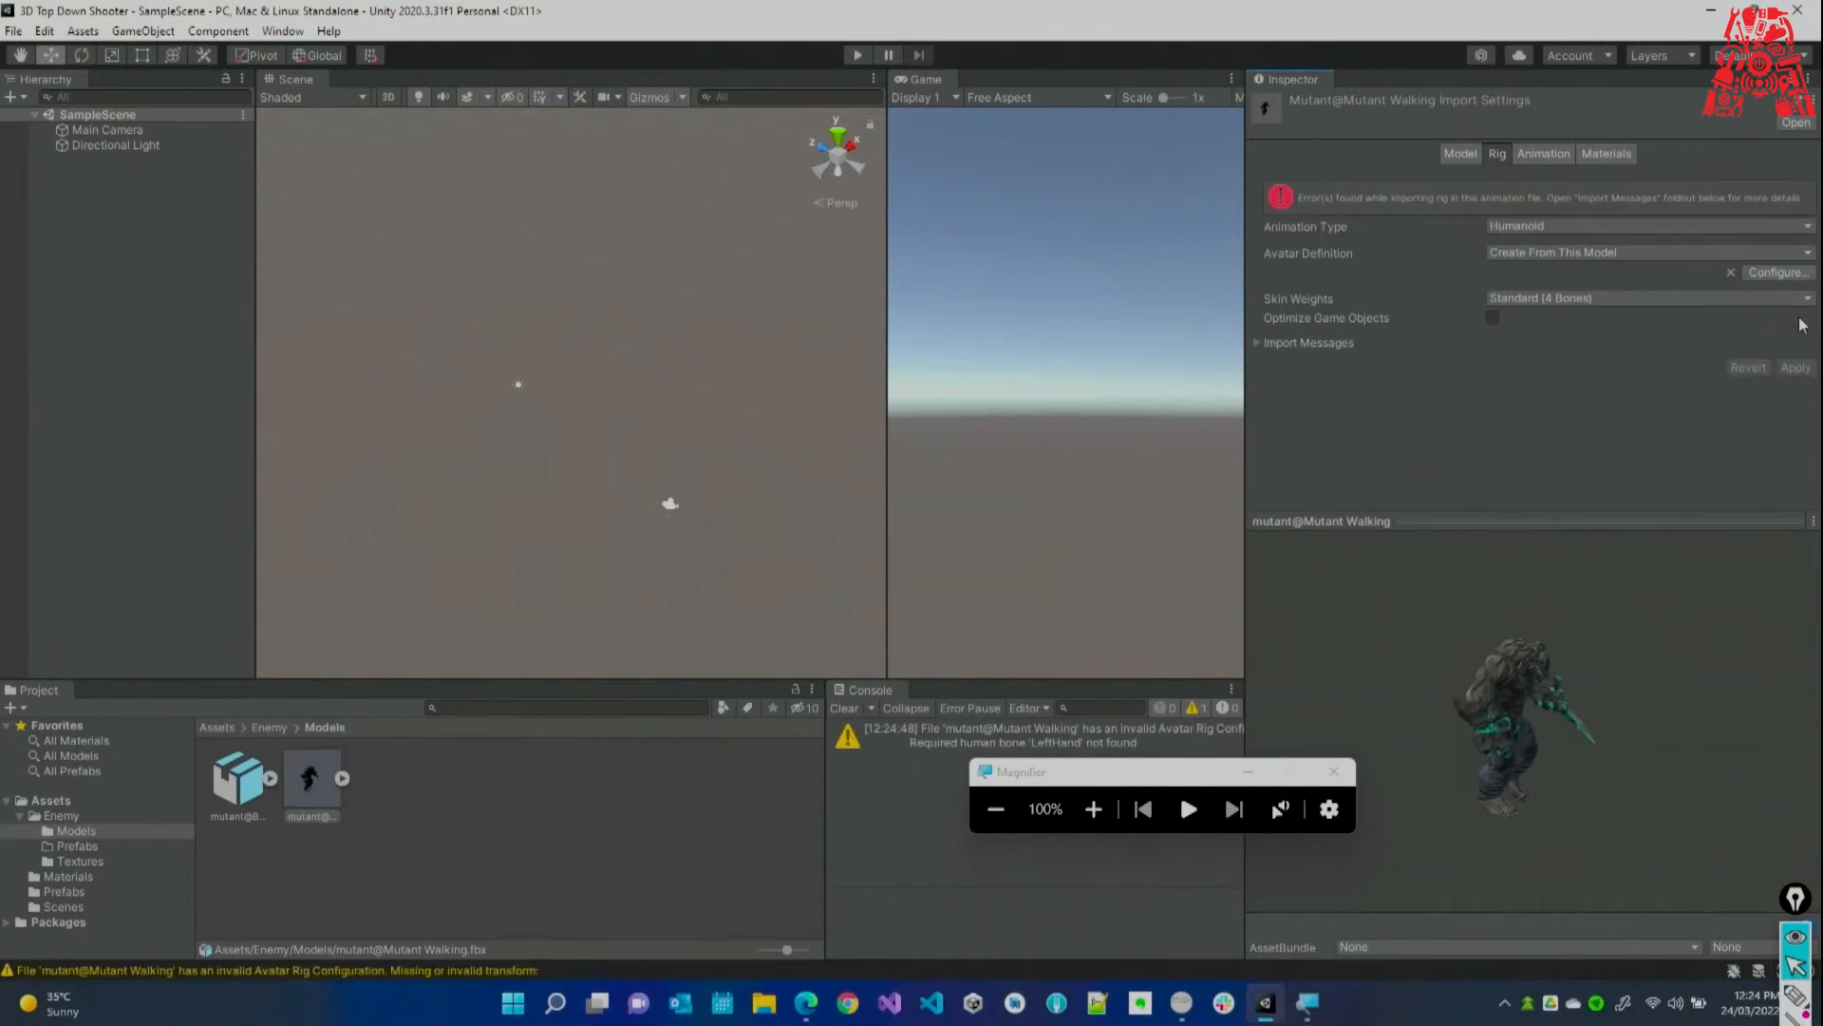
click(1094, 808)
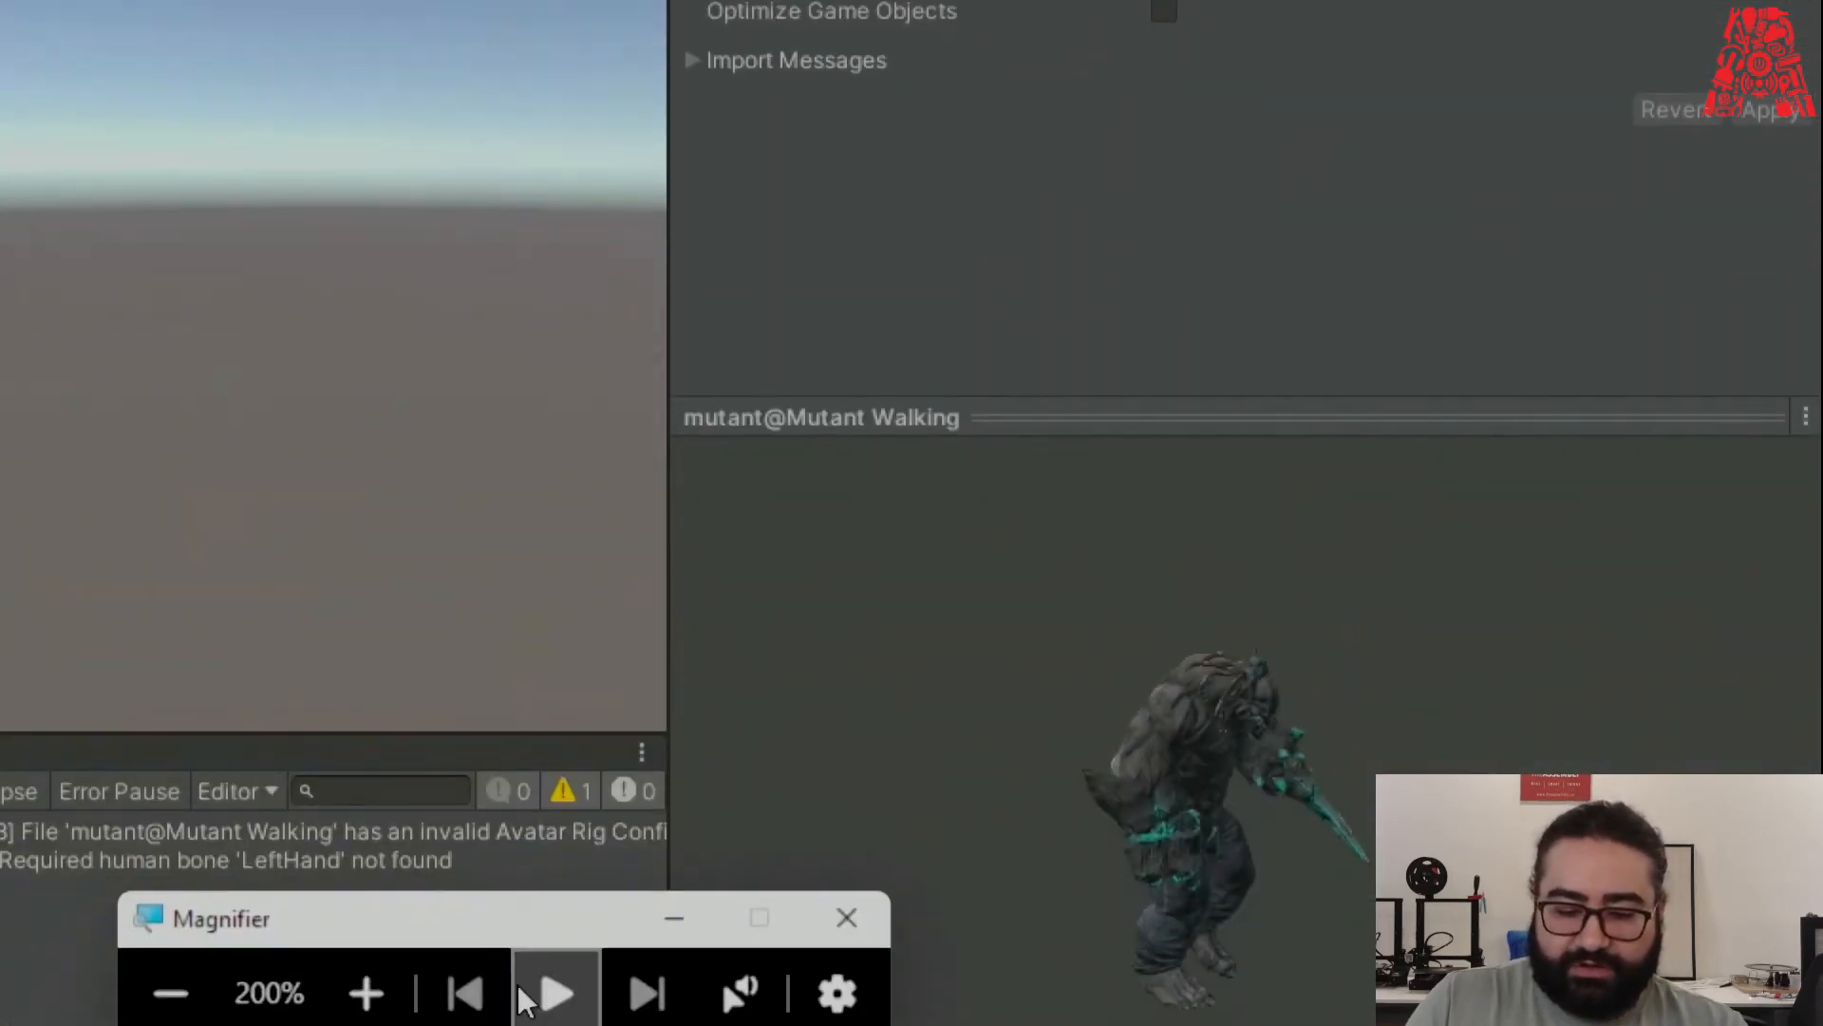
click(177, 988)
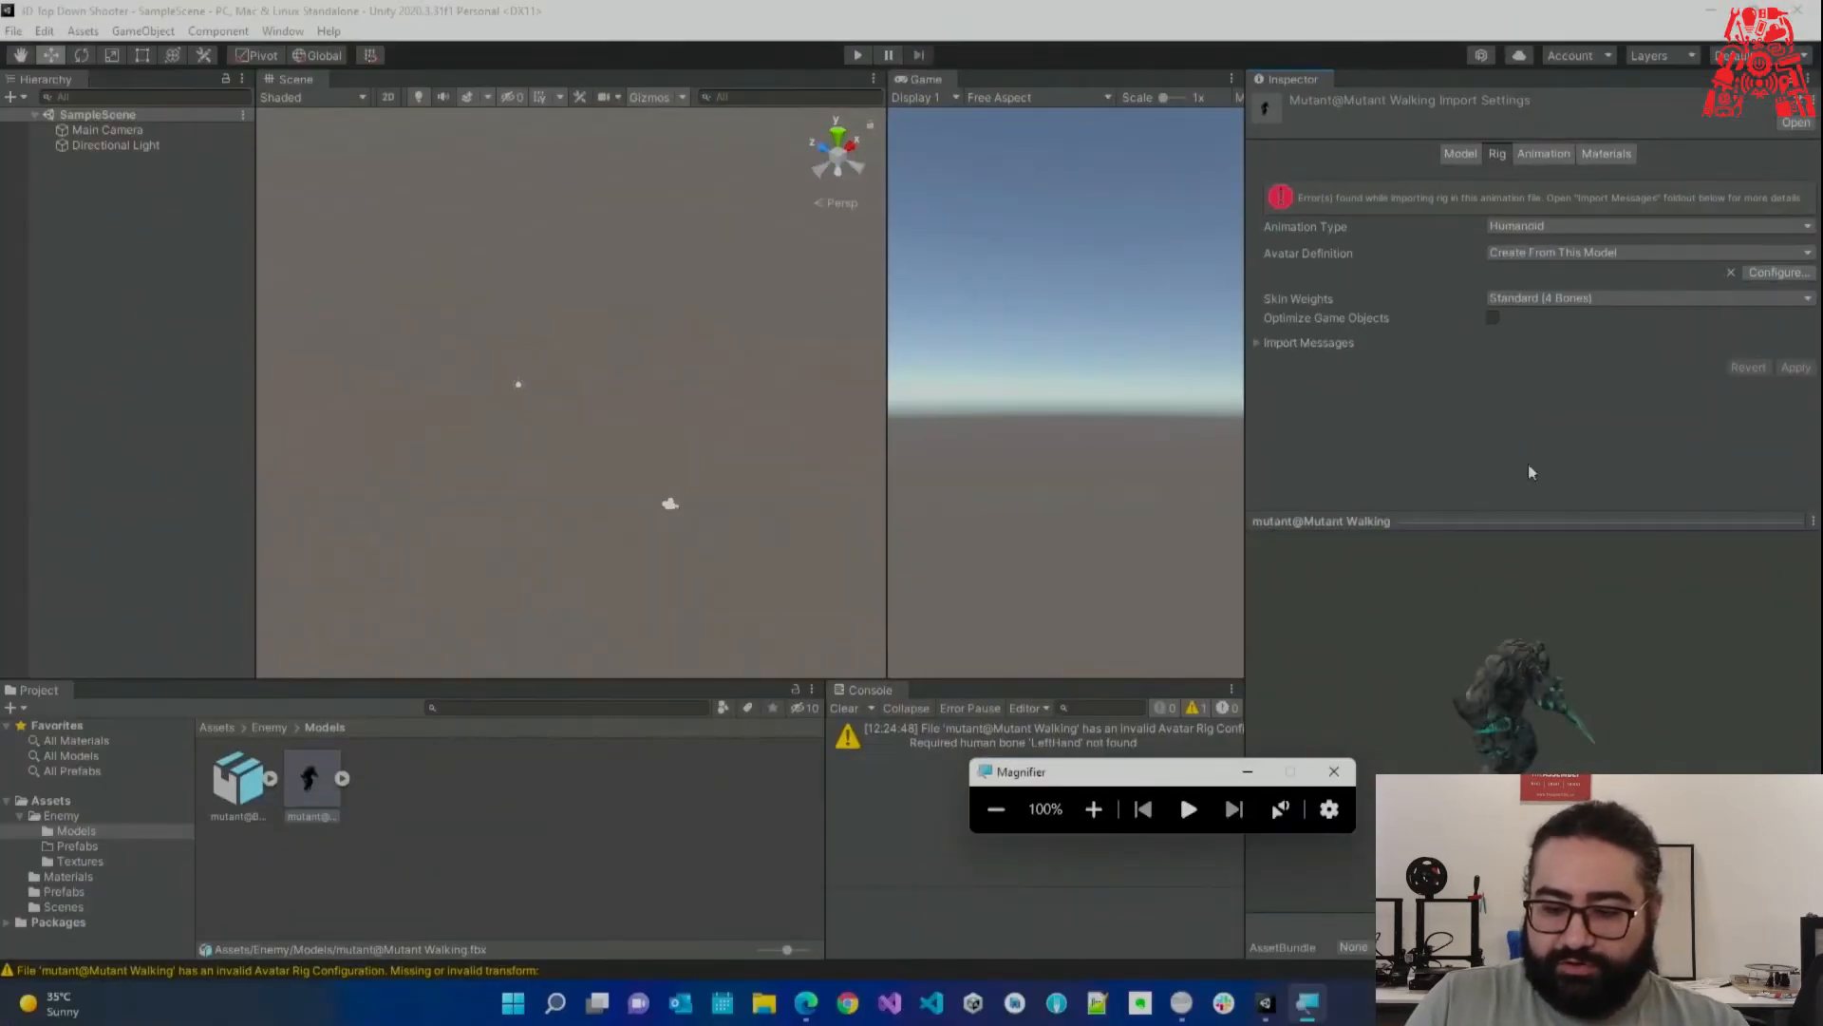
Open the avatar Configure view and orbit the Scene to see the whole mutant rig.
click(1773, 276)
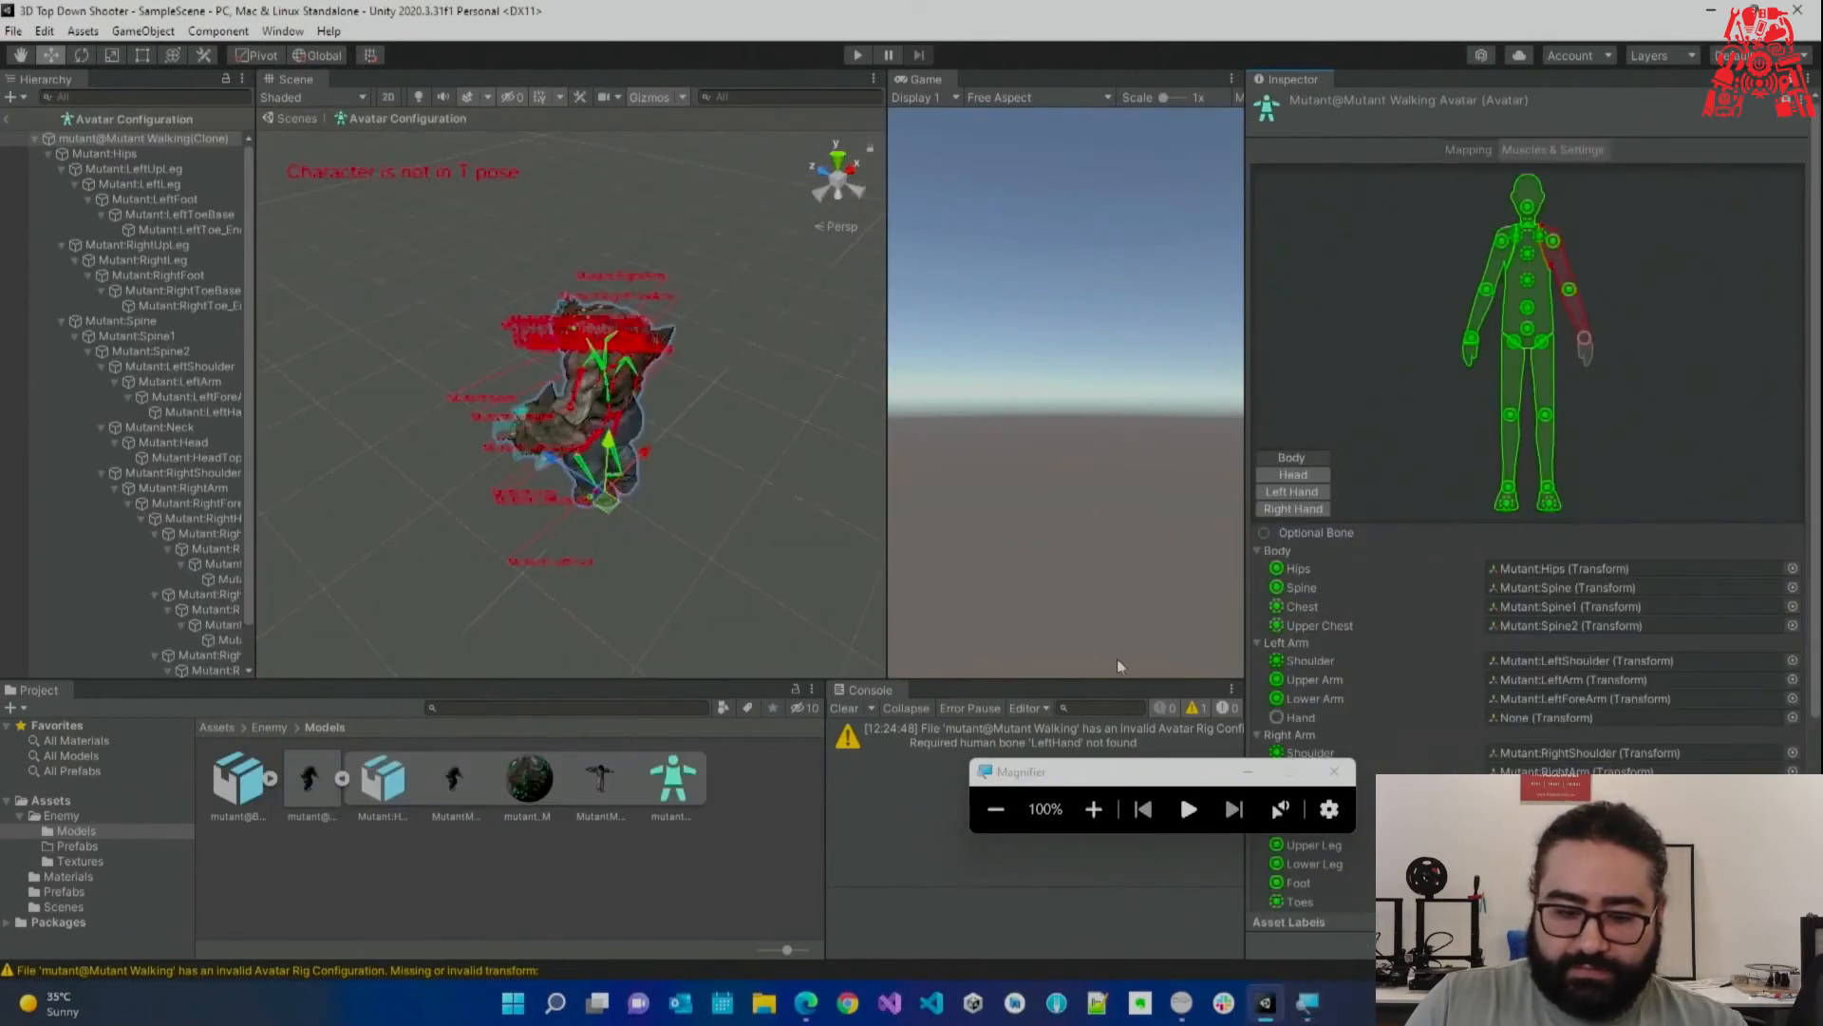
alt+drag(617, 522, 524, 485)
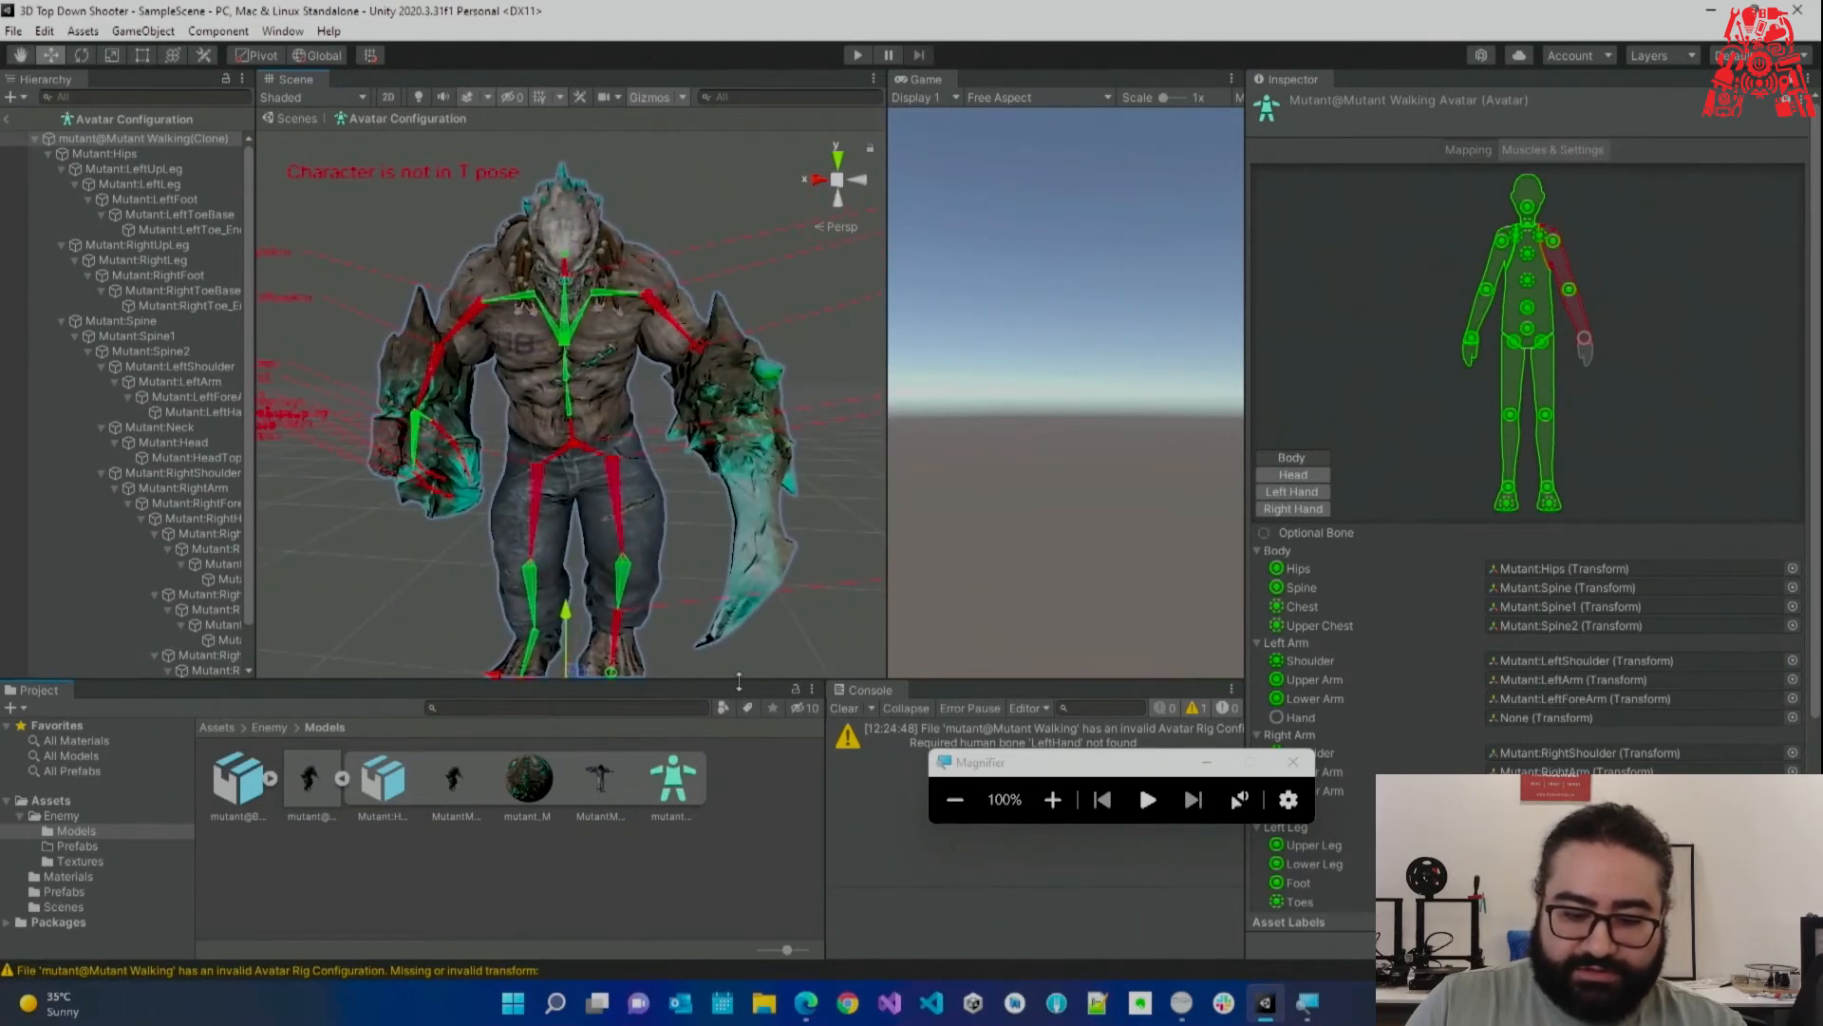
drag(739, 681, 739, 706)
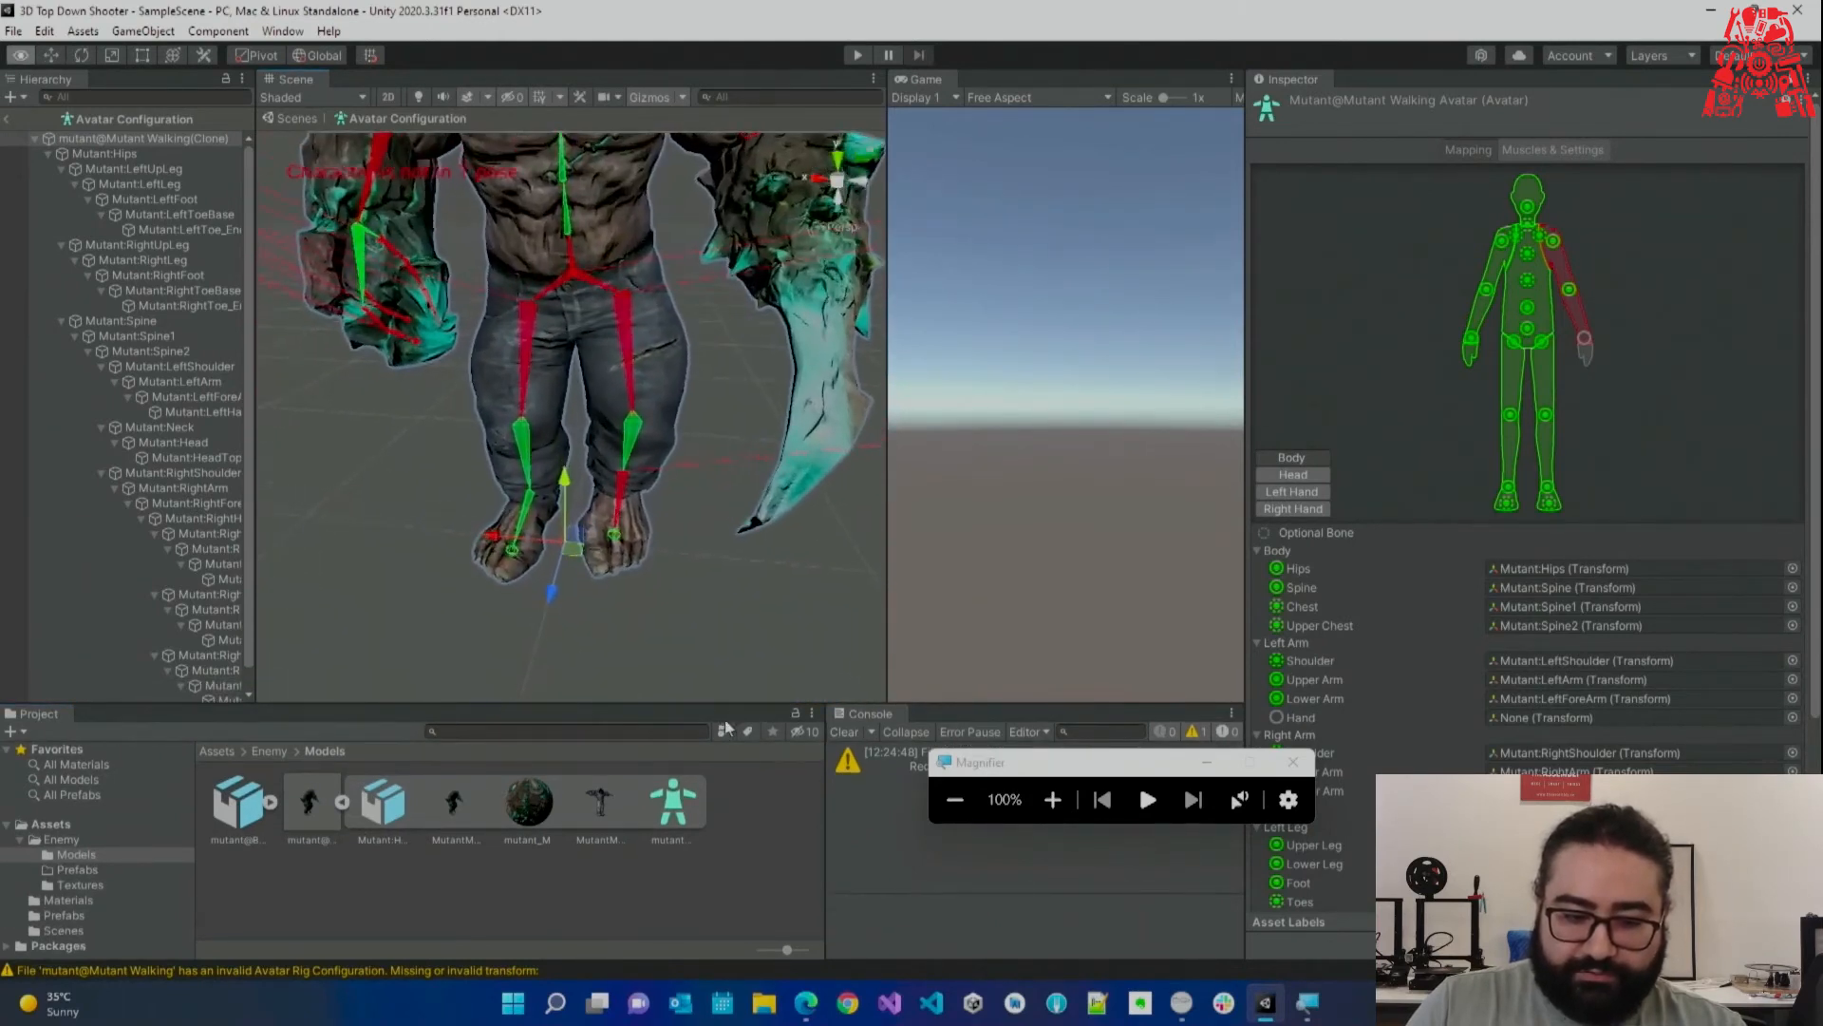
right_drag(726, 728, 729, 688)
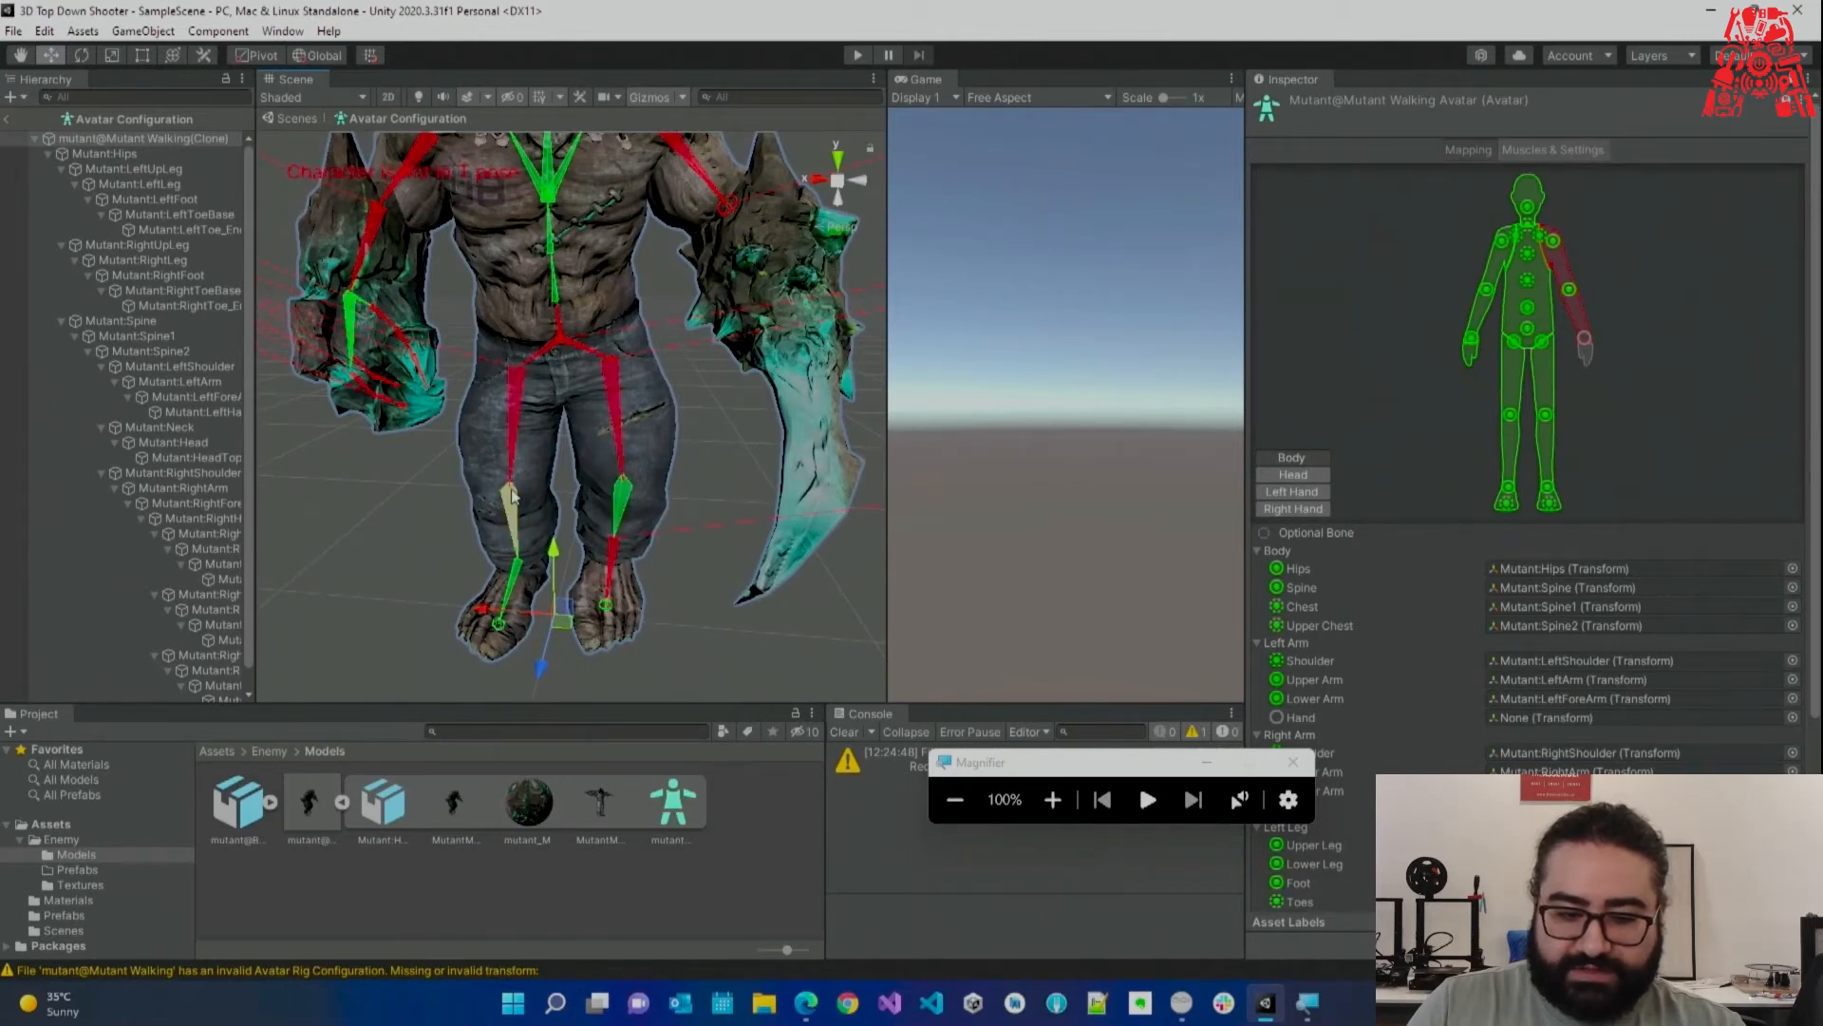
key(s)
right_drag(551, 423, 558, 368)
key(w)
key(w)
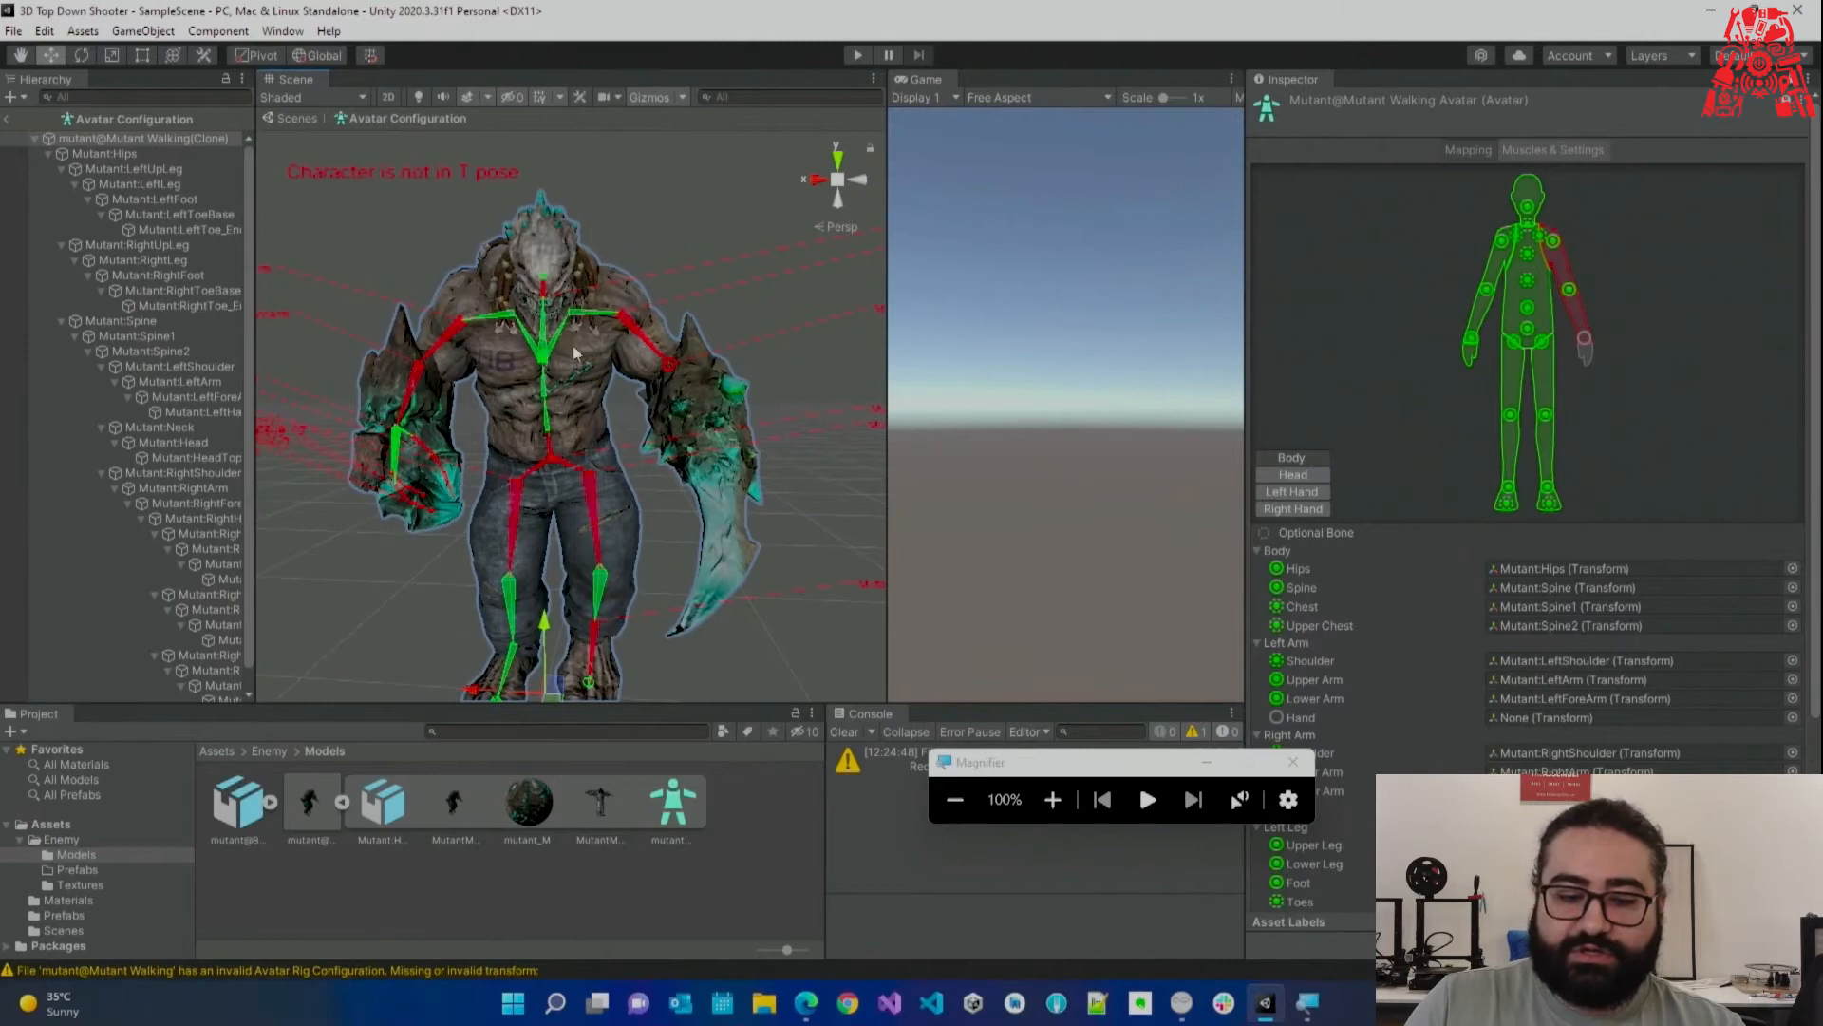
right_drag(595, 390, 593, 397)
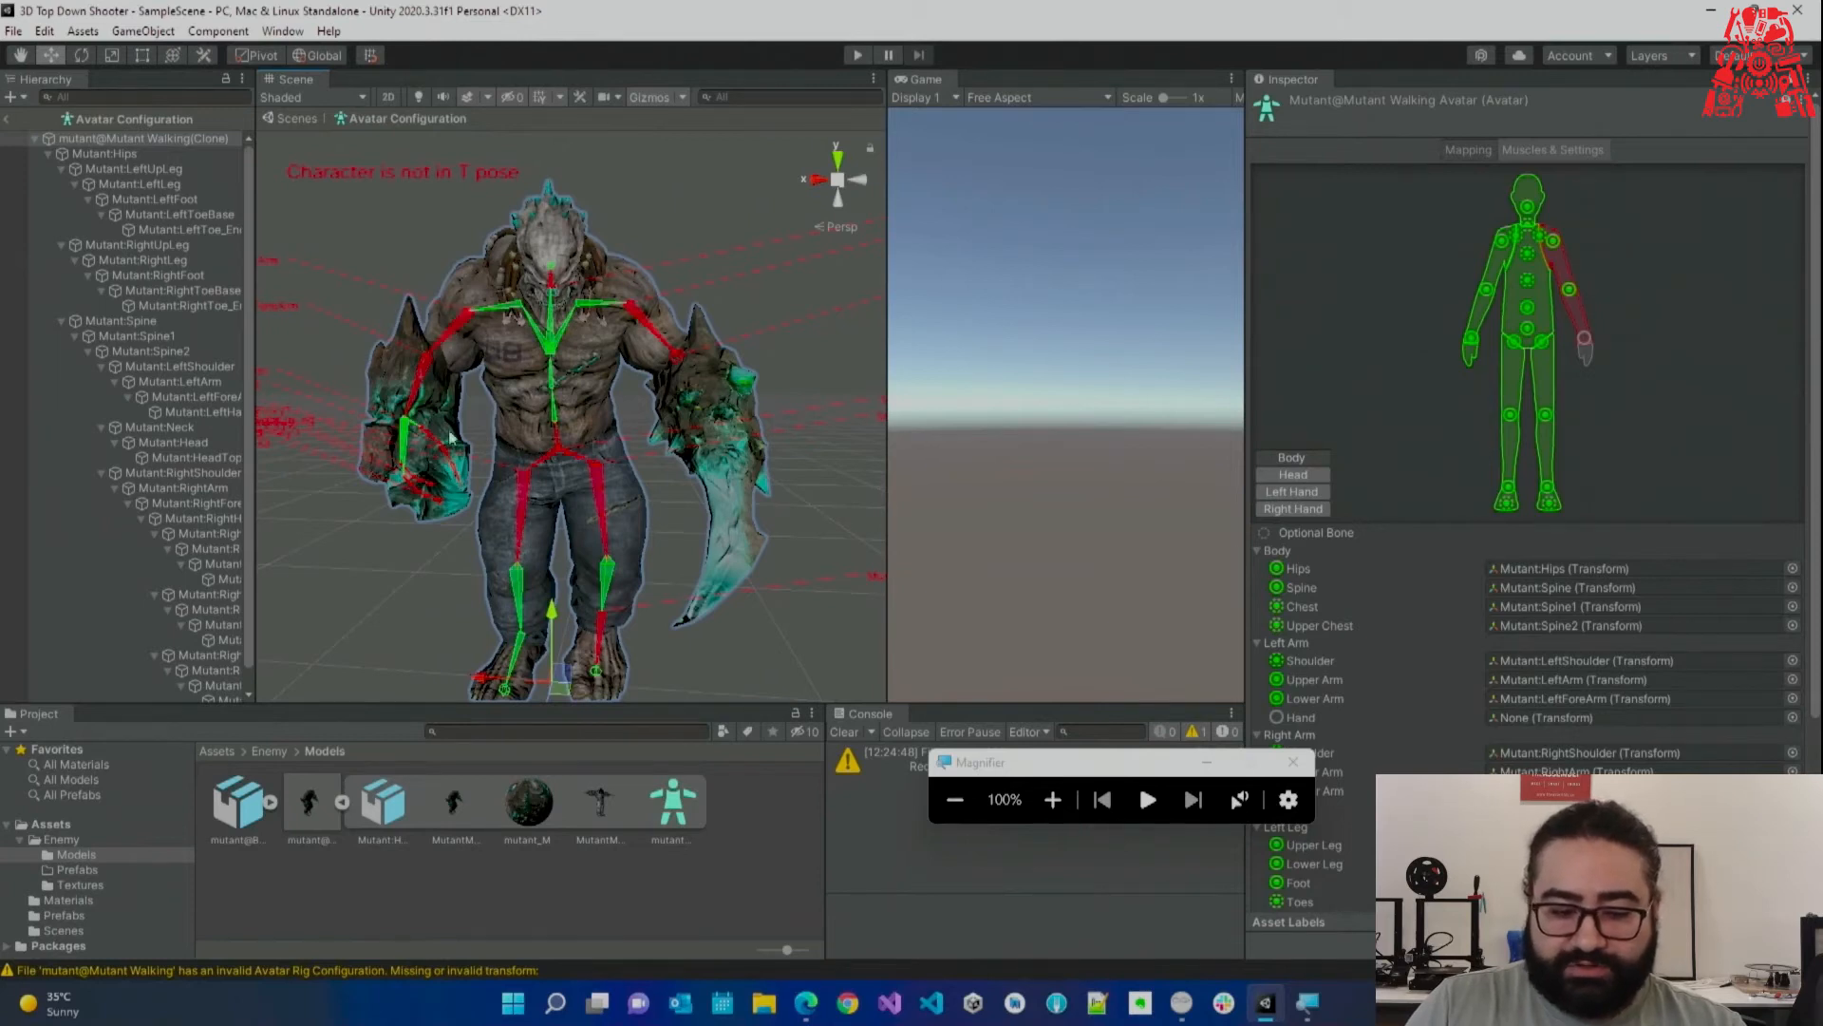
Inspect the mutant's hand, arm, leg and head from close and far in the Scene view.
alt+scroll(426, 536, up, 5)
right_drag(426, 535, 475, 471)
right_drag(796, 314, 764, 418)
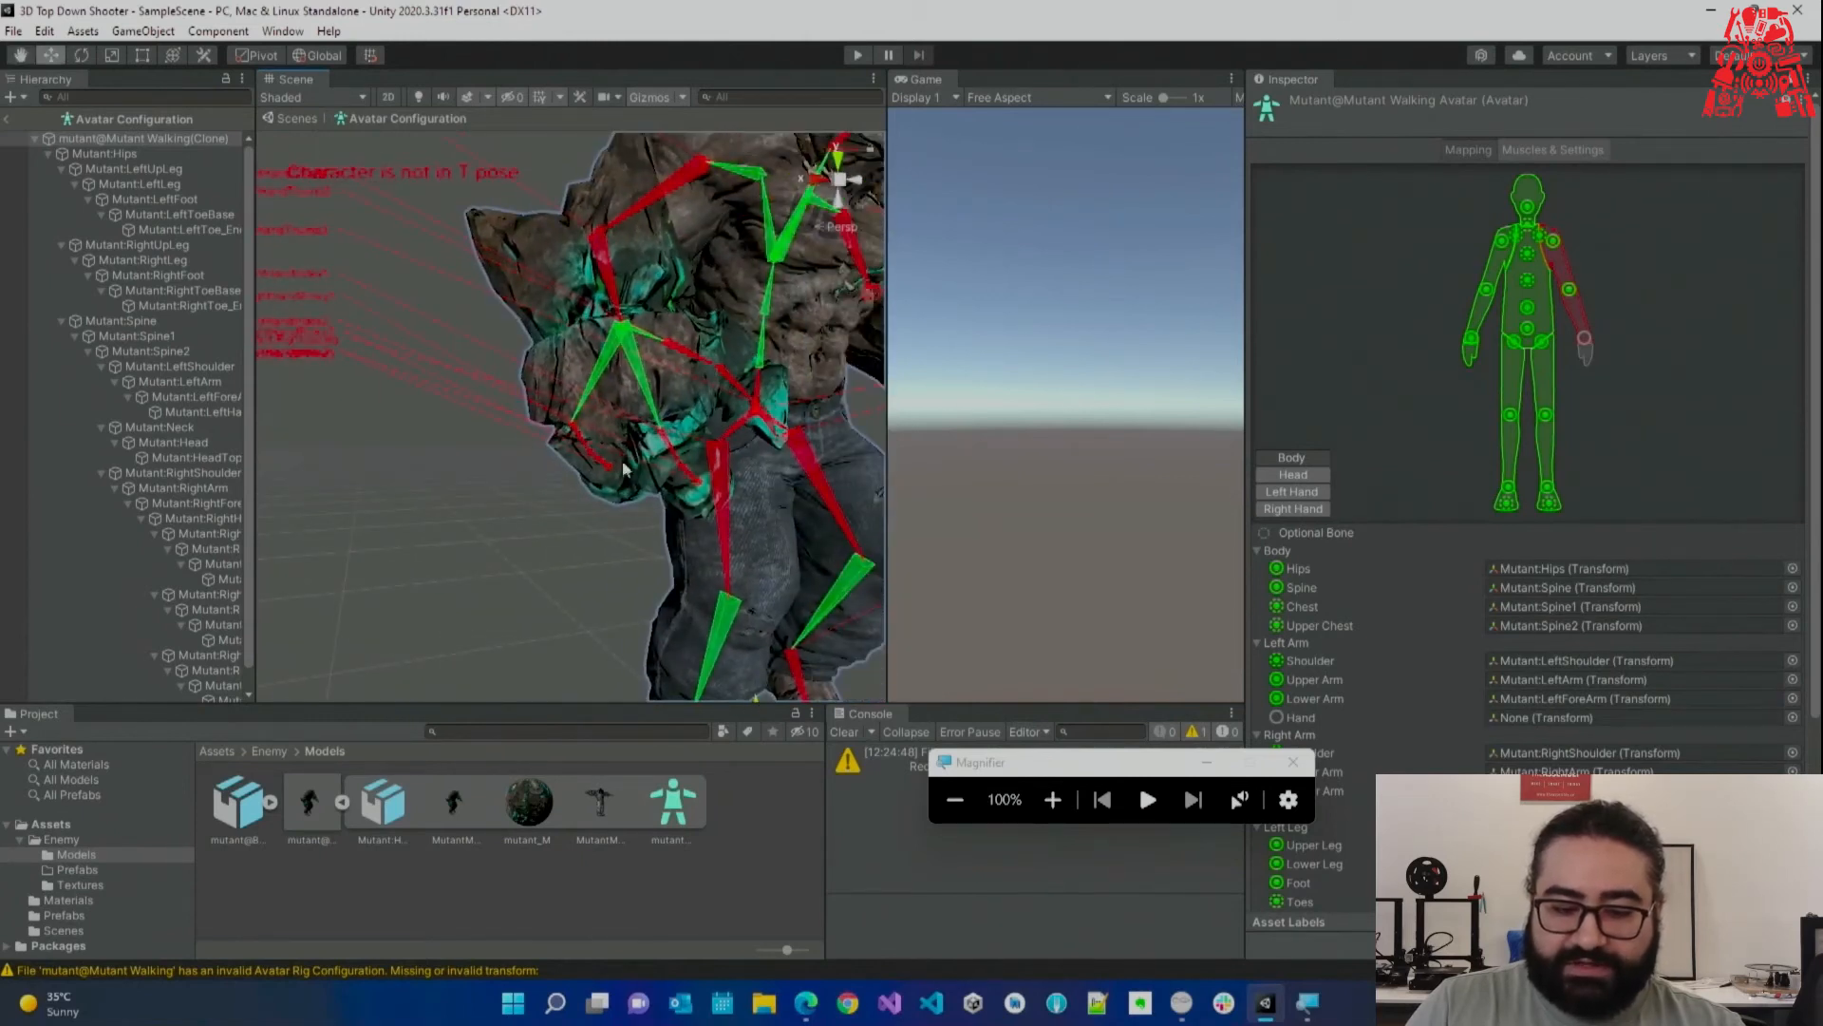
alt+drag(633, 453, 664, 436)
key(s)
mouse_move(547, 399)
right_down()
mouse_move(488, 333)
mouse_move(546, 480)
right_up()
key(w)
key(s)
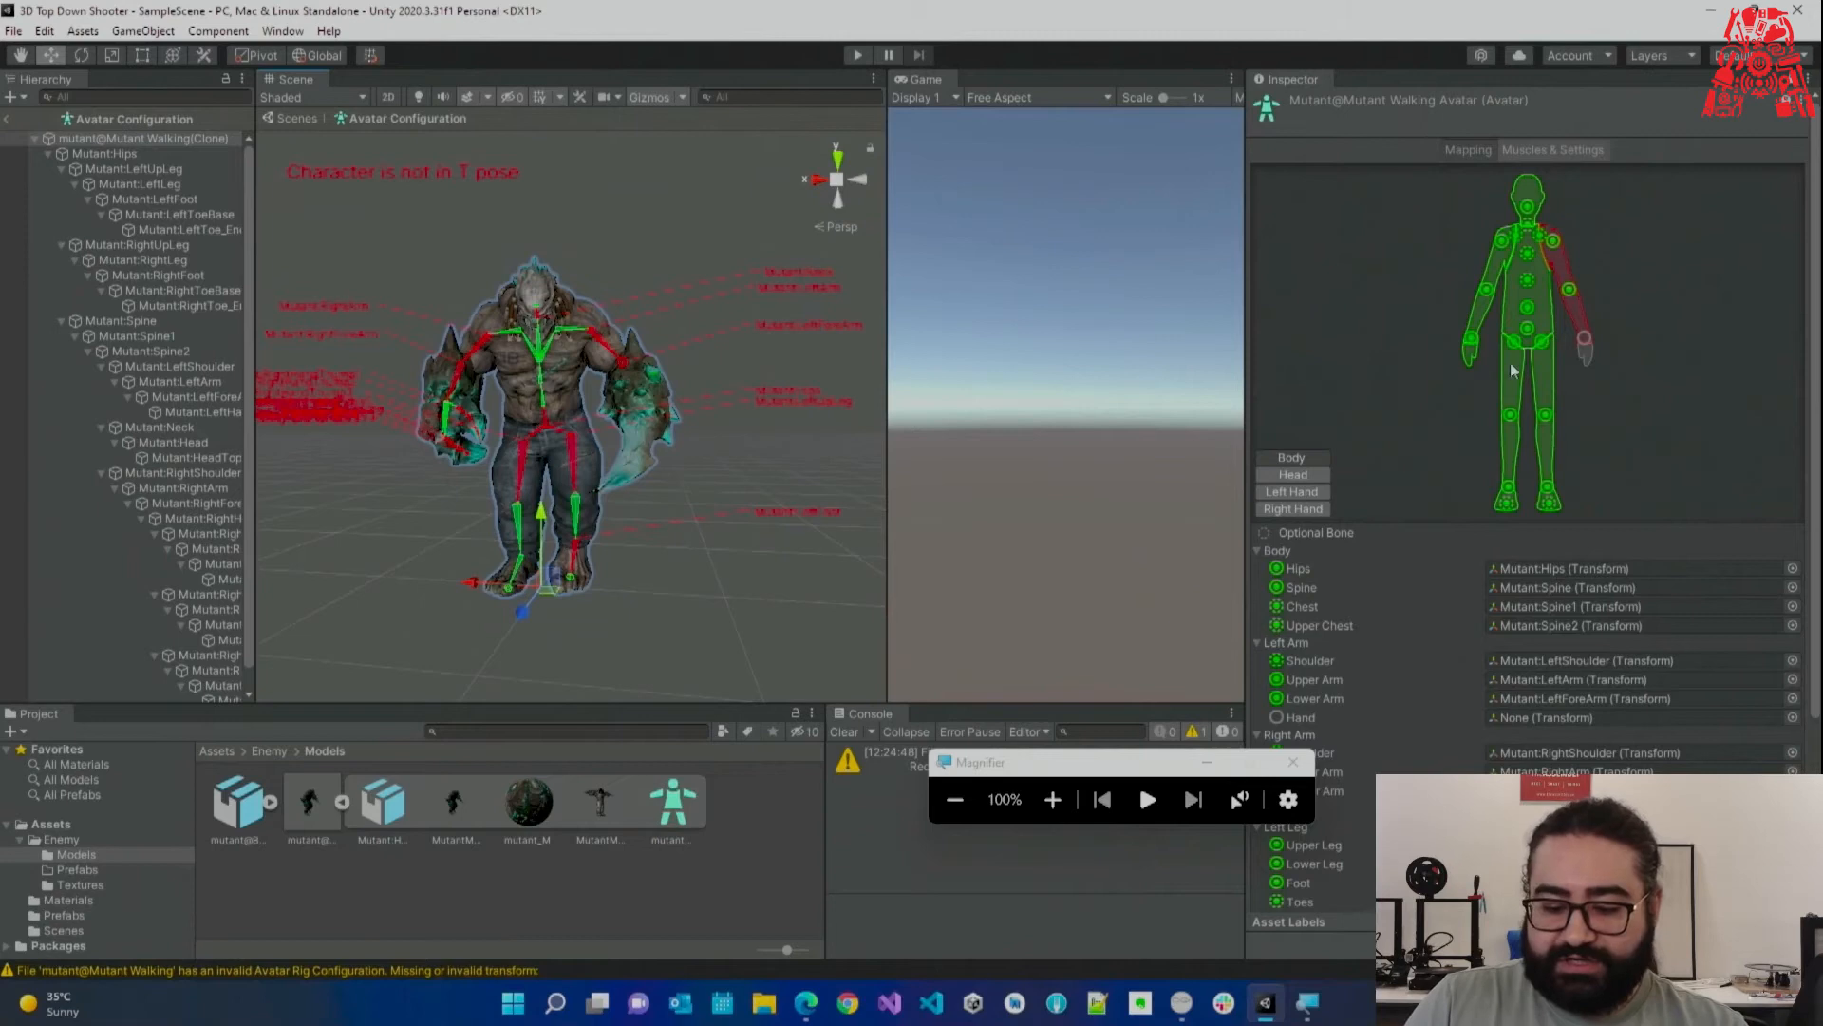
click(1052, 799)
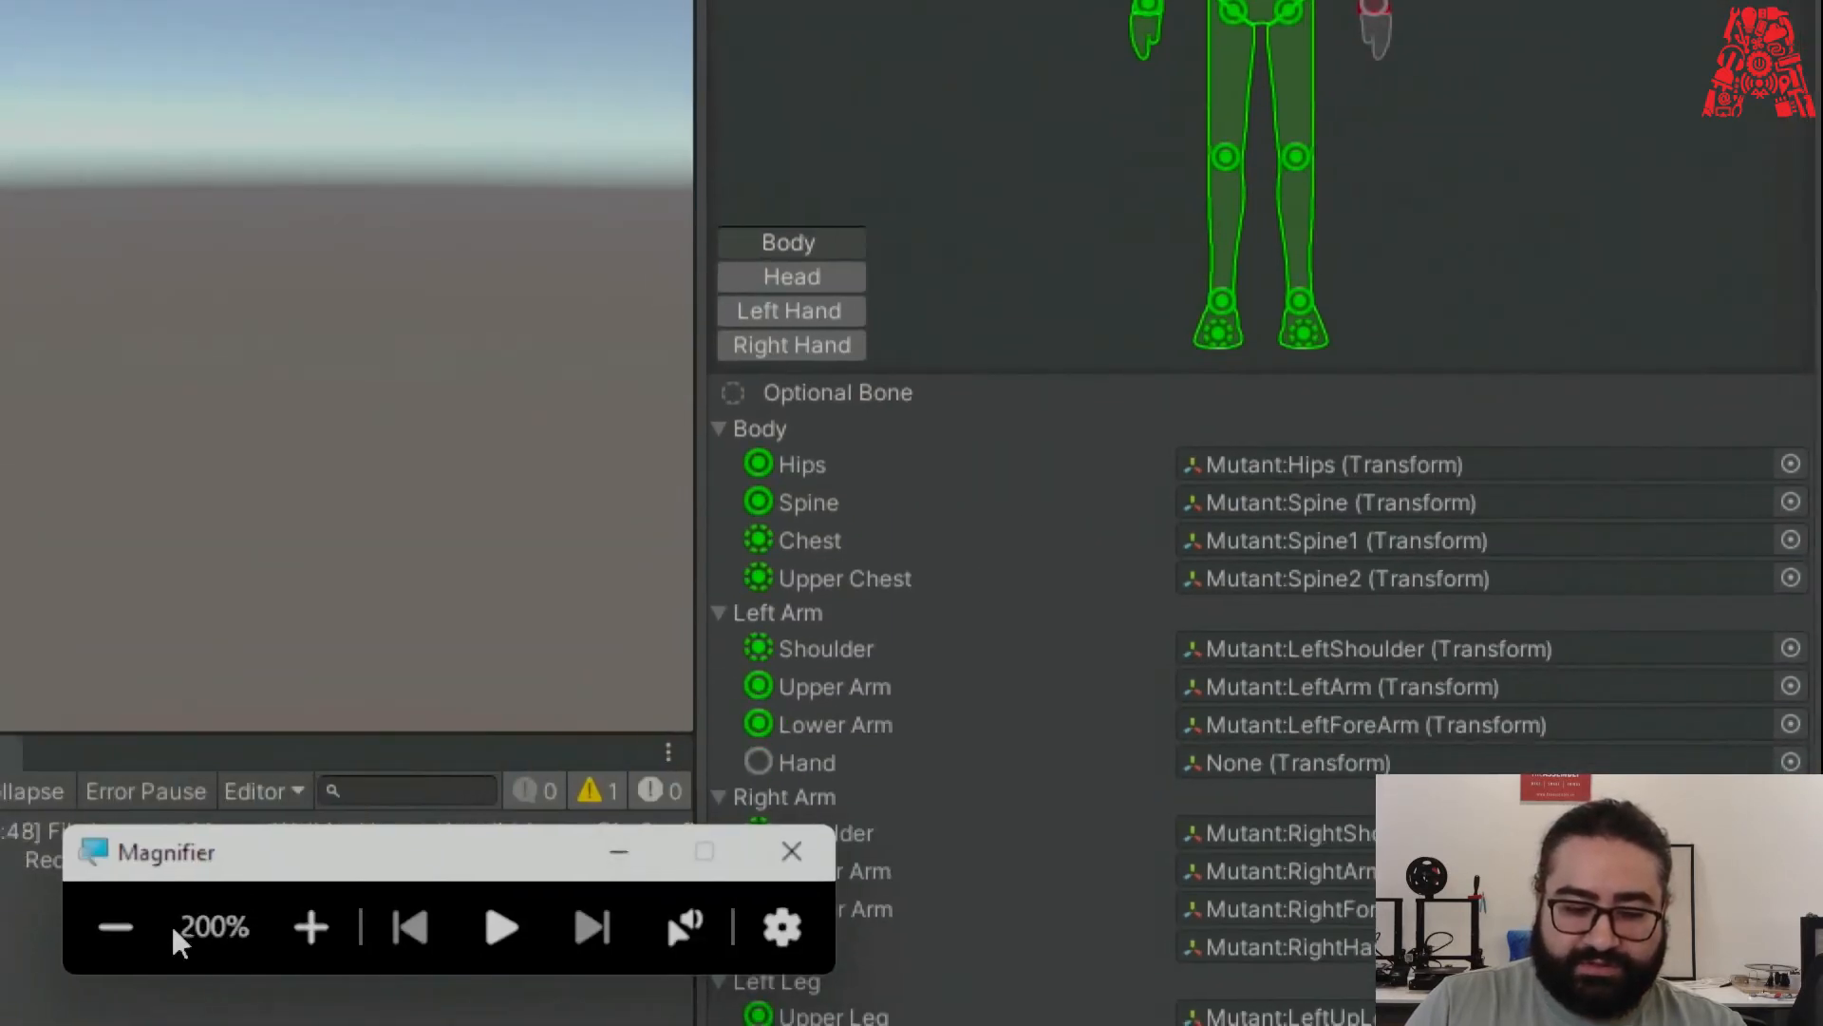
click(893, 856)
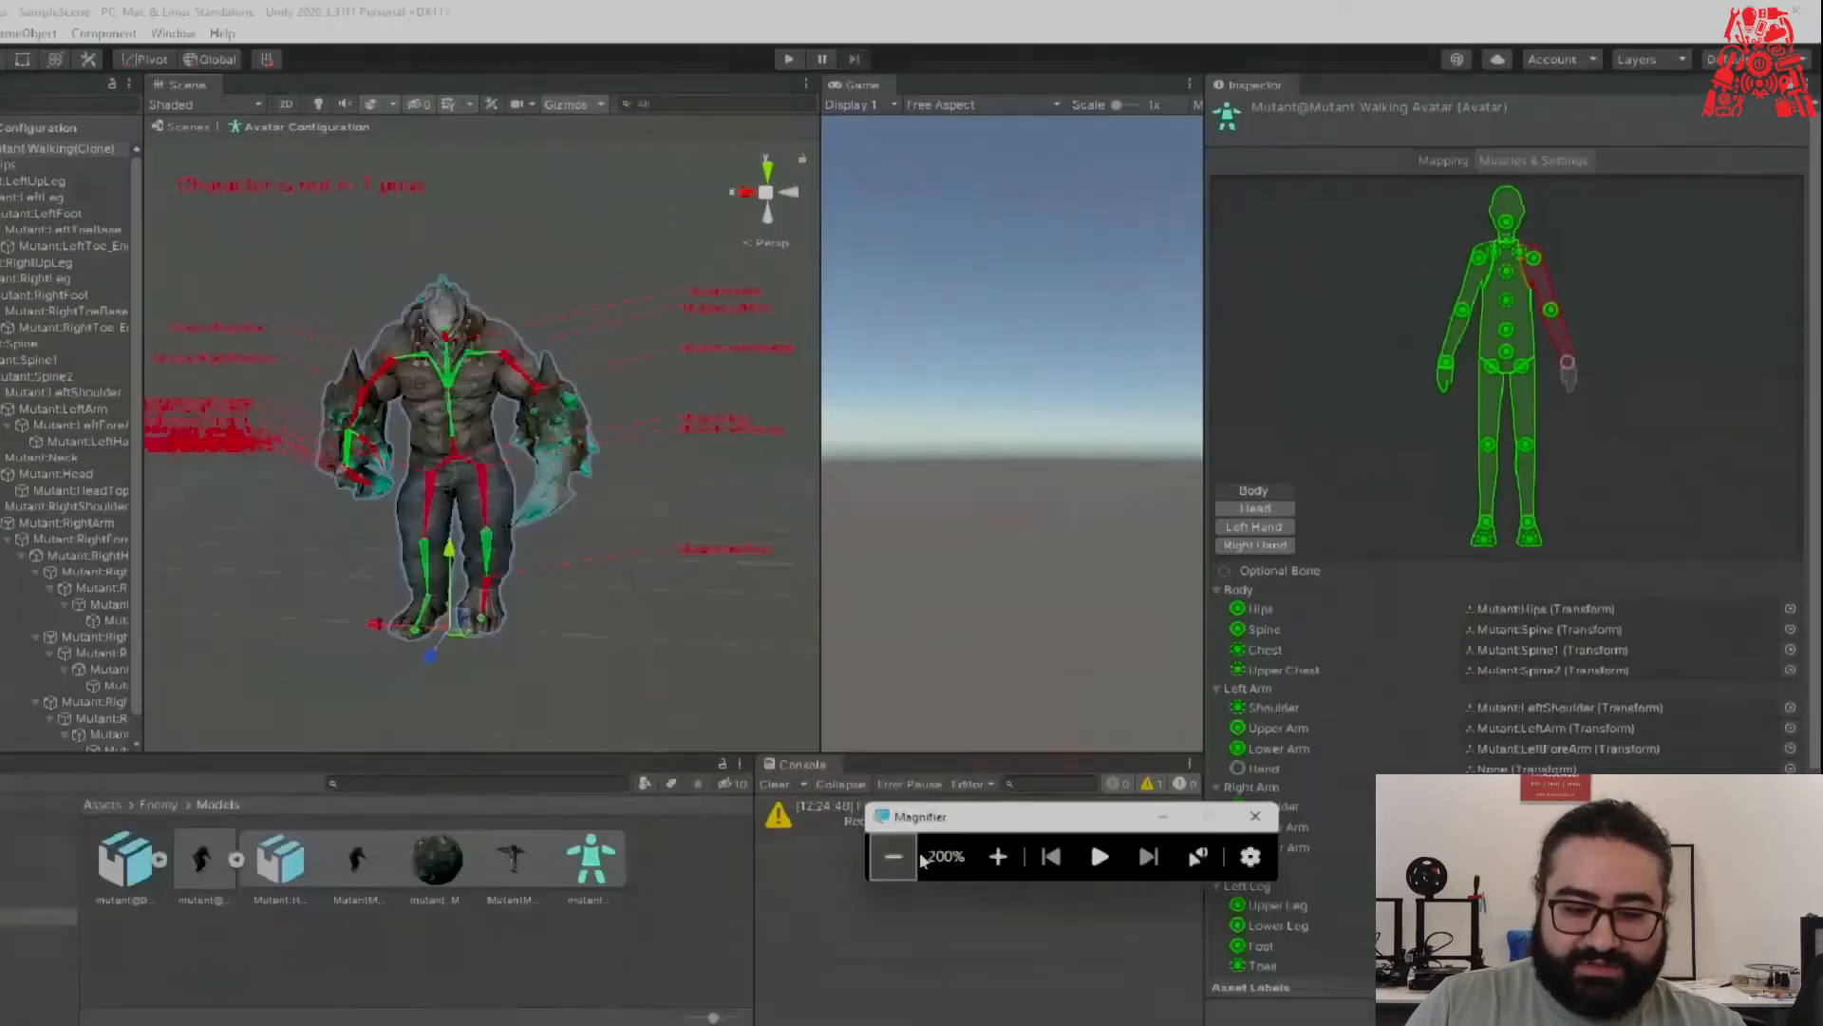
click(1053, 800)
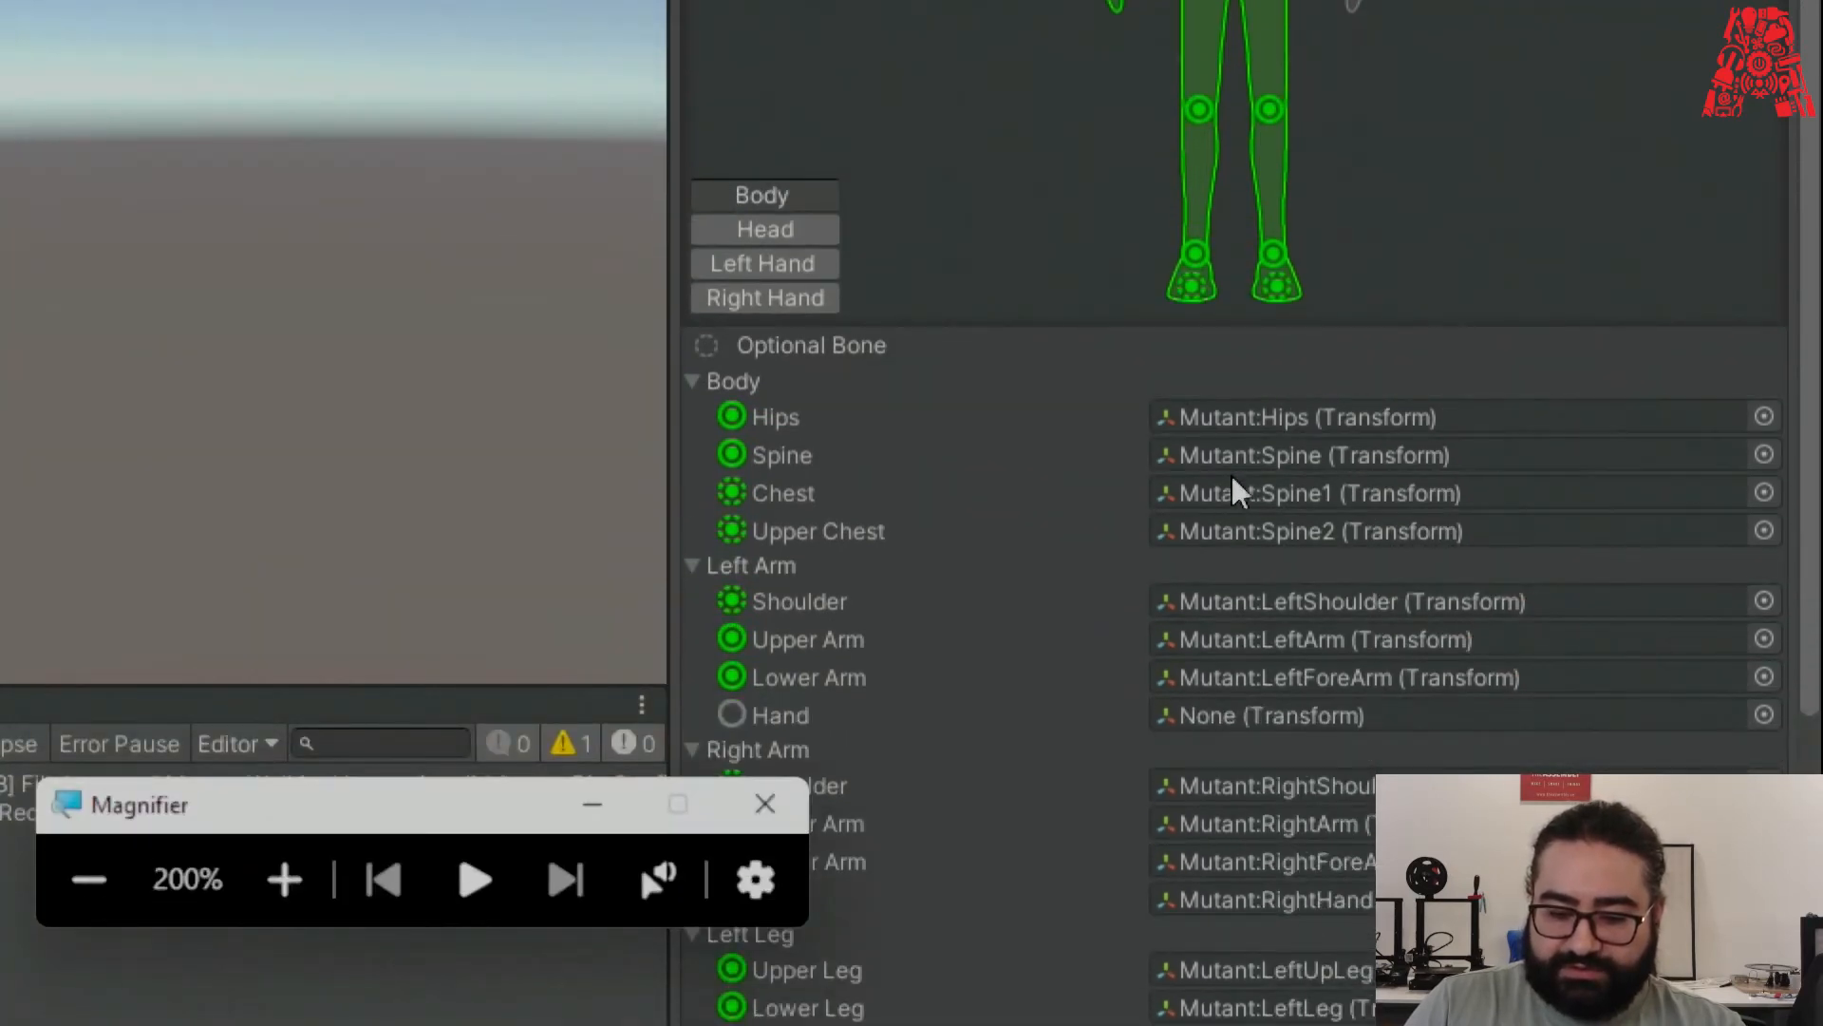
scroll(1231, 576, down, 3)
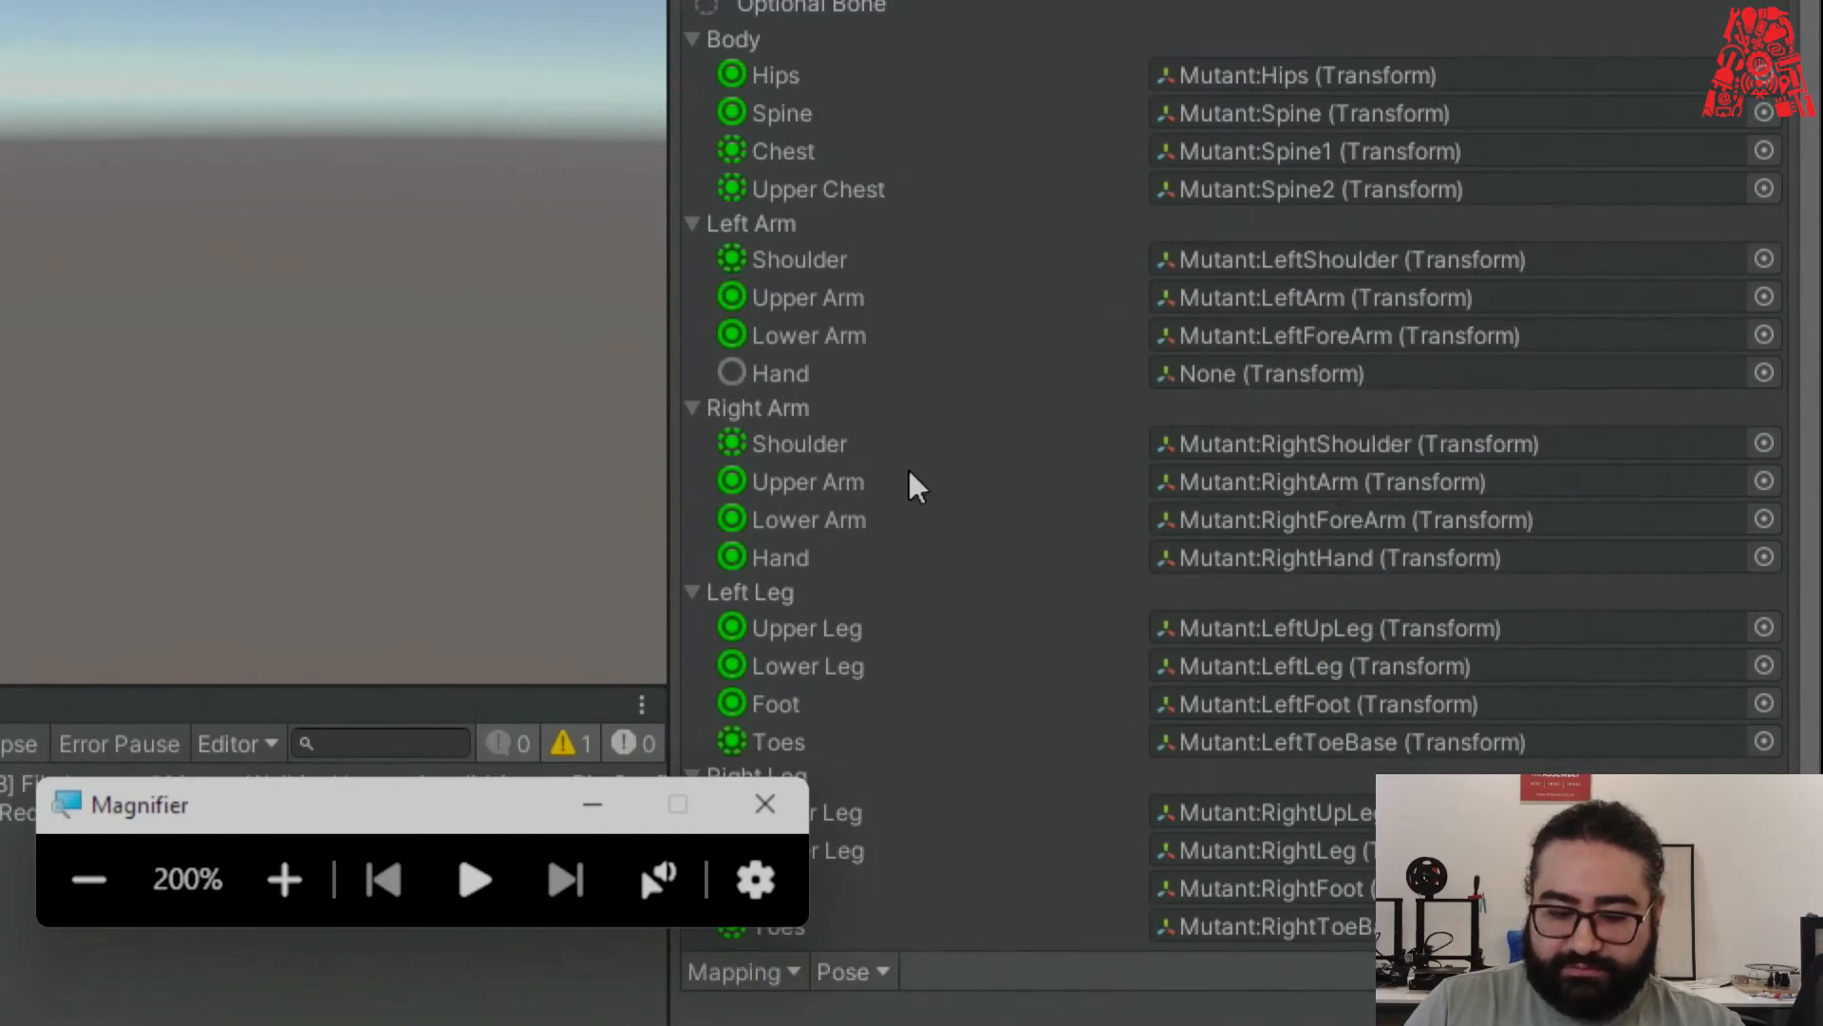
click(88, 879)
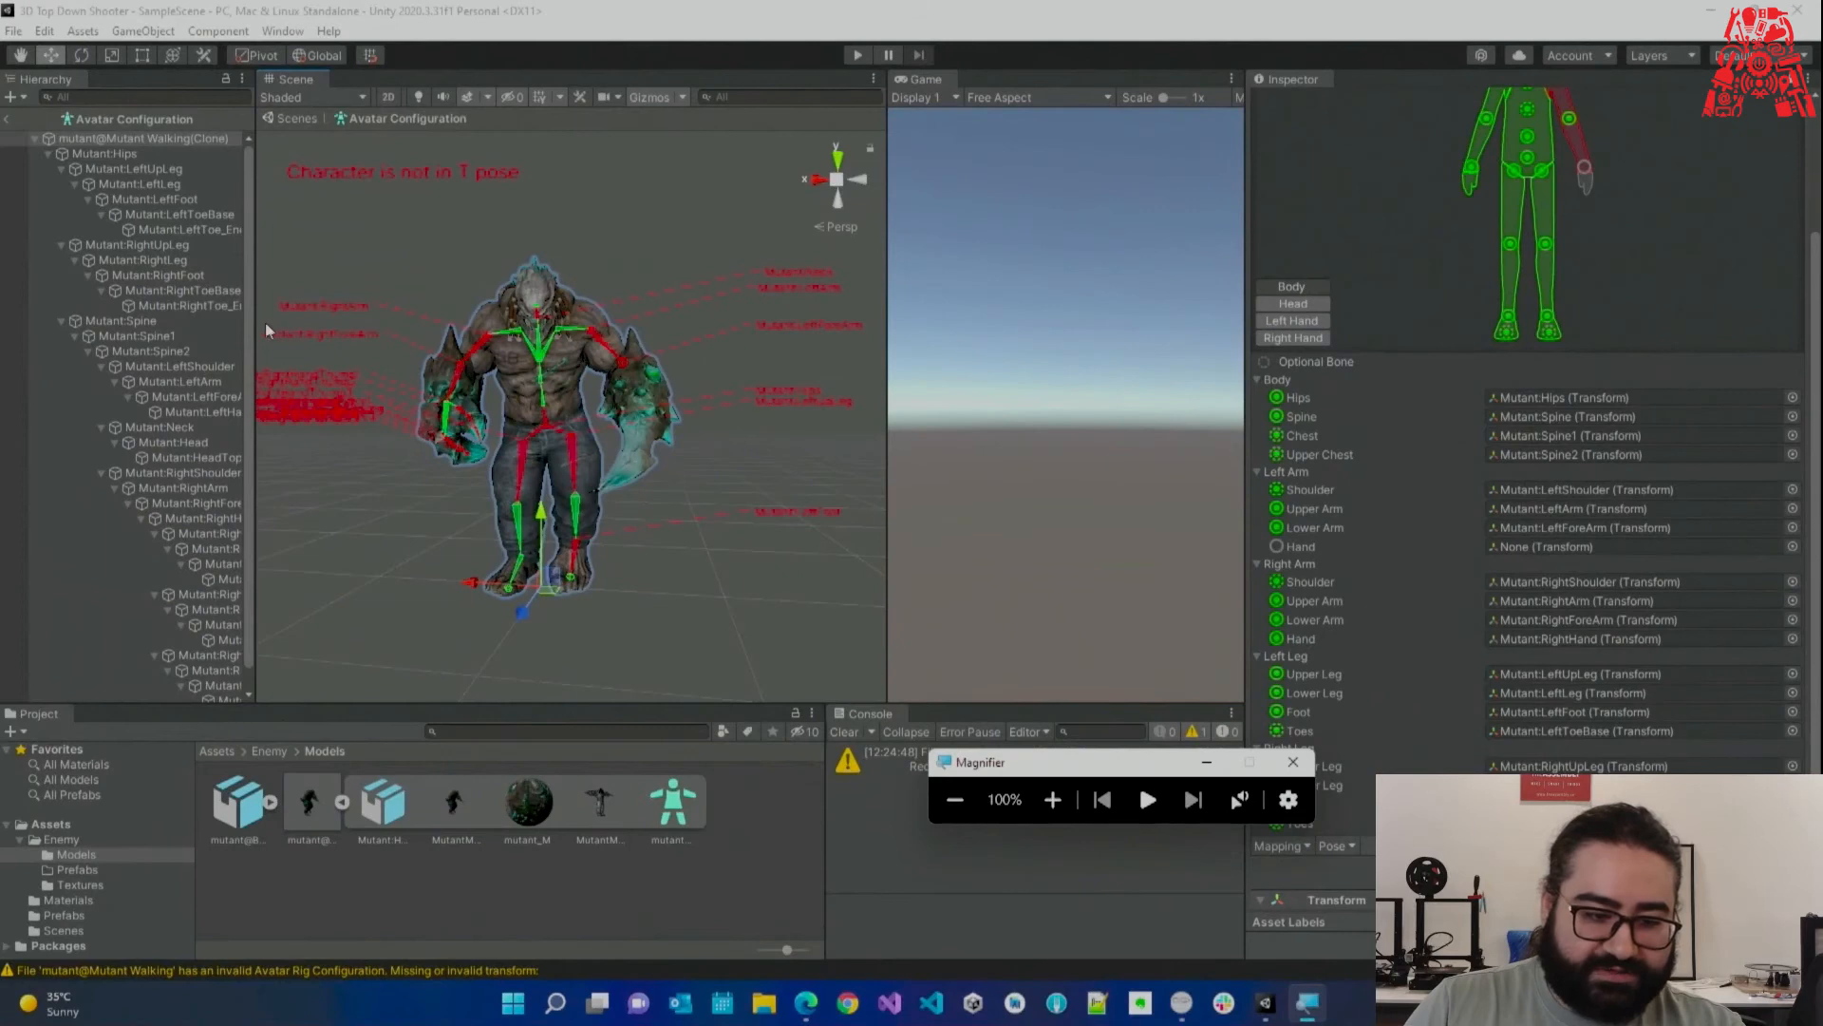
Widen the avatar bone hierarchy and browse the foot, toe and leg bones.
drag(255, 322, 441, 323)
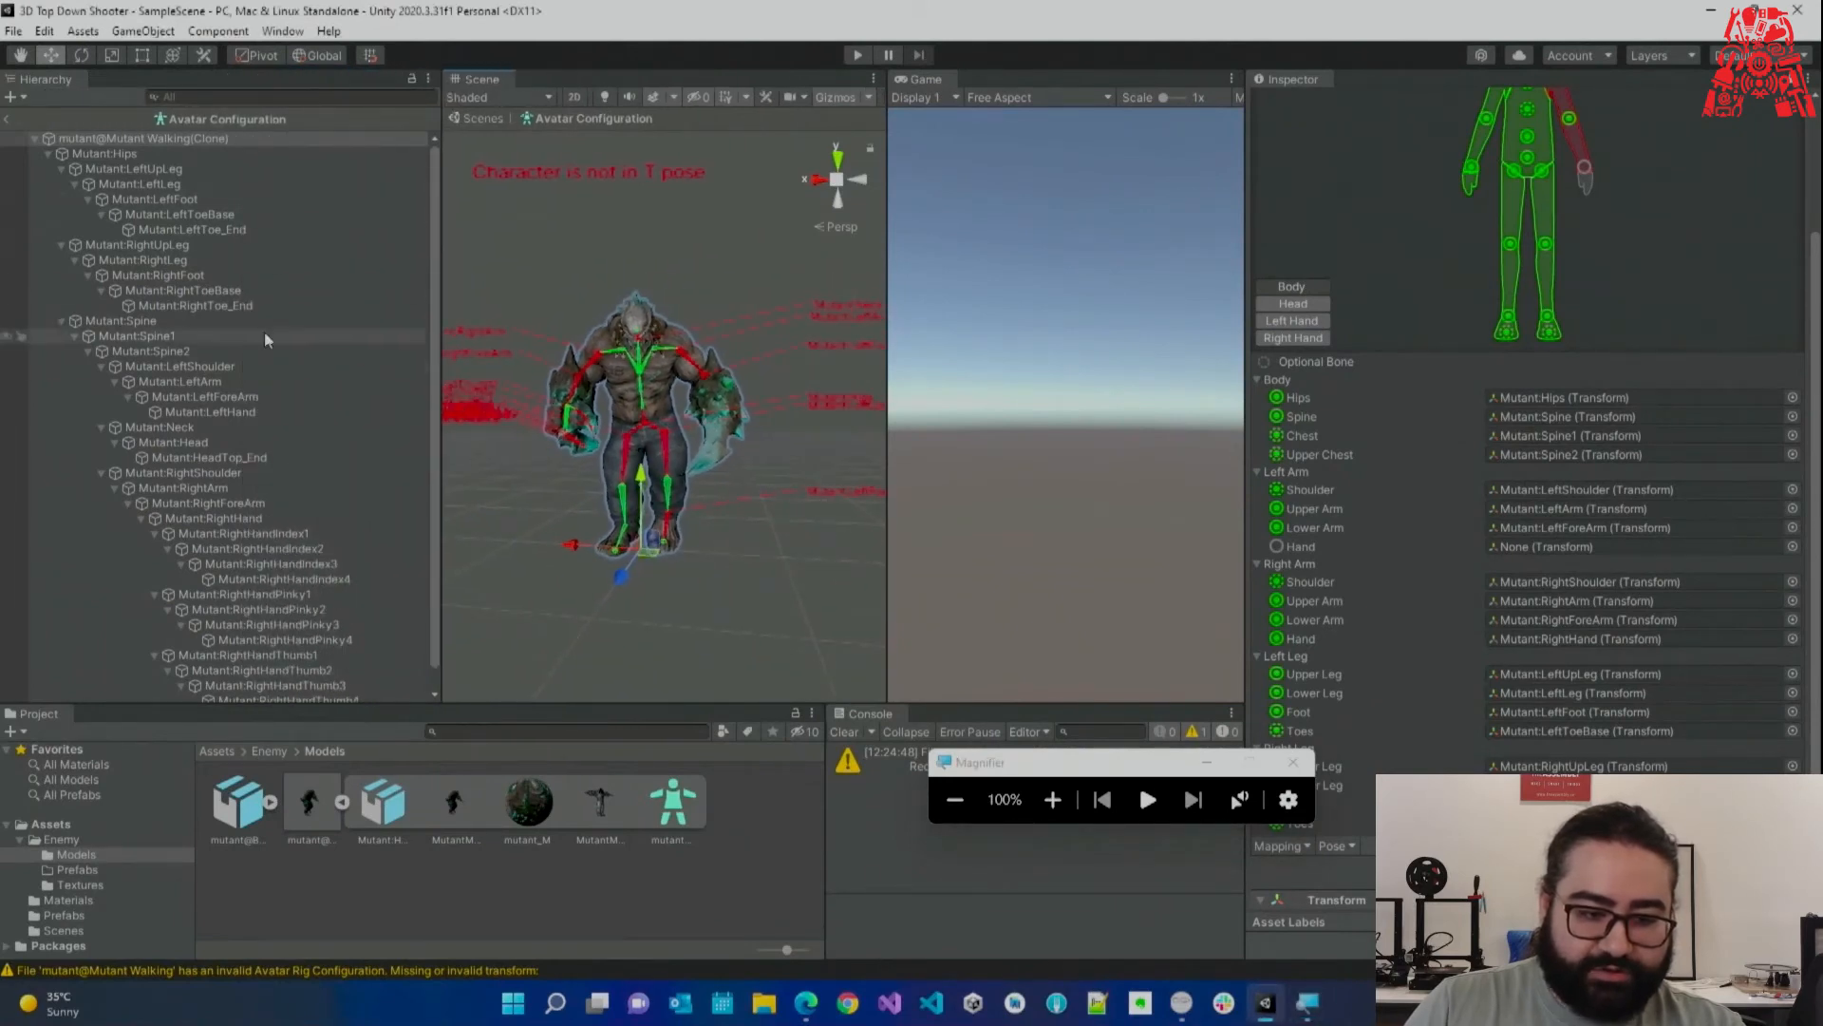
click(197, 200)
click(213, 217)
click(212, 231)
click(203, 260)
click(202, 290)
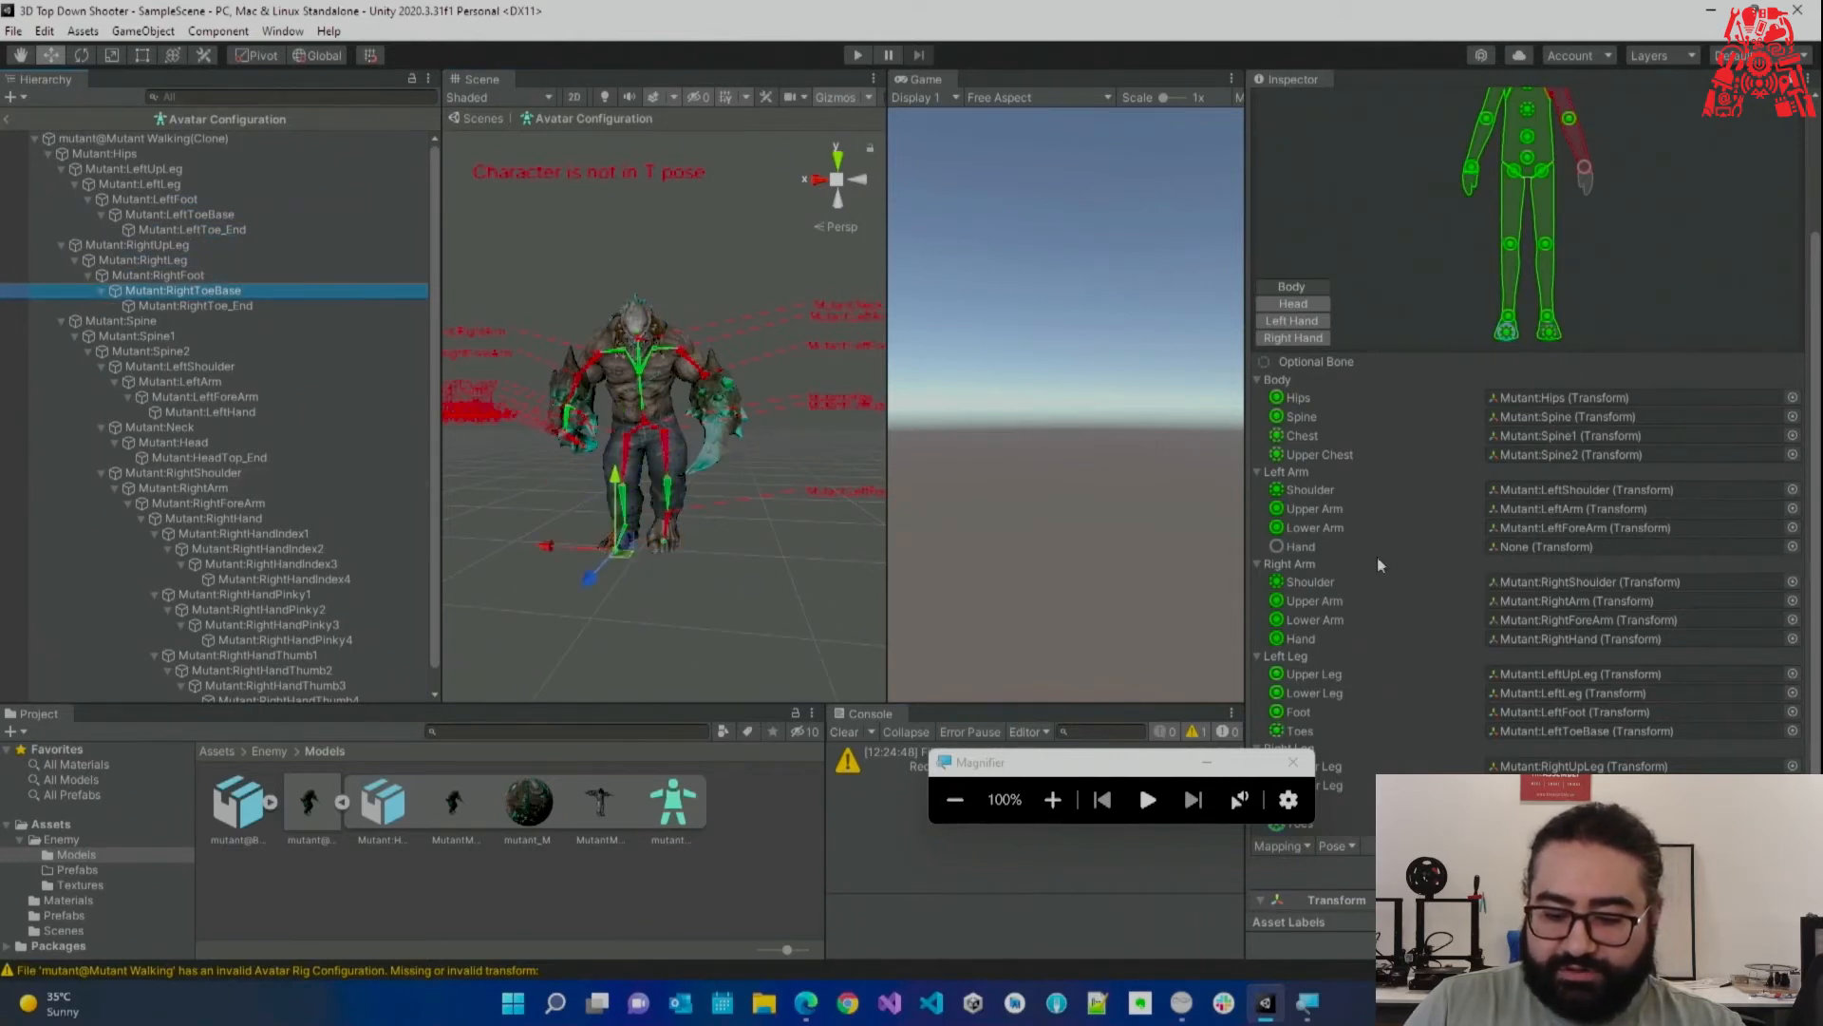
scroll(1379, 565, down, 3)
Drag the Mutant:LeftHand bone onto the avatar's Left Arm Hand slot.
click(1052, 799)
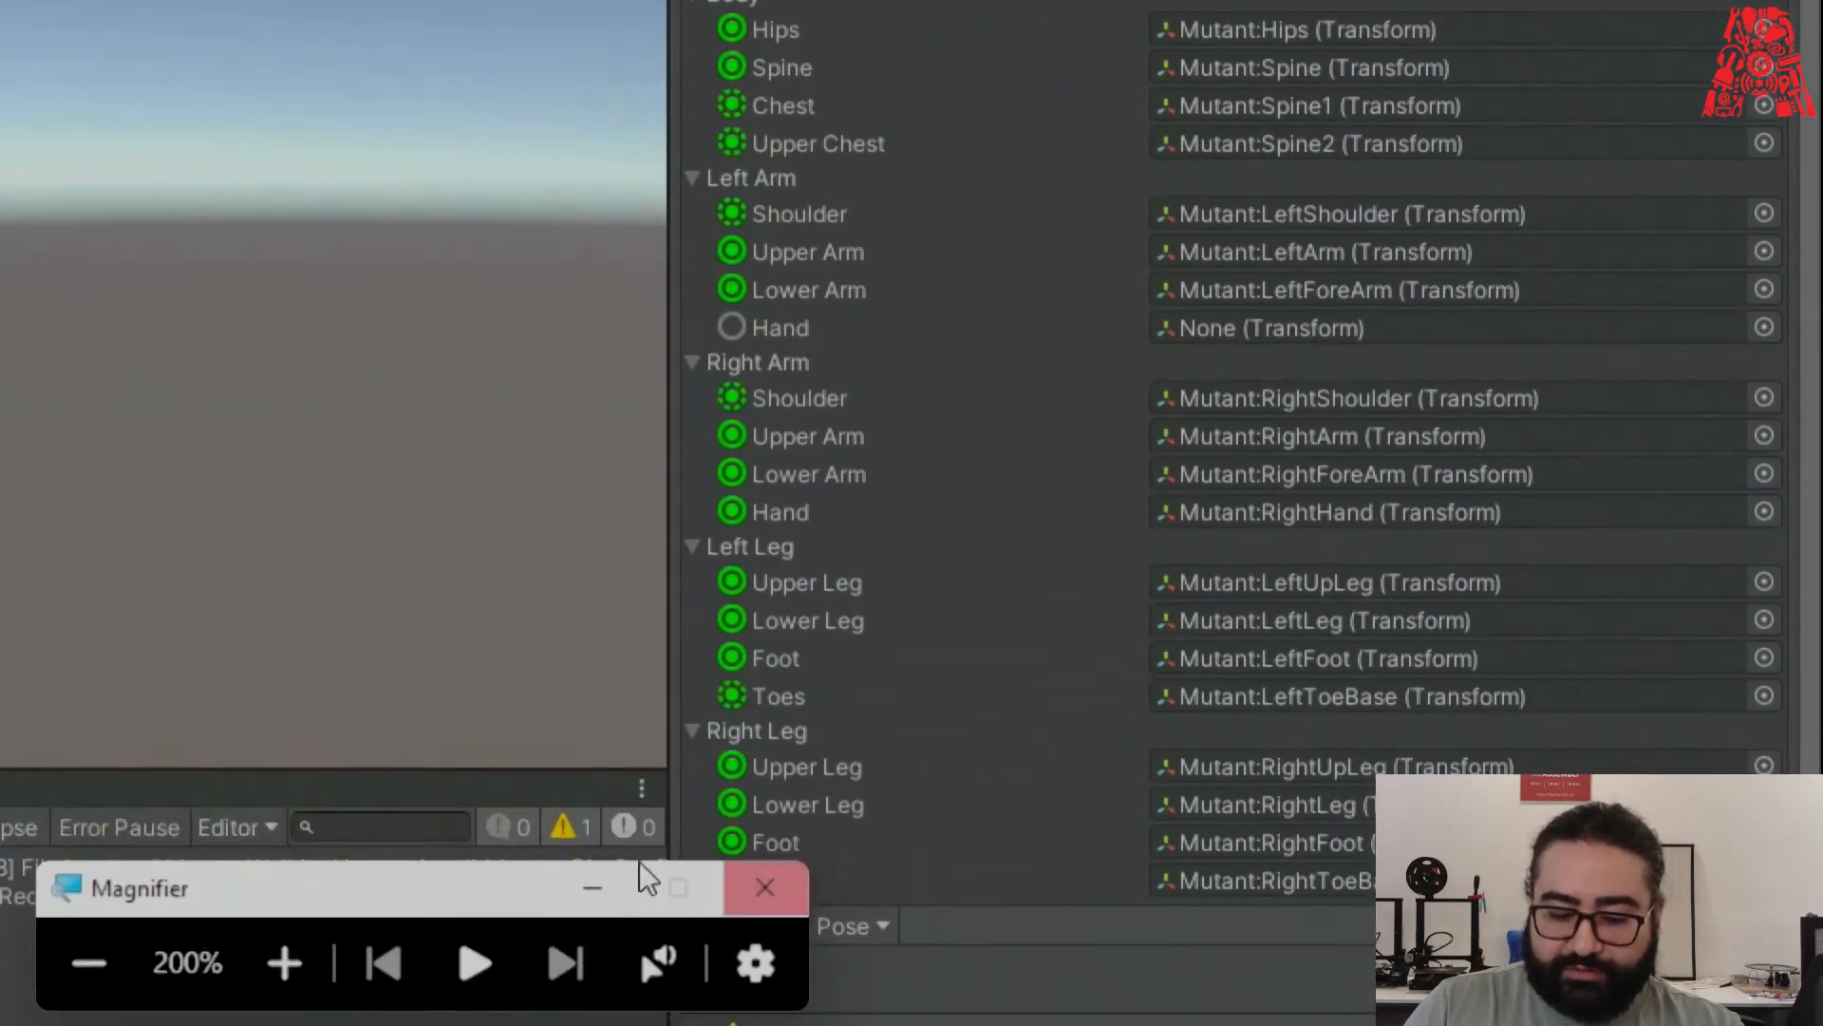
drag(426, 870, 281, 817)
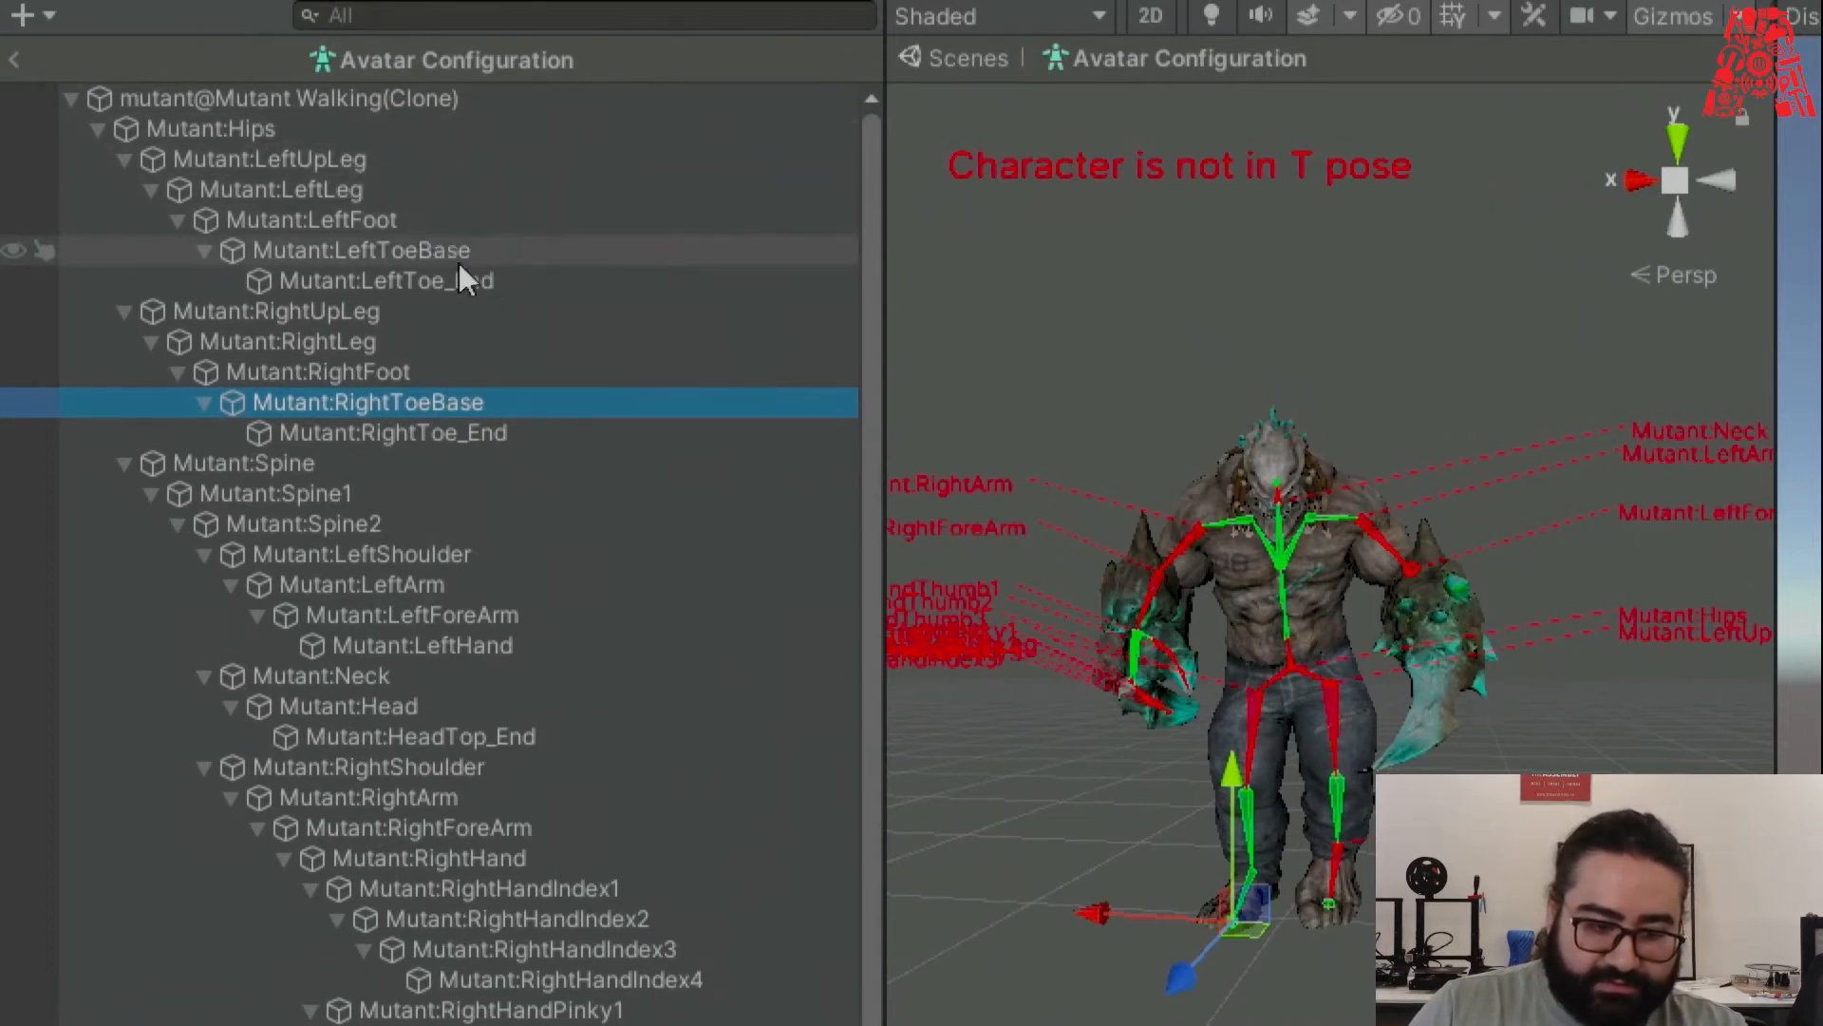
scroll(433, 399, down, 1)
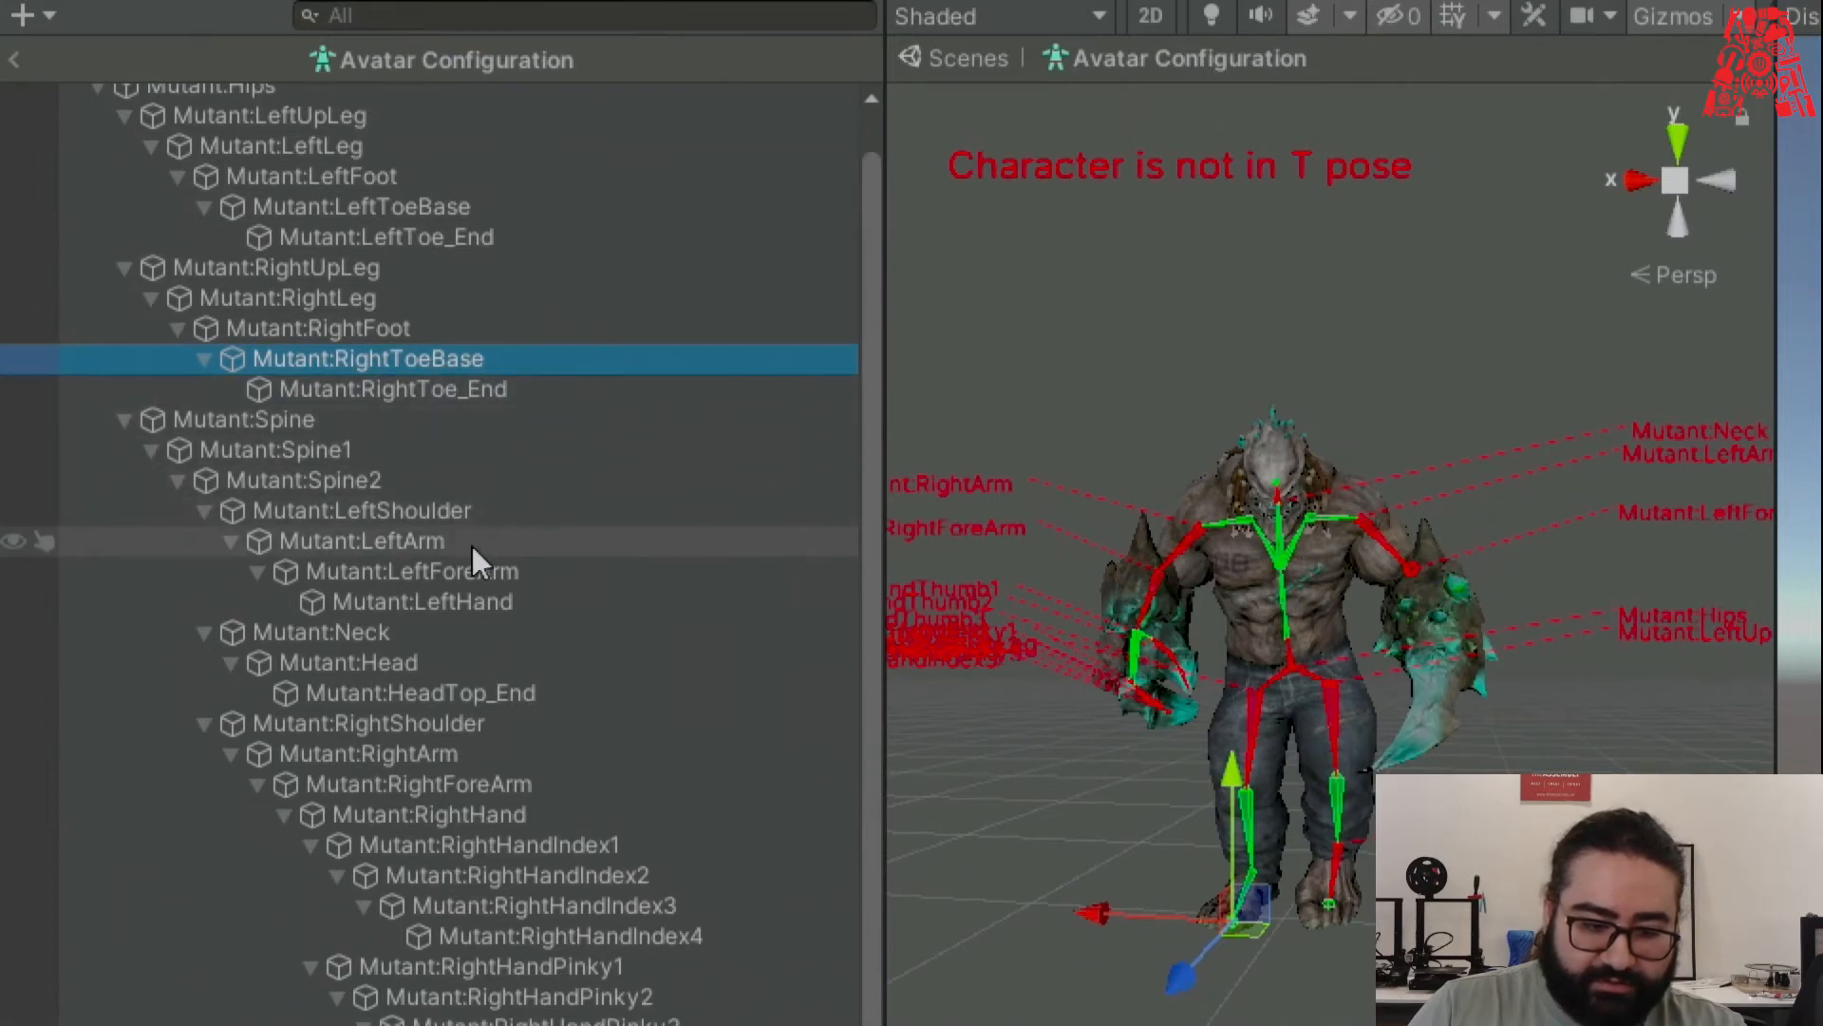
click(514, 543)
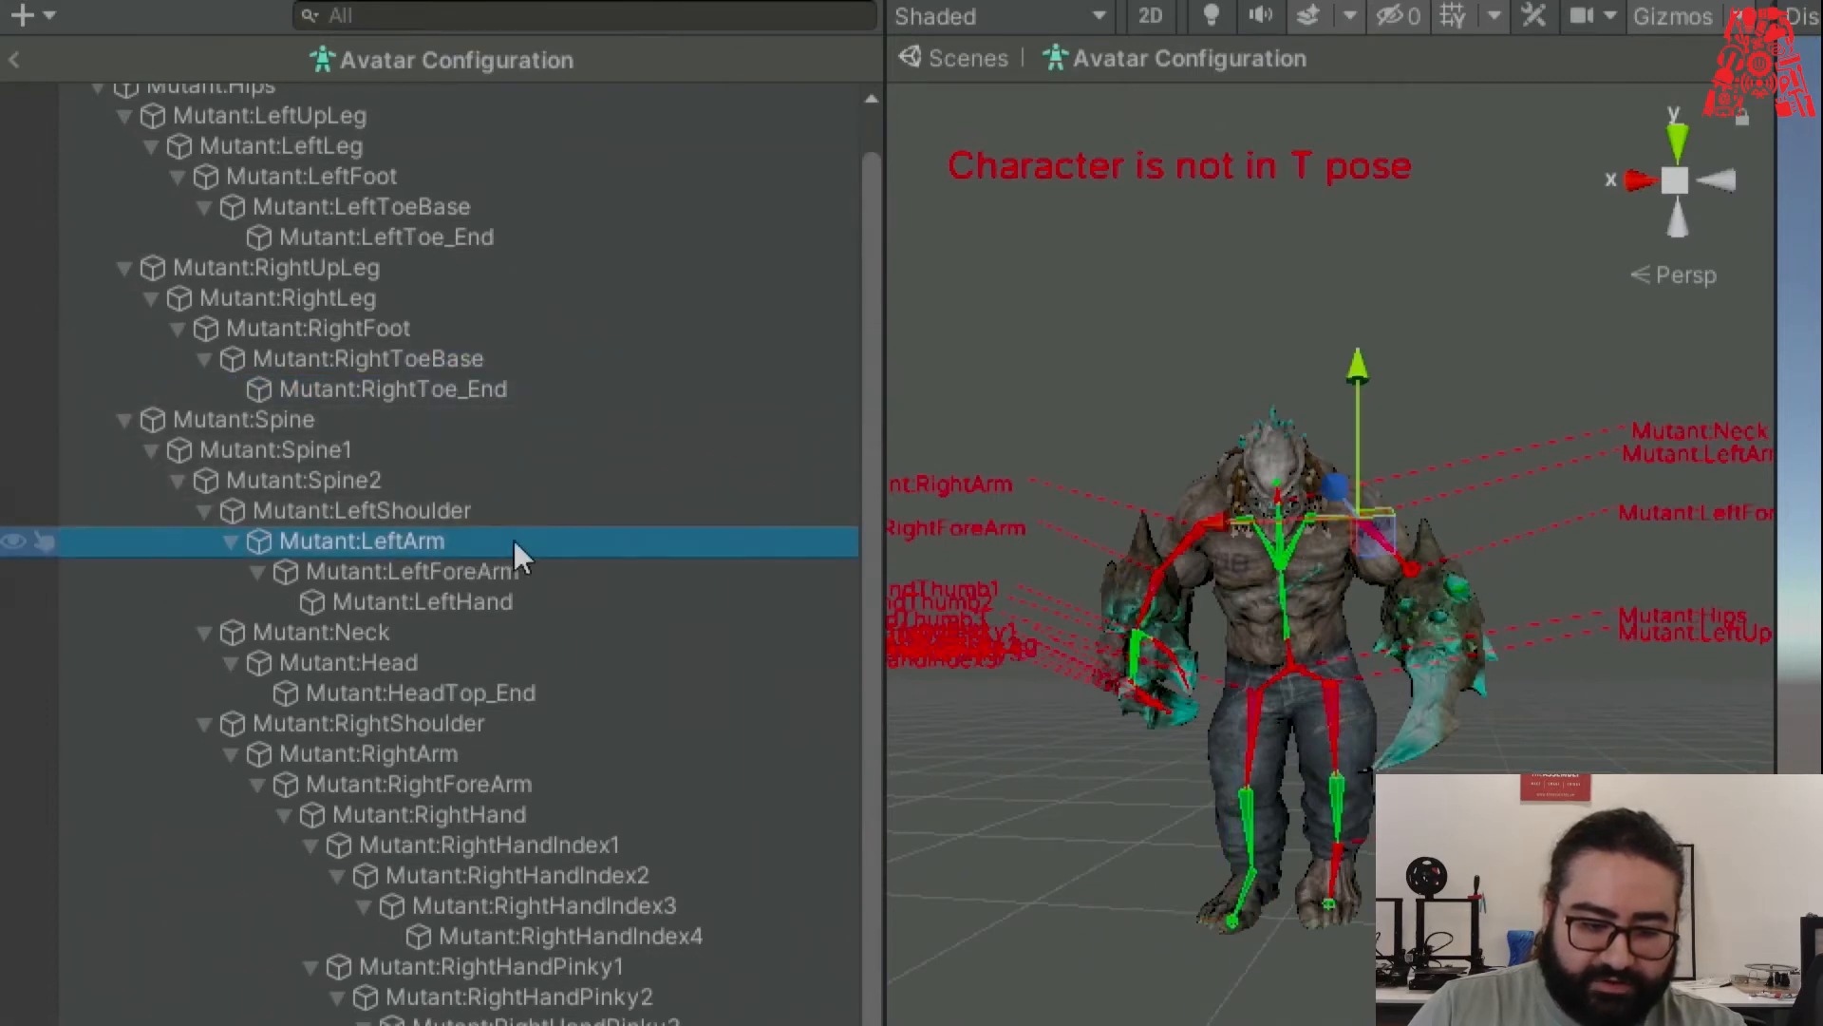
click(490, 601)
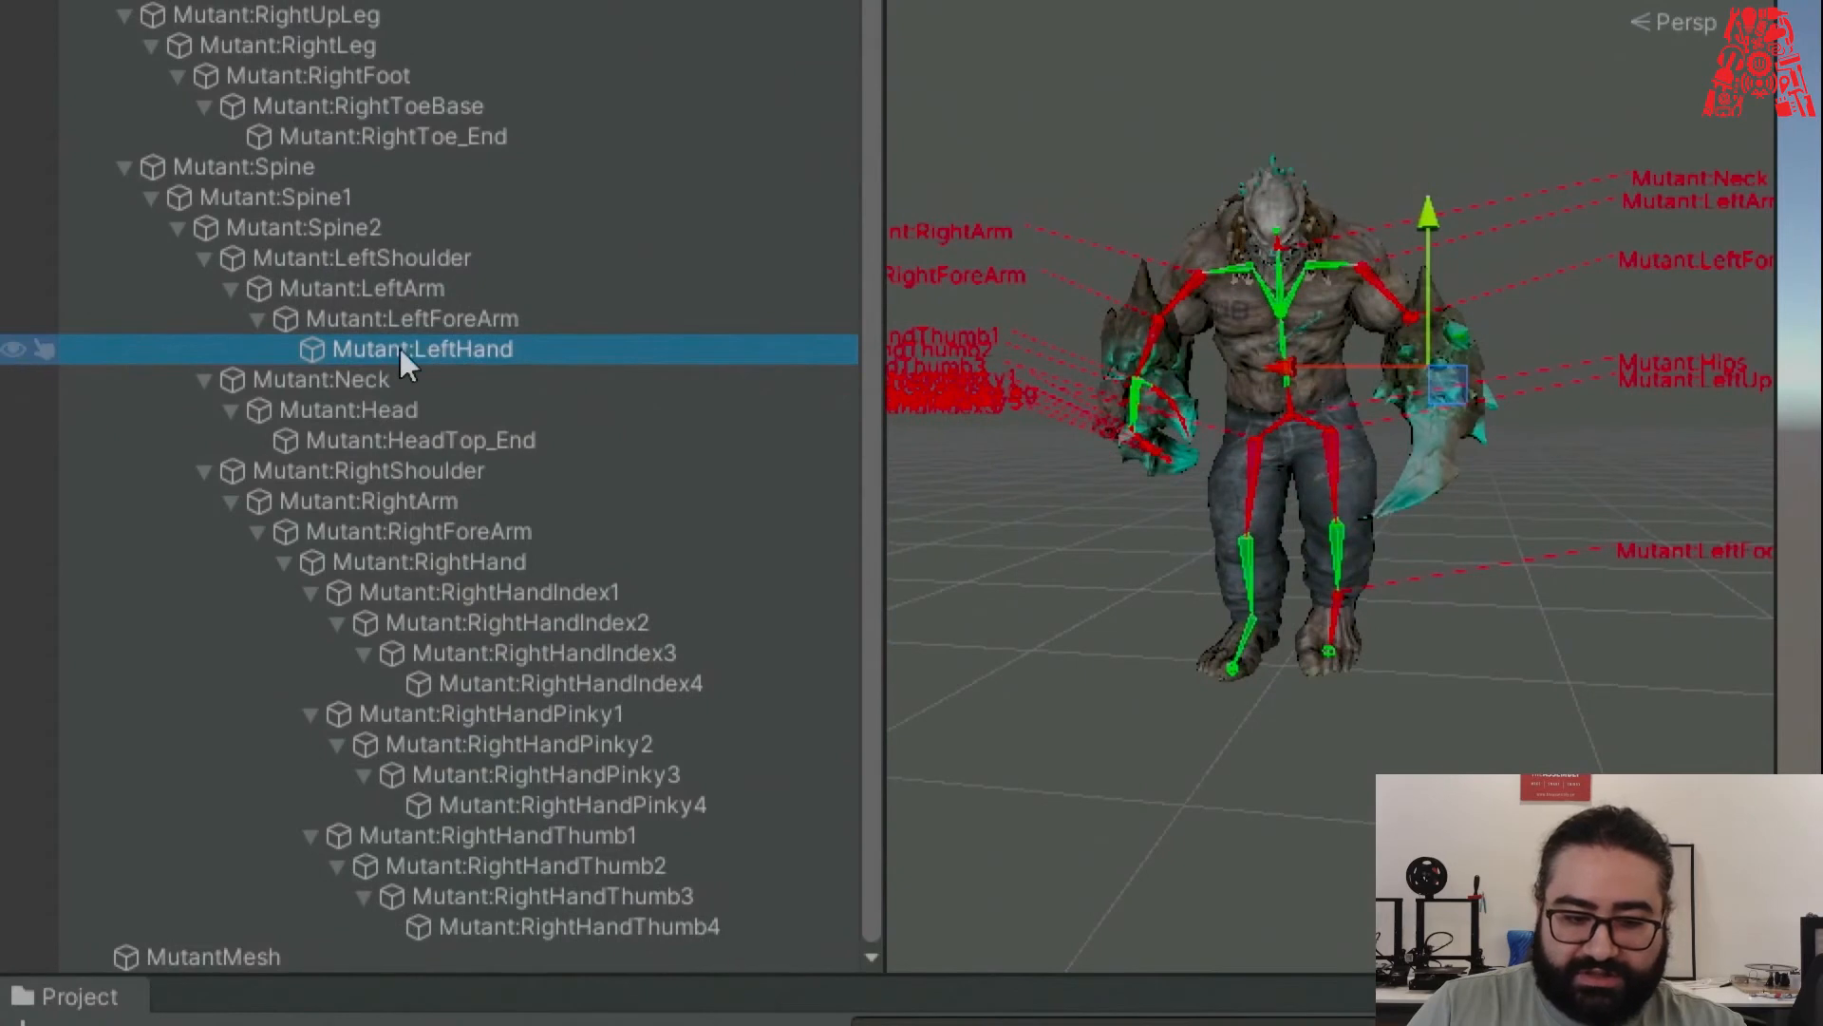
drag(440, 350, 1500, 534)
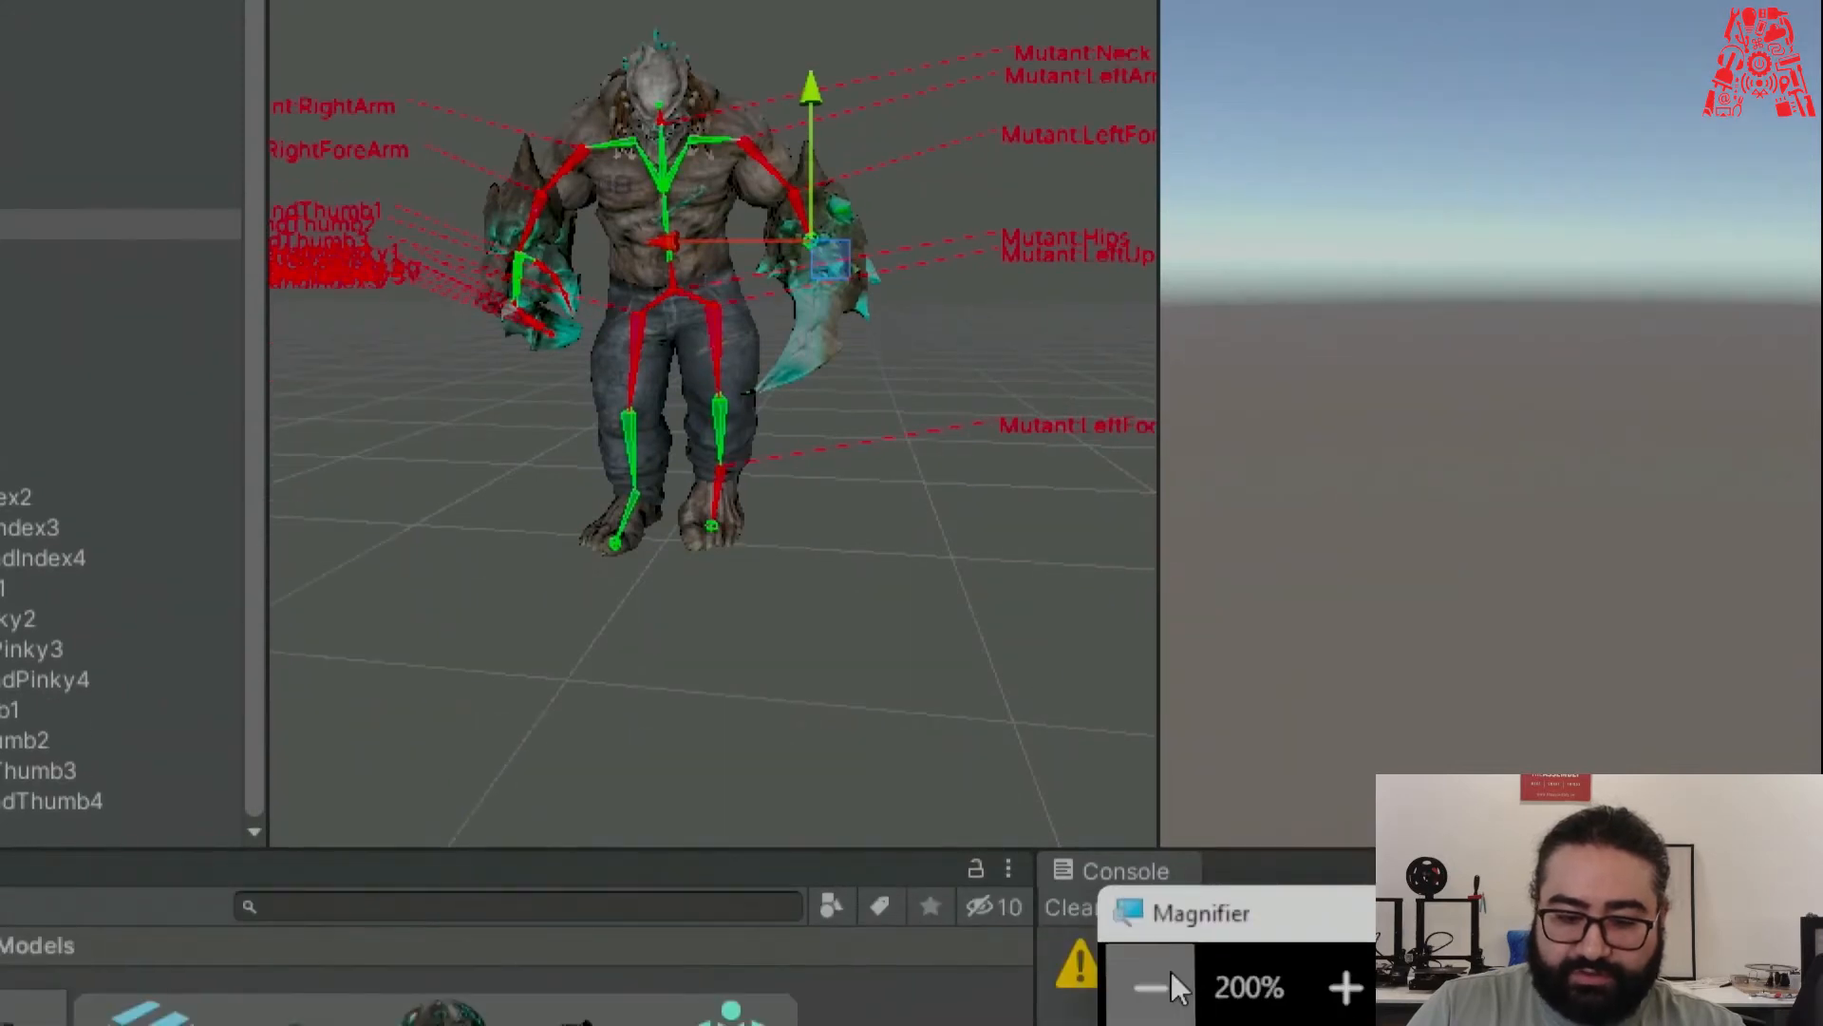
Clear the Left Arm Hand slot and map Mutant:LeftHand into it again.
click(1160, 986)
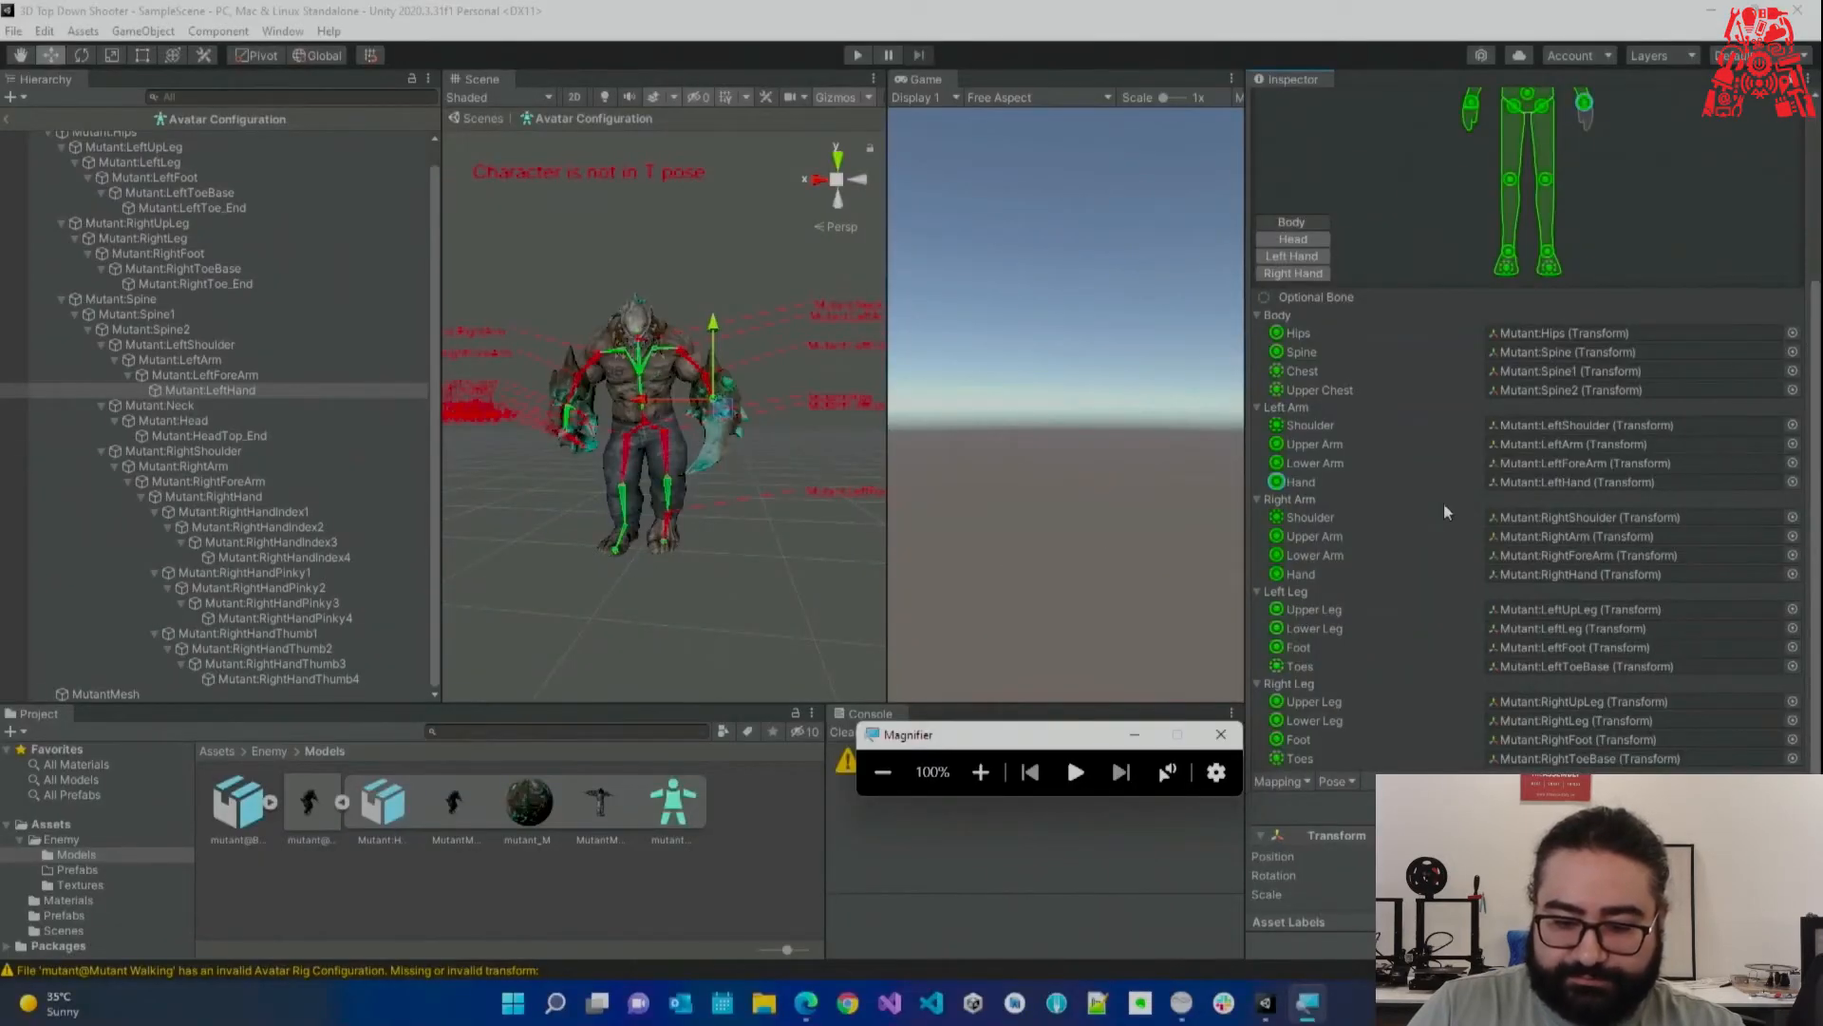
click(1529, 482)
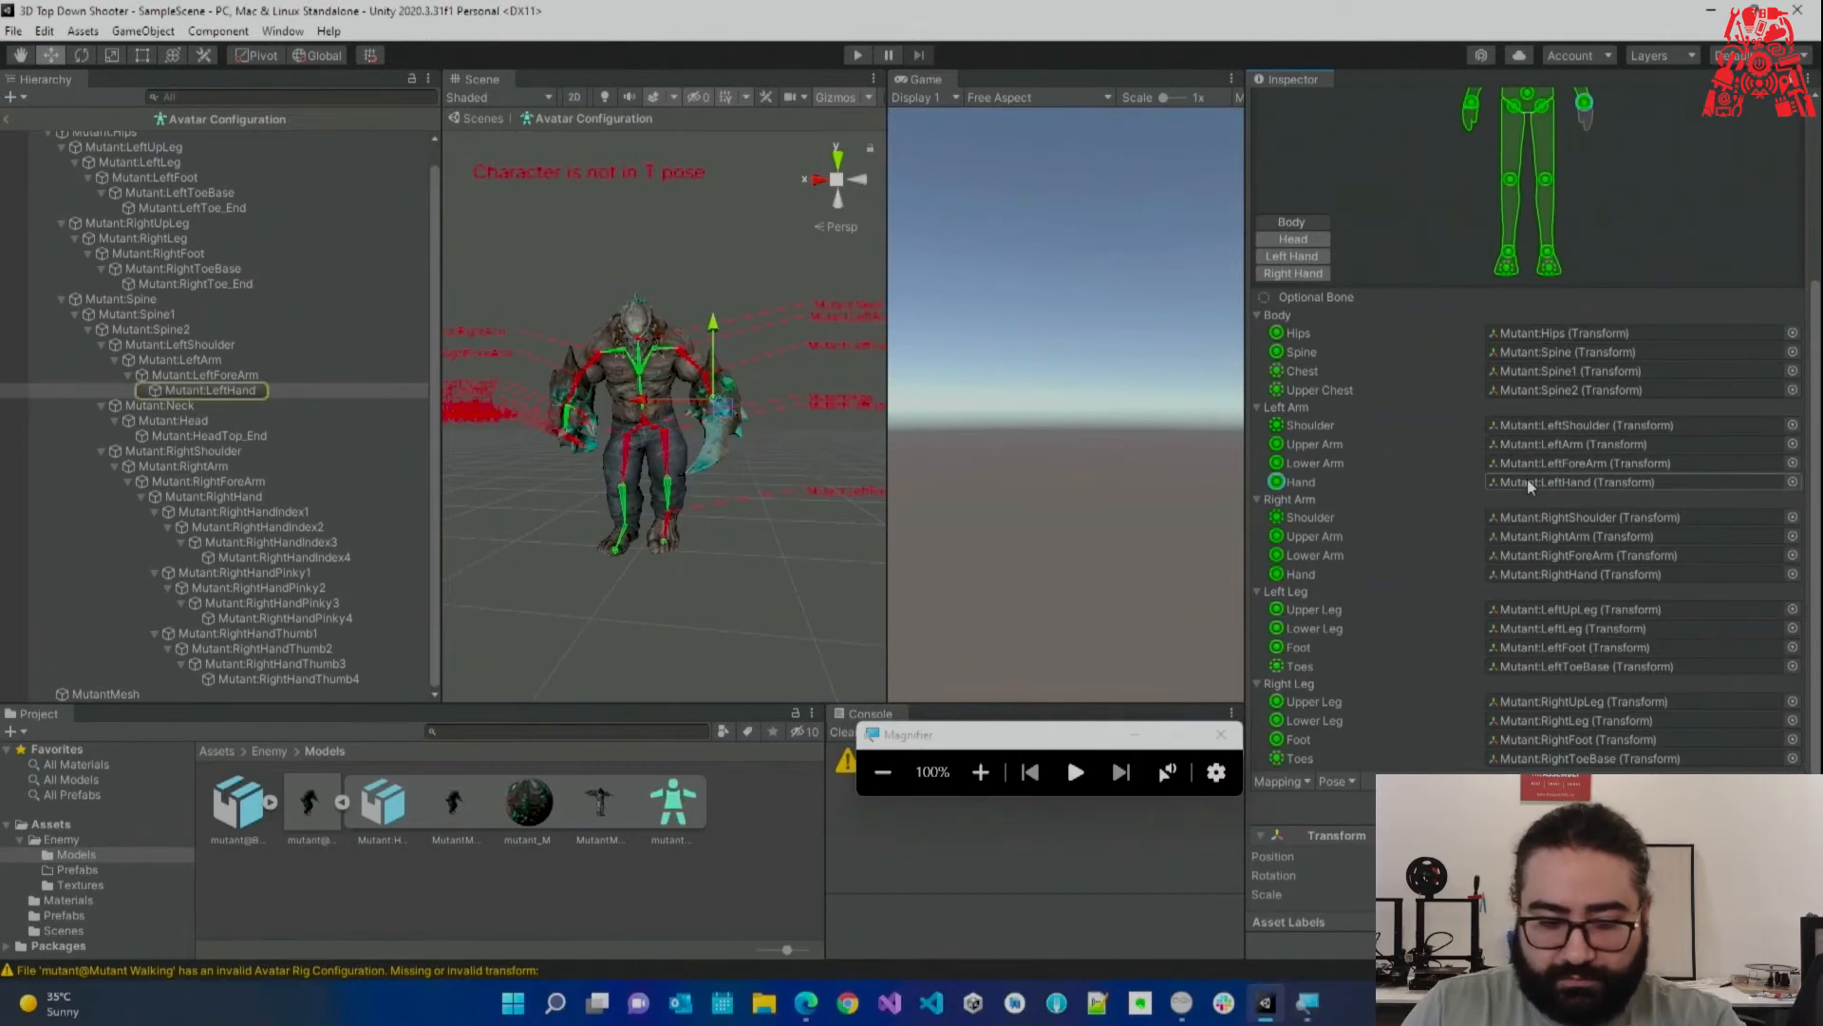
key(Delete)
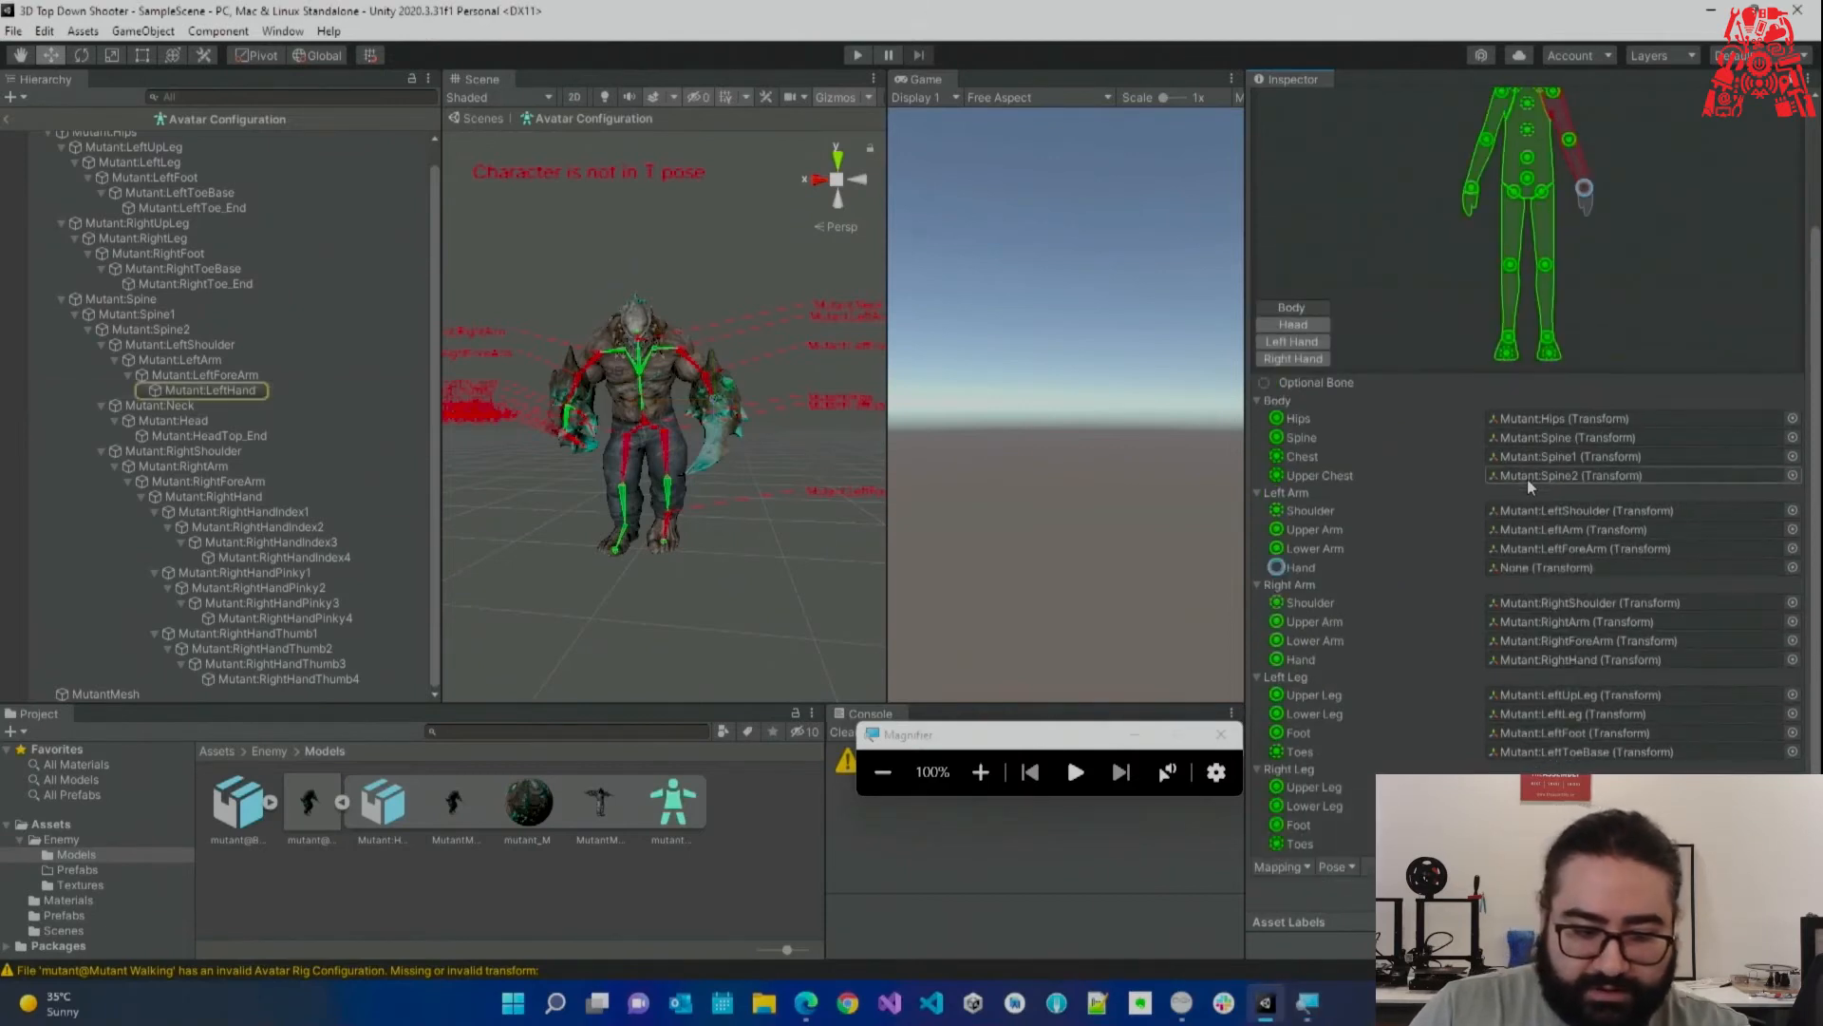
click(207, 392)
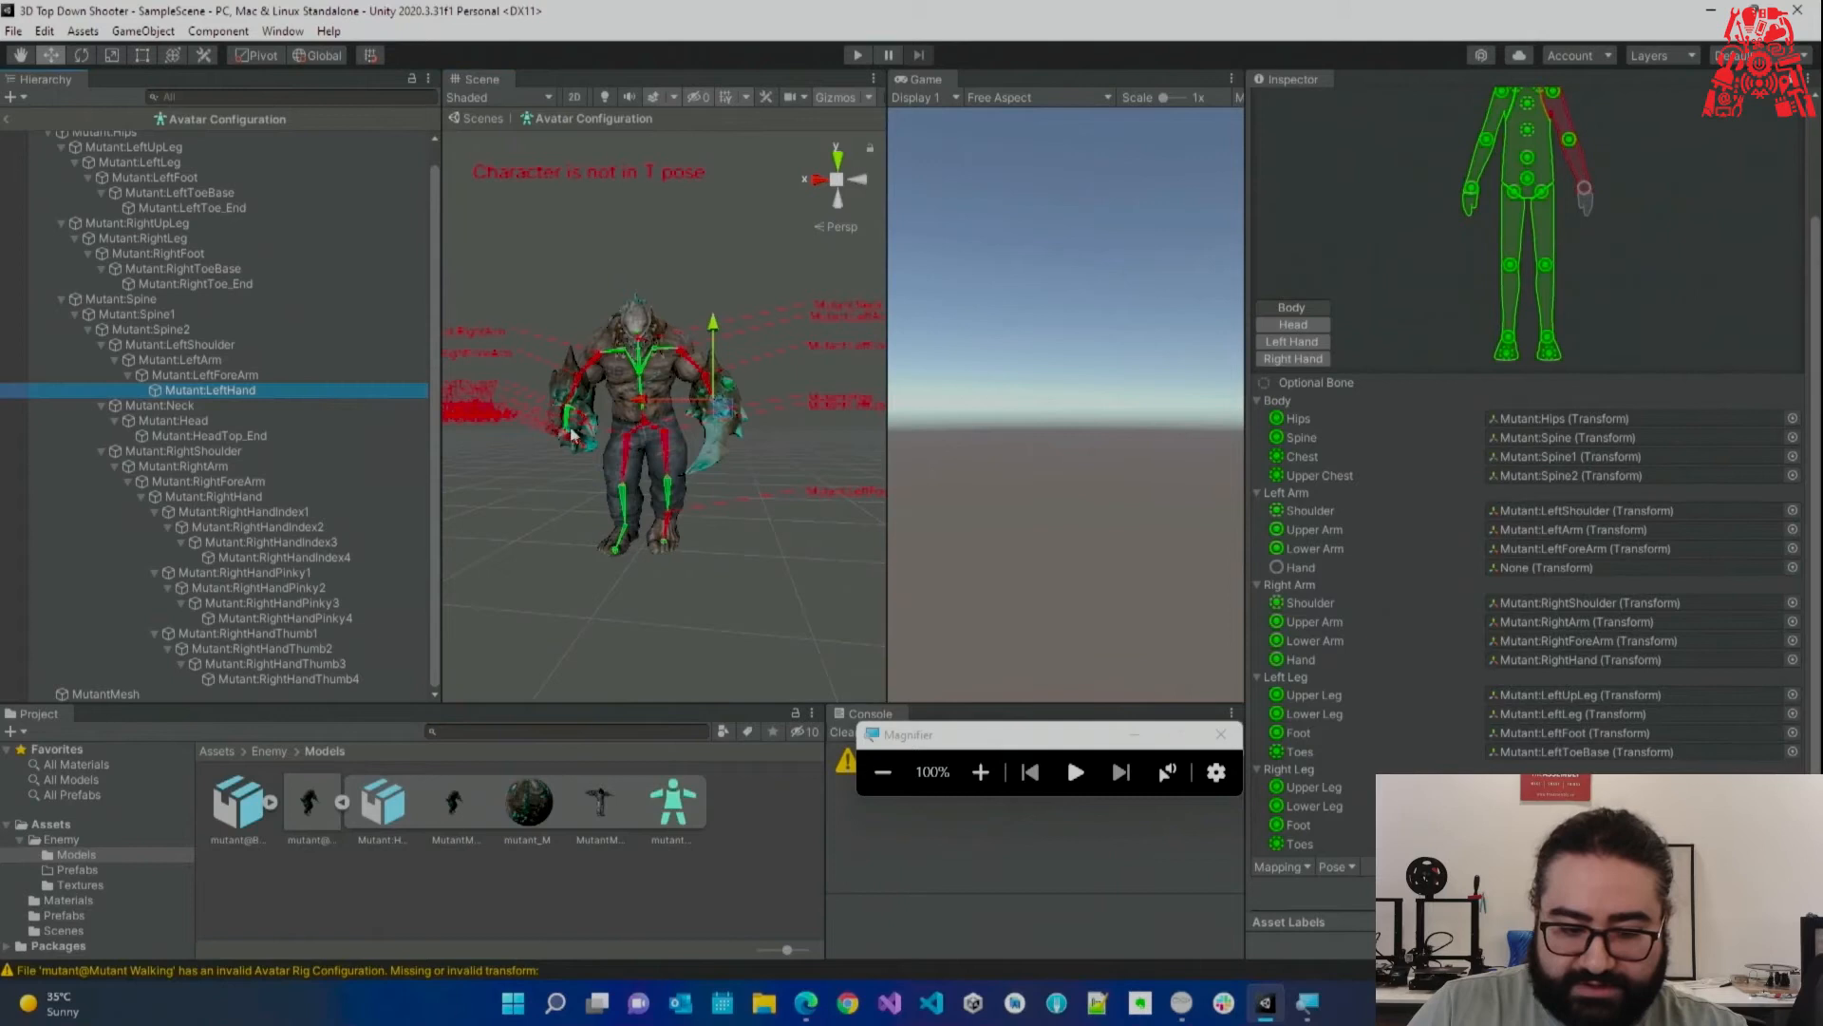
drag(217, 394, 1516, 573)
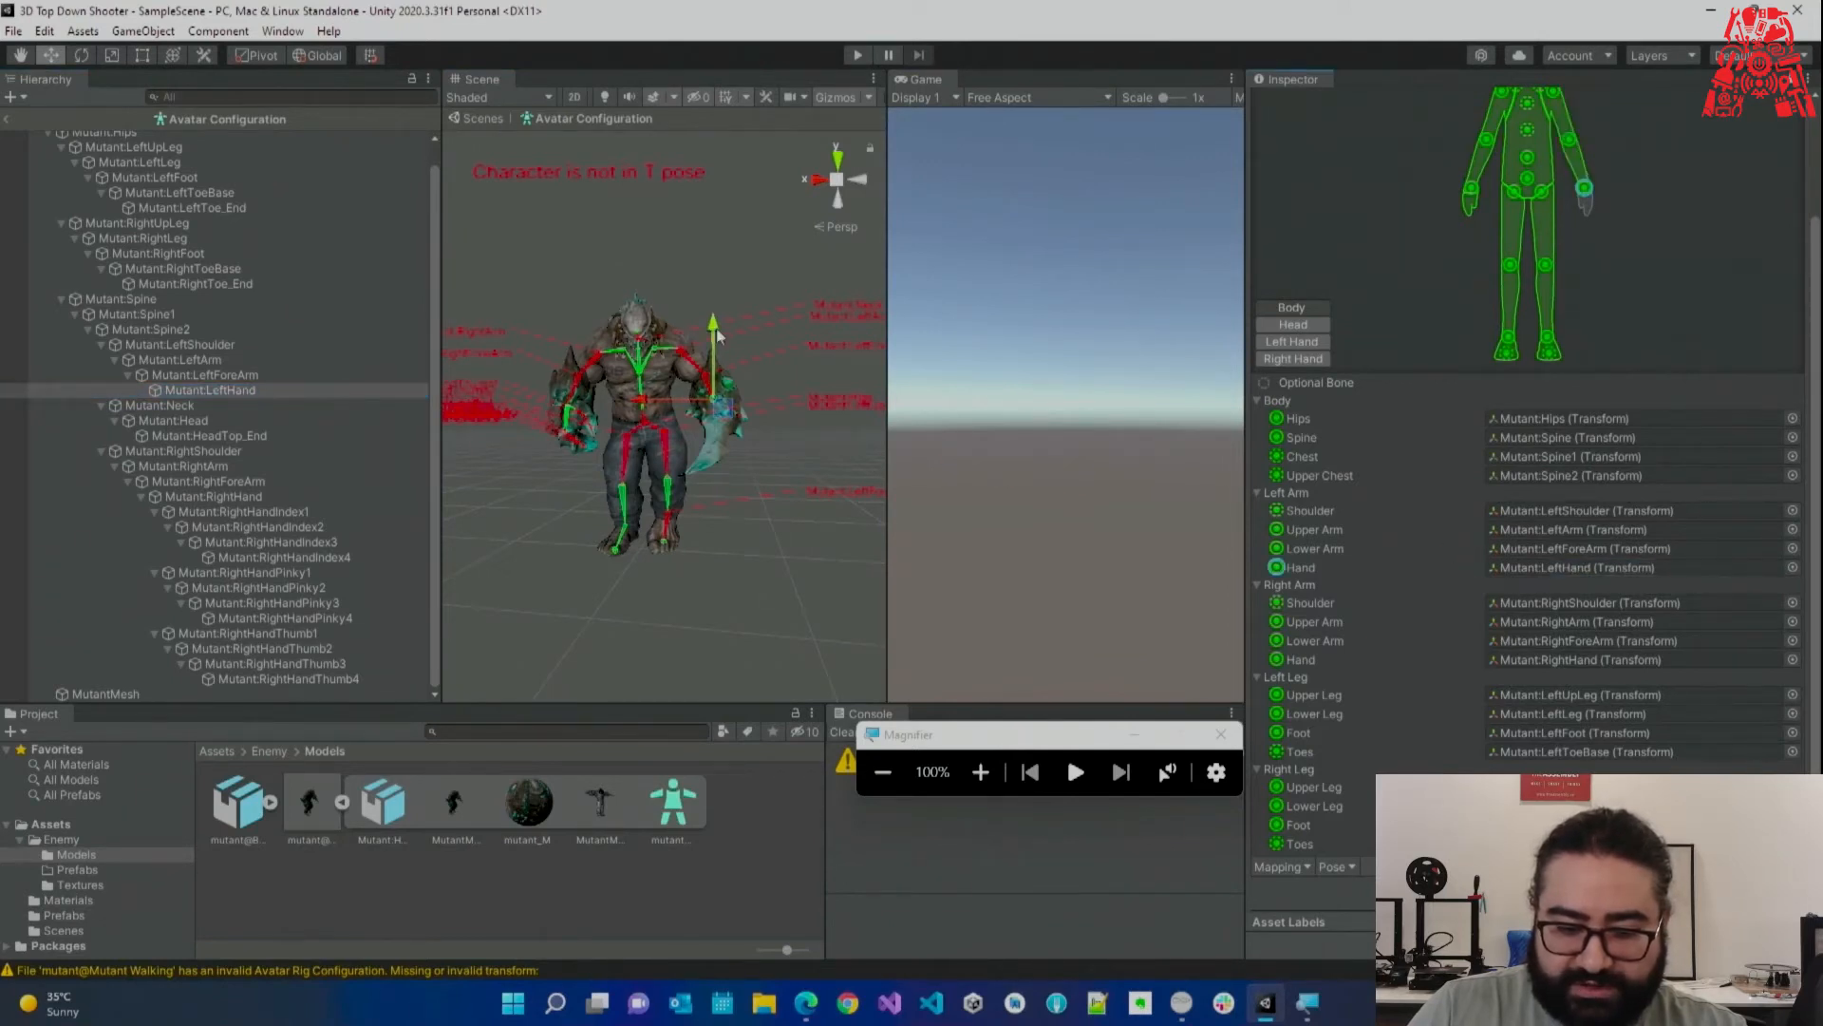
scroll(717, 408, up, 3)
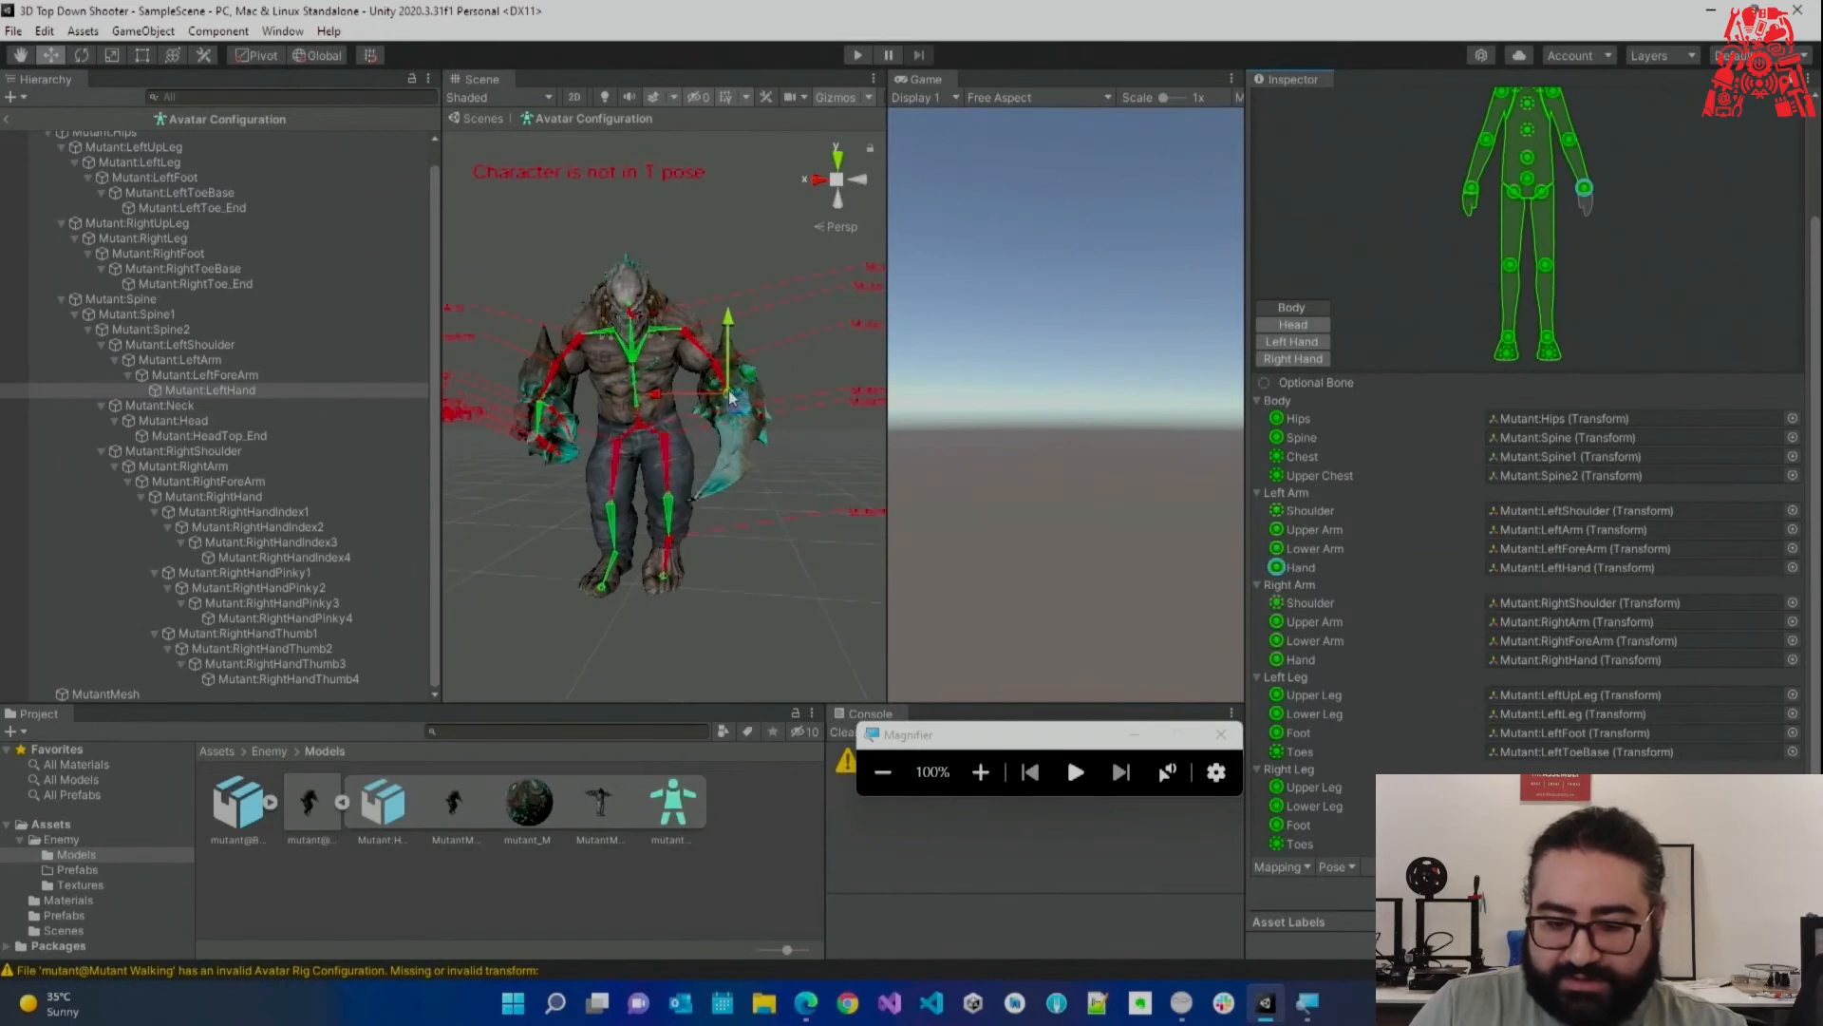
scroll(1474, 664, up, 3)
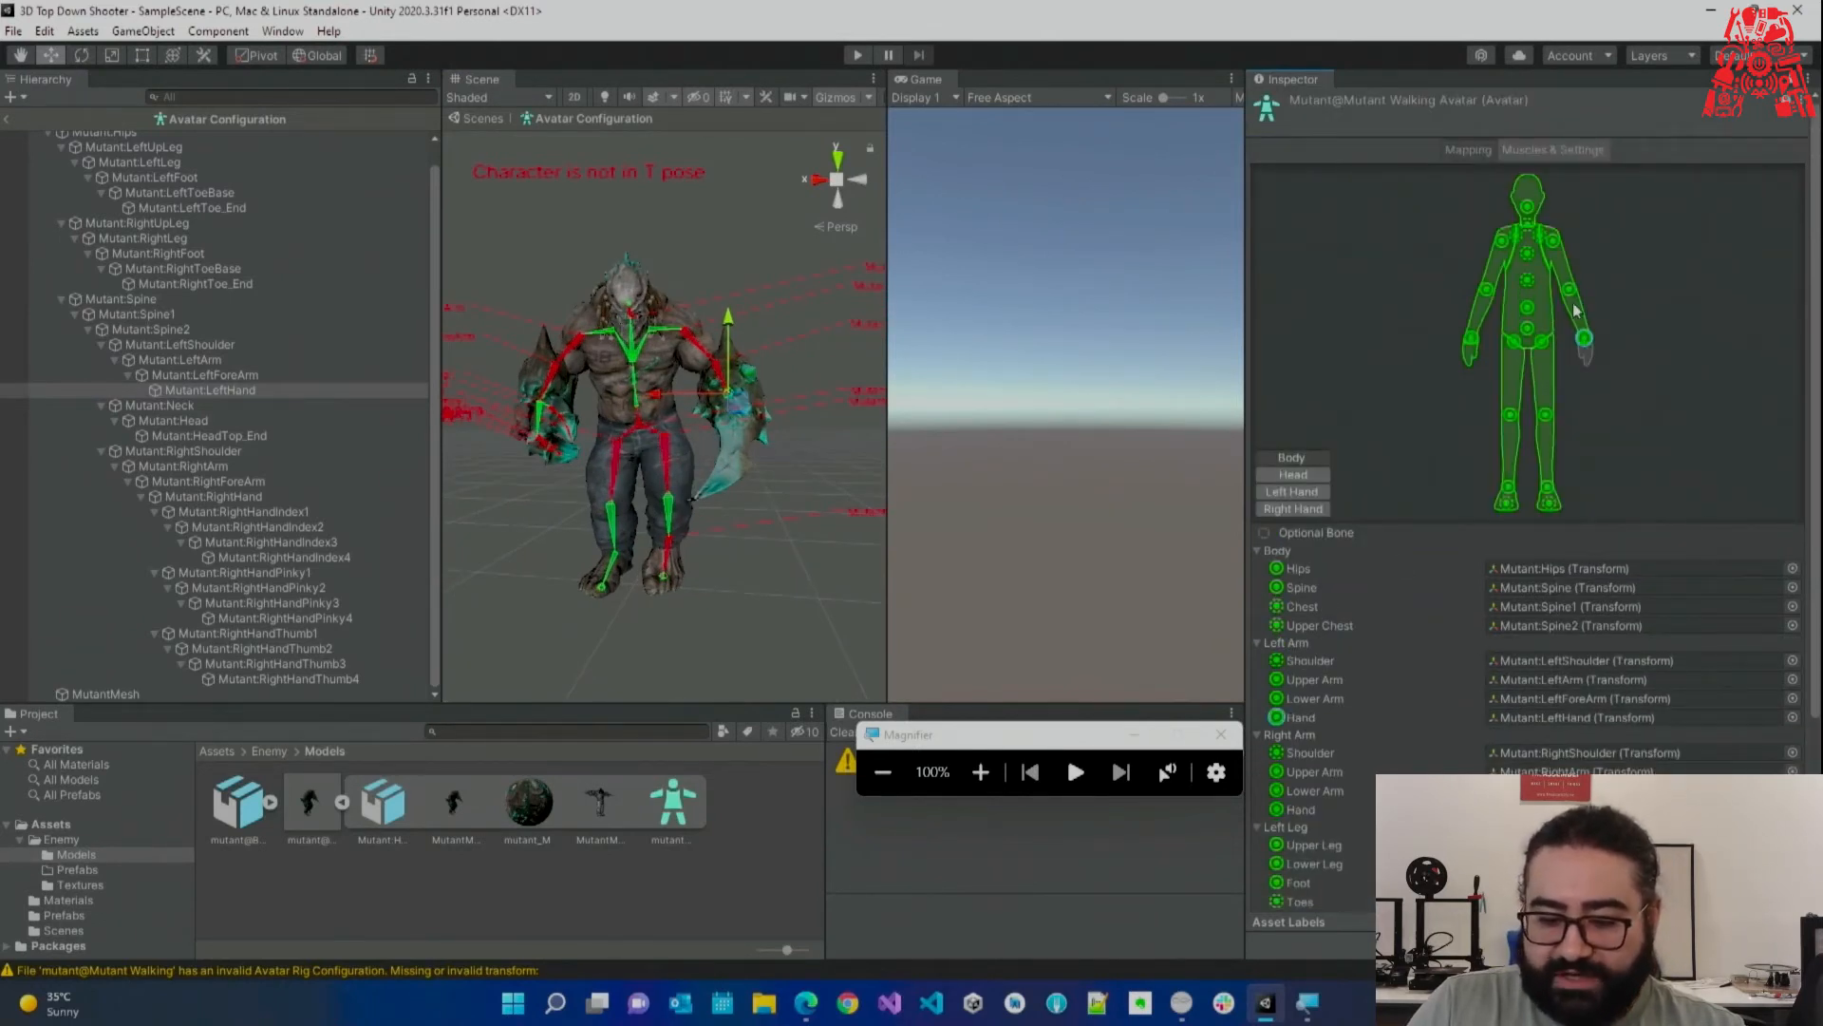
Widen the Scene view and use Pose > Enforce T-Pose on the mutant.
scroll(1542, 346, down, 5)
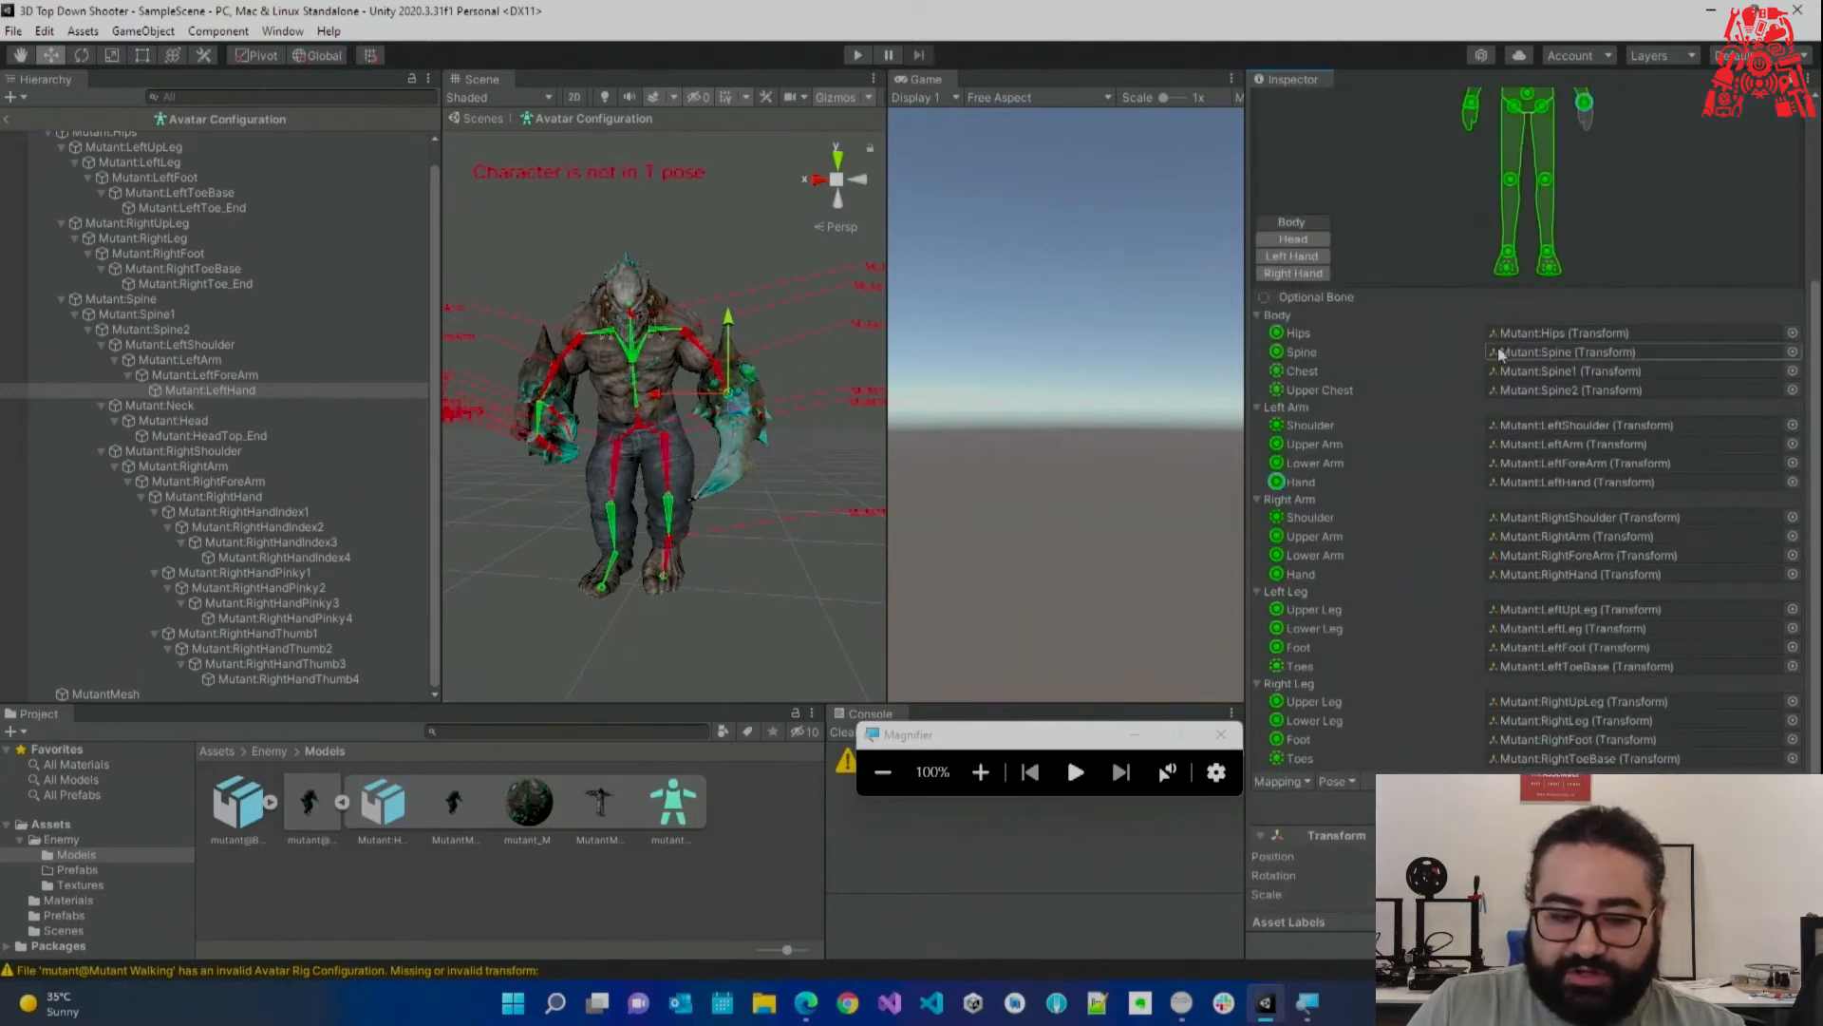
drag(439, 380, 296, 380)
drag(891, 221, 1051, 232)
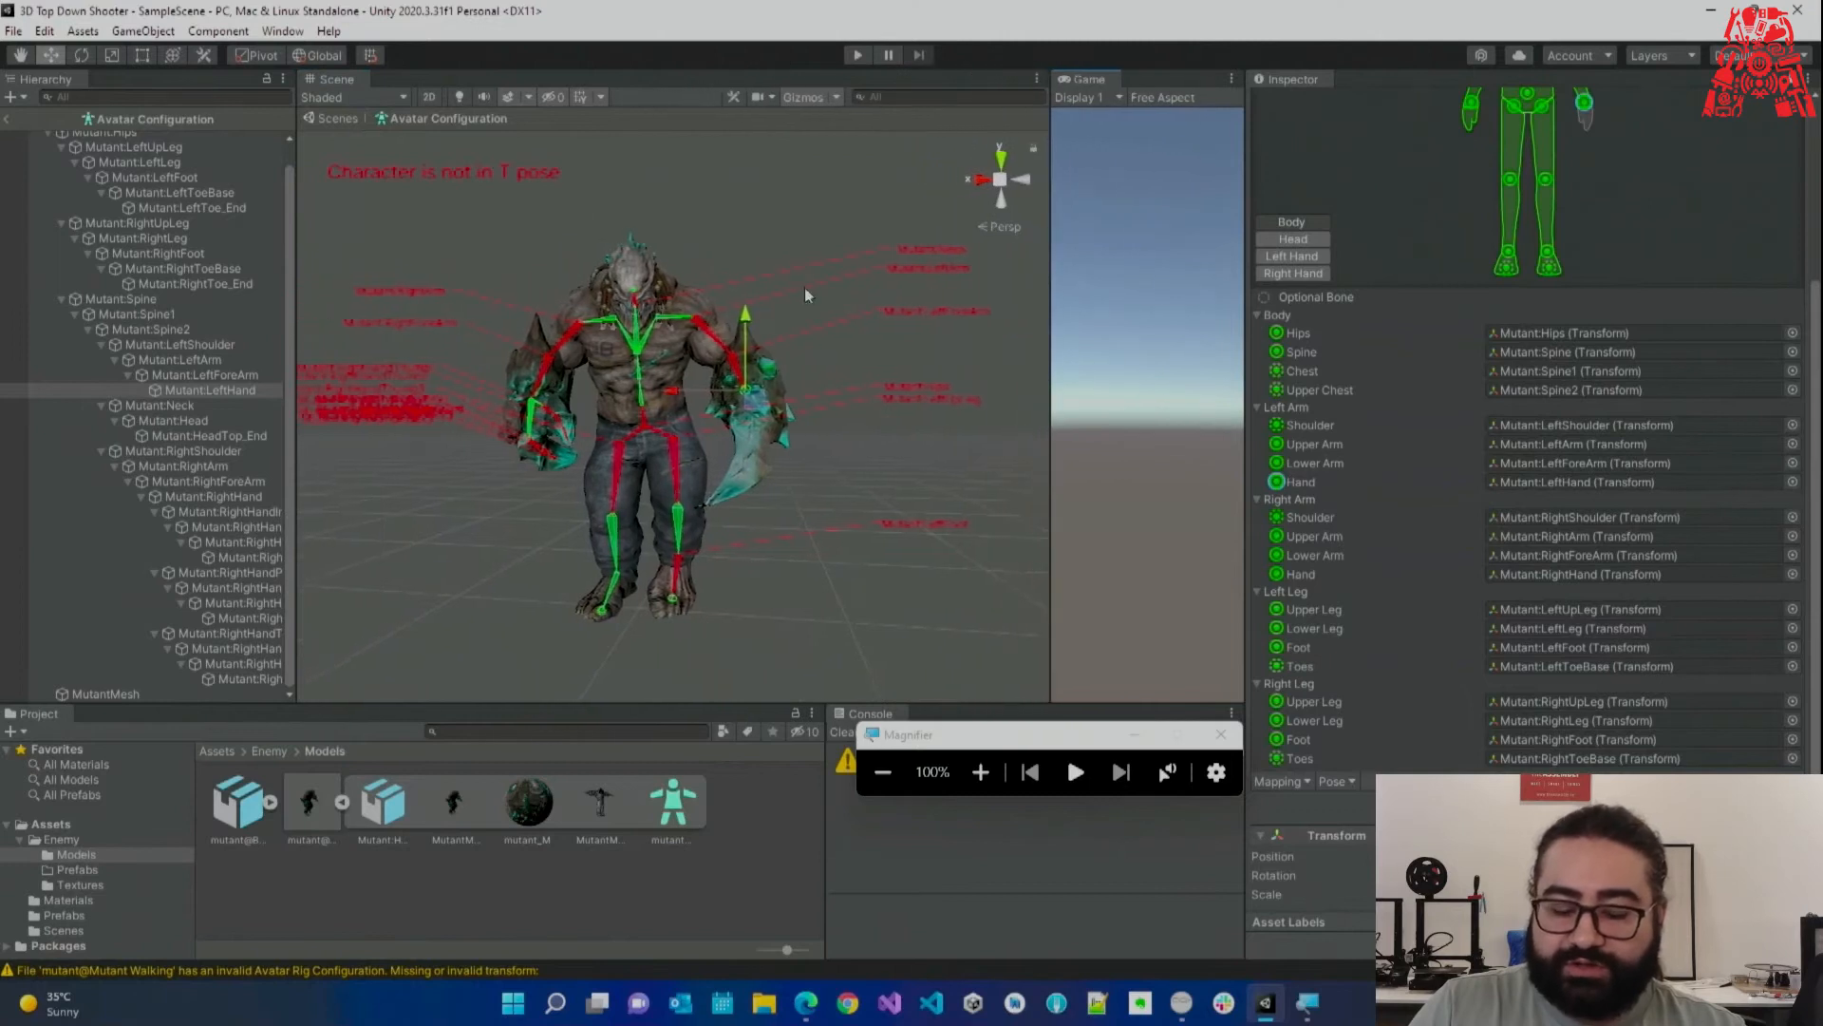
drag(1002, 735, 939, 736)
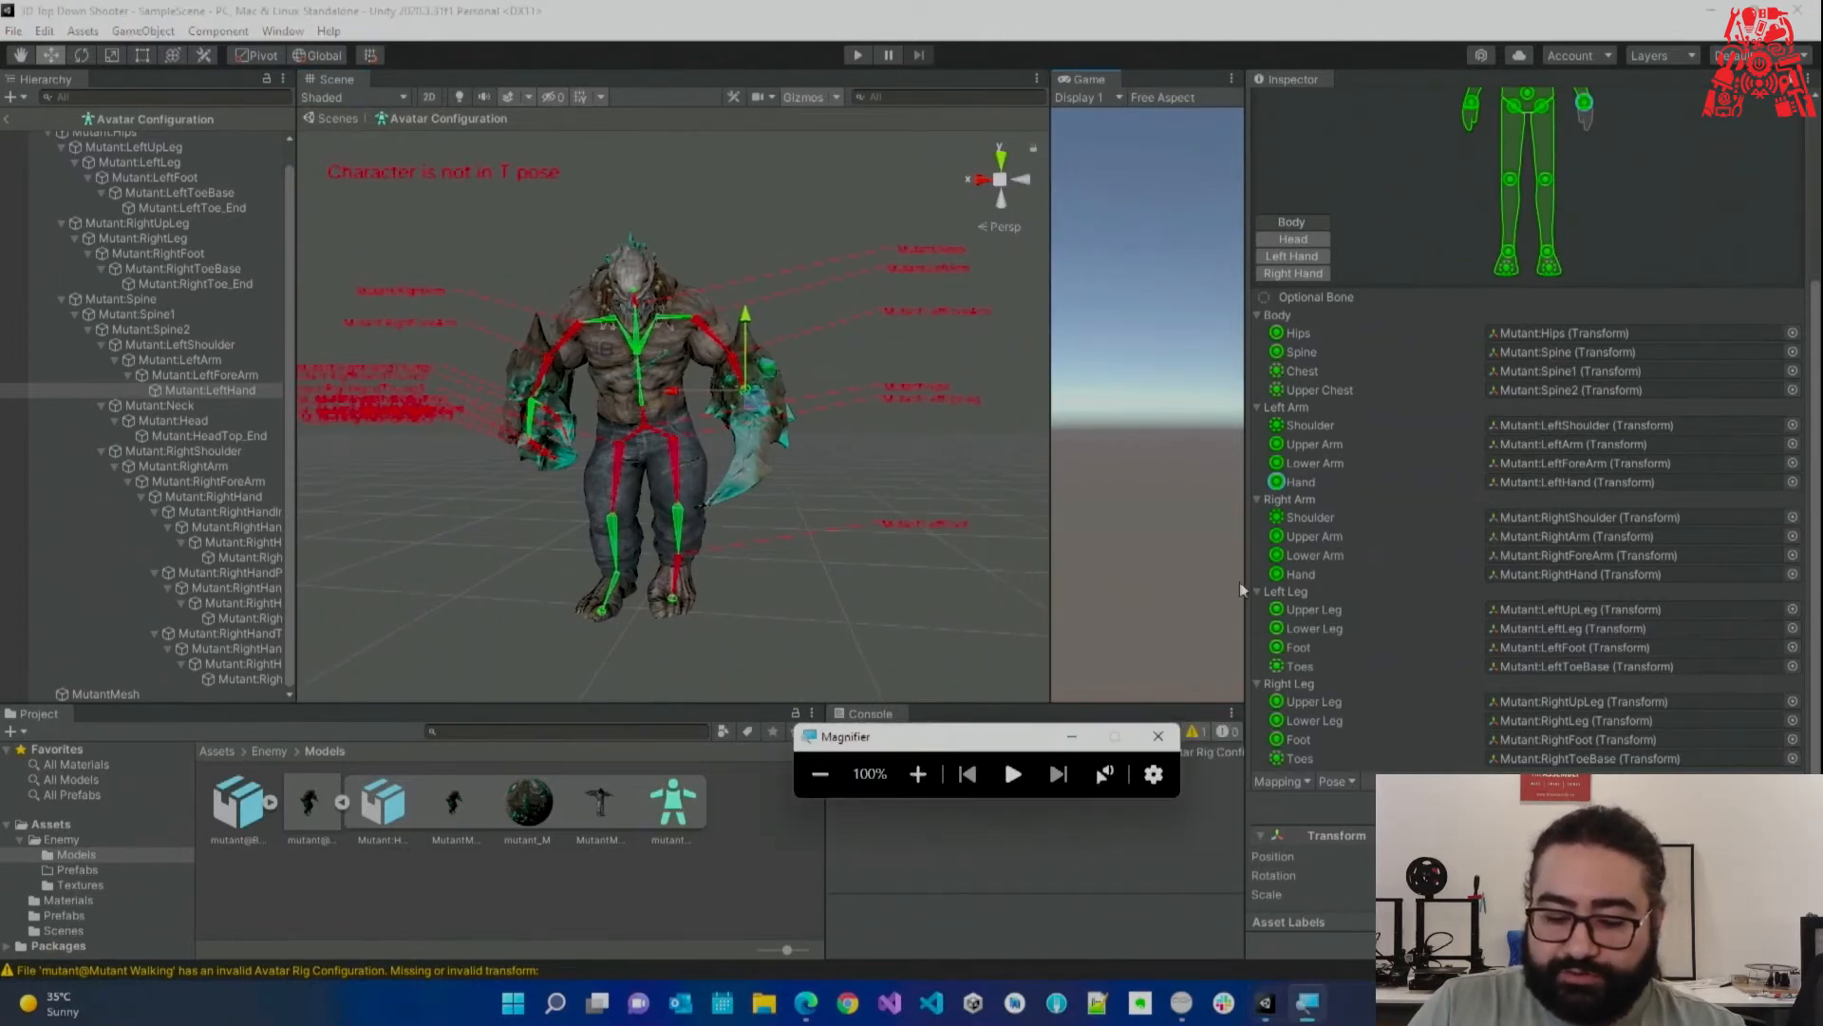
click(1337, 782)
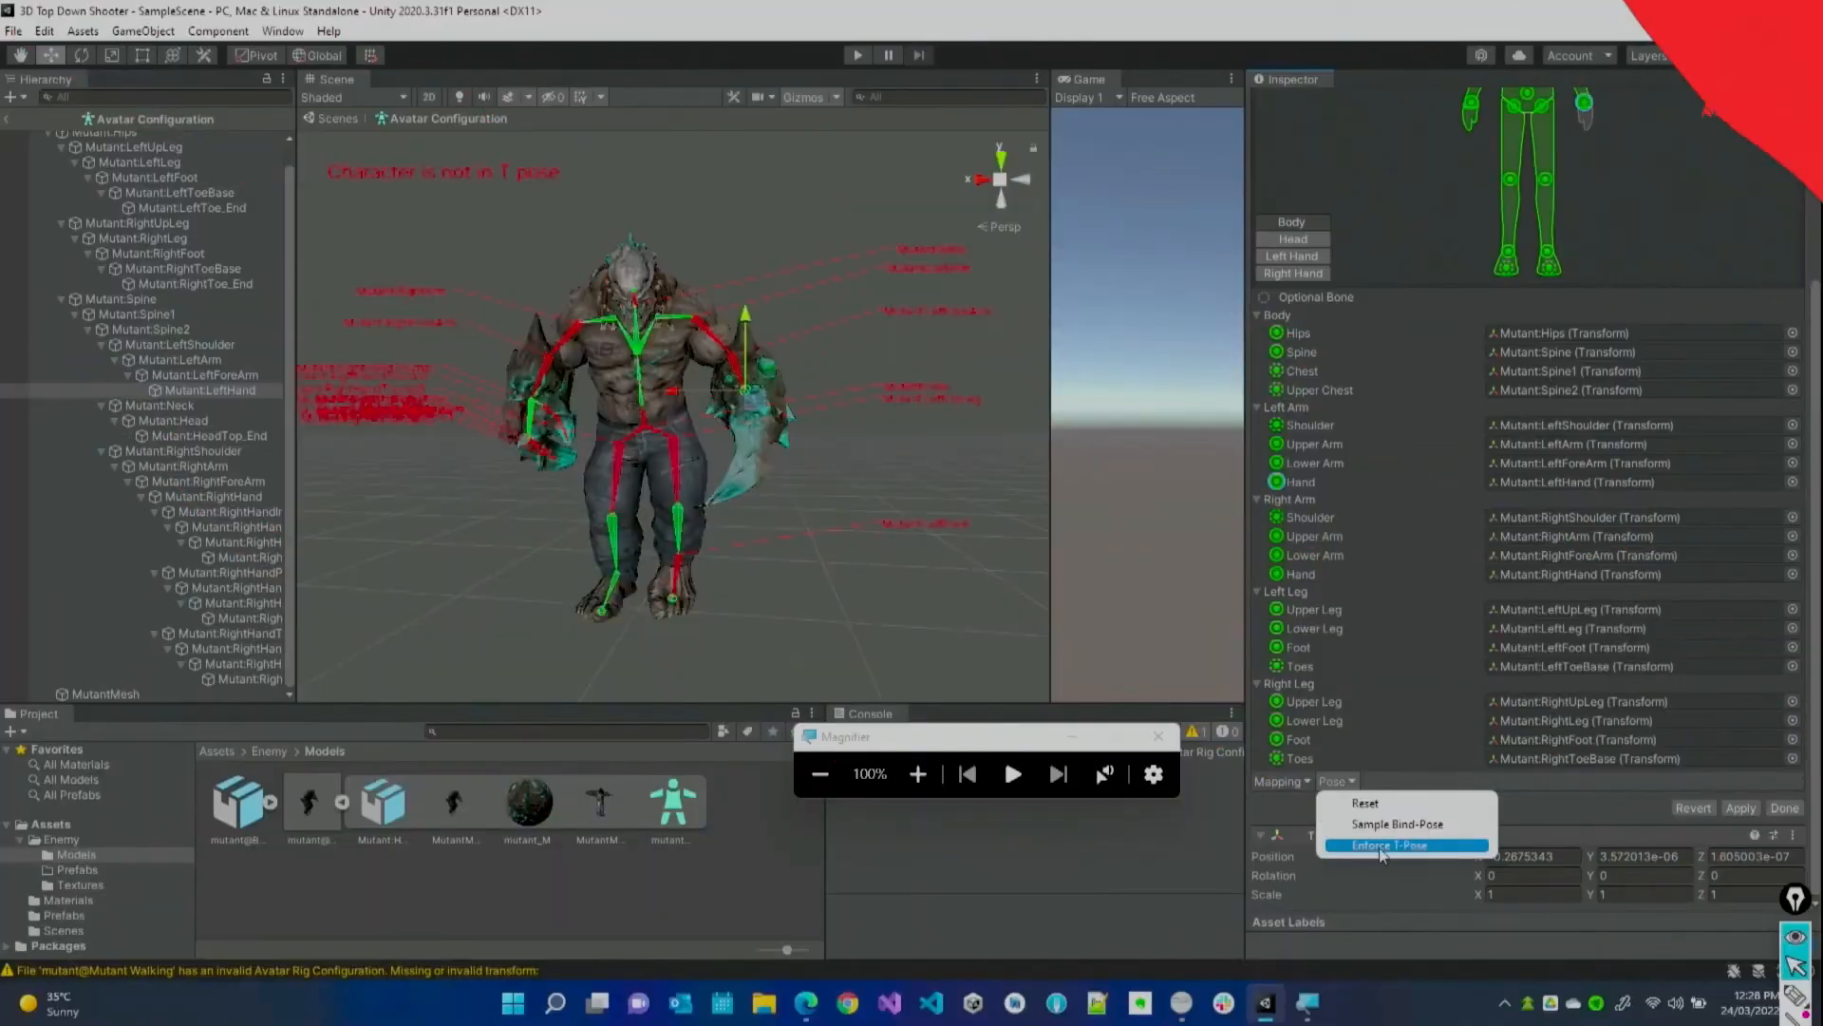
click(1367, 843)
mouse_move(711, 405)
alt+mouse_down()
mouse_move(758, 403)
mouse_move(733, 385)
alt+mouse_up()
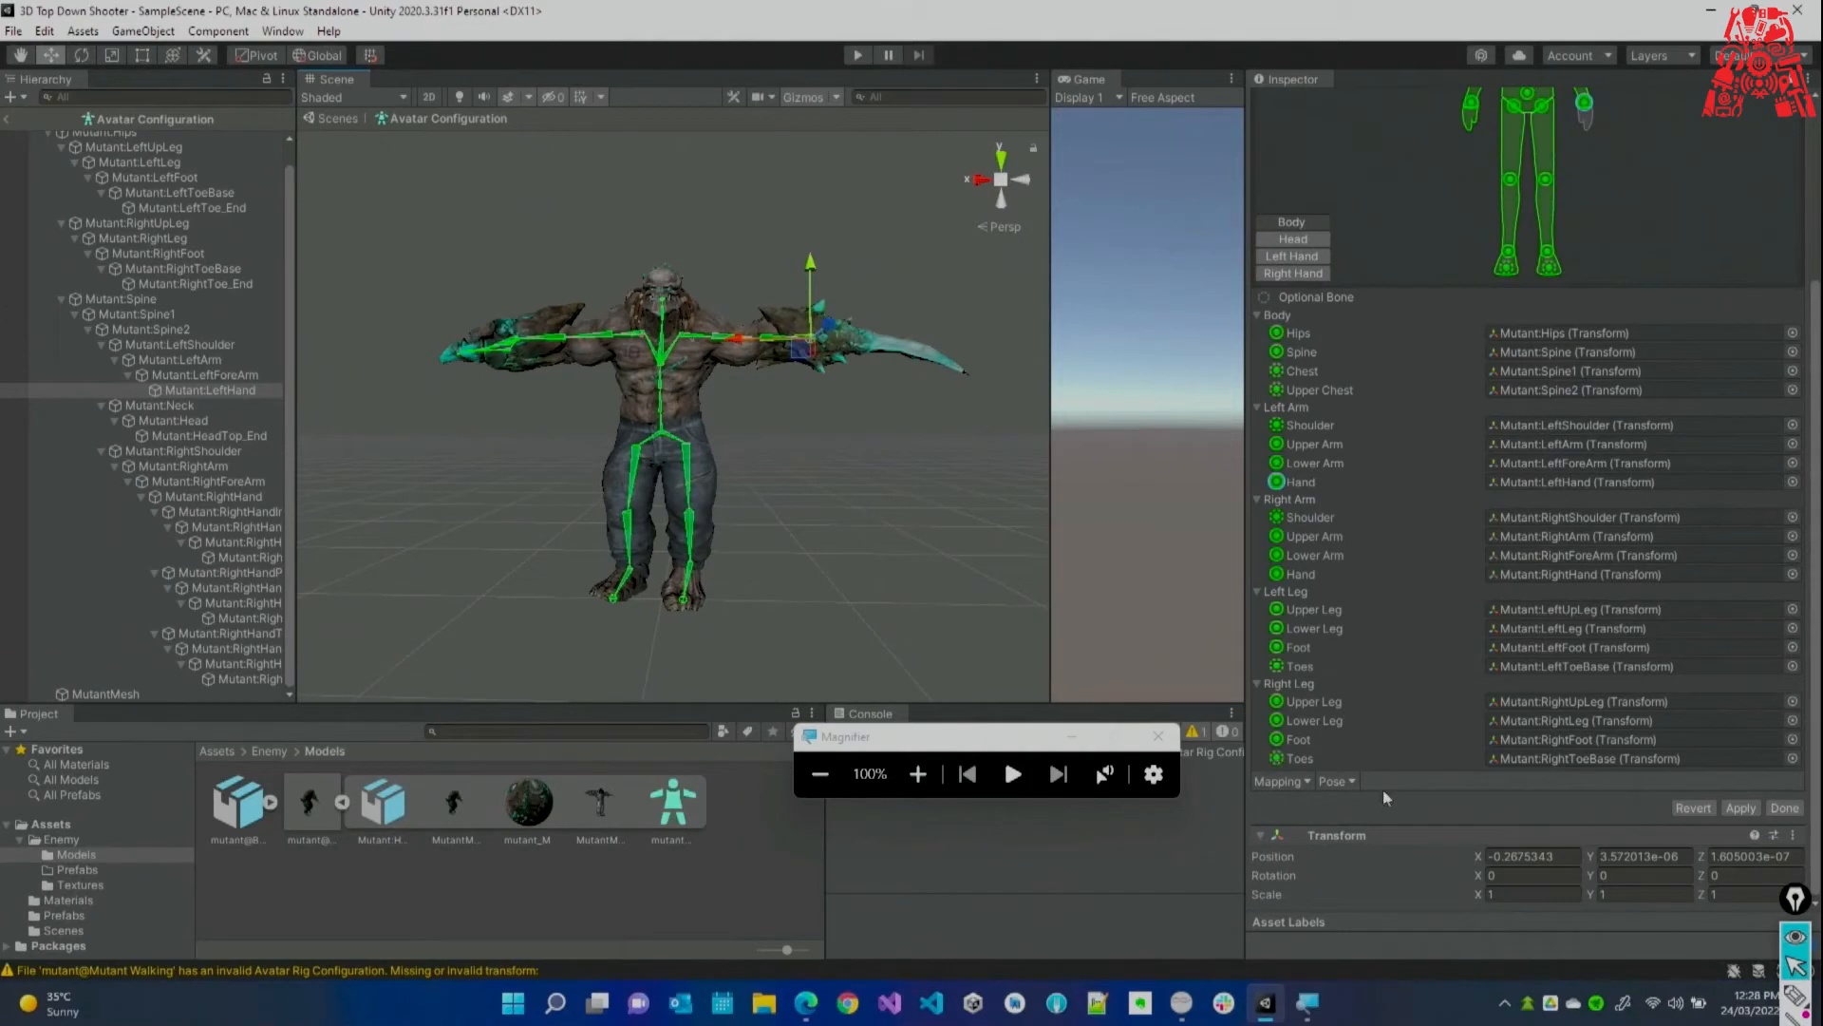
Check the T-pose from several angles, then apply and close the avatar configuration.
click(1334, 781)
click(1379, 843)
alt+drag(634, 448, 796, 457)
click(837, 464)
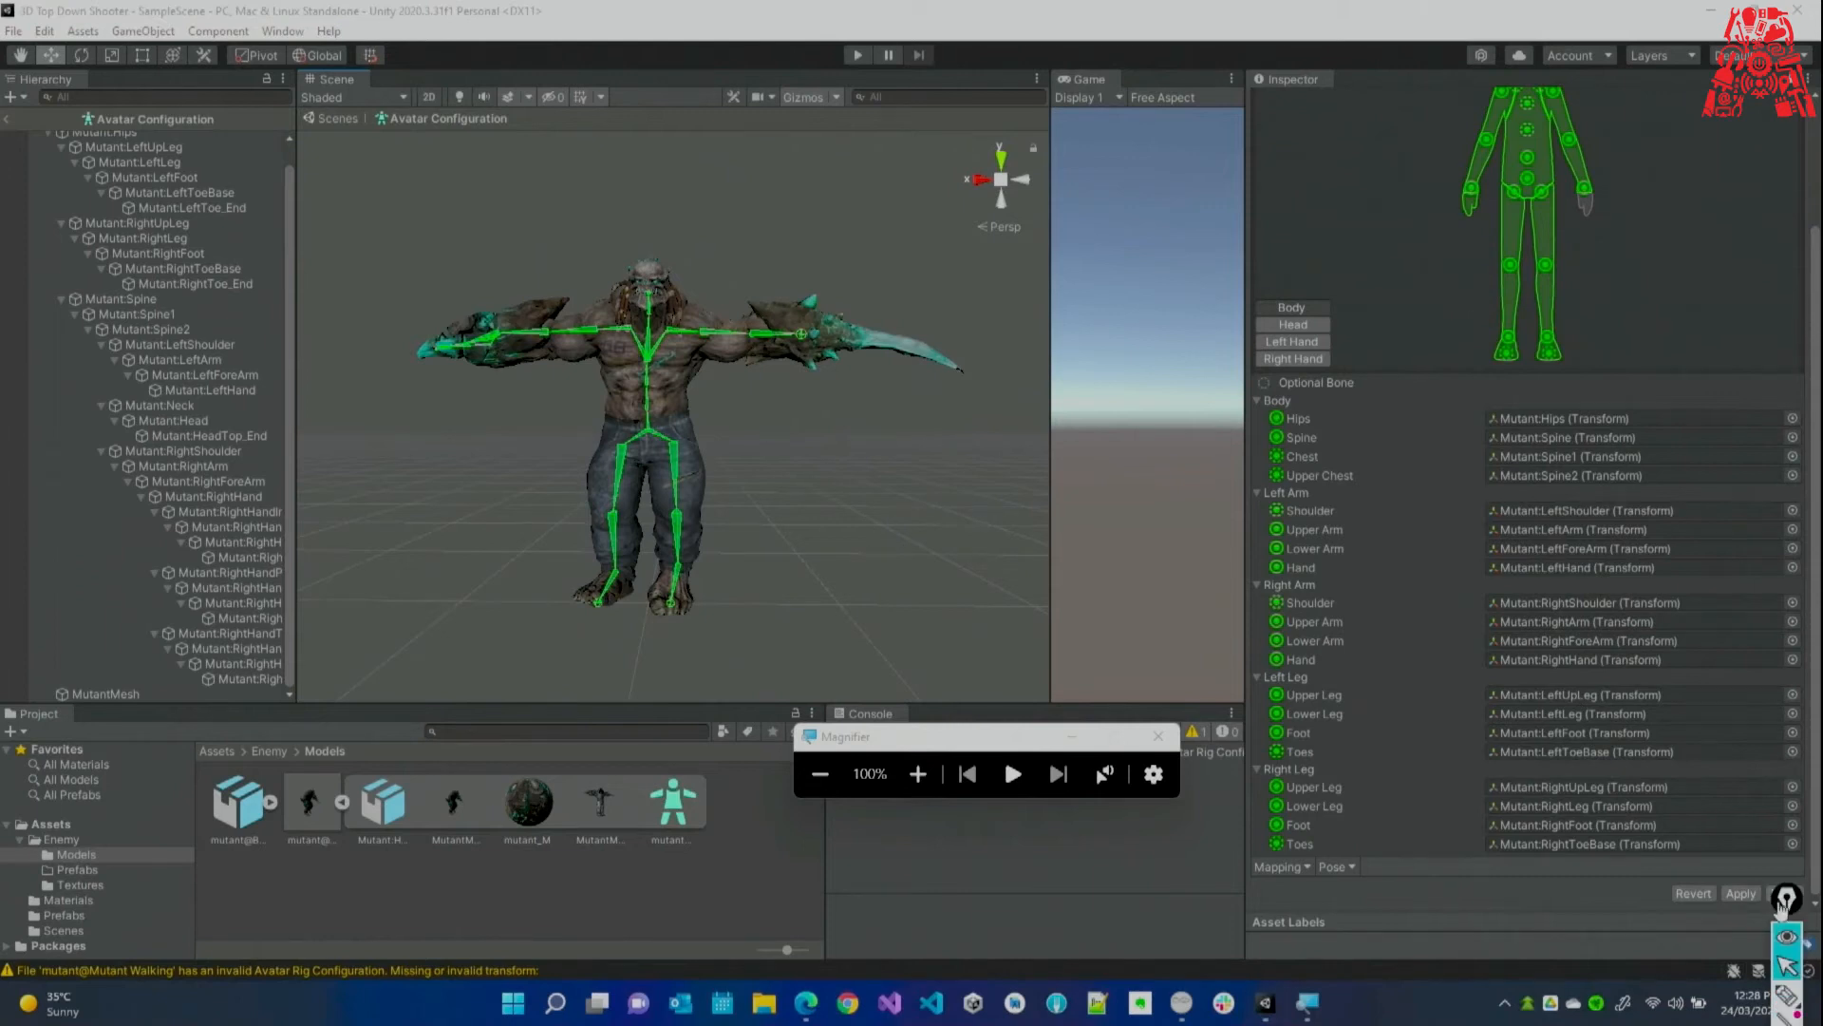
drag(1203, 955, 1200, 901)
click(1742, 893)
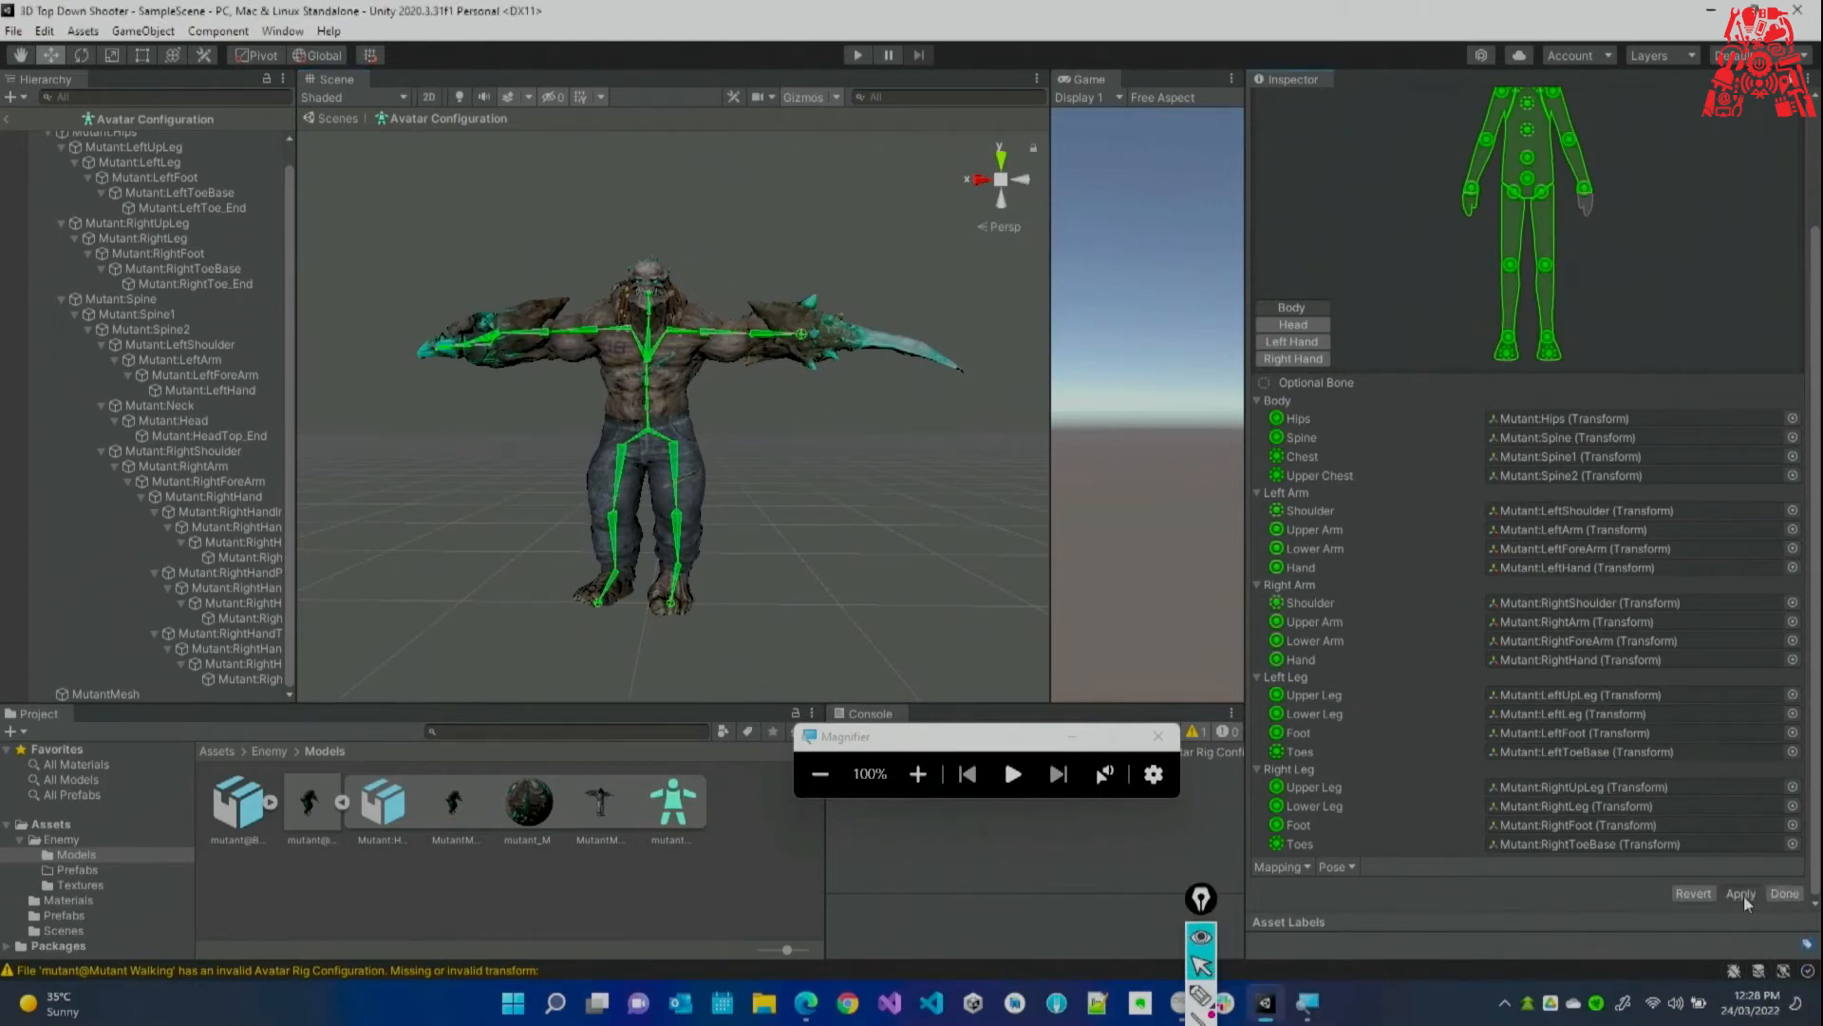
click(1785, 893)
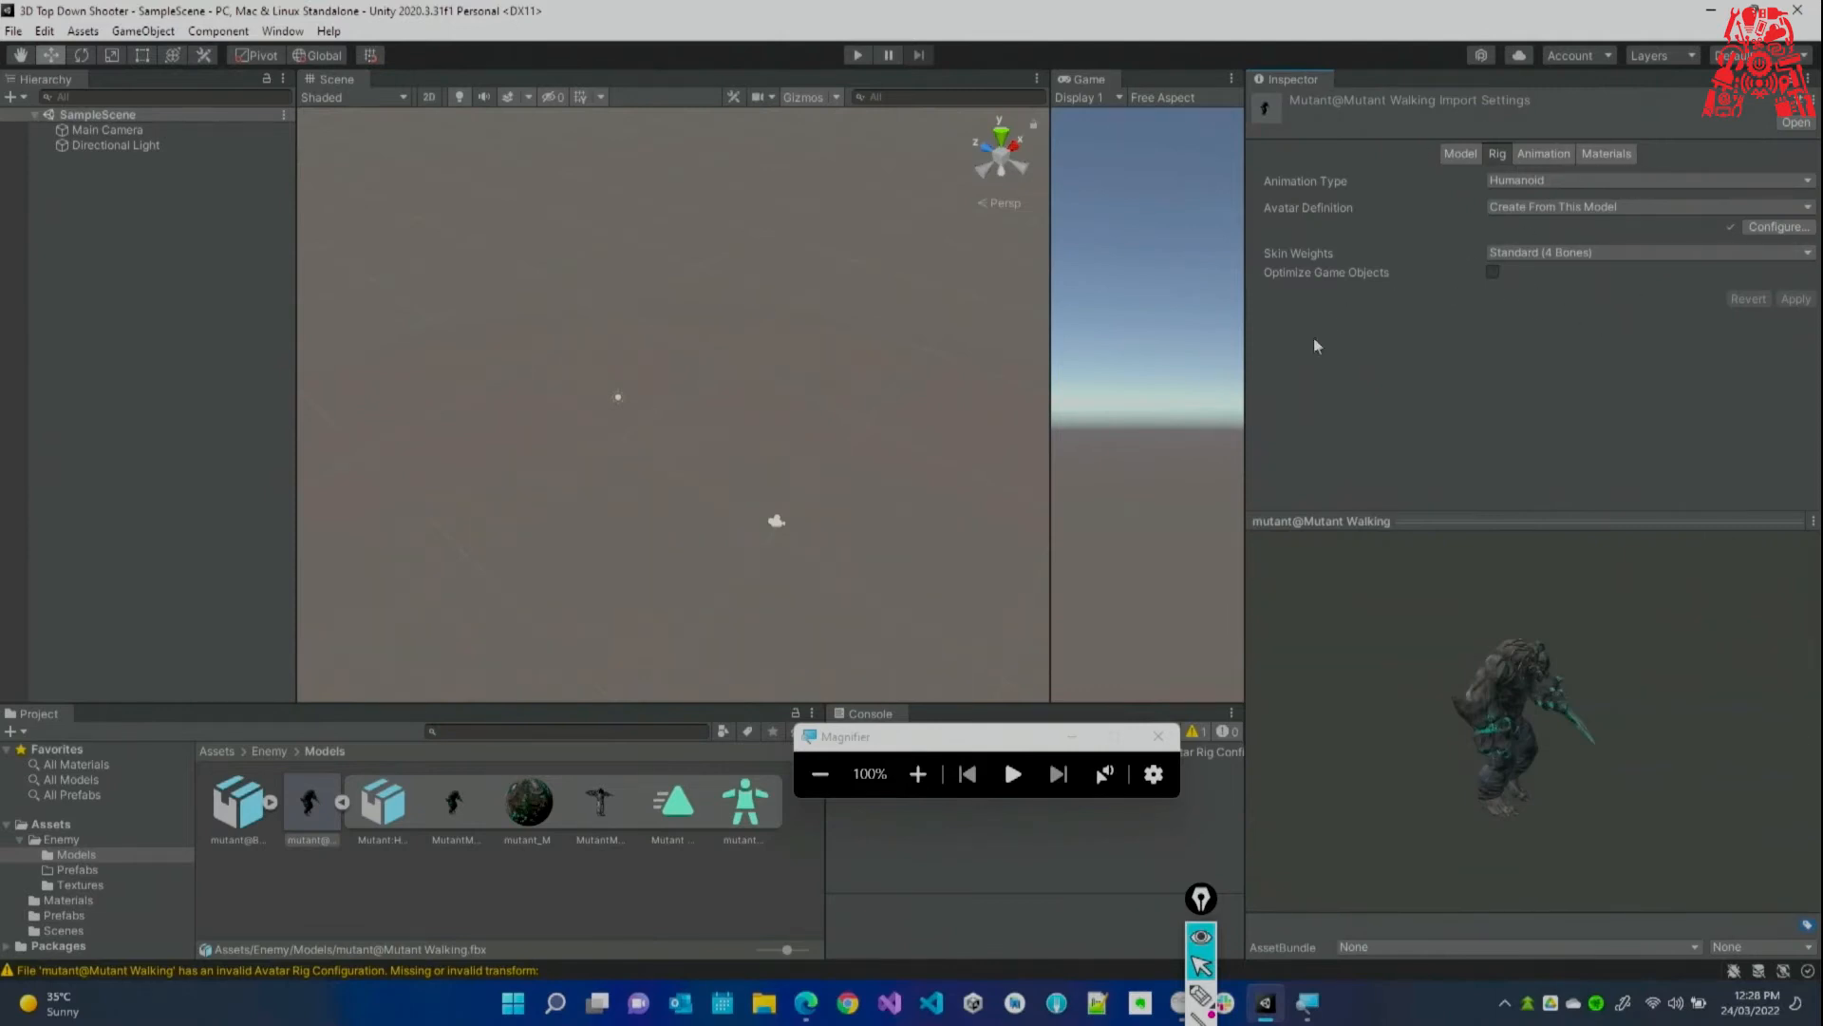
Drag the mutant@Mutant Walking model from Models into the Hierarchy and frame it.
drag(944, 732, 1181, 803)
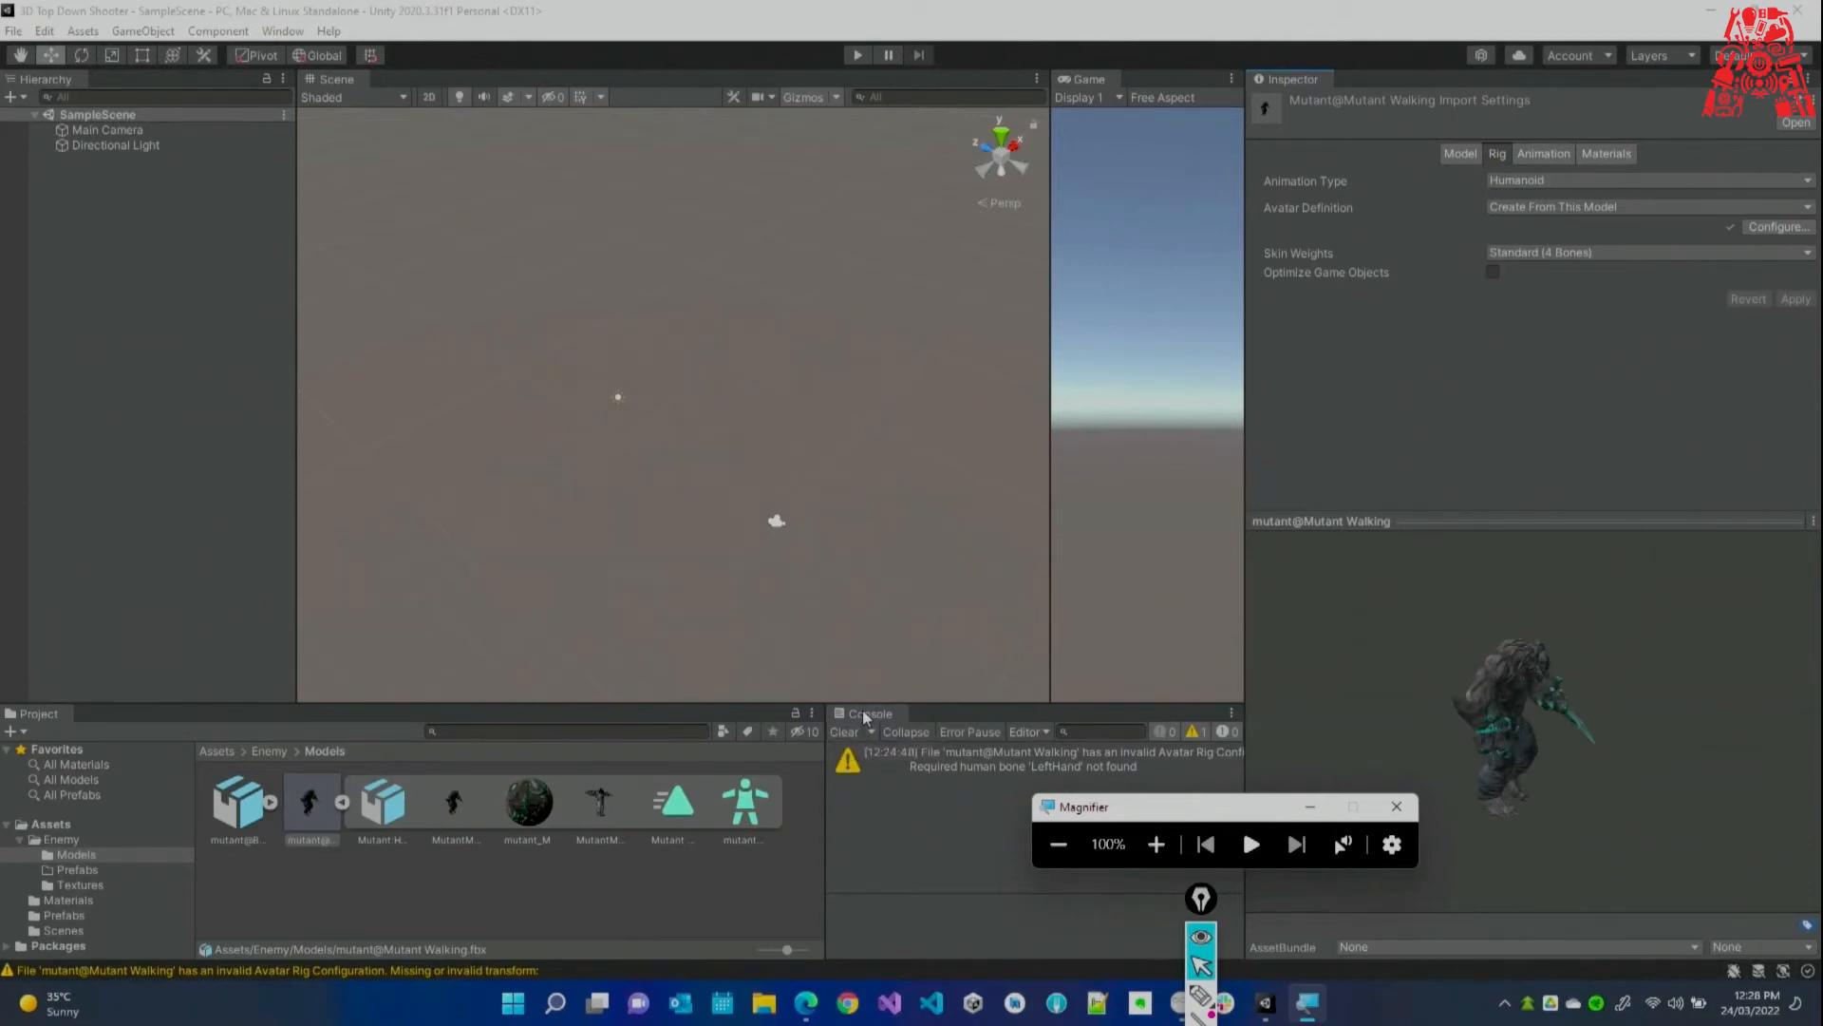
click(343, 801)
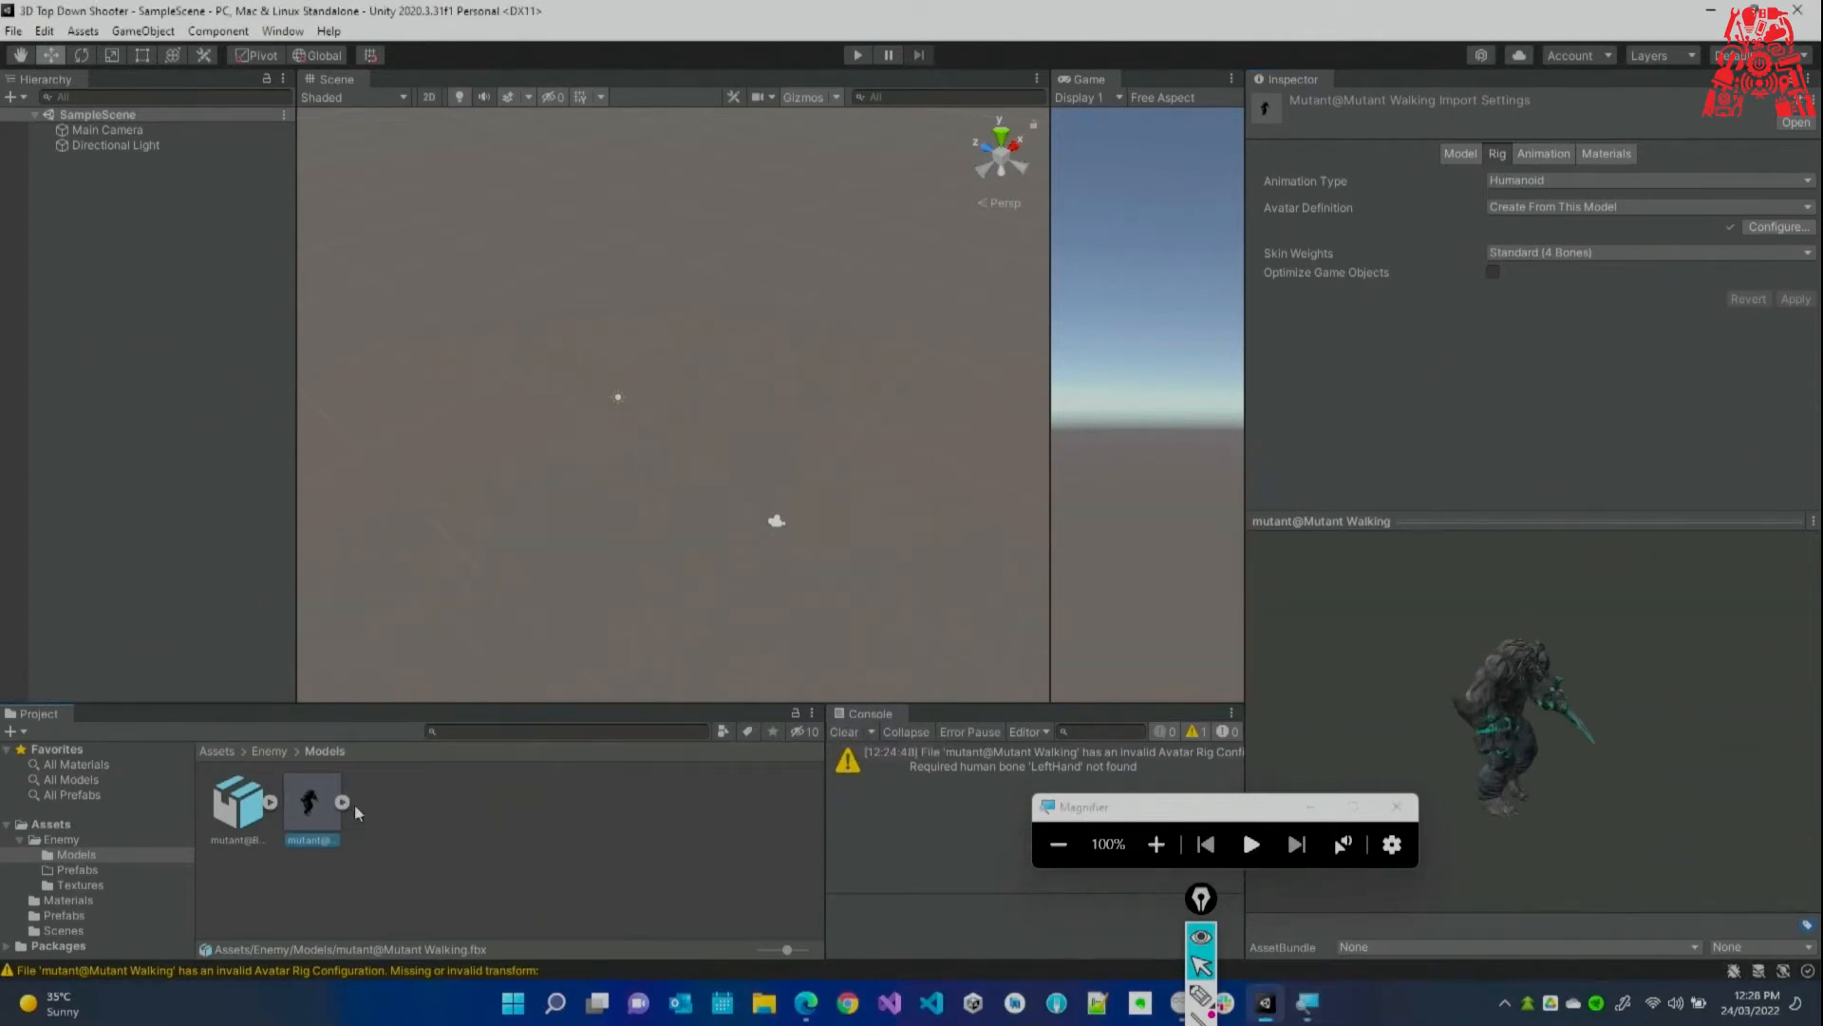
drag(313, 806, 229, 418)
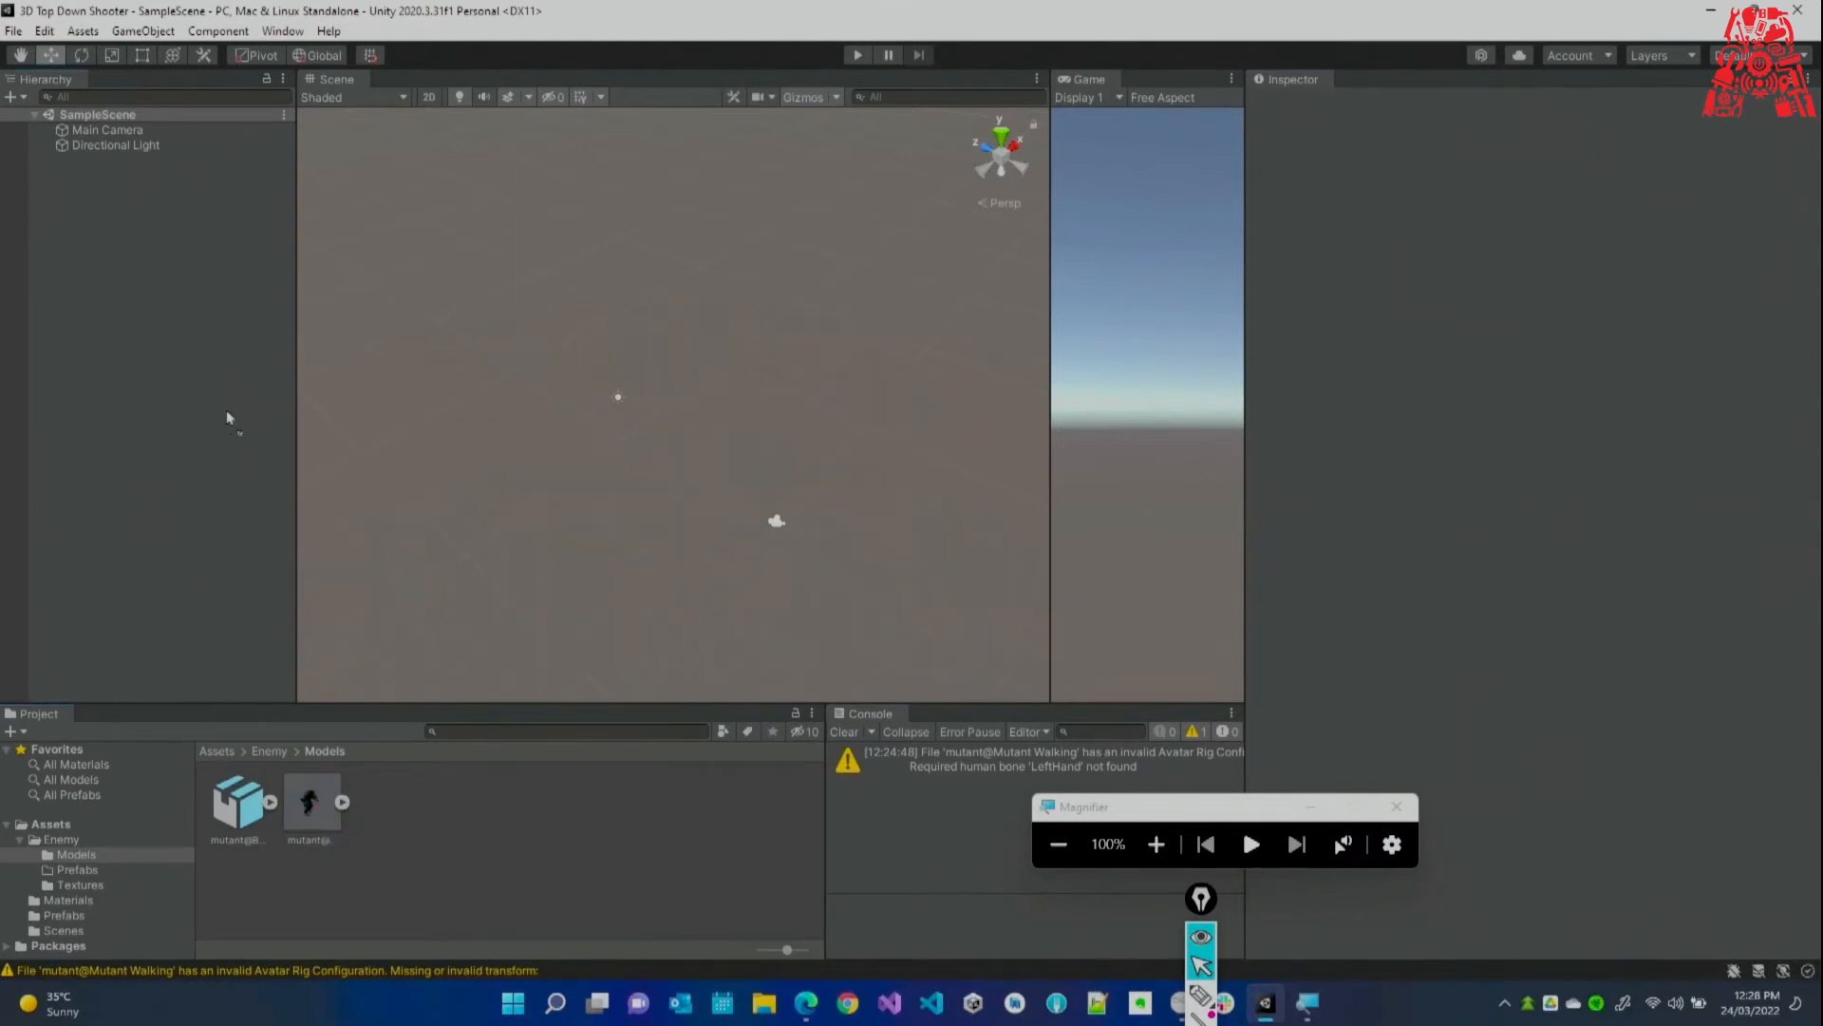
drag(178, 306, 179, 305)
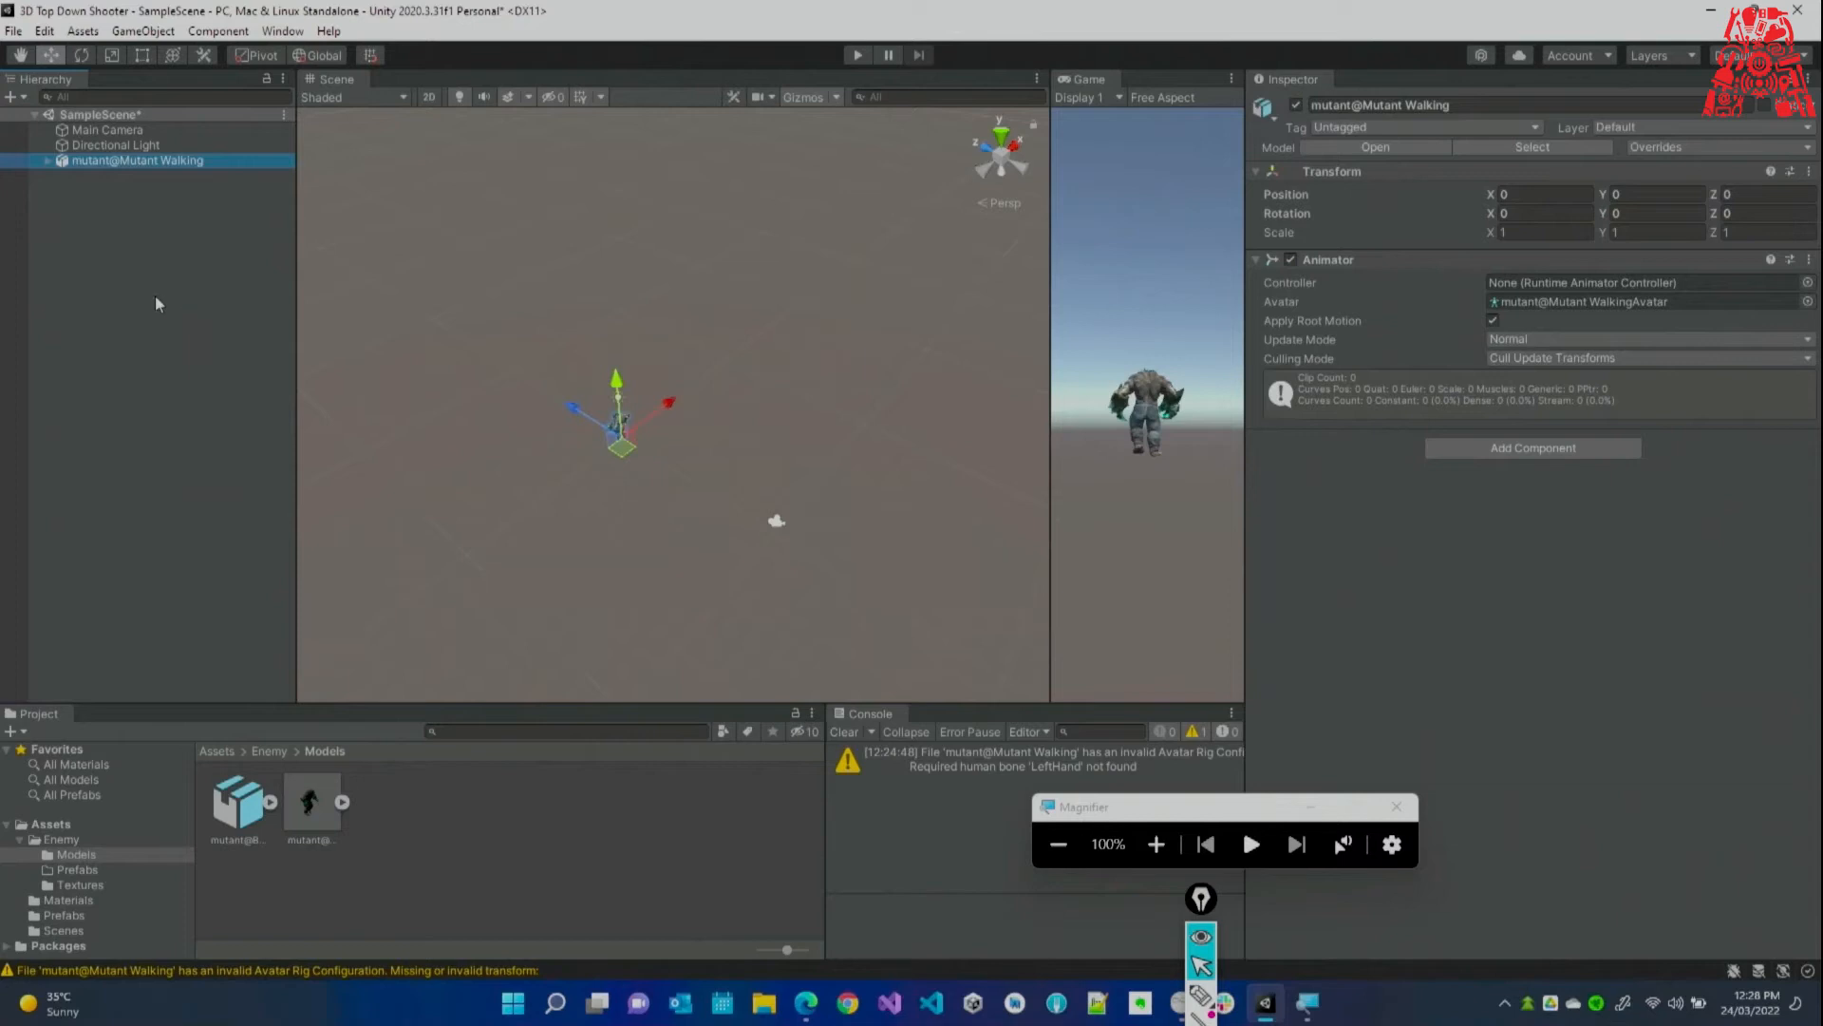
double_click(110, 159)
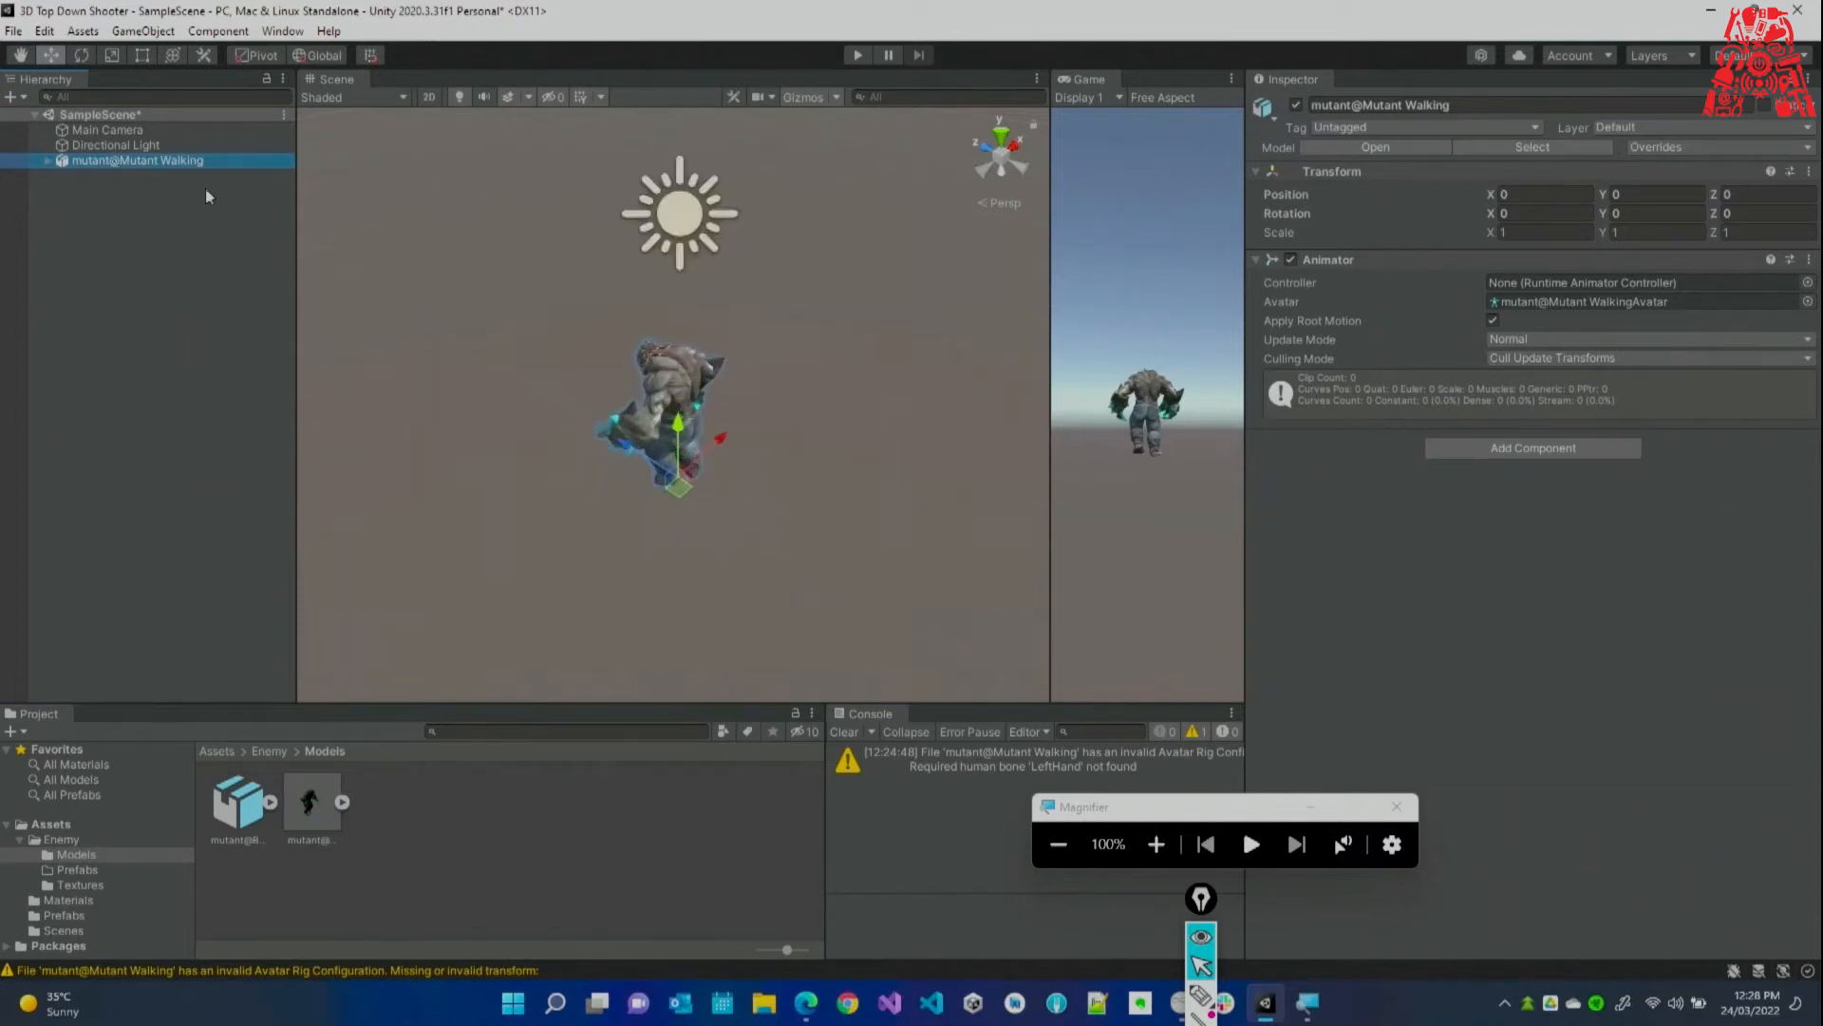
Orbit and pull the Scene view back from the new mutant, then deselect it.
right_drag(1278, 289, 1365, 179)
key(s)
click(183, 285)
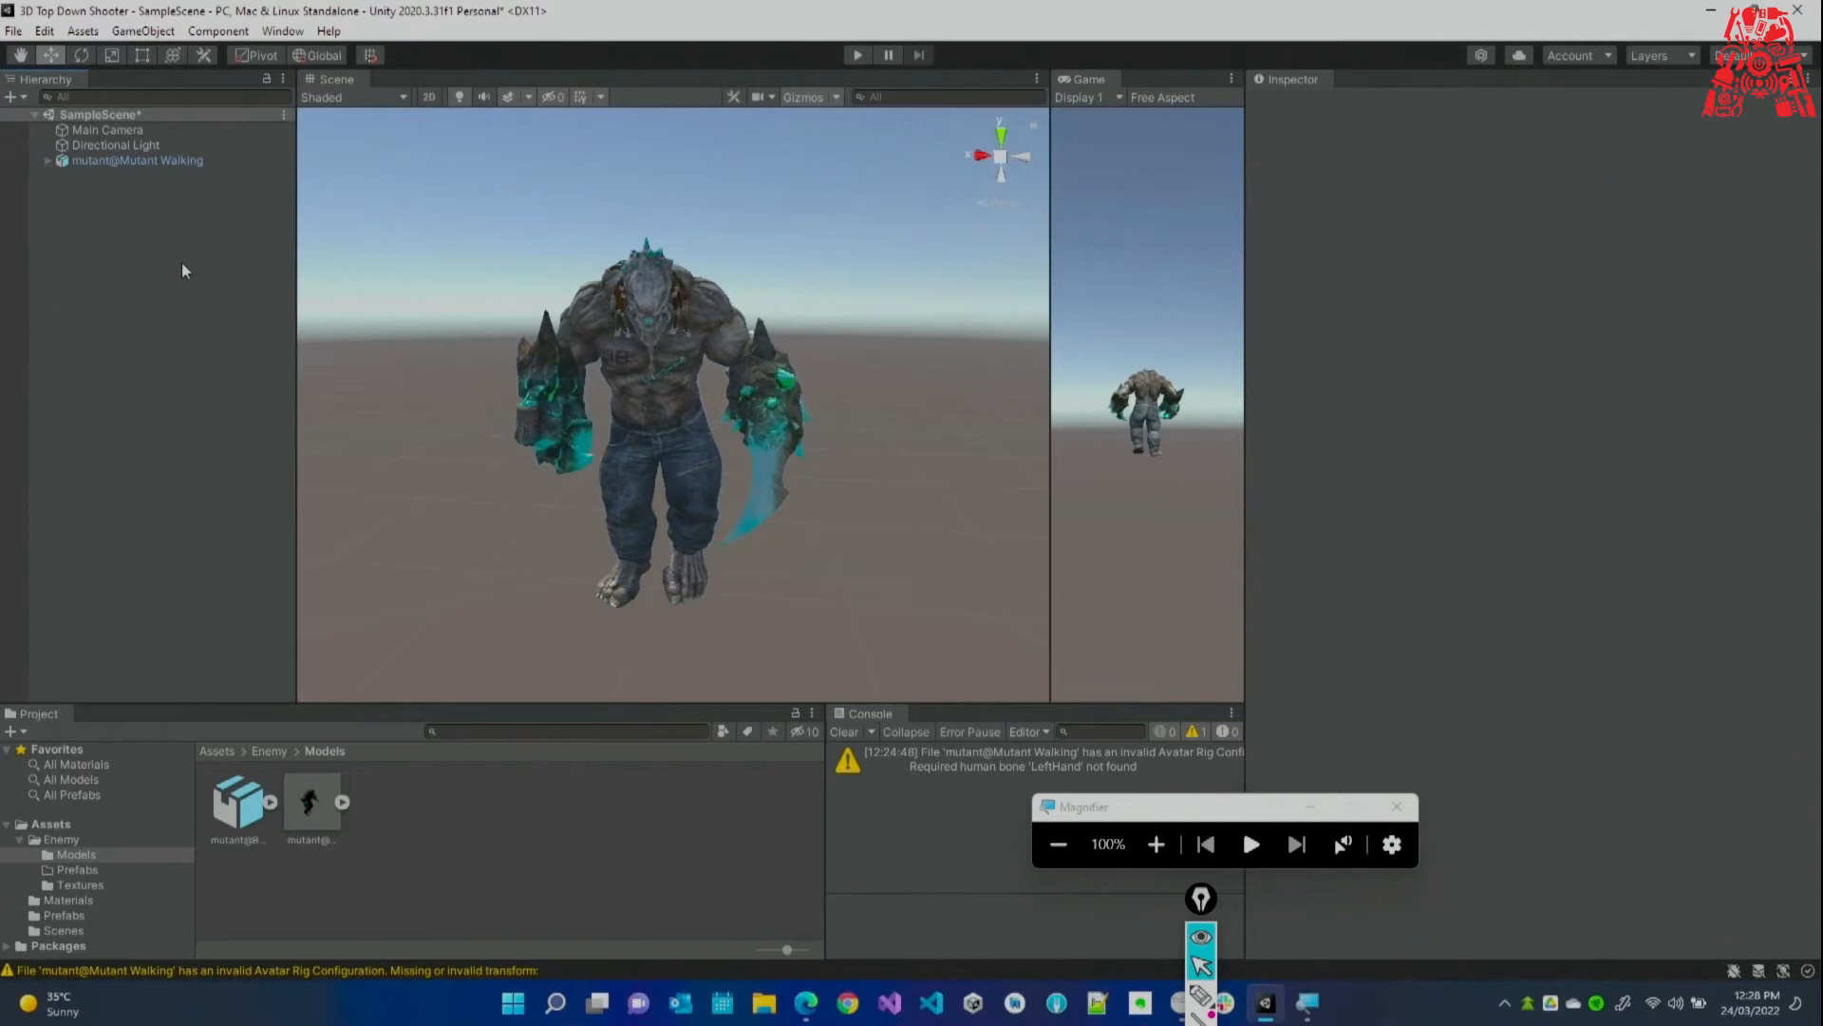
click(1200, 994)
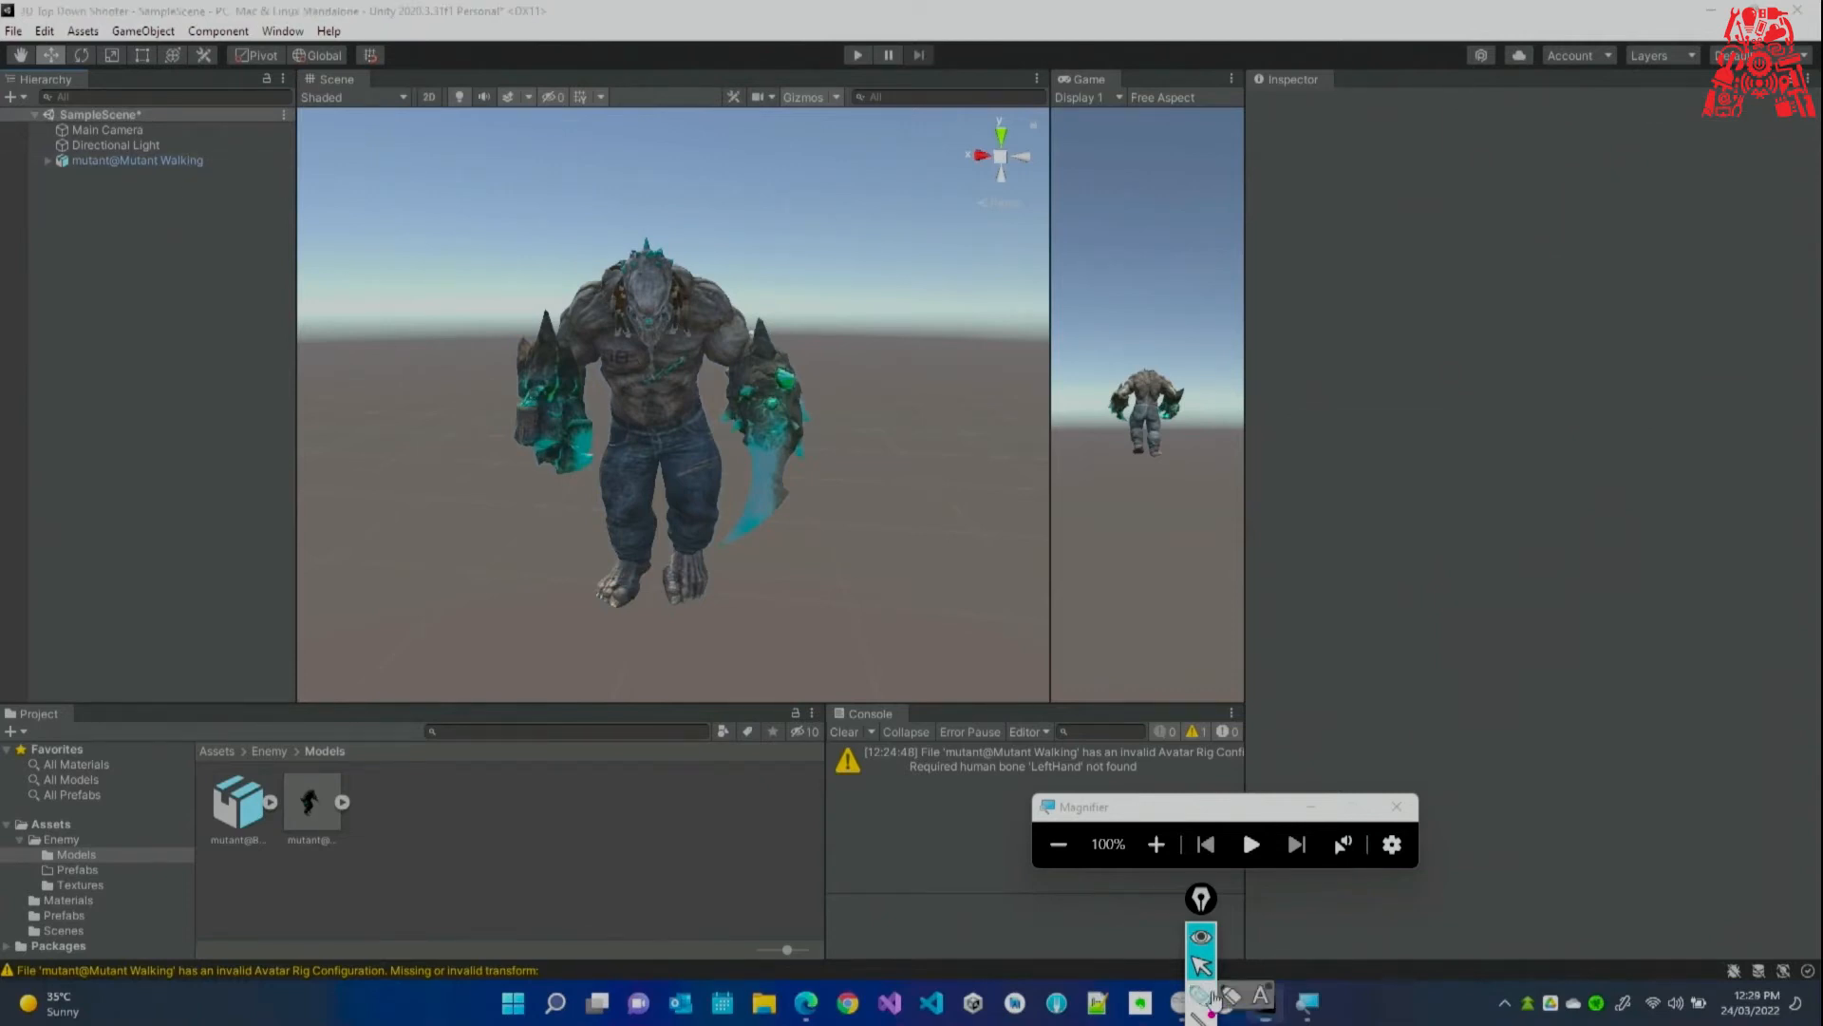
mouse_move(55, 174)
mouse_down()
mouse_move(193, 193)
mouse_move(234, 169)
mouse_move(76, 130)
mouse_move(44, 167)
mouse_up()
mouse_move(169, 193)
mouse_down()
mouse_move(306, 508)
mouse_move(316, 733)
mouse_move(340, 708)
mouse_up()
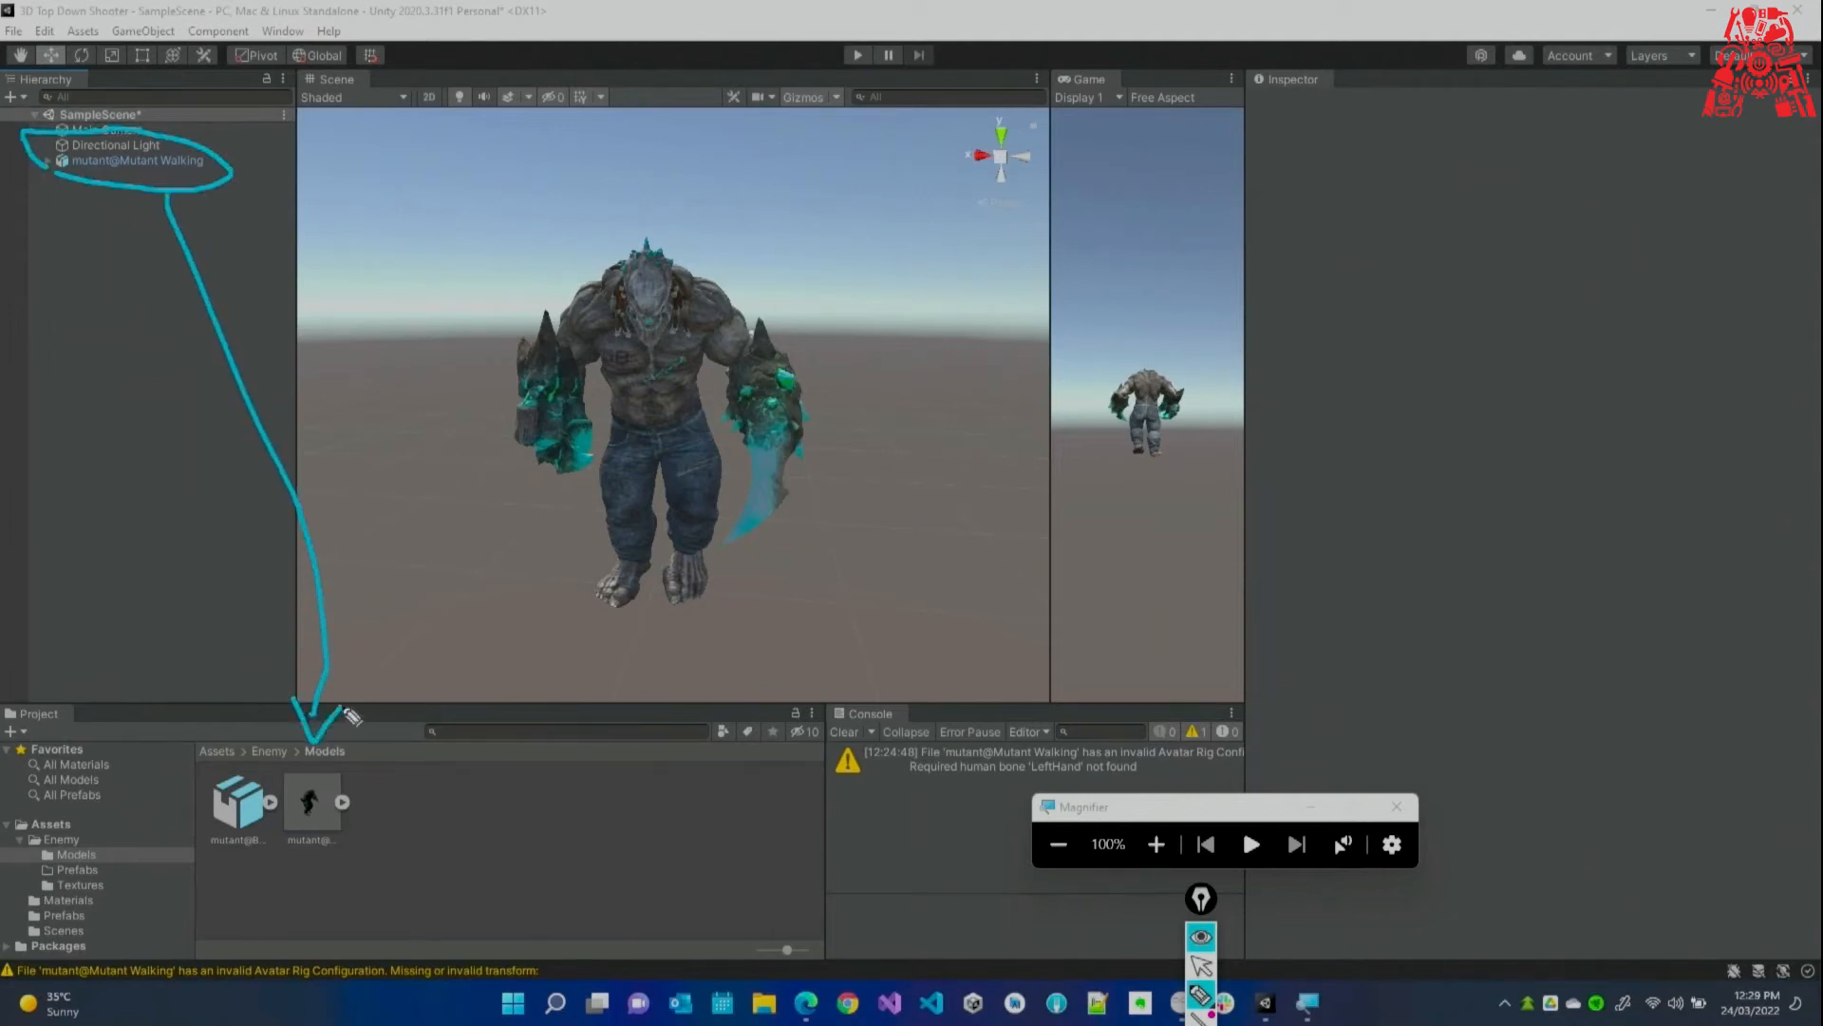
click(1201, 966)
click(1174, 854)
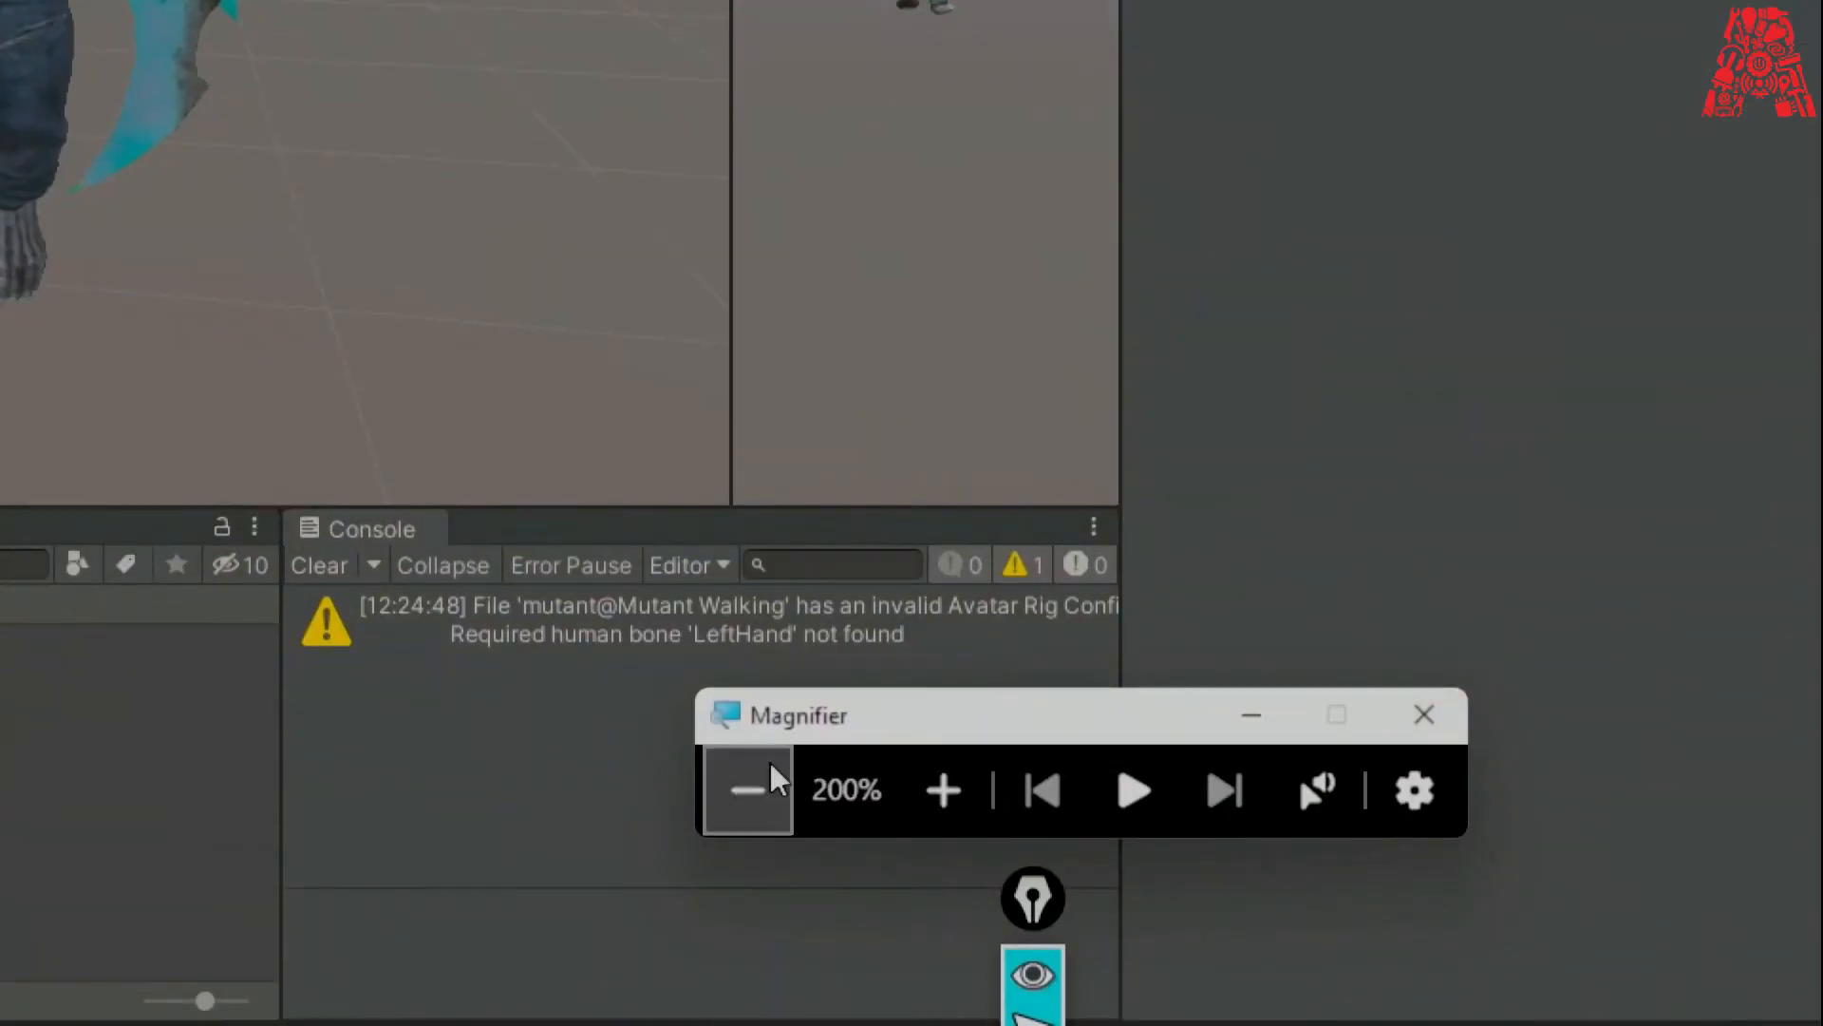
click(744, 786)
mouse_move(1208, 907)
mouse_down()
mouse_move(1283, 594)
mouse_move(1444, 503)
mouse_up()
click(1430, 717)
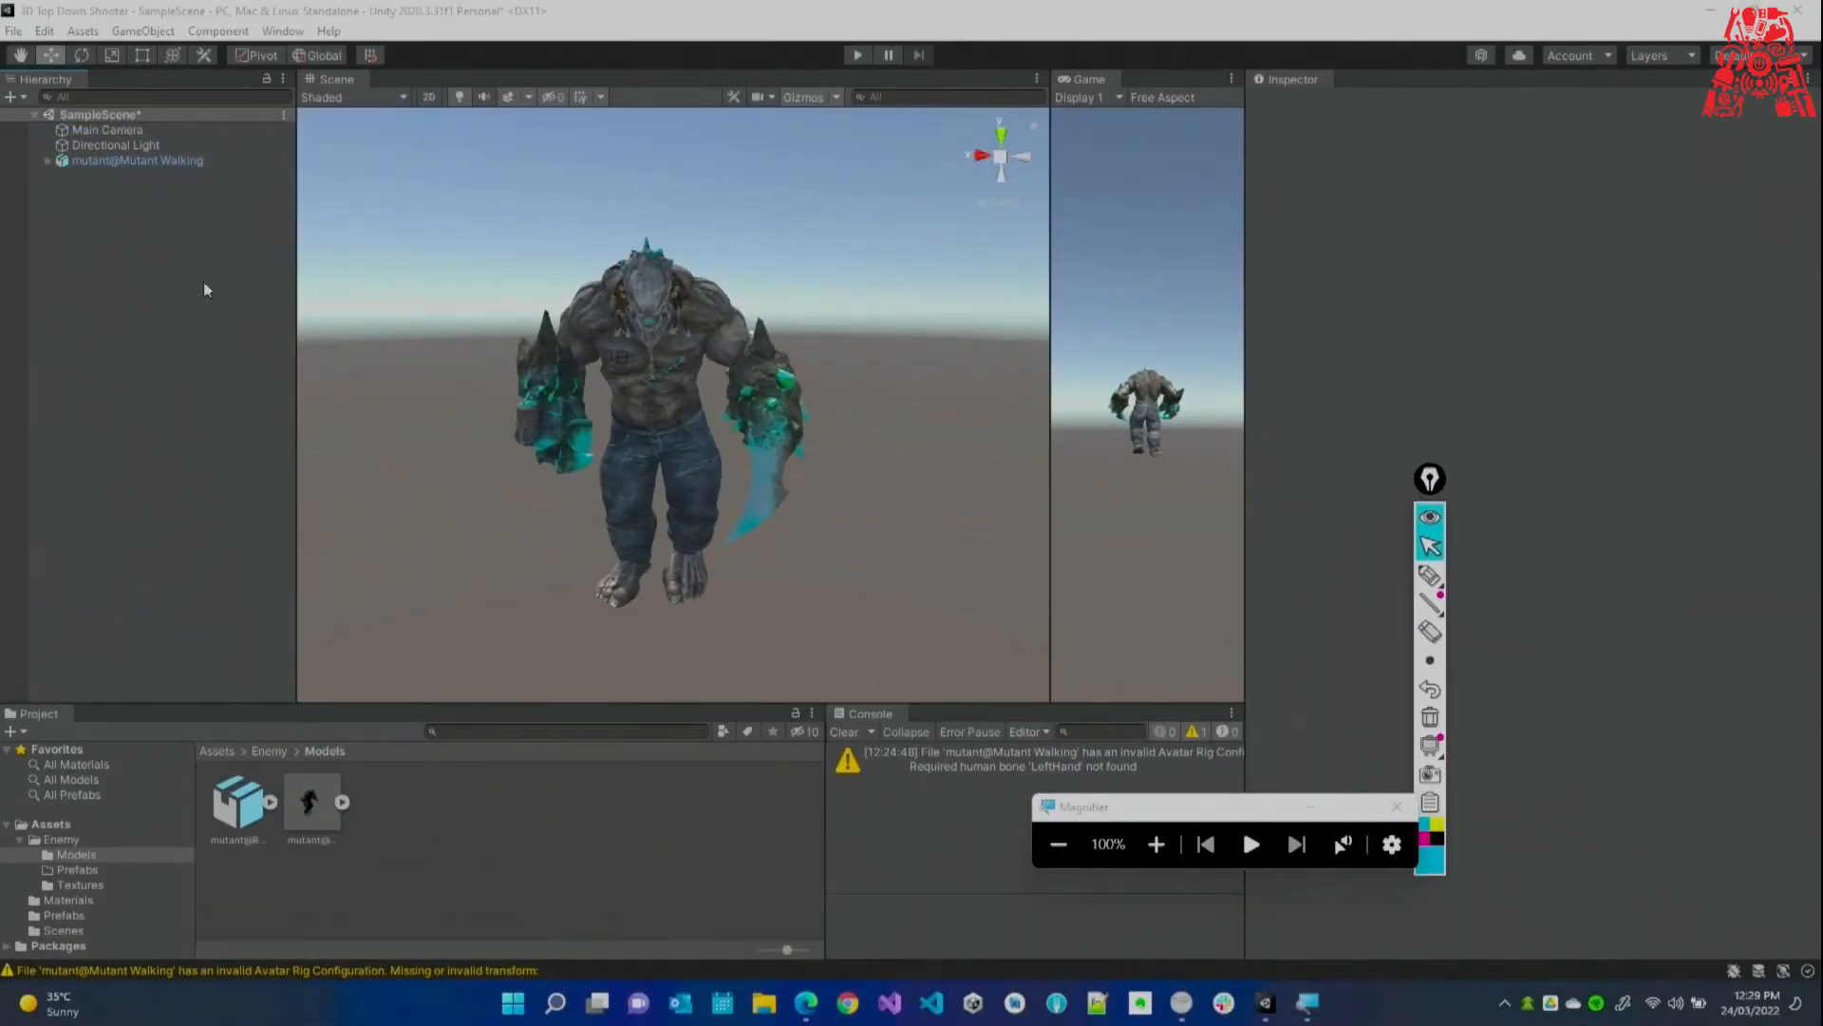
click(105, 162)
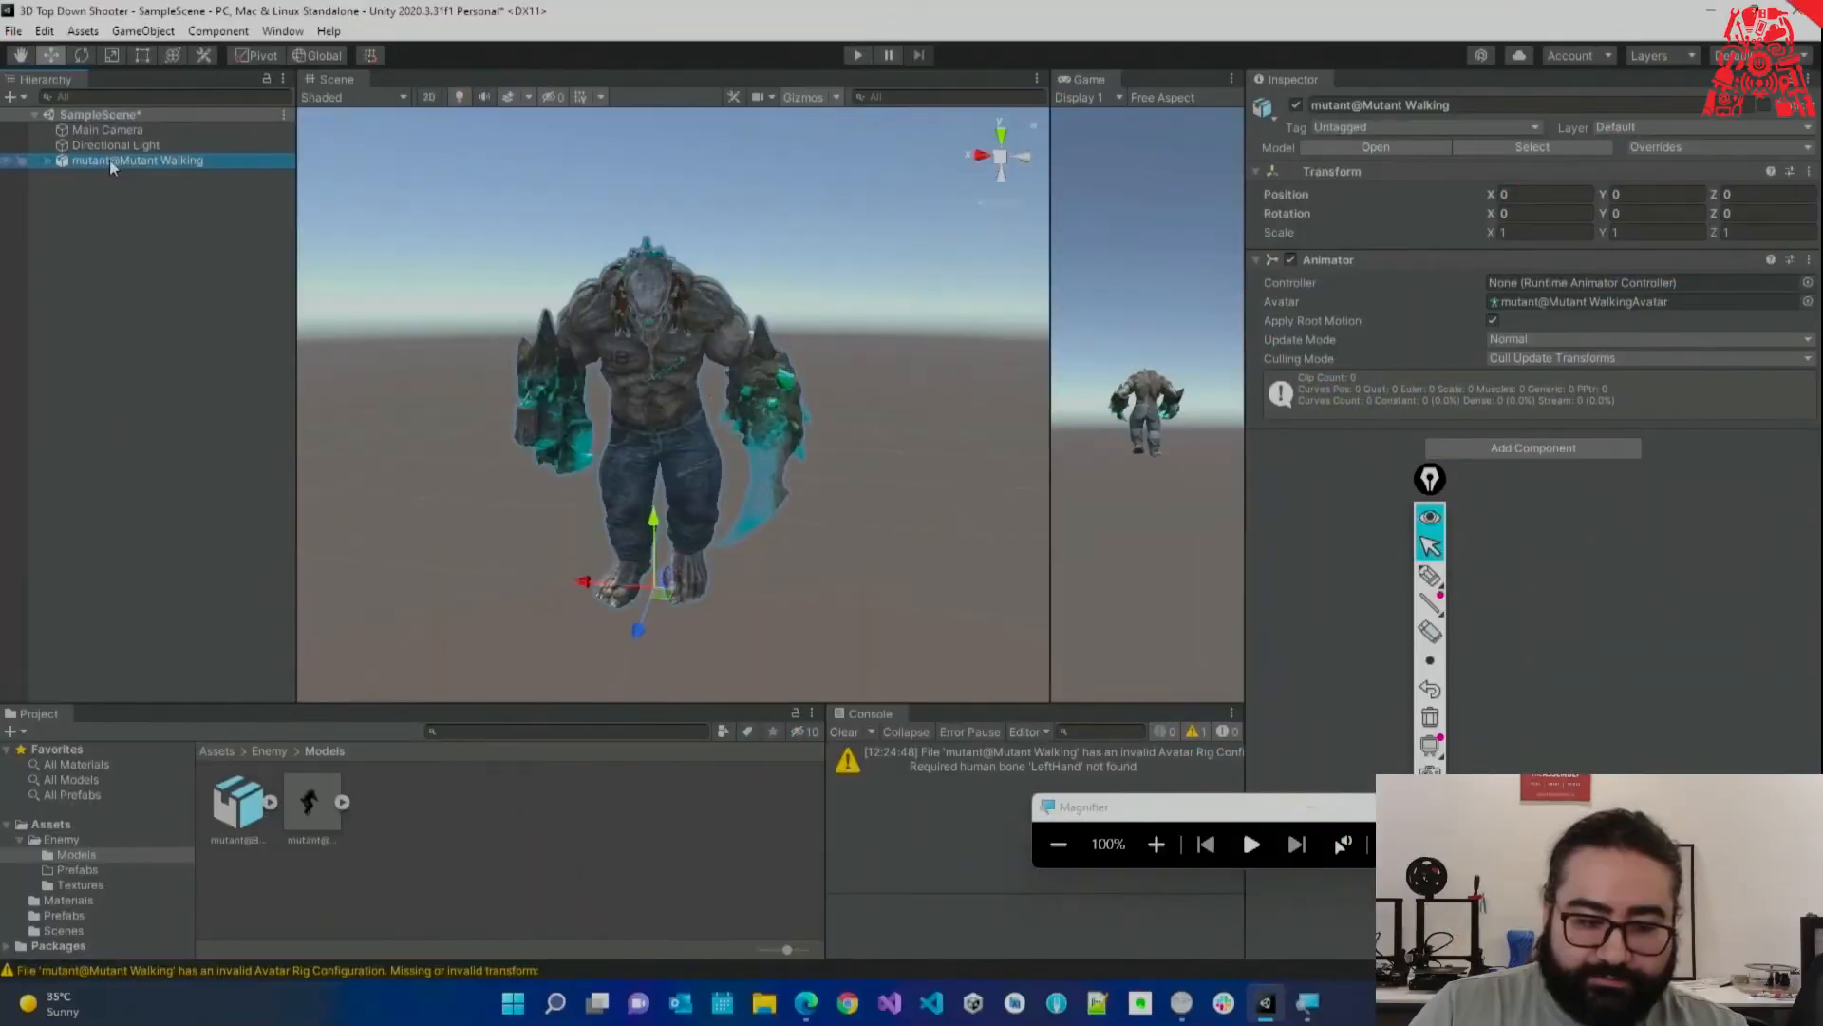
Unpack the mutant@Mutant Walking scene object completely from its model prefab.
right_click(110, 159)
mouse_move(198, 395)
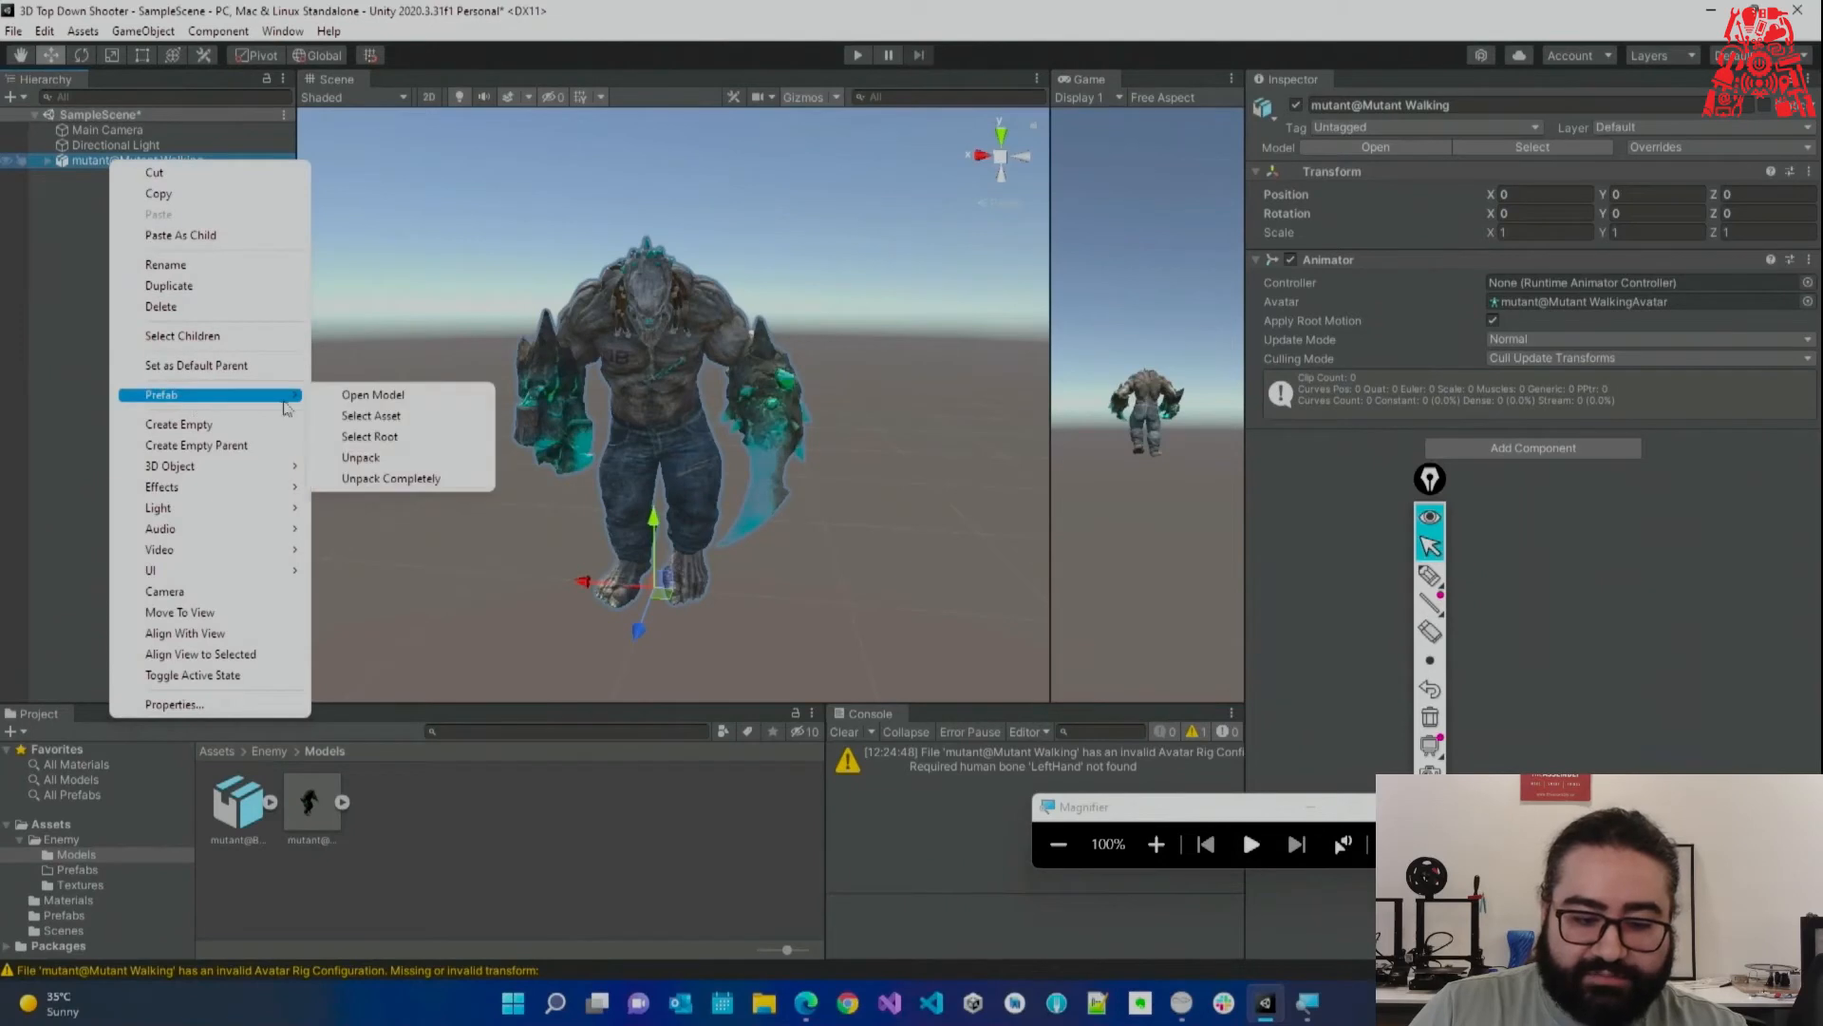
click(442, 478)
click(1431, 576)
mouse_move(72, 181)
mouse_down()
mouse_move(233, 157)
mouse_move(59, 149)
mouse_move(85, 195)
mouse_move(190, 219)
mouse_move(328, 698)
mouse_move(314, 750)
mouse_up()
click(1430, 717)
click(1433, 551)
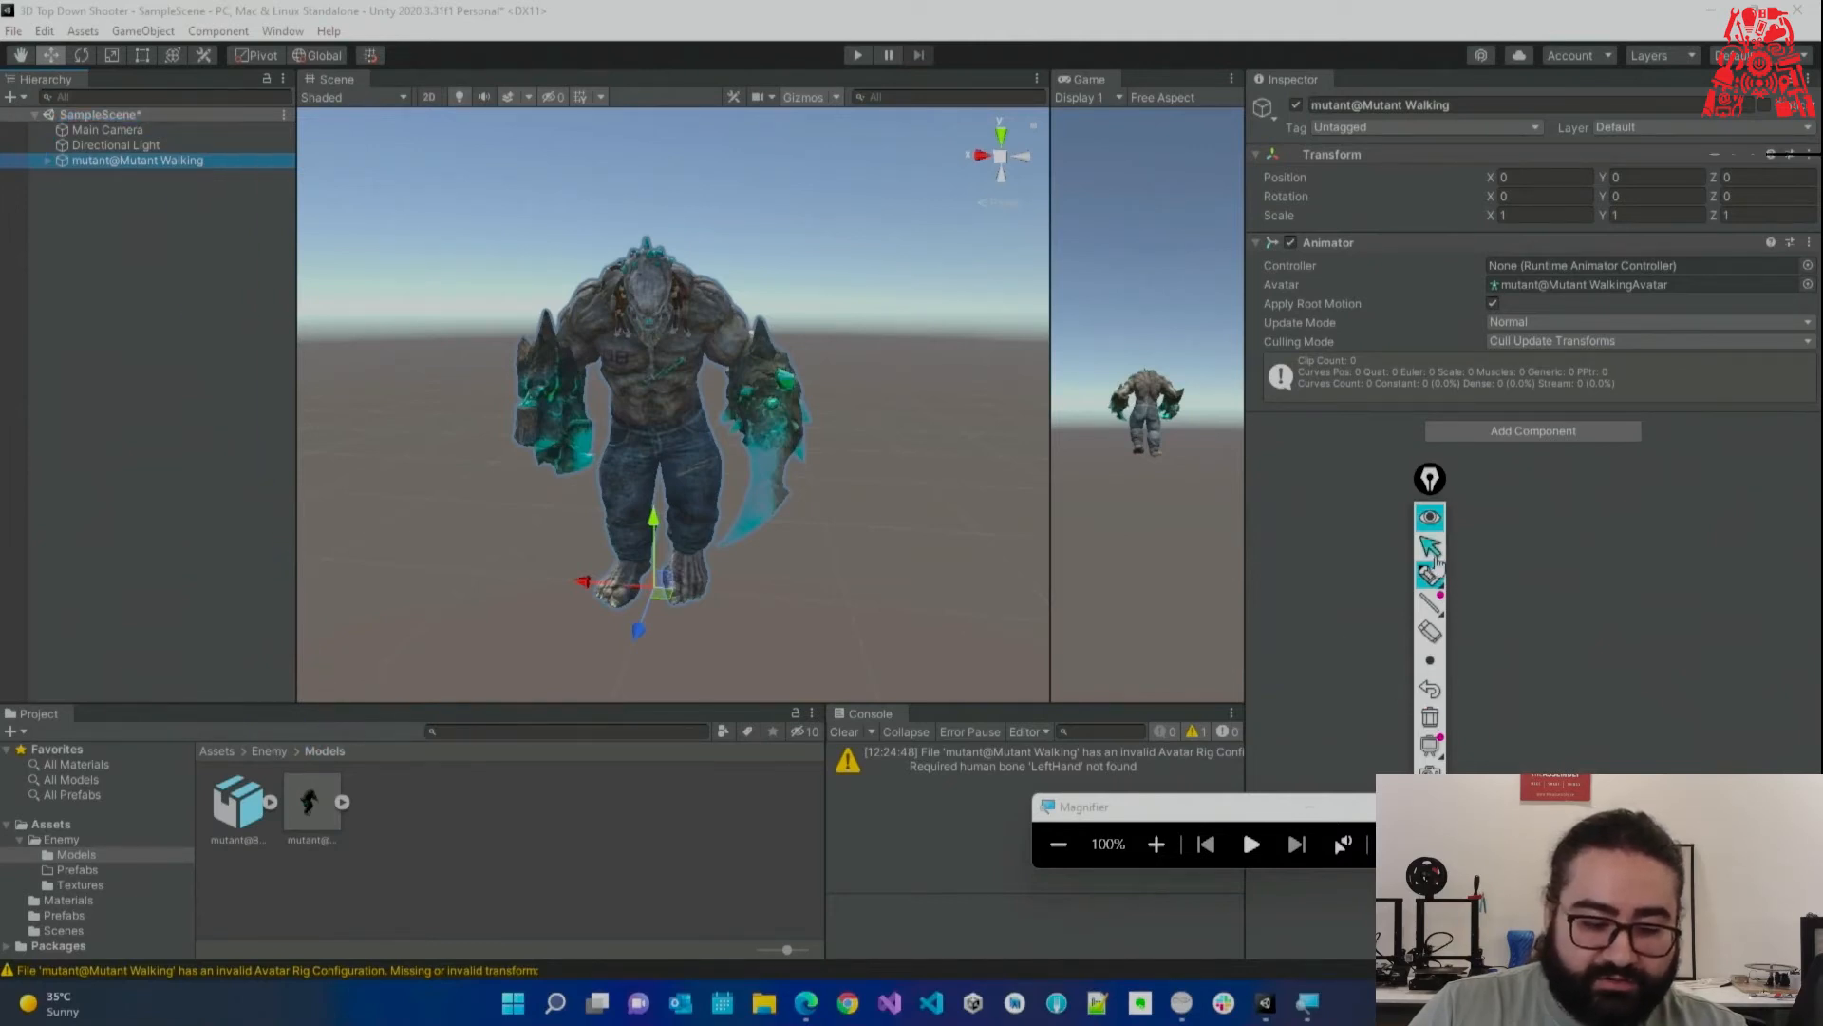
Rename the object Mutant and save it as a prefab in Enemy/Prefabs.
click(78, 870)
click(126, 202)
click(141, 157)
click(135, 159)
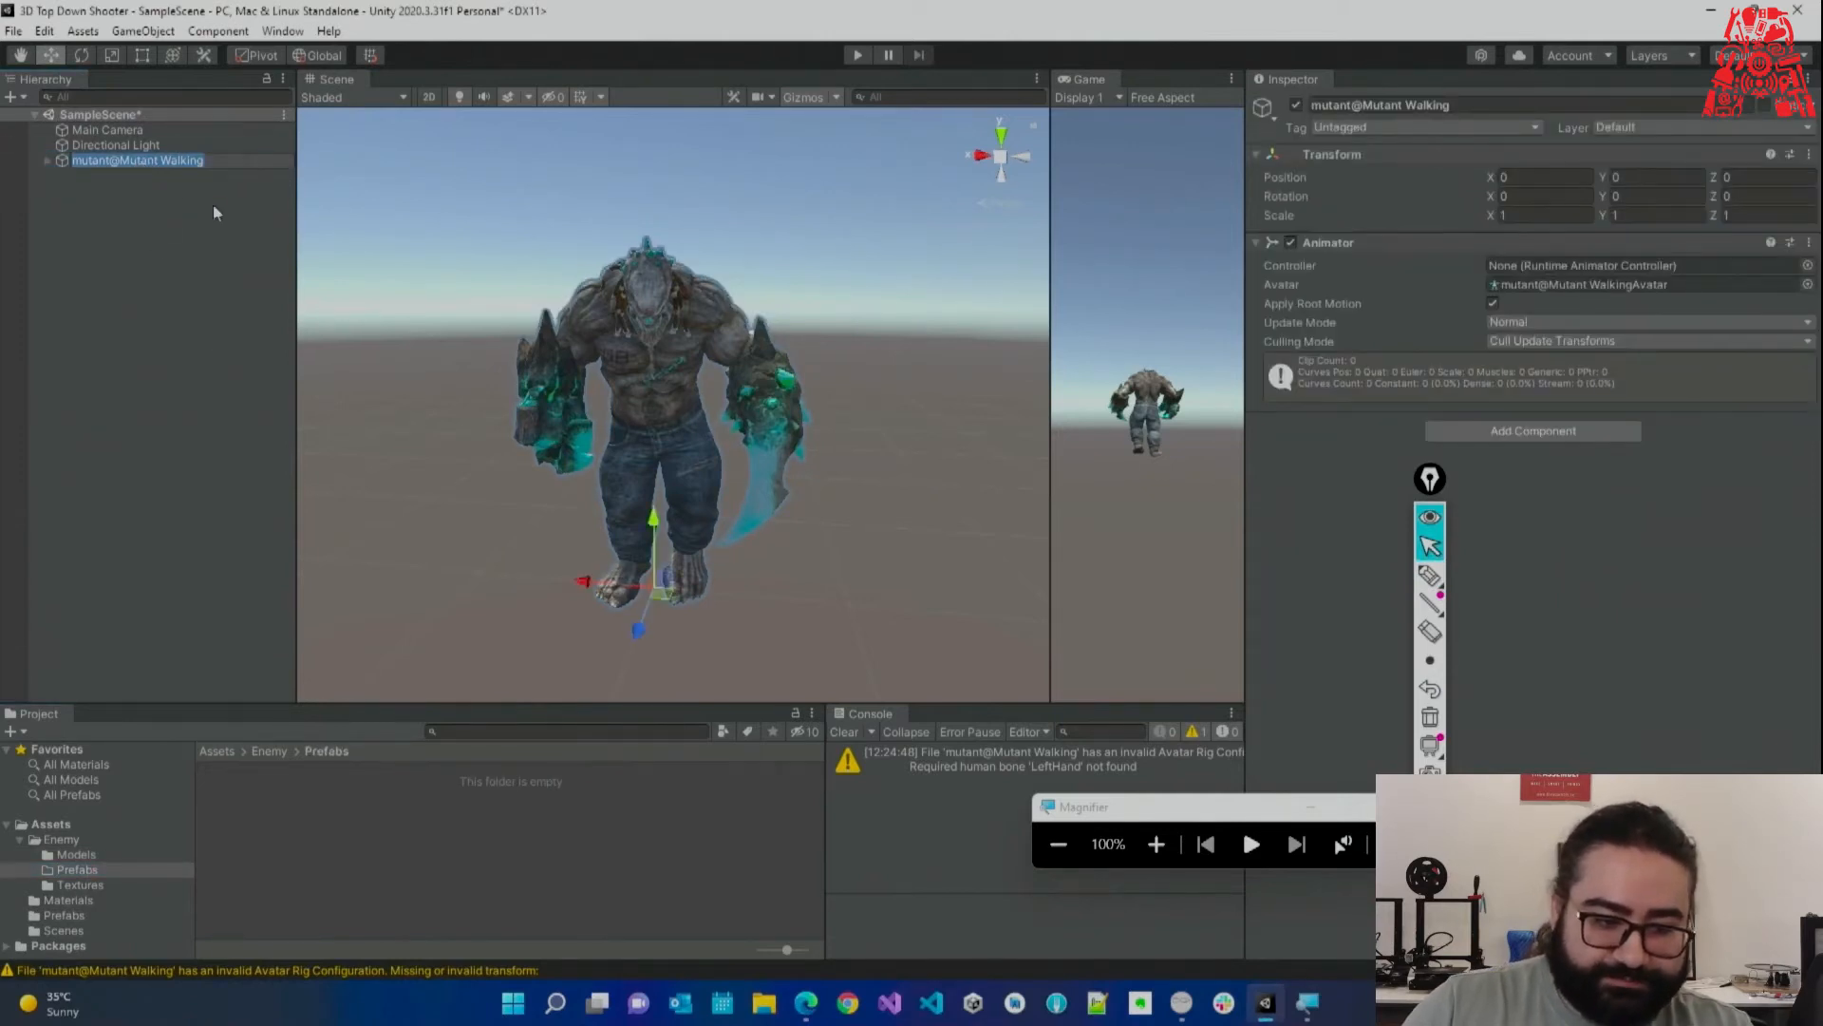
click(116, 160)
key(BackSpace)
key(BackSpace)
key(BackSpace)
key(BackSpace)
key(BackSpace)
key(BackSpace)
key(BackSpace)
drag(111, 163, 341, 845)
key(BackSpace)
click(138, 243)
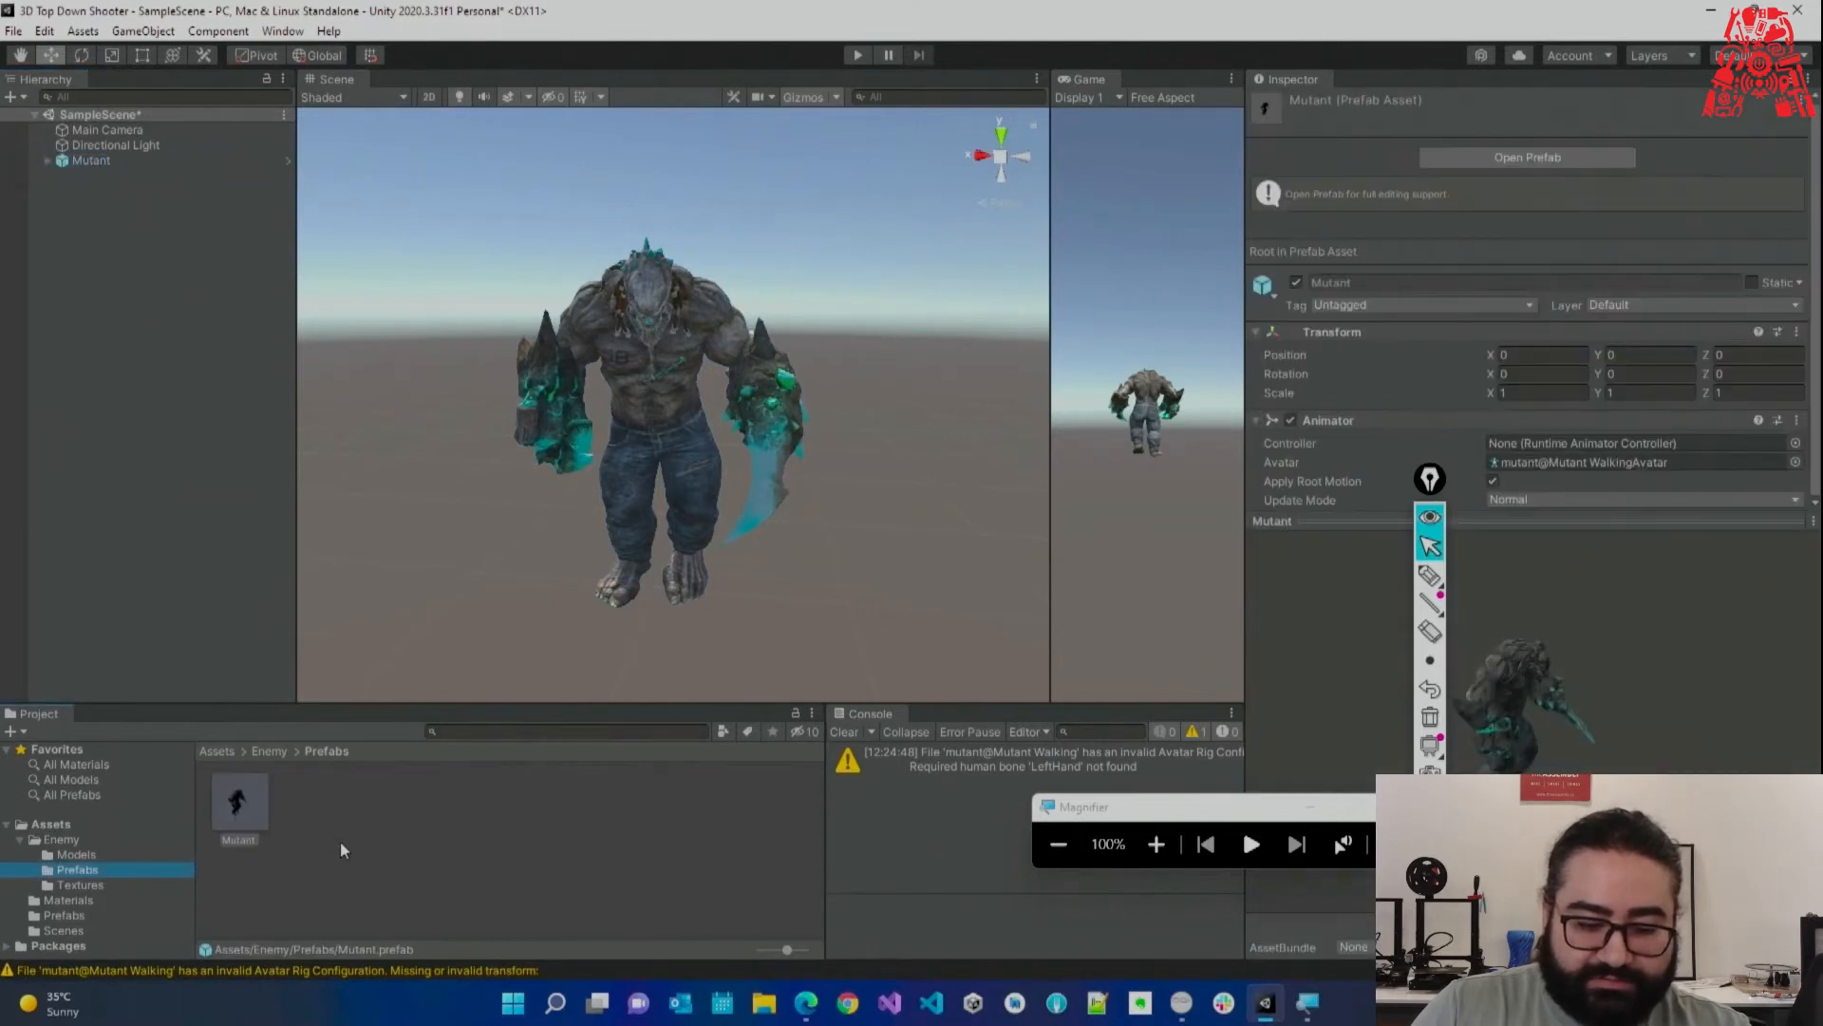
click(1155, 844)
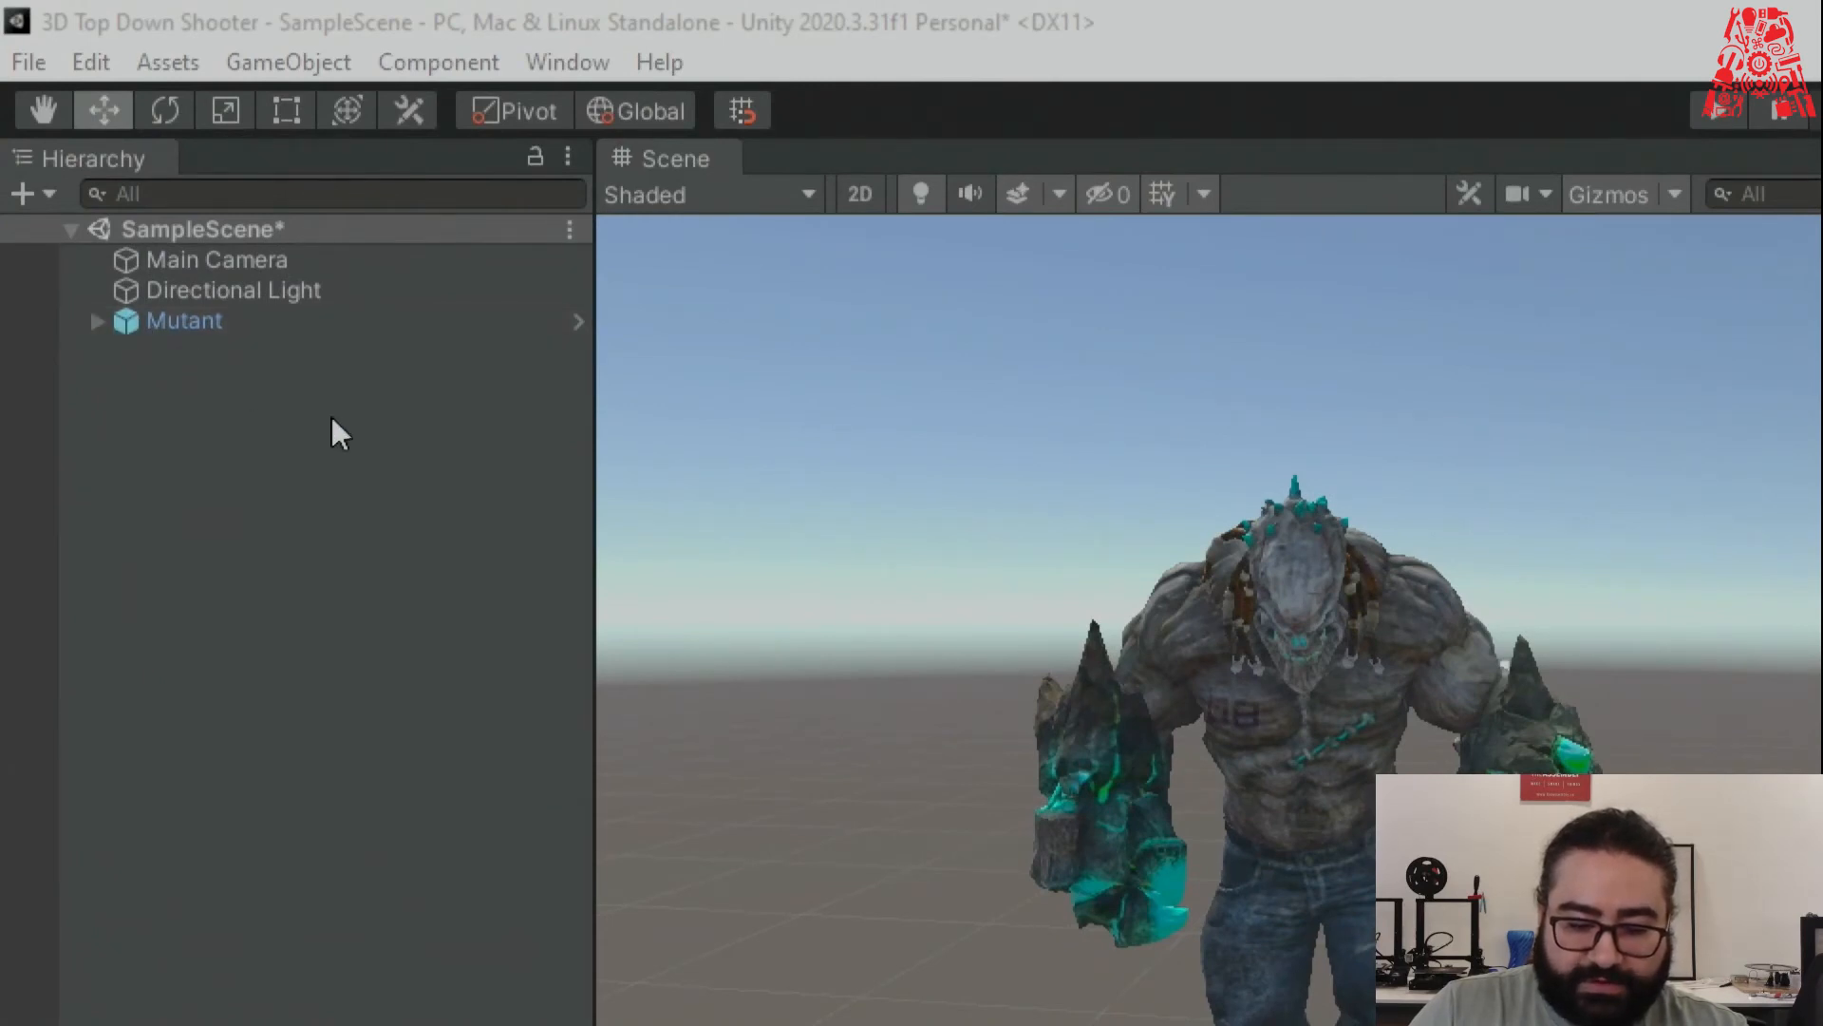
key(super+minus)
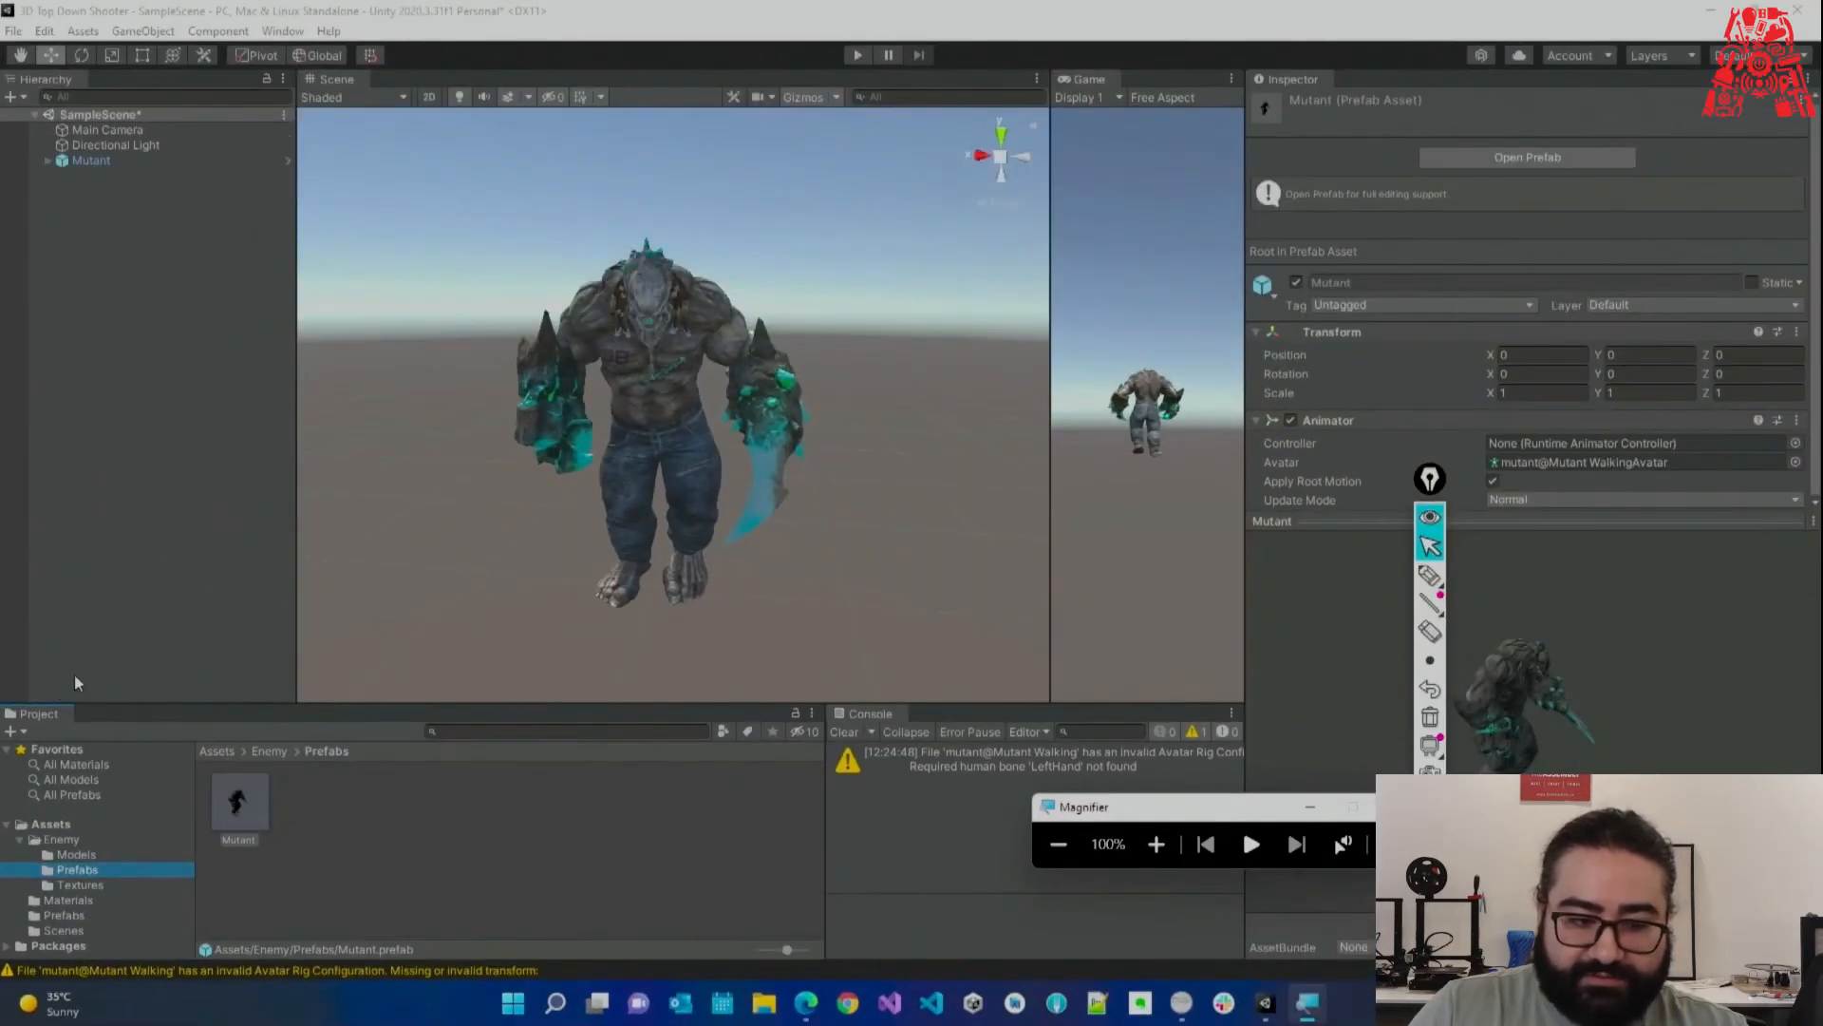
Select Mutant and test-play the scene, then stop playback.
click(209, 160)
drag(1430, 499, 1460, 520)
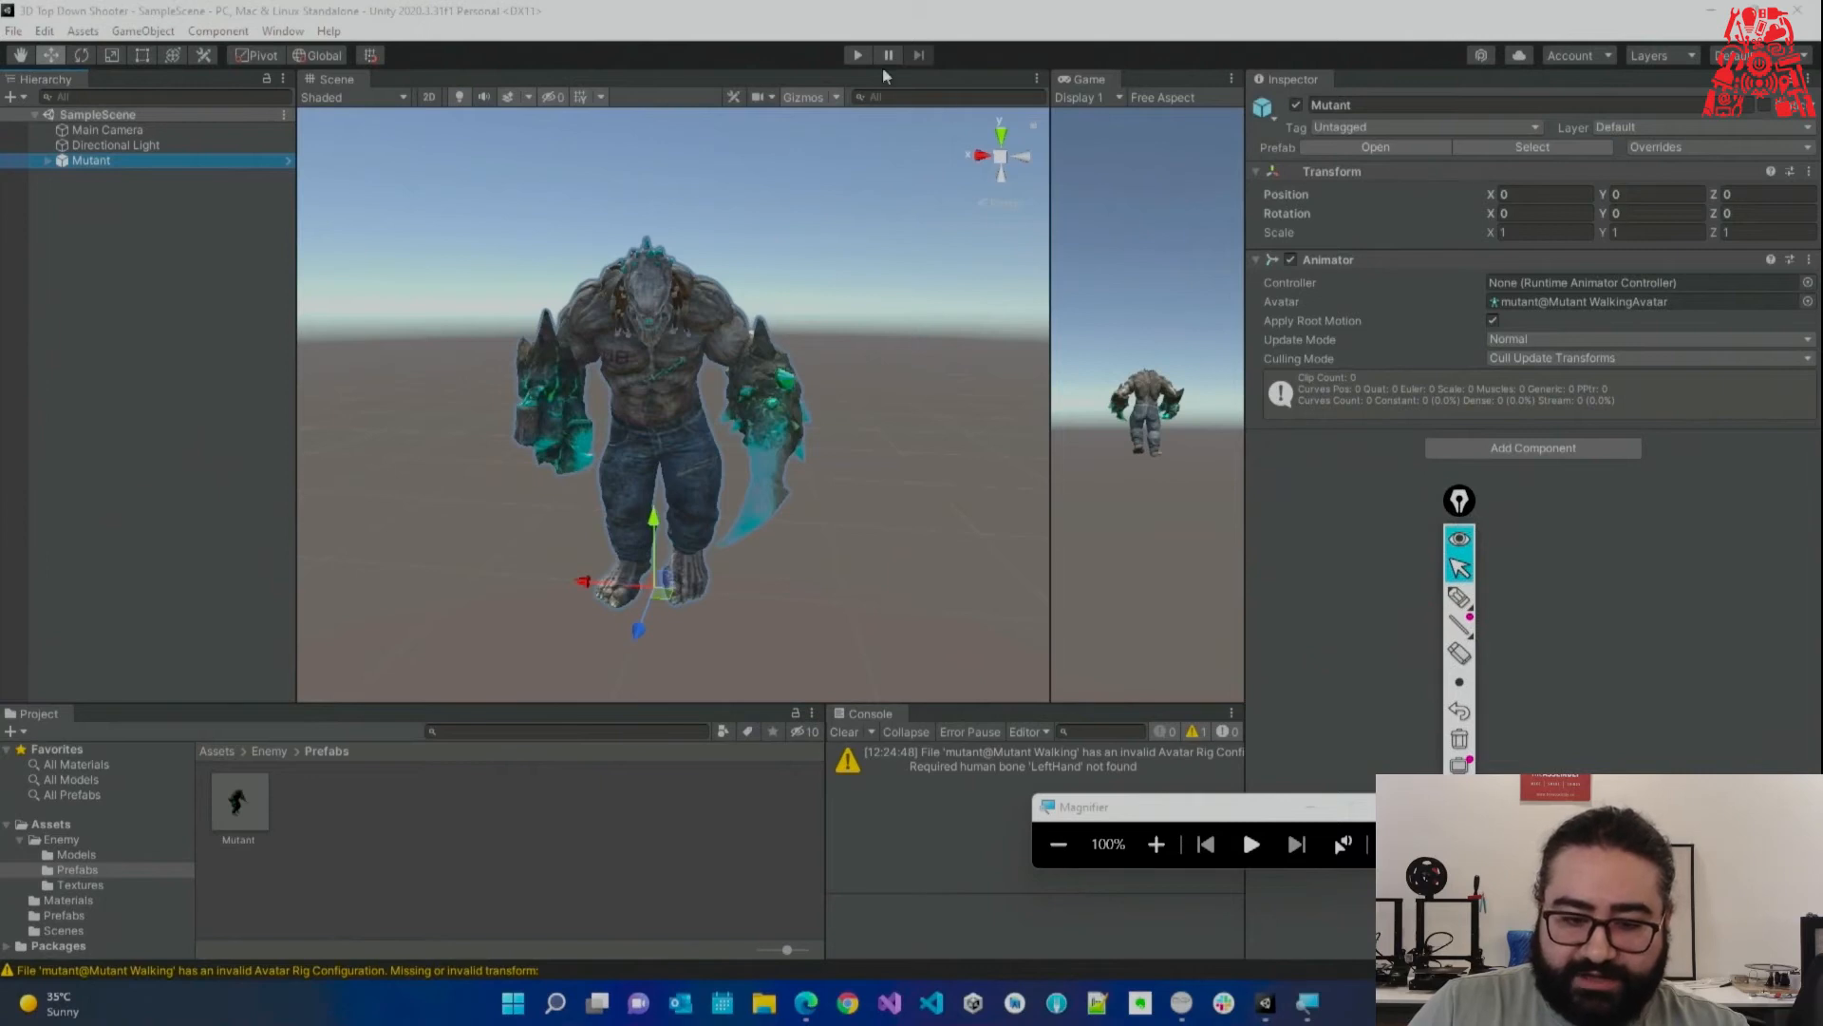
click(858, 56)
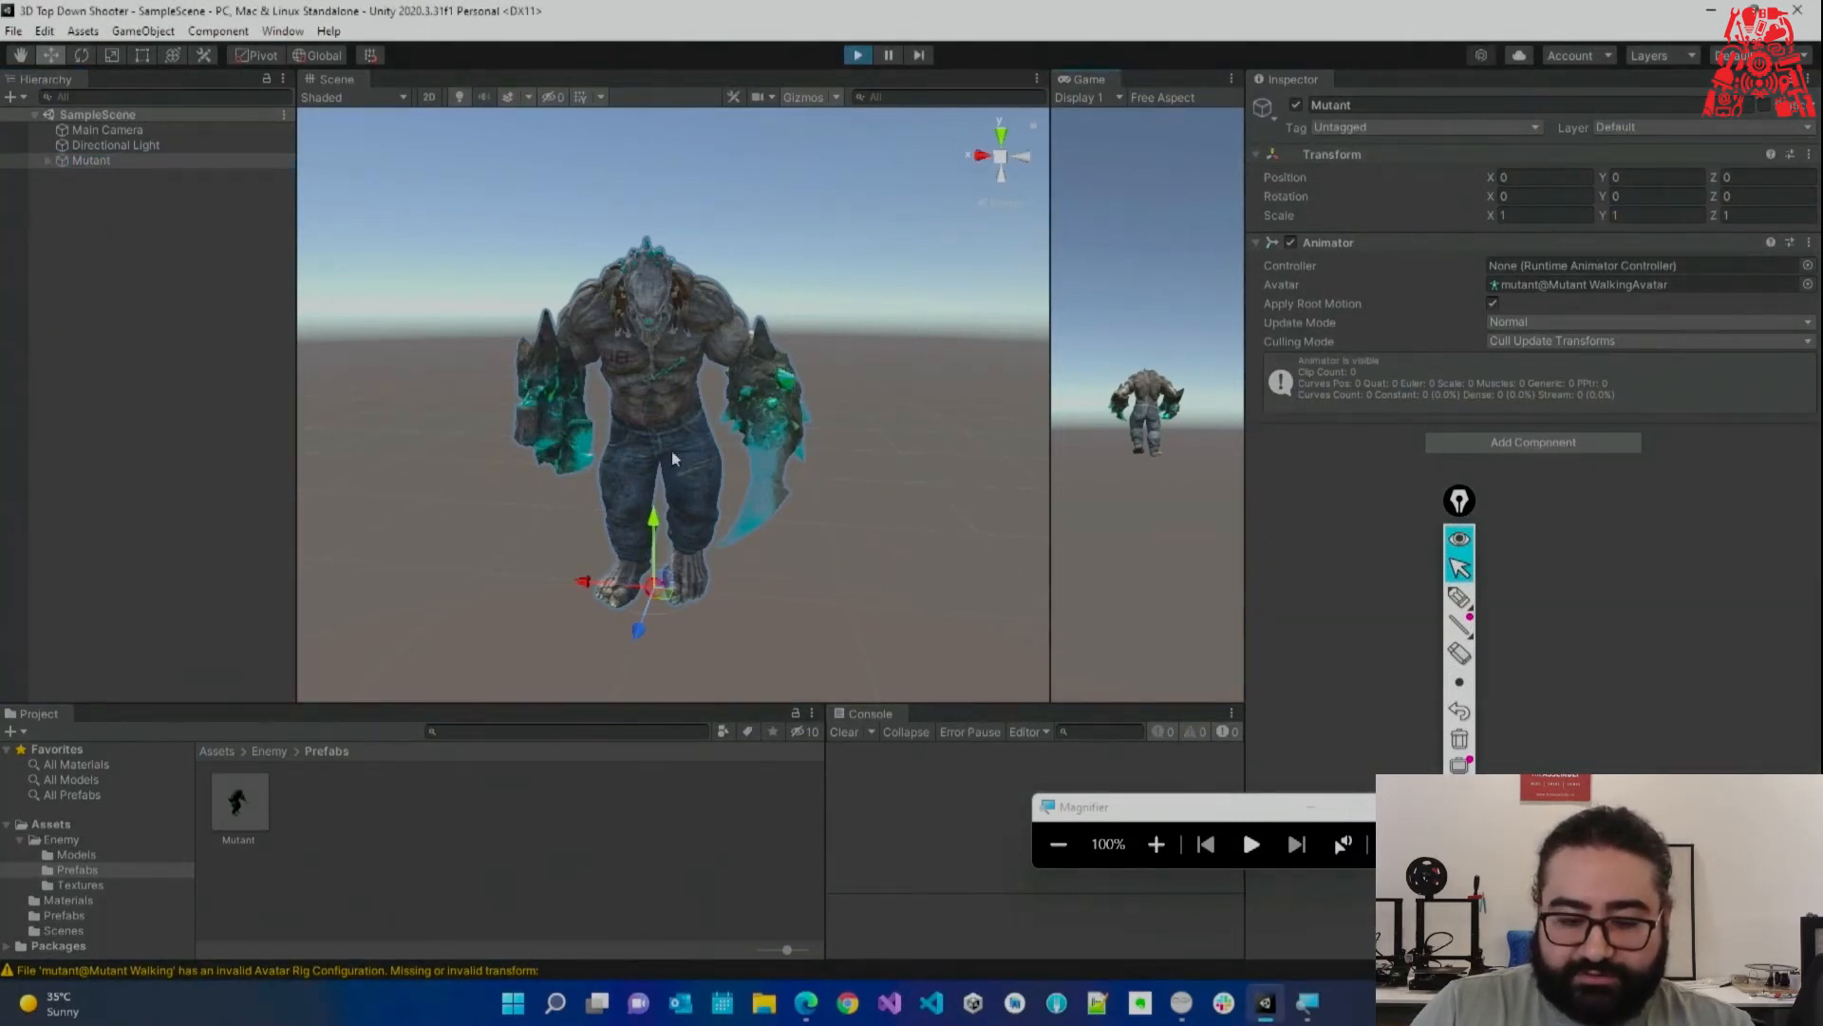
scroll(758, 437, up, 4)
right_drag(757, 438, 804, 428)
key(s)
click(858, 56)
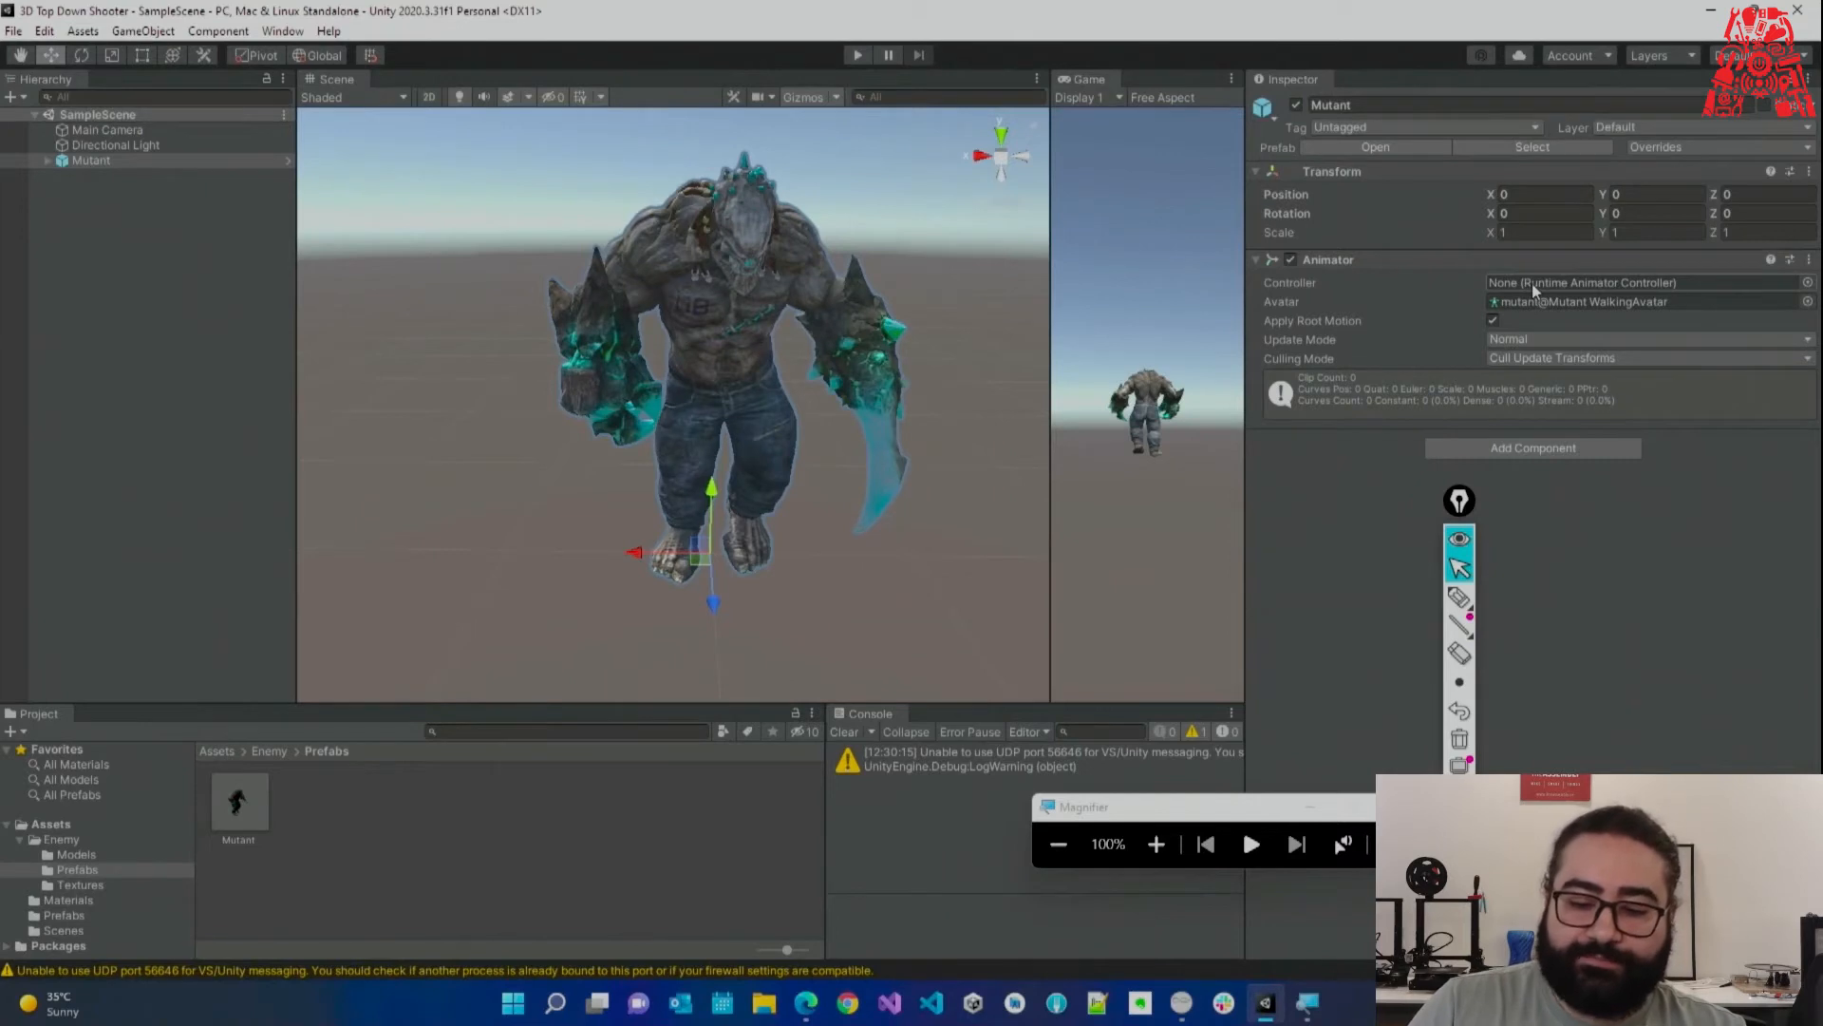
Frame the Mutant, deselect it, and show the Enemy folder's contents.
drag(1463, 525, 1533, 537)
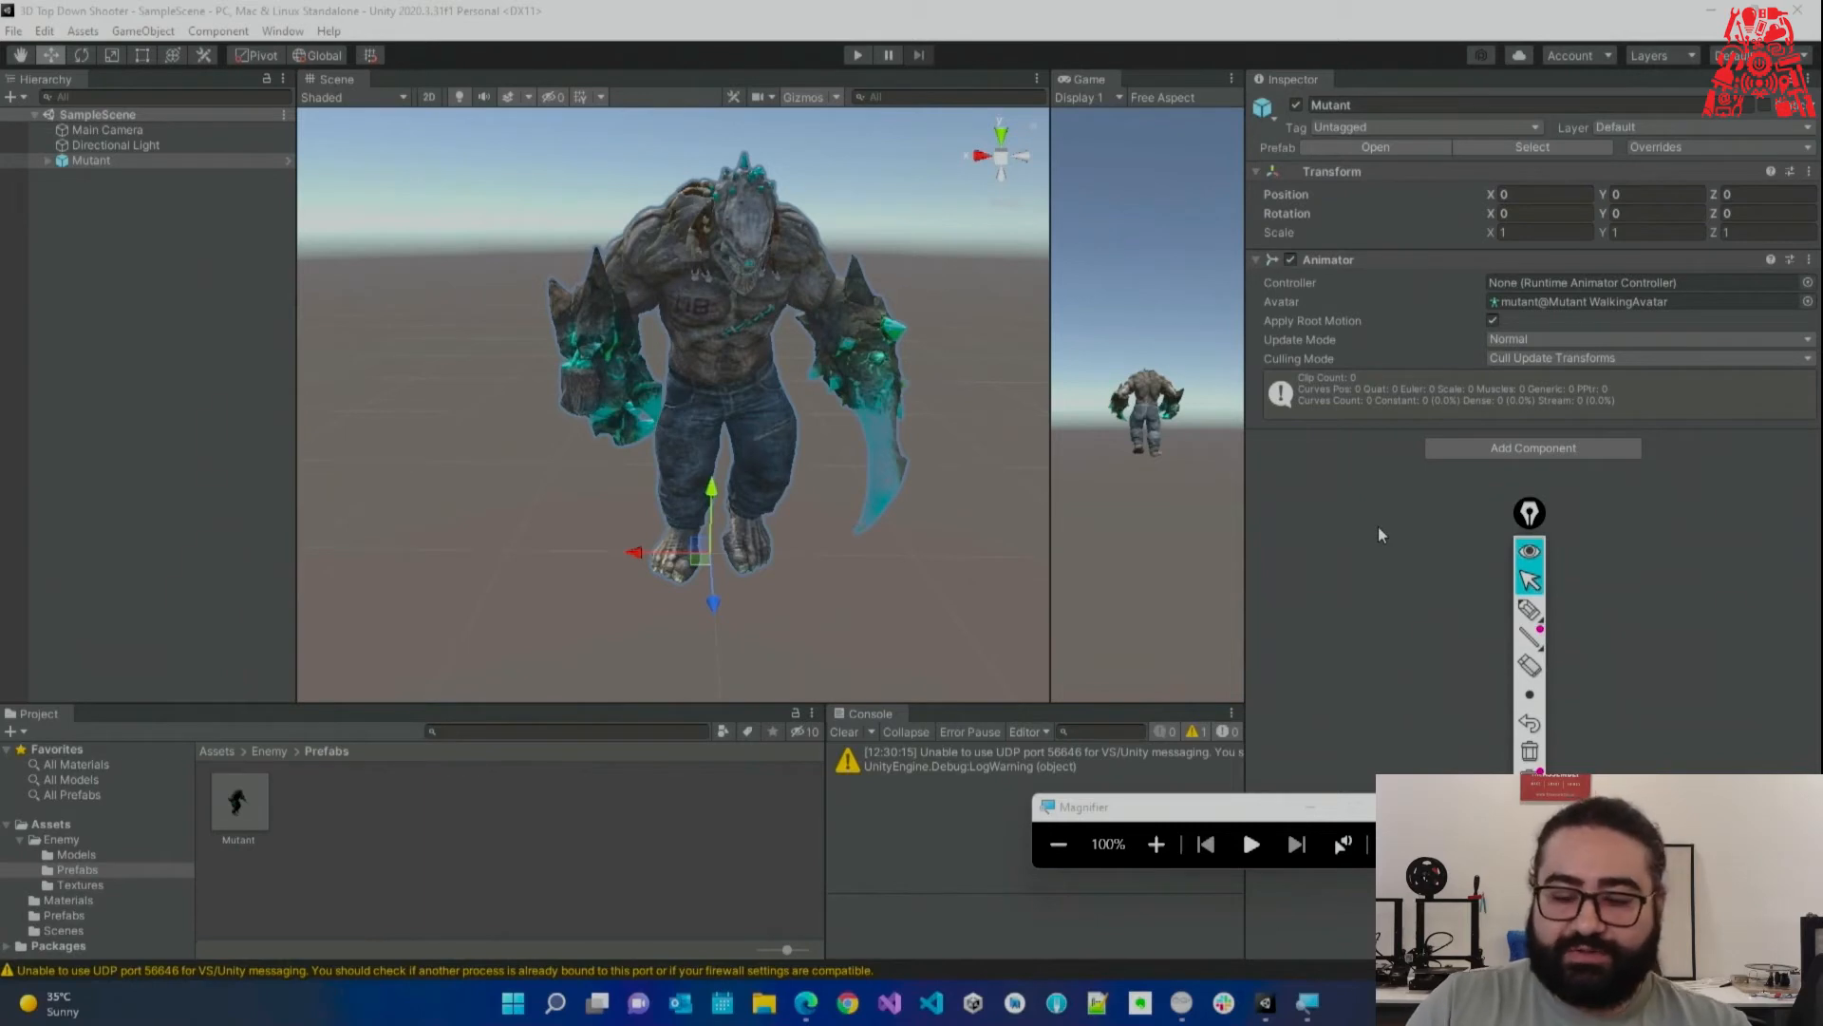
key(f)
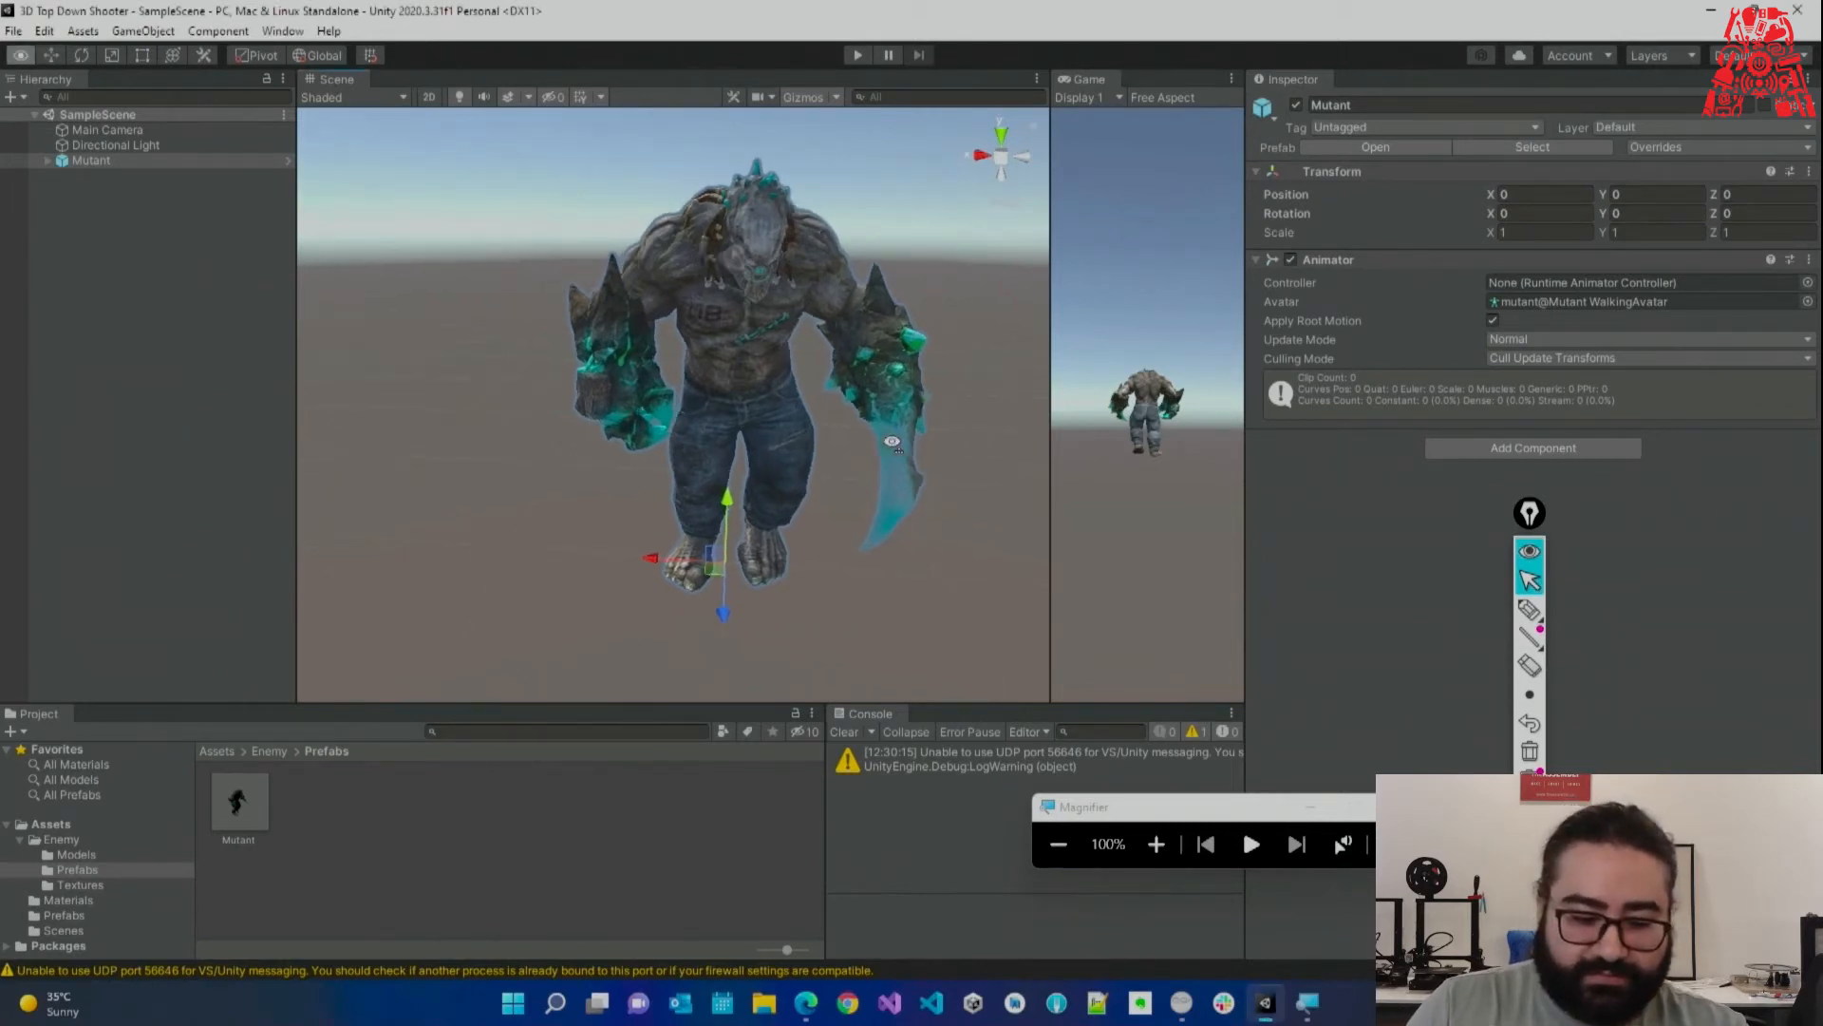
click(418, 794)
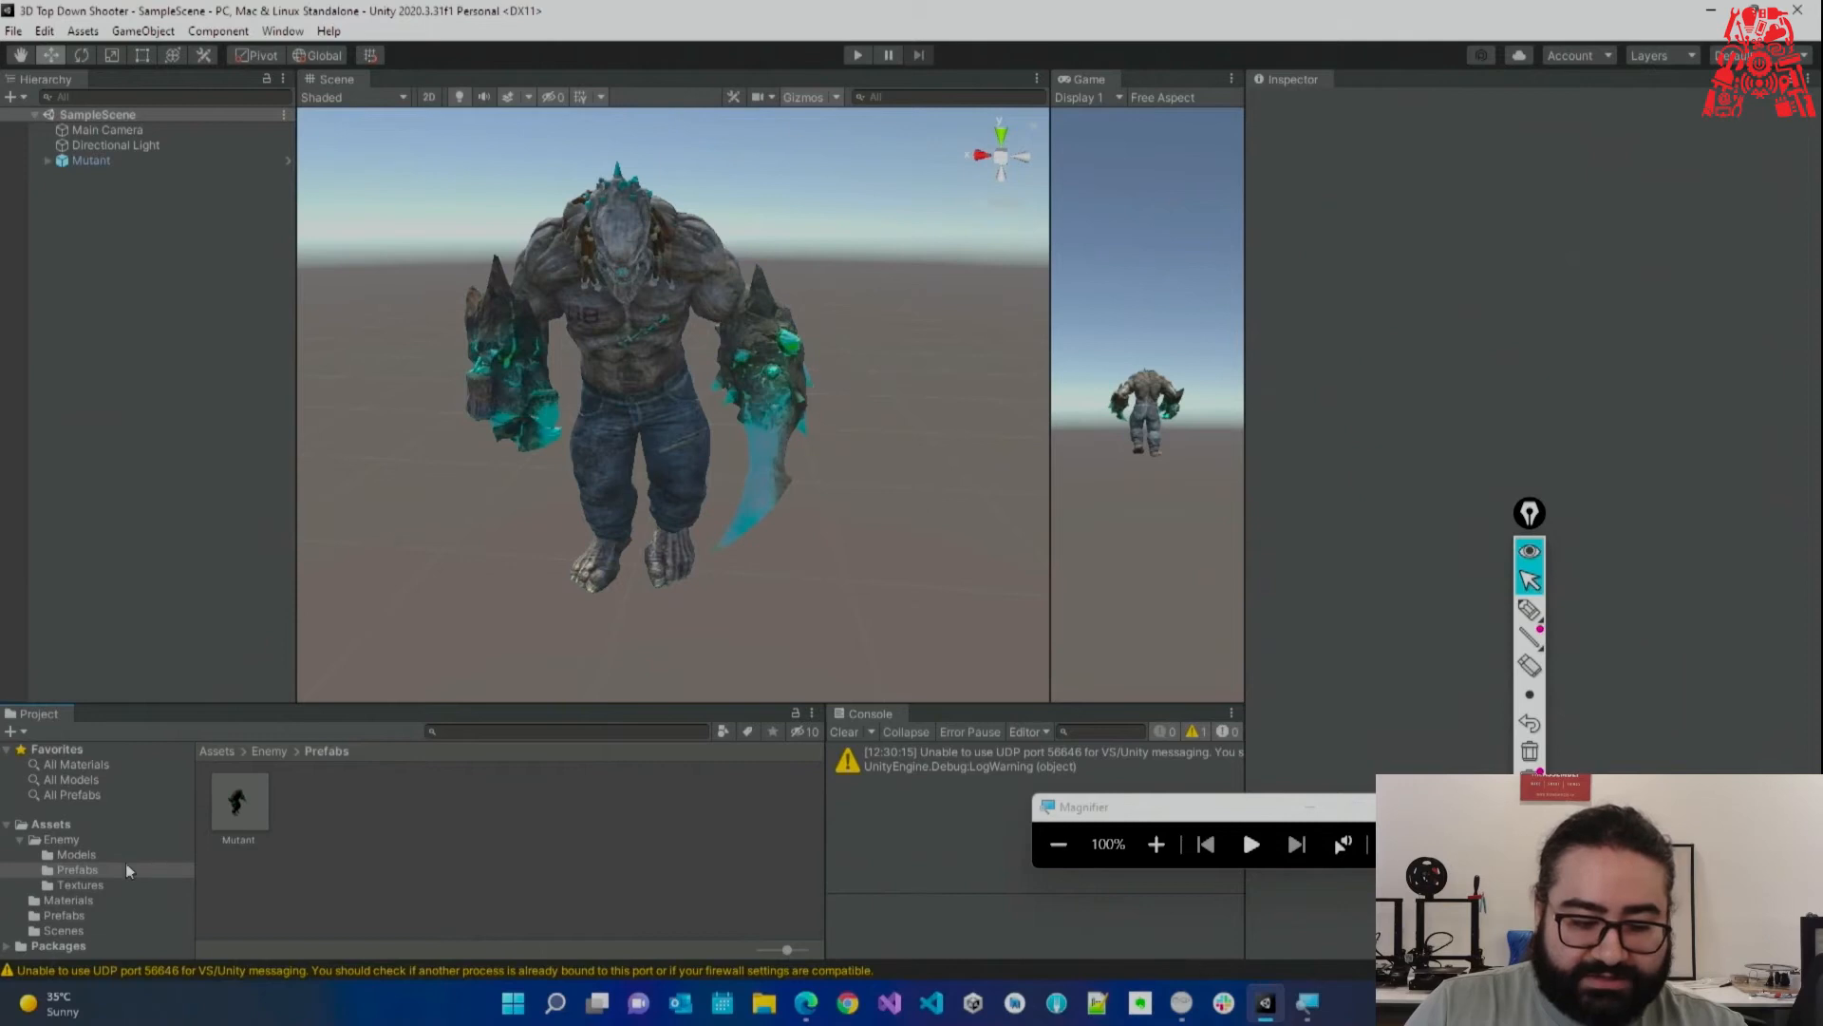
click(97, 837)
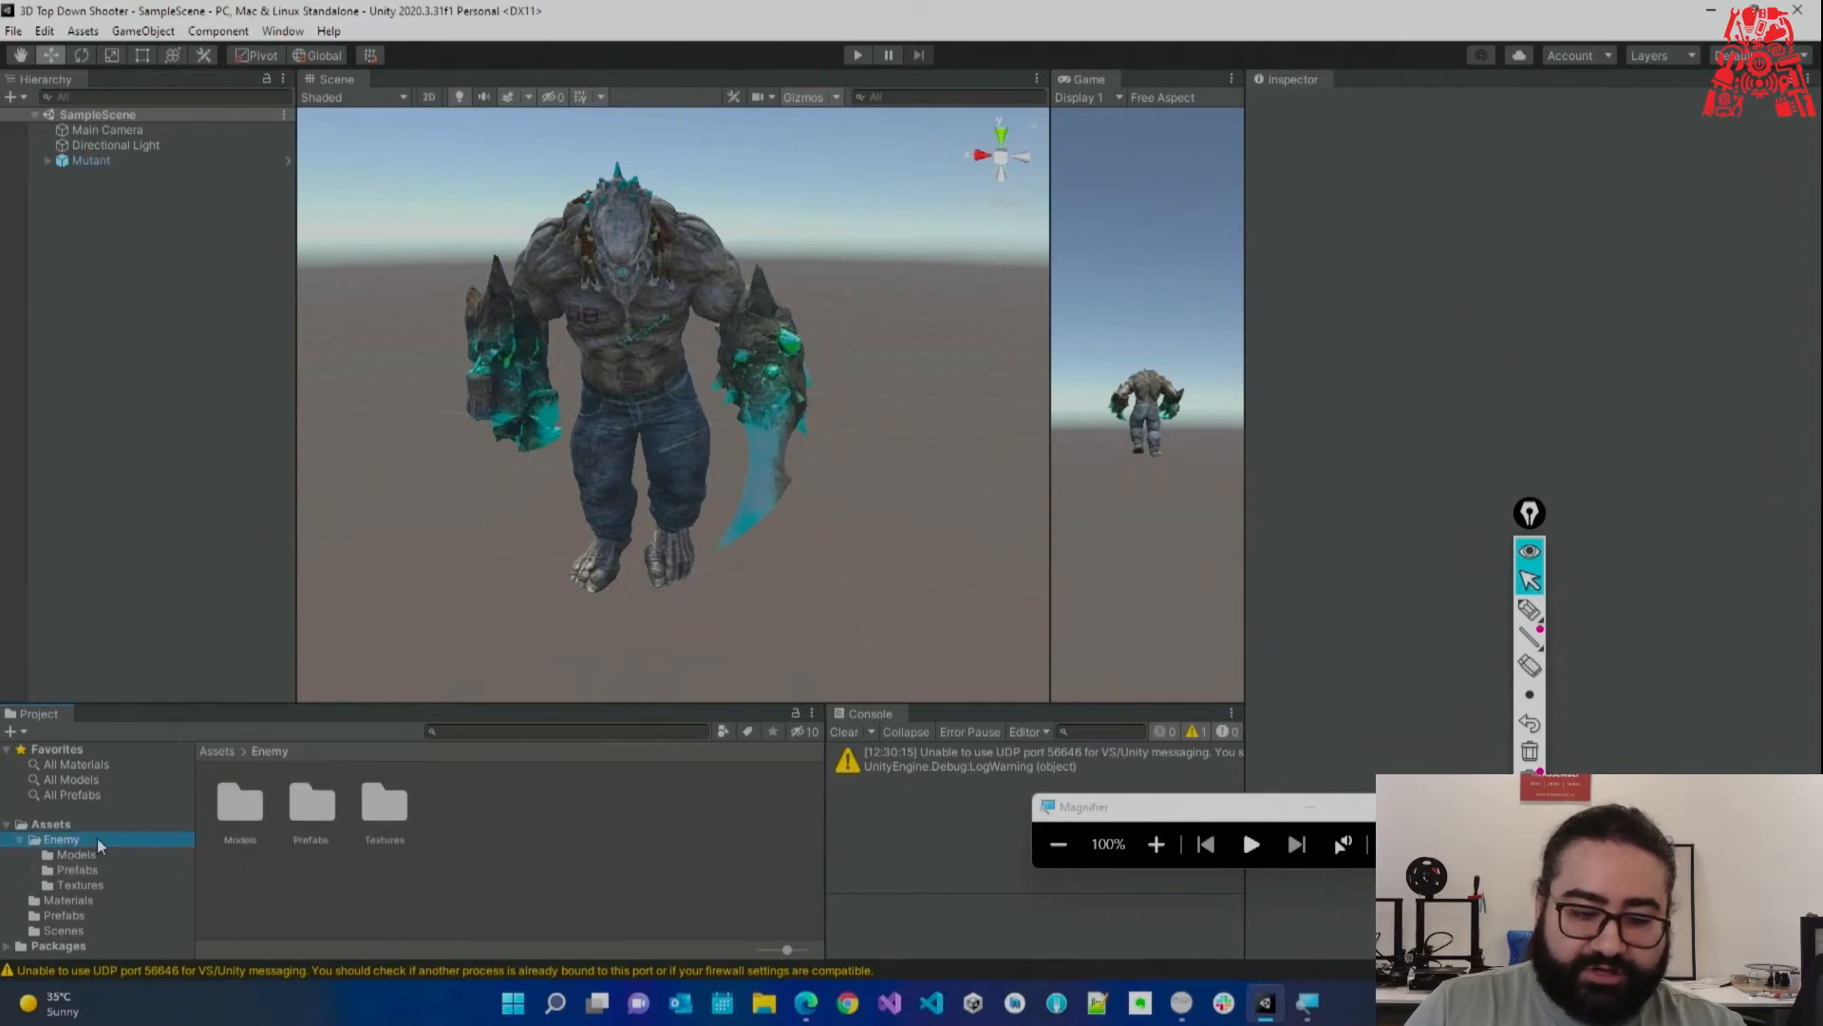
Create a folder named 'Animation' inside the Enemy folder.
right_click(279, 891)
mouse_move(509, 375)
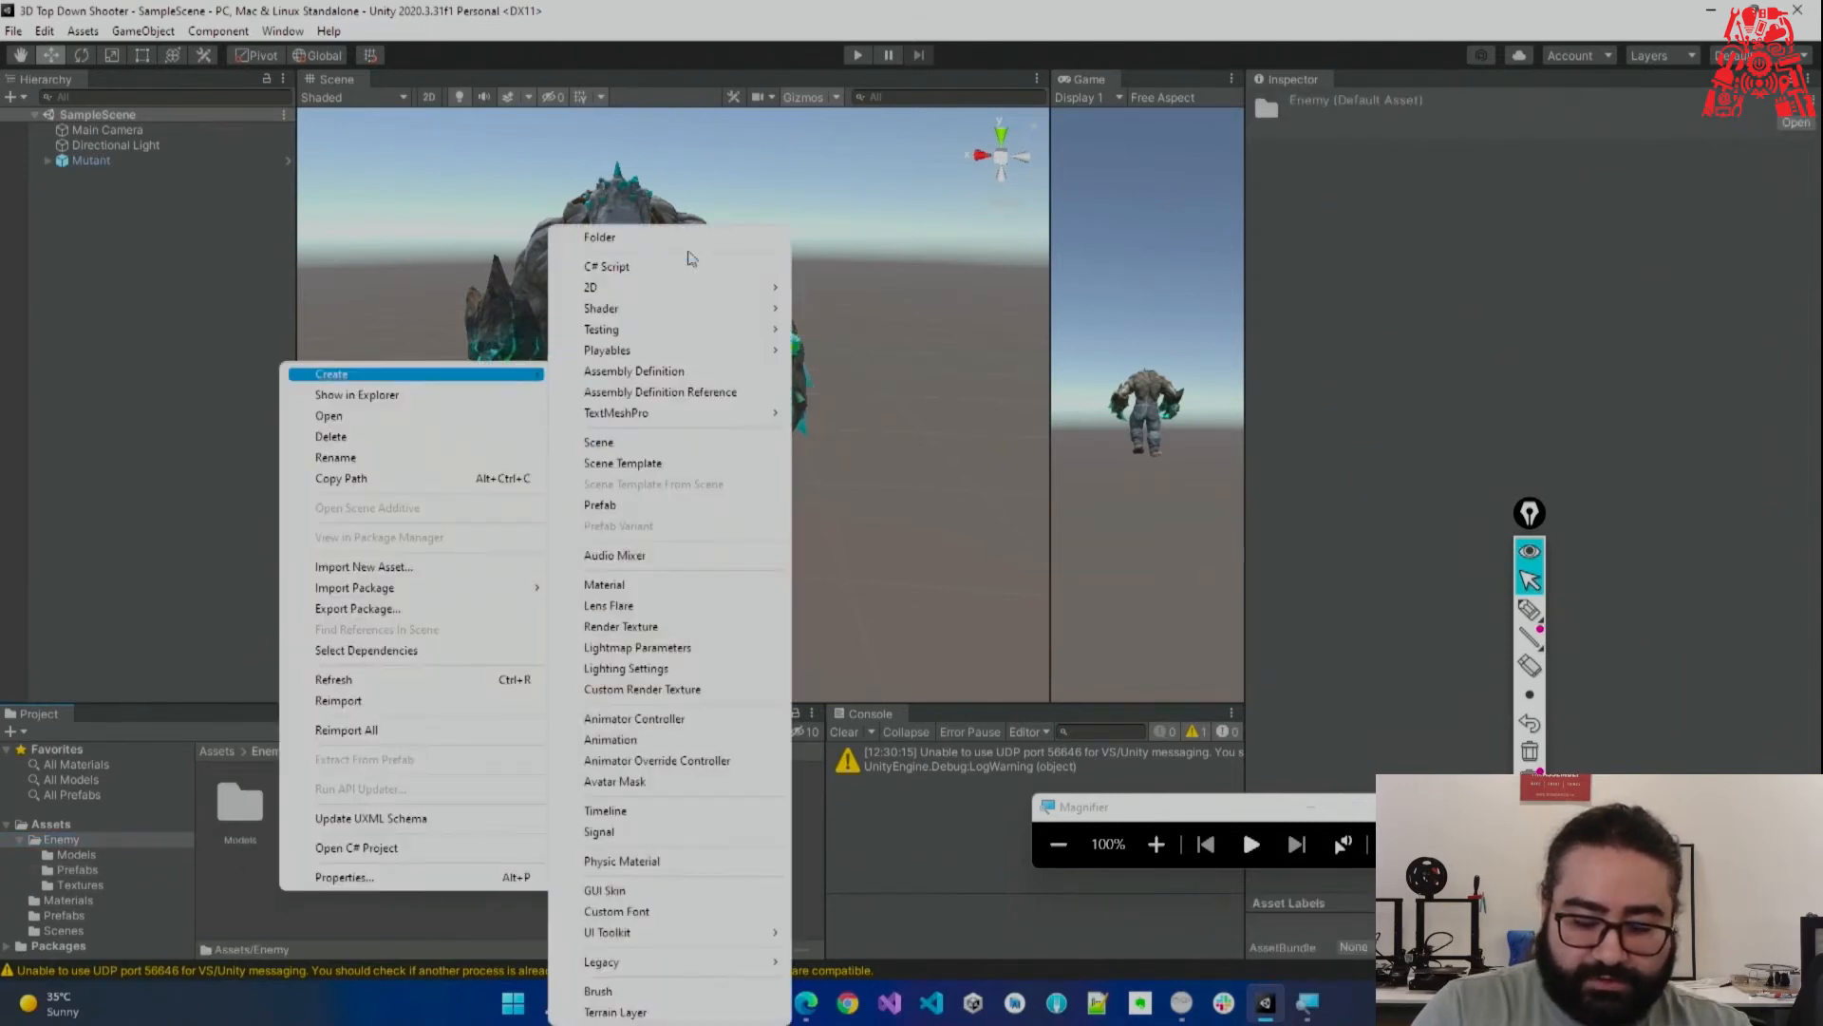
click(698, 243)
text(Animati)
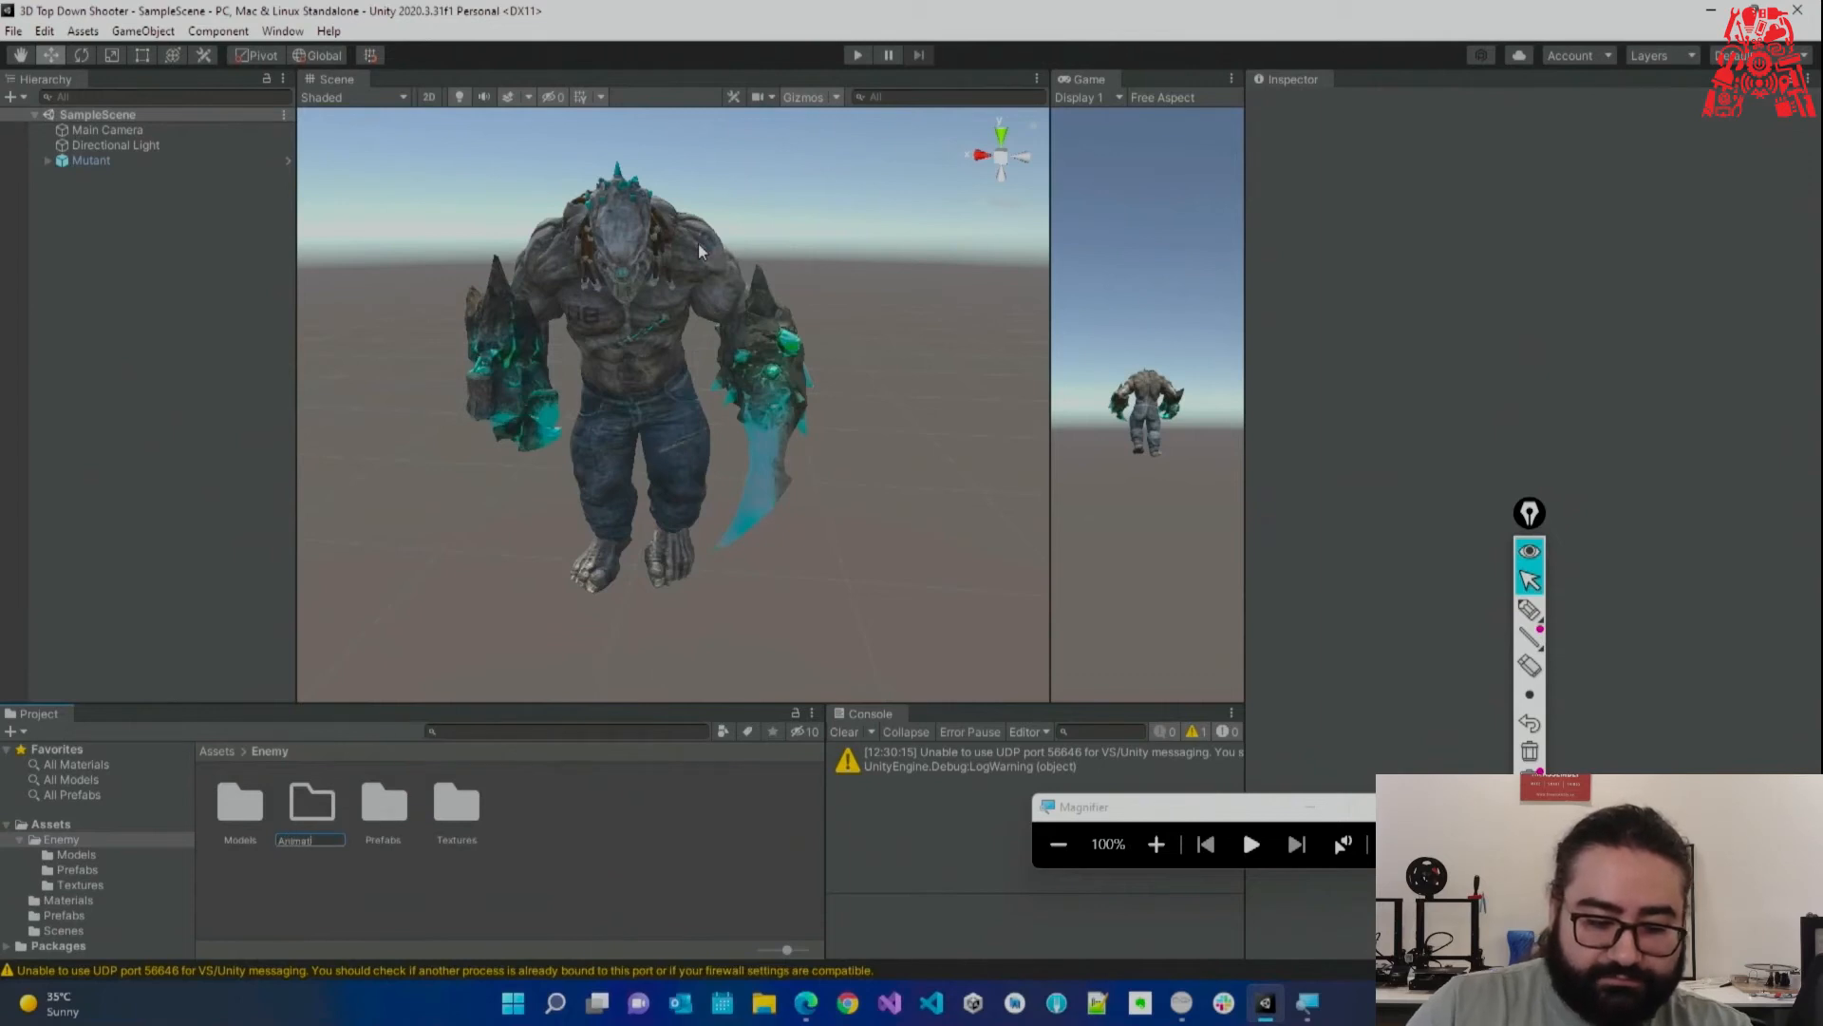
text(on)
key(Return)
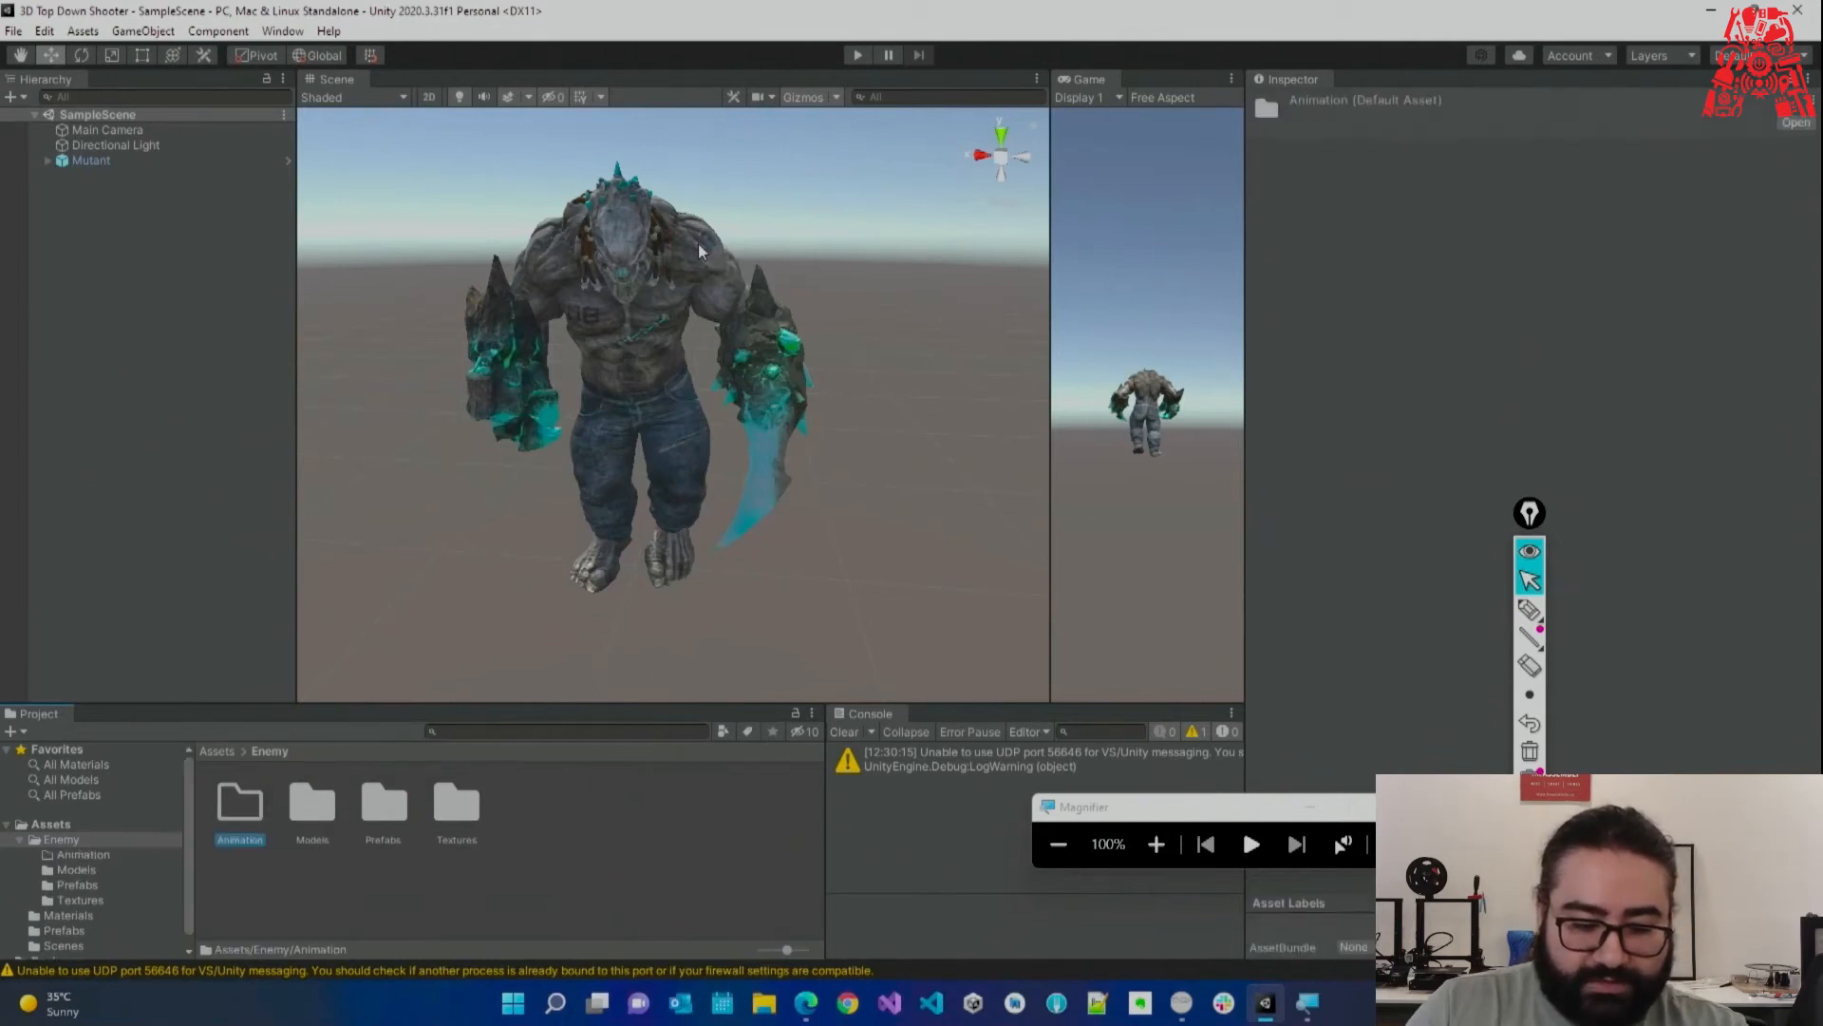
In Animation, create an Animator Controller named 'Mutant' and open its state graph.
double_click(252, 830)
right_click(325, 854)
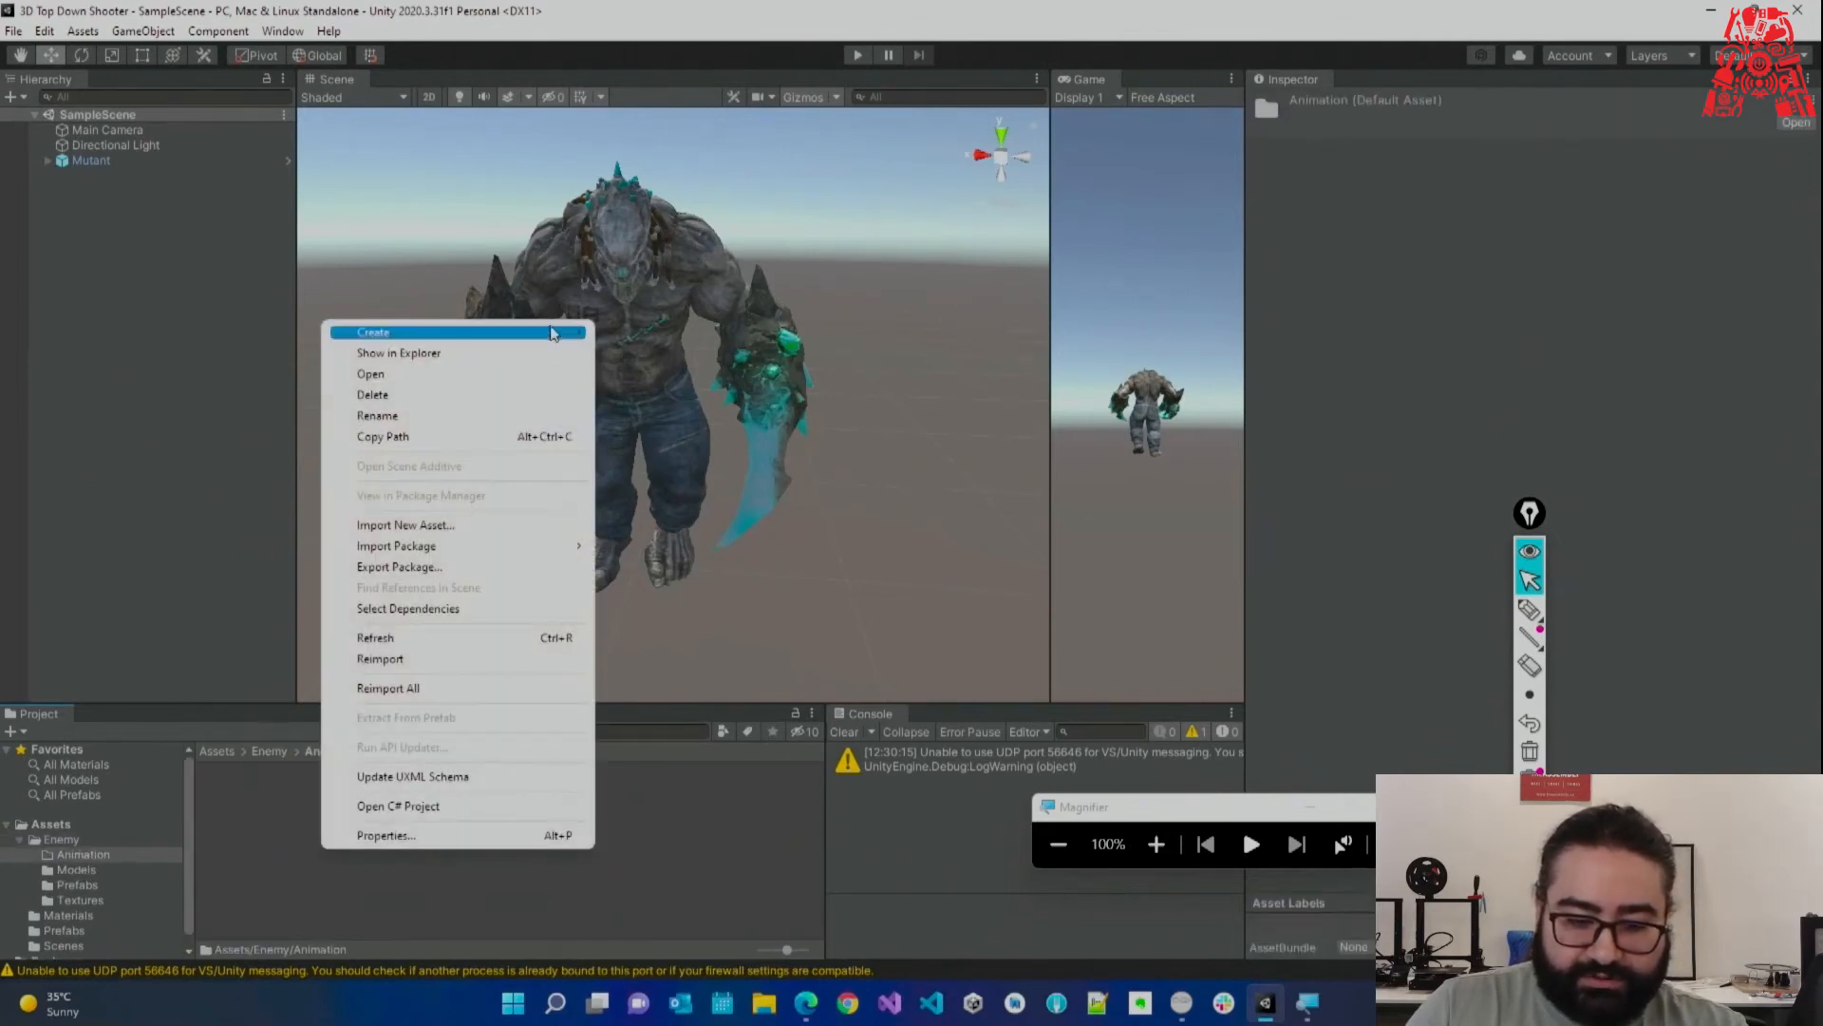
mouse_move(555, 334)
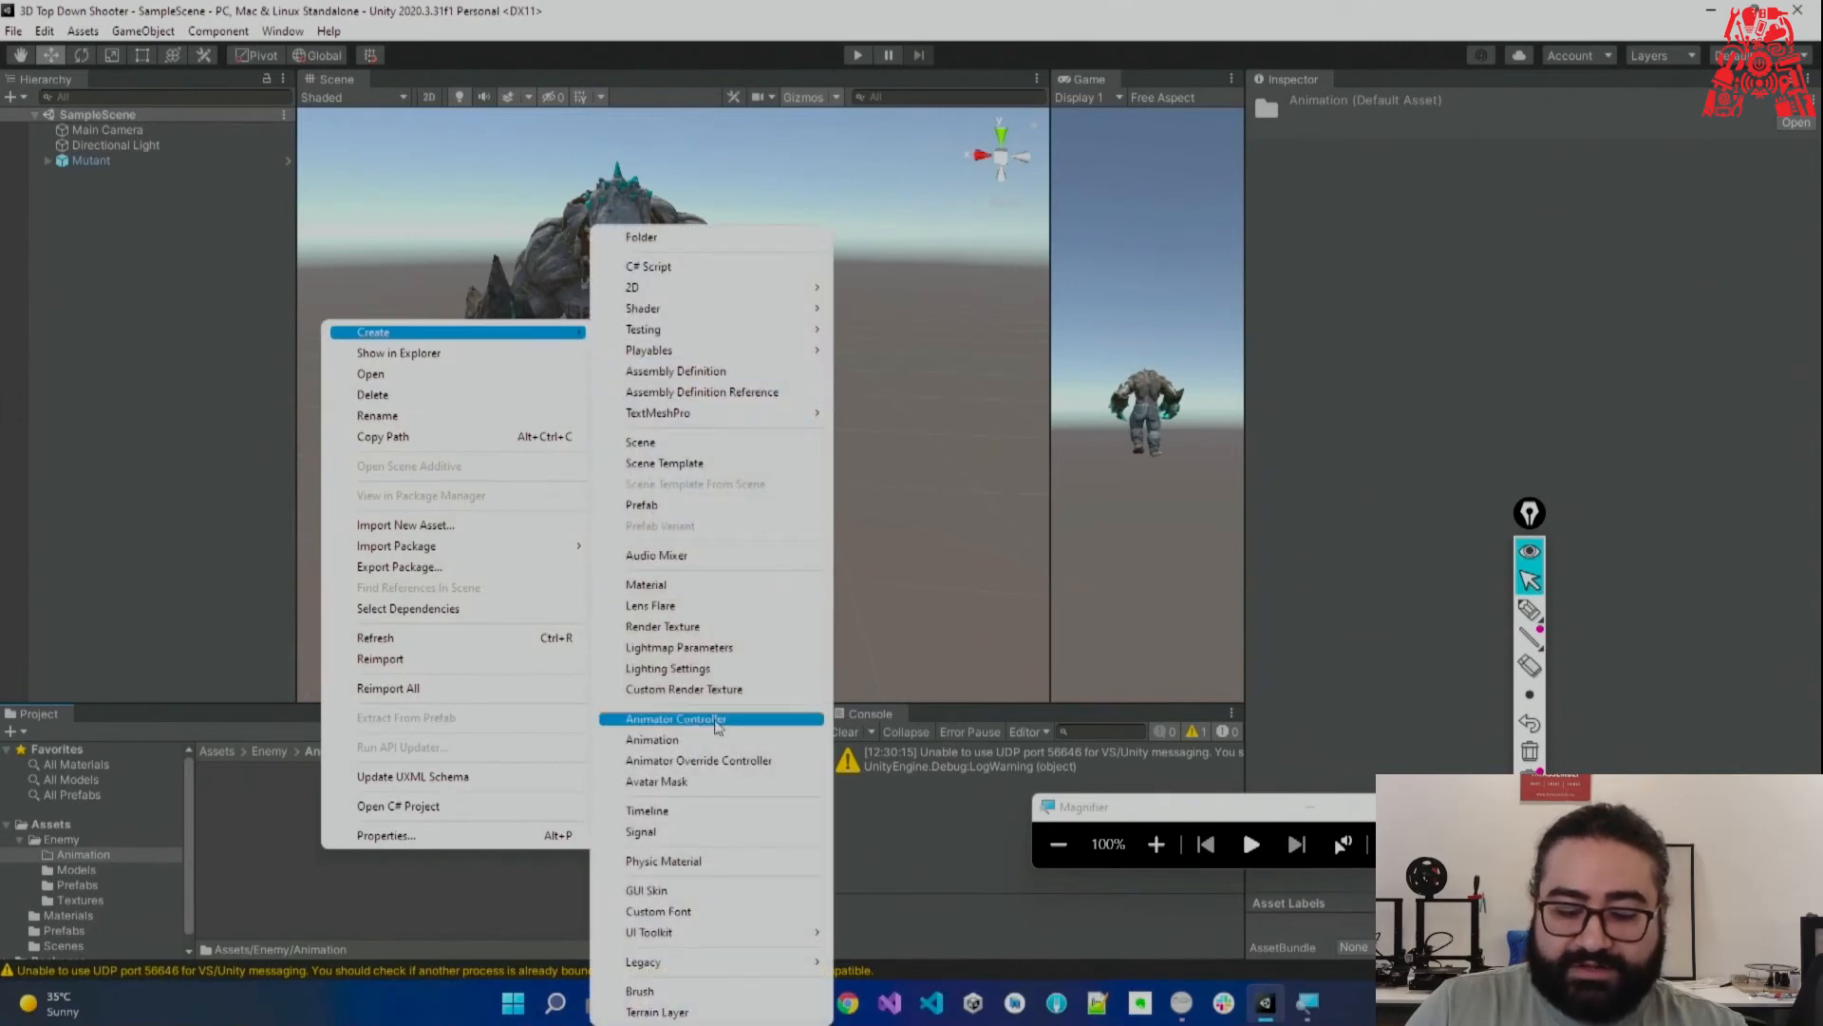
click(676, 719)
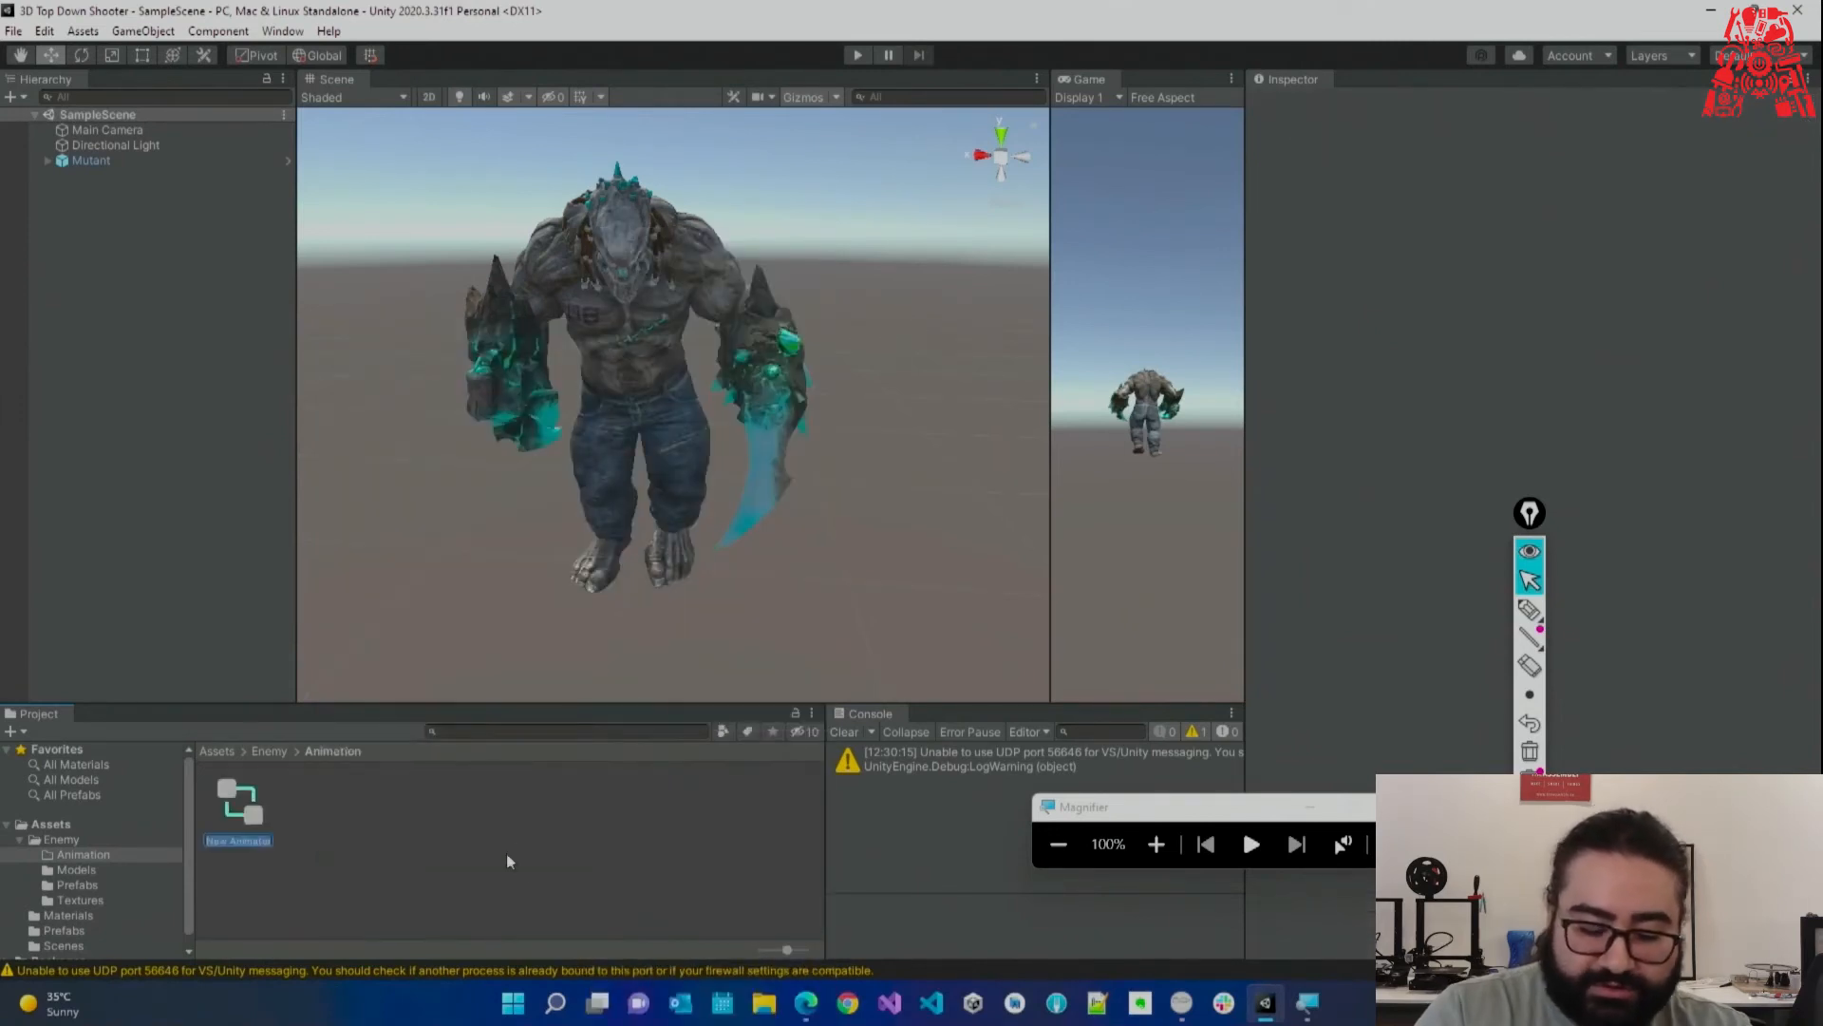
text(Mutant)
key(Return)
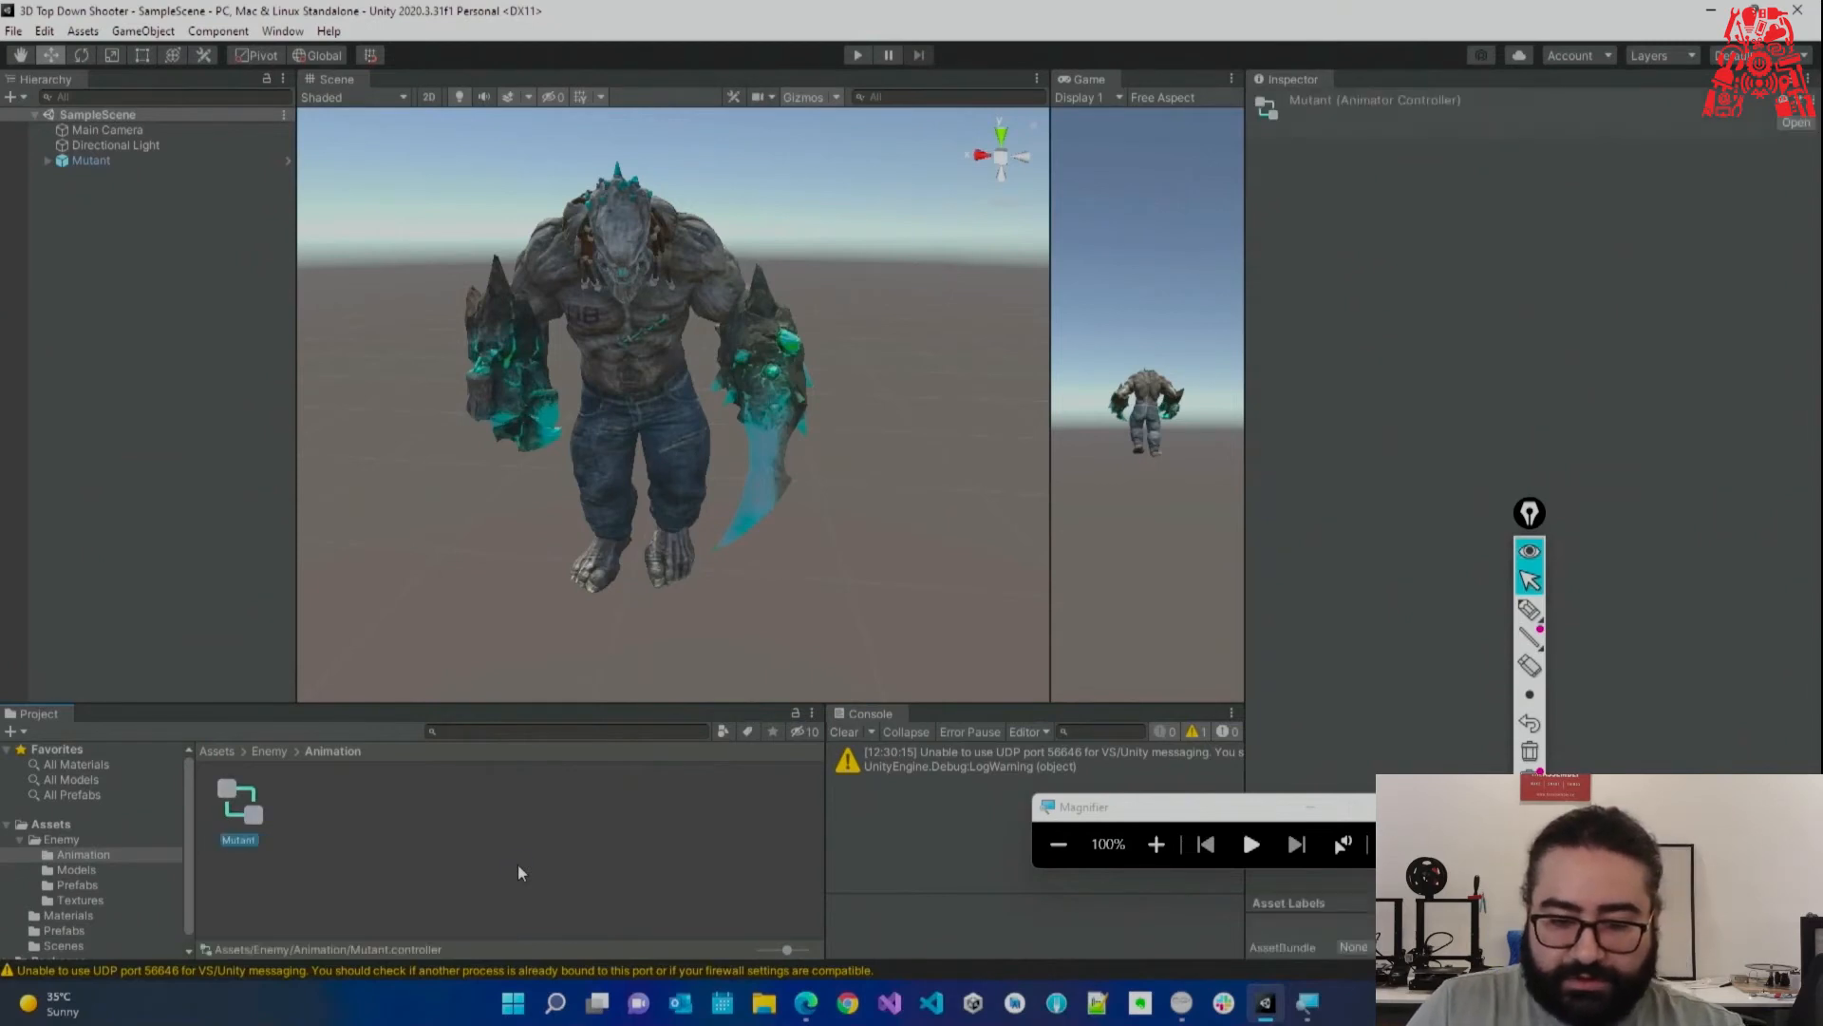
double_click(260, 827)
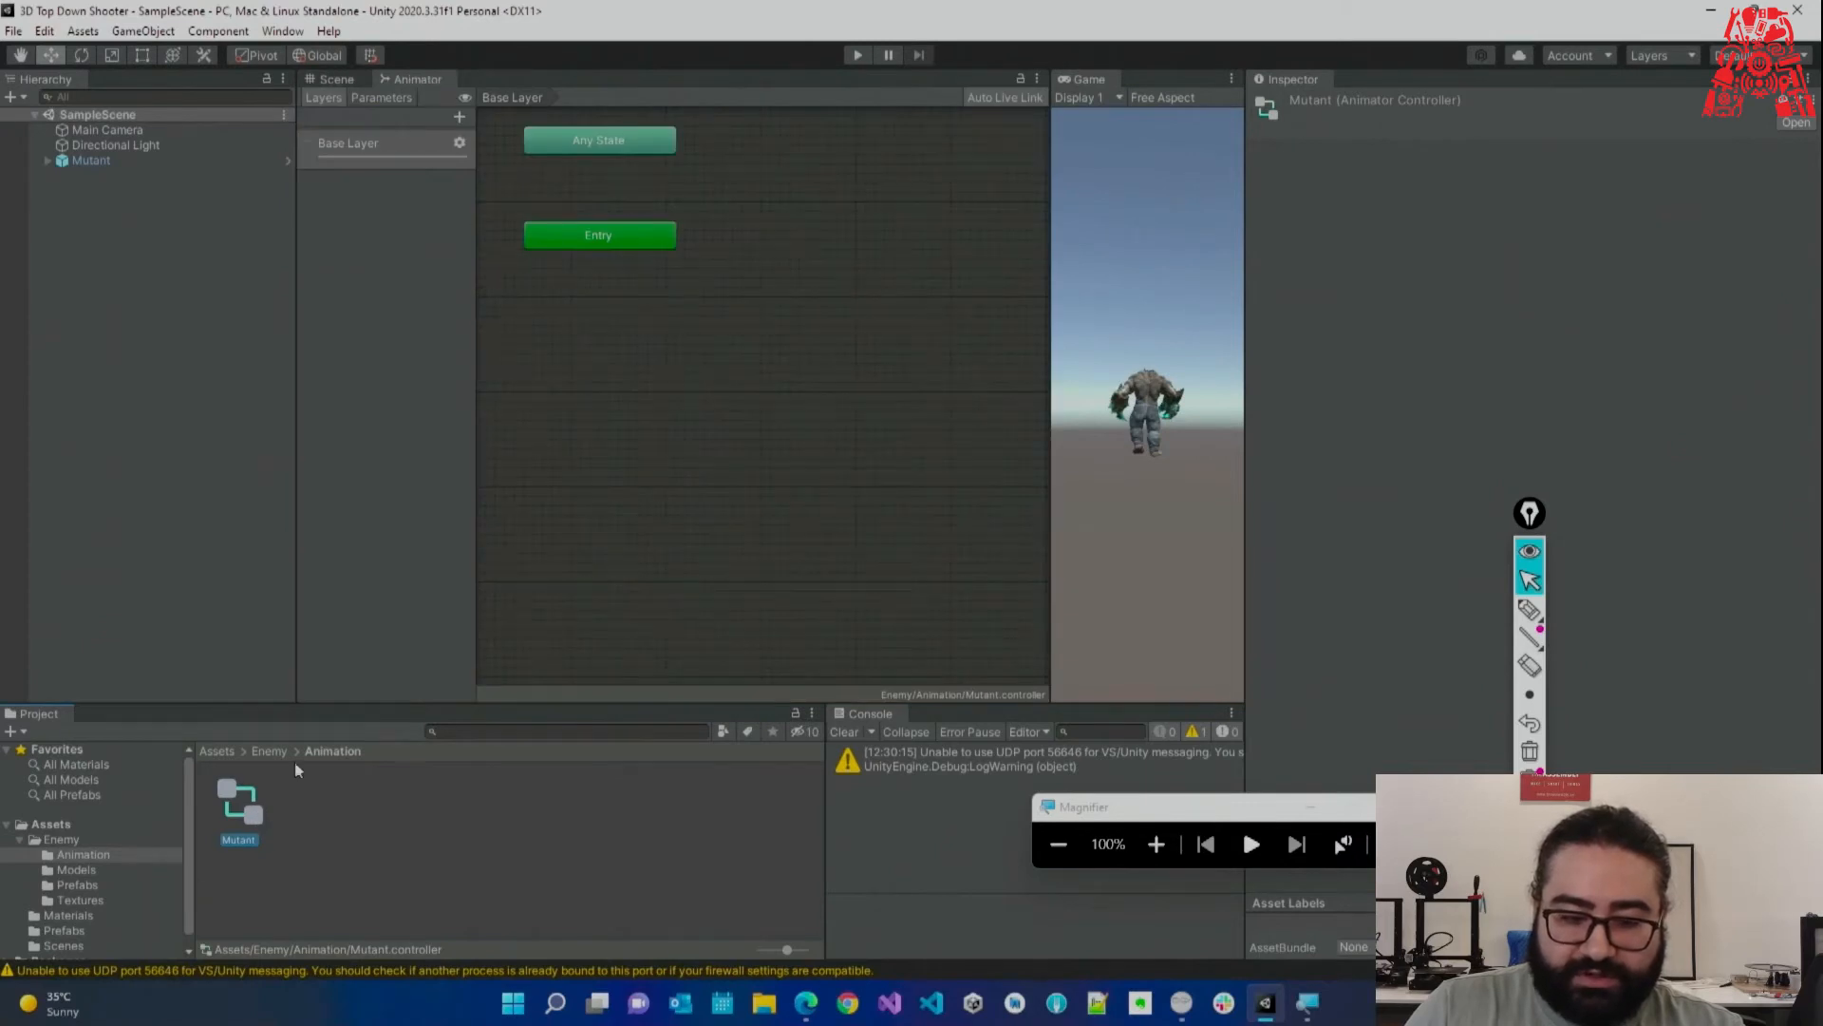
scroll(710, 429, down, 5)
scroll(703, 482, up, 5)
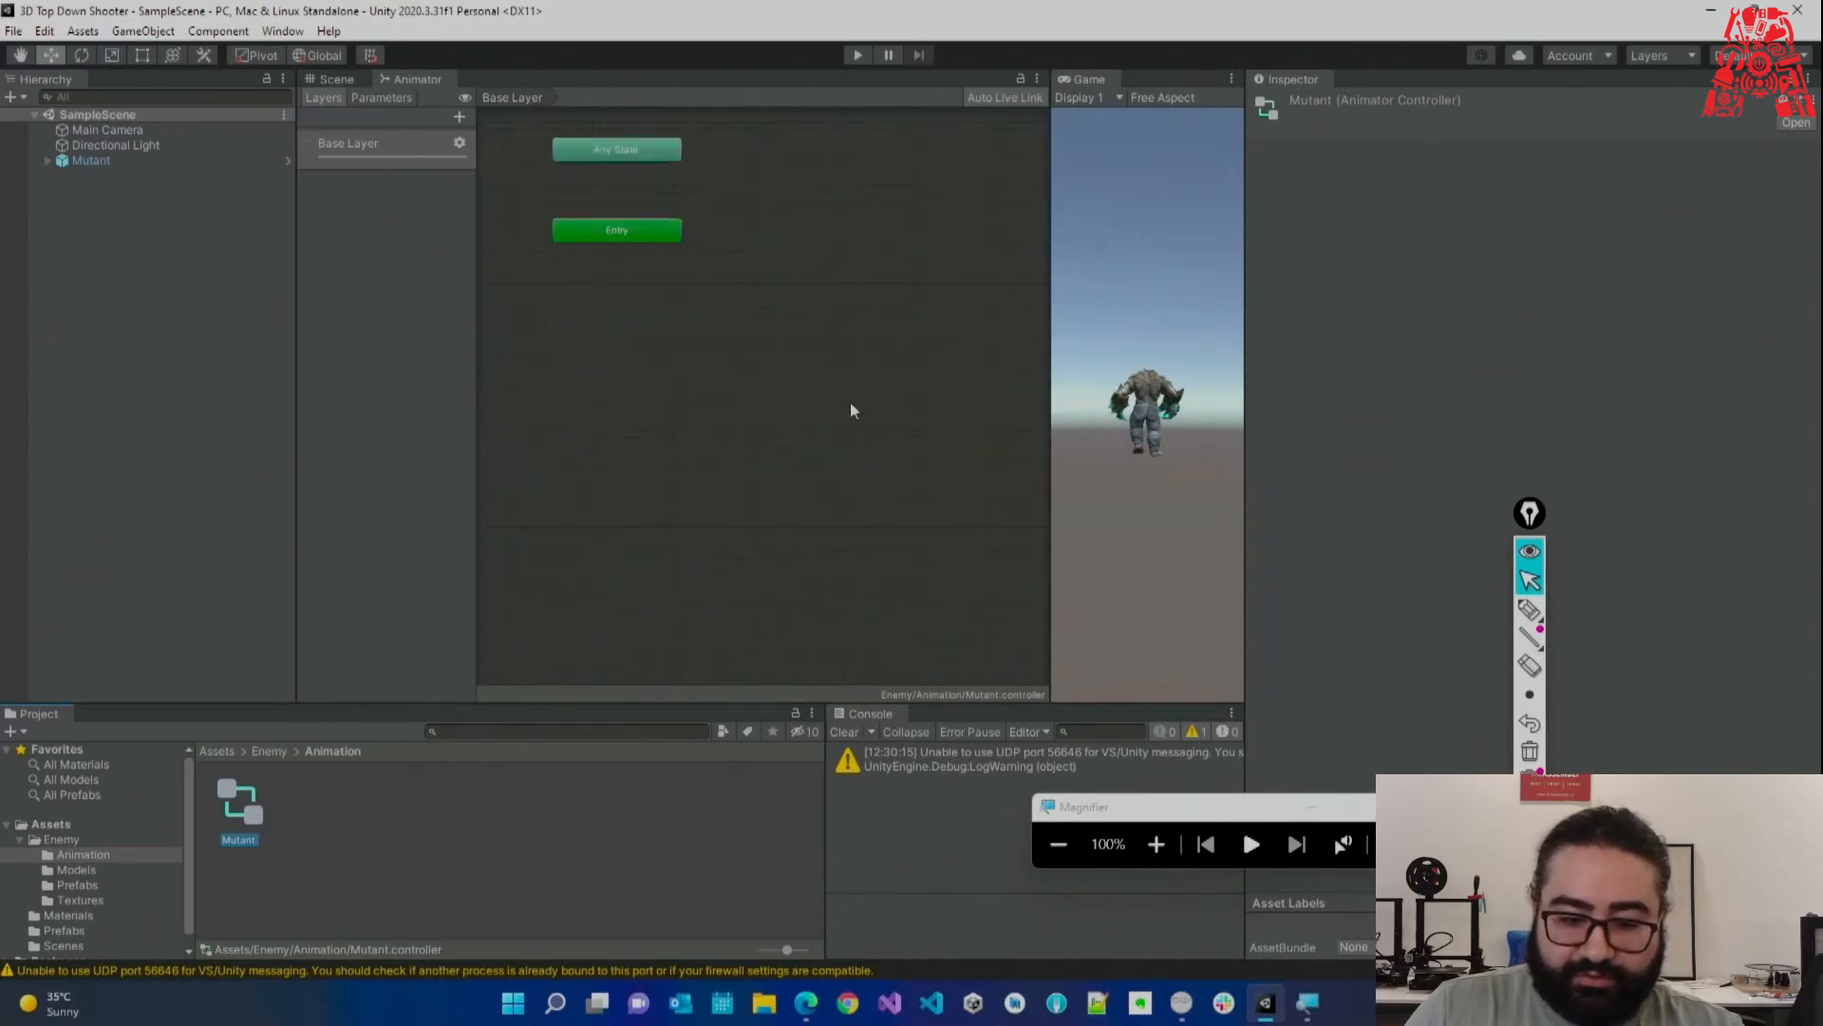
right_click(683, 389)
click(943, 382)
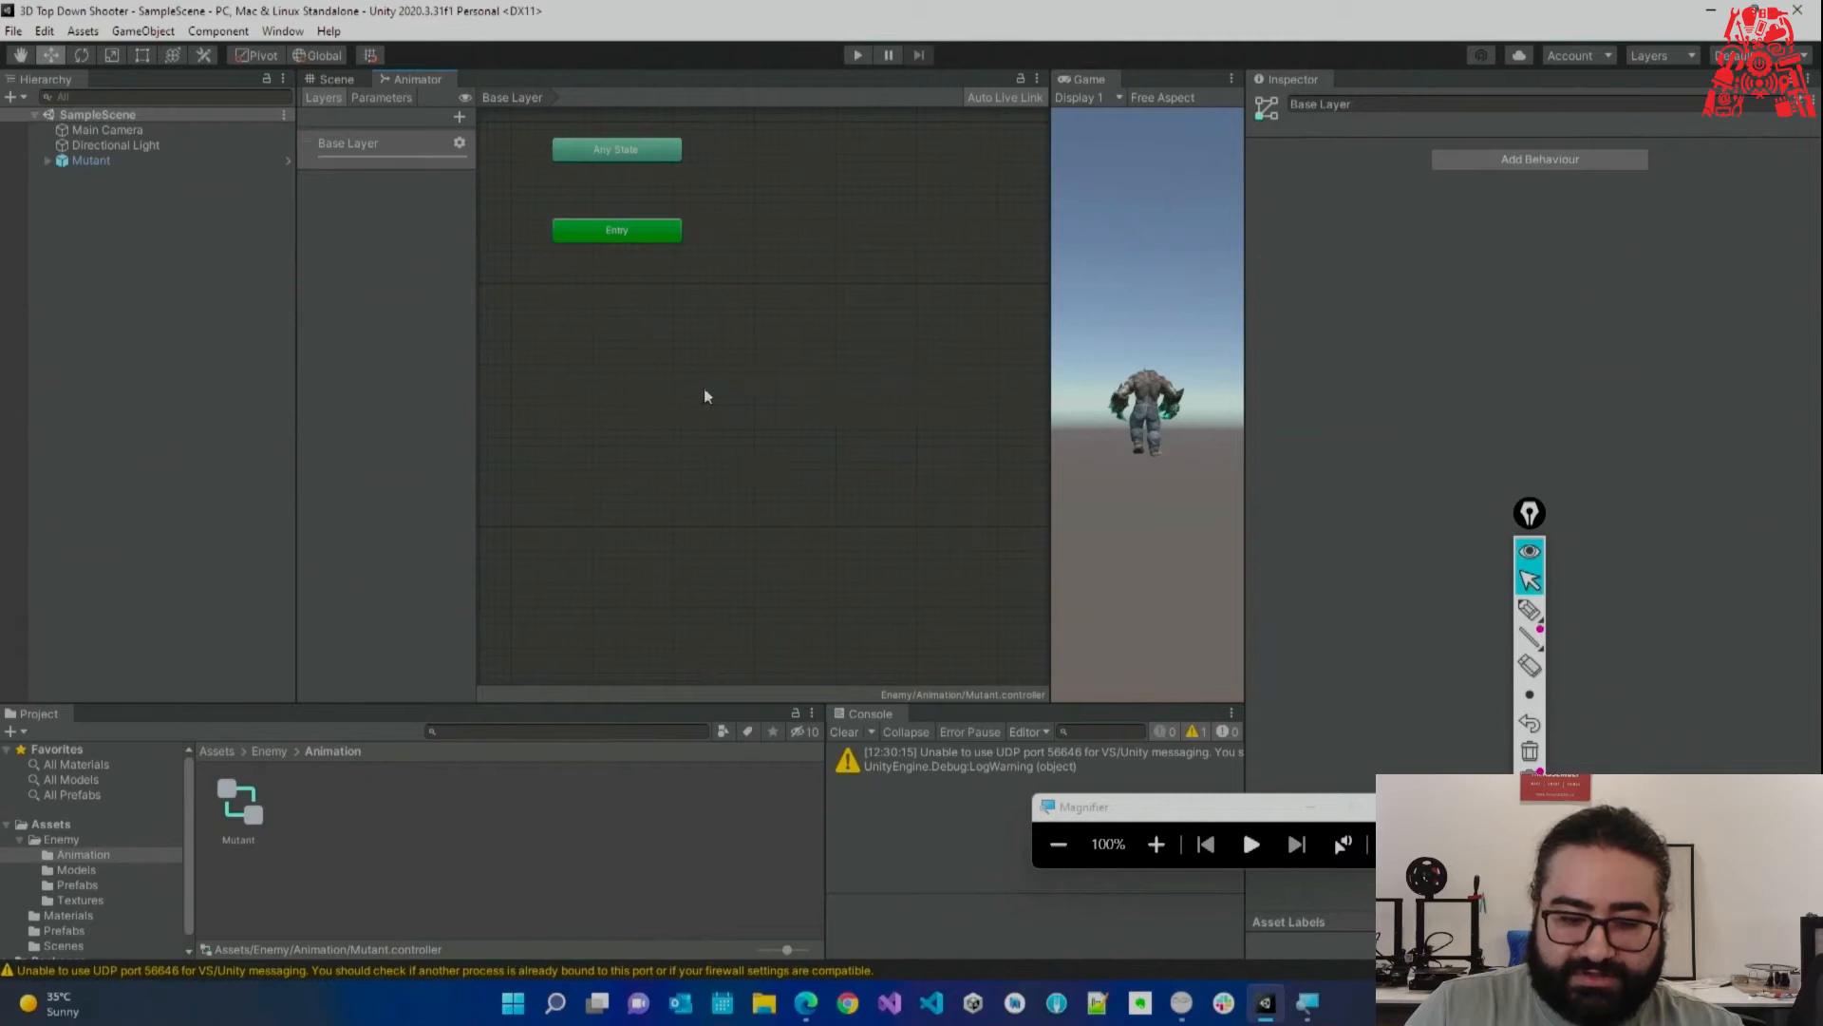
alt+drag(864, 383, 932, 354)
drag(1006, 289, 710, 327)
alt+drag(629, 386, 748, 424)
drag(1052, 278, 1055, 279)
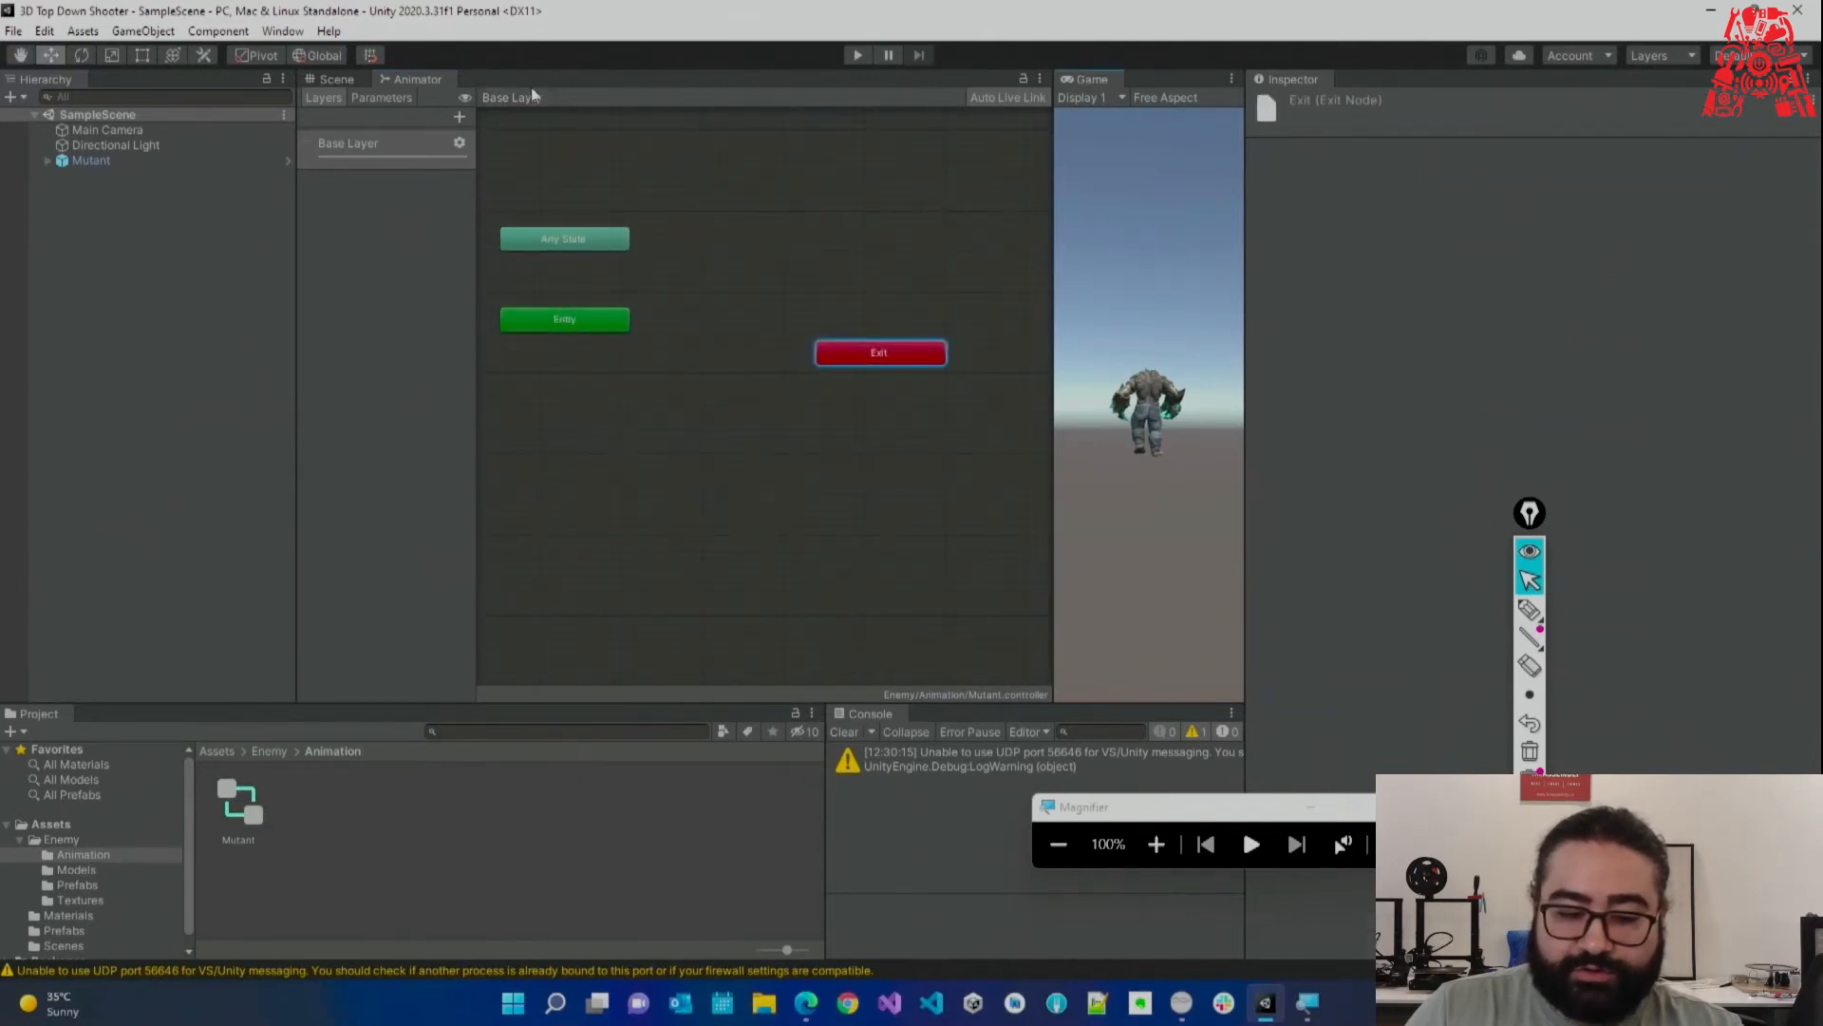
alt+drag(731, 438, 747, 423)
click(747, 424)
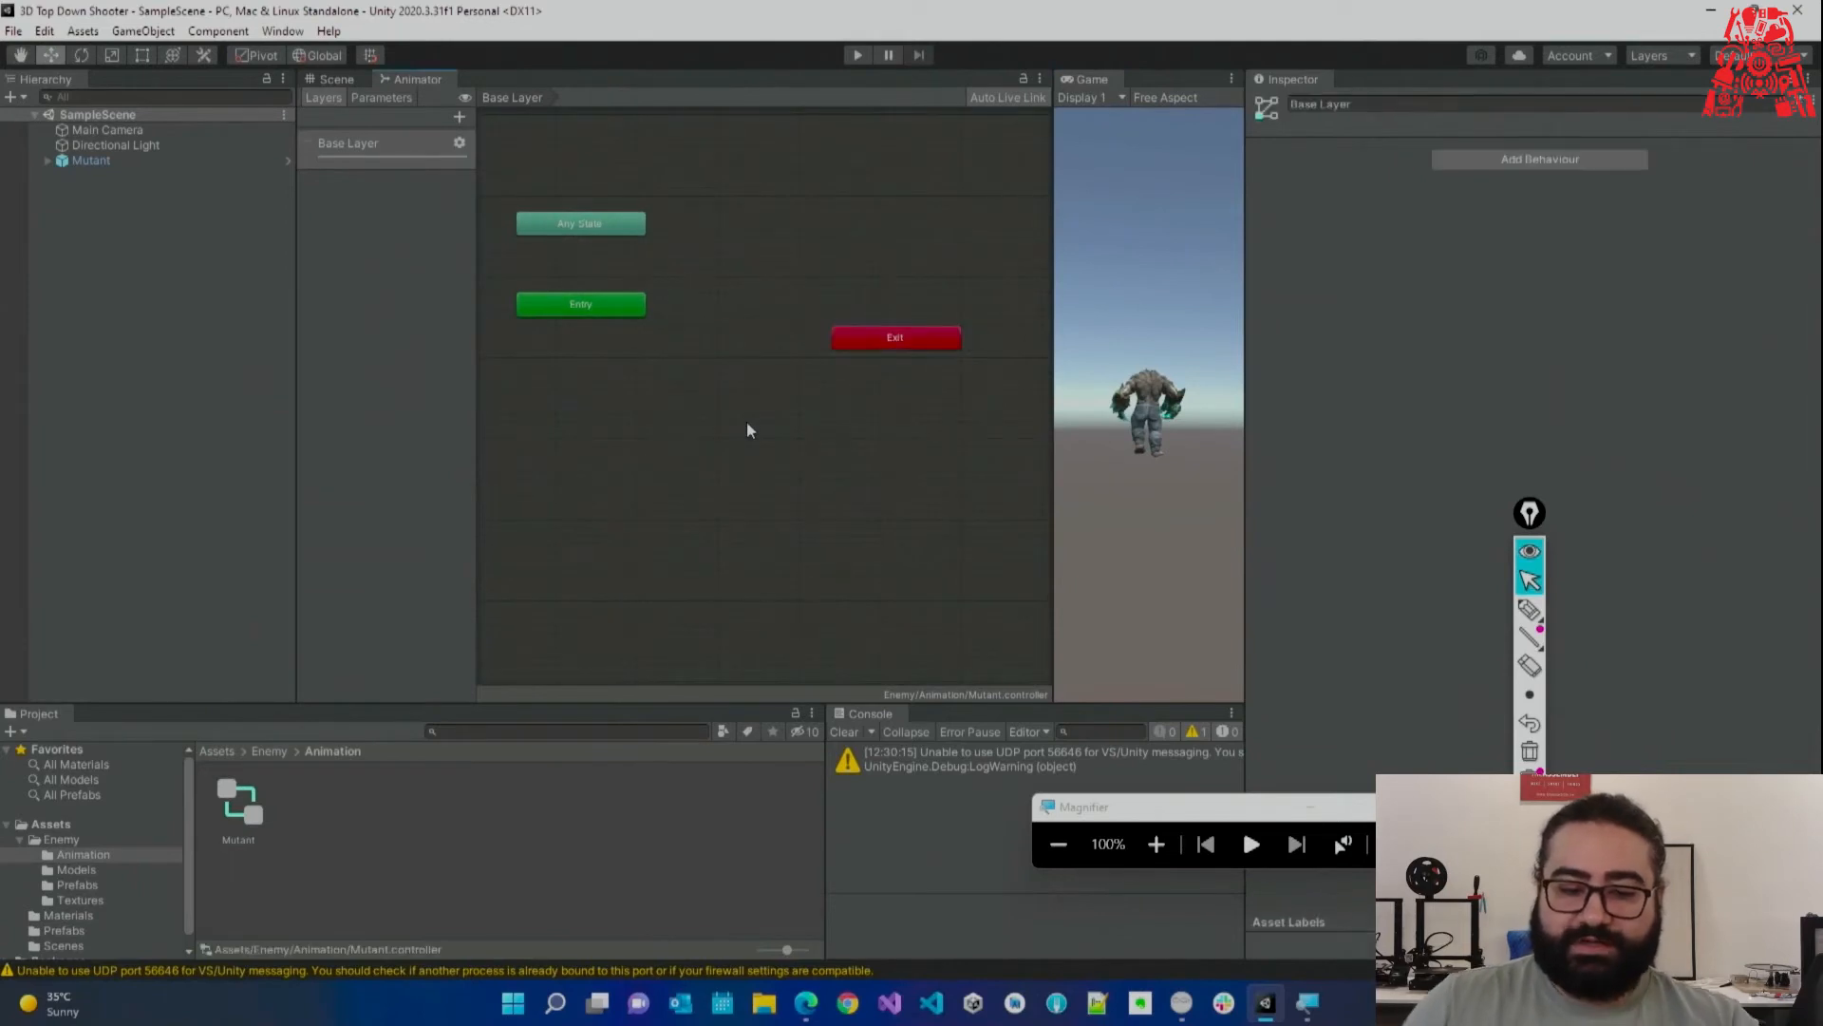
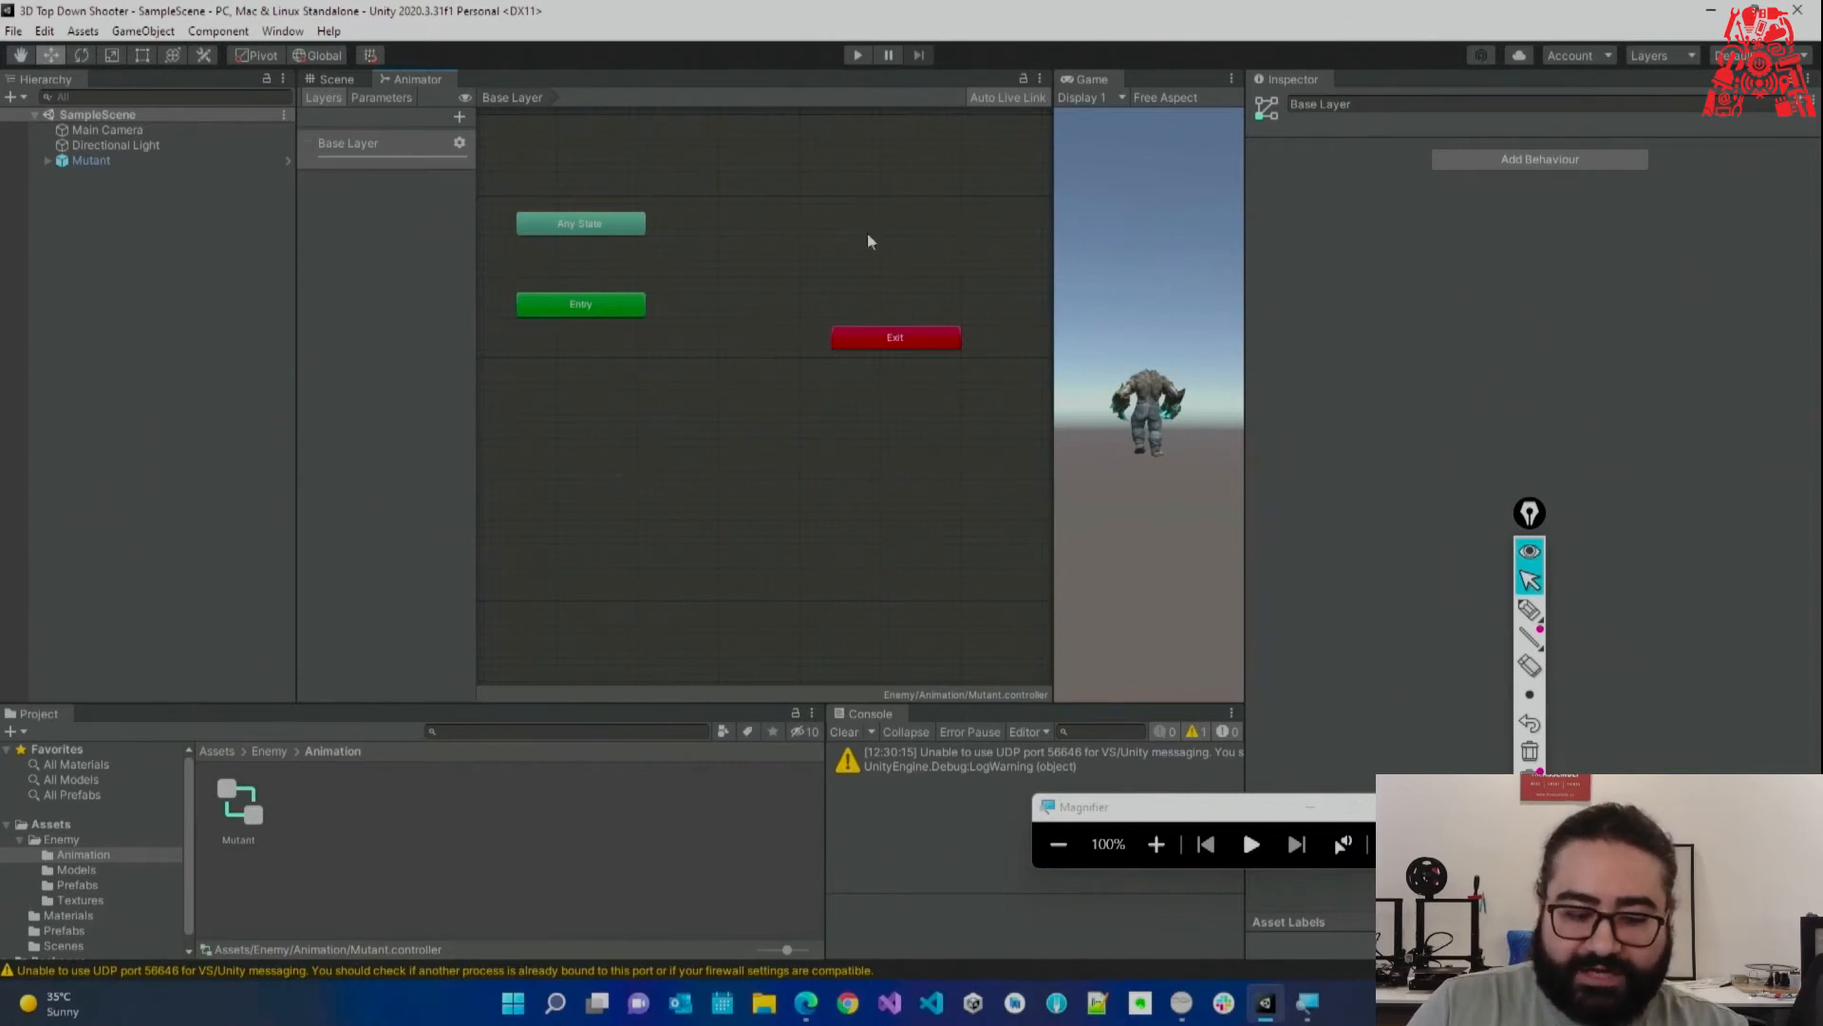
Drag the mutant@Mutant Walking clip from Enemy/Models into the Animator as its default state.
click(105, 894)
click(103, 871)
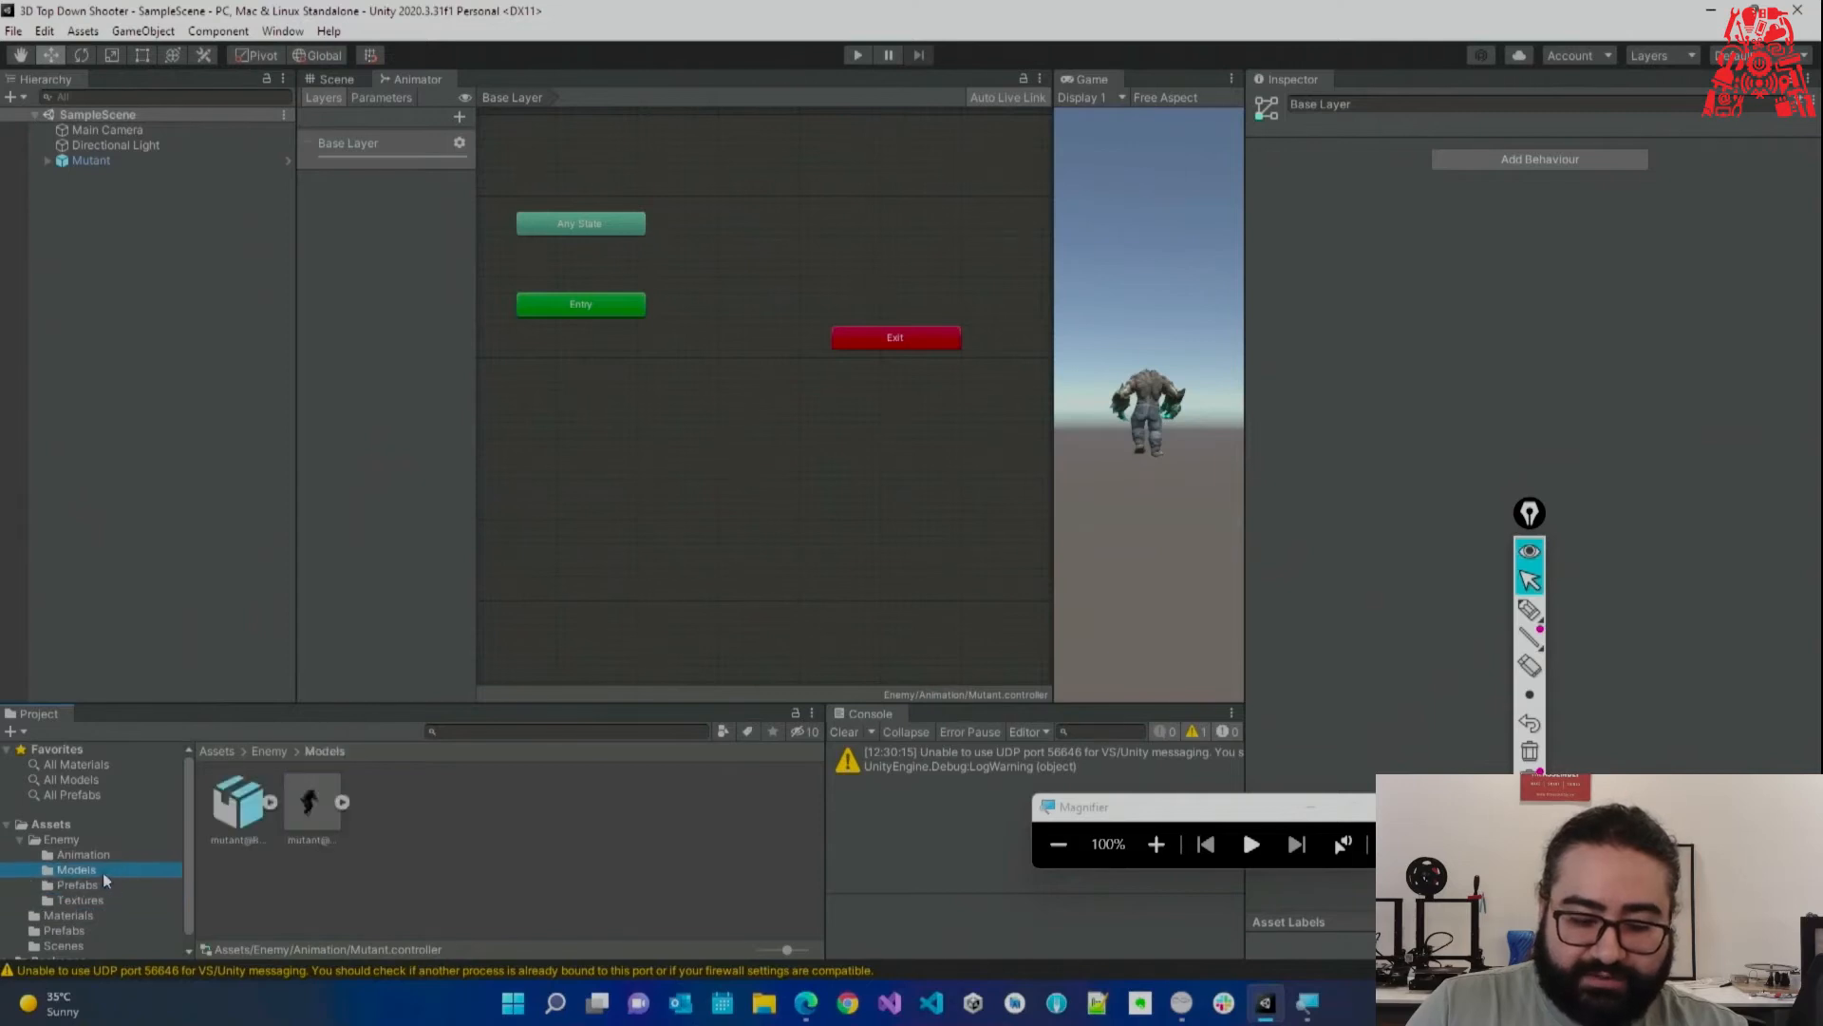
click(326, 823)
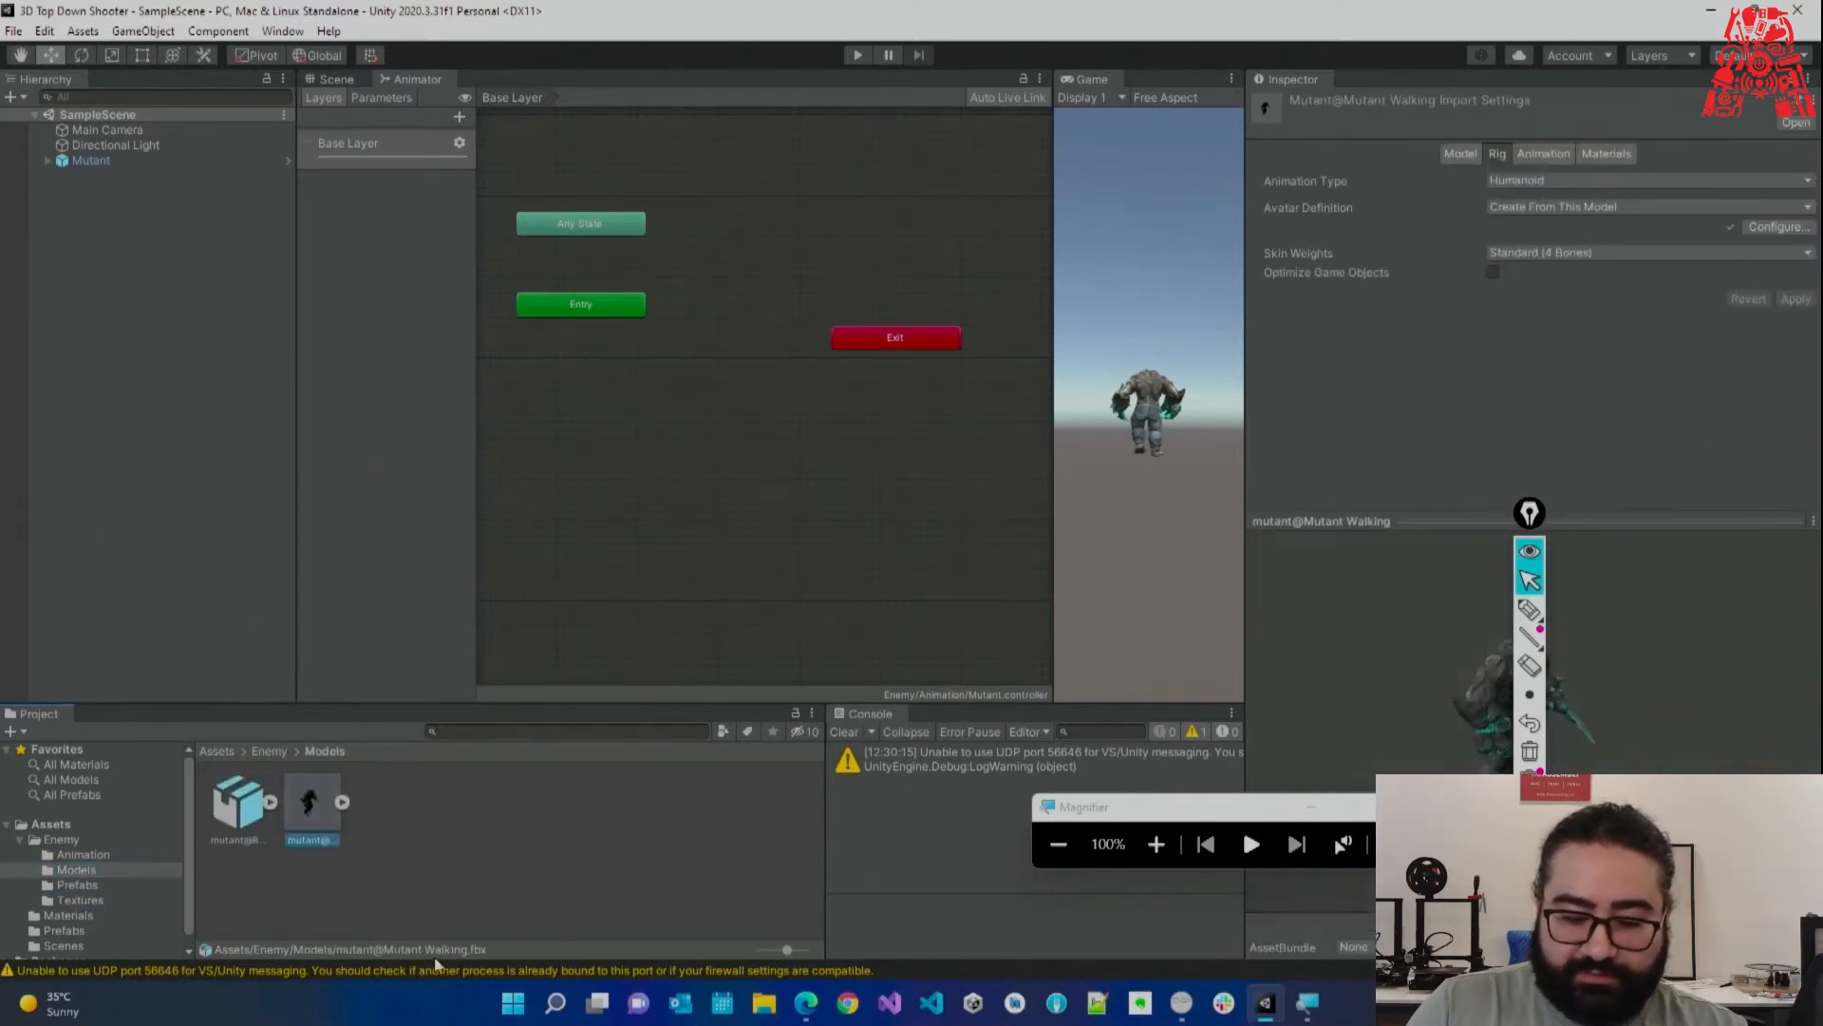
drag(312, 853, 739, 478)
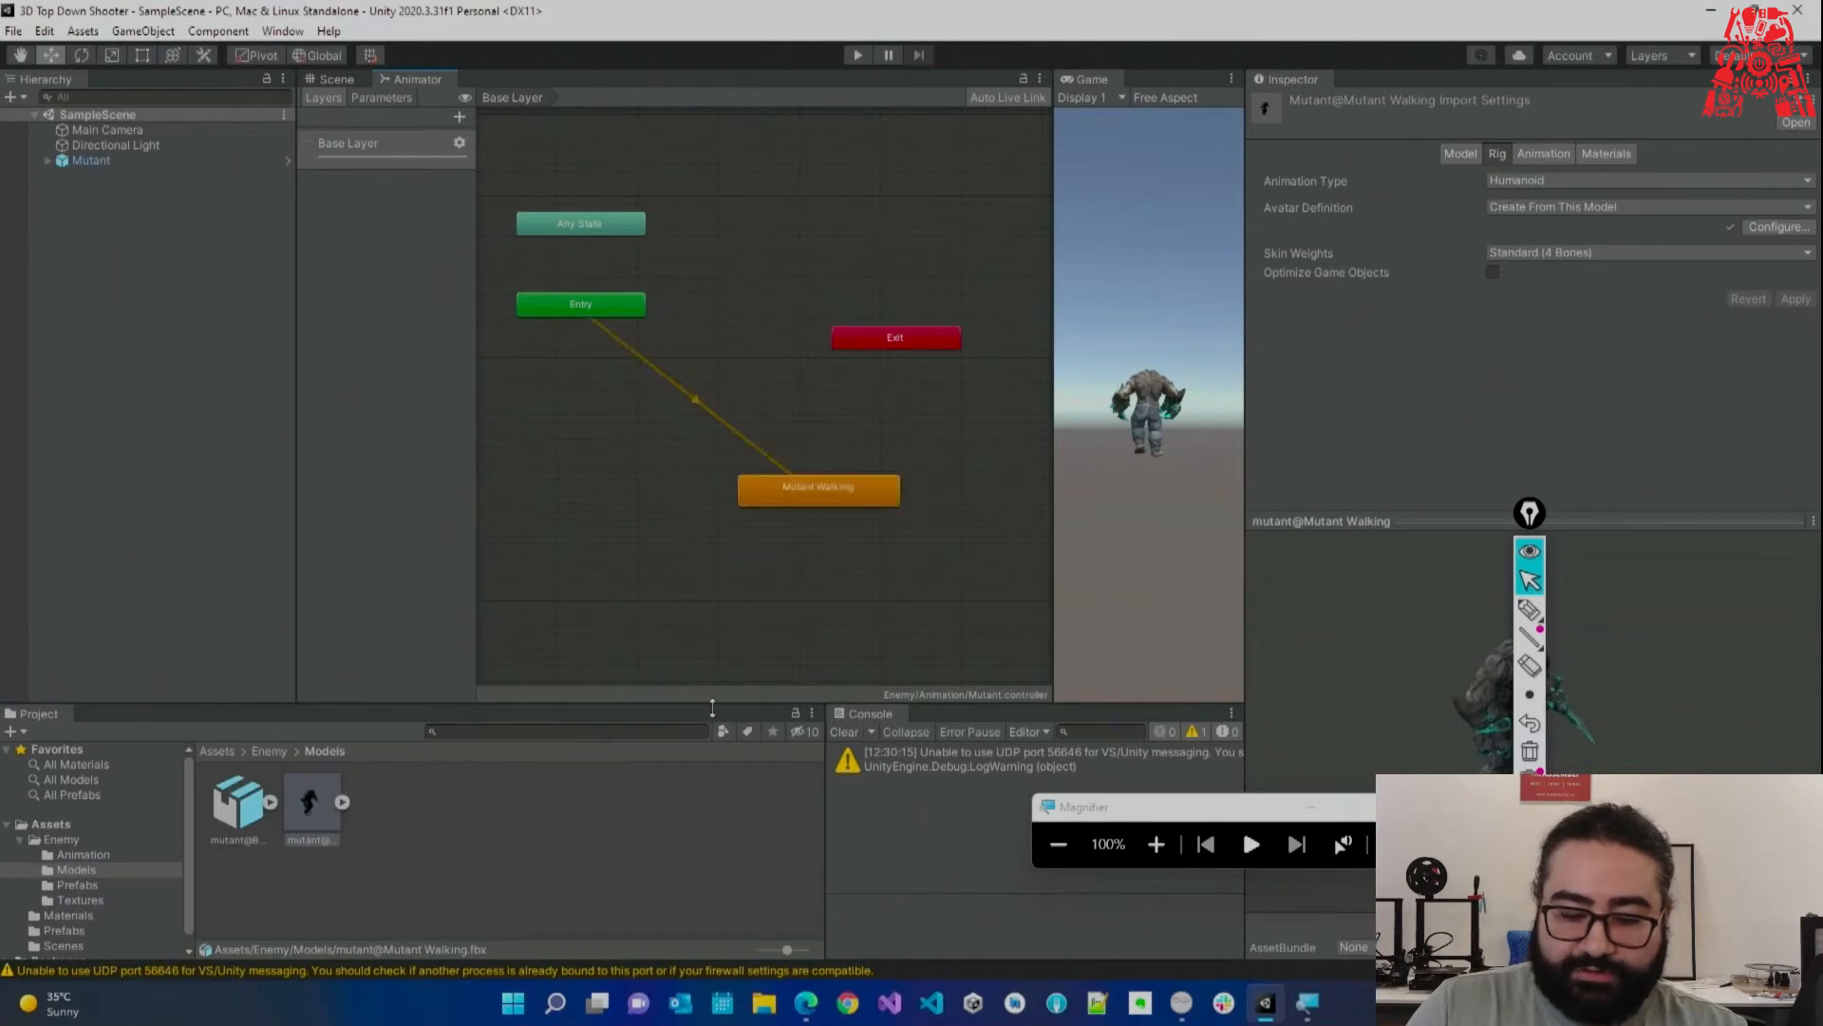
click(834, 492)
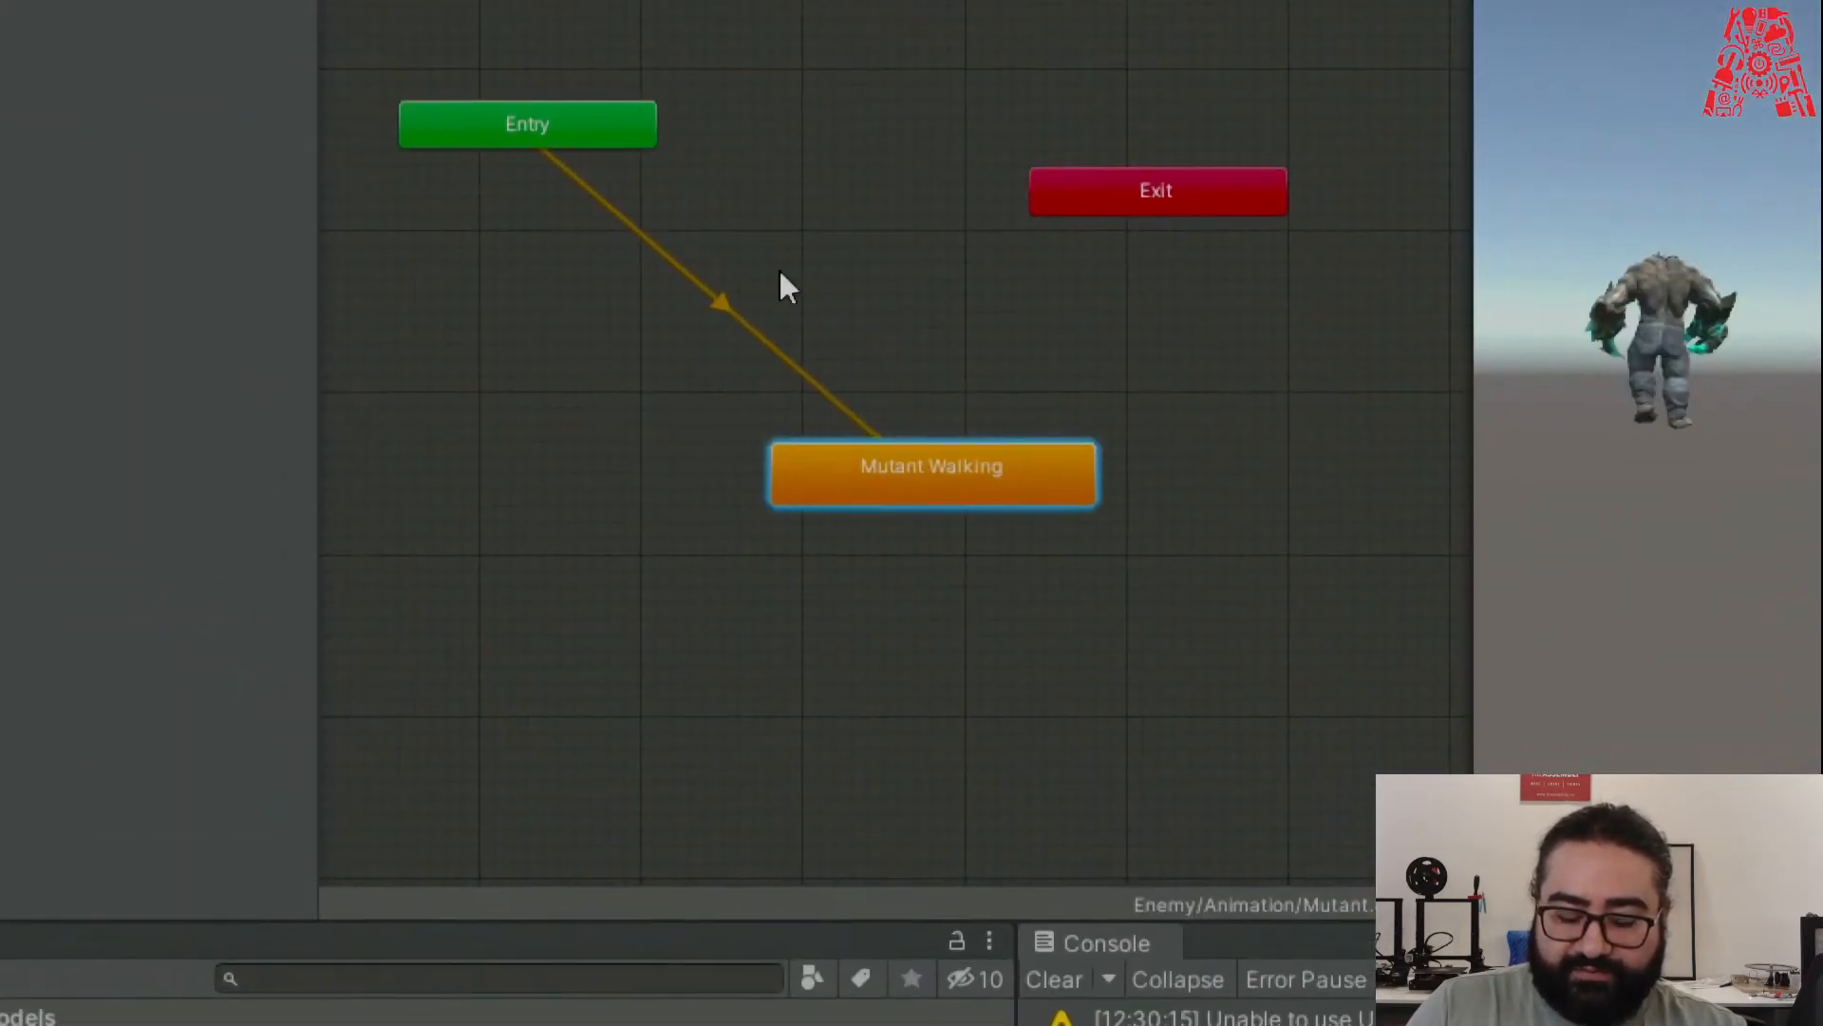
click(944, 562)
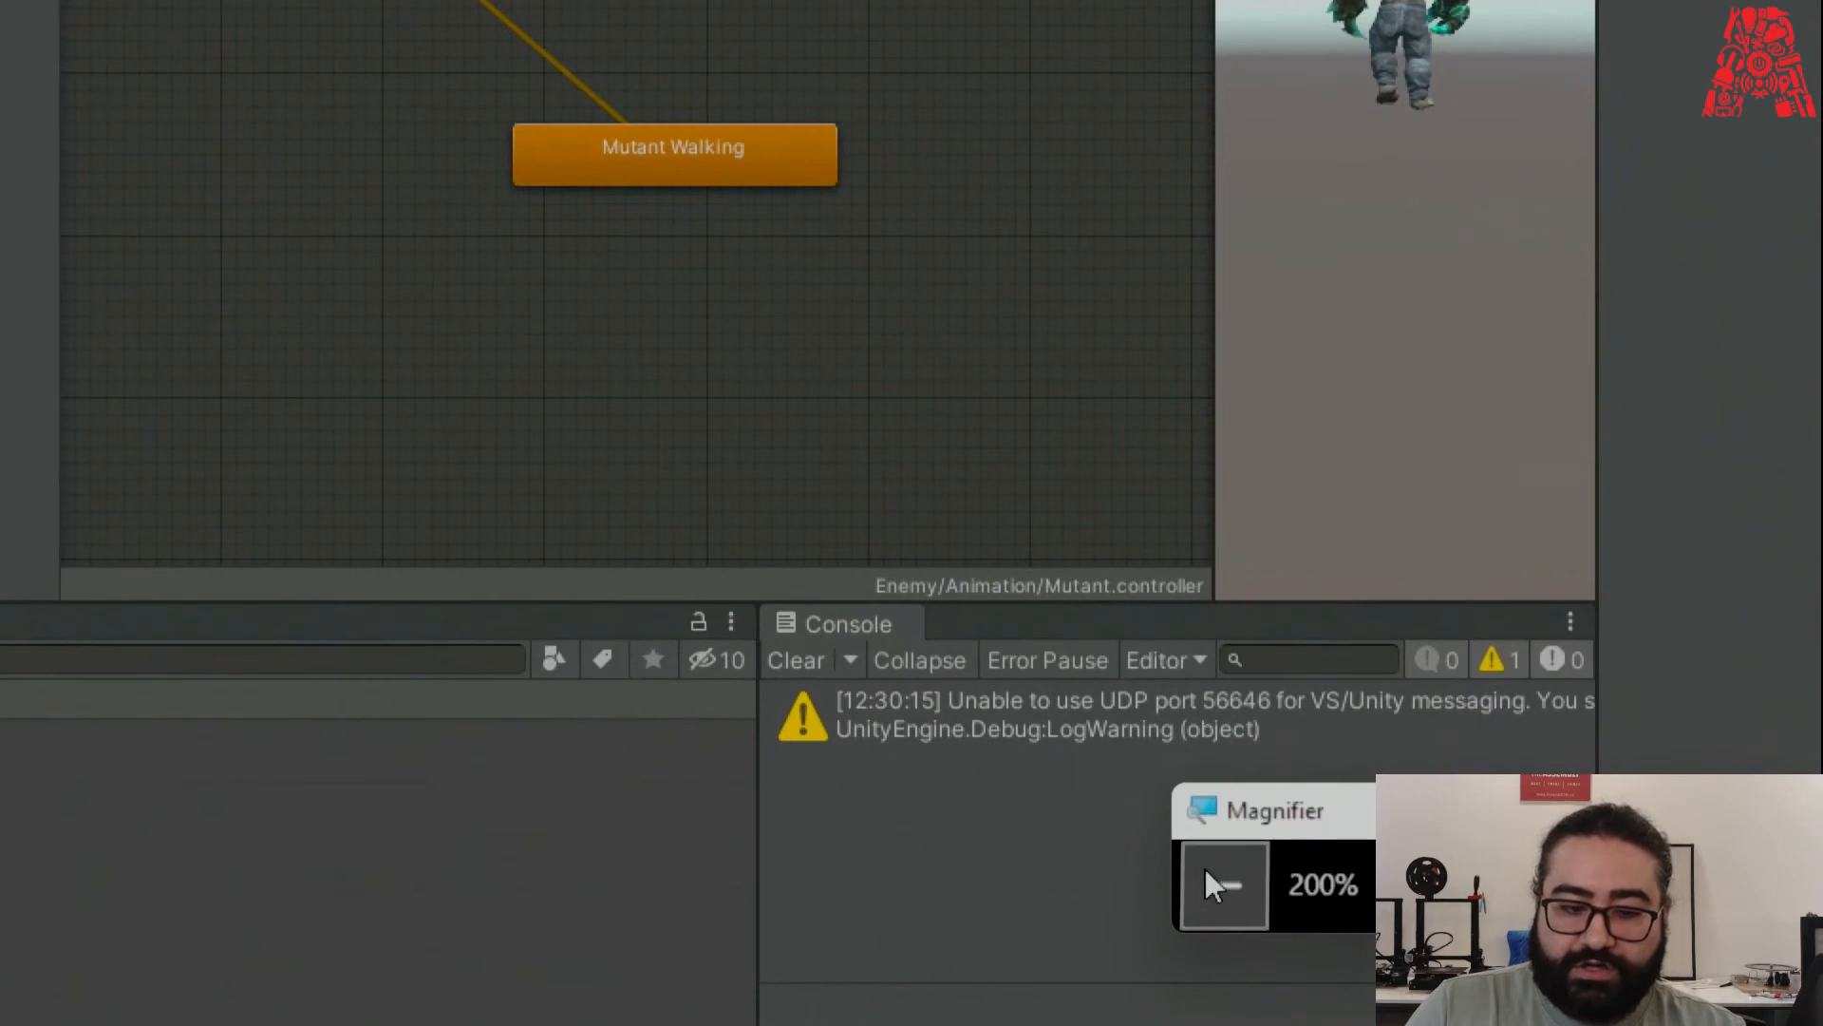
Put the Mutant controller in the Mutant object's Animator Controller field.
click(1221, 879)
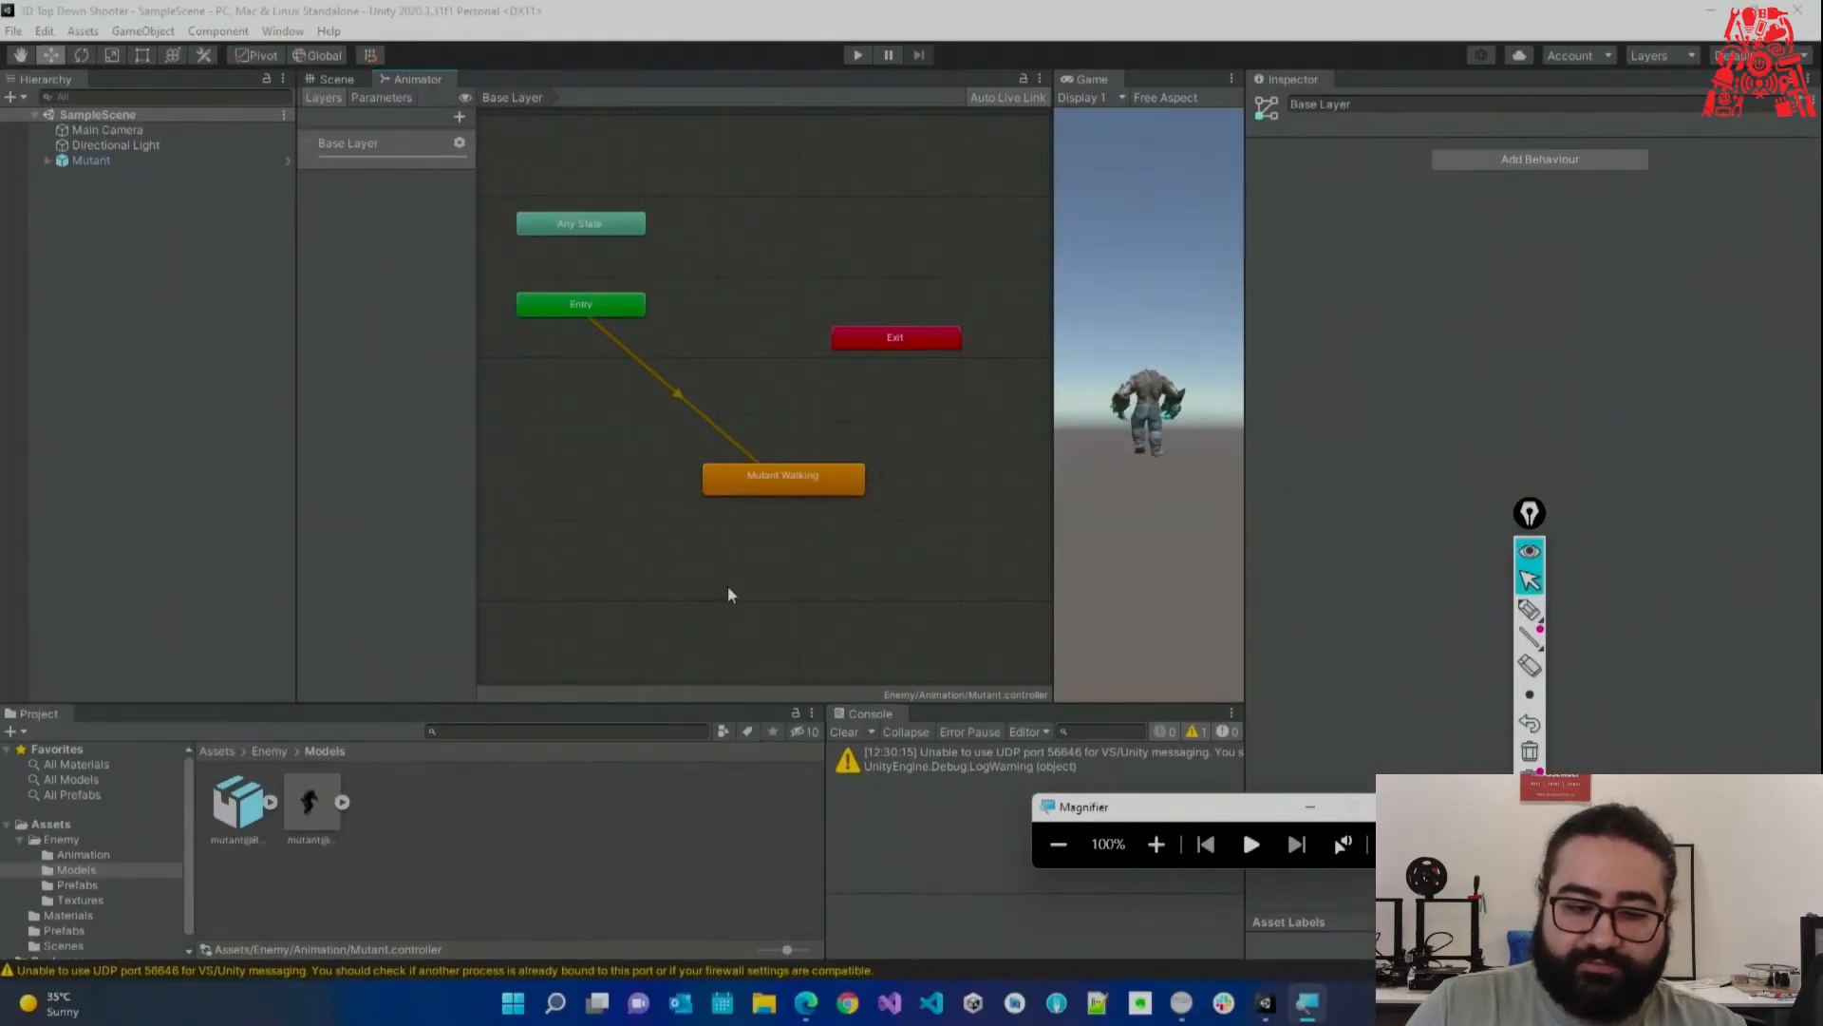
click(117, 160)
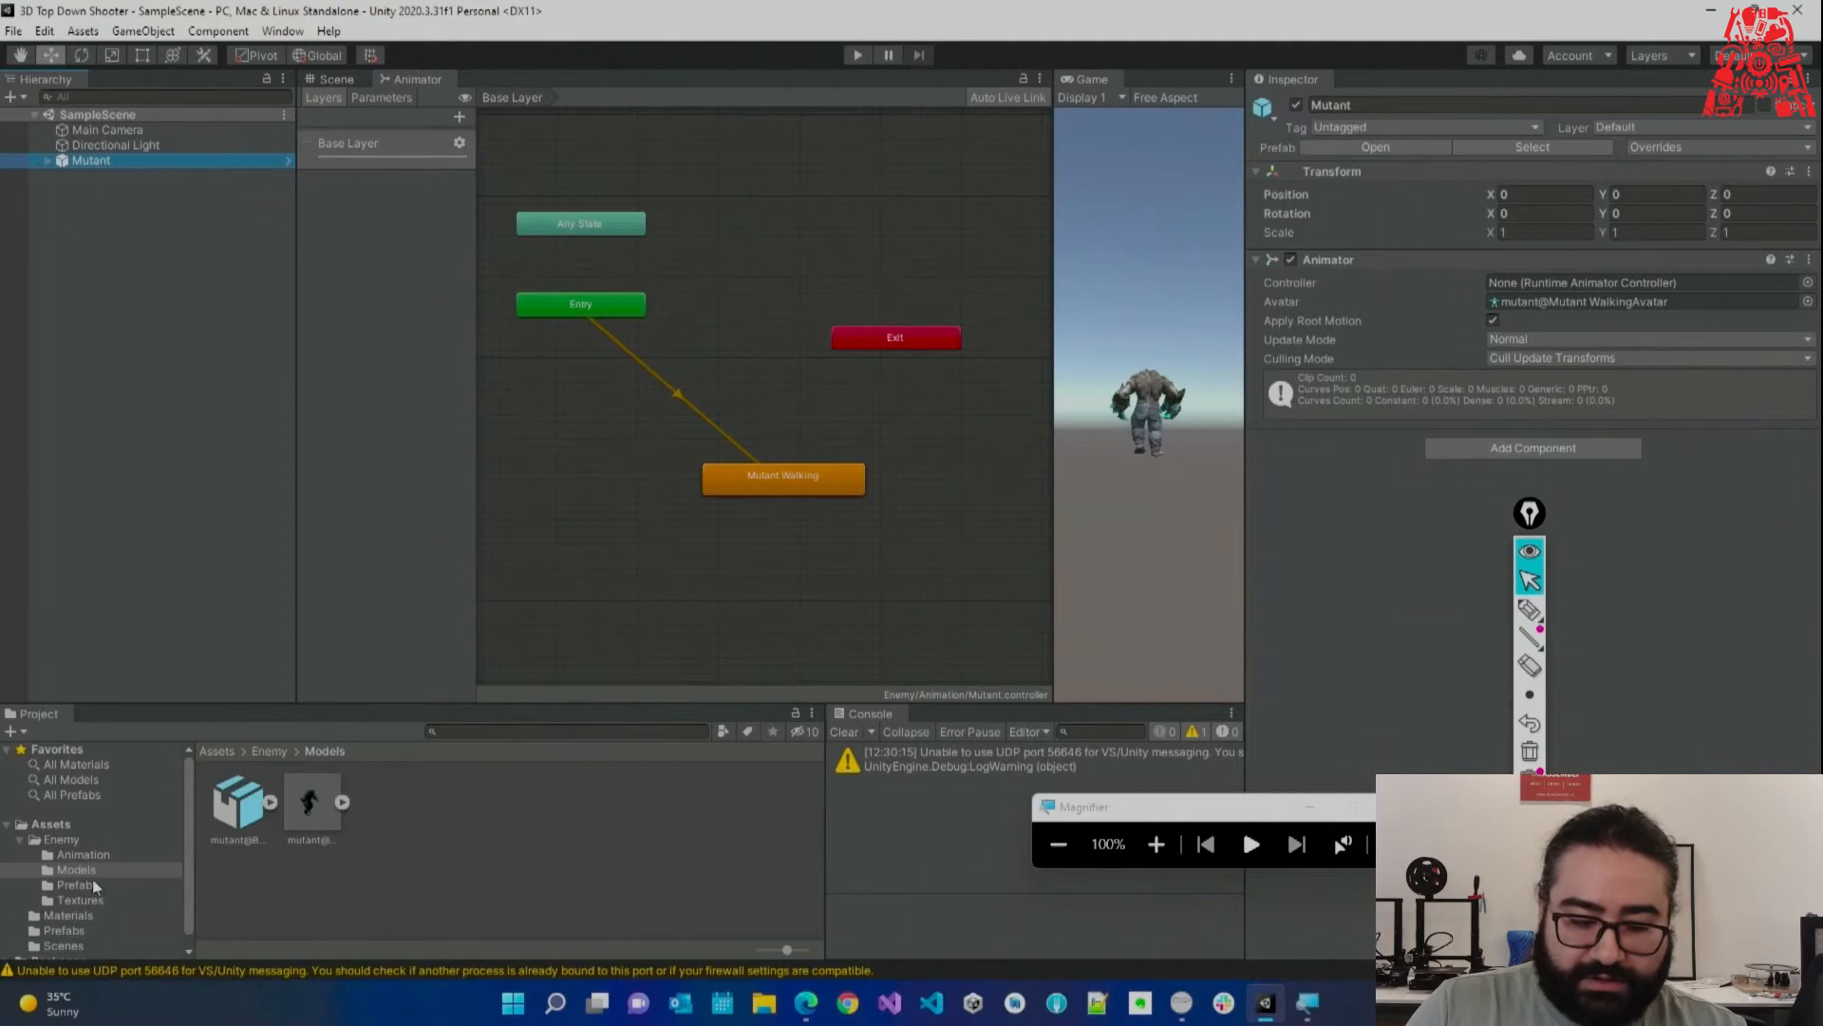
click(105, 857)
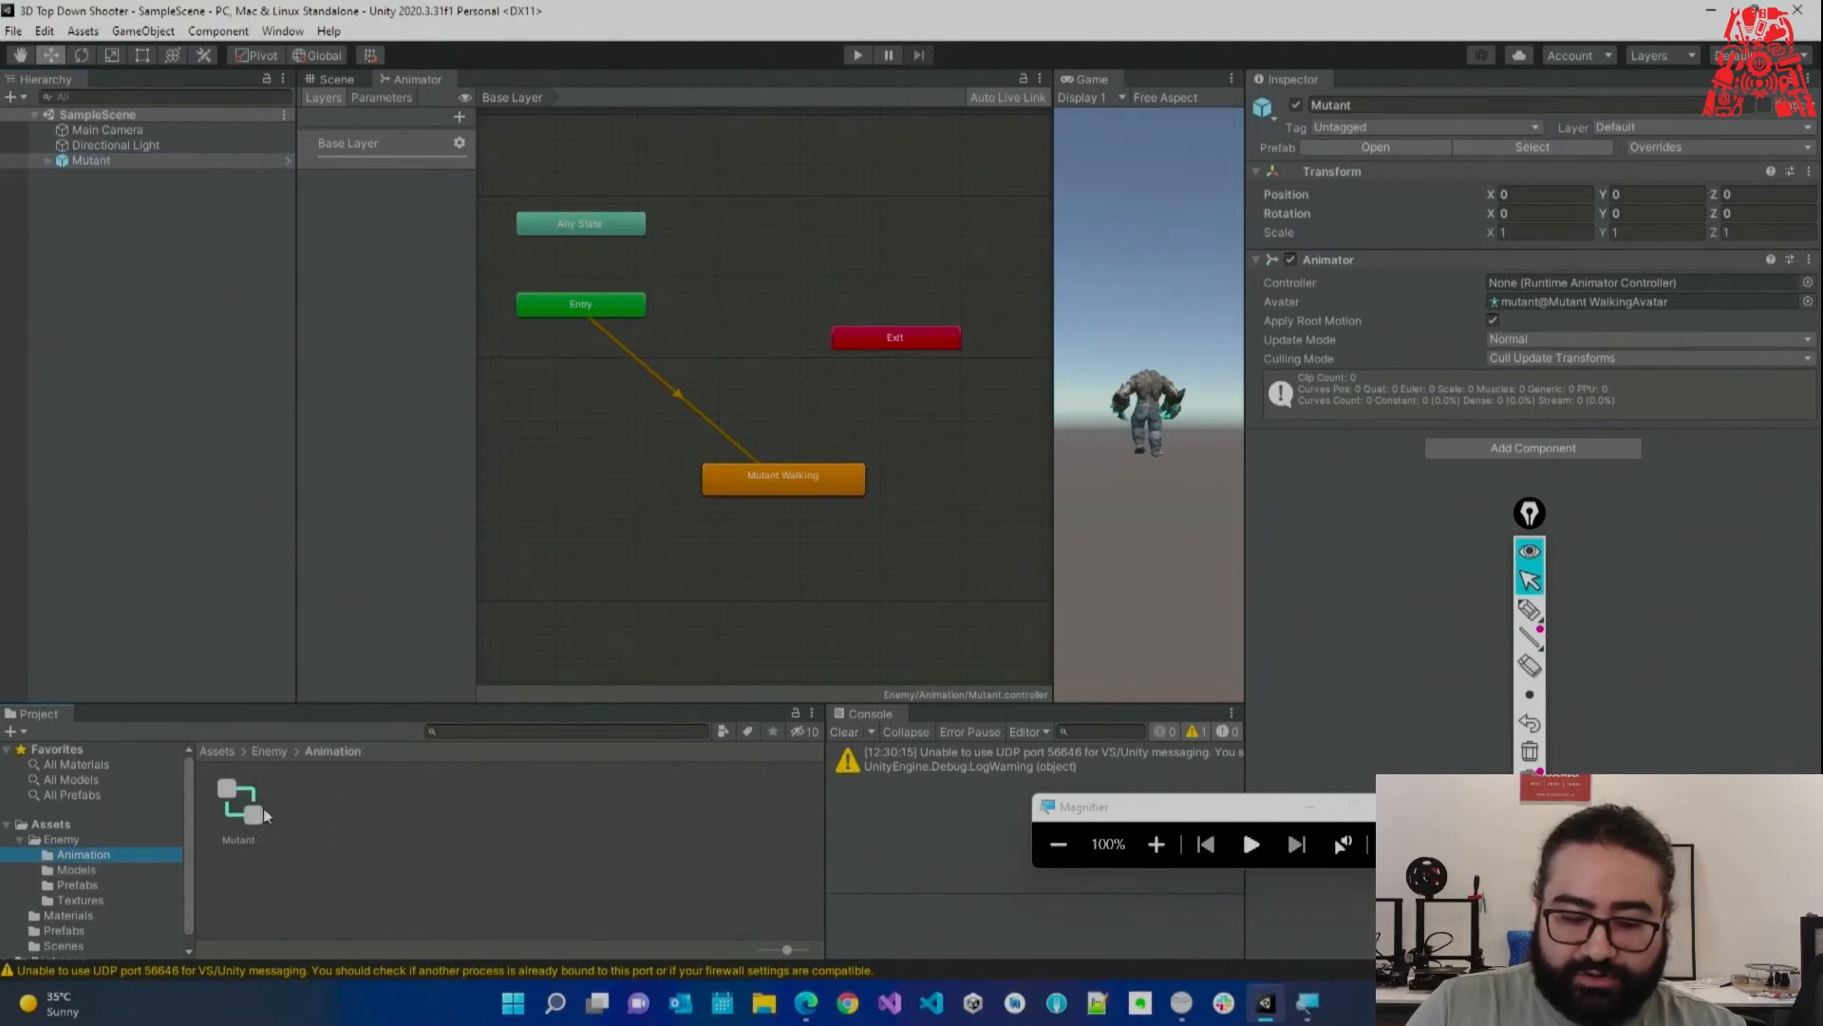
drag(240, 810, 1538, 290)
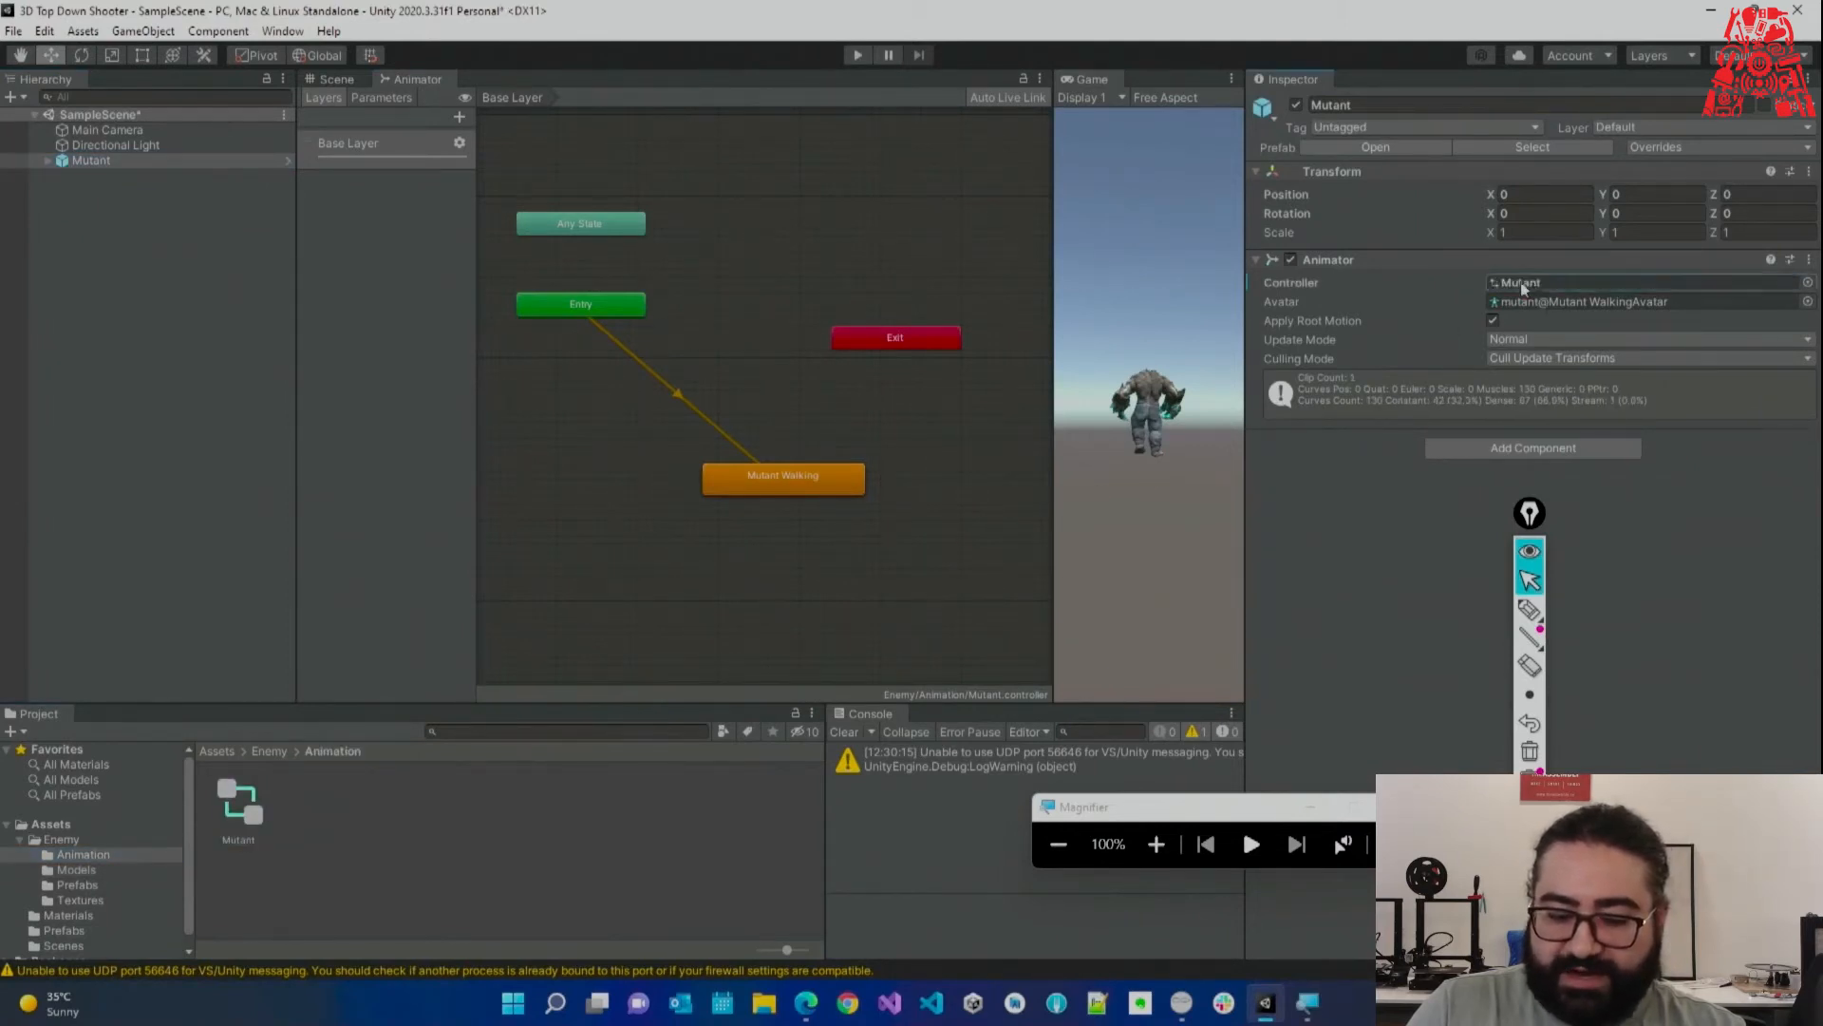
click(1156, 843)
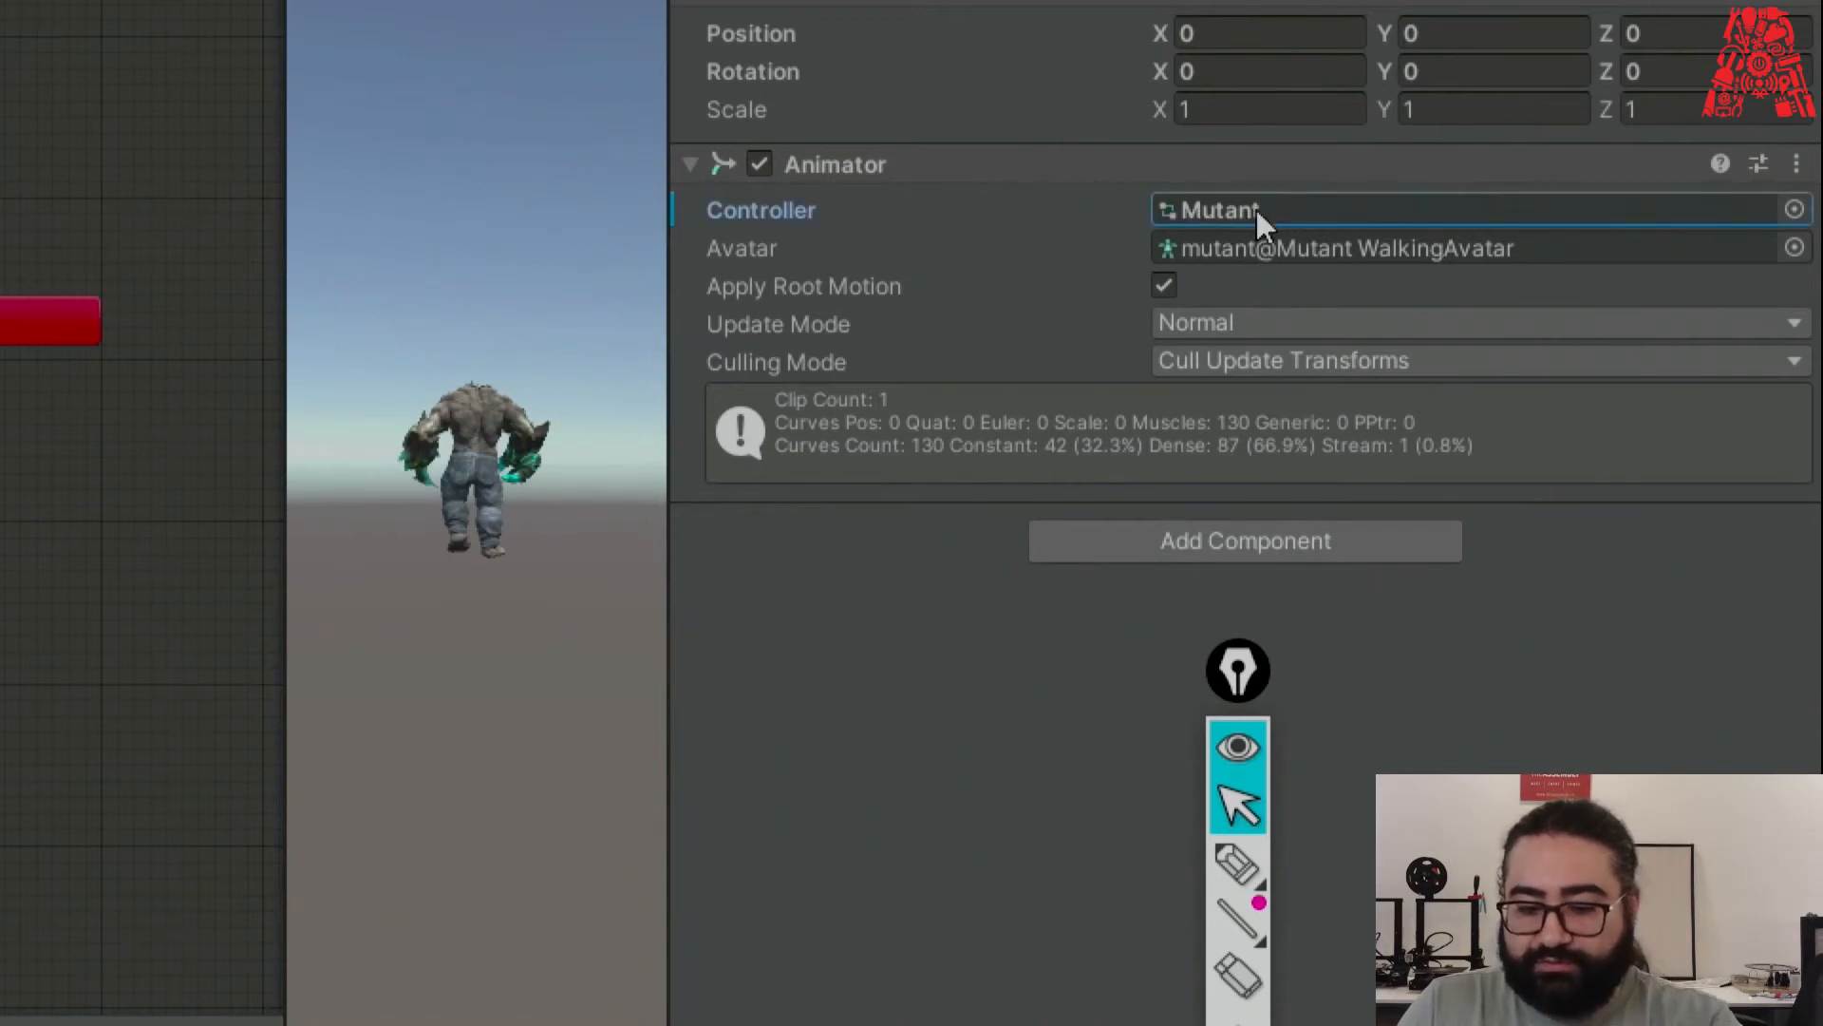
key(Delete)
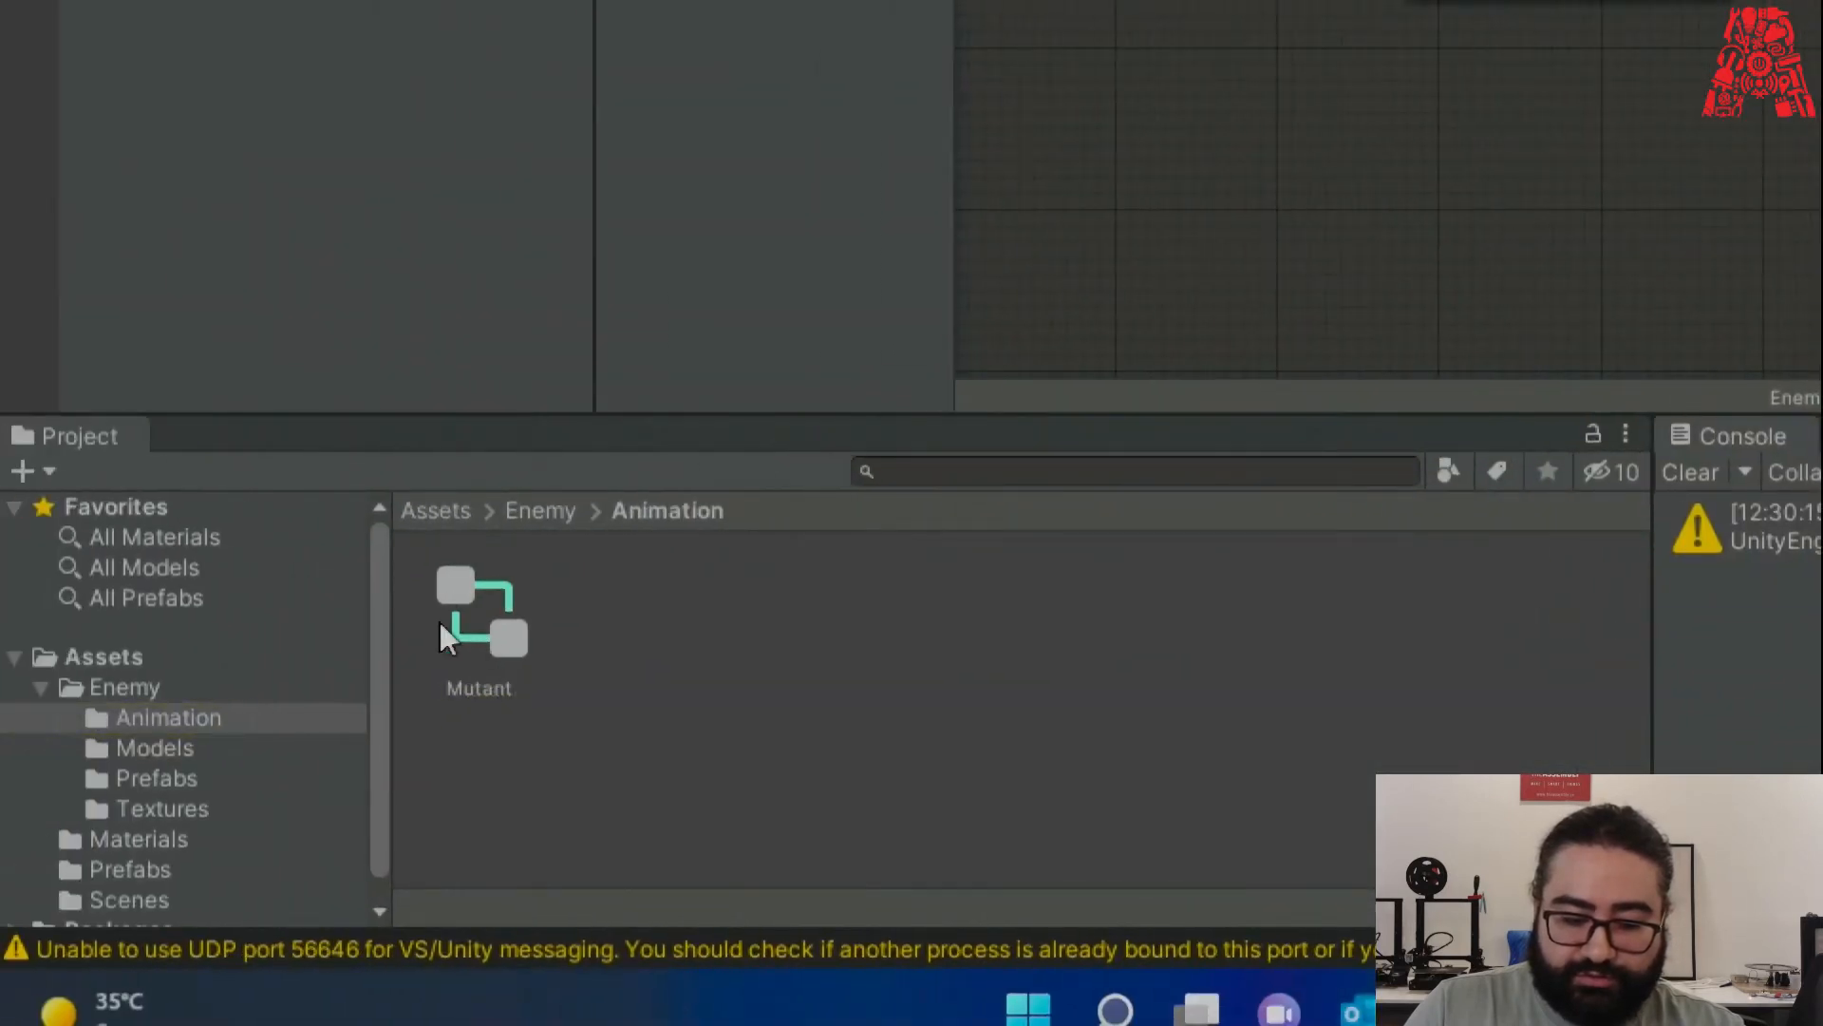
drag(445, 605, 1270, 266)
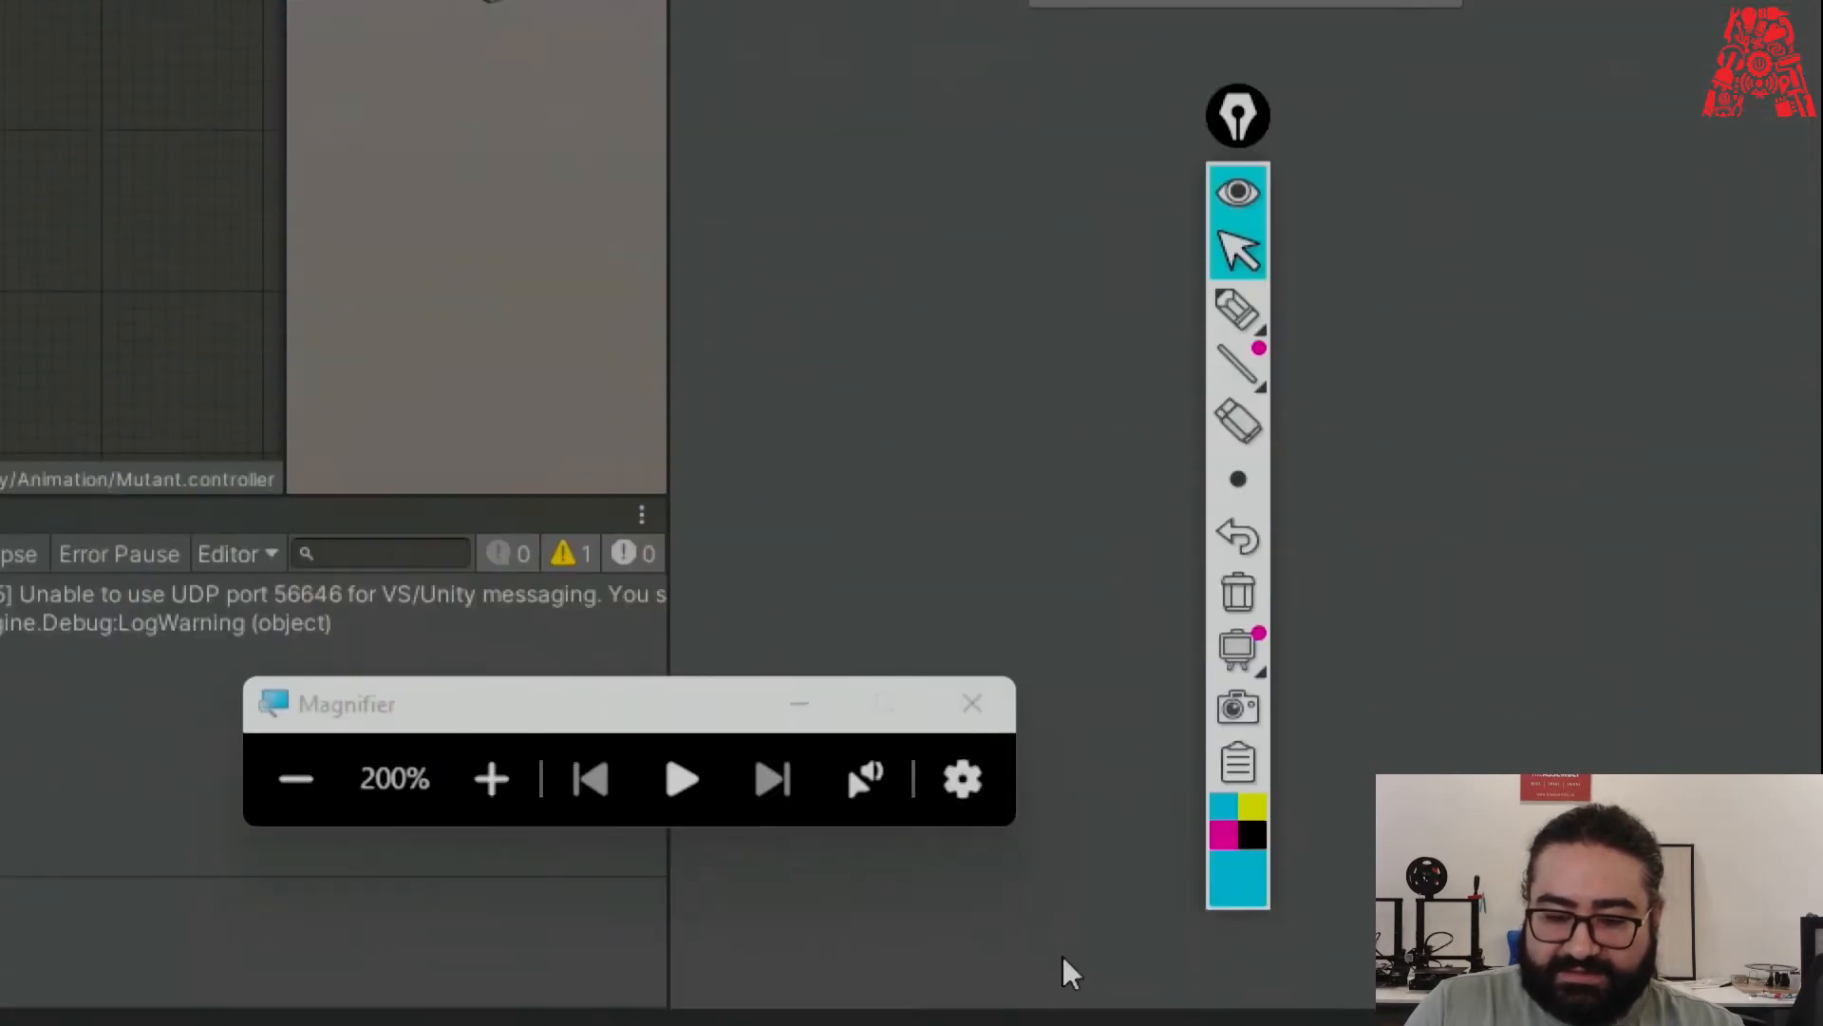
click(346, 773)
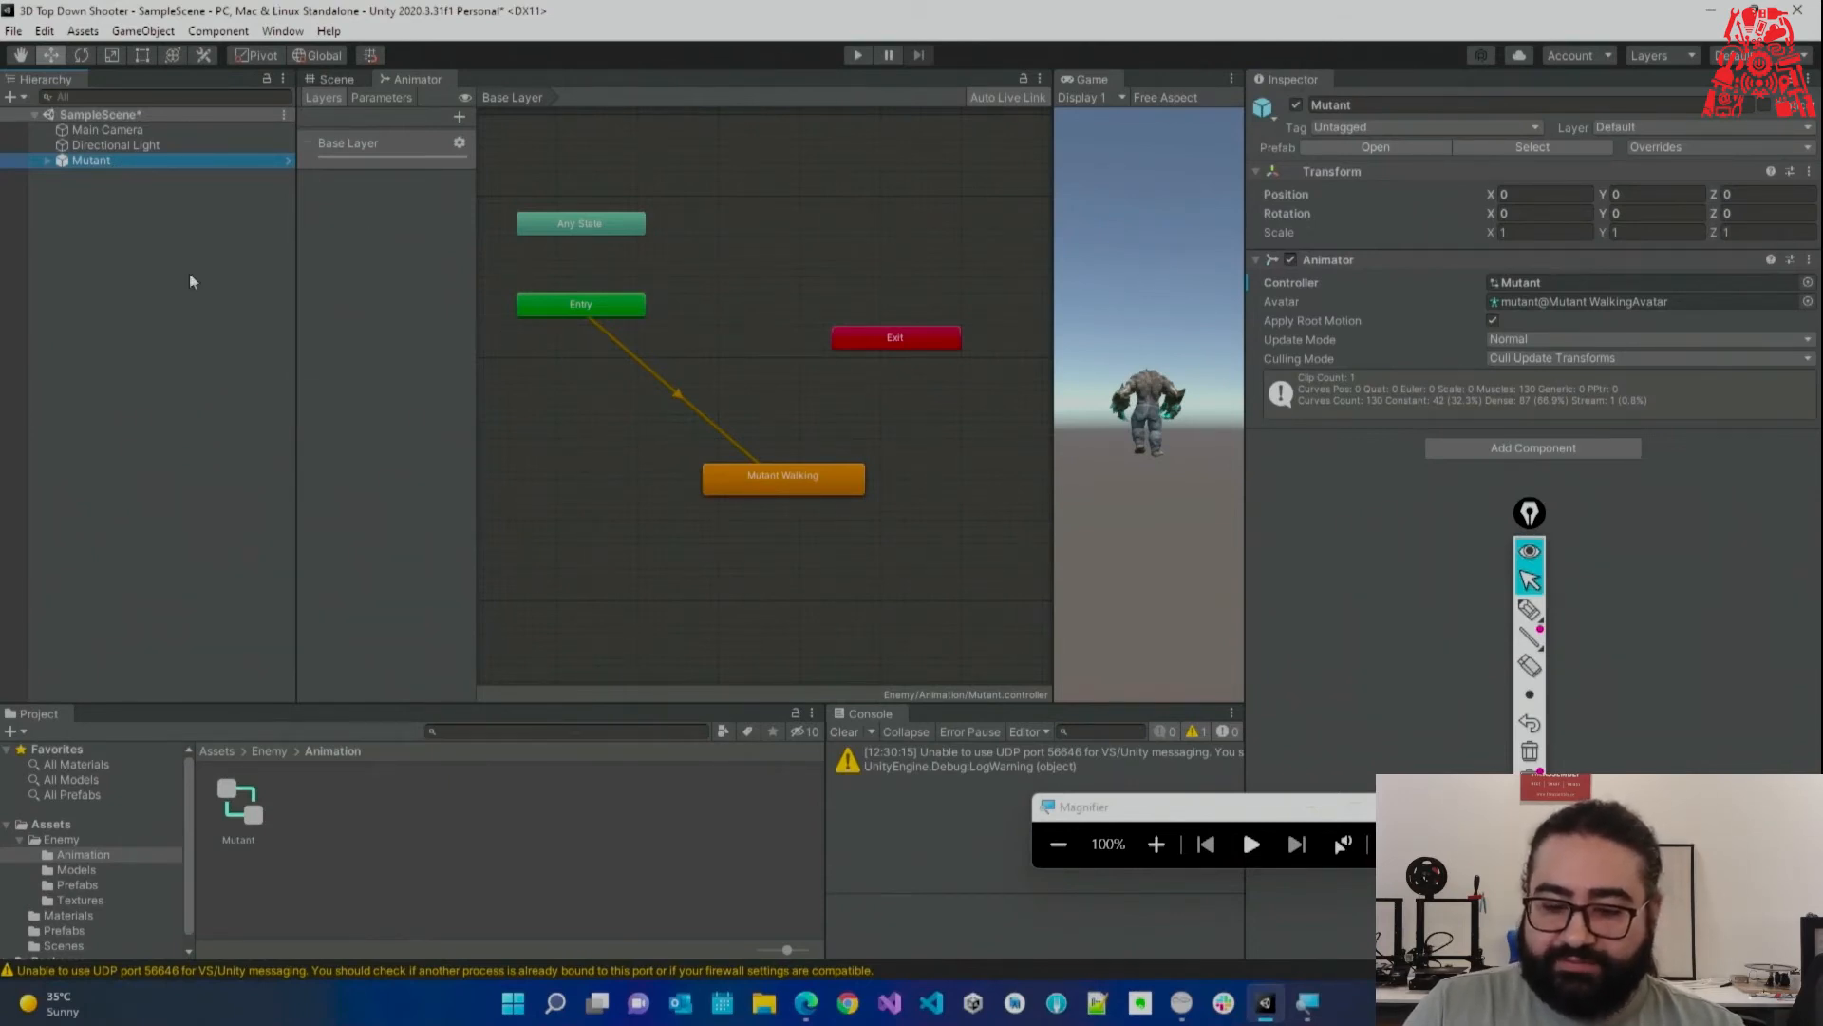
Apply all overrides to the Mutant prefab and show the Enemy/Prefabs folder.
click(1676, 148)
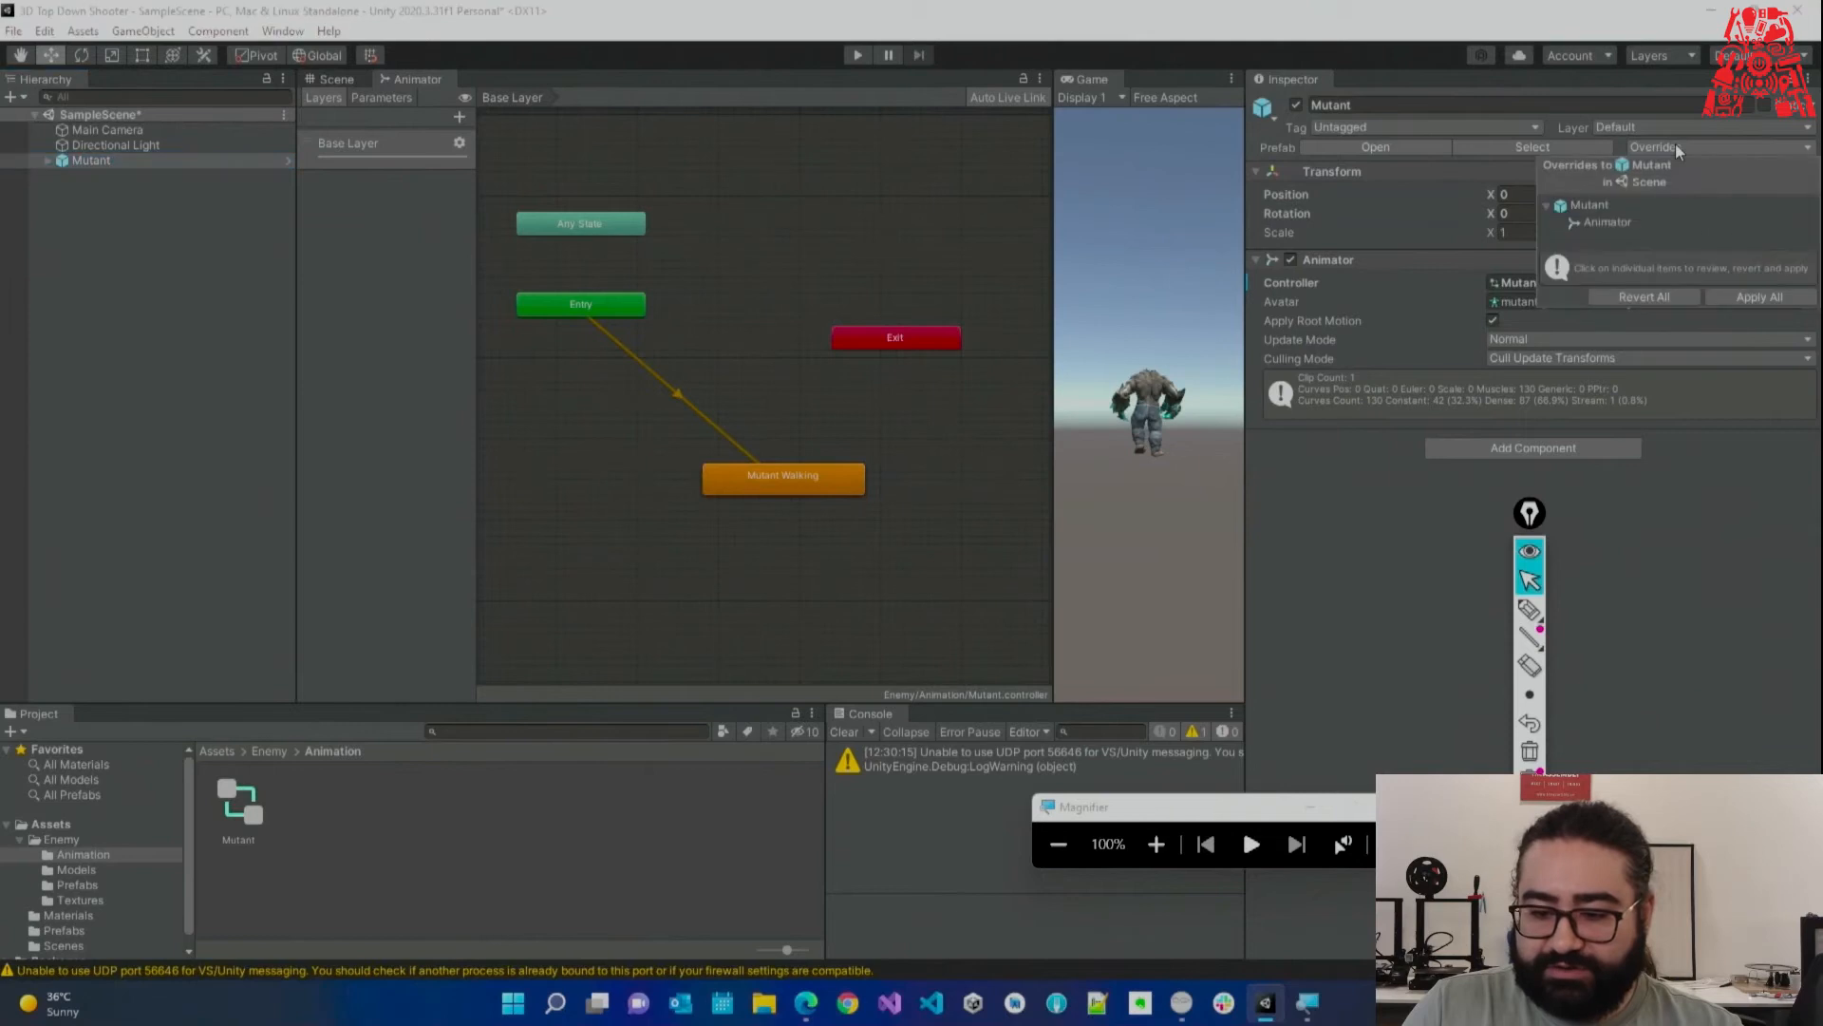
click(1766, 297)
click(1156, 844)
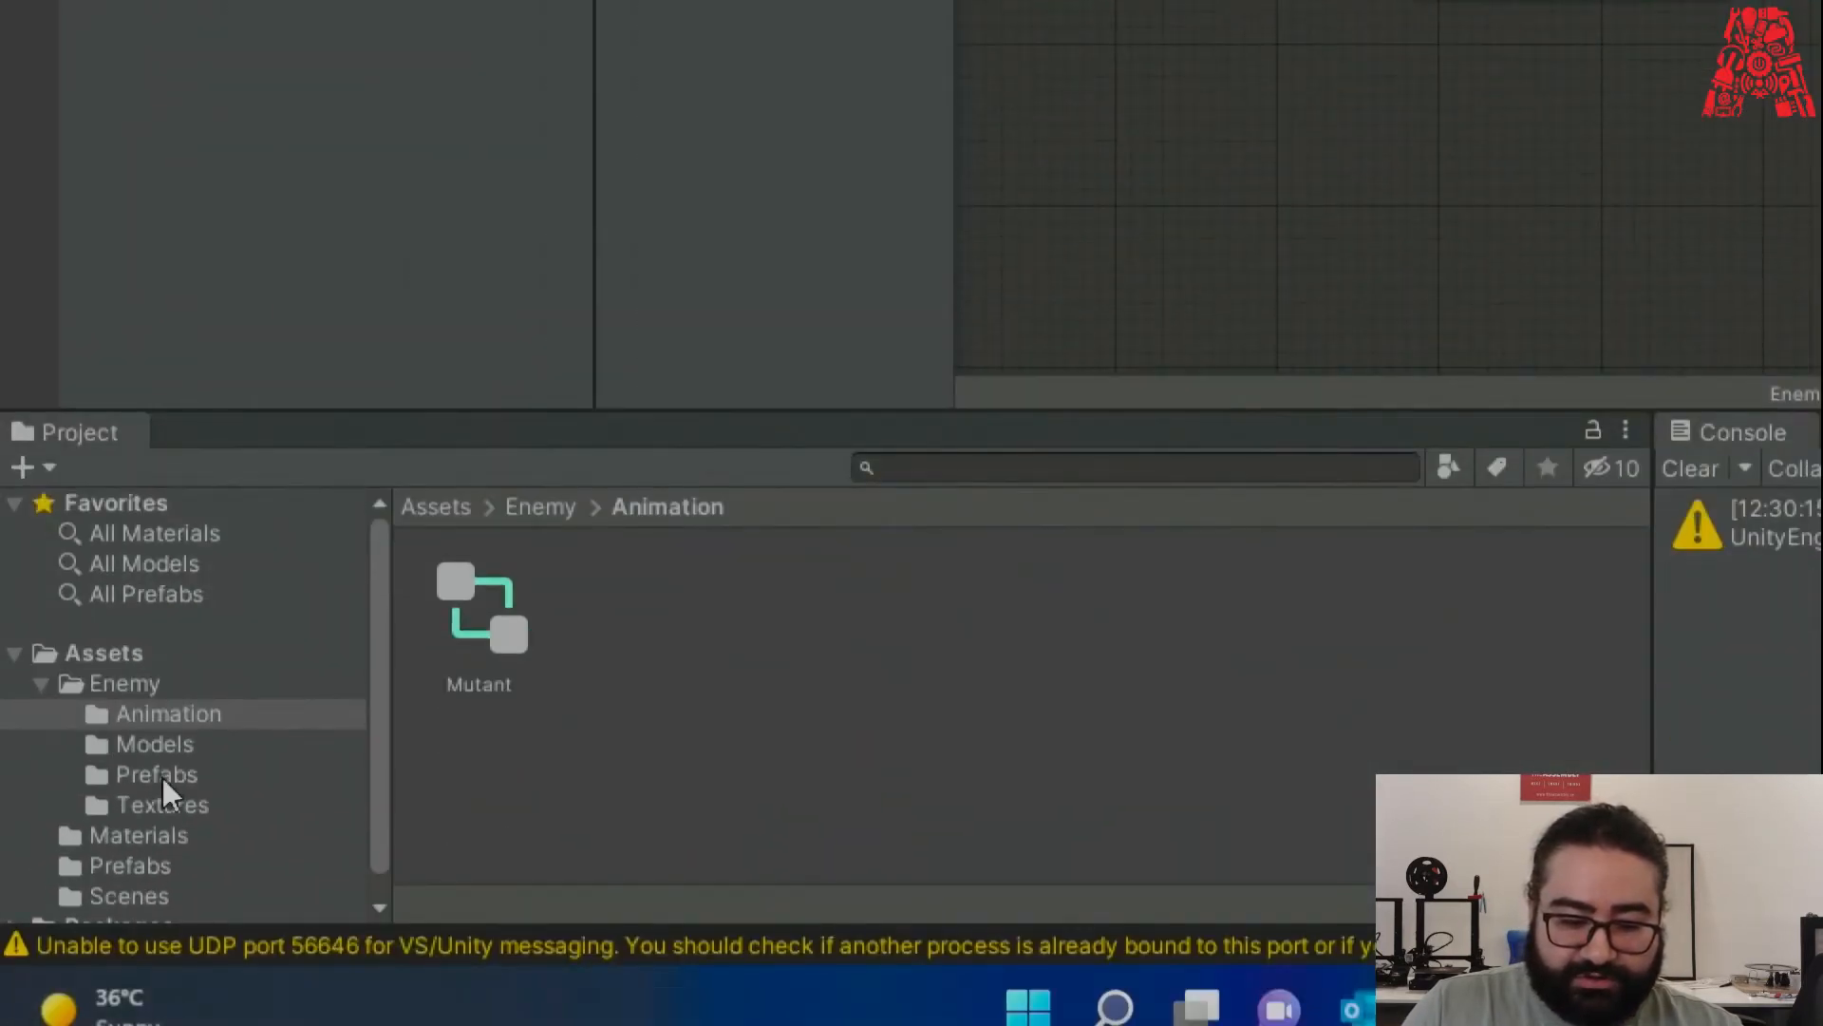
click(157, 775)
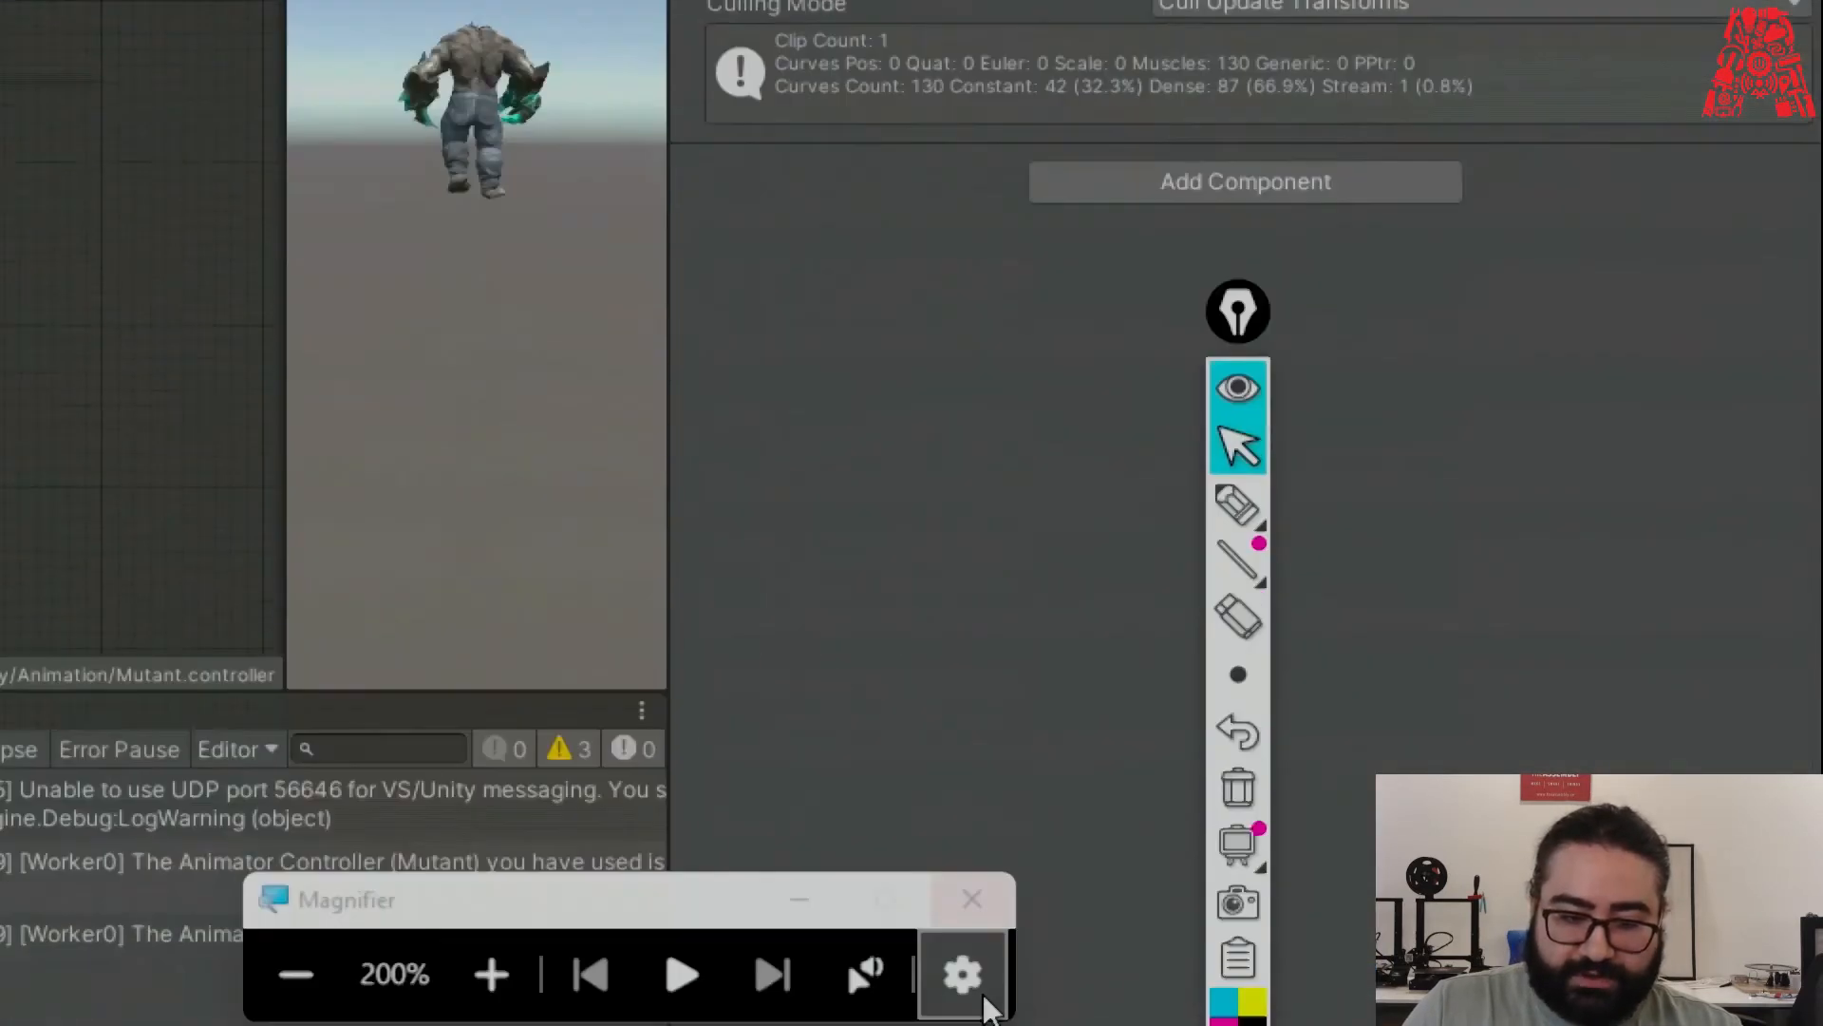
click(298, 920)
In the Scene view, play-test the mutant walking while orbiting the camera around it.
click(342, 81)
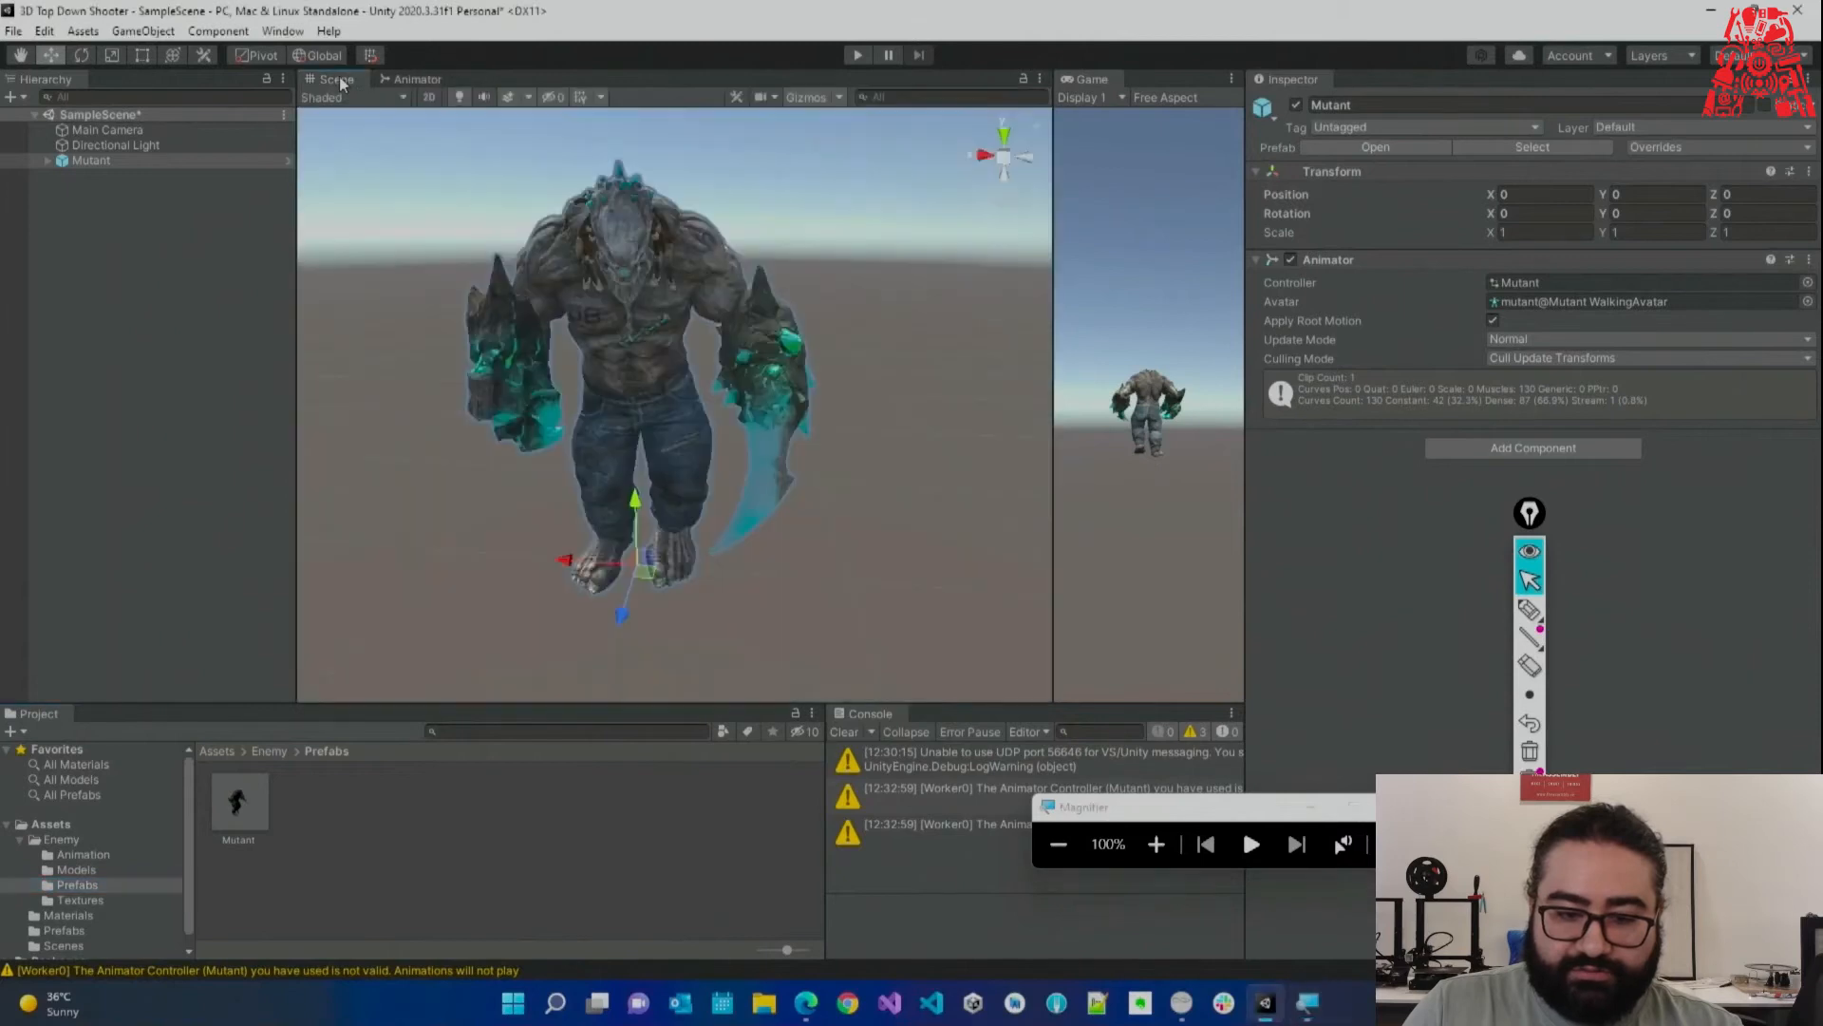
click(860, 55)
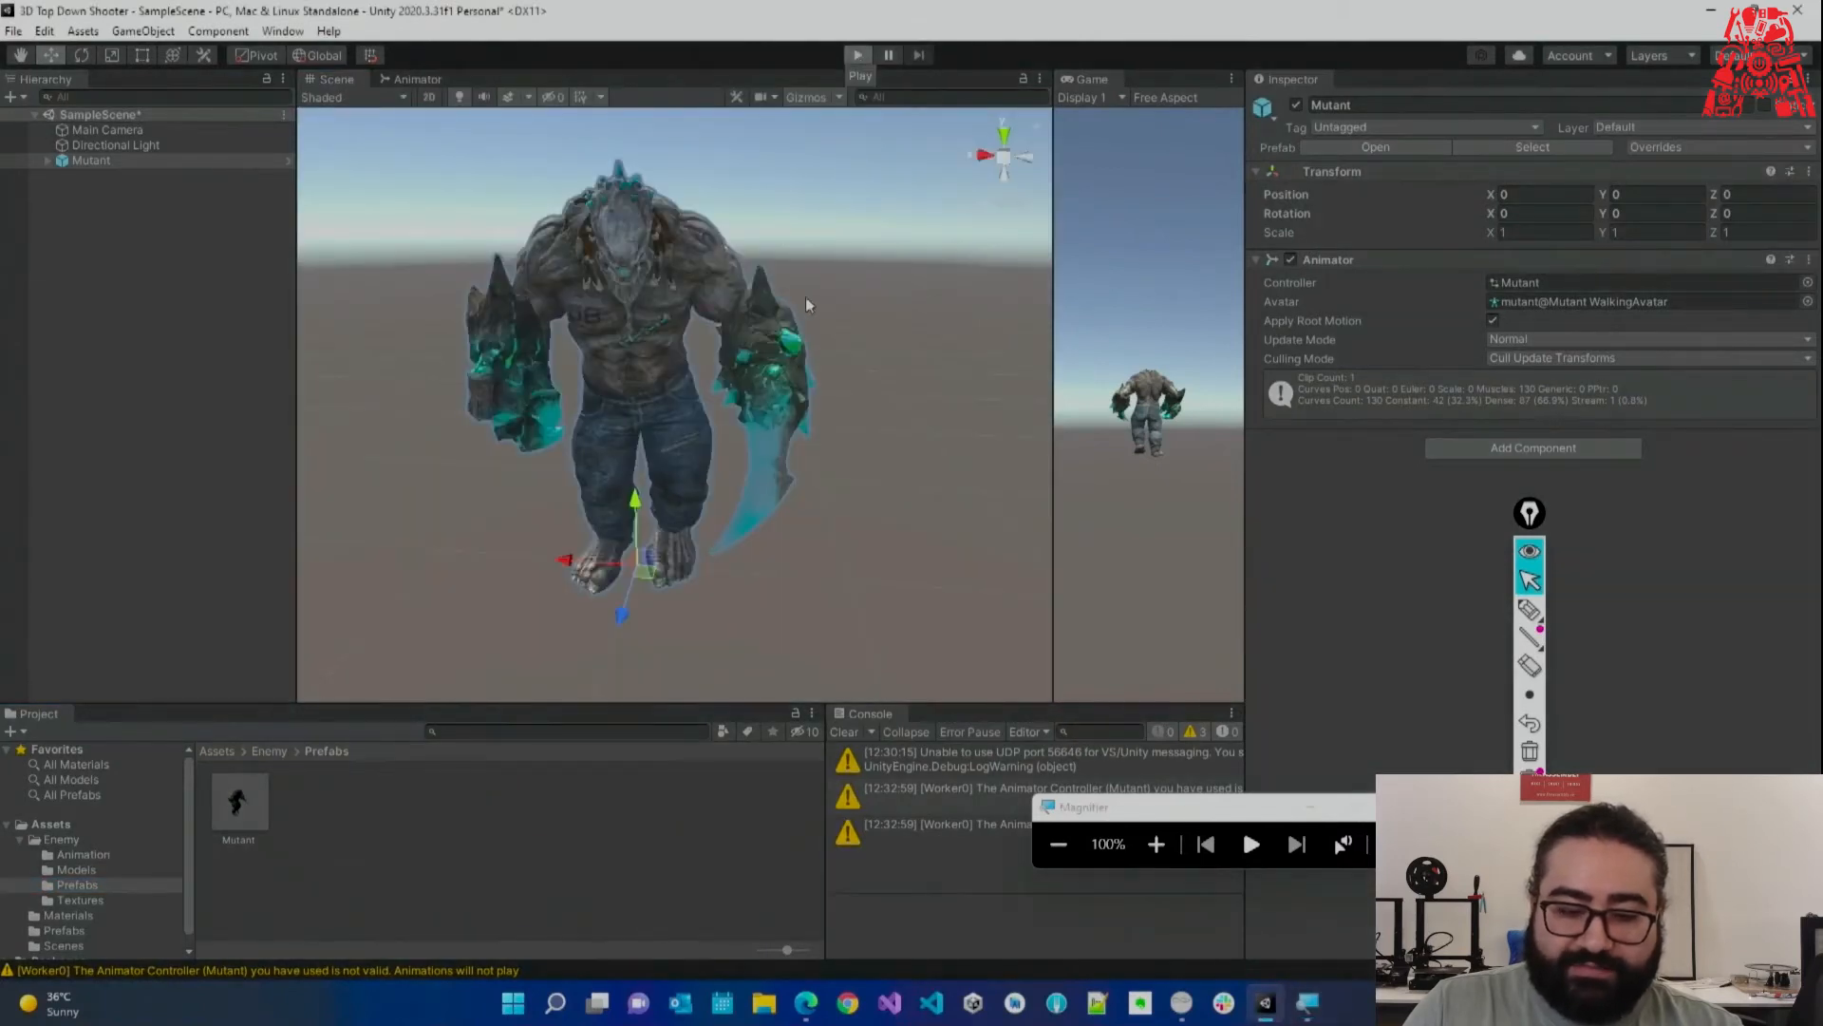
alt+drag(784, 376, 691, 484)
key(s)
right_drag(691, 485, 852, 248)
key(w)
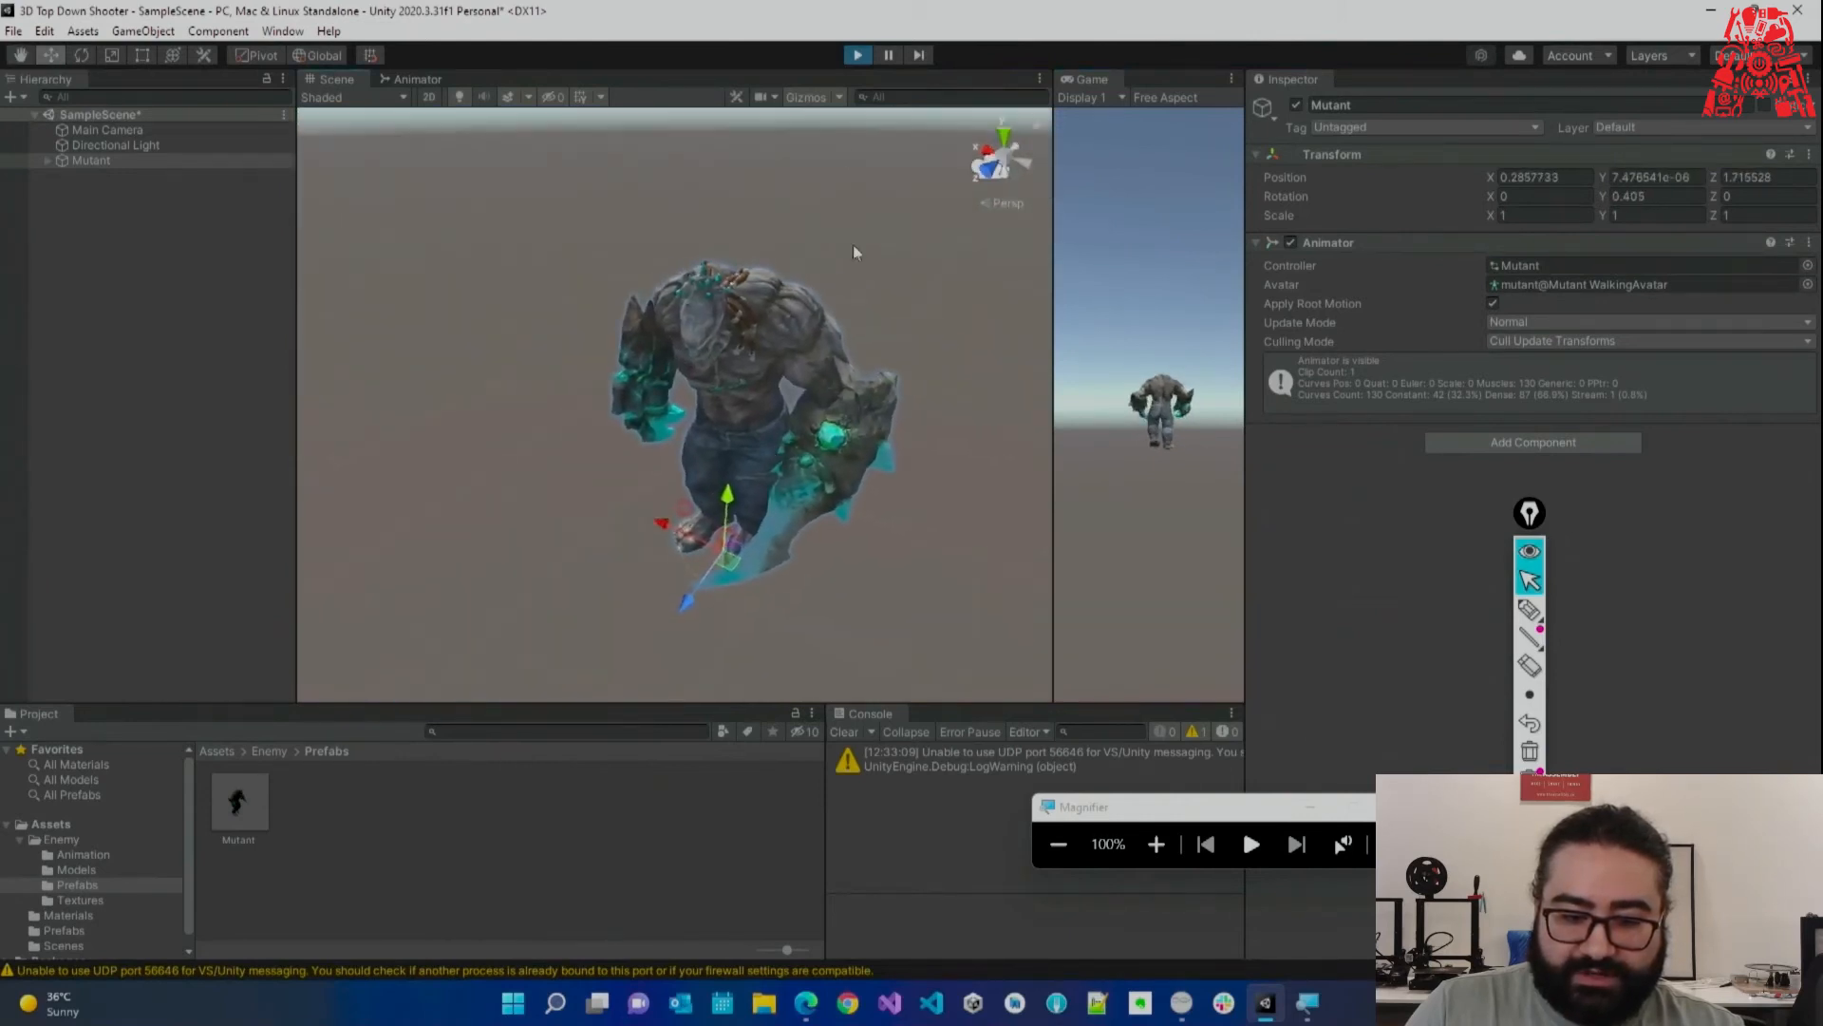
click(861, 55)
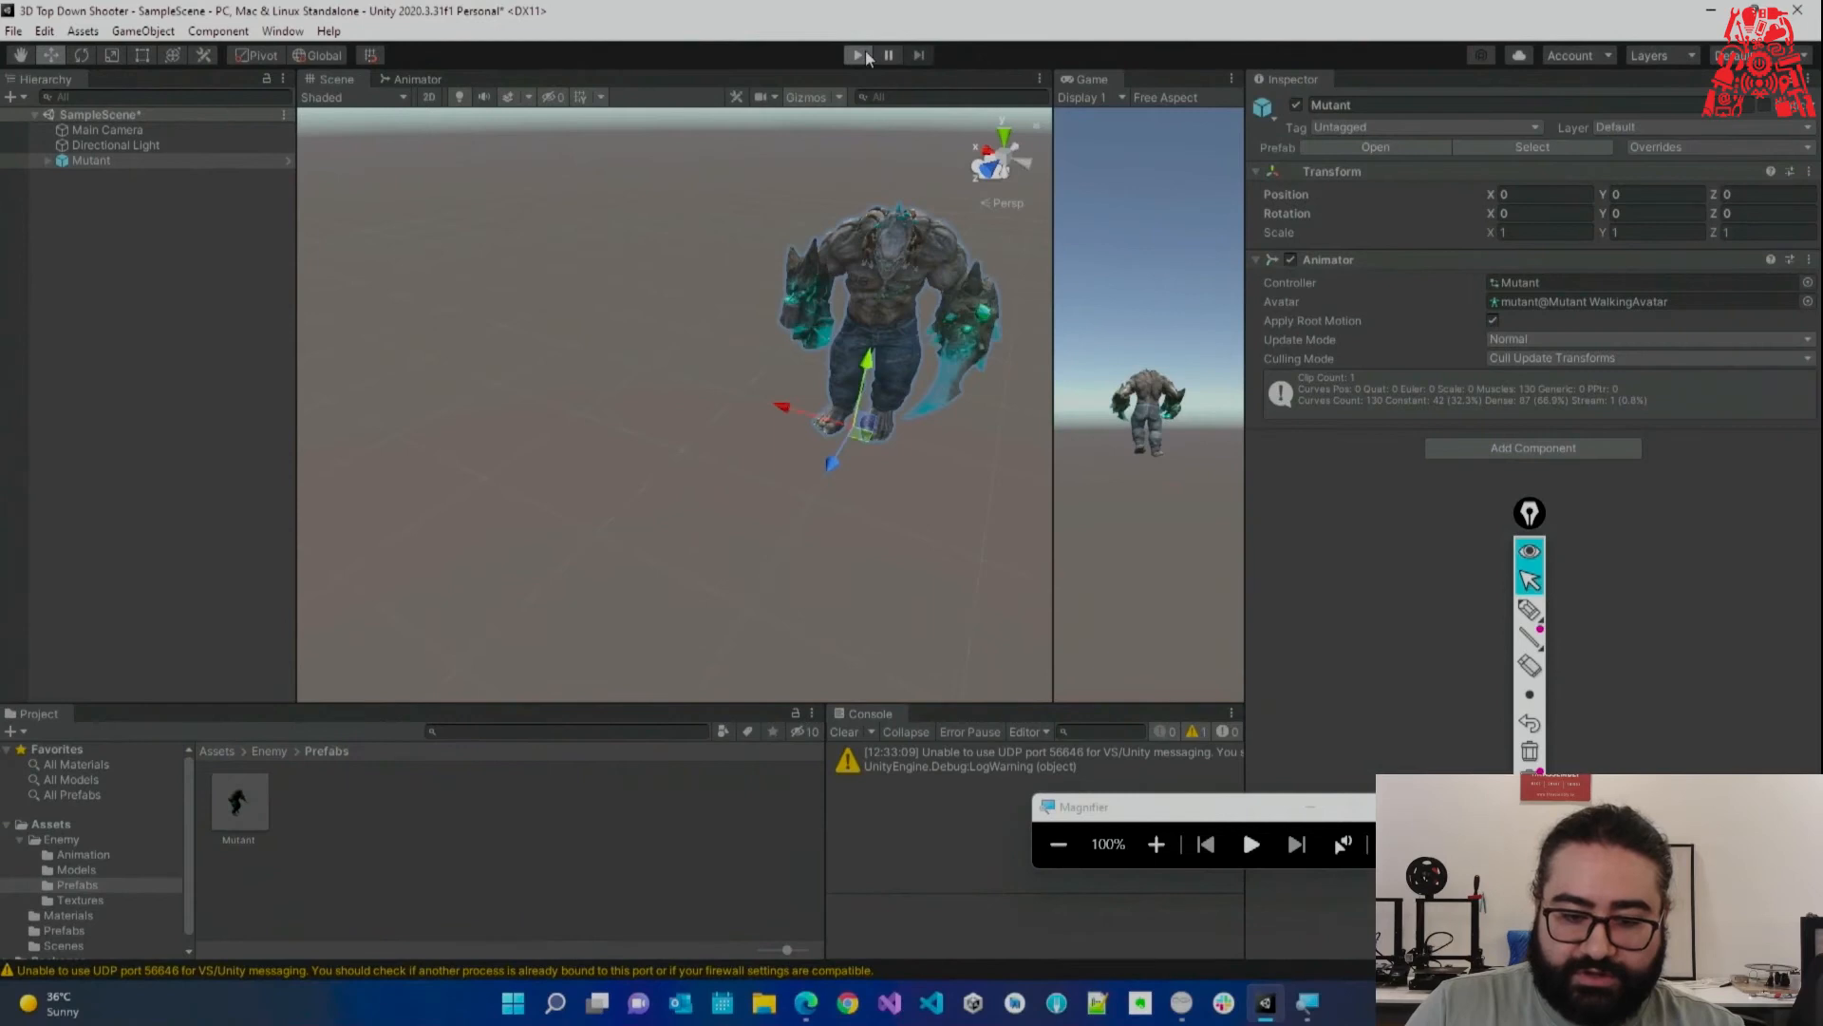
Run a second play test with the view tilted upward, then stop it.
click(864, 55)
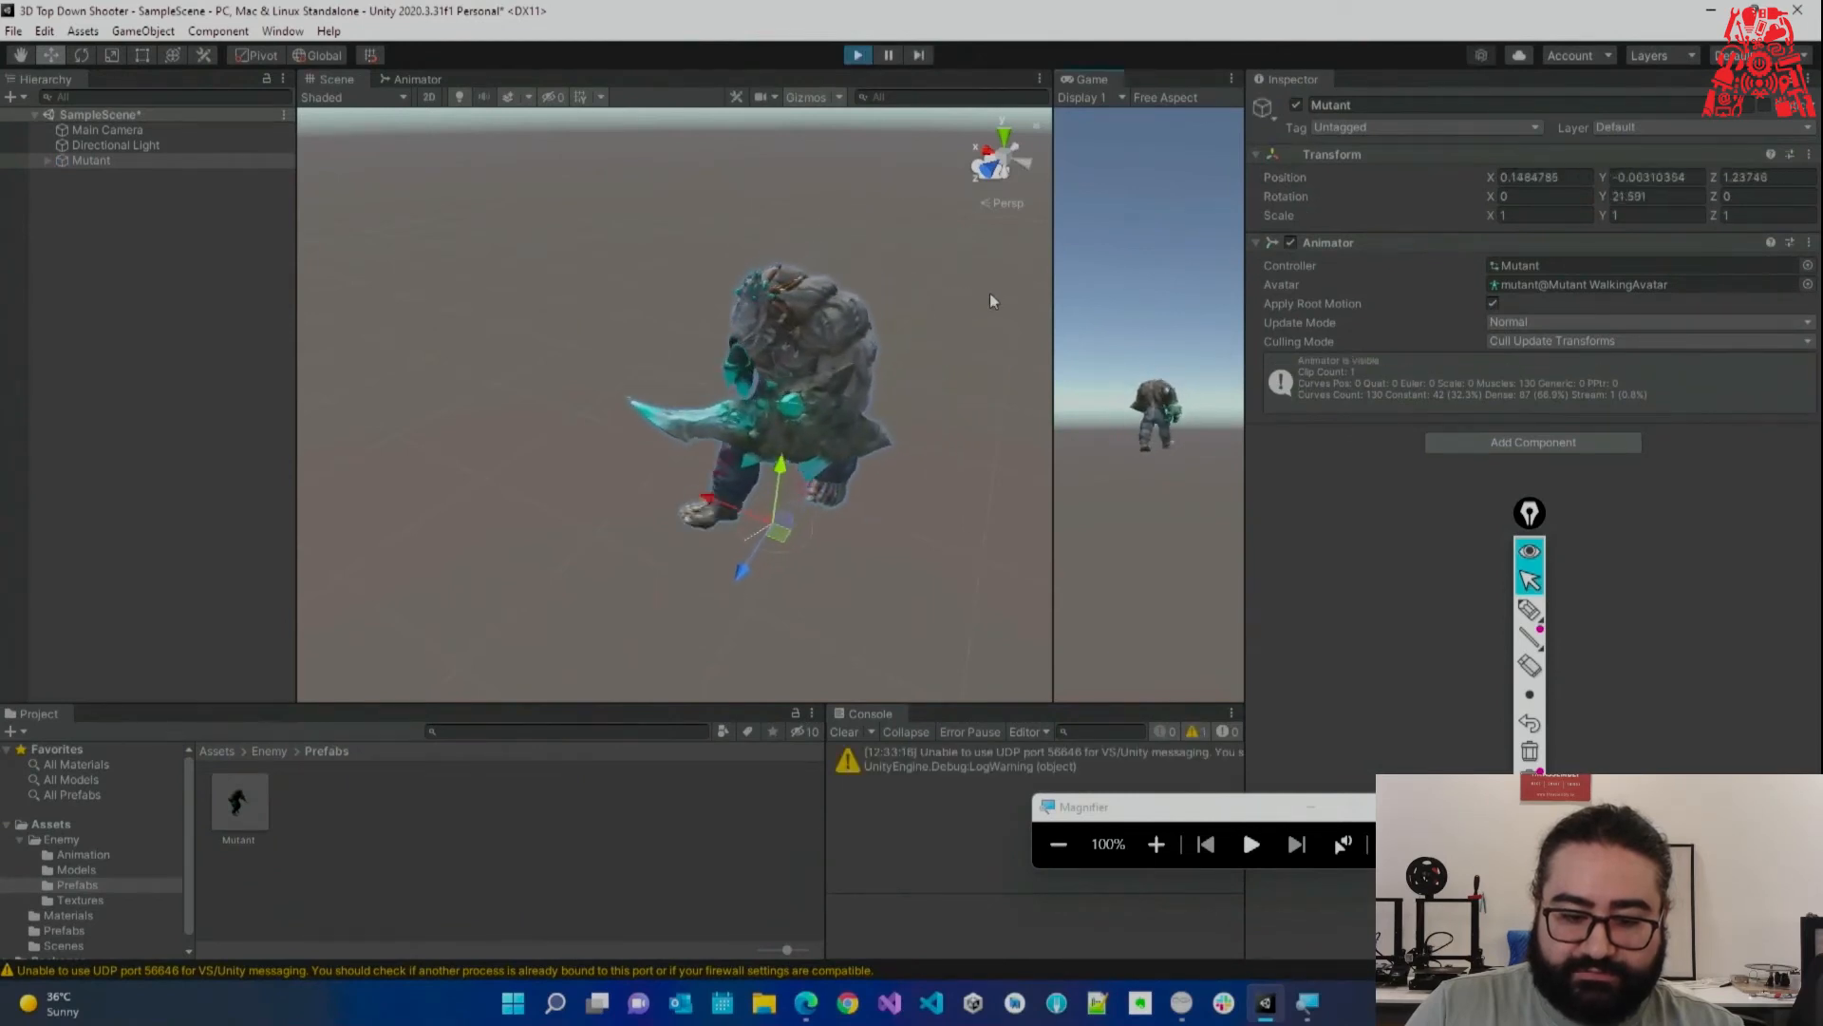
right_drag(960, 316, 813, 207)
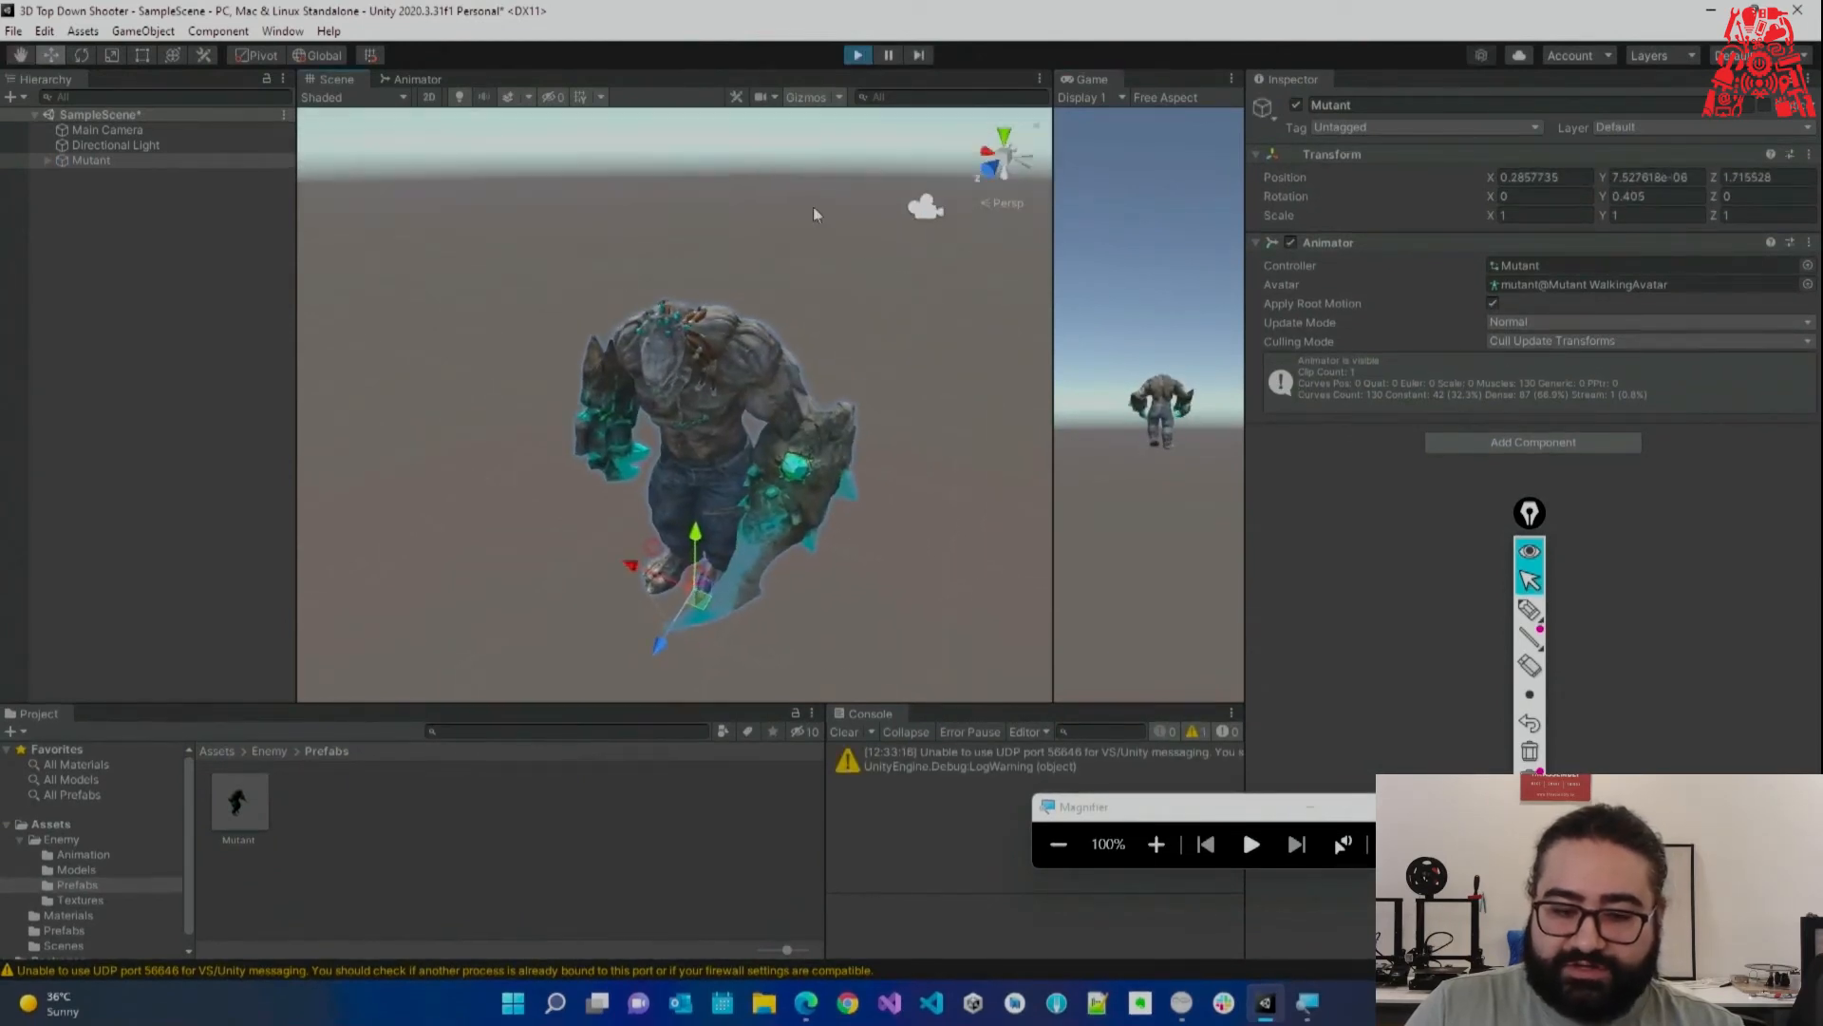
click(857, 55)
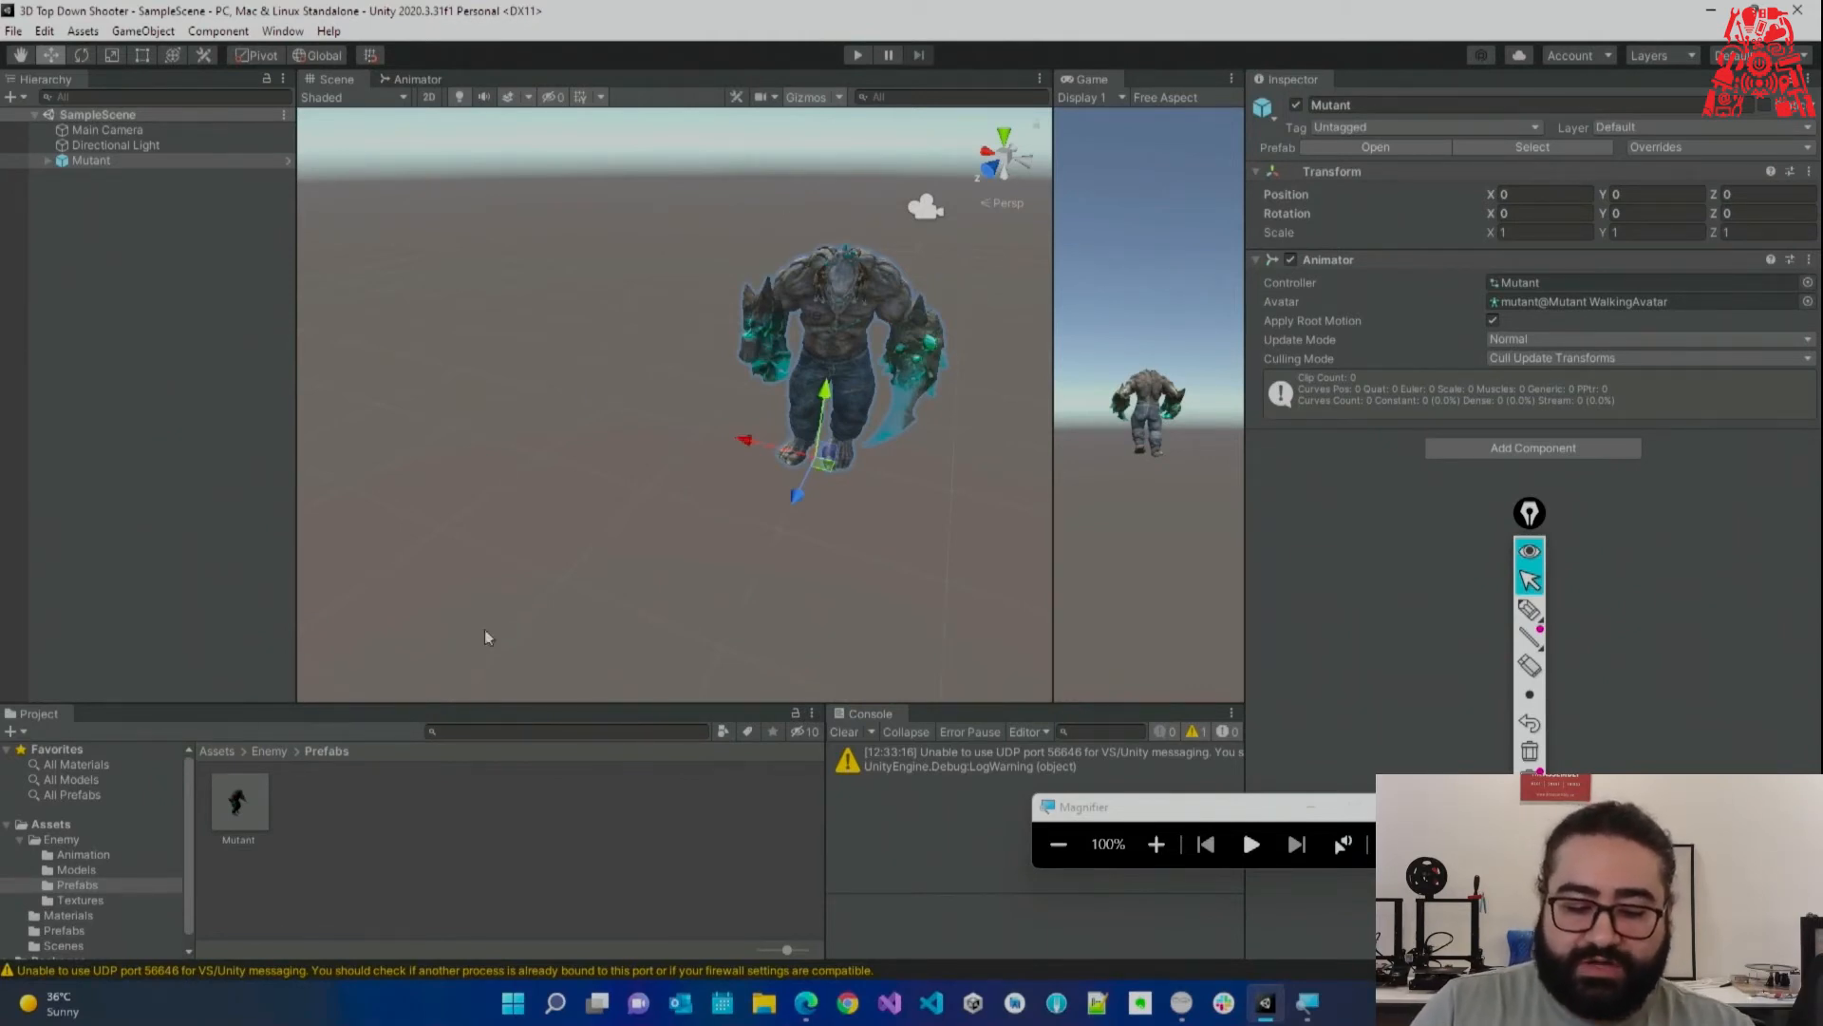
click(101, 868)
Enable and apply Loop Time on the Mutant Walking clip, then play the scene to check it.
click(304, 821)
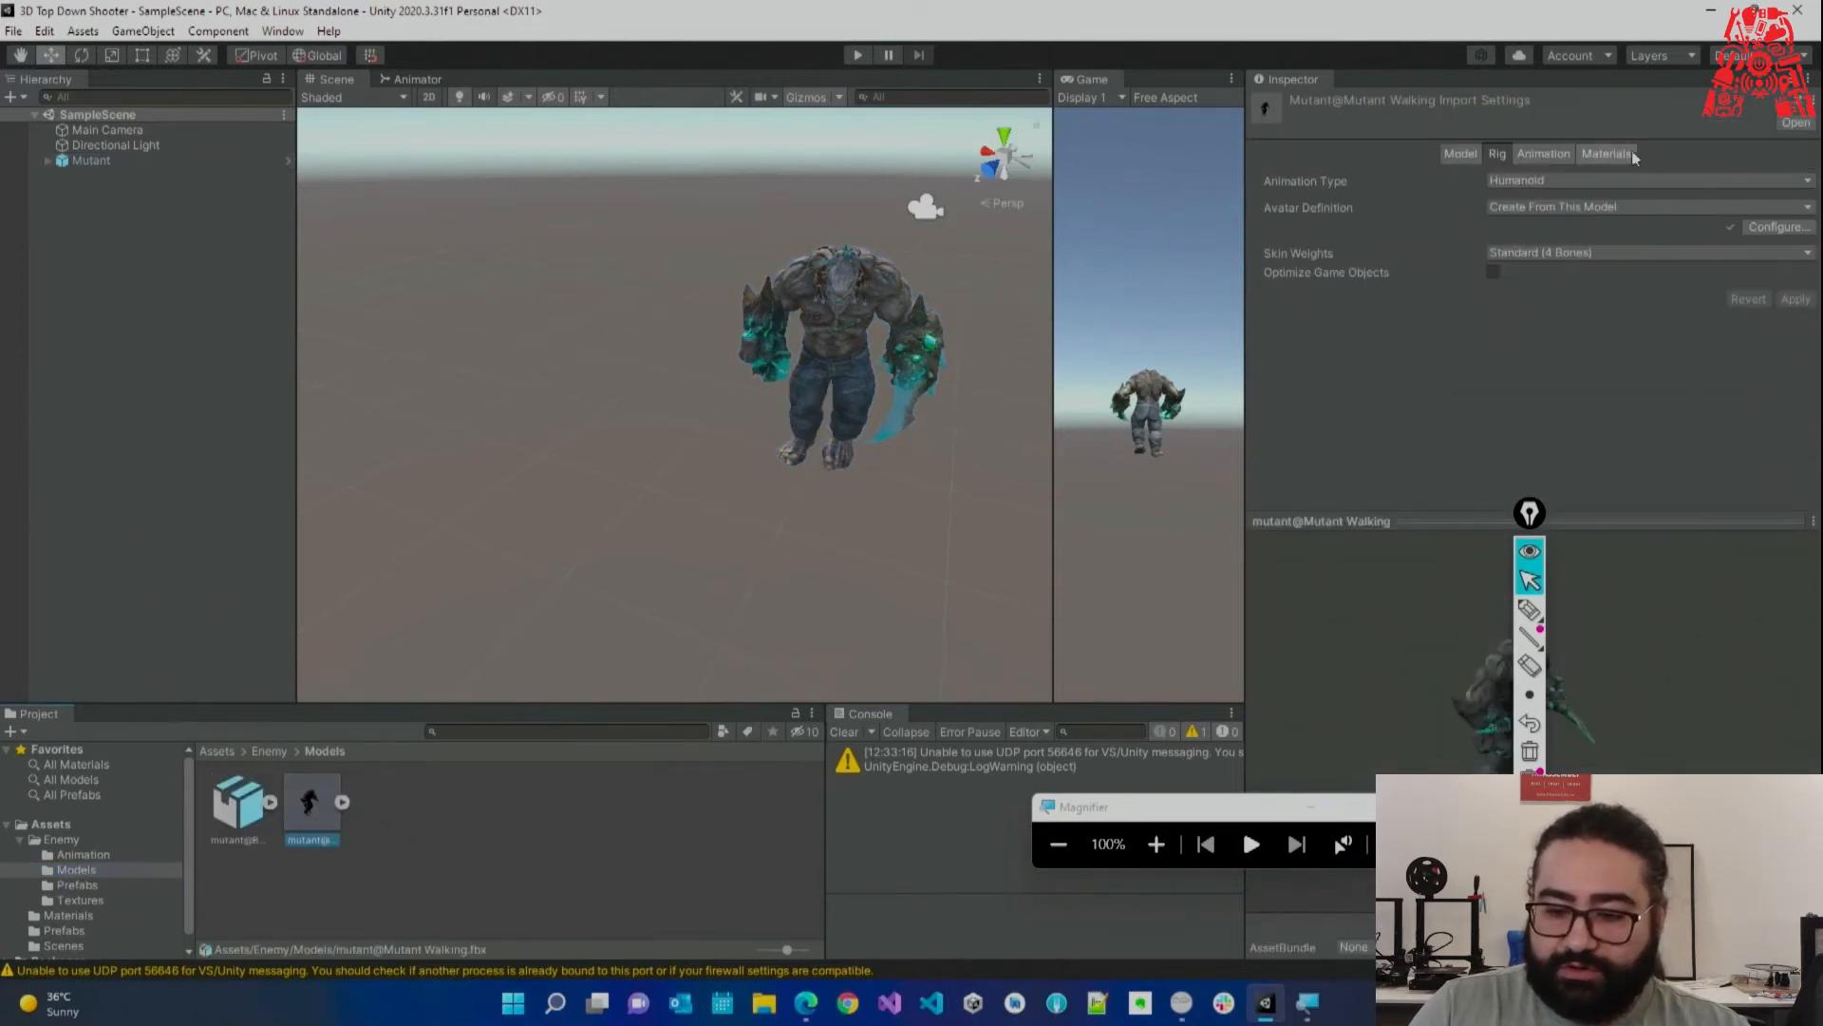
click(1545, 154)
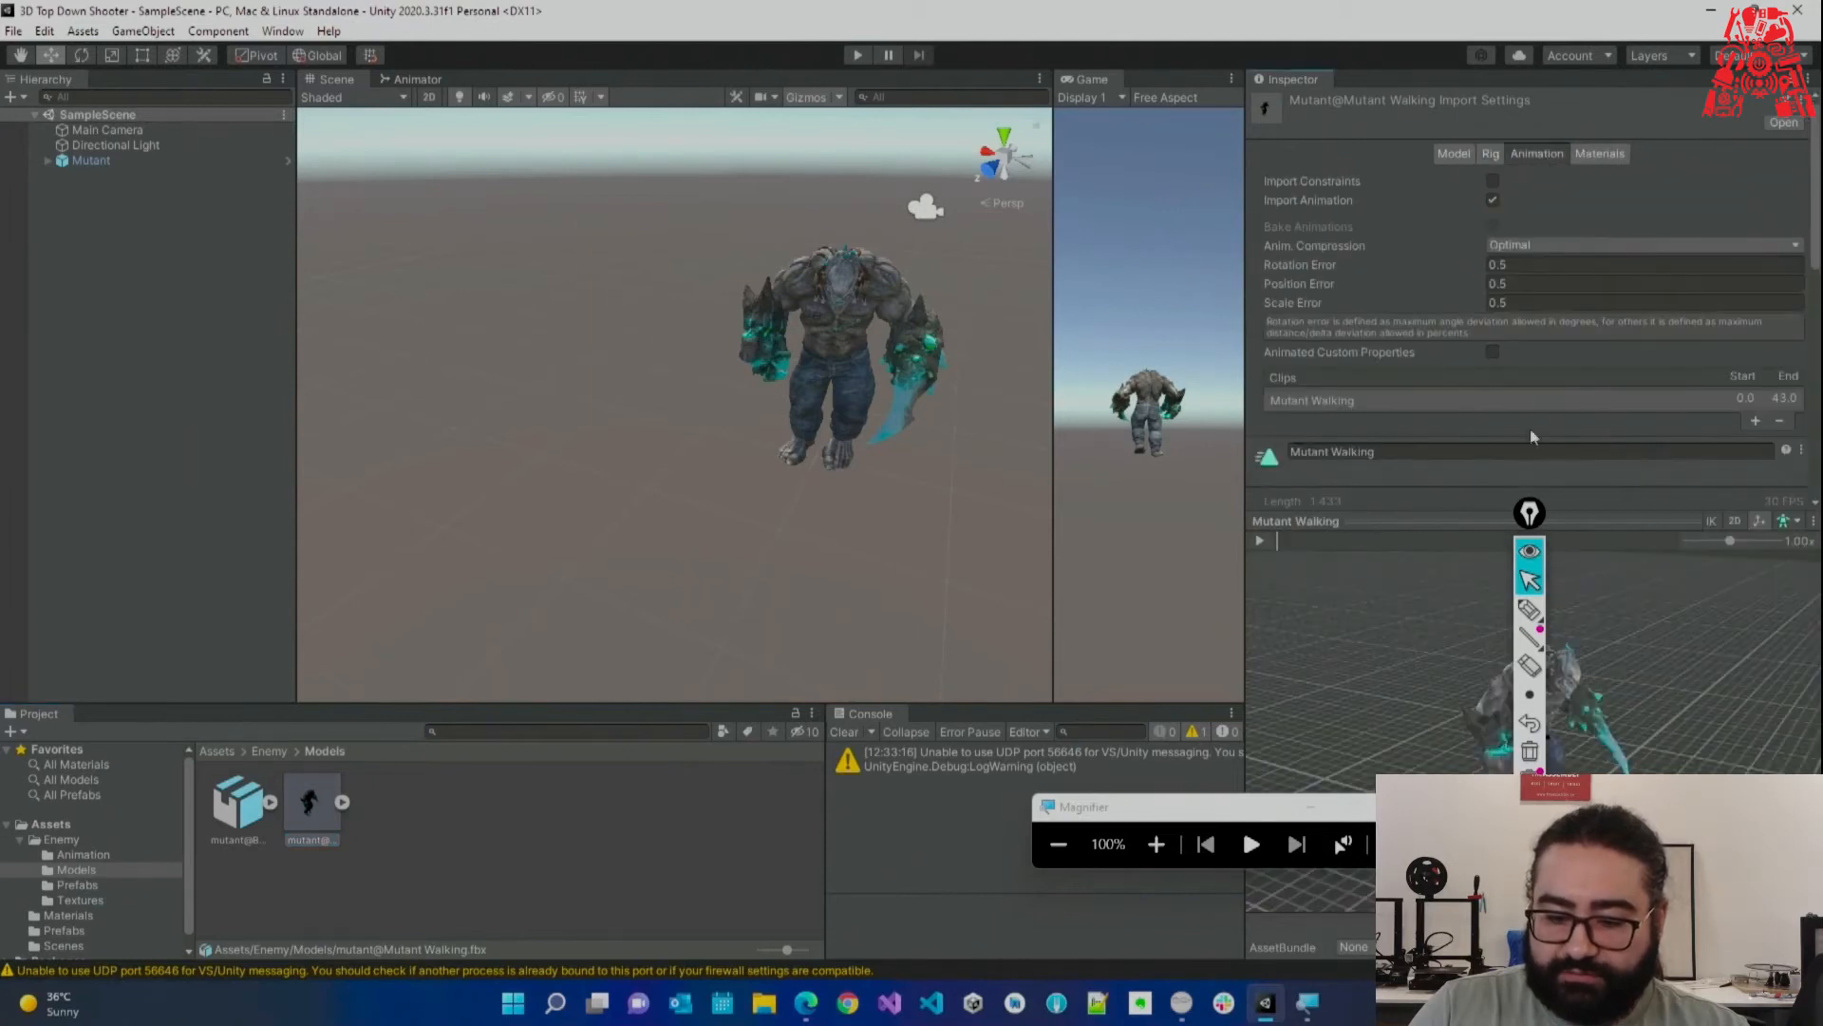
drag(1334, 513, 1393, 693)
click(1157, 844)
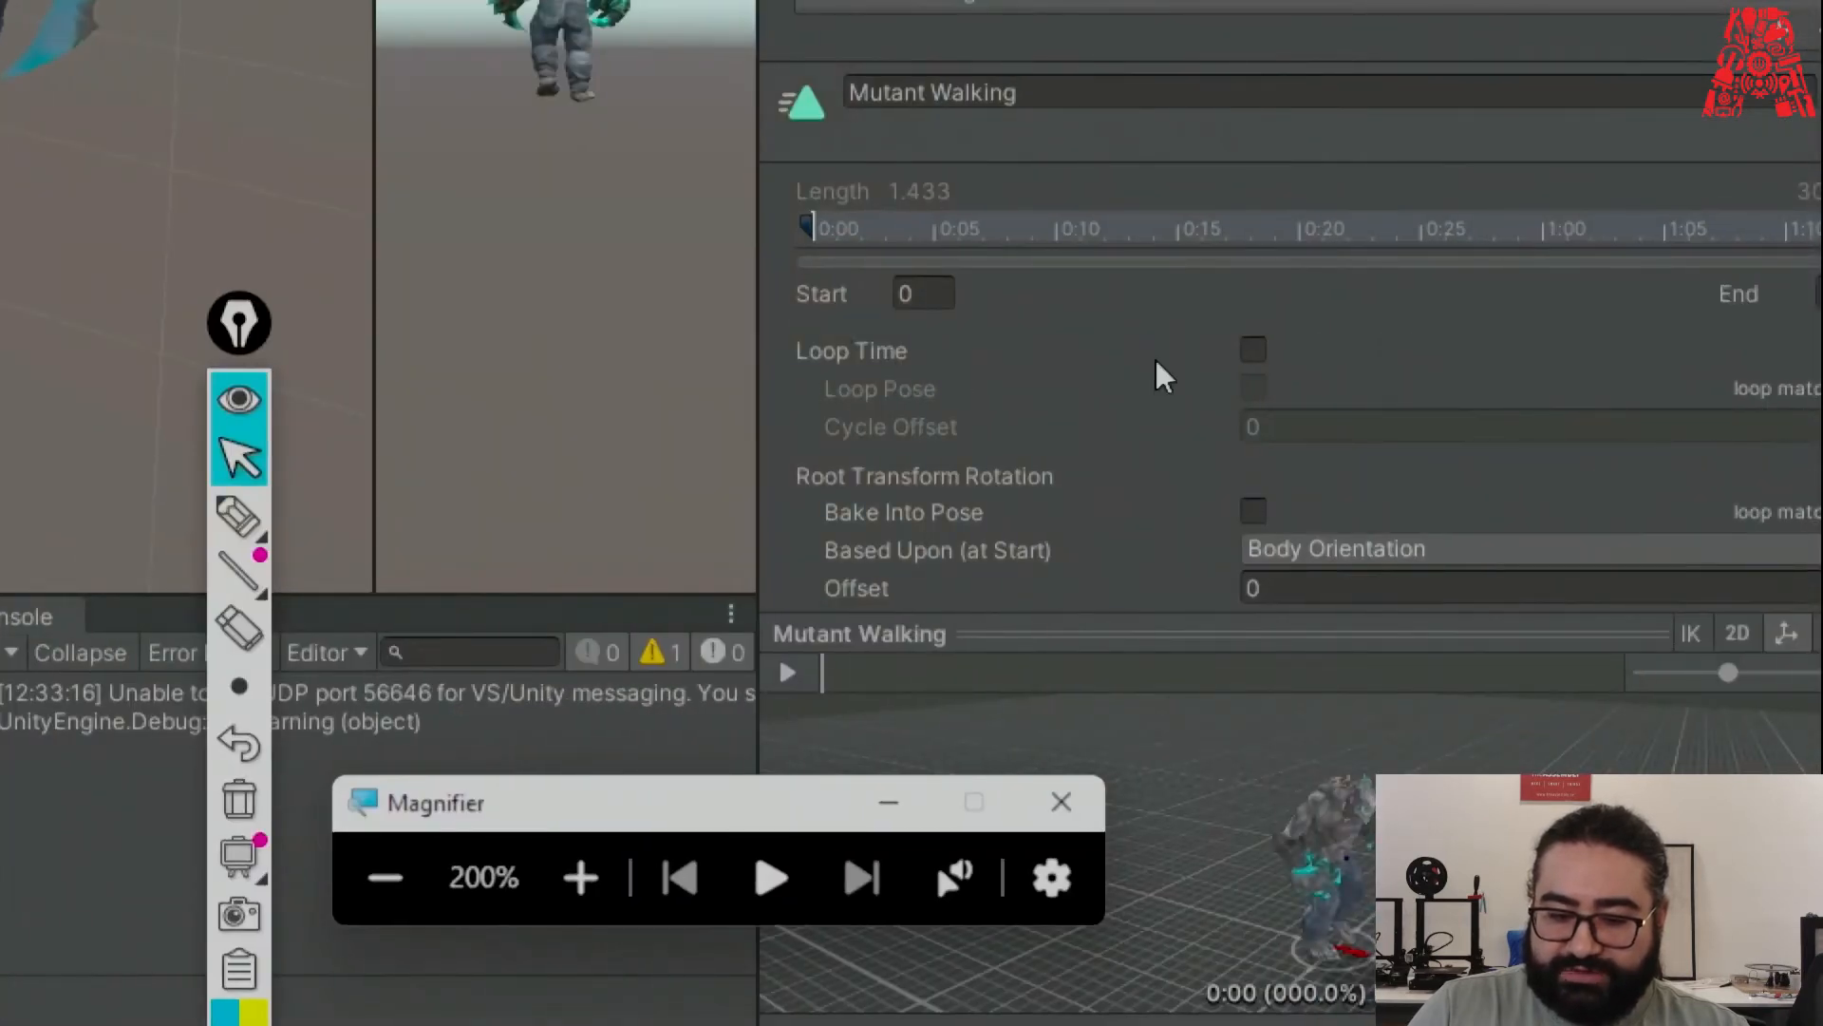
click(1253, 350)
scroll(1652, 415, down, 3)
click(385, 878)
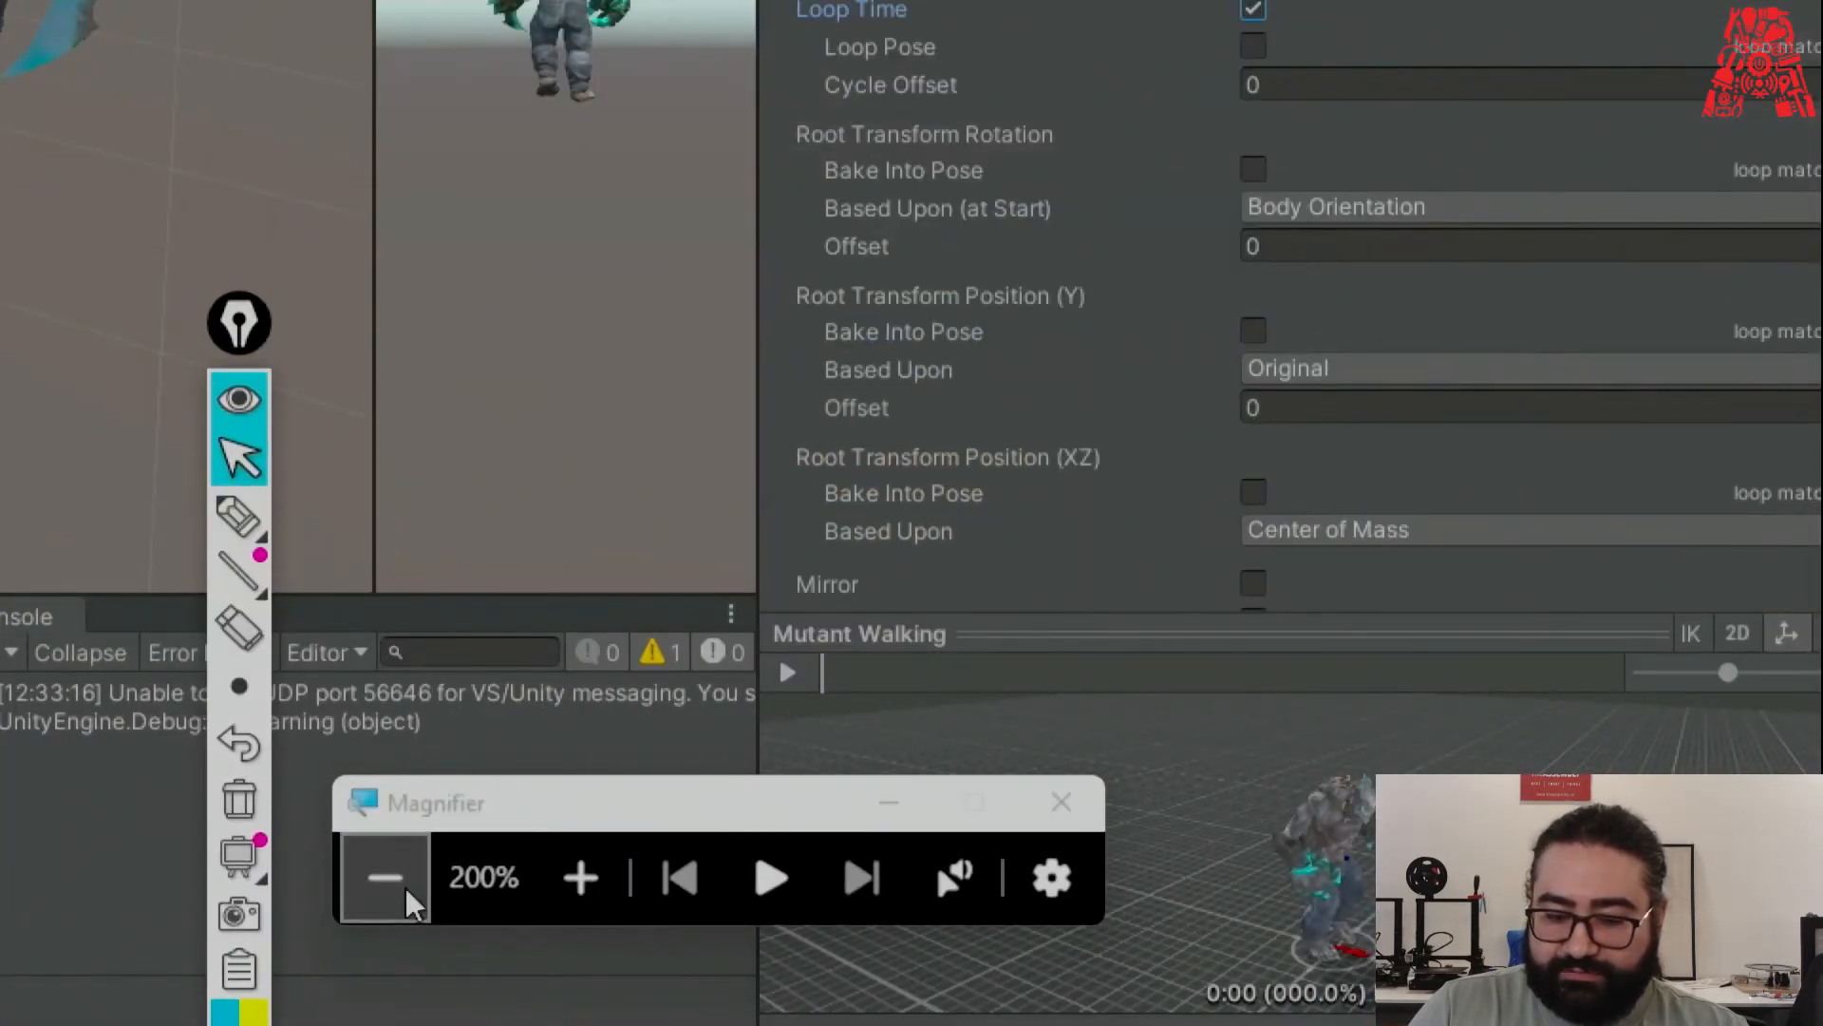
scroll(1677, 585, down, 2)
click(1782, 695)
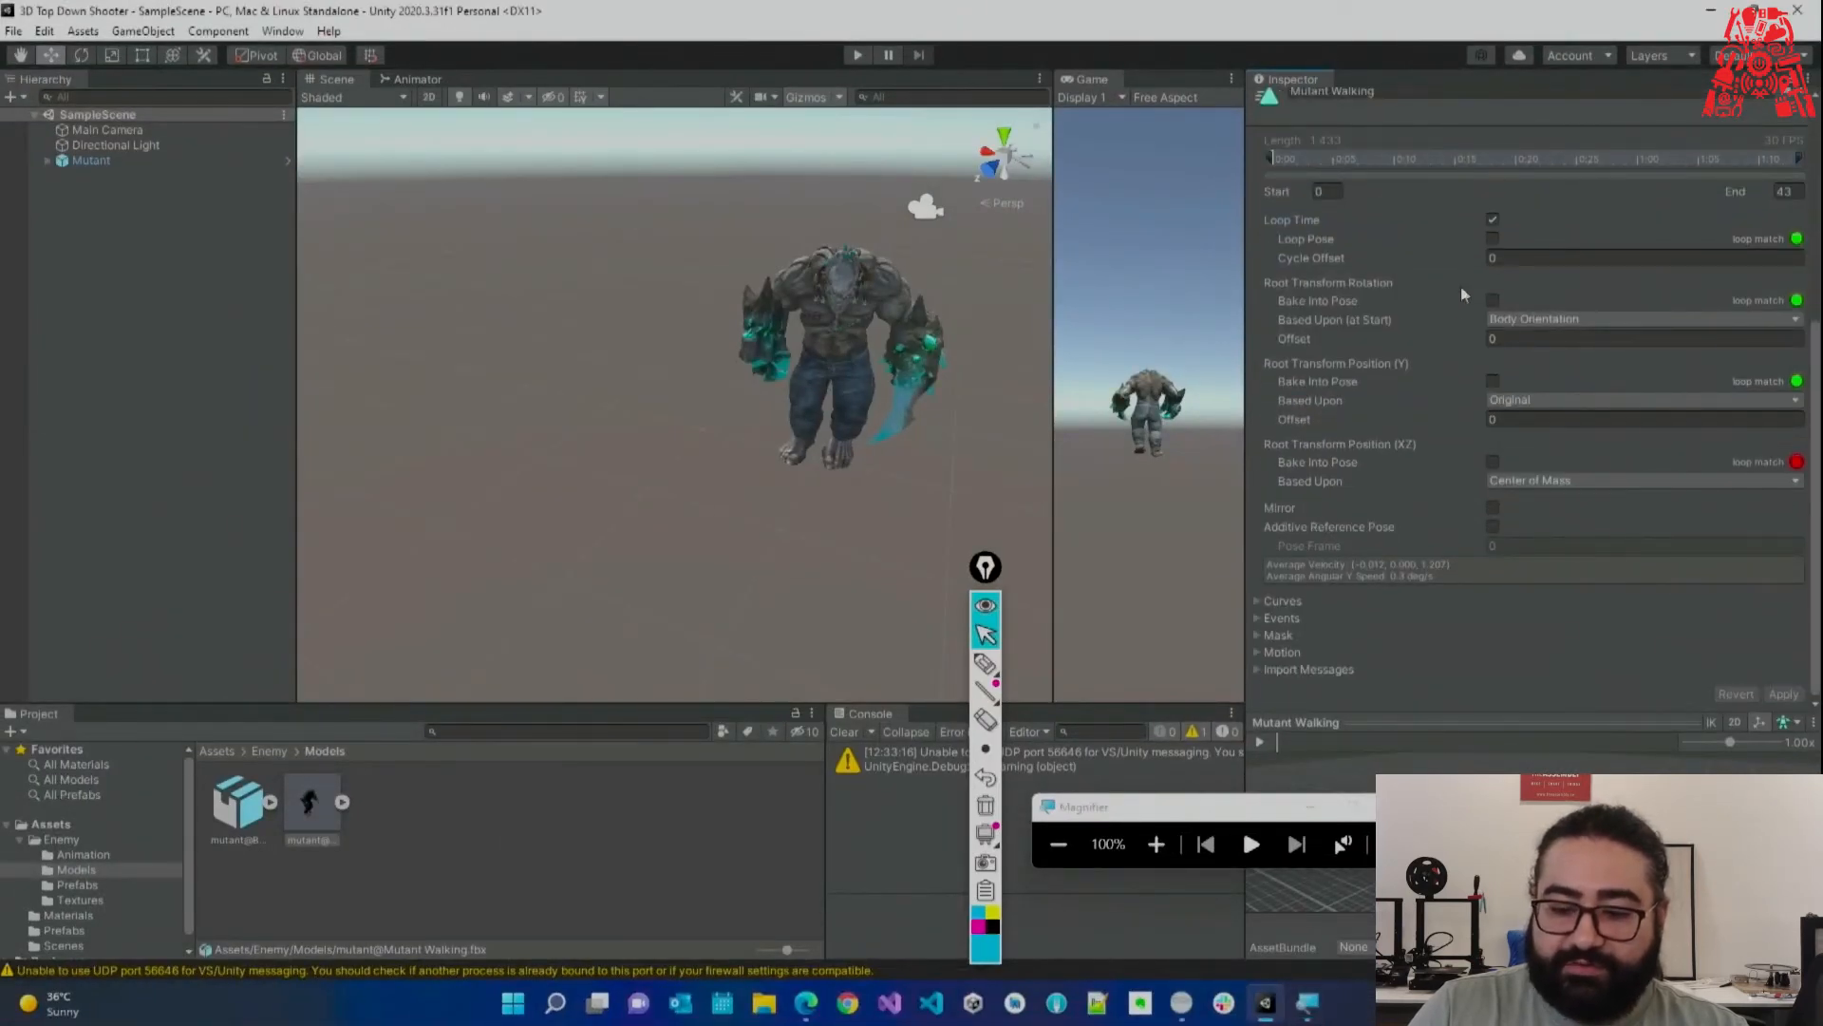
scroll(1453, 296, up, 5)
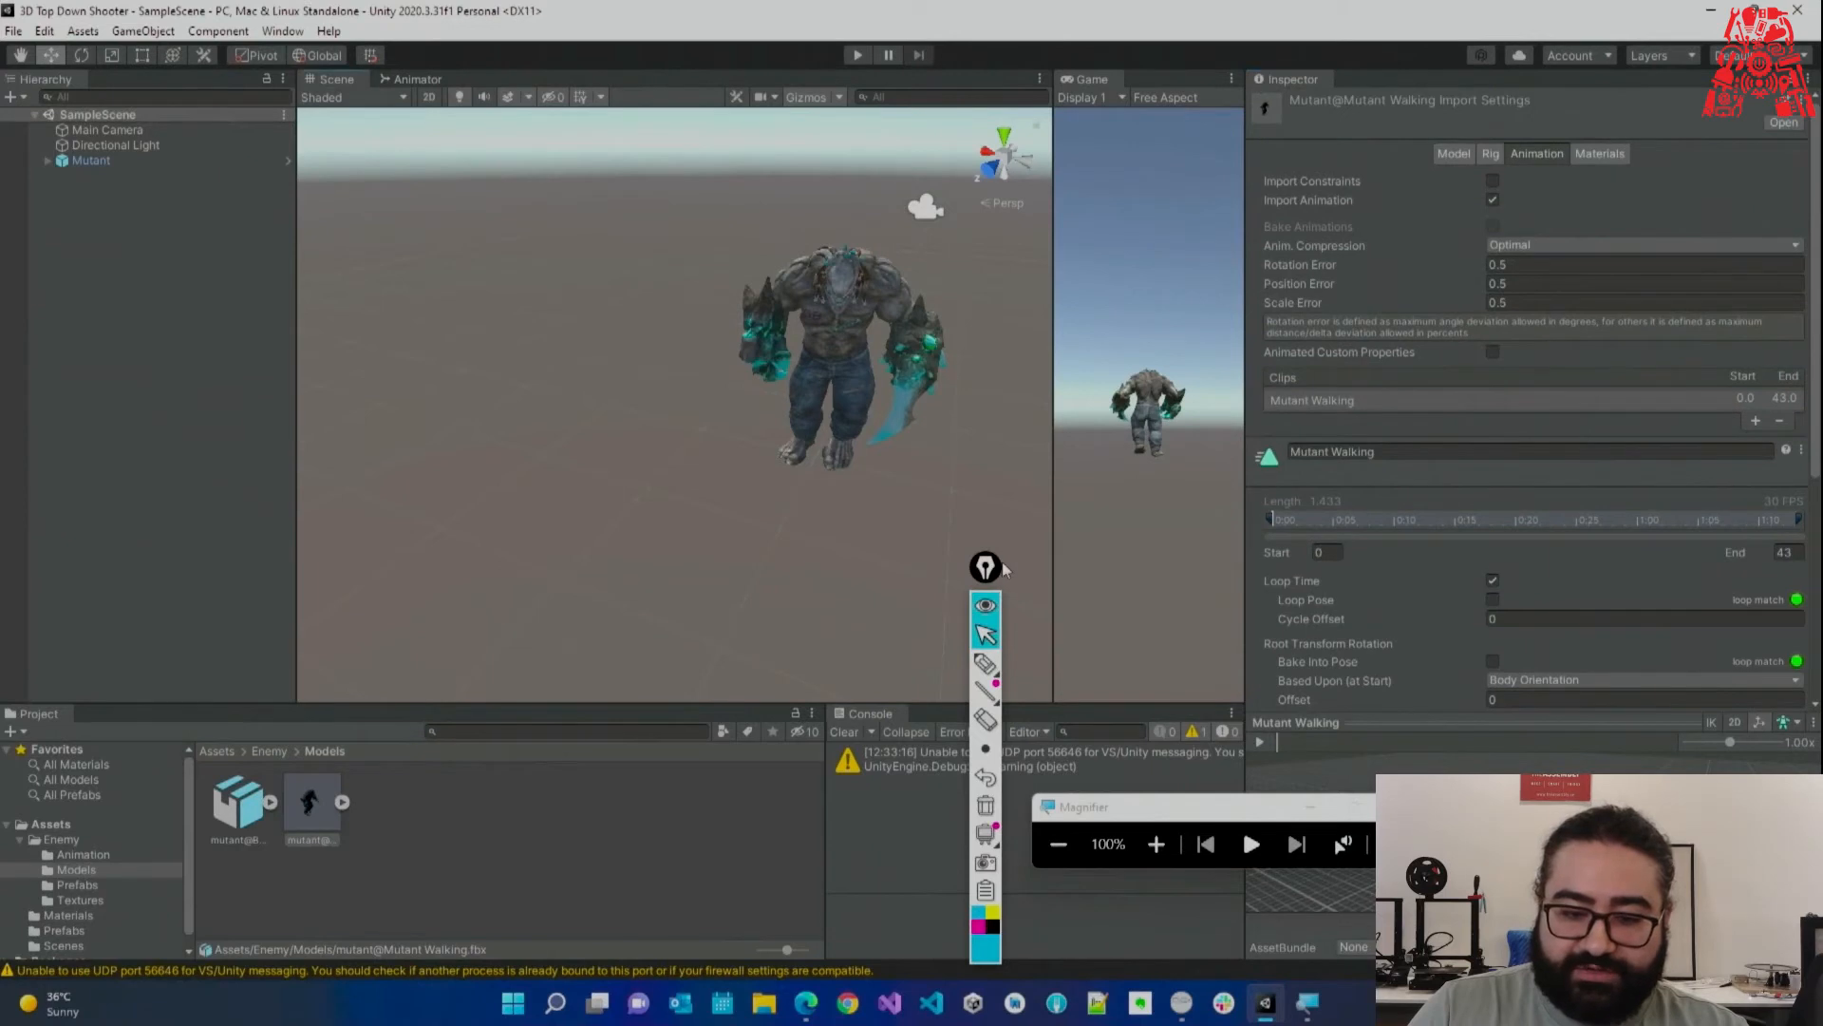
click(858, 55)
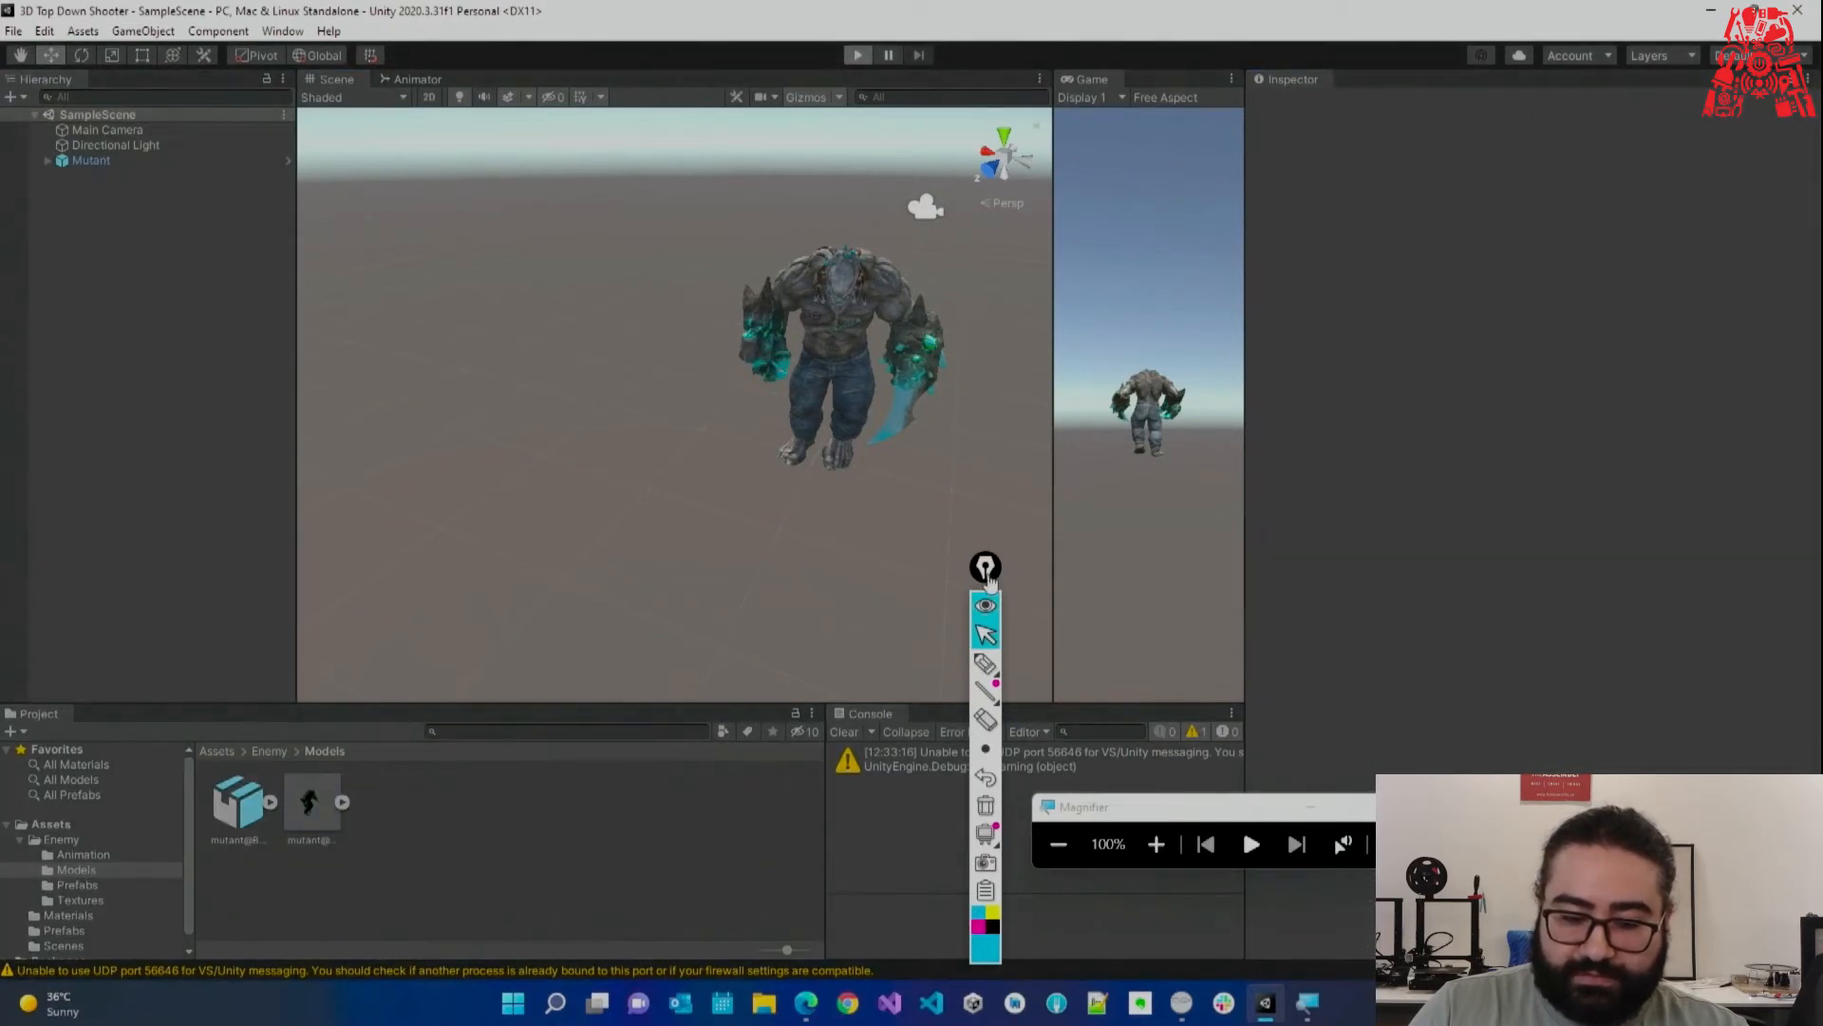
drag(985, 567, 1311, 590)
Stop the play test and bring up the Mutant controller graph and Enemy/Animation folder.
right_drag(974, 513, 835, 572)
key(s)
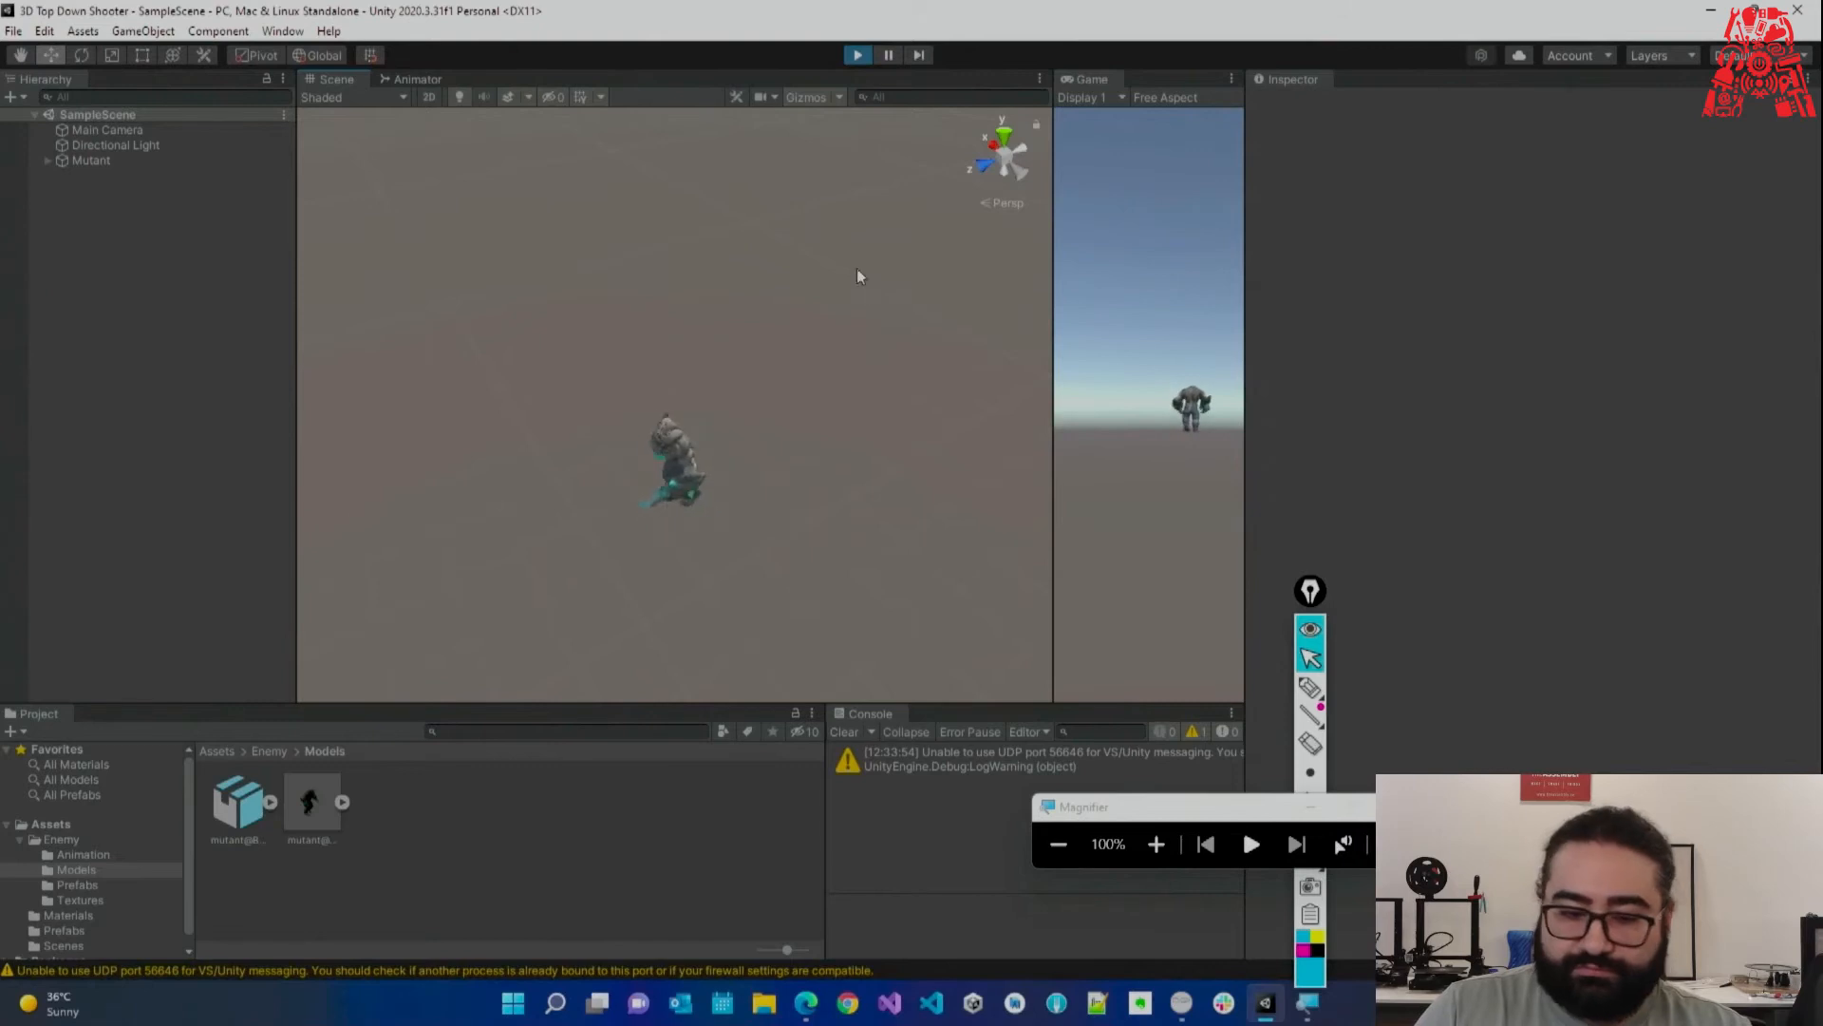
click(855, 55)
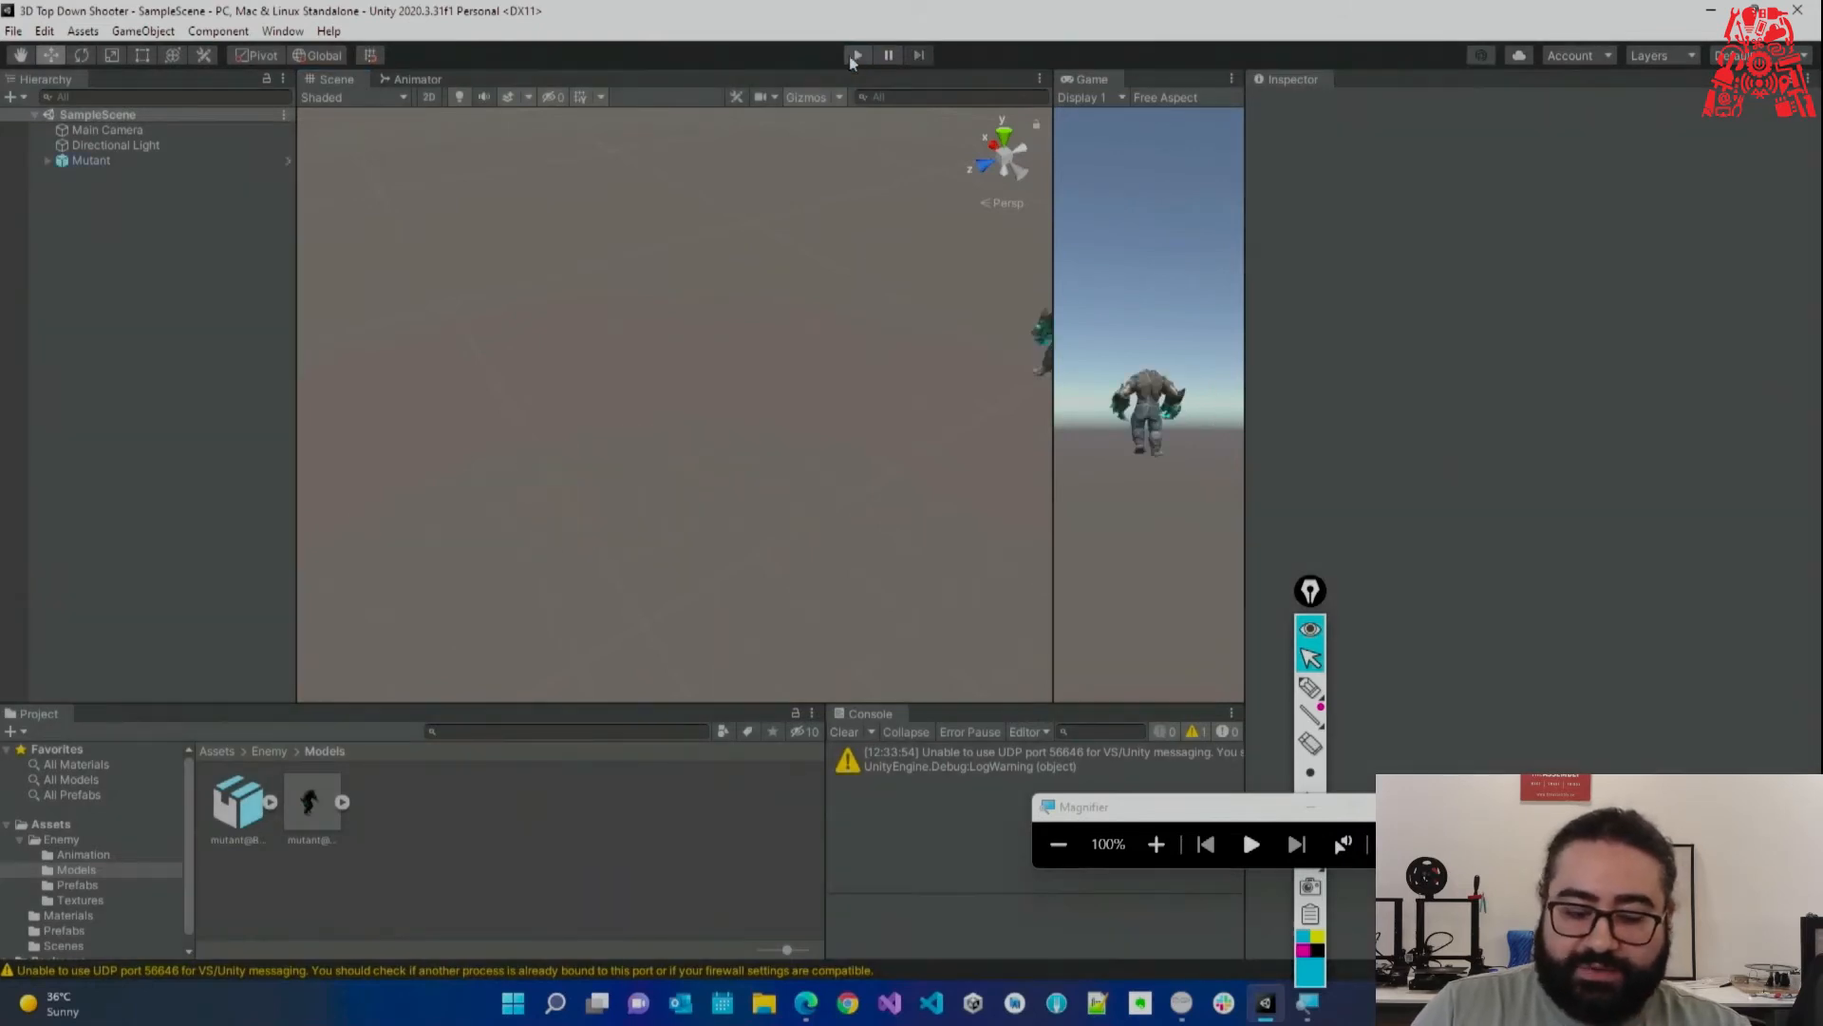
click(436, 80)
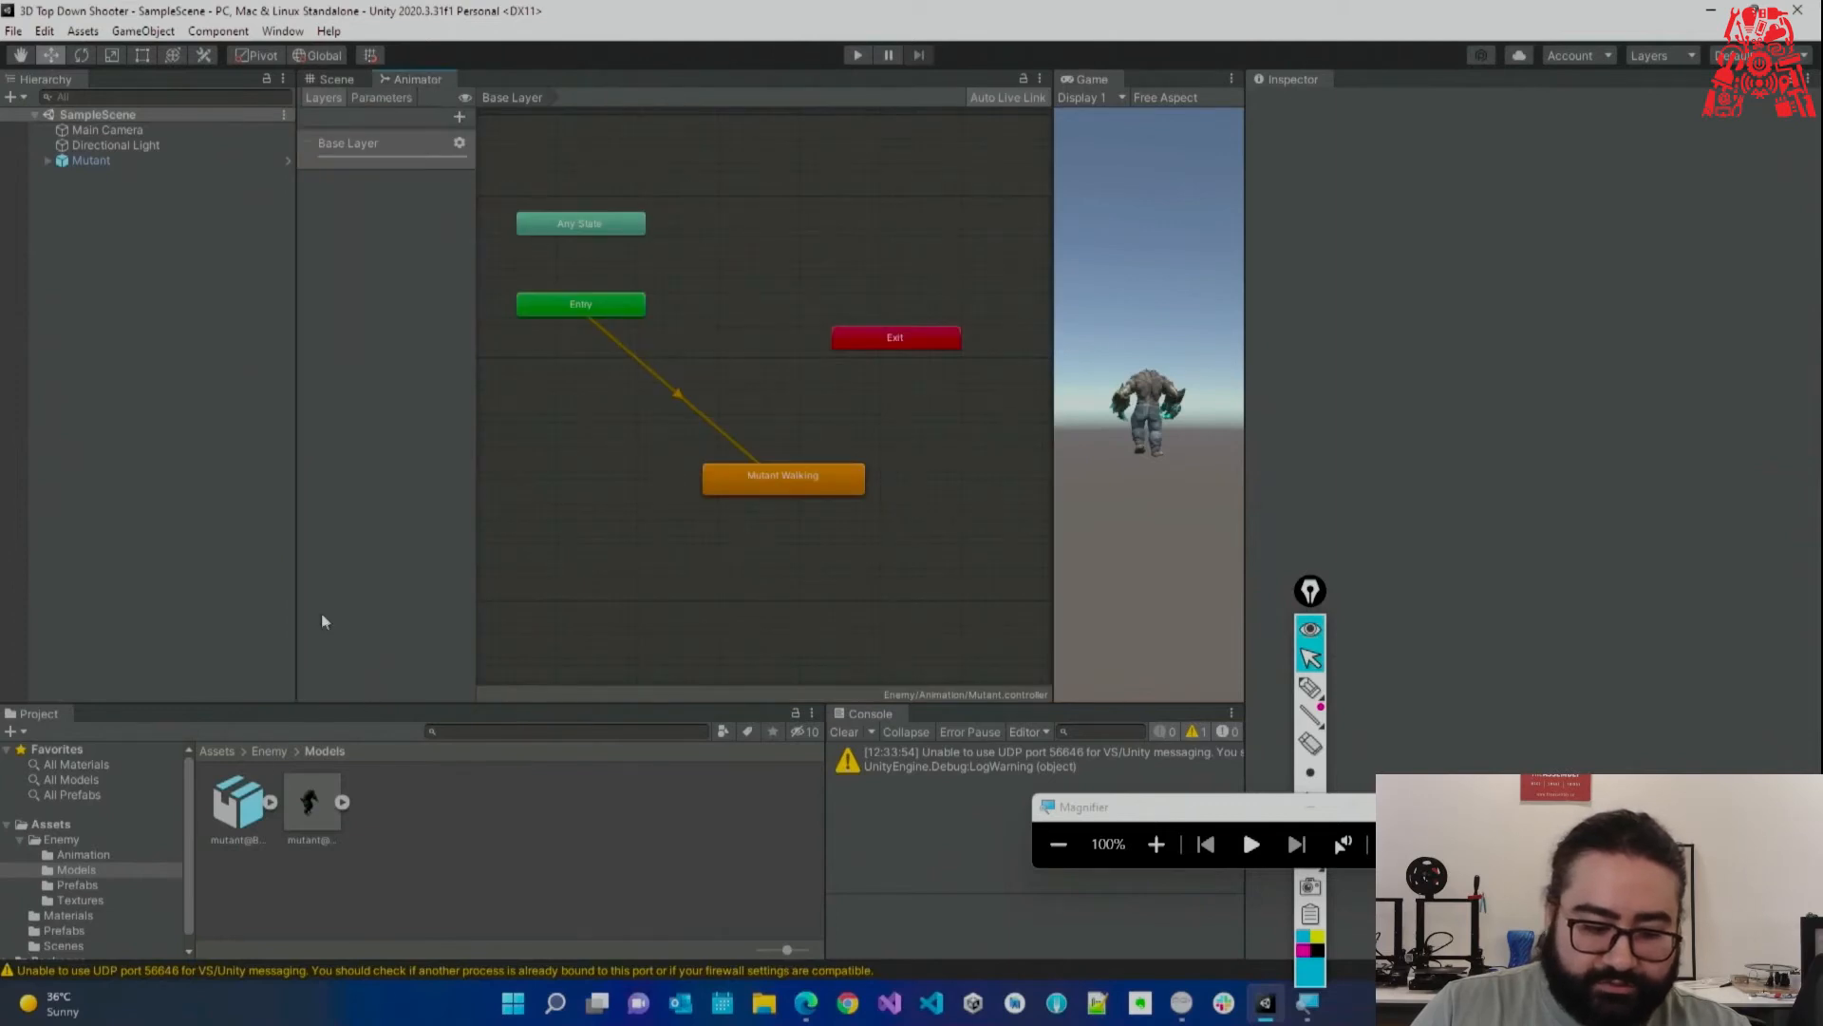
click(95, 855)
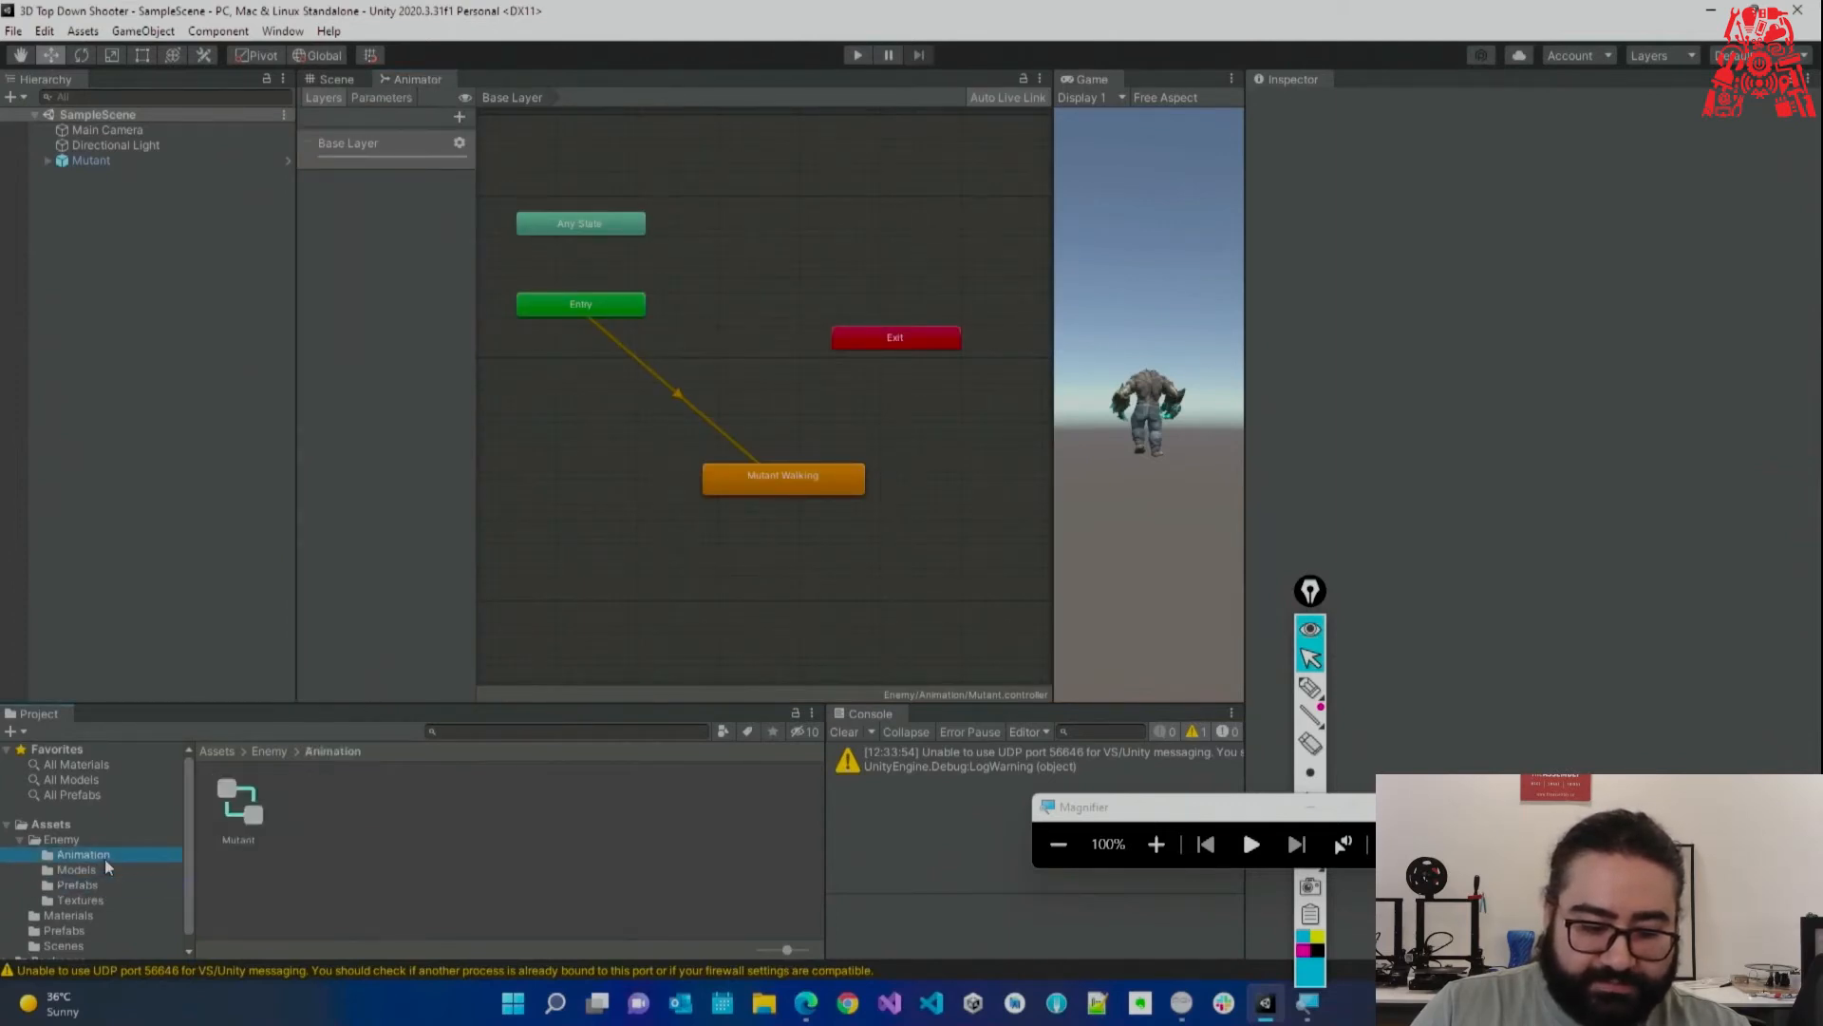
Enlarge the animation preview and play the Mutant Walking clip in it.
click(95, 870)
click(256, 822)
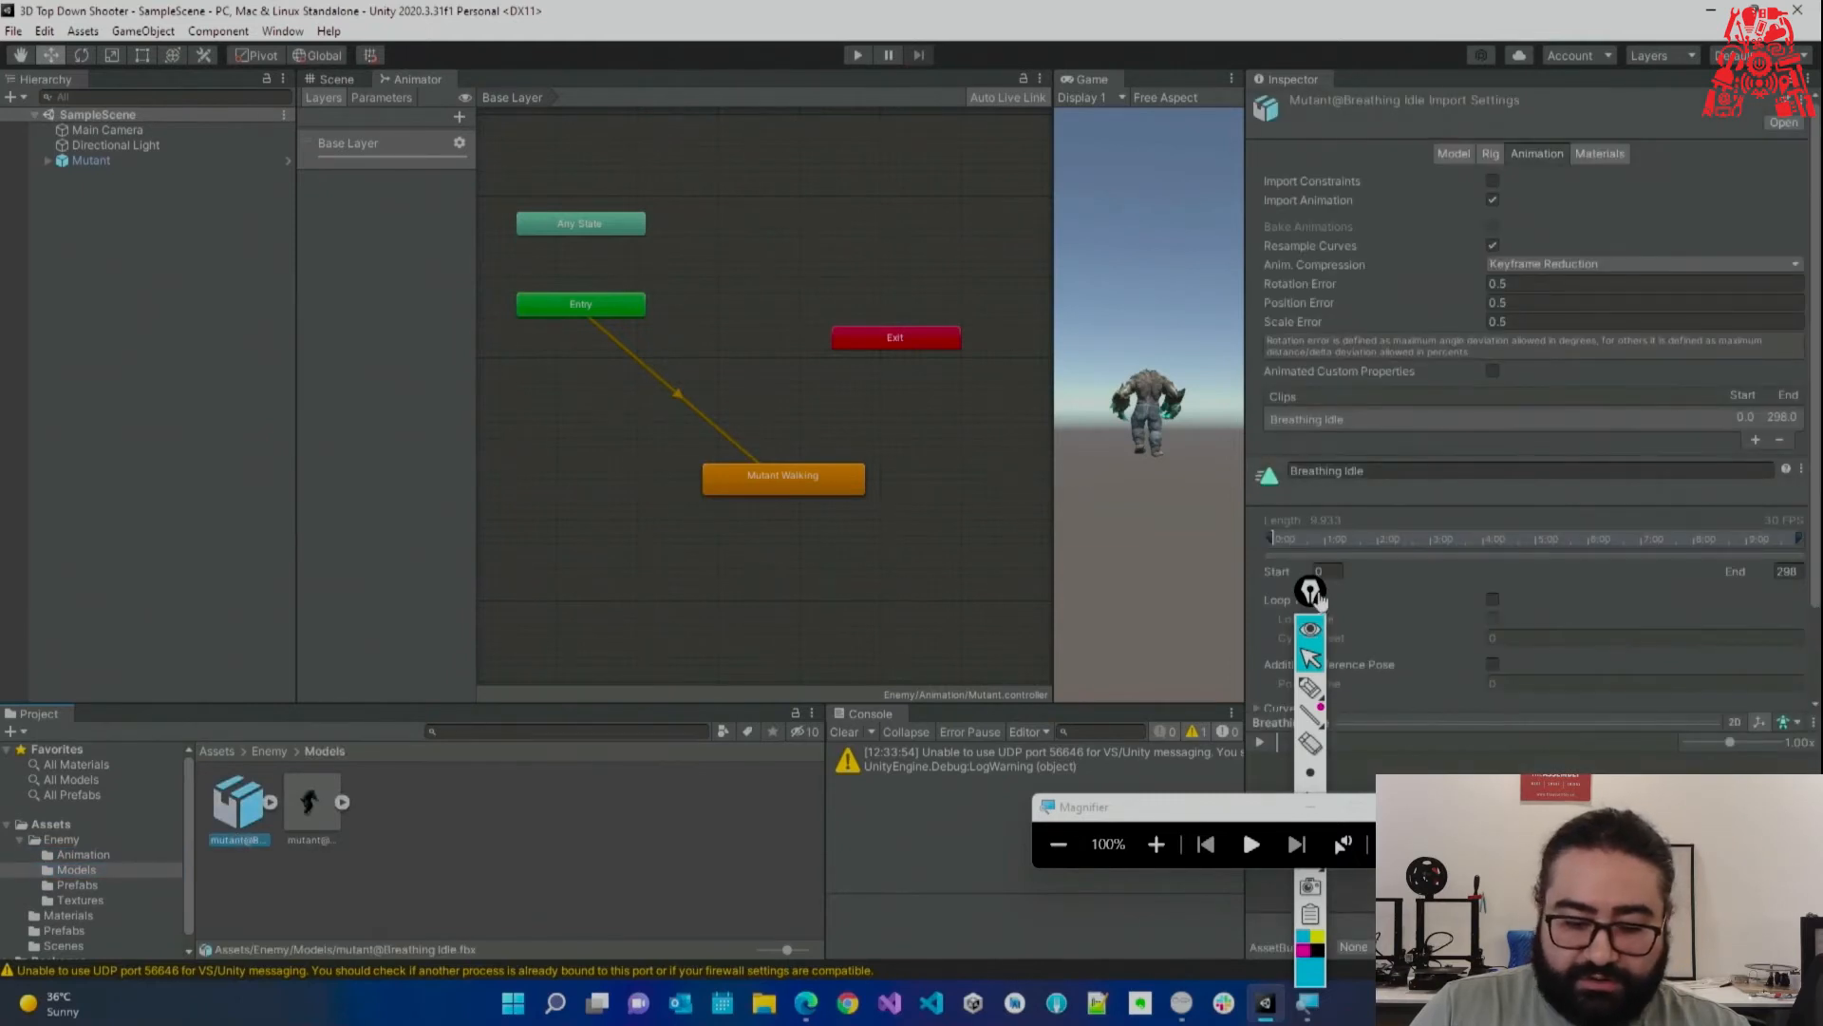
drag(1144, 806, 873, 677)
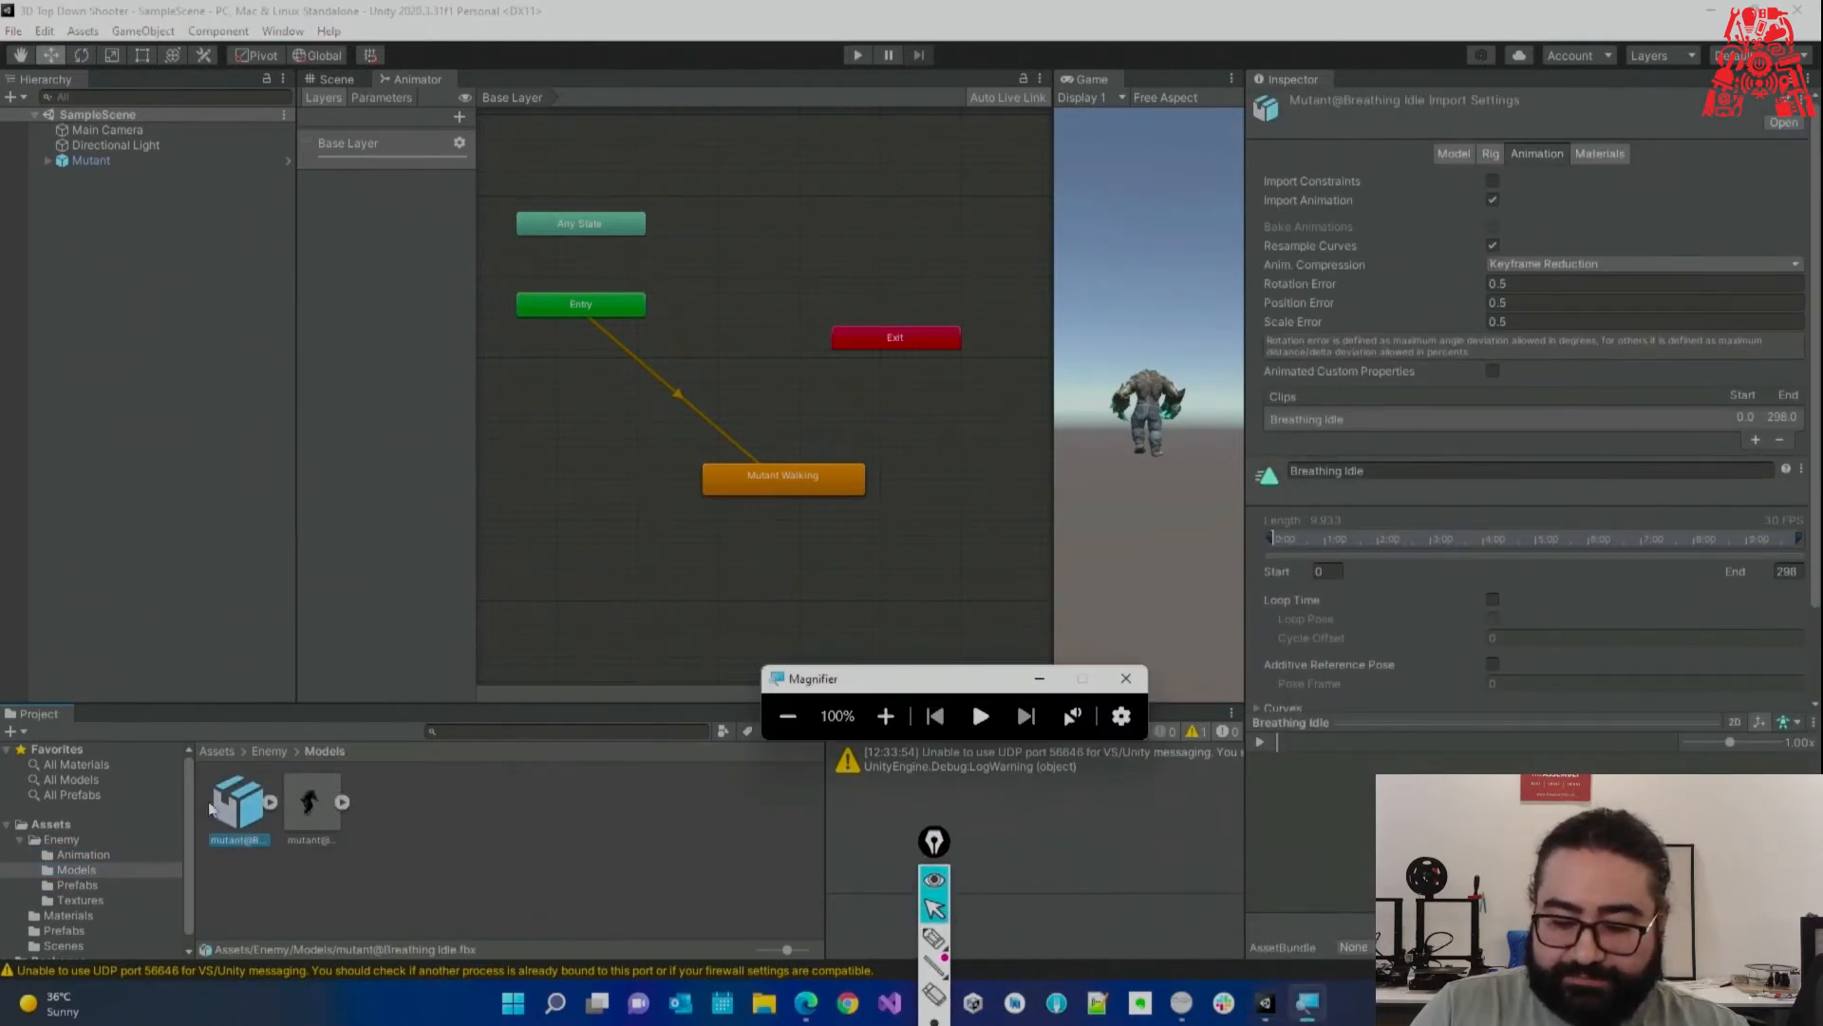
drag(1554, 722, 1555, 477)
click(312, 802)
drag(1500, 679, 1340, 527)
click(1260, 497)
drag(1358, 589, 1402, 678)
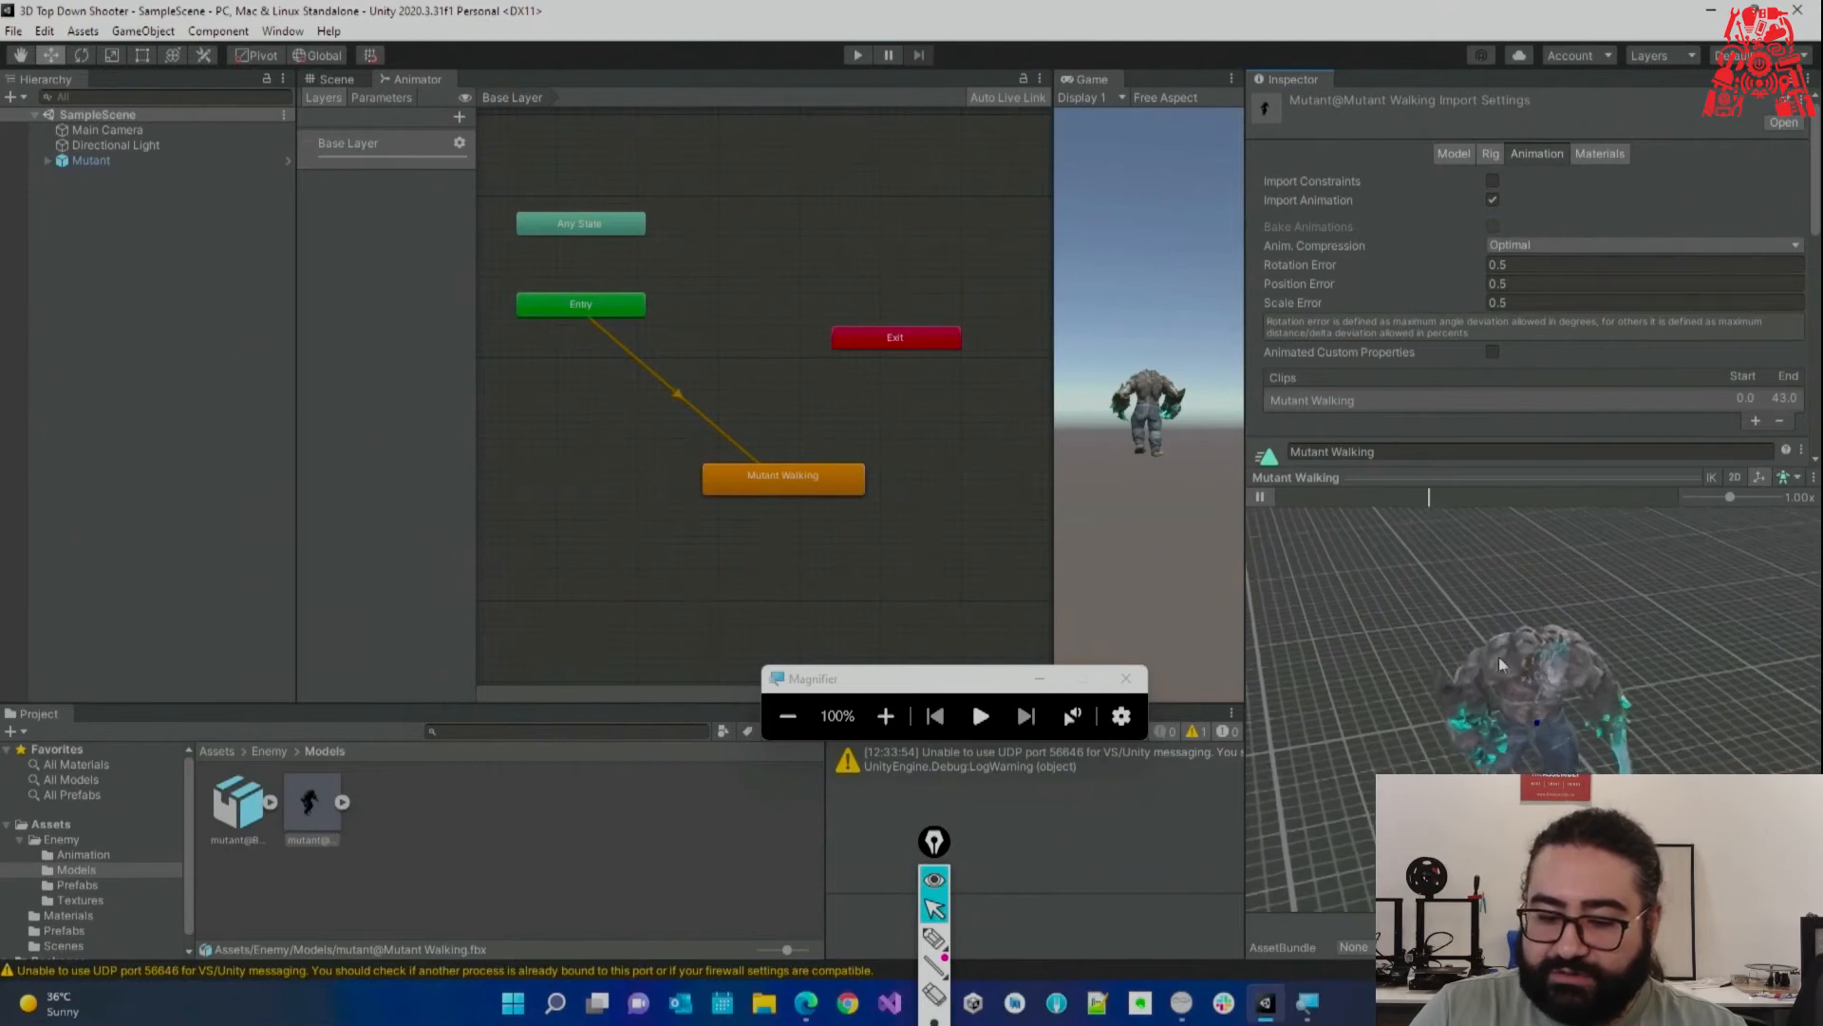
click(1263, 497)
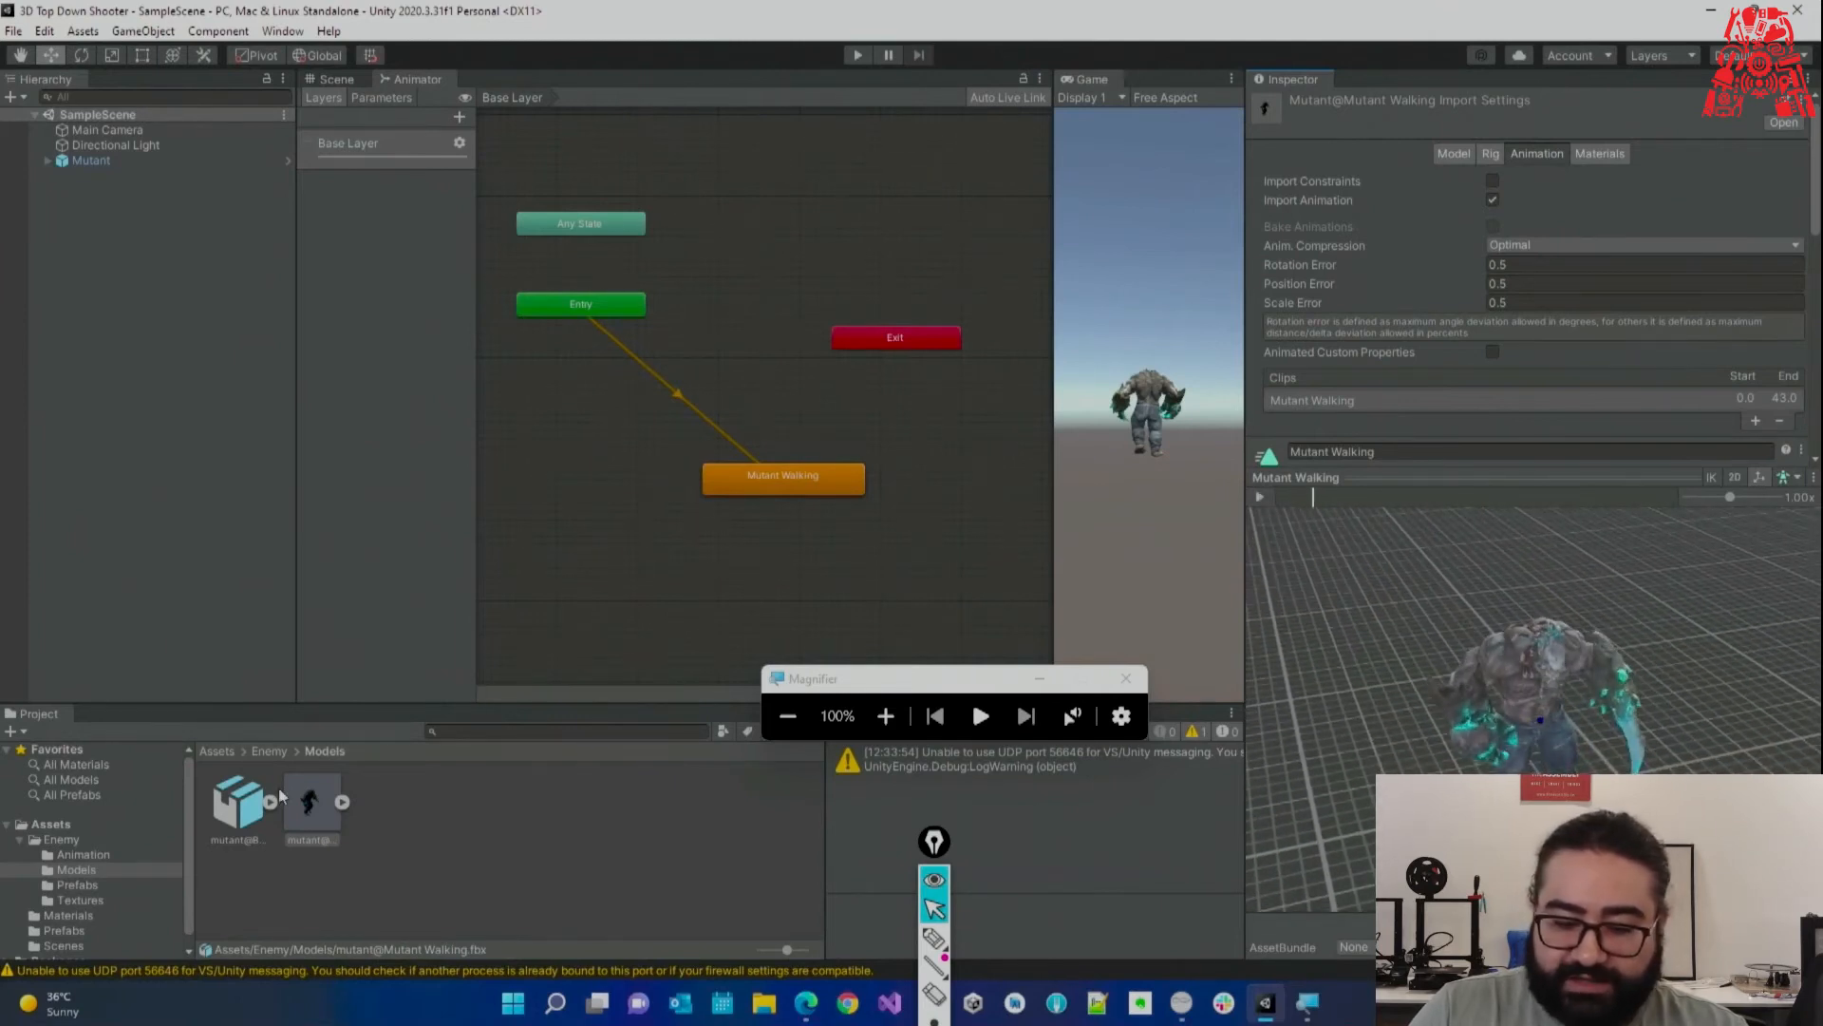
Preview the Breathing Idle clip on Unity's default model.
click(239, 803)
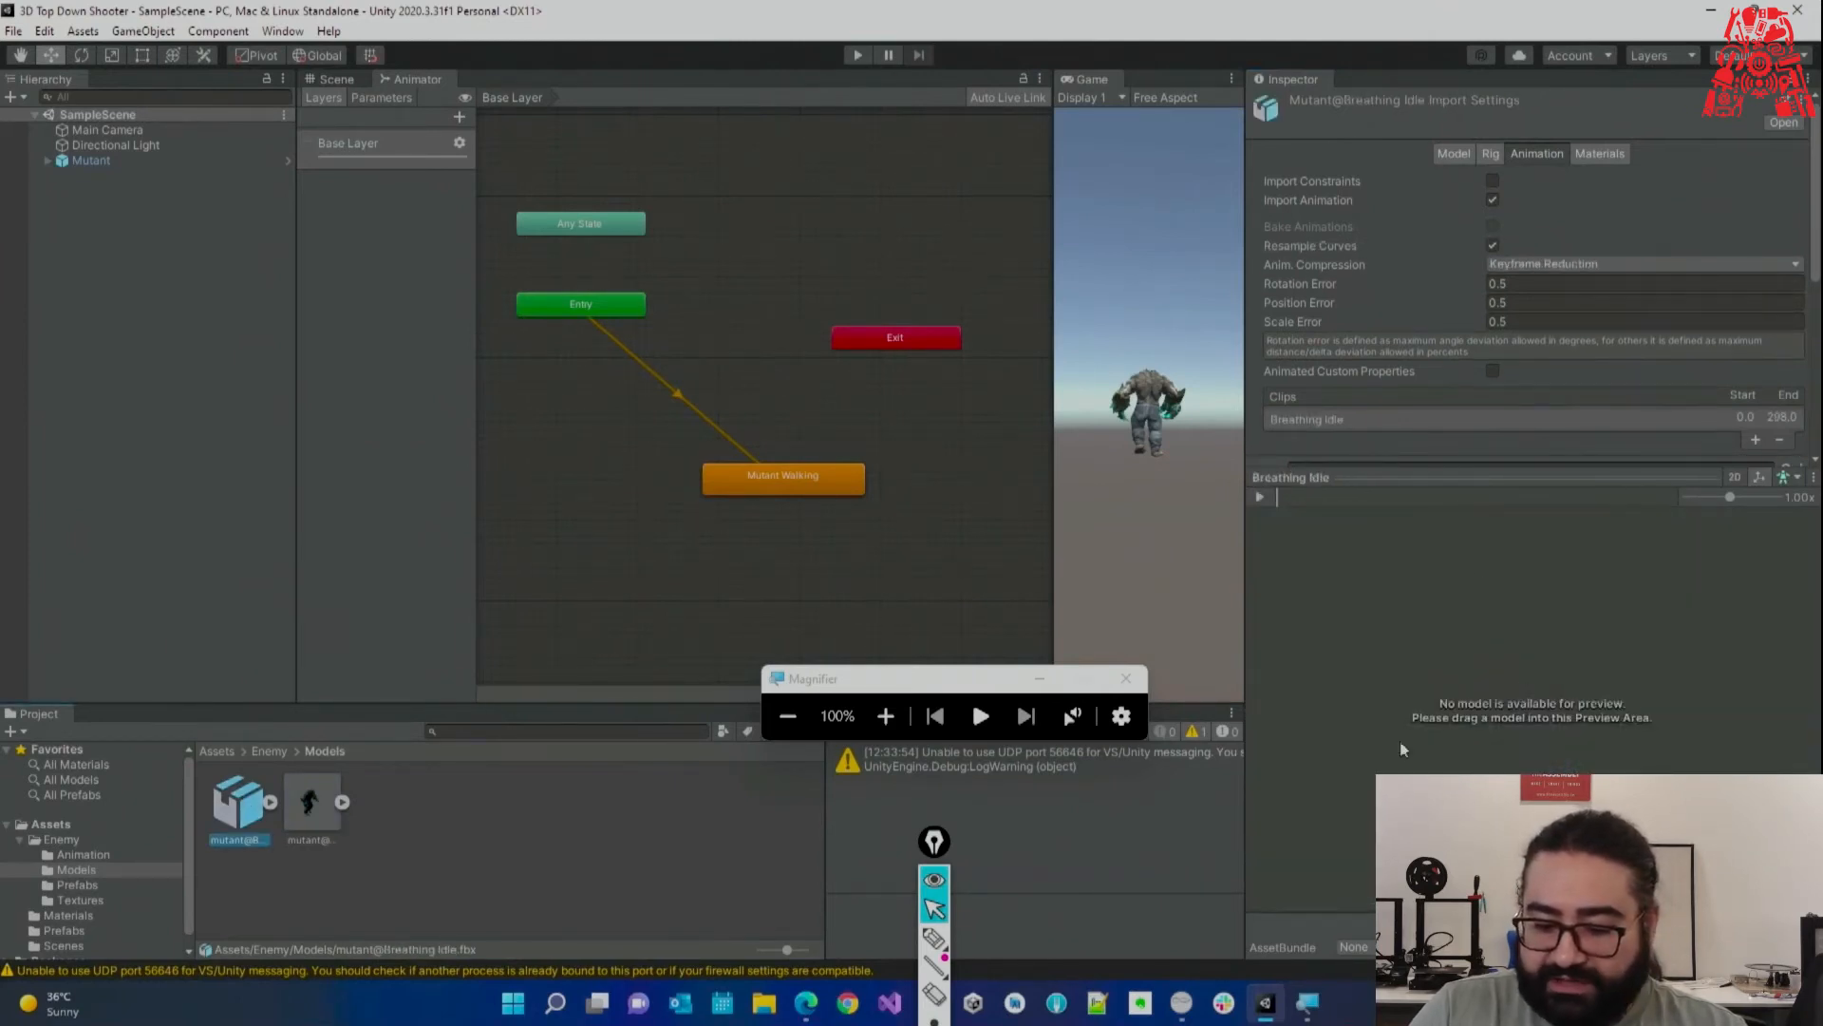
click(885, 716)
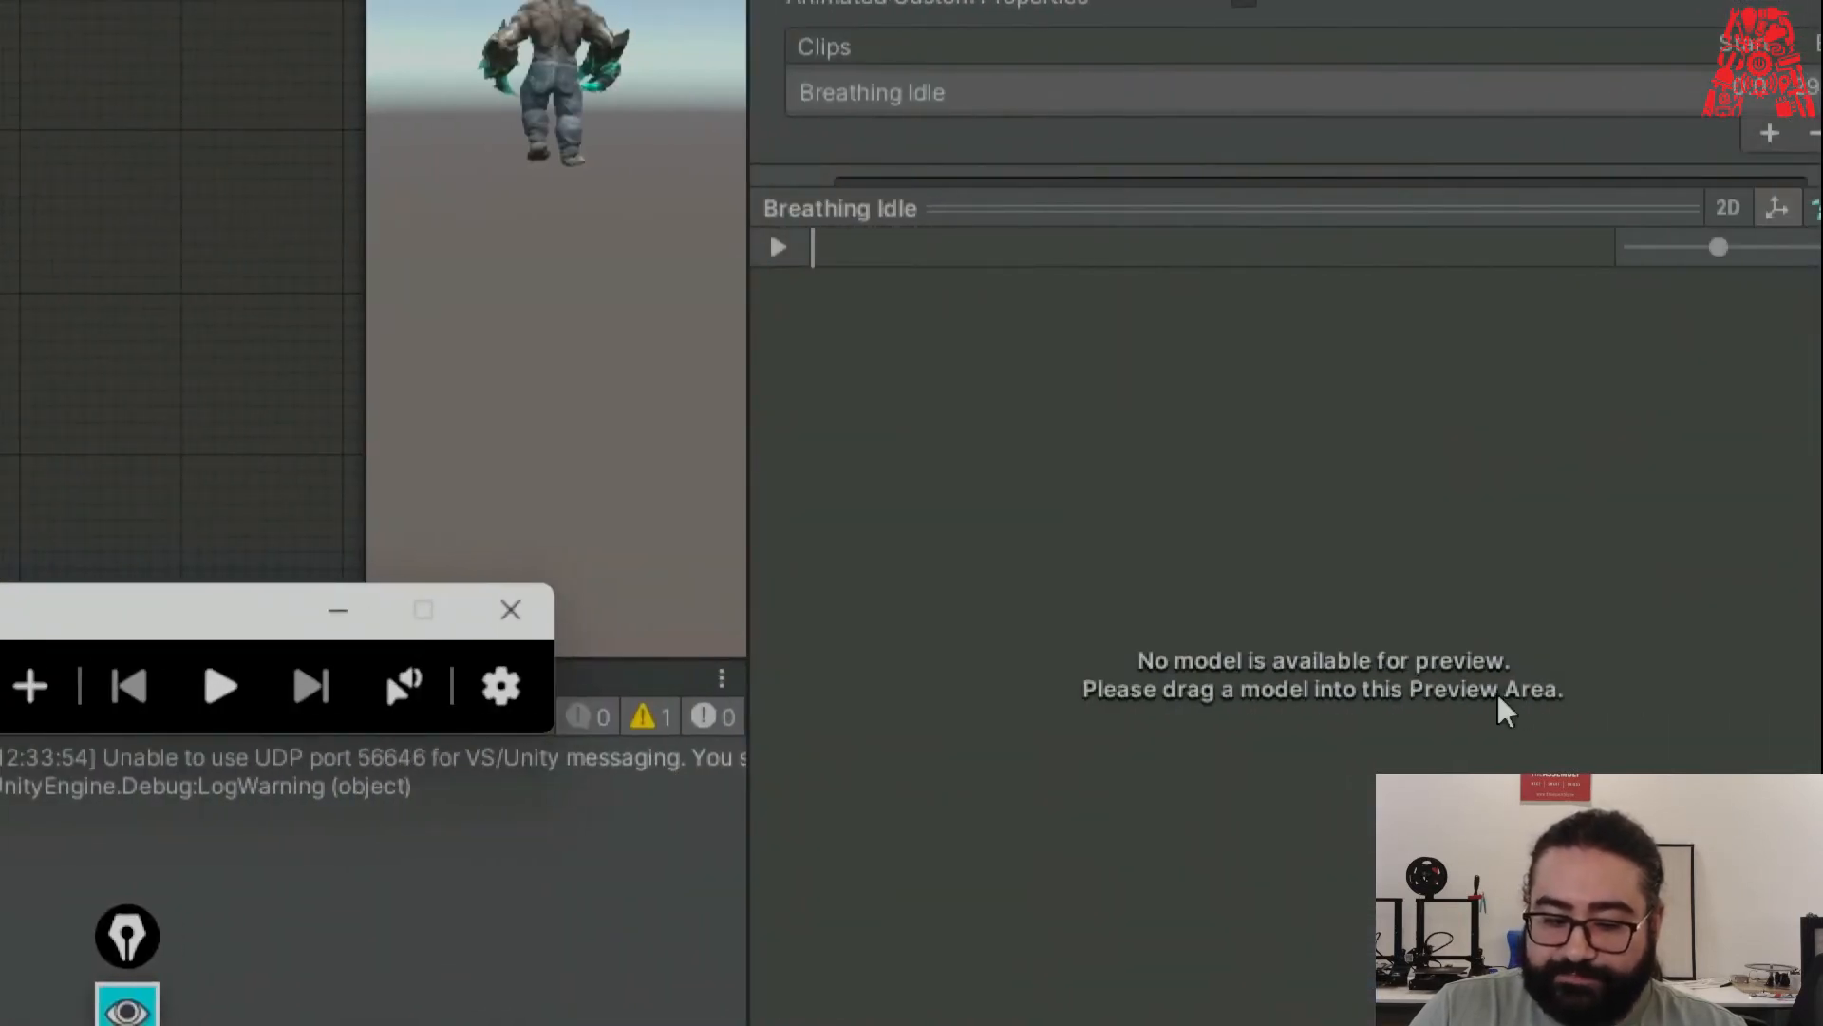
click(39, 686)
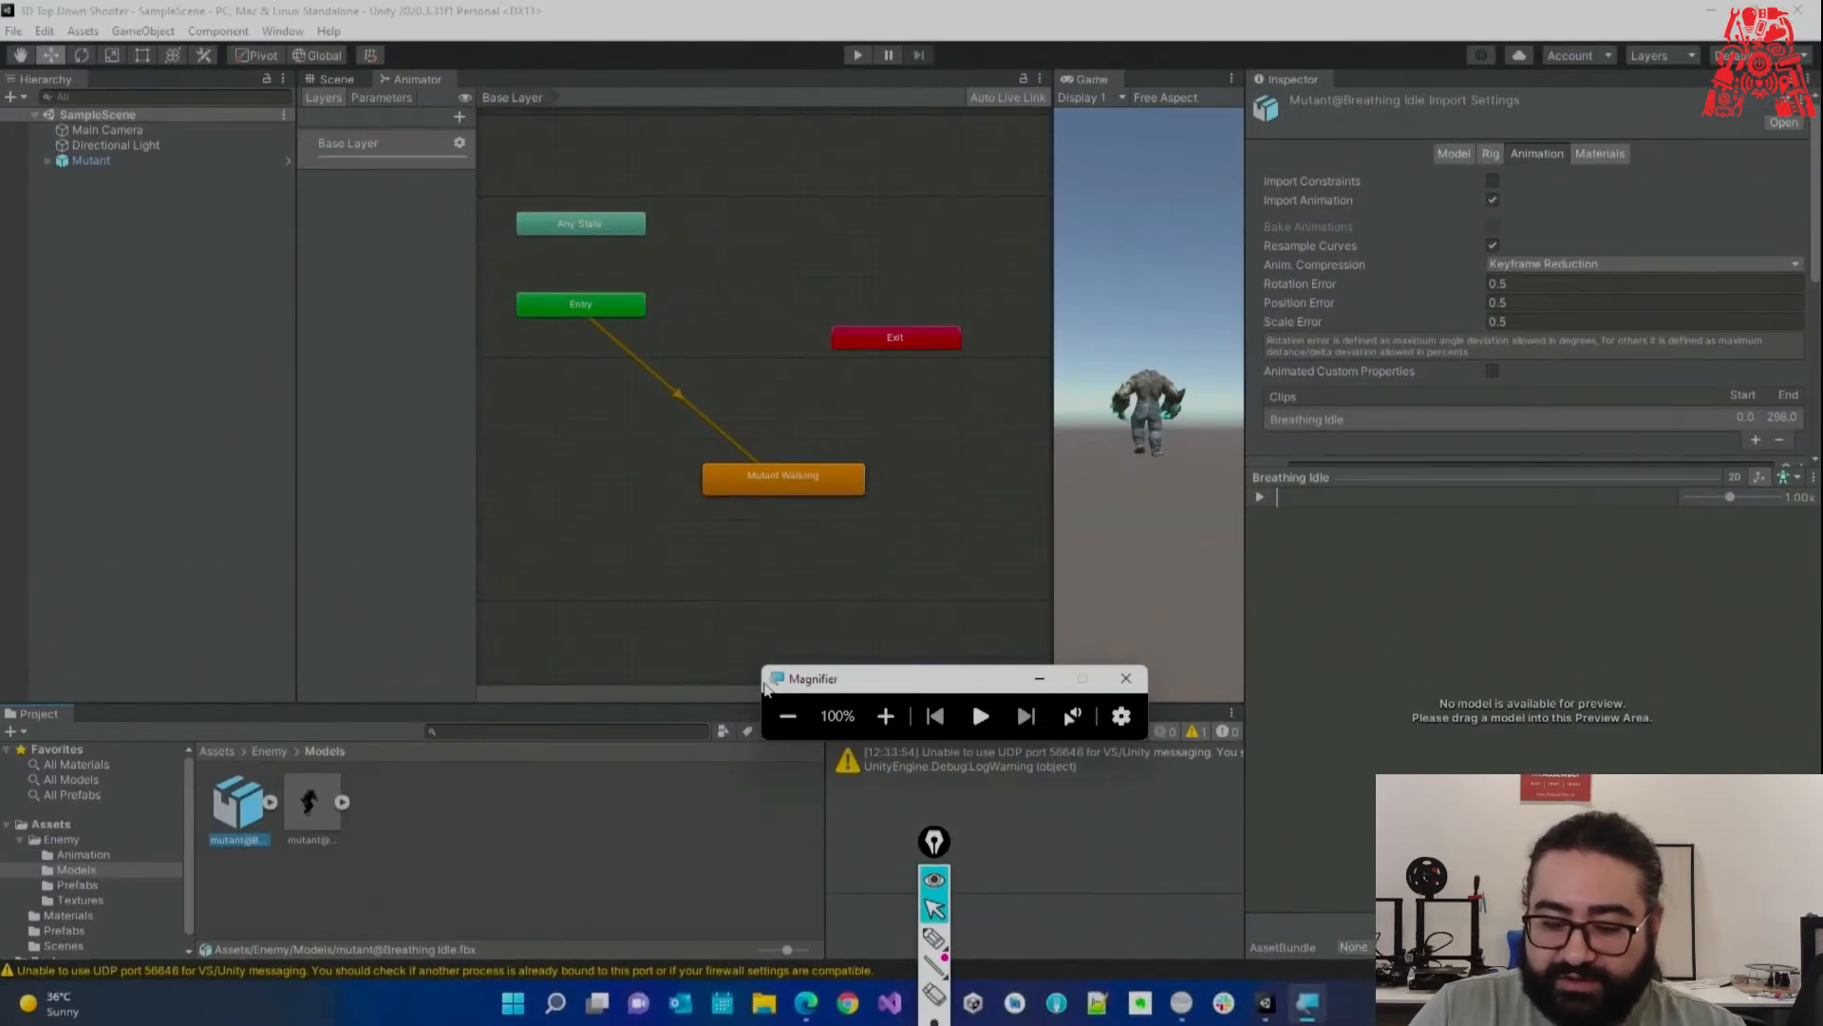
click(885, 716)
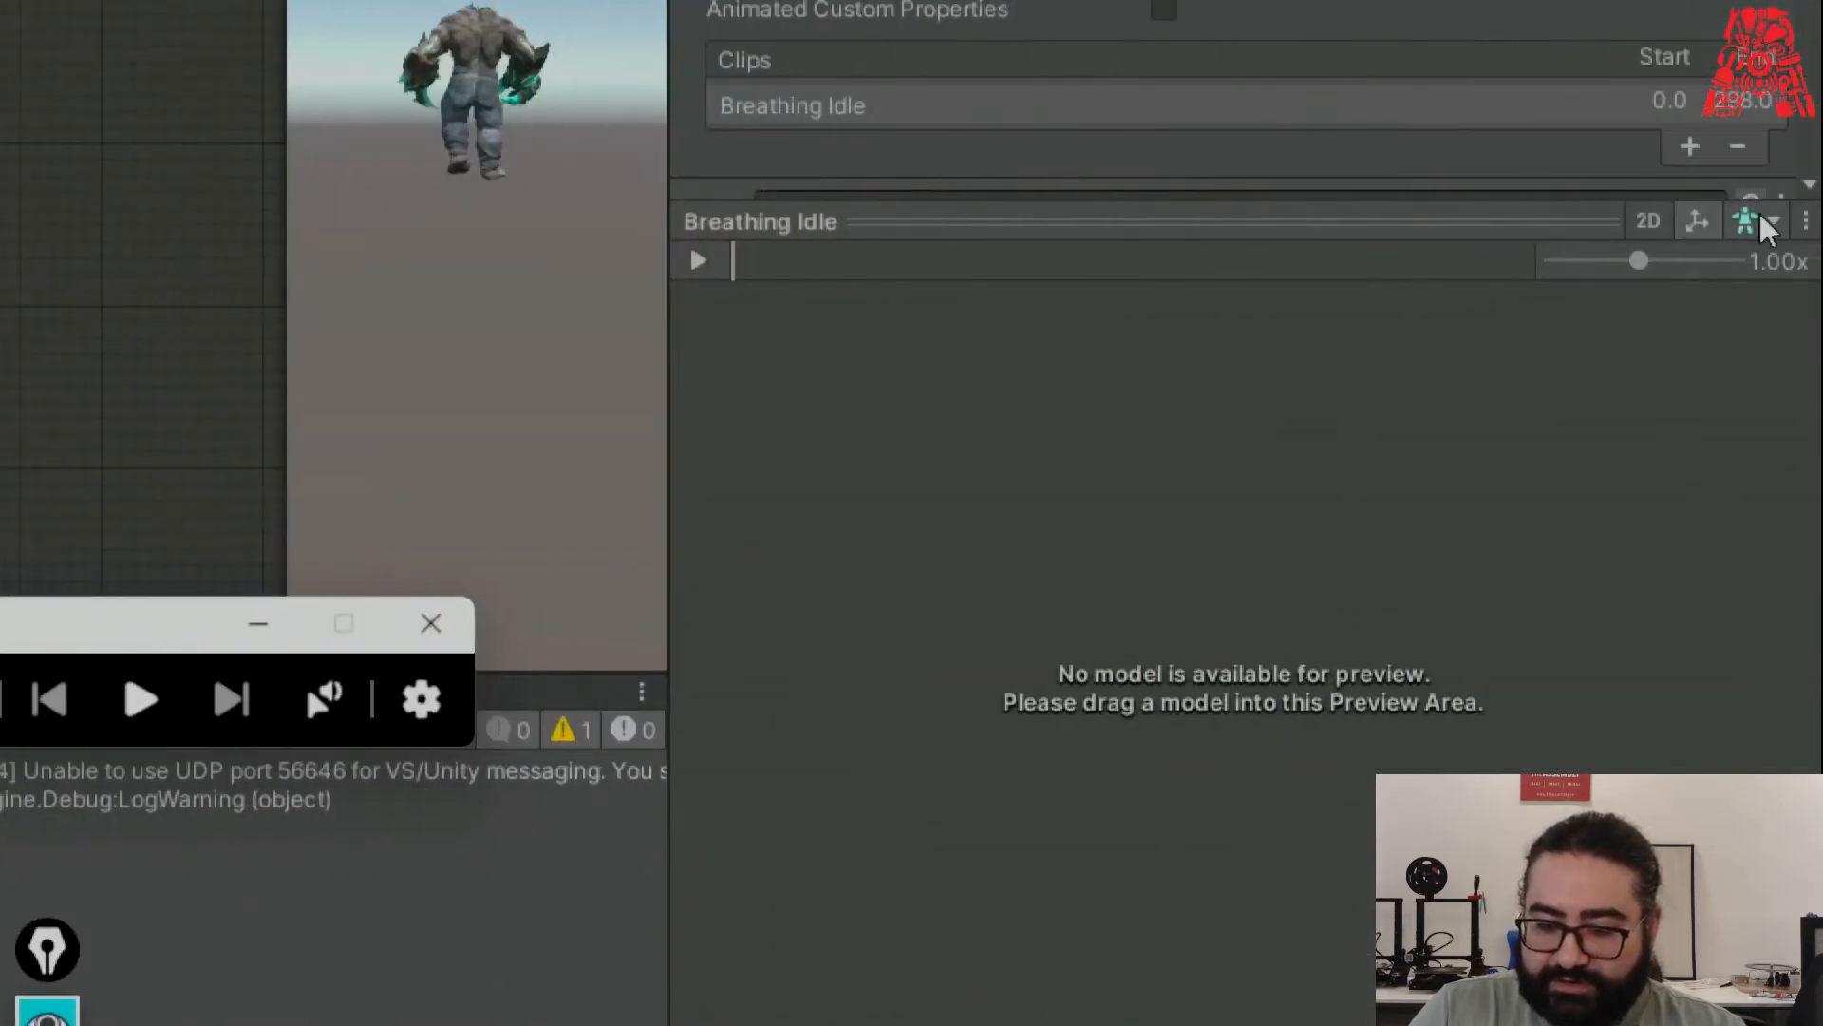
click(1768, 222)
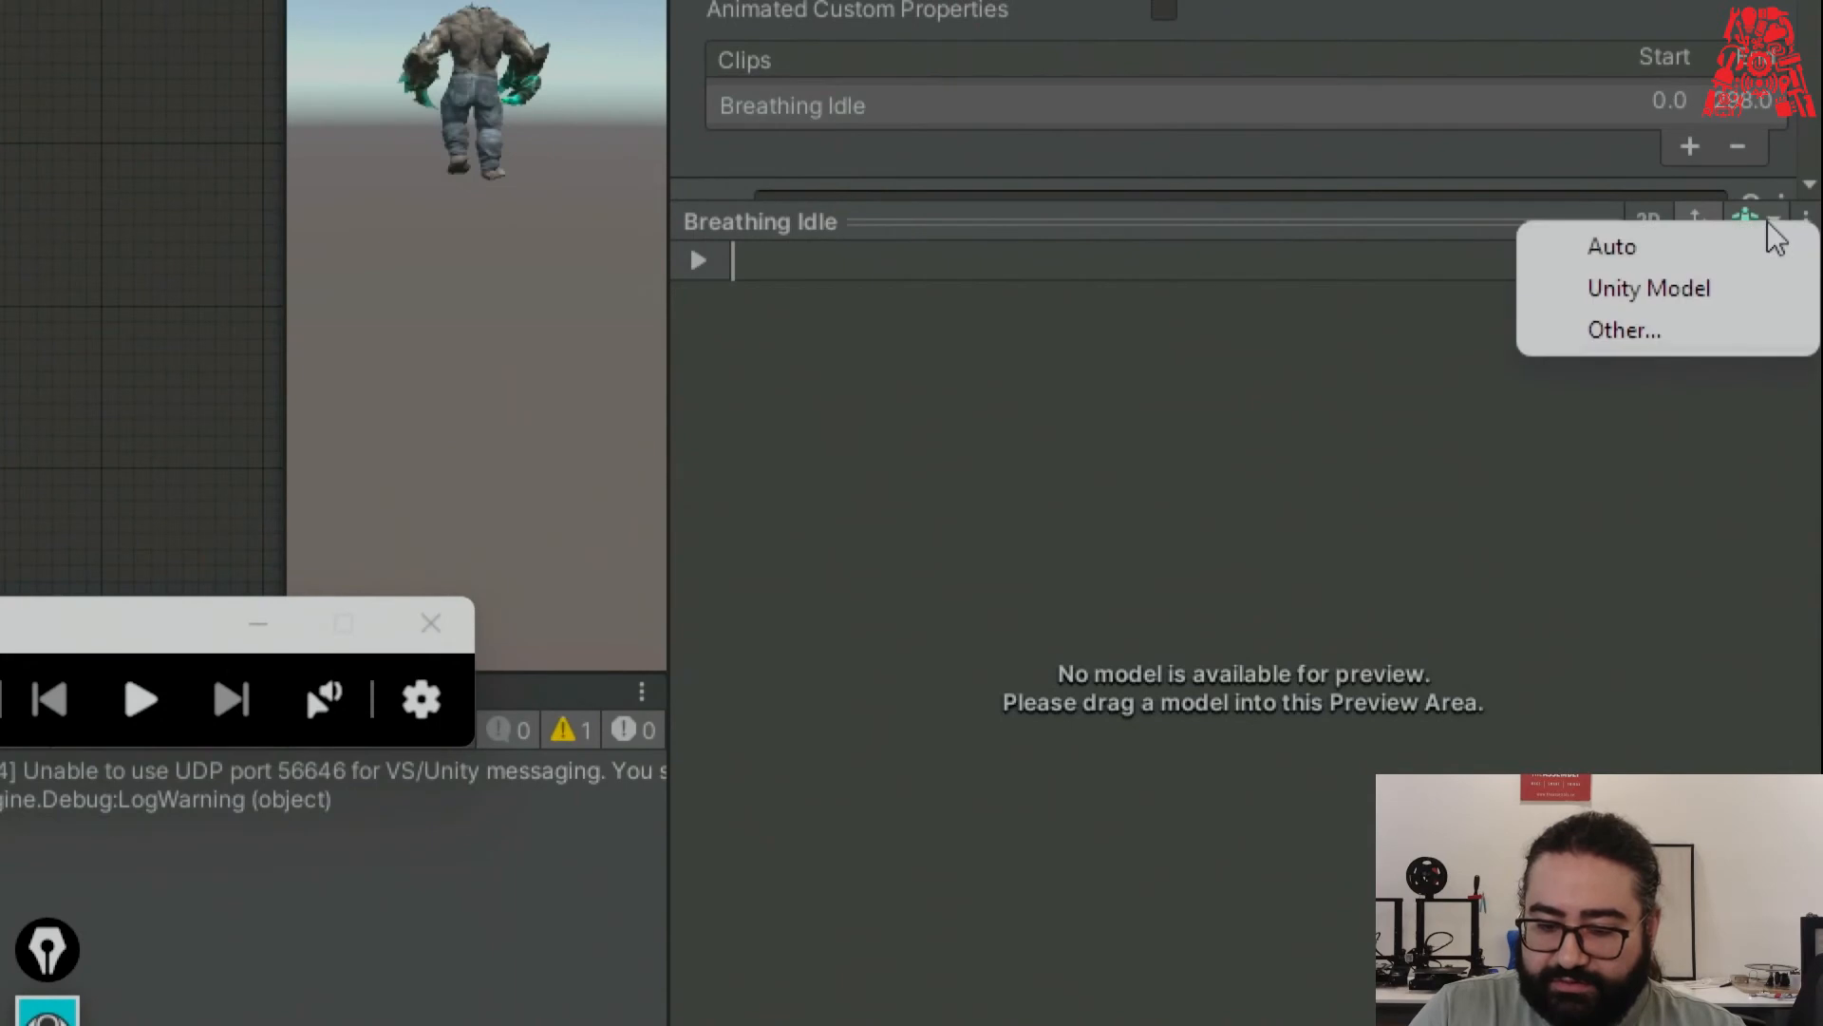
click(1723, 291)
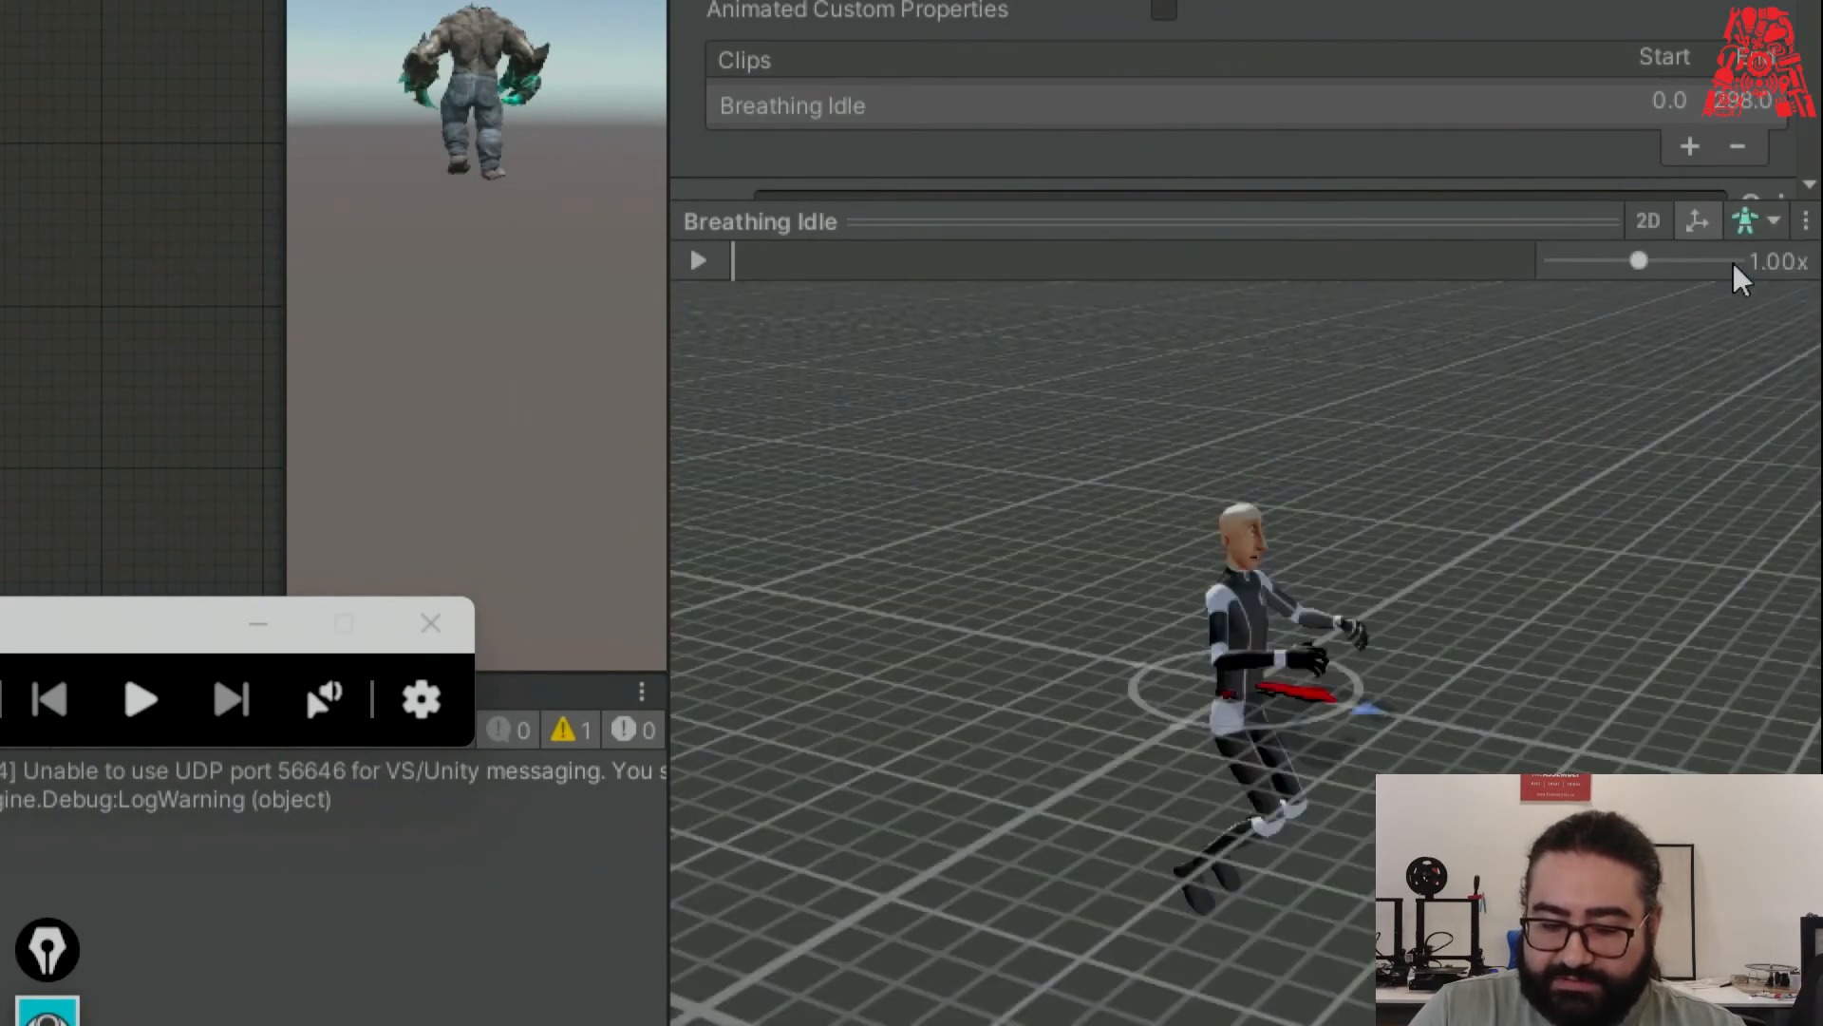
click(698, 260)
drag(1559, 674, 1350, 636)
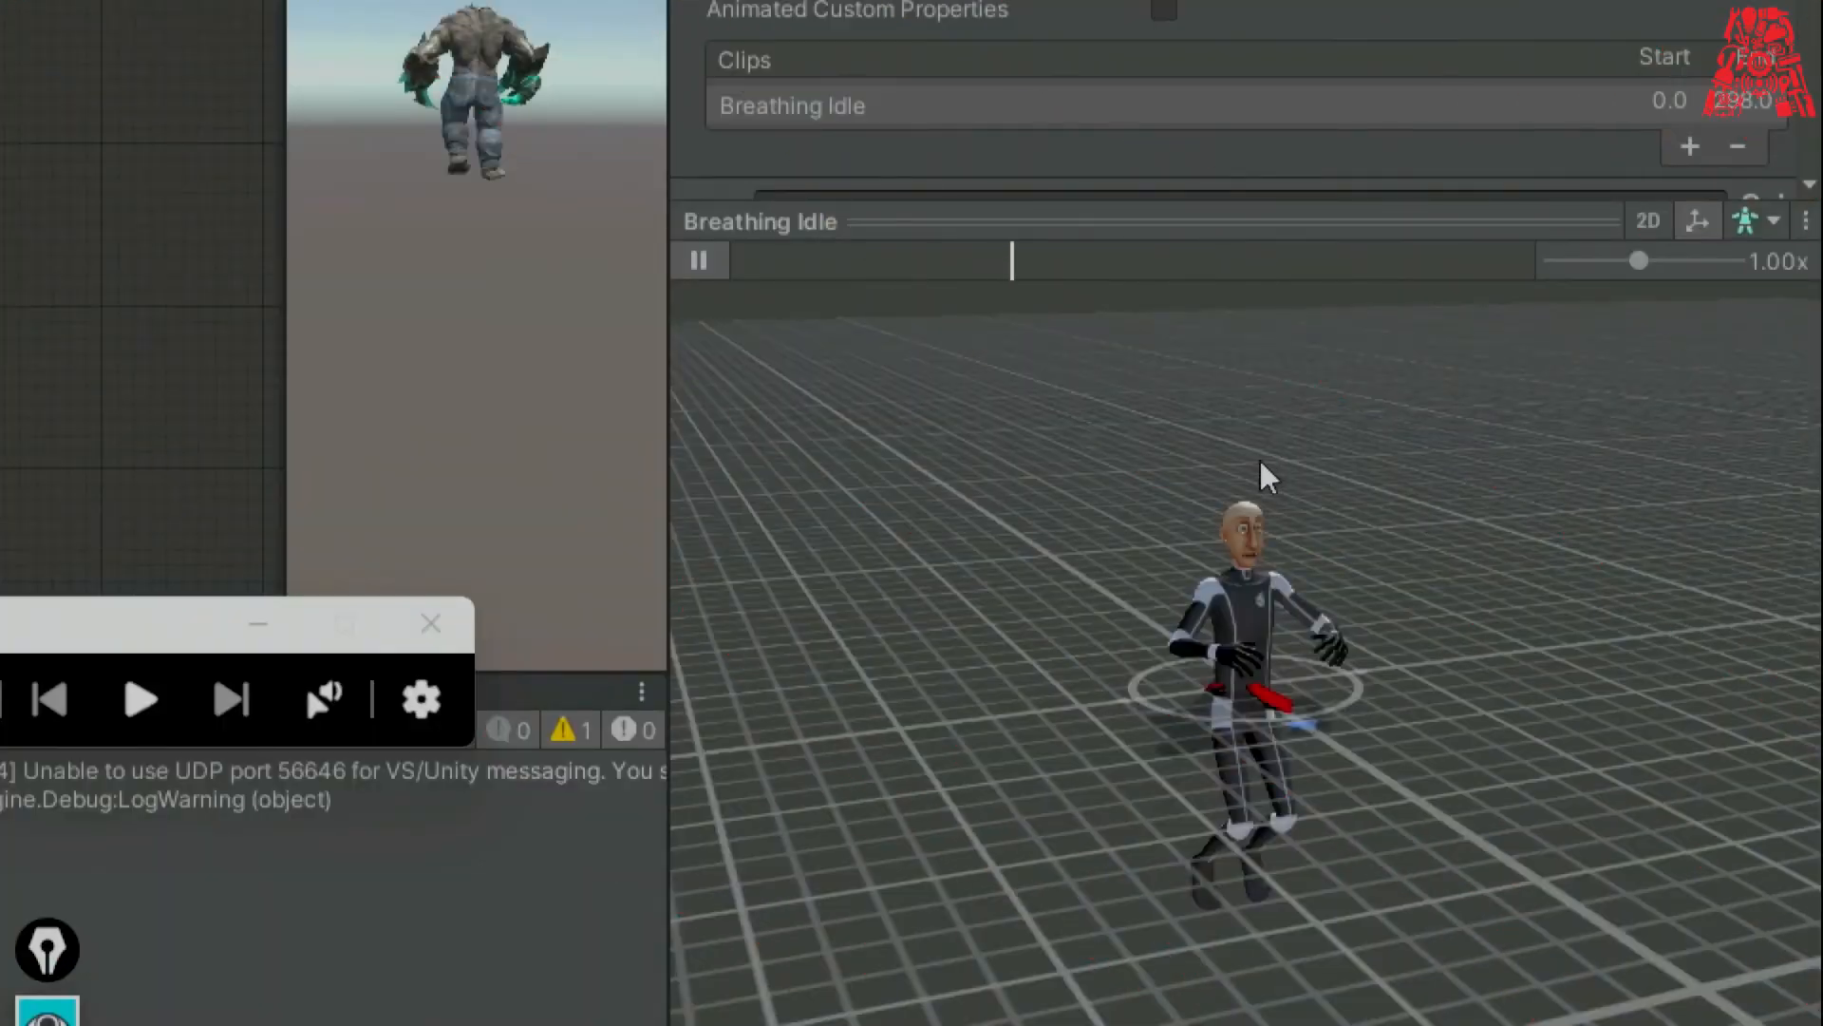
click(699, 260)
Change the preview model to the Mutant prefab and play Breathing Idle on it.
click(1768, 222)
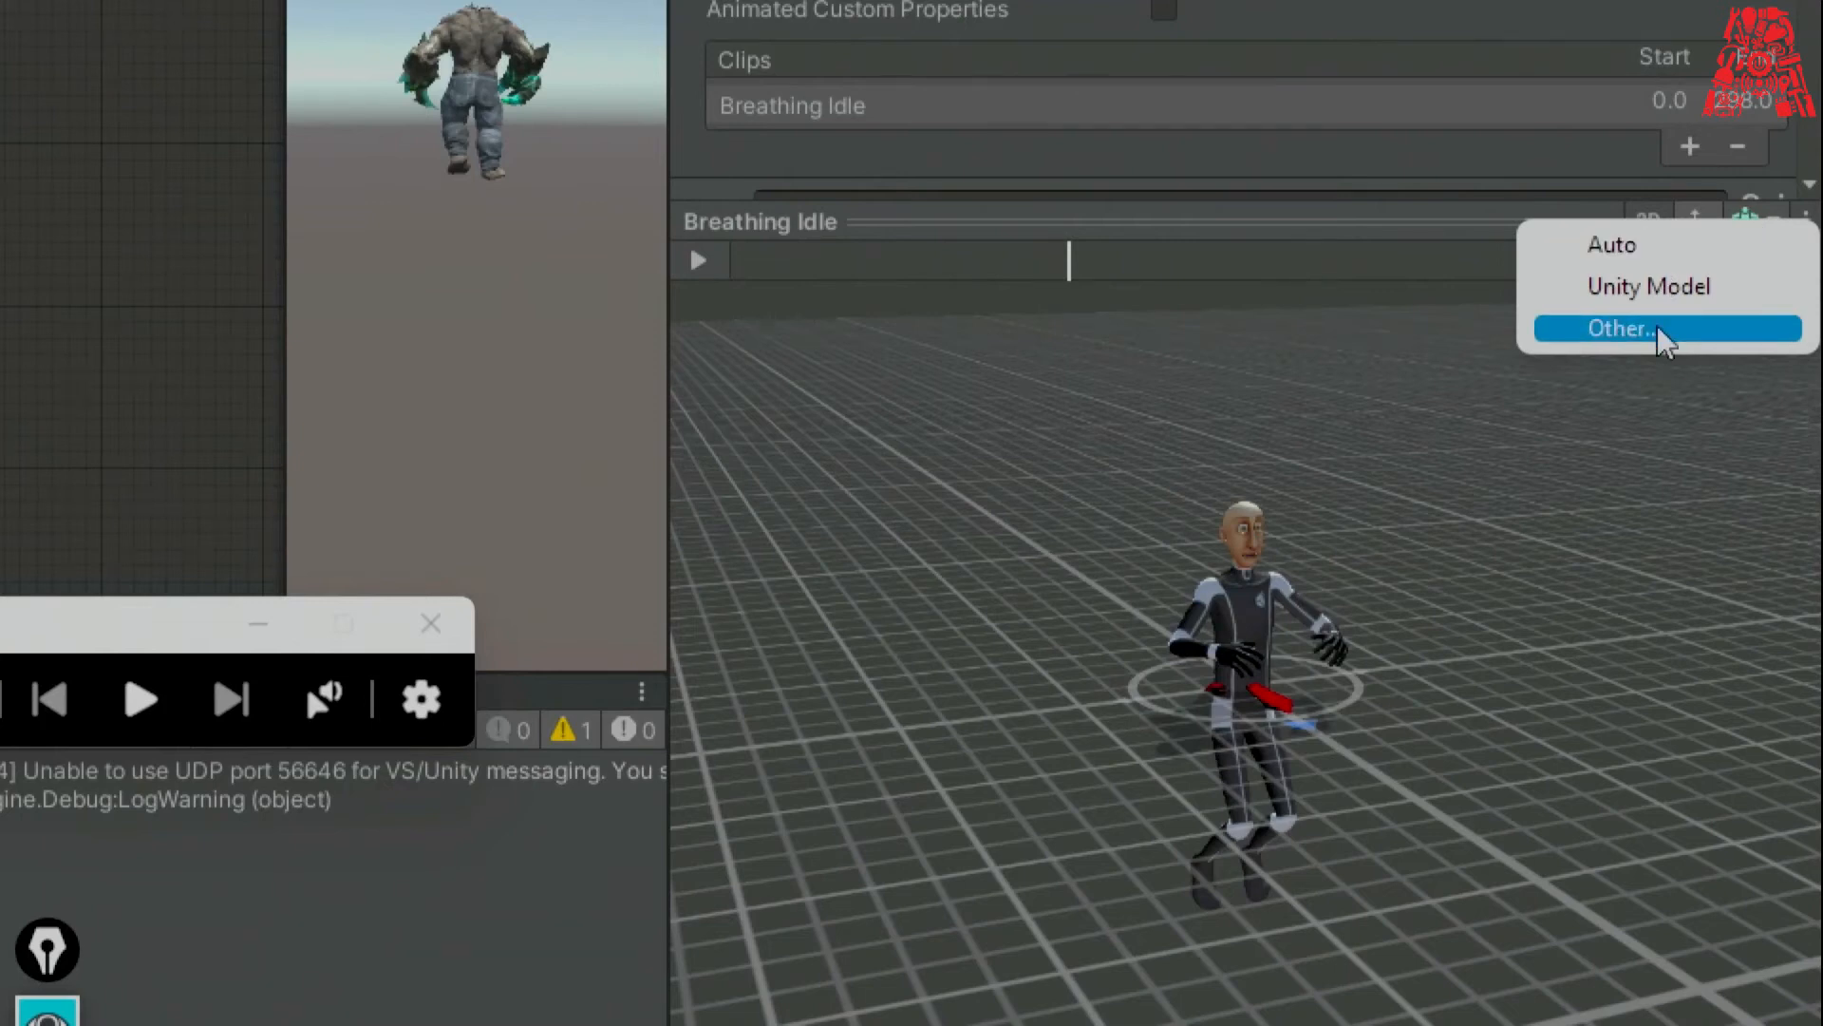
click(1664, 331)
click(1296, 549)
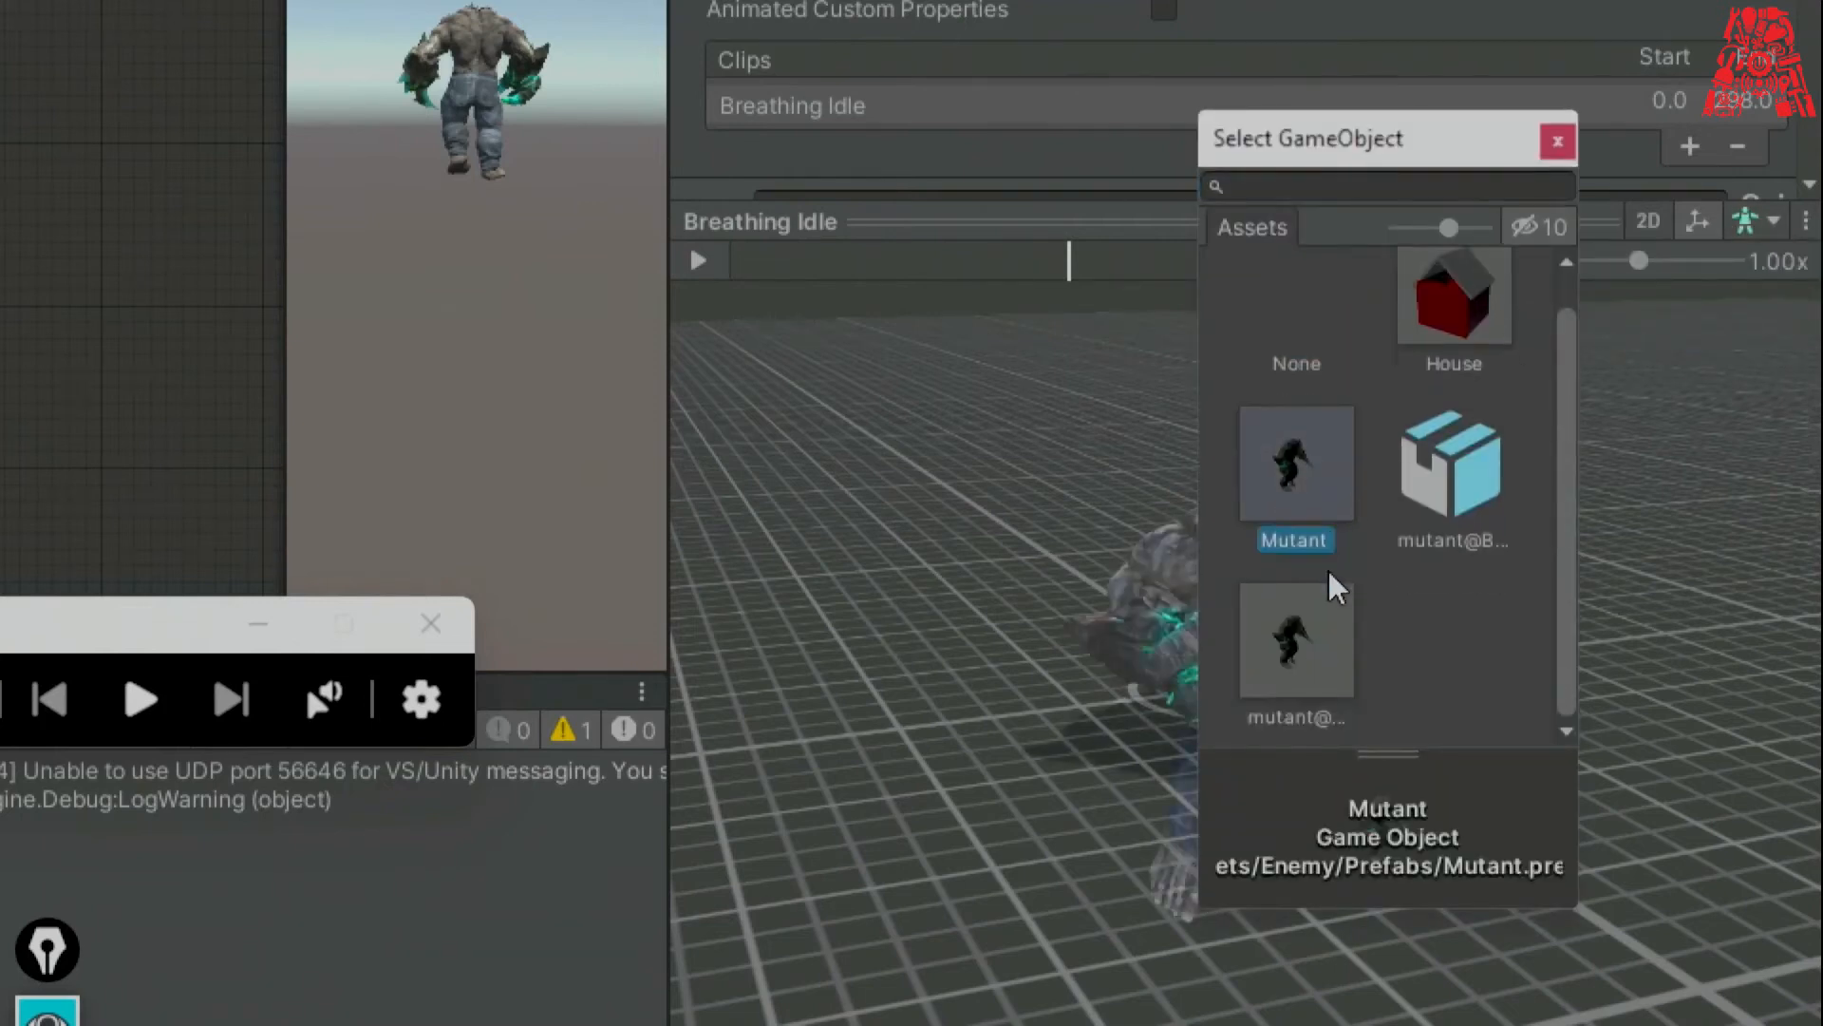
double_click(1312, 477)
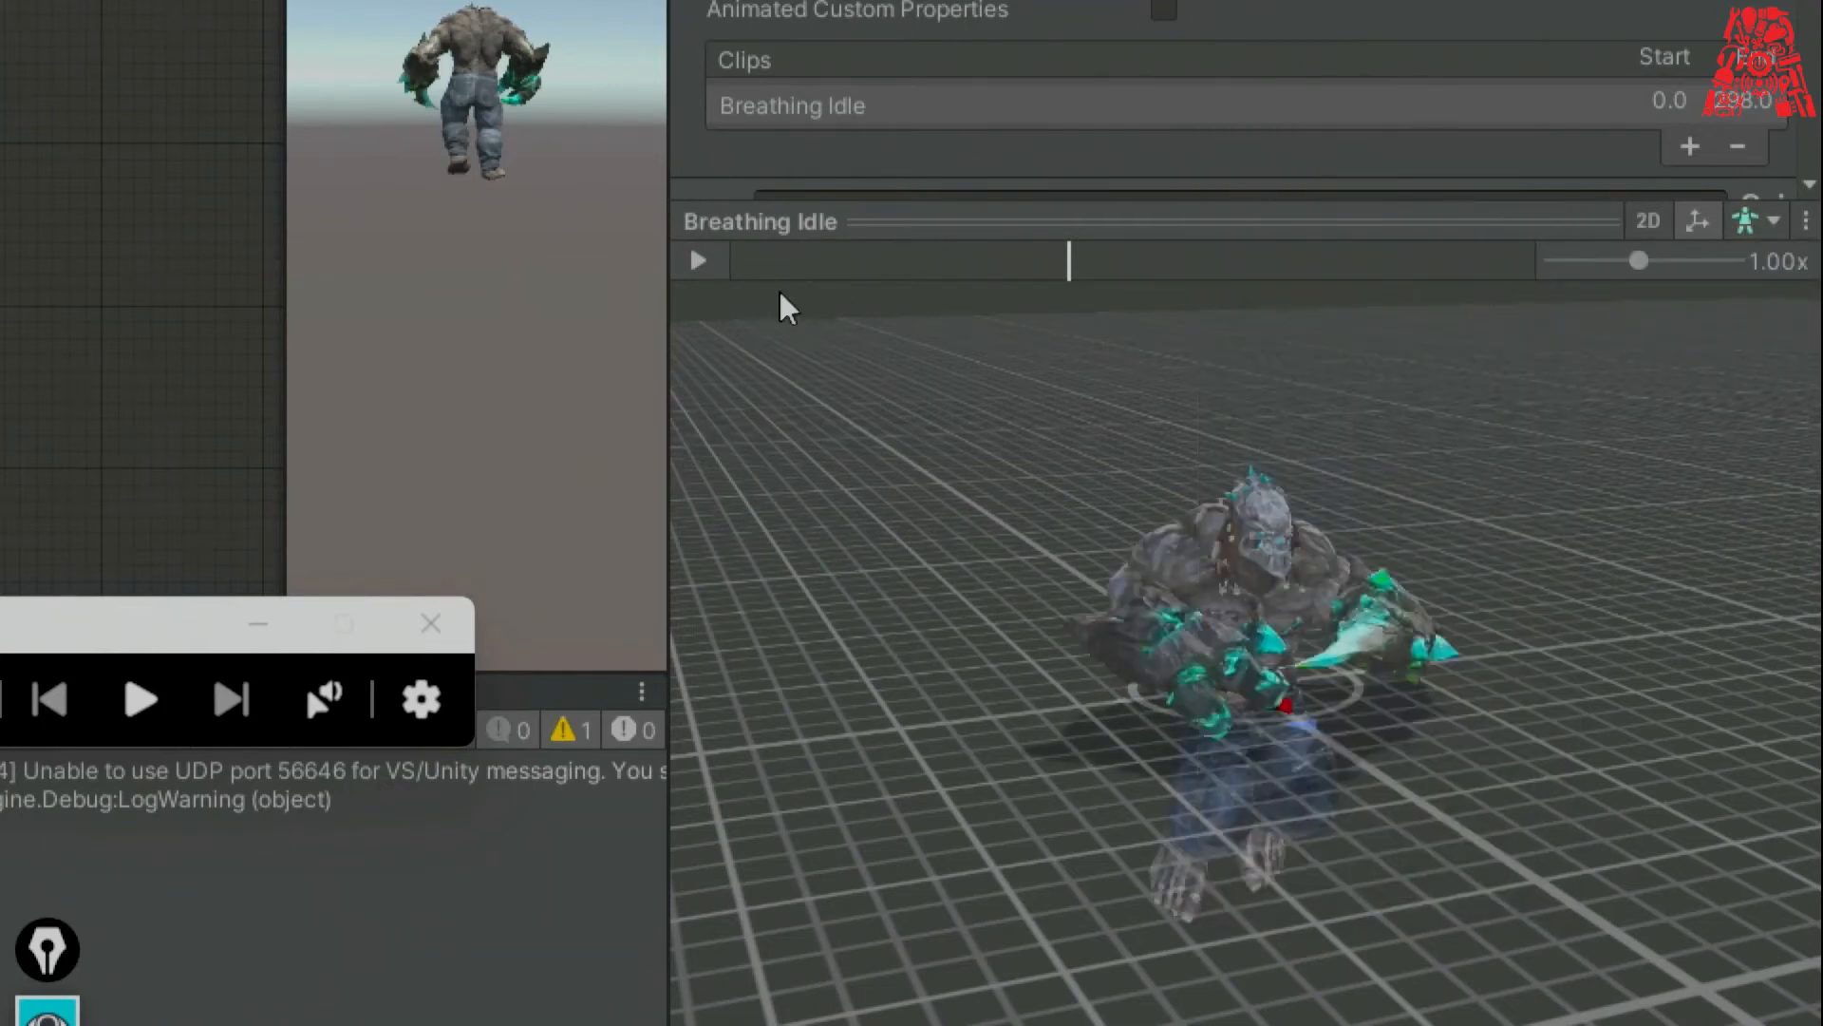
click(698, 261)
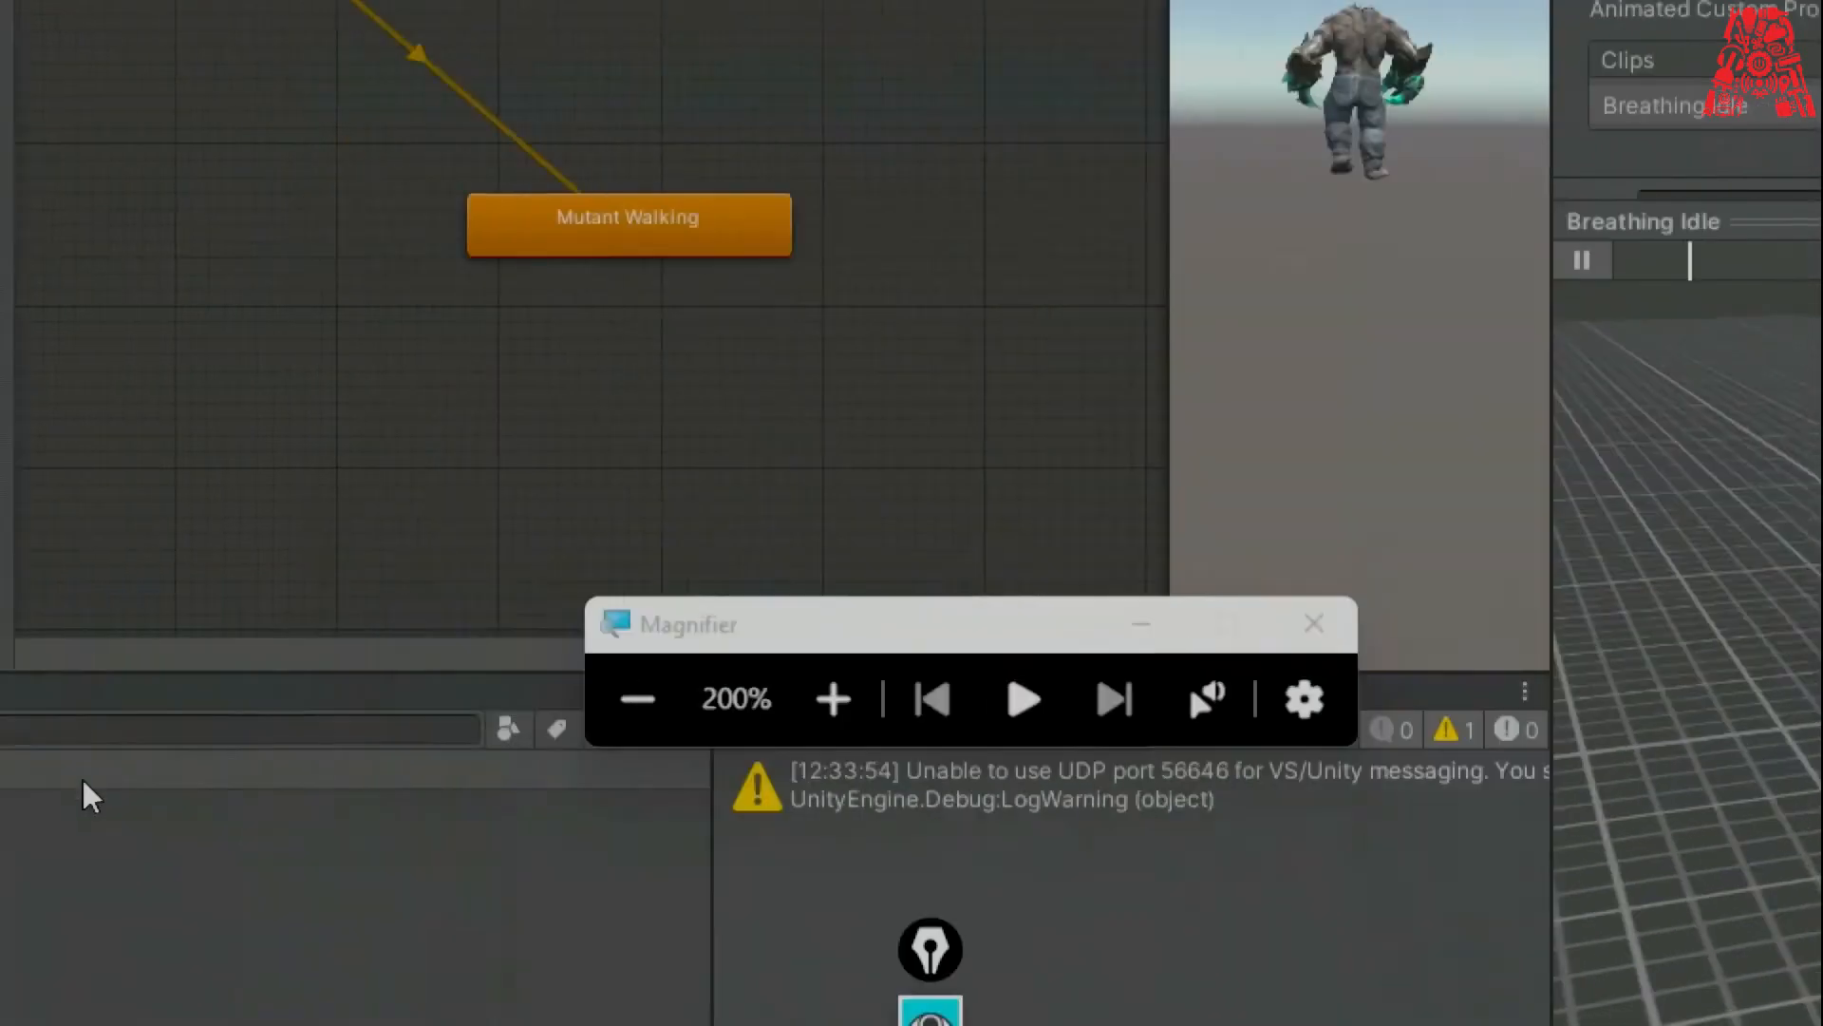
click(637, 699)
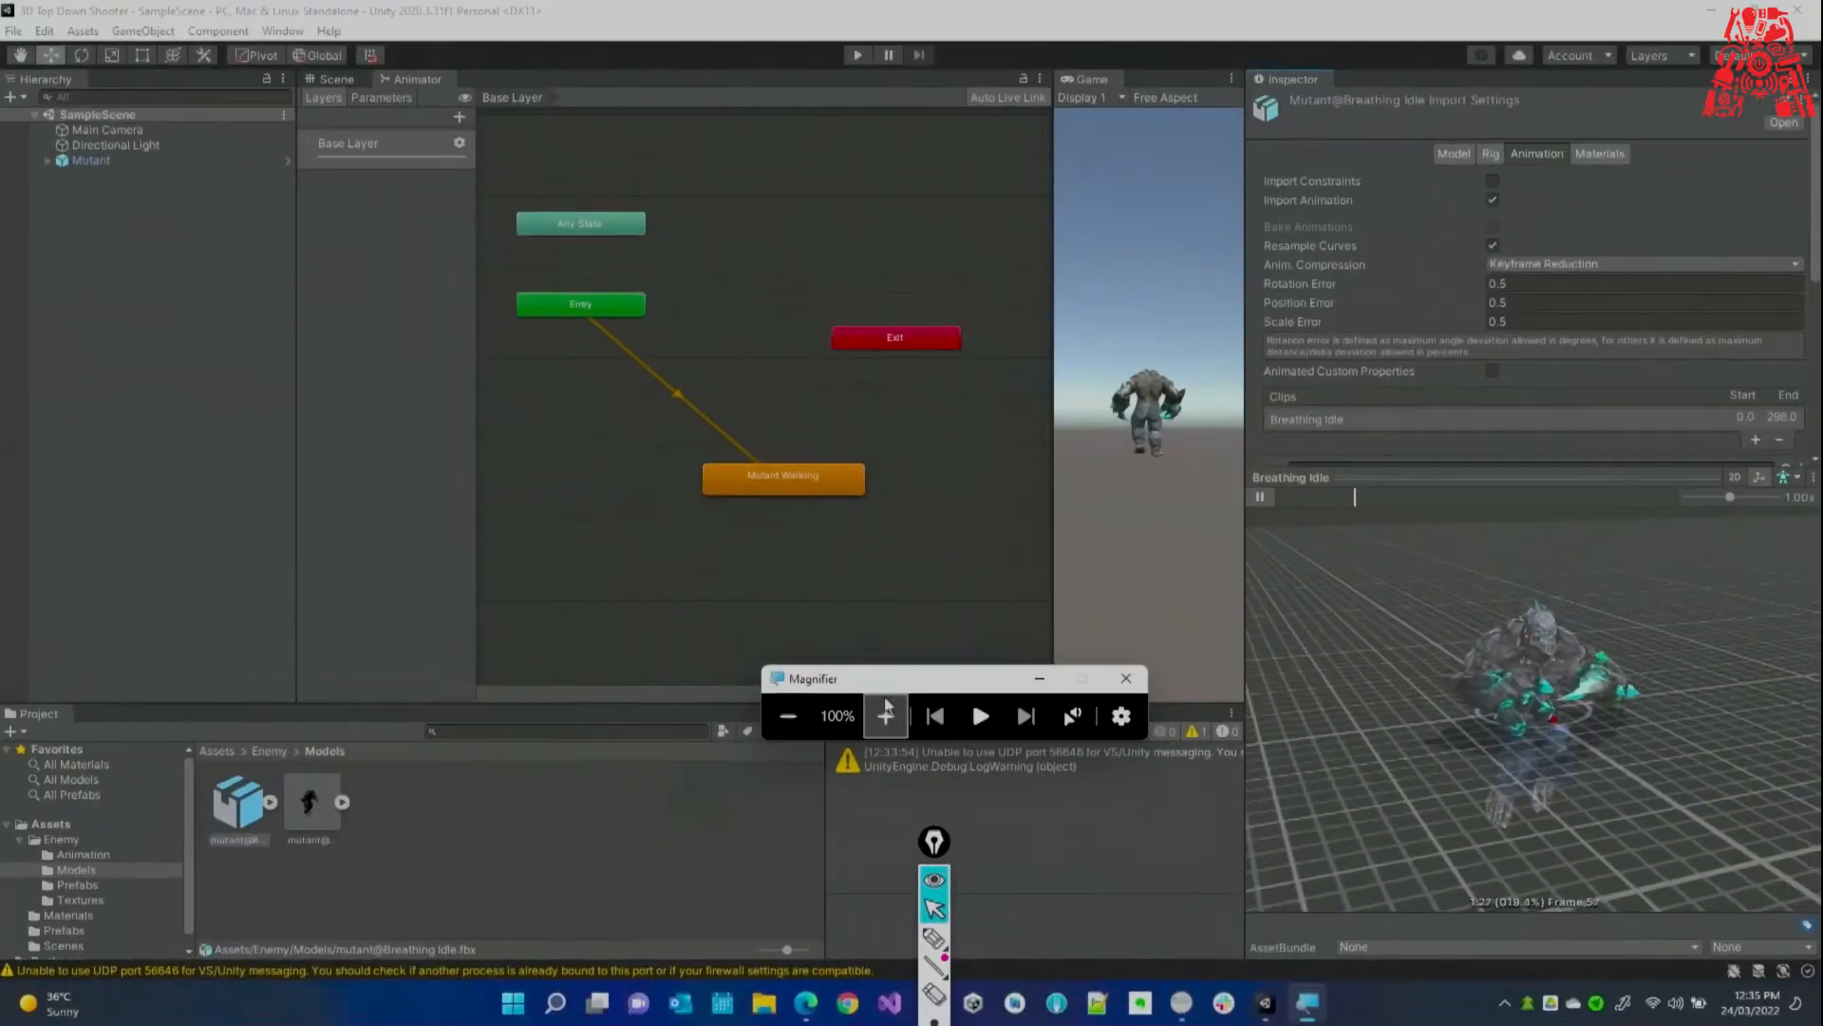
Compare the rig settings of Breathing Idle and Mutant Walking.
click(1495, 155)
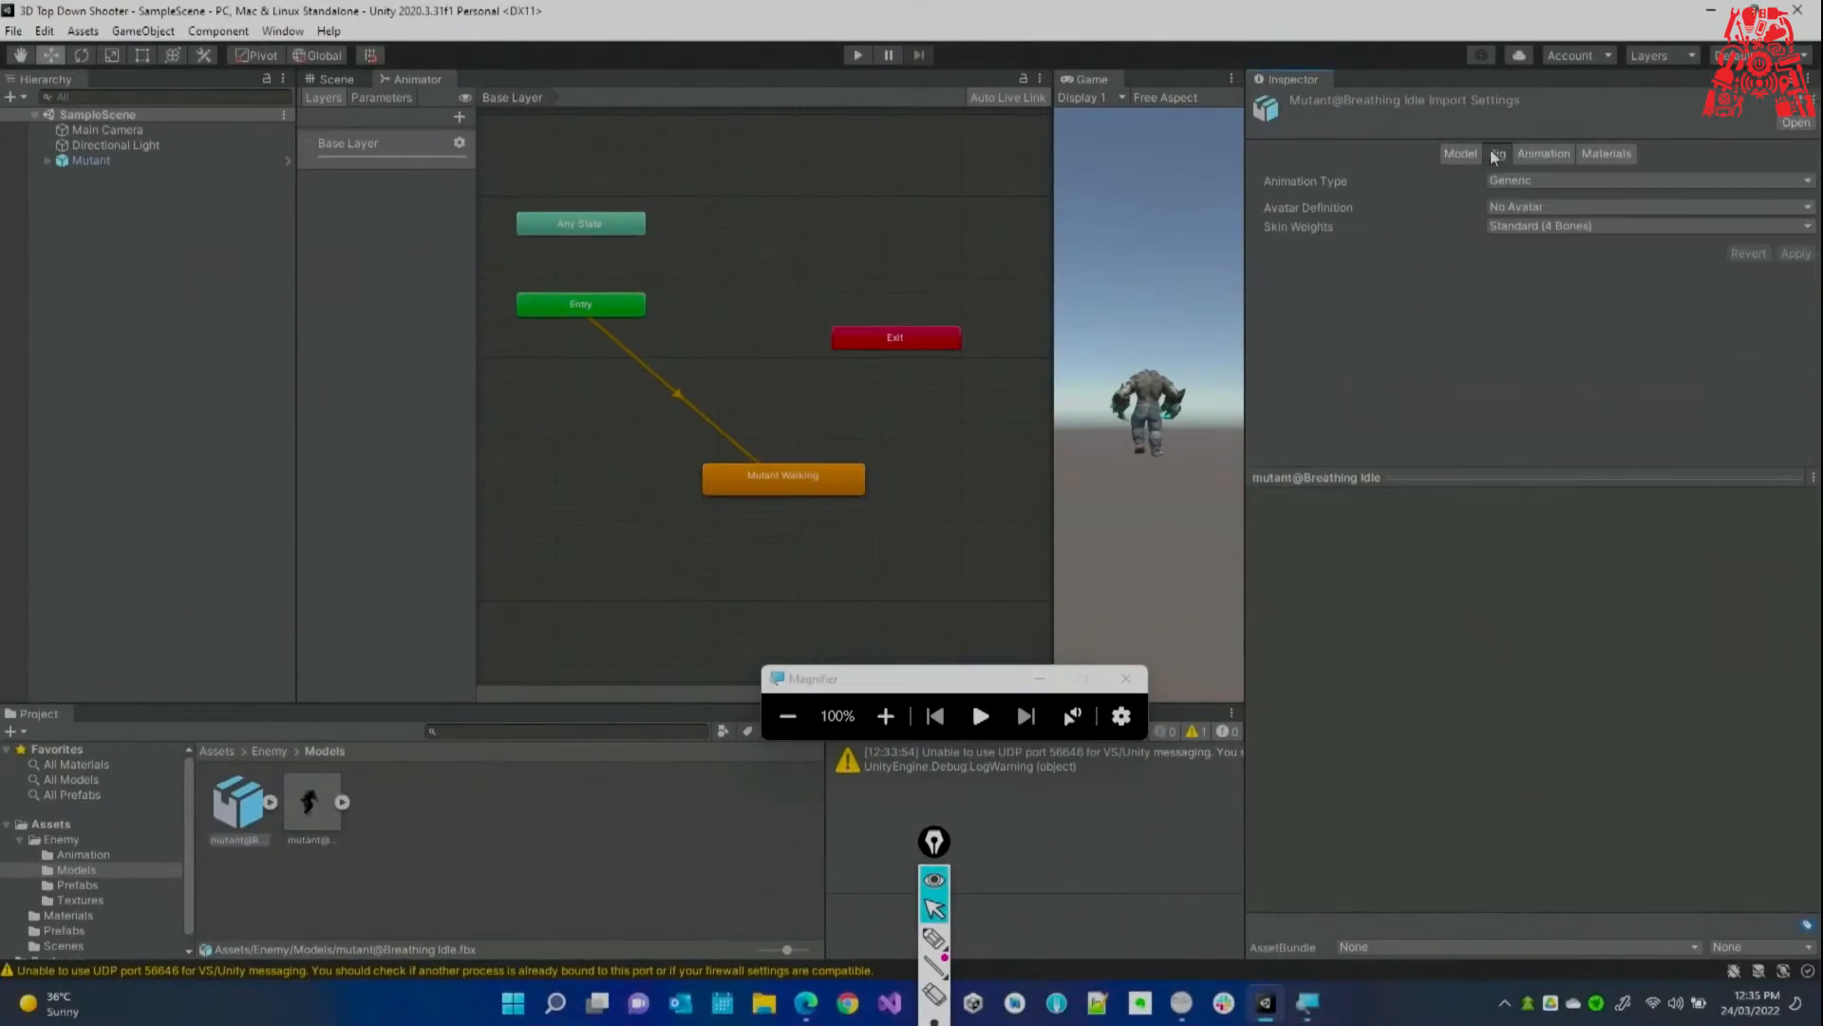
click(308, 794)
click(243, 793)
click(306, 794)
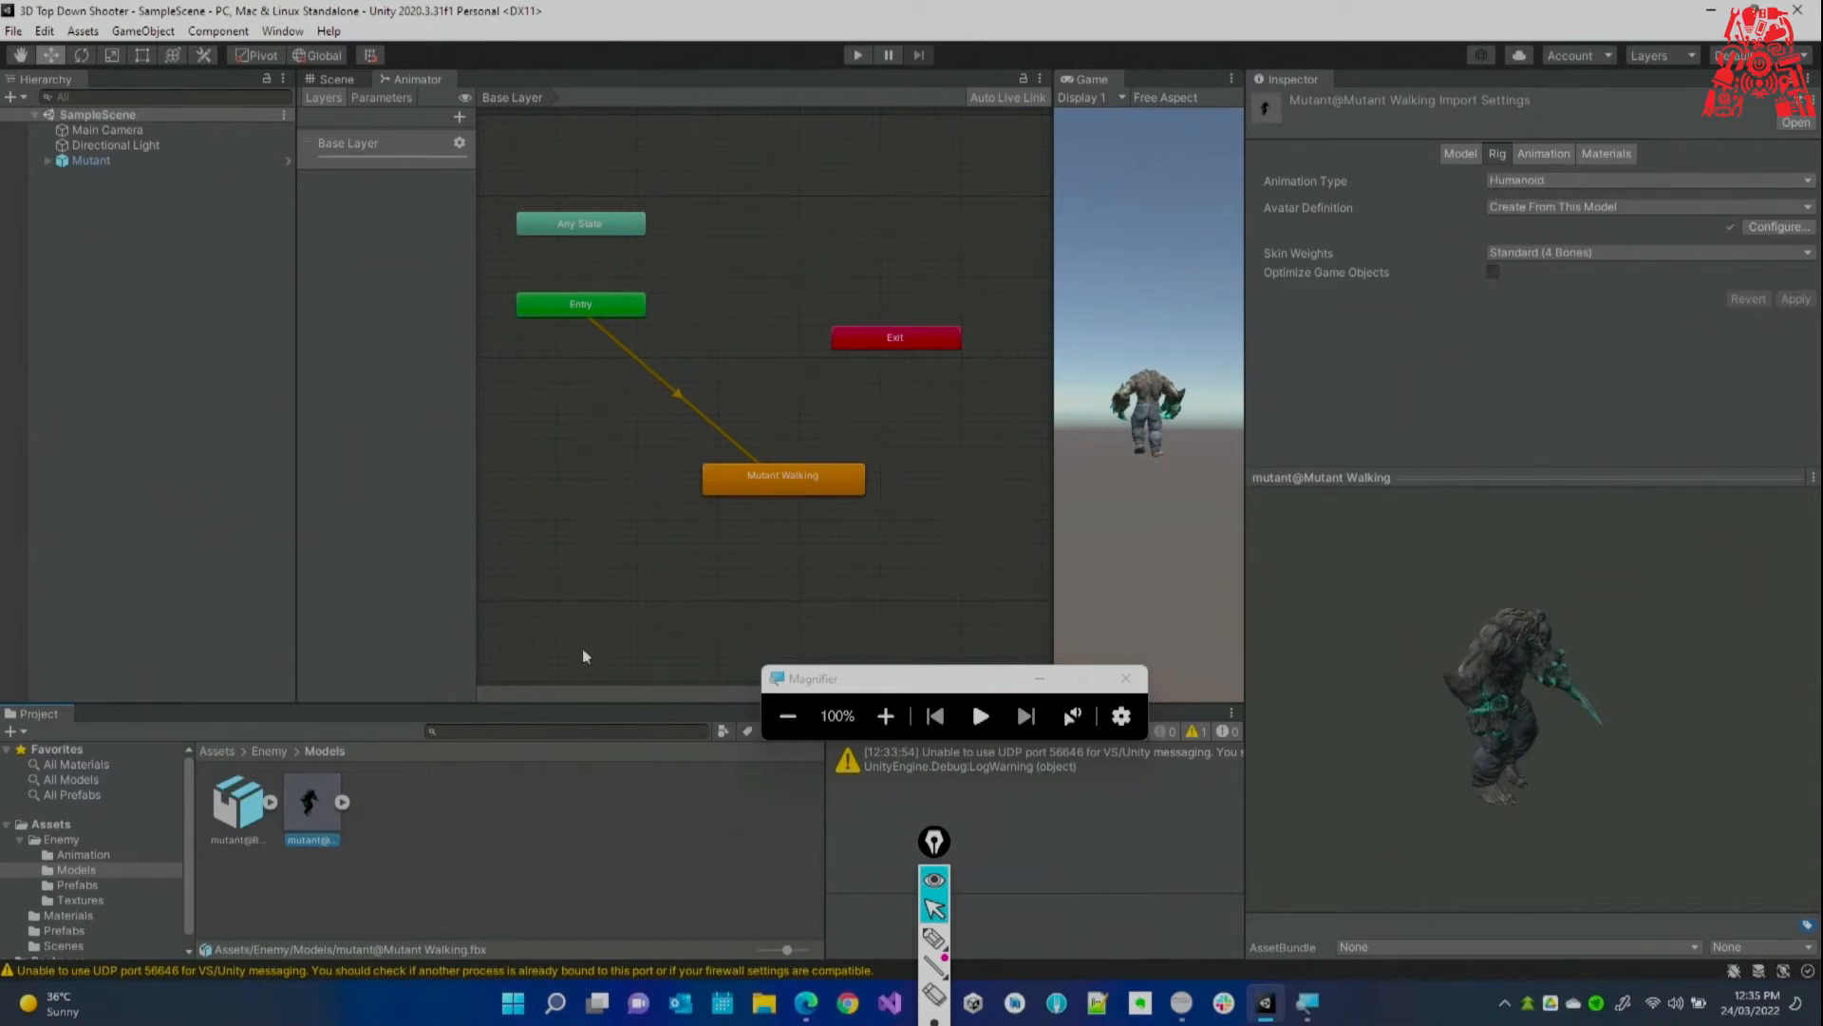
click(244, 812)
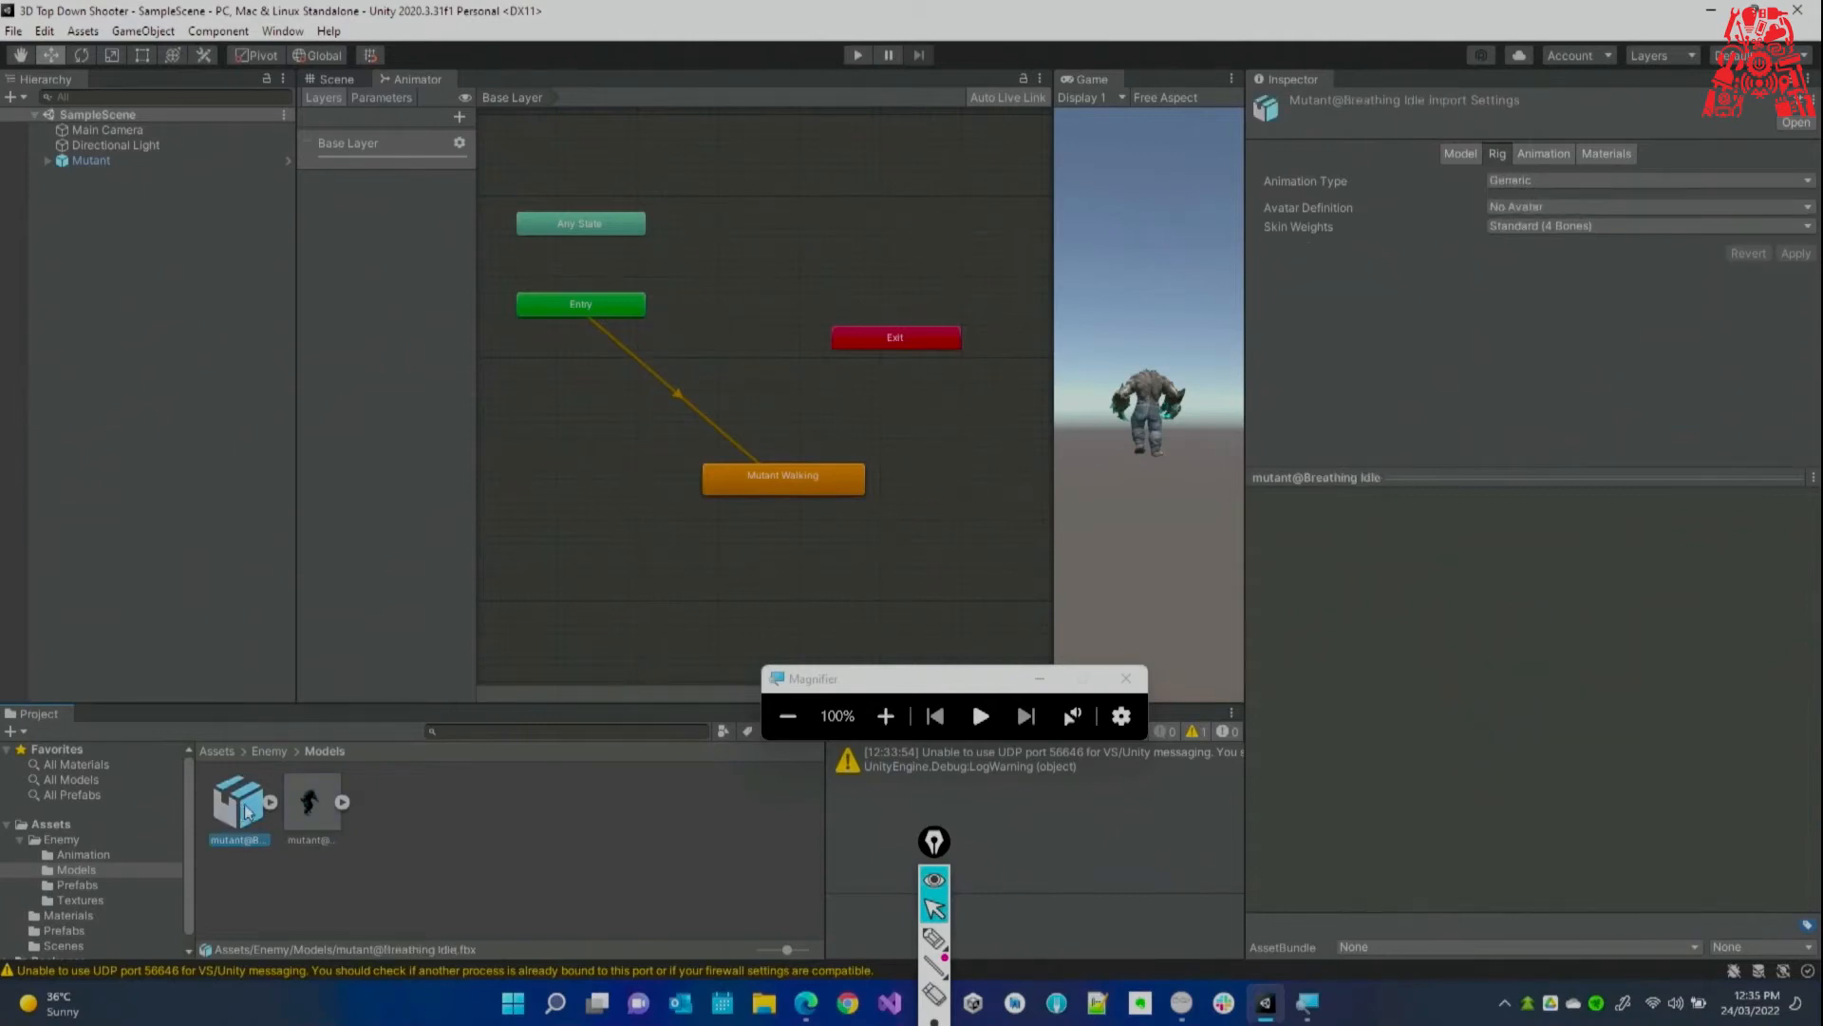
Set Breathing Idle's Animation Type to Humanoid and Avatar Definition to Copy From Other Avatar.
click(1529, 178)
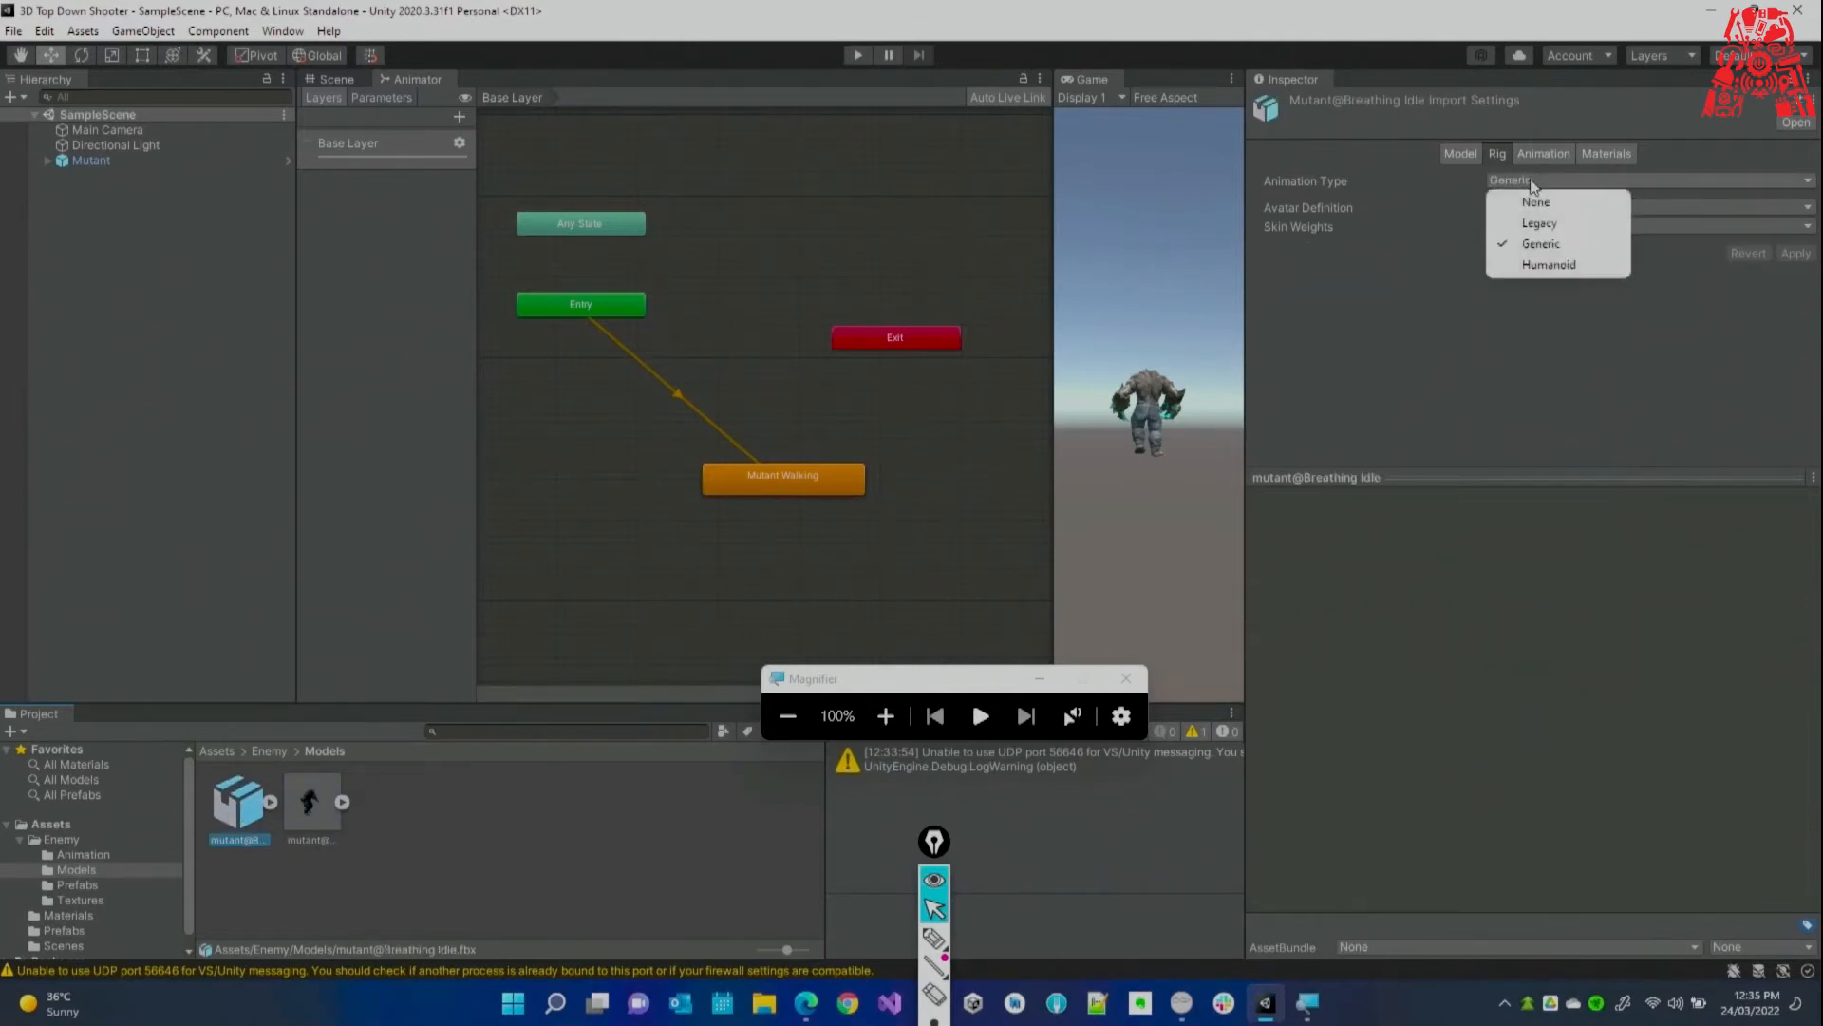
click(1550, 266)
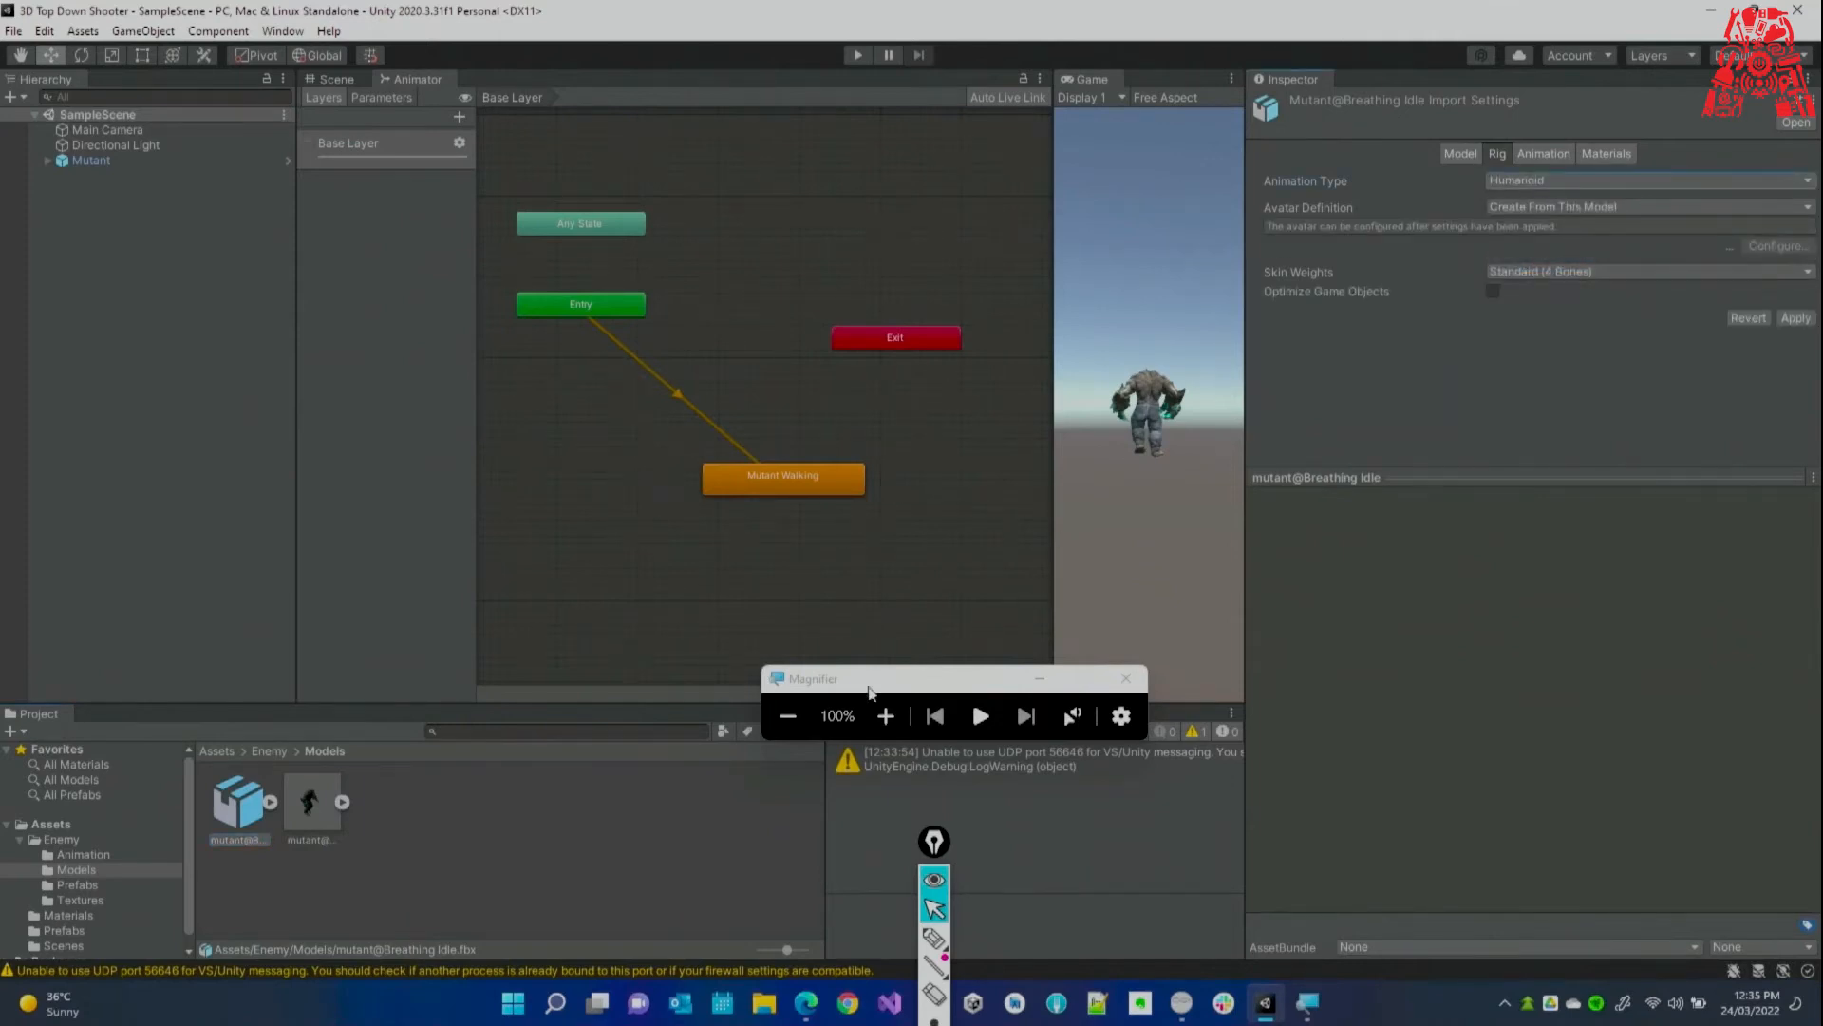
click(885, 716)
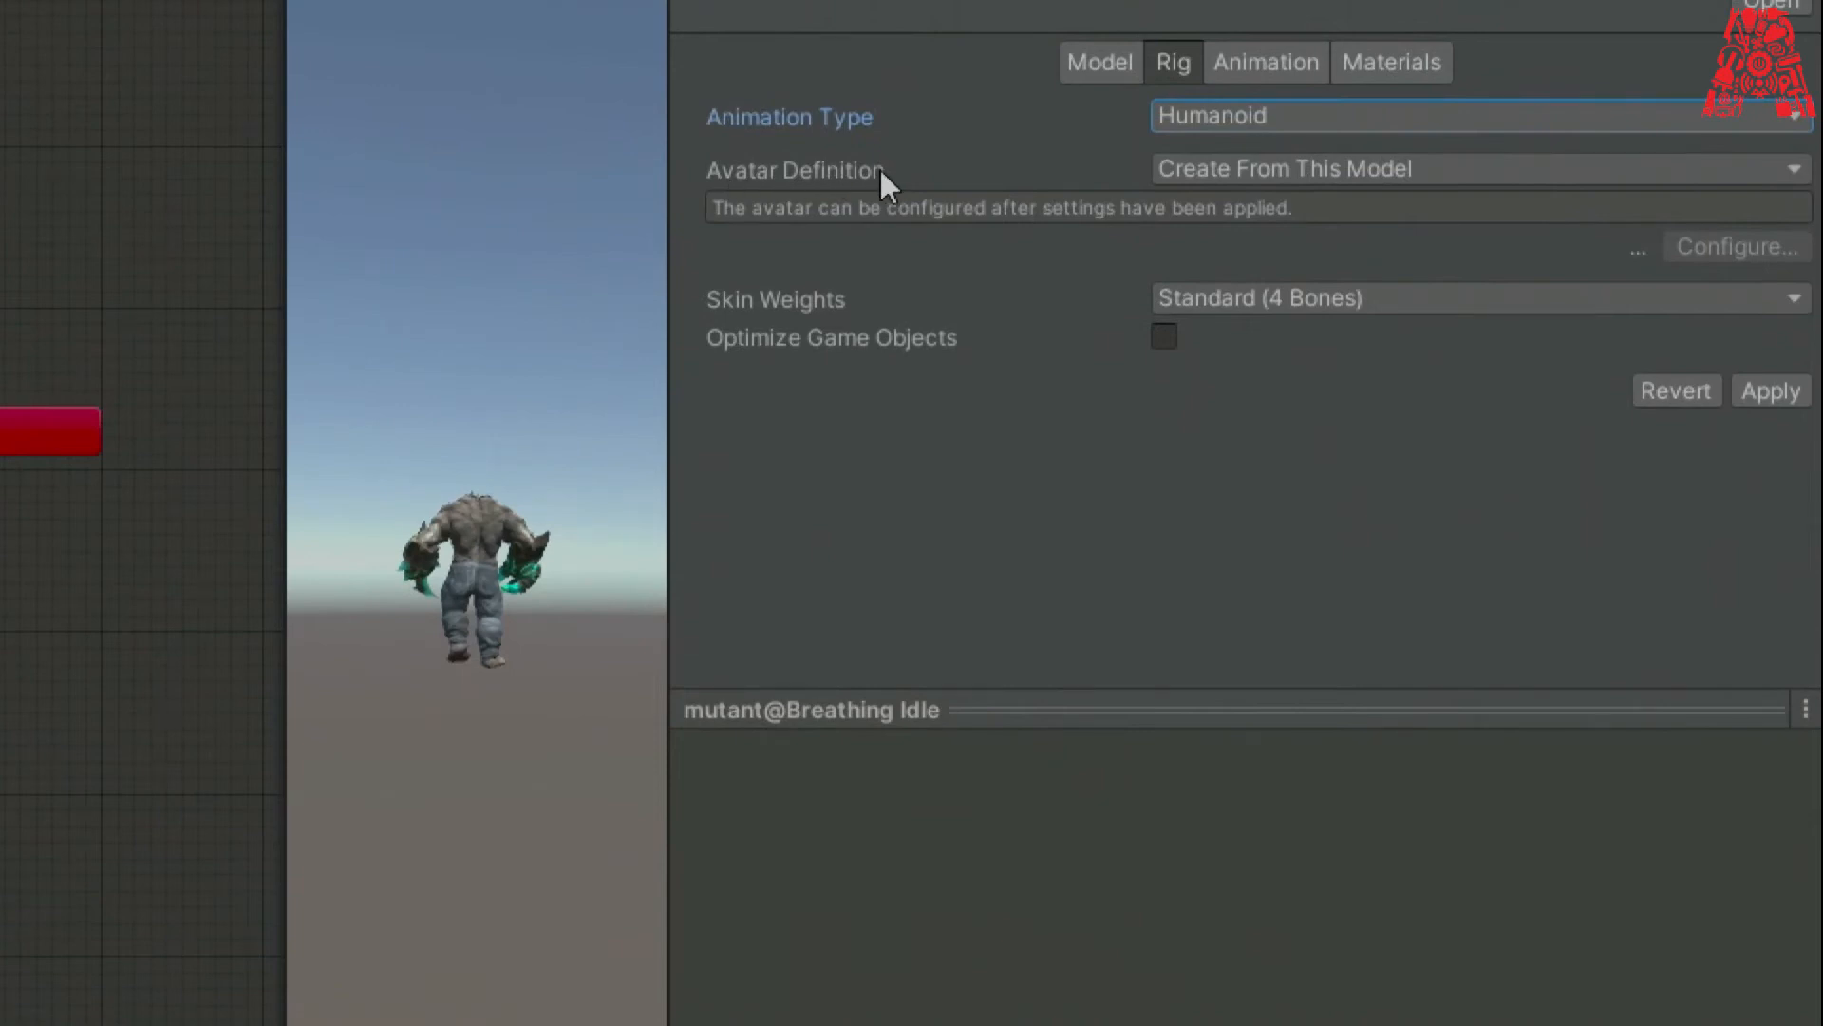
click(1377, 169)
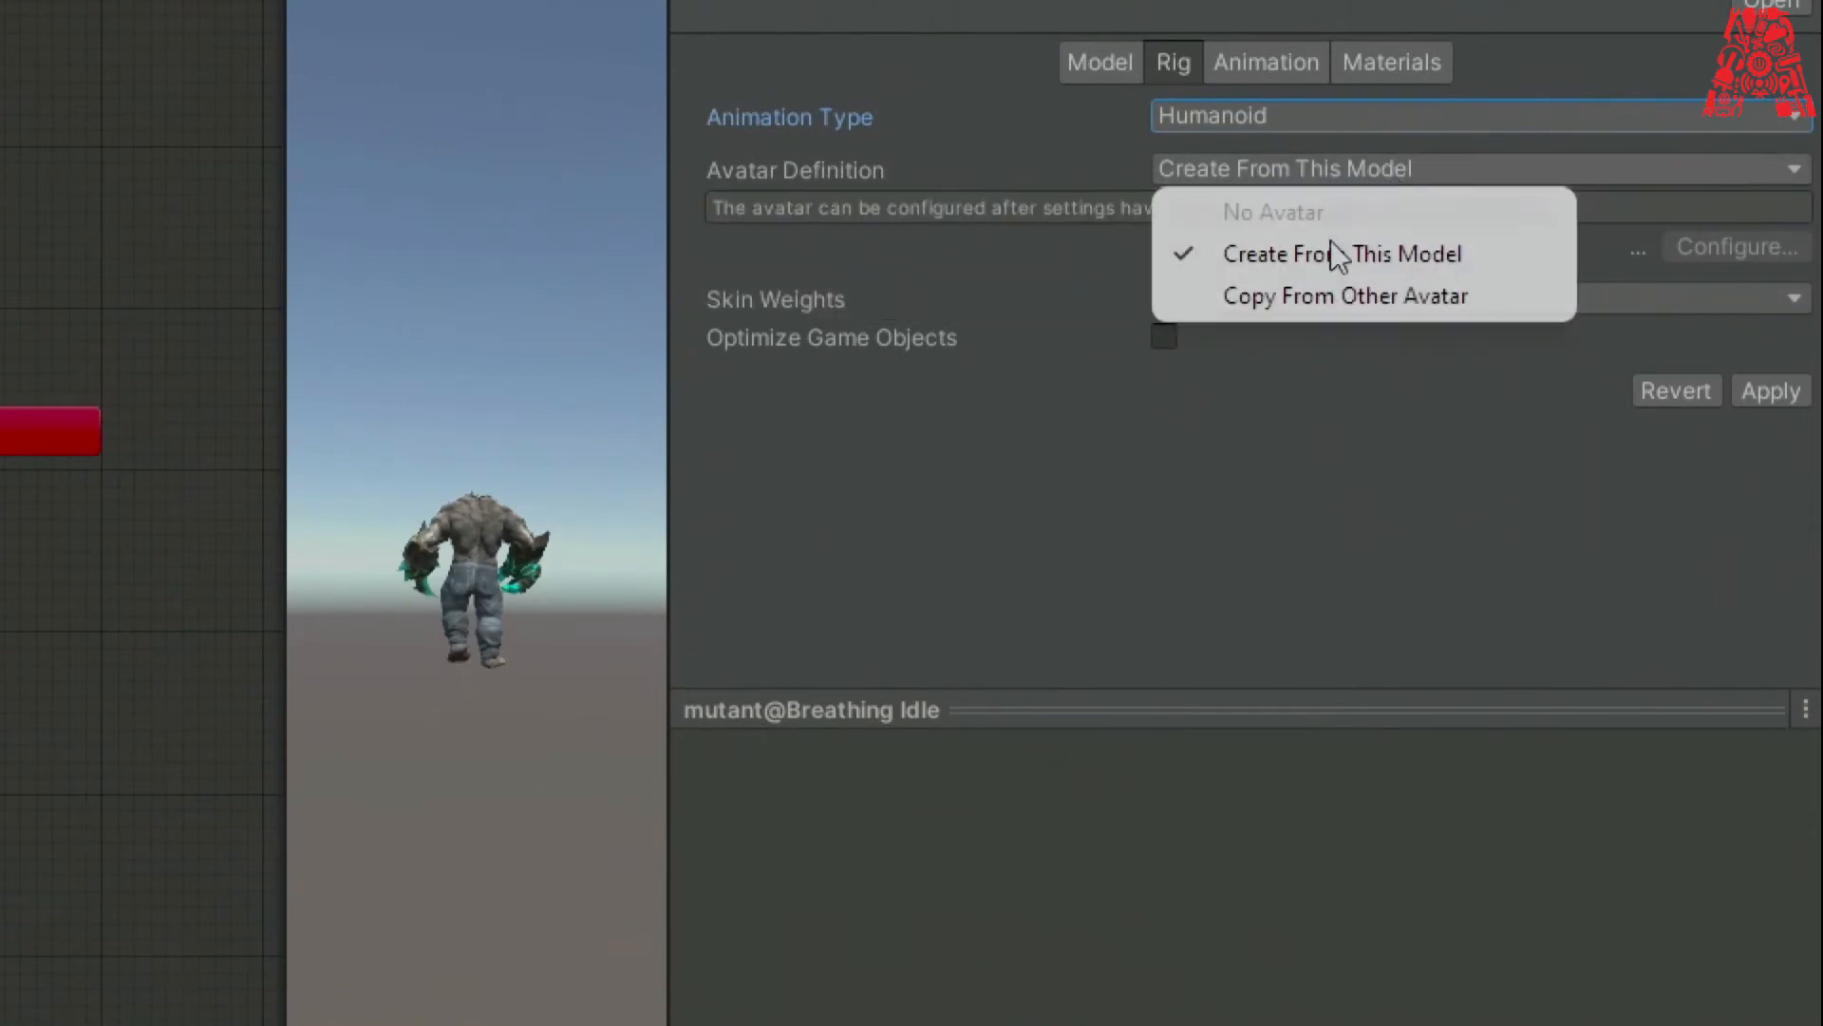
click(1371, 294)
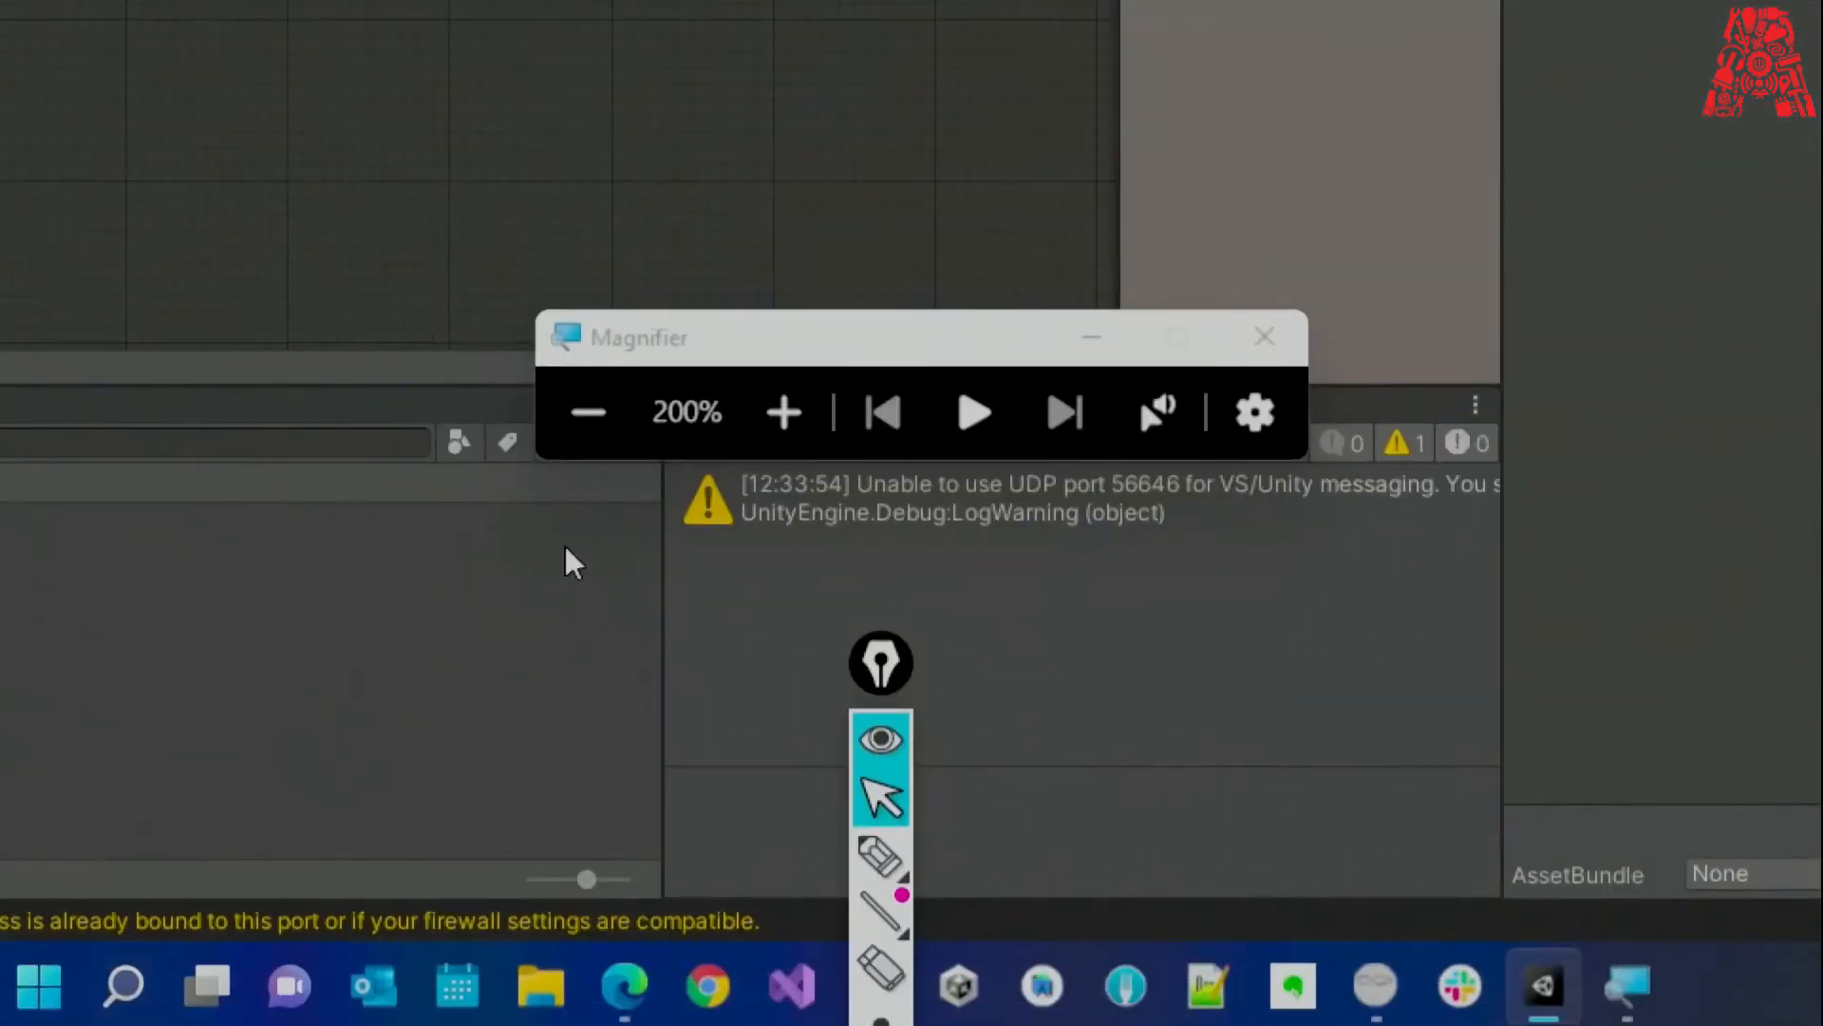
click(588, 413)
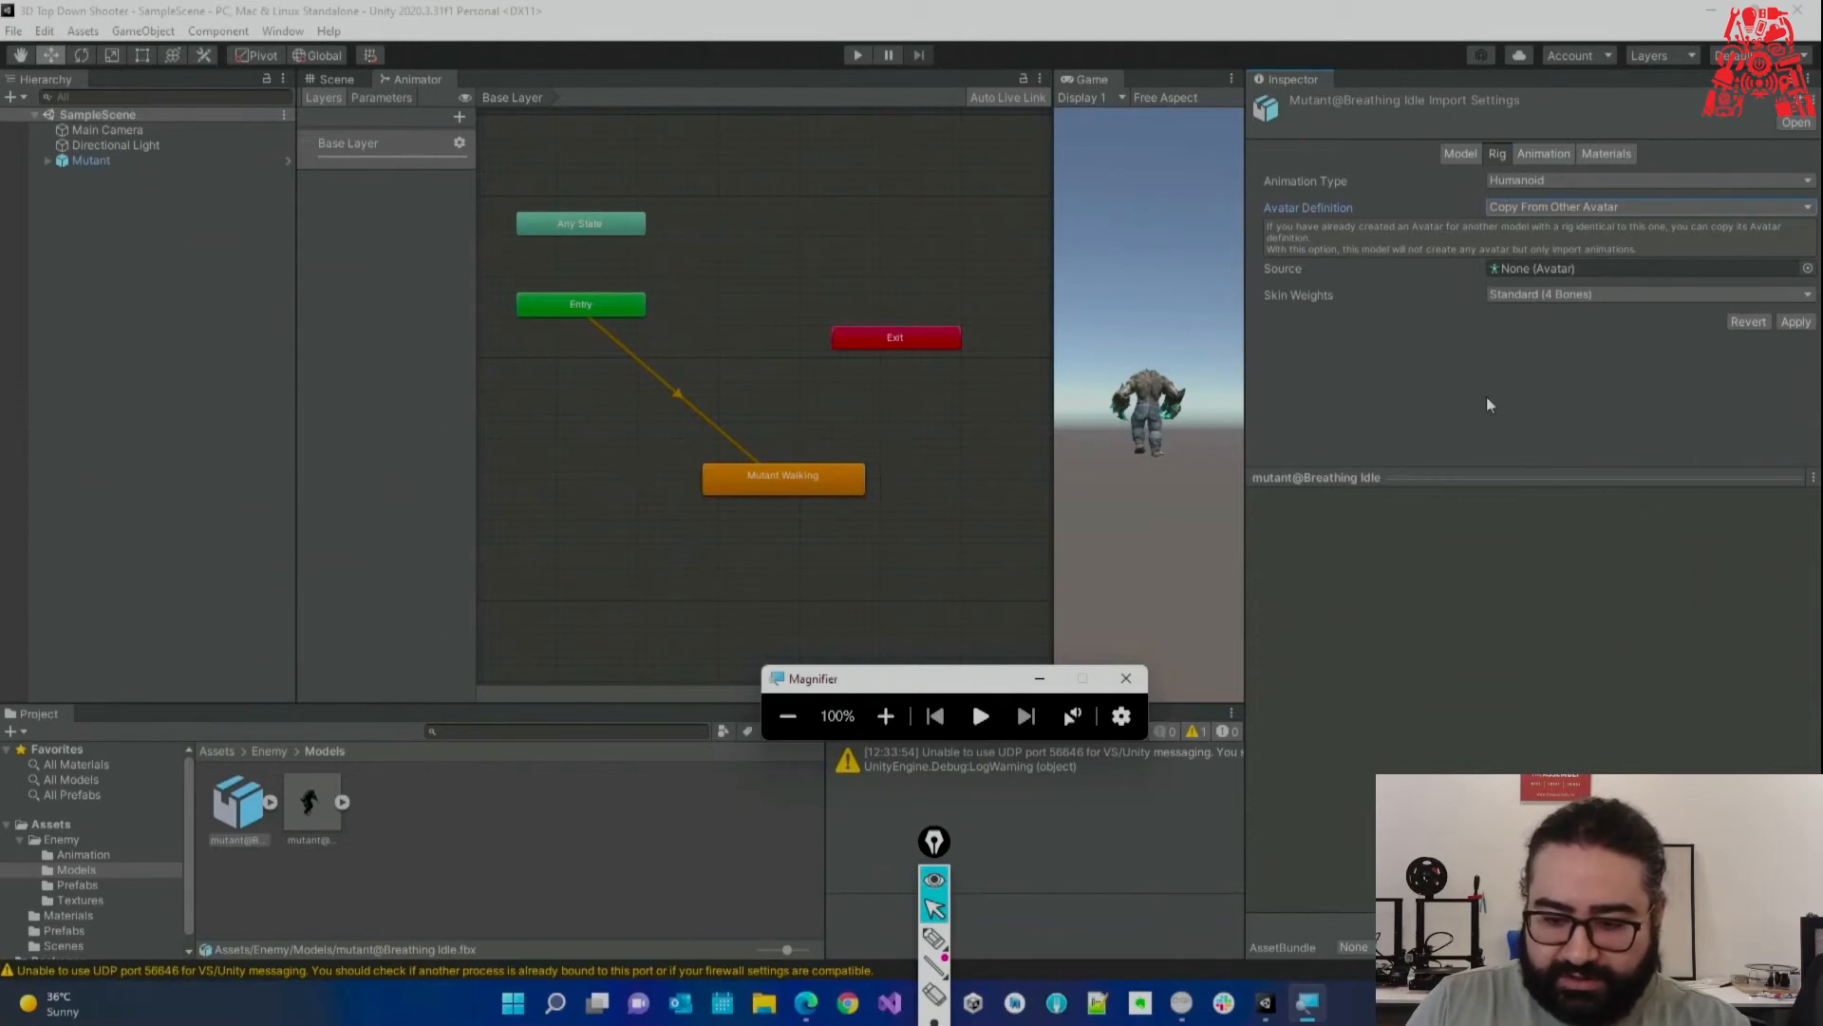
Apply Breathing Idle's Humanoid rig settings and select mutant@Mutant Walking.
click(1796, 321)
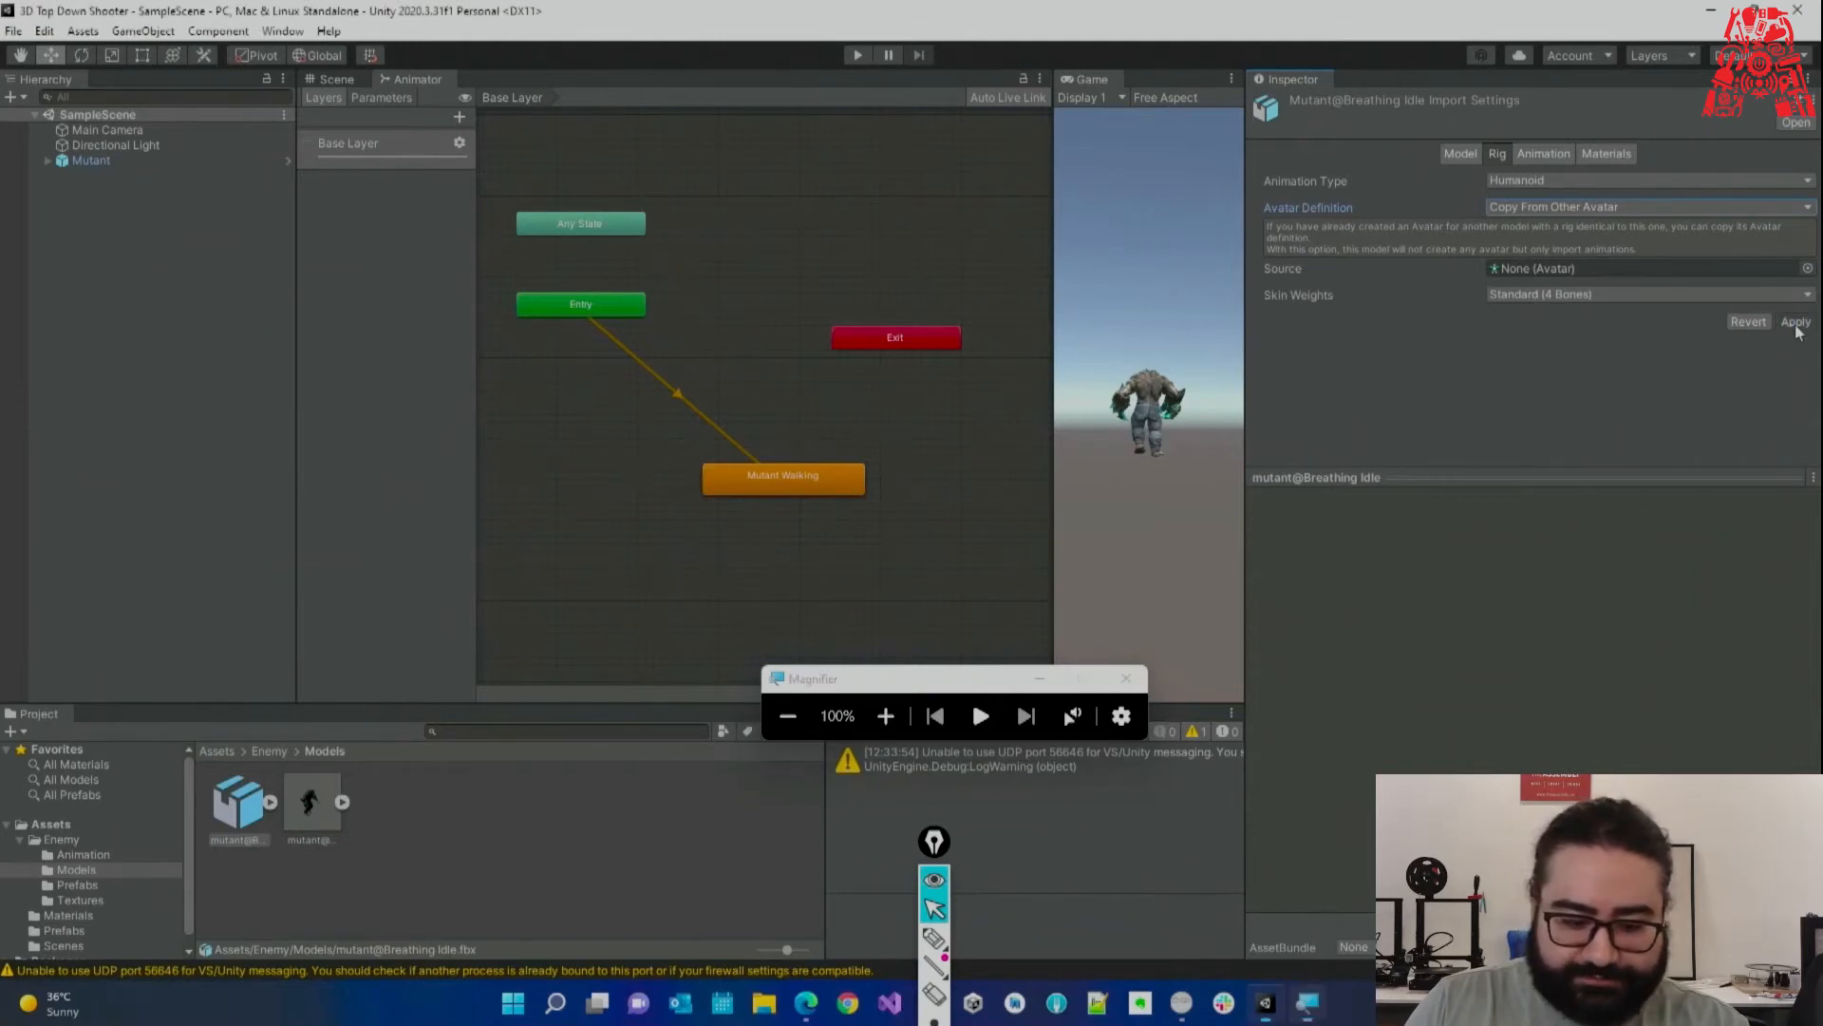
click(272, 801)
click(345, 809)
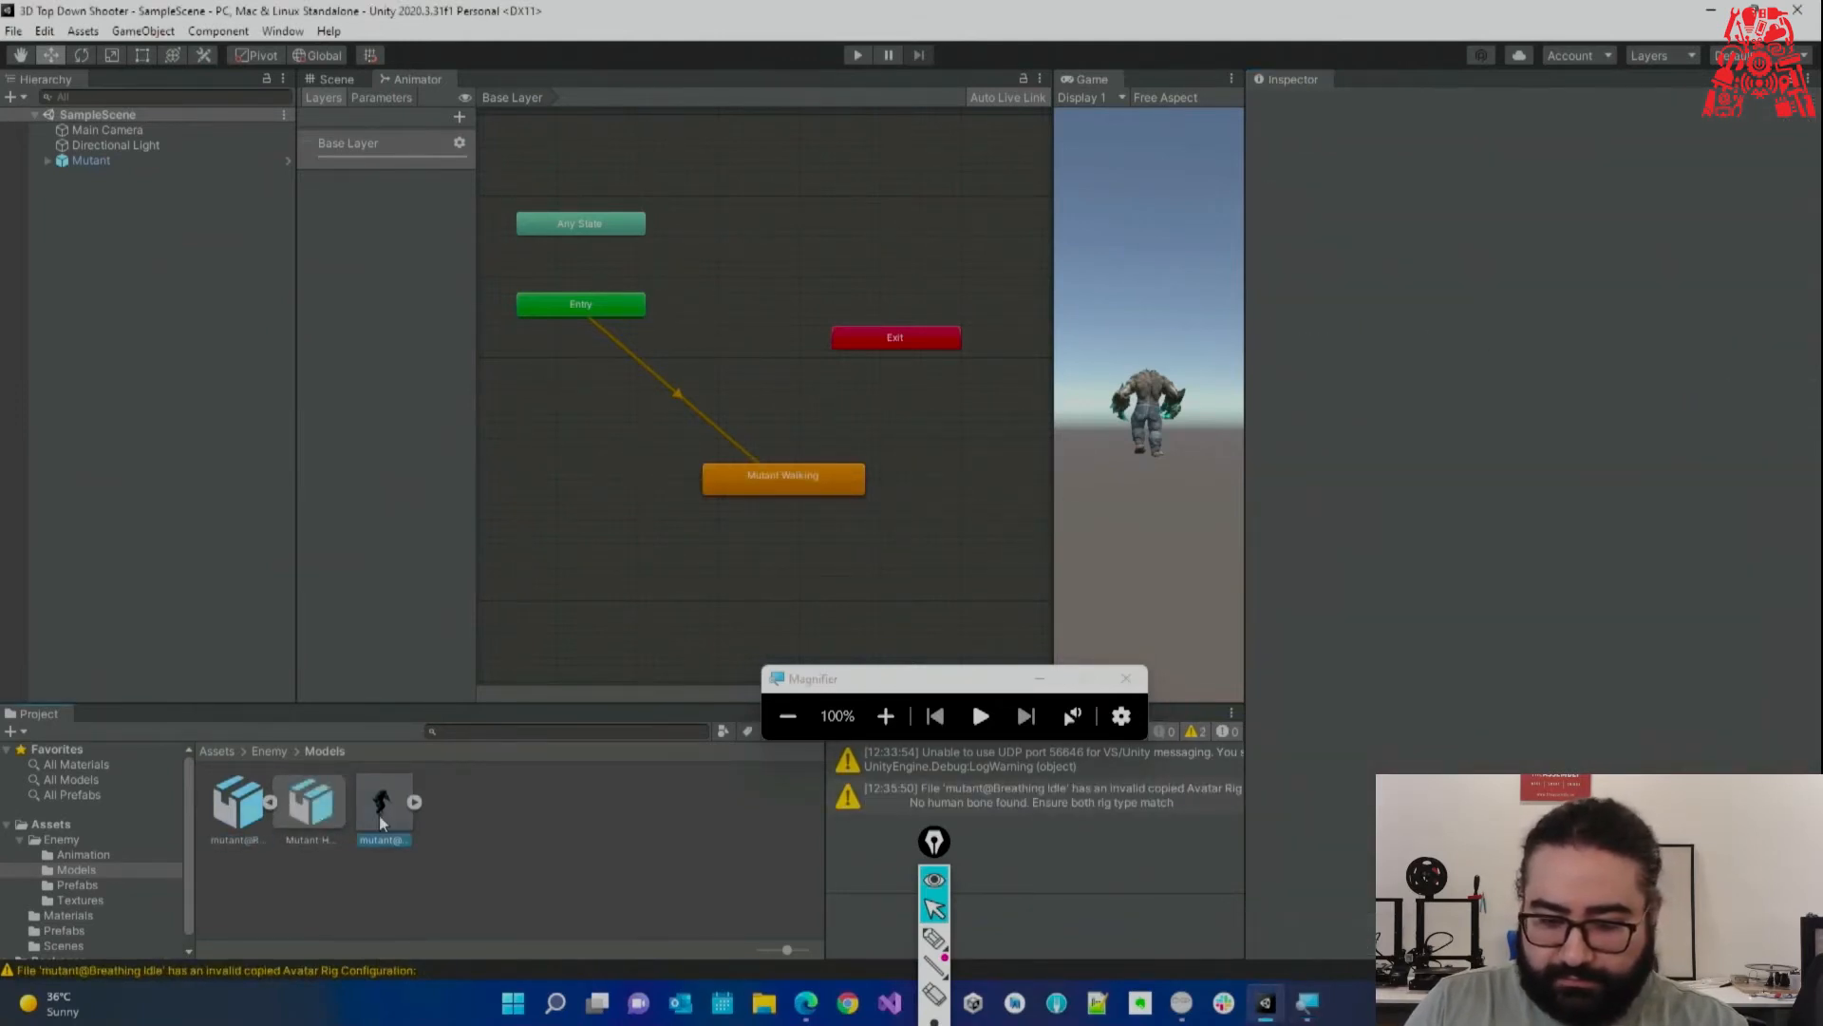
click(379, 815)
Inspect Mutant Walking's avatar bone mapping in Configure, then close it with Done.
click(1749, 223)
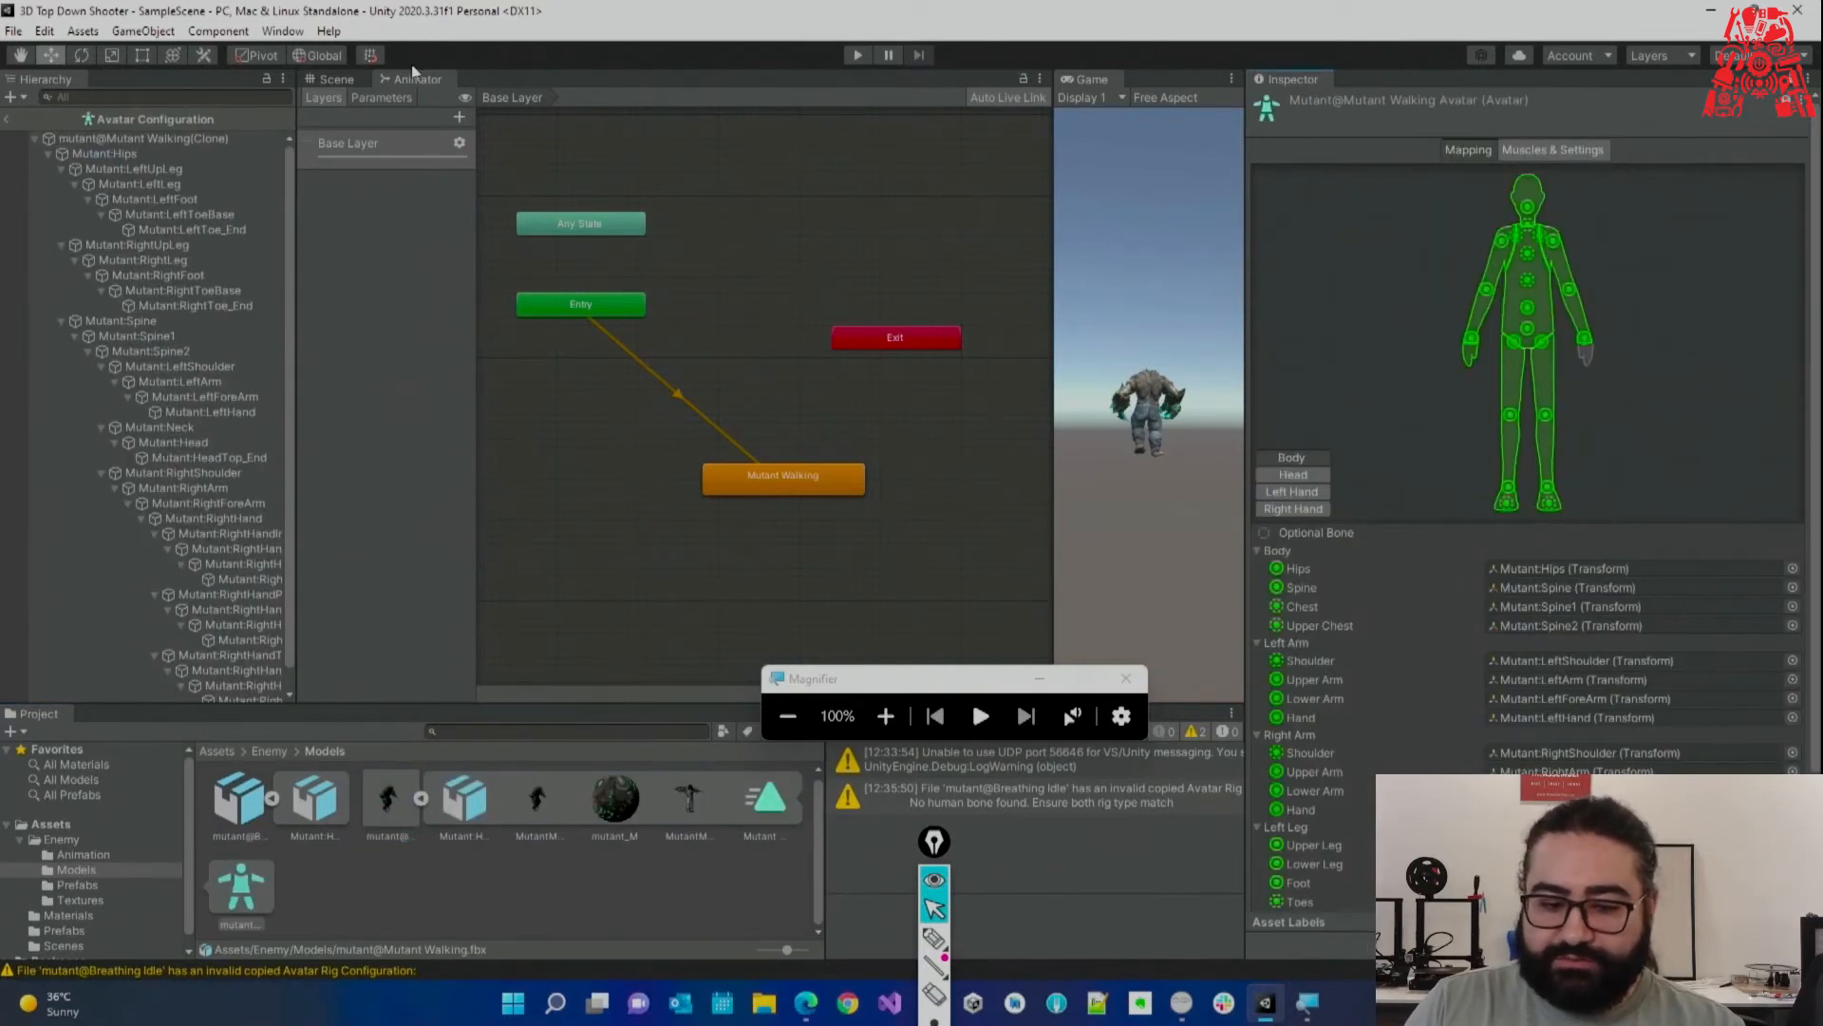
click(343, 78)
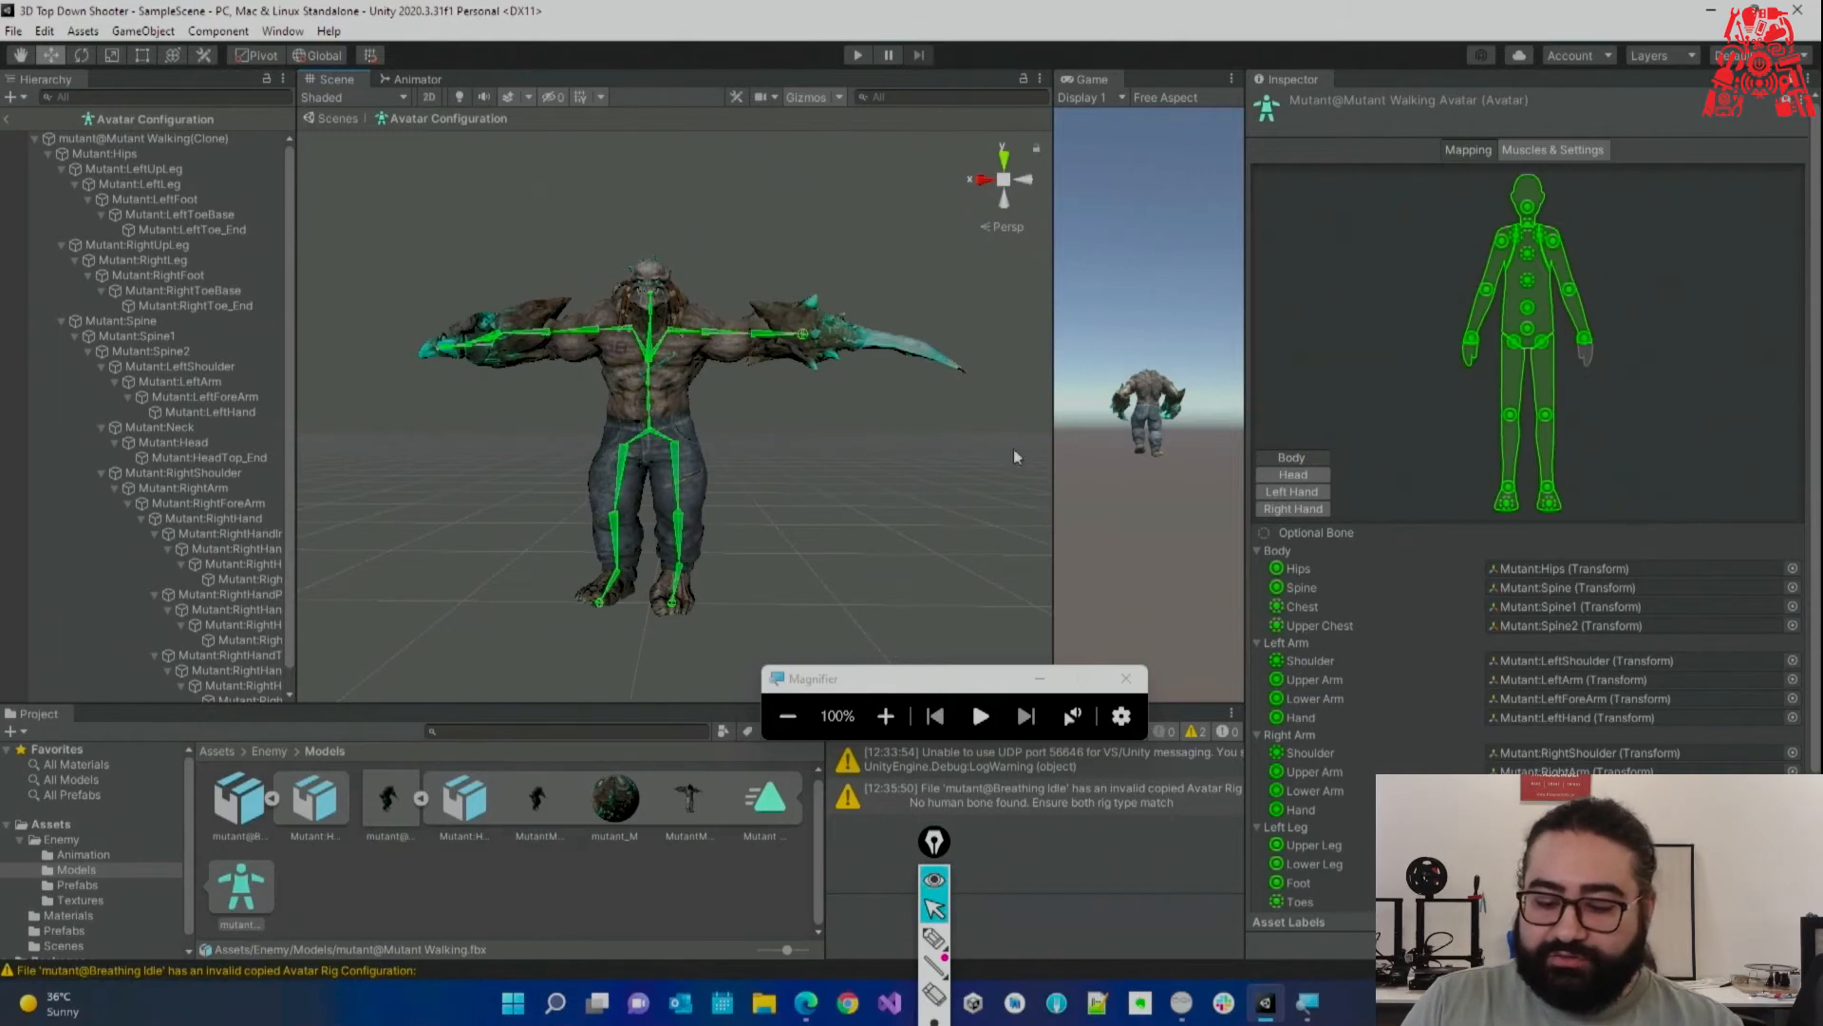
scroll(1519, 379, down, 3)
click(1791, 890)
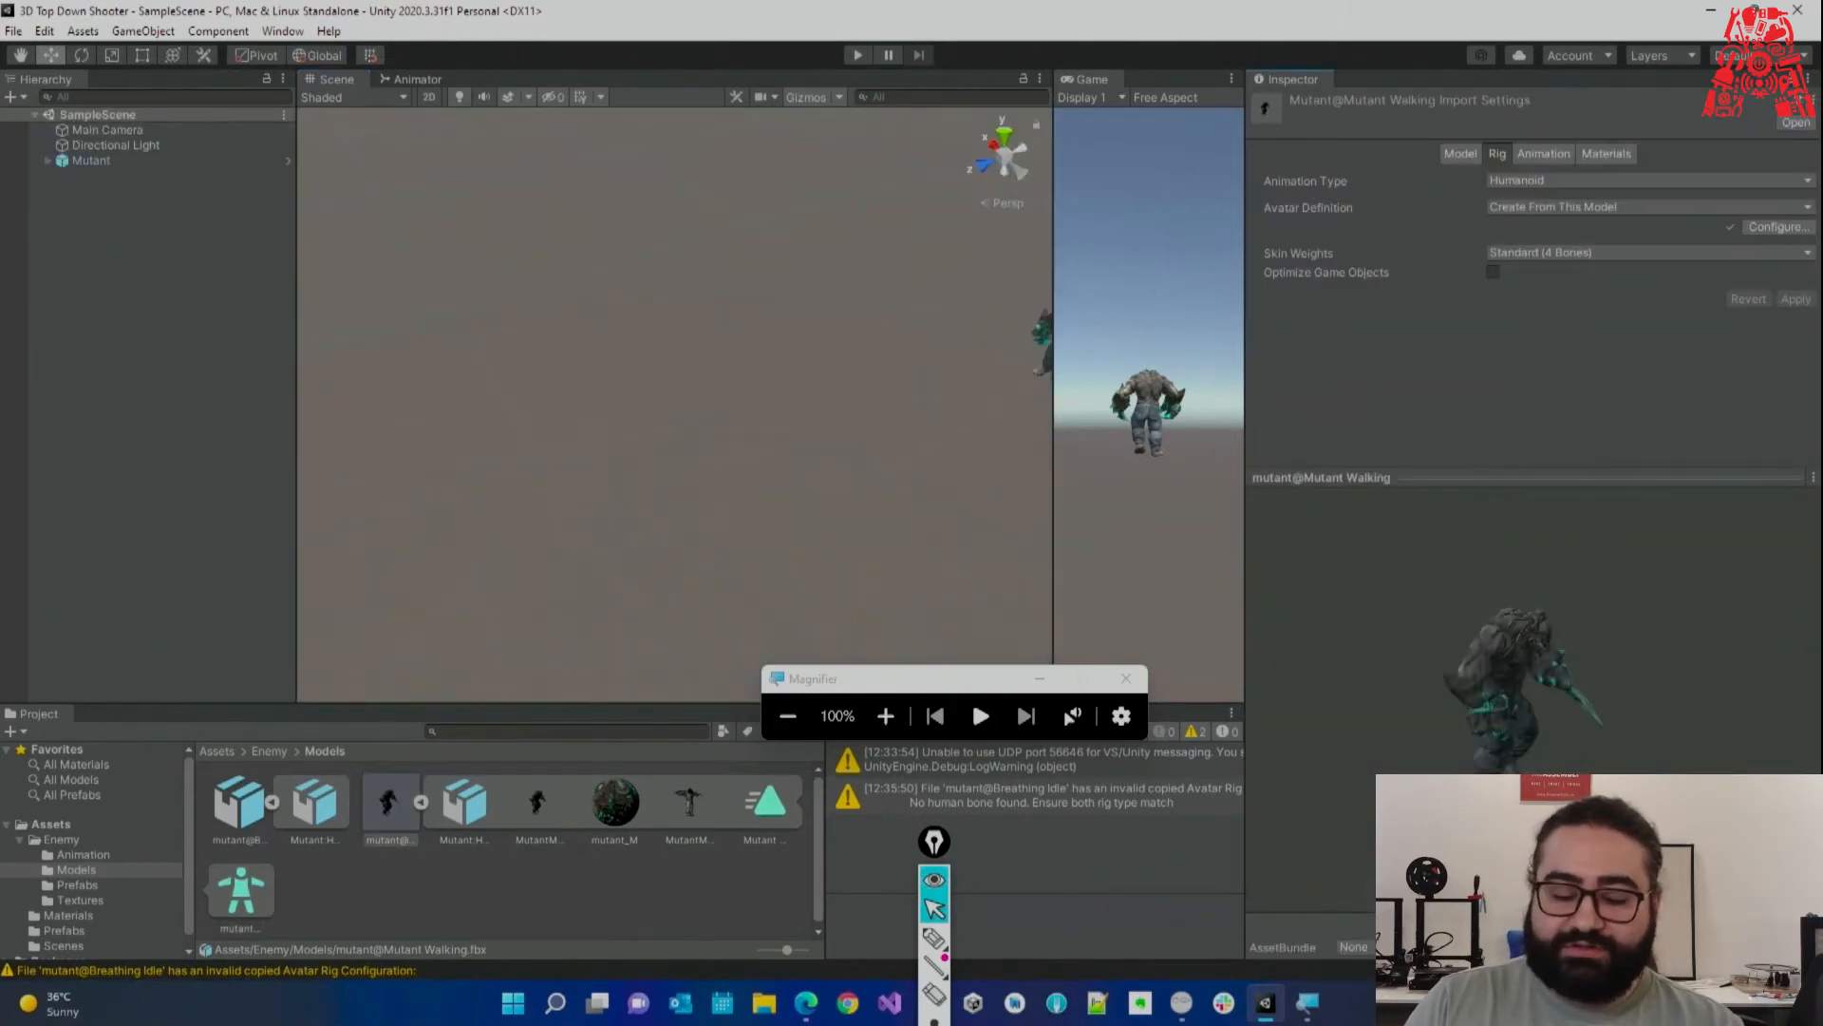
Collapse both mutant models and compare their rig settings.
click(273, 804)
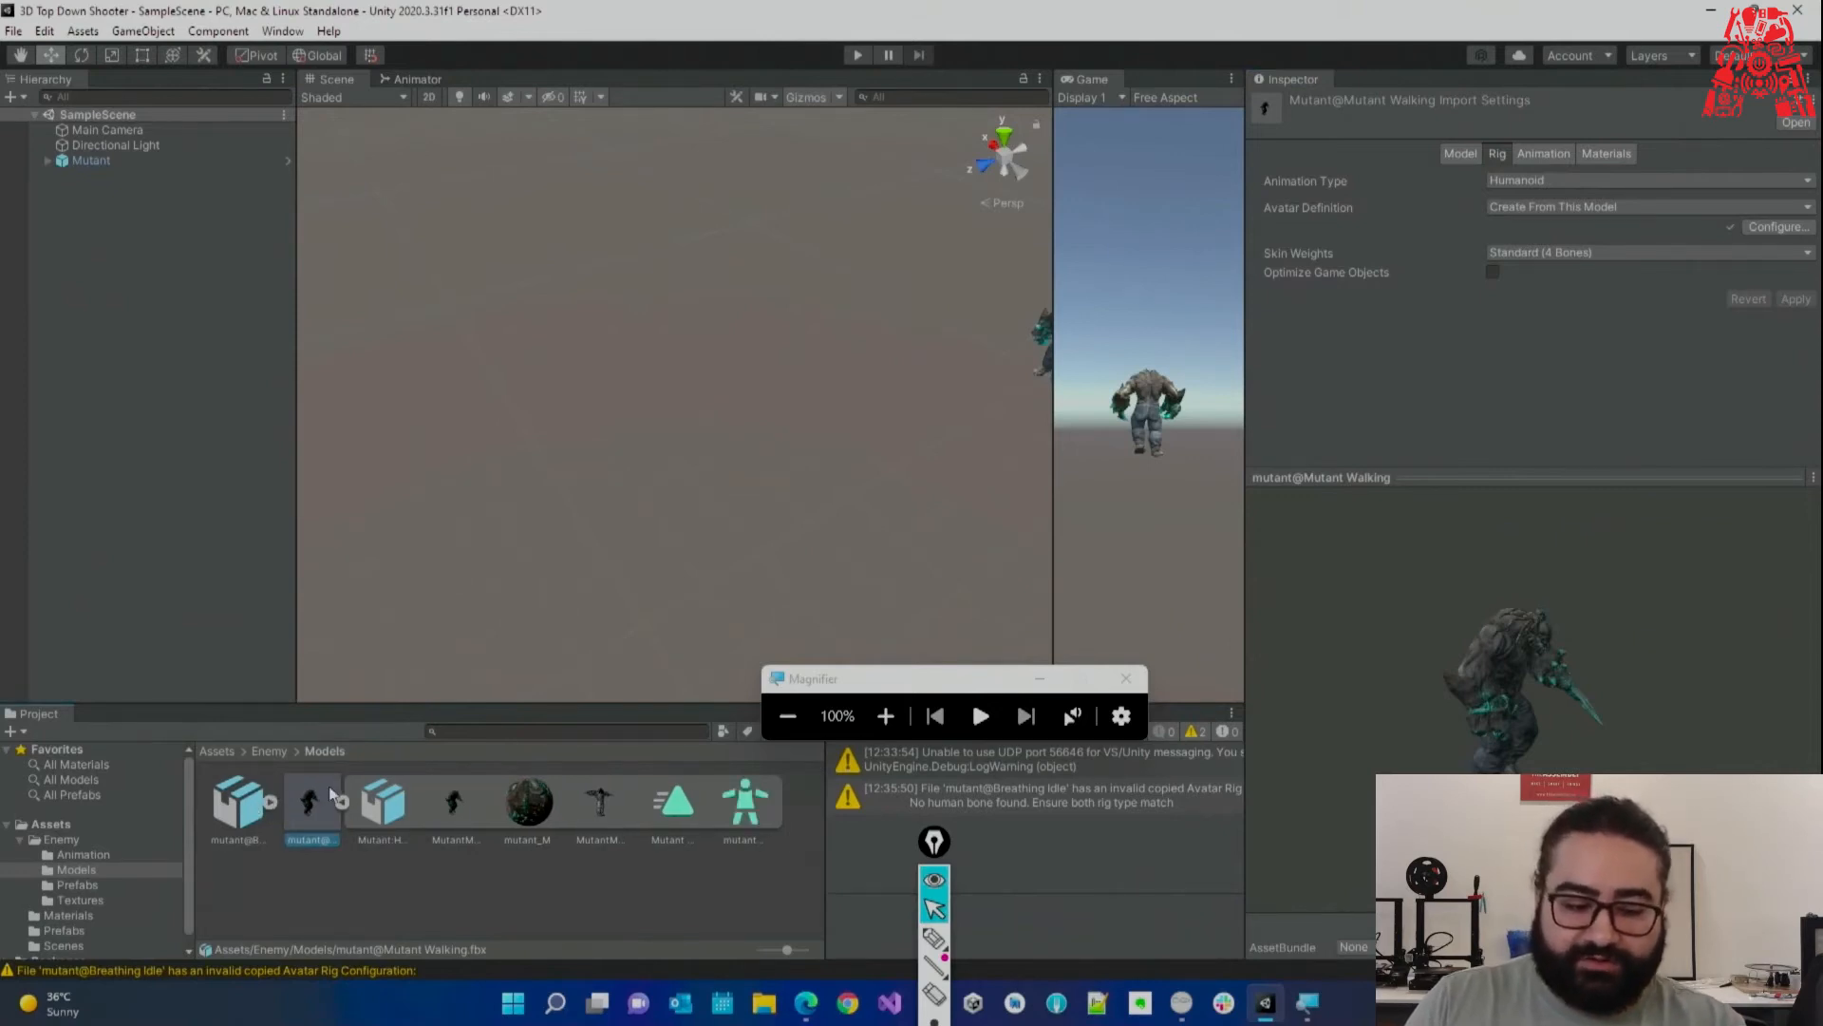
click(342, 802)
click(247, 815)
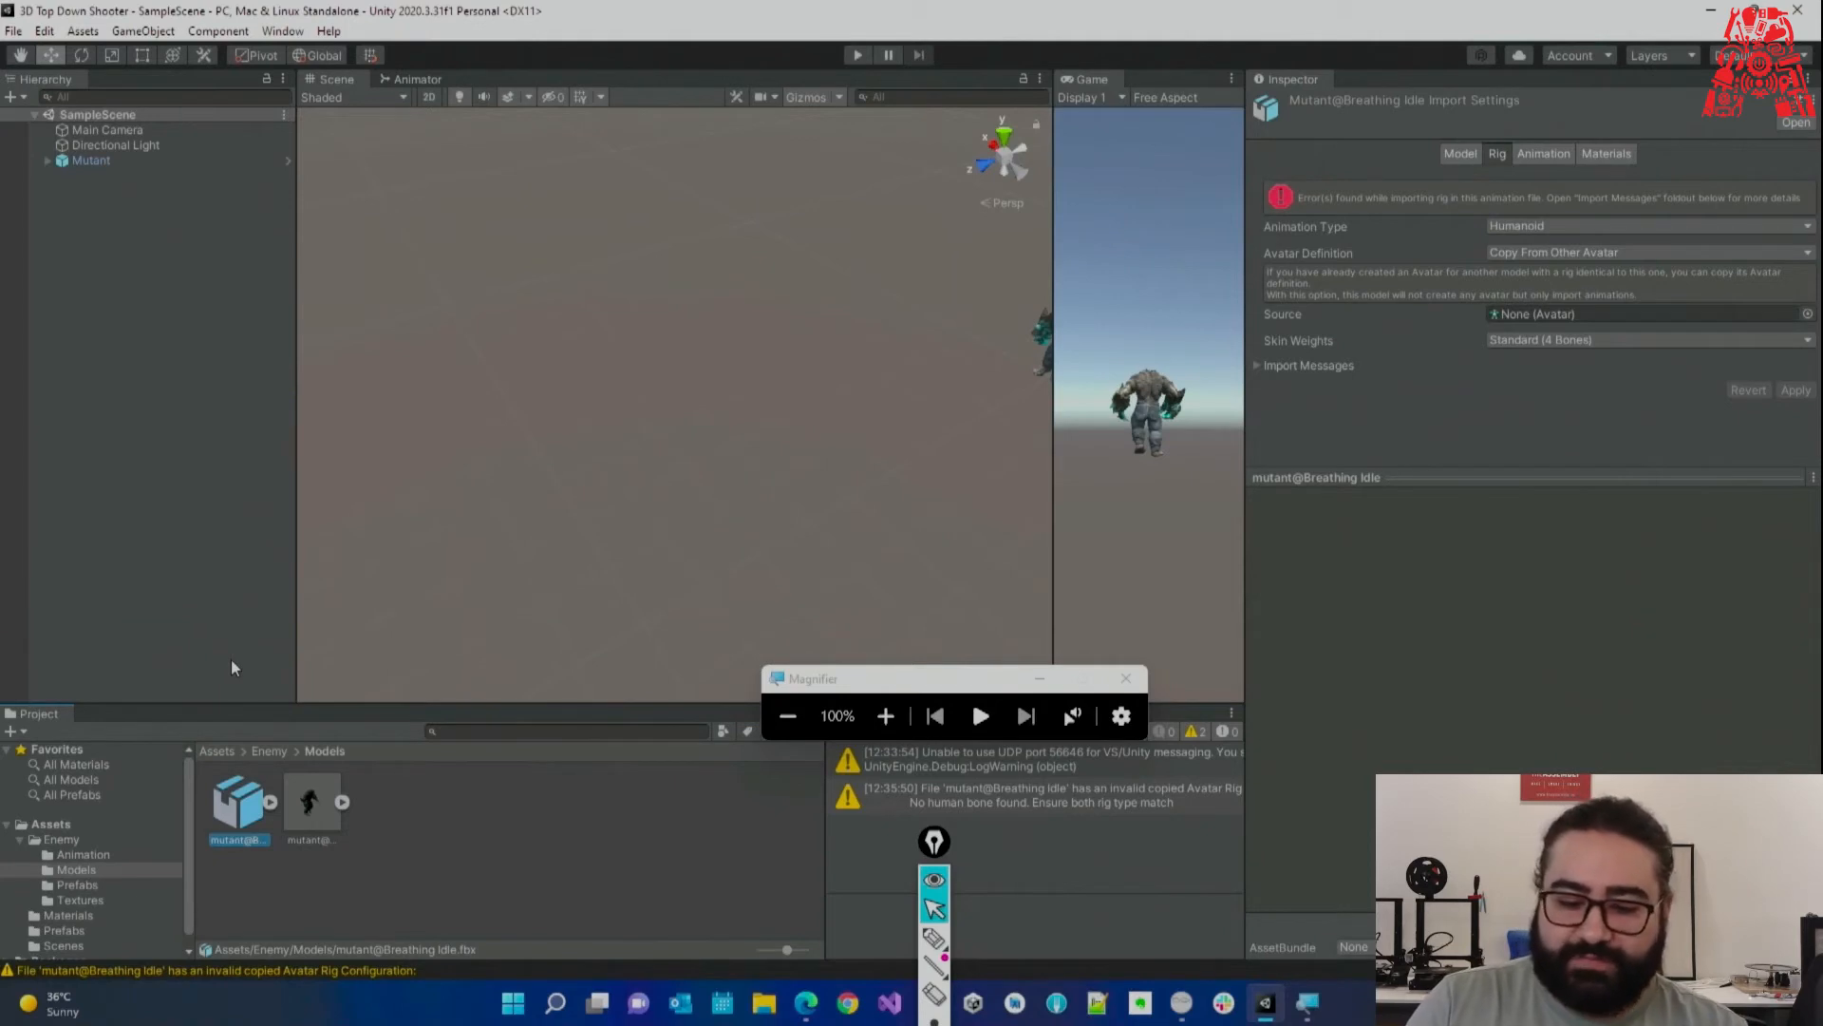
click(312, 804)
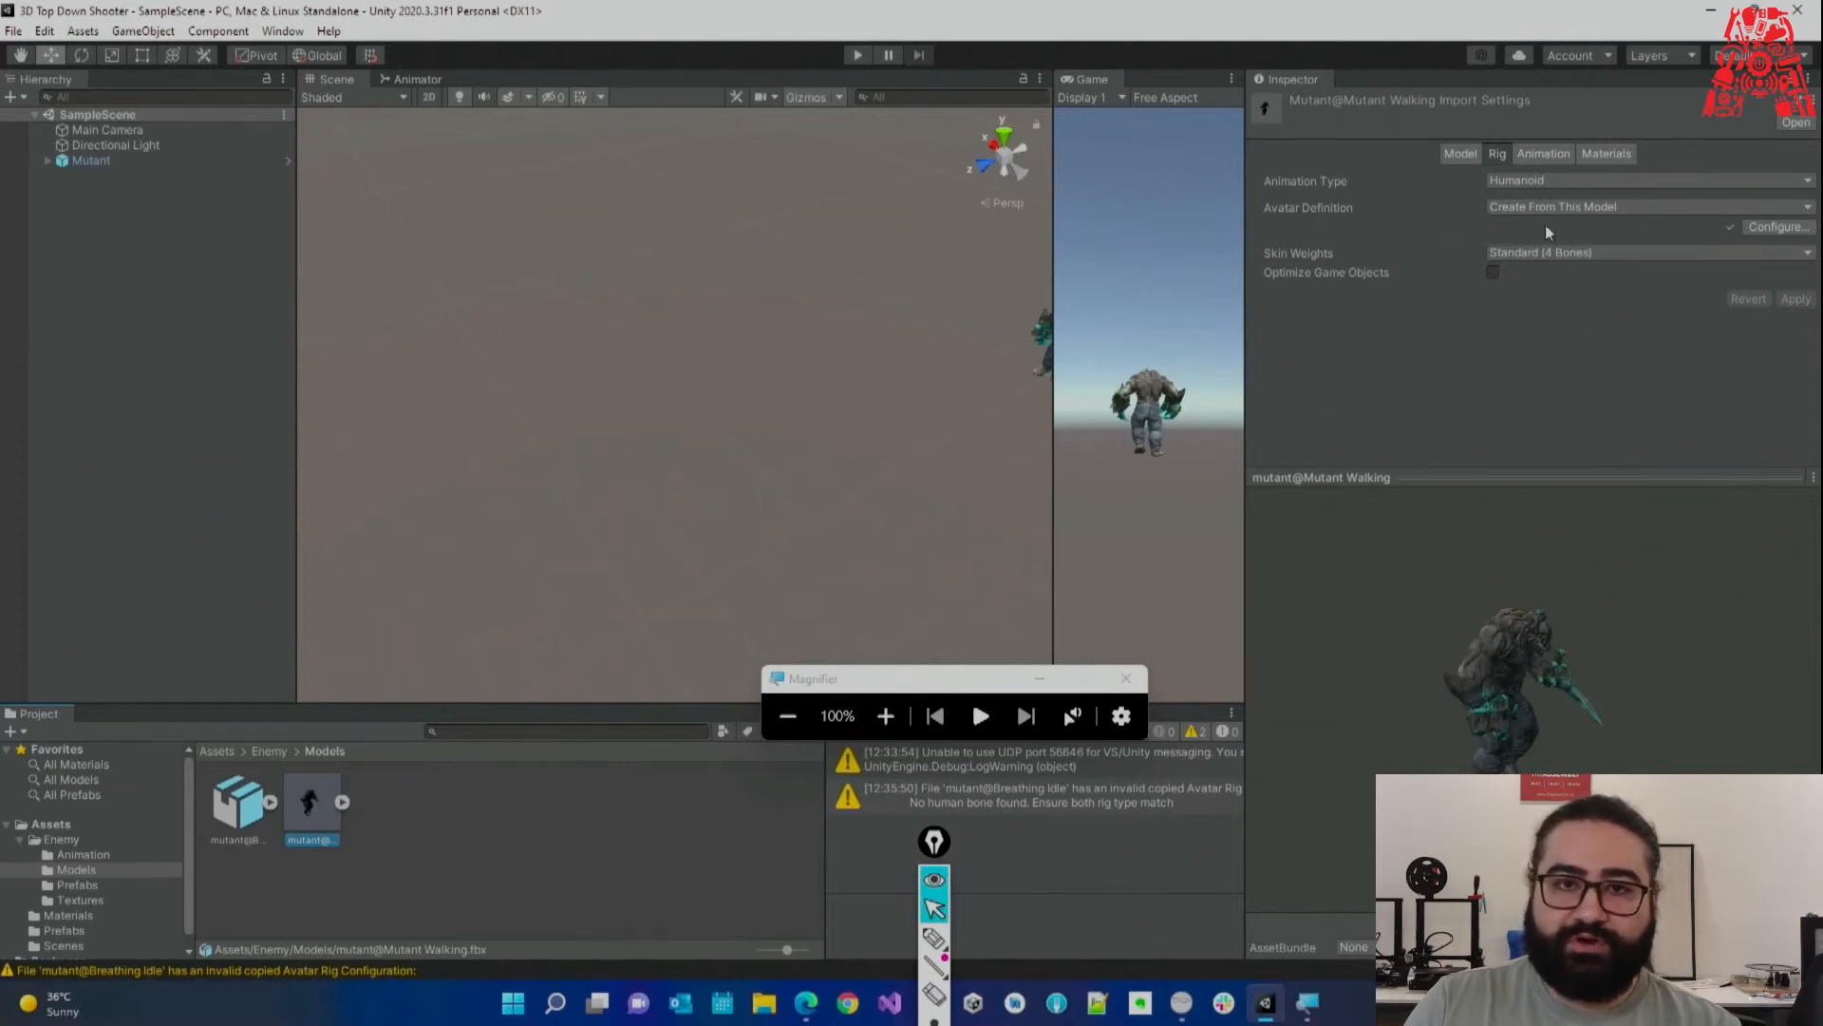
click(238, 806)
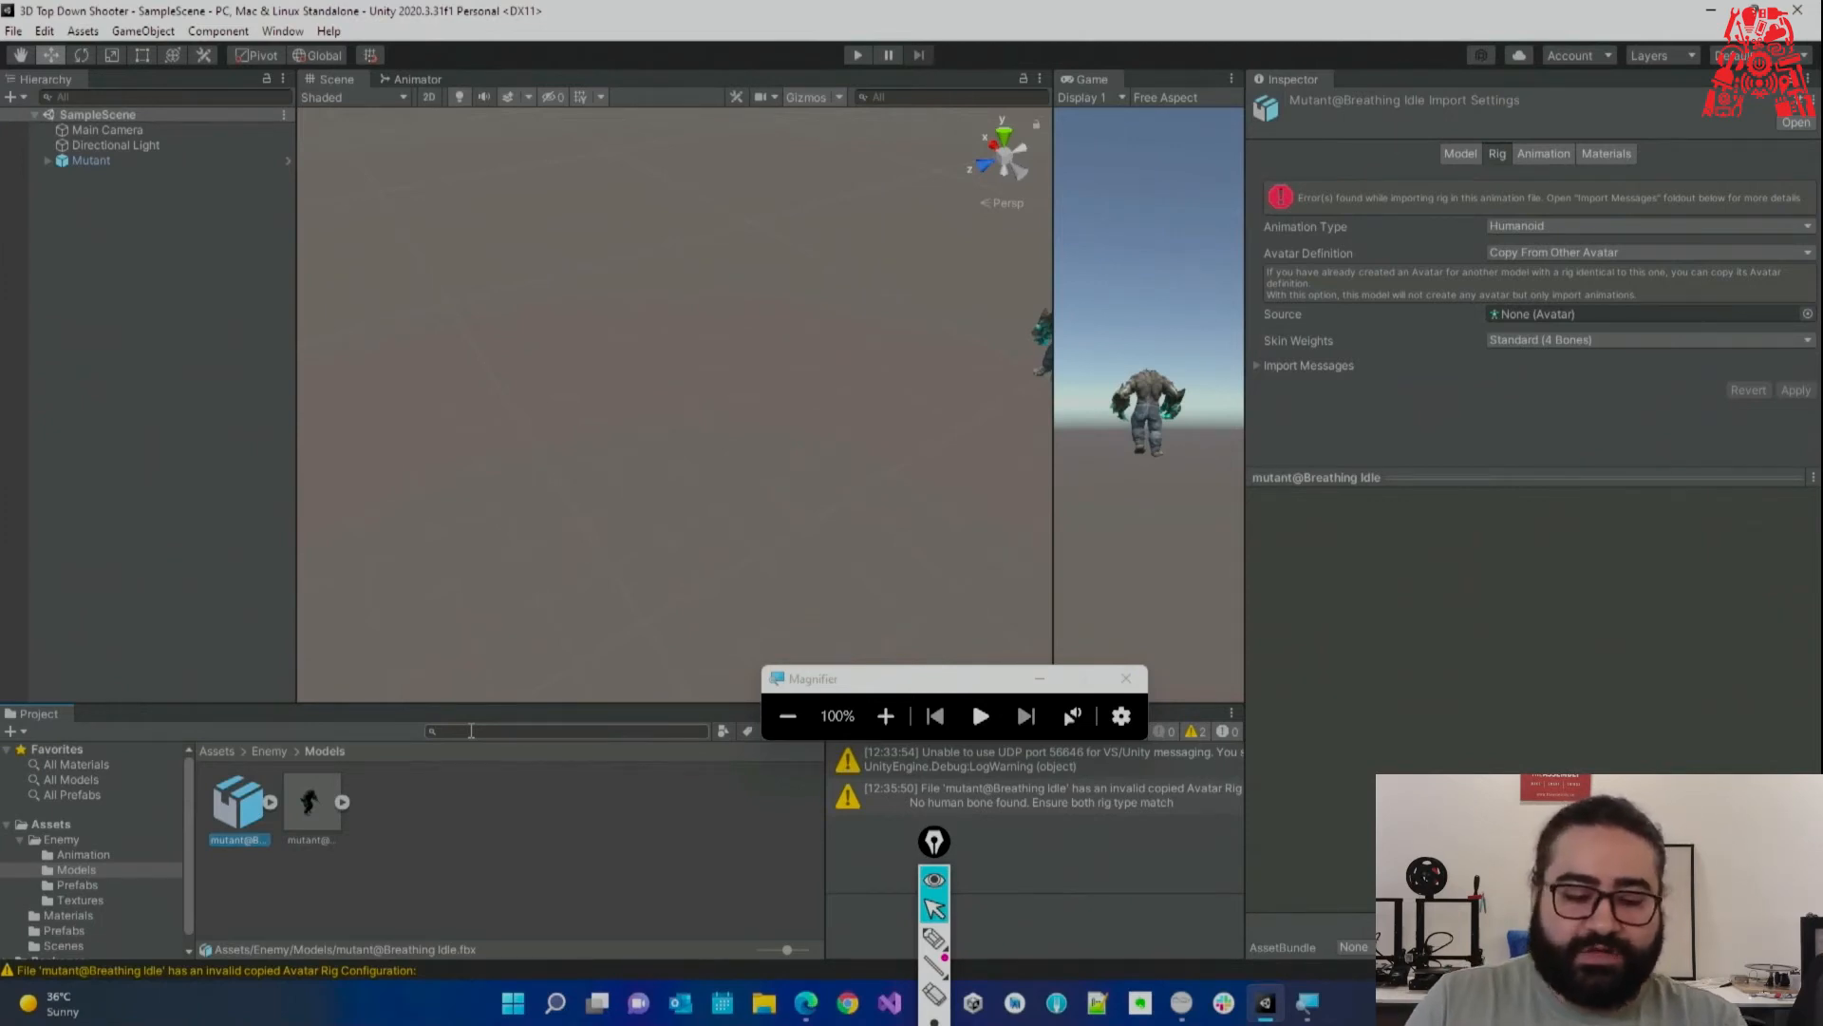
click(334, 826)
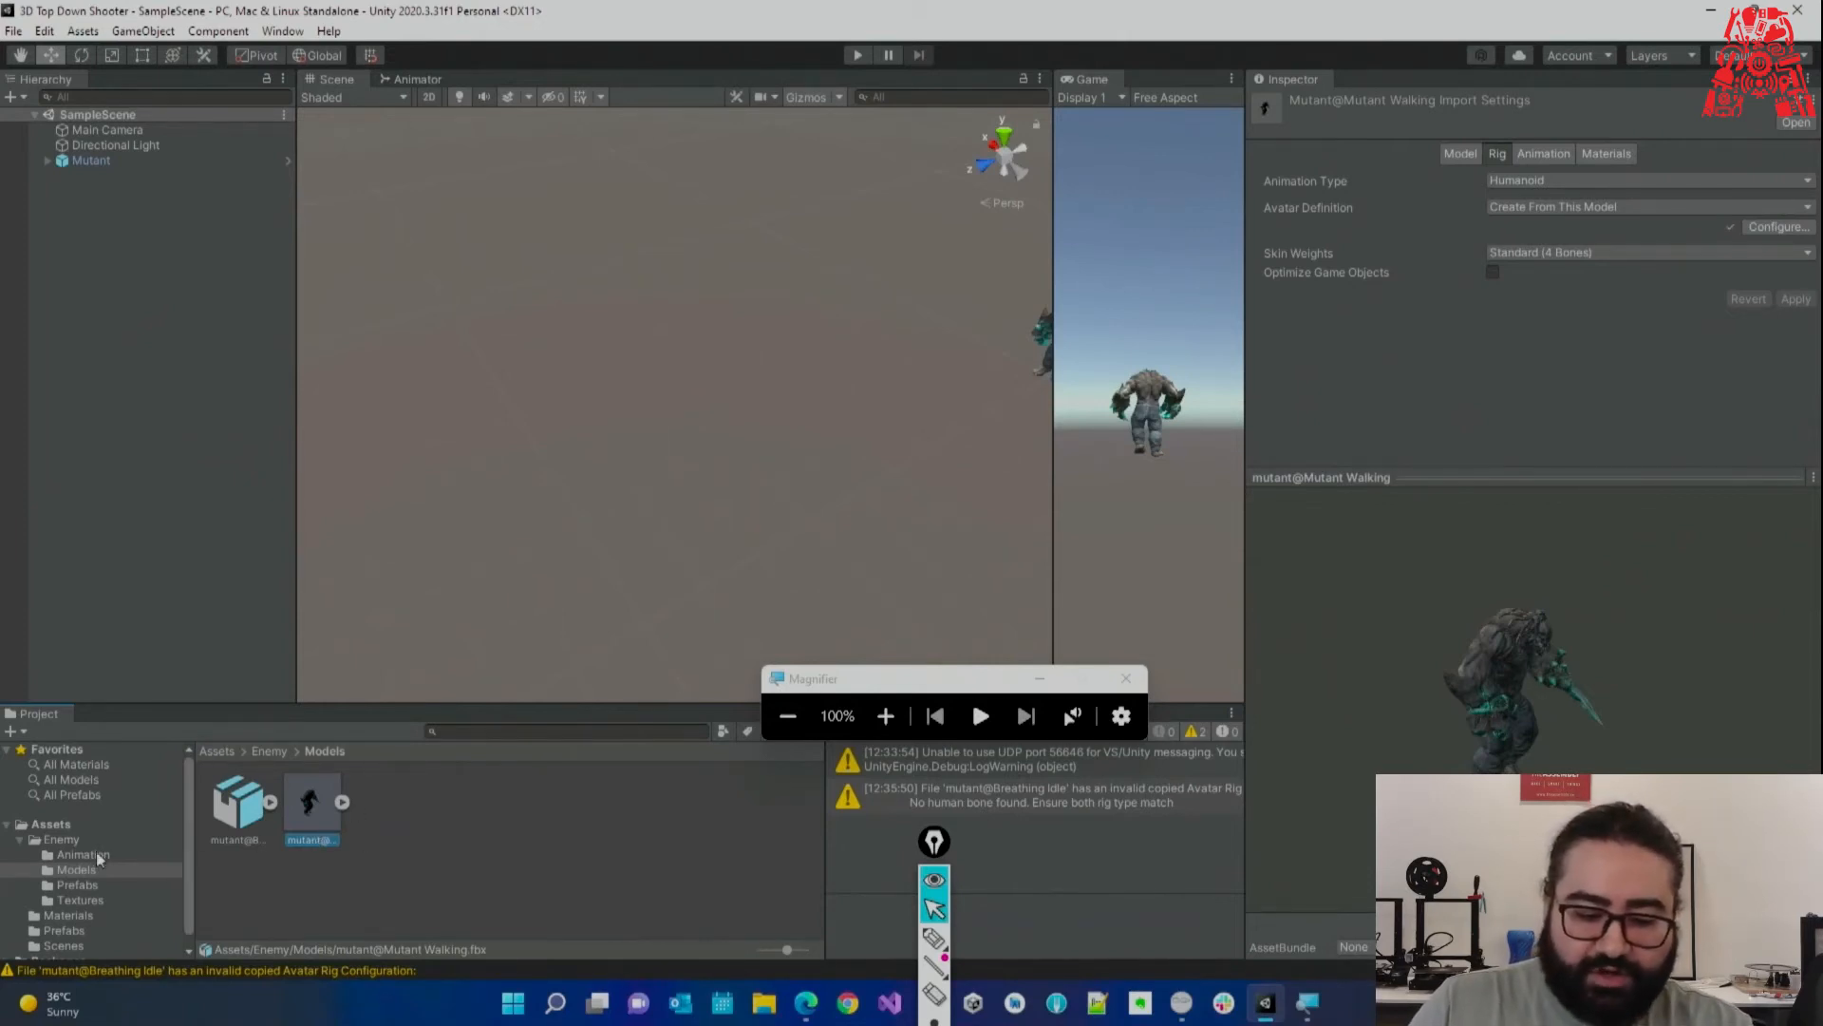
Keep Breathing Idle's Avatar Definition on Copy From Other Avatar.
click(355, 839)
click(333, 815)
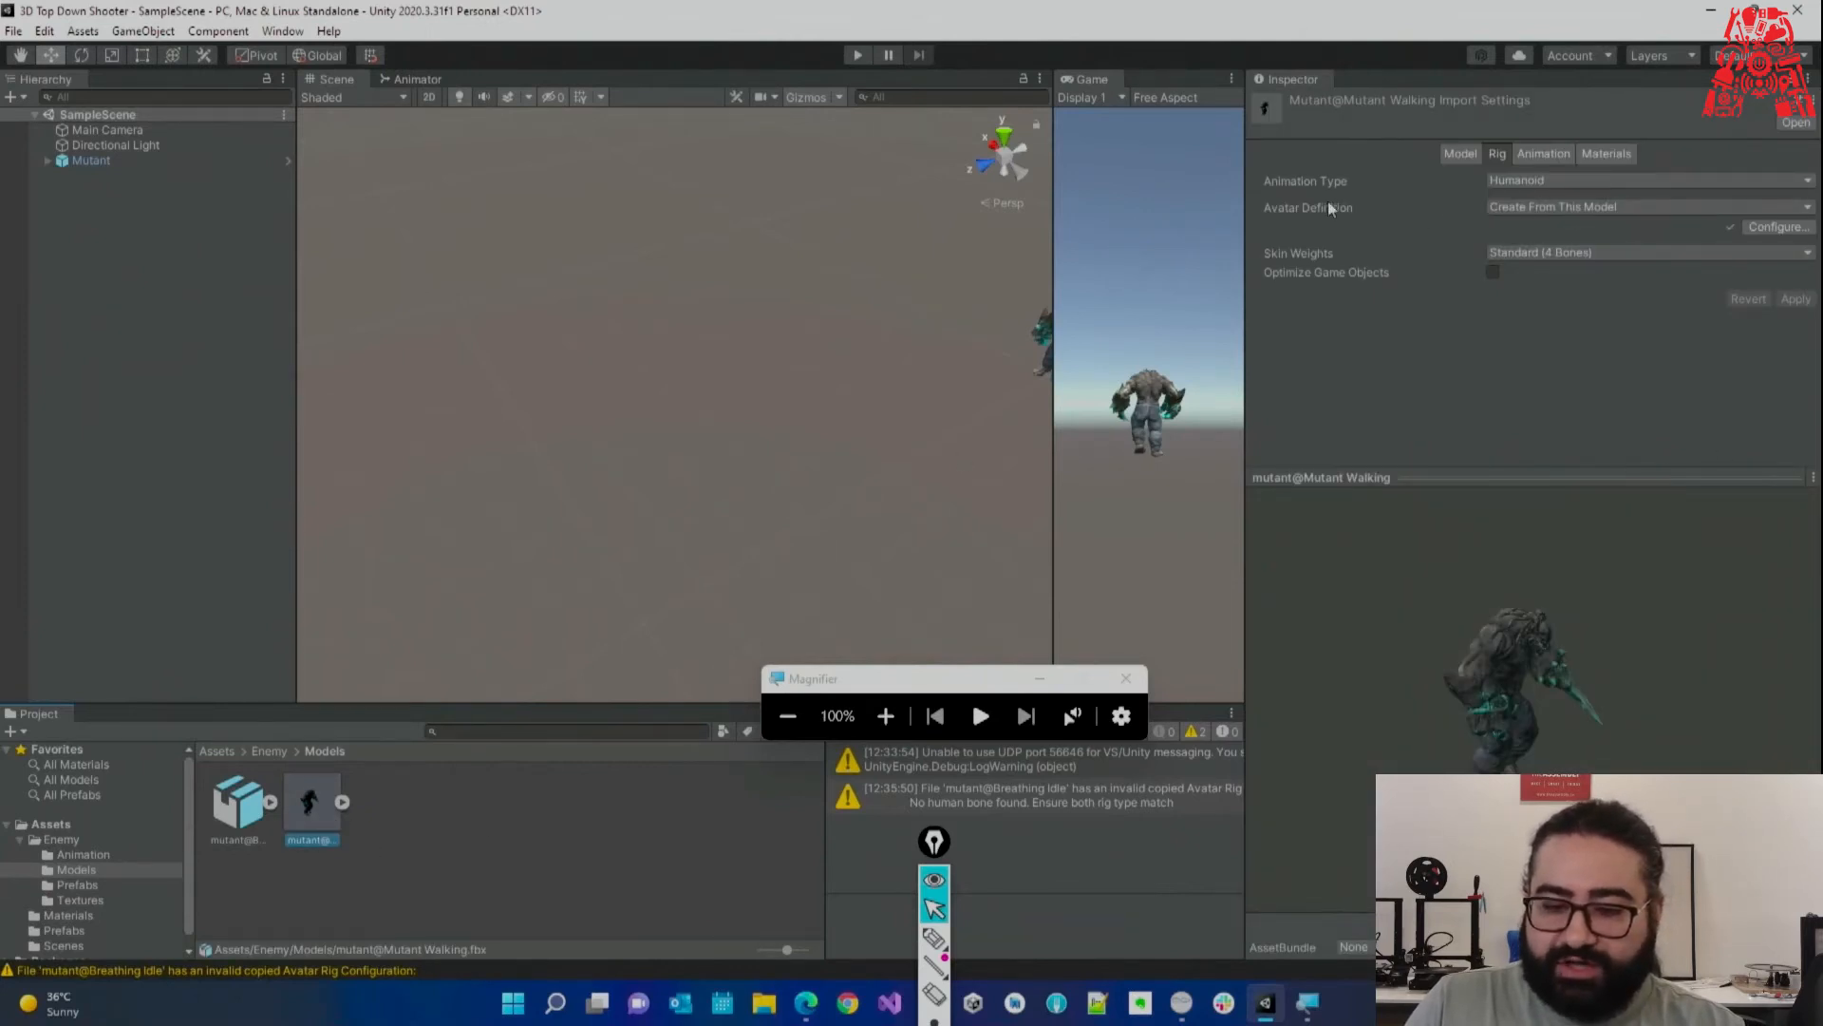
click(238, 802)
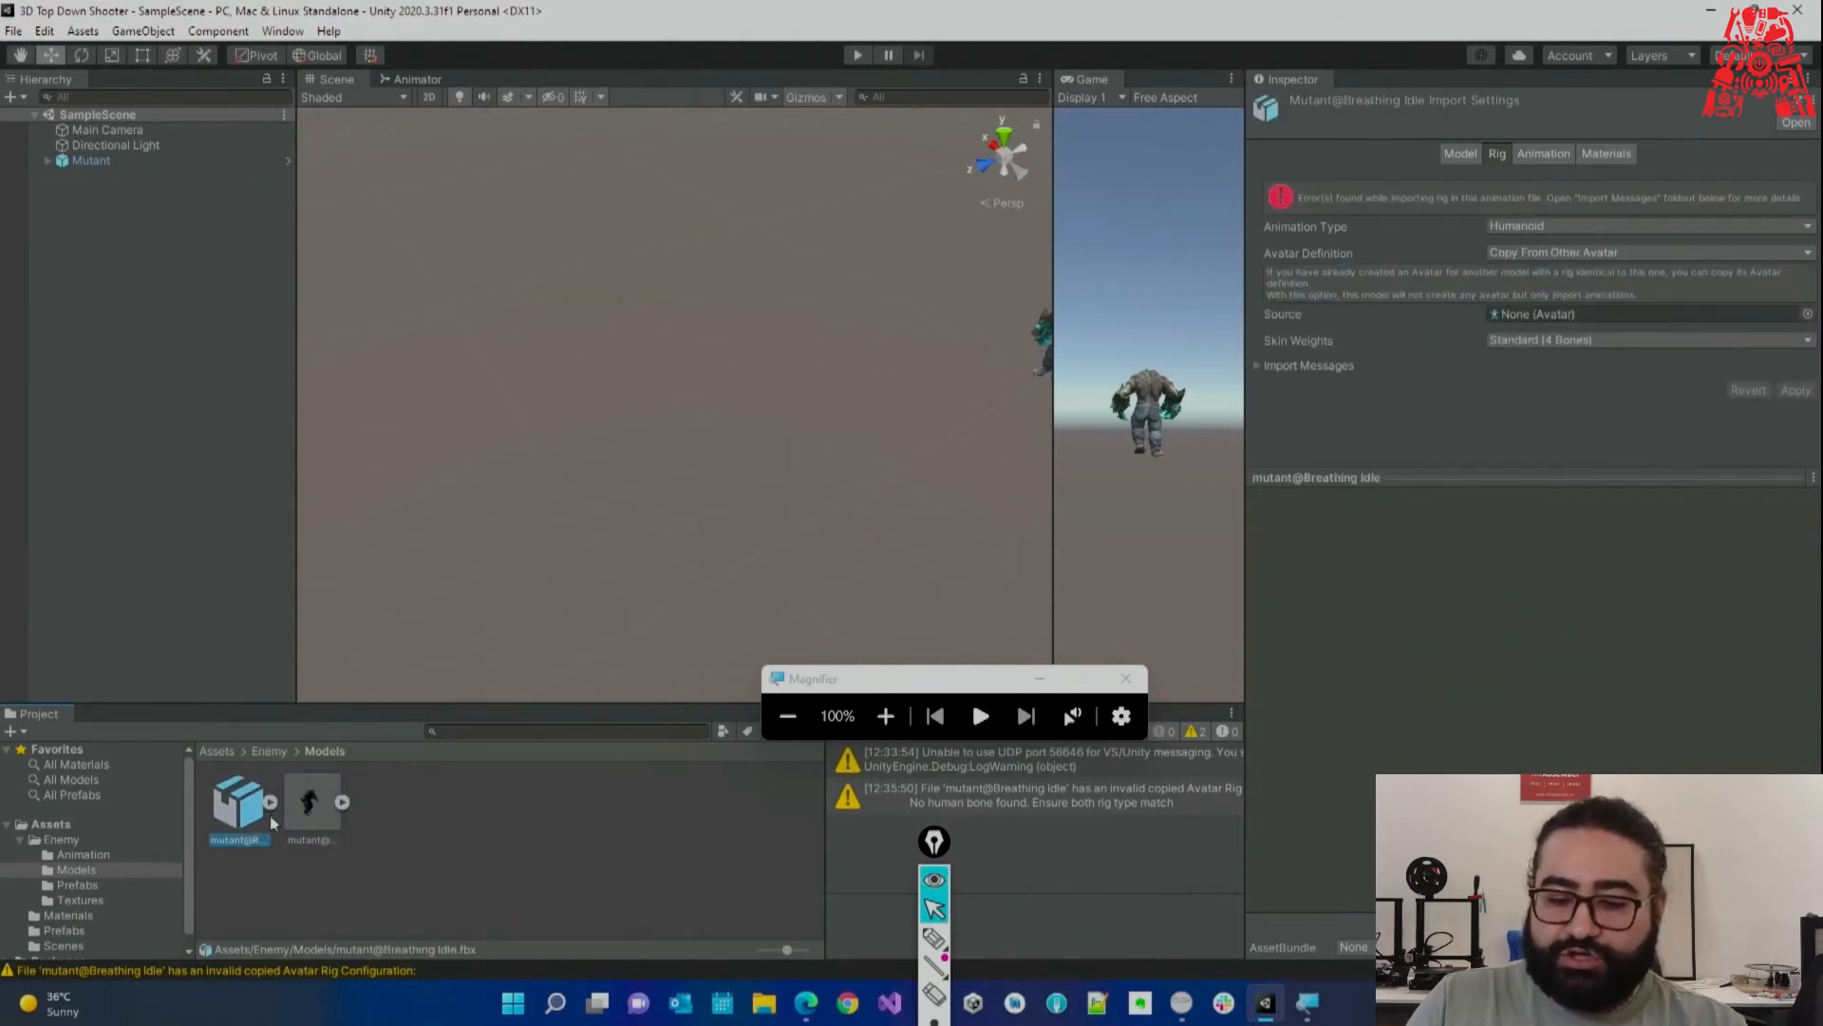
click(1546, 253)
click(1548, 316)
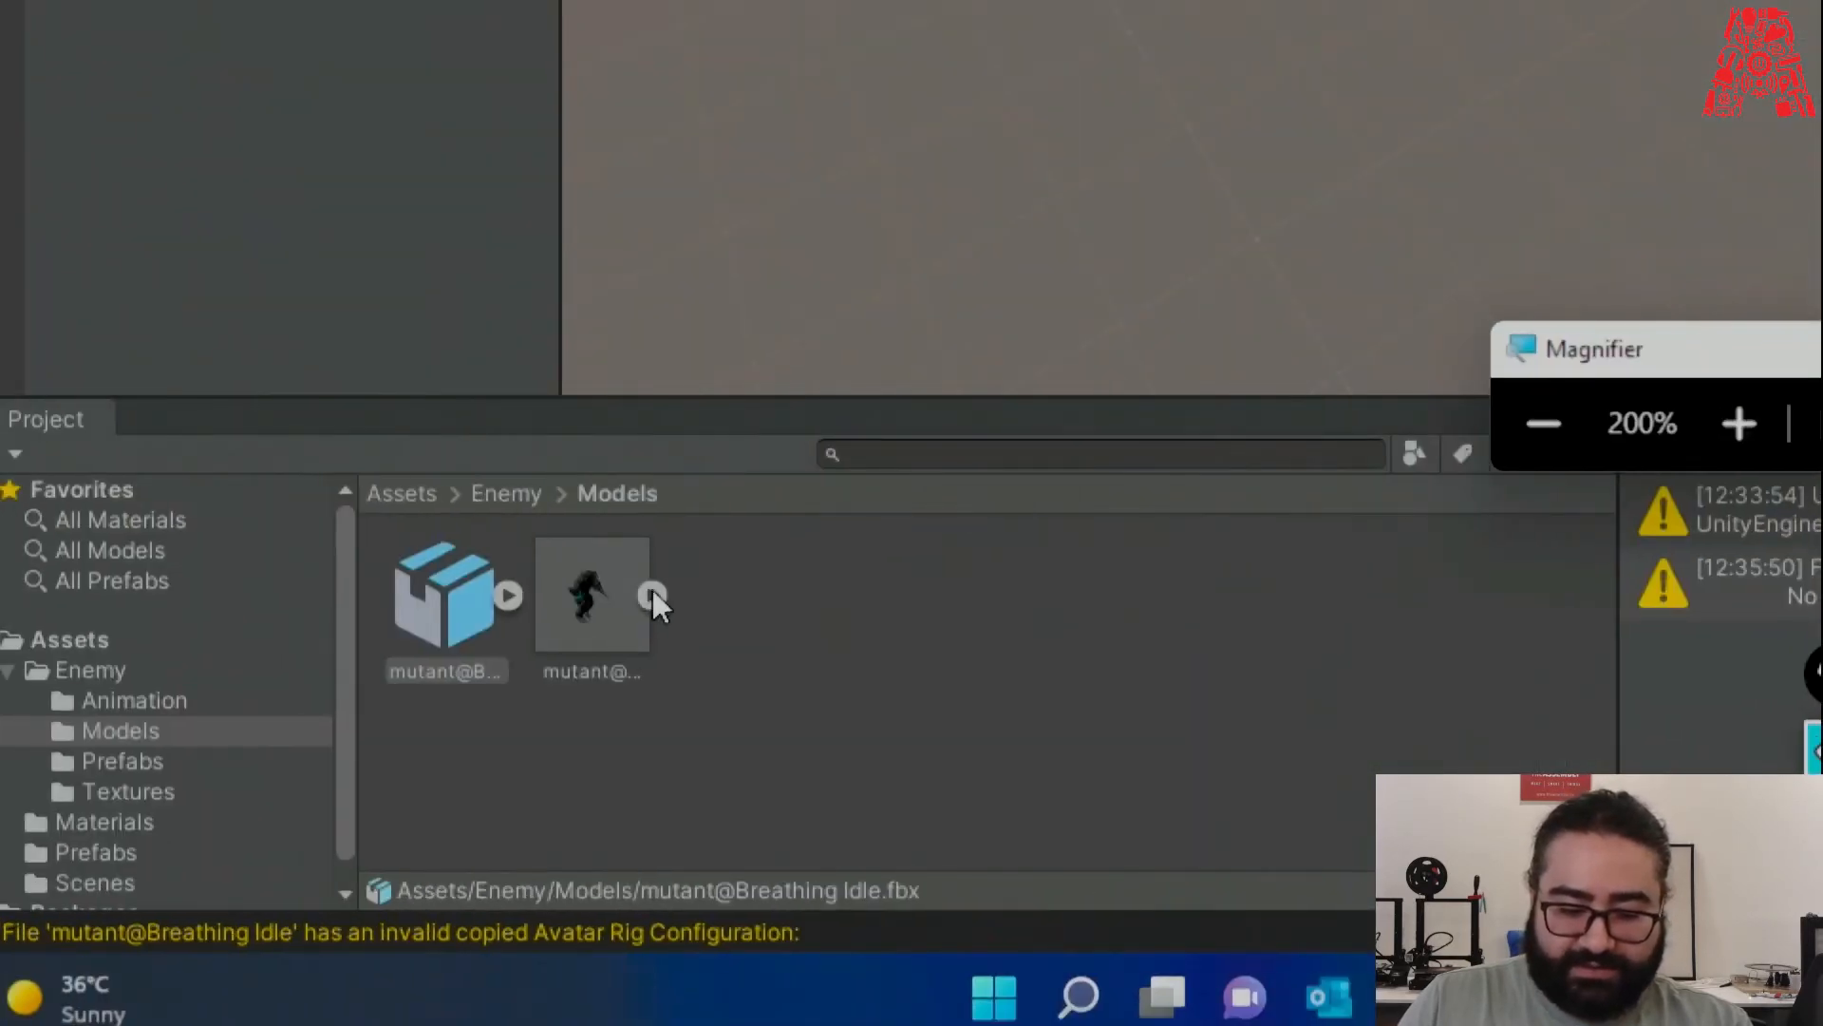
Expand mutant@Mutant Walking to reveal its avatar sub-asset.
click(613, 622)
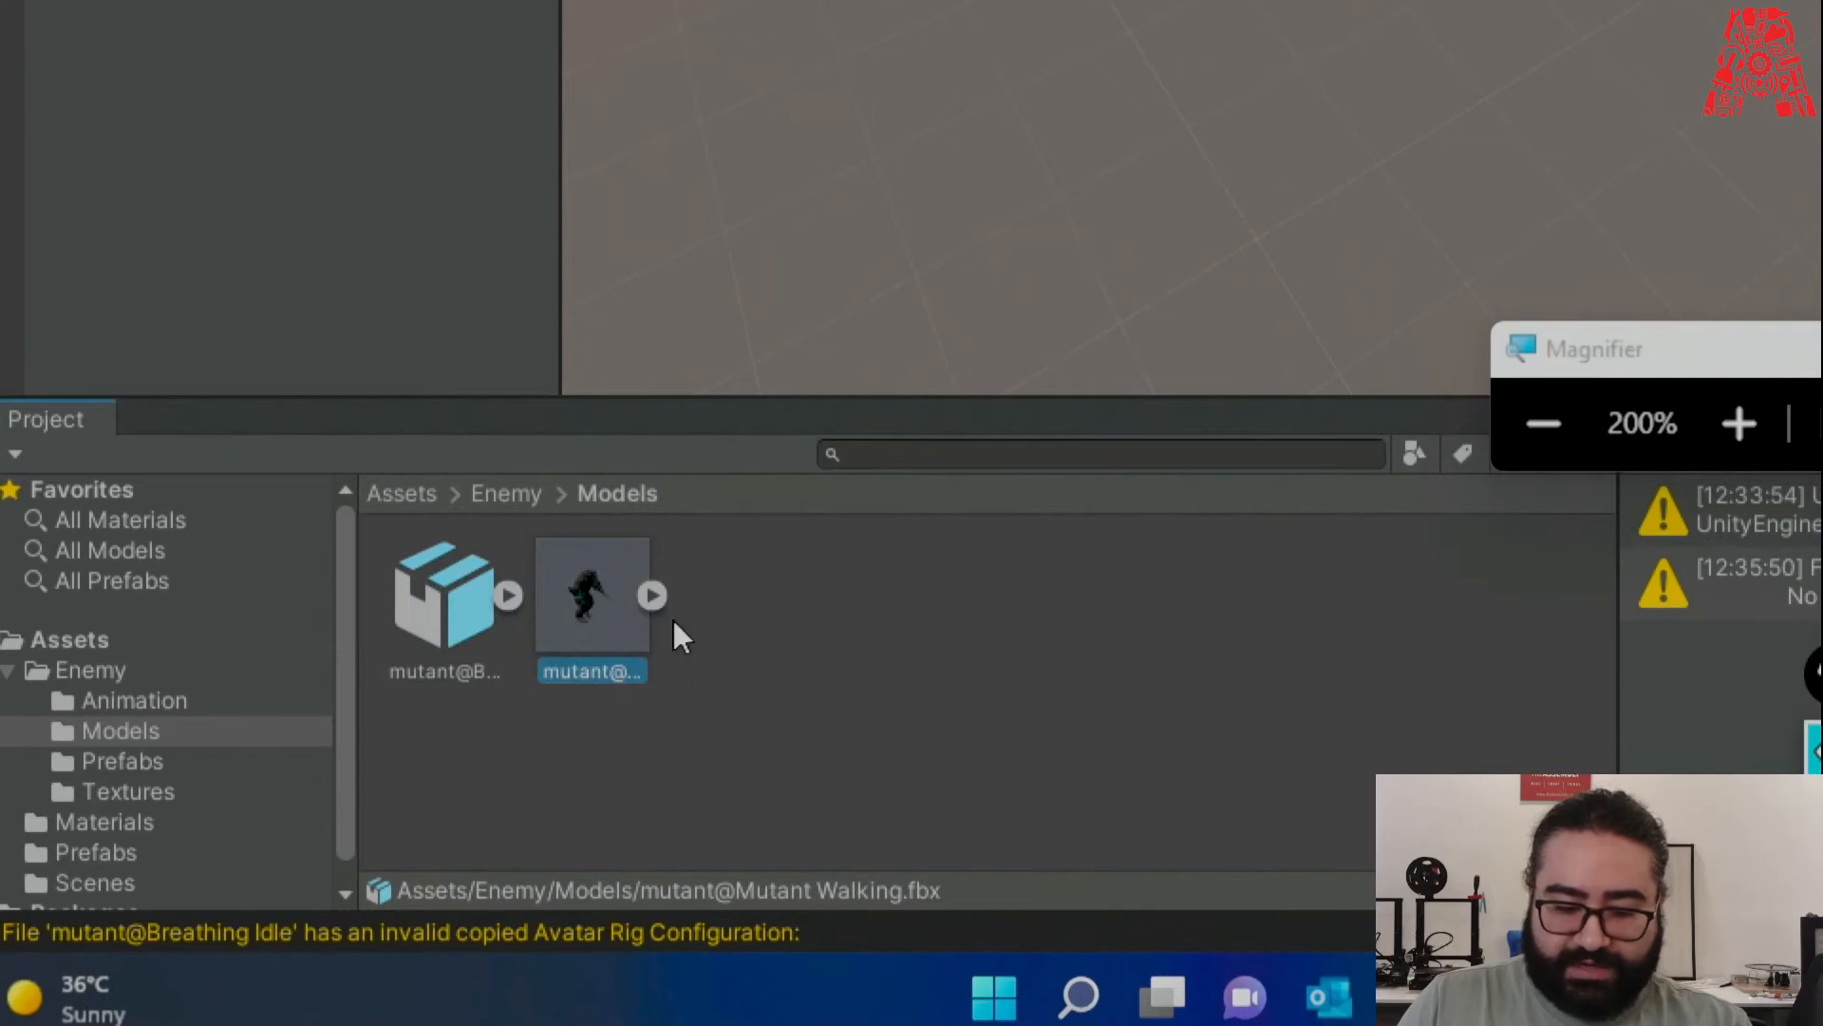
click(652, 596)
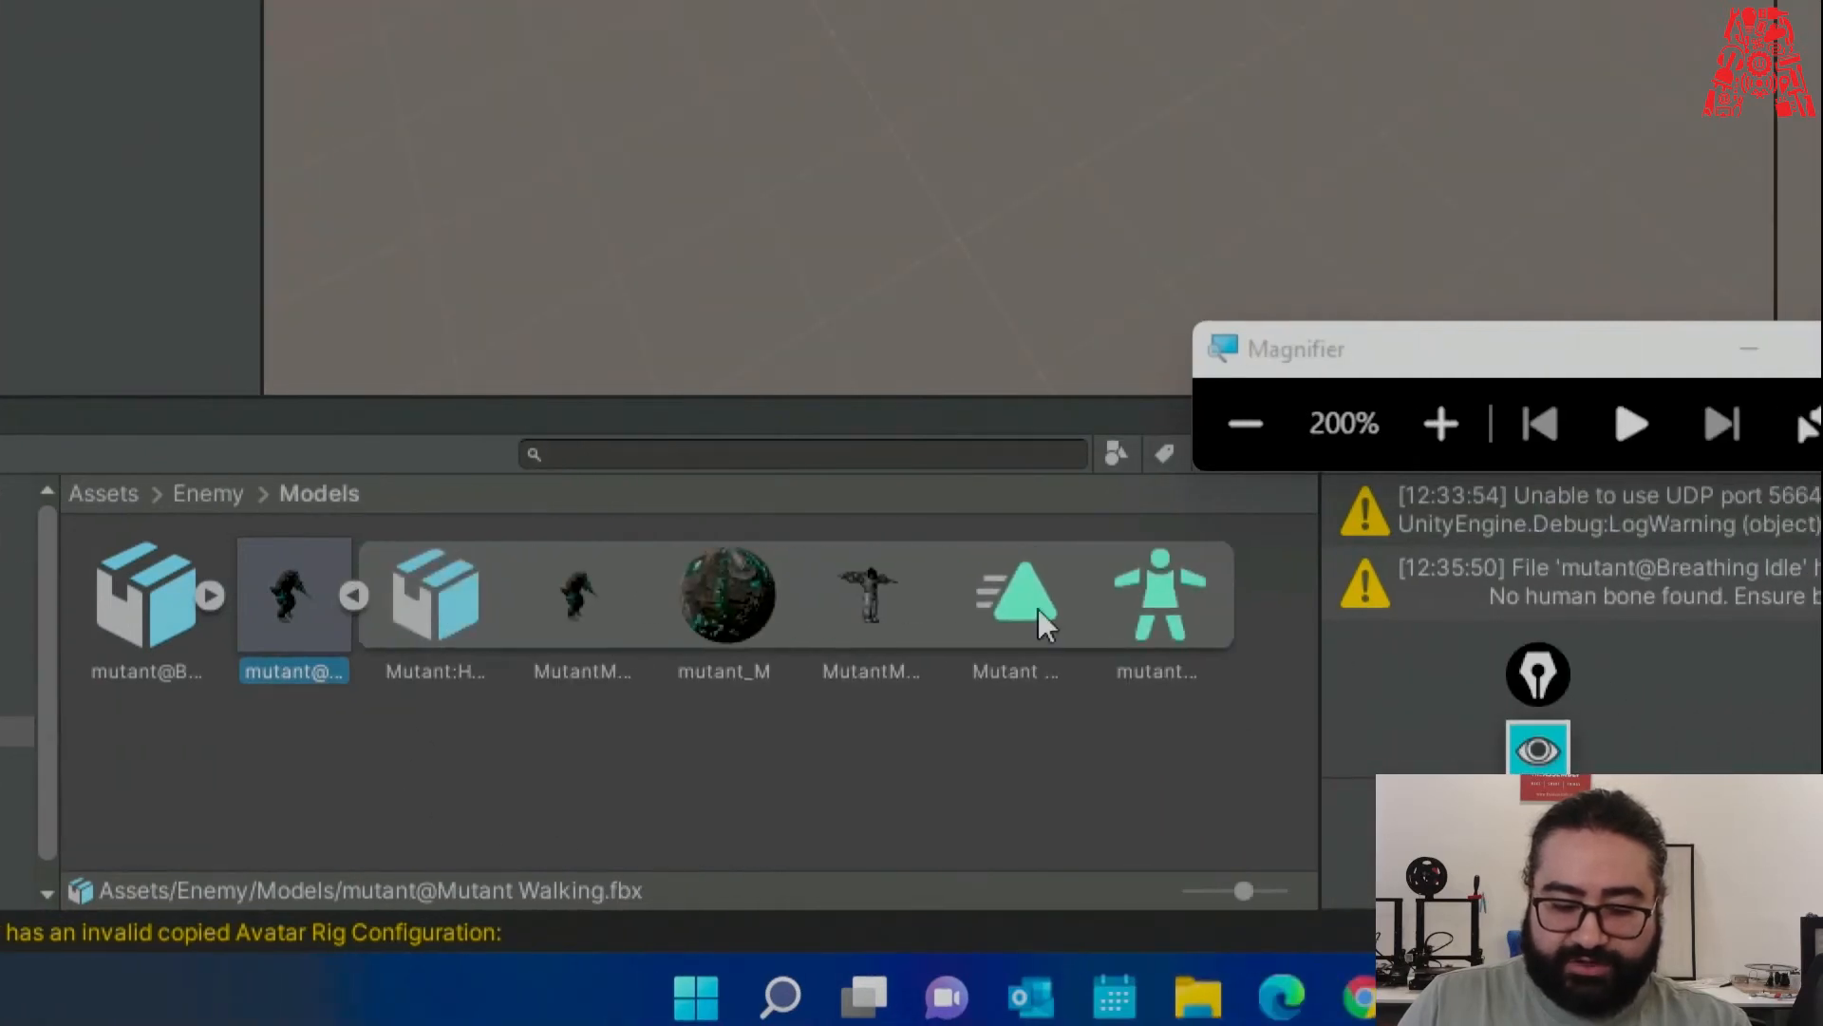
click(1471, 612)
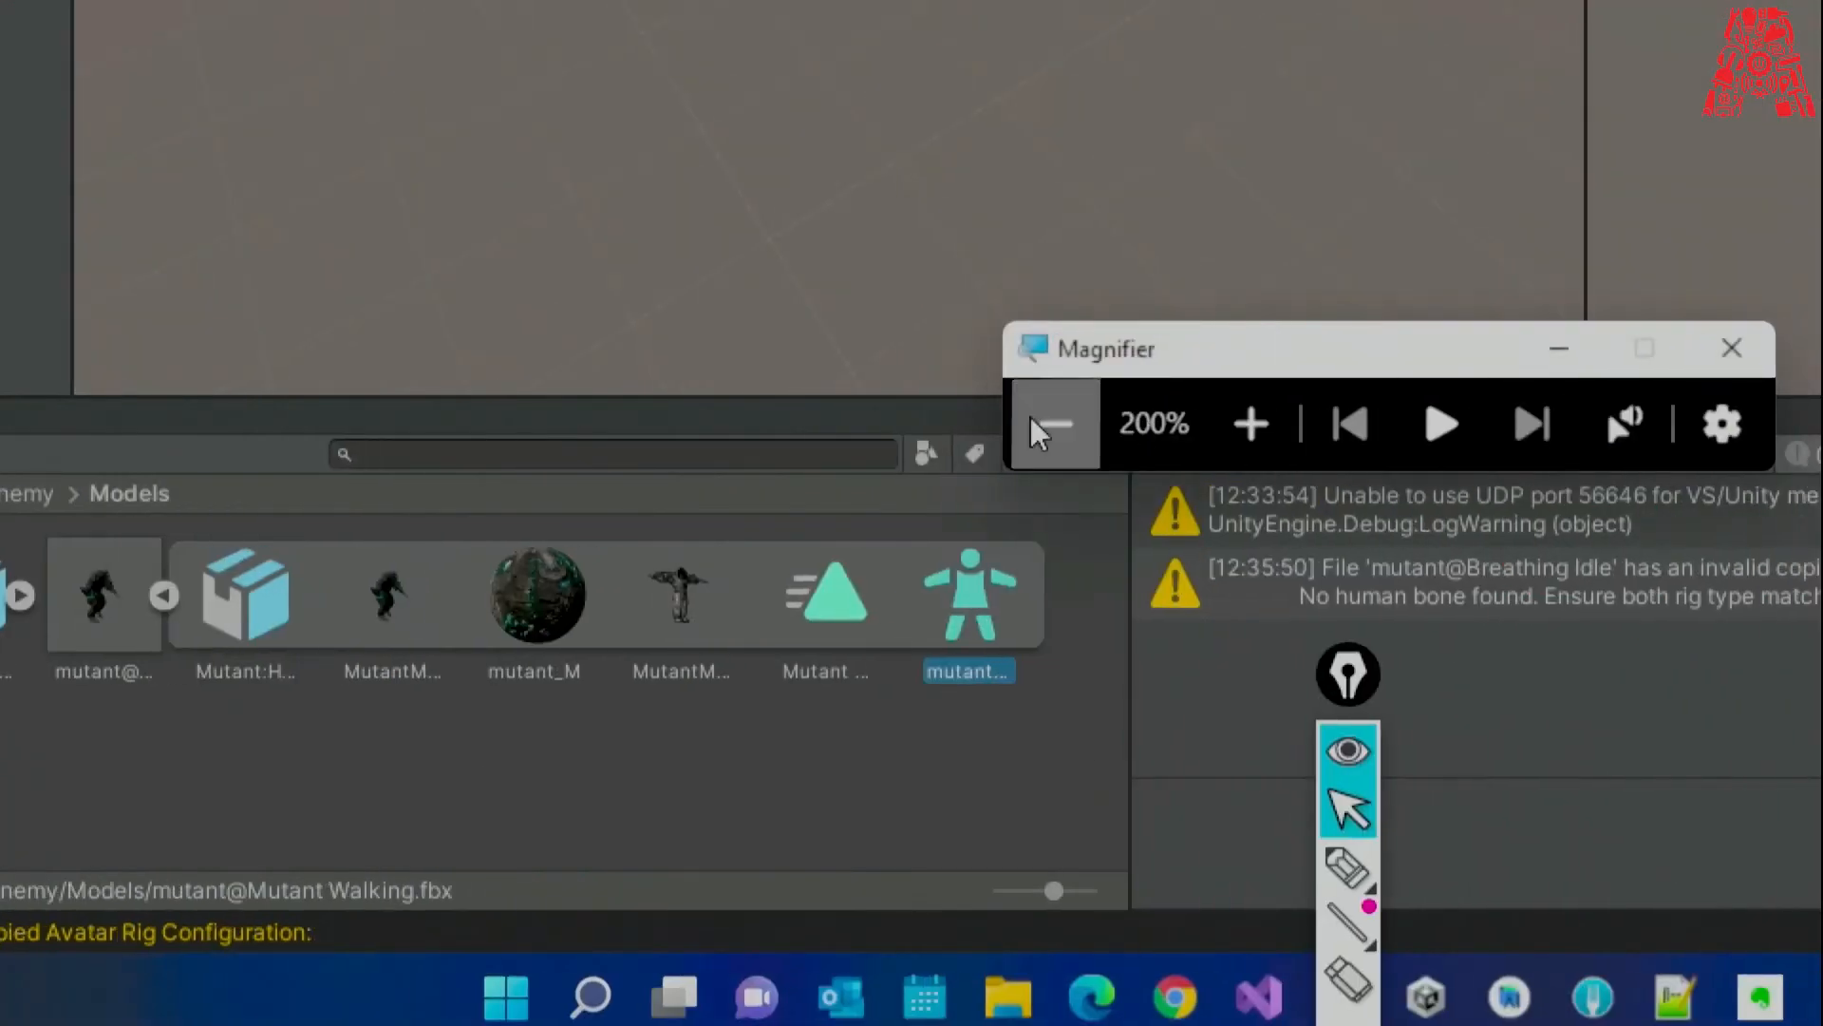
click(1245, 423)
Set mutant@Mutant WalkingAvatar as Breathing Idle's rig Source, apply, and show the Animator.
click(245, 812)
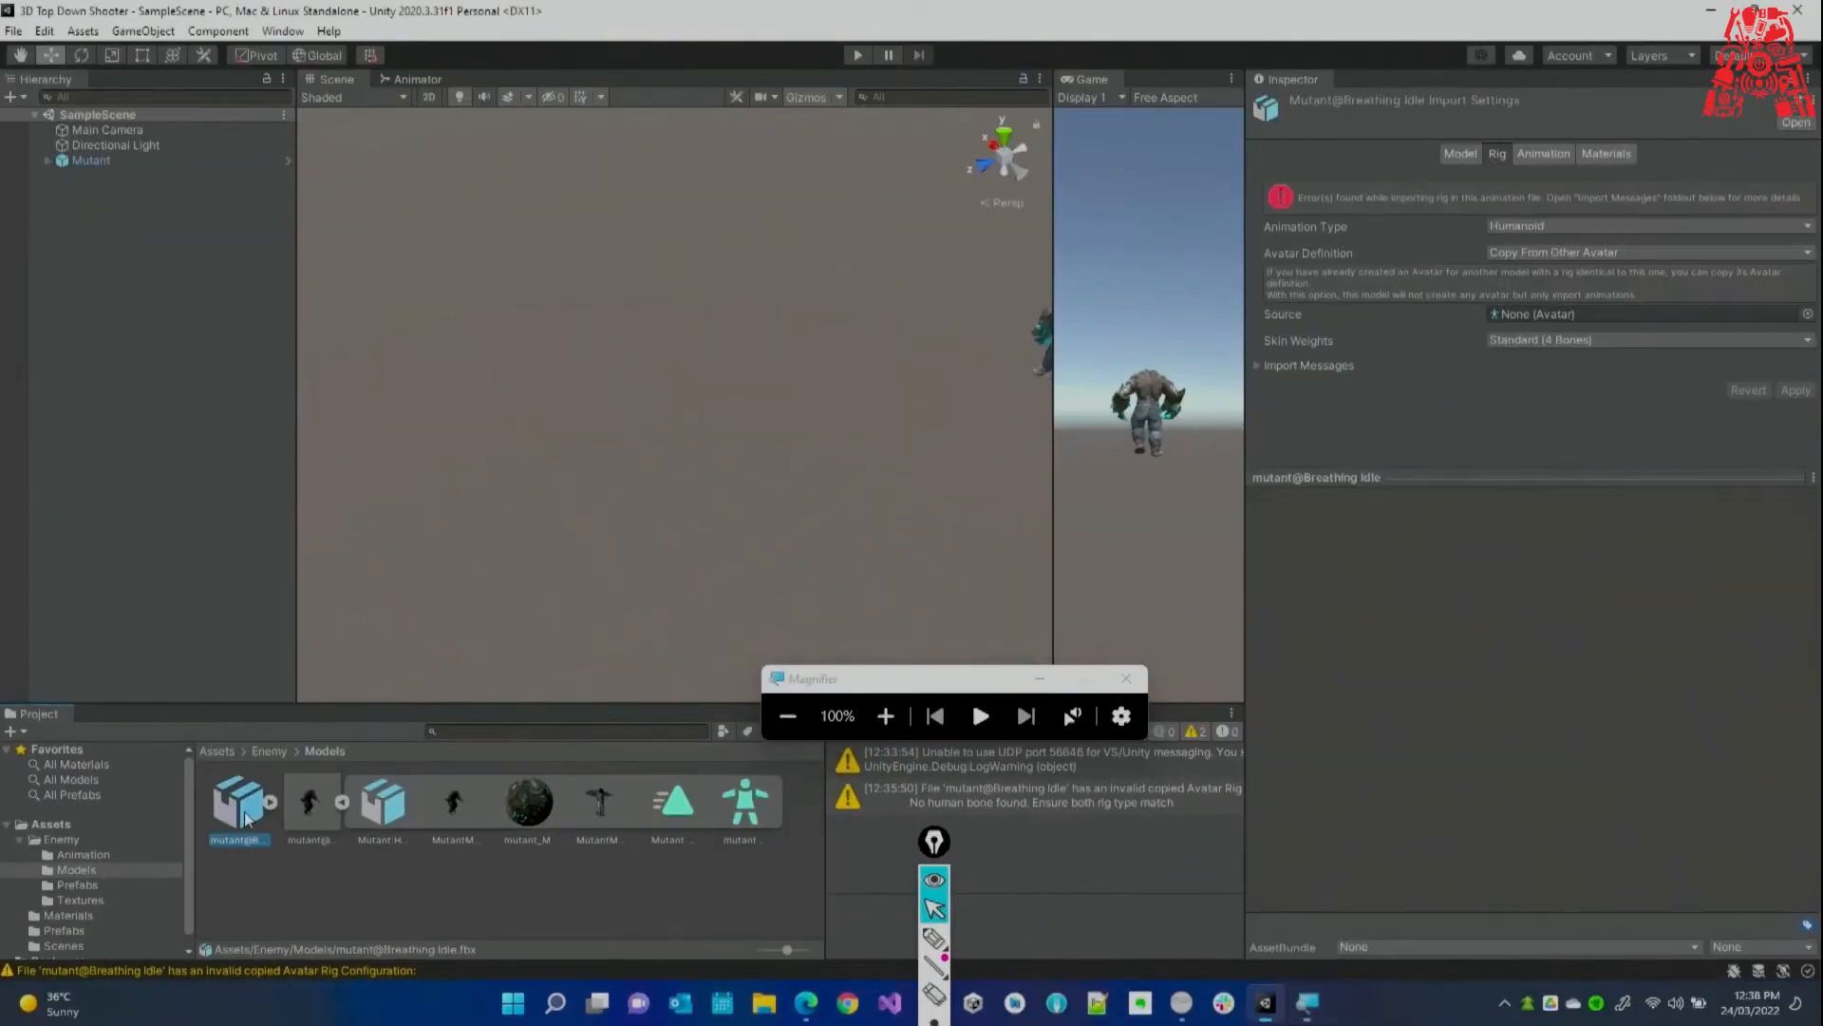
drag(745, 809, 1531, 328)
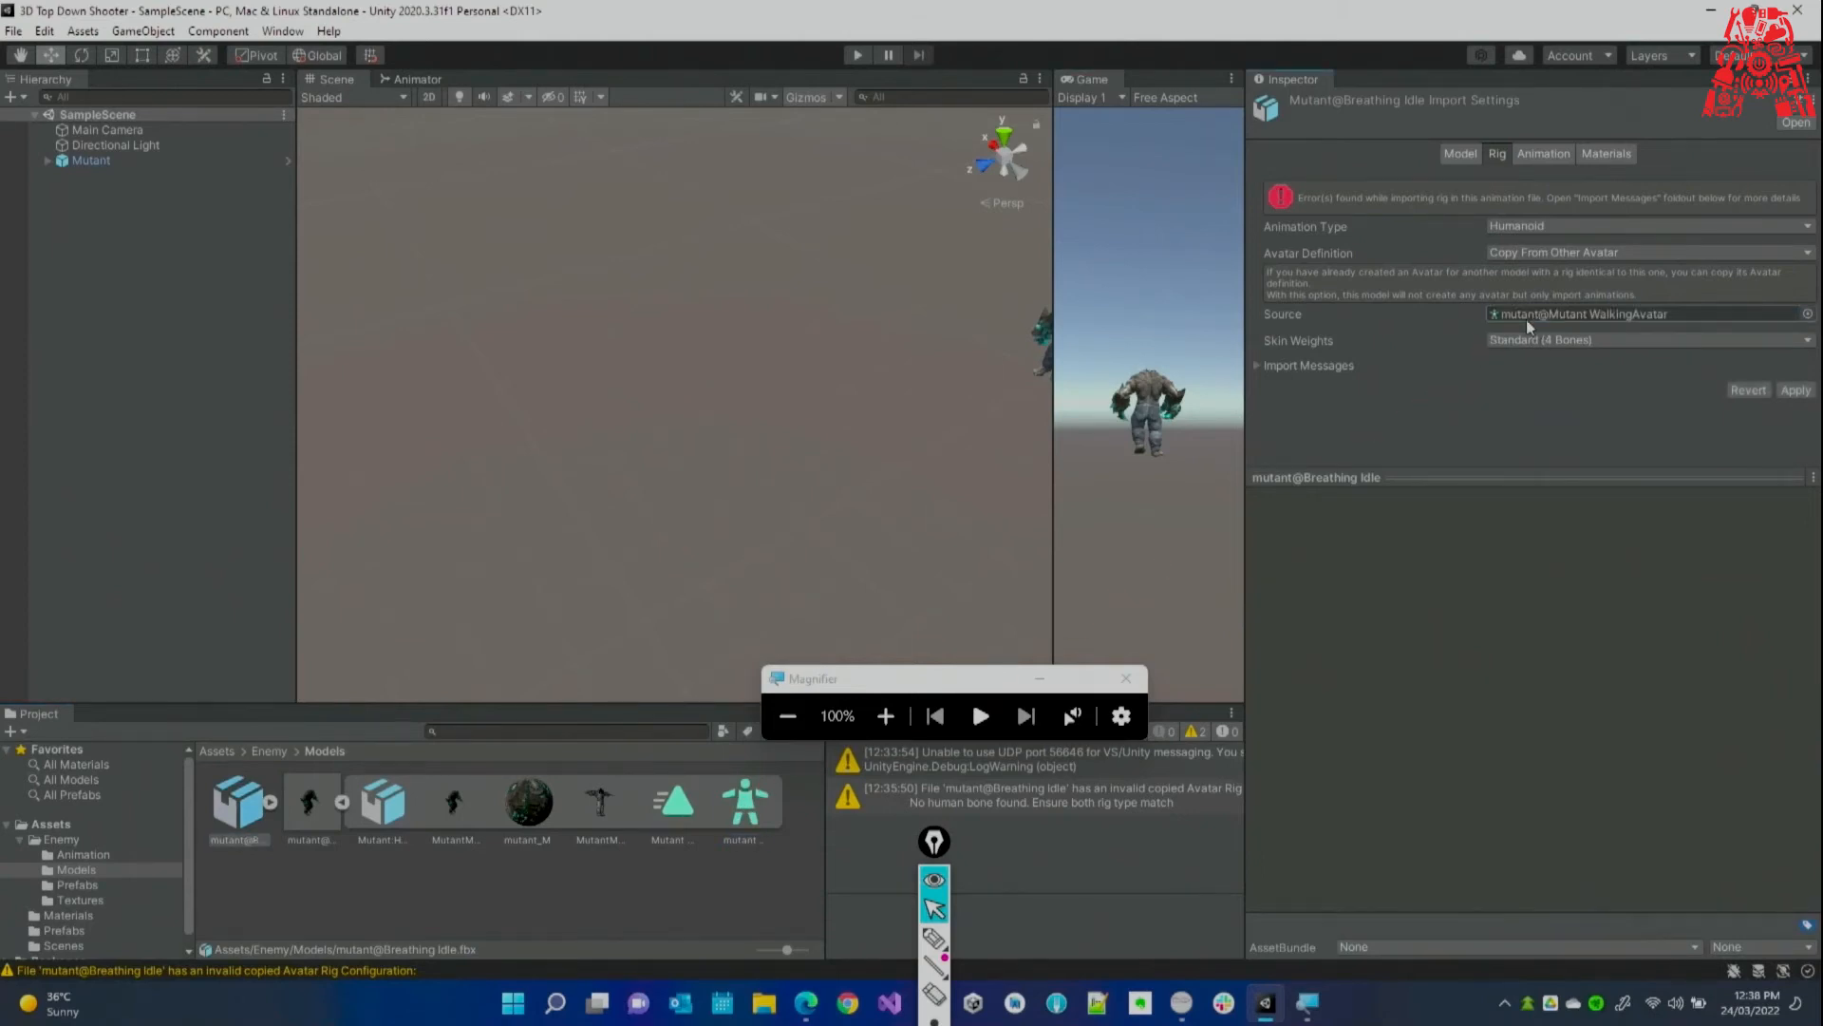
click(875, 728)
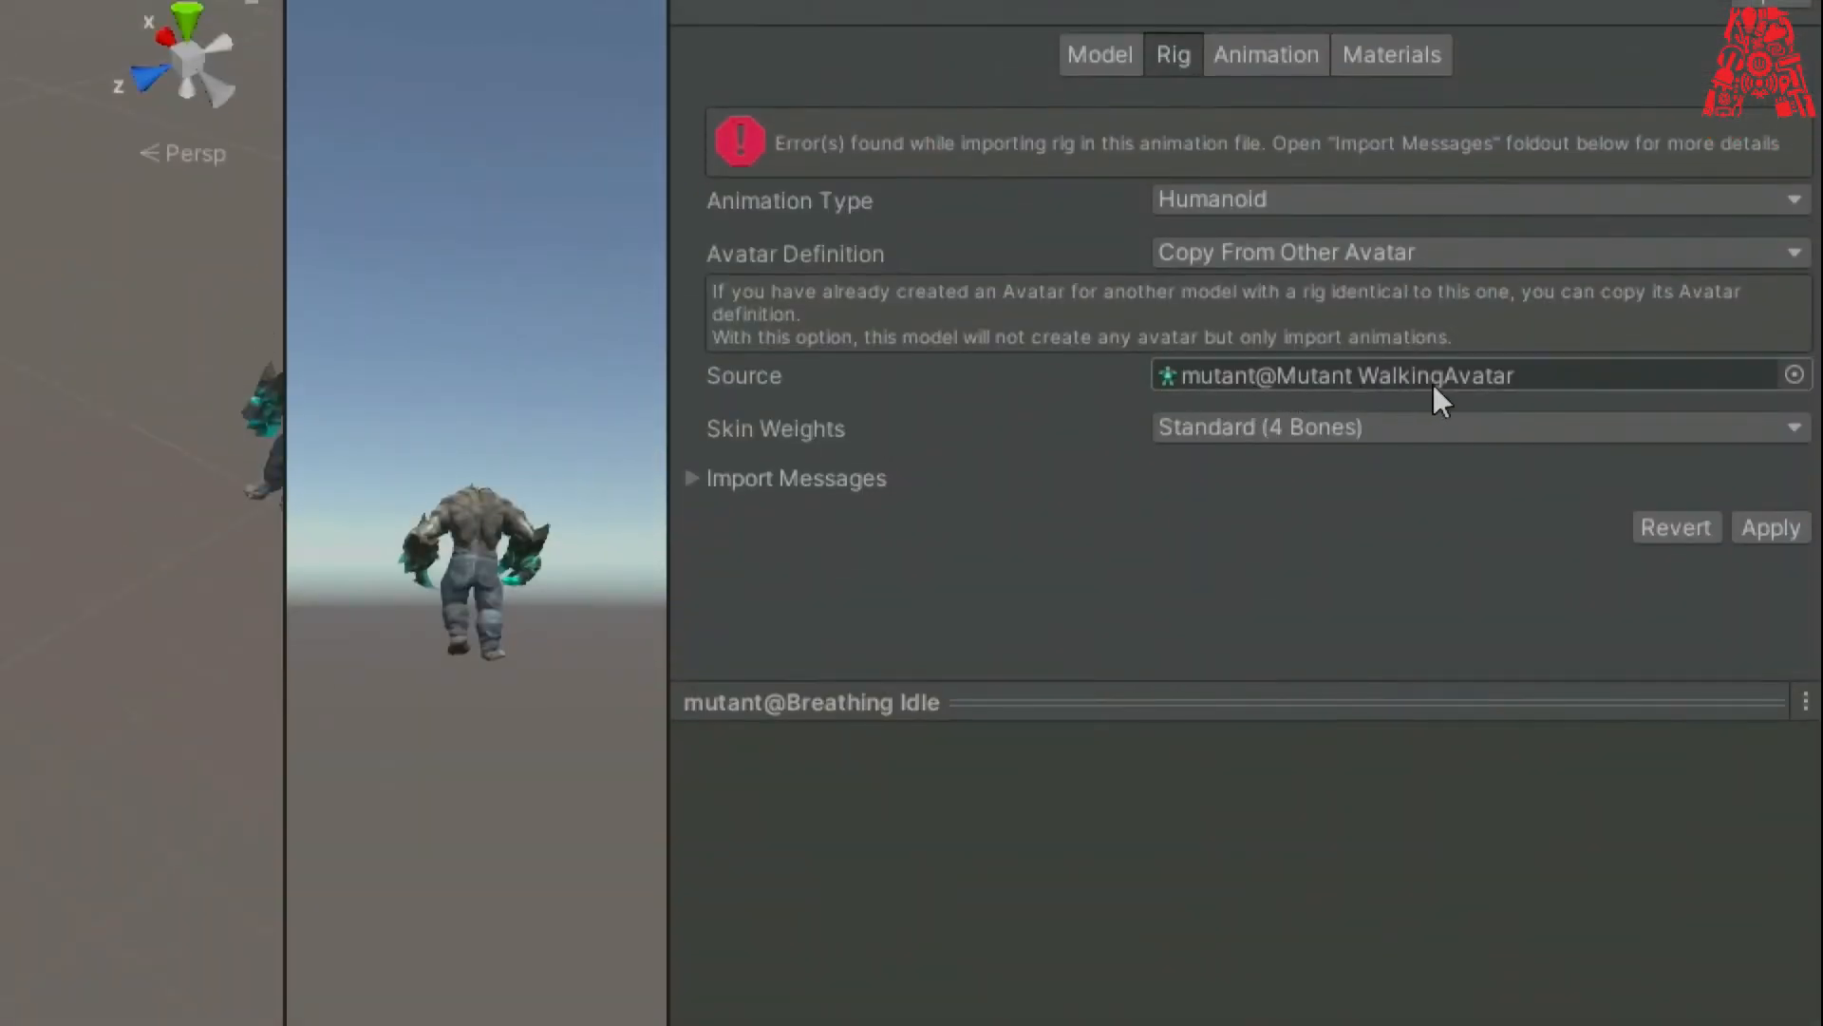
click(1772, 526)
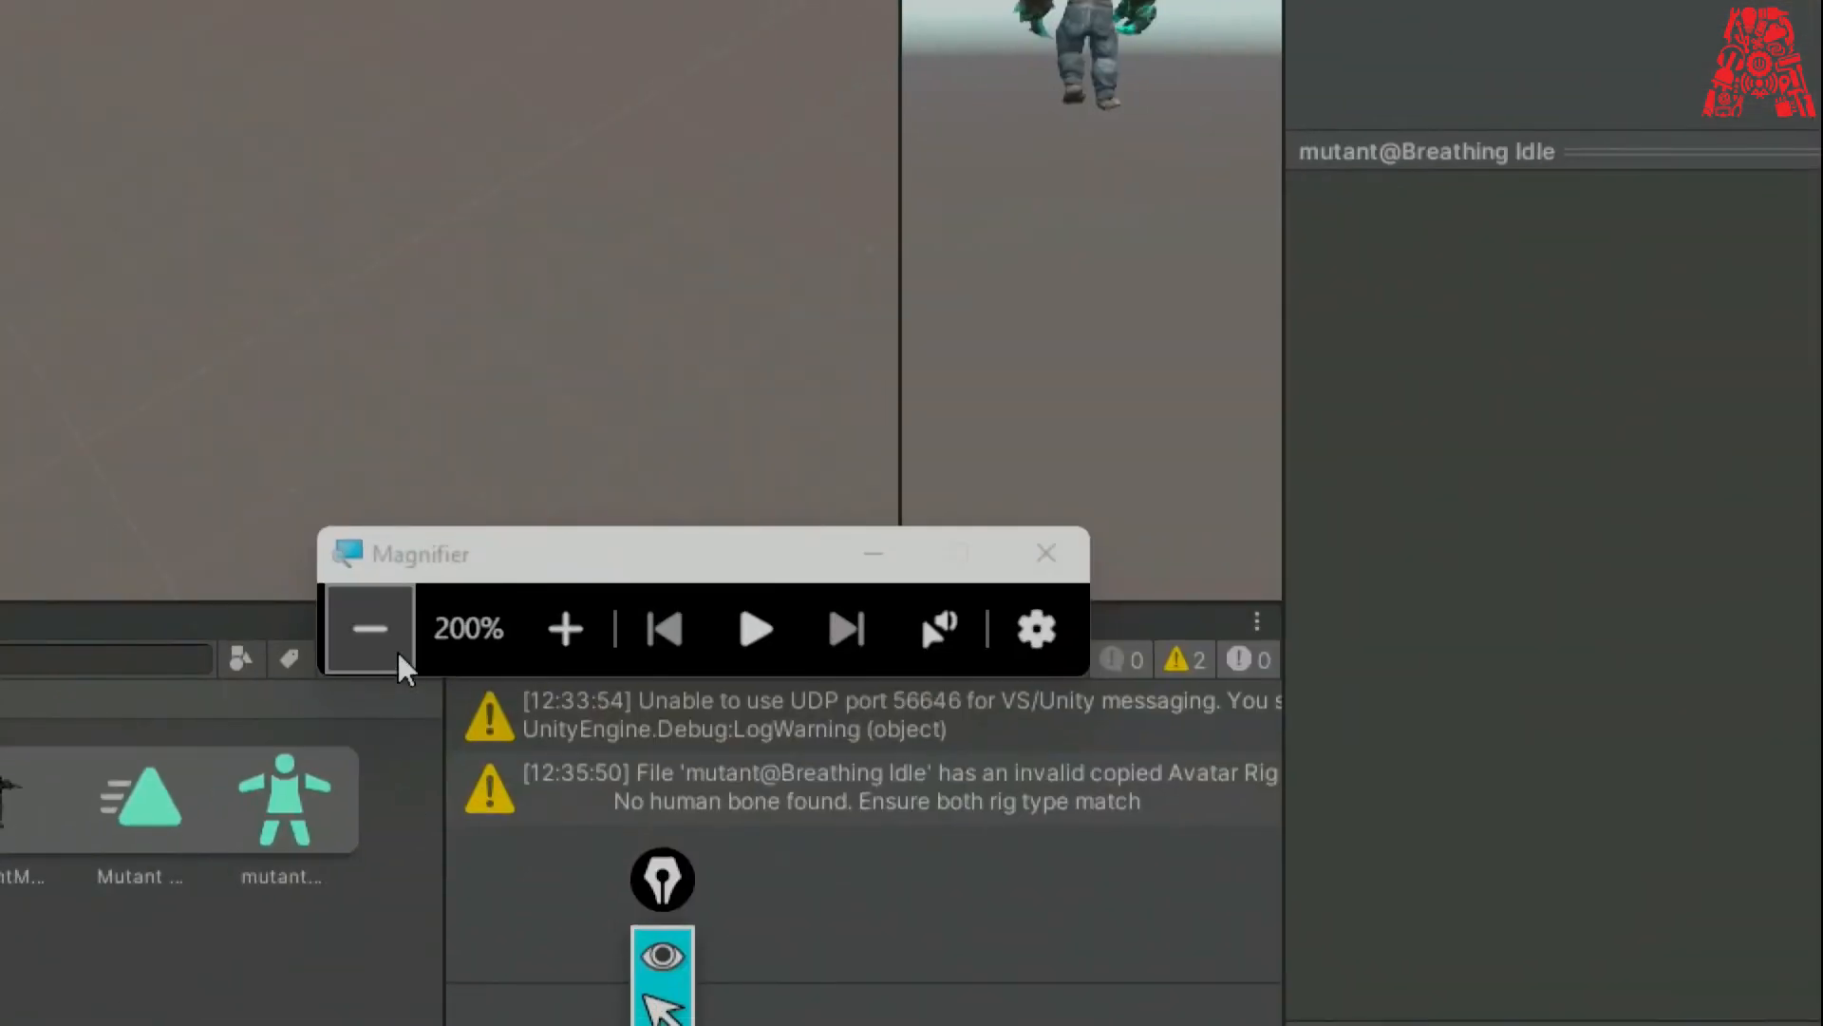
click(371, 627)
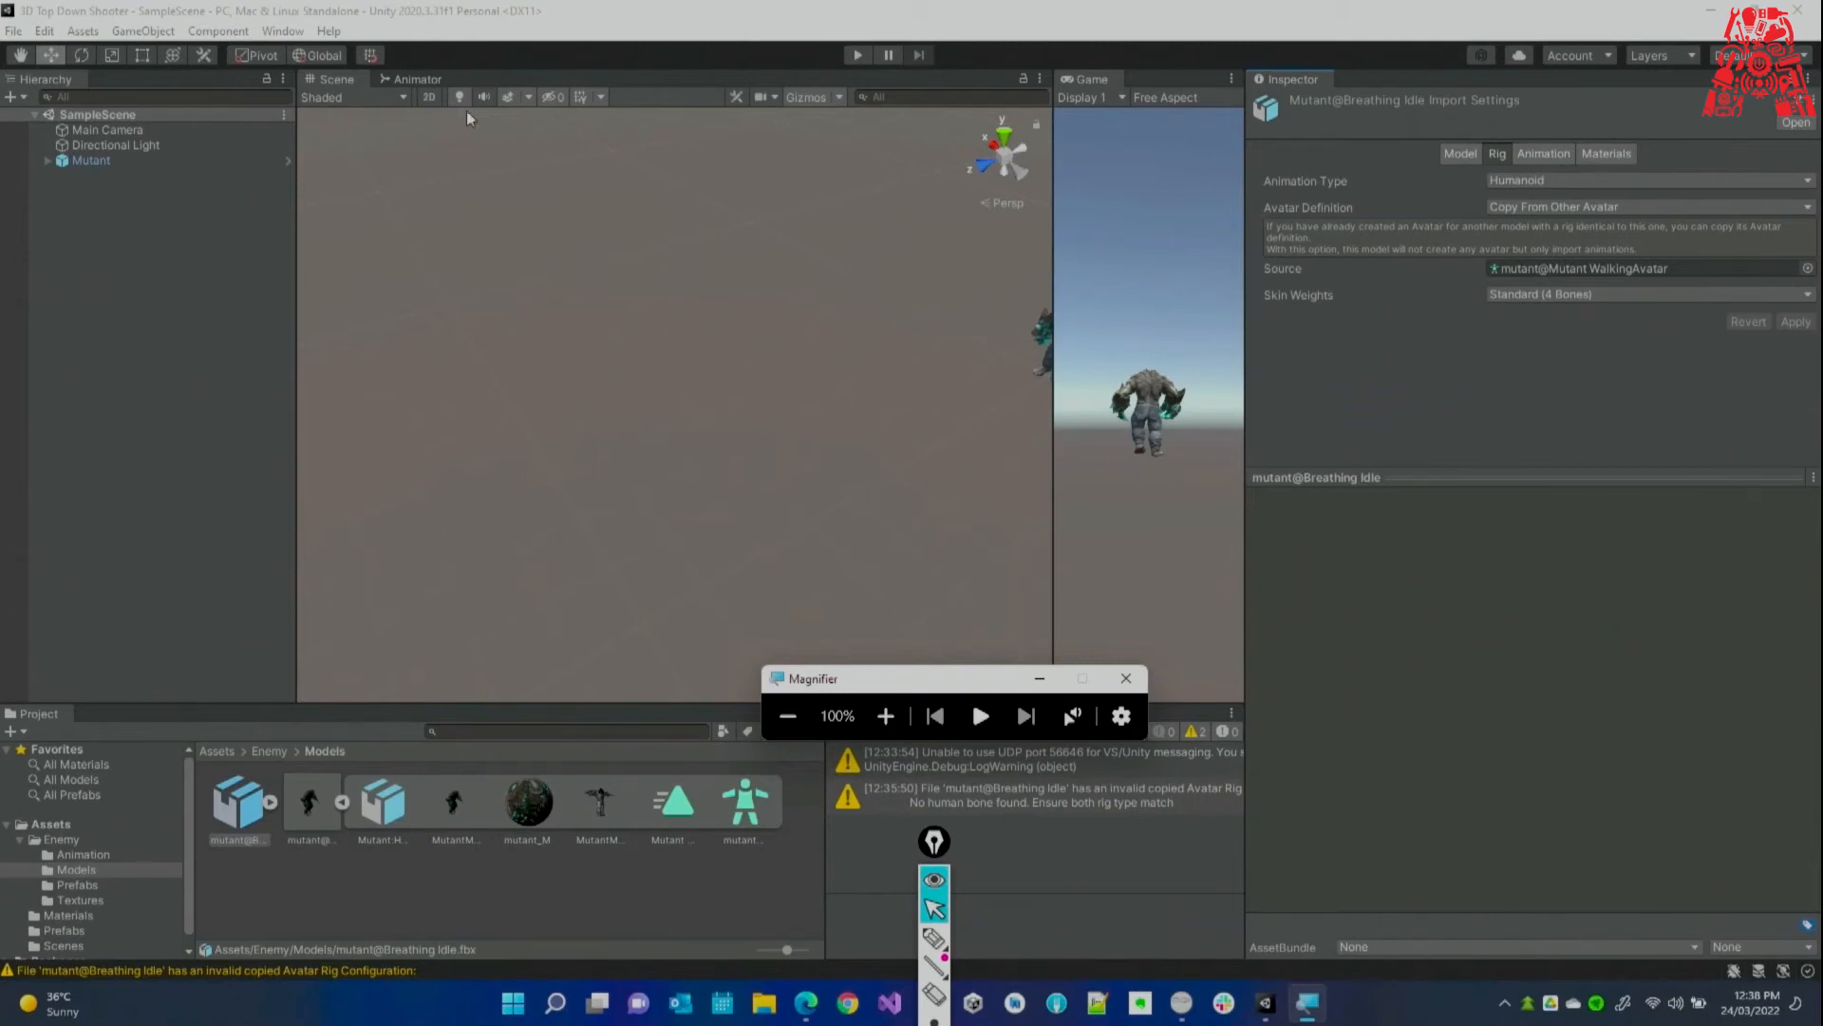
click(428, 79)
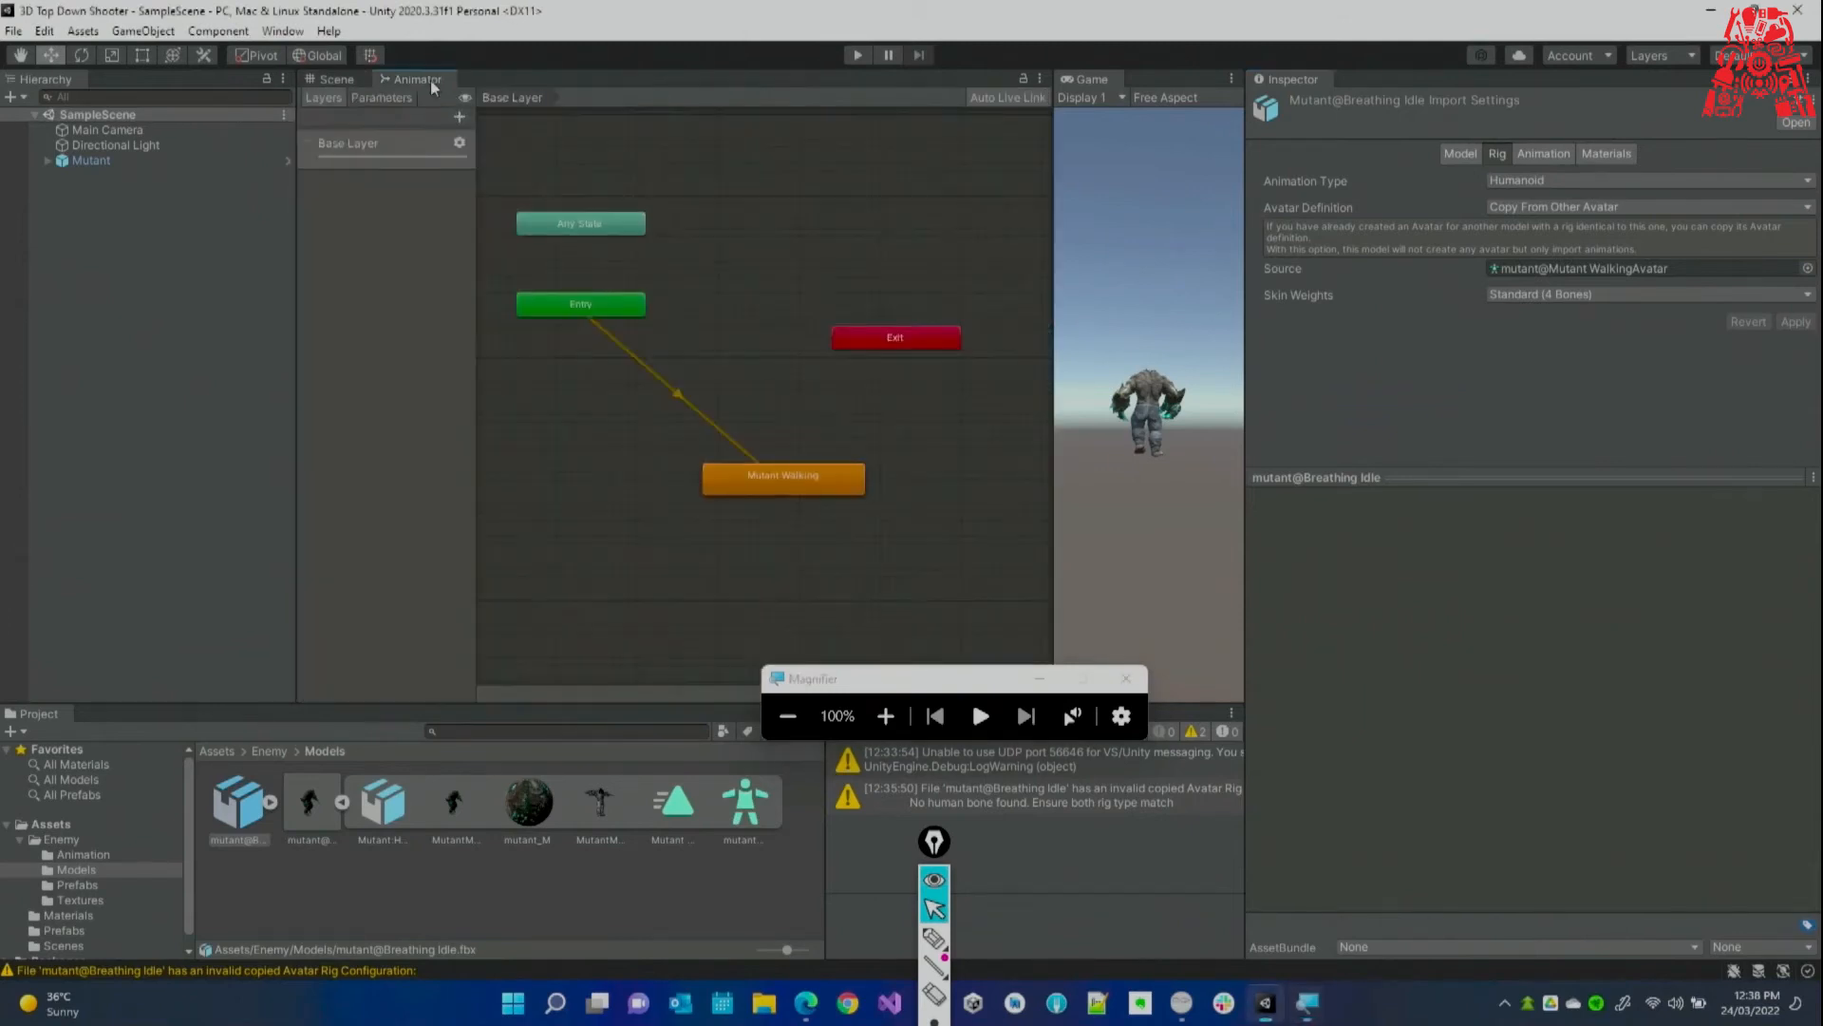
Show Breathing Idle's Animation import settings and reselect it to refresh its clip list.
click(342, 804)
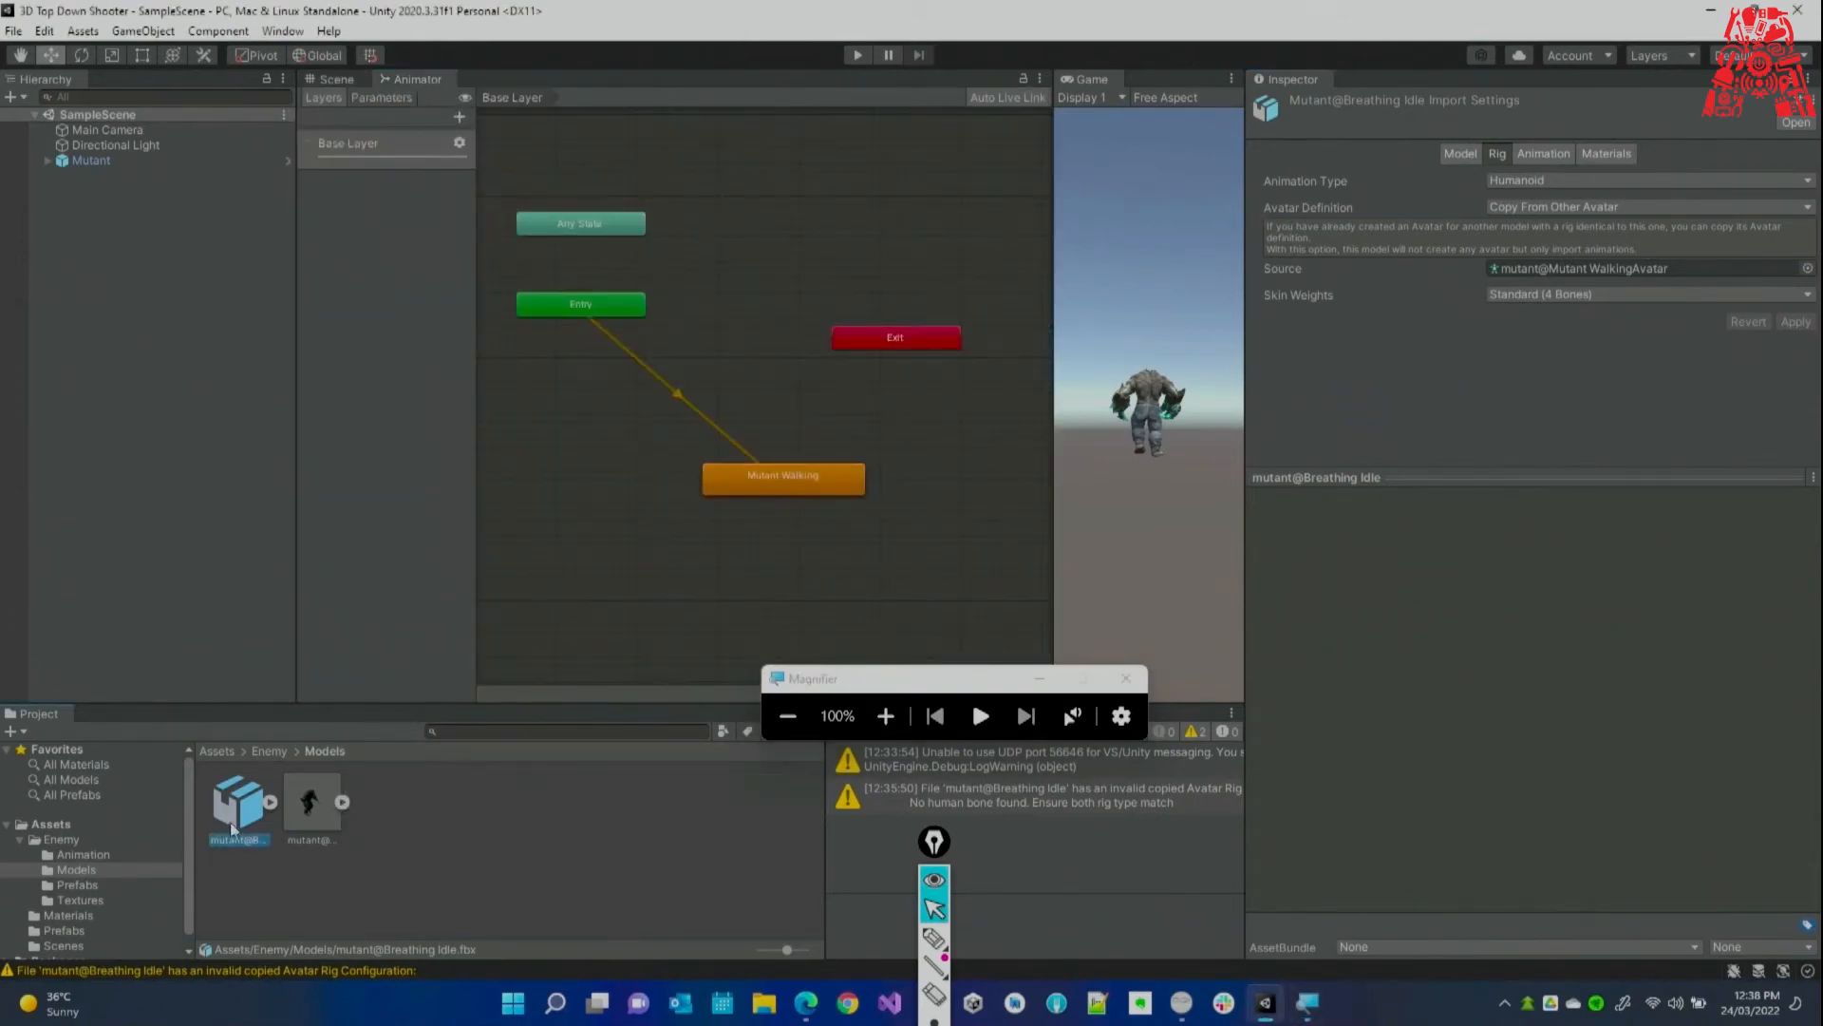
click(1541, 155)
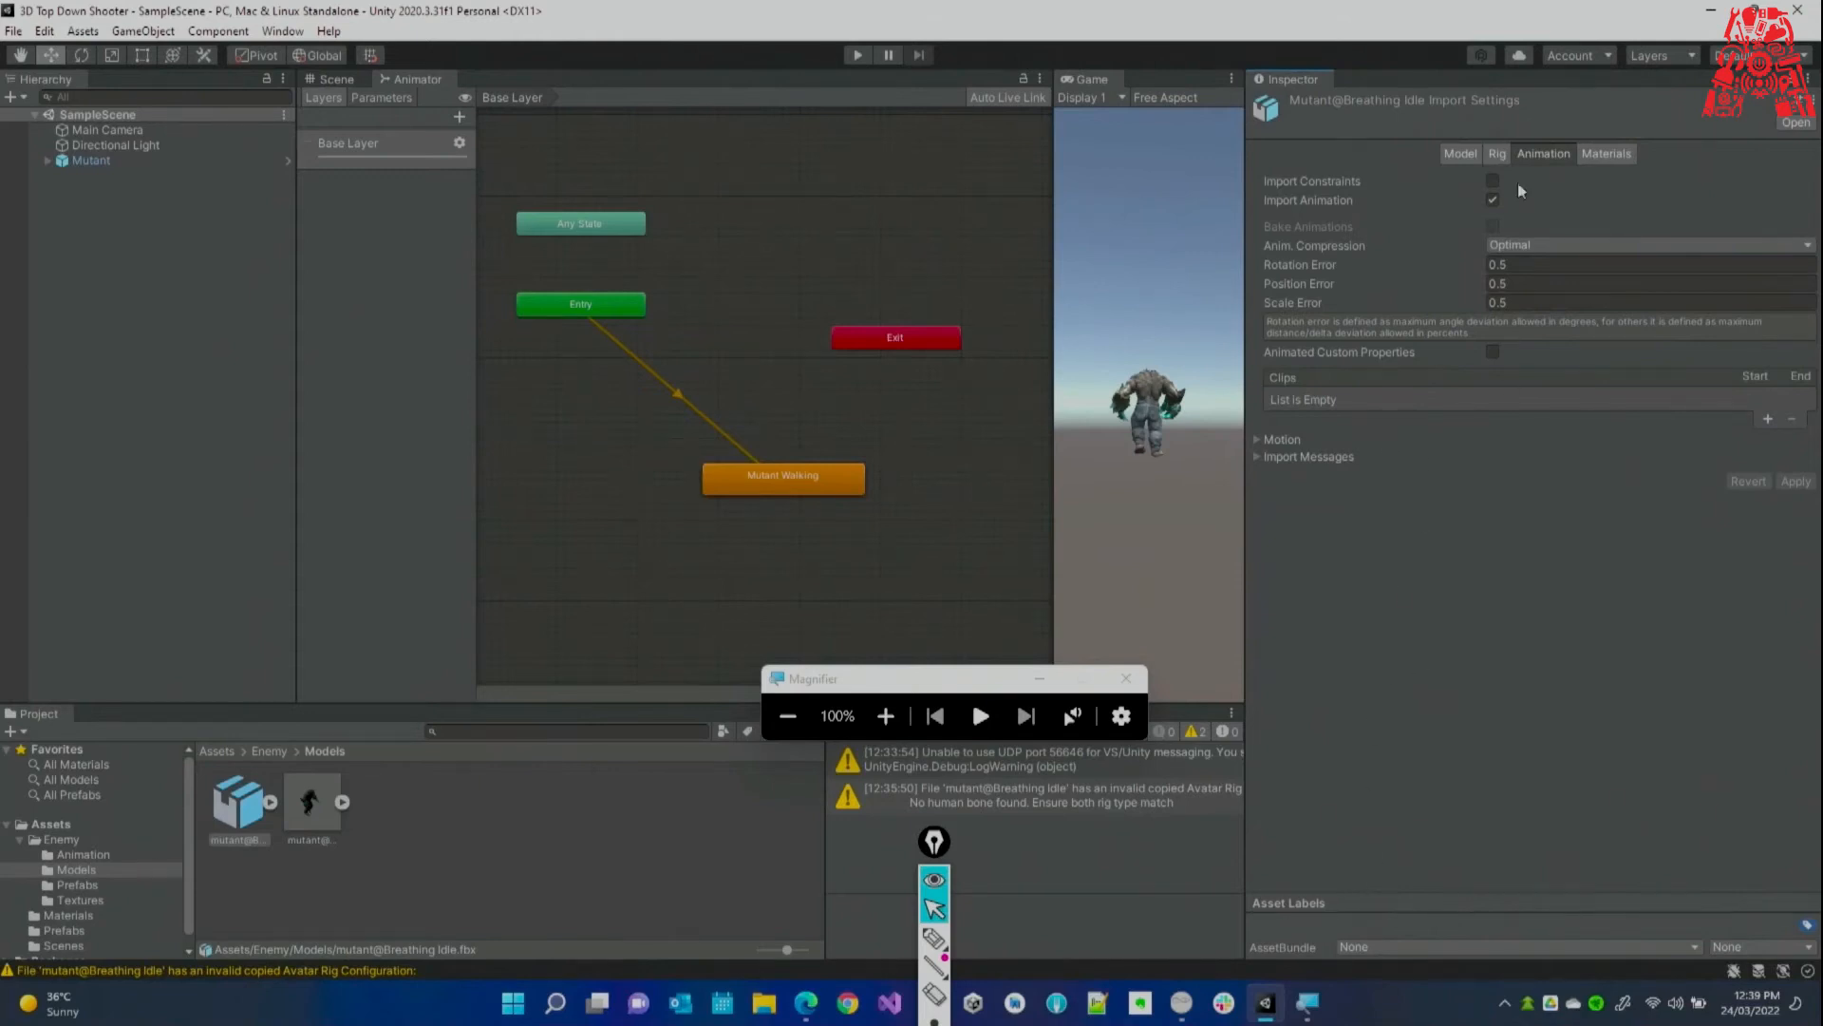
click(1498, 153)
click(1543, 153)
click(1615, 156)
click(1543, 153)
right_click(304, 800)
click(251, 807)
click(323, 822)
click(250, 832)
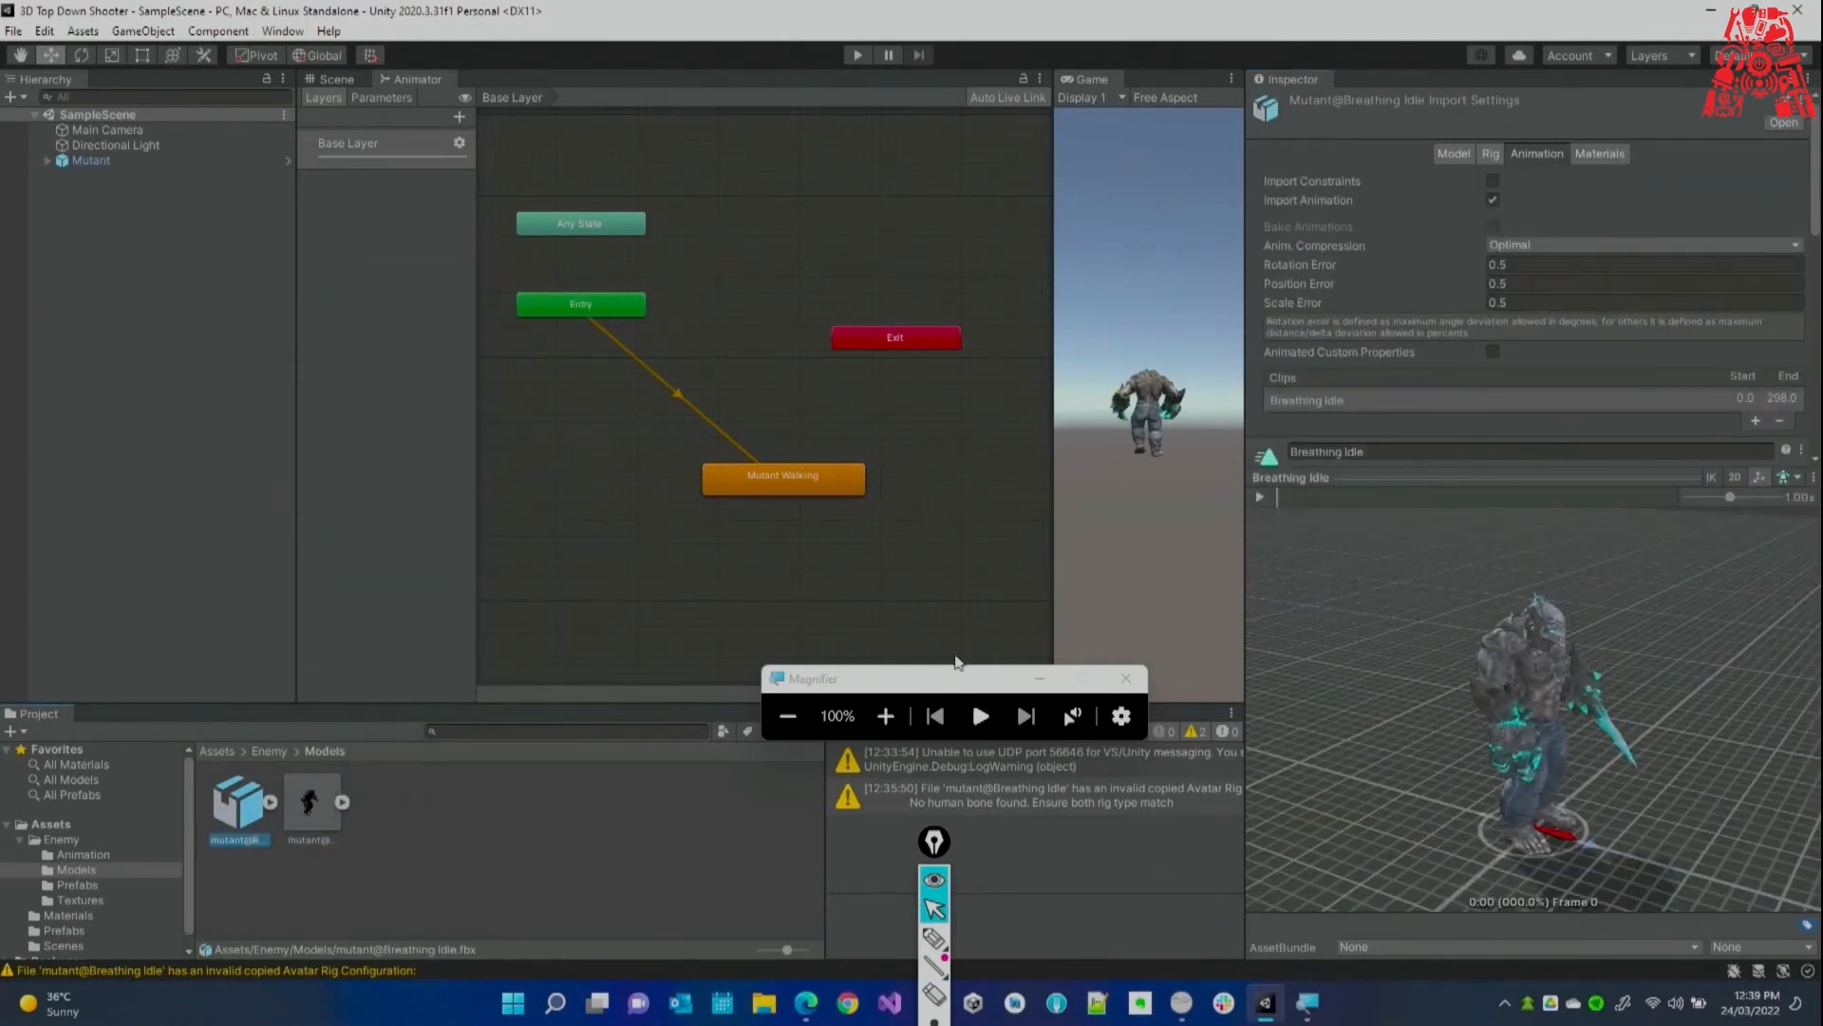
Widen the Inspector and play the Breathing Idle (0–298) clip in the preview.
drag(1245, 500, 1206, 500)
drag(1519, 618, 1447, 618)
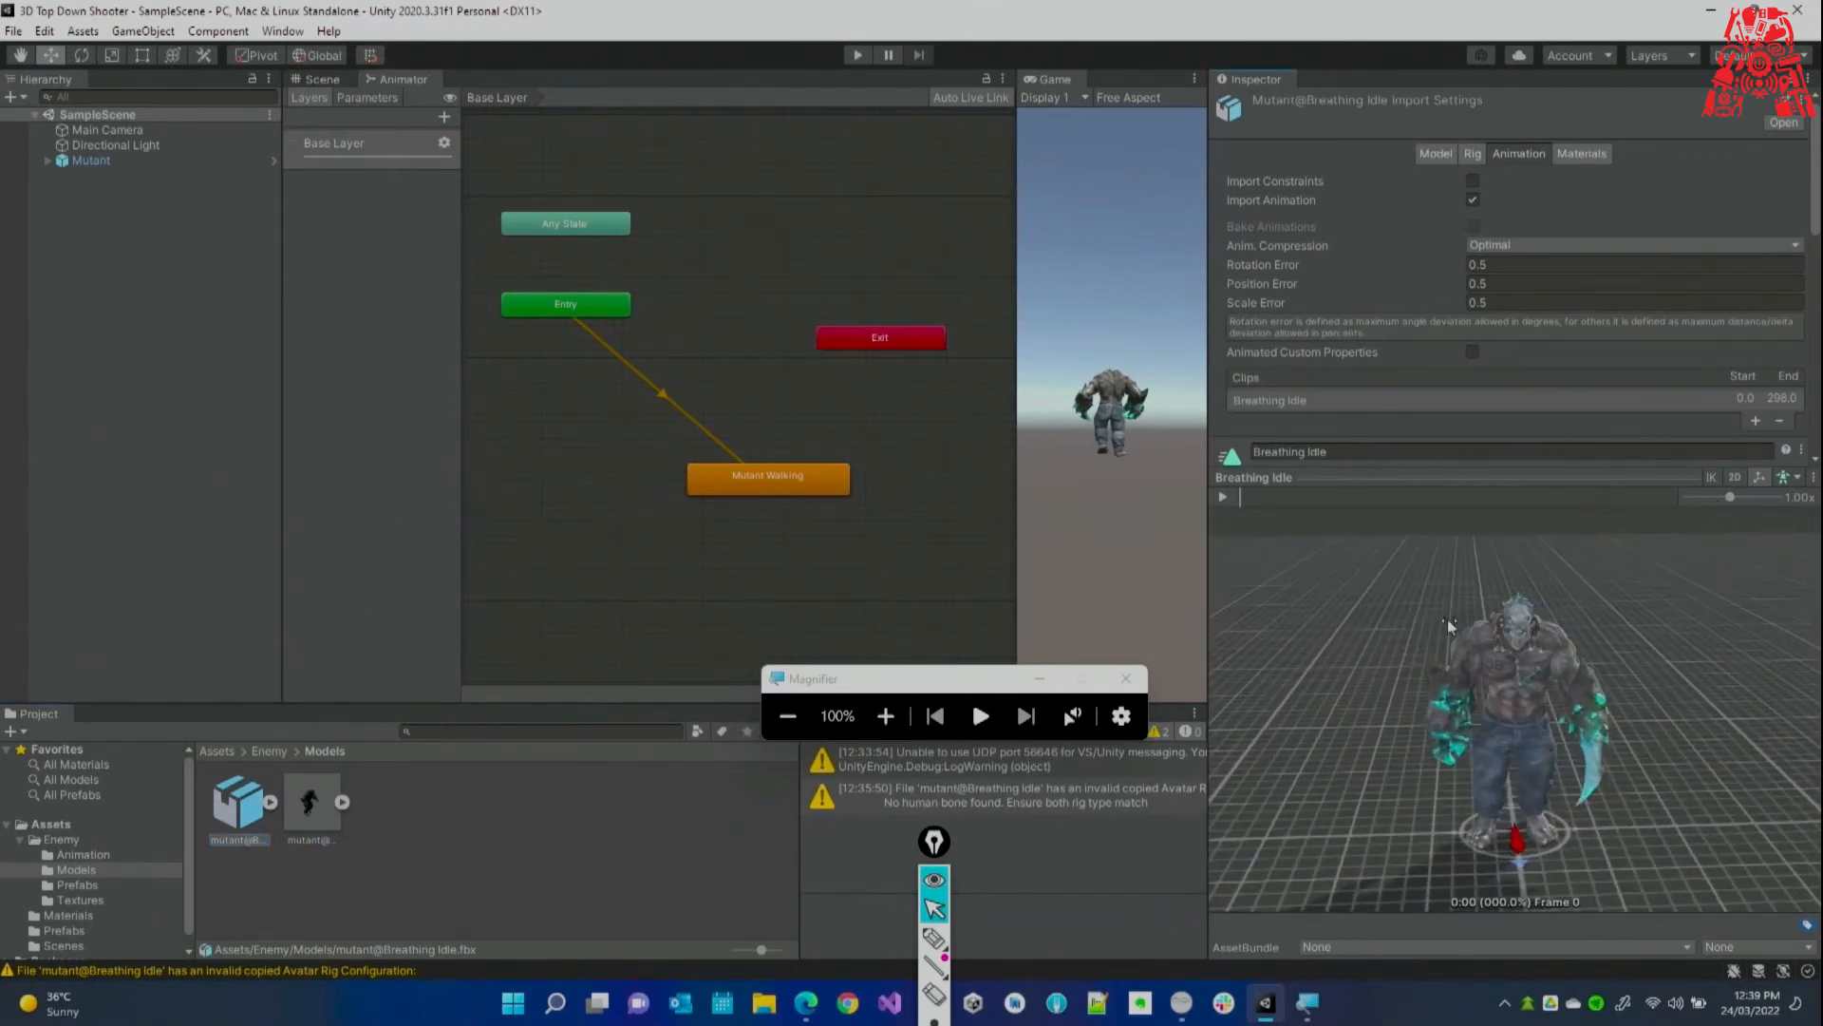
click(1222, 495)
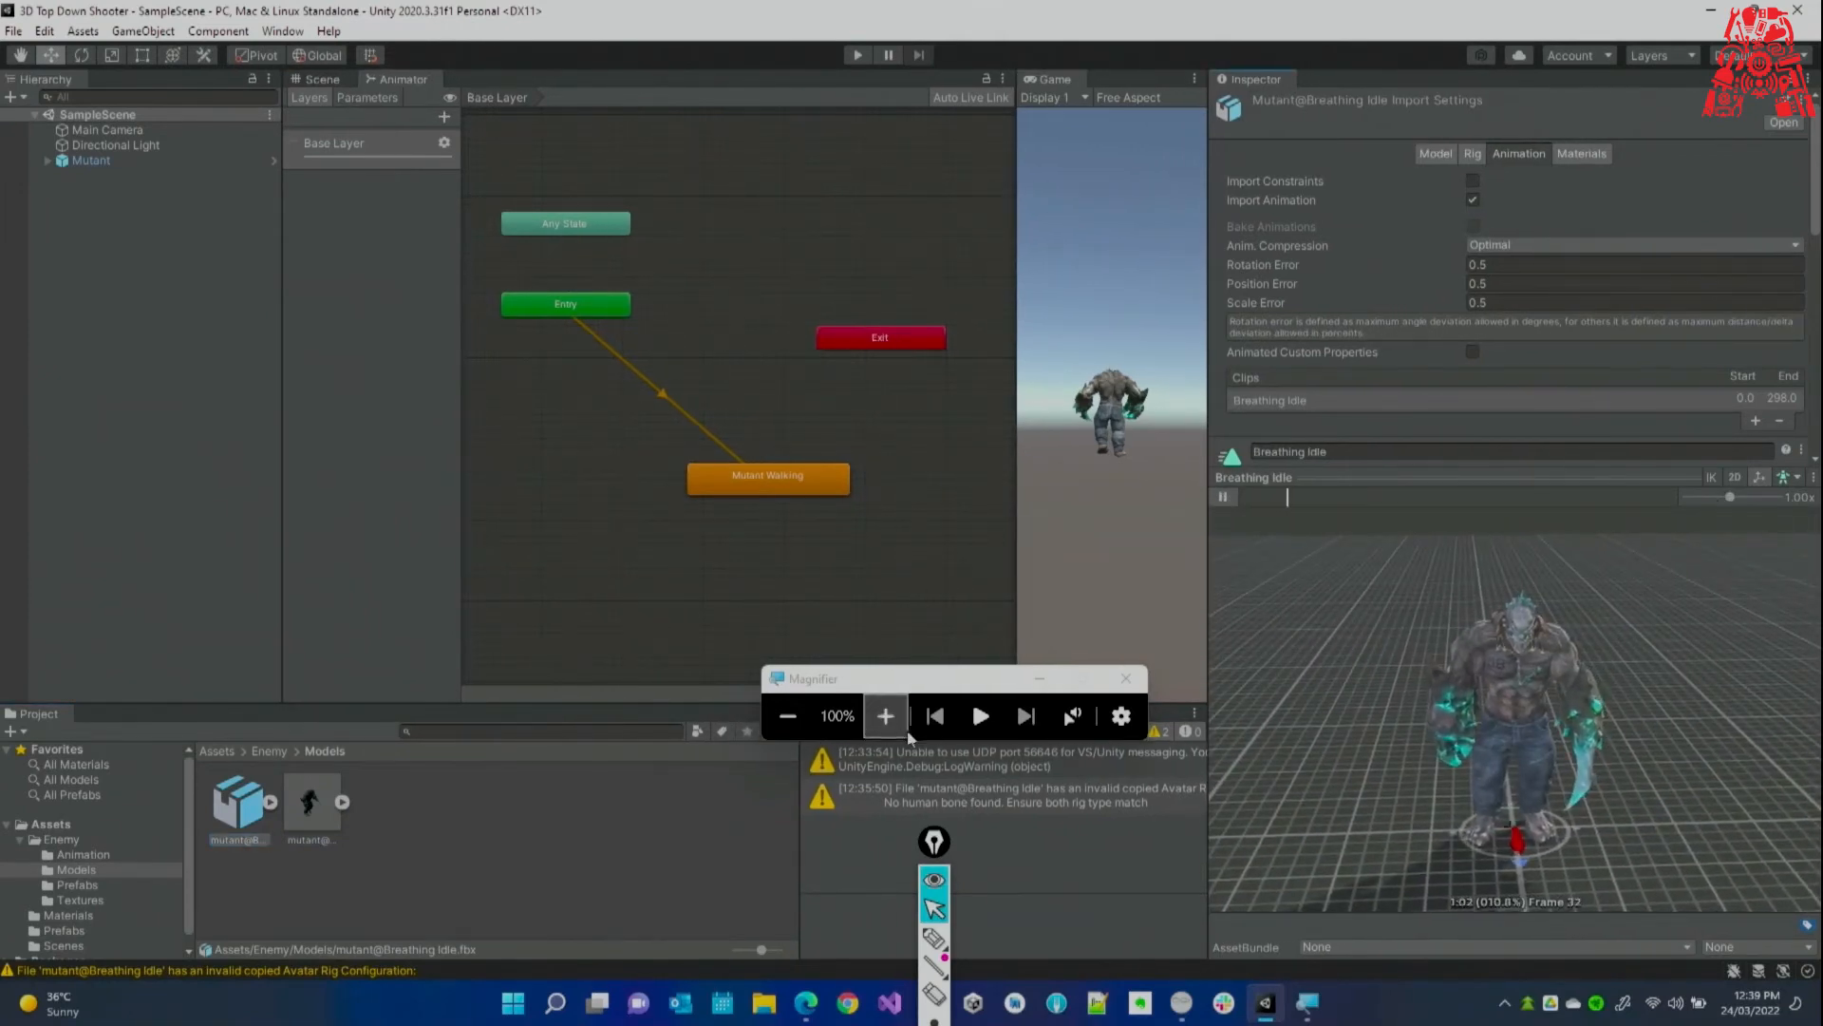
click(885, 716)
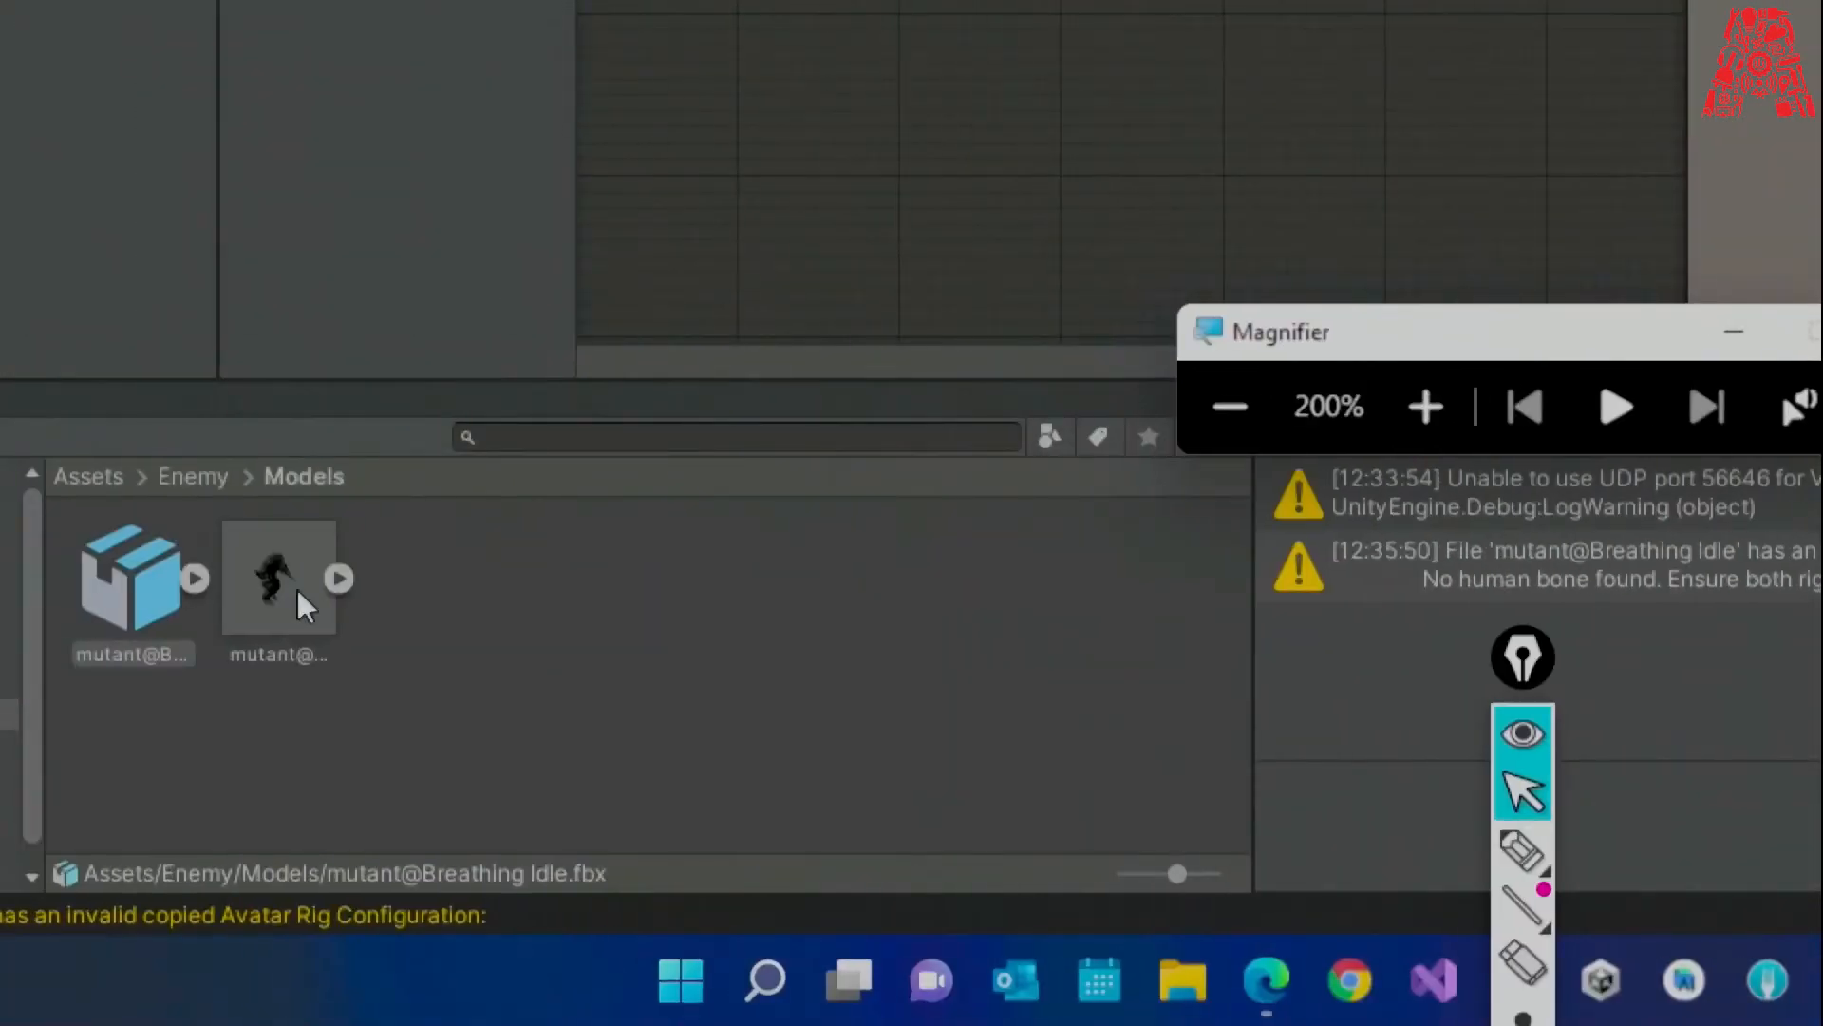
click(226, 584)
click(163, 585)
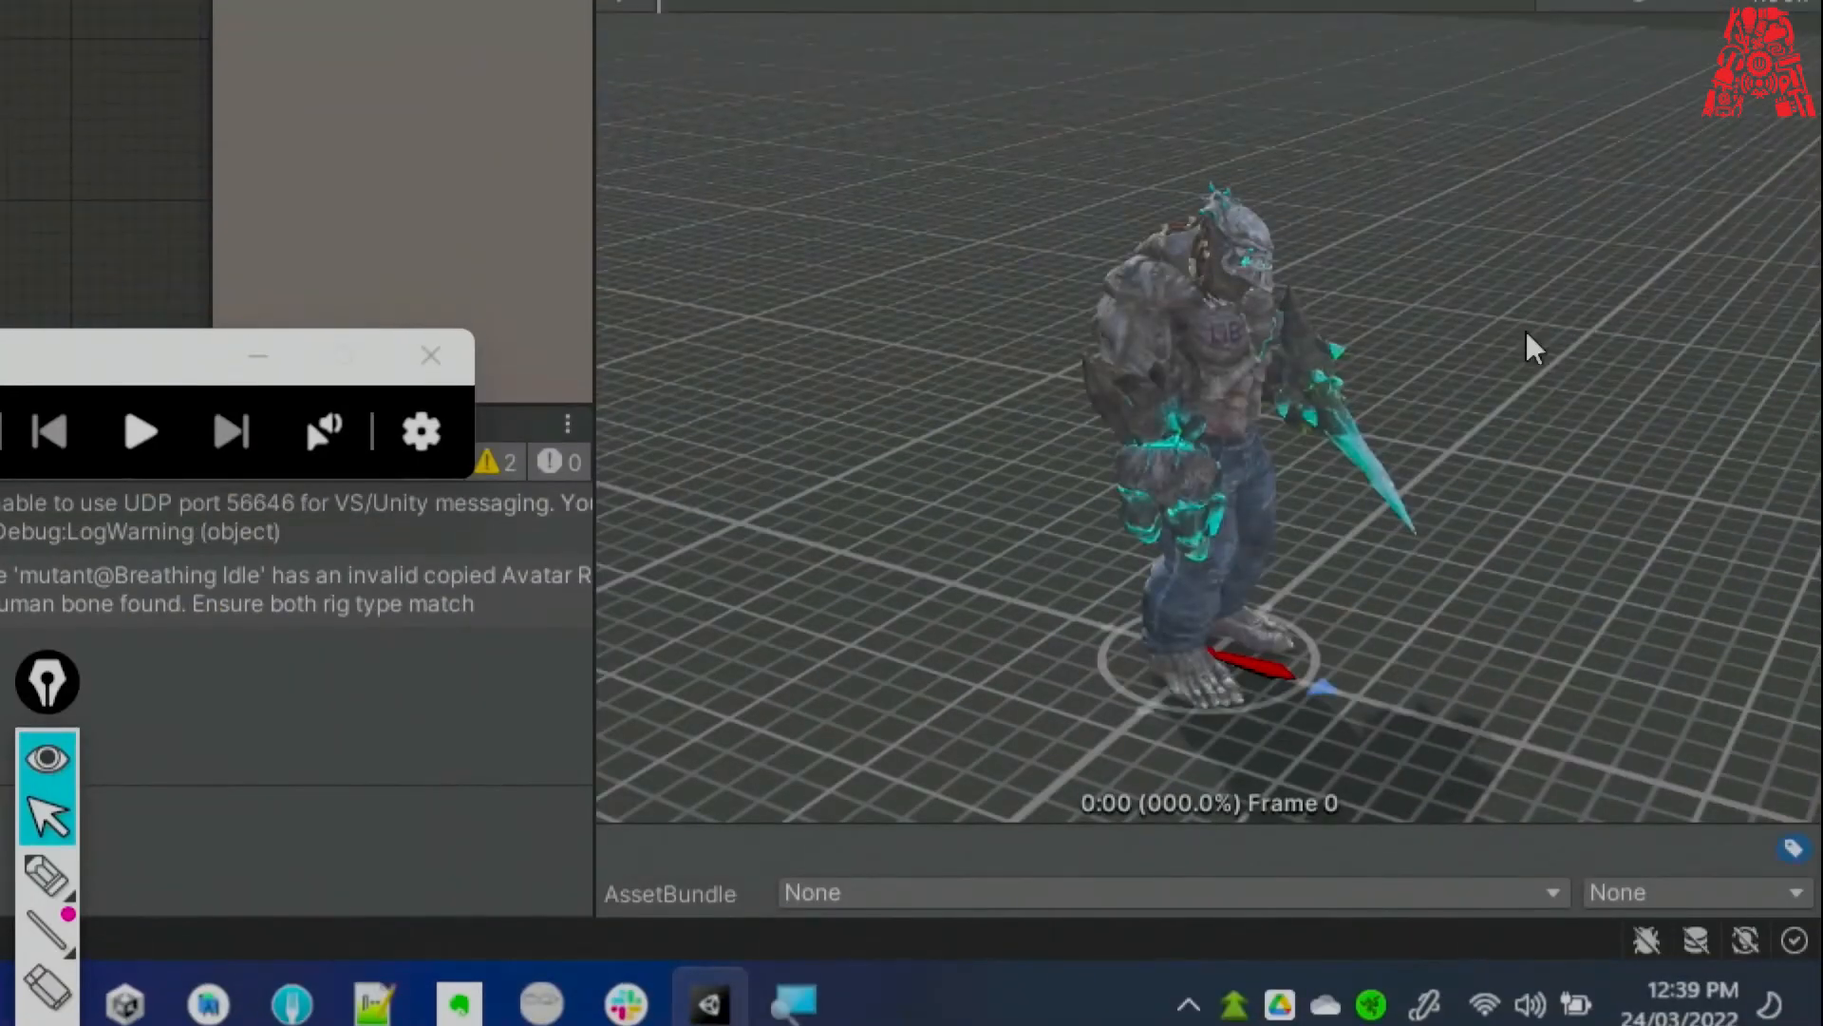
click(625, 173)
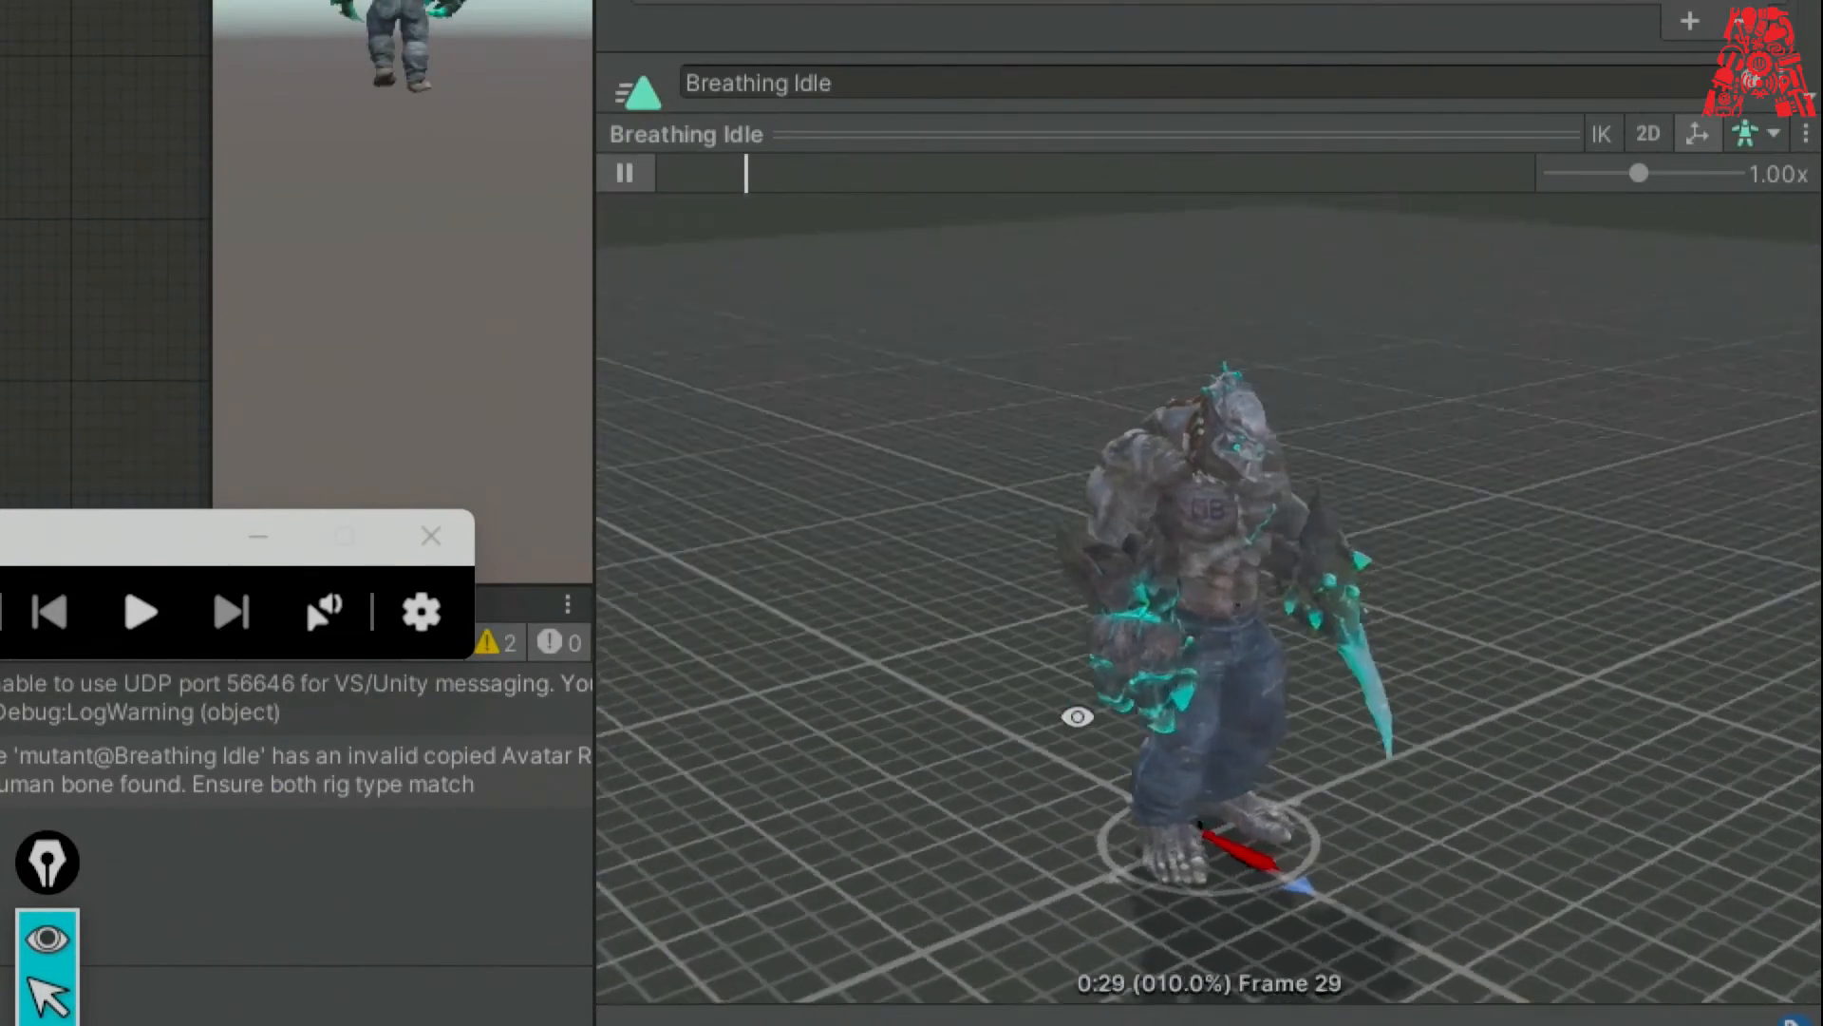
drag(1077, 716, 912, 716)
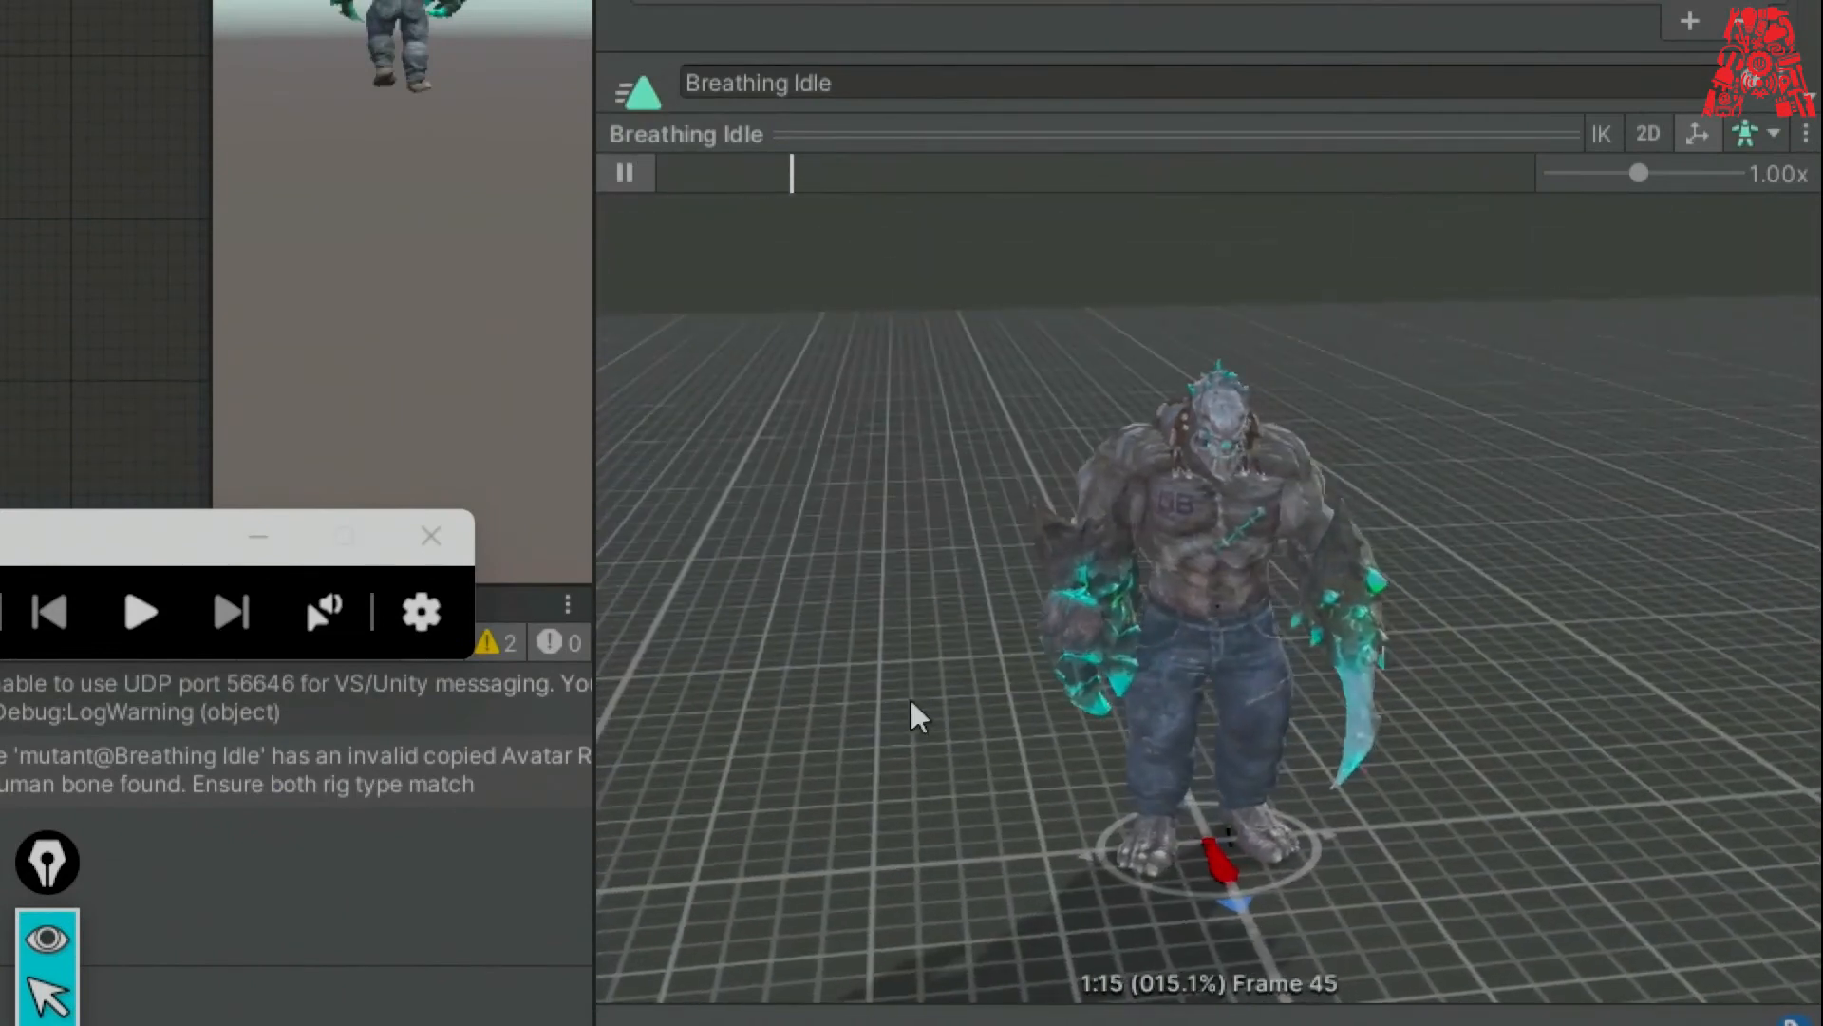
Set the preview model to the Mutant via Other... and frame the whole mutant.
click(1780, 137)
click(1700, 192)
drag(1446, 269, 1406, 394)
scroll(1400, 561, down, 3)
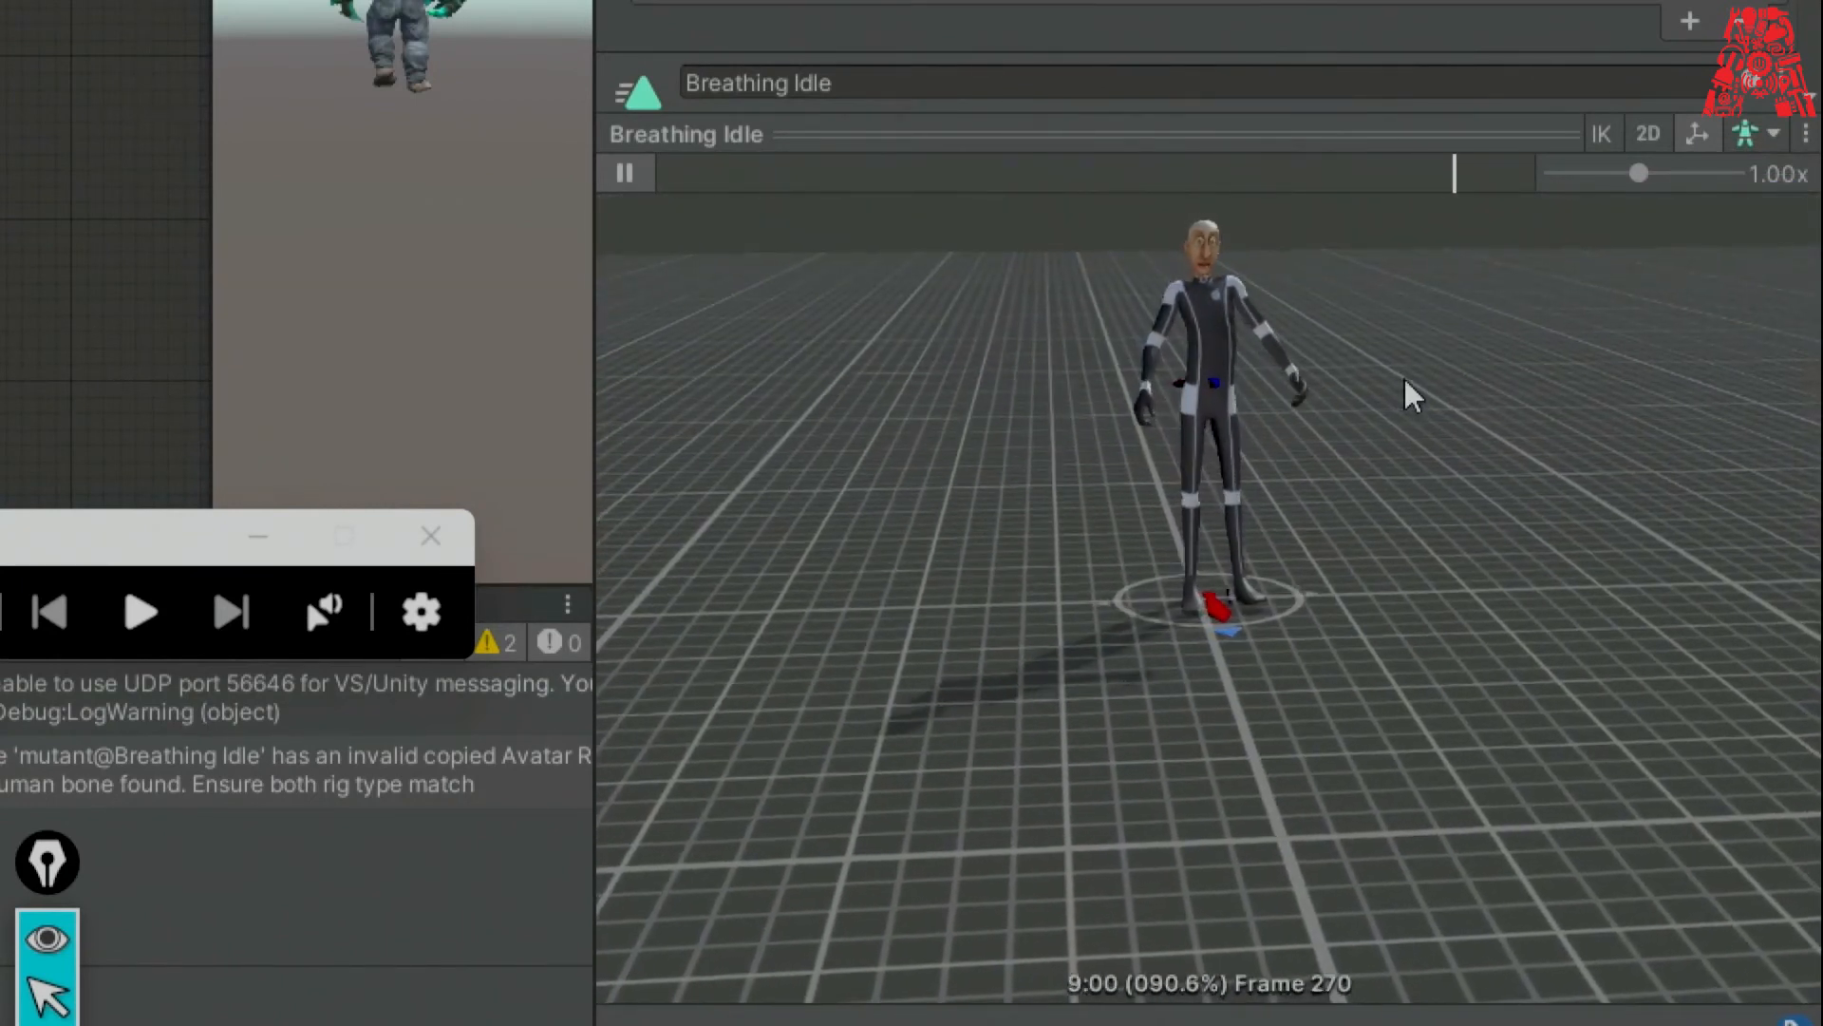
click(1774, 135)
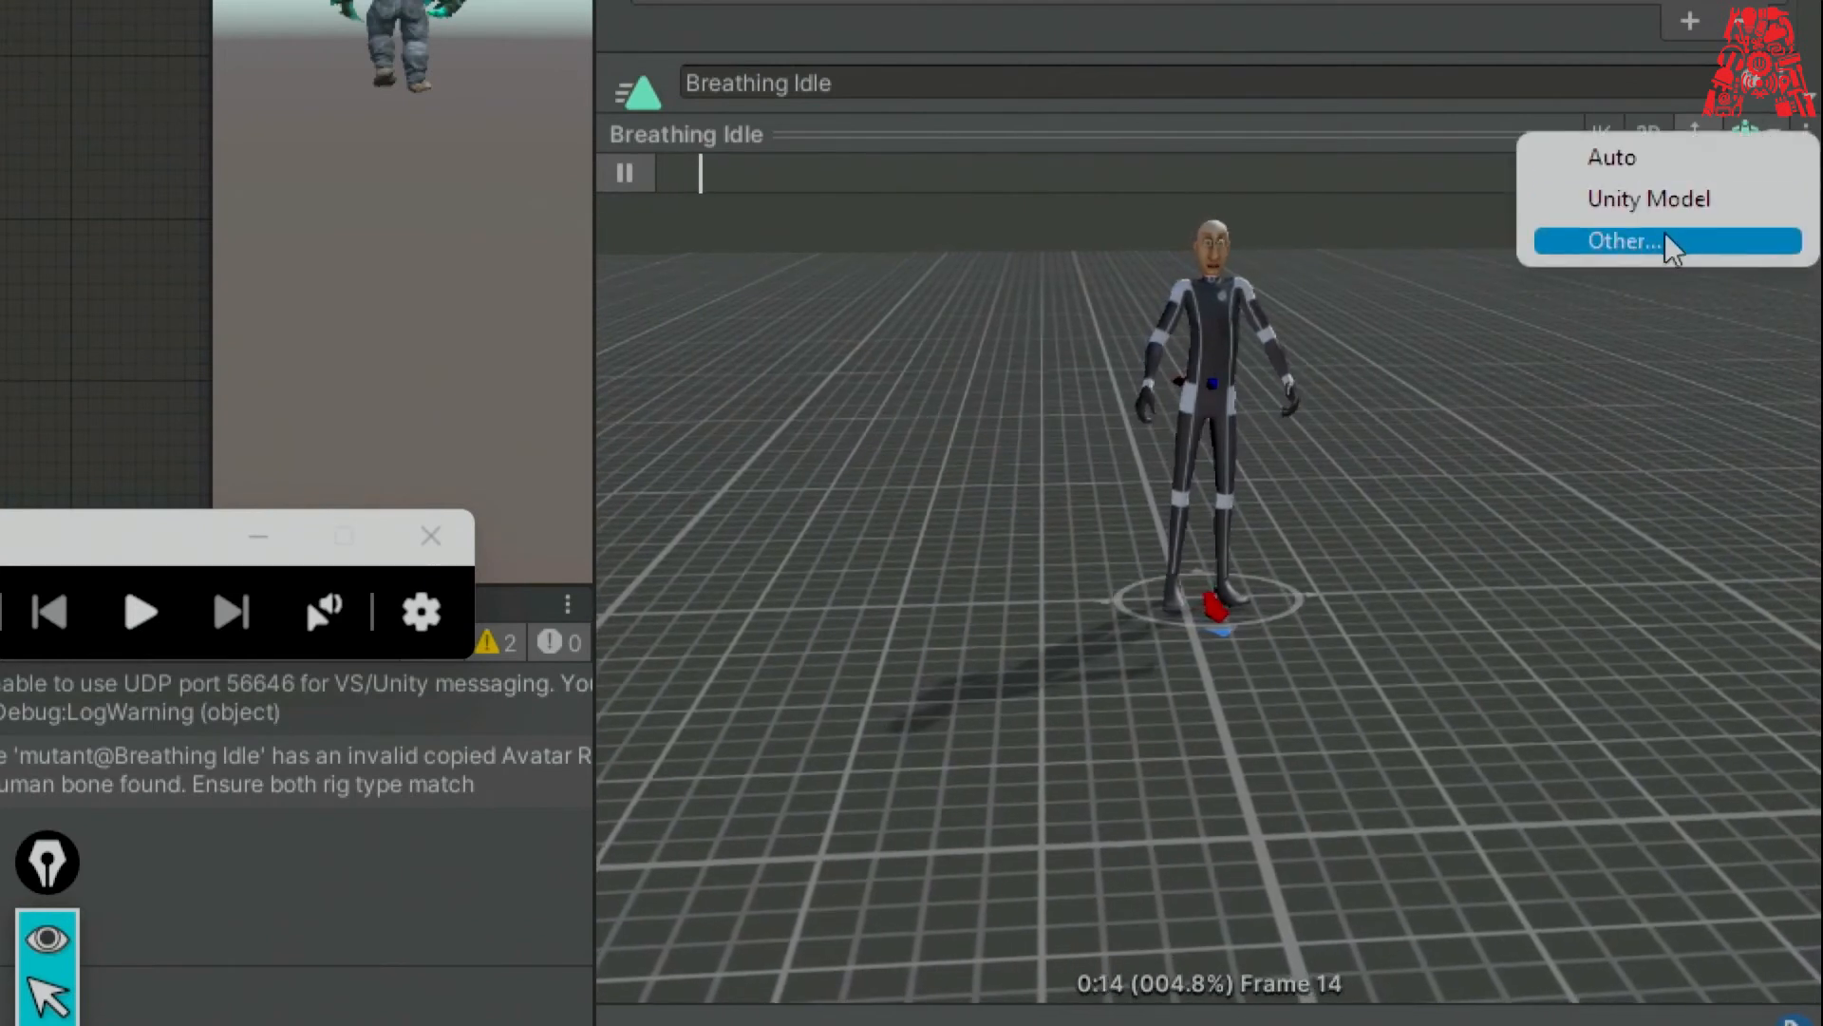
click(1671, 243)
double_click(1522, 569)
drag(1437, 482, 1443, 432)
scroll(1430, 494, down, 4)
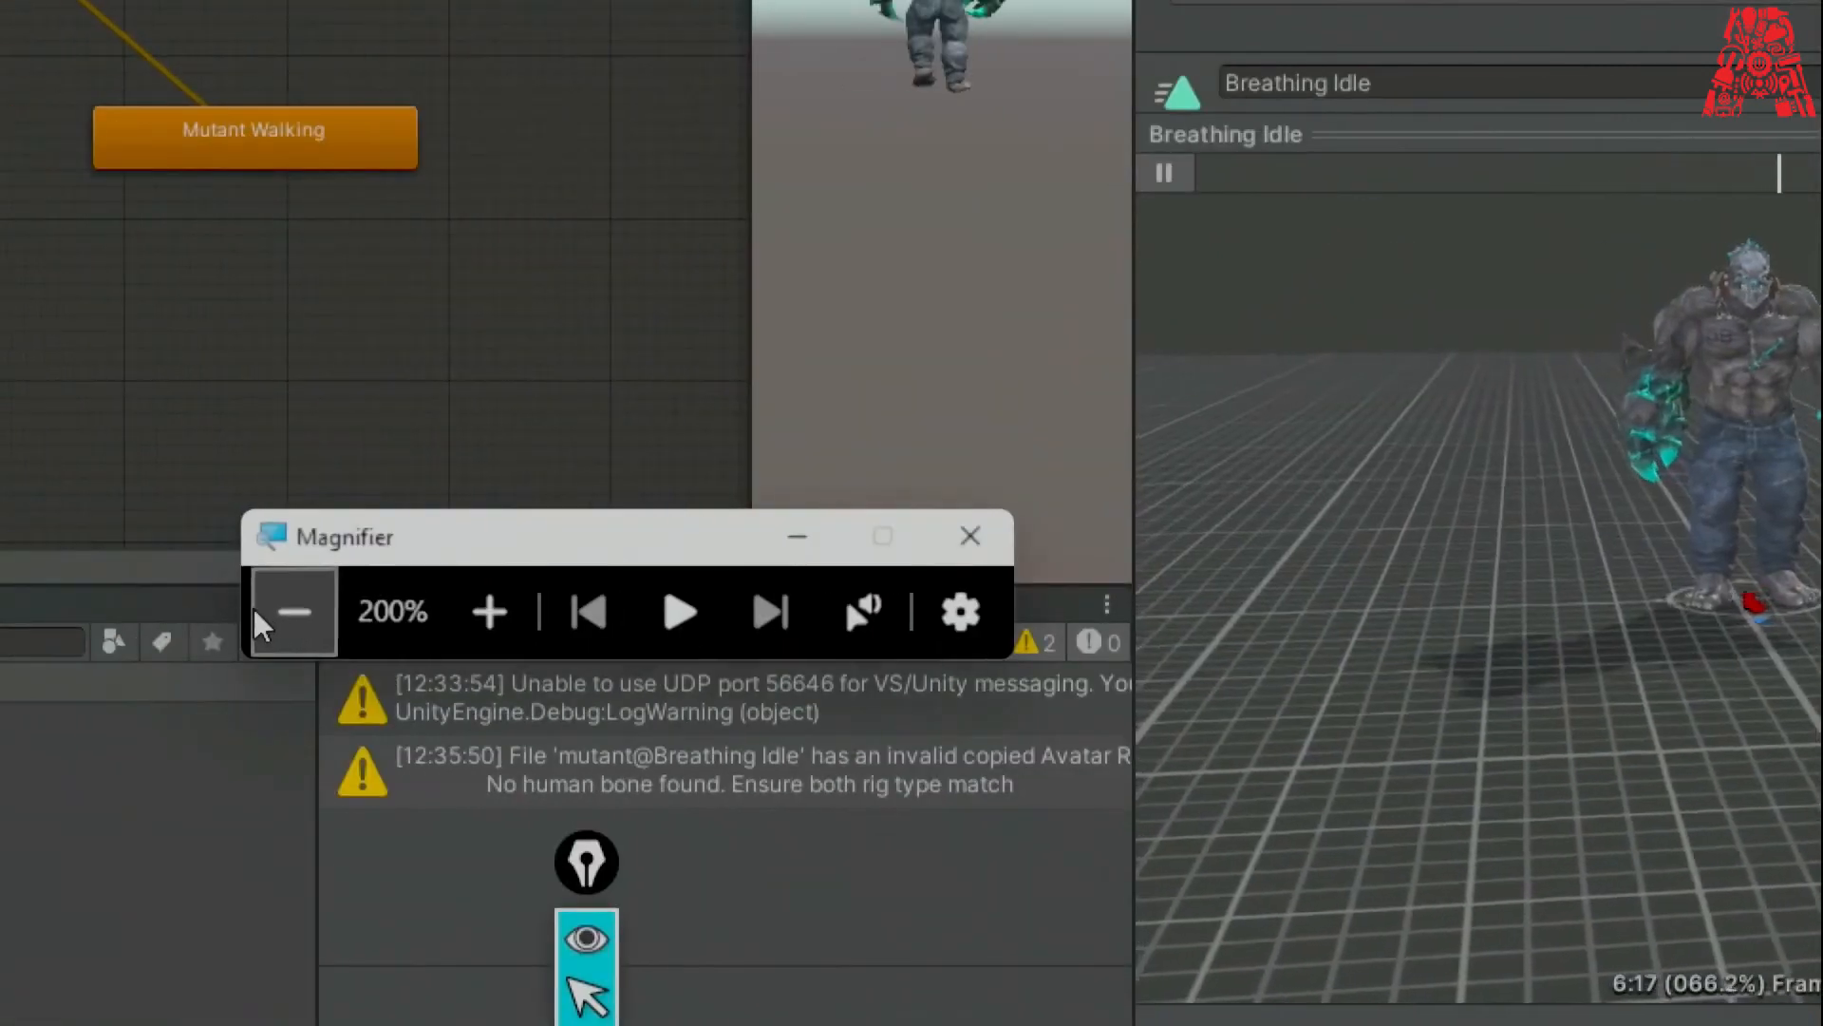
click(285, 612)
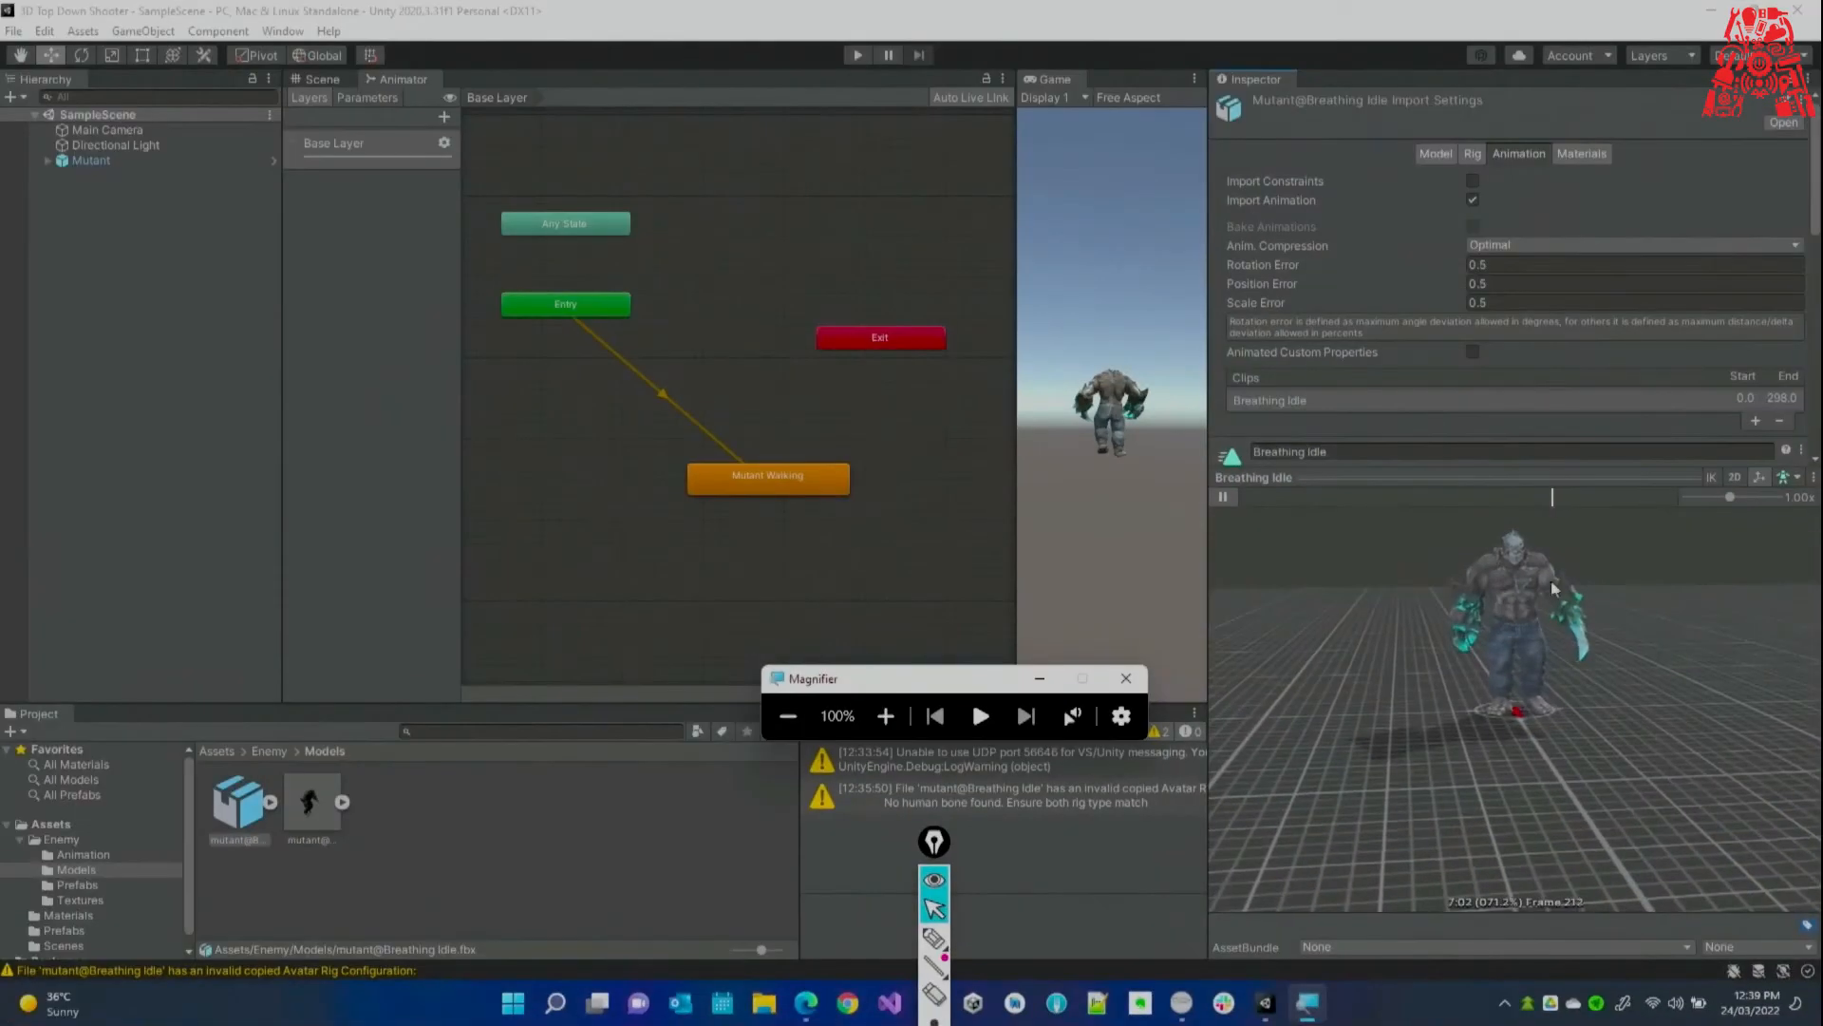
Turn on Loop Time for the Breathing Idle clip.
scroll(1439, 406, down, 6)
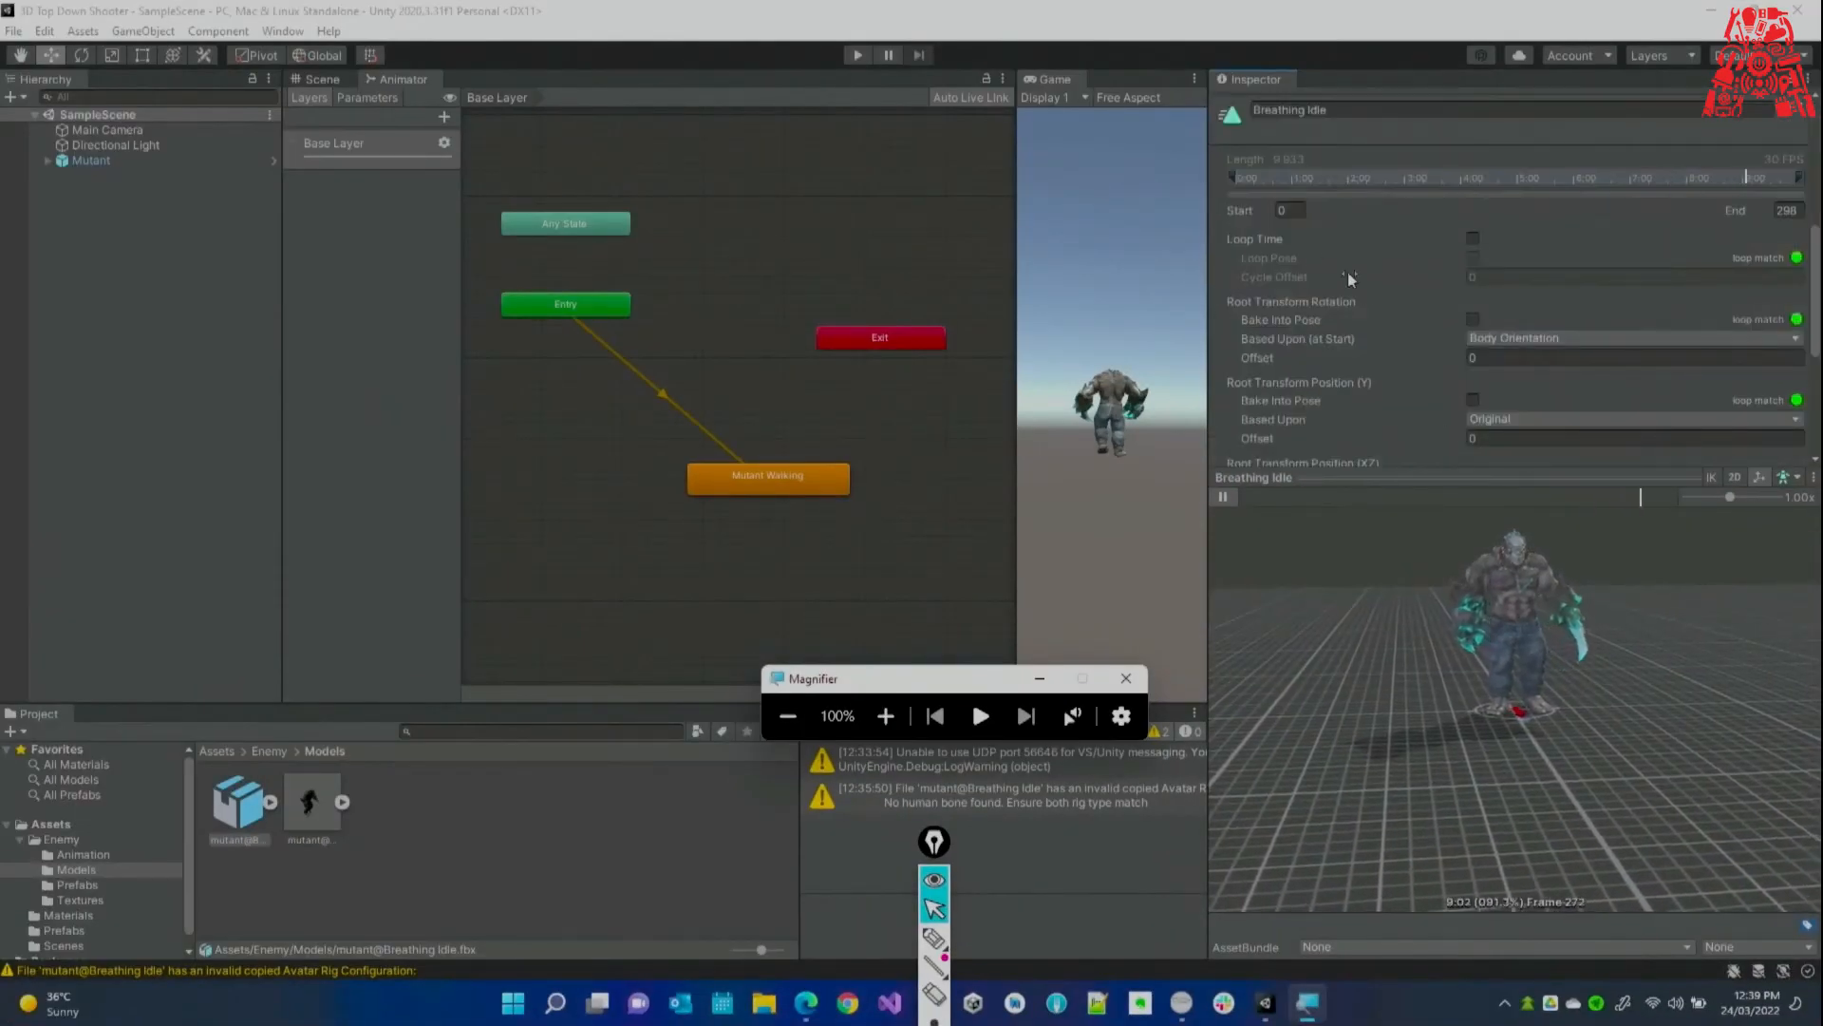
scroll(1432, 322, up, 6)
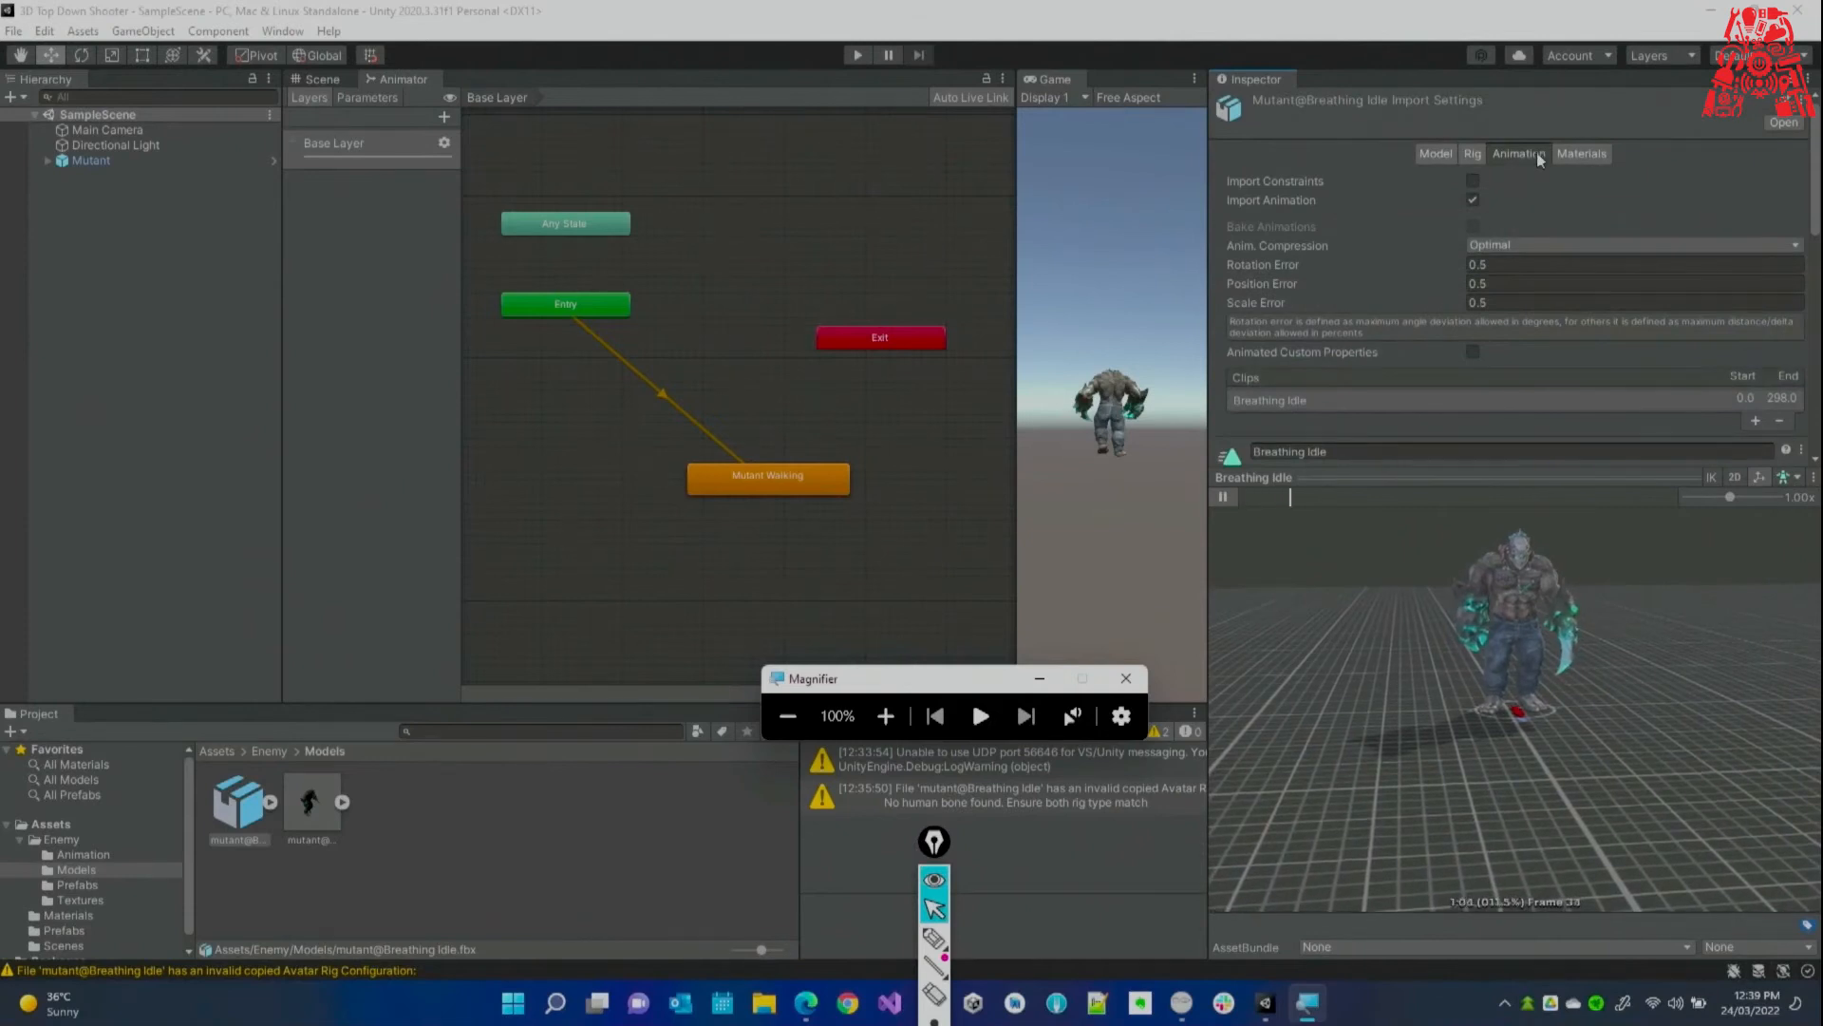
scroll(1373, 298, down, 3)
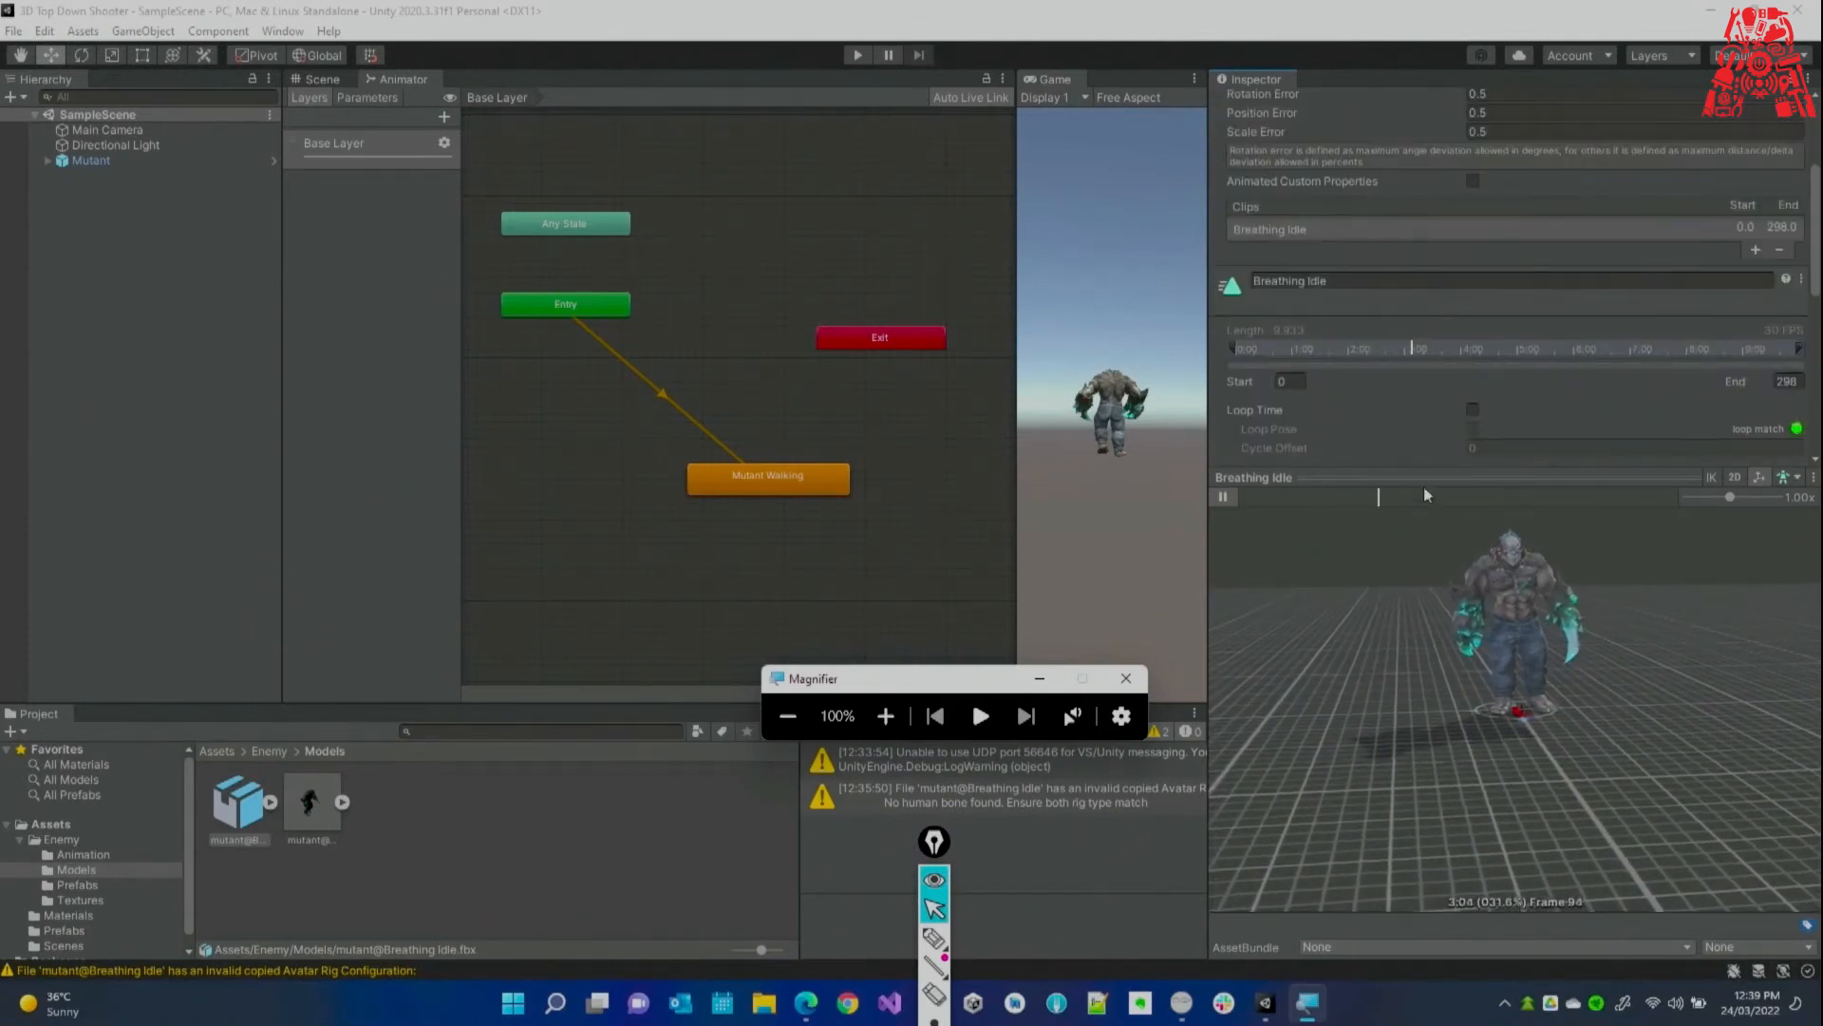
click(1473, 410)
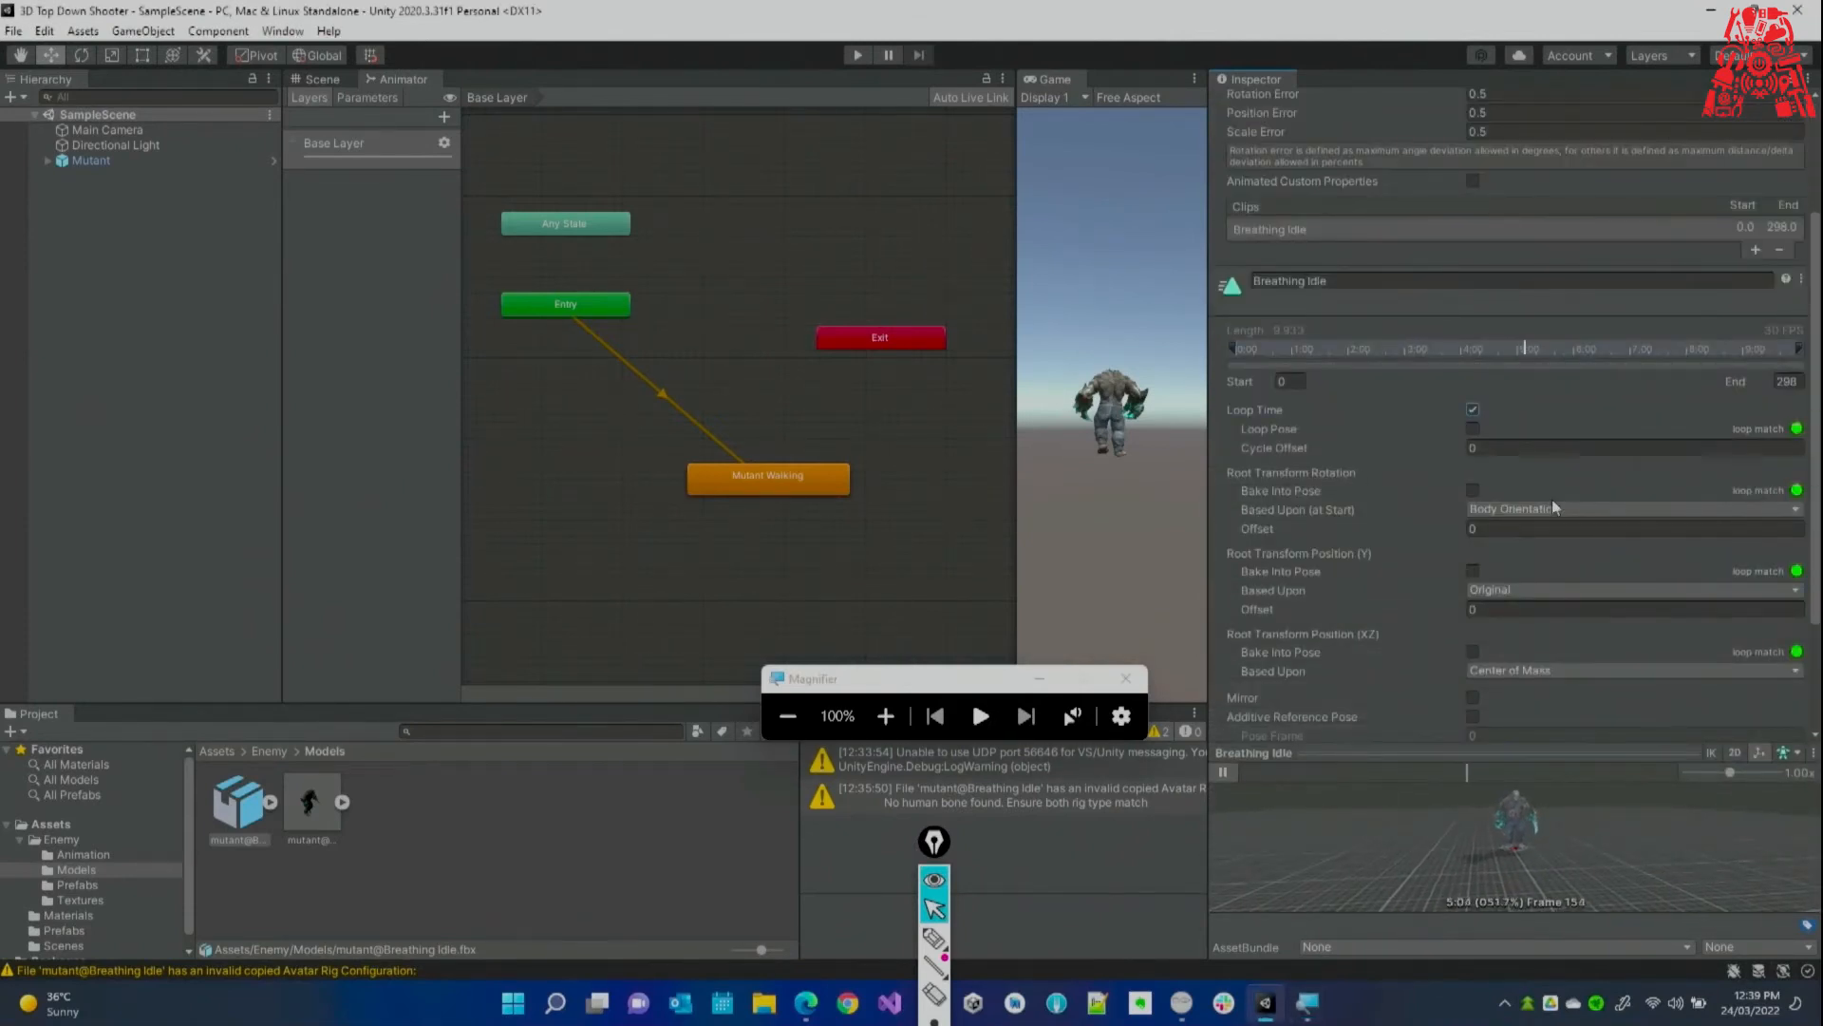
scroll(1551, 498, down, 3)
scroll(1585, 560, up, 6)
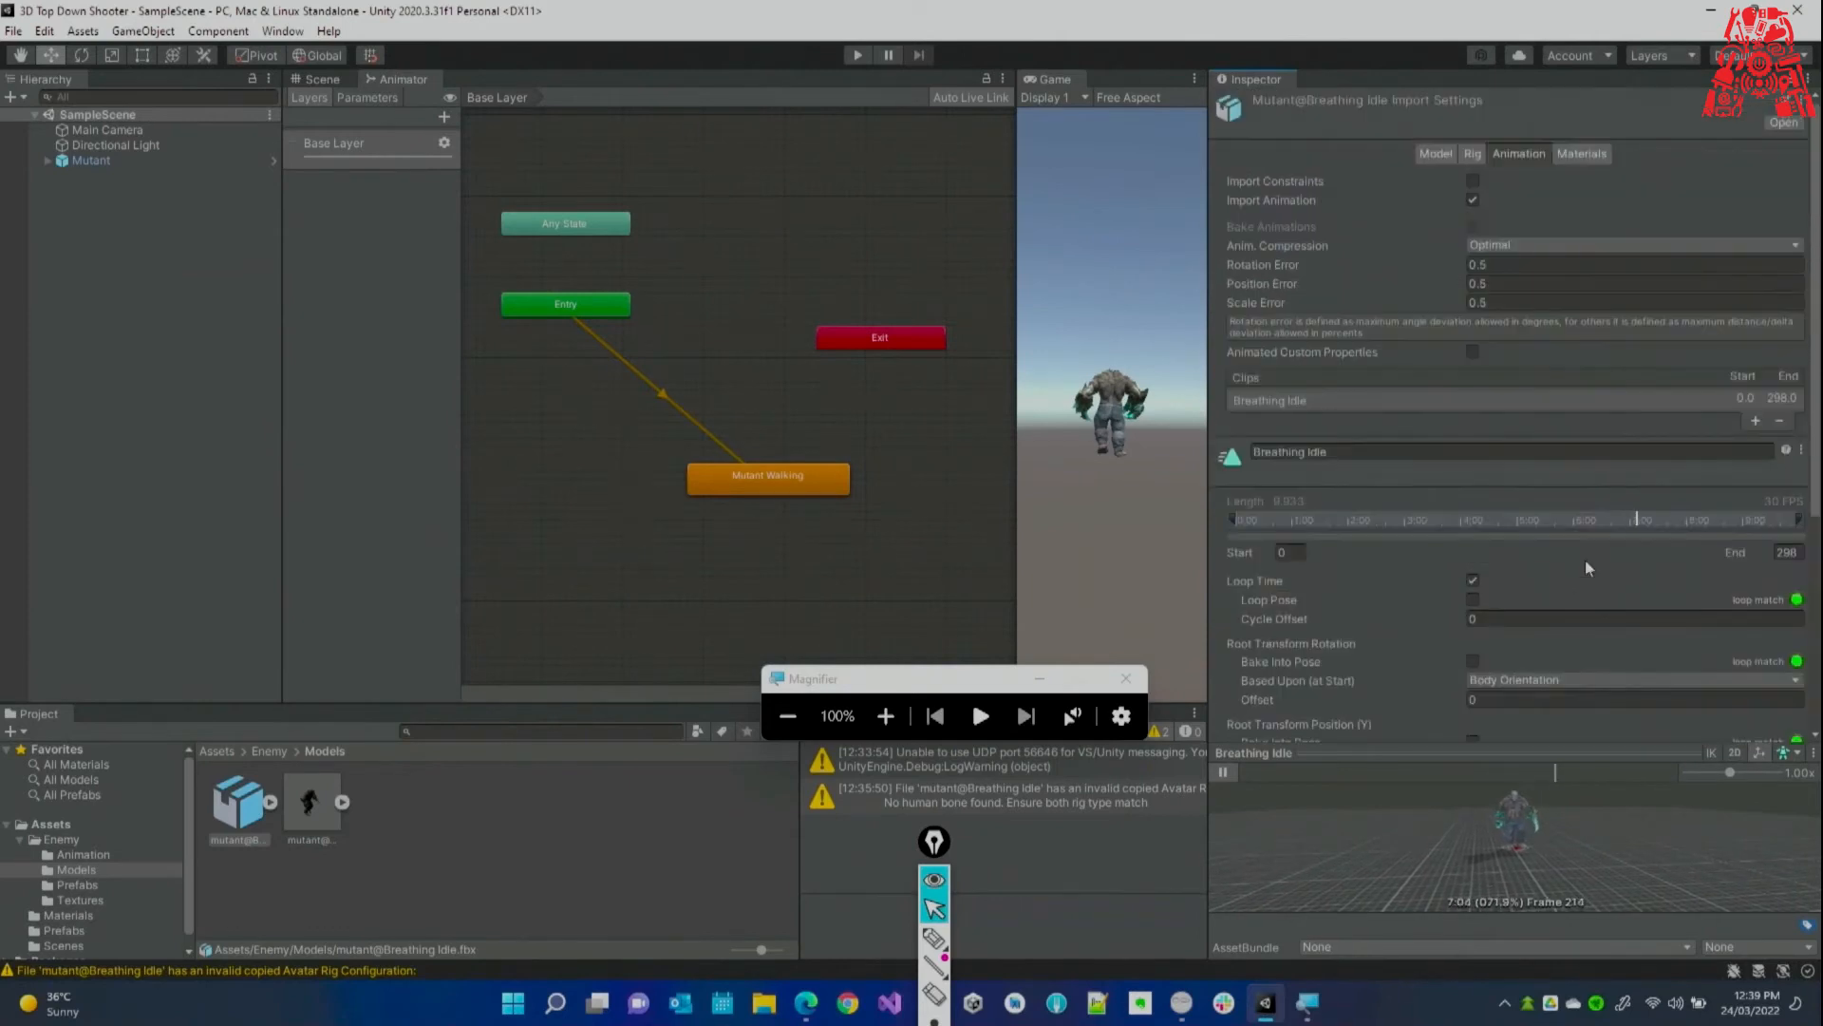
Review the Materials and Rig tabs, then return to the Animation settings.
click(1588, 154)
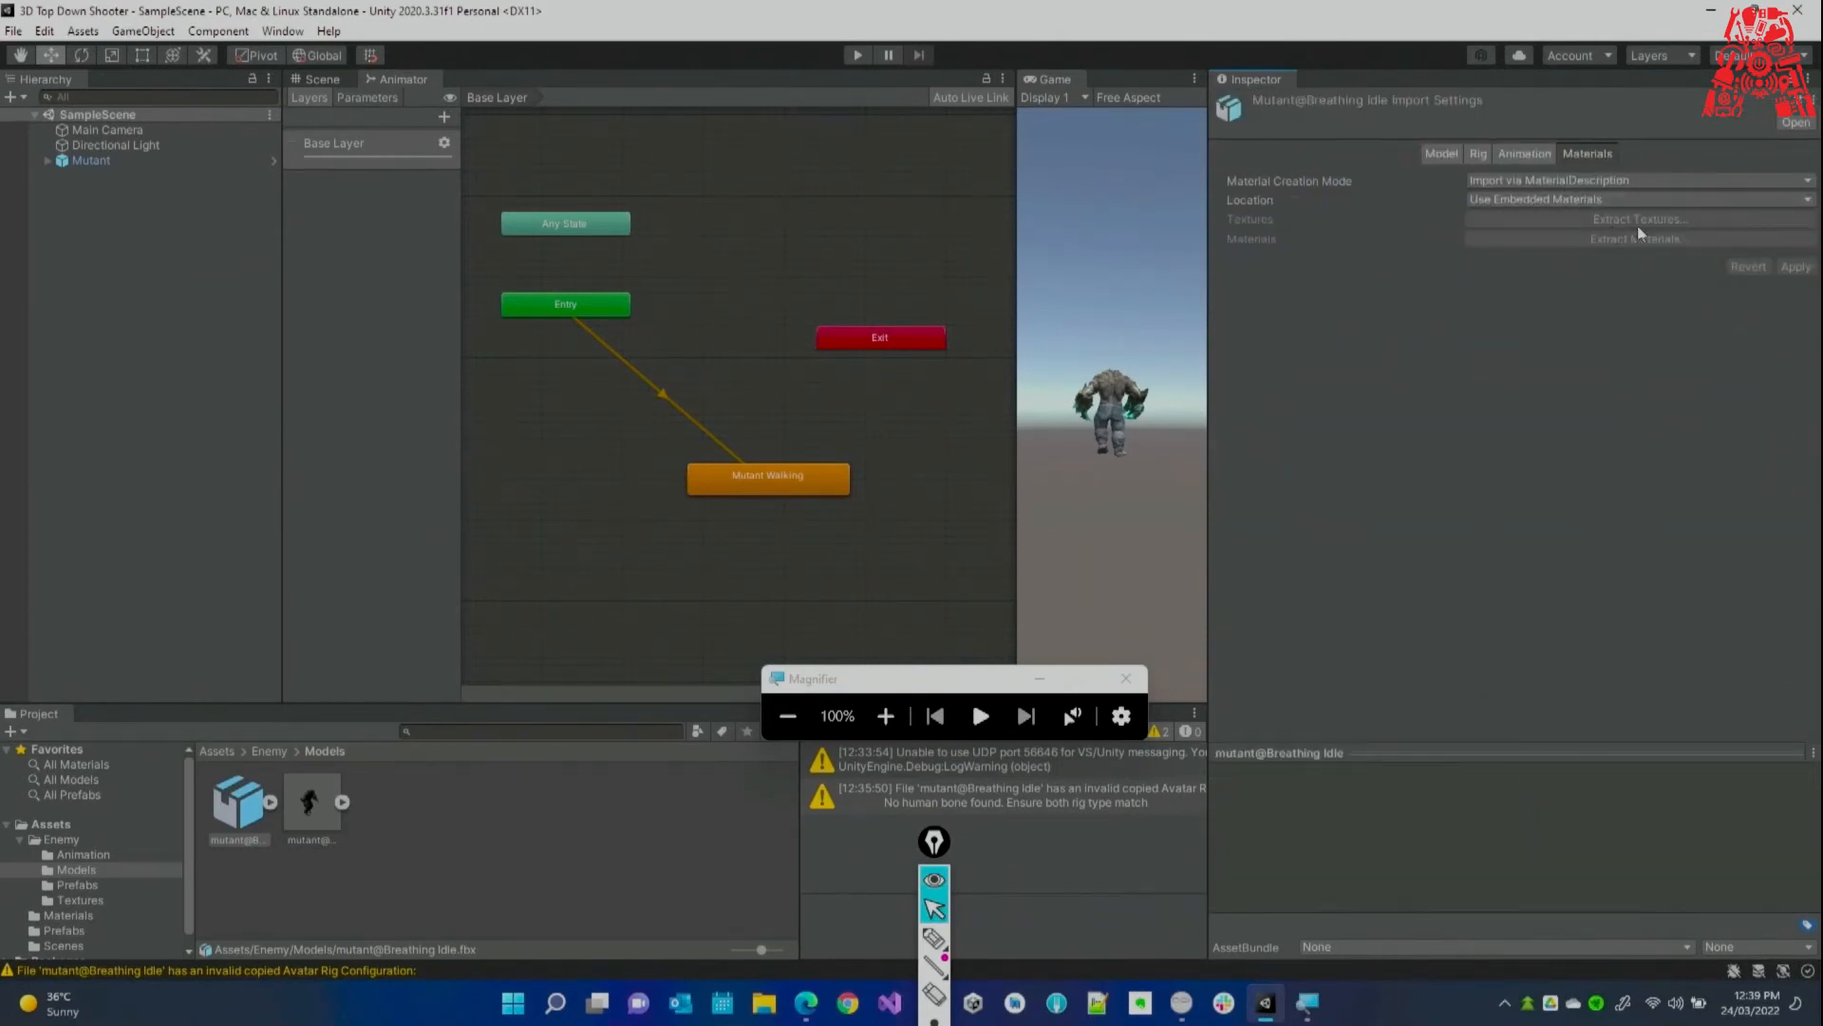
click(1483, 152)
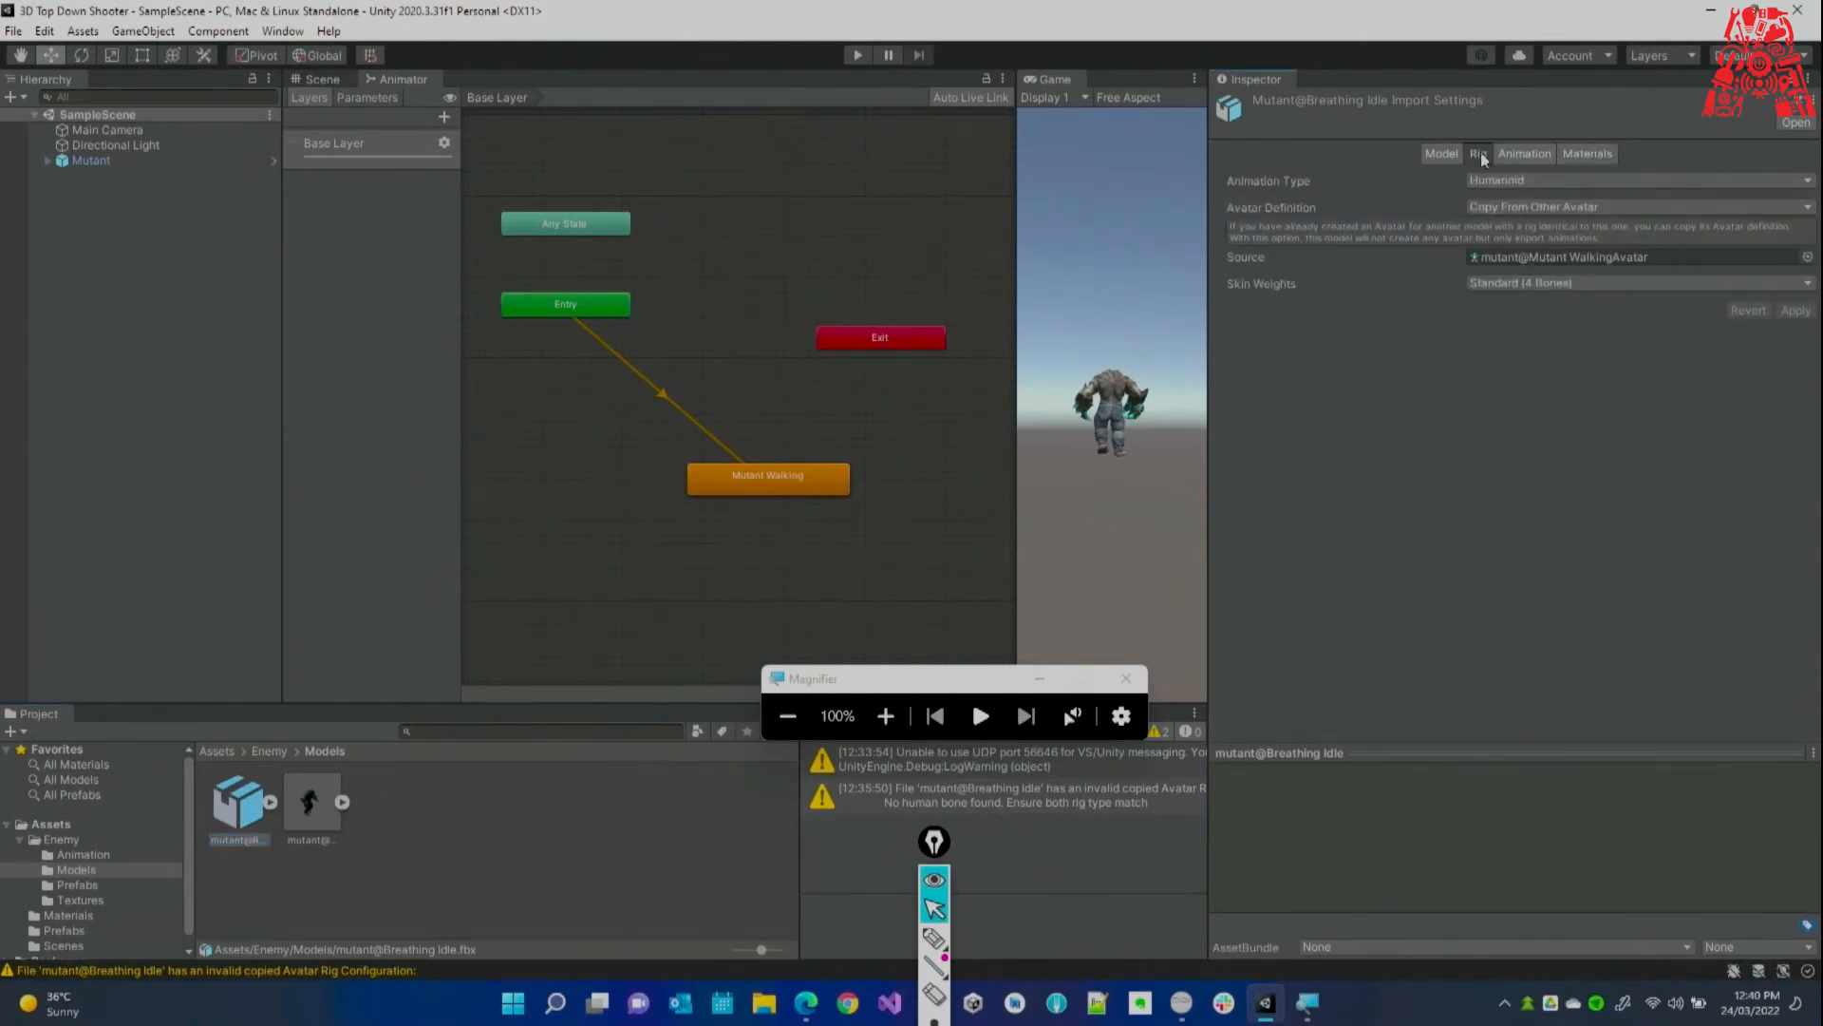
click(1519, 157)
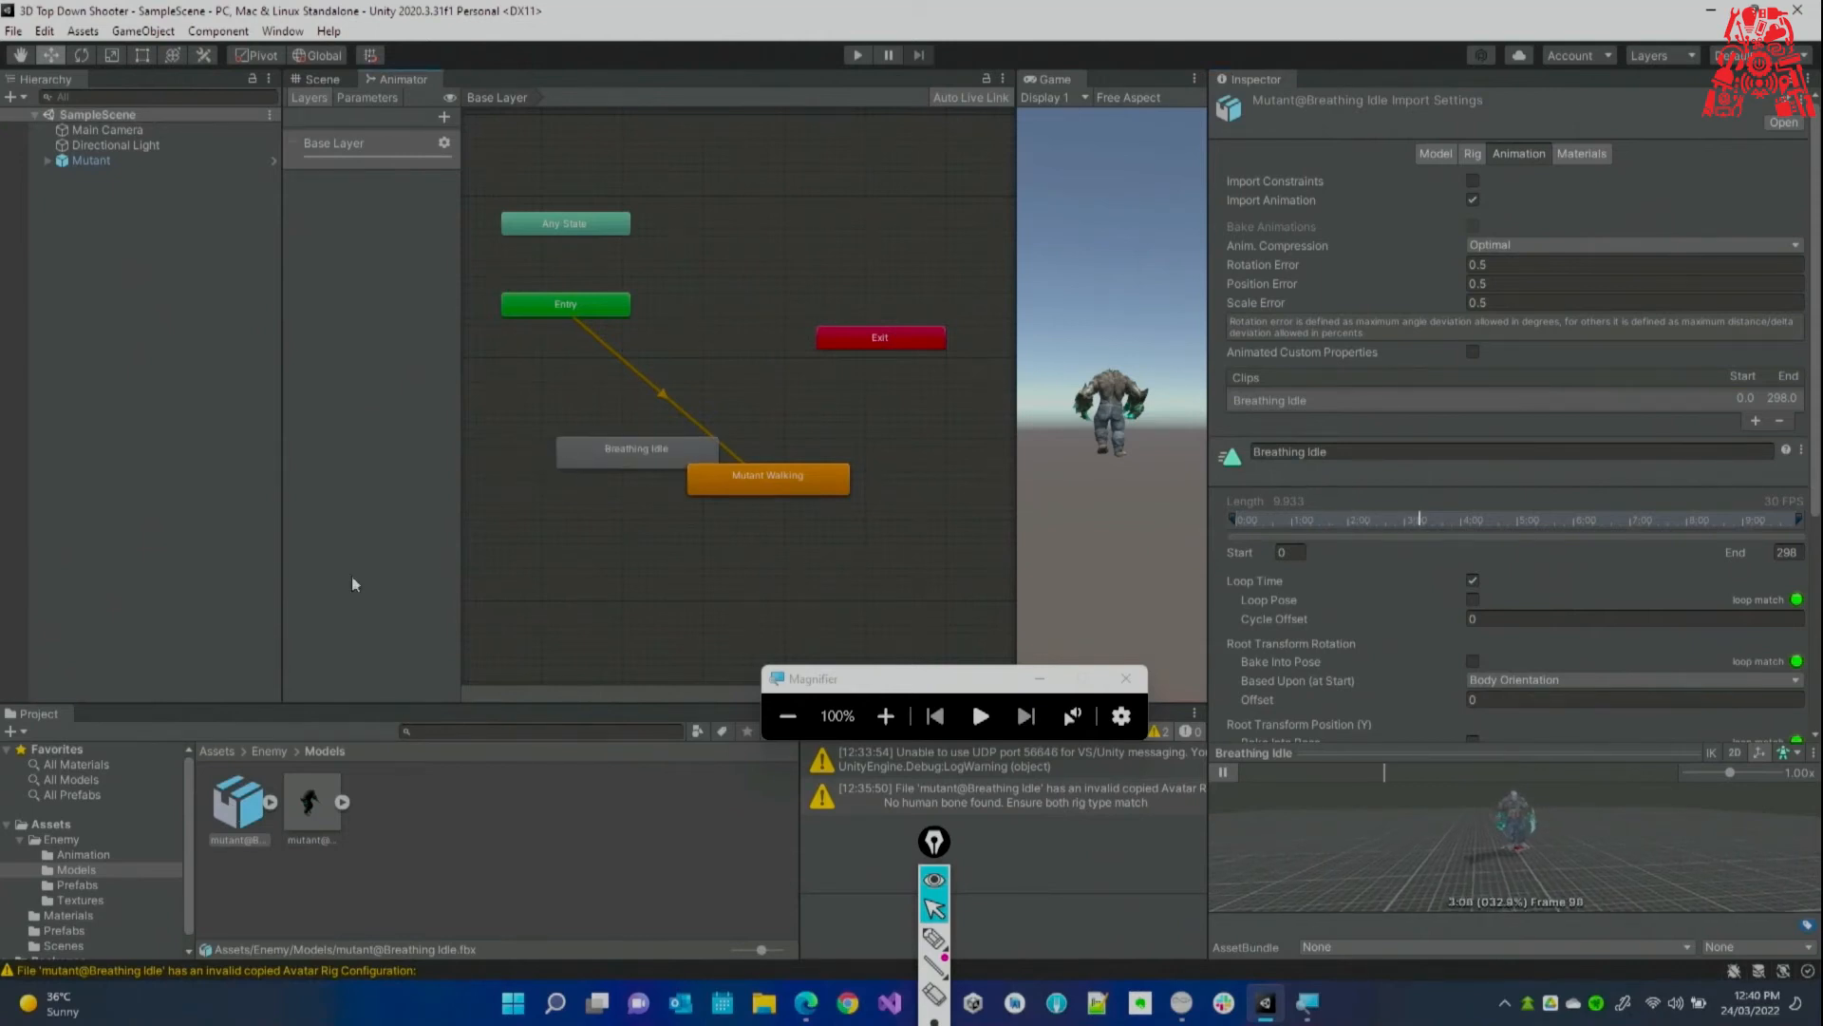
Add the Breathing Idle clip to the Mutant controller as a new state at 200% magnification.
drag(614, 455, 582, 530)
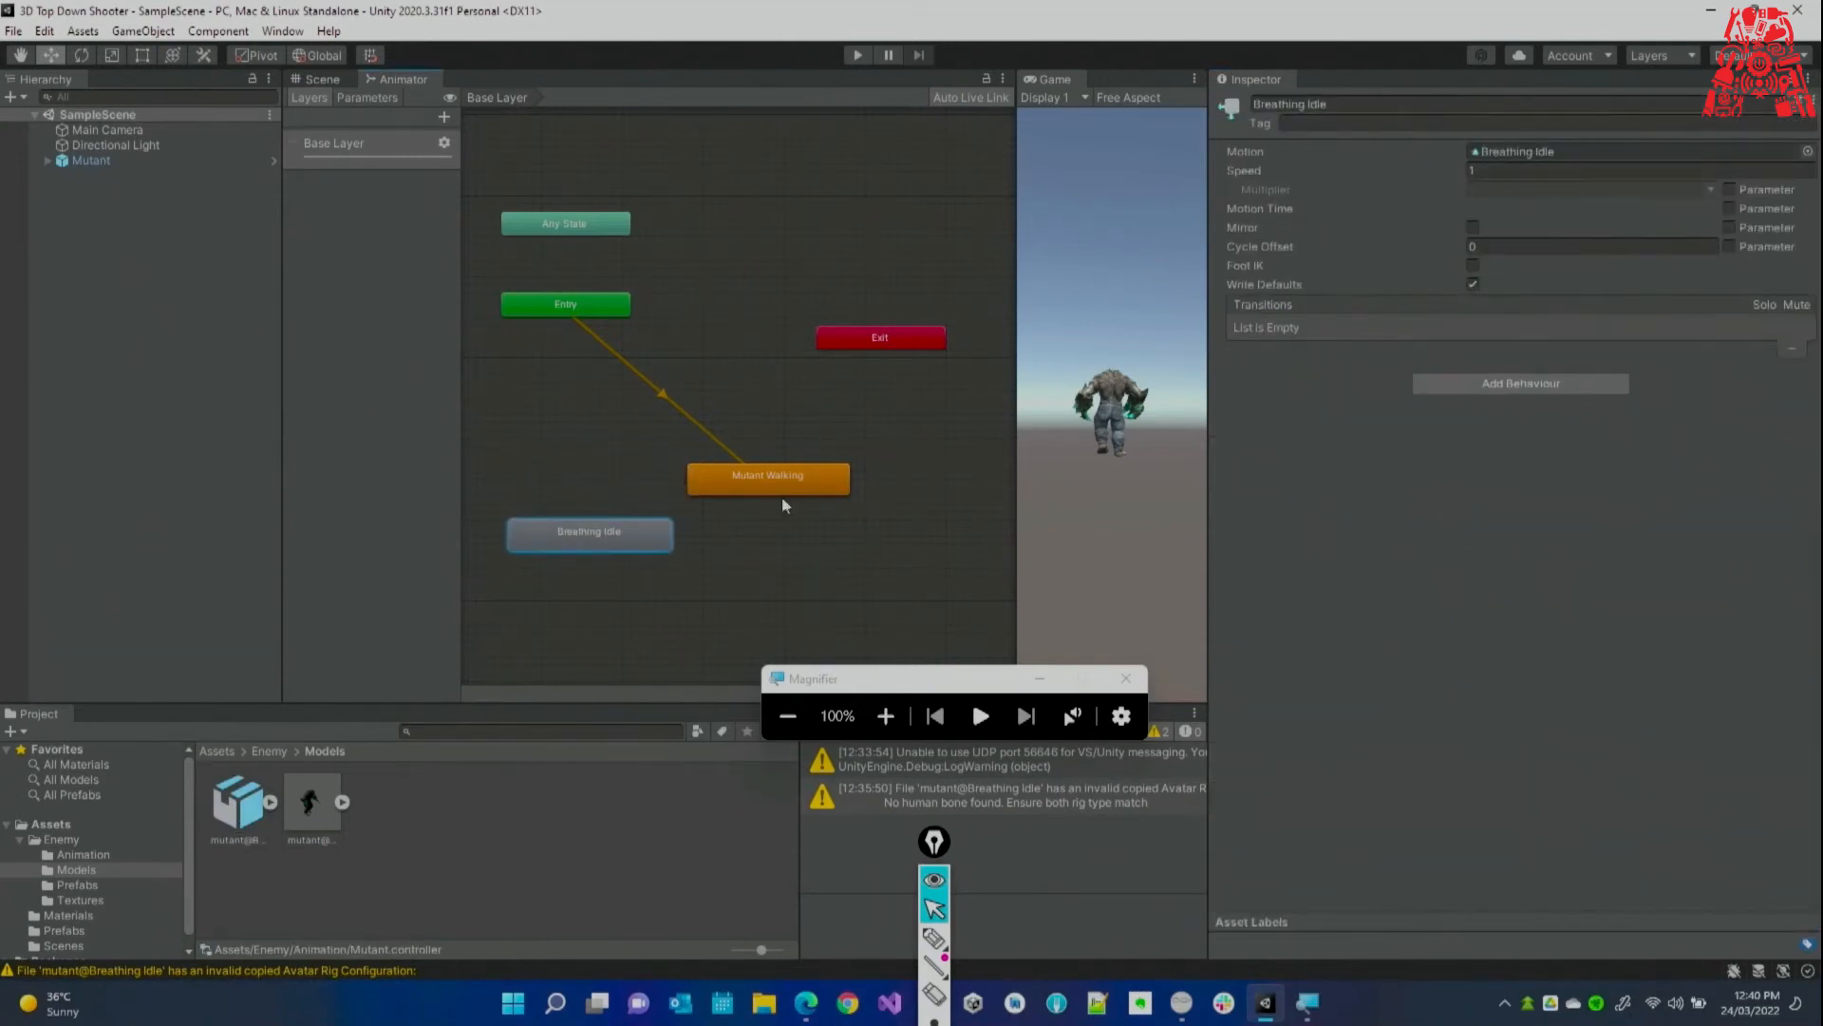
click(886, 716)
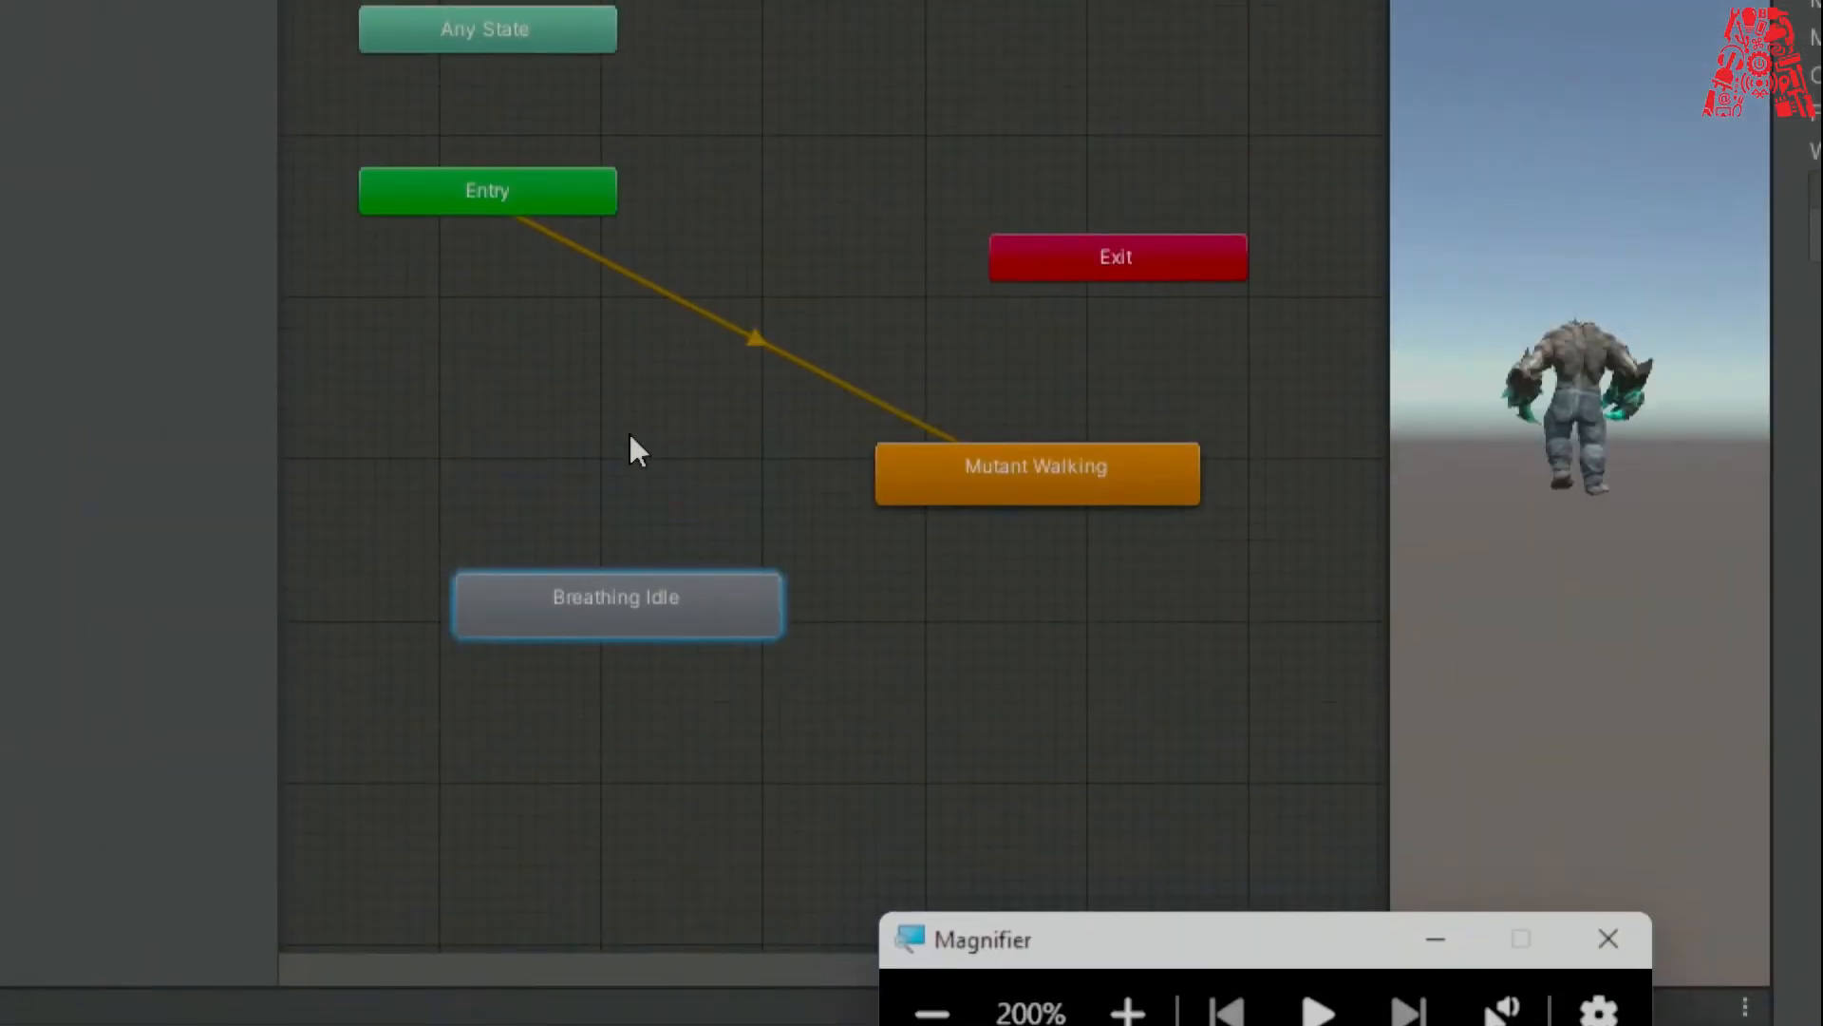
click(877, 480)
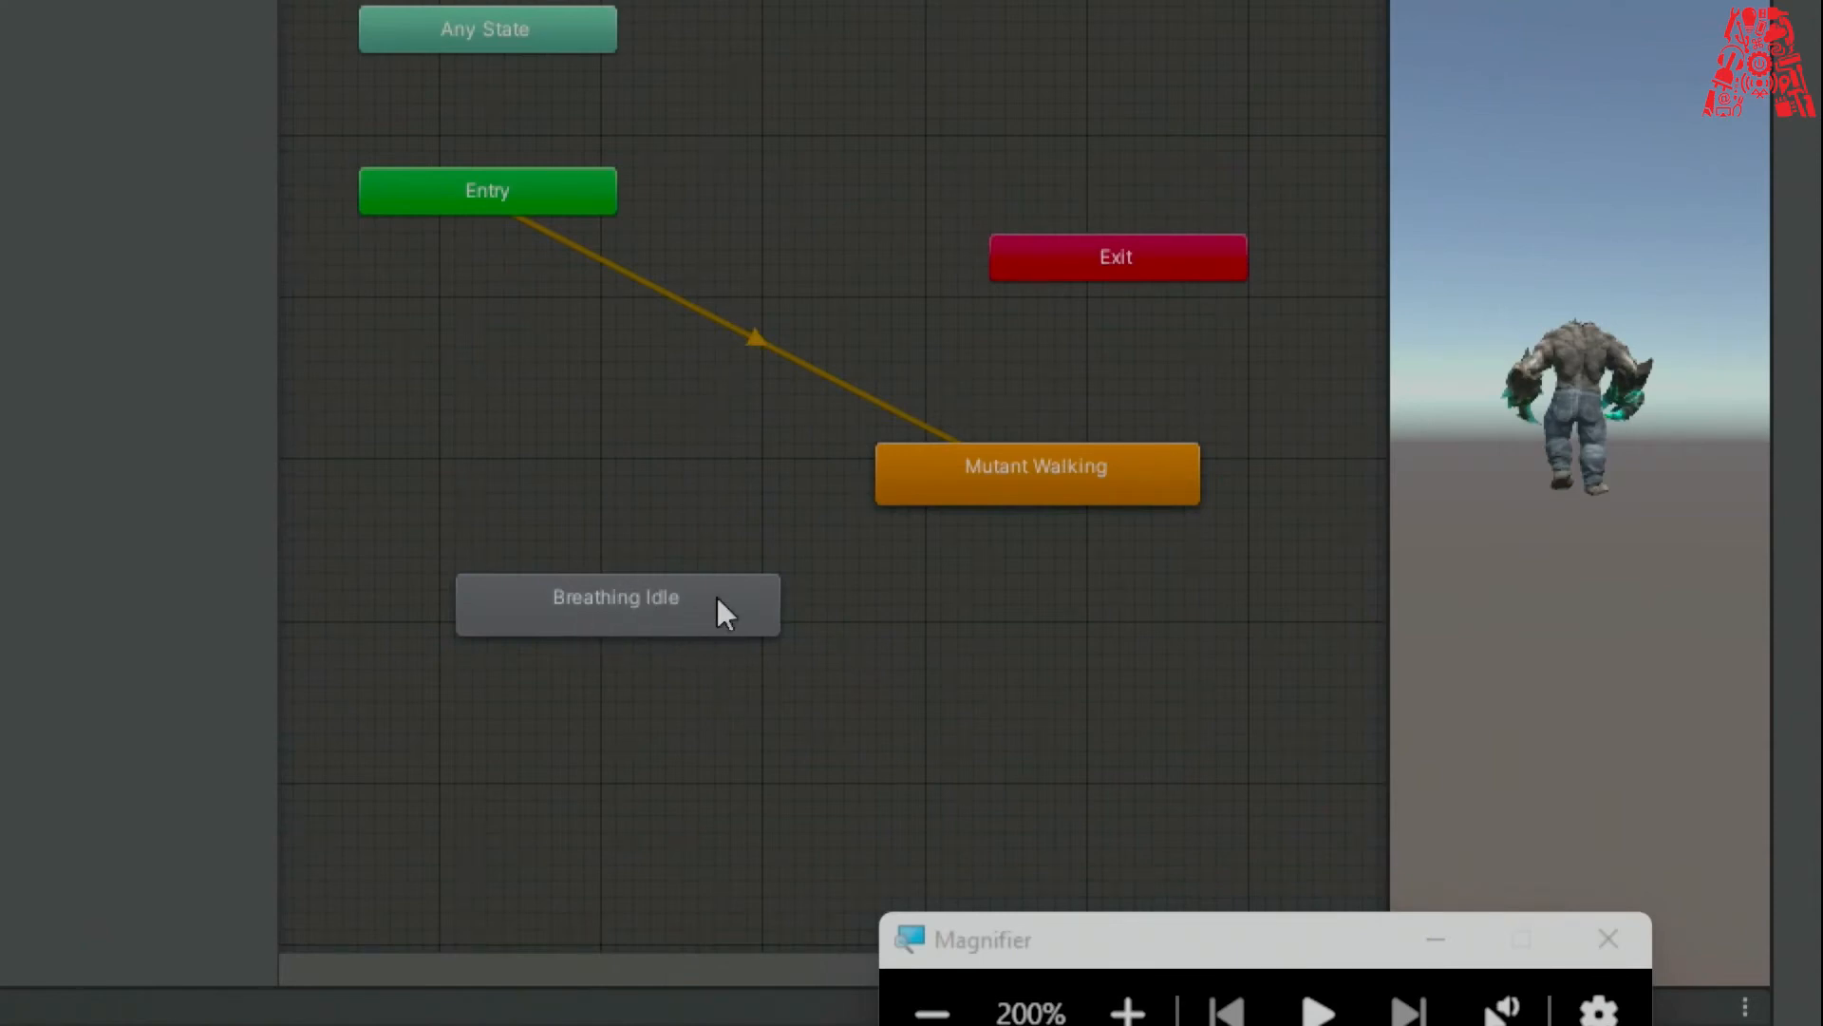
click(709, 674)
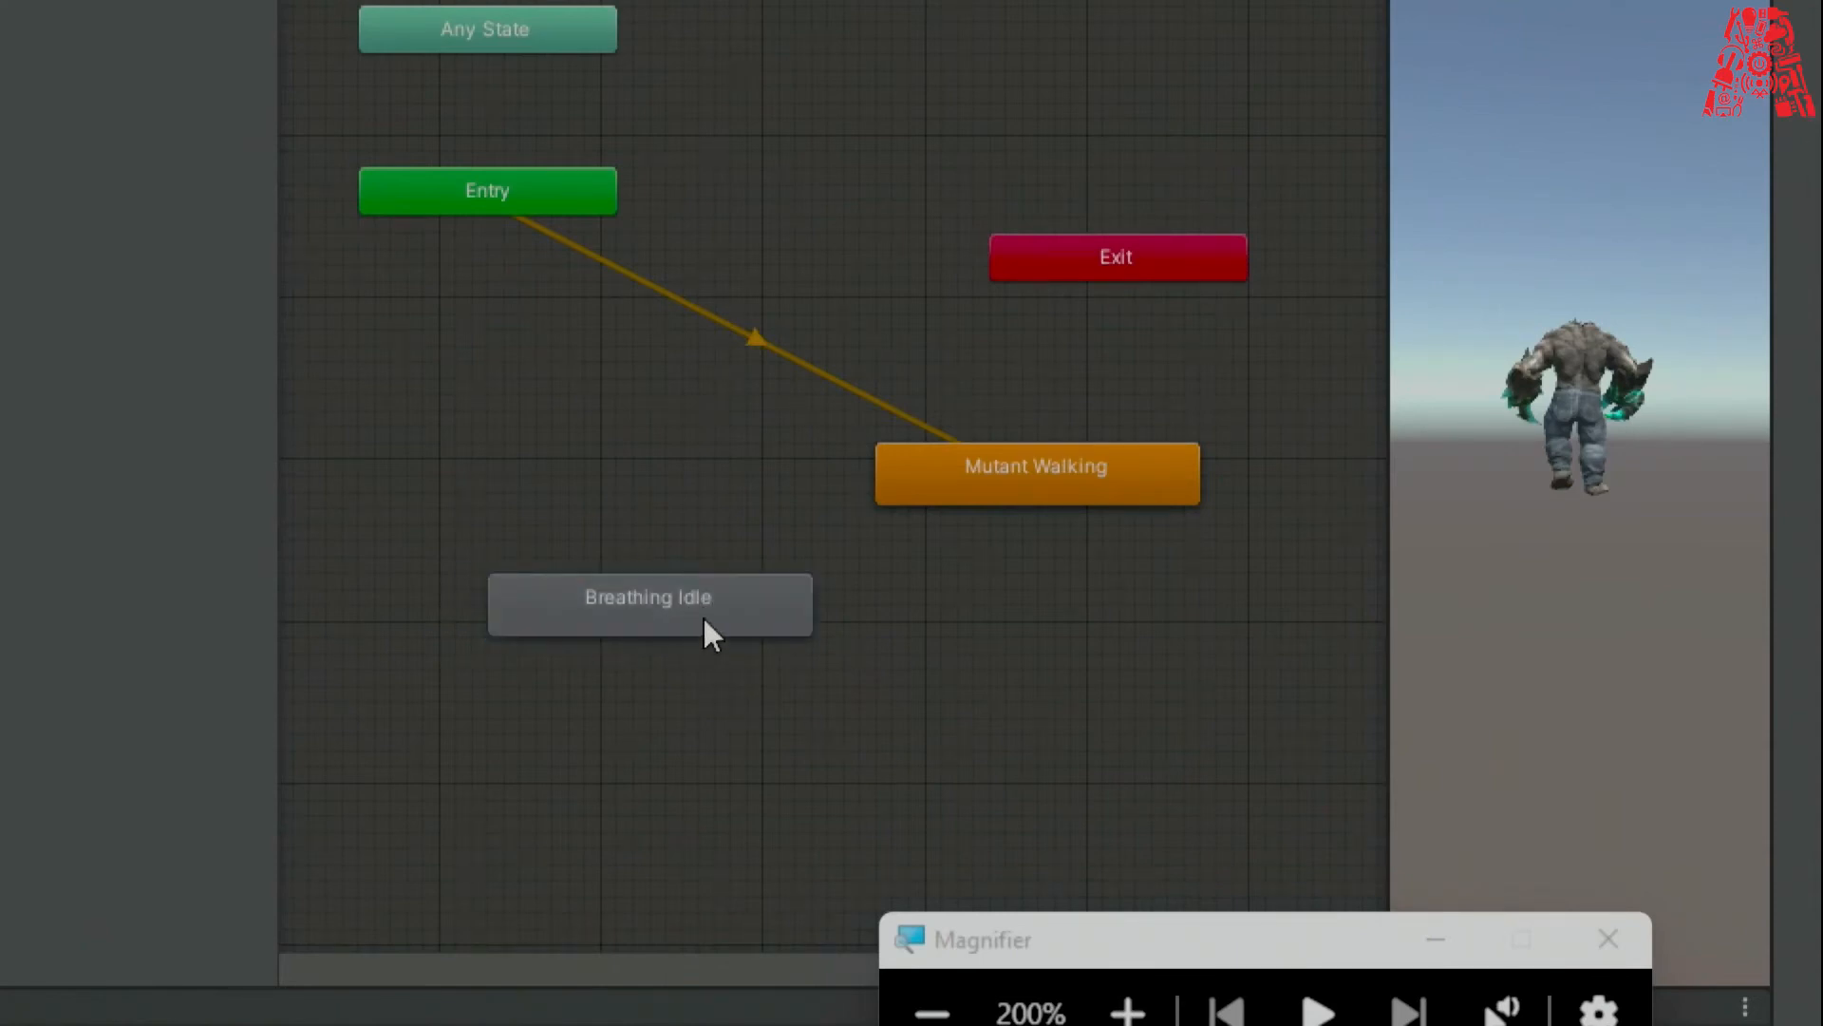
drag(768, 618, 701, 650)
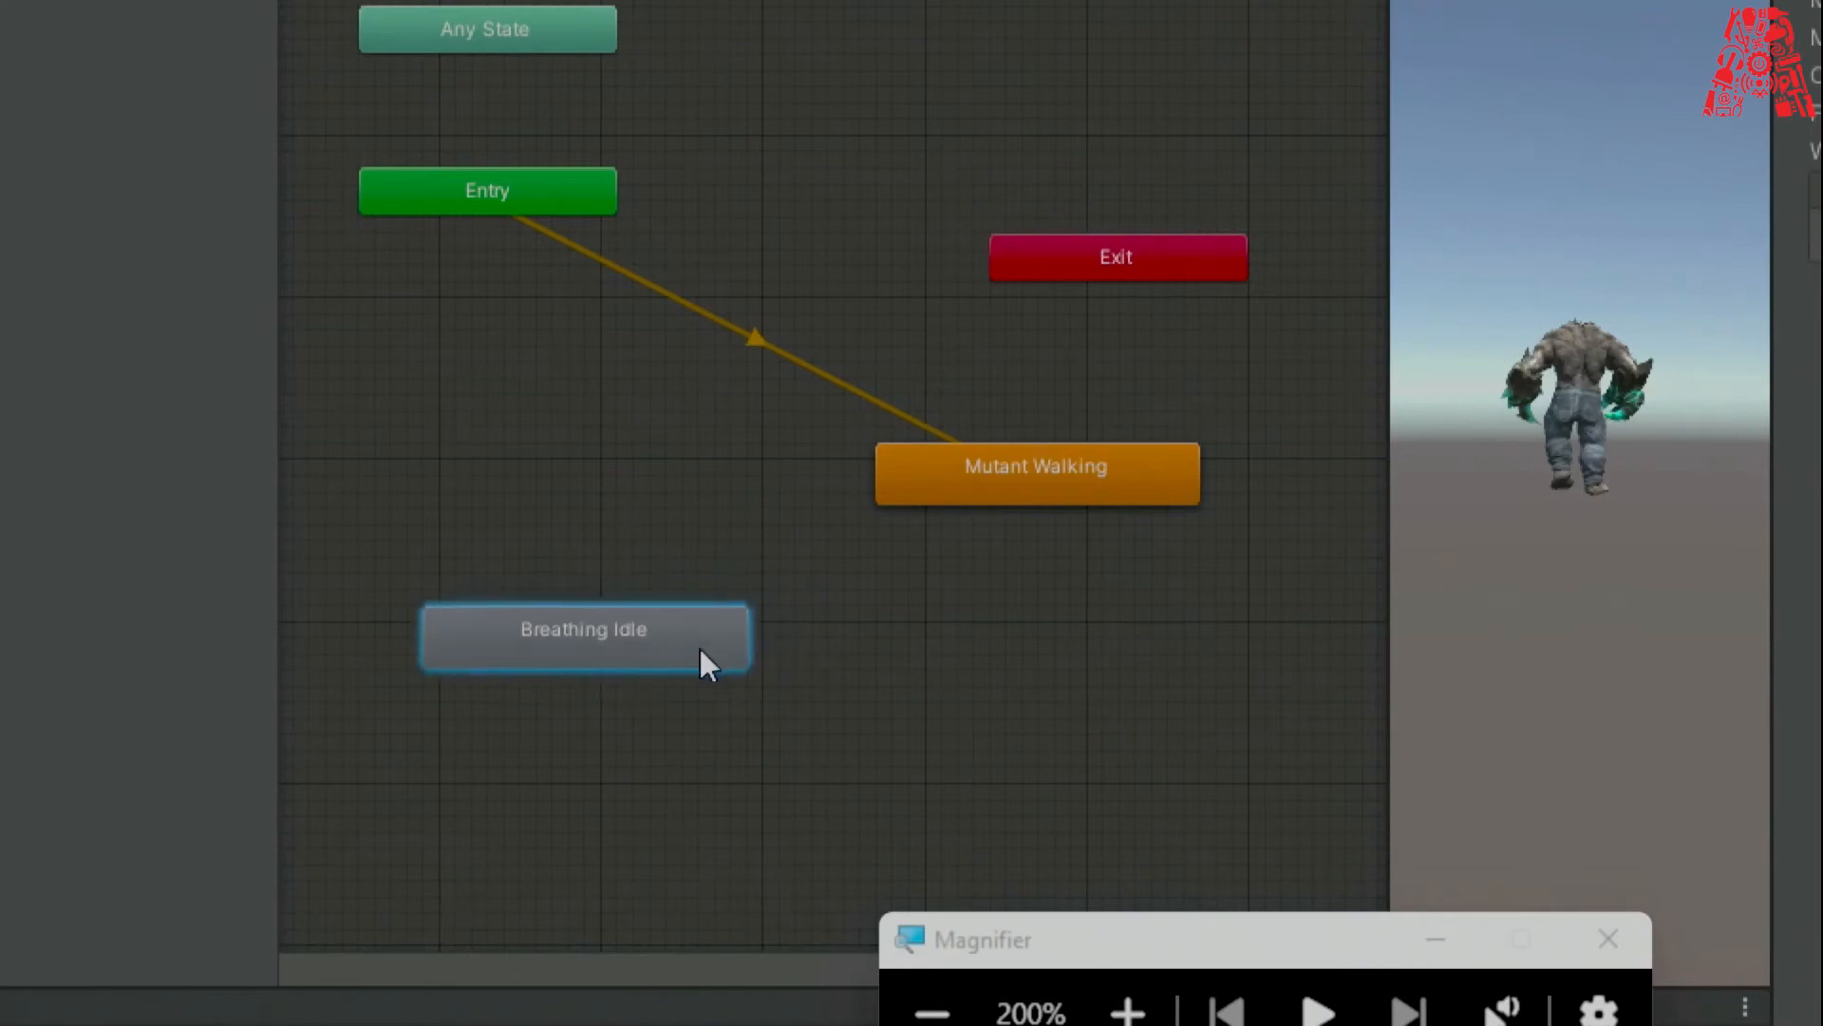
click(834, 549)
right_click(987, 473)
click(1017, 488)
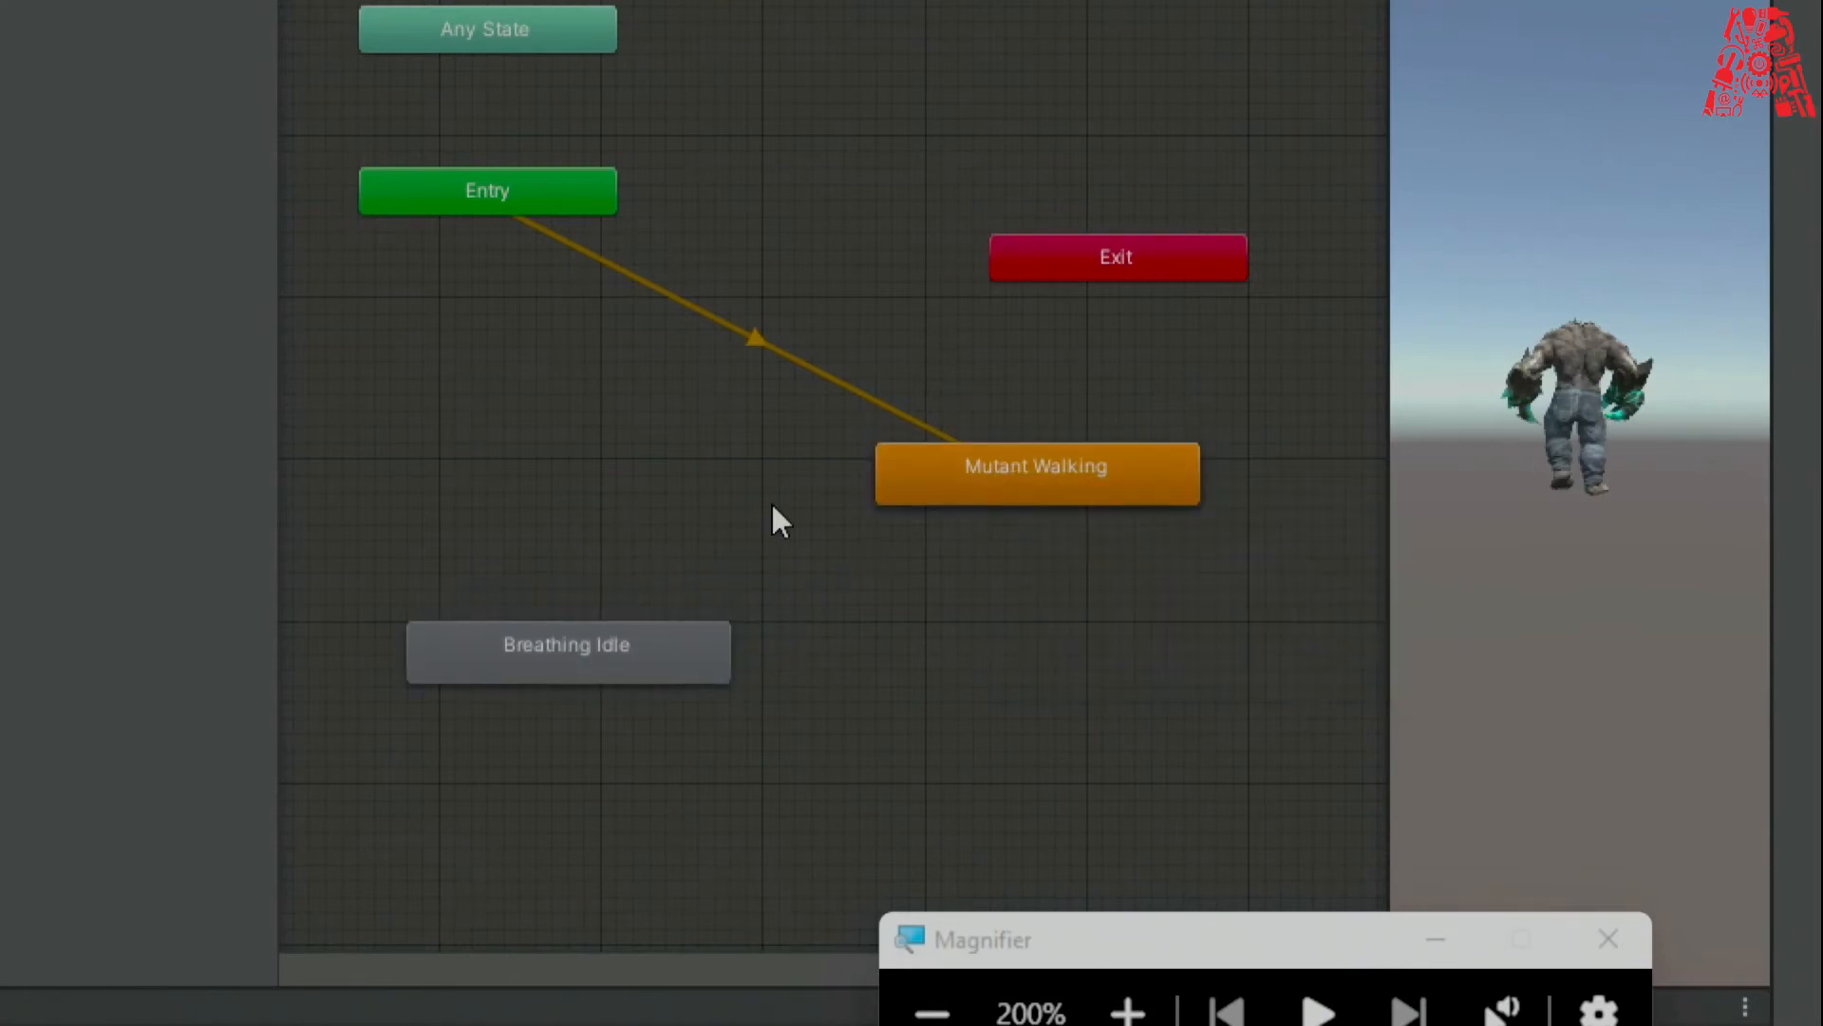
drag(579, 652, 610, 603)
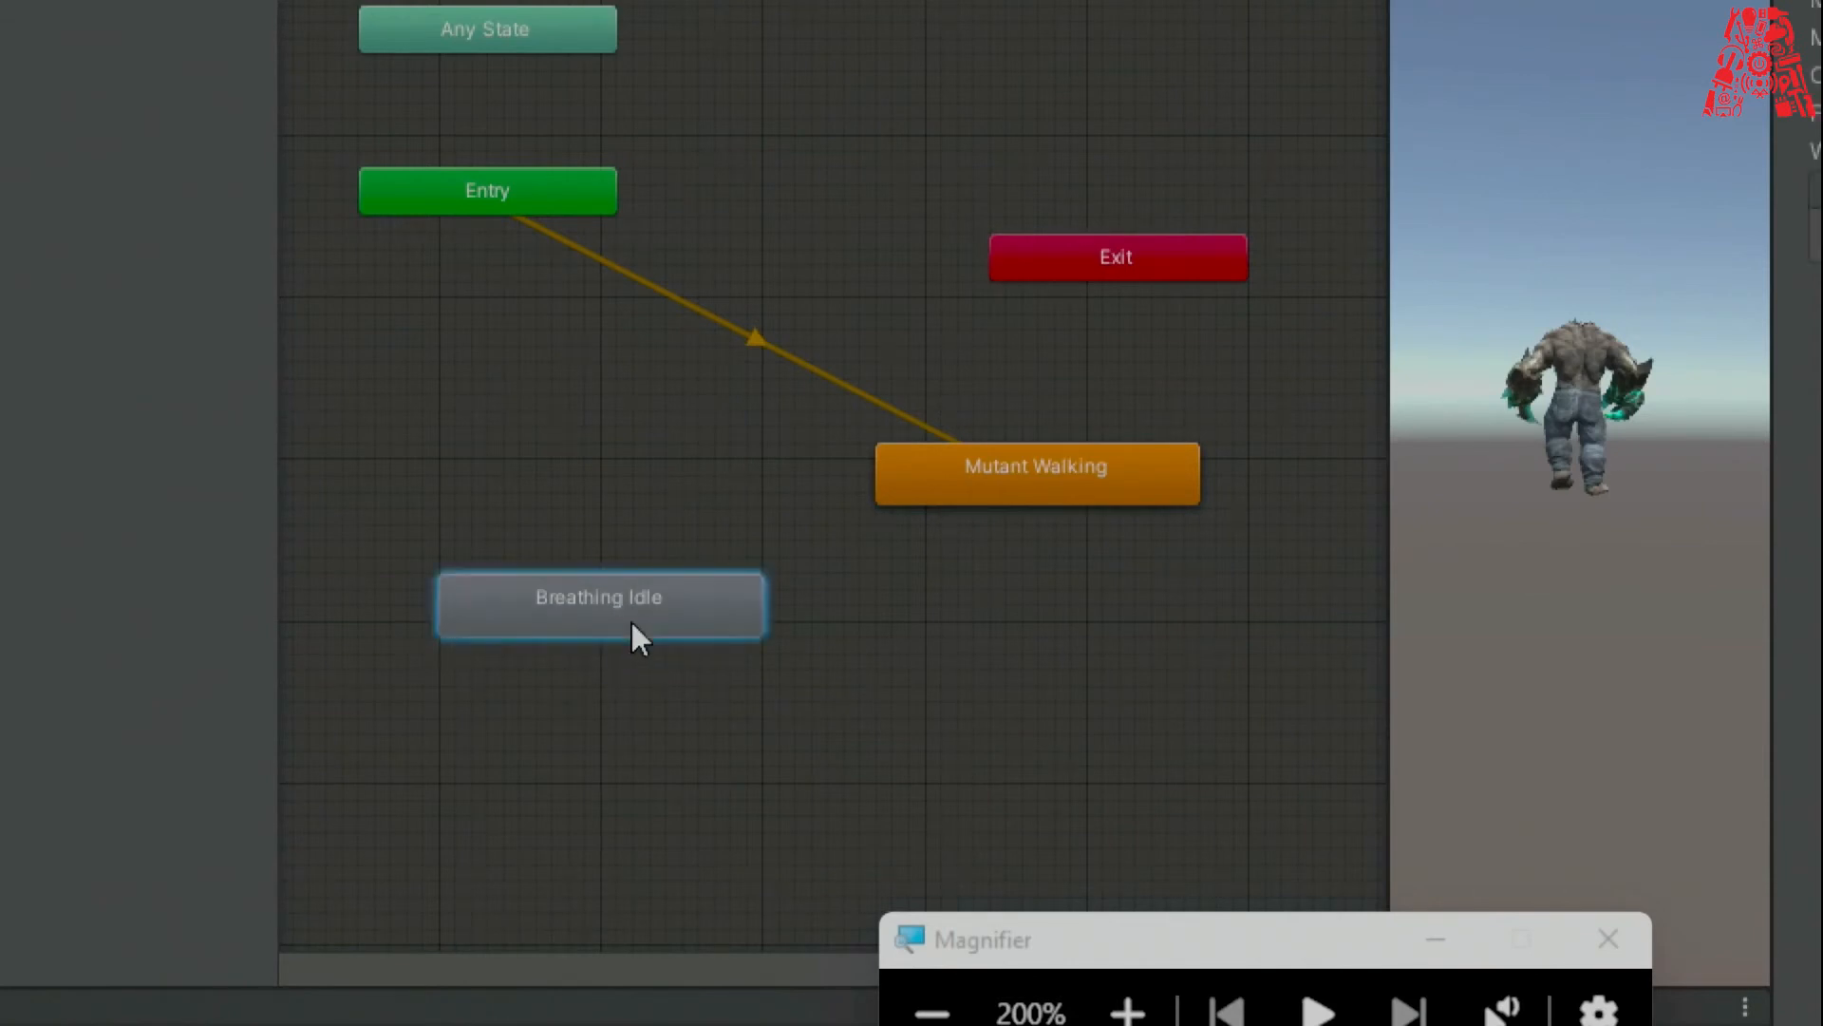
Make Breathing Idle the layer default state, placed below Entry with Mutant Walking beneath.
right_click(508, 600)
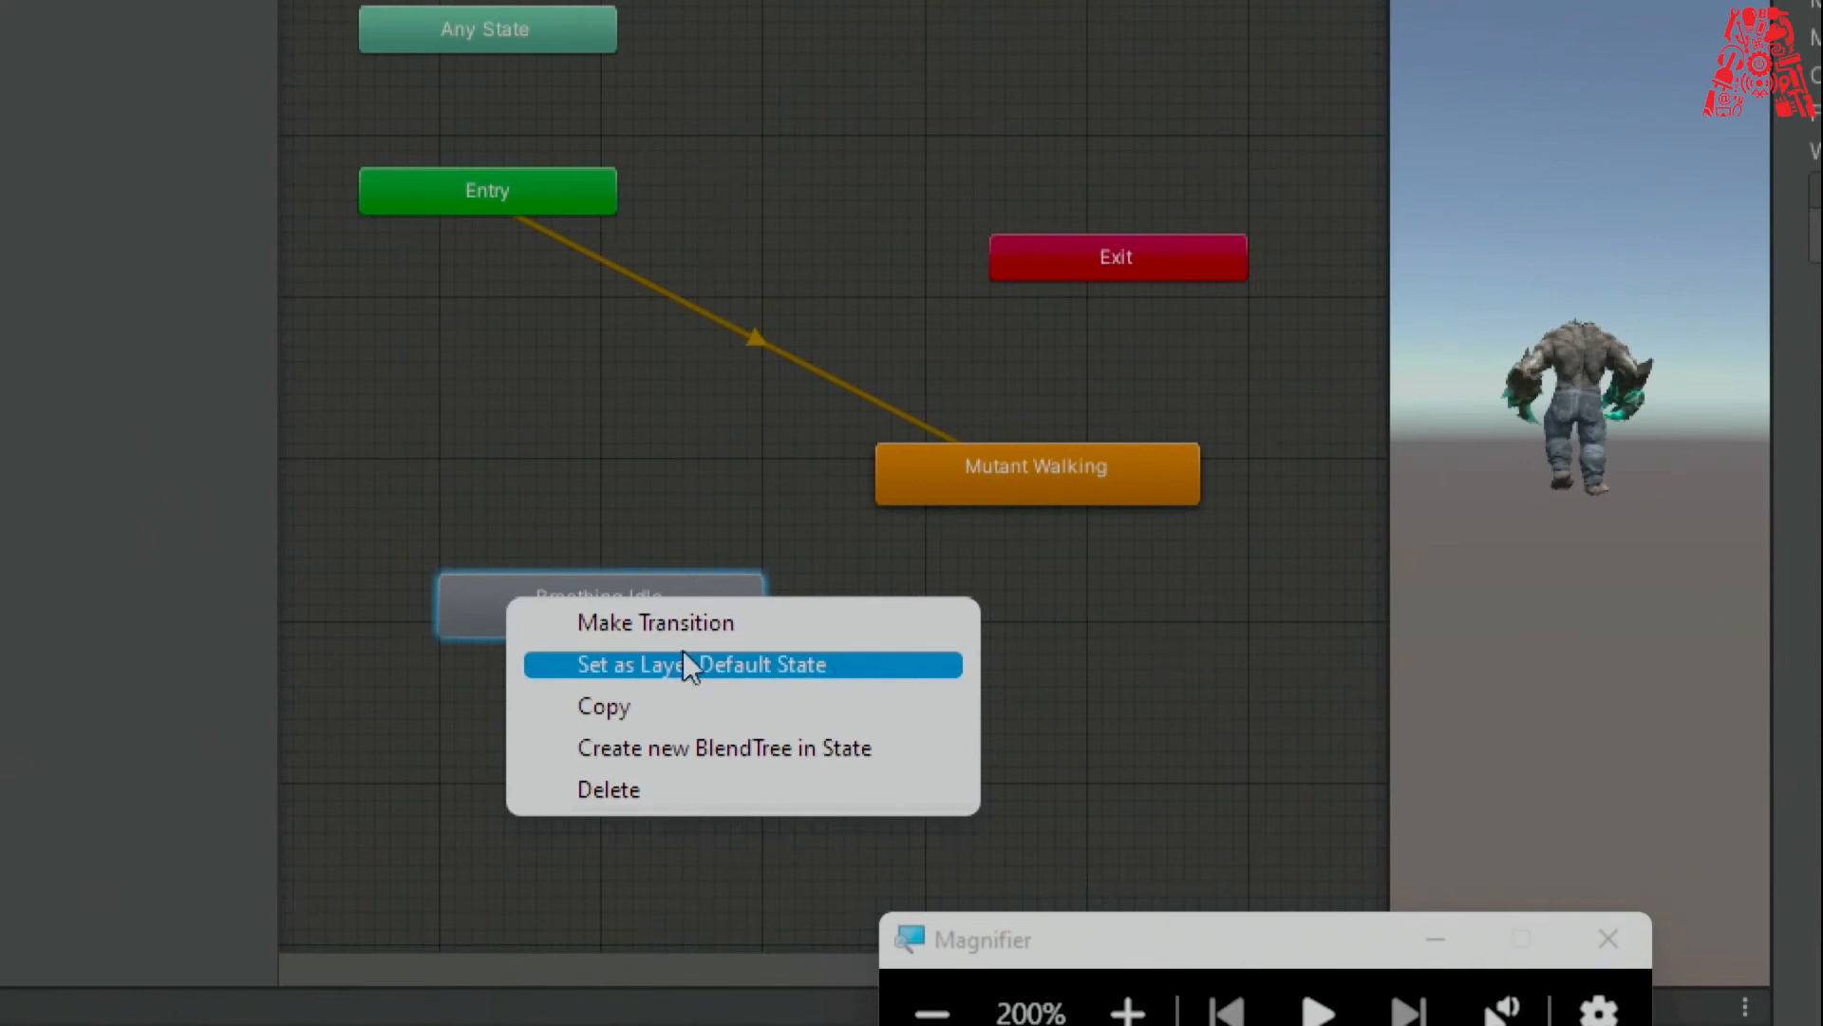
click(813, 670)
drag(663, 615, 726, 403)
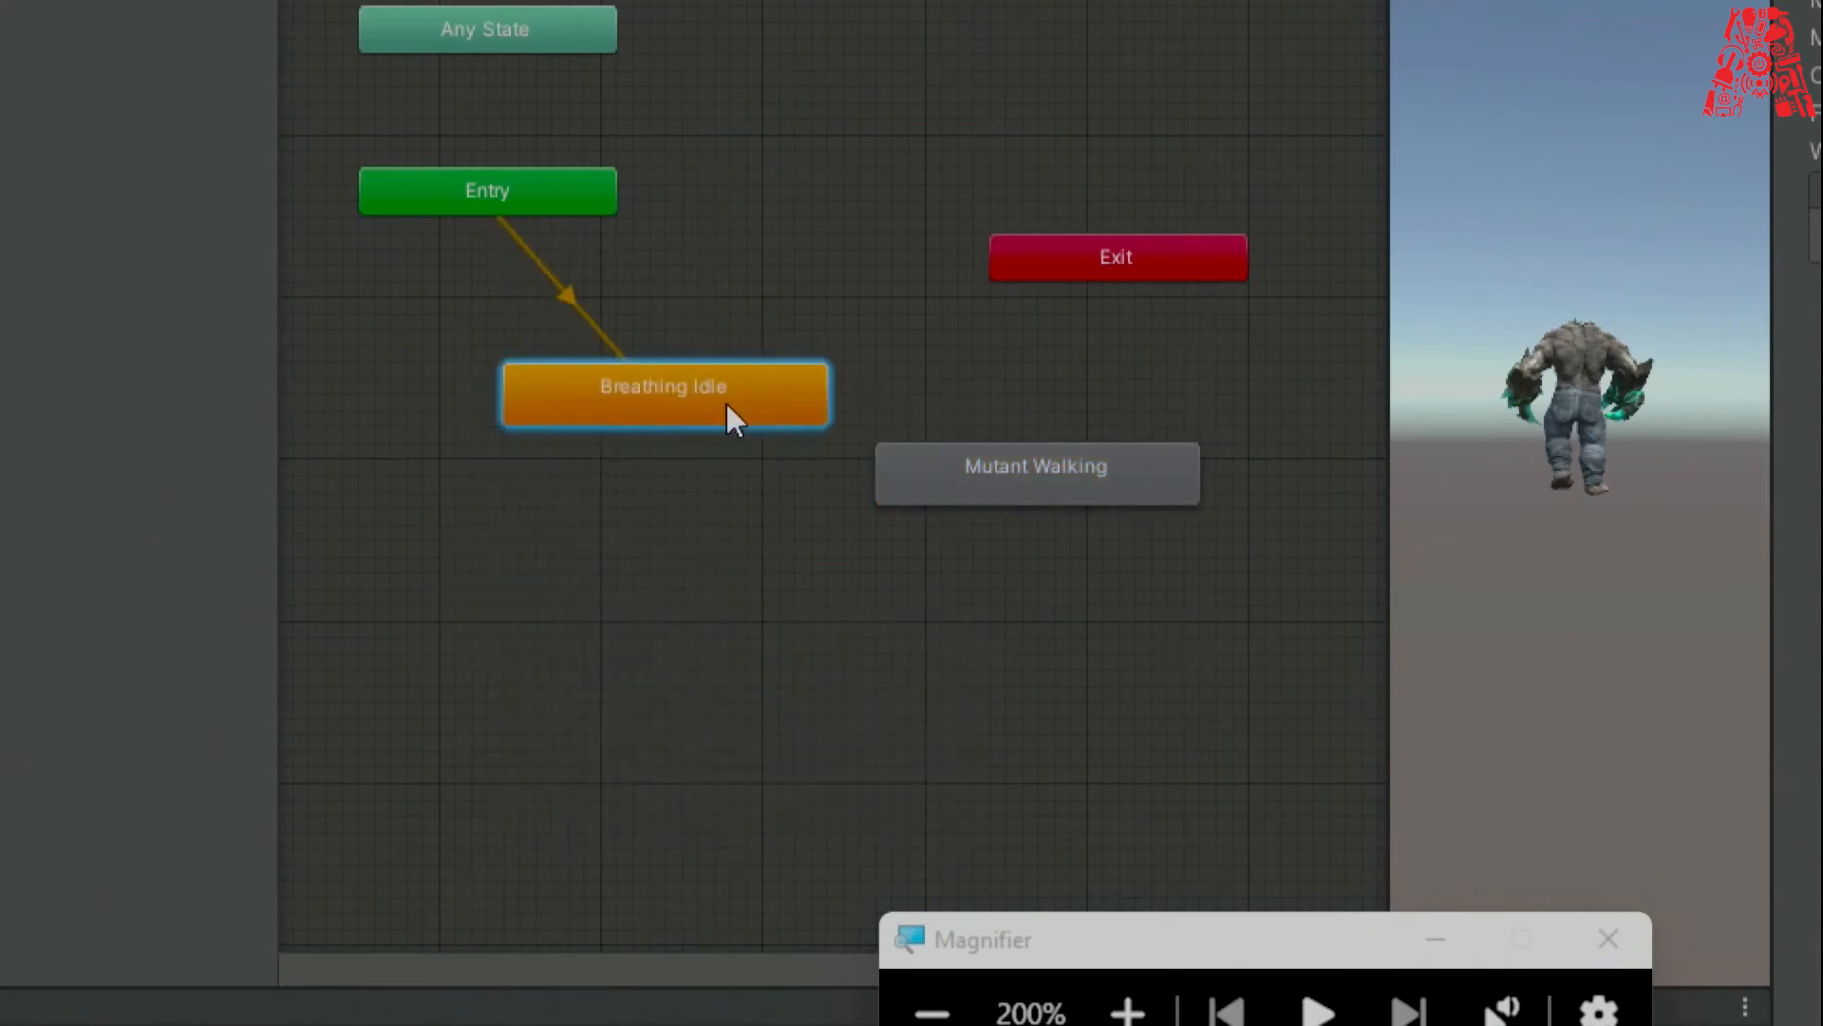
drag(1050, 488, 970, 830)
drag(757, 380, 967, 411)
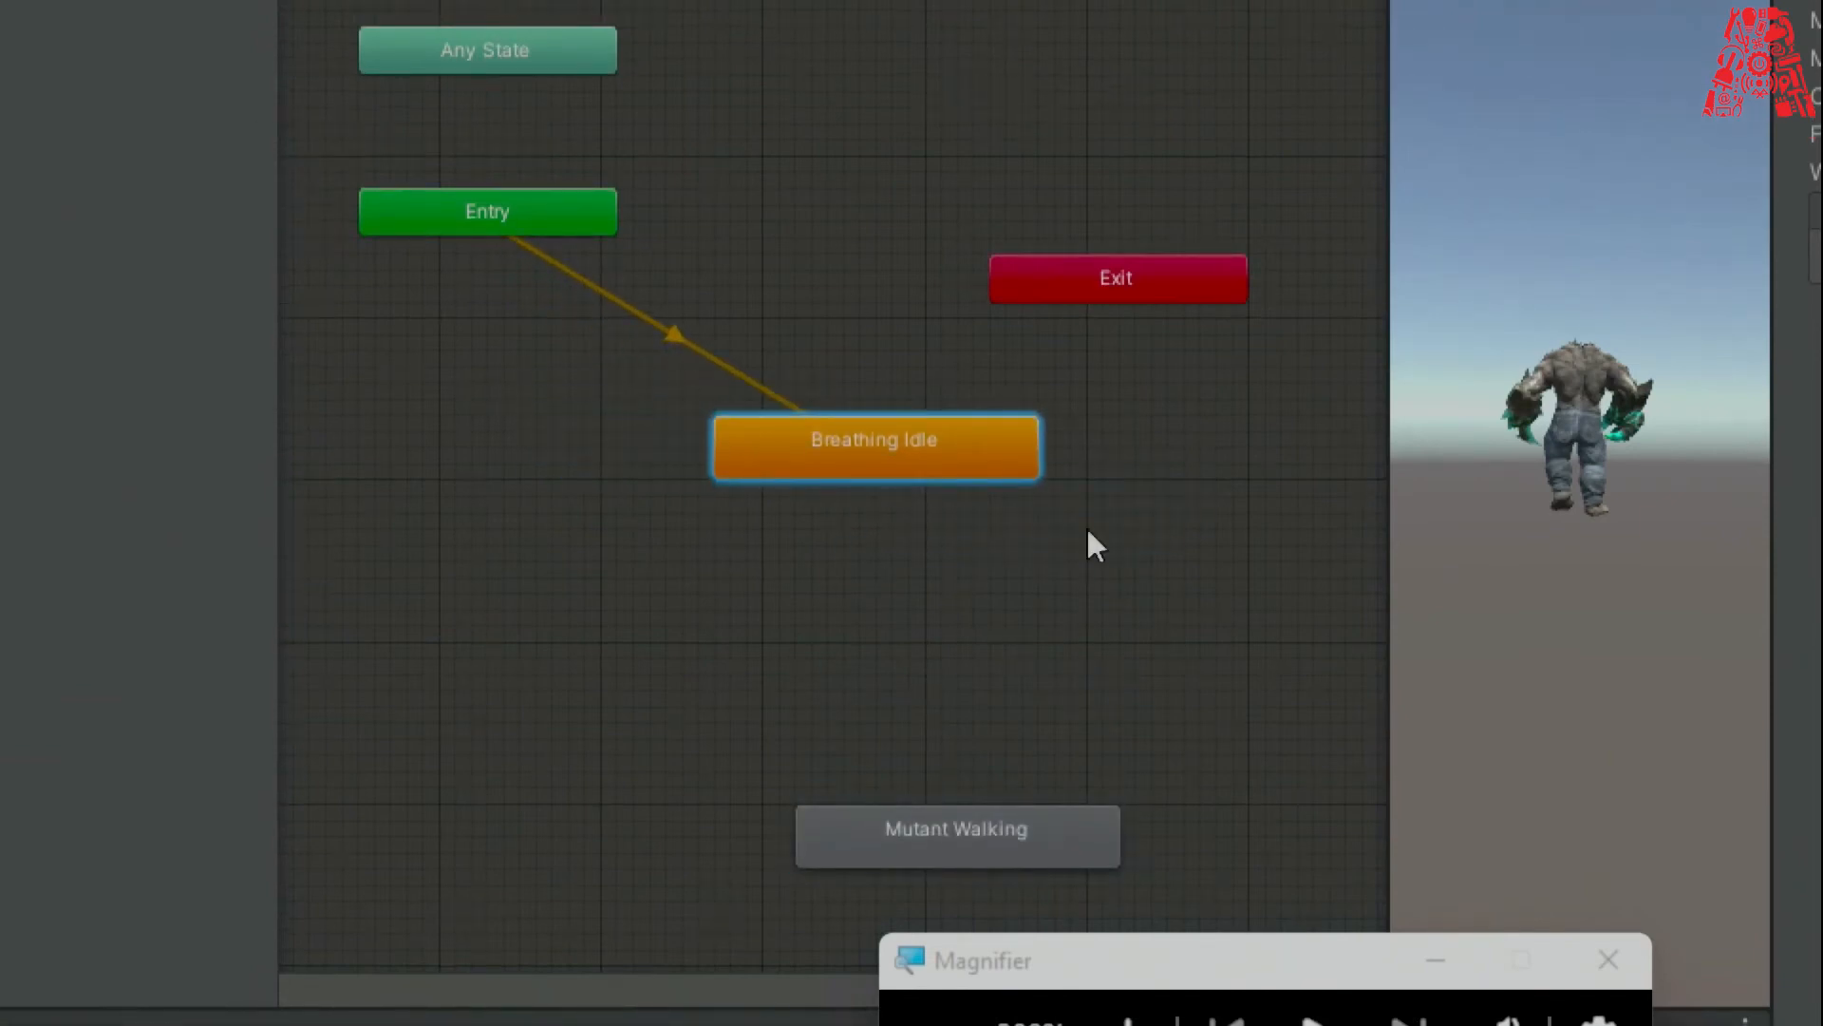
drag(1001, 843, 1143, 747)
drag(852, 435, 765, 389)
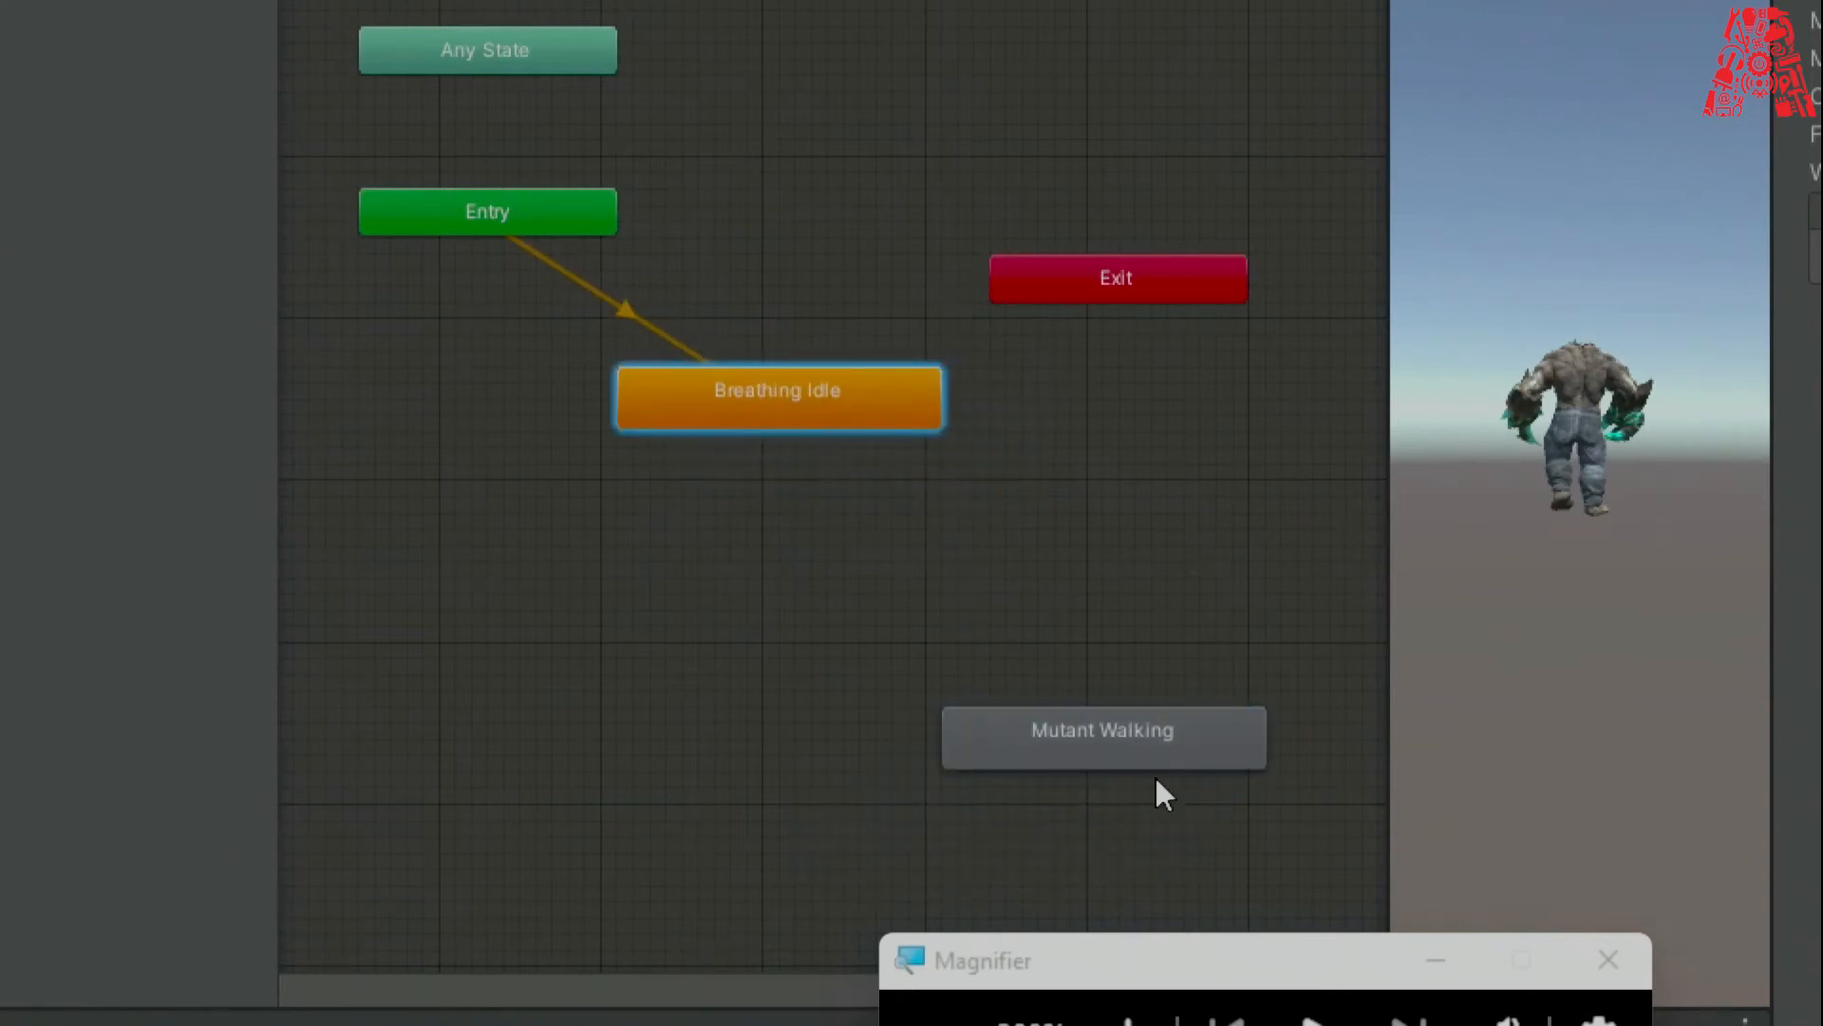
Connect Breathing Idle to Mutant Walking with a transition, then restore 100% magnification.
right_click(672, 415)
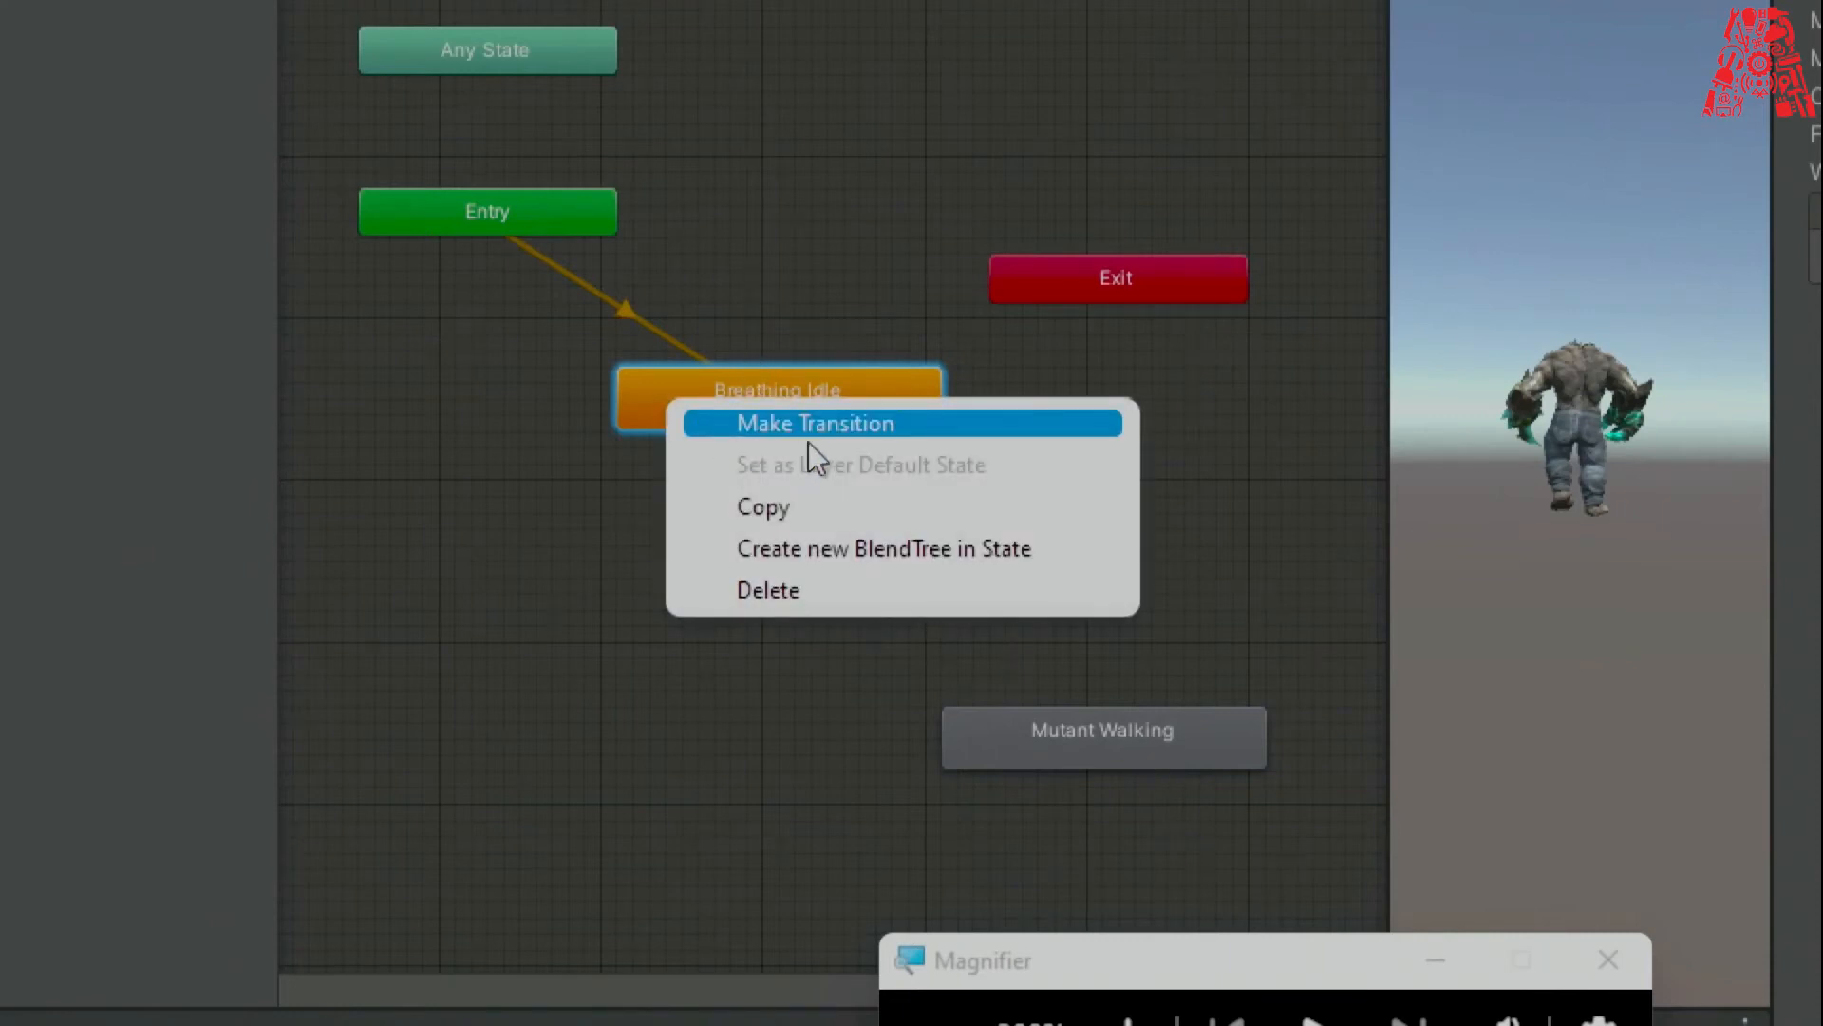
click(777, 423)
click(1052, 737)
drag(1103, 745, 1123, 733)
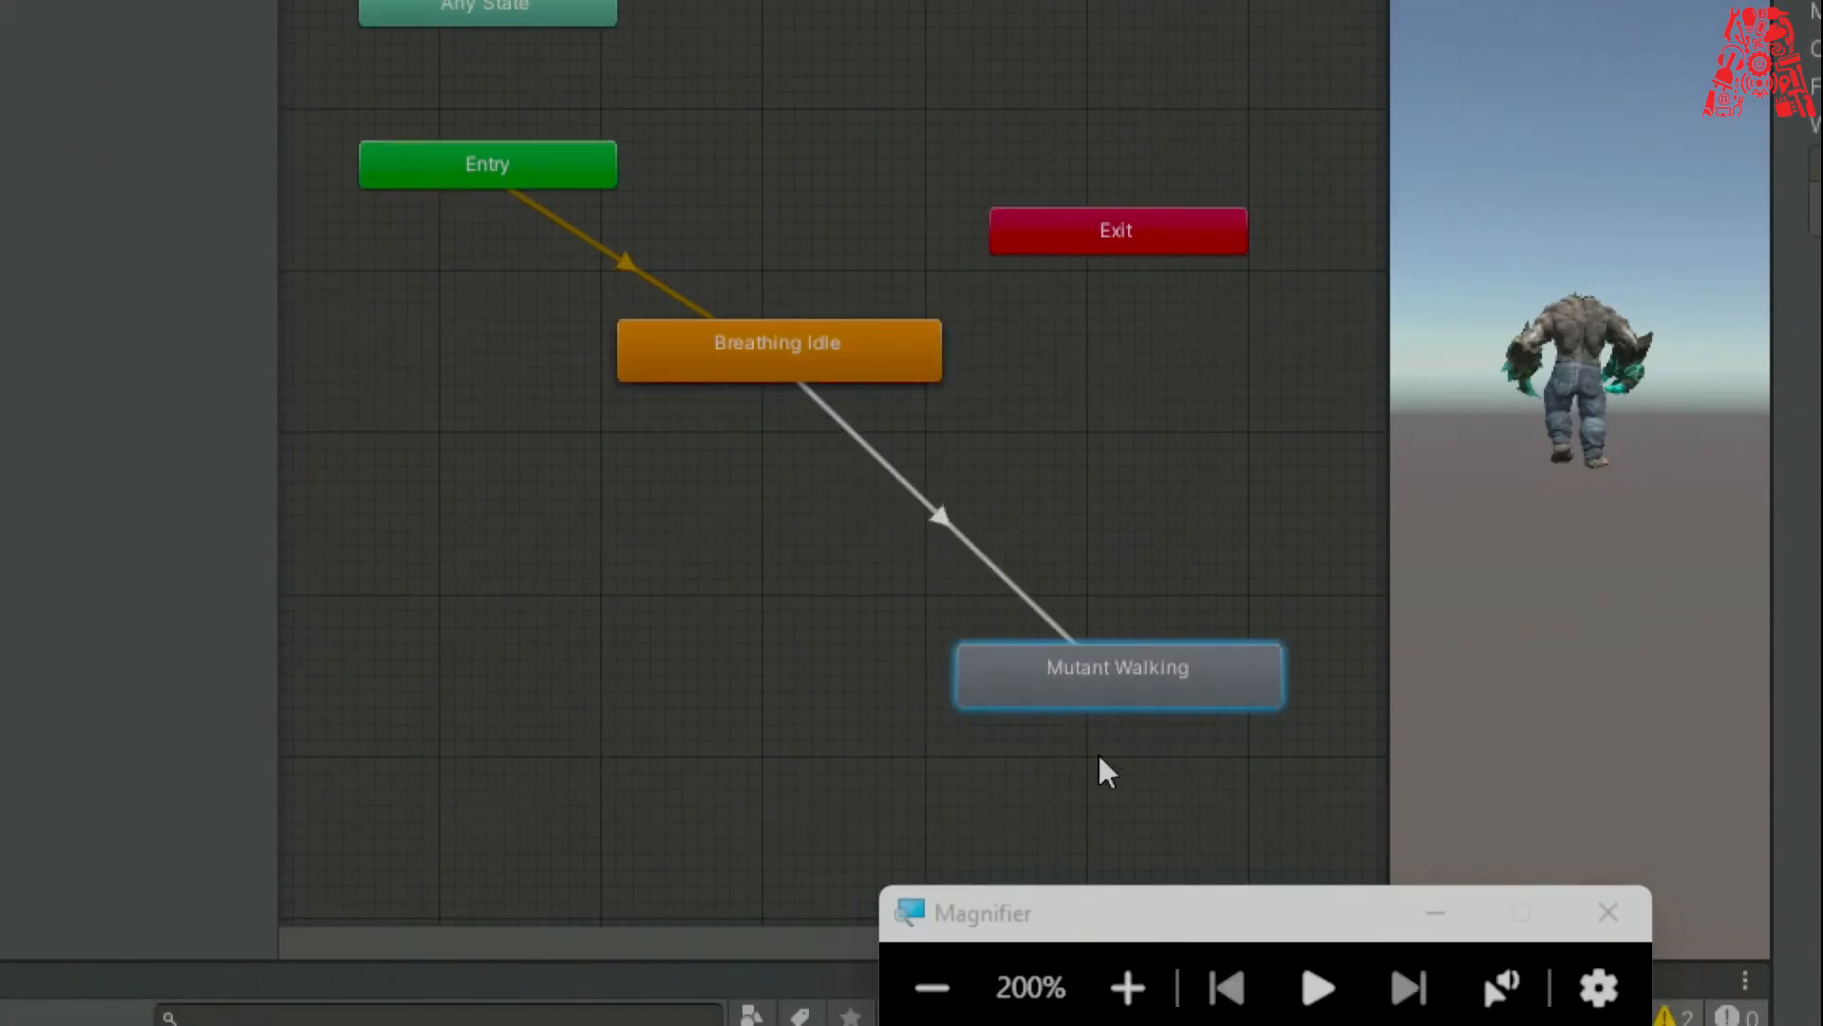
click(1097, 758)
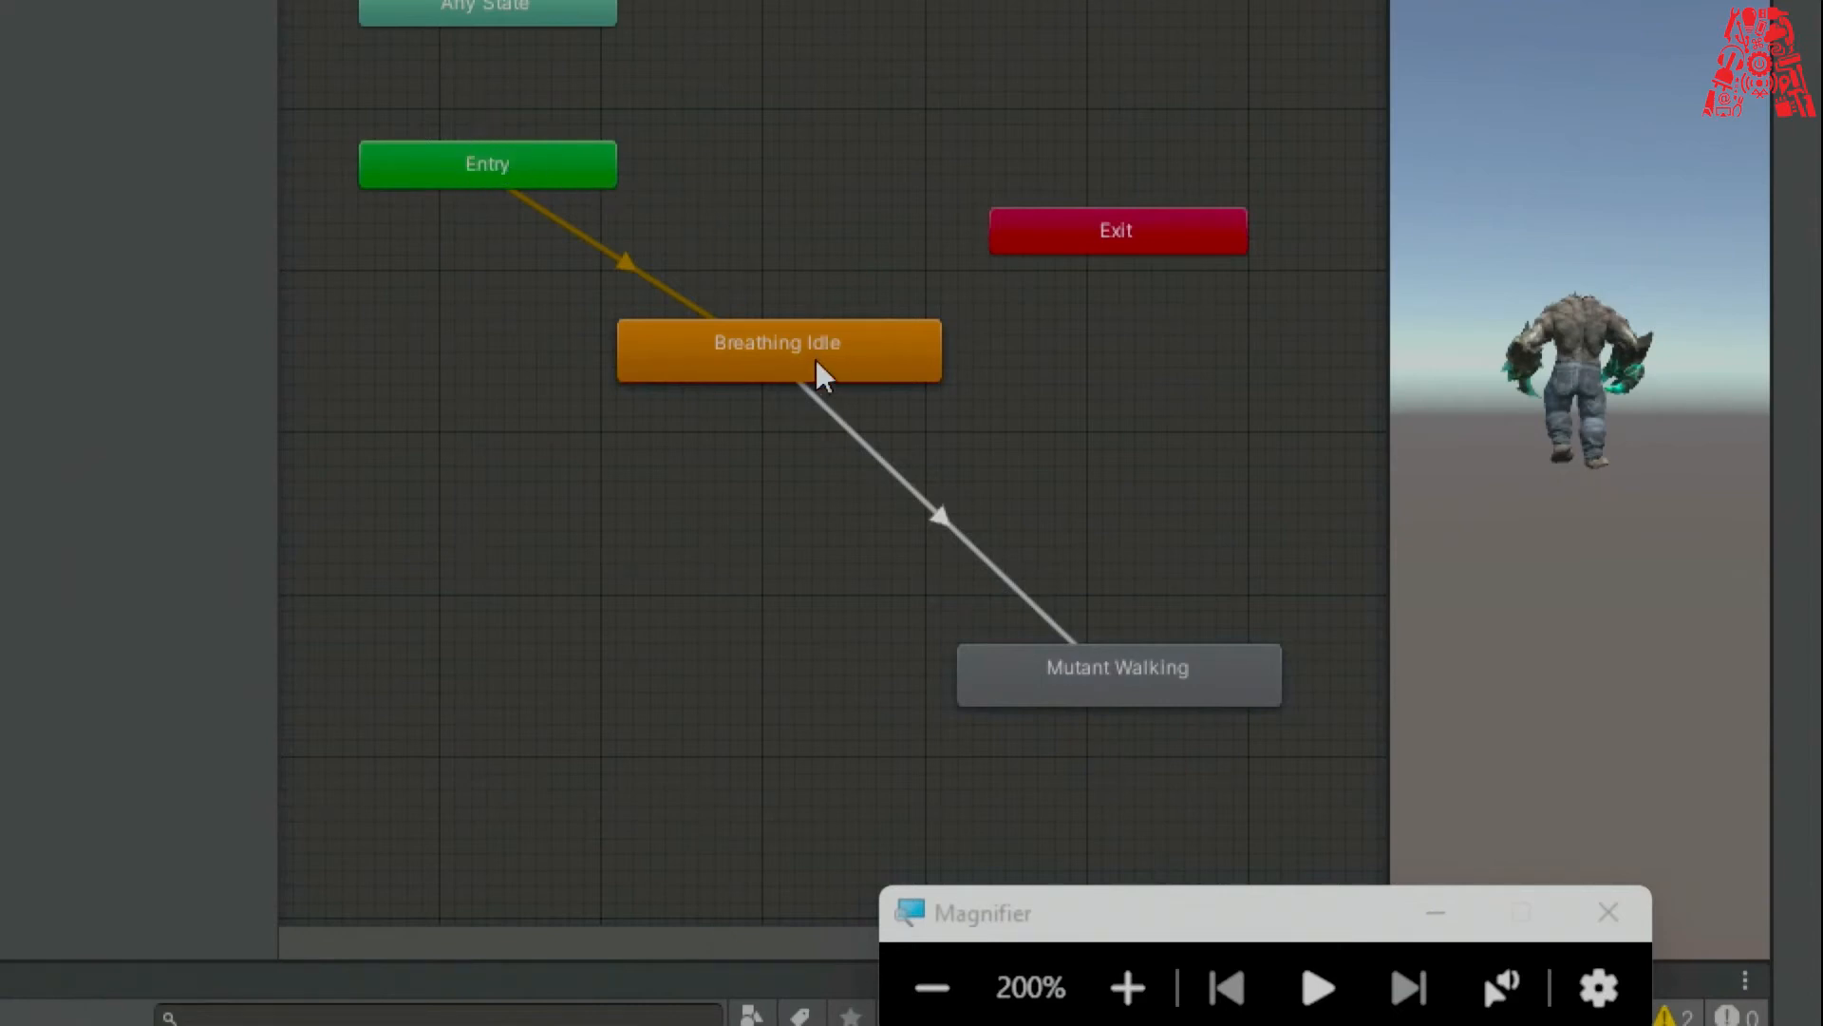
click(932, 988)
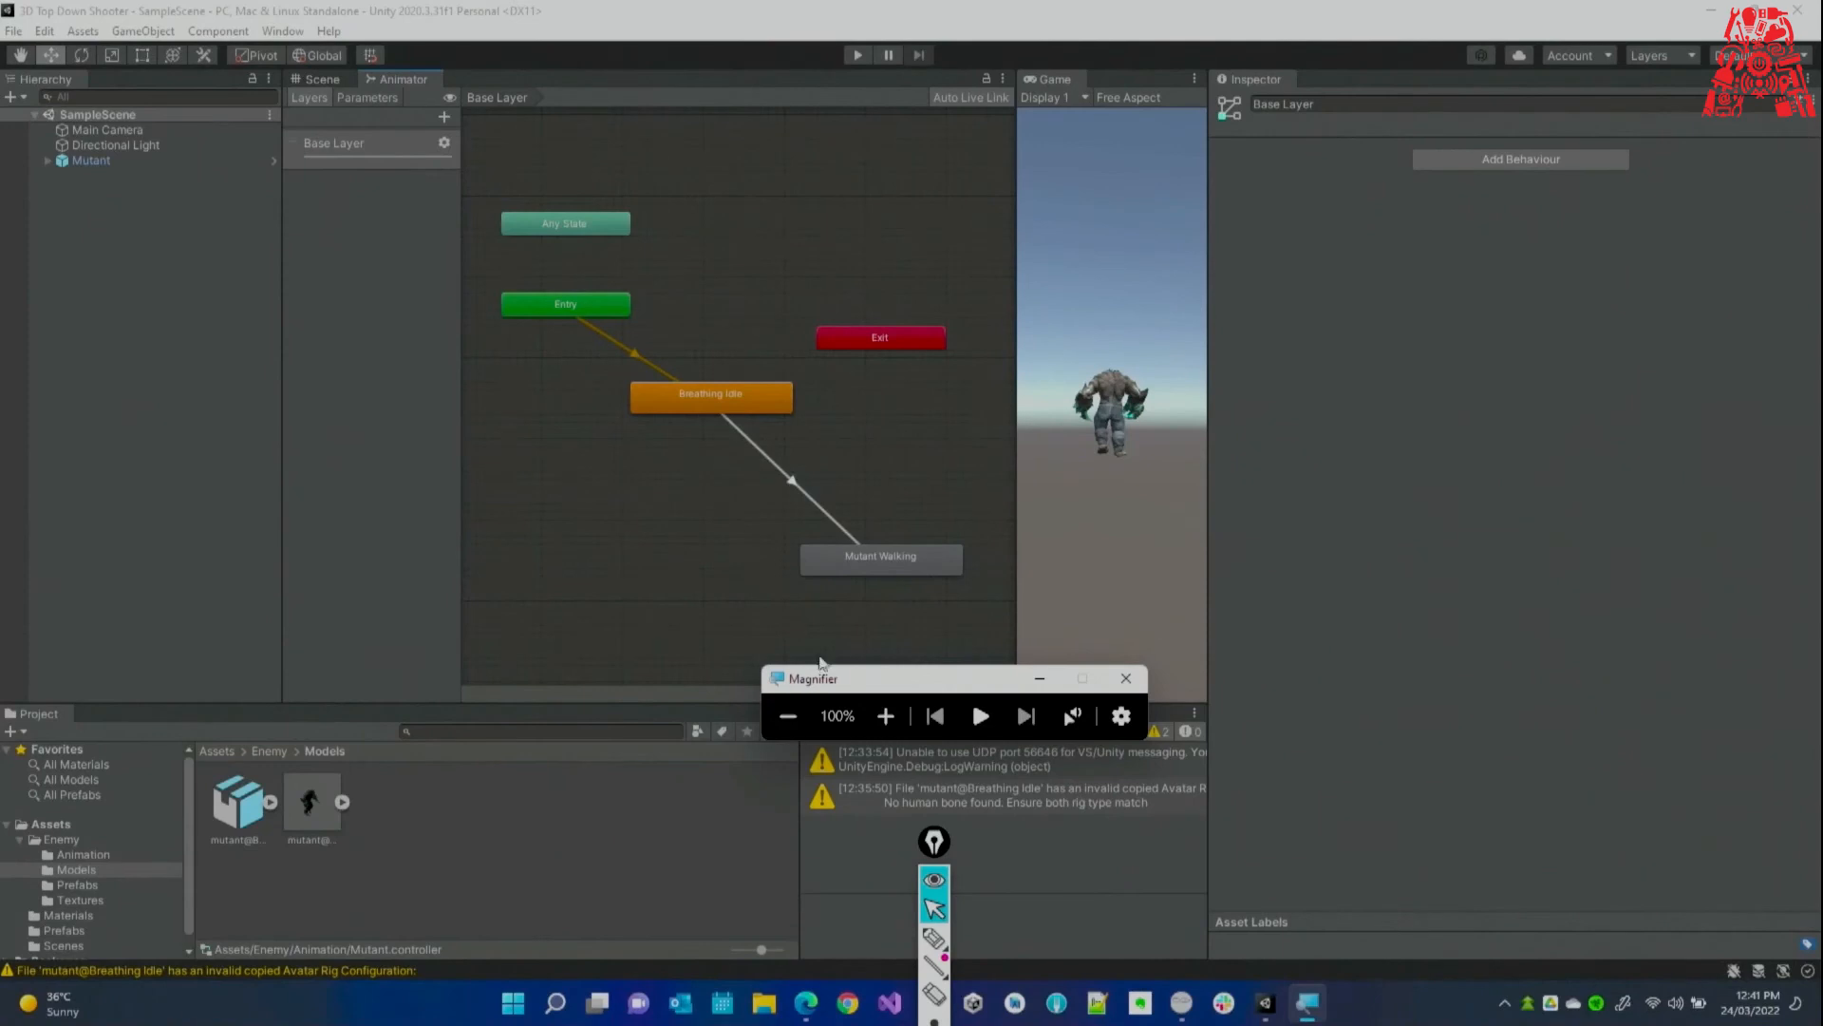
drag(834, 691, 861, 672)
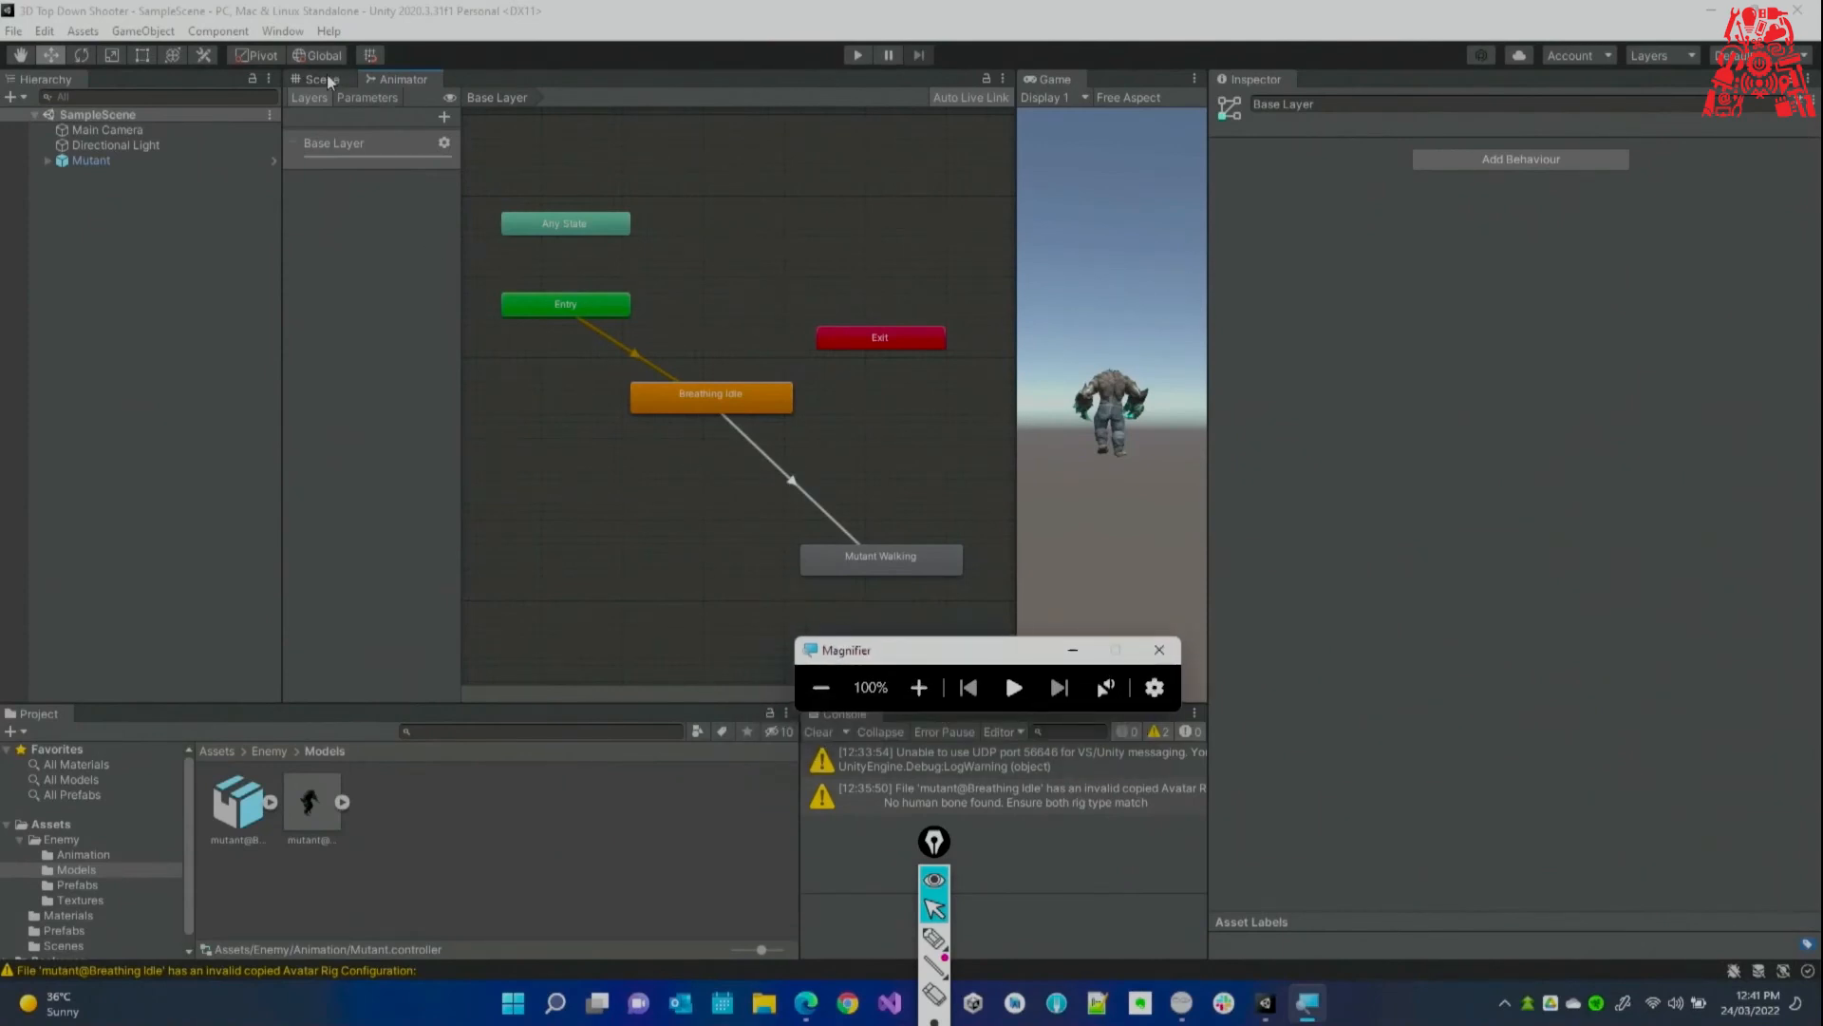
Play-test the mutant's idle and walk in the Scene view, then dock Scene beside Game.
click(327, 81)
right_drag(602, 364, 839, 157)
key(w)
key(s)
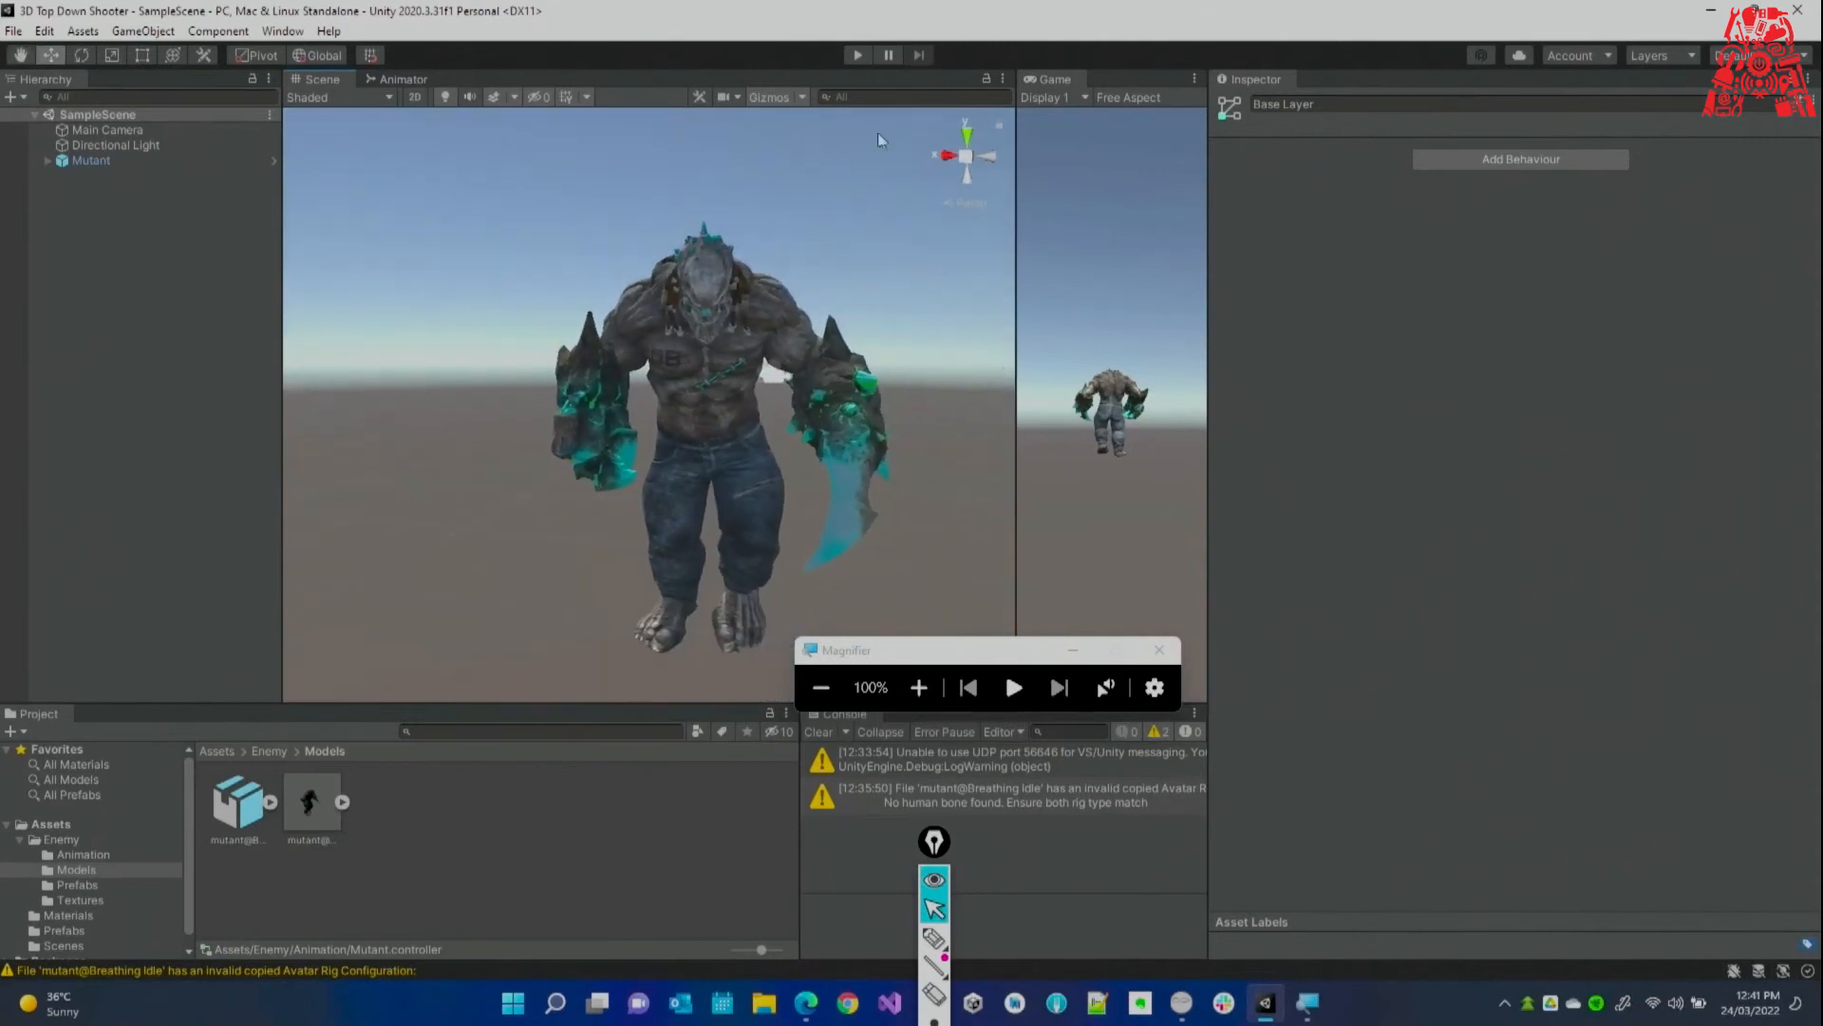
click(859, 56)
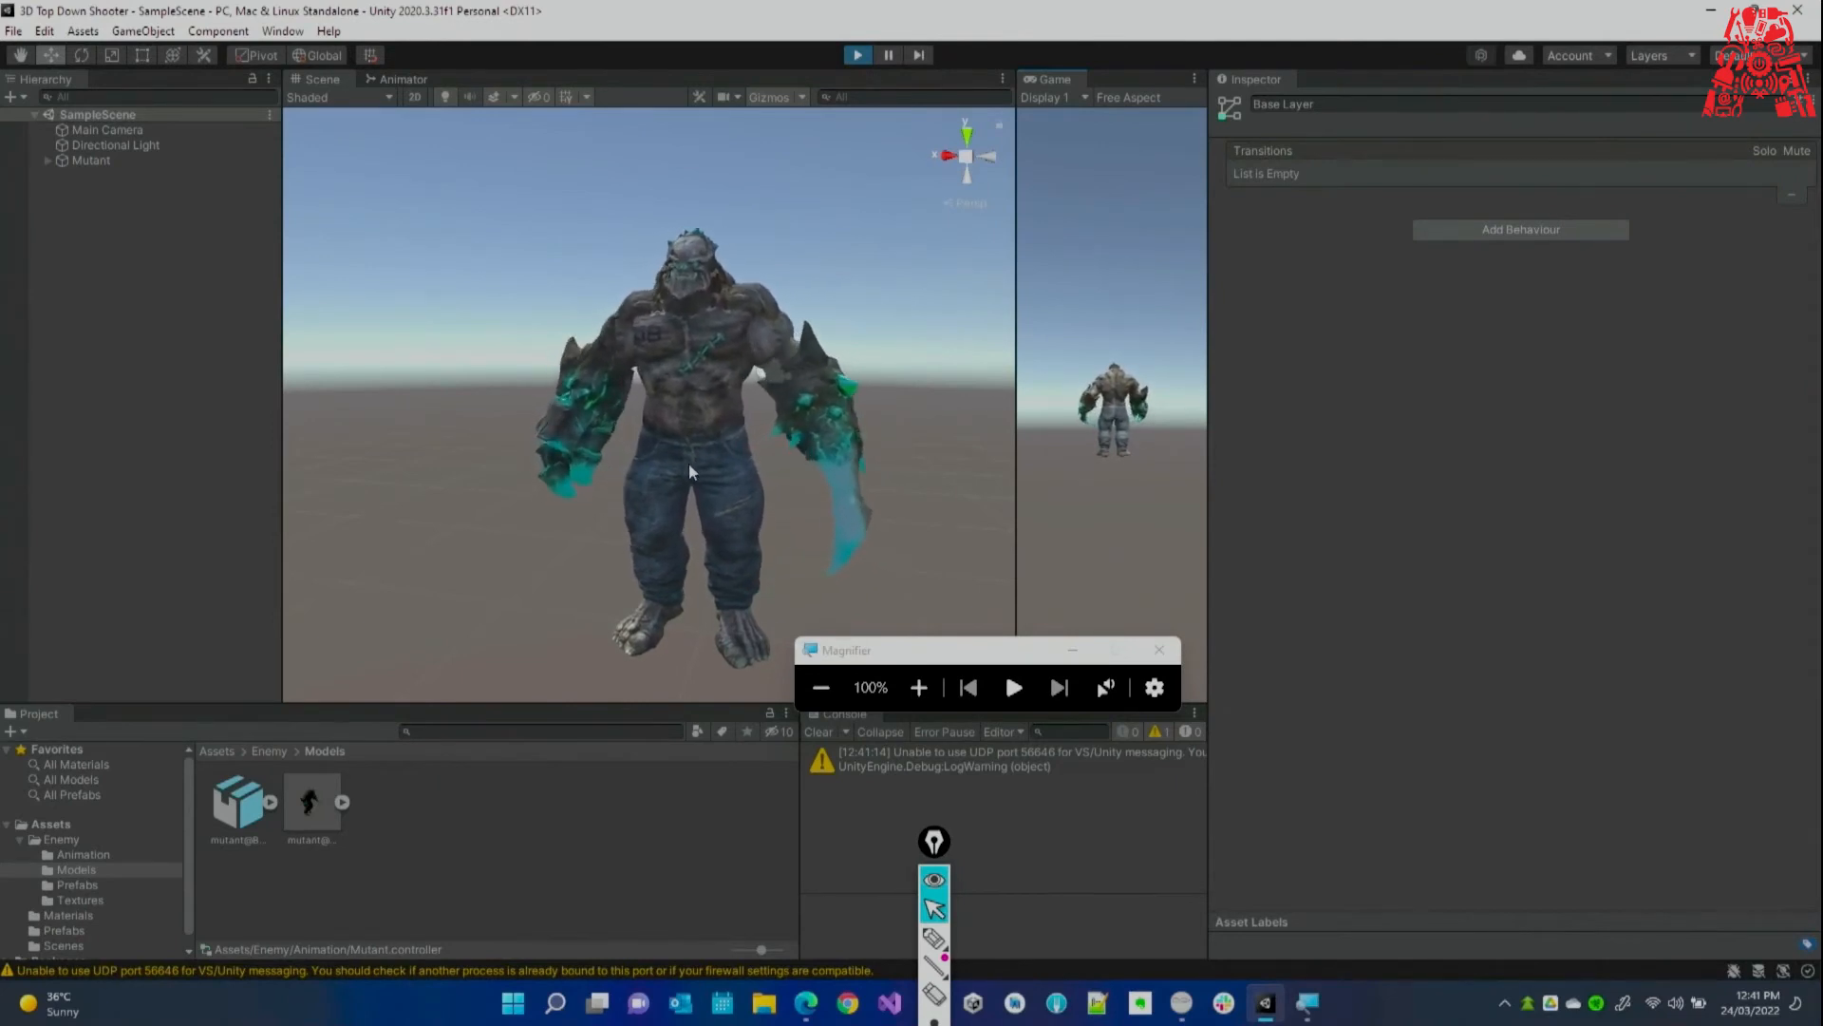
alt+drag(687, 464, 554, 513)
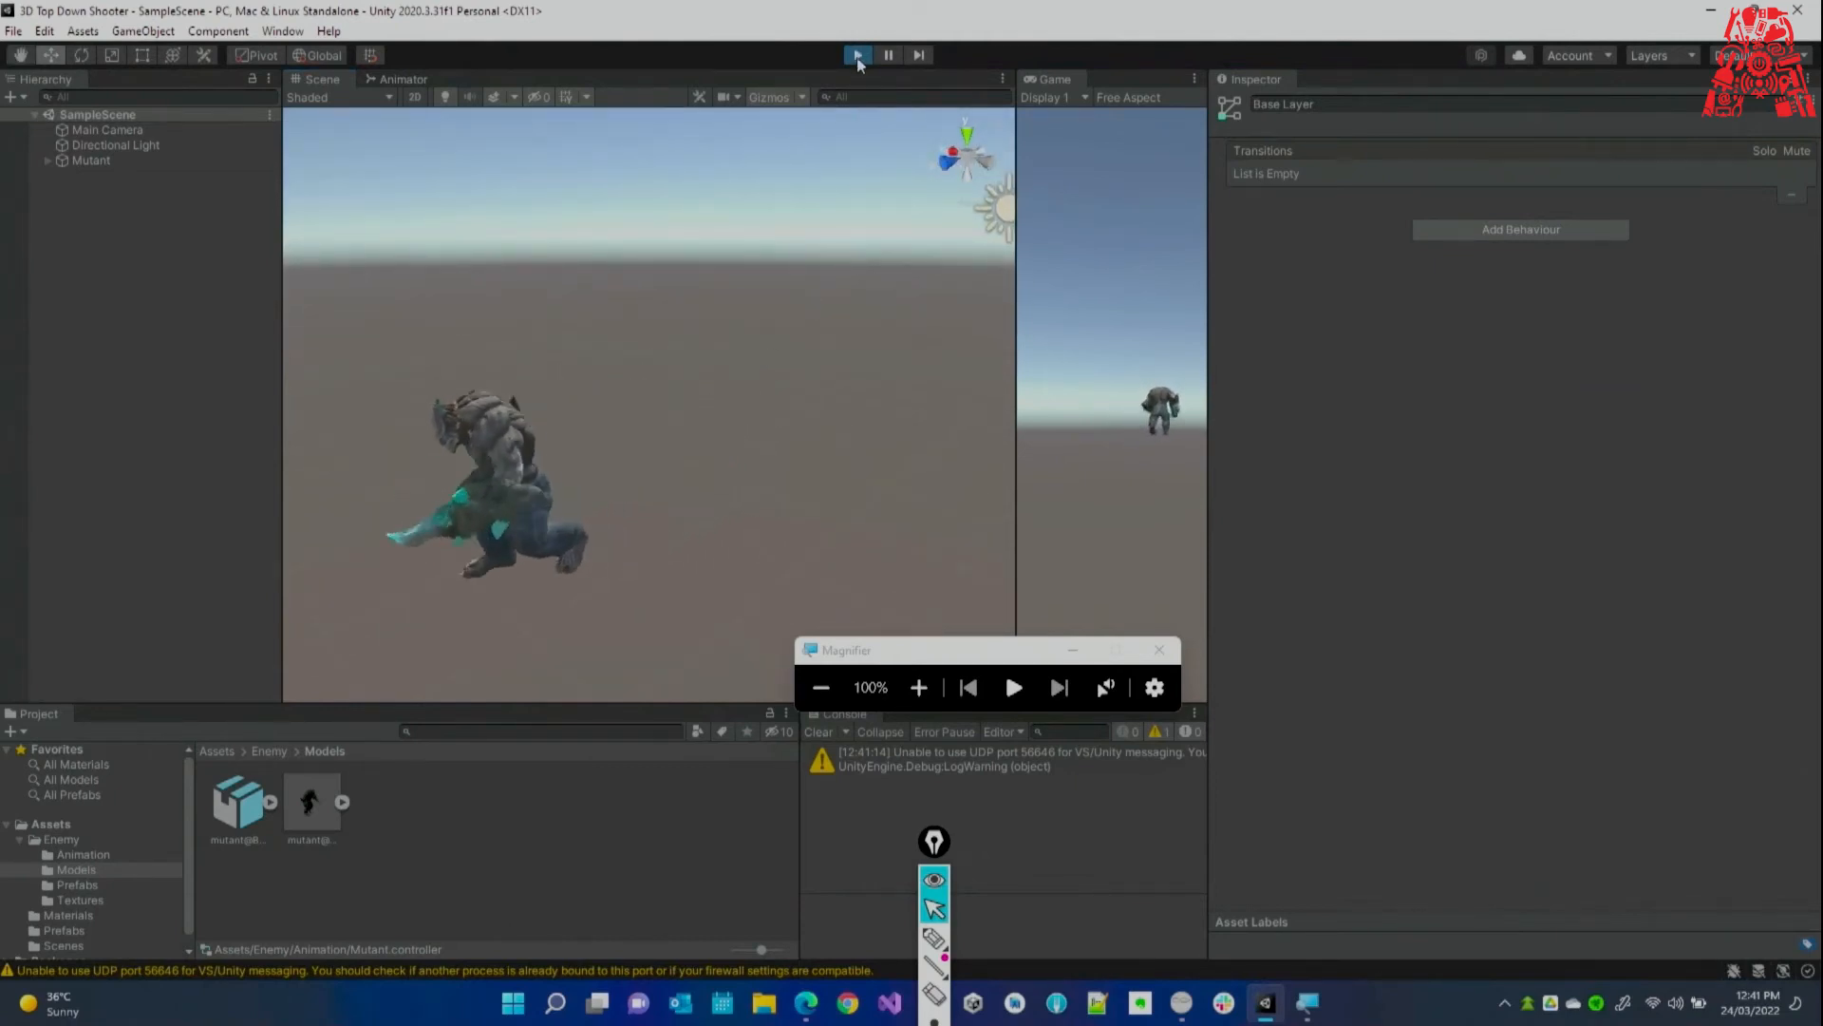
click(858, 57)
drag(314, 76, 623, 89)
drag(470, 93, 1122, 96)
Widen the Scene view over the state graph and select the Mutant object.
drag(1203, 183, 1590, 263)
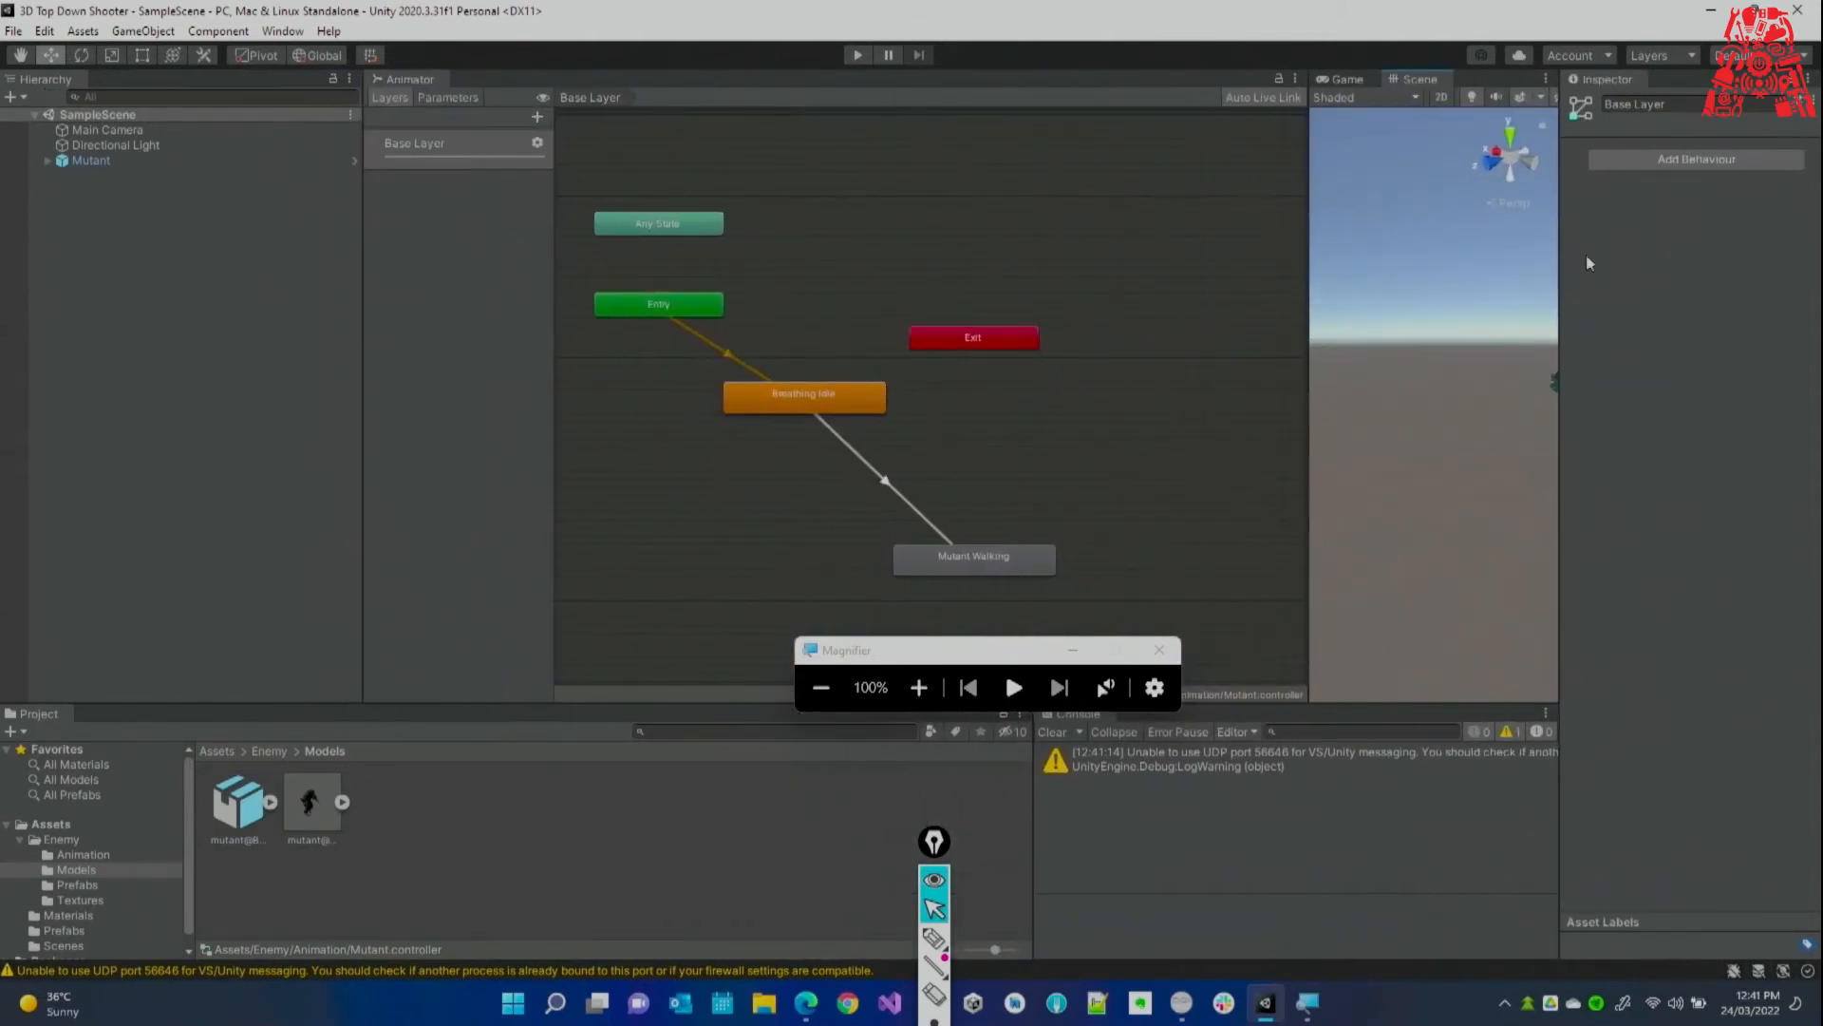
drag(1305, 265, 1134, 319)
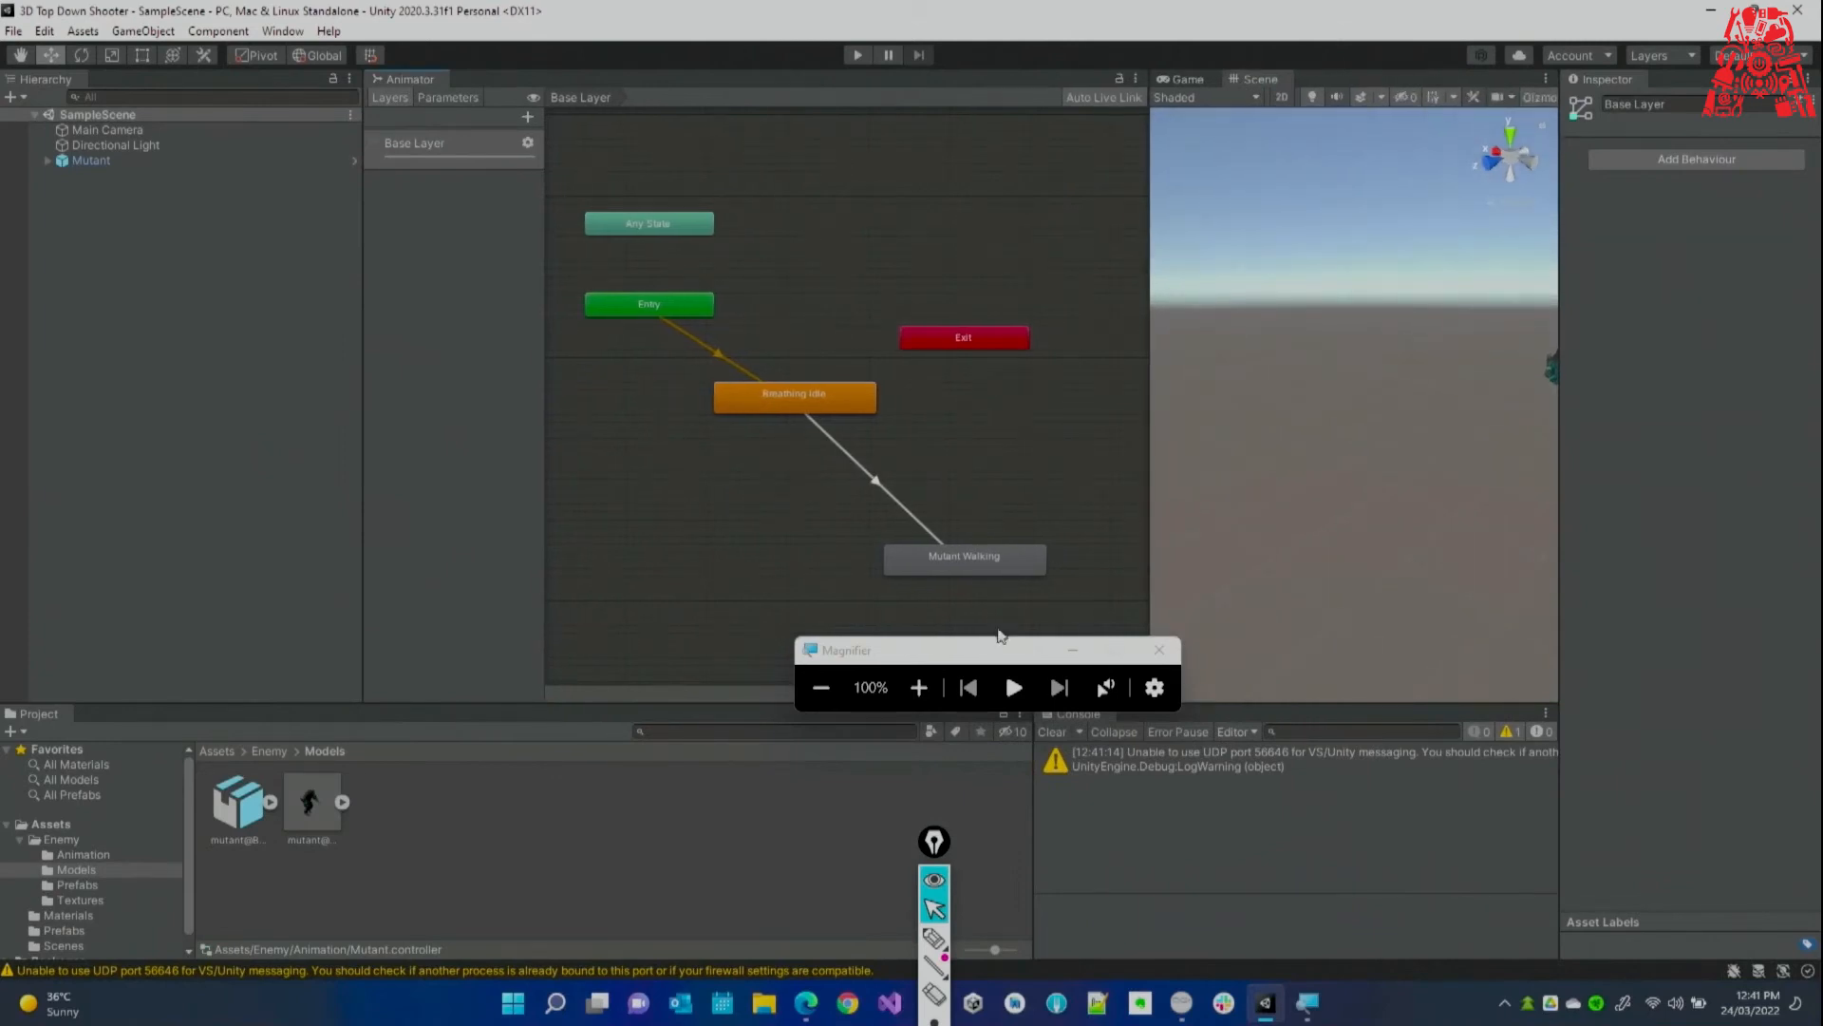
drag(993, 648, 1328, 814)
right_drag(1339, 565, 1412, 534)
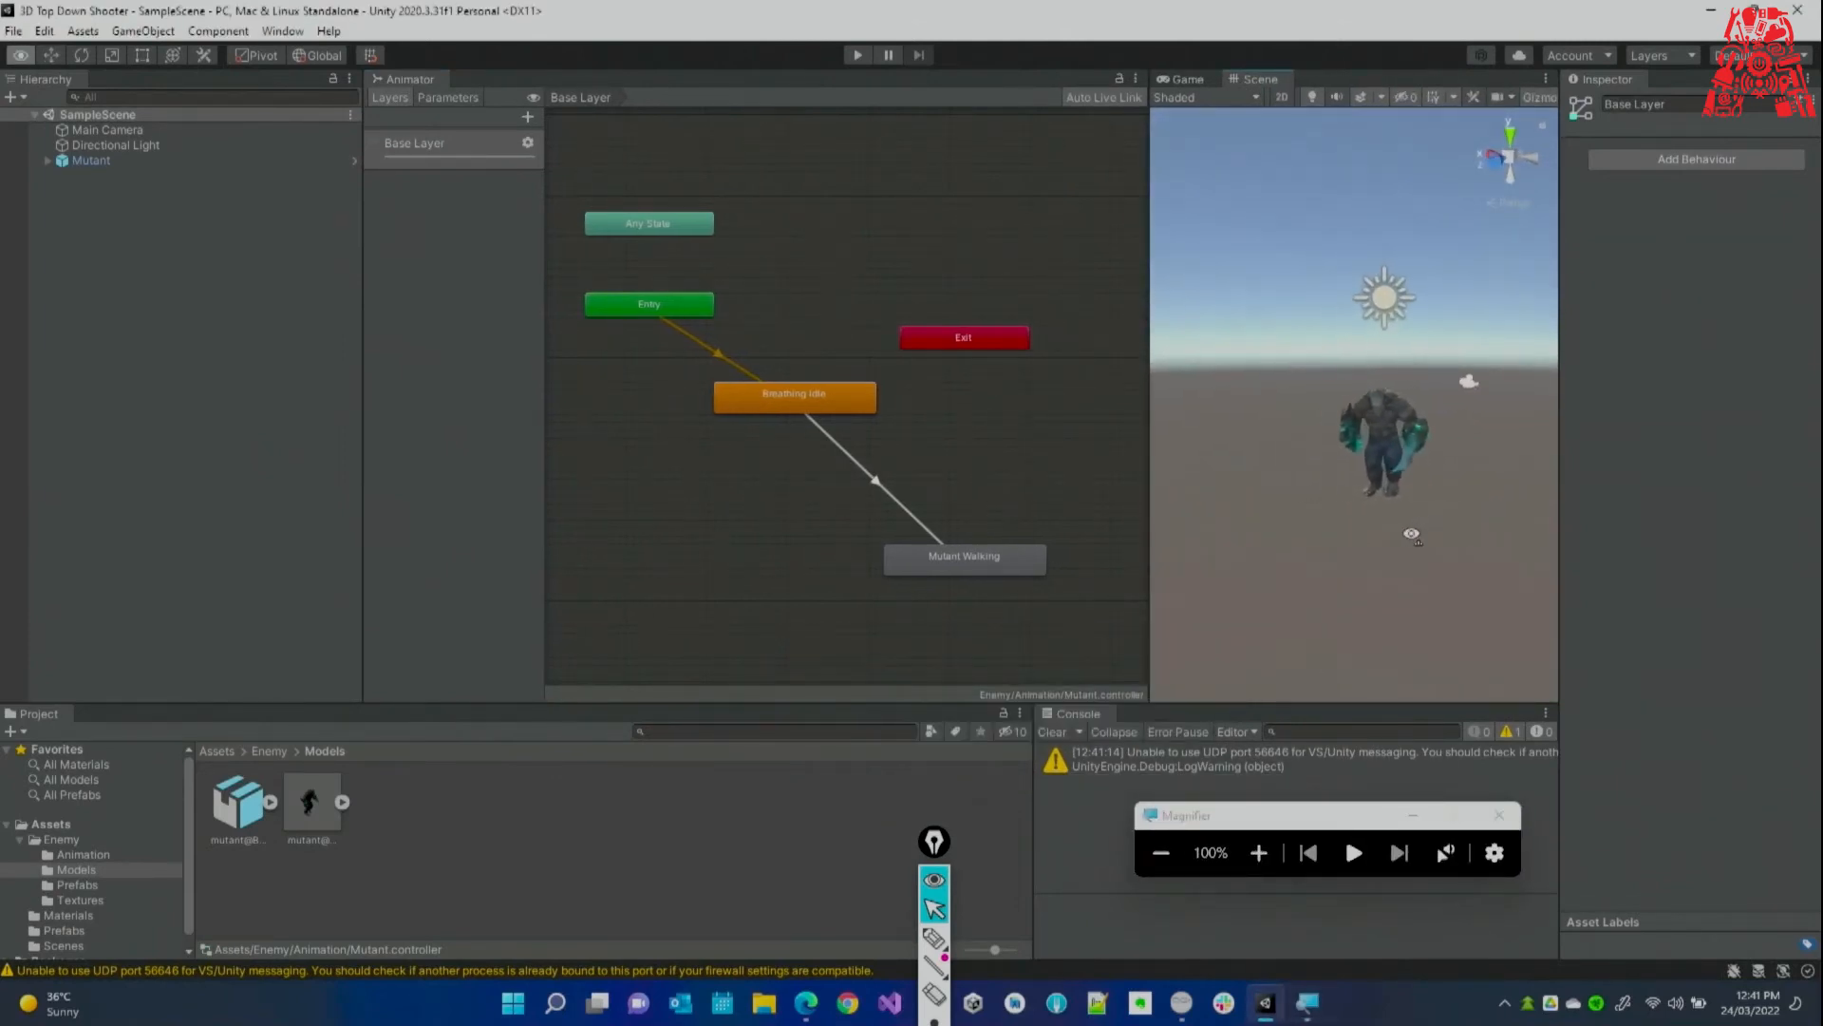
click(91, 161)
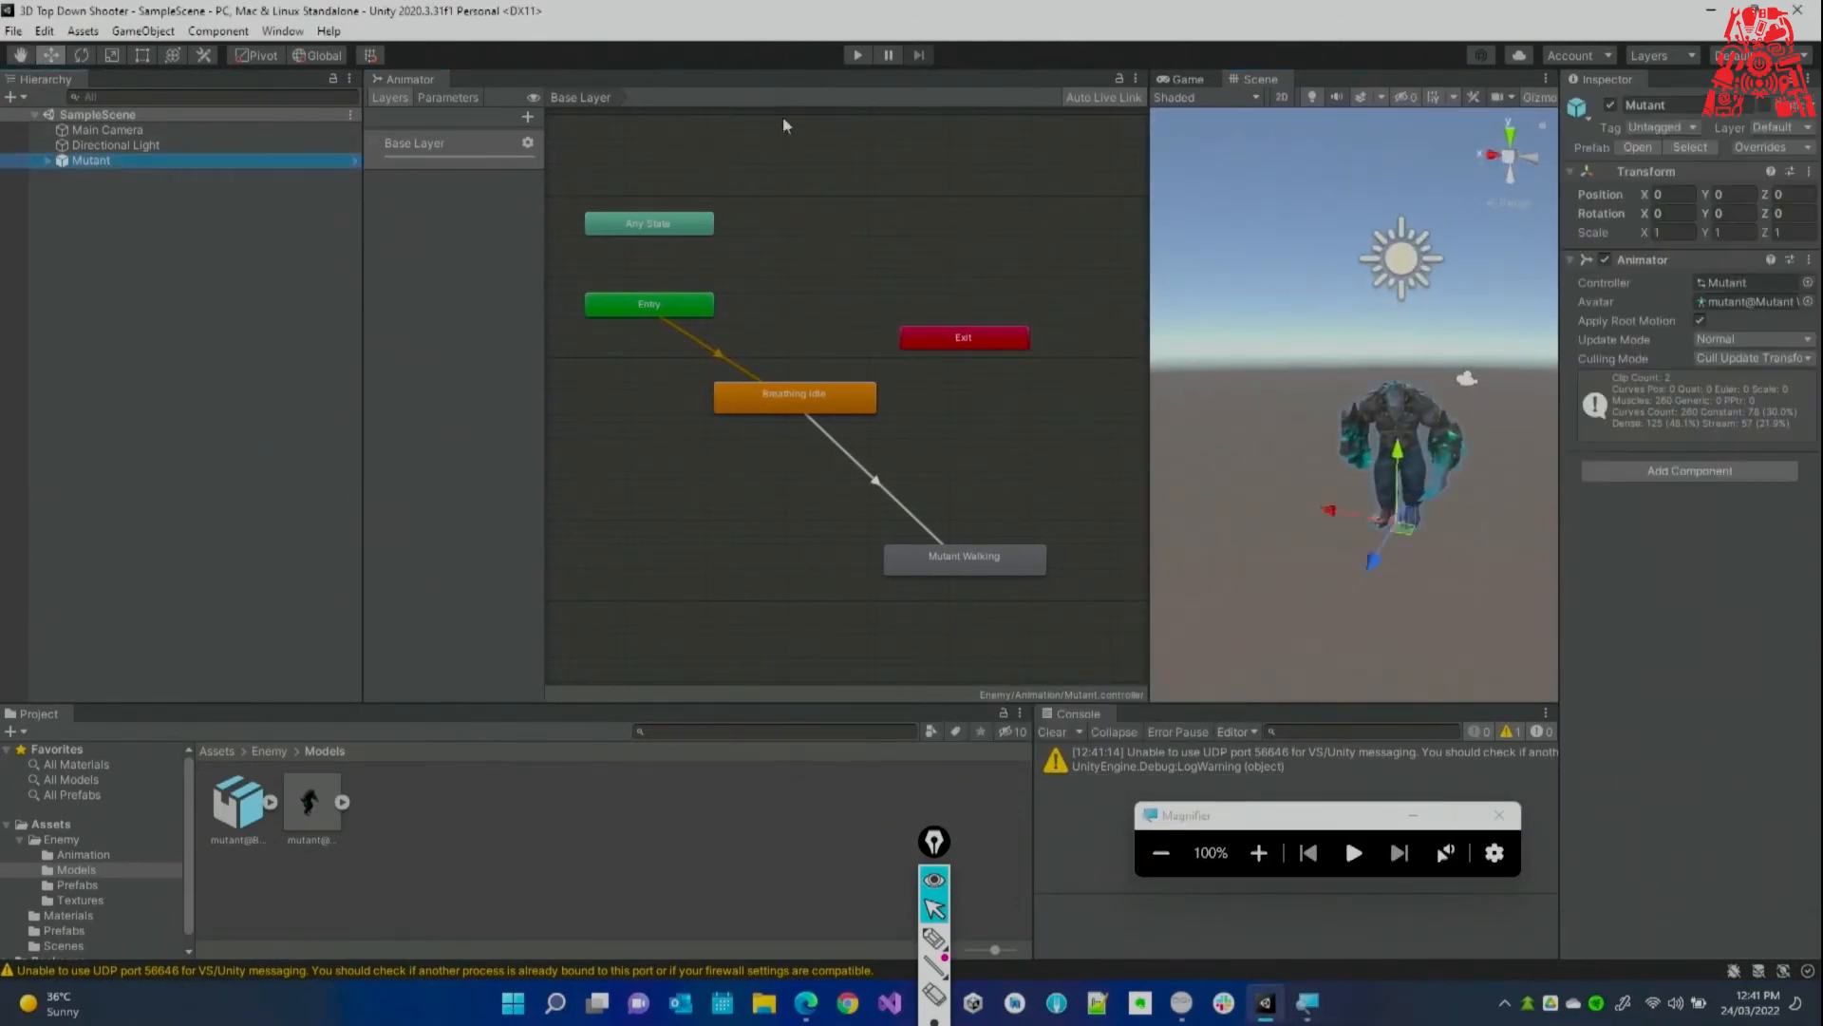
Run the game and watch the Mutant go from Breathing Idle to walking, then stop.
click(853, 59)
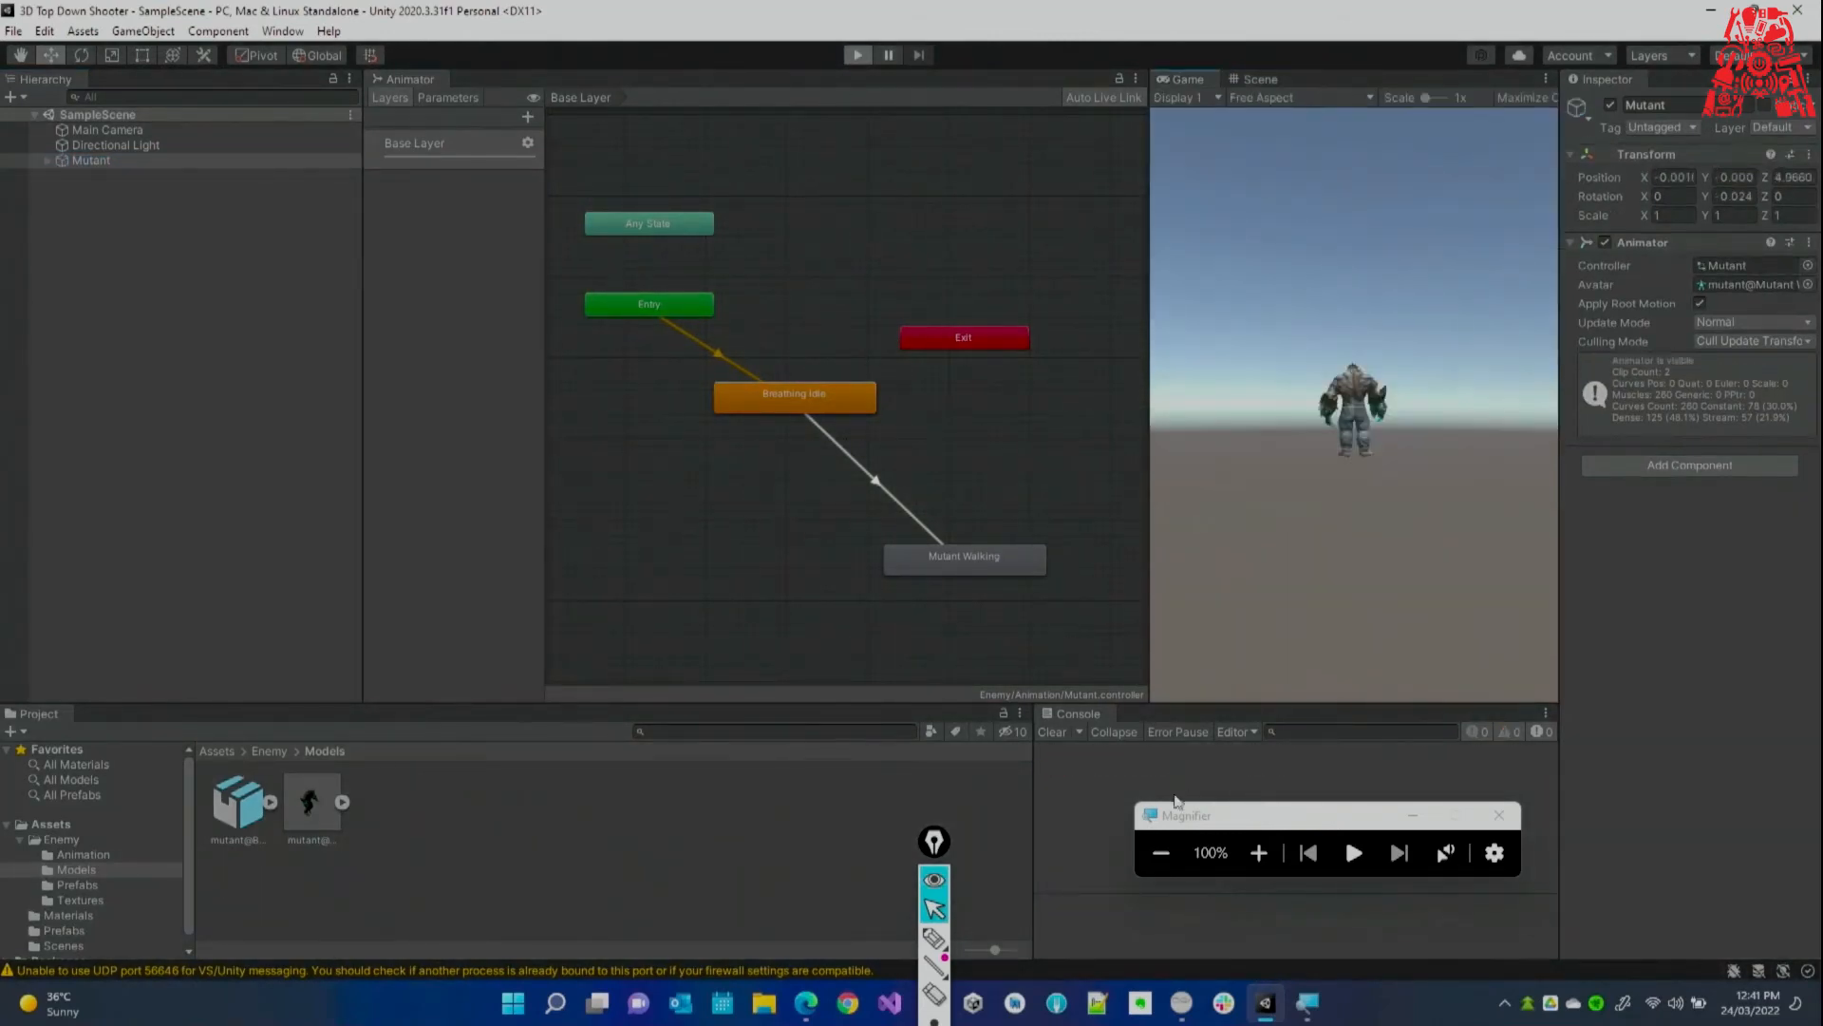
click(1258, 852)
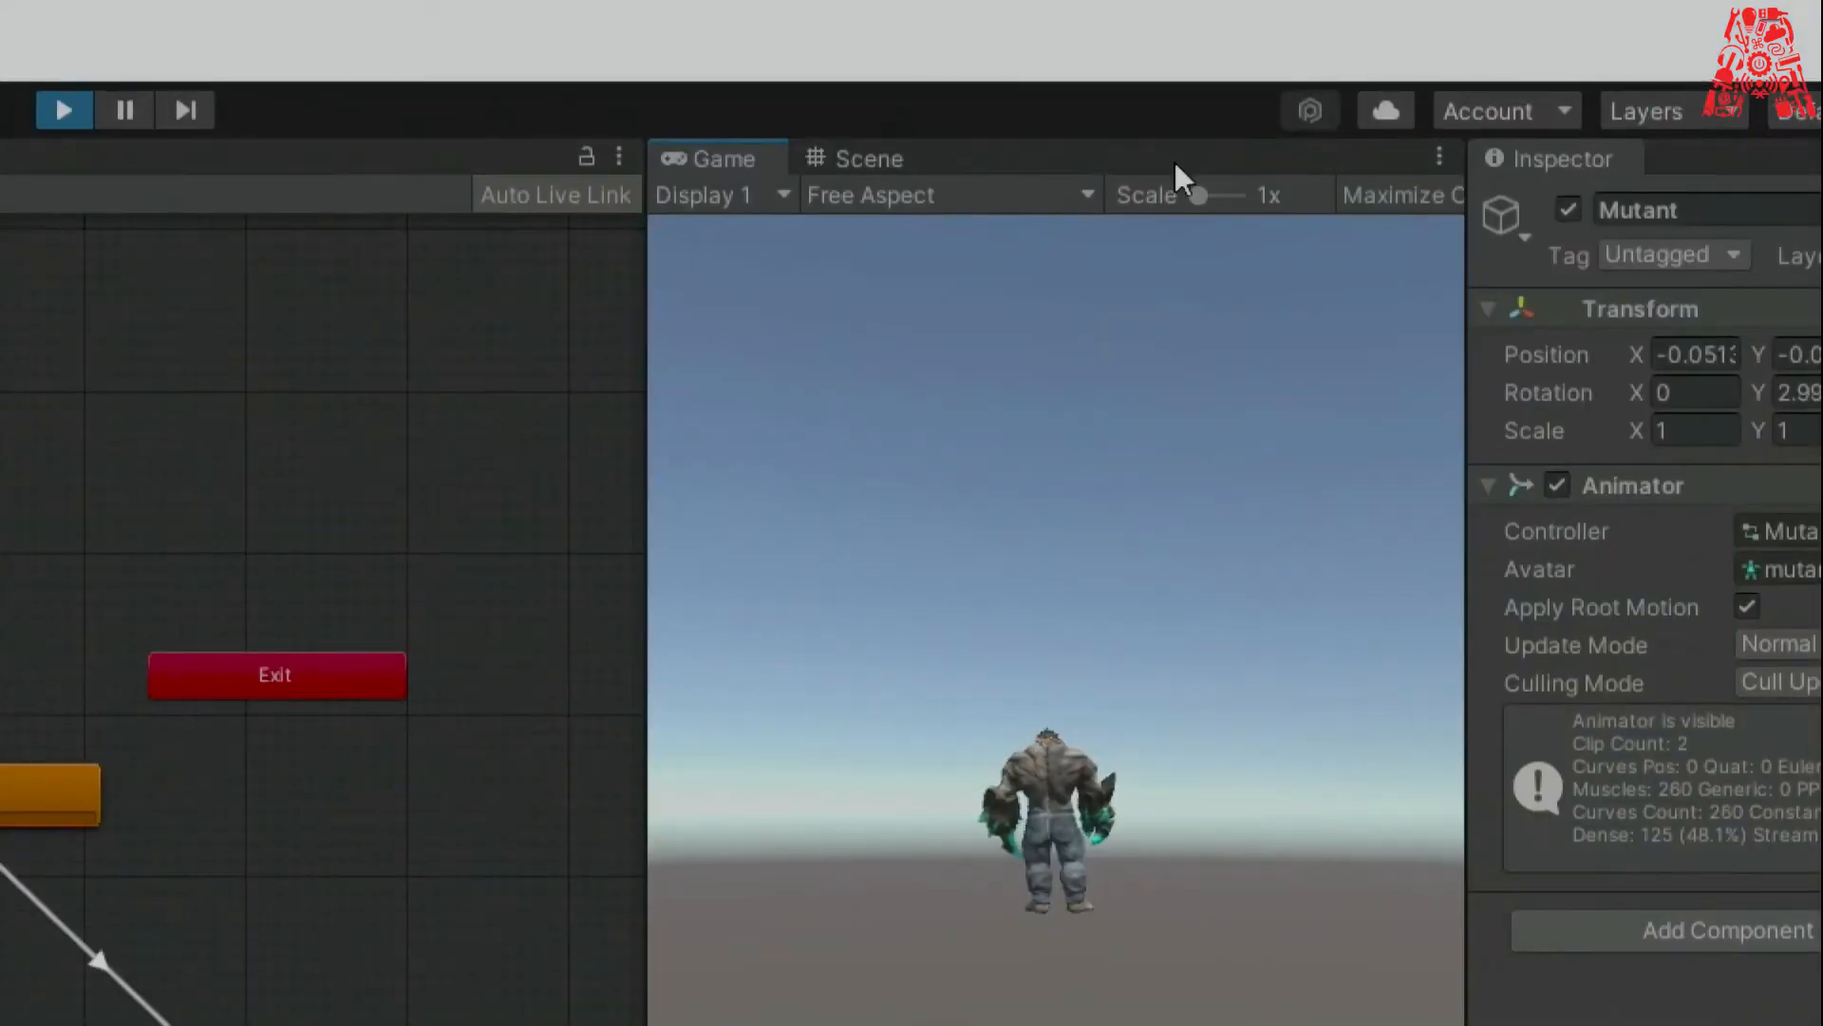
click(899, 162)
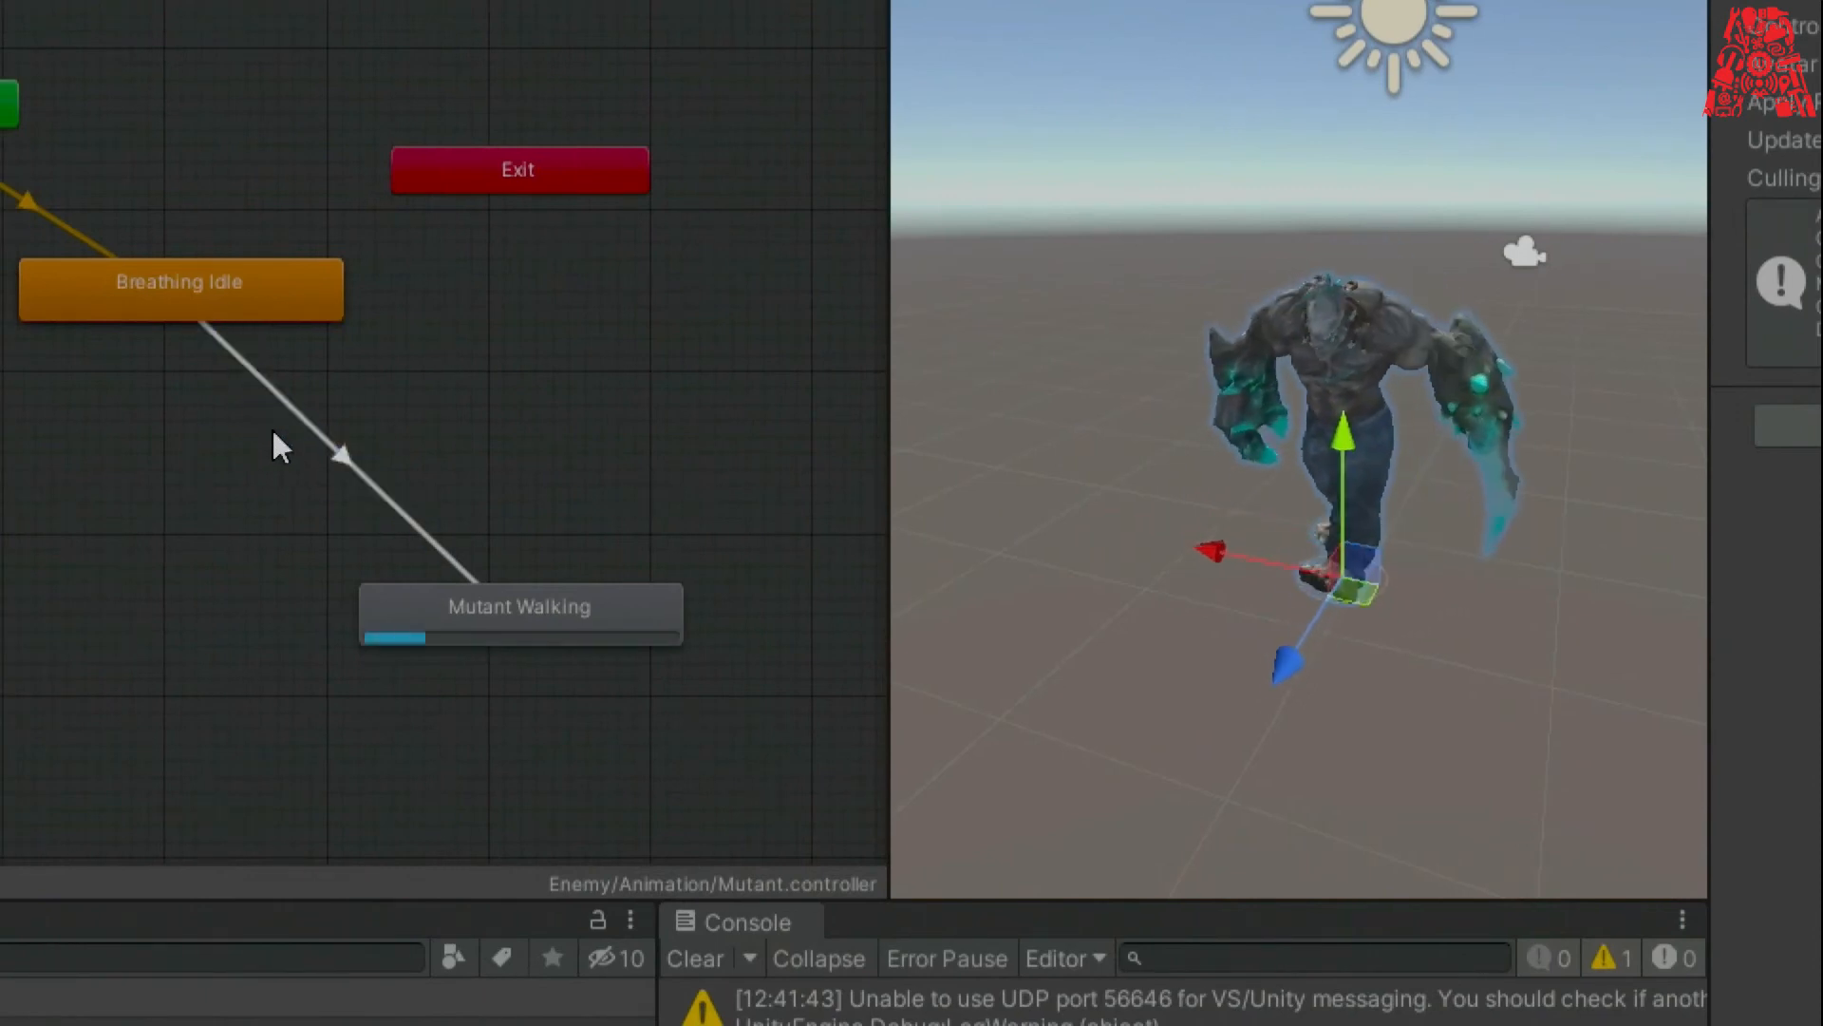
right_drag(1243, 672, 1026, 726)
scroll(1020, 732, down, 5)
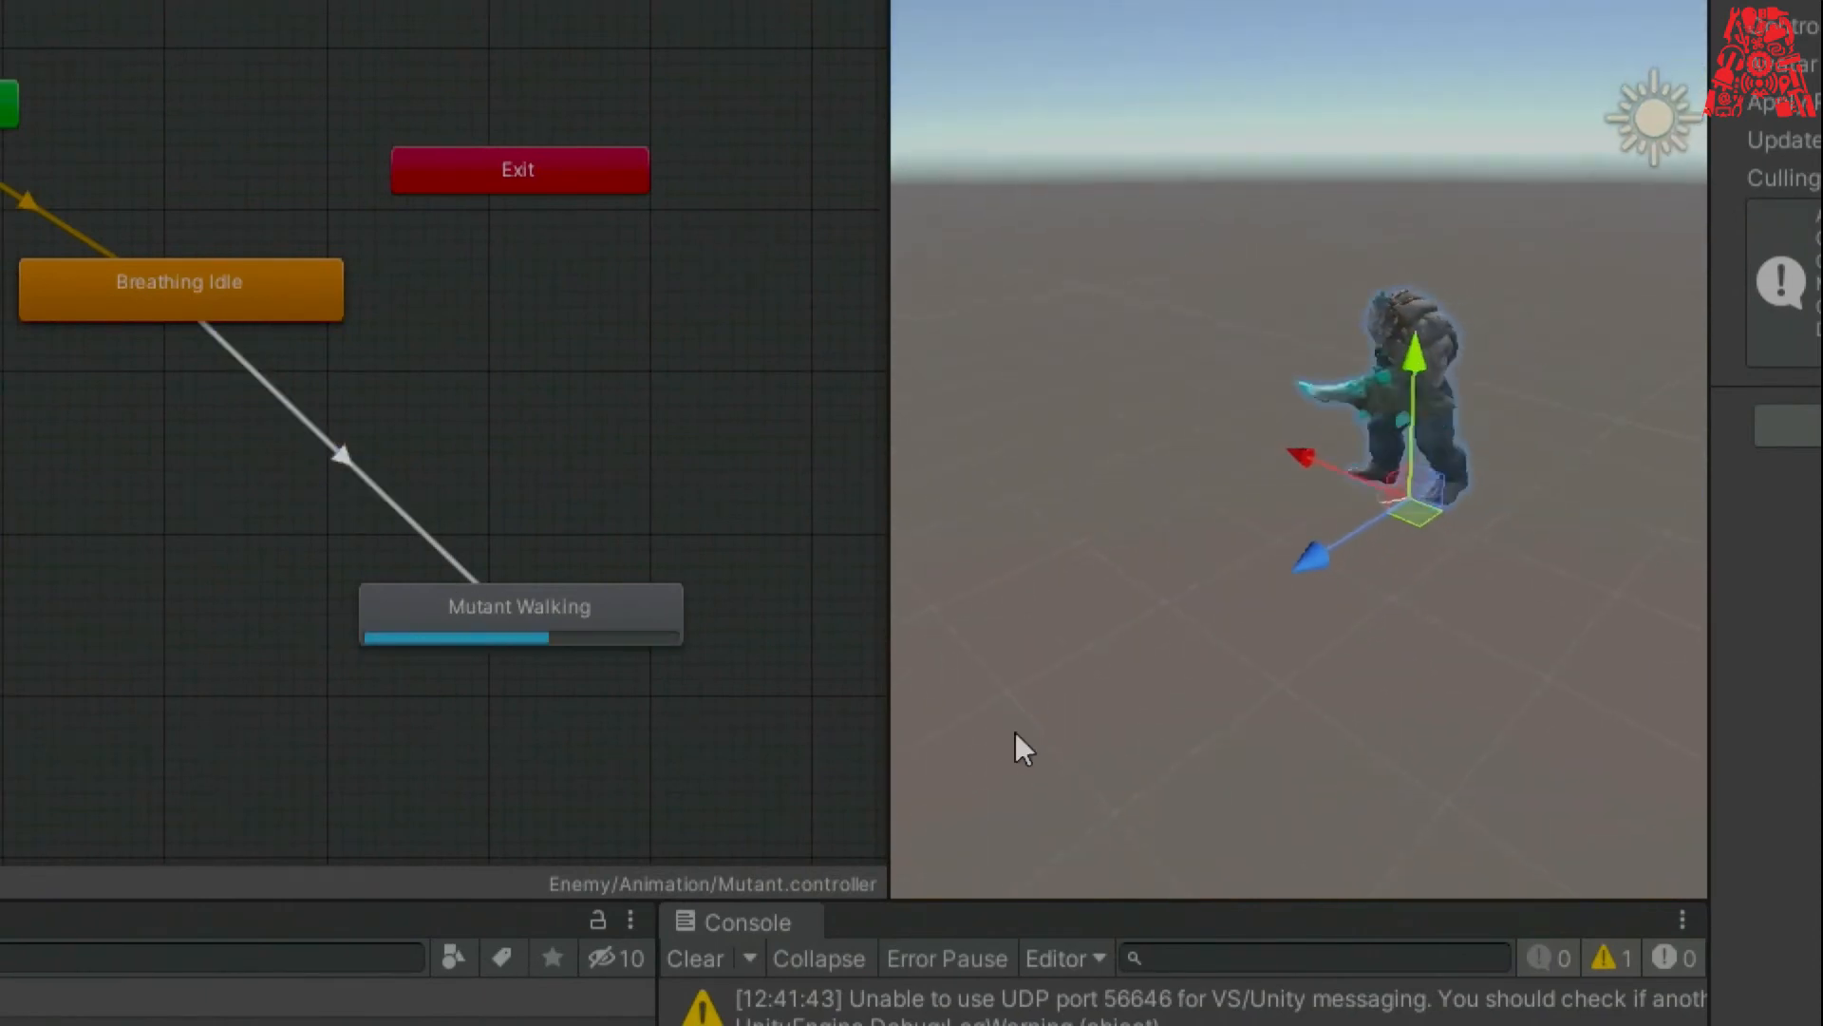
right_drag(1321, 552, 1266, 582)
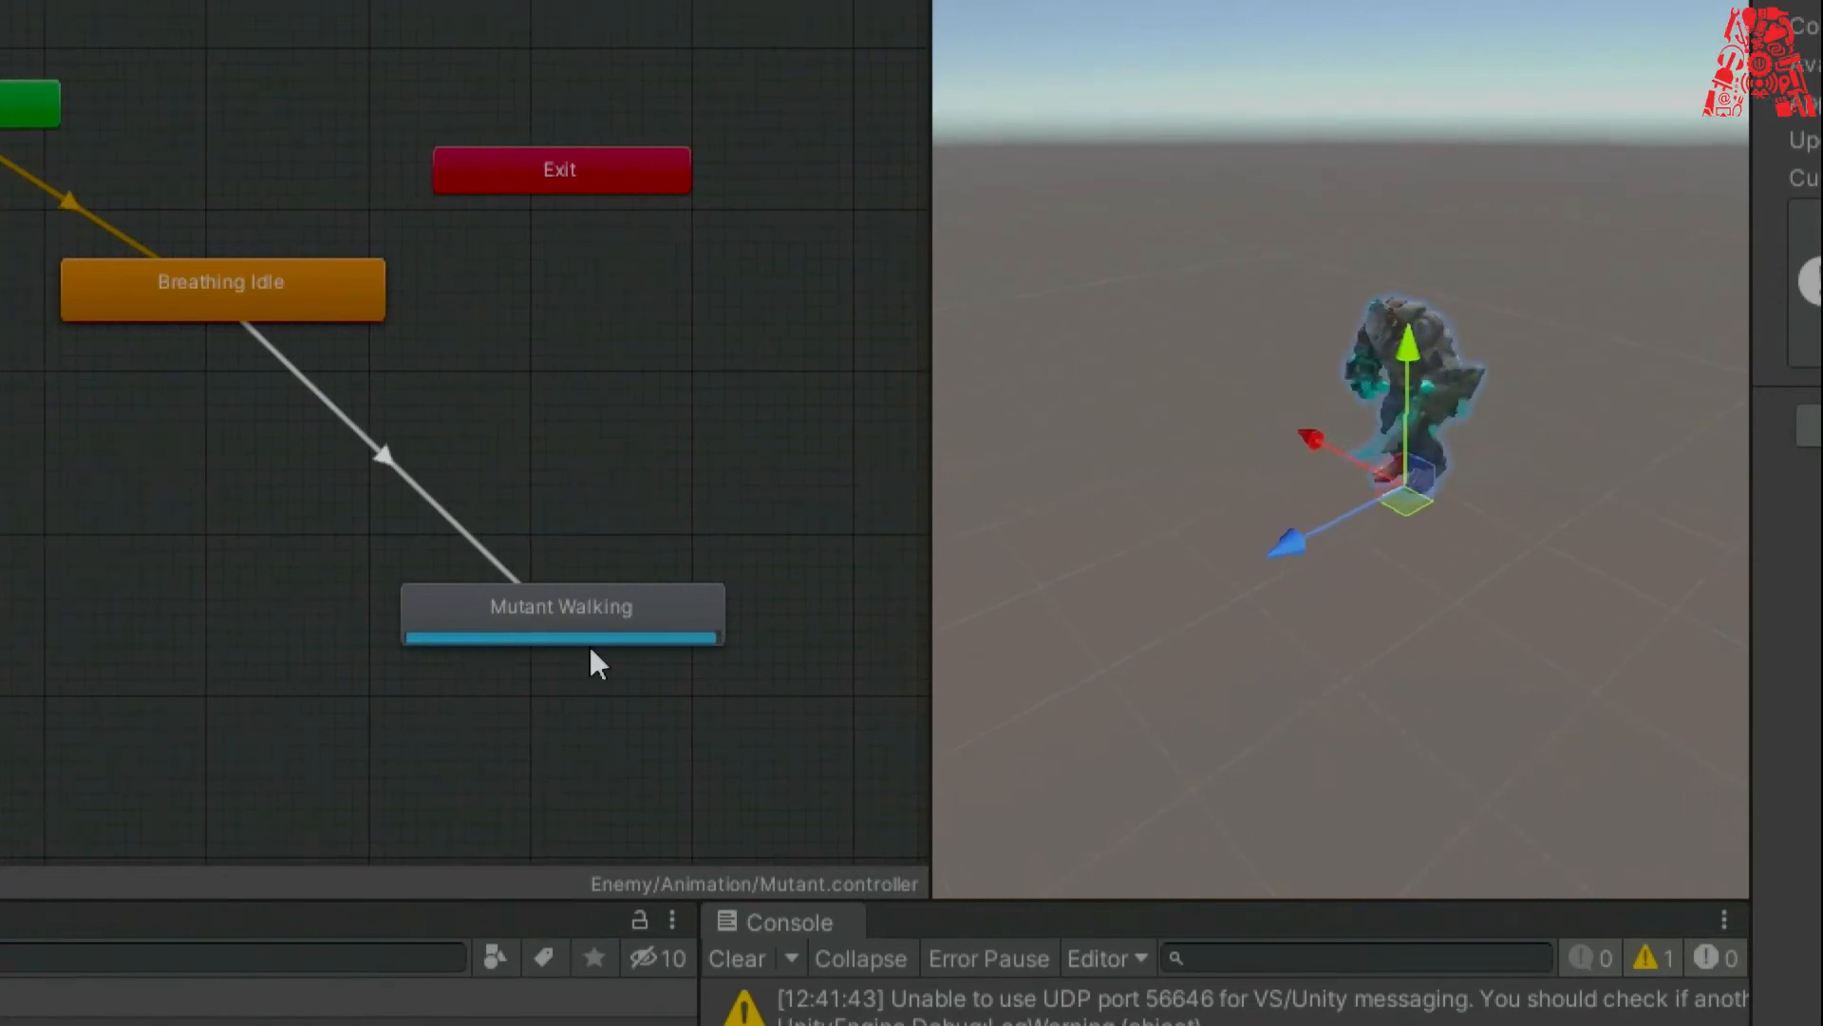
right_drag(1361, 588, 1341, 567)
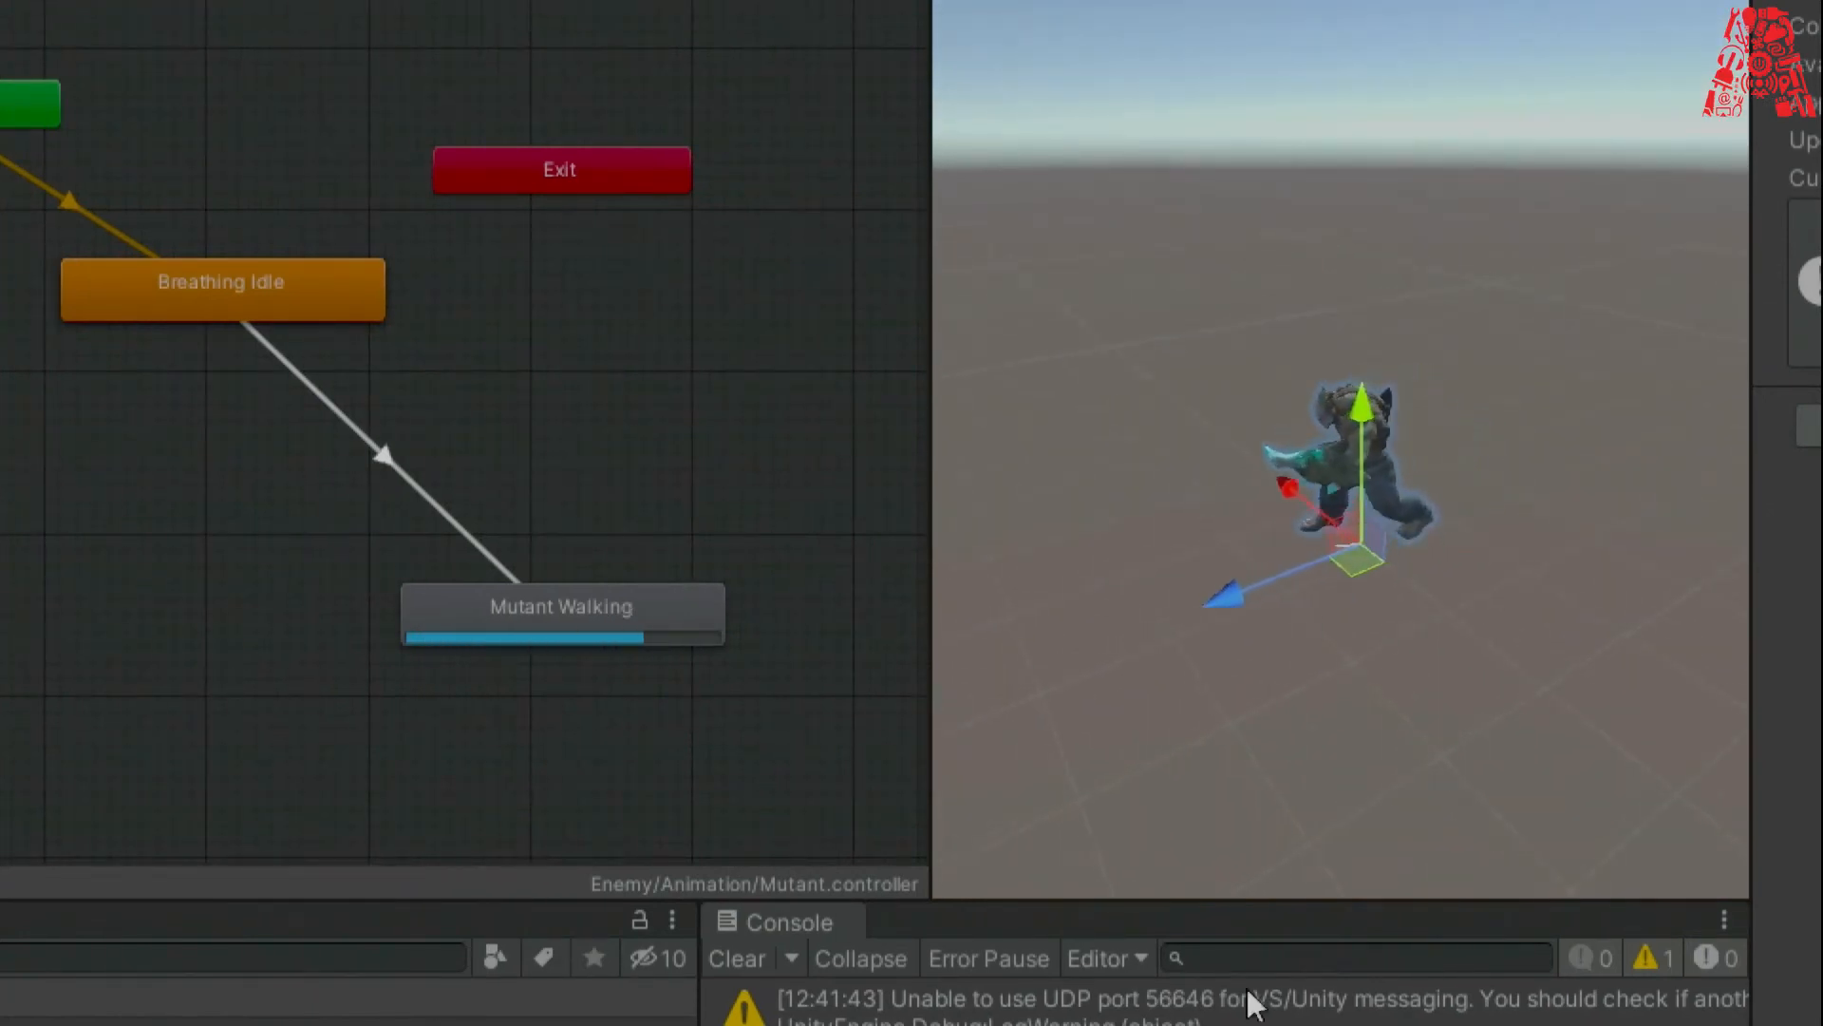
click(963, 876)
click(857, 54)
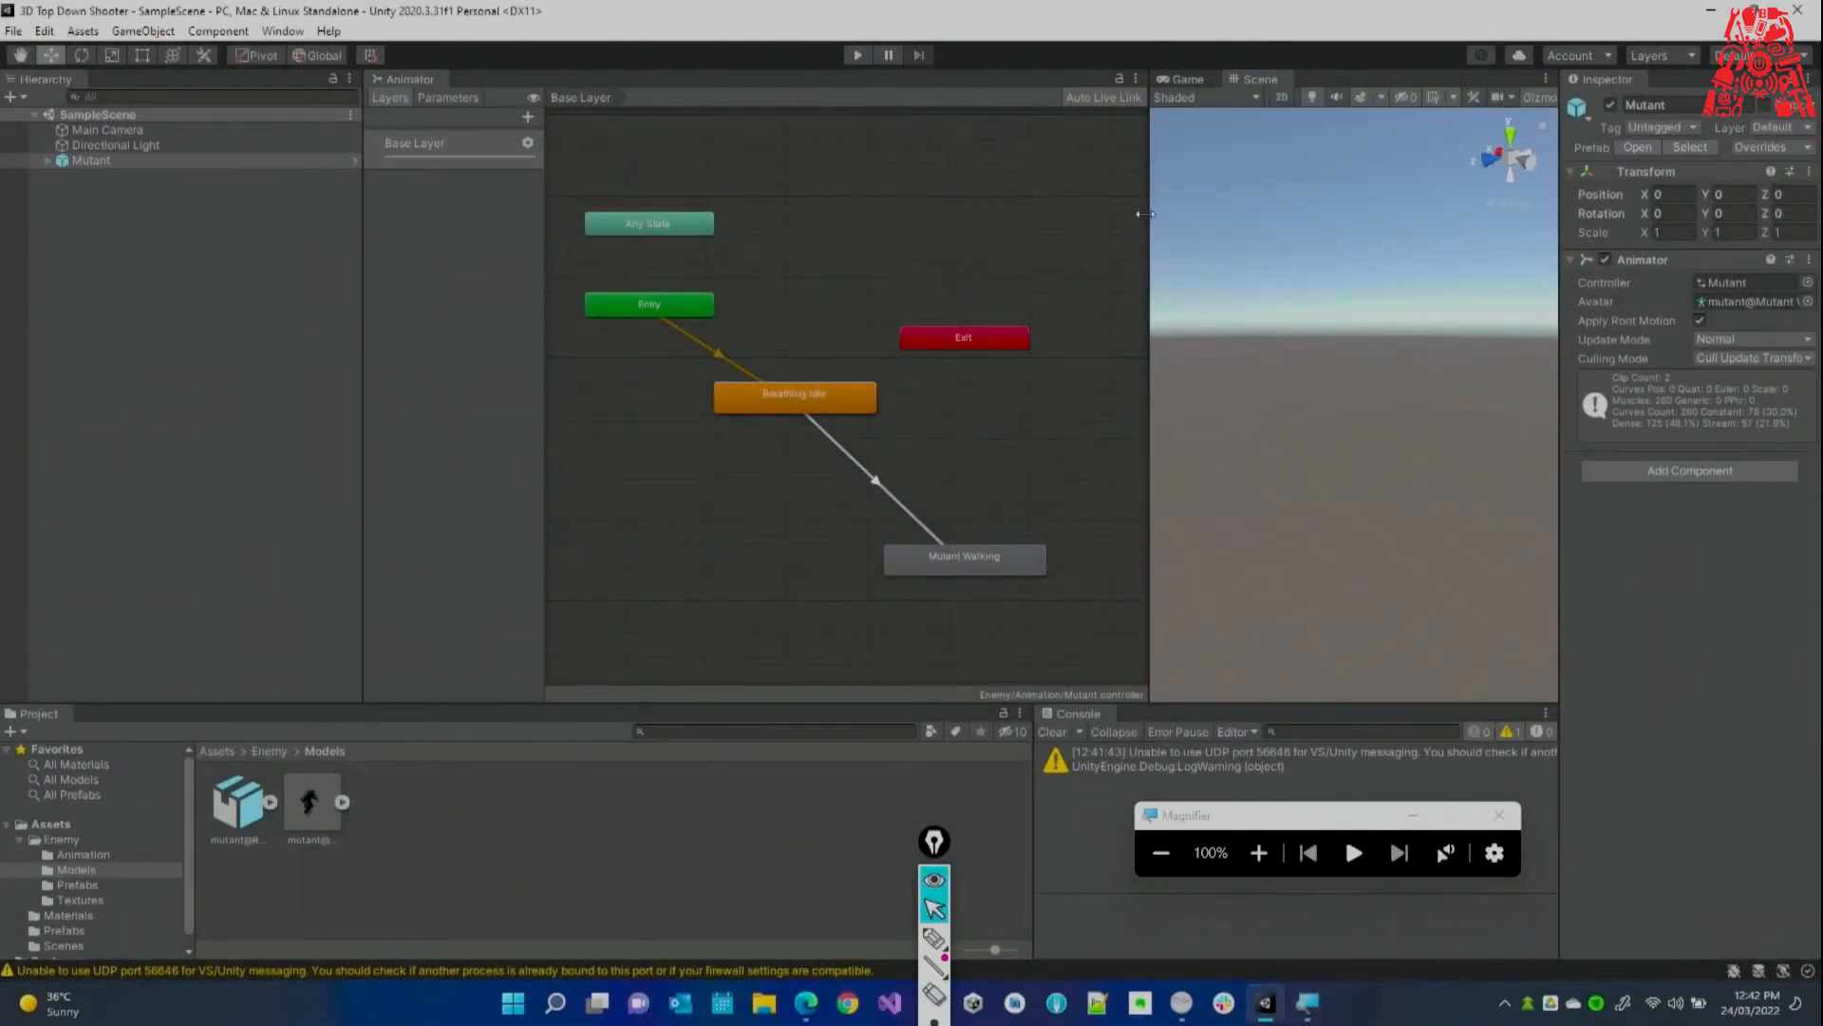
Narrow the Hierarchy and widen the Scene view, then bring the Mixamo page forward.
drag(1140, 215, 1090, 217)
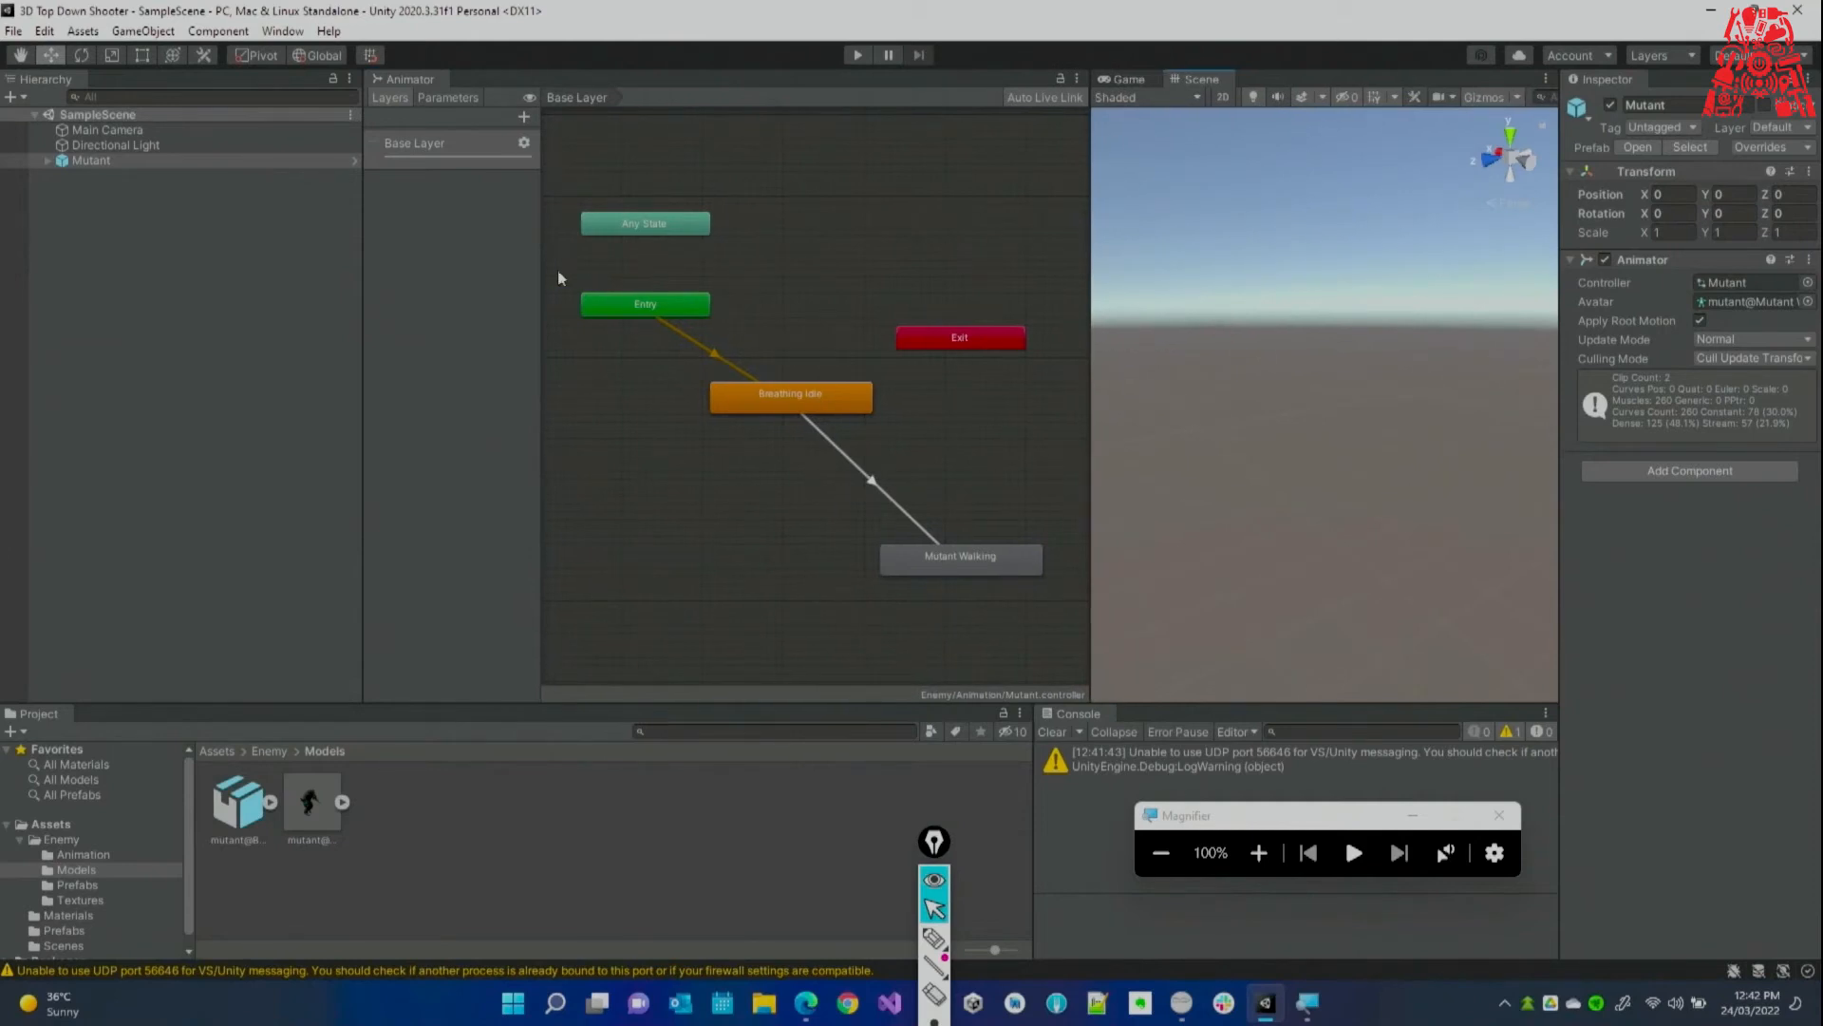
drag(360, 236, 266, 239)
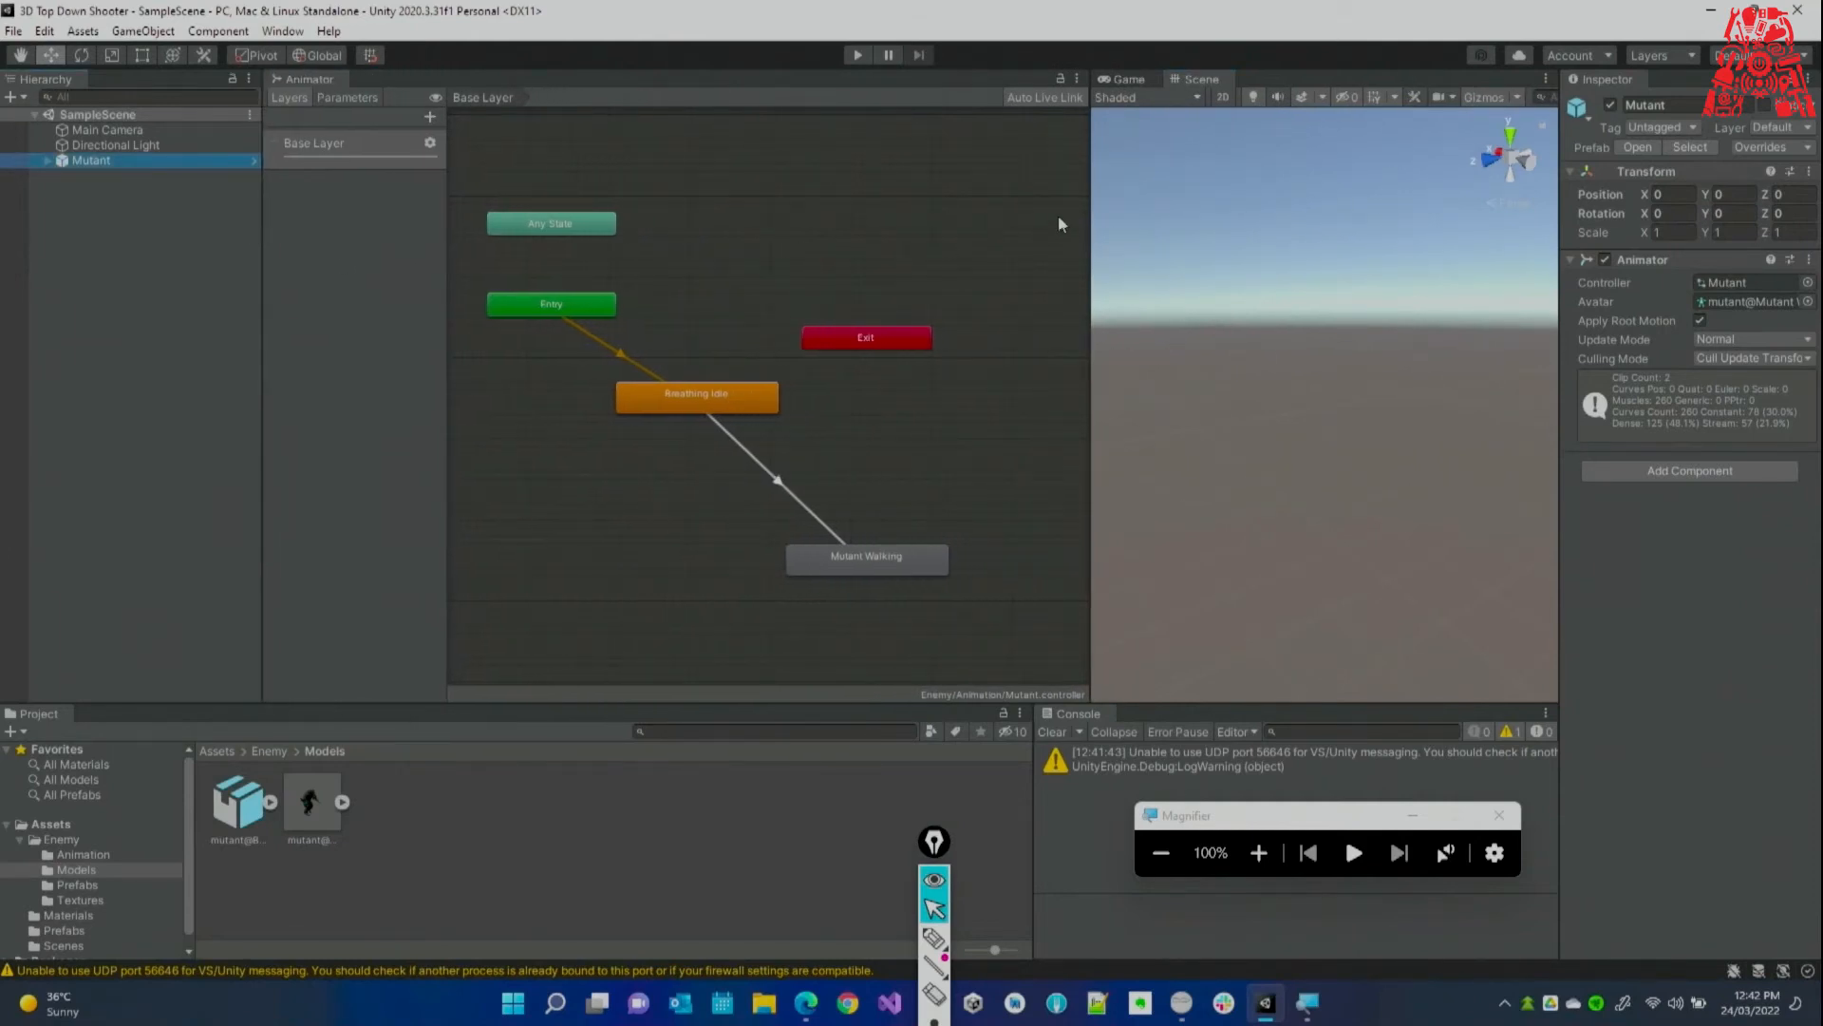
drag(1093, 211, 1061, 213)
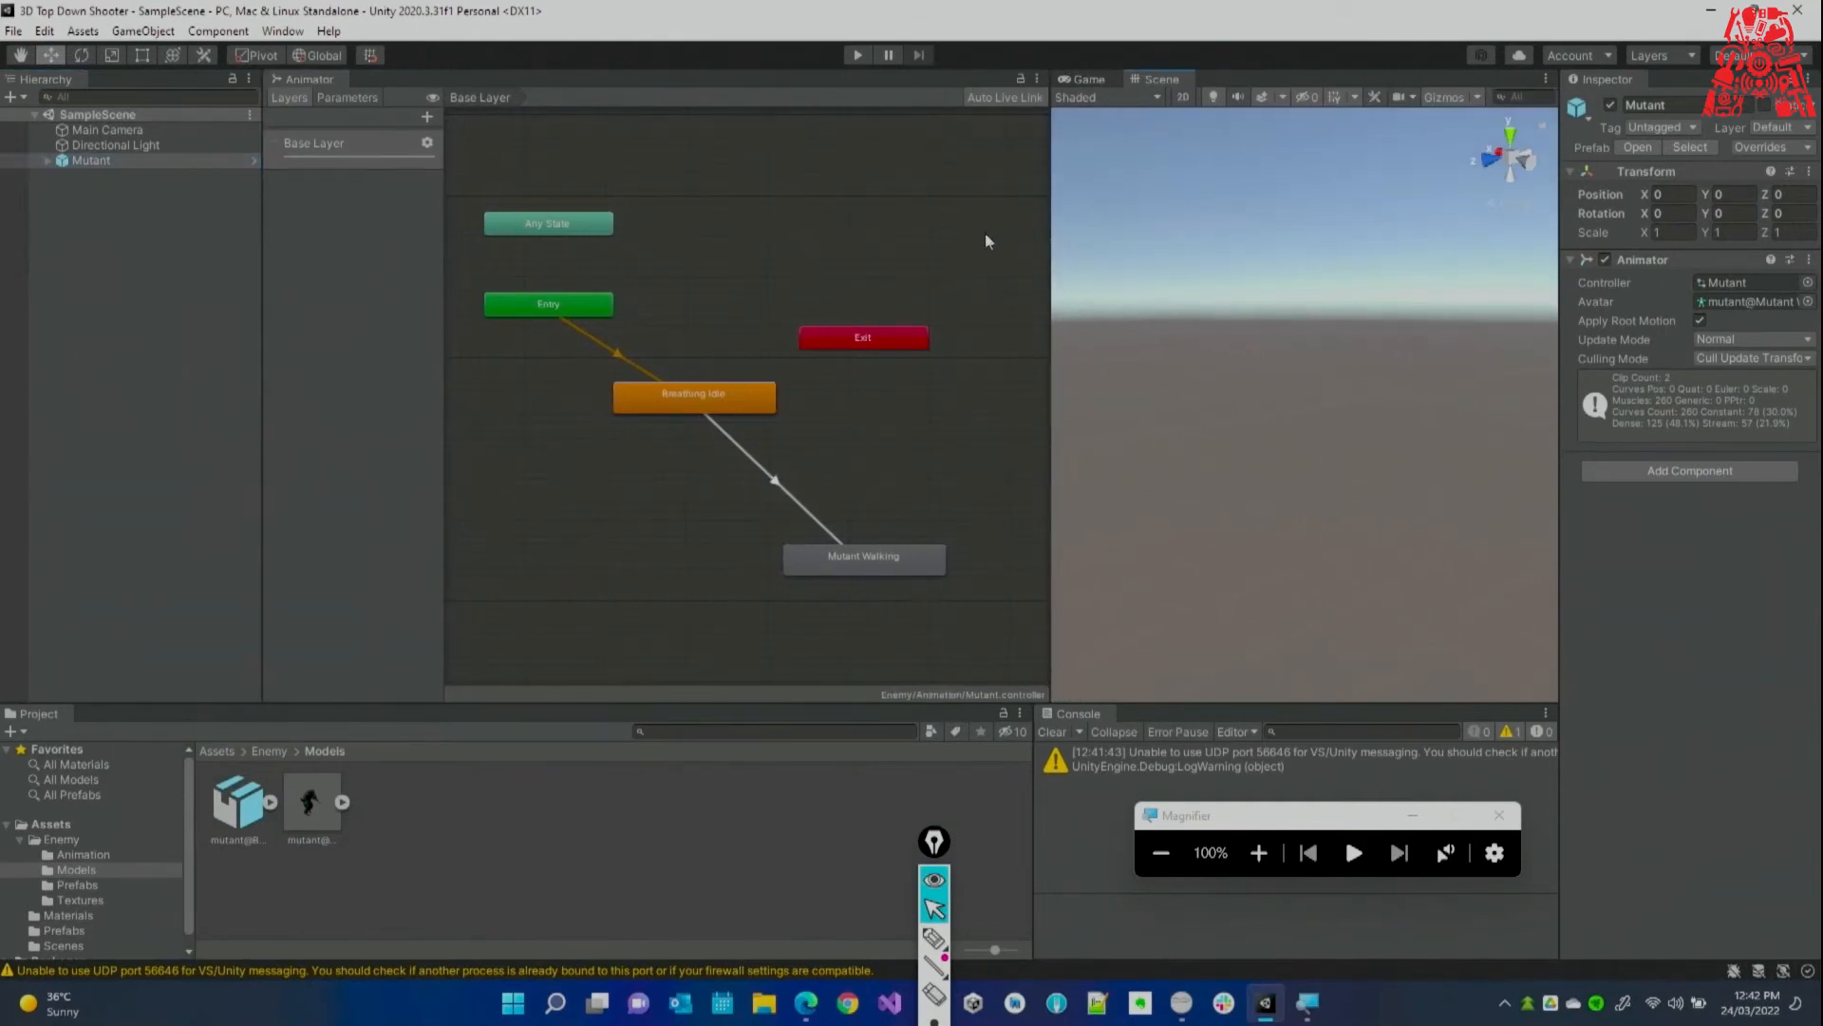
drag(932, 841, 1604, 806)
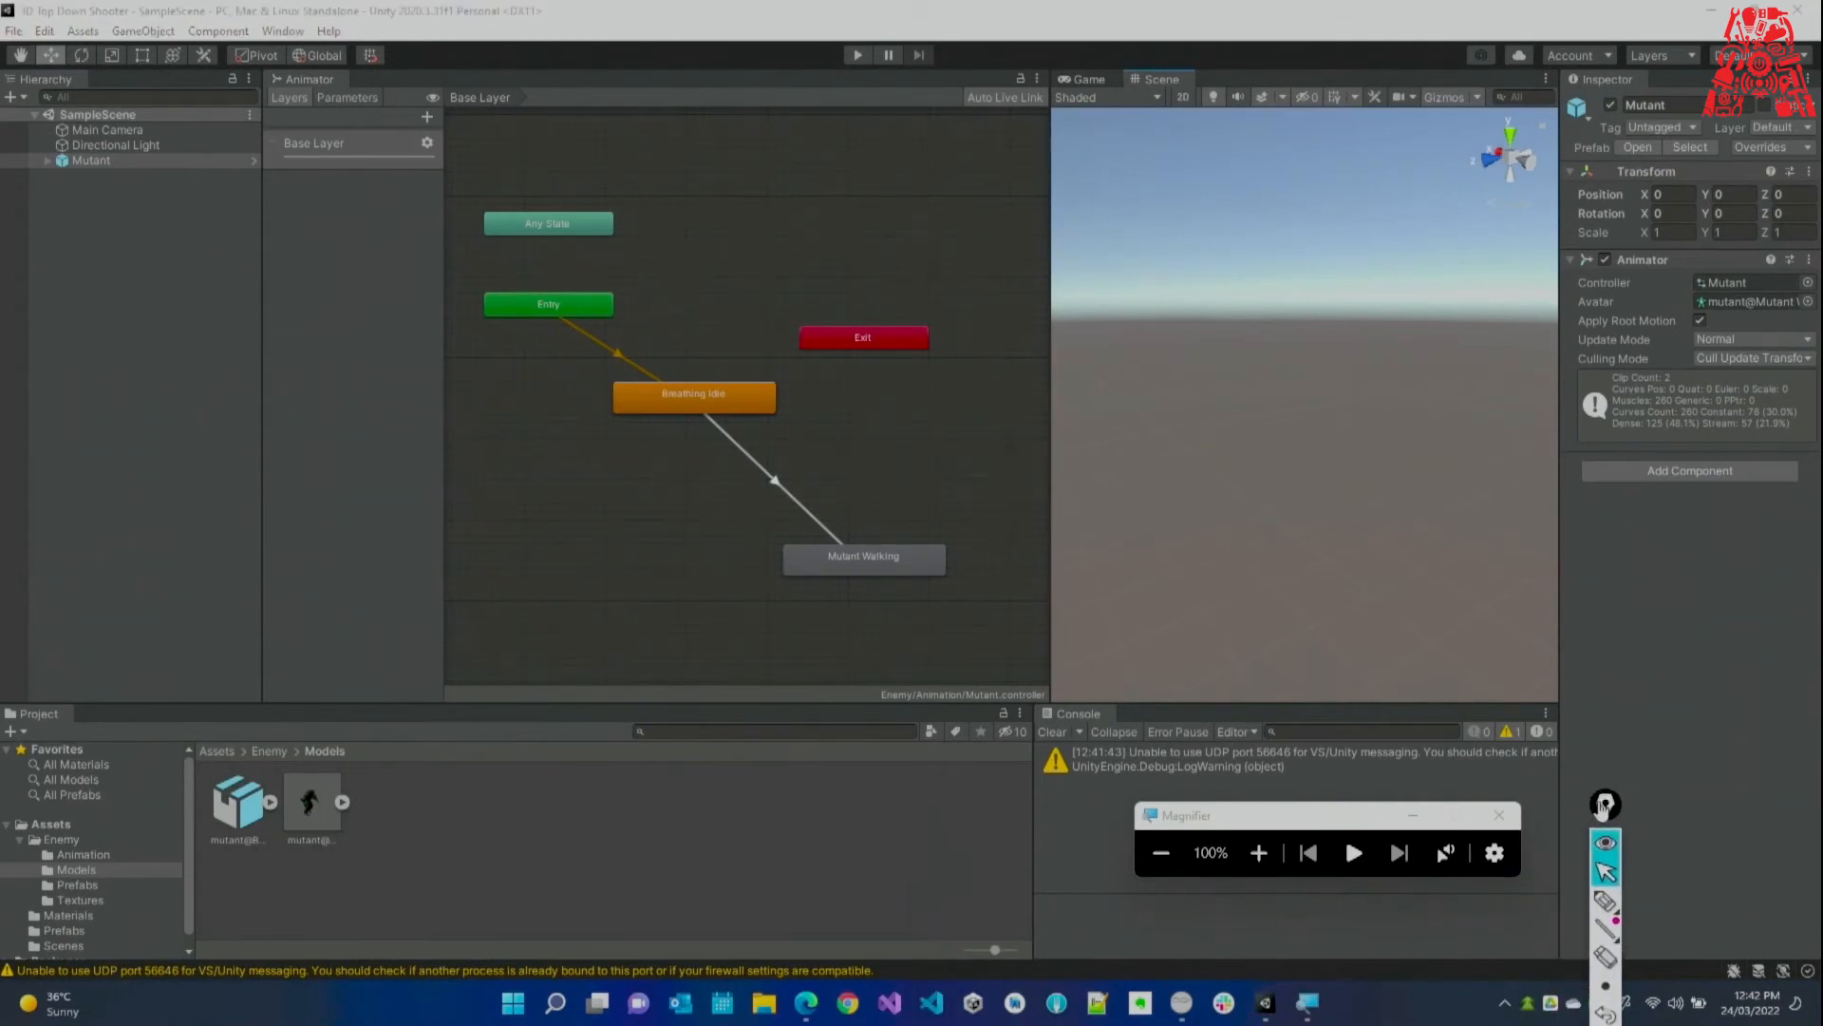
click(805, 1006)
scroll(826, 509, up, 5)
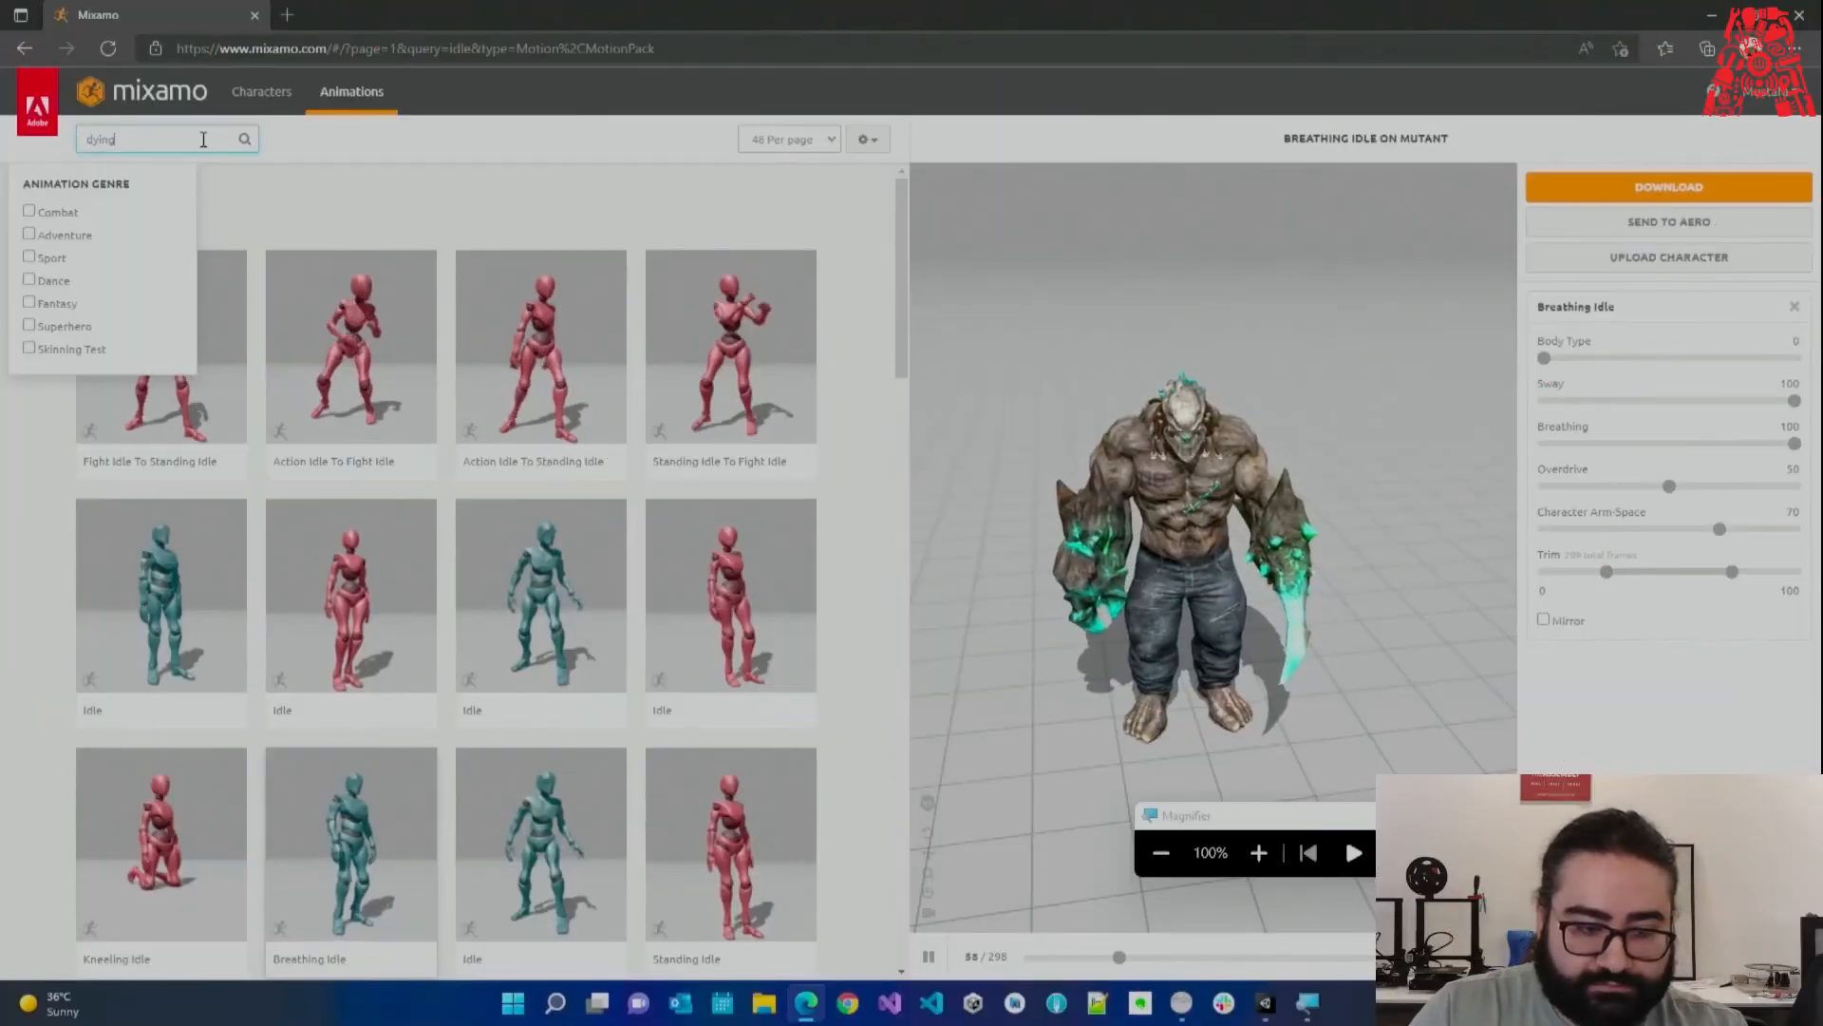
Search Mixamo for 'dying' and apply Getting Smashed to the Mutant.
key(Return)
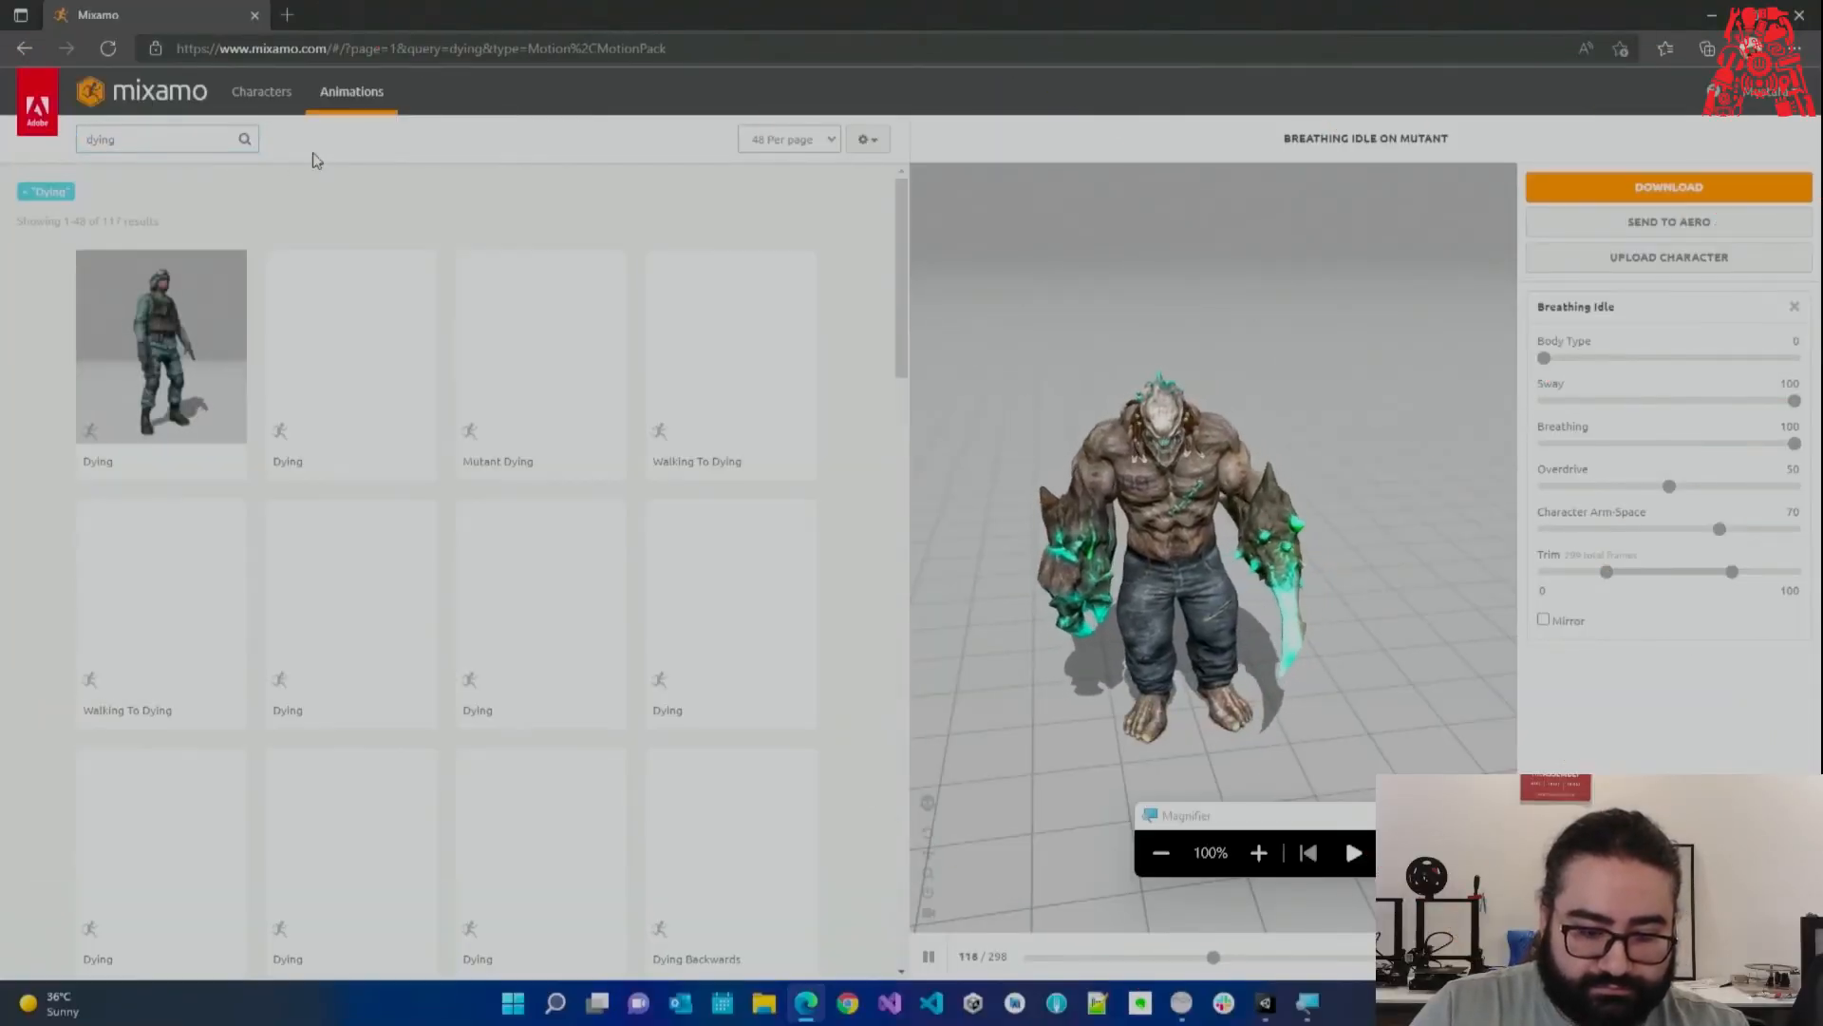
scroll(649, 530, down, 2)
scroll(649, 530, down, 10)
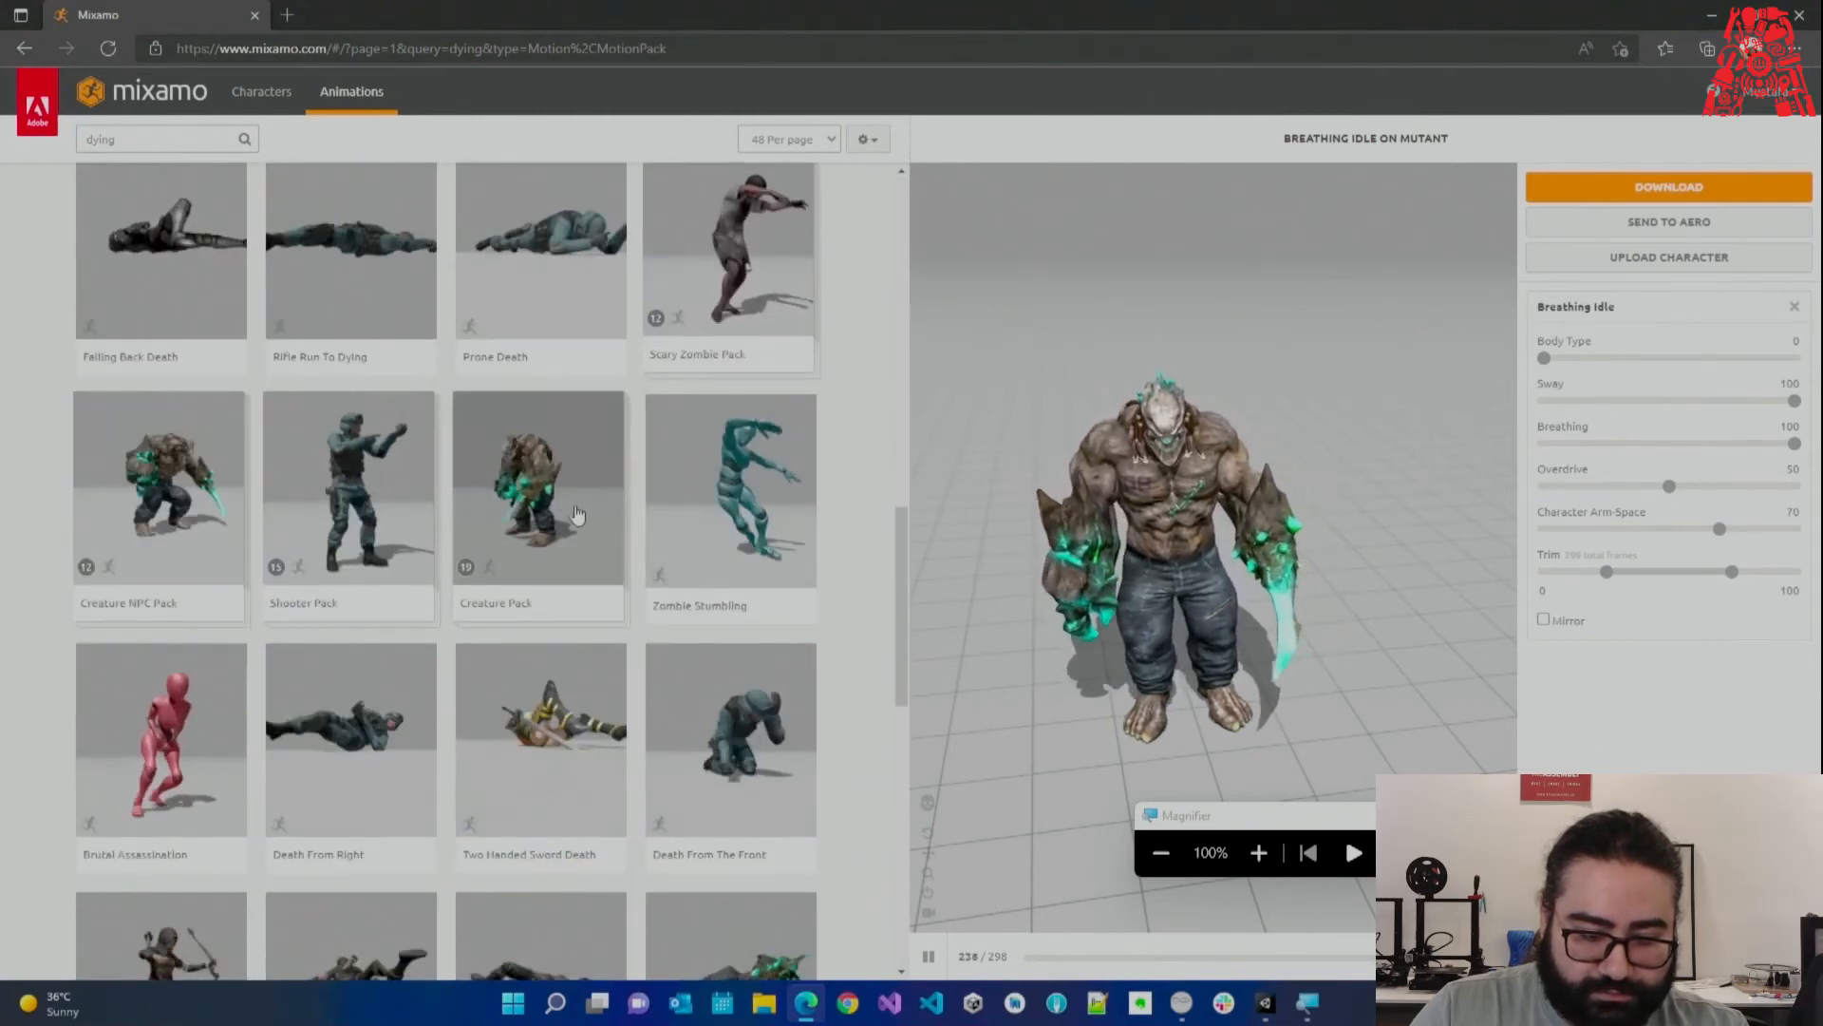
scroll(608, 531, down, 3)
scroll(624, 557, down, 1)
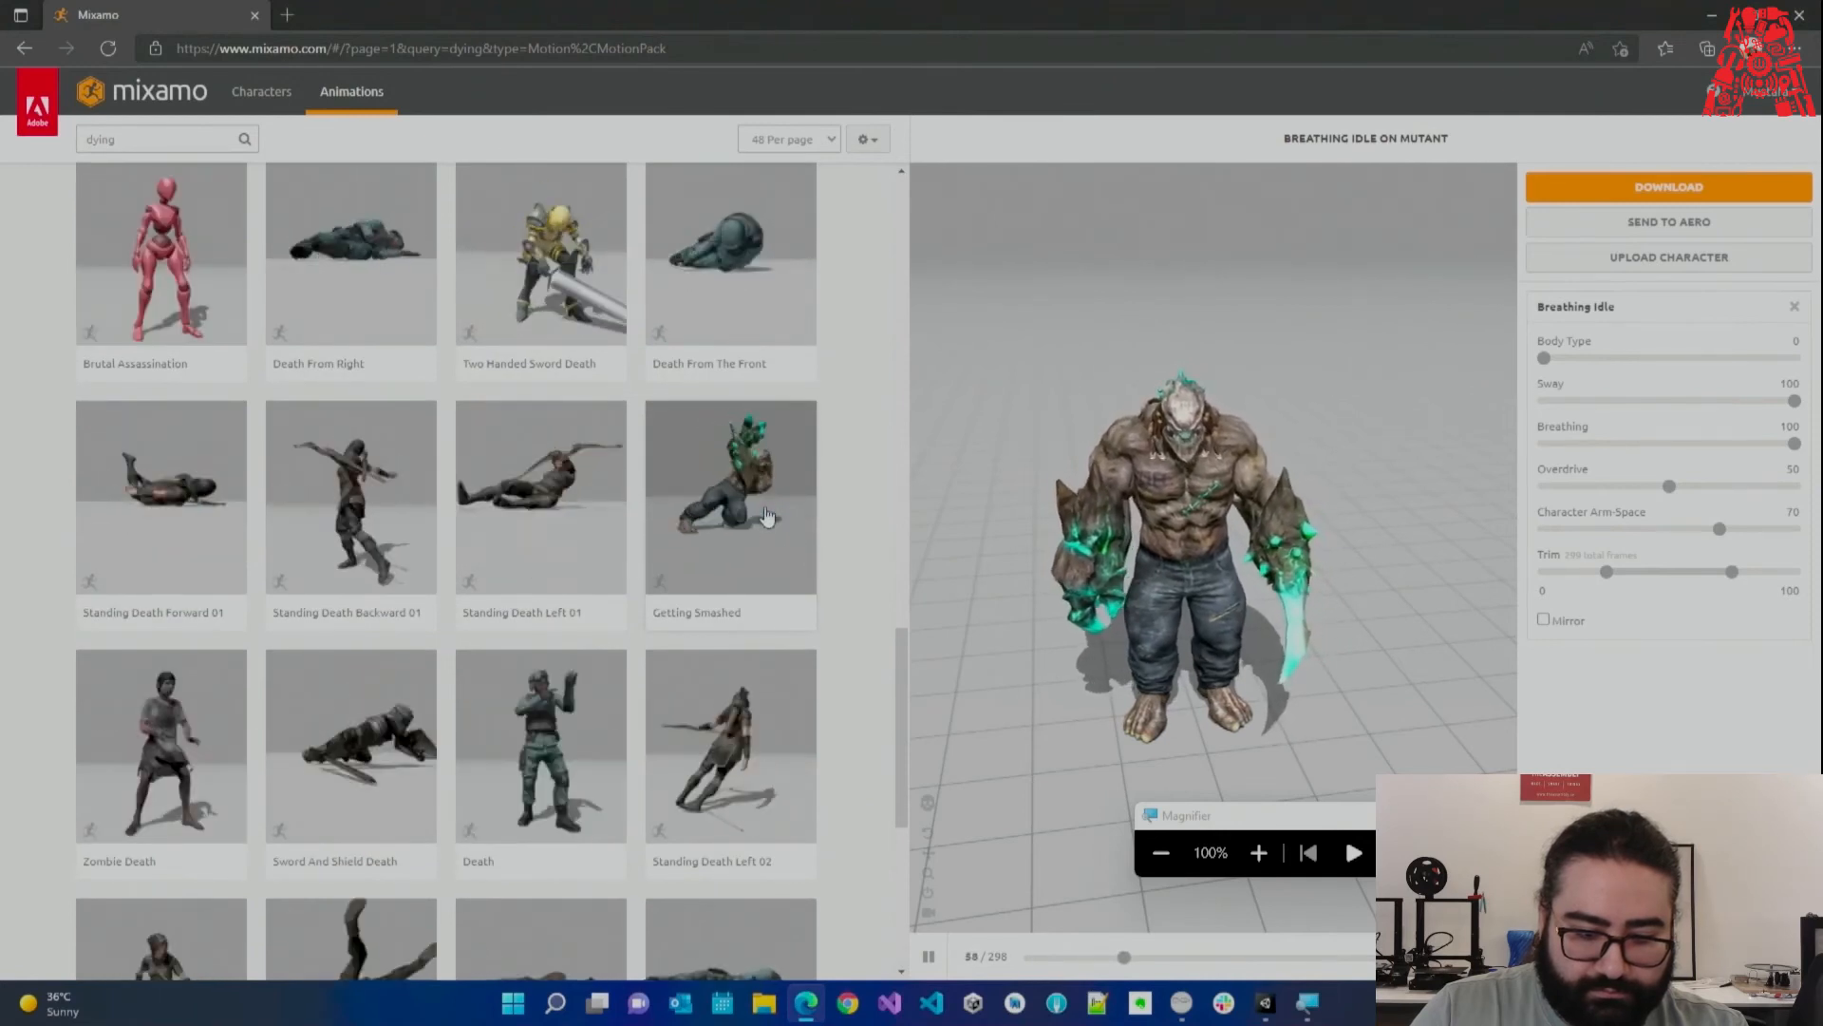
click(774, 517)
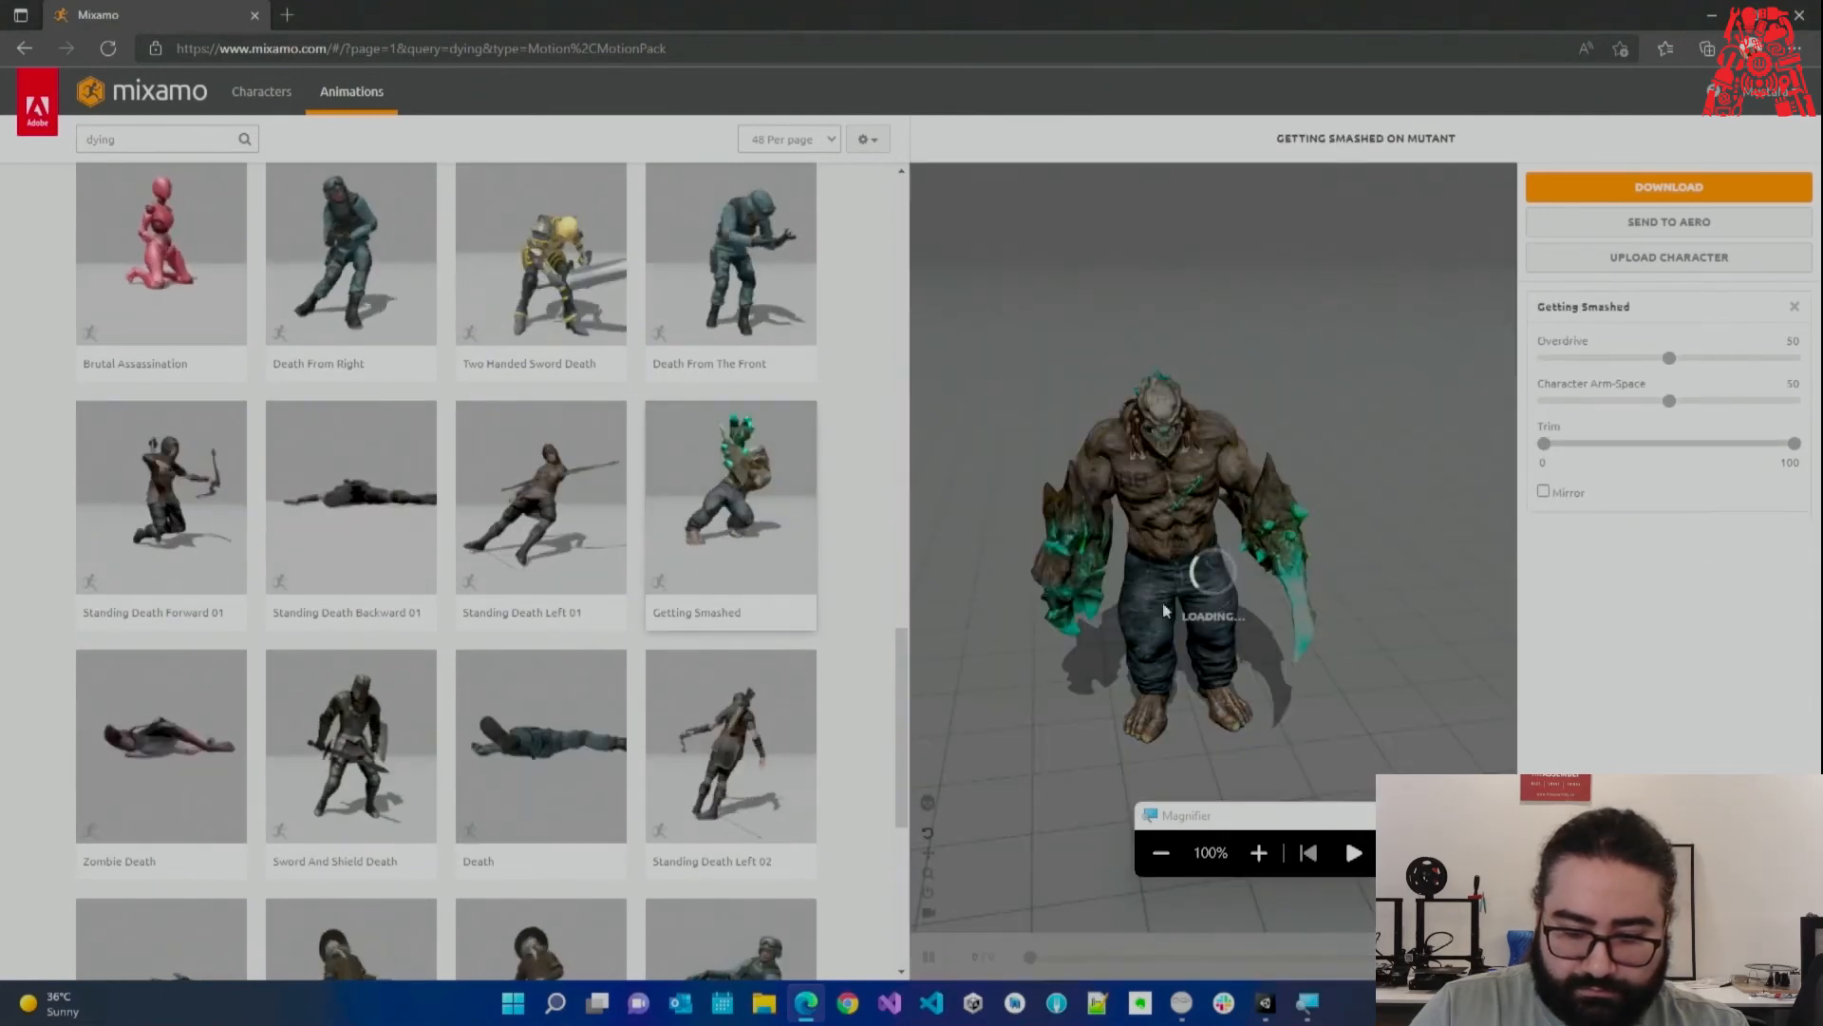
drag(1292, 819, 1507, 755)
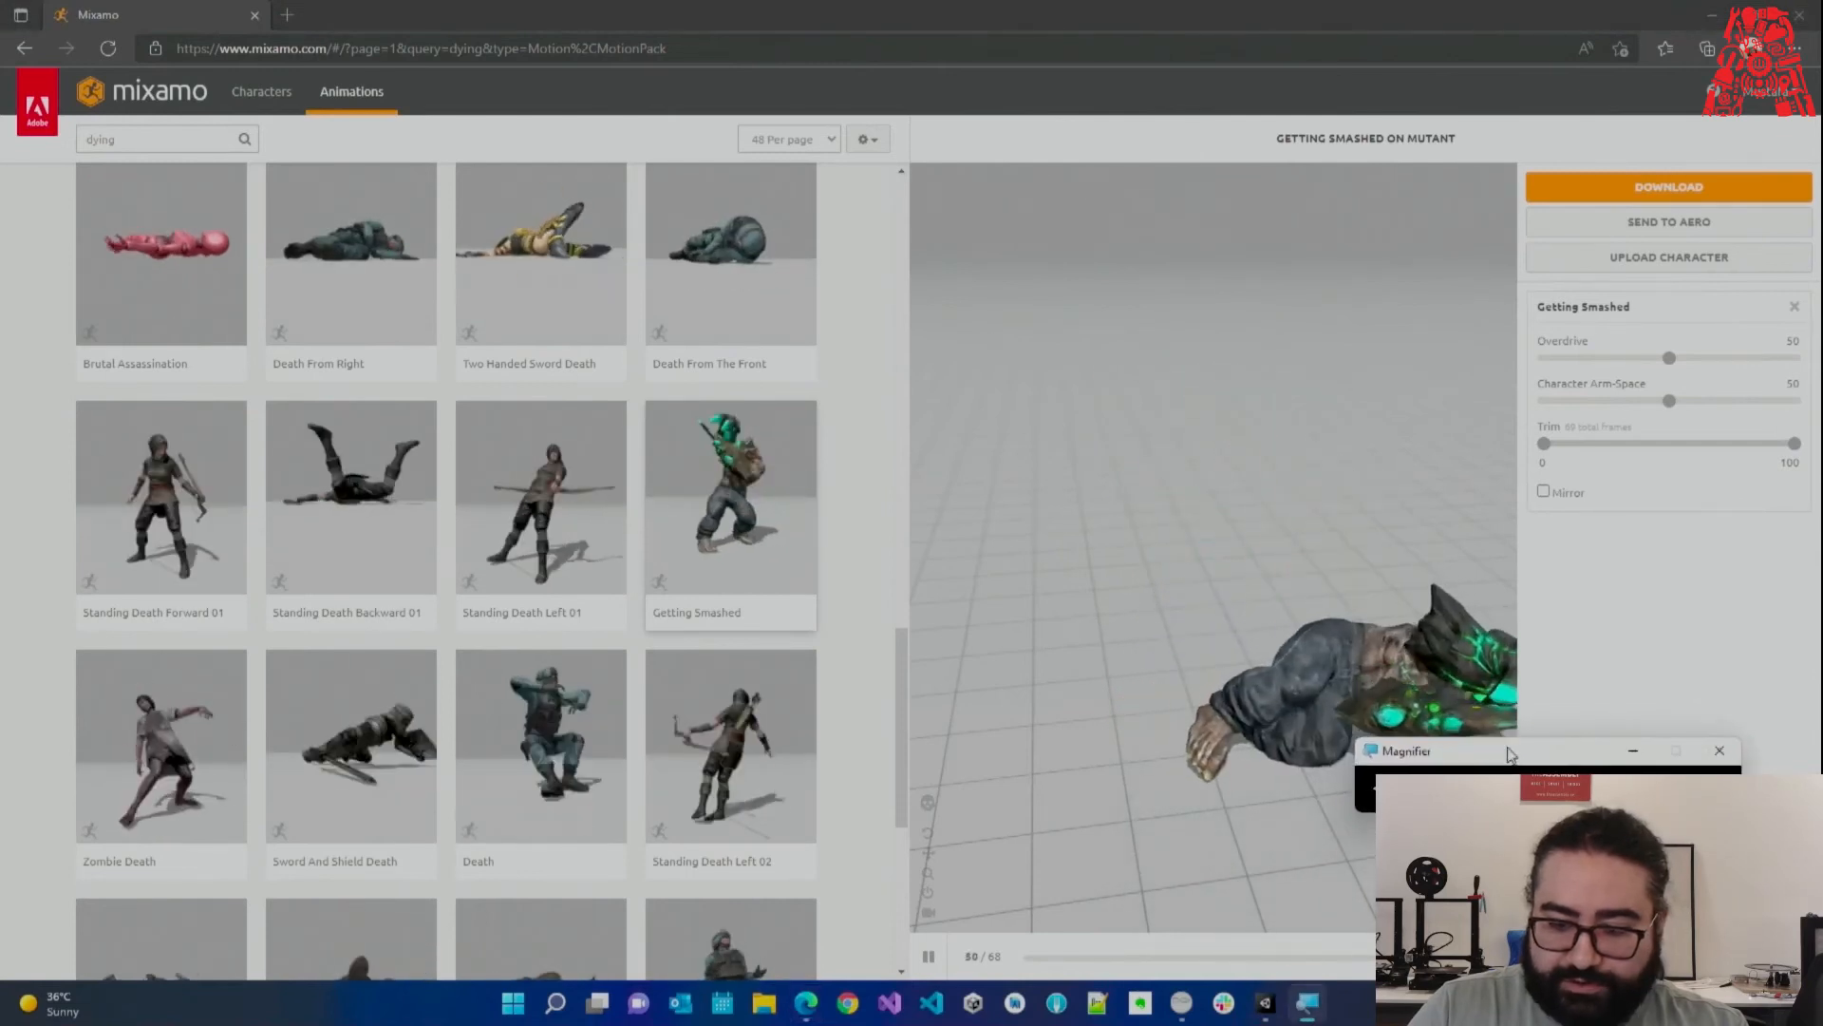
Download Getting Smashed as FBX for Unity without skin.
click(1676, 191)
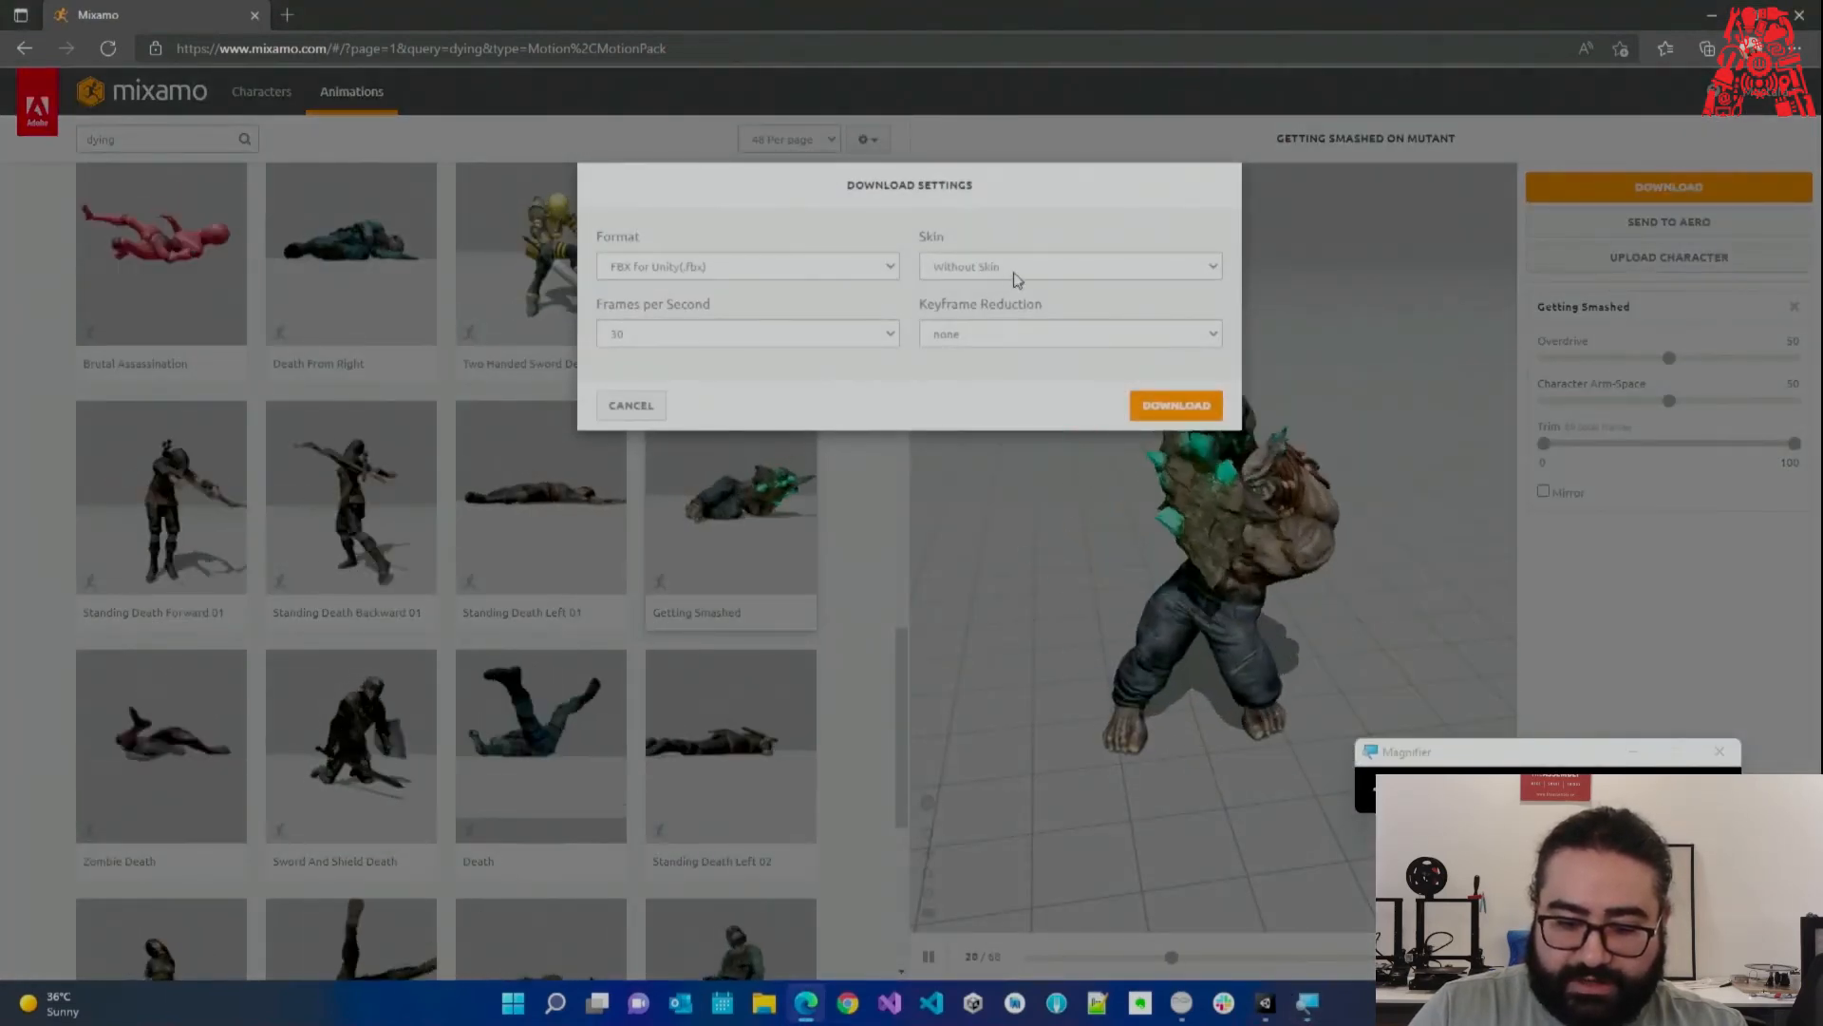
click(1173, 406)
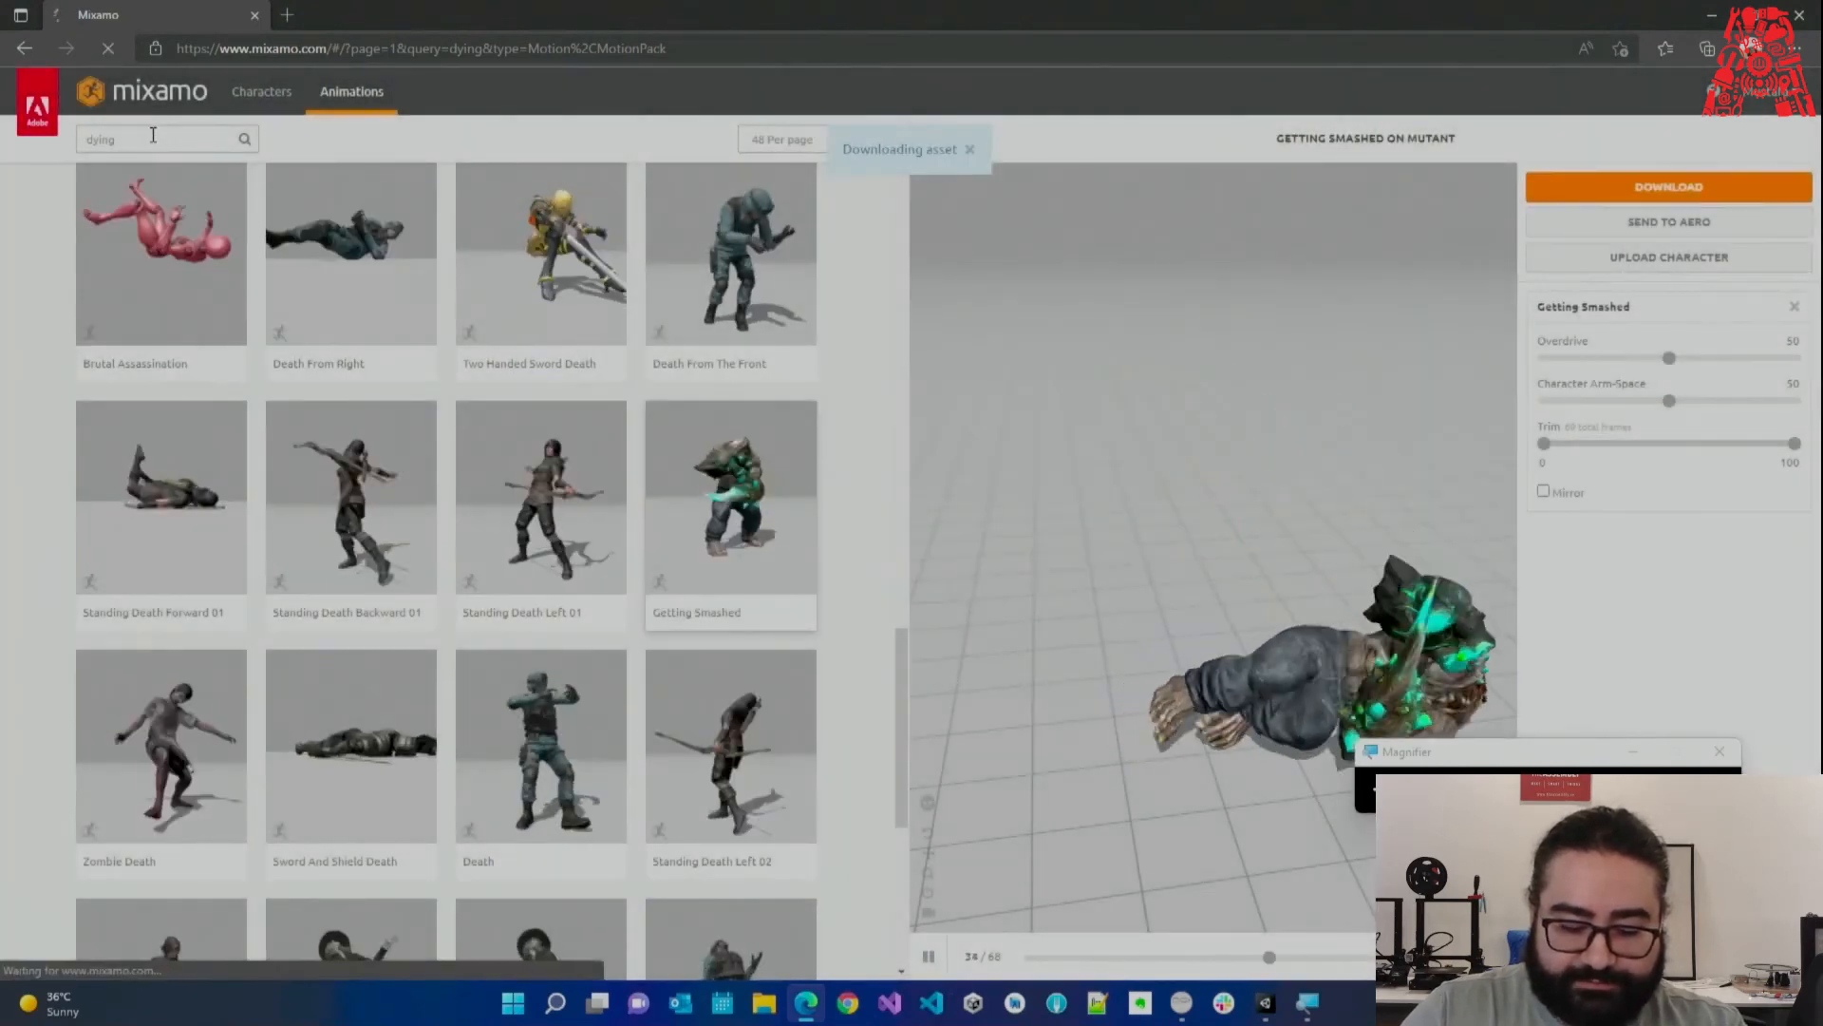
double_click(151, 136)
Search Mixamo for 'attack' and apply Mutant Swiping to the Mutant.
text(attack)
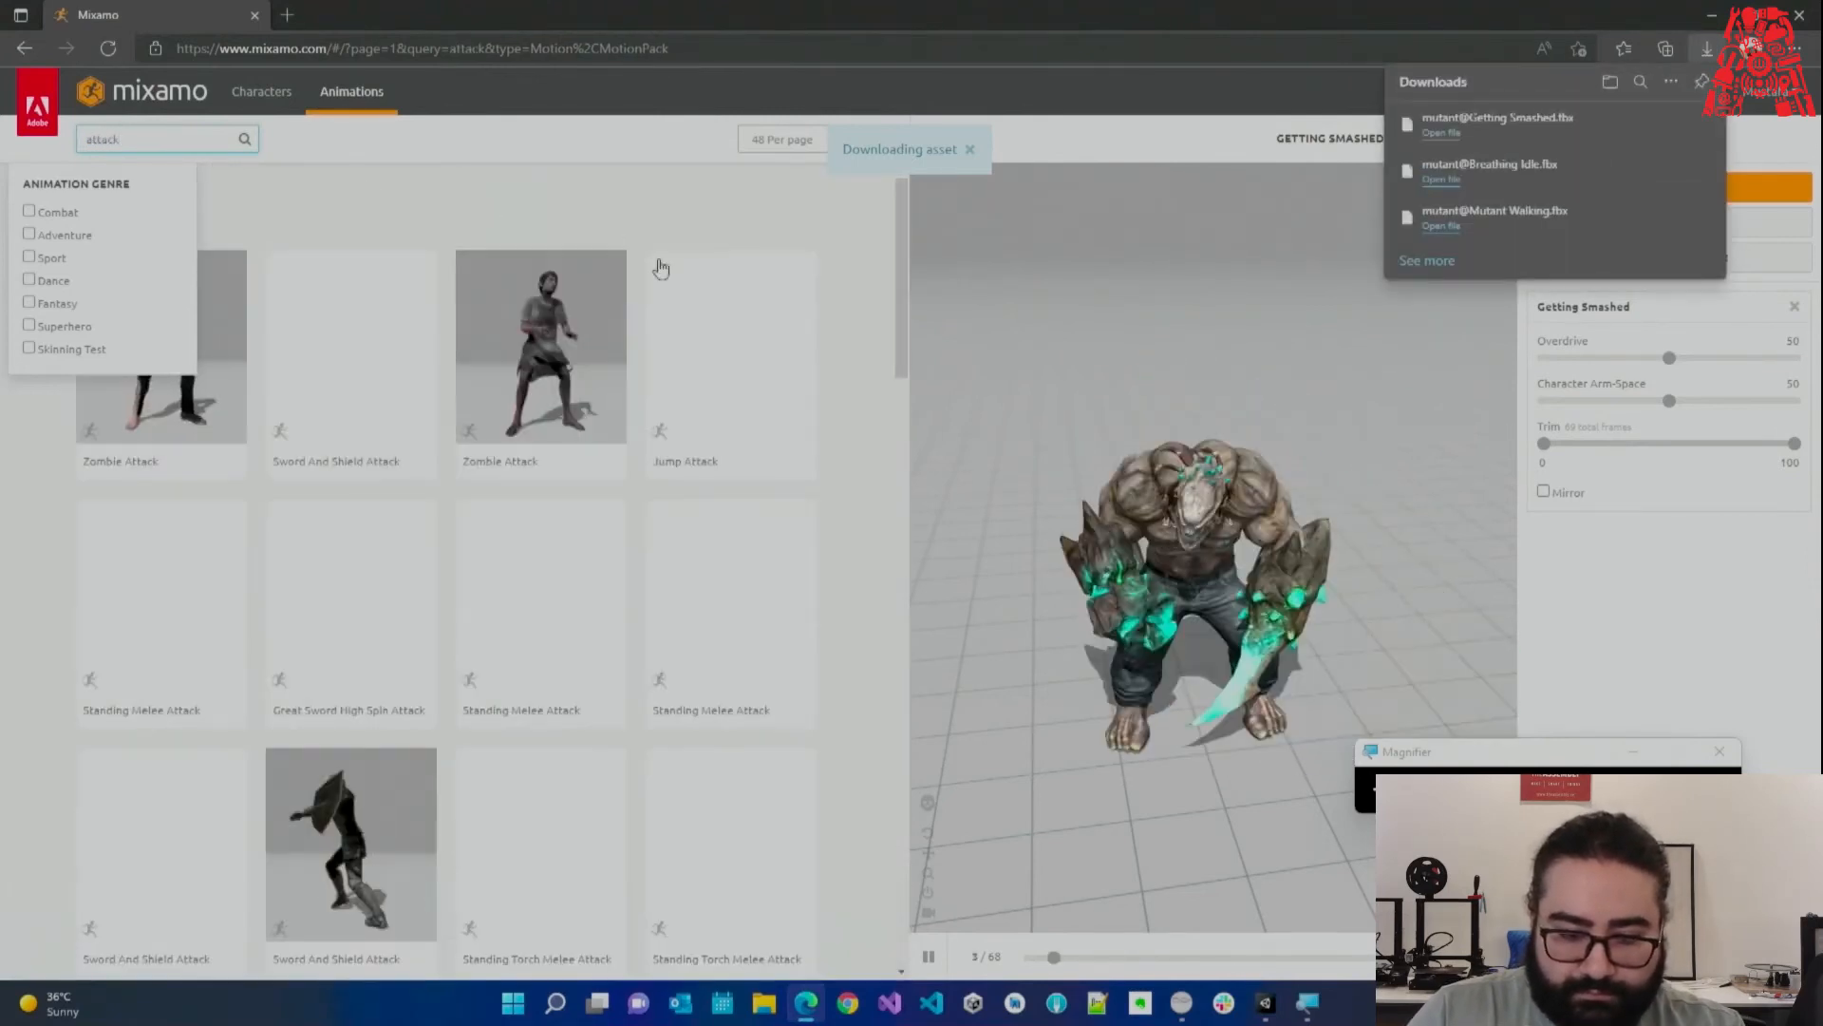
click(860, 305)
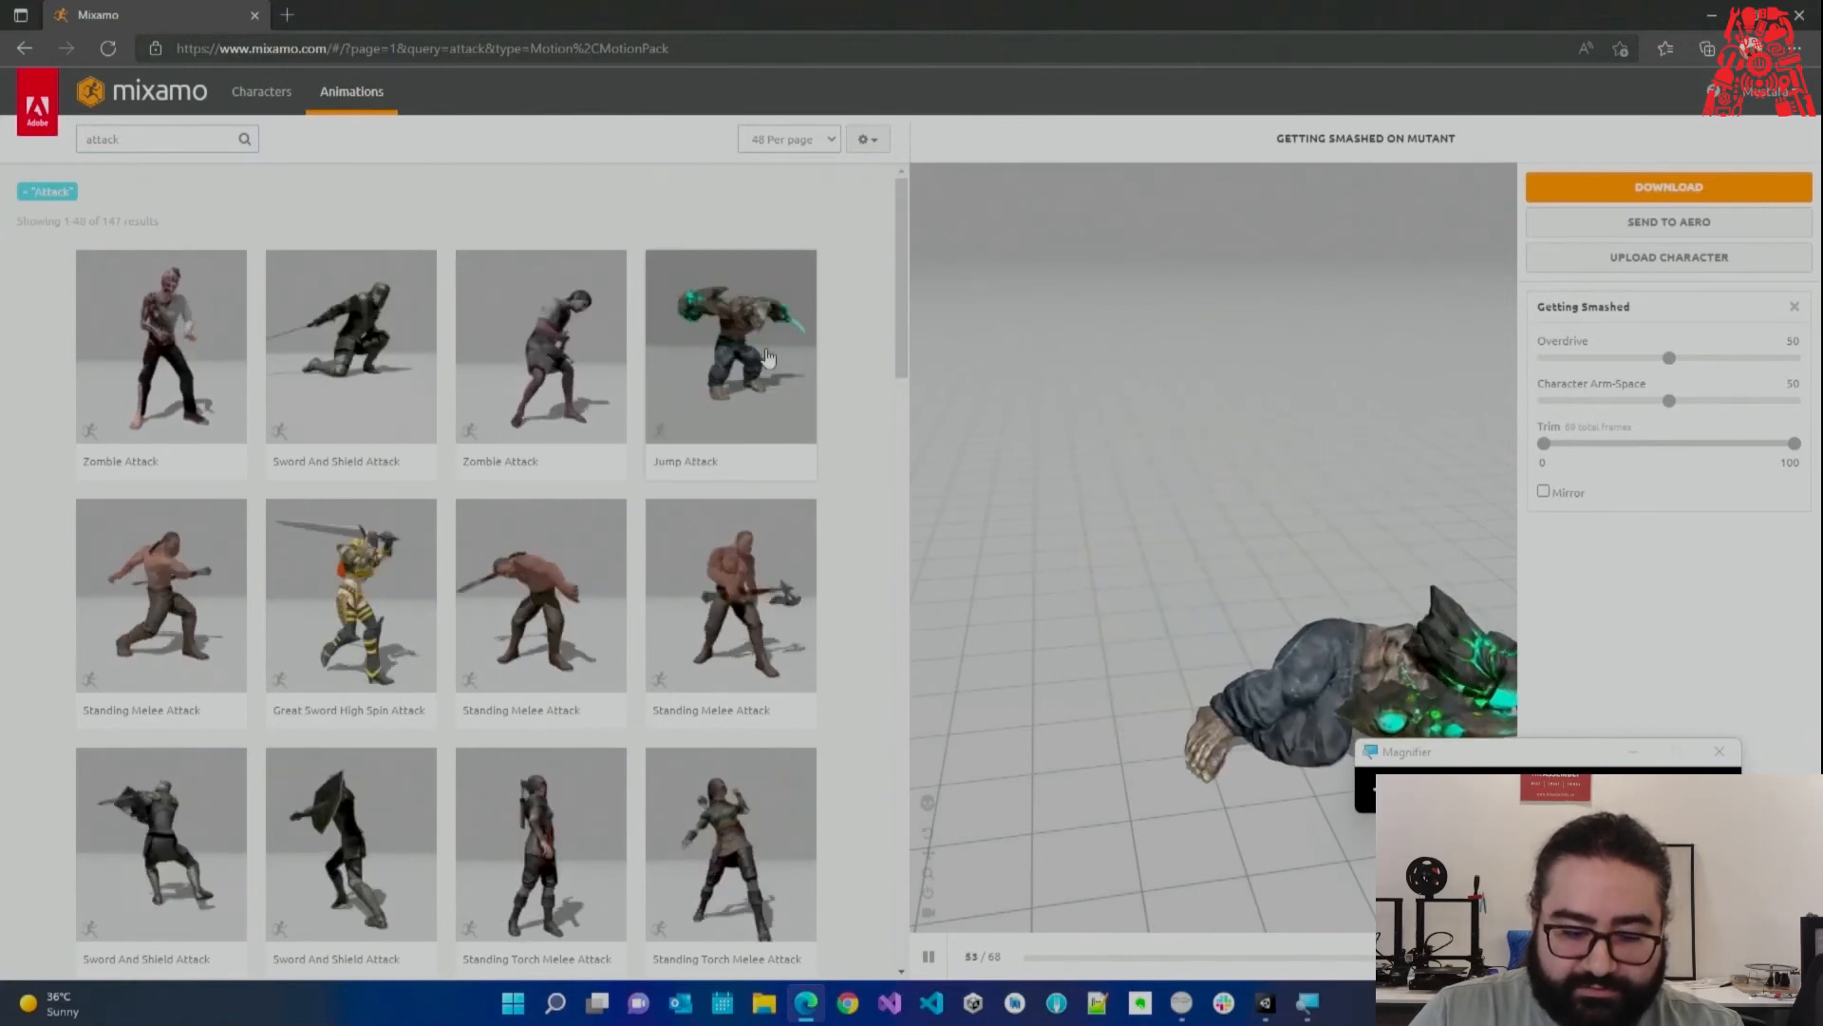
scroll(567, 431, down, 4)
scroll(567, 430, down, 7)
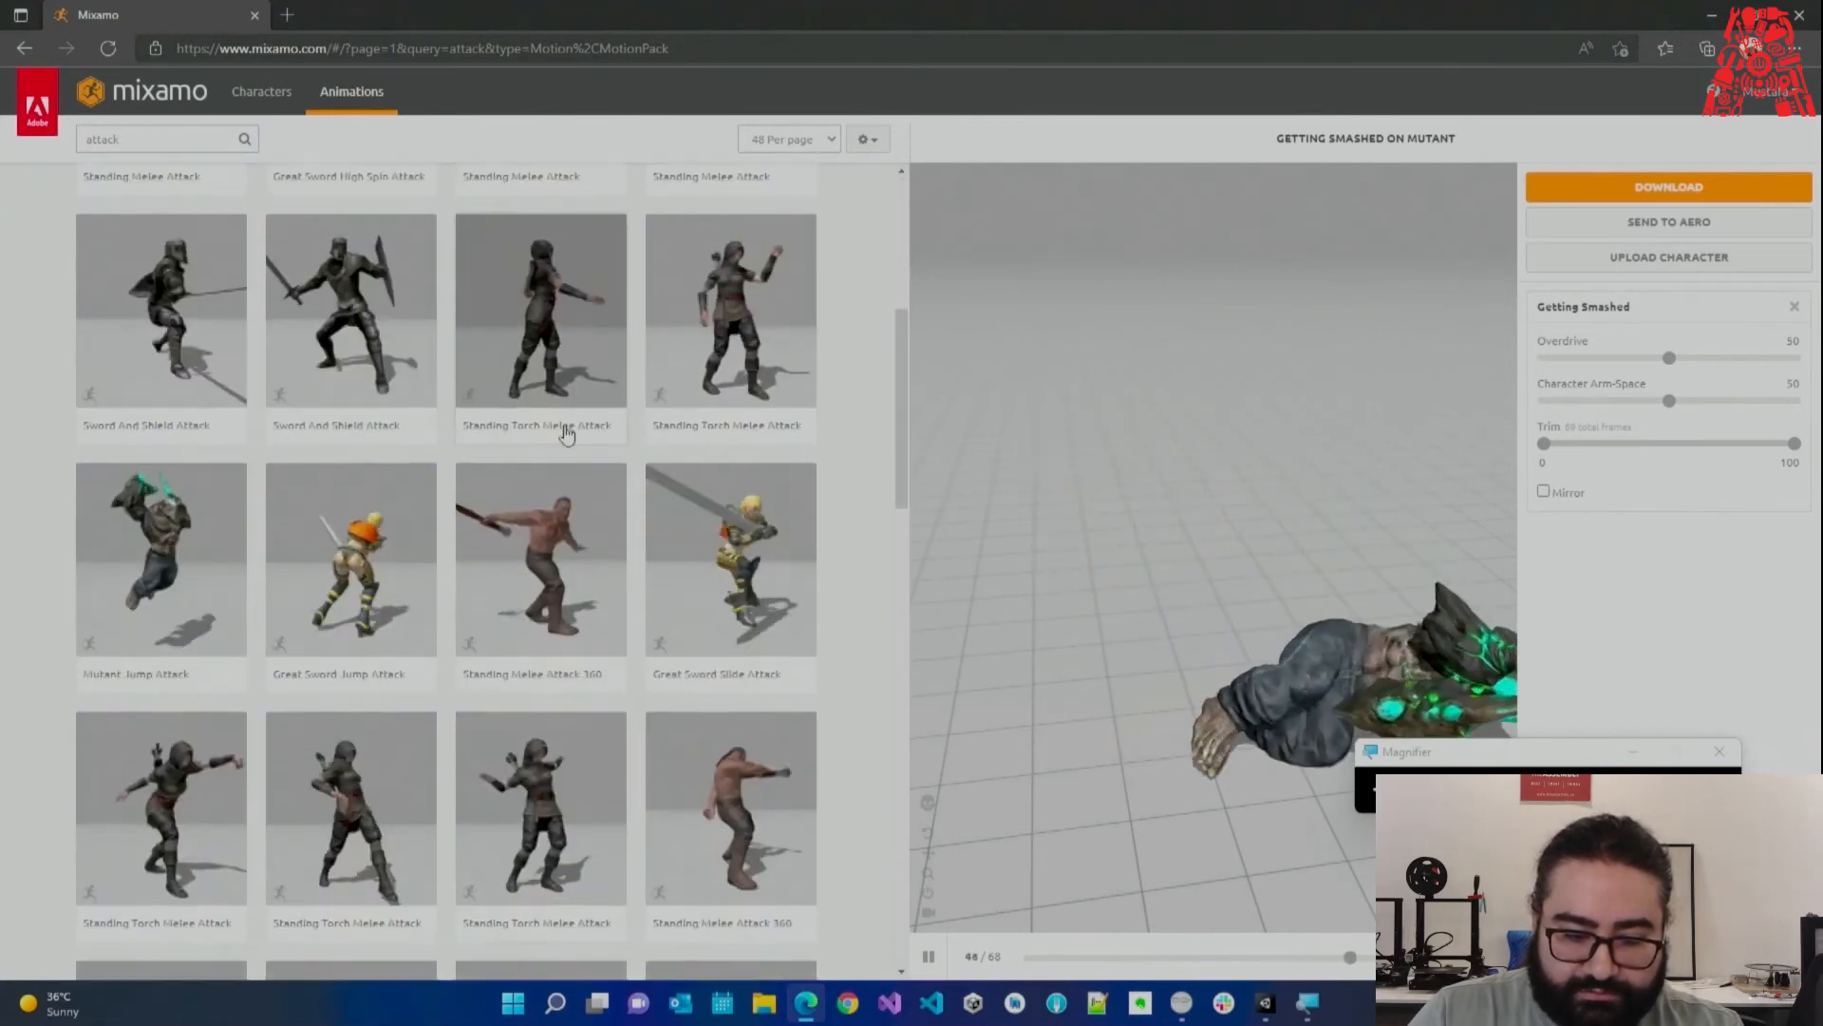
scroll(767, 620, down, 10)
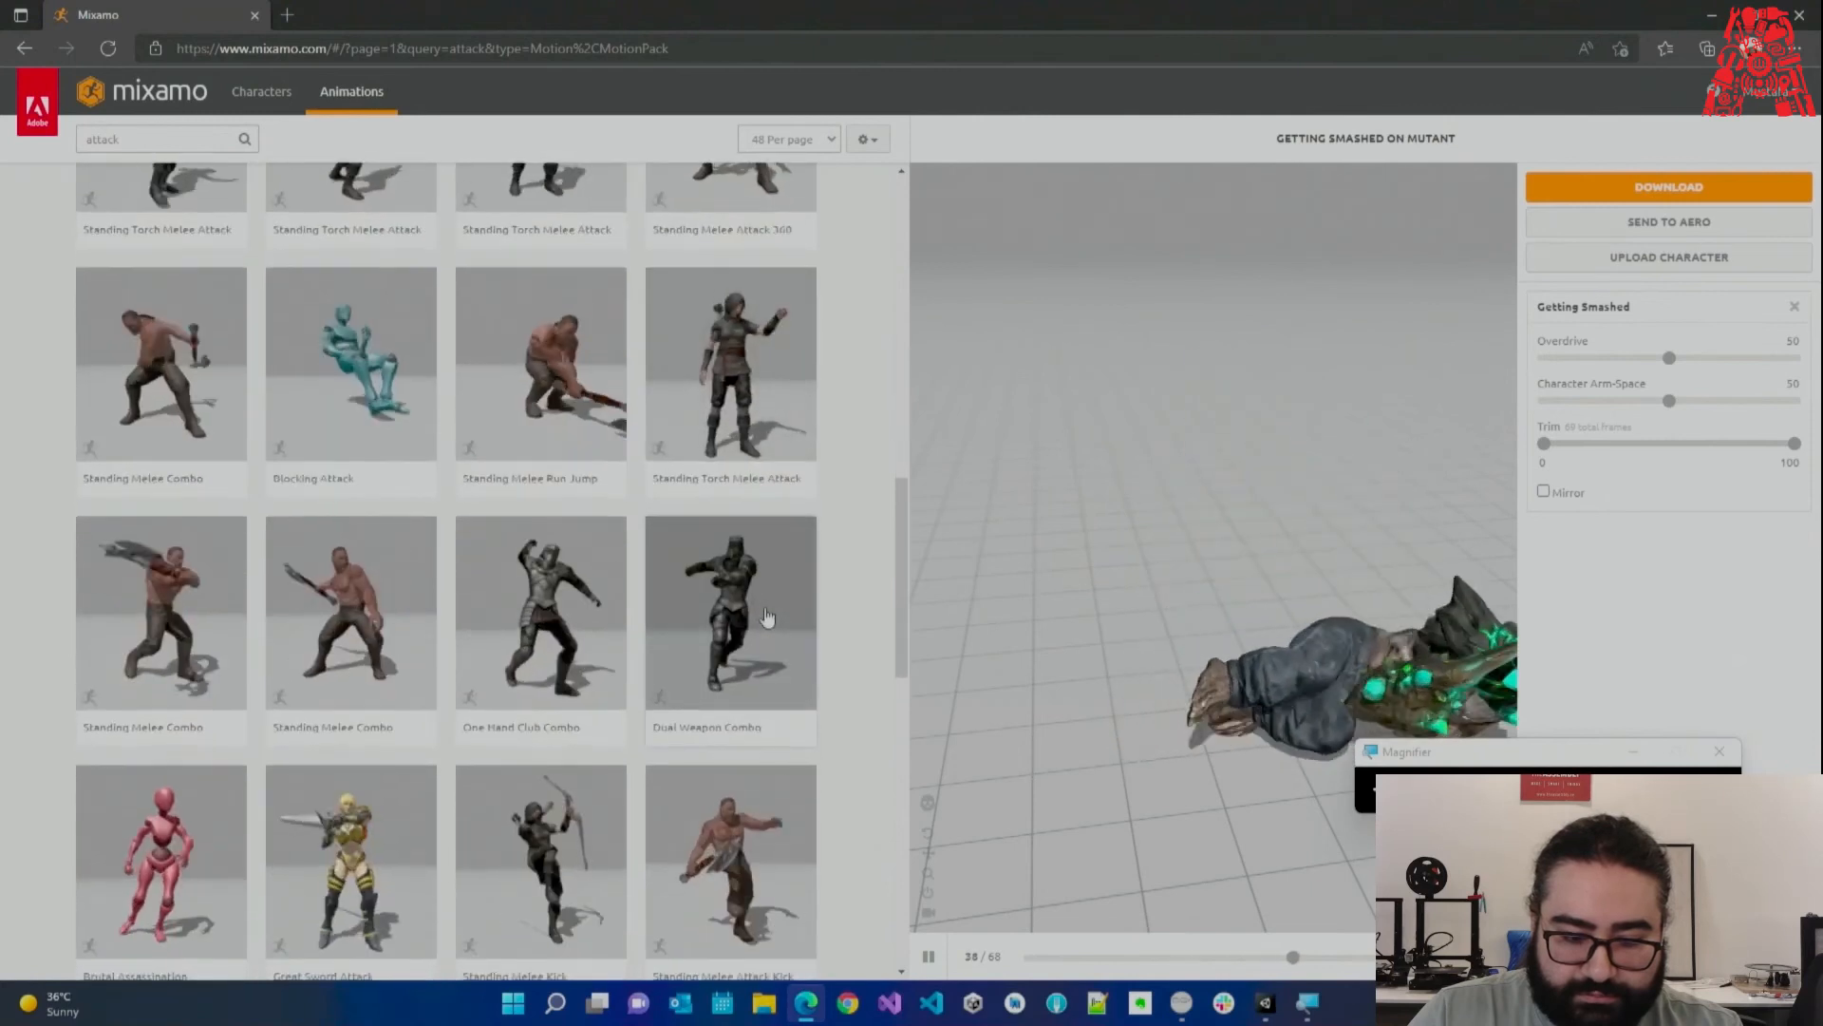
scroll(767, 608, down, 4)
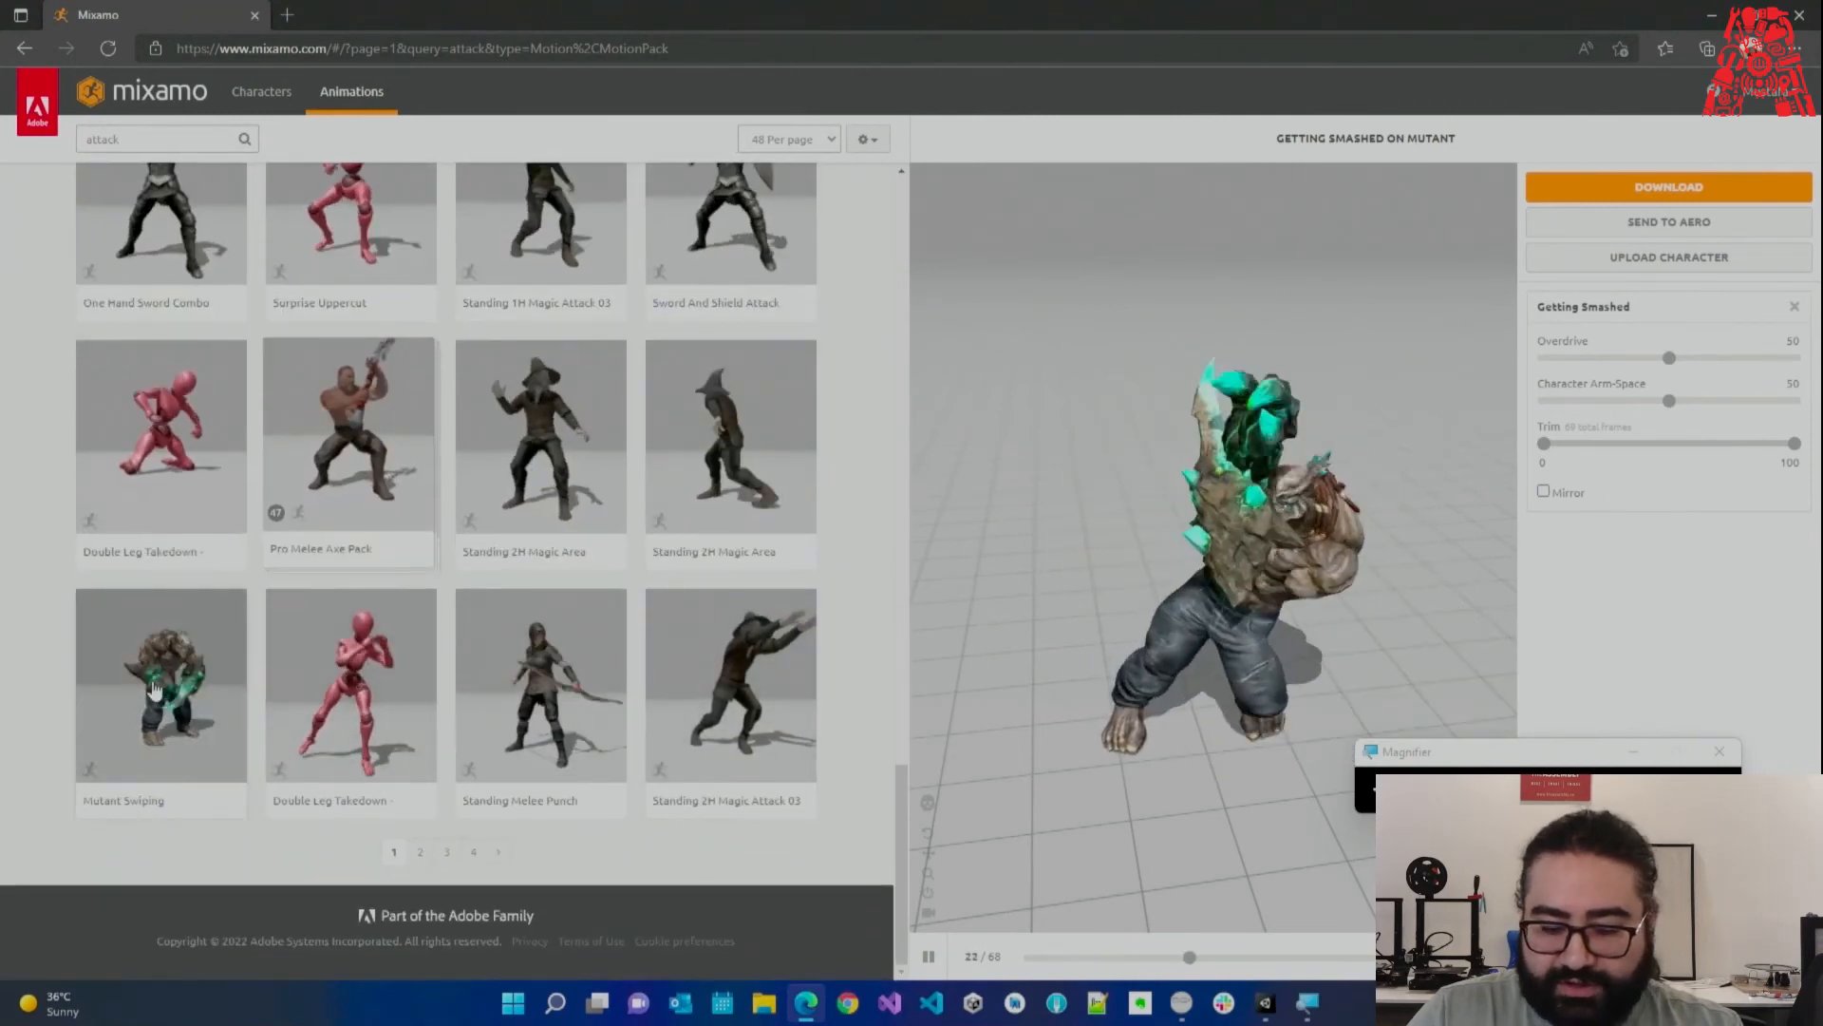
click(161, 684)
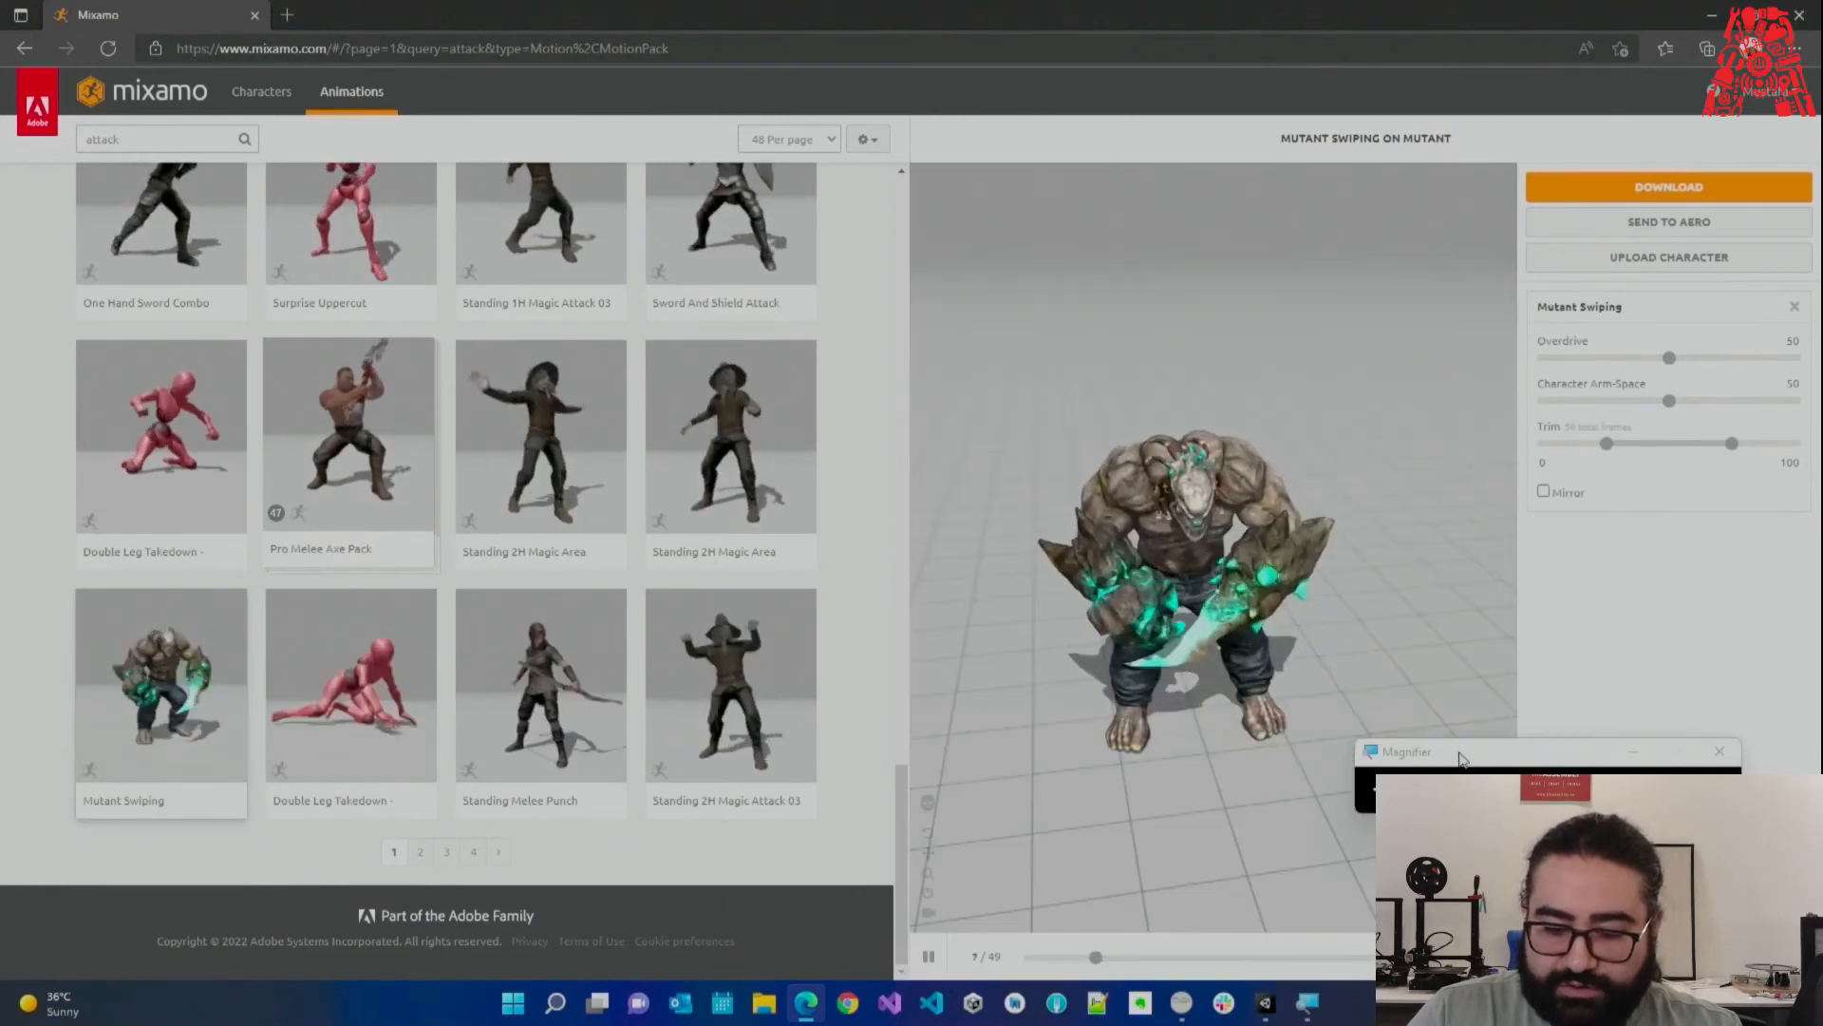
Download Mutant Swiping as FBX for Unity without skin.
click(1633, 190)
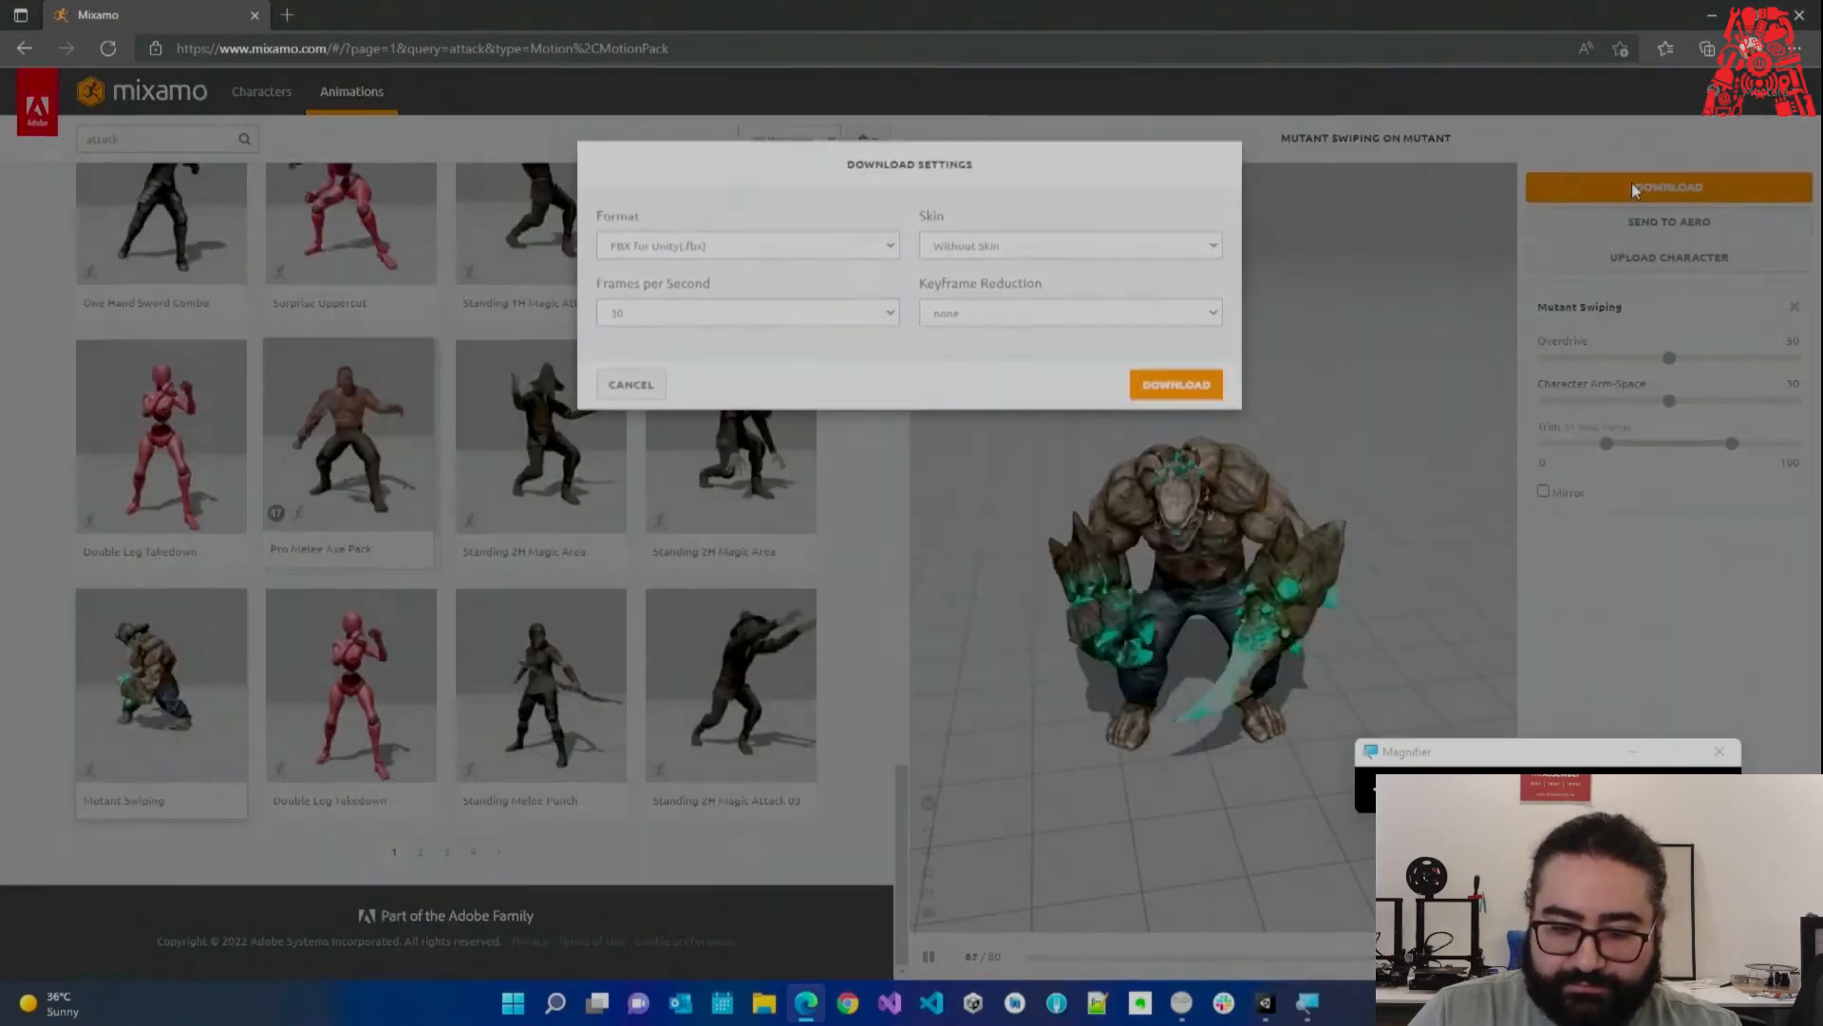
click(1173, 391)
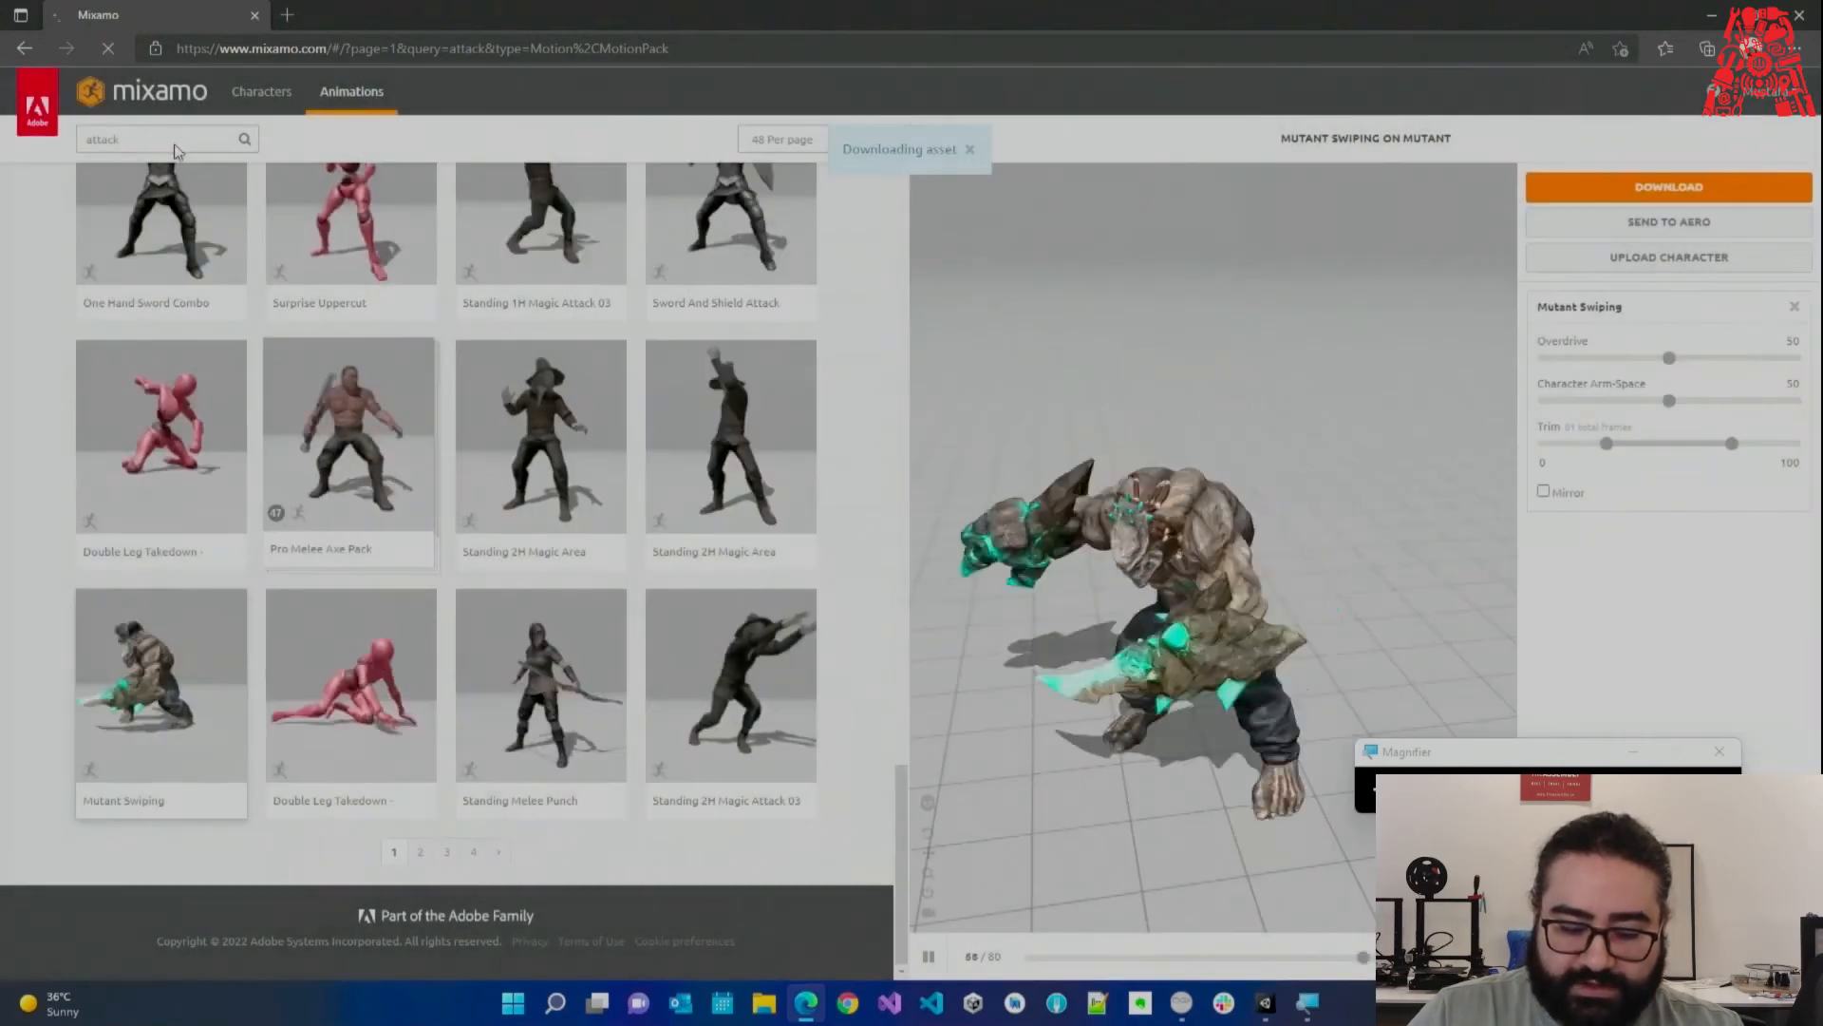
click(174, 144)
key(ctrl+a)
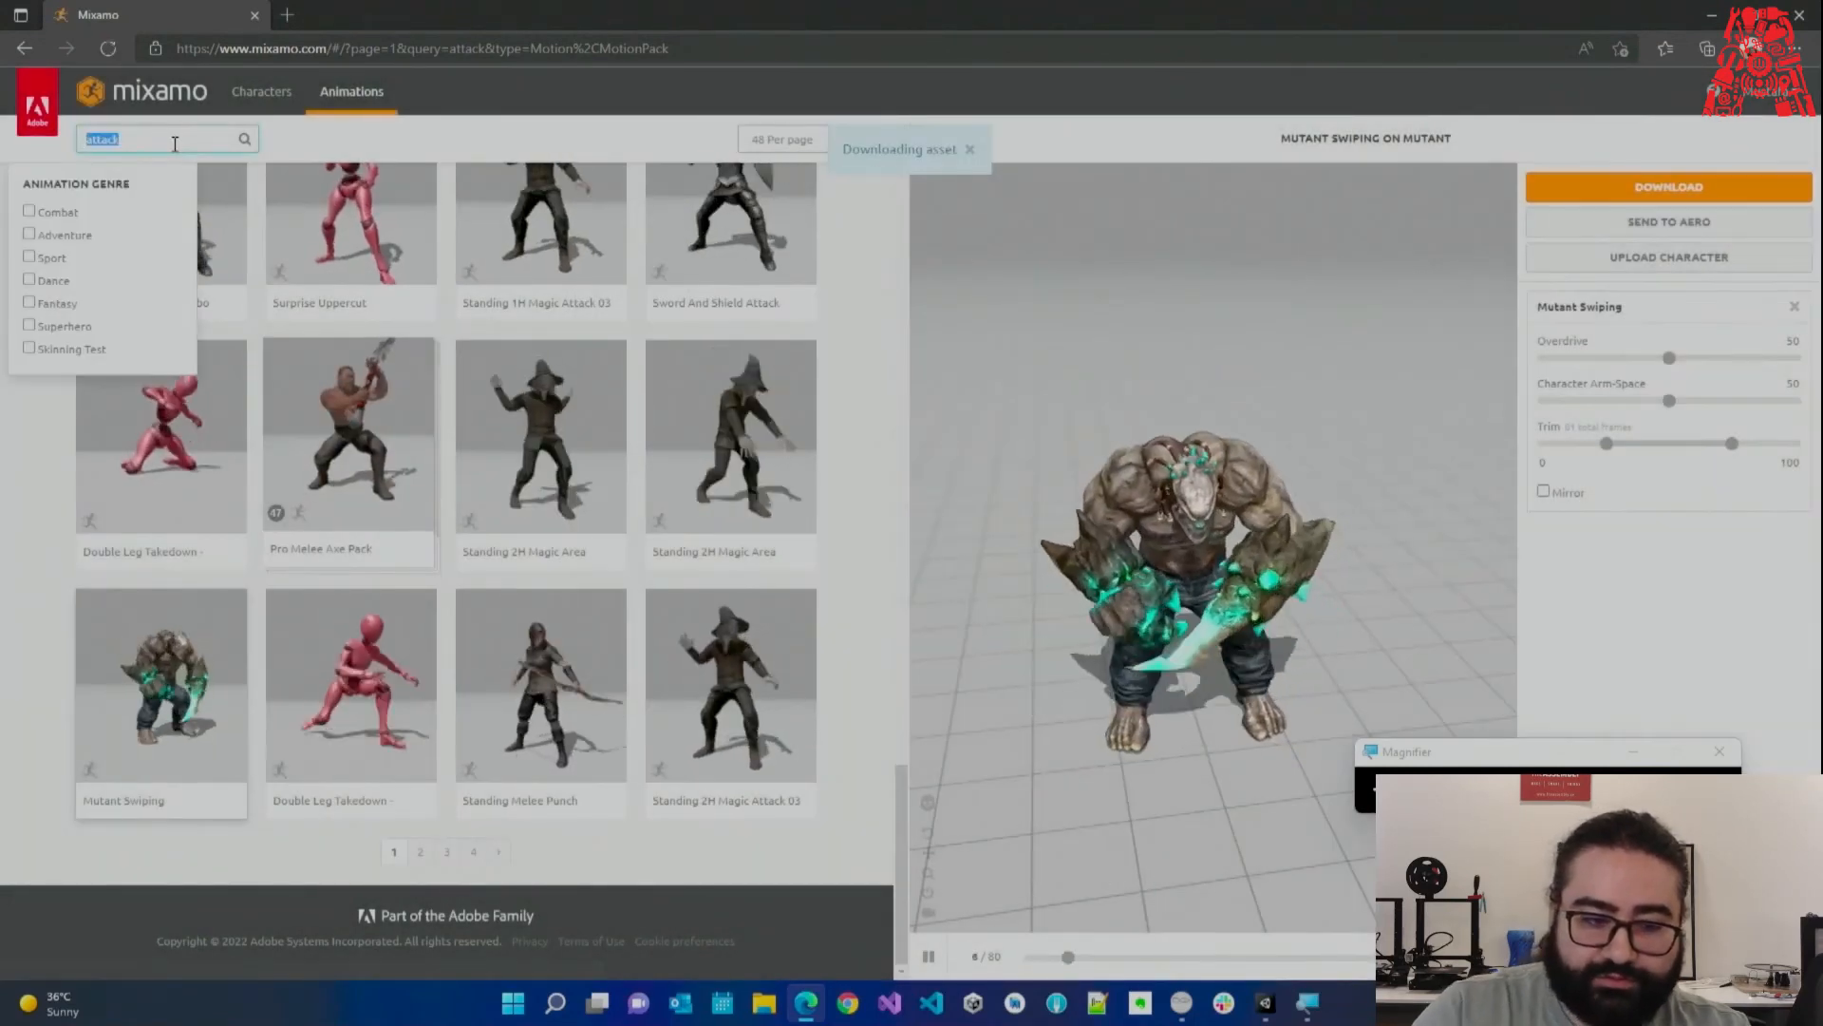
Search Mixamo for 'run' and preview Medium Run on the Mutant.
text(run)
key(Return)
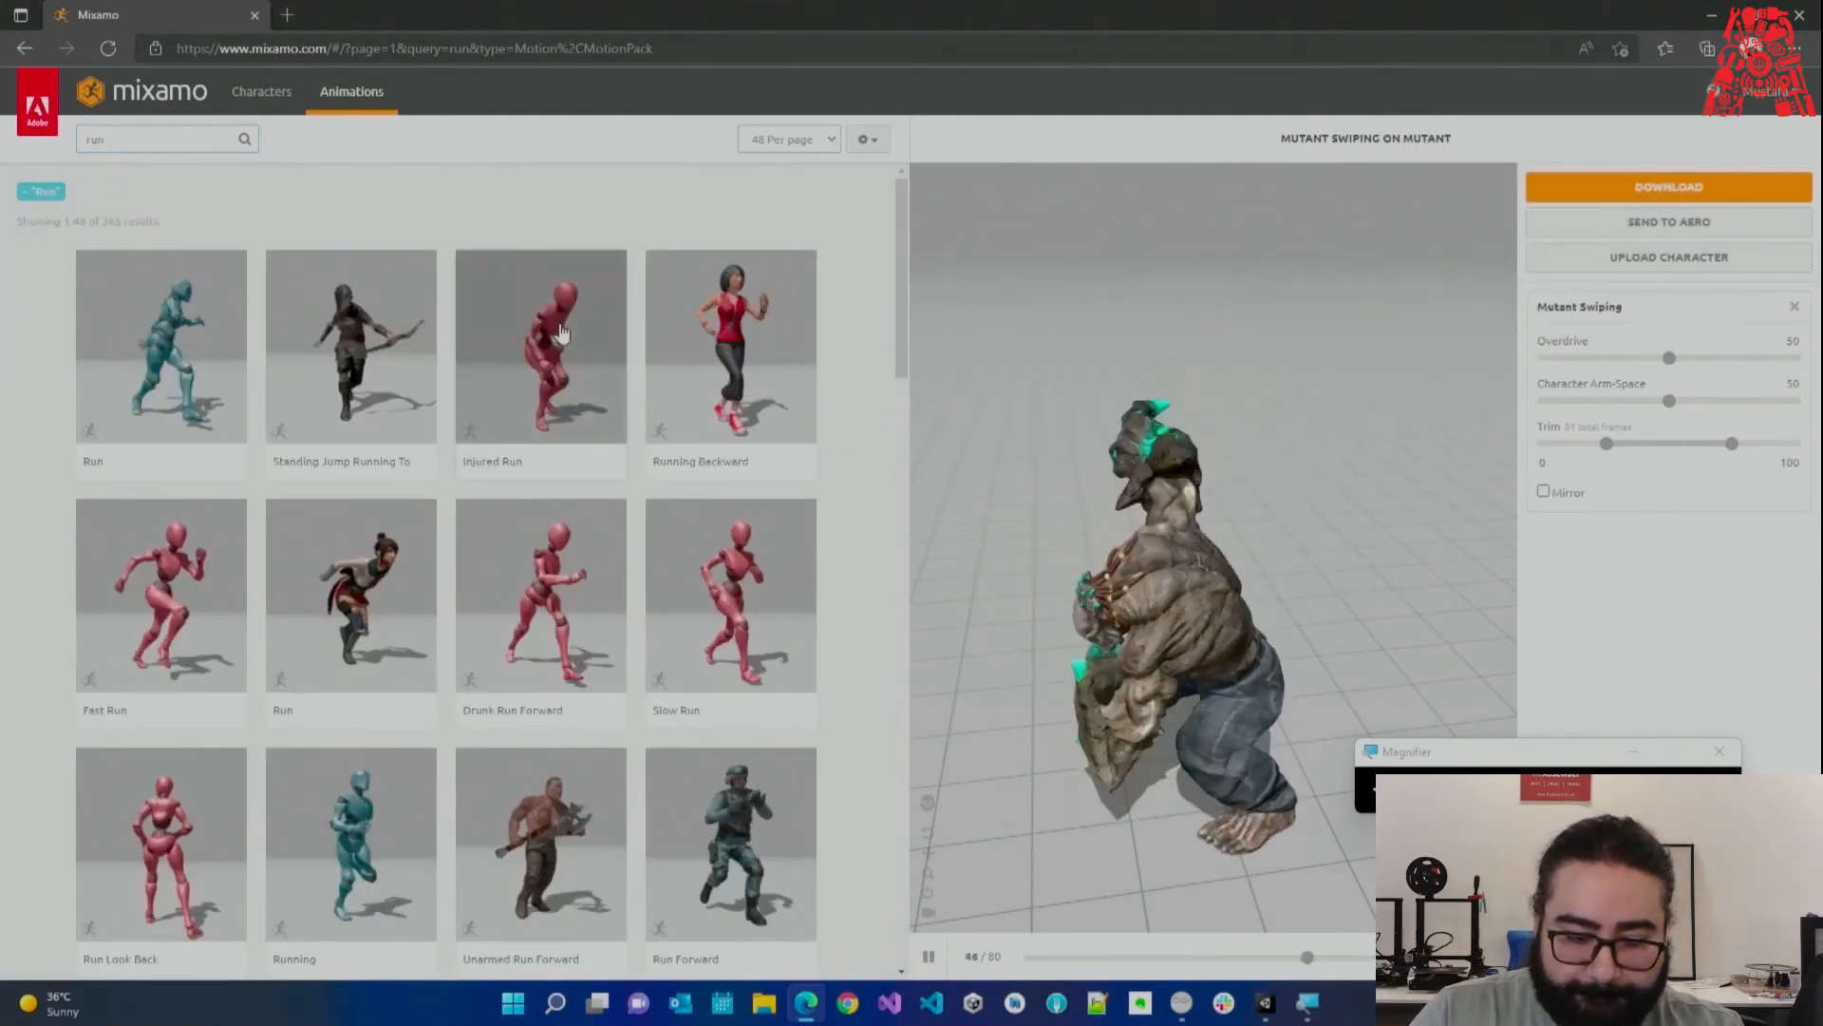
scroll(629, 521, down, 7)
scroll(630, 521, down, 10)
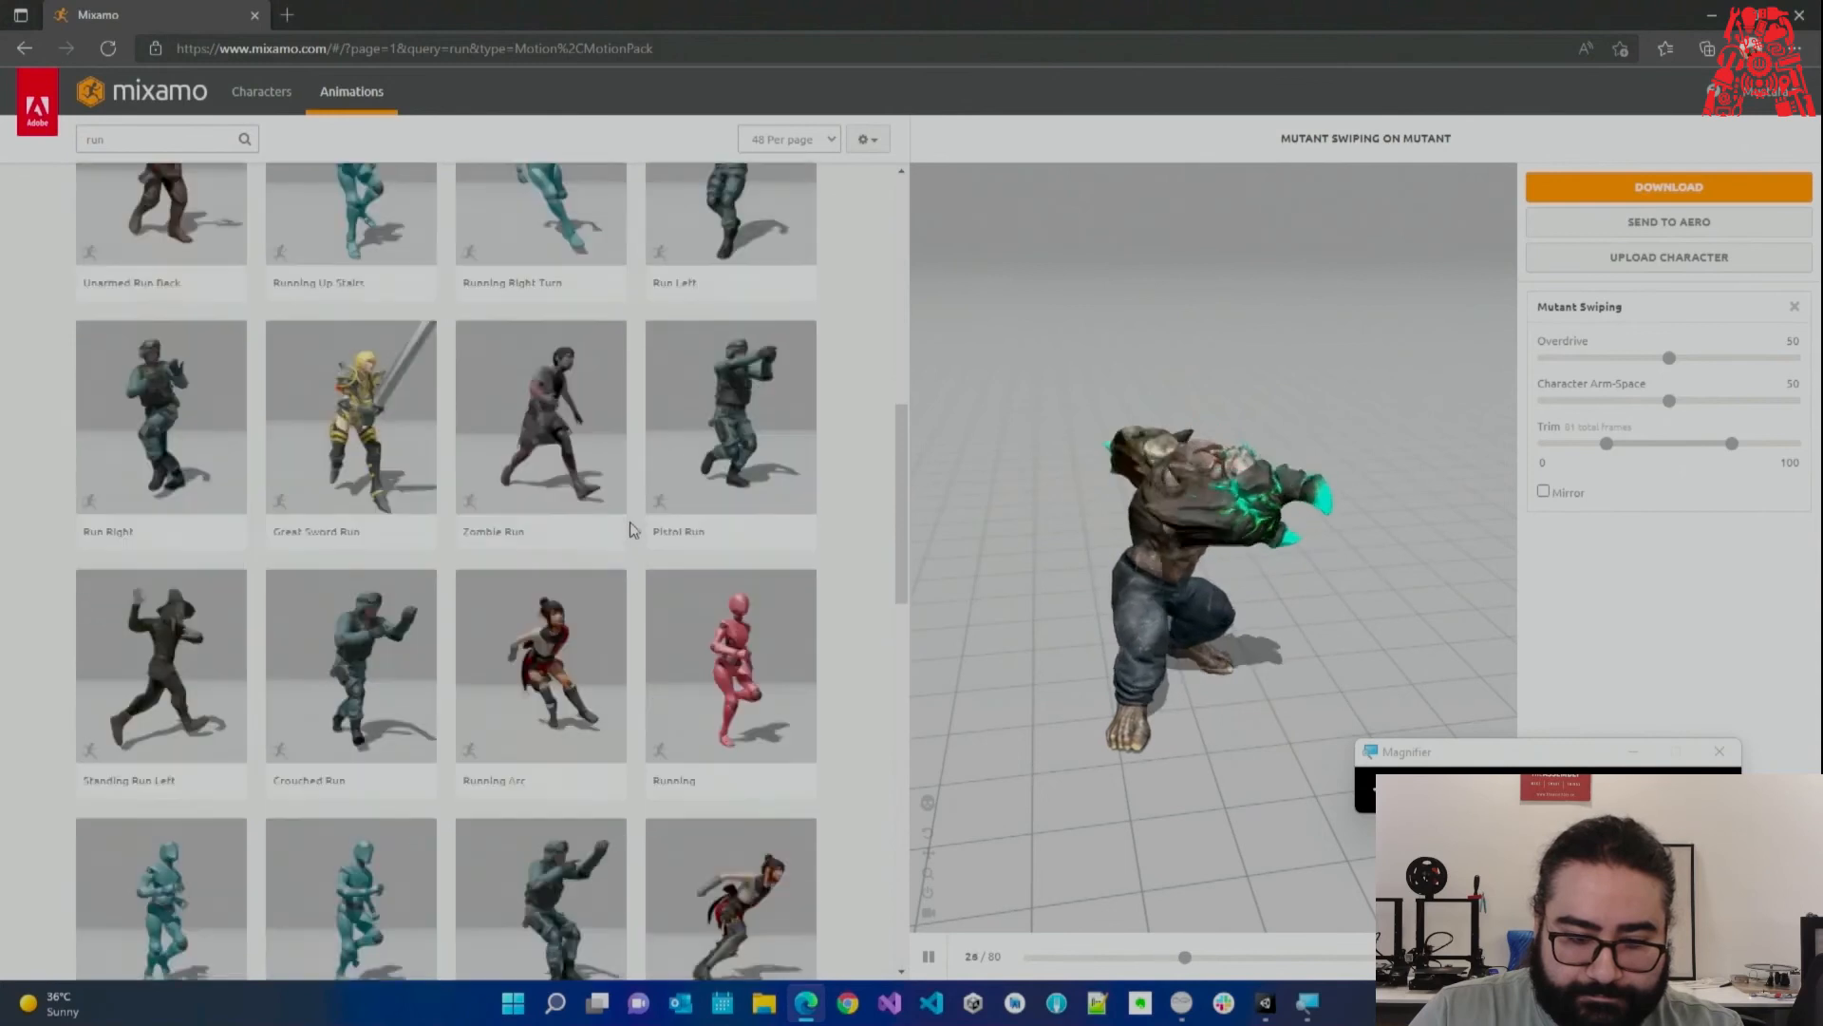
scroll(783, 554, down, 10)
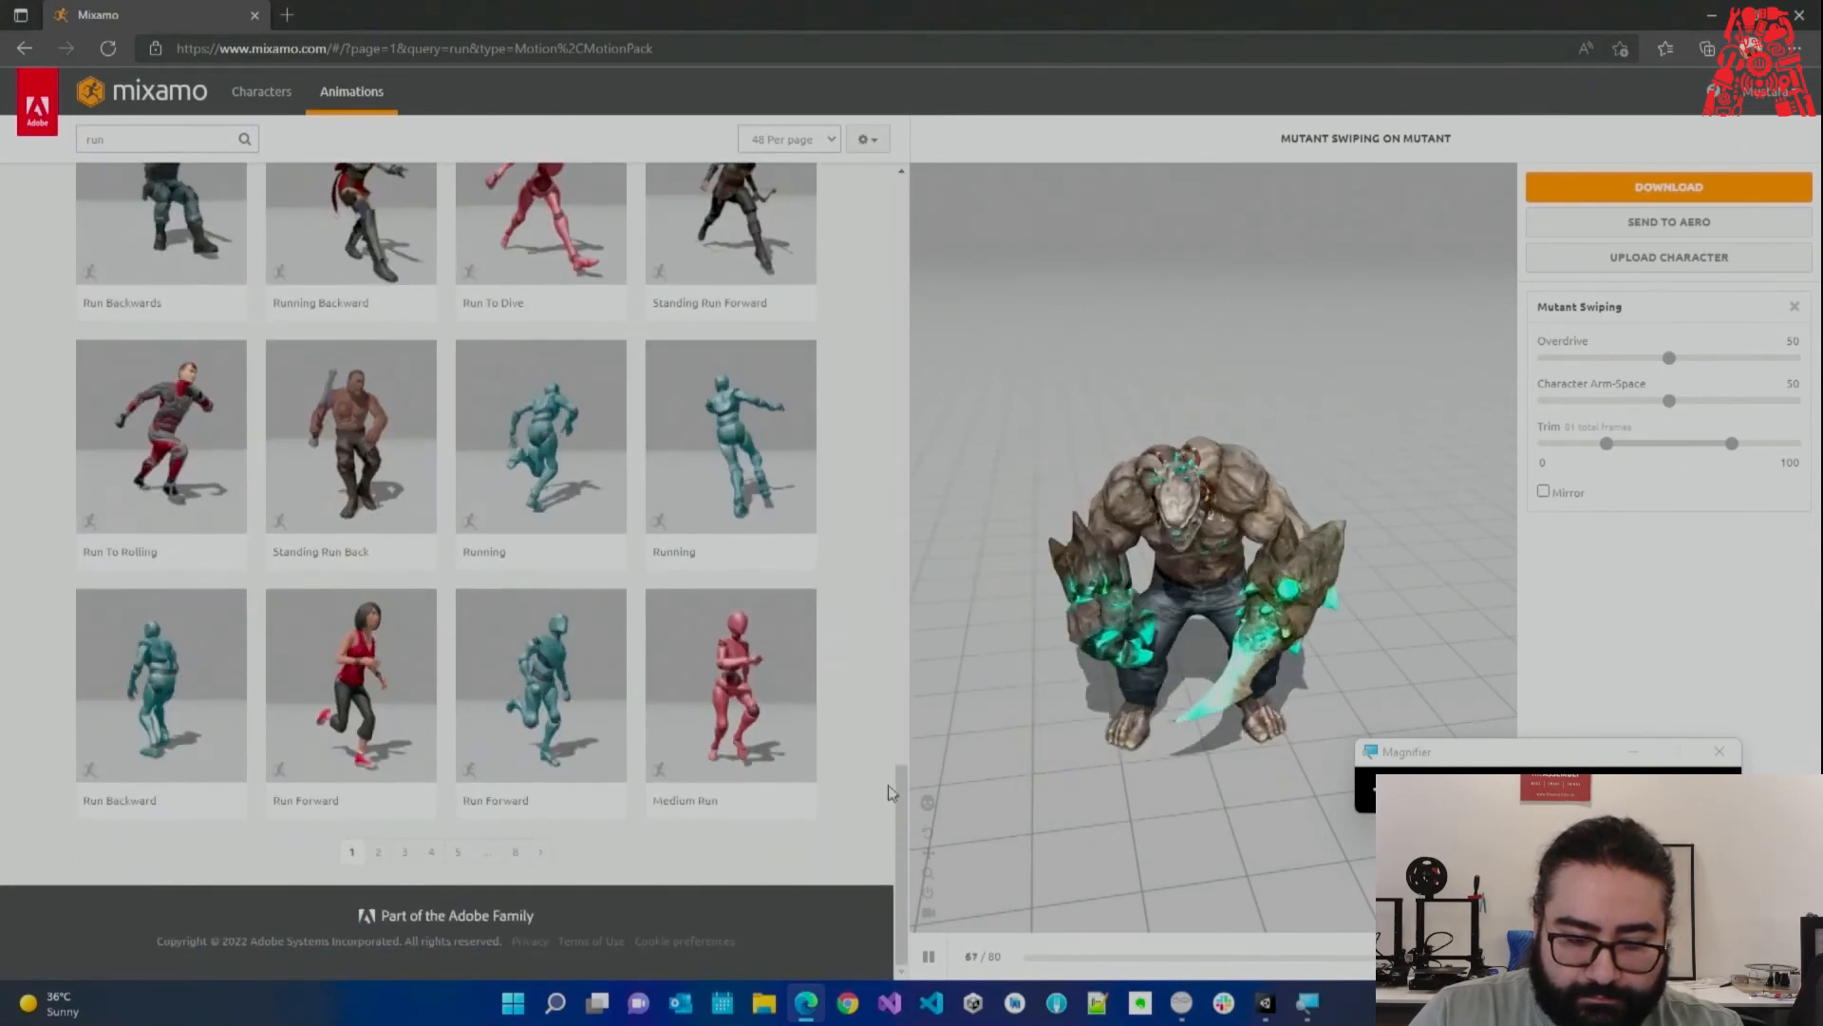
click(767, 719)
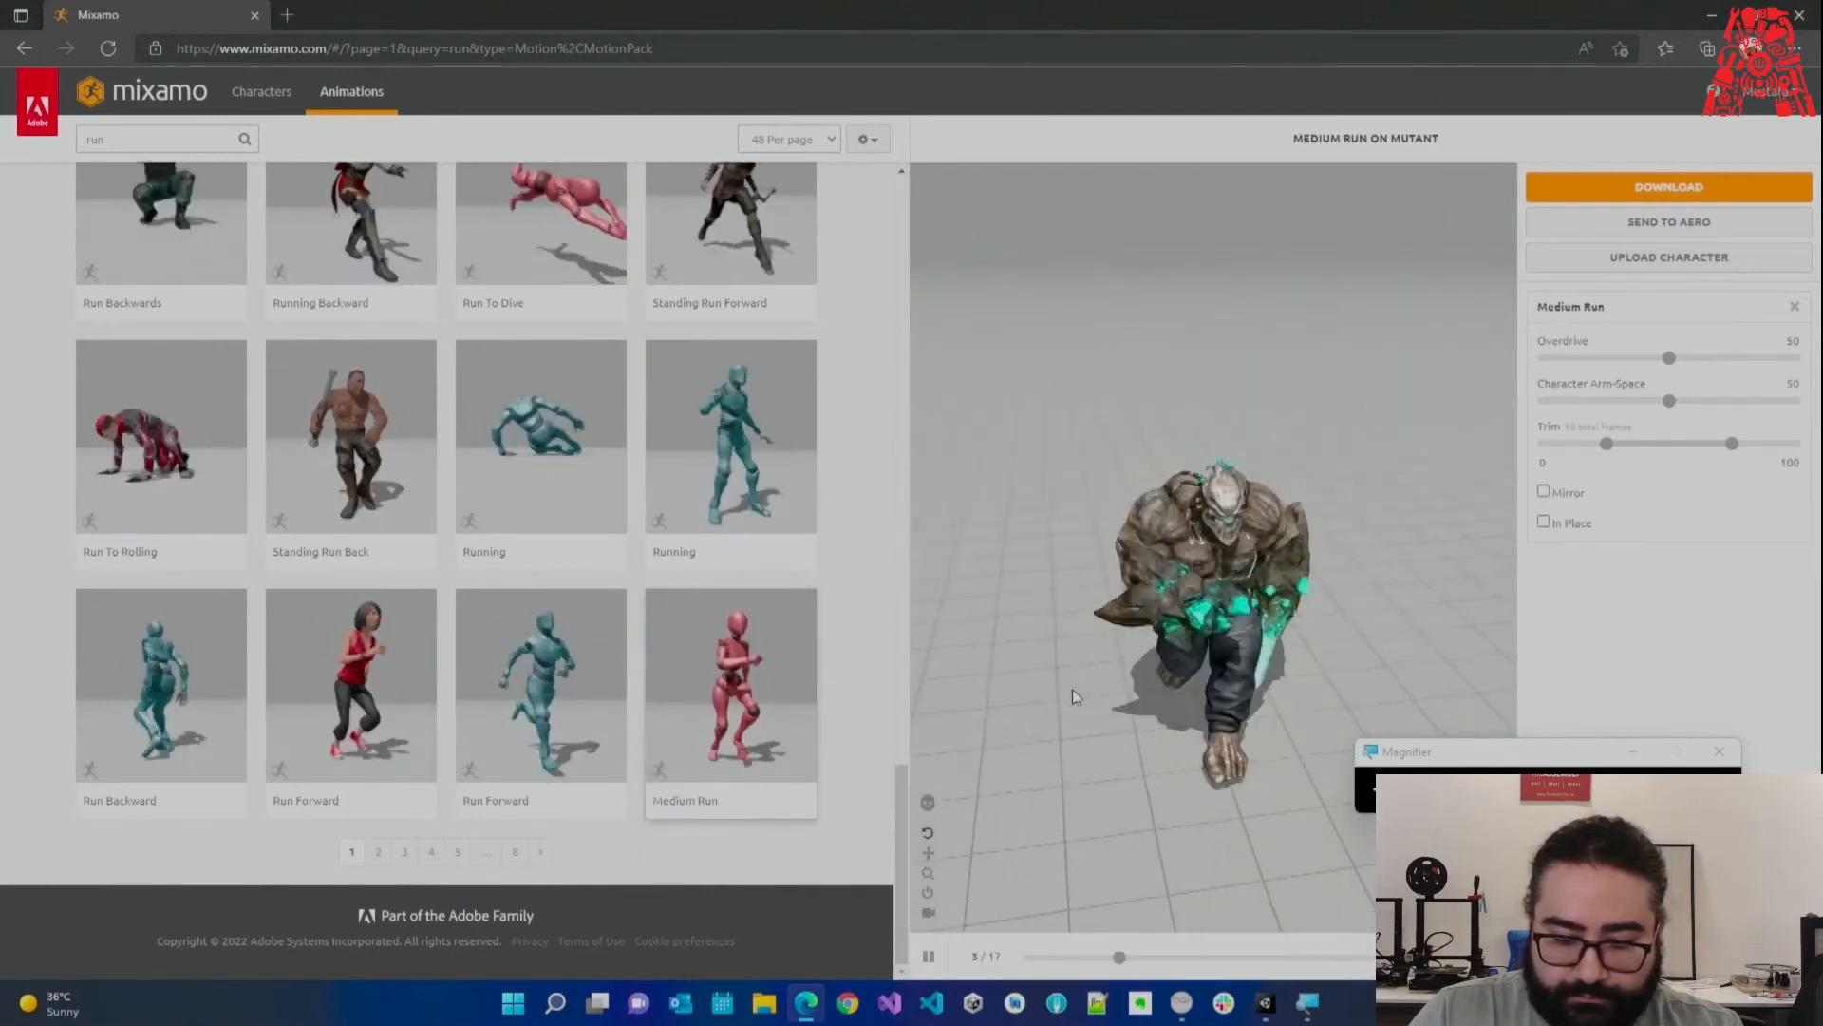
drag(902, 794, 898, 177)
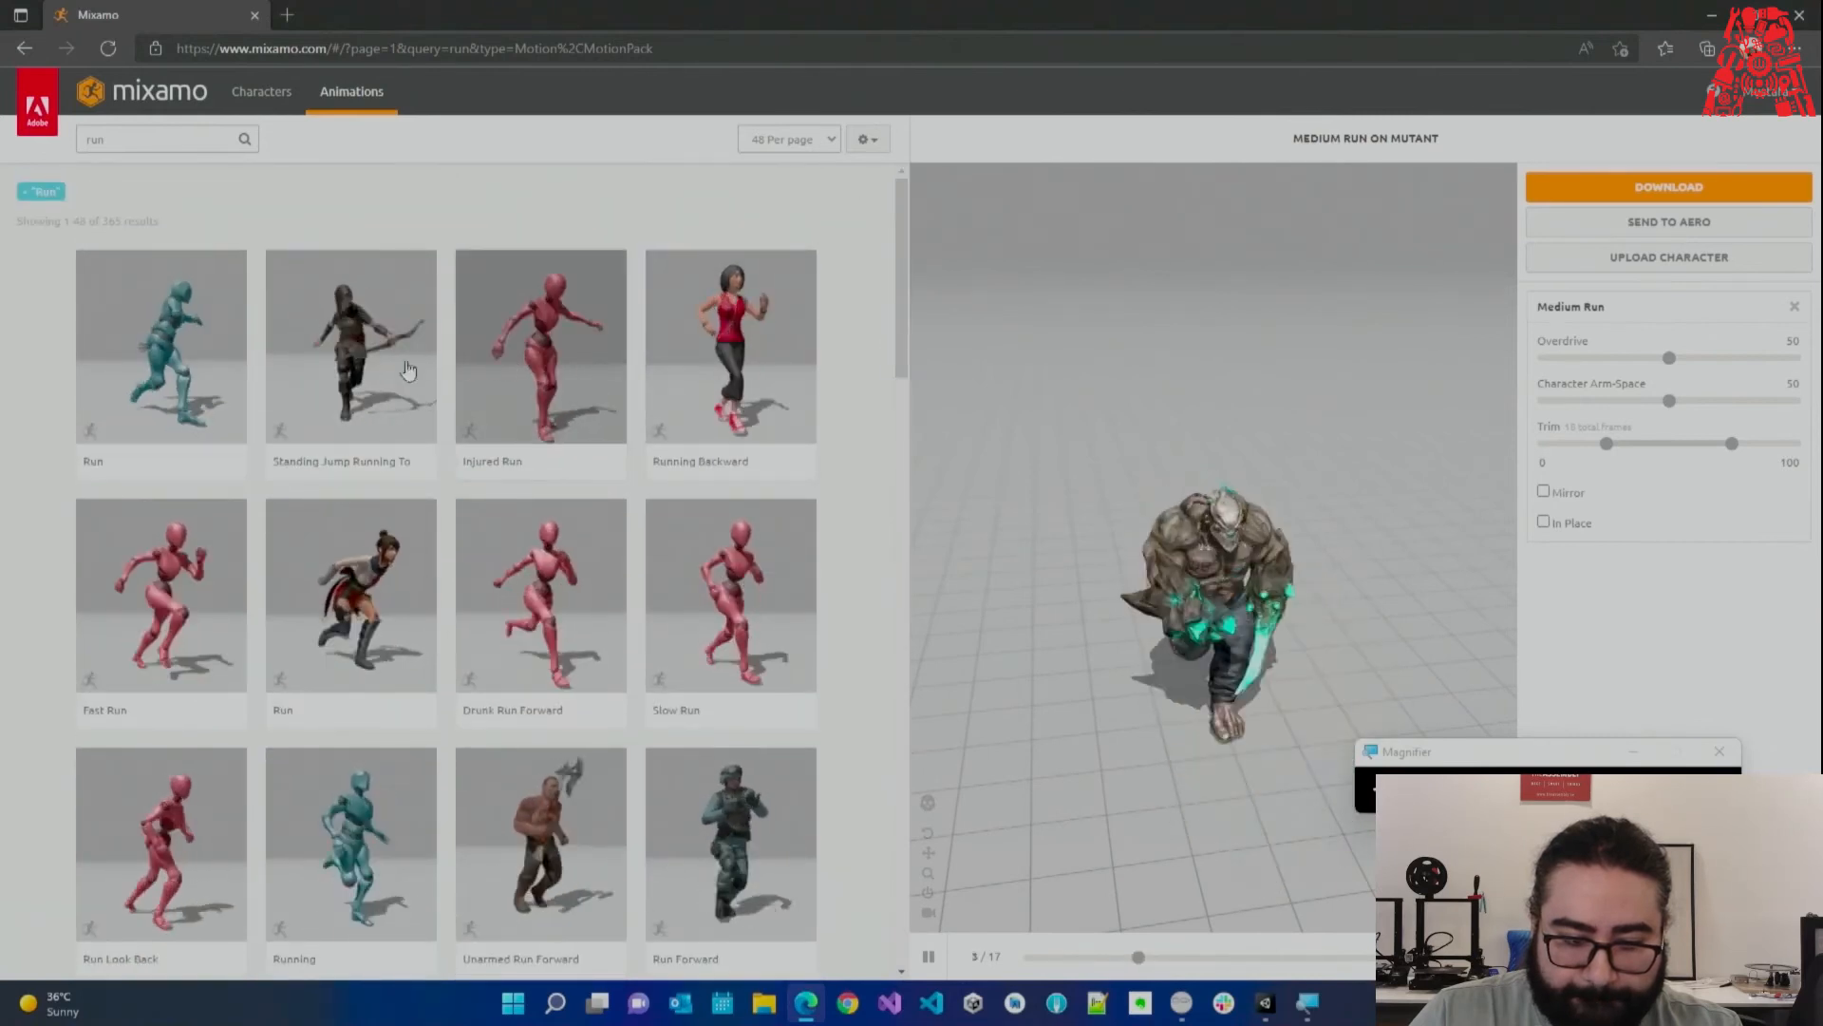
scroll(692, 577, down, 1)
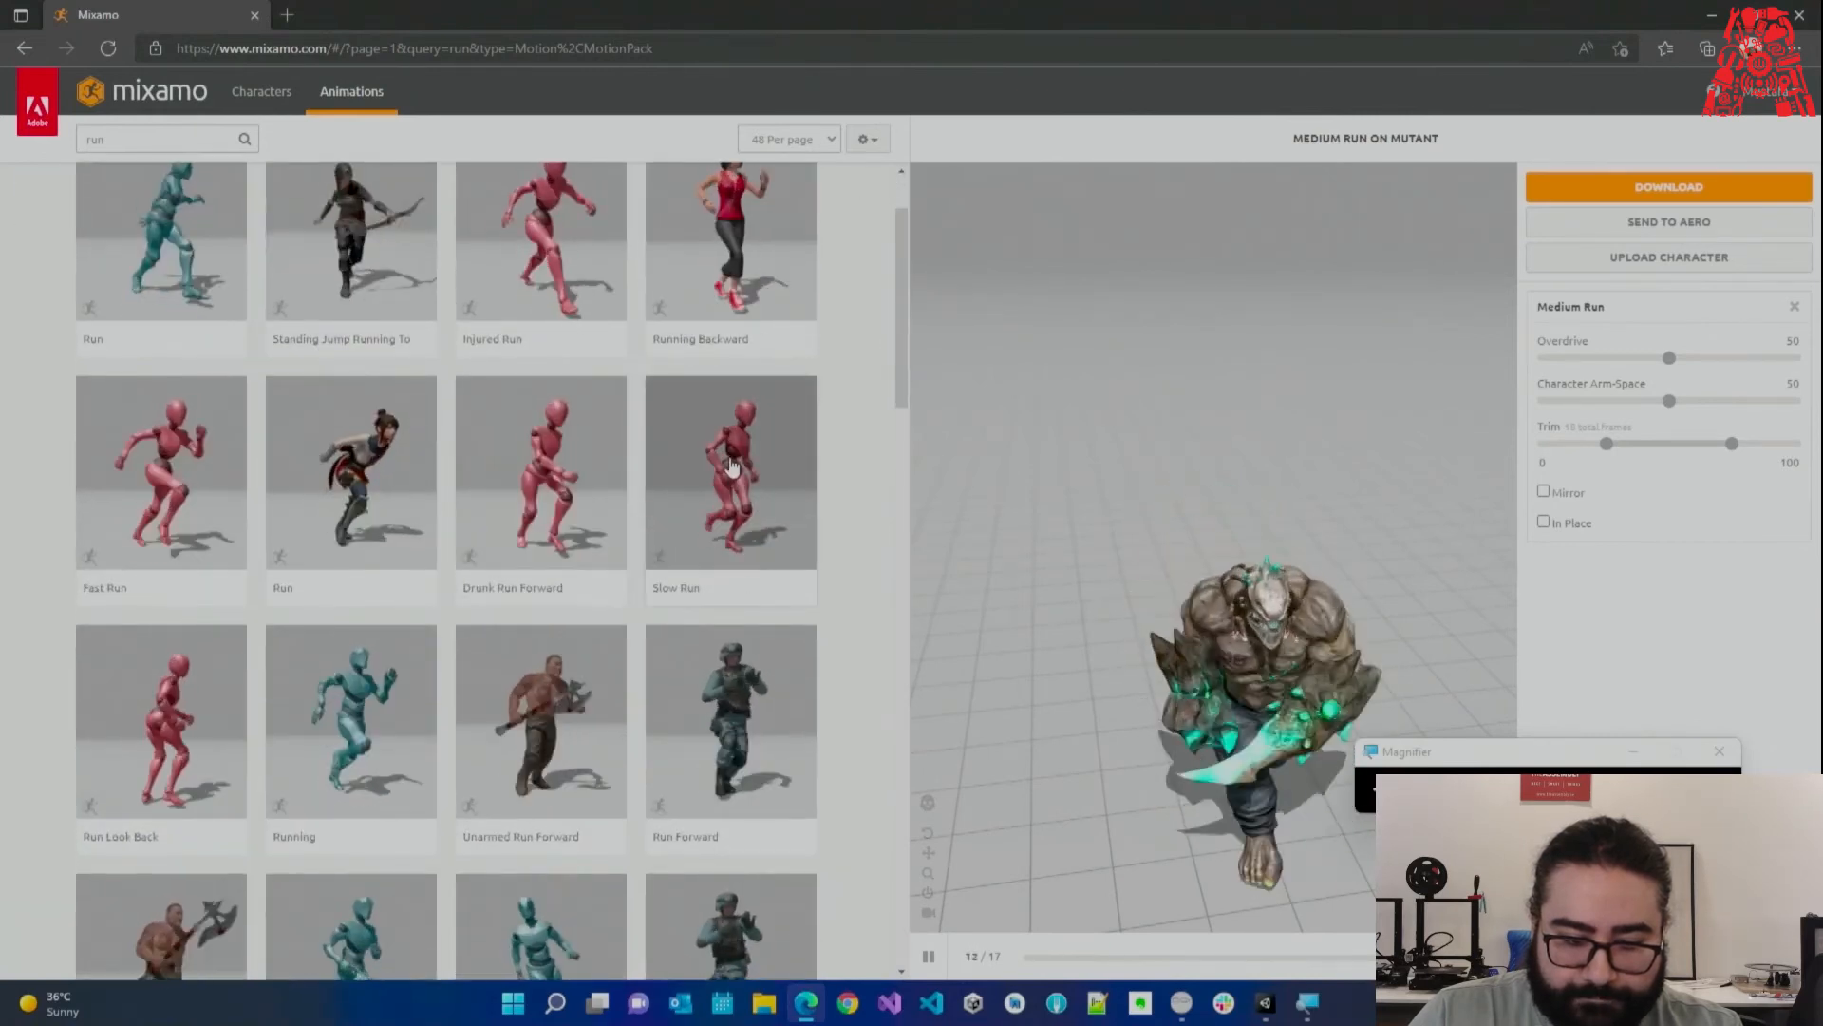
scroll(617, 556, down, 1)
Preview the Running animation on the Mutant and lower its Overdrive.
click(409, 573)
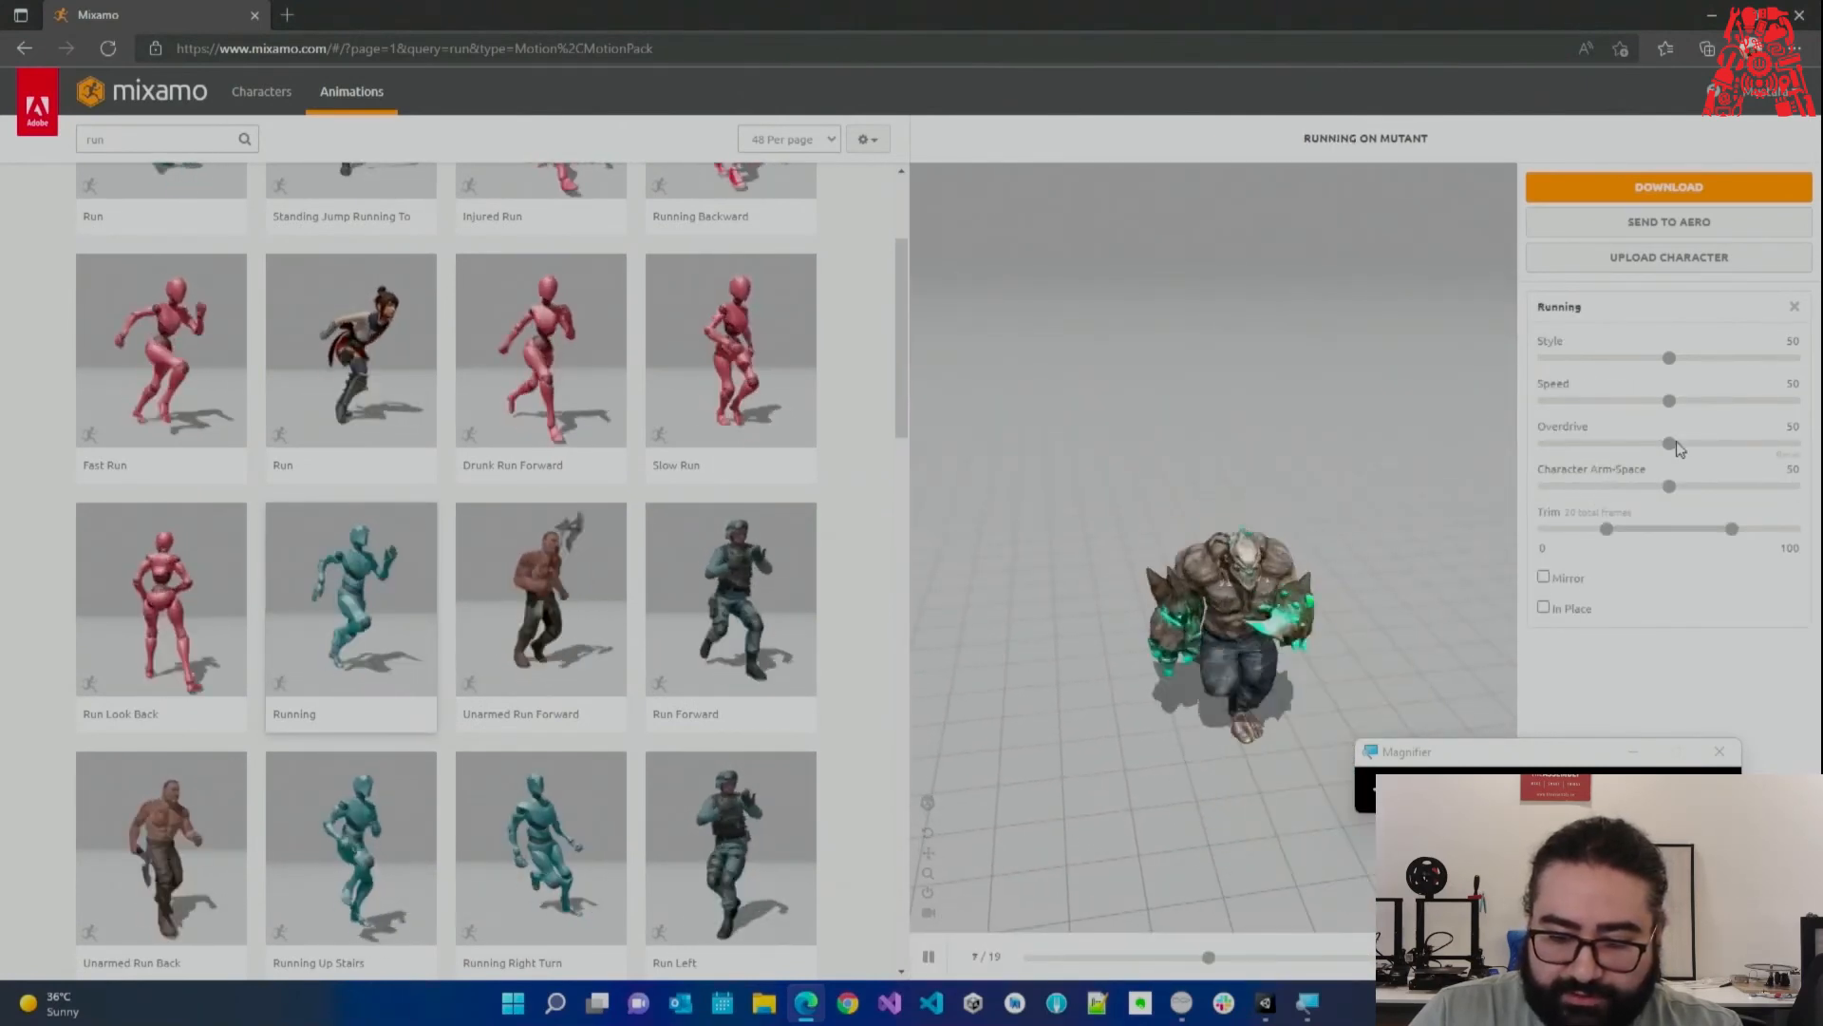
drag(1669, 443, 1656, 444)
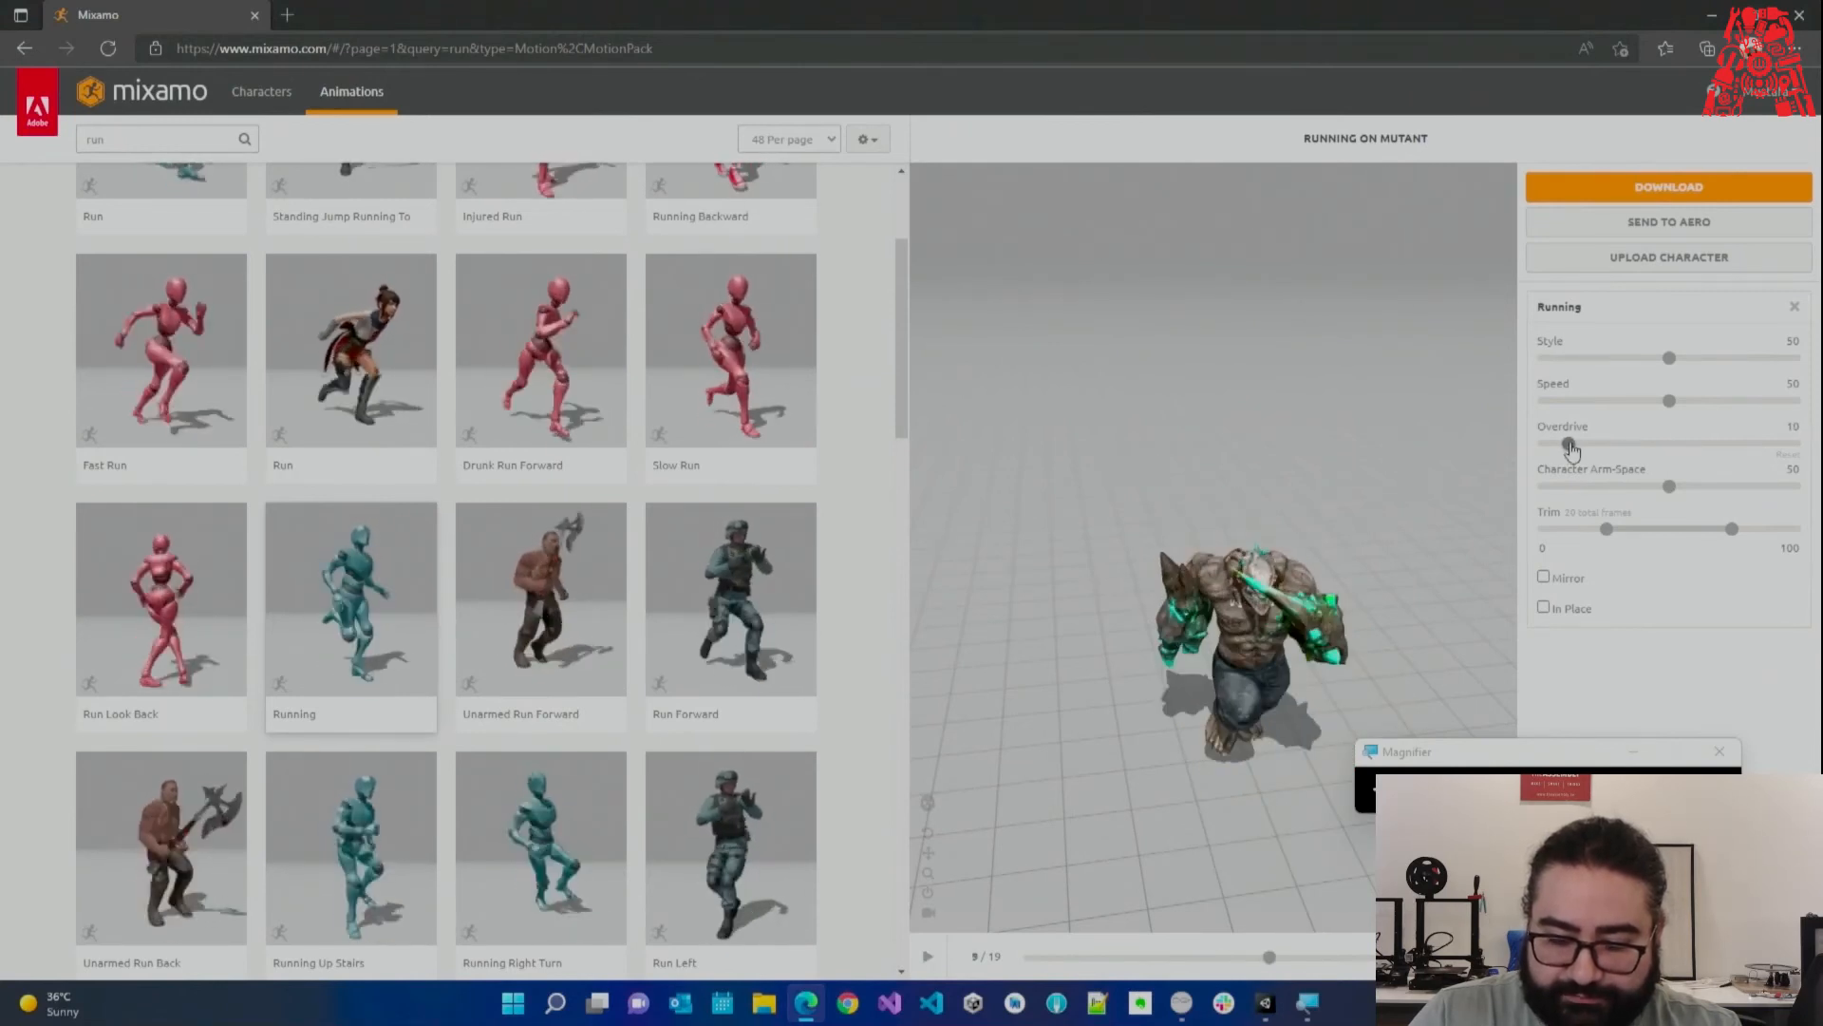
drag(1571, 444, 1571, 442)
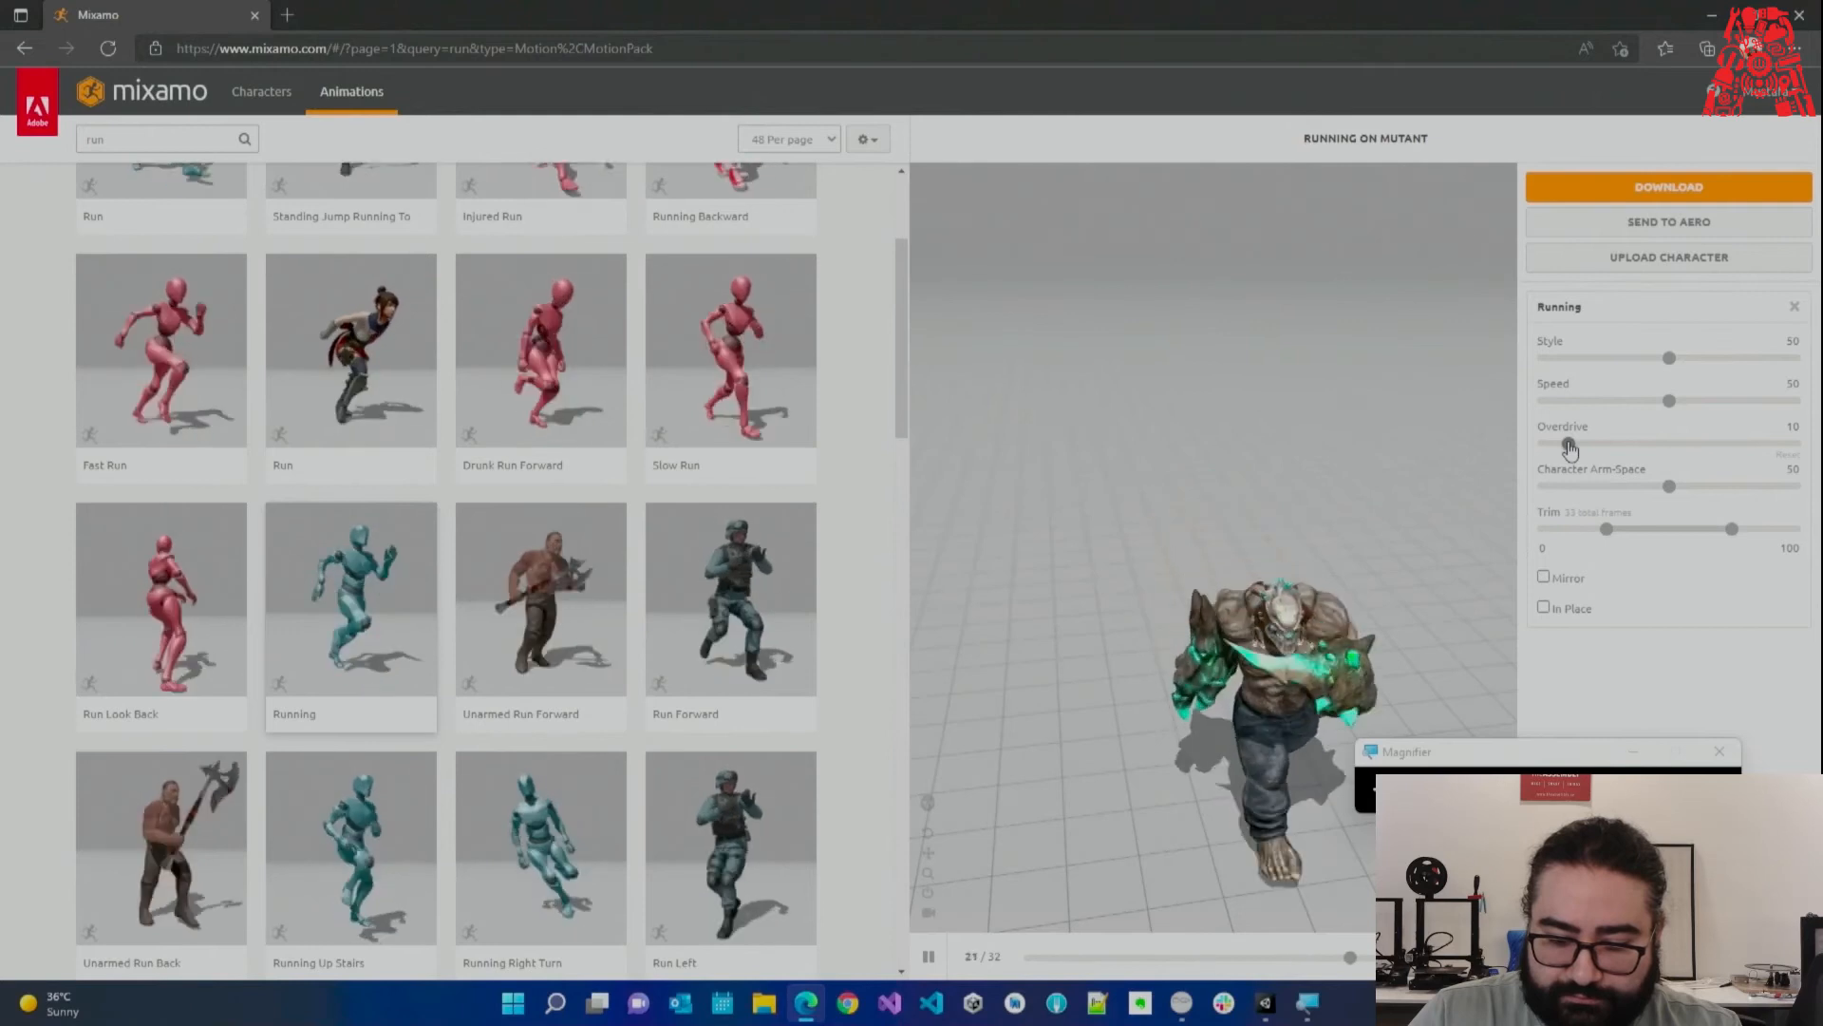
scroll(598, 544, down, 6)
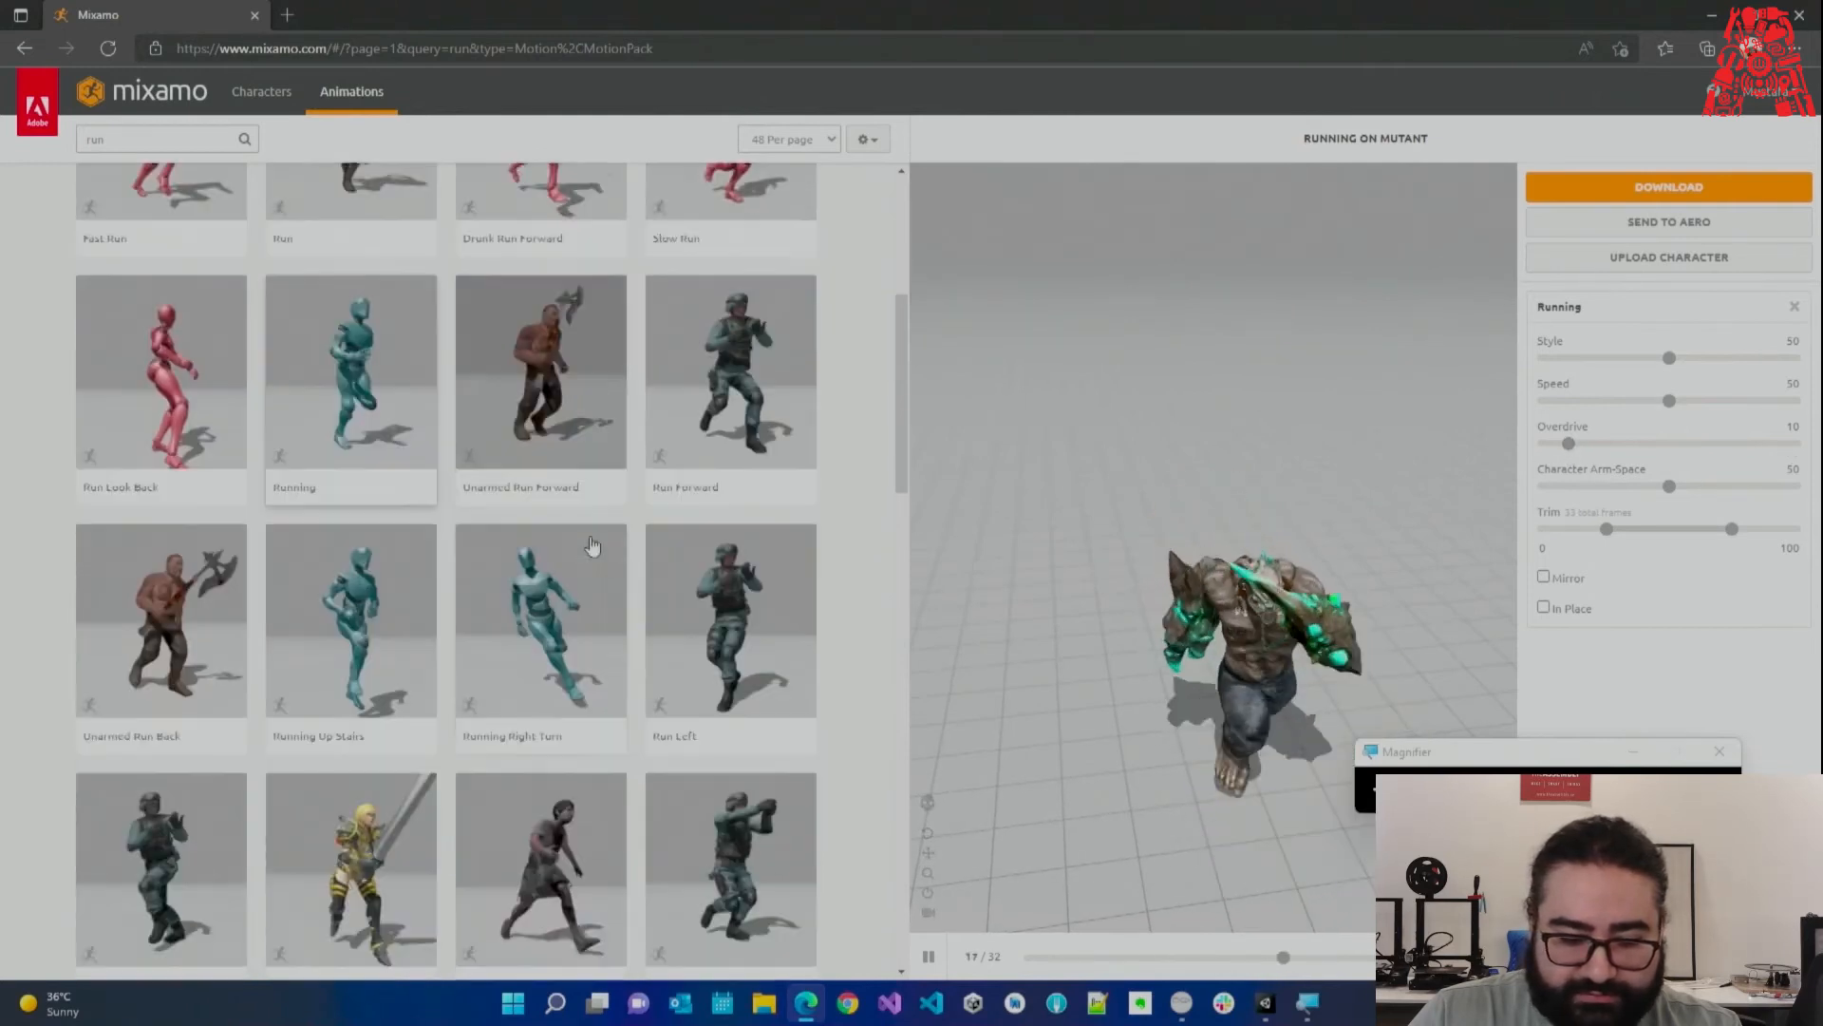
scroll(617, 544, down, 4)
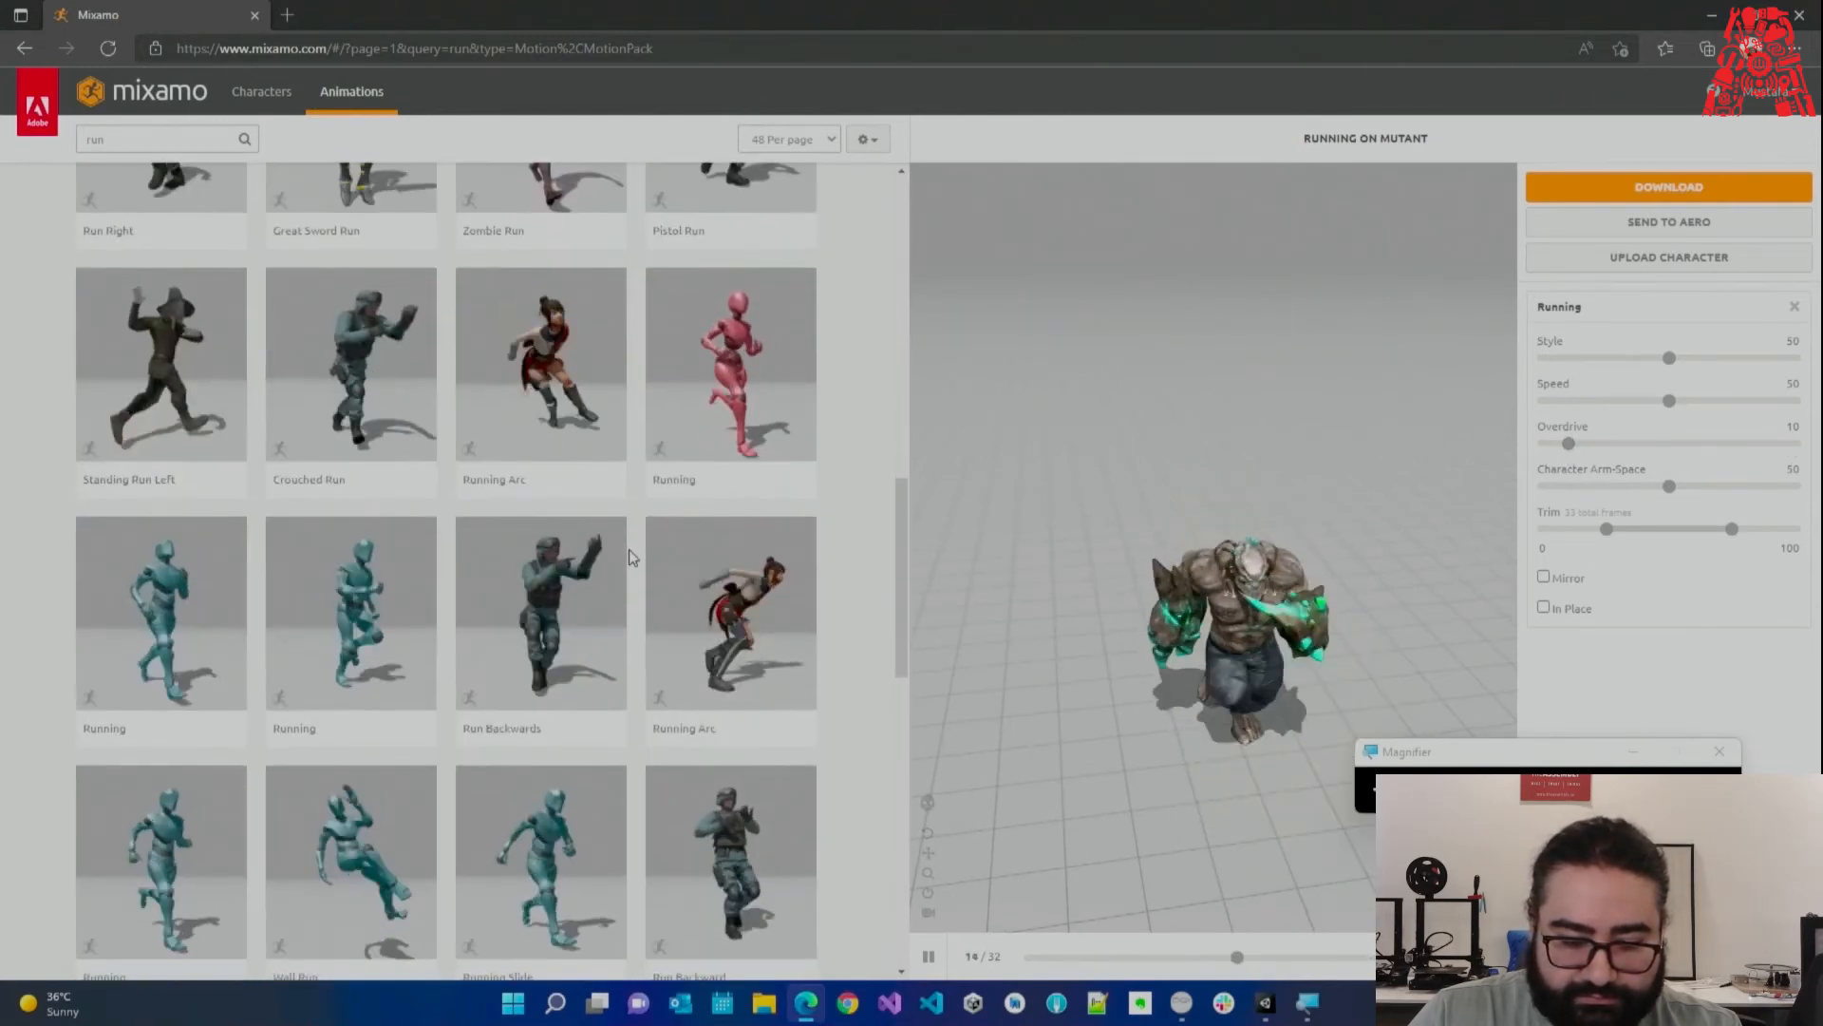
Preview another Running clip with Character Arm-Space raised to 90, then open results page 2.
click(363, 593)
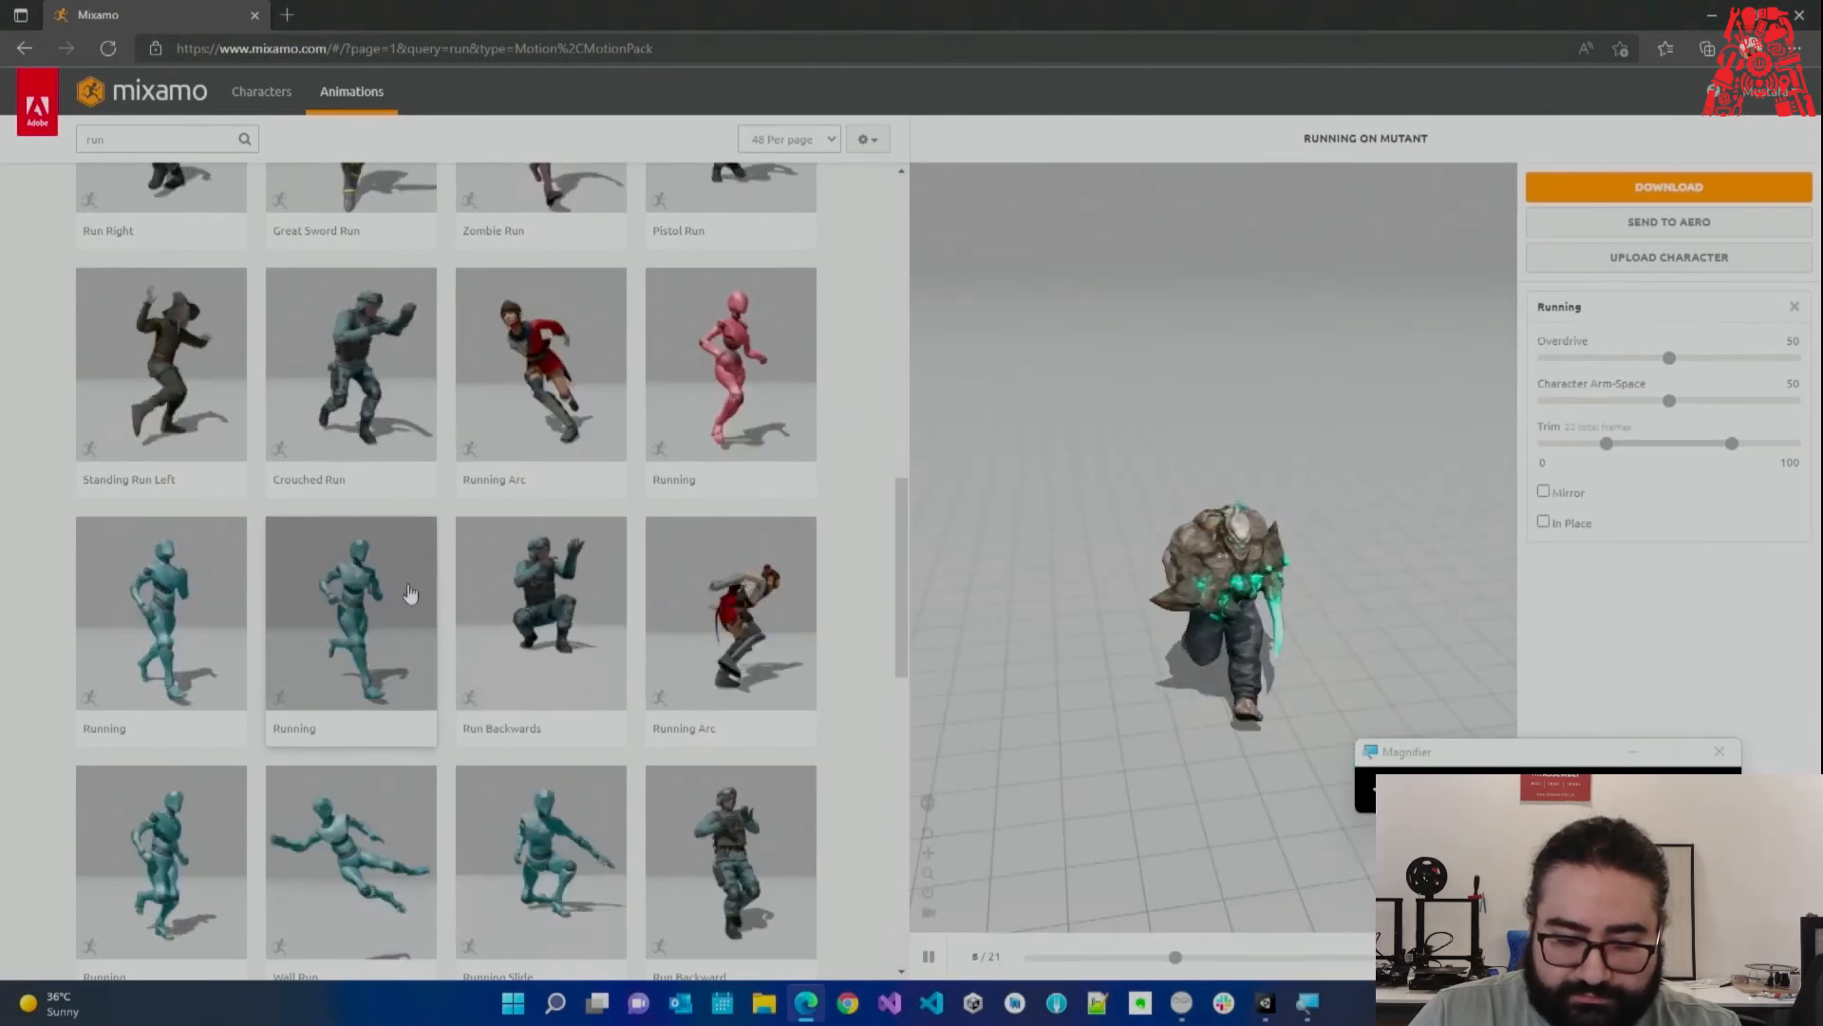
scroll(418, 598, down, 3)
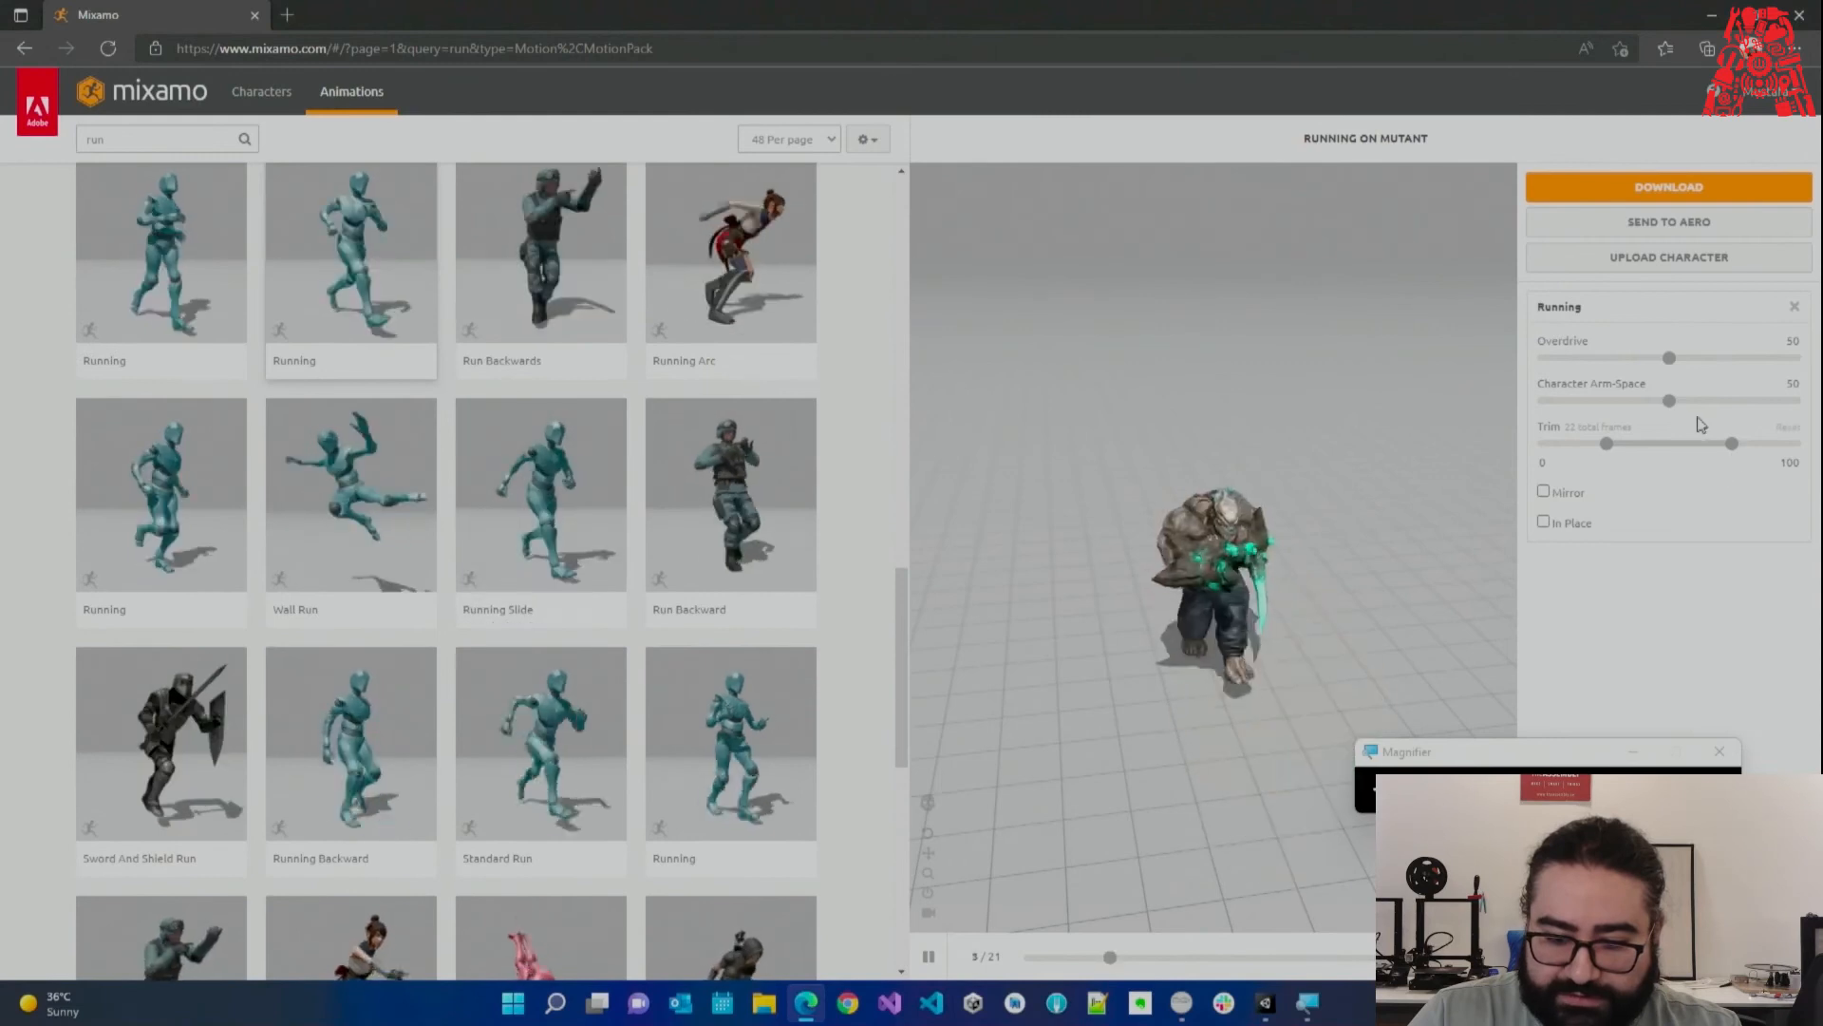
drag(1669, 401, 1700, 401)
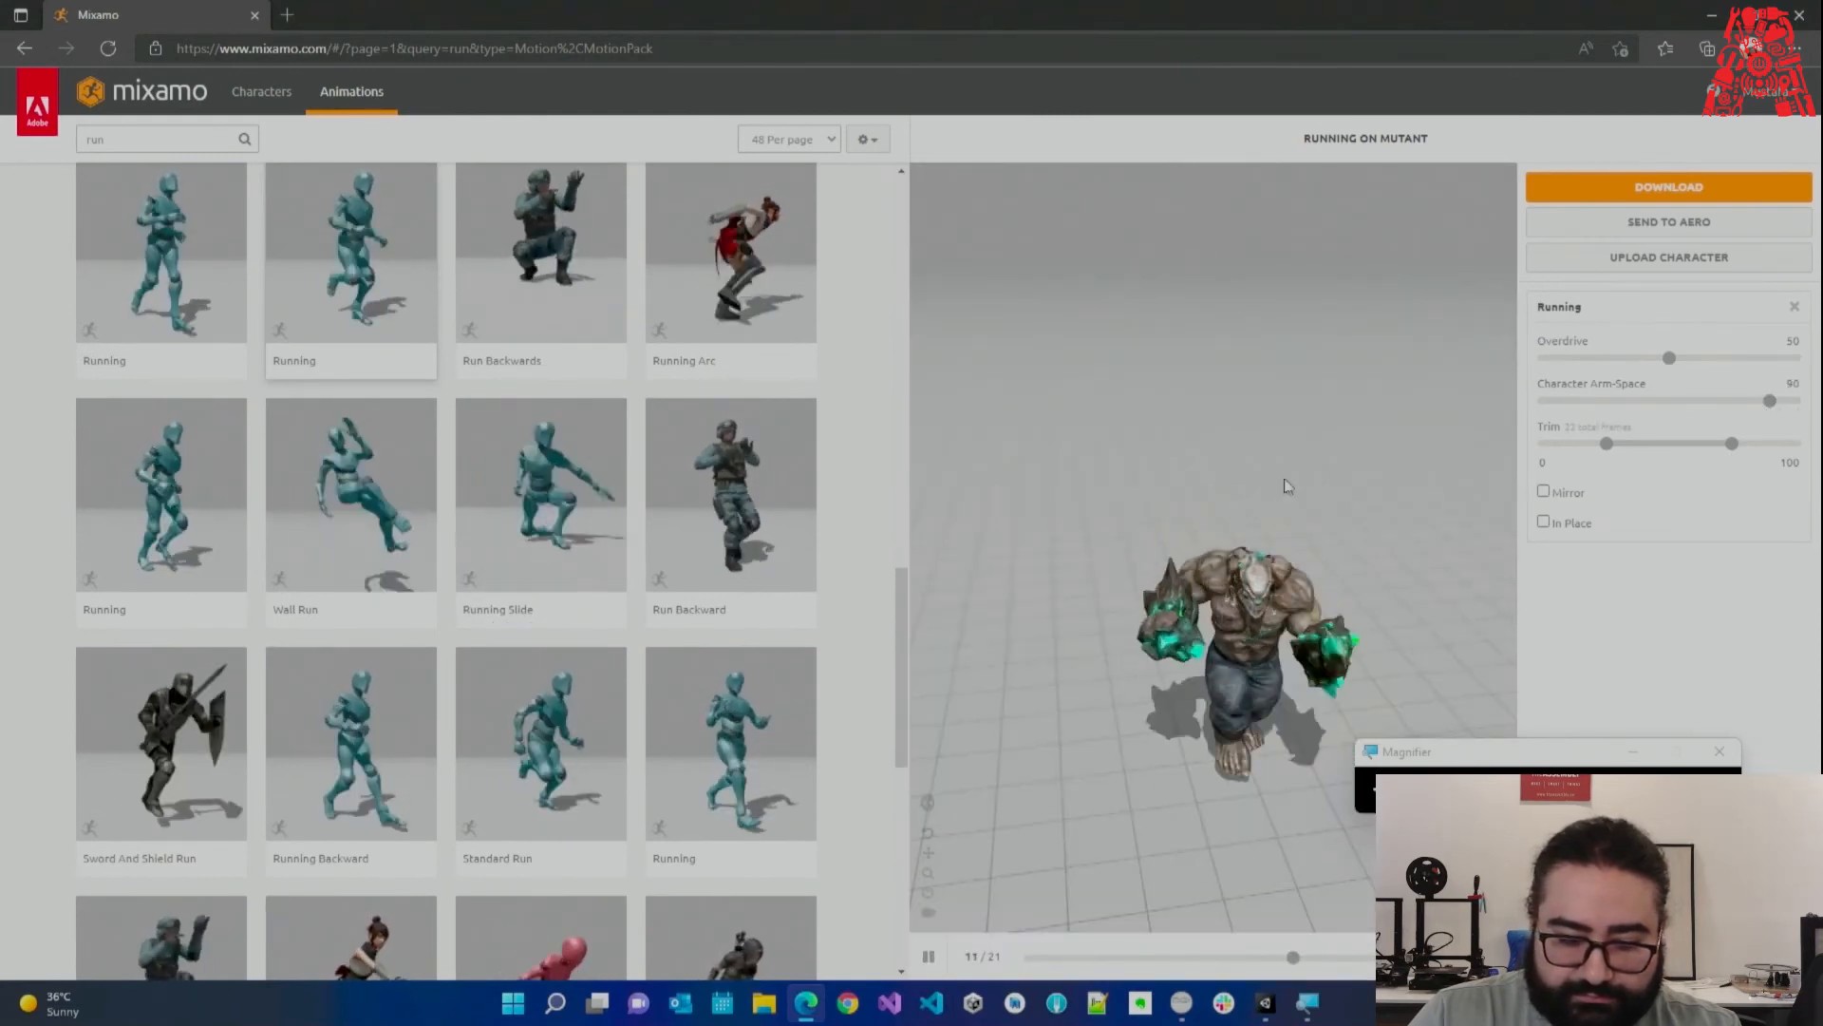
scroll(481, 611, down, 10)
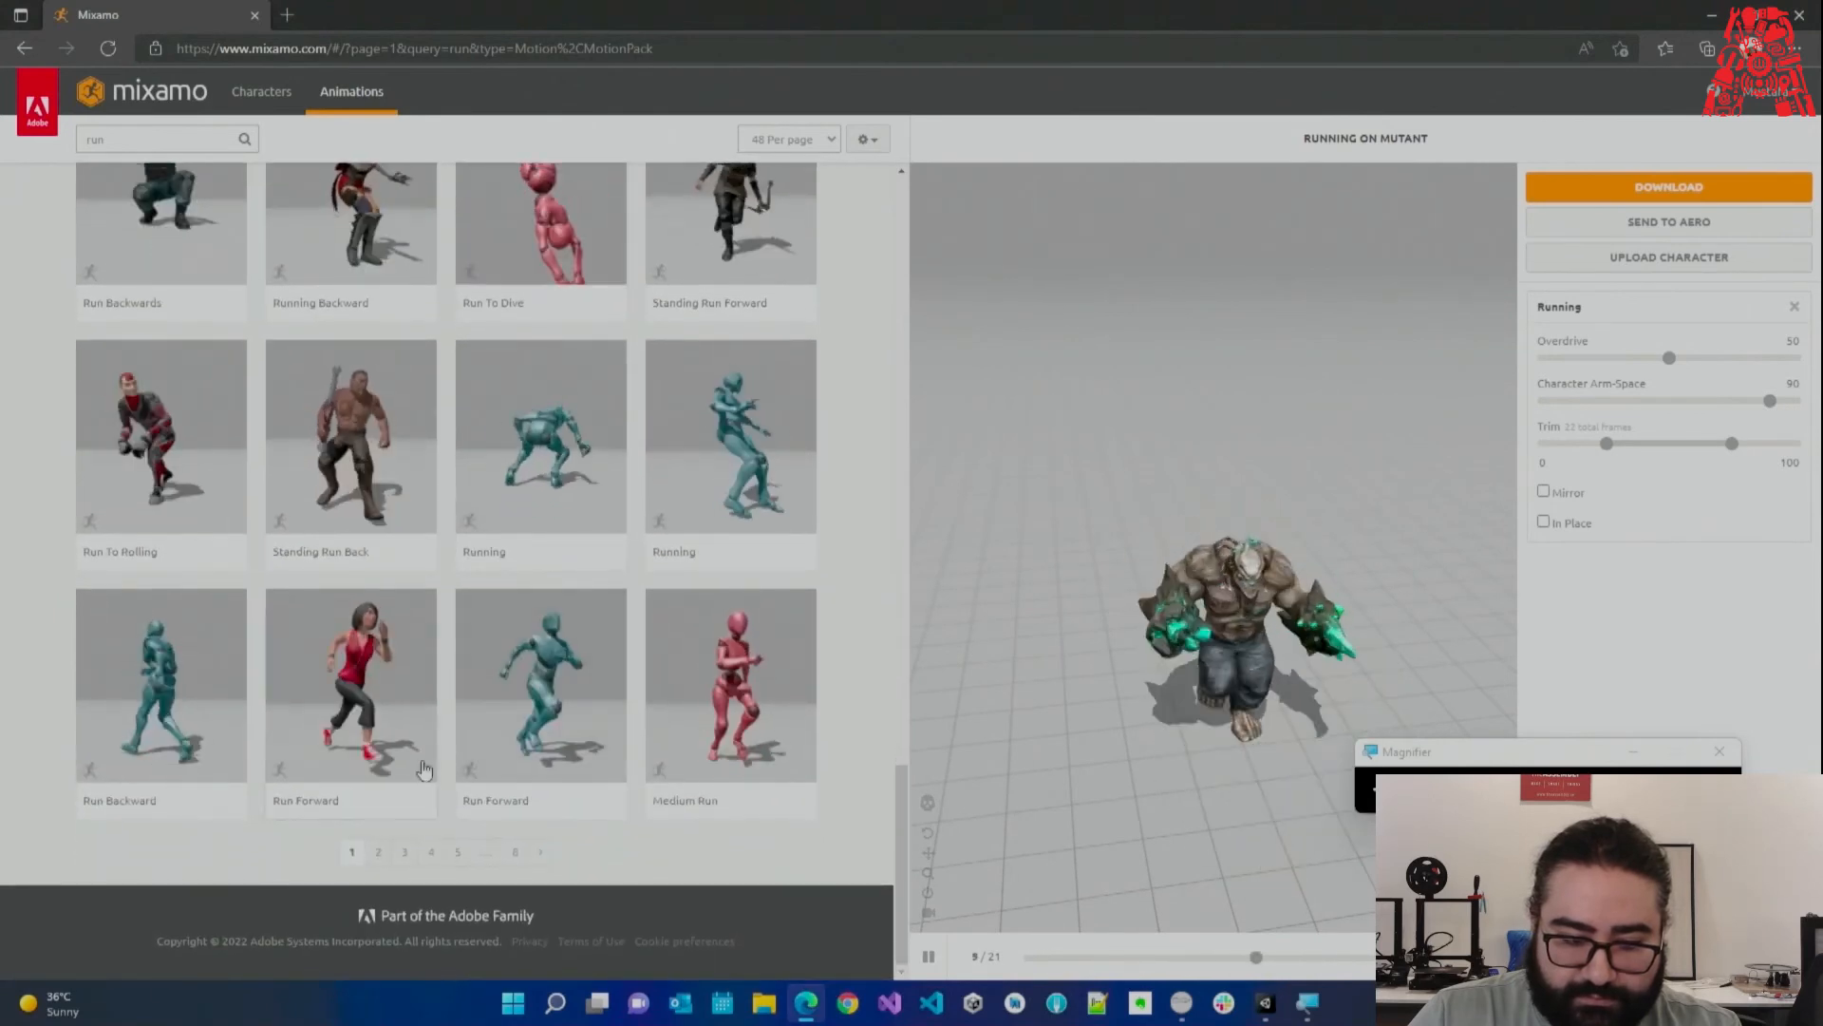
click(378, 851)
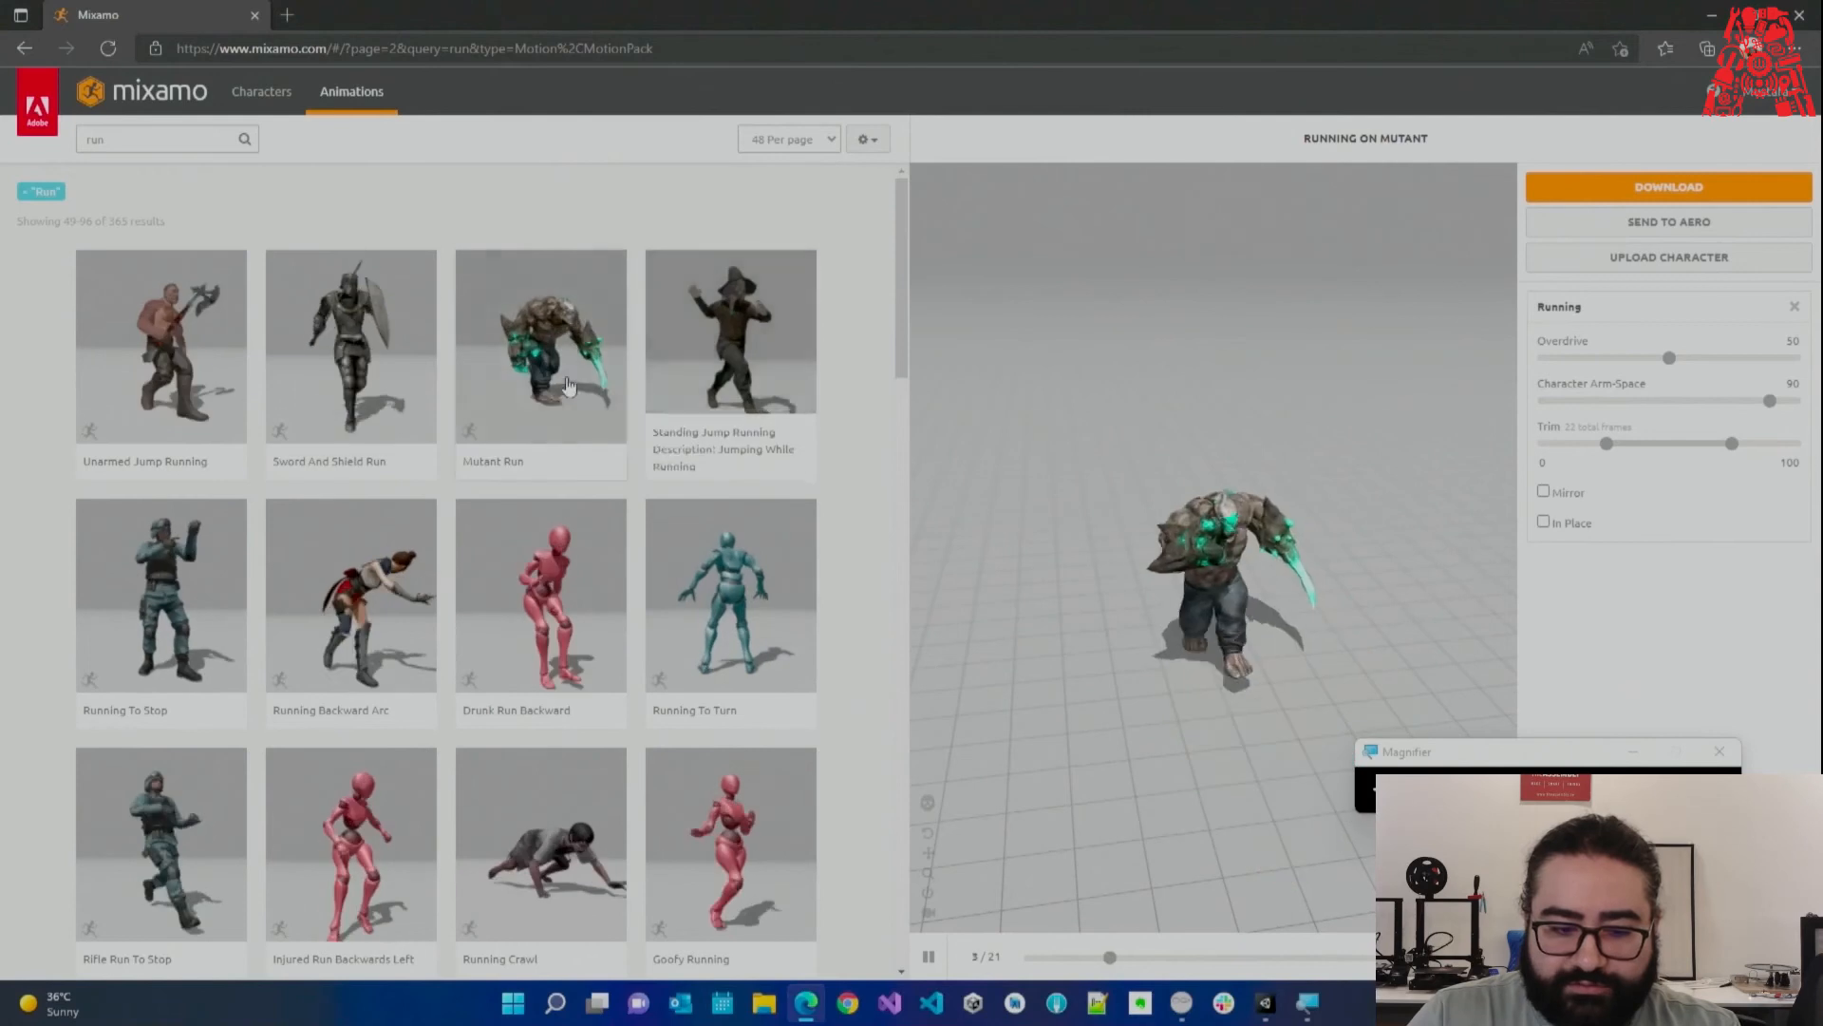
Download the Mutant Run animation from Mixamo as FBX for Unity without skin.
click(518, 357)
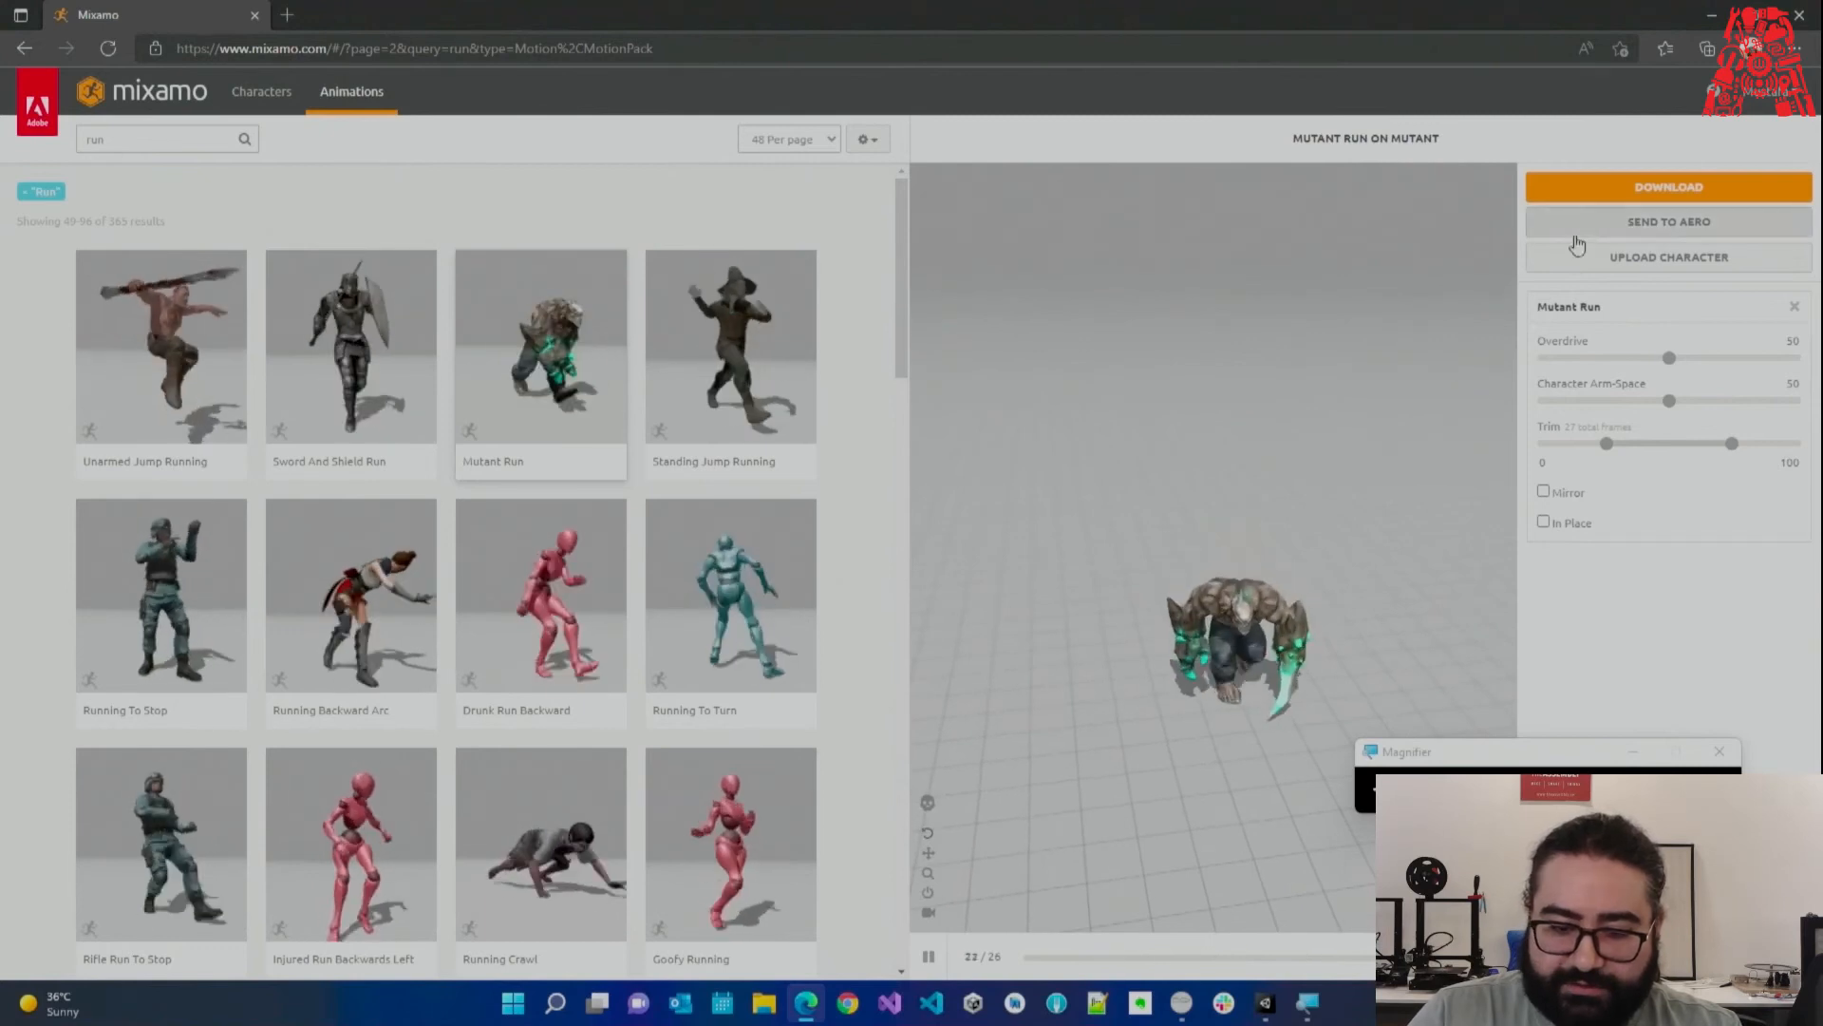
click(1634, 188)
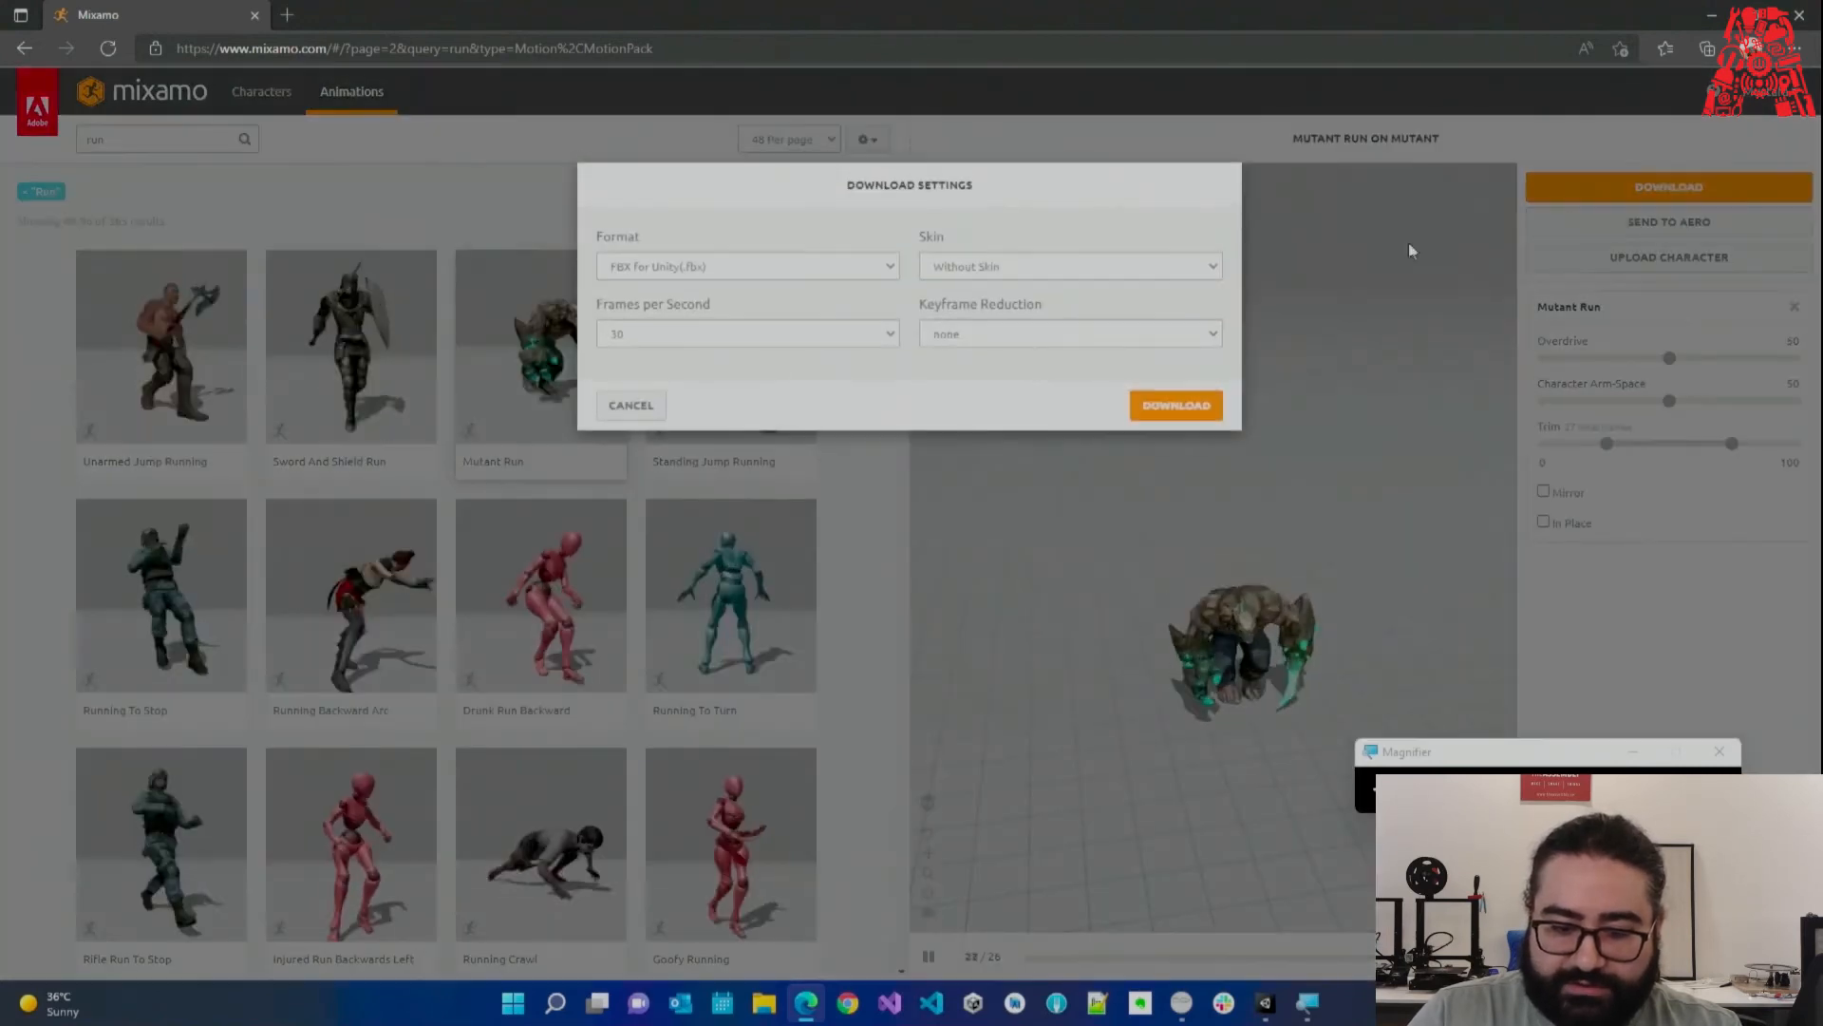
click(1148, 405)
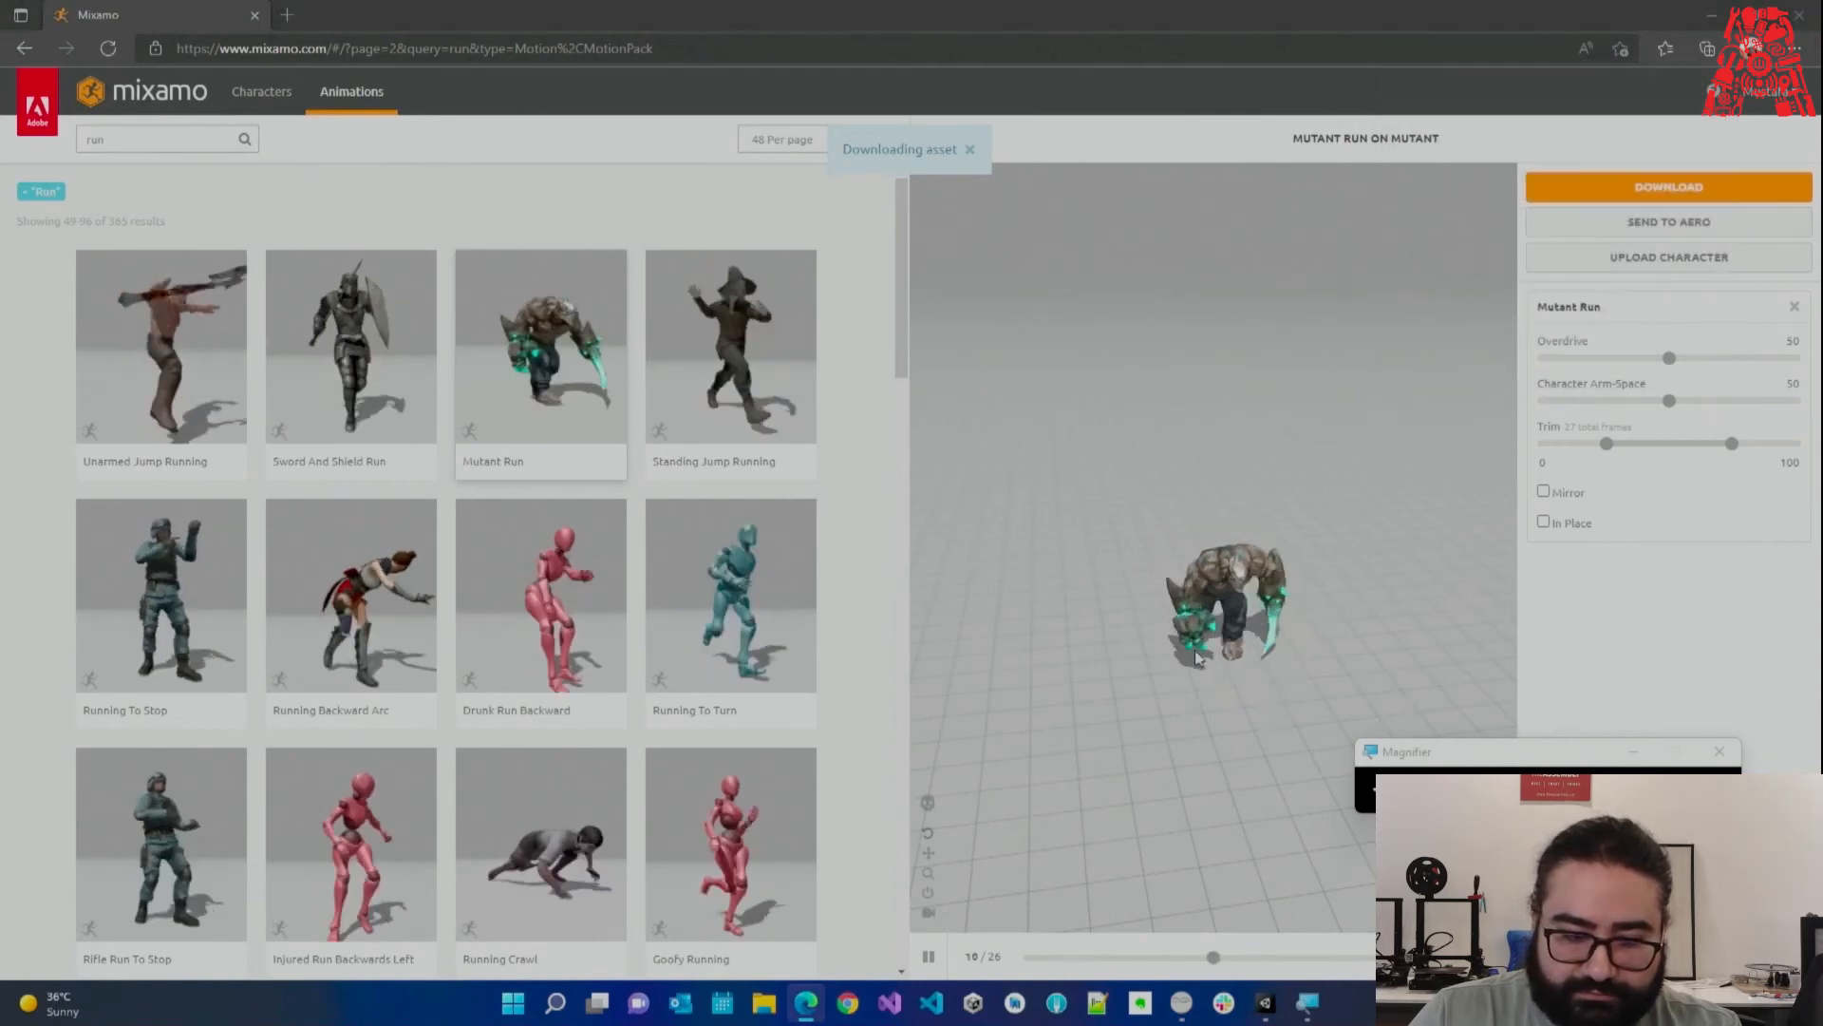
key(super+e)
Drag the Mutant Run, Mutant Swiping and Getting Smashed FBX files from Downloads into Unity's Enemy/Models folder.
click(334, 245)
shift+click(352, 266)
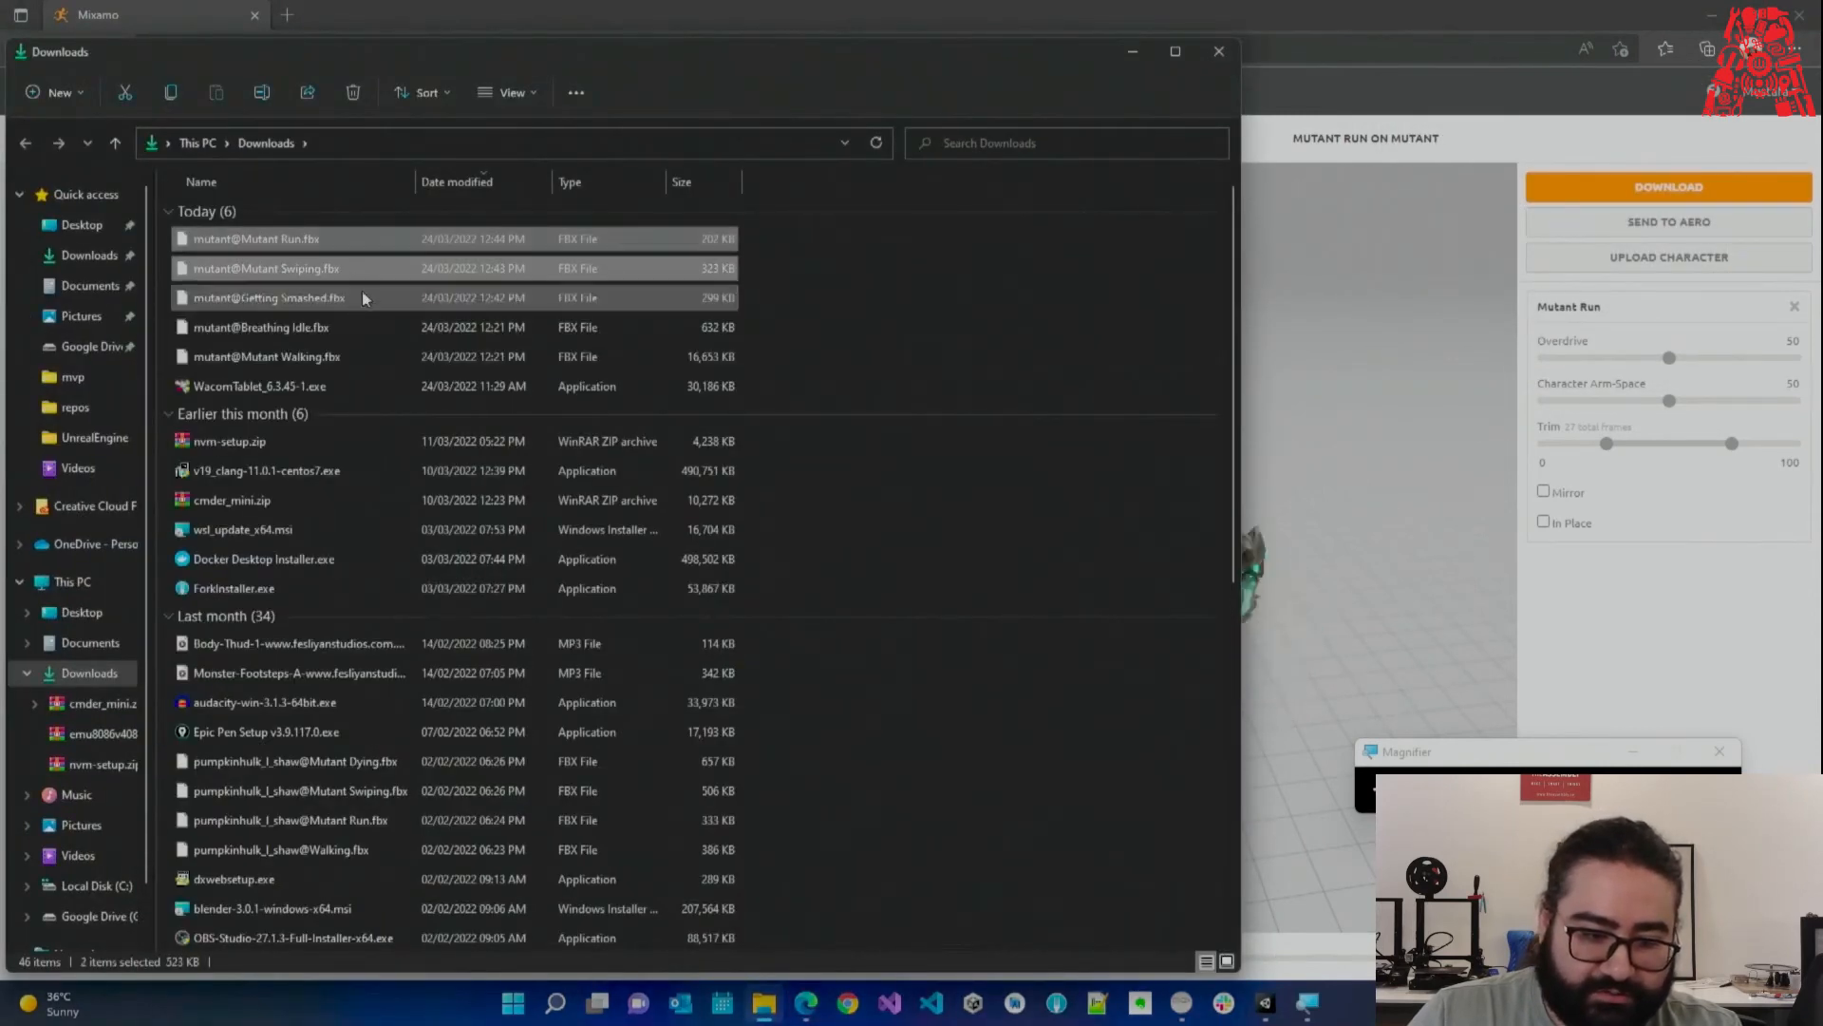
shift+click(338, 294)
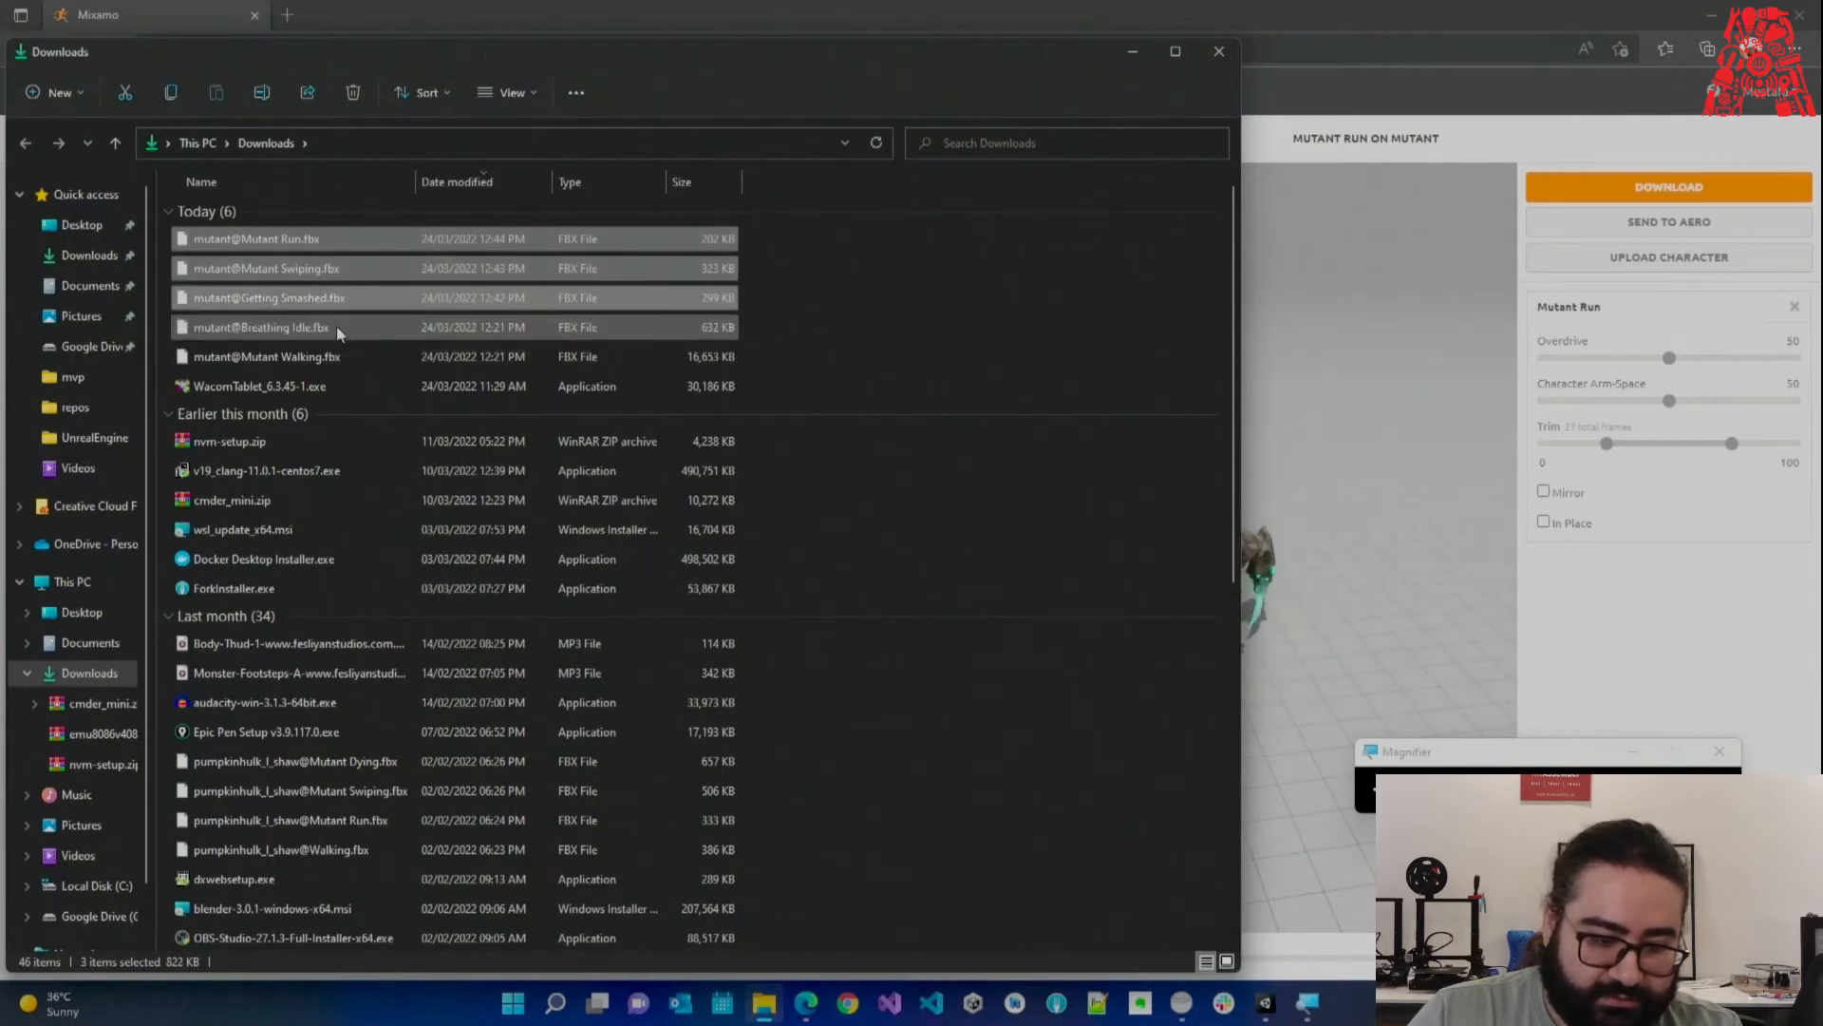
drag(269, 297, 1271, 1005)
drag(678, 12, 1184, 97)
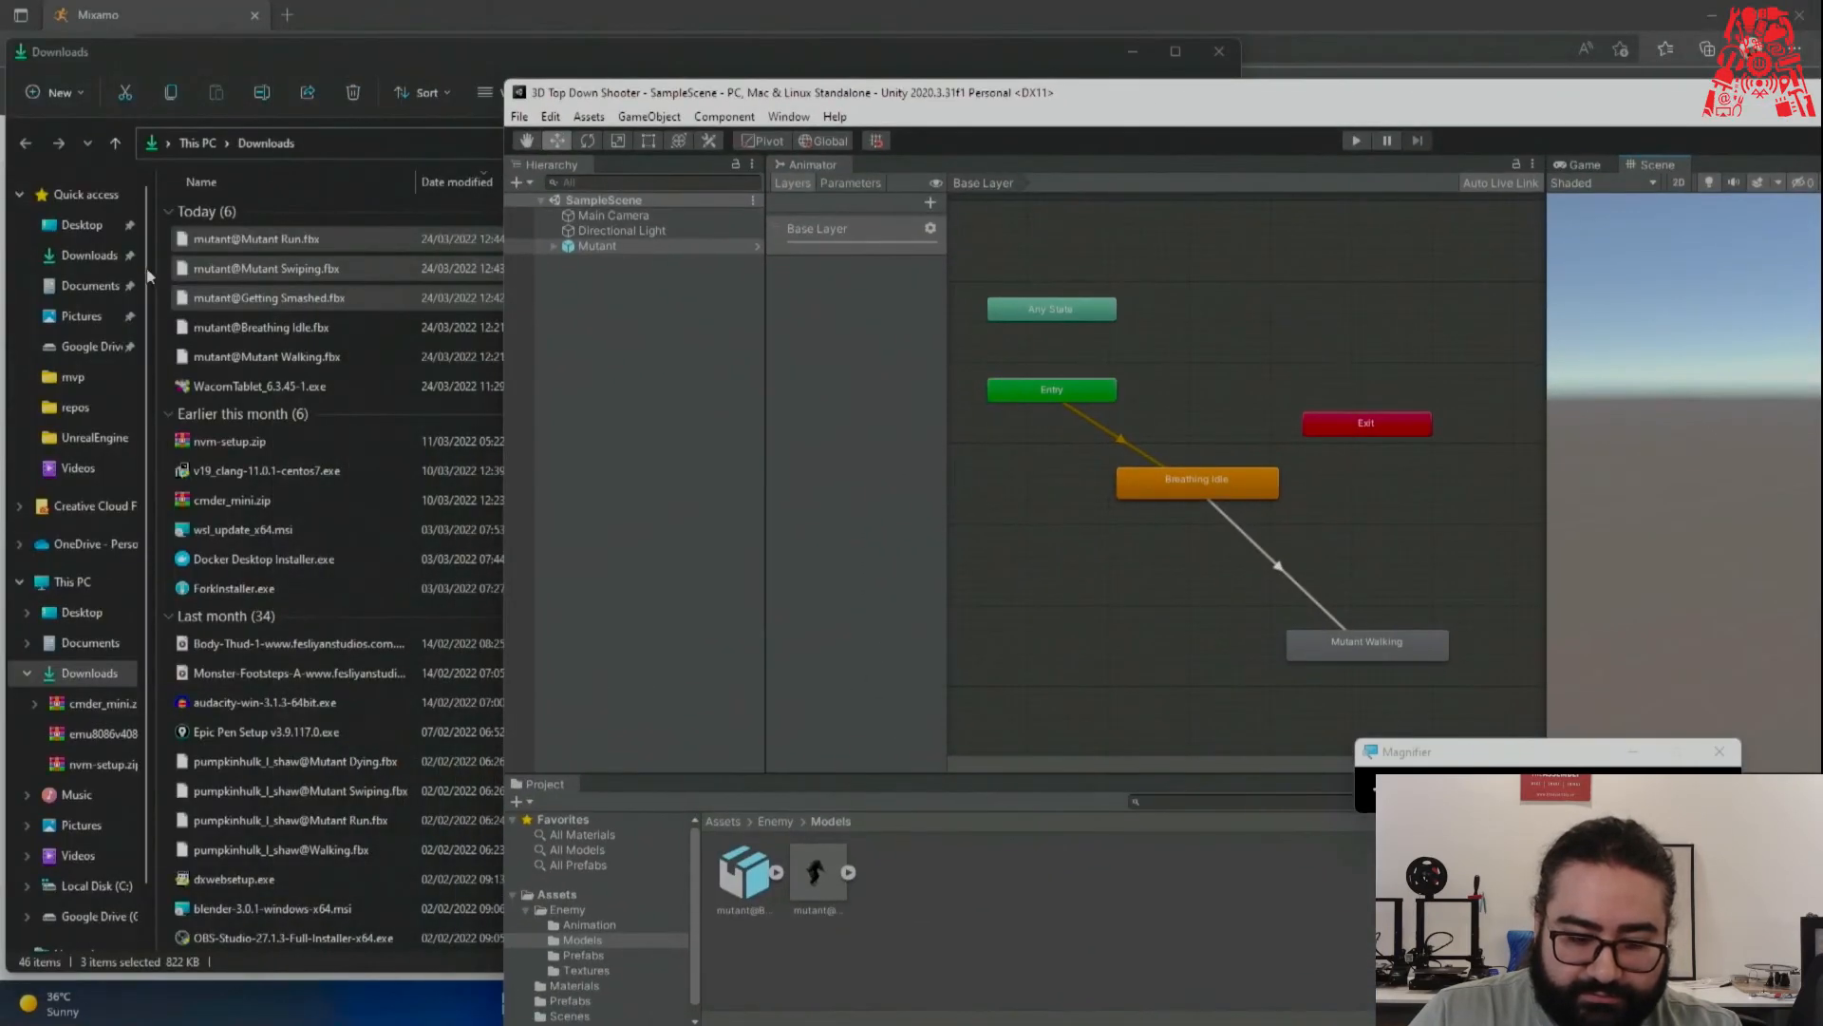
drag(238, 246, 1009, 887)
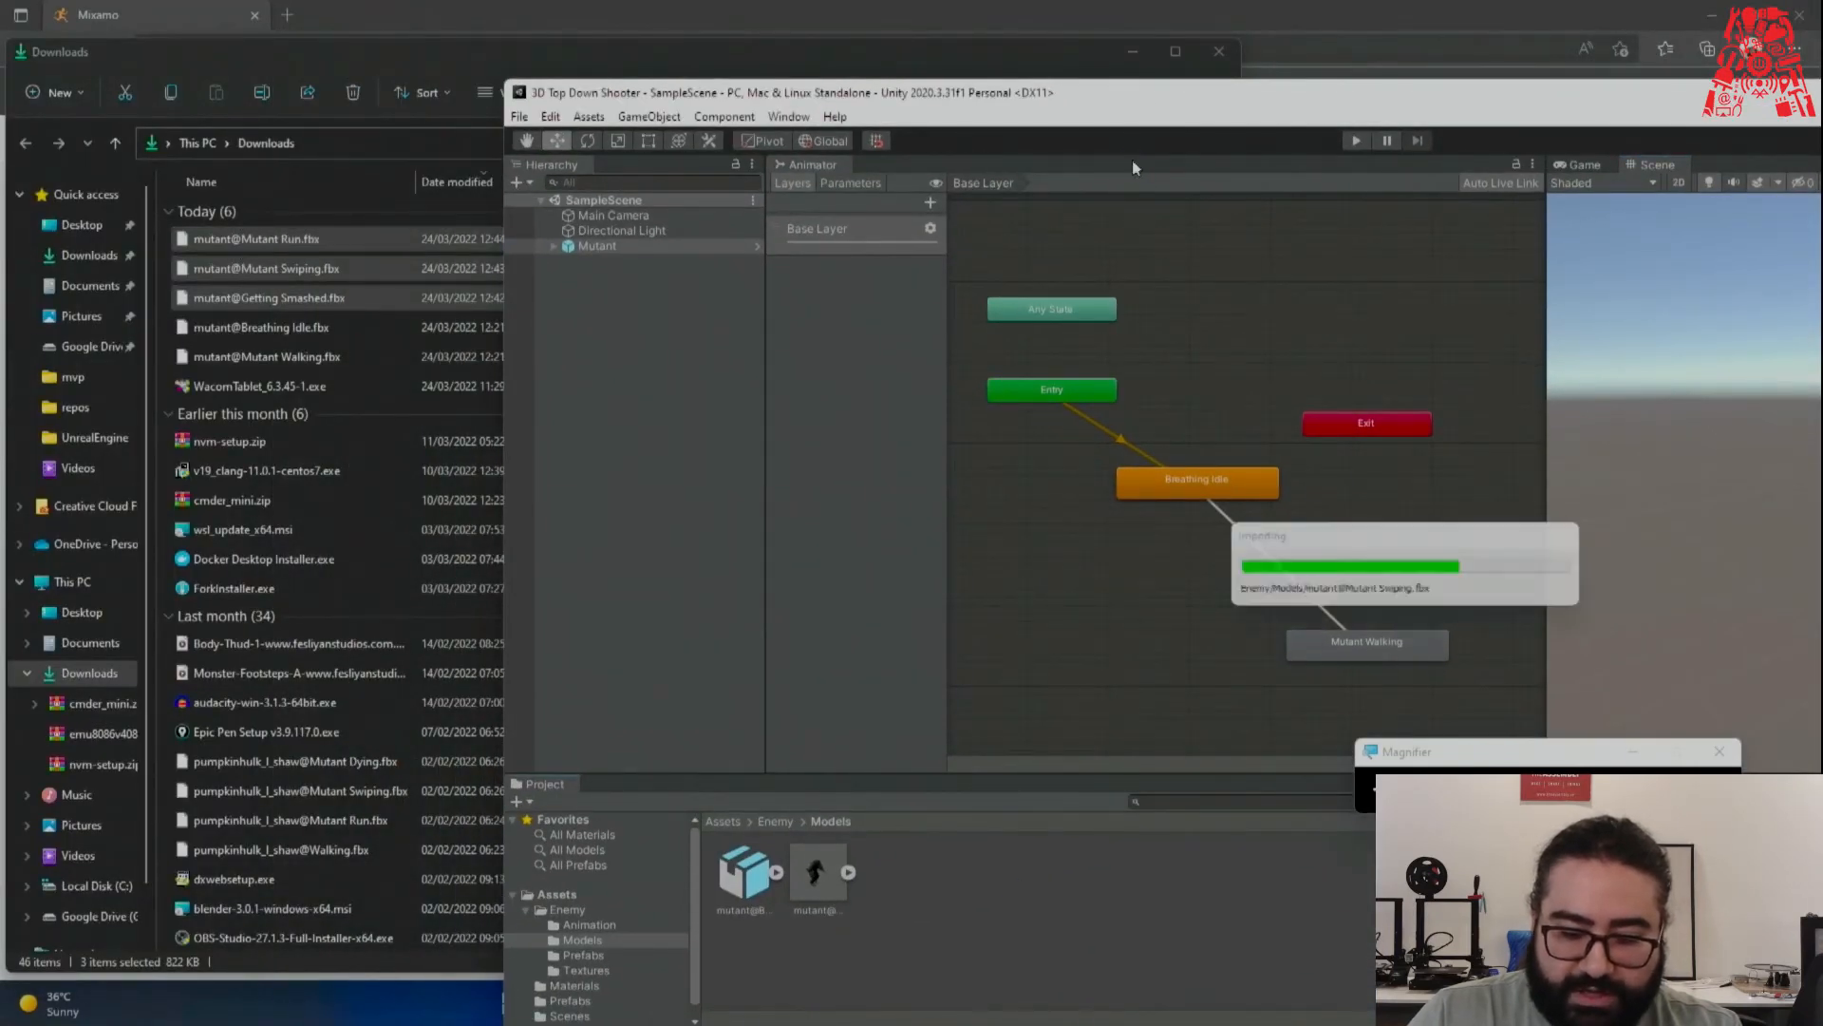
Give Mutant Swiping a Humanoid rig copying the mutant@Mutant WalkingAvatar, and apply.
double_click(1140, 93)
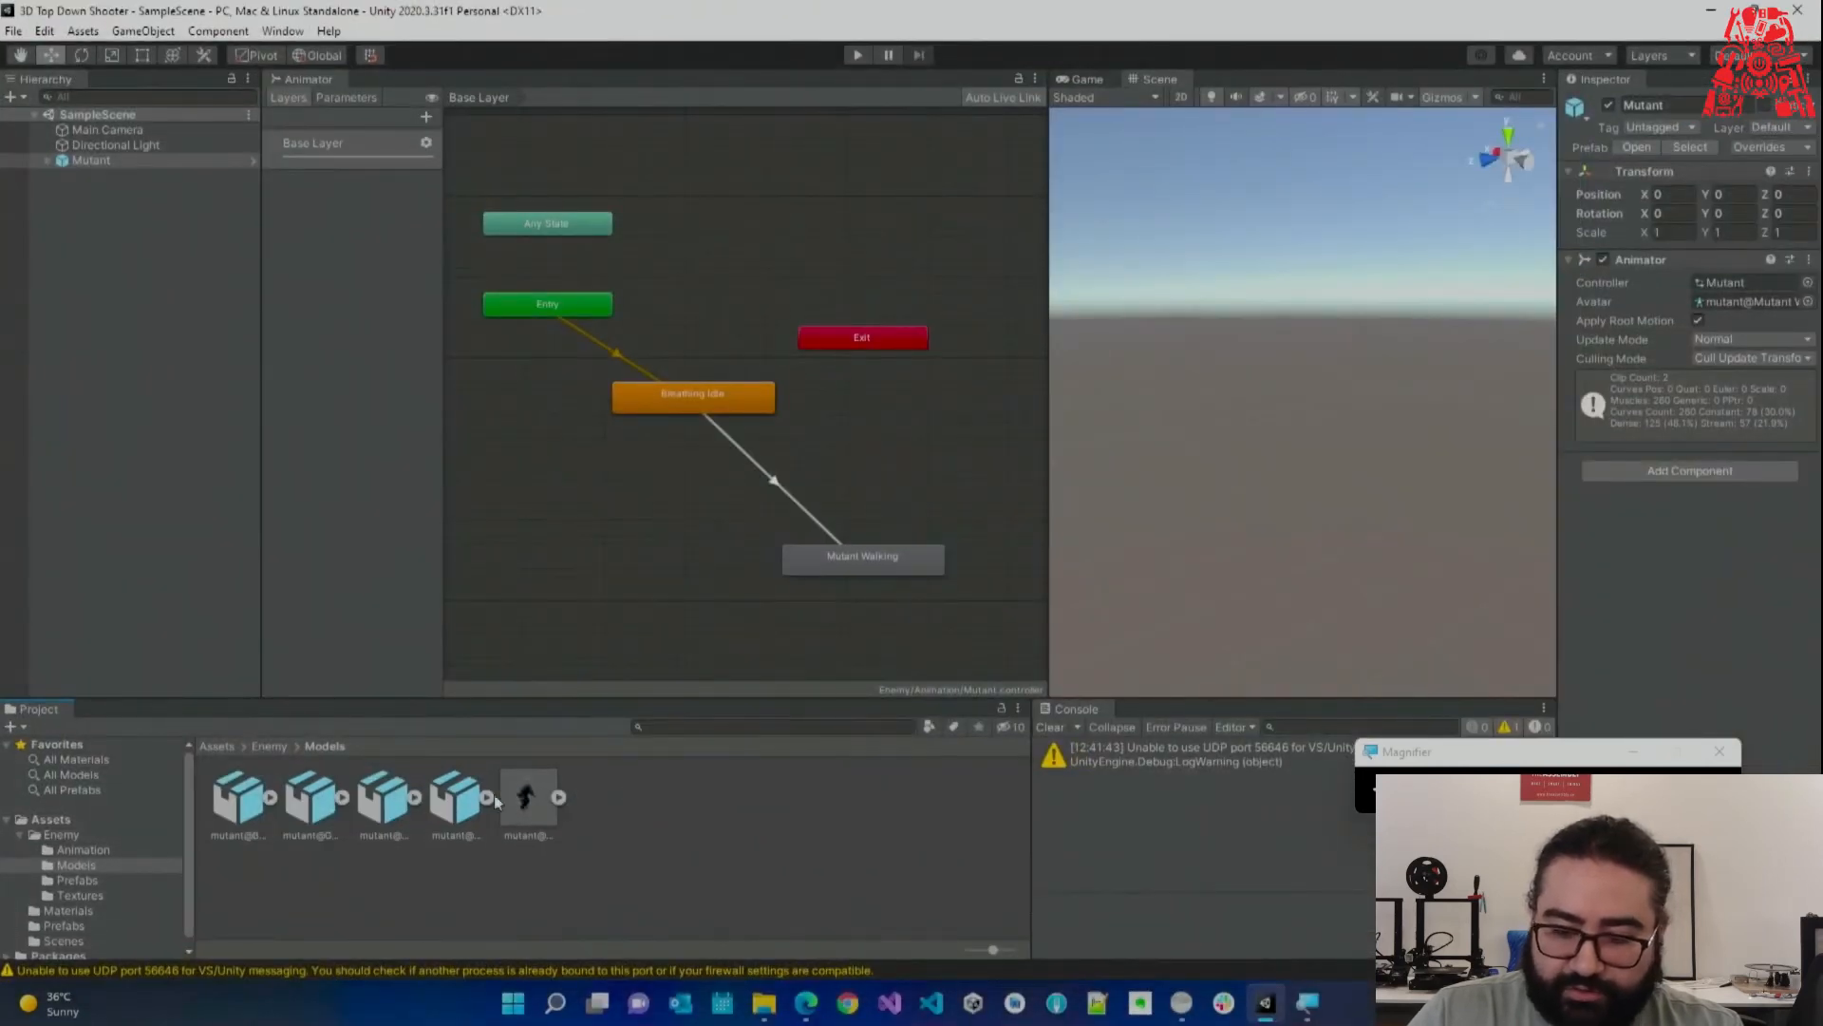
click(458, 803)
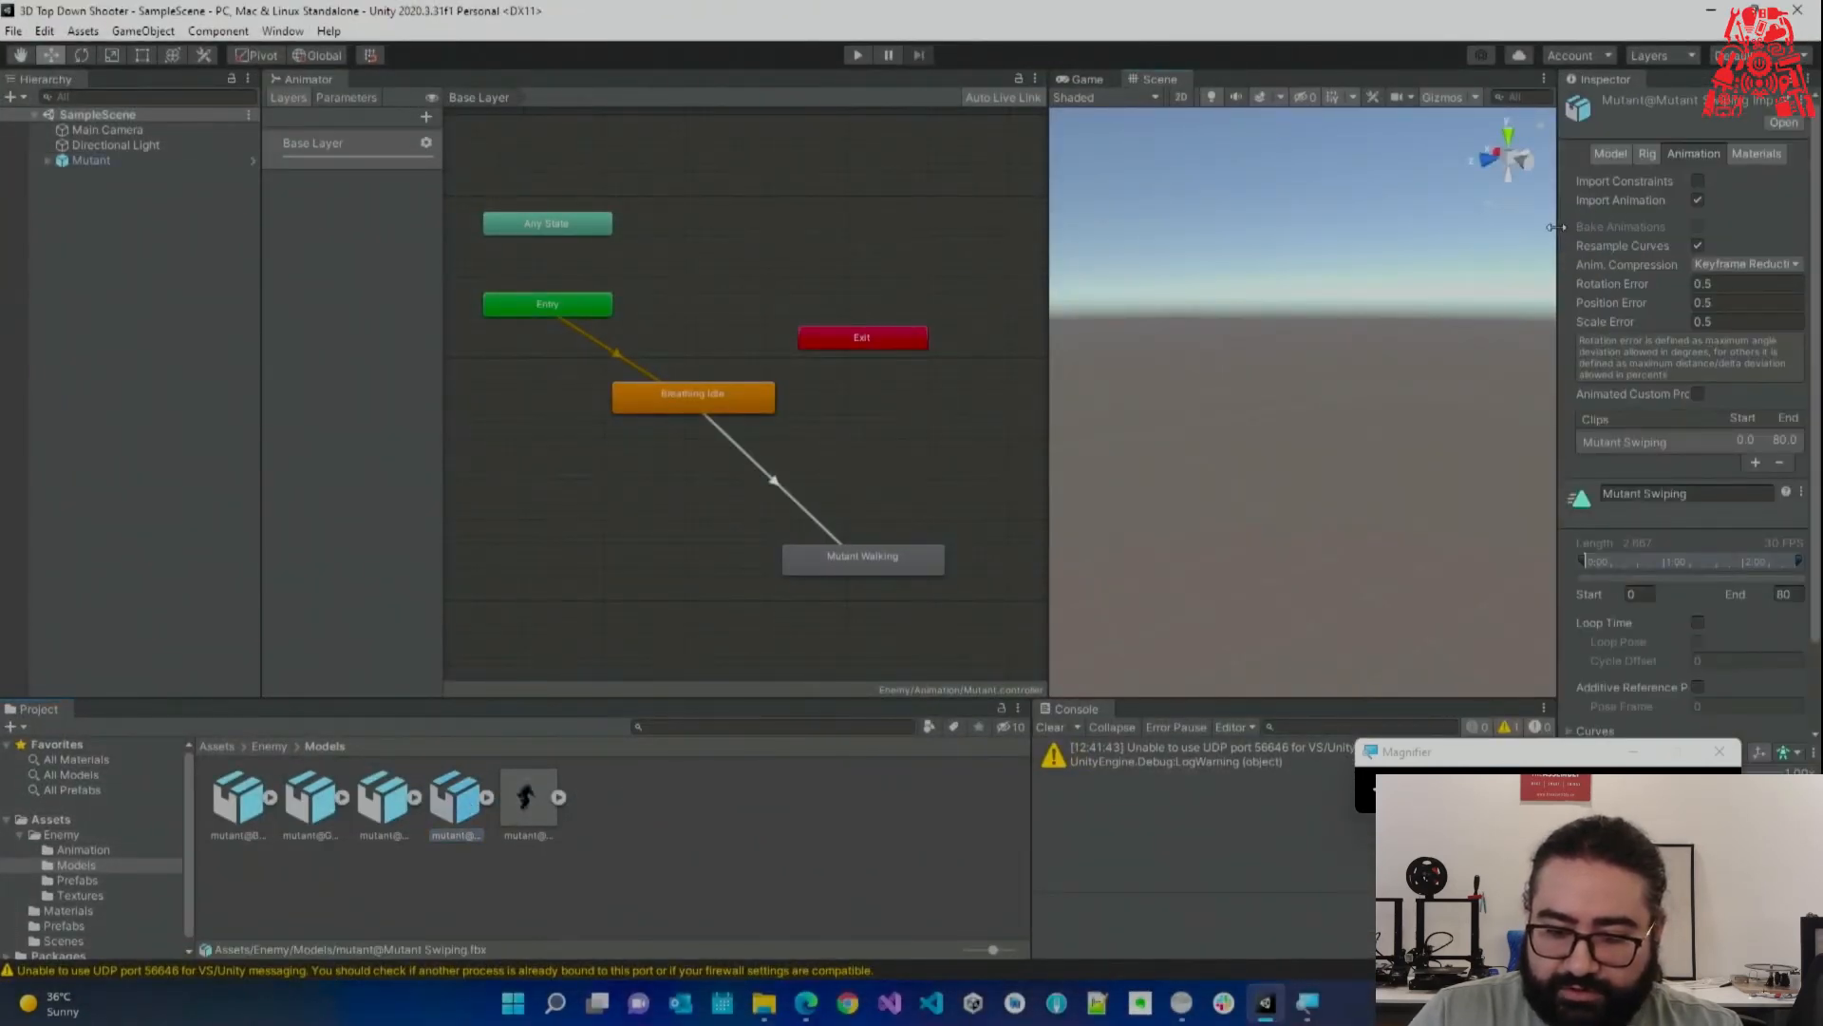
drag(1553, 227, 1384, 227)
click(1567, 154)
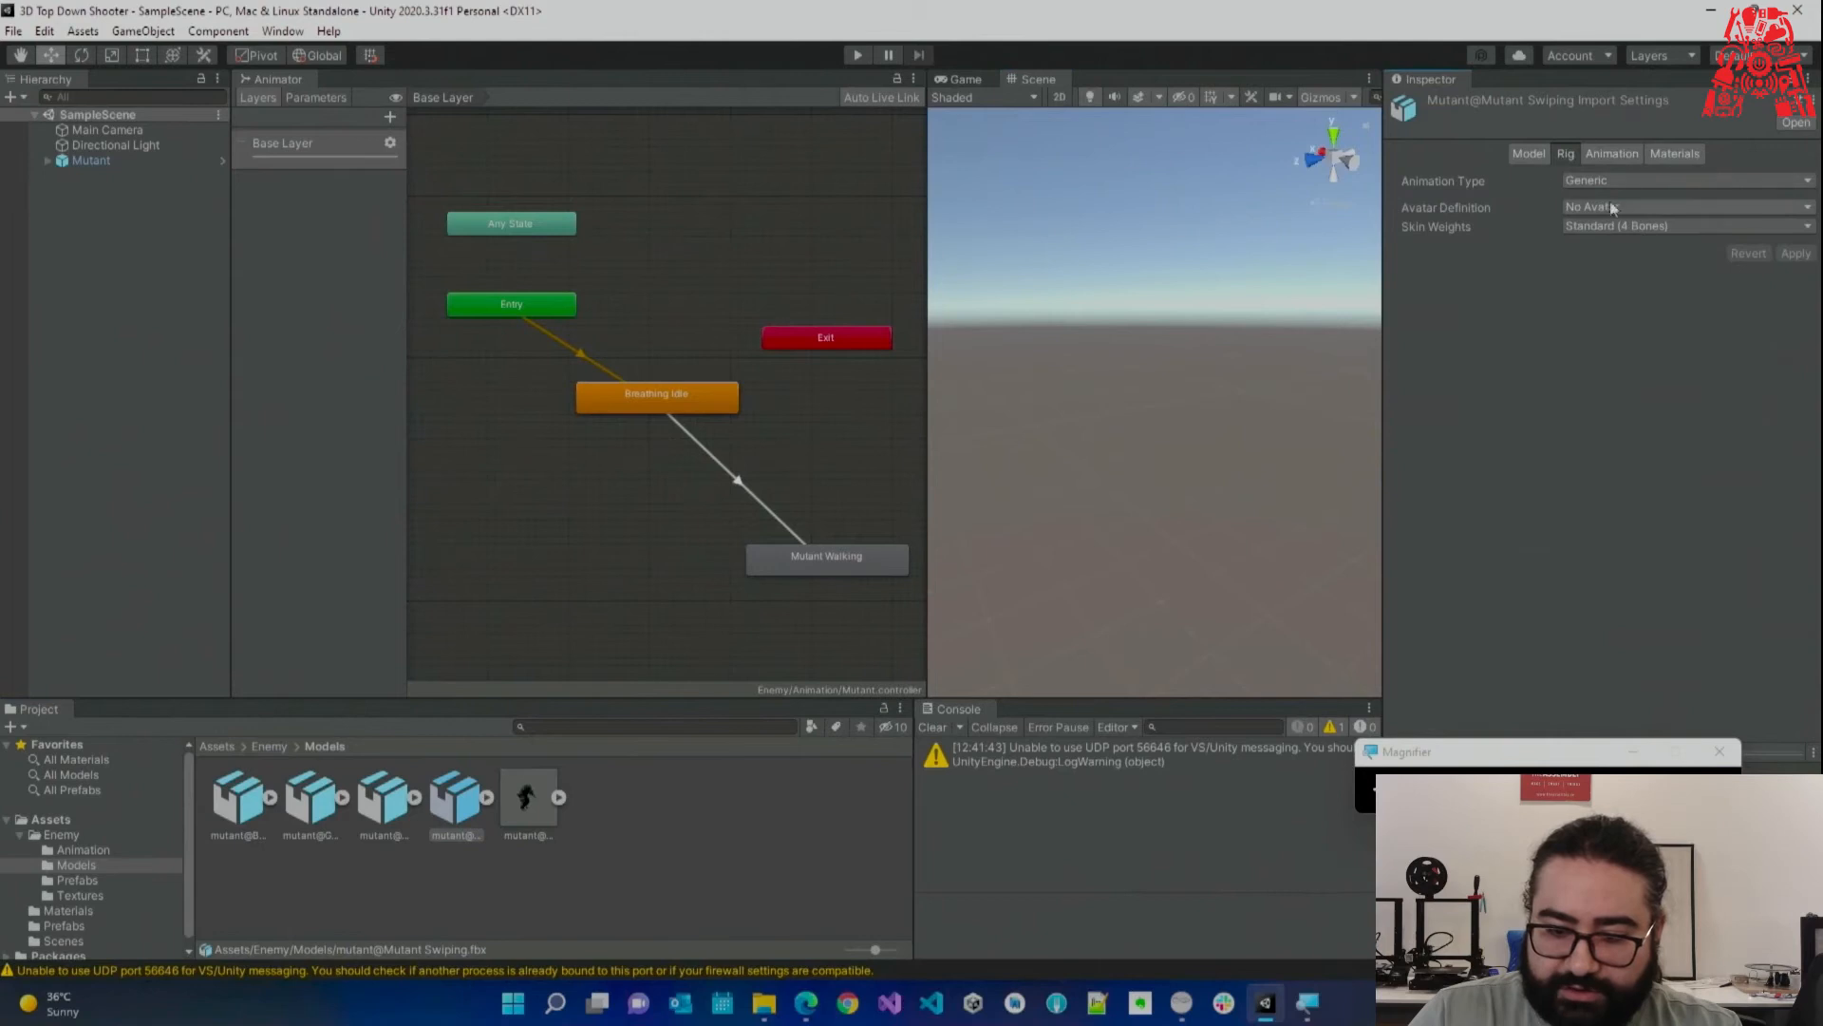
click(1605, 185)
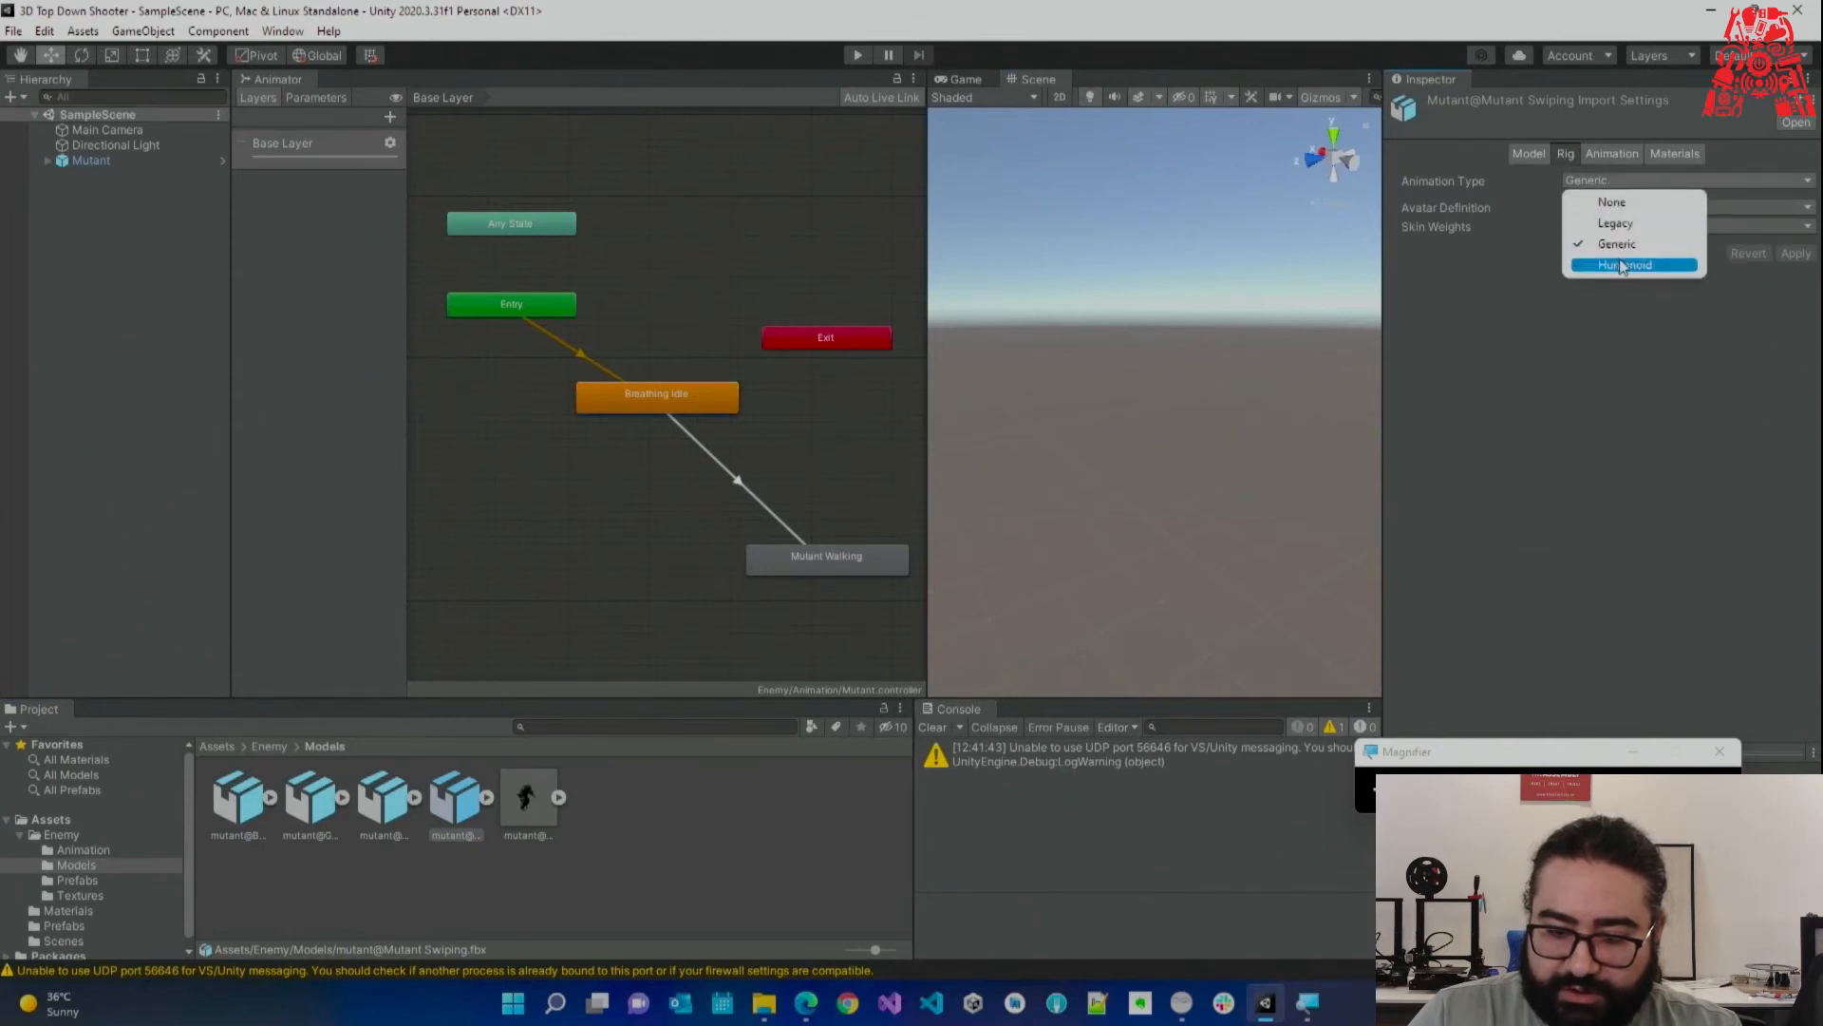
click(1619, 262)
click(1608, 211)
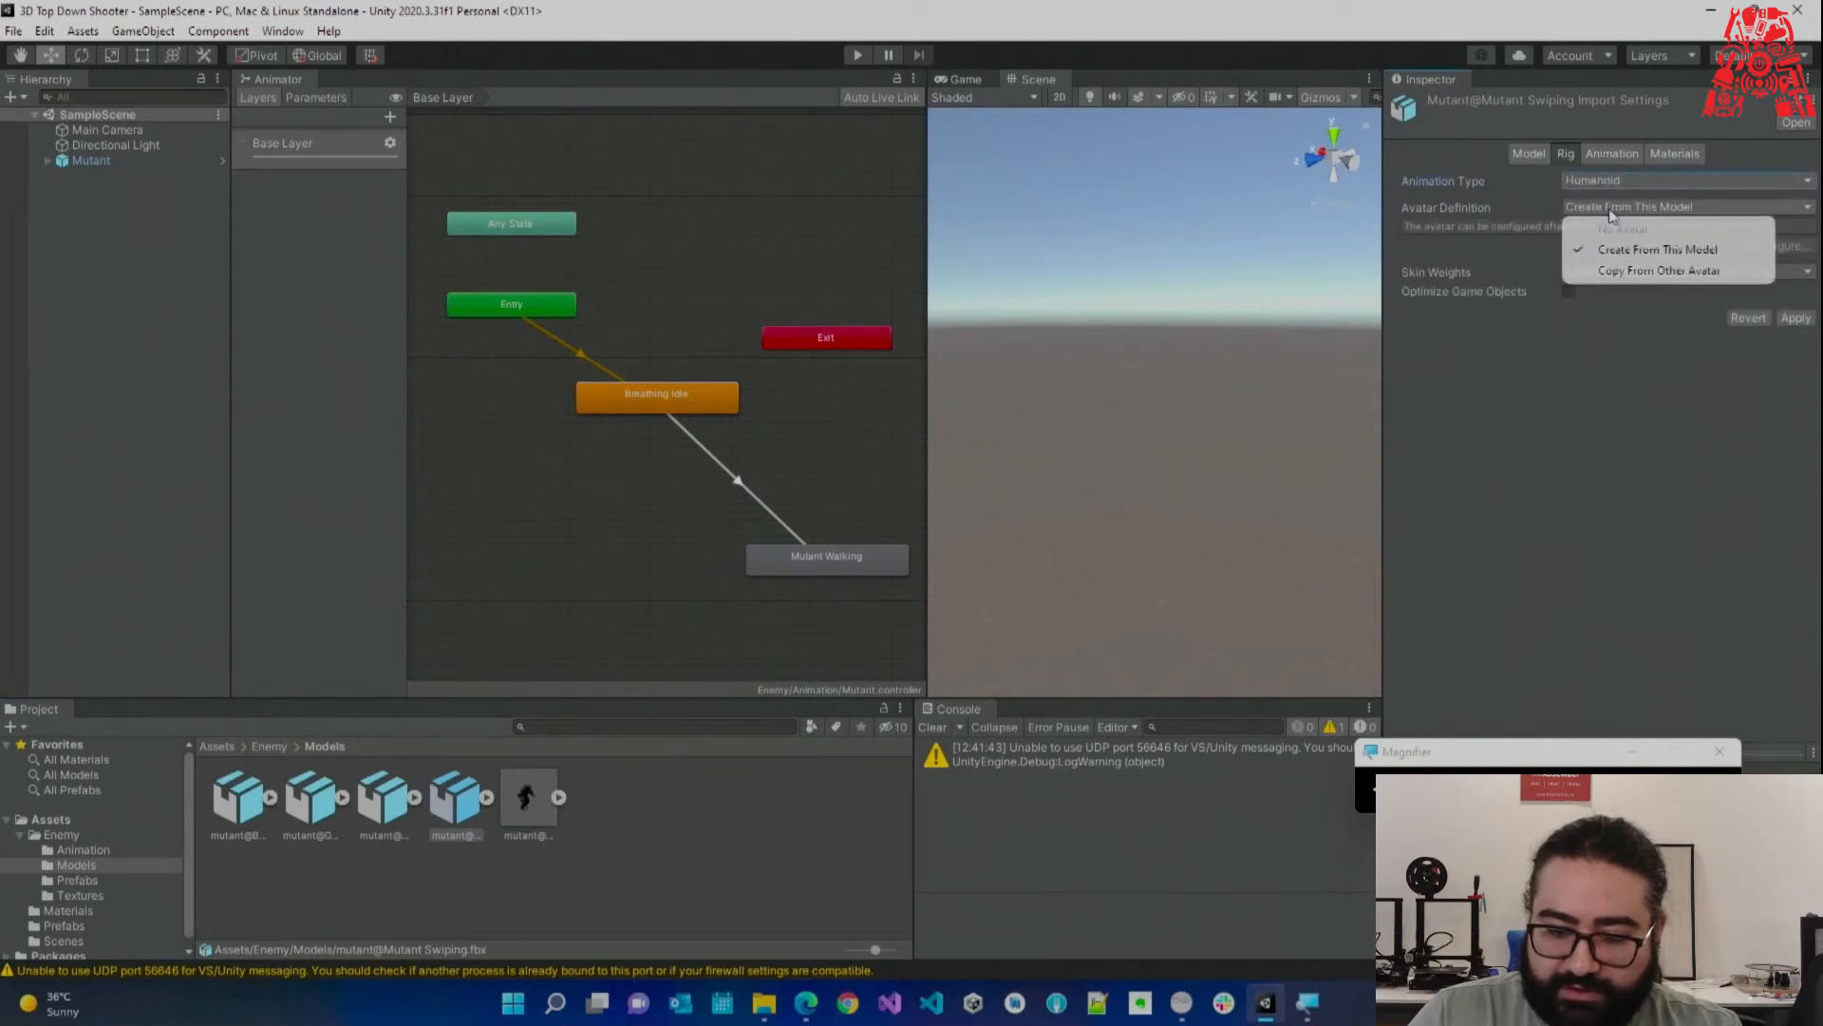
click(1645, 272)
click(1805, 268)
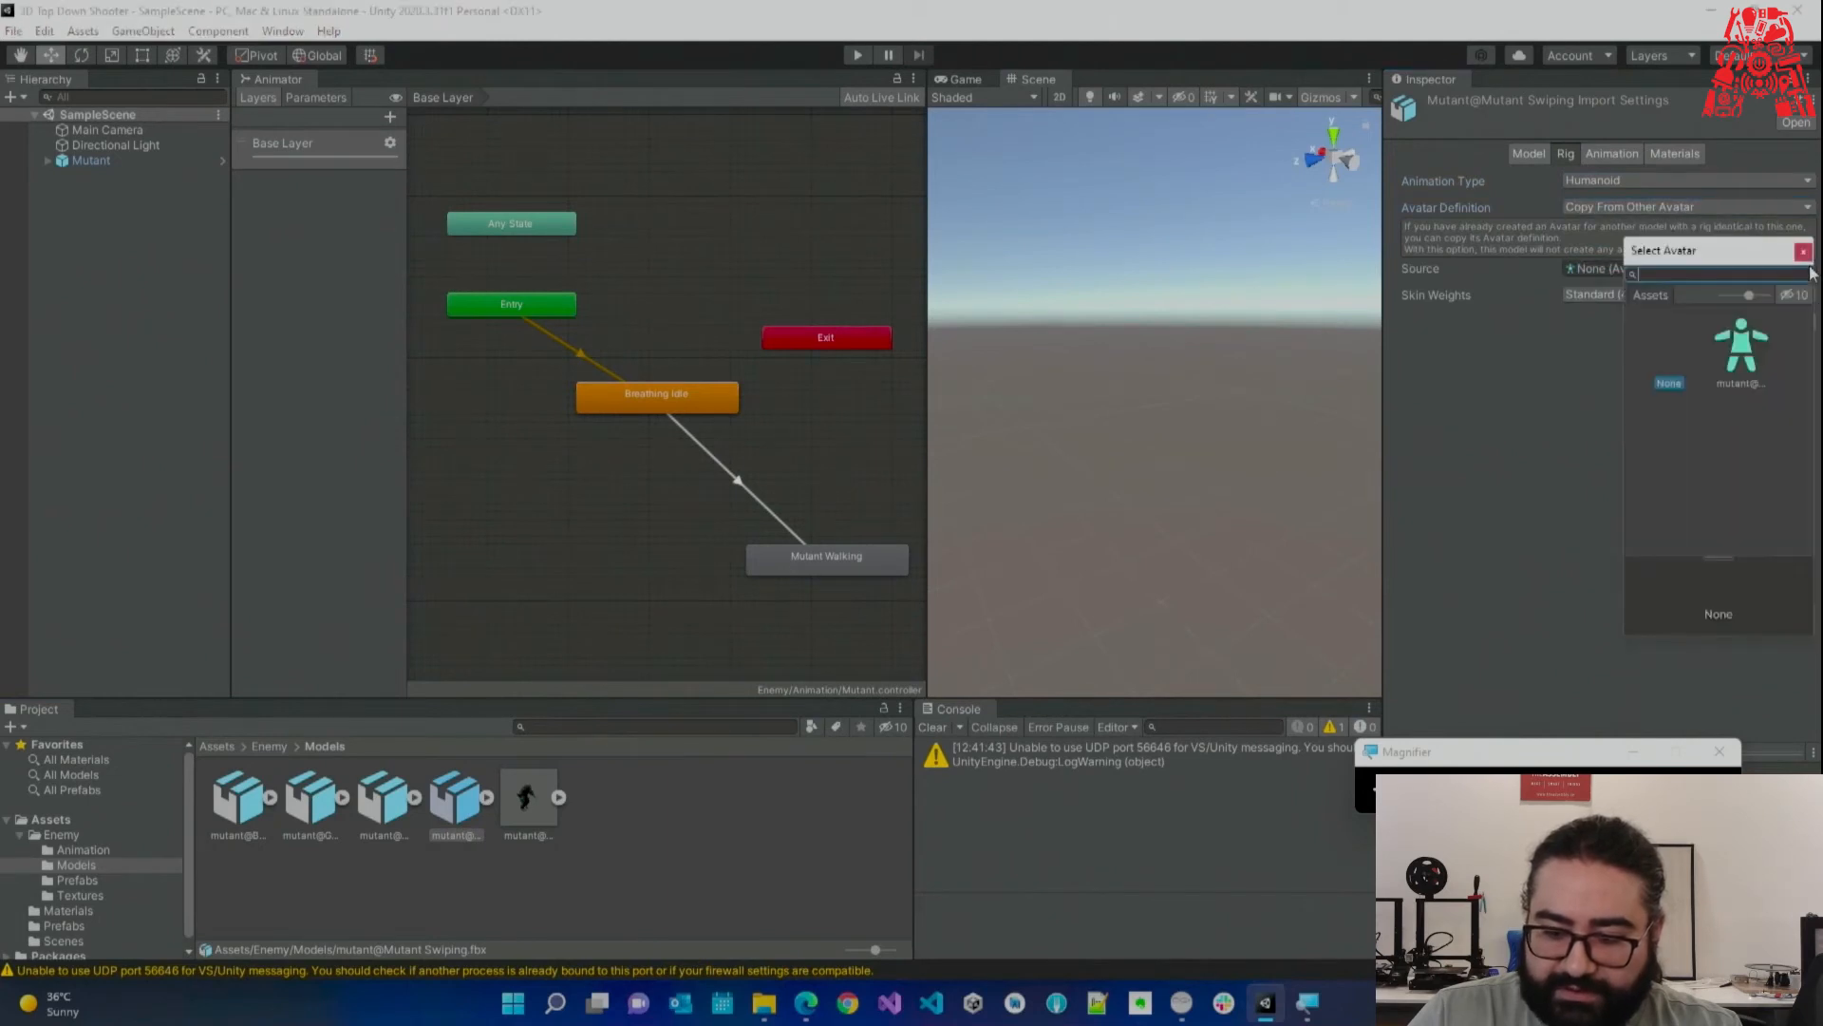
double_click(1745, 344)
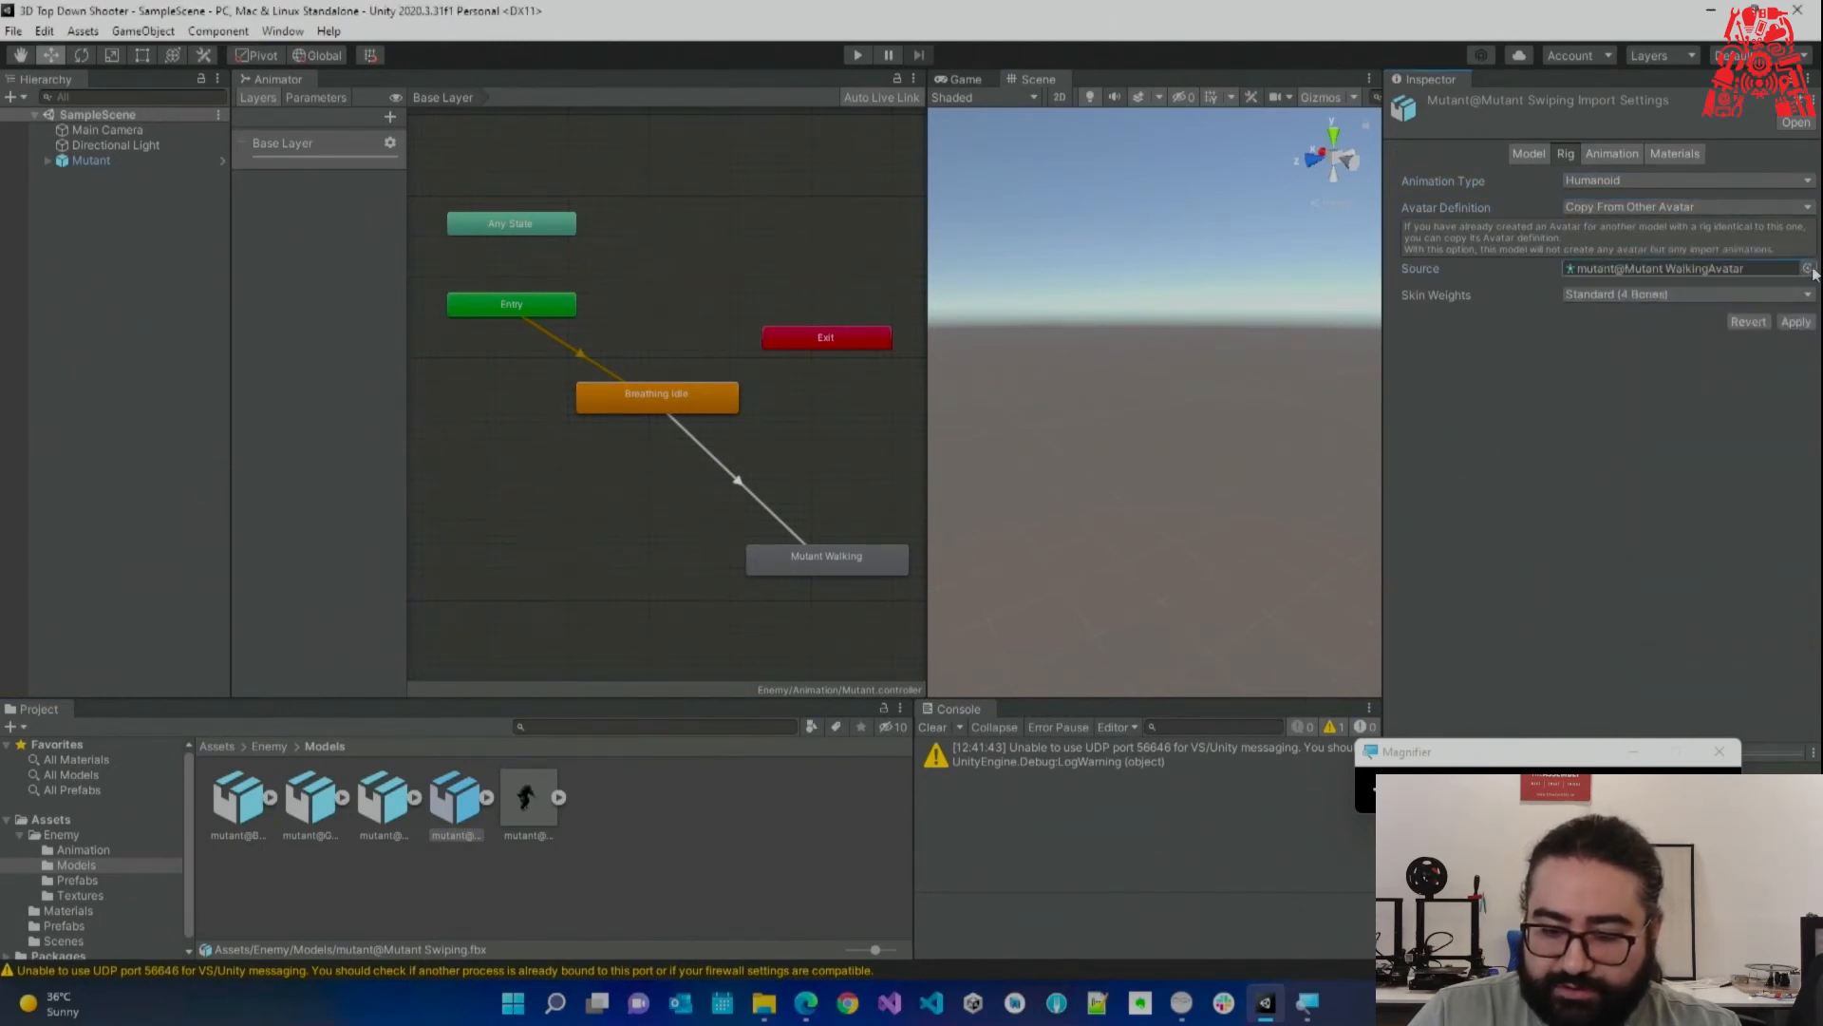
click(1808, 269)
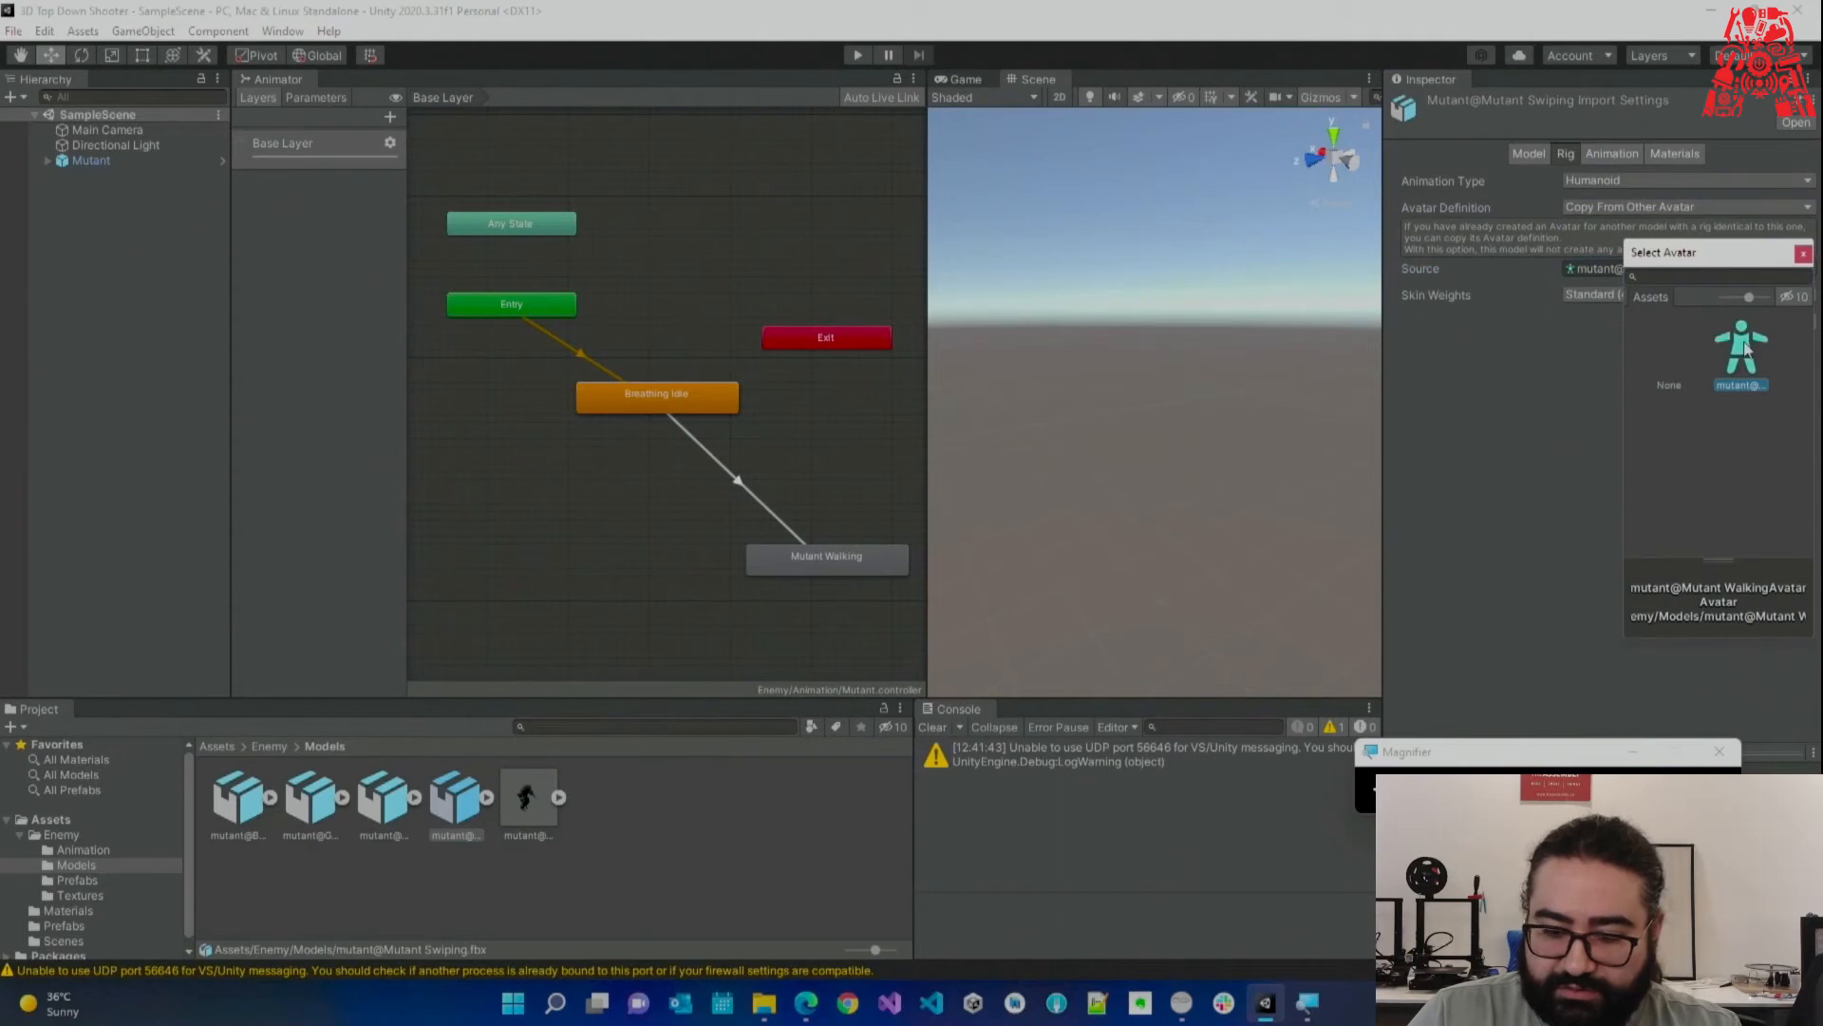
double_click(1745, 347)
click(1795, 323)
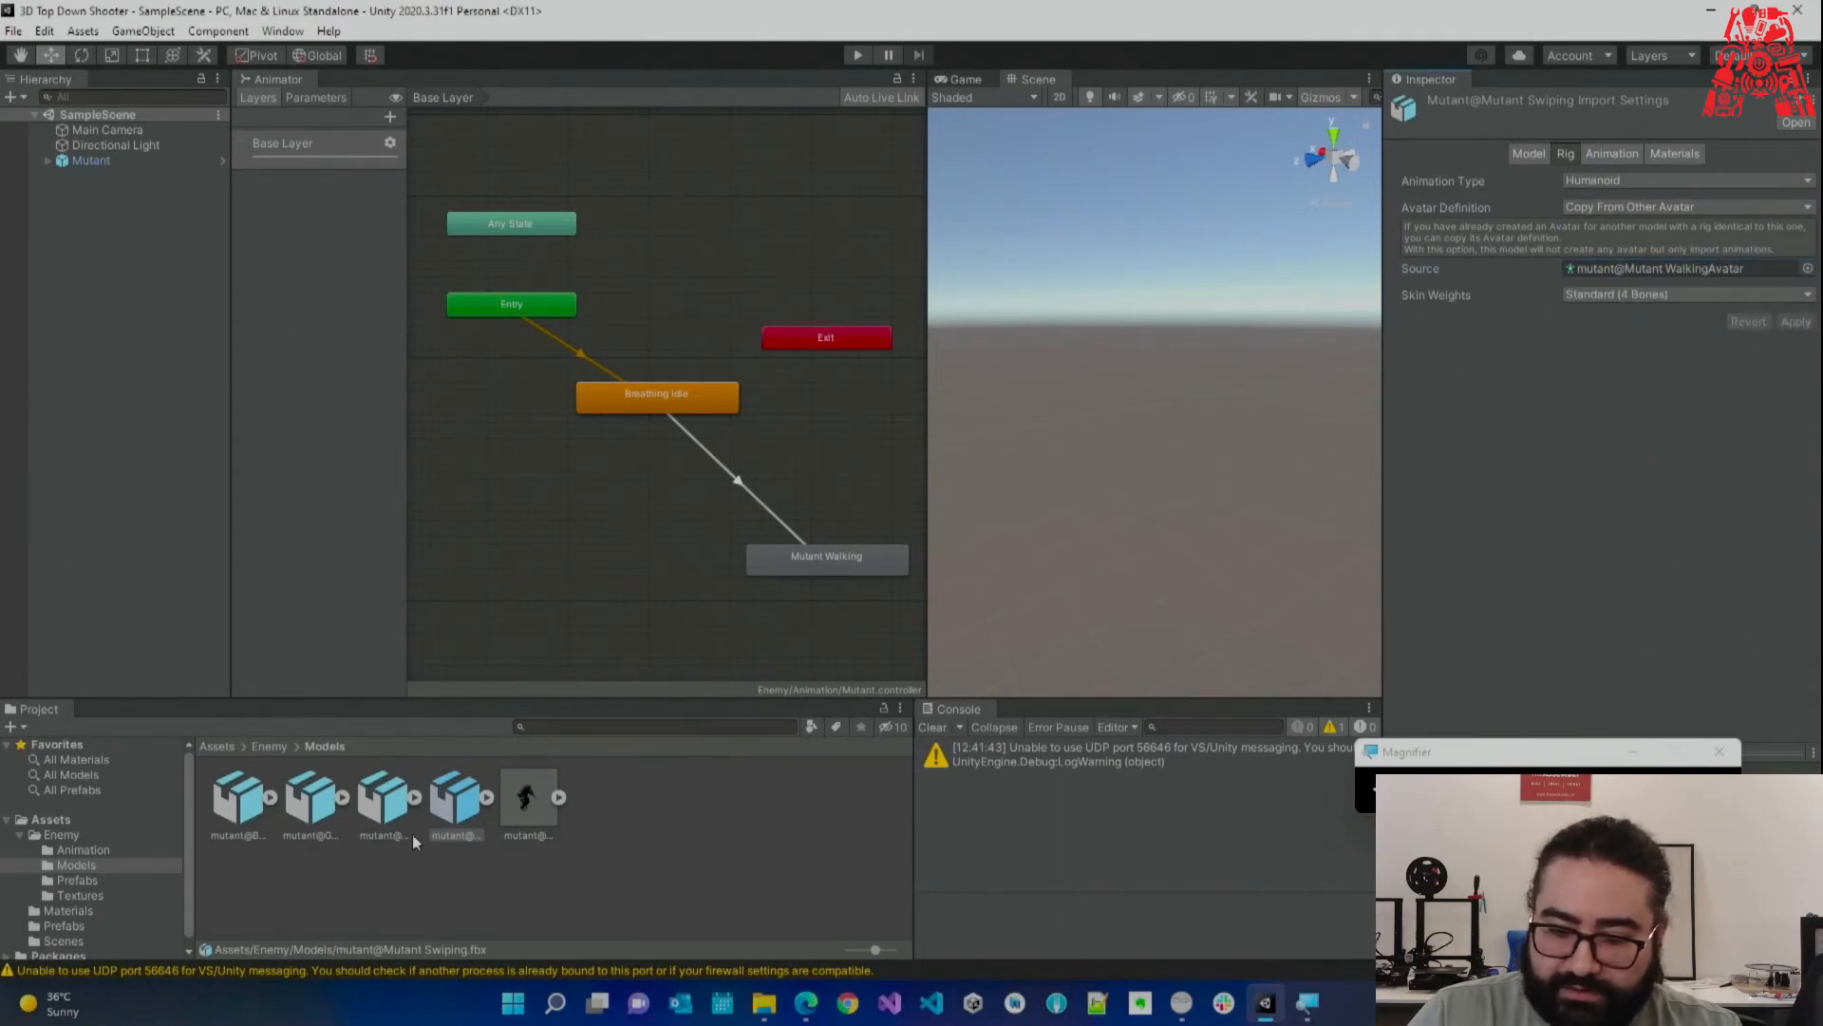
Give Mutant Run a Humanoid rig copying the Mutant Walking avatar, and apply.
click(389, 807)
click(1609, 182)
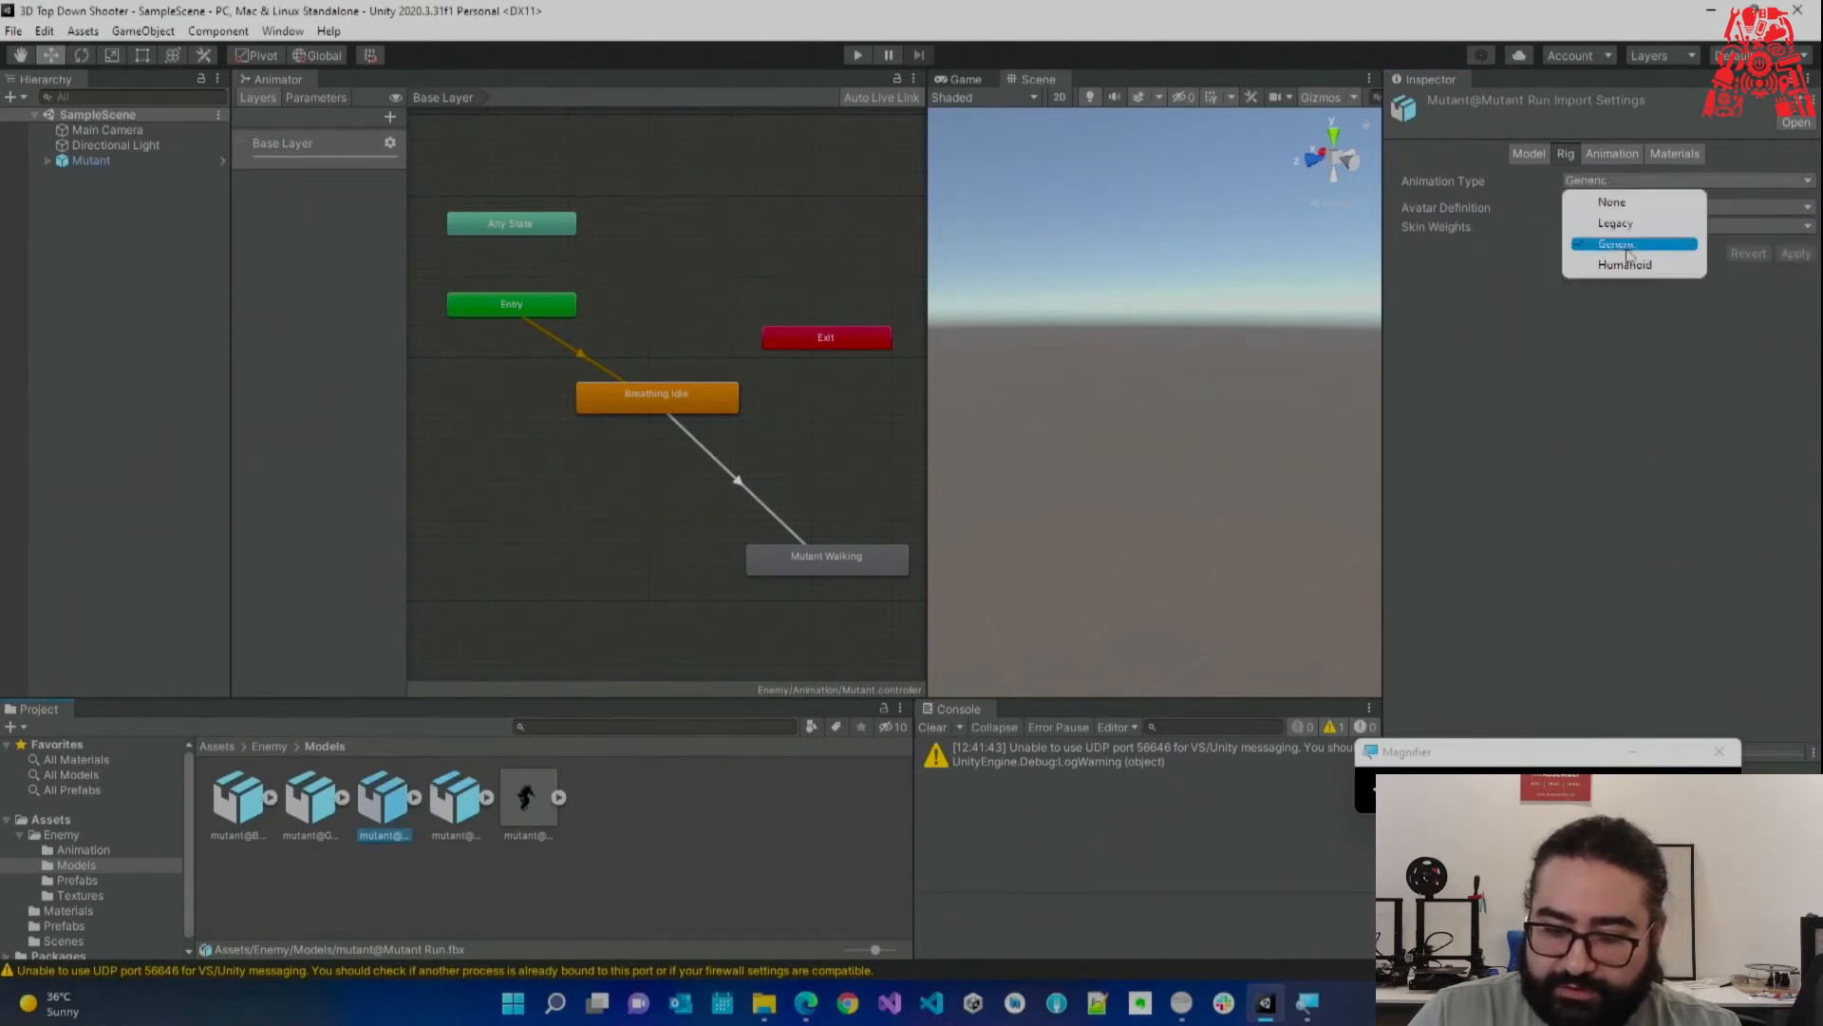
click(1631, 264)
click(1617, 208)
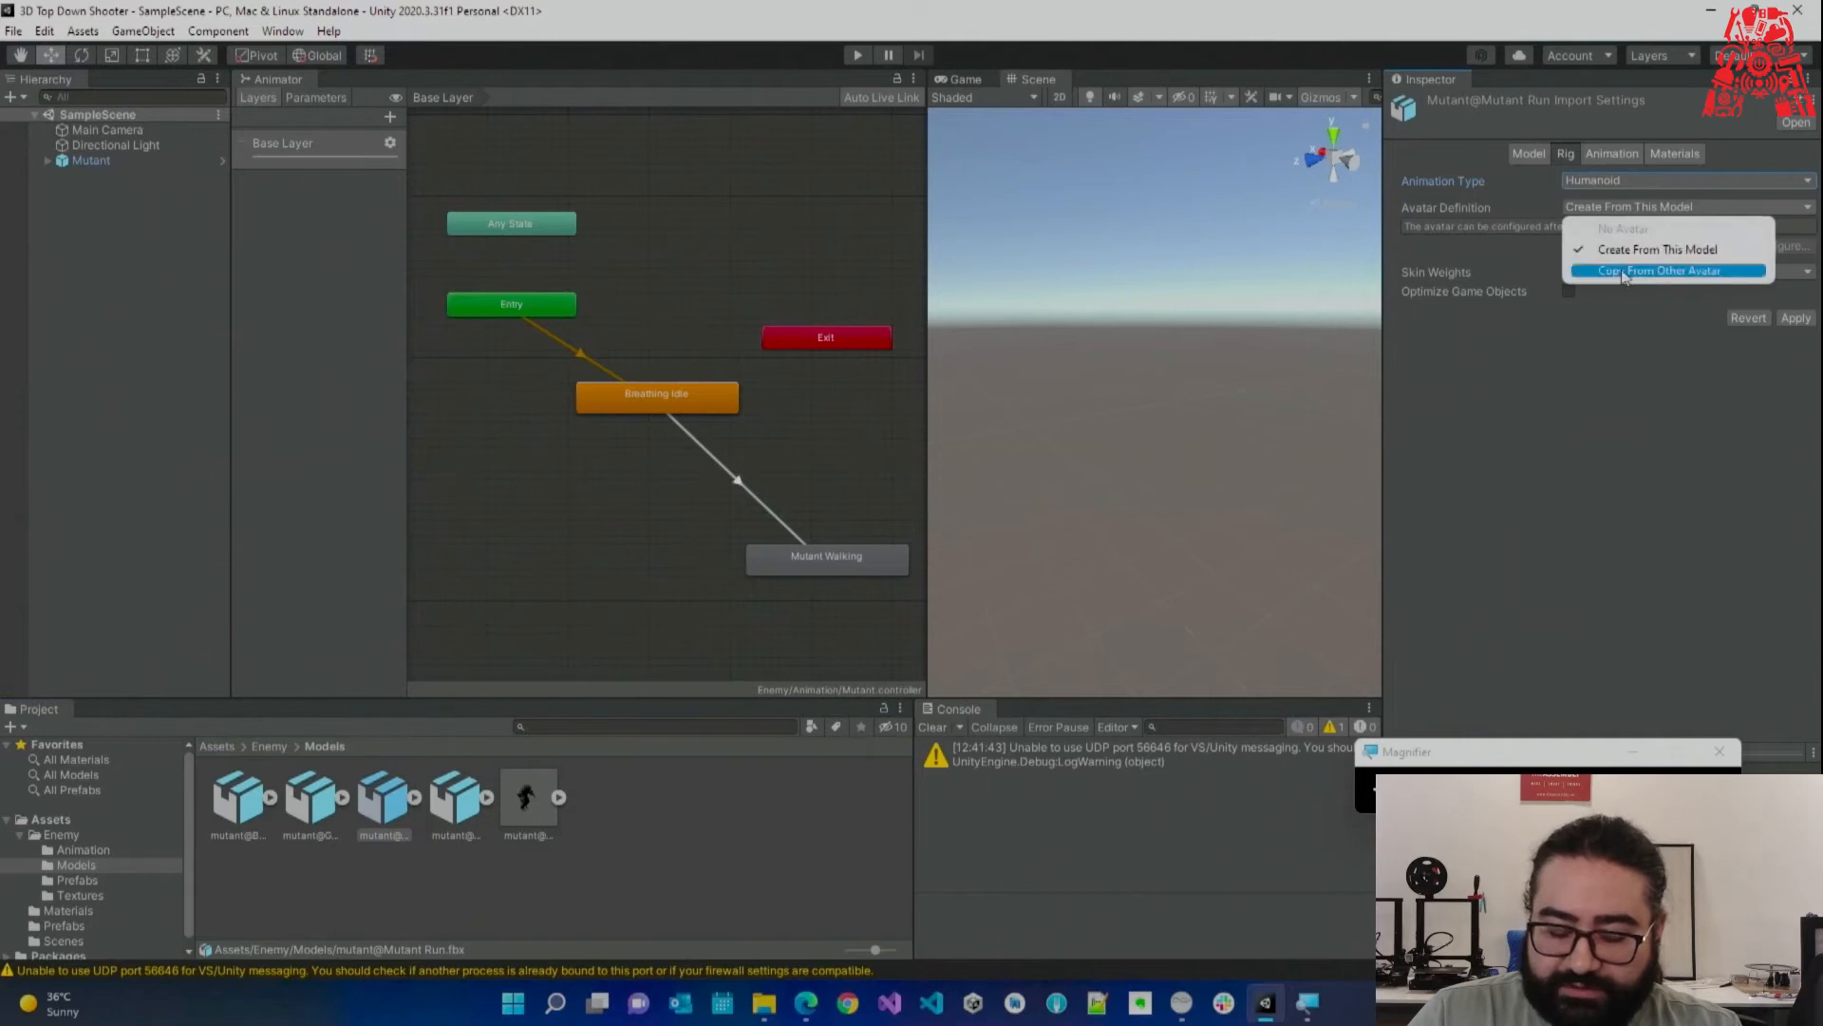
click(1623, 272)
click(1808, 269)
click(1678, 359)
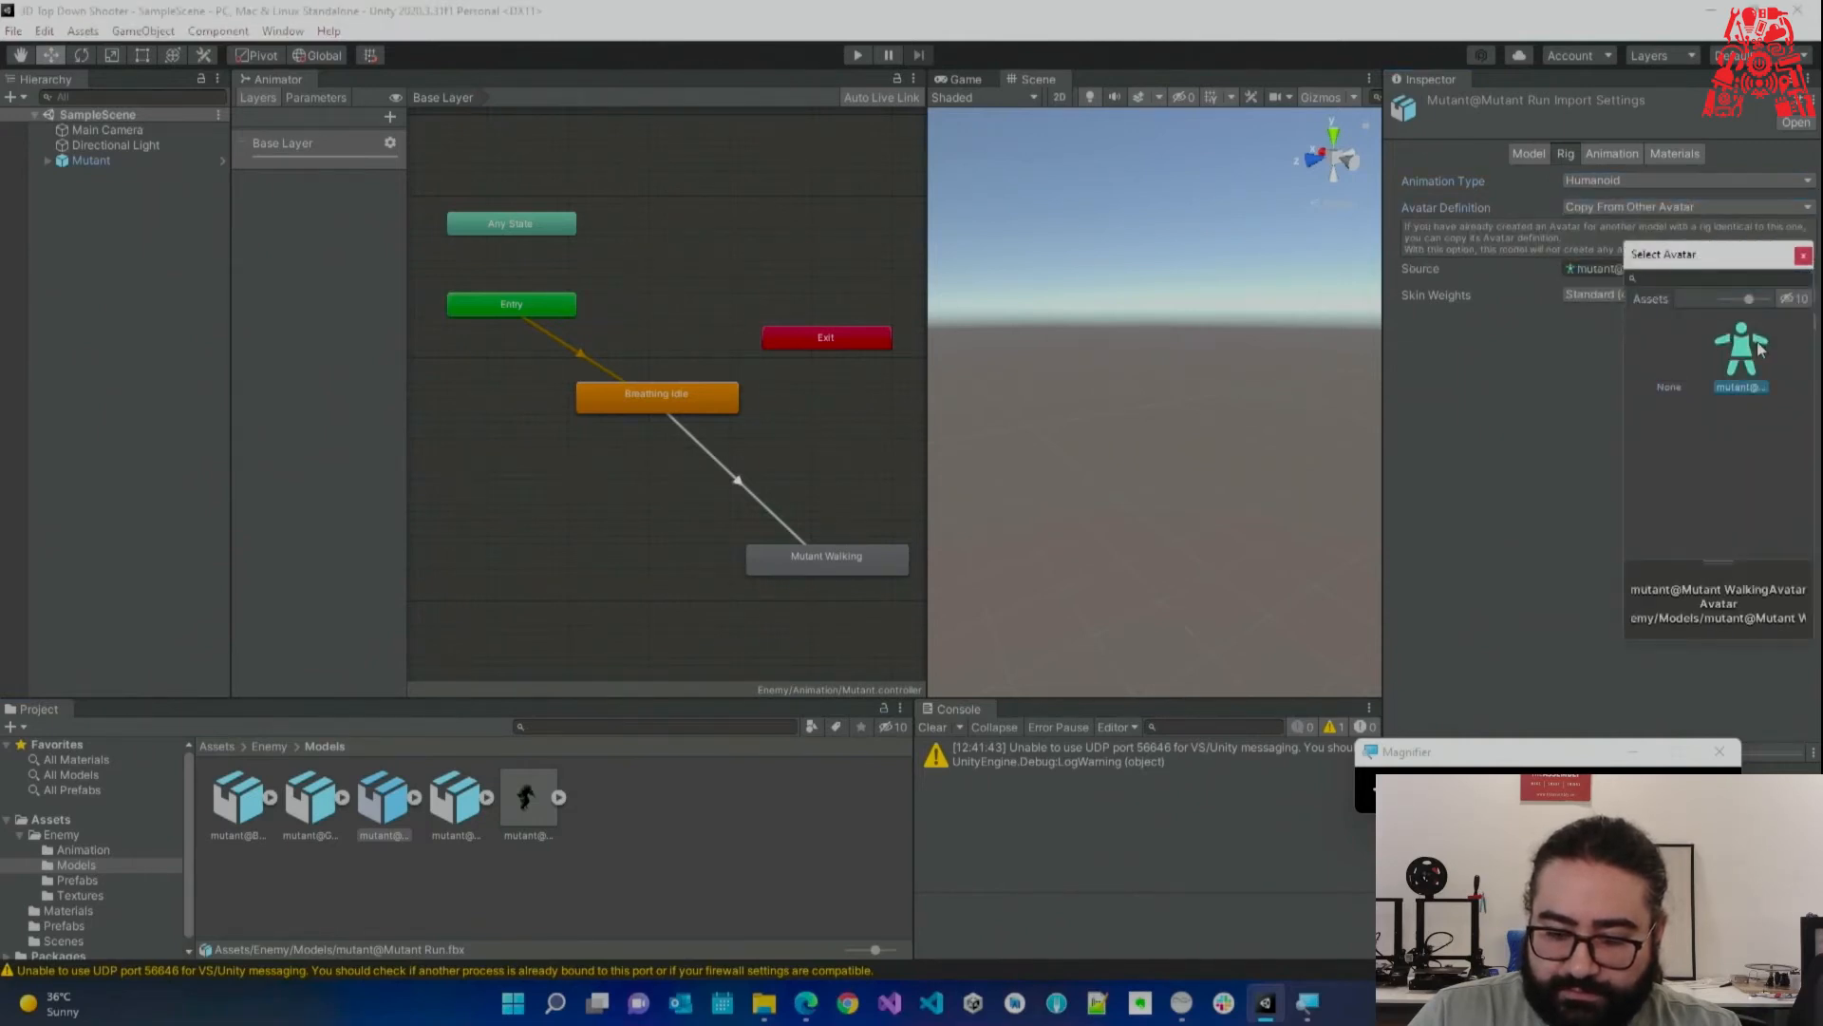
click(1760, 680)
click(1794, 323)
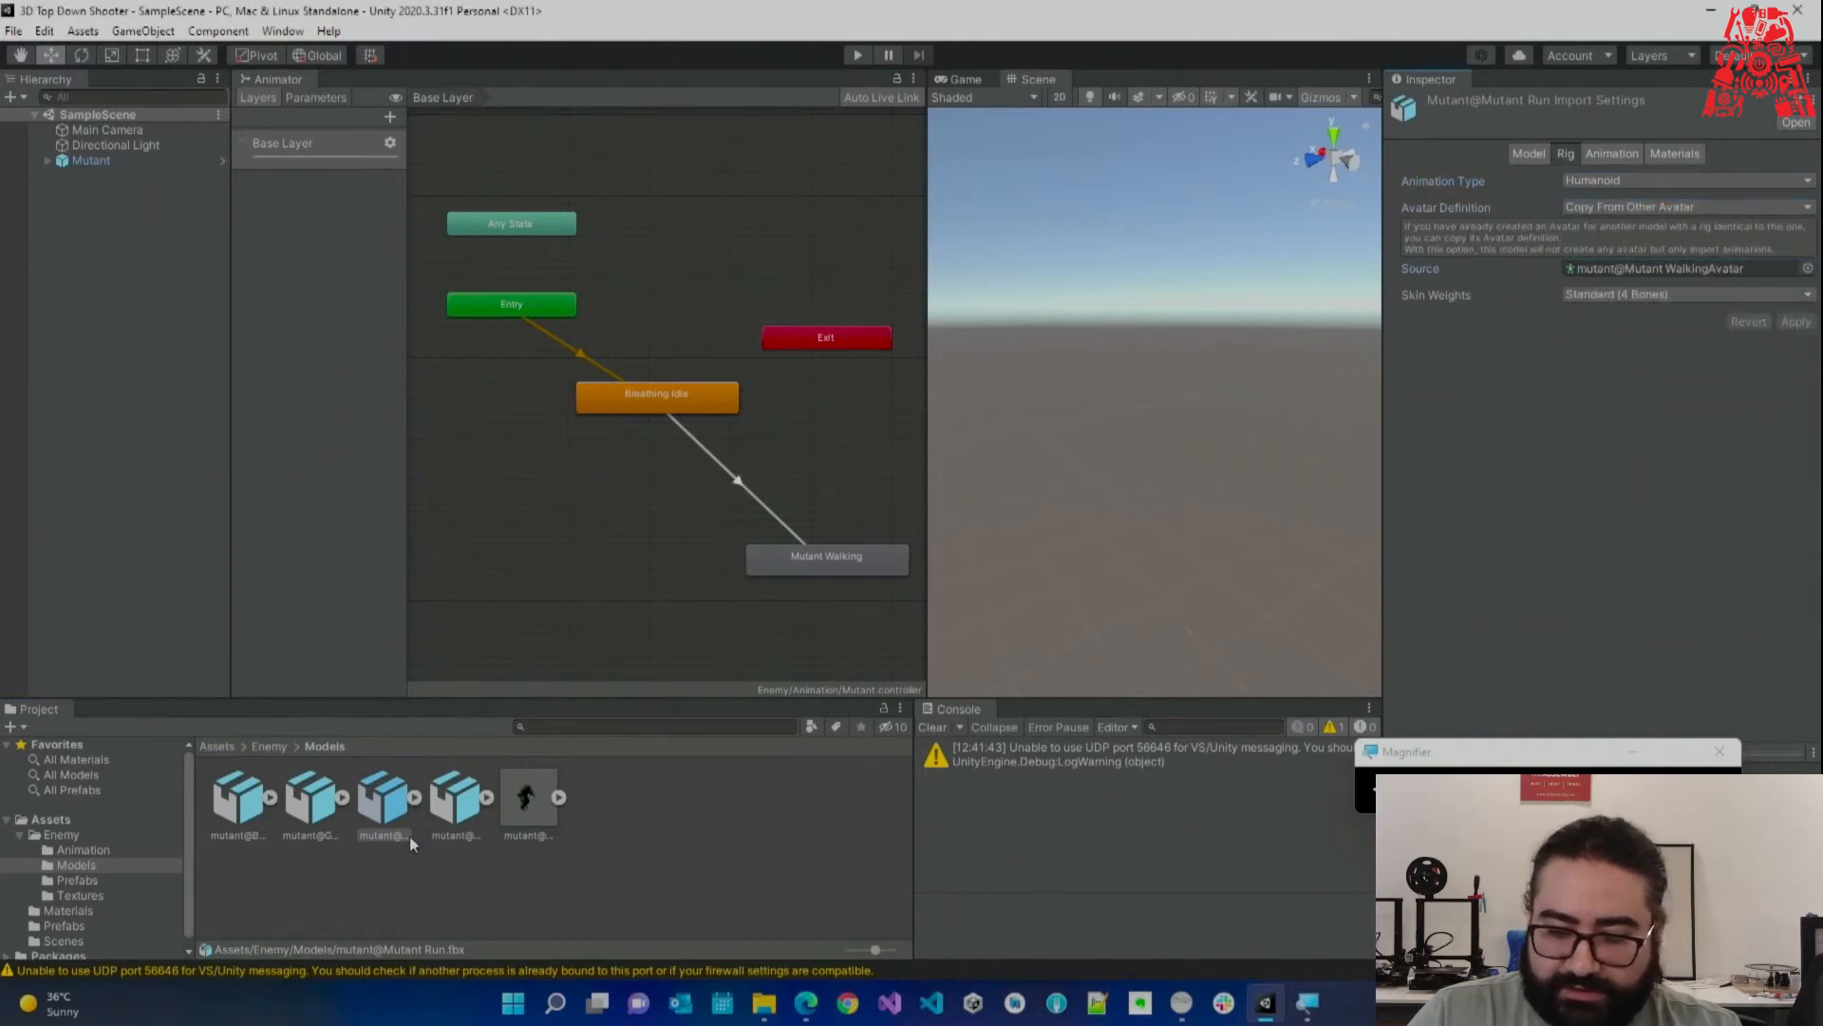
Give Getting Smashed a Humanoid rig copying the Mutant Walking avatar, and apply.
click(335, 810)
click(1607, 182)
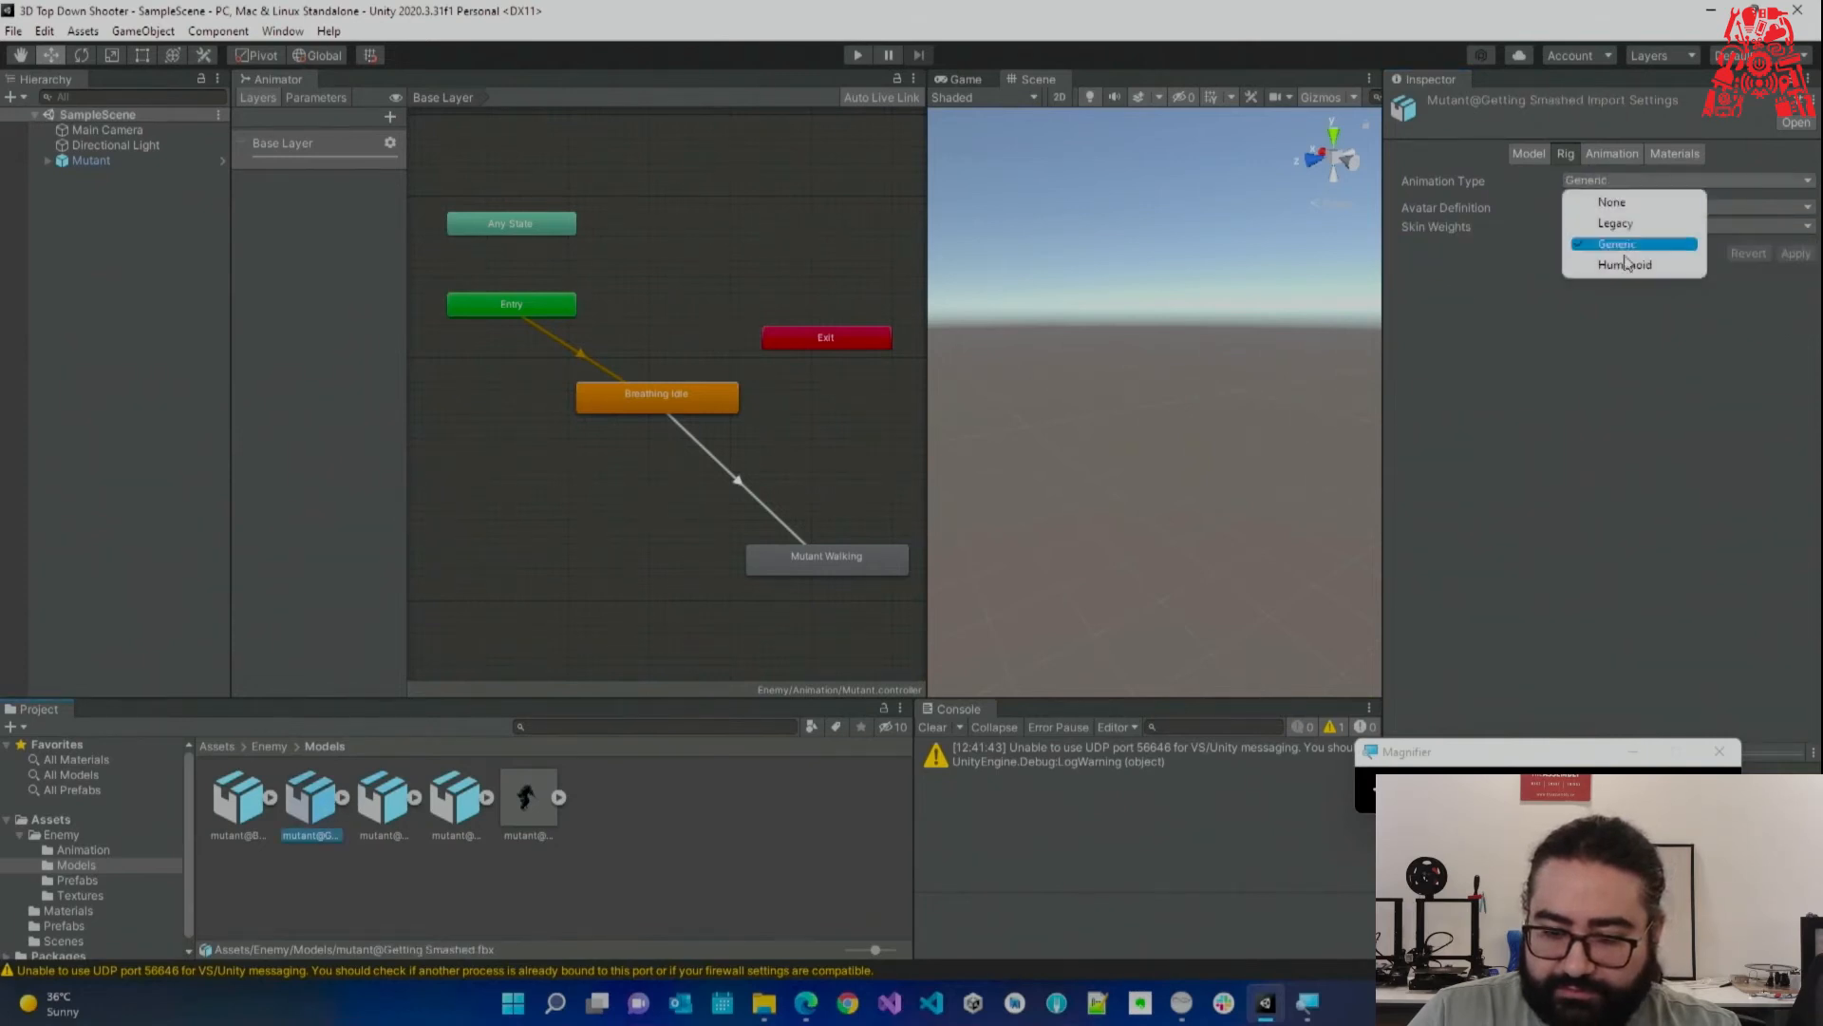
click(1633, 265)
click(1644, 204)
click(1650, 273)
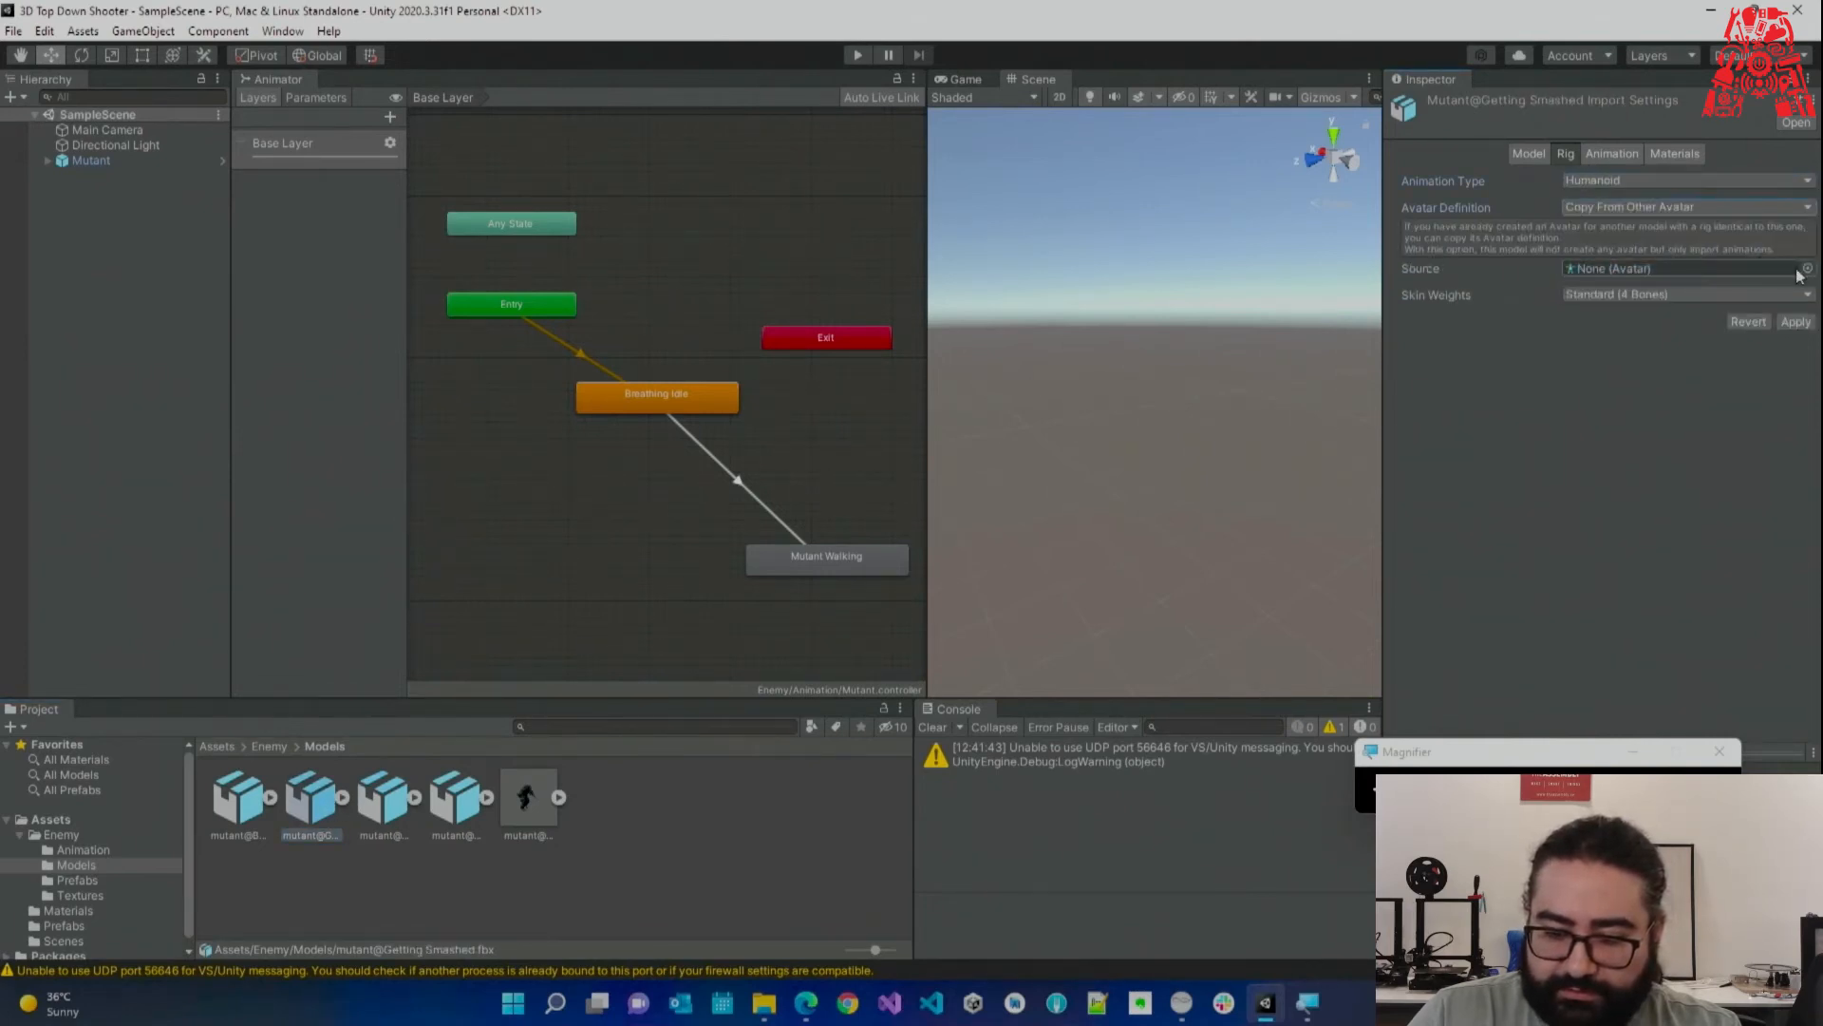
click(1804, 268)
click(1742, 346)
click(1803, 252)
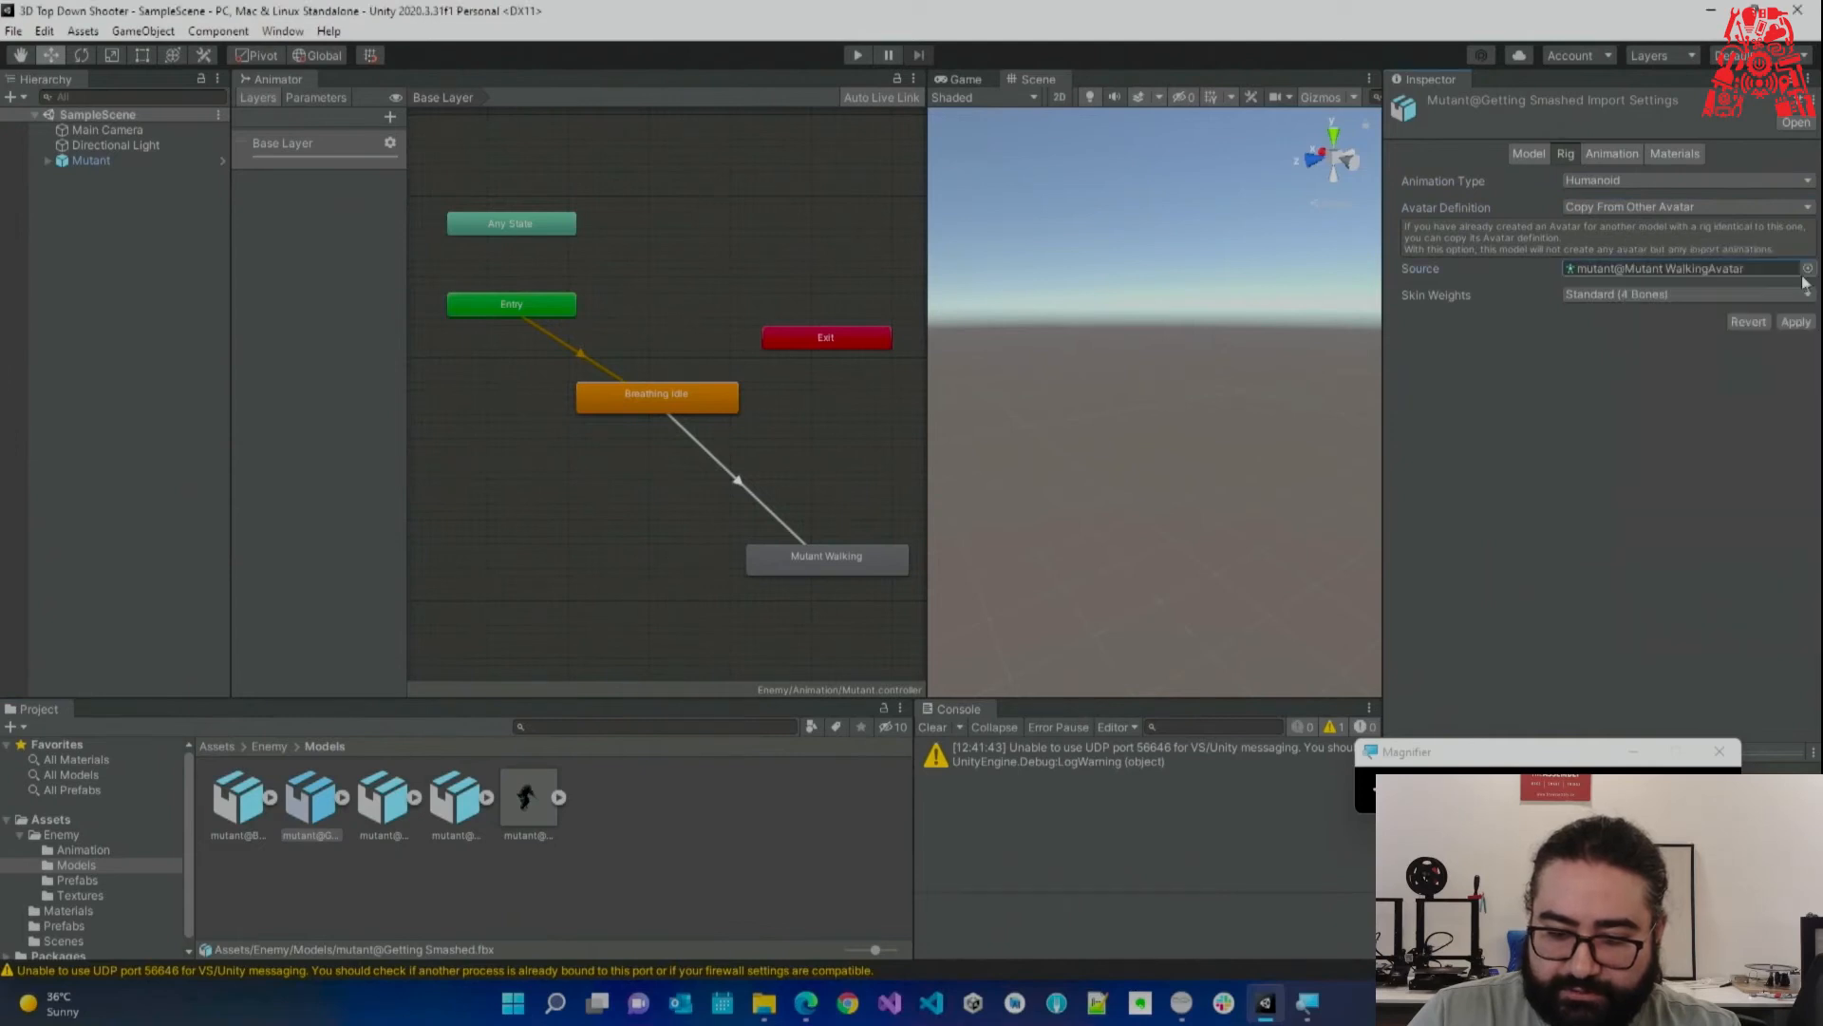
click(1797, 323)
Review the Breathing Idle and Mutant Swiping models' rig and animation settings.
click(252, 818)
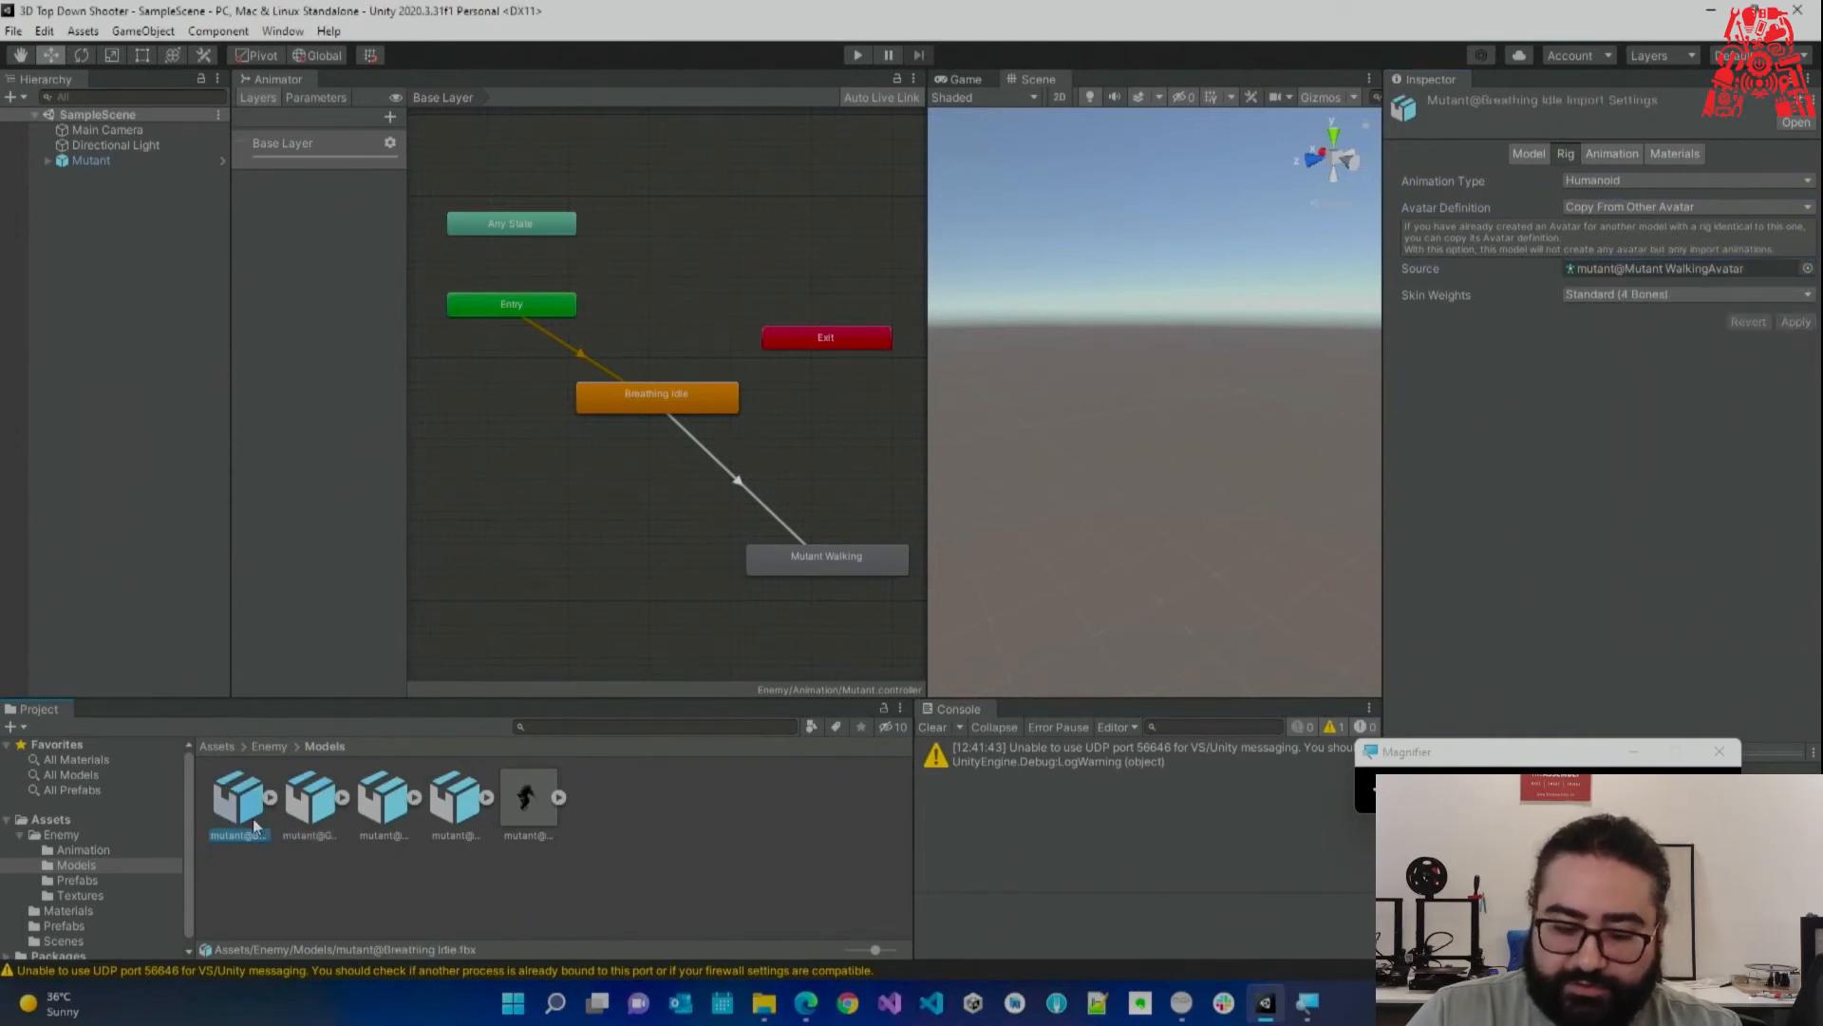
click(338, 799)
click(341, 798)
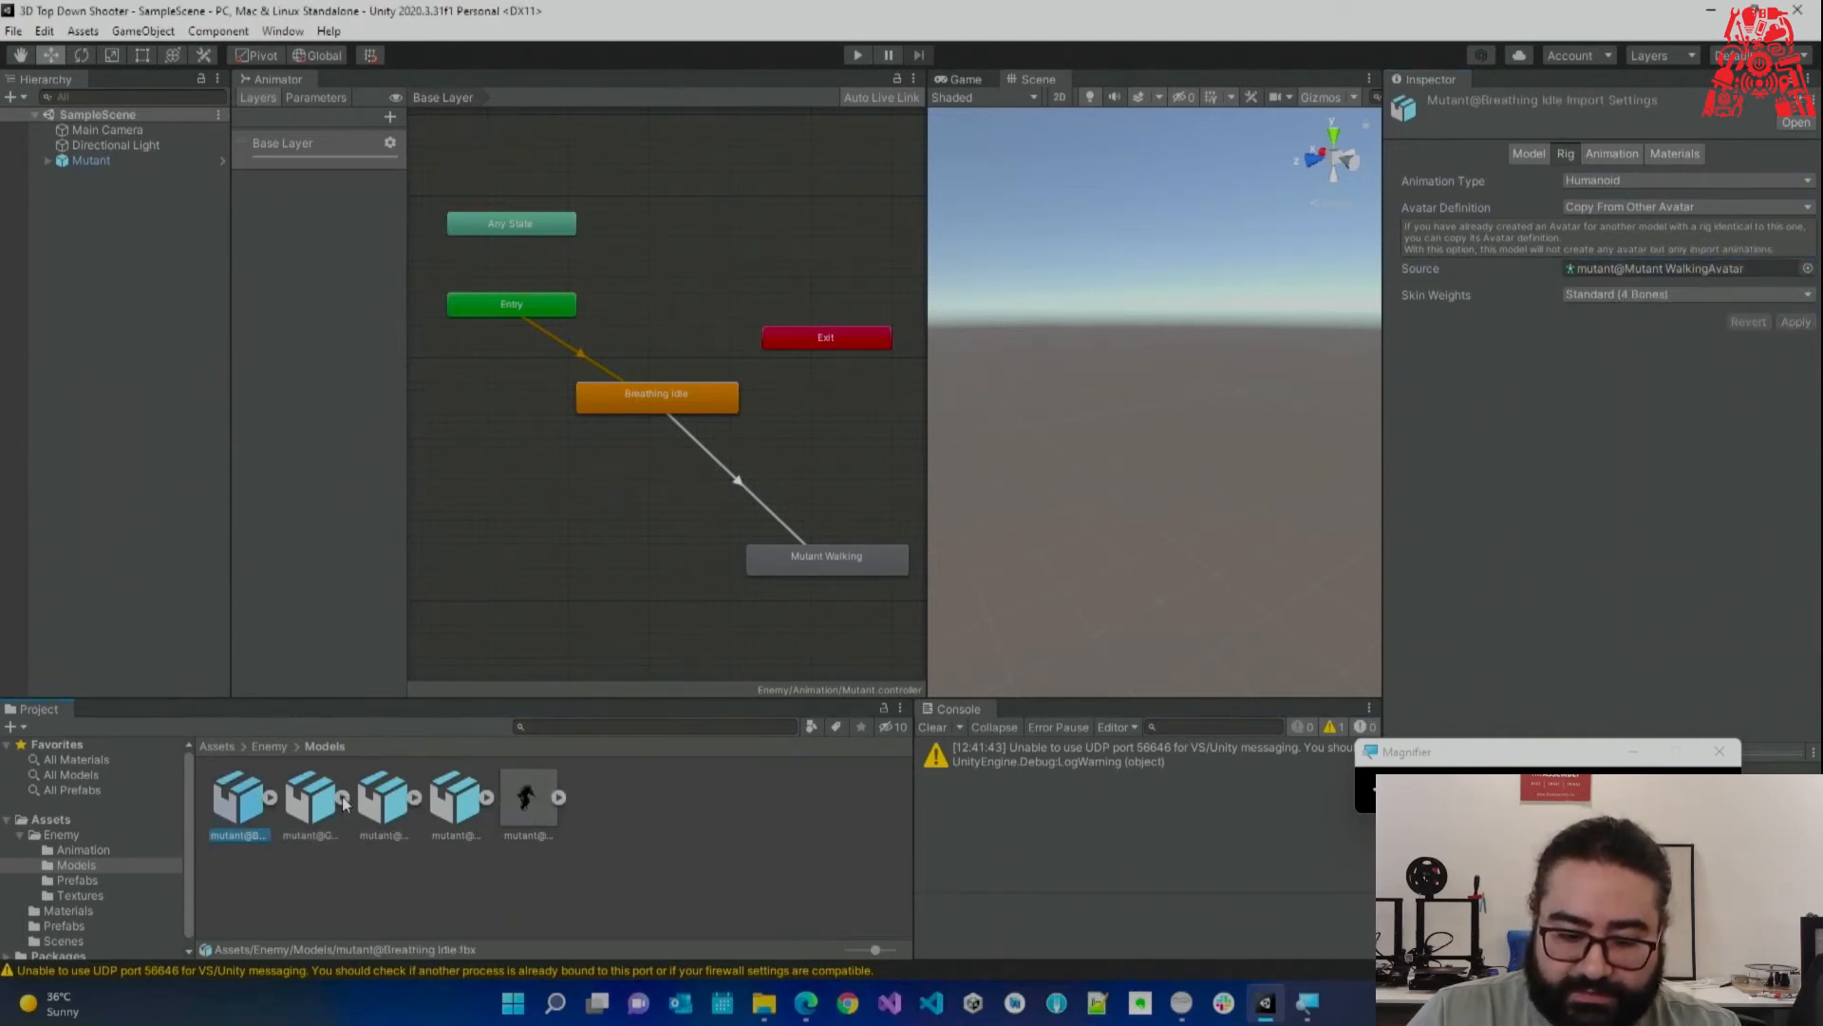
click(434, 810)
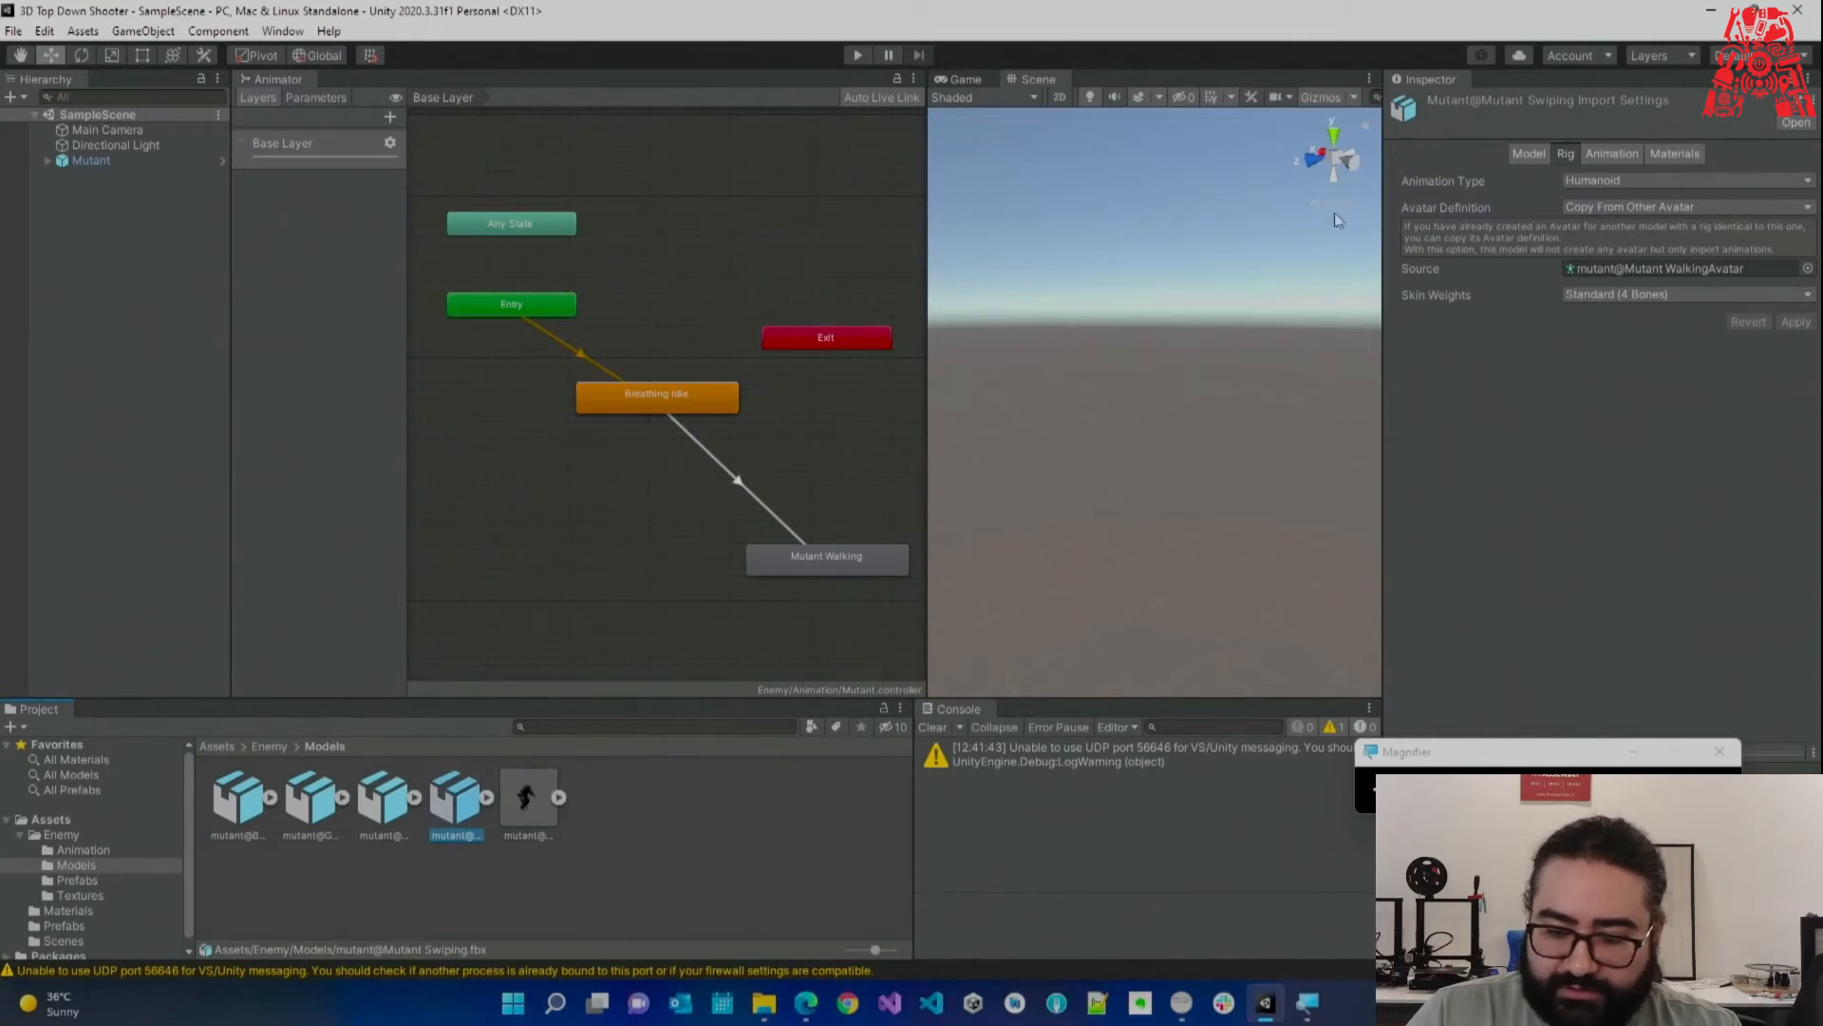
click(1598, 162)
Enable Loop Time on the Mutant Run clip.
scroll(1632, 521, down, 5)
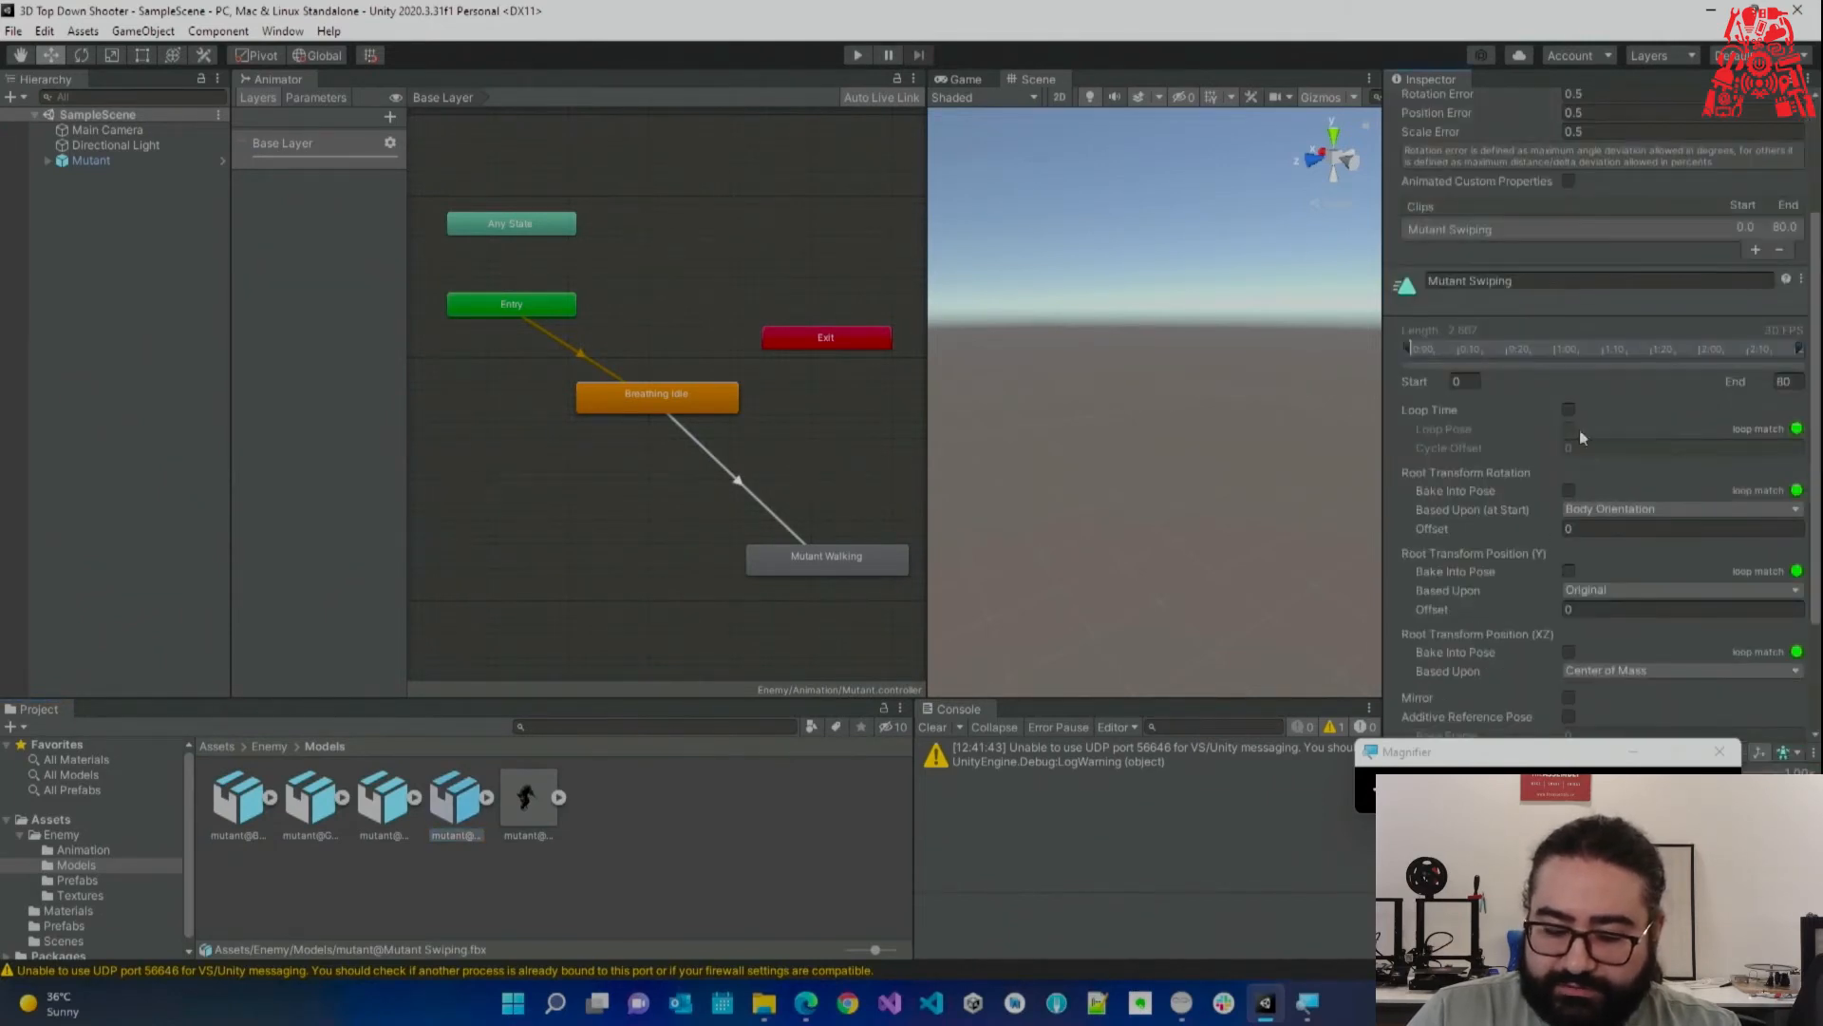
drag(1485, 748, 1168, 835)
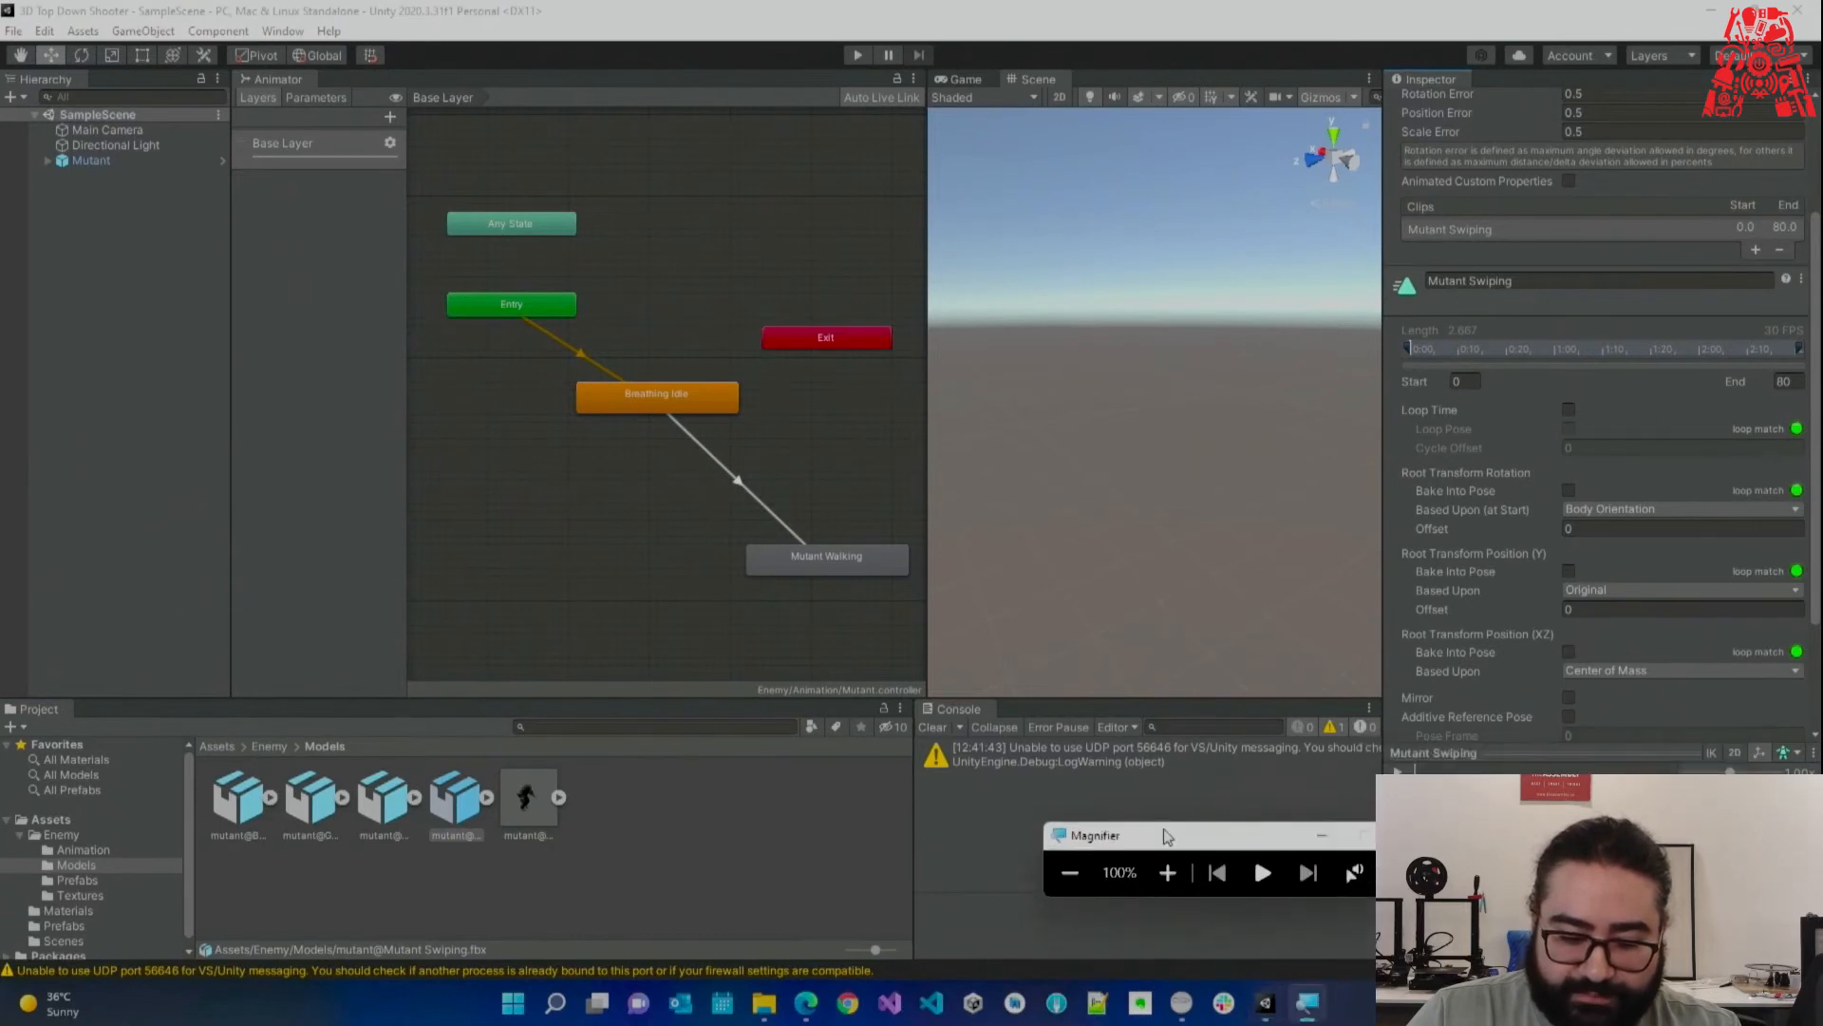
click(383, 802)
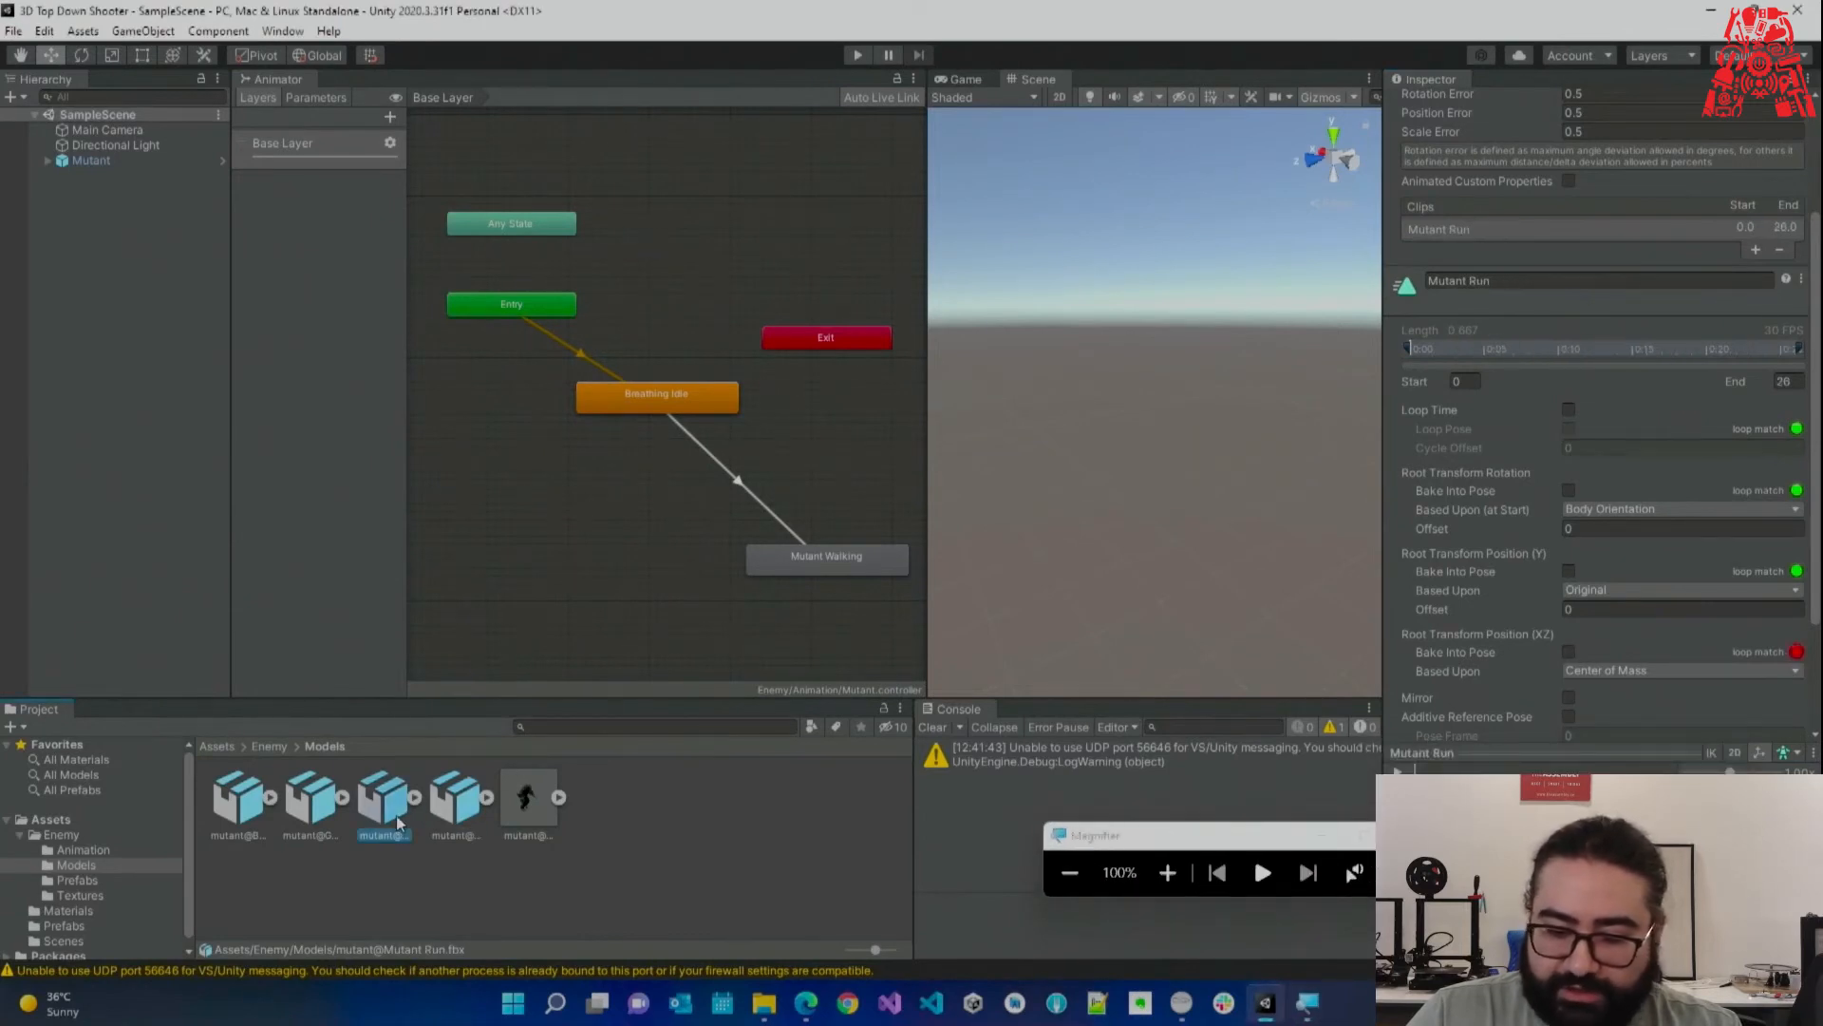
click(1569, 408)
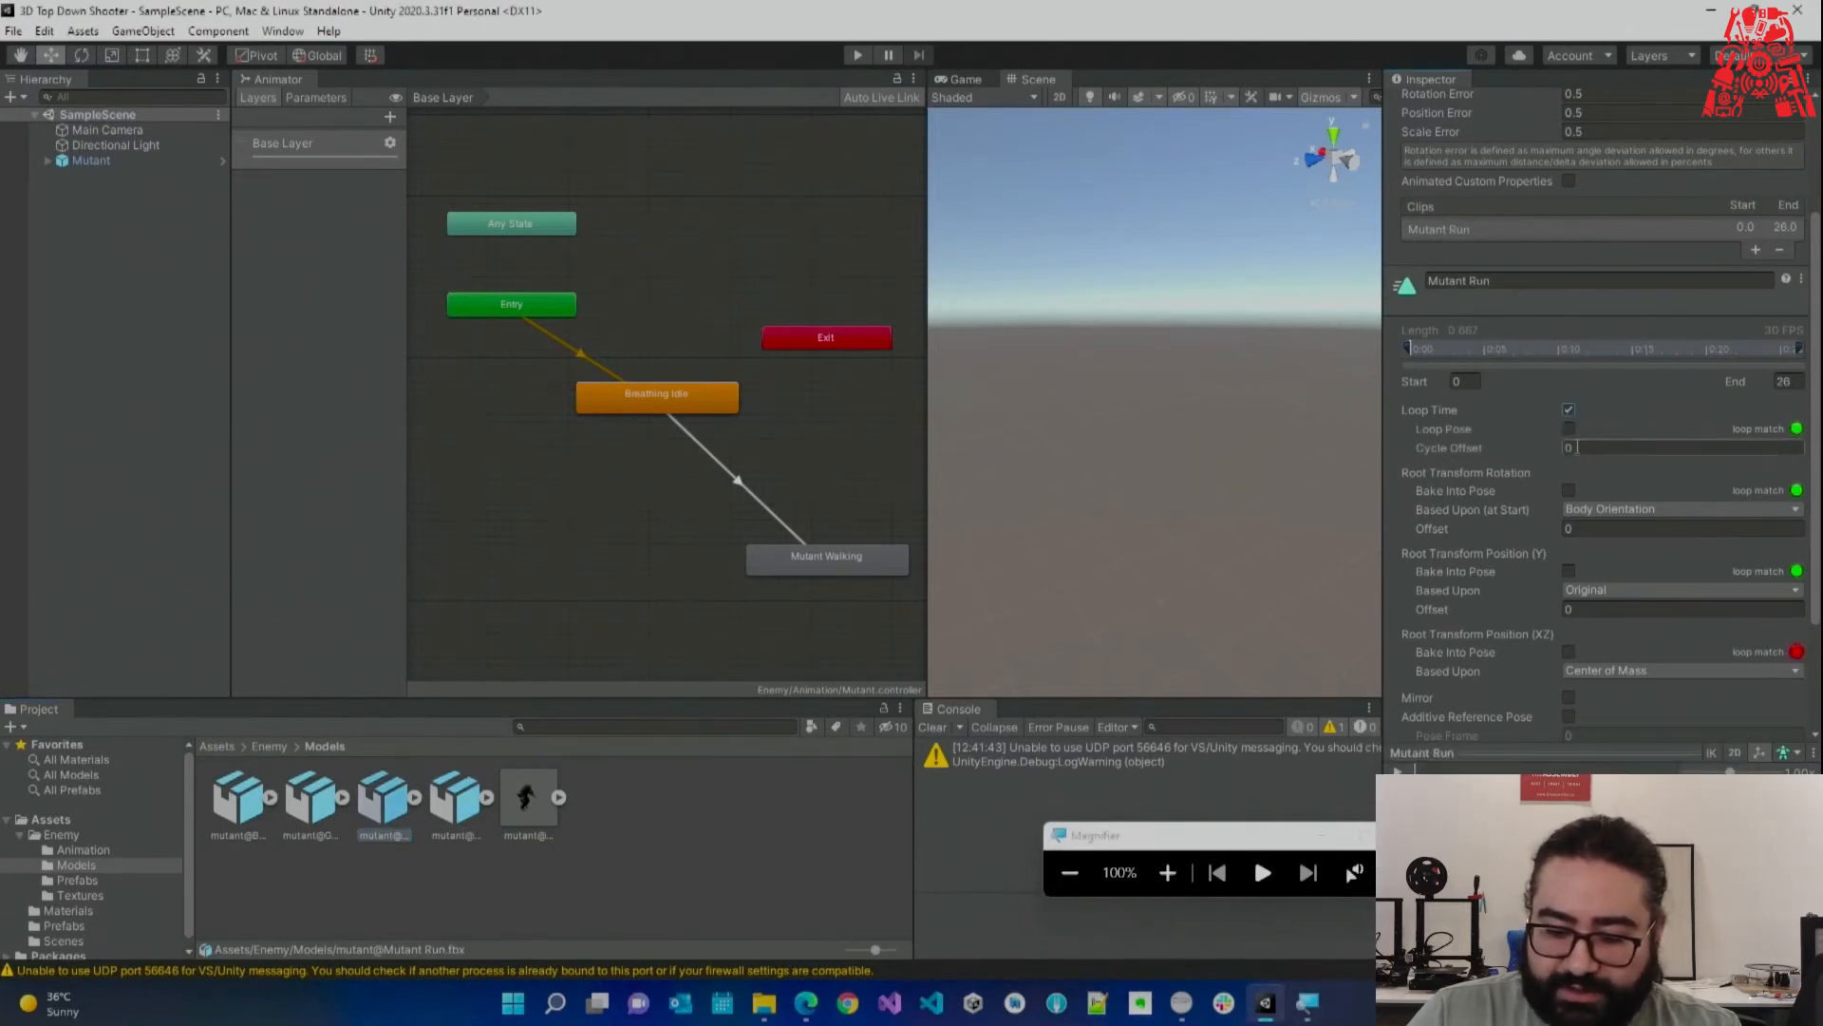
scroll(1731, 658, down, 3)
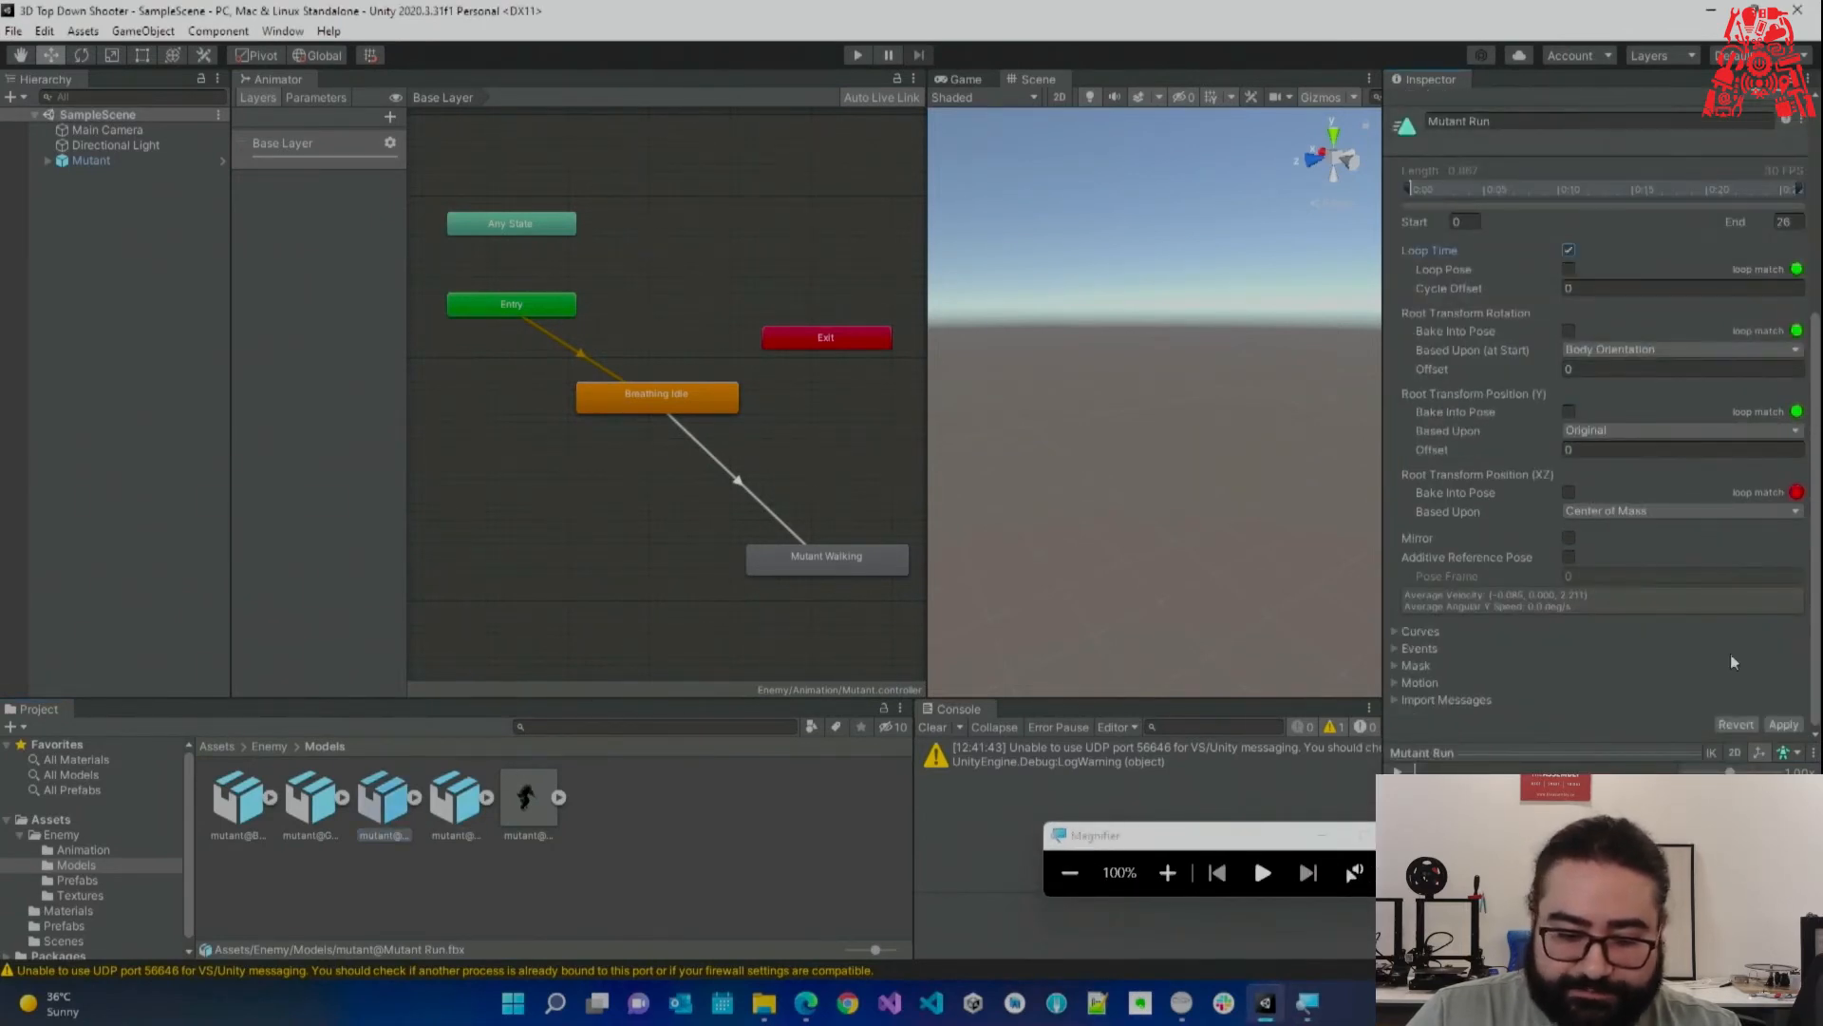
Check the Getting Smashed and Breathing Idle clips, then add Mutant Swiping as an Animator state.
click(306, 807)
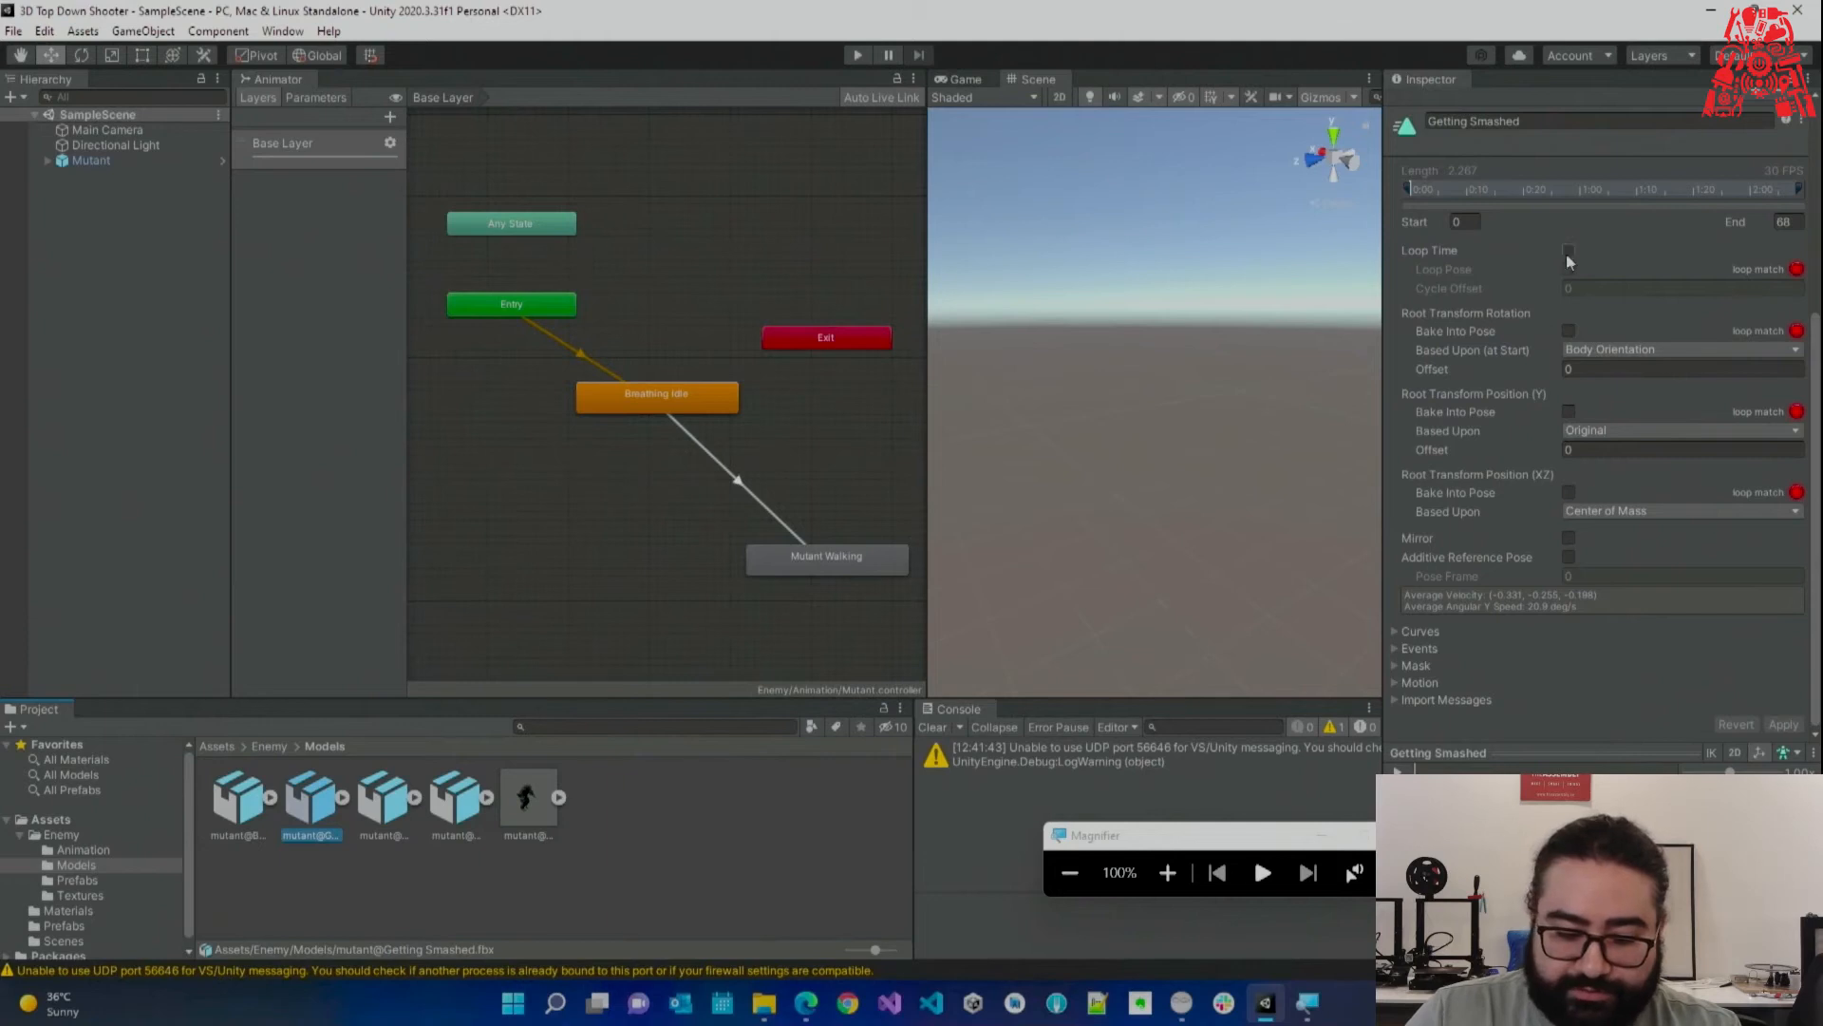
click(239, 809)
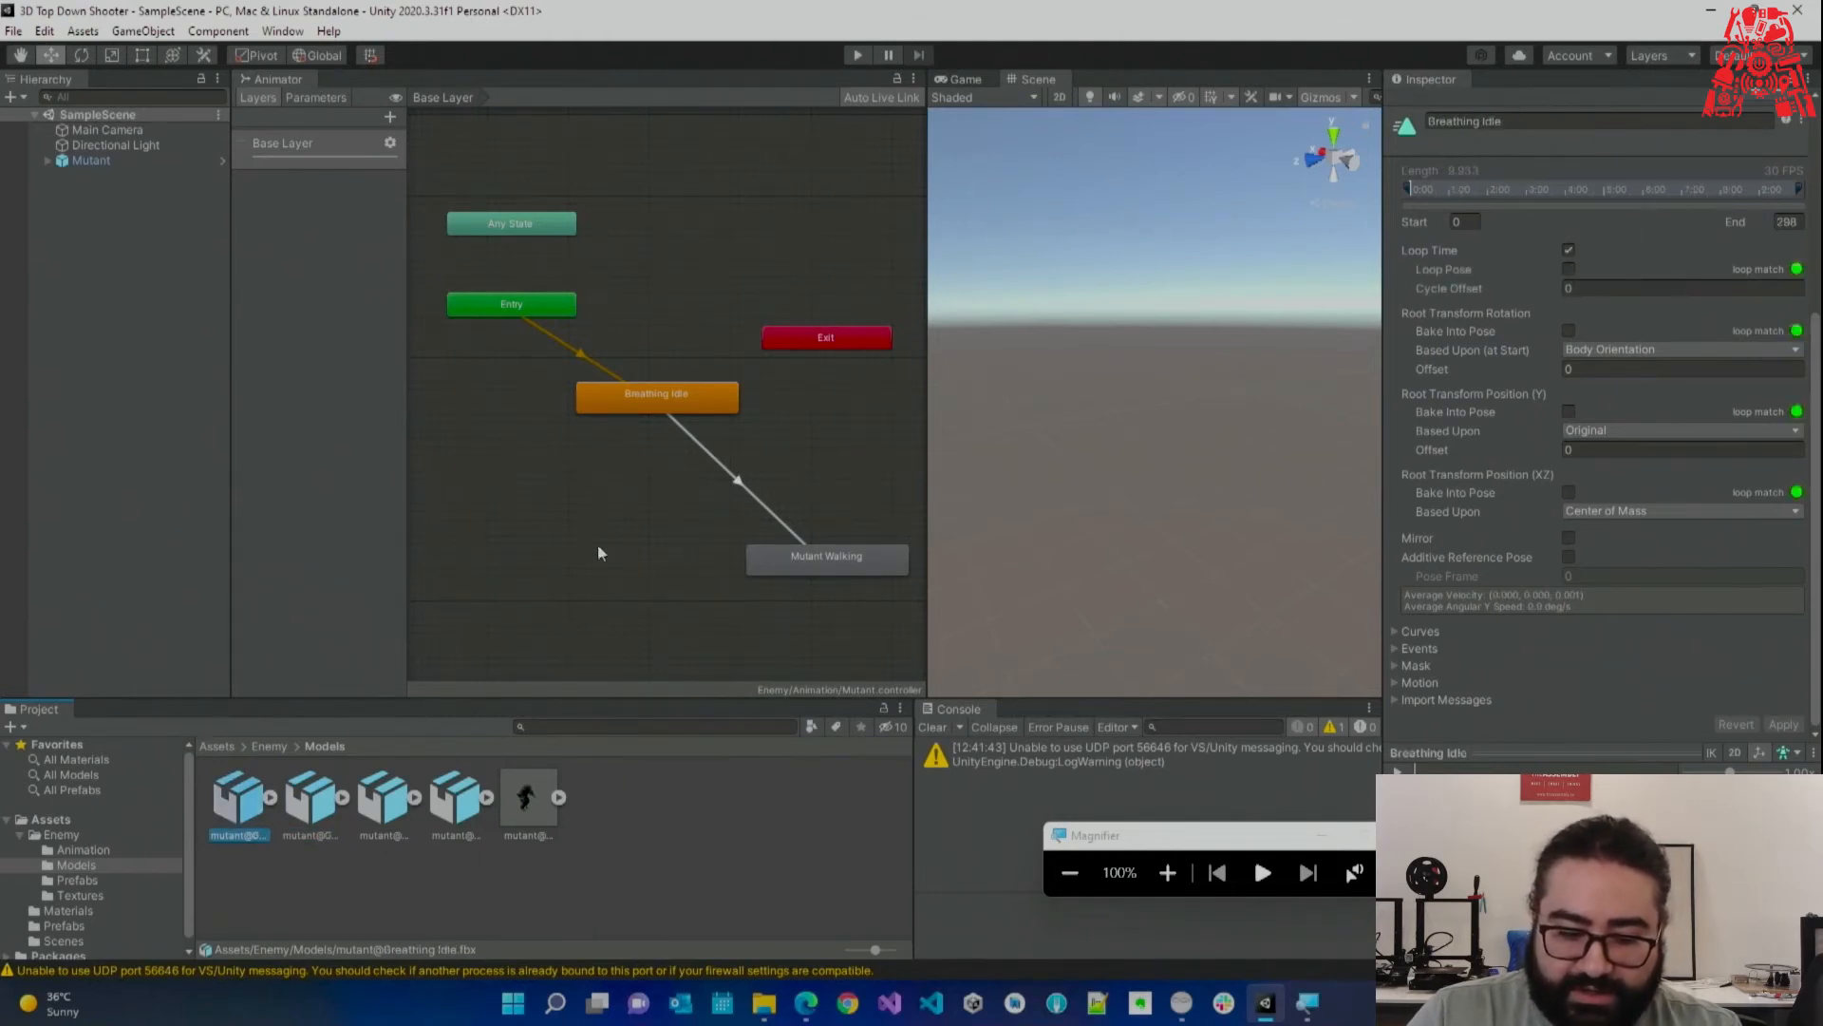
drag(444, 807, 554, 625)
Delete the duplicate Mutant Swiping 0 state and add Mutant Run and Getting Smashed states.
click(608, 644)
key(Delete)
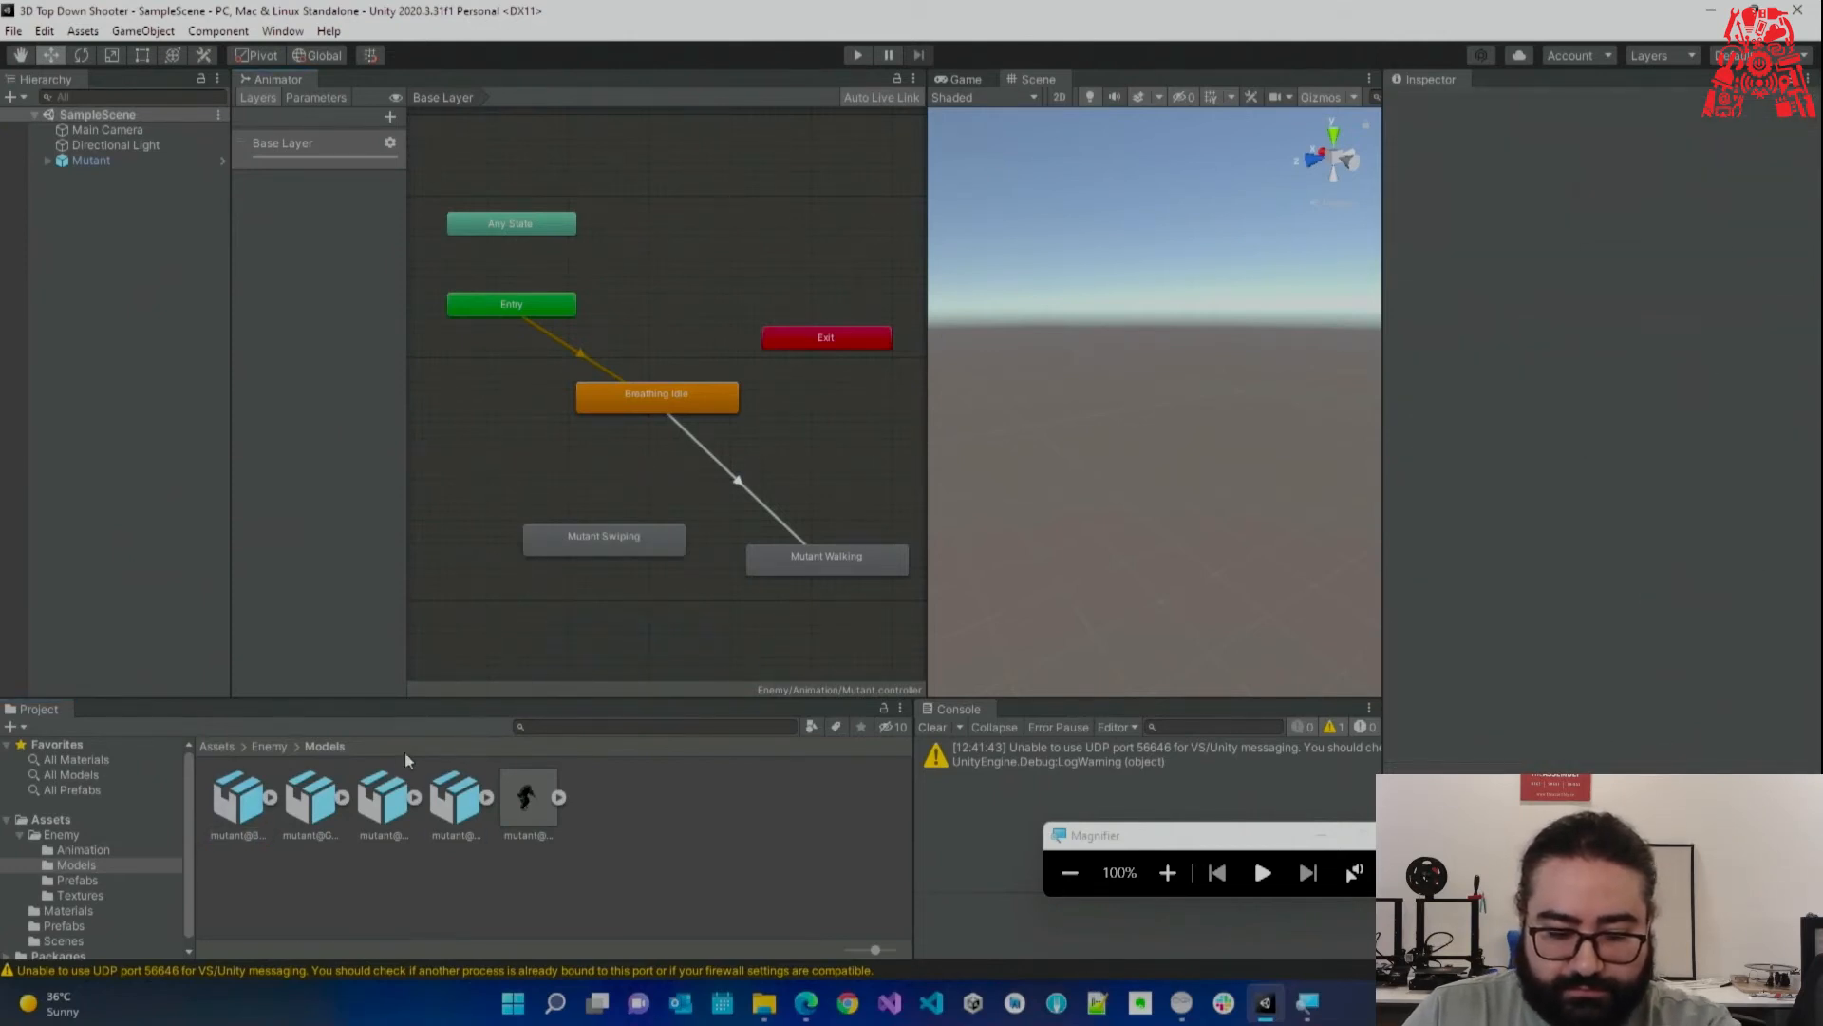
drag(383, 779, 580, 619)
drag(310, 802, 492, 456)
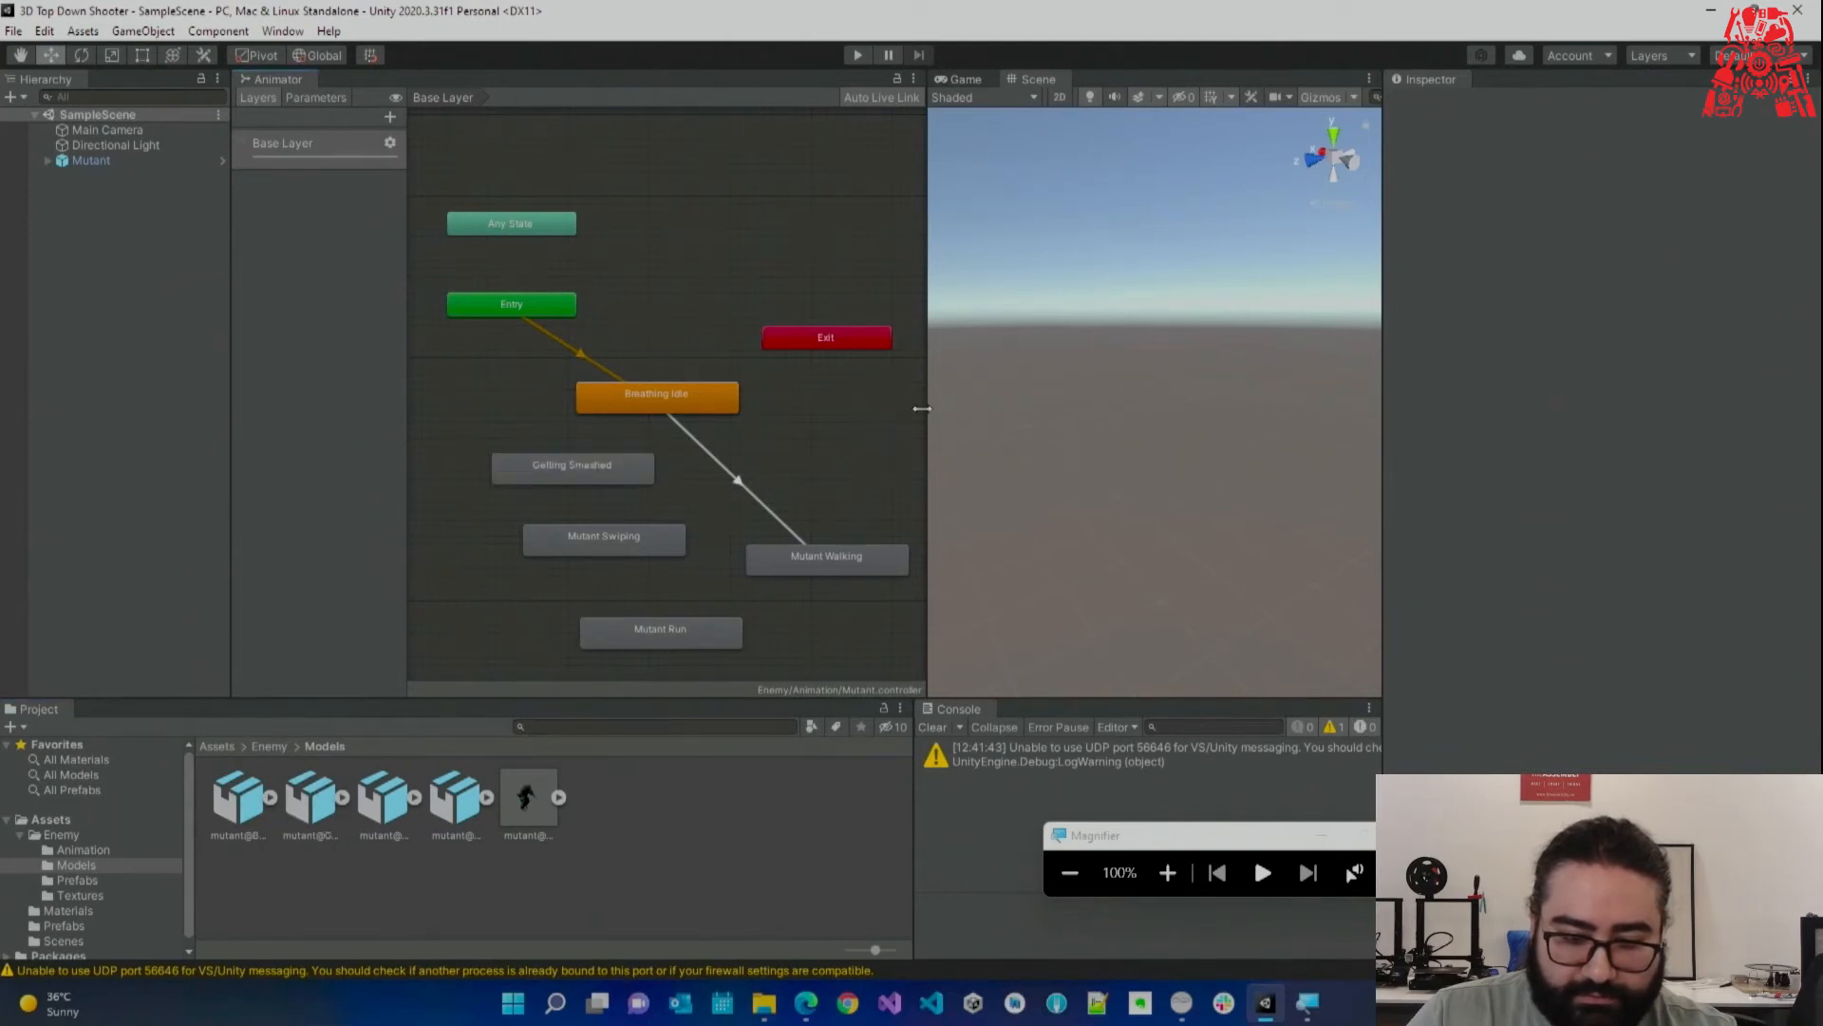
drag(925, 425, 1165, 421)
right_click(817, 360)
click(930, 573)
click(1168, 872)
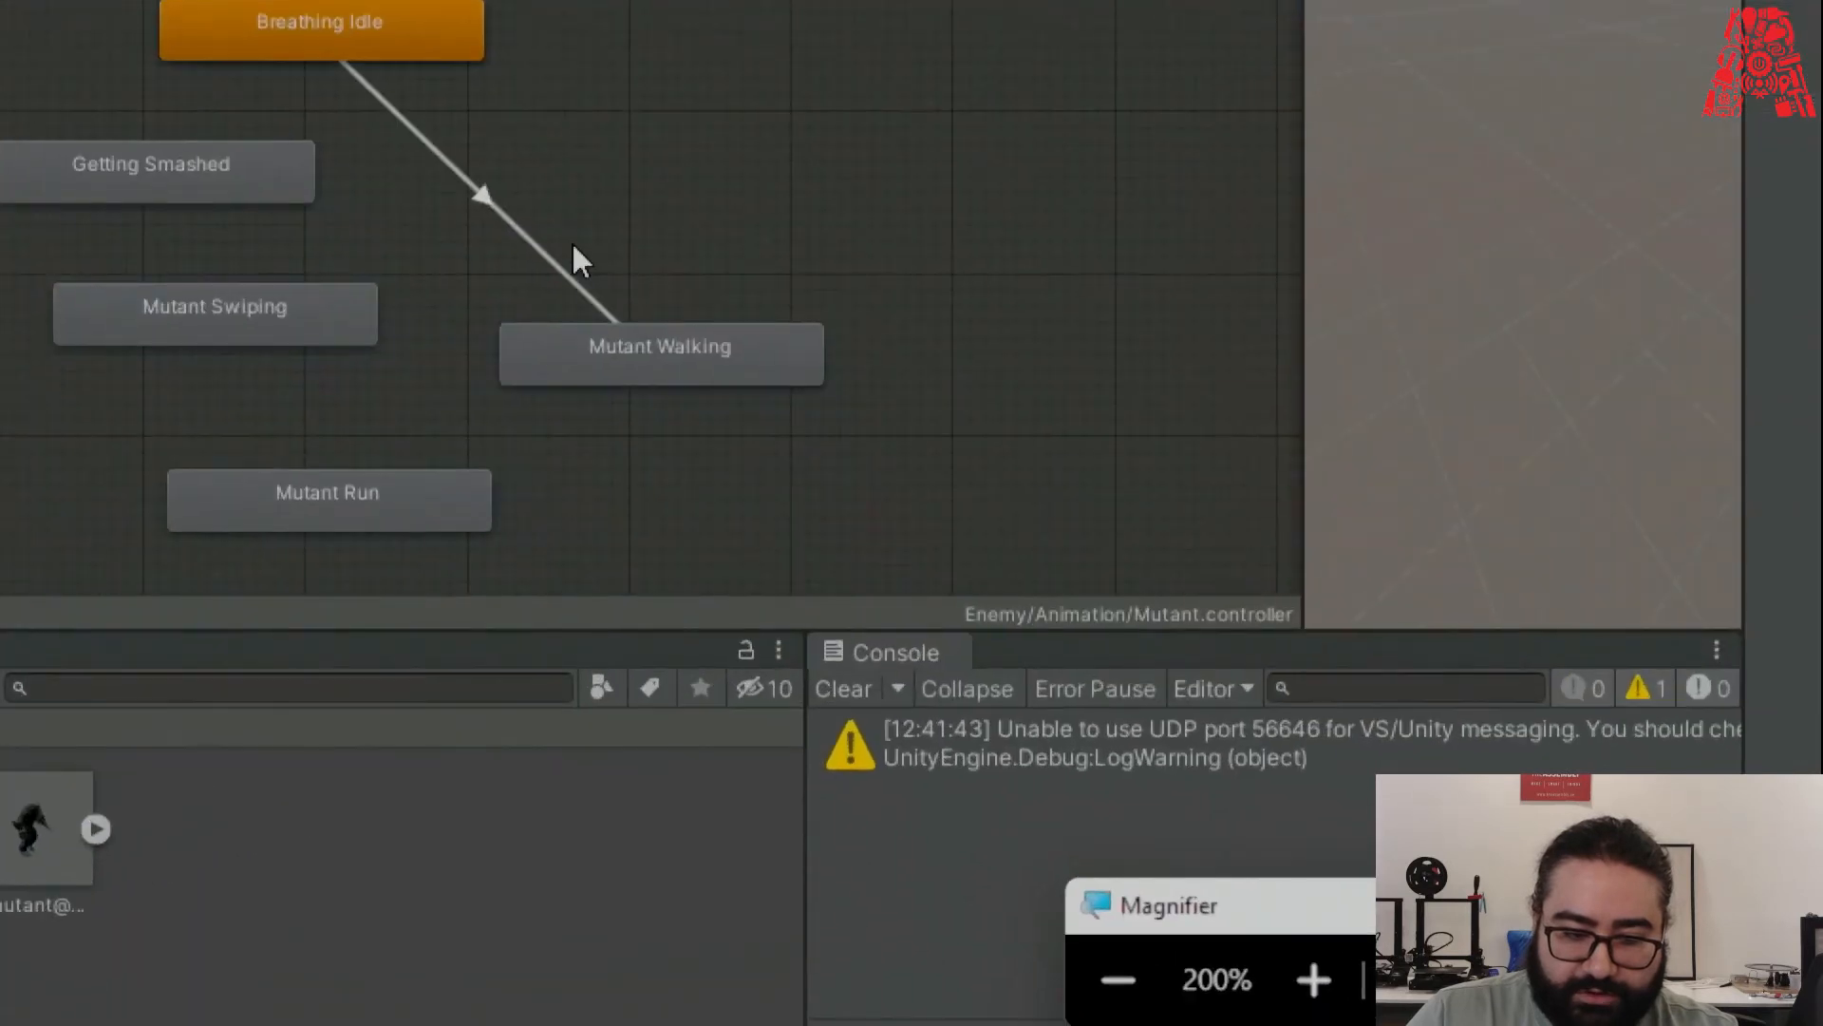
scroll(574, 245, down, 3)
middle_drag(577, 209, 742, 109)
drag(561, 137, 1092, 446)
Chain transitions Mutant Walking → Mutant Run → Mutant Swiping → Getting Smashed.
right_click(853, 254)
click(919, 285)
click(619, 370)
right_click(601, 356)
click(664, 371)
click(488, 232)
drag(488, 232, 313, 215)
right_click(315, 213)
click(517, 226)
click(1067, 444)
drag(984, 429, 257, 439)
key(super+minus)
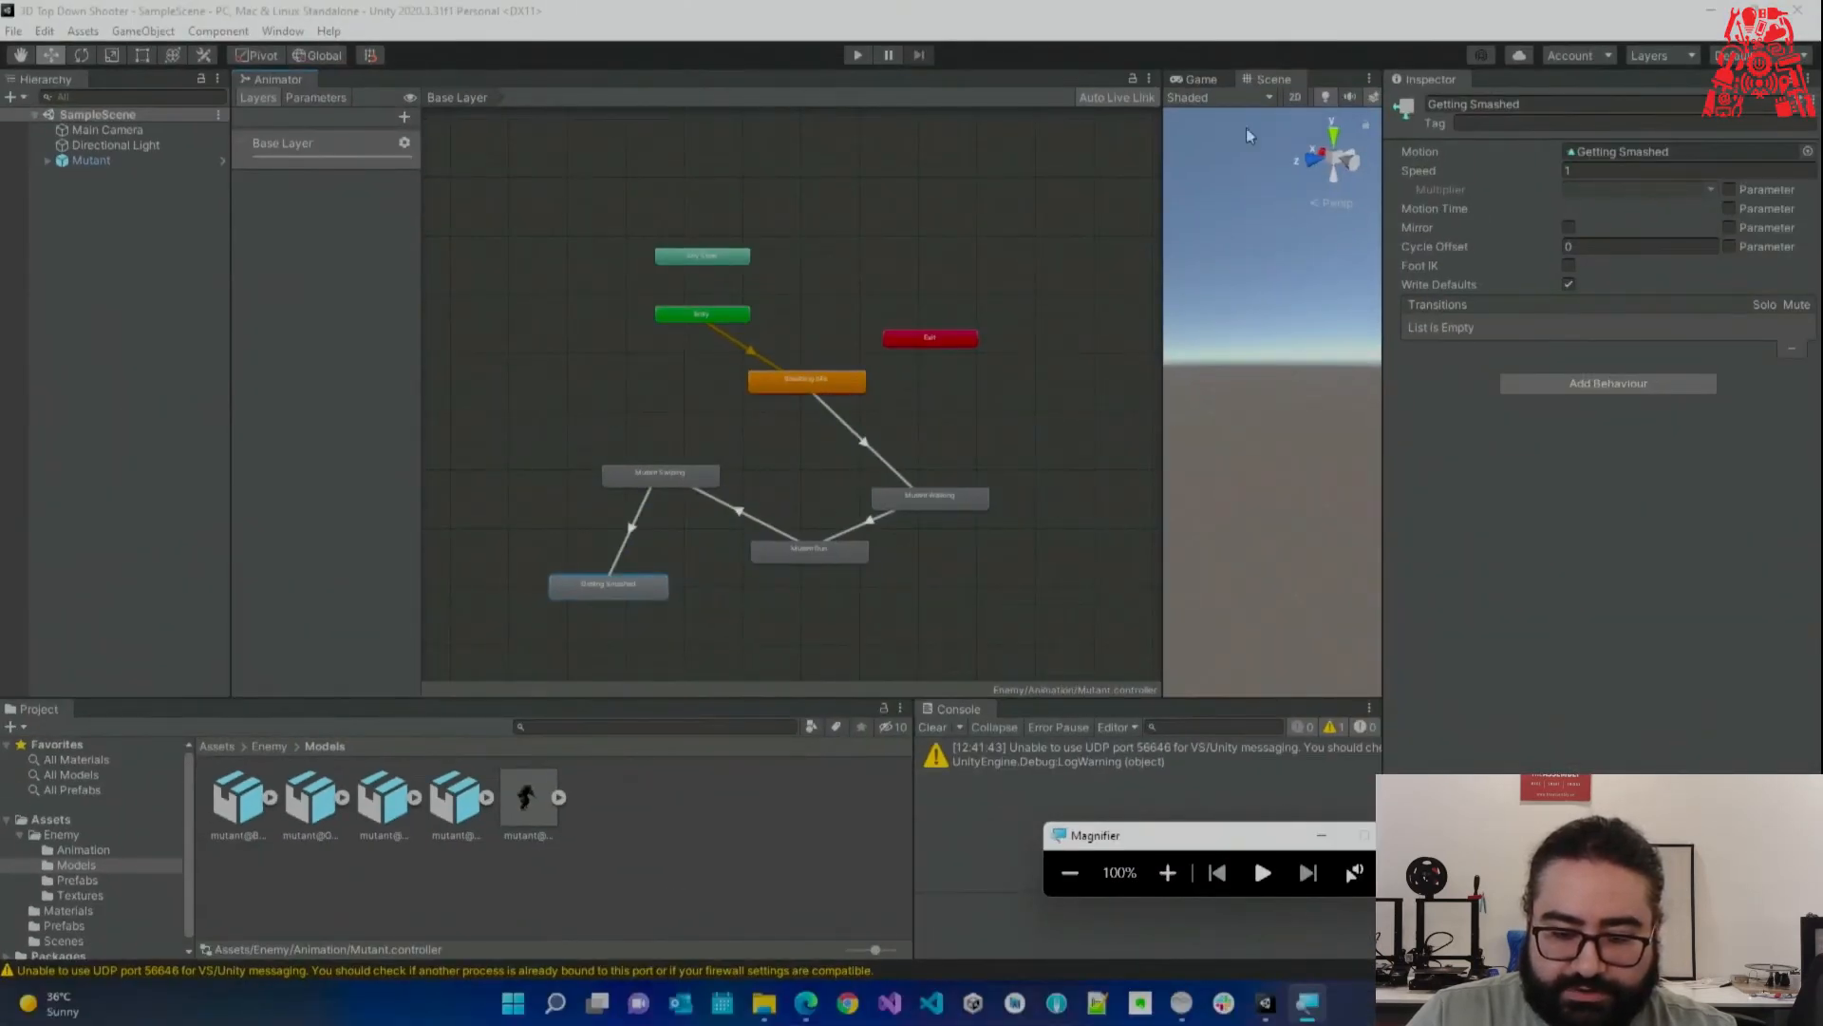
Frame the Mutant in the Scene view during Play mode to watch it walk.
drag(1172, 164, 1009, 163)
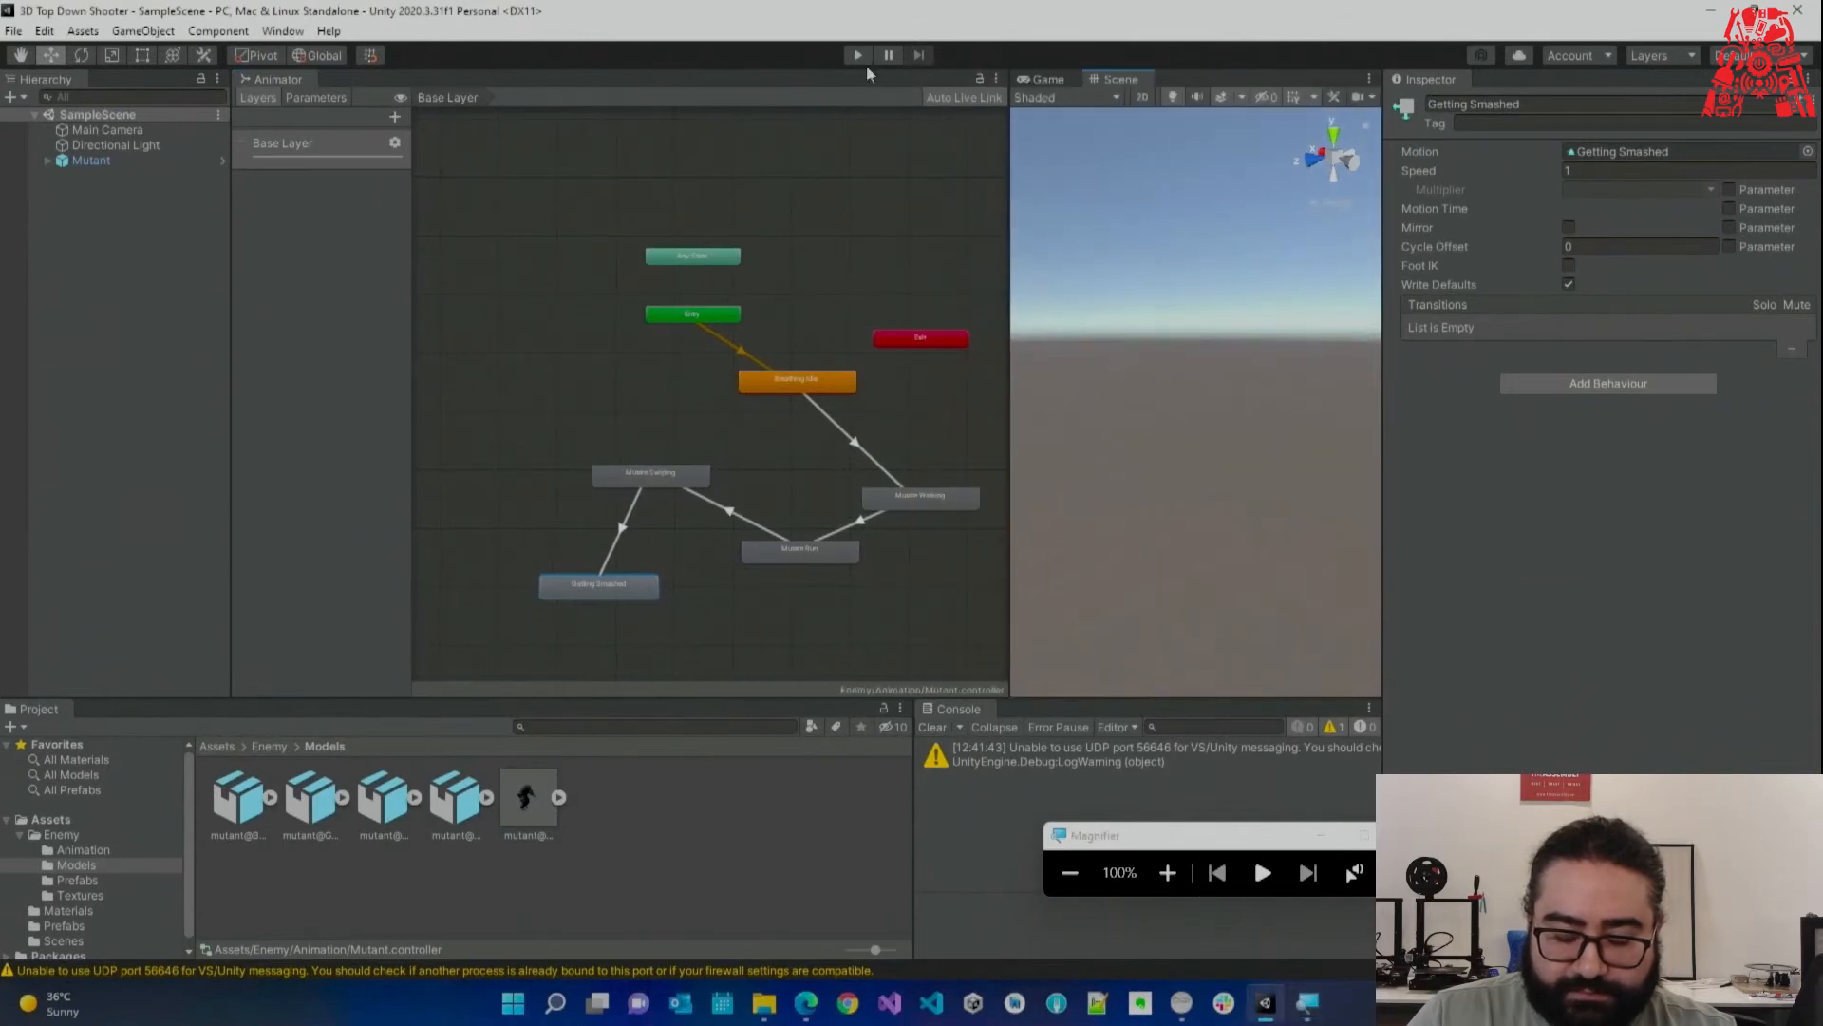
click(143, 160)
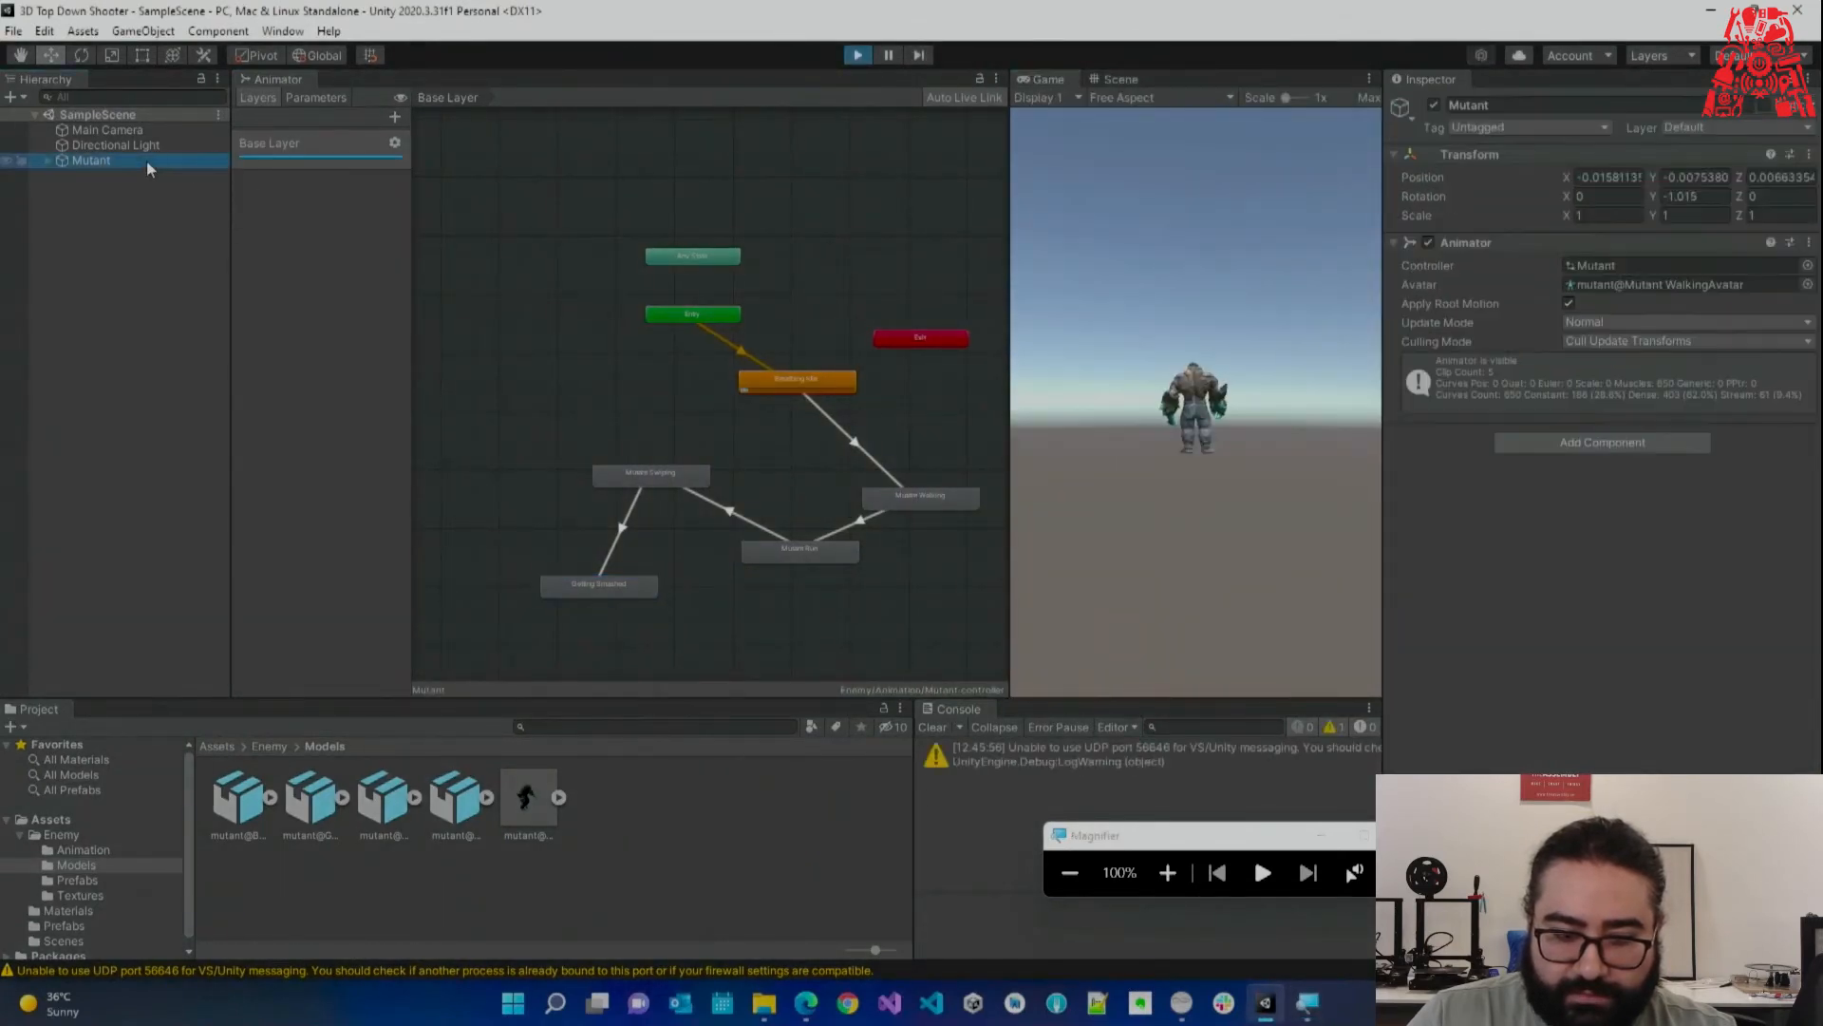
click(1130, 79)
double_click(89, 159)
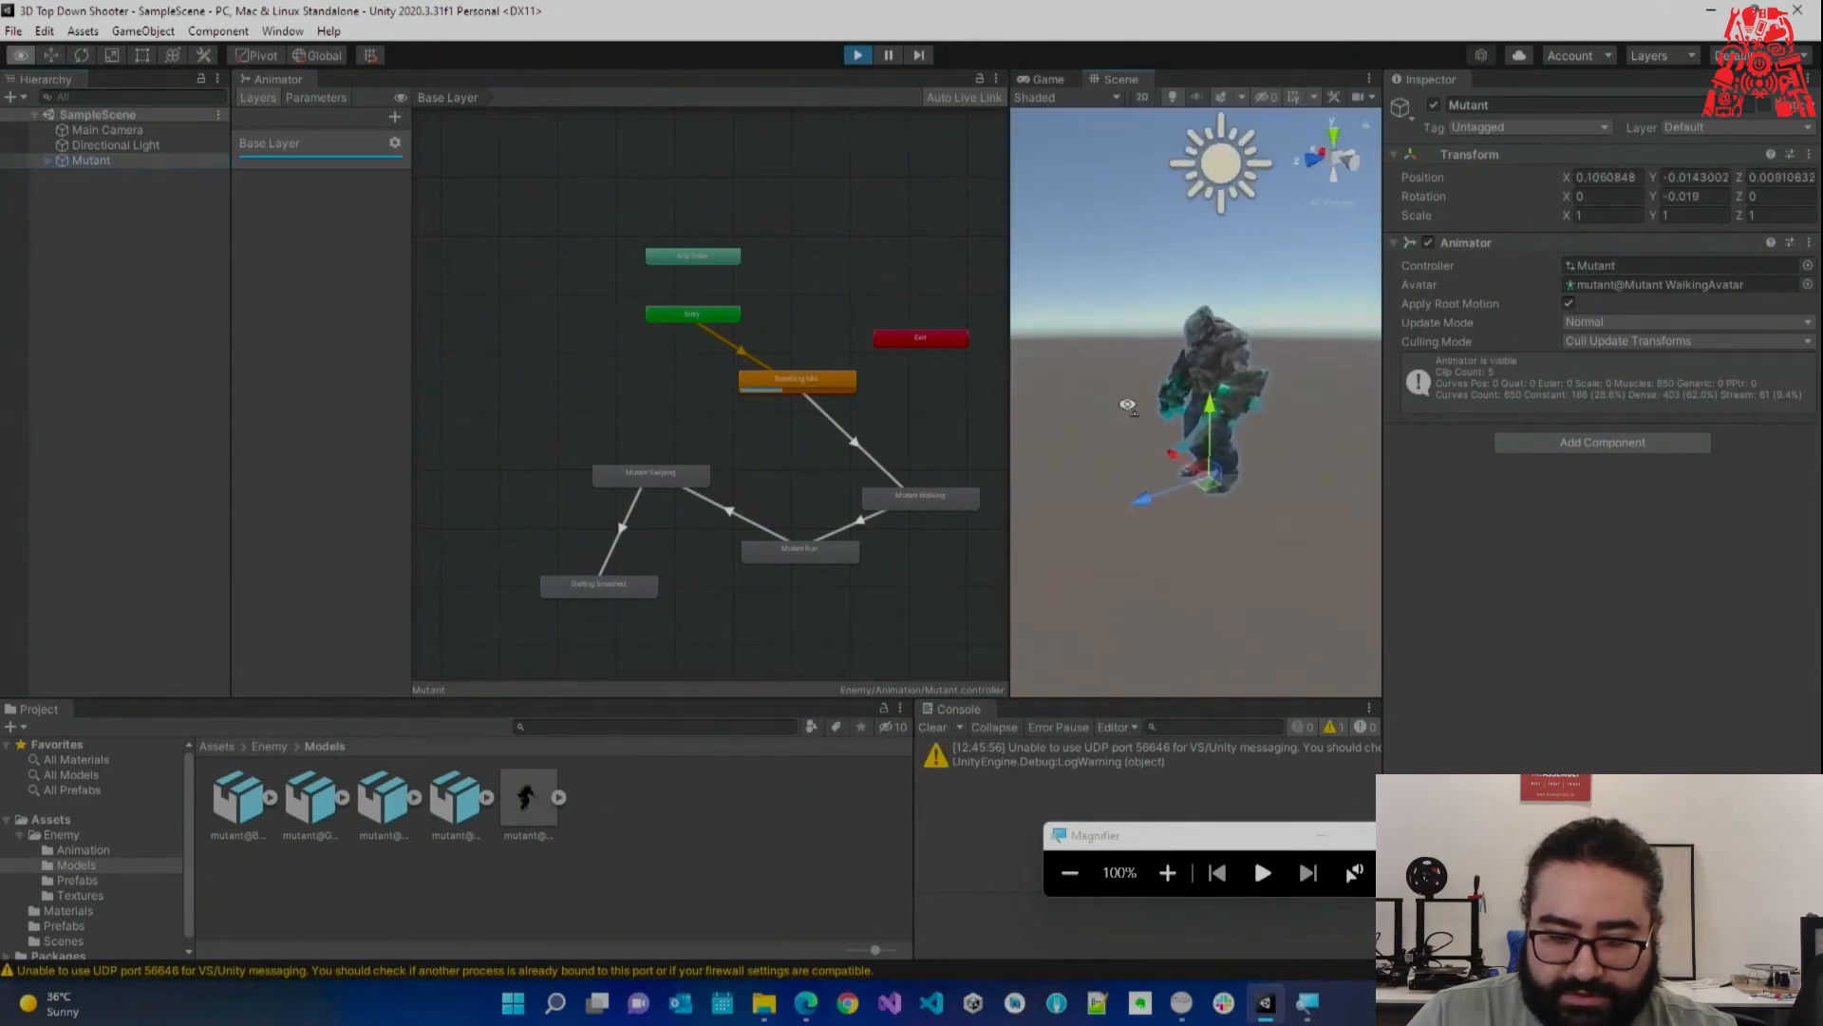
drag(1010, 363, 857, 362)
key(w)
right_drag(1054, 380, 1301, 350)
key(s)
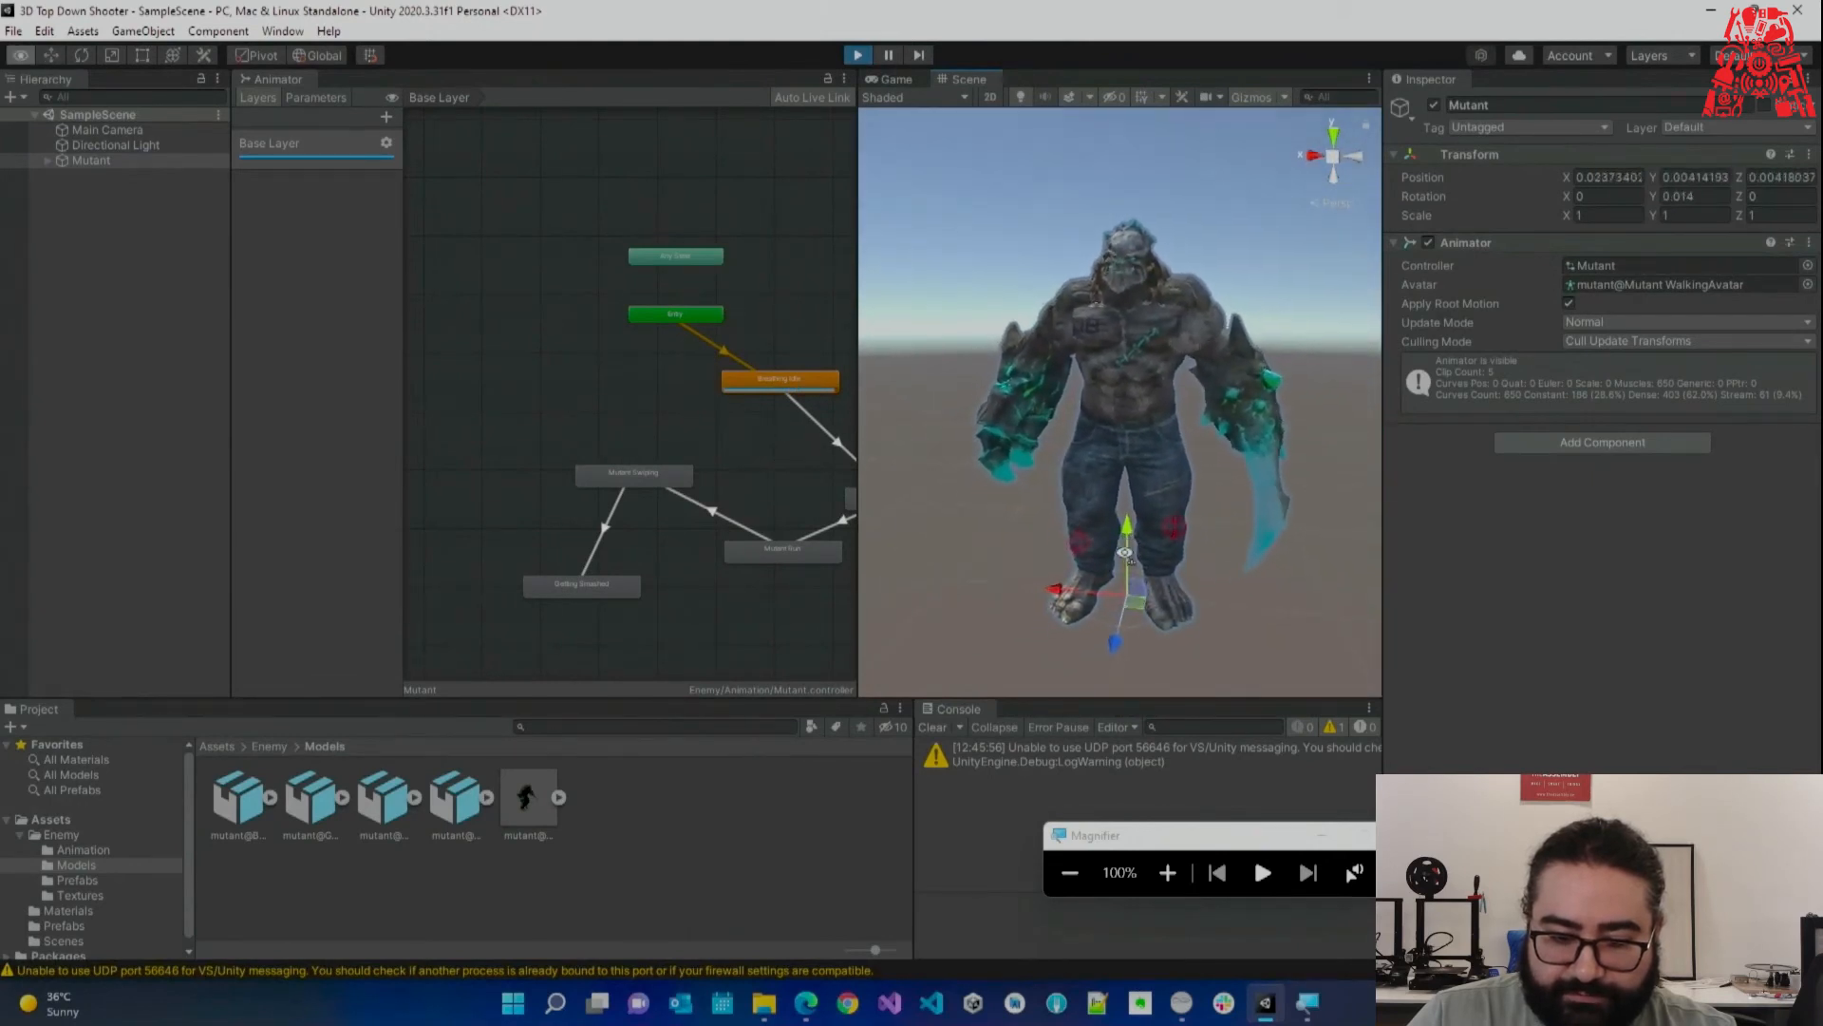
key(s)
right_drag(1086, 551, 1039, 597)
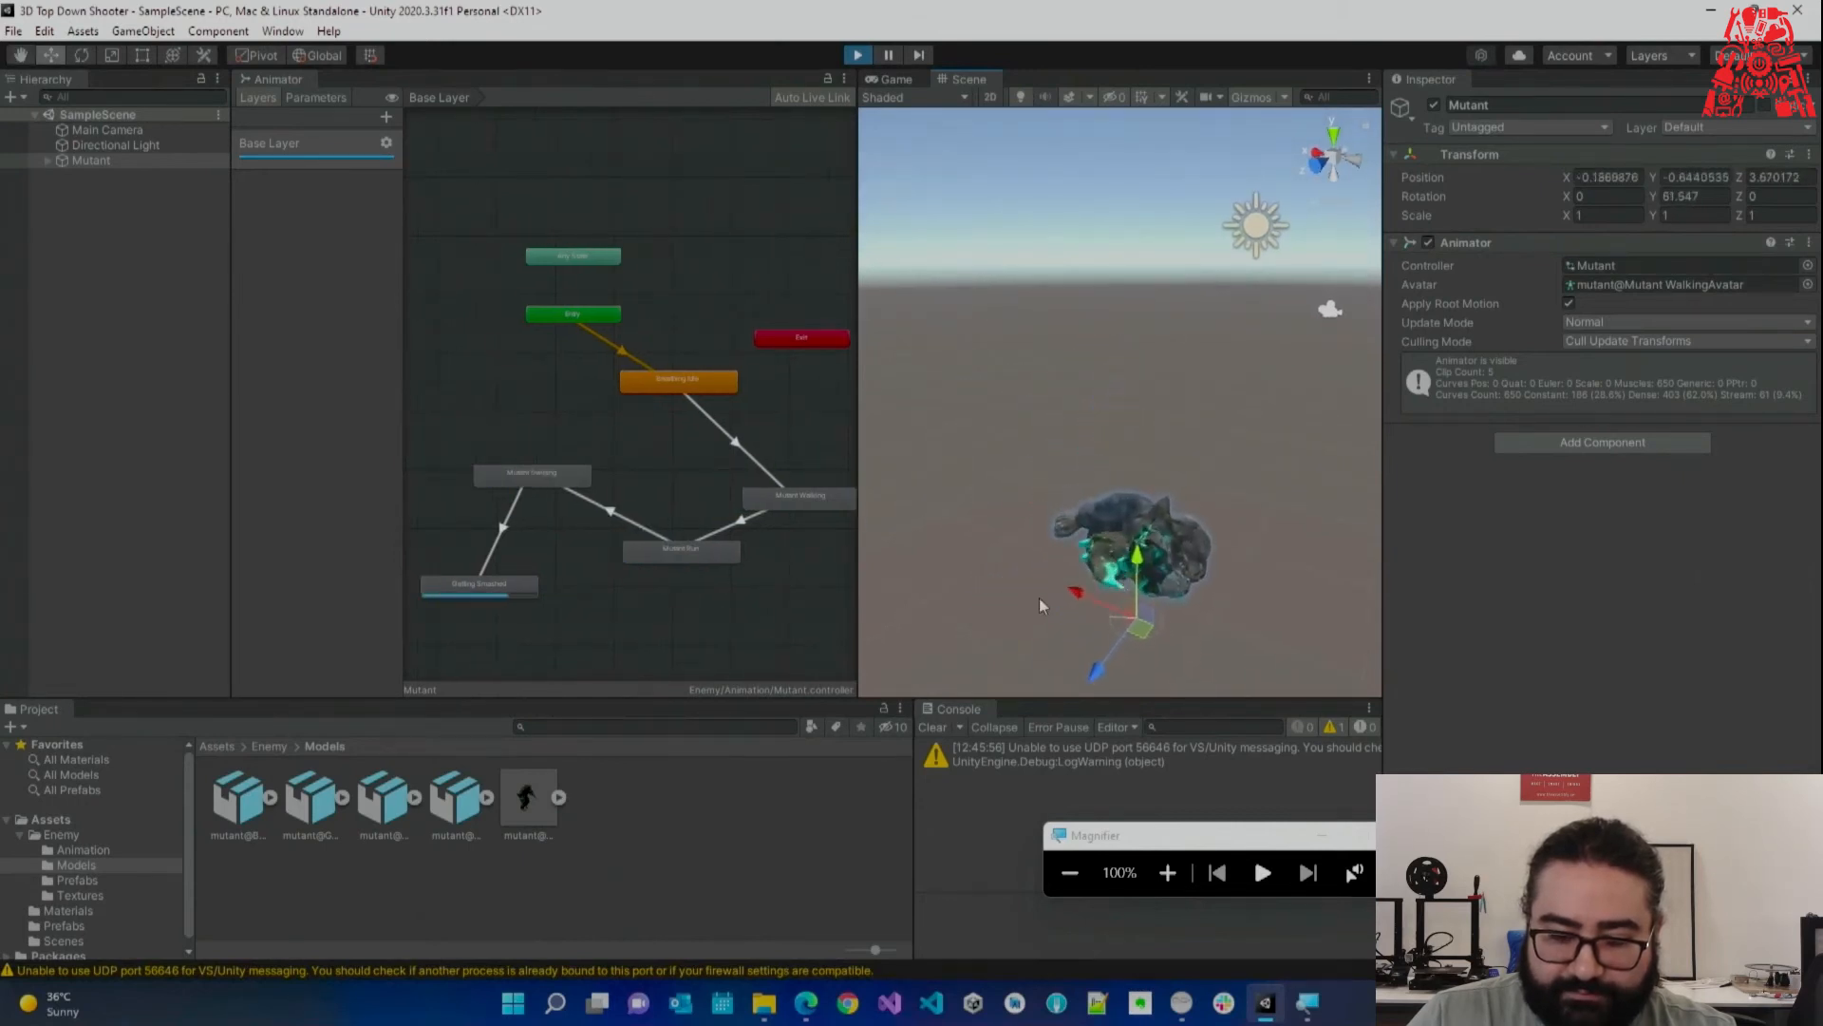
right_click(635, 515)
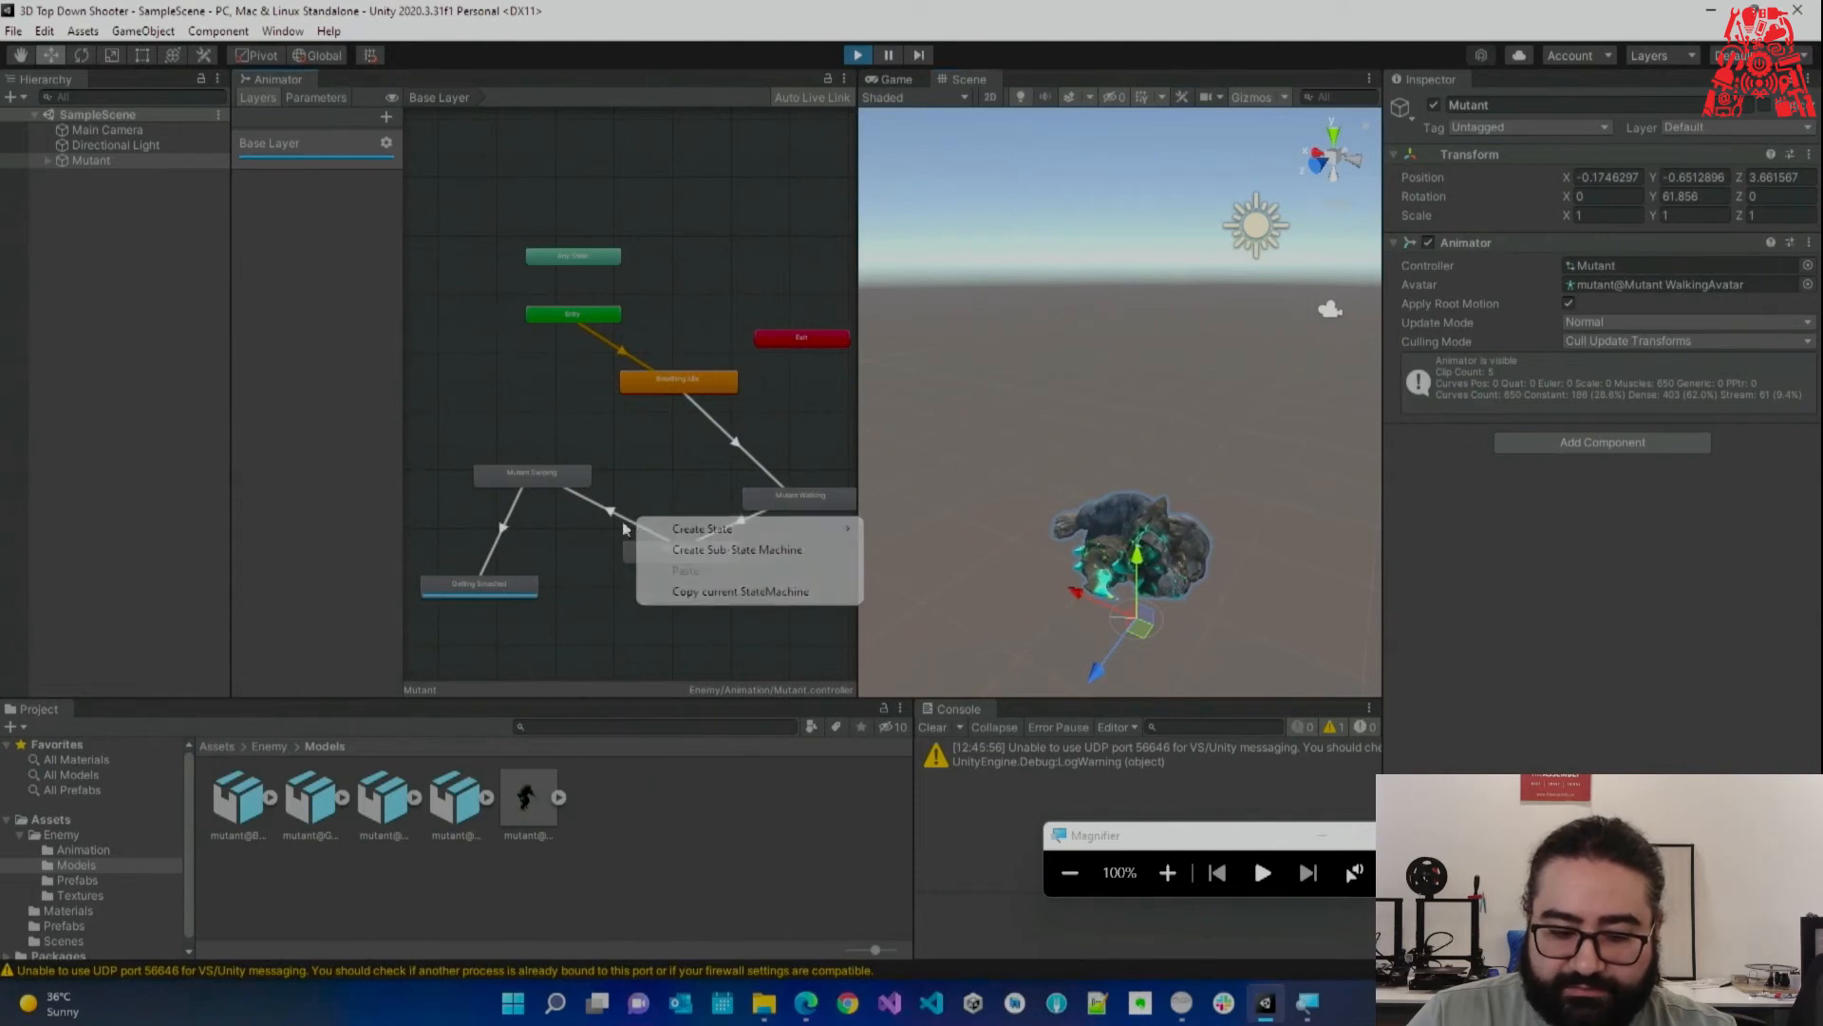
click(638, 628)
right_drag(1051, 549, 965, 335)
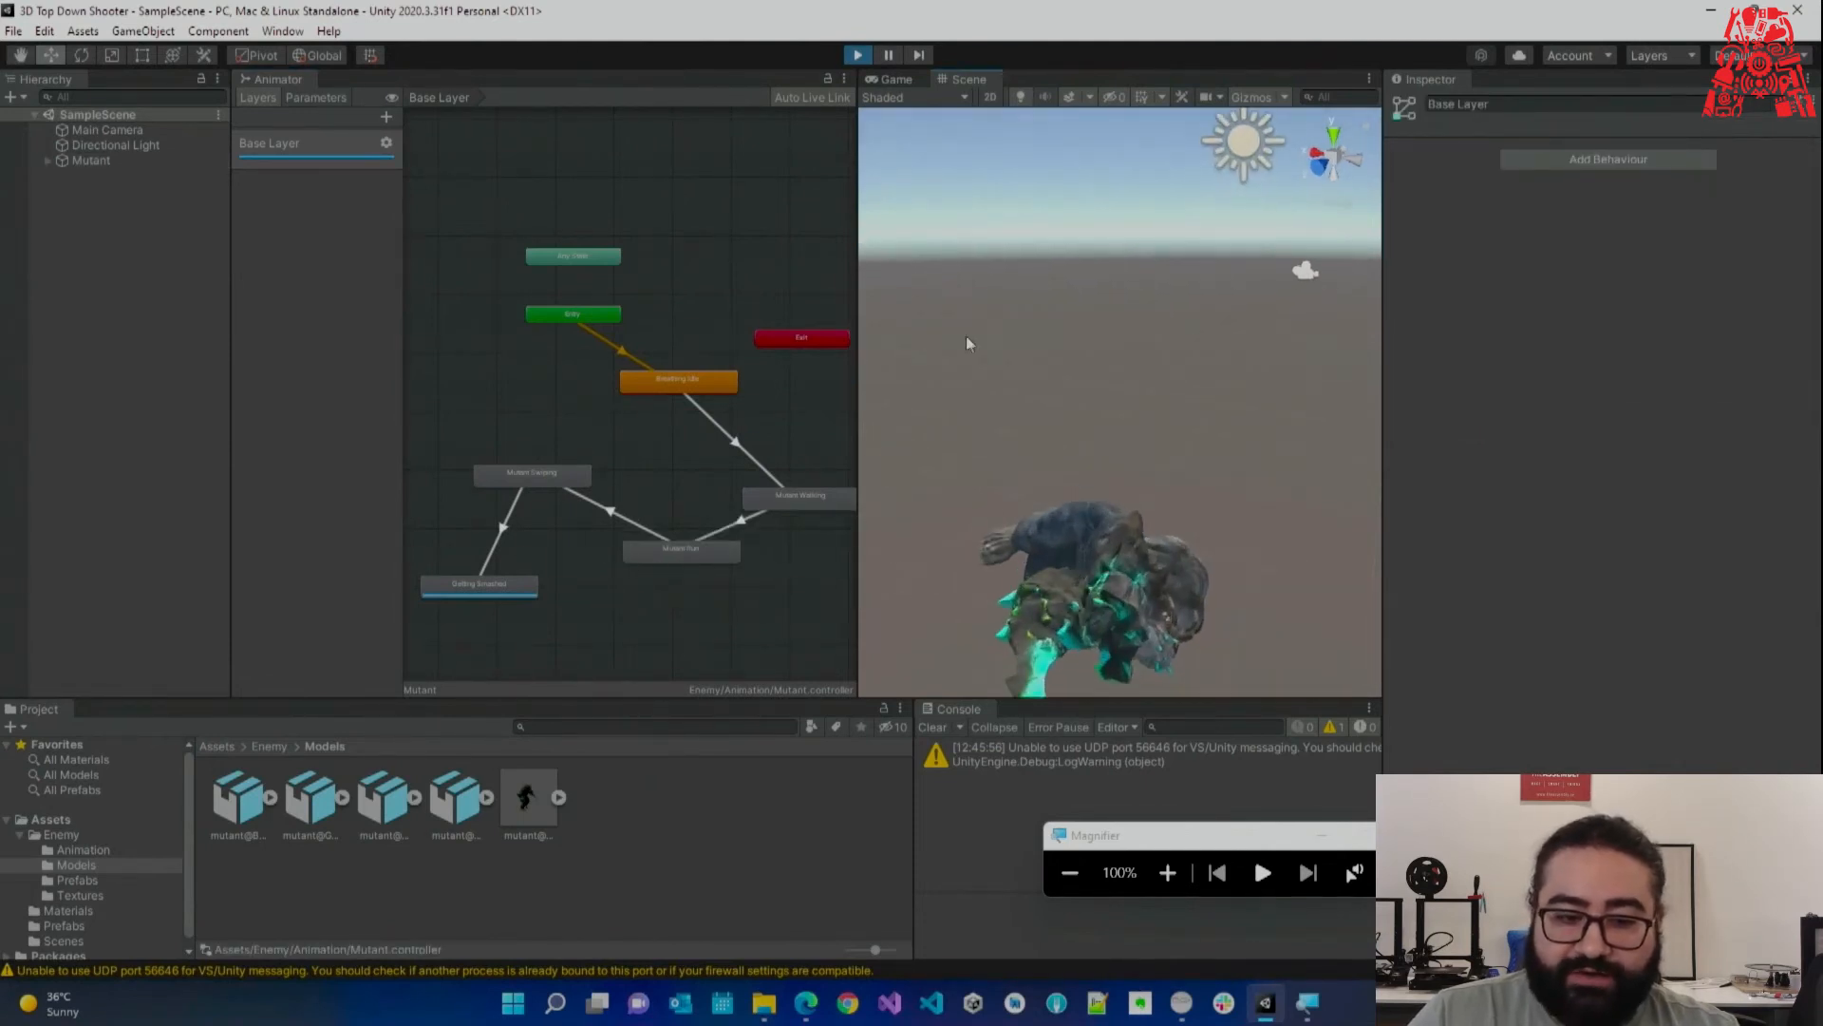
Stop Play mode and inspect the Mutant Walking state.
key(ctrl+s)
click(858, 55)
drag(857, 217, 909, 226)
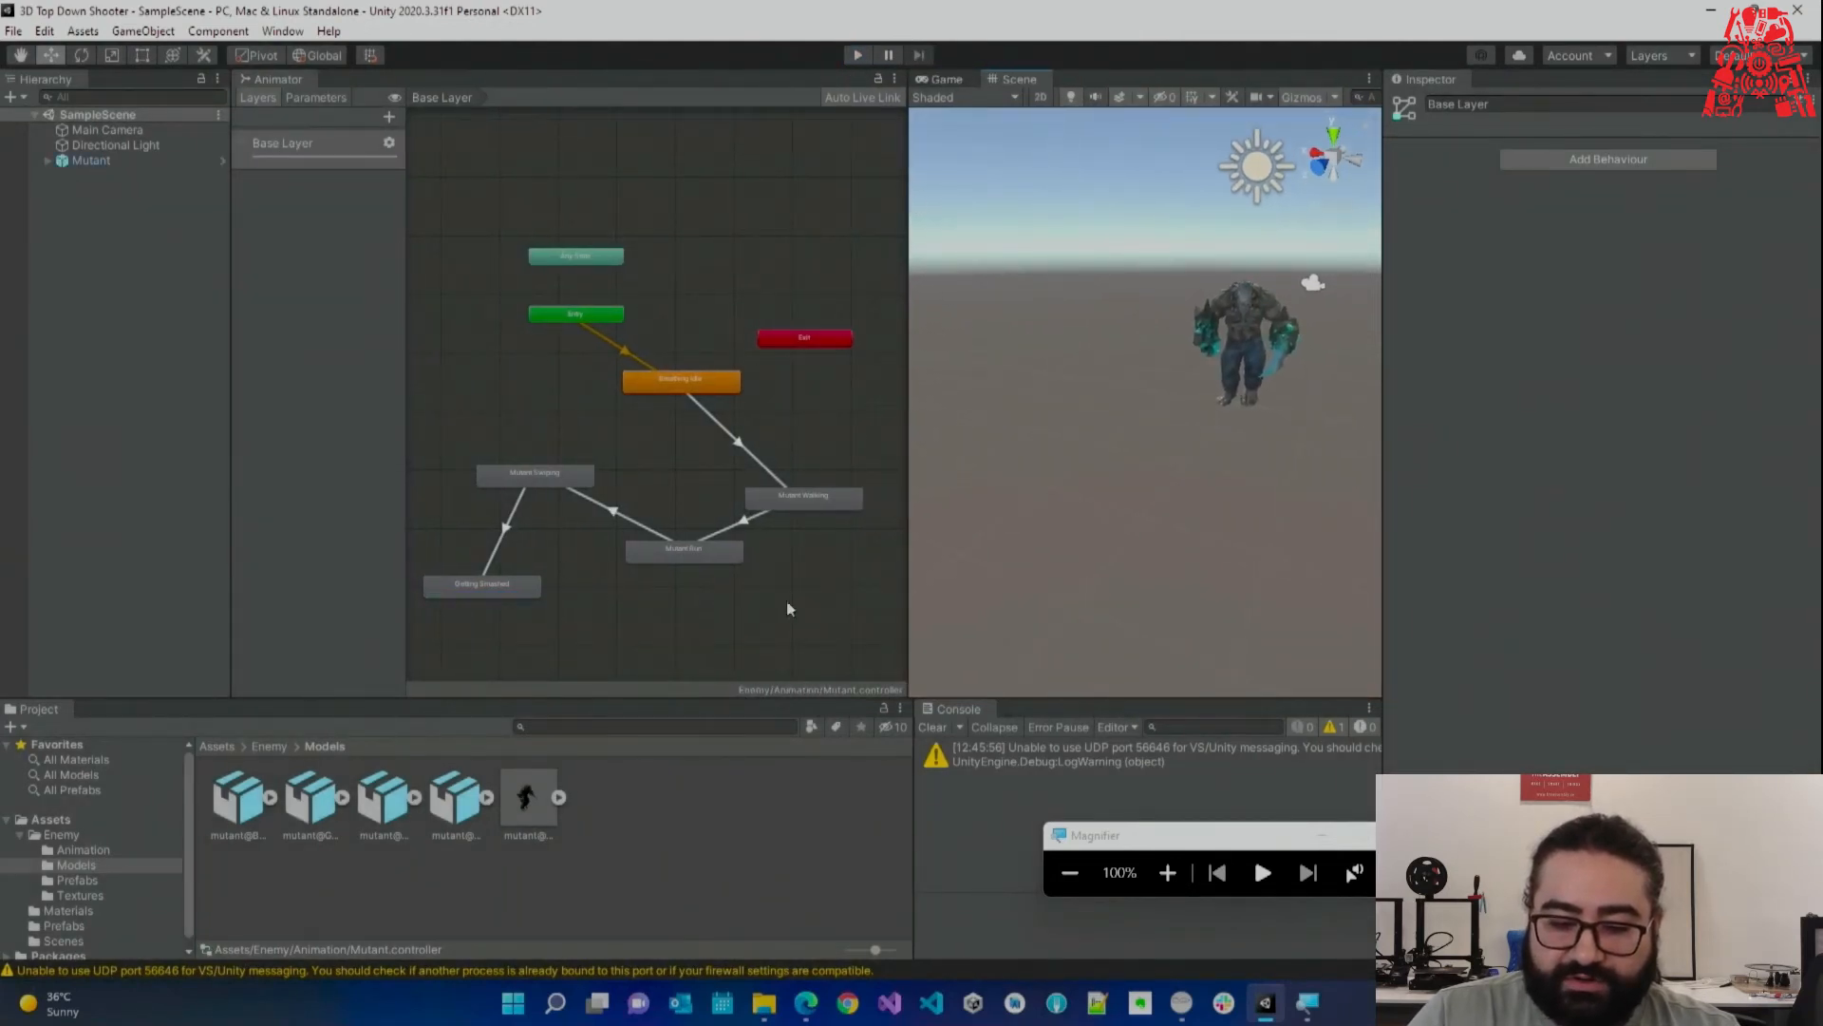
click(788, 495)
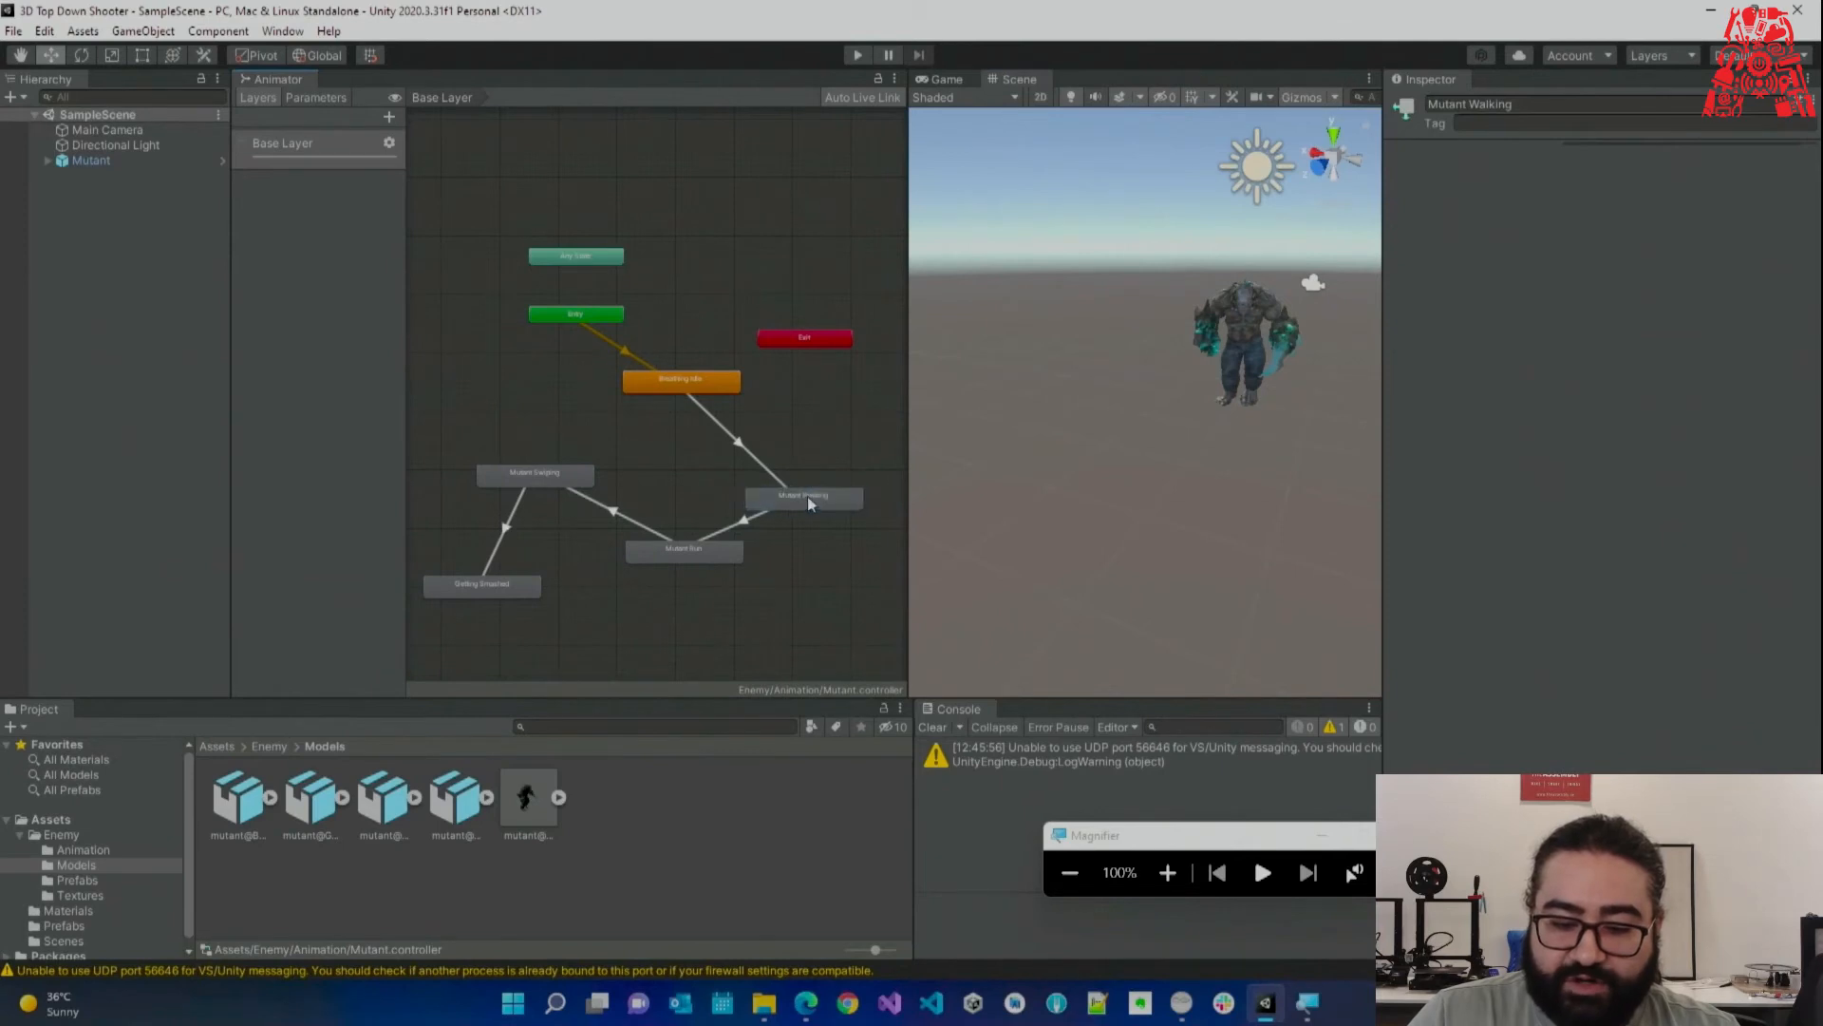
click(845, 494)
Clear the Console warnings, inspect the Mutant Run state, and open the Enemy folder.
click(936, 729)
click(812, 437)
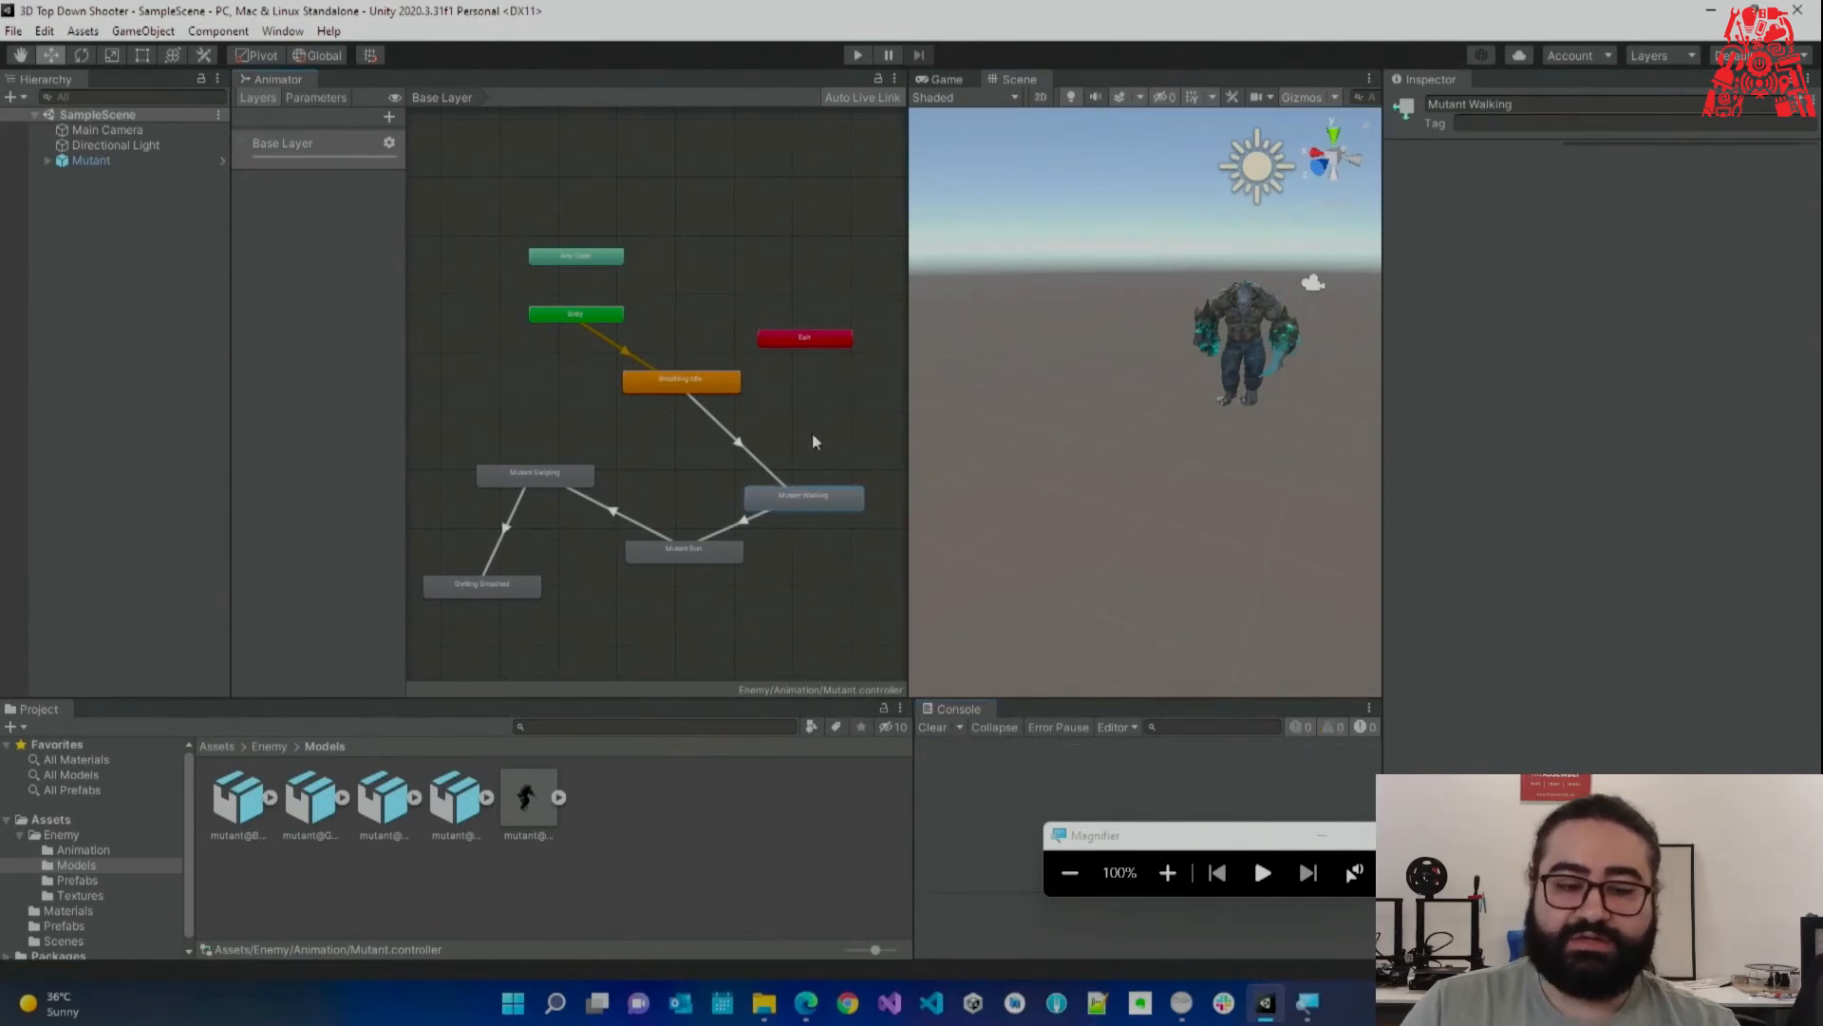
click(696, 554)
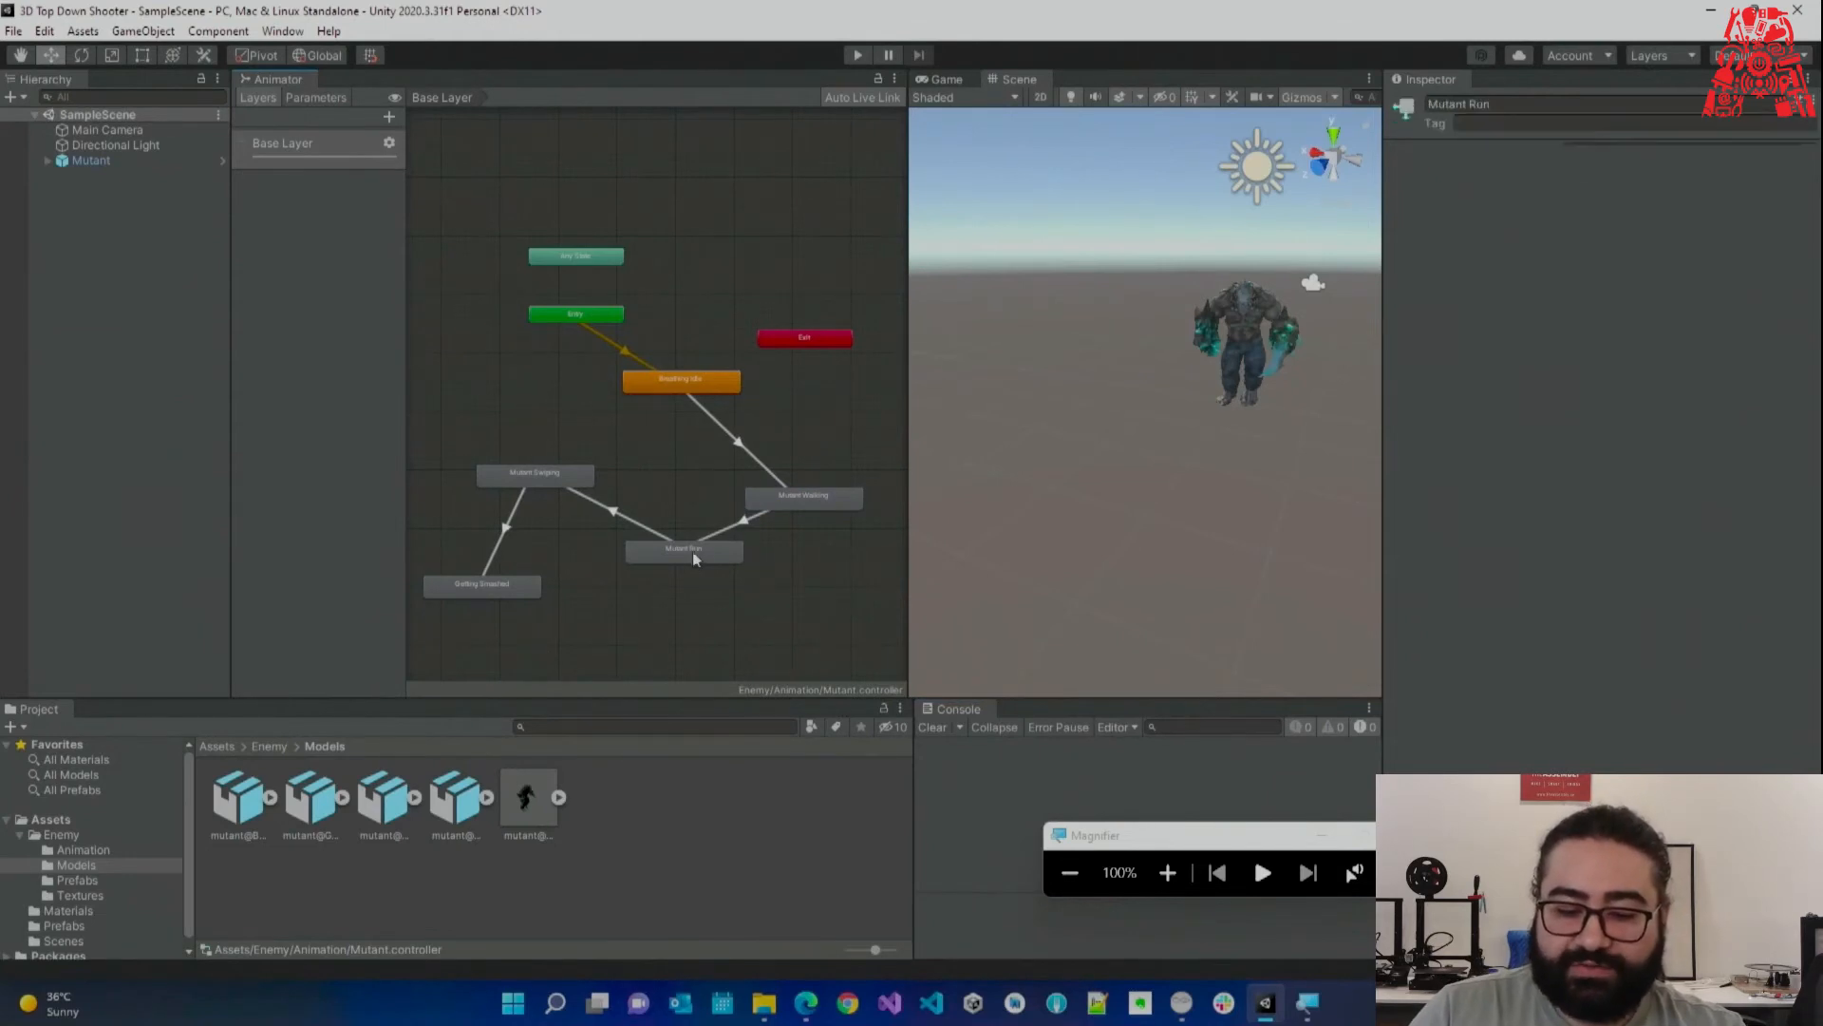
drag(692, 558, 683, 558)
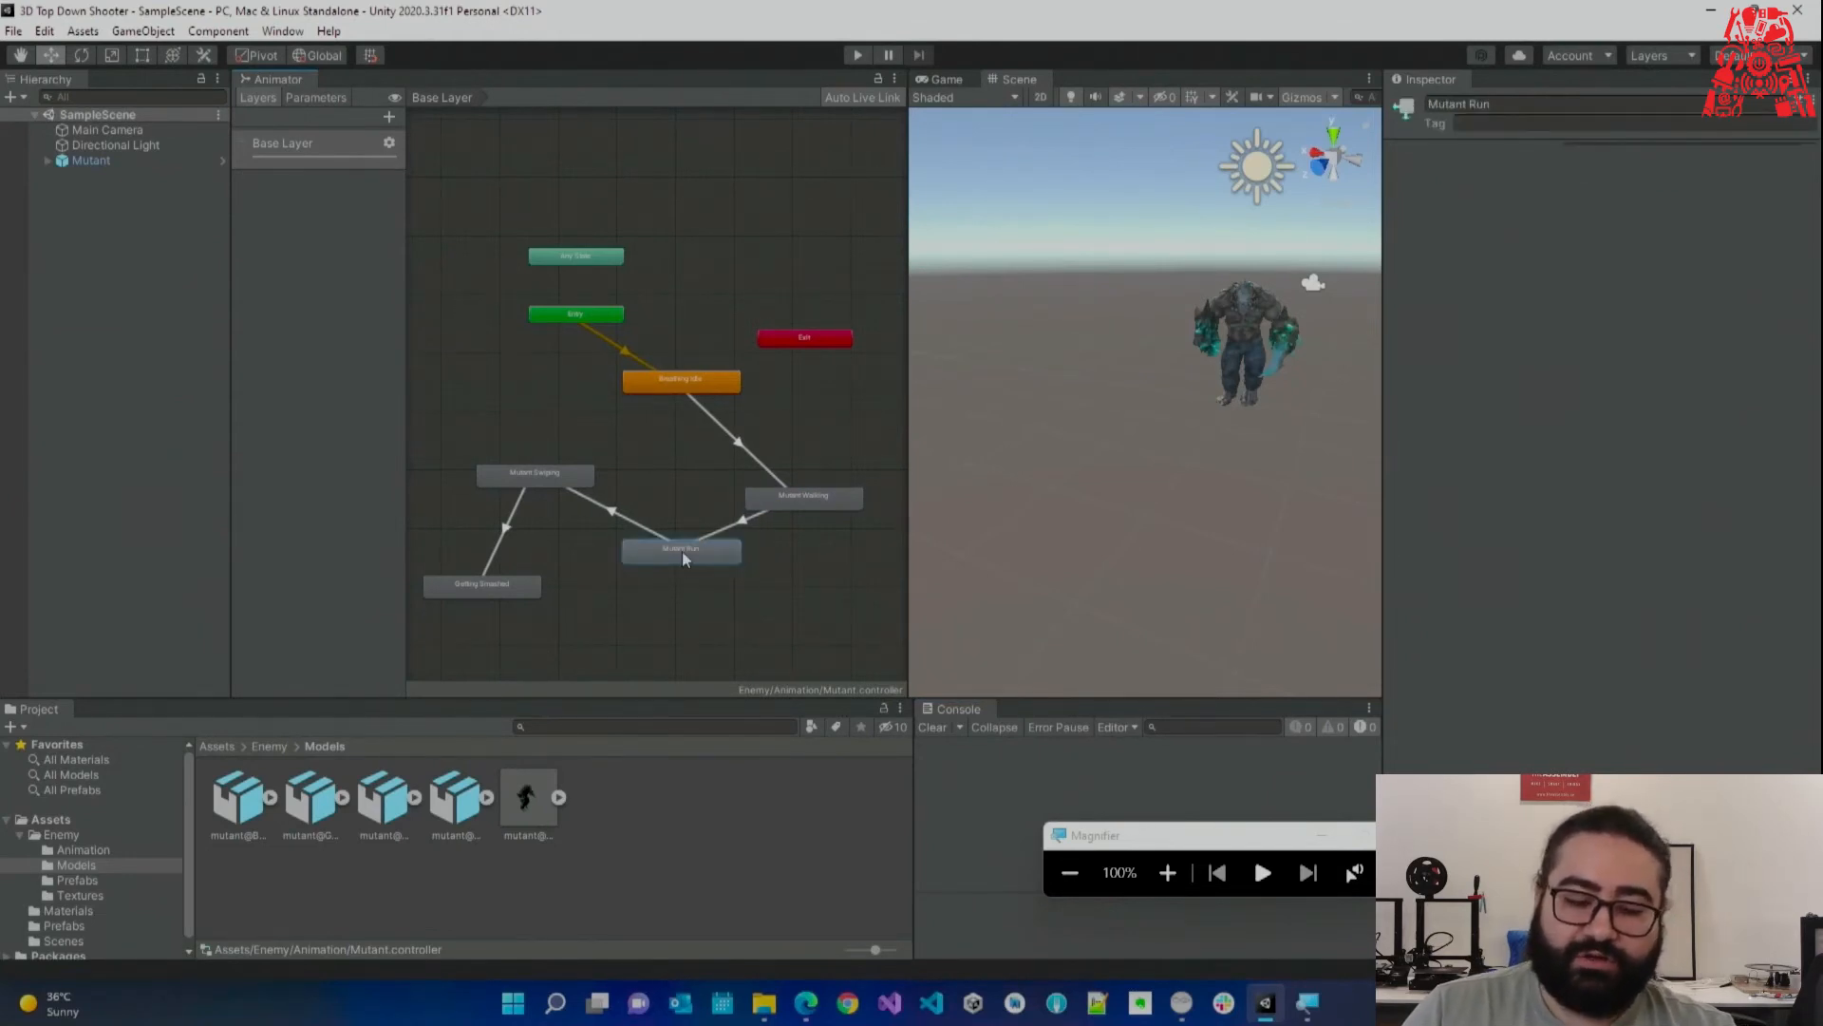
scroll(682, 551, up, 3)
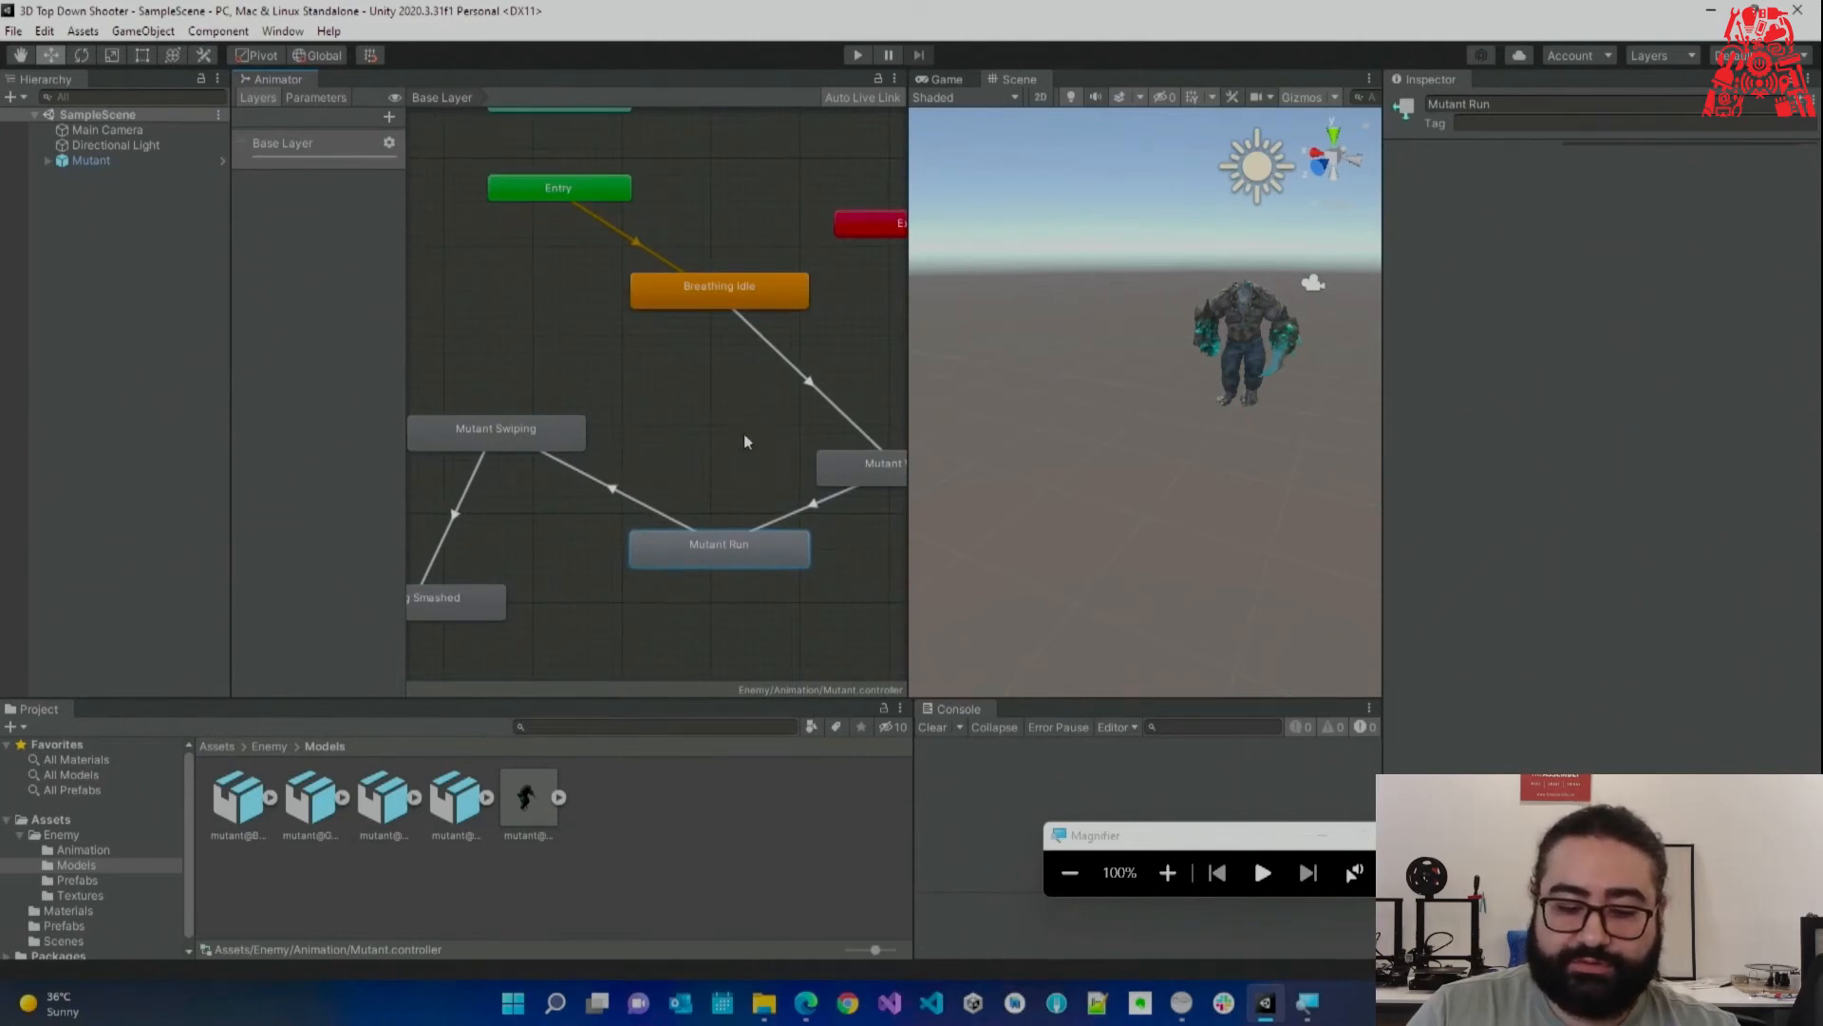
middle_drag(748, 432, 659, 433)
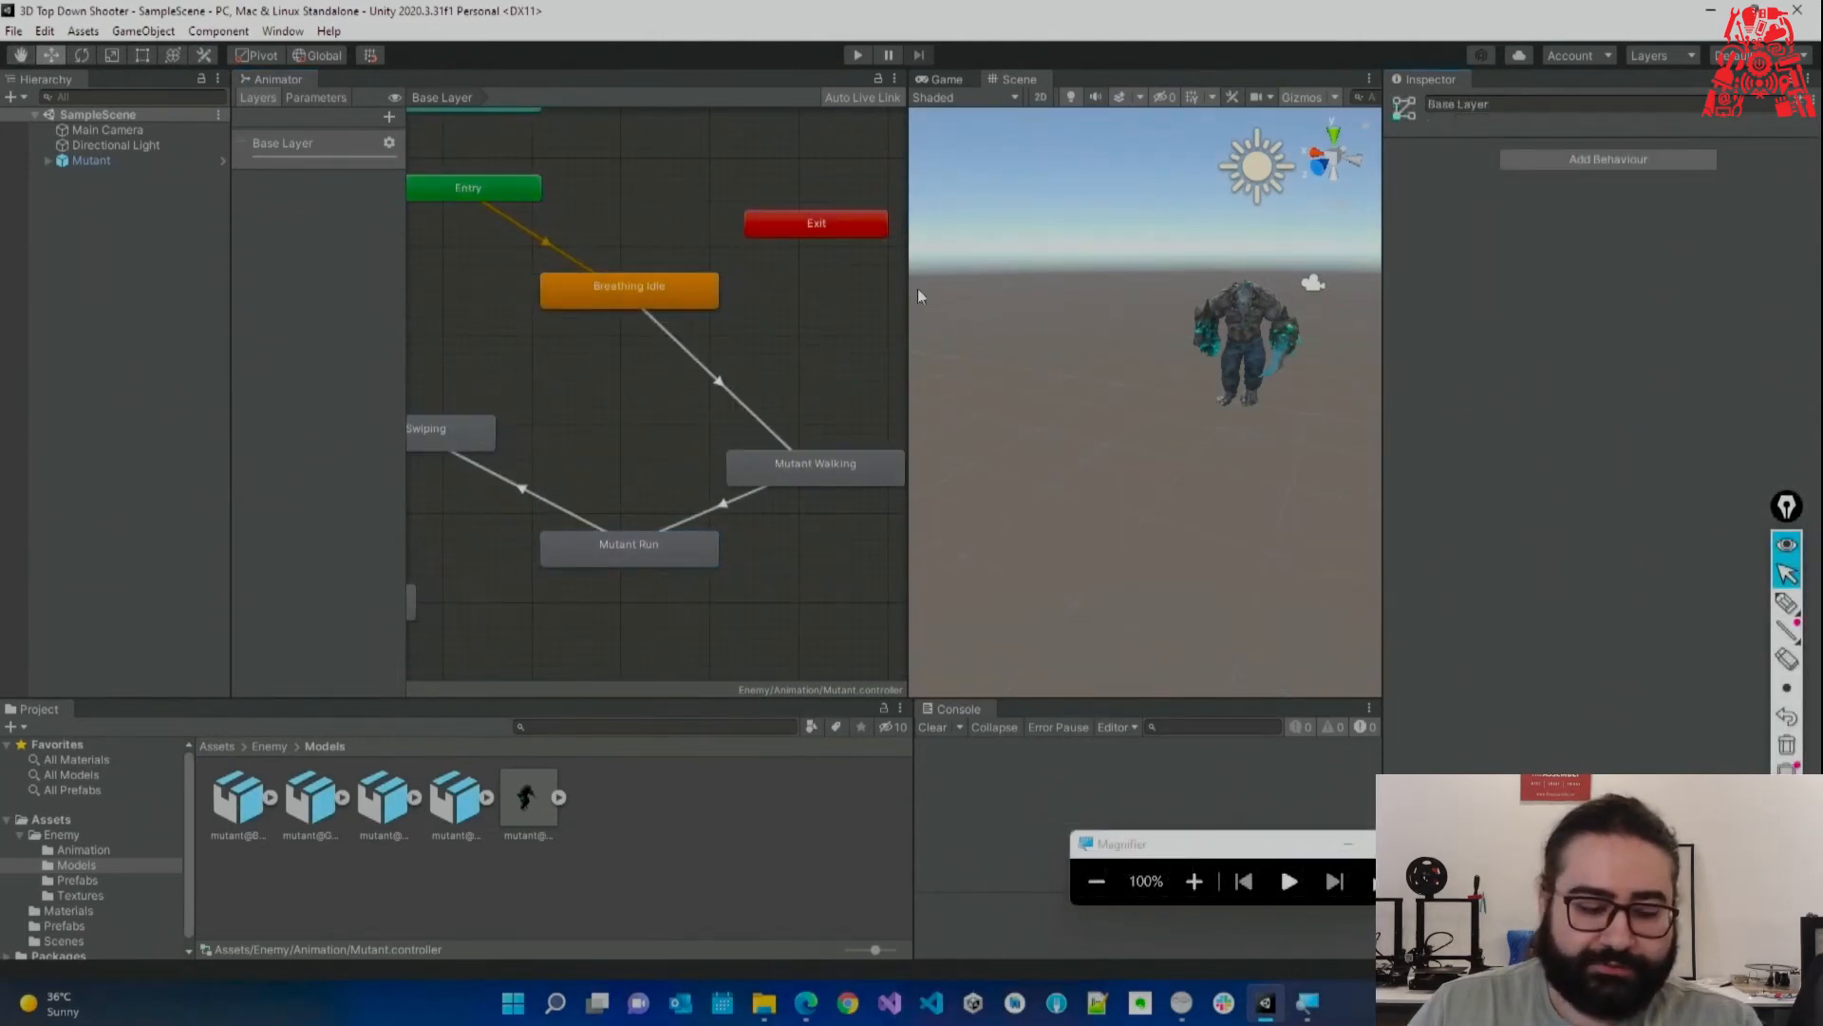
click(60, 835)
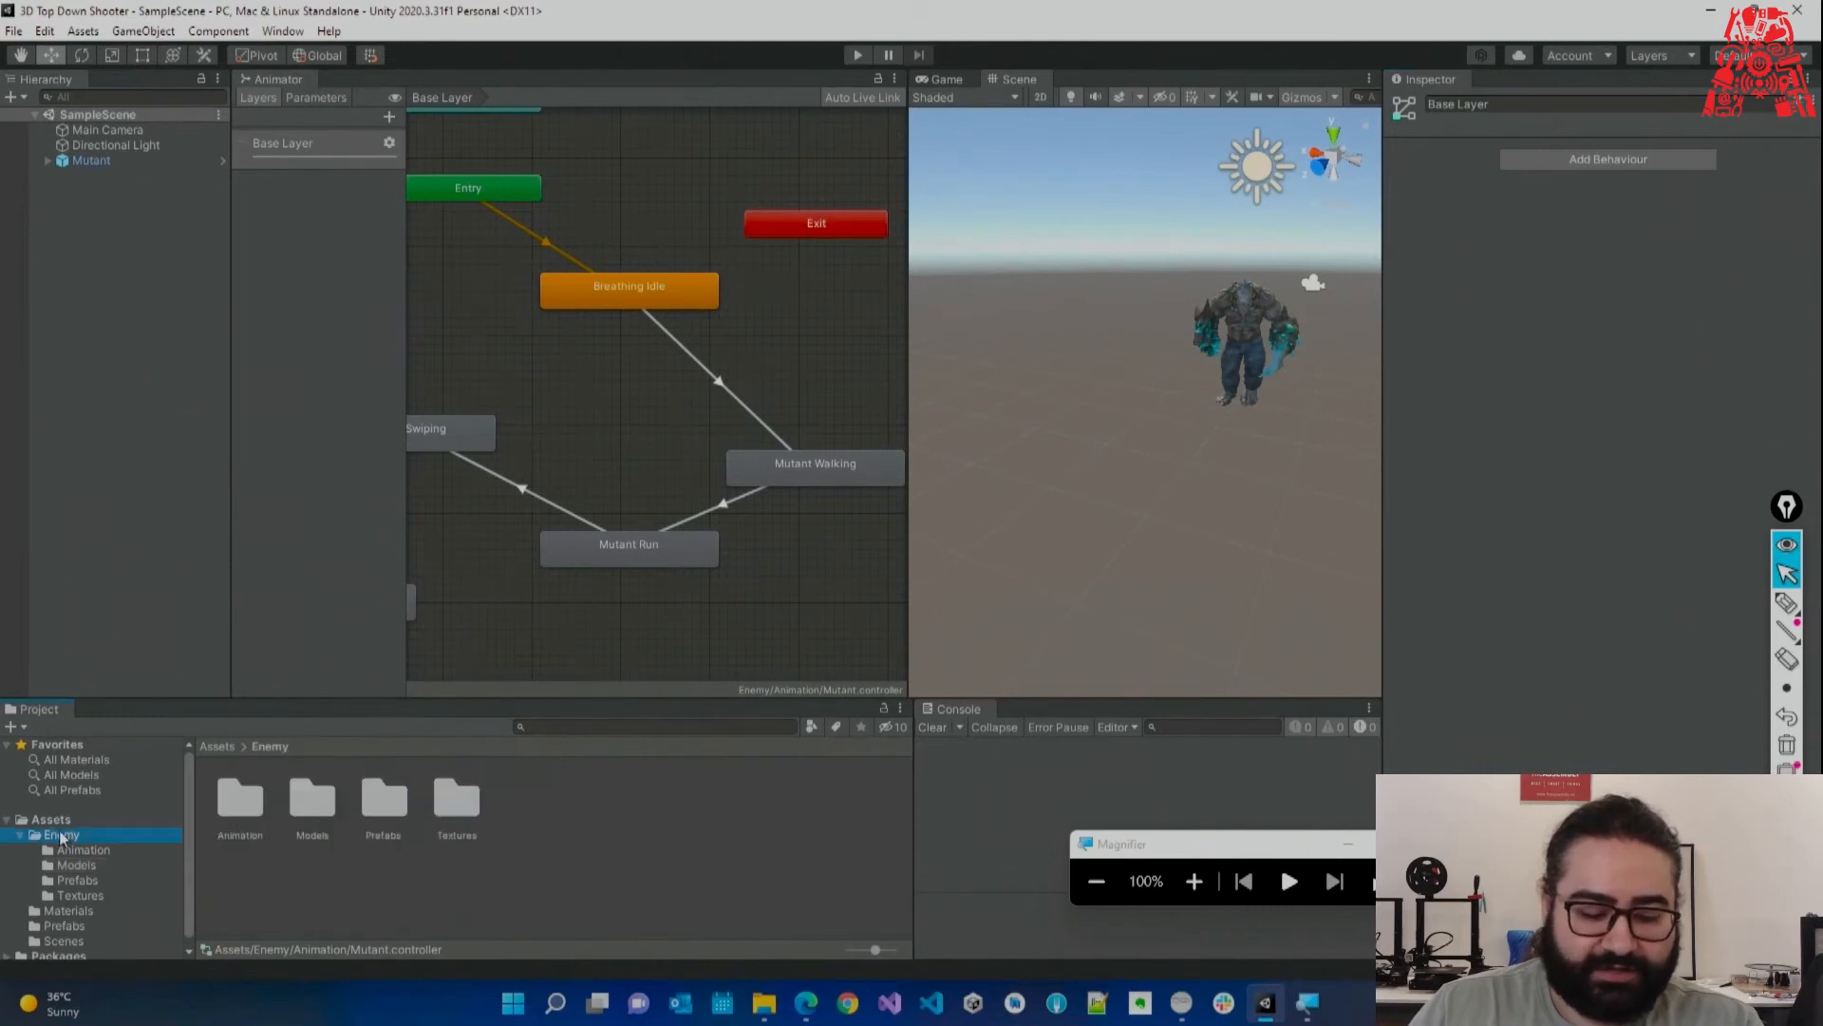
Create a folder named Scripts inside the Enemy folder.
right_click(464, 879)
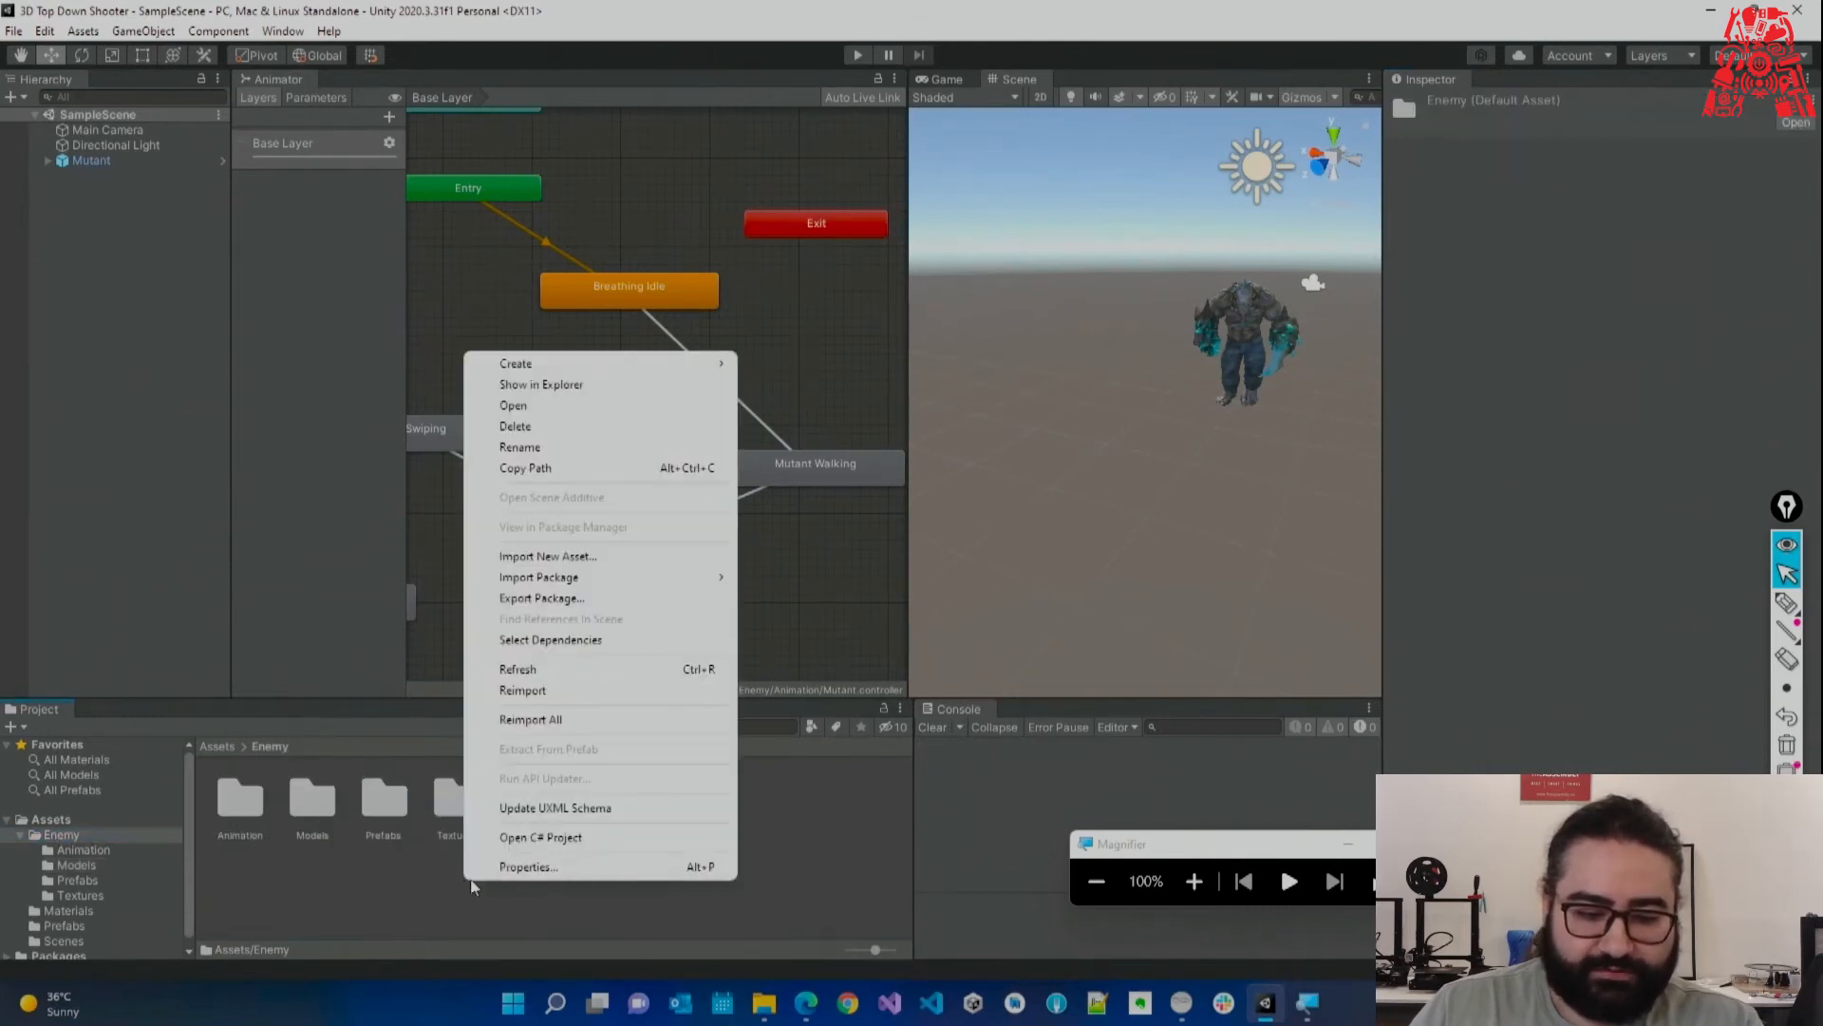
mouse_move(608, 364)
click(822, 238)
text(Scripts)
key(Return)
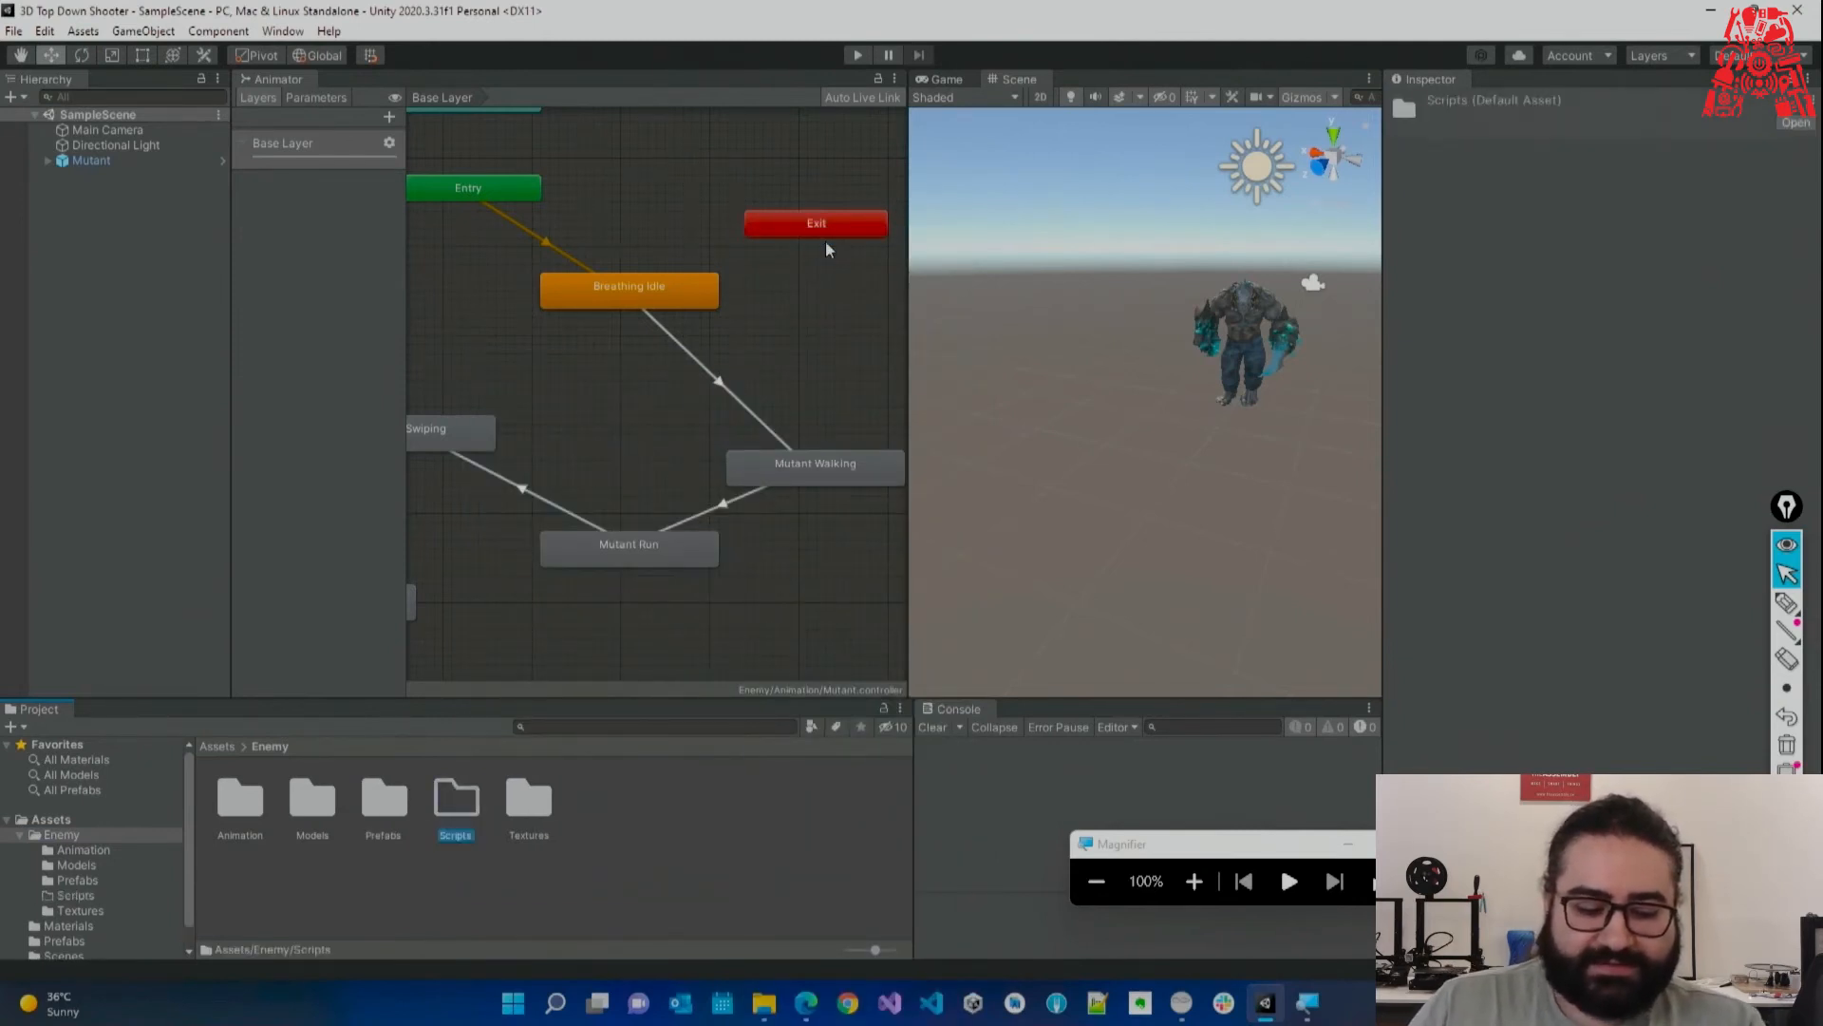
Create a C# script named Enemy in the Scripts folder.
double_click(454, 806)
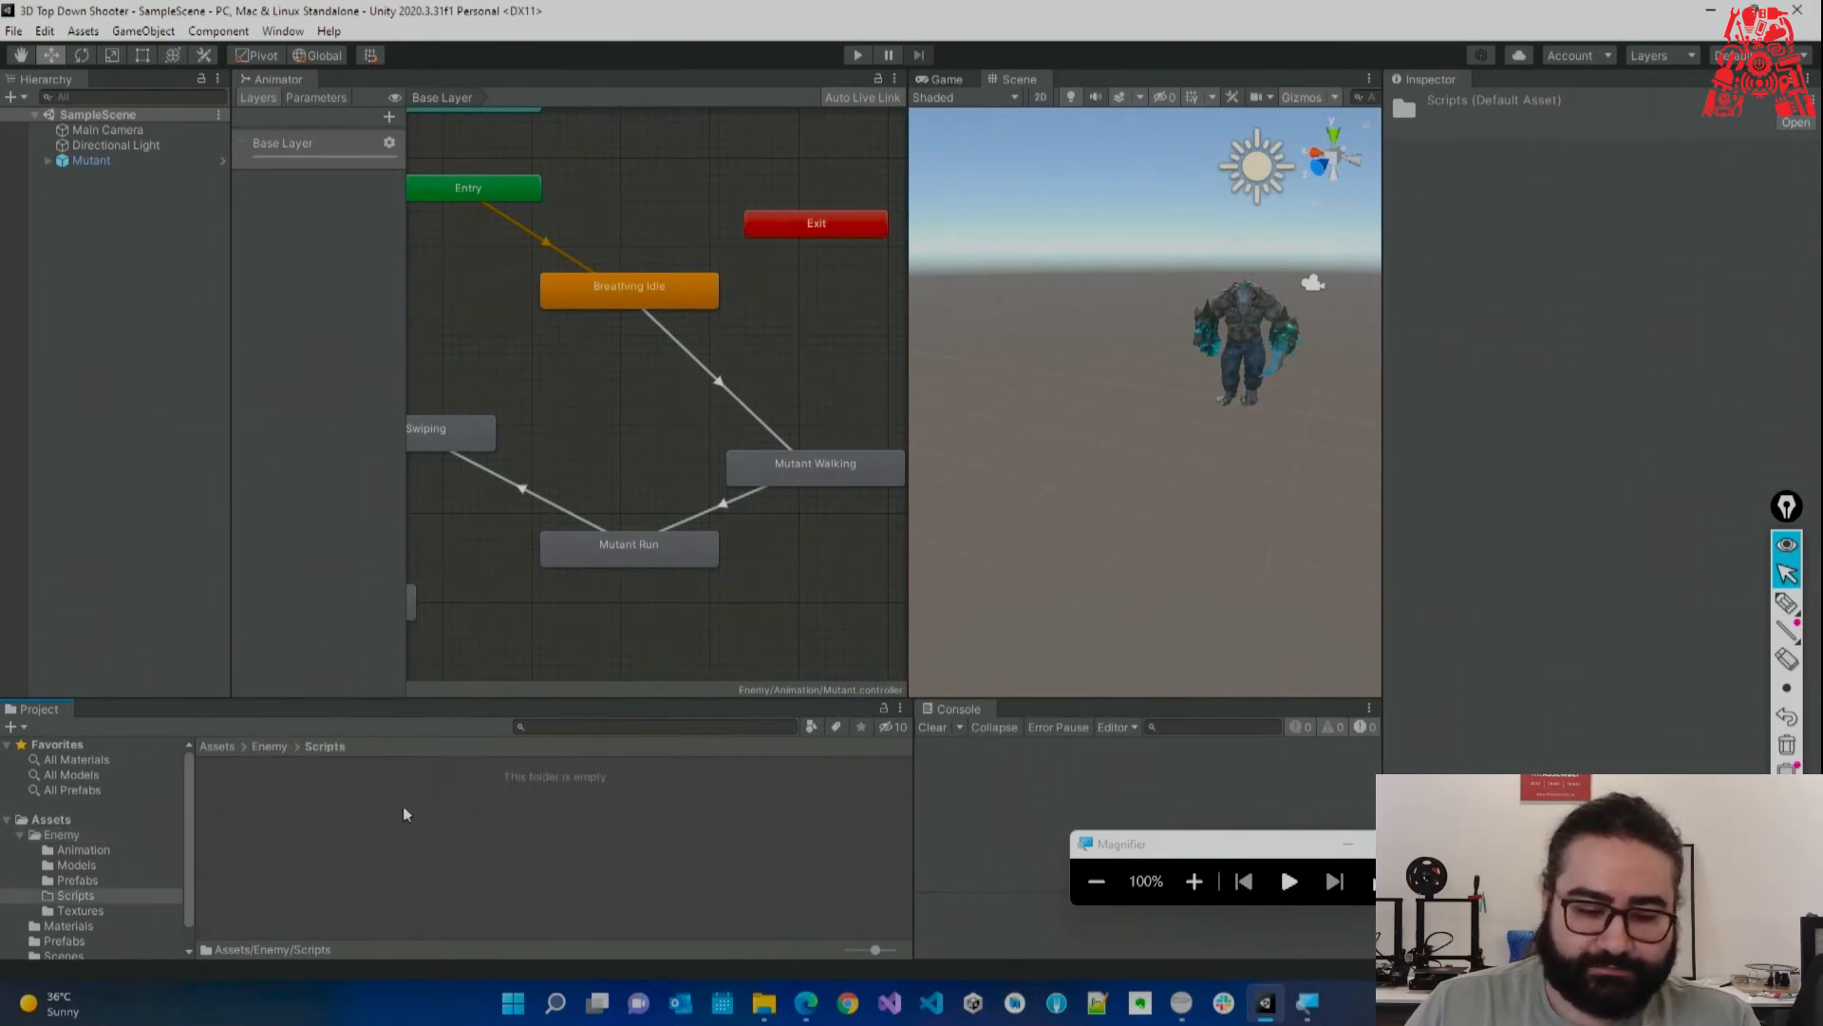
right_click(356, 855)
mouse_move(530, 343)
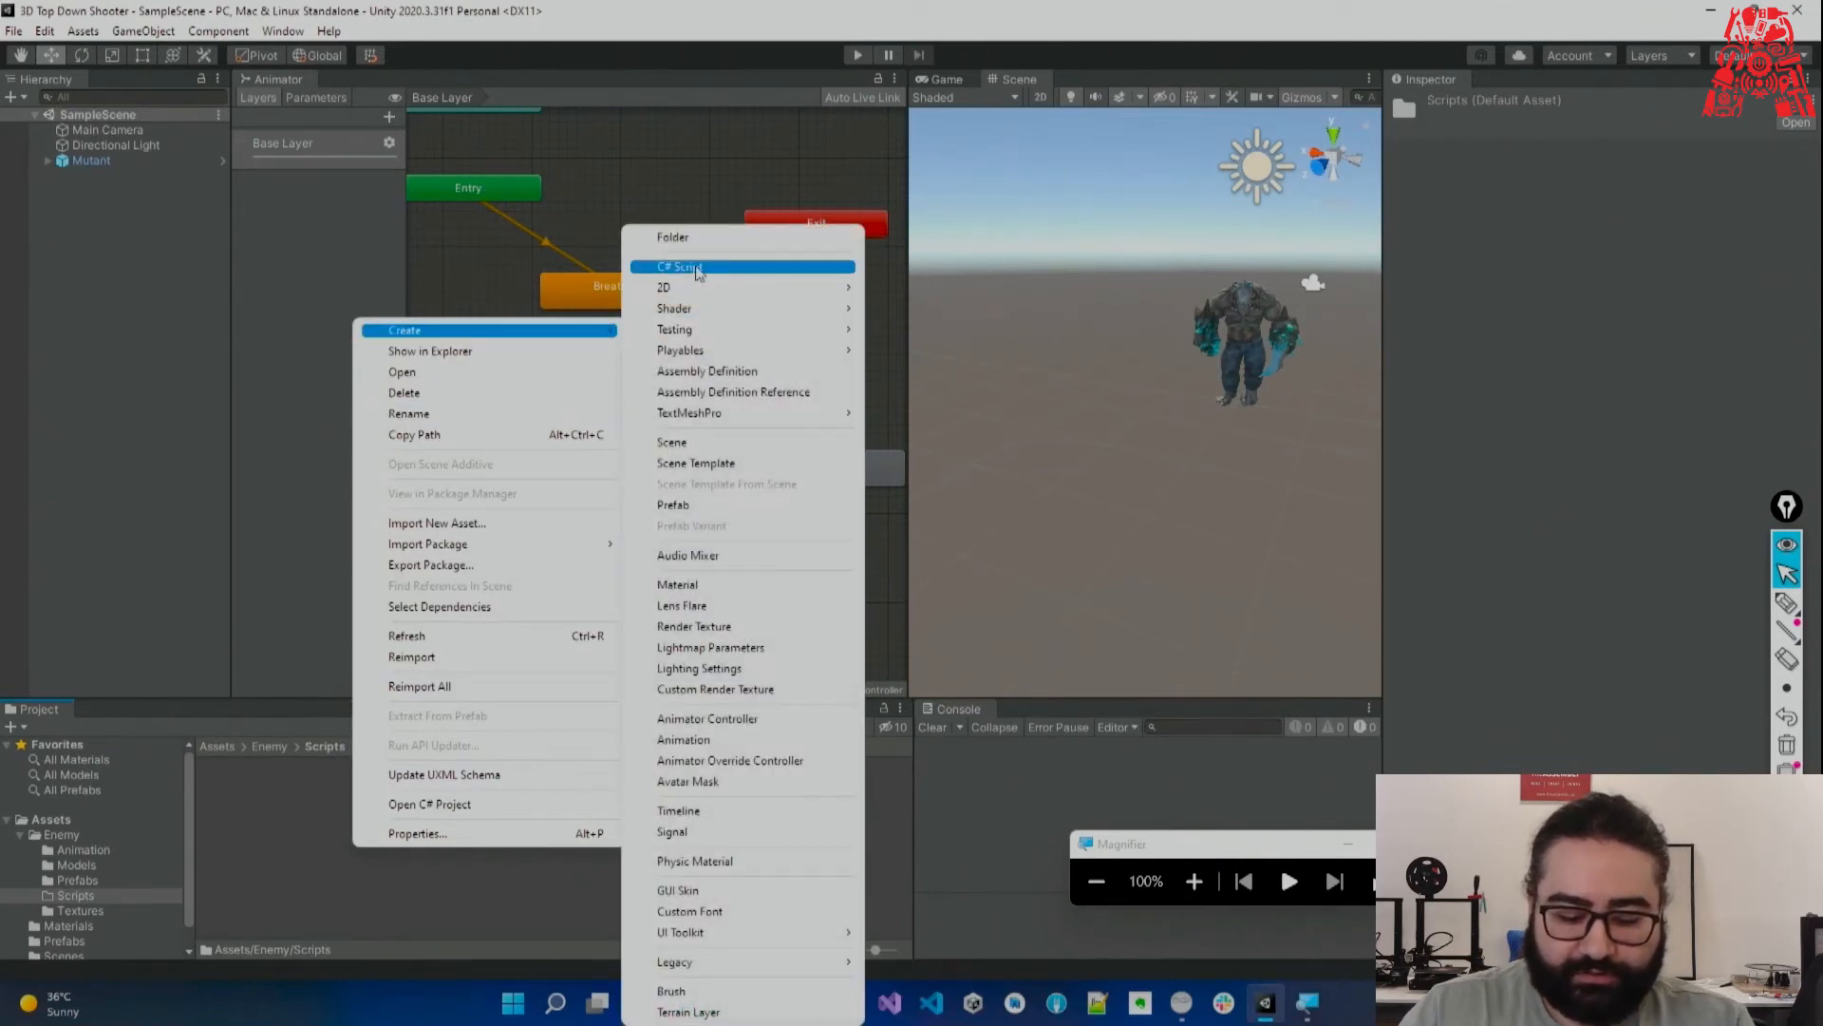
click(688, 268)
text(Enemy)
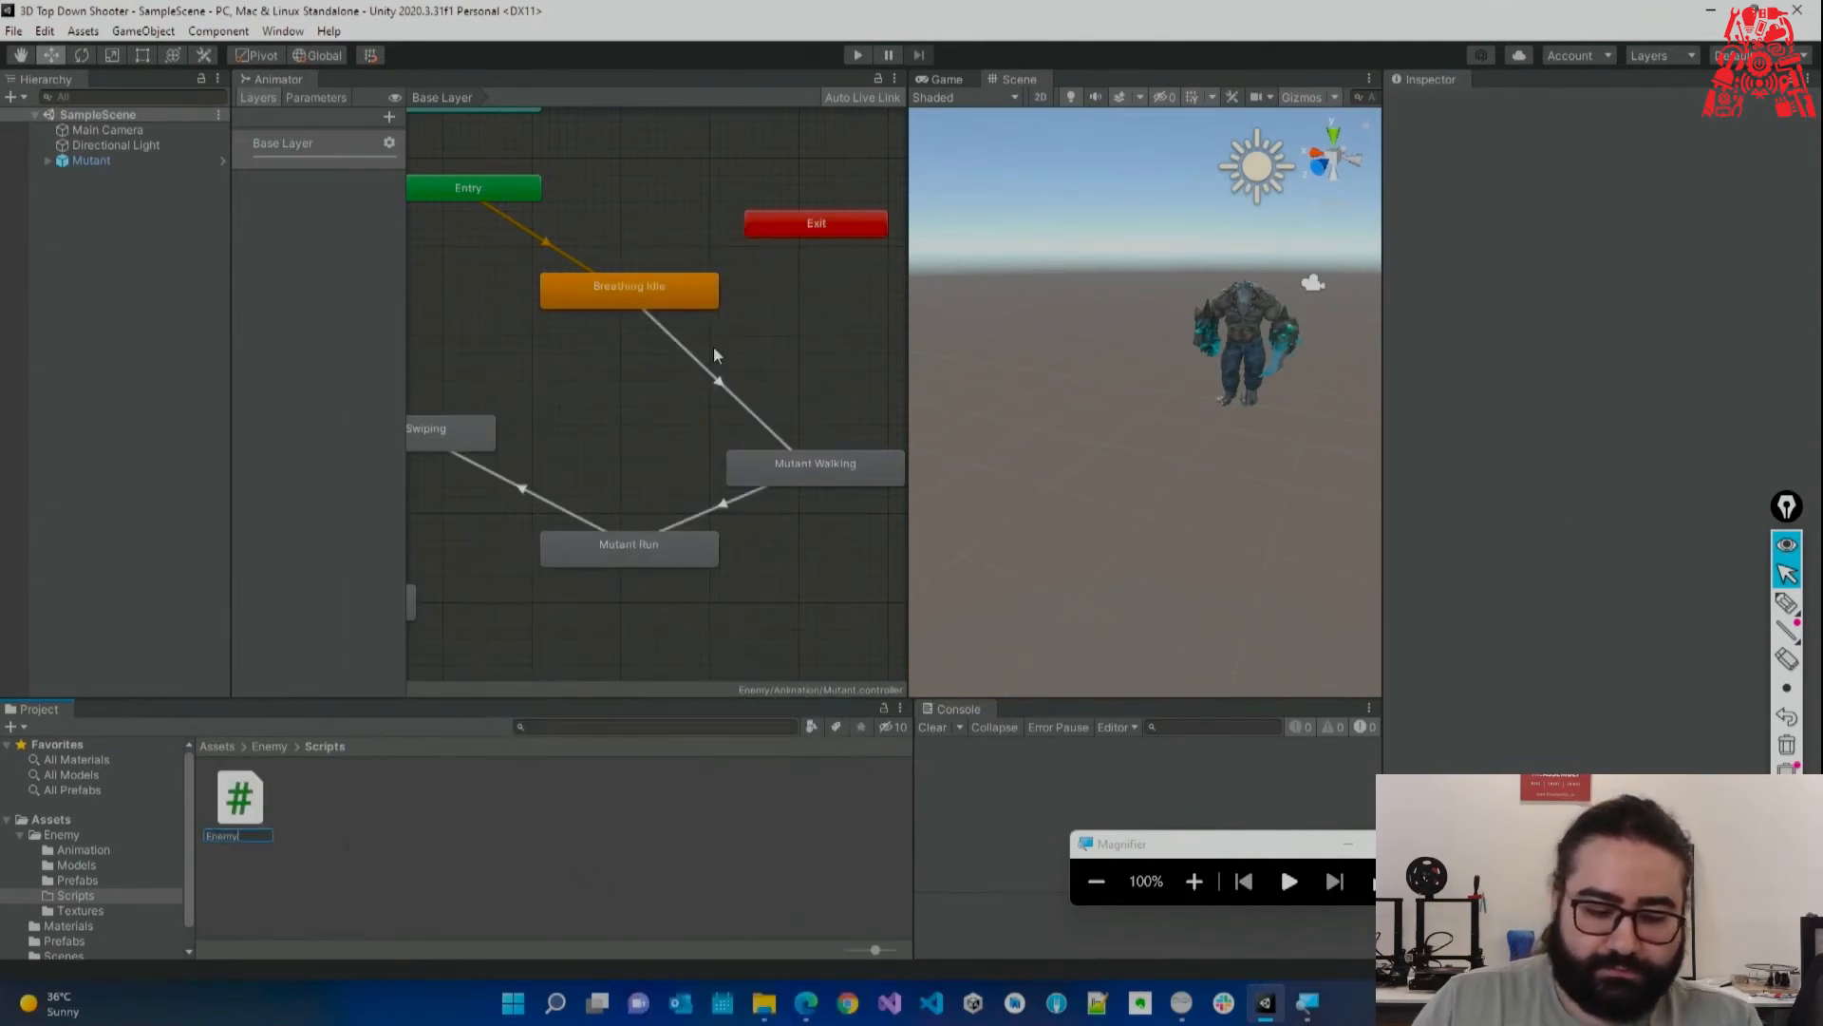
key(Return)
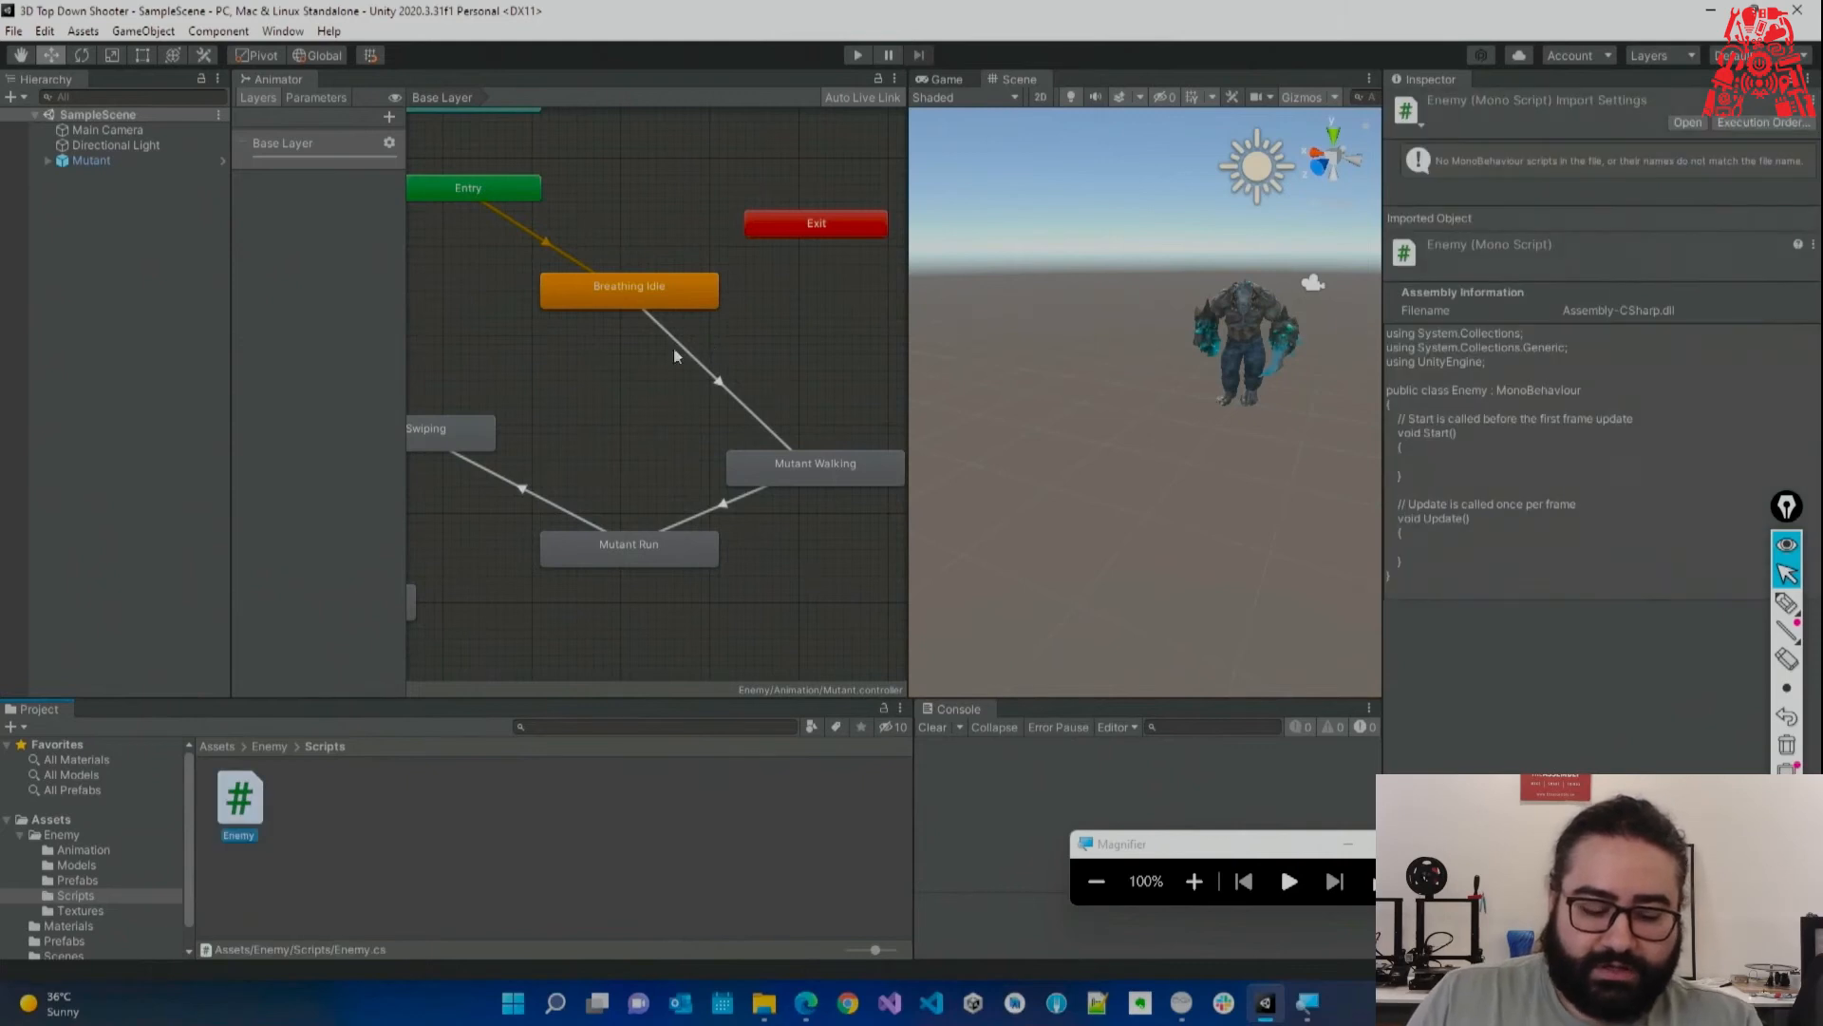
Open Enemy.cs in Visual Studio and place the cursor inside the empty Start method.
click(280, 790)
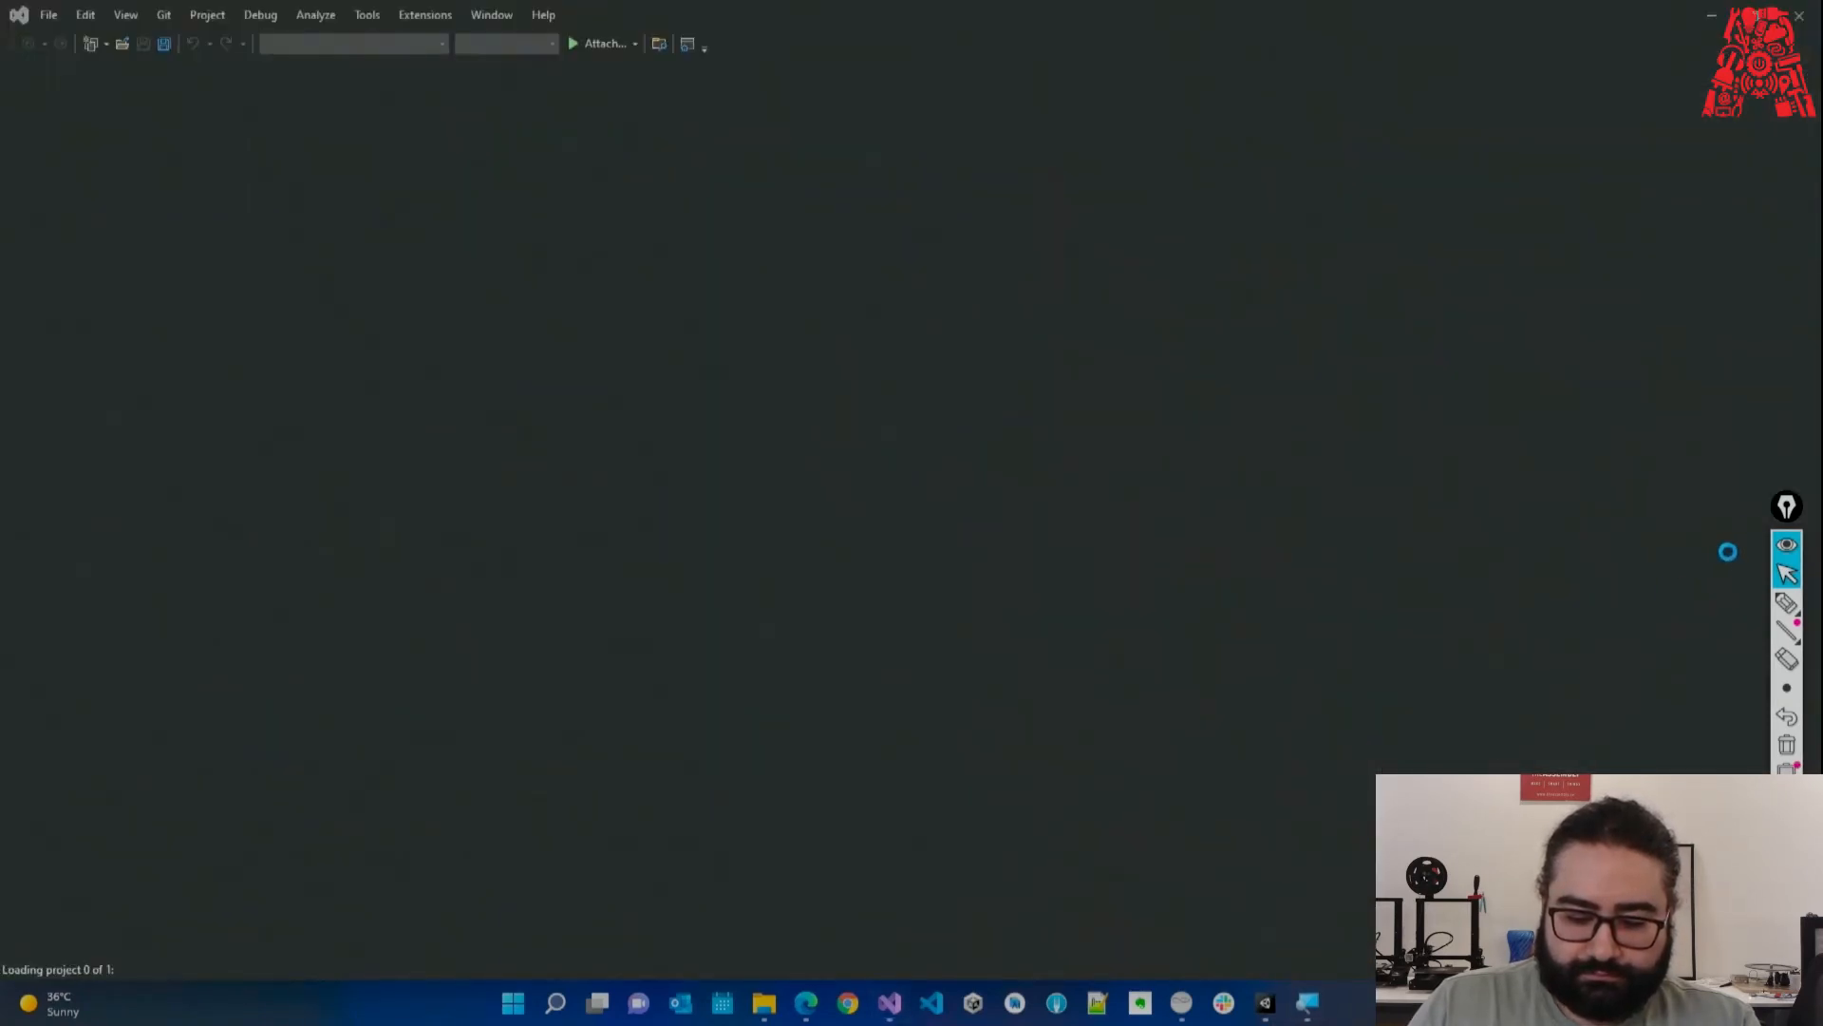
click(1787, 509)
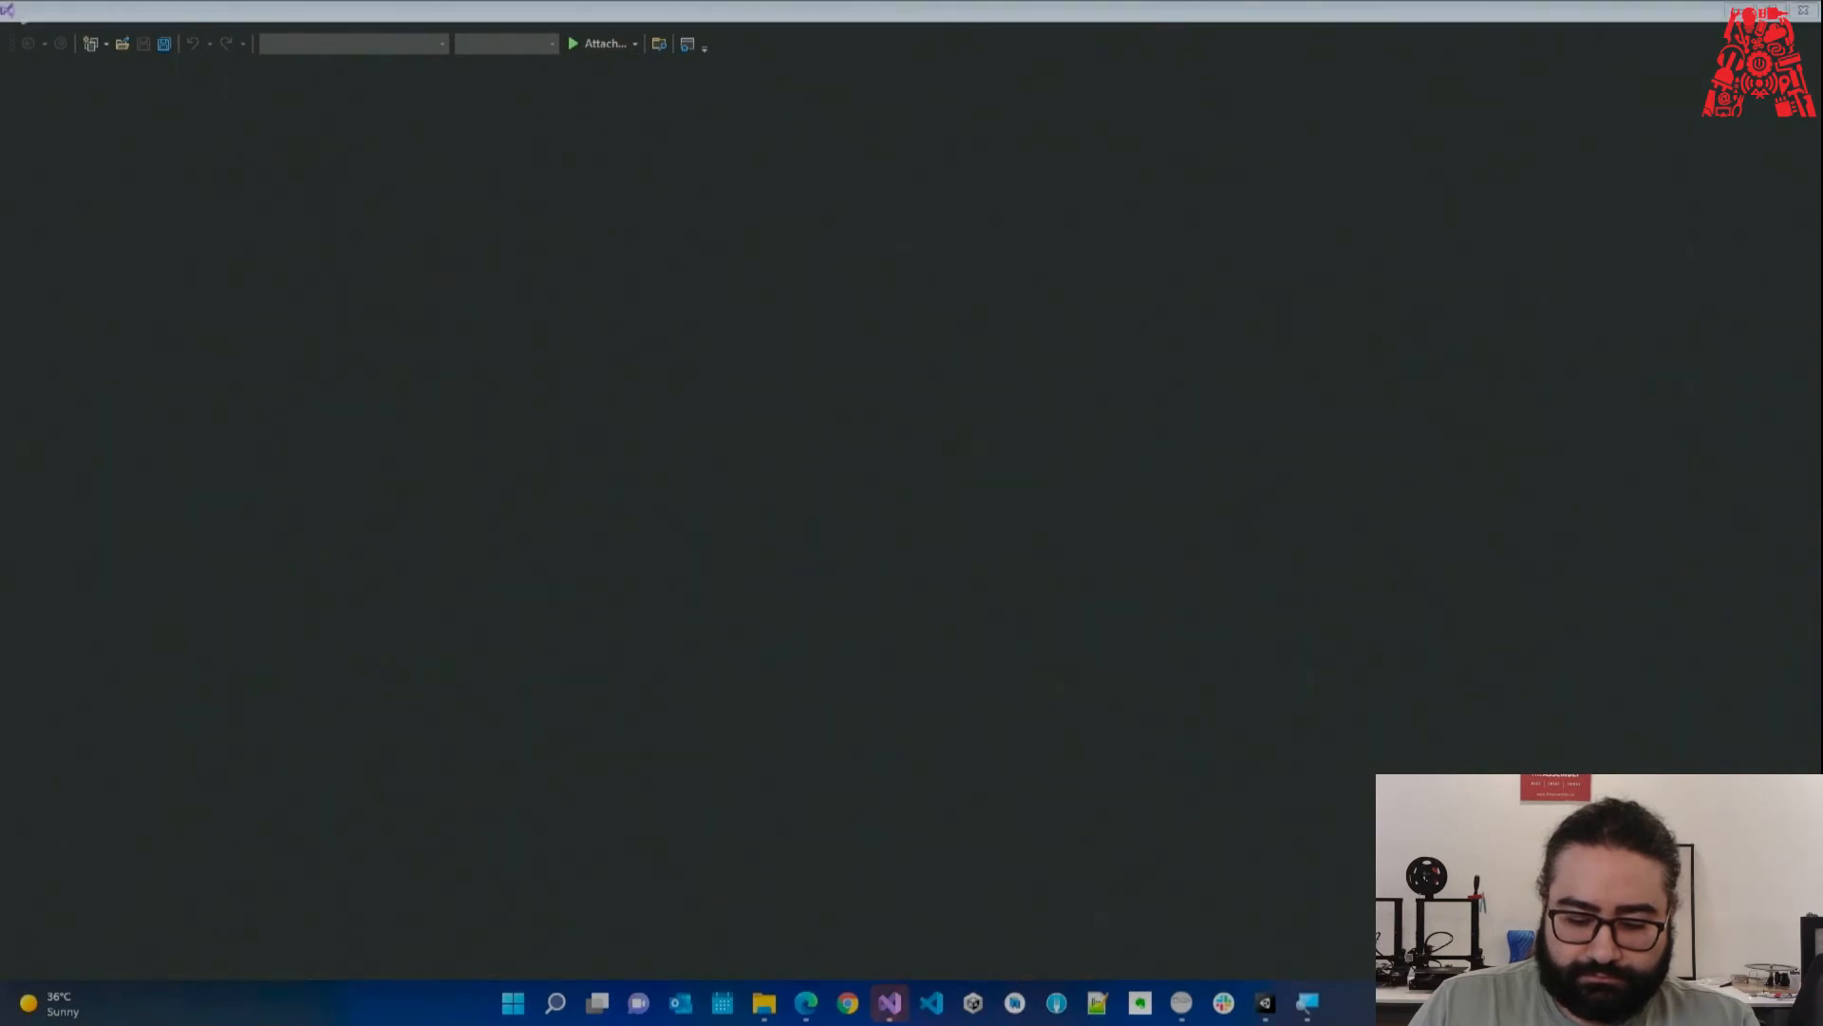
click(814, 537)
click(805, 565)
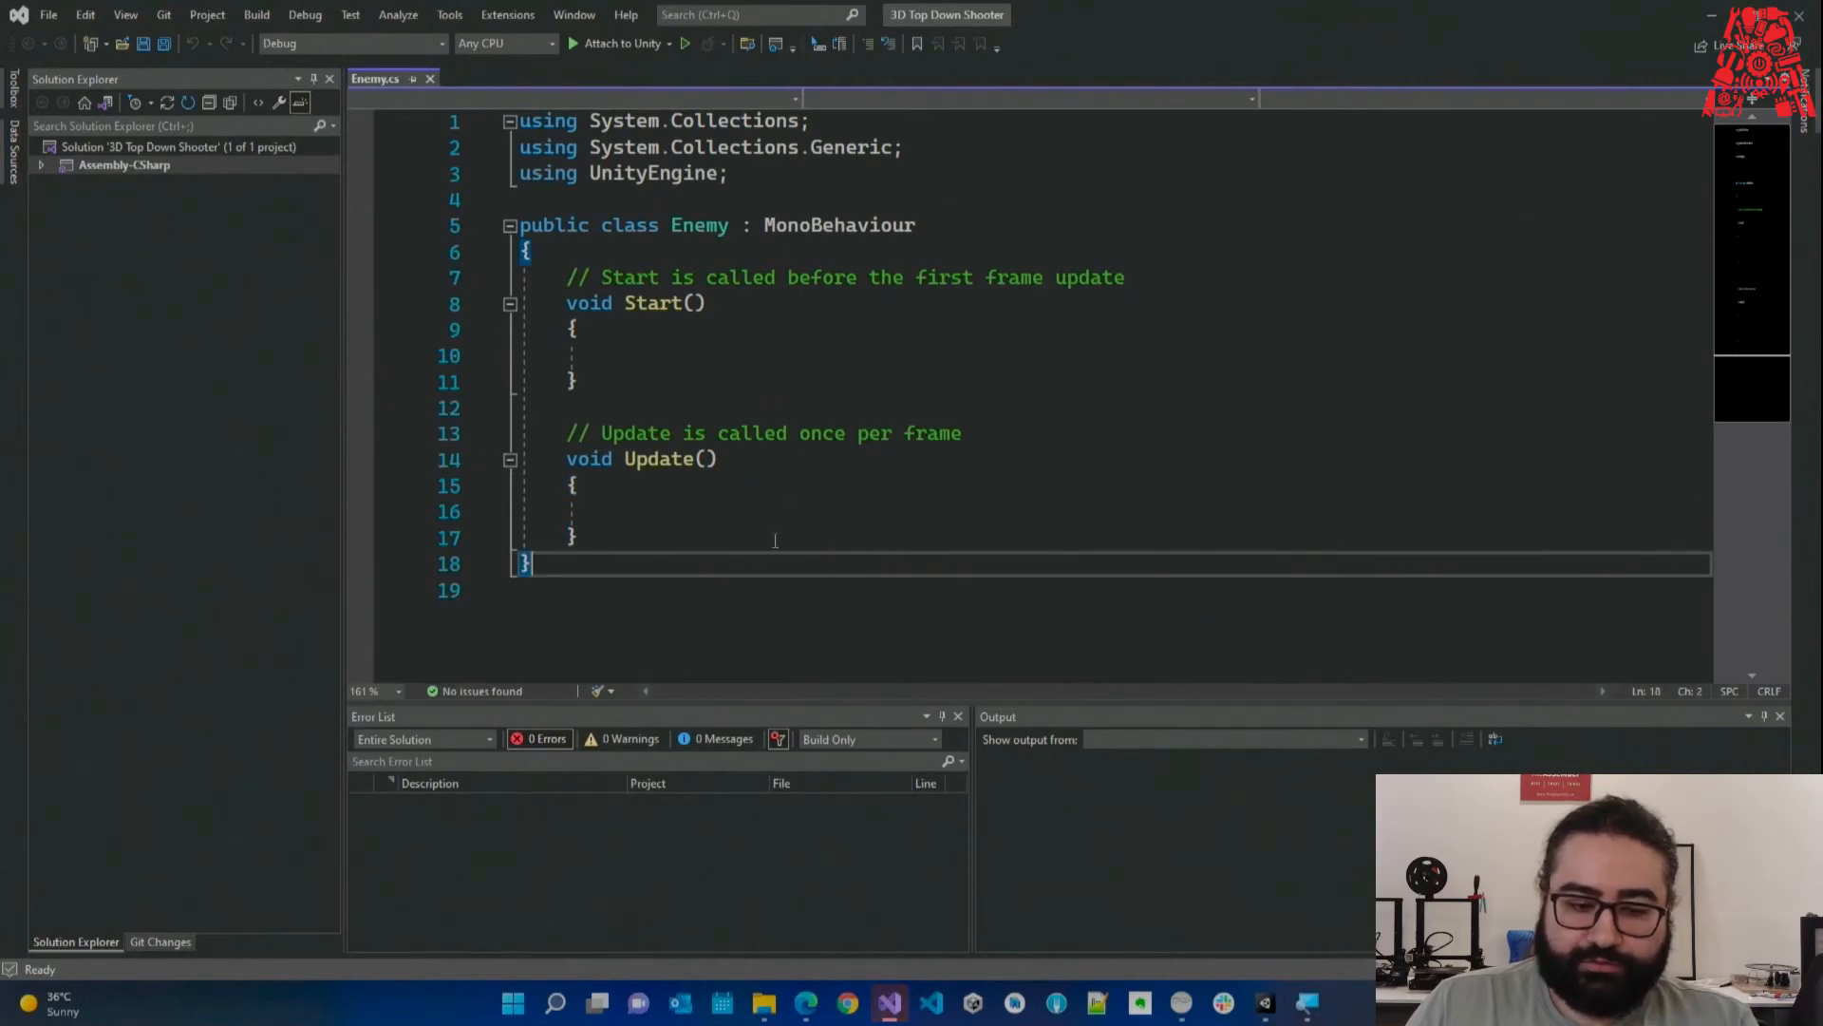
click(575, 14)
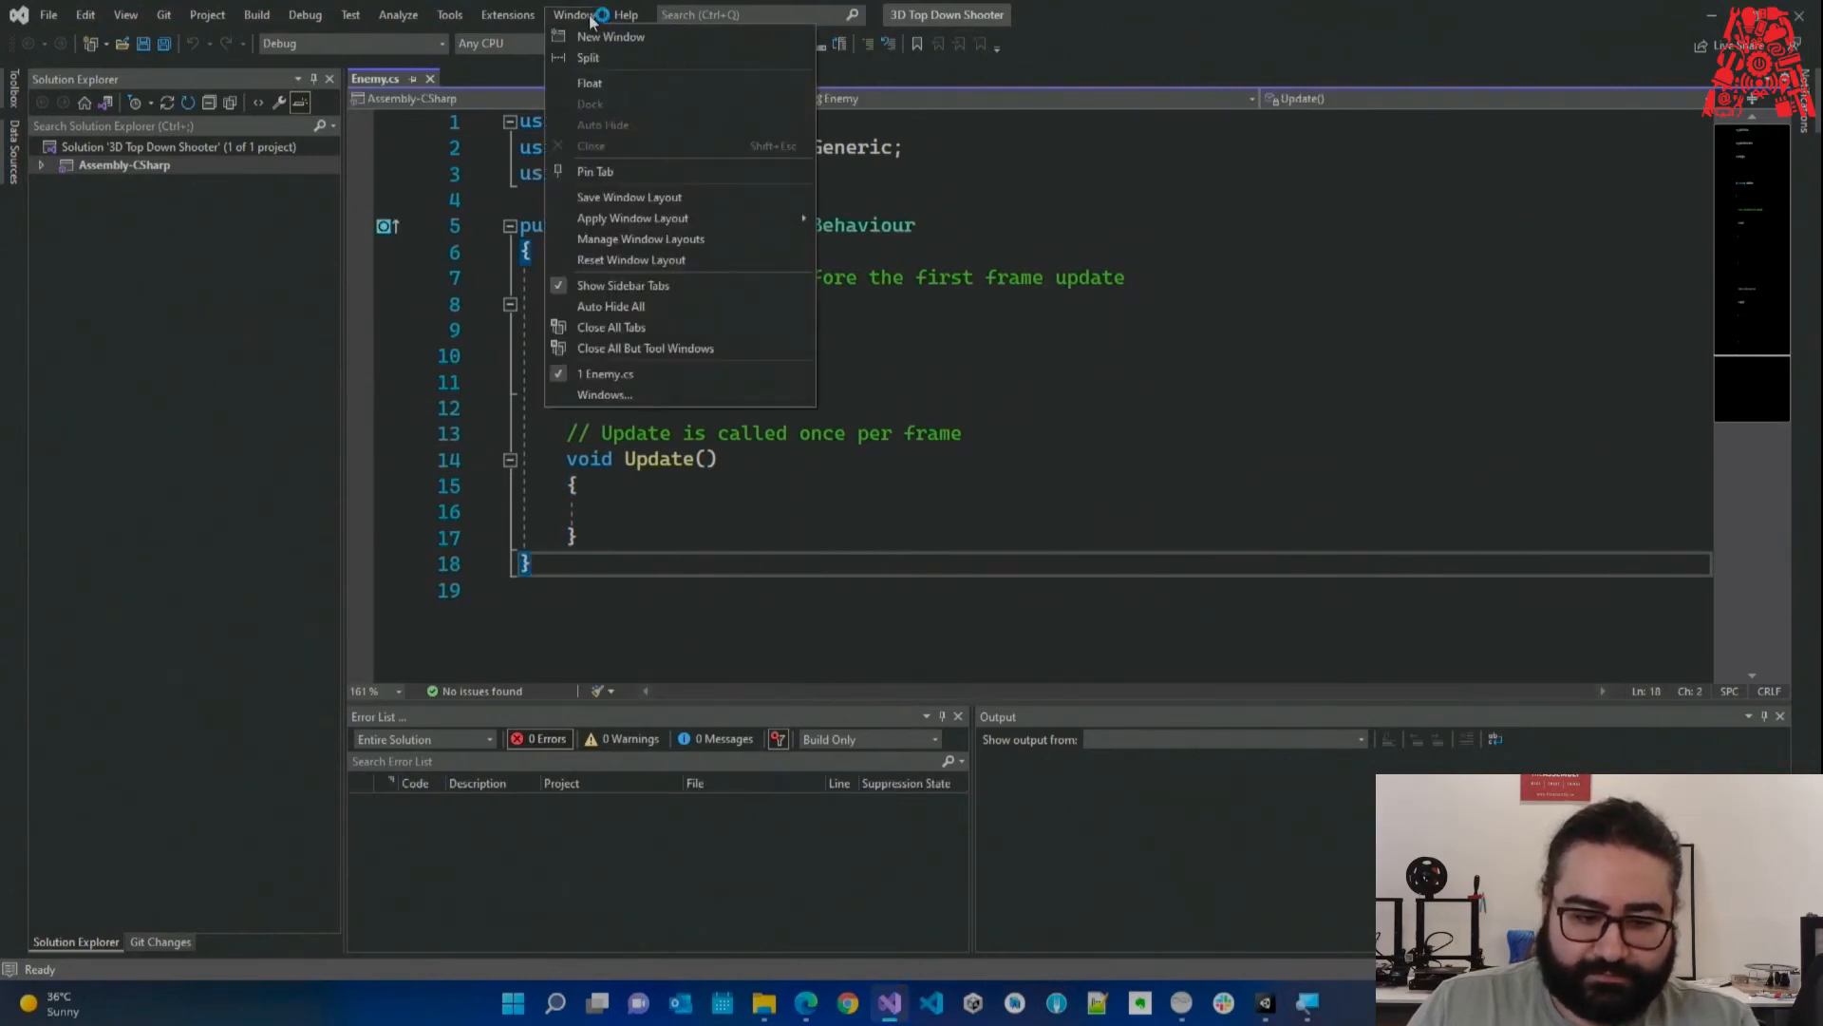
click(576, 14)
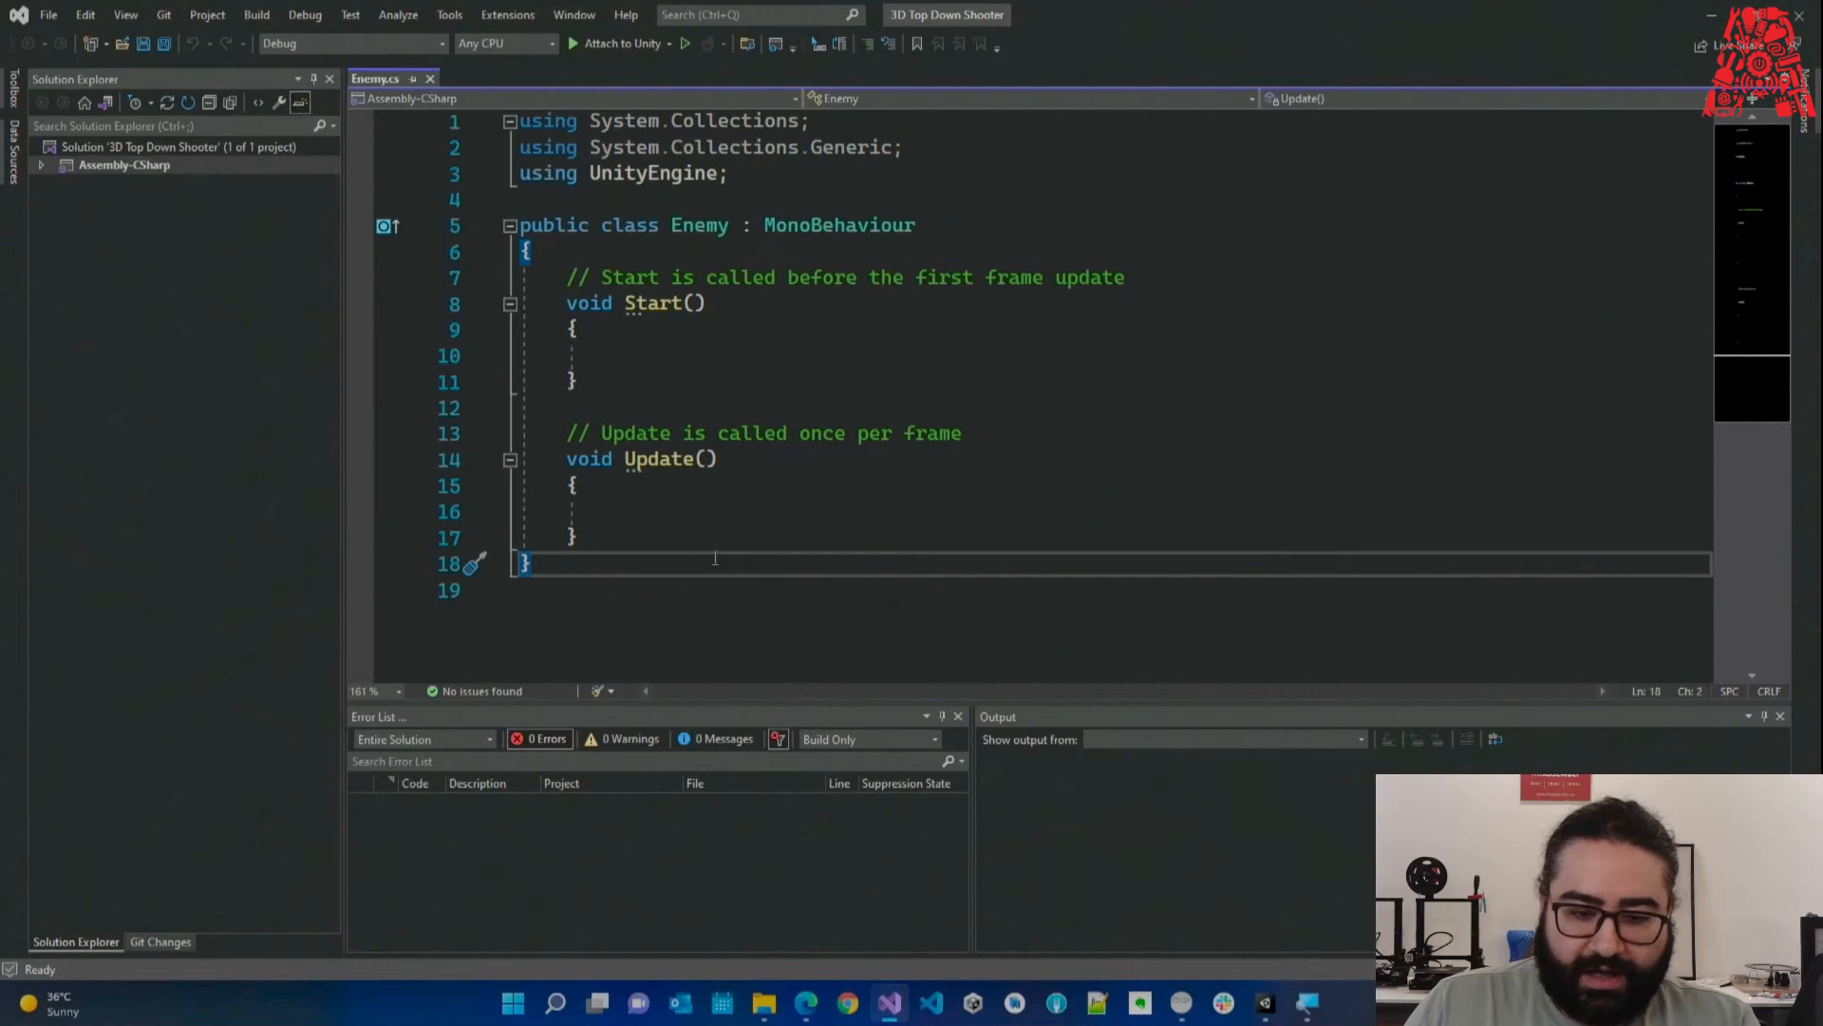
mouse_move(836, 236)
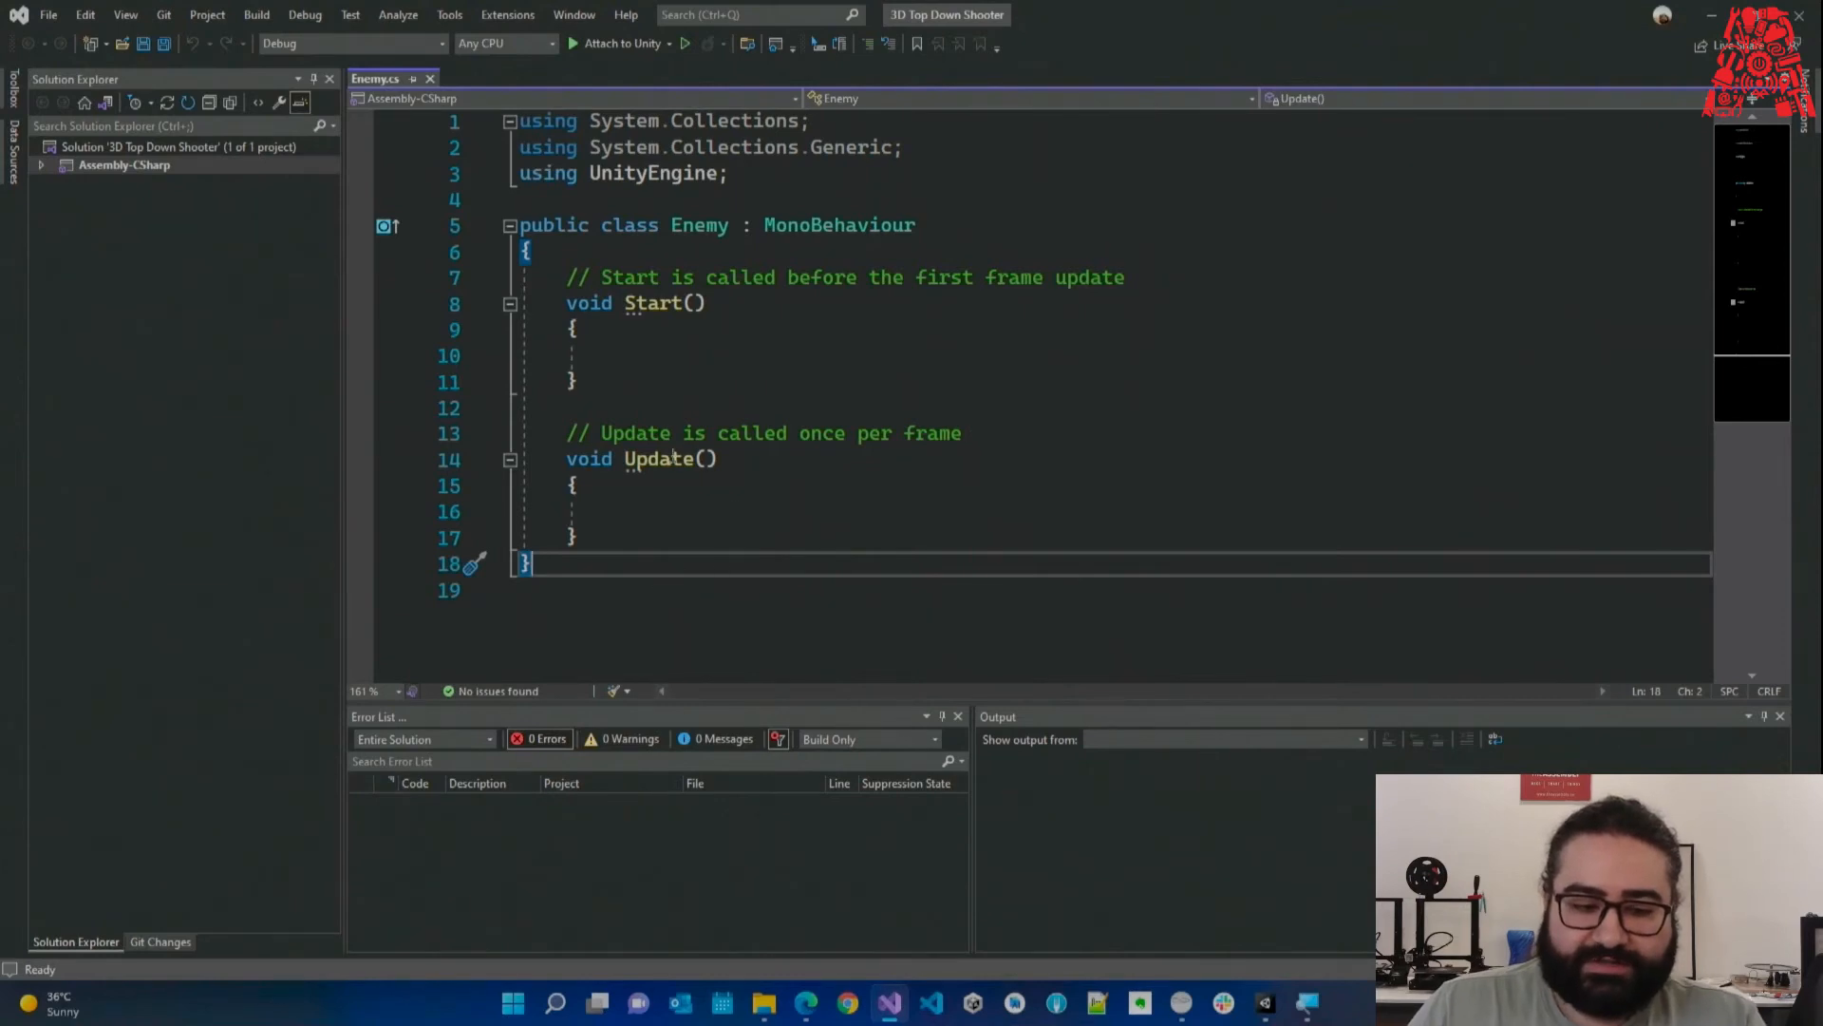
click(711, 401)
click(700, 357)
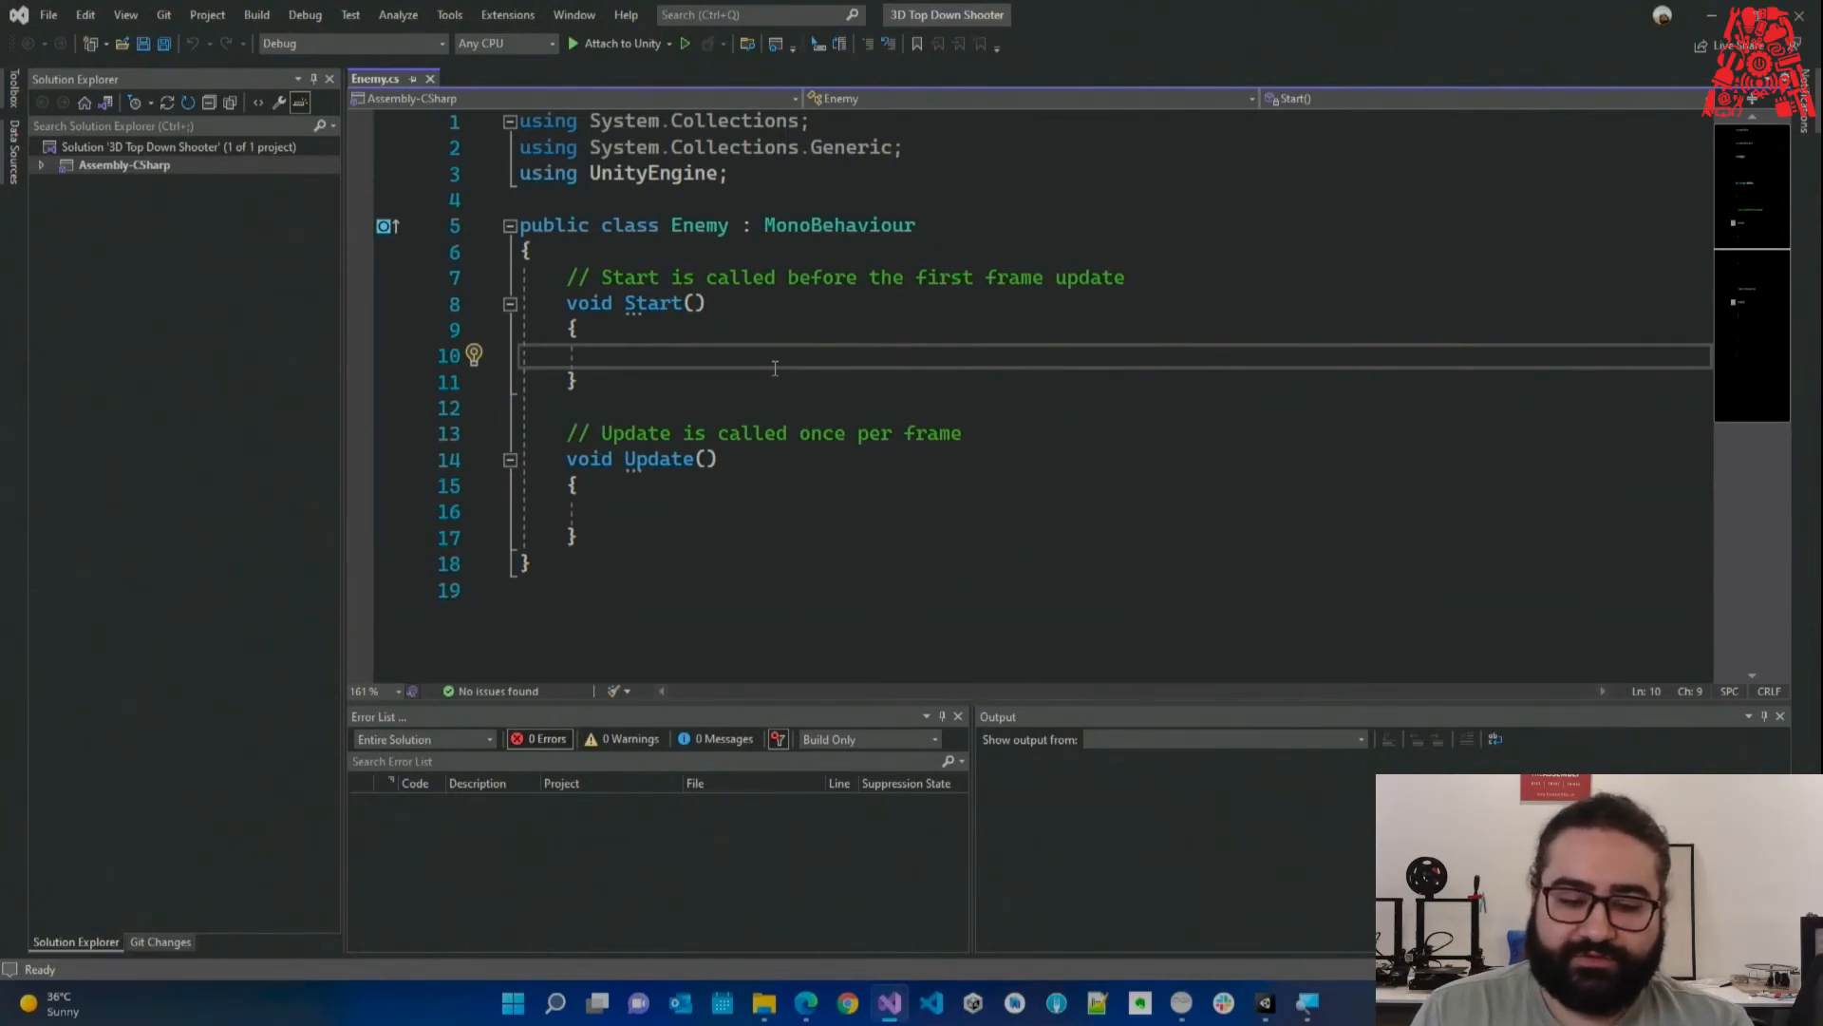
text(f)
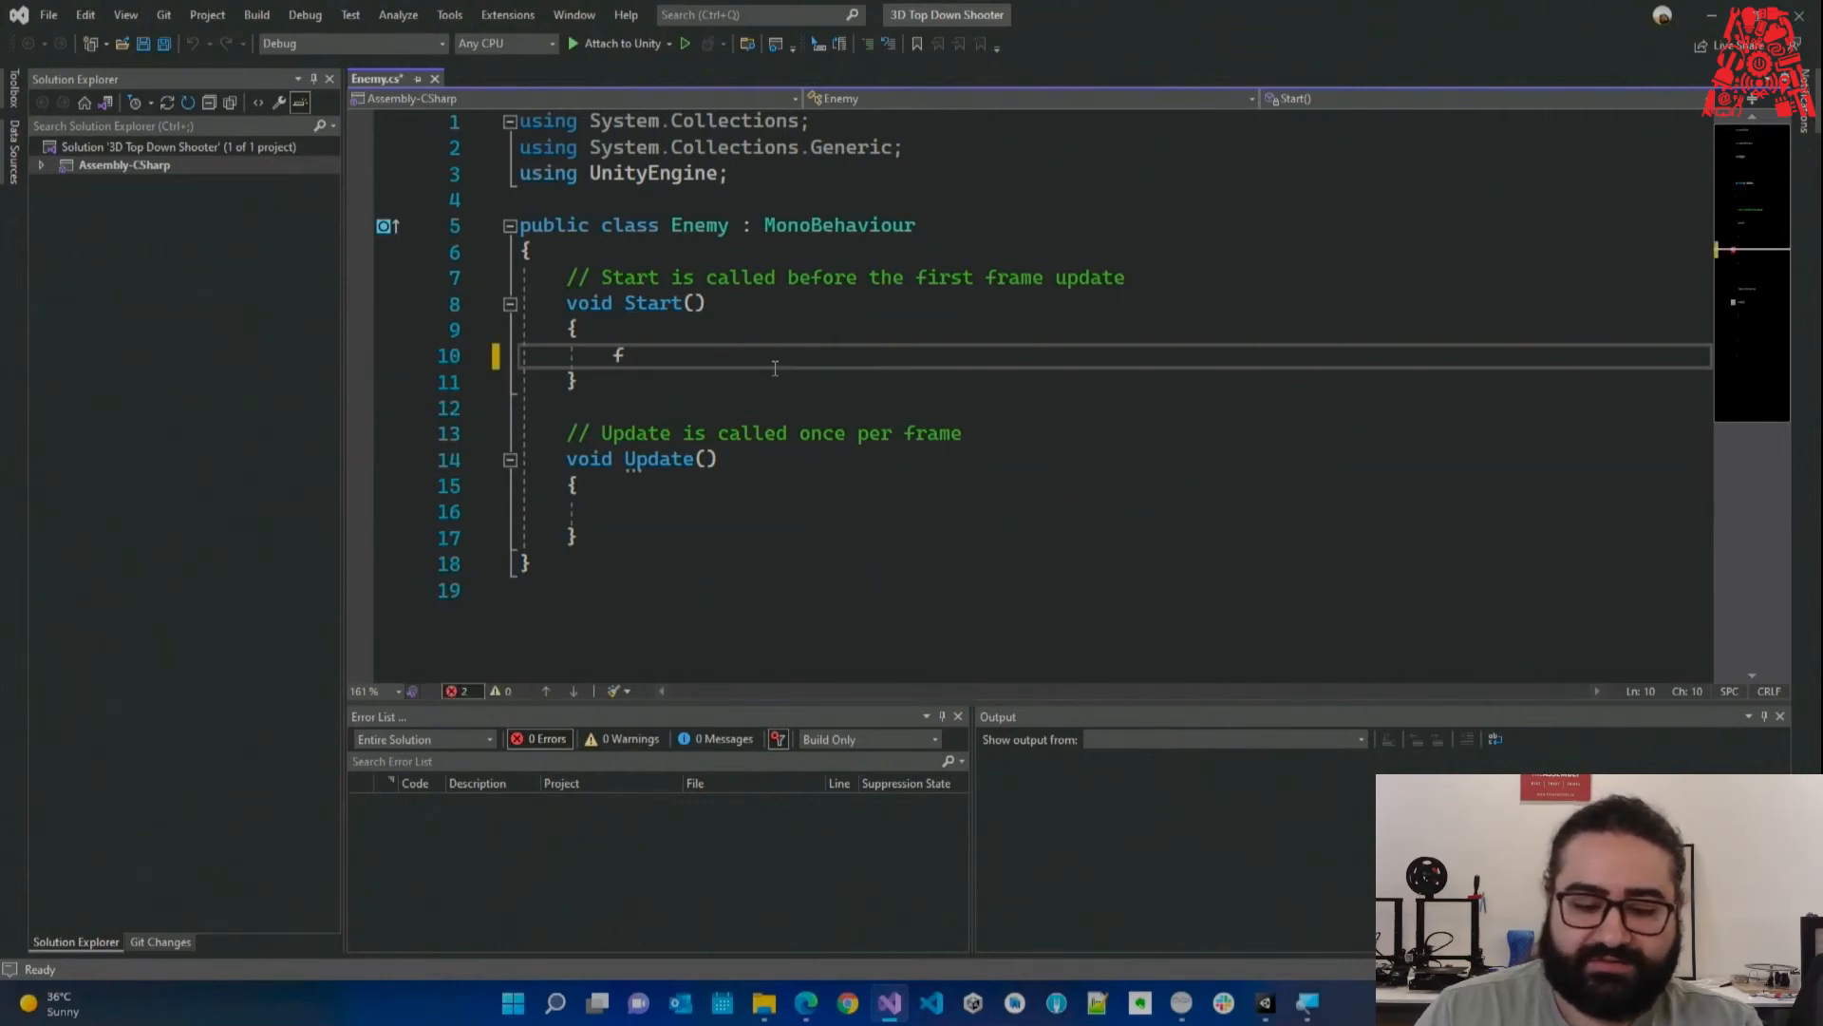
key(BackSpace)
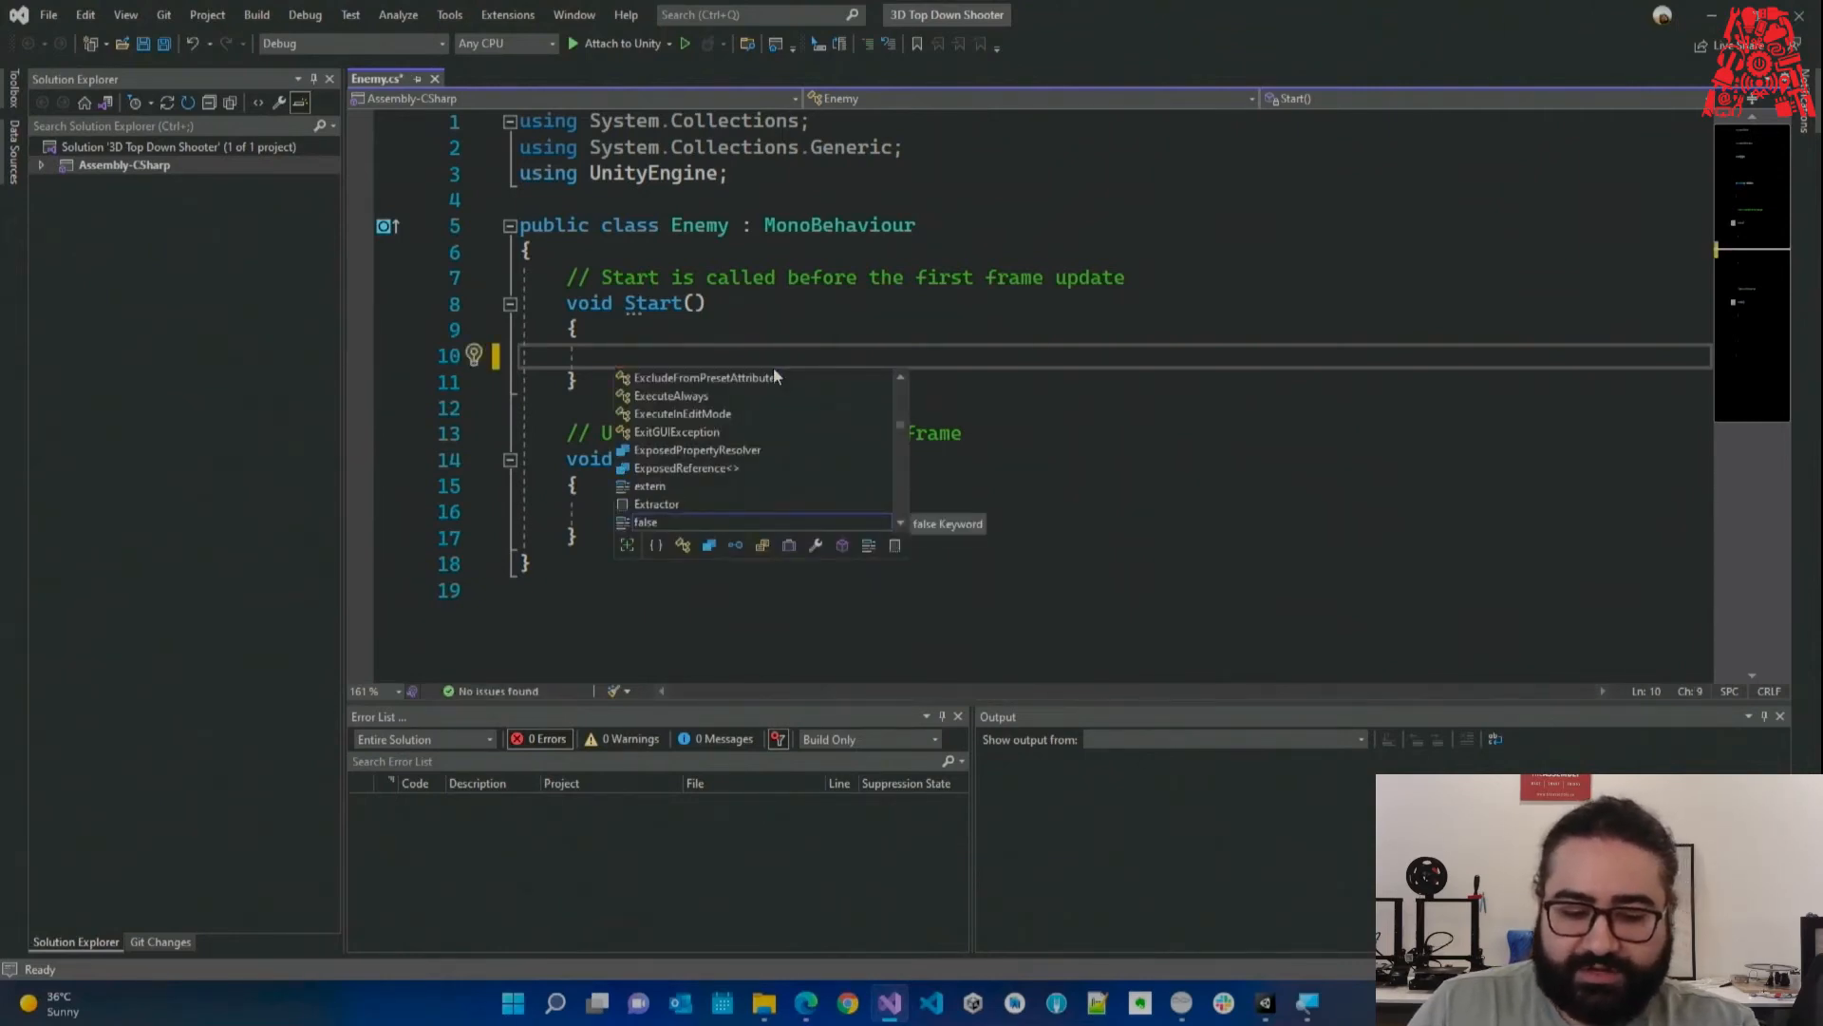
text(as)
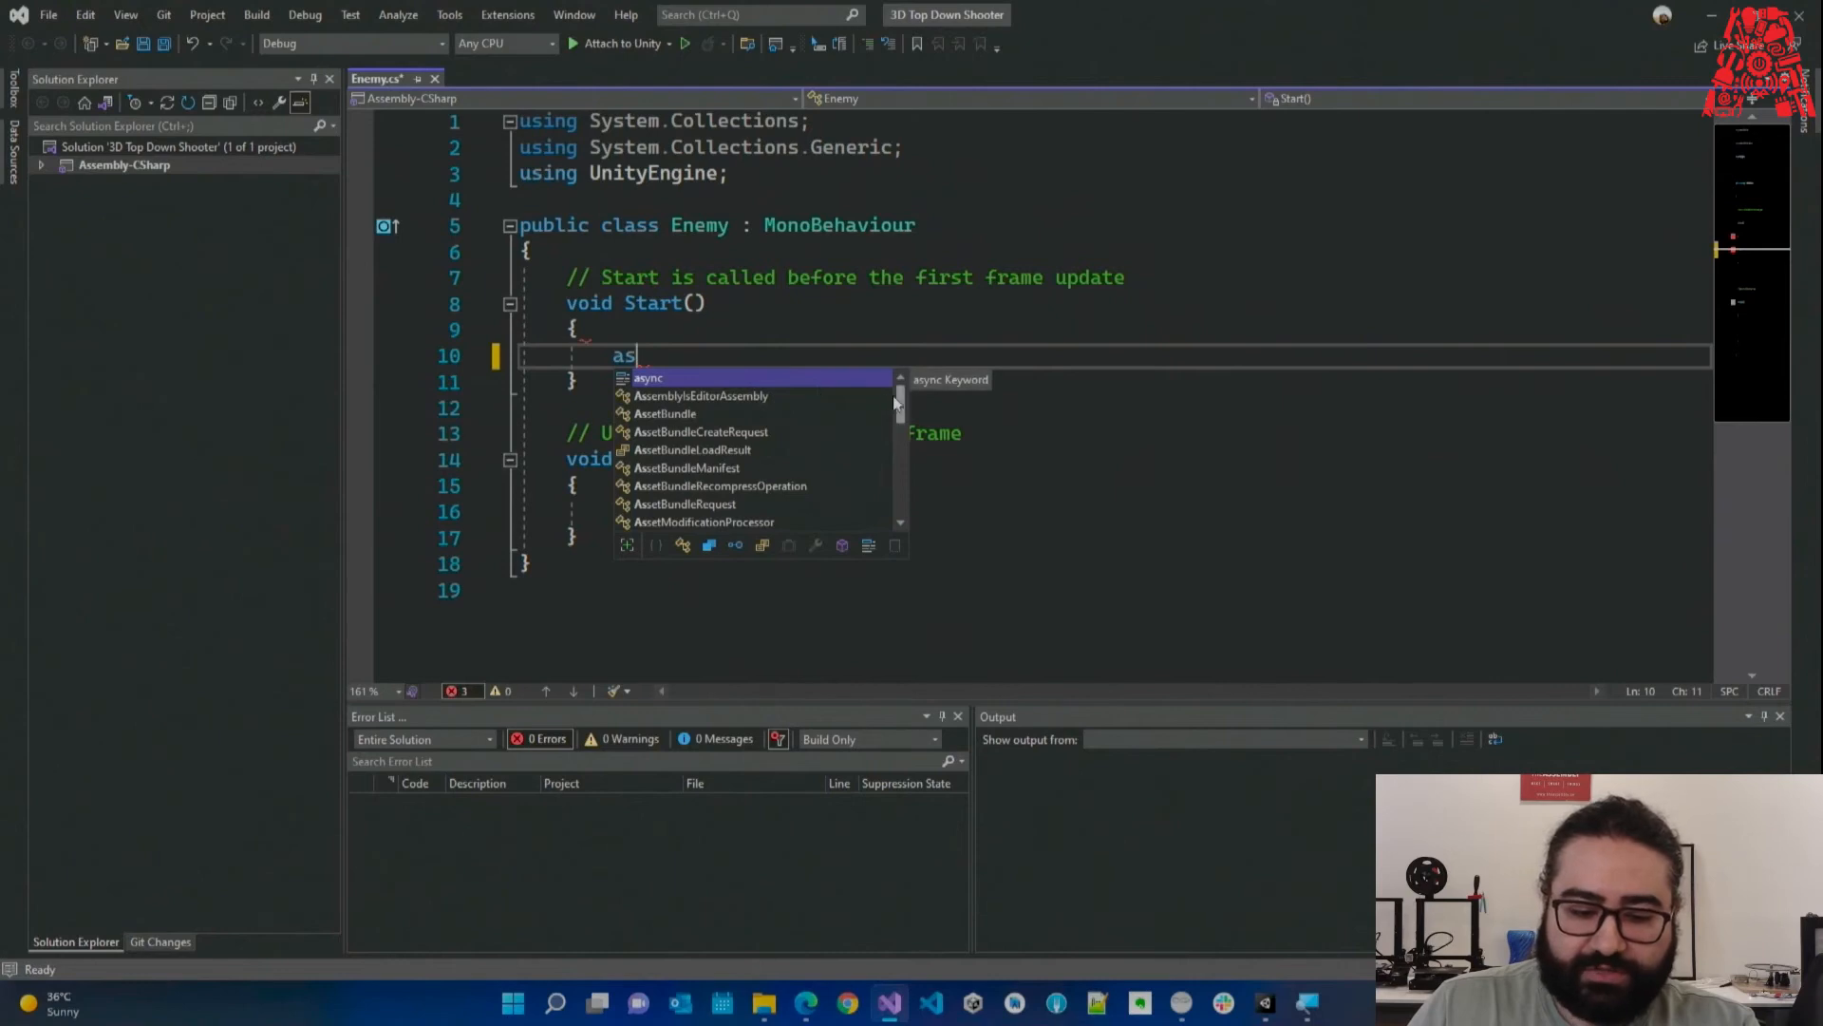
mouse_move(899, 397)
mouse_down()
mouse_move(900, 503)
mouse_move(894, 402)
mouse_up()
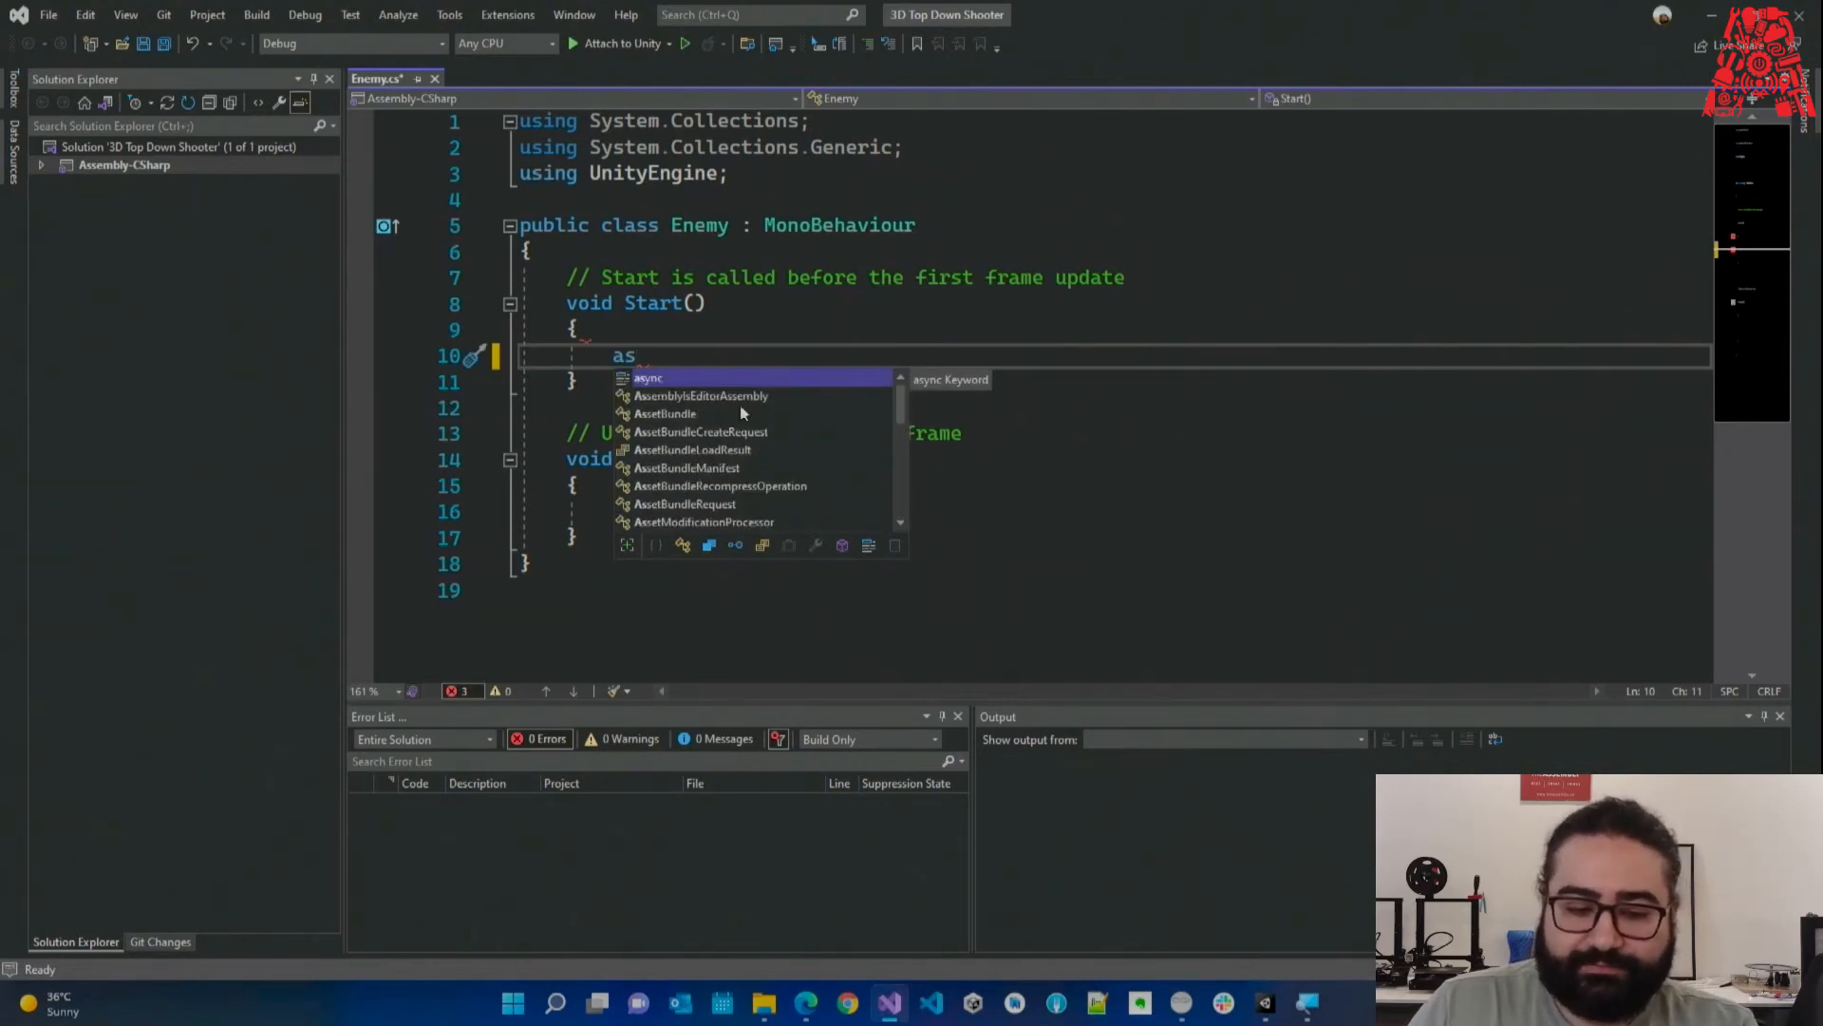
double_click(645, 356)
key(BackSpace)
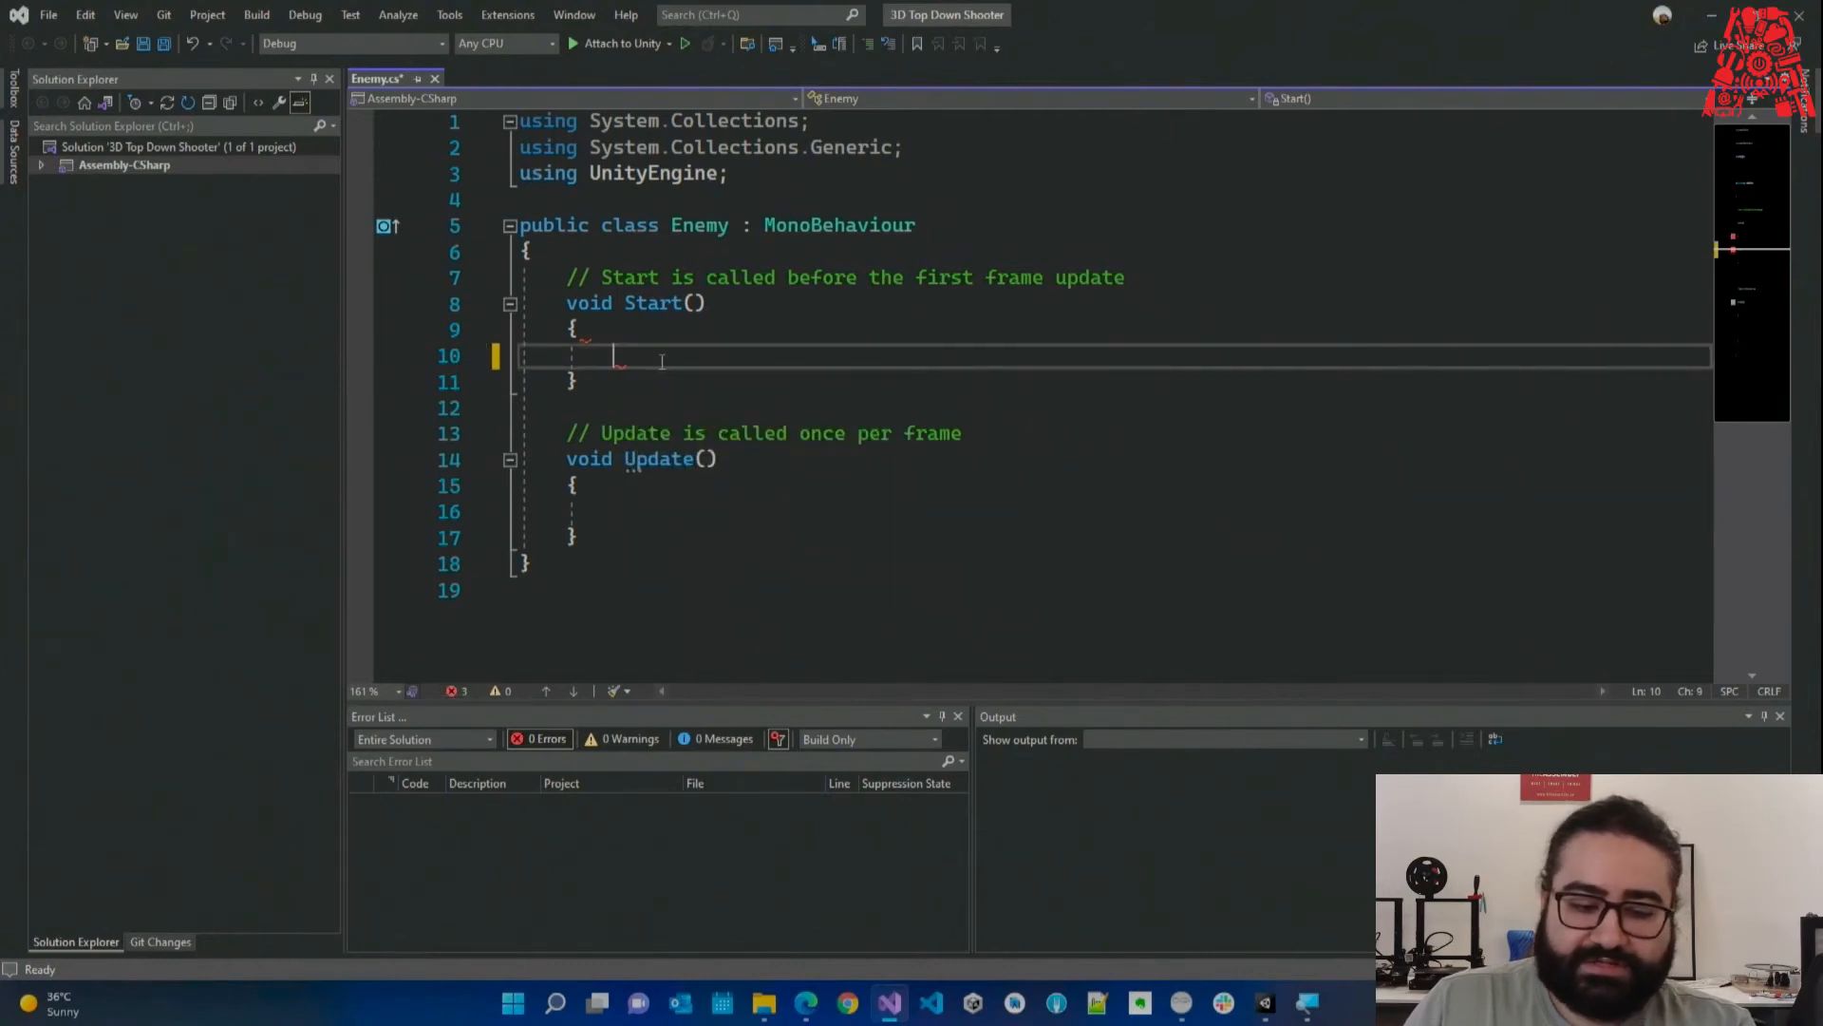
key(ctrl+s)
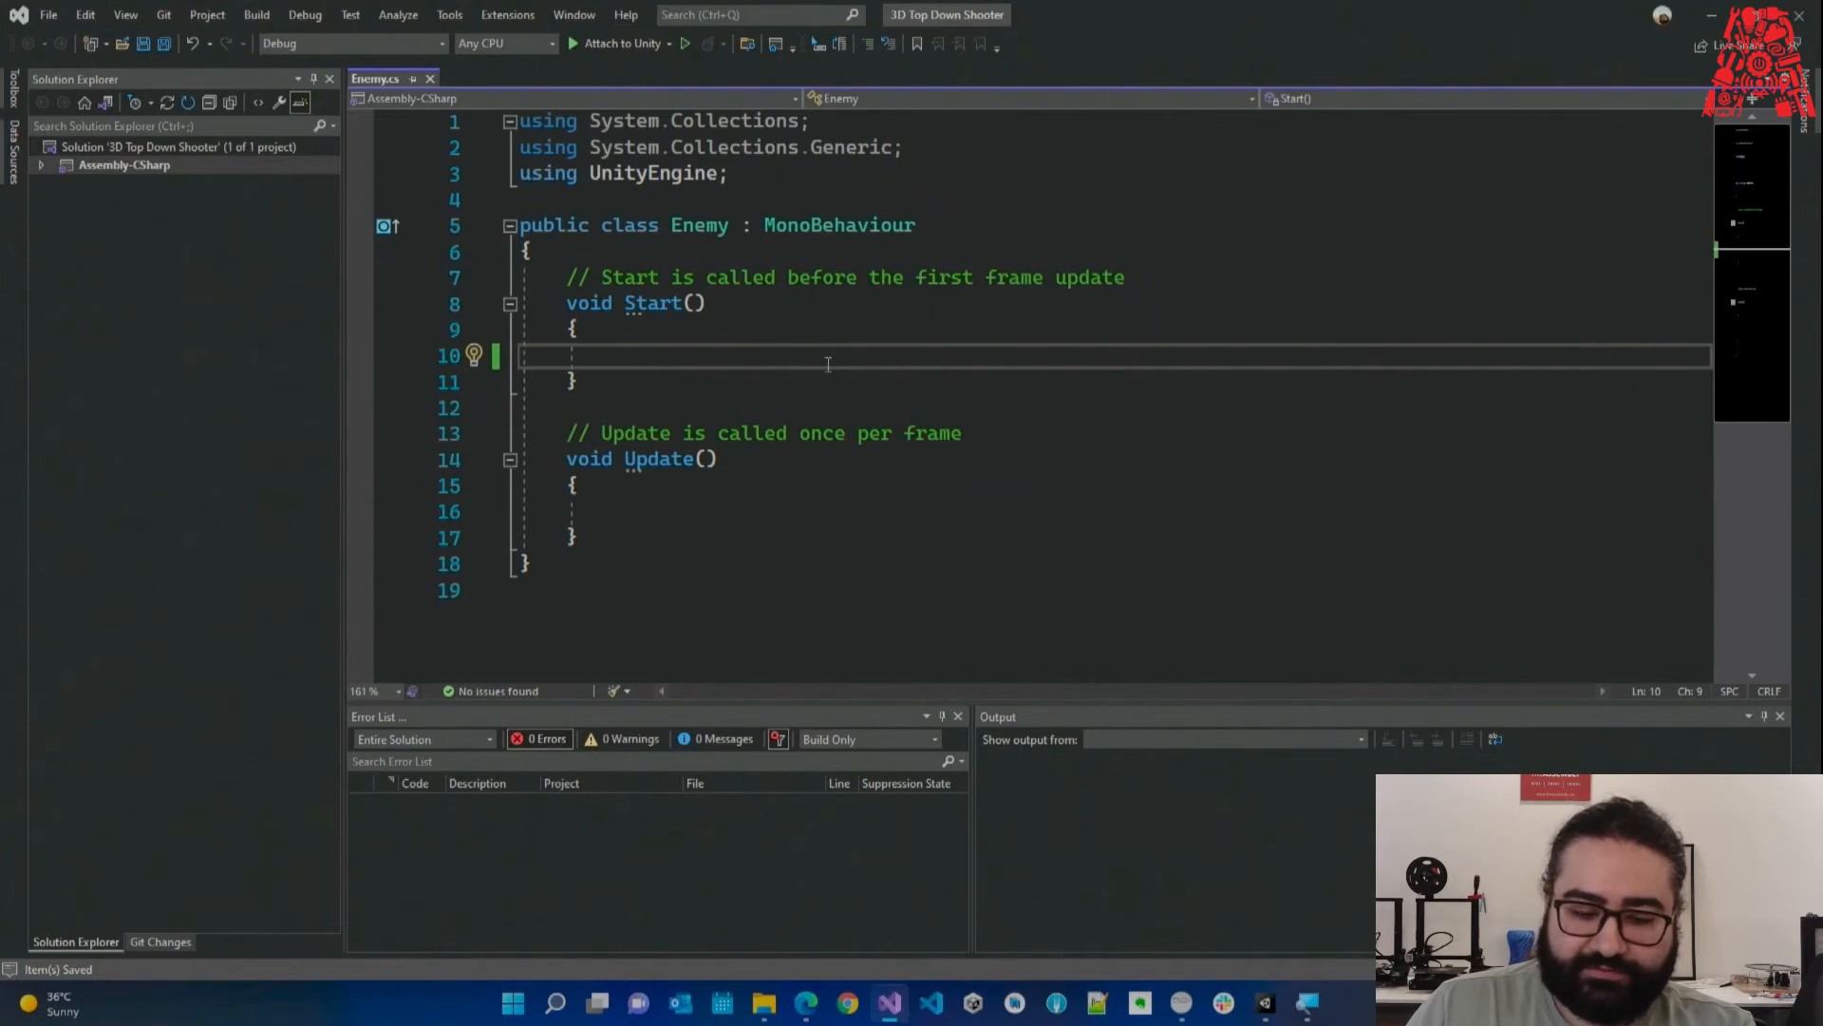
text(Tranform)
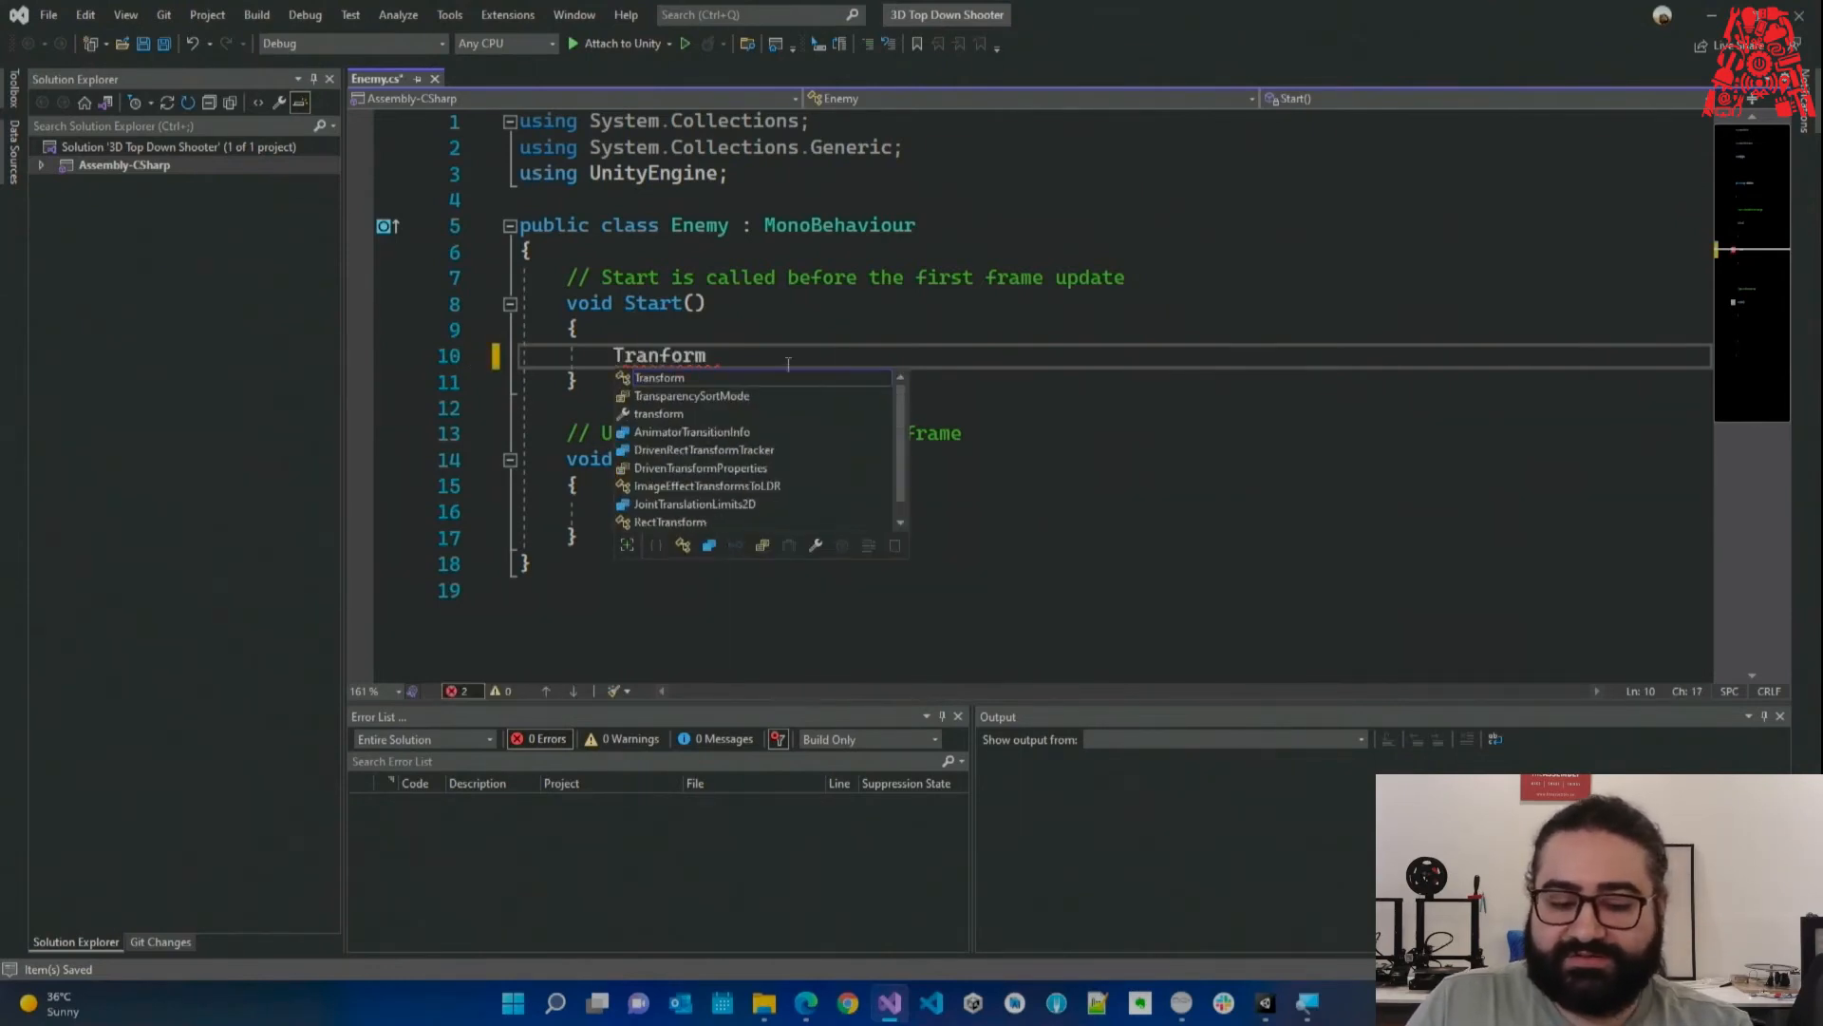
click(728, 378)
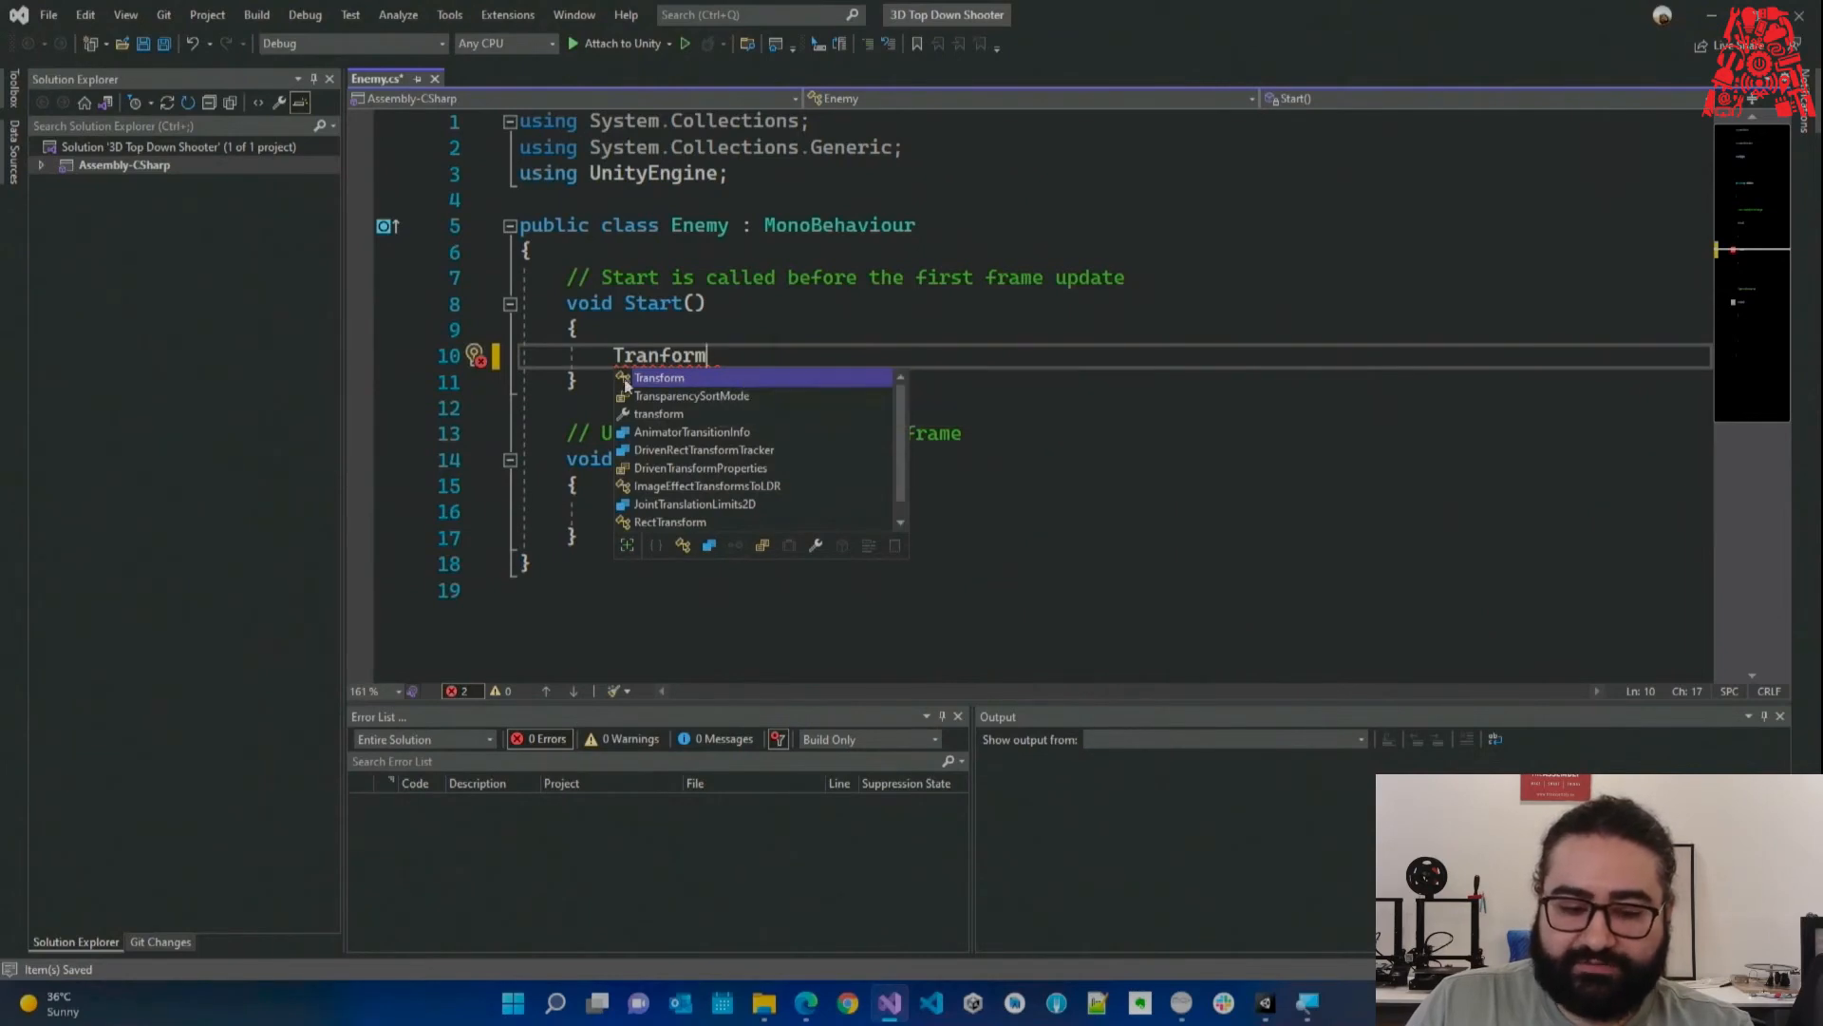
drag(711, 356, 624, 338)
key(BackSpace)
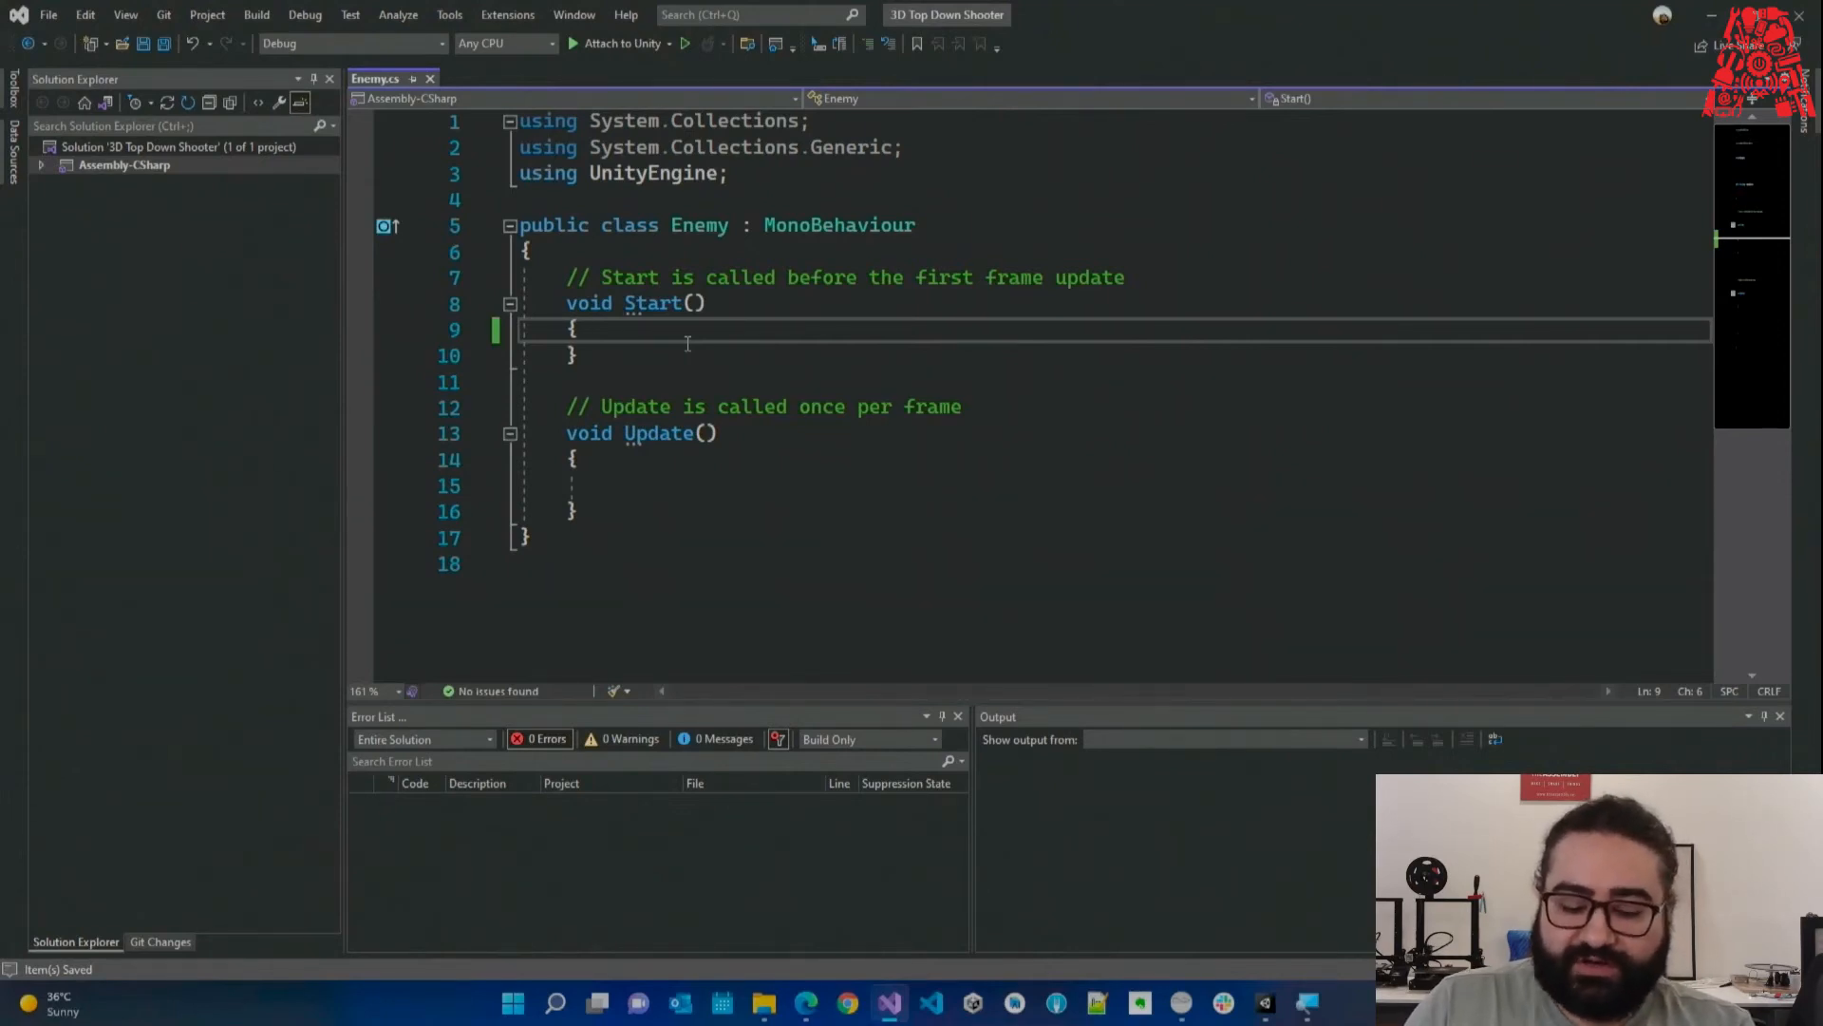
key(Return)
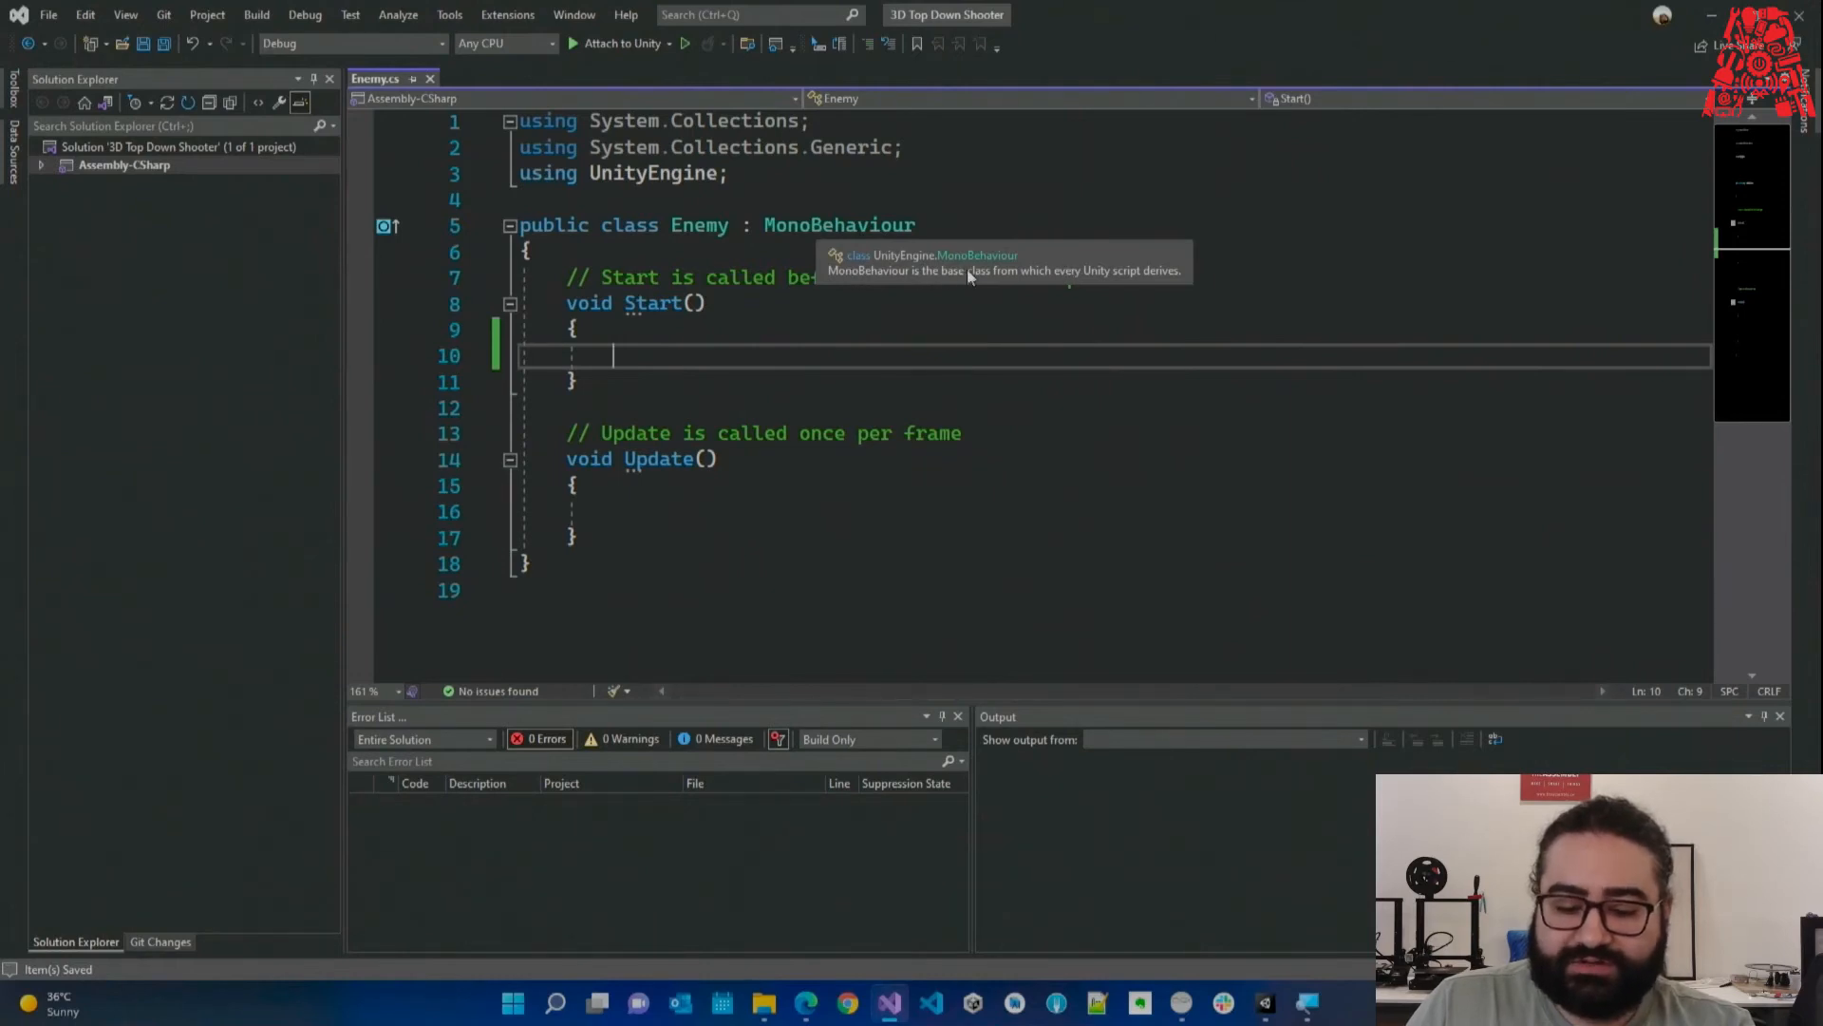
drag(911, 228, 767, 228)
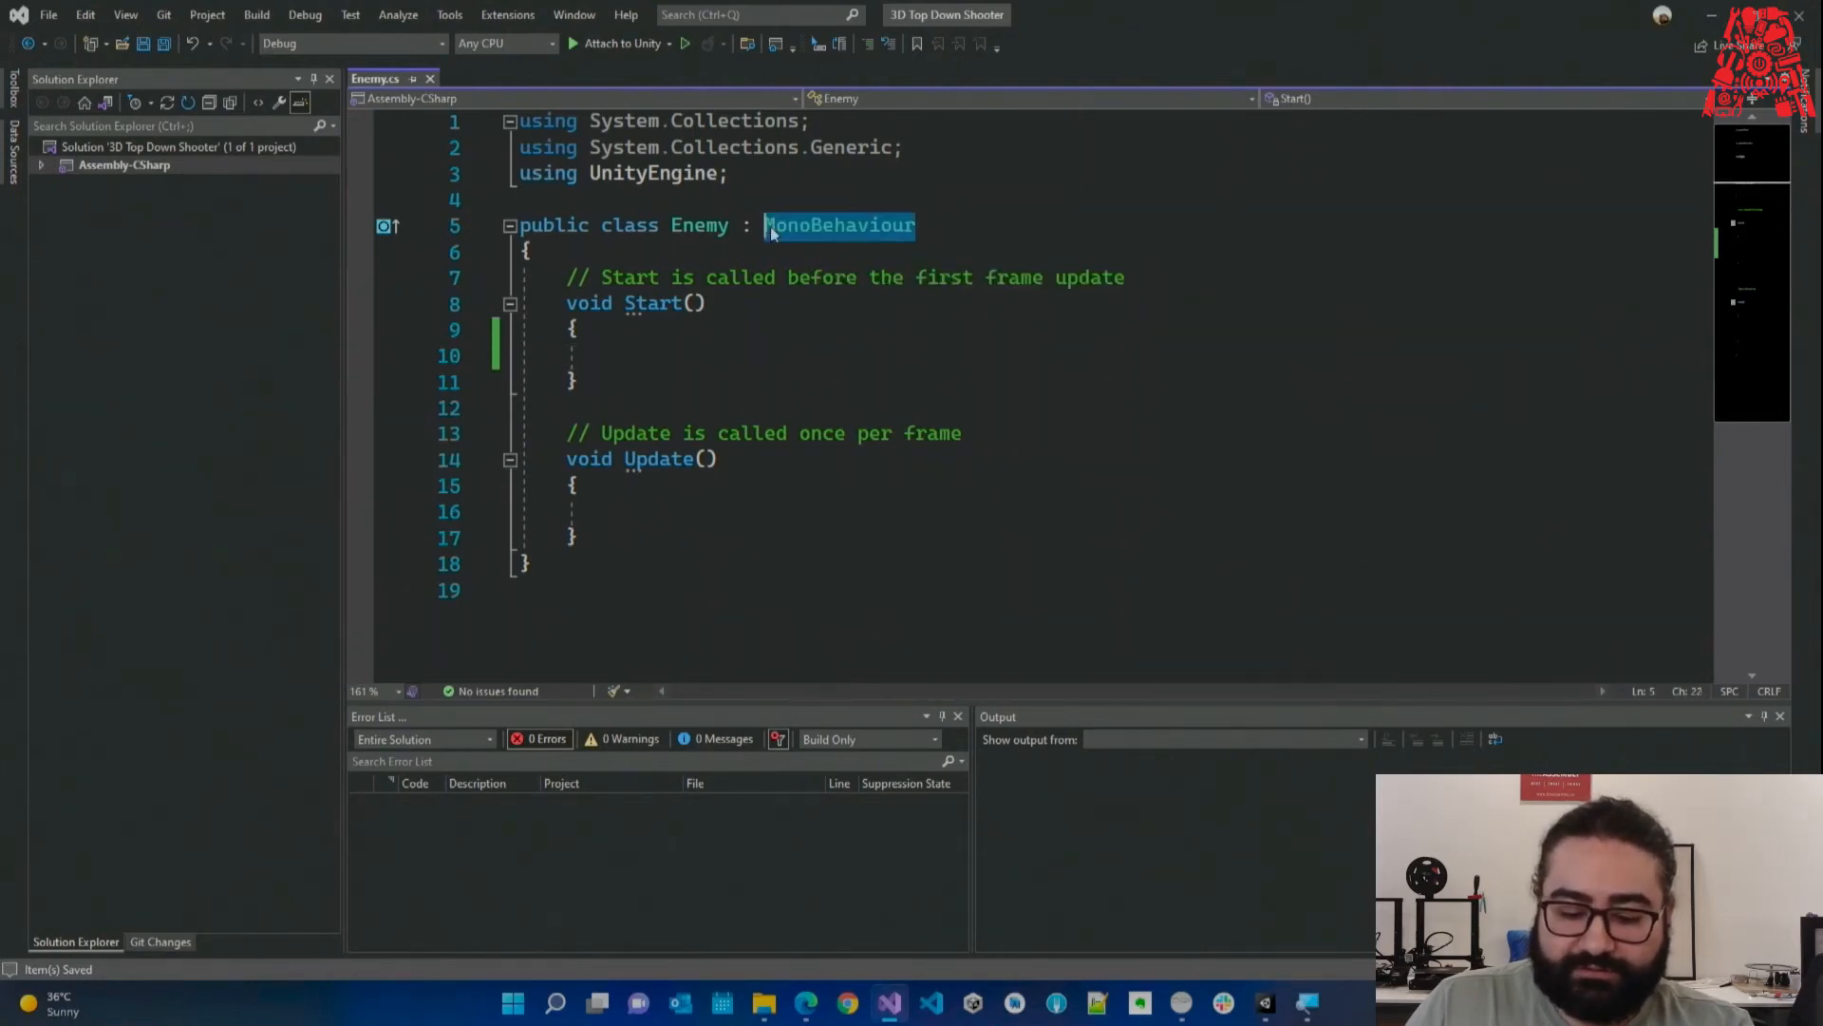
View MonoBehaviour's Quick Info in Enemy.cs, then return to the Unity editor.
click(1308, 1002)
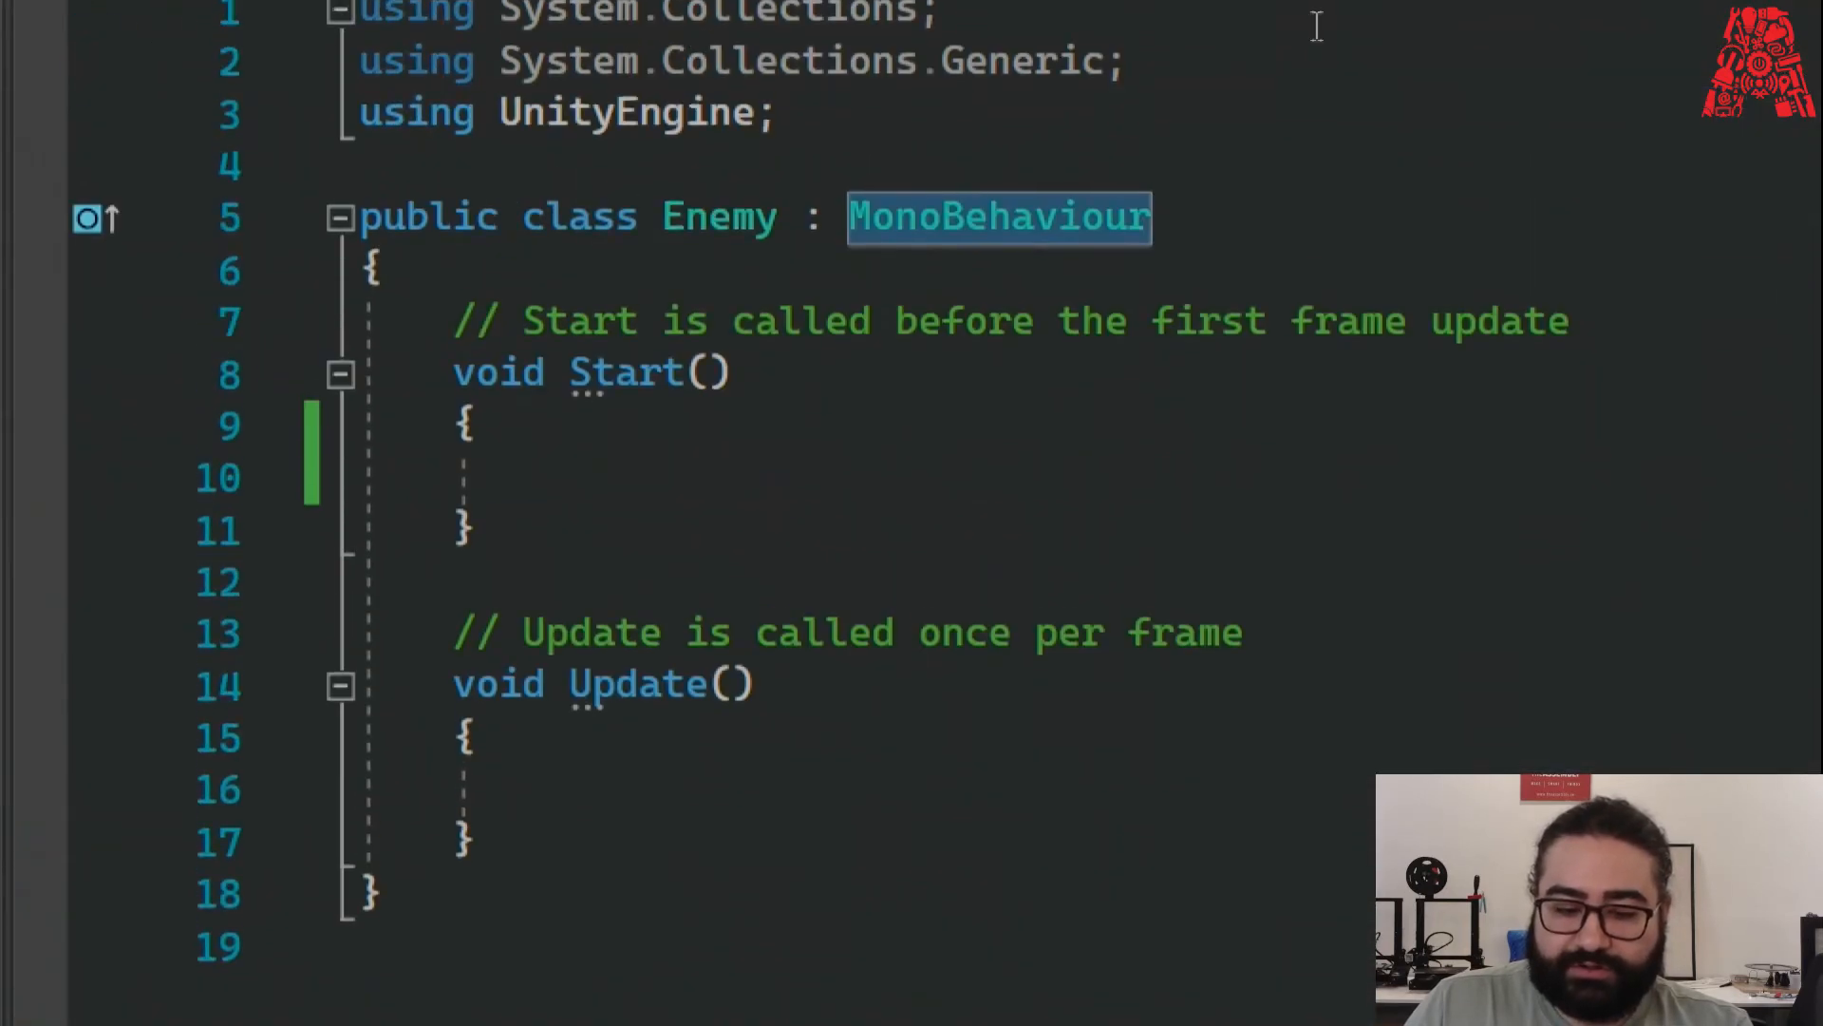
click(1092, 181)
drag(849, 217, 1131, 217)
click(819, 152)
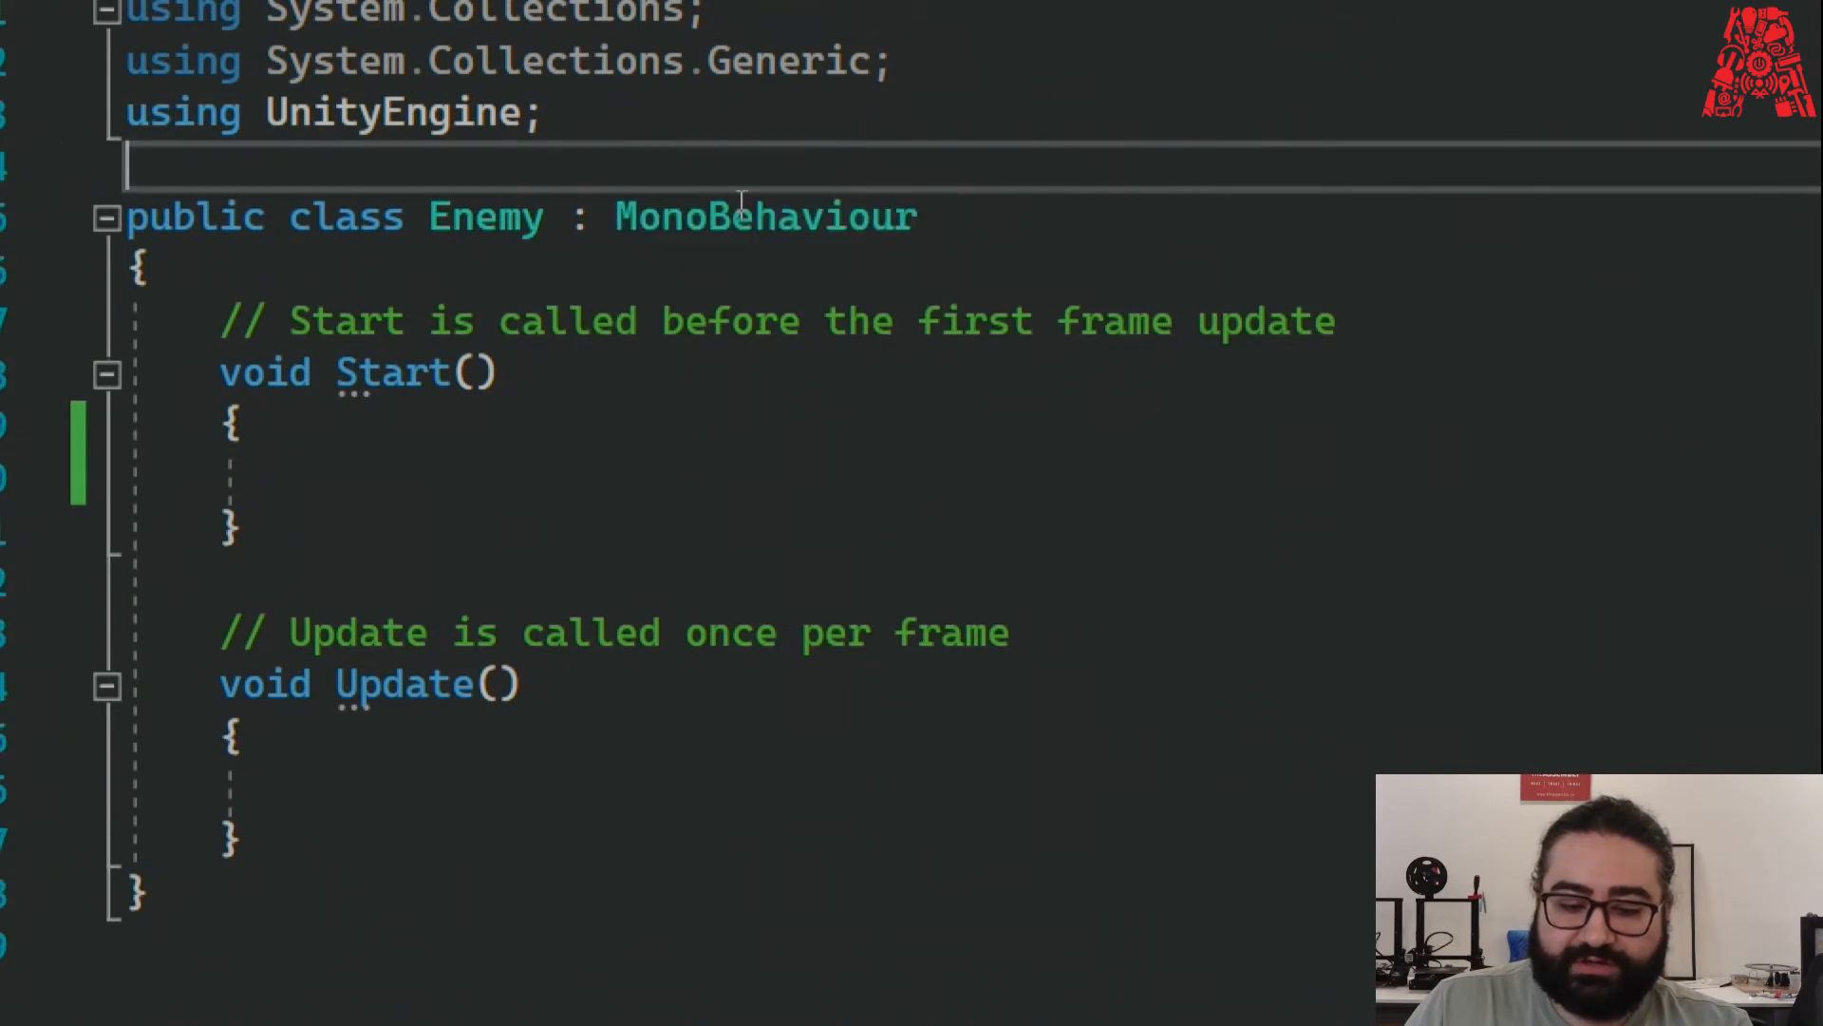
mouse_move(742, 203)
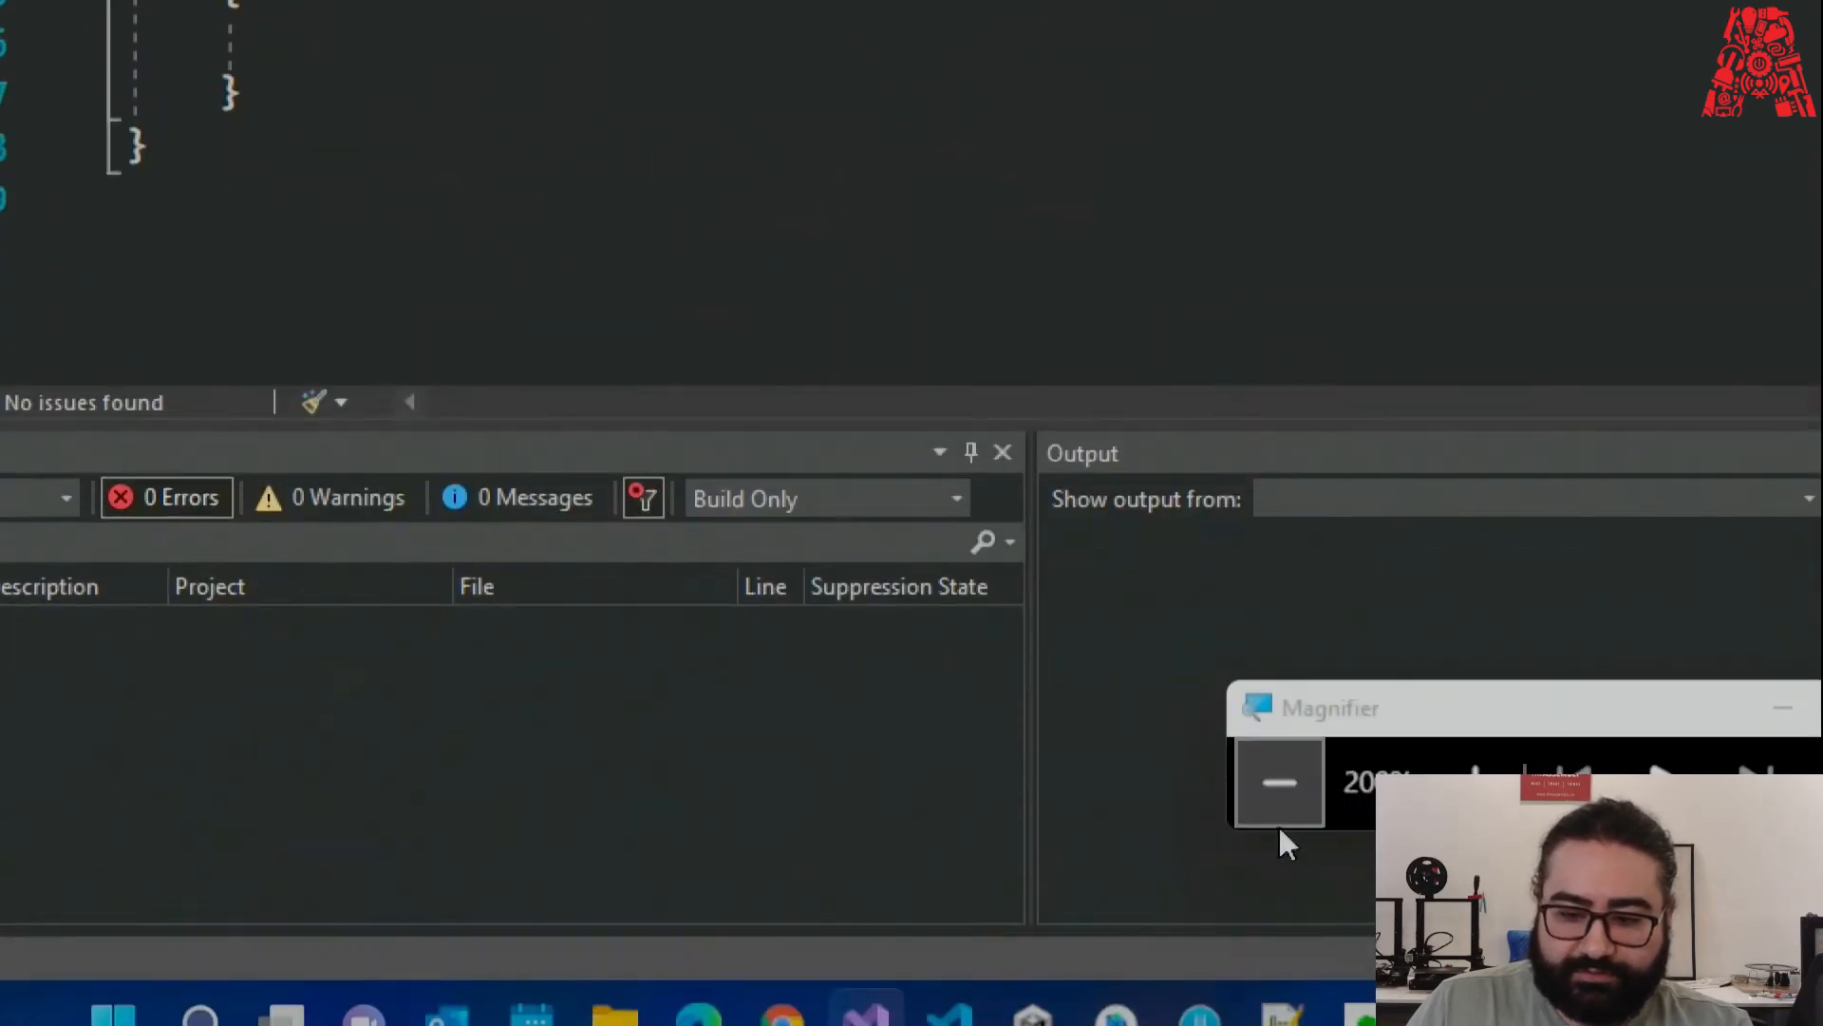
click(1279, 822)
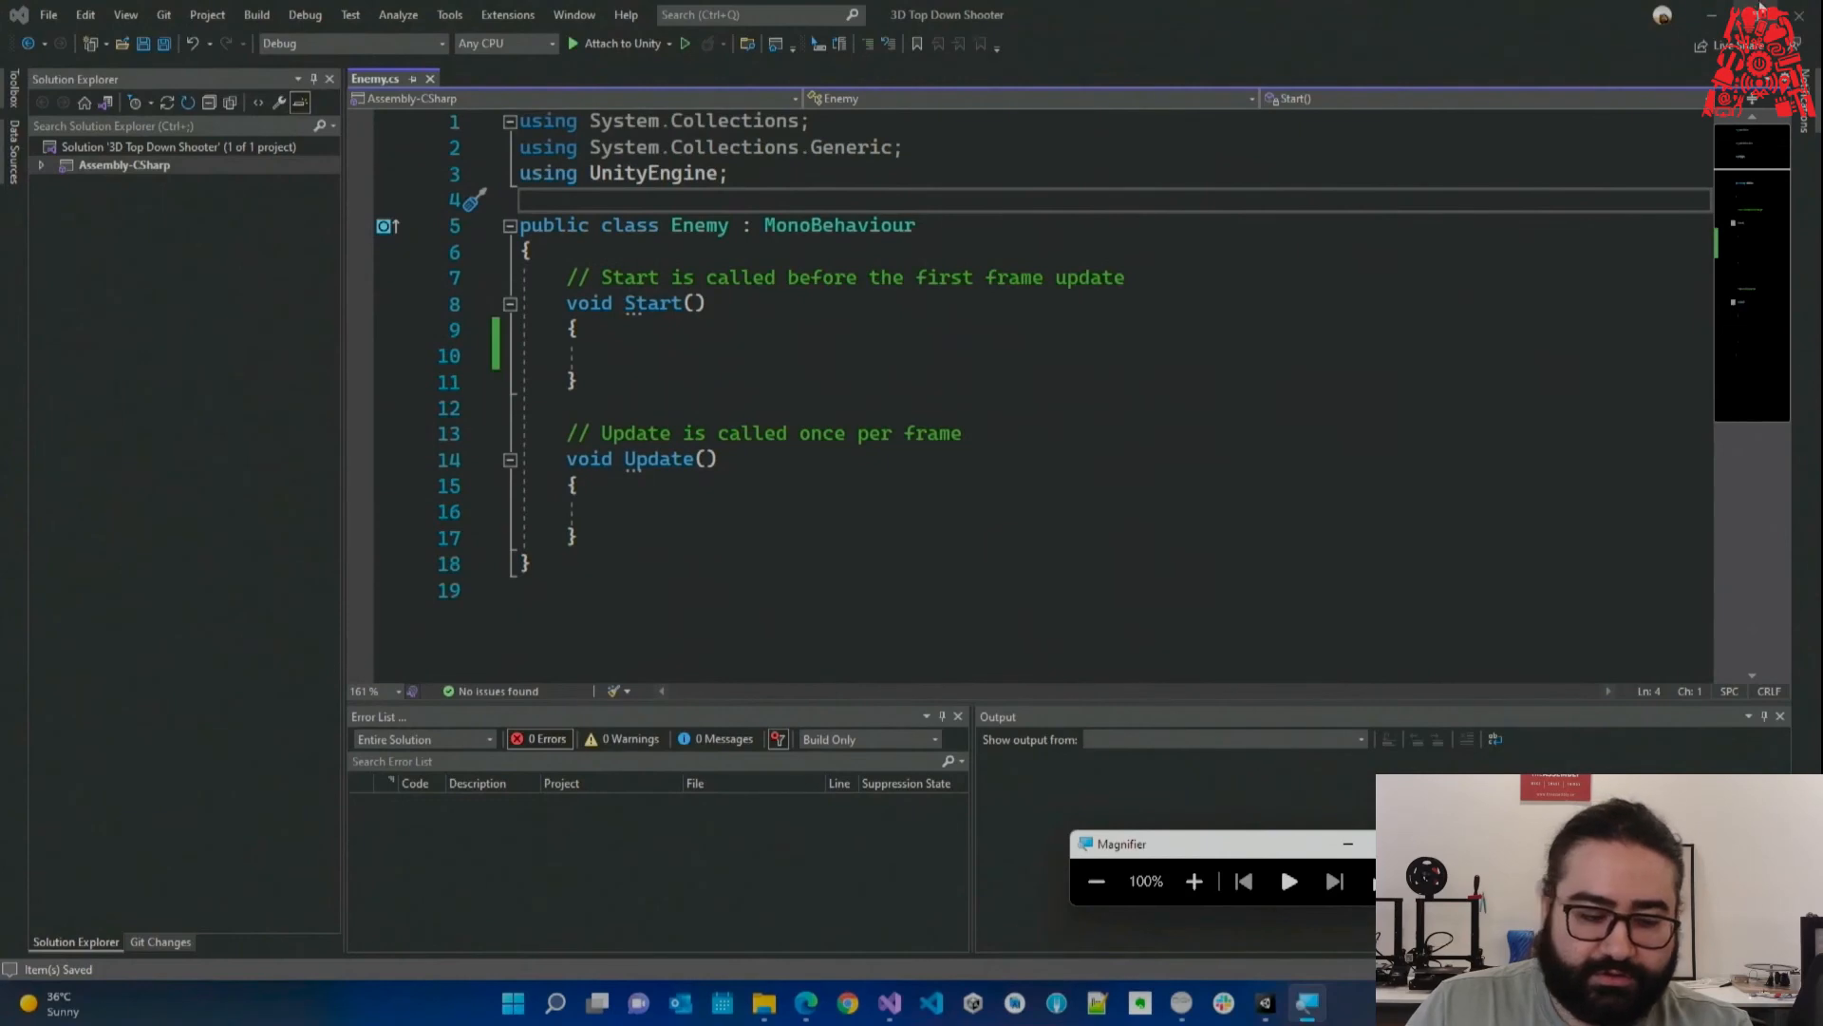
key(alt+Tab)
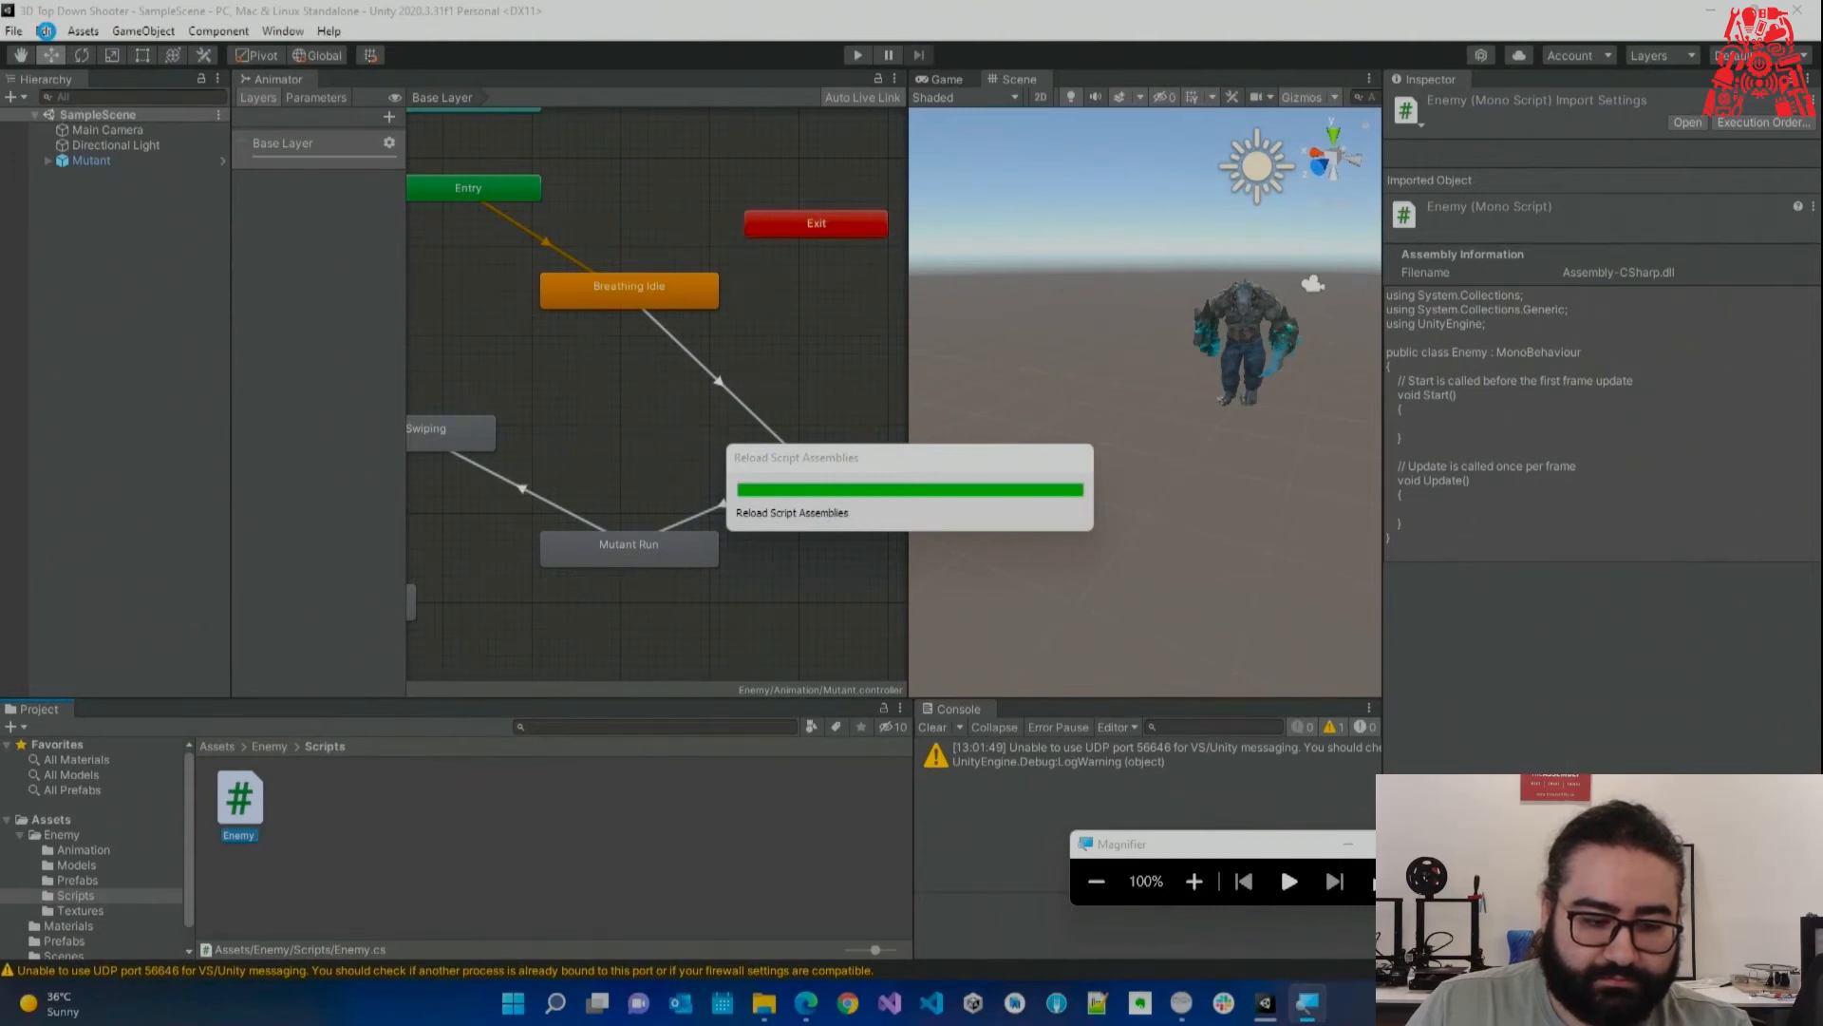
Set the External Script Editor in Preferences > External Tools to Visual Studio Community 2022.
click(45, 31)
click(89, 624)
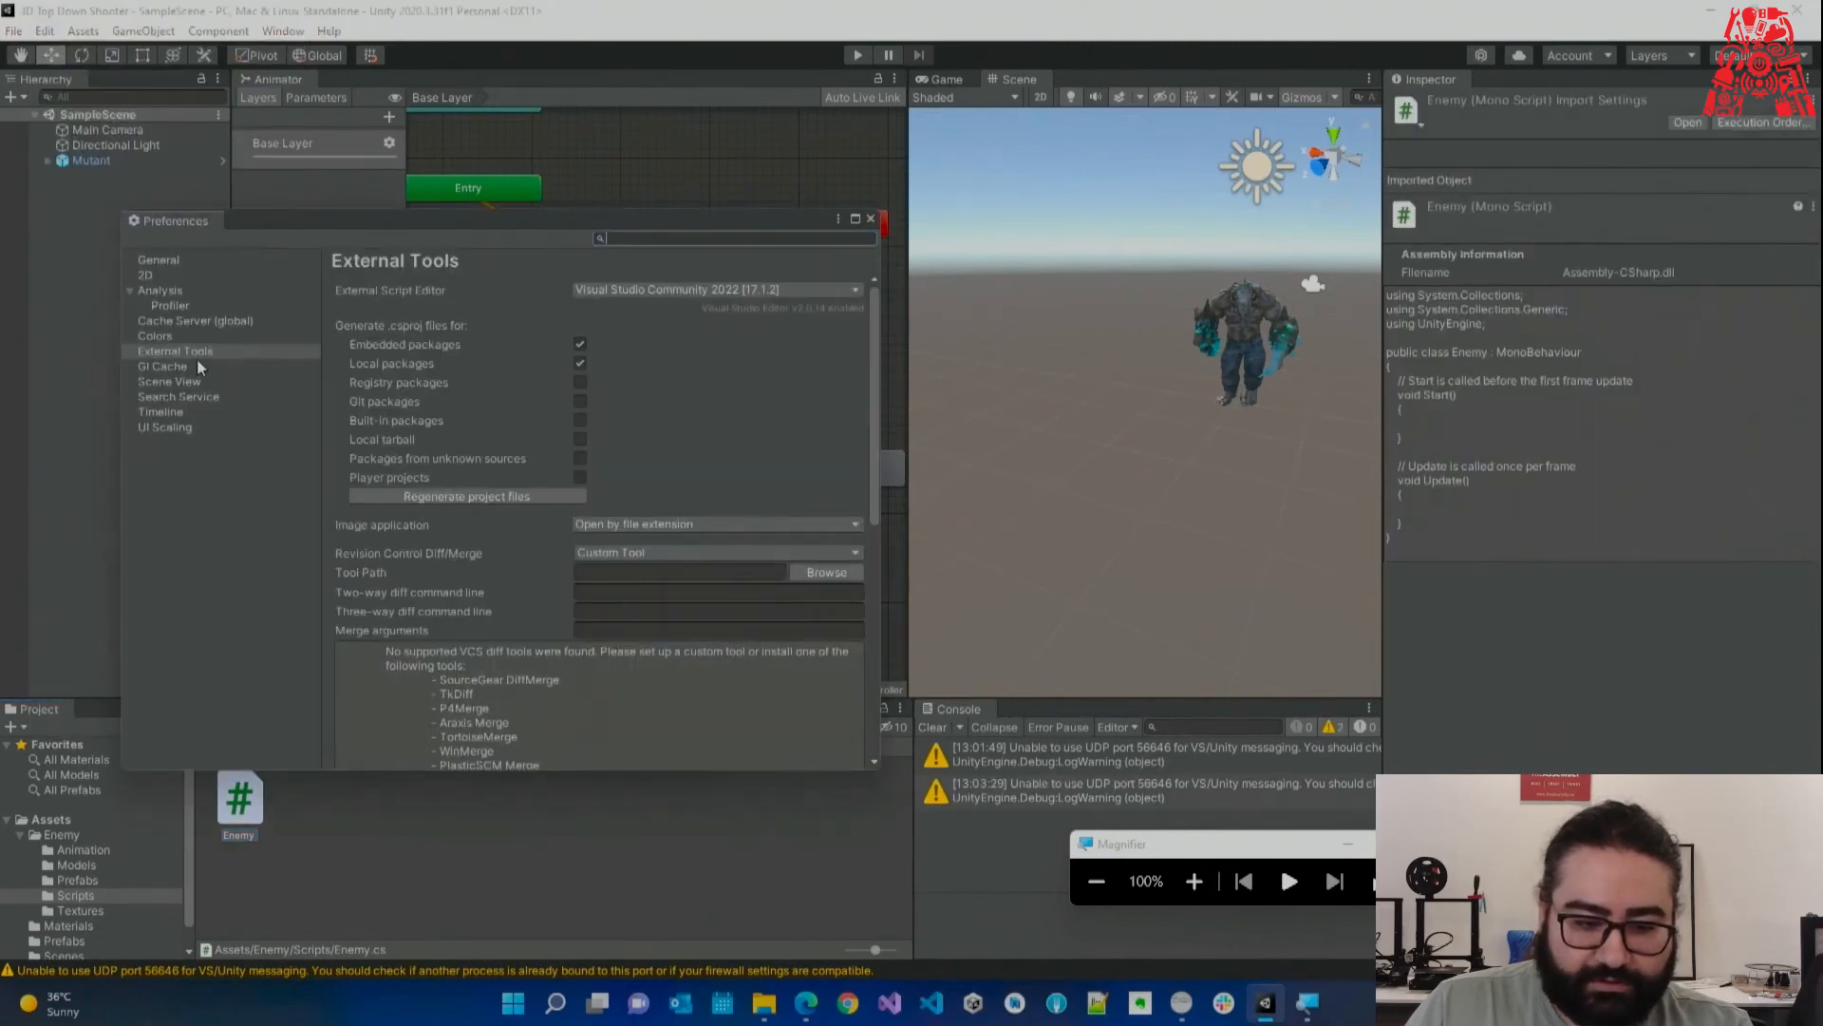
click(197, 365)
click(192, 350)
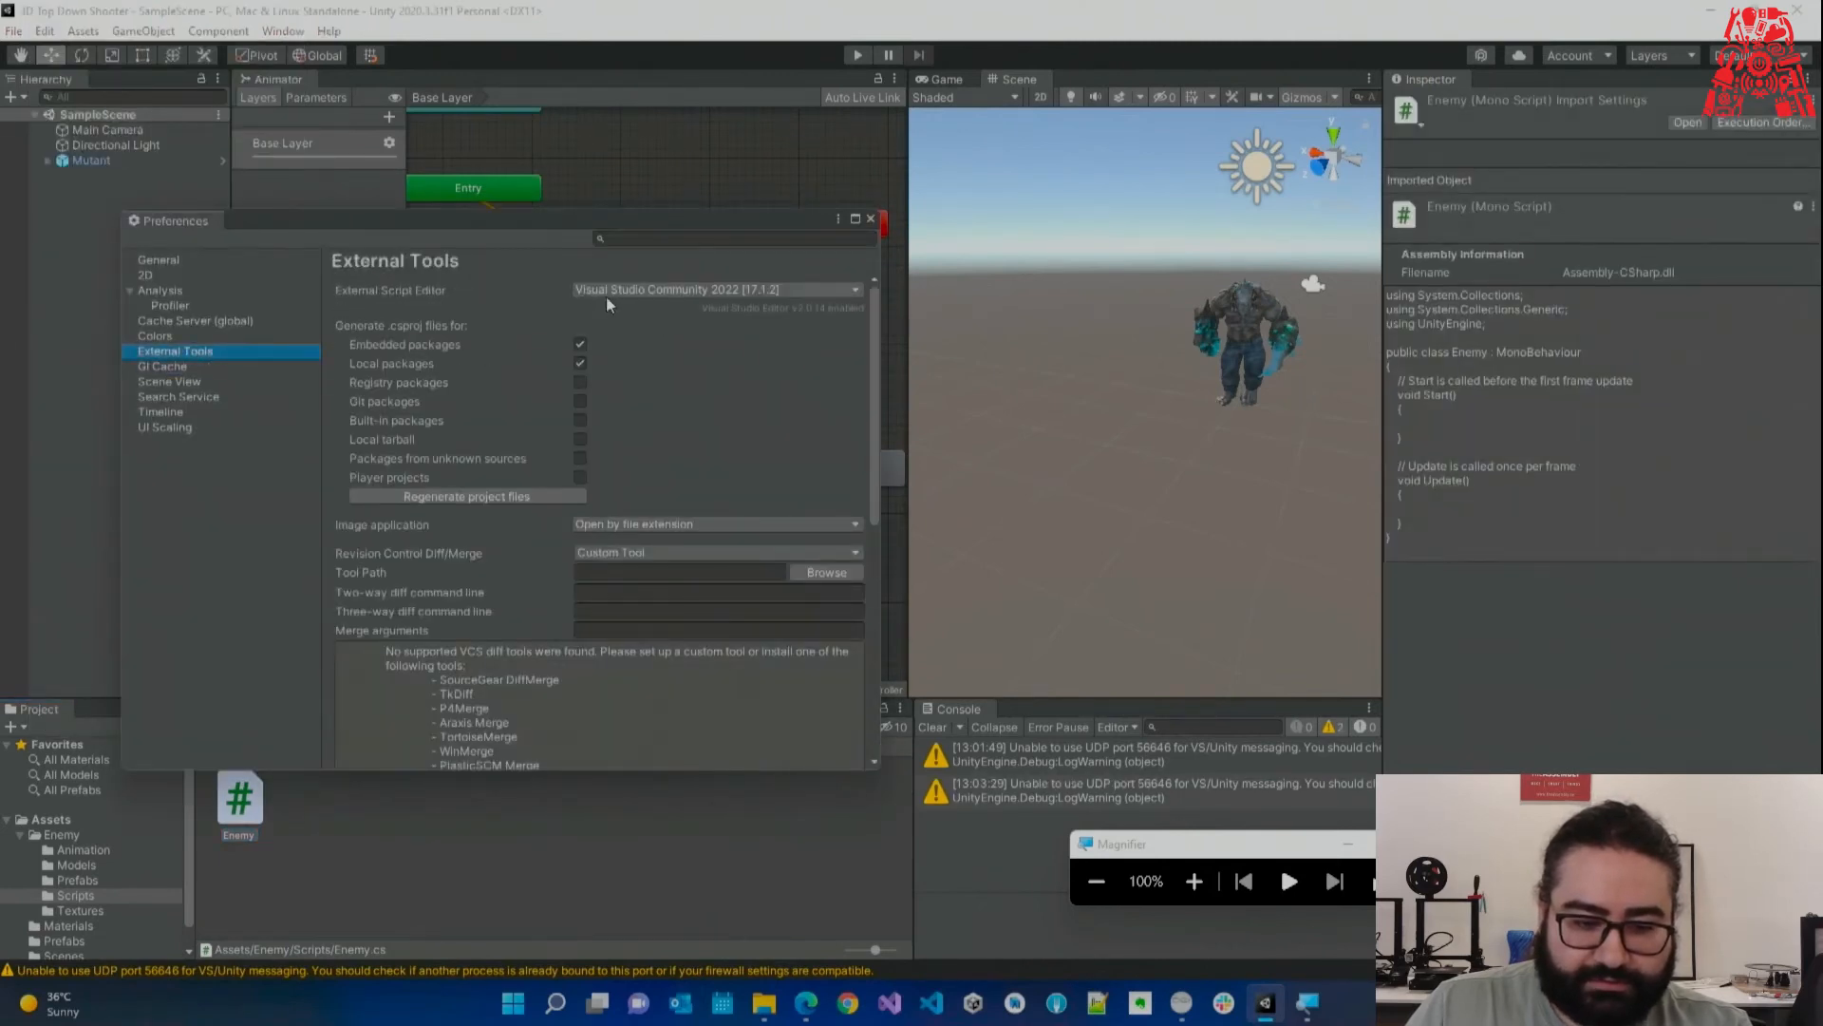
click(606, 296)
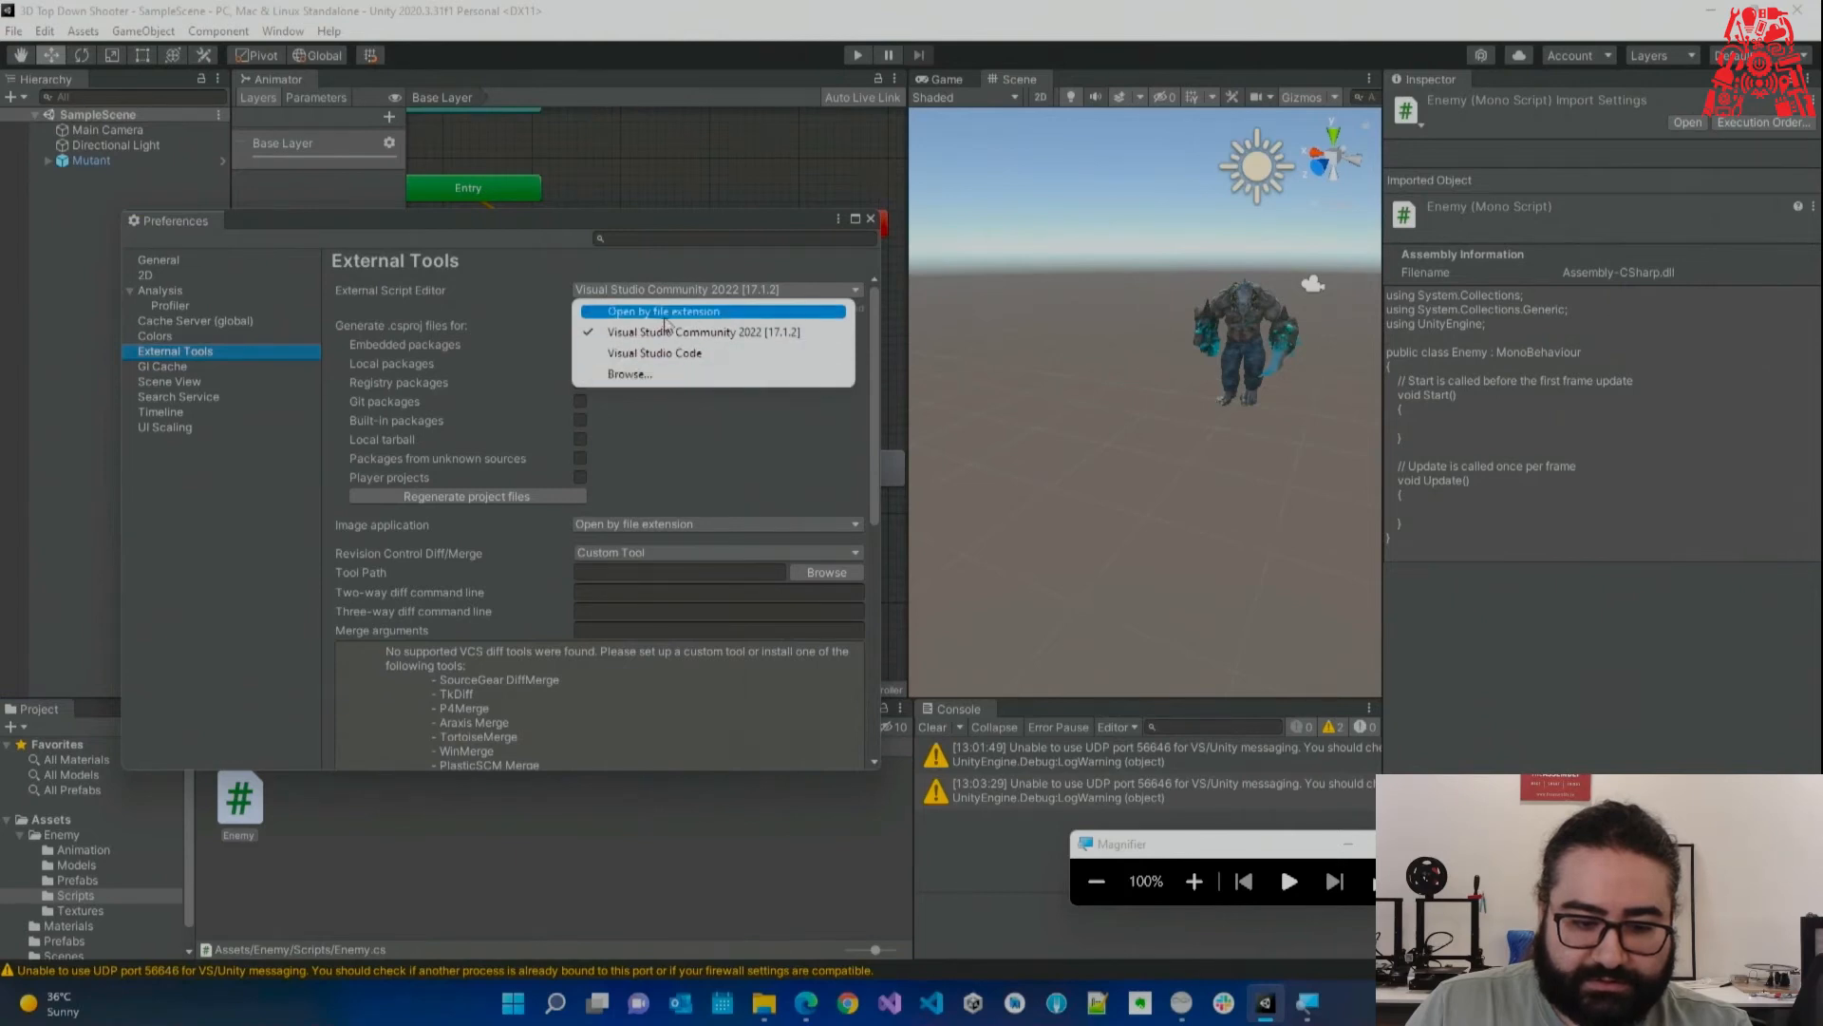
click(693, 332)
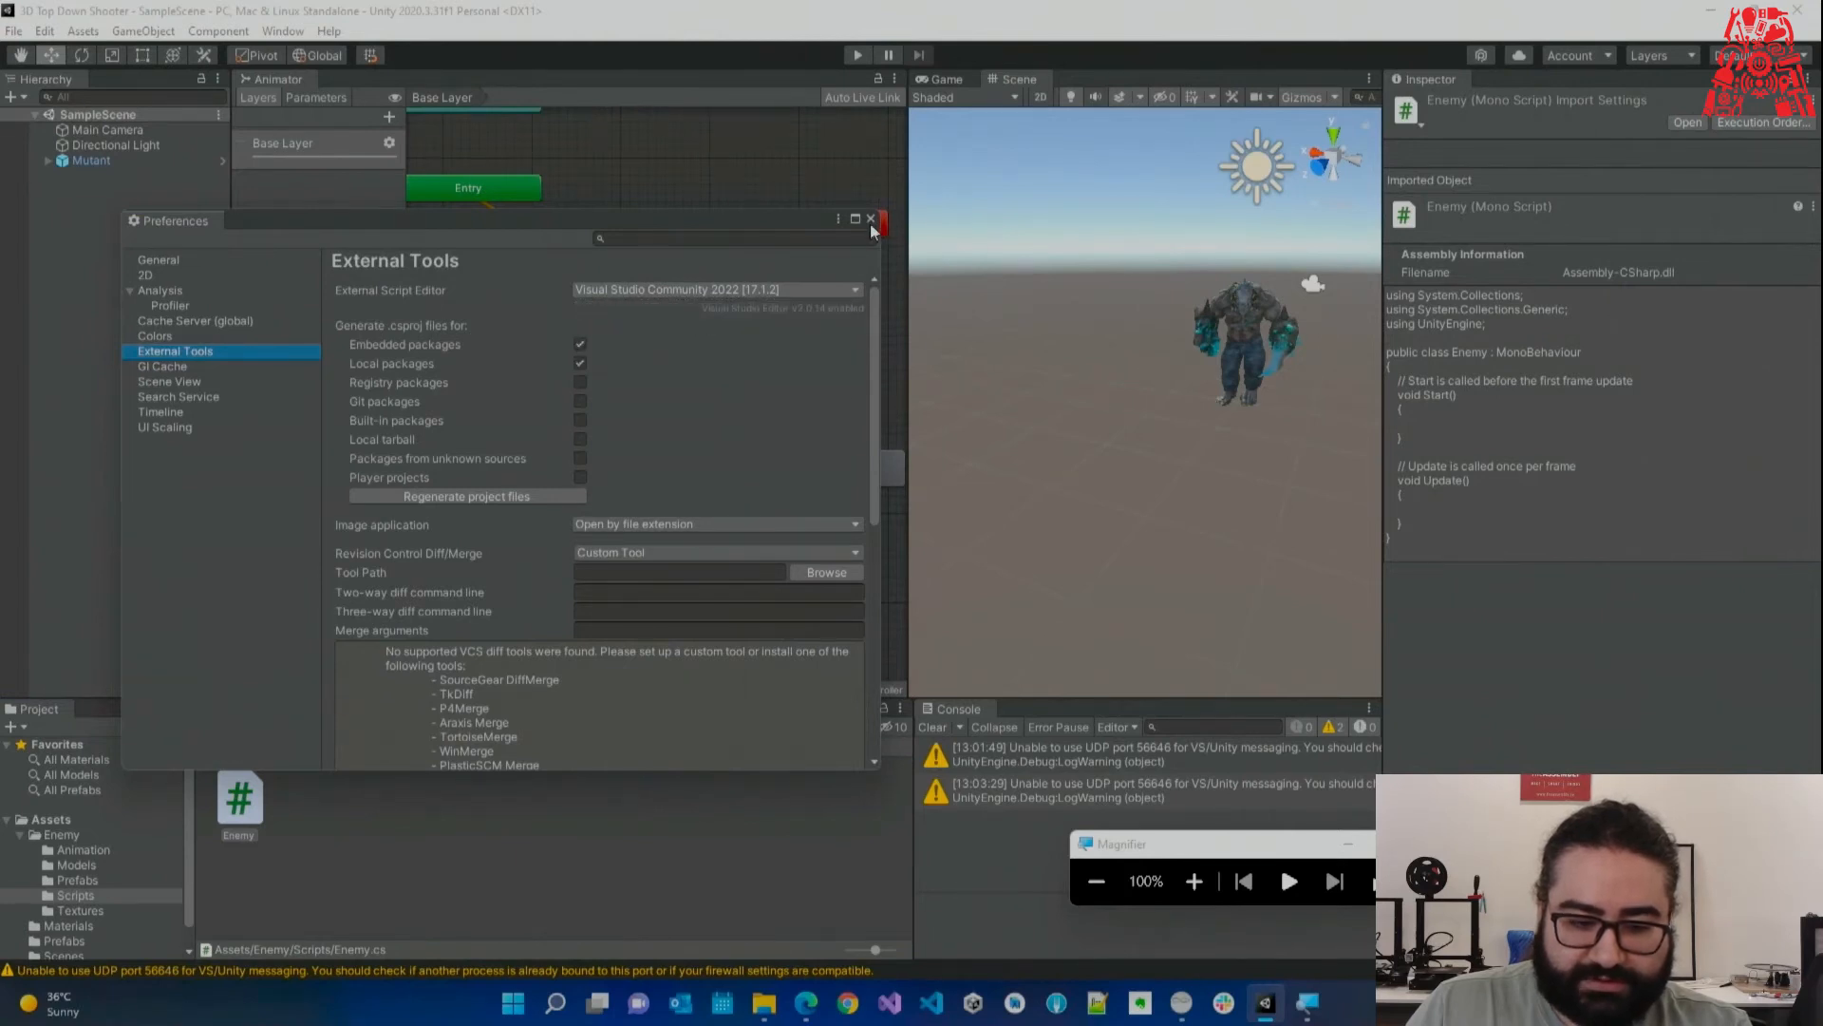
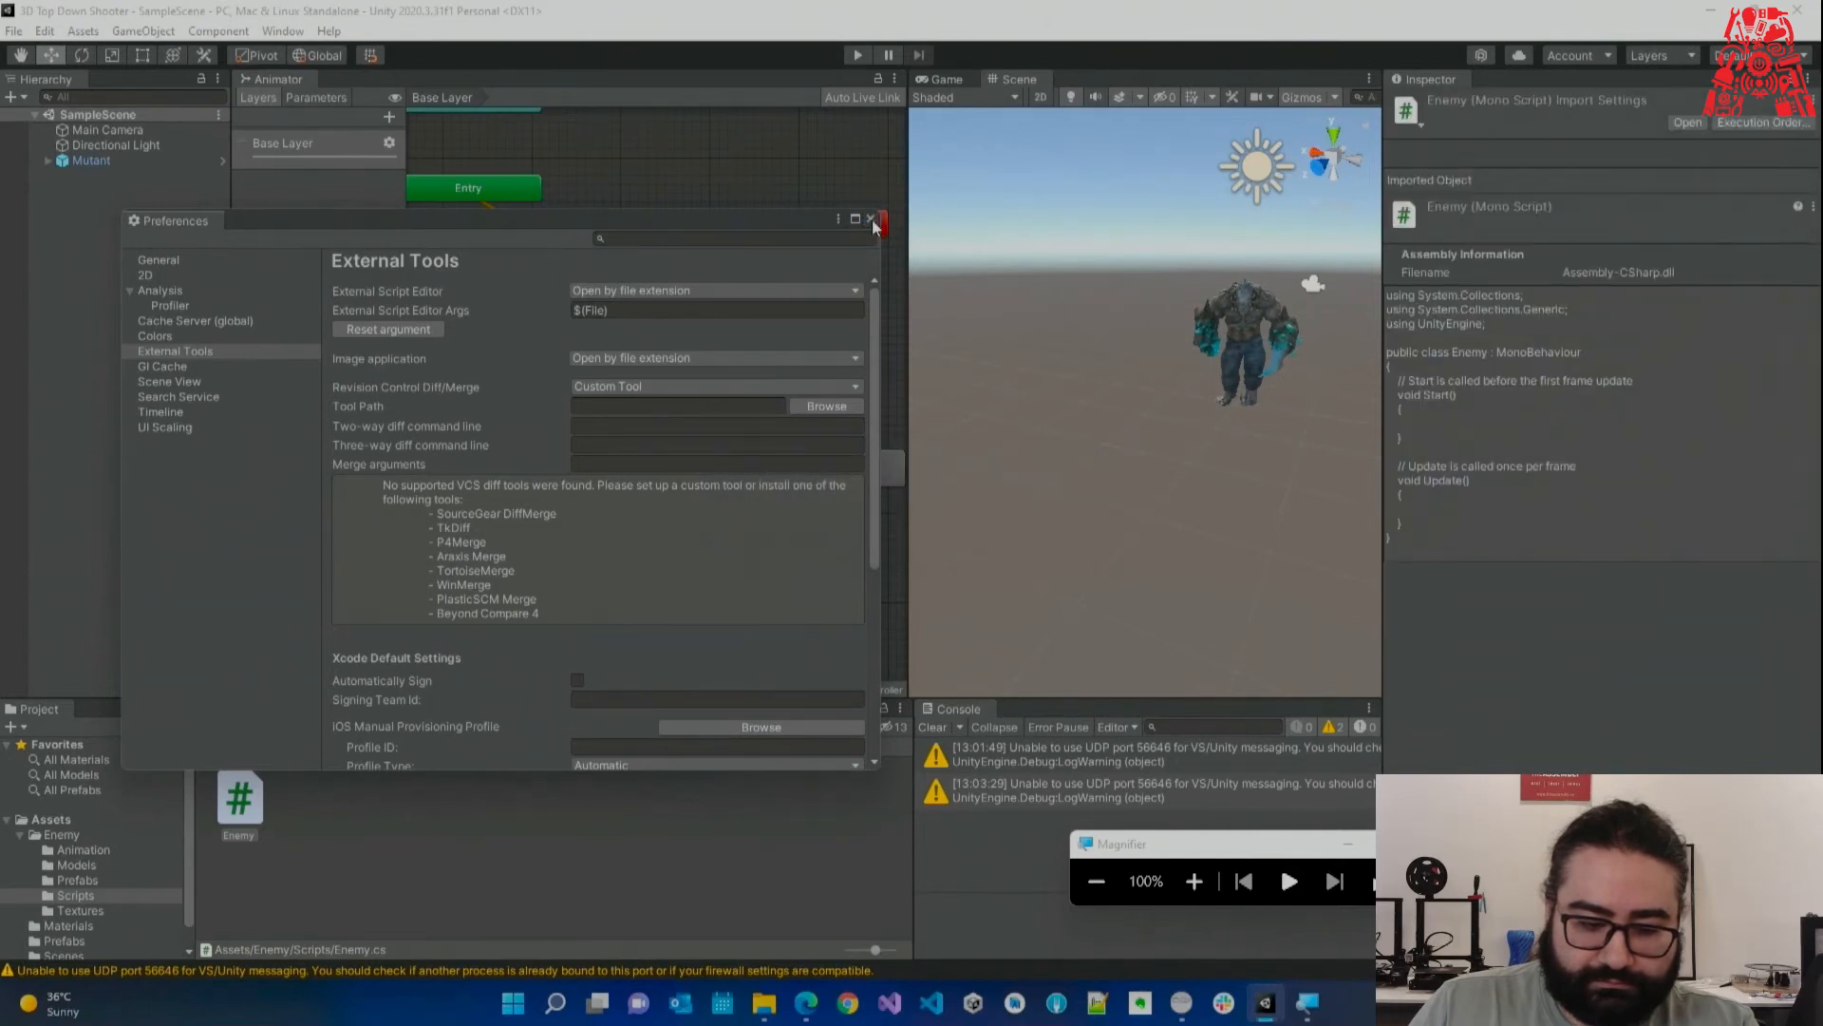
Close Preferences and open Enemy.cs from the Project window in Visual Studio 2022.
click(871, 219)
click(318, 817)
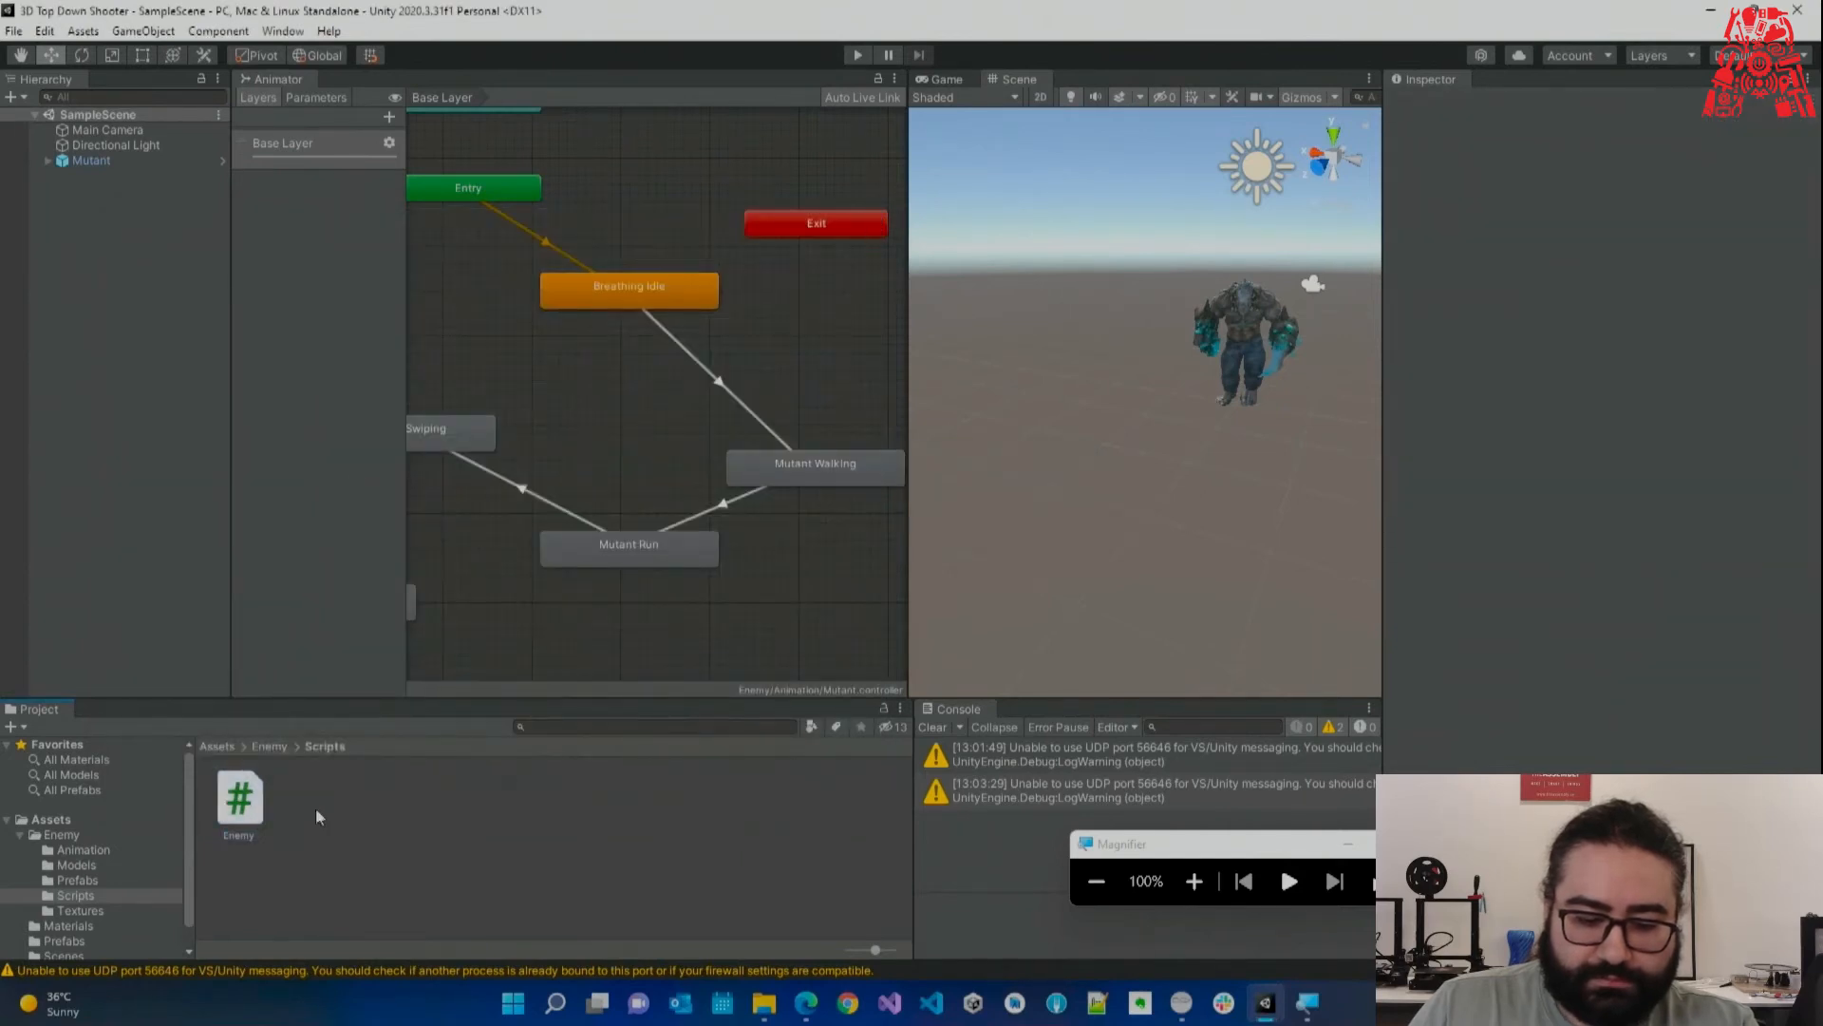
double_click(239, 800)
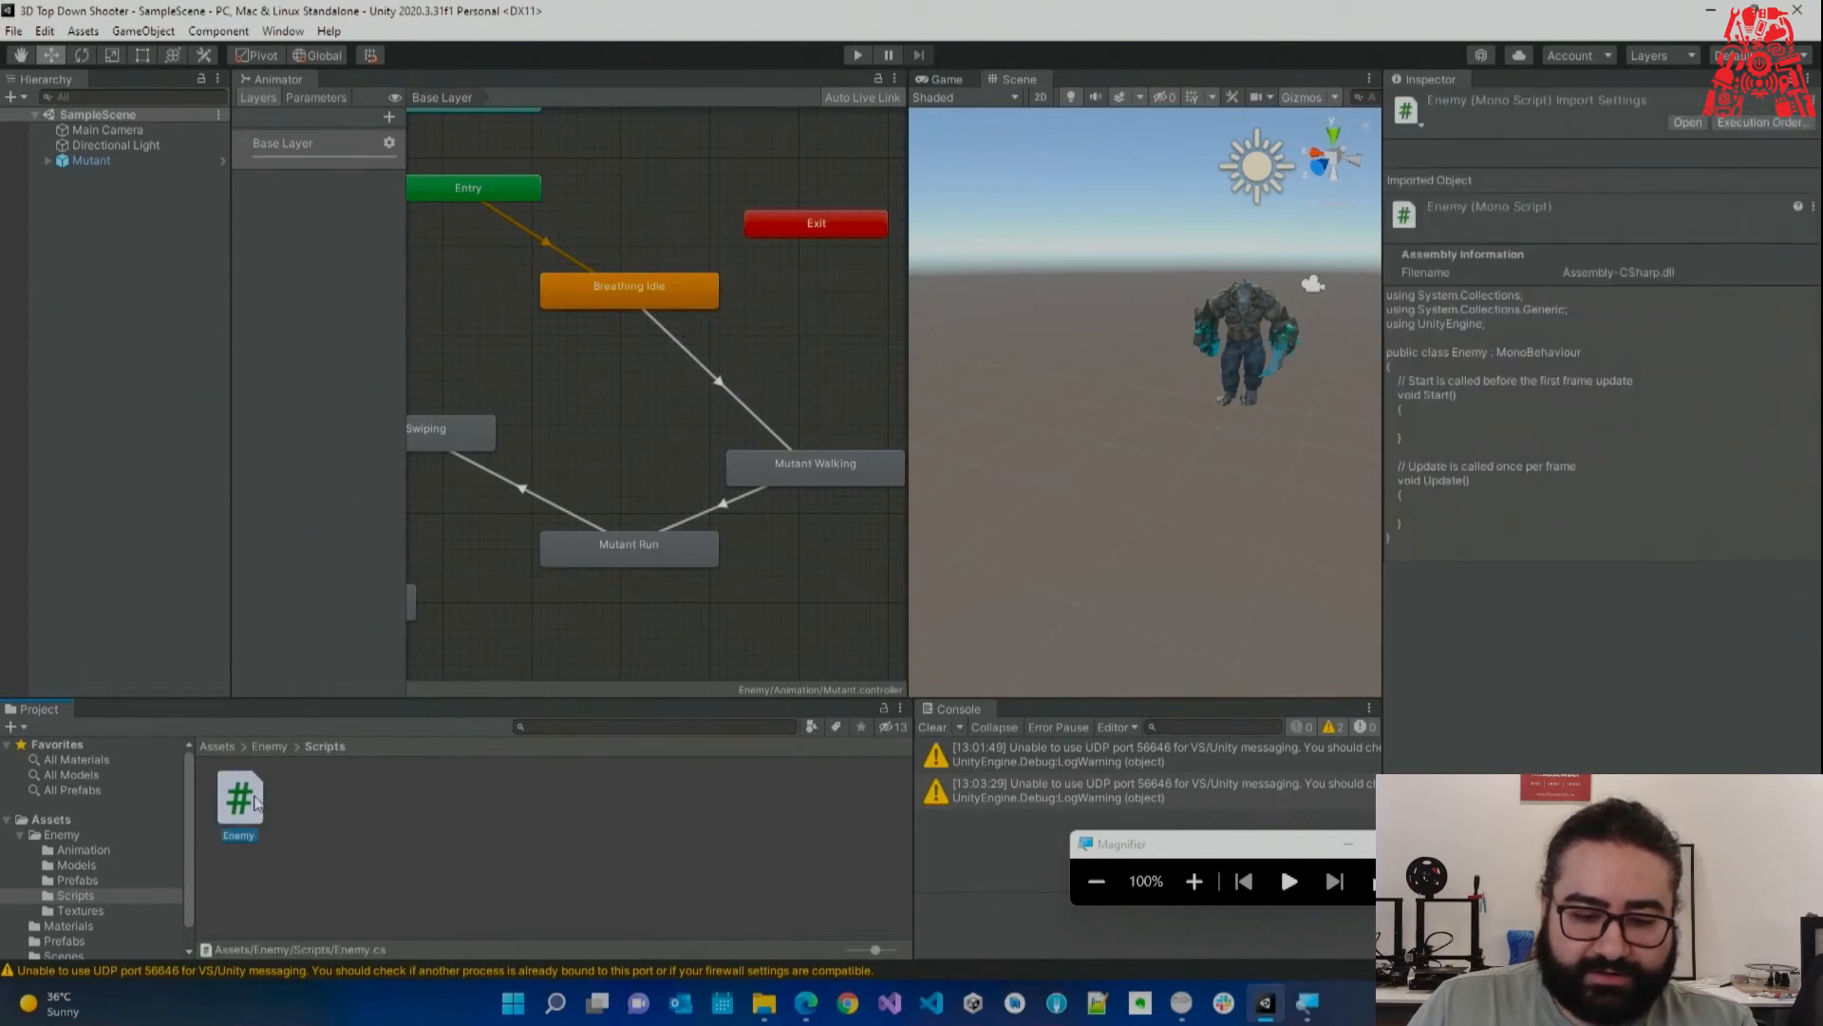
double_click(927, 458)
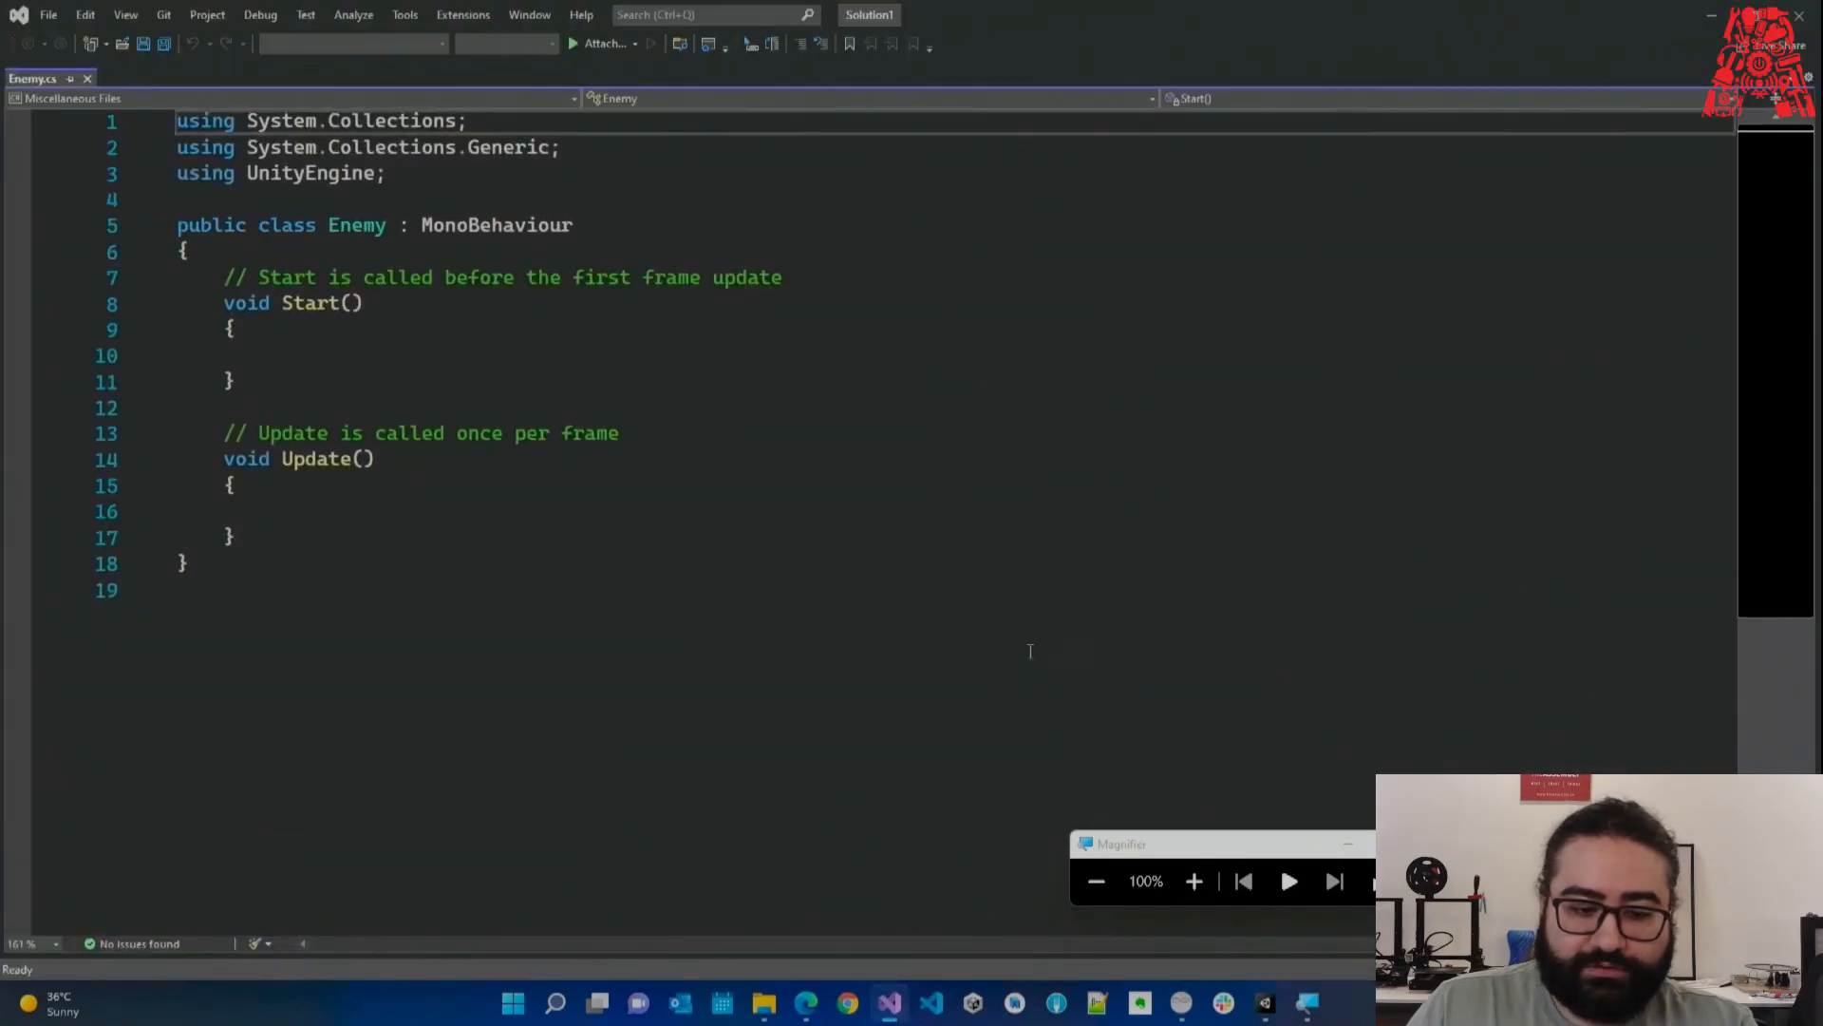
Magnify the code, highlight MonoBehaviour, and type test letters inside Start().
click(1194, 881)
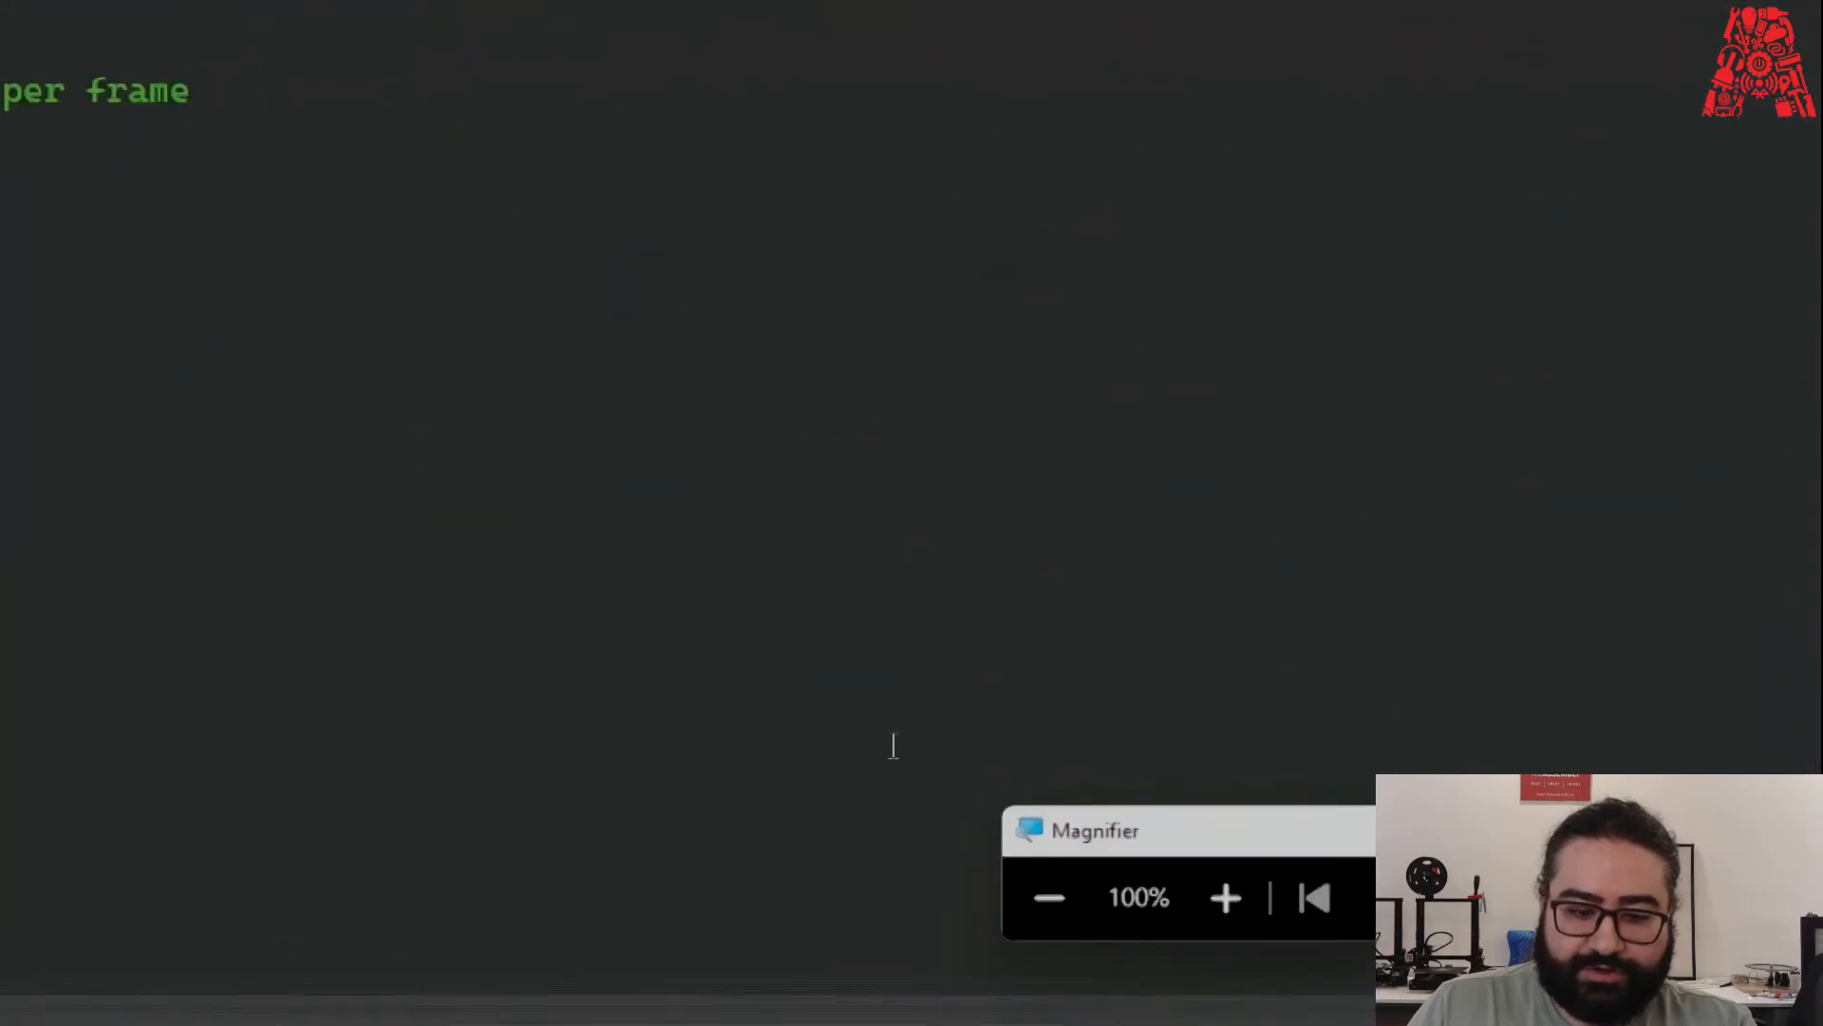
drag(964, 191, 667, 191)
click(657, 239)
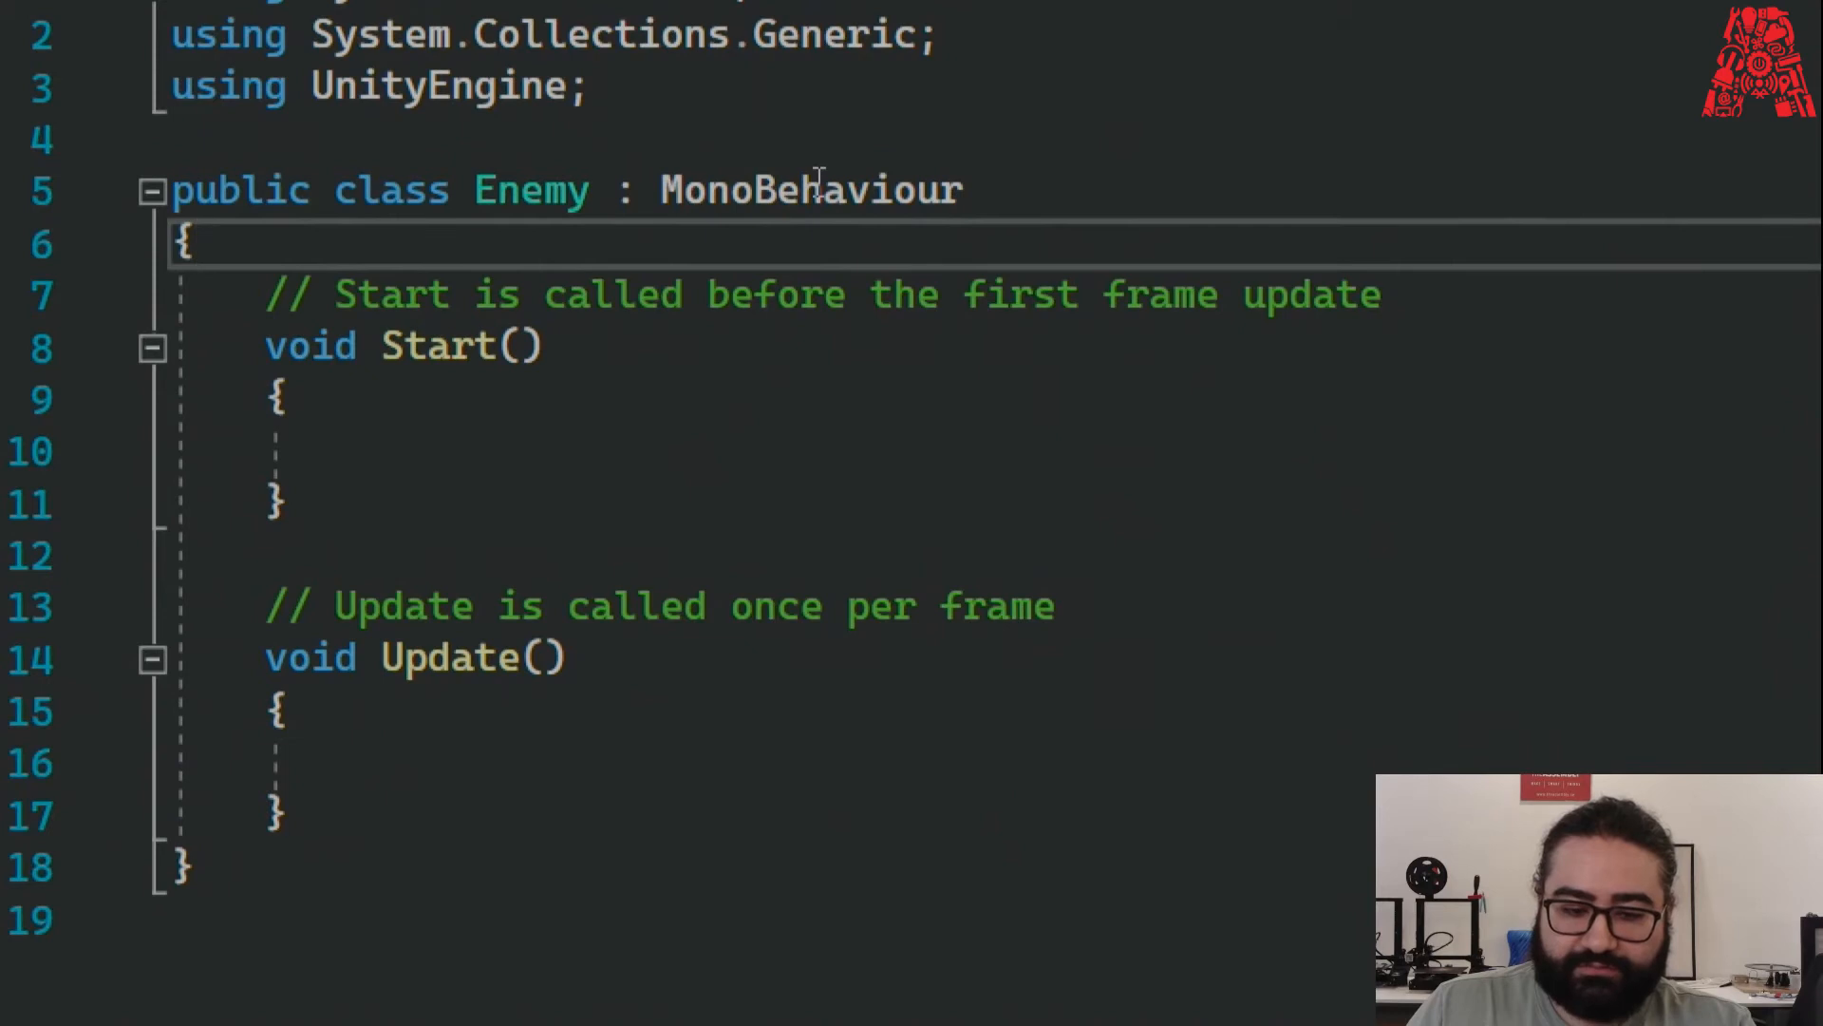
click(406, 463)
text(tra)
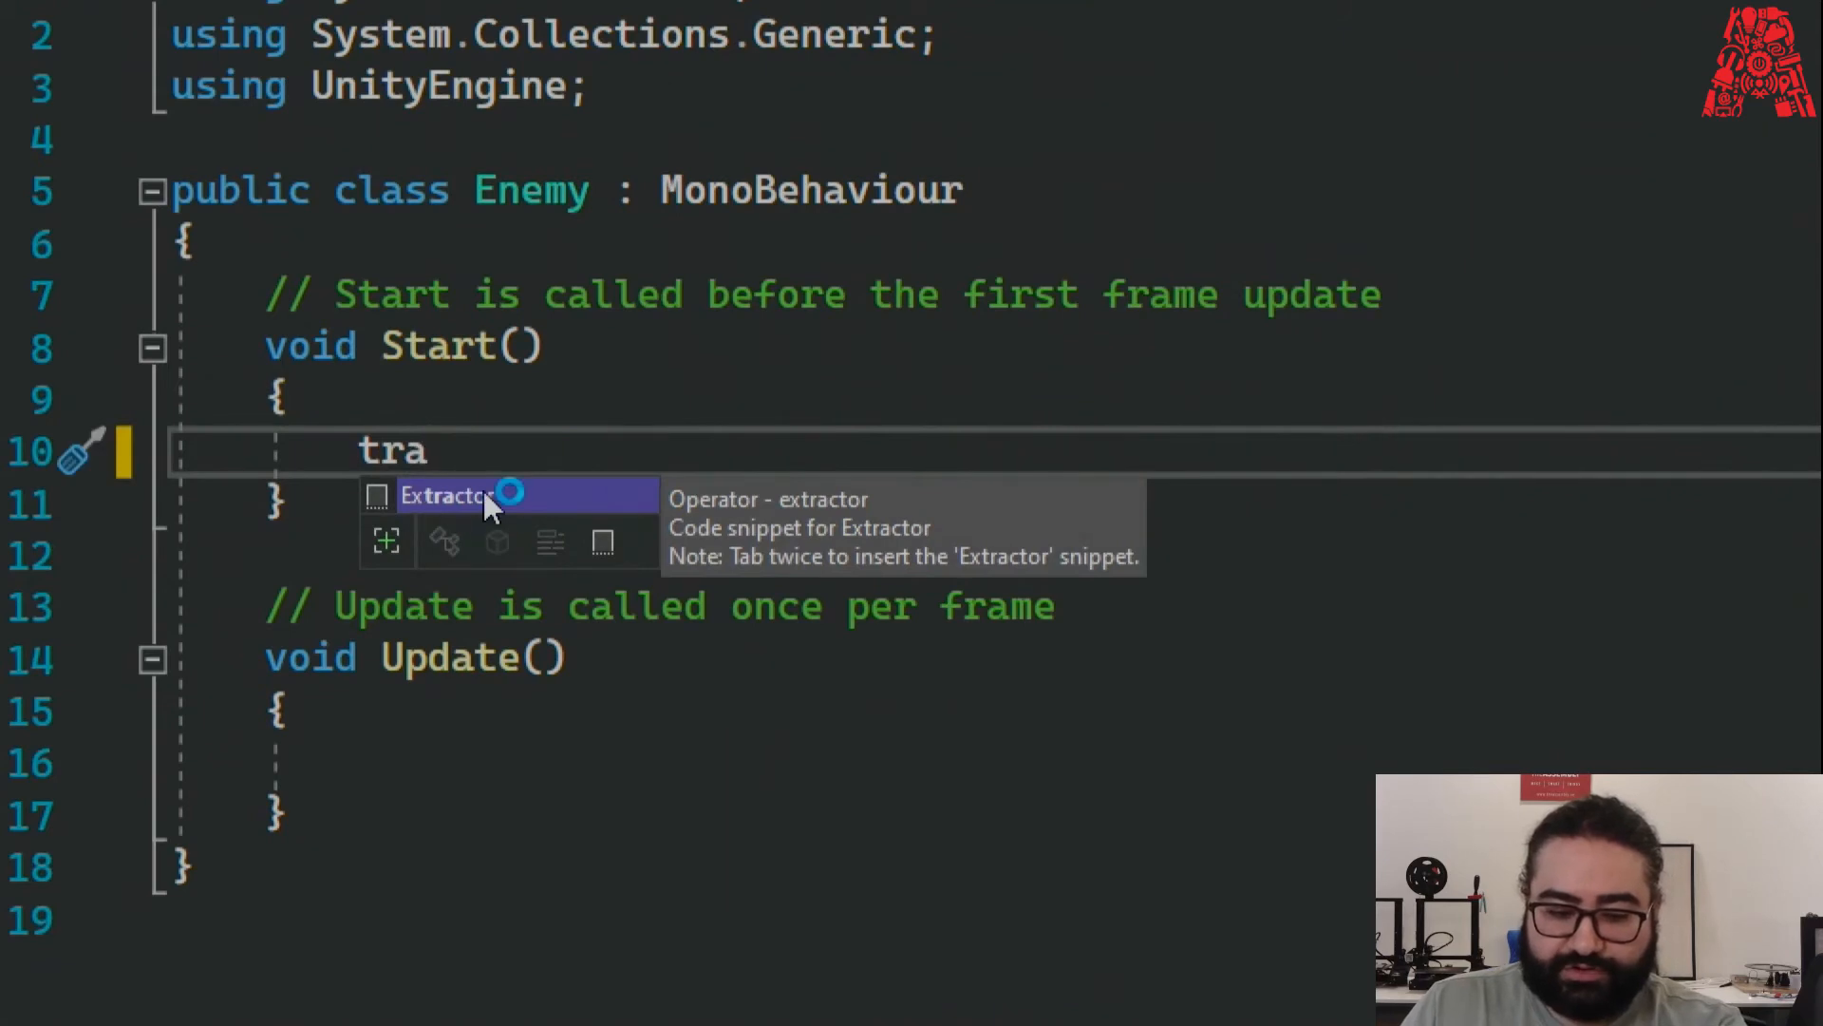
key(BackSpace)
key(BackSpace)
Remove the test text, save Enemy.cs unchanged, and close Visual Studio.
scroll(498, 694, down, 2)
scroll(496, 686, up, 5)
text(r)
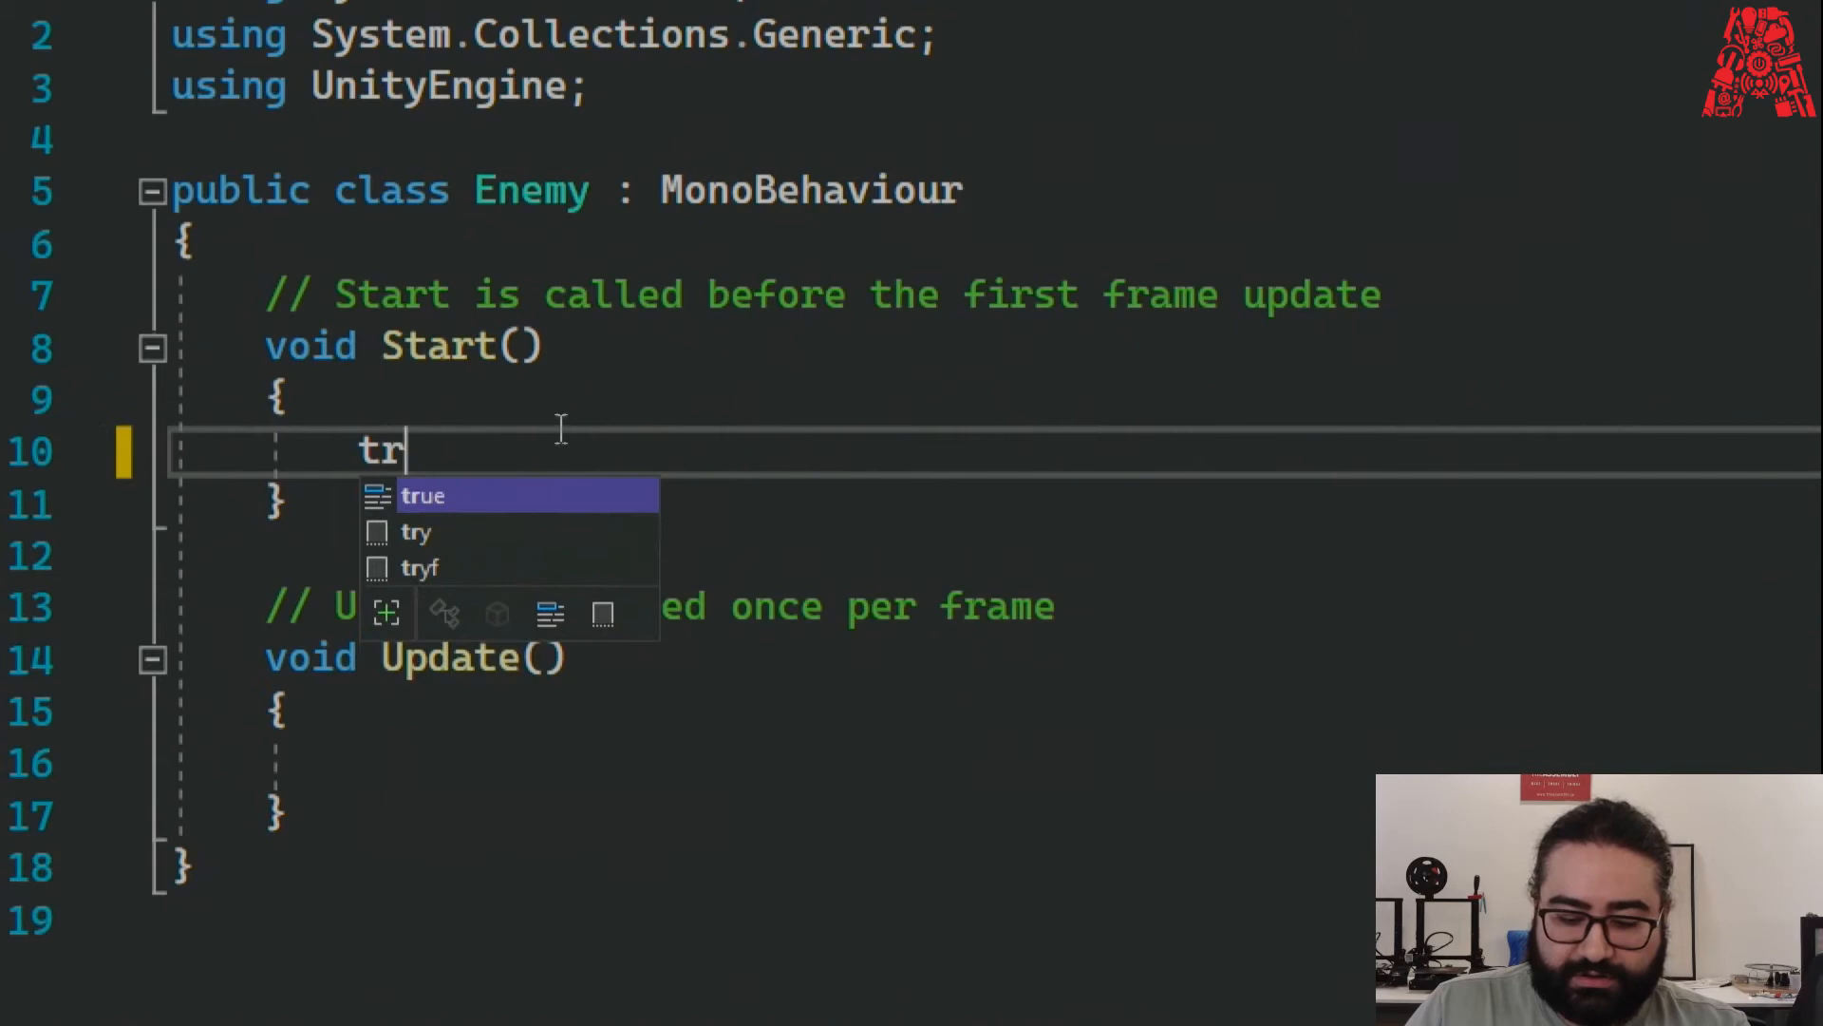
click(1130, 1002)
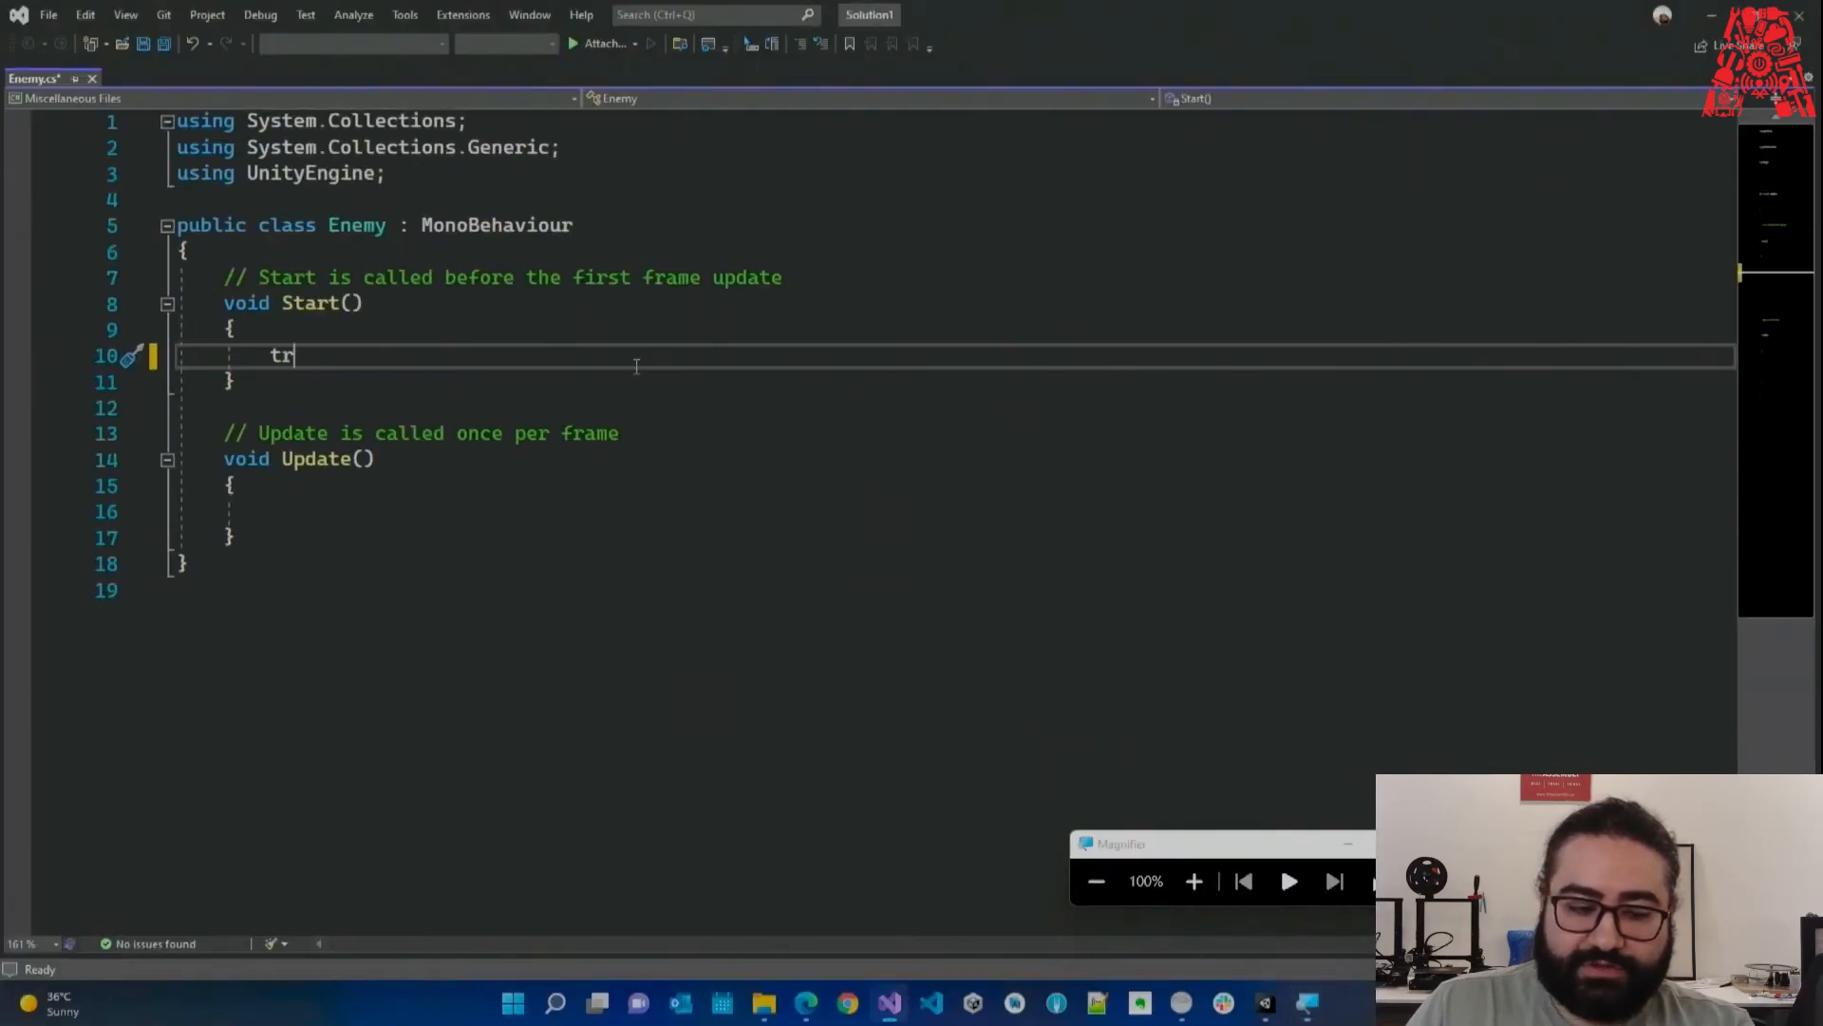
text(a)
key(ctrl+z)
key(ctrl+s)
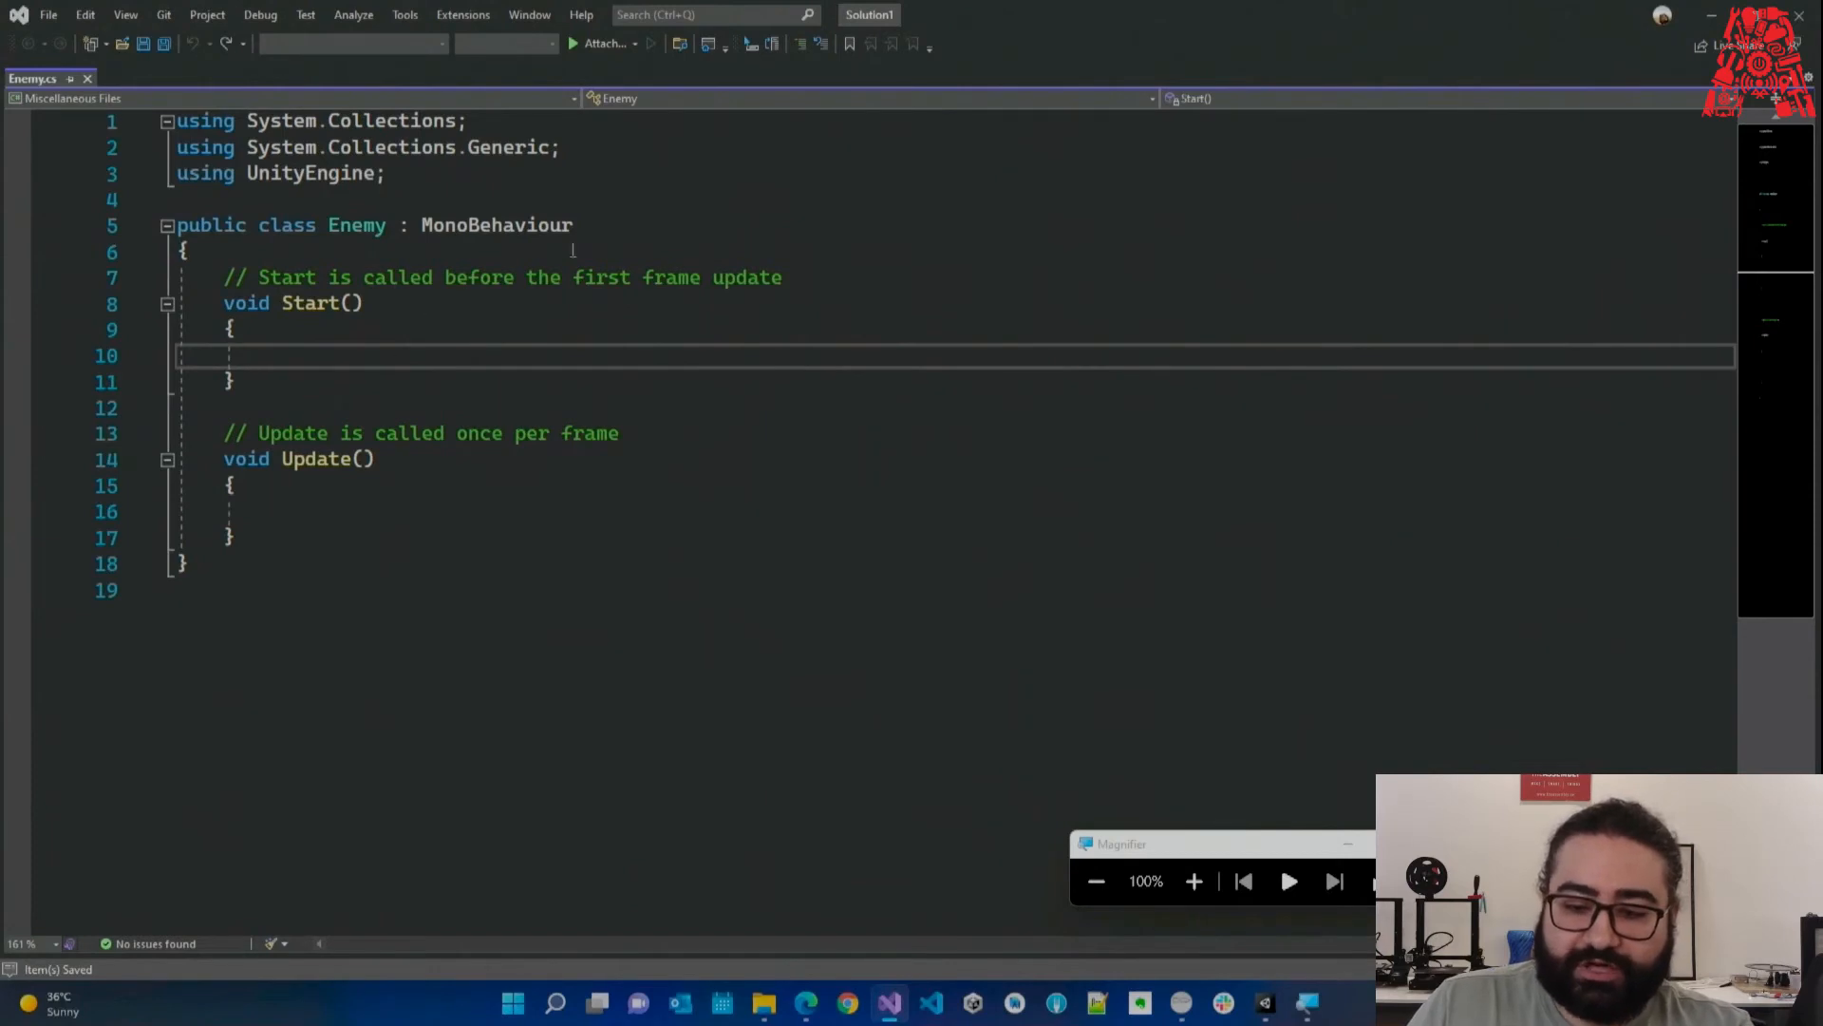
click(1803, 14)
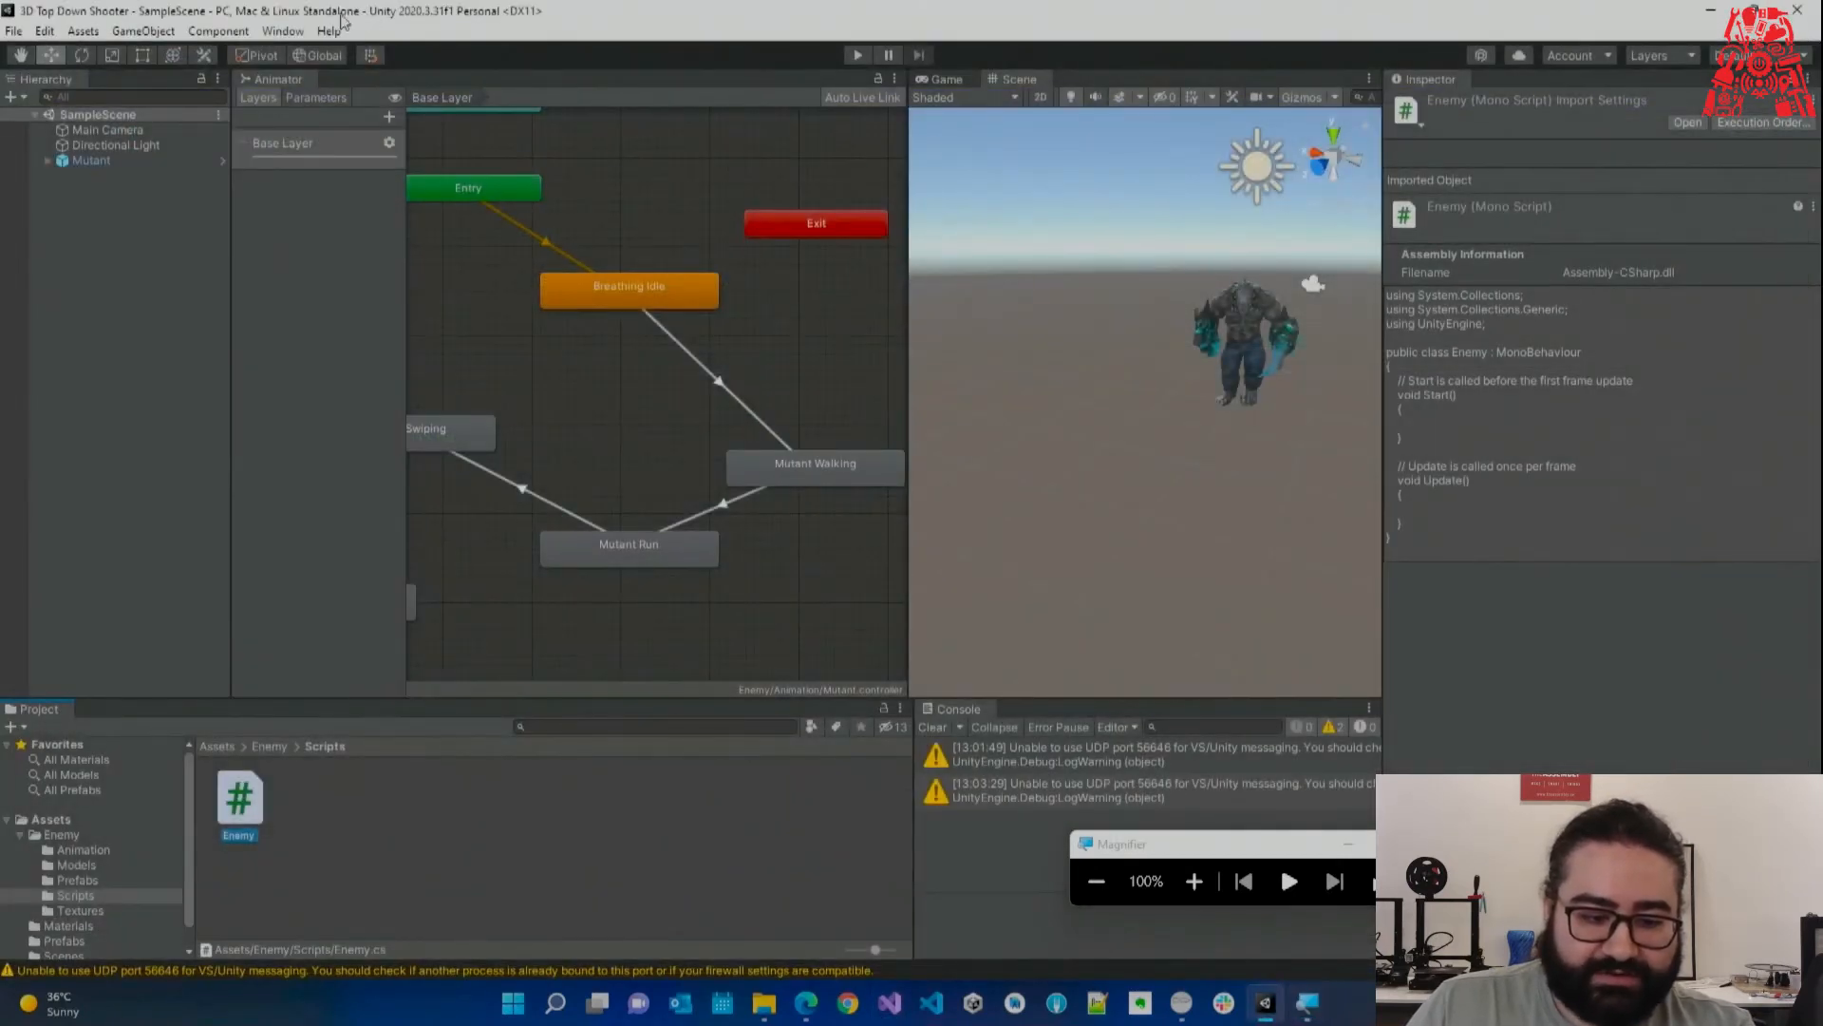
Set the External Script Editor to Visual Studio Community 2022, regenerate project files, and reopen Enemy.cs.
click(44, 32)
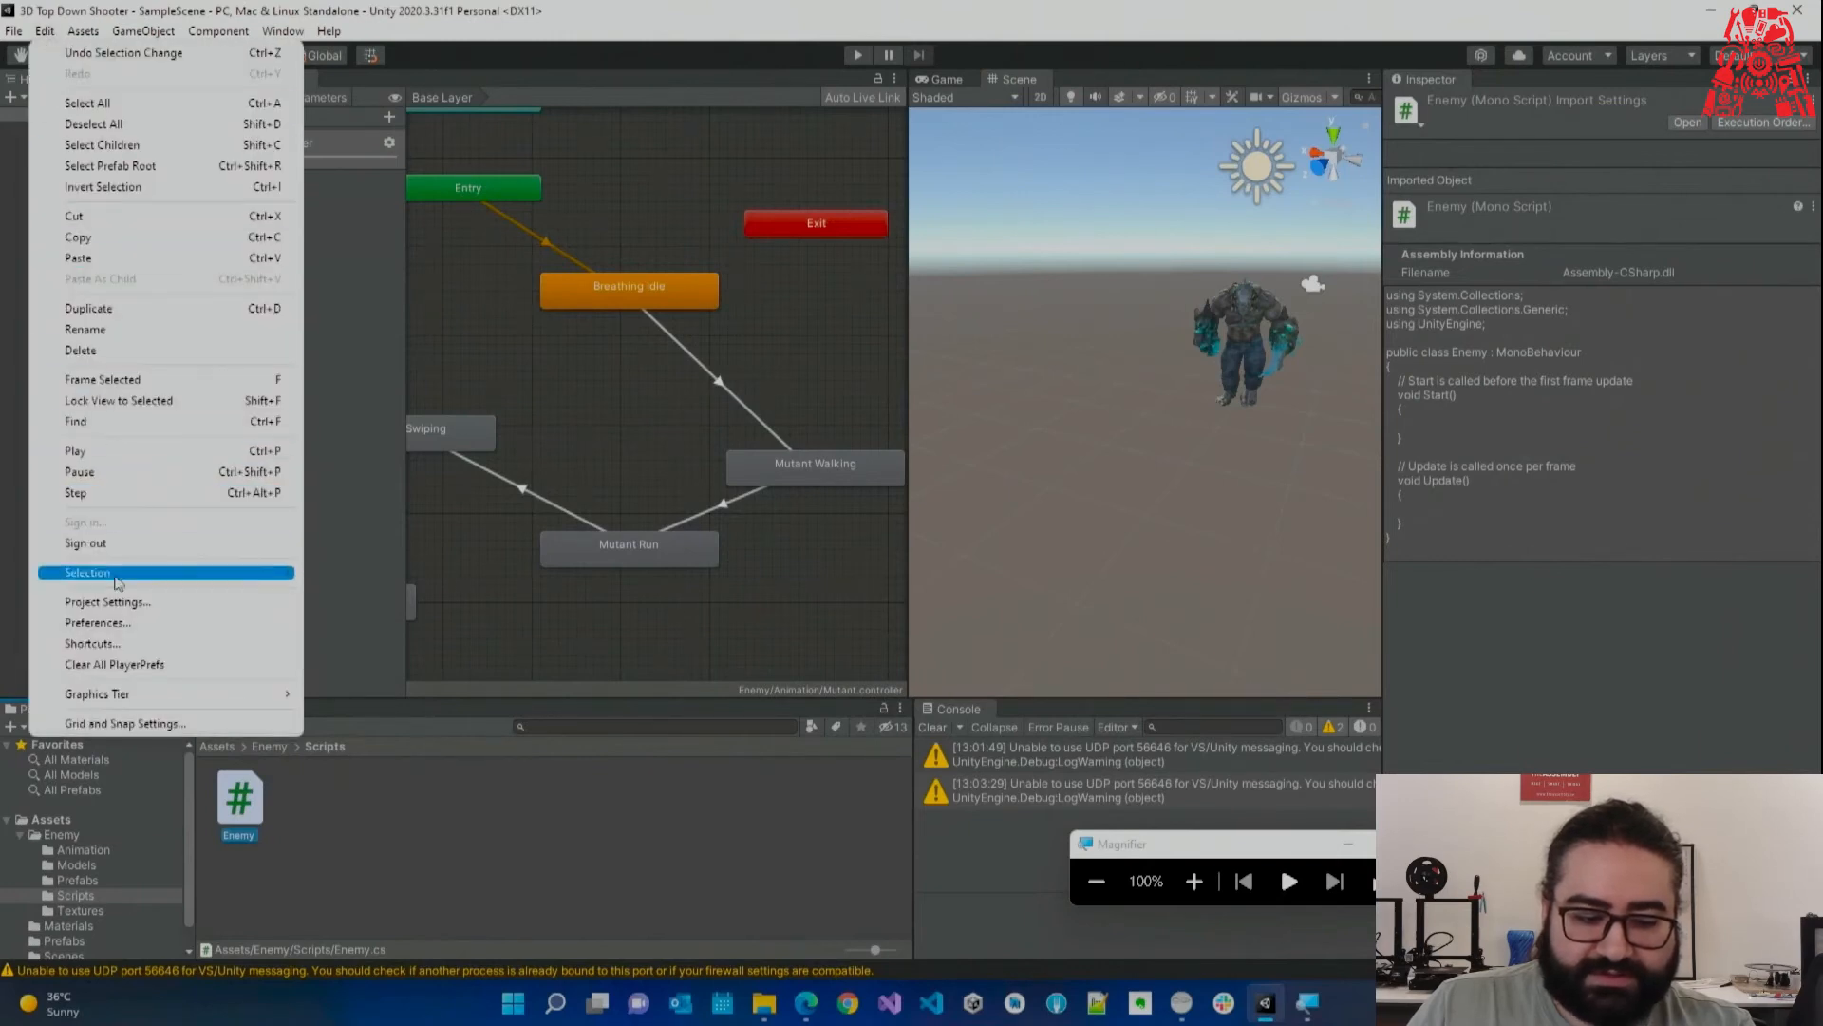
click(98, 622)
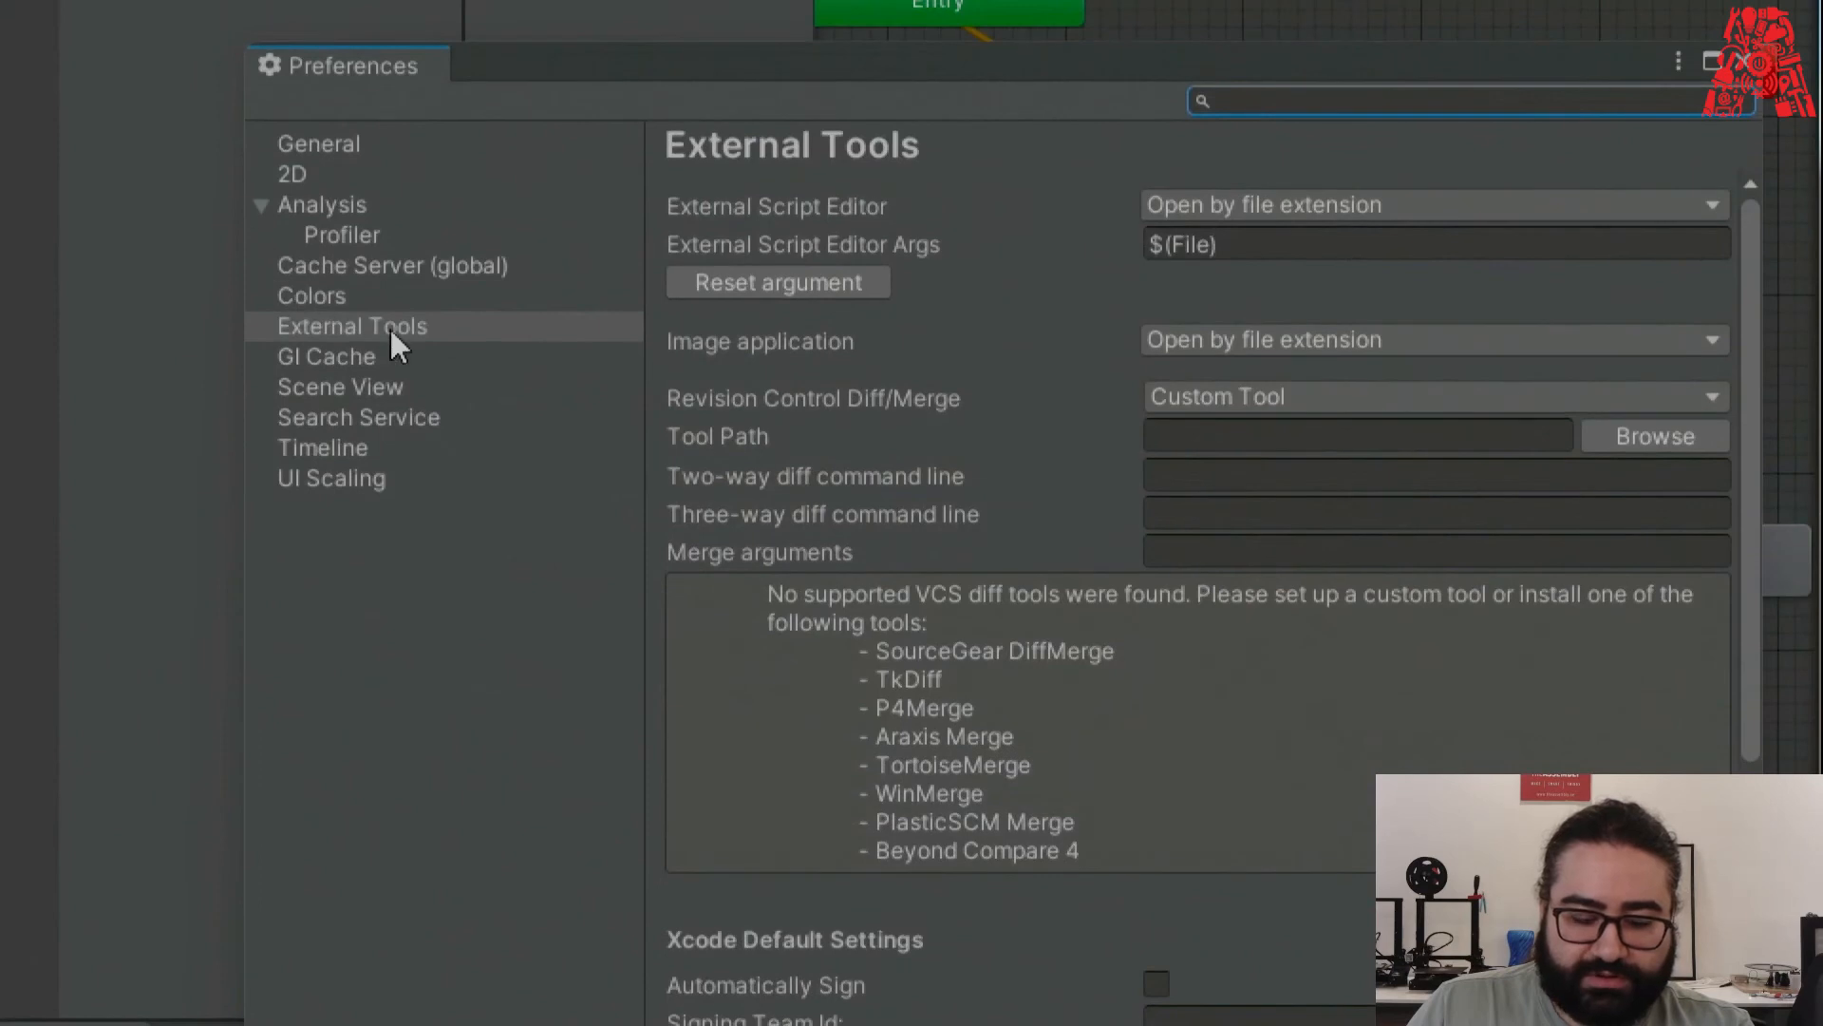
click(196, 352)
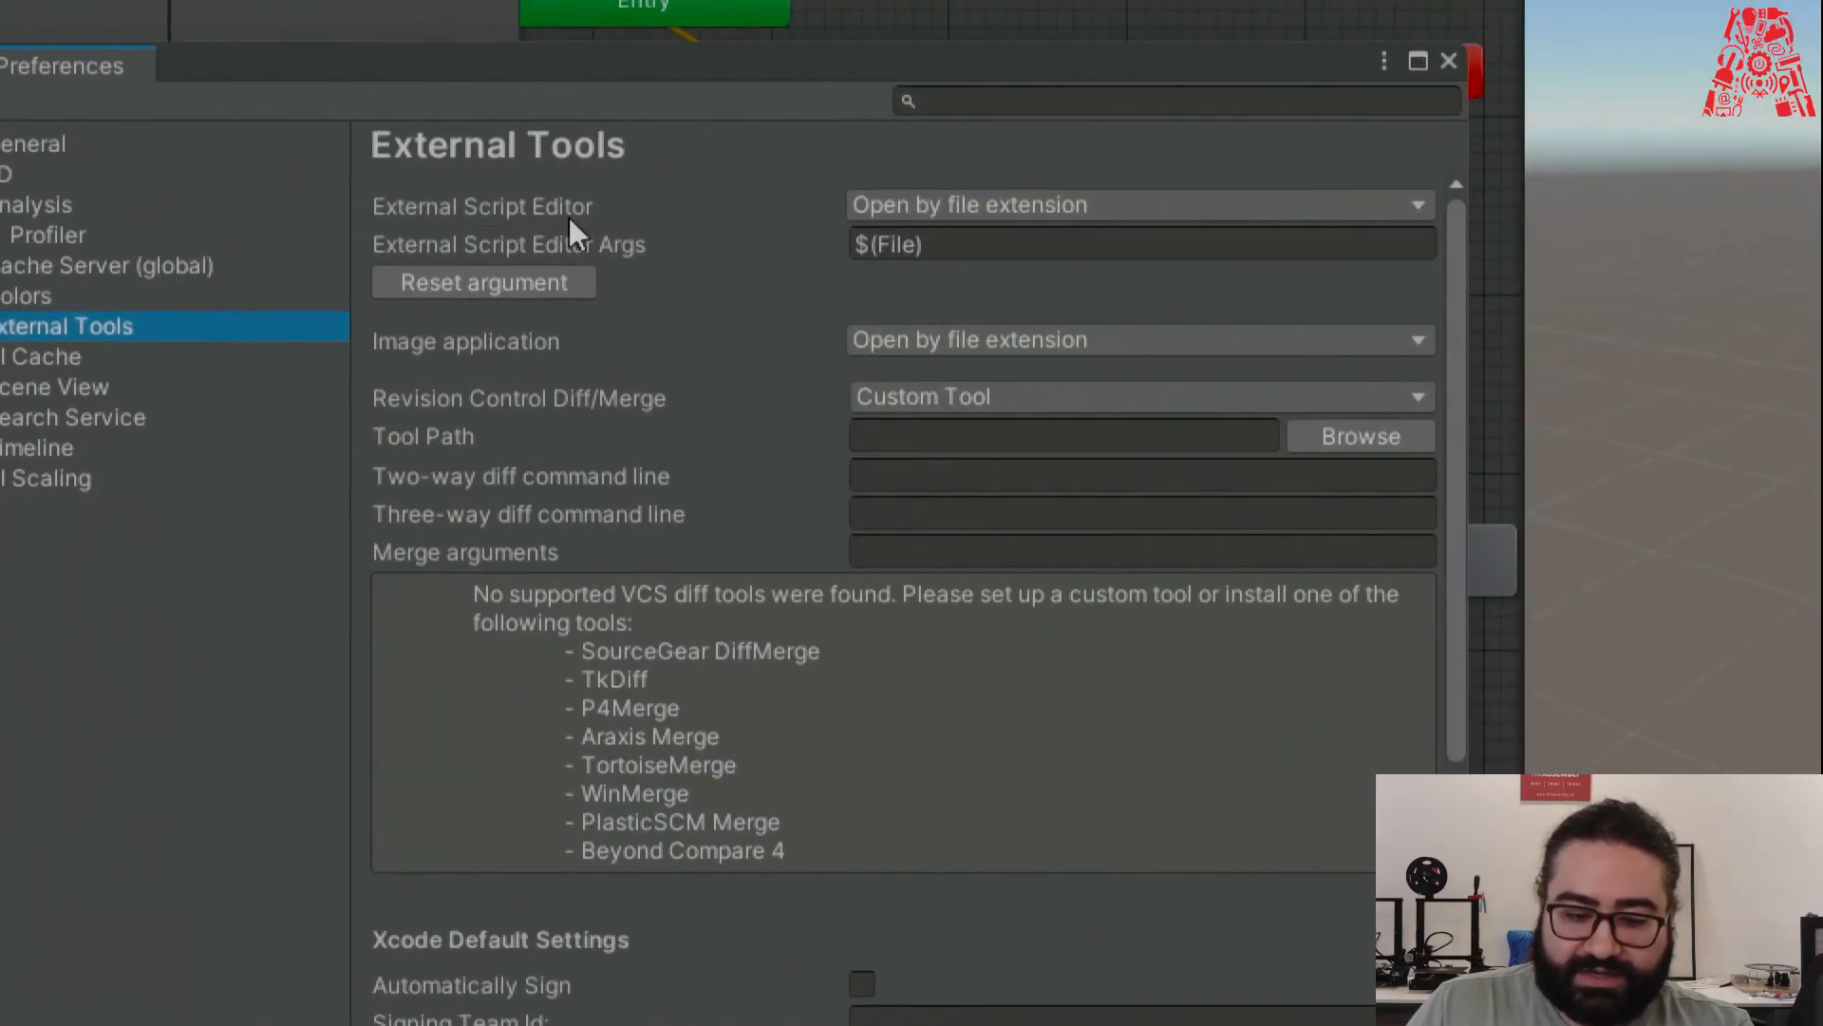
click(958, 210)
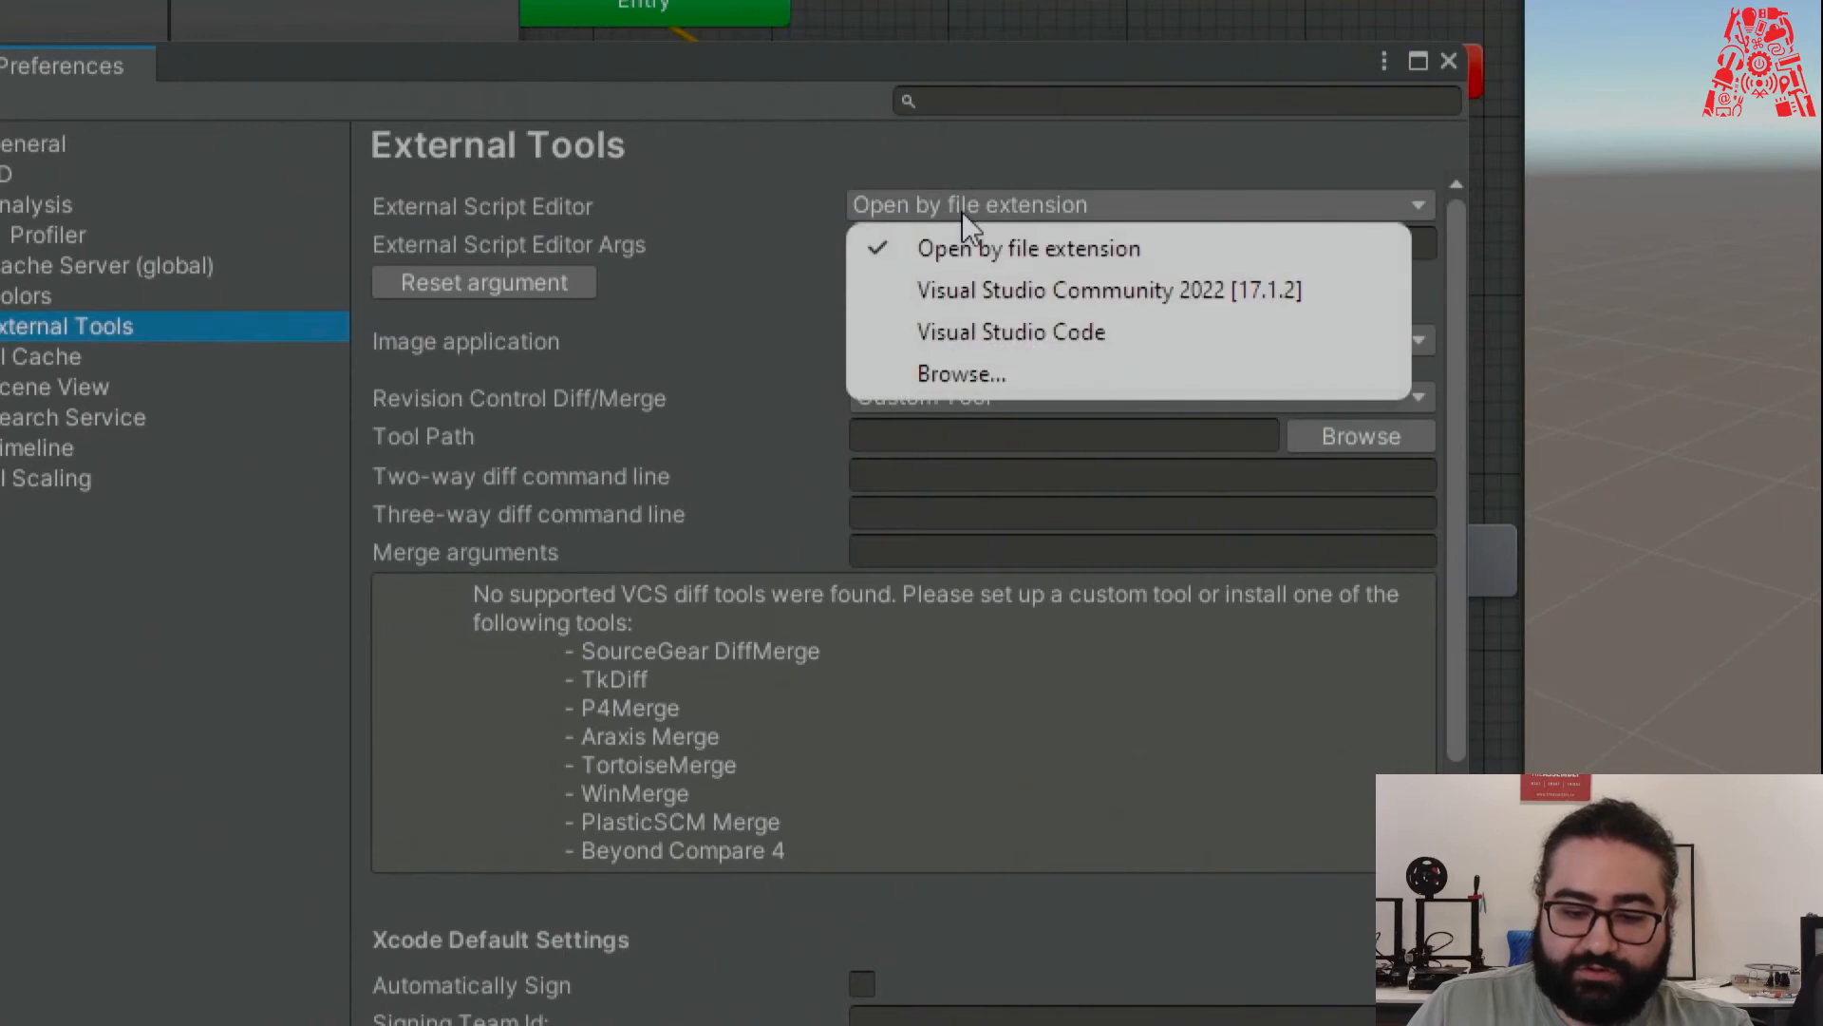
click(1204, 293)
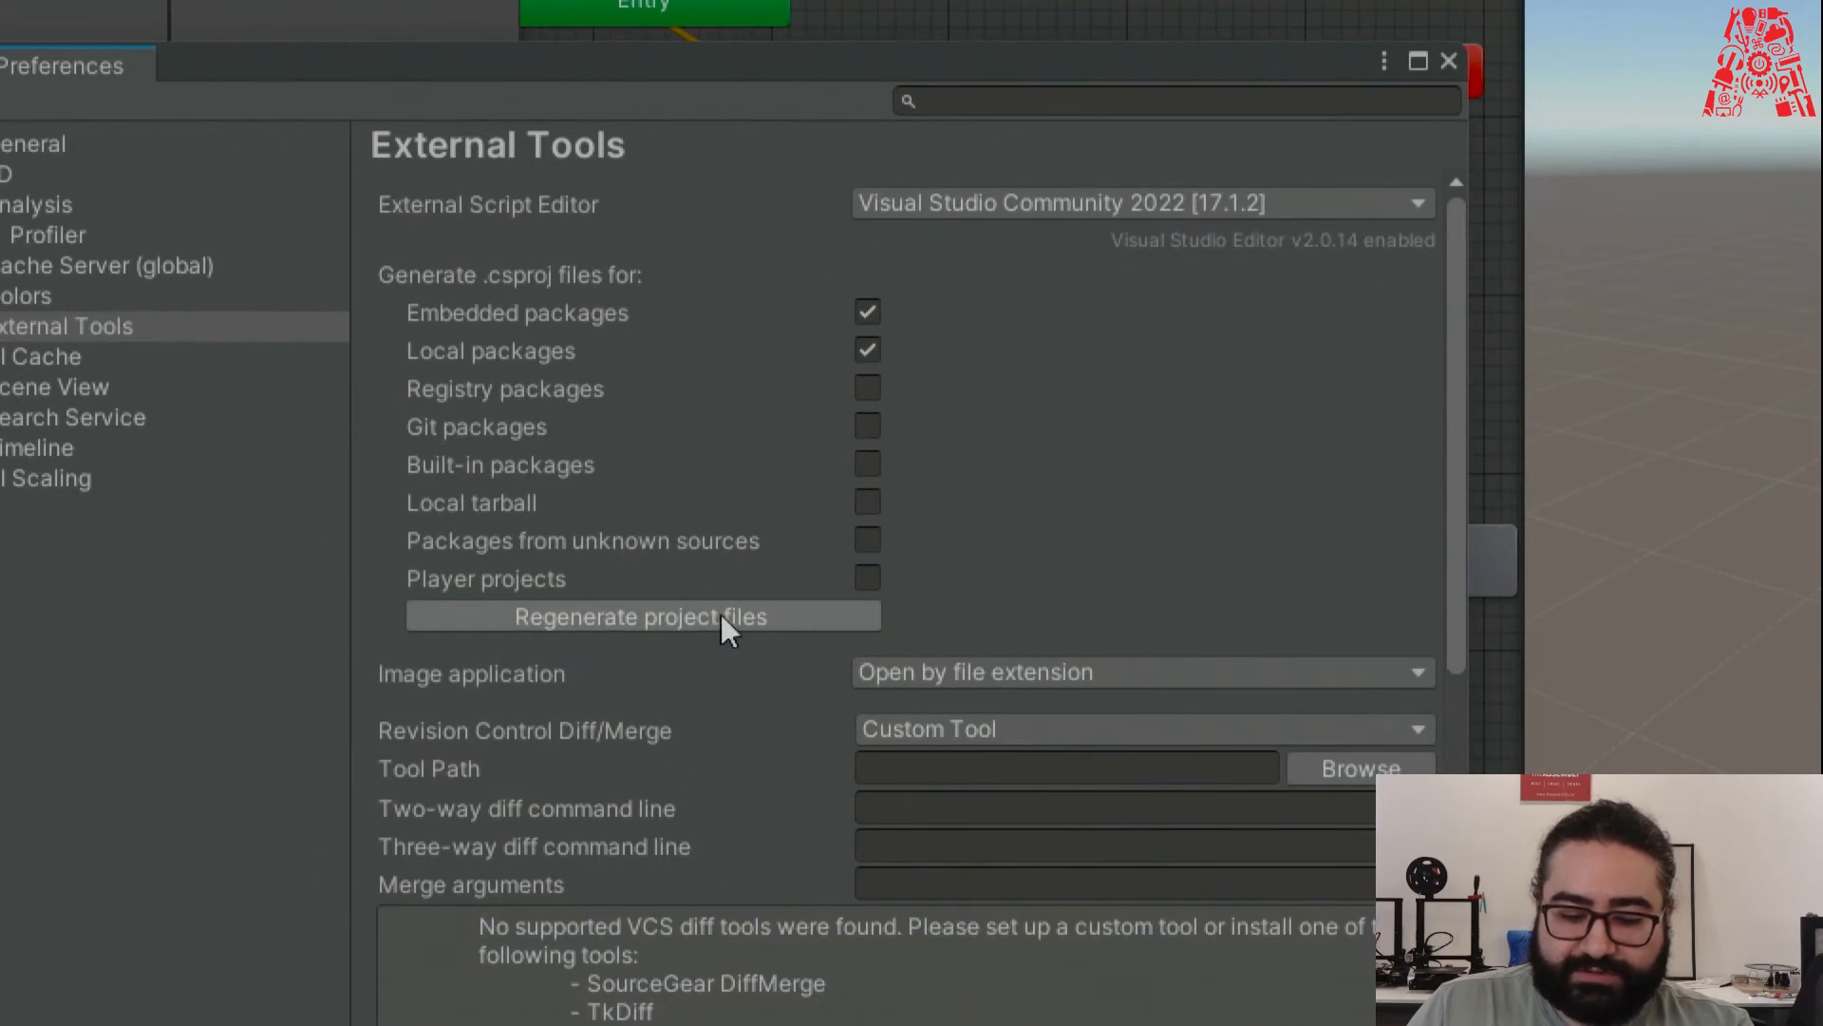
click(783, 618)
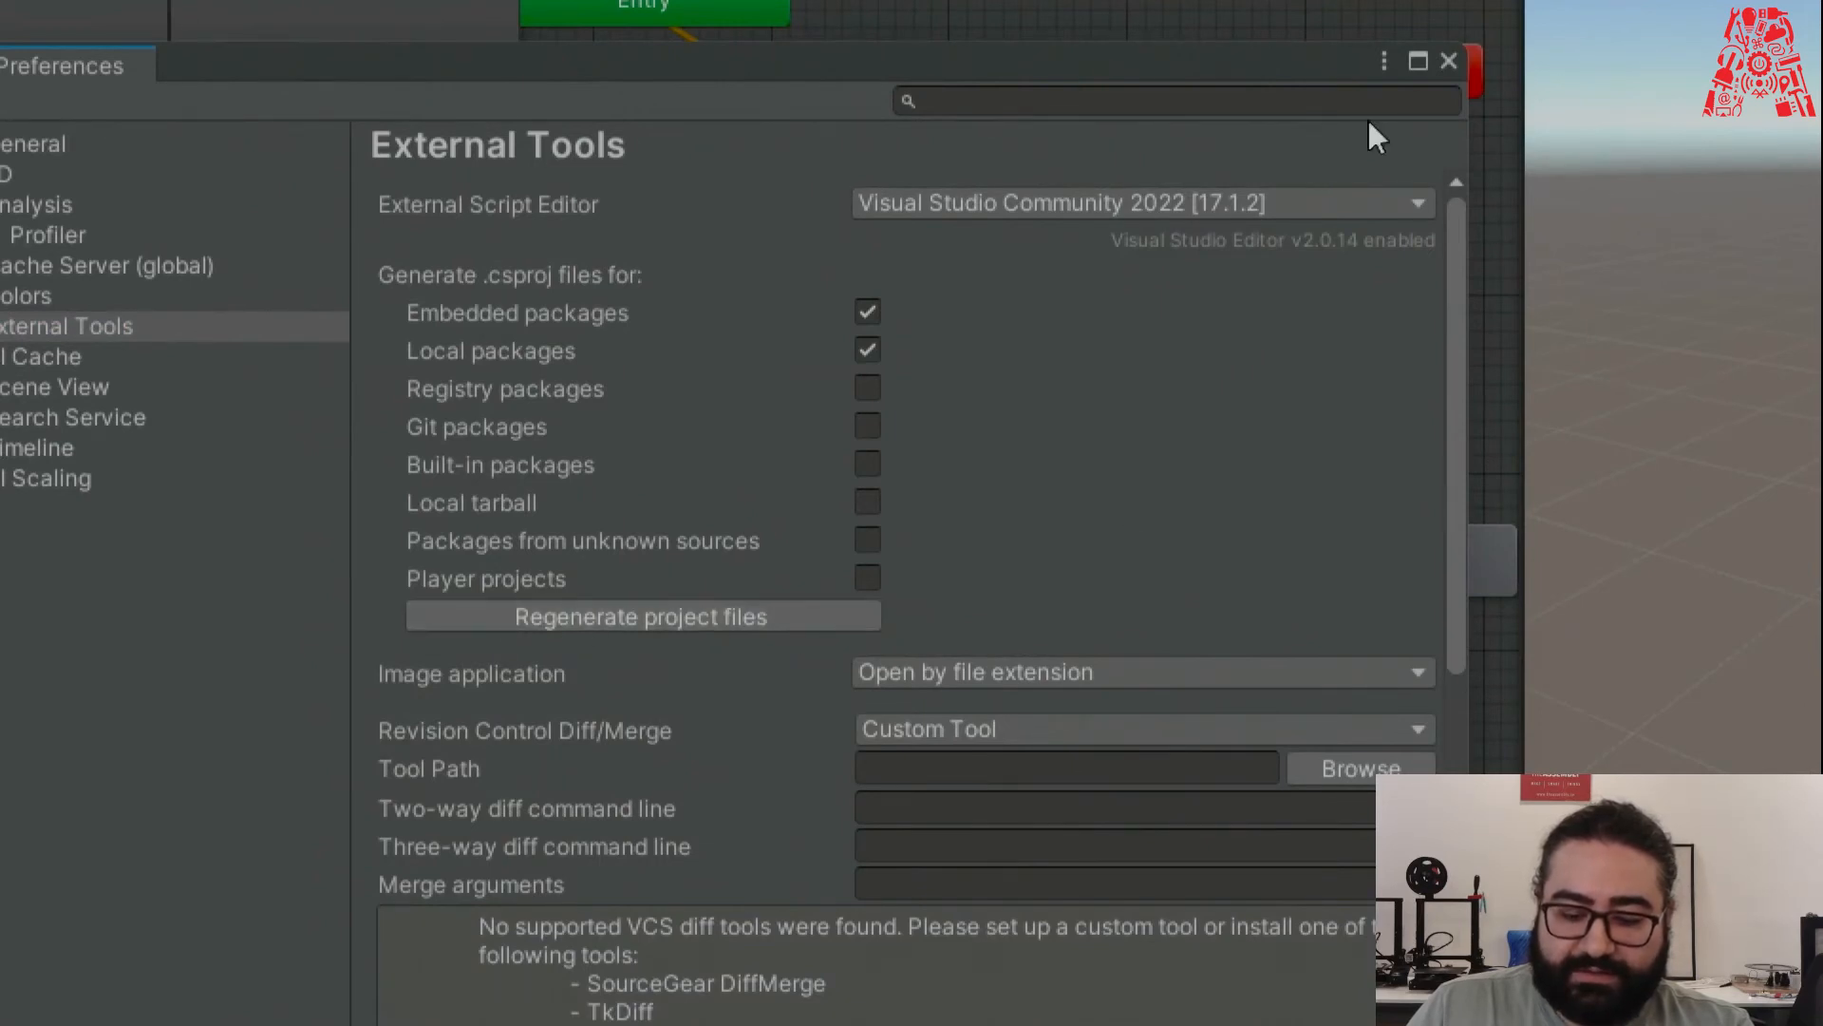
click(1448, 61)
key(super+minus)
key(super+minus)
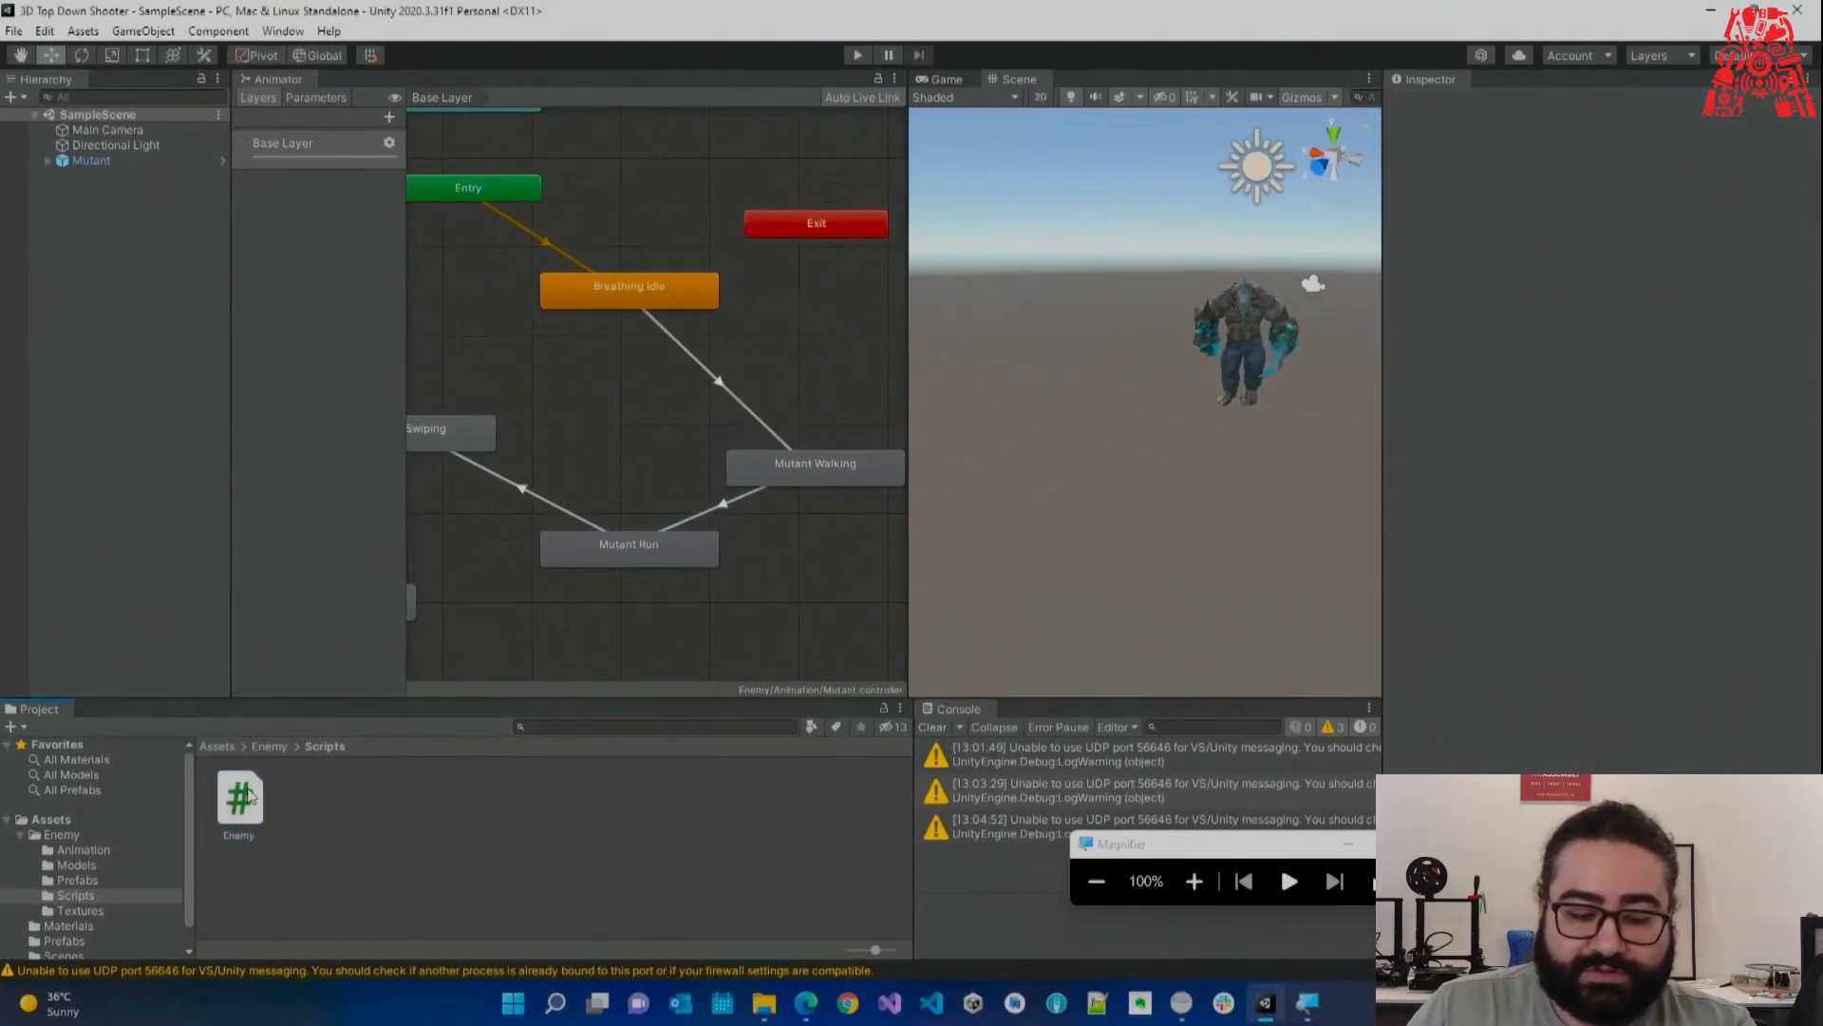
double_click(243, 798)
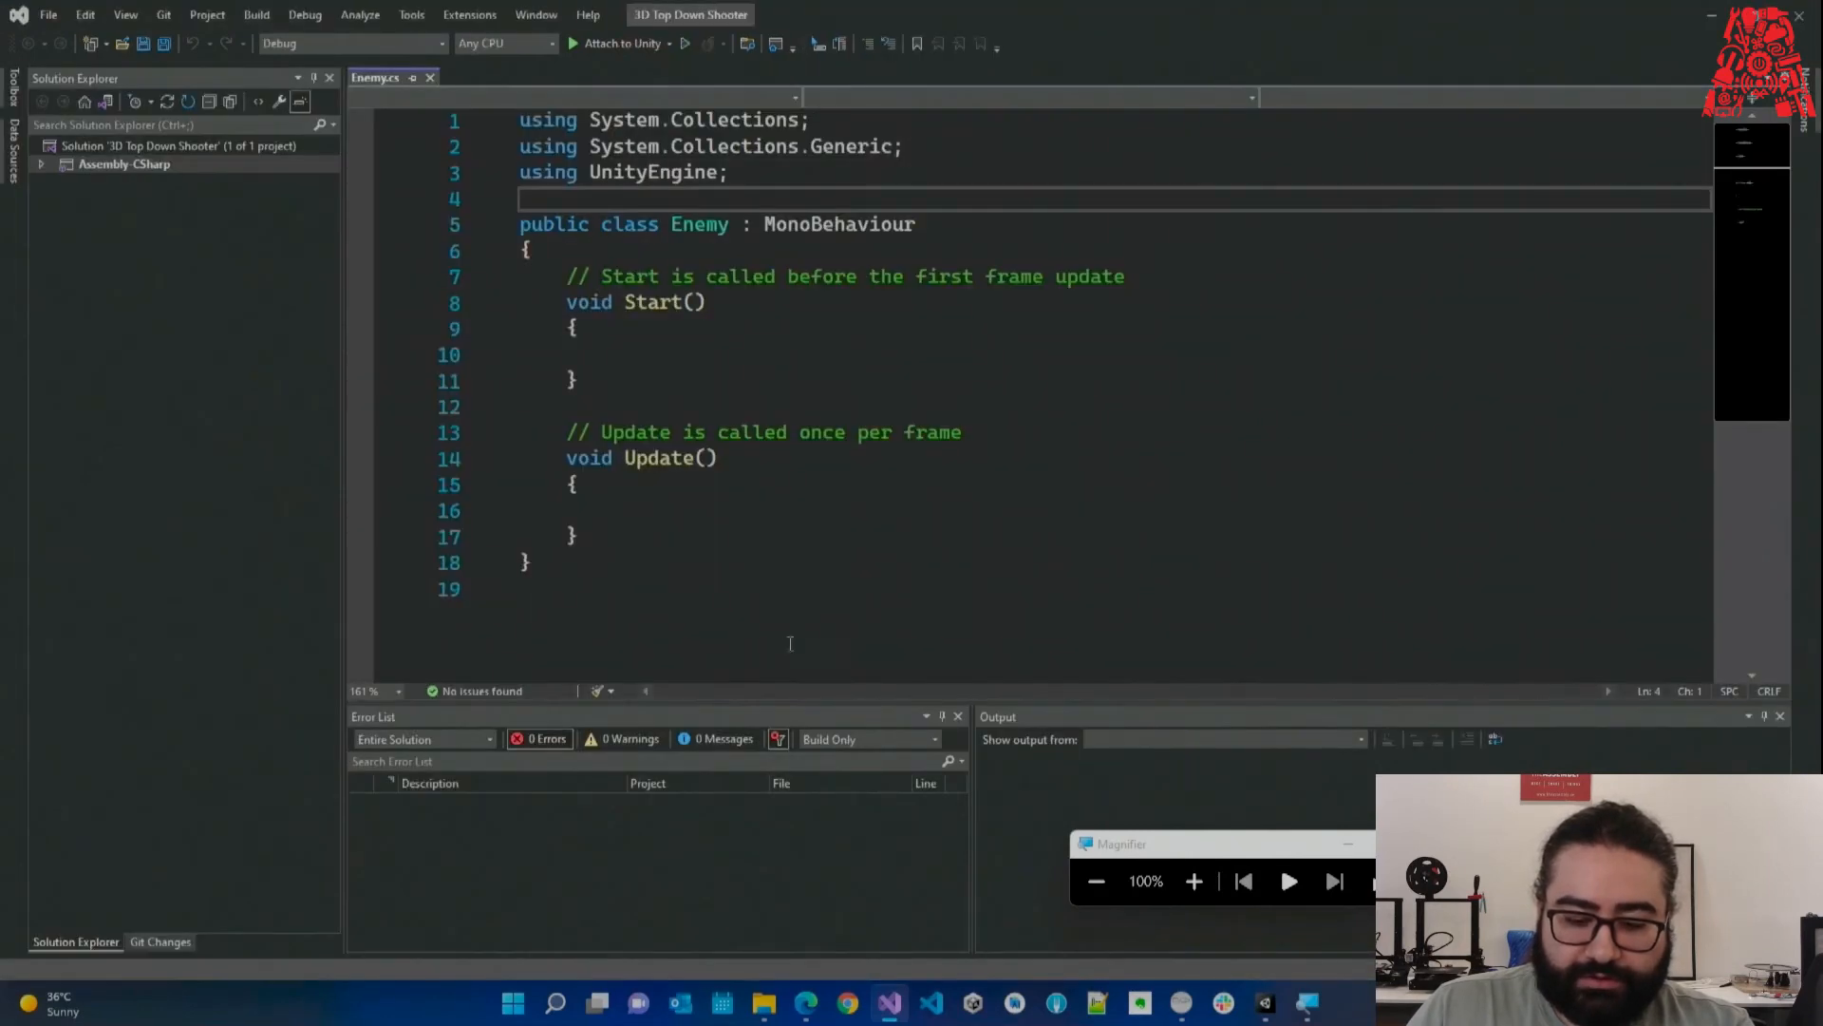
Zoom in on Enemy.cs, then type and erase test letters inside Start().
click(1194, 881)
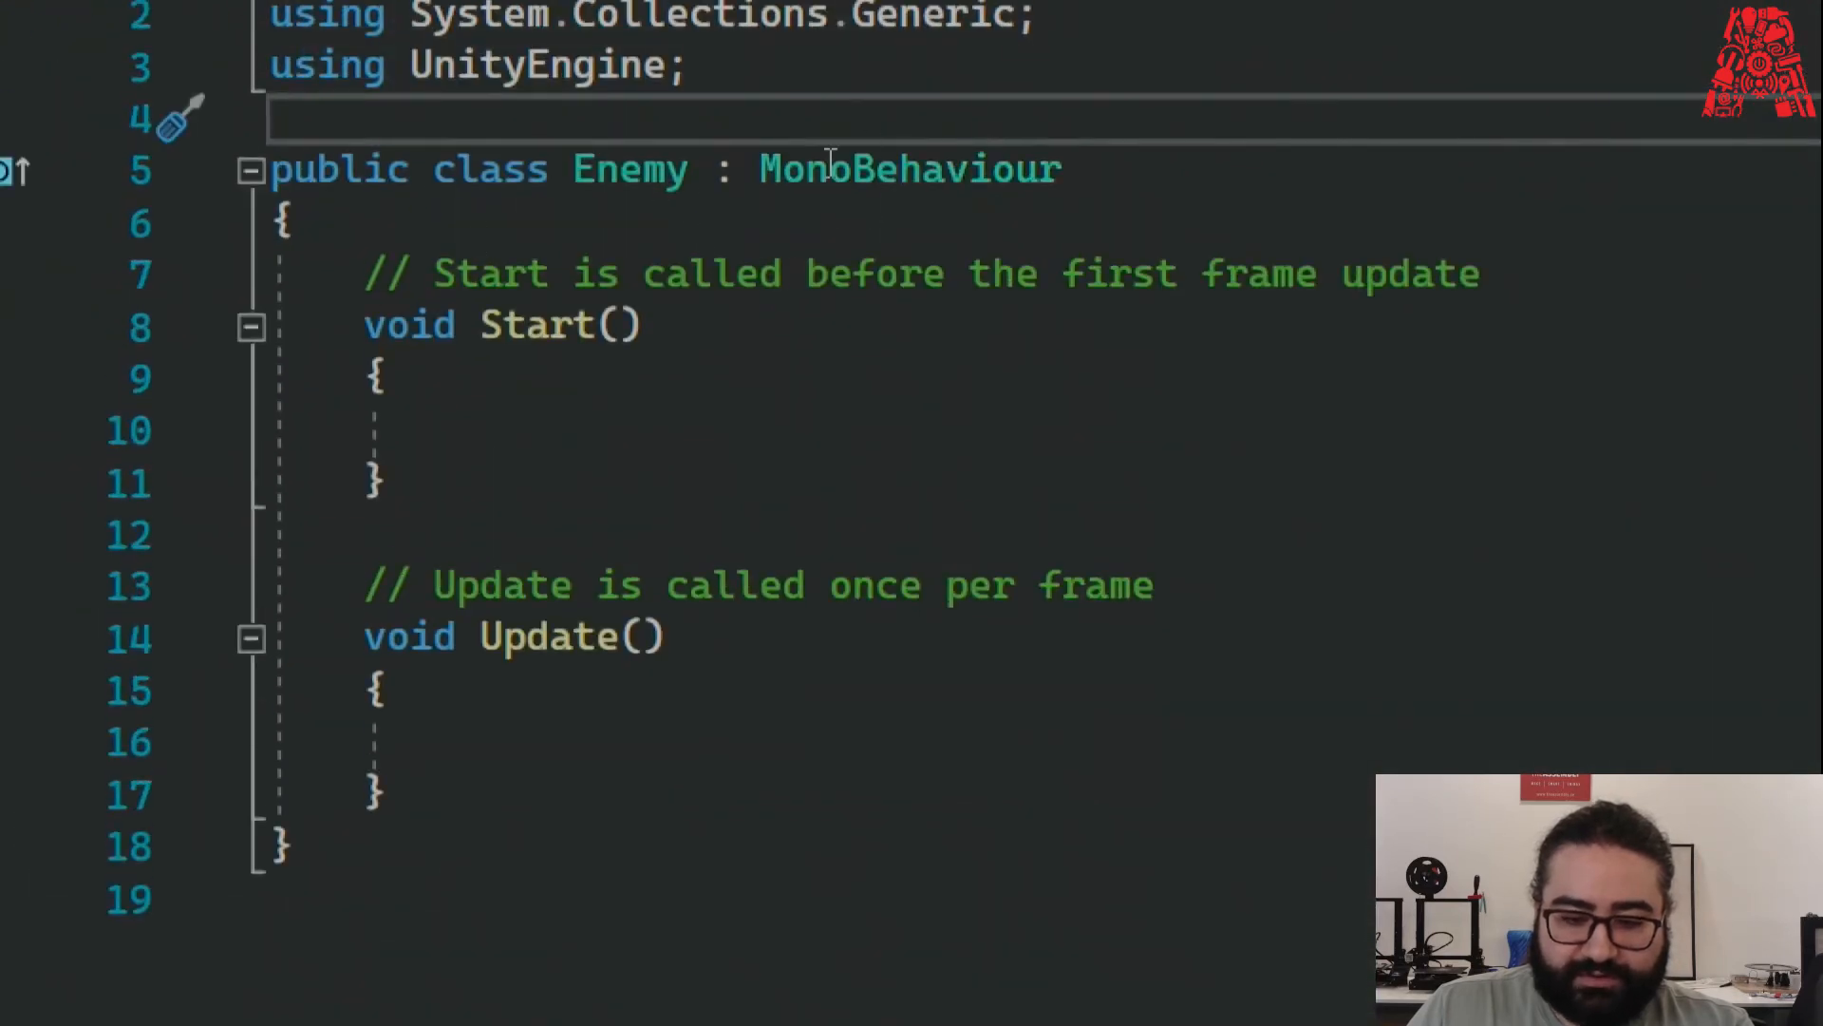
mouse_move(830, 163)
click(519, 434)
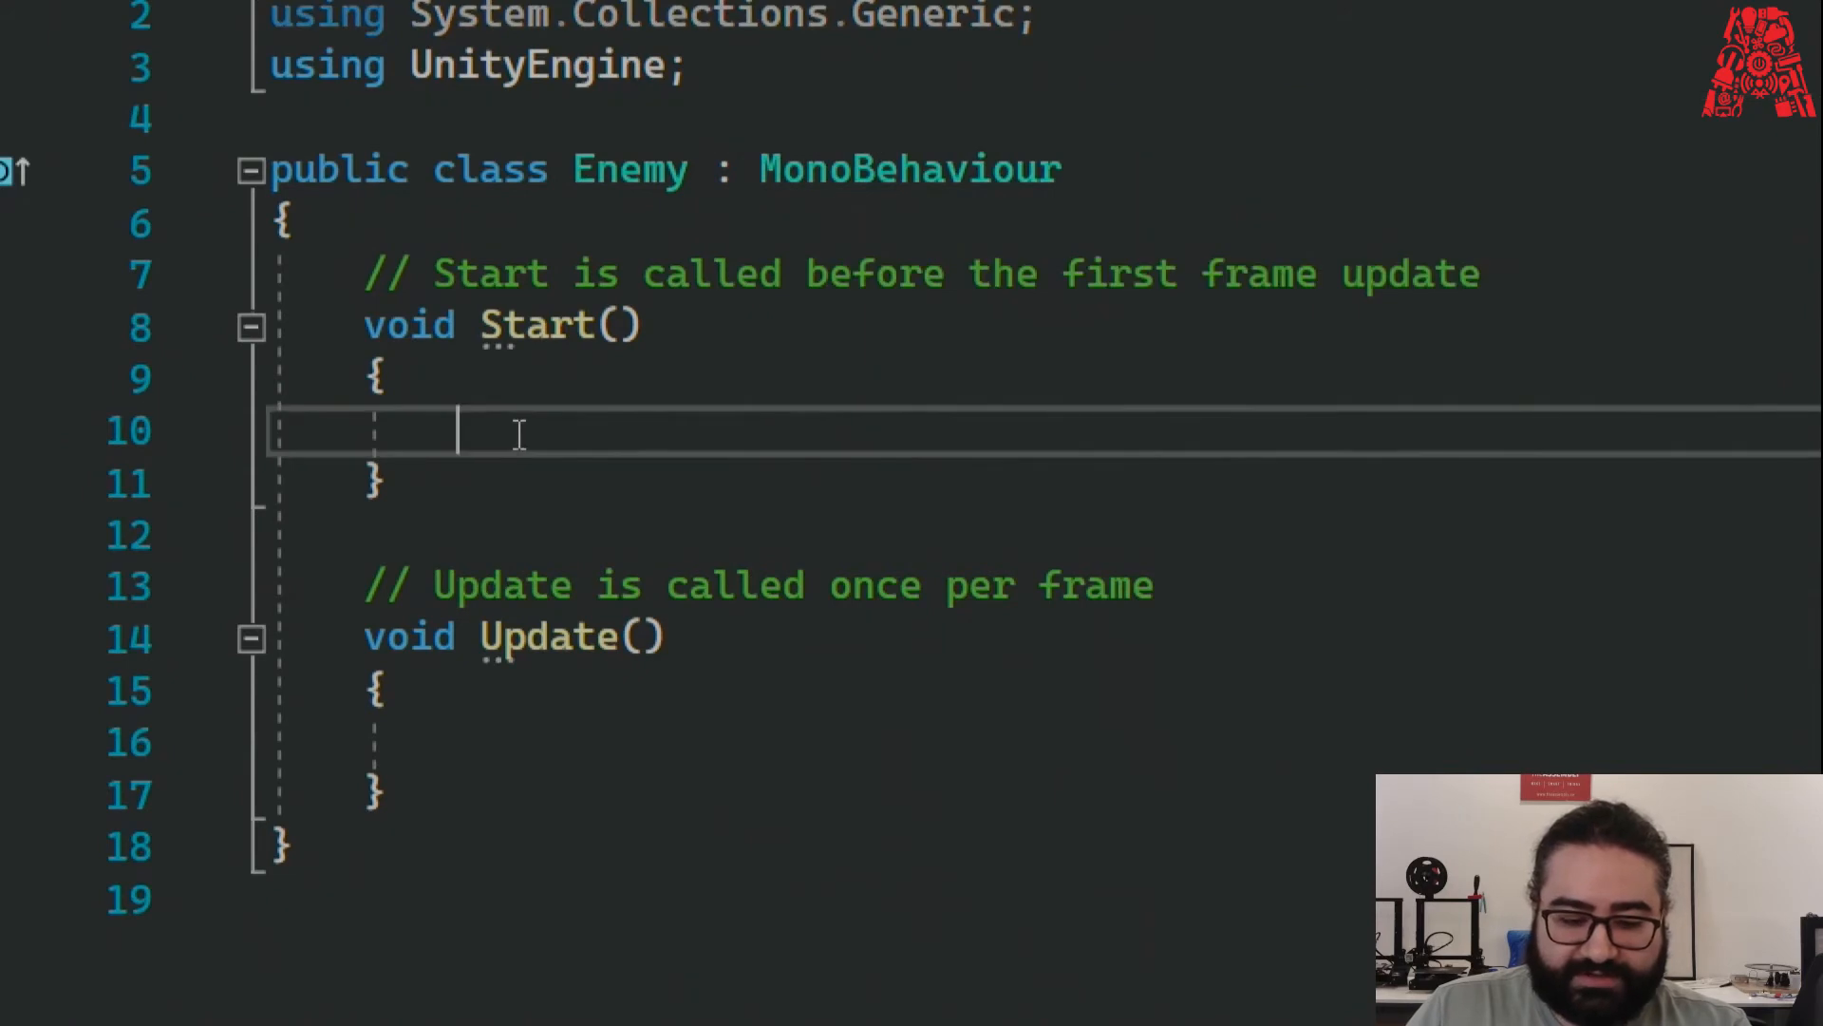
text(tr)
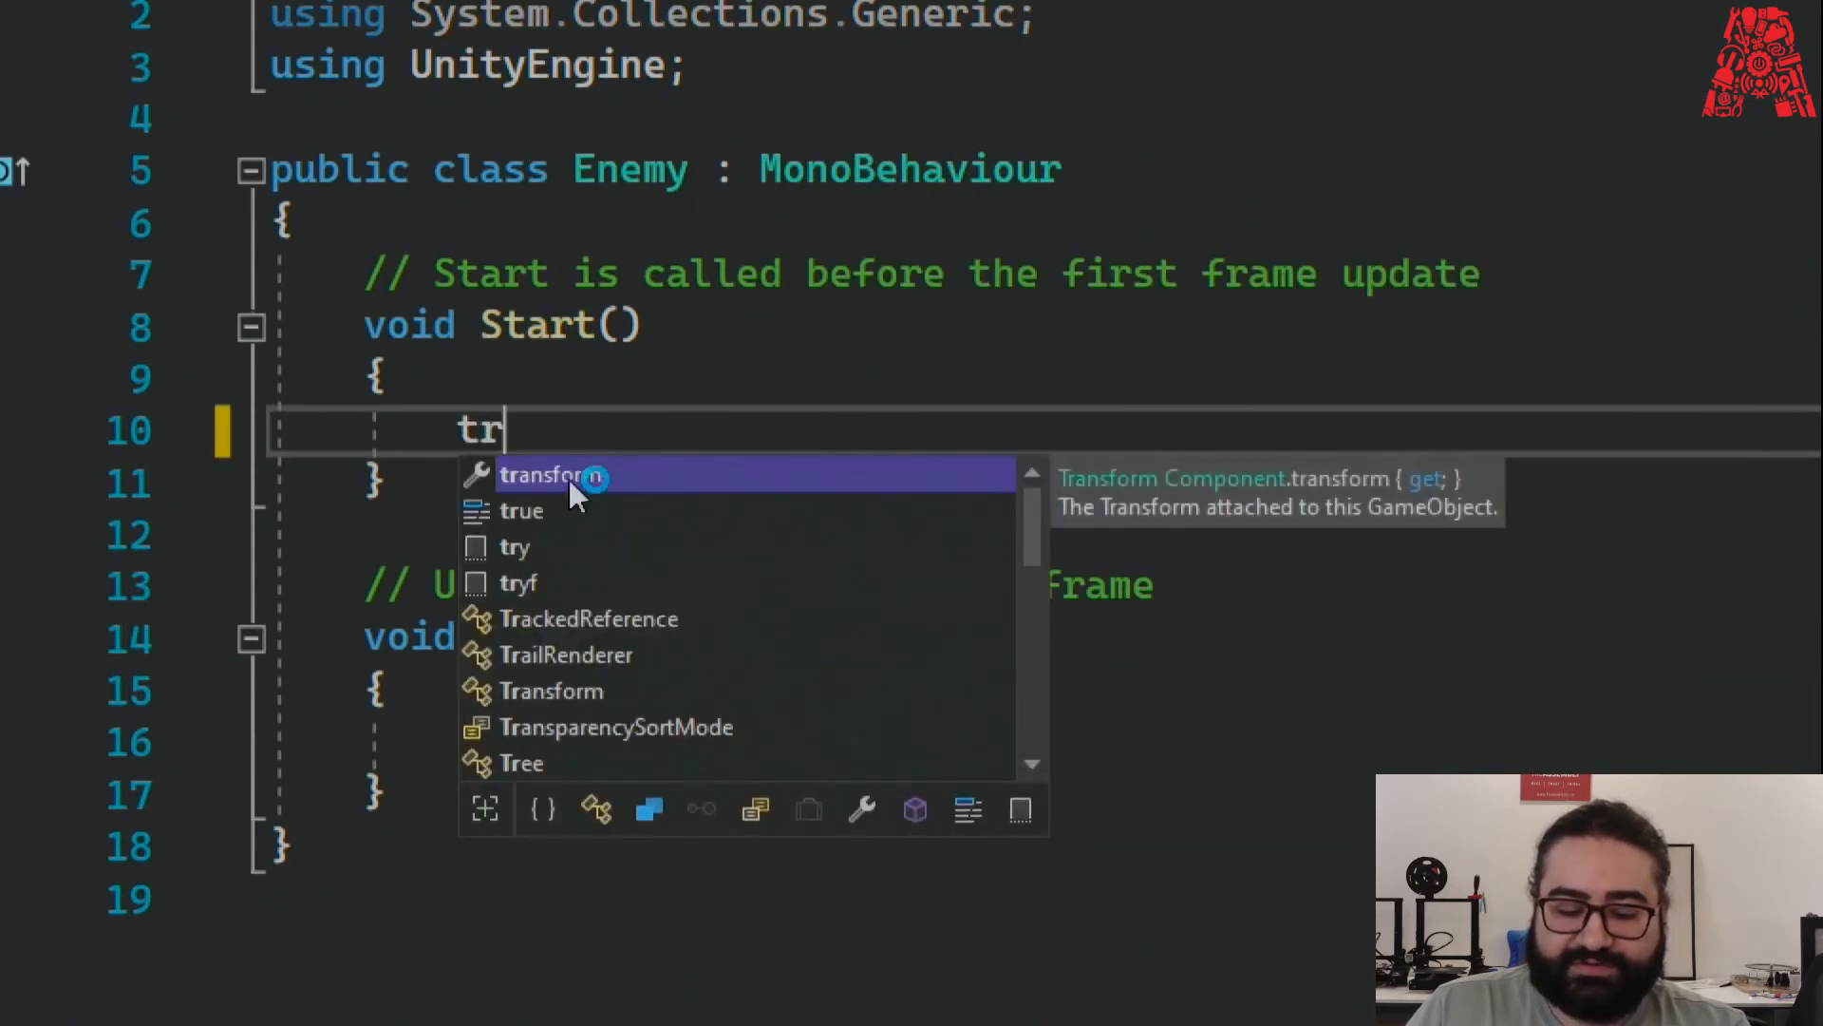
key(BackSpace)
key(BackSpace)
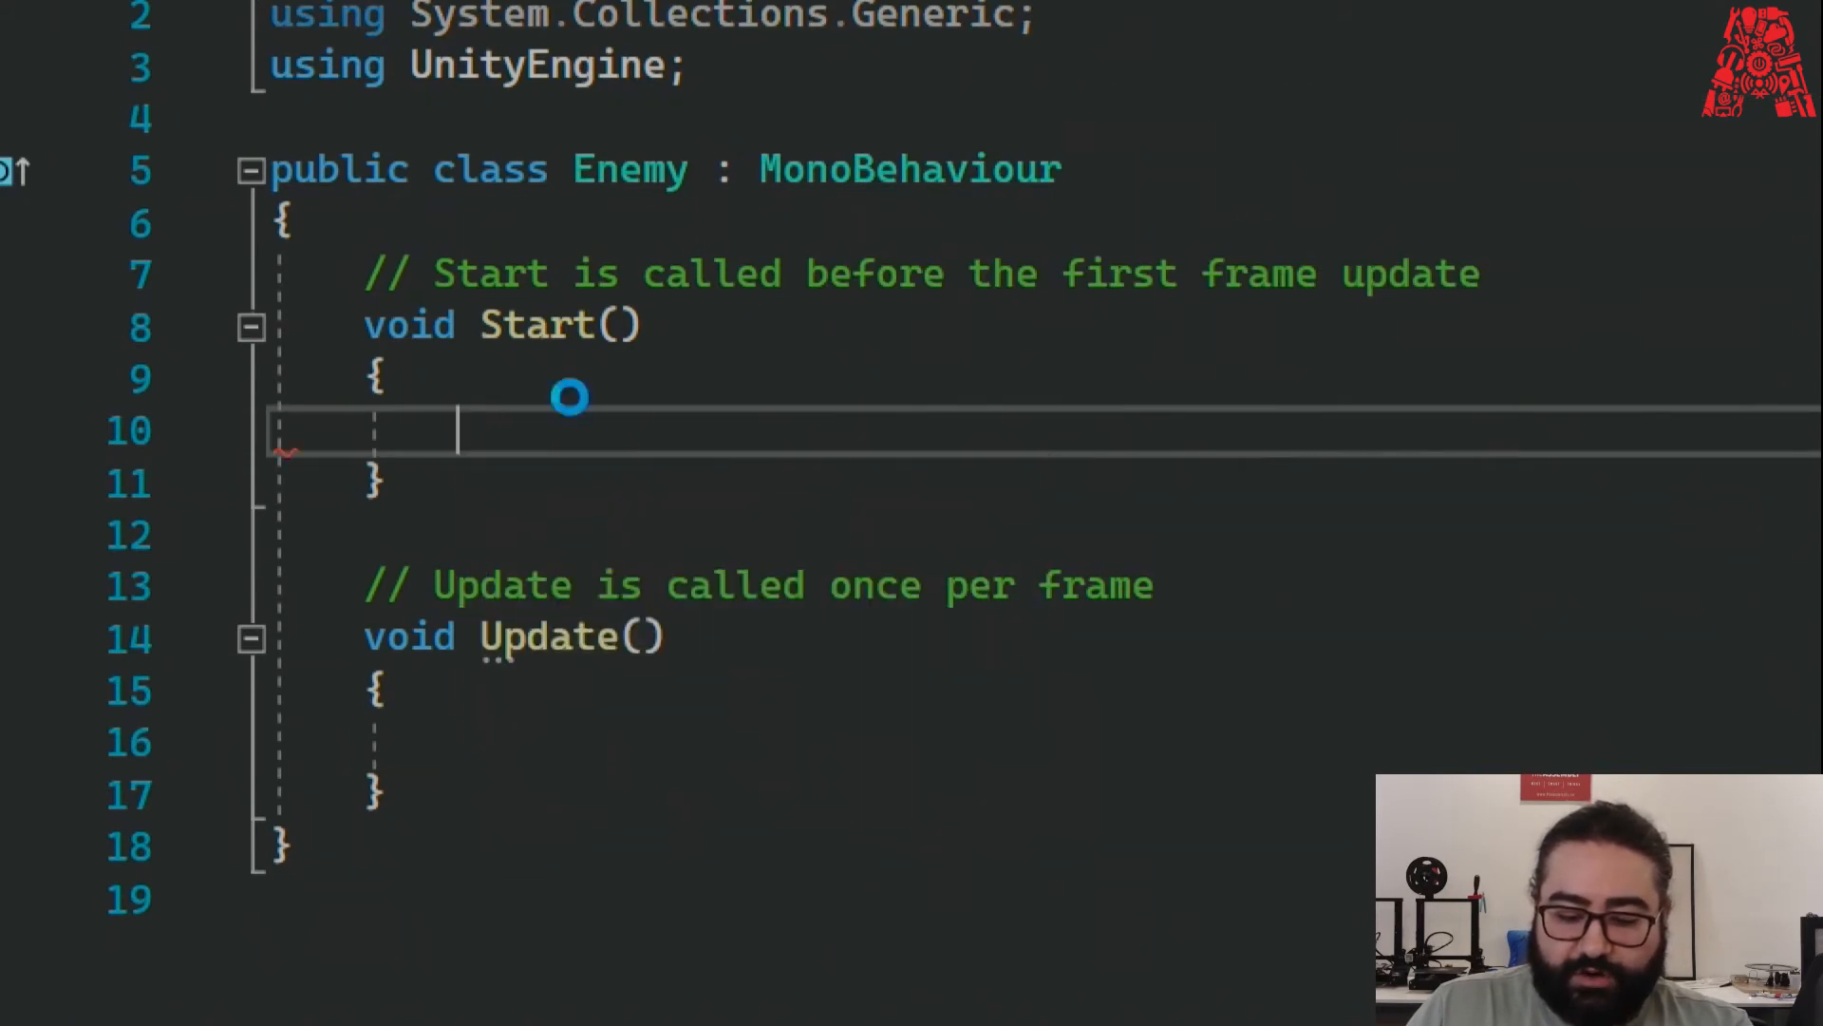
key(super+minus)
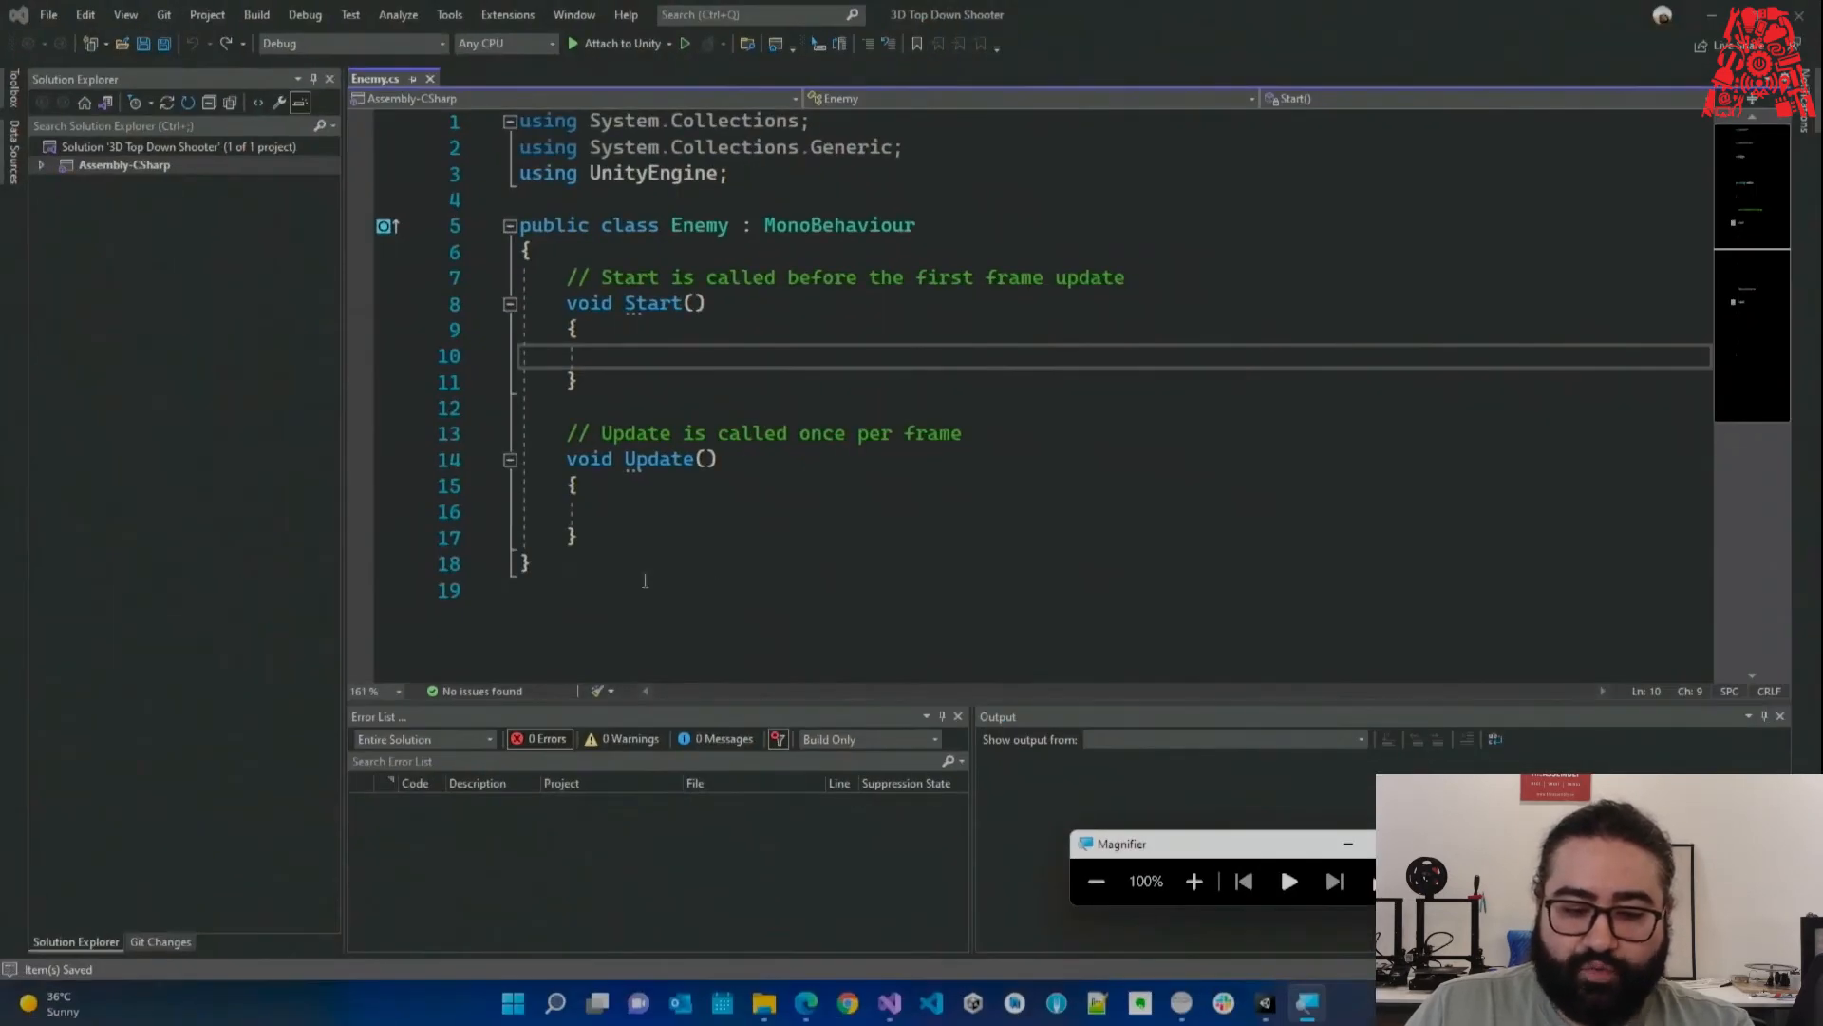
Delete the trailing blank line, restore the accidentally deleted Update comment, and return to Unity.
click(660, 585)
key(BackSpace)
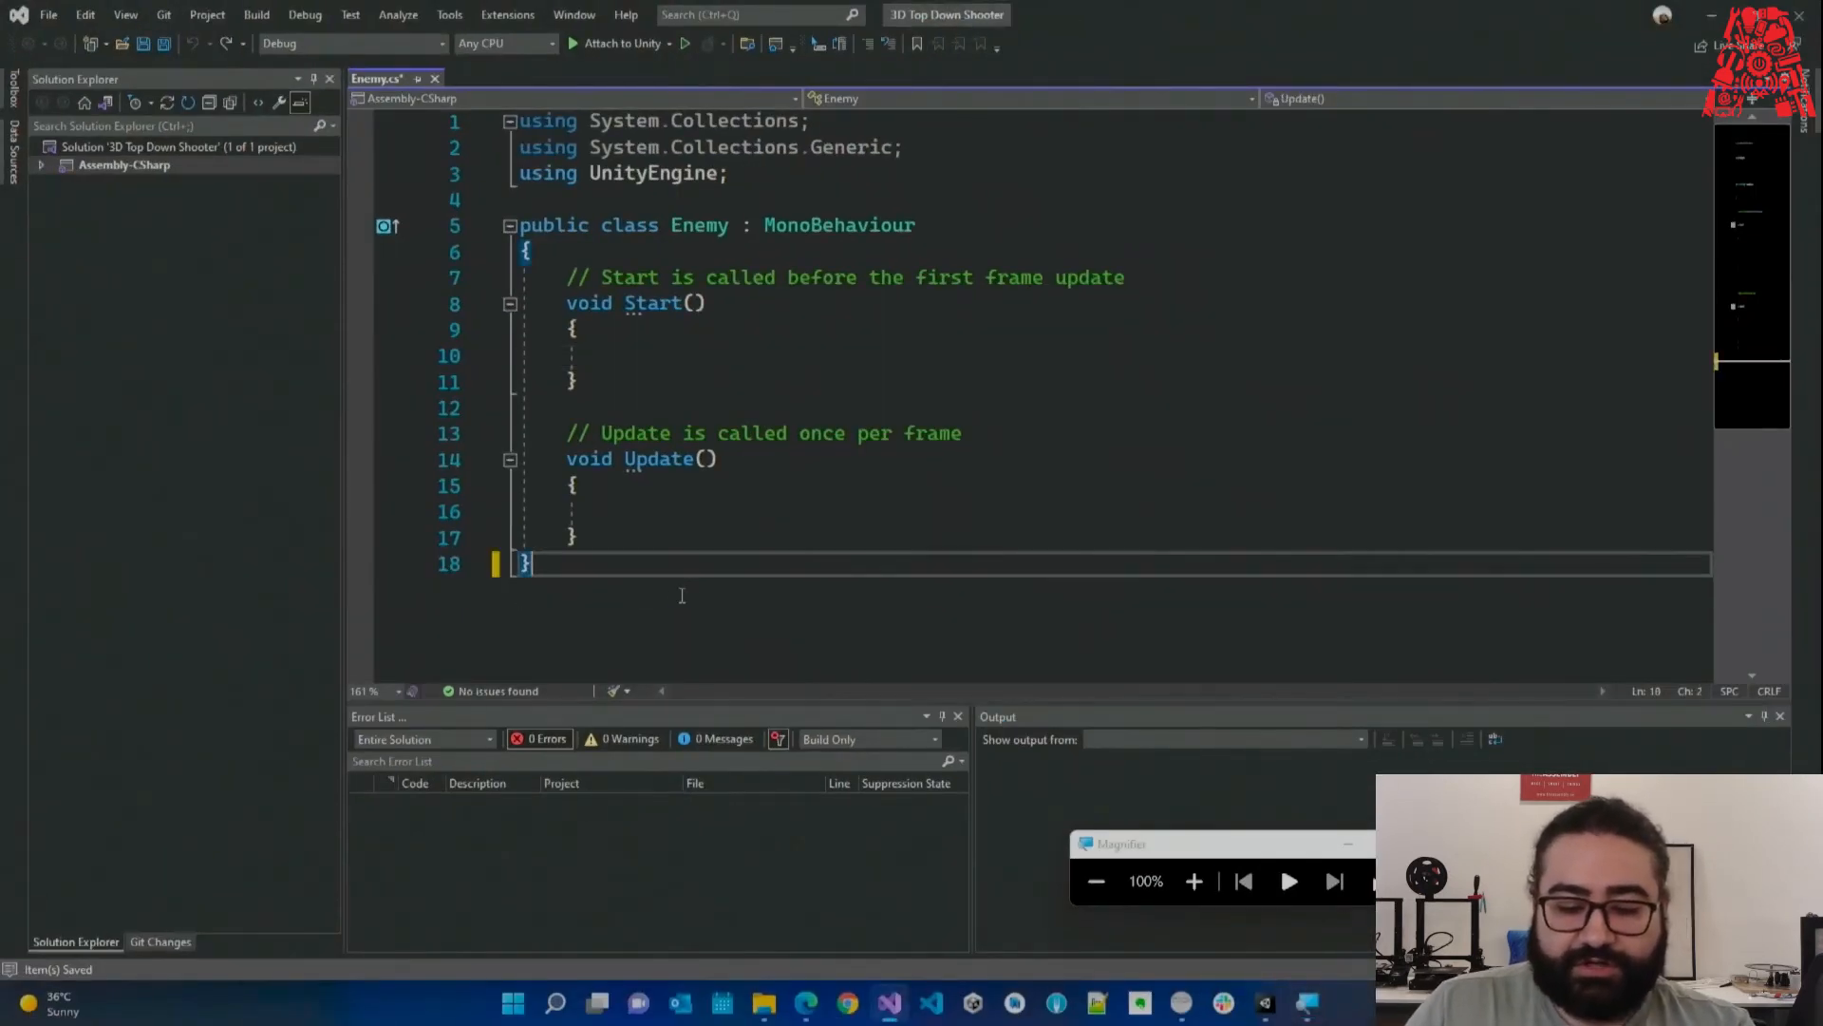
click(978, 433)
key(shift+Up)
key(Delete)
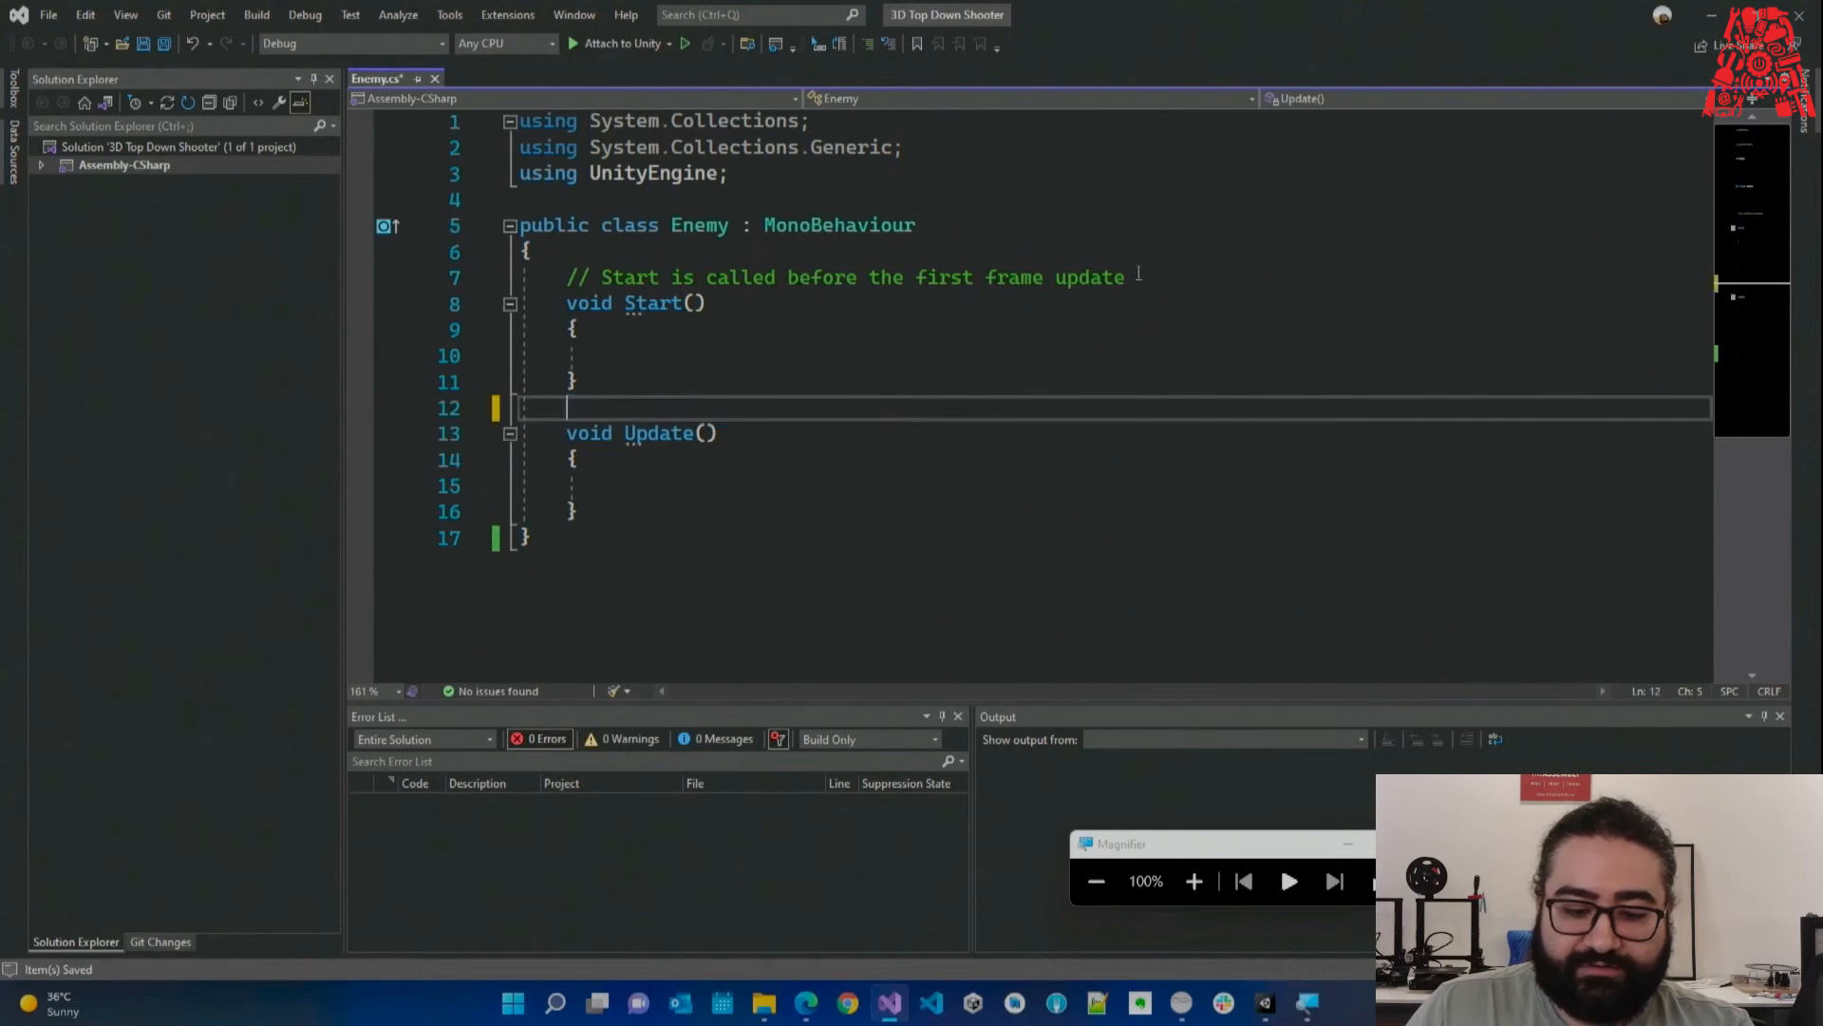
click(1144, 277)
key(shift+Up)
key(ctrl+z)
click(839, 507)
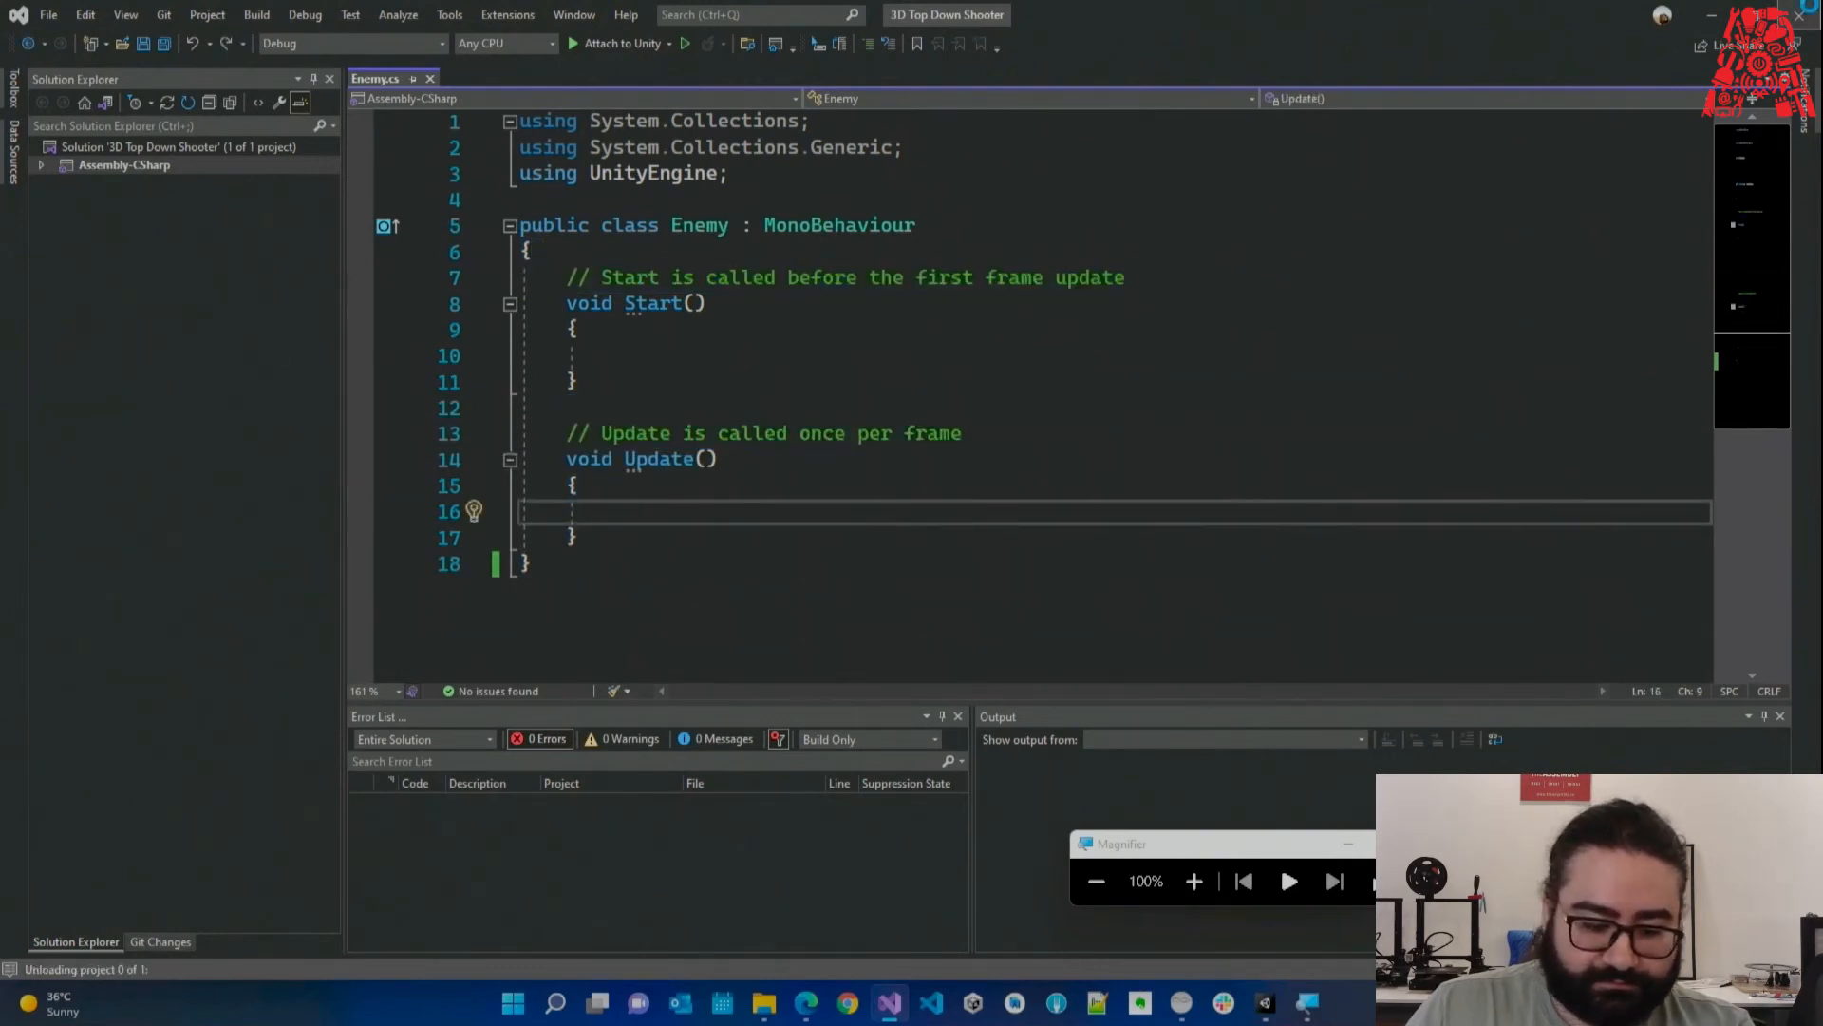
key(alt+Tab)
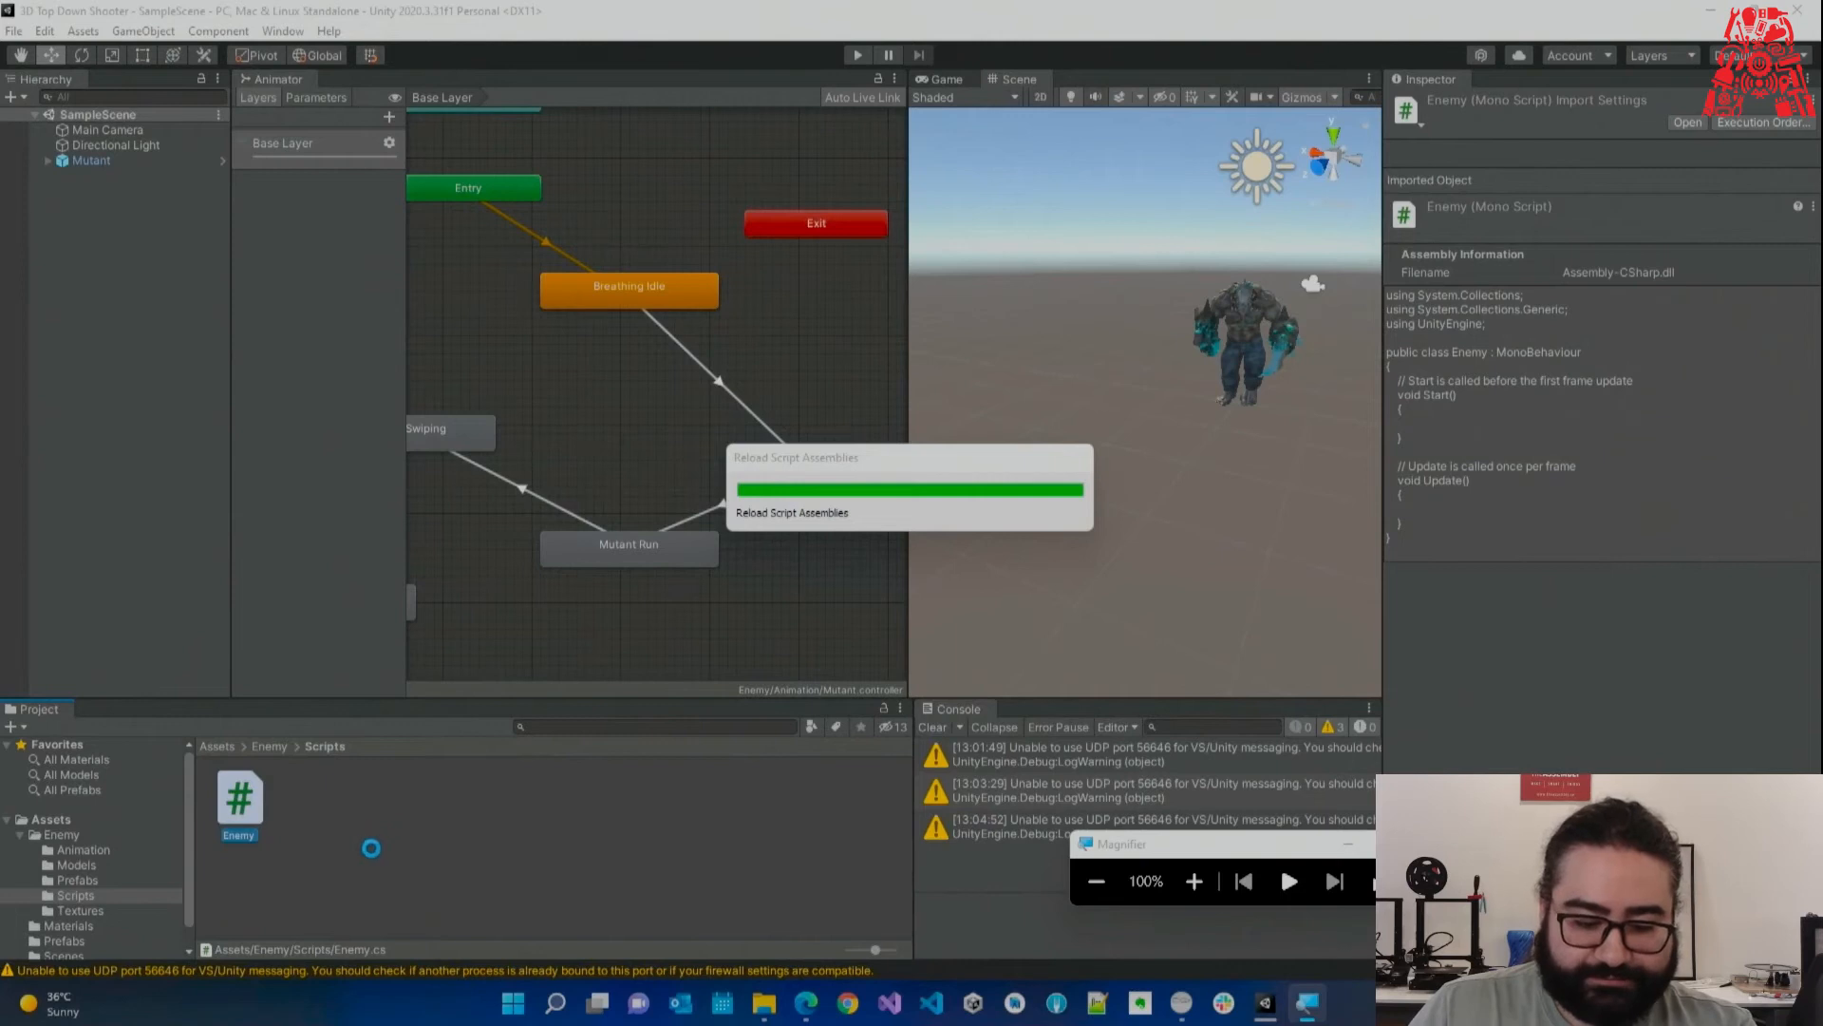
Create a new C# script in the Enemy Scripts folder.
click(355, 840)
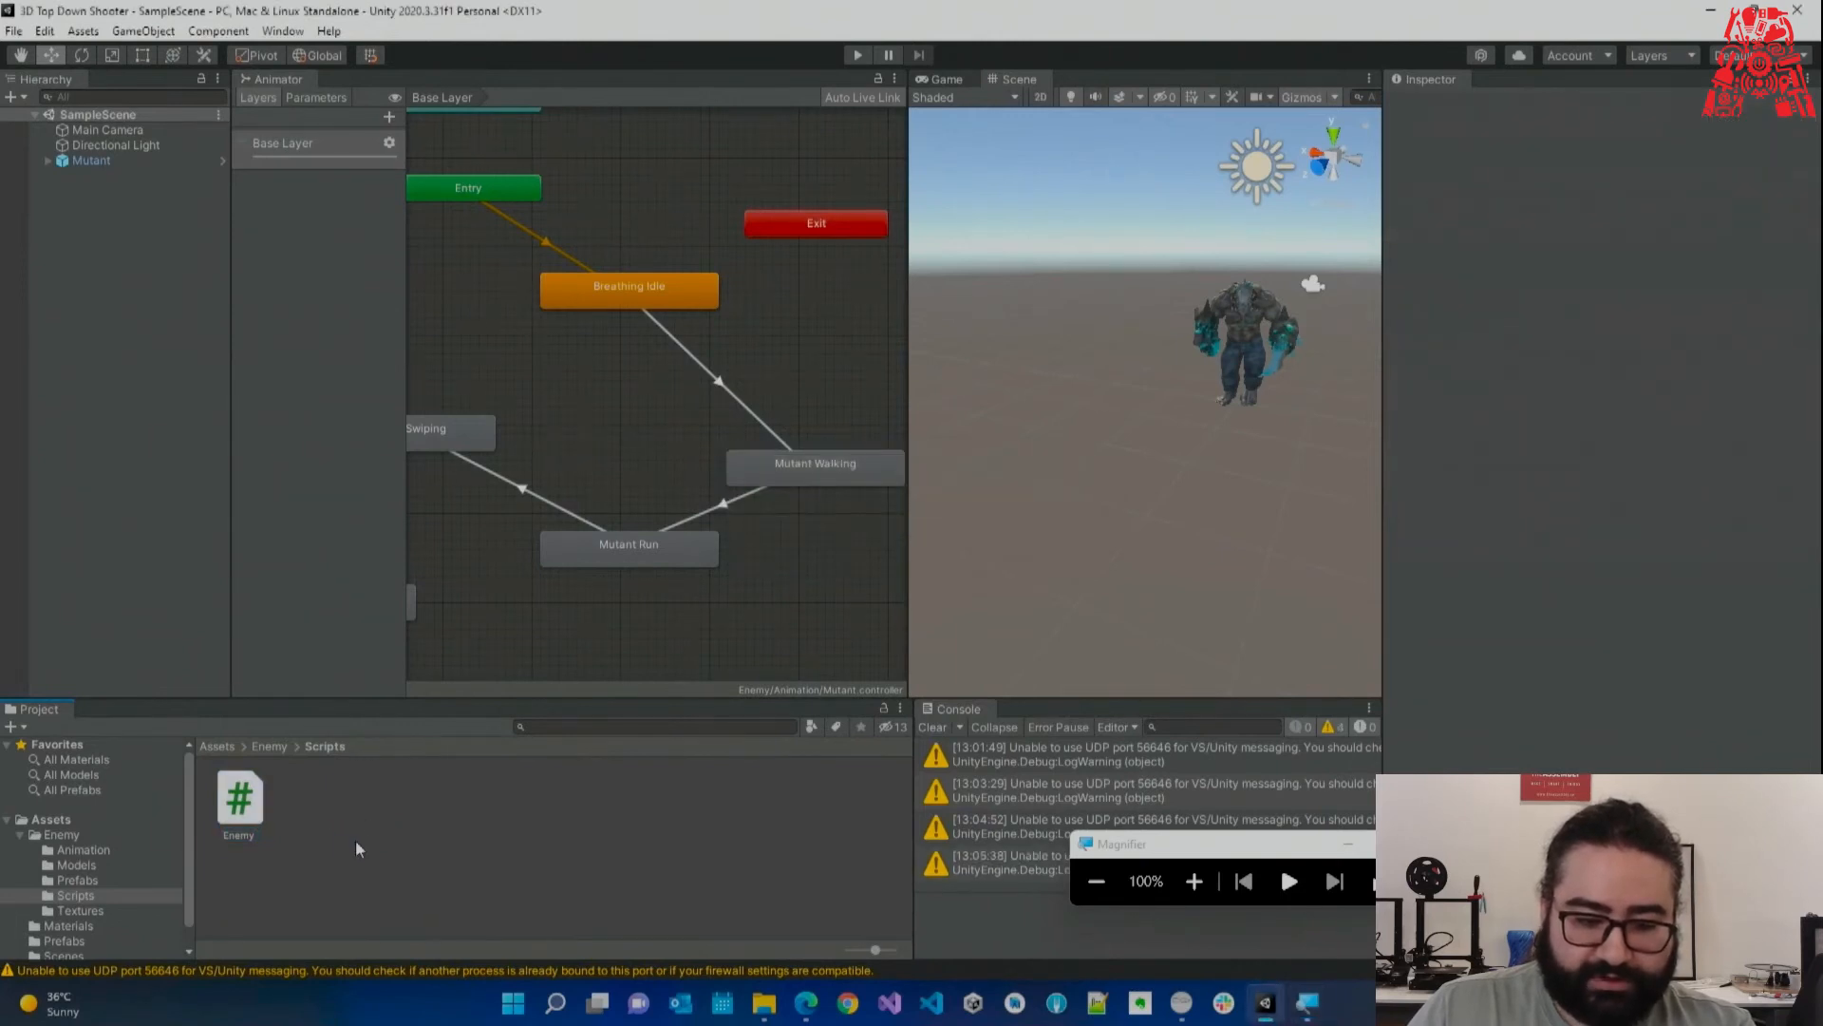
right_click(357, 843)
mouse_move(569, 324)
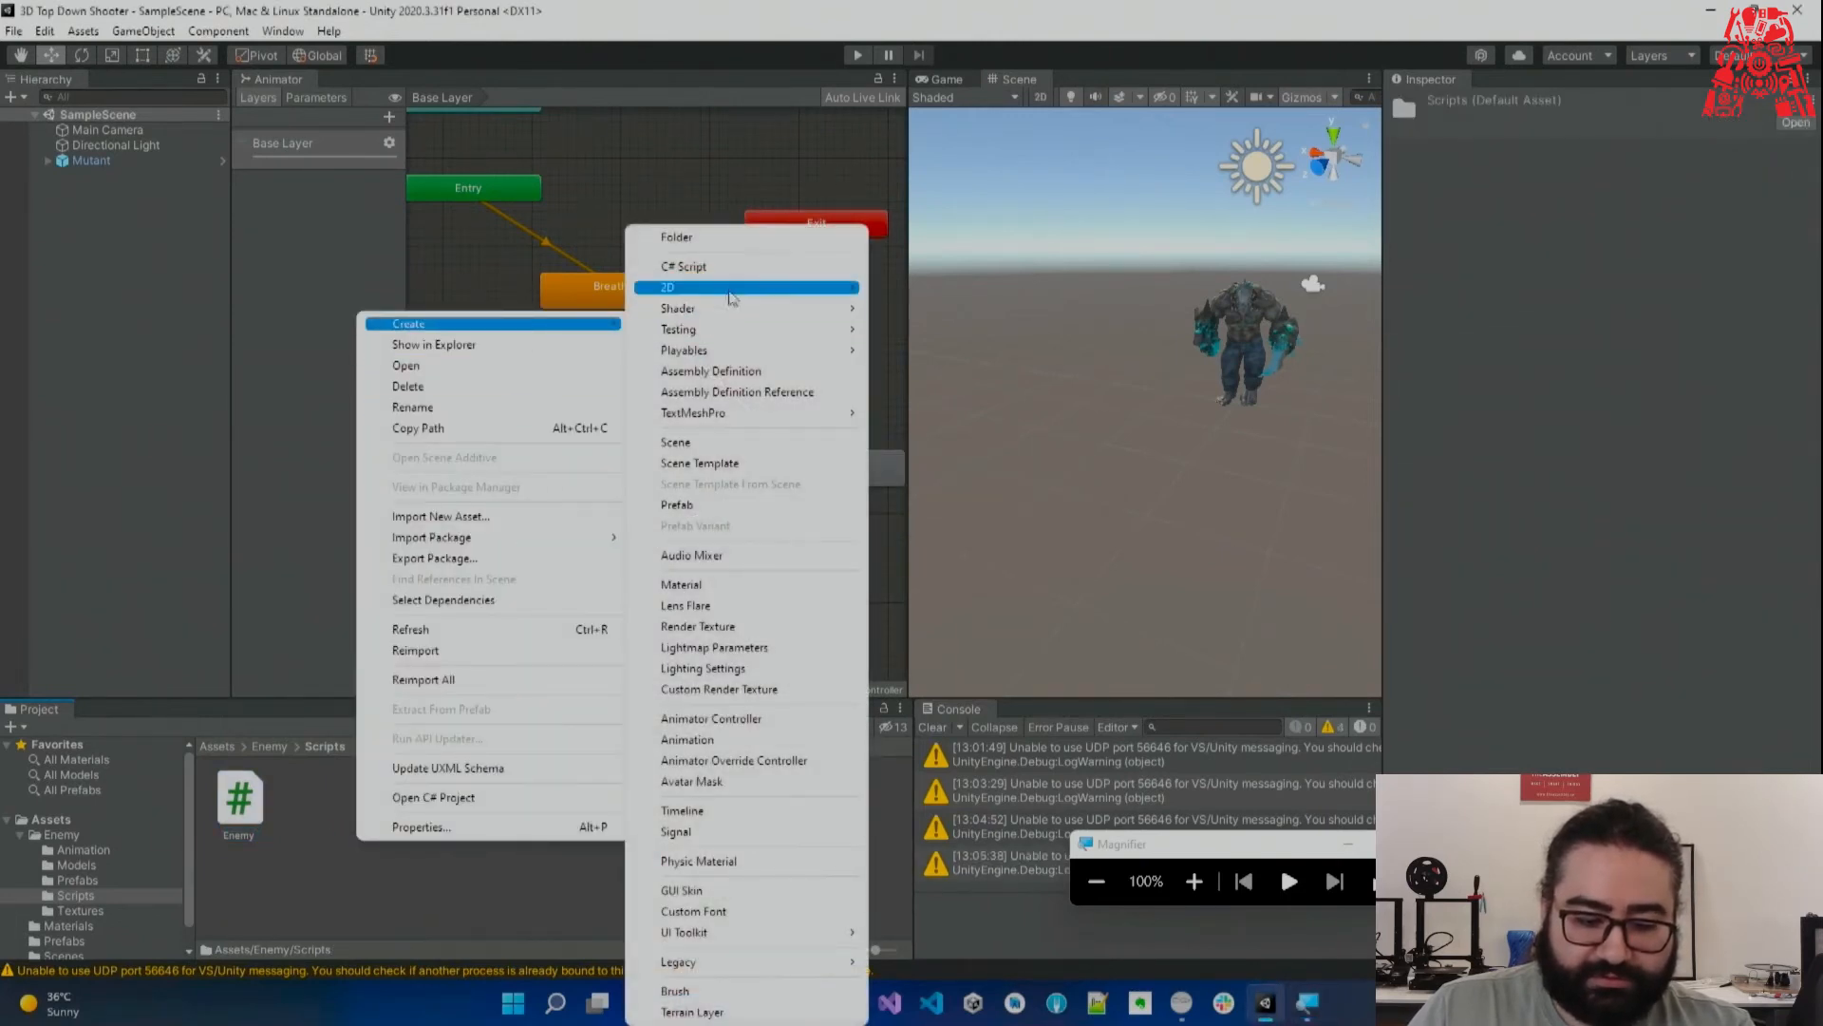
click(727, 266)
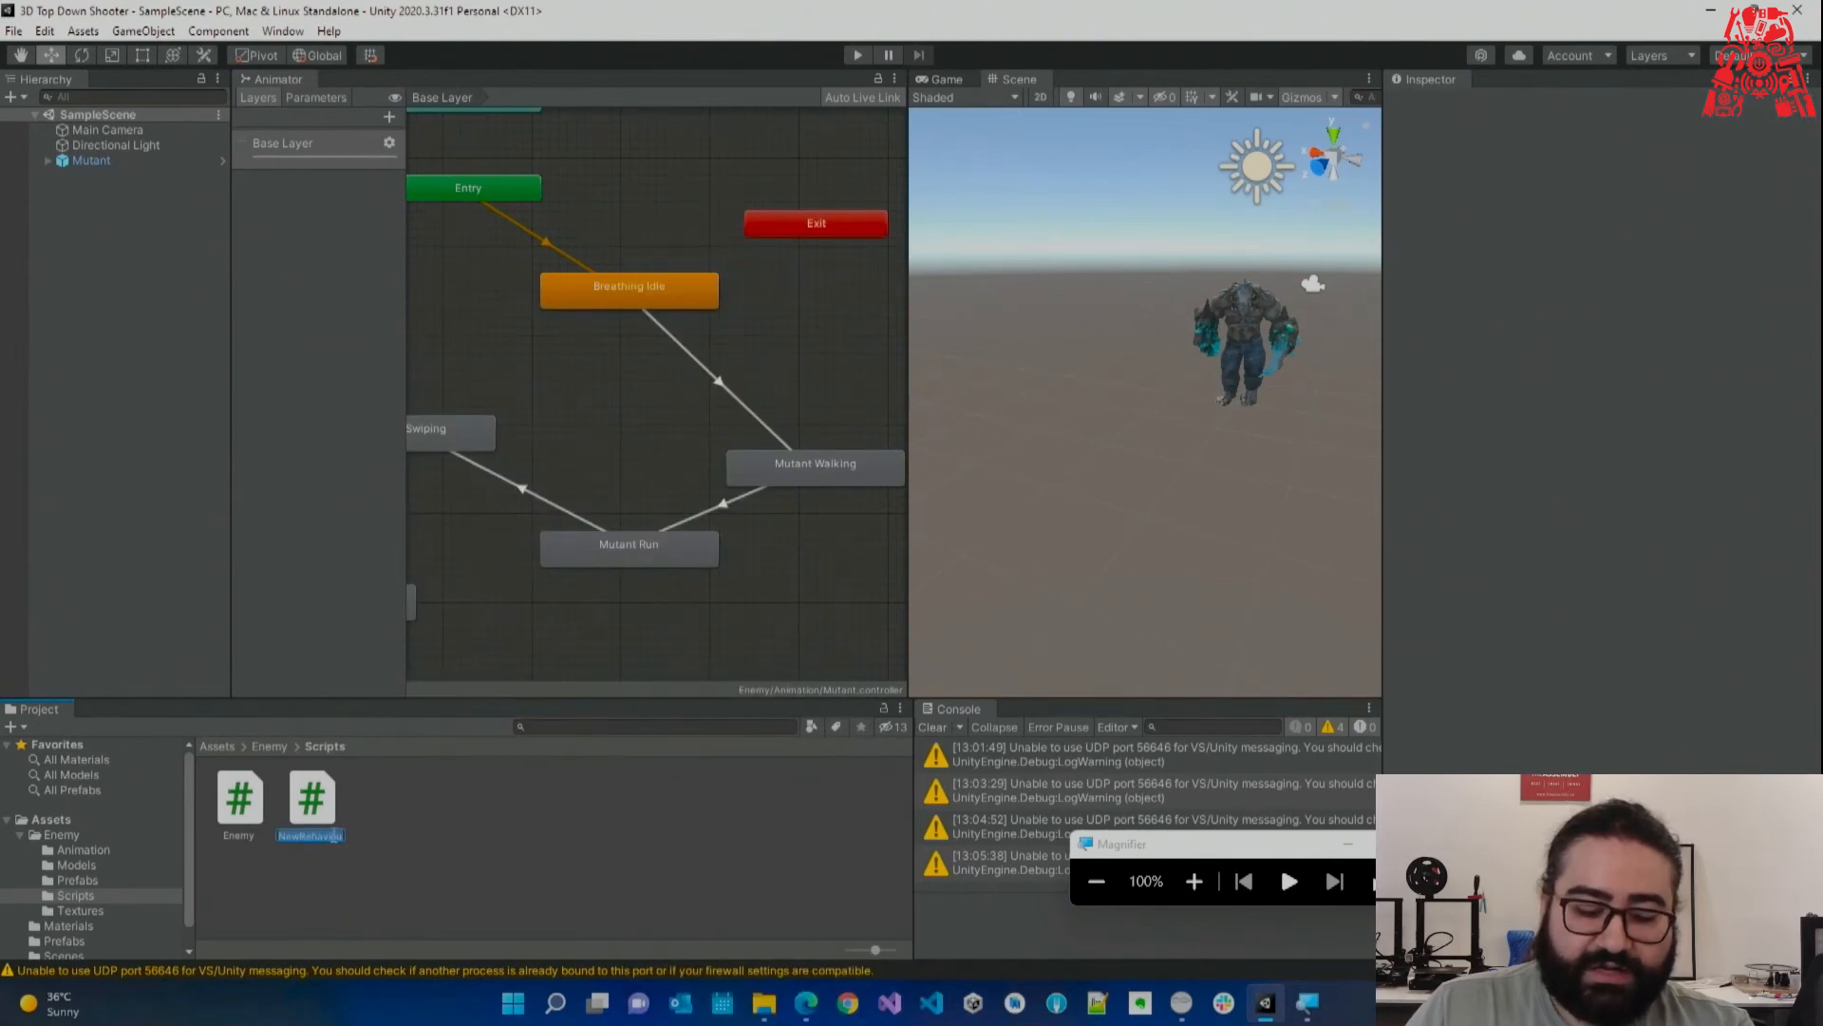
click(297, 838)
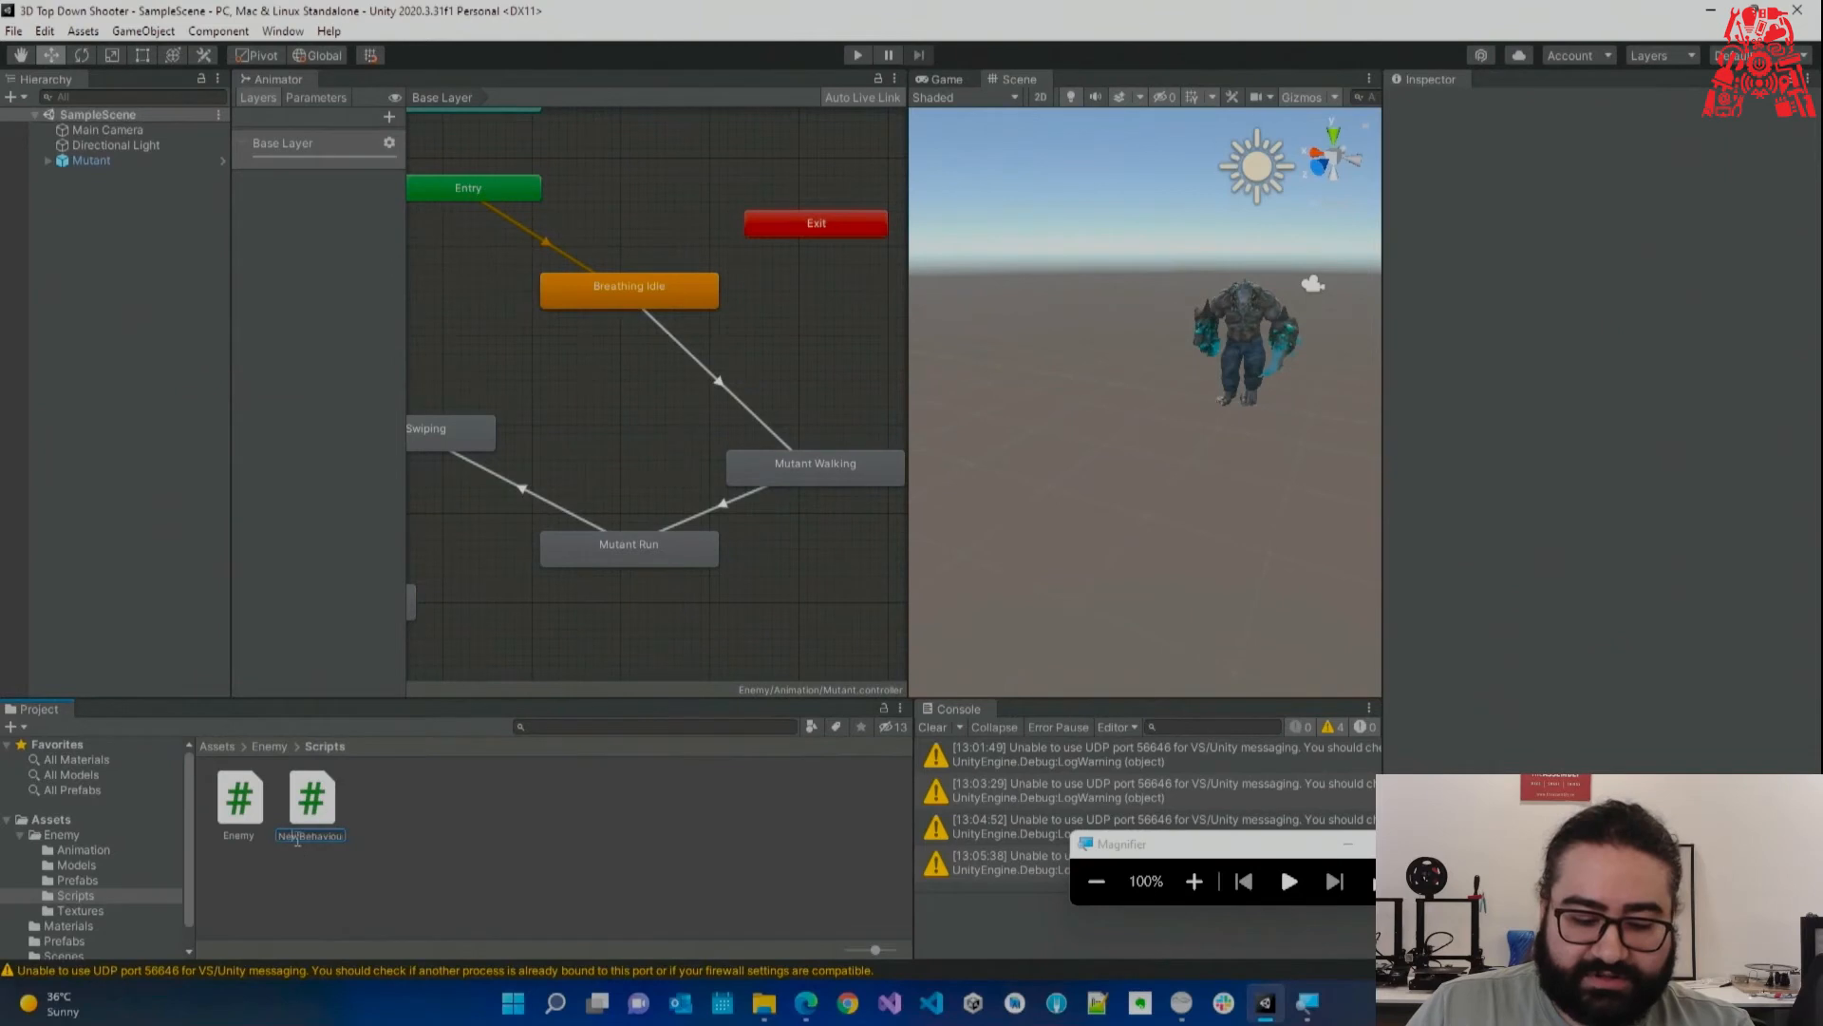
drag(288, 845, 361, 841)
click(317, 836)
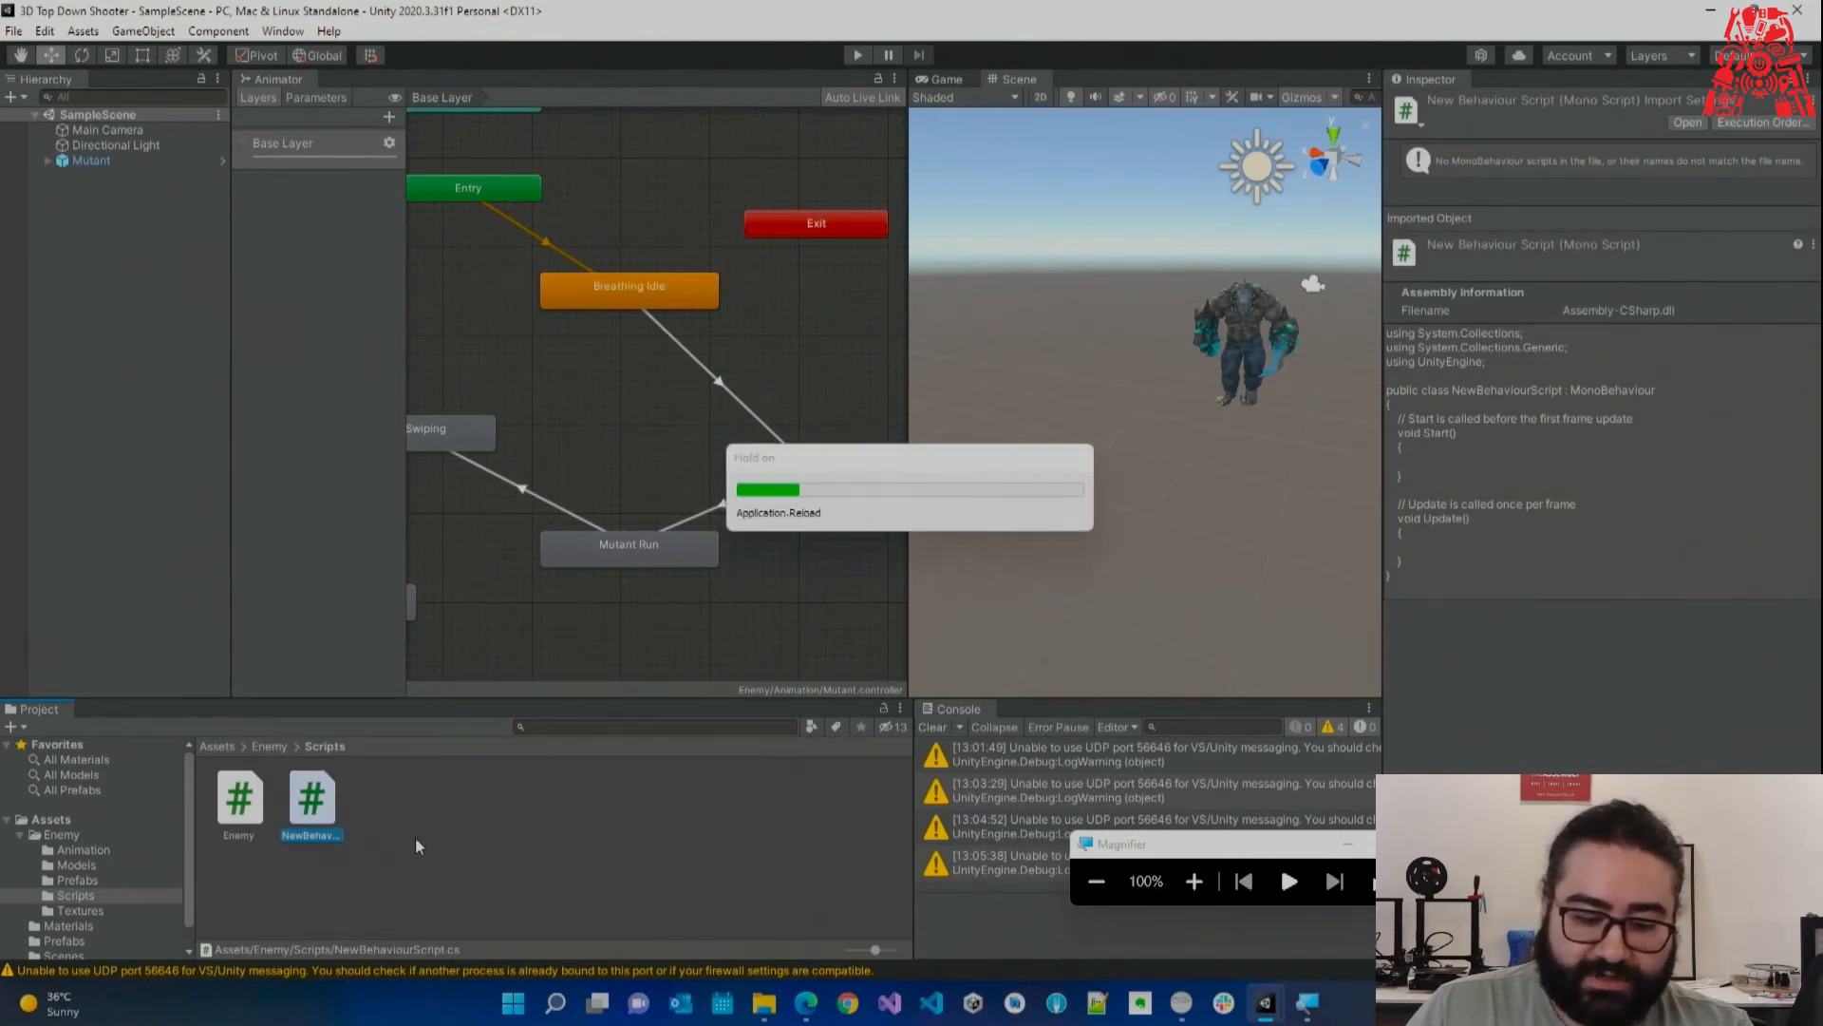
Rename the new script to Dragon and open it in Visual Studio.
click(317, 836)
right_click(323, 804)
click(379, 361)
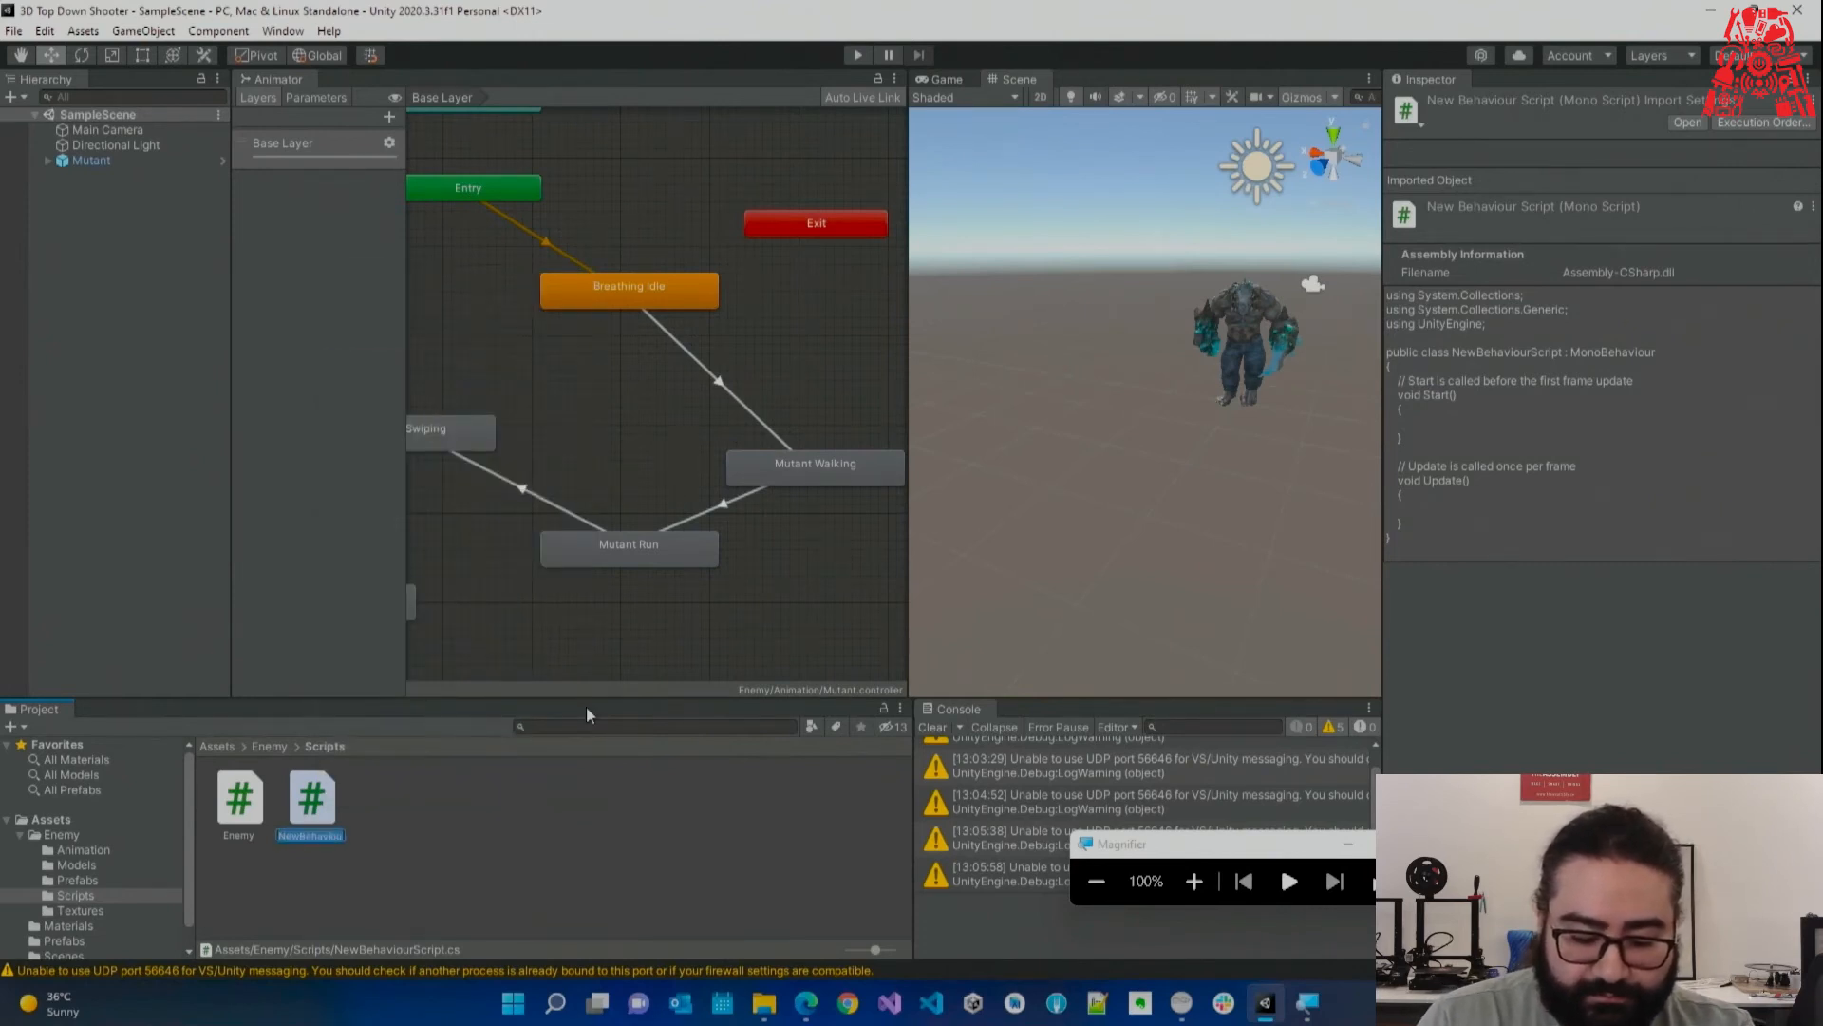
text(Dragon)
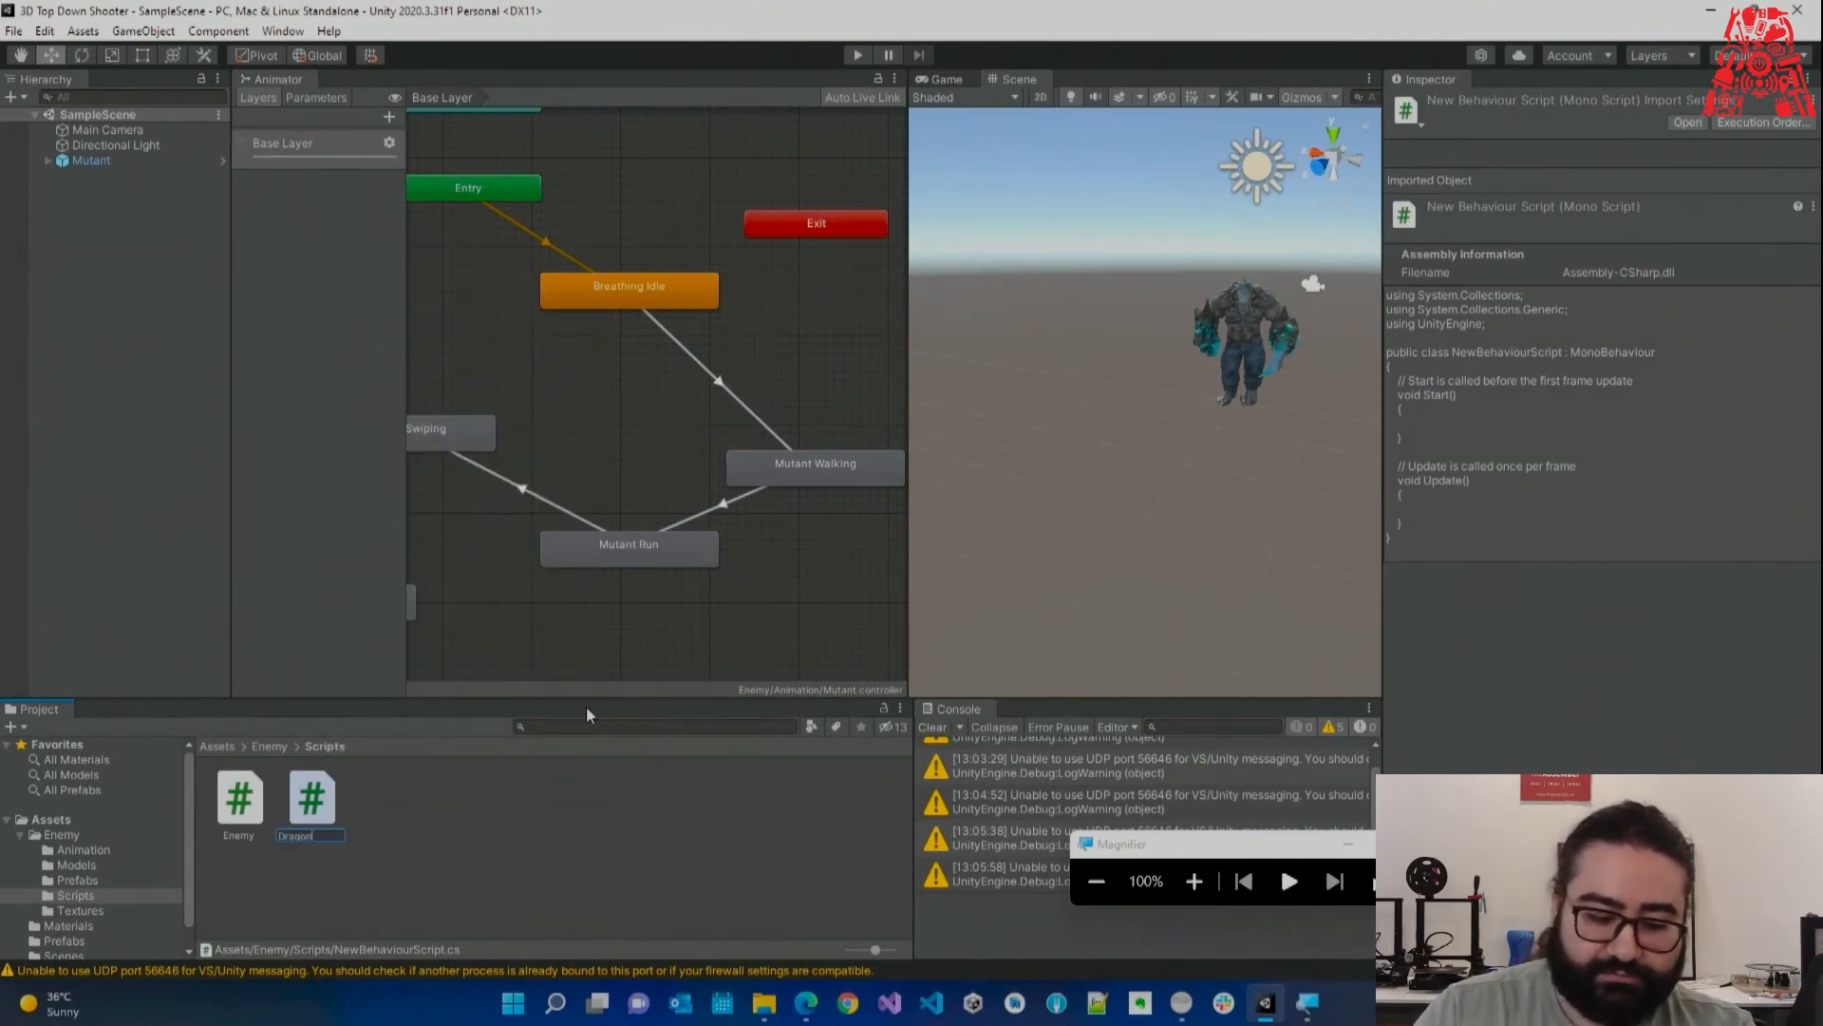
key(Return)
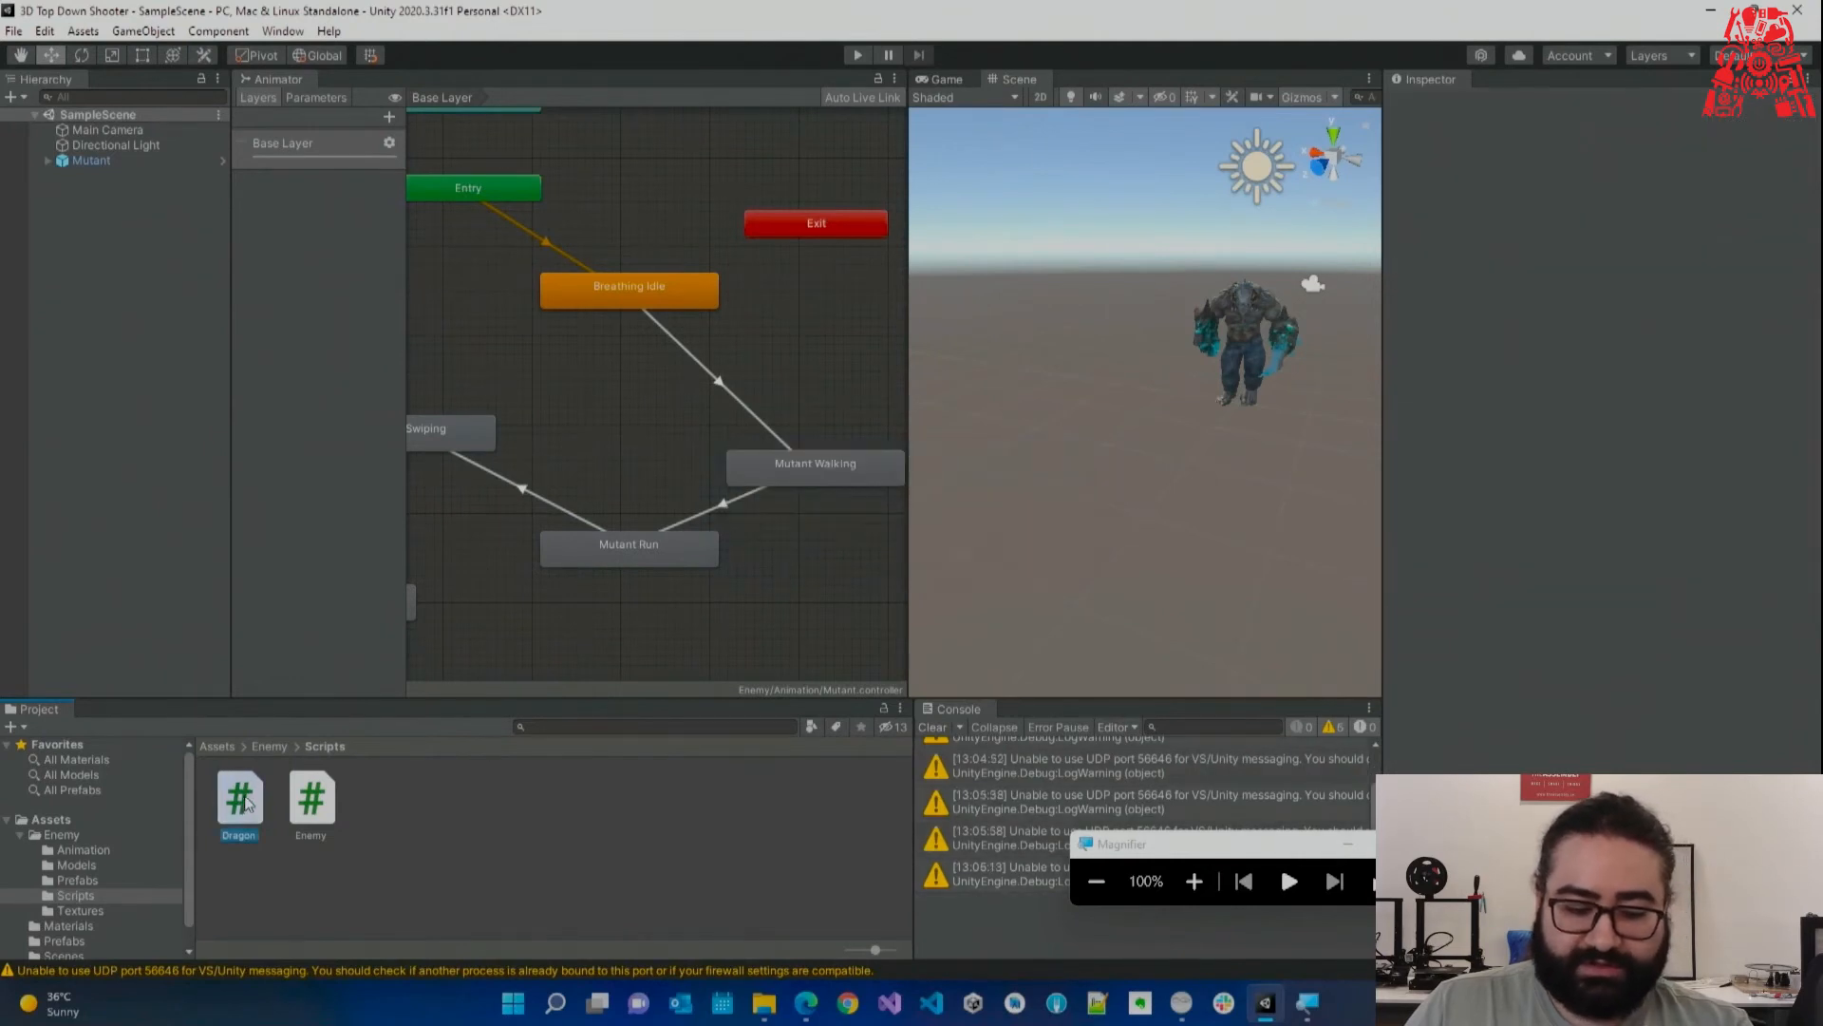
double_click(241, 800)
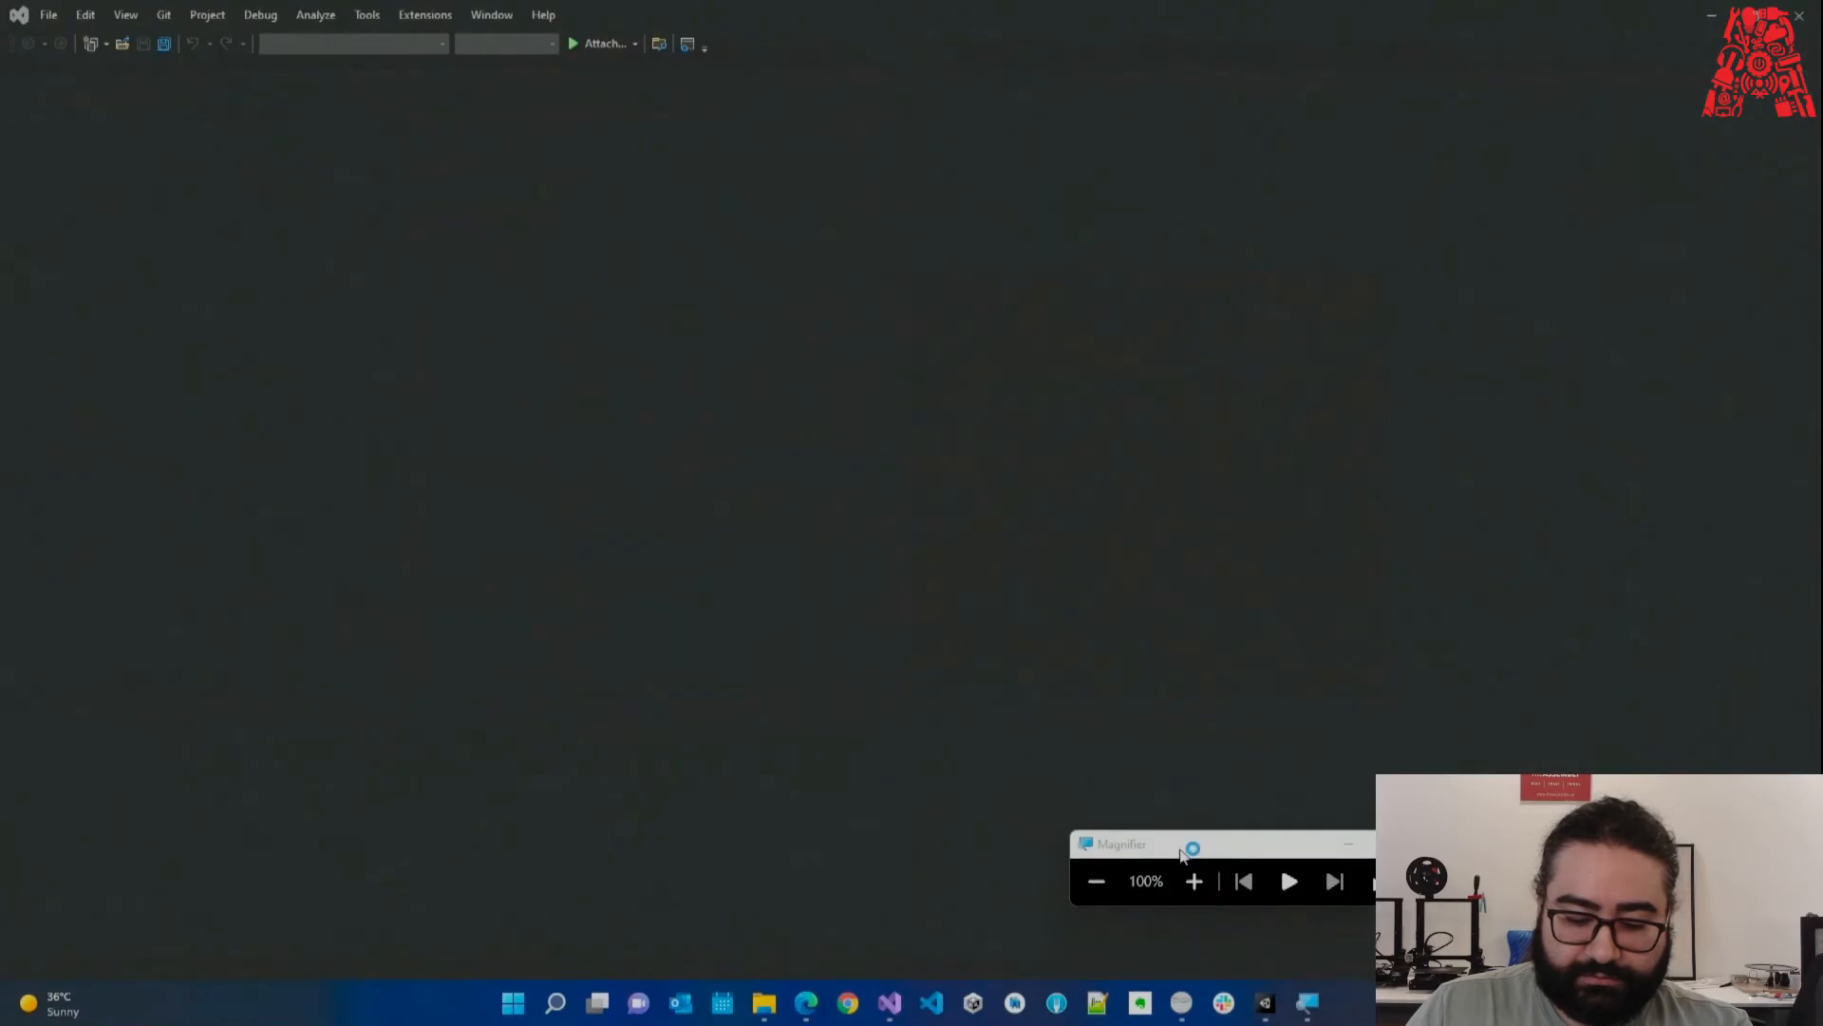
Clear the warnings from the Unity Console, then minimize Unity.
drag(1182, 844, 1371, 866)
mouse_move(1265, 1001)
click(1231, 937)
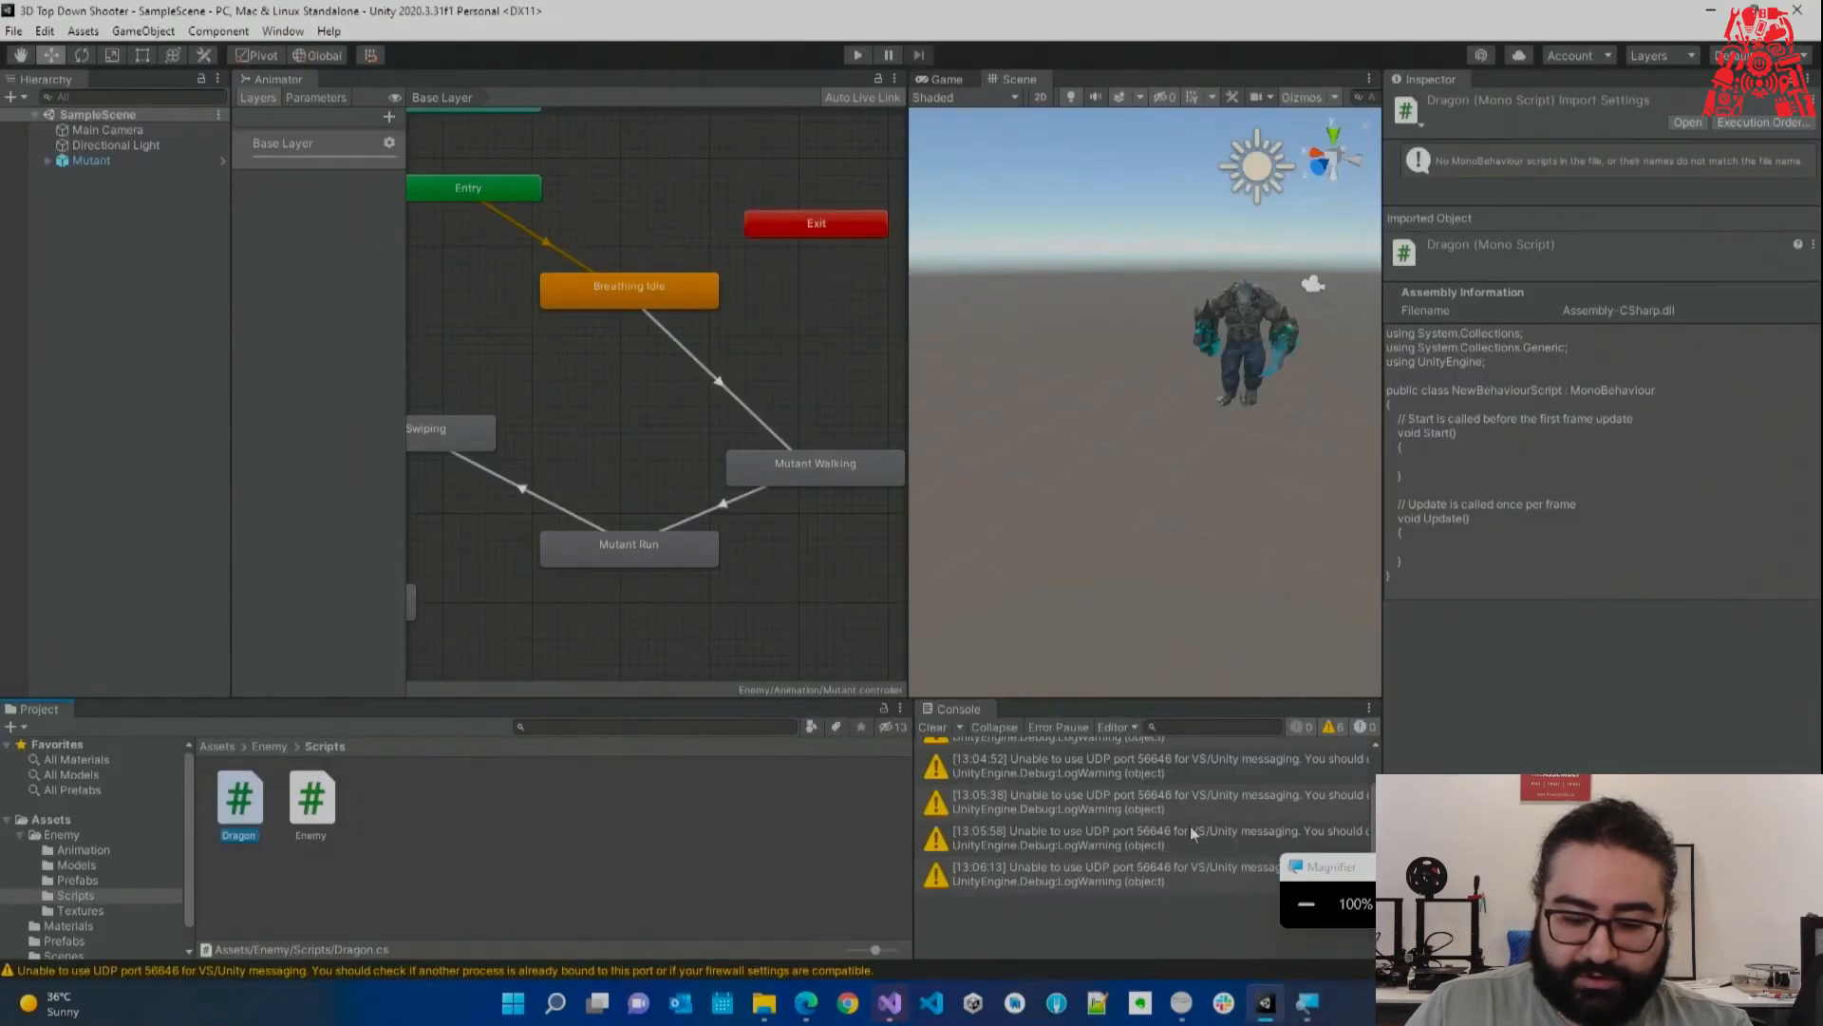
click(937, 728)
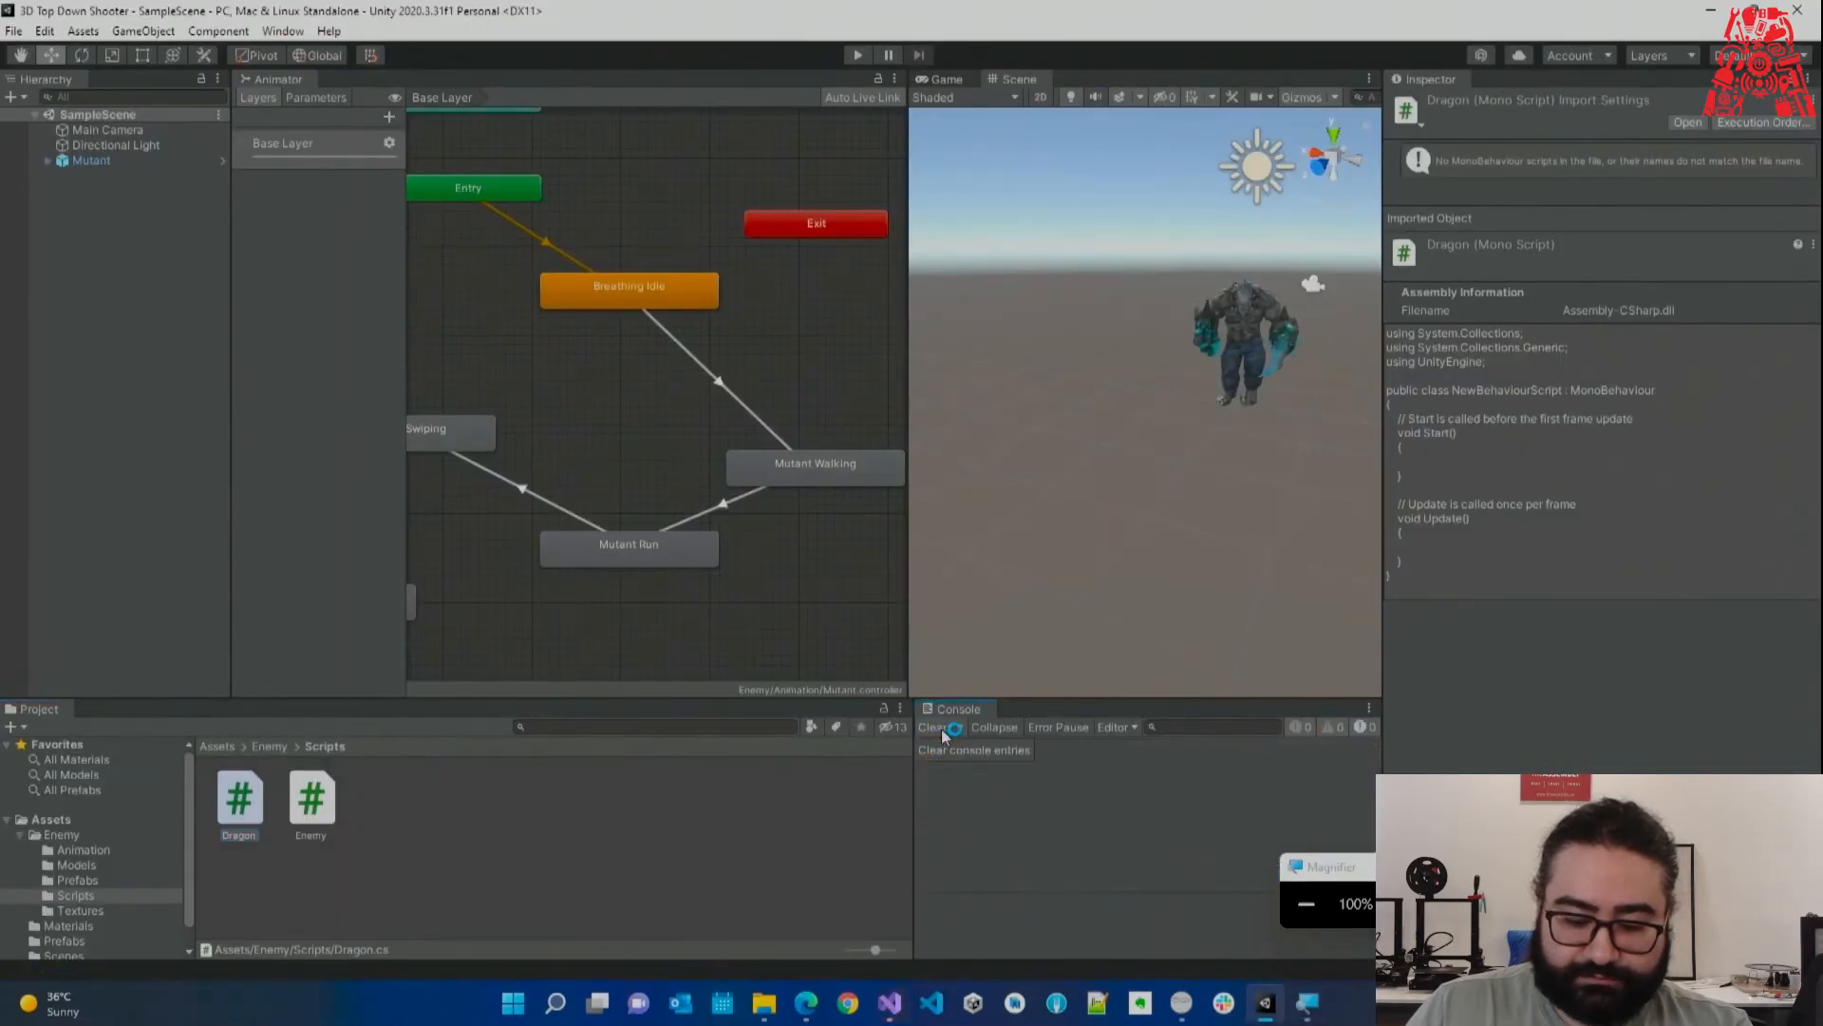
click(834, 879)
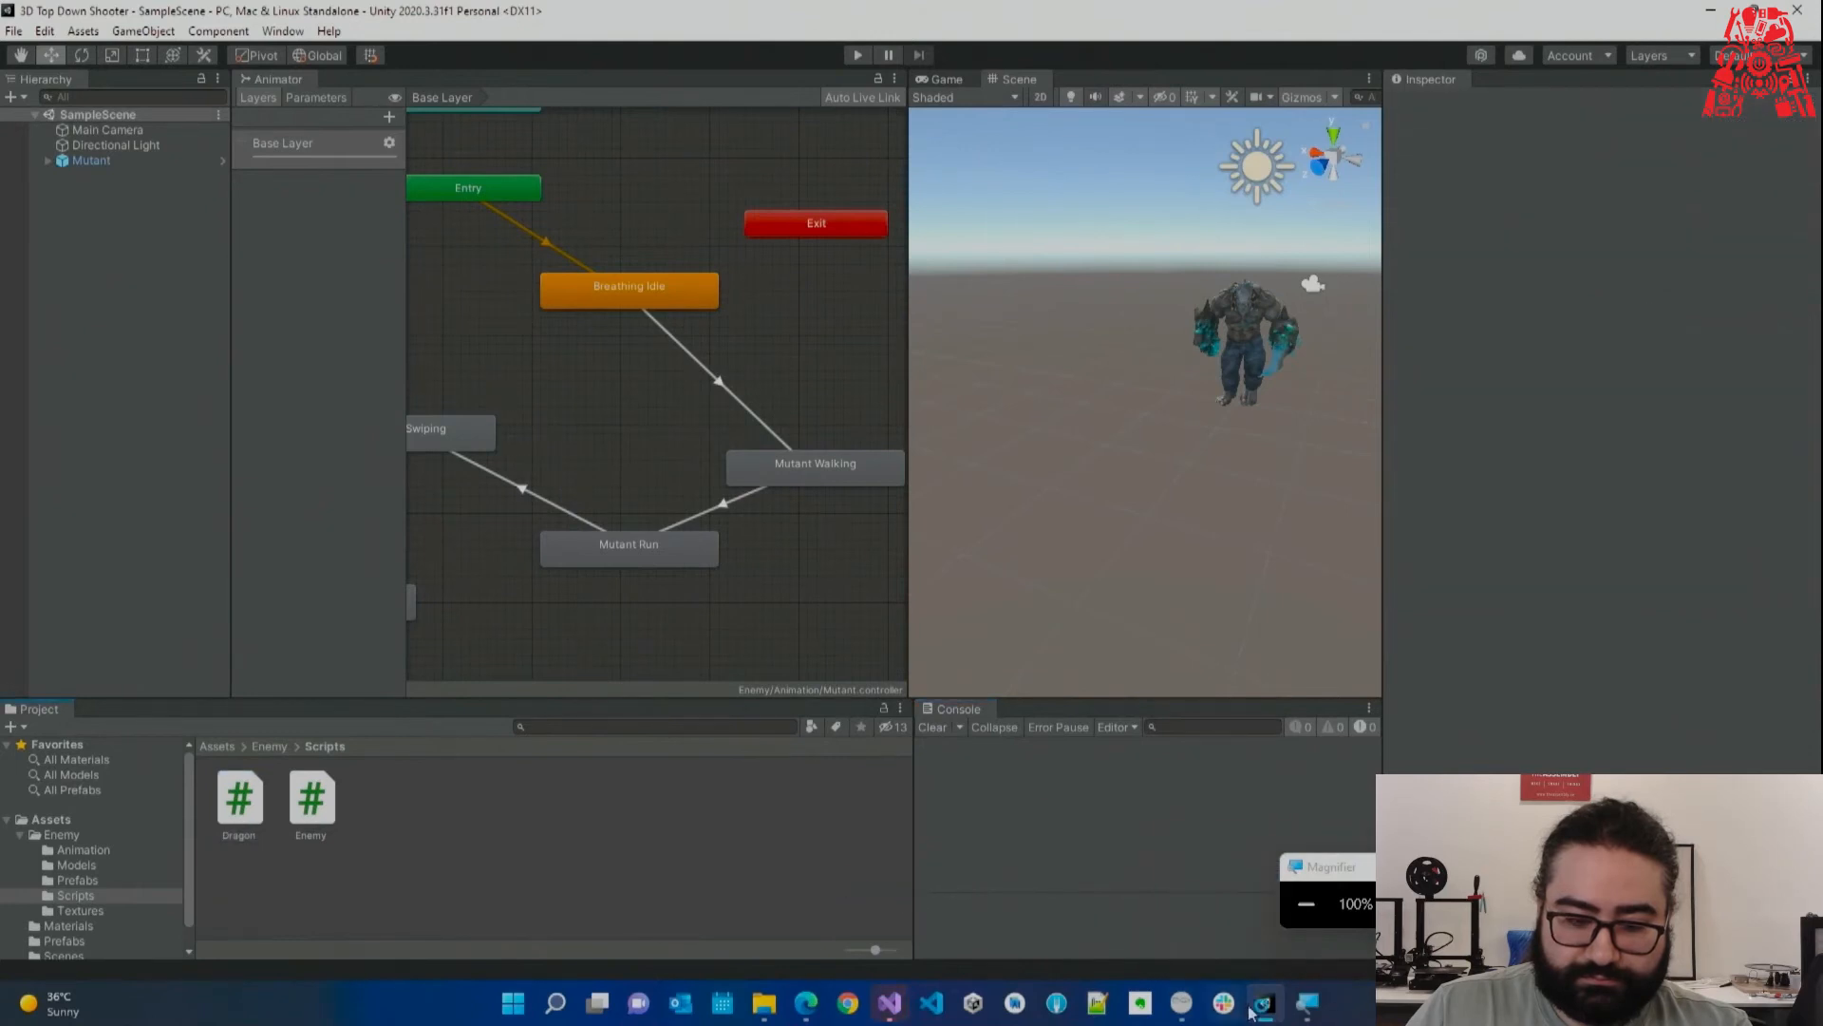
click(1257, 1003)
Place the caret inside Dragon.cs's Start method and minimize Visual Studio.
click(818, 331)
click(720, 356)
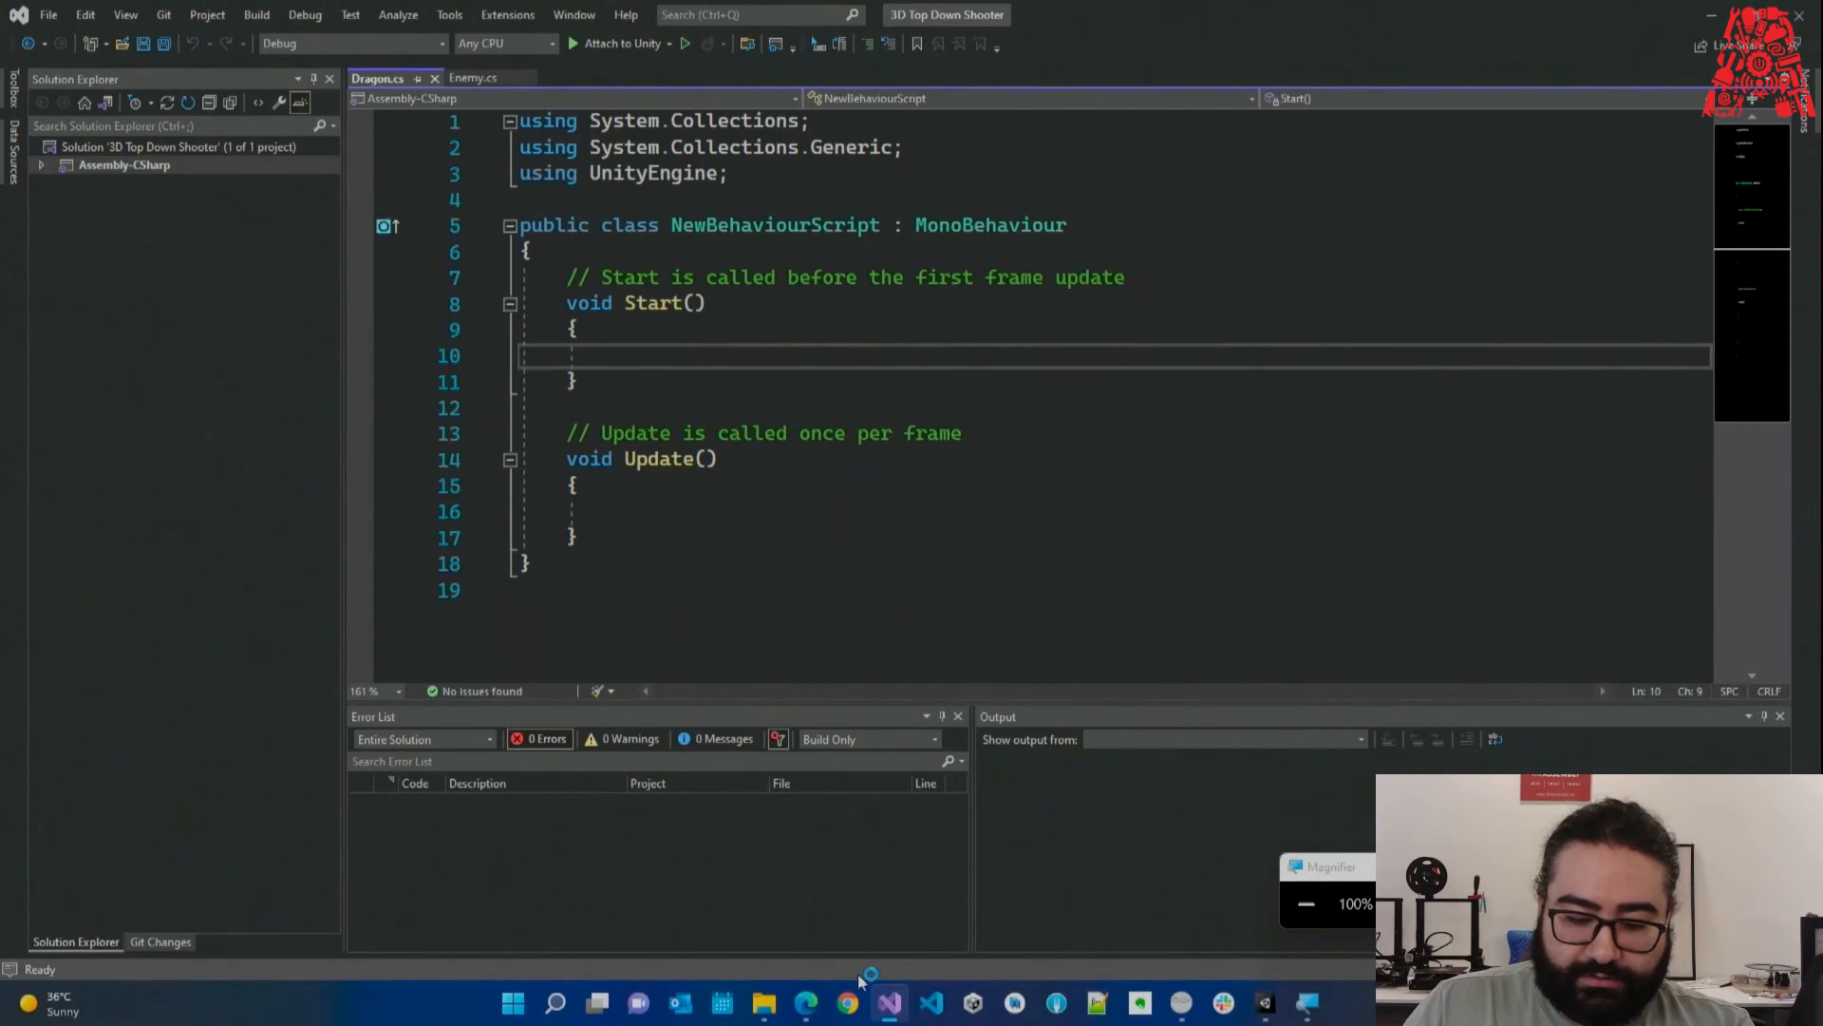
click(888, 1004)
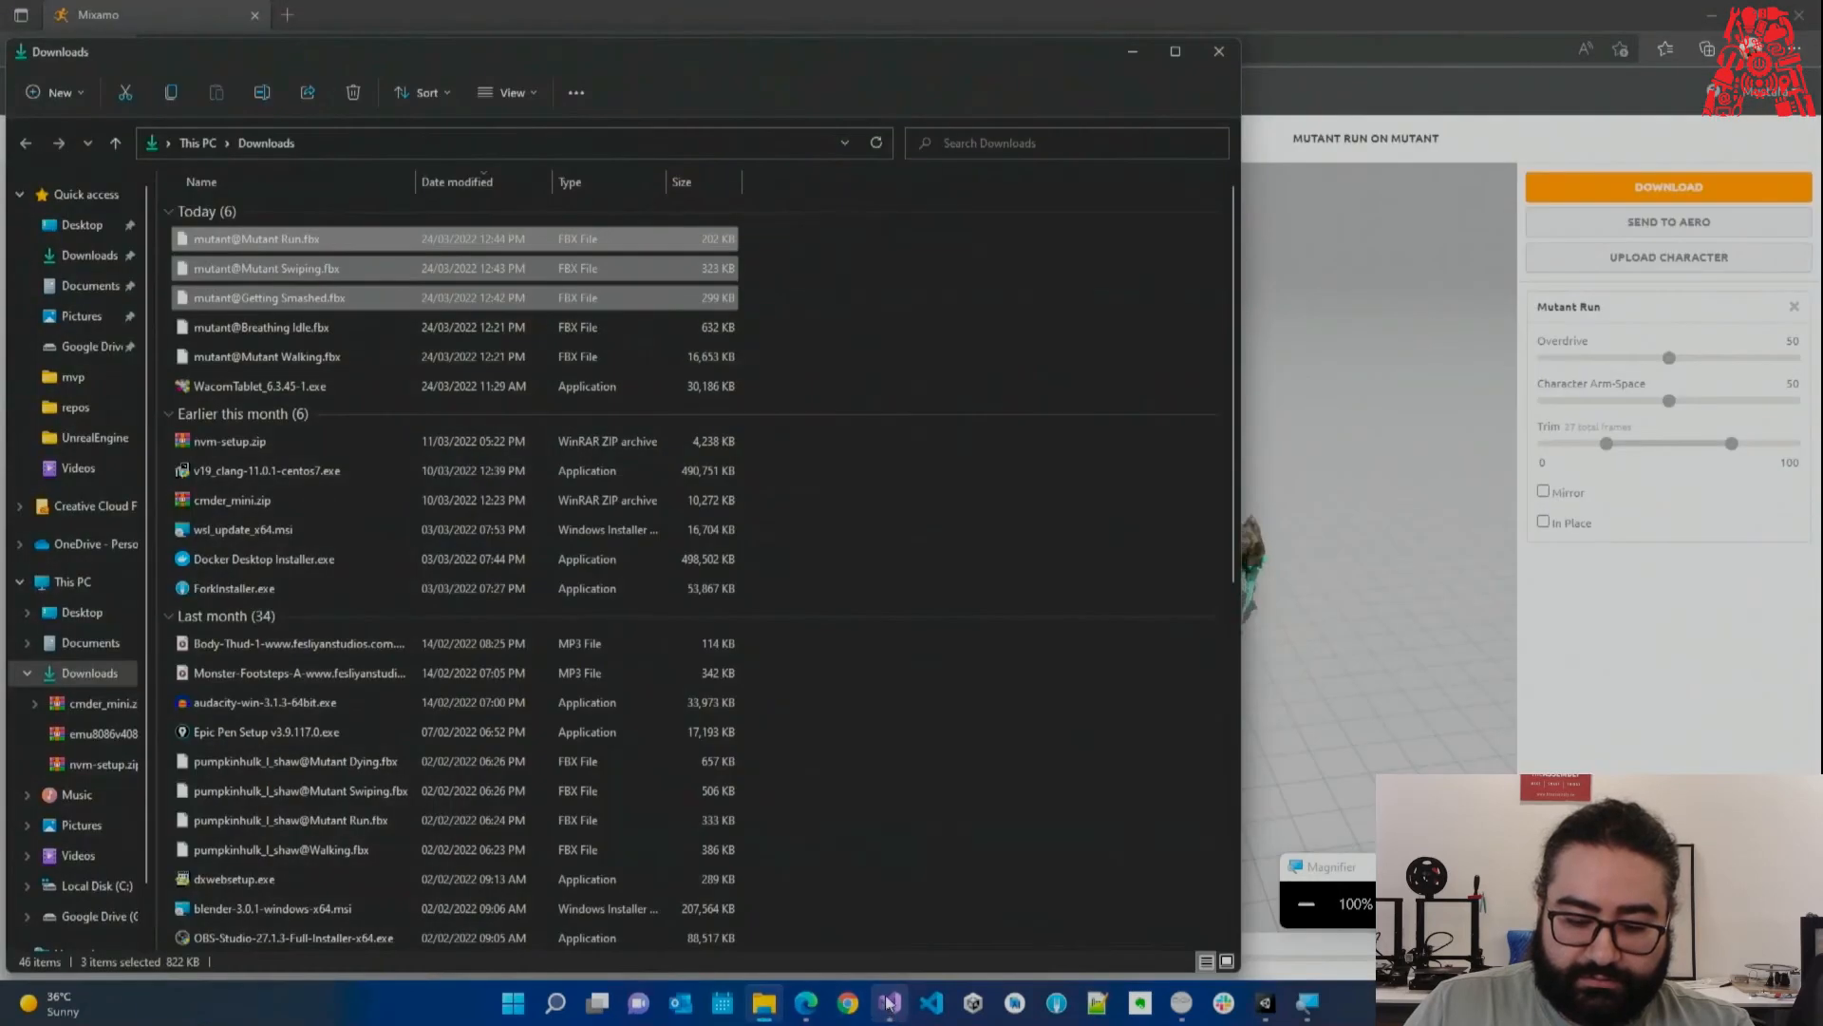
Drag the Dragon script onto the Mutant in the Hierarchy.
click(1266, 1004)
click(245, 819)
drag(247, 823, 201, 425)
drag(124, 189, 123, 160)
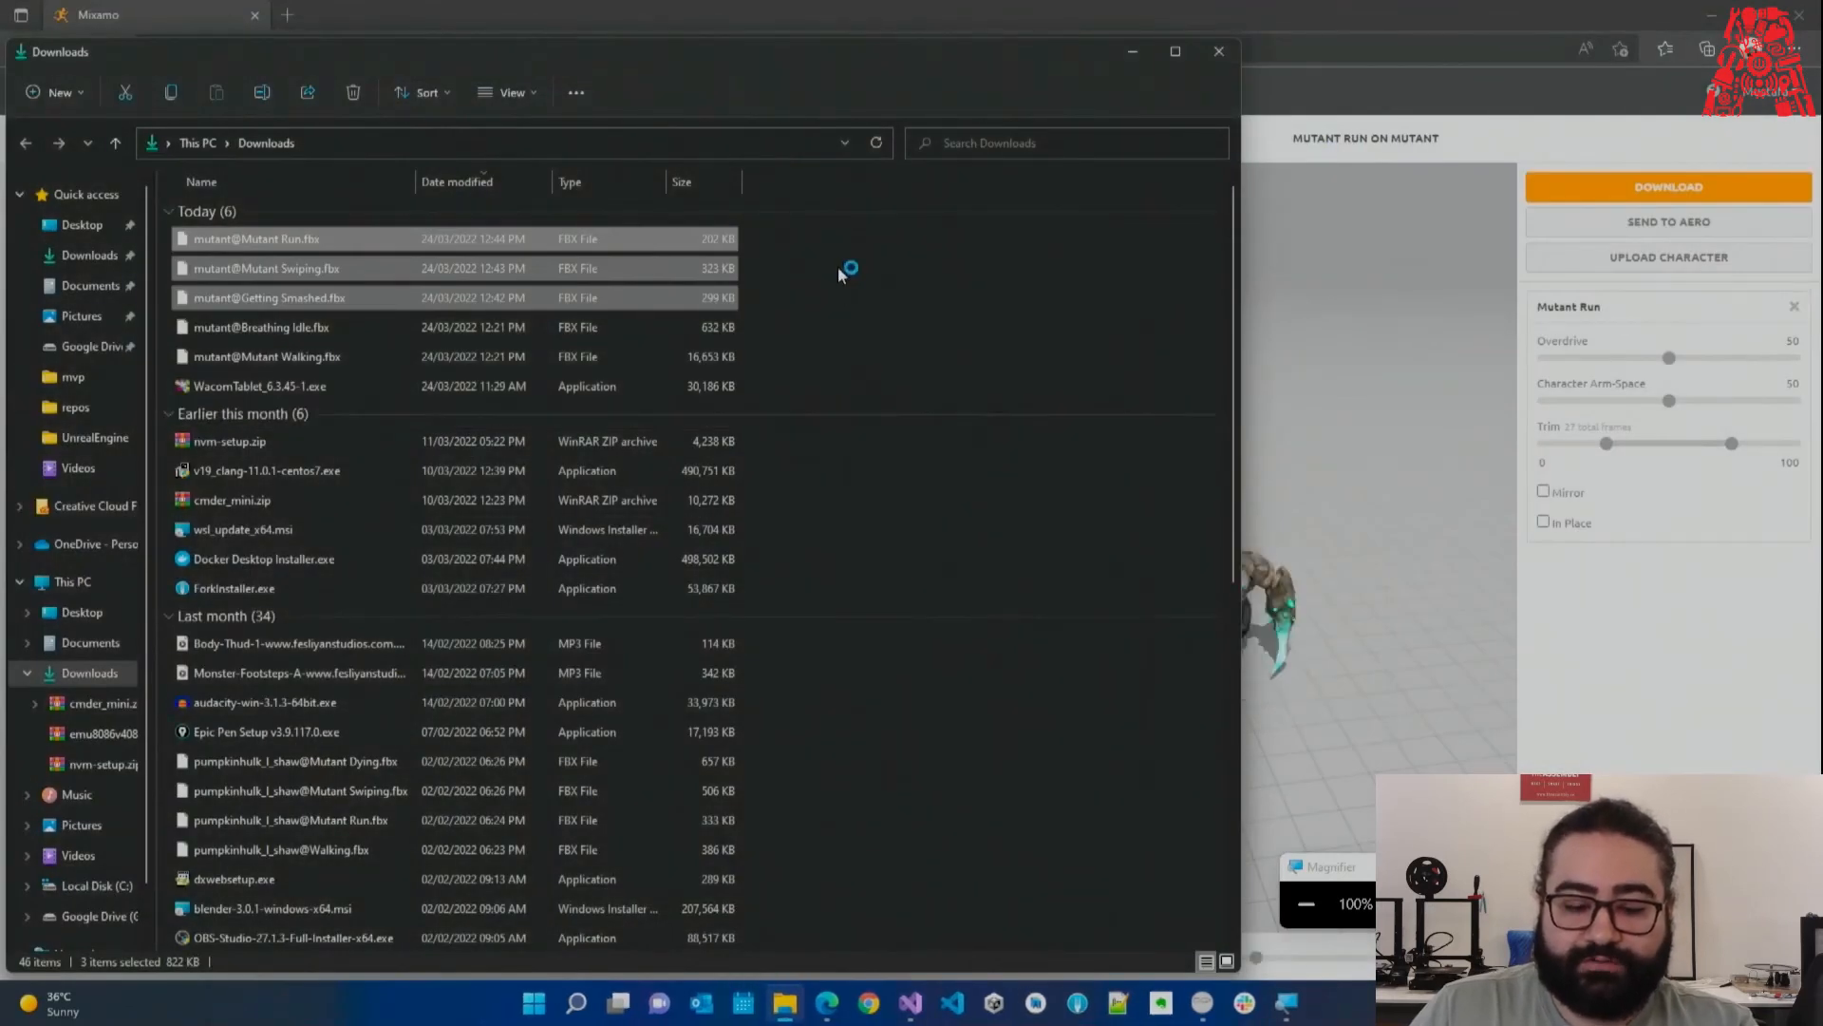
Deselect the three FBX downloads, reopen 3D Top Down Shooter from Unity Hub, and view Dragon.cs.
click(837, 265)
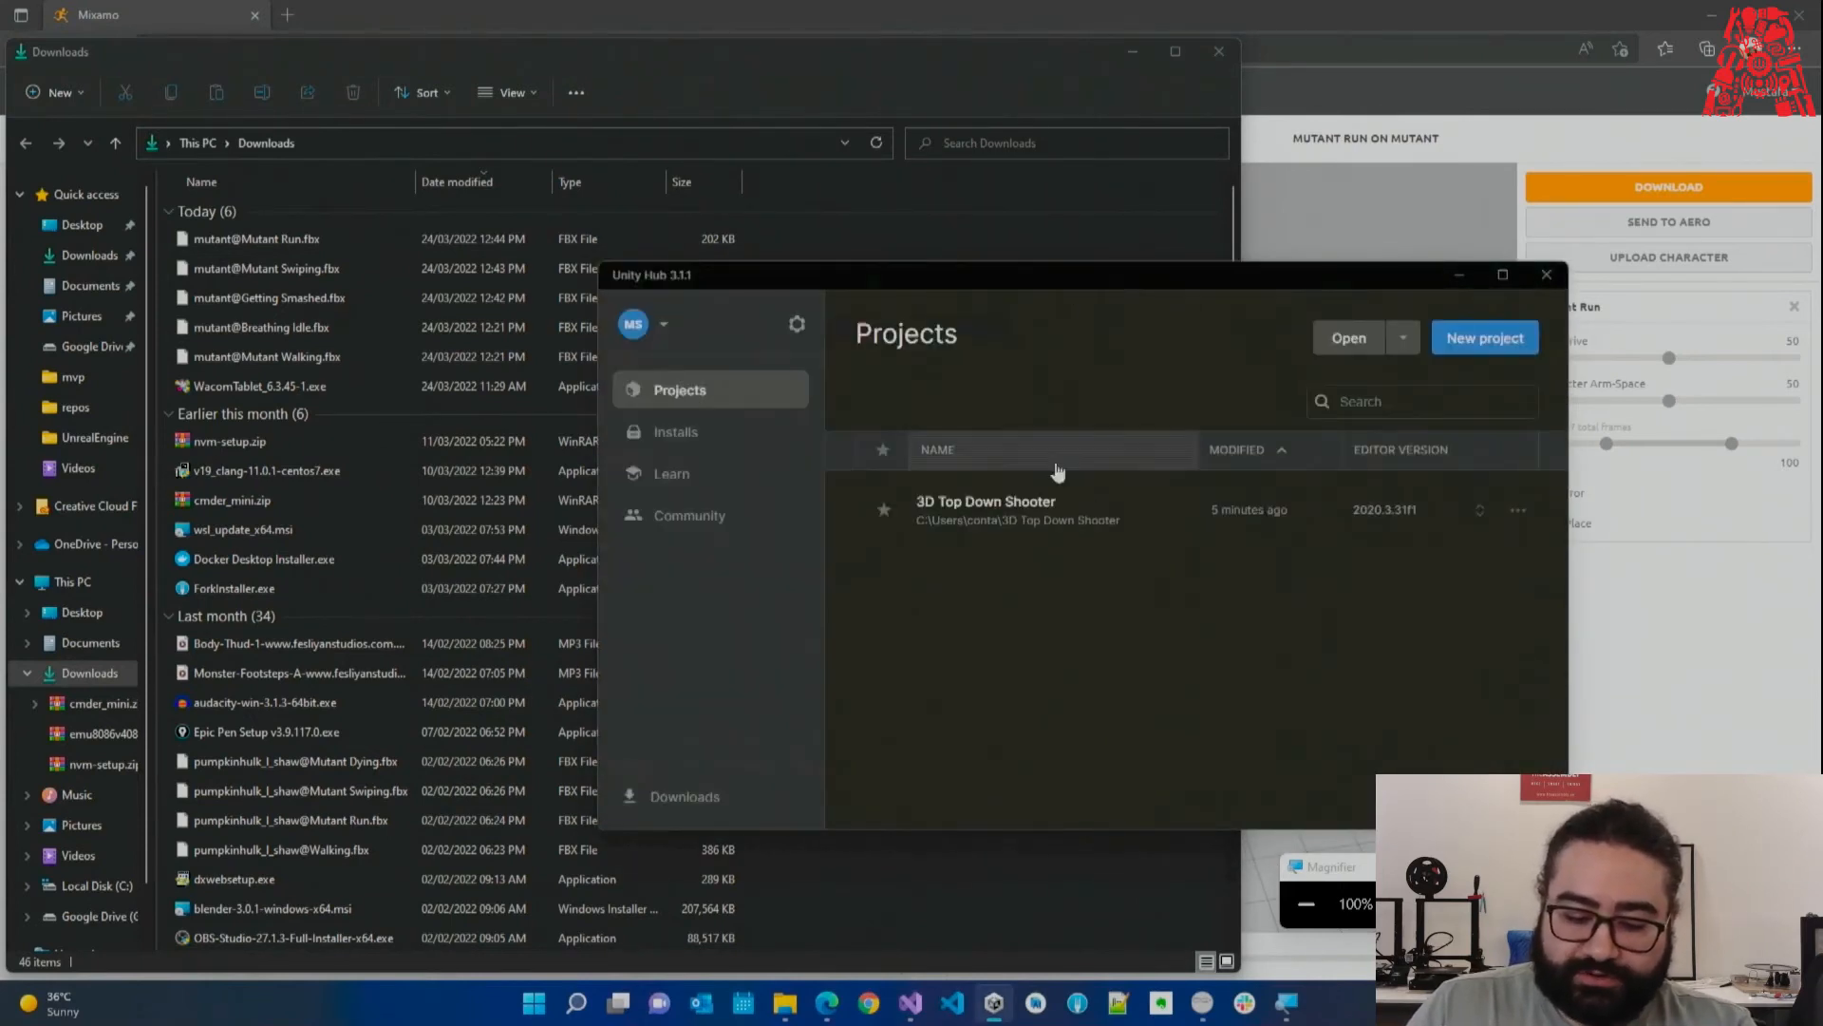
click(1035, 505)
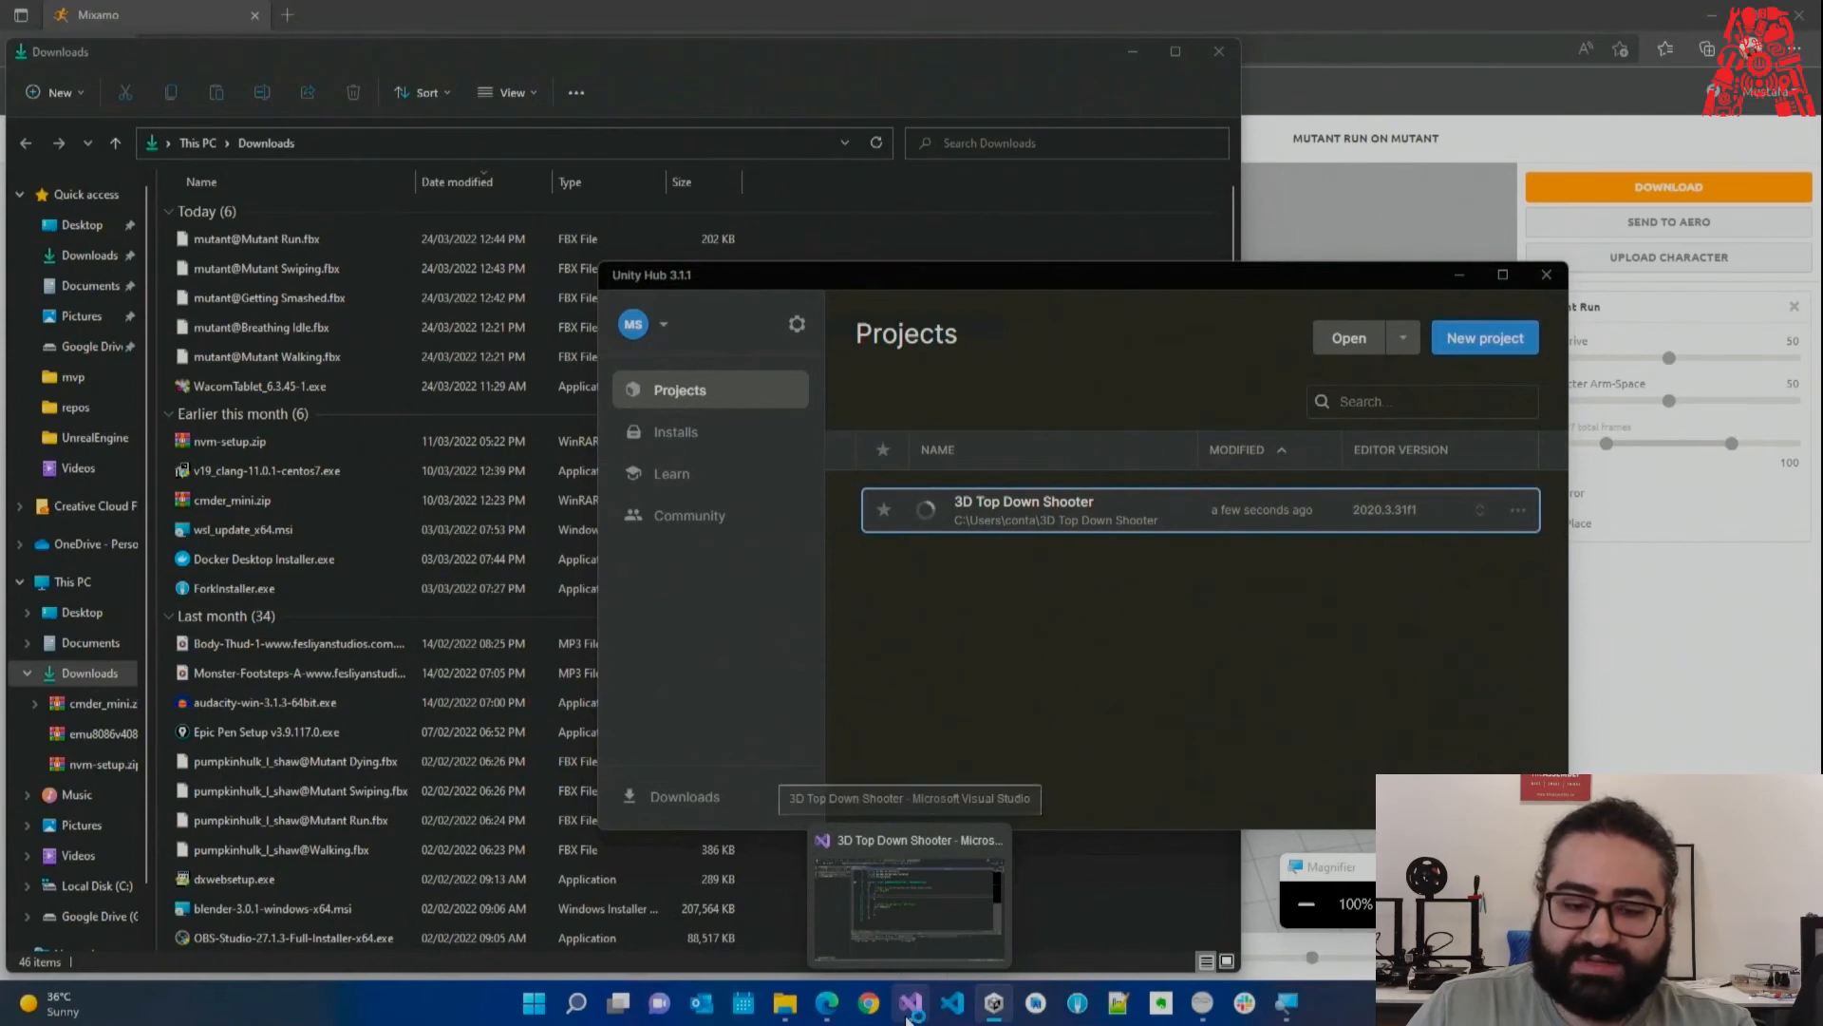
click(847, 887)
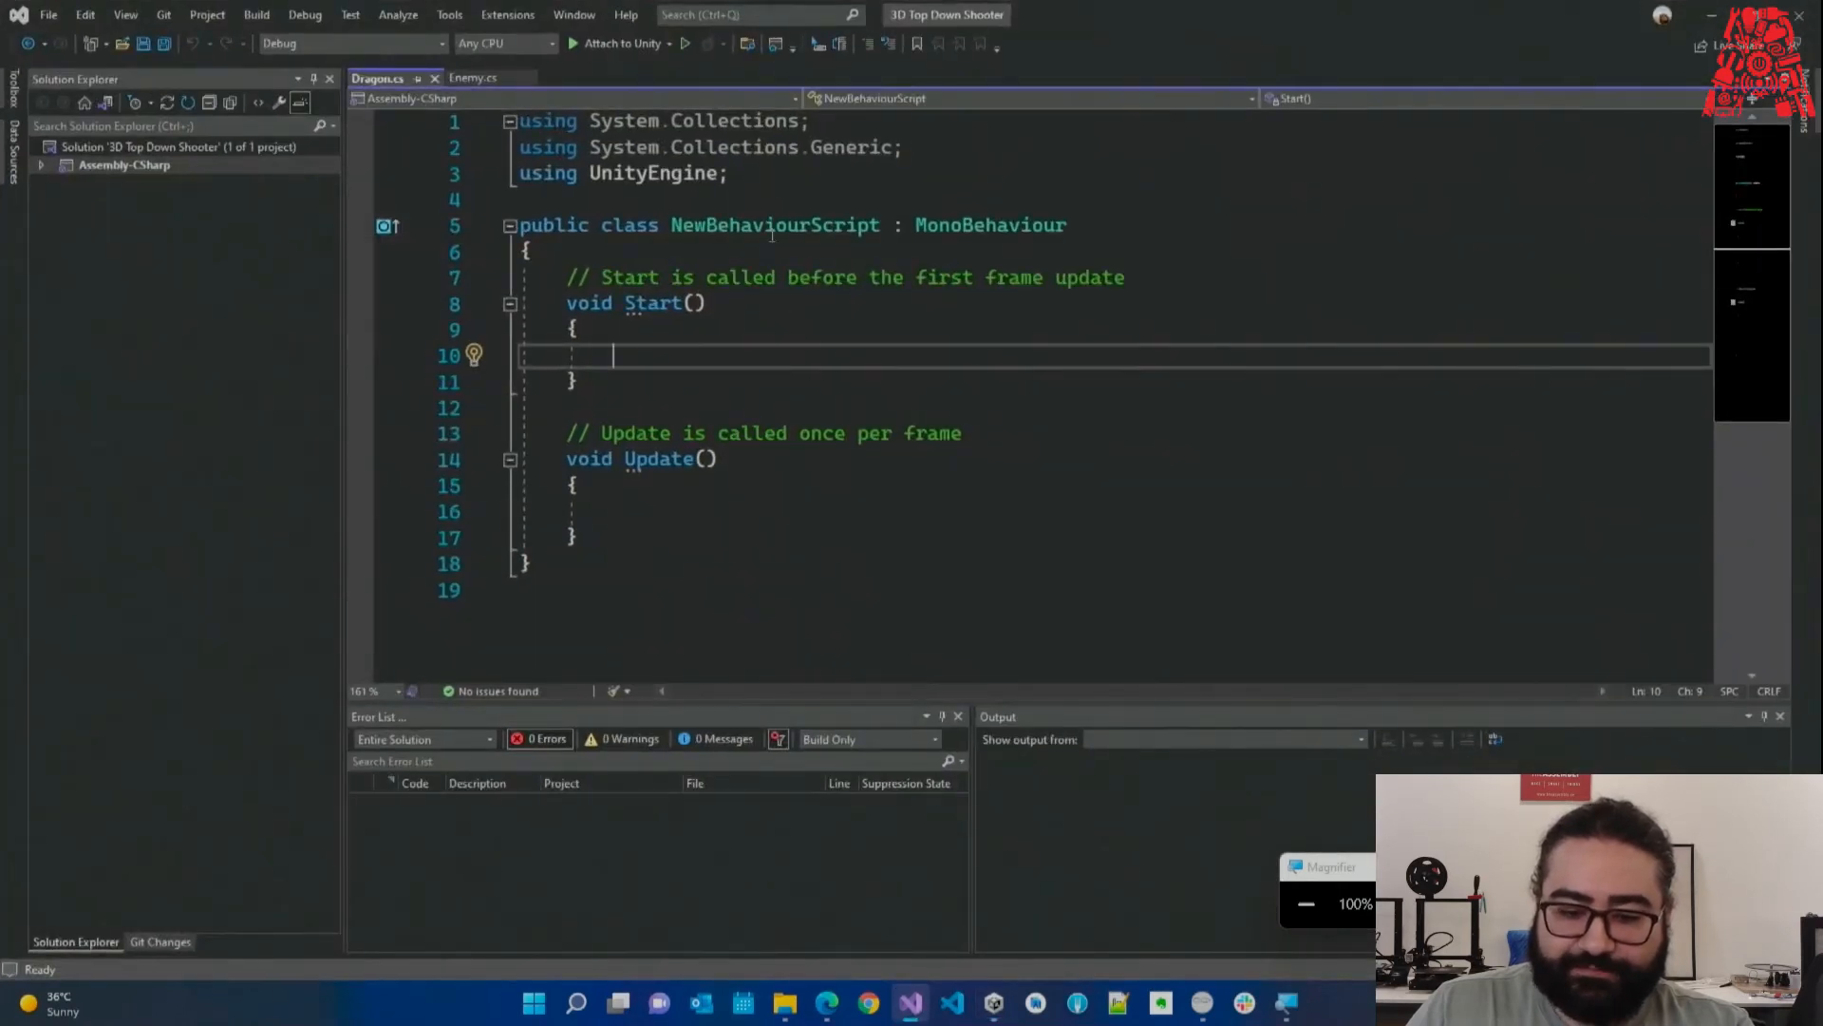
Select the NewBehaviourScript class name on line 5 of Dragon.cs.
double_click(772, 232)
click(811, 324)
ctrl+scroll(908, 464, up, 3)
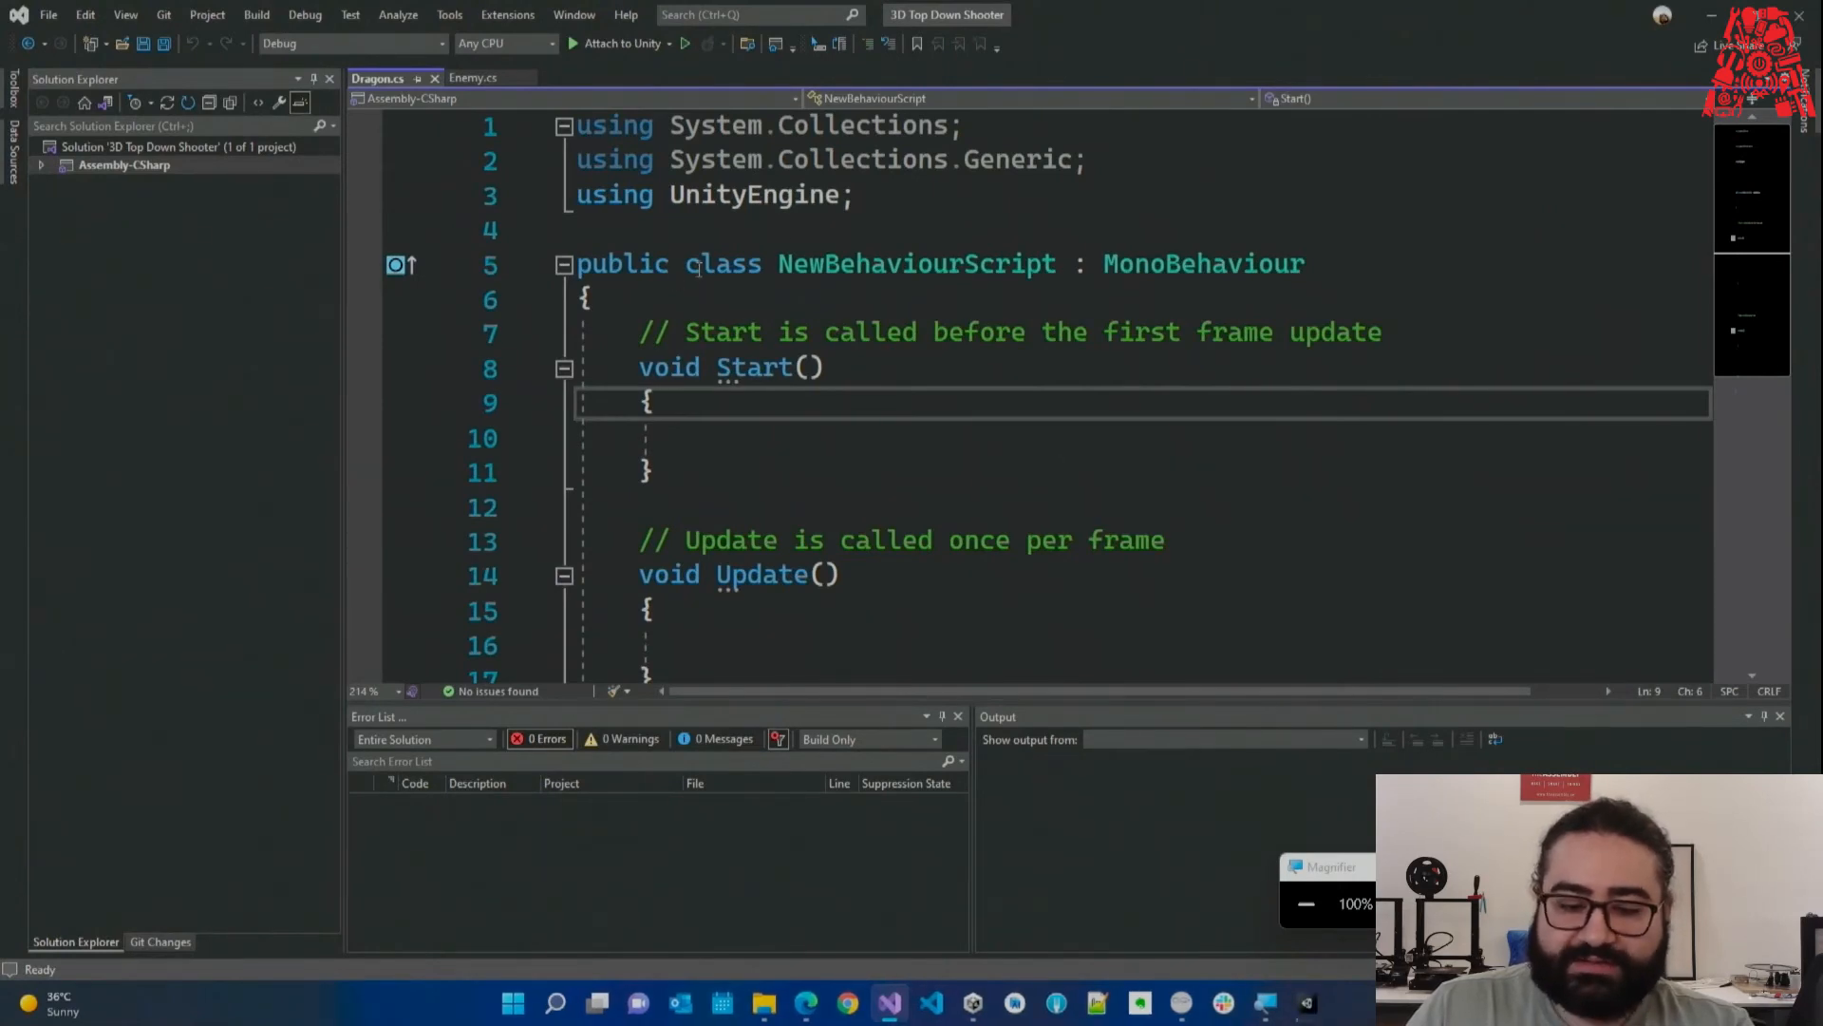
double_click(698, 265)
click(759, 295)
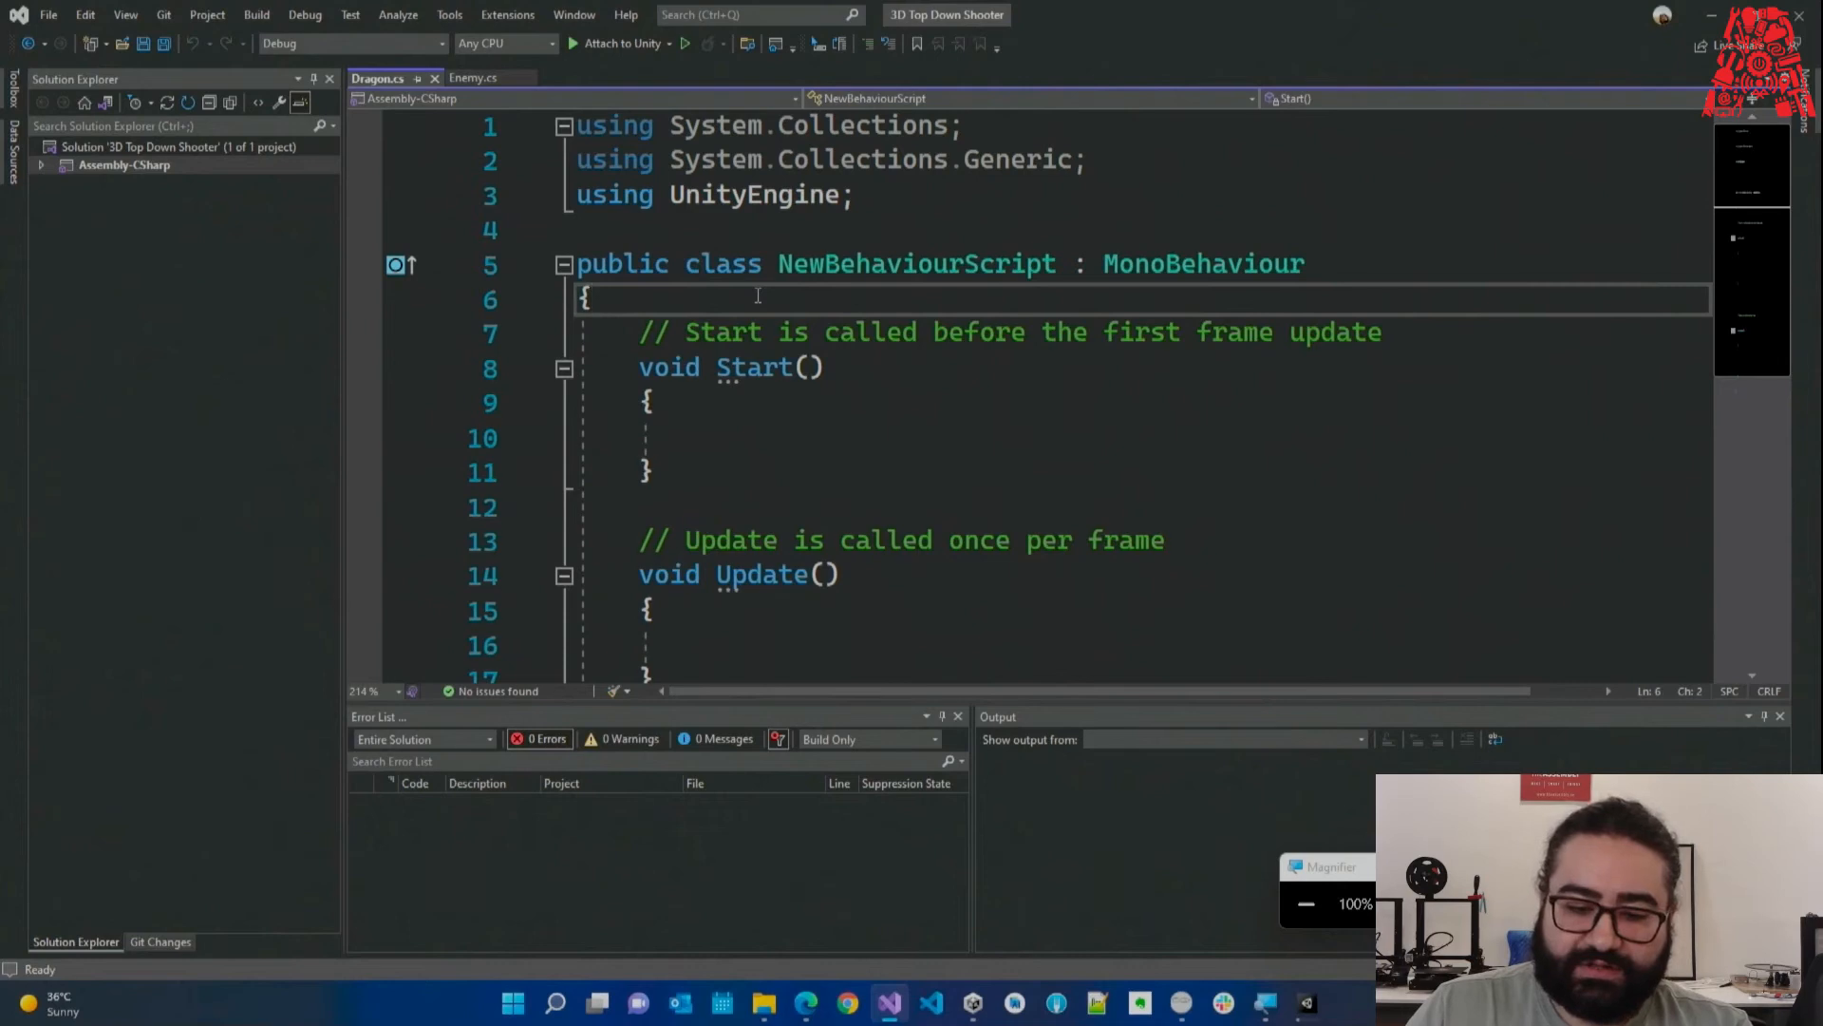
double_click(717, 264)
click(775, 284)
drag(777, 274, 1057, 267)
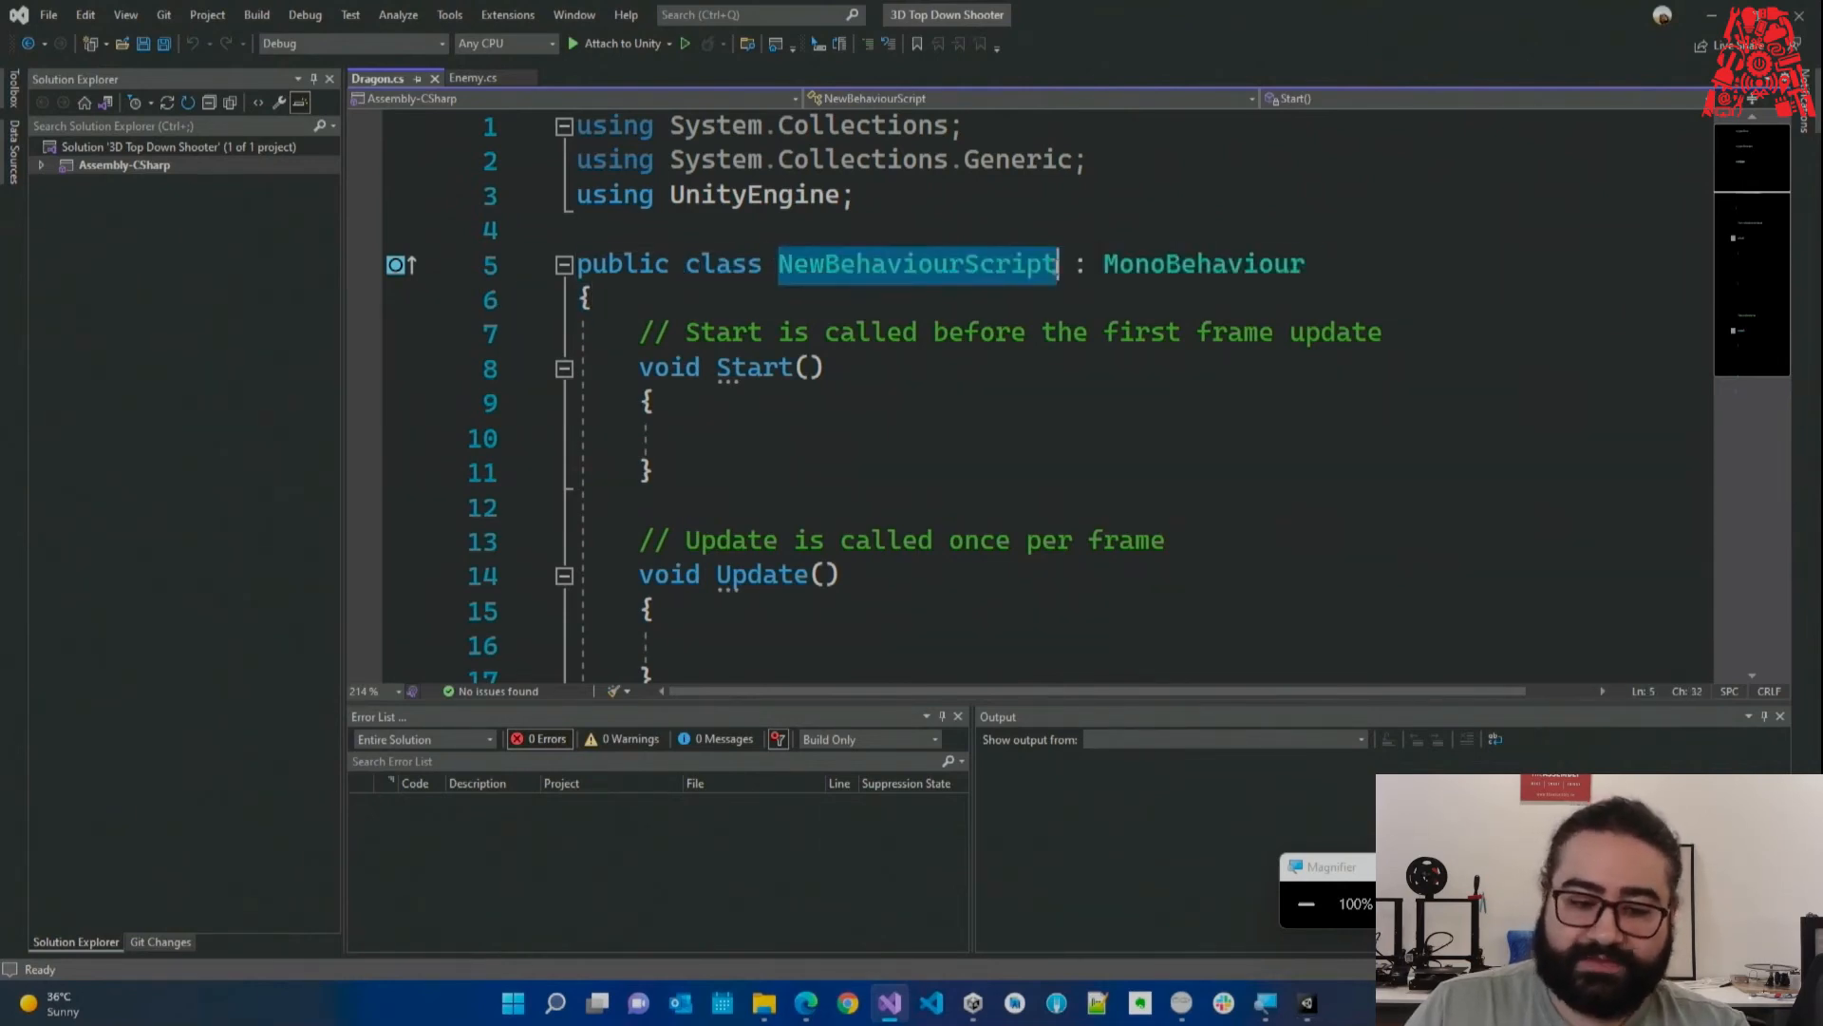
click(1005, 300)
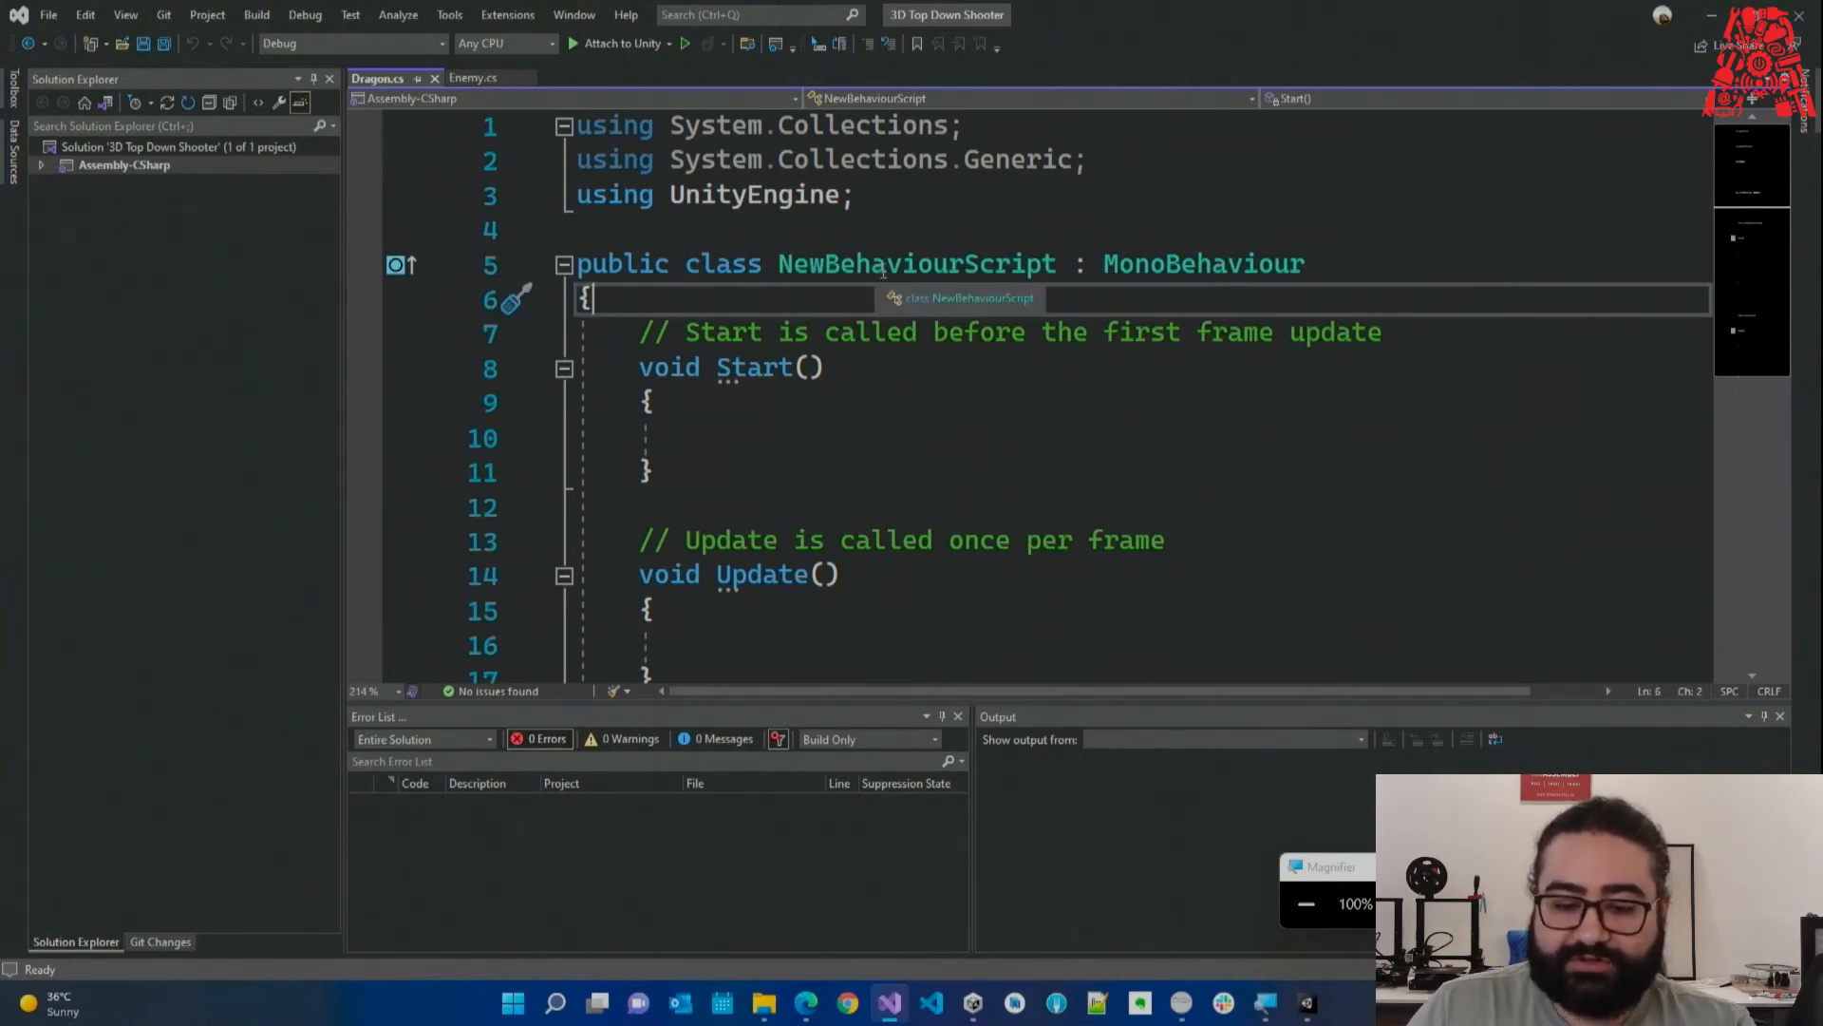
drag(1057, 264, 777, 260)
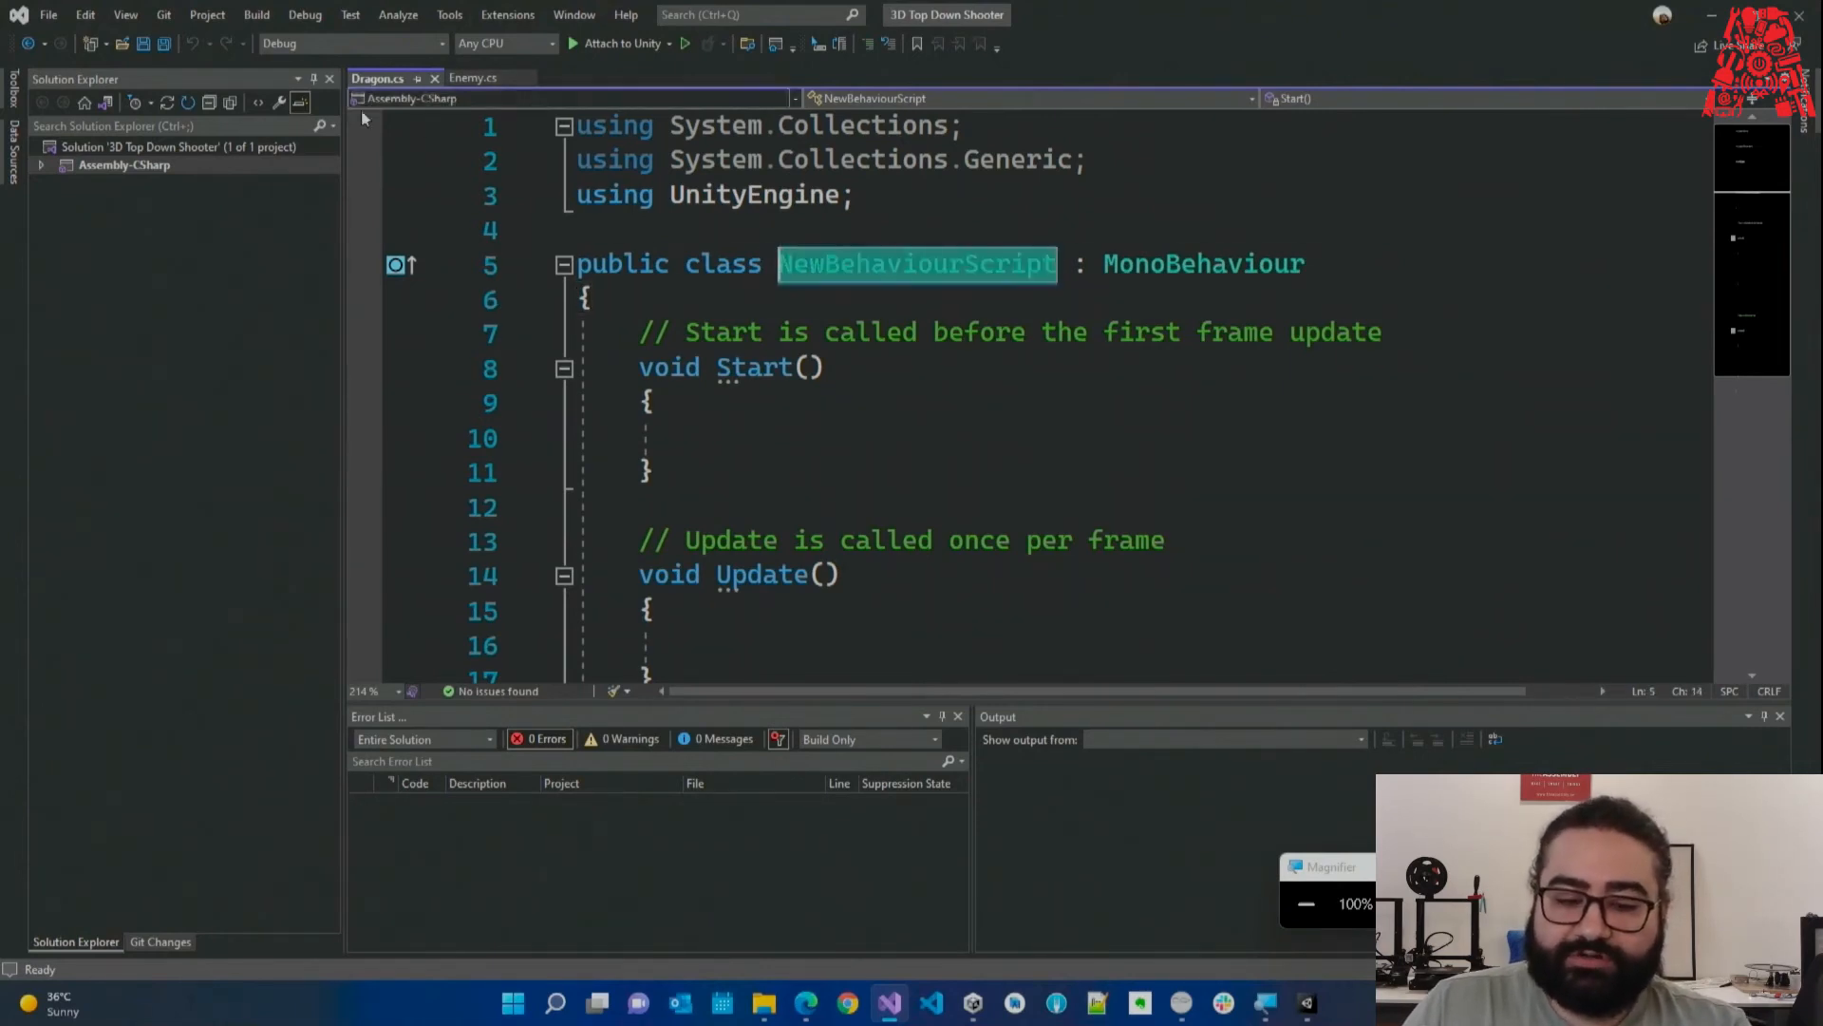
click(831, 293)
drag(778, 265, 1059, 266)
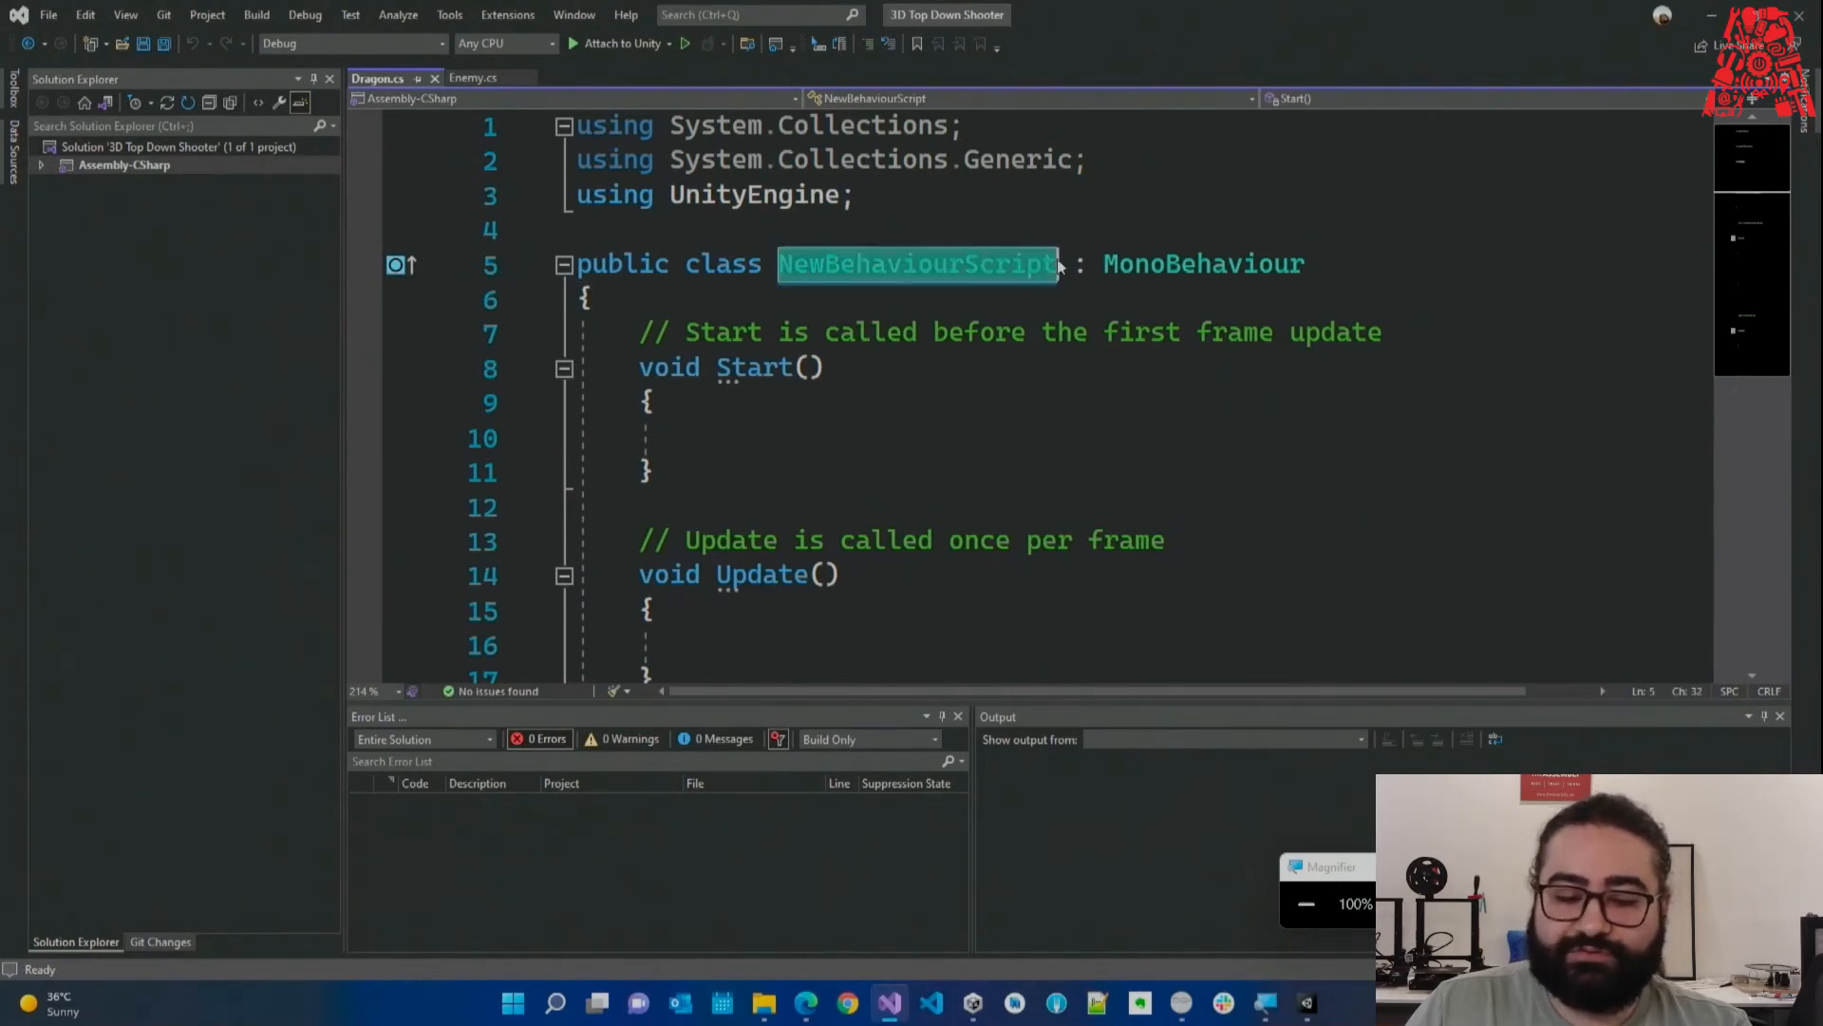
Dock the Console beside the Project panel and the Game view beside Scene, widening it.
click(1308, 1003)
click(129, 608)
drag(129, 607, 1237, 743)
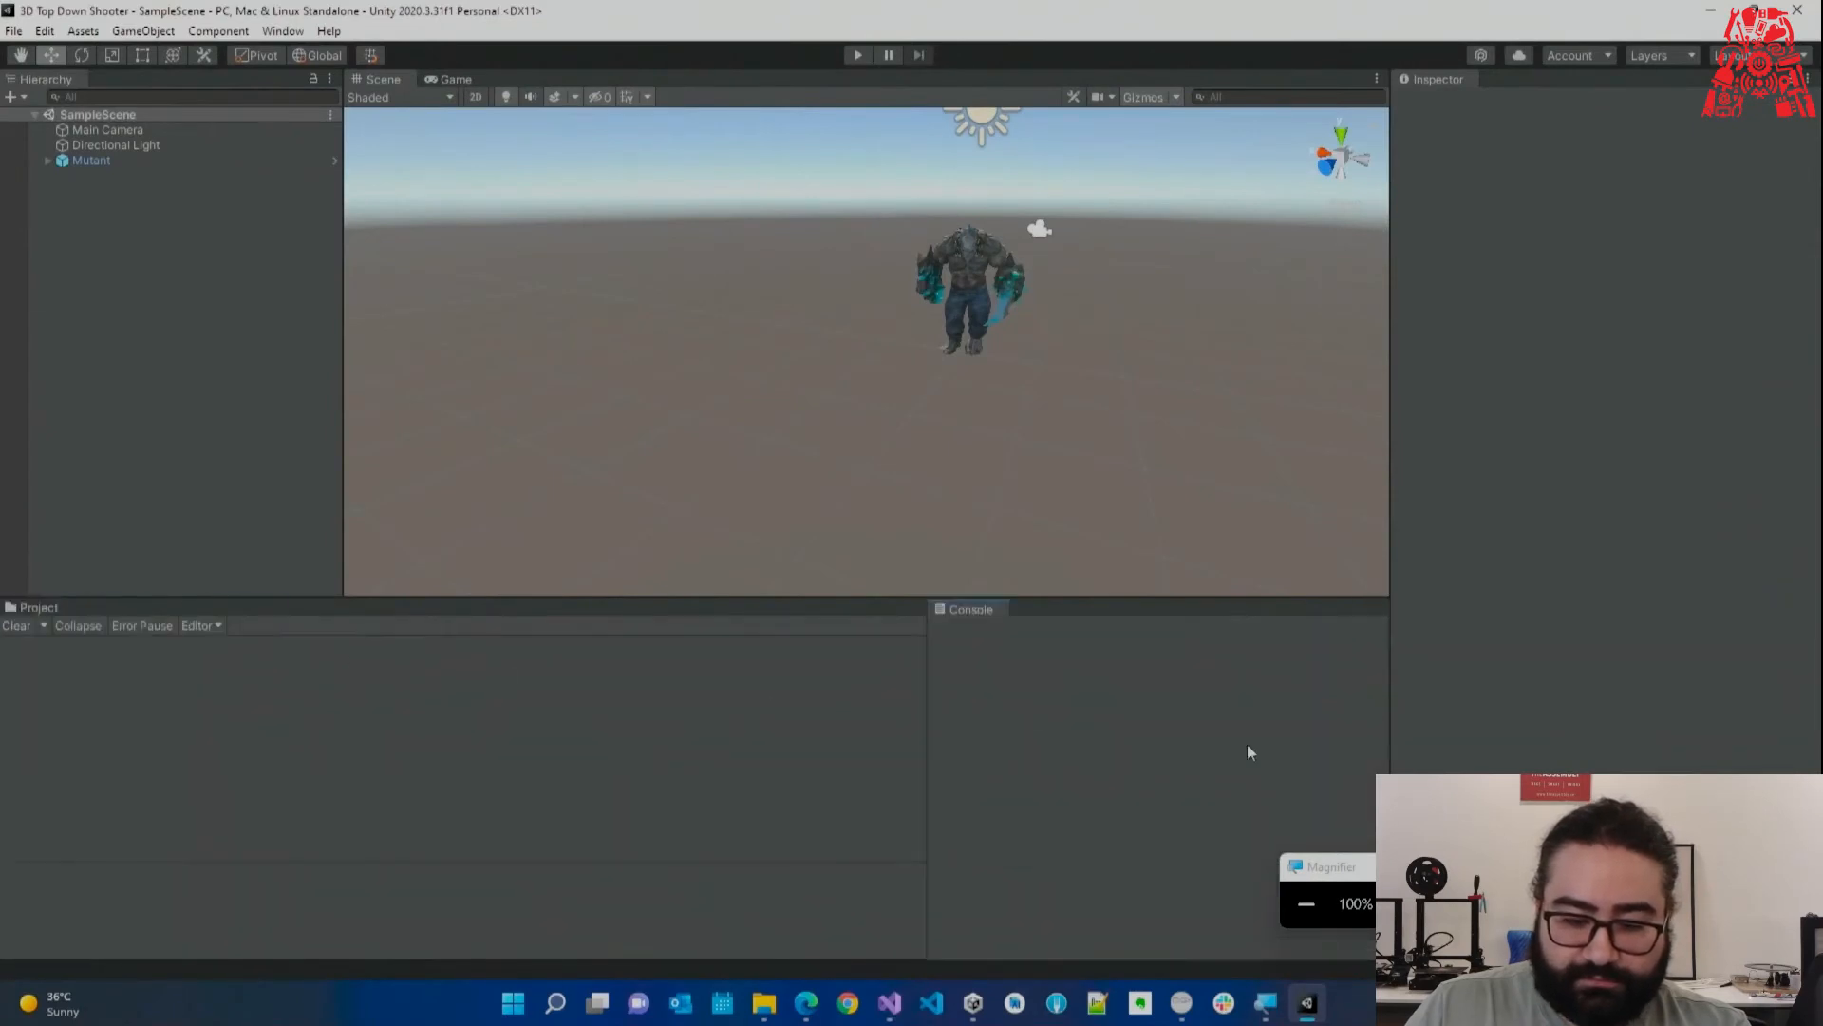
drag(452, 78, 1159, 299)
drag(1038, 254, 866, 233)
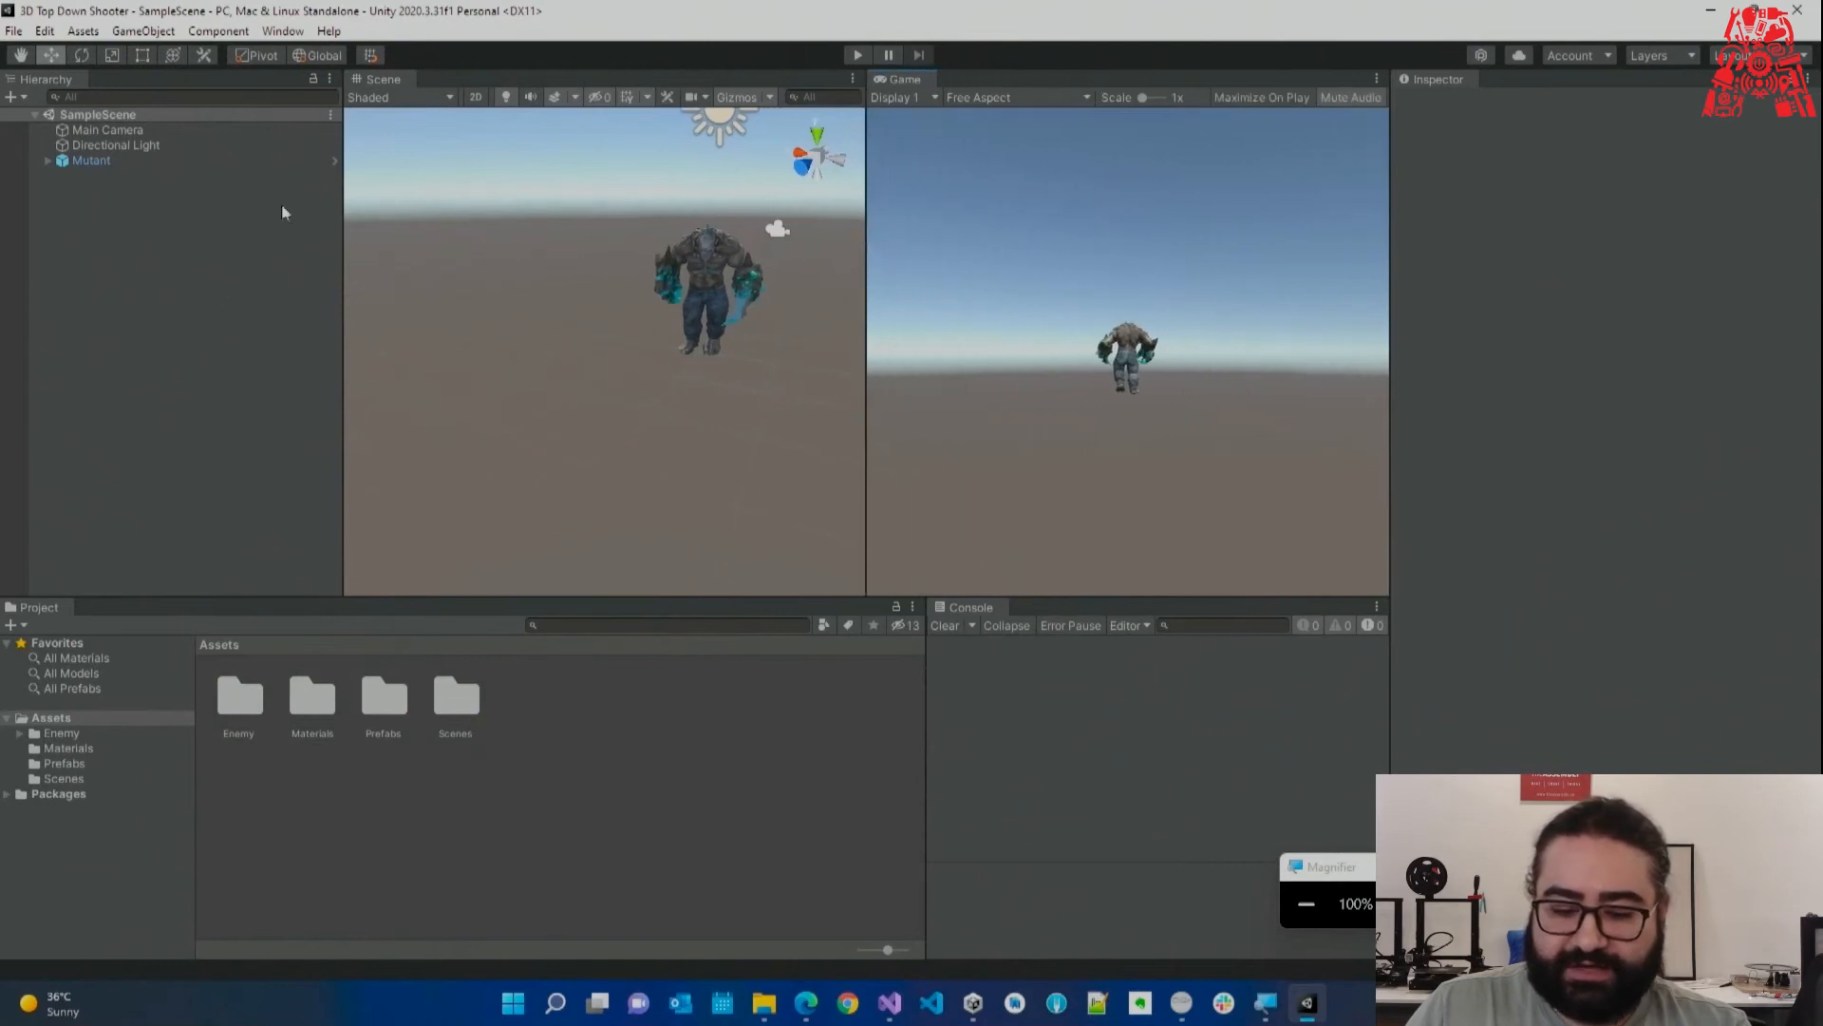
click(889, 1003)
Rename the Dragon.cs class from NewBehaviourScript to Dragon and save.
double_click(968, 270)
text(Dragon)
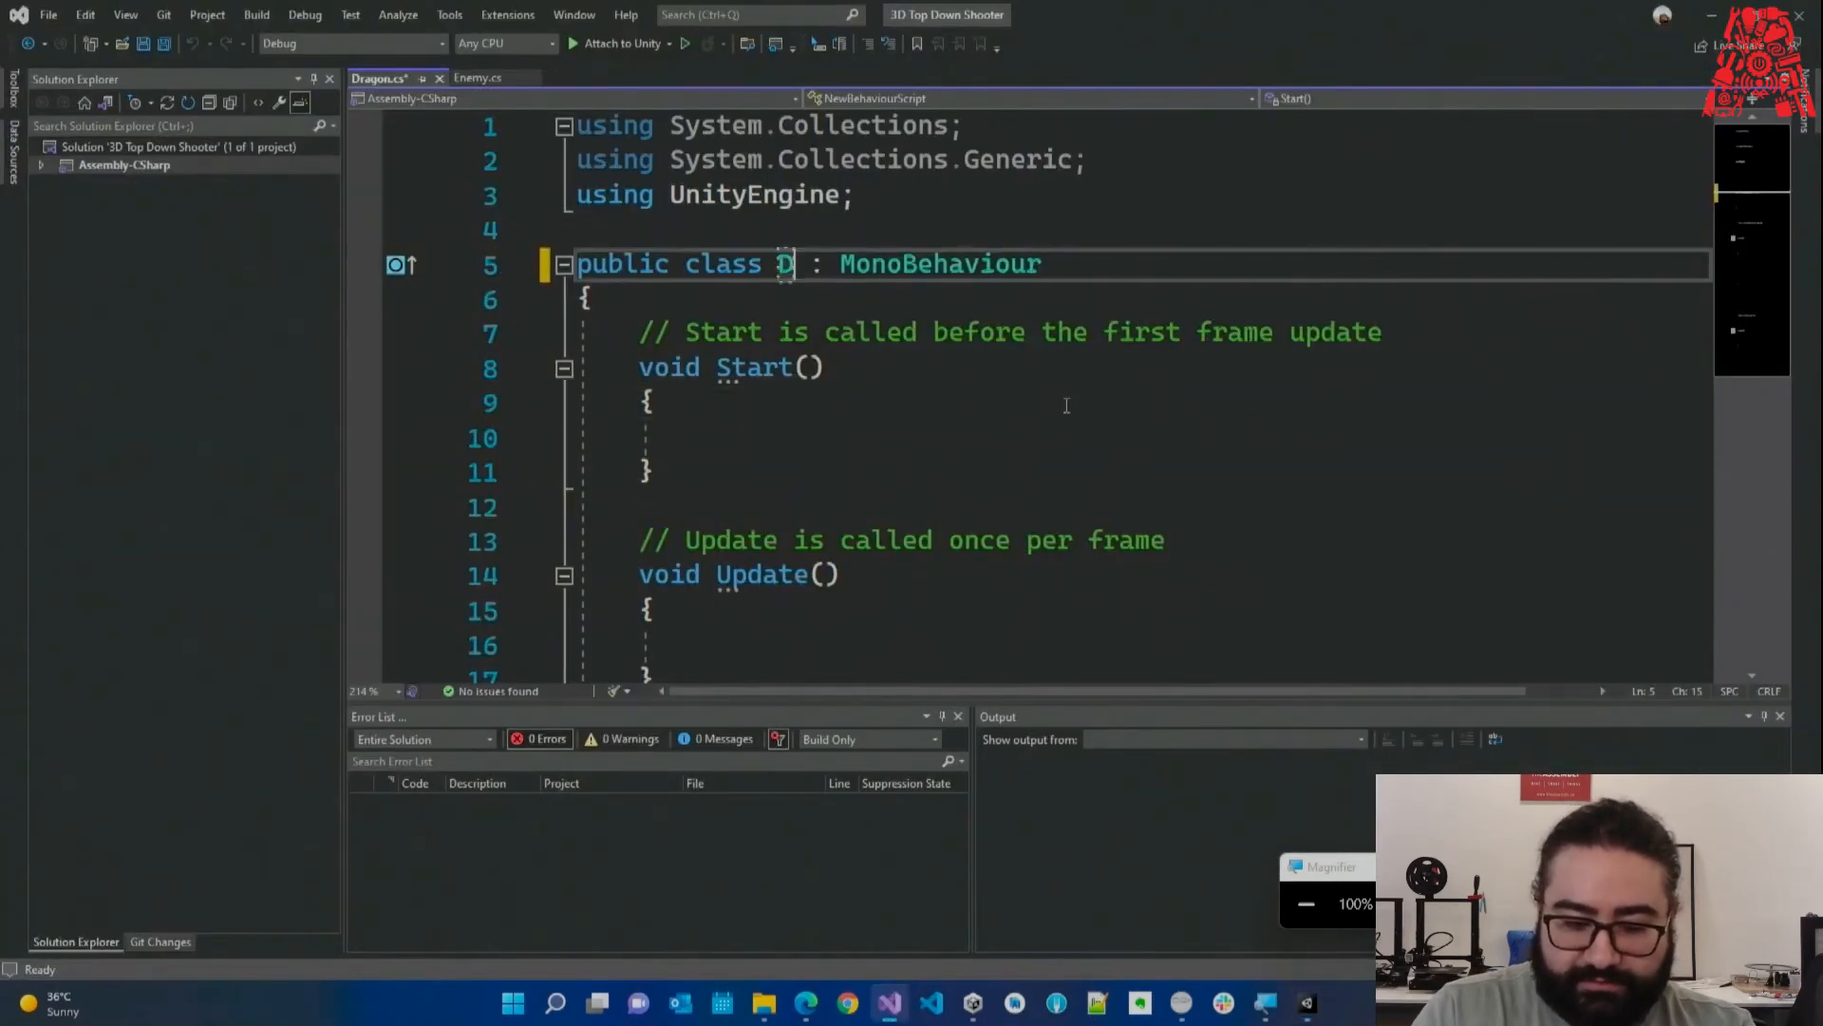
key(ctrl+s)
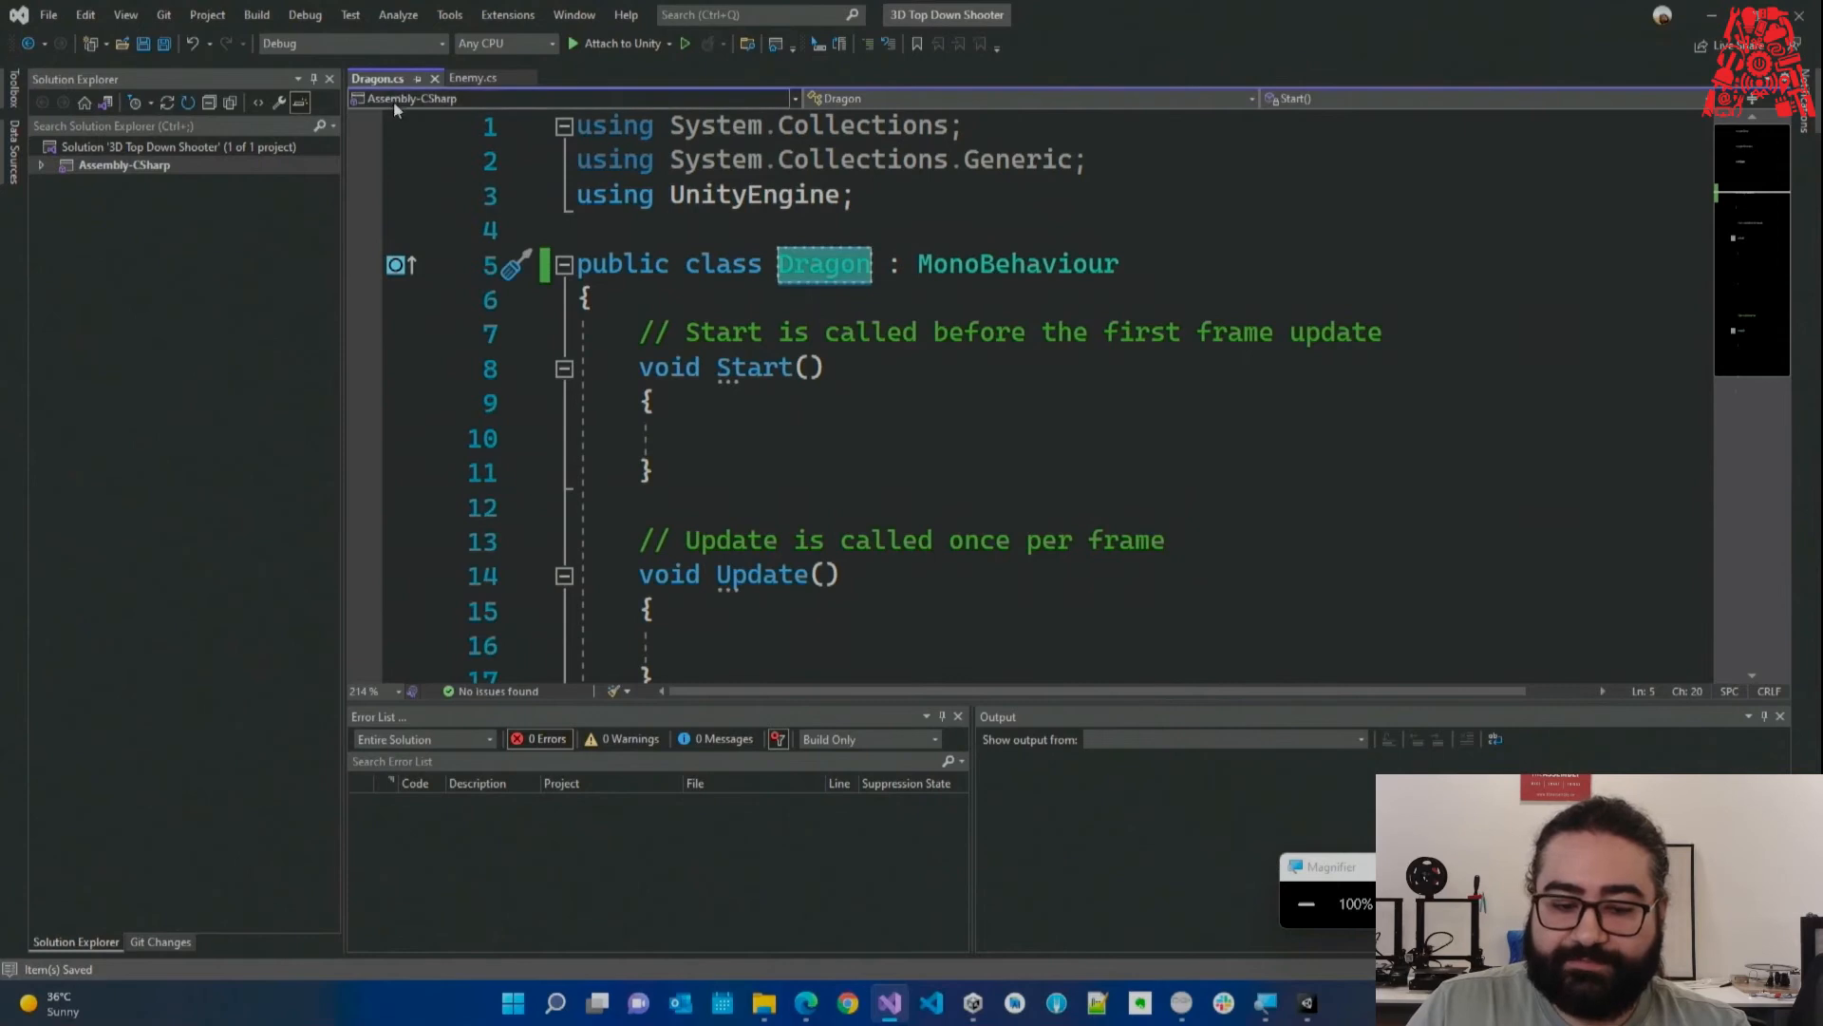
key(Down)
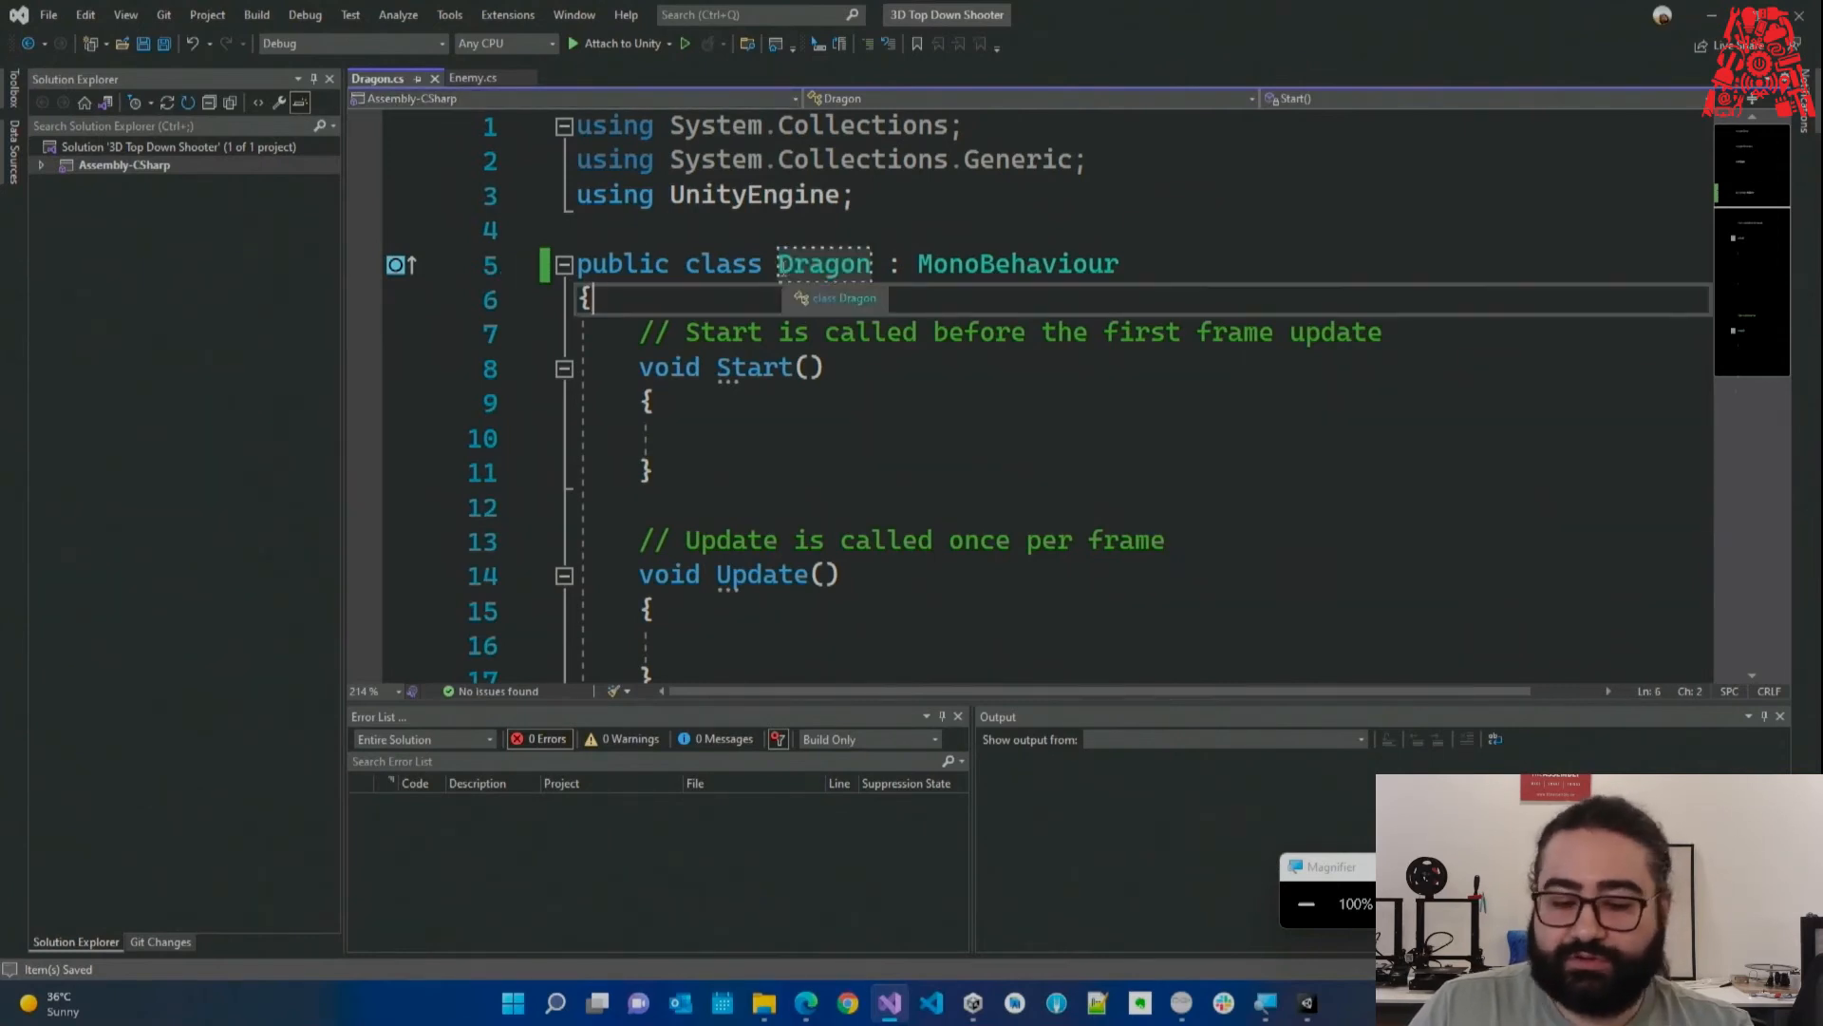
Briefly change the class to lowercase dragon, restore the capital D, and minimize Visual Studio.
click(780, 269)
key(Delete)
text(d)
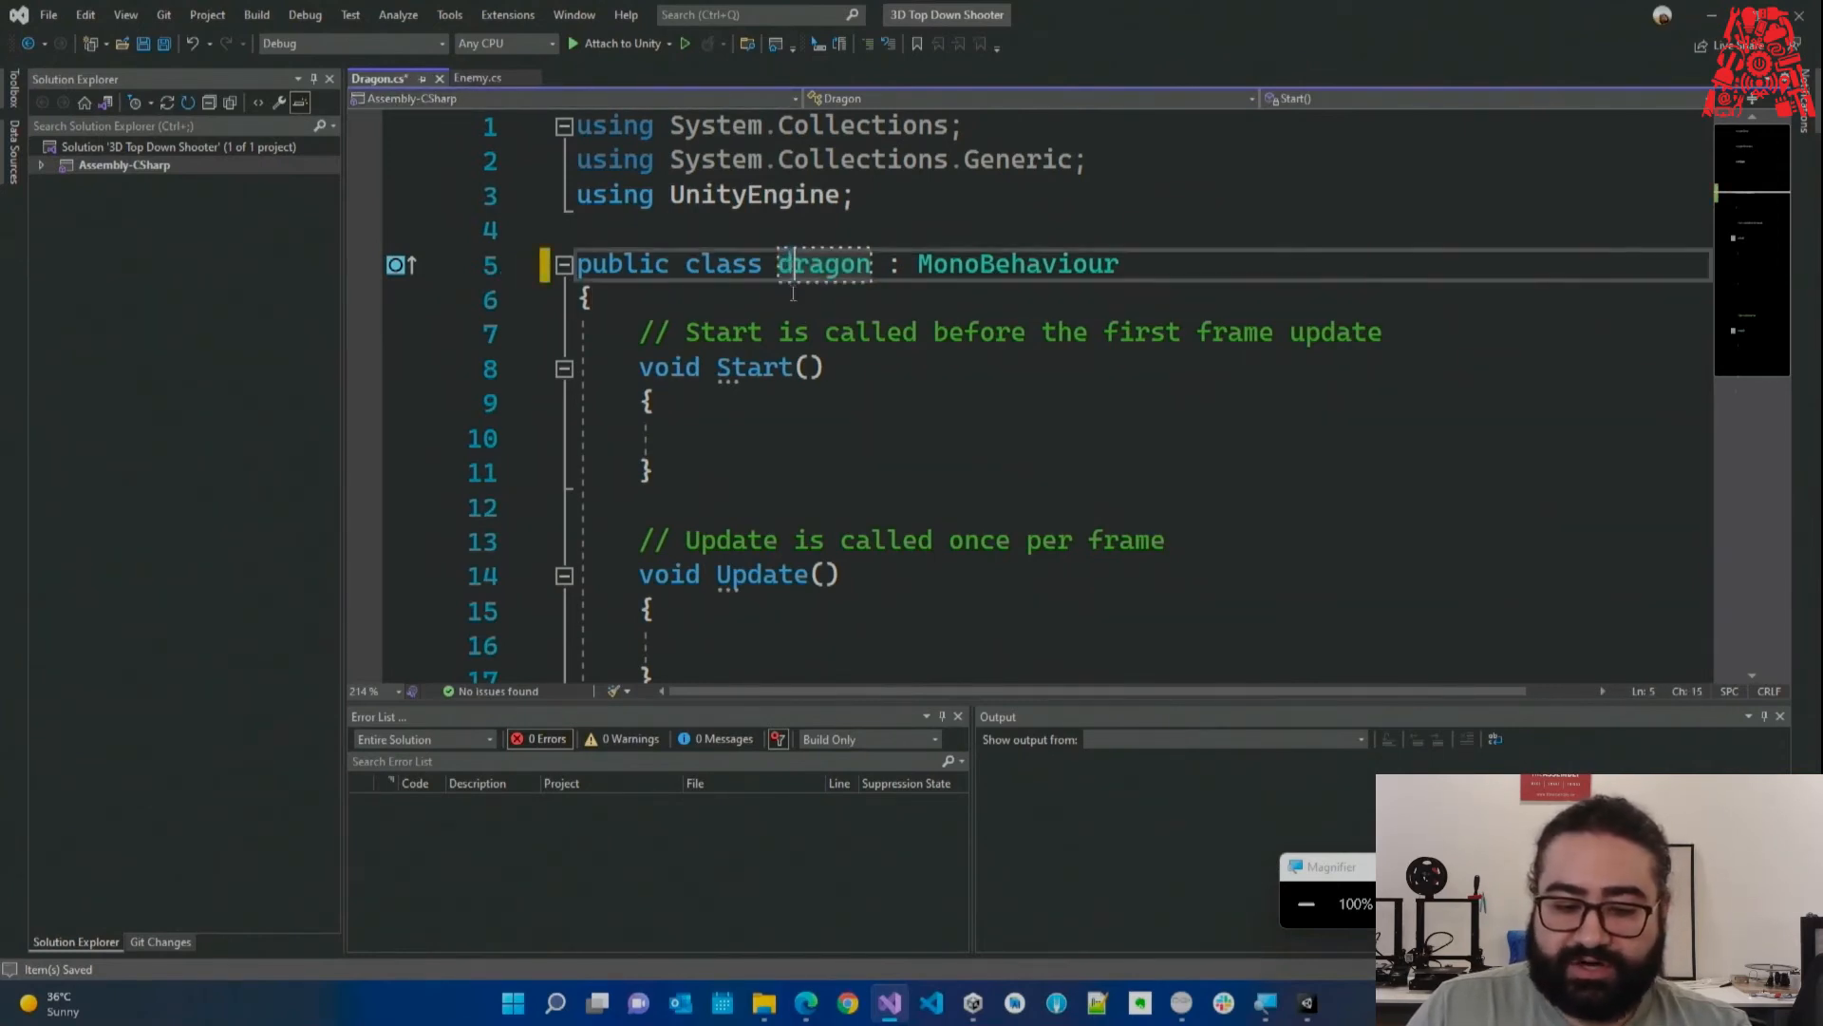
key(ctrl+s)
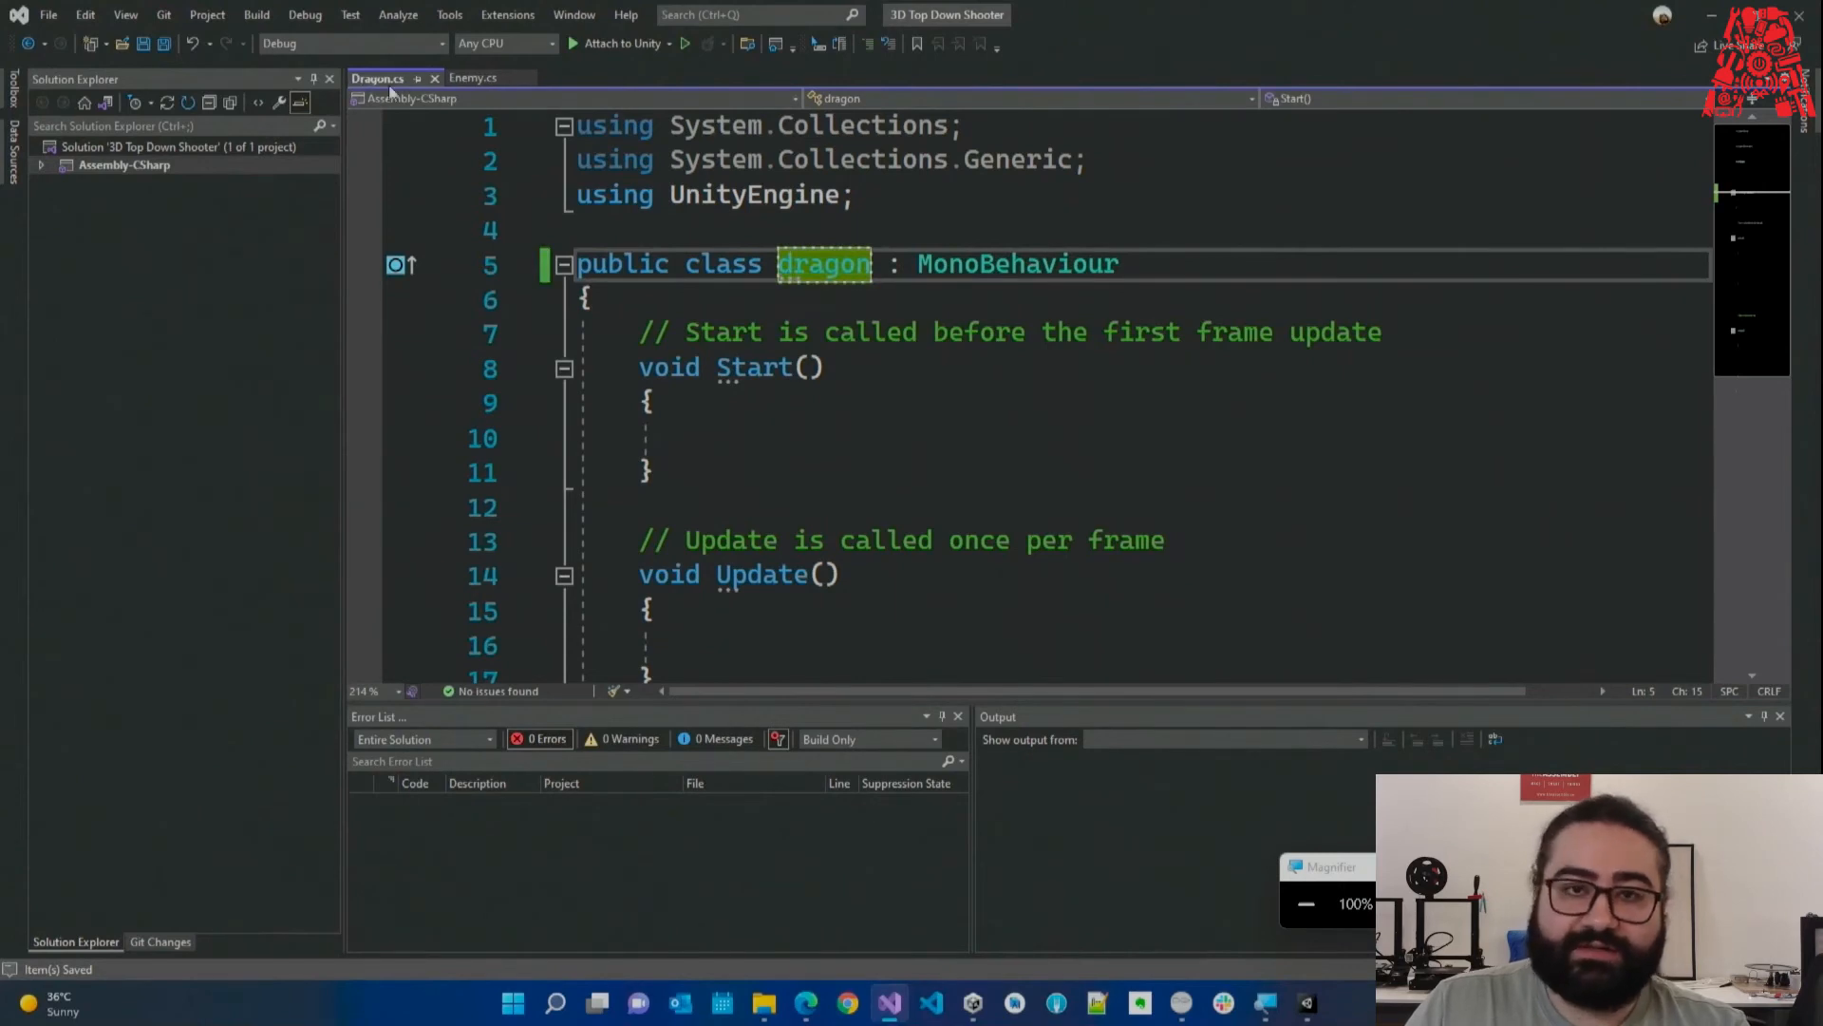
key(BackSpace)
text(D)
click(814, 301)
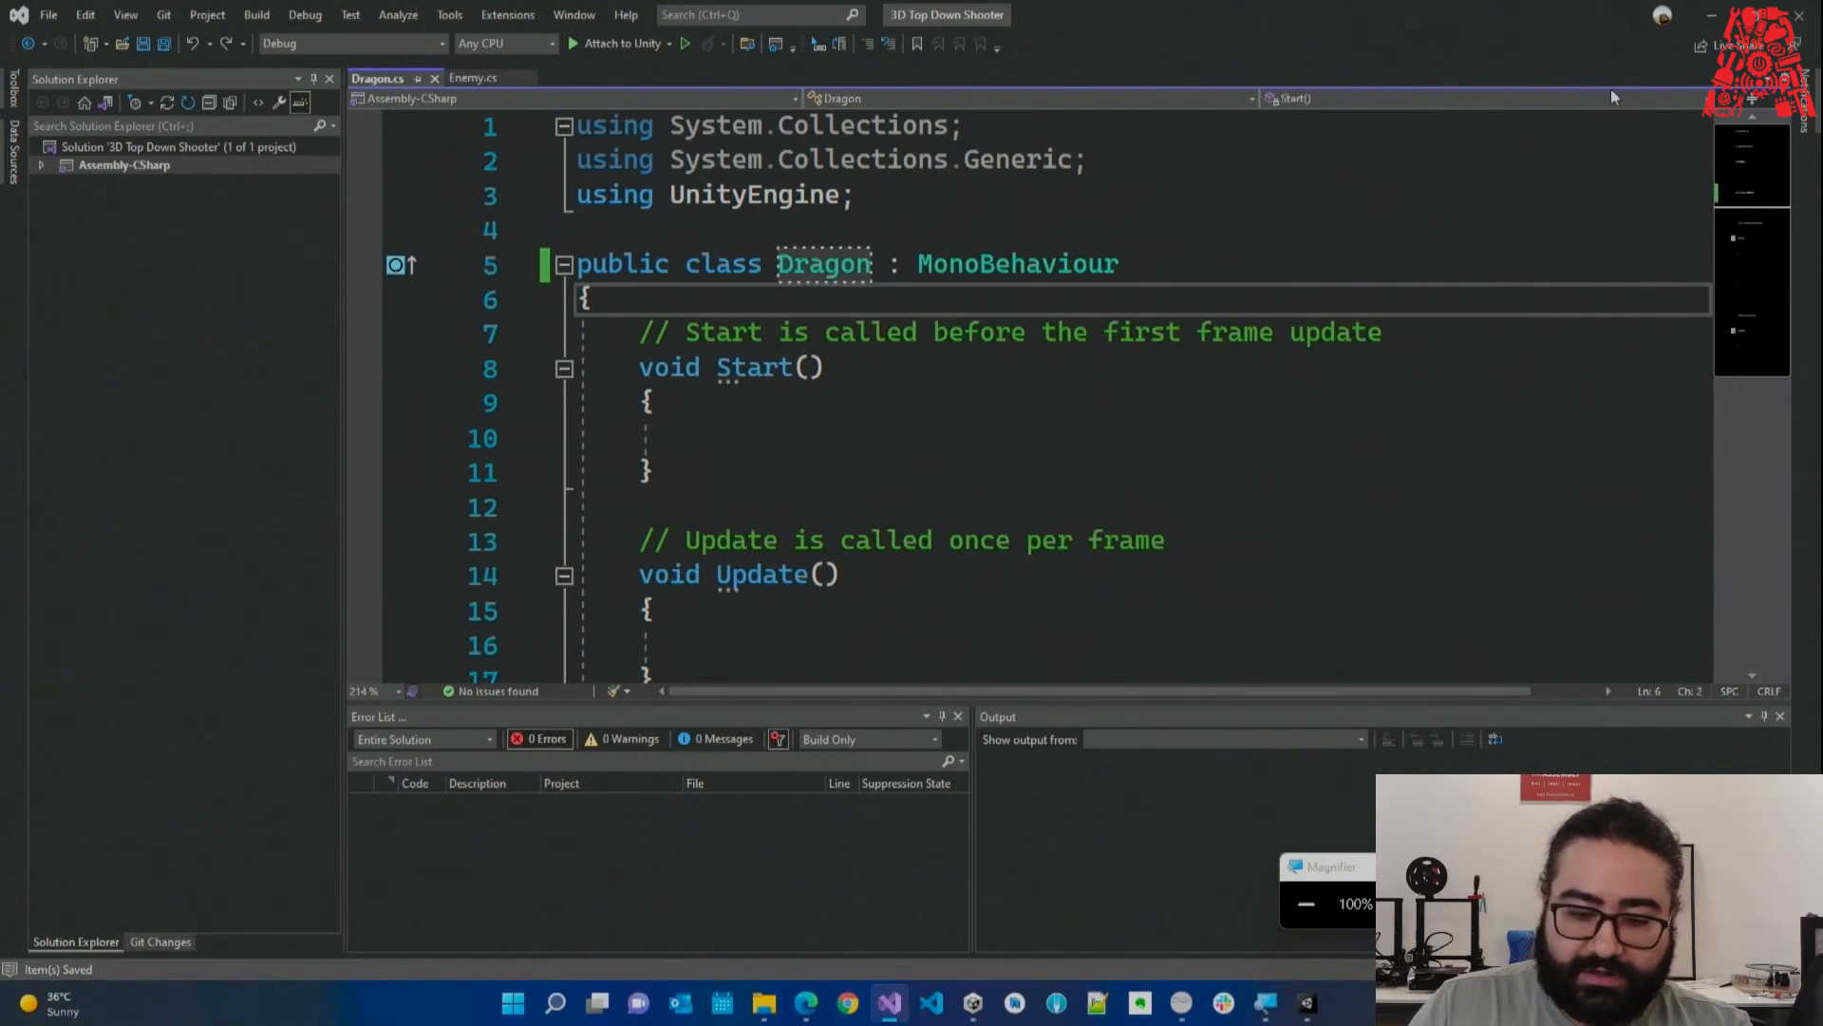
click(1712, 16)
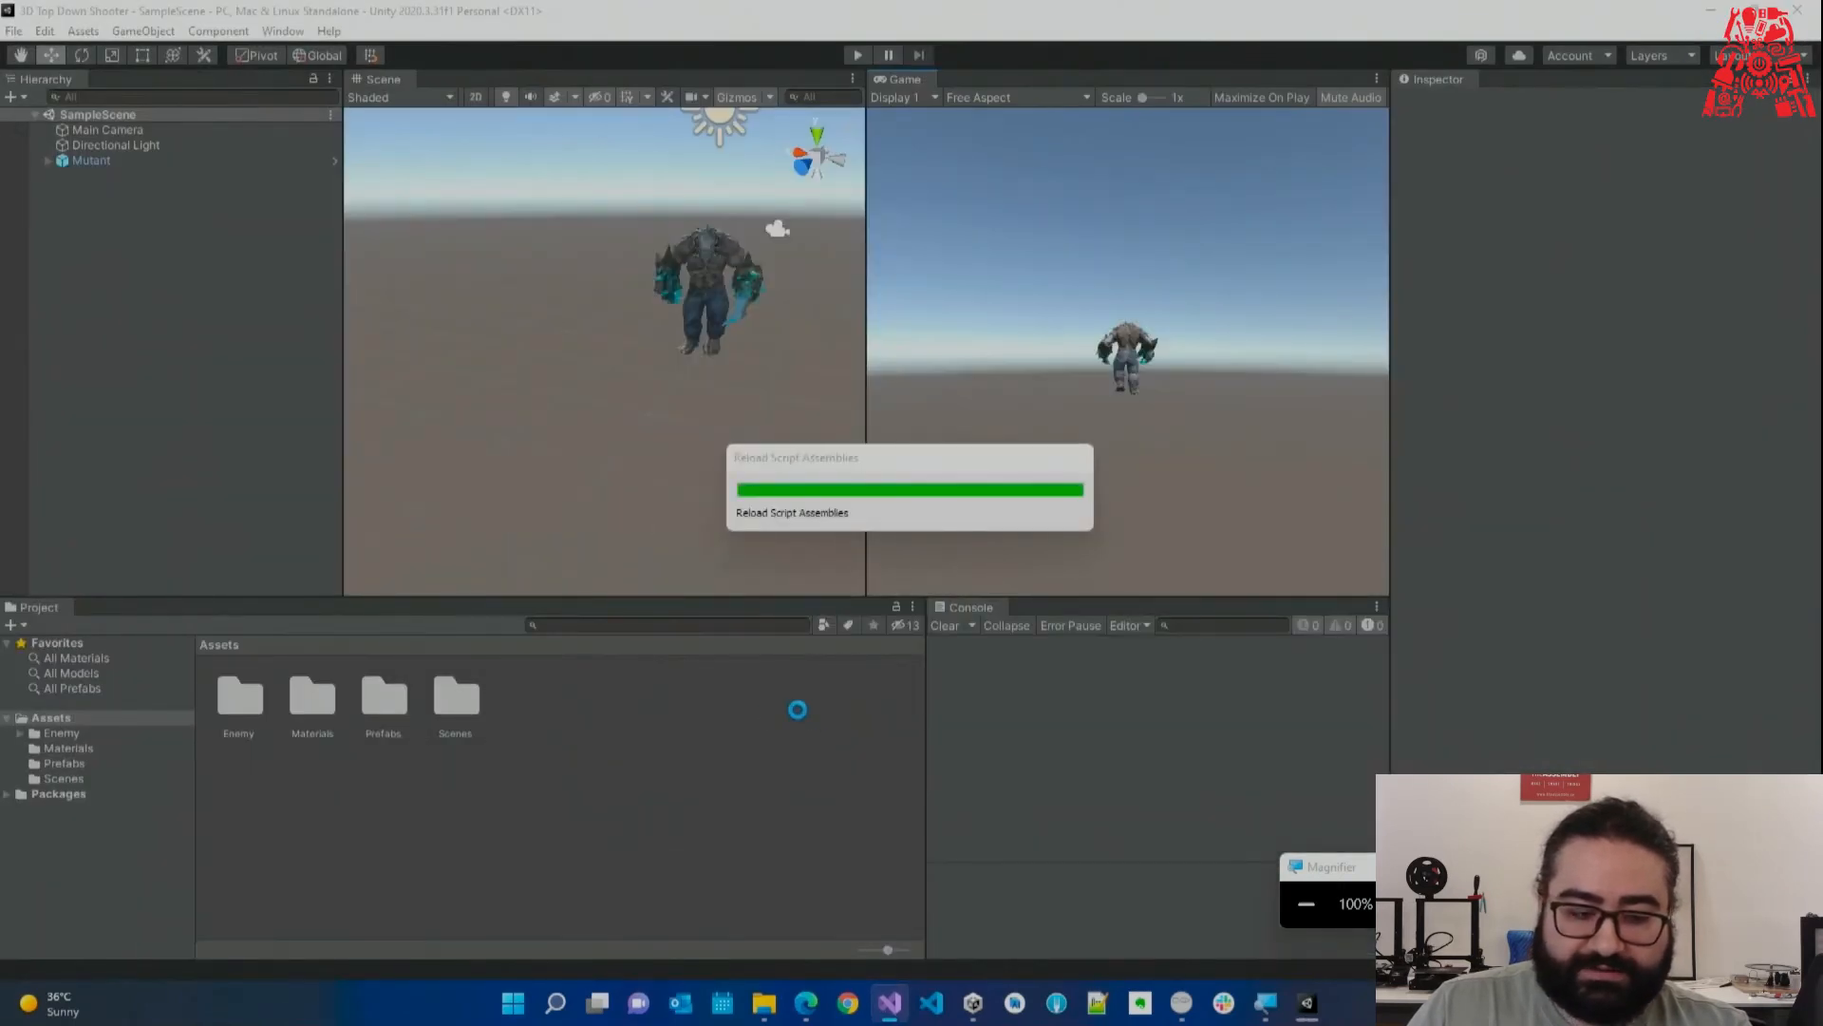
Attach the Dragon script to the Mutant, then remove the Dragon component again.
click(114, 160)
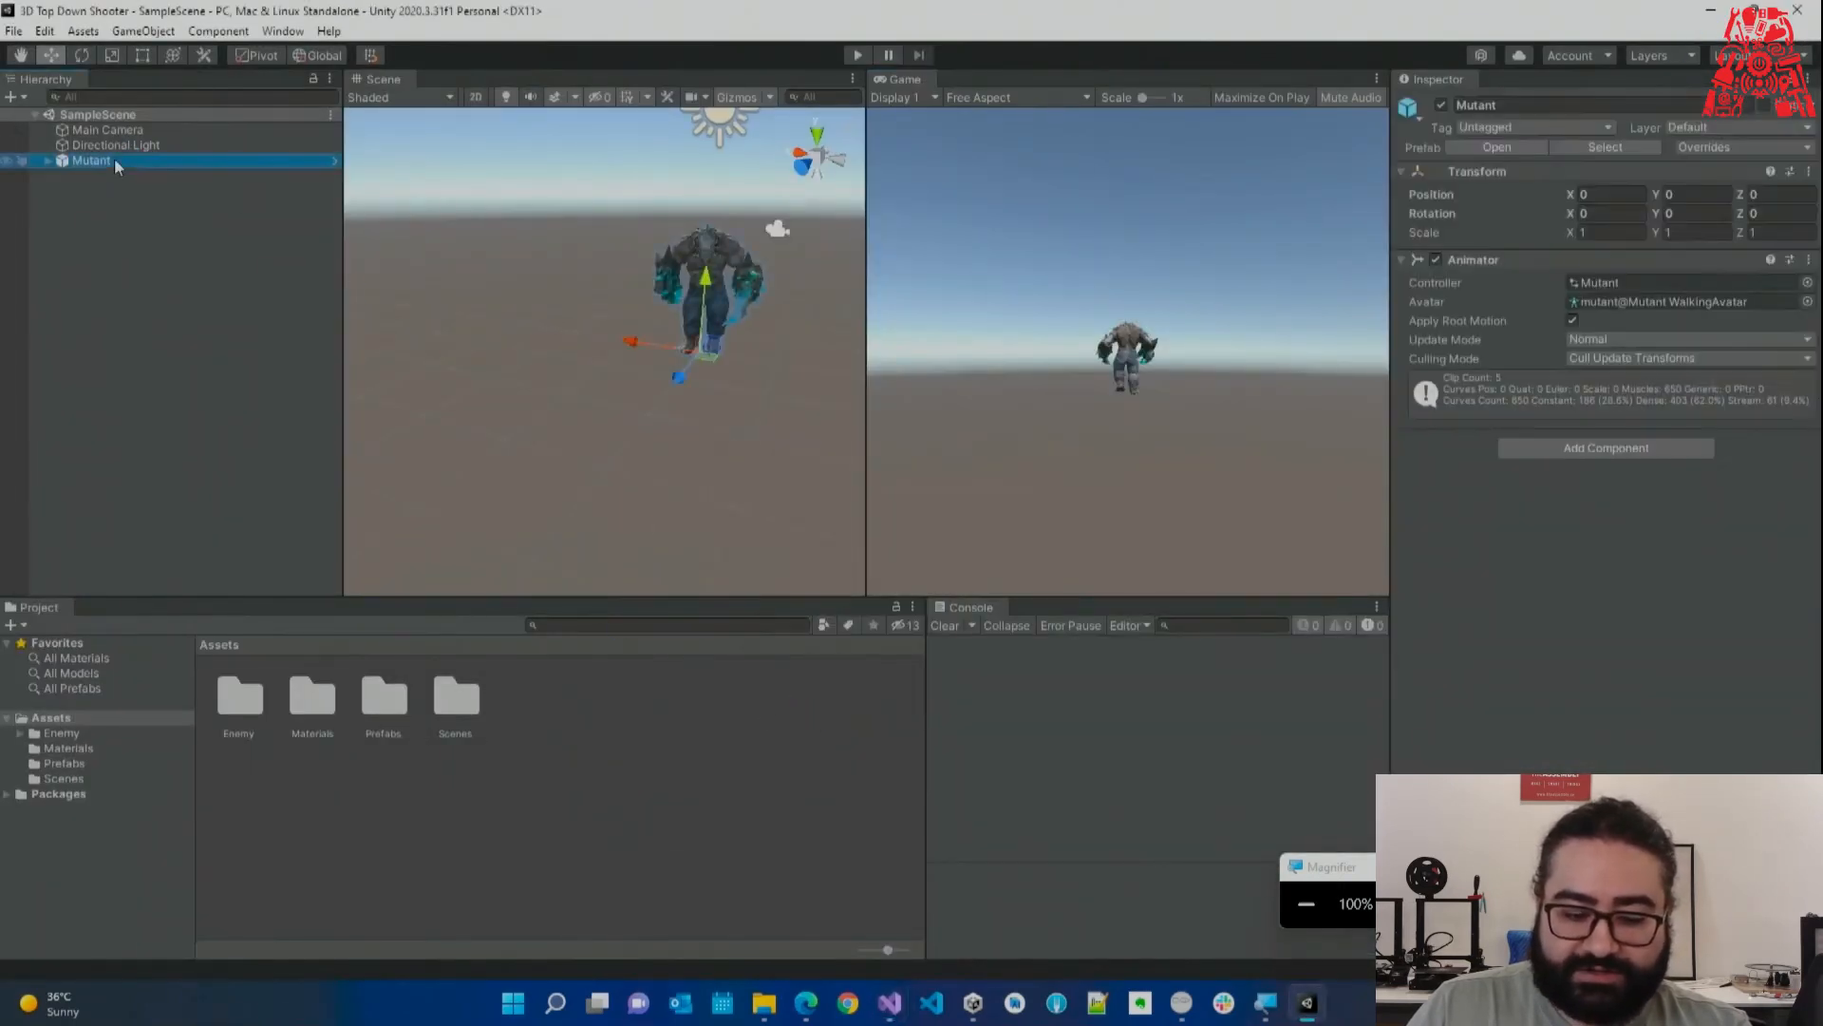
click(19, 733)
click(76, 778)
click(76, 793)
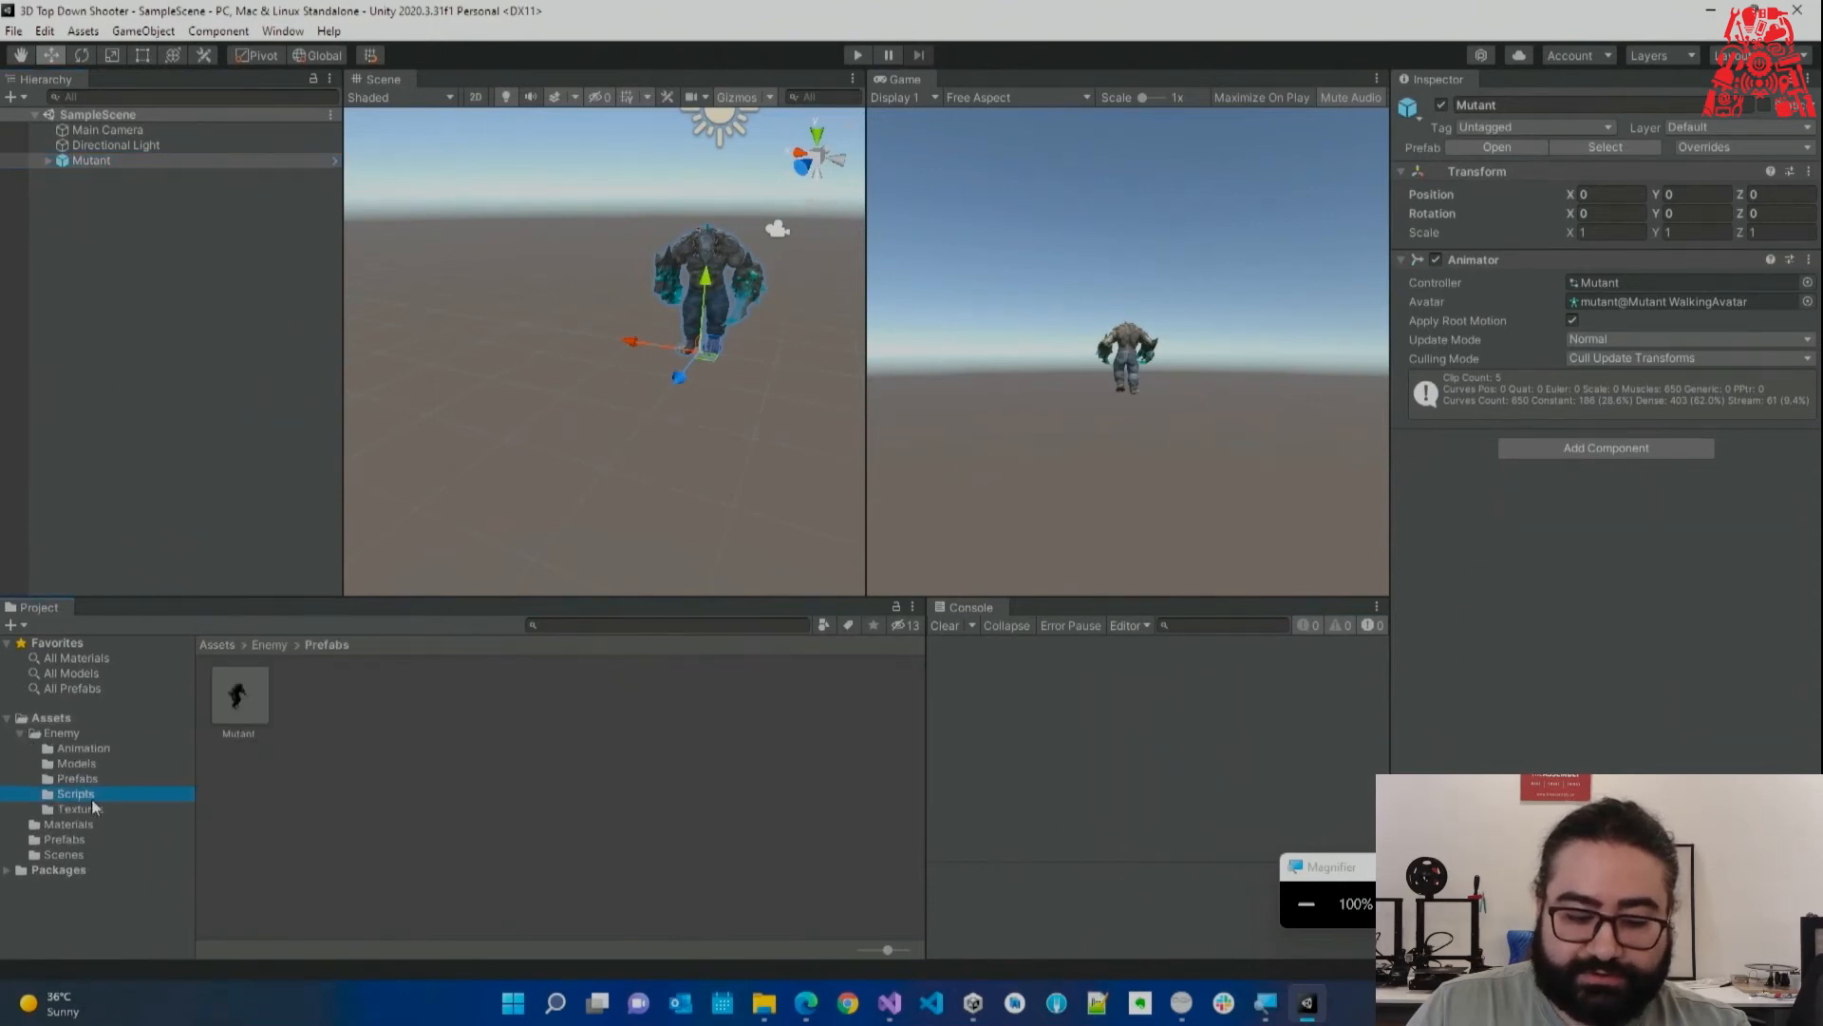
drag(239, 696, 1530, 651)
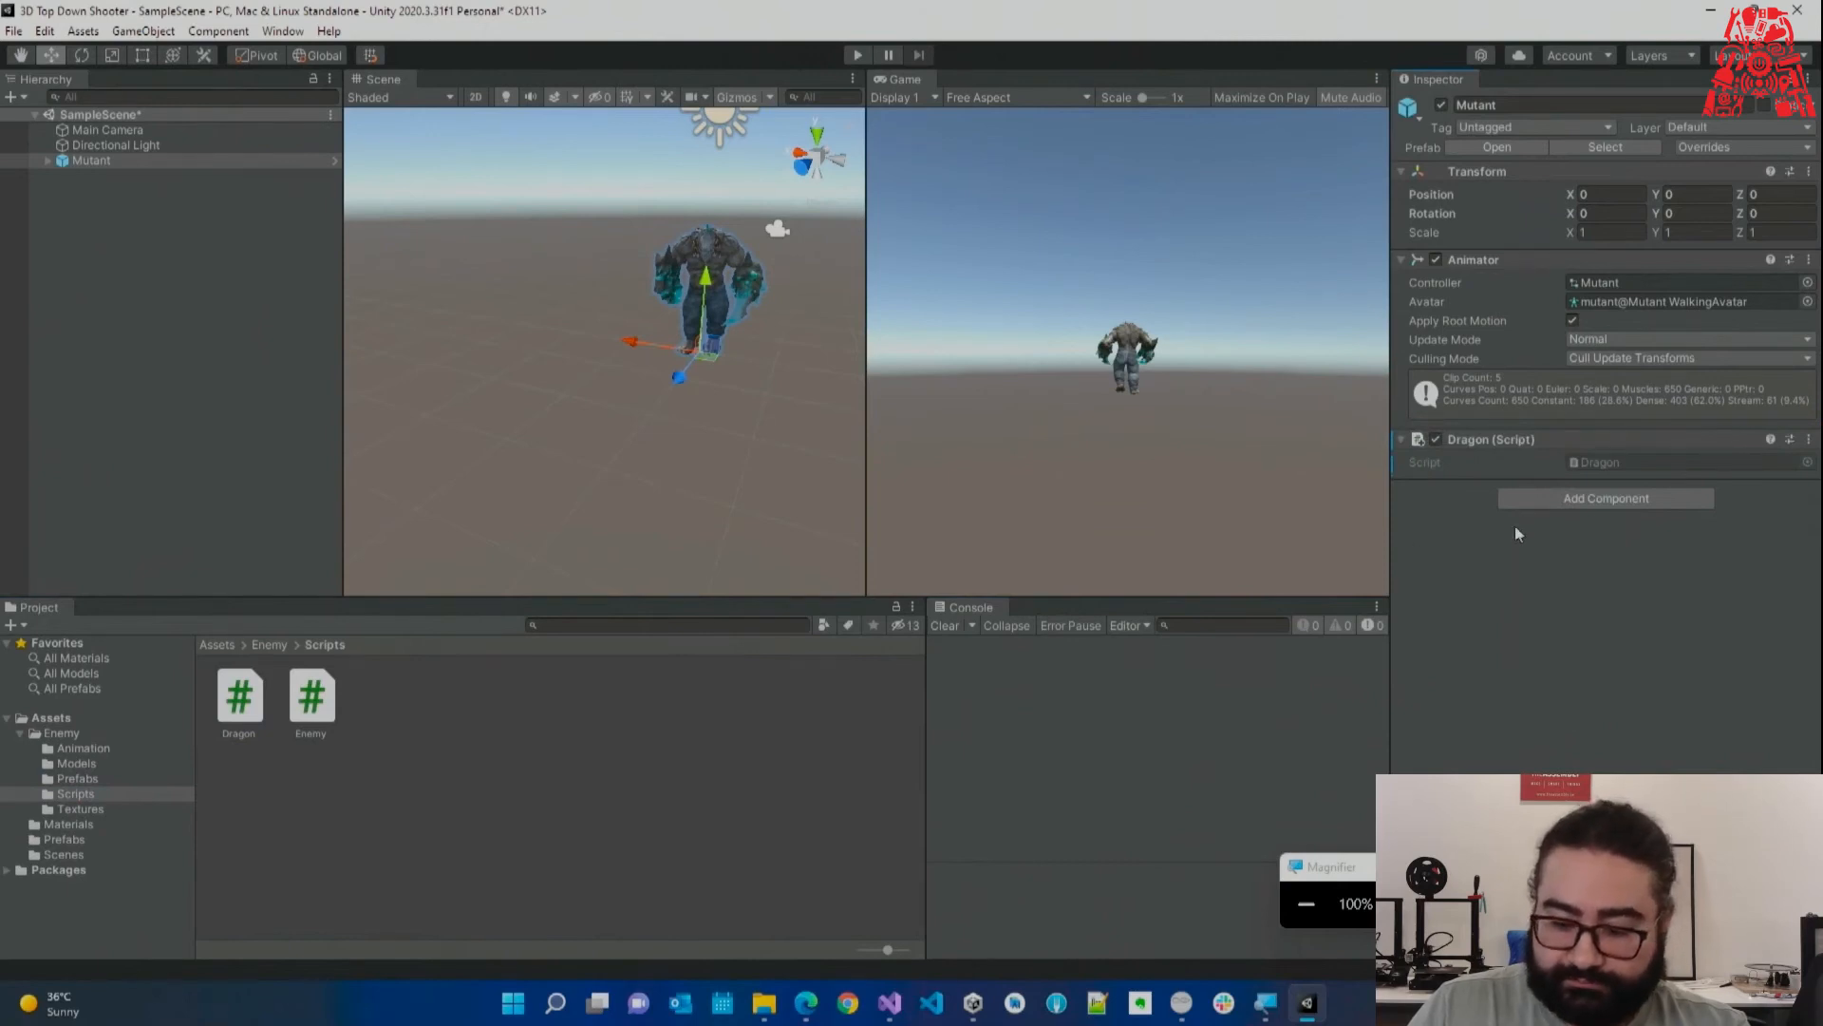
right_click(1507, 439)
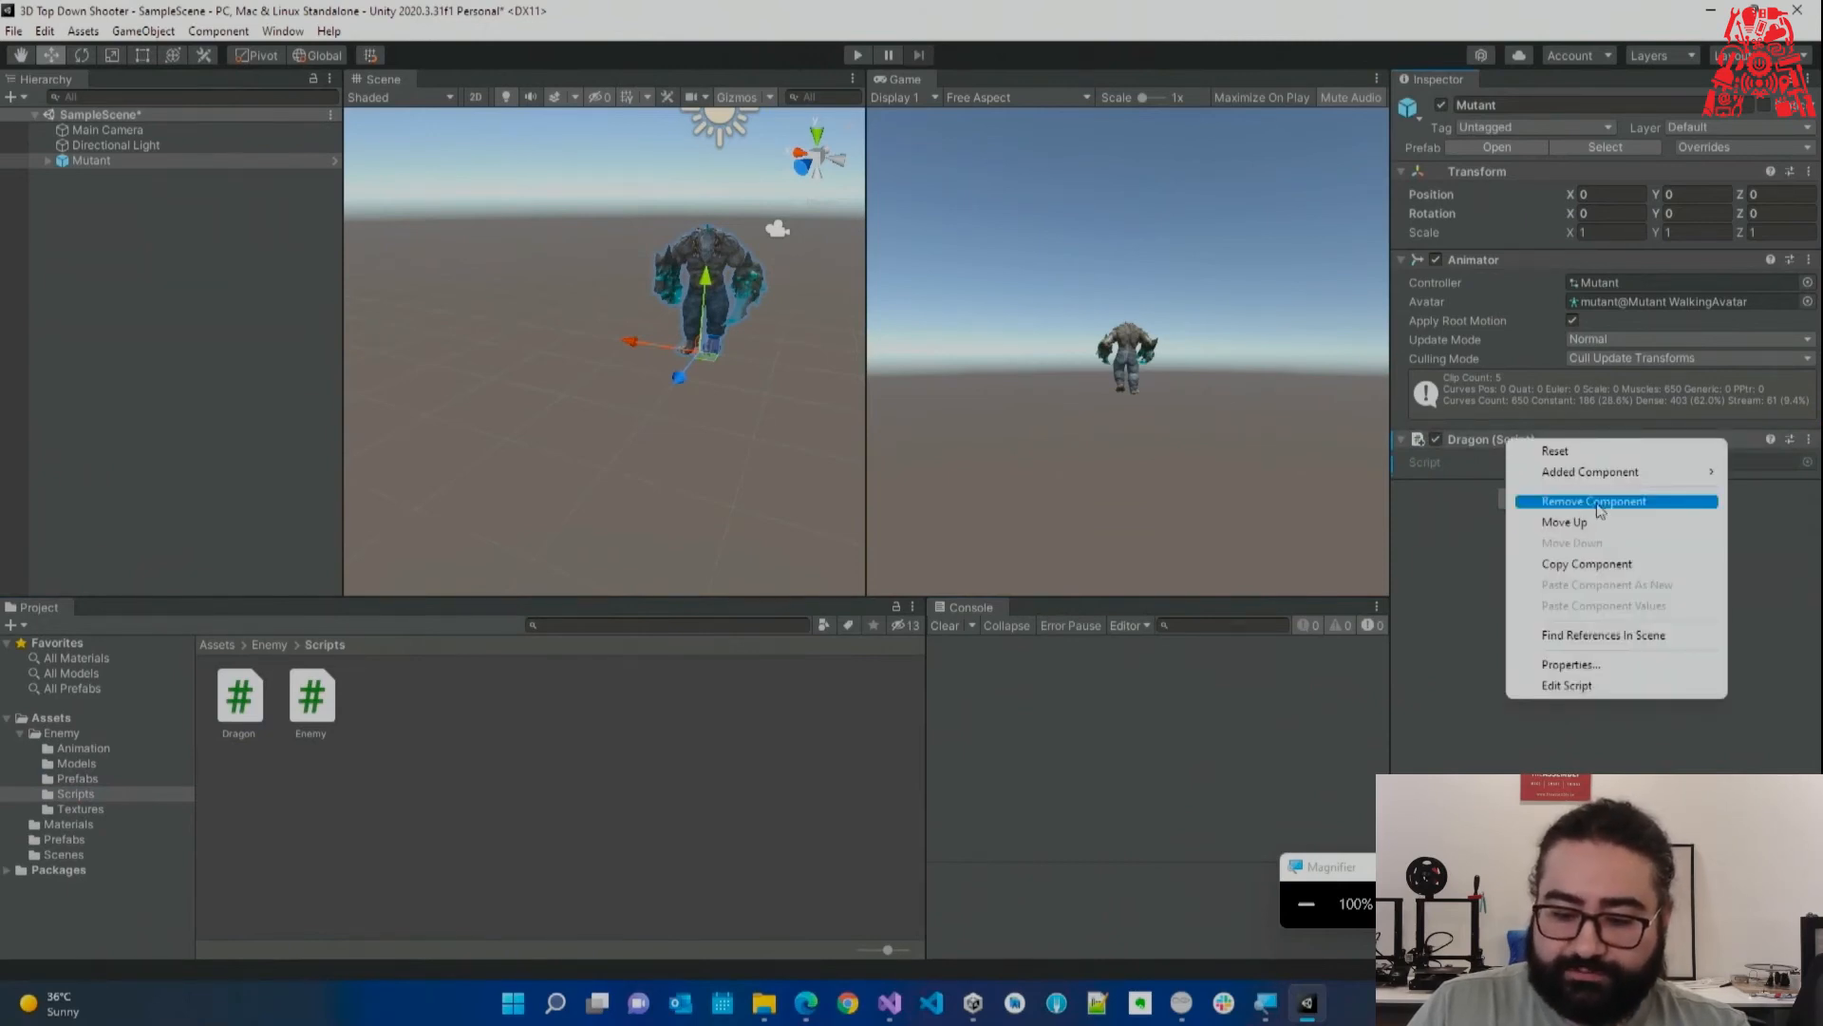
click(1599, 503)
Delete the Dragon script asset, close Dragon.cs in Visual Studio, and select Enemy.
click(239, 698)
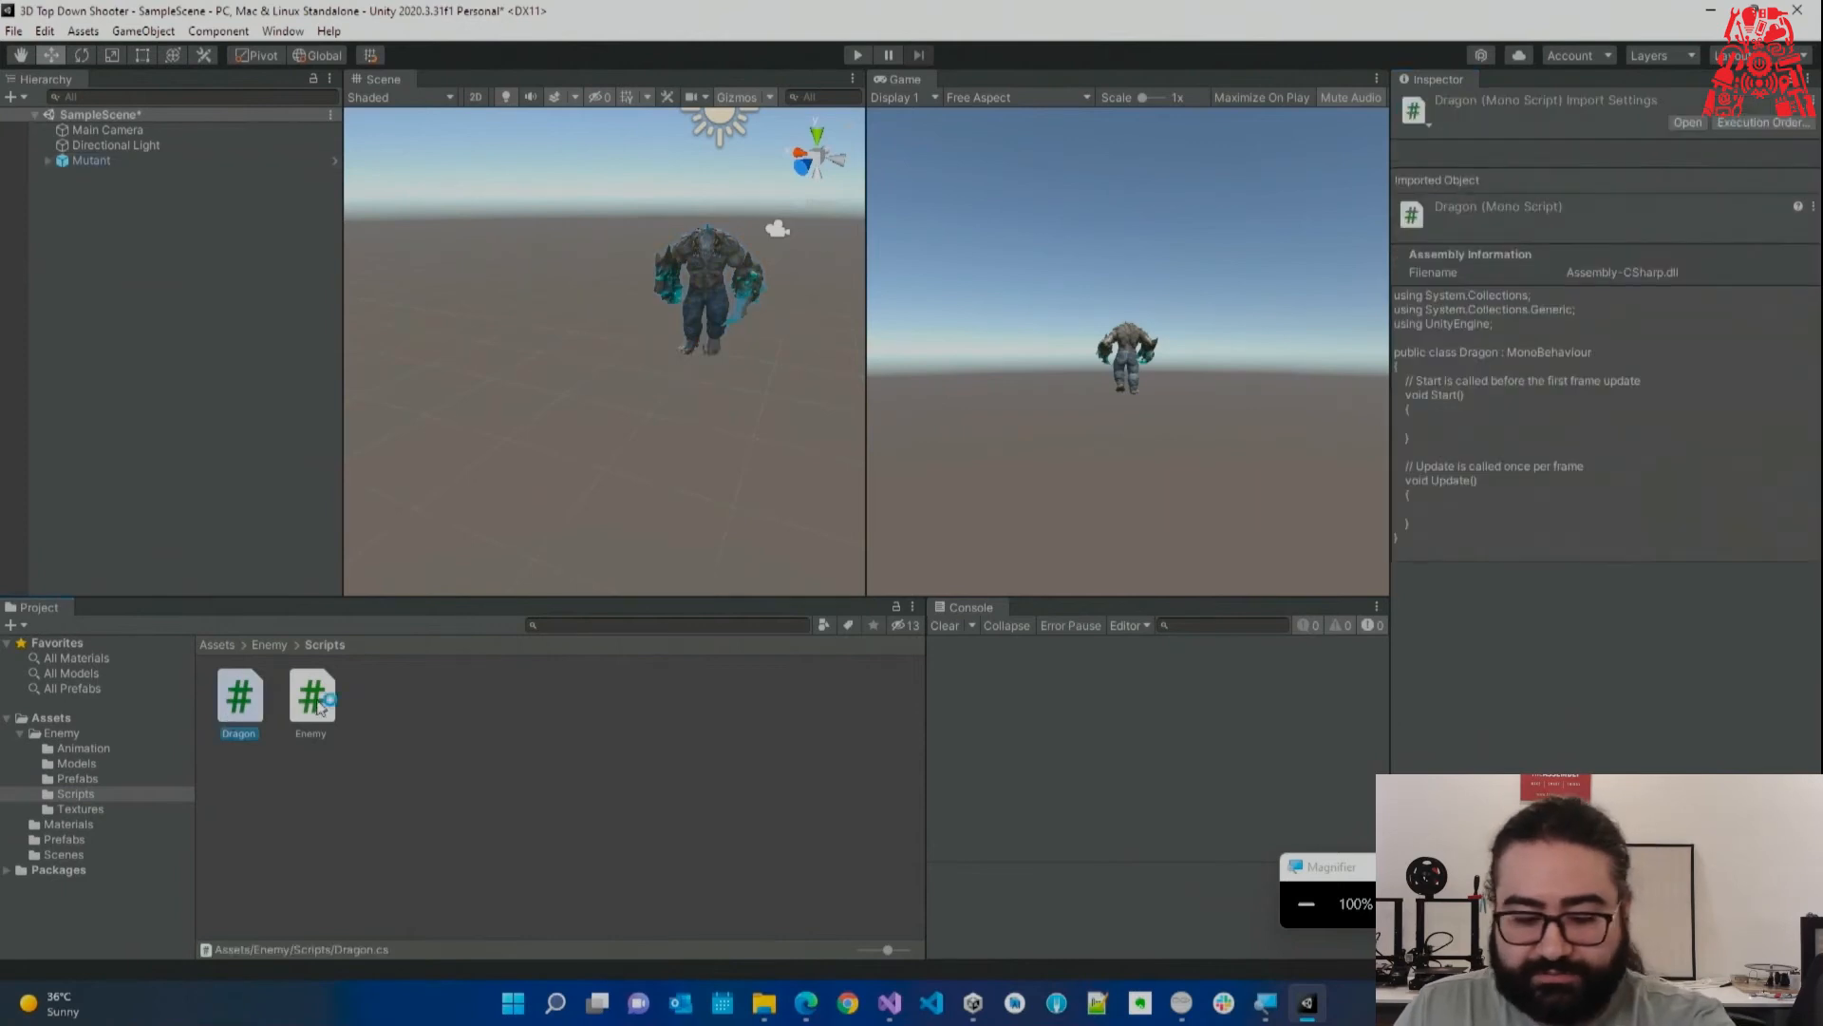
key(Delete)
key(Return)
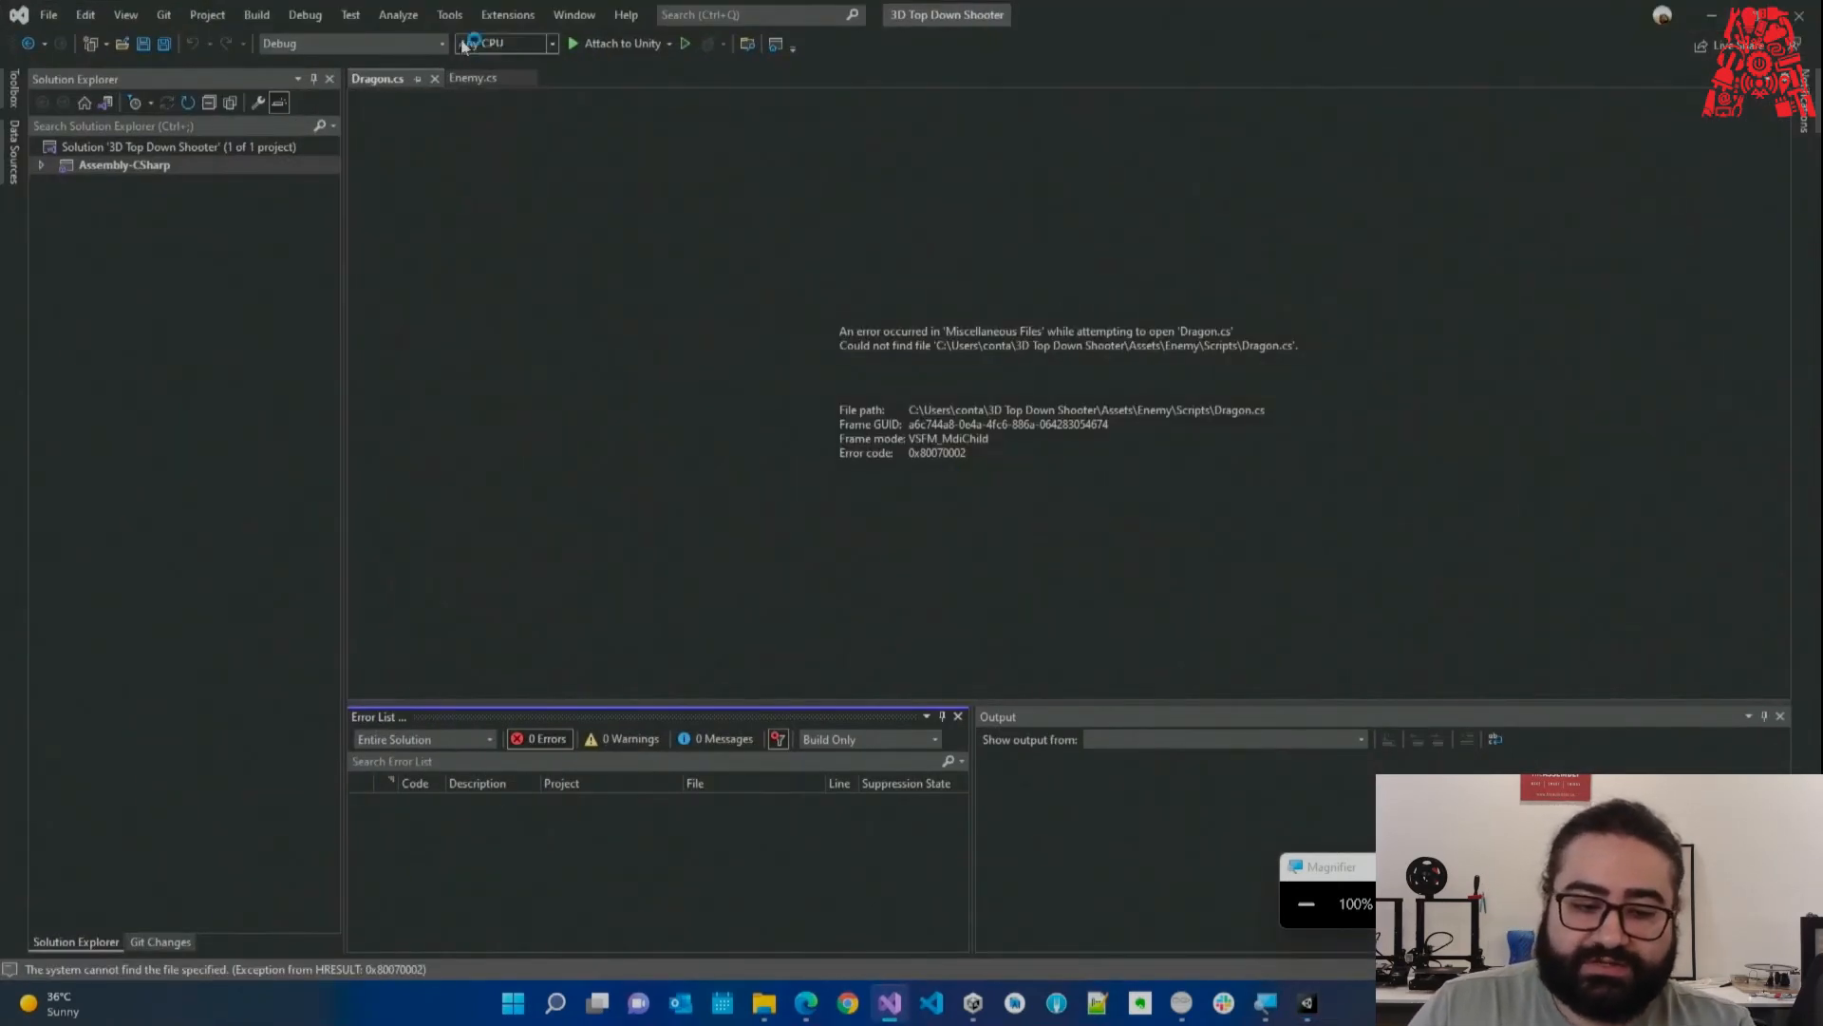
click(434, 78)
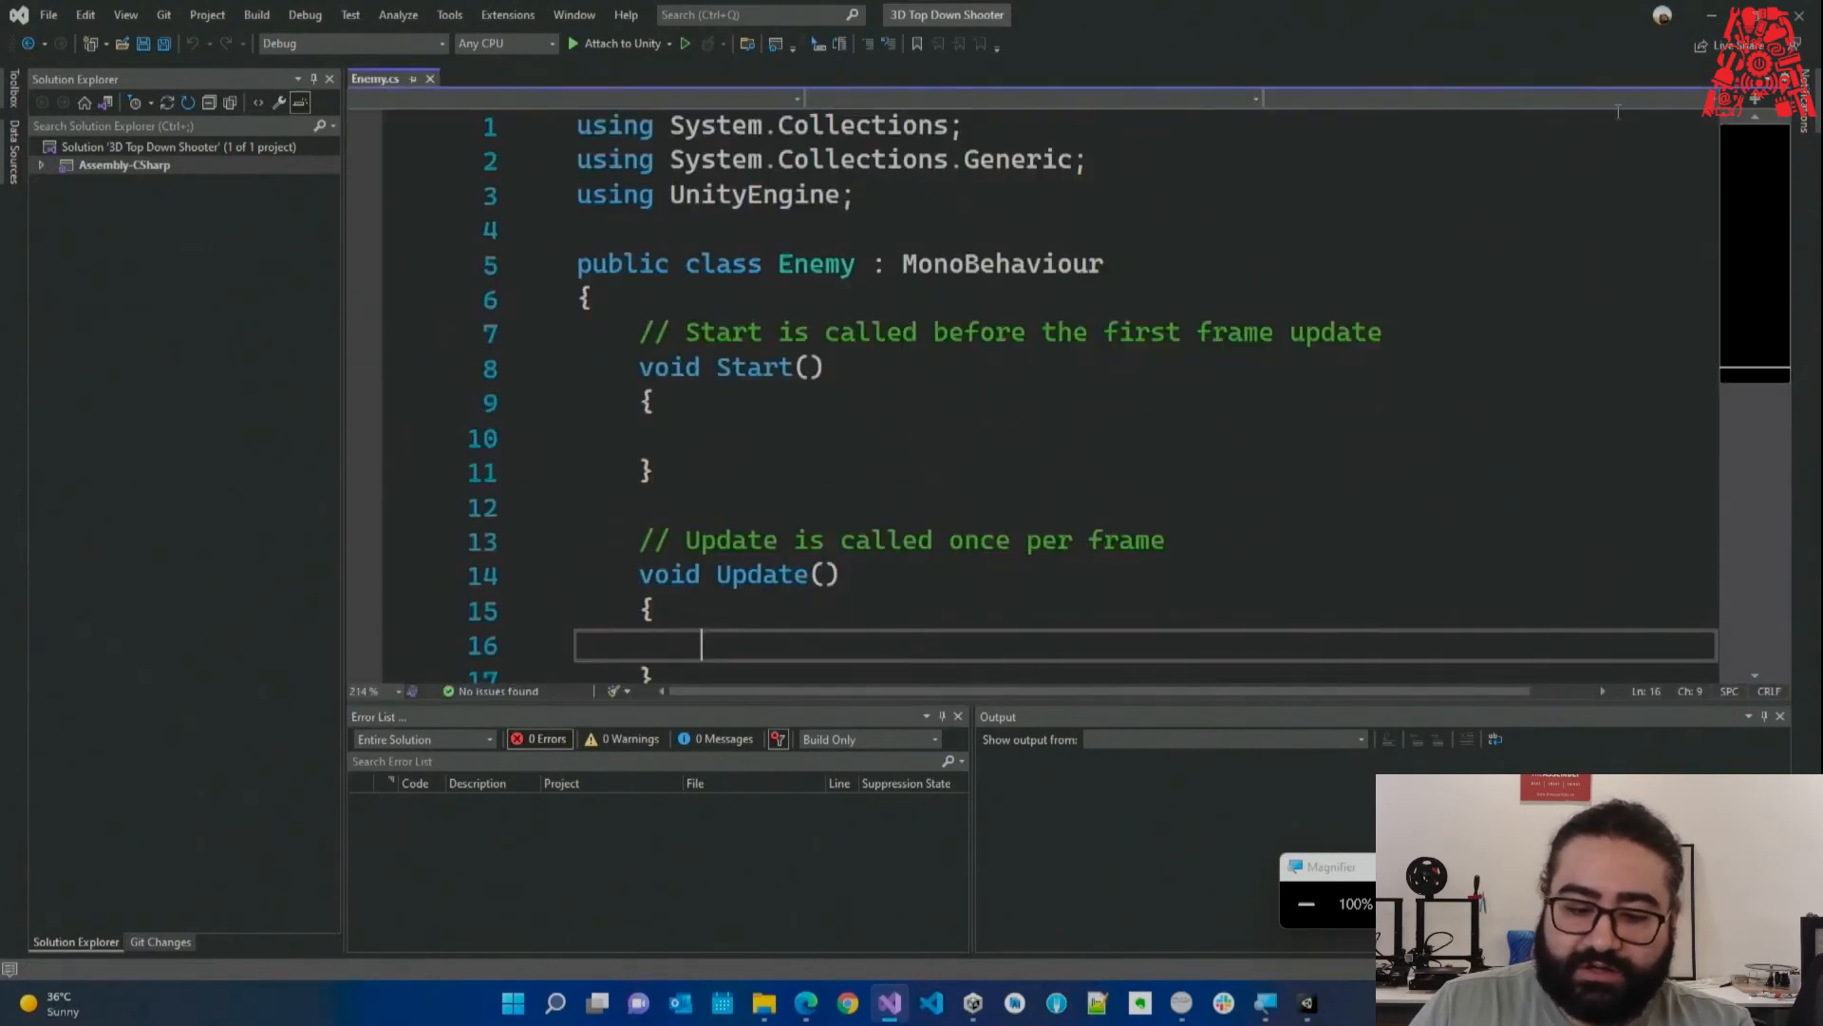
click(1715, 13)
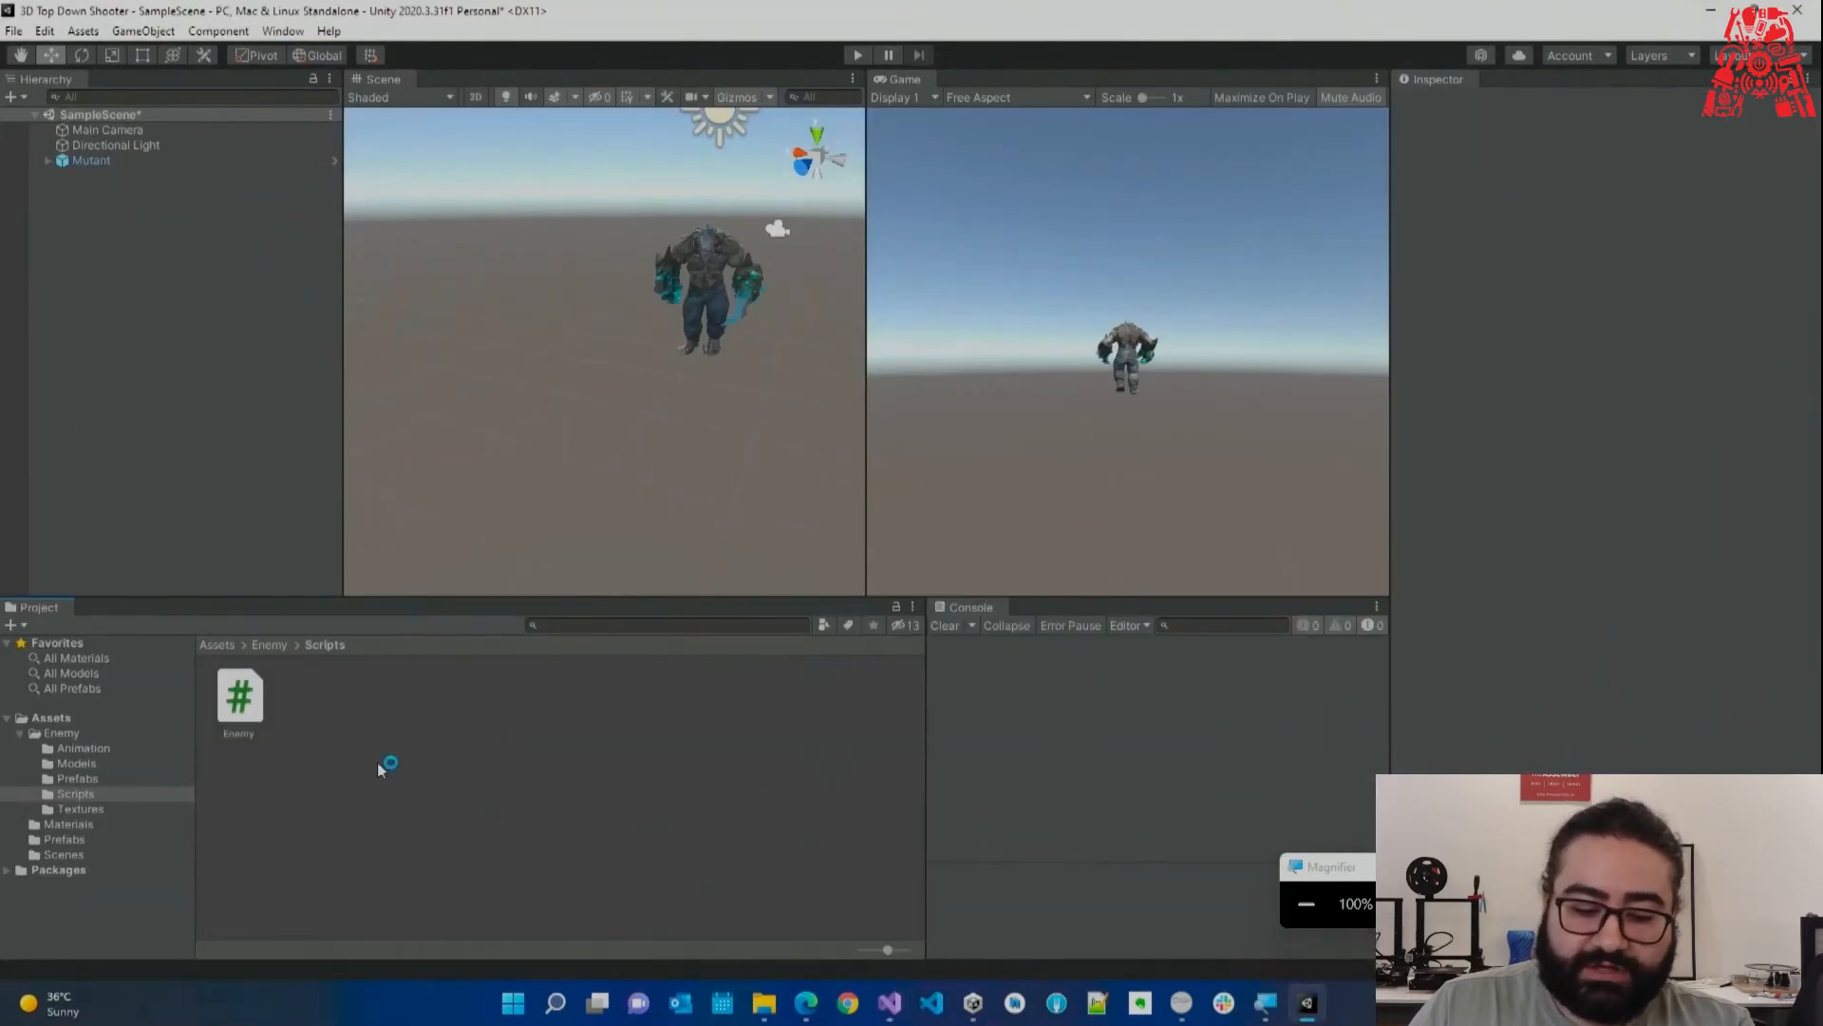
click(247, 737)
Reopen Enemy.cs from Unity and narrow Solution Explorer to give the code more room.
double_click(226, 727)
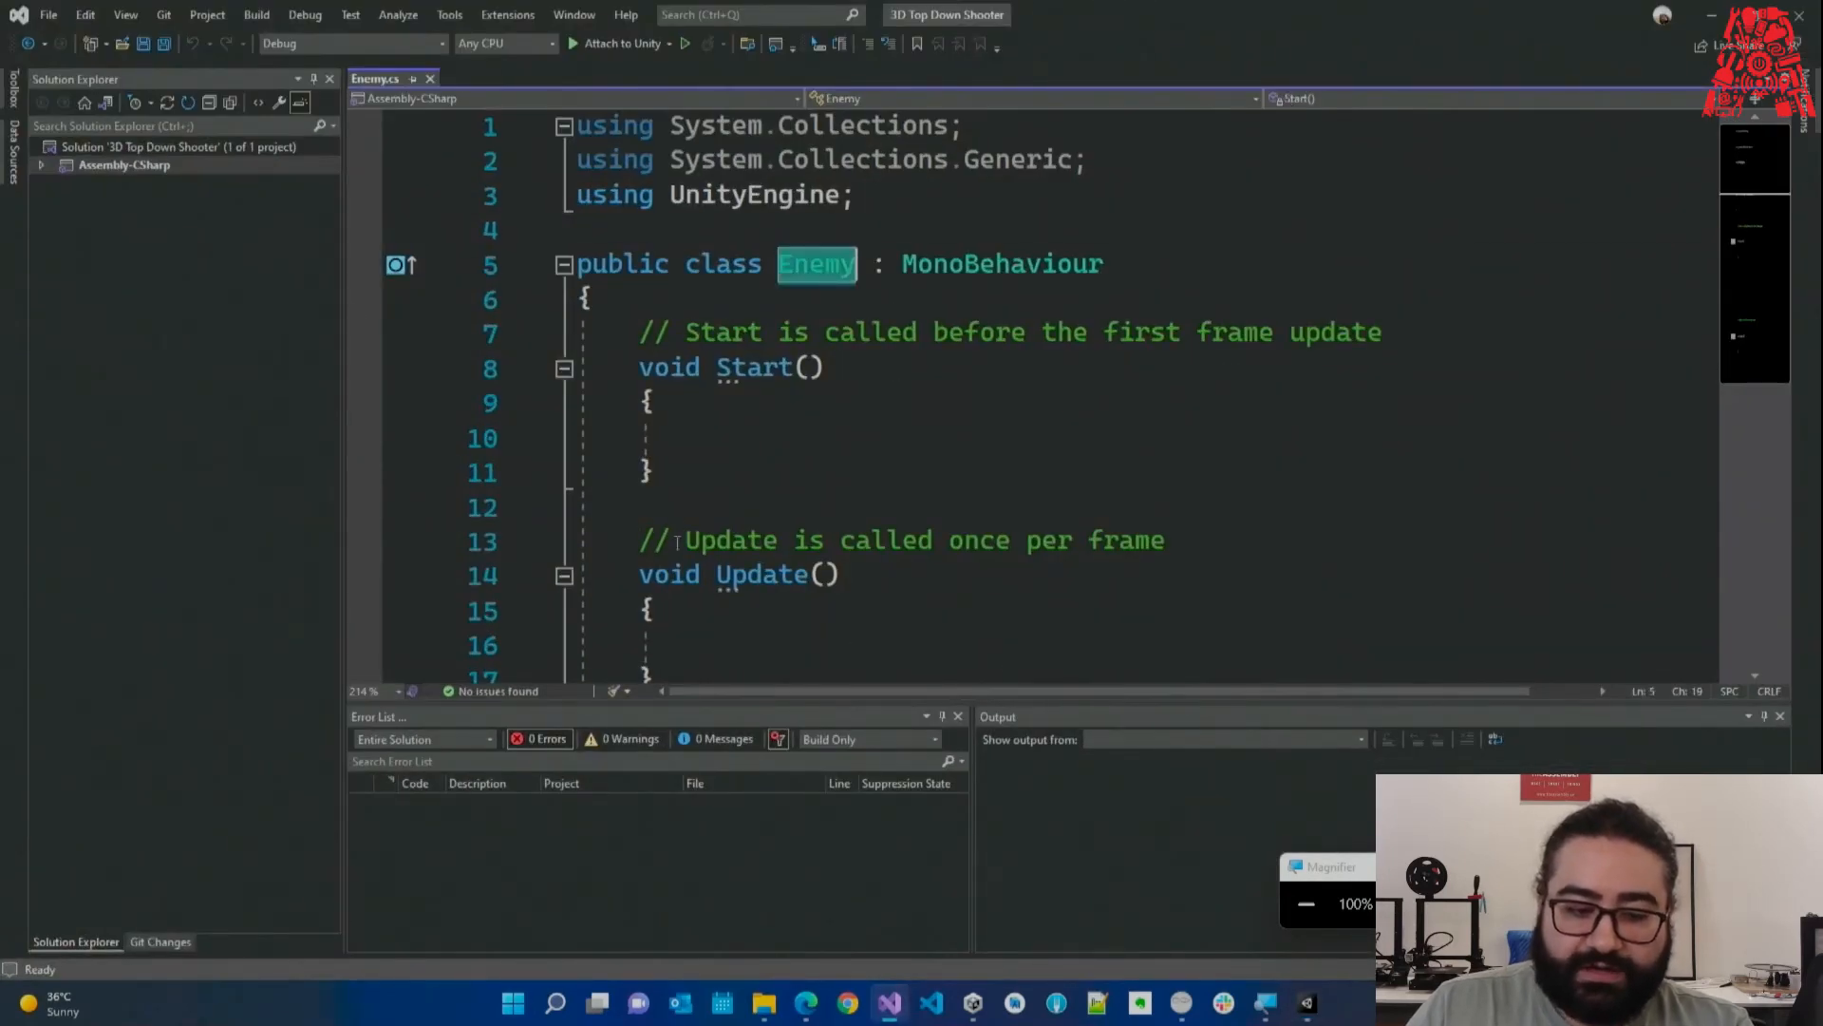
drag(345, 295, 320, 290)
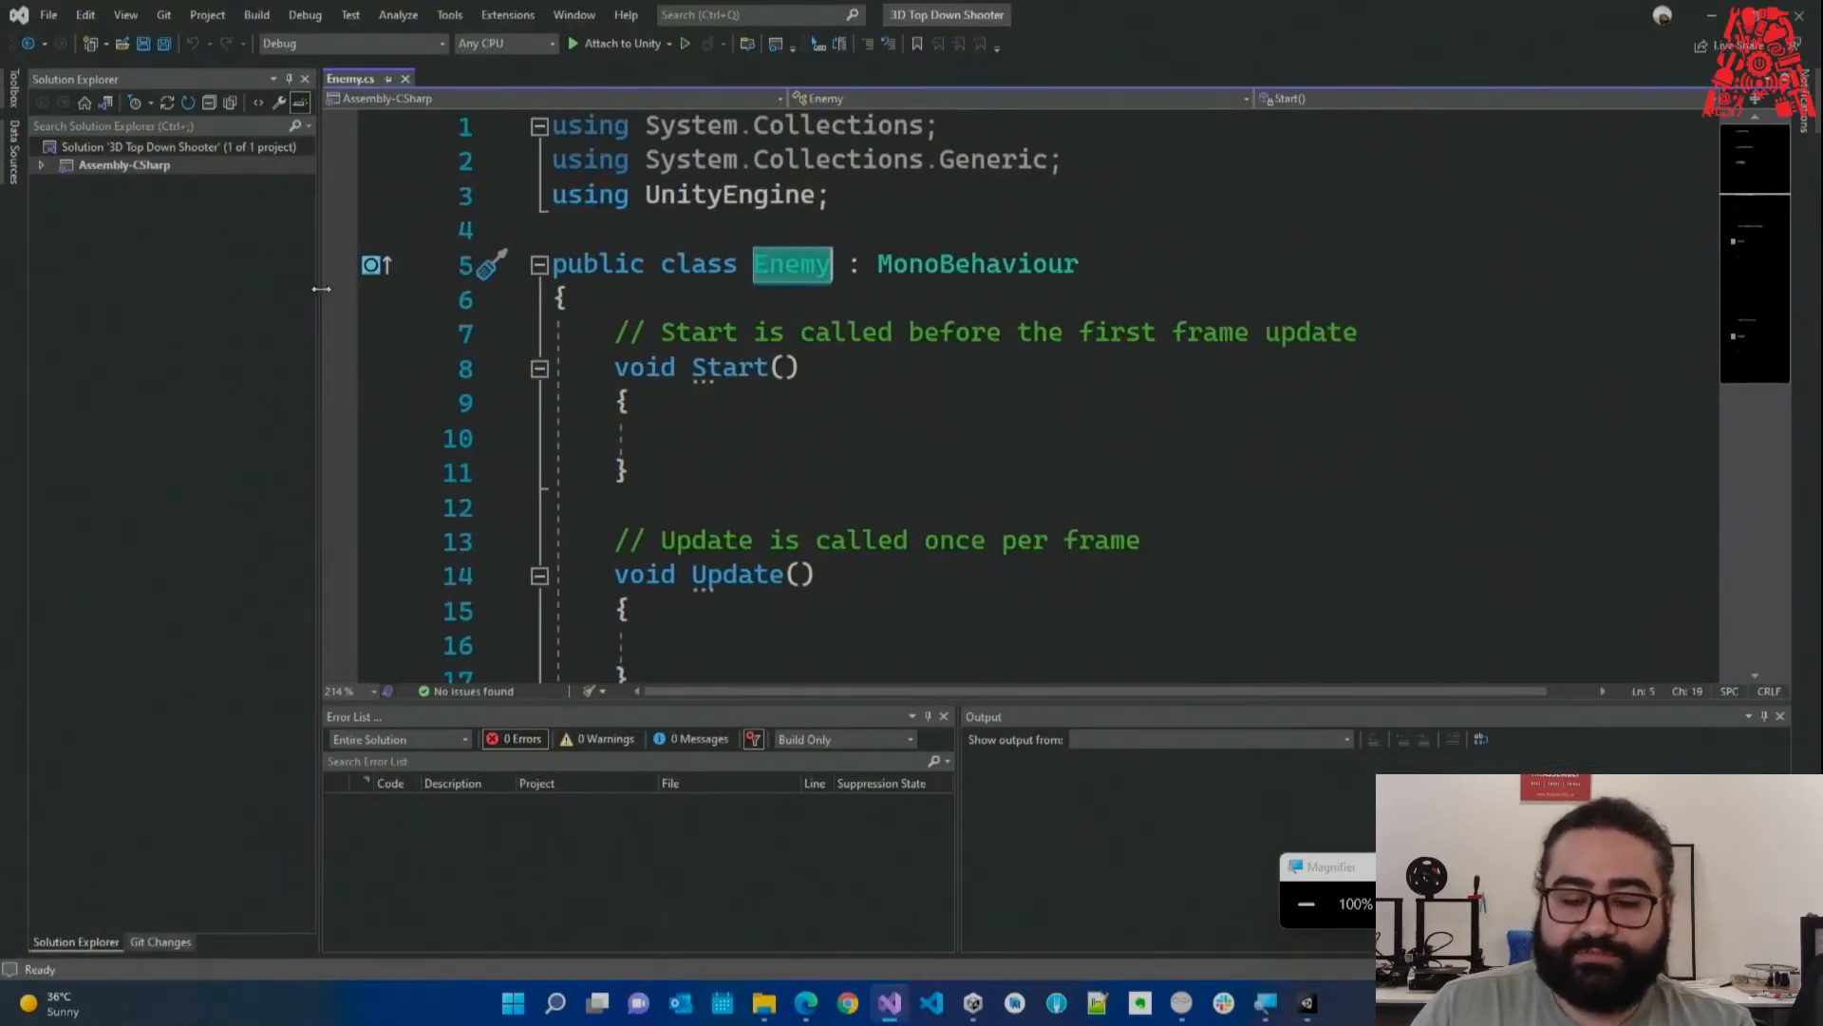
click(754, 369)
key(Up)
key(Up)
key(Up)
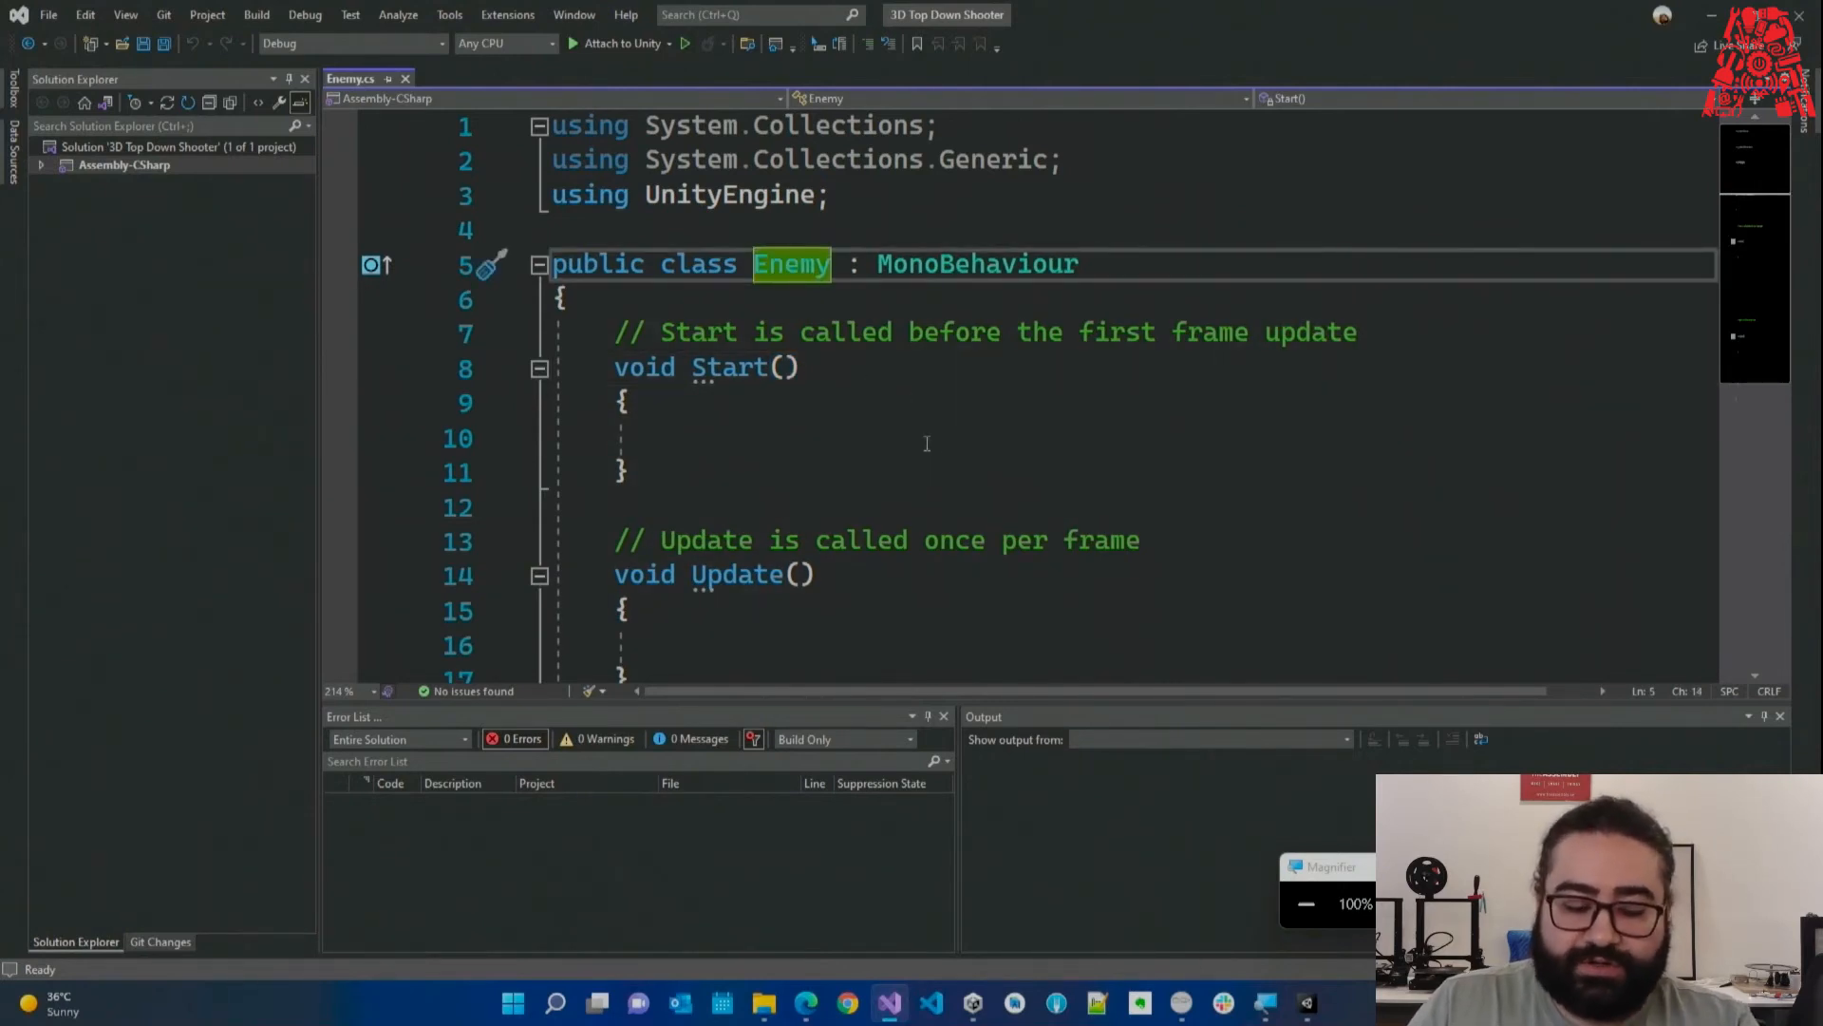
Add 12 before the class name, then move it after so it reads Enemy12.
text(12)
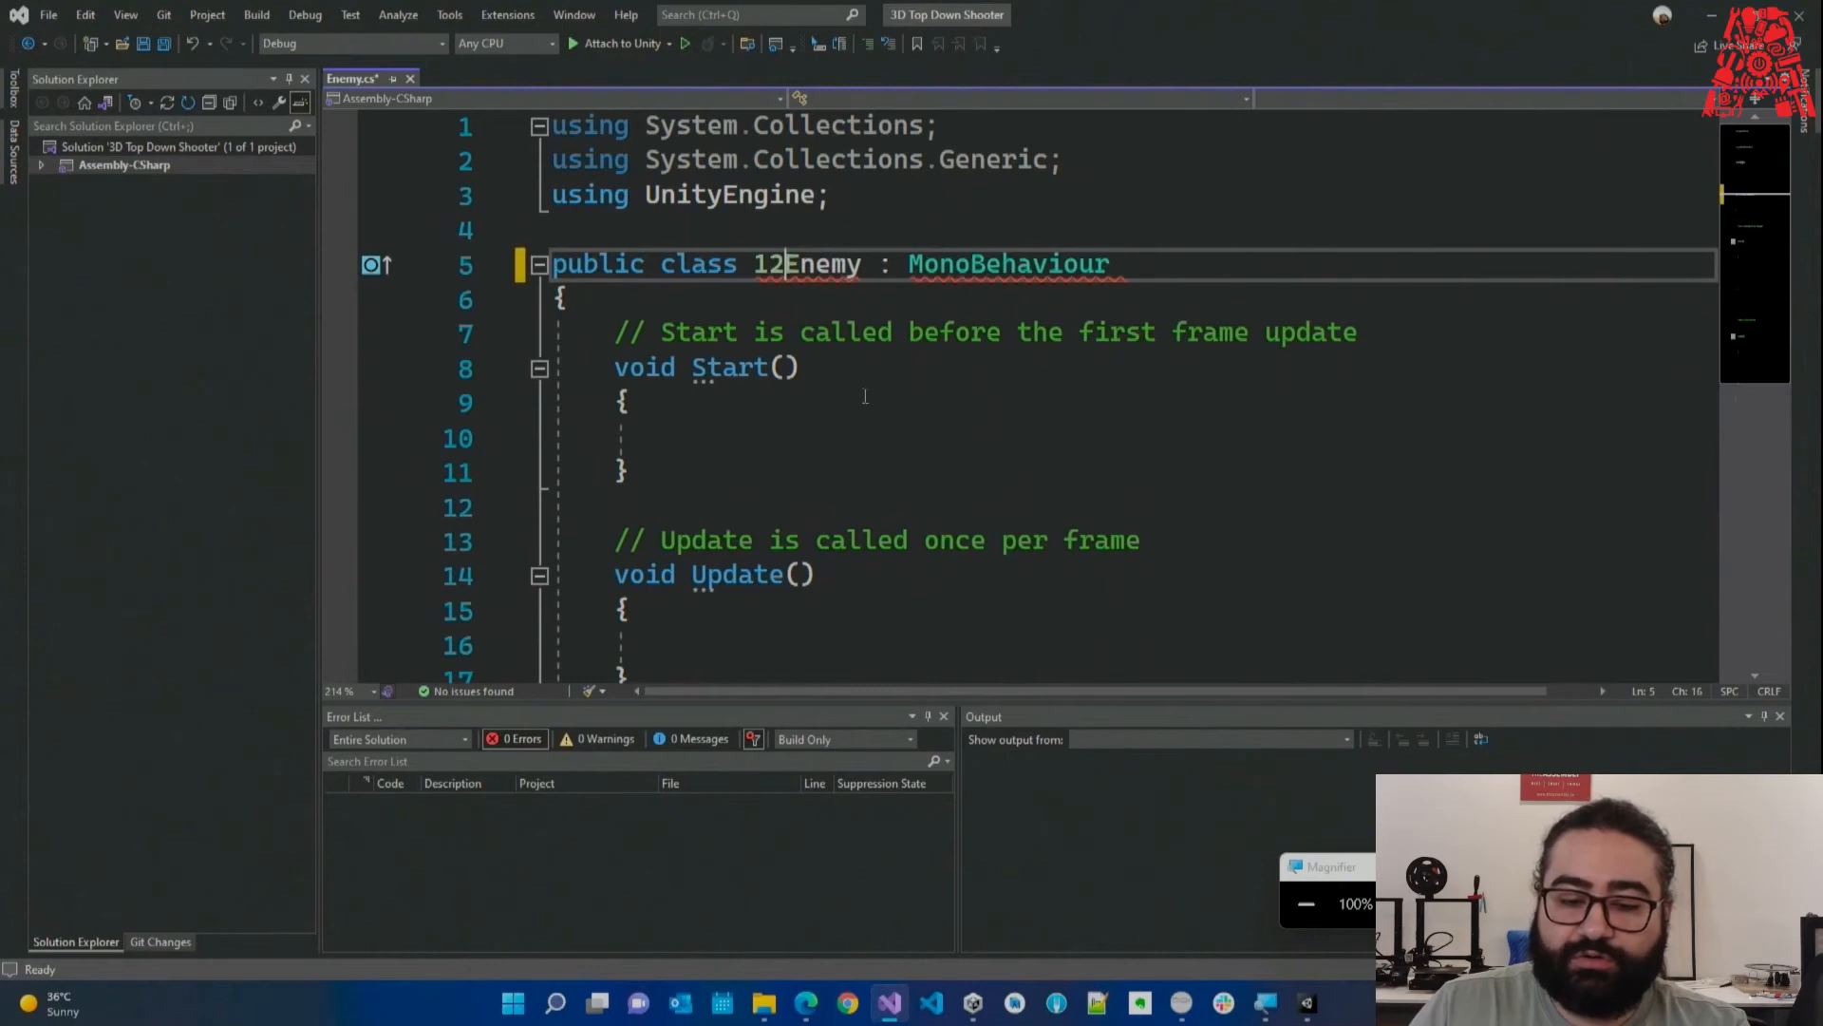
click(767, 285)
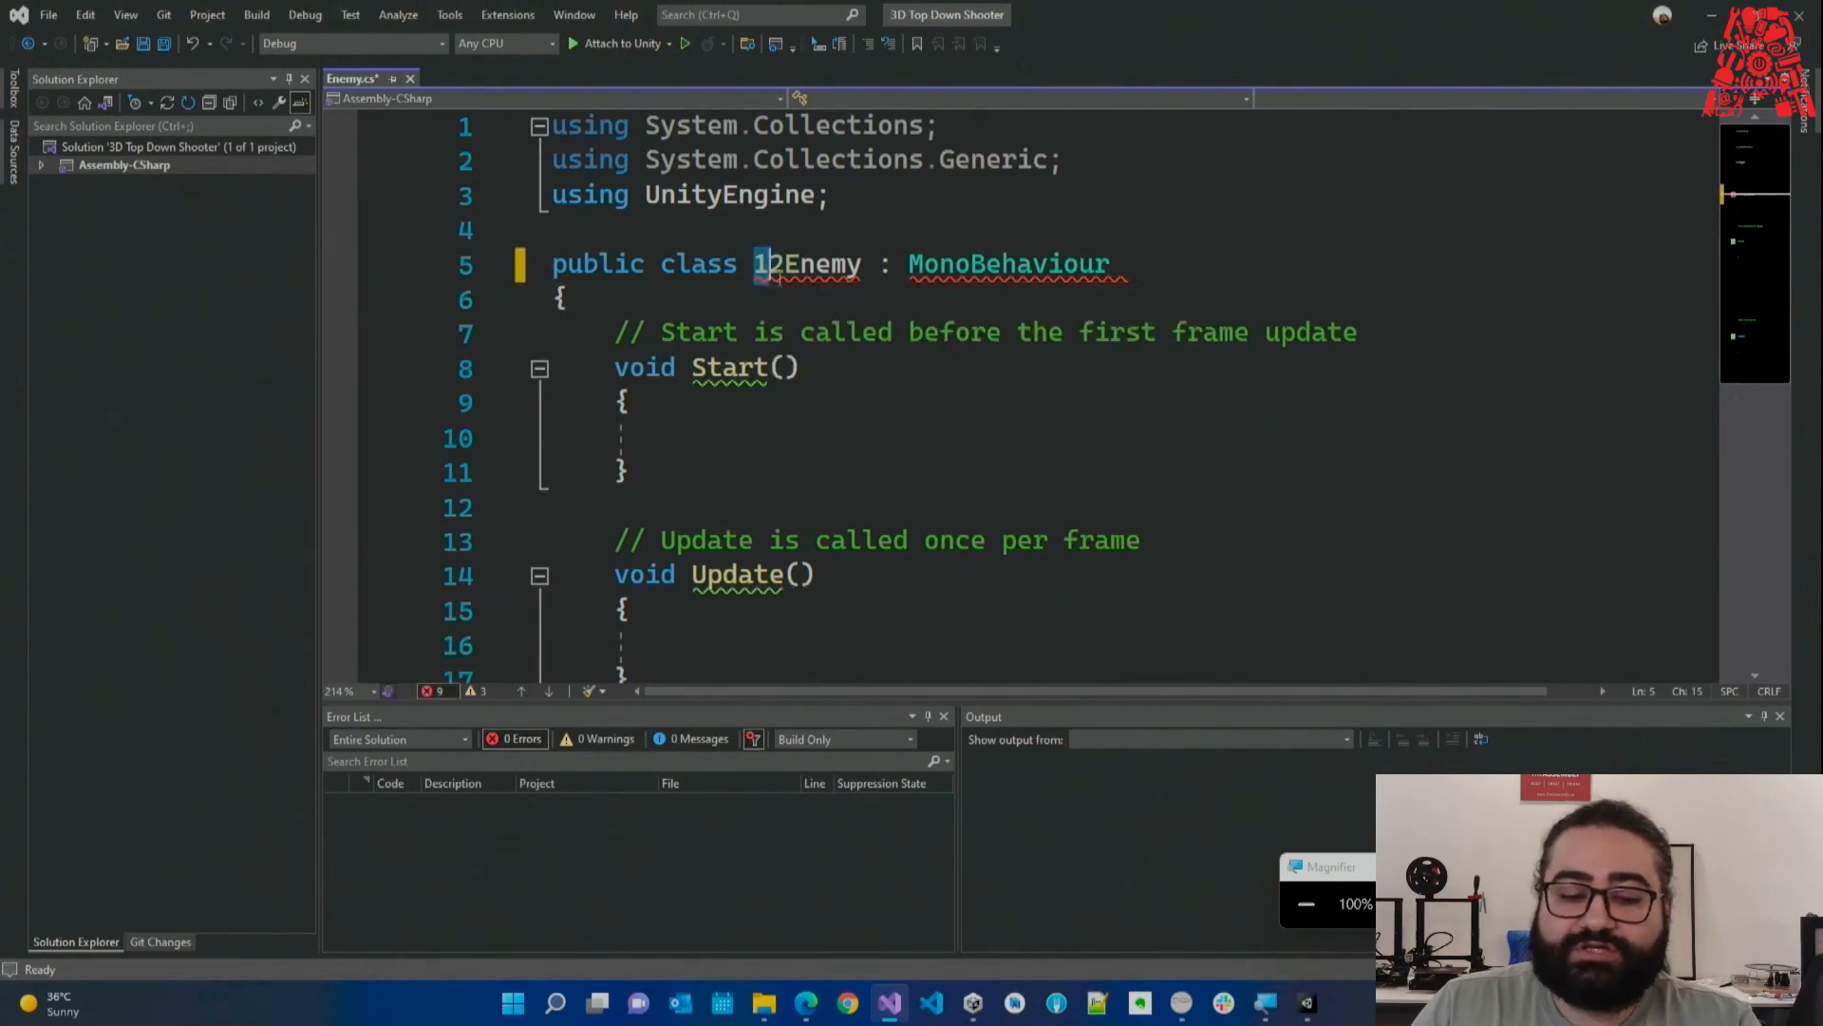
click(767, 271)
key(Delete)
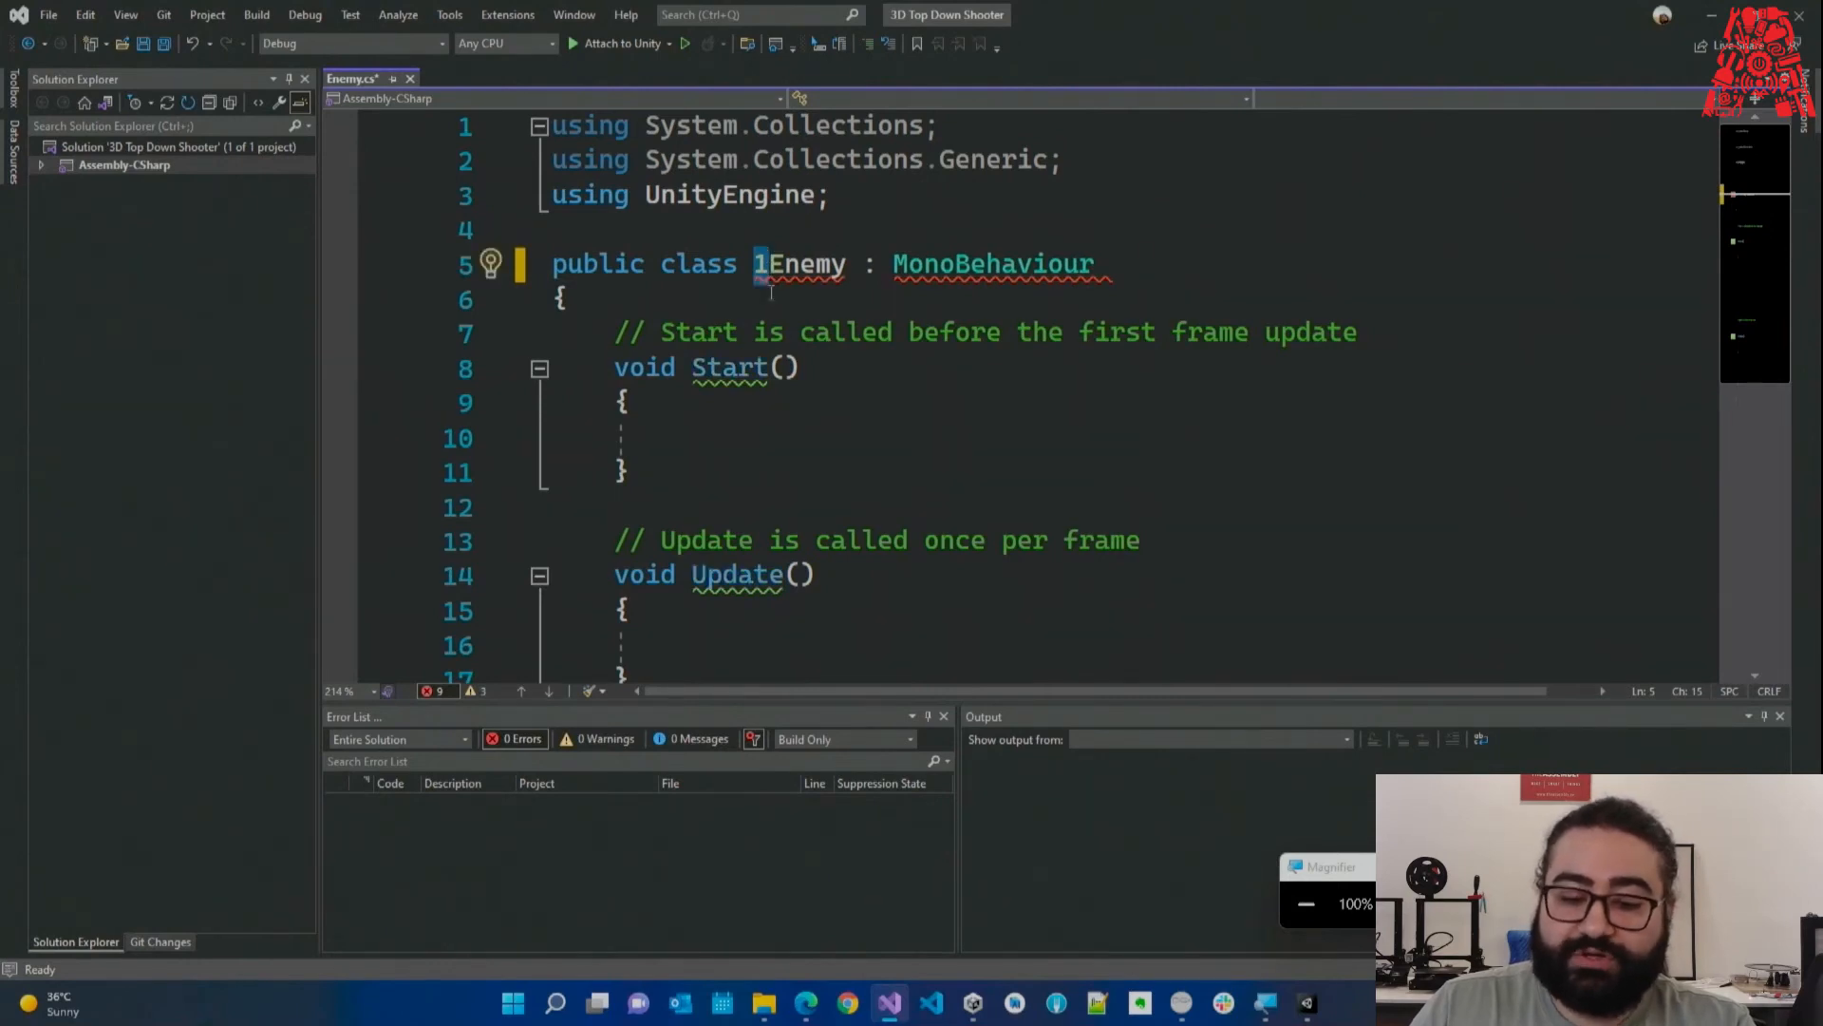
key(BackSpace)
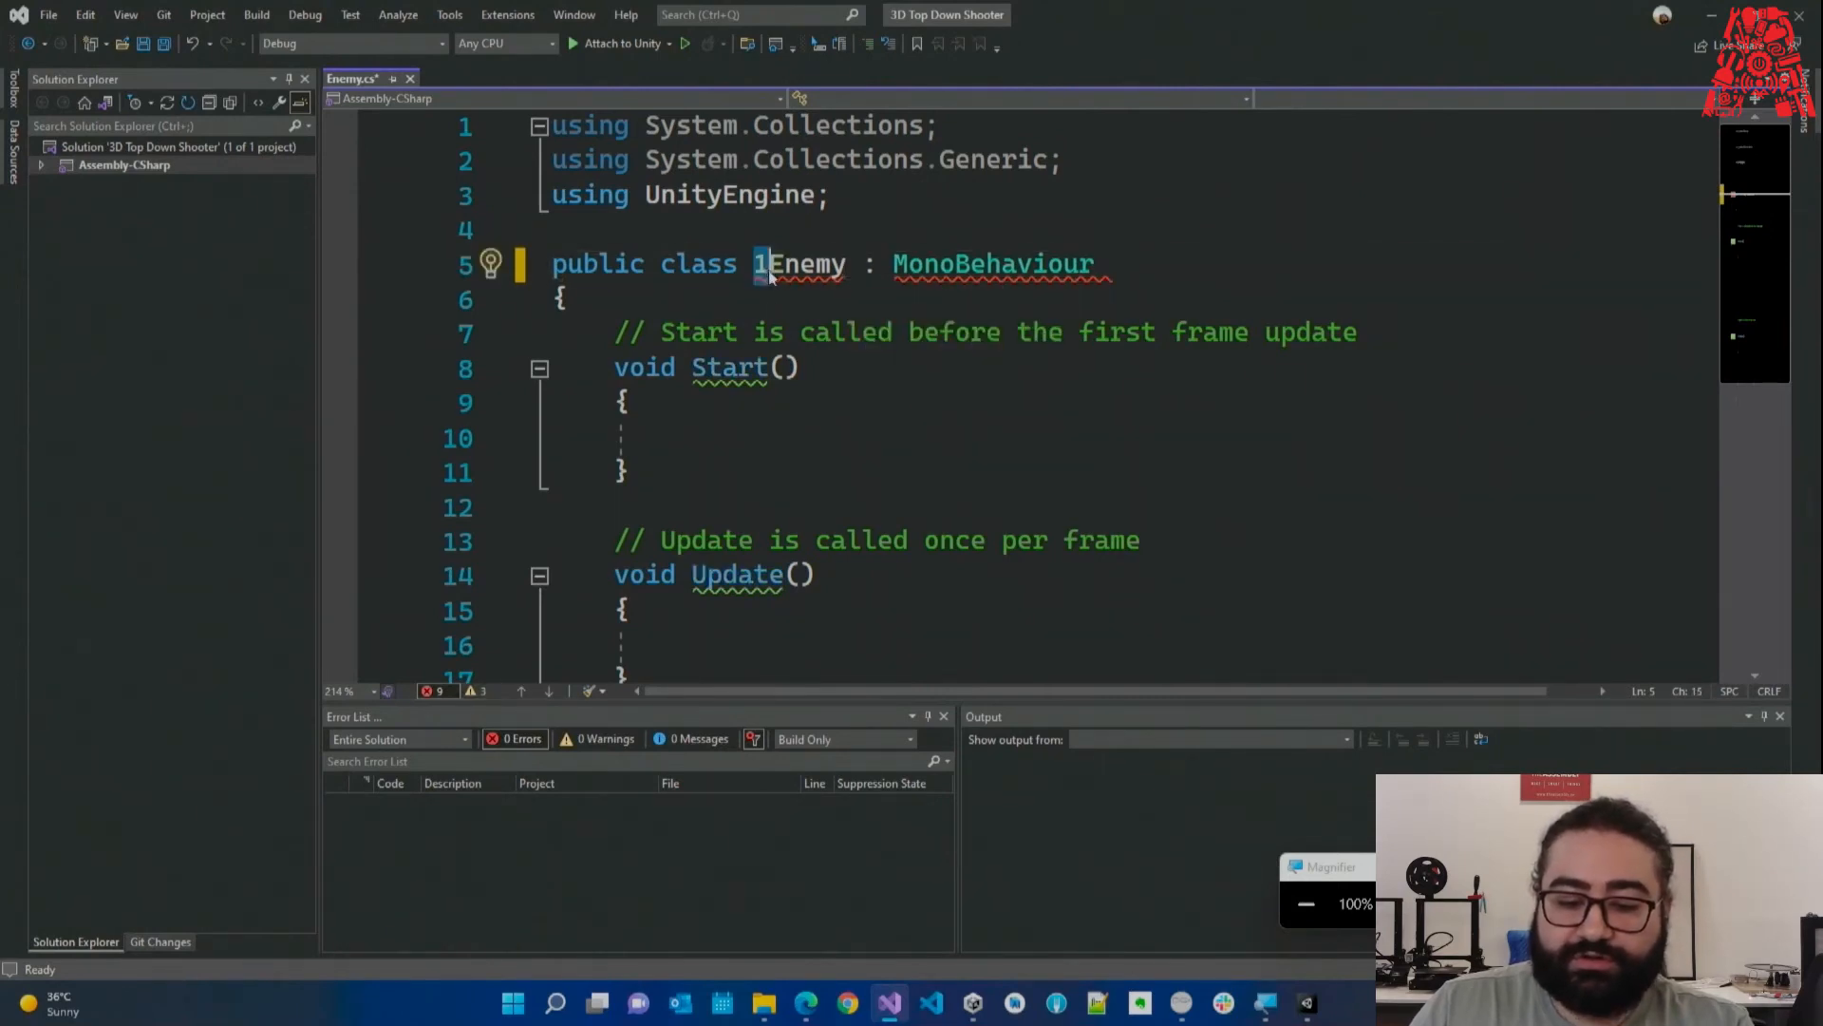
click(832, 272)
text(1)
click(813, 308)
click(848, 273)
text(2)
Insert a space so the class declaration reads 'Enemy 12' and shows errors.
key(Down)
key(Down)
key(Down)
key(Down)
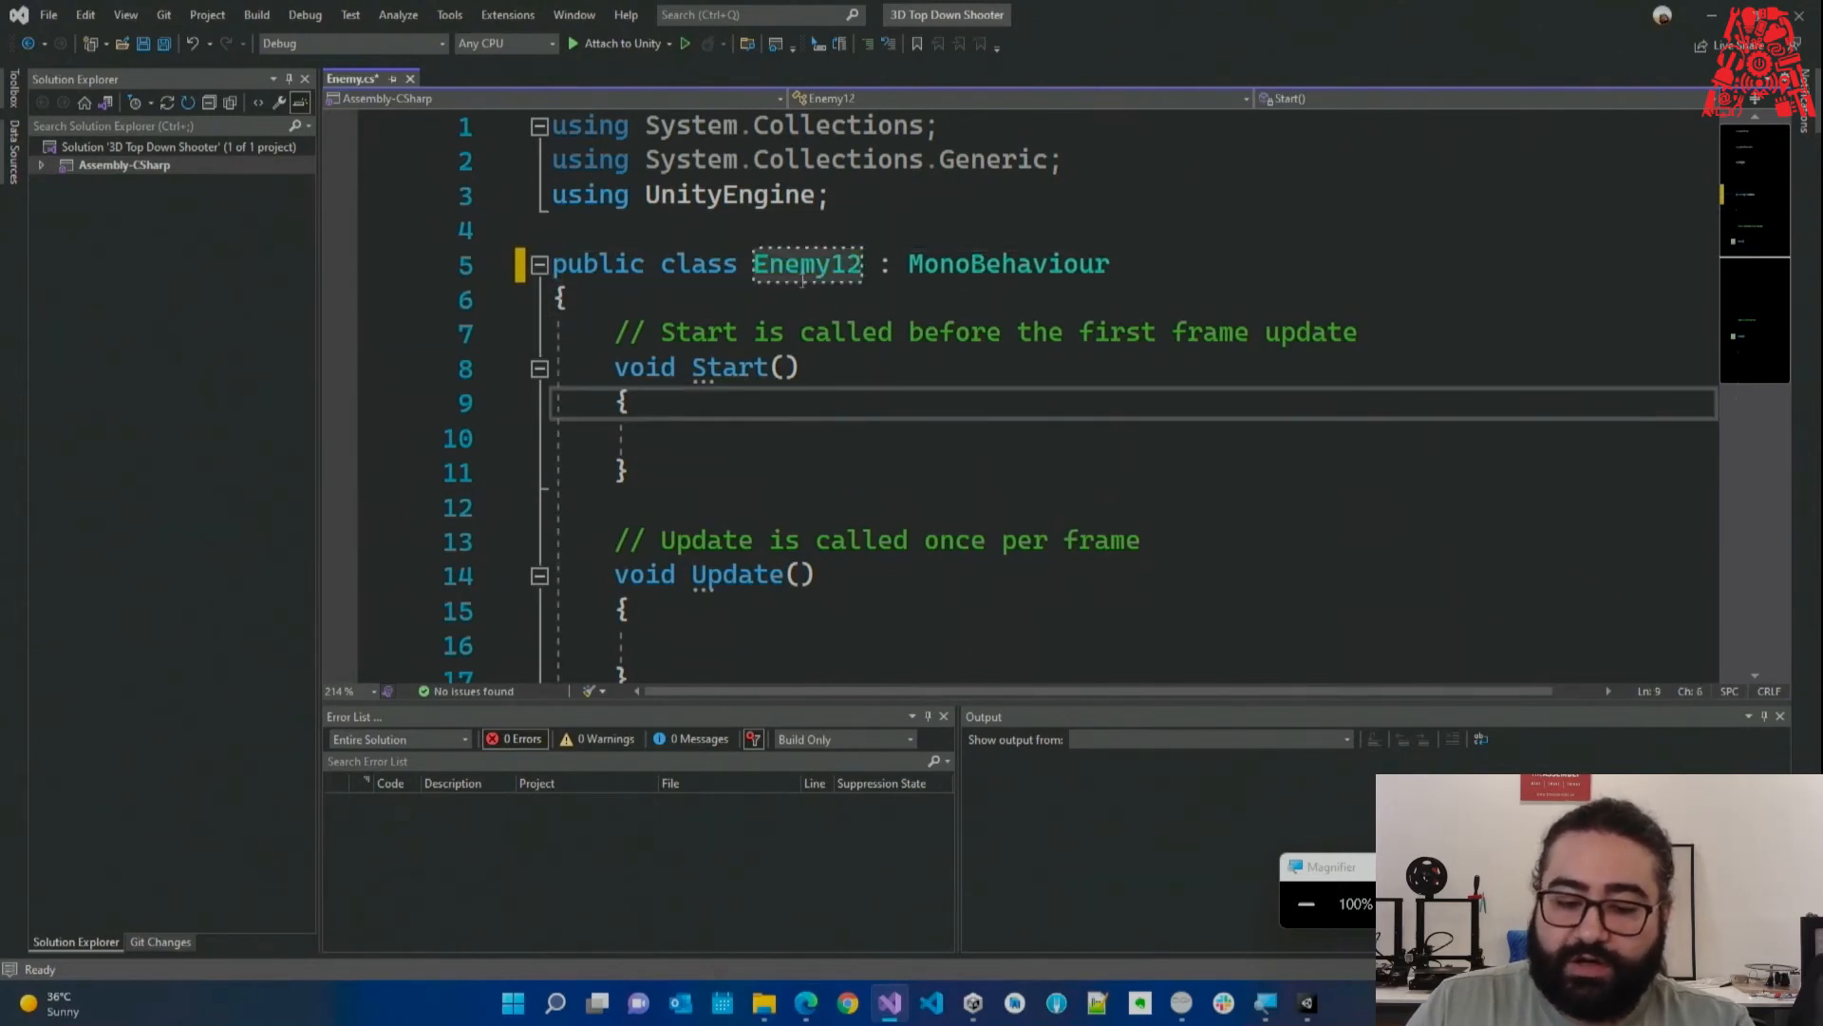
click(759, 269)
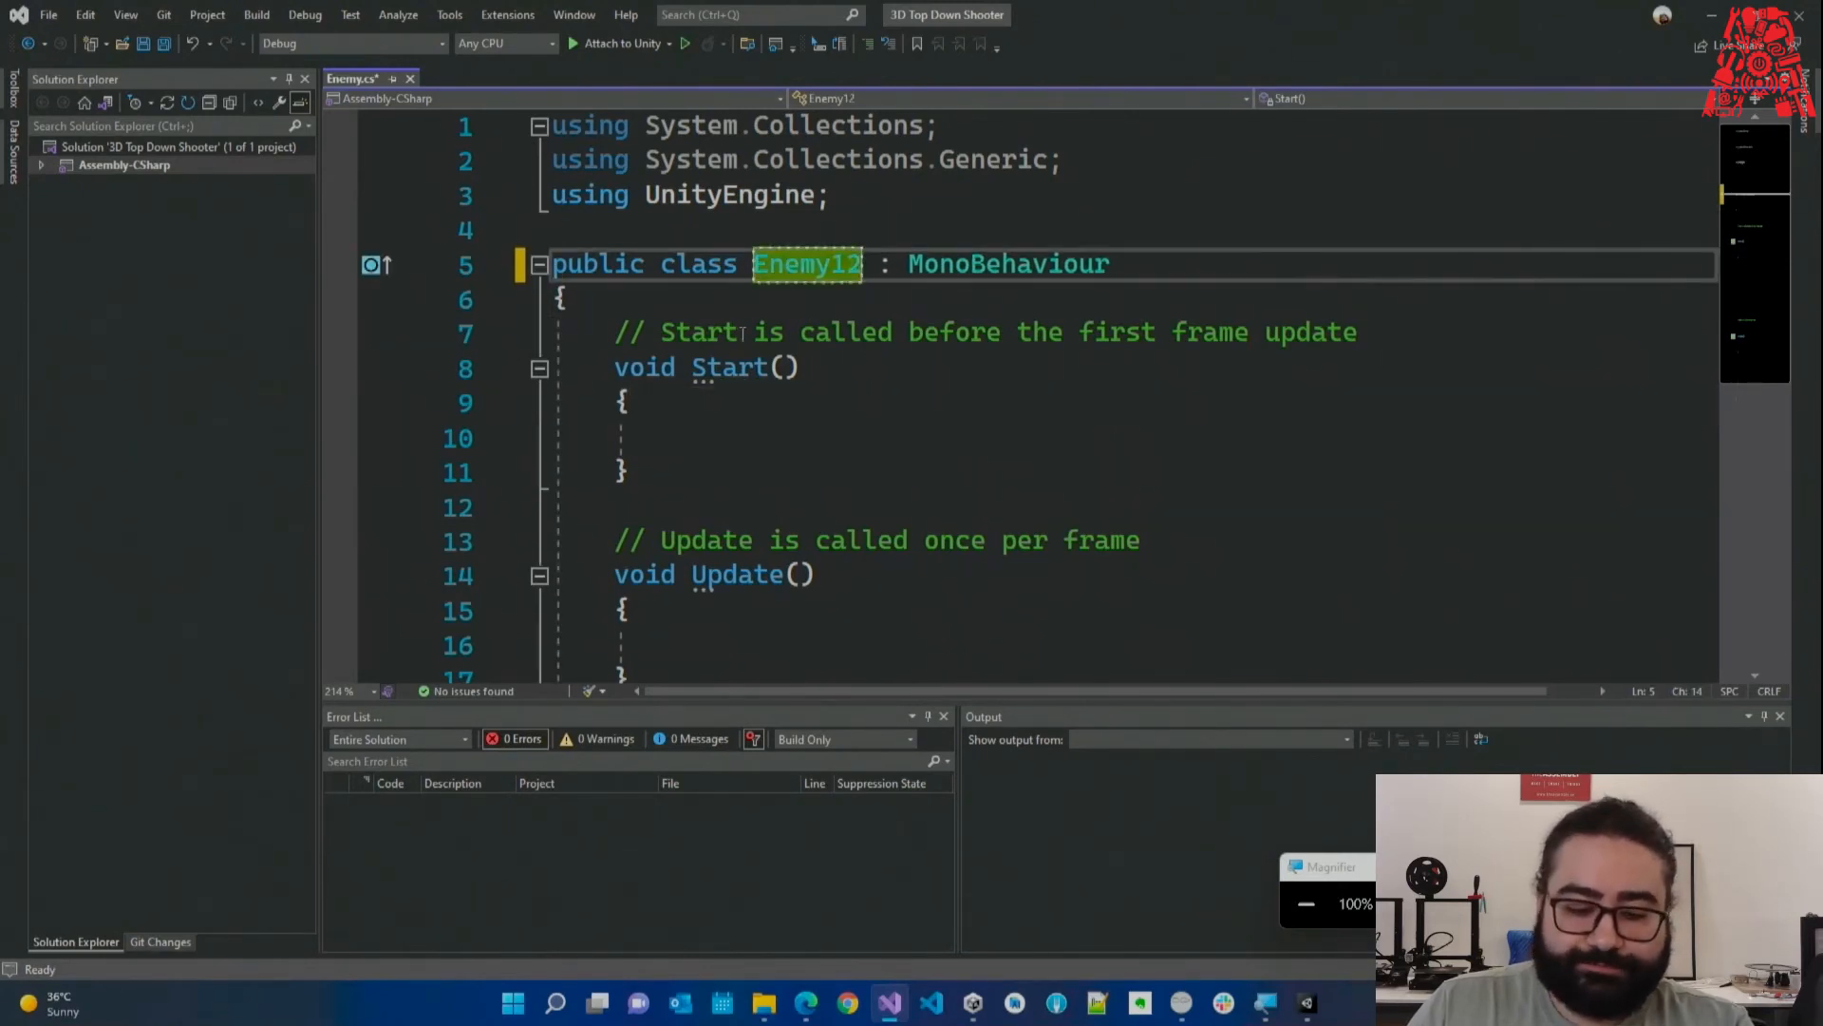
key(Right)
key(Right)
key(Right)
key(Right)
key(Right)
key(Right)
key(Right)
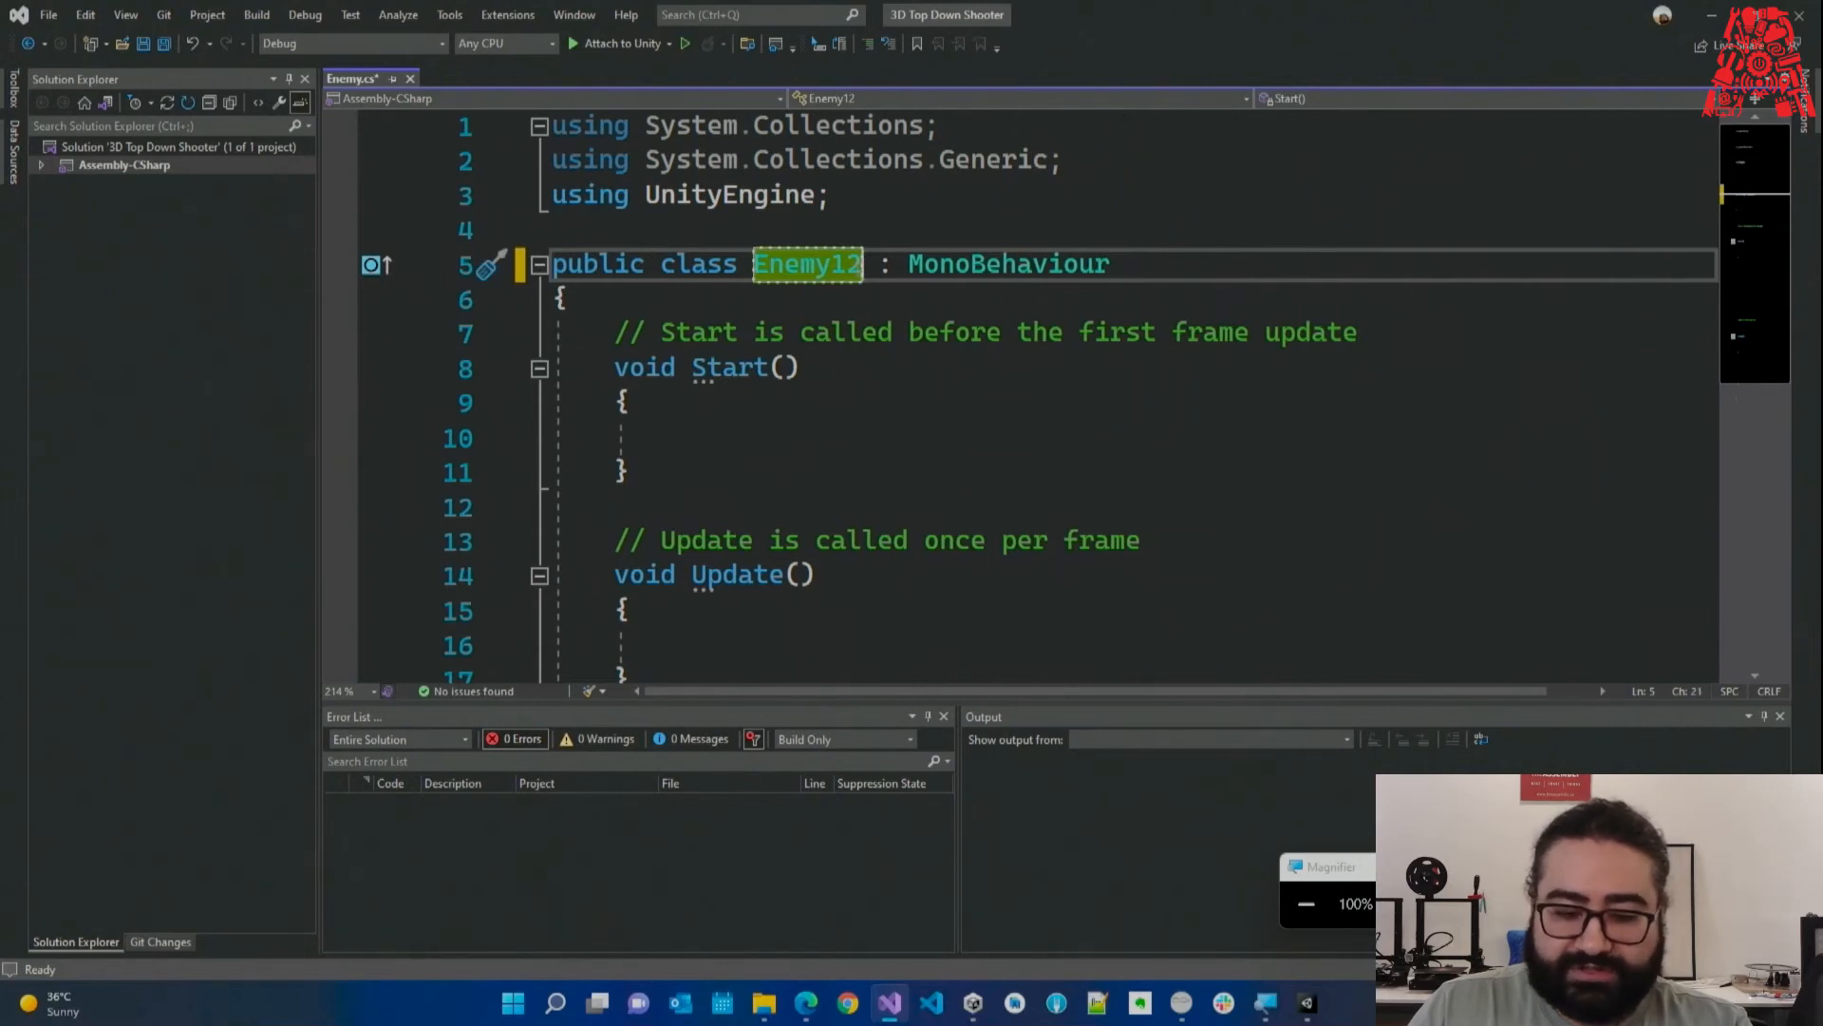
key(Left)
key(Left)
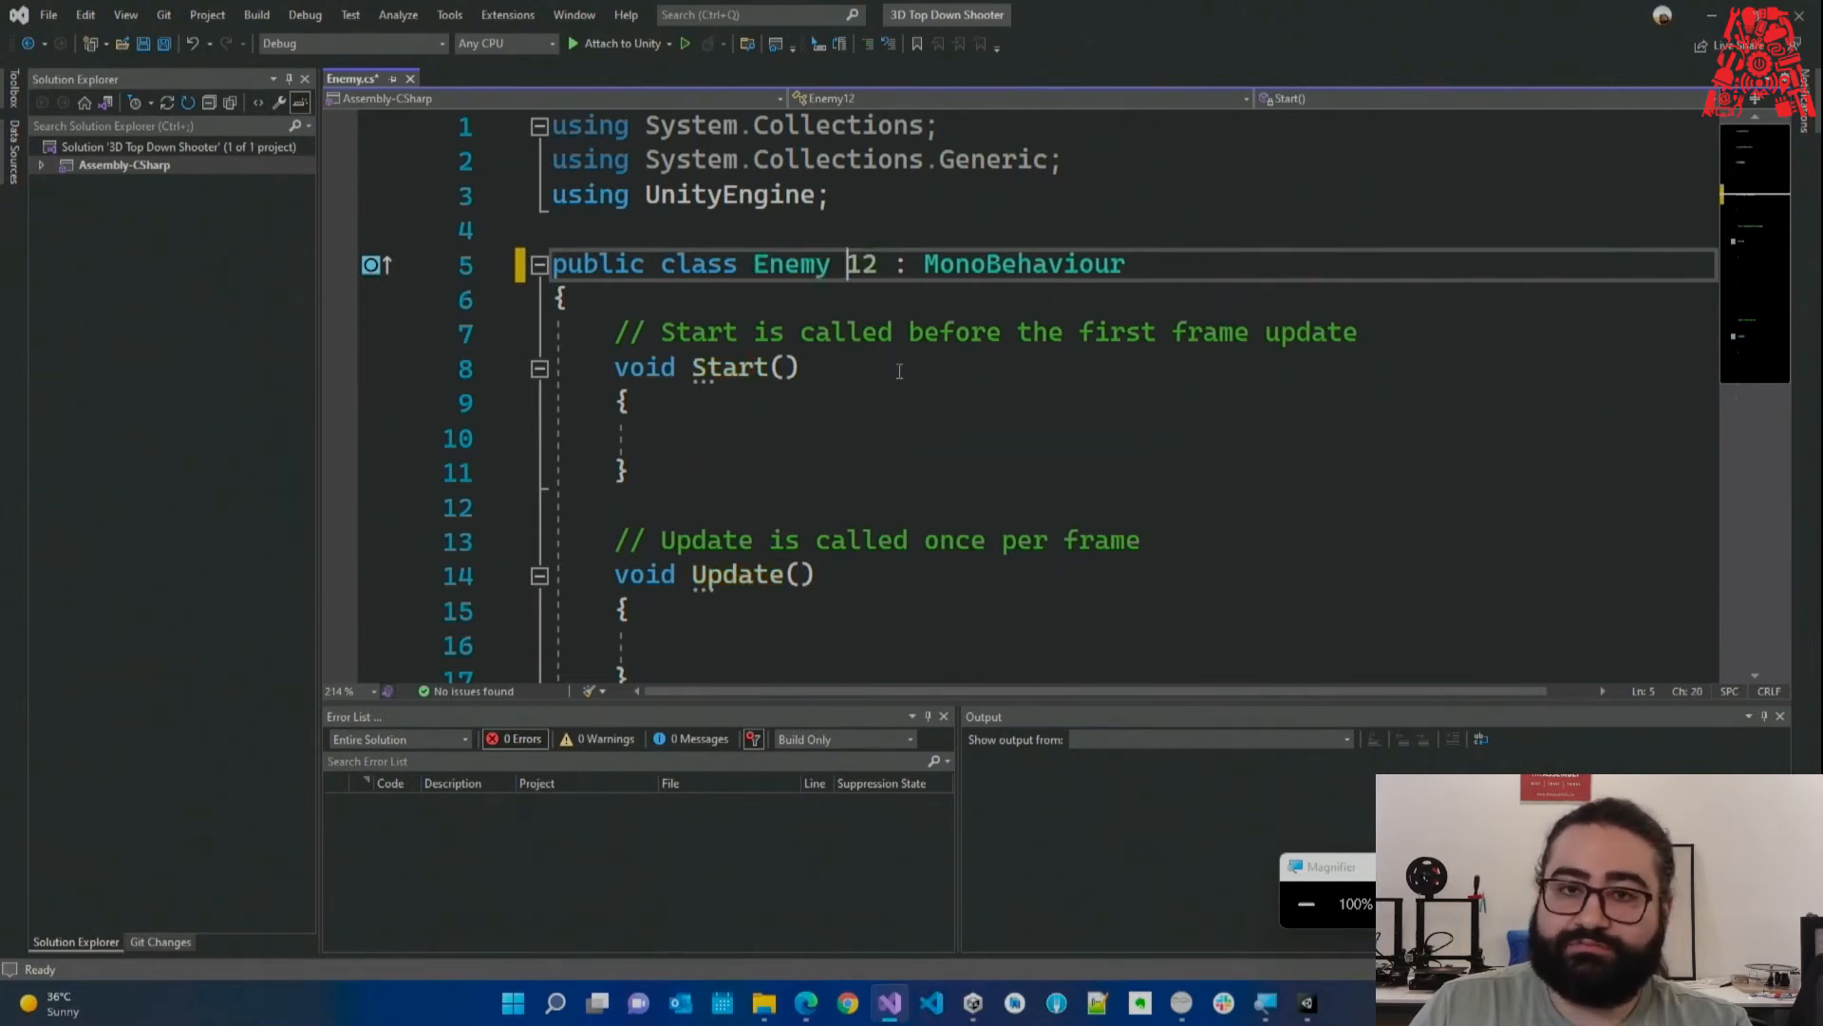
key(Down)
key(Down)
key(Down)
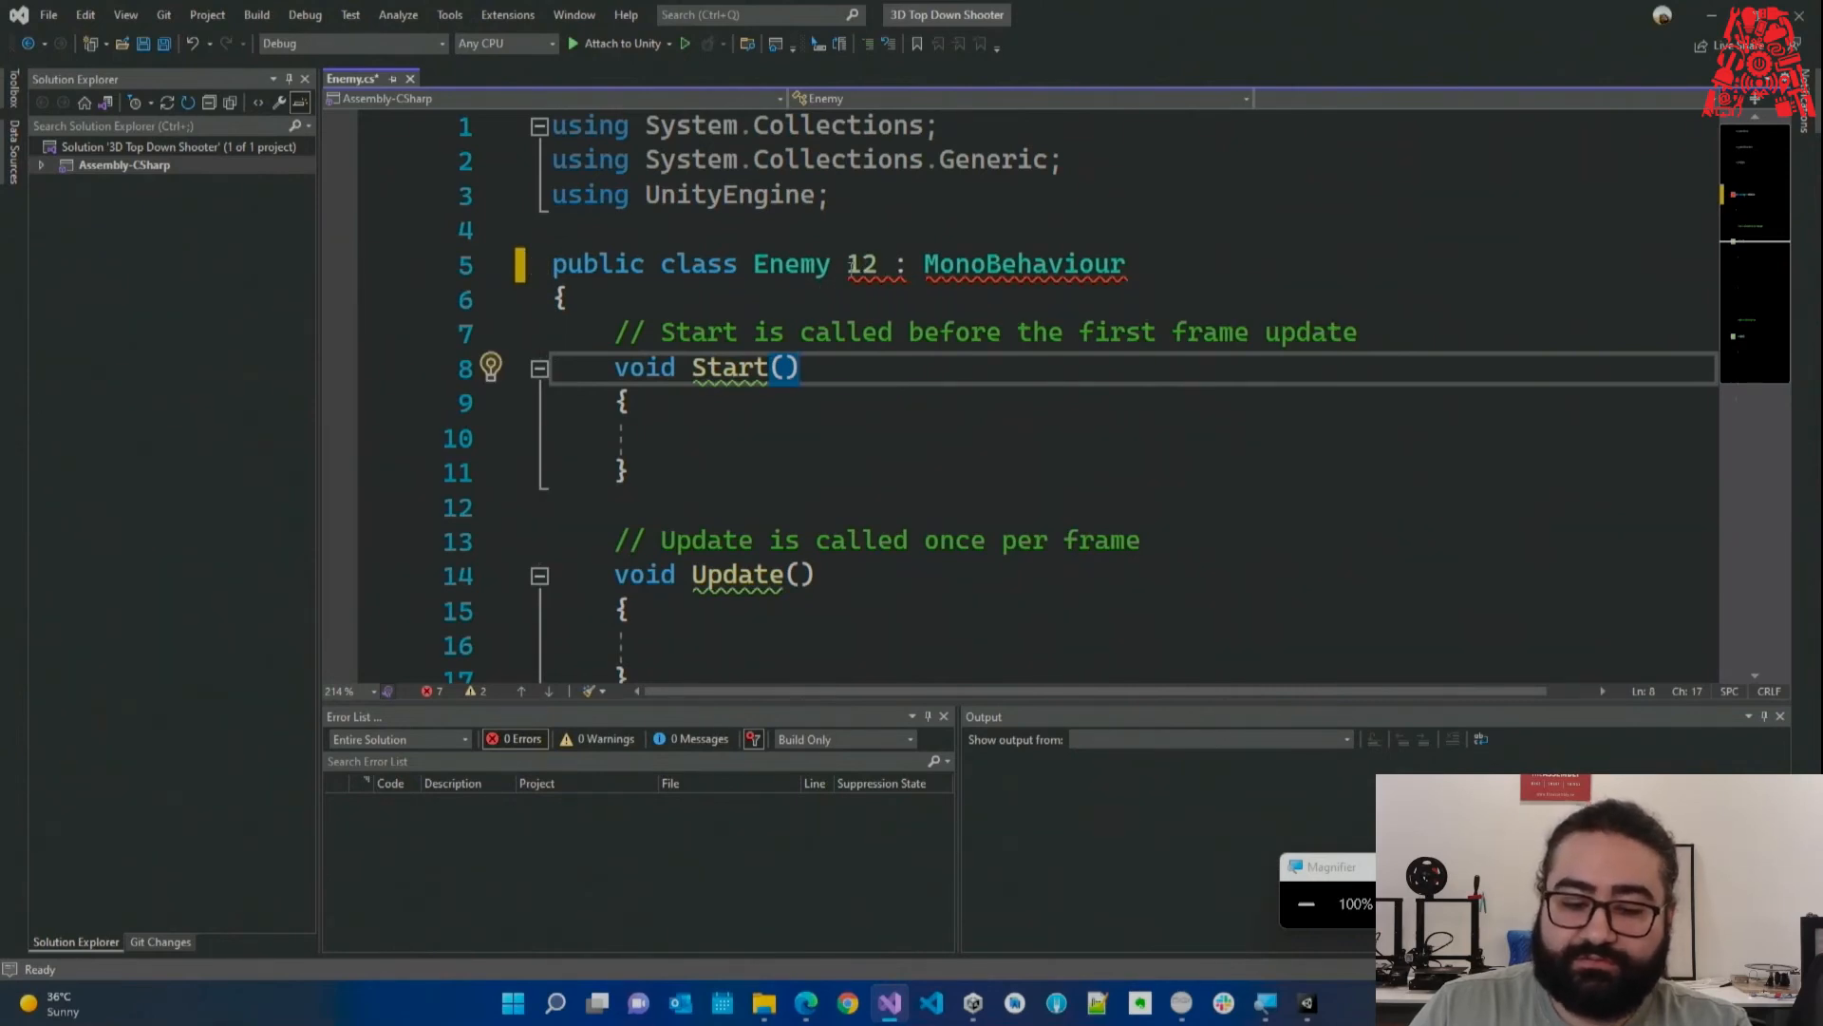
Rejoin the name as Enemy12, append then delete '!?&', and make it Enemy_12.
click(848, 269)
key(BackSpace)
key(Down)
click(862, 266)
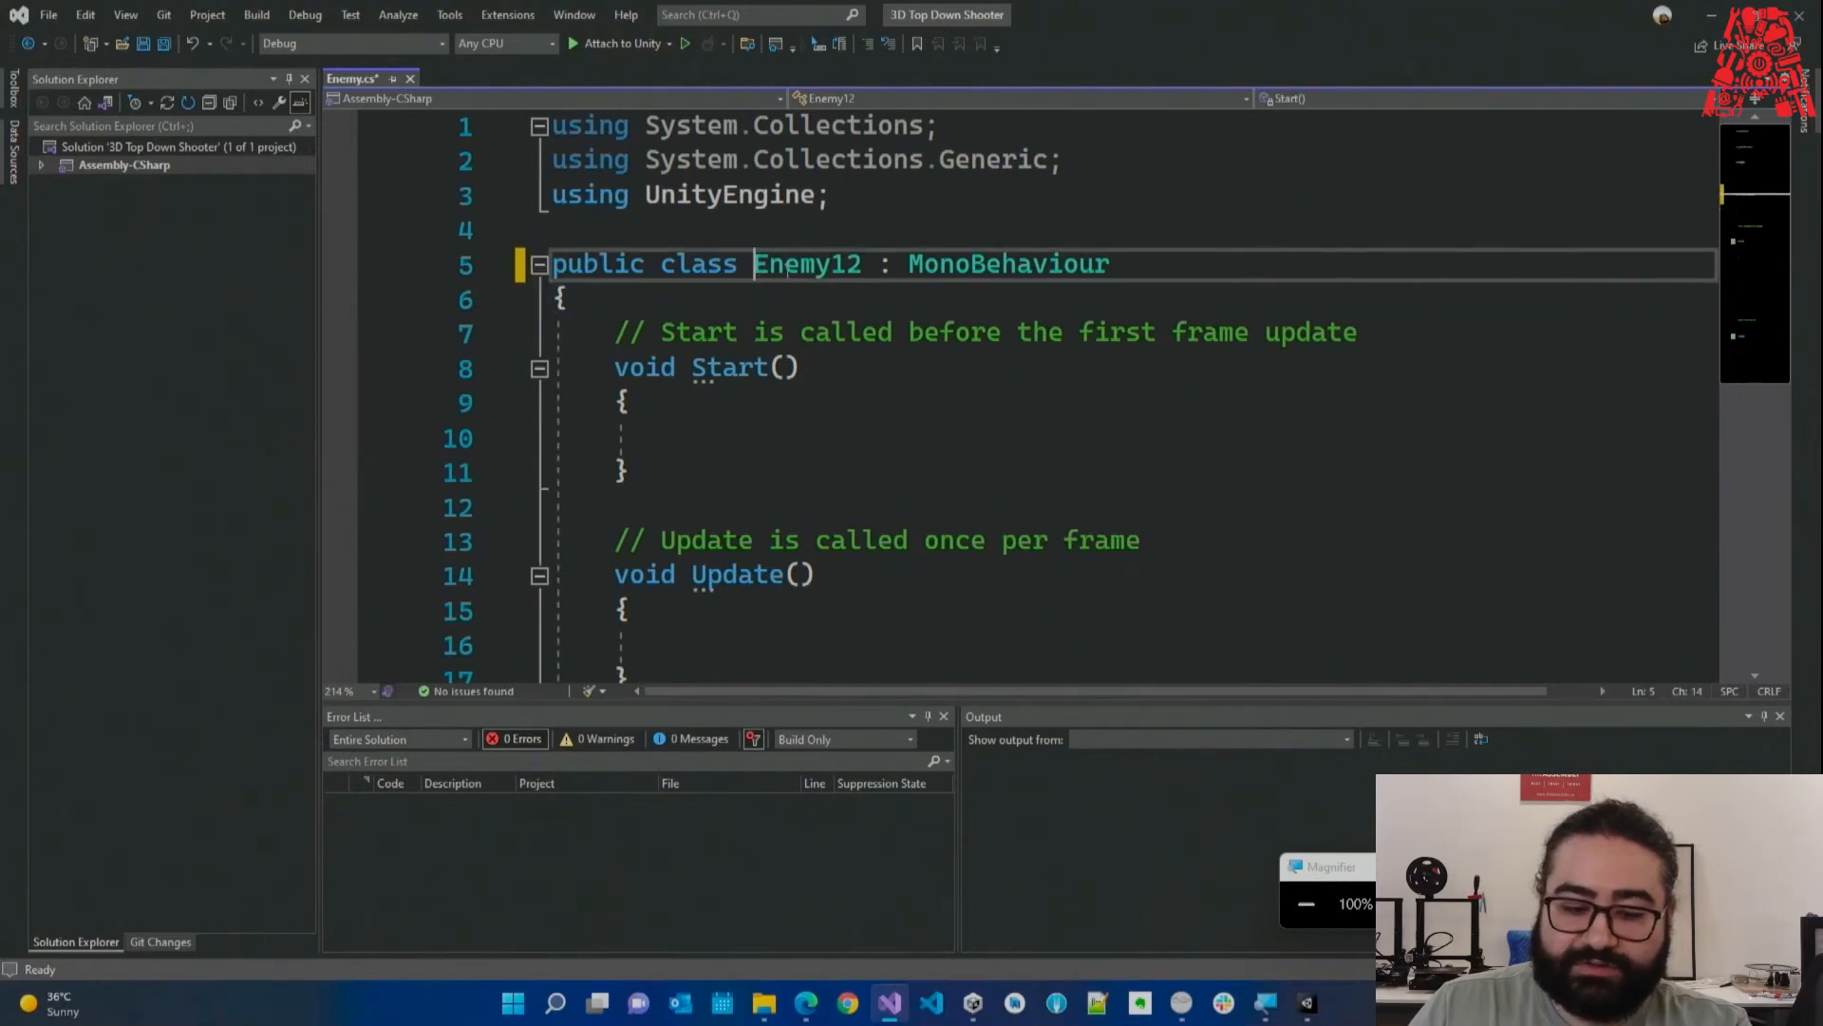
text(!)
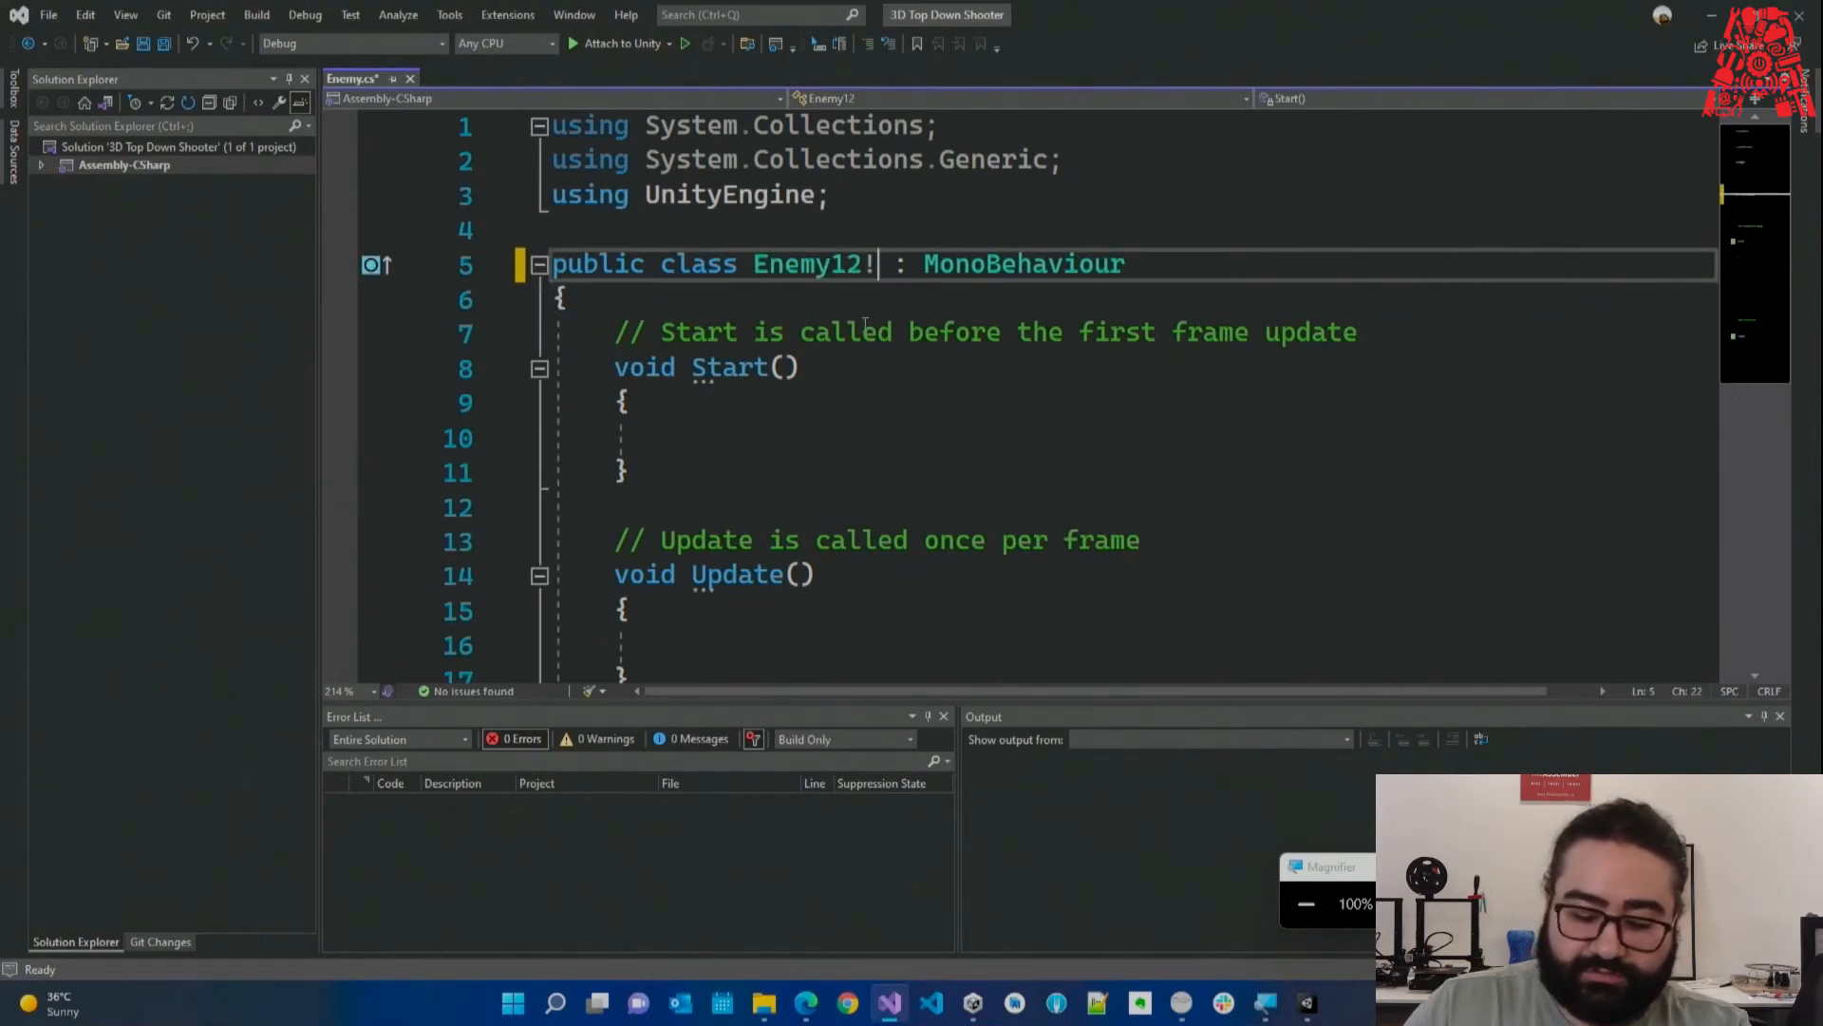
text(?)
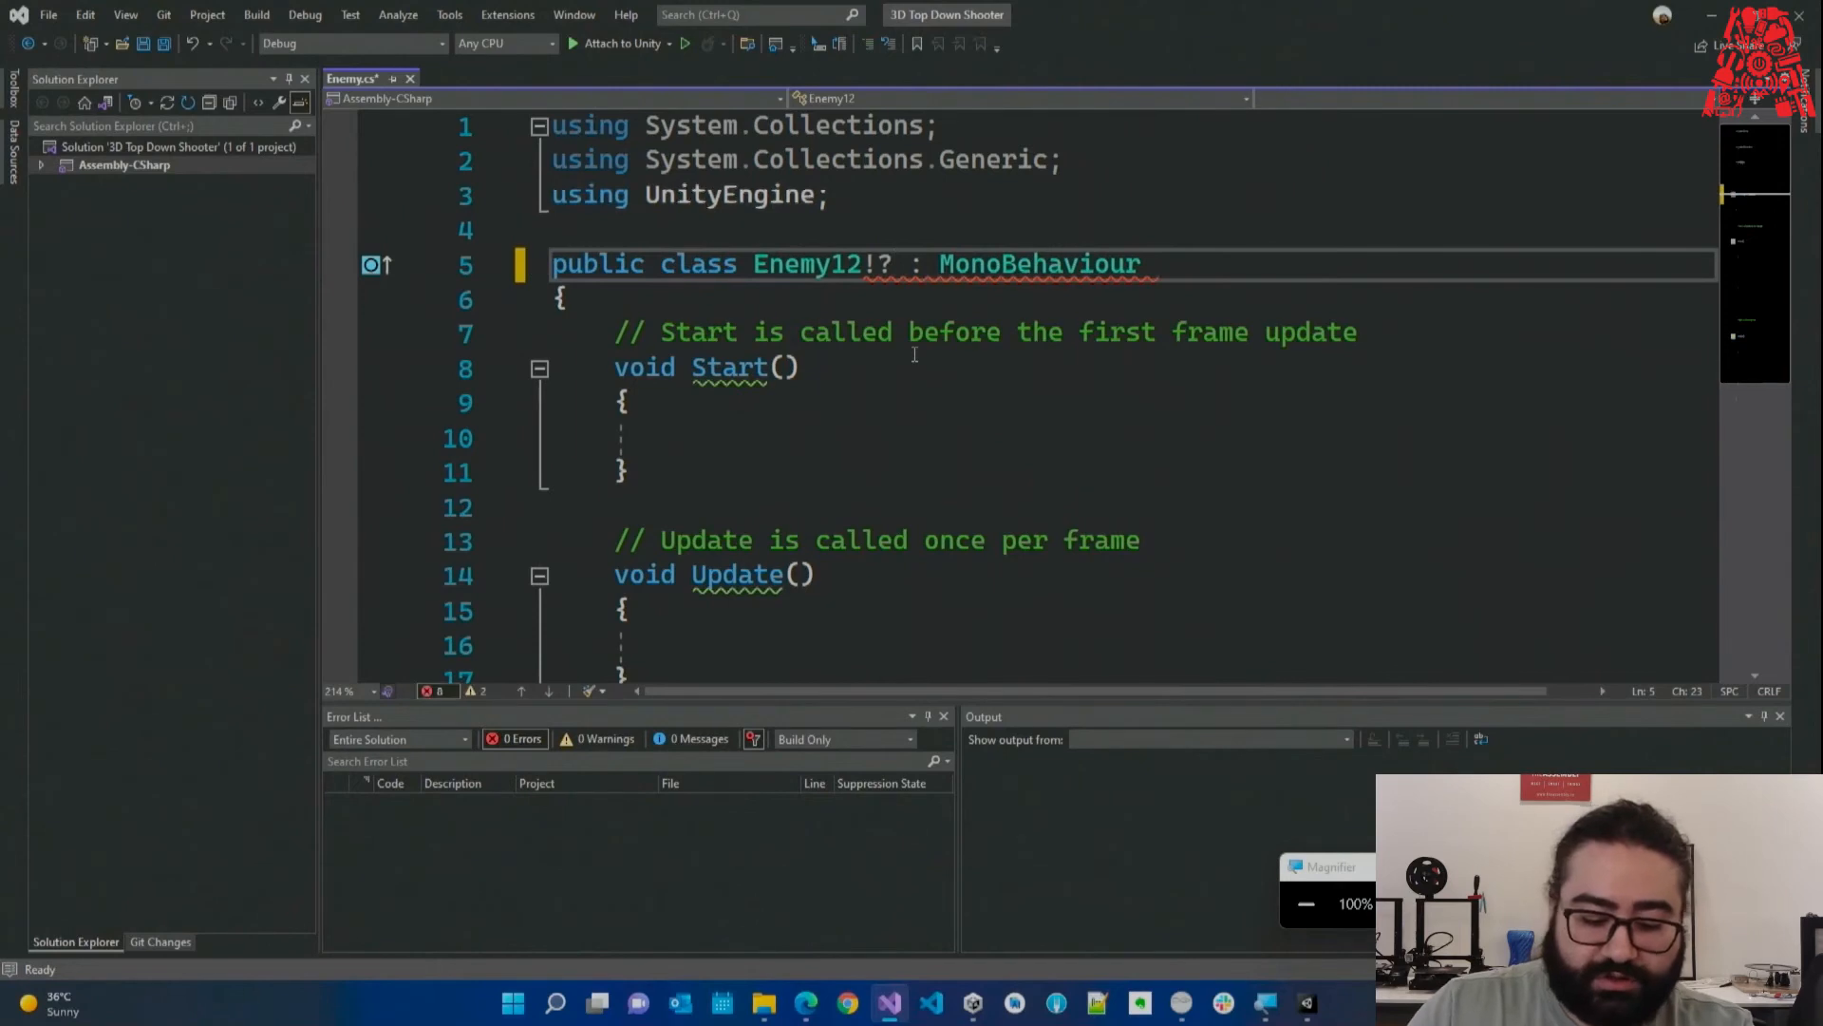
text(&)
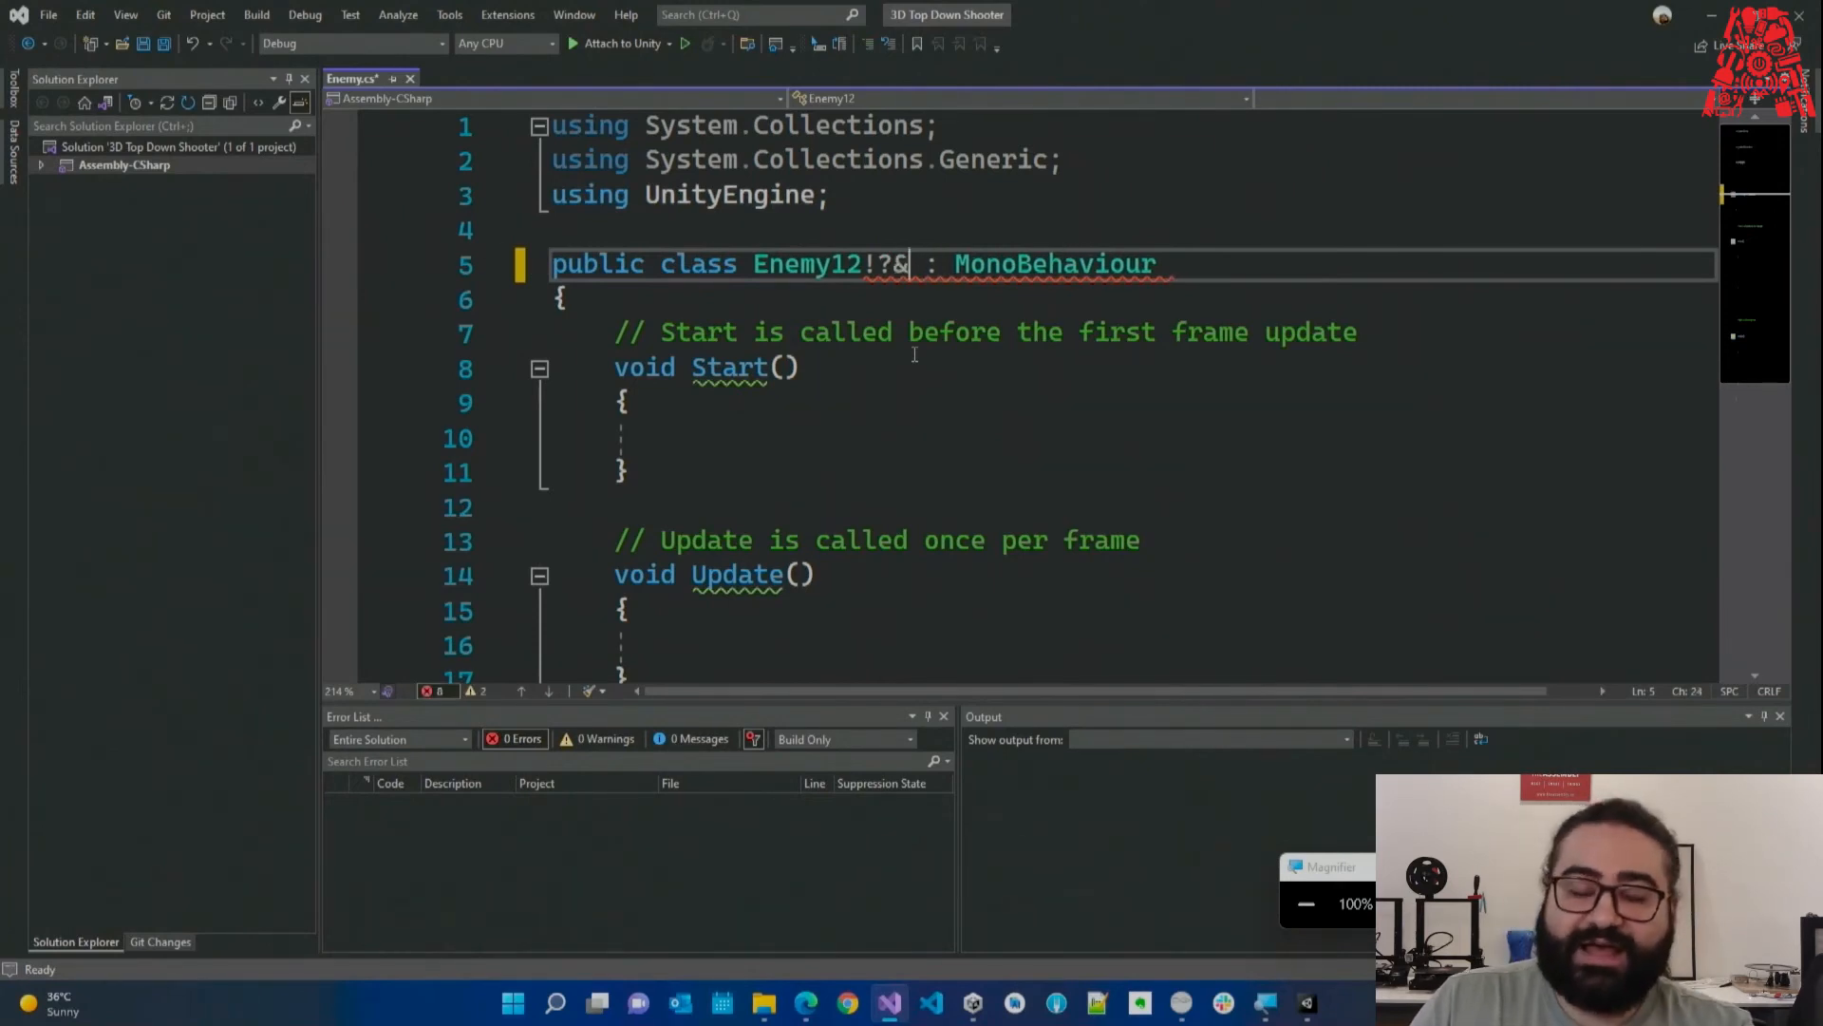
drag(910, 270, 866, 275)
key(BackSpace)
key(Left)
key(Left)
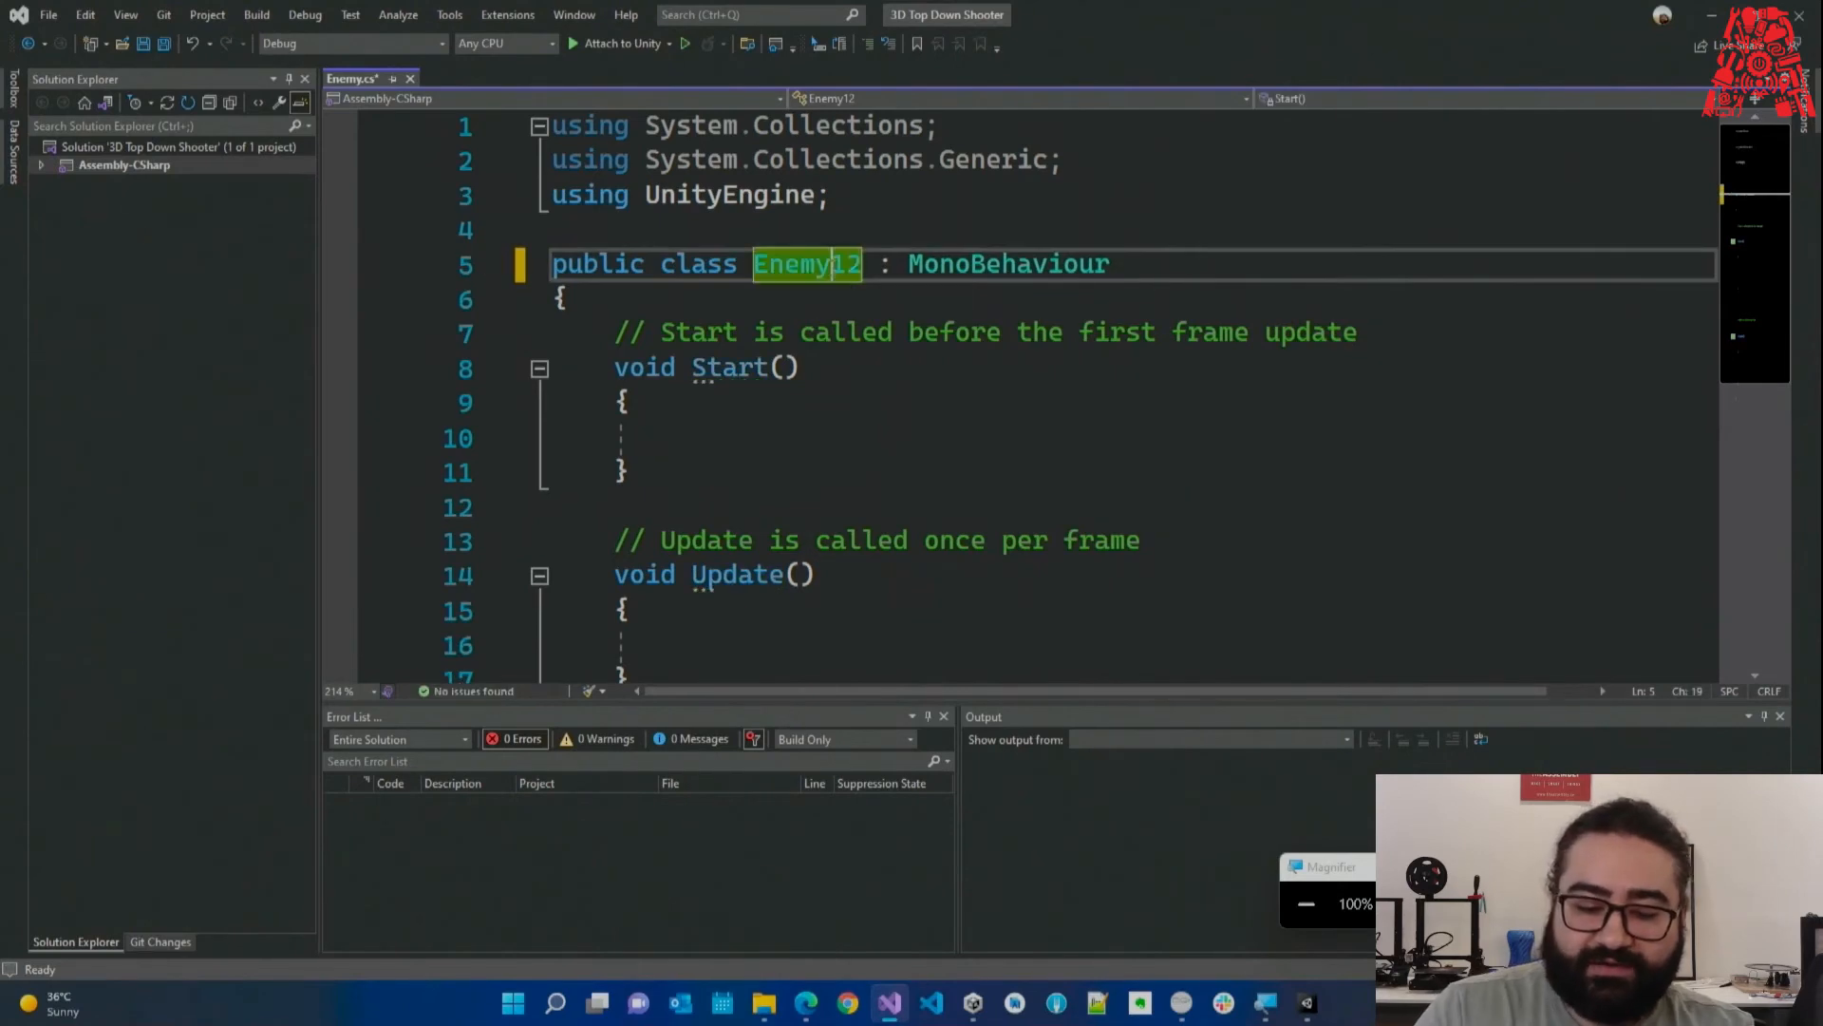
text(_)
key(Down)
key(Down)
key(Down)
Add leading and trailing underscores to the class name, then undo the added underscores.
click(840, 274)
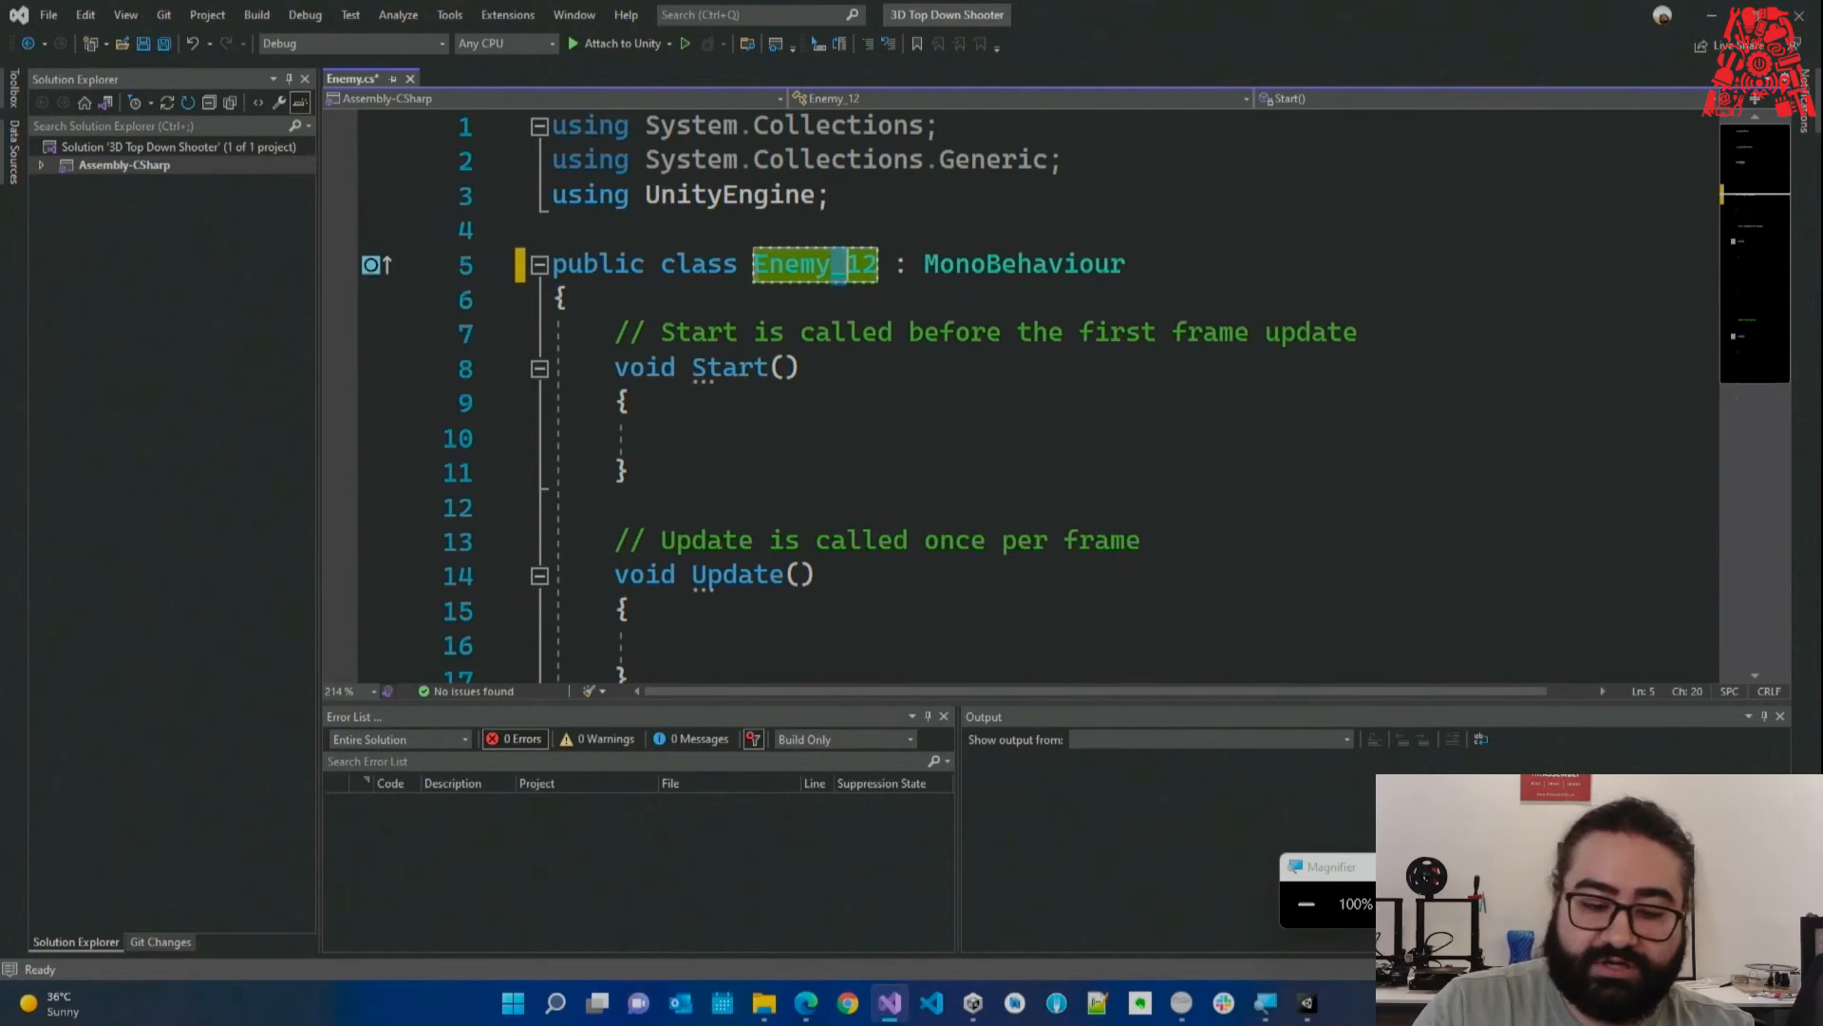
key(ctrl+Left)
text(_)
click(899, 273)
text(_)
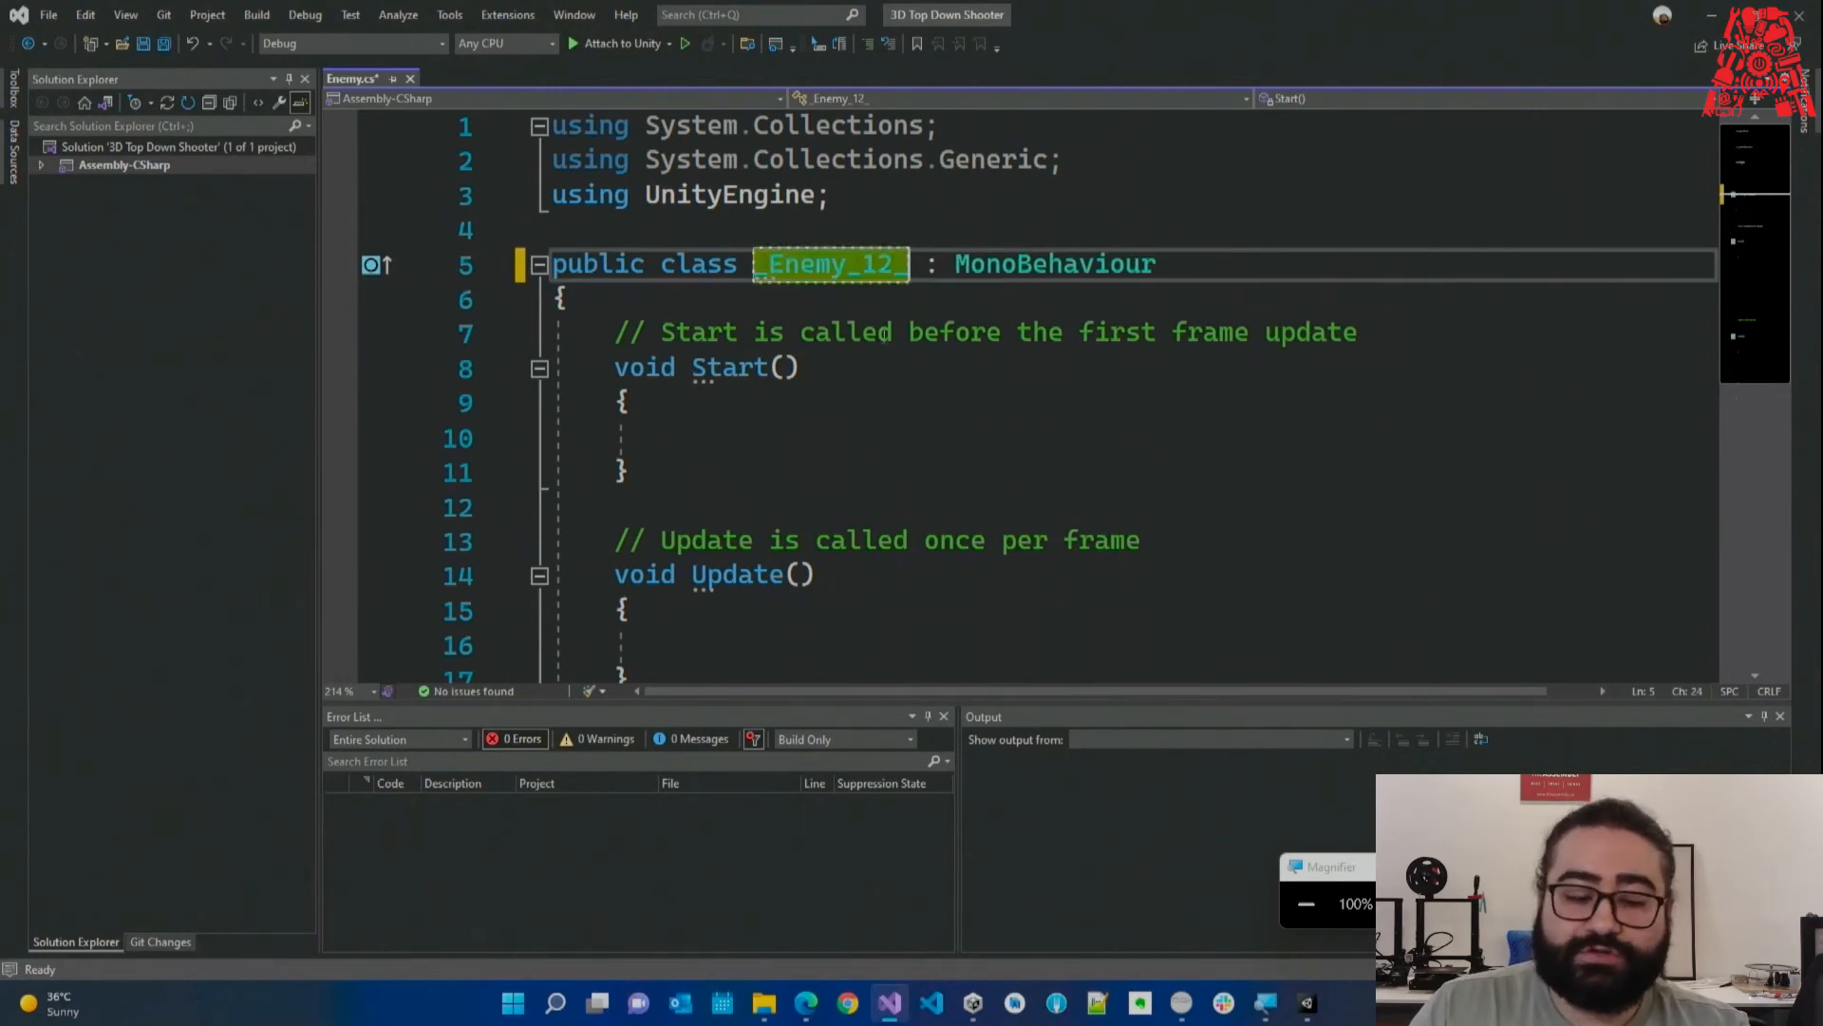
click(865, 301)
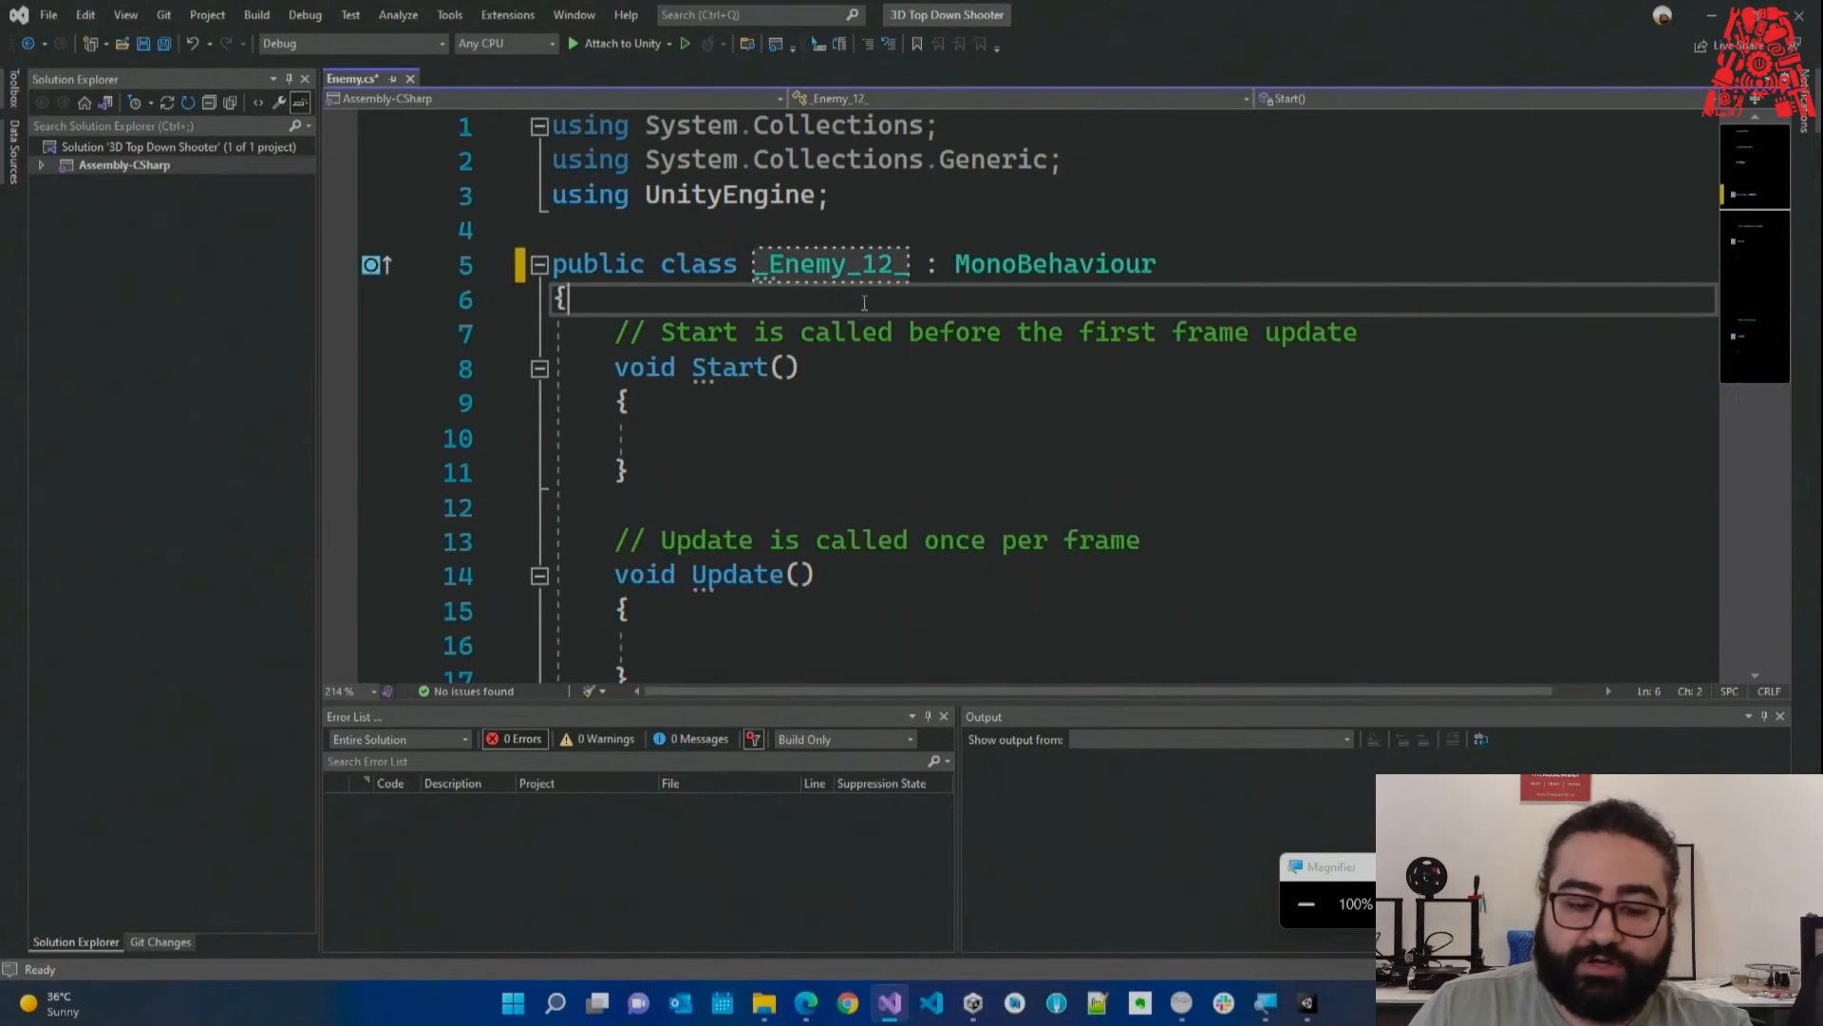
key(ctrl+z)
key(ctrl+z)
key(ctrl+z)
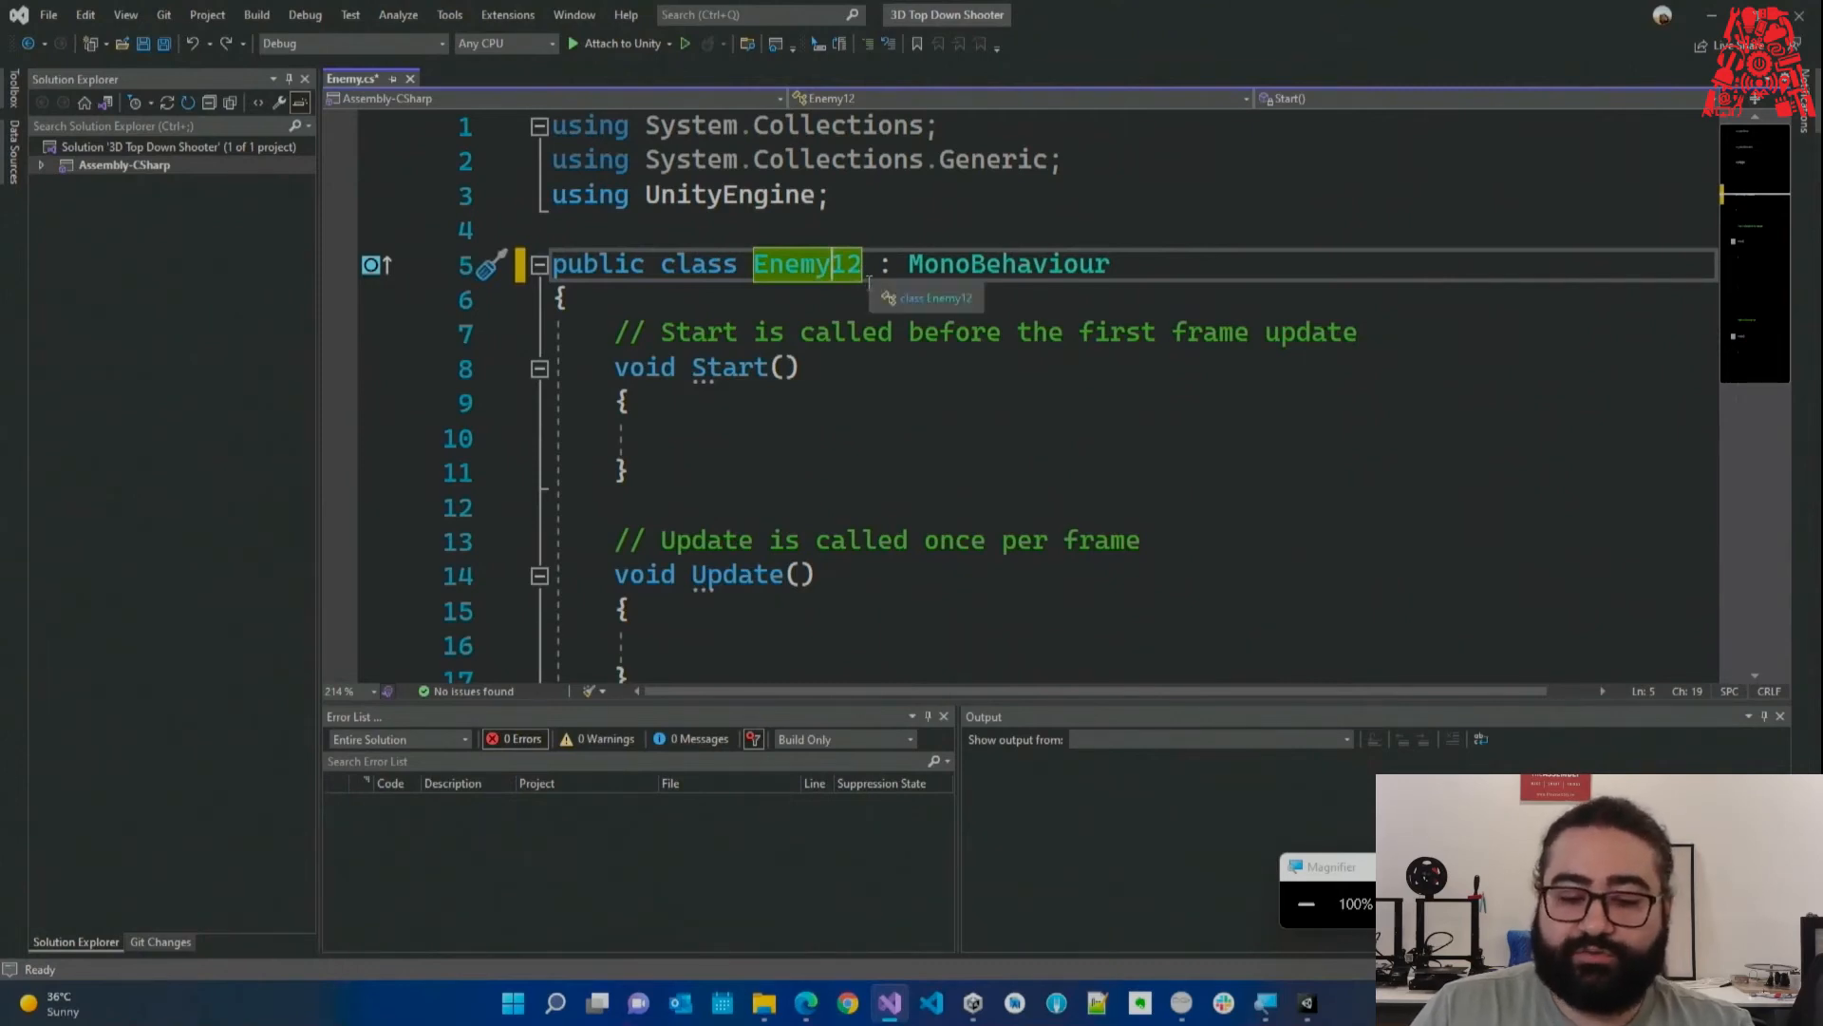
Restore the class name to plain Enemy, save the script, and minimize Visual Studio.
key(shift+Right)
key(shift+Right)
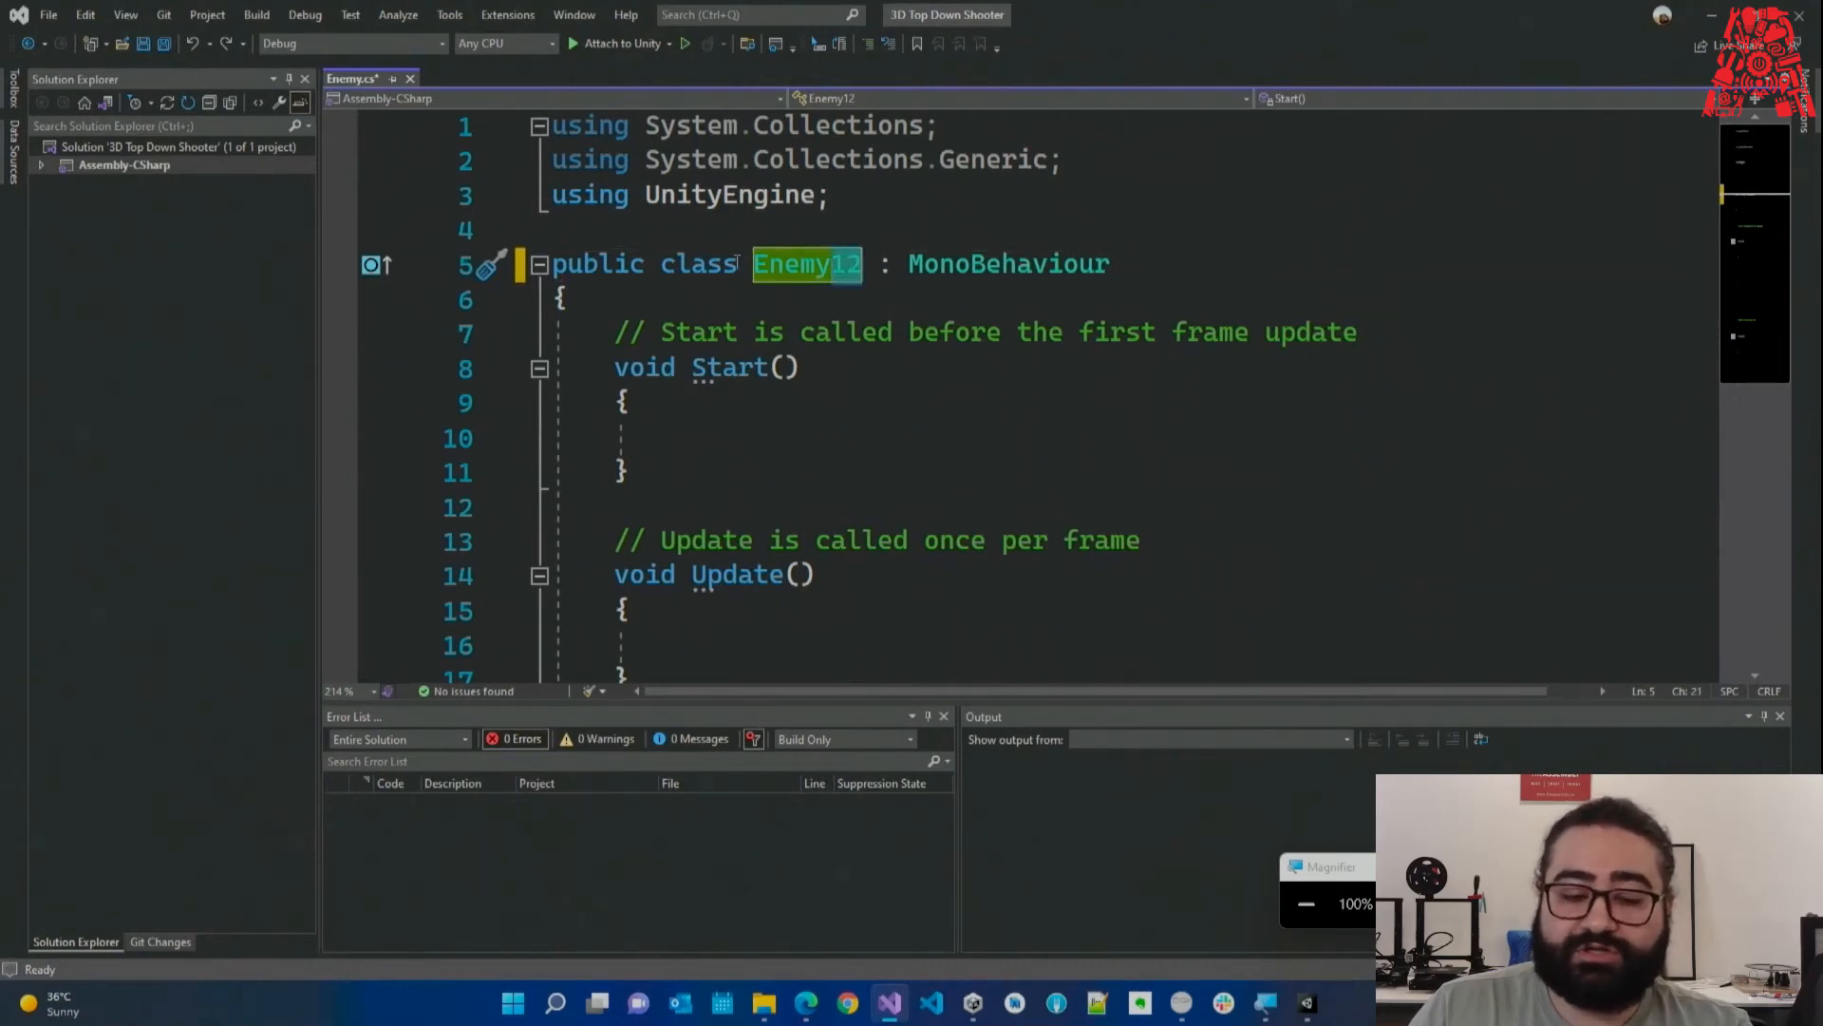
click(746, 270)
click(772, 286)
key(ctrl+s)
drag(863, 269, 832, 272)
key(BackSpace)
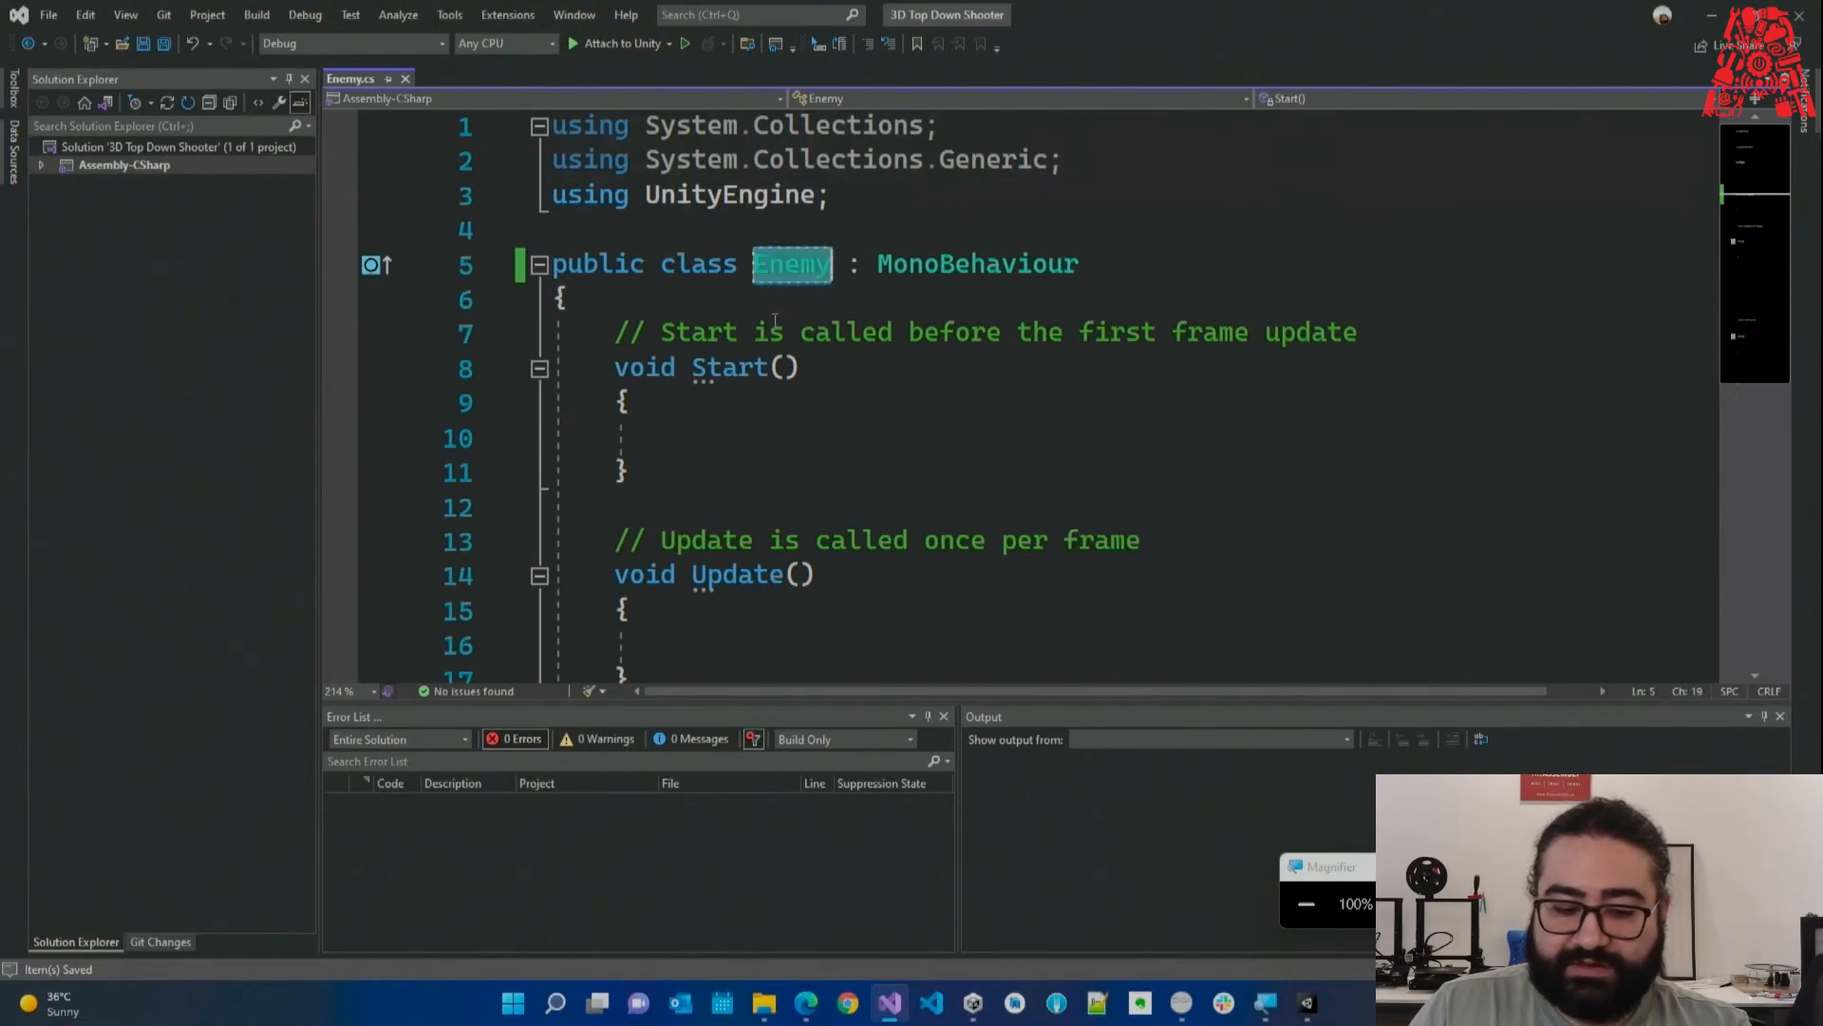
key(Down)
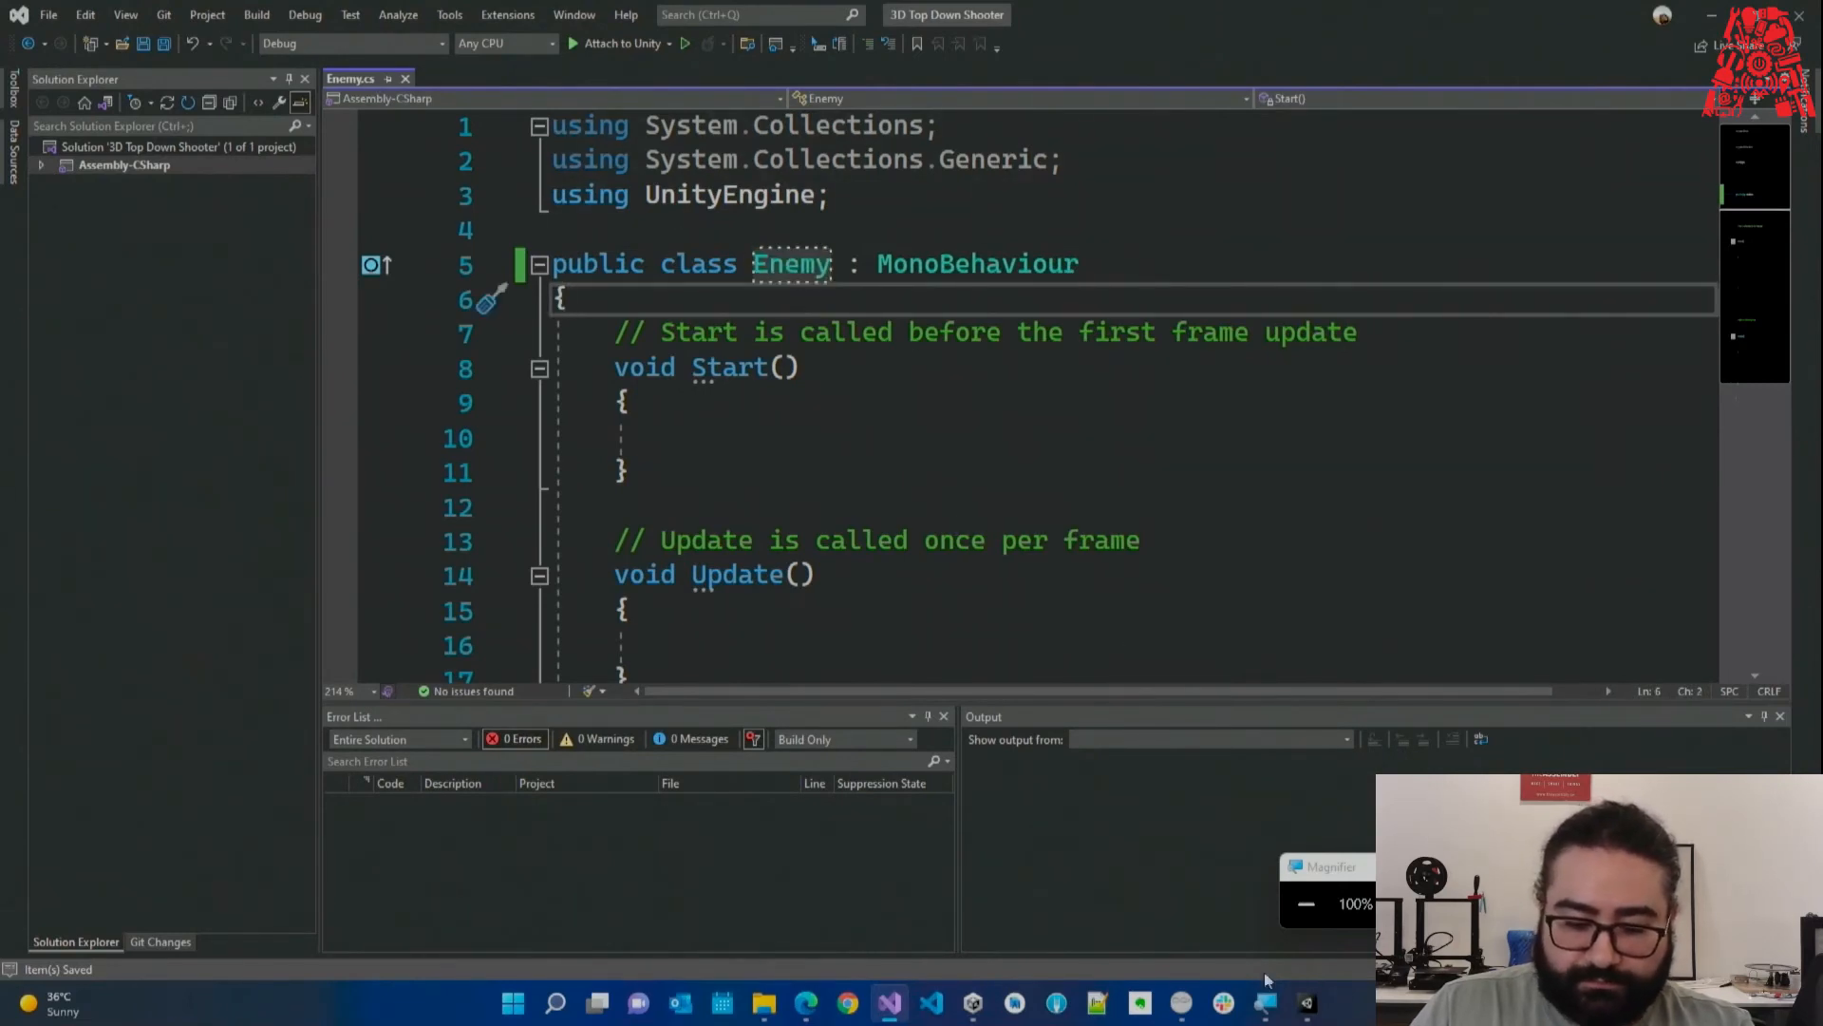
click(893, 1005)
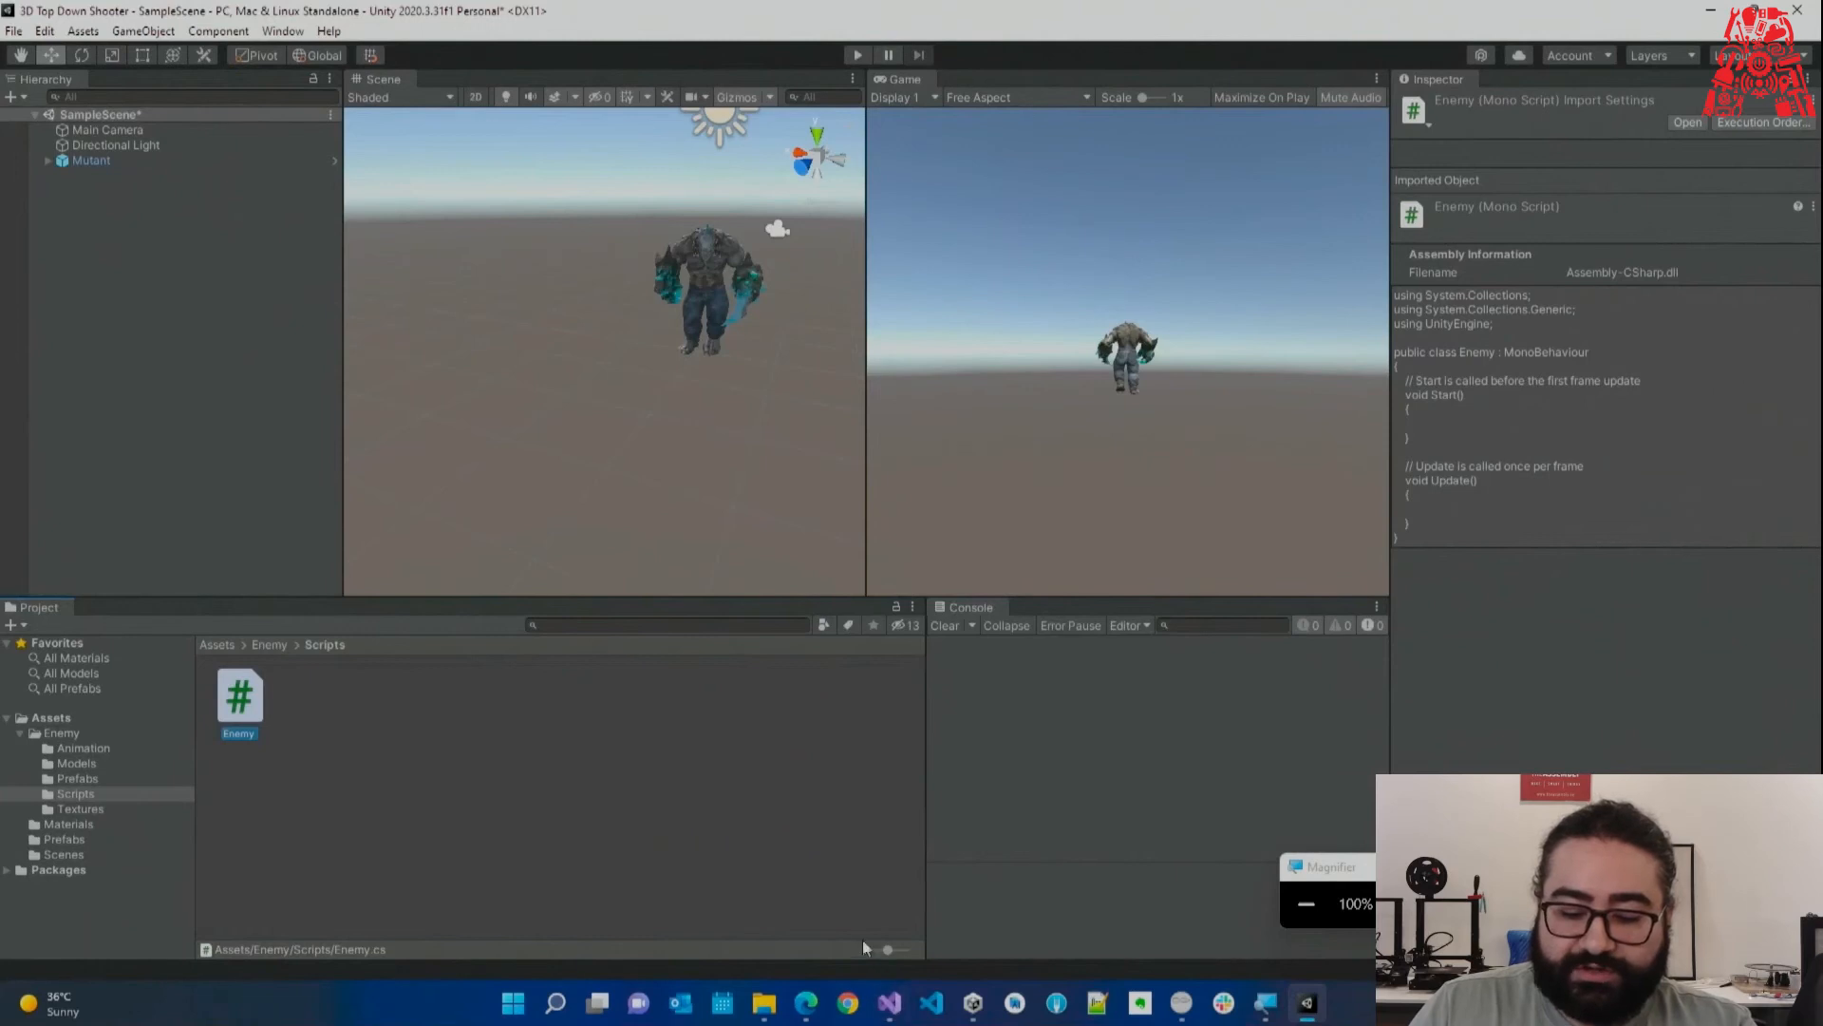
Bring Enemy.cs back and highlight public, class, MonoBehaviour and Start while explaining them.
click(892, 1004)
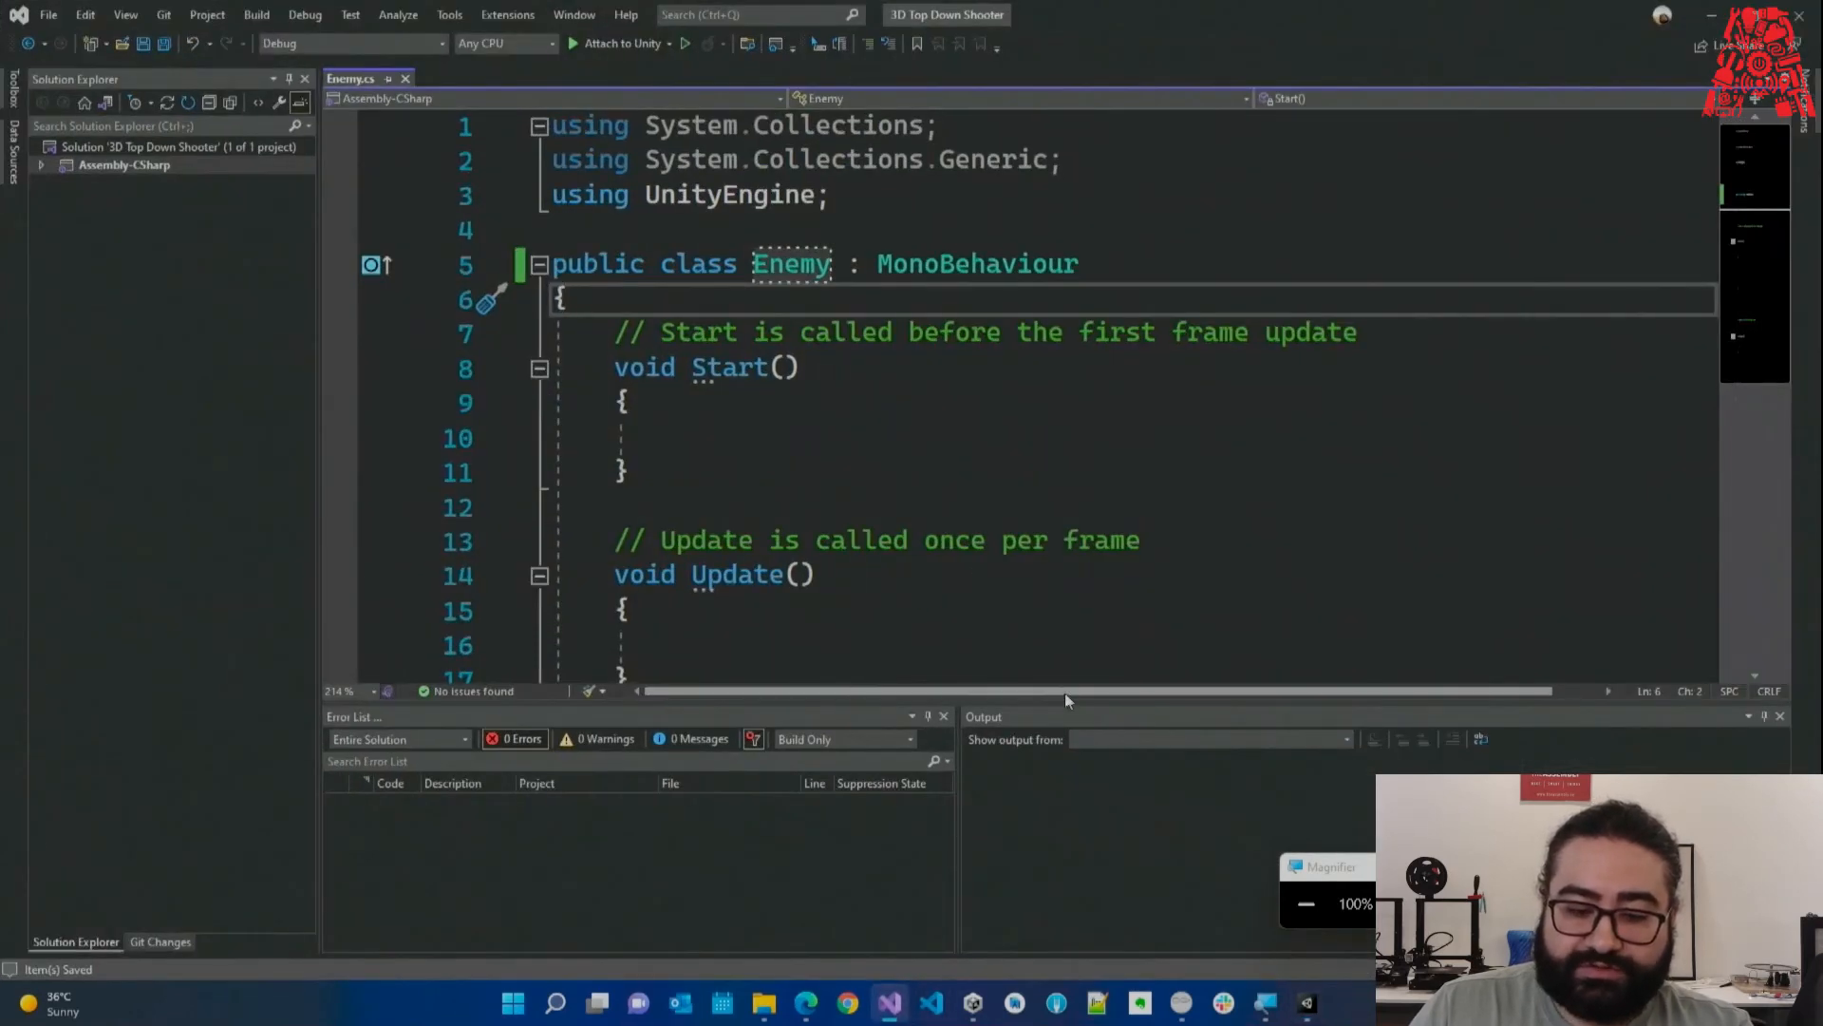
ctrl+scroll(992, 529, down, 2)
click(1035, 438)
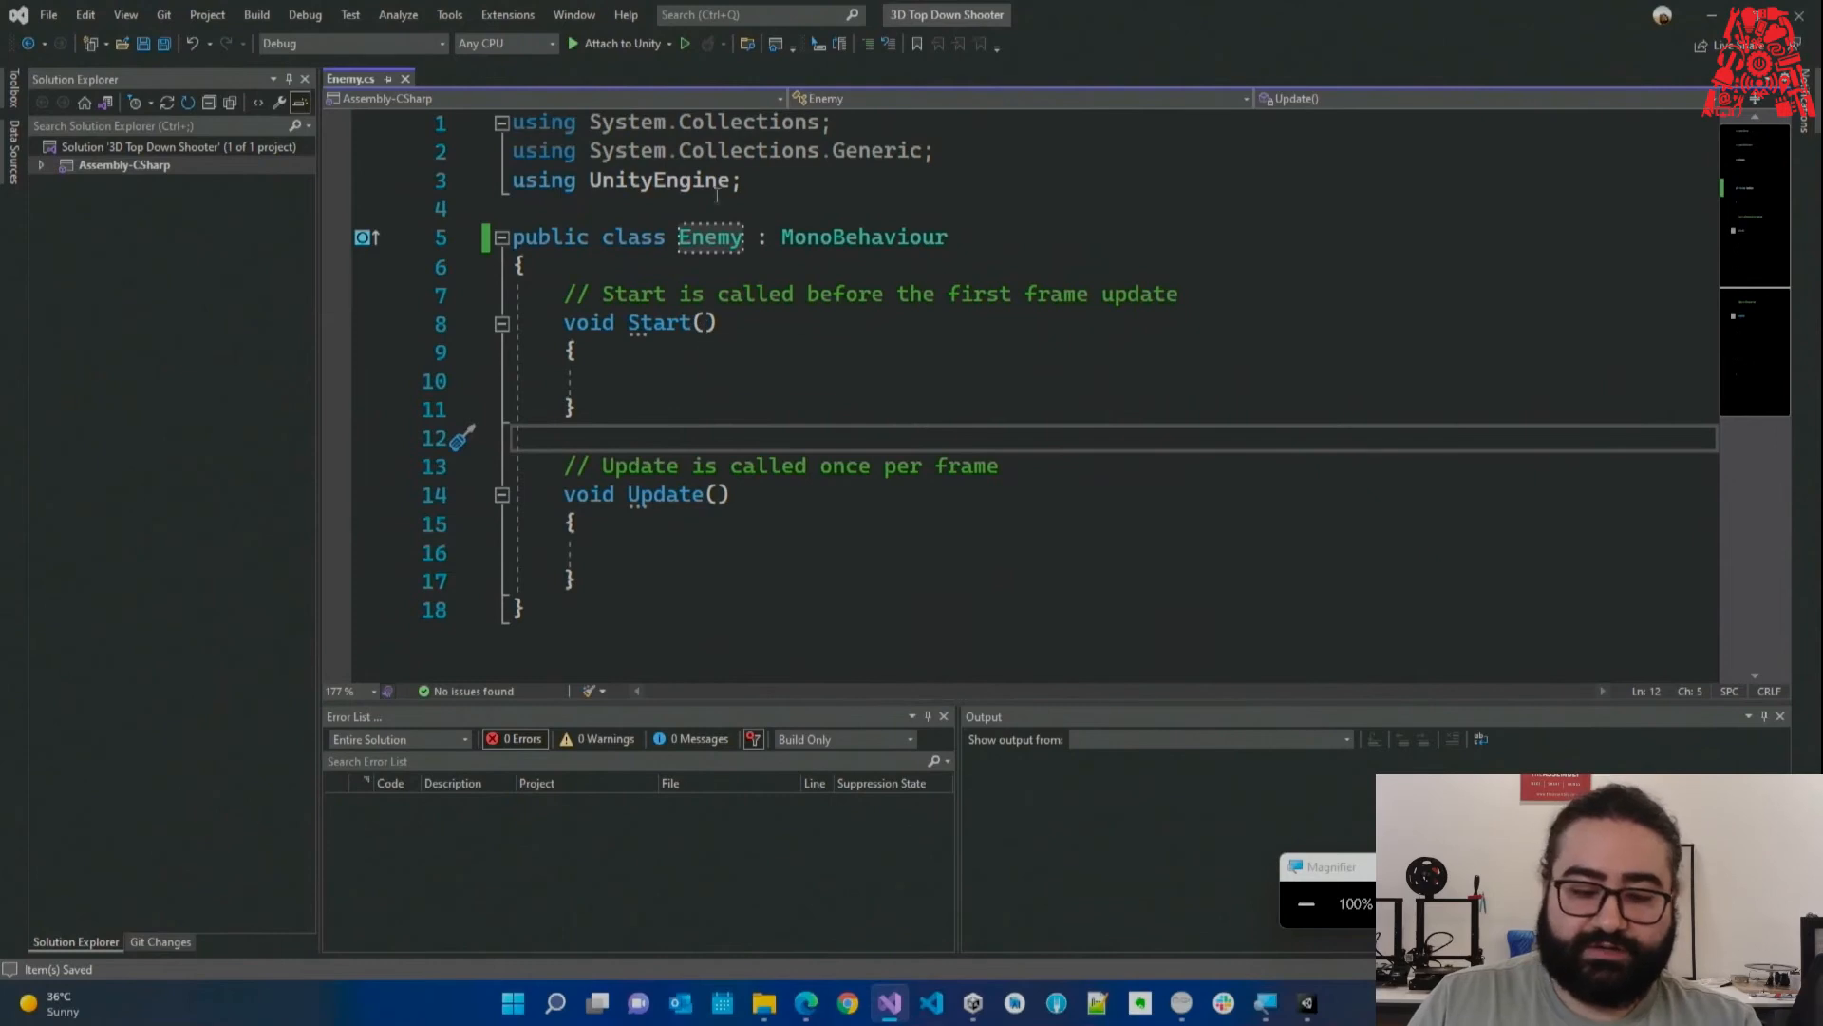
drag(593, 238, 492, 240)
double_click(650, 240)
click(856, 242)
double_click(857, 237)
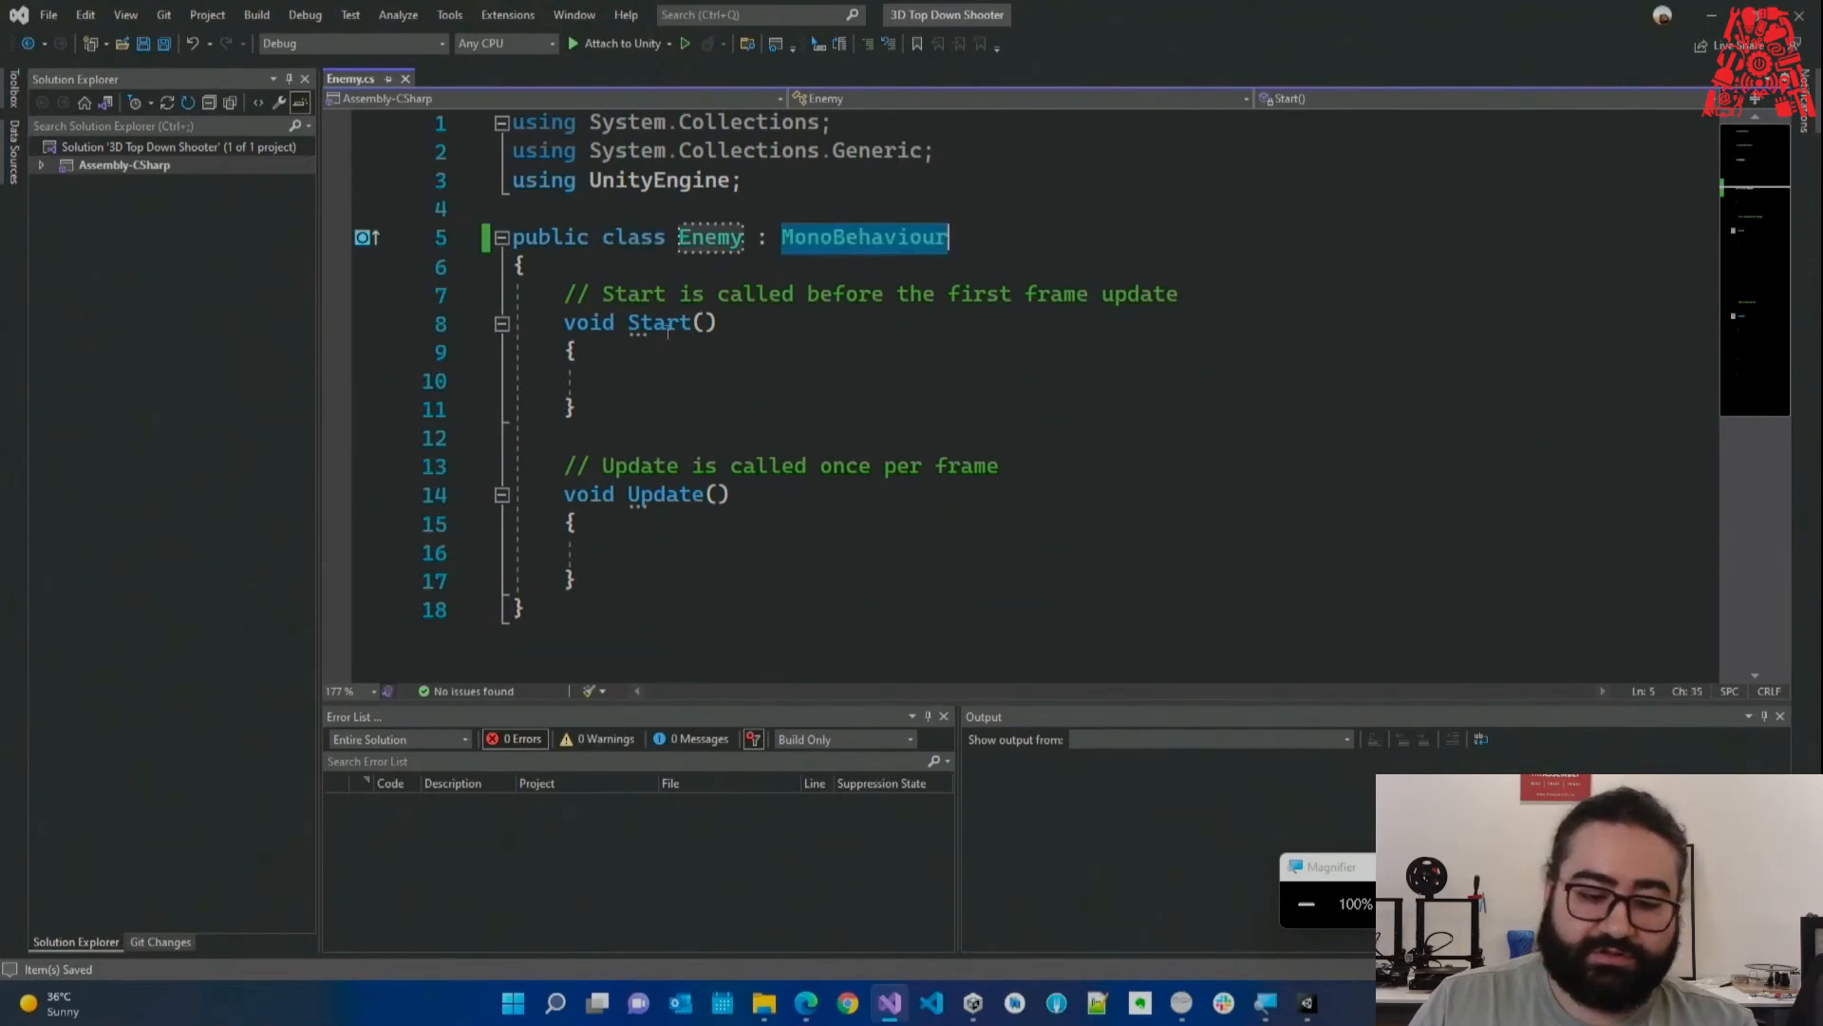
double_click(659, 323)
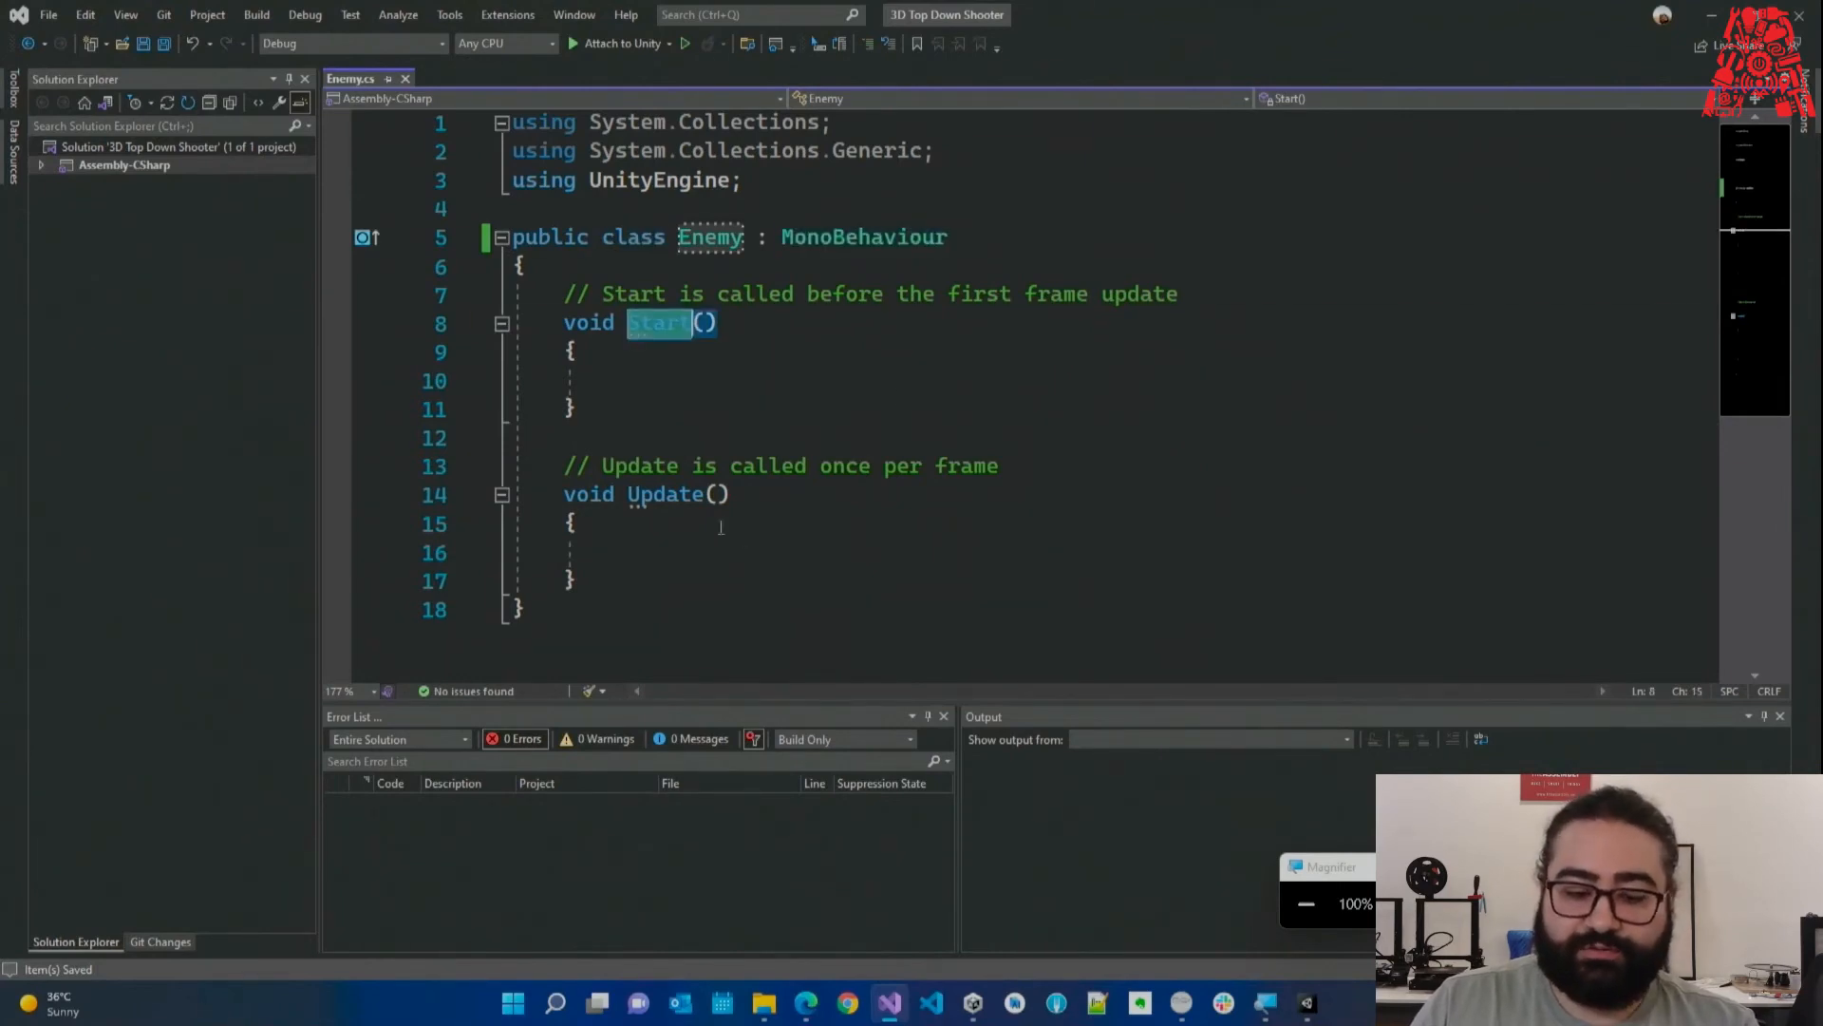
click(696, 433)
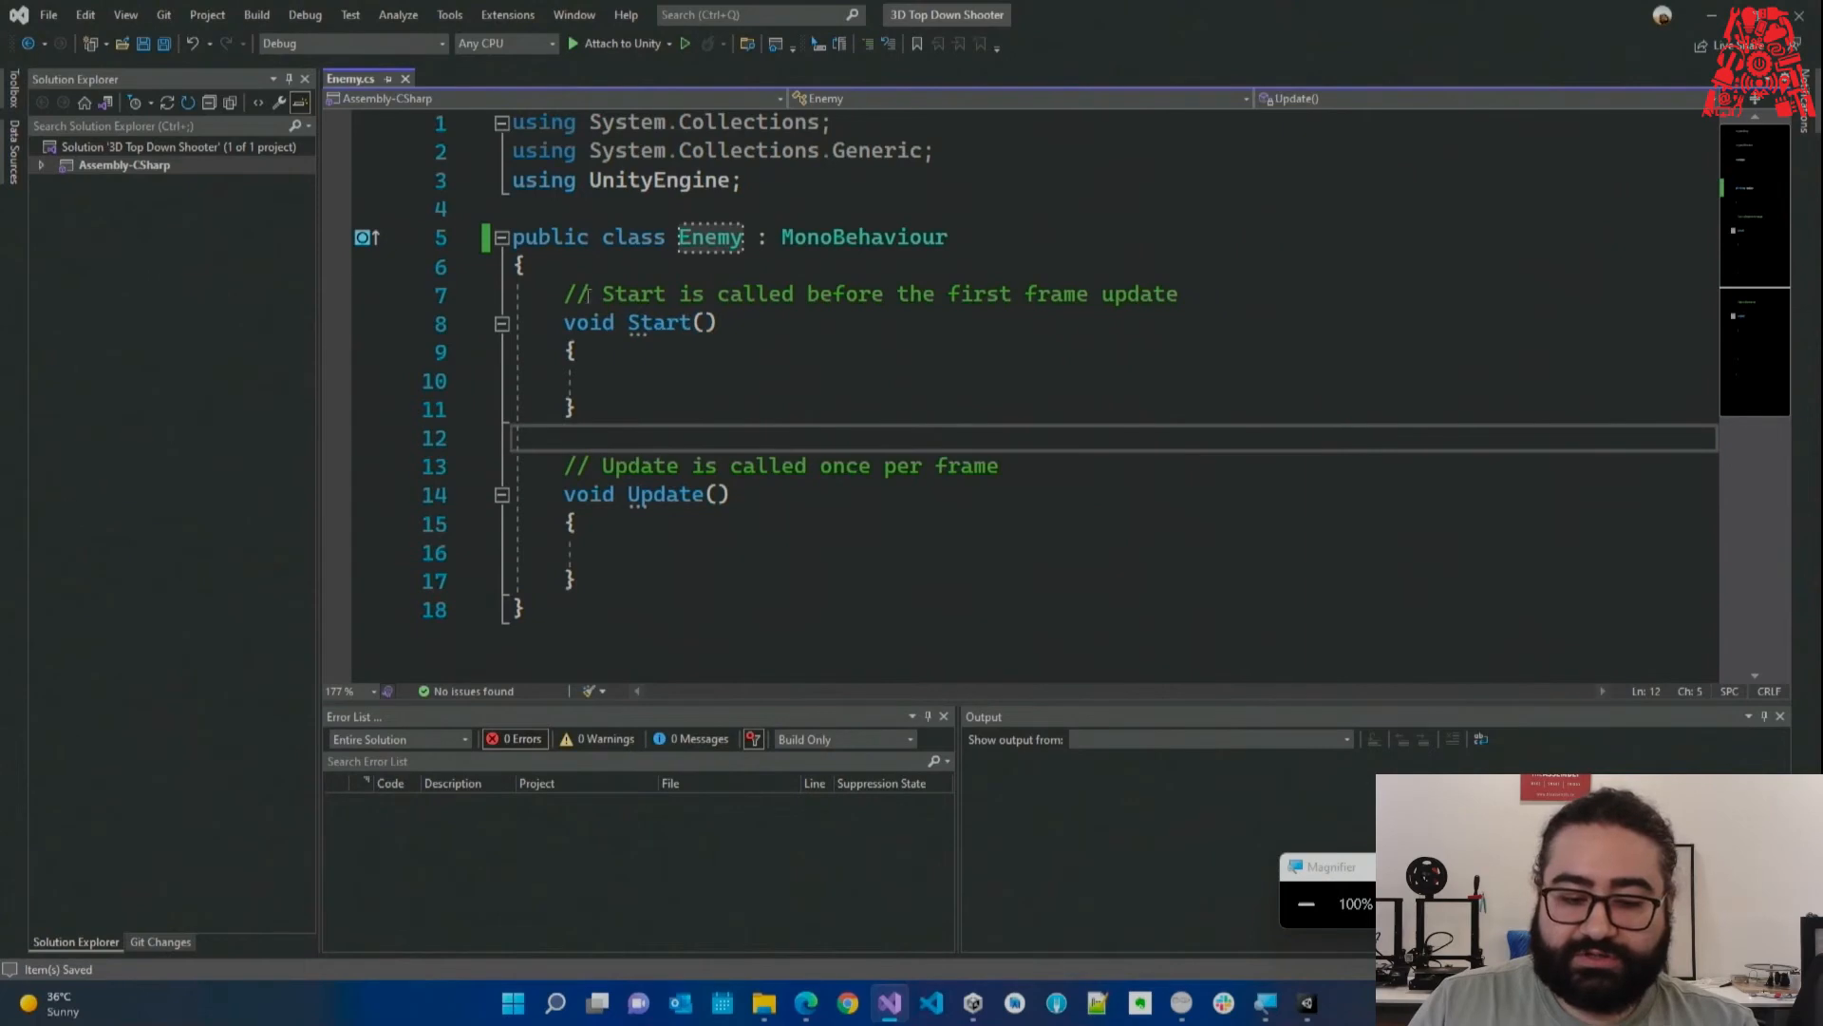
Highlight the Start comment on line 7 and leave the caret at its end.
drag(566, 295, 1198, 306)
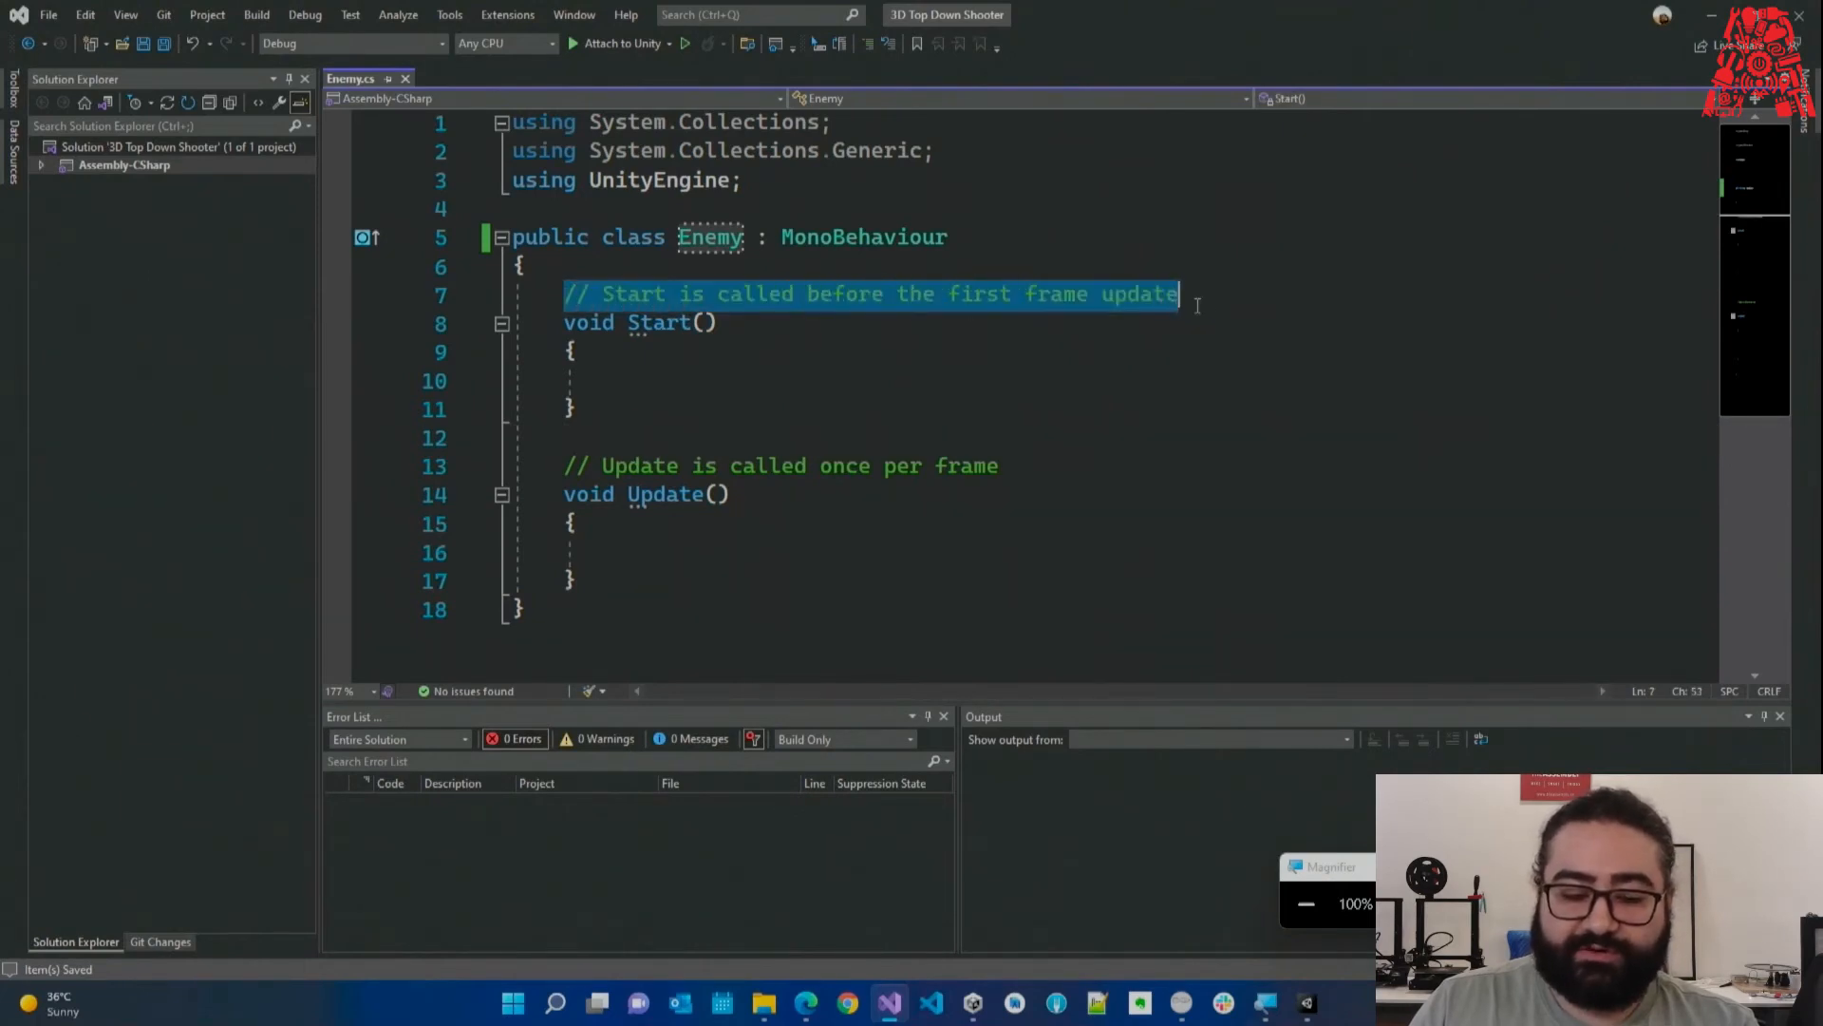
click(947, 380)
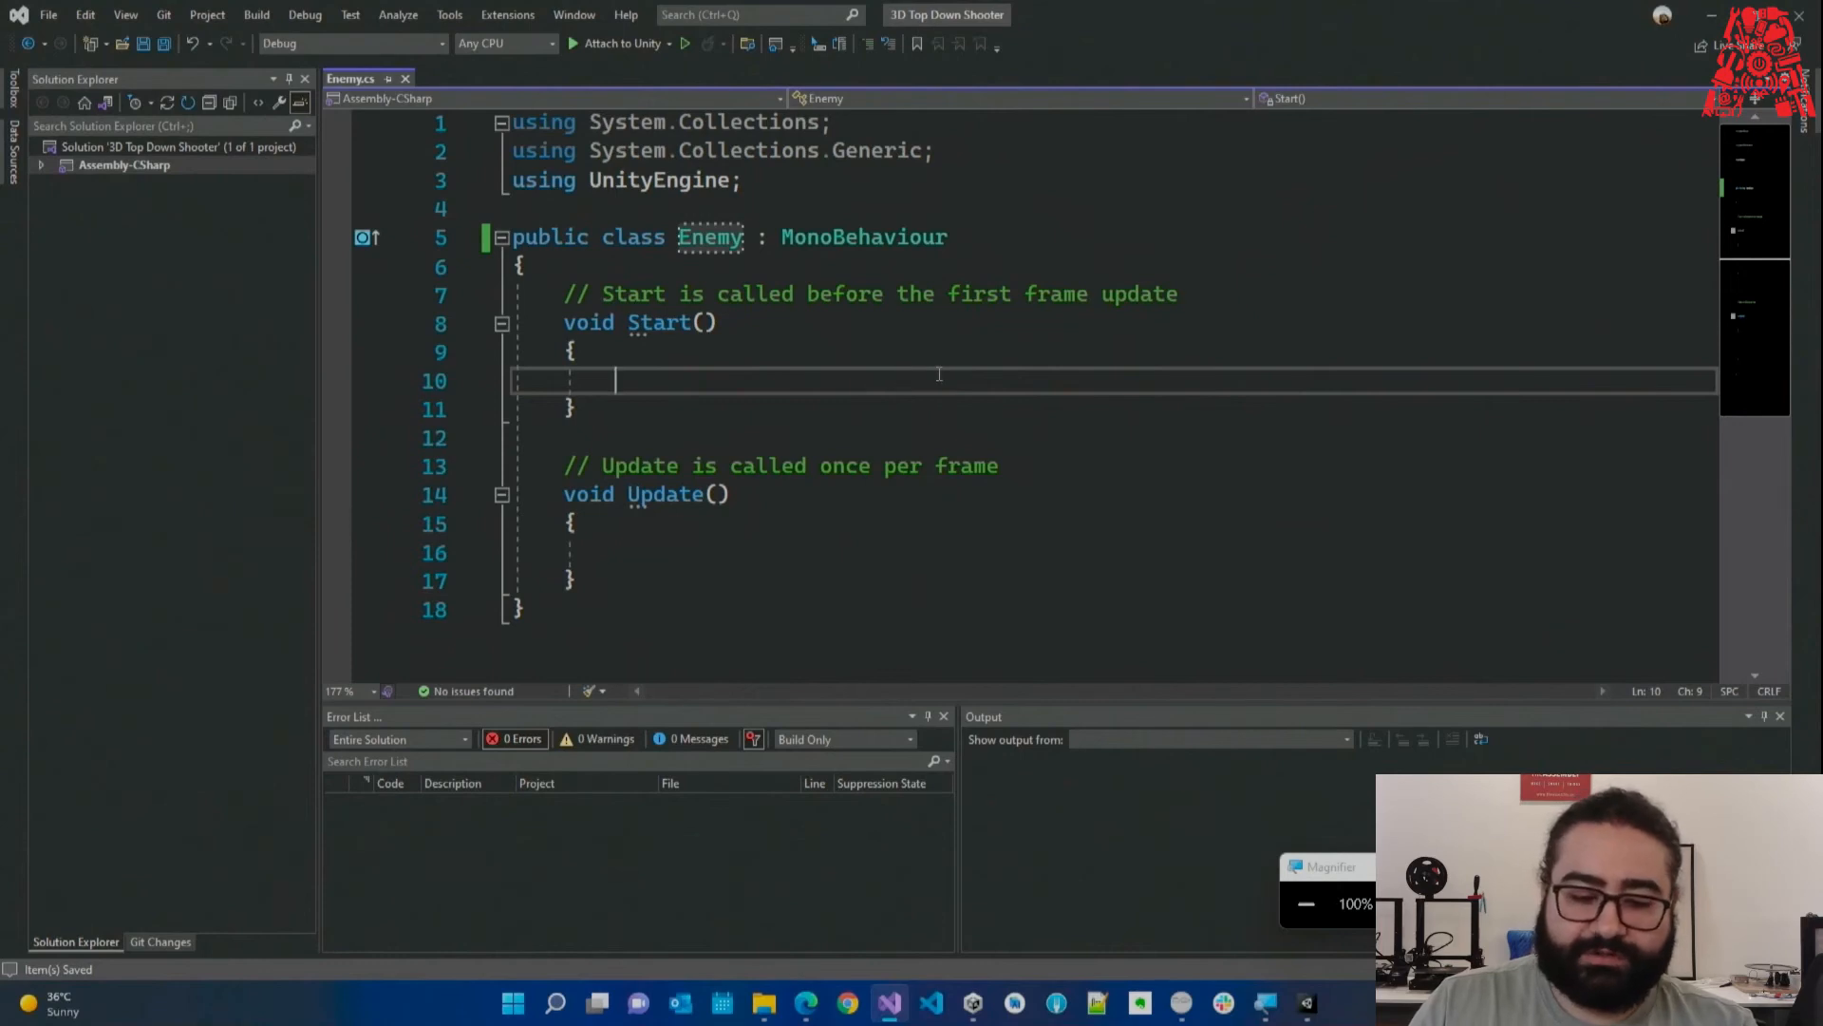
drag(566, 295, 1211, 306)
click(1216, 300)
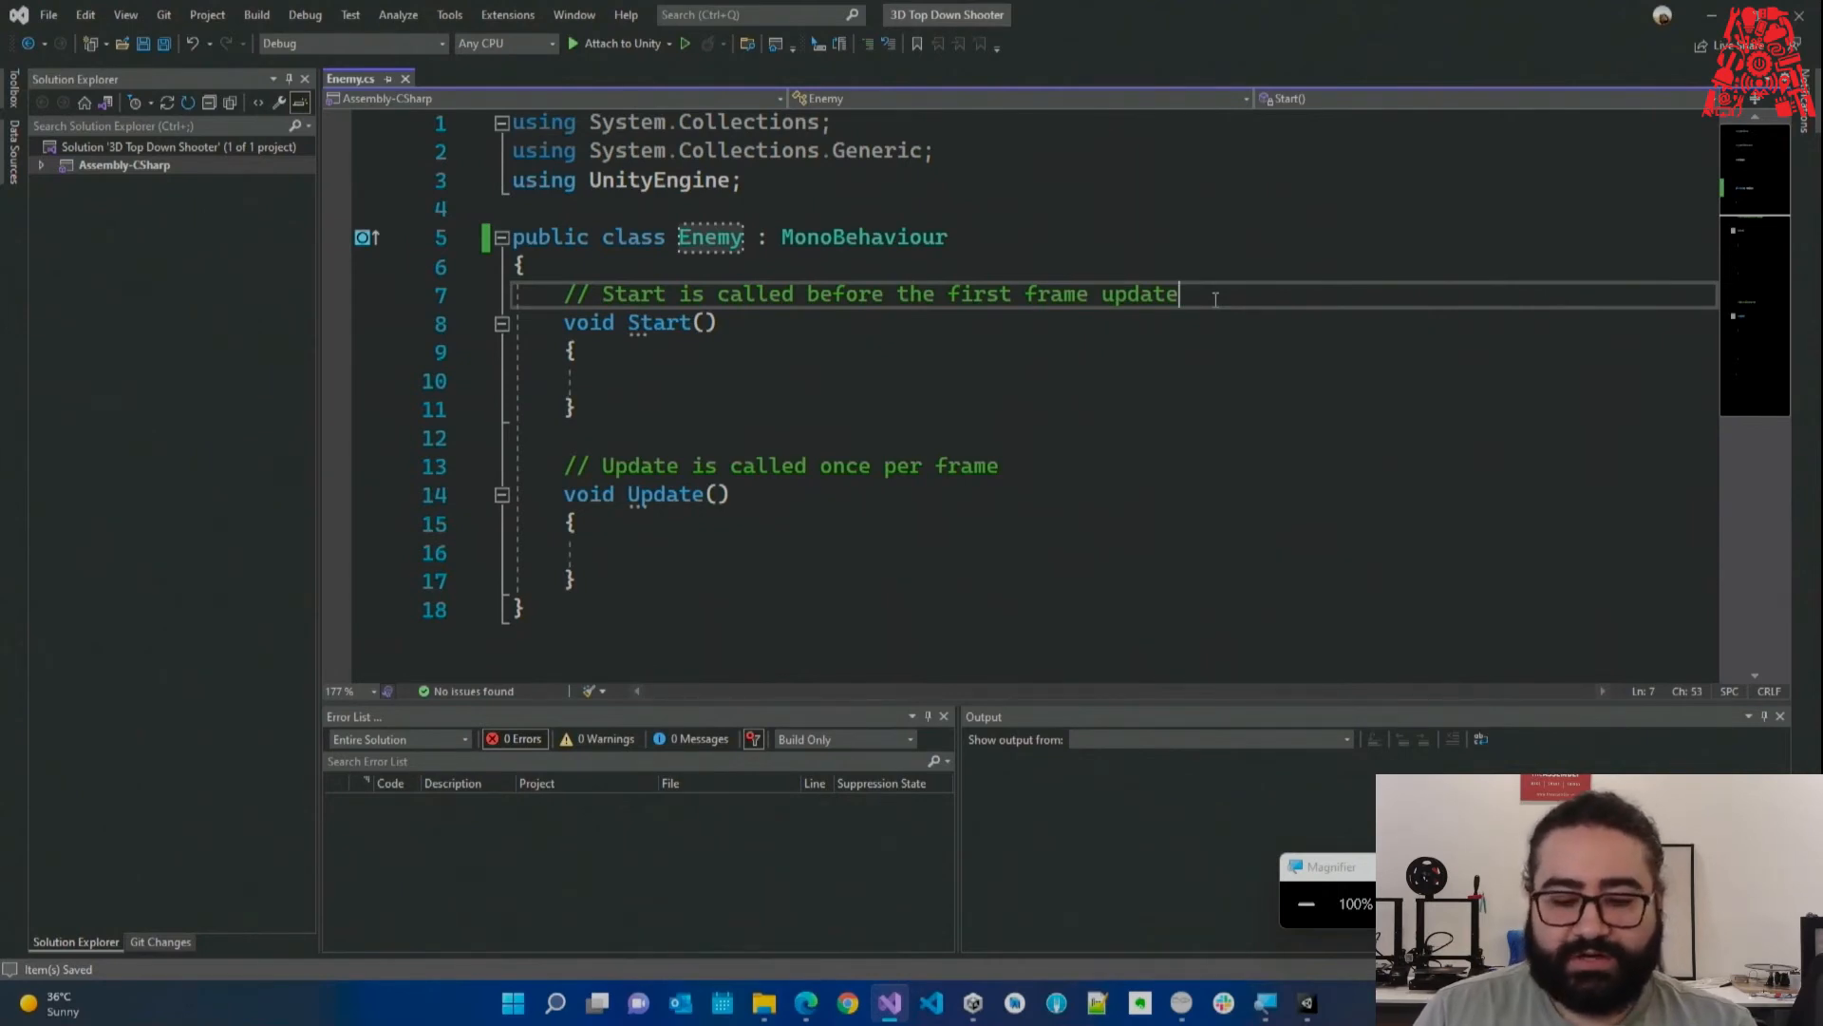
Add the comment '// This is the start function' on a new line below line 7.
key(Return)
text(// )
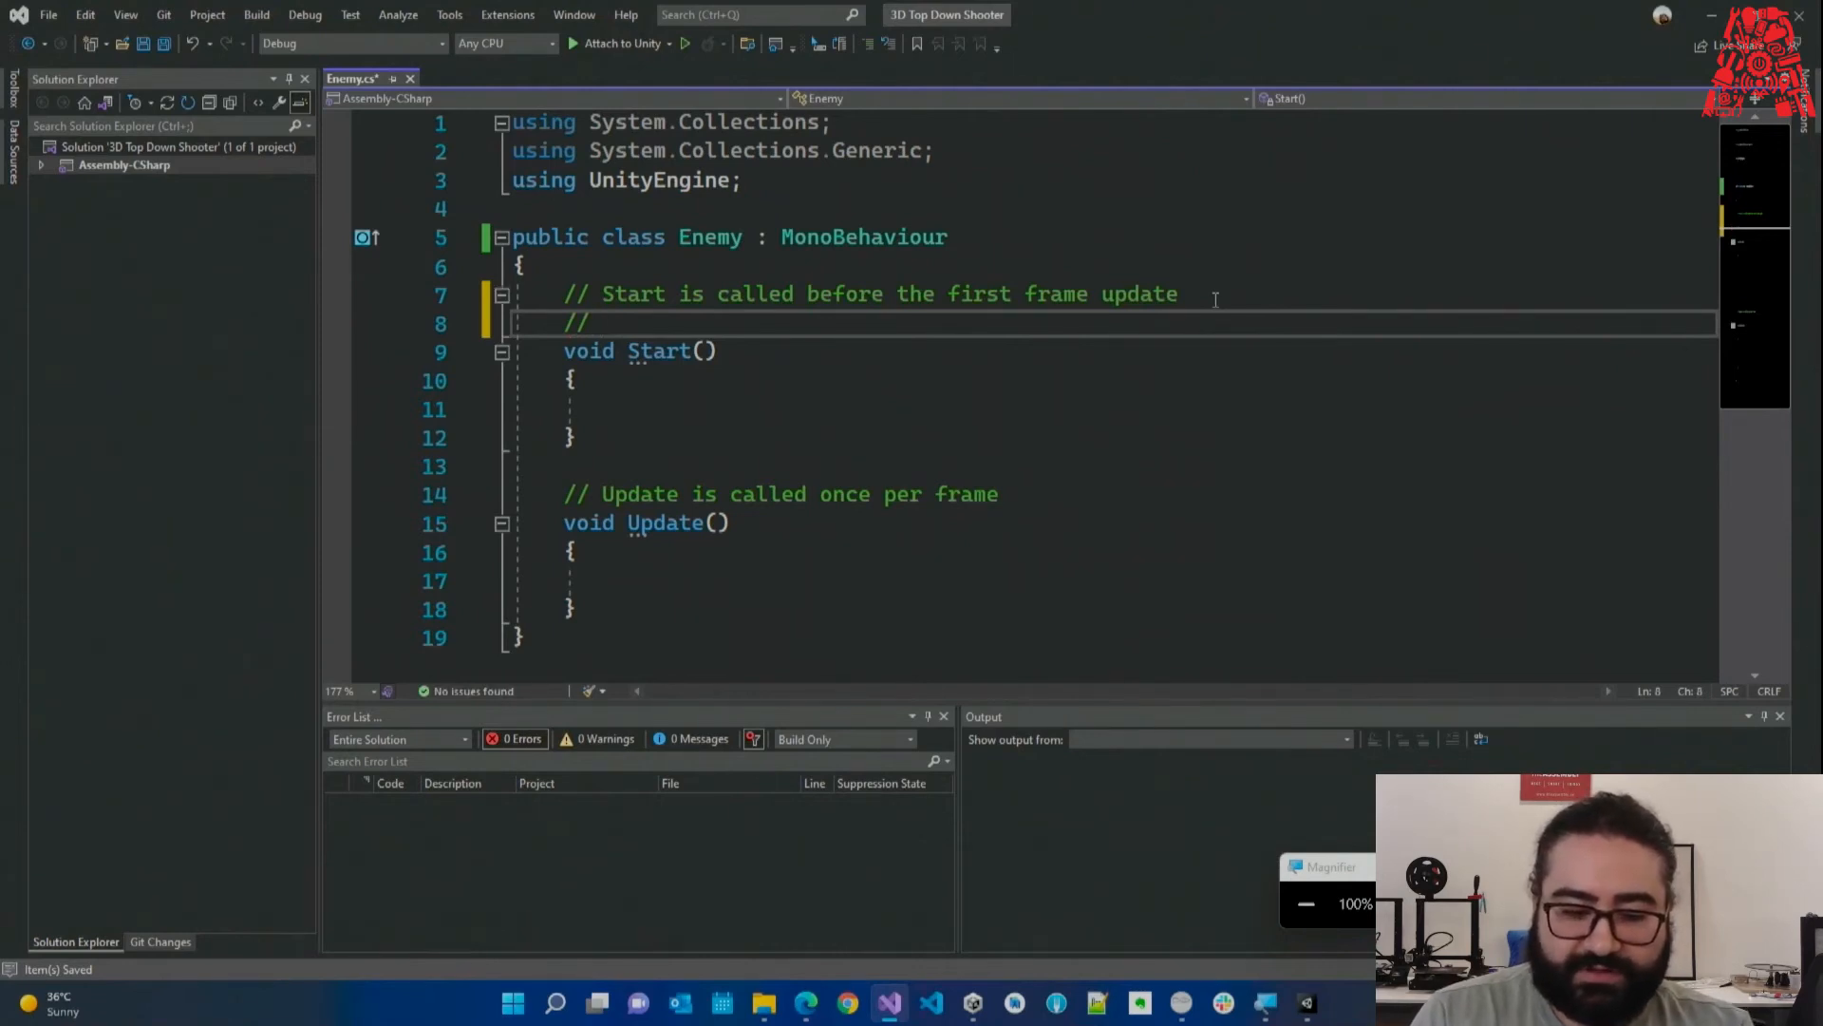
text(This is the s)
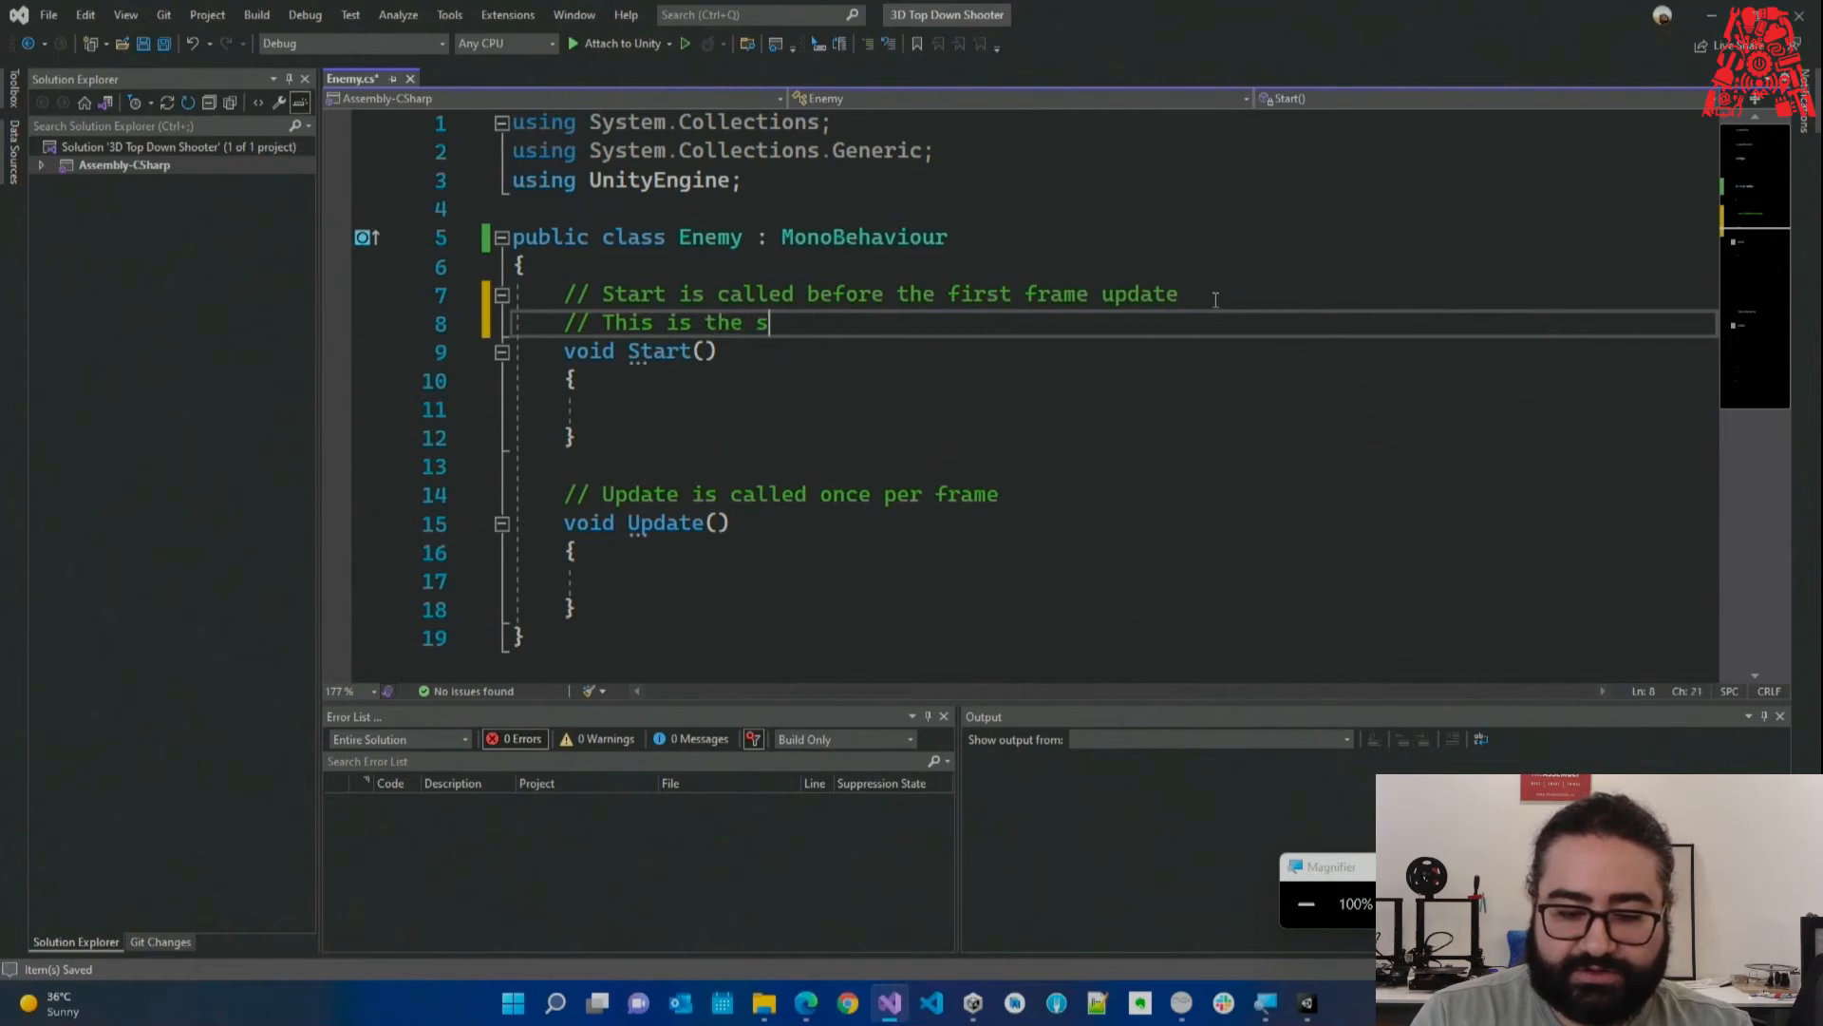
text(tart function)
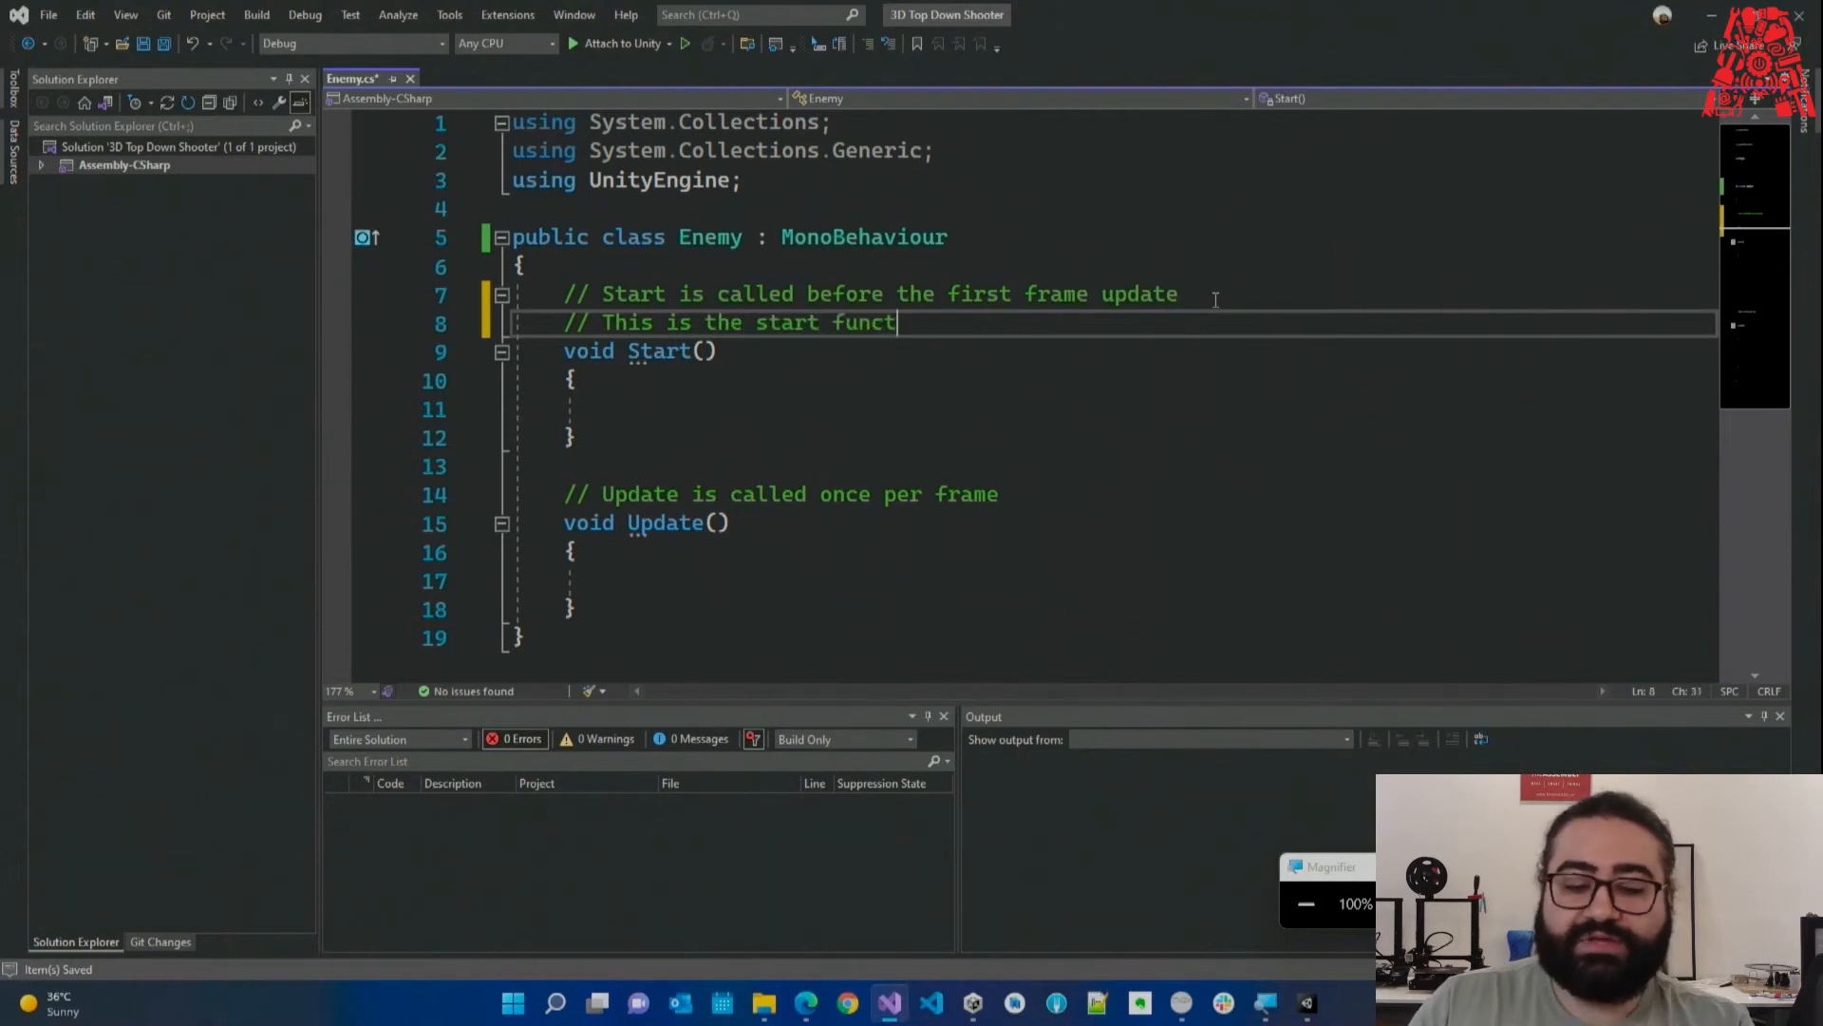
drag(962, 316, 516, 327)
click(972, 349)
click(983, 329)
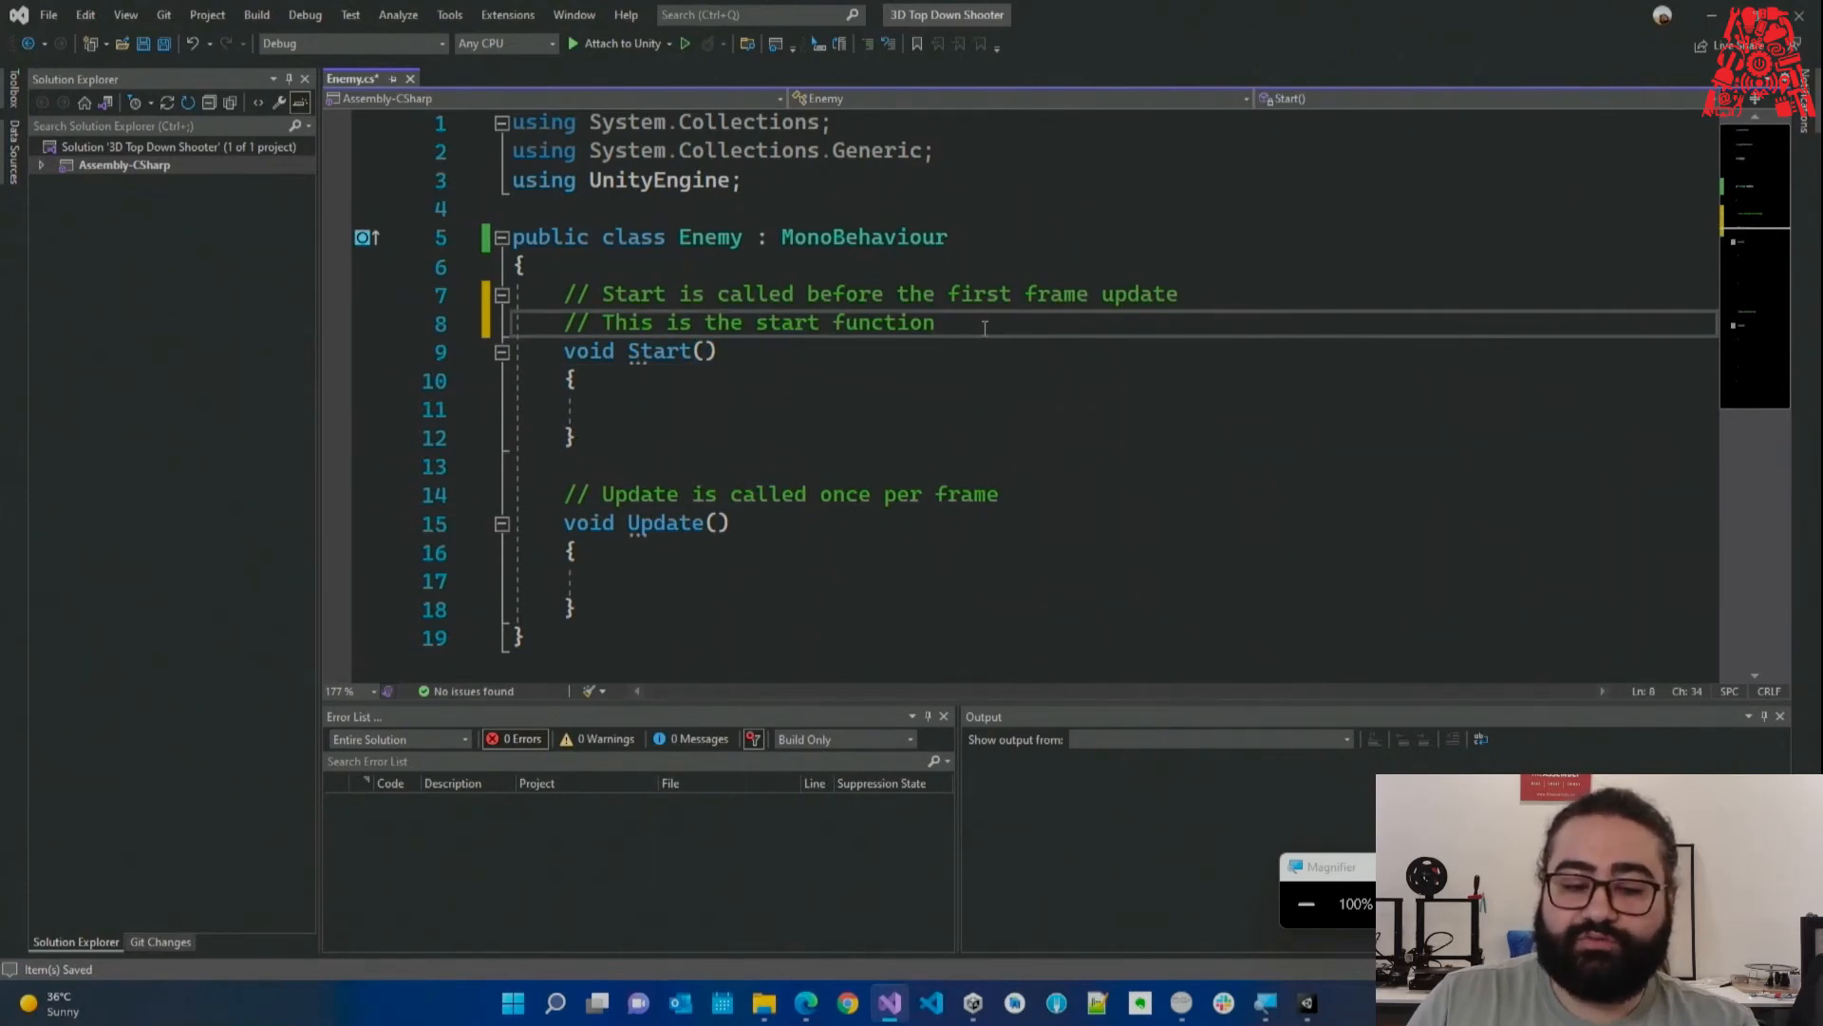
Highlight the two comment lines above Start, save the script, and reselect them.
drag(984, 327, 514, 296)
click(1051, 339)
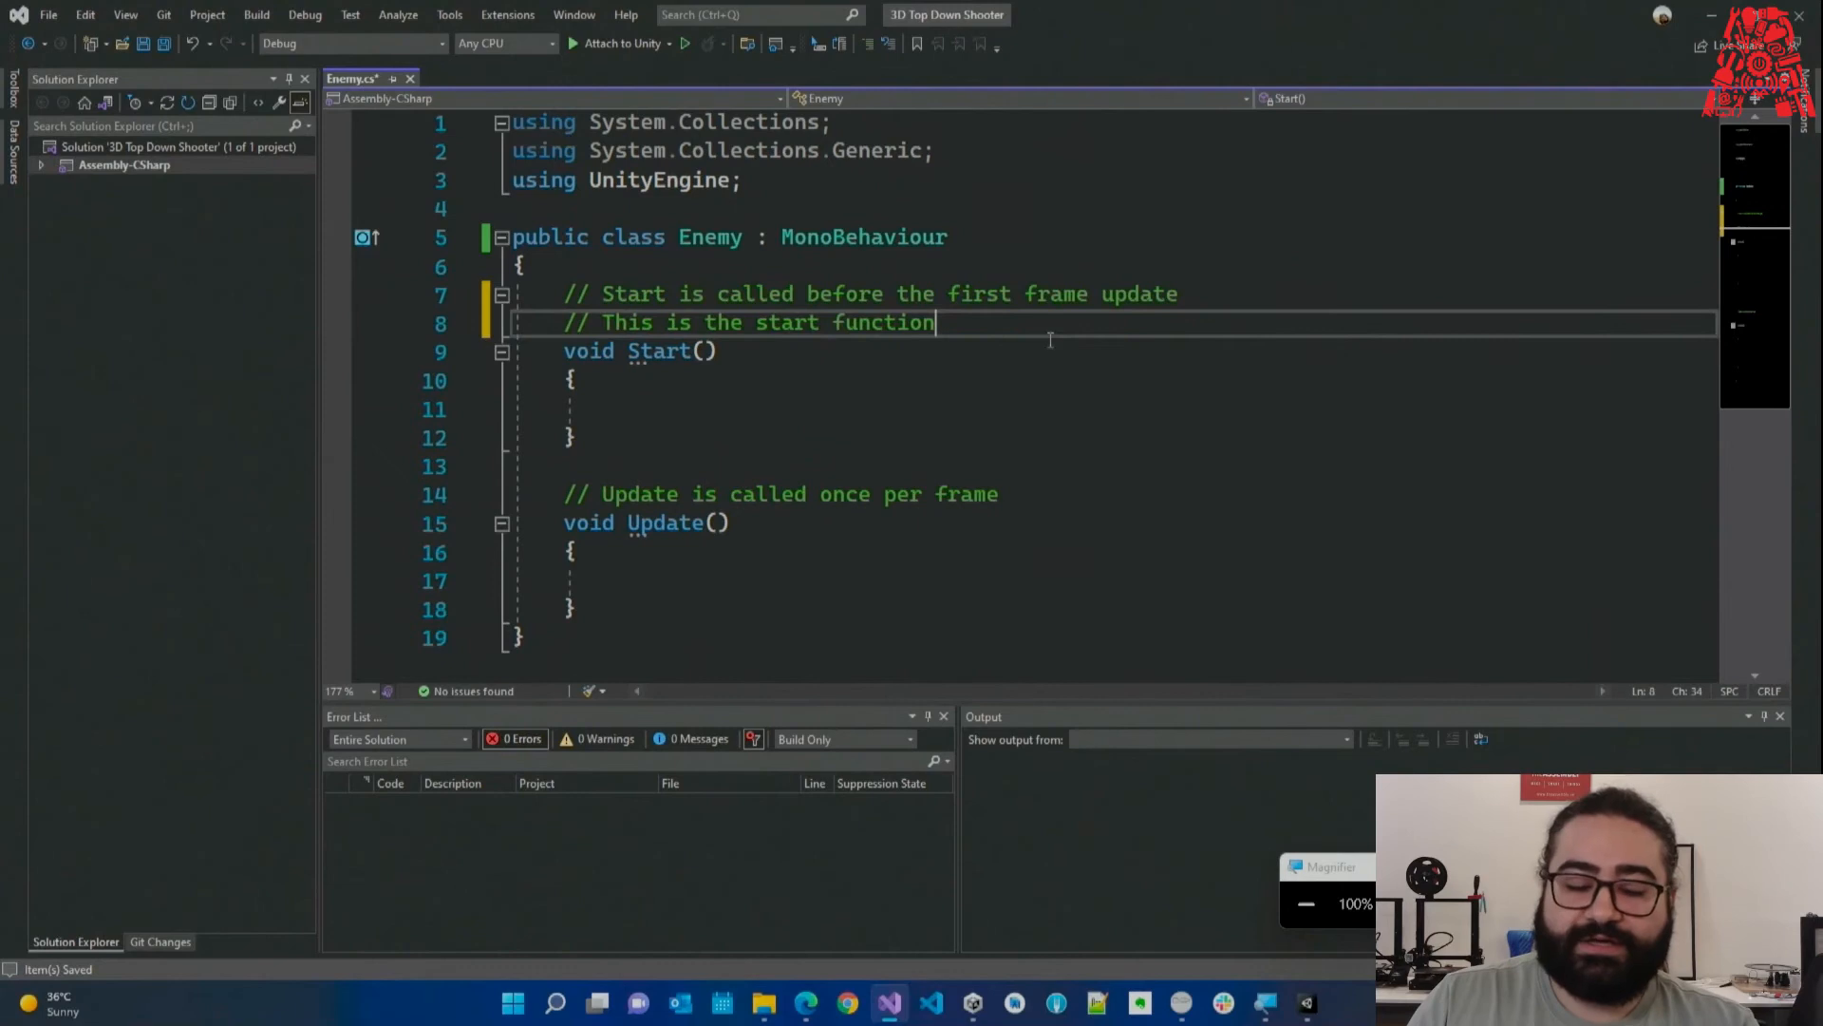
drag(937, 321, 513, 296)
click(1082, 326)
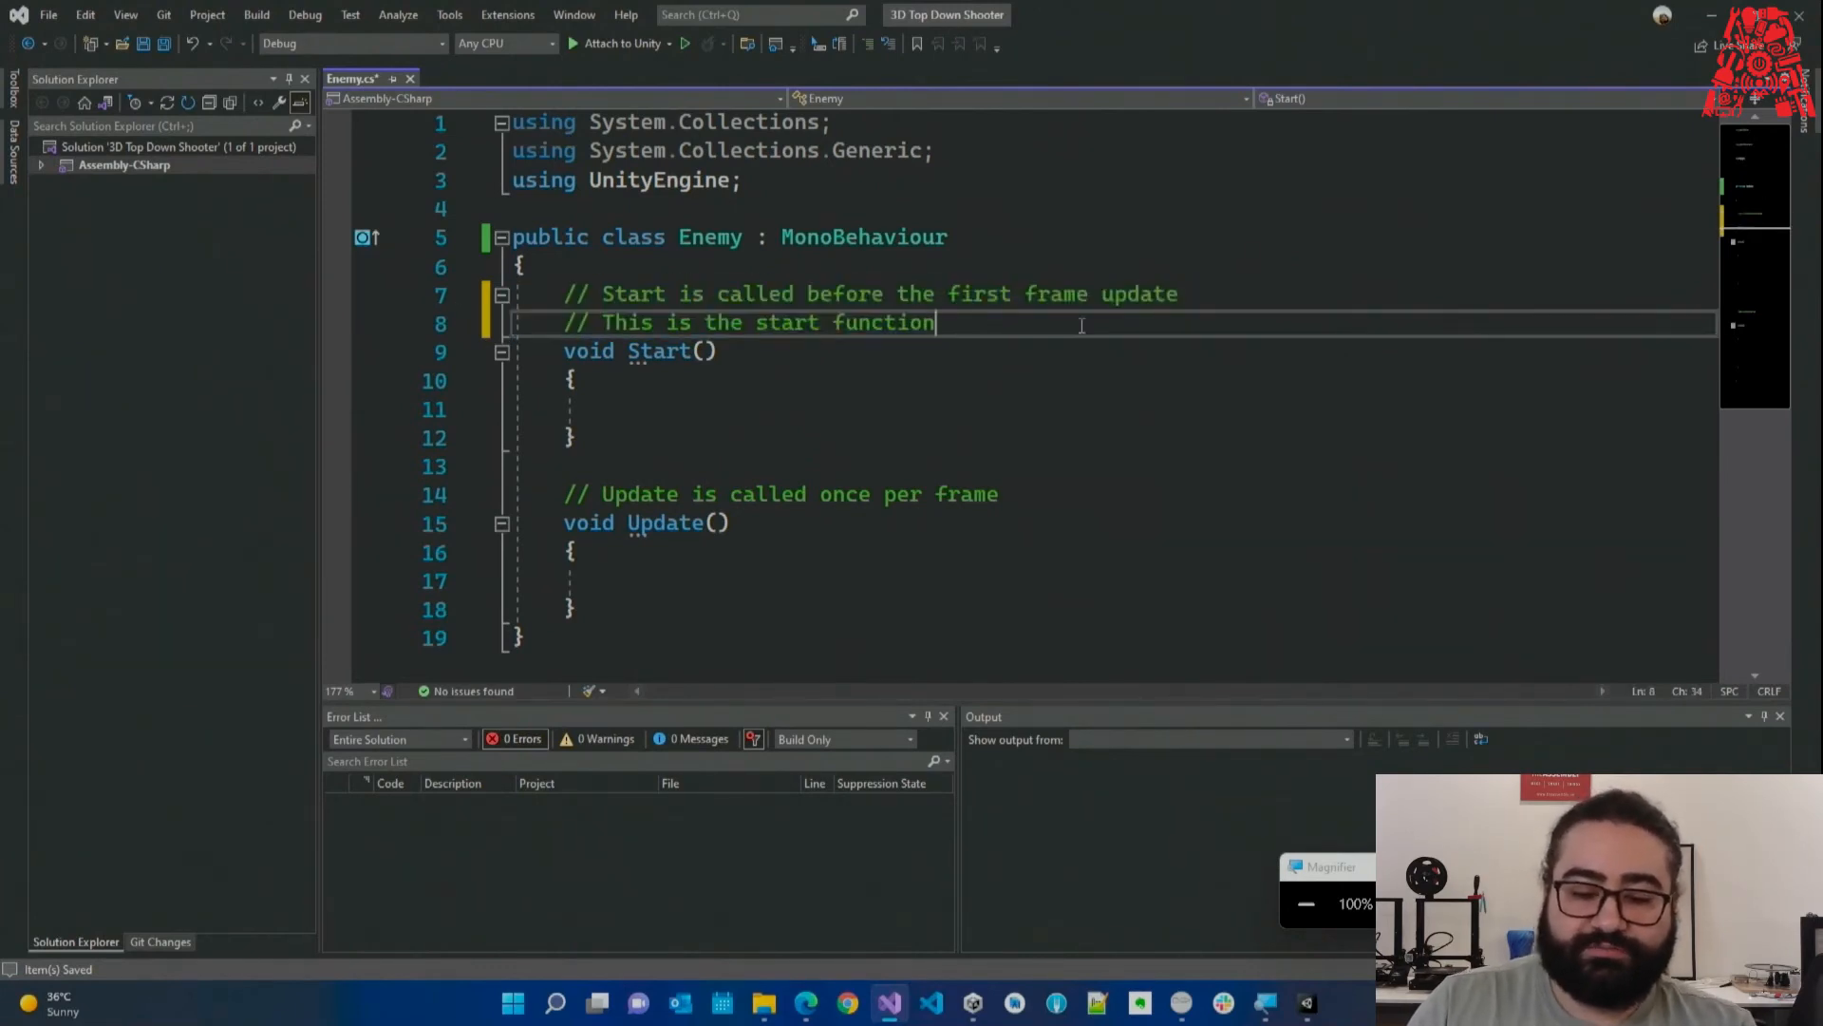
key(ctrl+s)
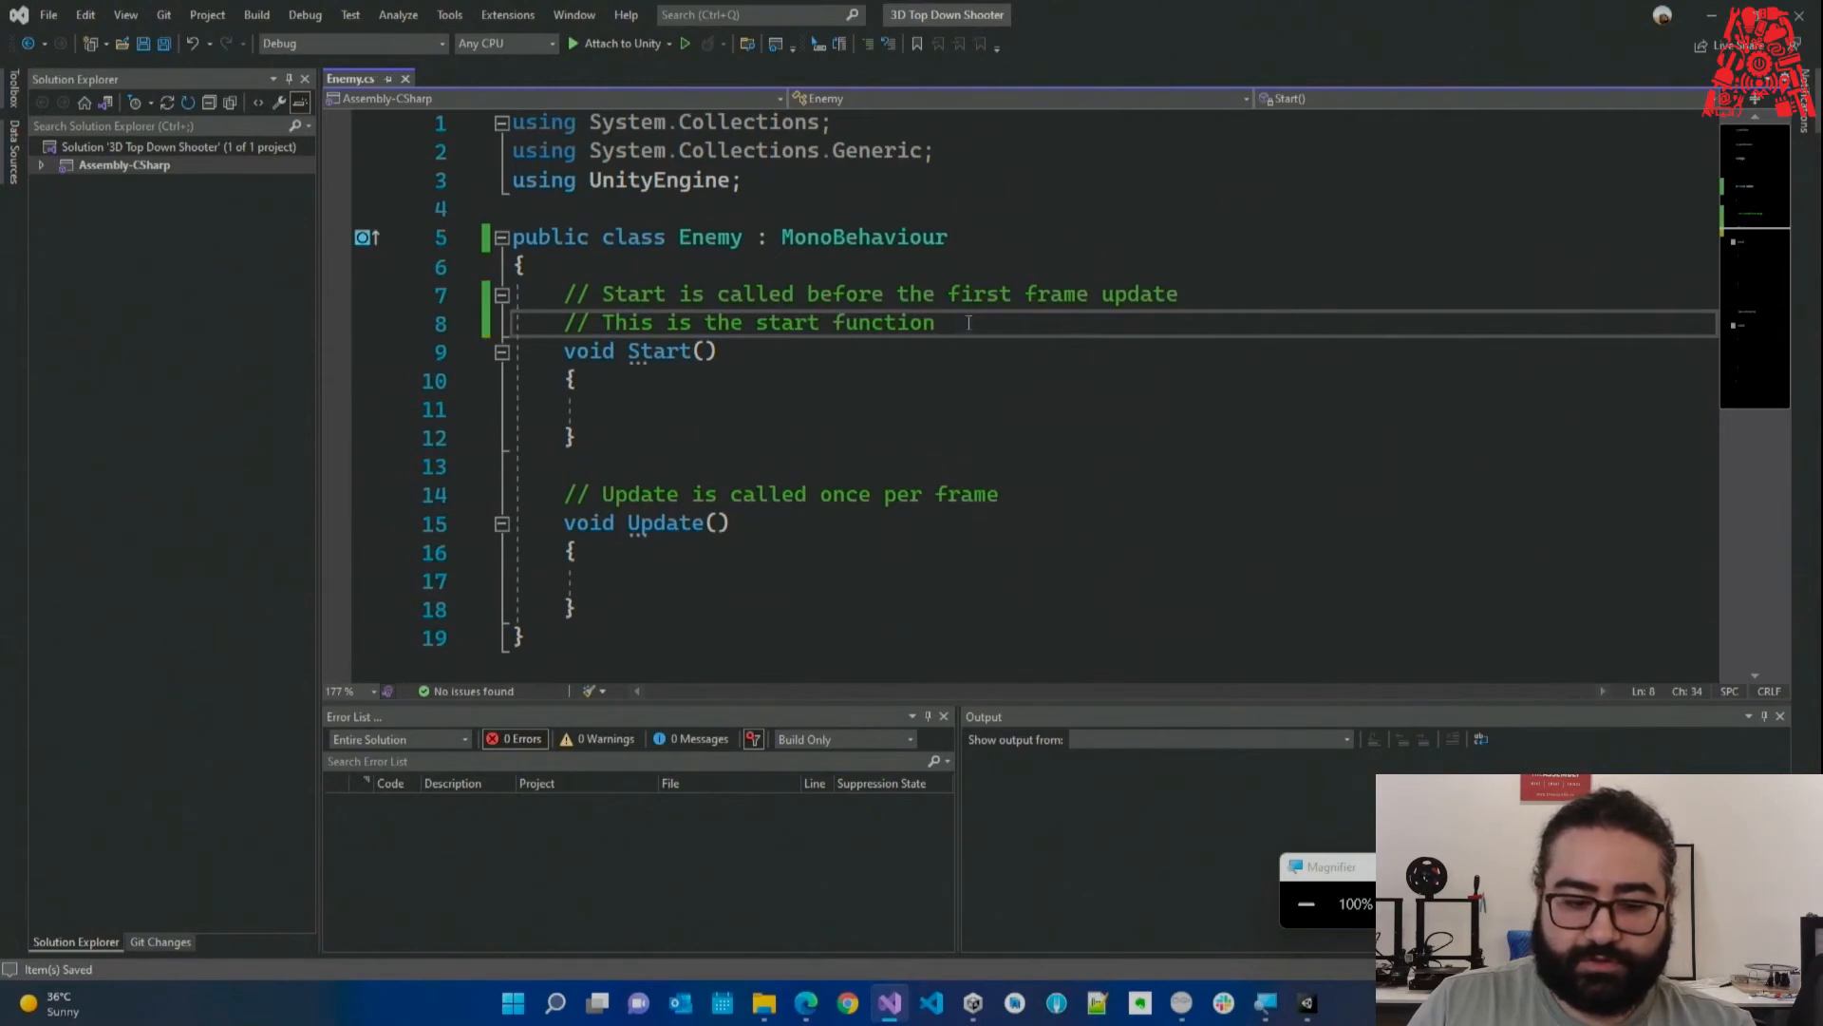
key(shift+Up)
key(shift+Home)
key(shift+Home)
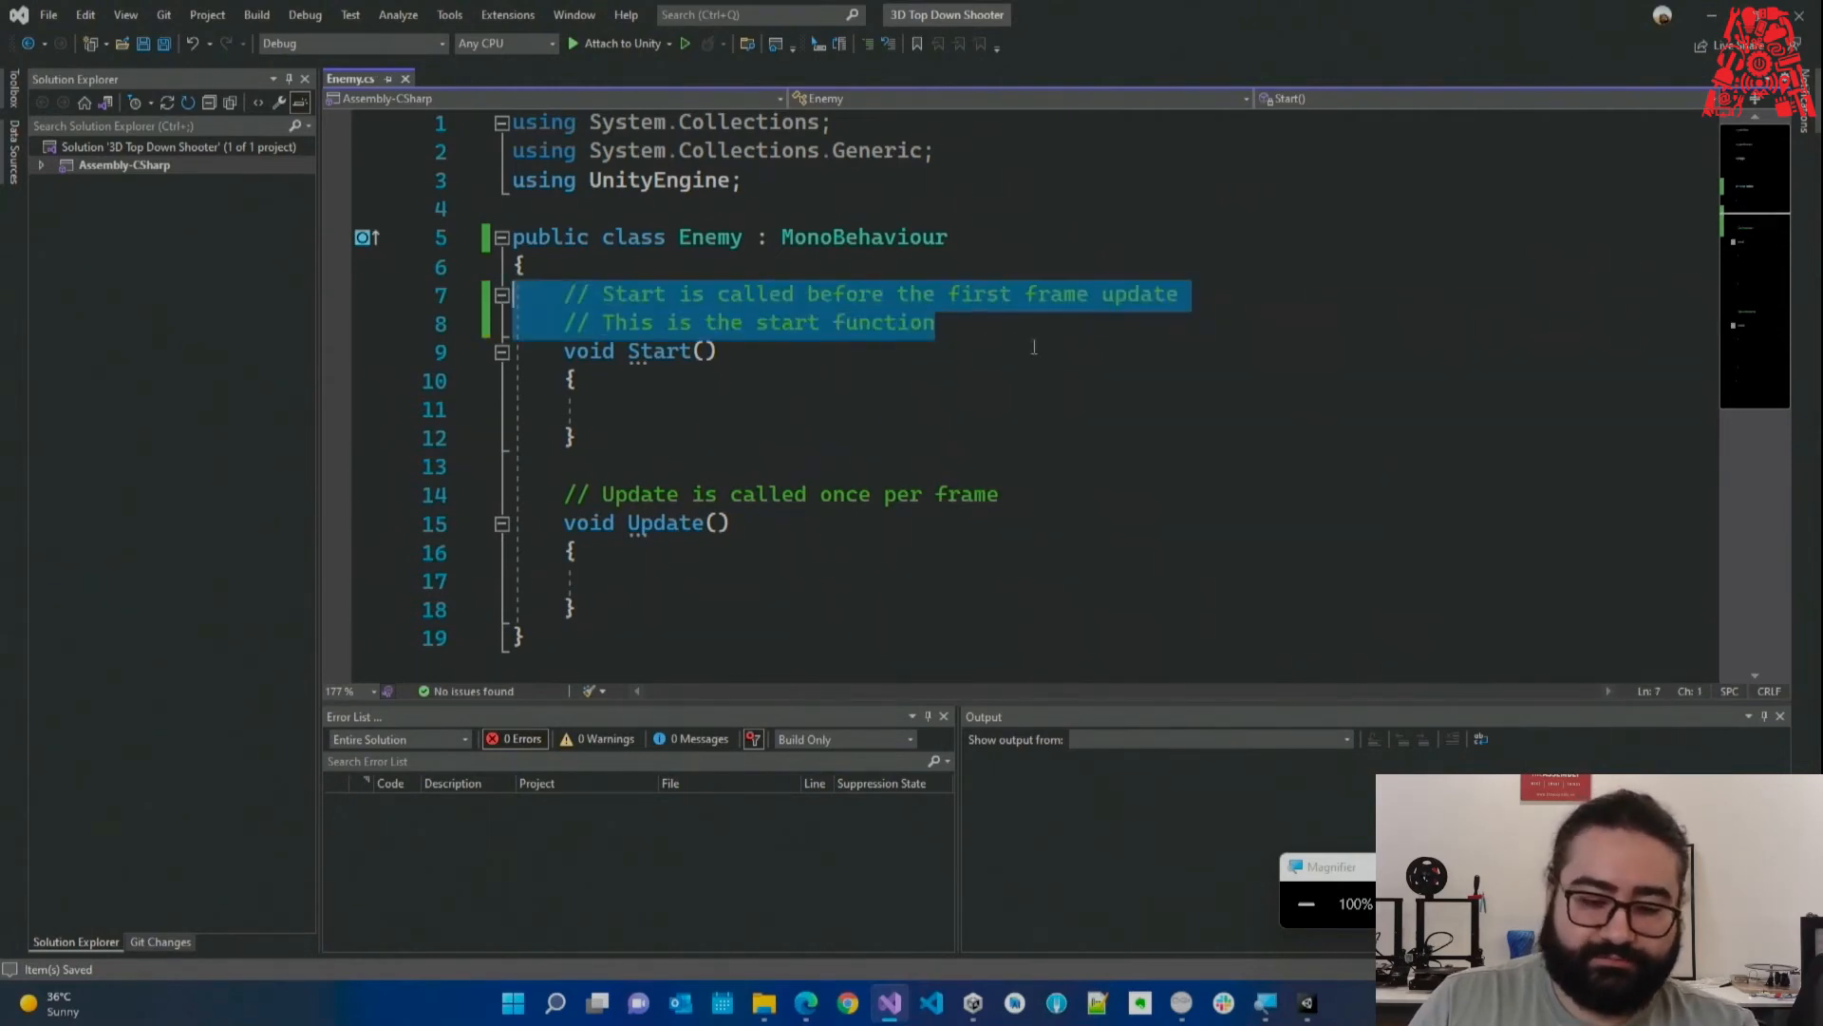
Delete the comments above Start and Update, adding a blank line after Start's closing brace.
click(1026, 332)
key(shift+Up)
key(shift+Home)
key(shift+Home)
key(shift+Left)
key(BackSpace)
drag(1087, 451, 761, 386)
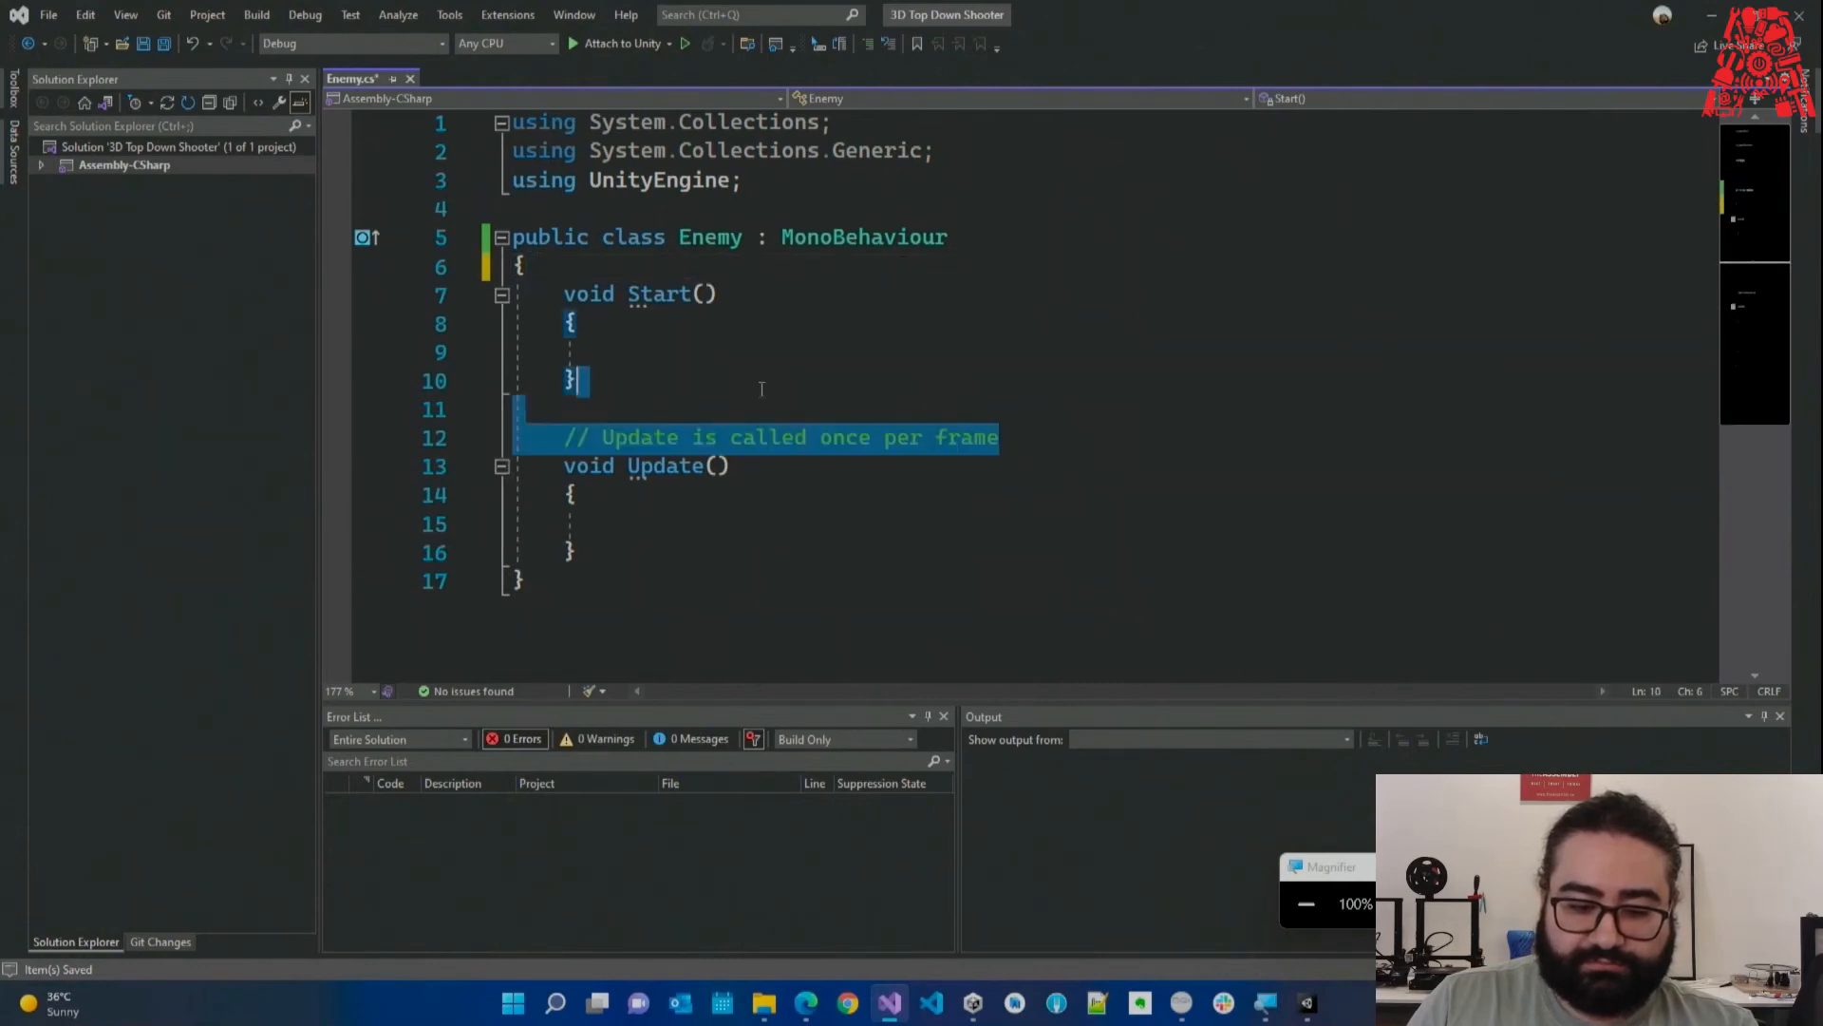
key(BackSpace)
key(Return)
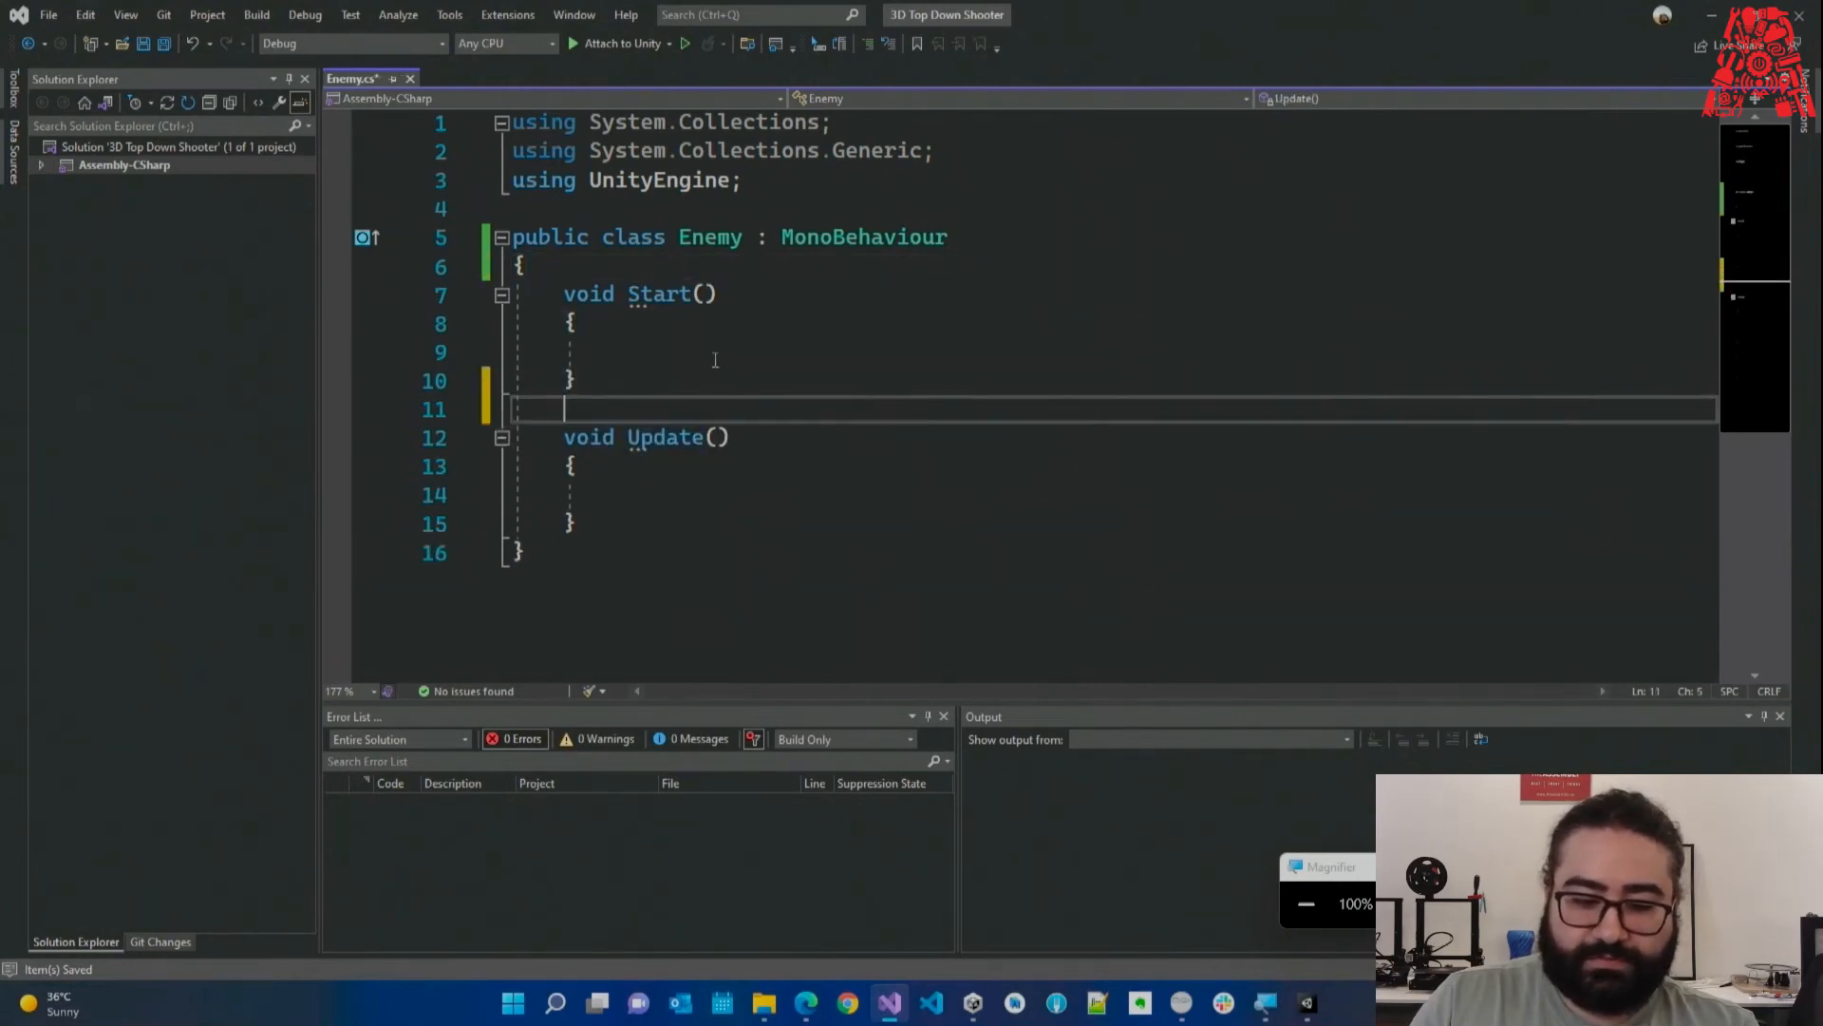
key(ctrl+End)
Highlight the now bare Start method to show its empty body.
click(815, 352)
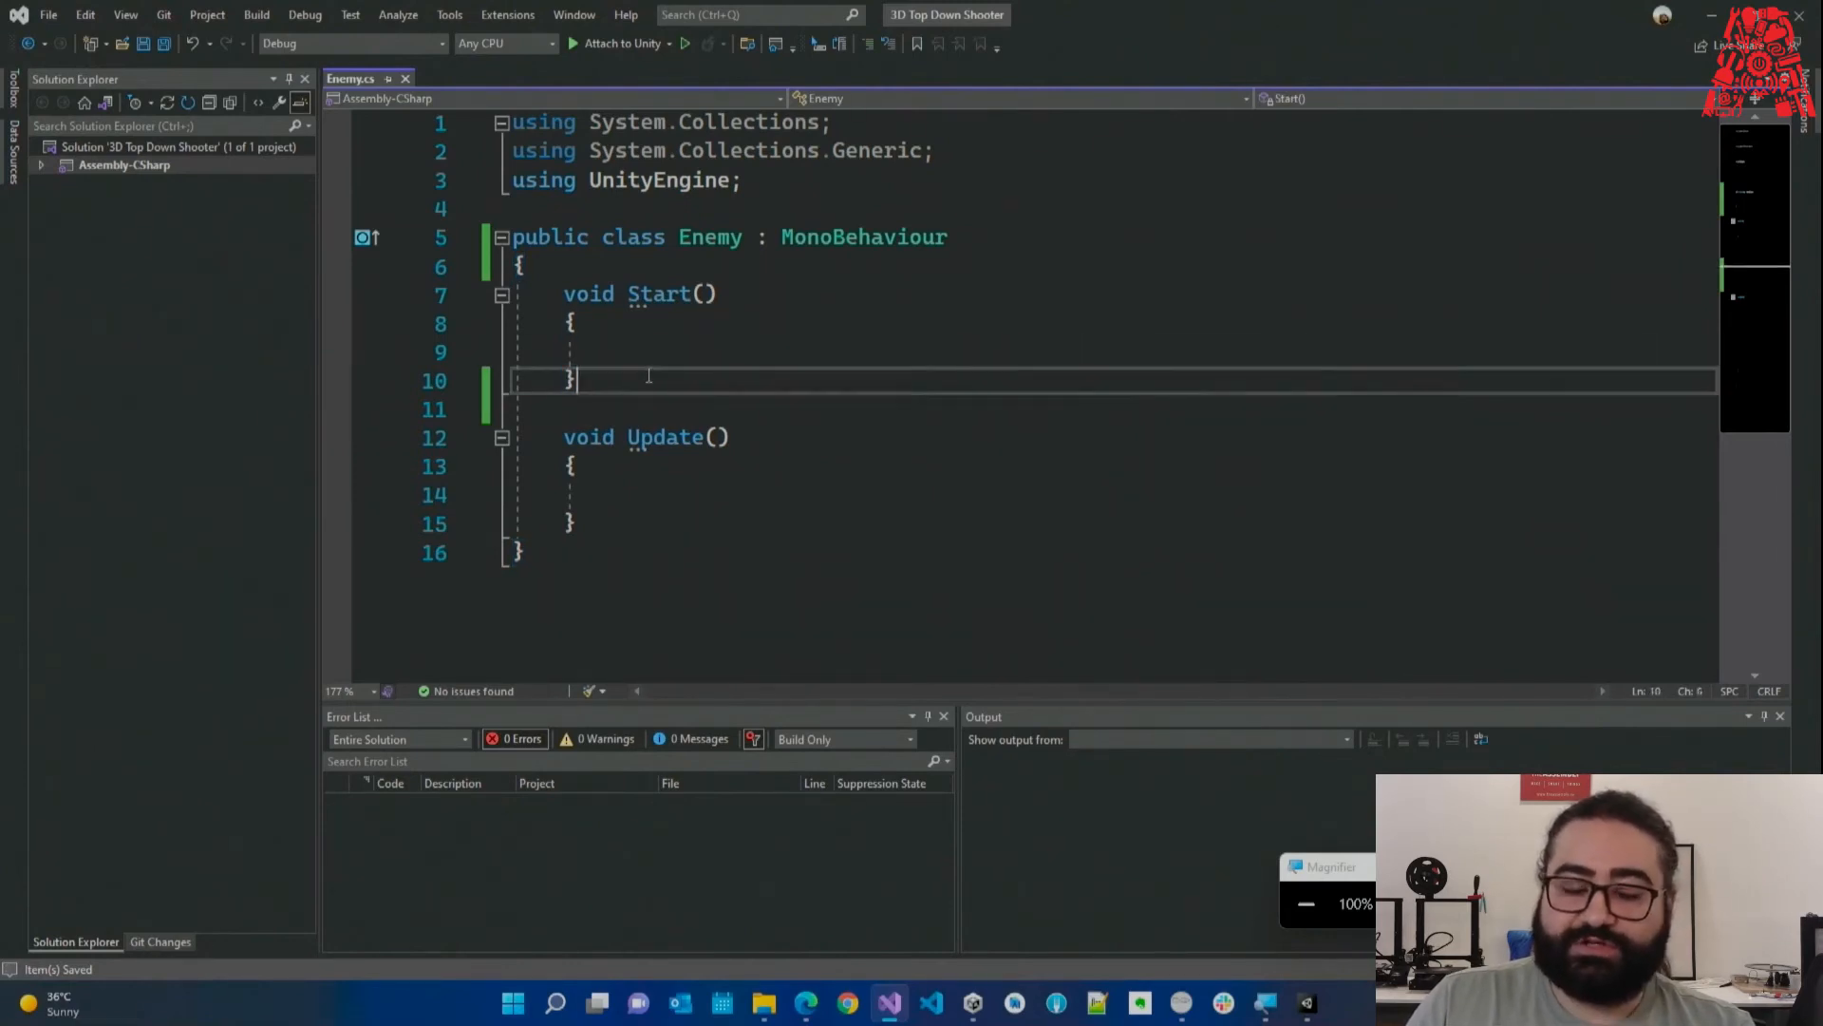
drag(648, 375, 514, 296)
click(605, 302)
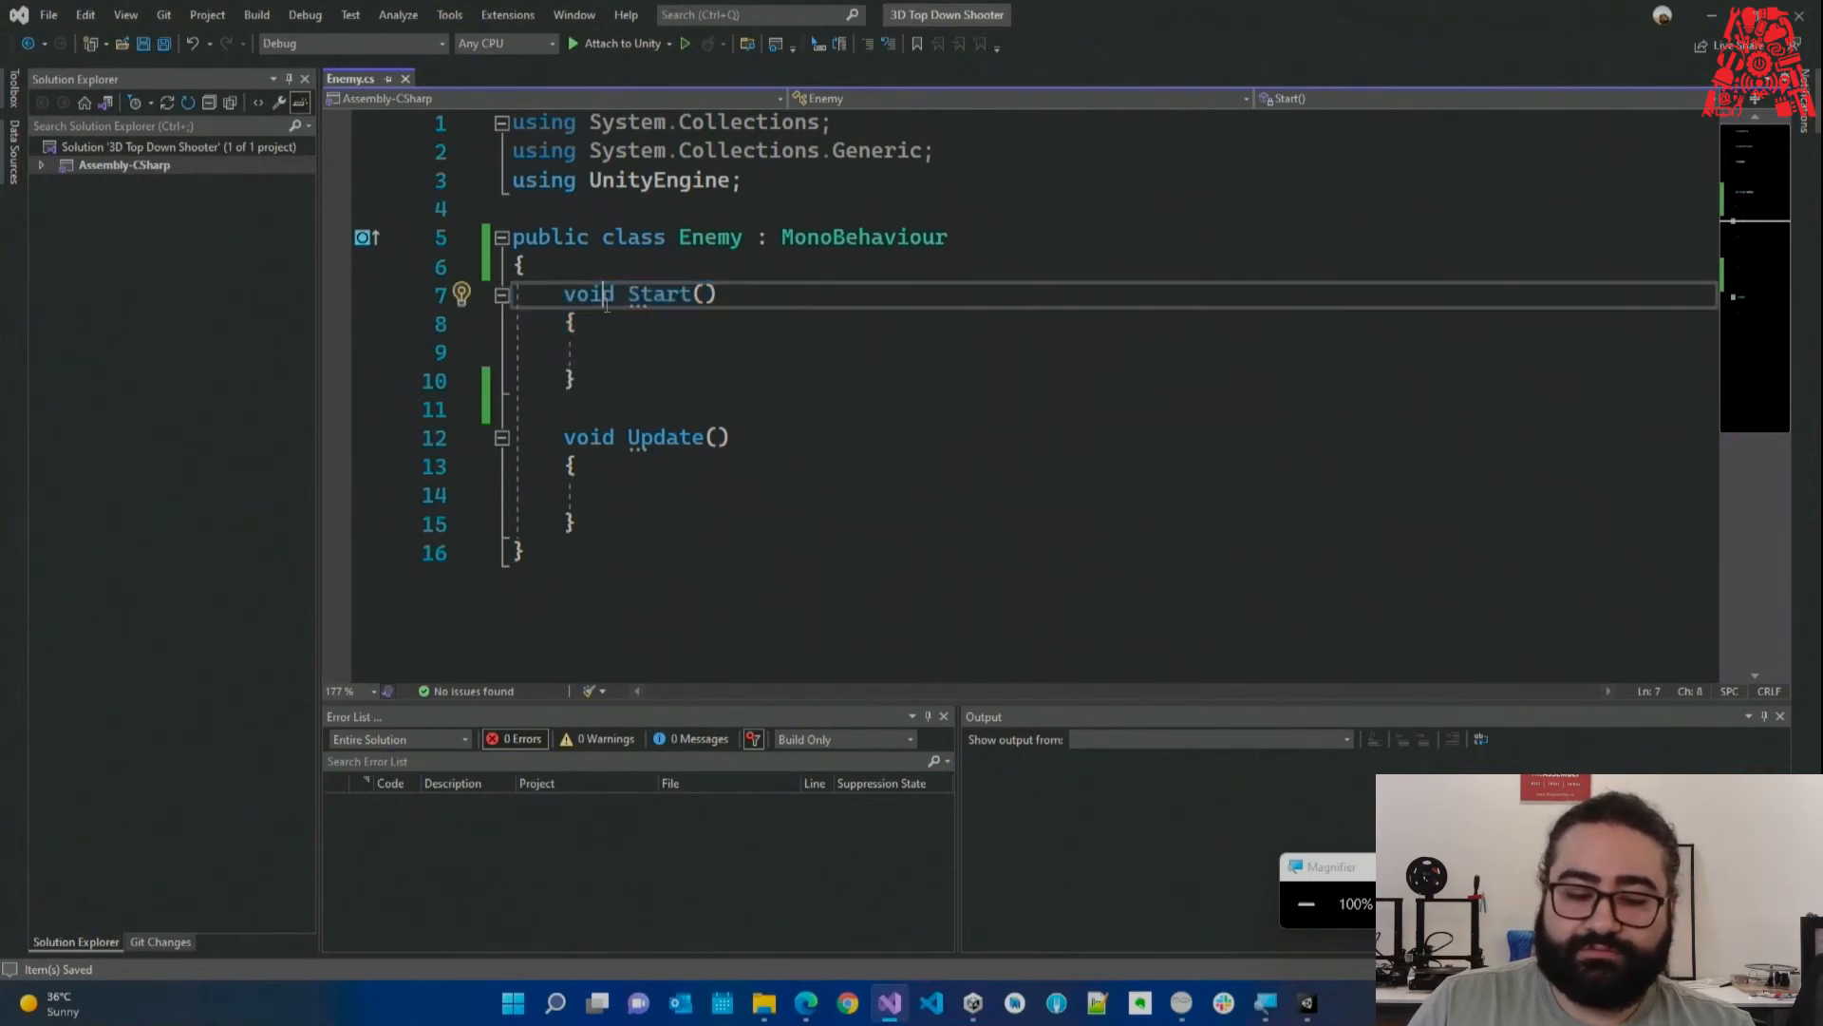
click(637, 368)
click(691, 354)
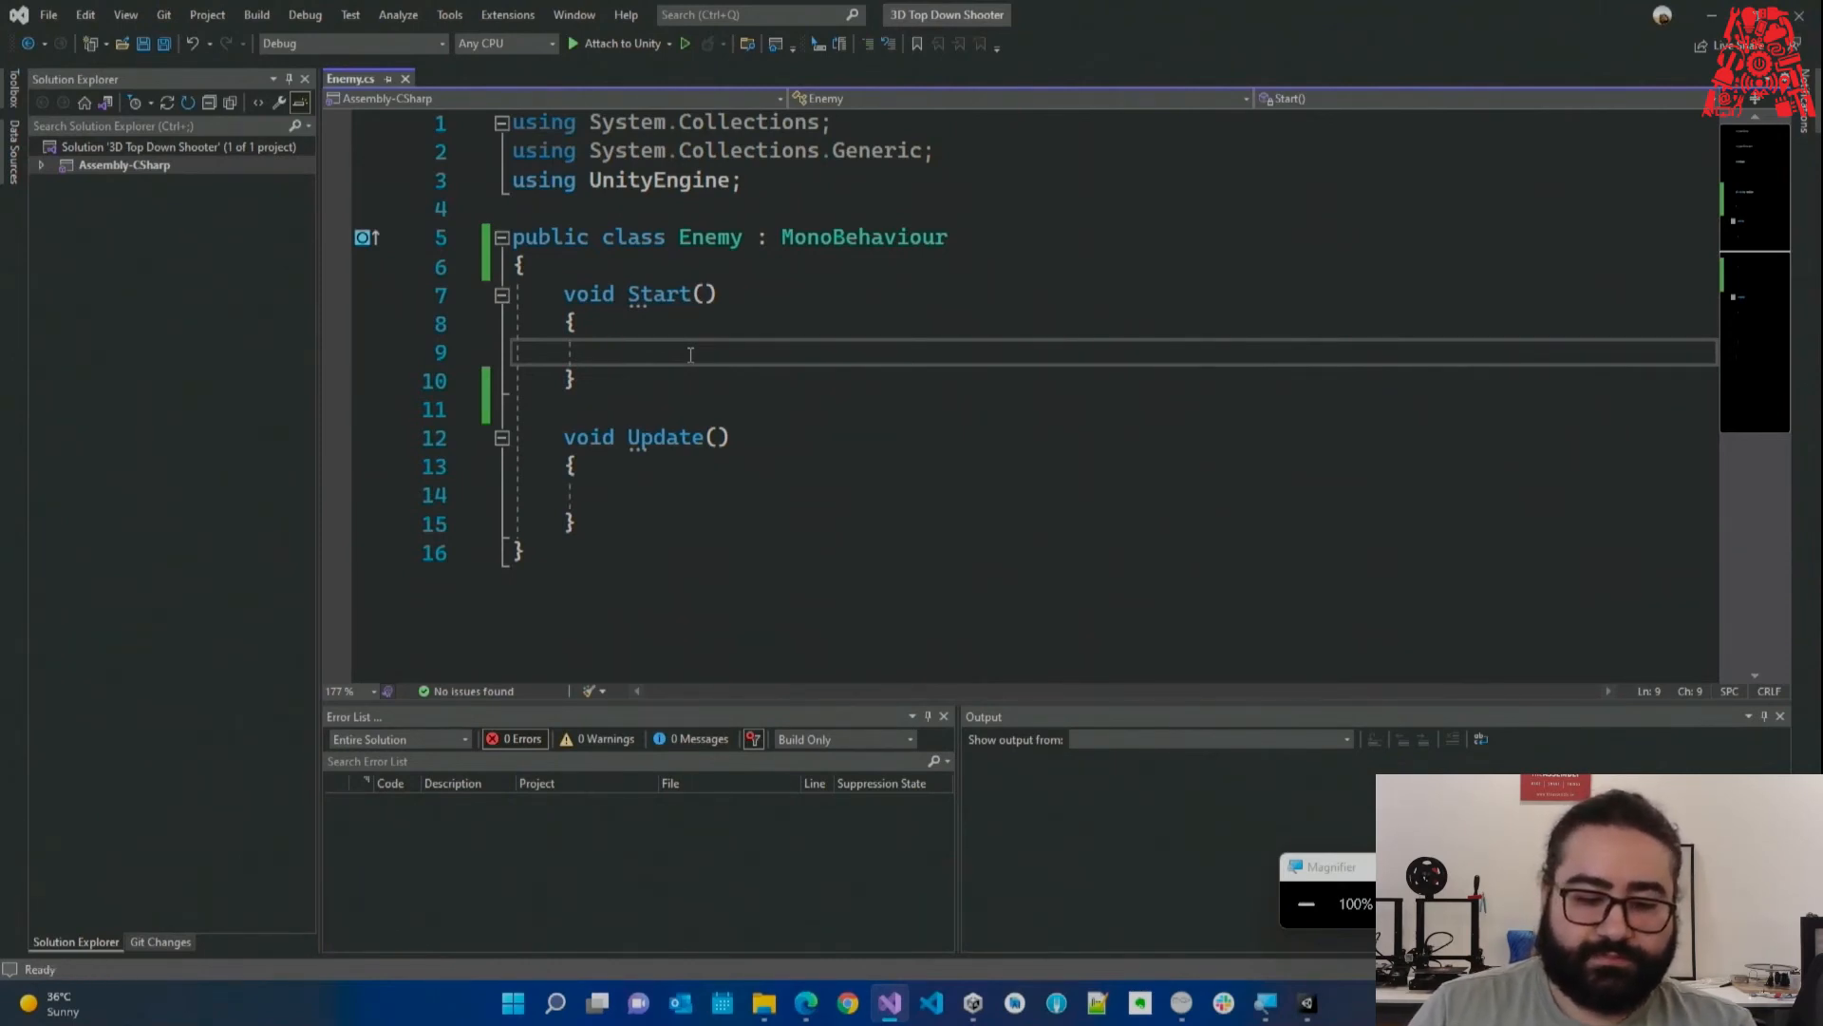
drag(563, 295, 608, 368)
click(659, 350)
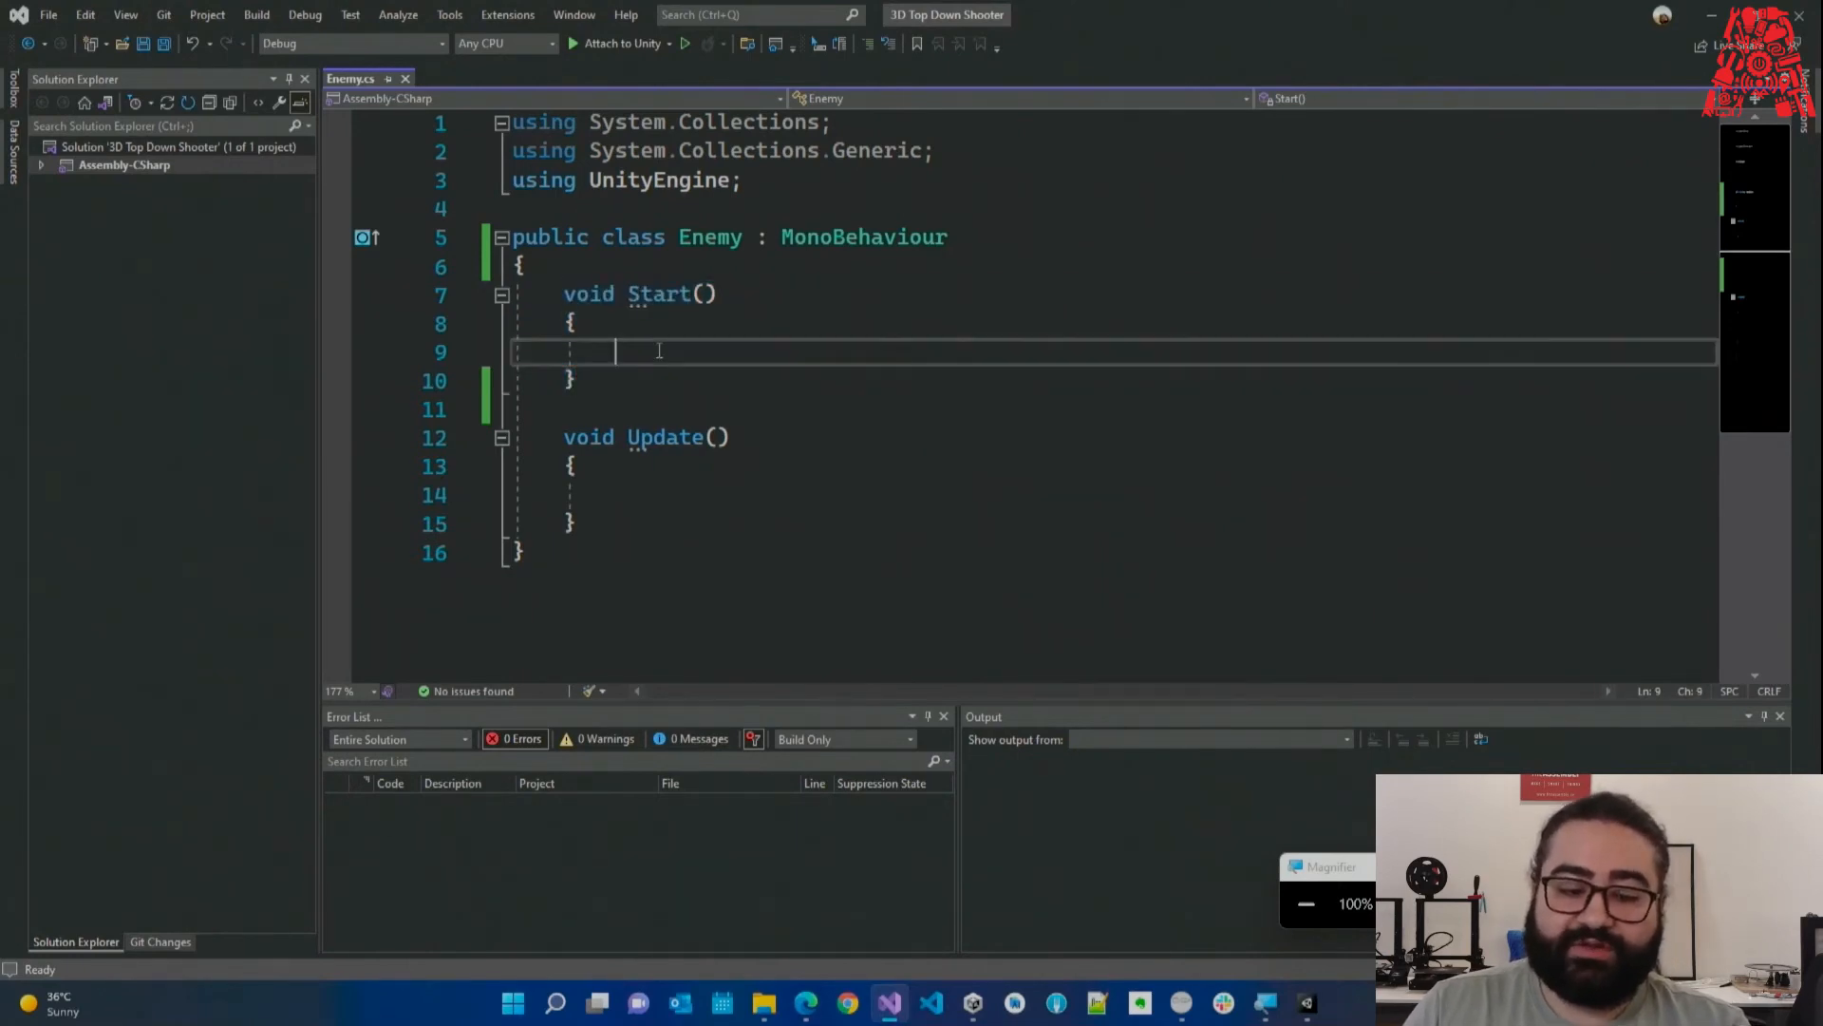
Add '//This function will only fun once' above Start and an empty '//' comment above Update.
click(639, 262)
key(Return)
text(//)
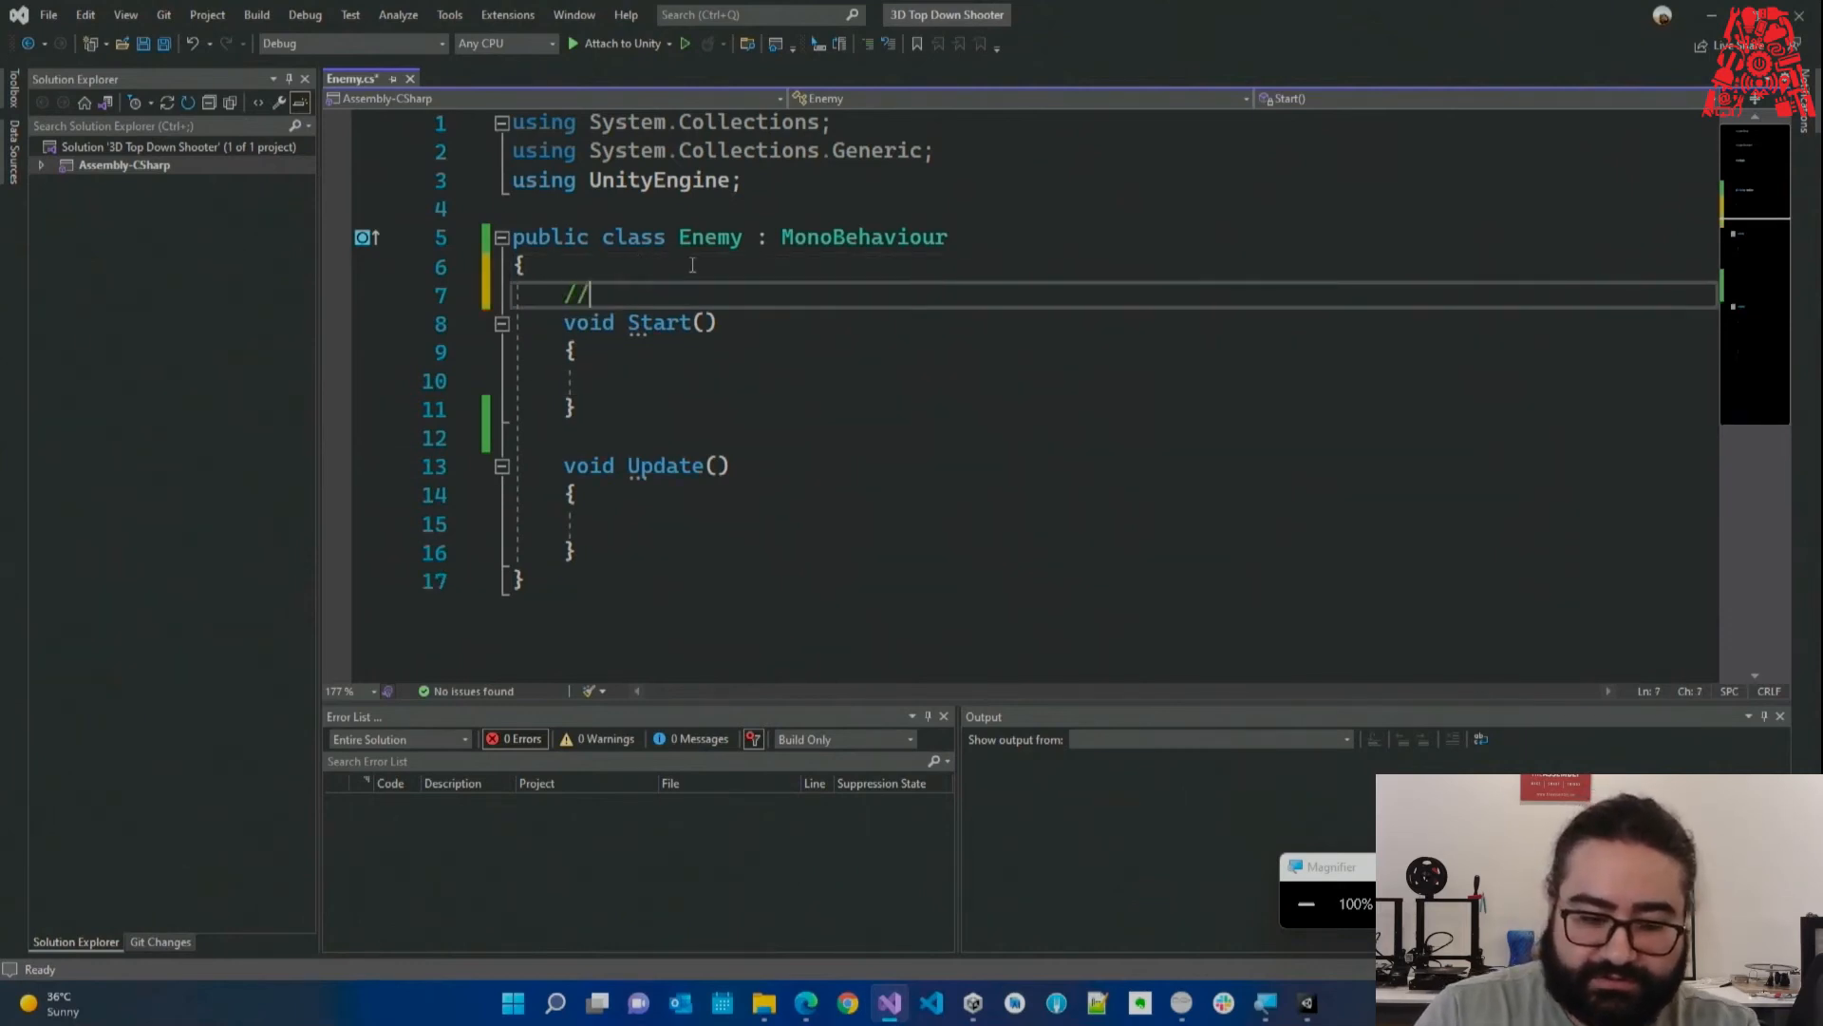
text(This function)
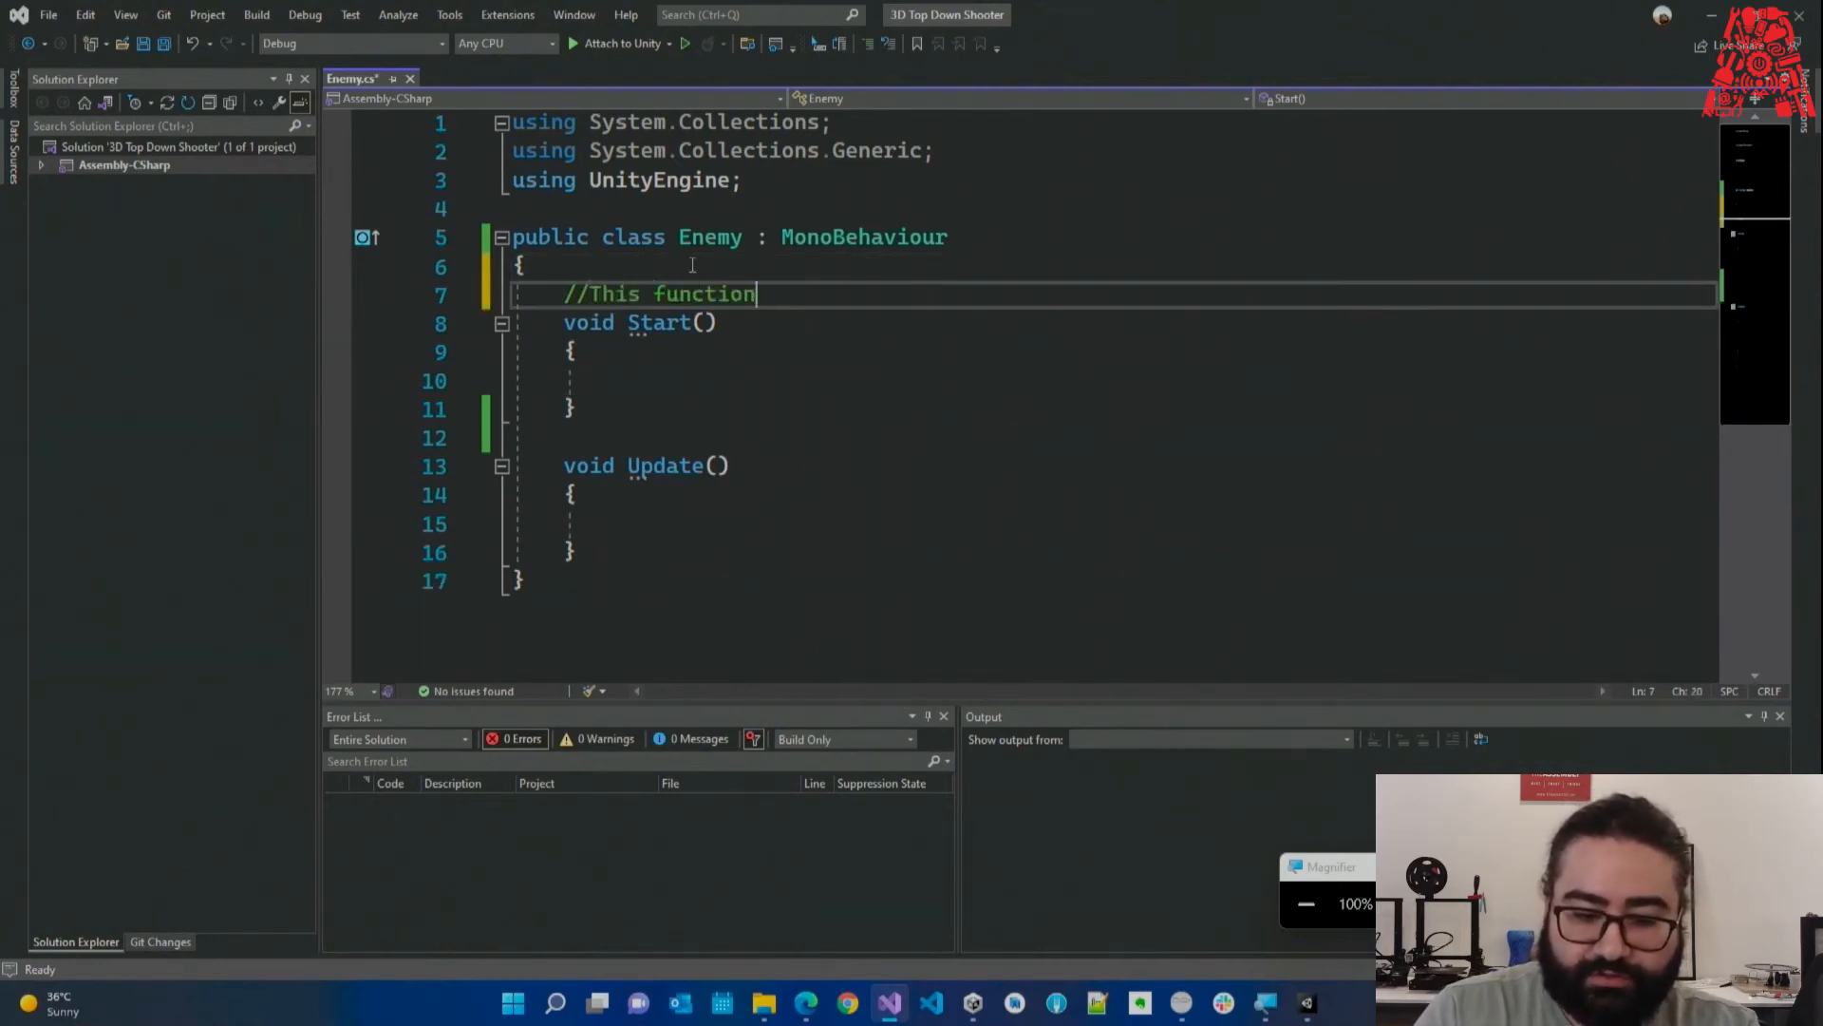
text( will only f)
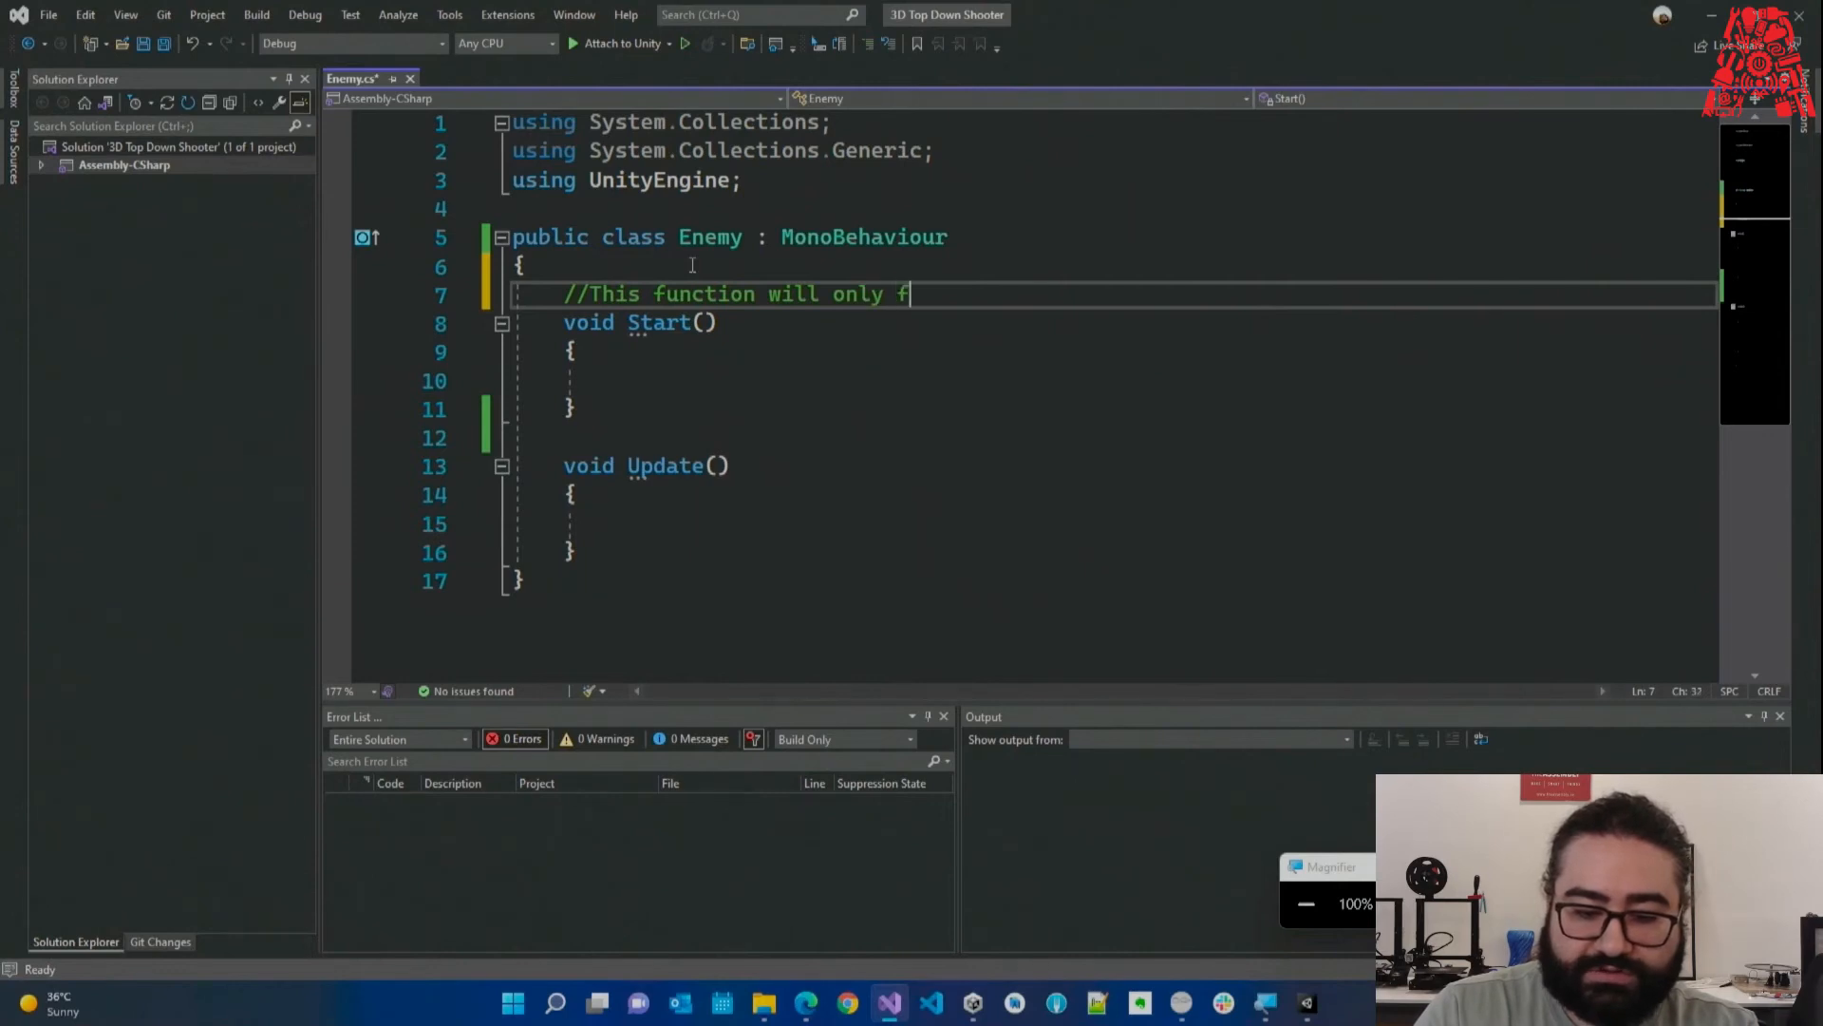
text(un once)
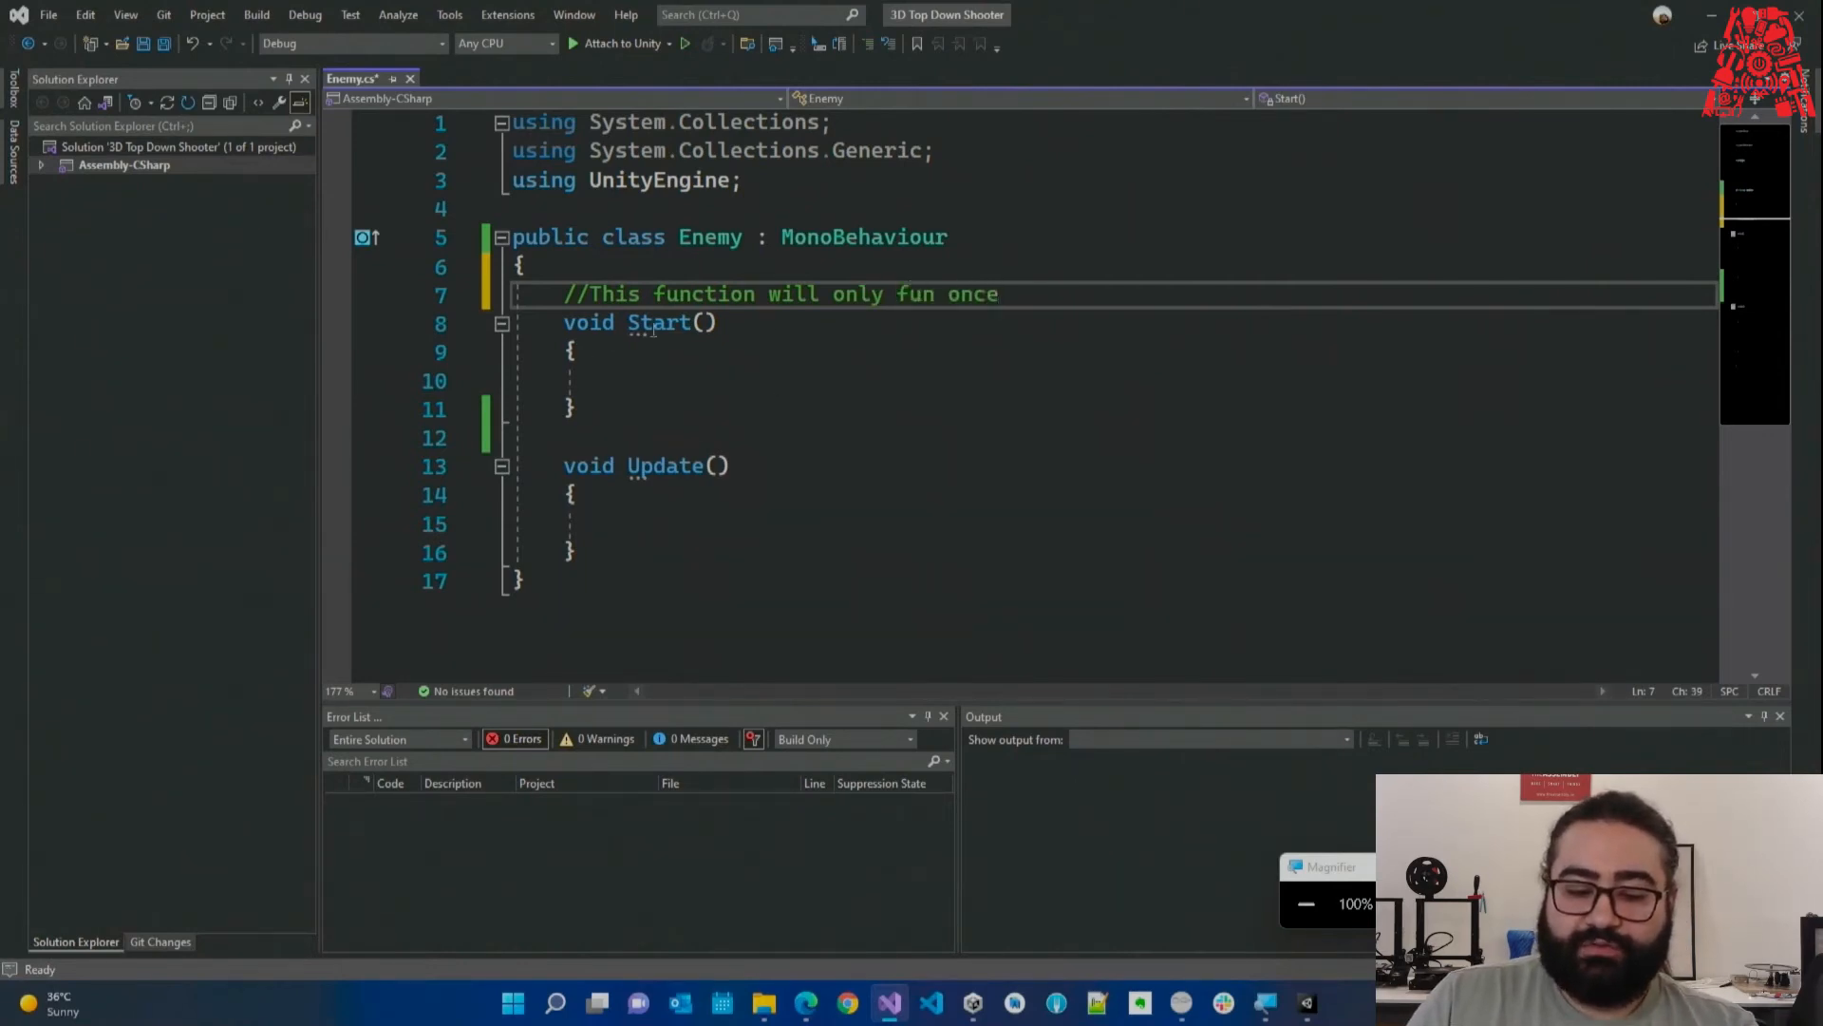
click(683, 437)
key(Return)
text(//)
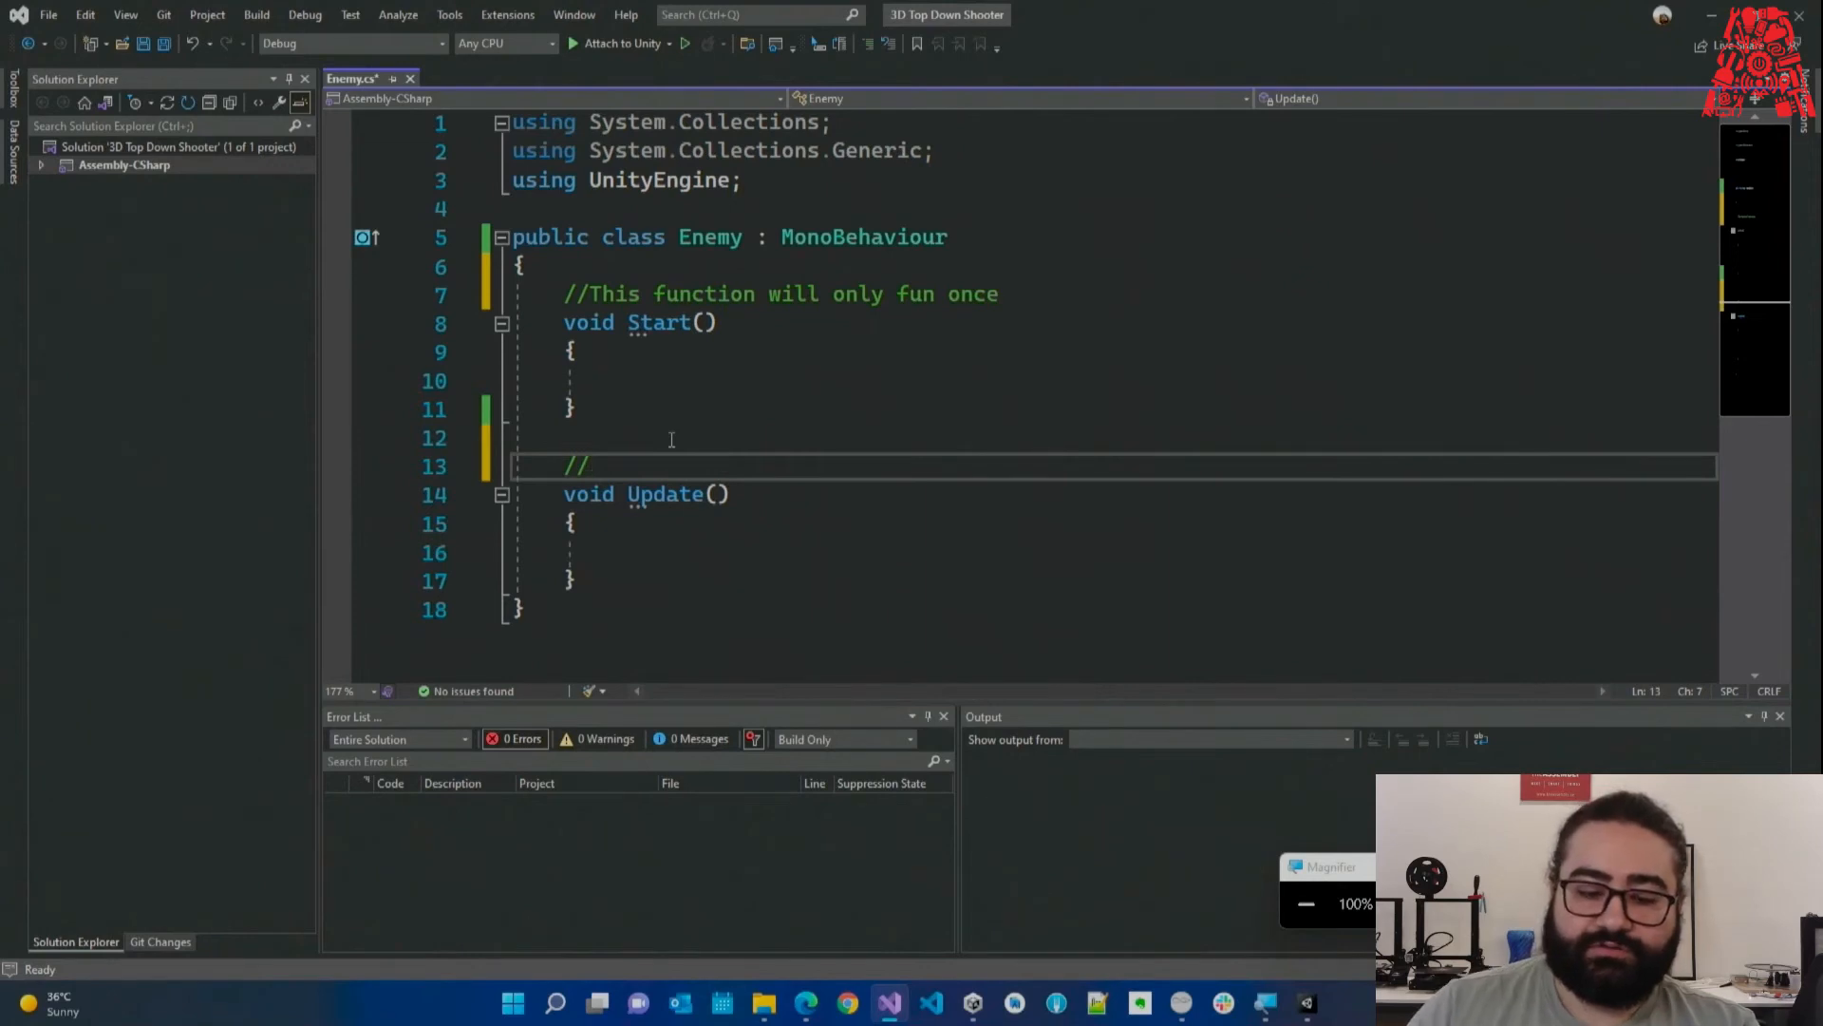
click(618, 549)
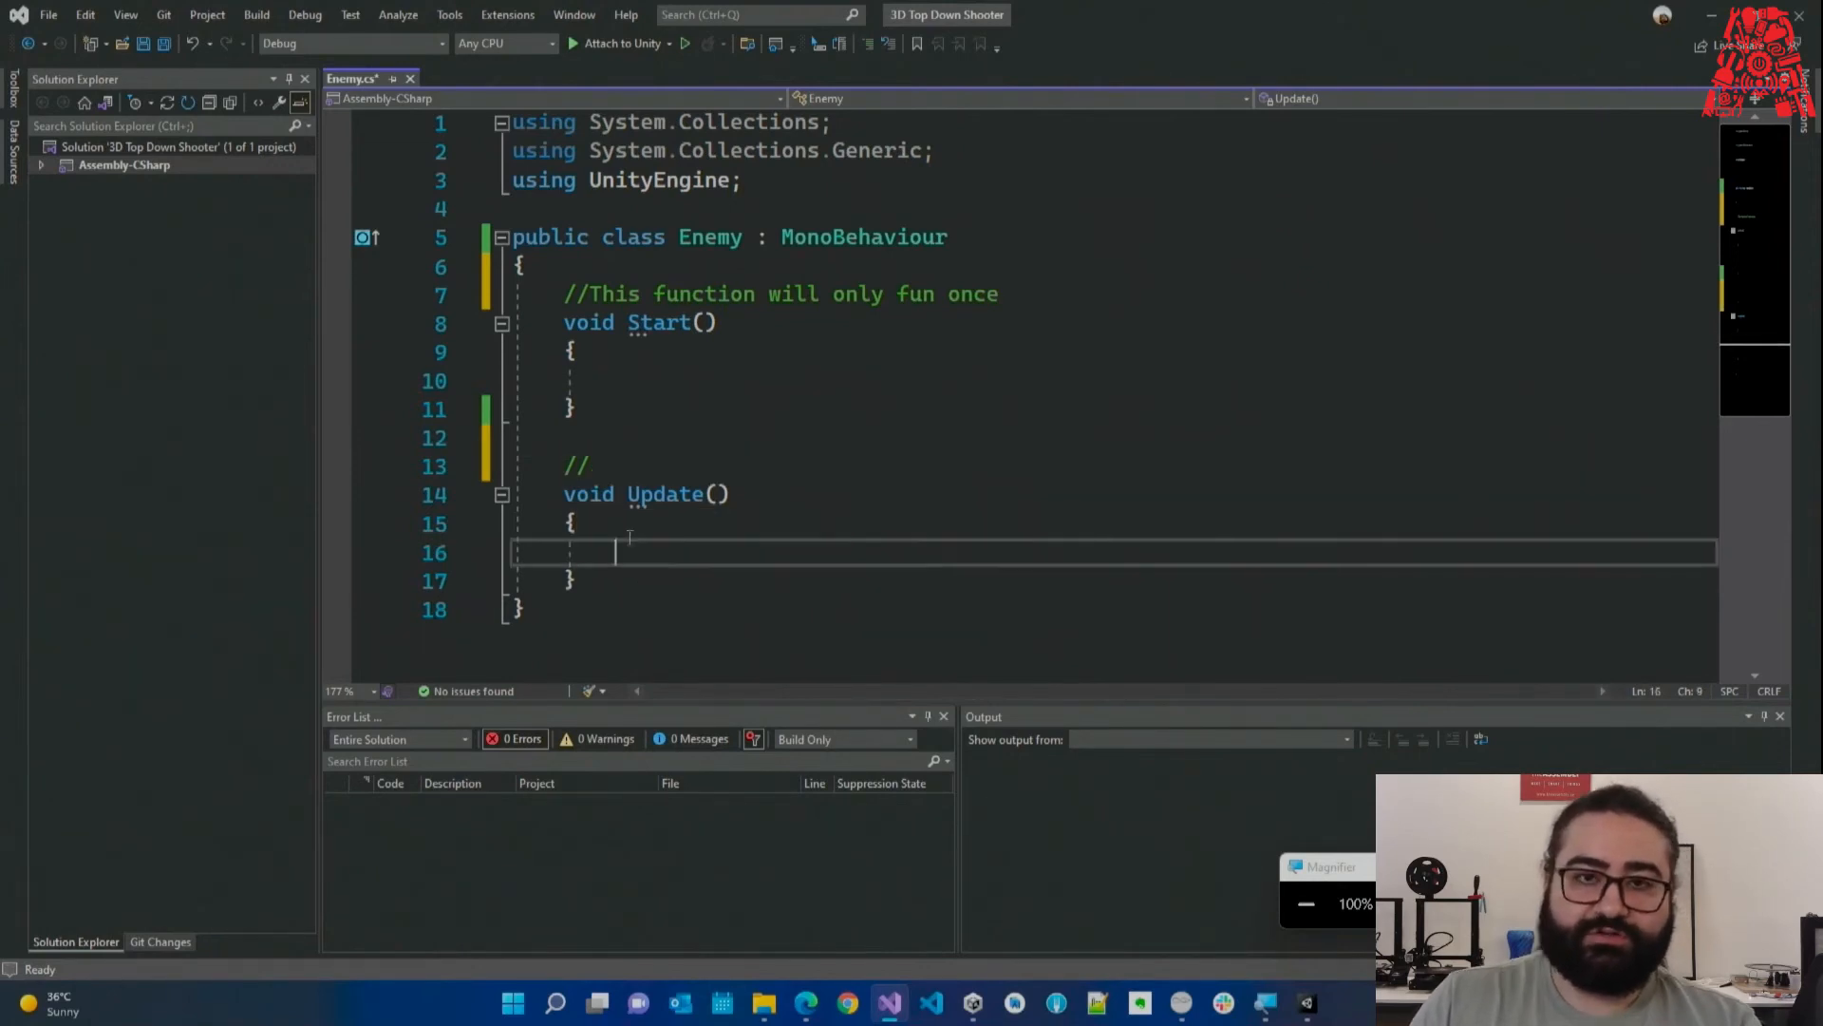
click(689, 436)
click(683, 468)
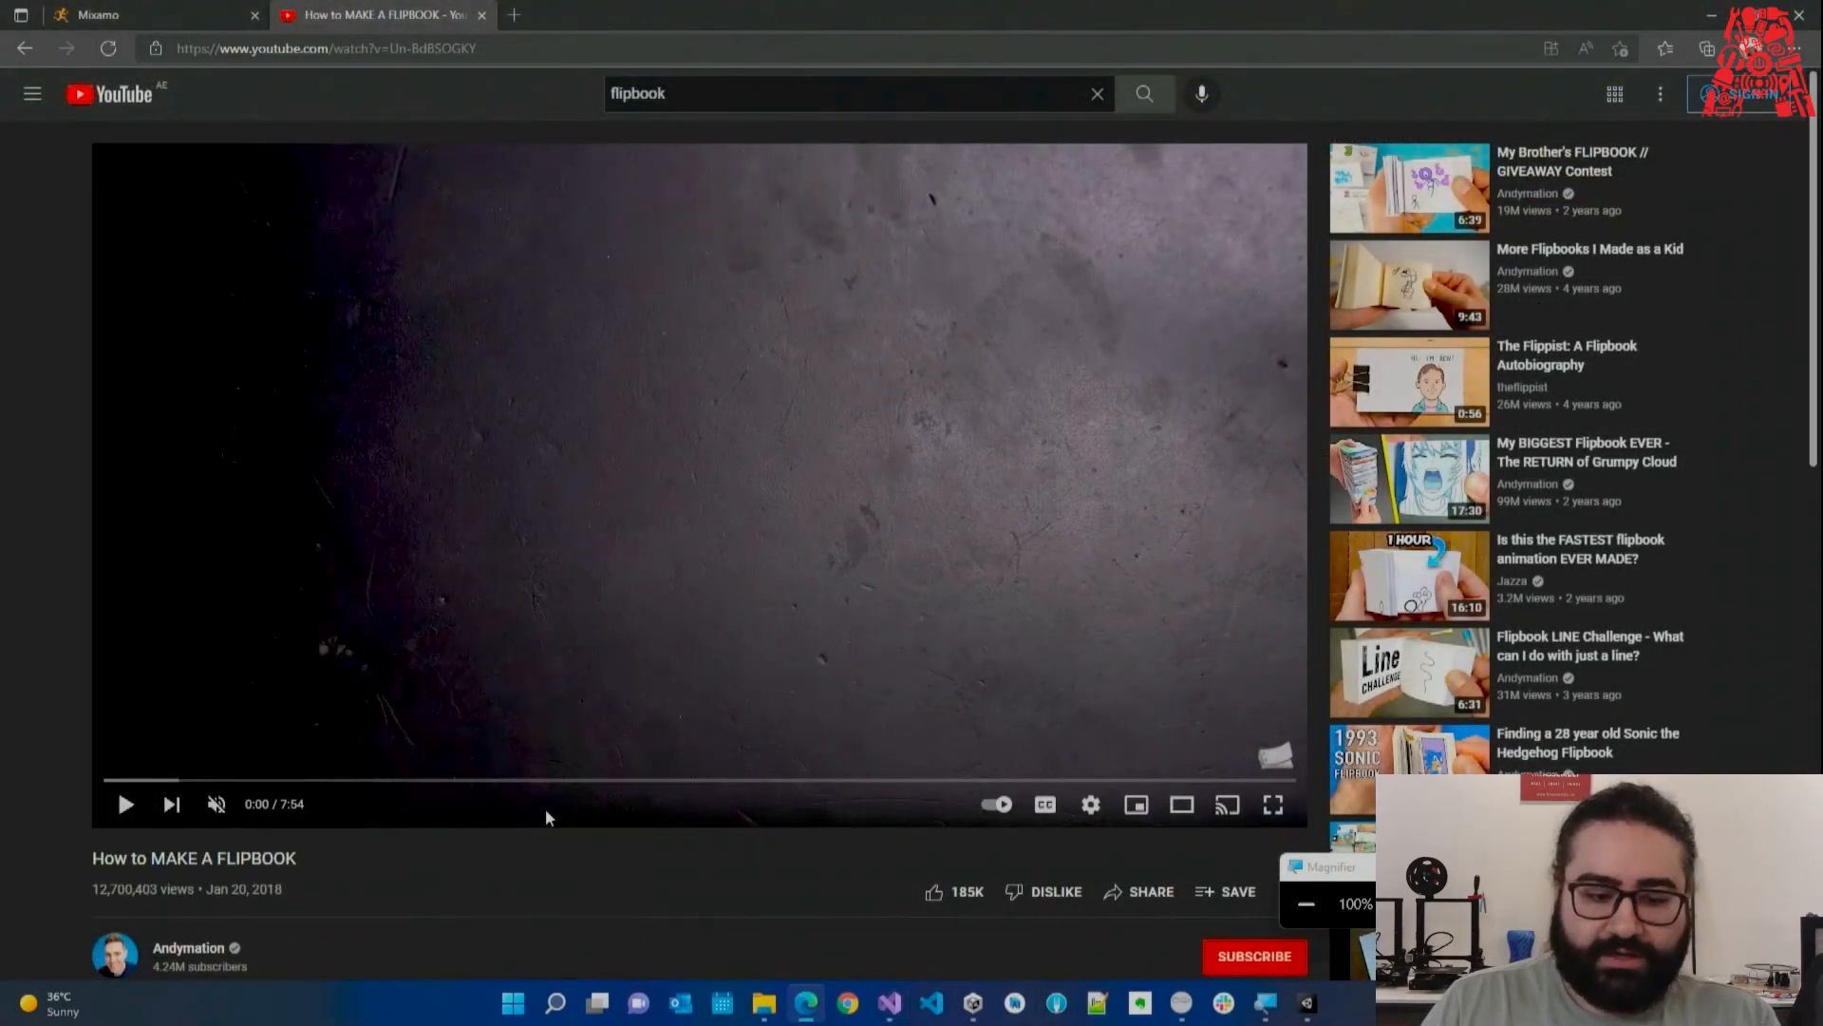
Play the flipbook video from near its start, pause it at 0:14, then return to Enemy.cs.
click(429, 527)
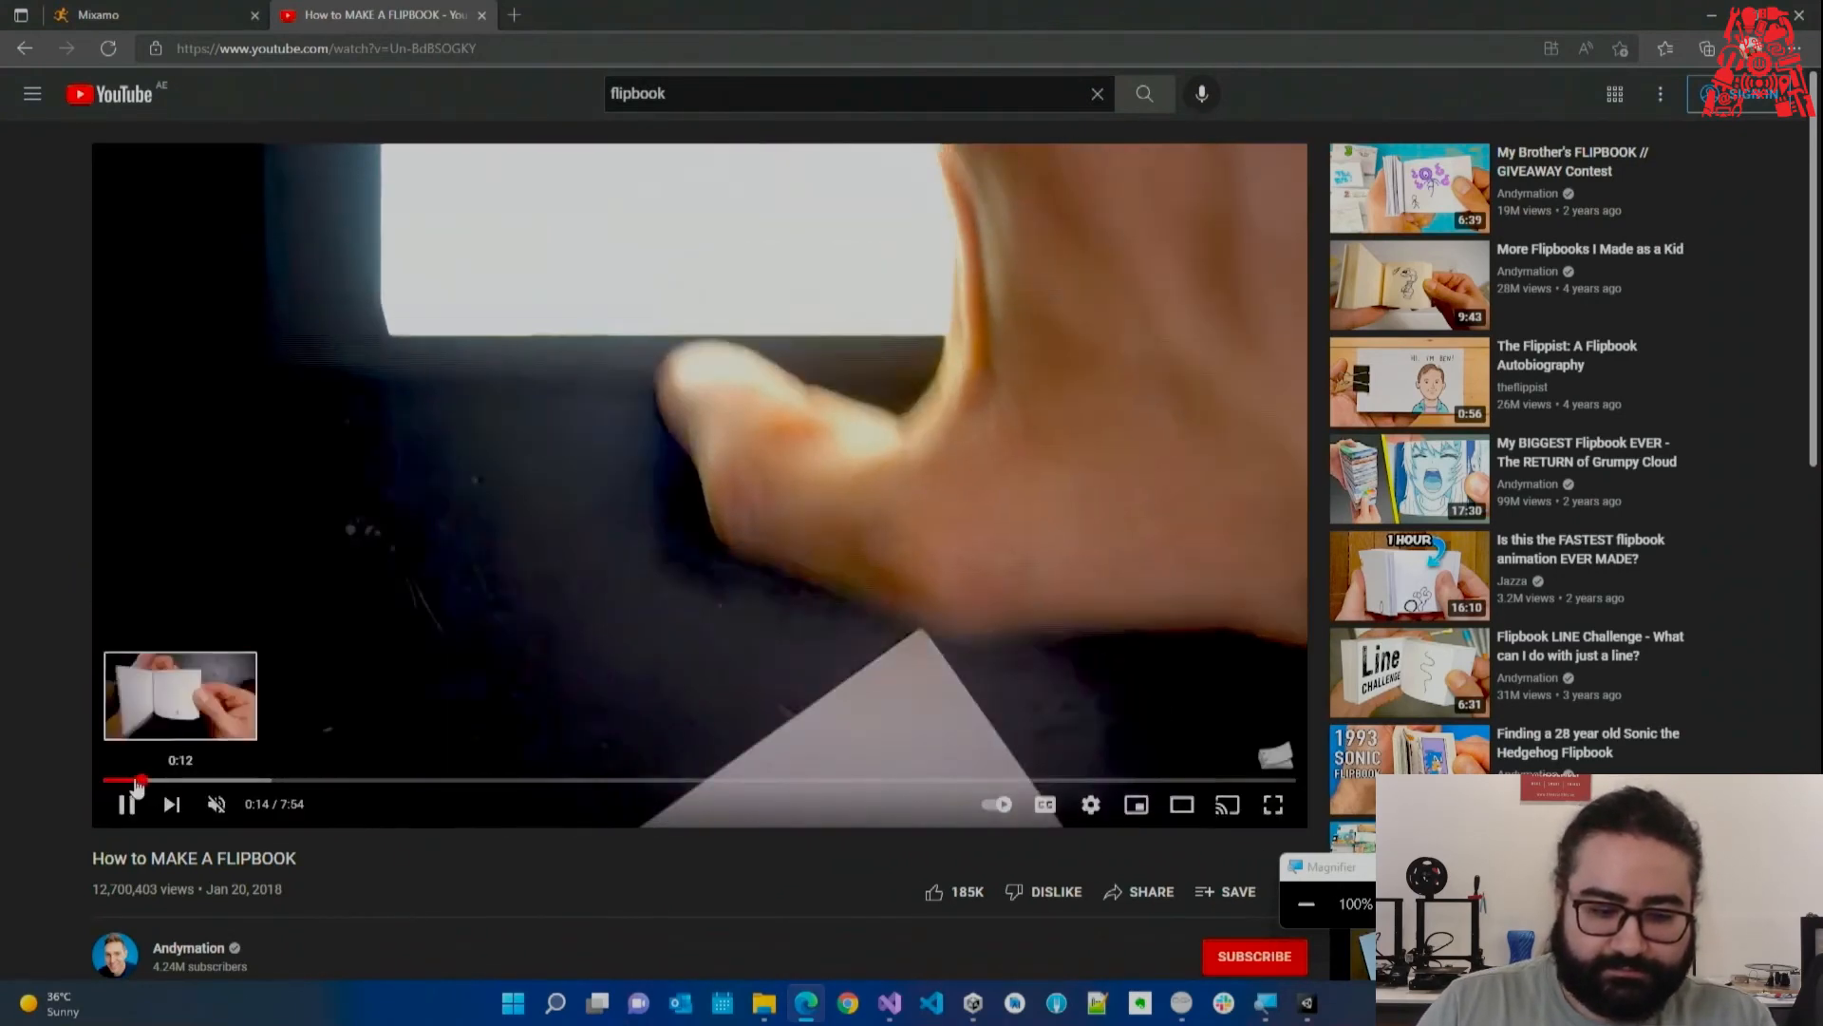
click(129, 783)
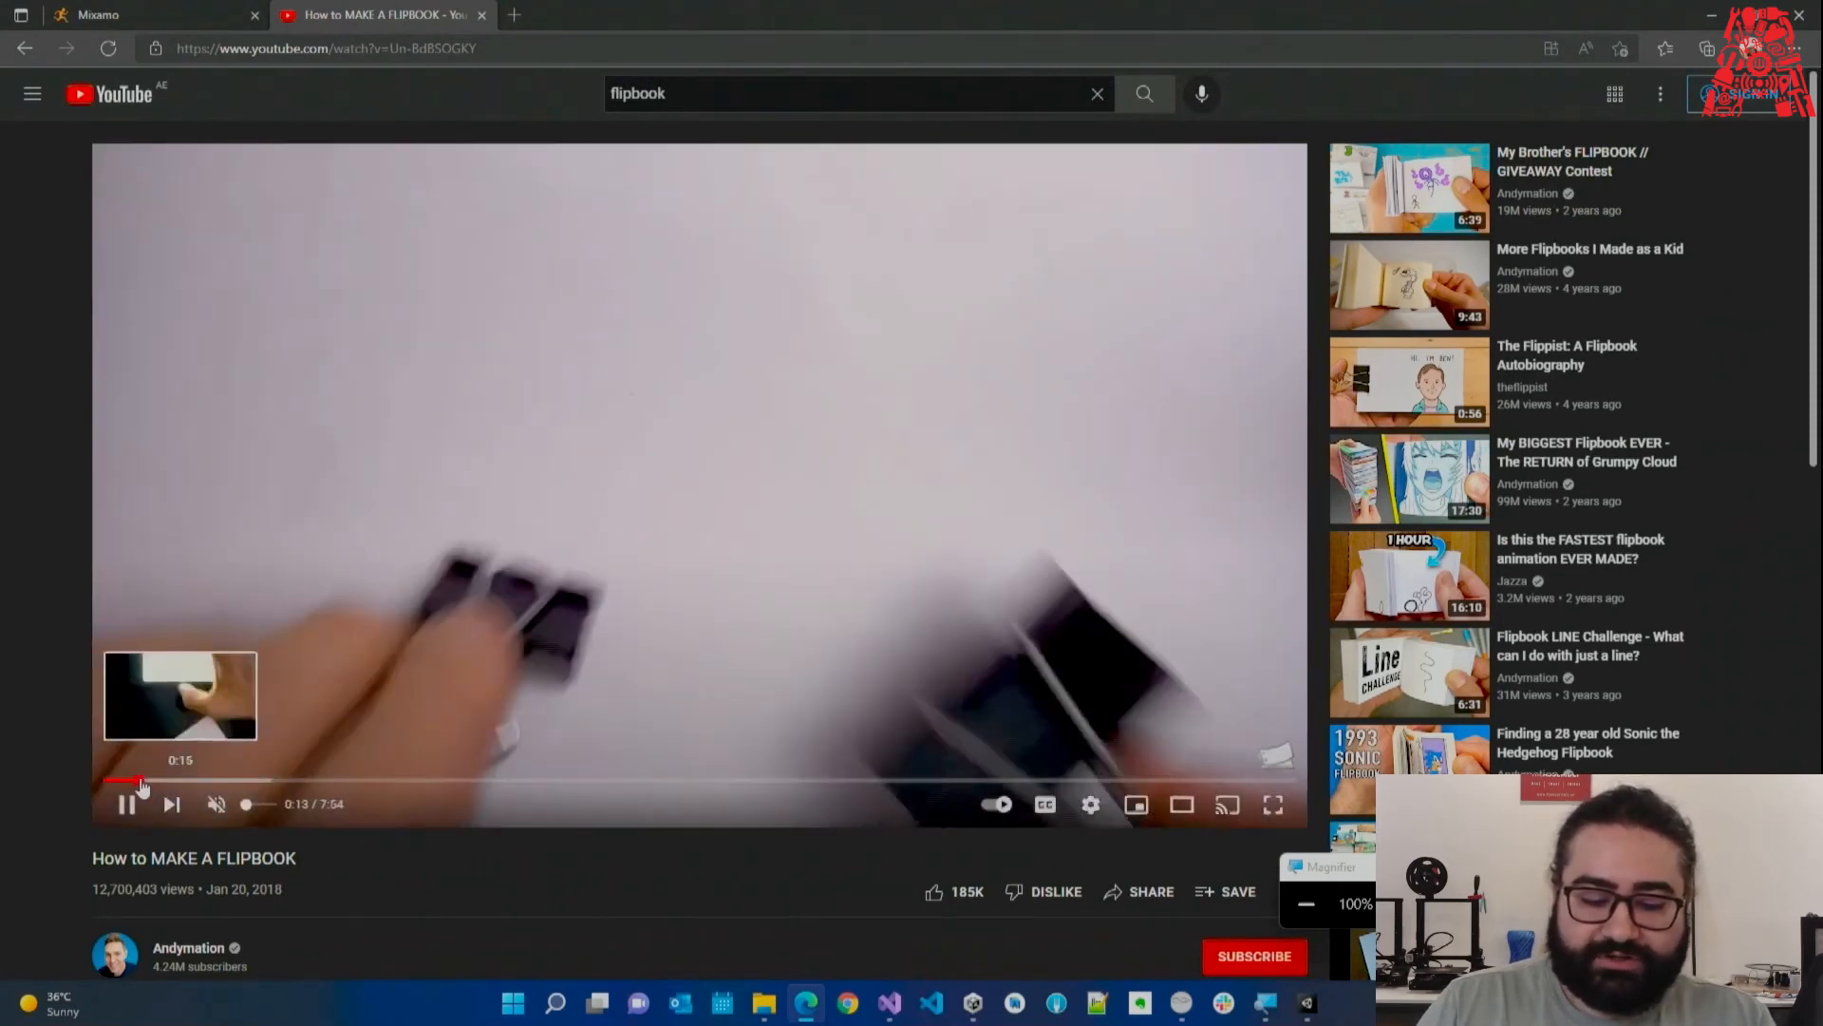
click(114, 781)
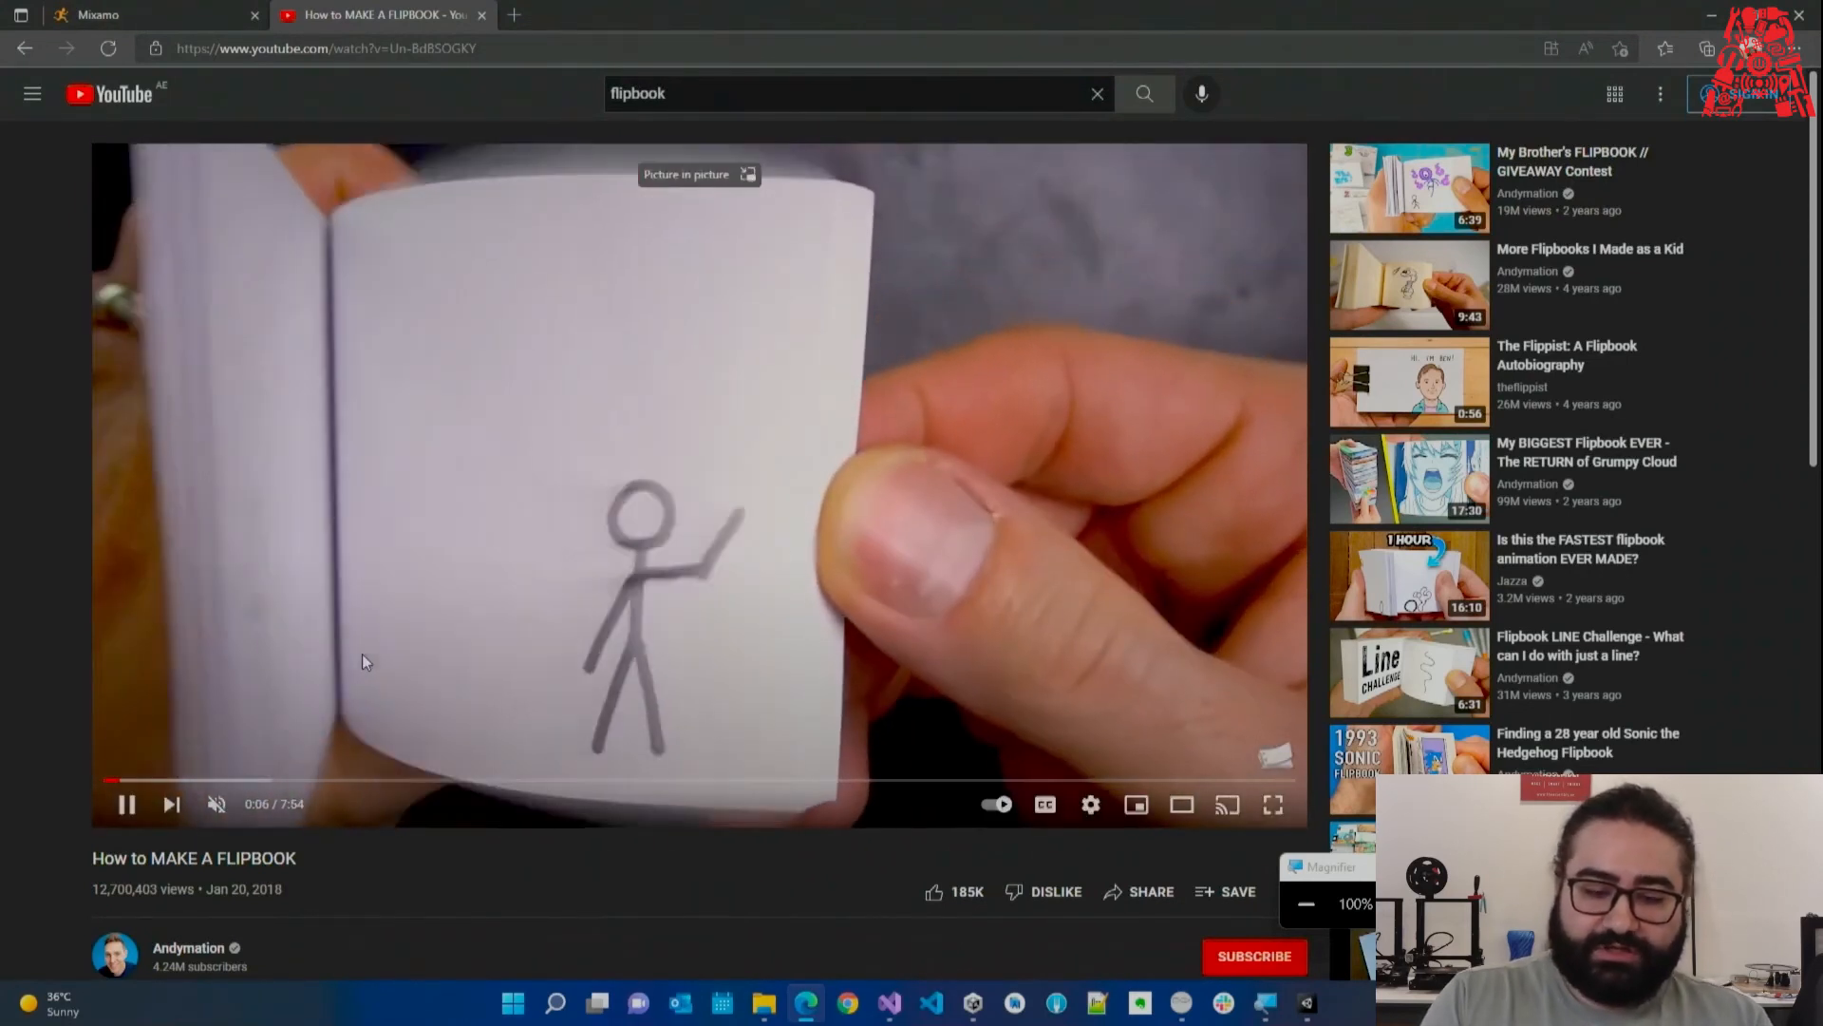
click(362, 662)
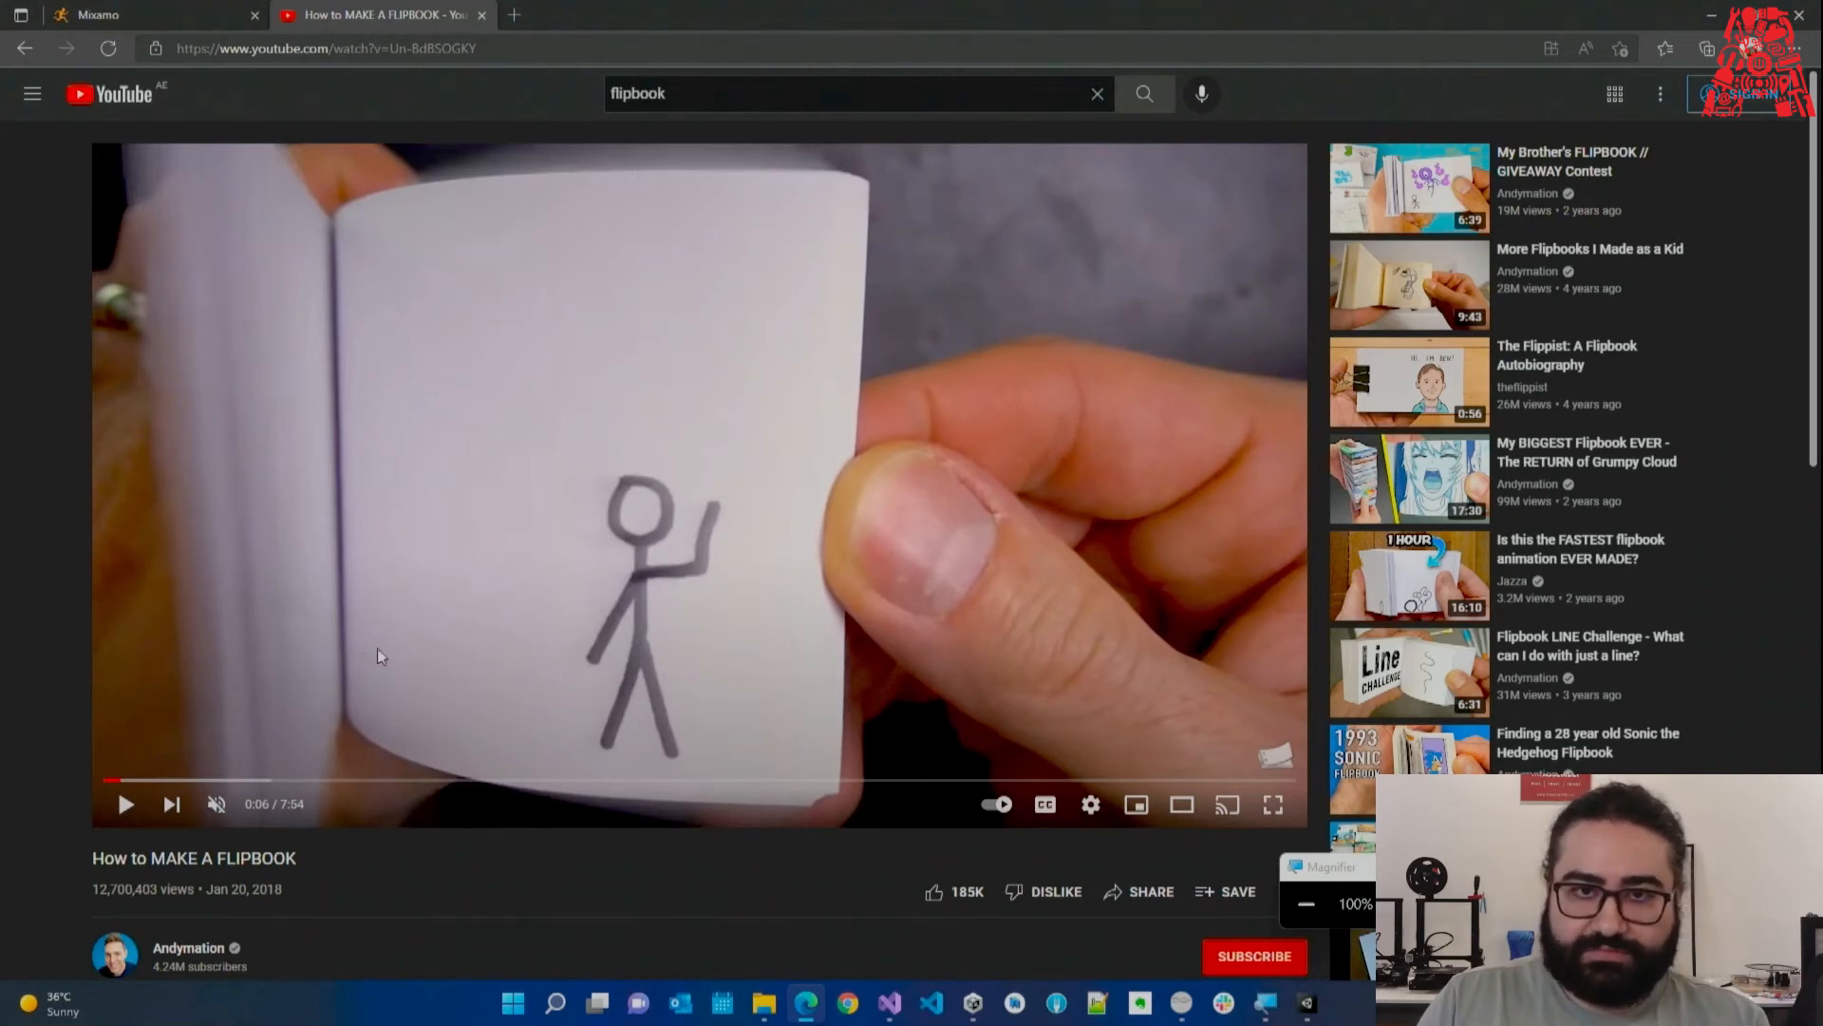
click(488, 623)
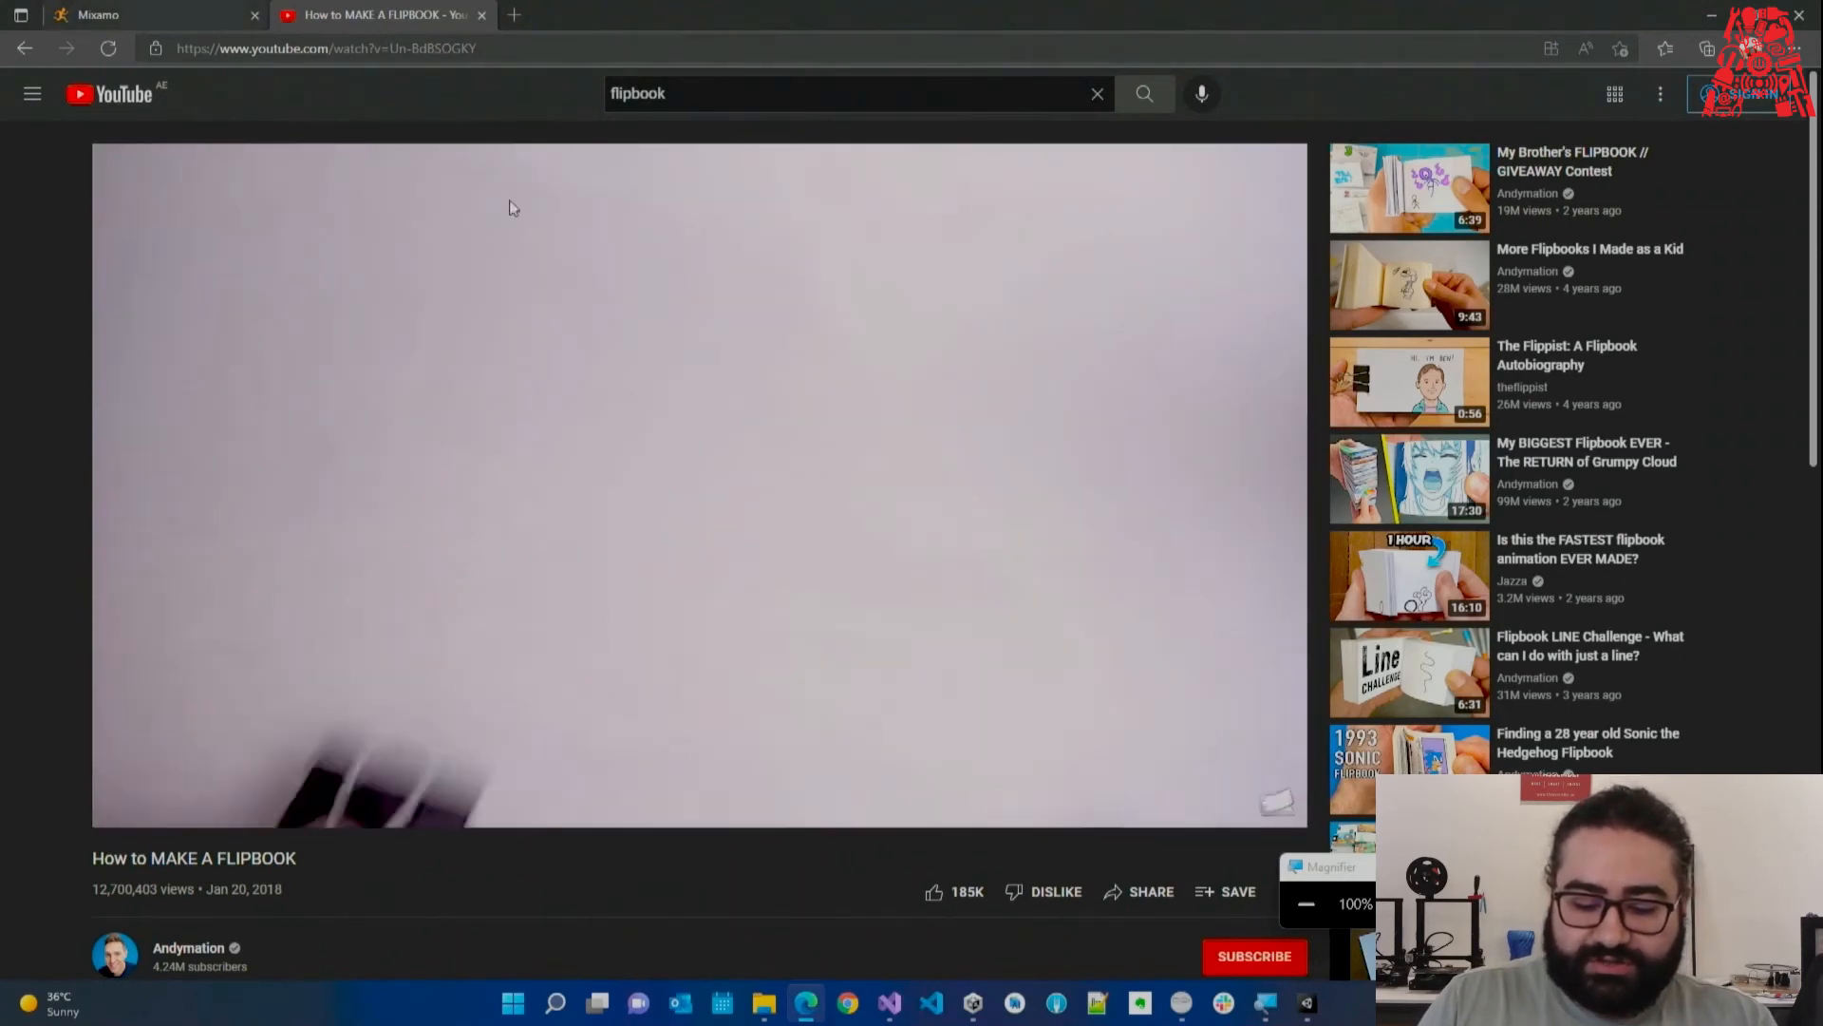
click(1137, 583)
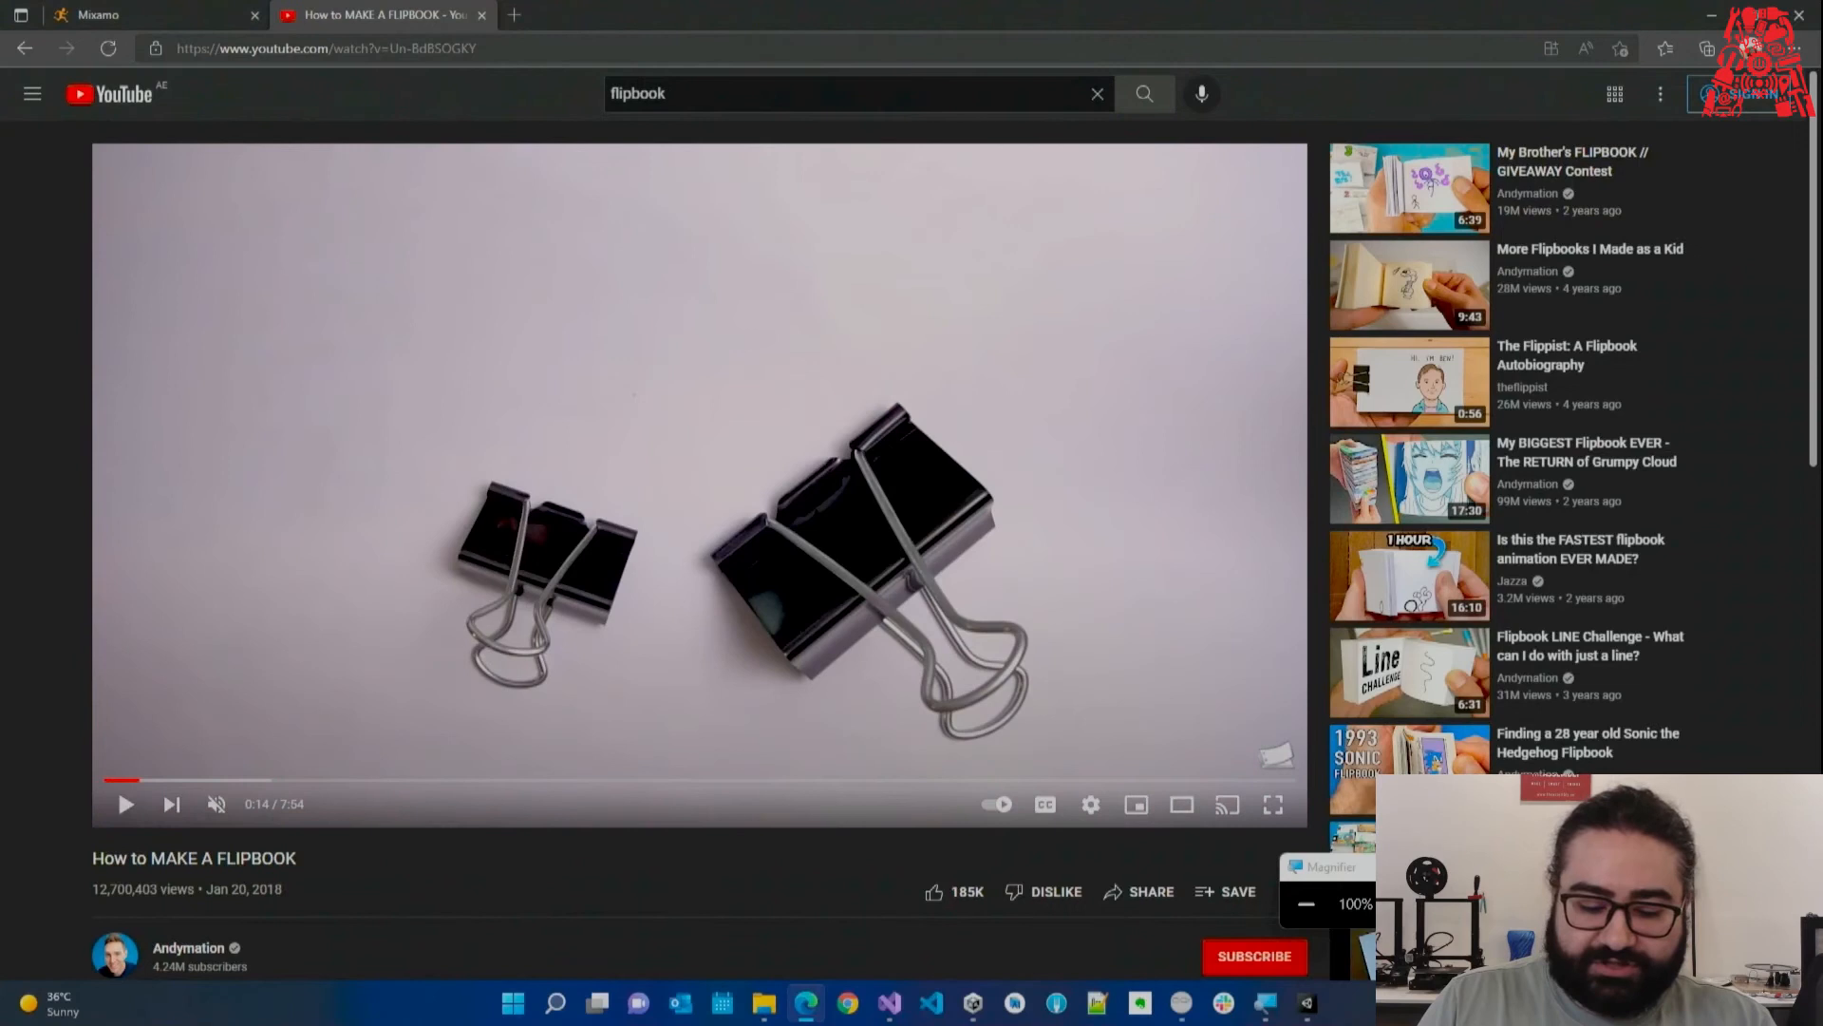
click(1307, 1003)
click(893, 1005)
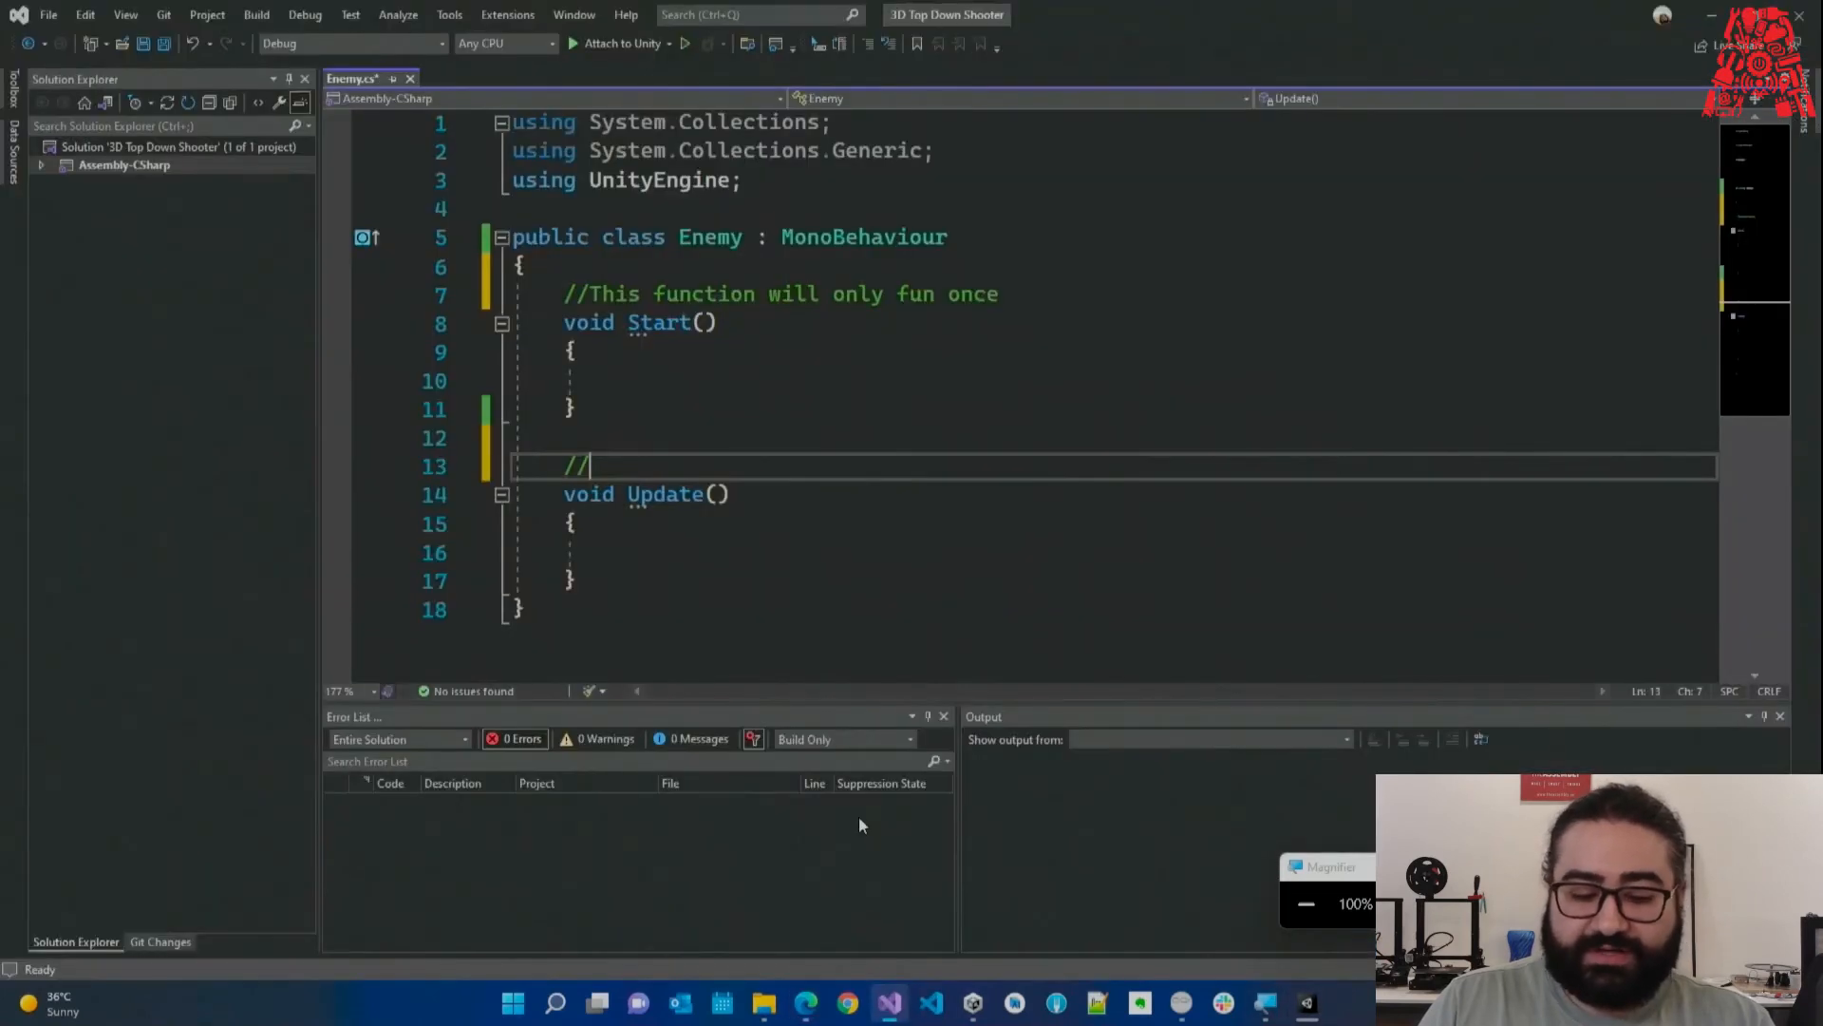
drag(605, 570, 513, 465)
click(595, 547)
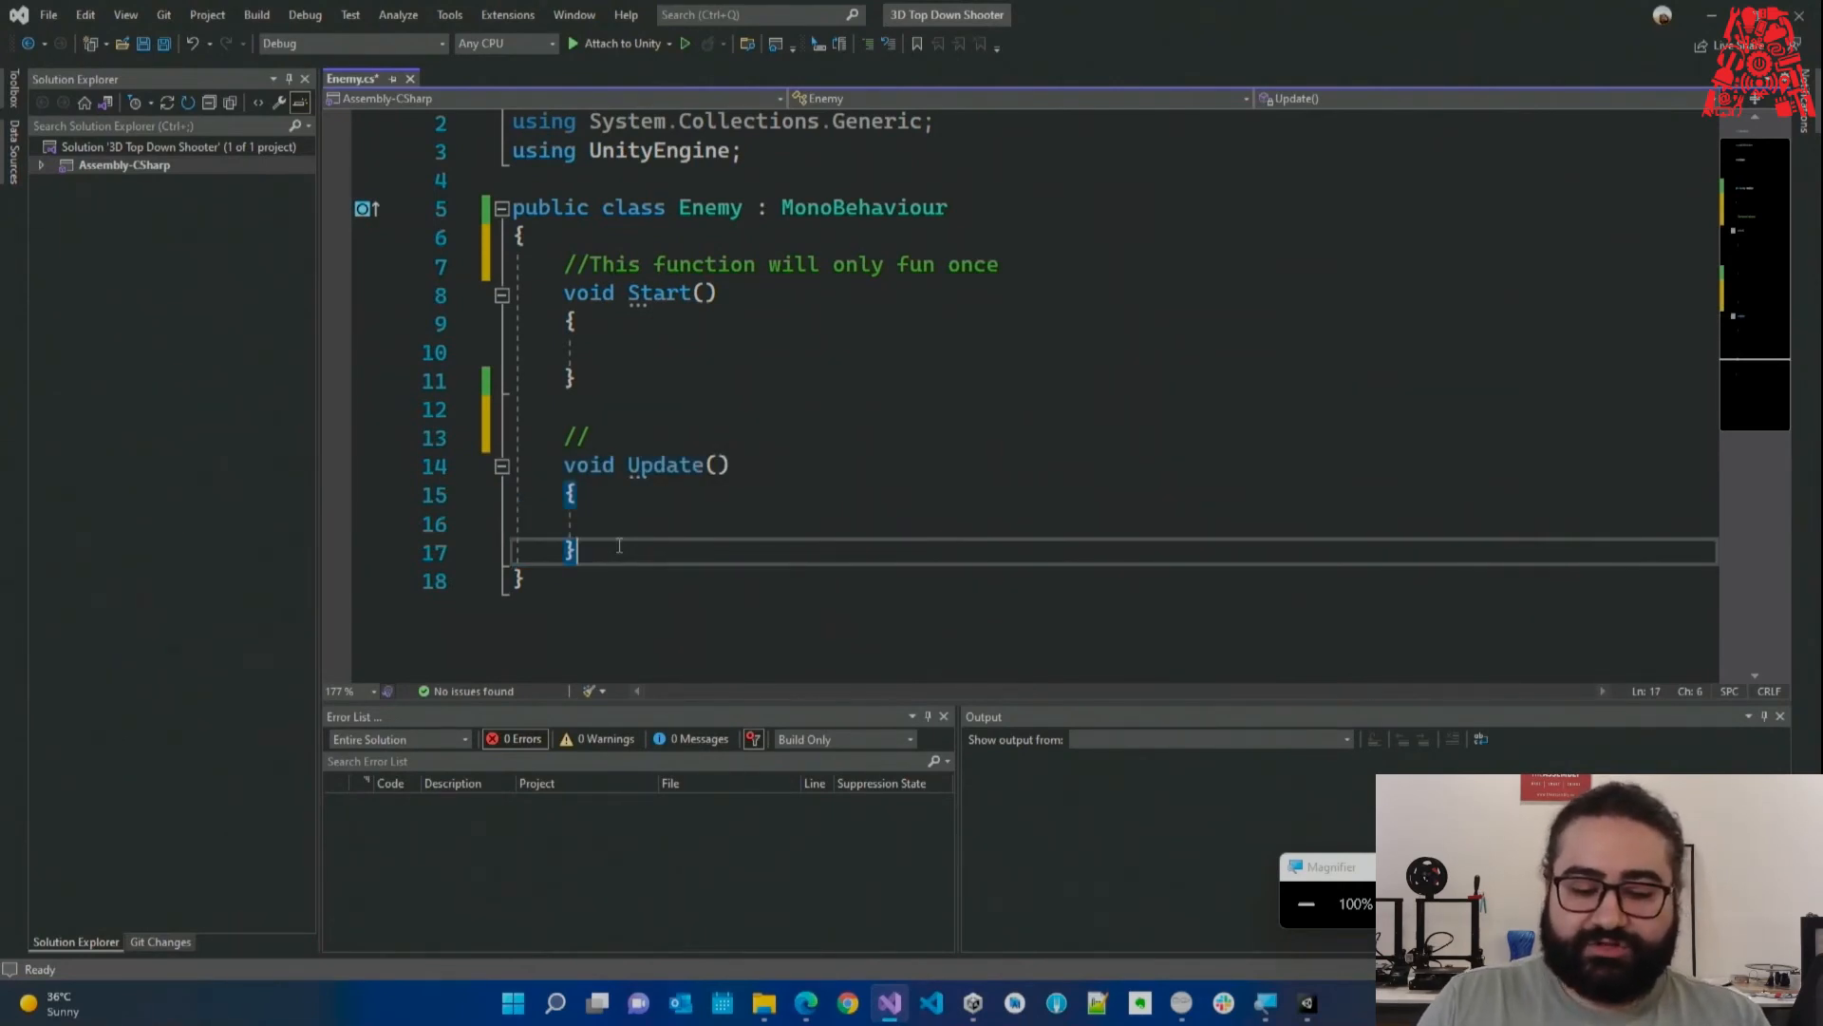
drag(619, 546, 528, 466)
click(605, 544)
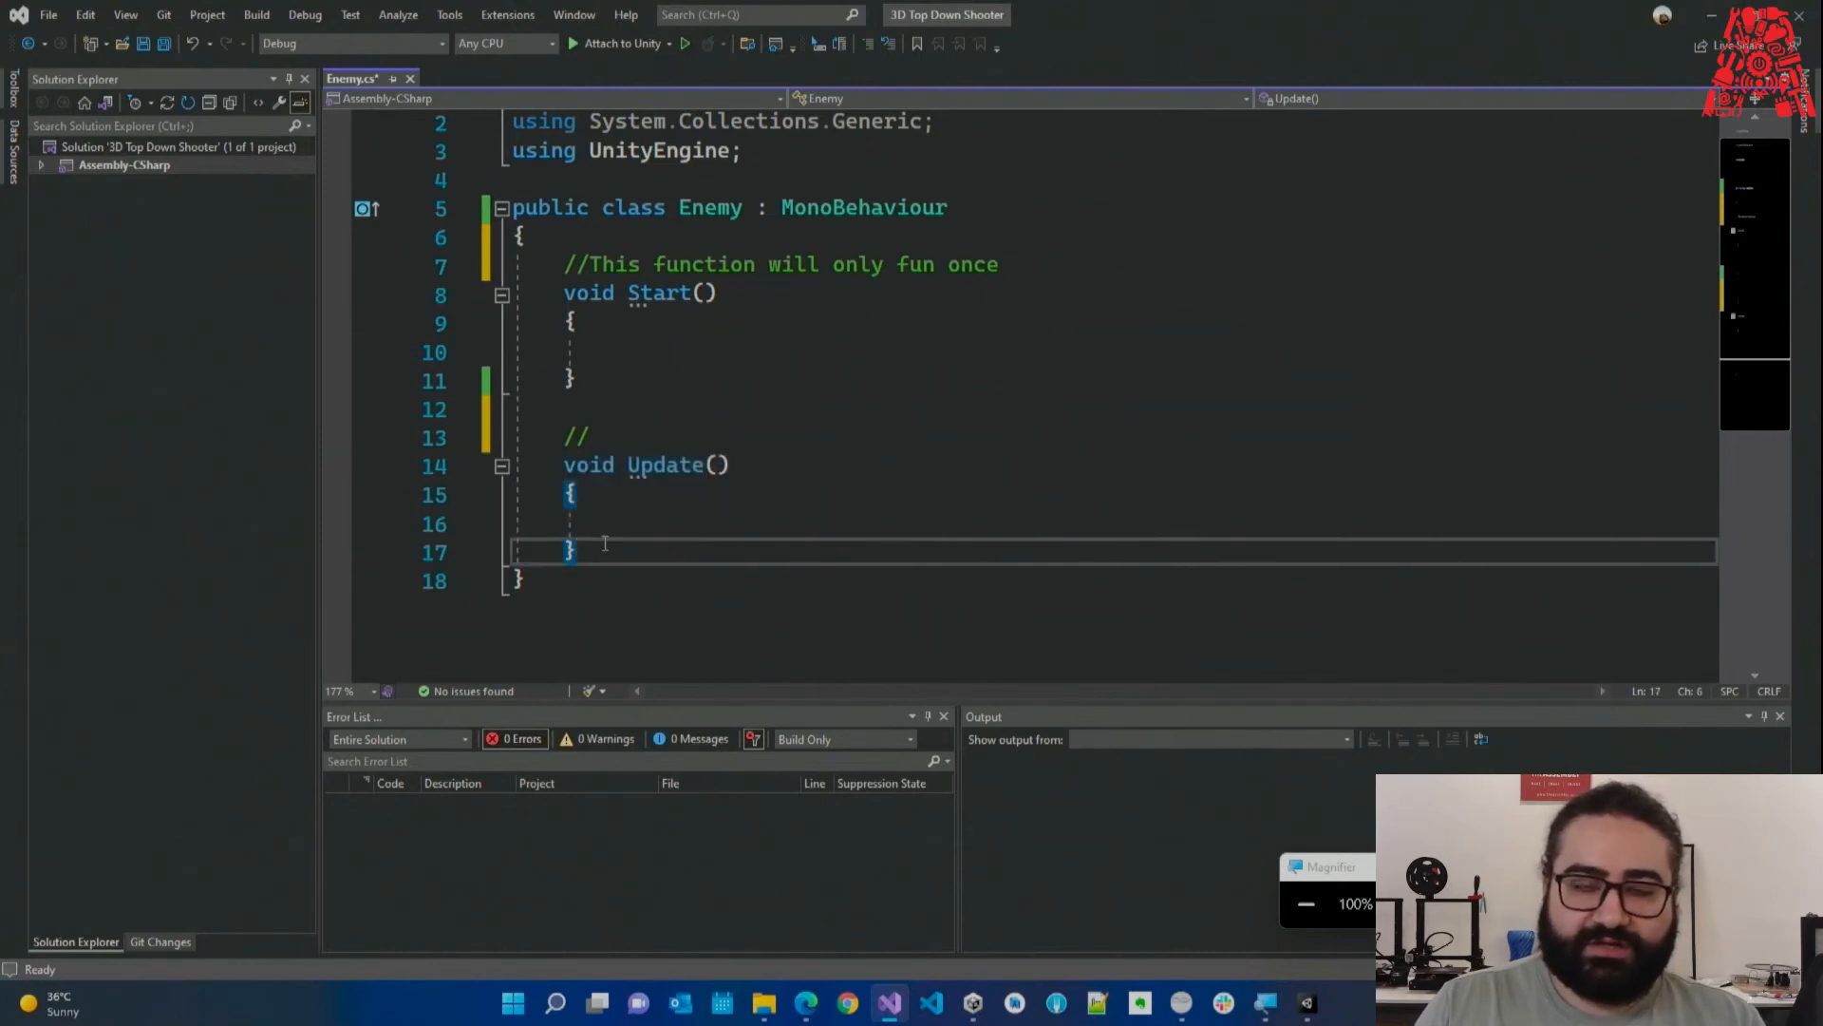
click(615, 510)
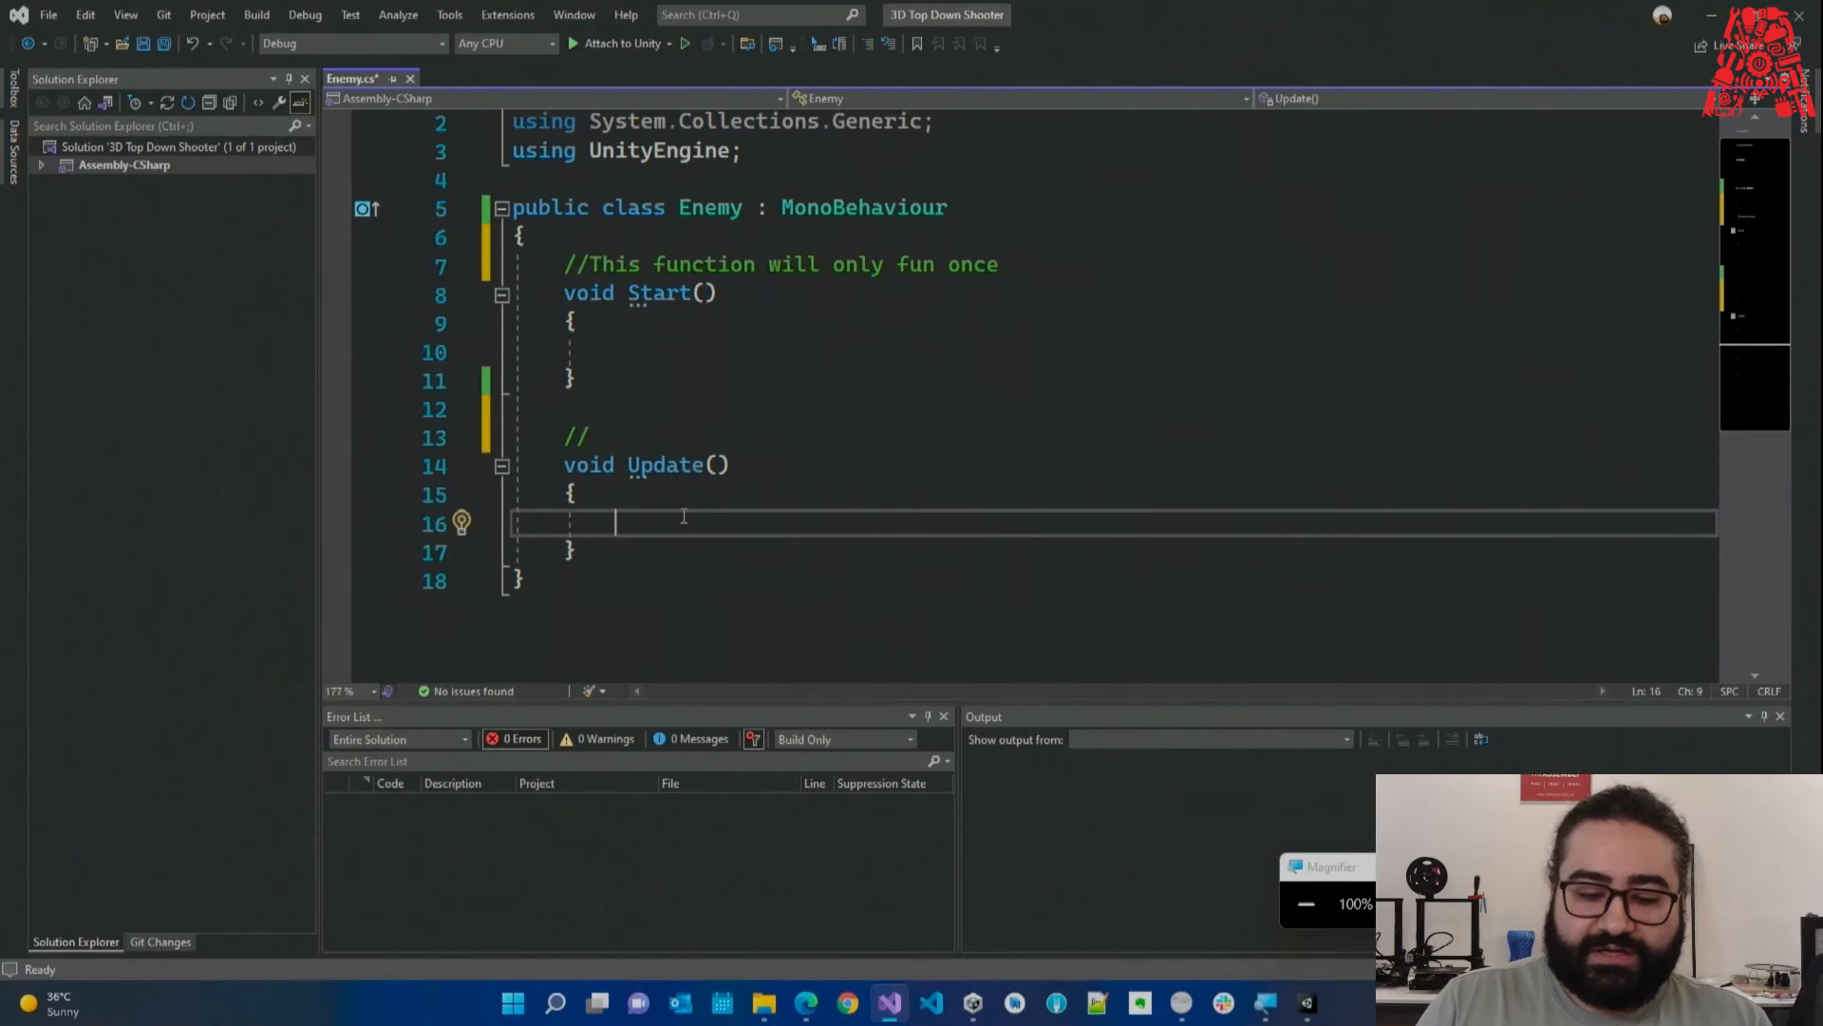
drag(564, 437, 601, 547)
click(601, 547)
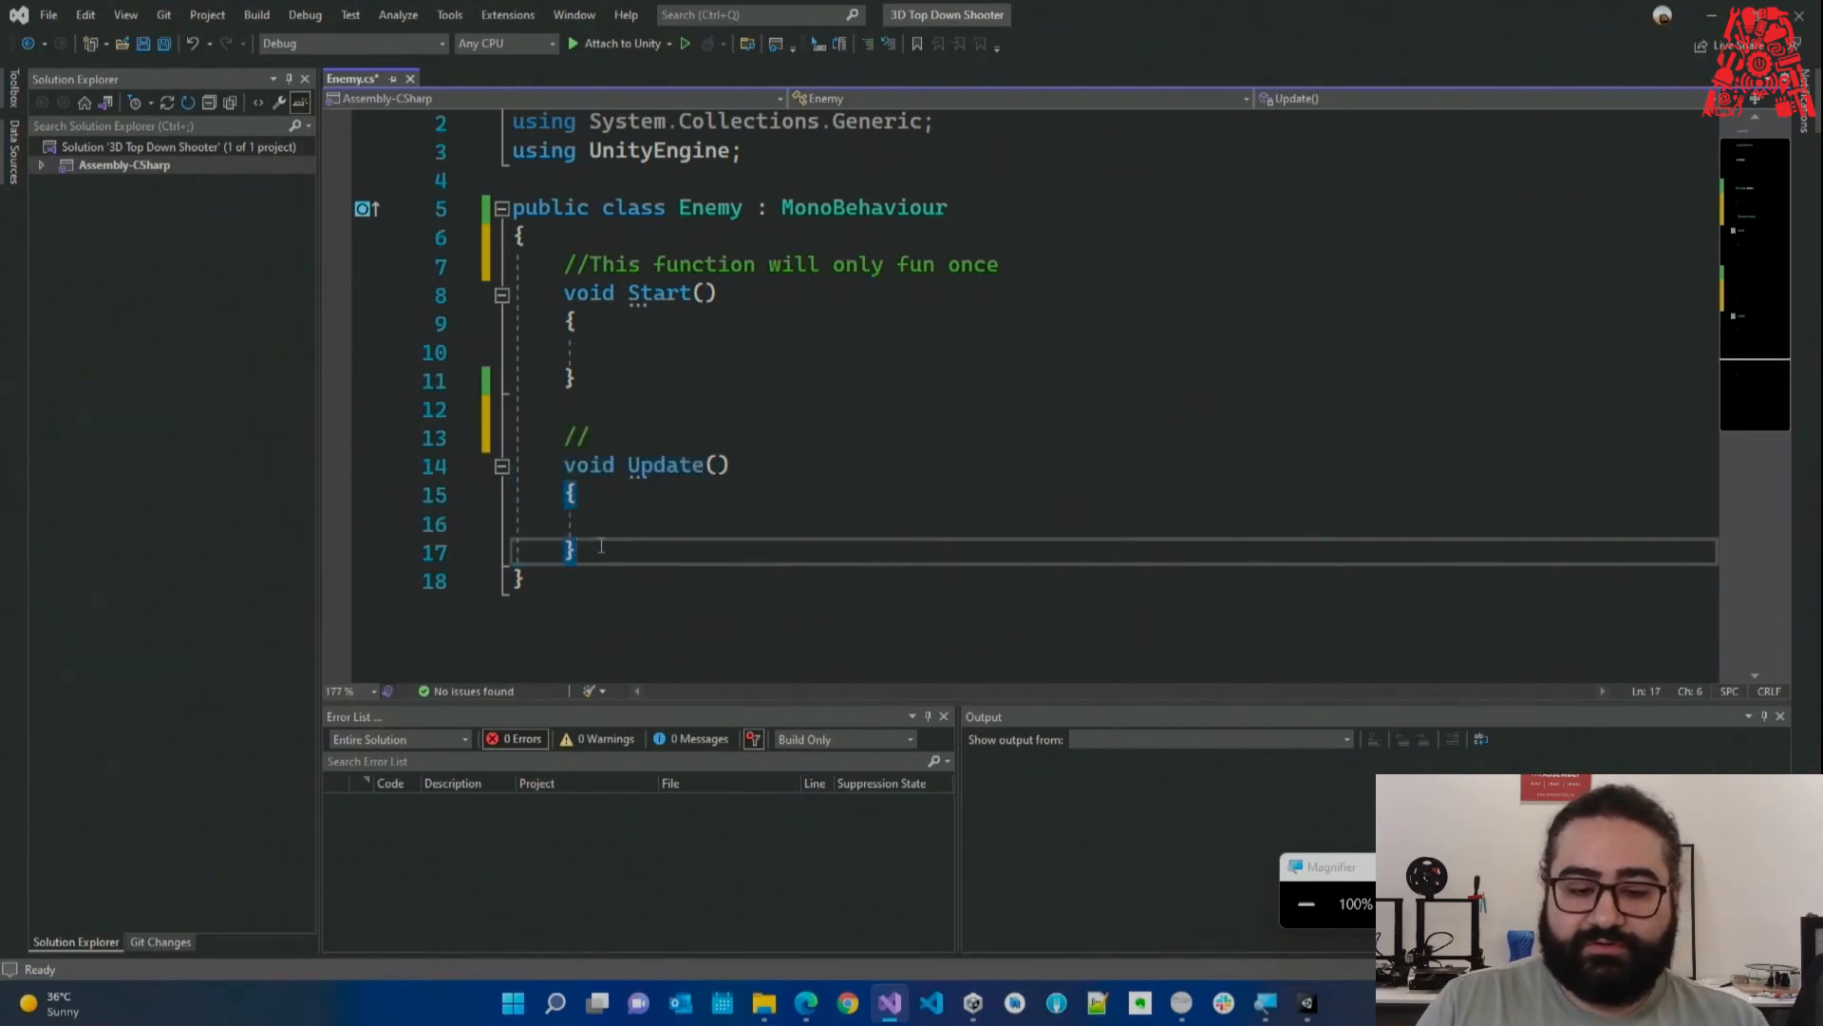
click(588, 440)
Delete the stray // line and the empty line between methods, and save Enemy.cs.
key(shift+Home)
key(BackSpace)
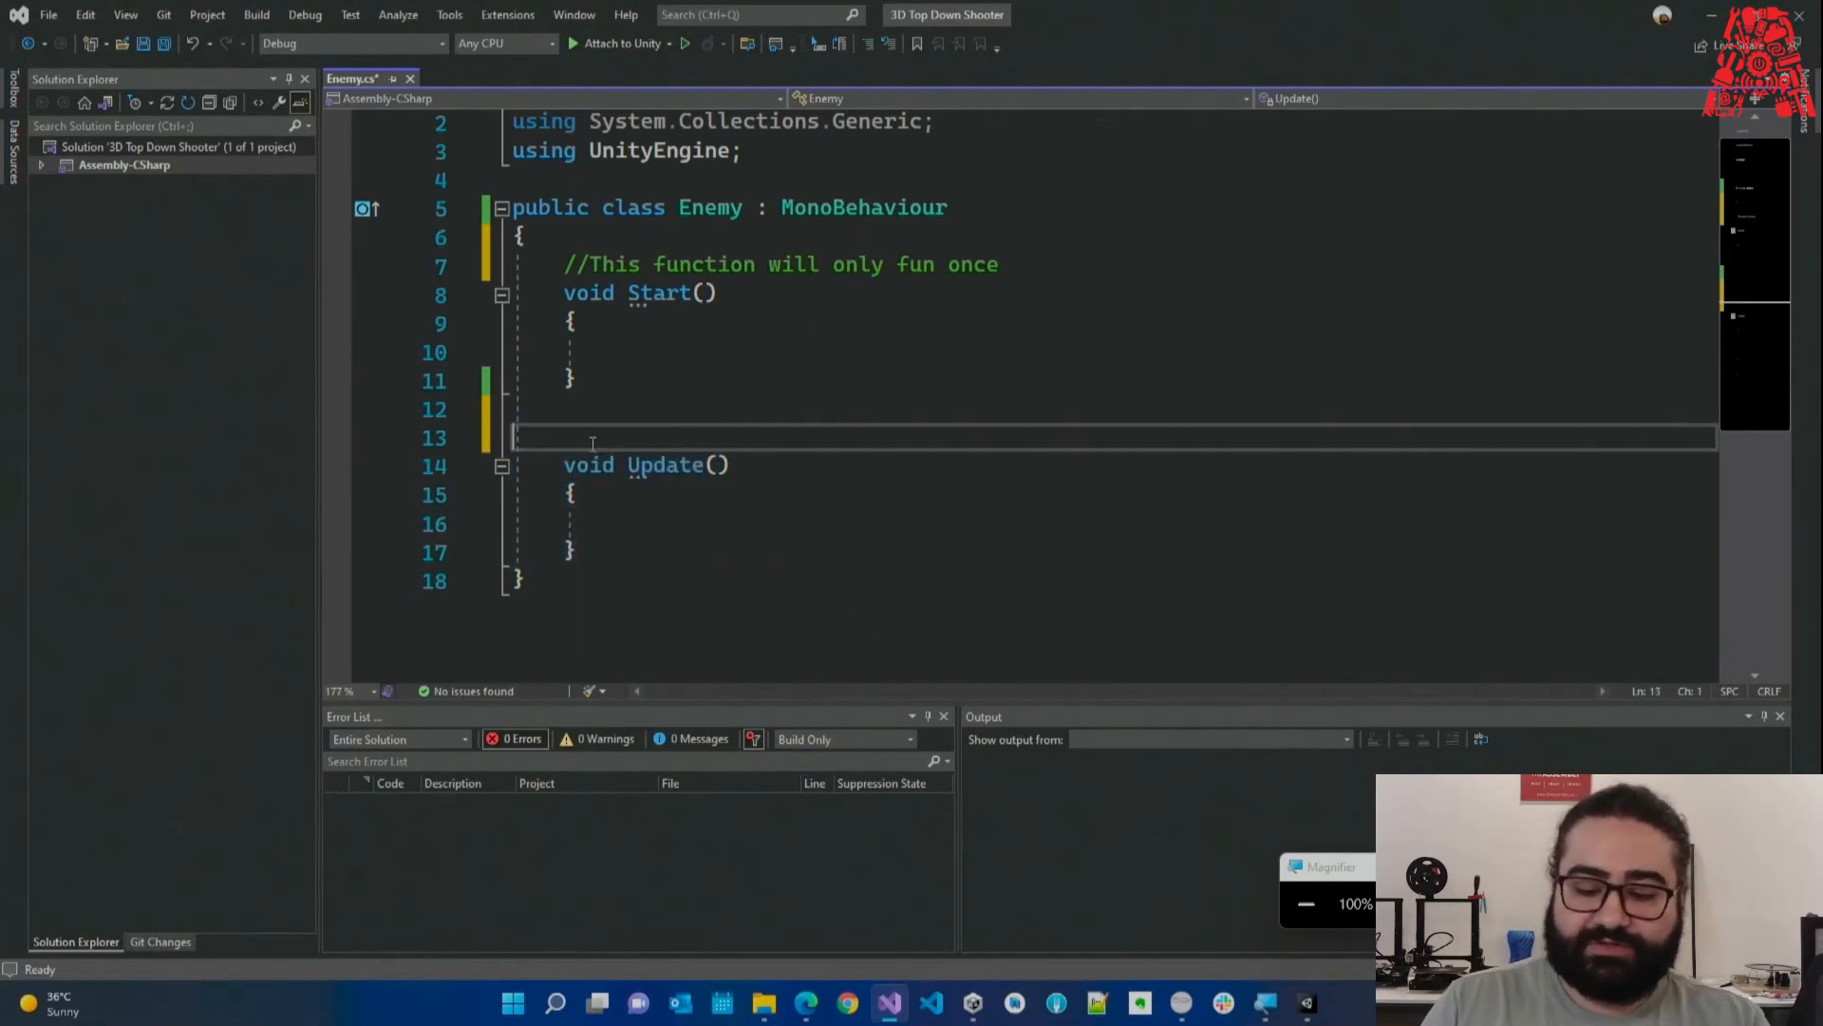
key(BackSpace)
key(ctrl+s)
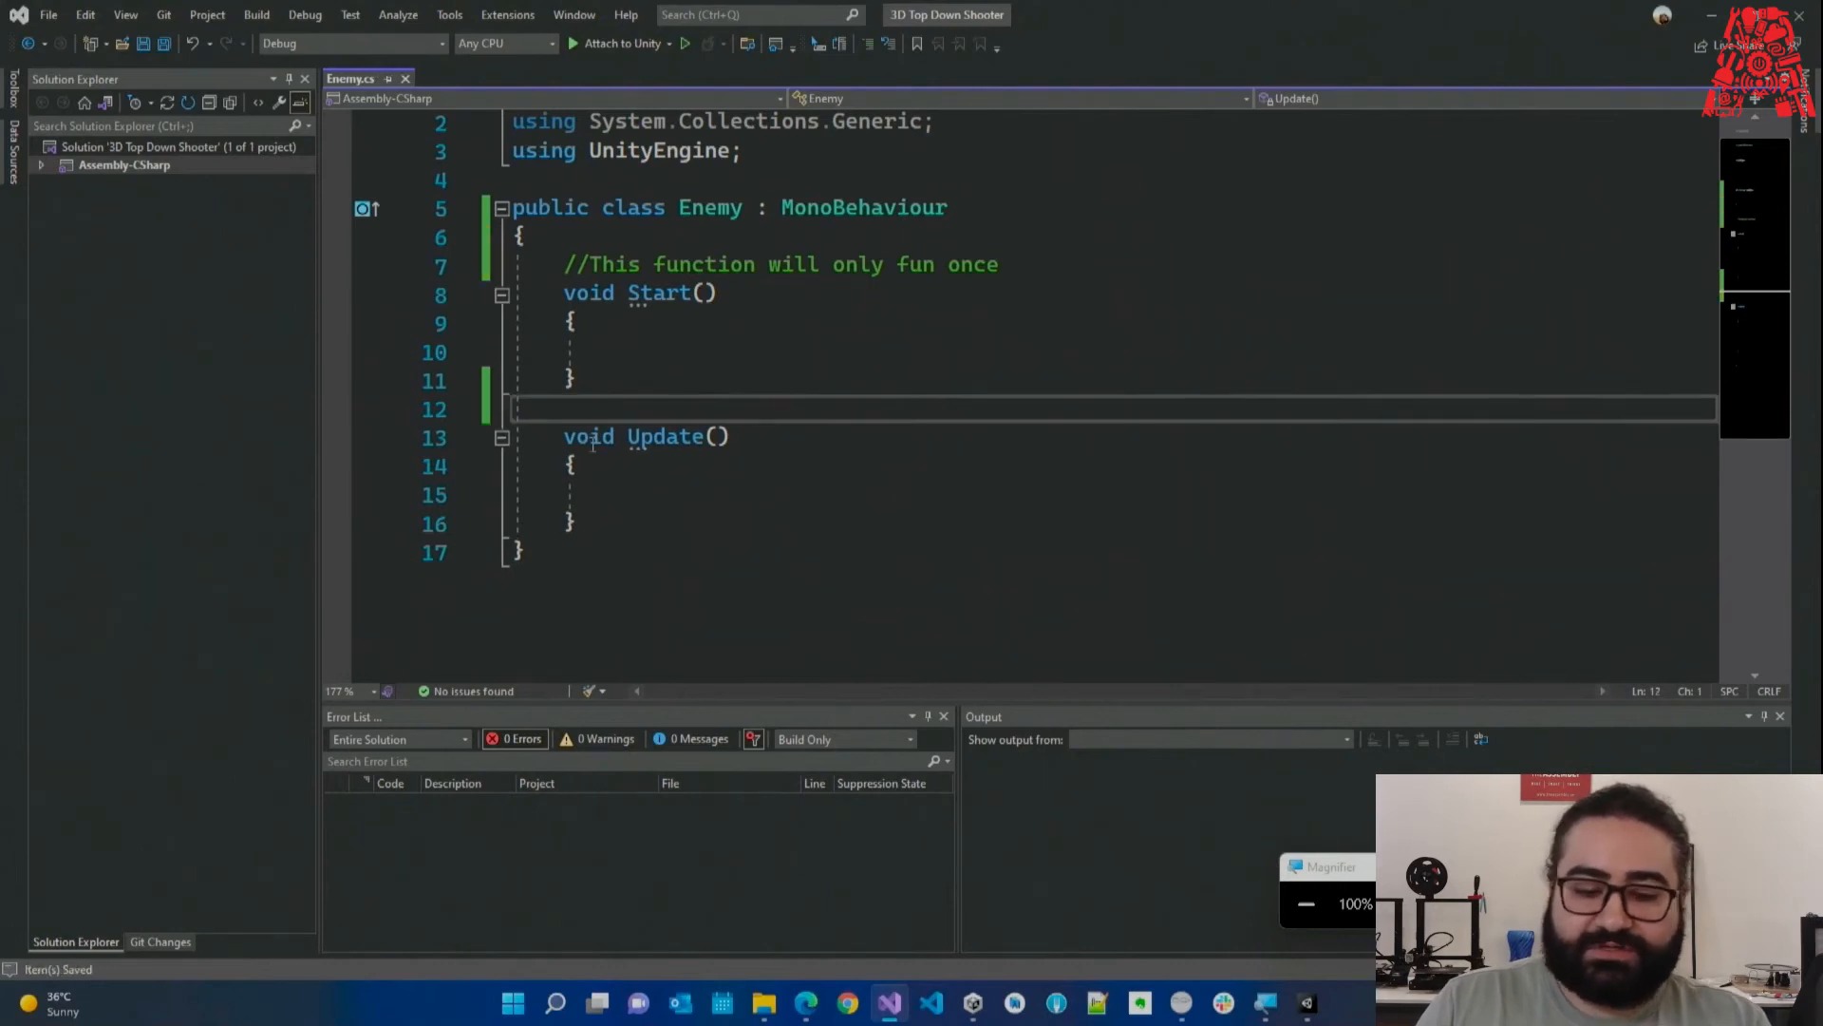
click(626, 378)
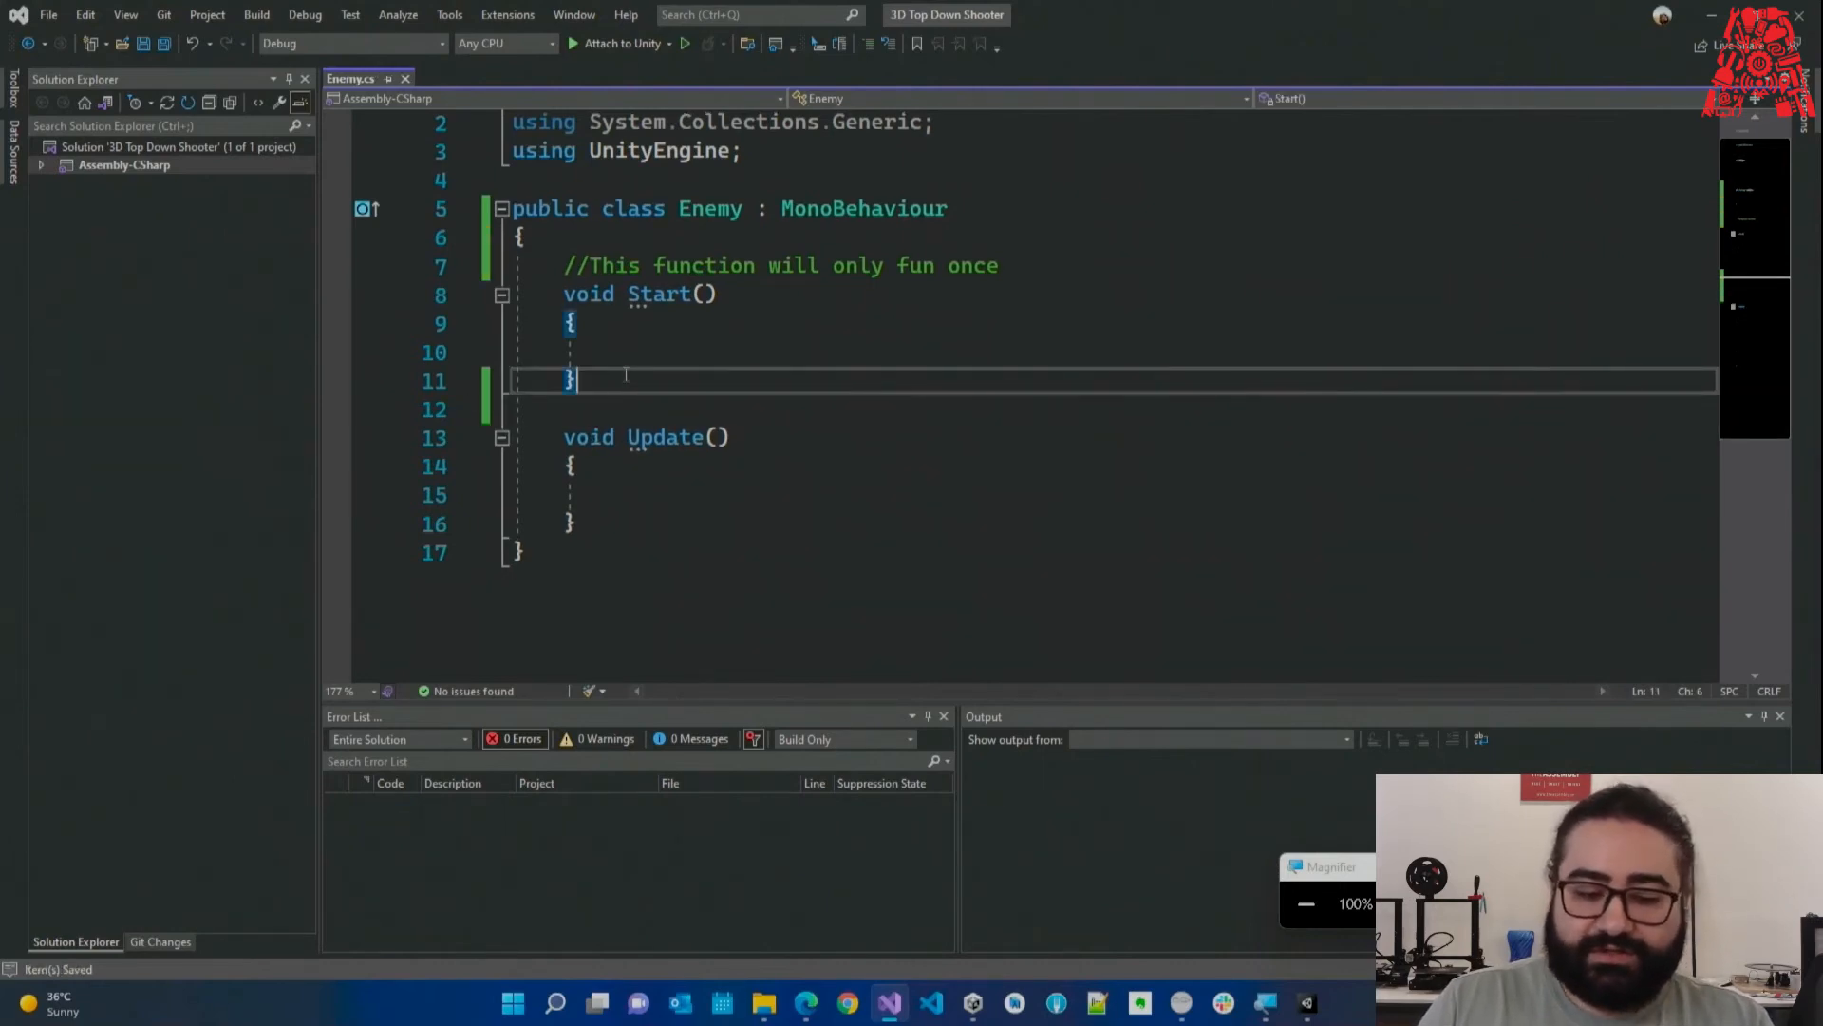
drag(622, 374, 512, 296)
click(616, 358)
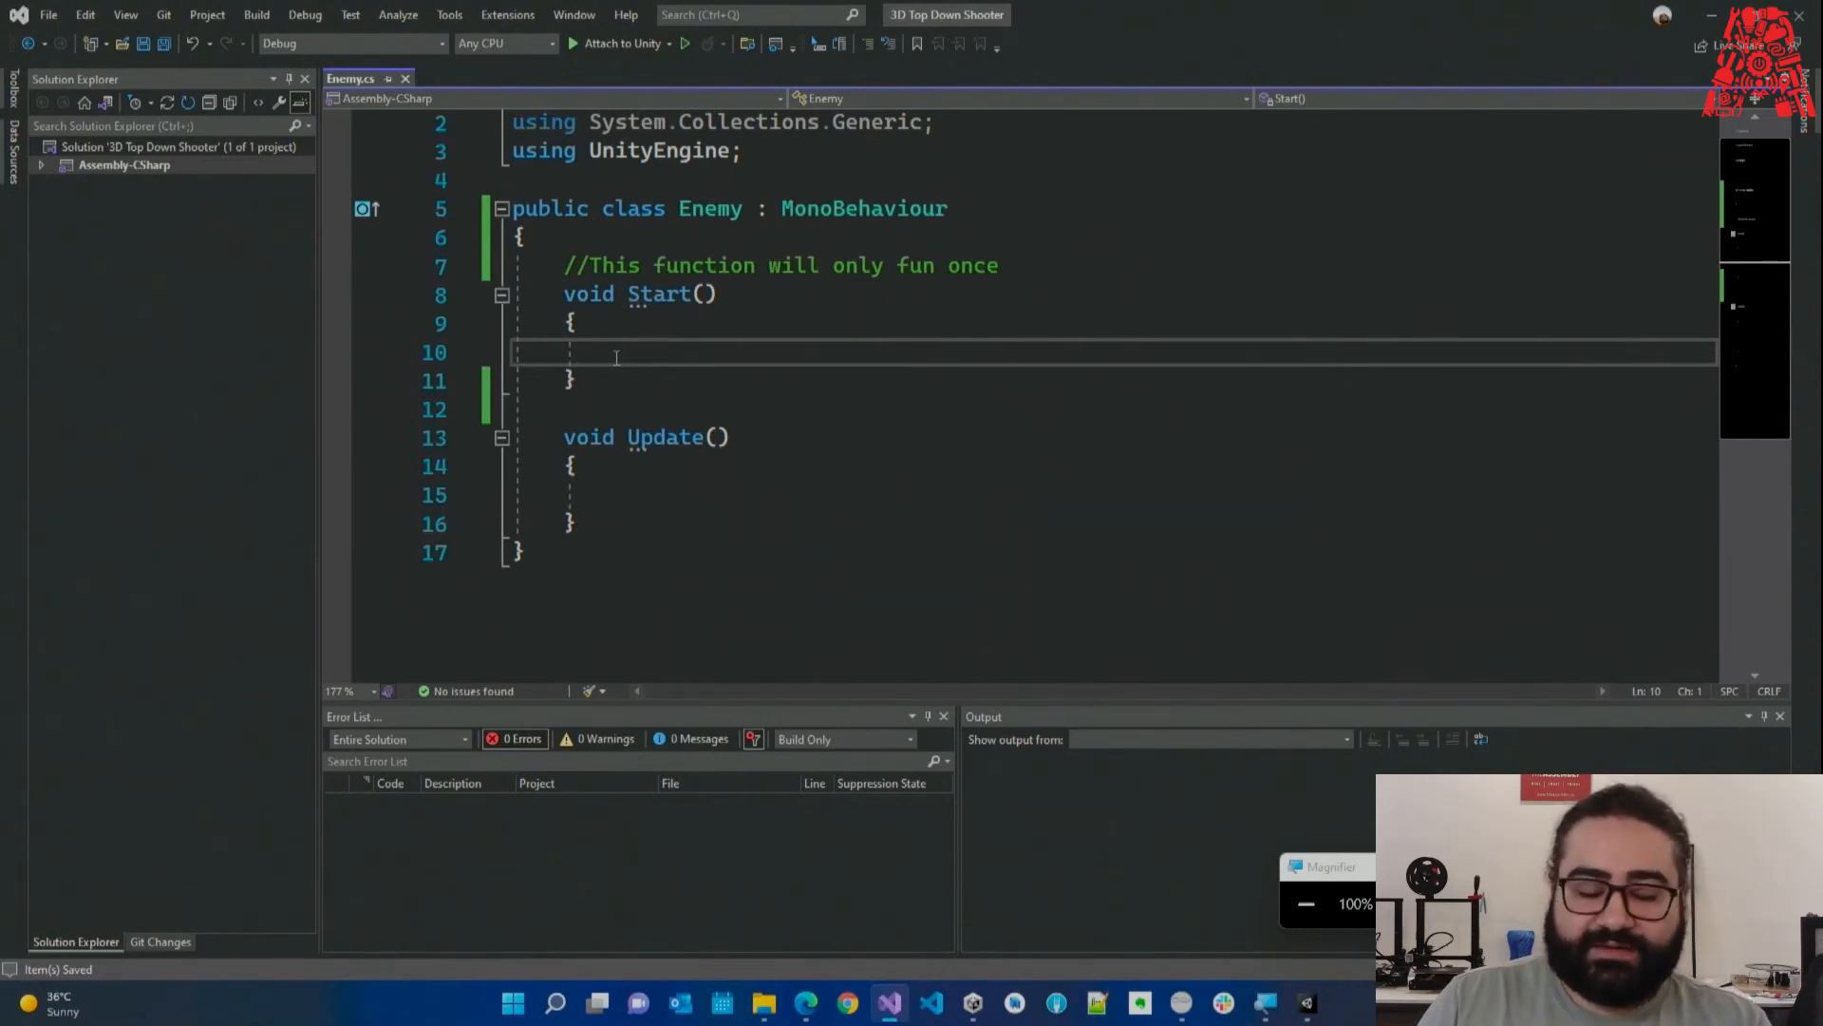
Delete the 'This function will only fun once' comment line above Start().
click(987, 271)
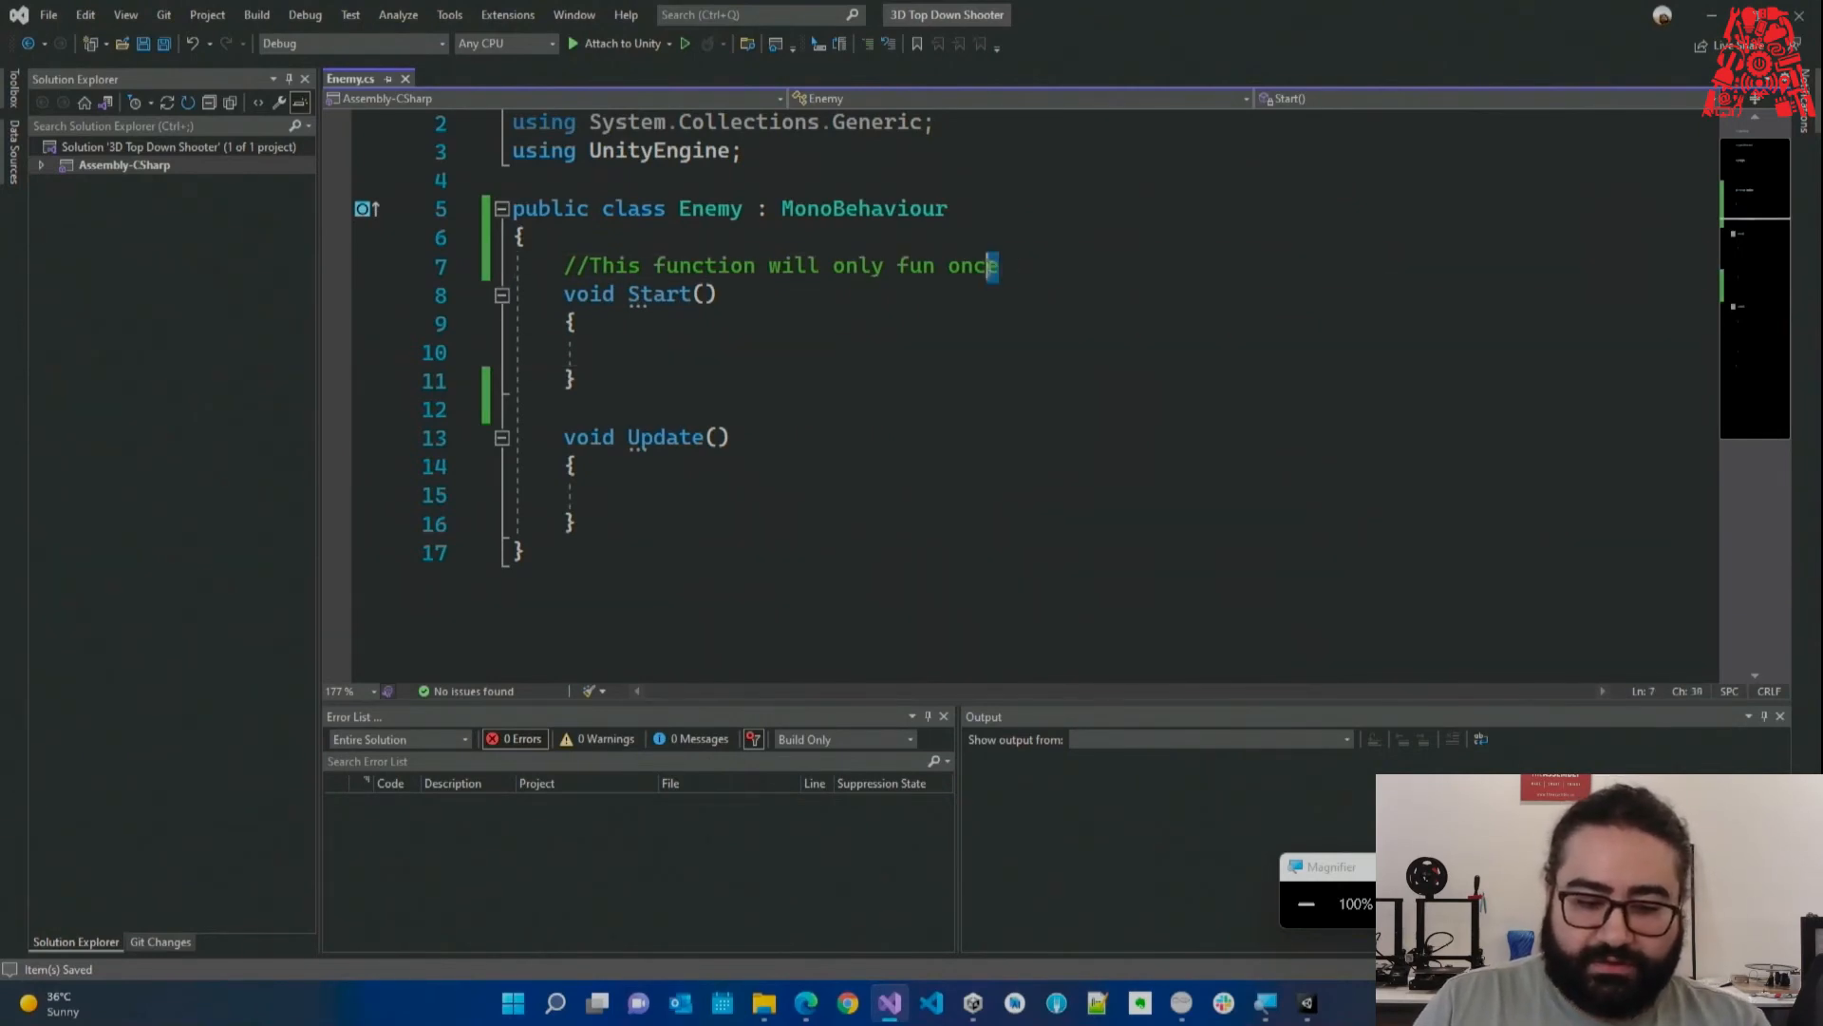
key(ctrl+shift+Left)
key(ctrl+shift+Left)
key(ctrl+shift+Left)
key(ctrl+shift+Left)
key(shift+Up)
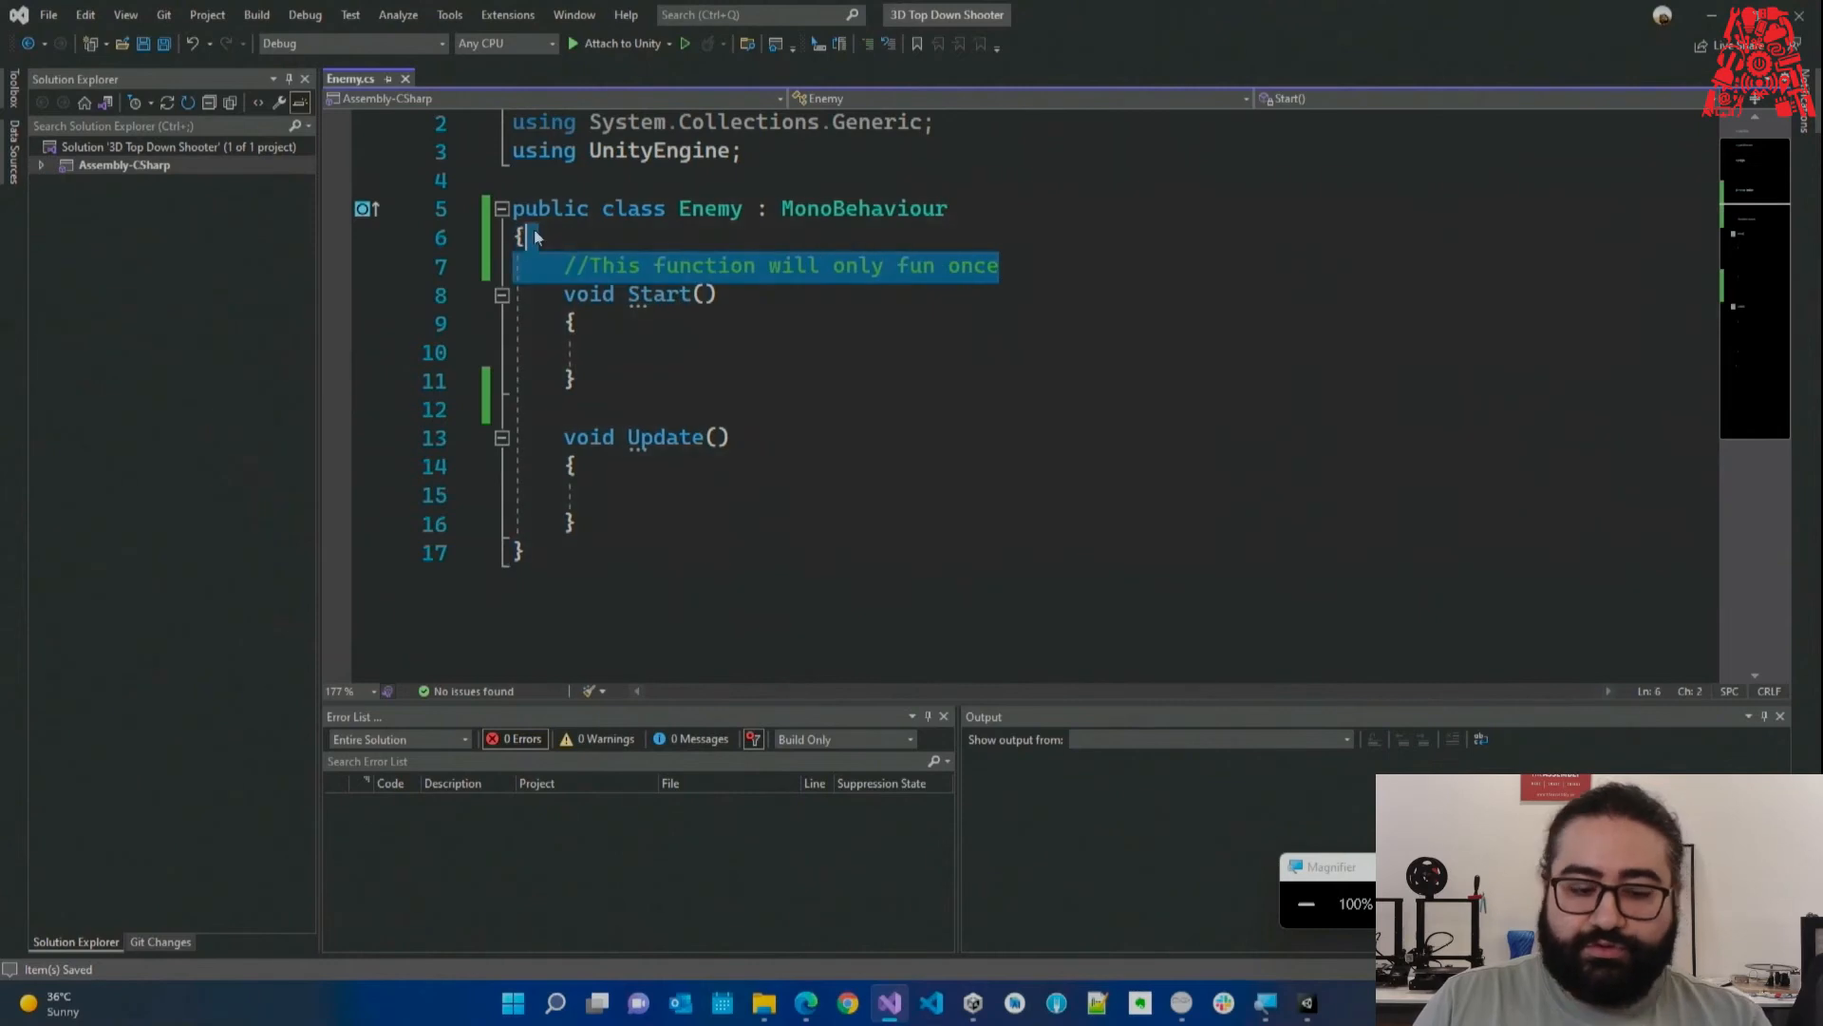
key(Delete)
Highlight the Start() and Update() methods and the whole Enemy class body to review them.
drag(564, 265, 588, 302)
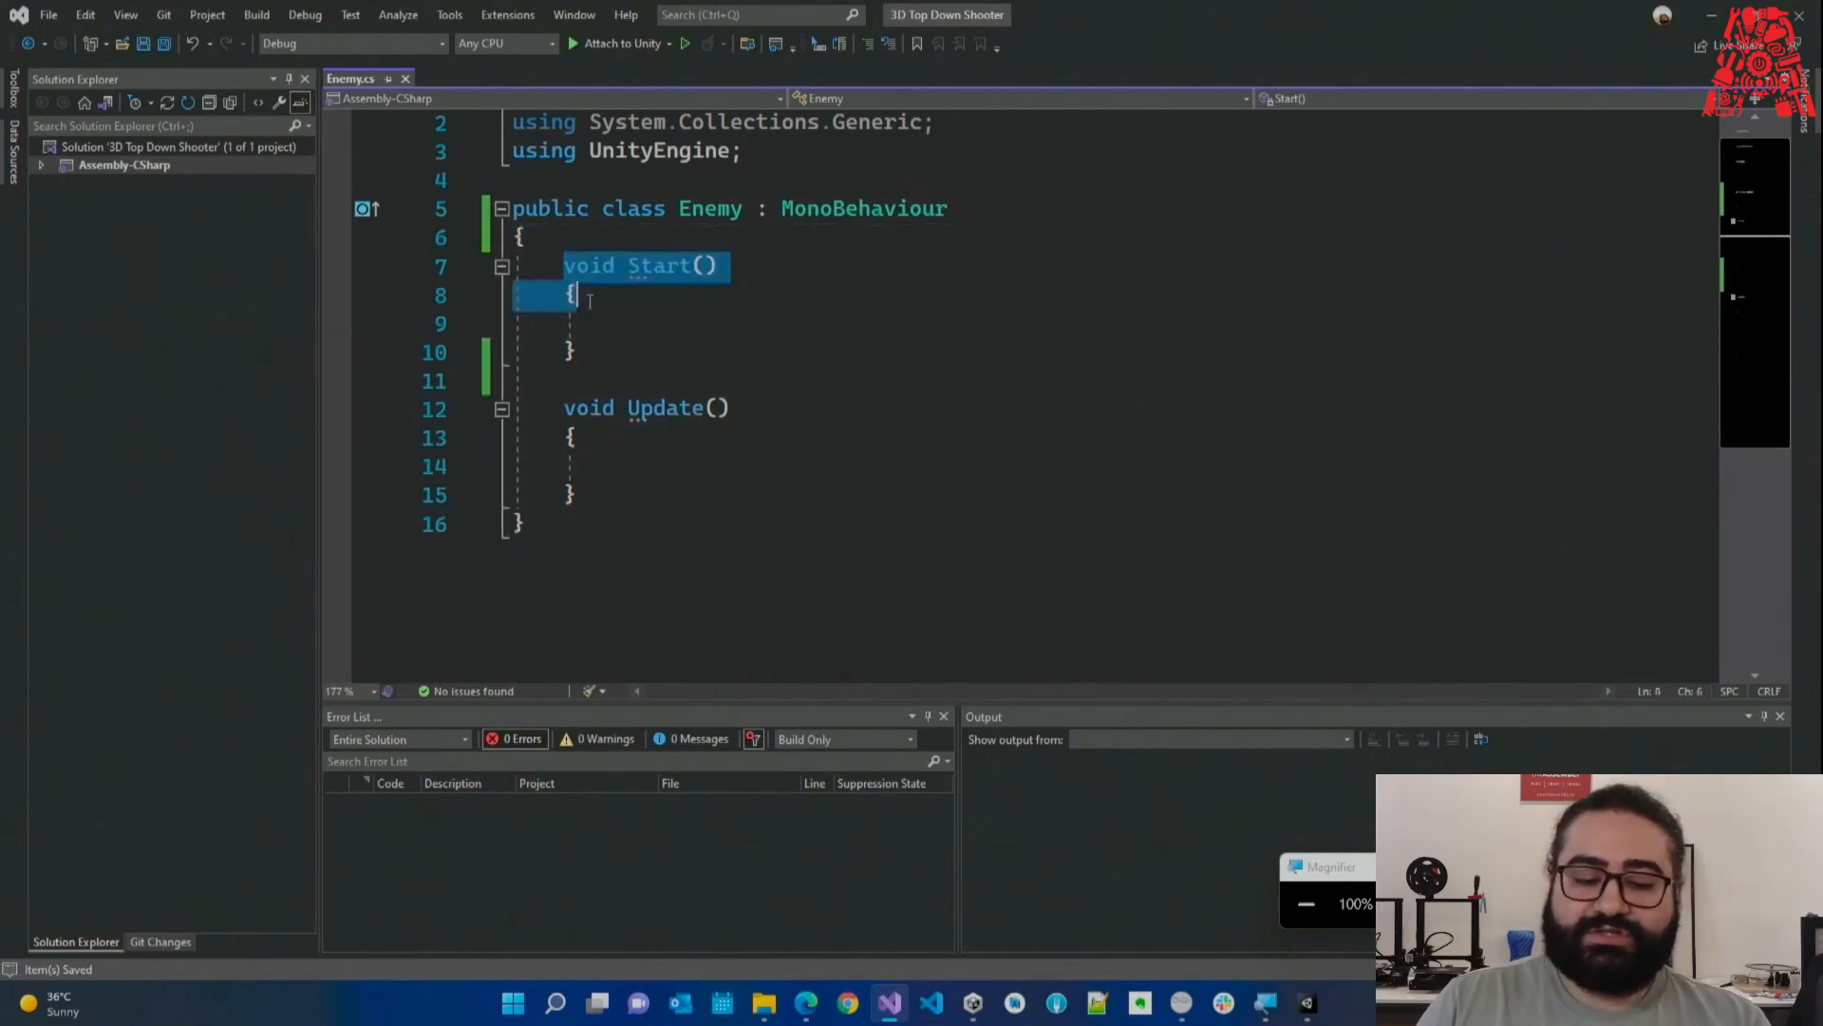
click(575, 495)
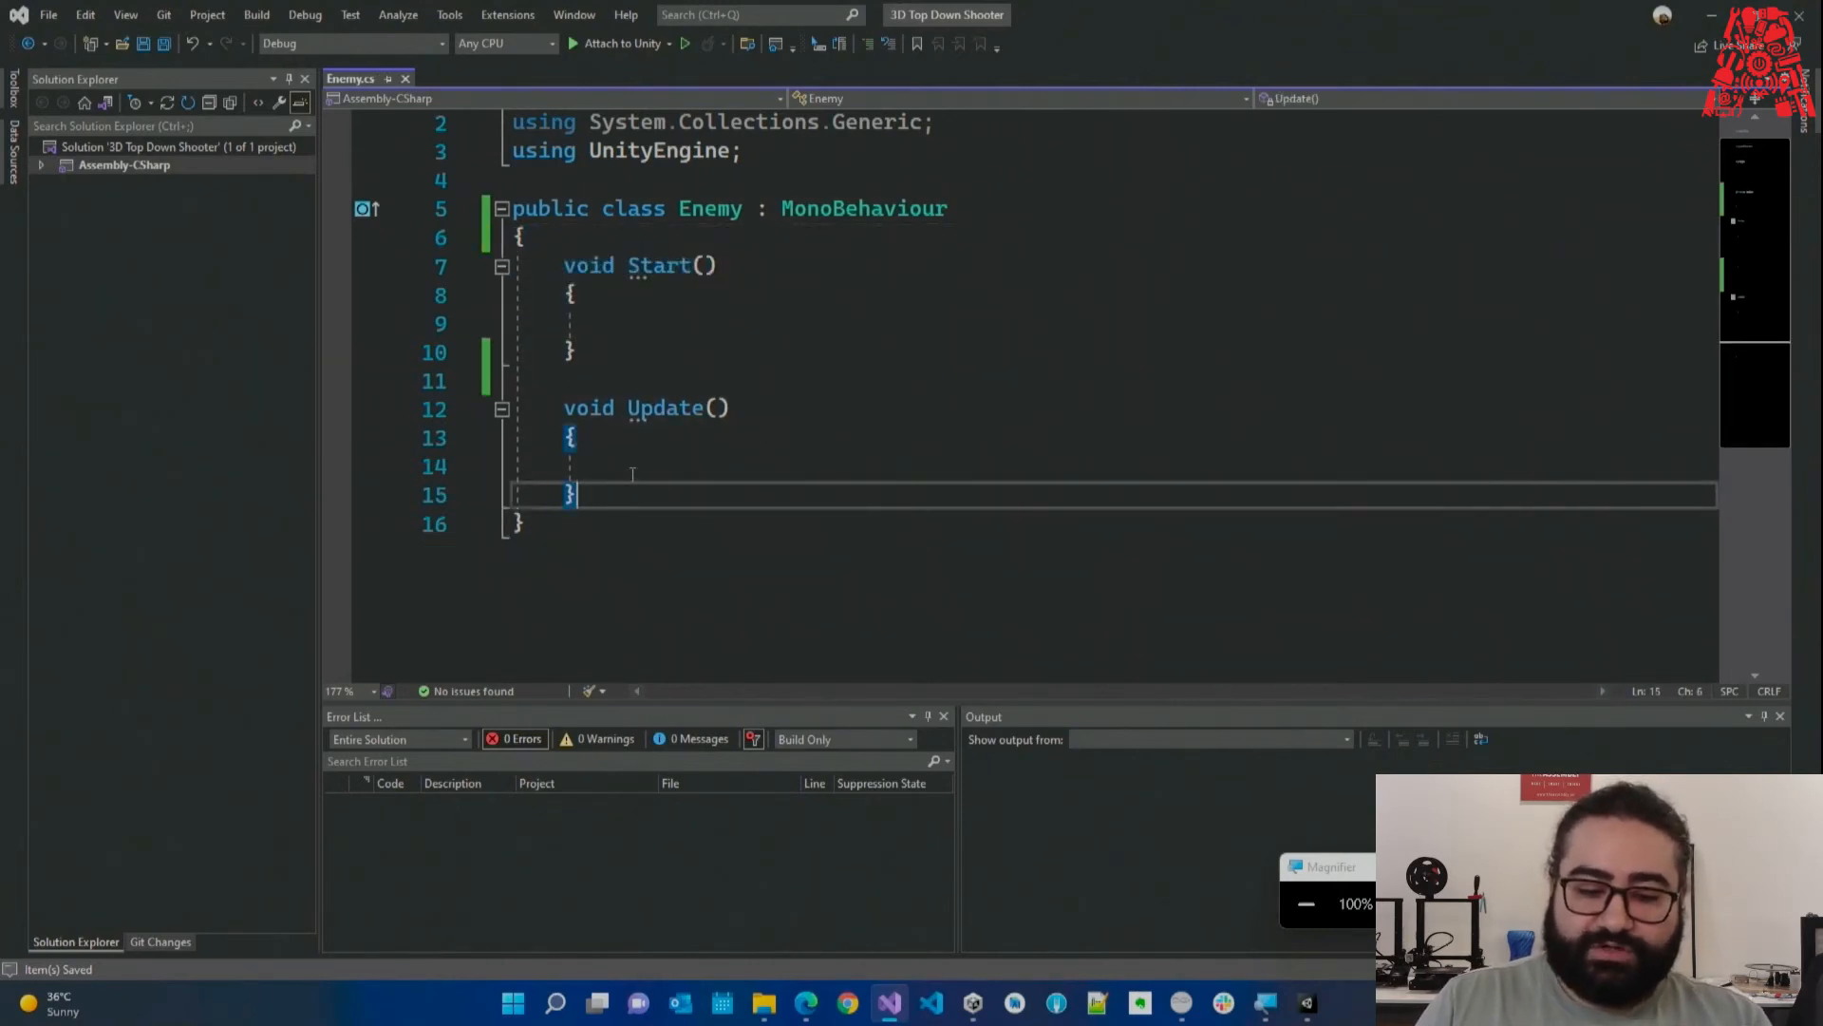
drag(610, 495, 562, 526)
click(720, 323)
click(562, 525)
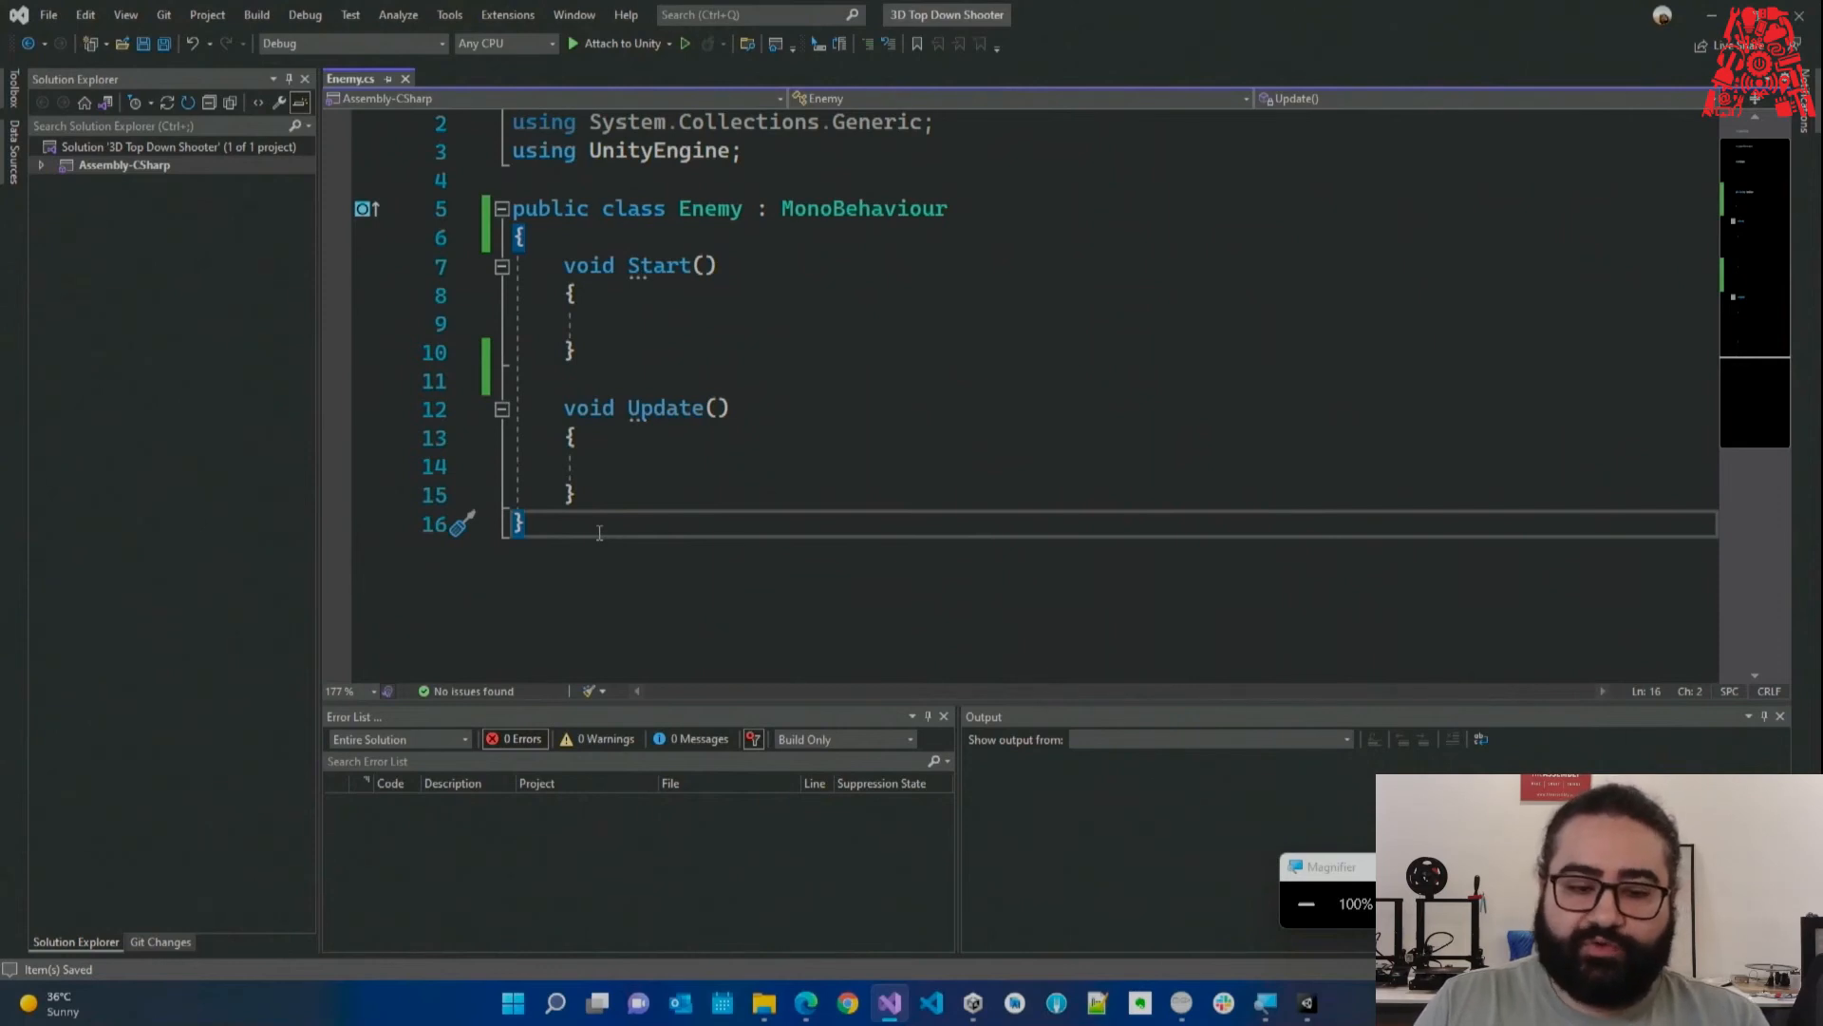
drag(599, 532, 513, 209)
click(738, 539)
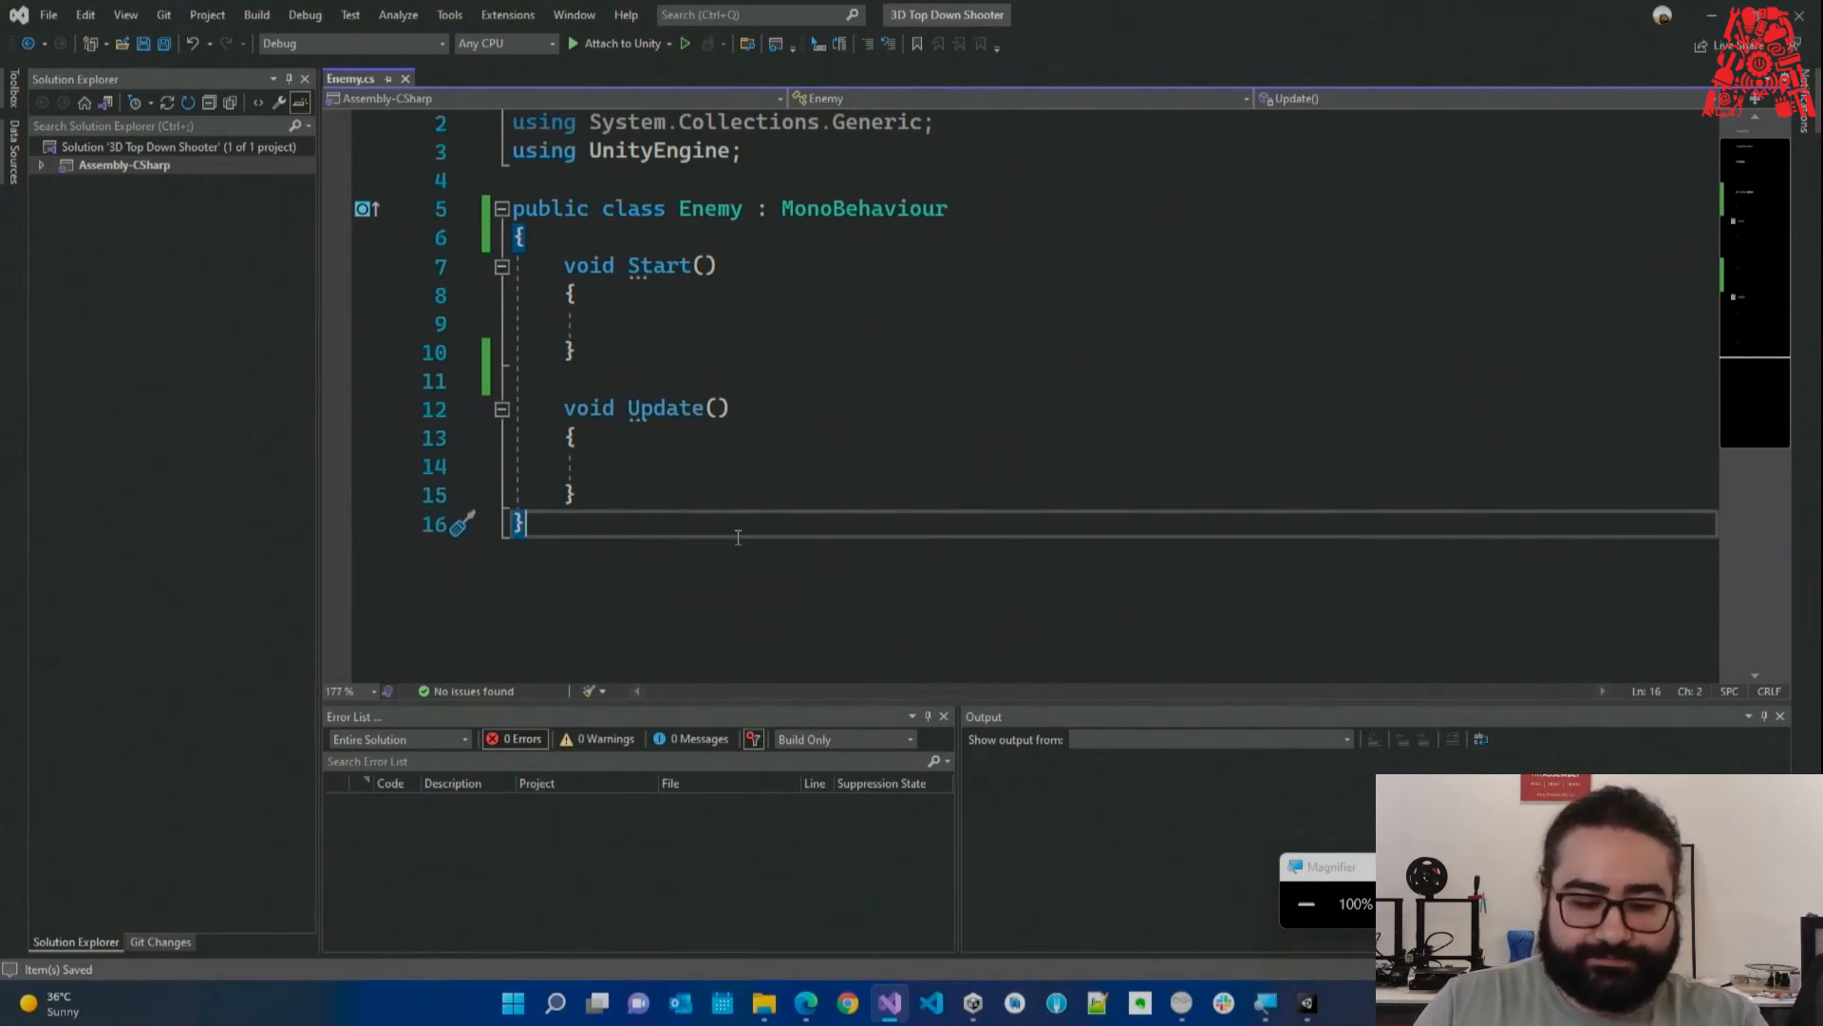
scroll(685, 491, up, 1)
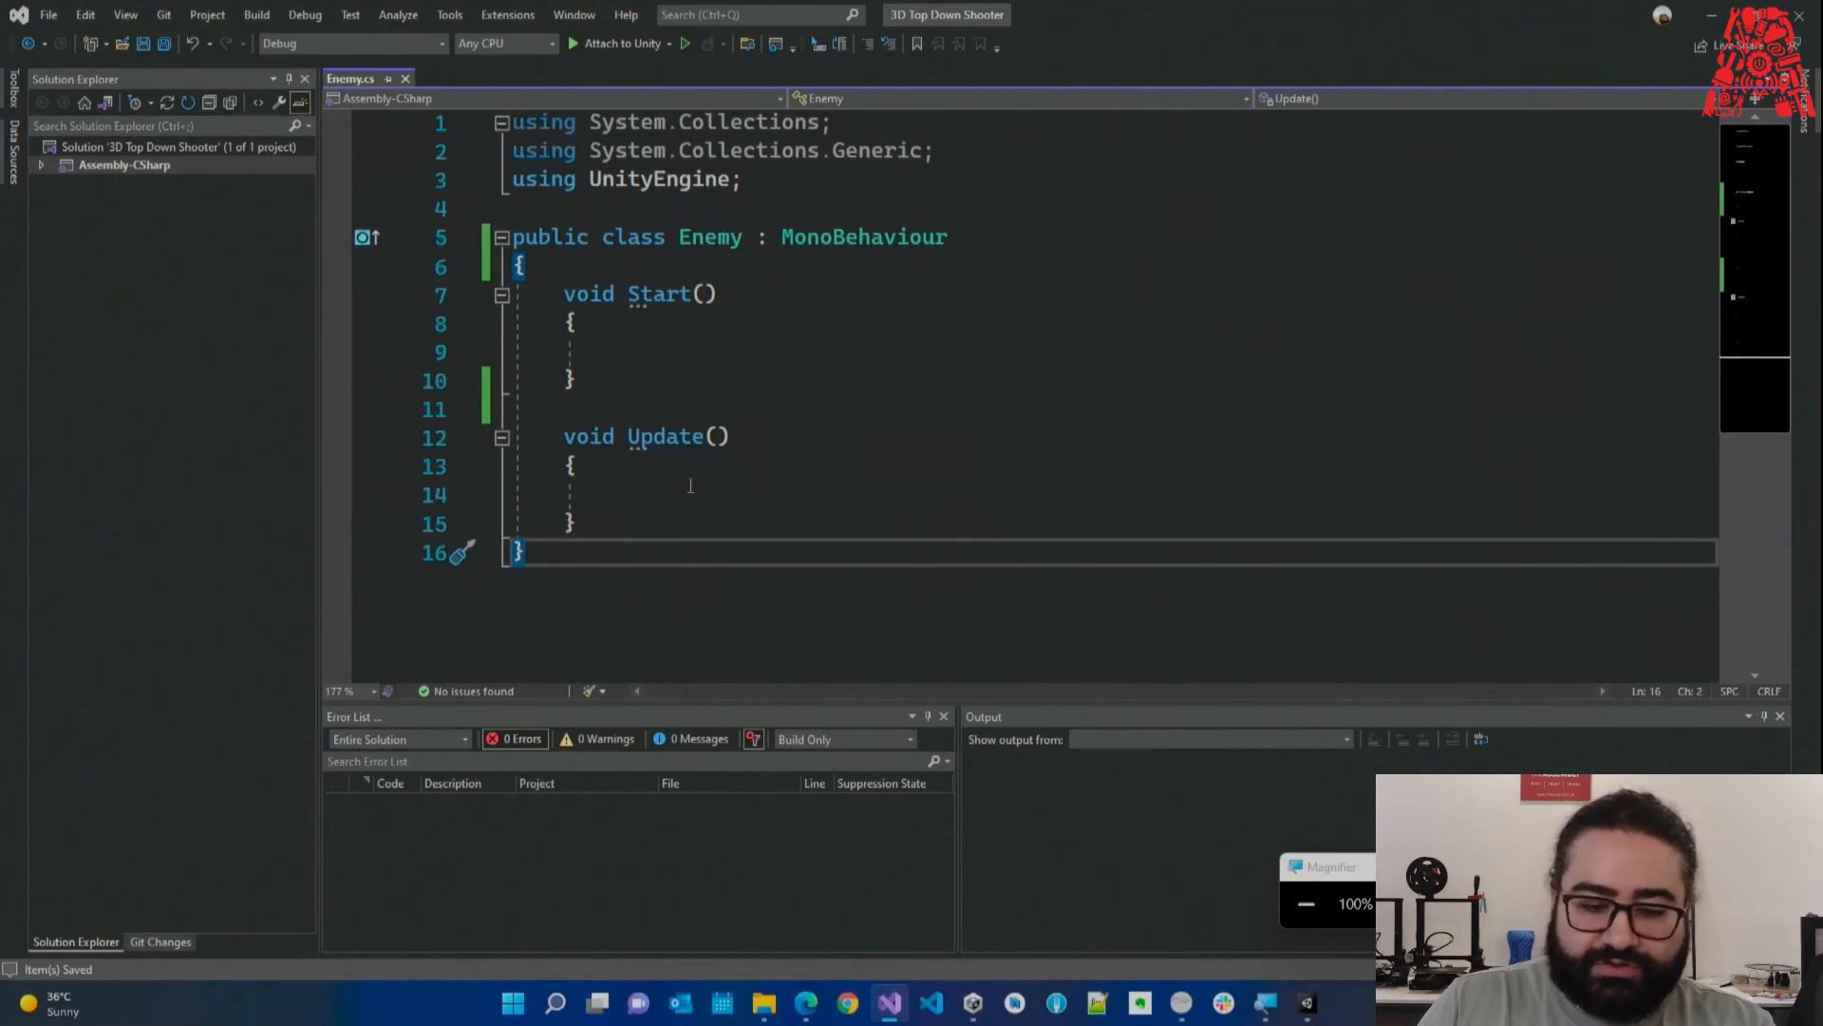
Highlight the methods, then class, Enemy, the colon and MonoBehaviour on line 5.
drag(563, 295, 513, 237)
click(609, 549)
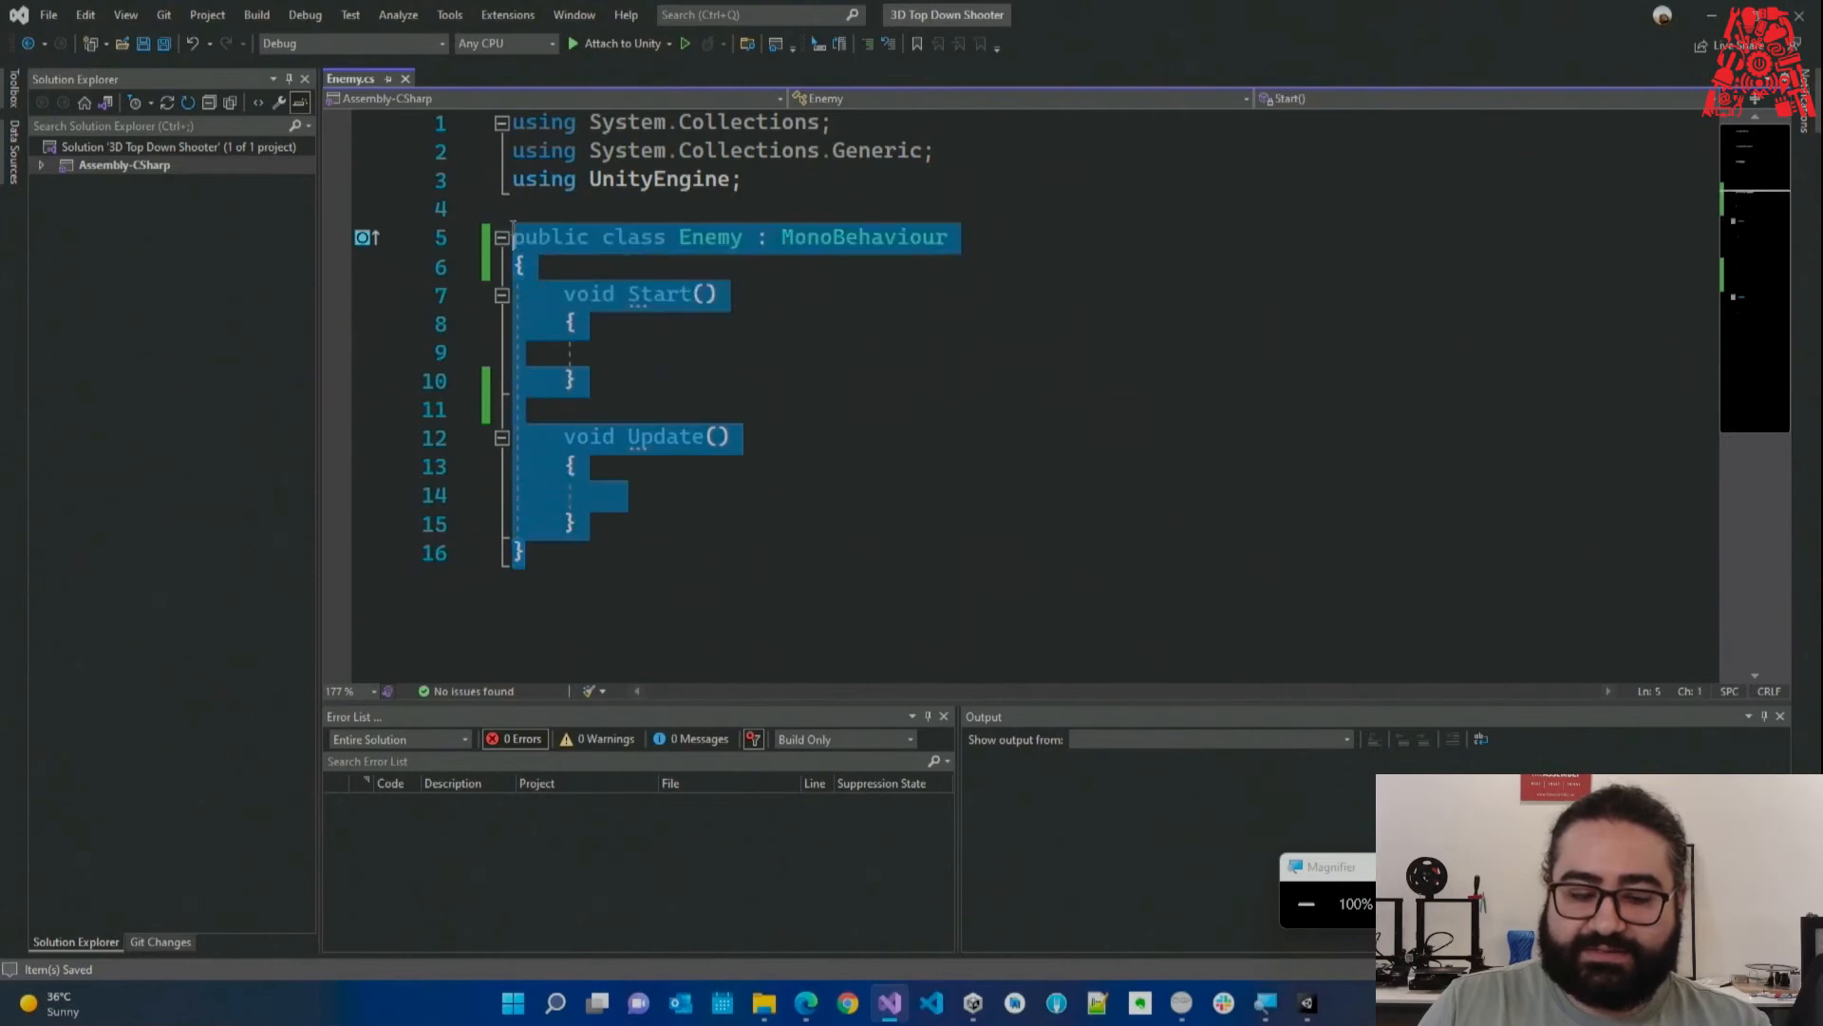
click(804, 372)
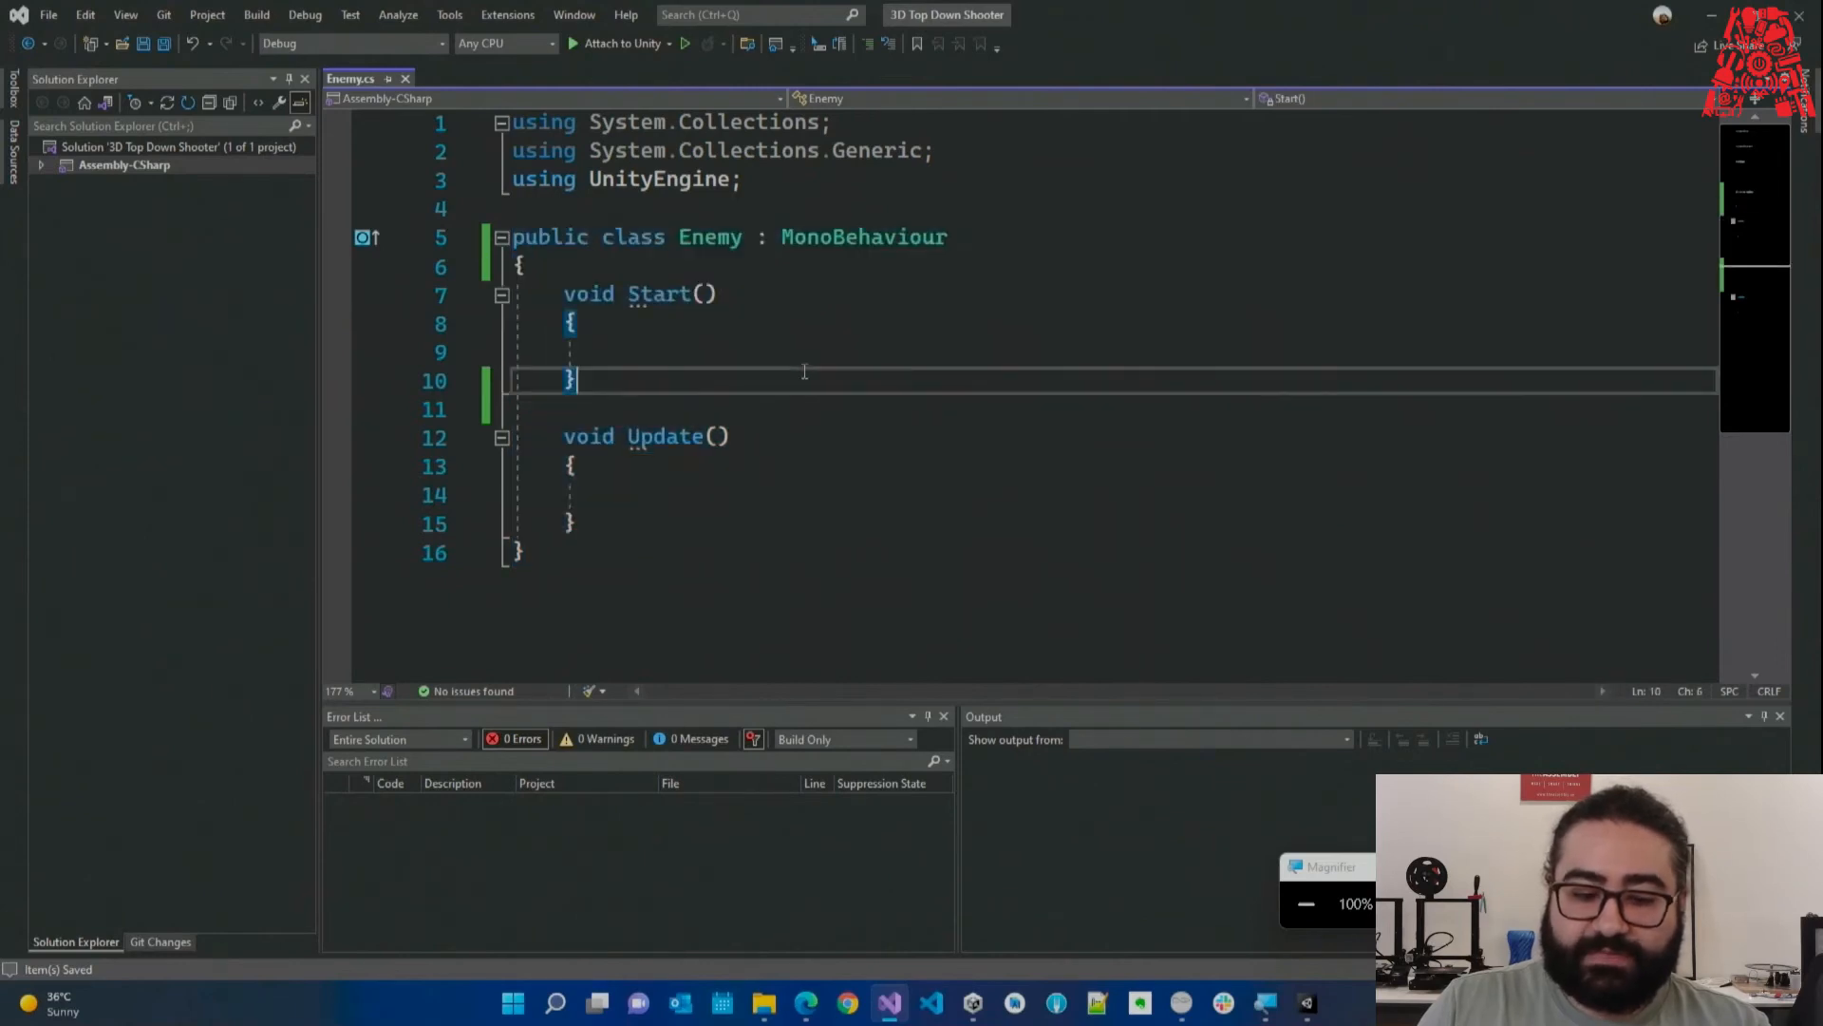
double_click(634, 237)
double_click(711, 238)
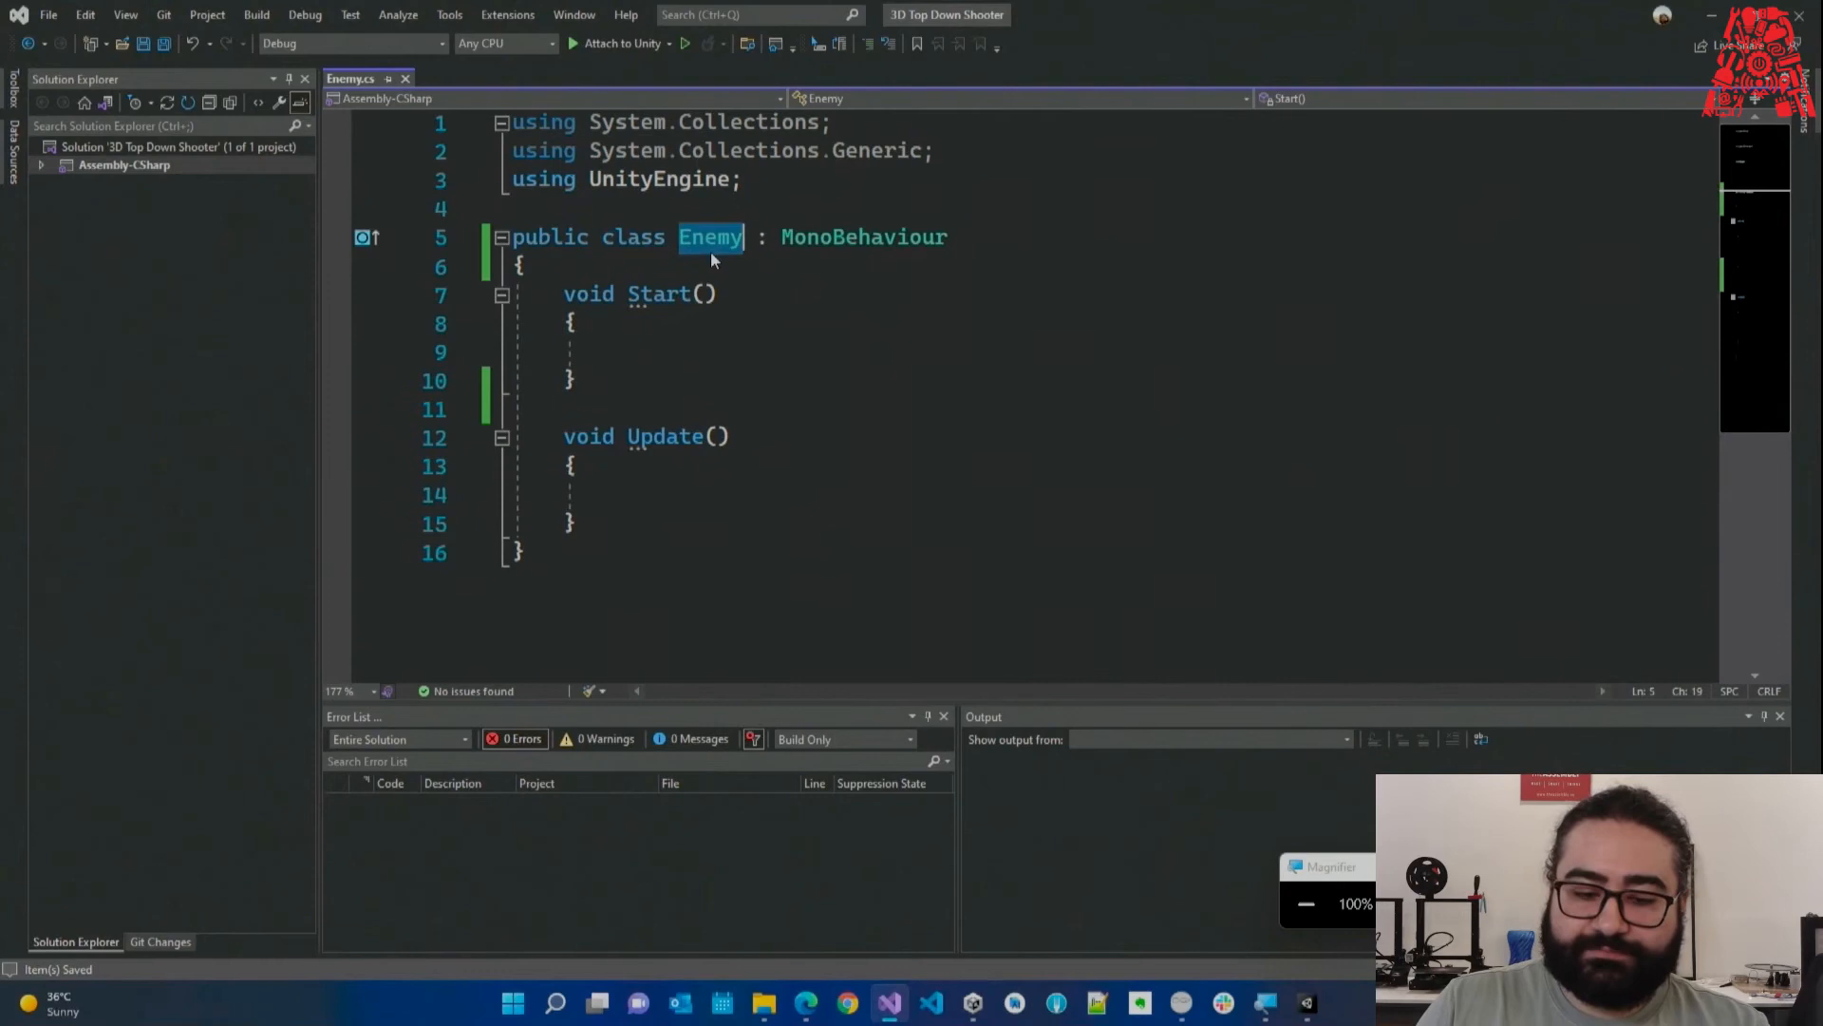
click(755, 283)
drag(756, 236, 772, 237)
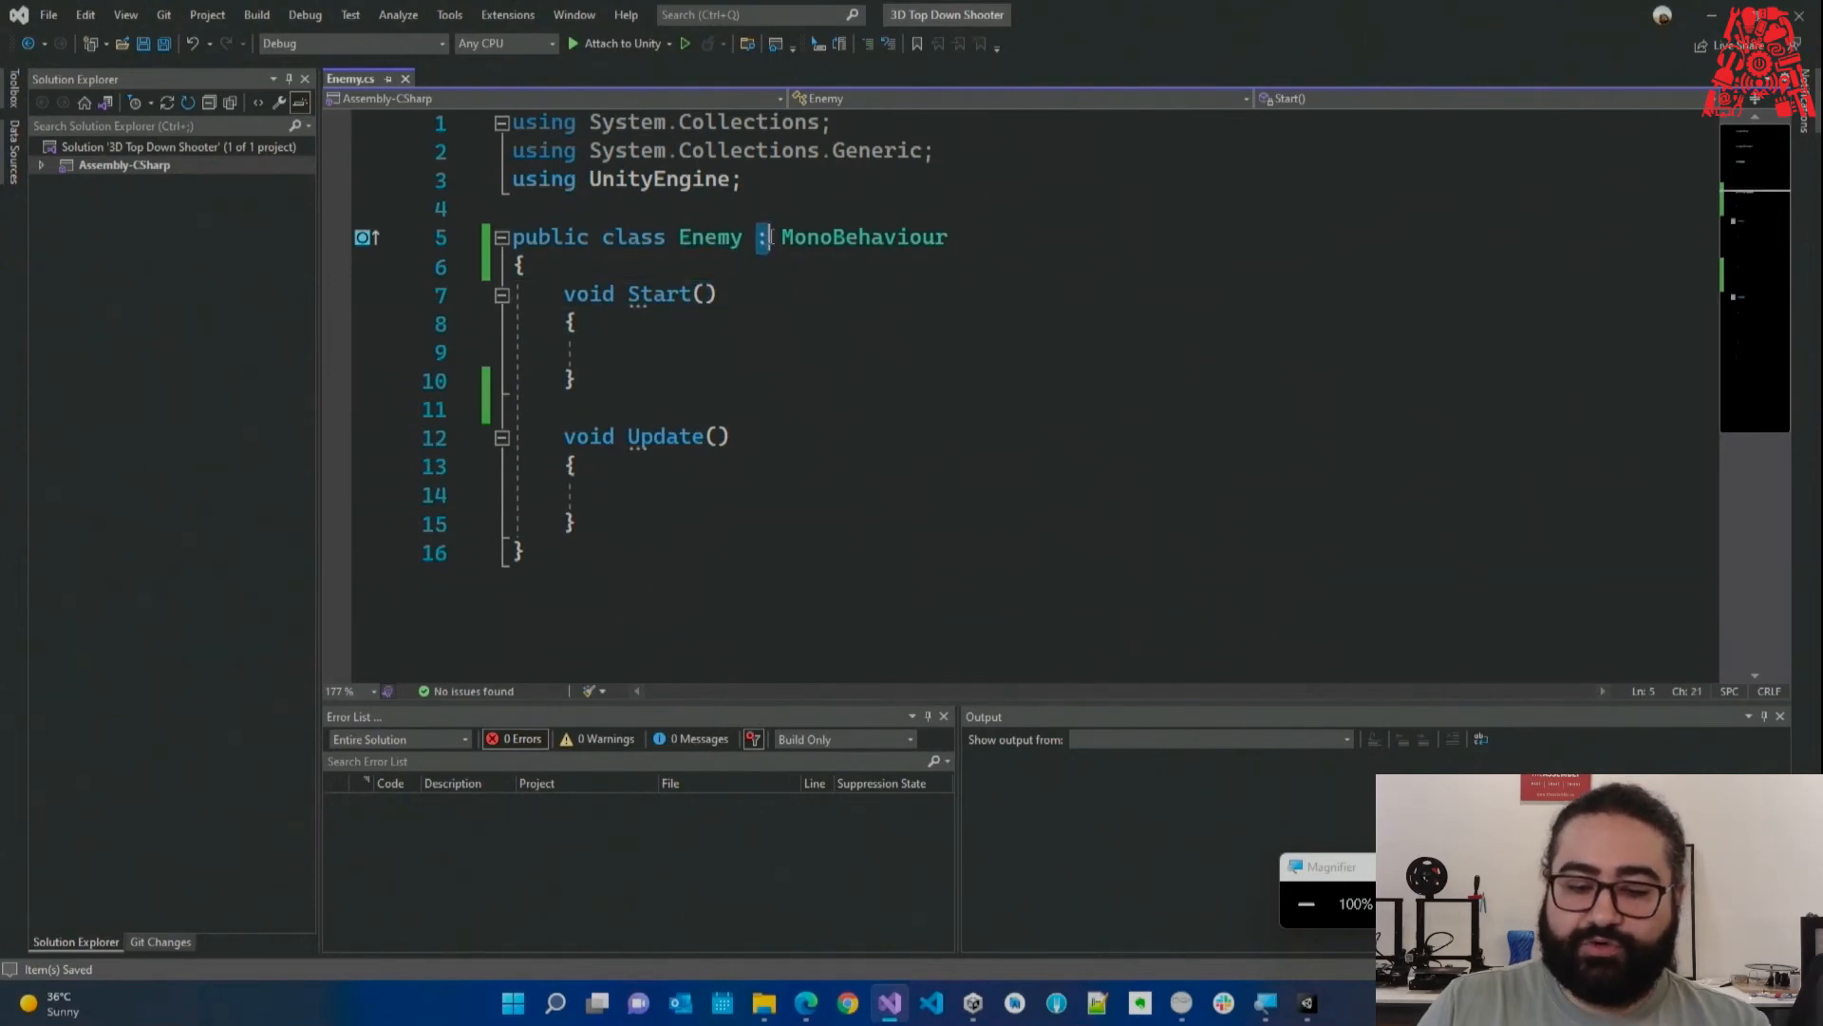
double_click(864, 237)
click(856, 279)
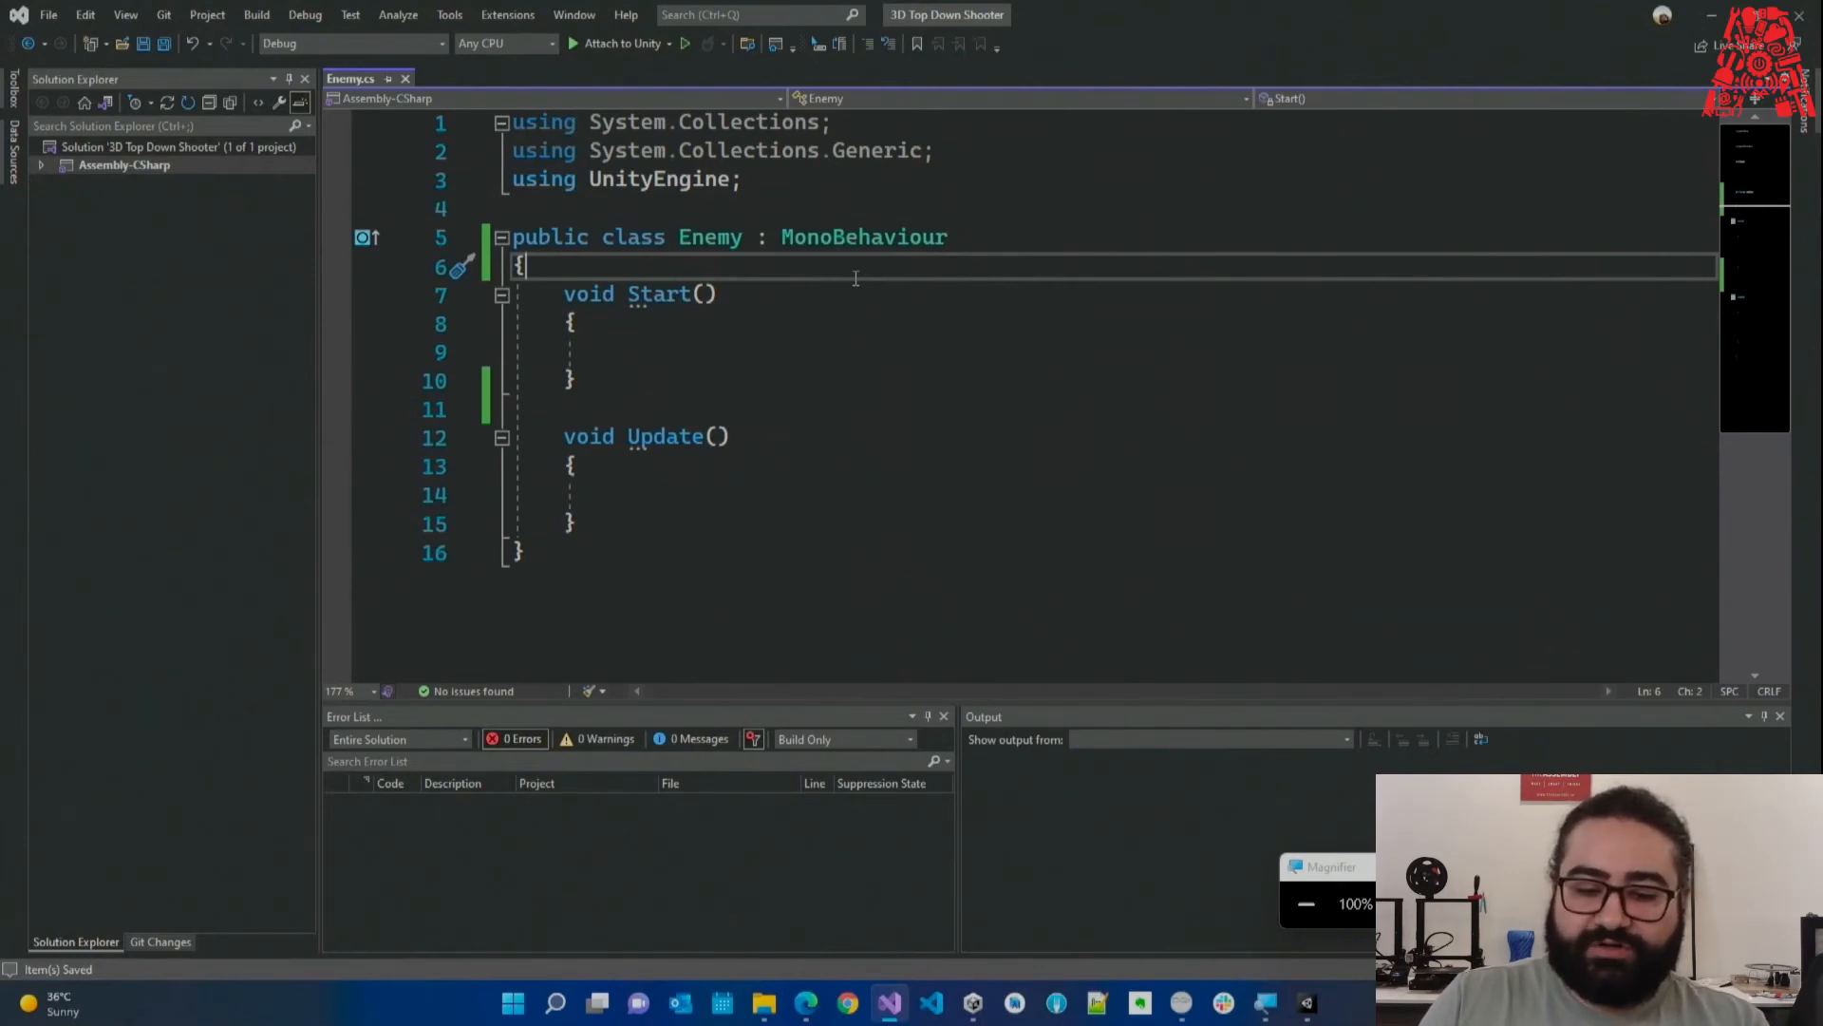
Highlight MonoBehaviour, Enemy and Start() again, then the ': MonoBehaviour' inheritance clause.
double_click(833, 242)
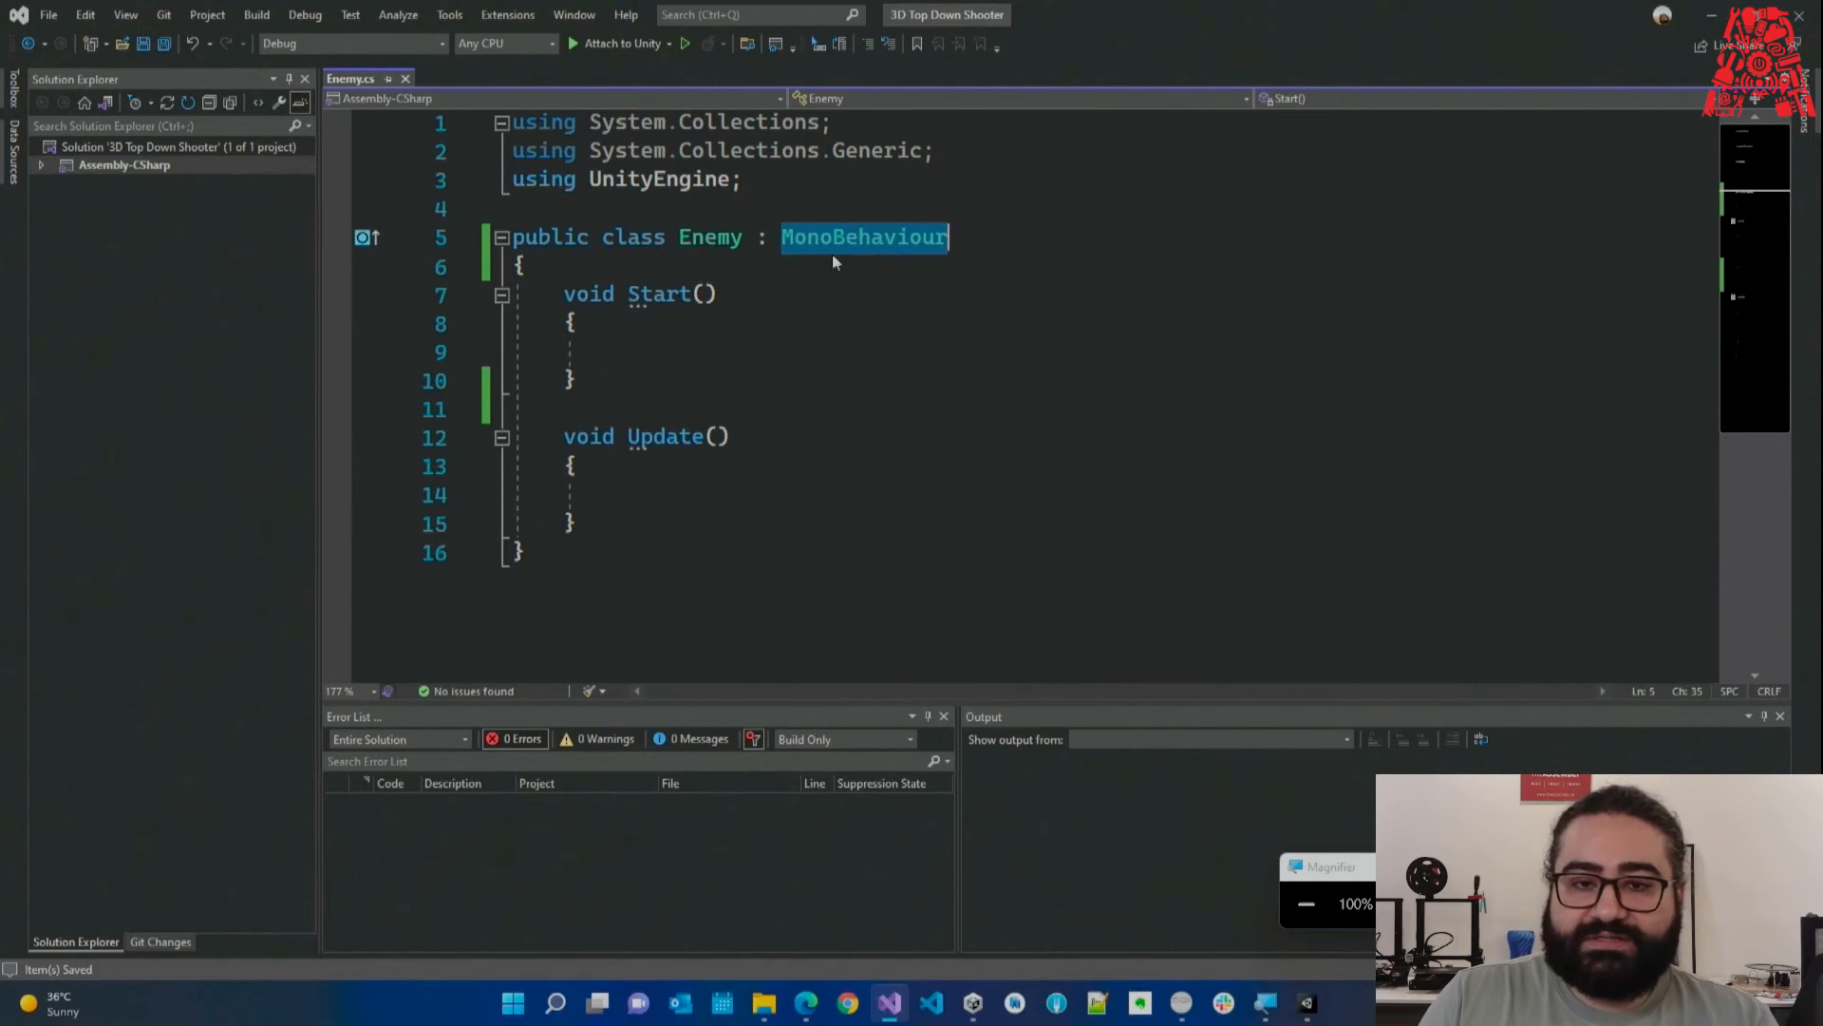
double_click(707, 242)
click(731, 266)
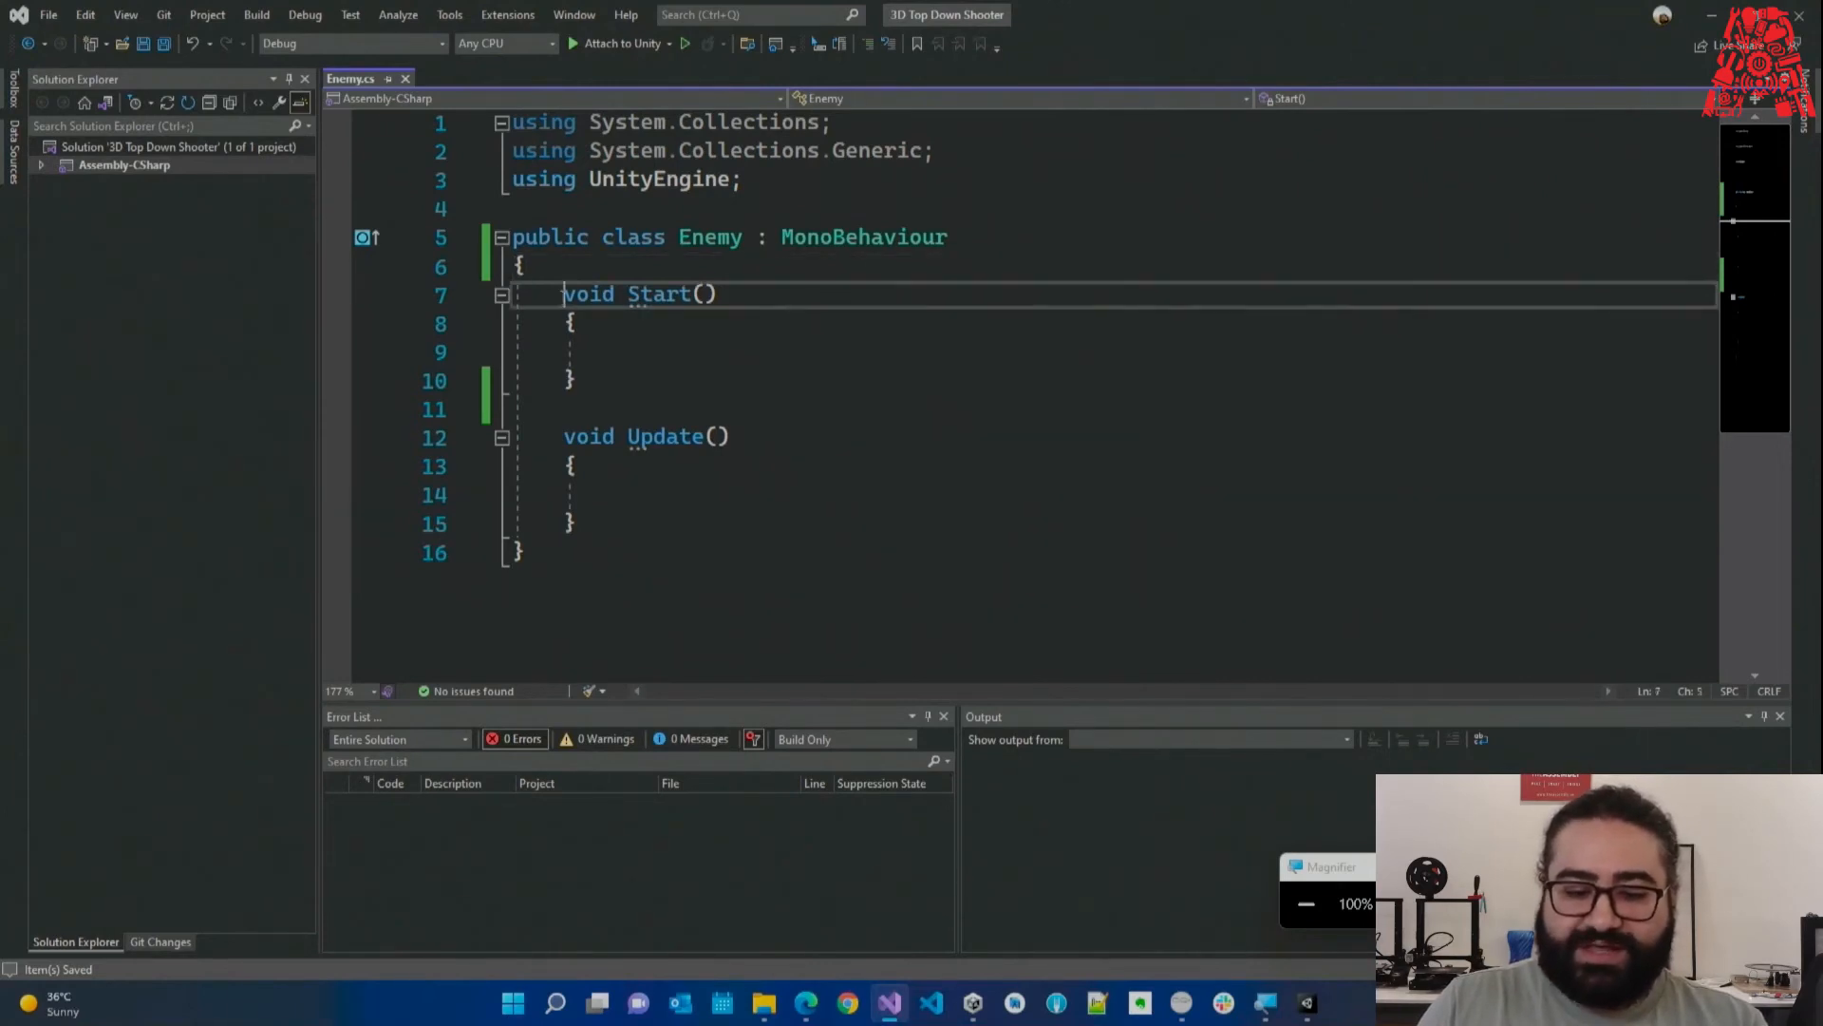
drag(564, 293, 606, 390)
double_click(817, 241)
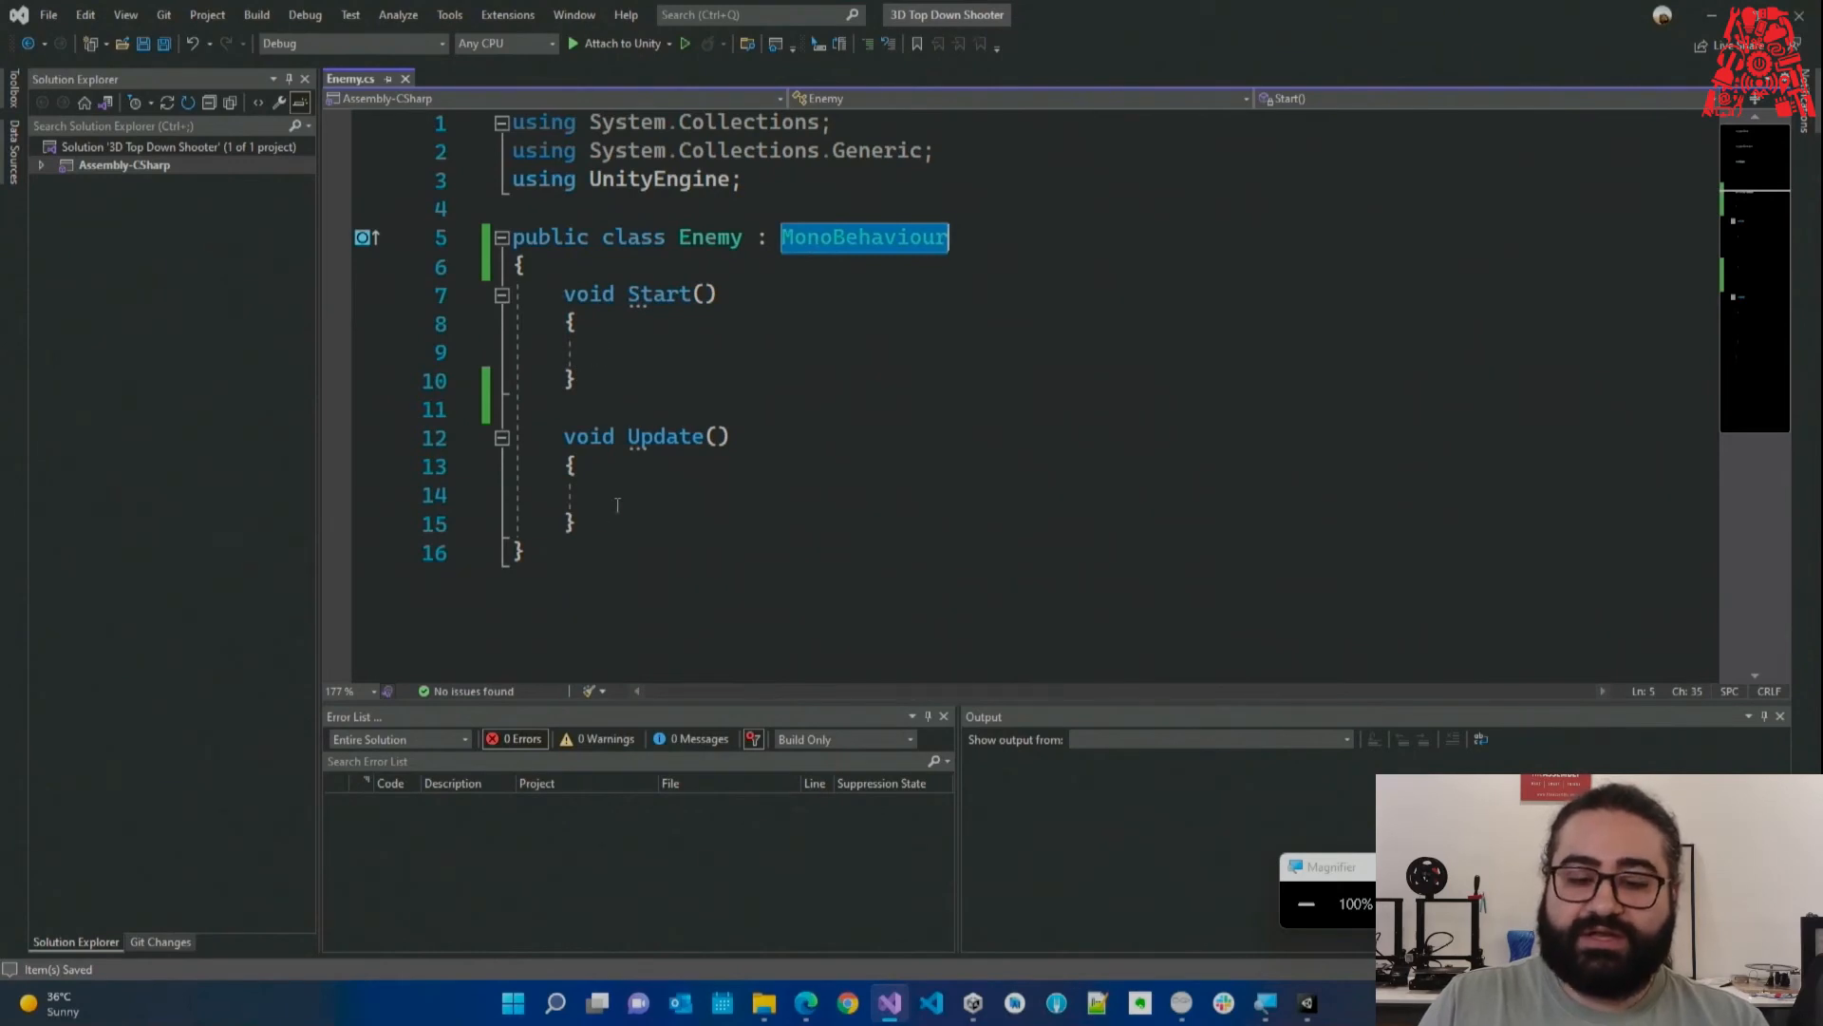
click(758, 239)
drag(758, 240, 976, 244)
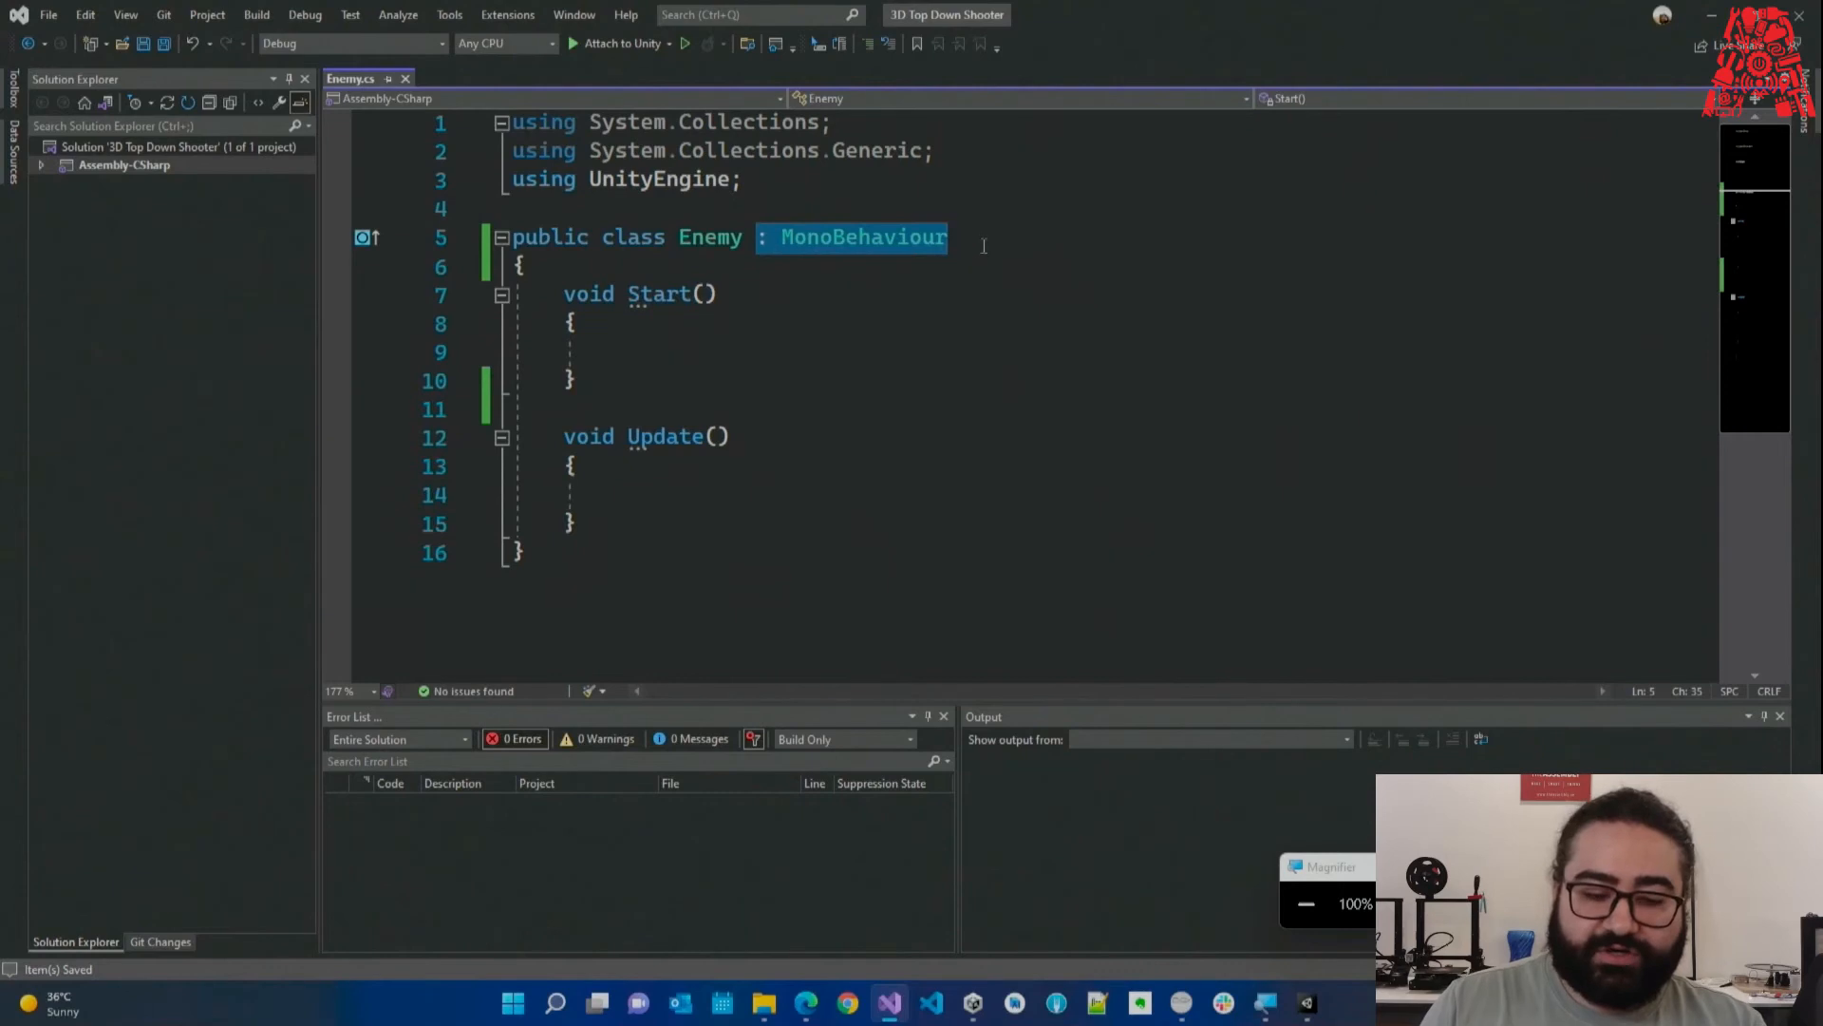
click(980, 239)
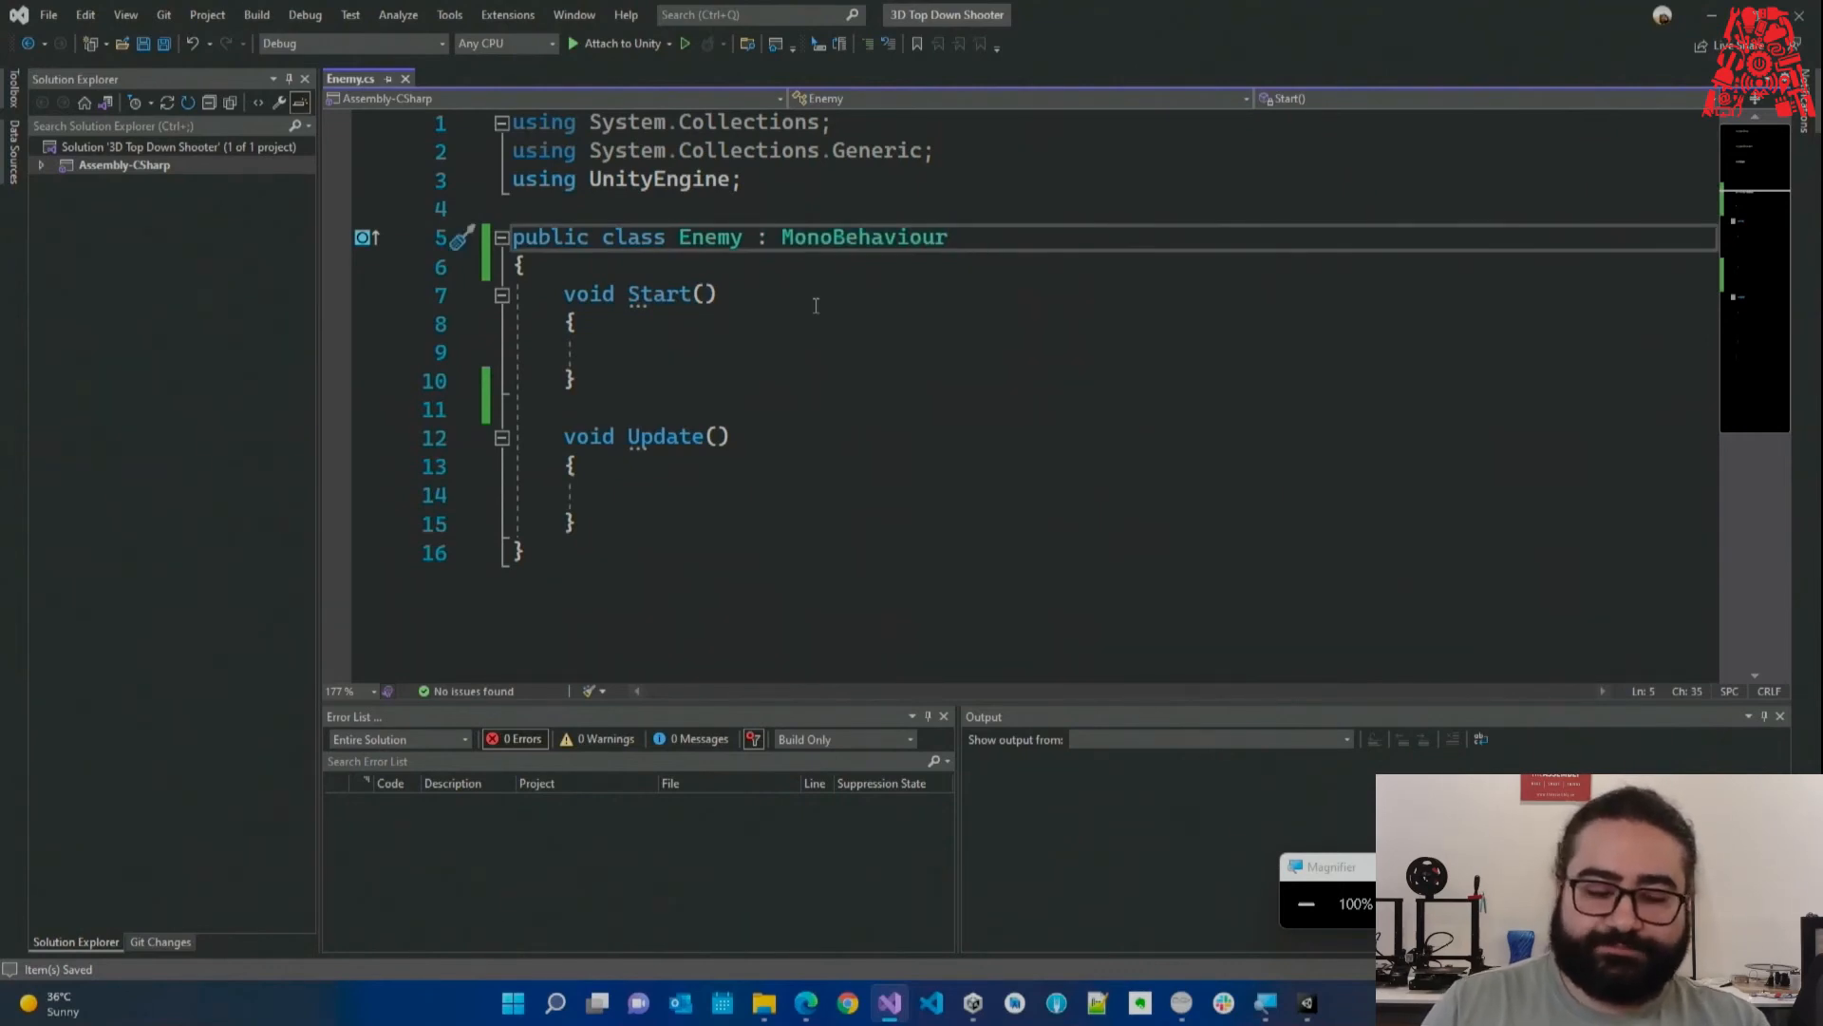
click(786, 265)
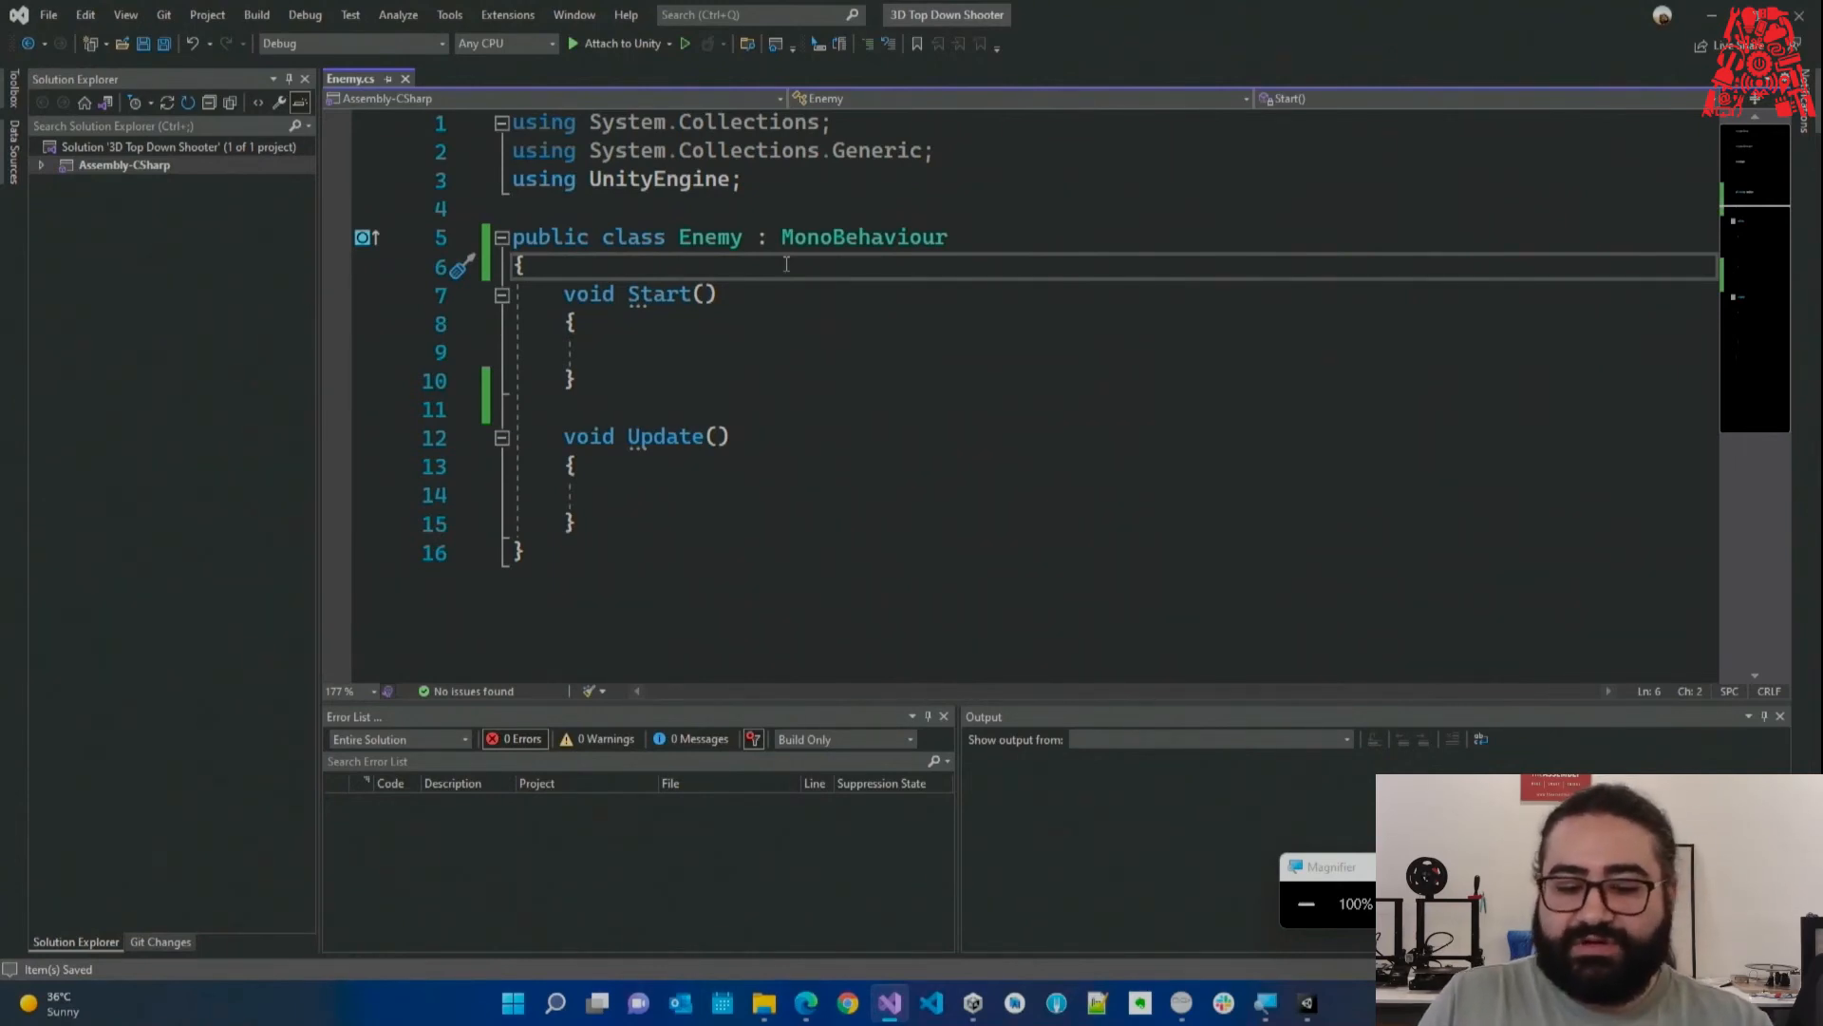
drag(763, 240, 800, 535)
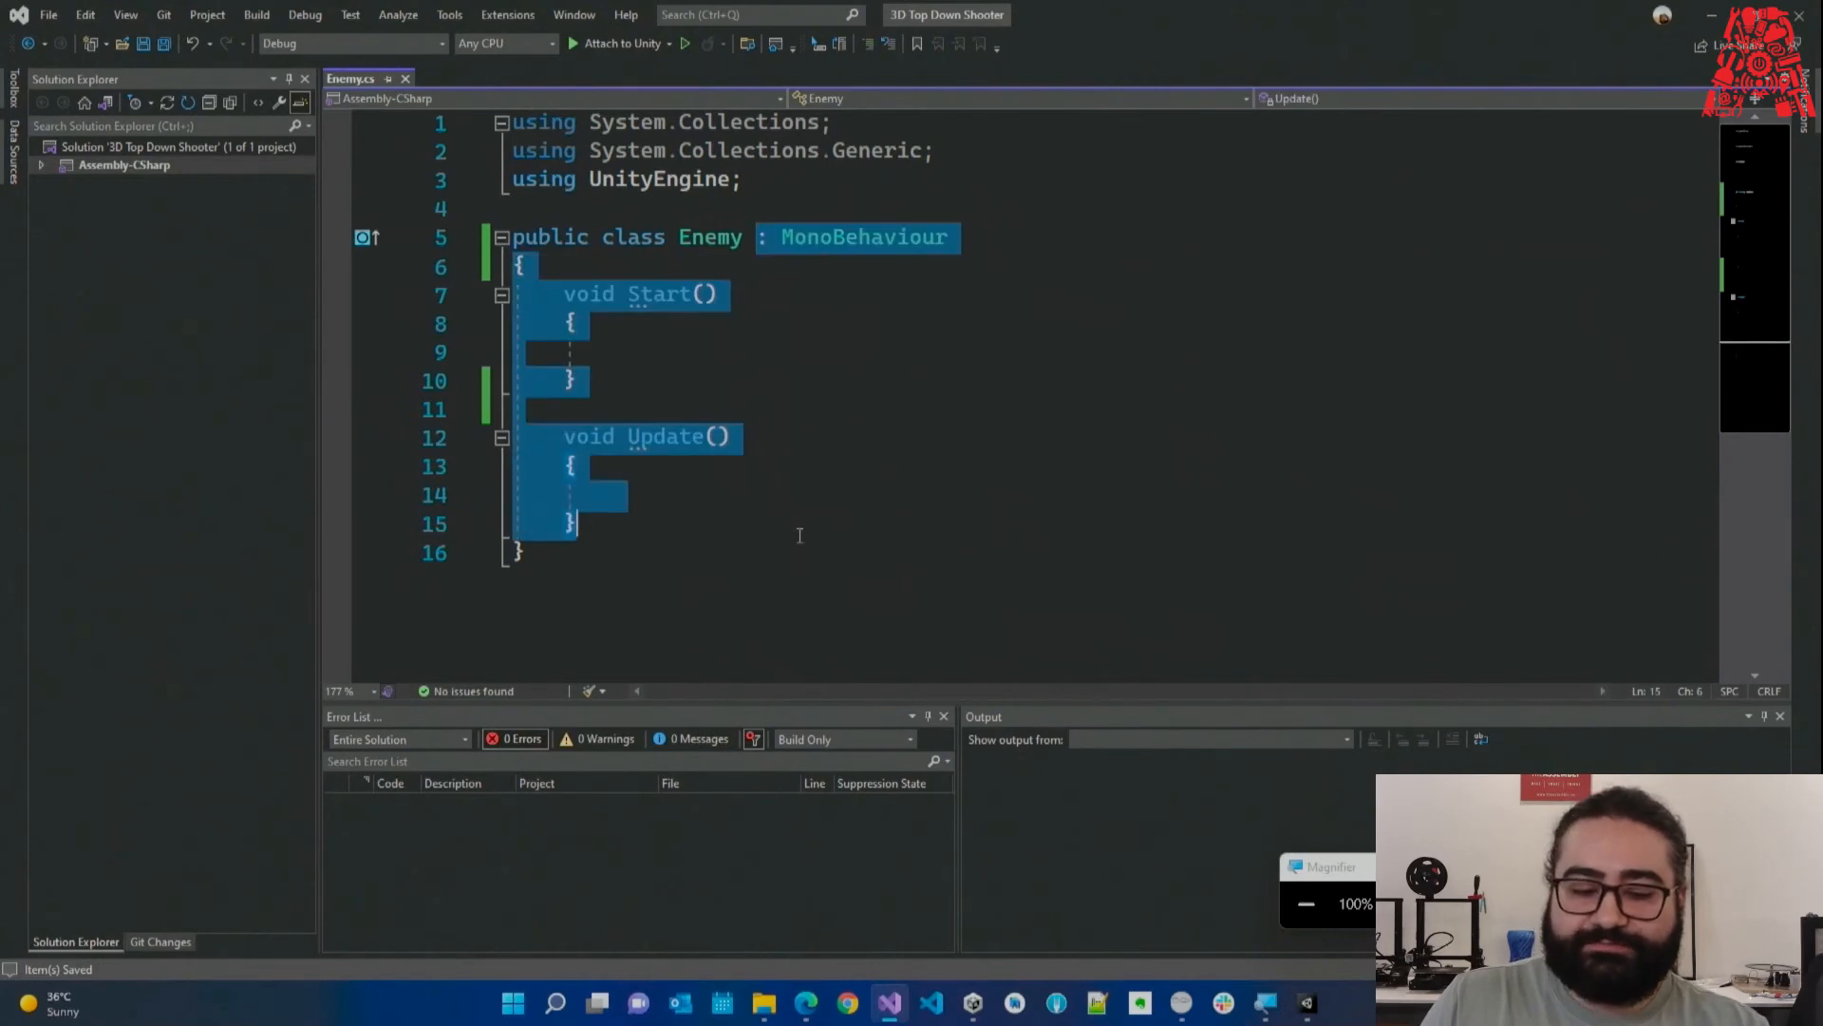
click(800, 535)
click(687, 576)
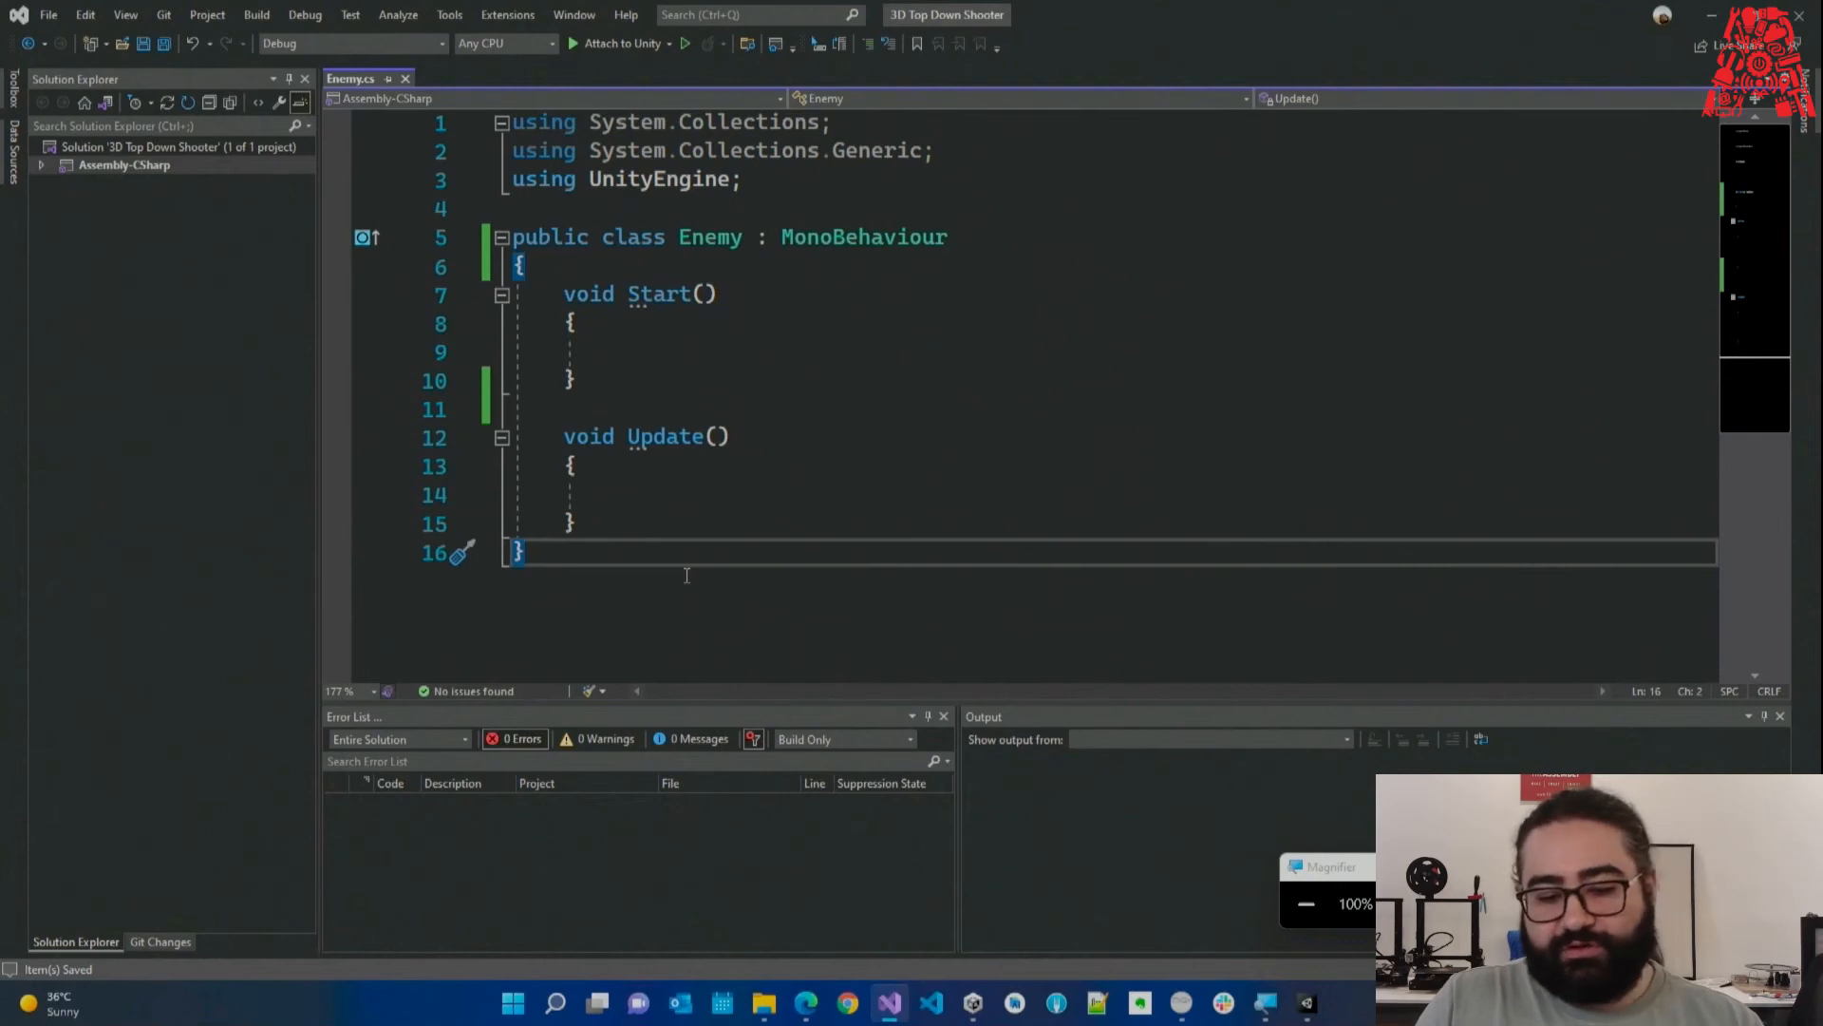
click(775, 237)
drag(760, 237, 982, 240)
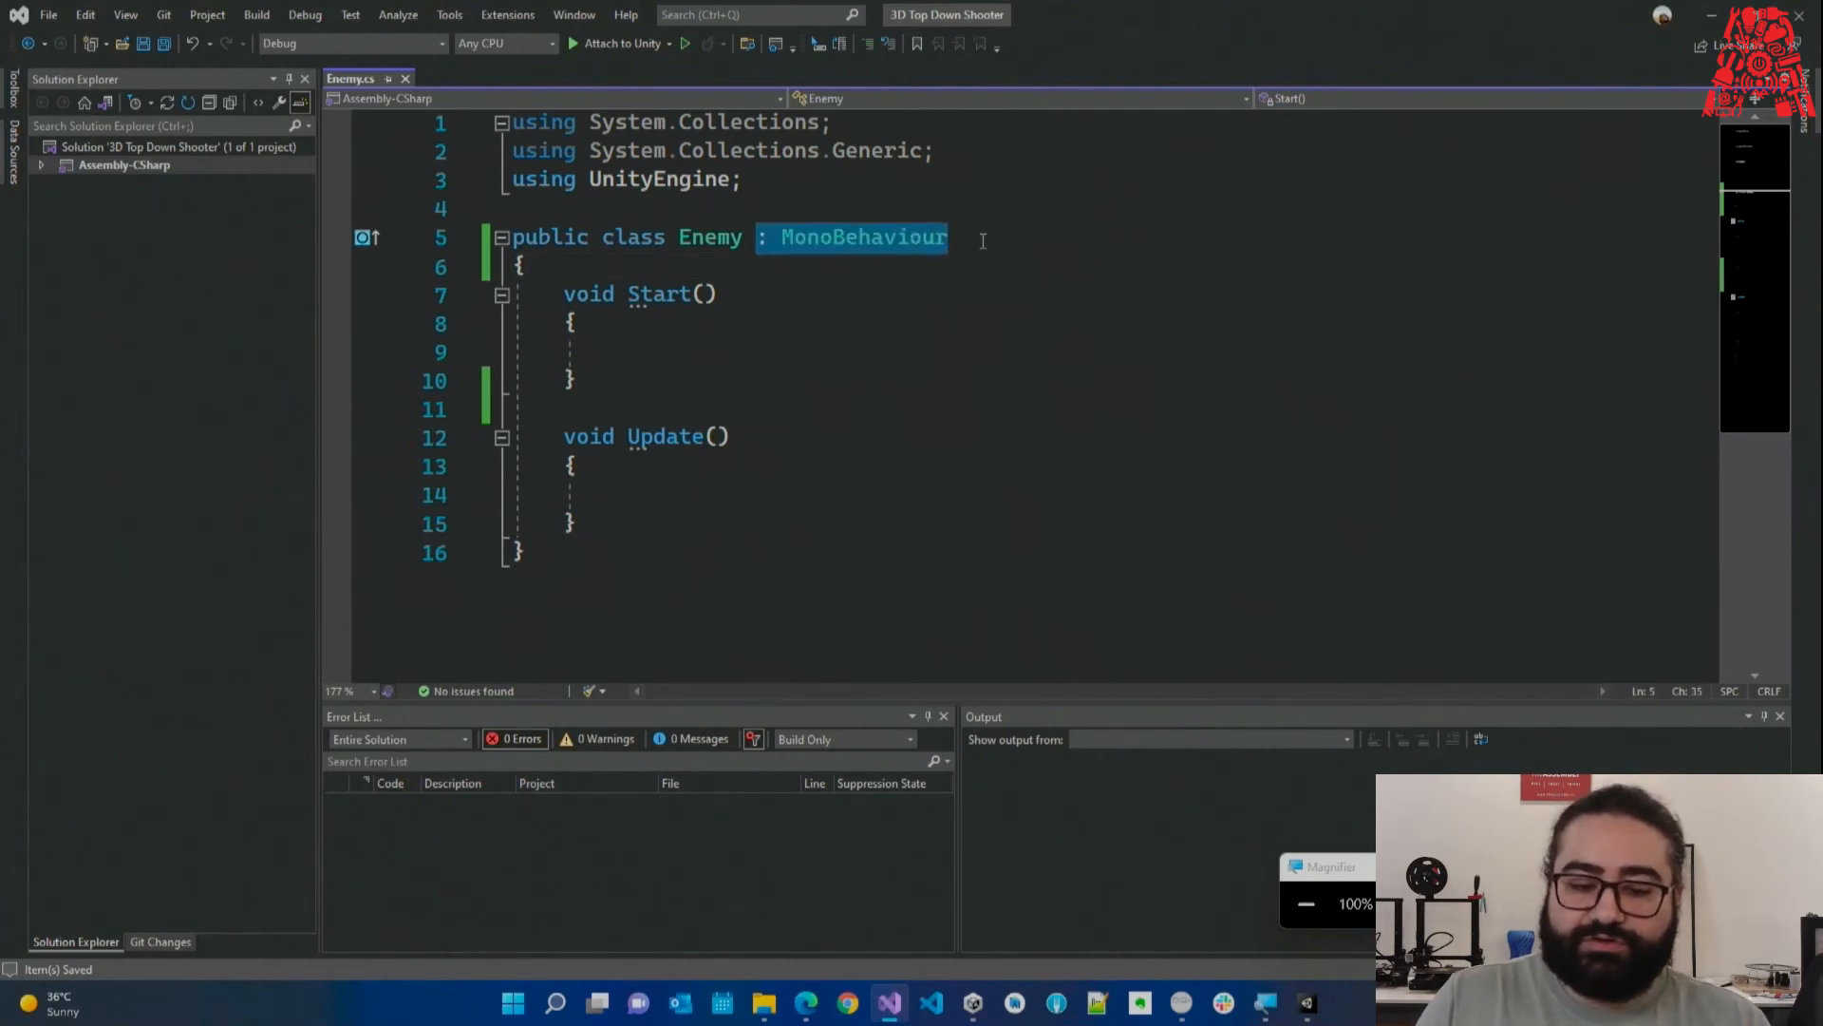
drag(669, 239, 688, 544)
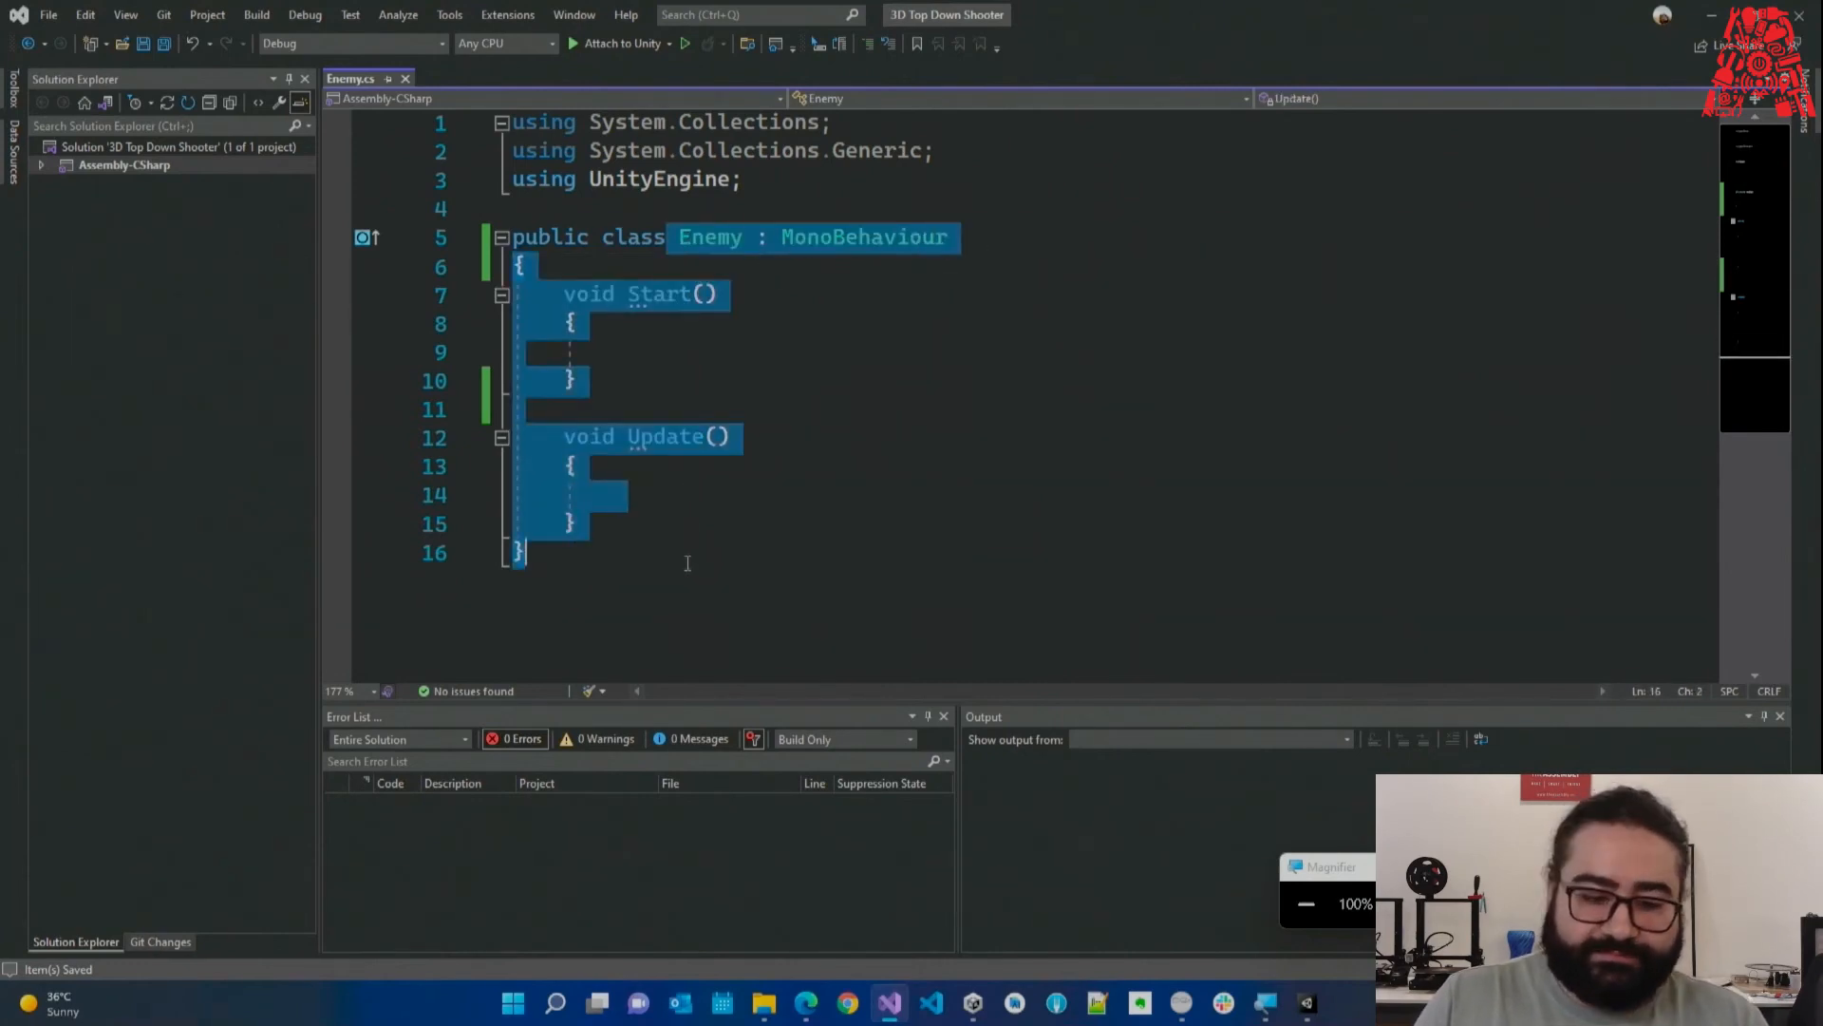
click(688, 563)
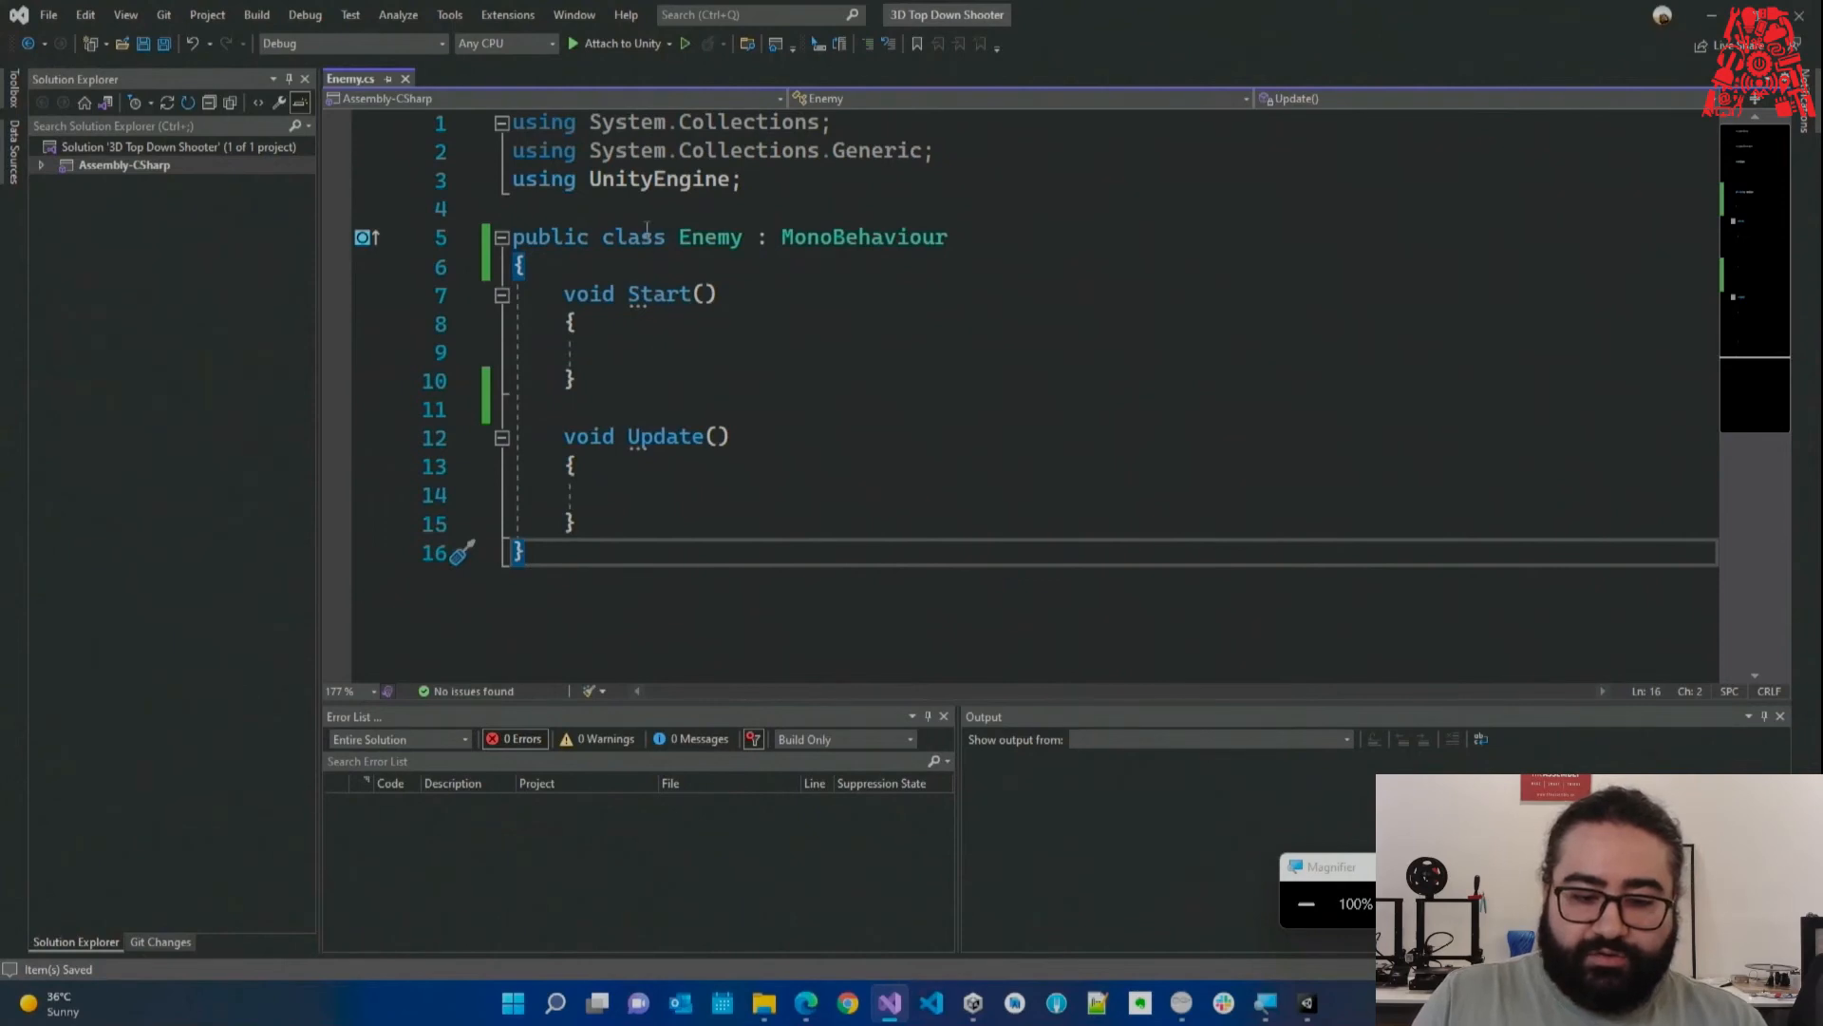
double_click(560, 238)
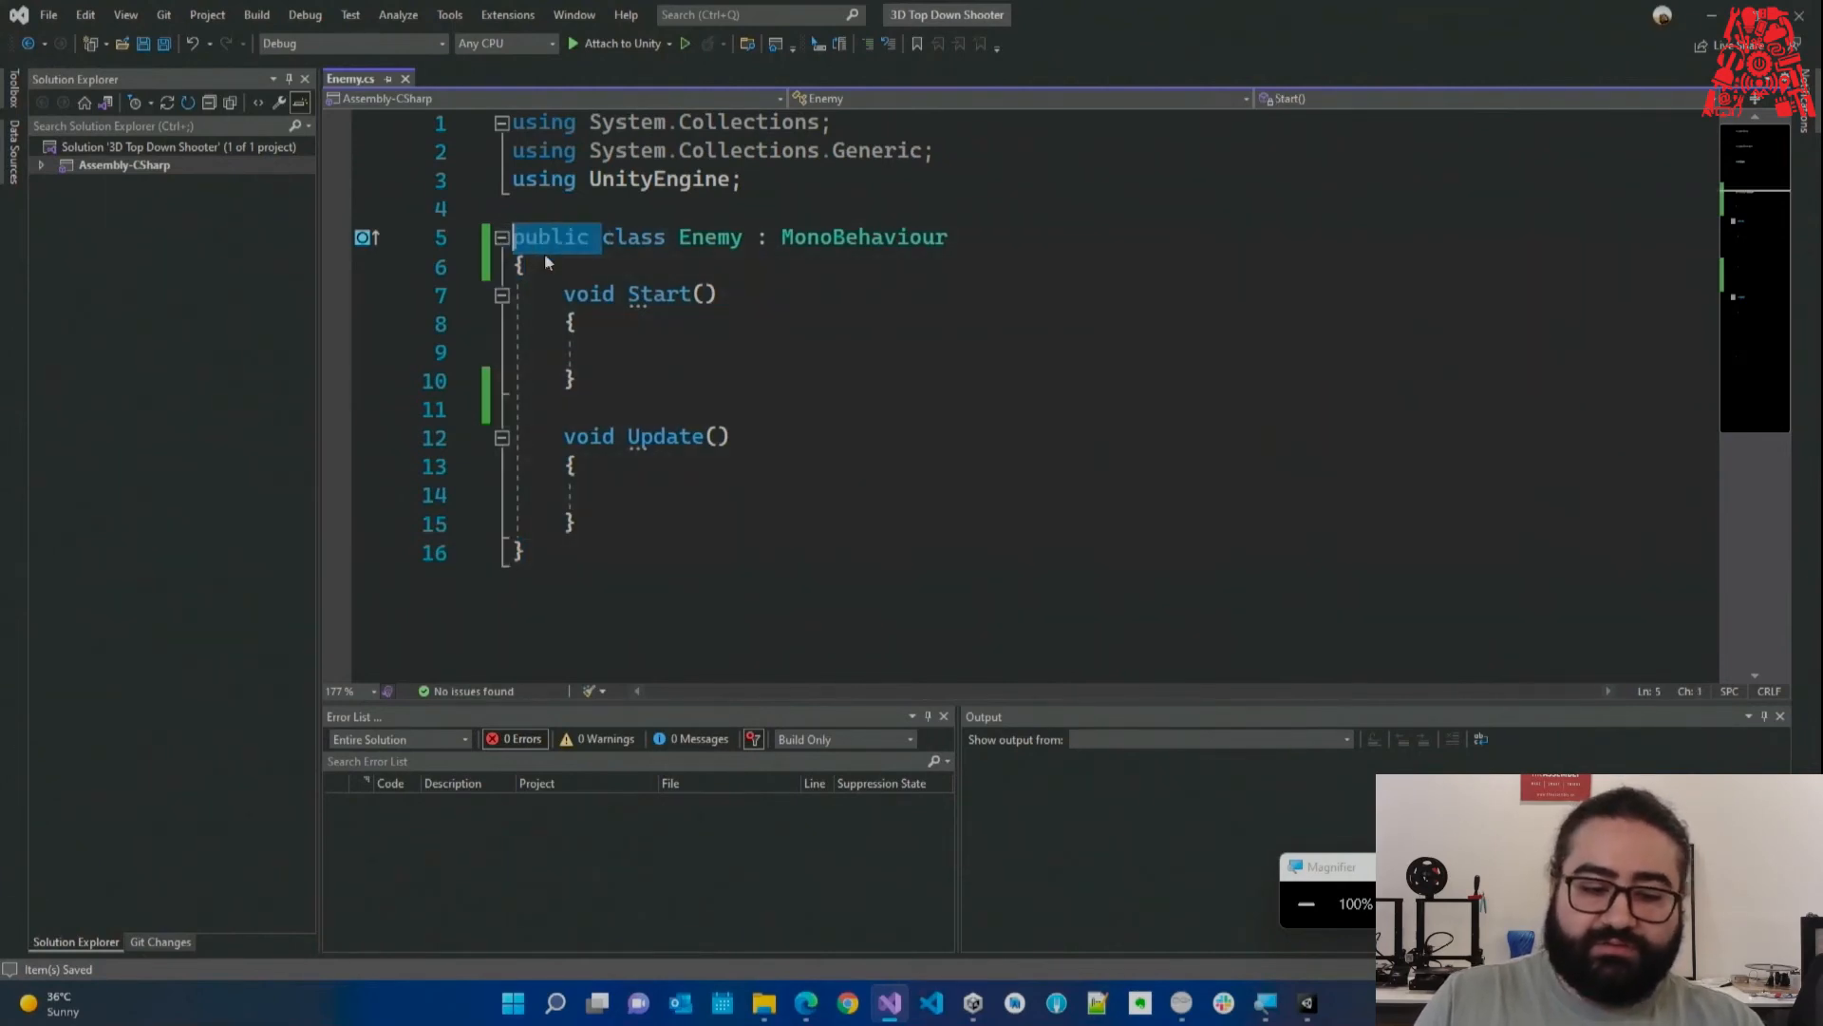
click(564, 268)
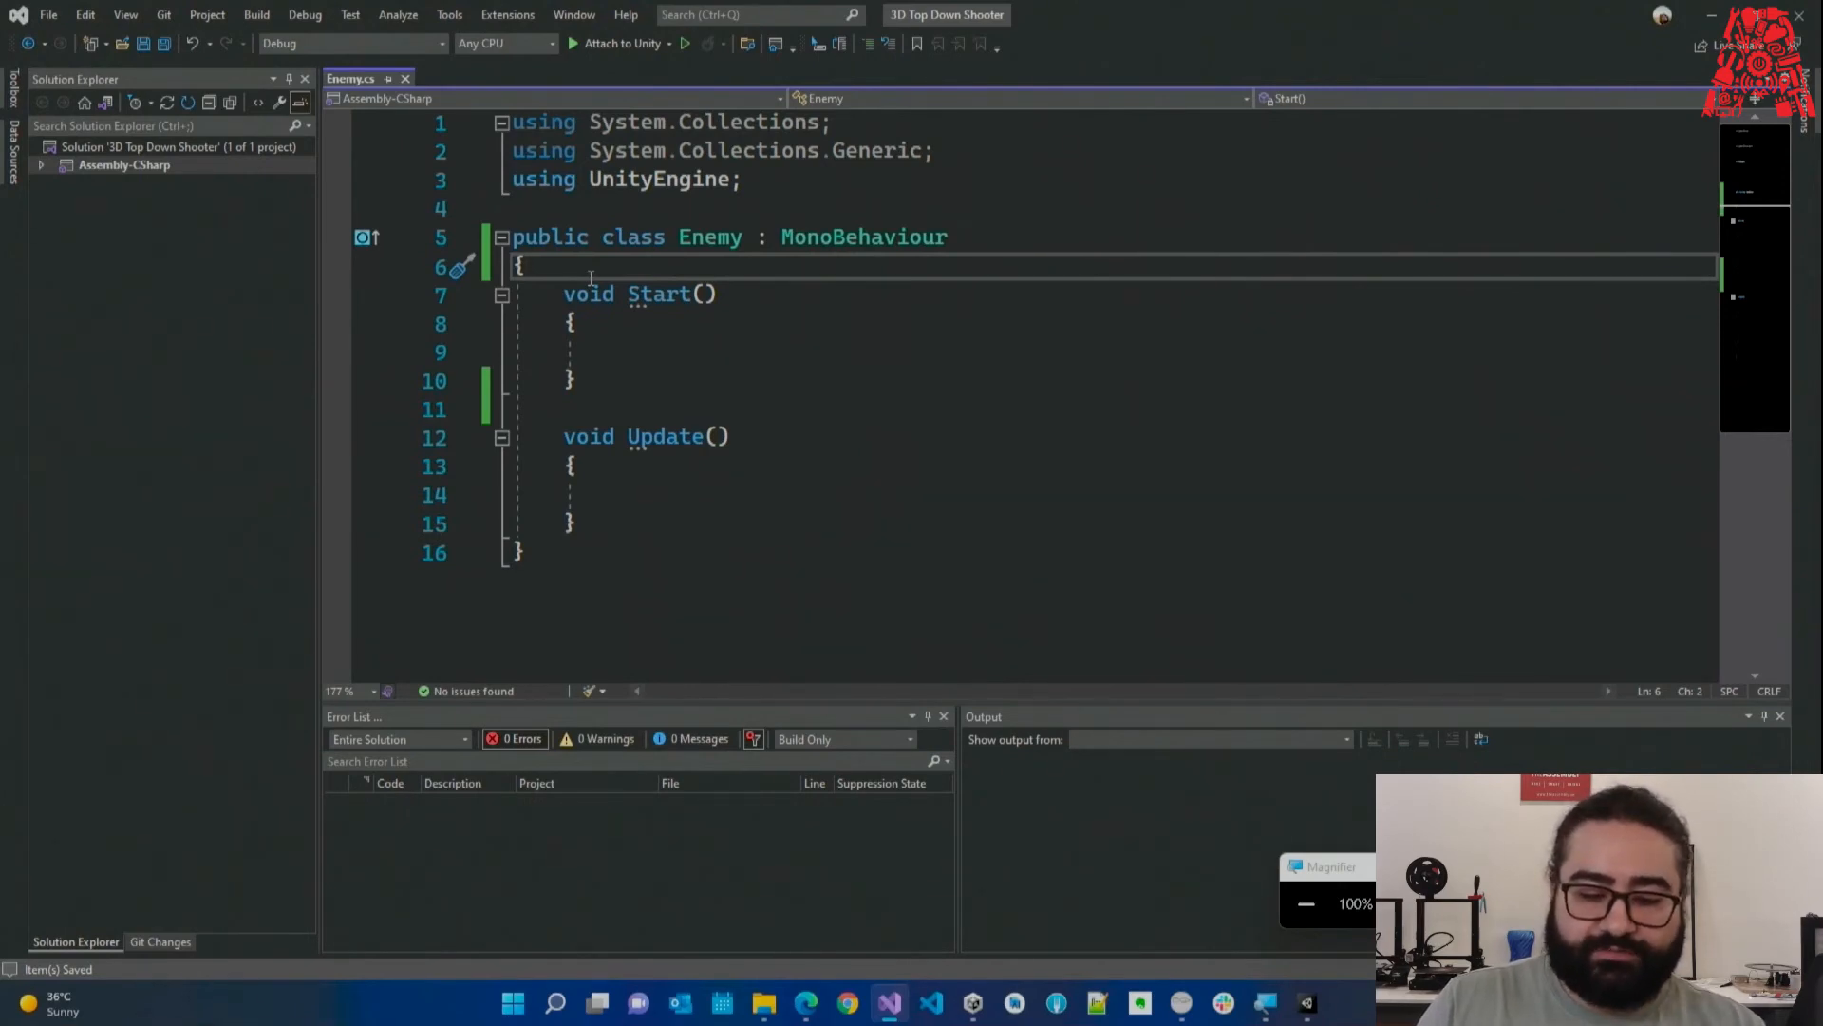
click(575, 555)
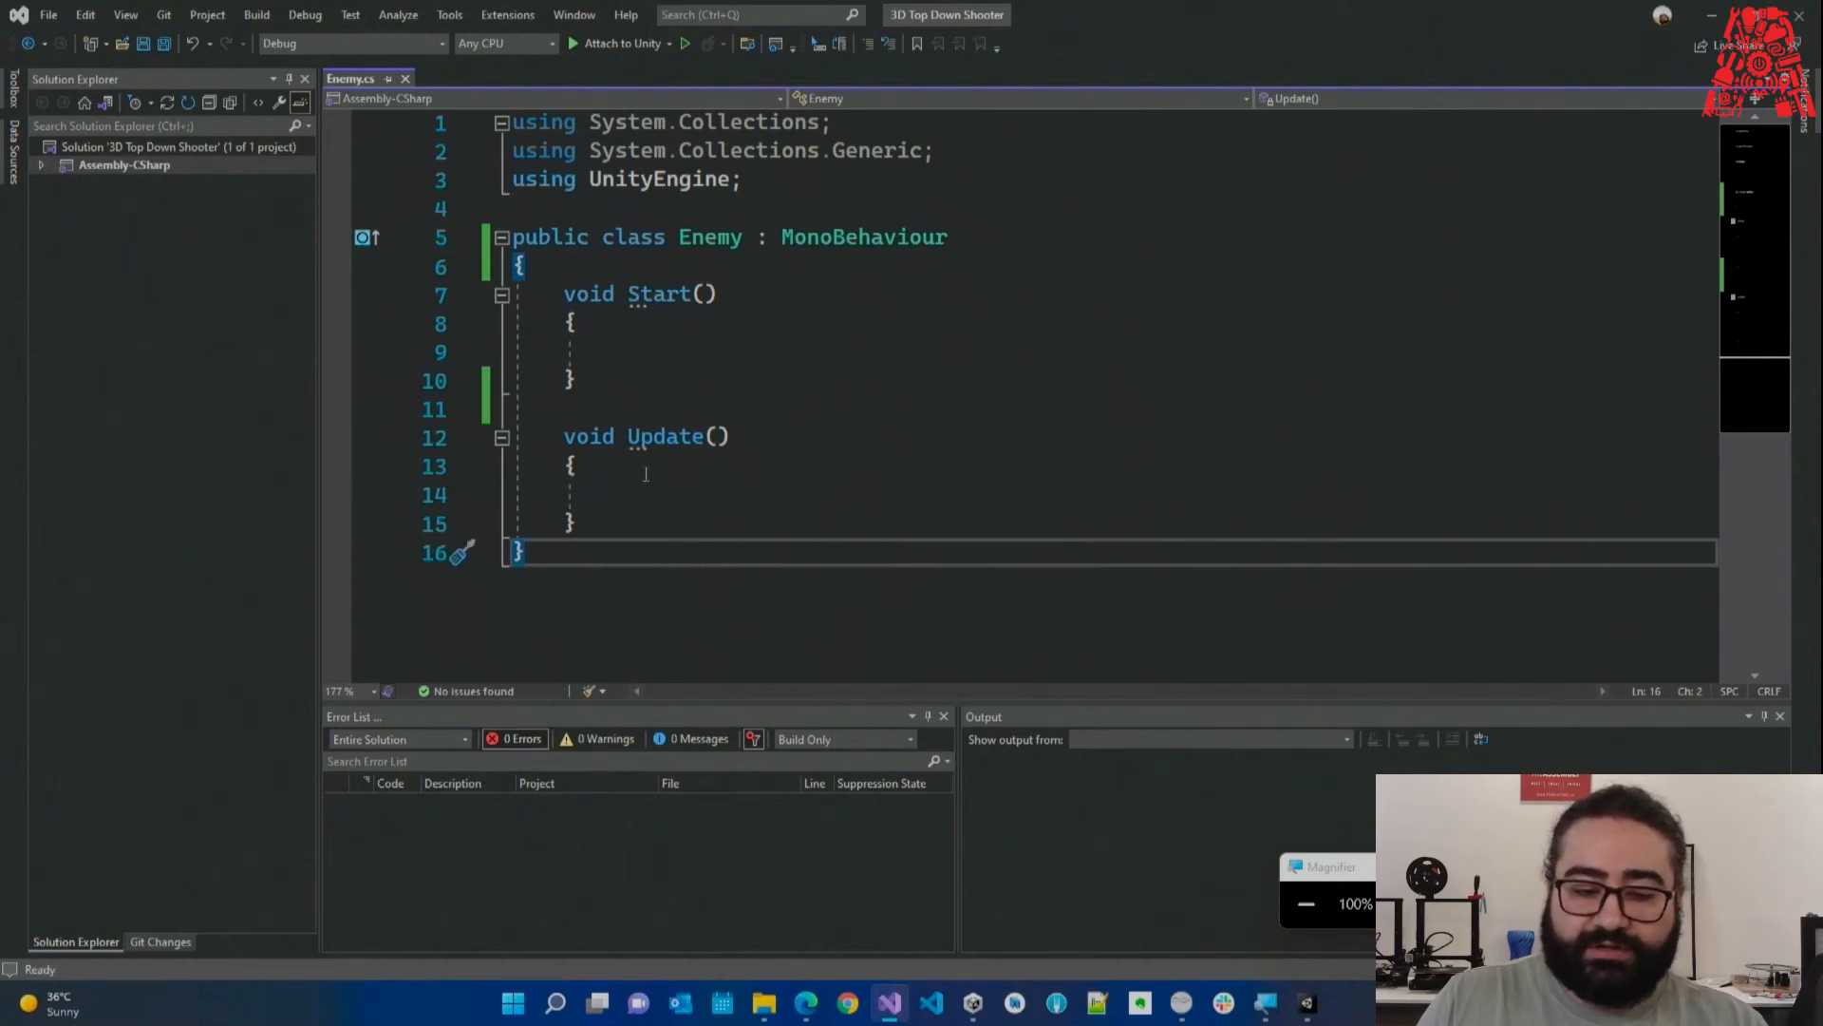
click(556, 274)
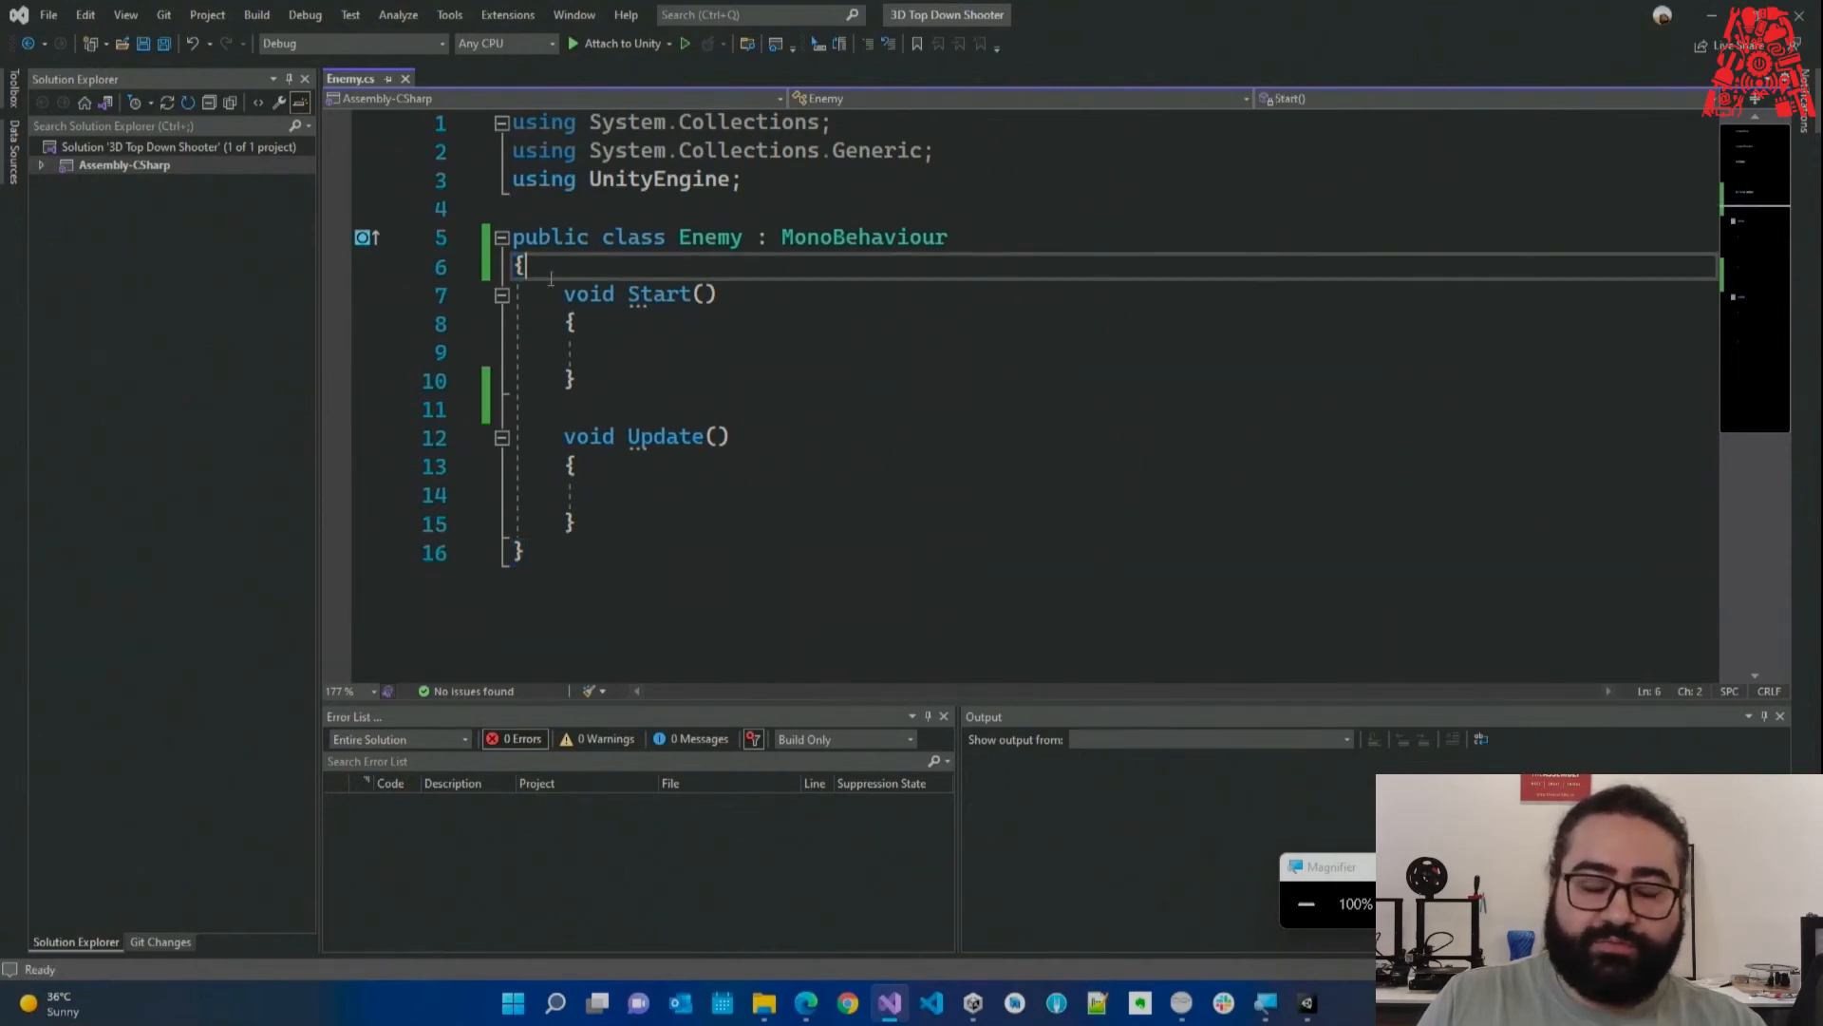
click(694, 353)
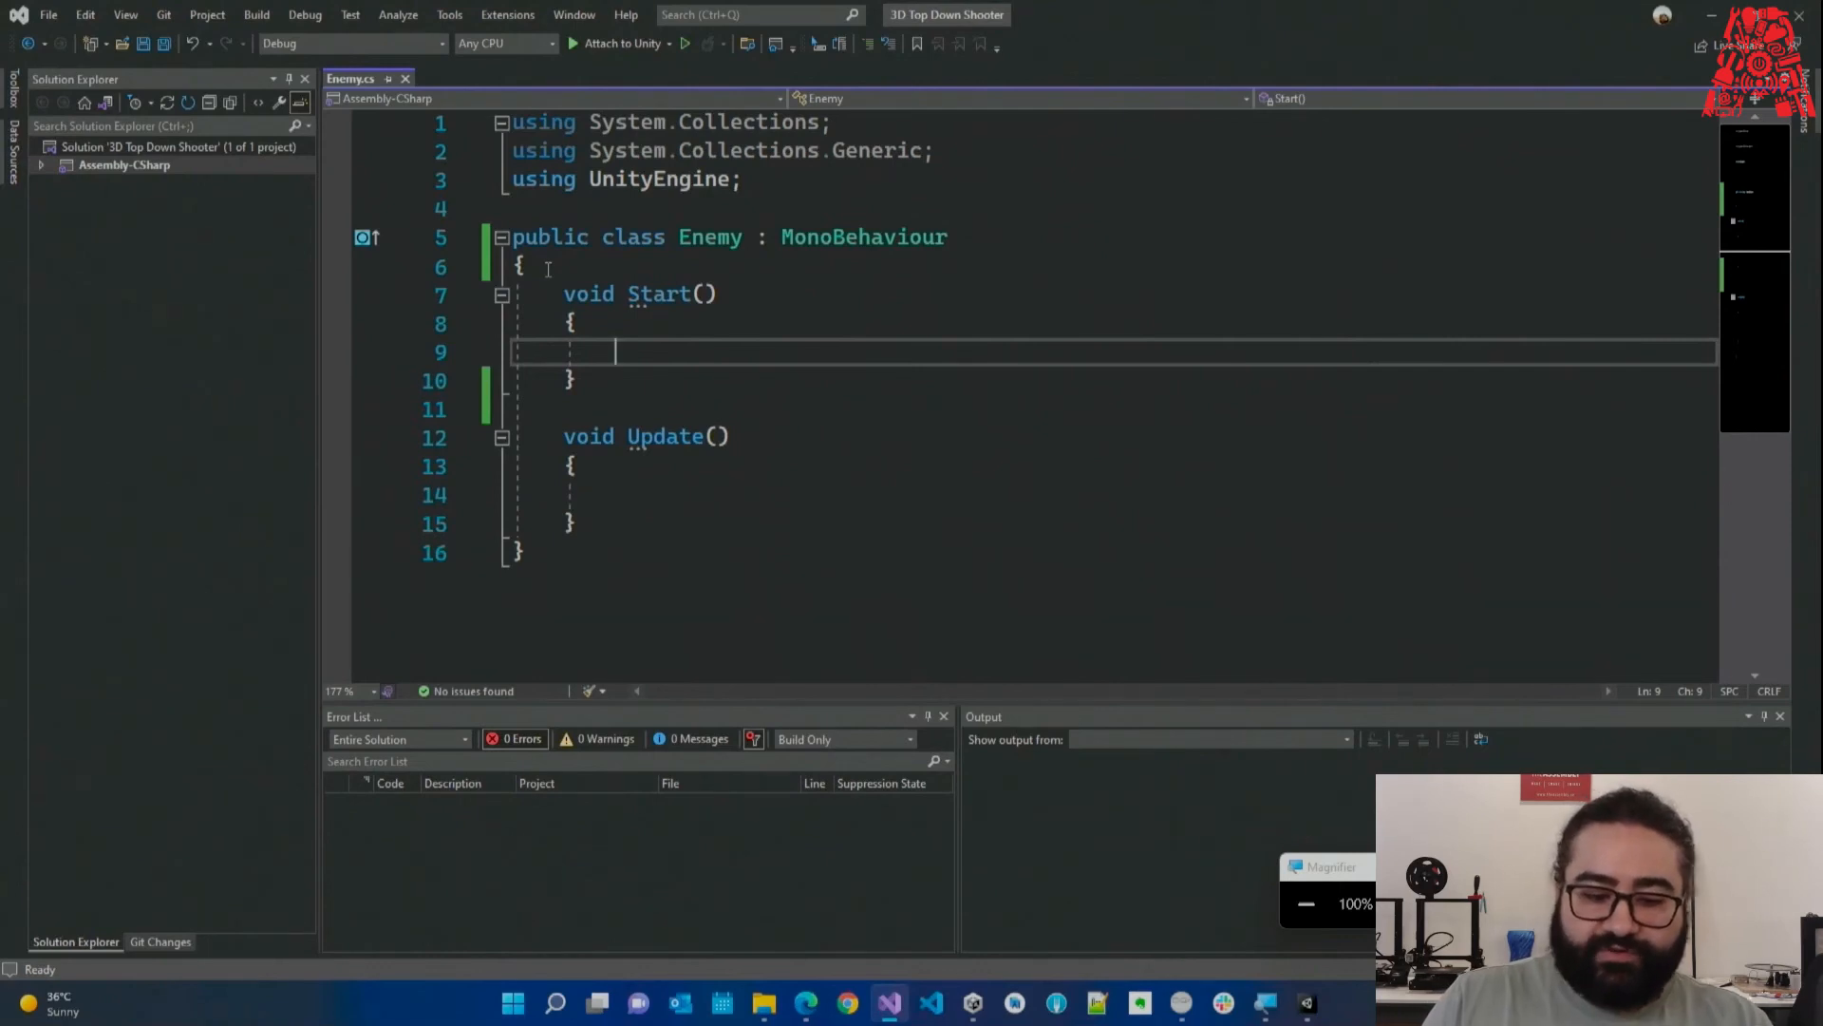
click(514, 238)
drag(515, 237, 525, 552)
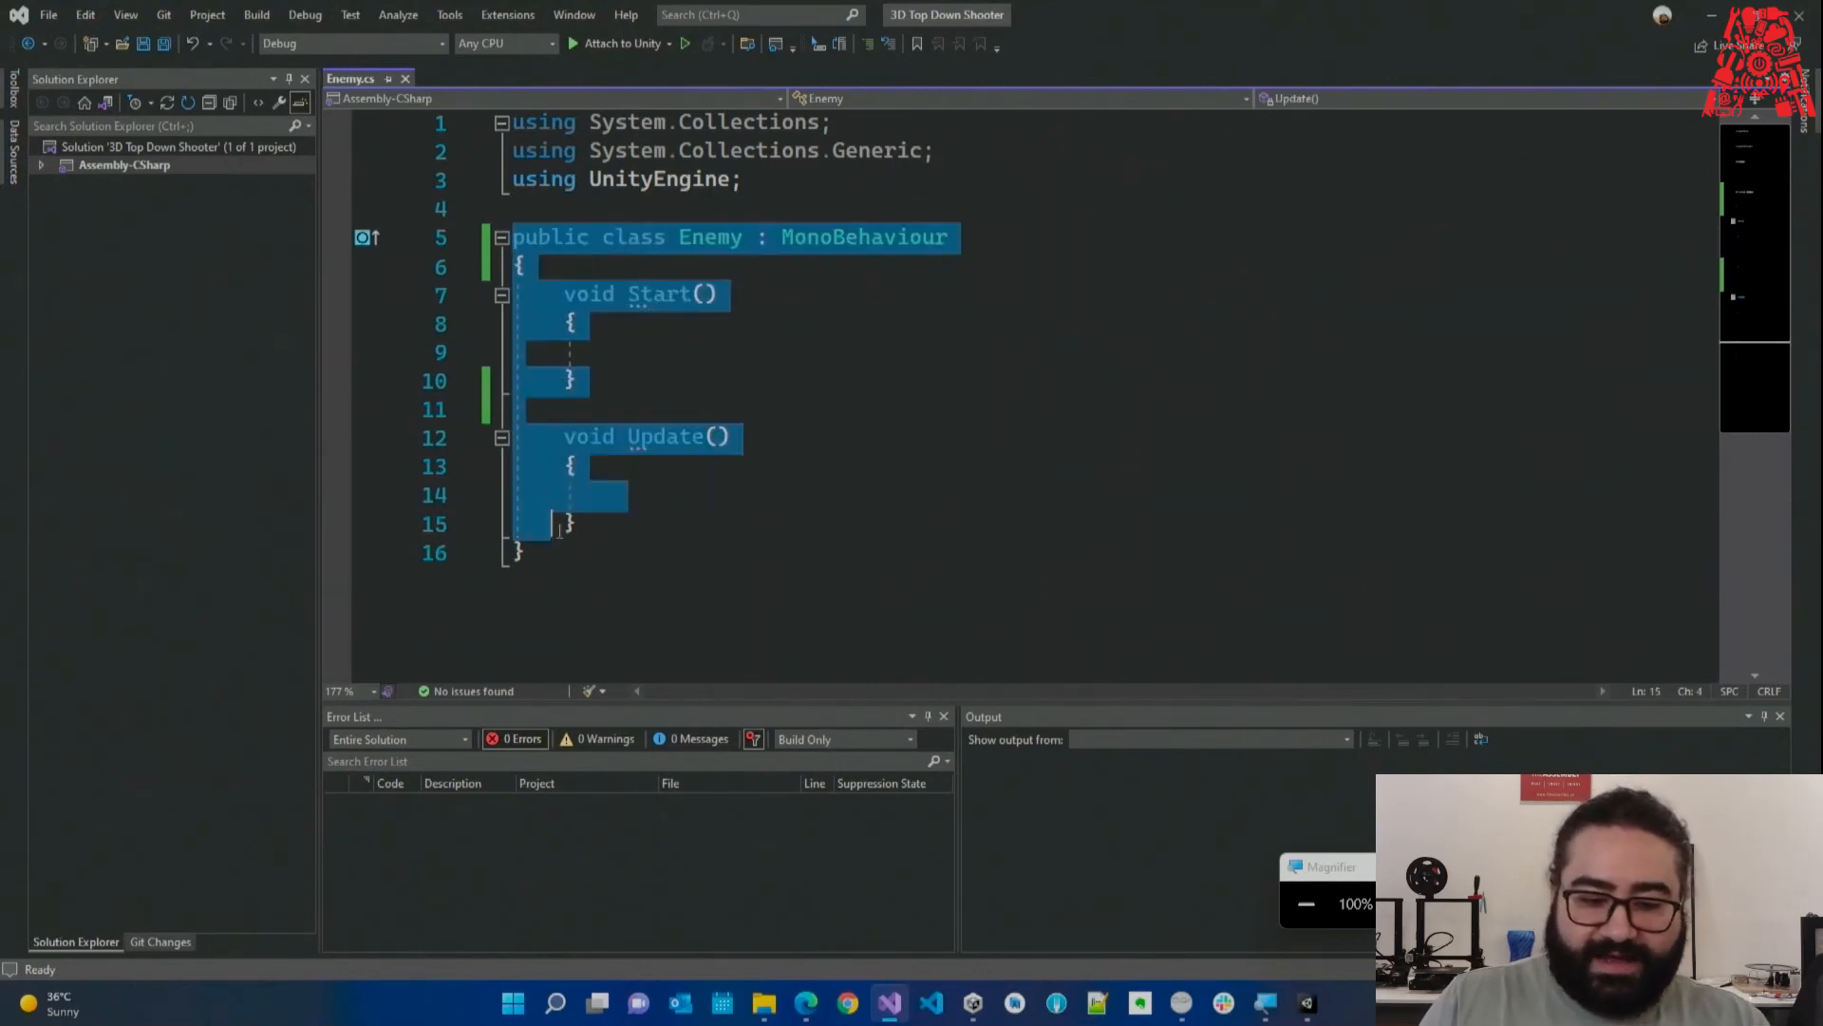
key(Right)
click(502, 267)
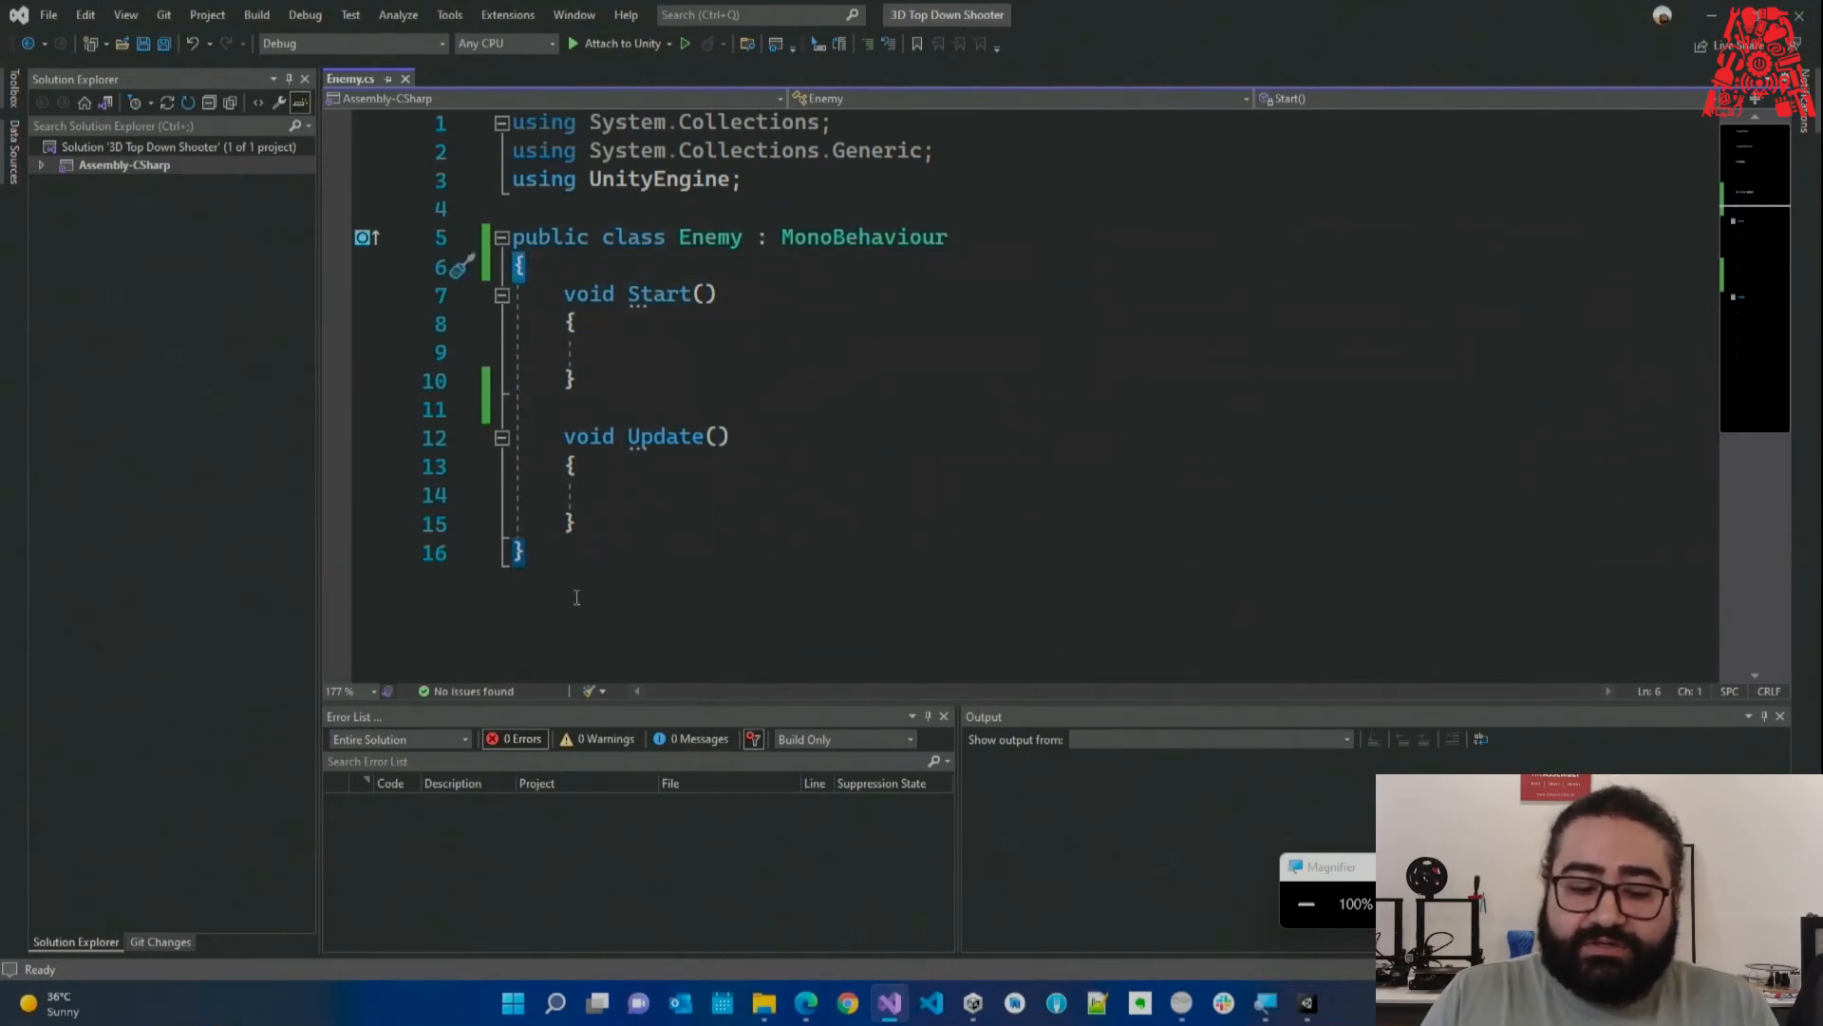
click(560, 554)
key(shift+Left)
click(543, 561)
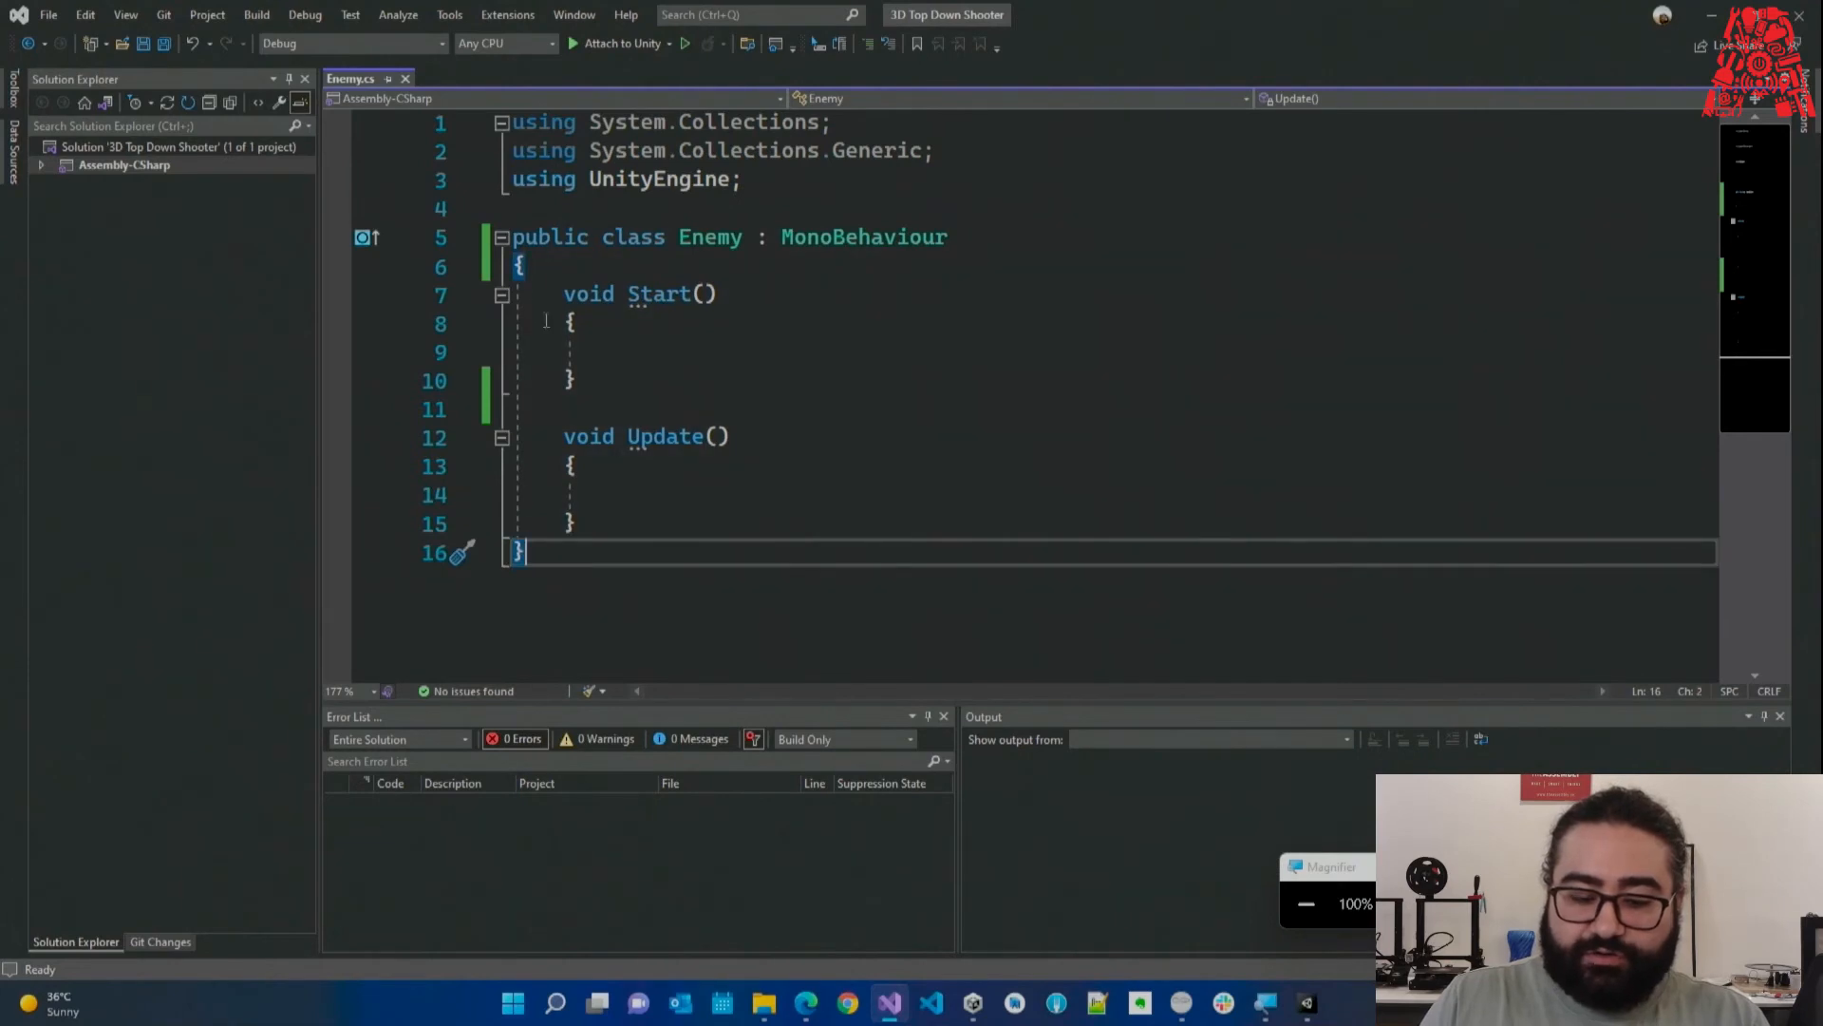
click(527, 268)
ctrl+scroll(619, 432, up, 4)
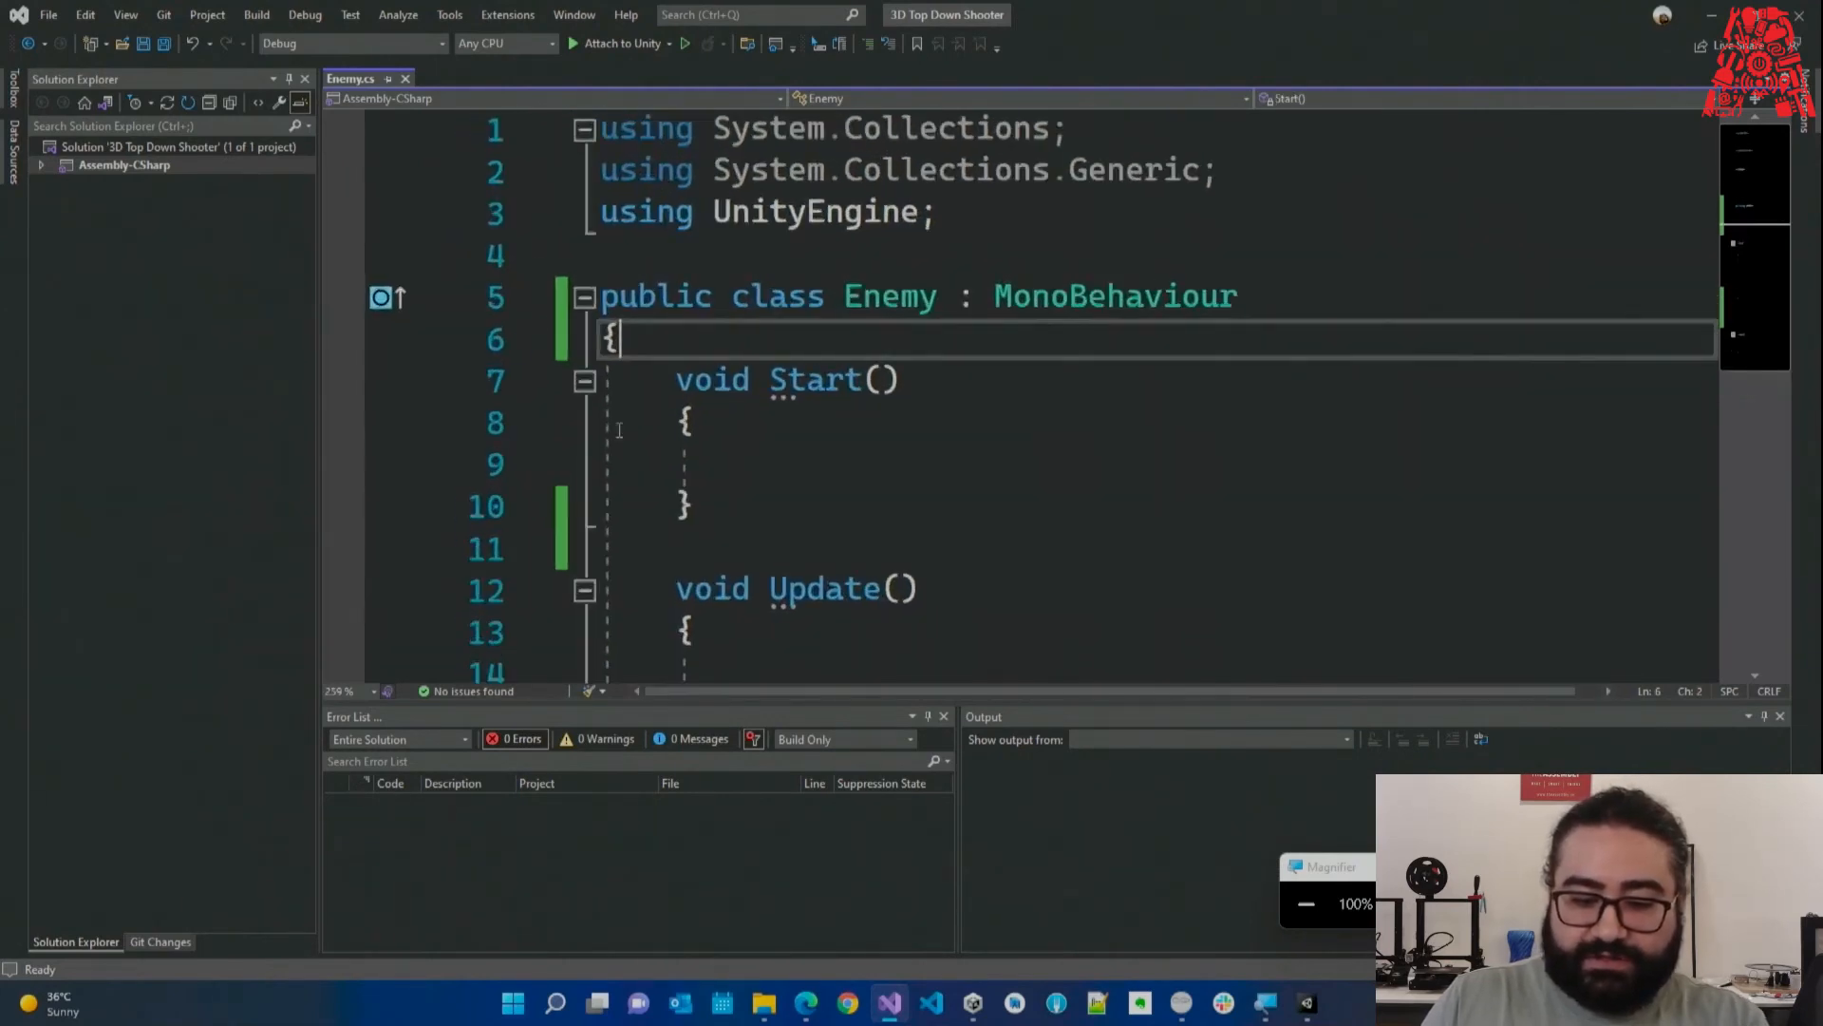
Highlight the Enemy class's opening and closing braces and its Start and Update methods.
key(shift+Left)
click(630, 344)
scroll(629, 343, down, 3)
click(628, 390)
key(shift+Left)
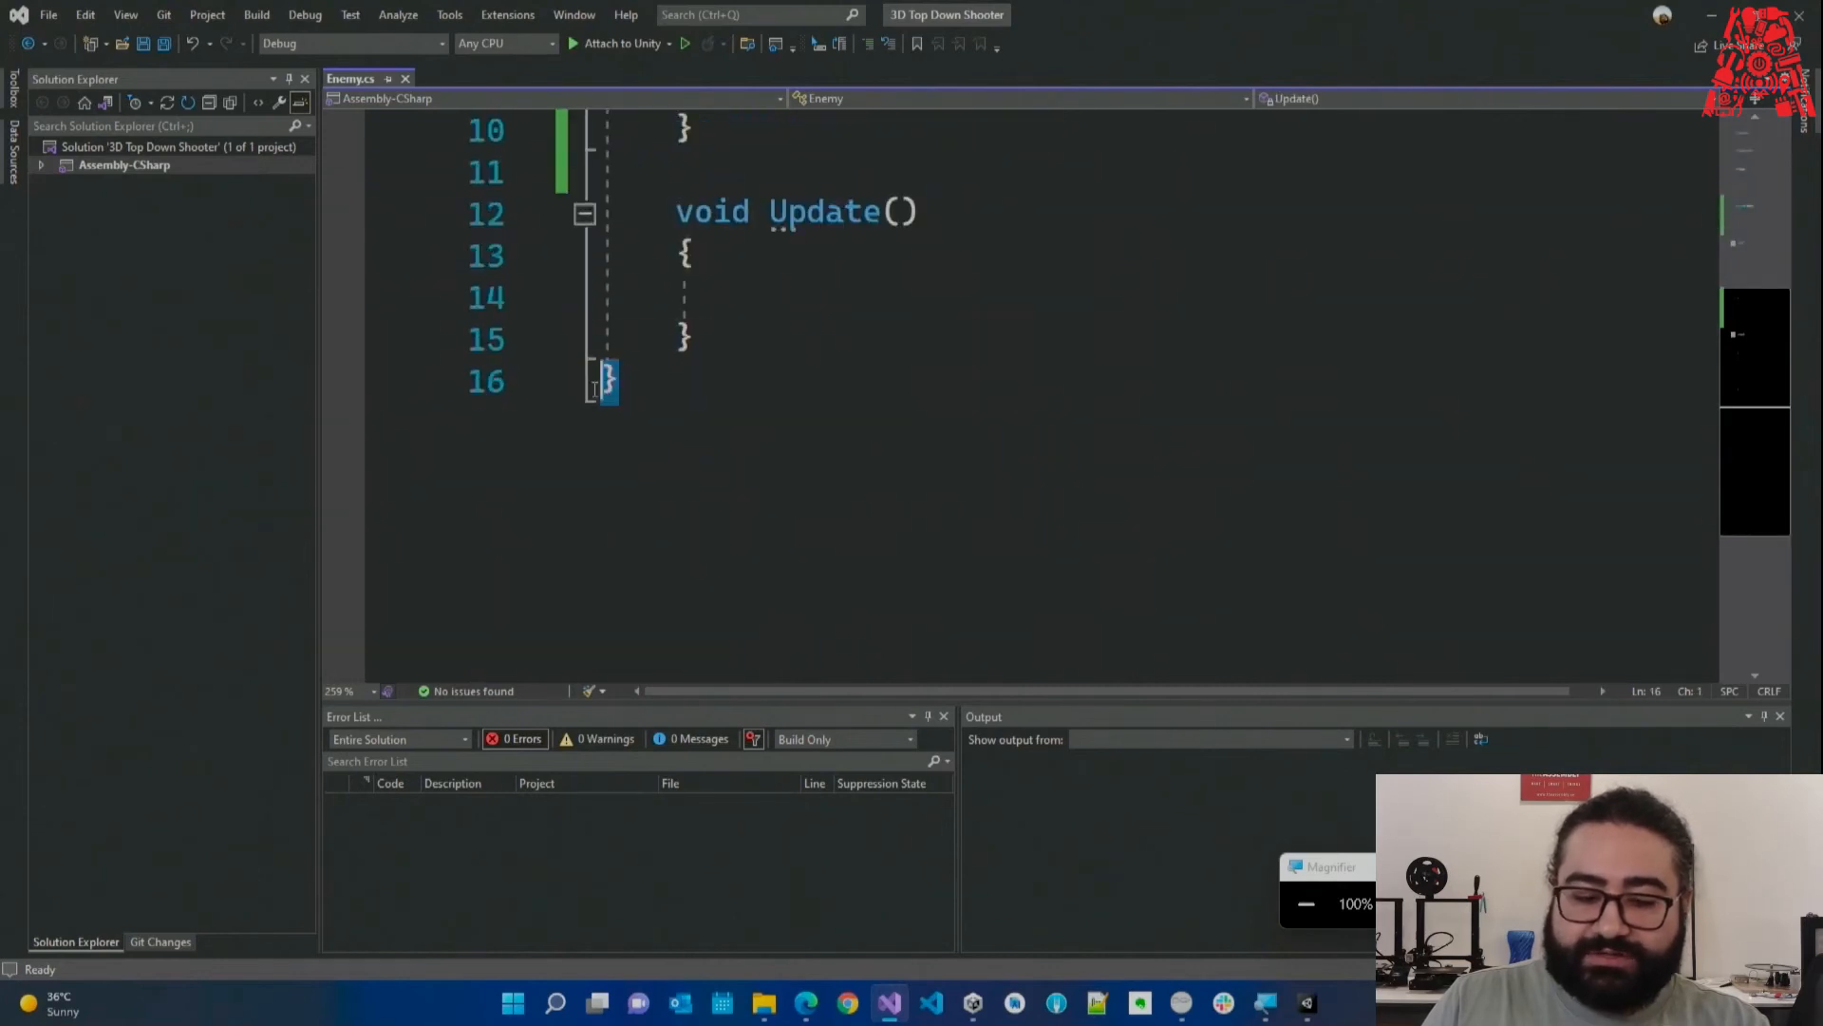
scroll(636, 399, up, 2)
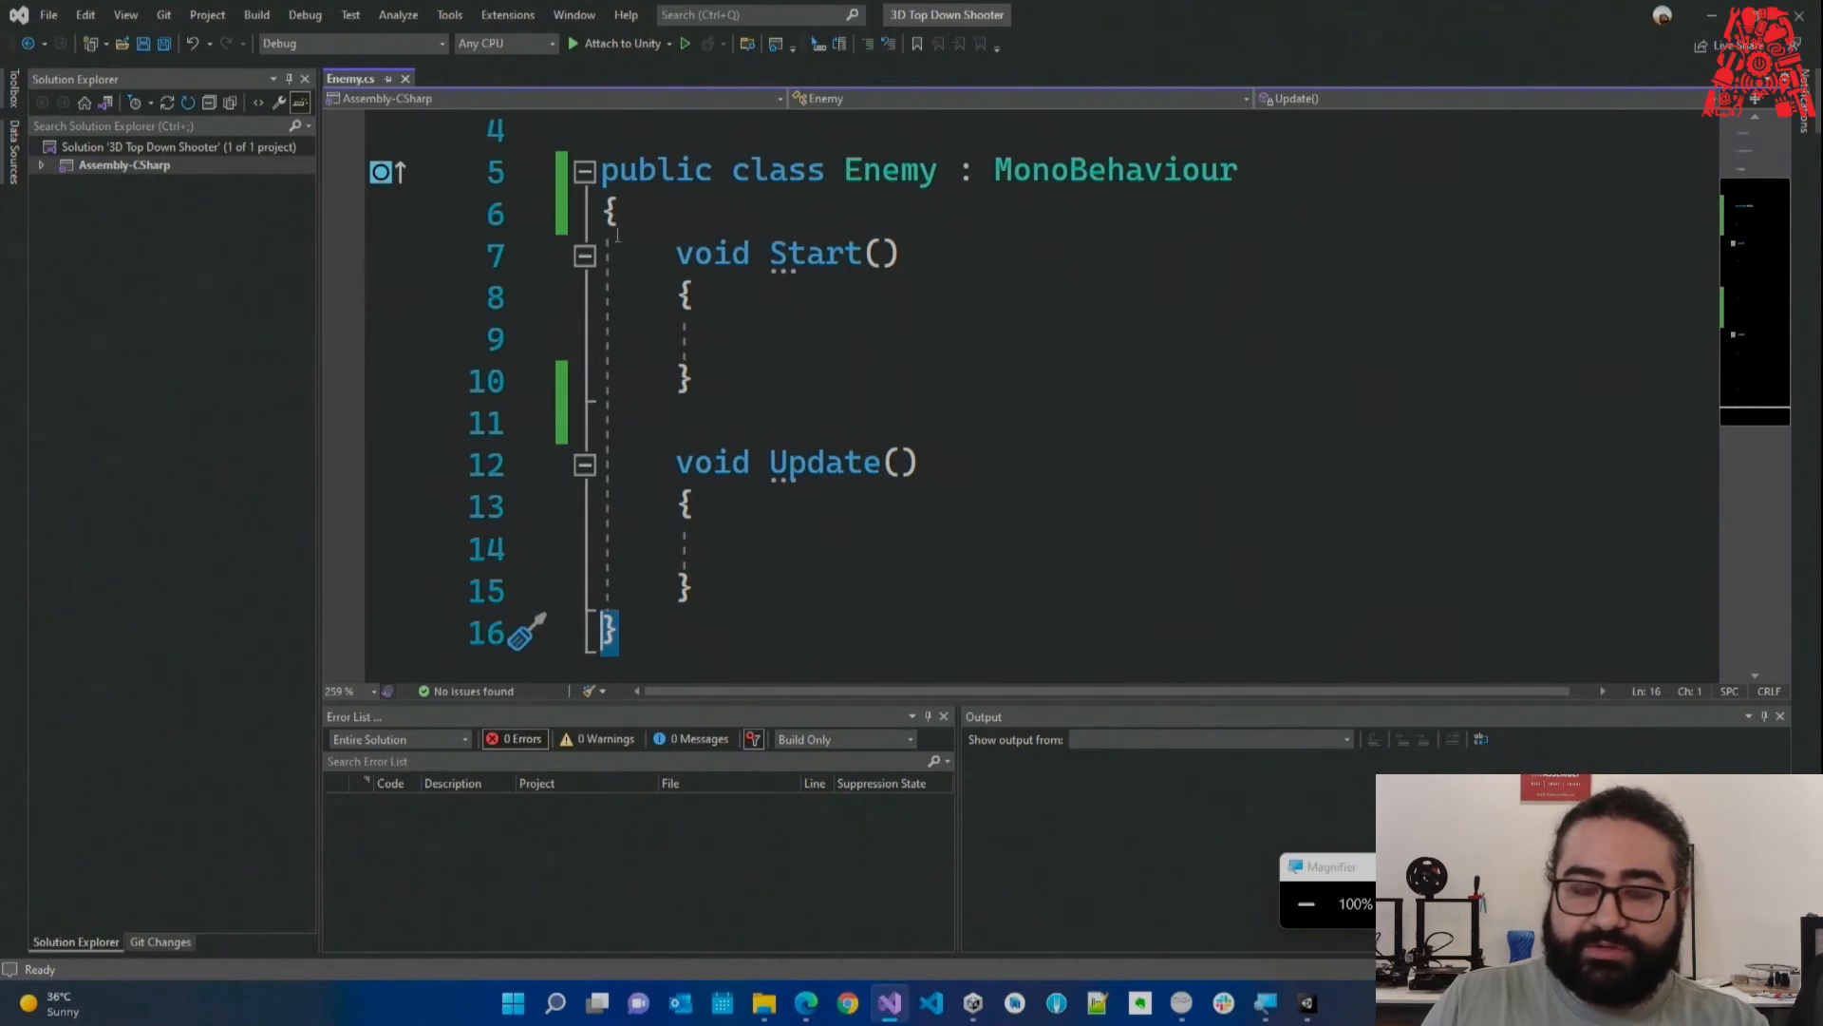
drag(737, 600, 607, 254)
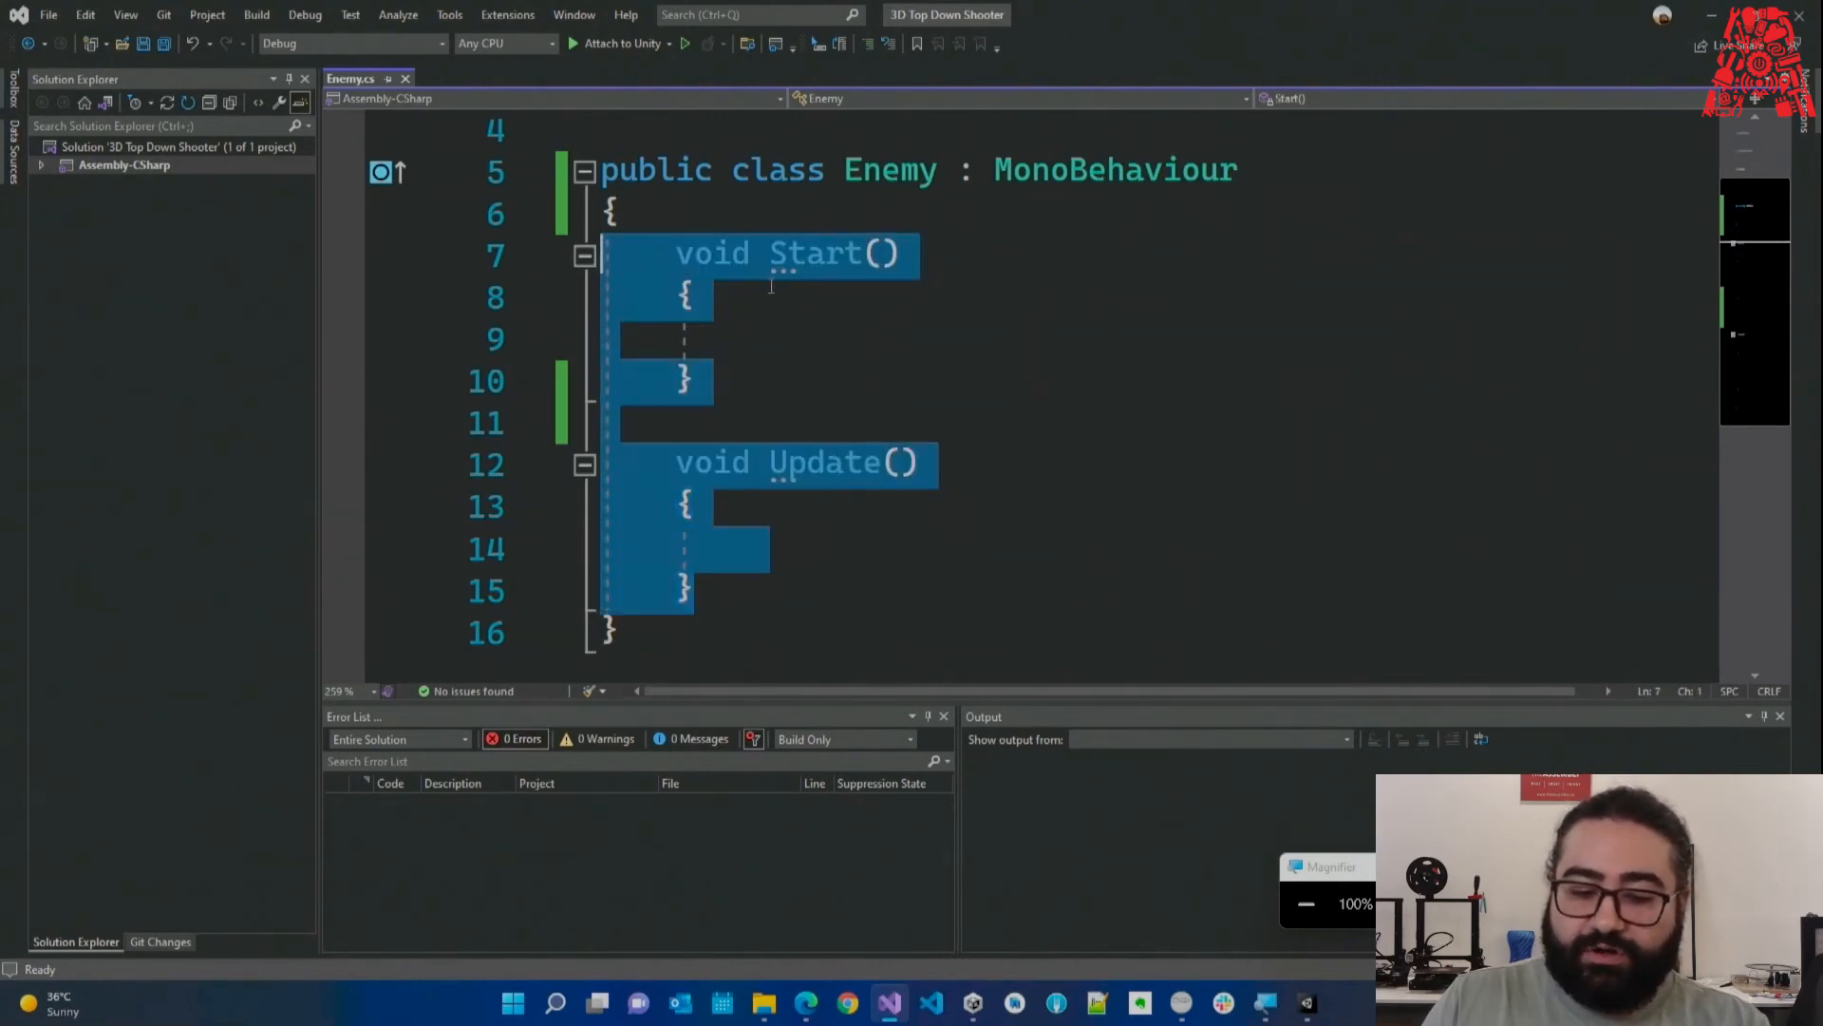
click(826, 299)
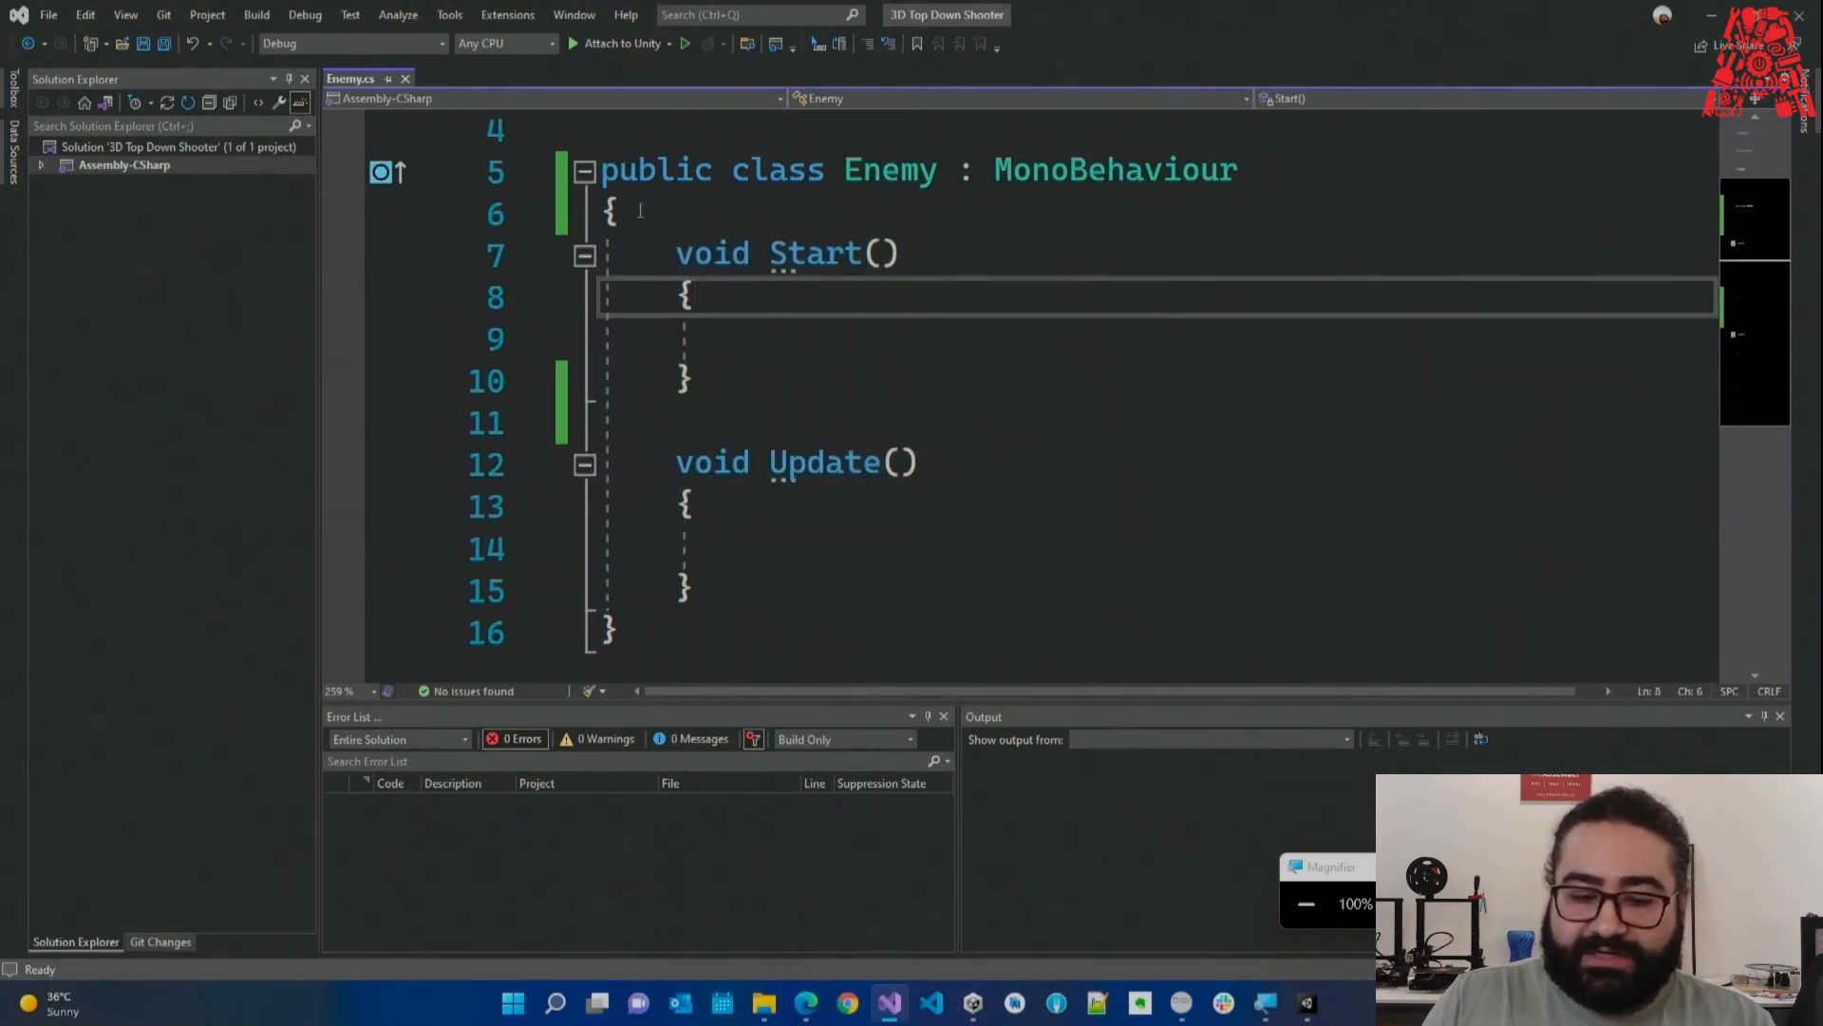
drag(604, 205, 624, 631)
click(624, 632)
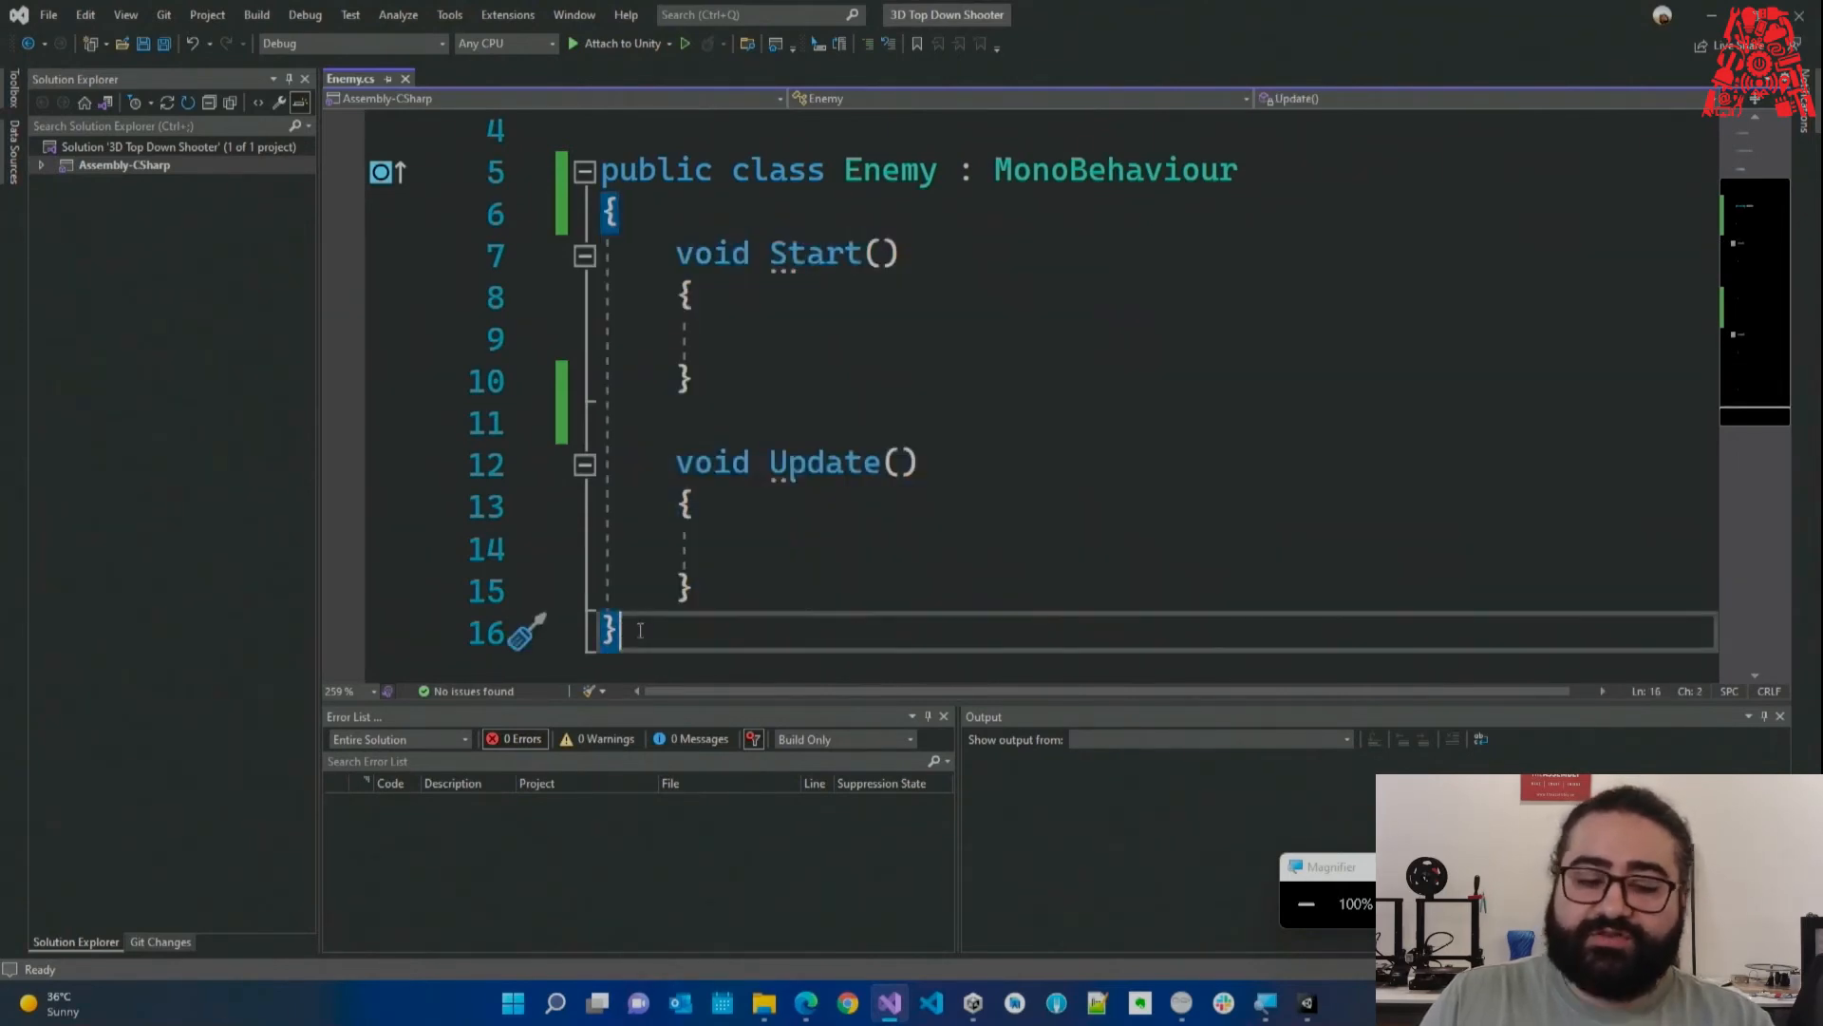
drag(606, 205, 622, 209)
click(641, 213)
click(644, 624)
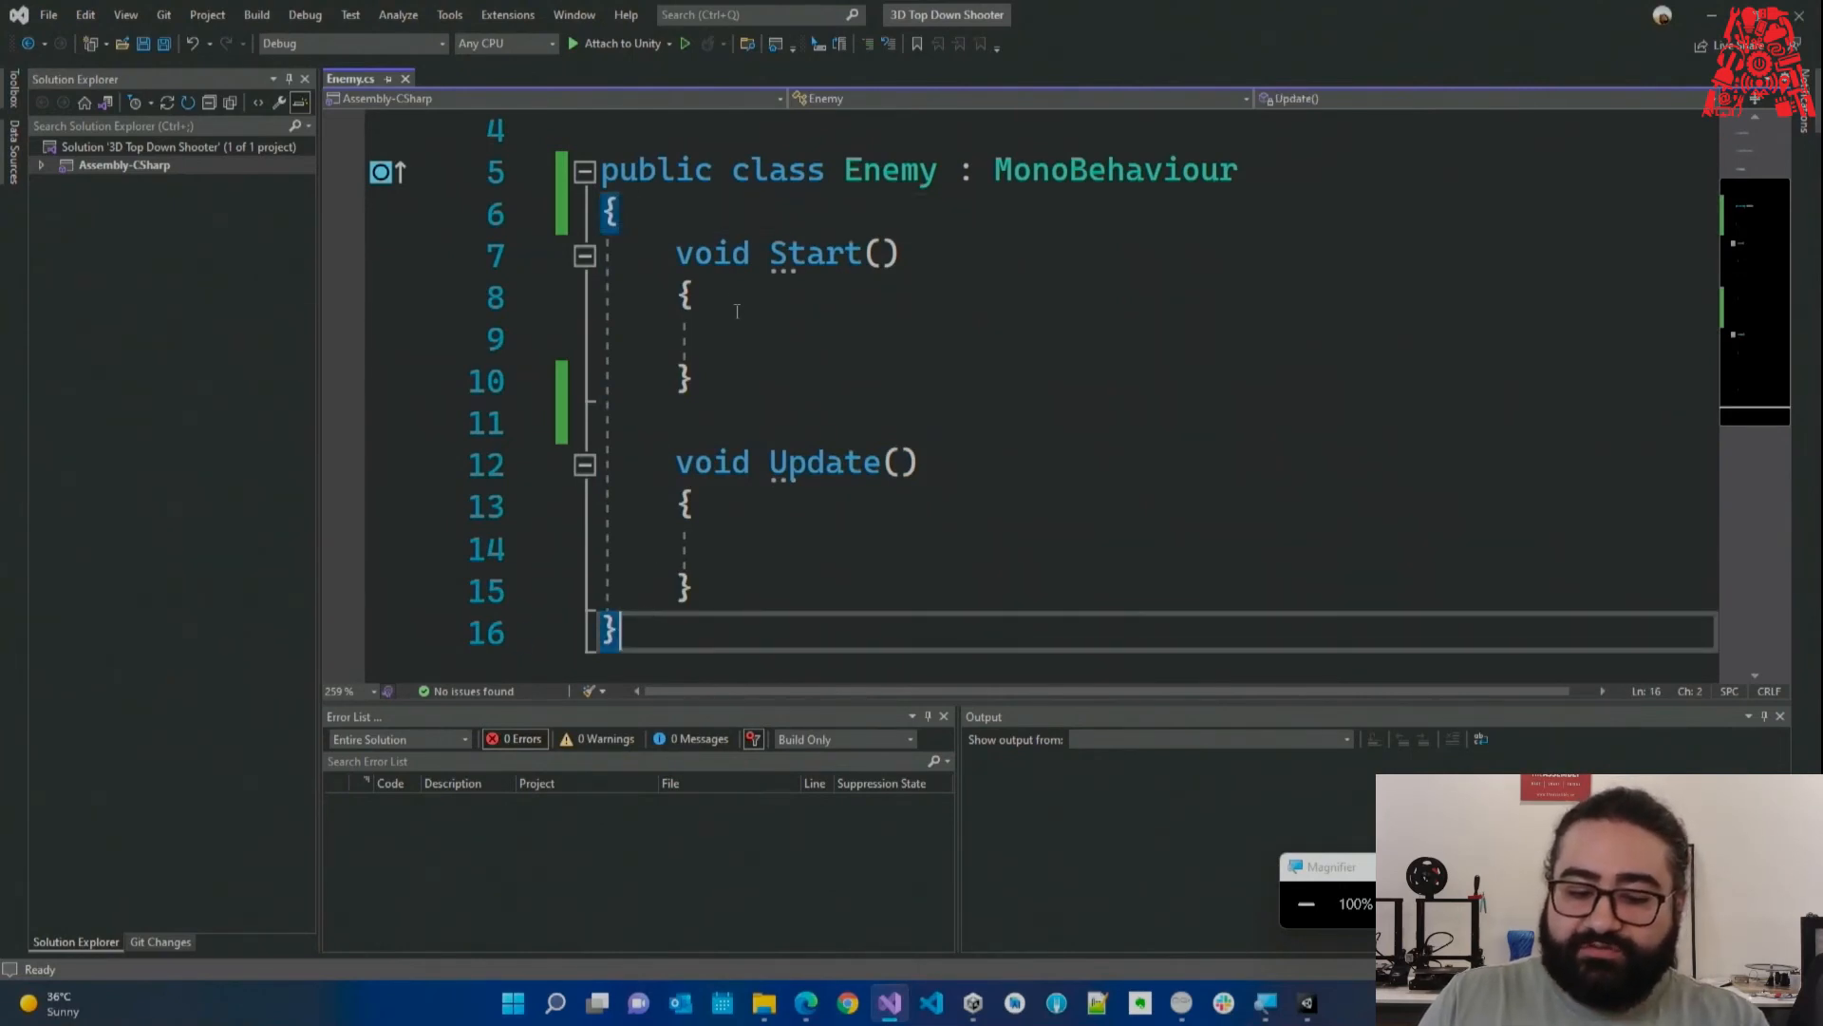
Insert a blank line inside Start() and point out its opening and closing braces.
click(676, 254)
click(757, 337)
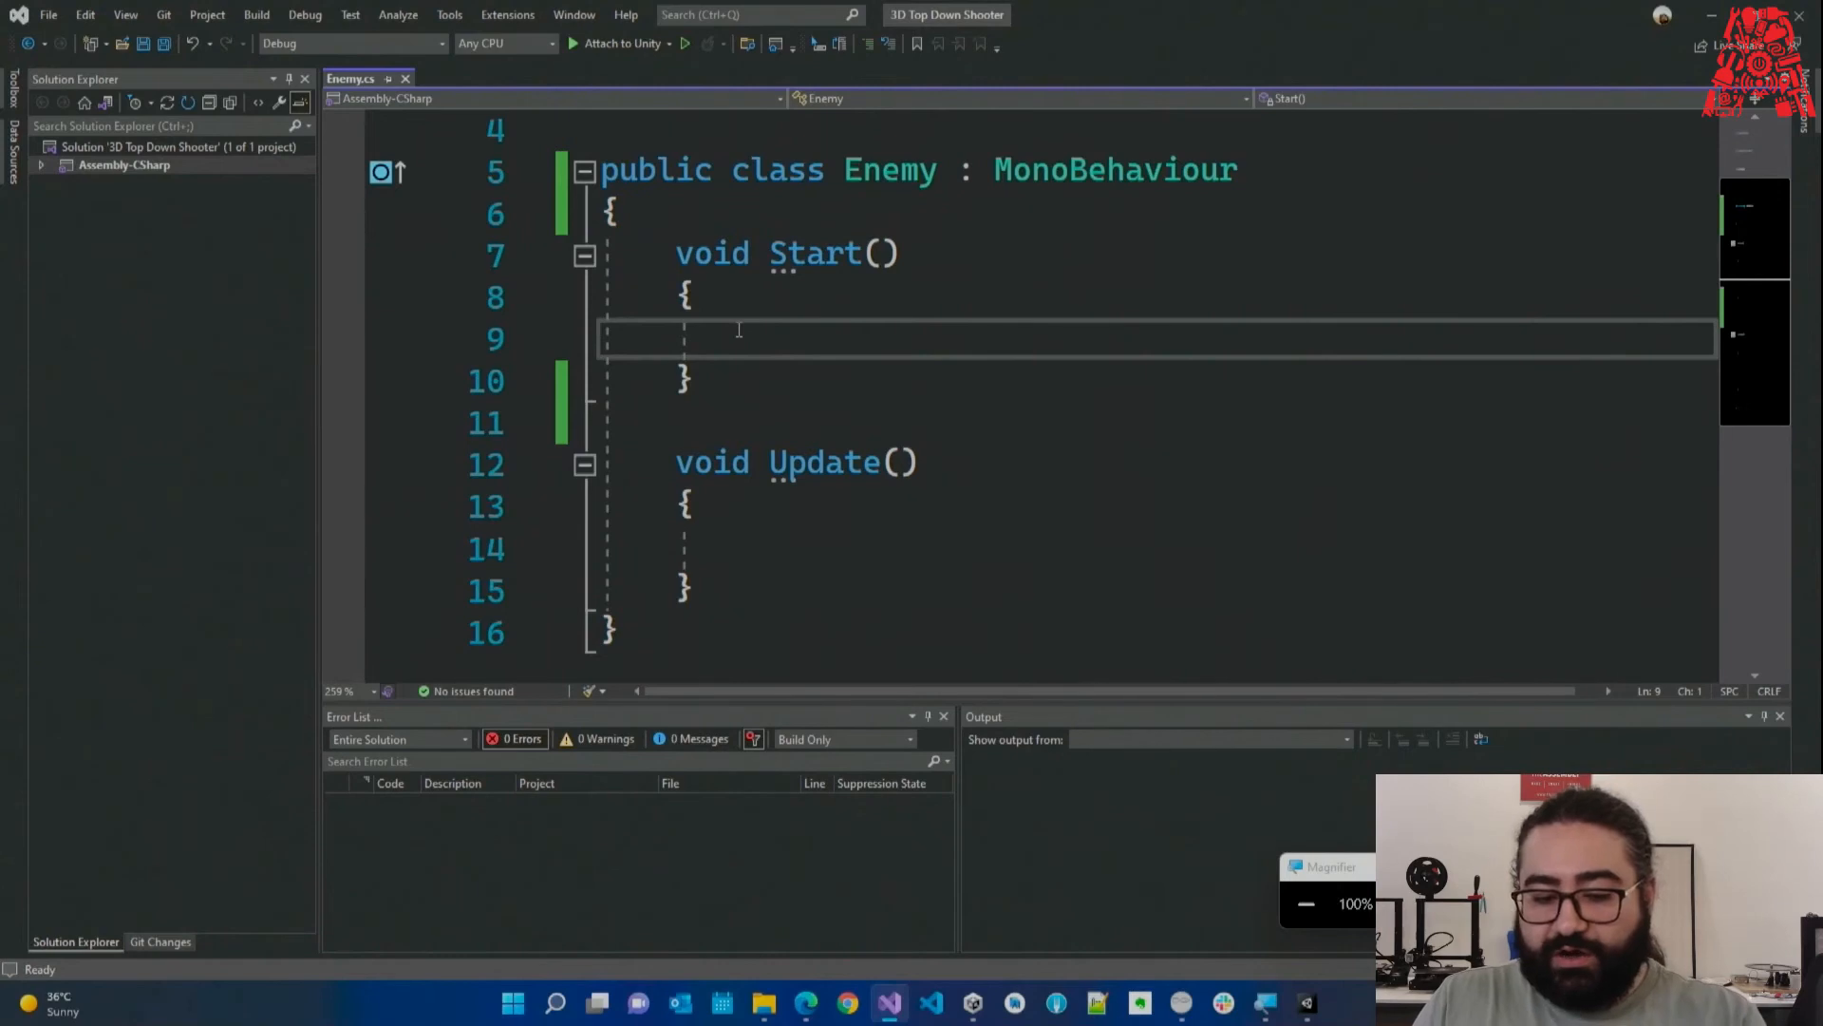
key(Return)
key(Up)
key(Up)
drag(690, 300, 680, 300)
drag(696, 427, 682, 426)
key(Up)
key(Up)
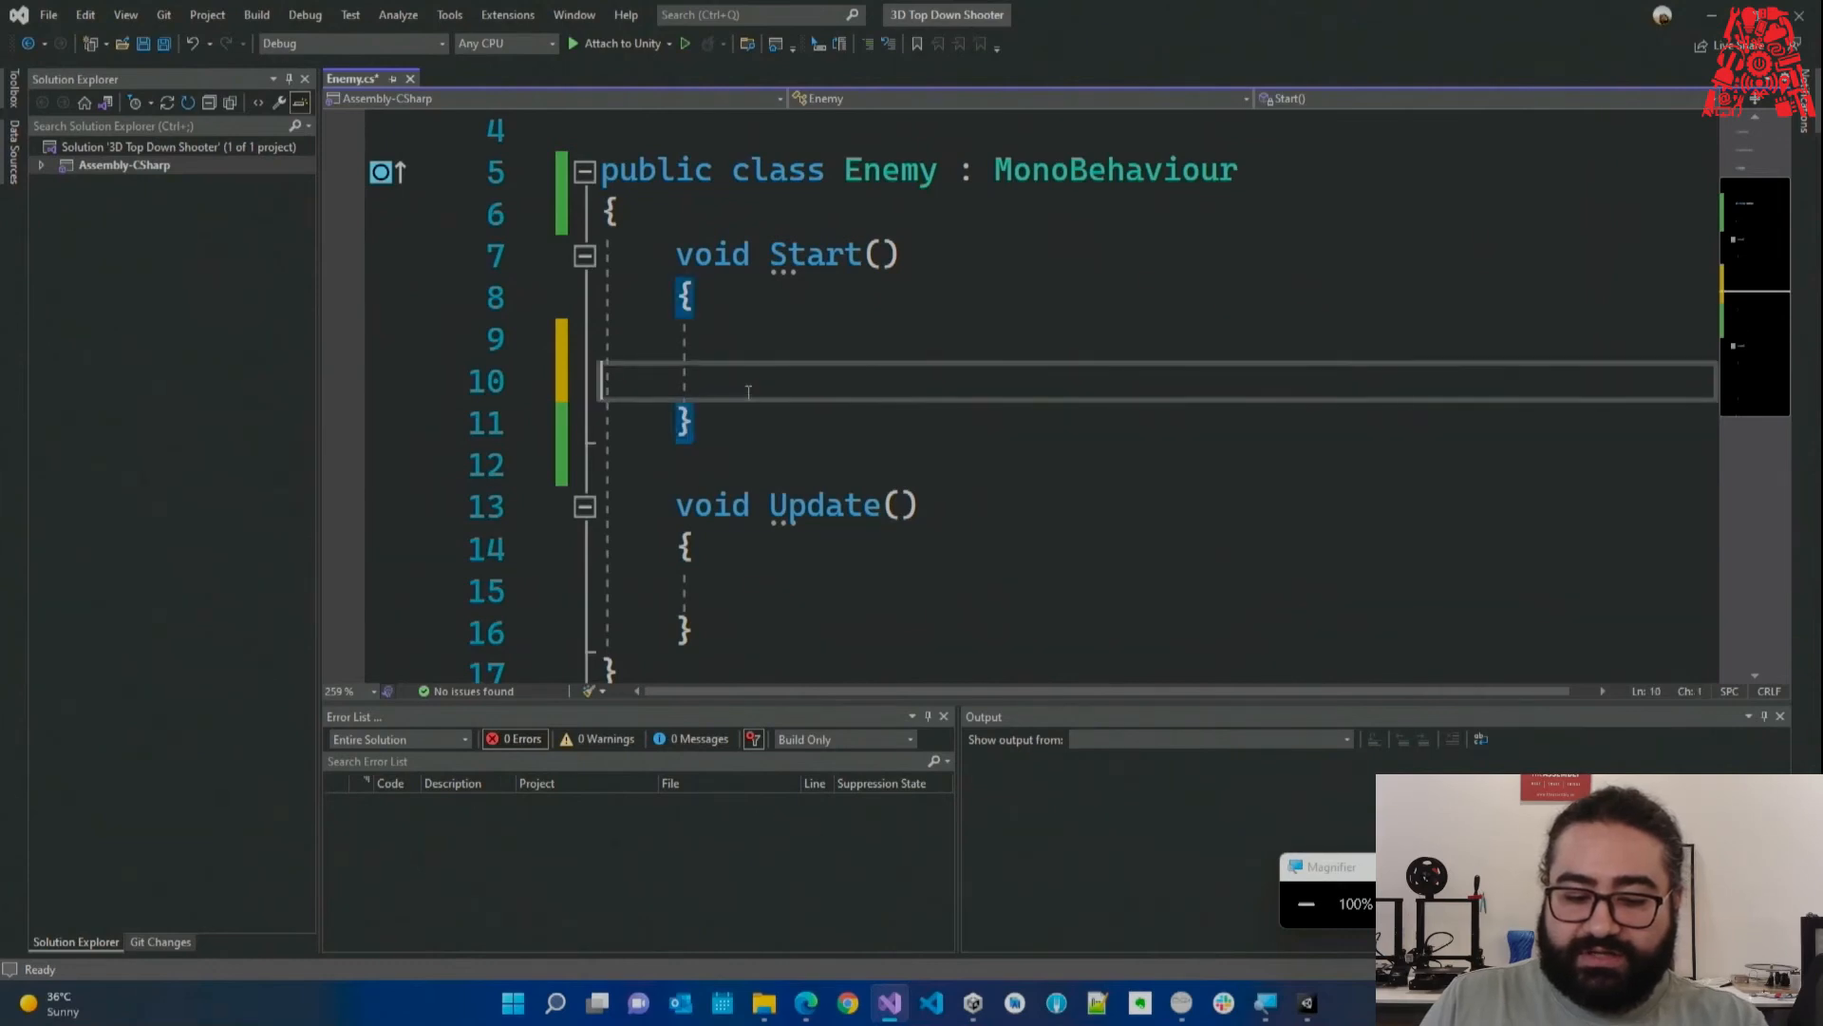
text(qwdqwdqwd)
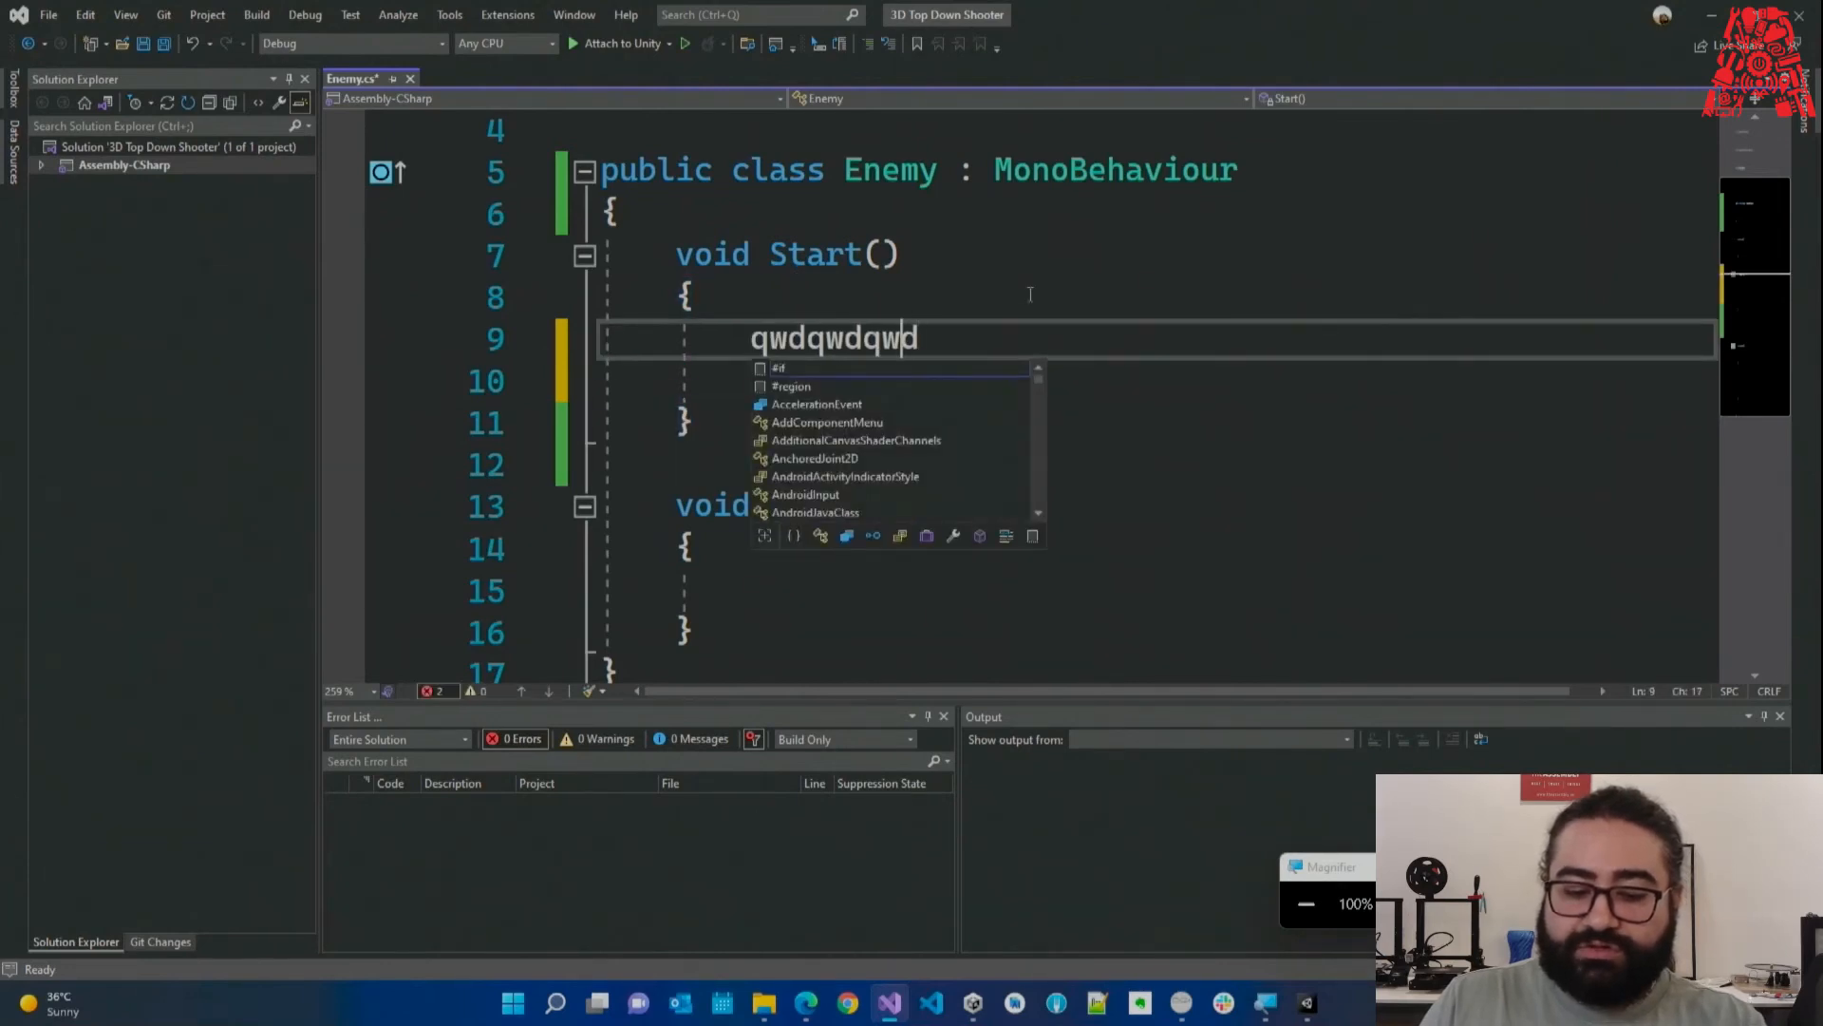
key(Escape)
key(Return)
text(qwdqwdqwd)
click(694, 384)
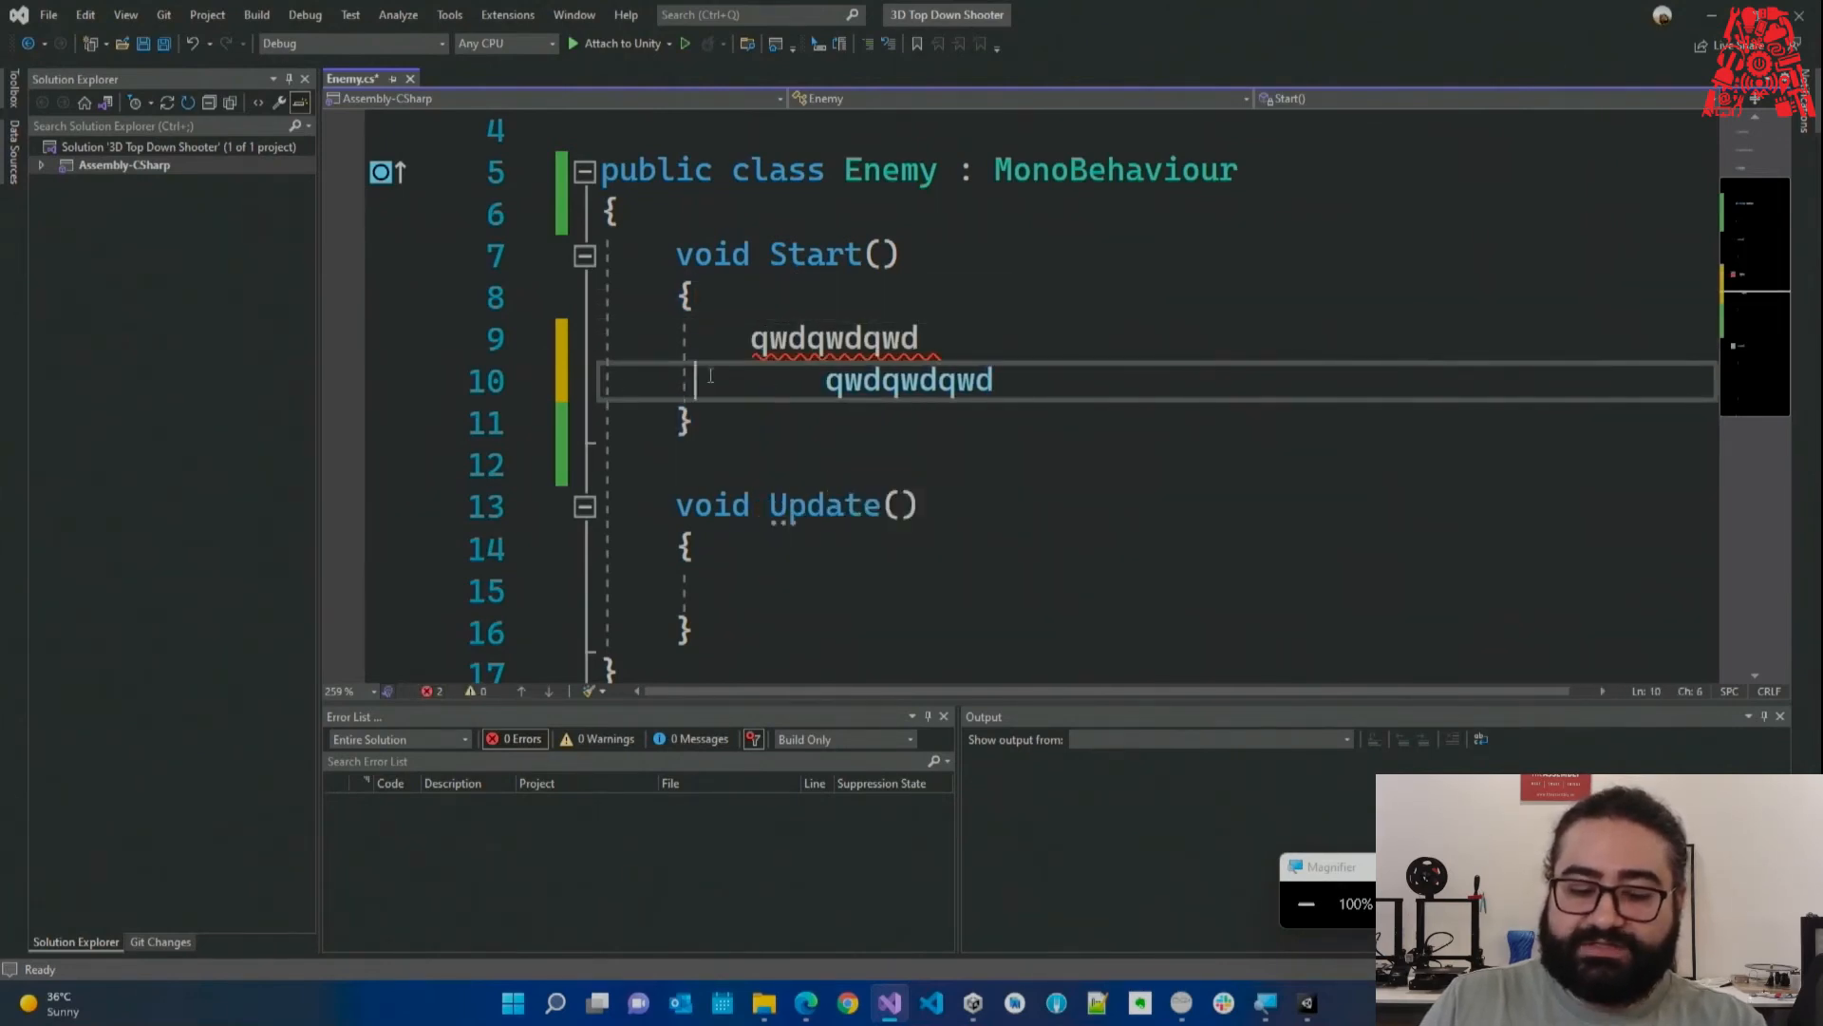
scroll(795, 445, down, 1)
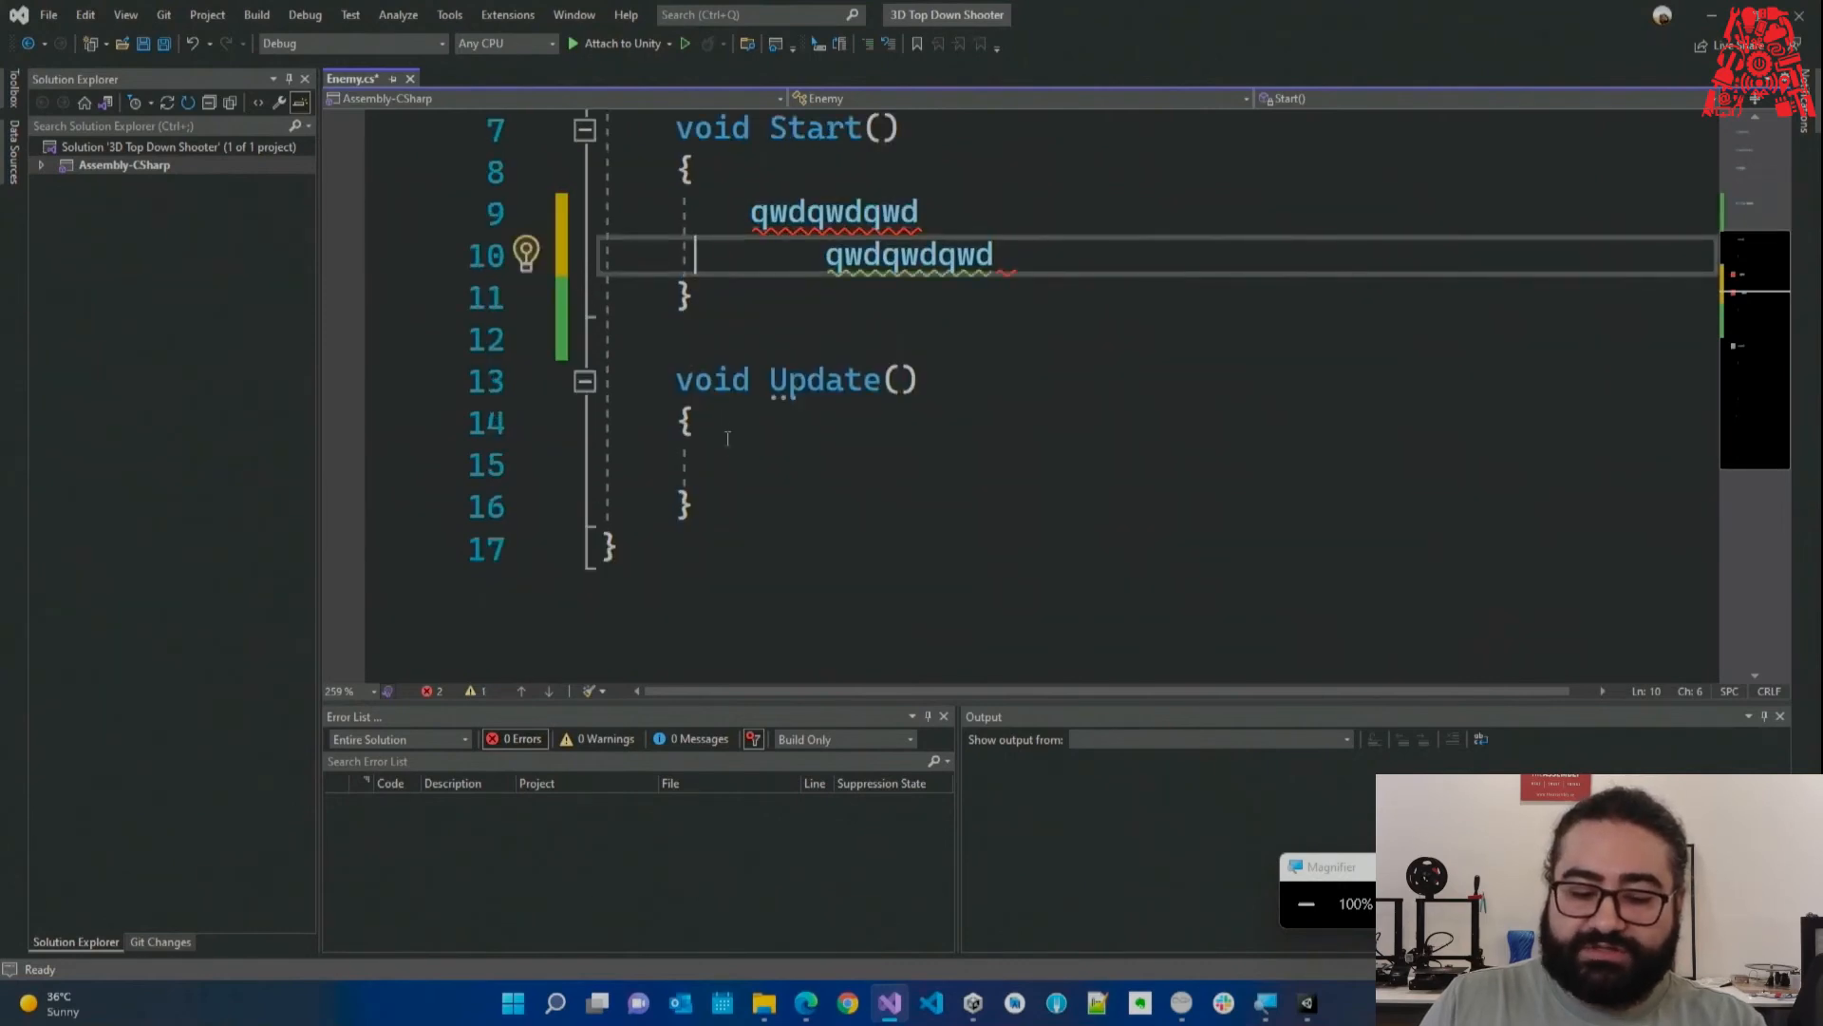
drag(682, 420, 698, 505)
click(696, 503)
click(696, 424)
click(707, 500)
click(718, 461)
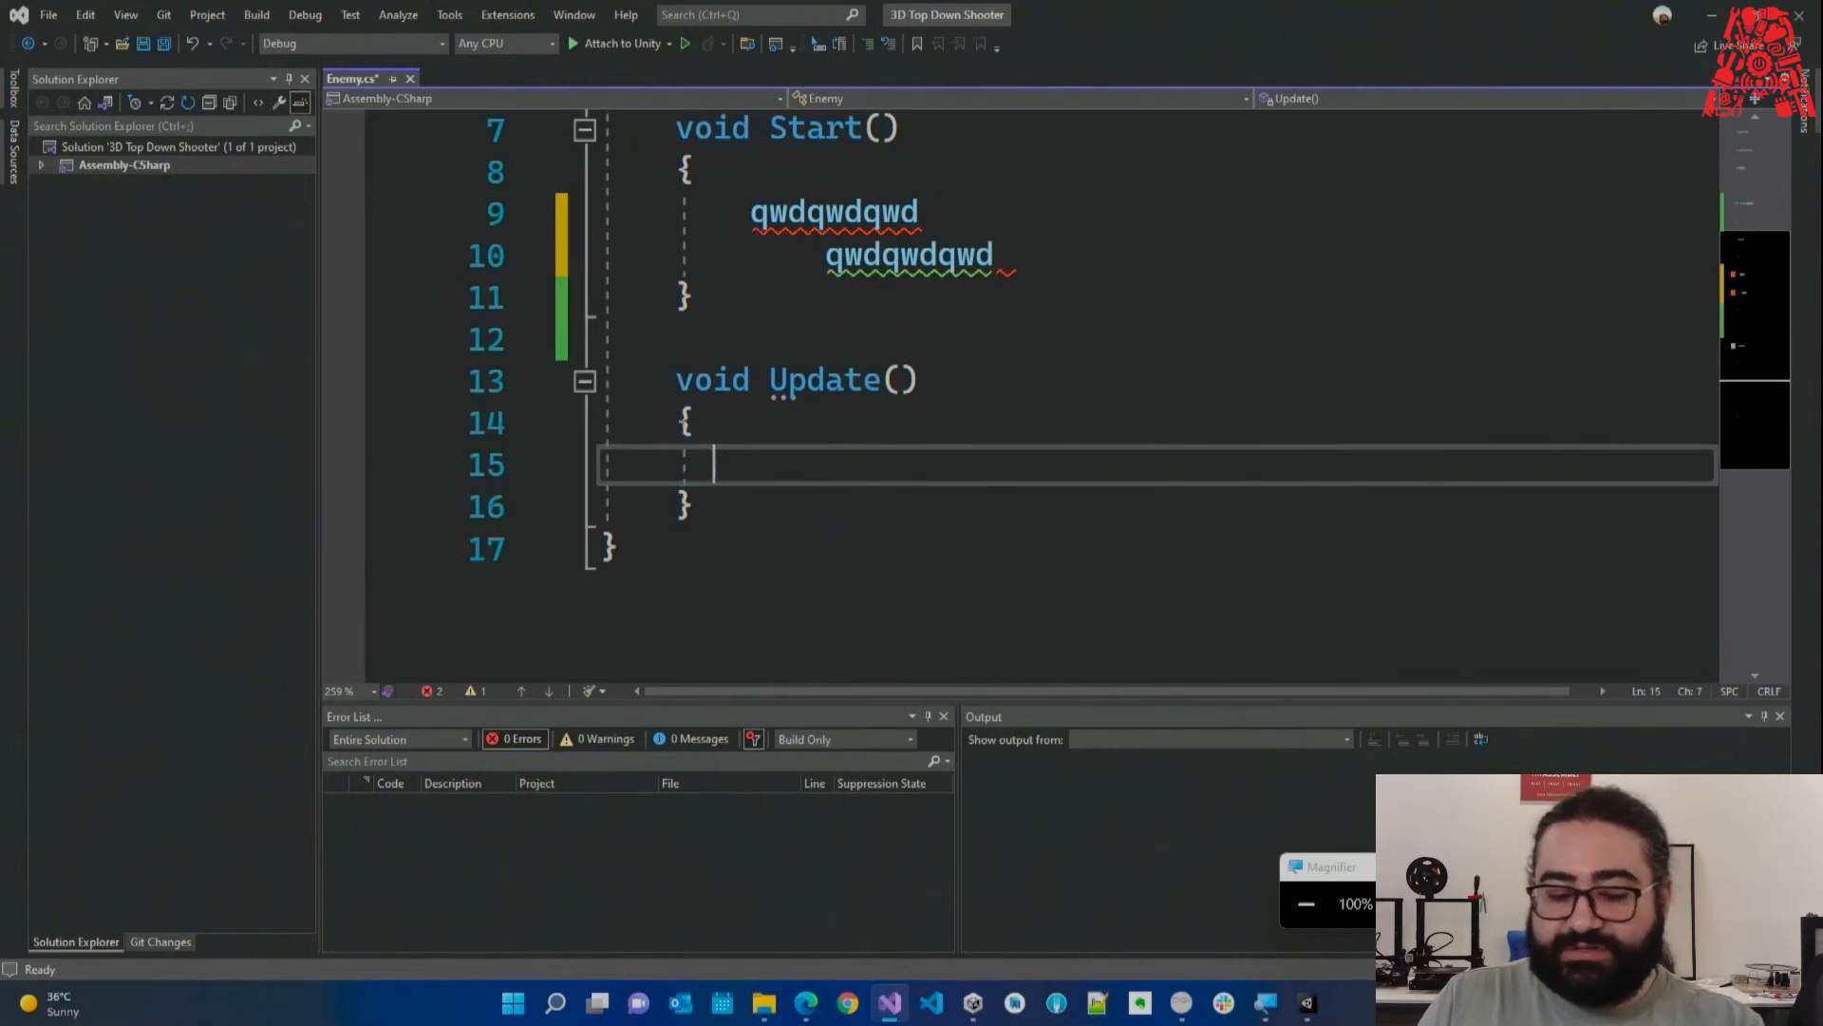
key(Return)
click(744, 451)
text(qwdqwd)
click(885, 415)
click(750, 504)
text(qwdqwd)
click(826, 464)
drag(676, 380, 753, 466)
drag(879, 509, 739, 432)
key(BackSpace)
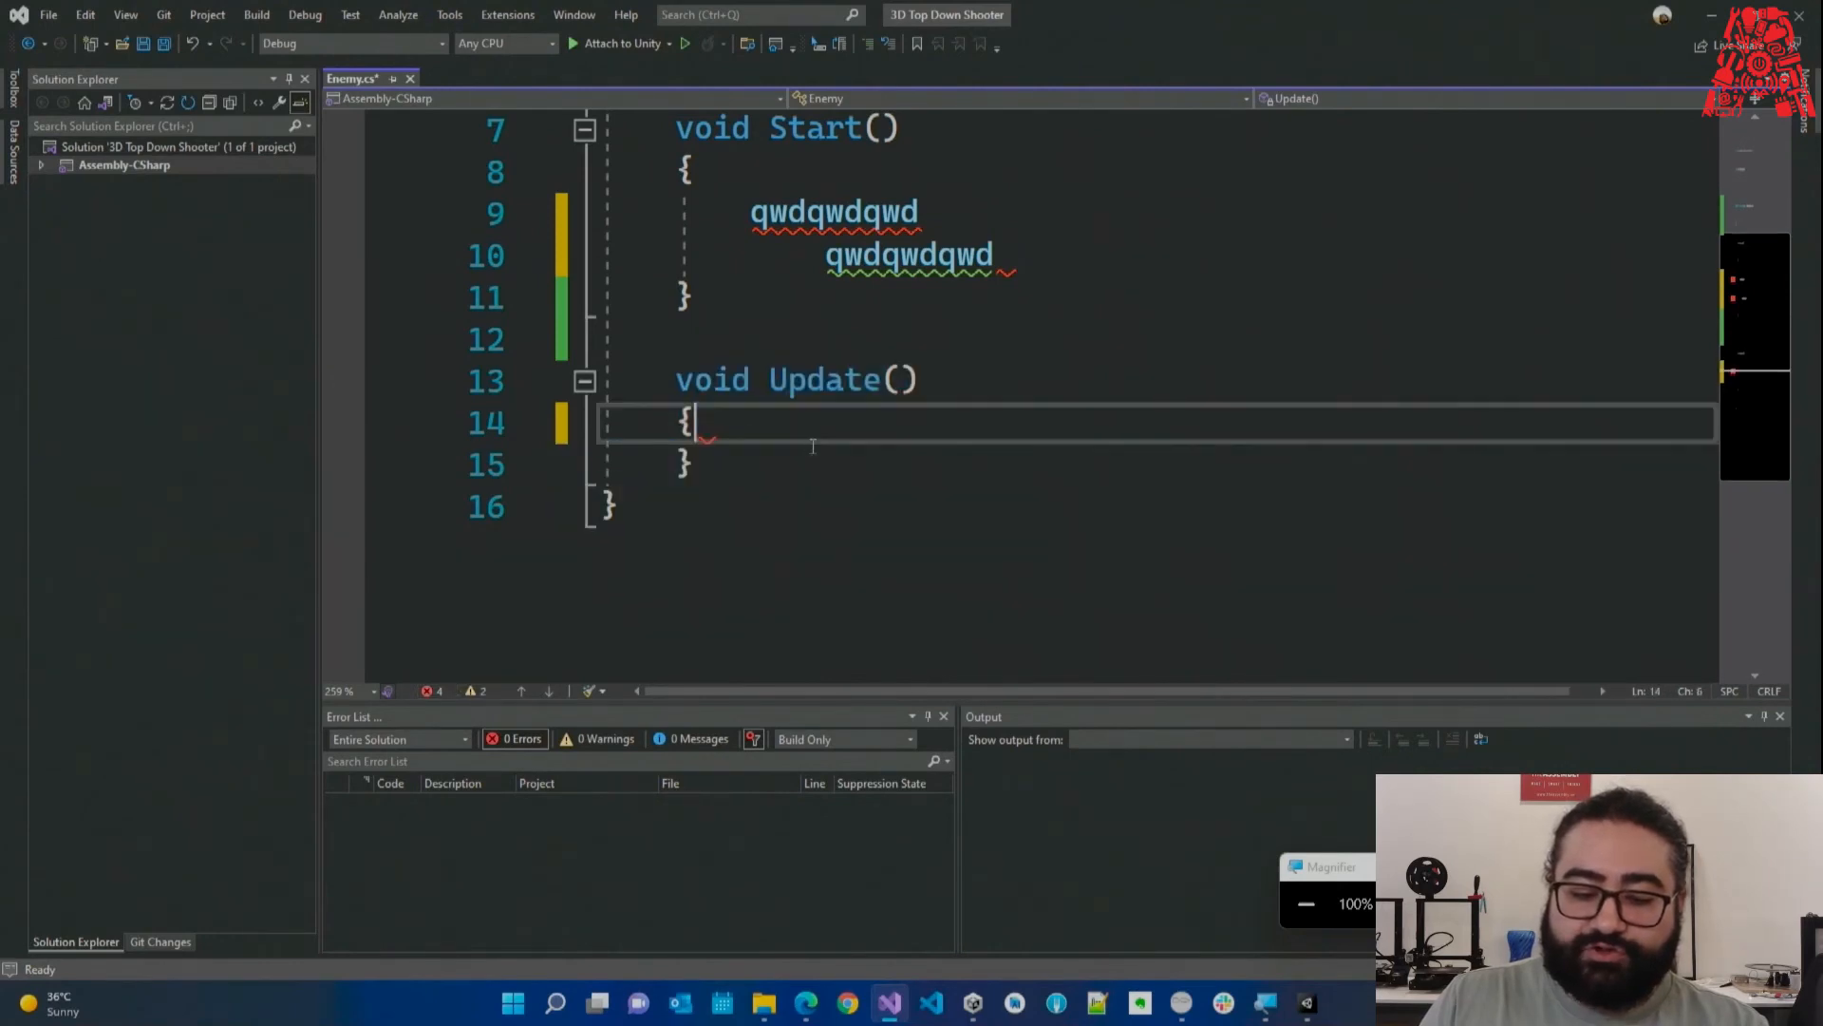
scroll(813, 445, up, 1)
drag(969, 393, 693, 296)
key(BackSpace)
key(ctrl+s)
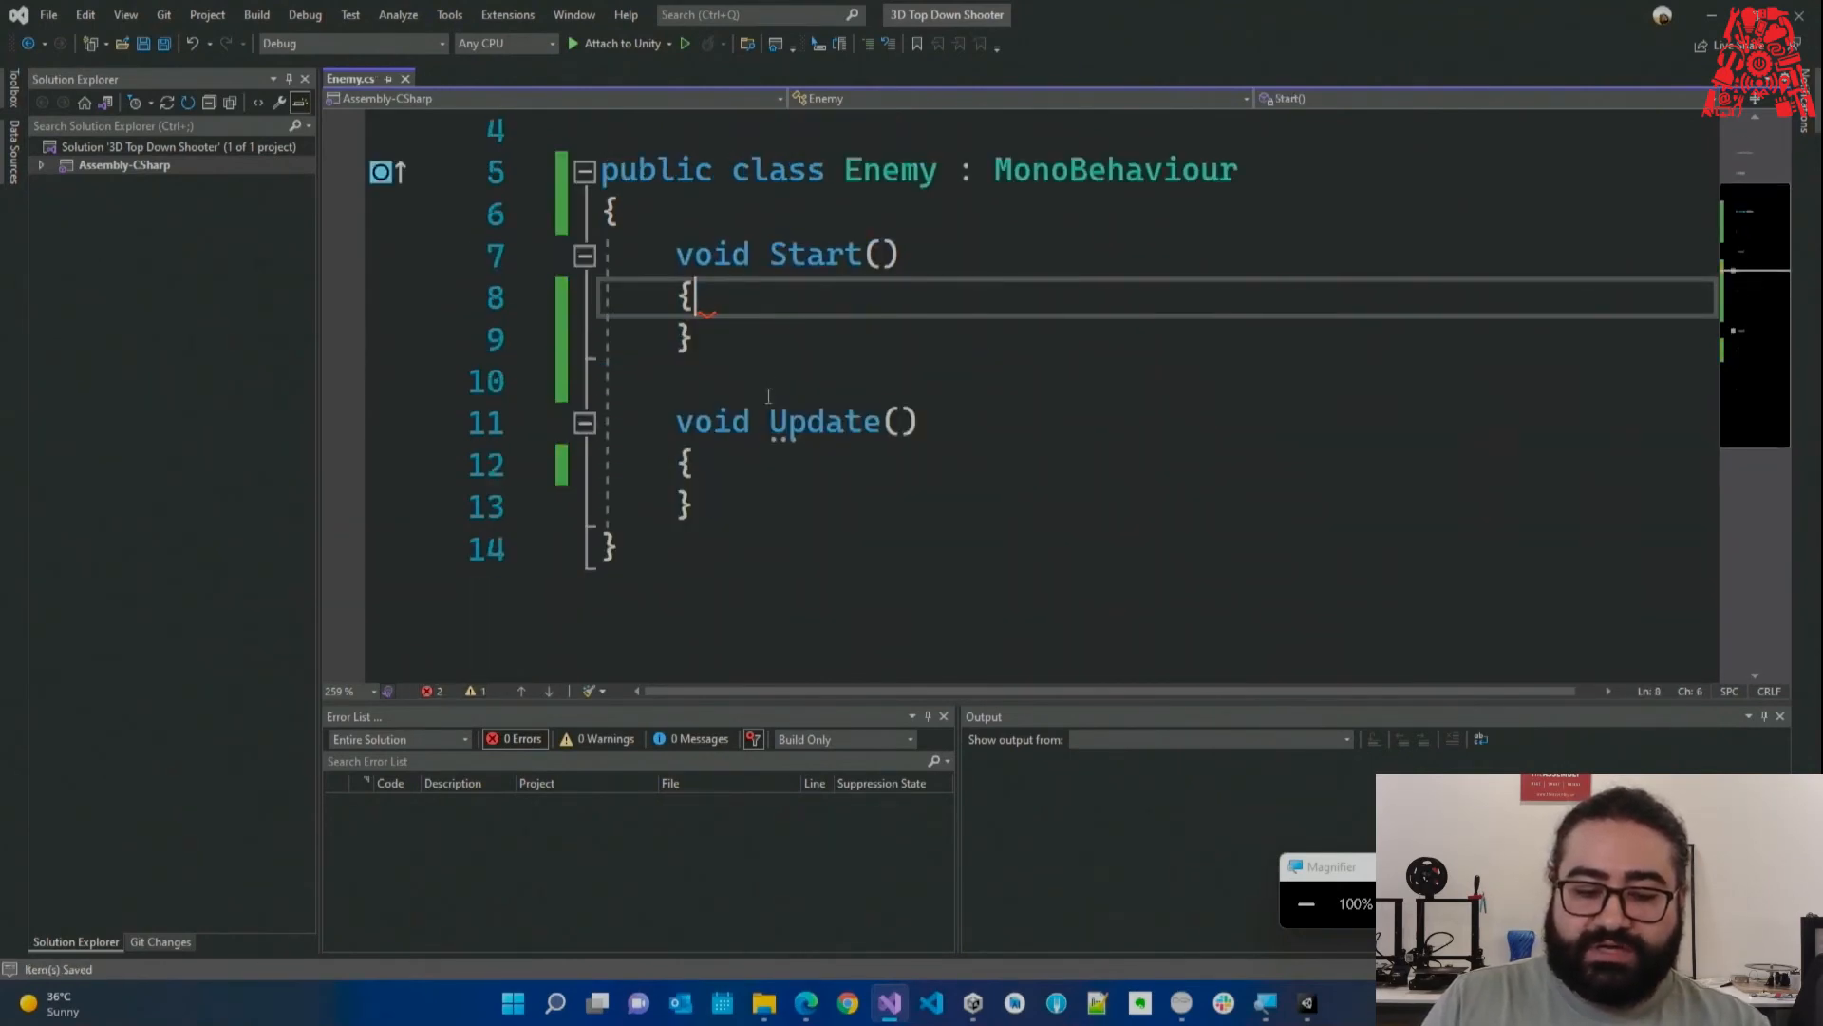
click(712, 378)
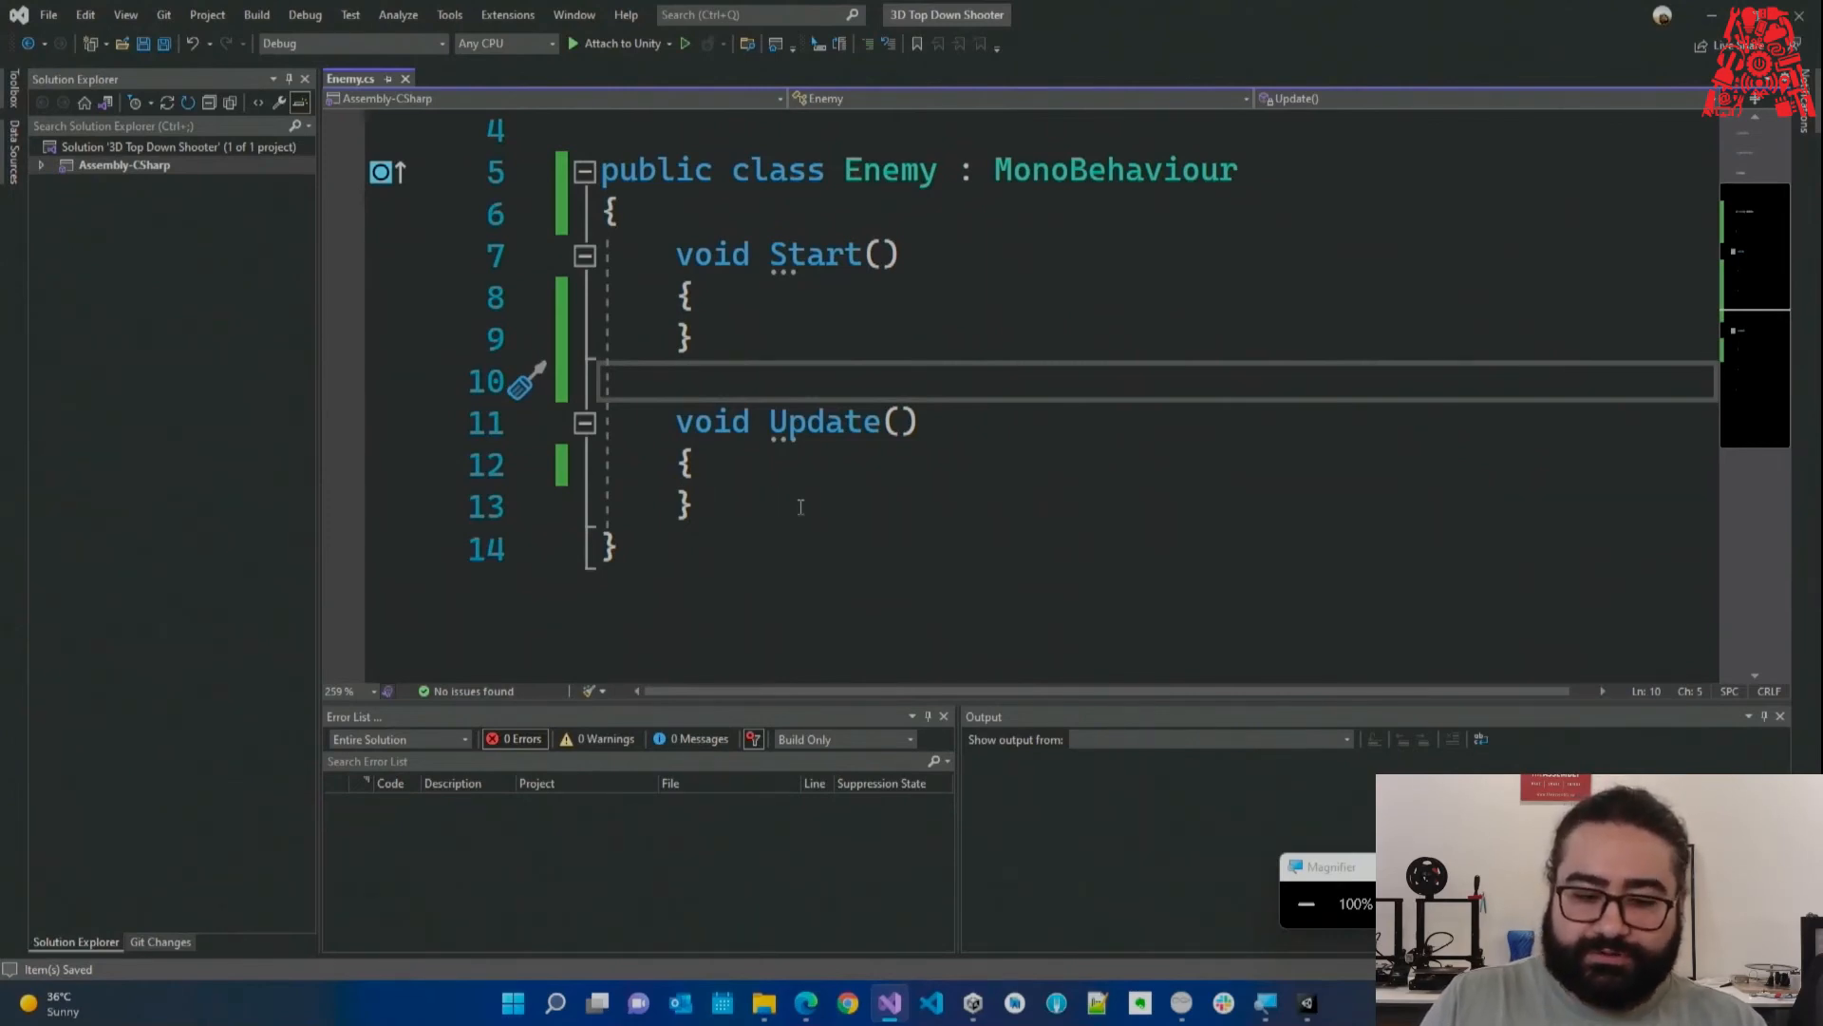
scroll(801, 496, up, 1)
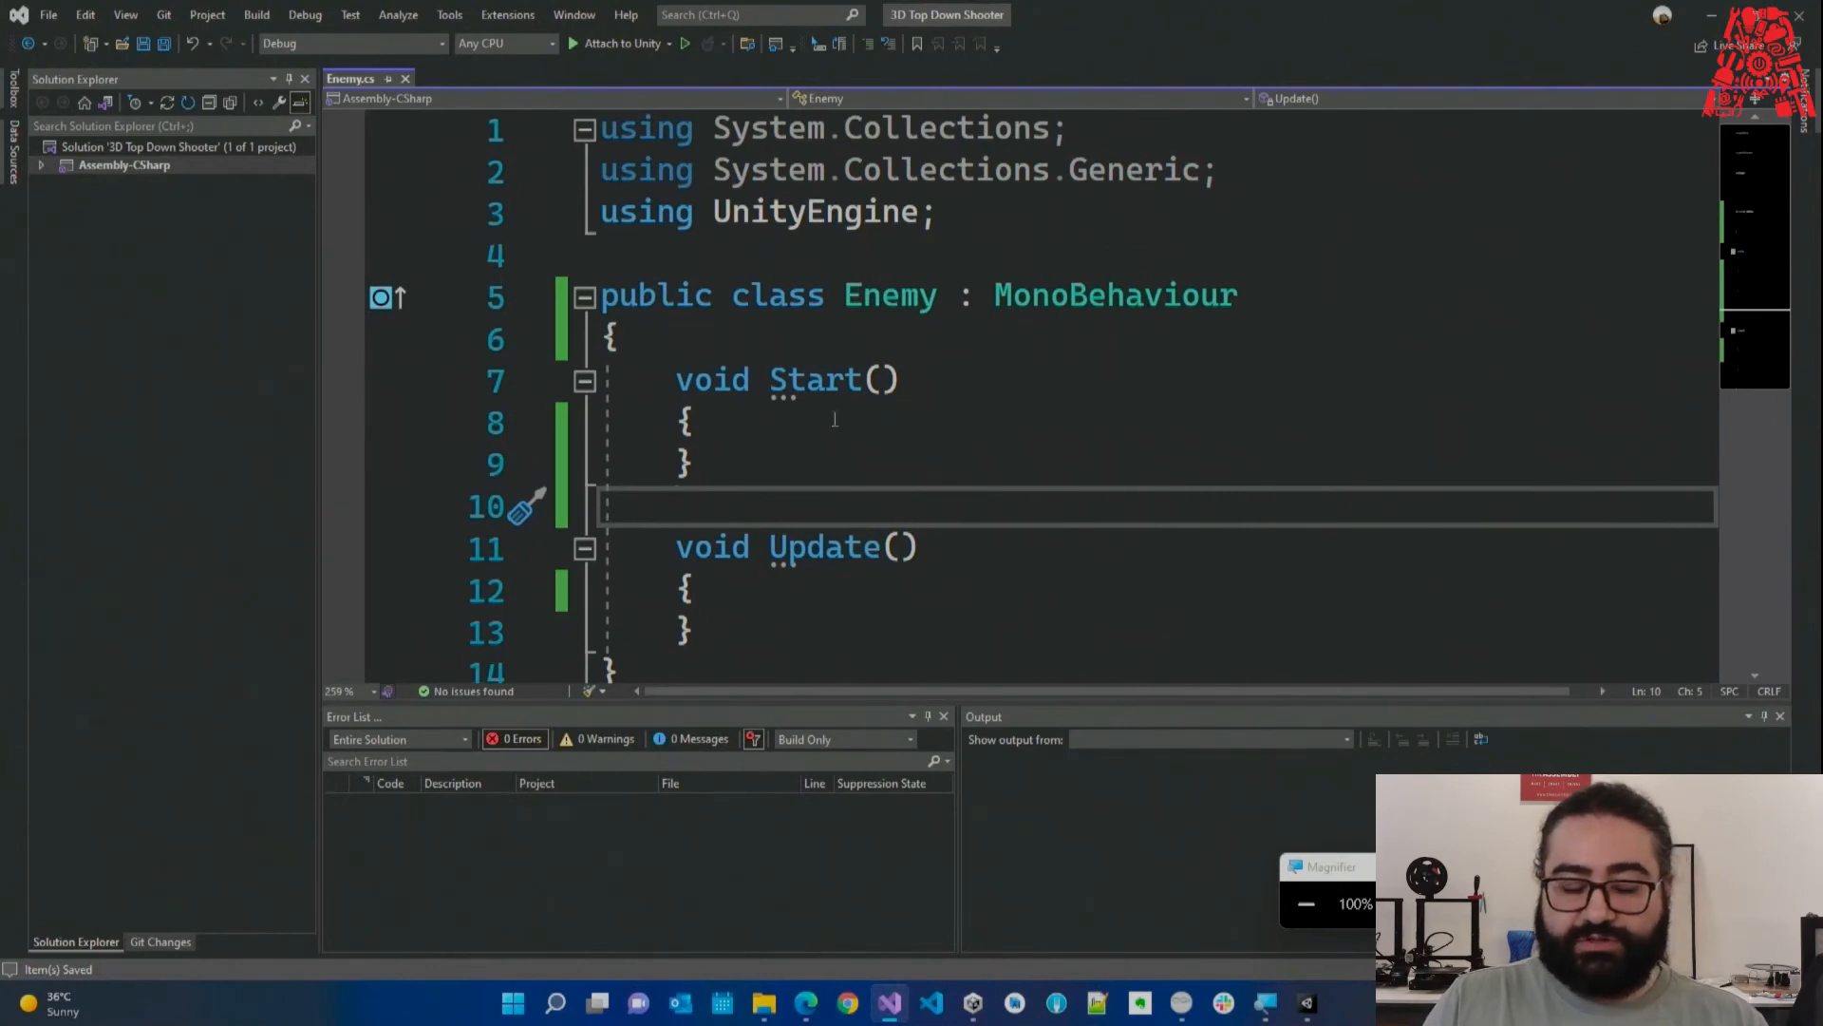
click(785, 428)
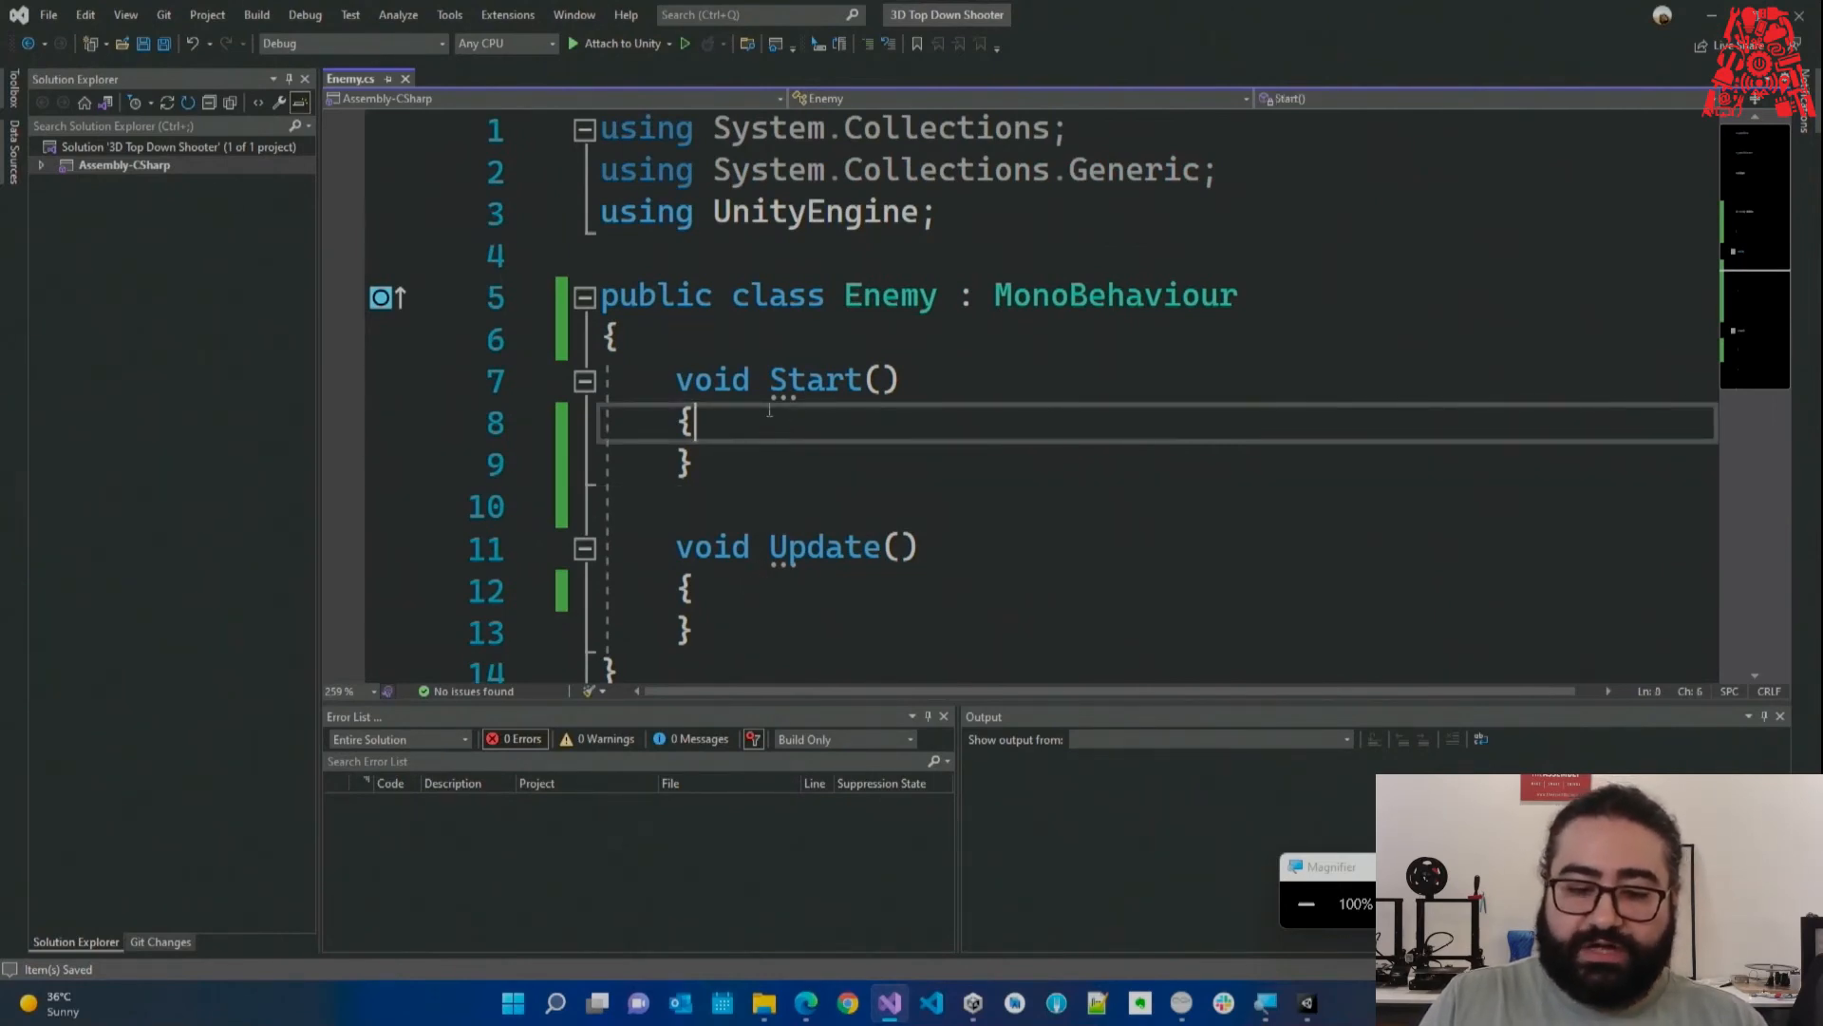
drag(950, 216, 600, 128)
click(958, 229)
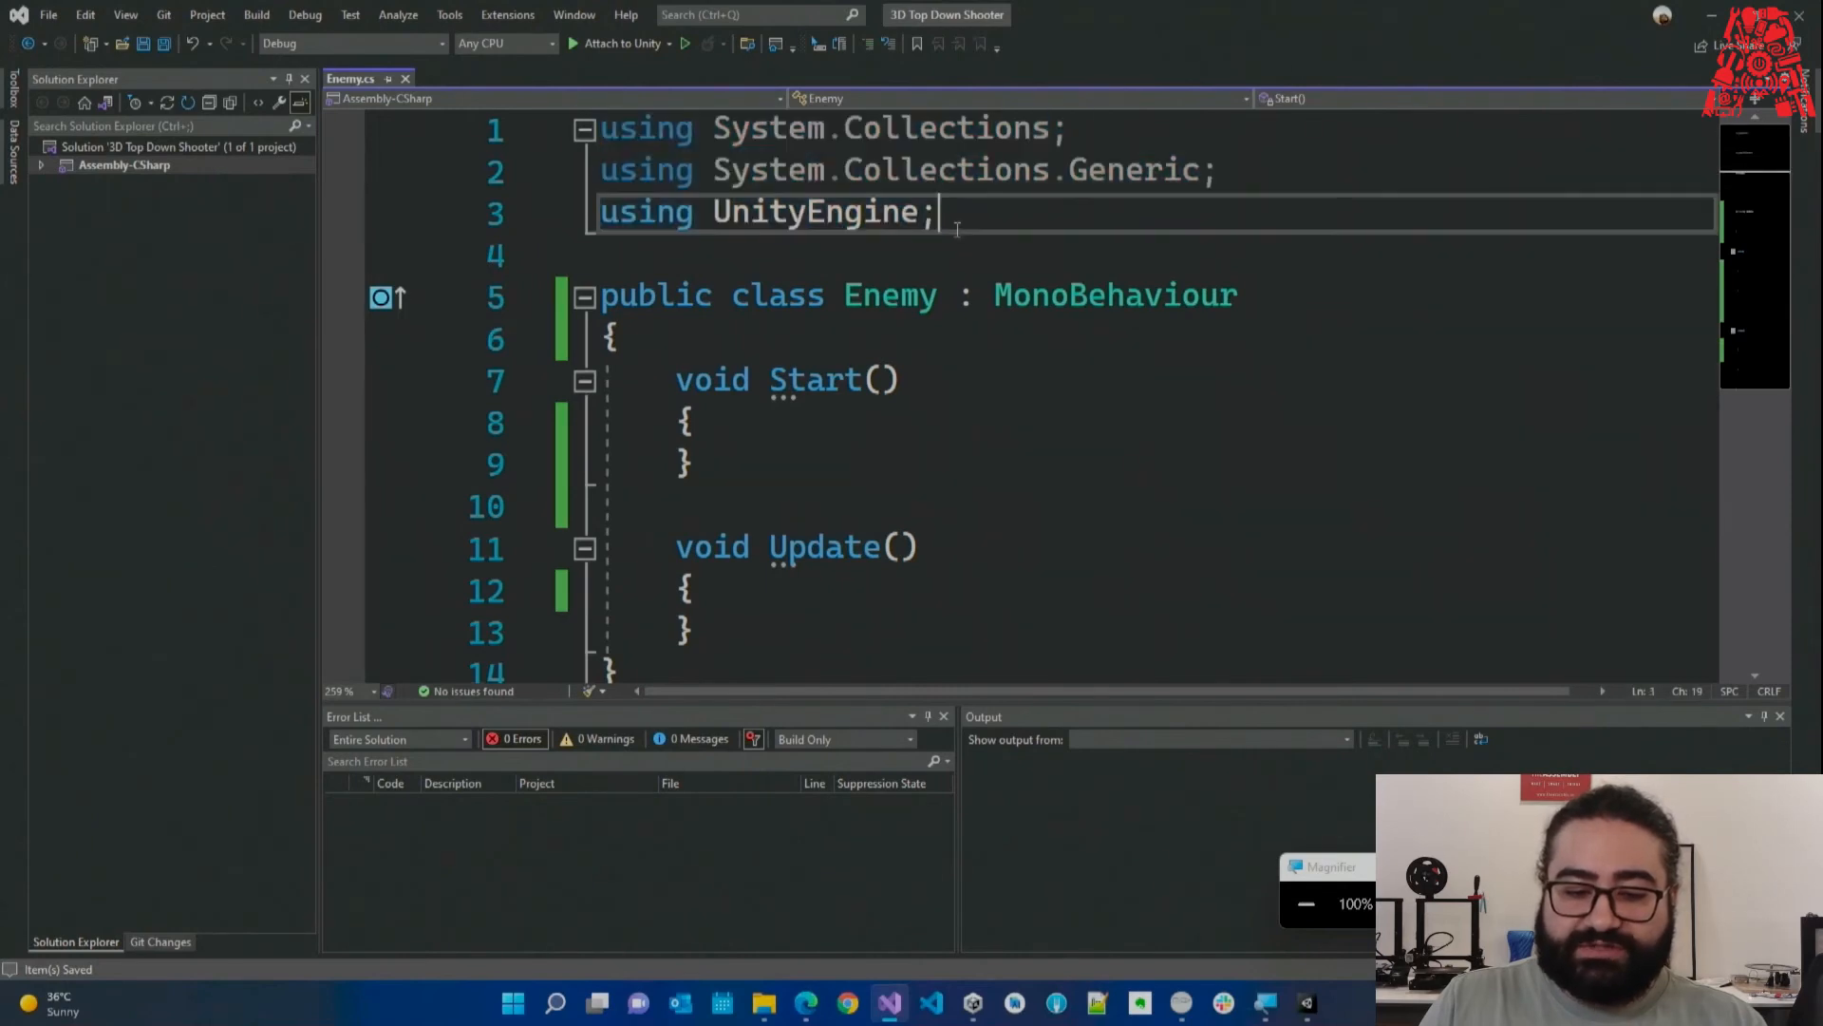
double_click(623, 135)
double_click(765, 135)
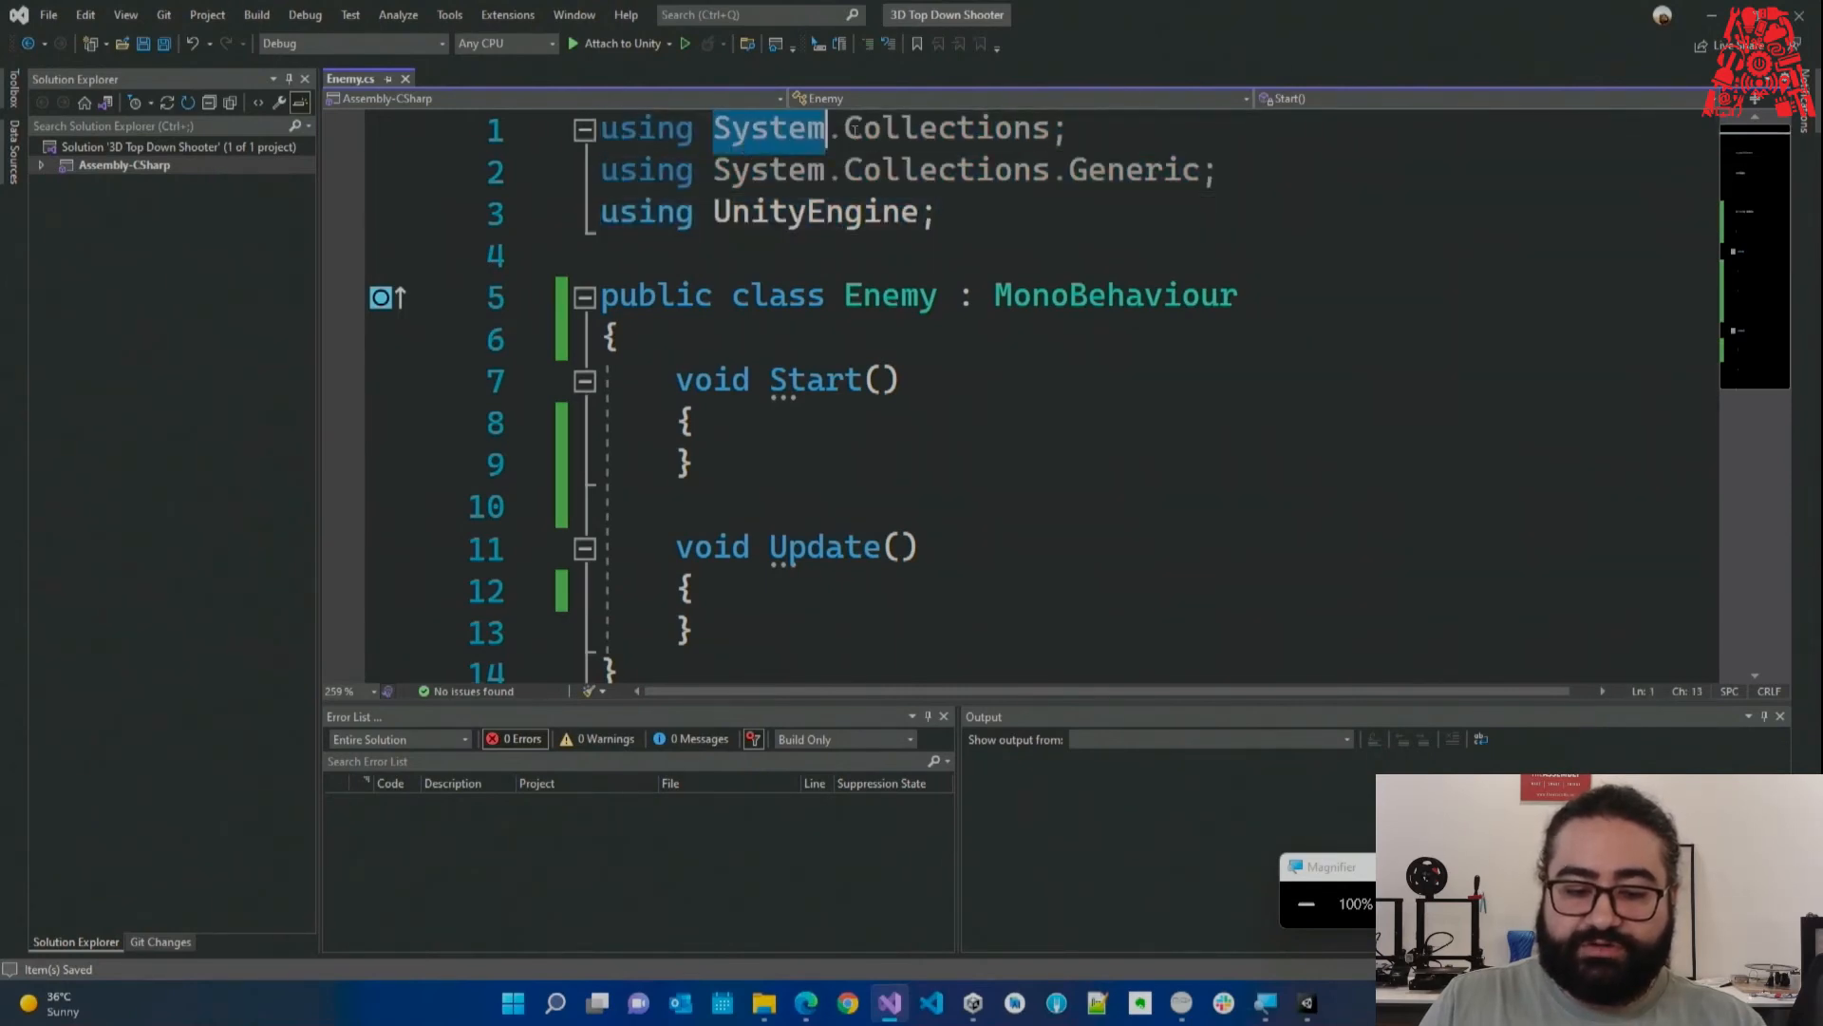
double_click(893, 135)
click(966, 230)
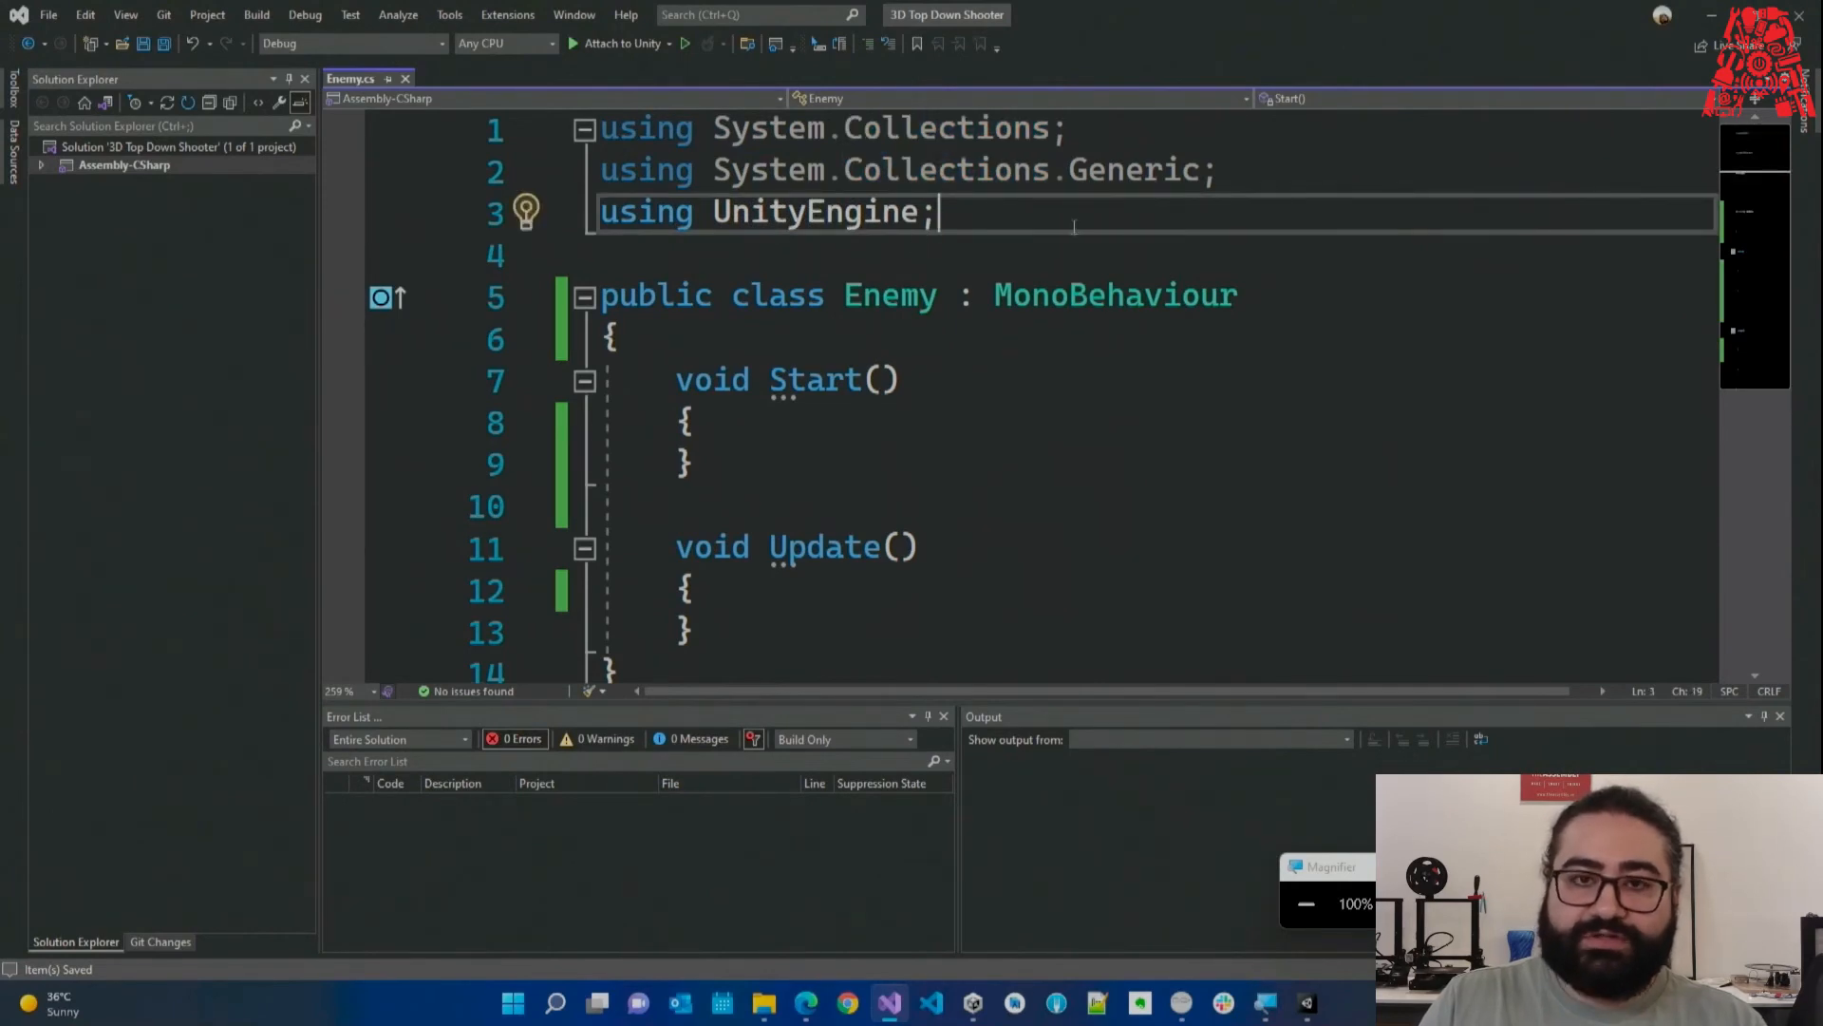
drag(1075, 227, 600, 133)
click(946, 215)
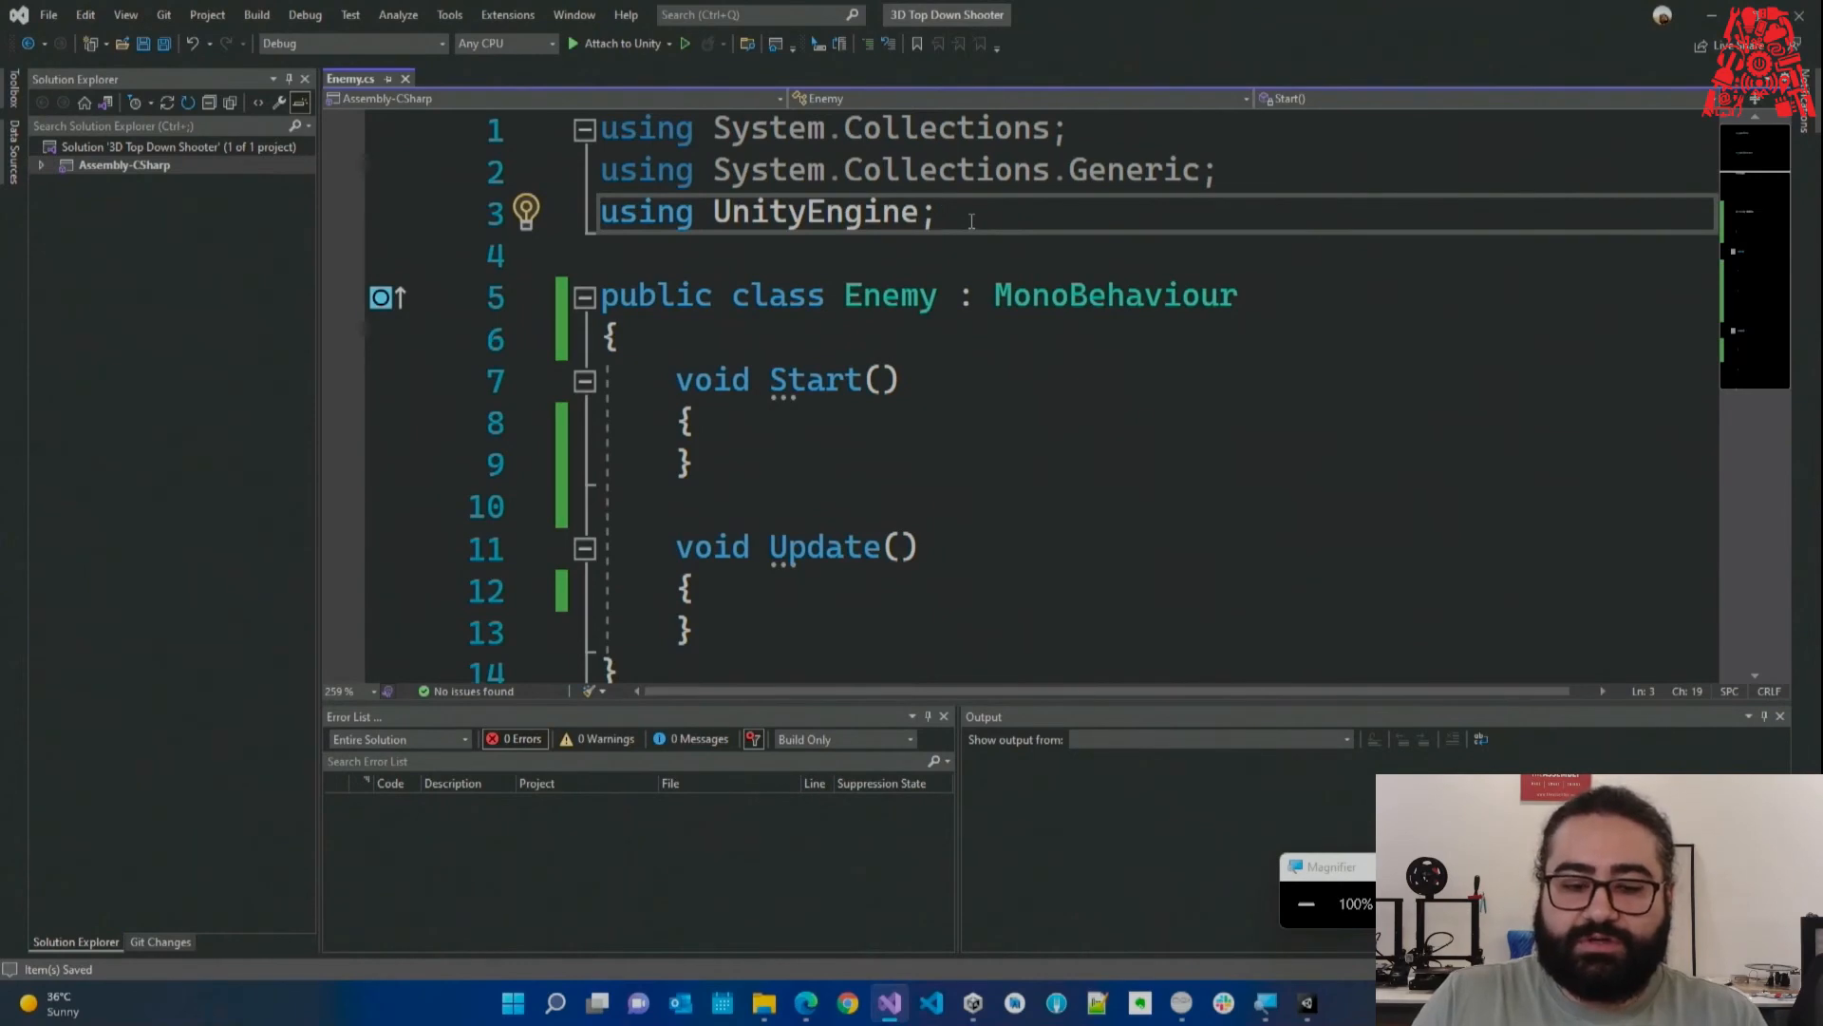
drag(988, 223, 553, 134)
click(945, 224)
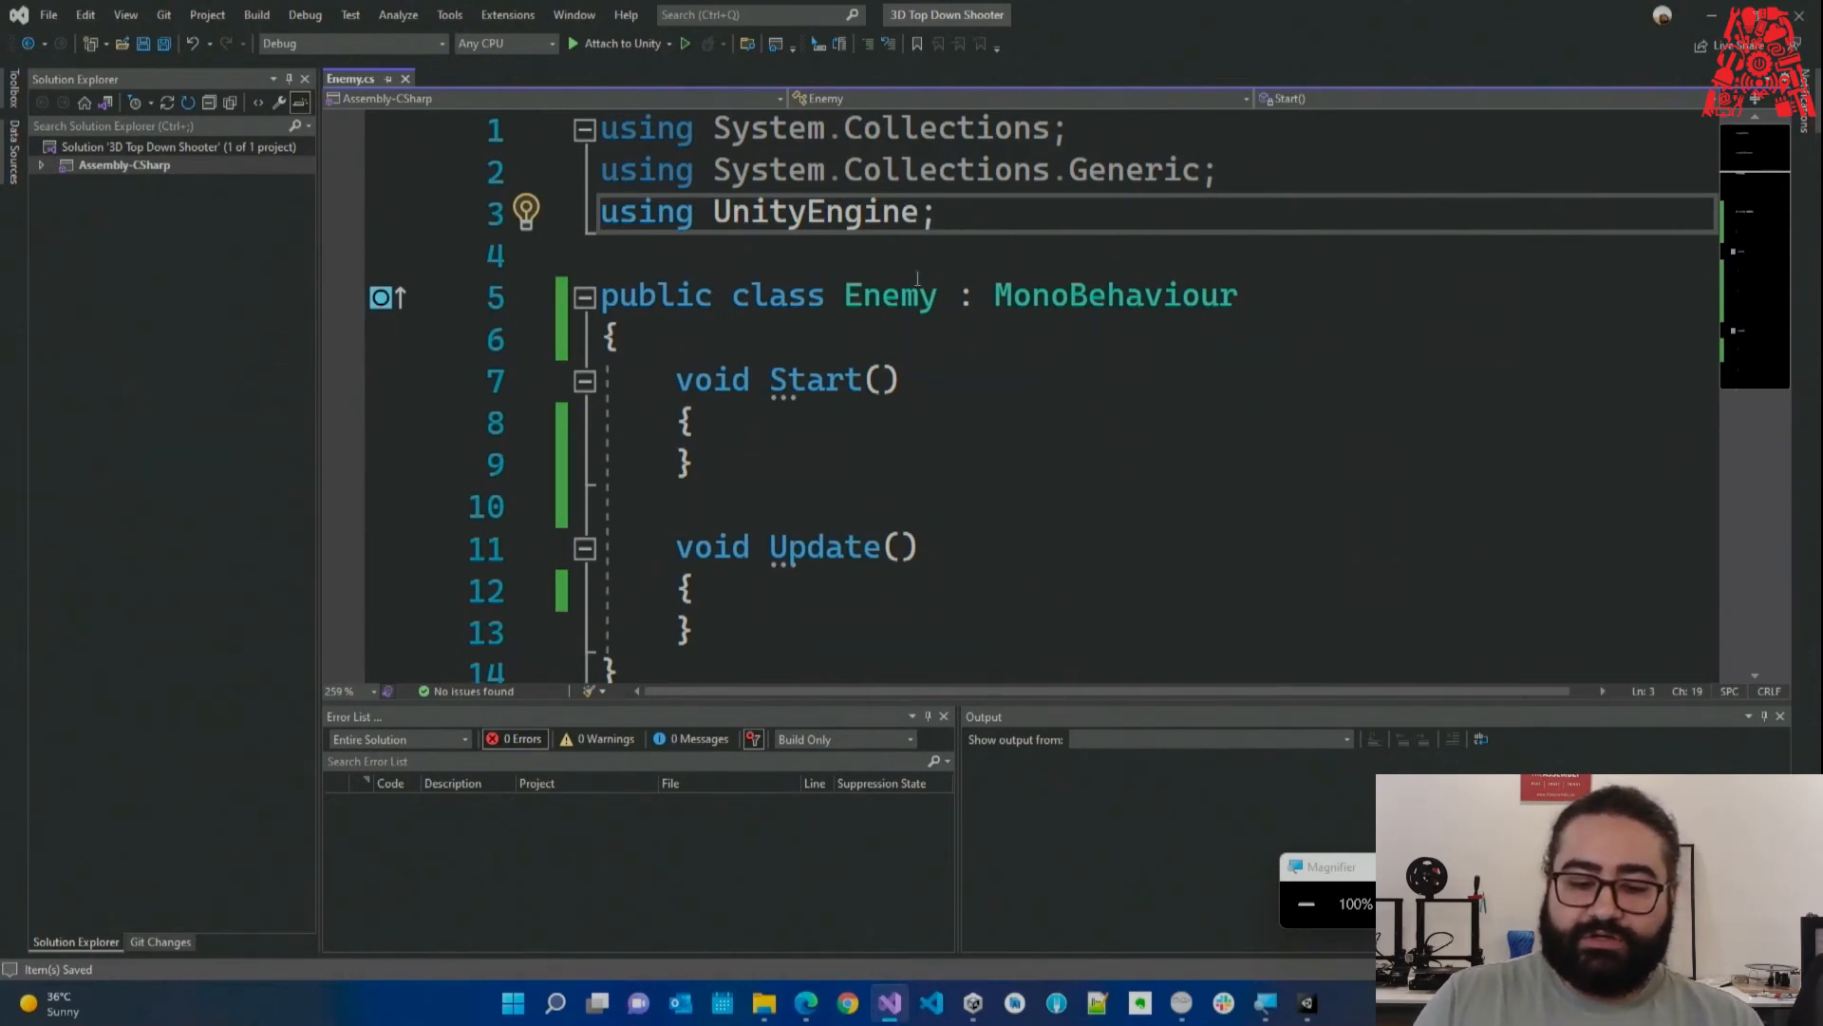
click(897, 328)
click(844, 271)
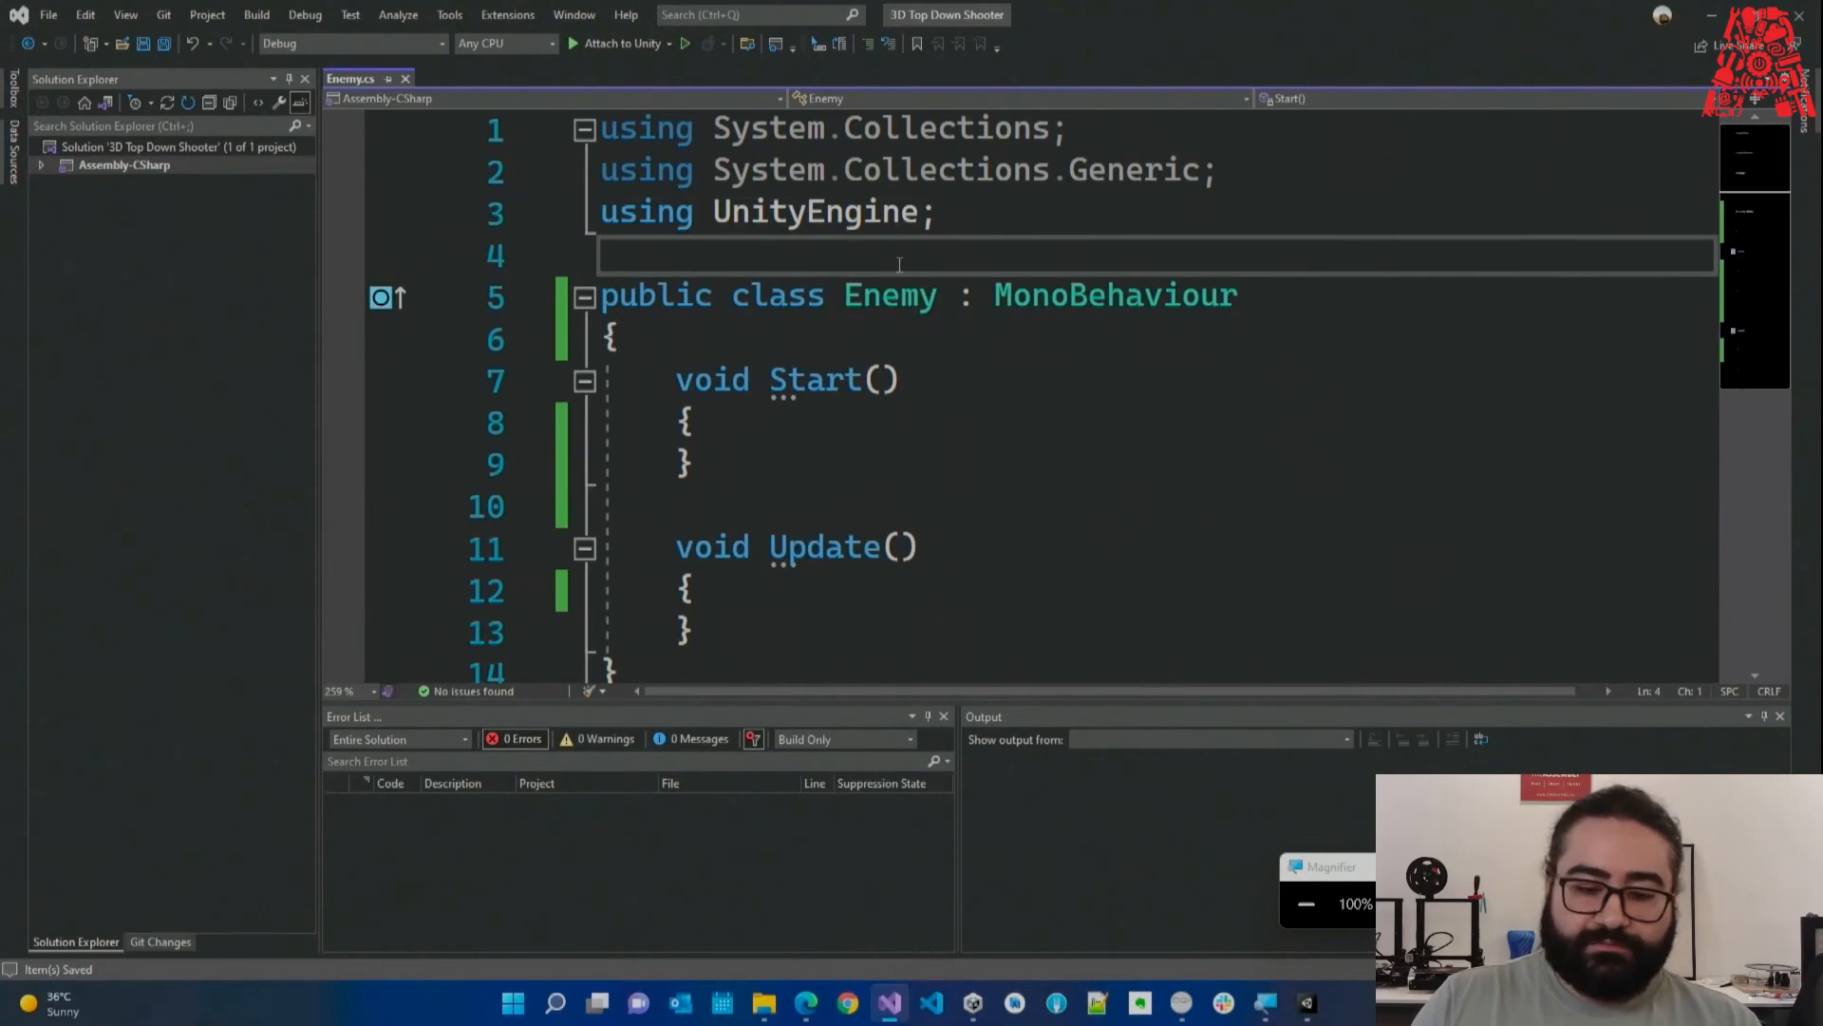
drag(760, 272, 826, 326)
click(829, 327)
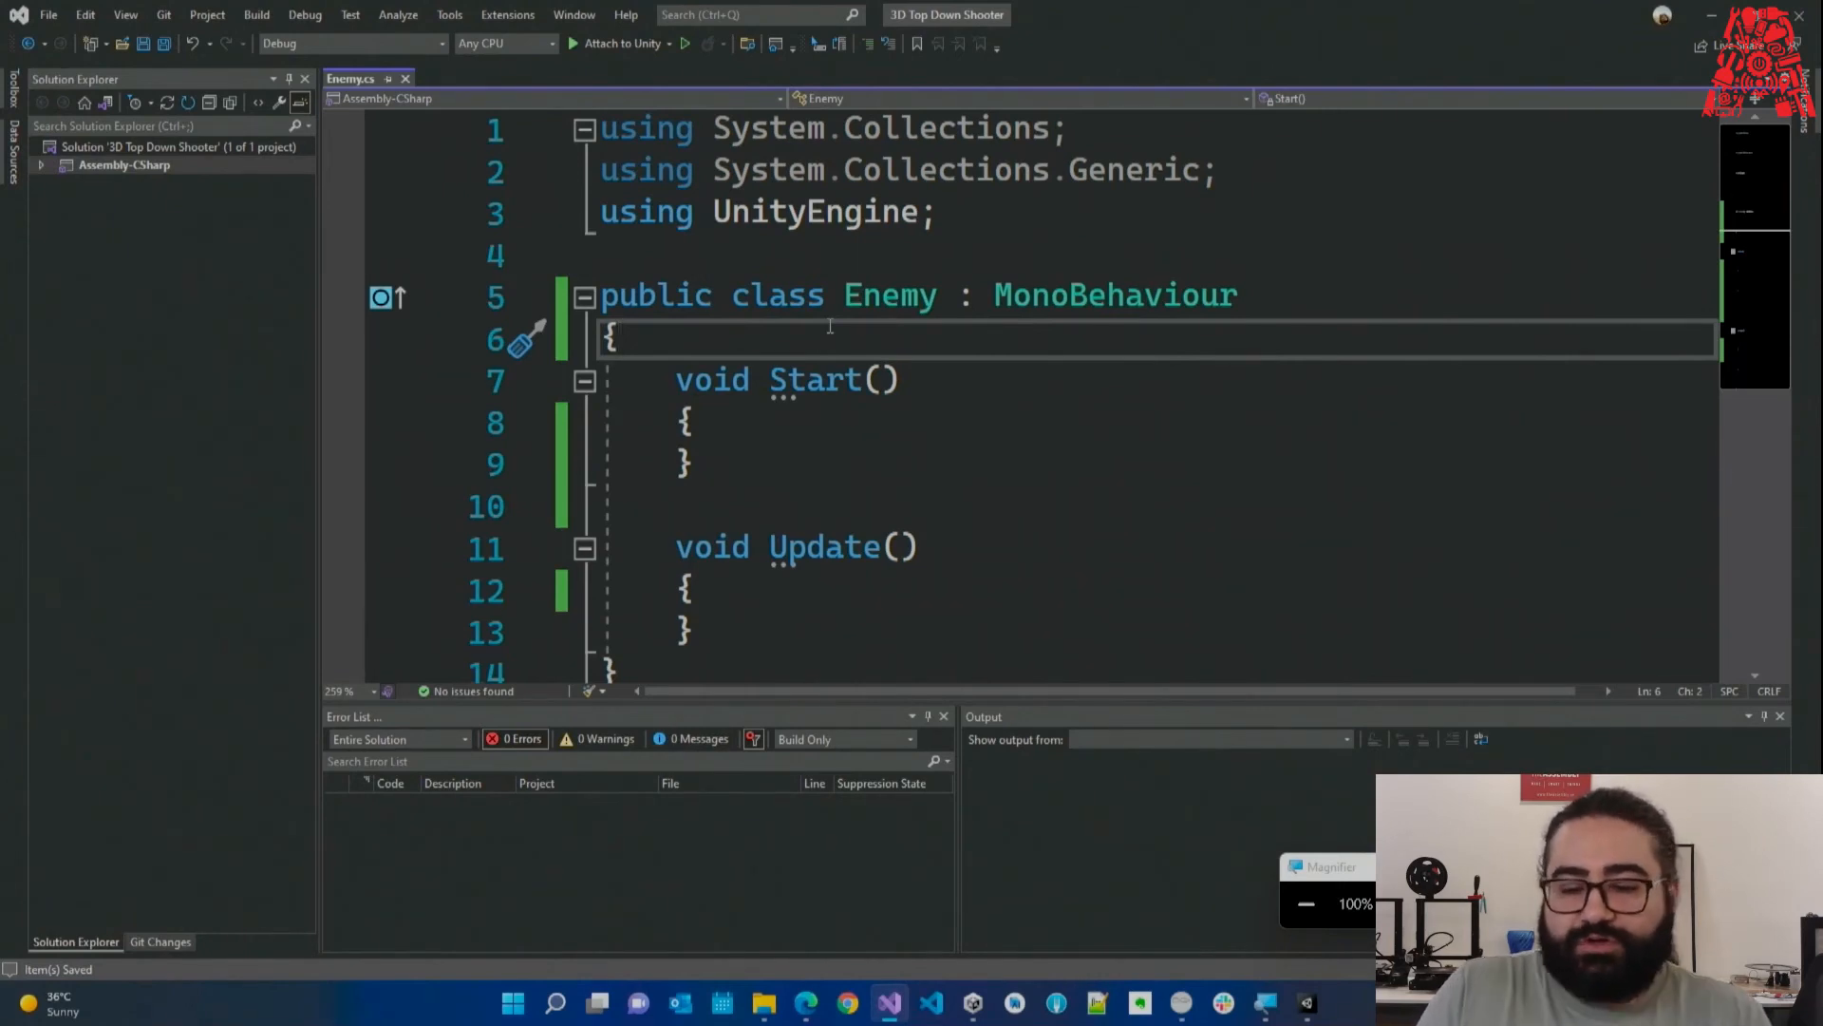
click(987, 249)
drag(978, 214, 542, 129)
click(813, 250)
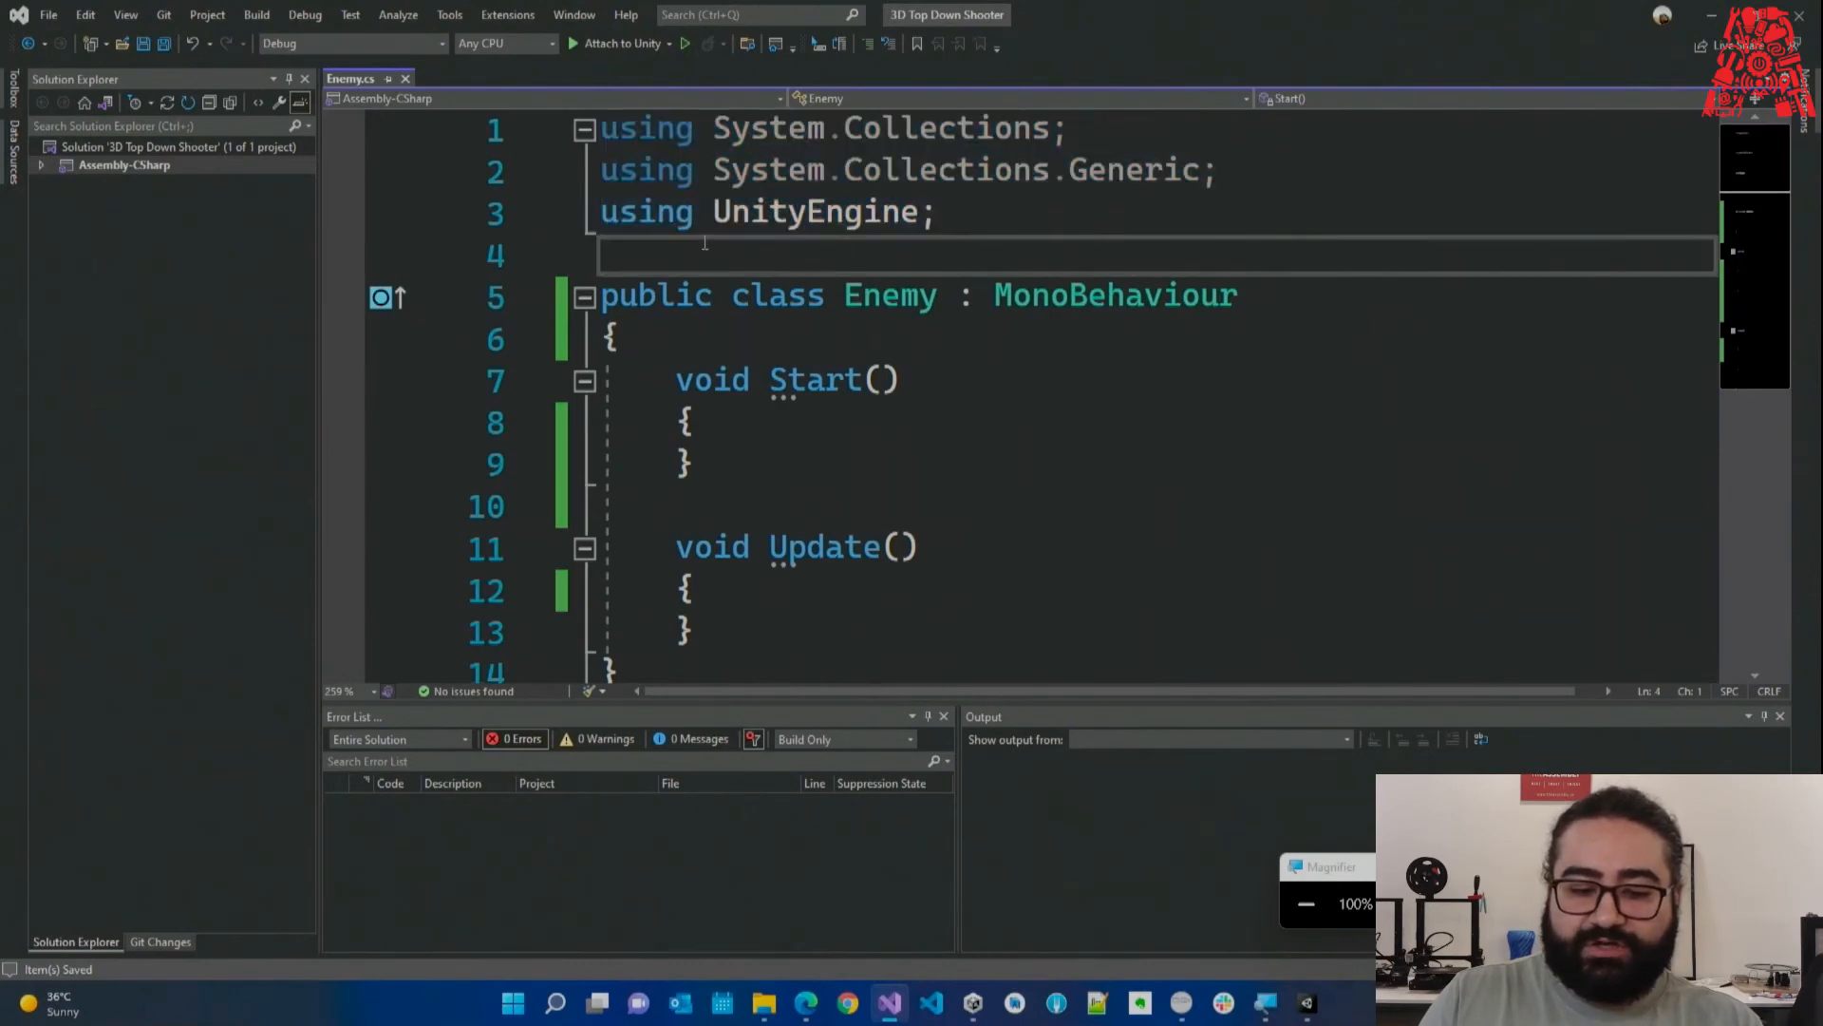
scroll(712, 242, down, 1)
drag(656, 141, 665, 551)
scroll(861, 567, up, 1)
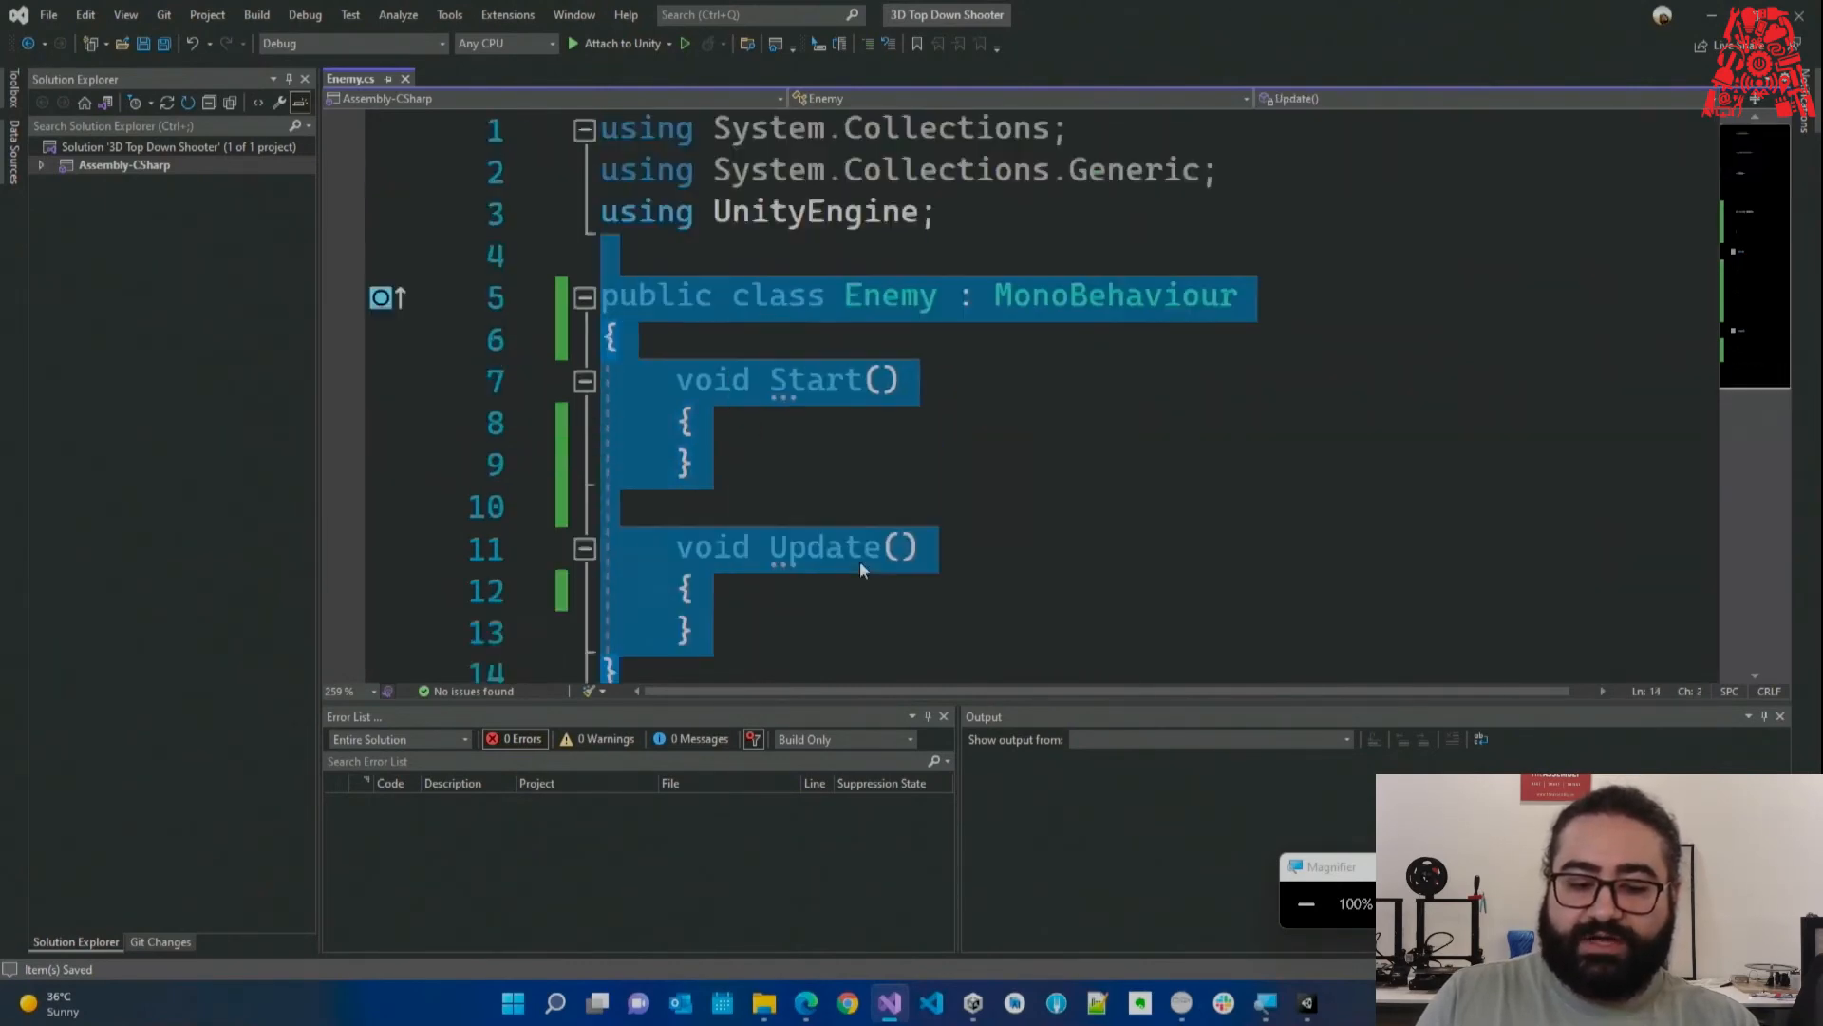
click(947, 276)
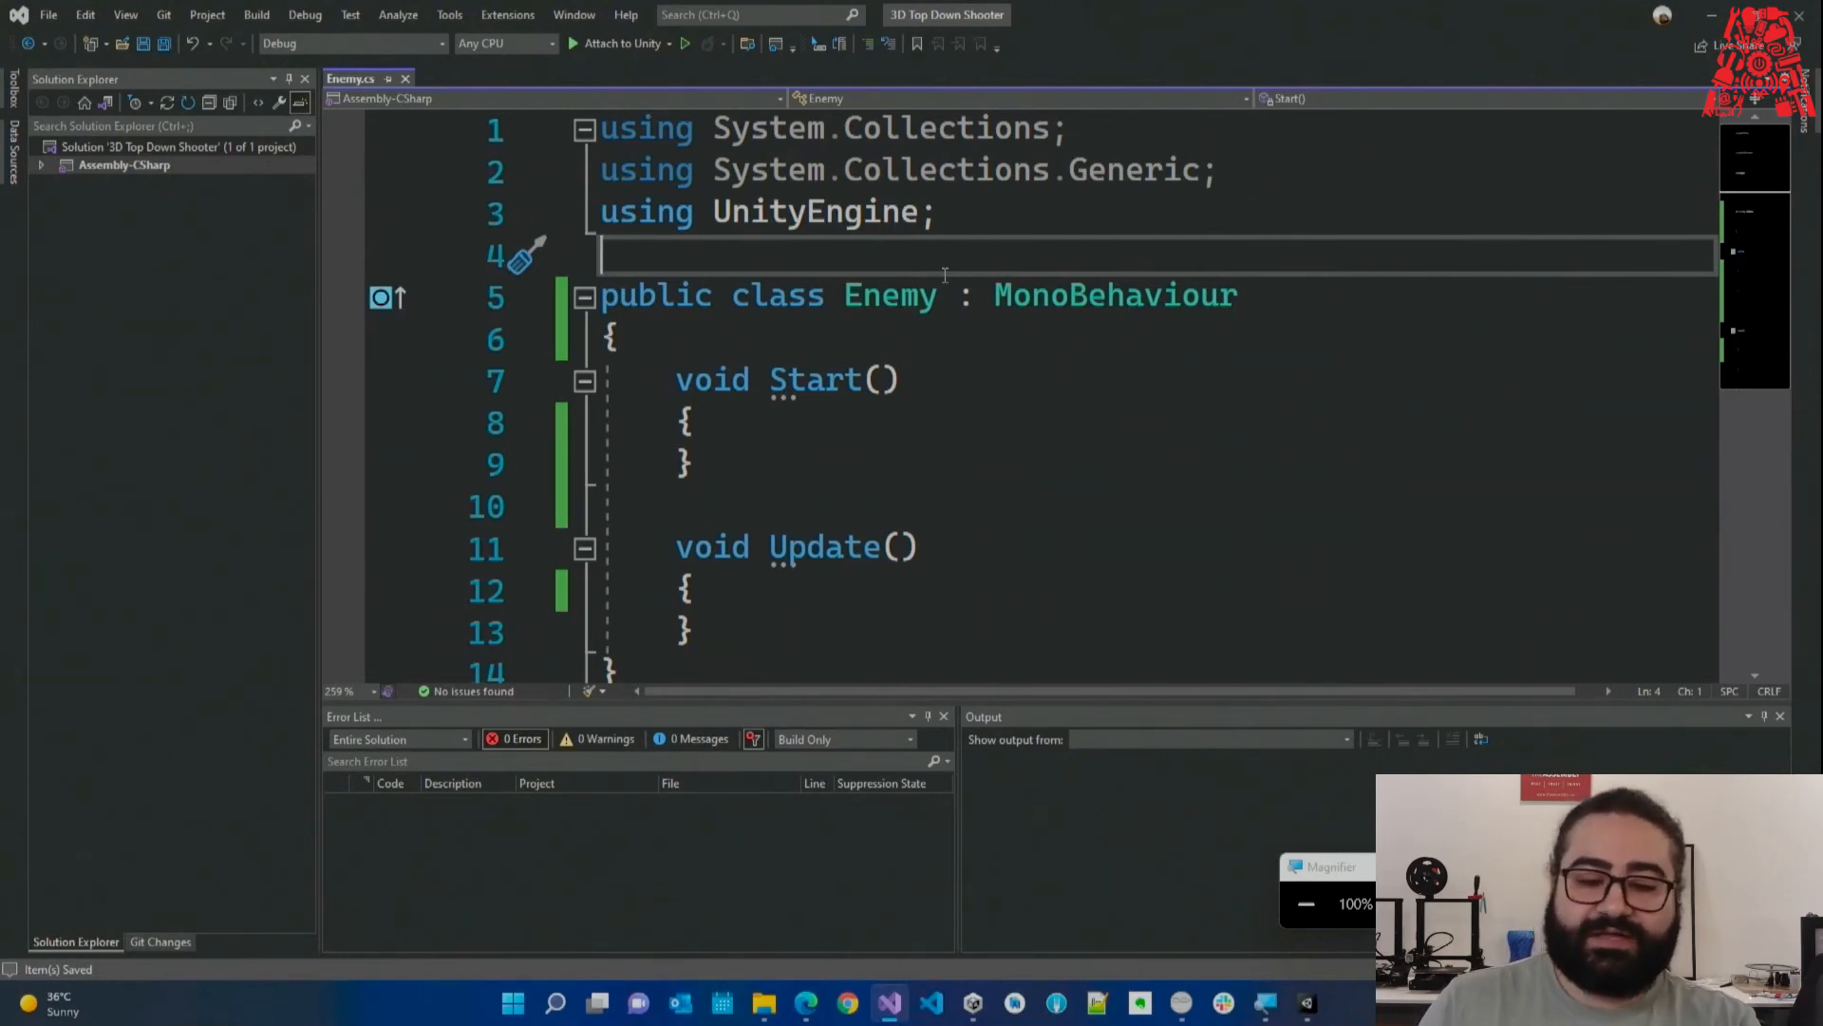
drag(911, 249, 602, 133)
click(988, 217)
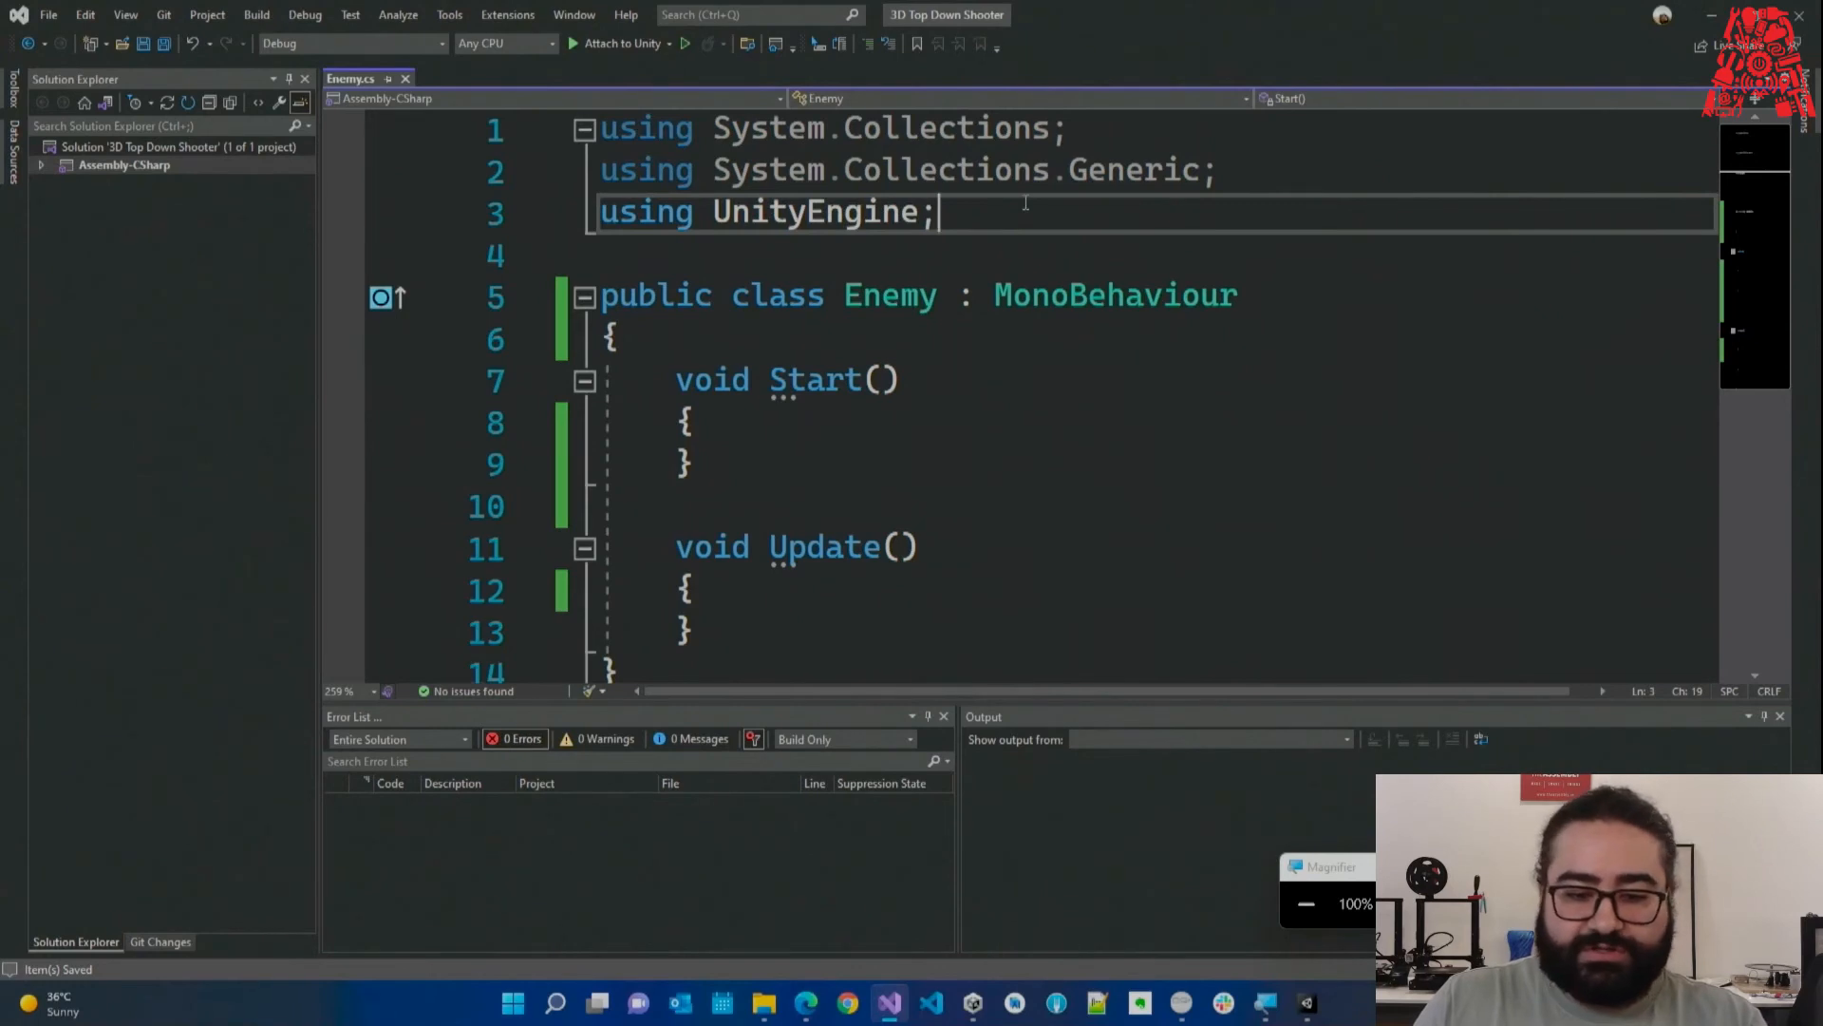
double_click(747, 127)
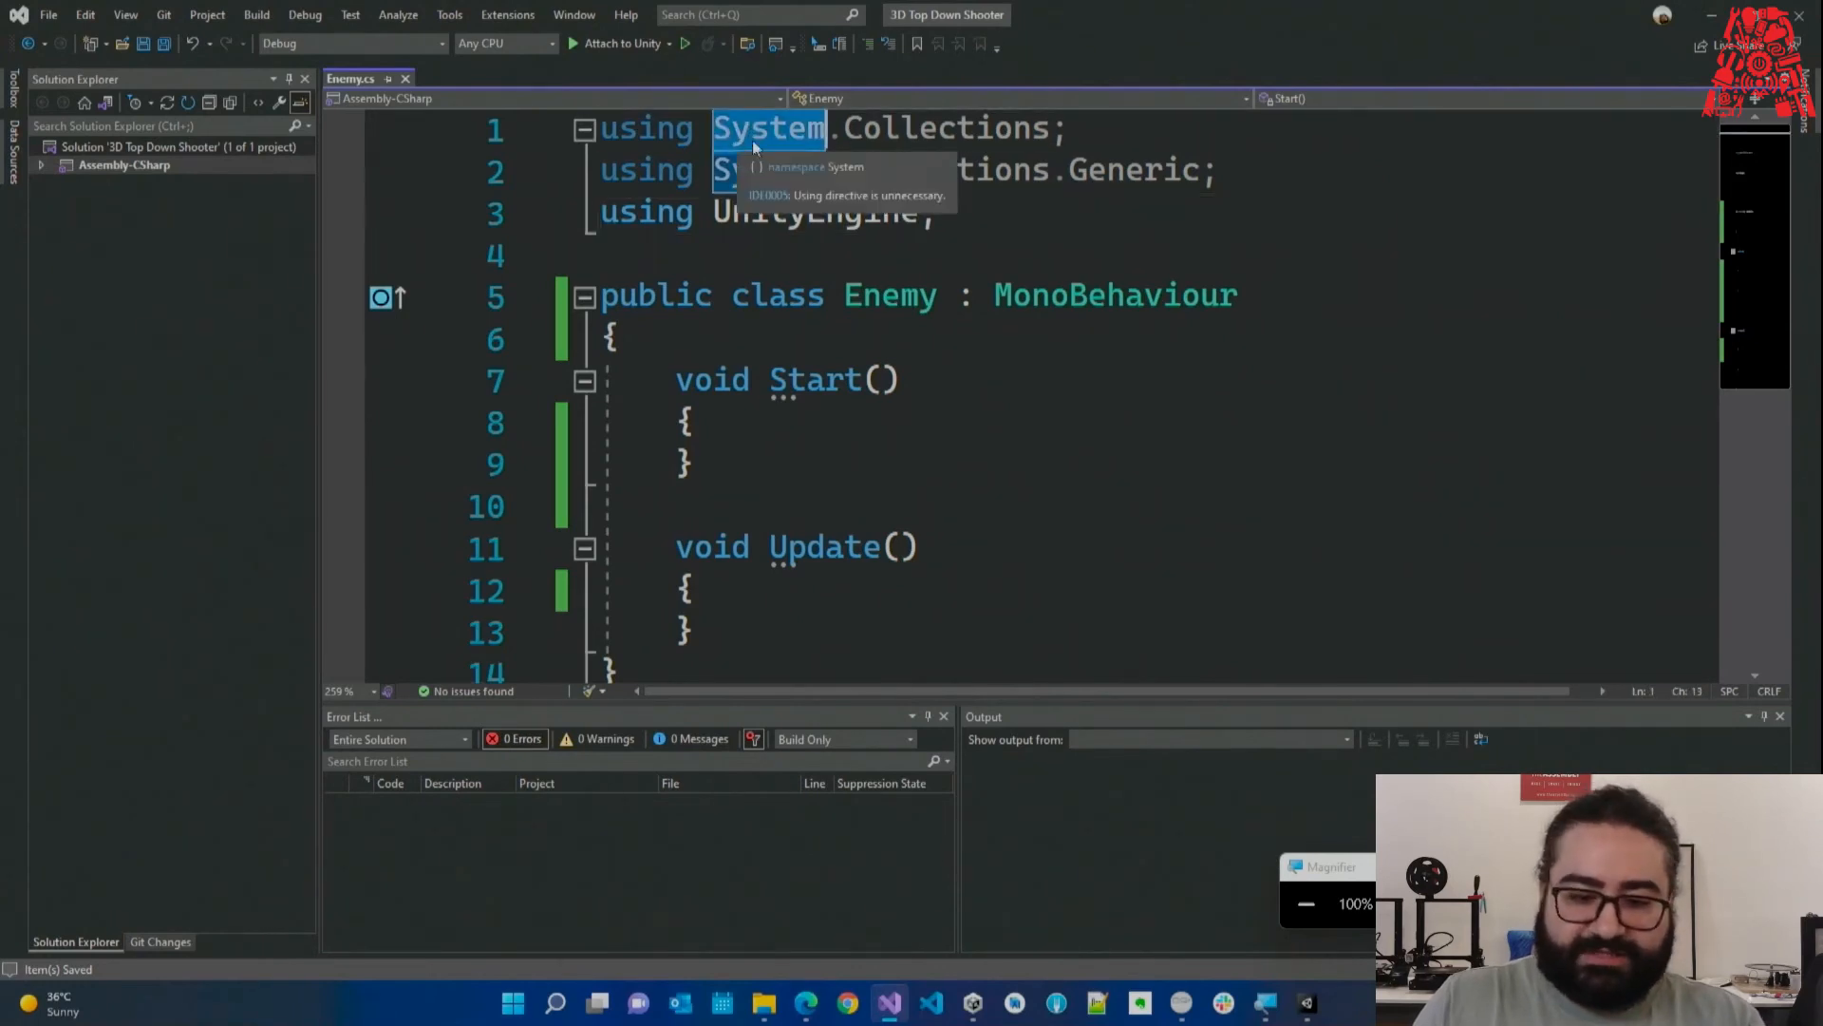
double_click(987, 133)
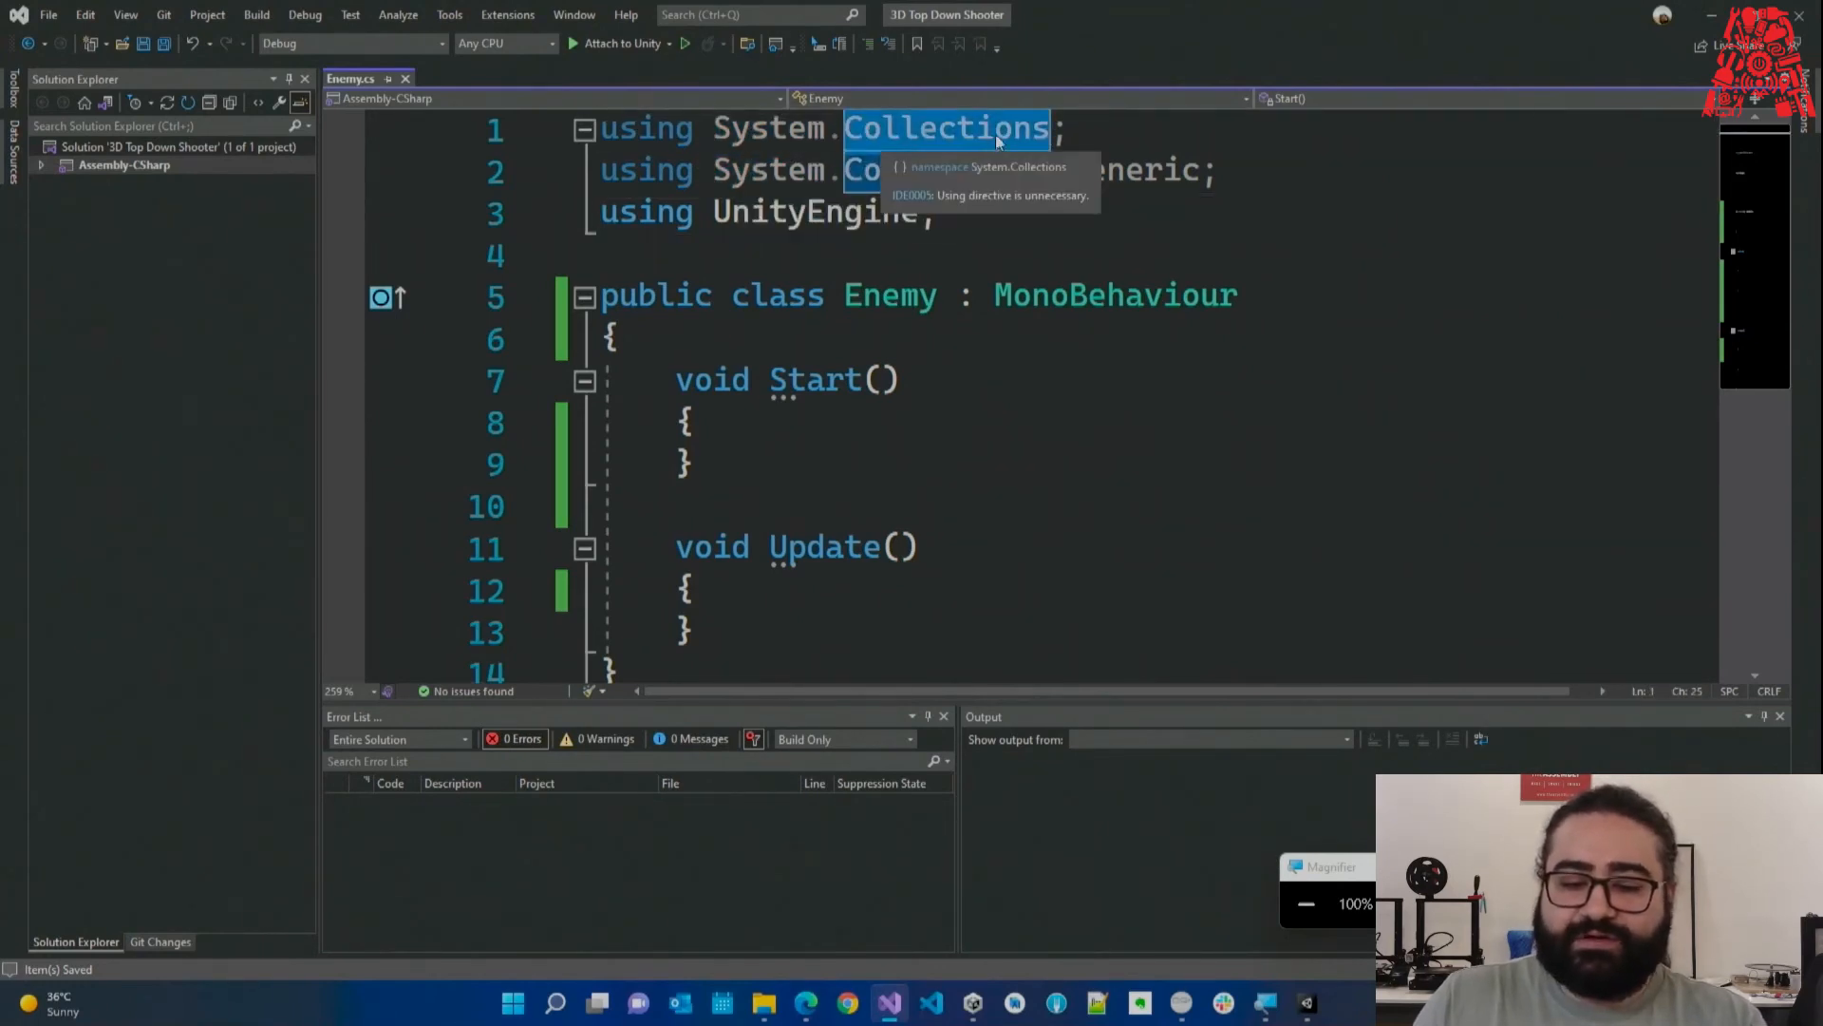
double_click(790, 175)
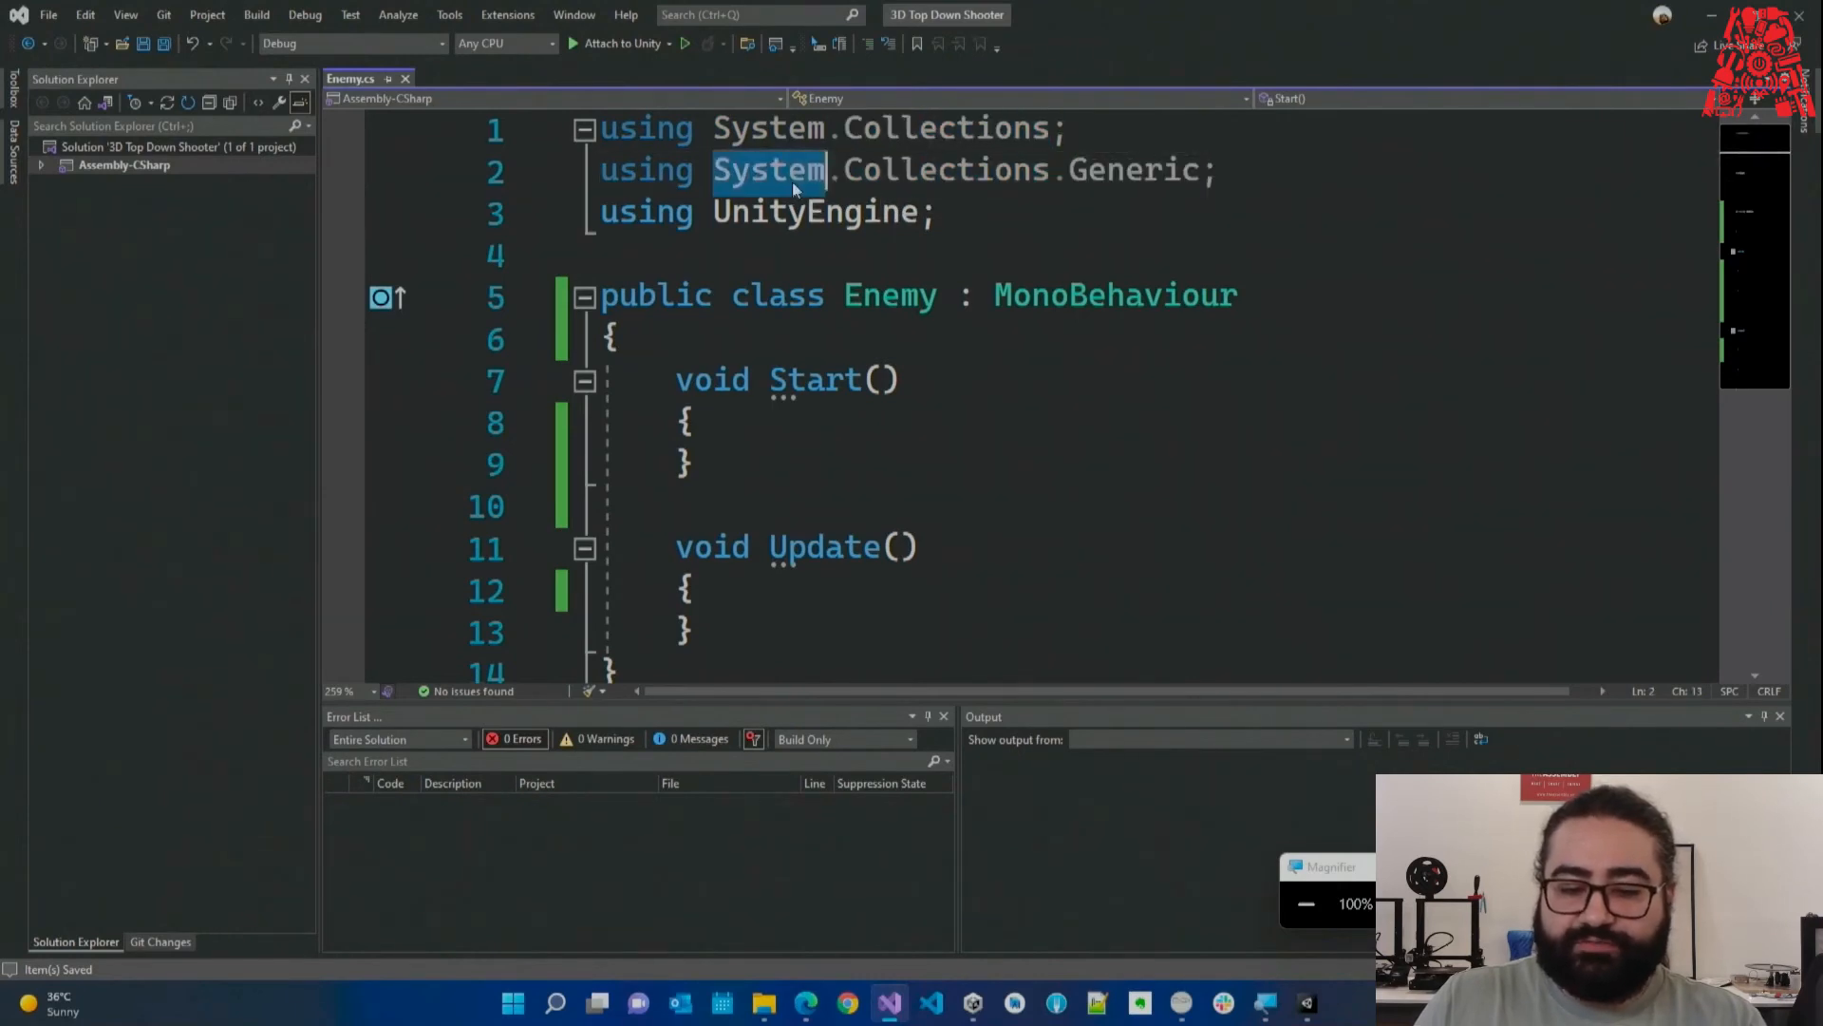
double_click(912, 175)
double_click(1088, 173)
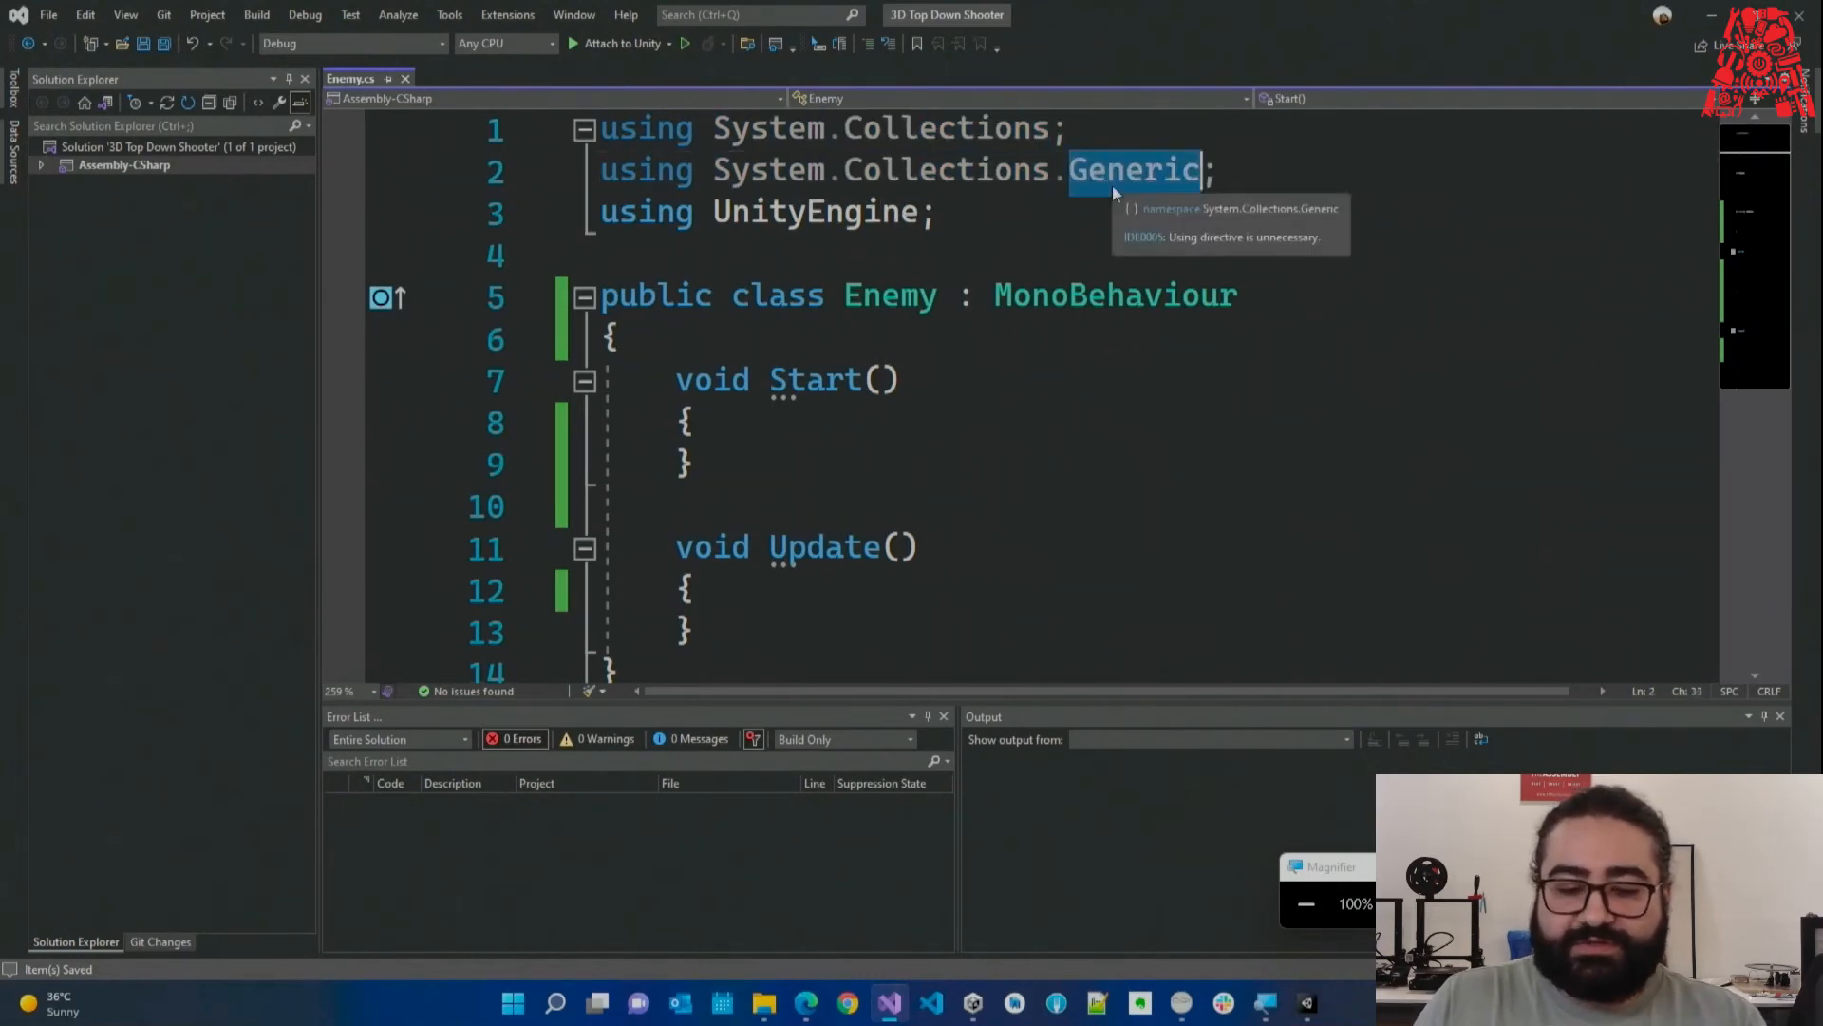
drag(940, 213, 594, 209)
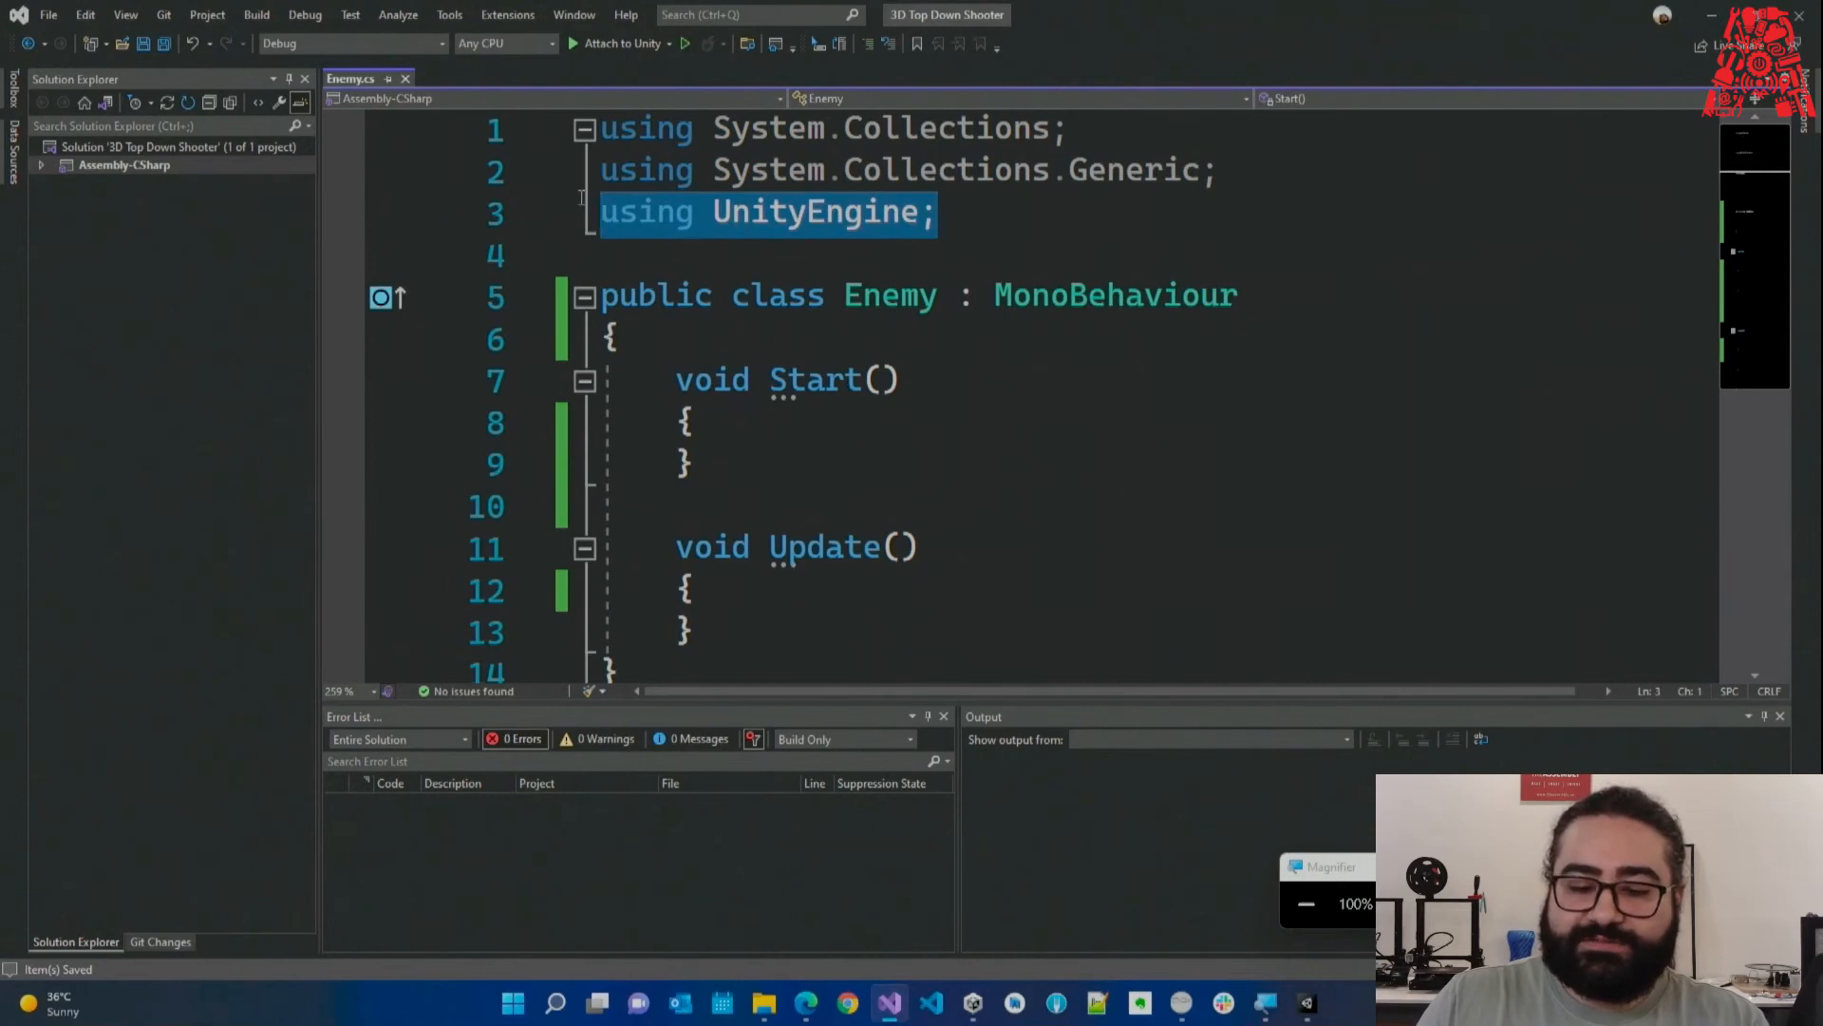
click(806, 237)
double_click(836, 177)
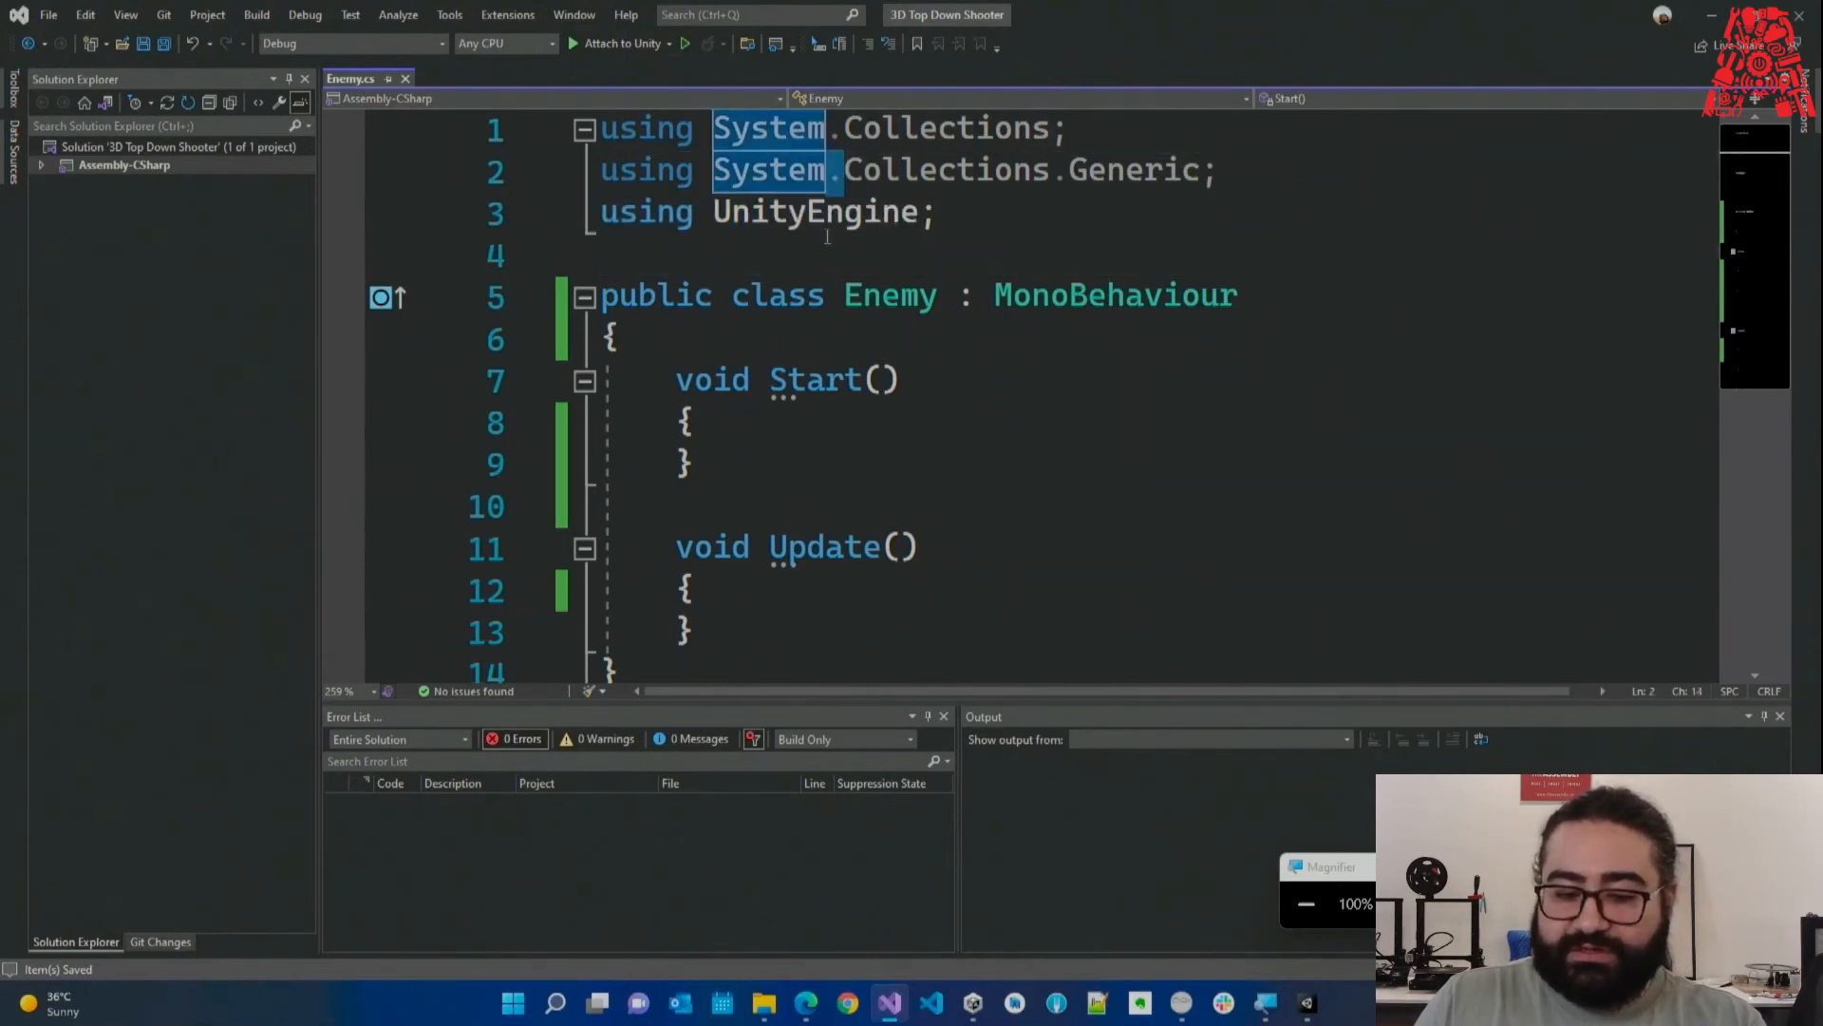
click(827, 238)
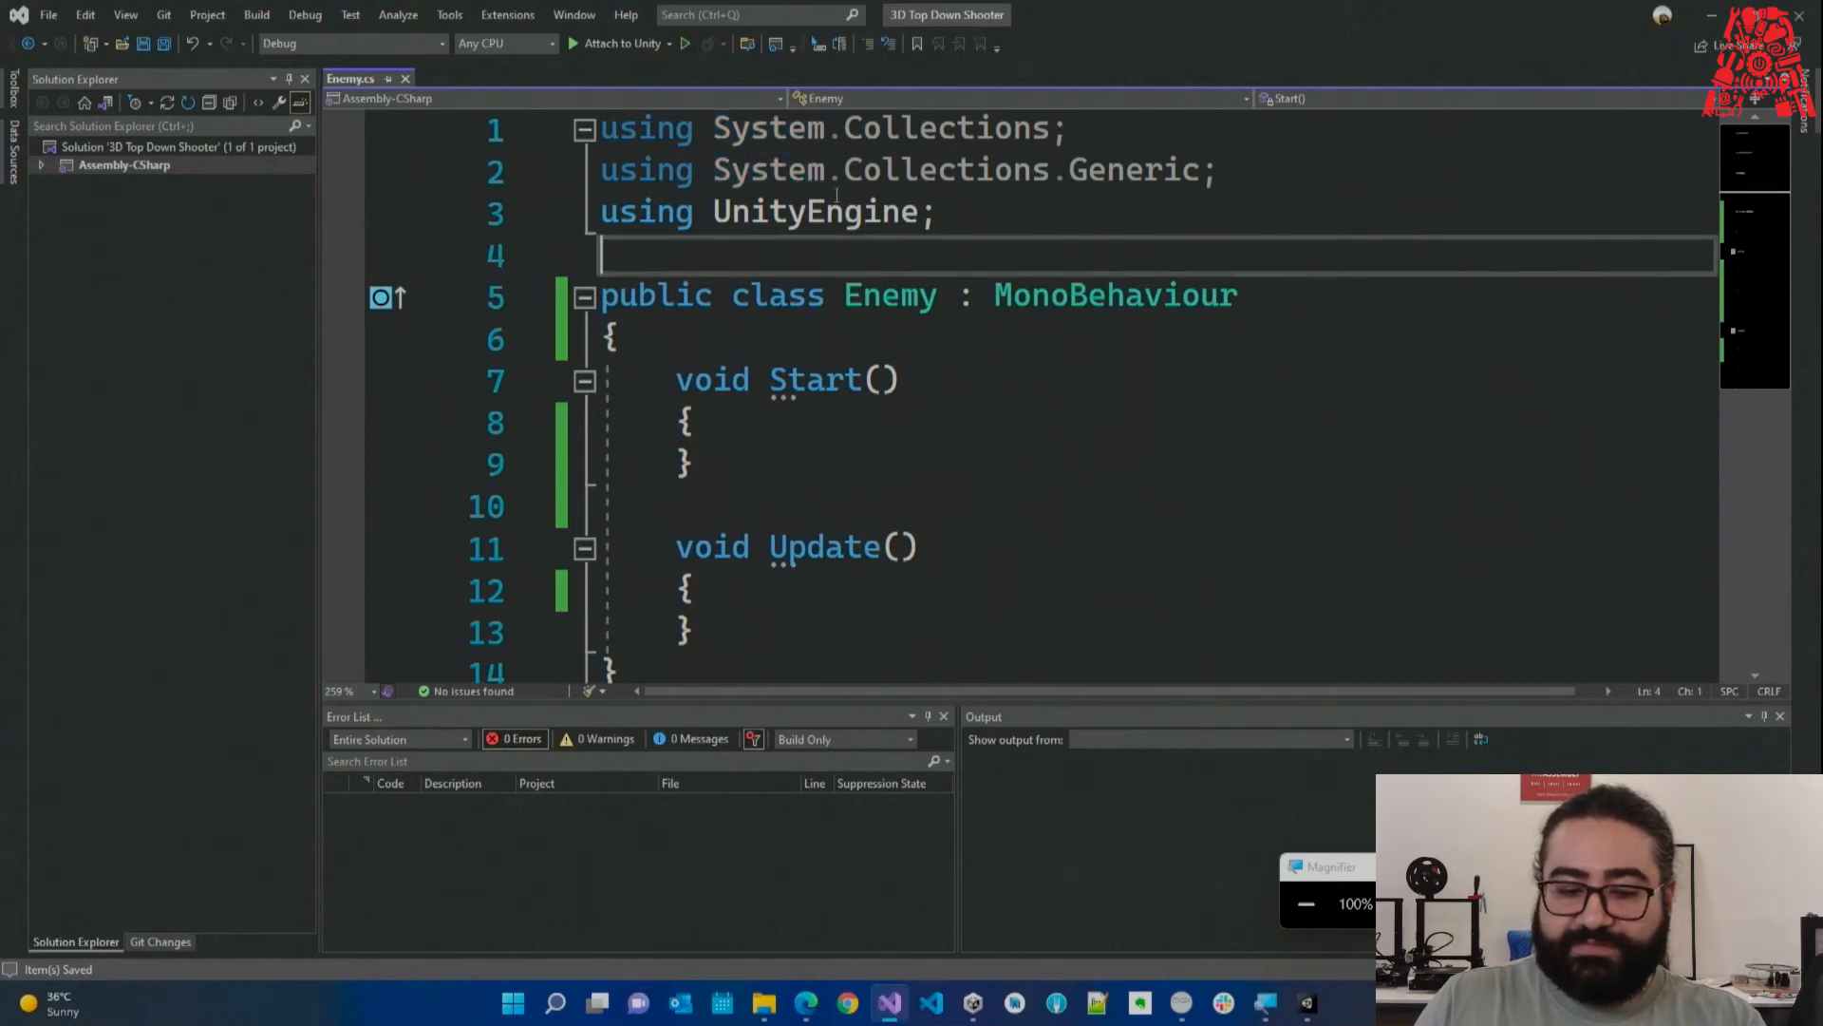
double_click(731, 171)
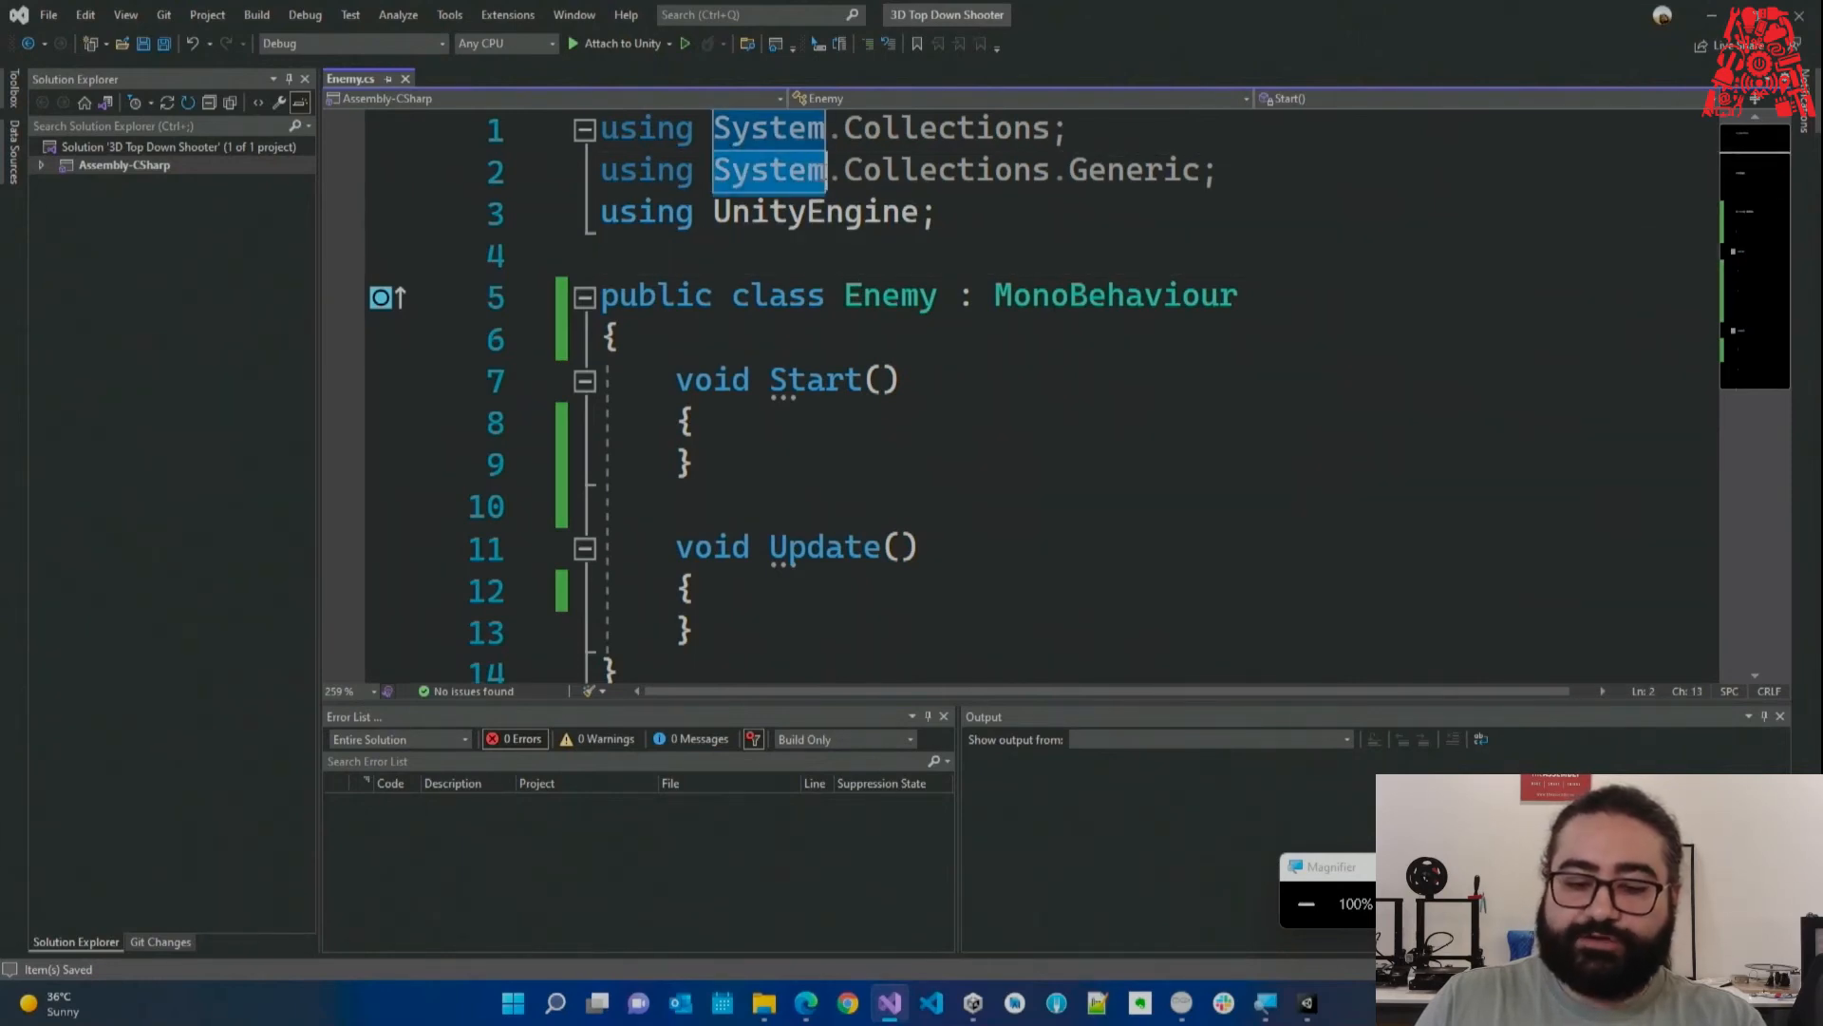
drag(844, 171, 1052, 172)
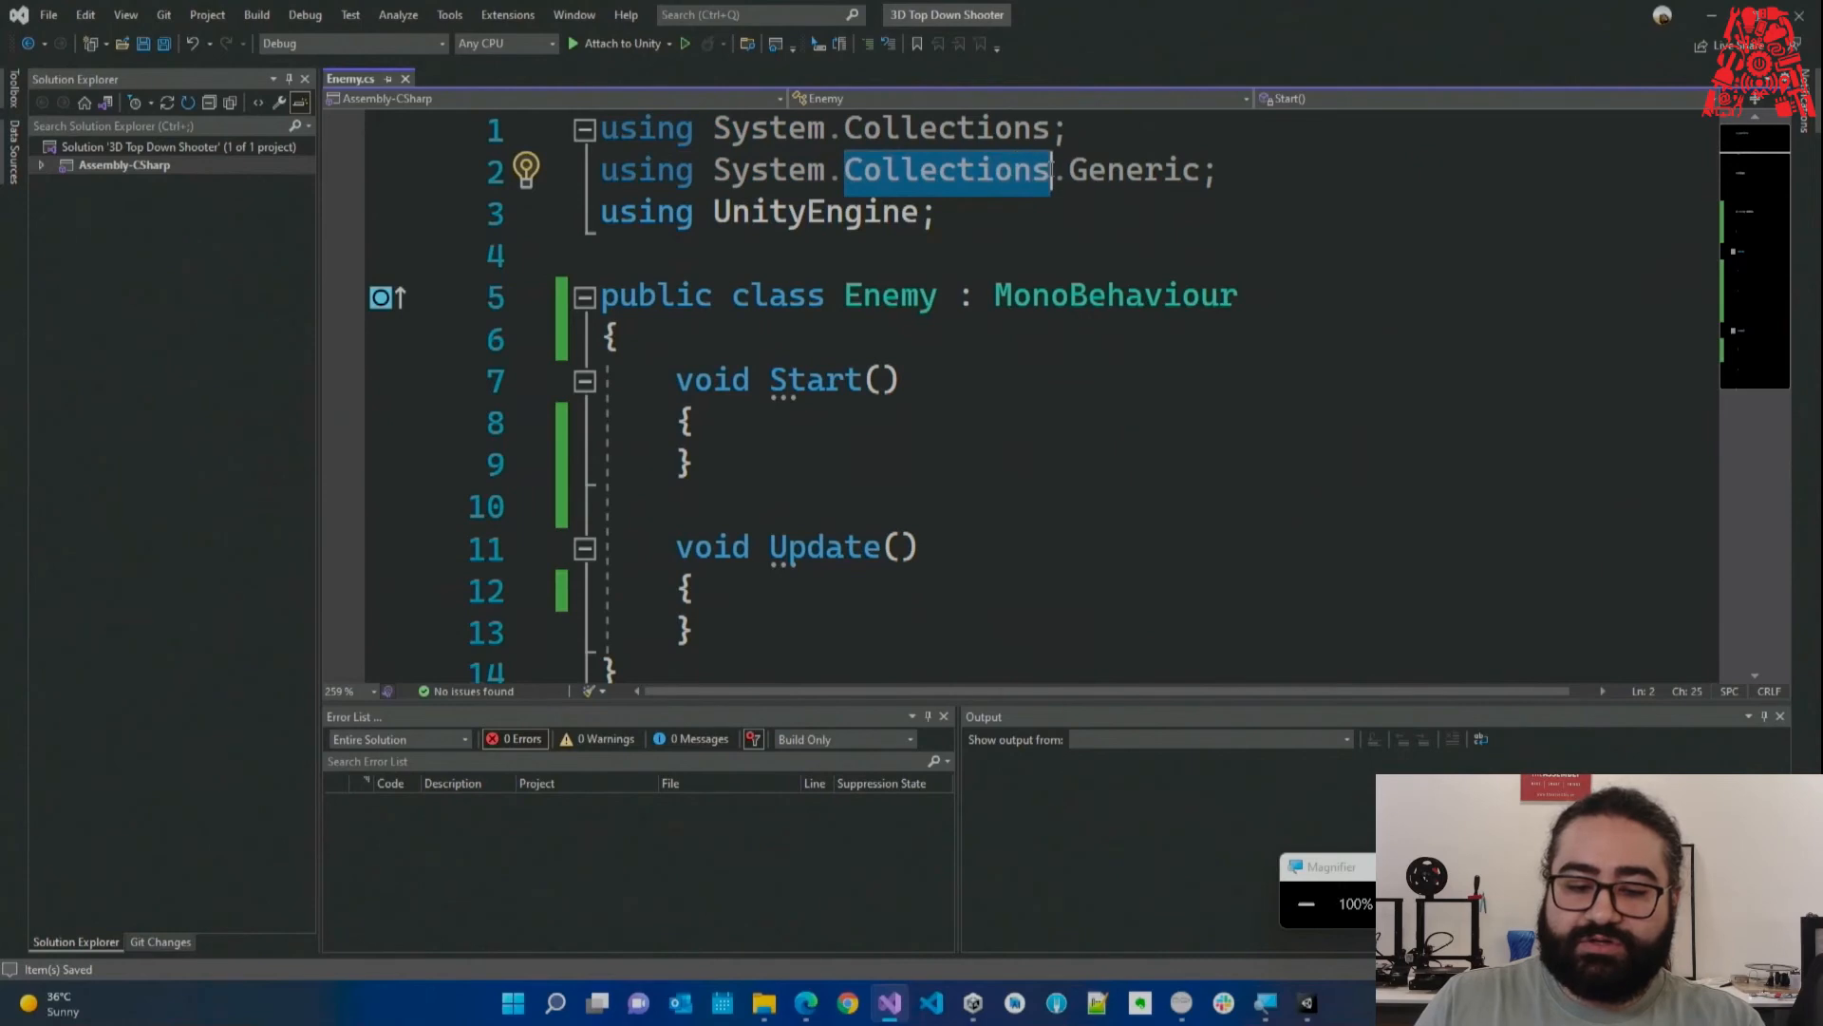
drag(828, 173, 842, 175)
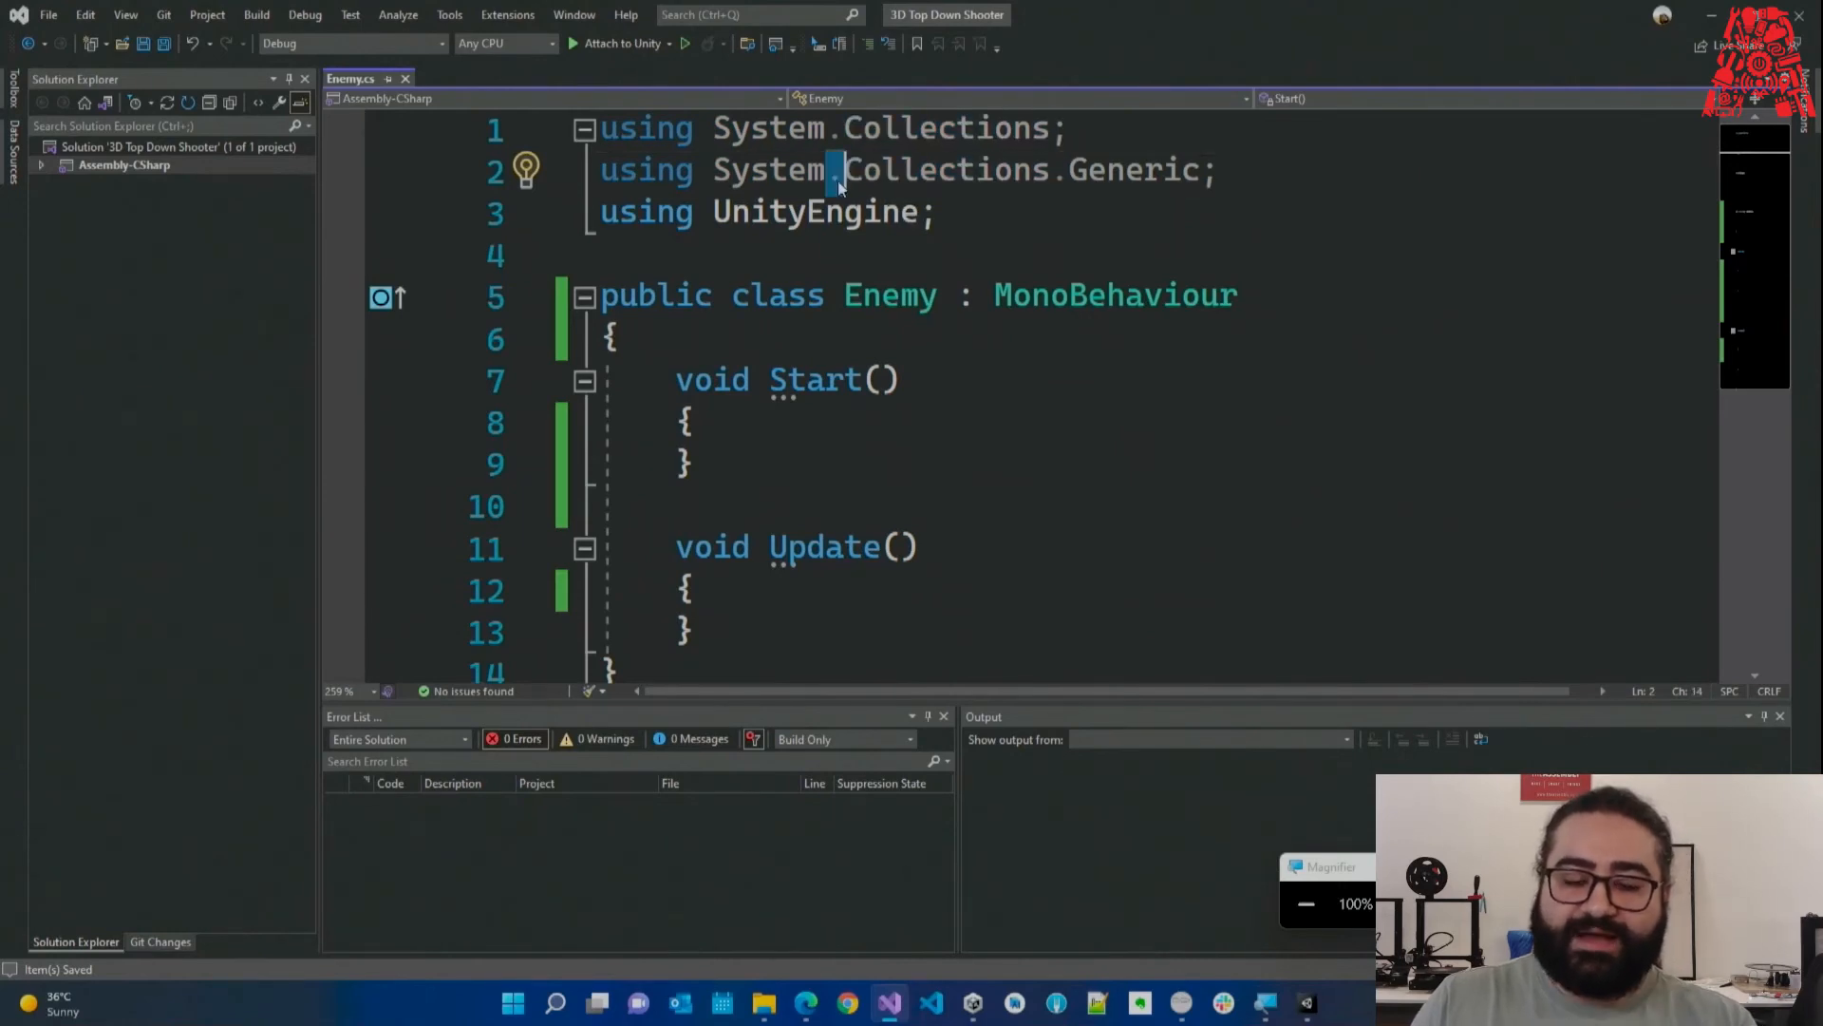
click(997, 228)
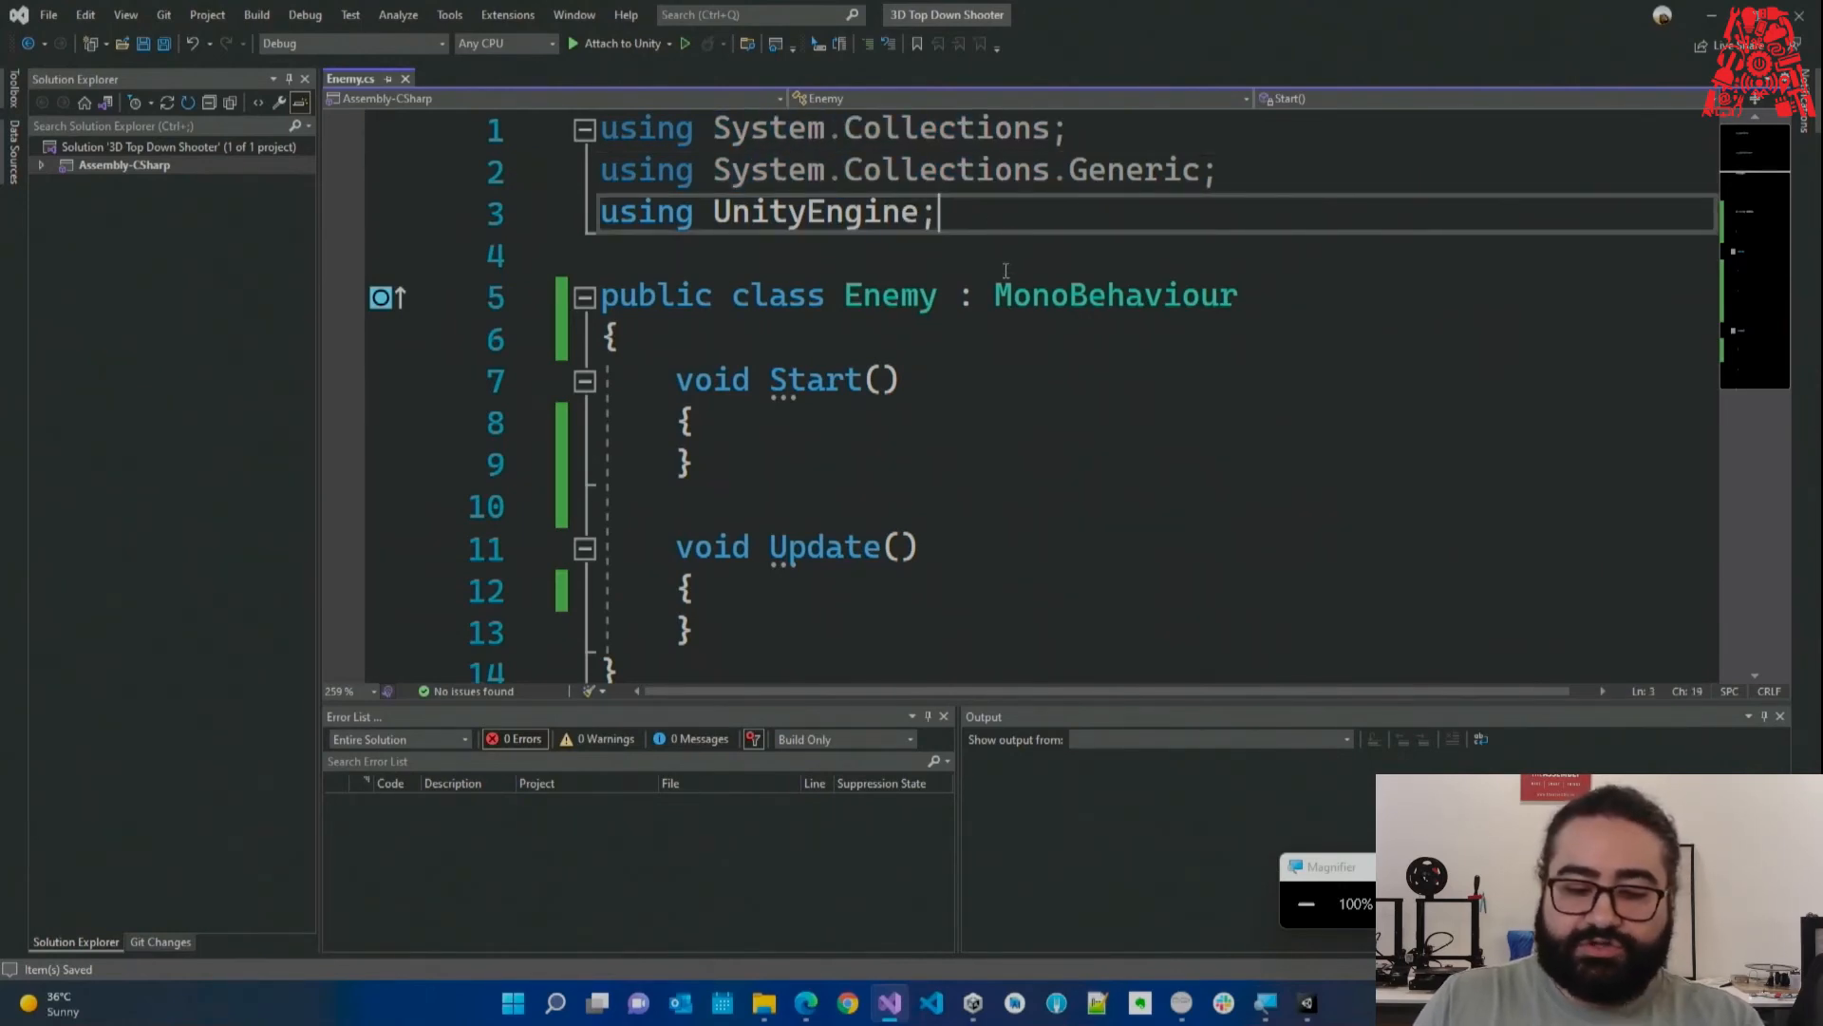
drag(844, 172, 1052, 172)
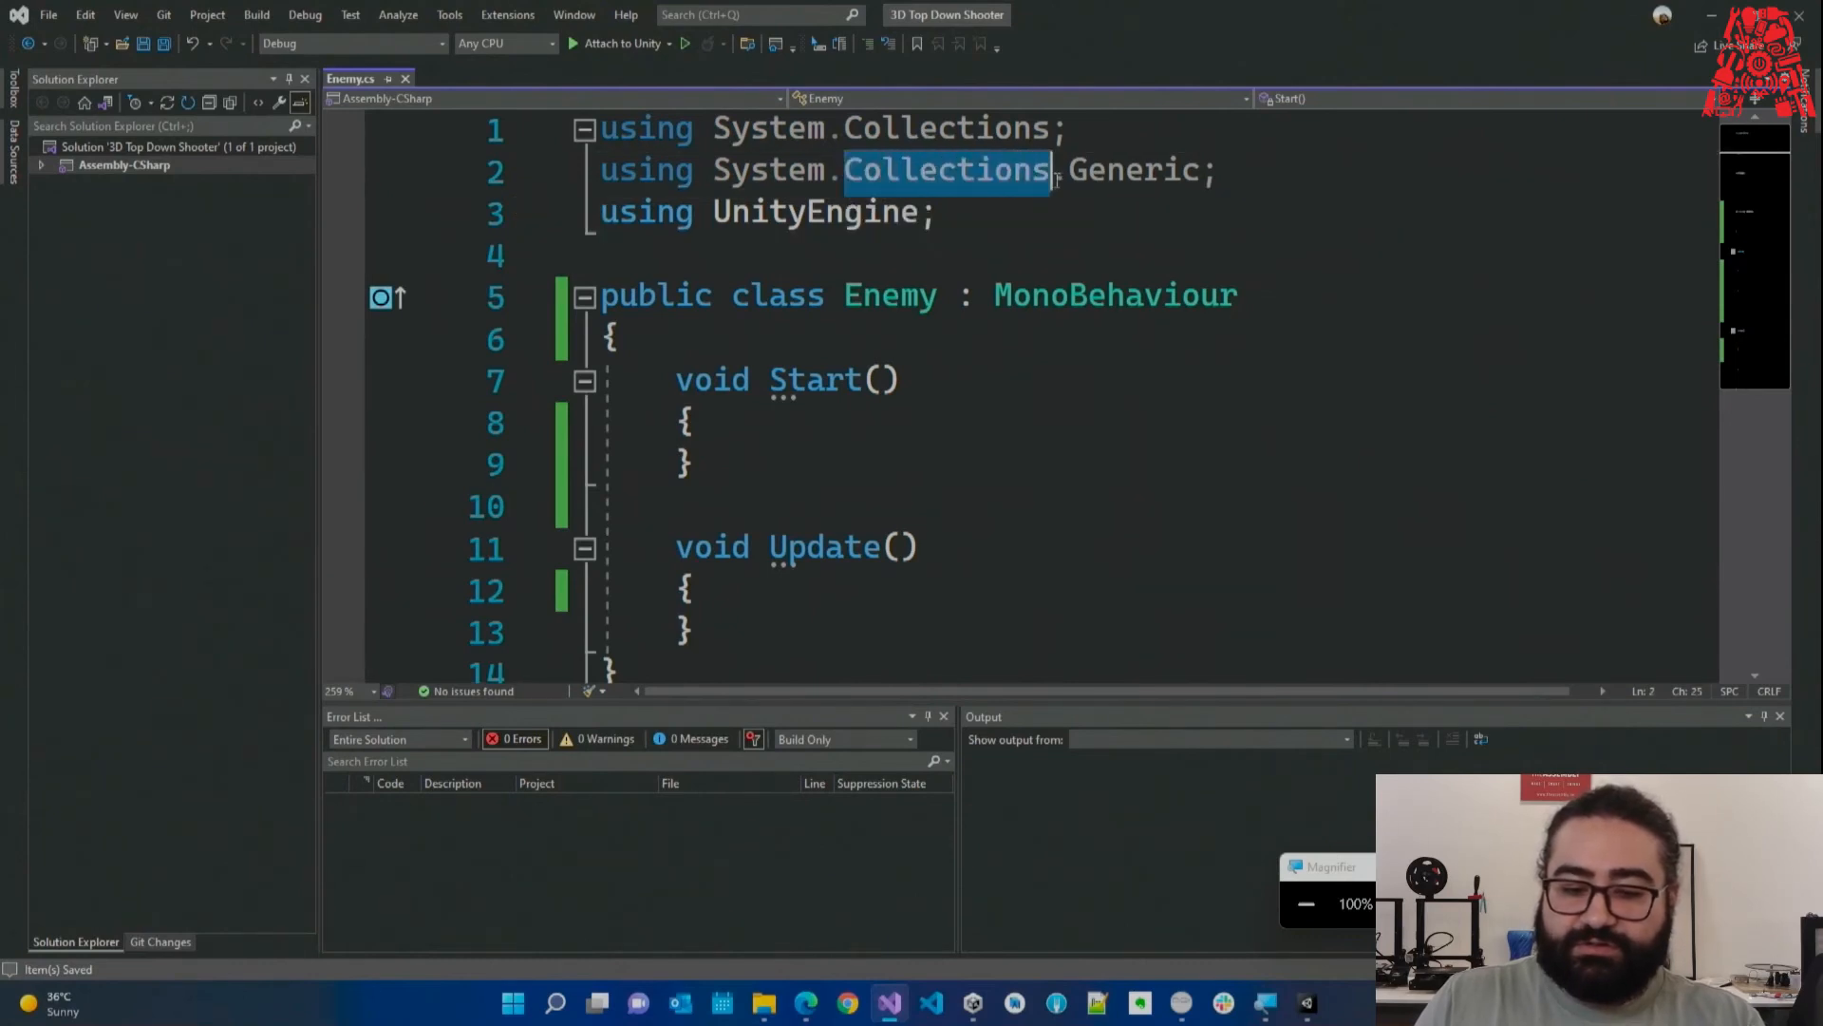
mouse_move(883, 190)
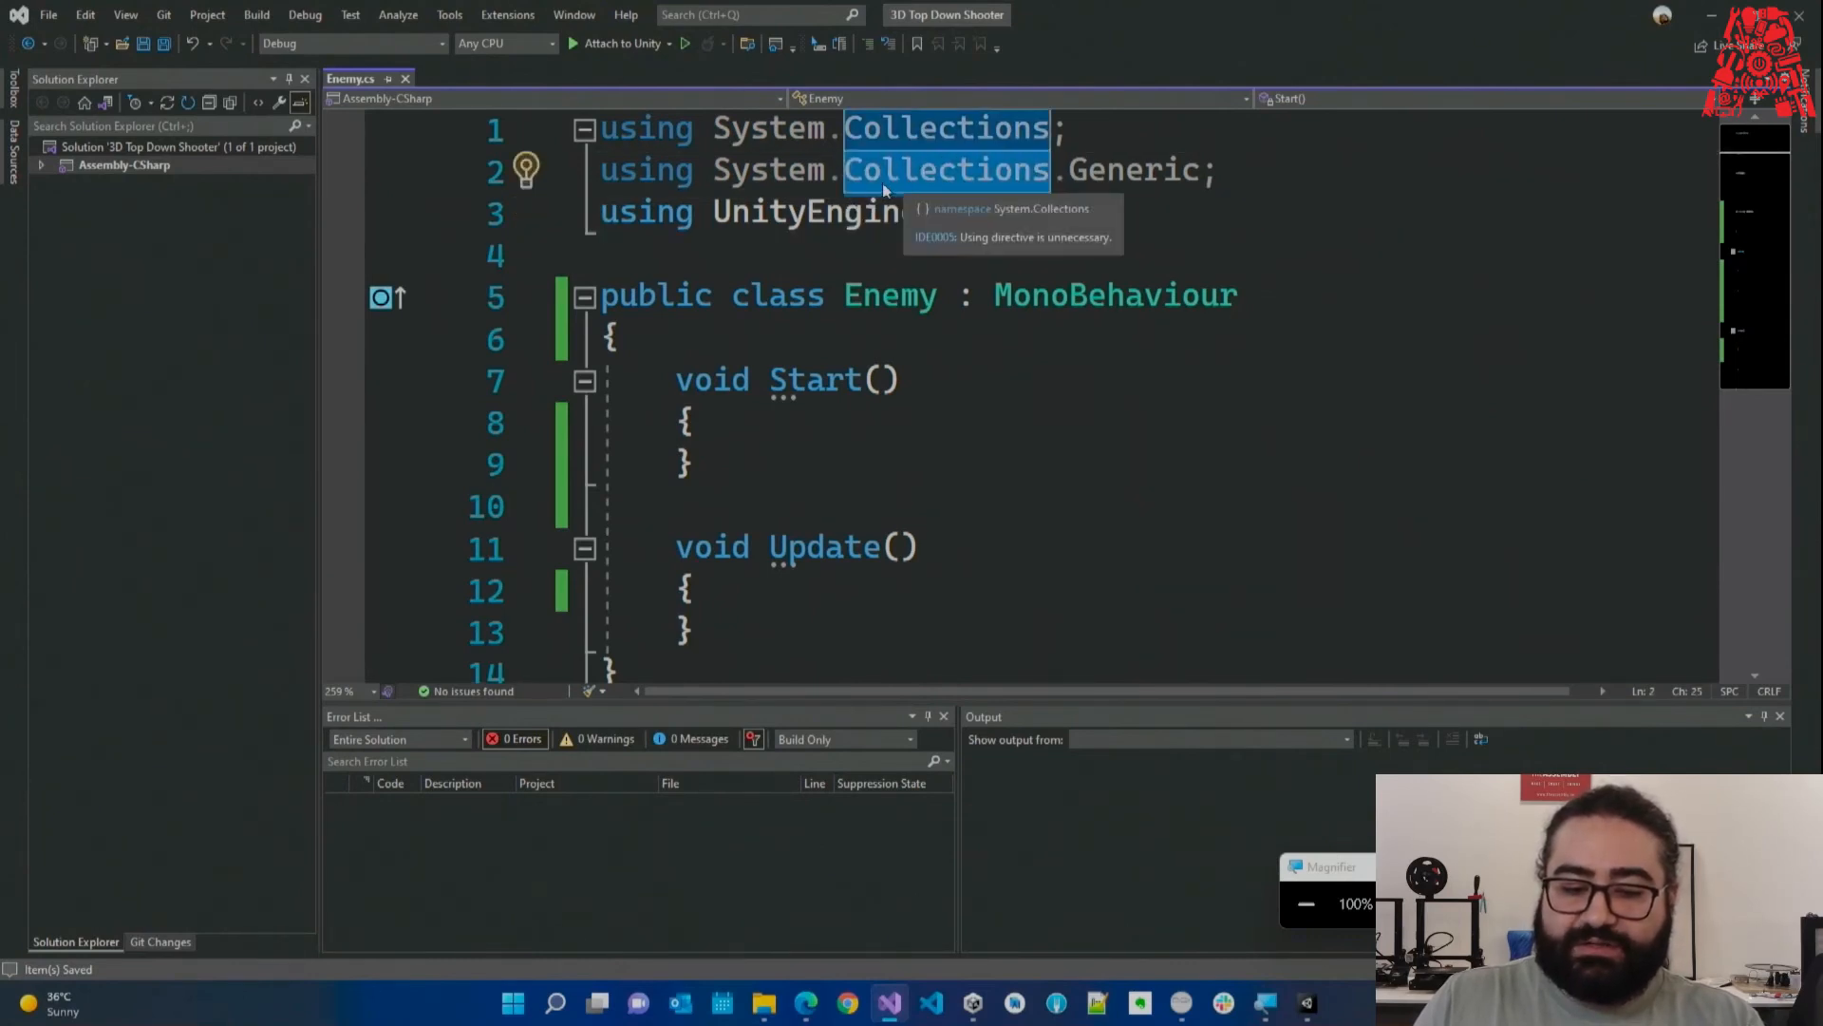
double_click(828, 175)
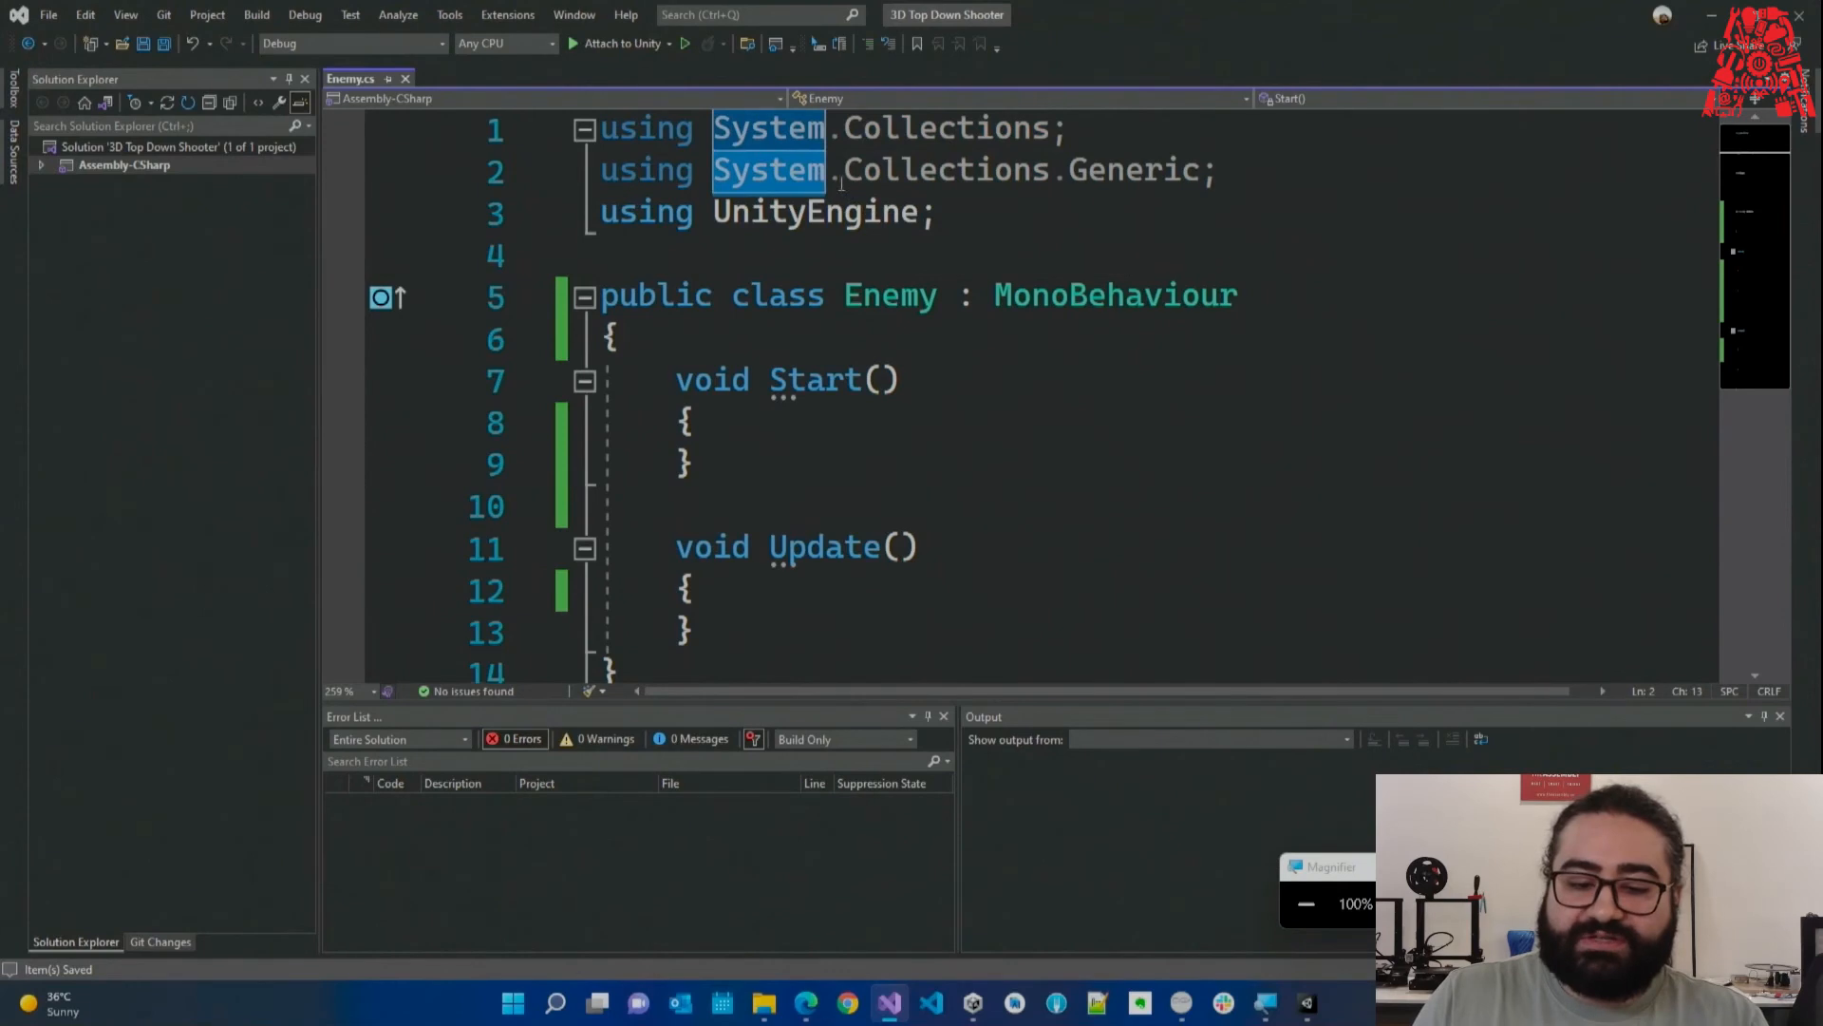
drag(837, 181, 832, 181)
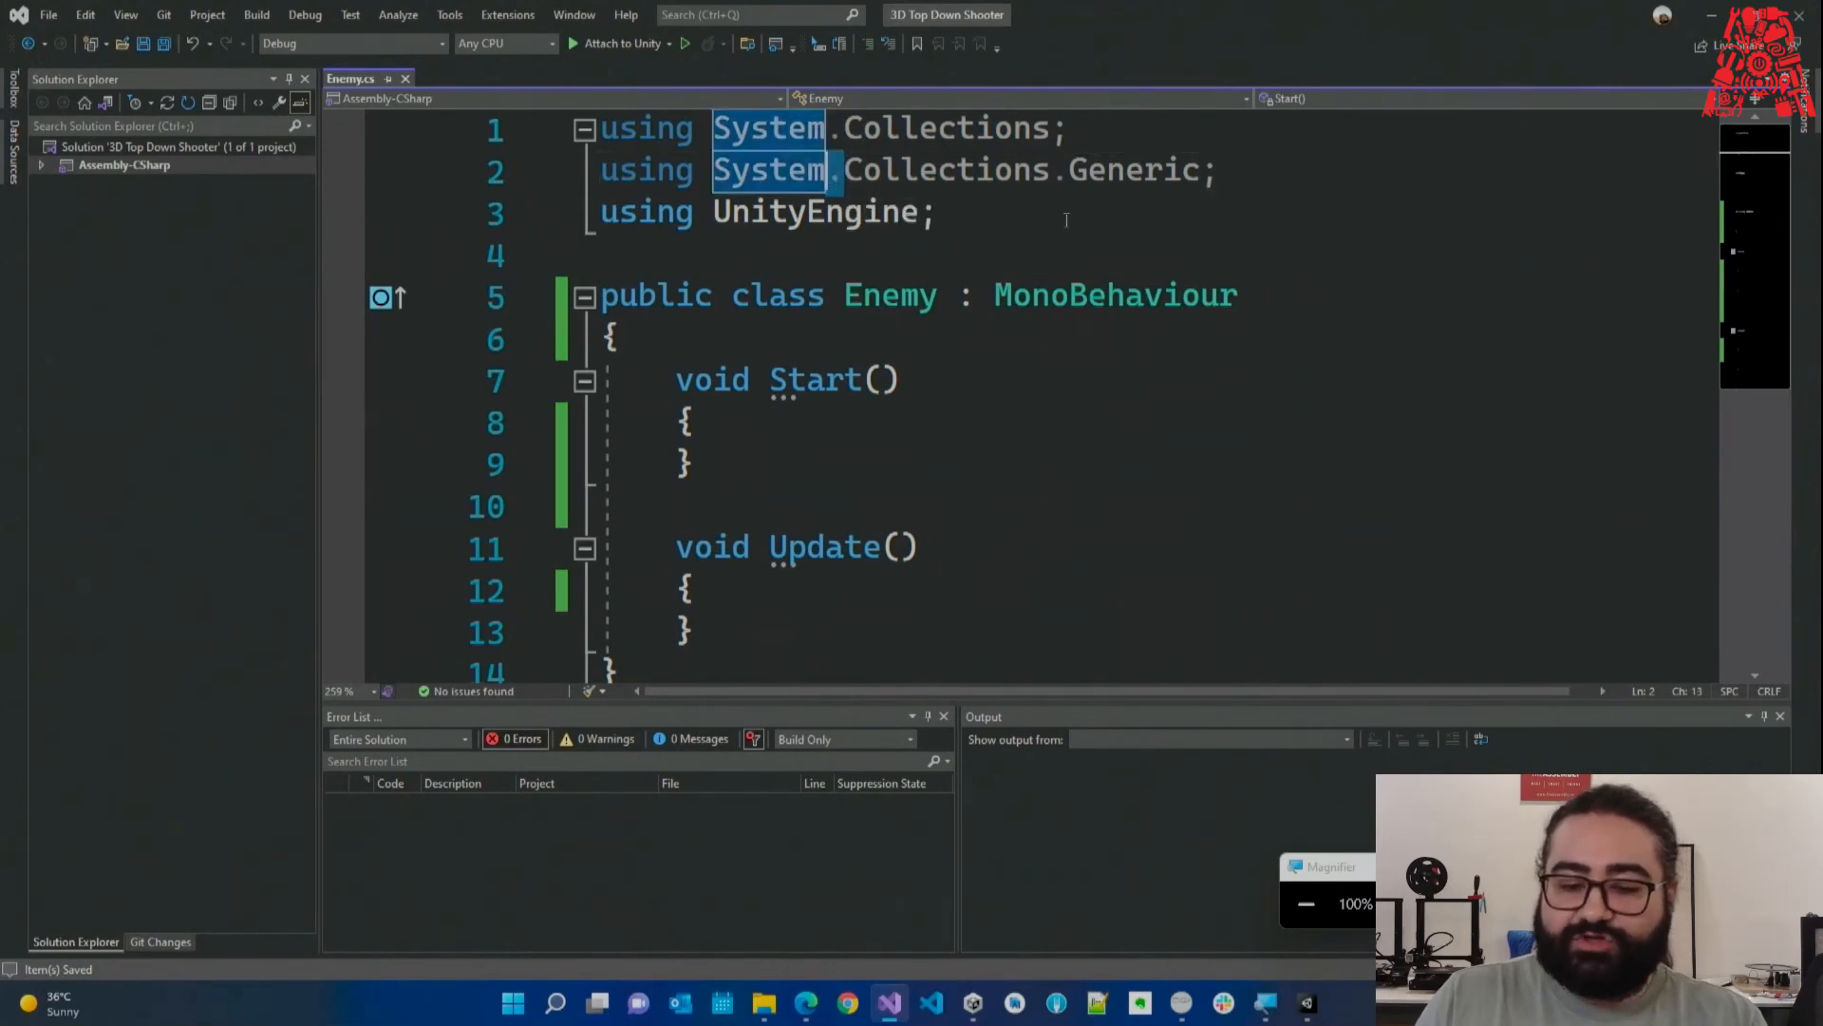
drag(1071, 181, 1203, 183)
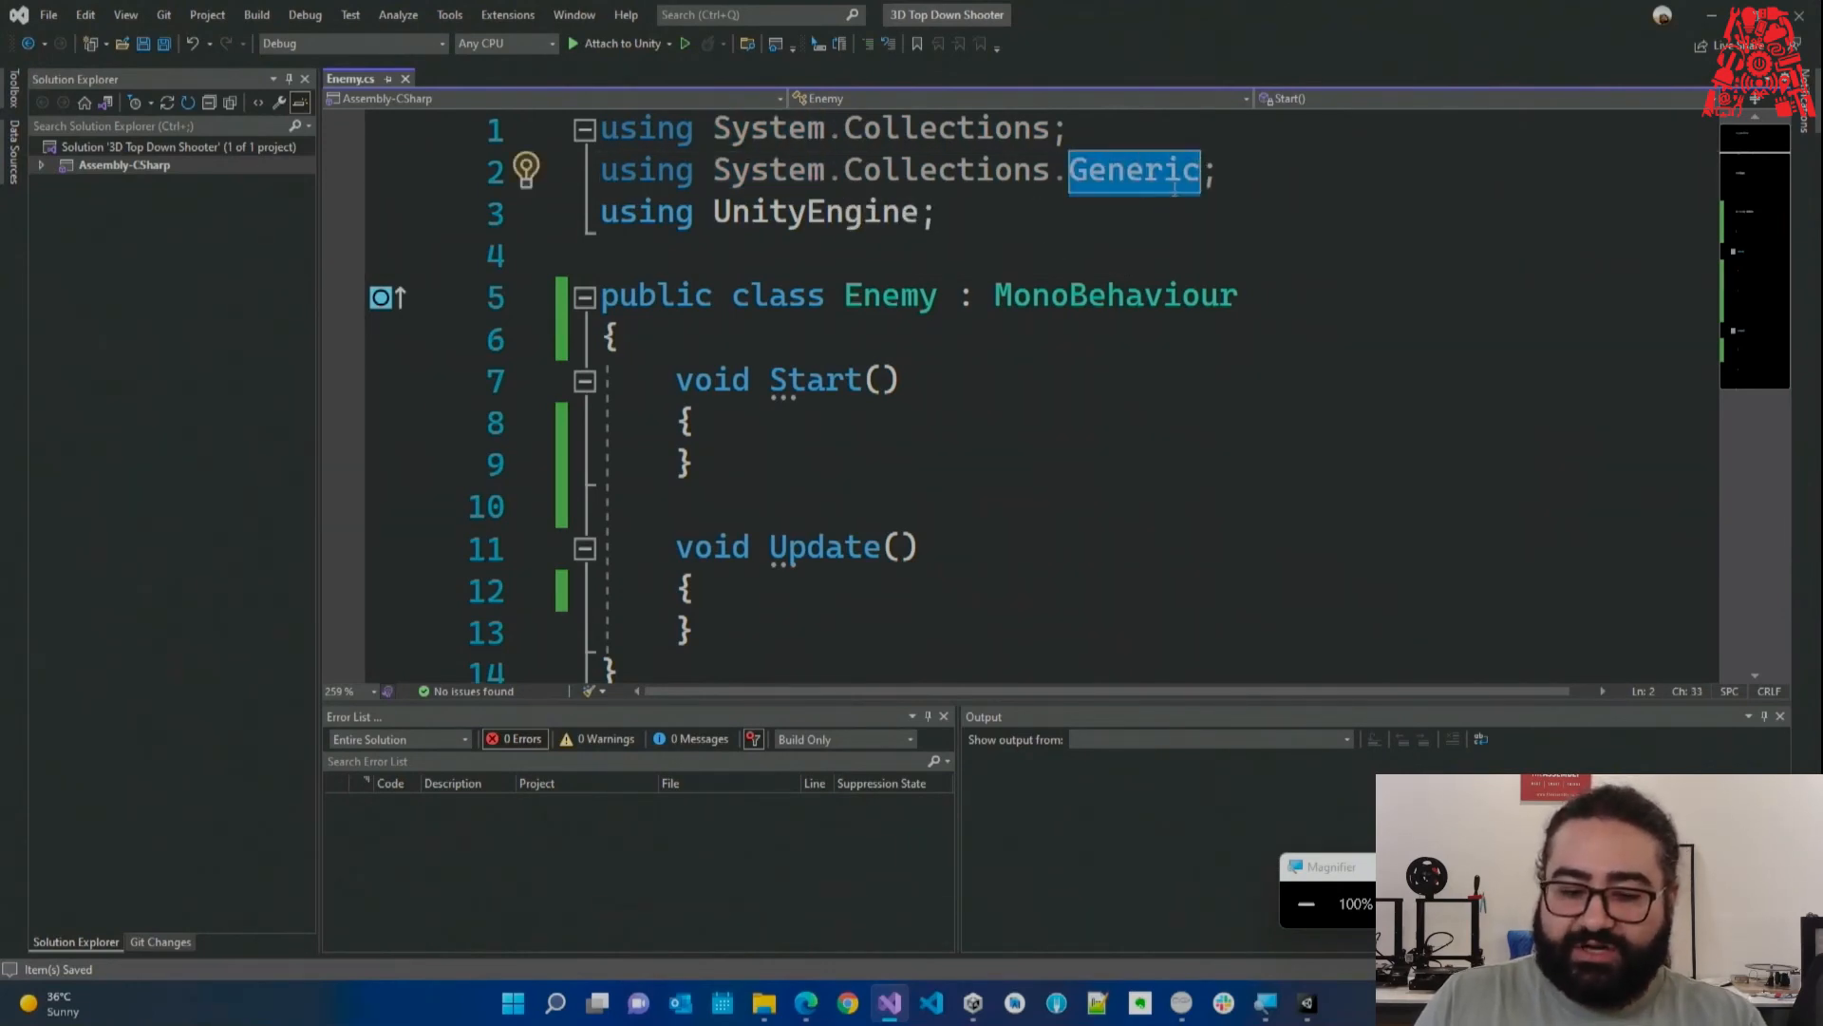
drag(846, 176, 1067, 186)
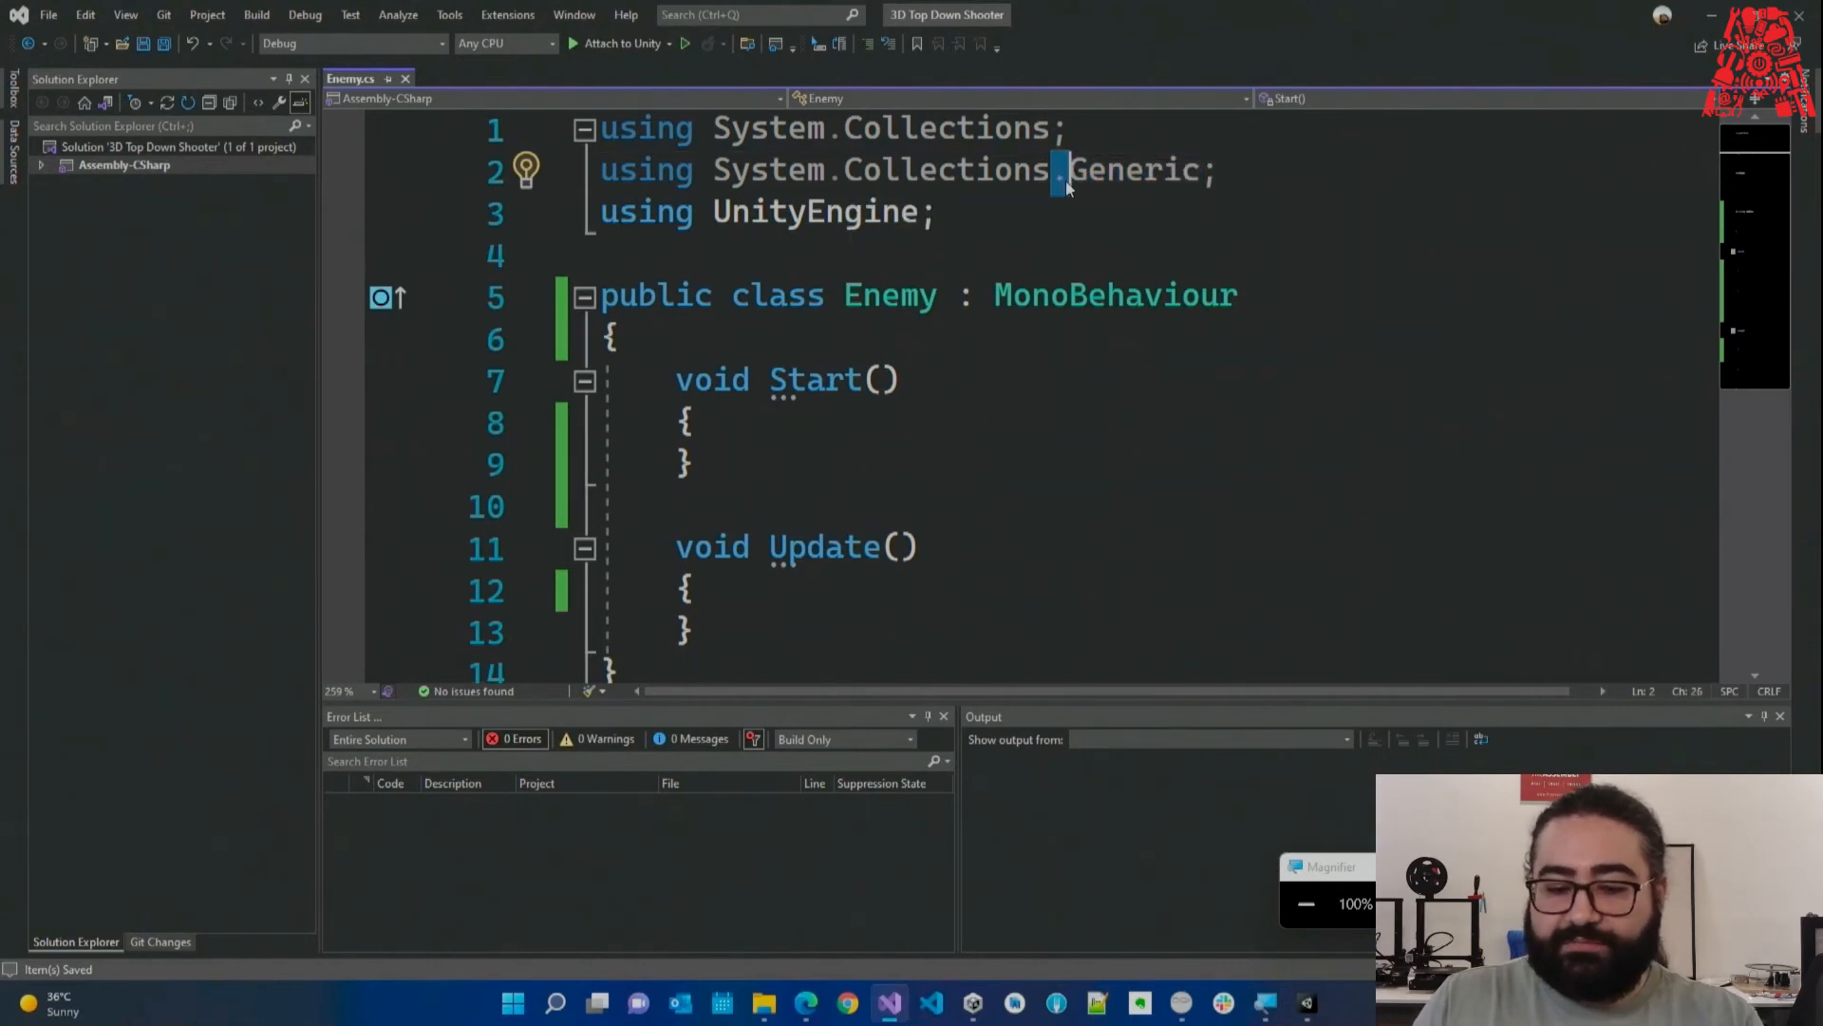
text(/)
Restore the System.Collections.Generic directive on line 2 and save Enemy.cs.
click(1056, 181)
text(.)
click(990, 249)
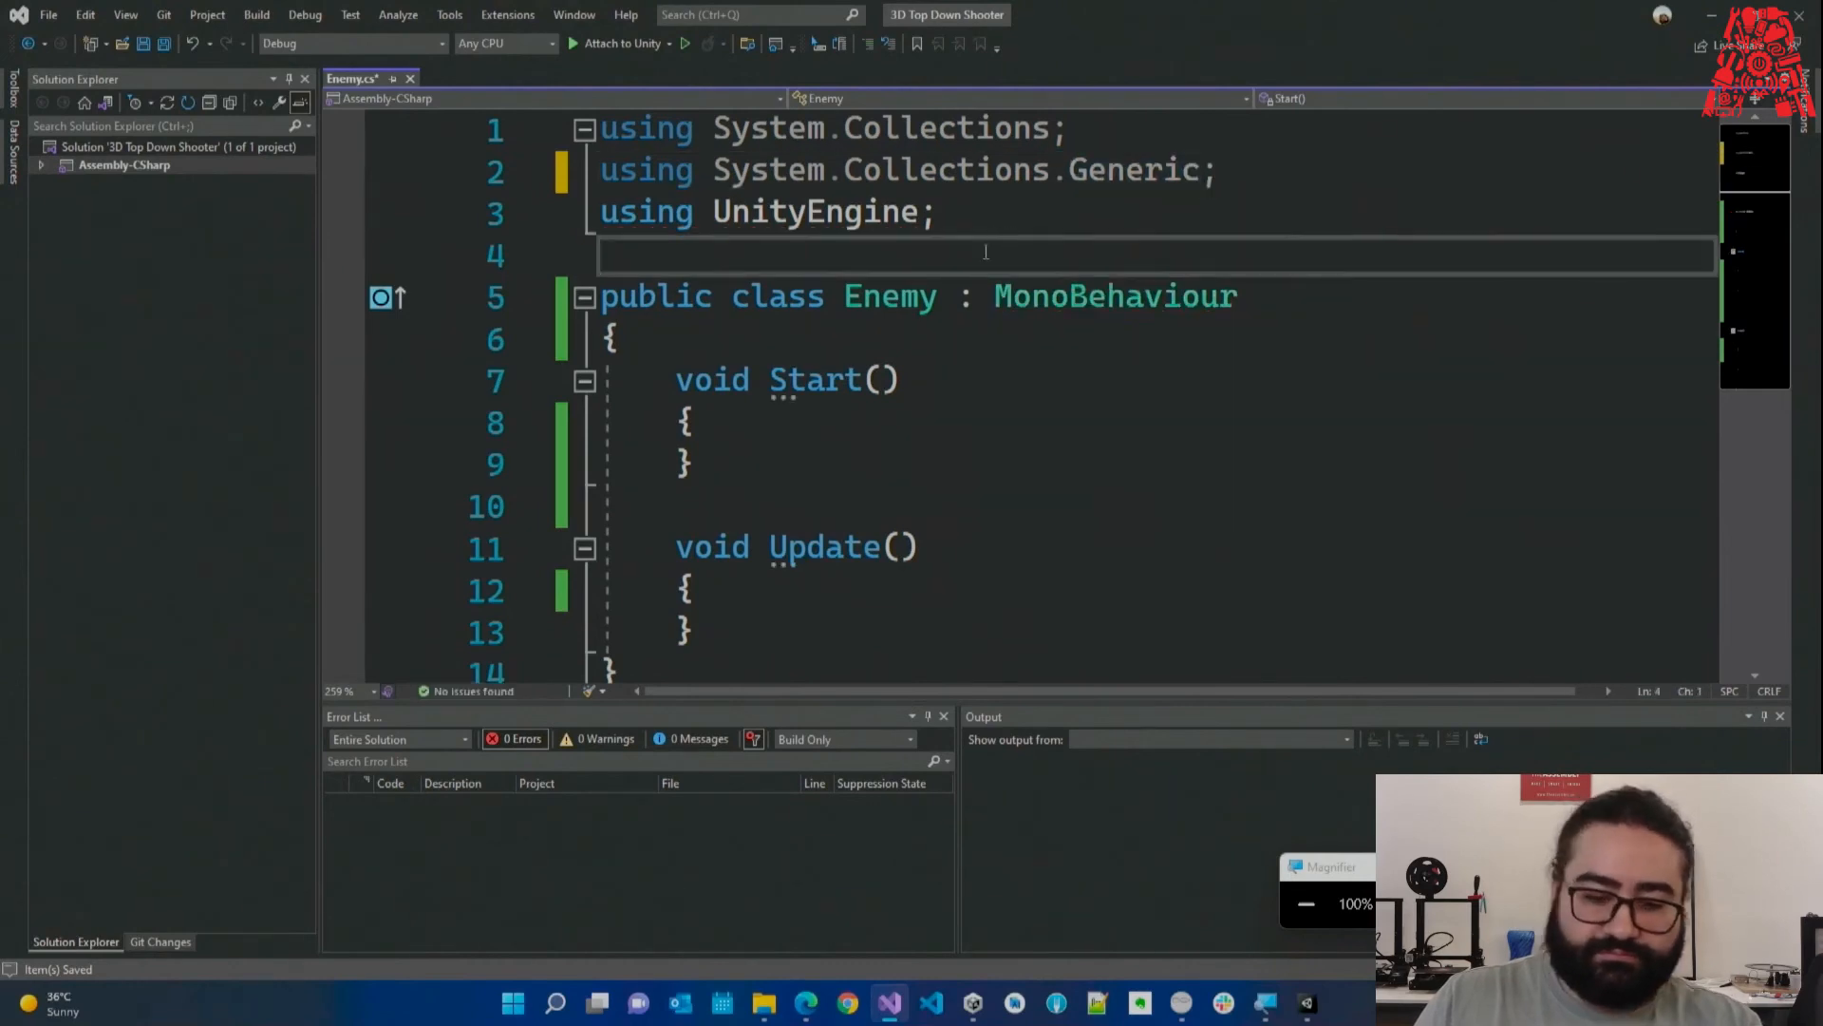
key(ctrl+s)
Jump to the end of Enemy.cs, then minimize Visual Studio to return to Unity.
ctrl+scroll(928, 326, down, 1)
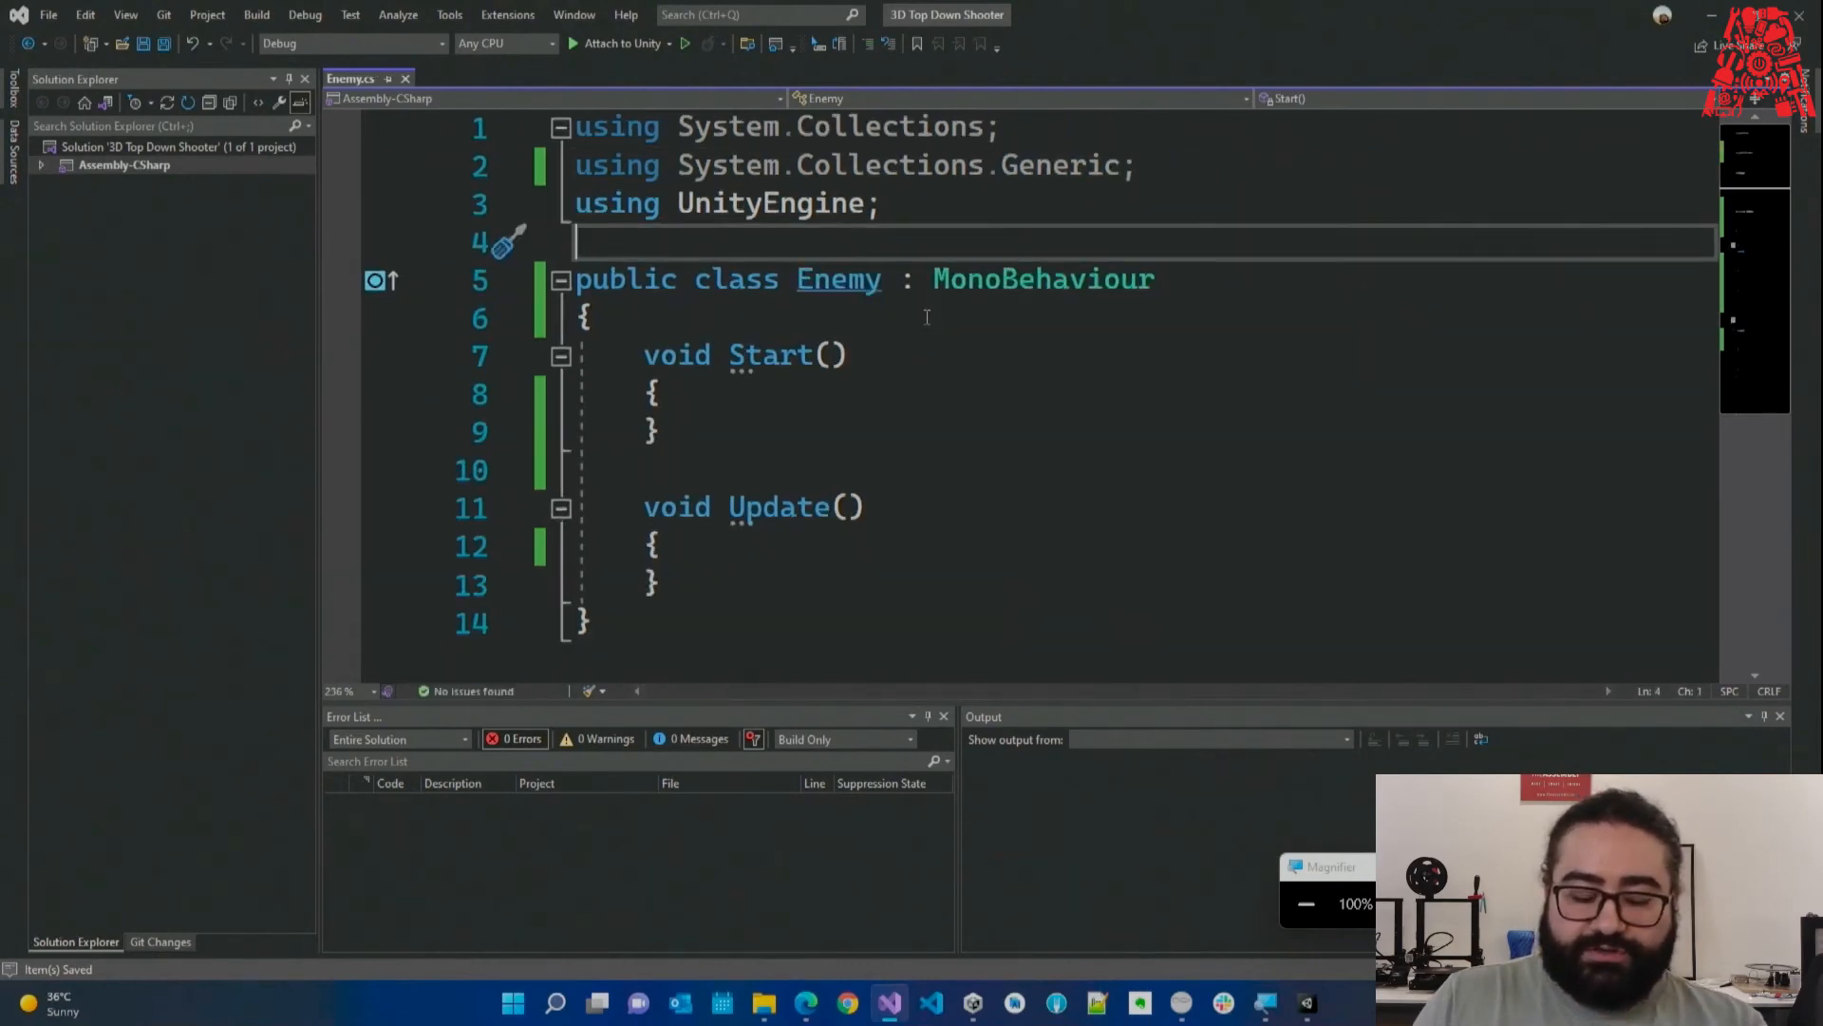
ctrl+scroll(928, 326, down, 1)
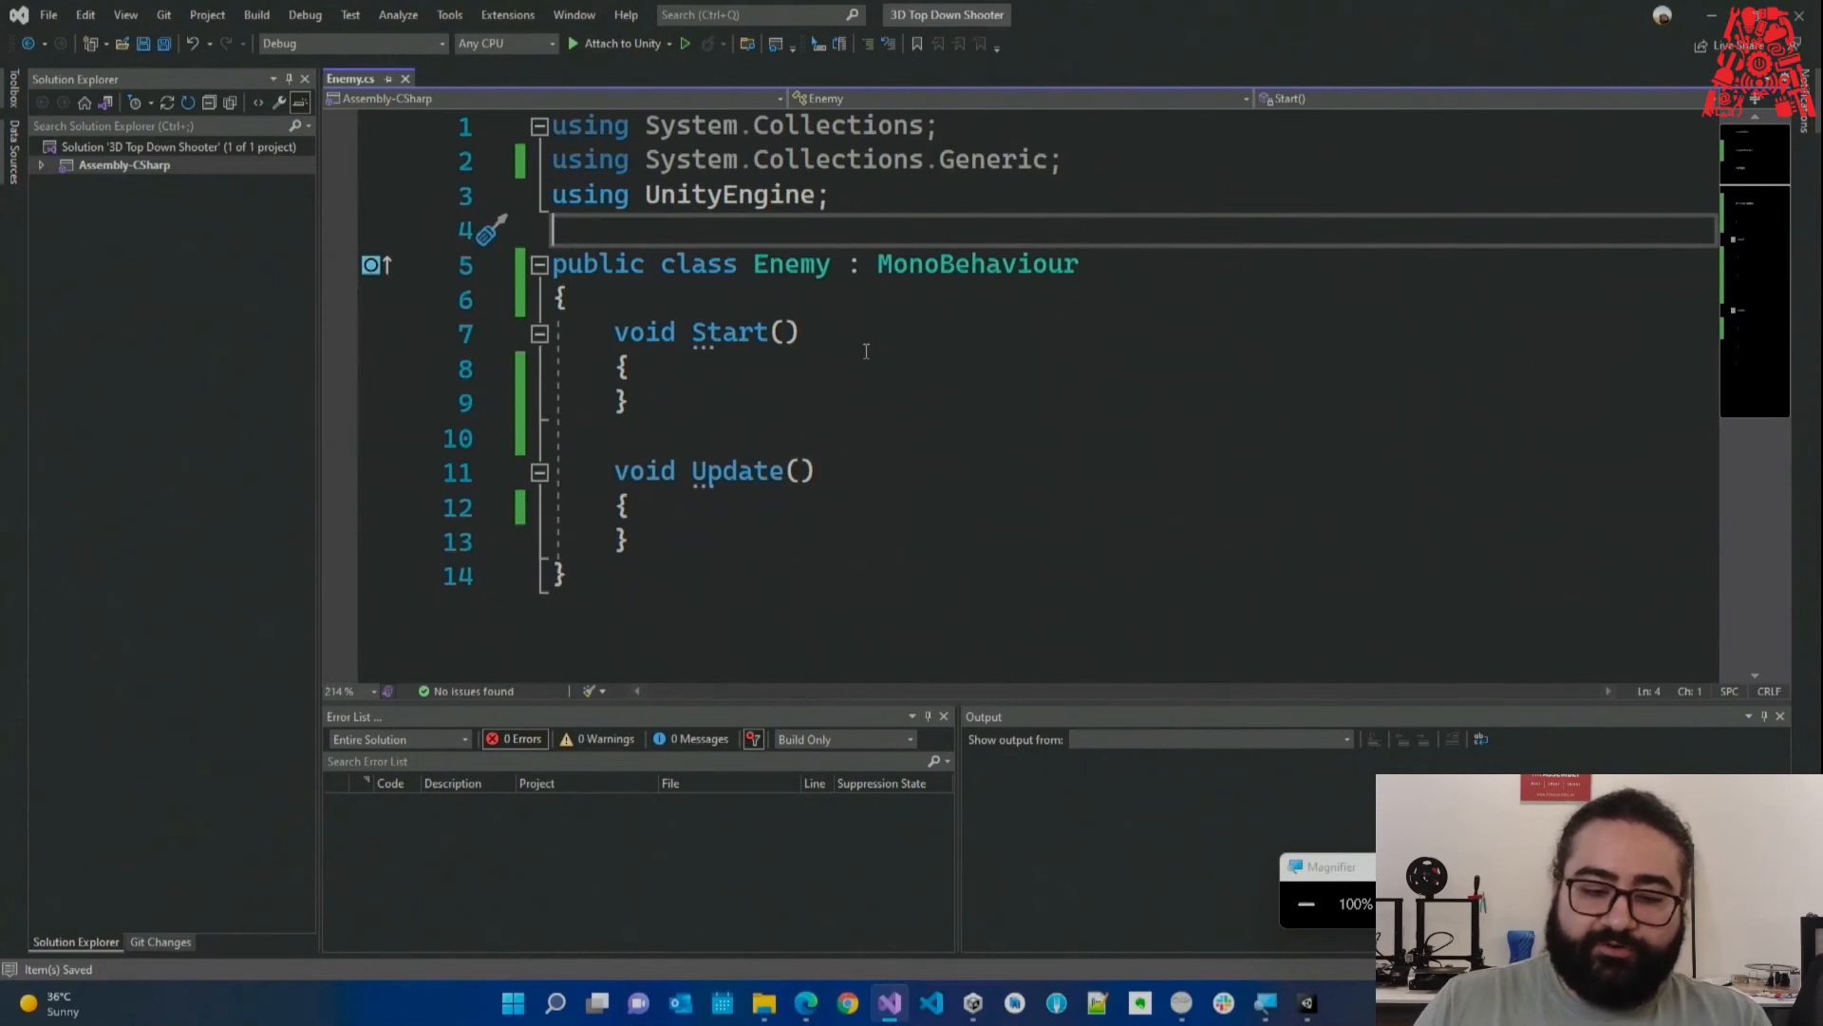
key(ctrl+End)
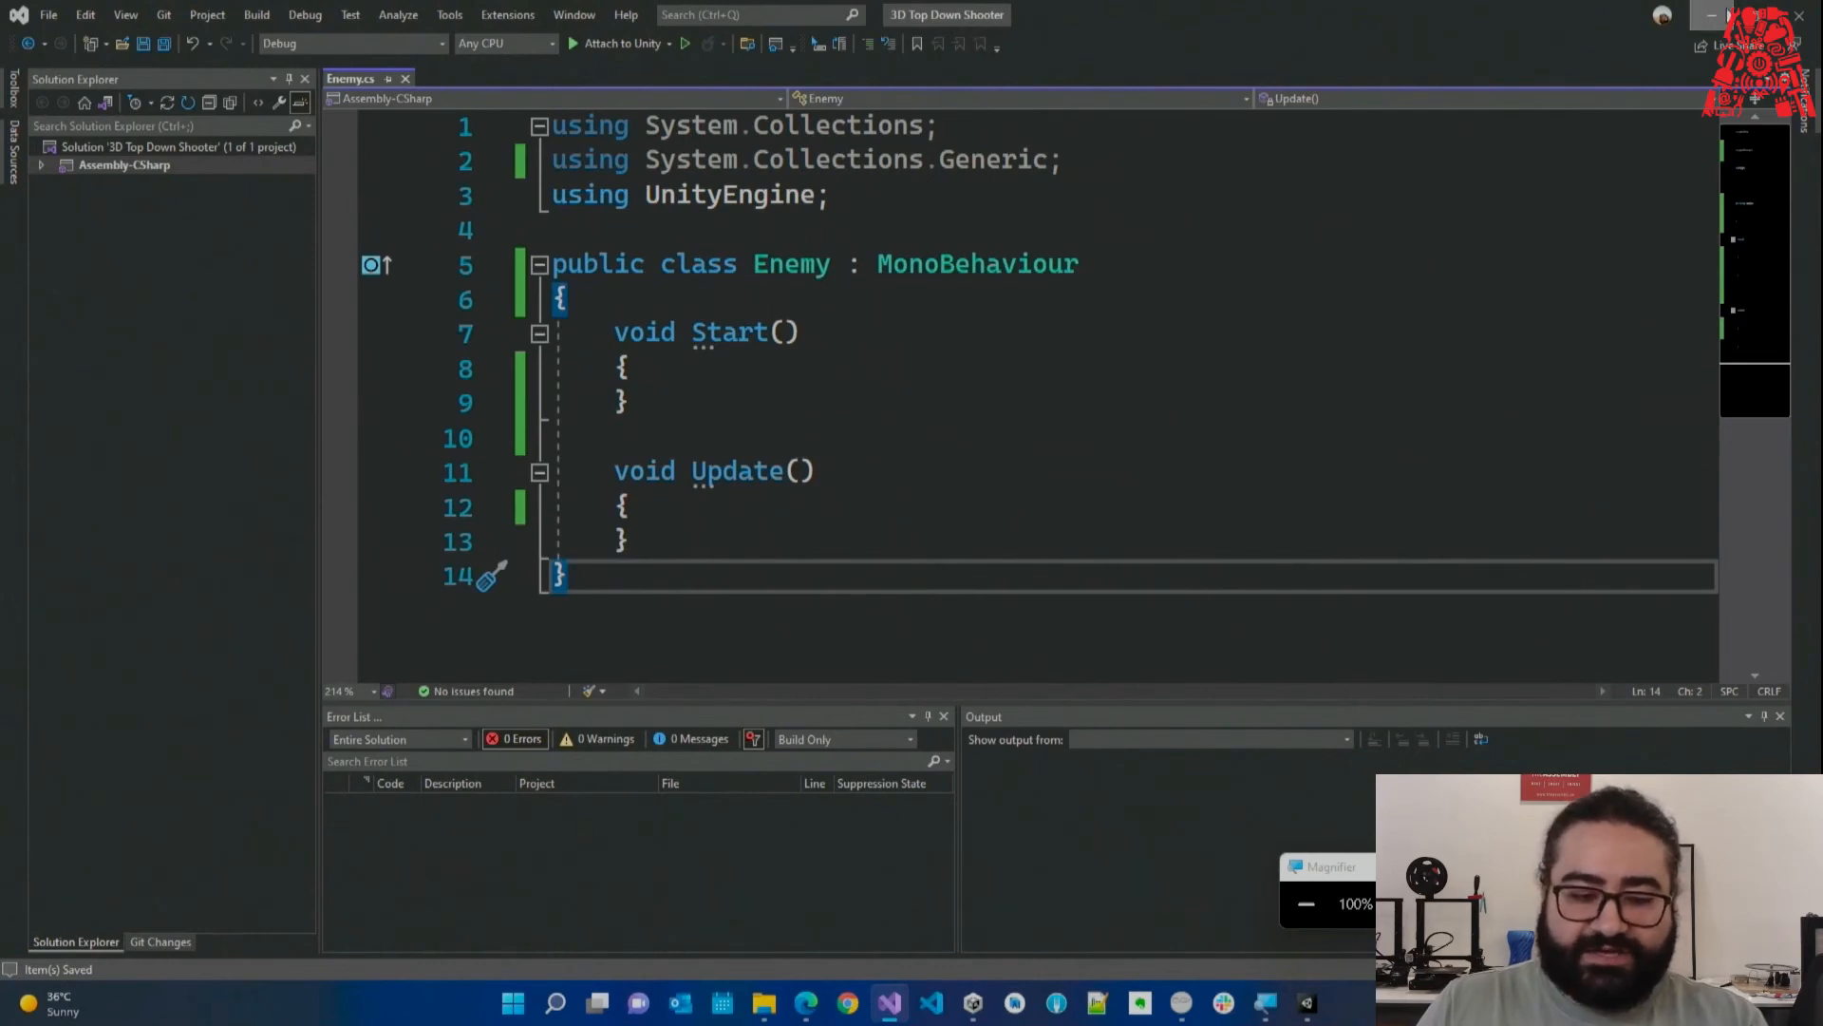
click(1712, 14)
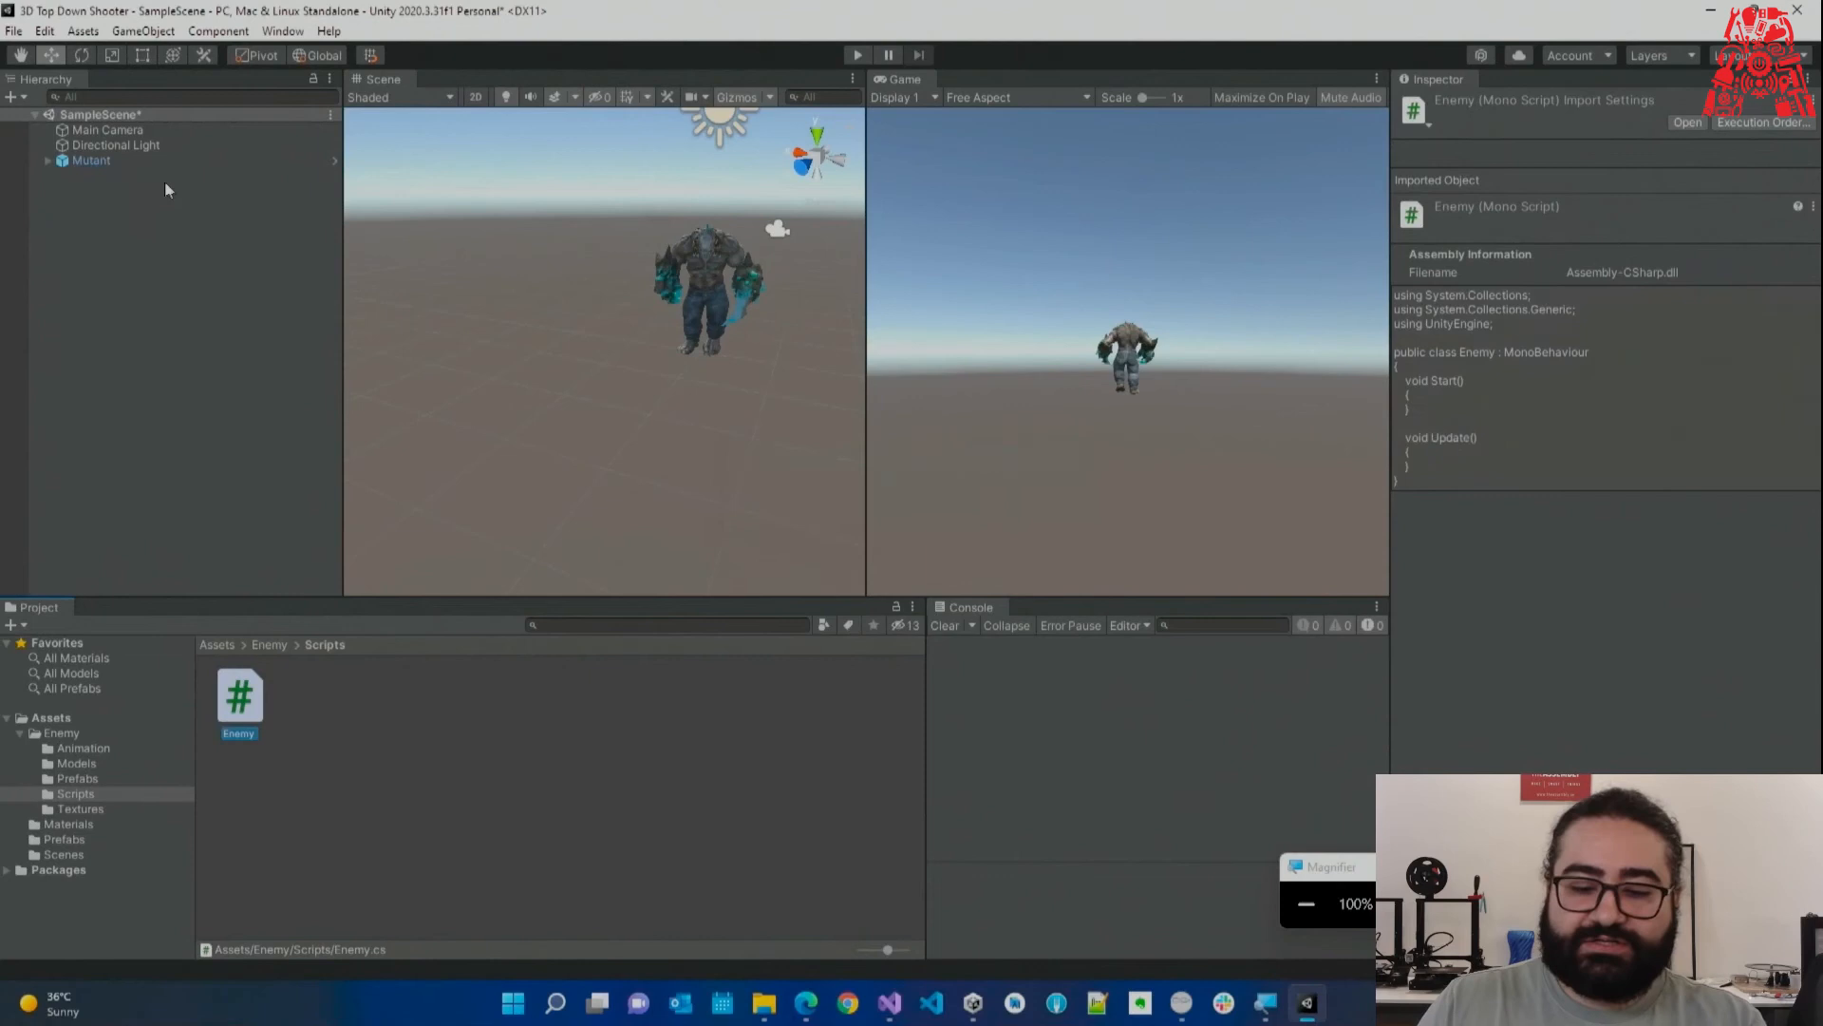
Drag the Enemy script from the Project panel onto Mutant in the Hierarchy.
click(122, 159)
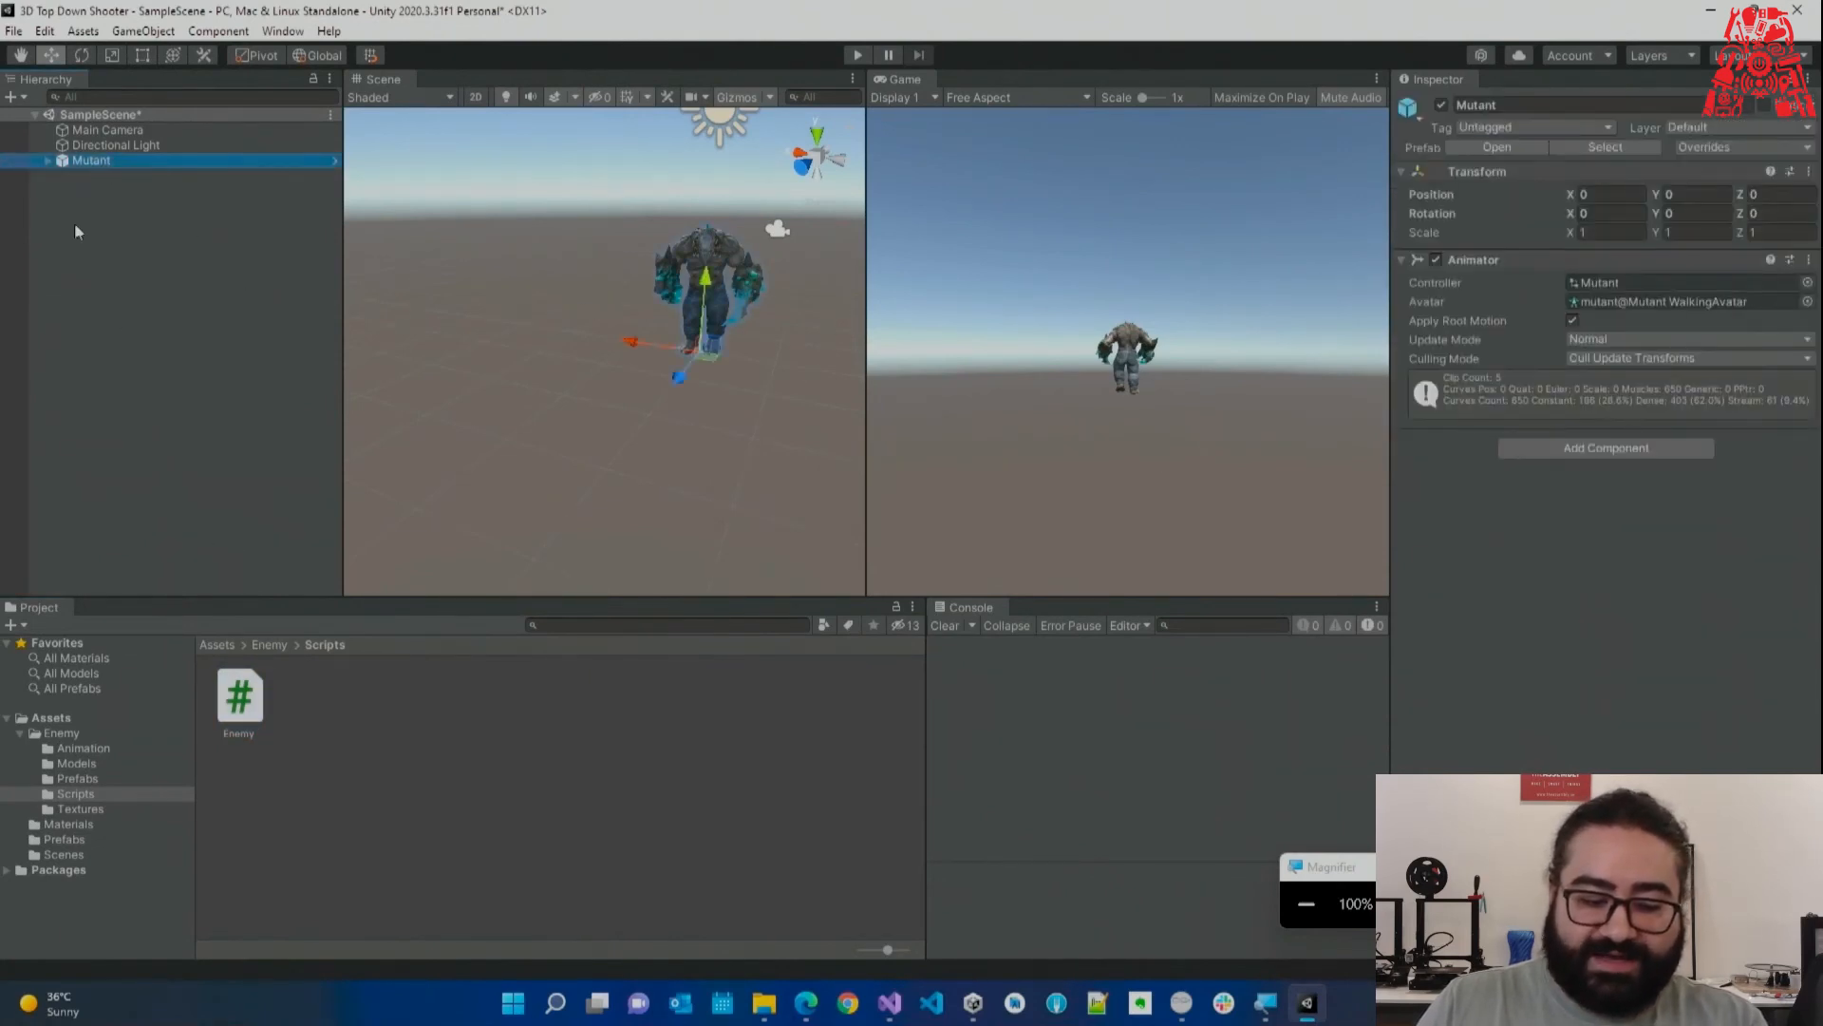
drag(240, 698, 93, 164)
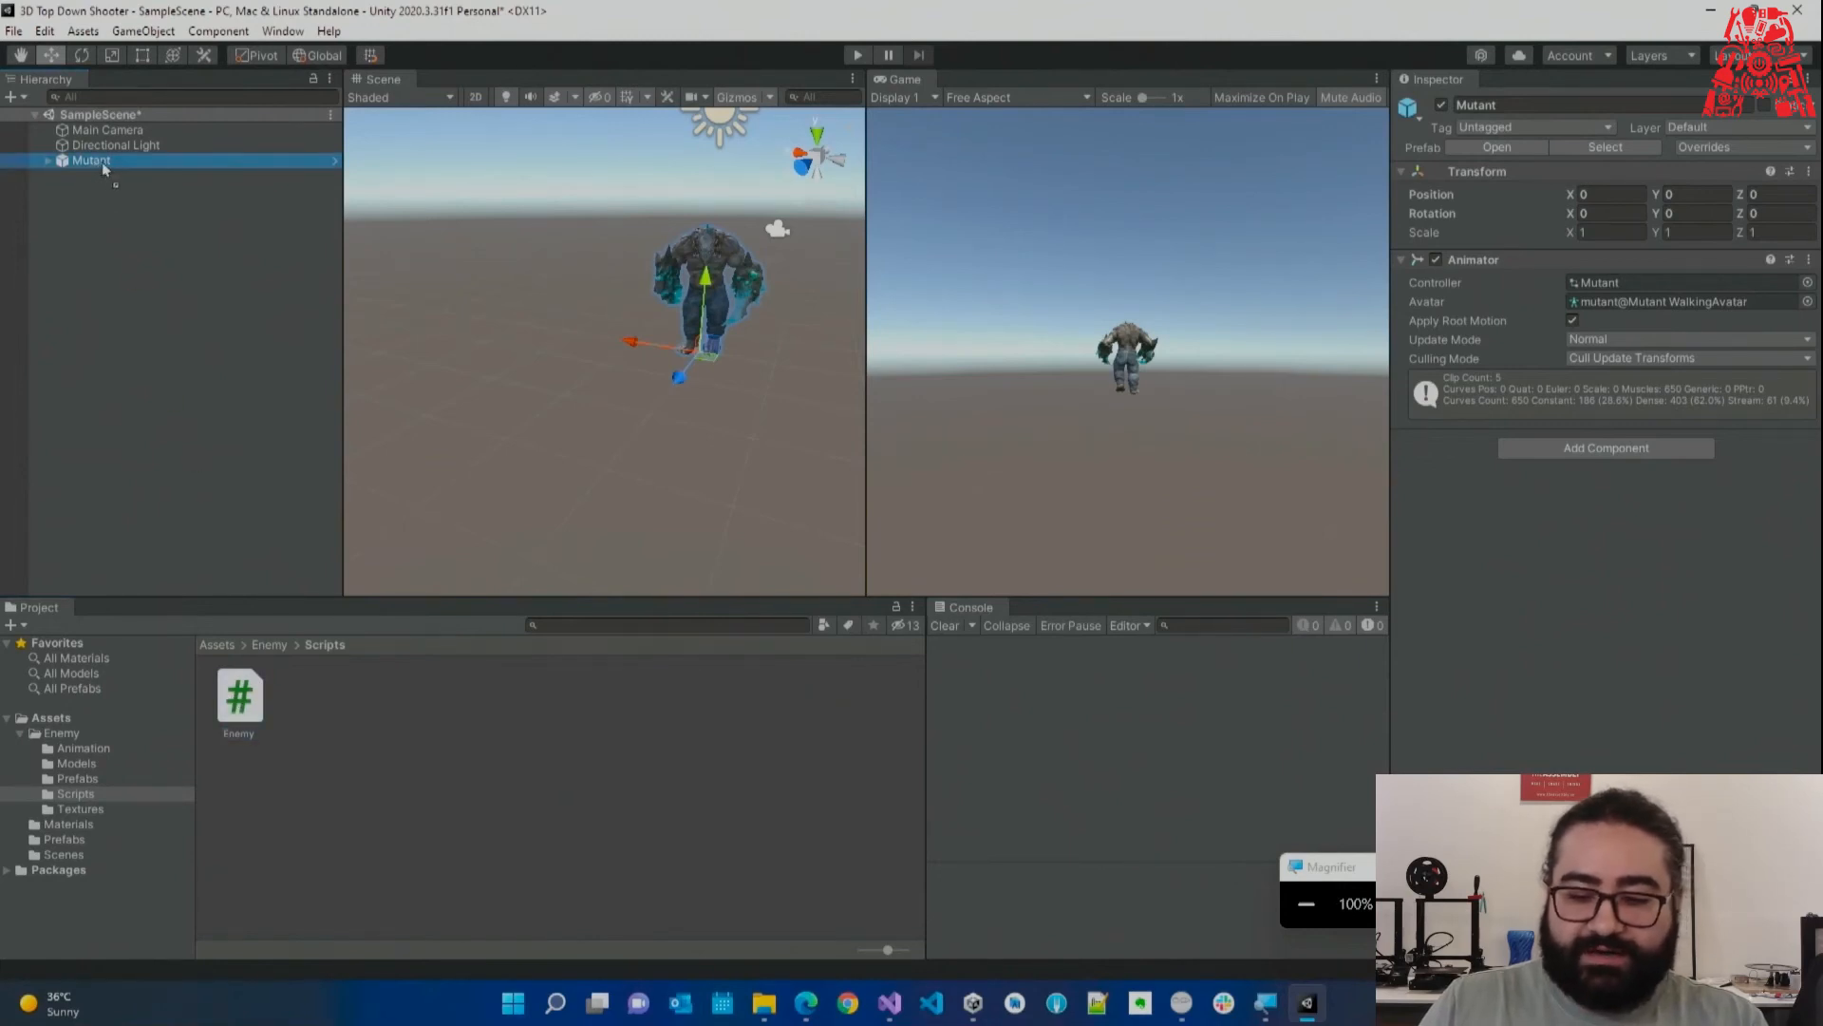
drag(102, 164, 102, 162)
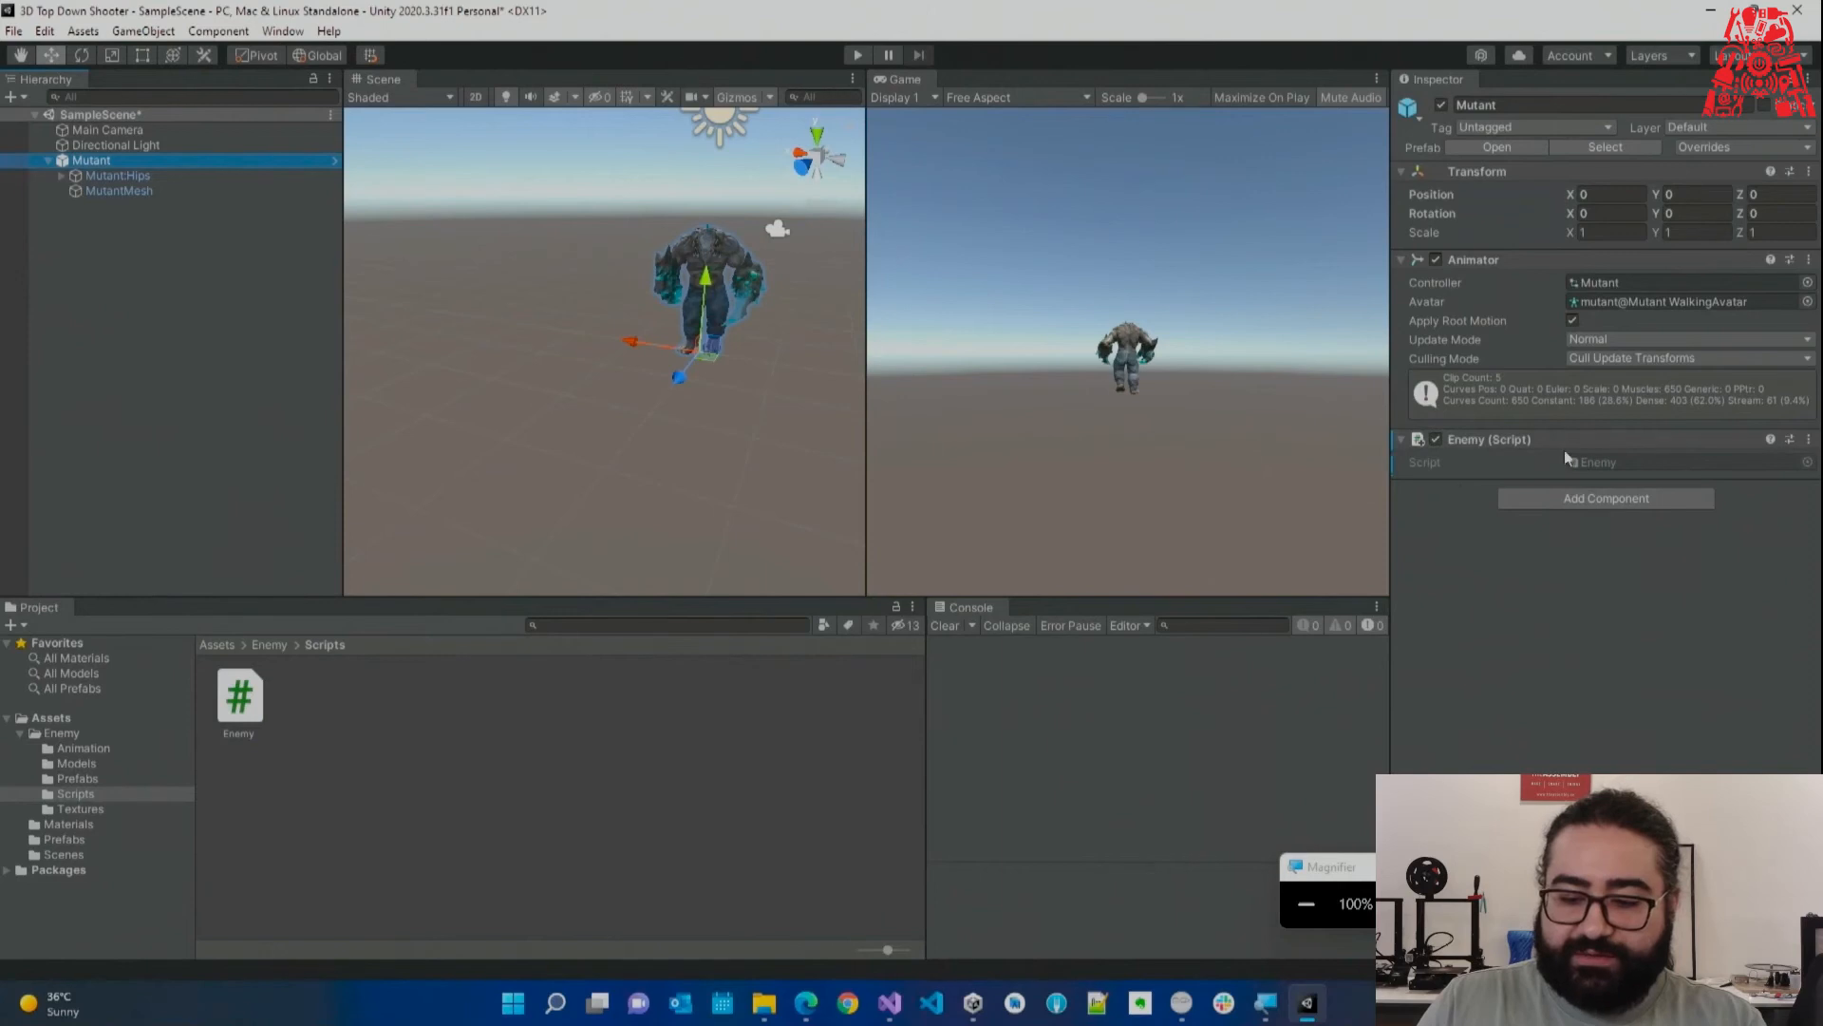
key(super+plus)
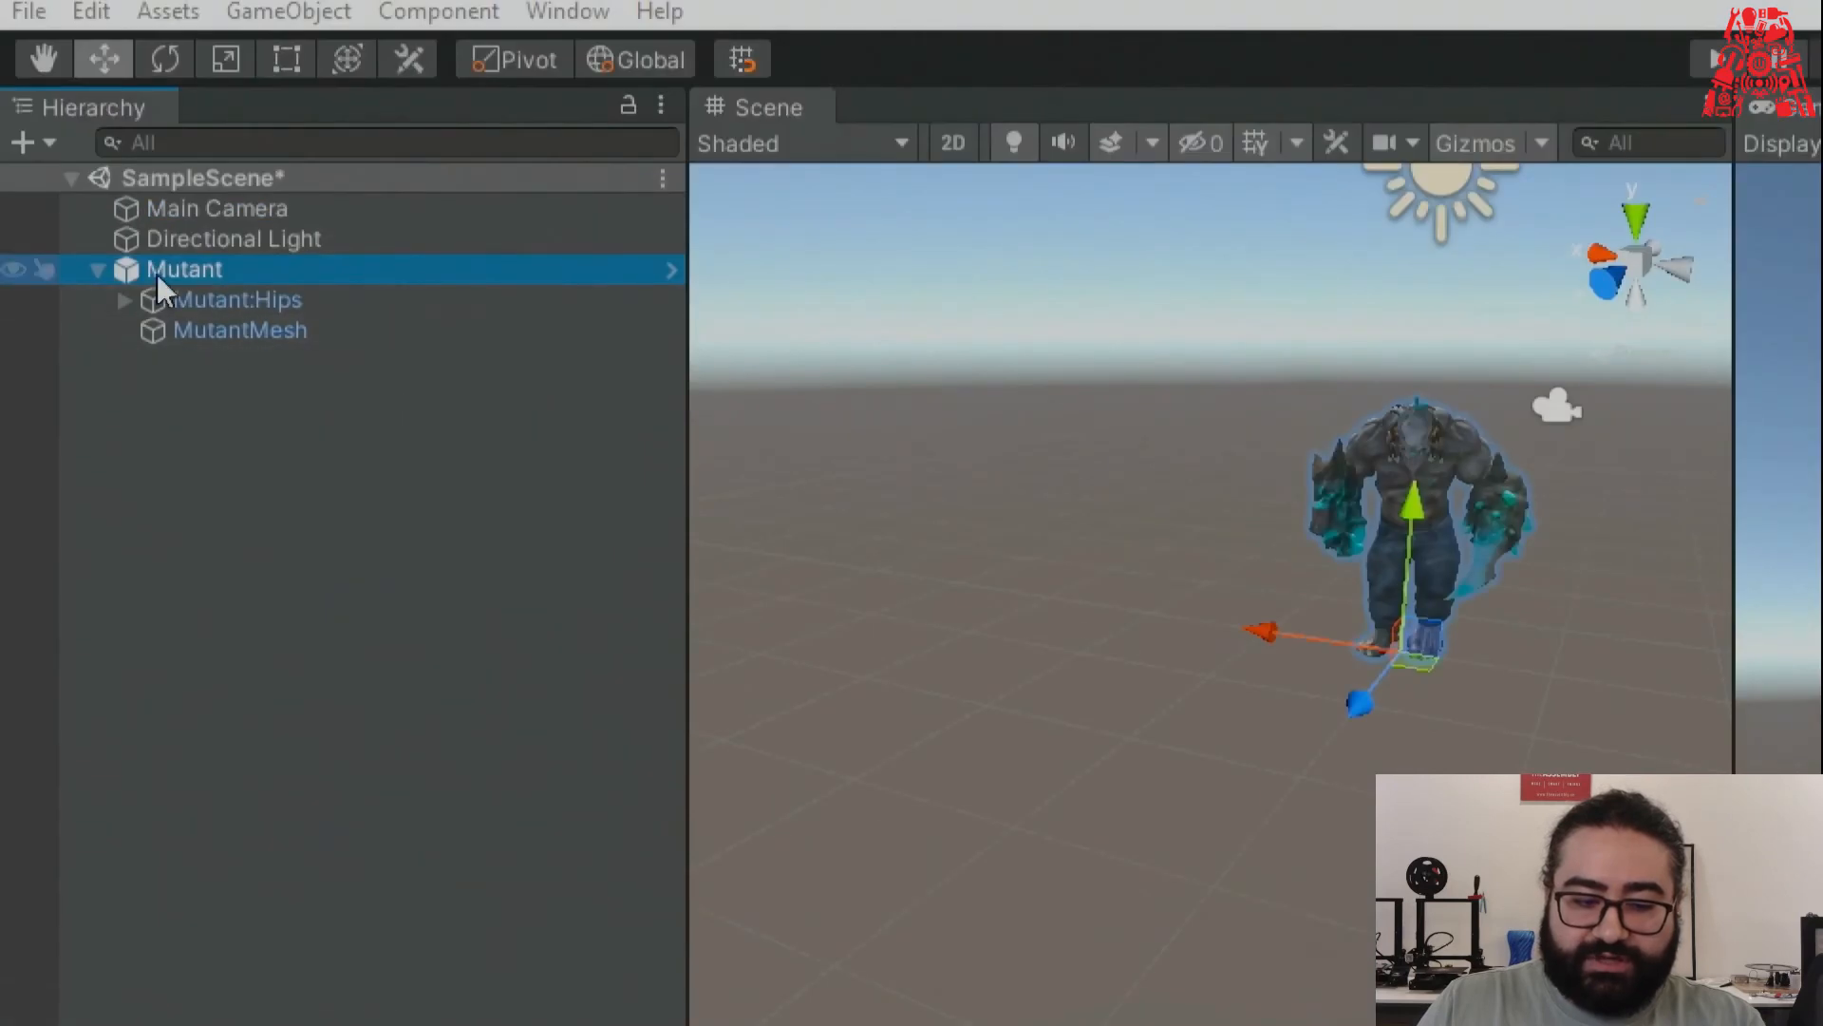
Apply the Mutant's Enemy (Script) override to its prefab, then inspect the Mutant prefab asset.
click(98, 270)
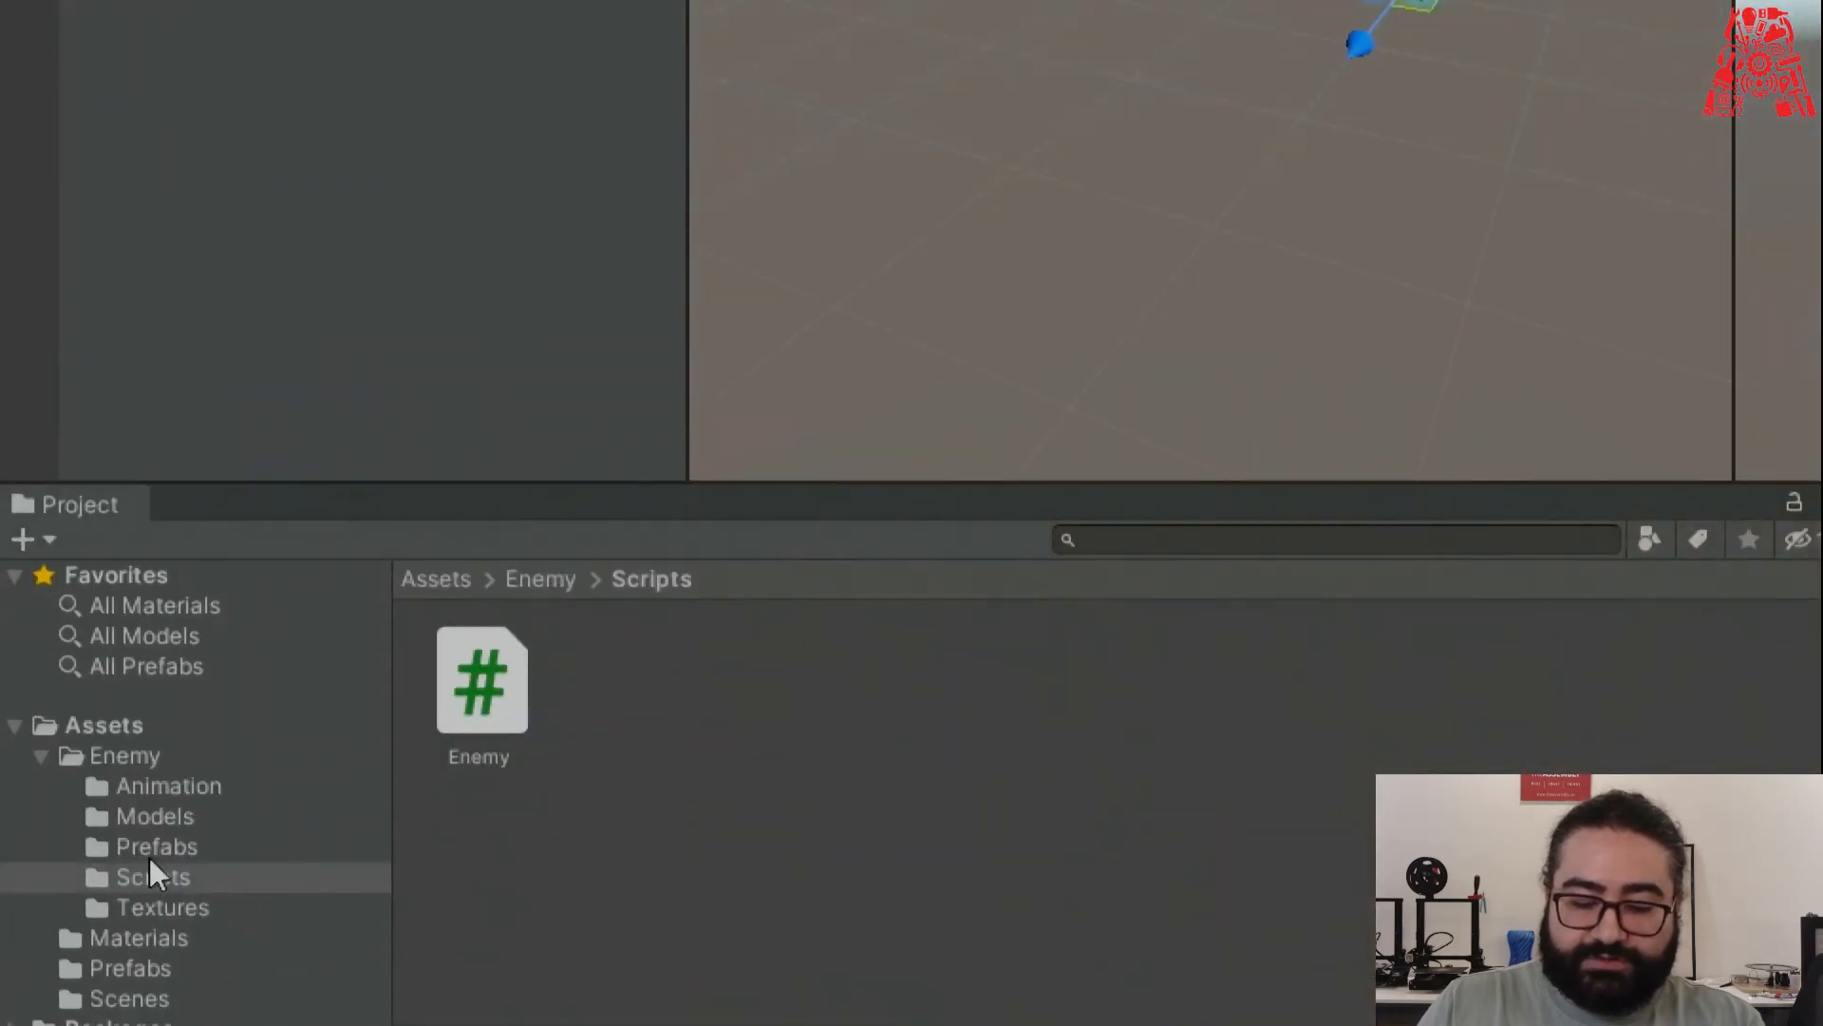
click(156, 846)
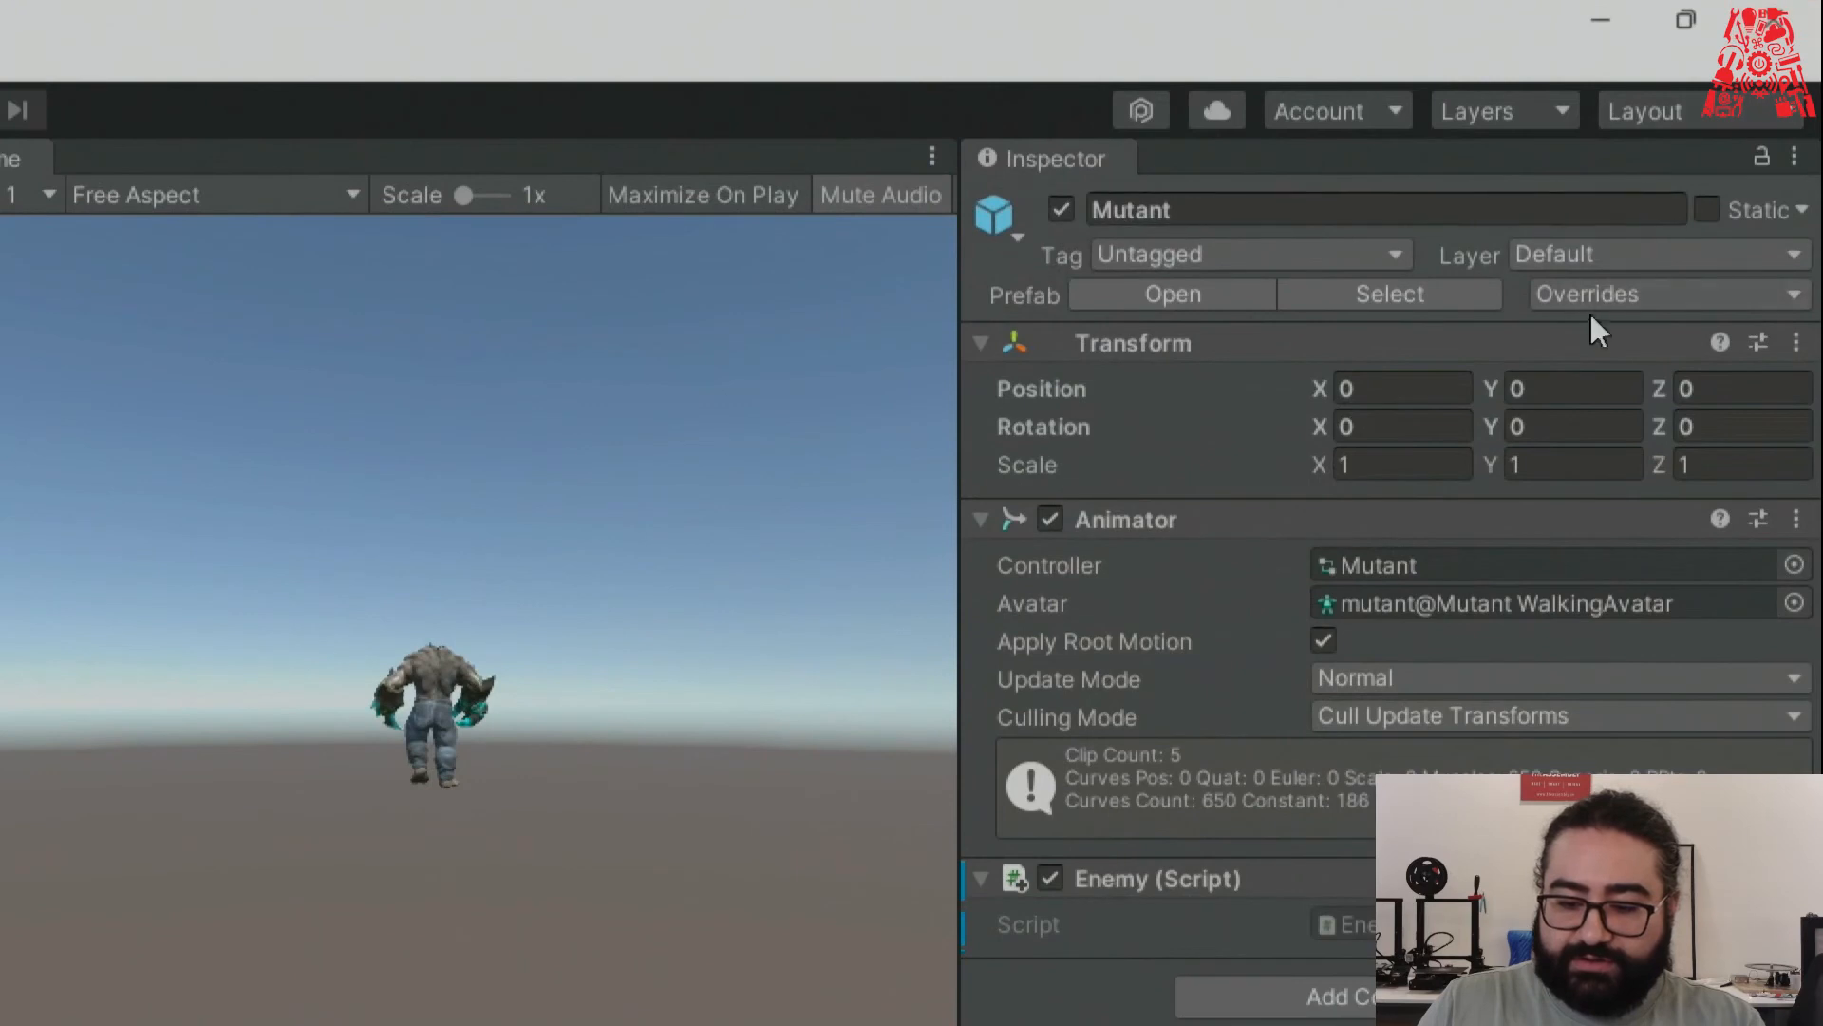
click(1601, 302)
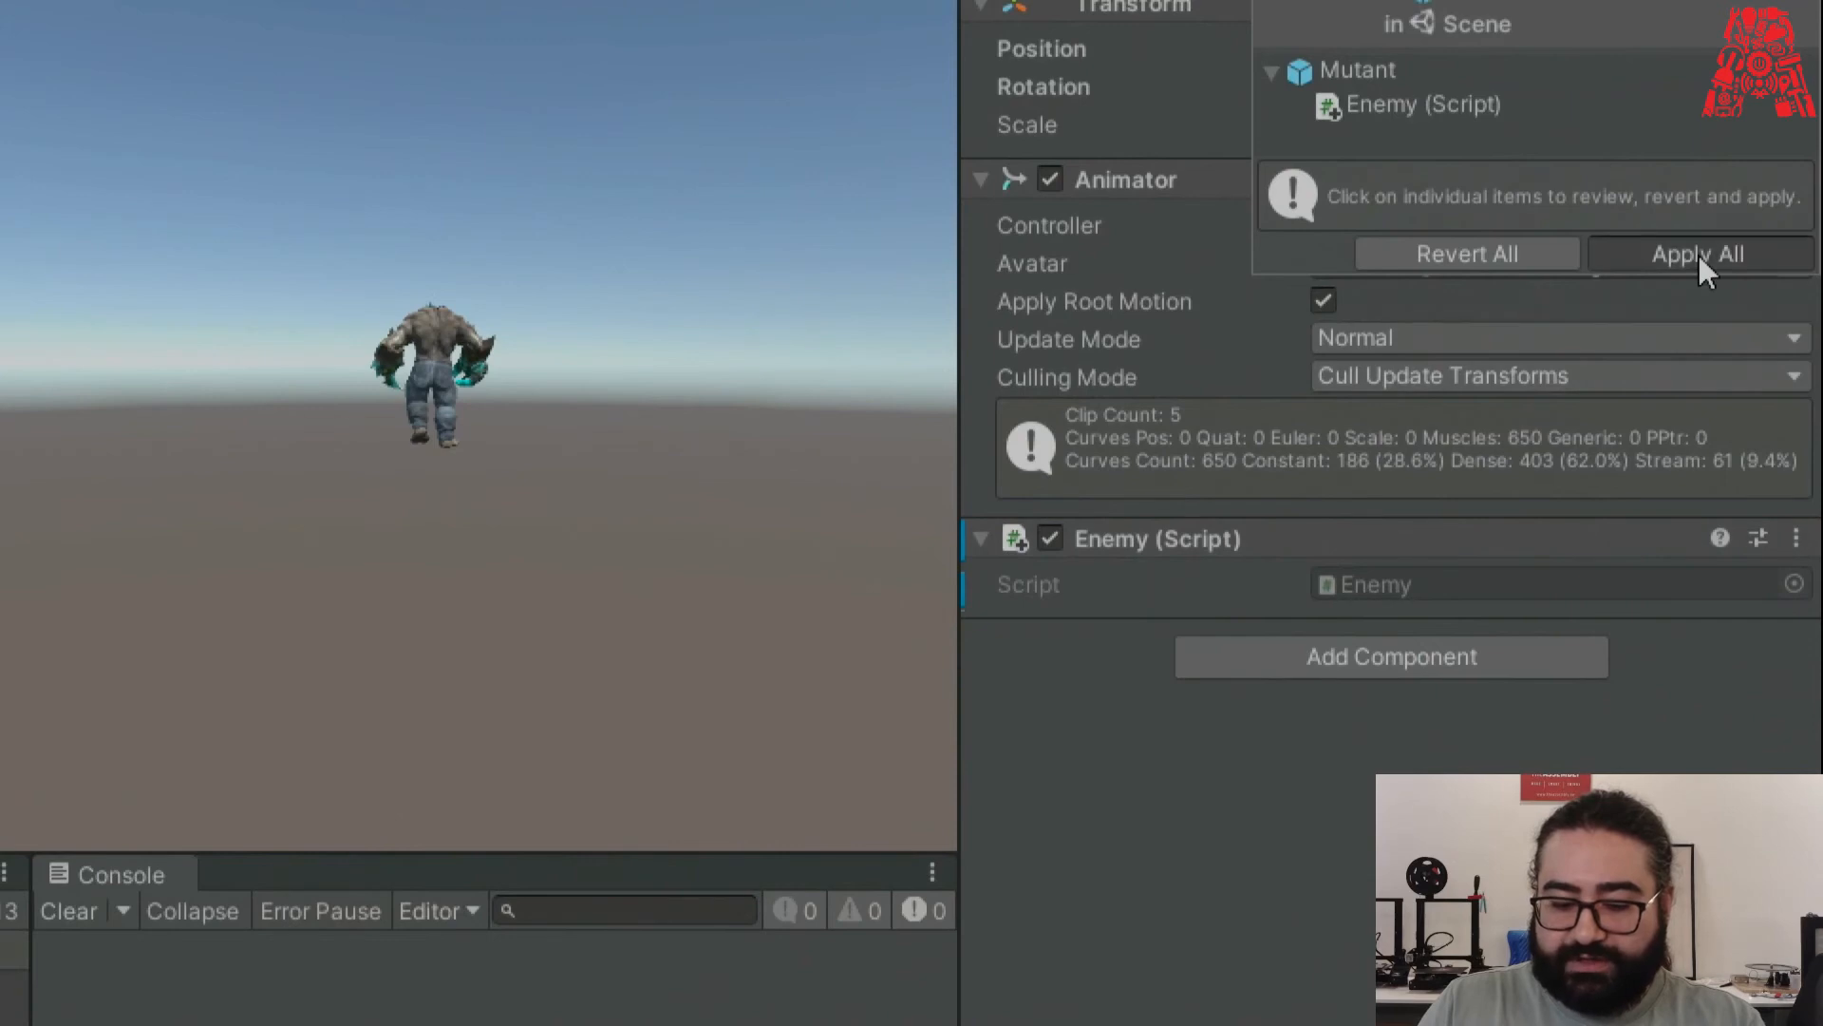
click(1700, 255)
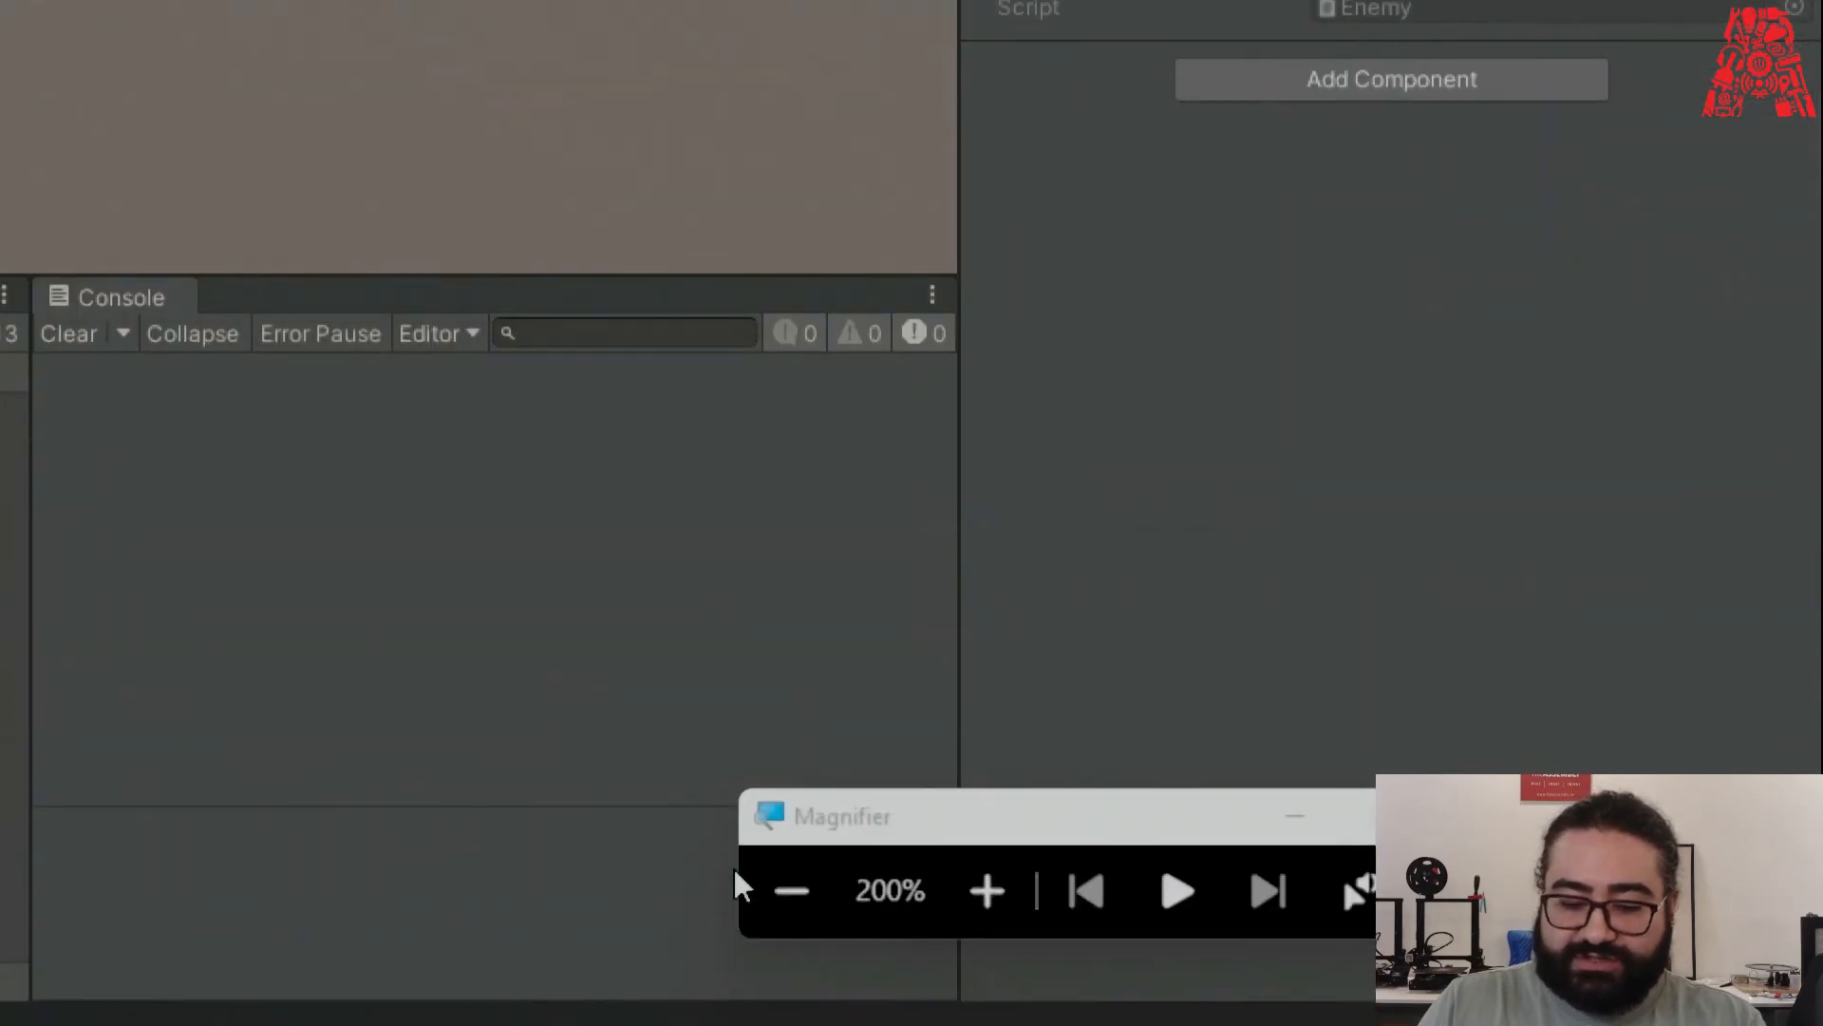
click(789, 887)
click(243, 702)
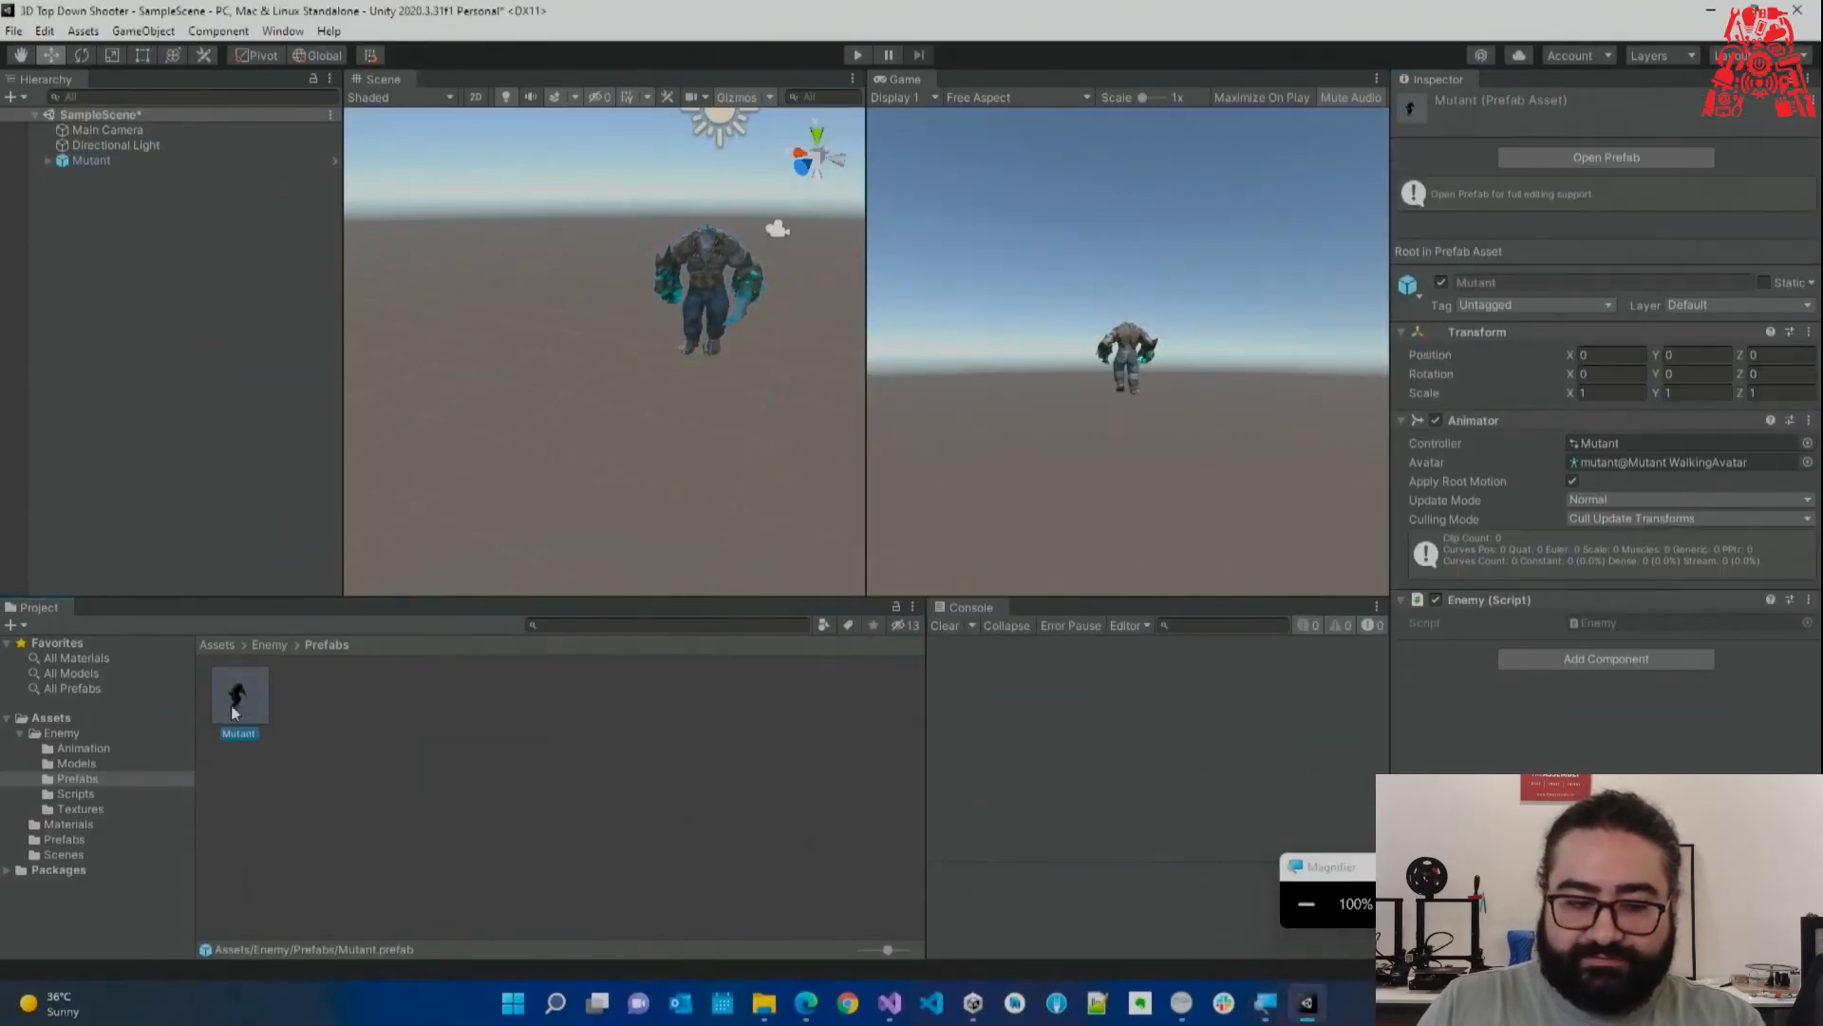
Select the Mutant and save SampleScene with Ctrl+S.
click(106, 145)
click(95, 160)
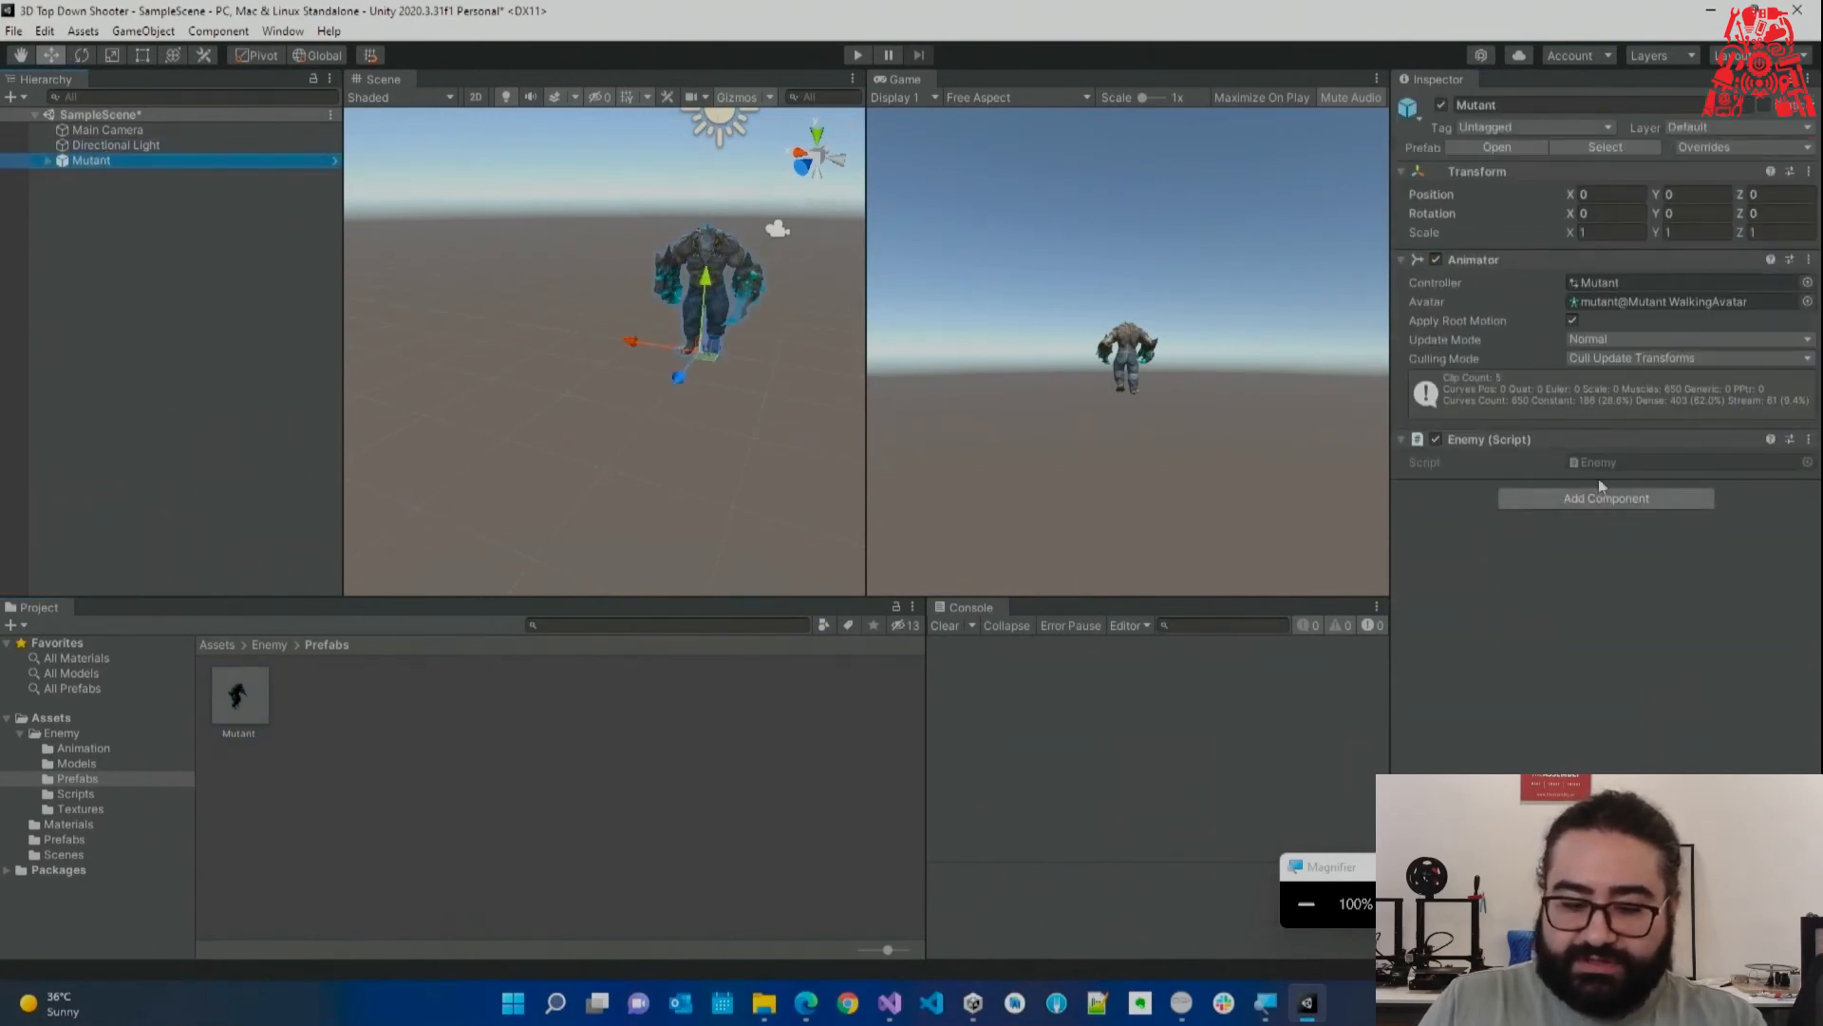
click(76, 794)
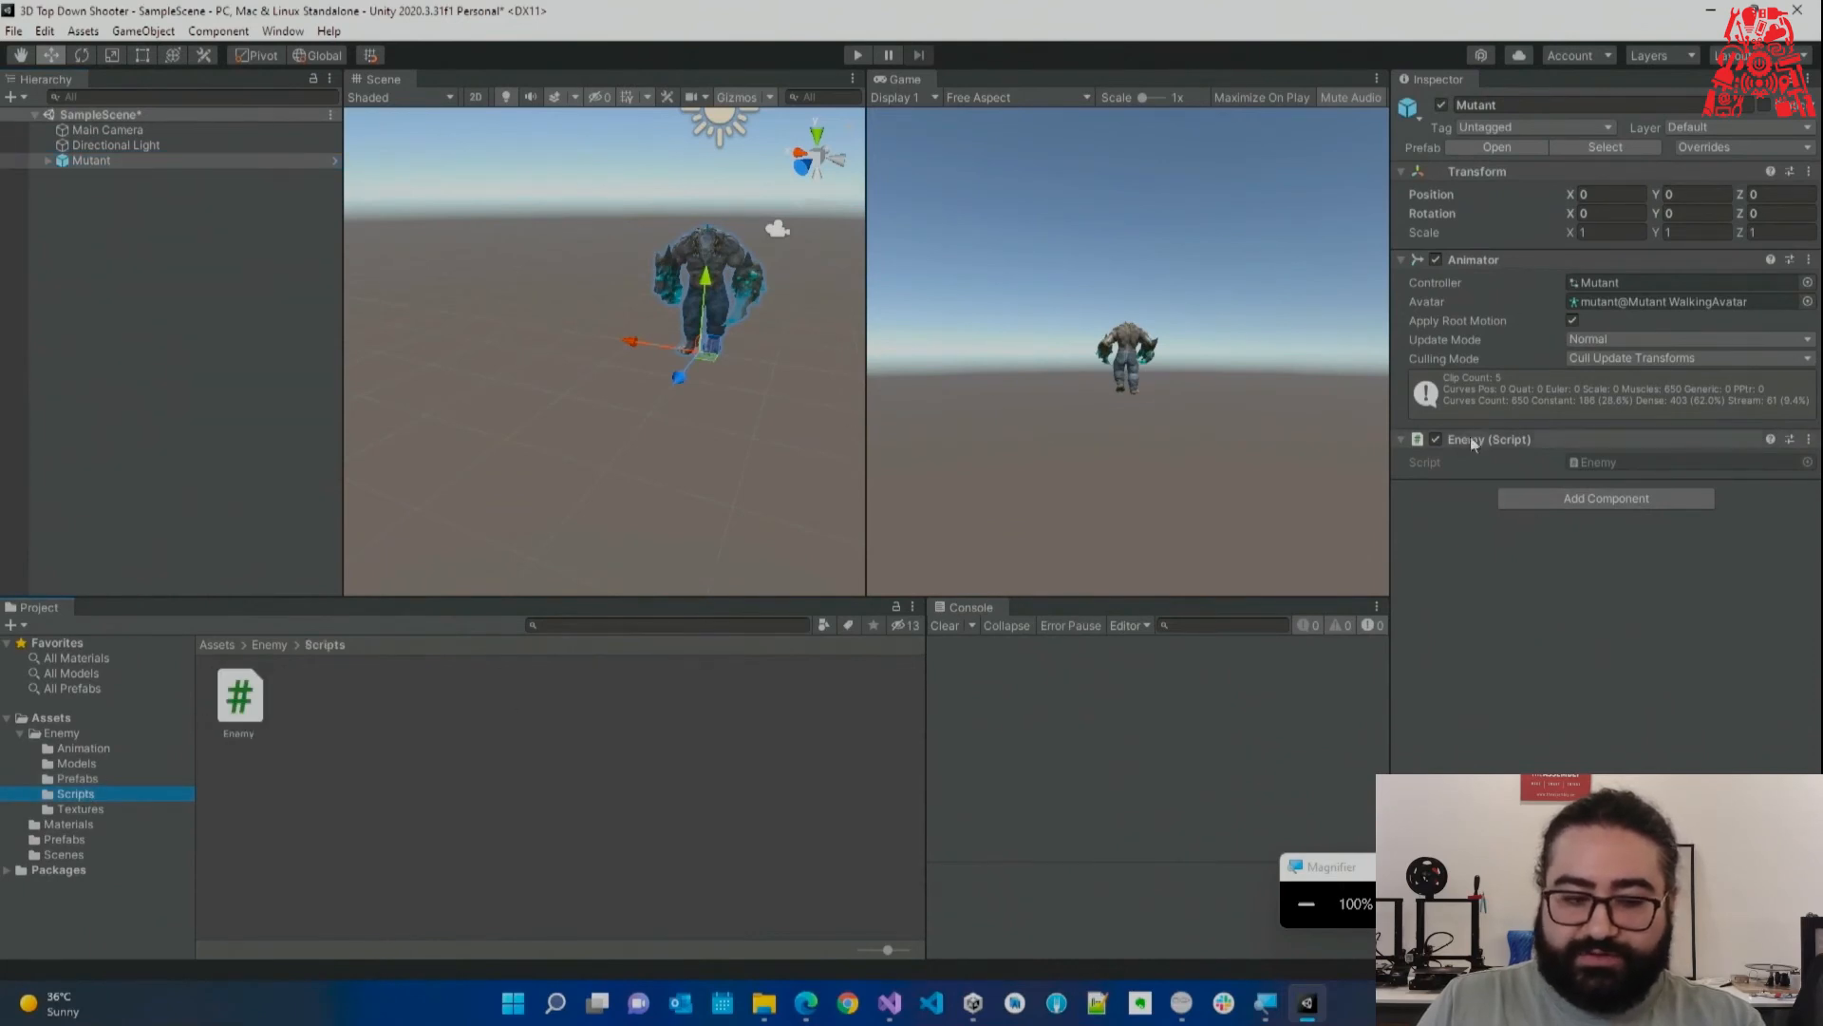
click(95, 159)
key(ctrl+s)
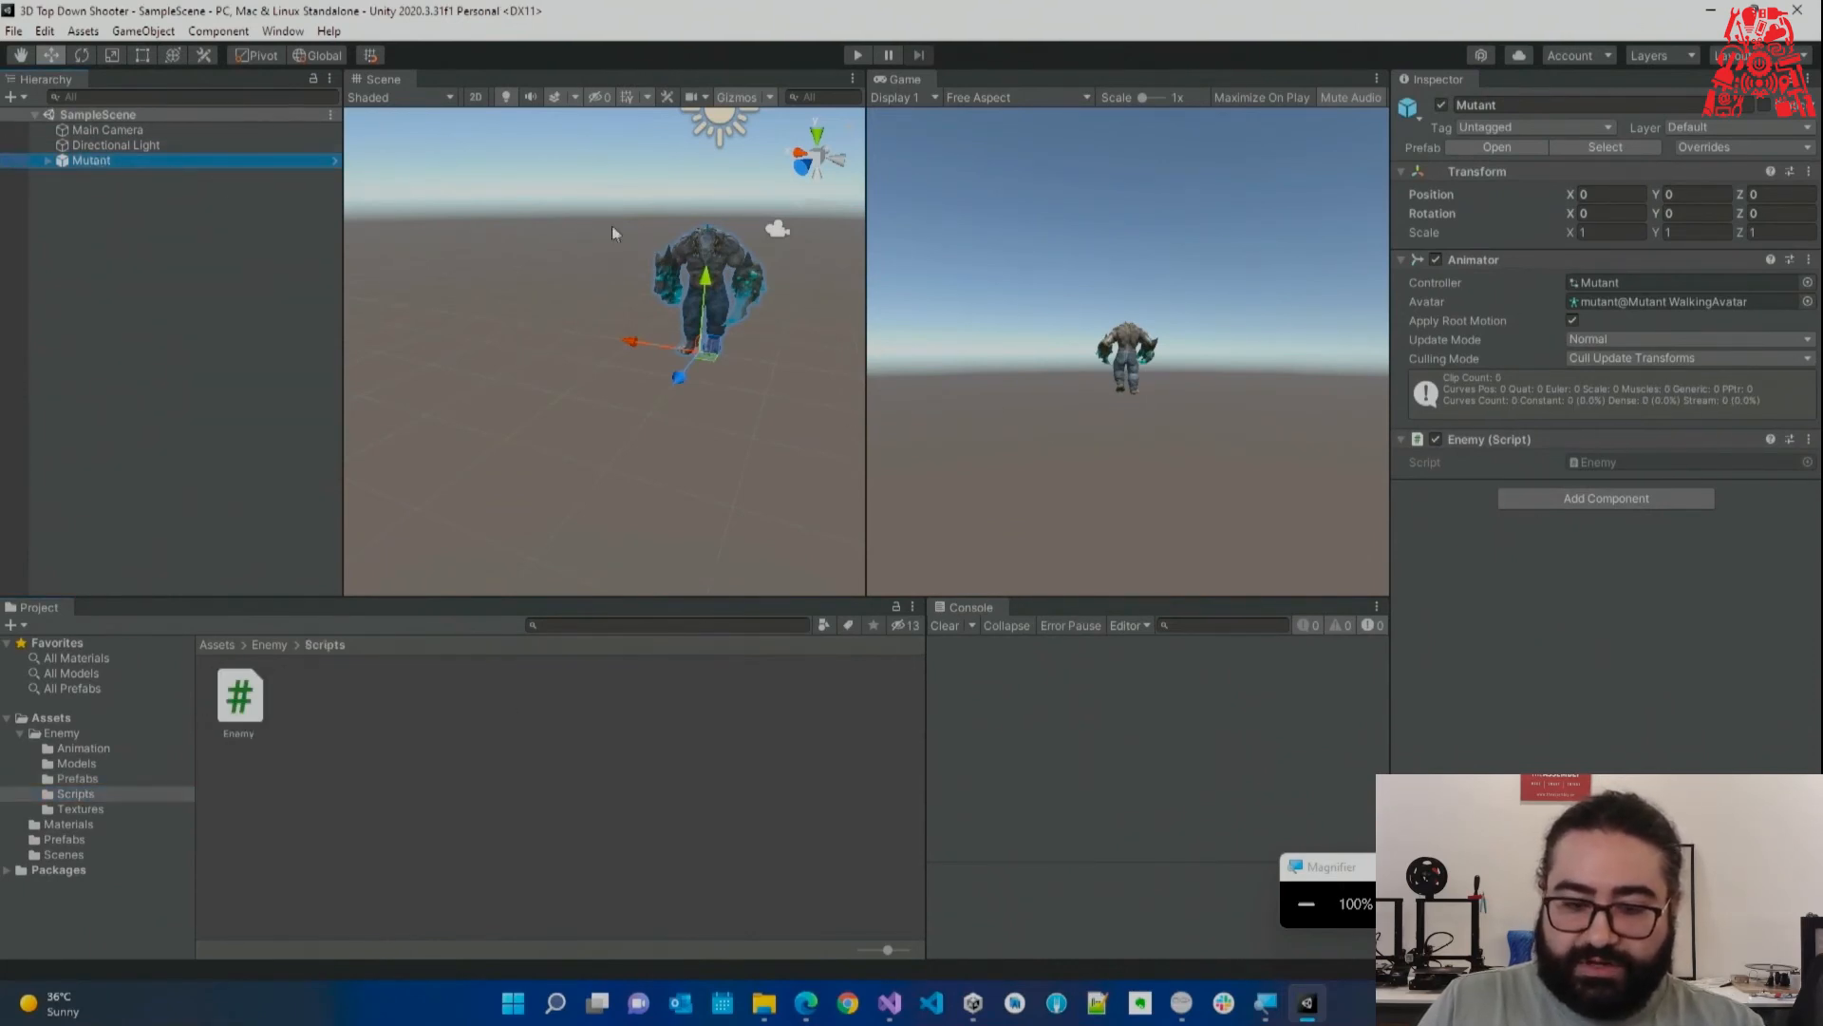
Run a brief Play test, stop it, and minimize Unity.
click(857, 57)
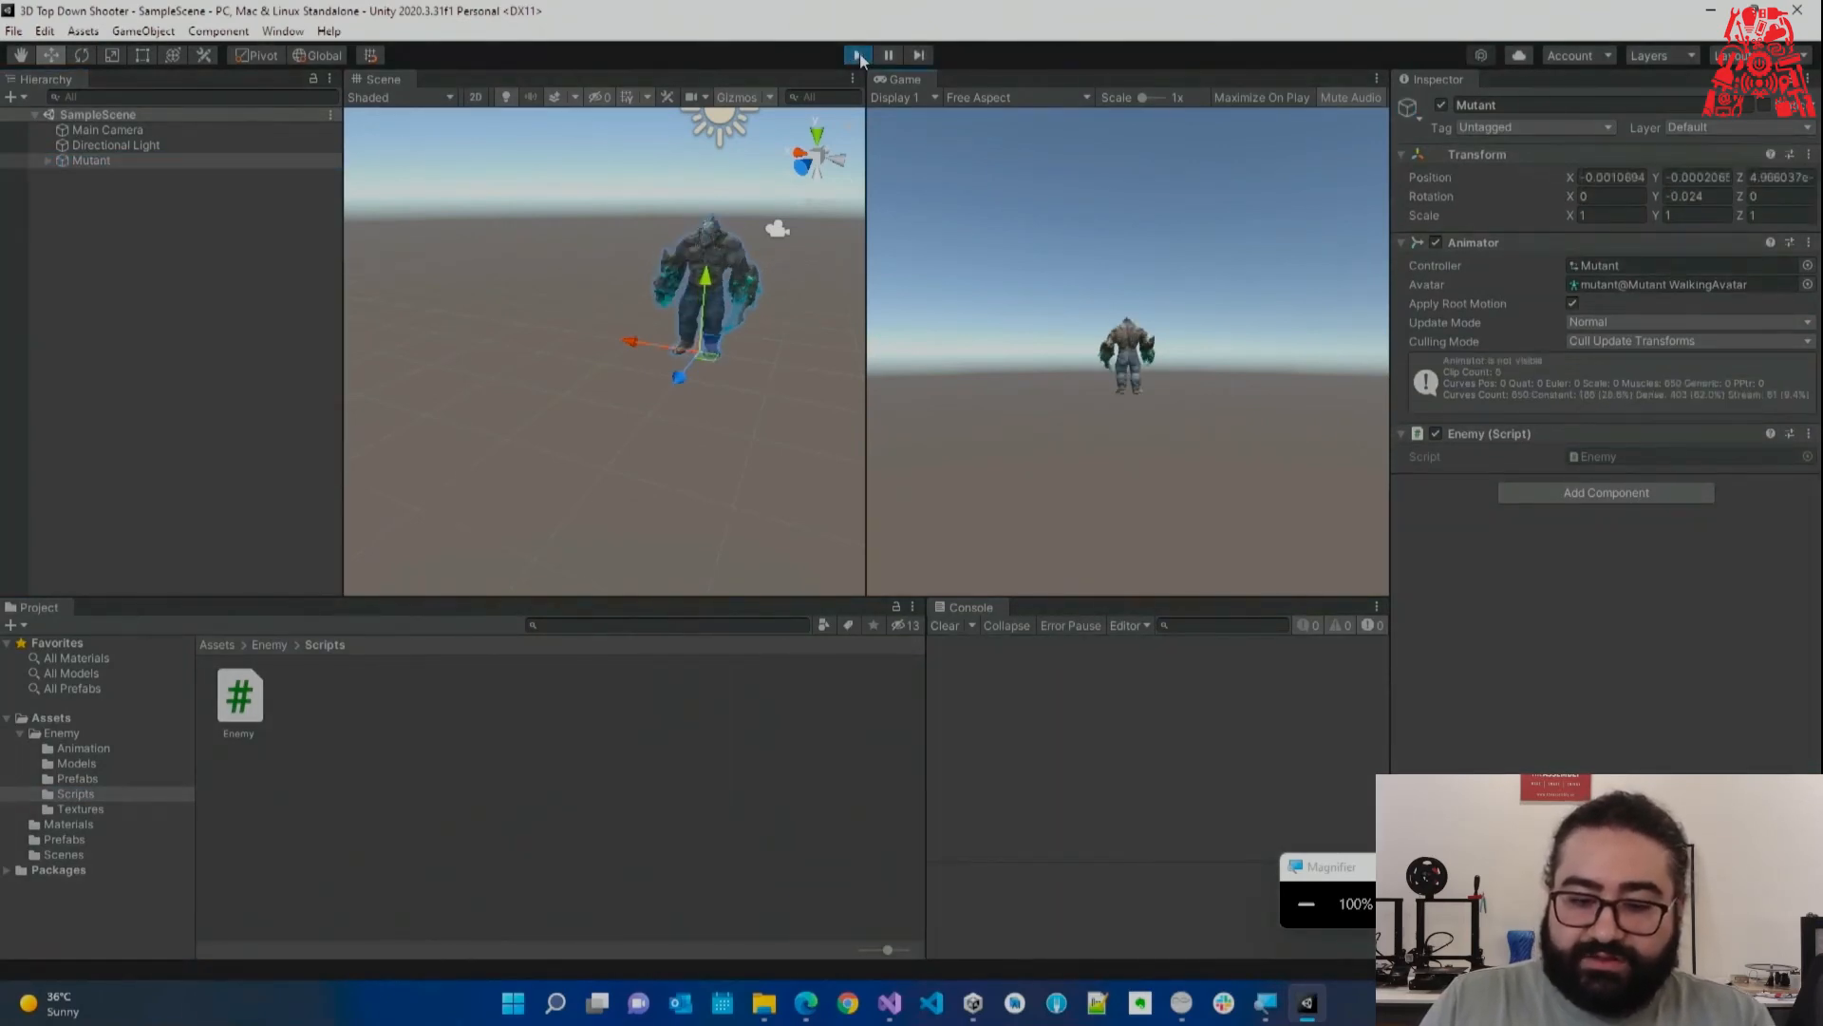
click(857, 57)
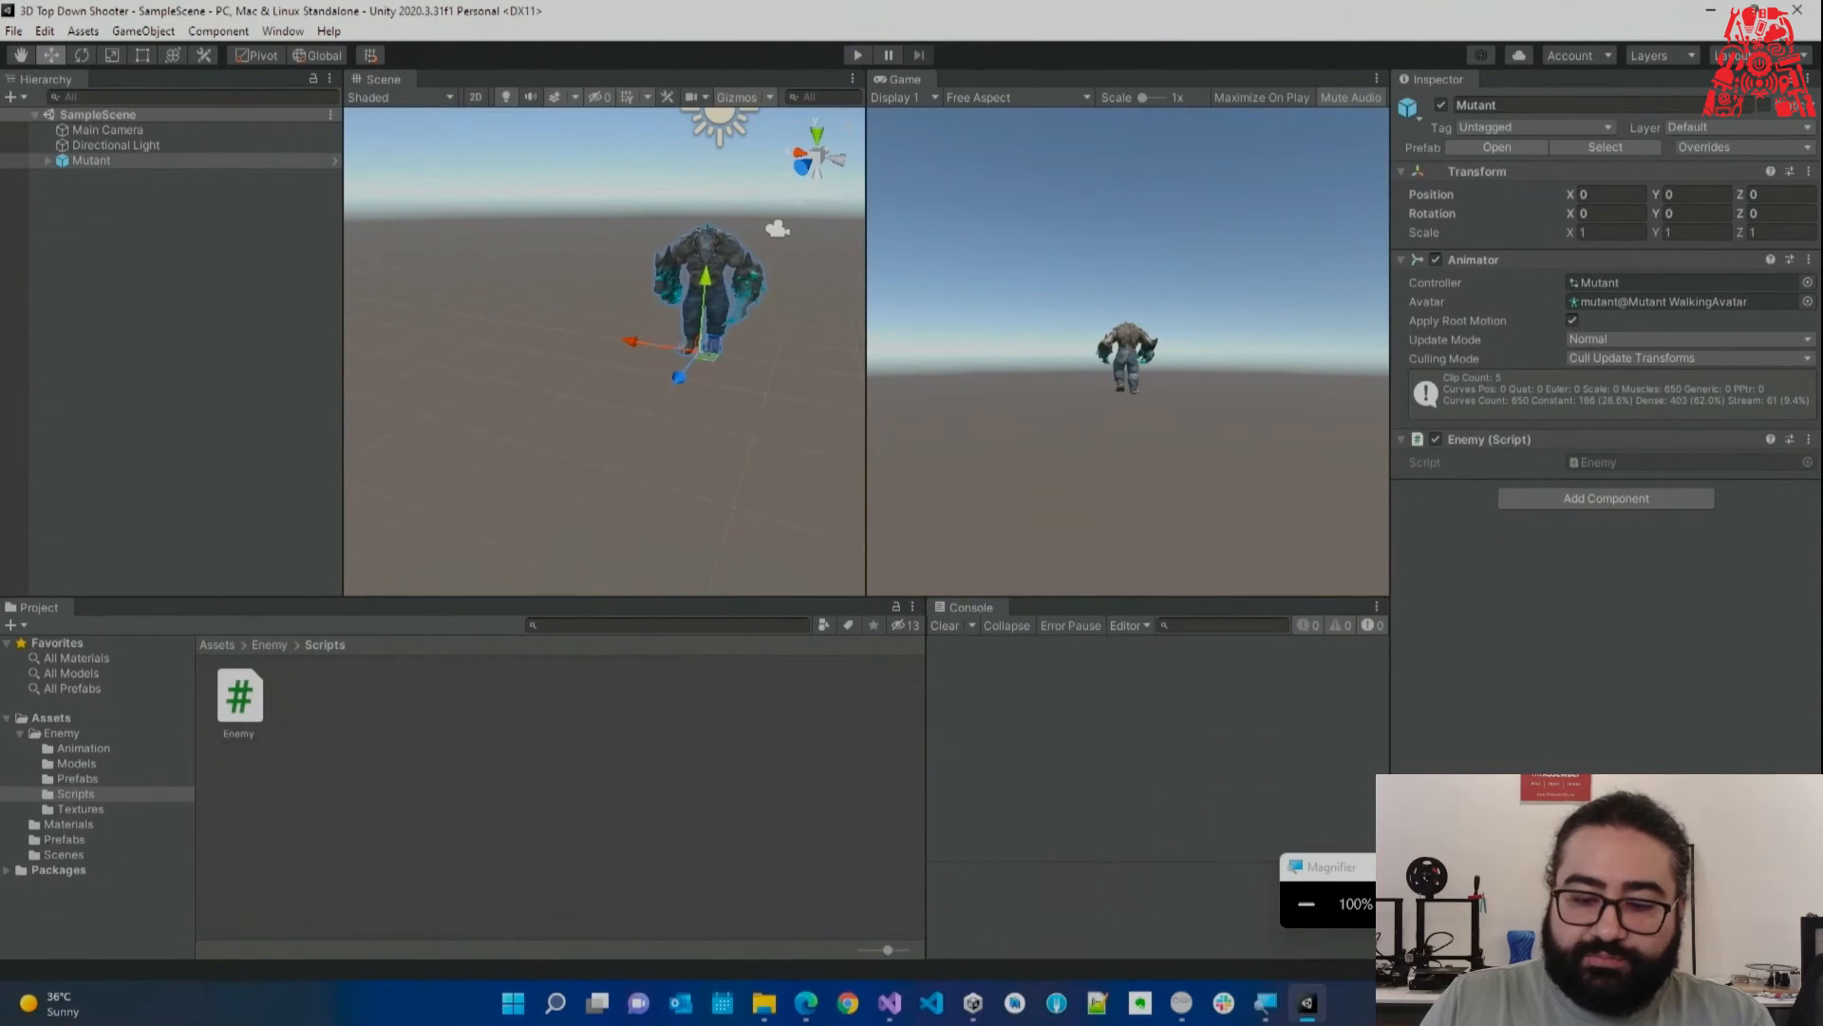
click(1705, 12)
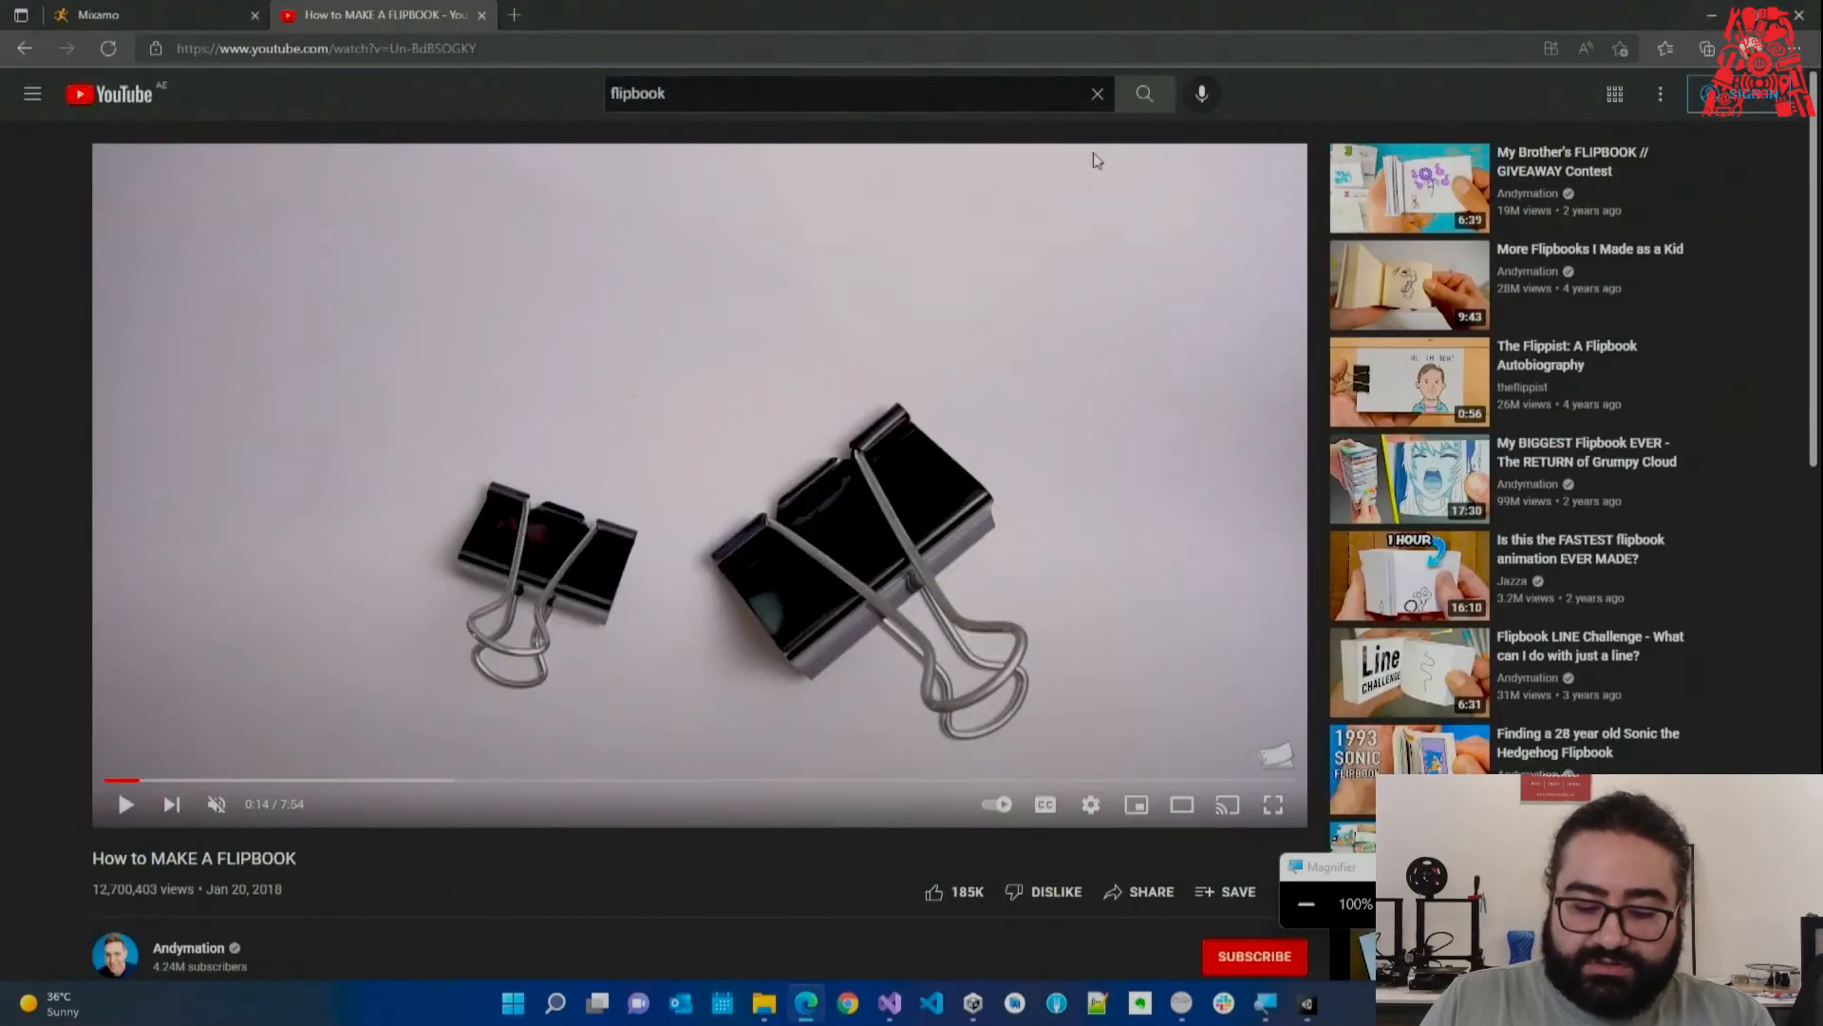
click(889, 1003)
Add print("Hello World! I am the Mutant!"); inside Start() and save Enemy.cs.
click(771, 381)
key(Return)
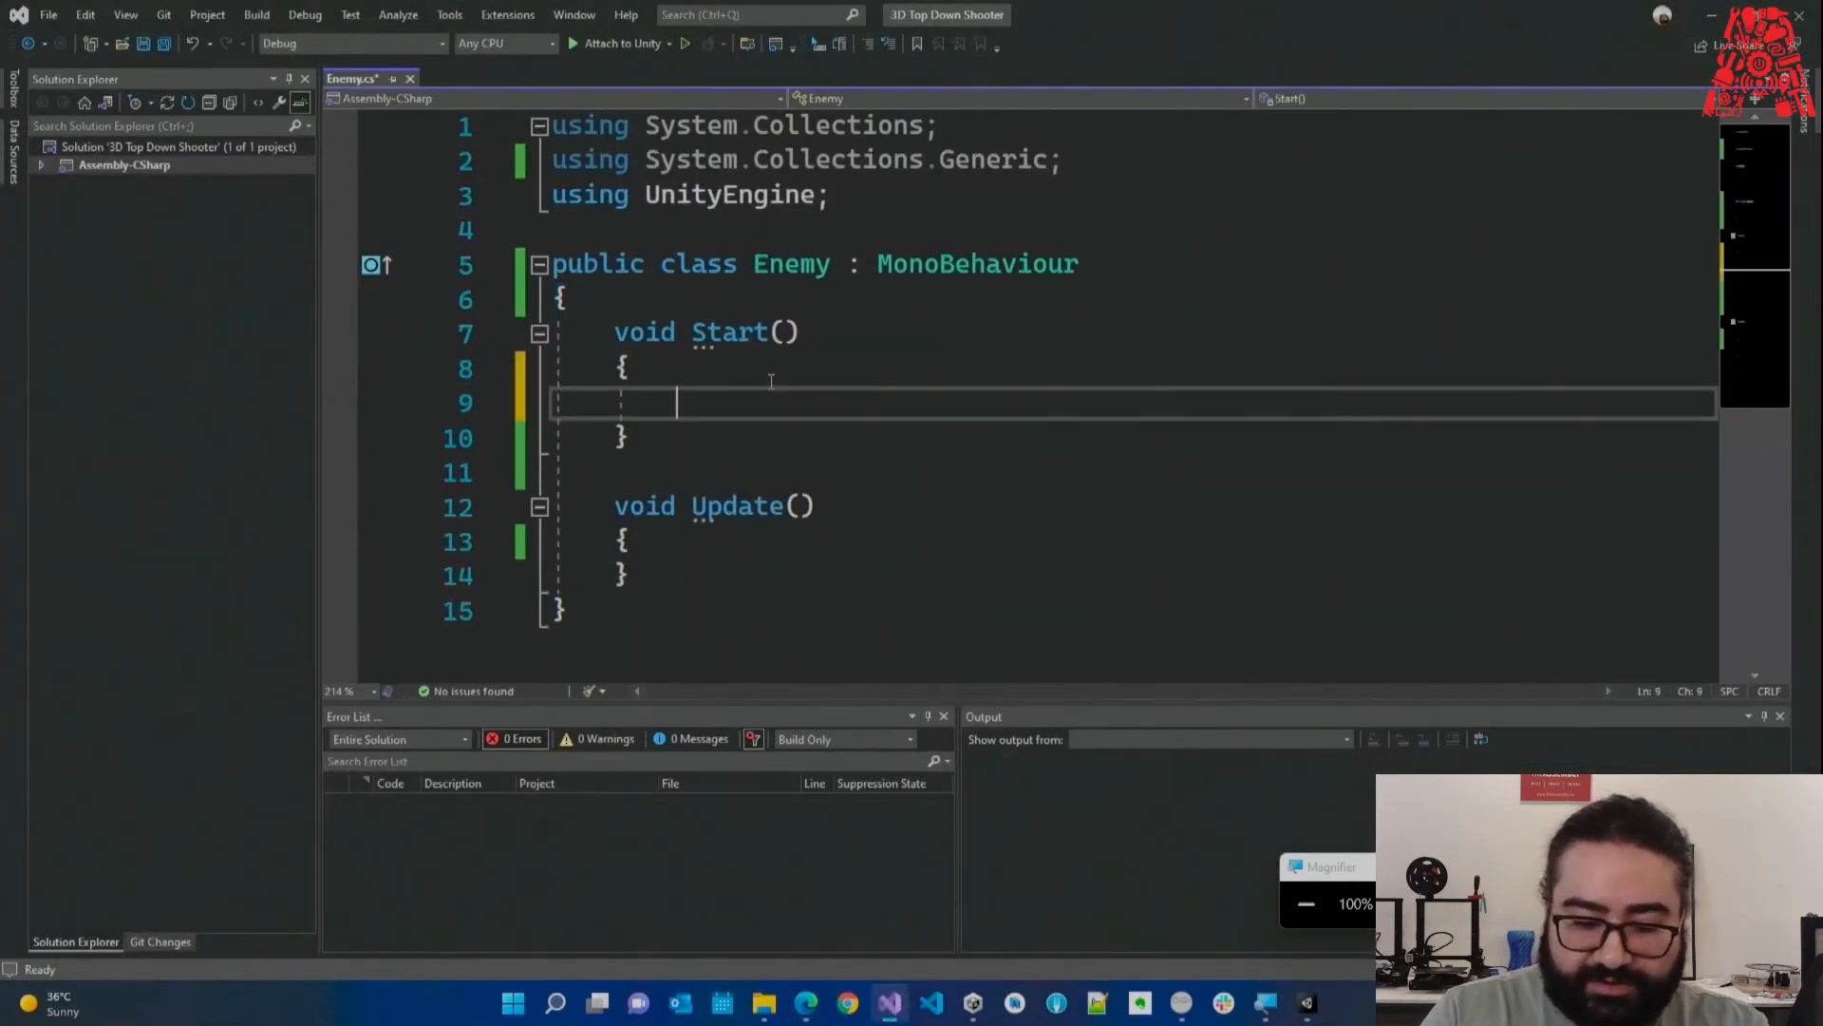
text(print()
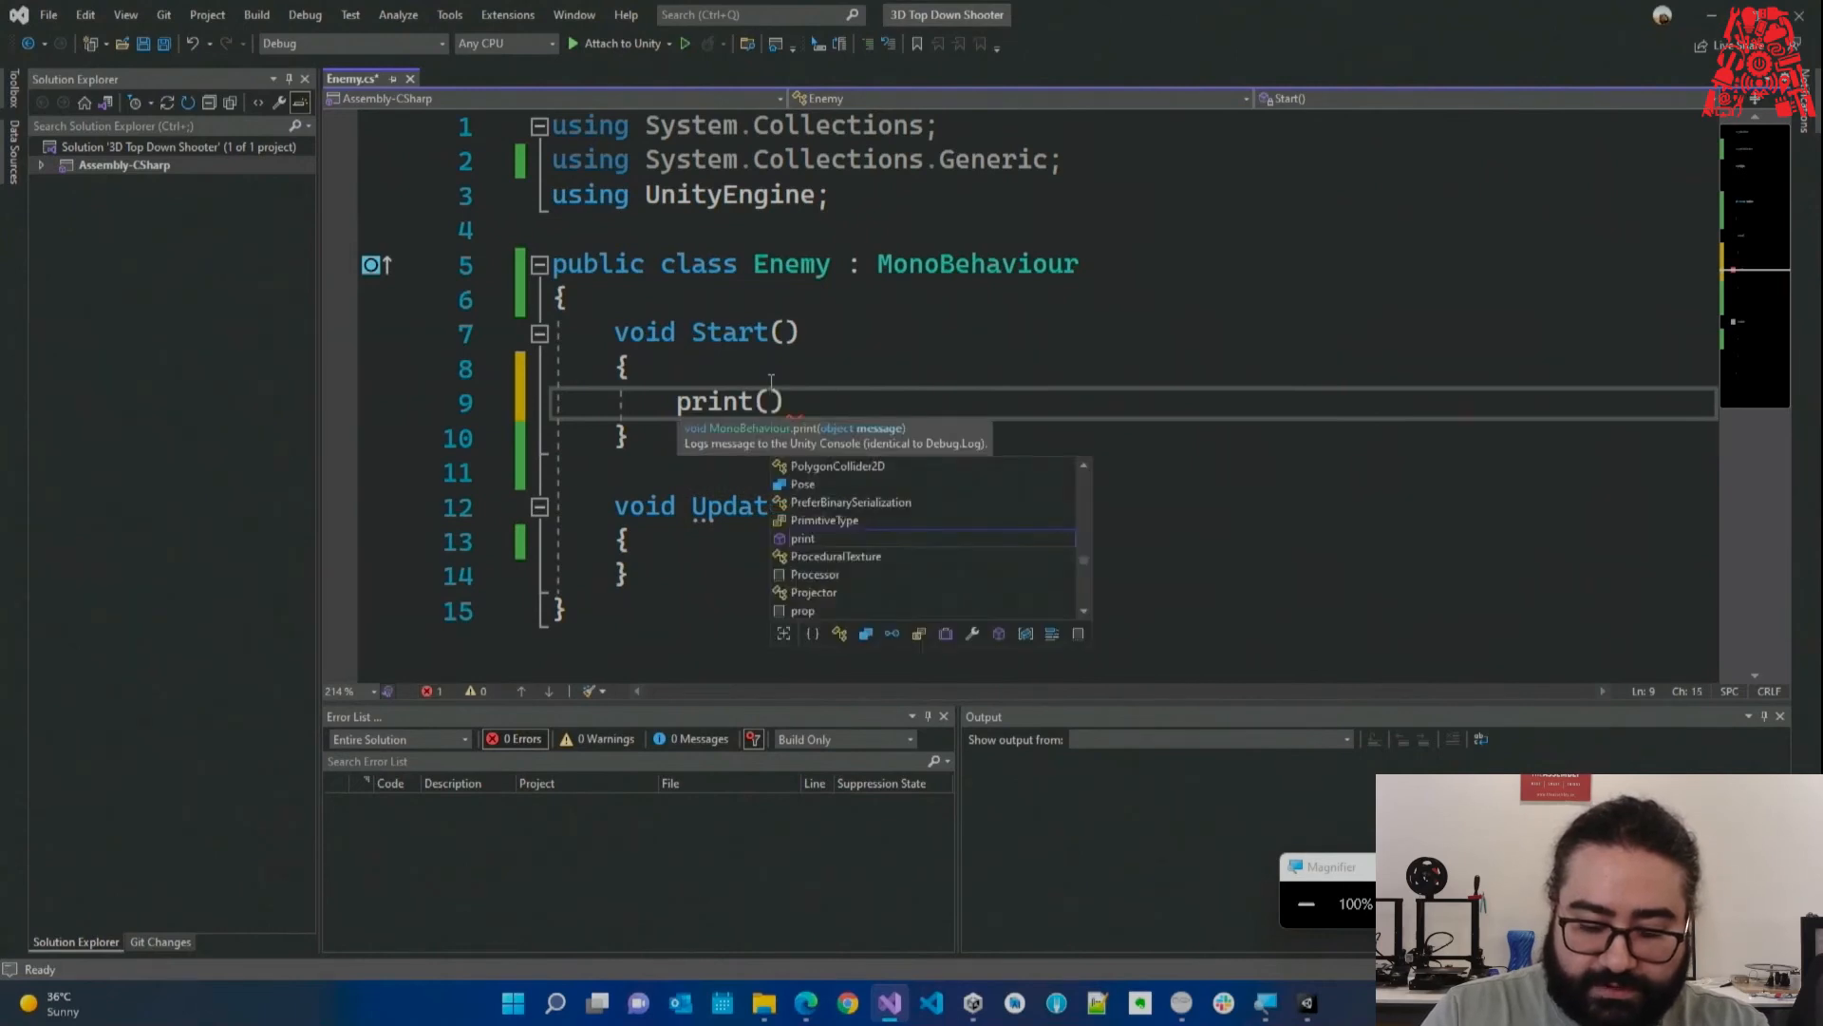
text("Hel)
text(lo World!)
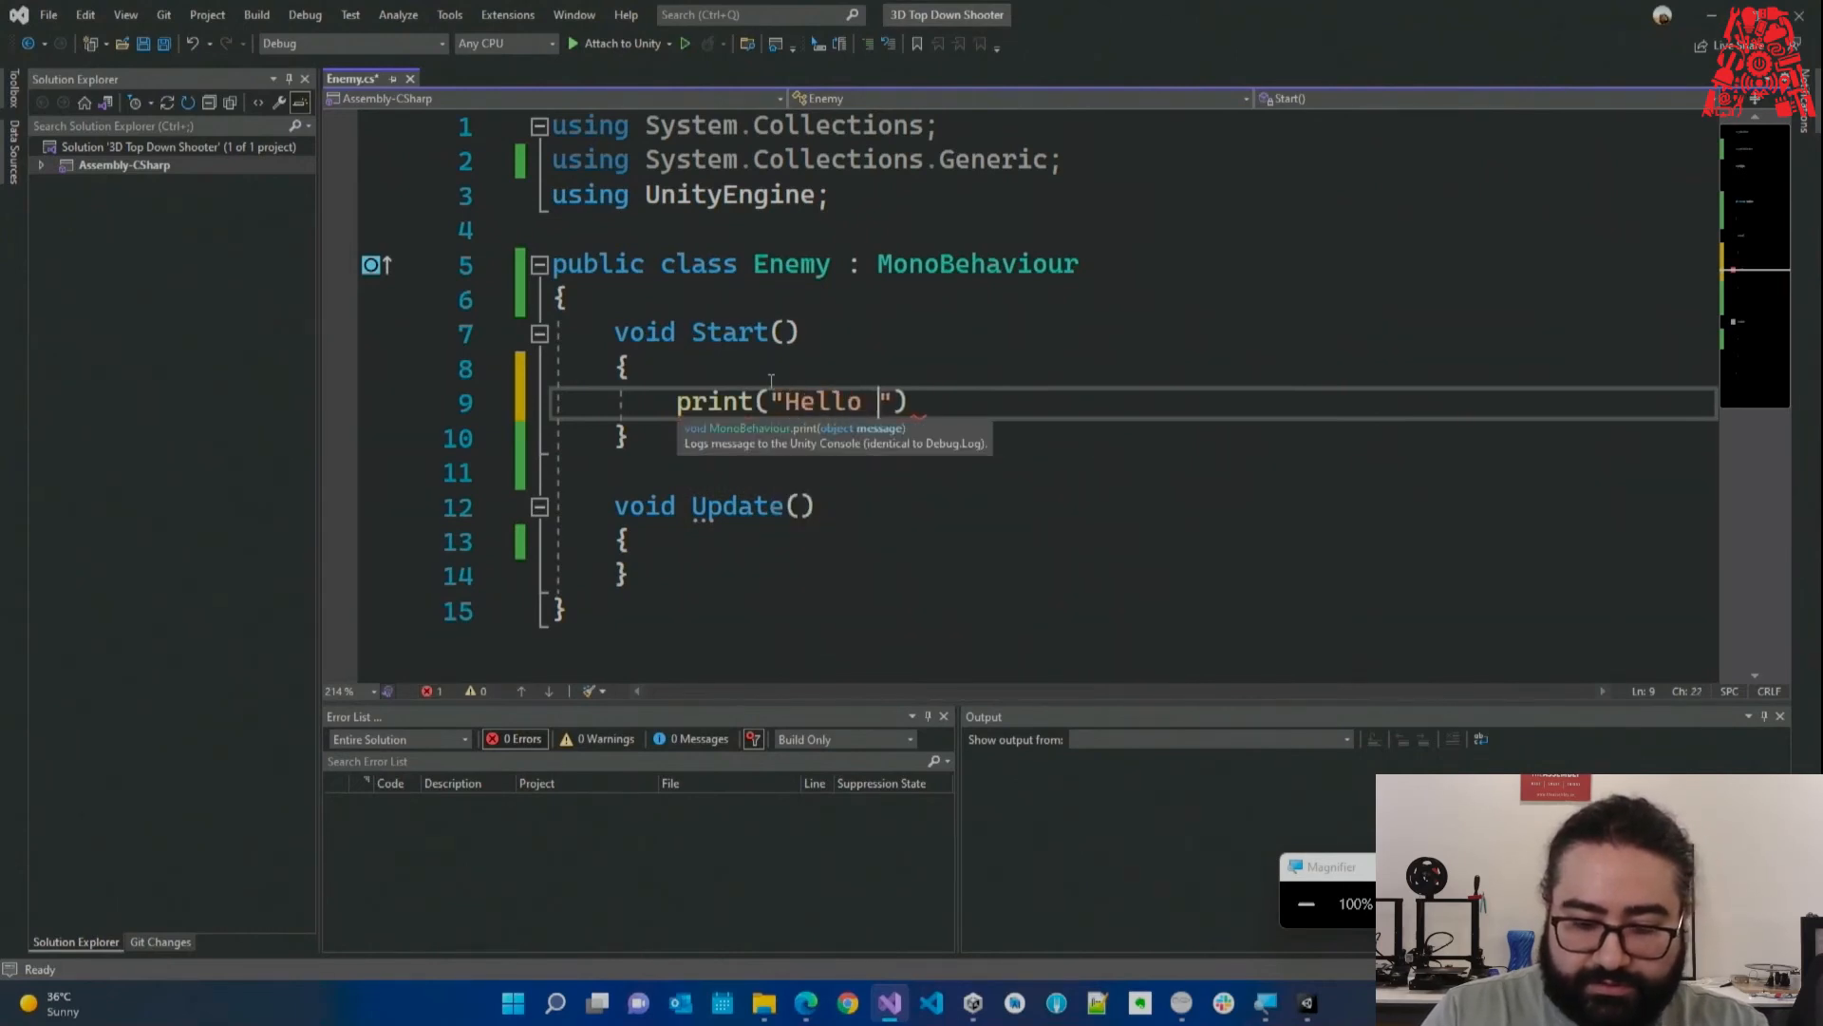
text( I am the m)
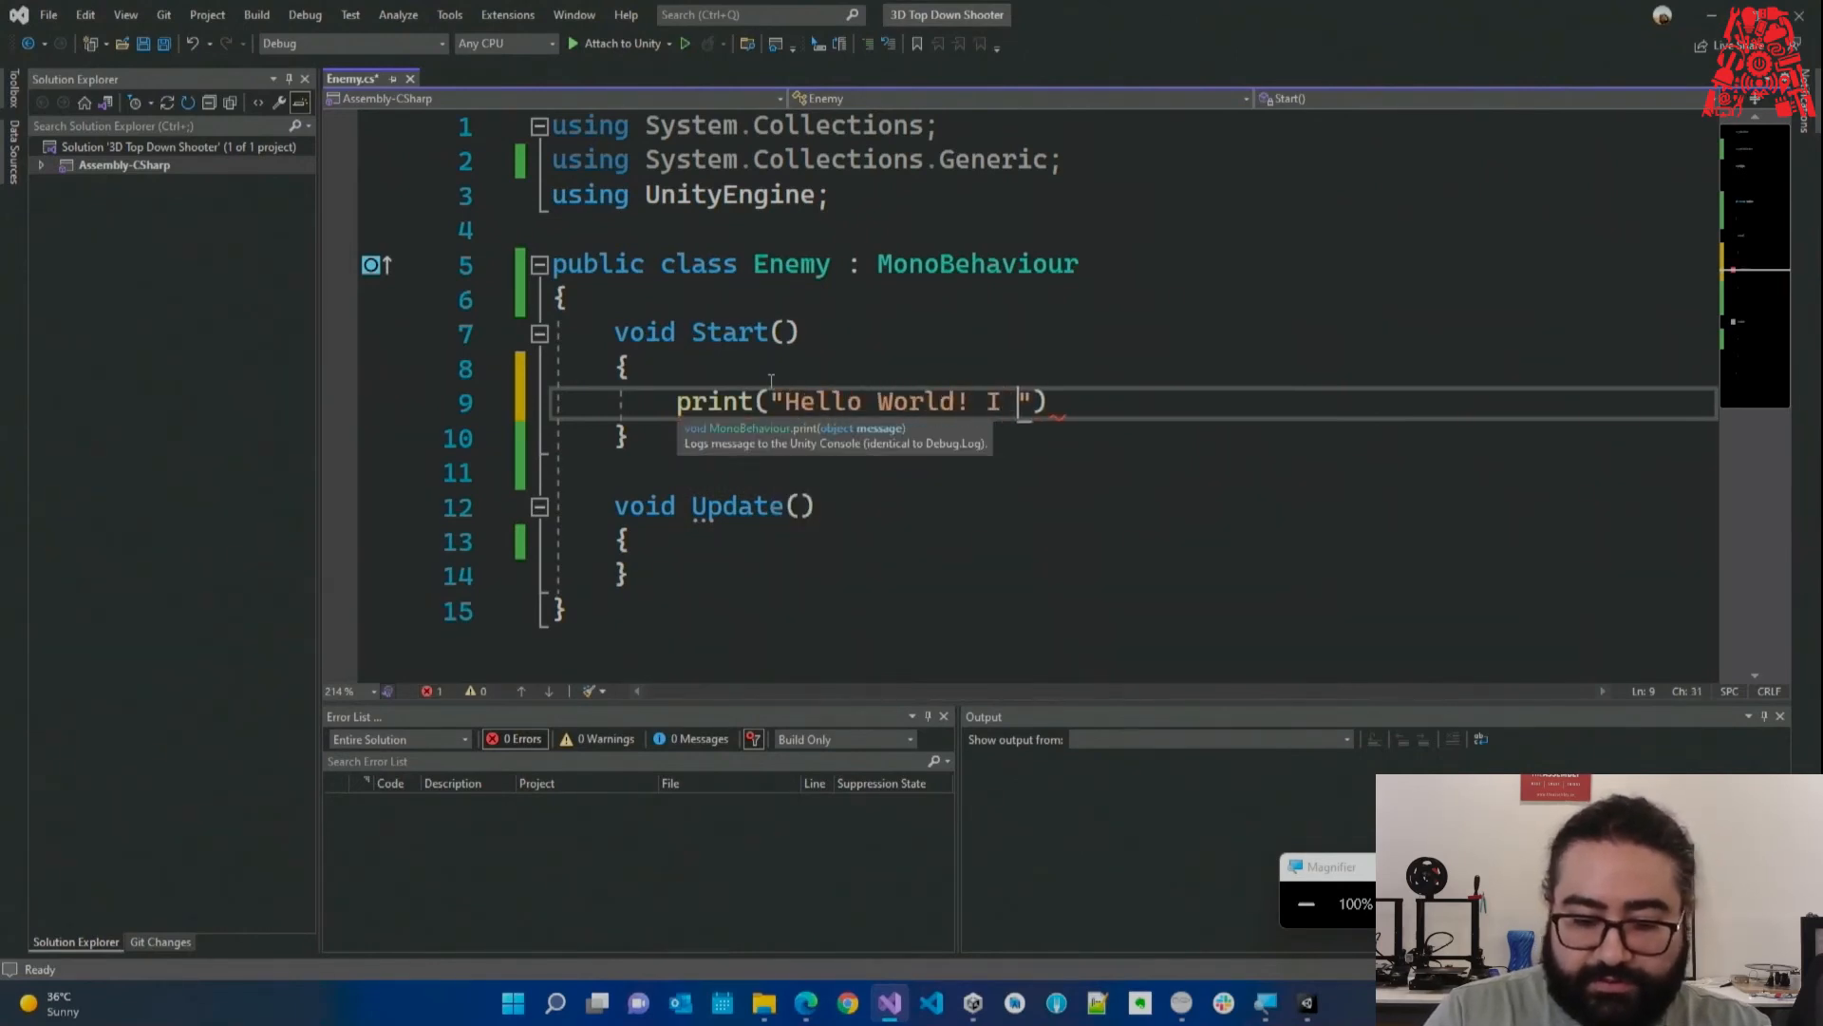
key(BackSpace)
text(Mutant!)
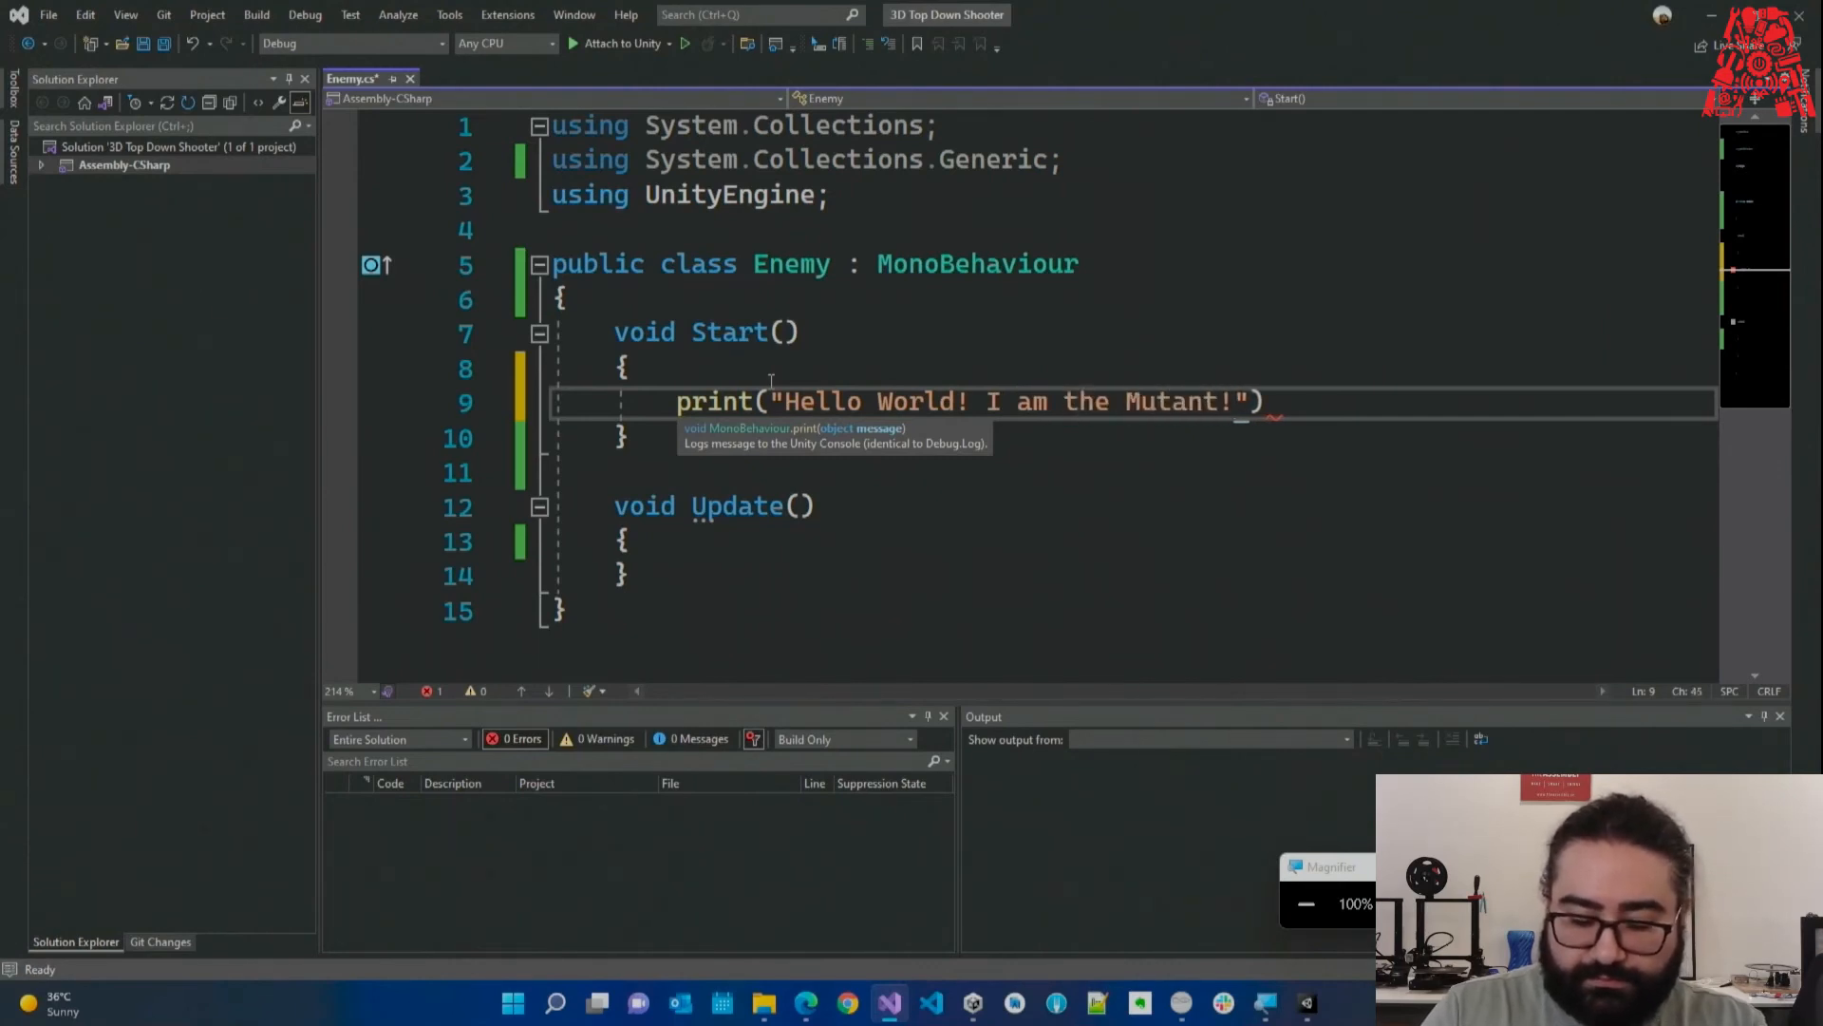
key(End)
text(;)
key(ctrl+s)
Highlight the new print line, then minimize Visual Studio to return to Unity.
click(927, 465)
triple_click(989, 400)
click(924, 475)
click(1710, 15)
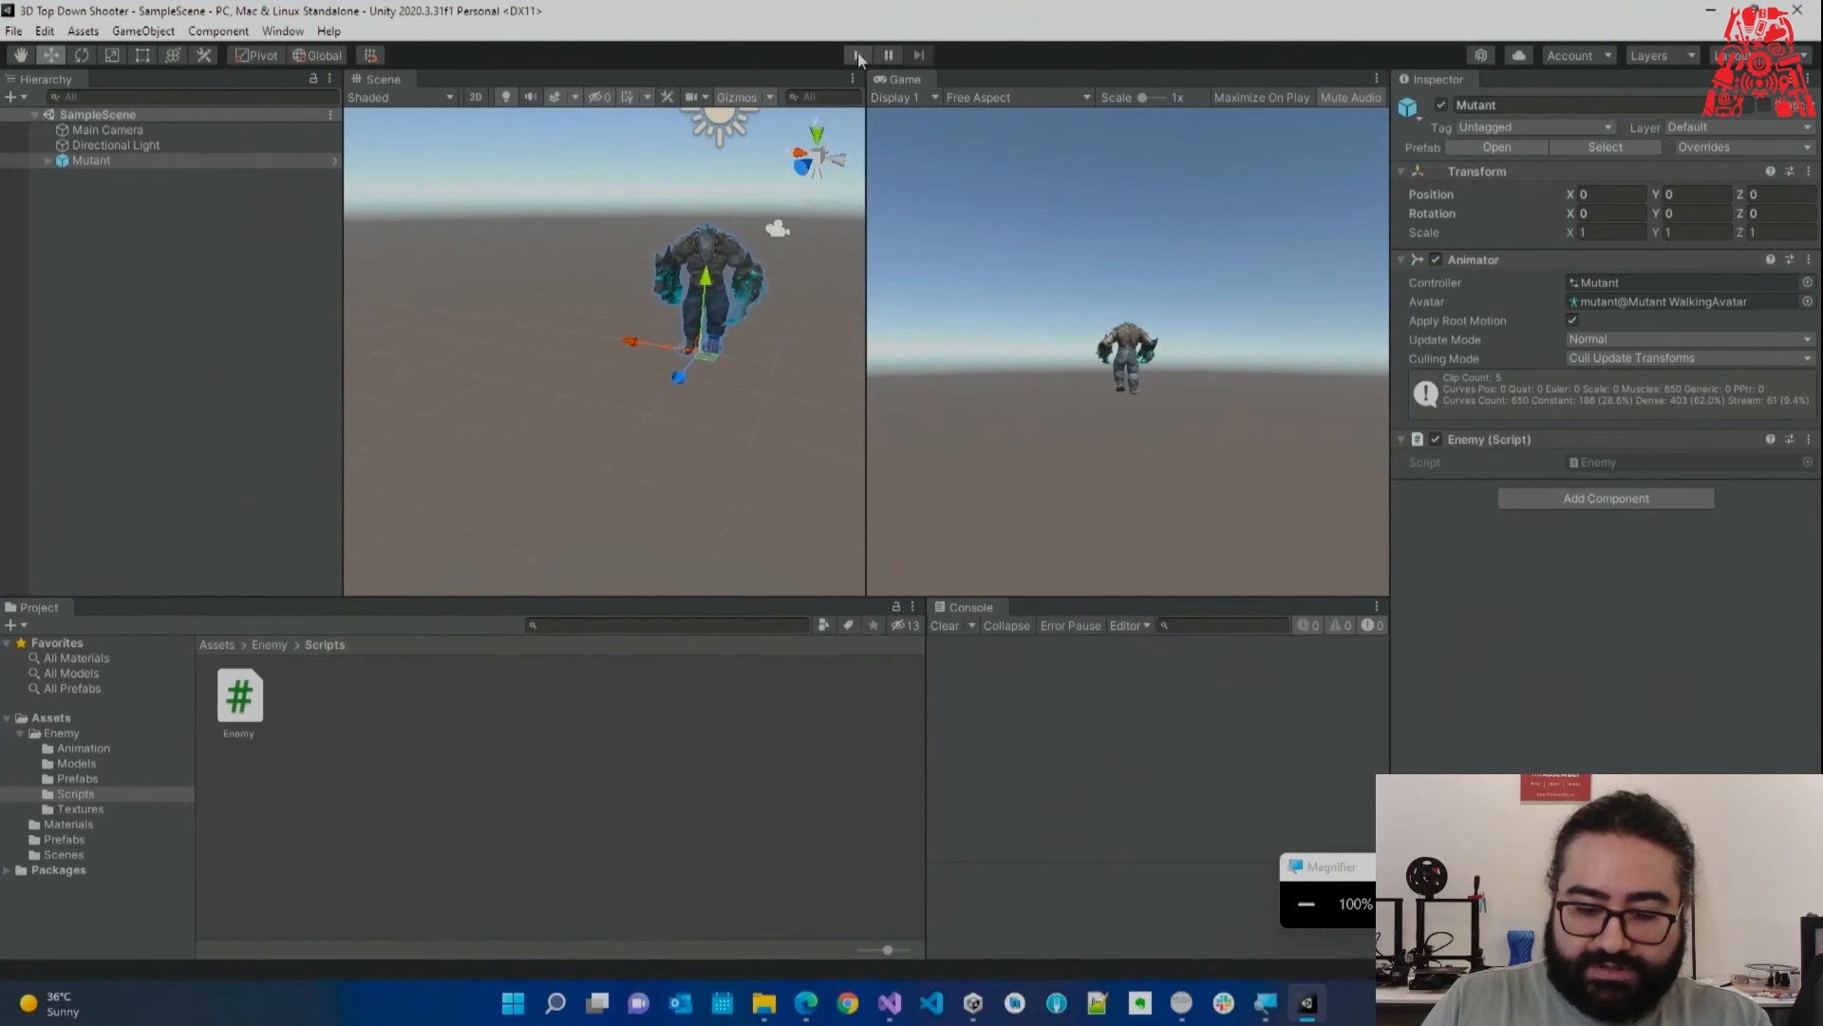
click(858, 56)
key(super+plus)
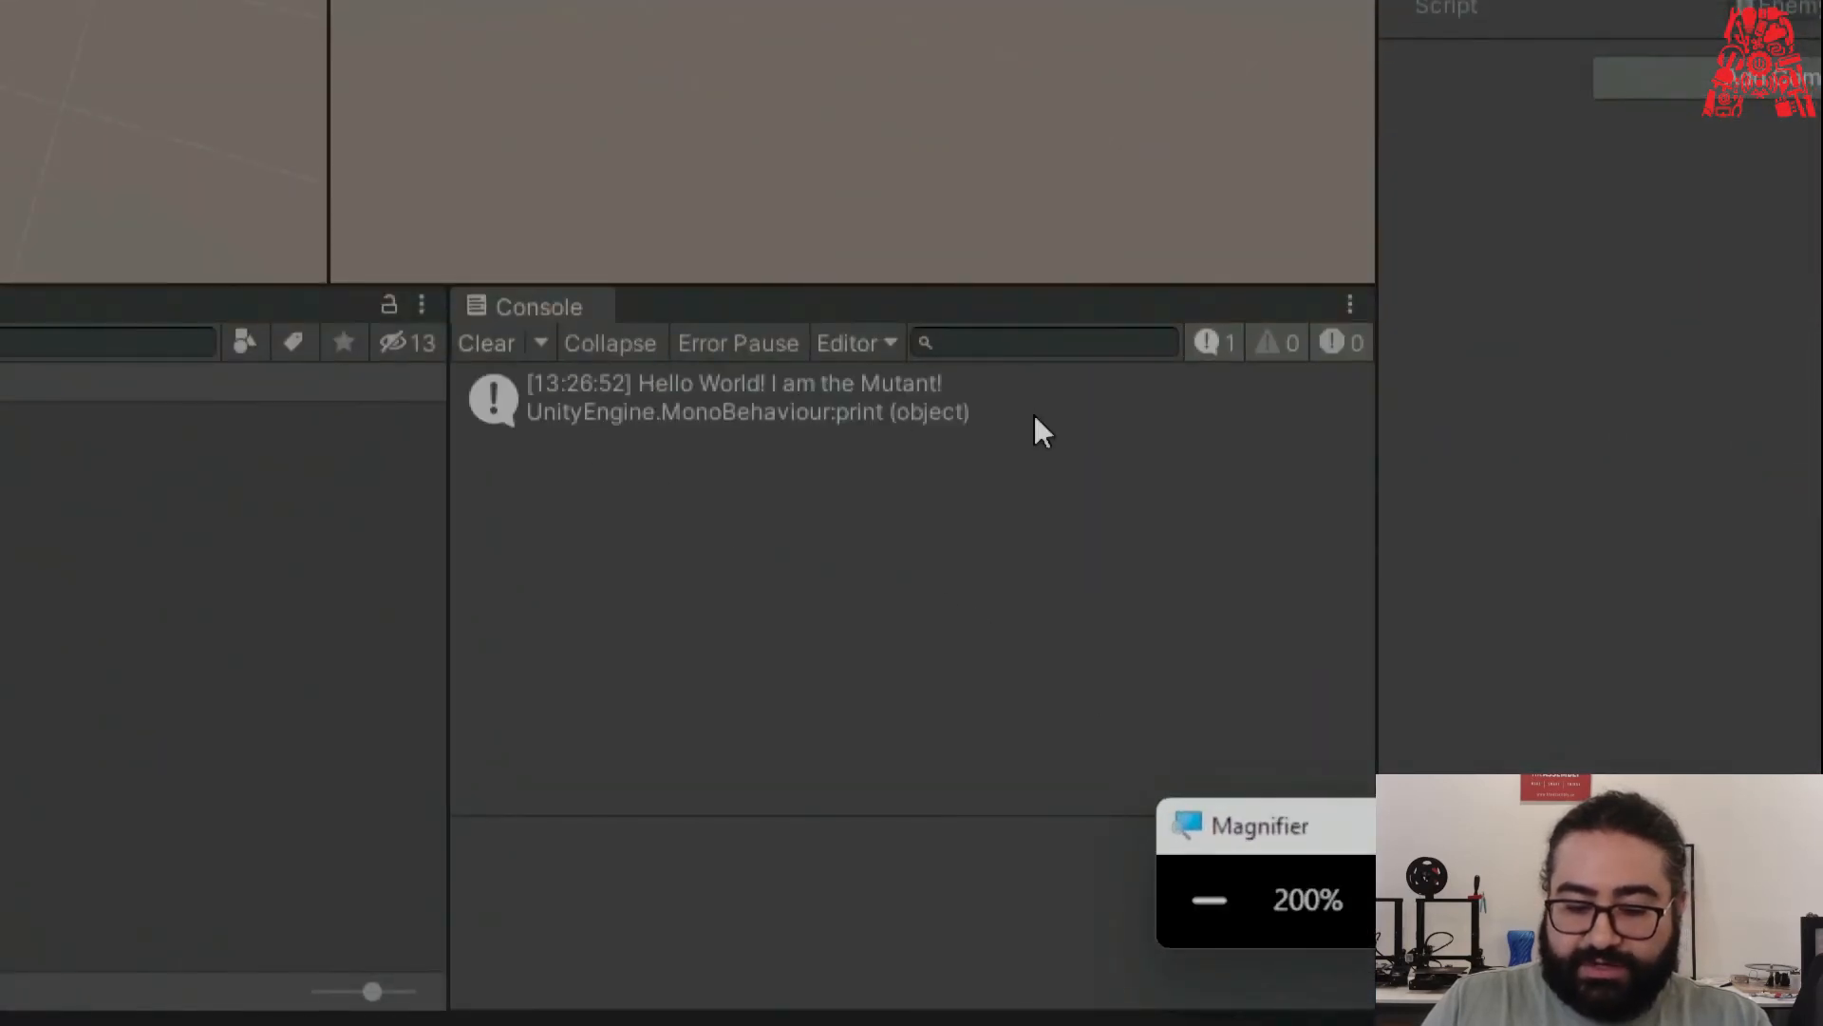
click(1238, 931)
click(1198, 651)
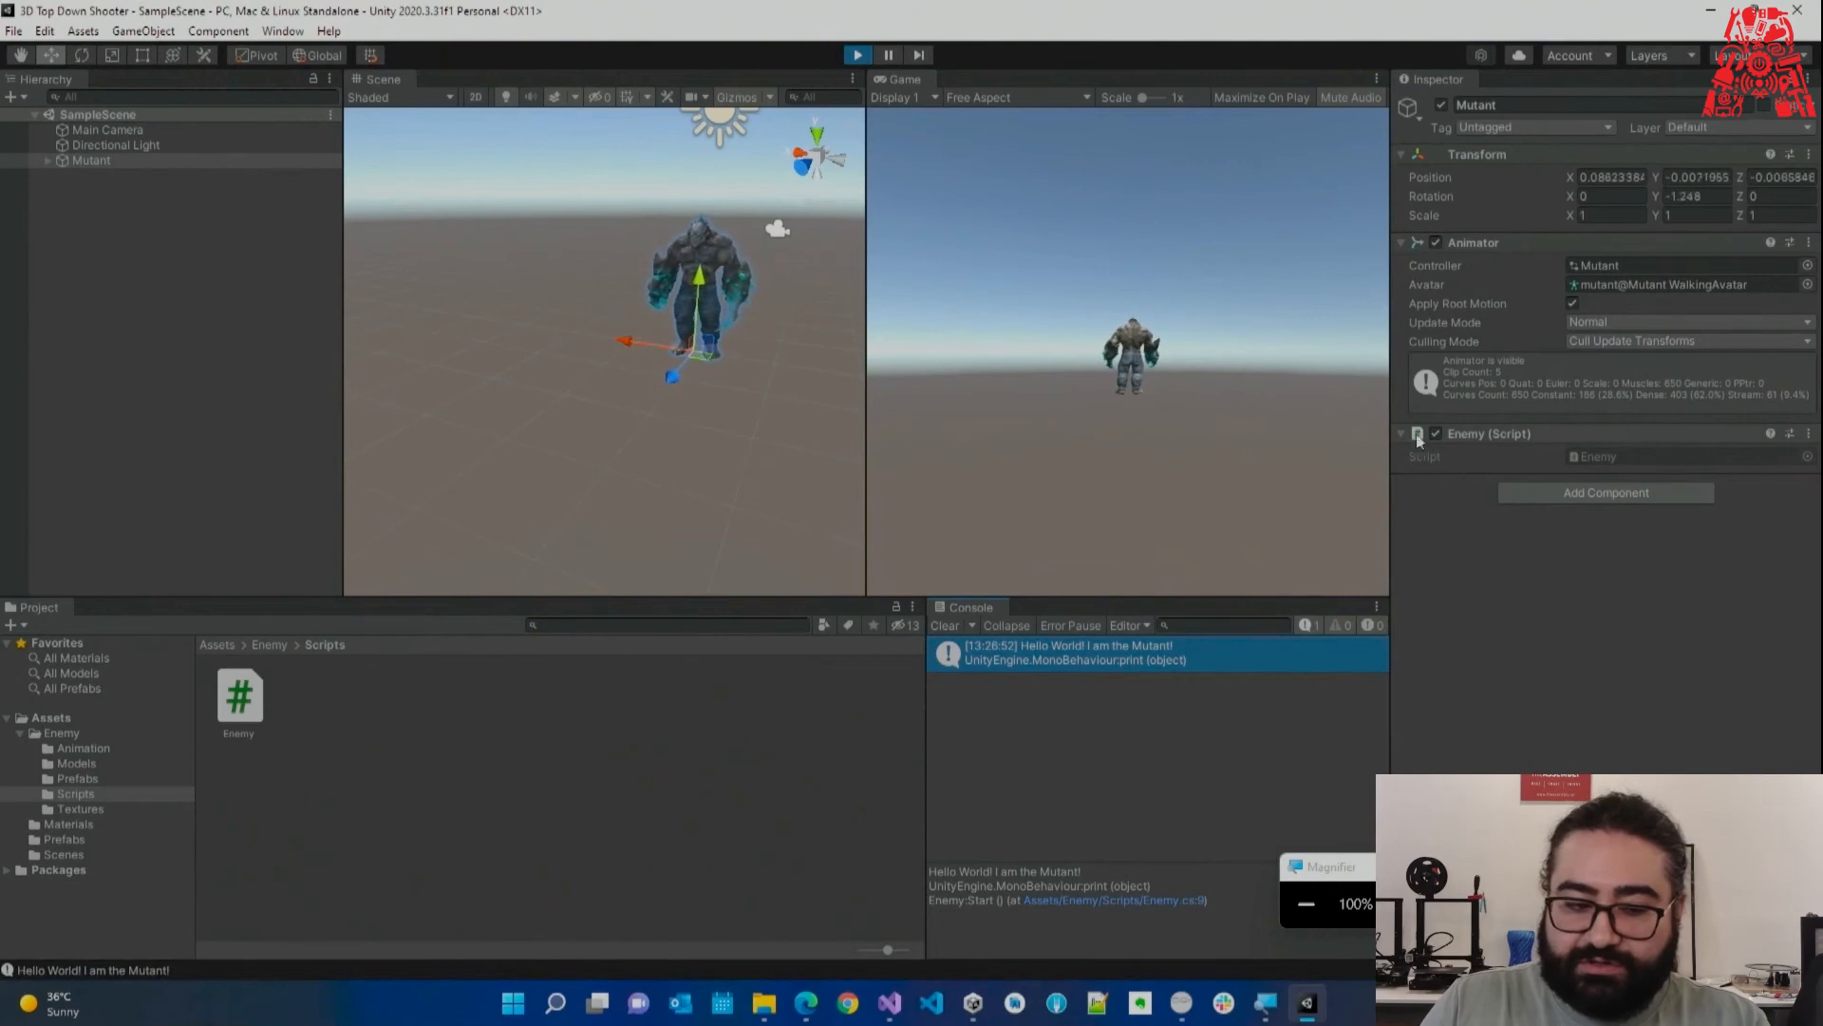
click(122, 157)
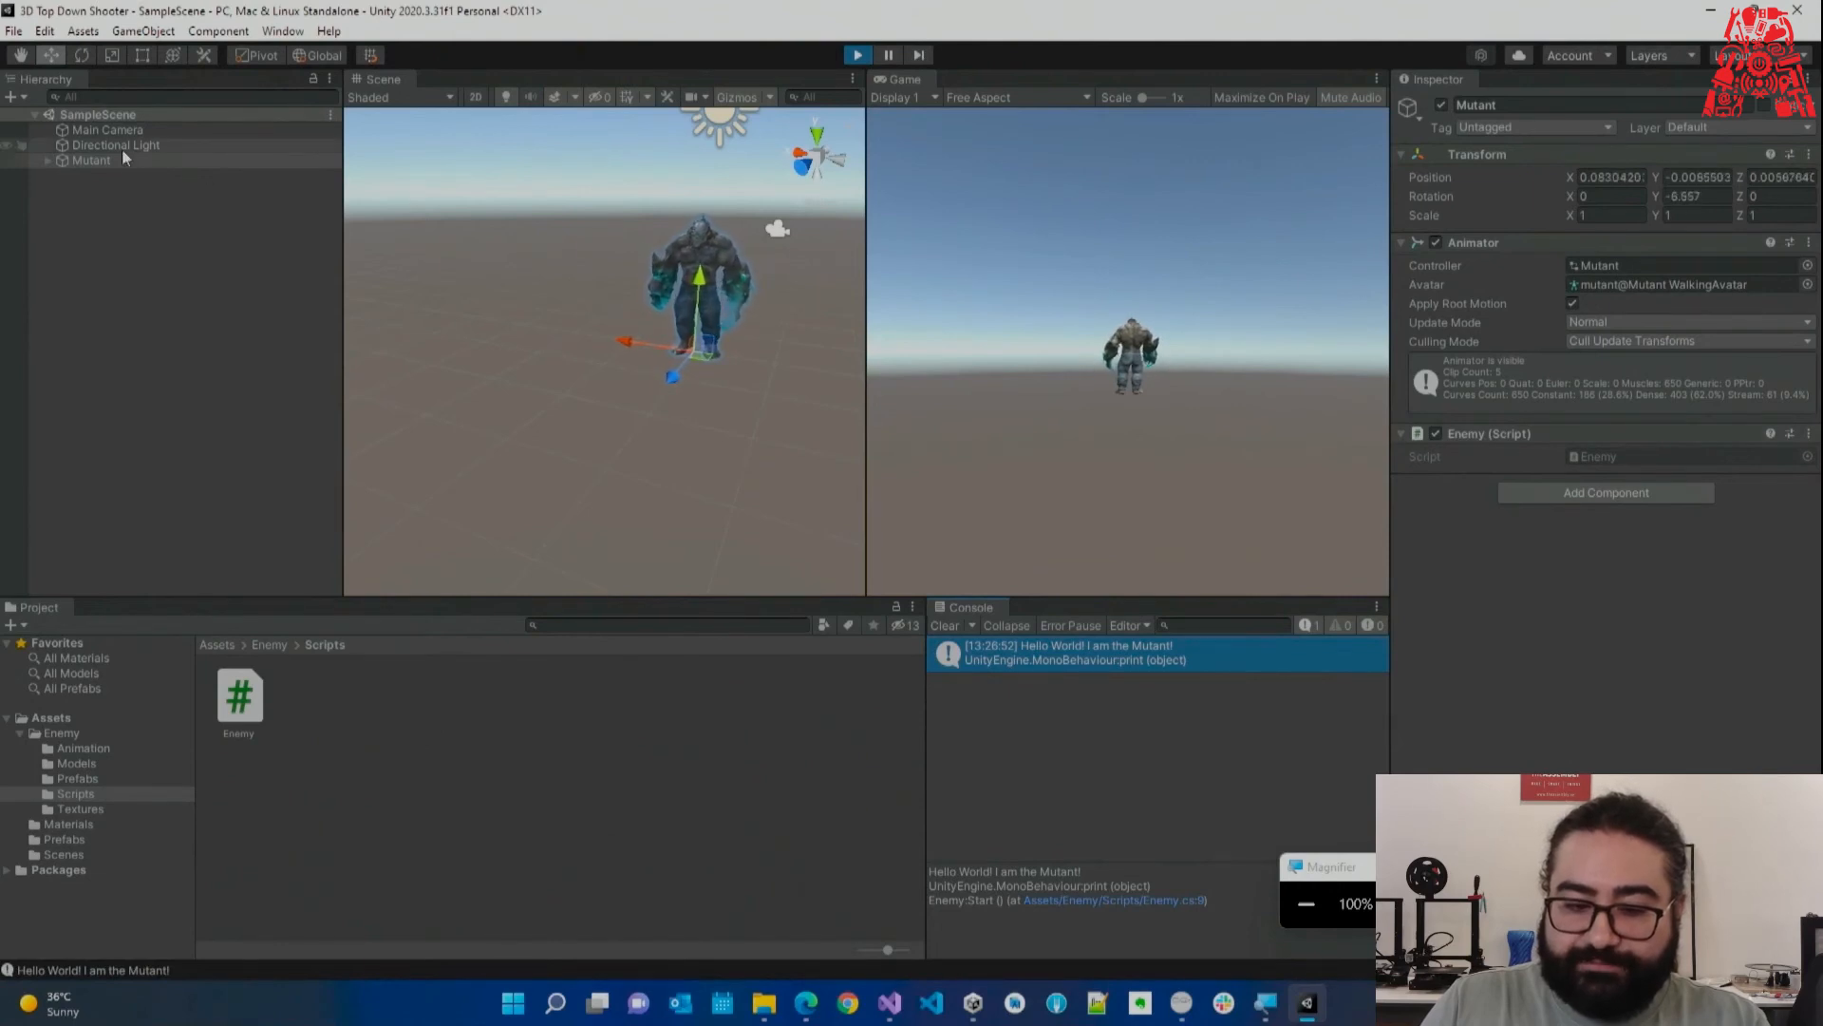
click(857, 56)
click(944, 626)
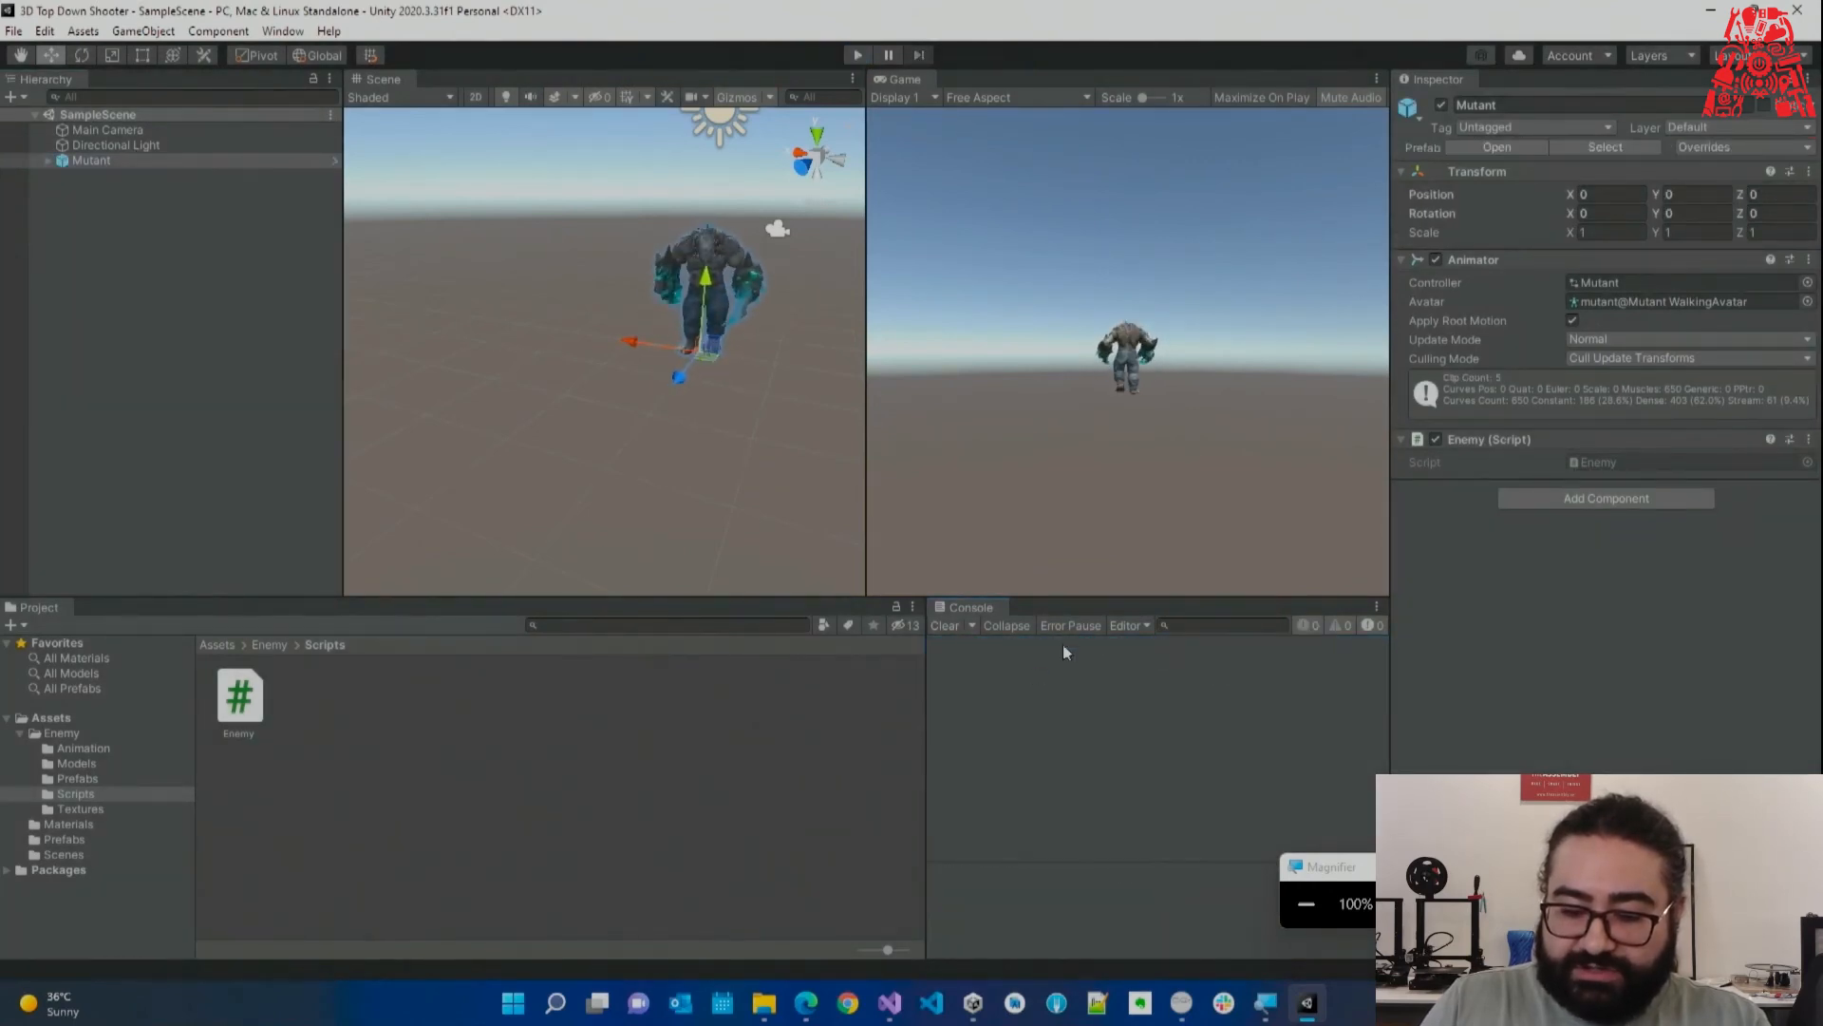
Remove the Enemy script component from the Mutant and run a quick Play test.
right_click(1481, 440)
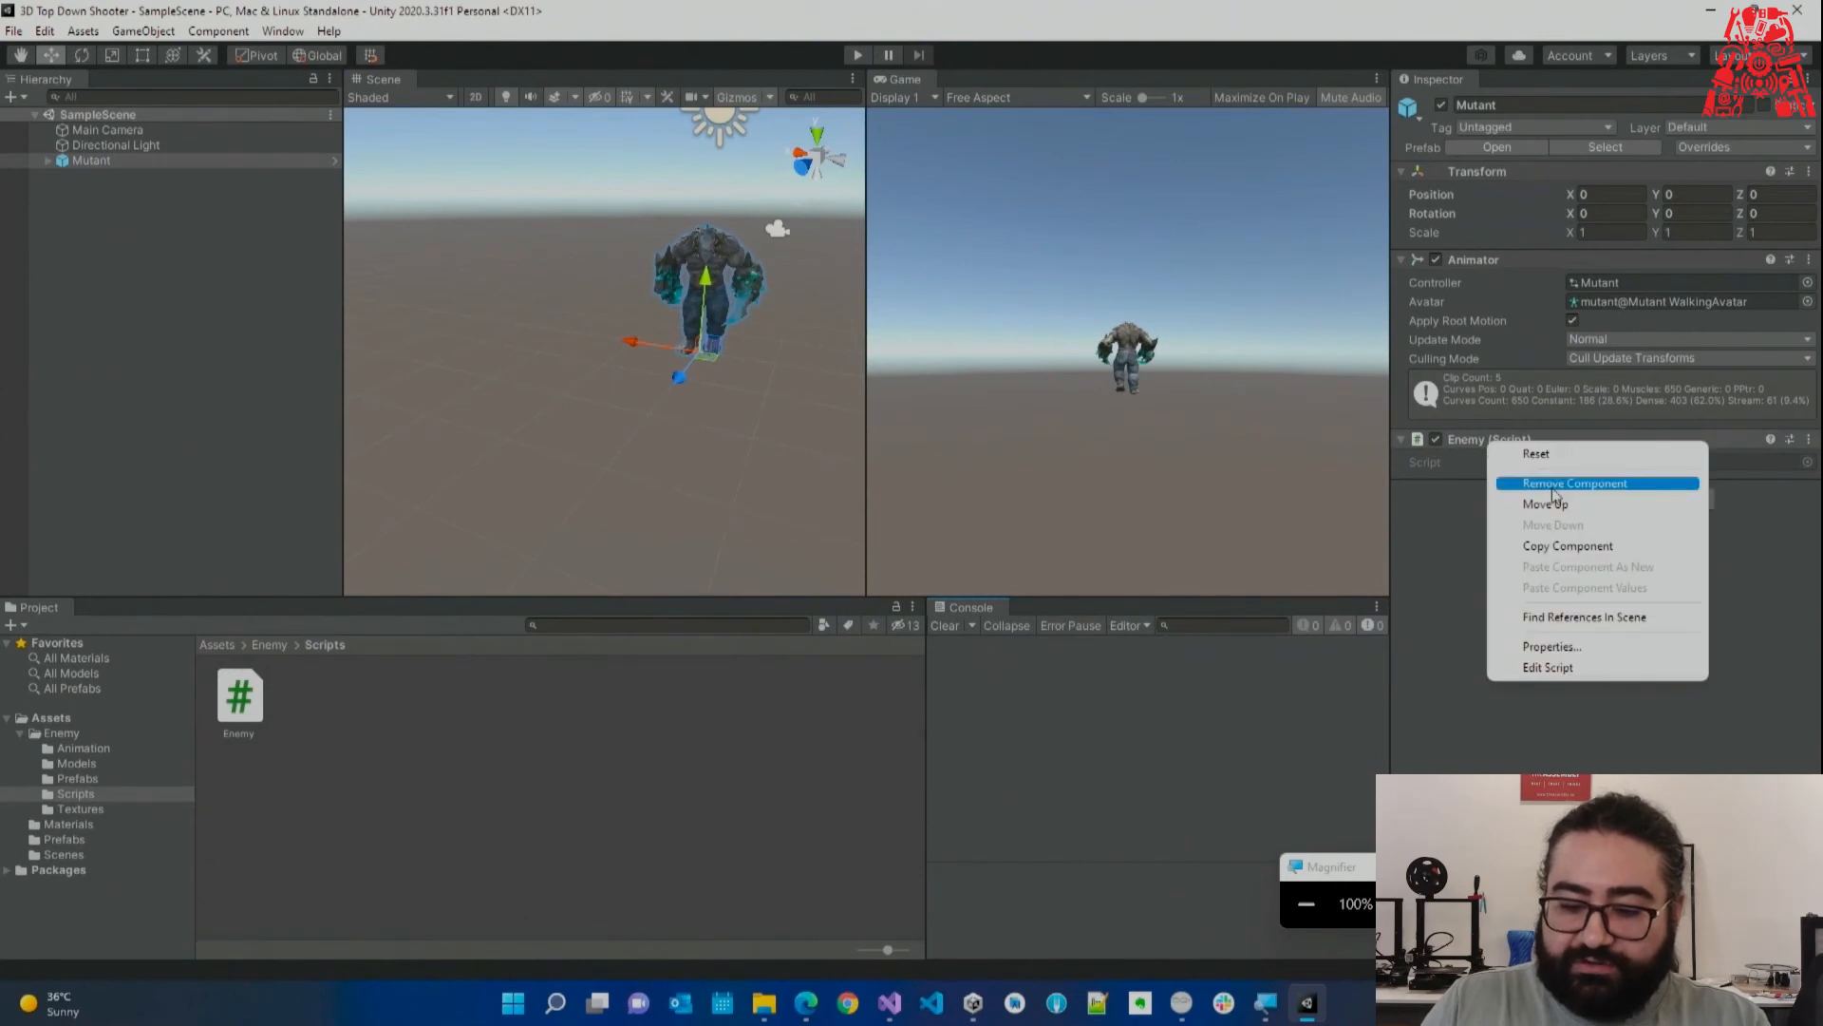
click(1529, 477)
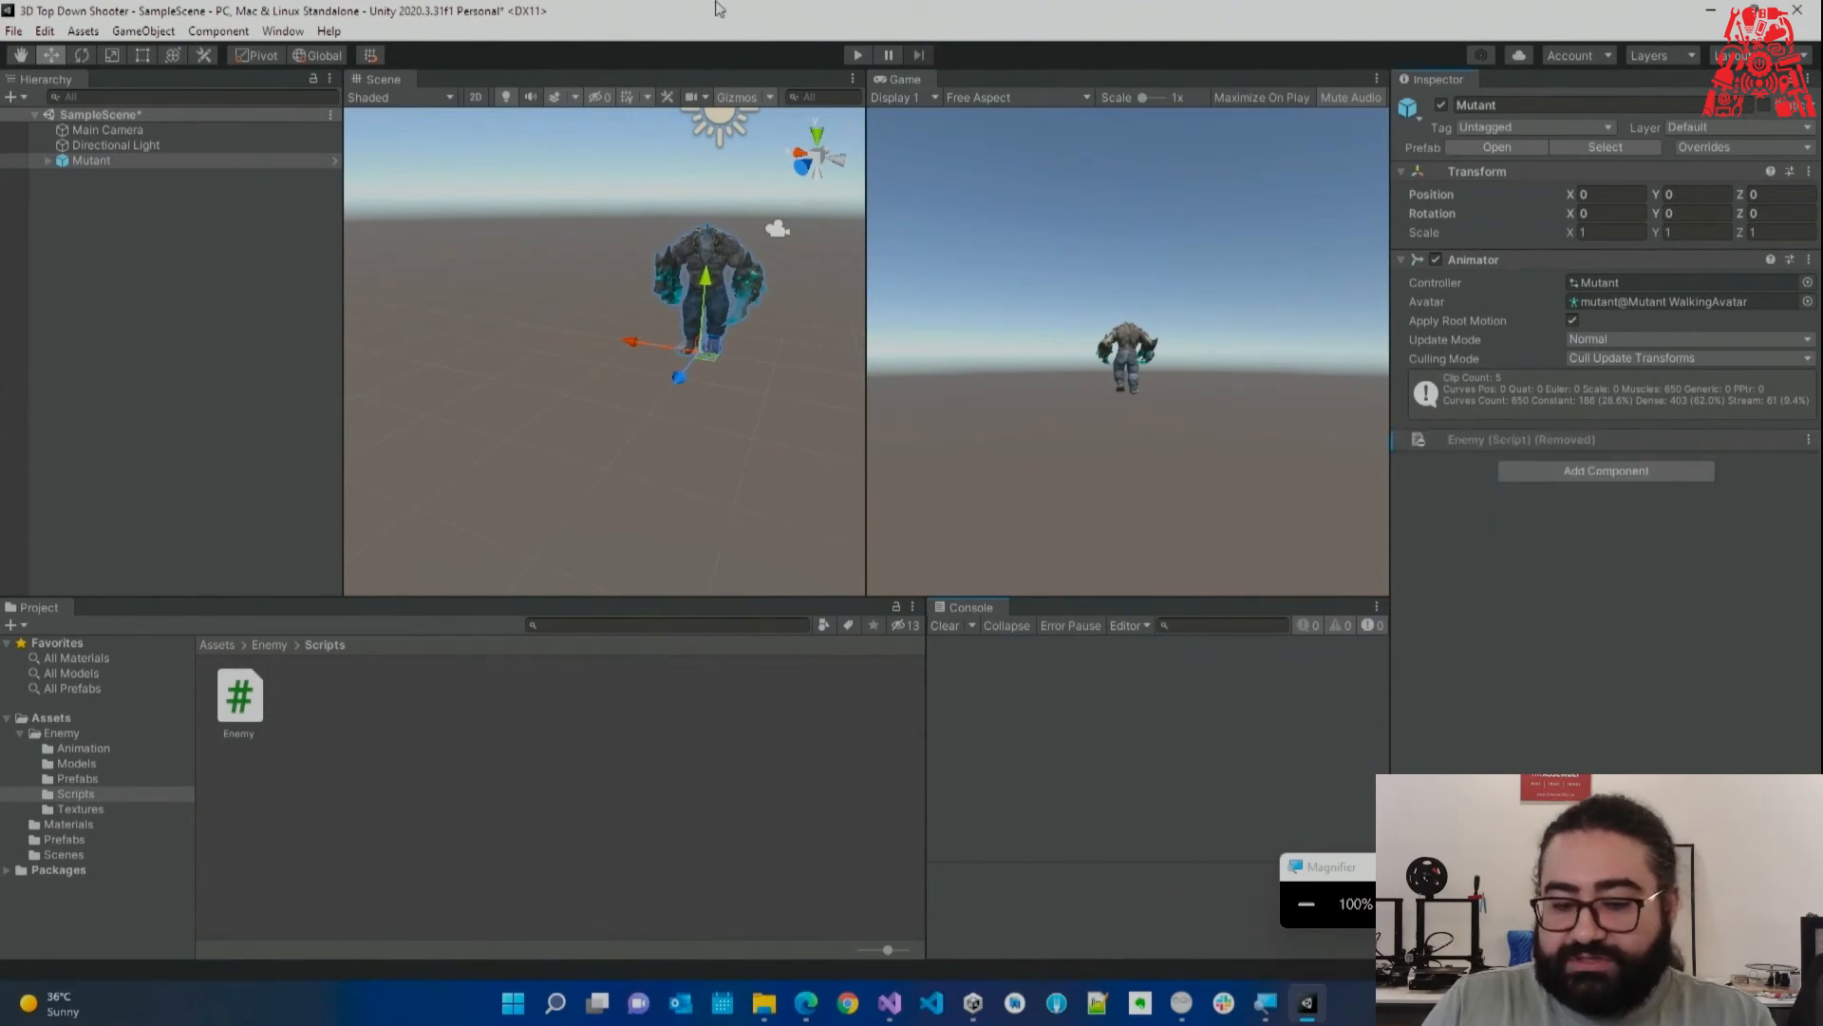
click(857, 55)
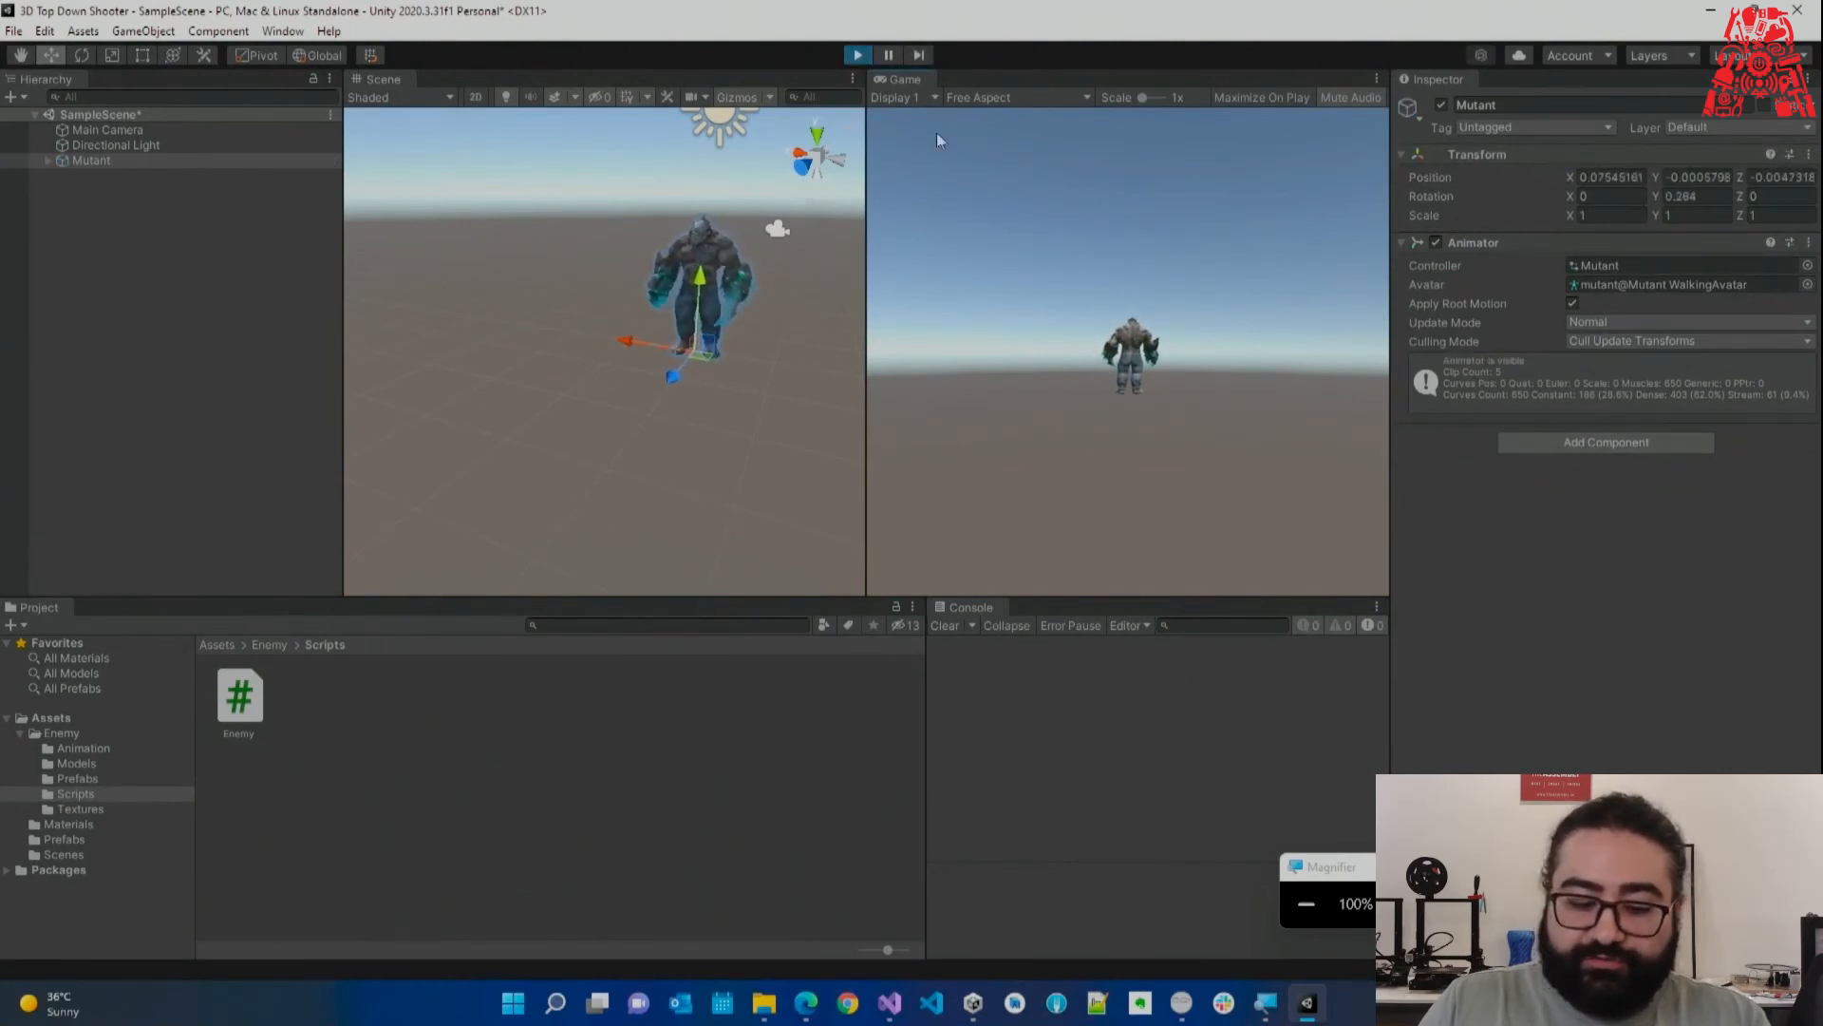
click(858, 55)
Reattach Enemy.cs to the Mutant, remove the duplicate Enemy component, and apply all prefab overrides.
click(240, 698)
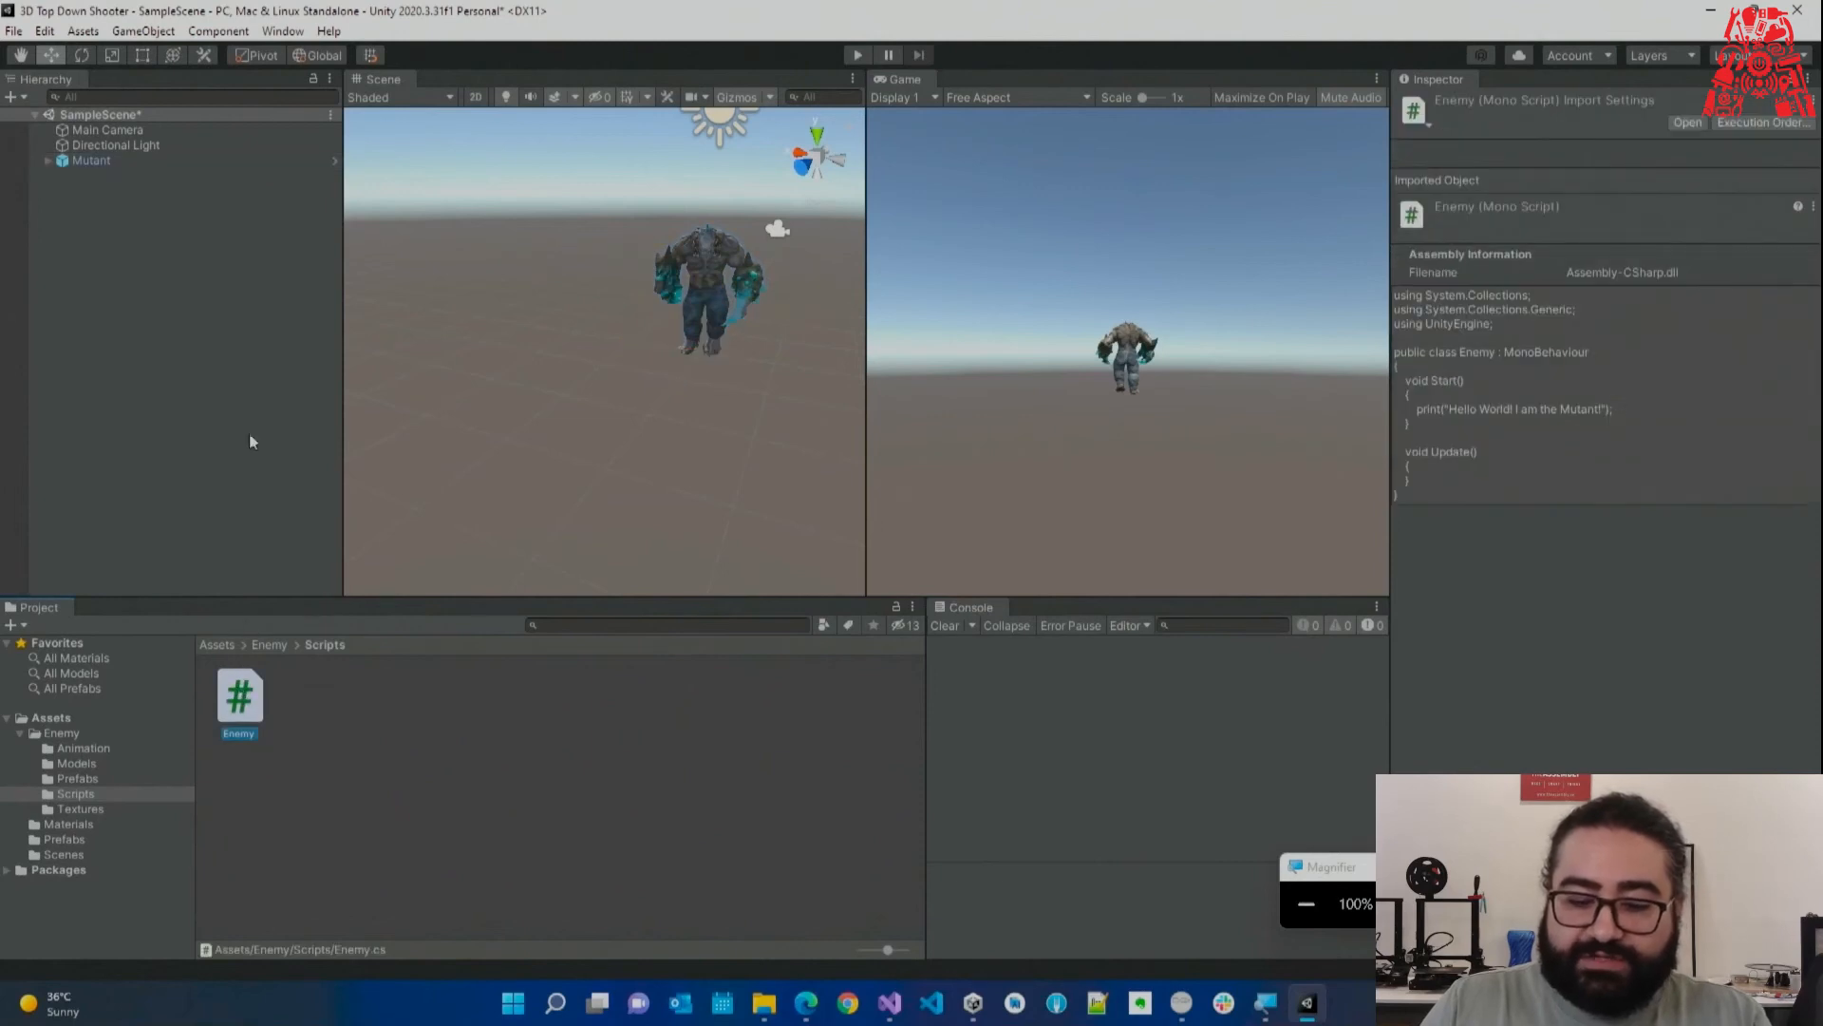
click(118, 161)
drag(229, 707, 1541, 572)
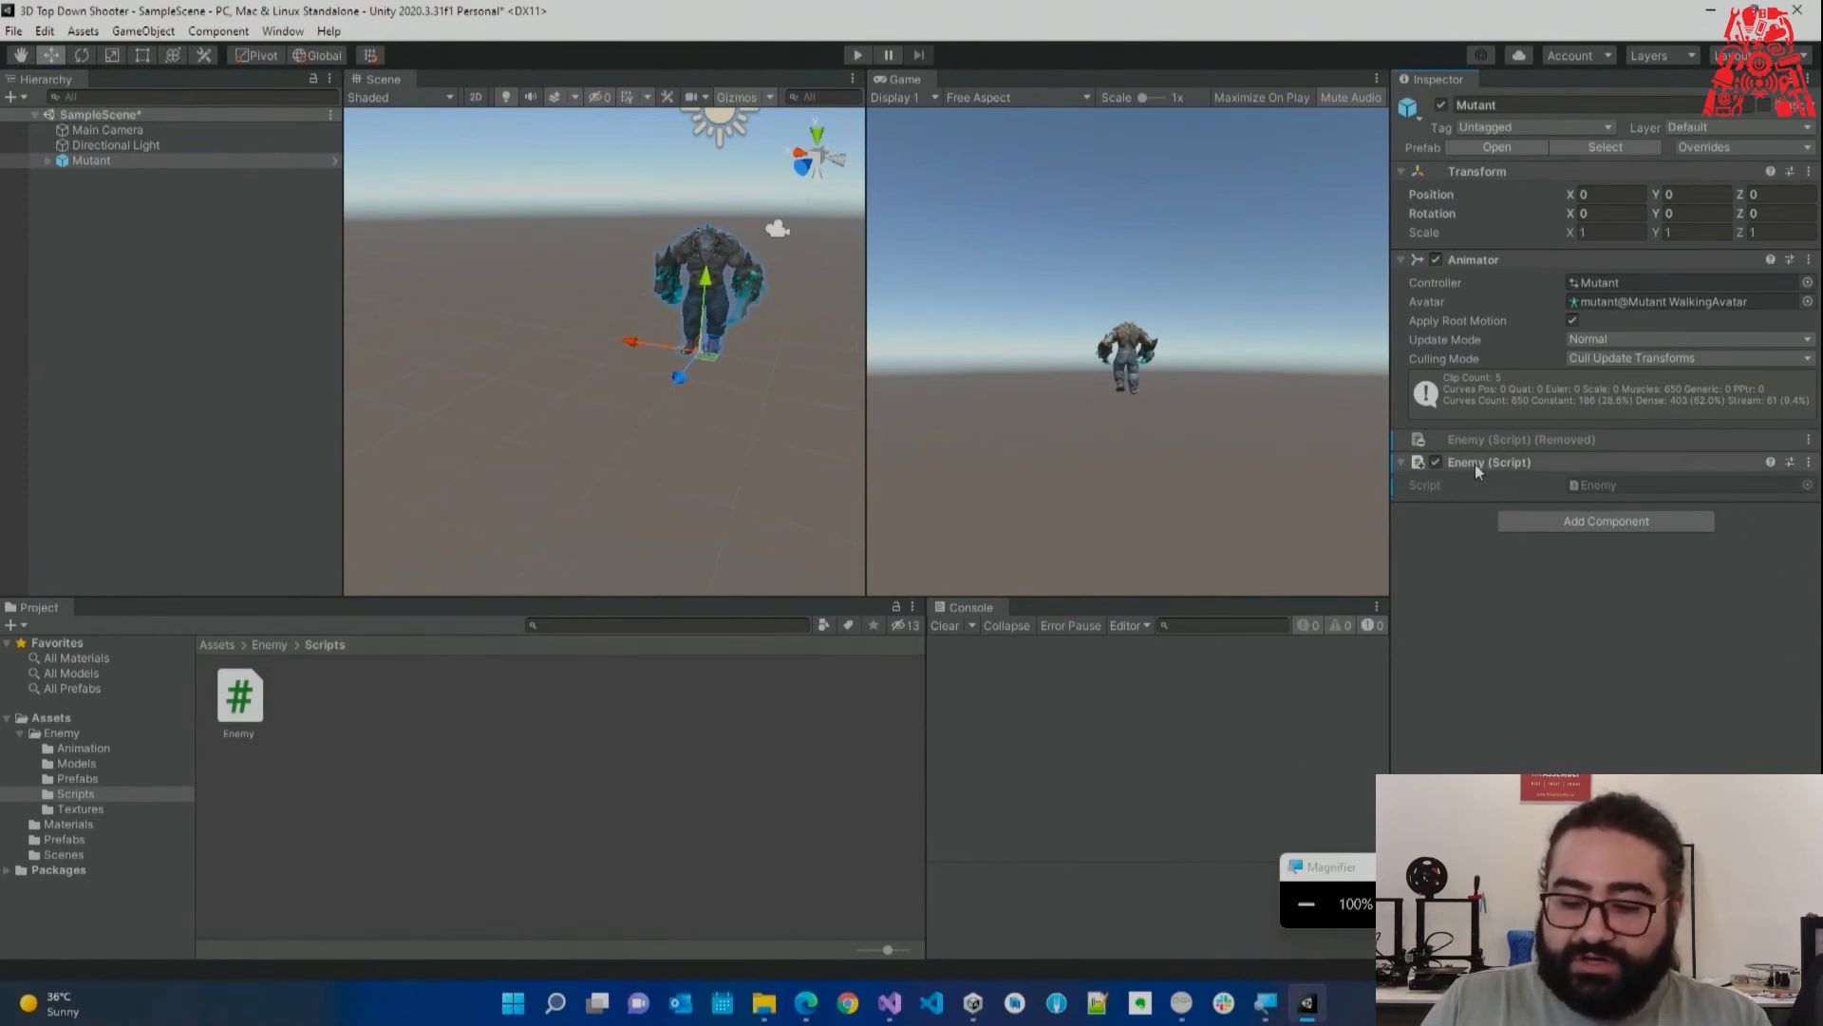
right_click(1504, 465)
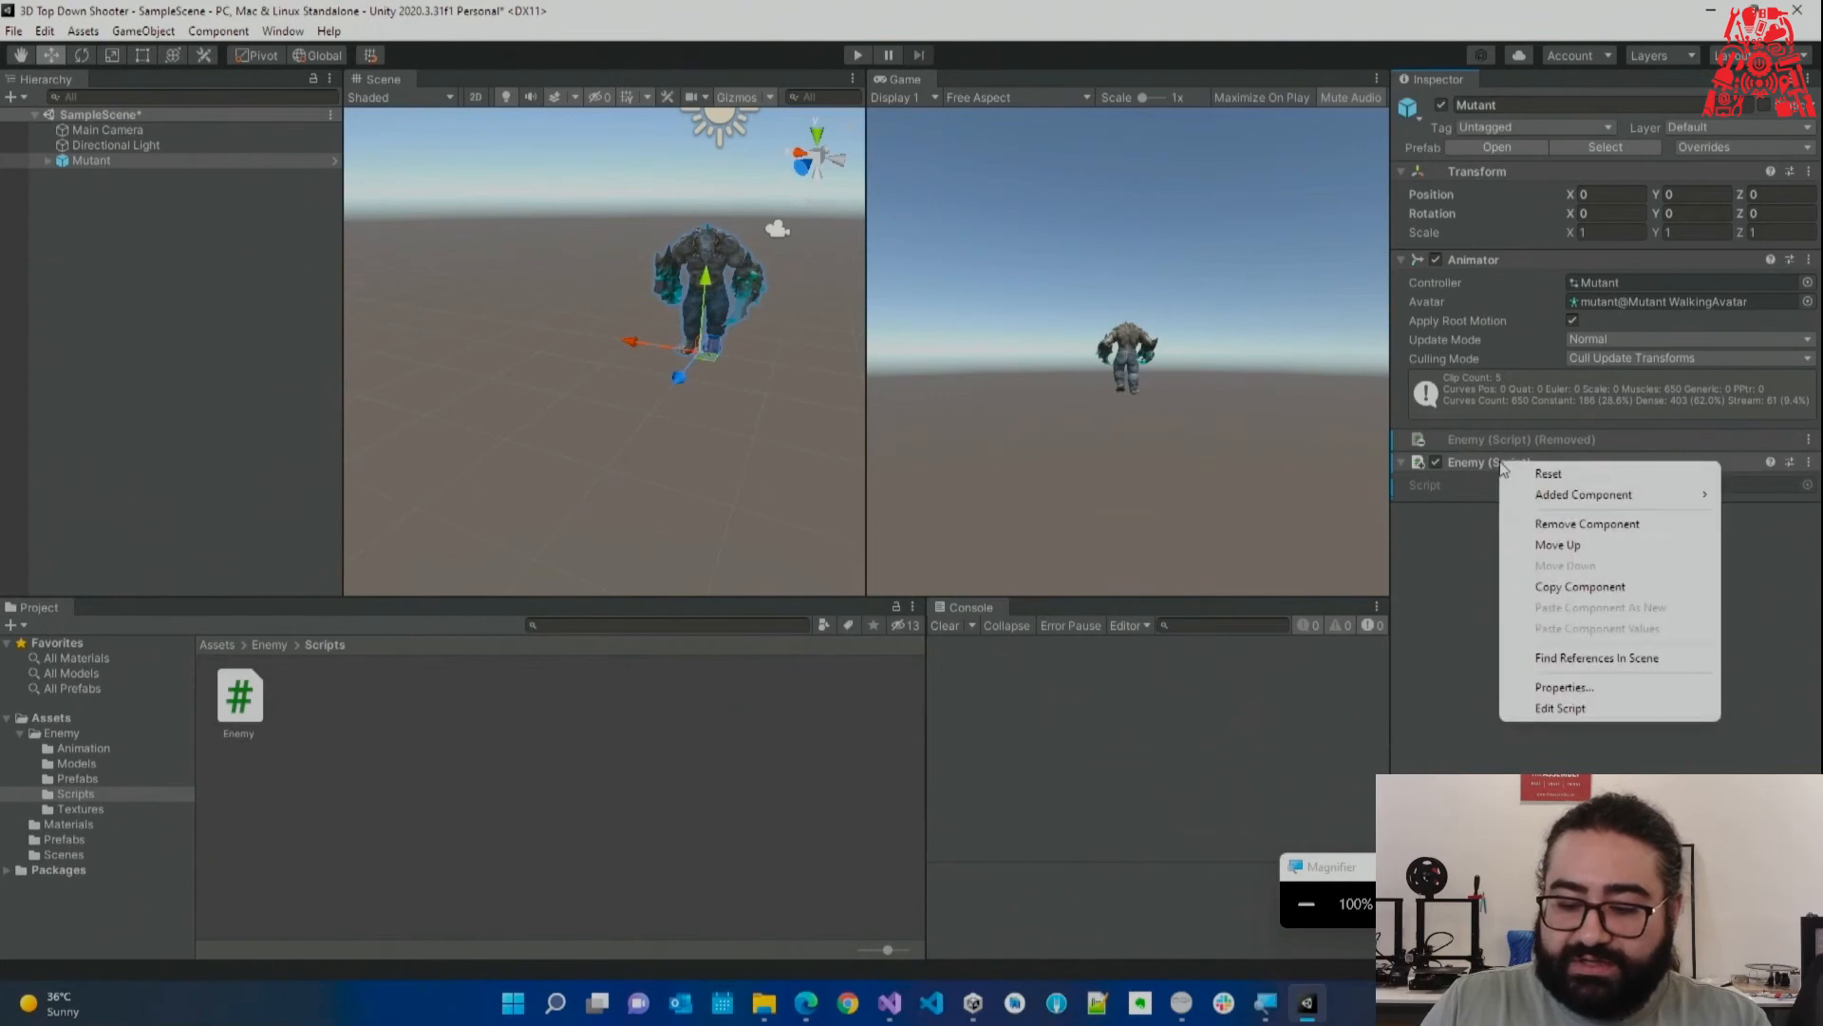
click(1609, 528)
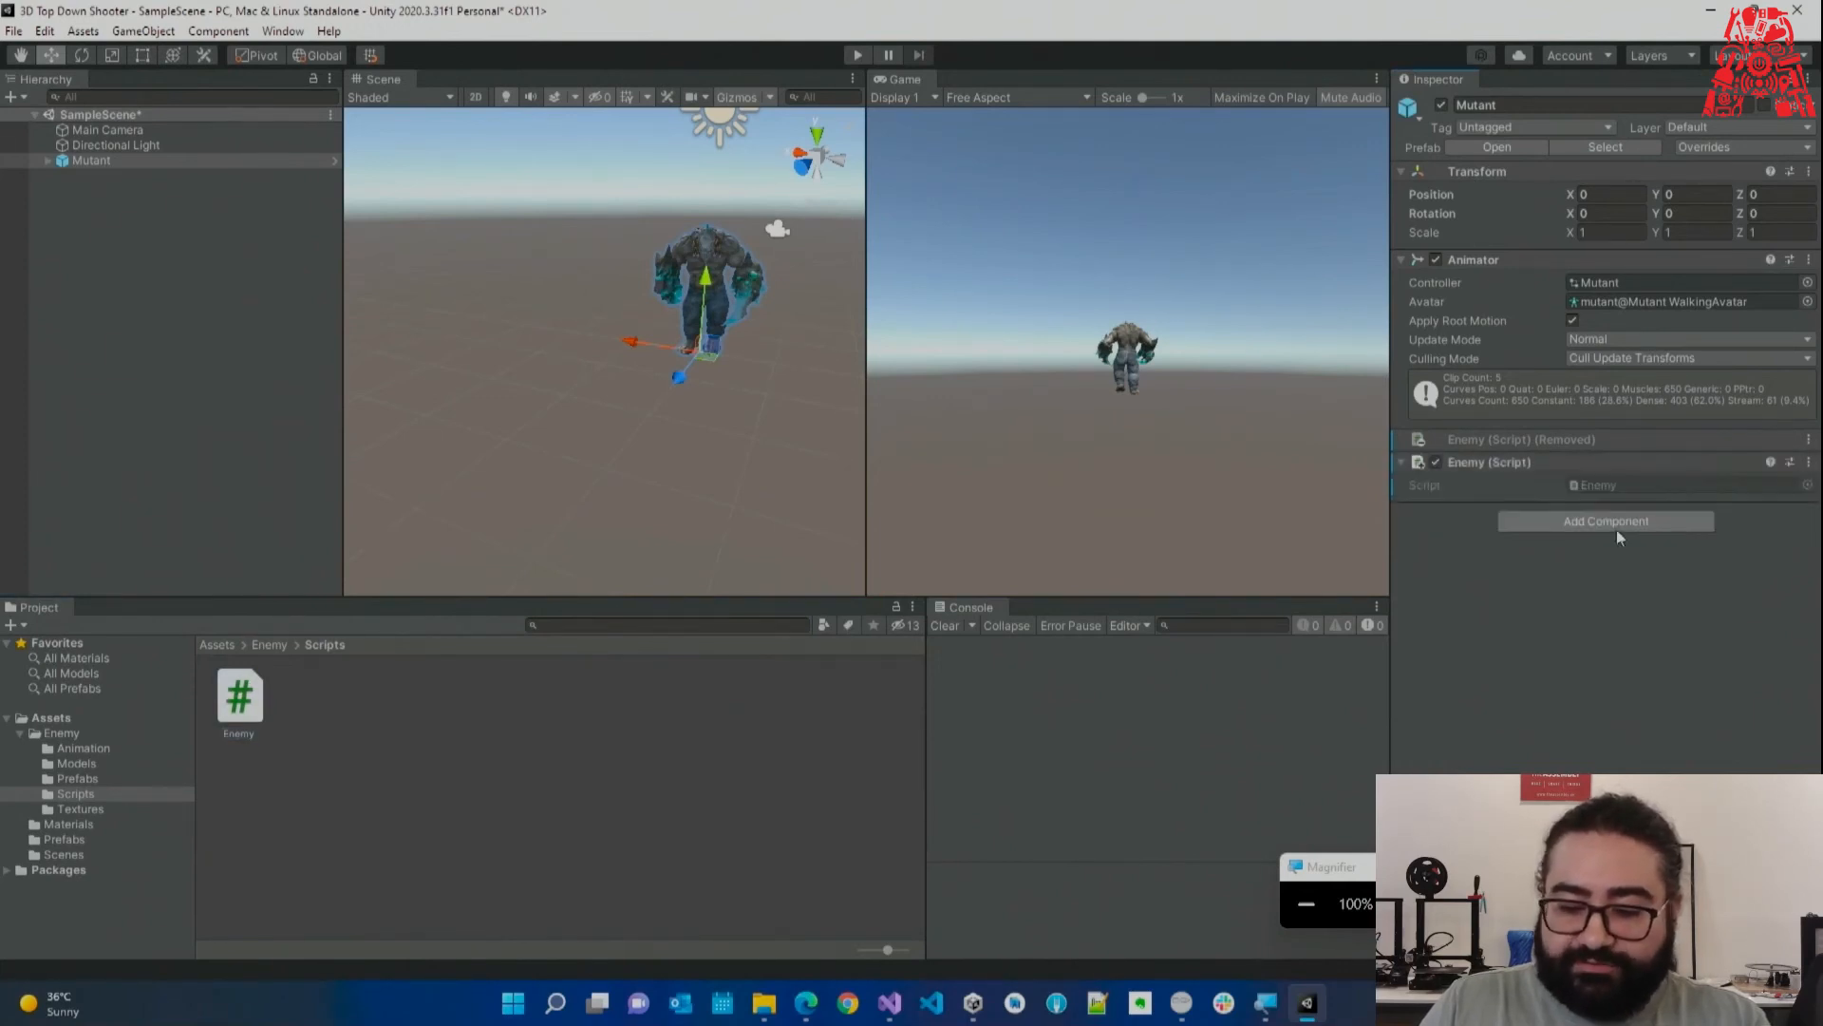
drag(243, 696, 1779, 615)
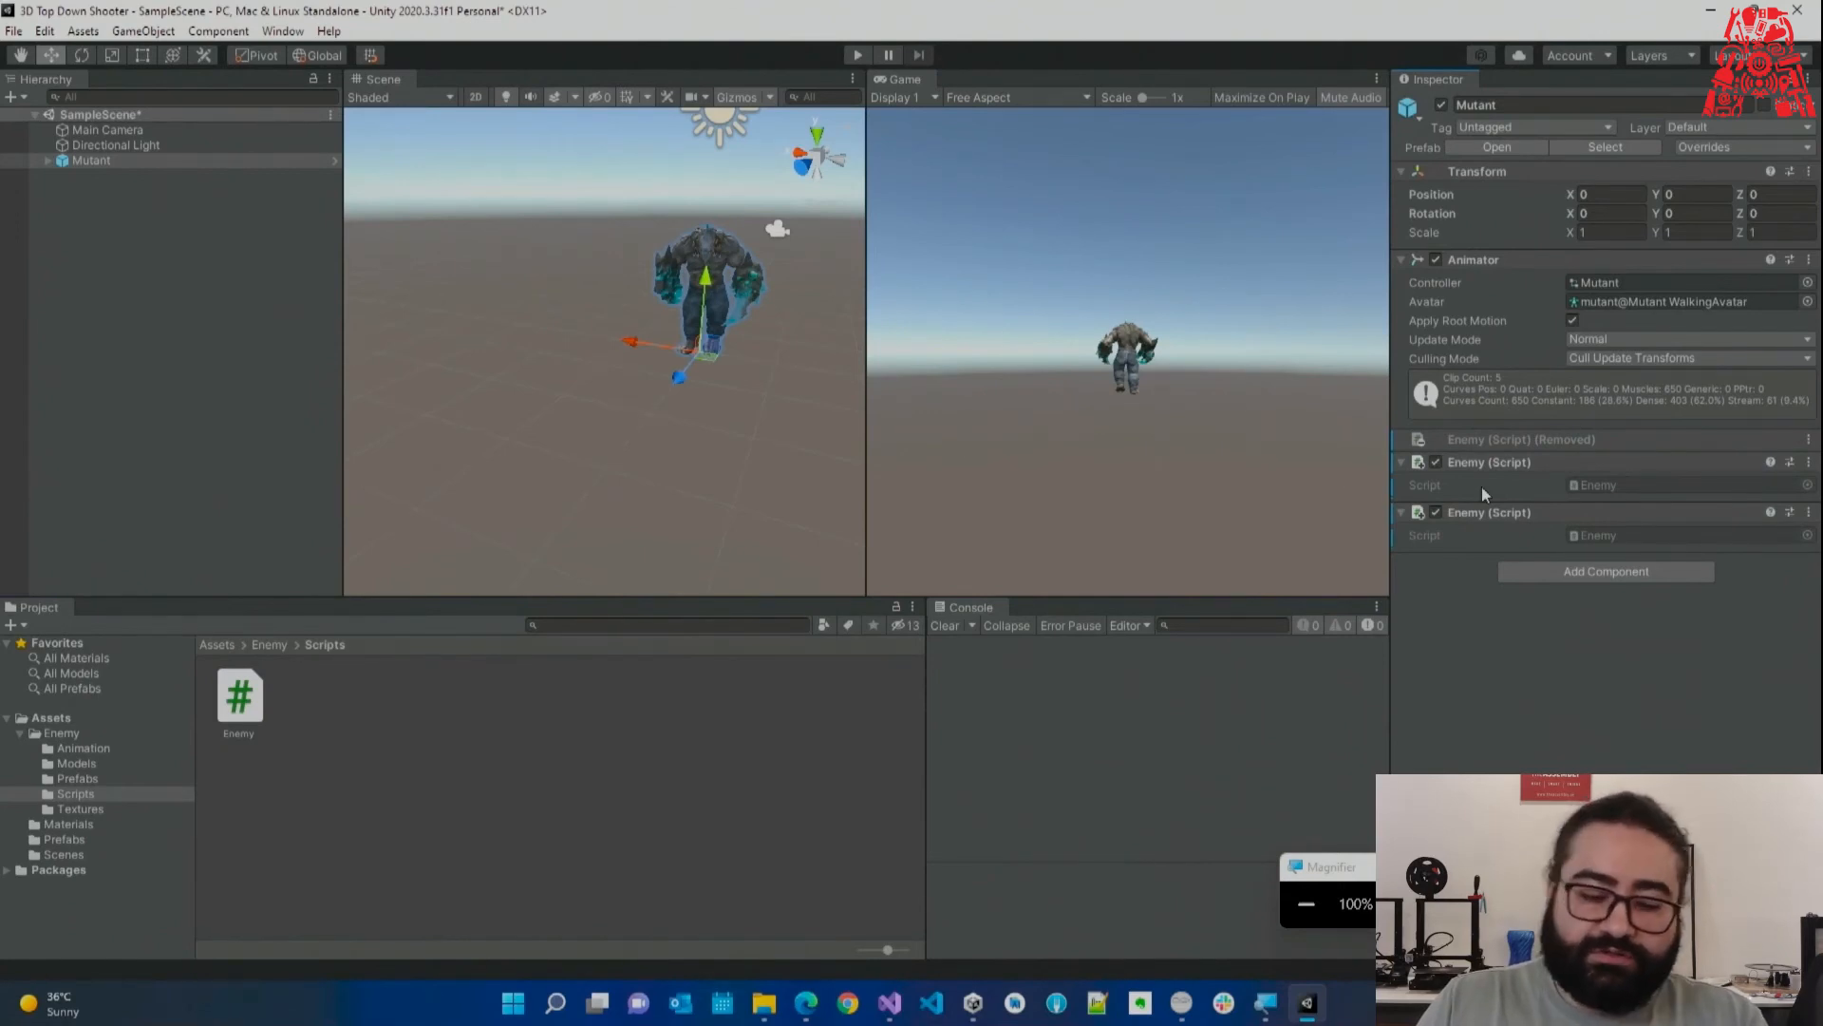
right_click(1511, 512)
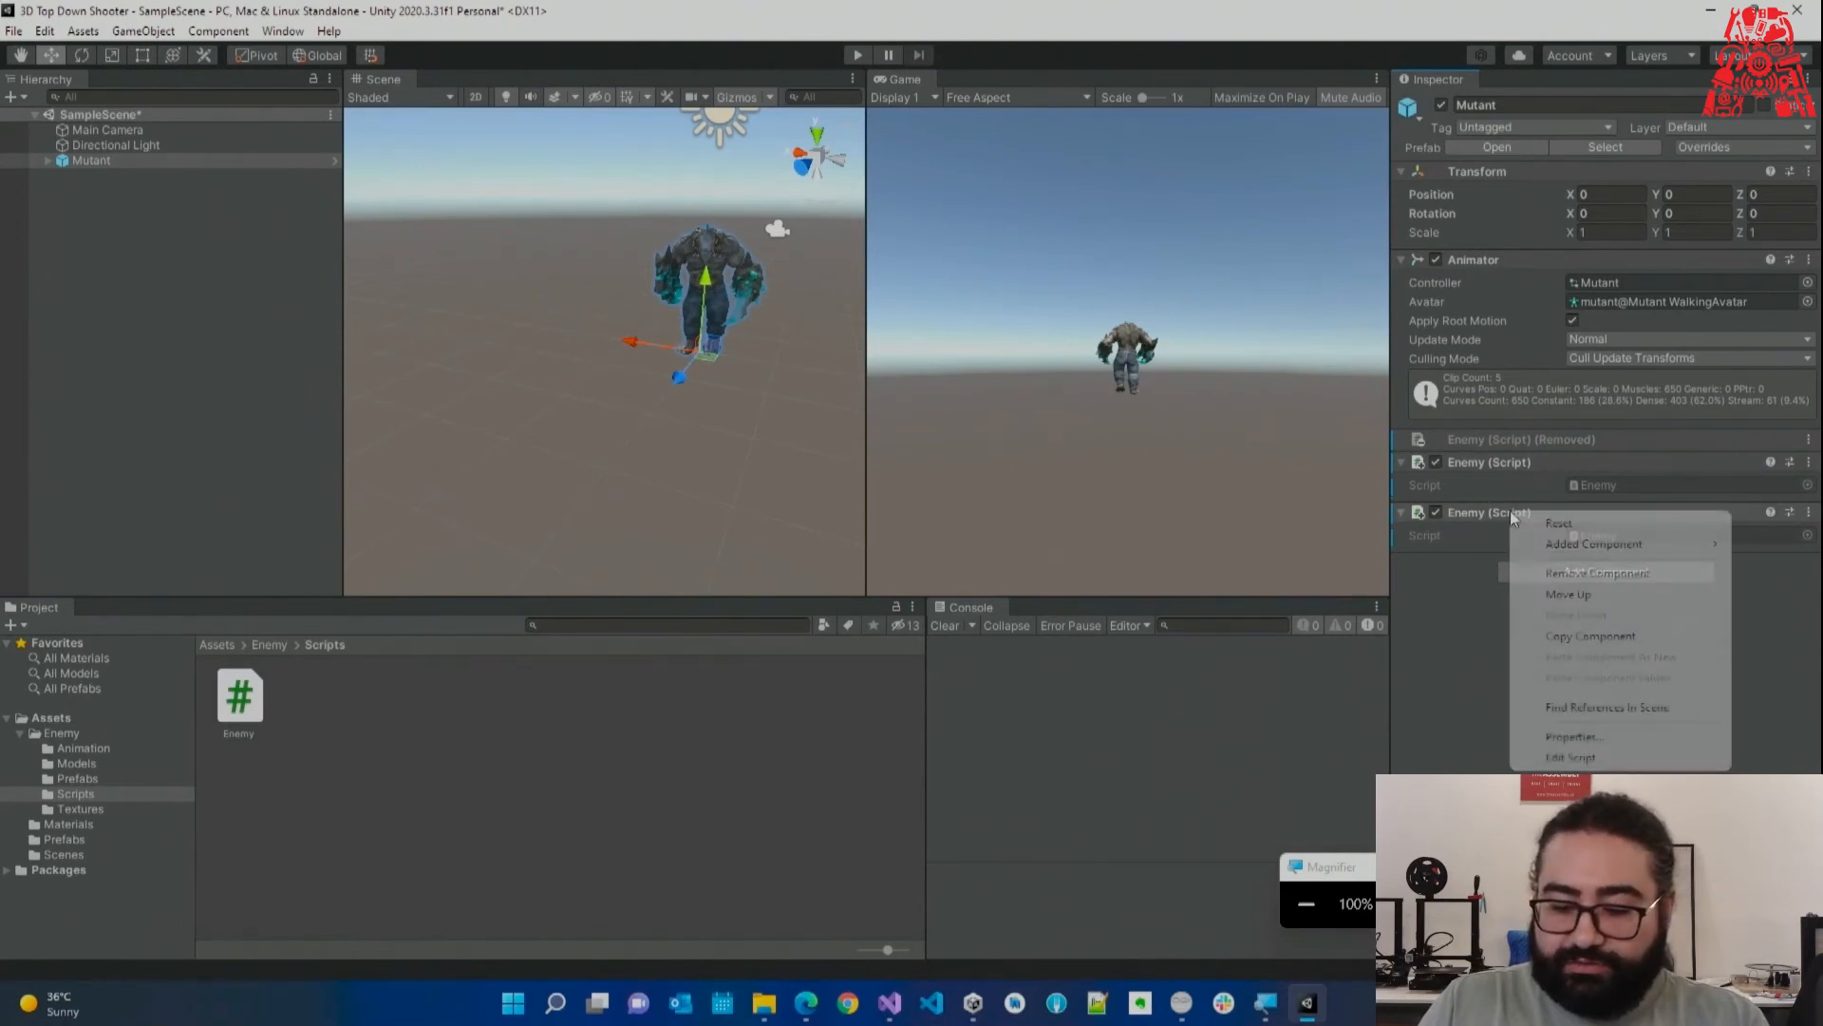
click(1557, 544)
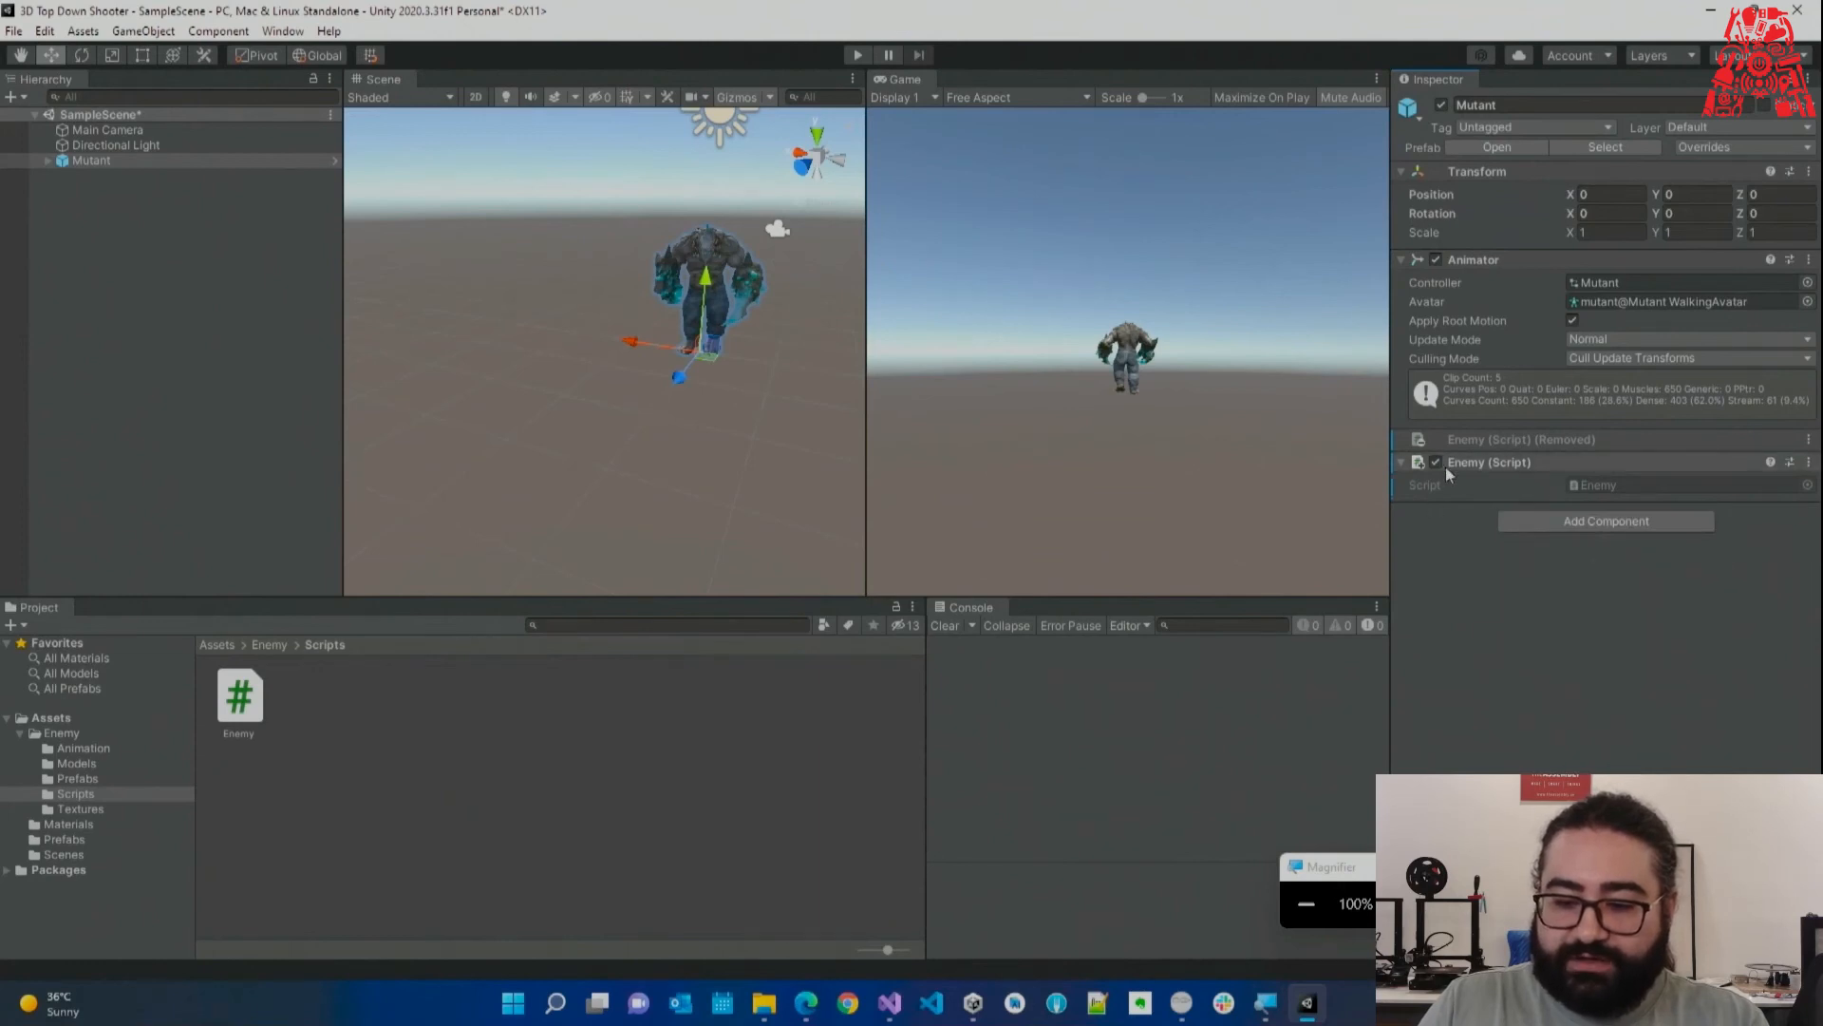
click(1710, 149)
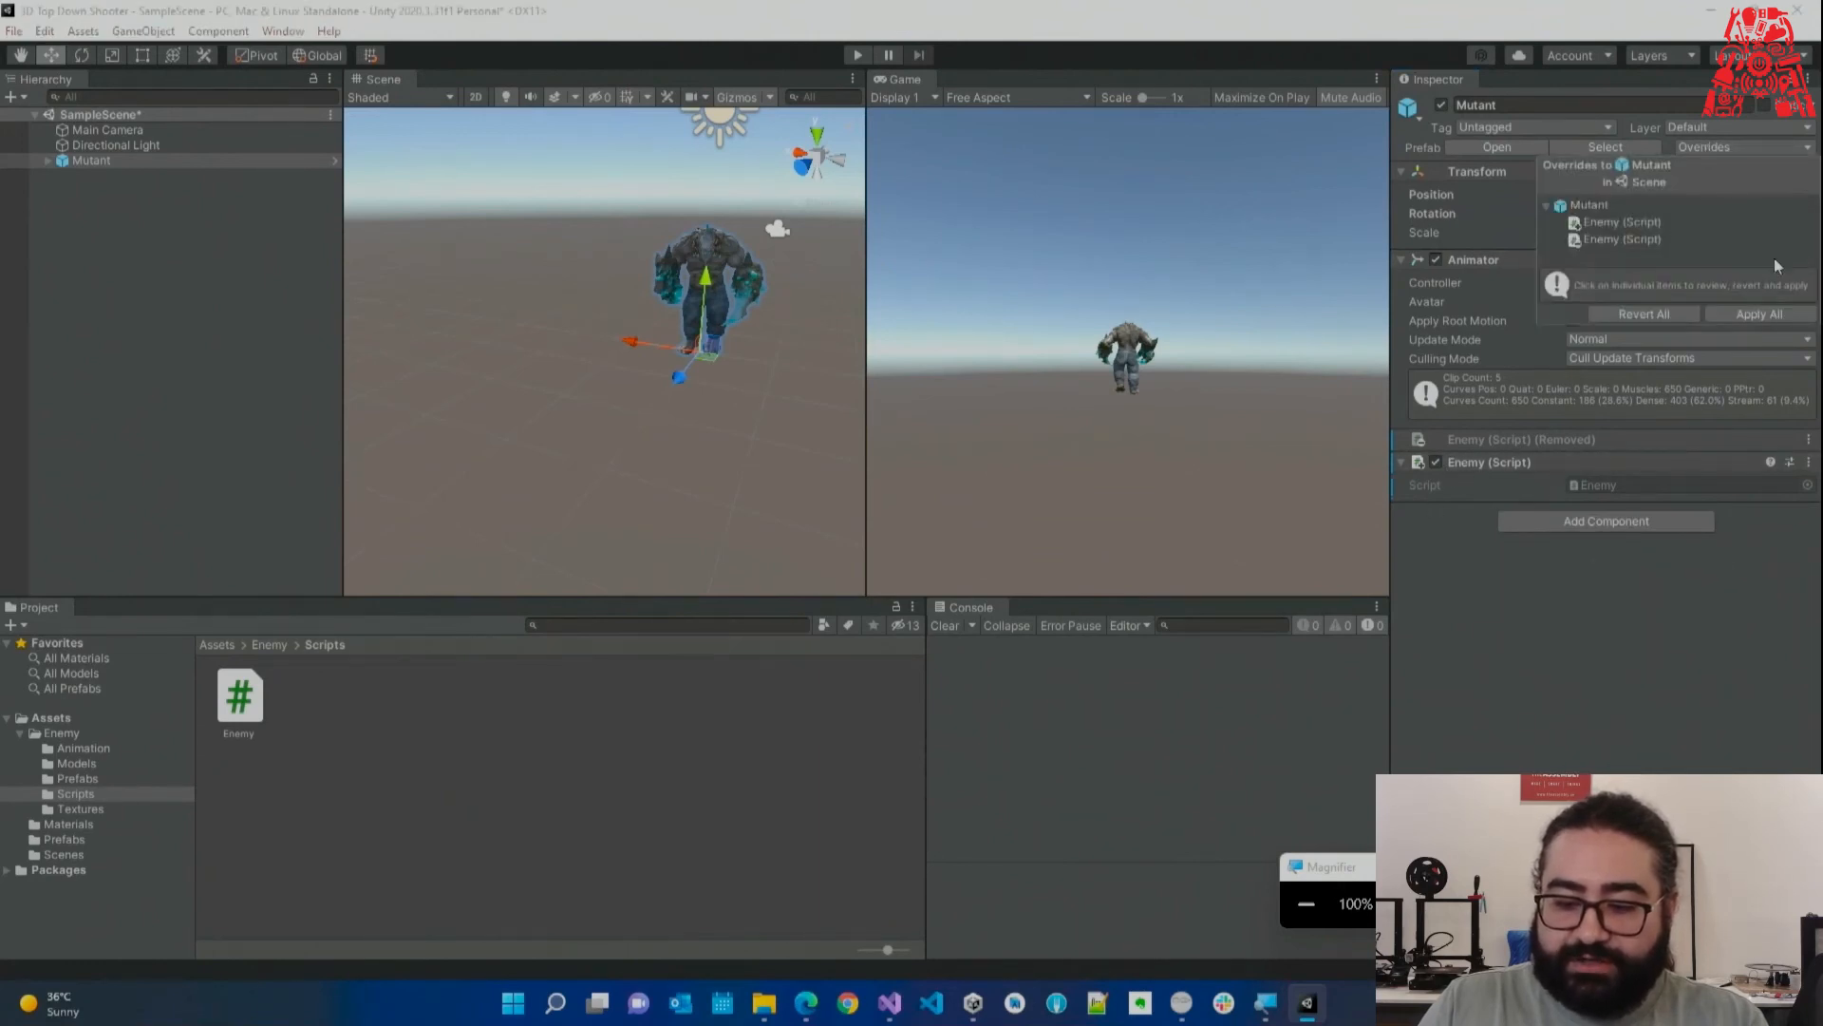
click(1754, 314)
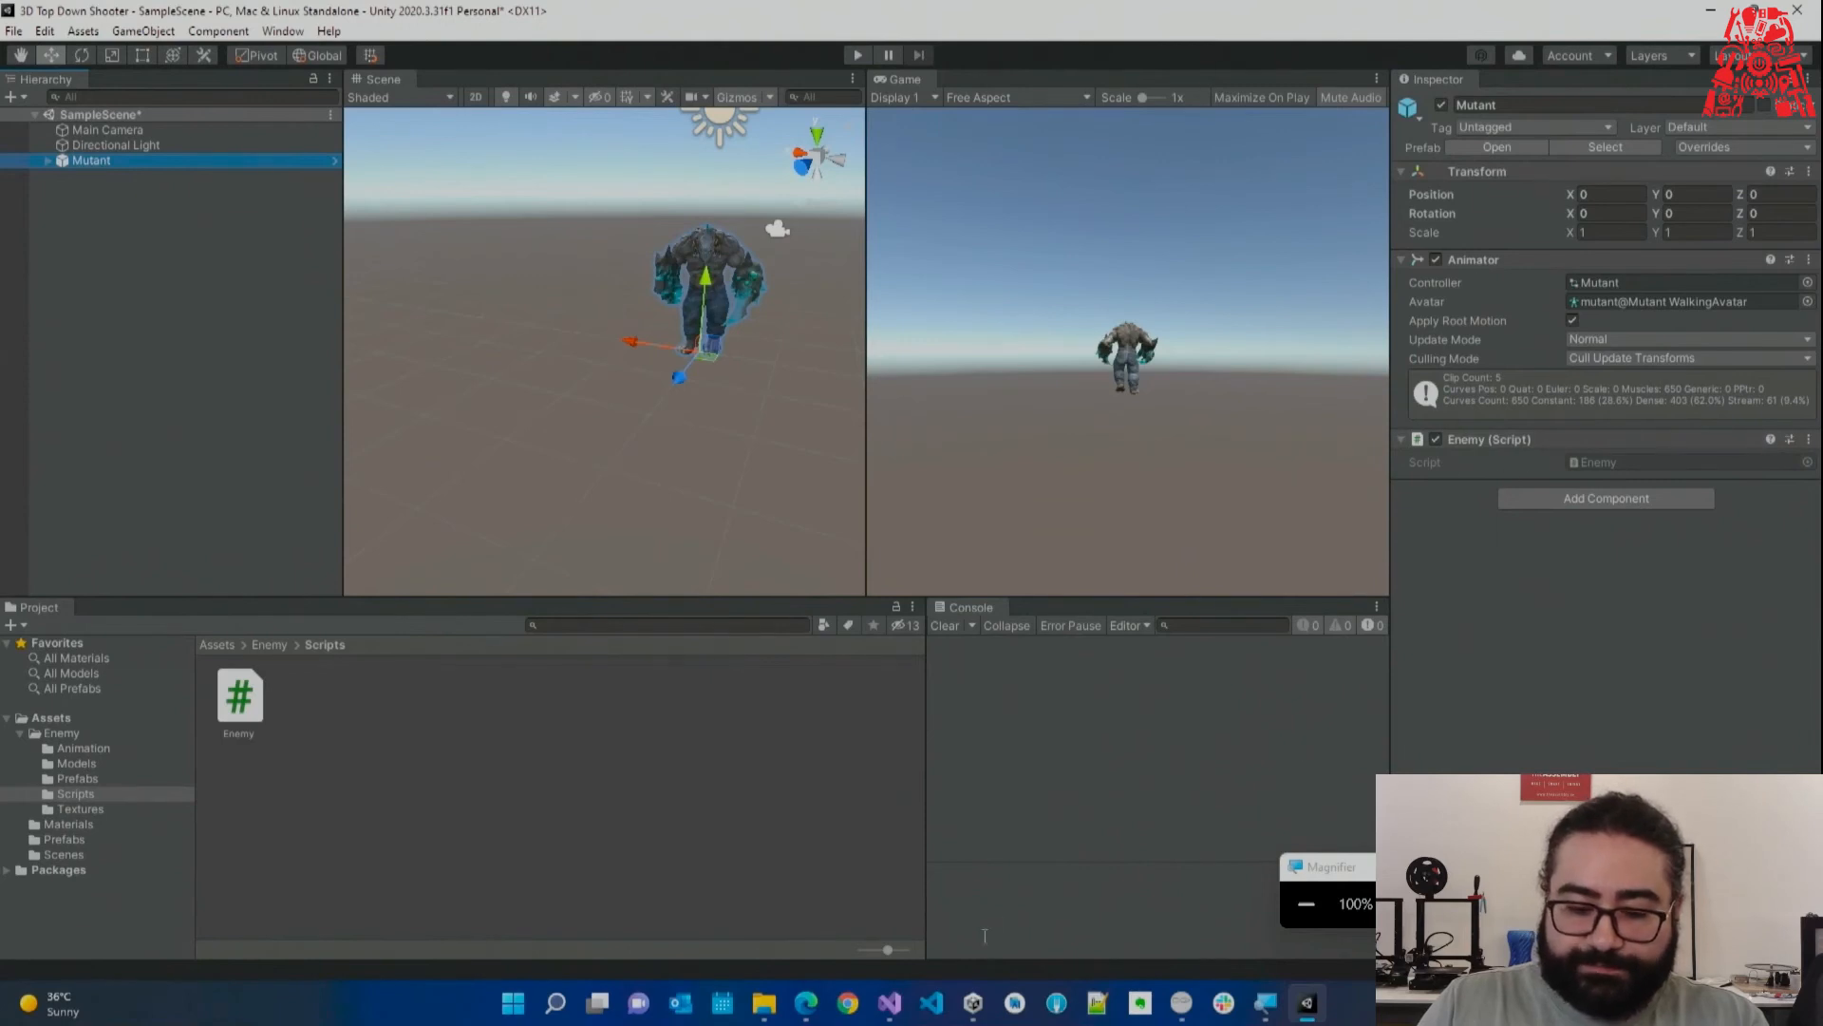
Review the Start and Update methods of Enemy.cs in Visual Studio.
click(889, 1002)
drag(589, 300, 684, 574)
click(684, 575)
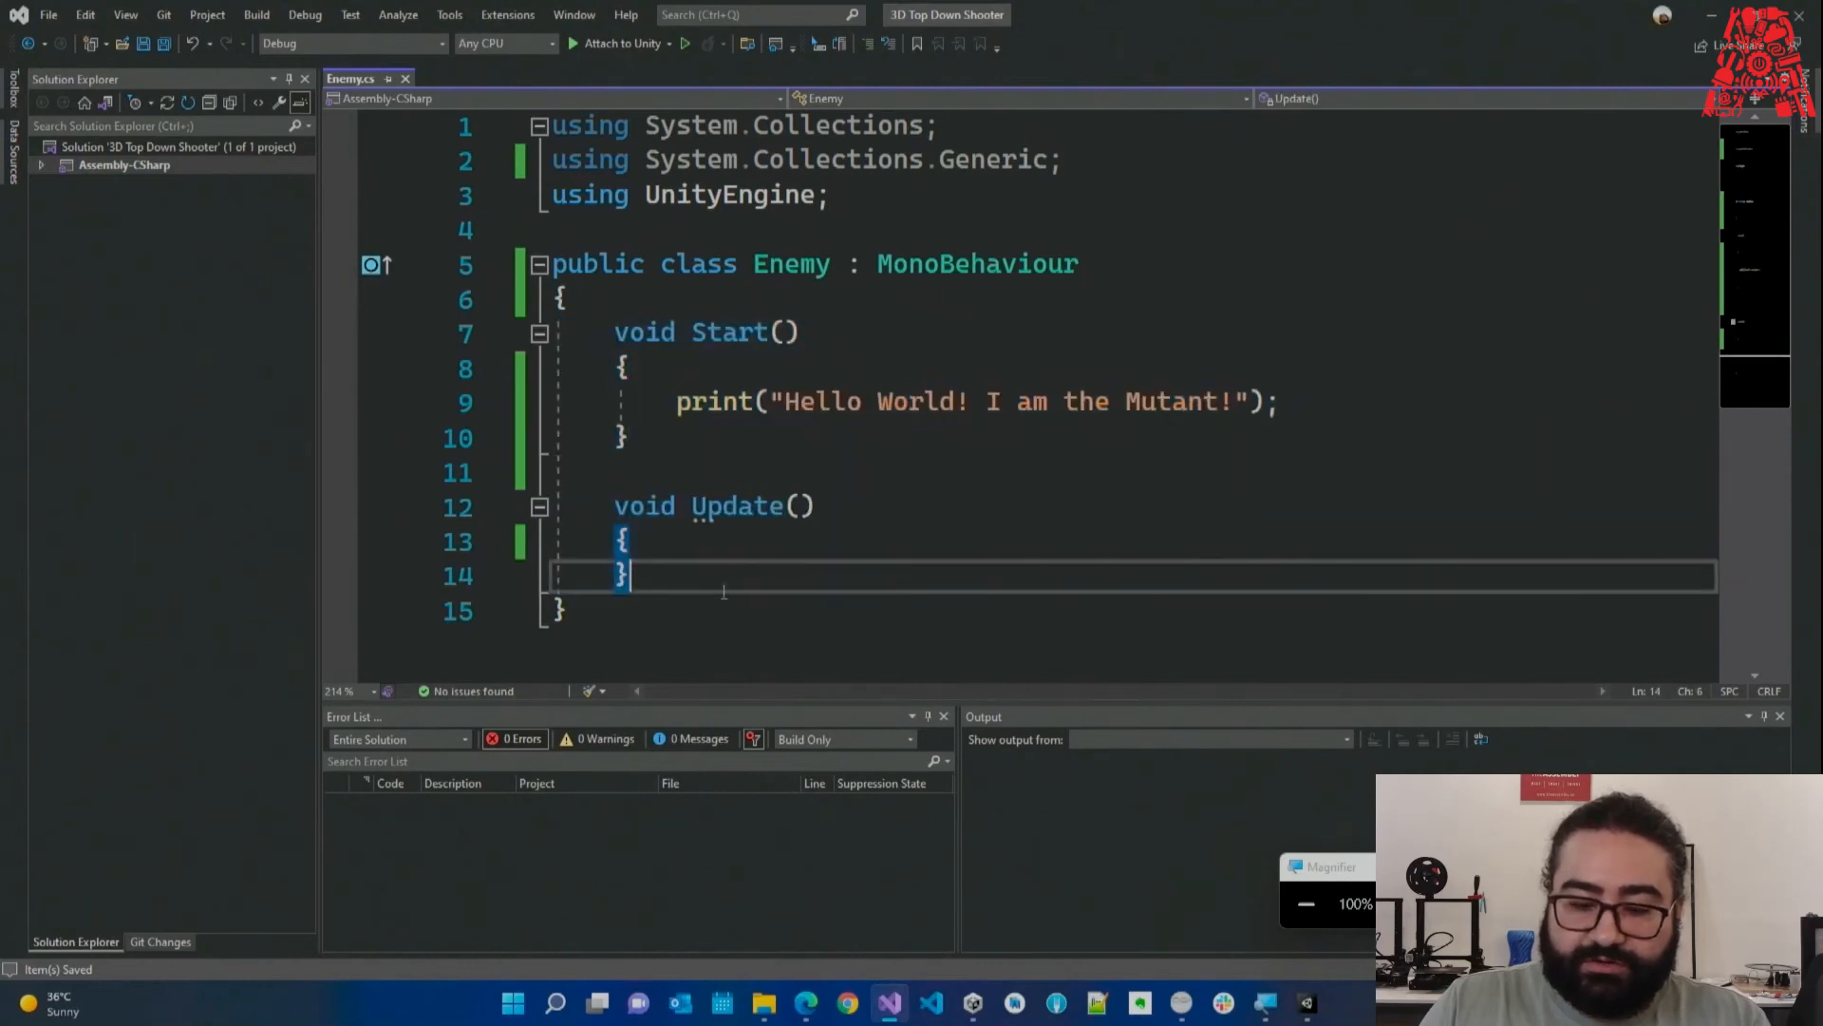
Play the scene to log 'Hello World! I am the Mutant!' in the Console, then stop and return to Visual Studio.
click(903, 1007)
click(857, 54)
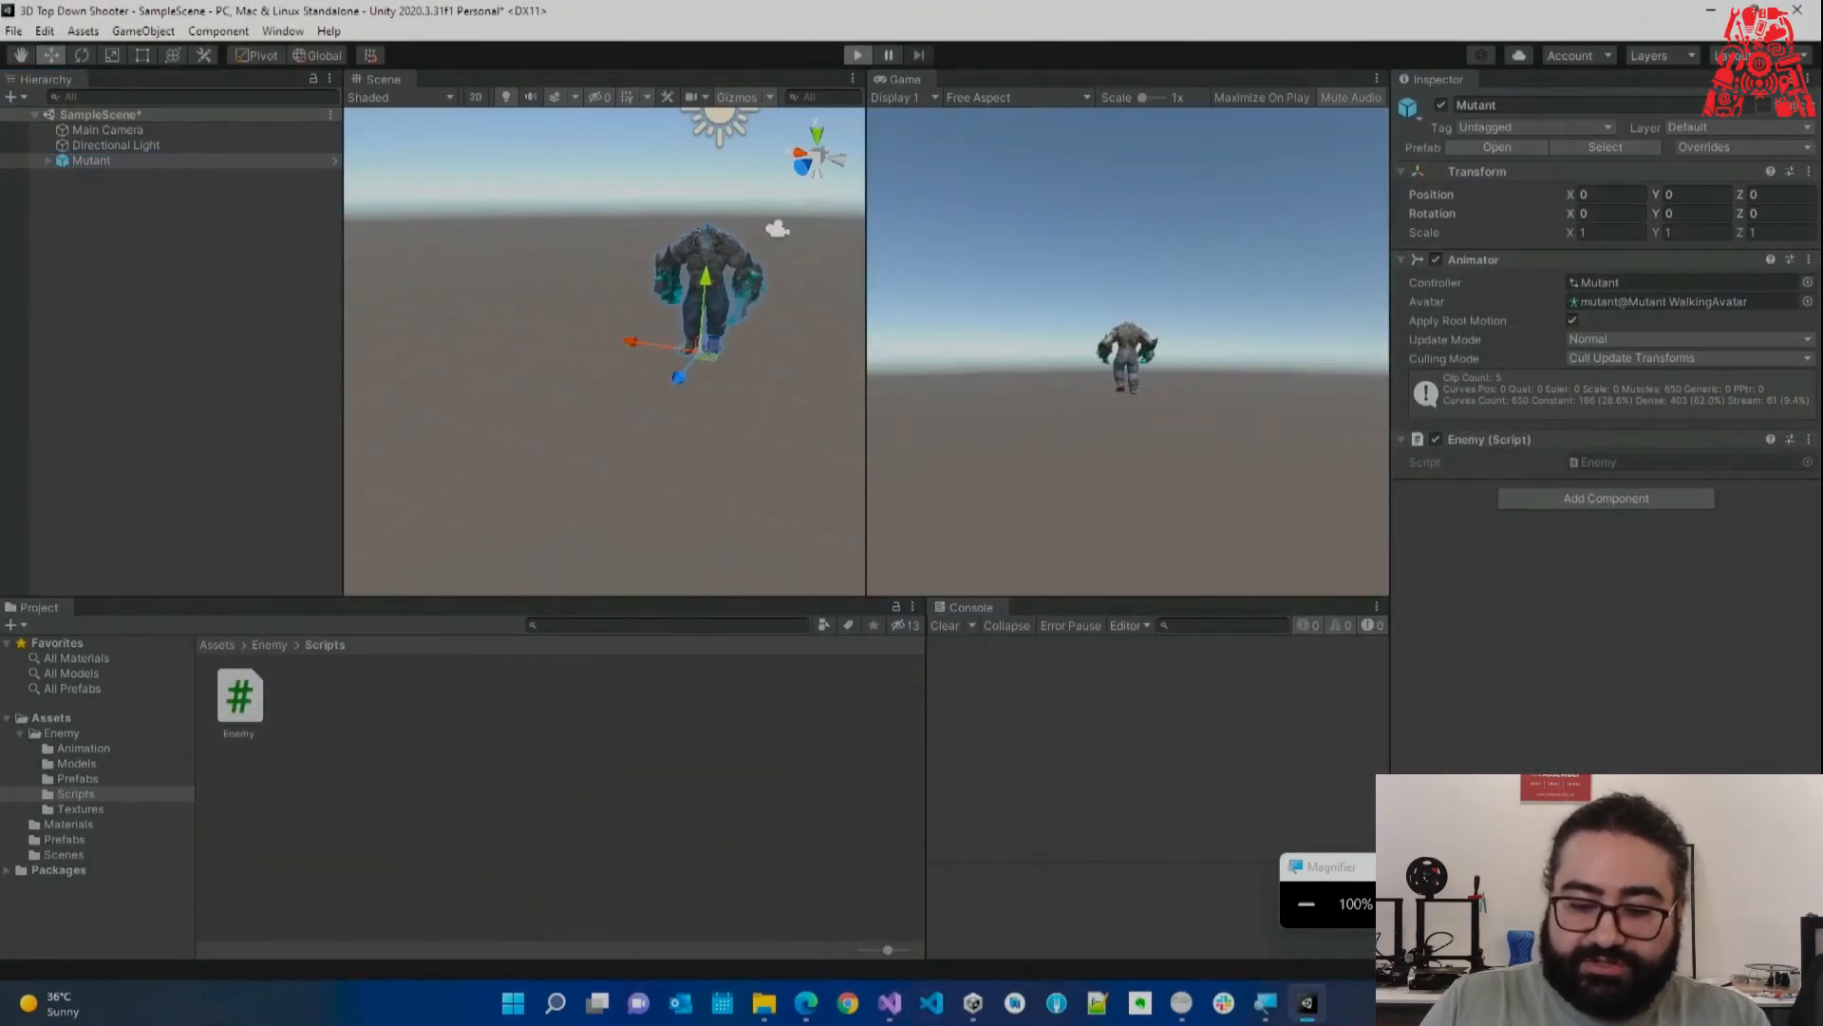
key(super+plus)
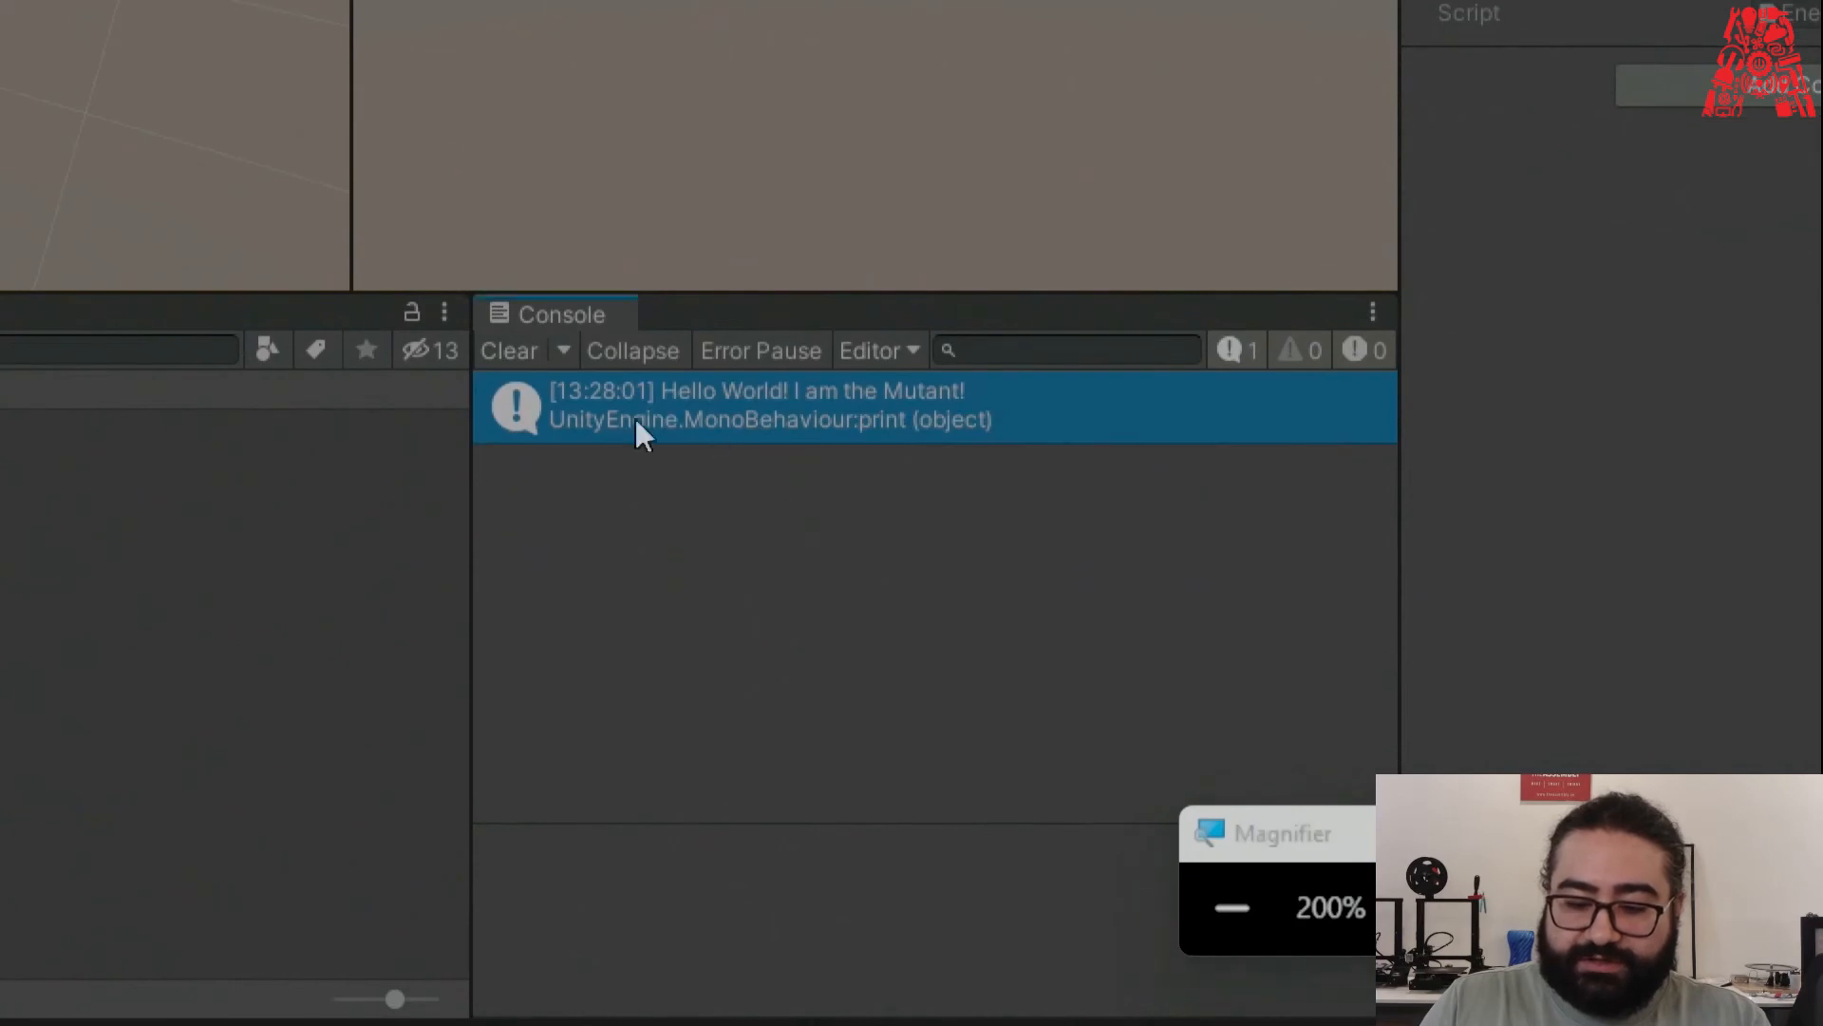
click(1241, 909)
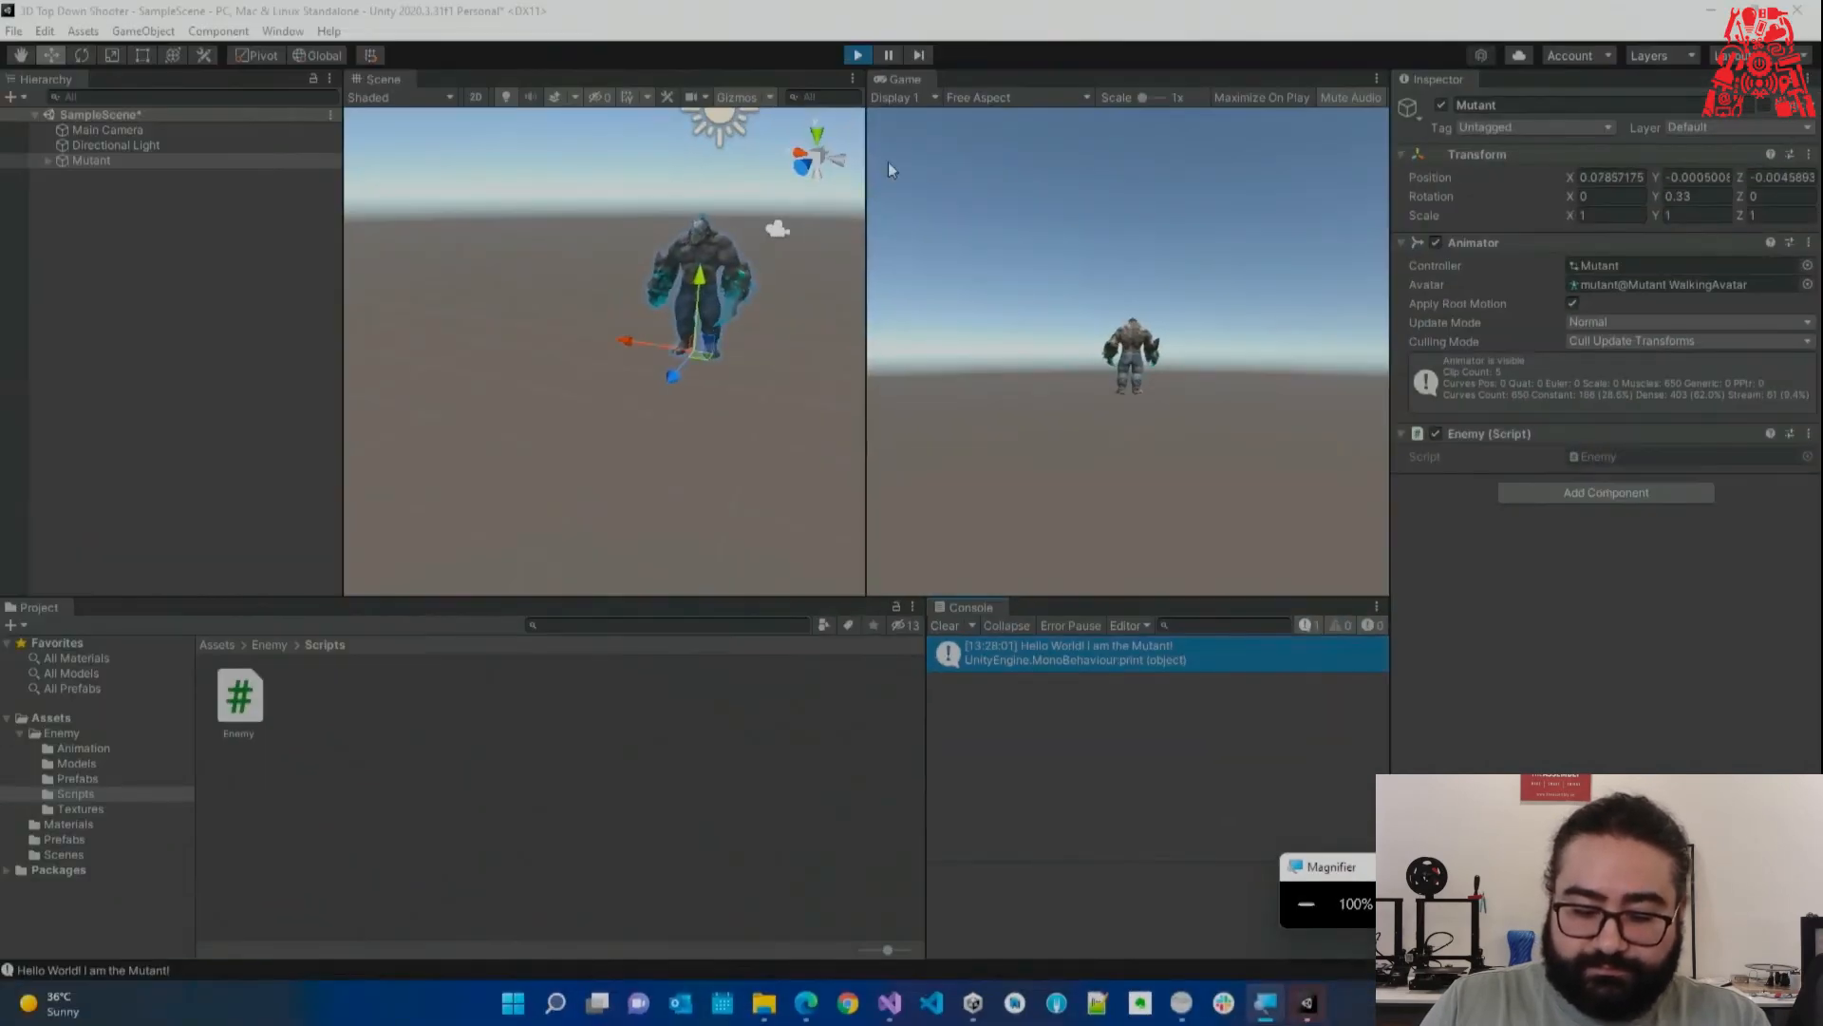
click(858, 55)
click(889, 1003)
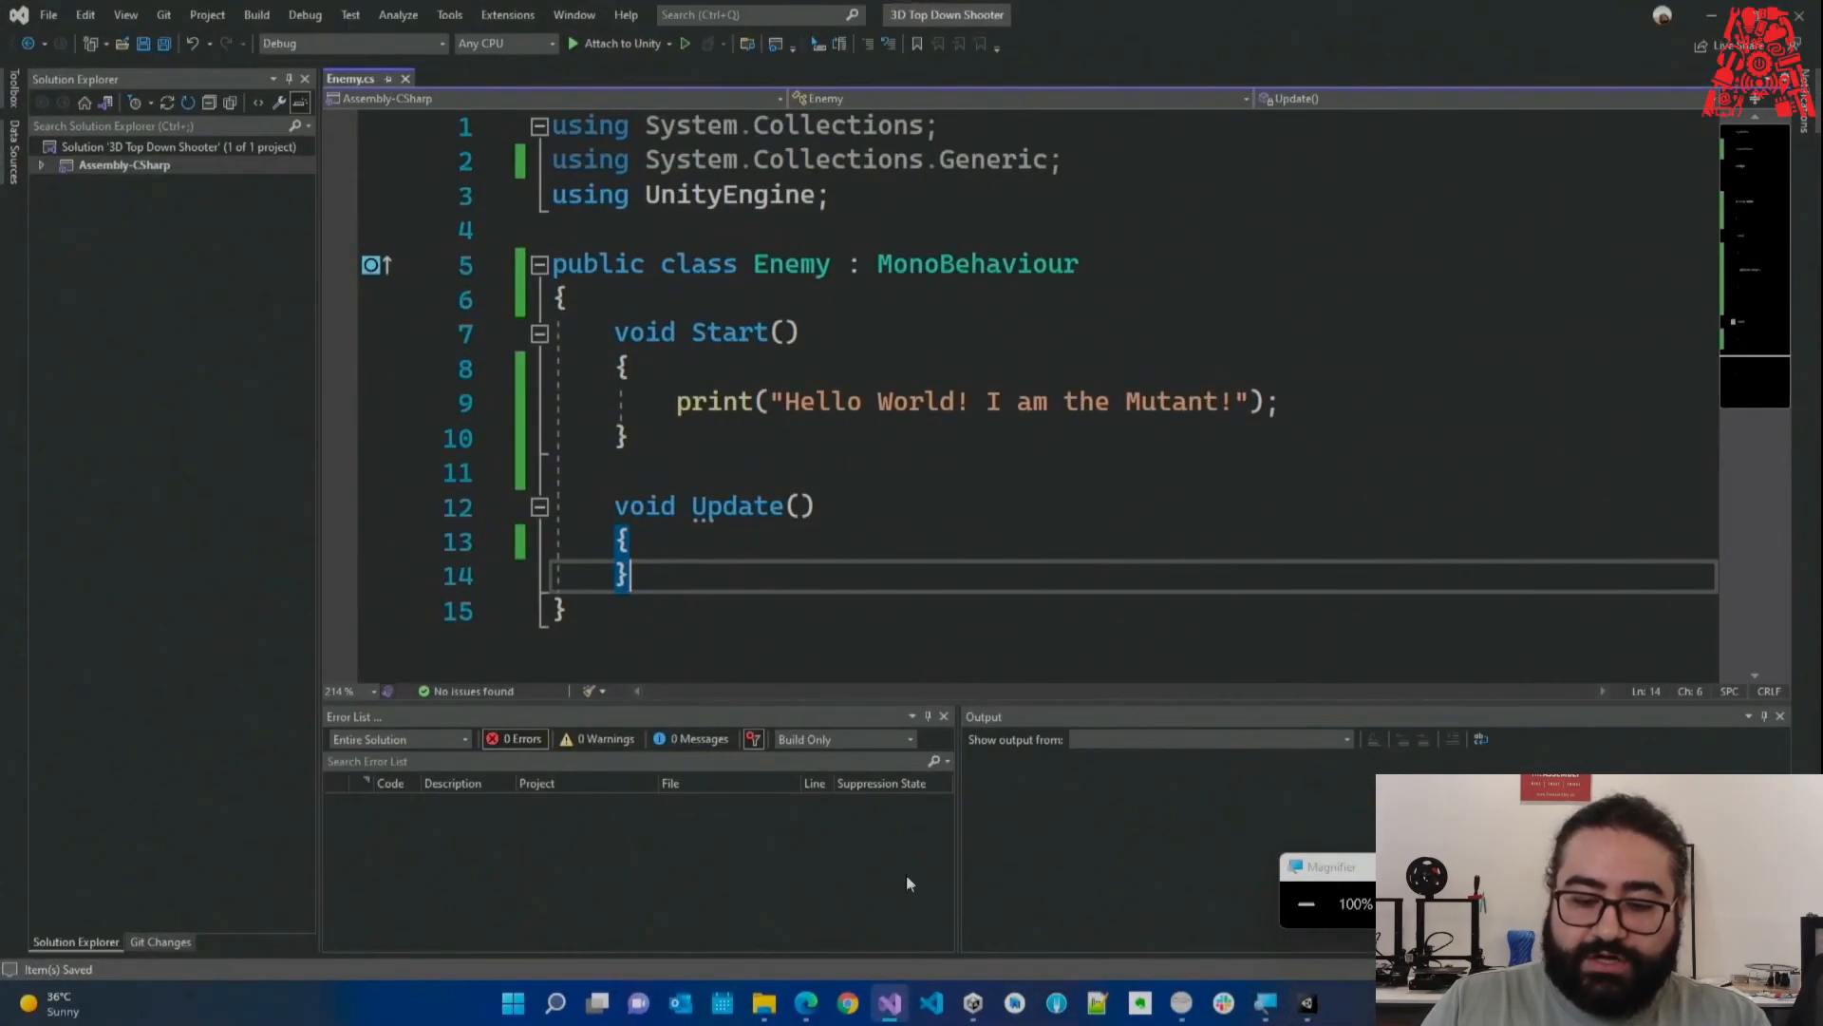
drag(1312, 404, 418, 415)
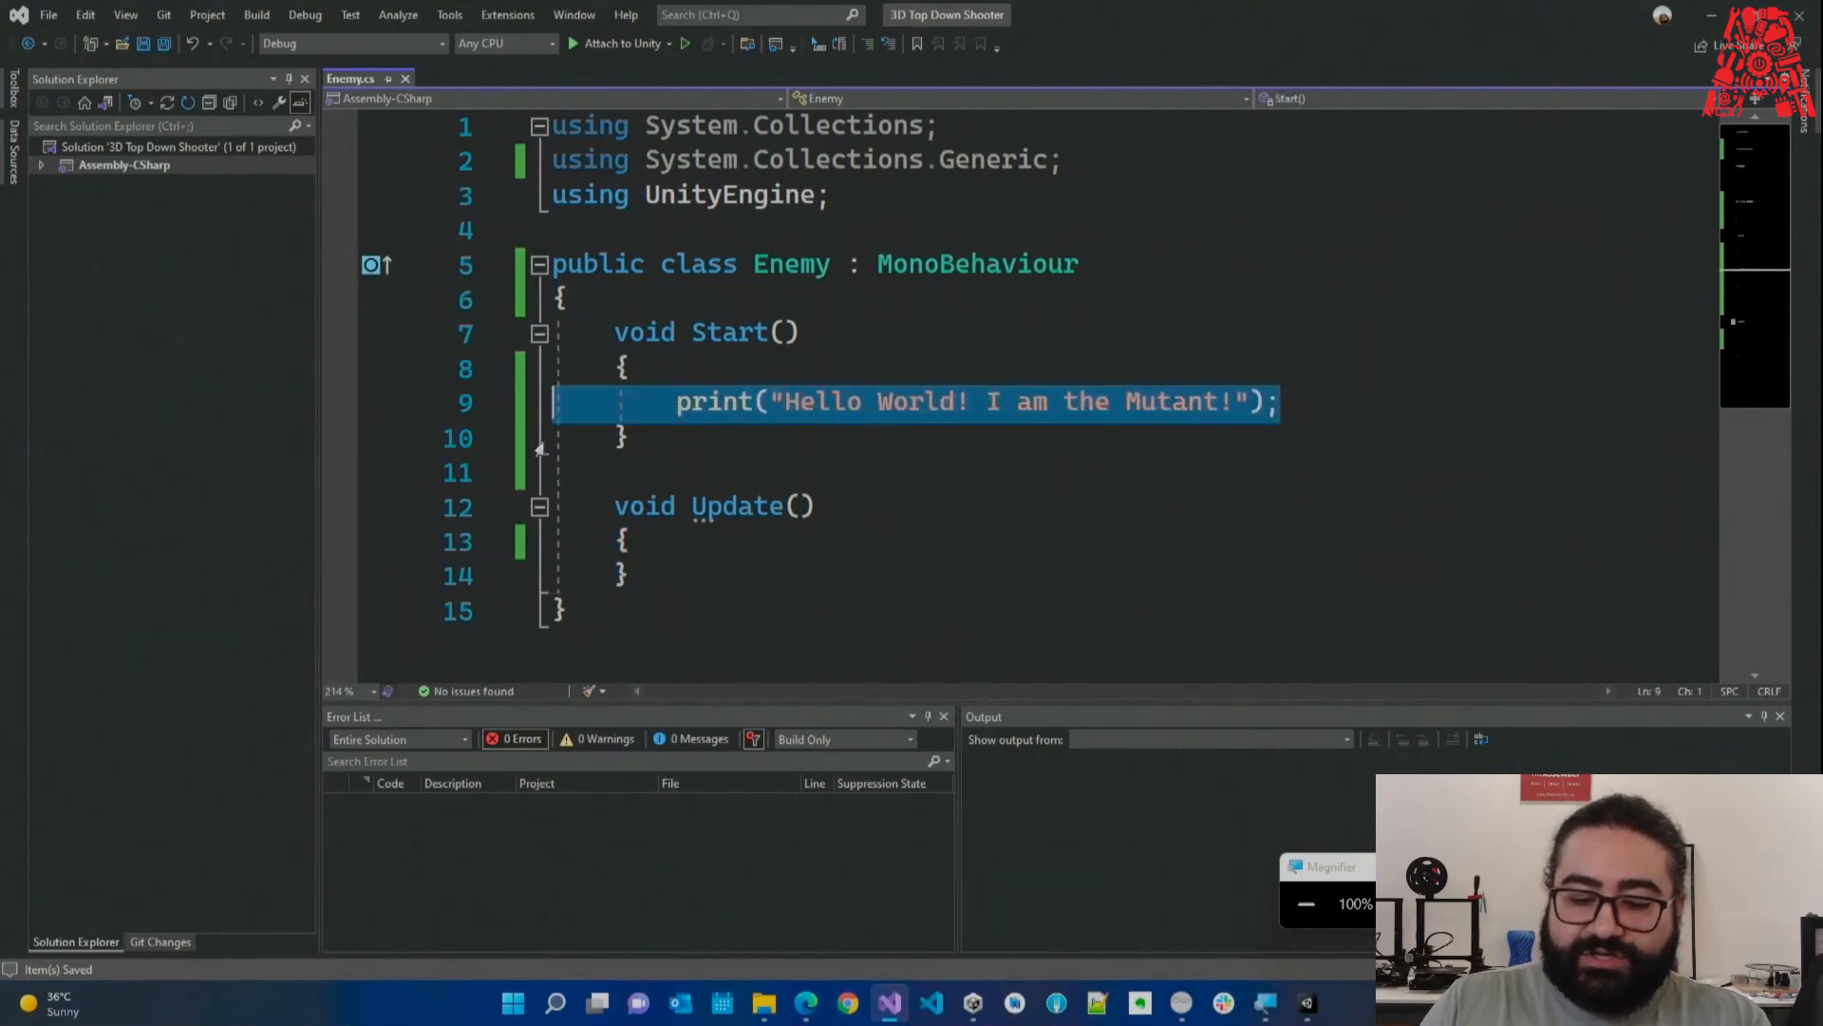
click(826, 481)
double_click(698, 403)
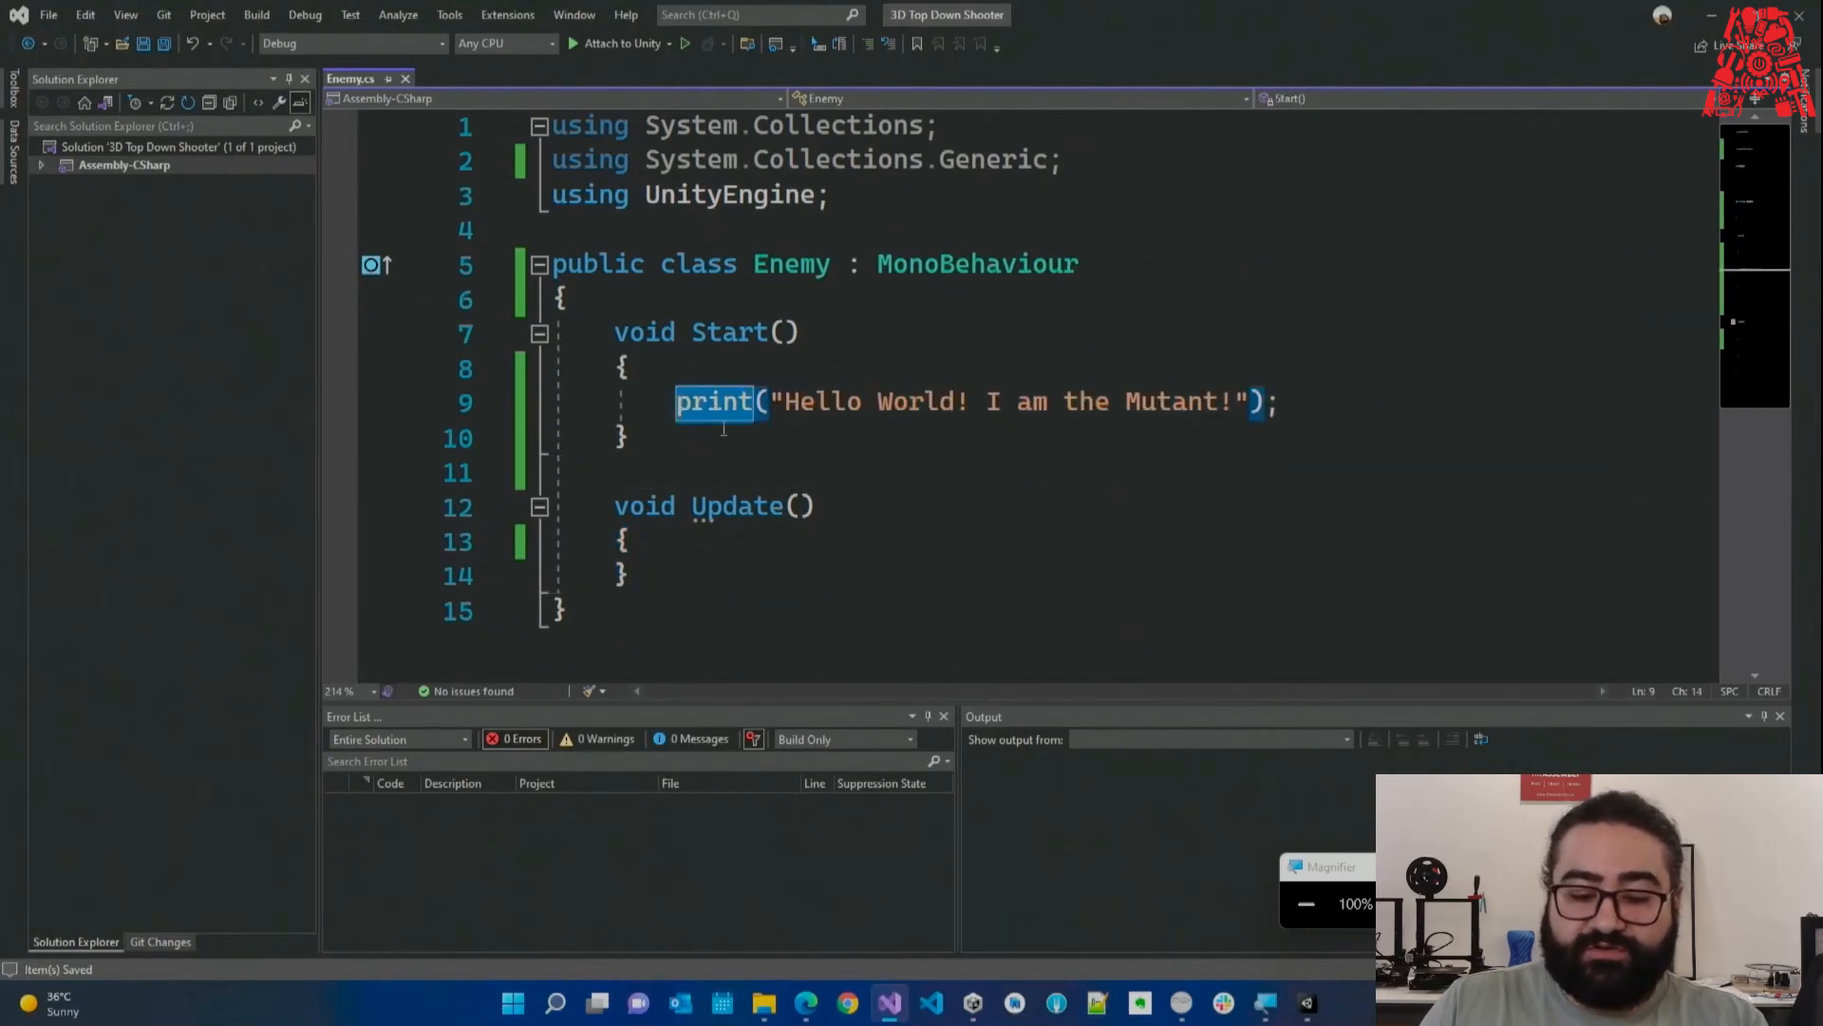
click(705, 459)
mouse_move(714, 400)
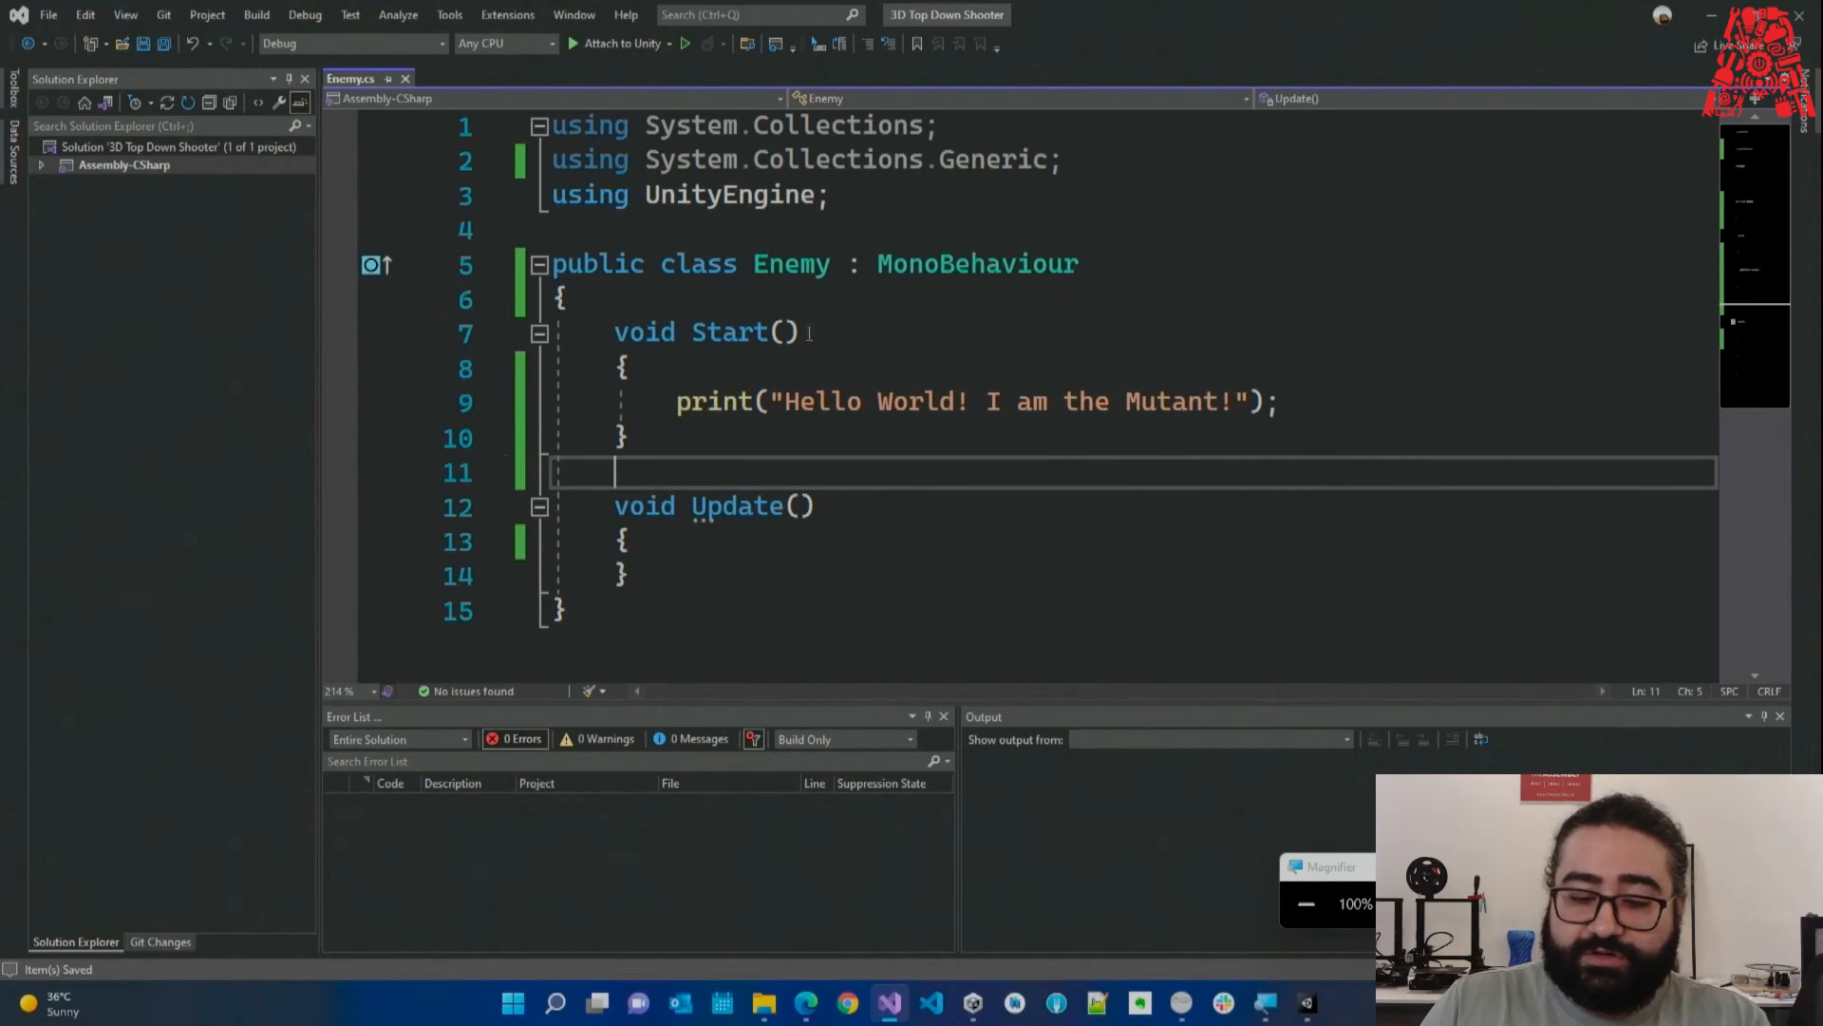
double_click(875, 264)
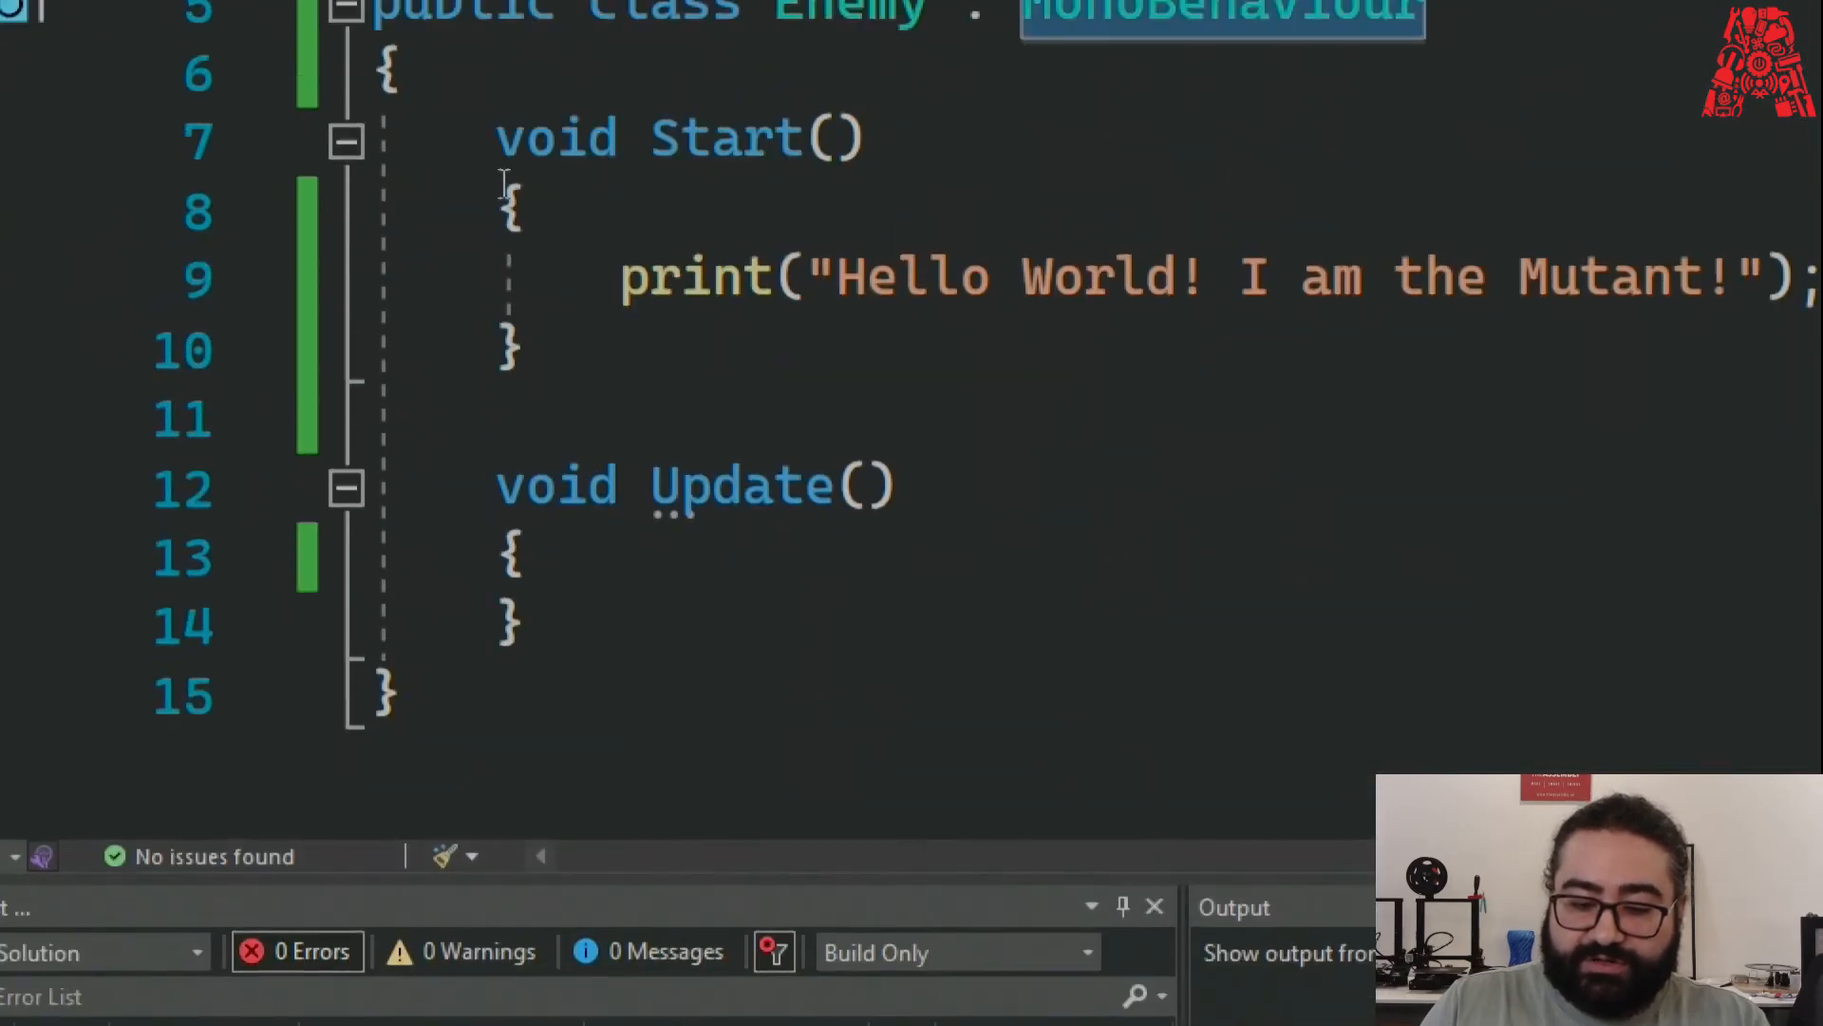
mouse_move(690, 287)
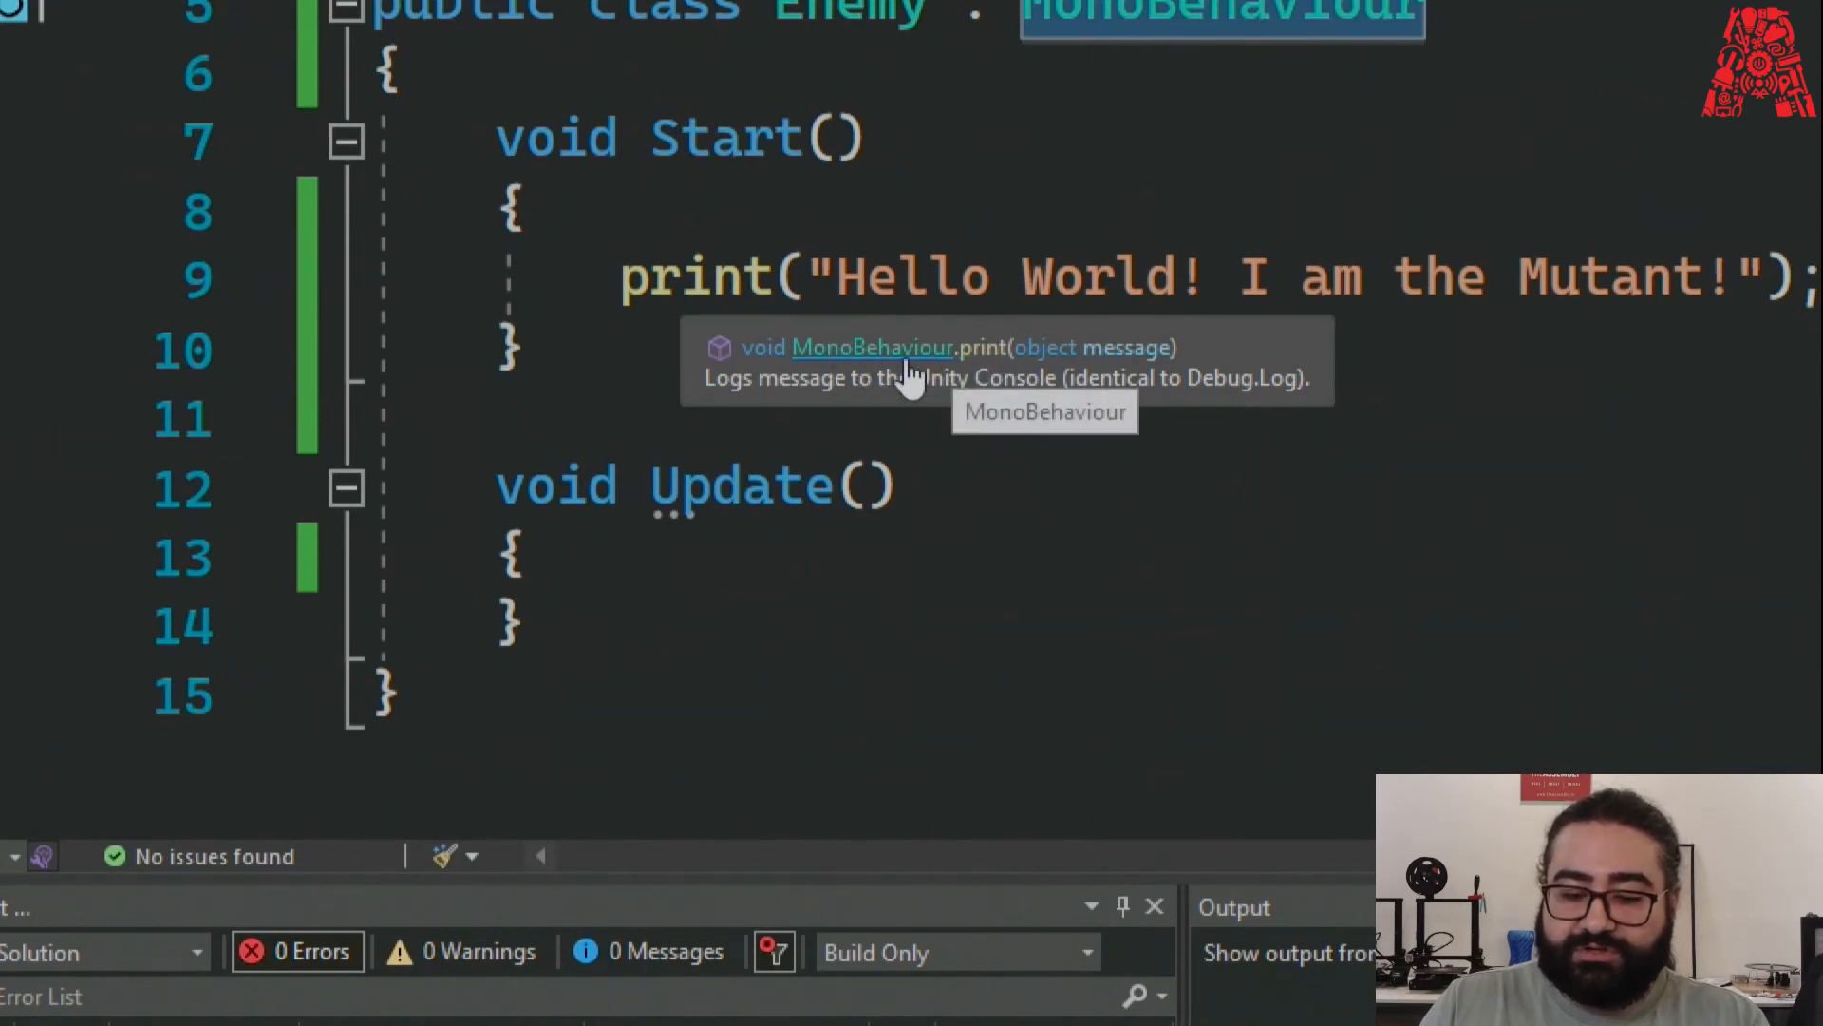
drag(1430, 327, 974, 330)
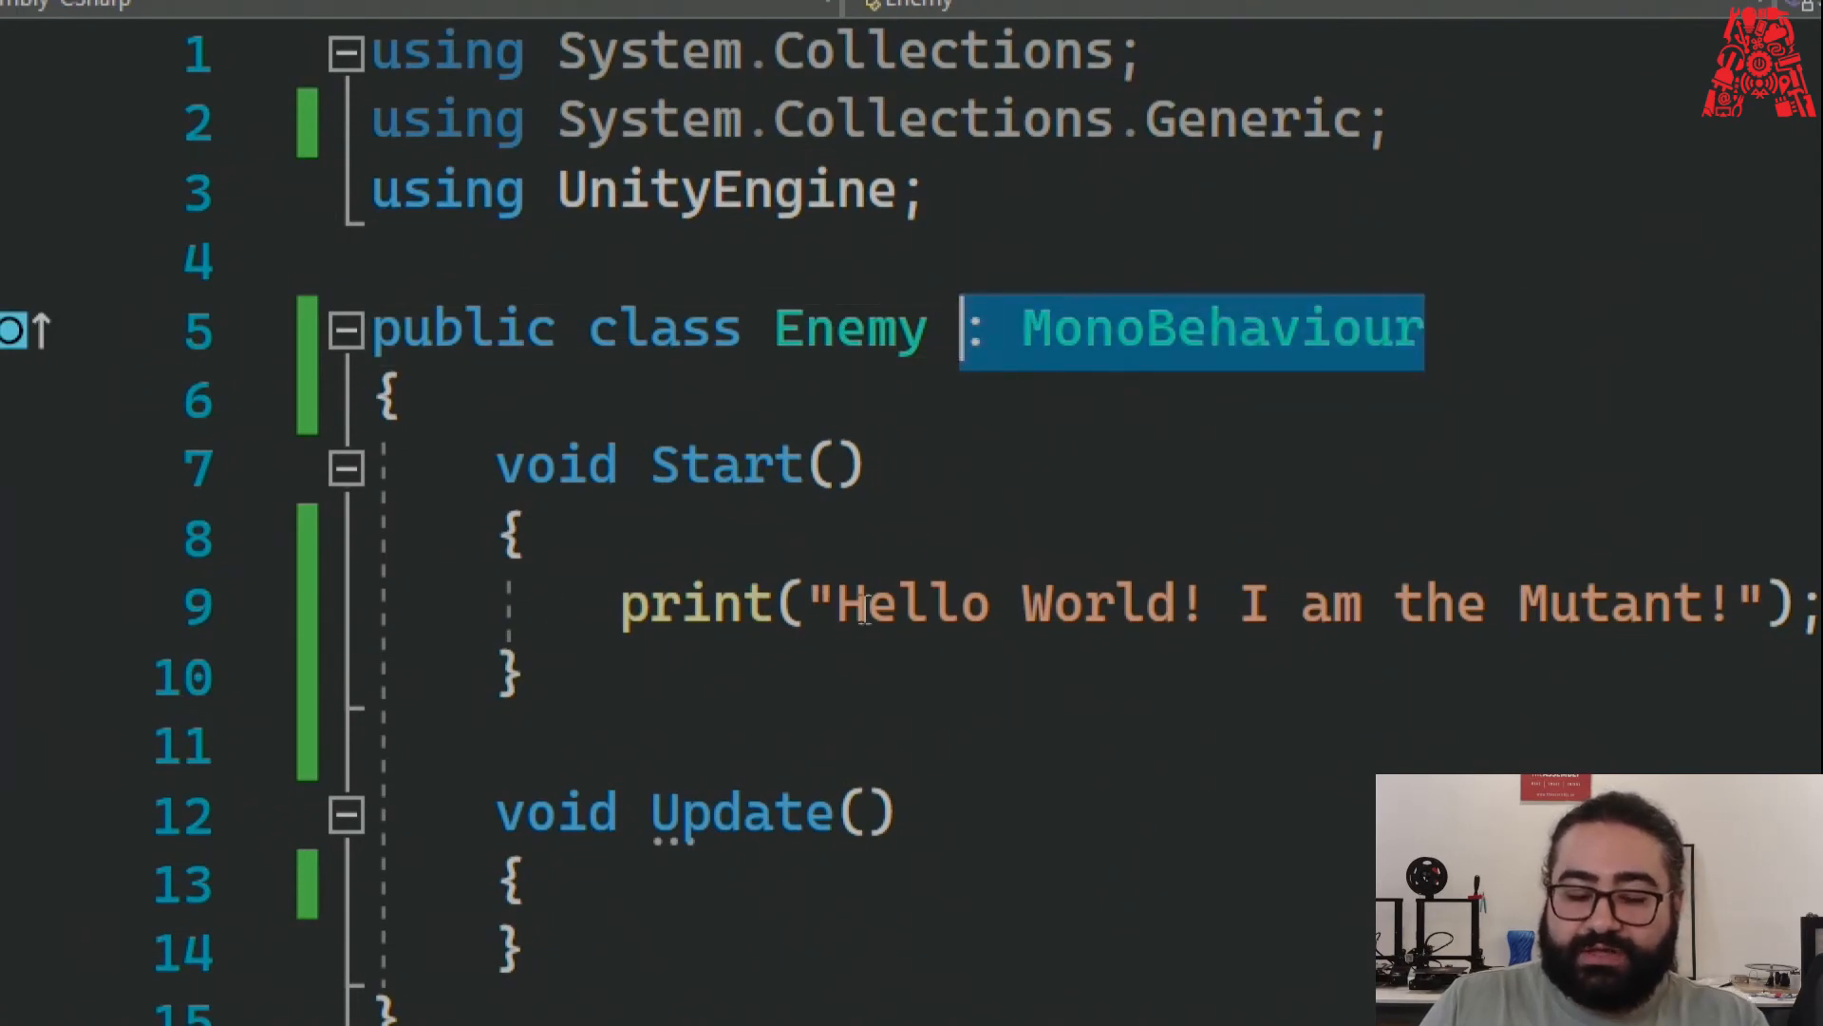
click(843, 668)
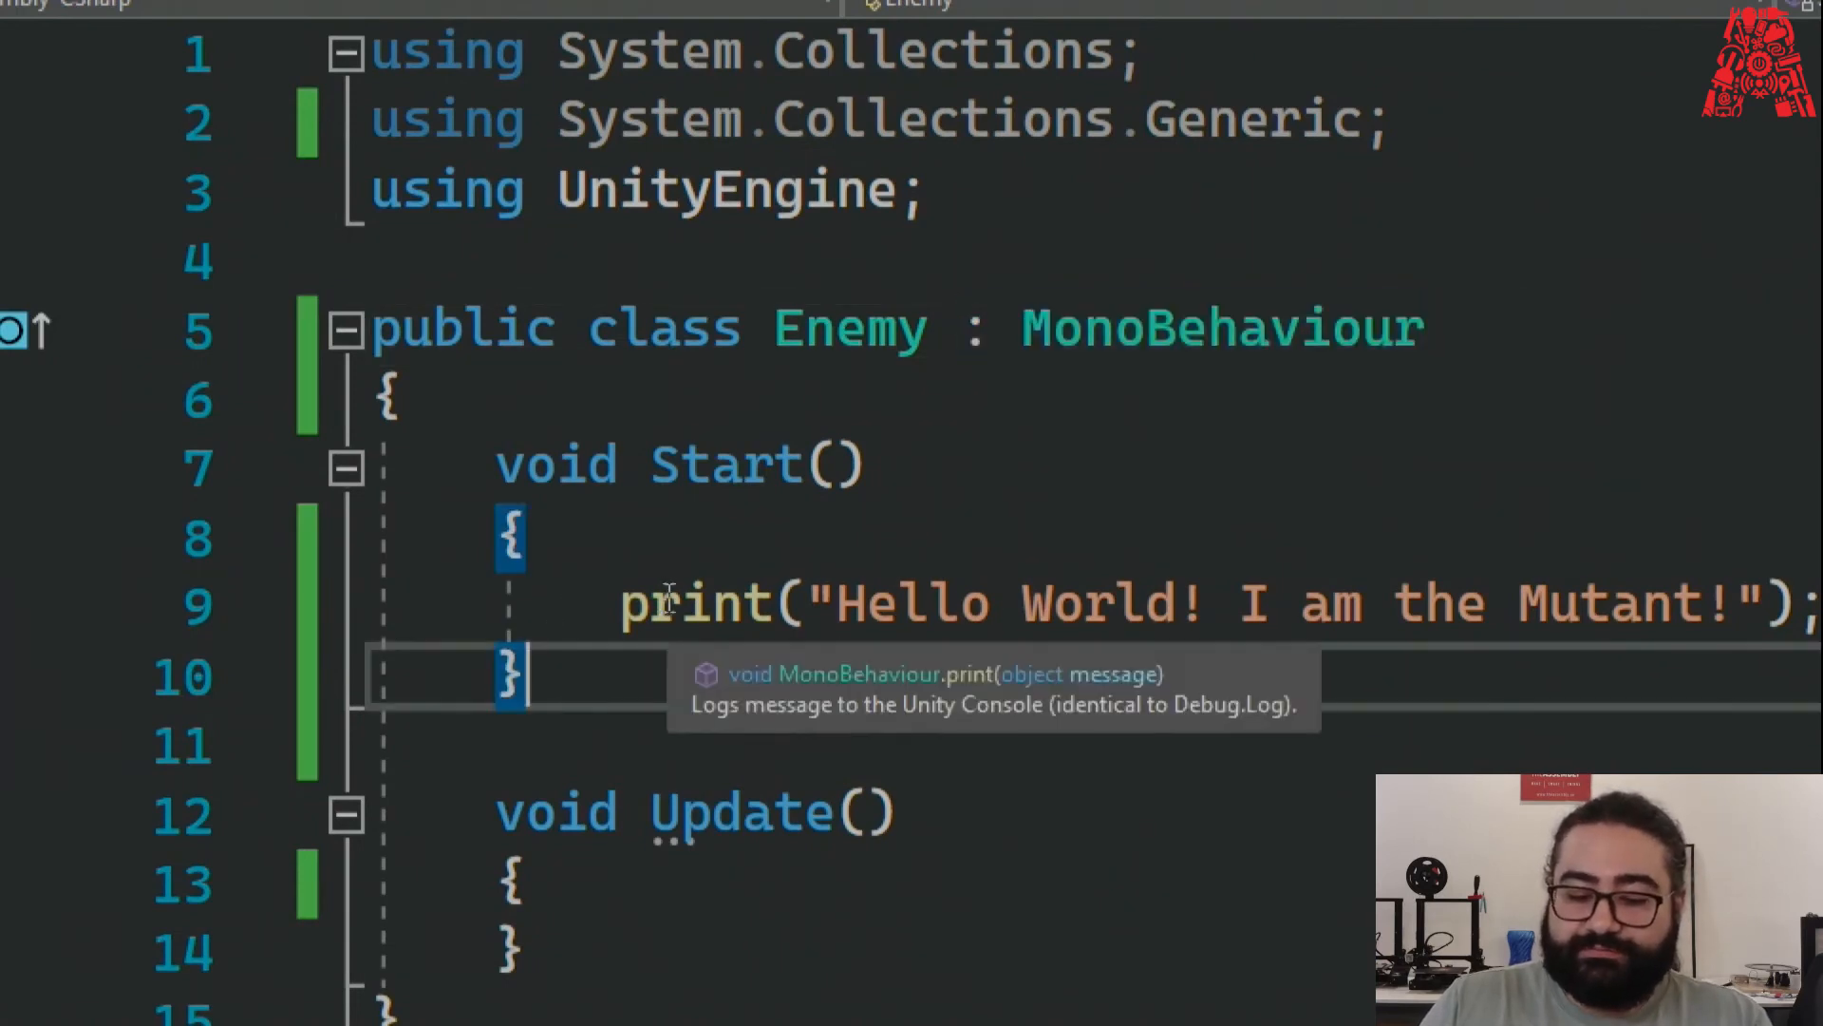
drag(622, 603, 1519, 617)
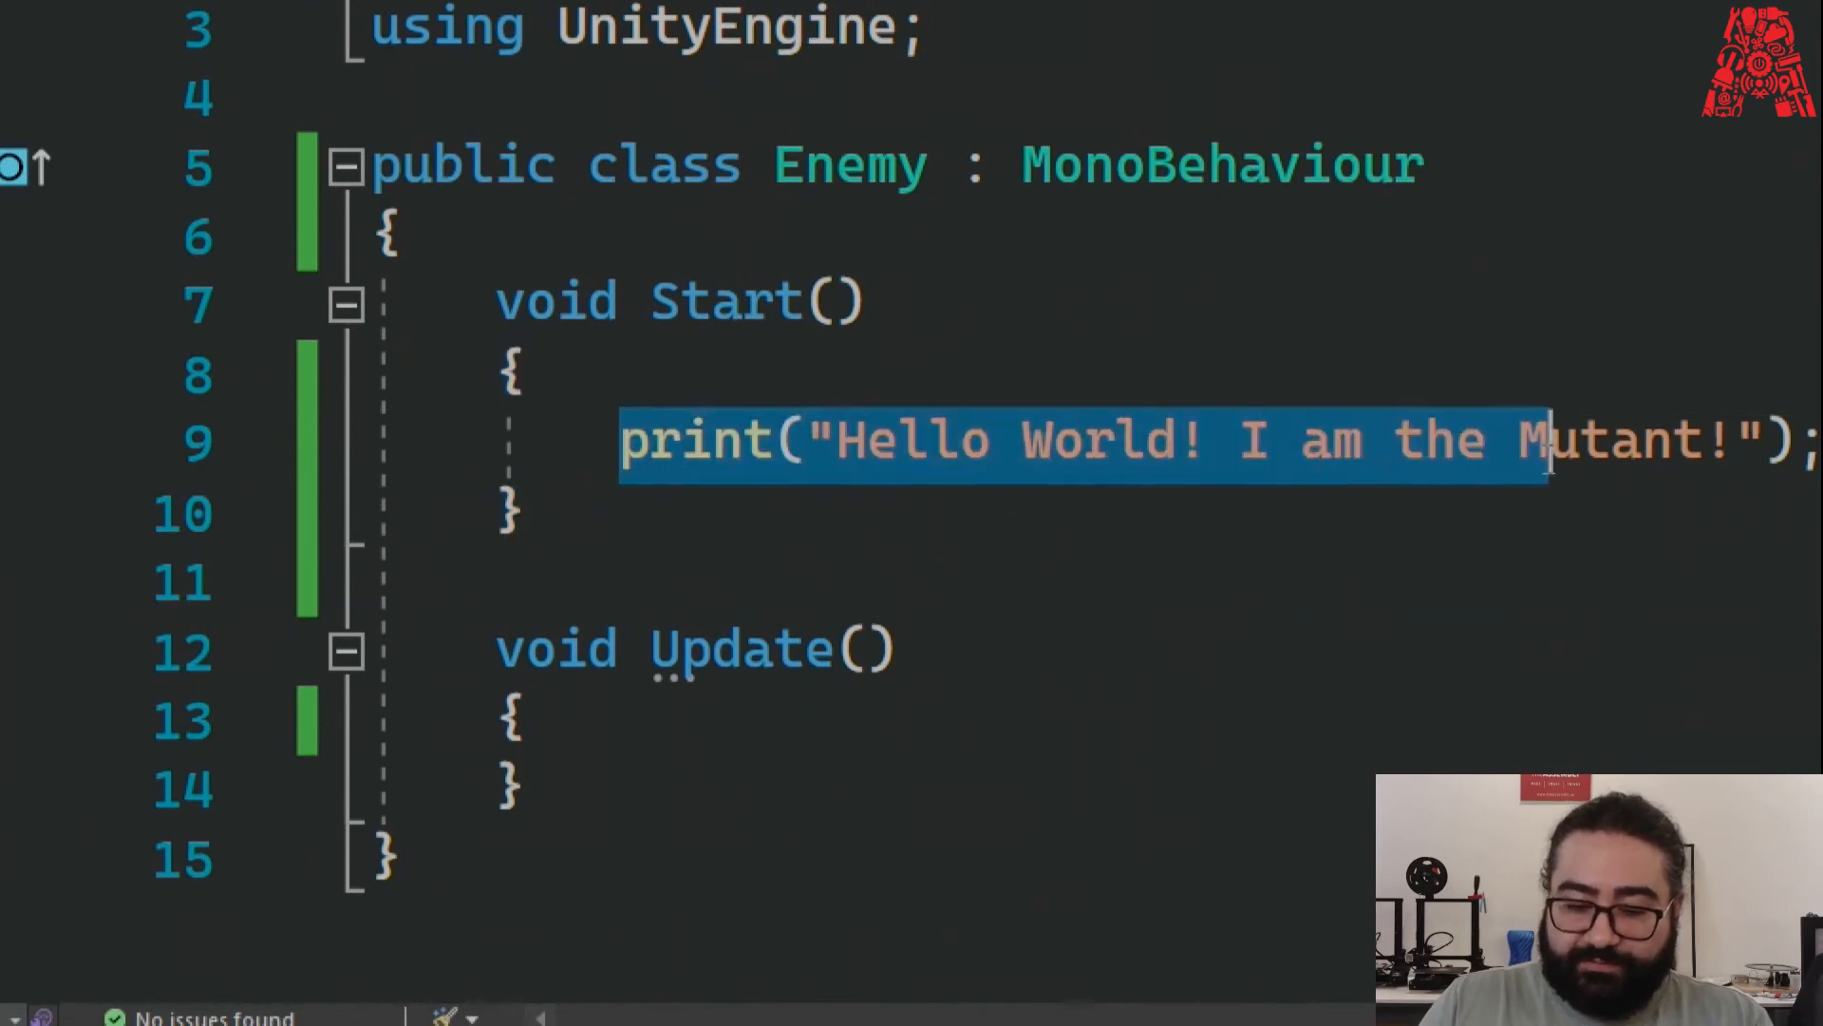
drag(1519, 463, 1822, 439)
double_click(729, 454)
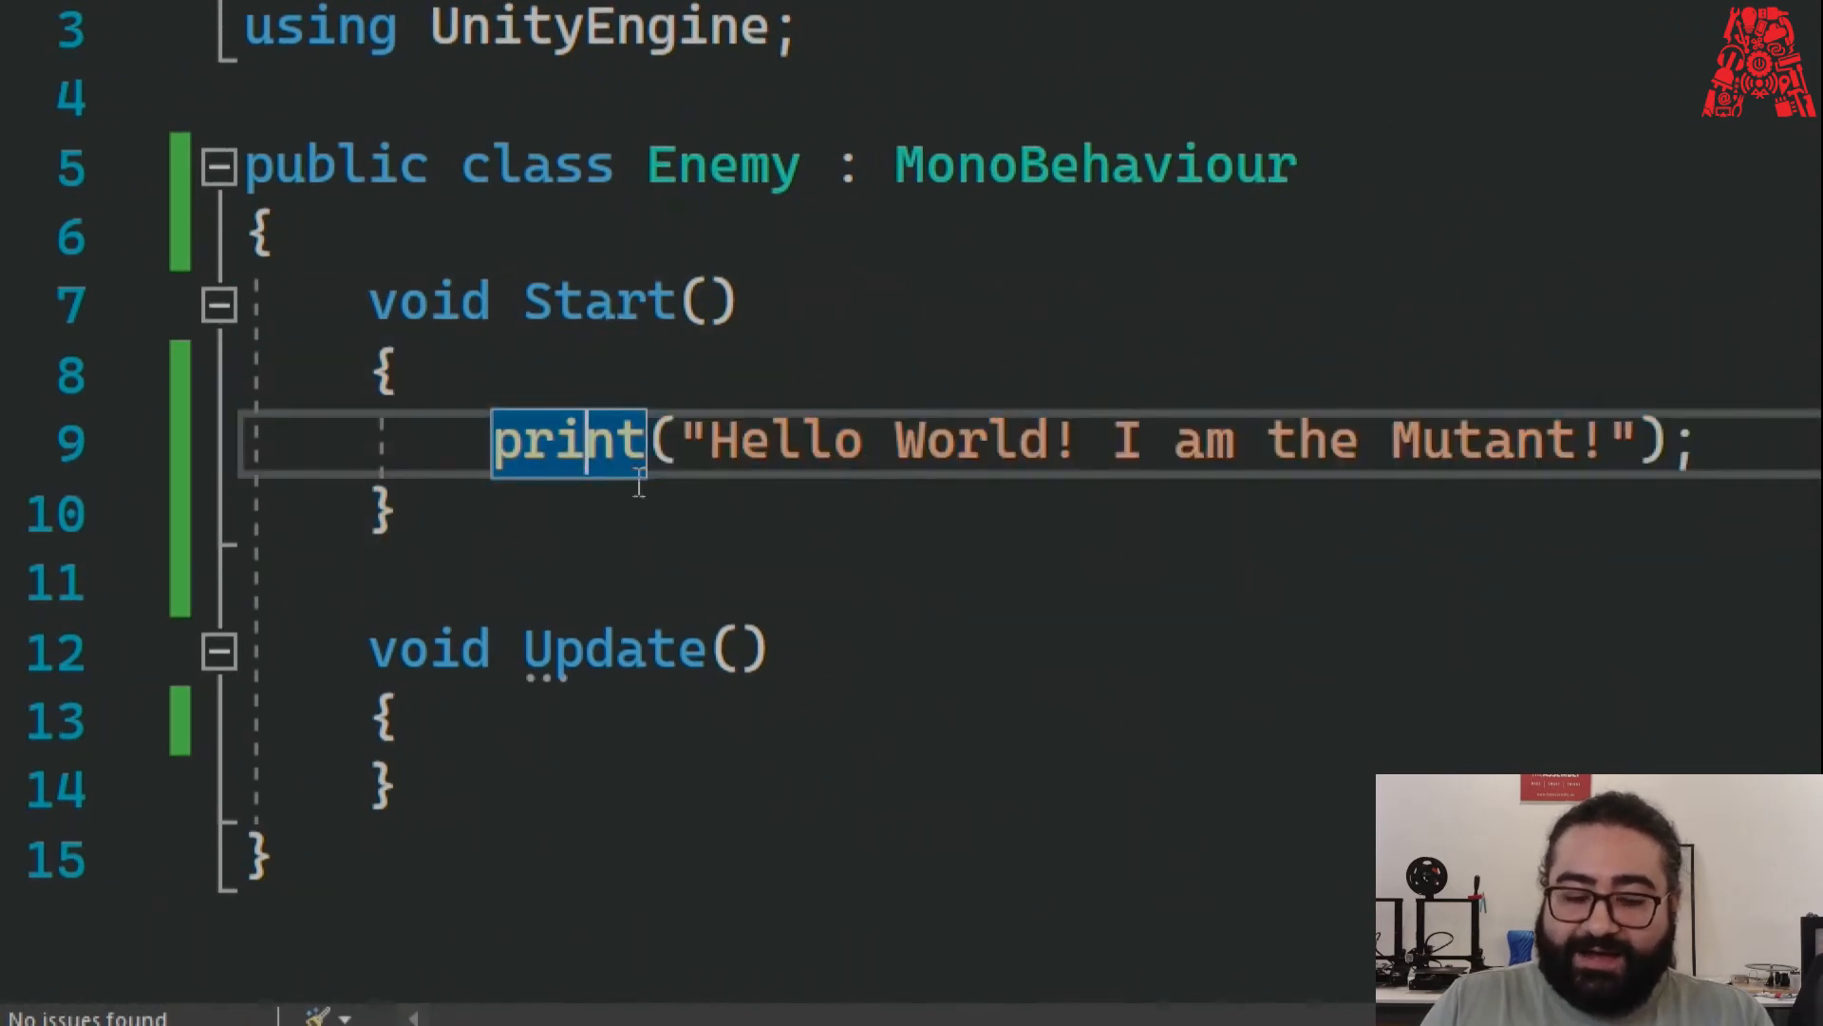
click(675, 500)
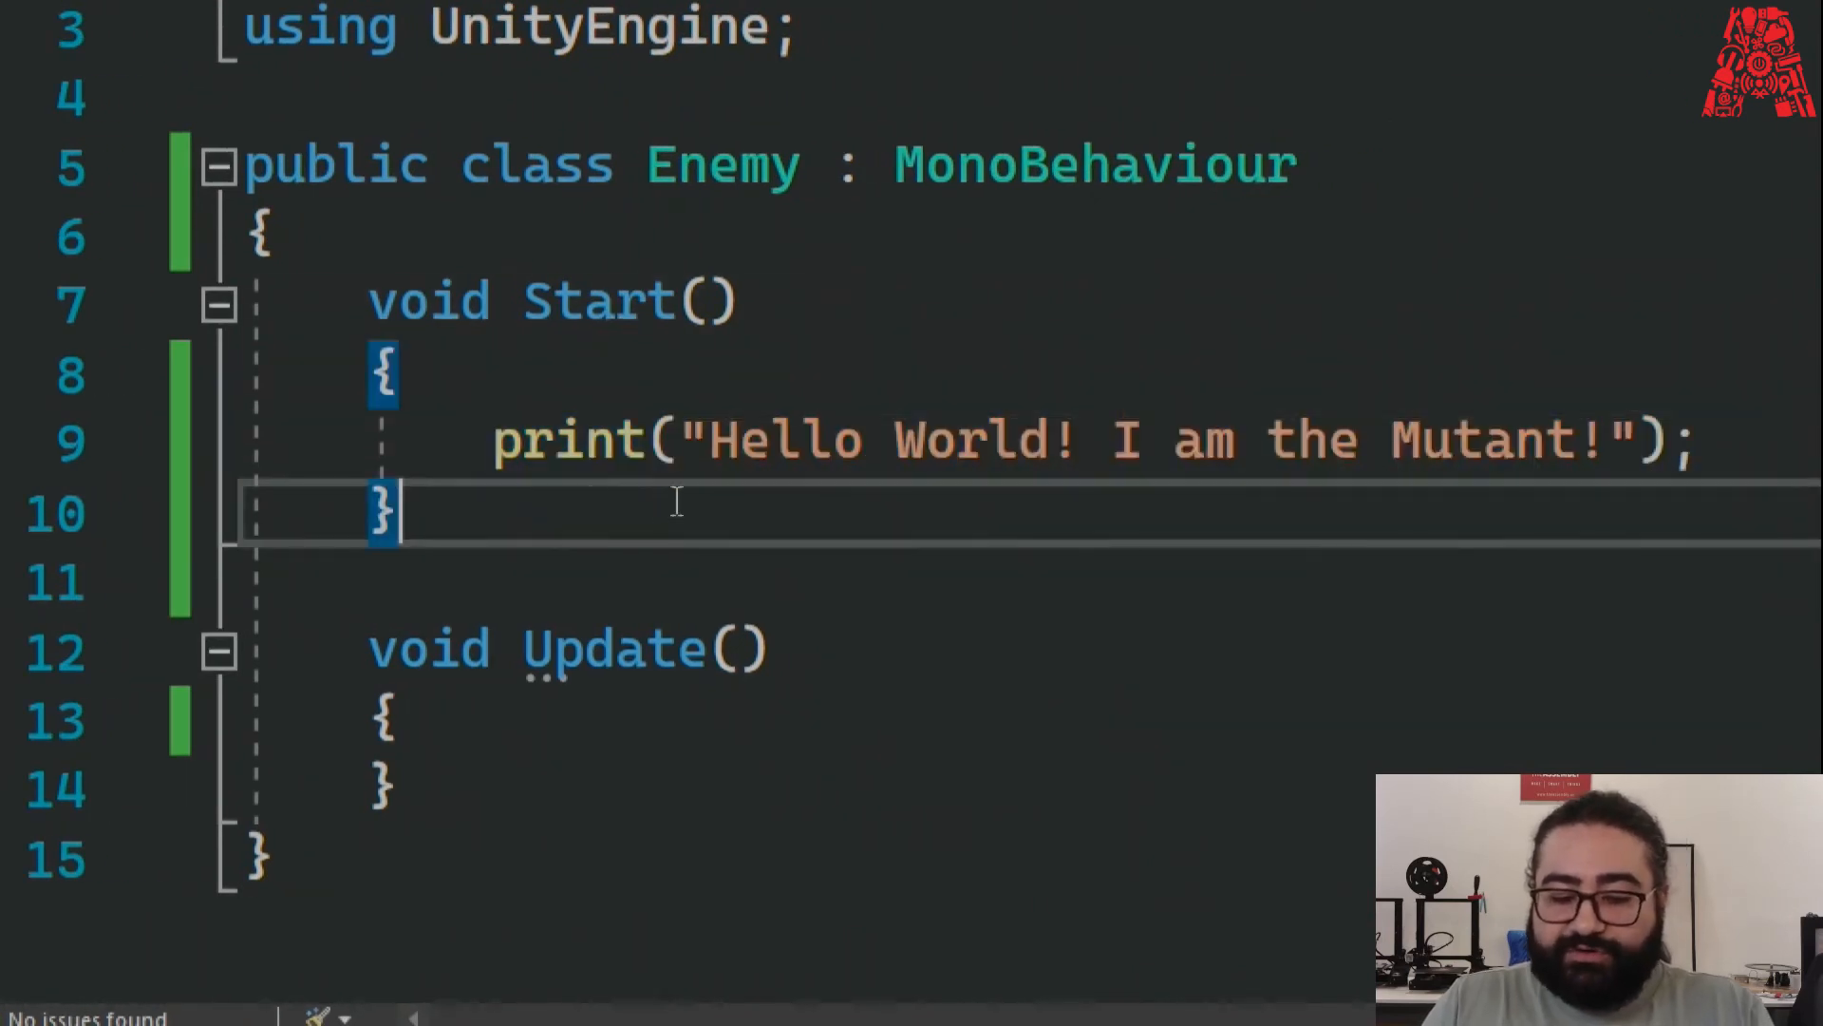
click(651, 454)
click(676, 512)
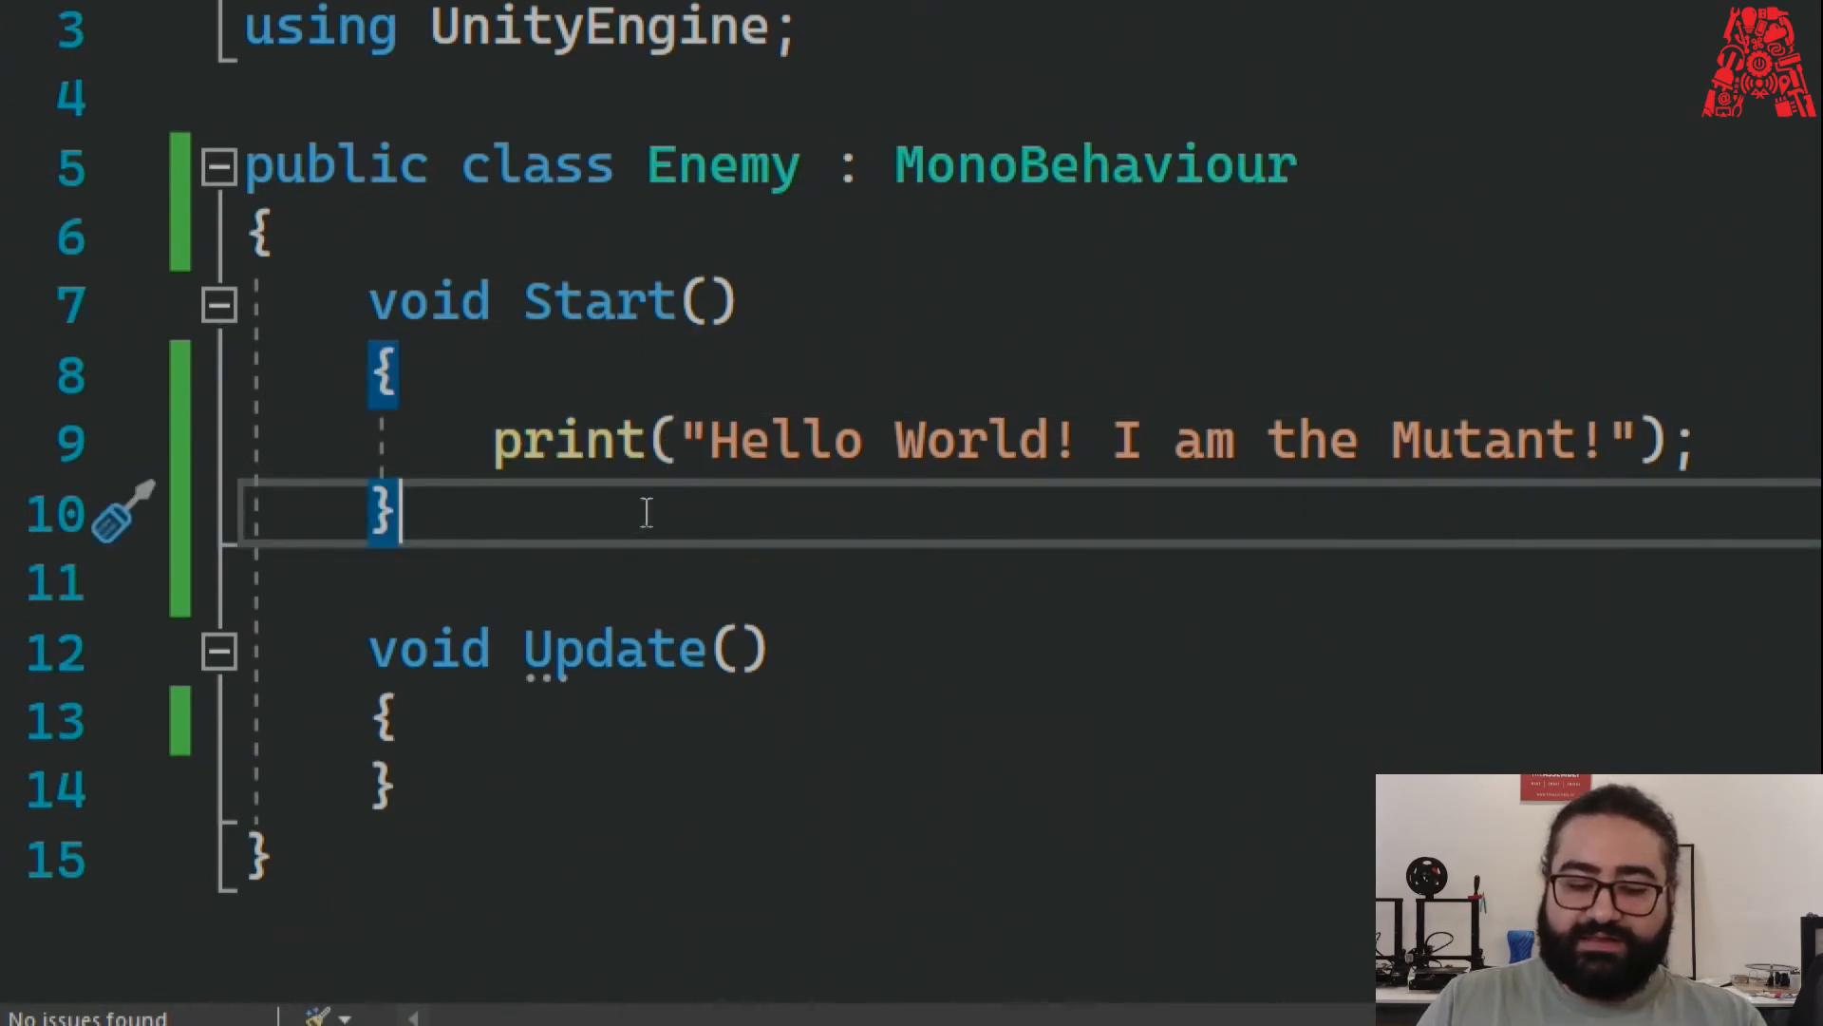
click(677, 444)
click(688, 536)
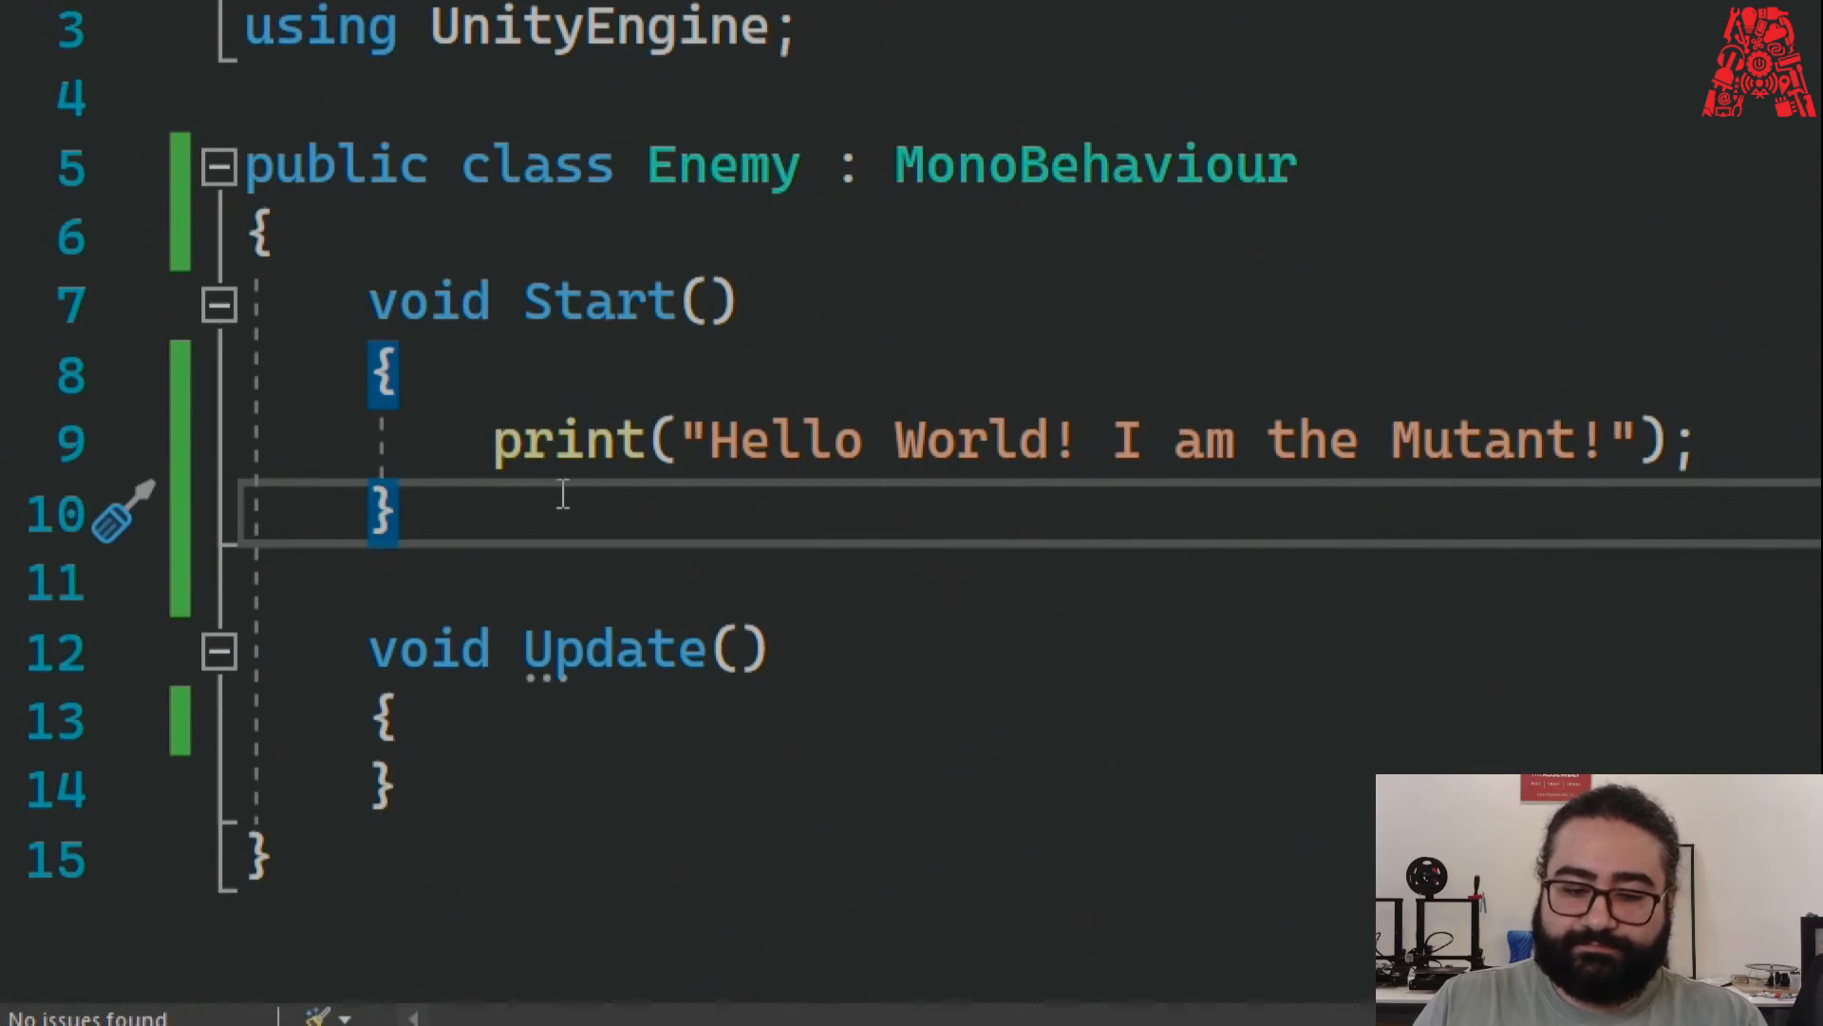
drag(367, 300, 680, 314)
drag(368, 651, 771, 655)
drag(771, 655, 714, 656)
drag(473, 456, 672, 456)
click(685, 510)
click(697, 523)
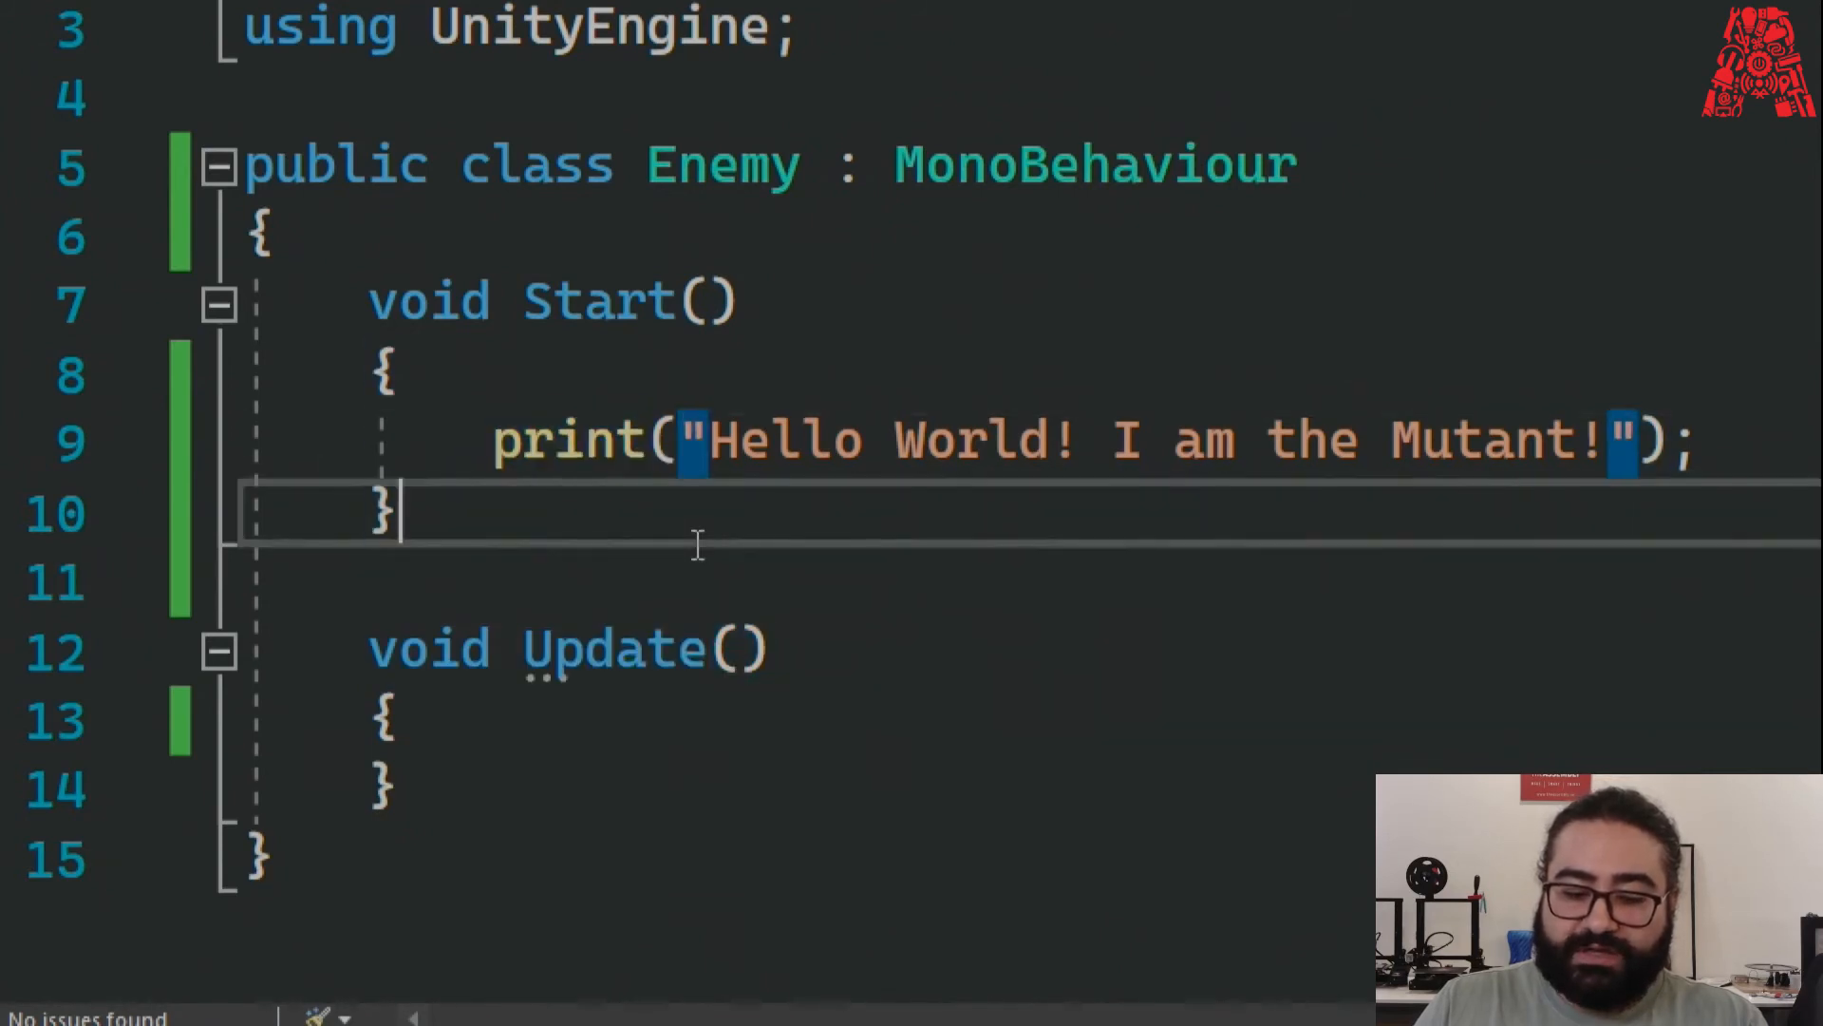
mouse_move(563, 433)
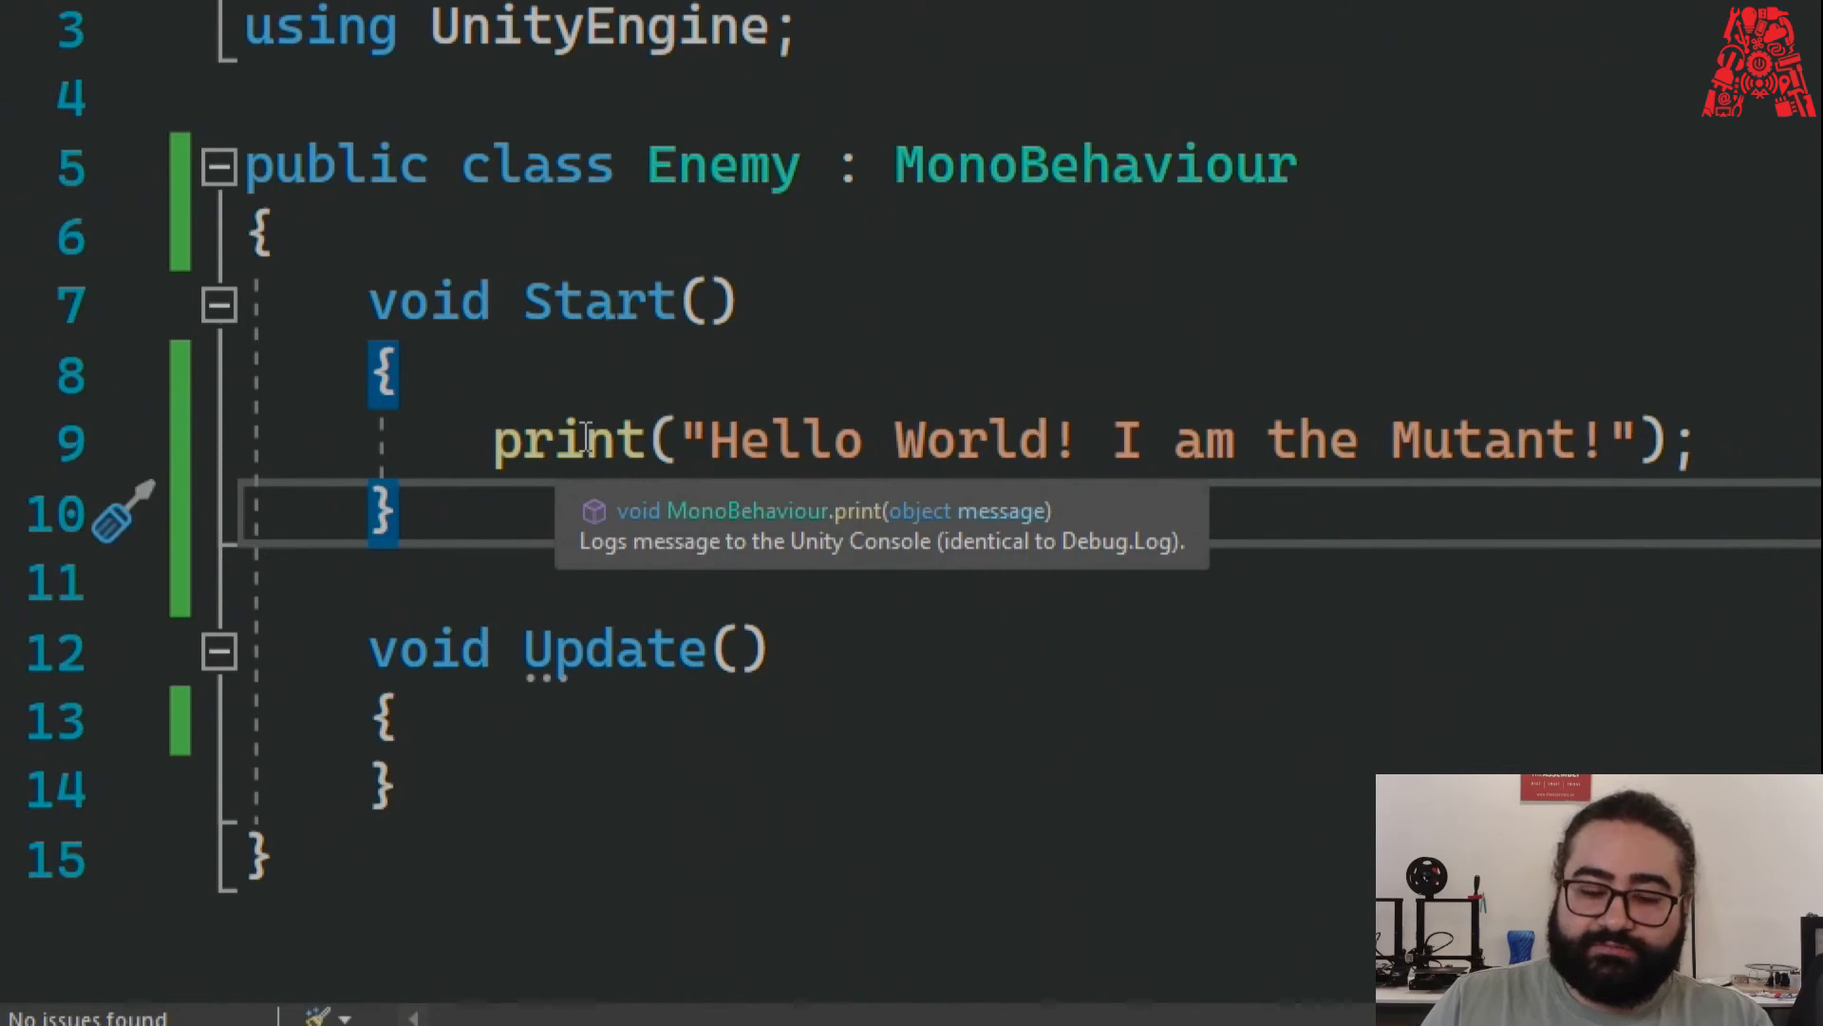
click(569, 348)
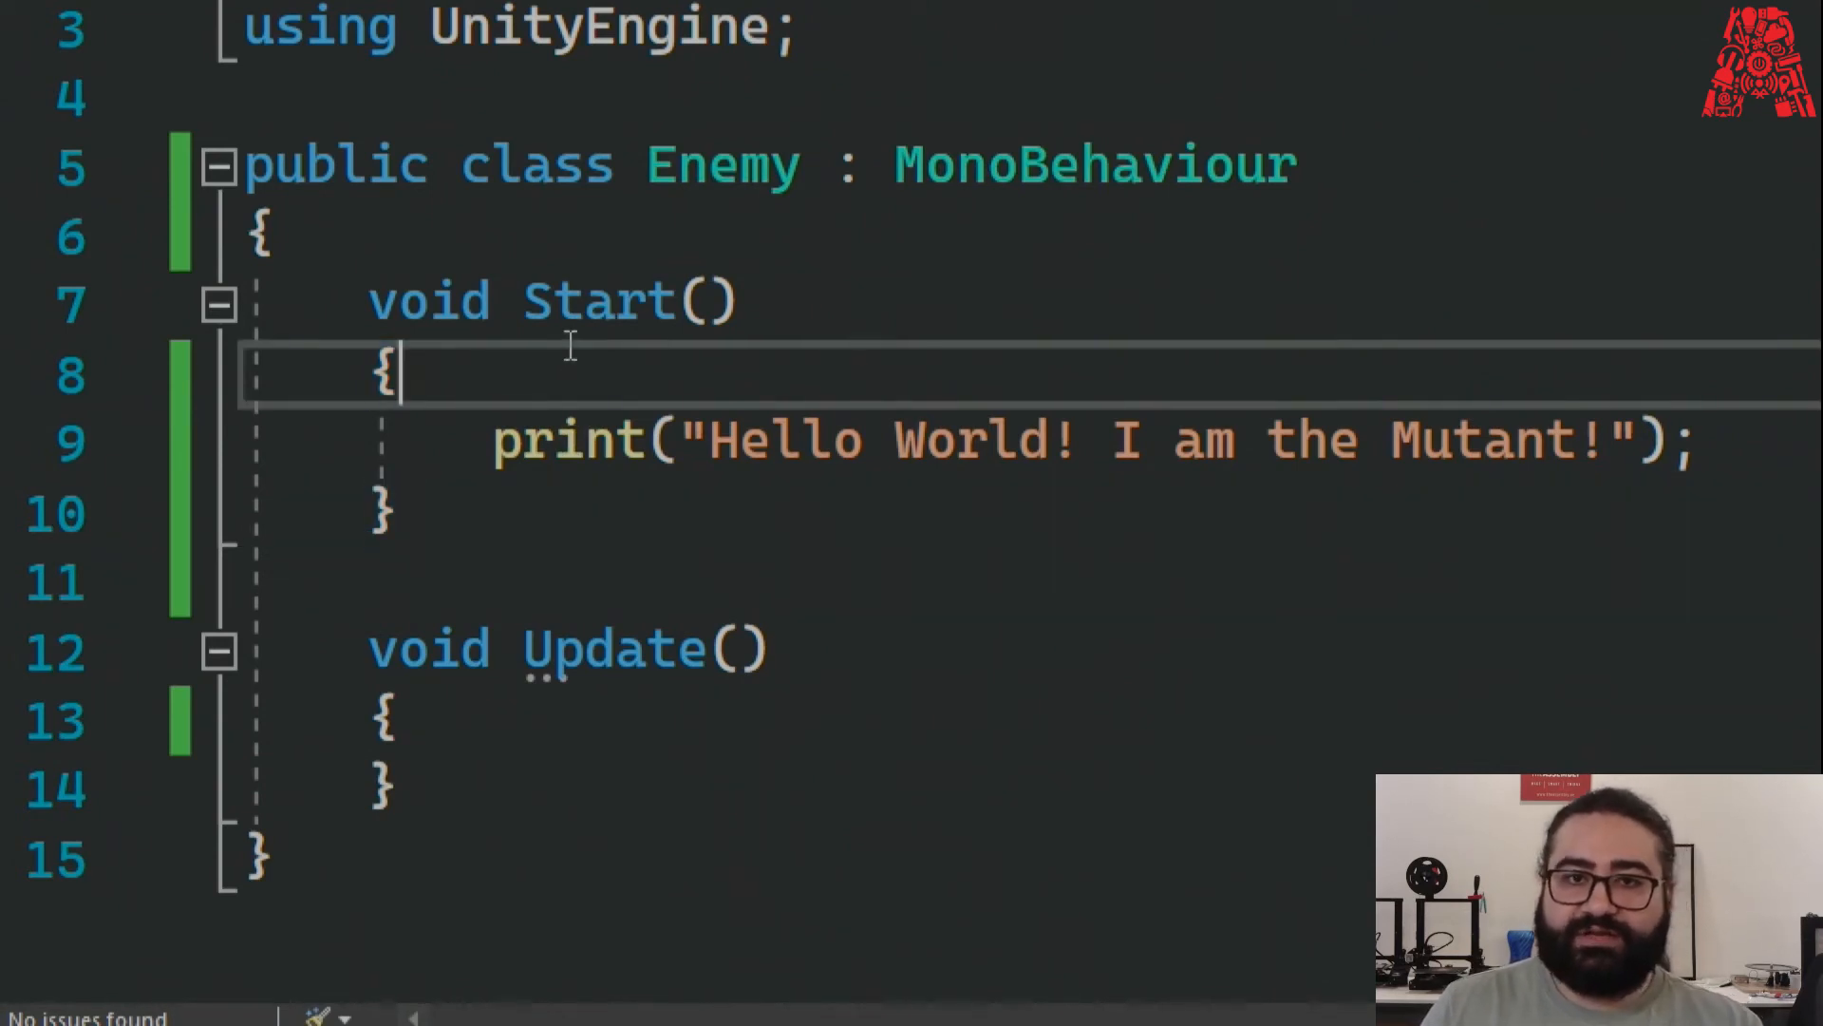
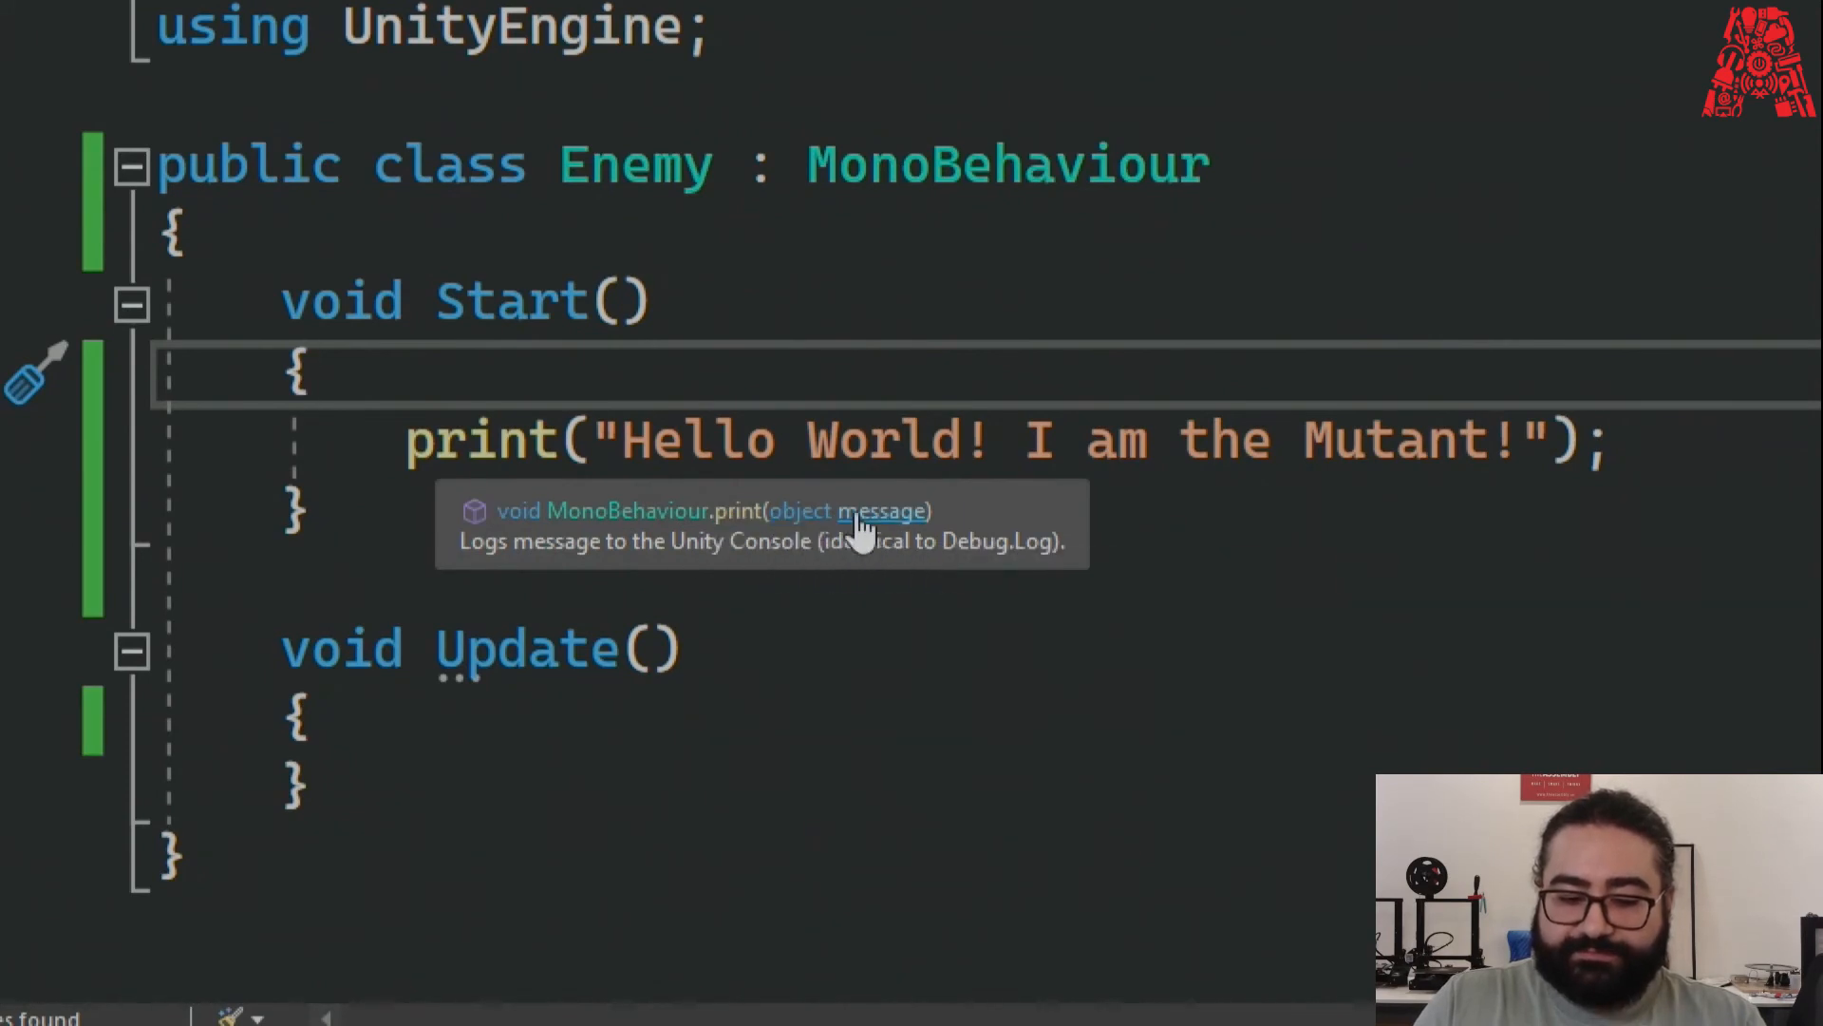
Look over the quoted greeting message in Start's print call.
drag(592, 439, 1550, 440)
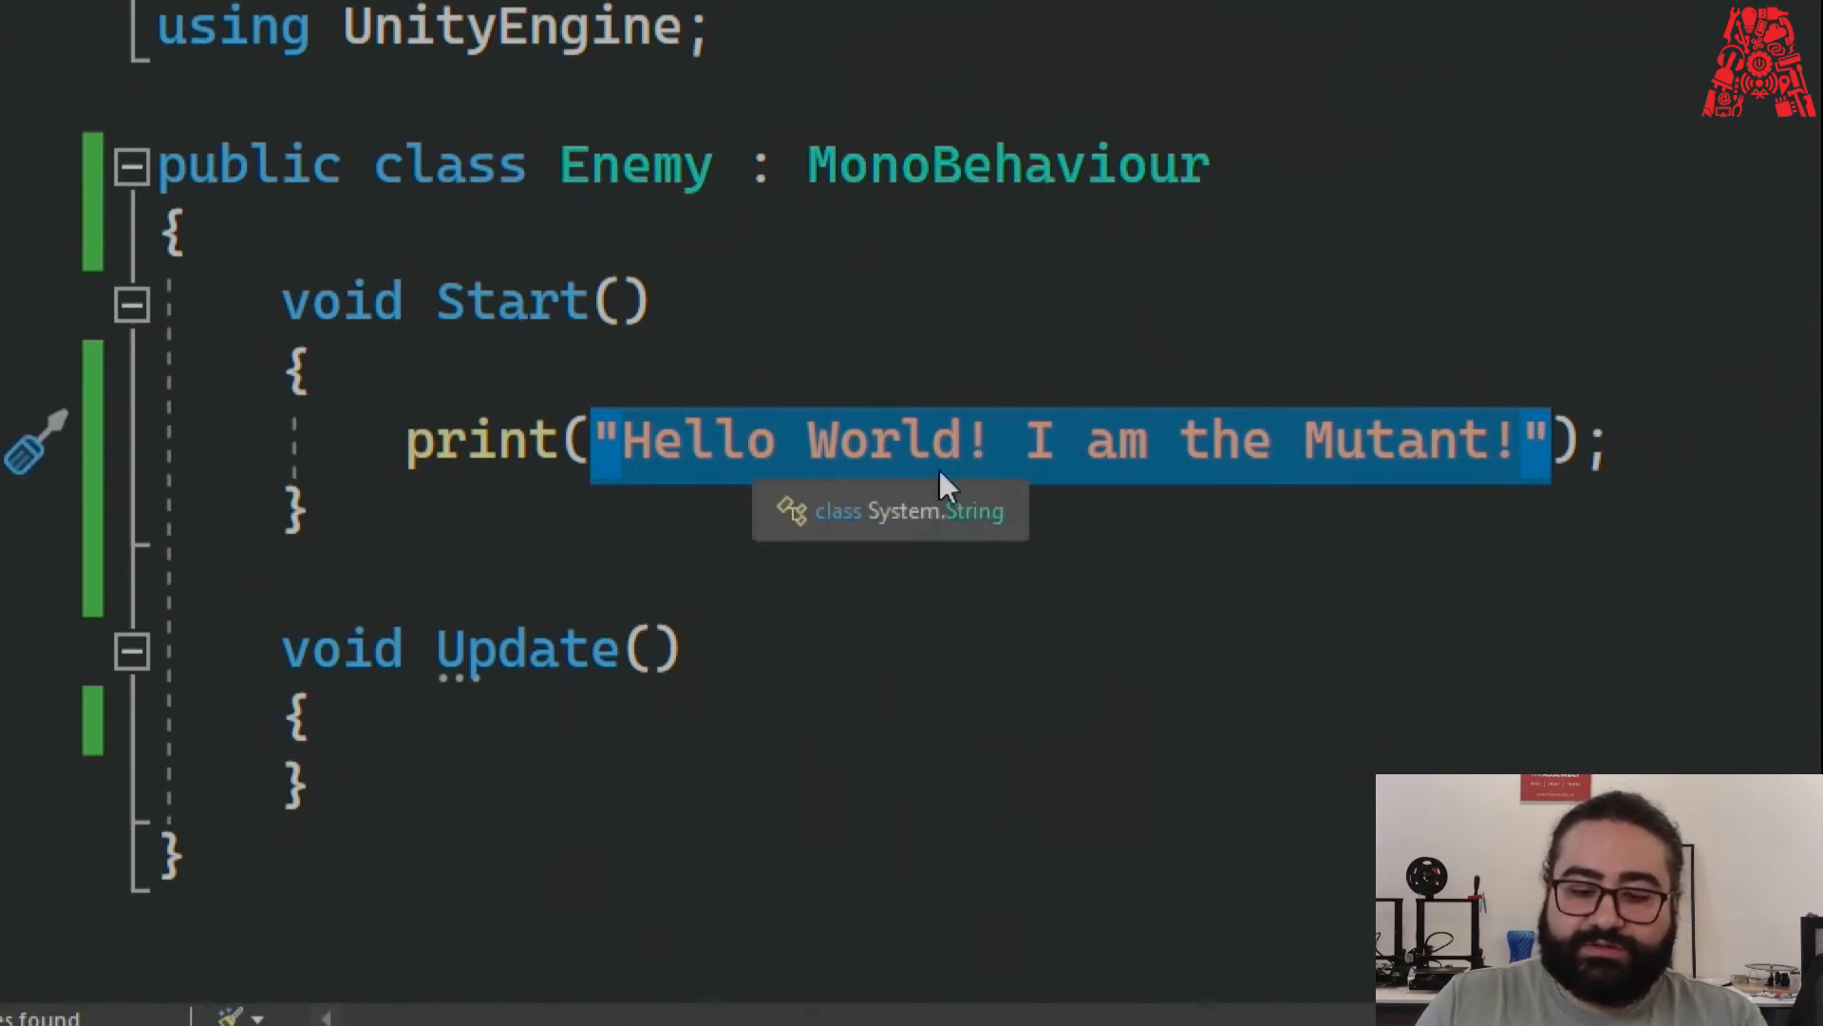
click(965, 609)
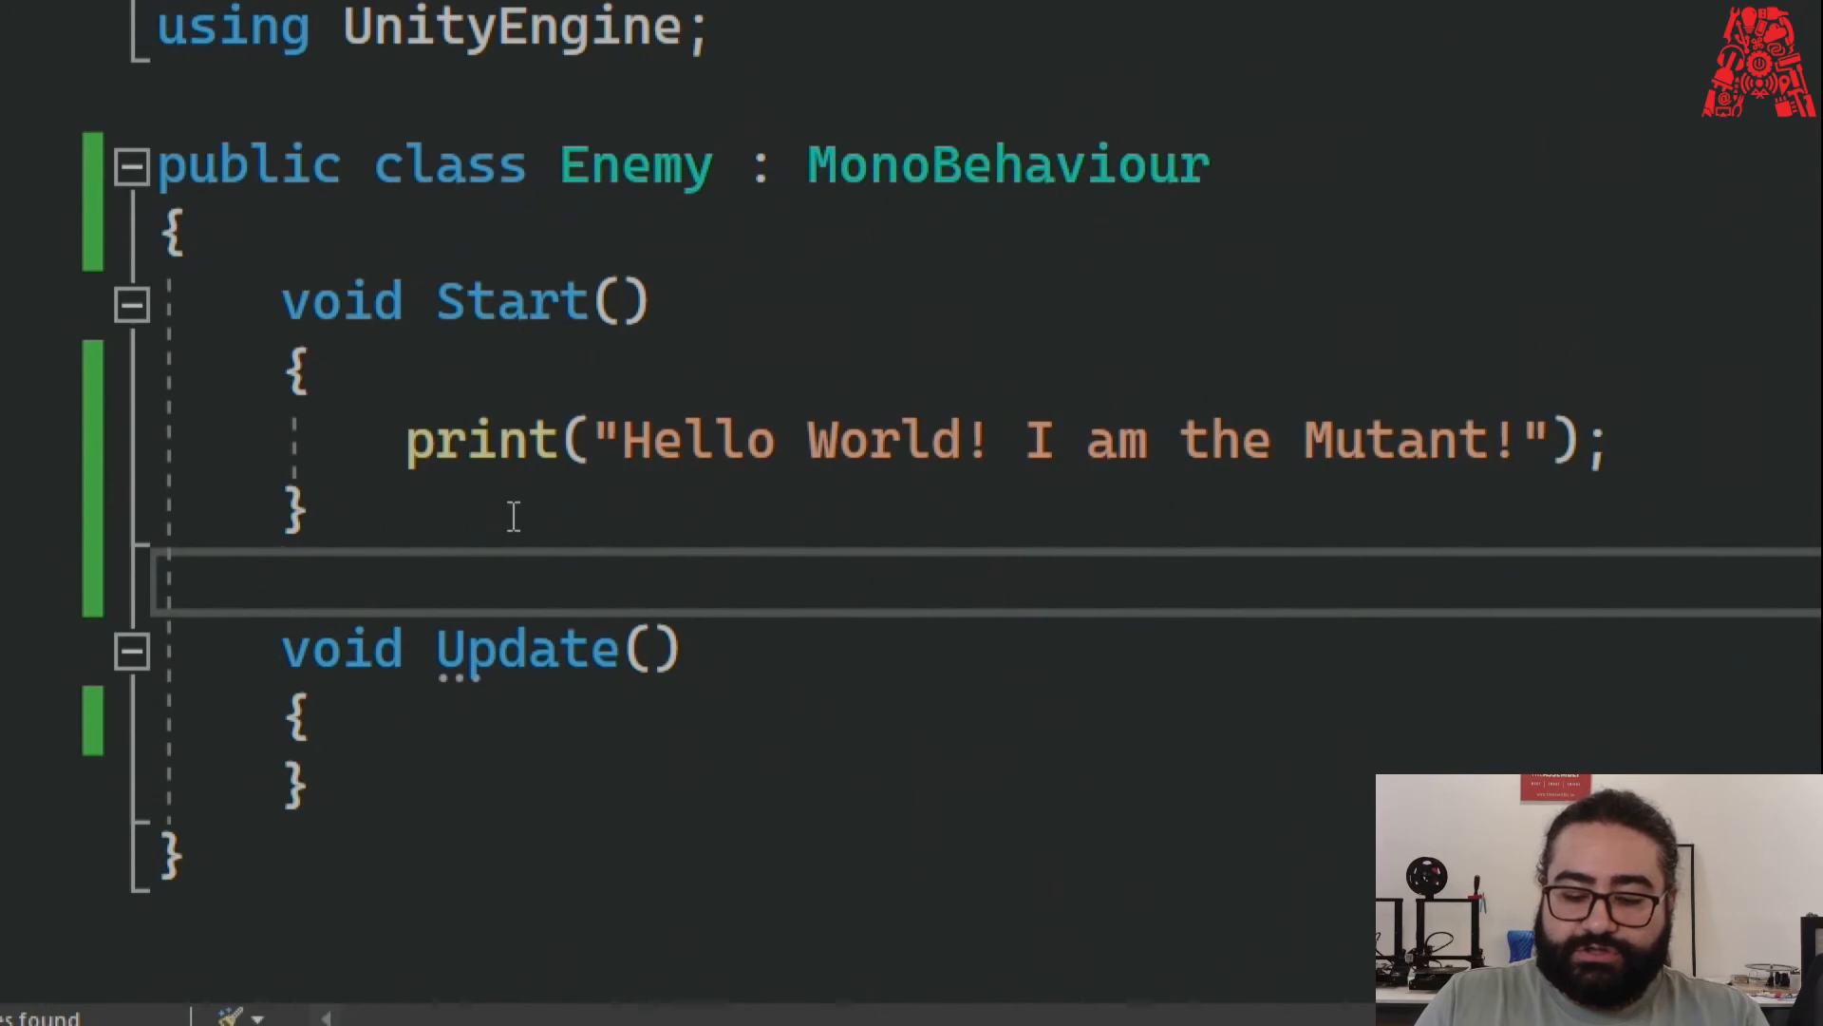
key(super+minus)
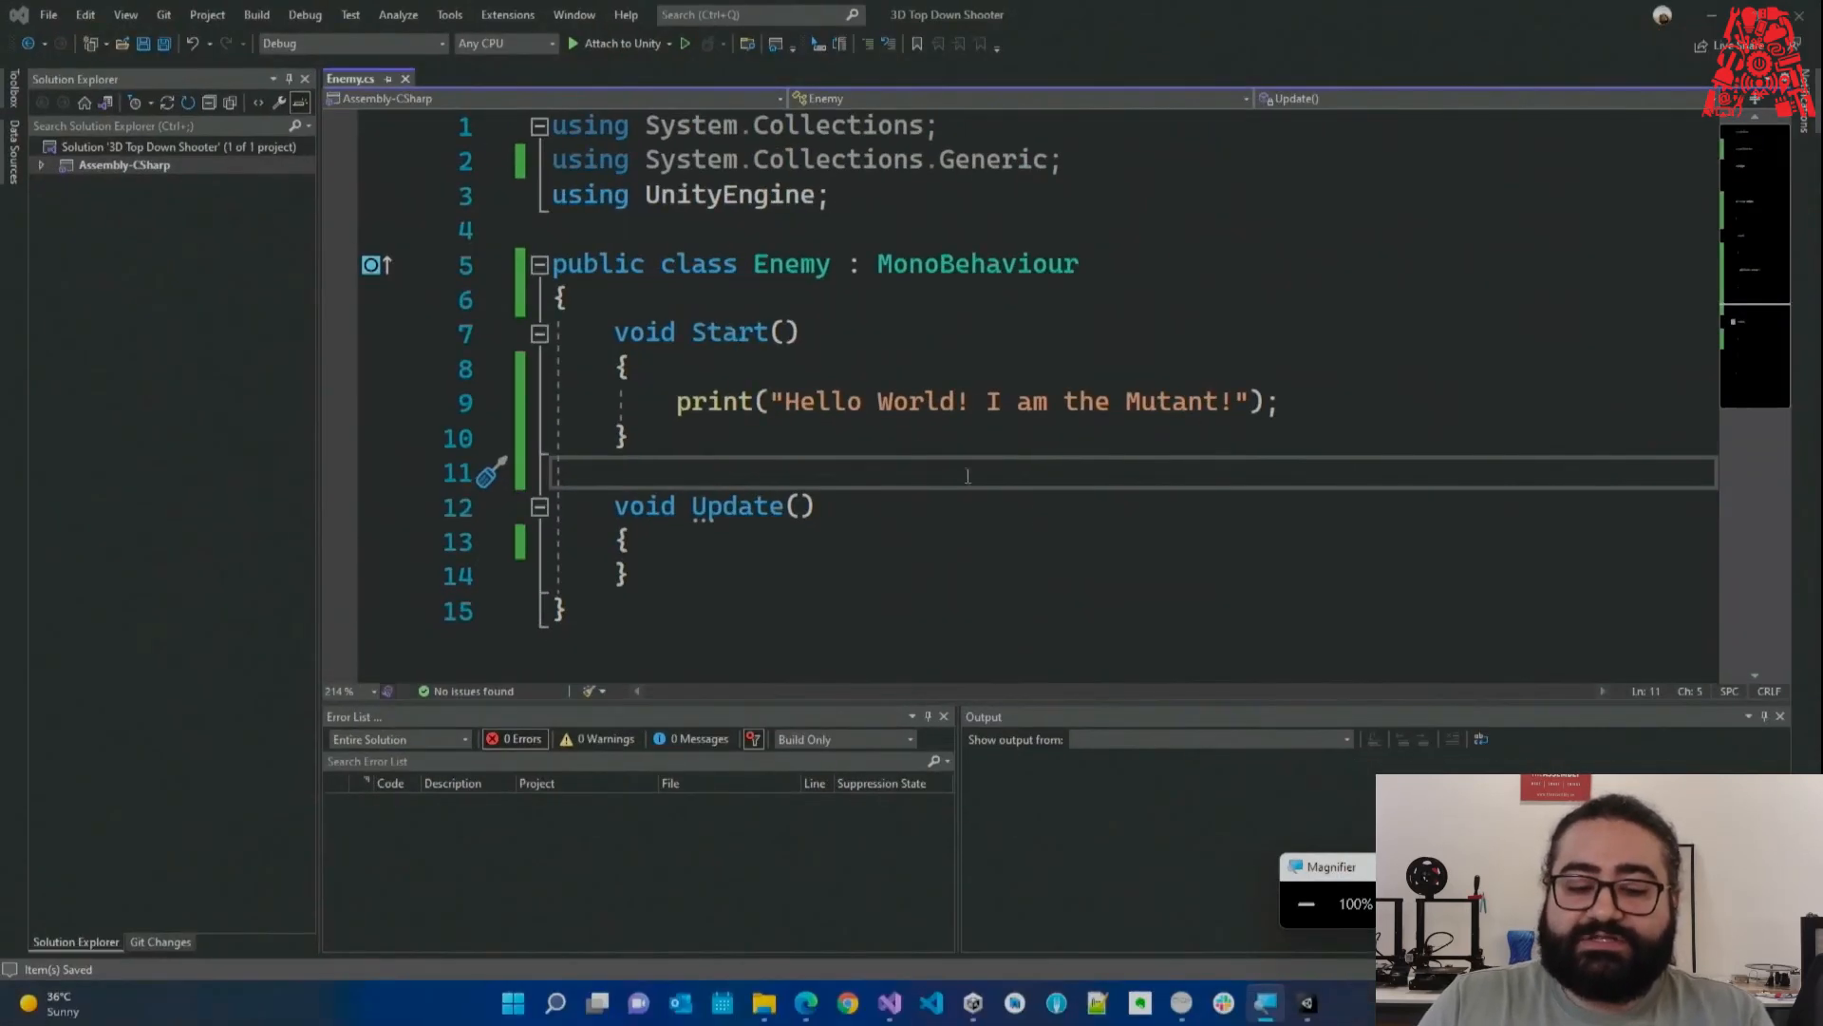
click(1329, 406)
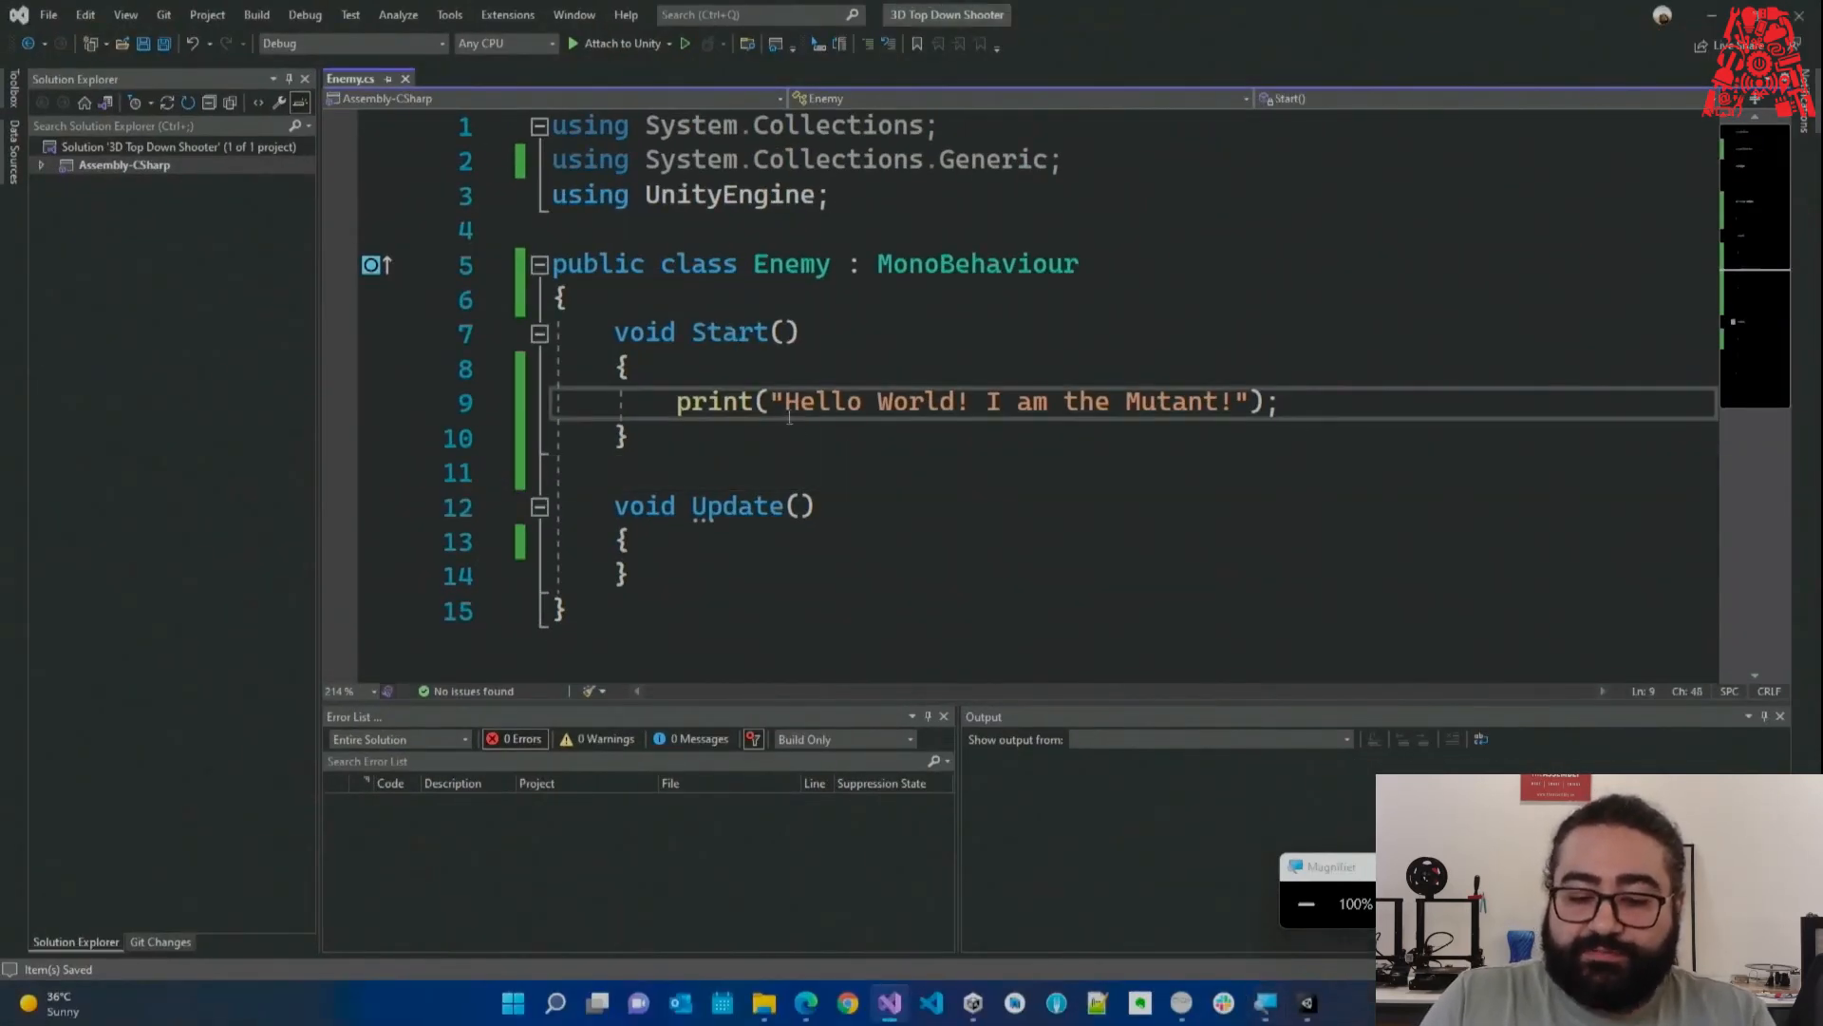
drag(770, 407, 1249, 403)
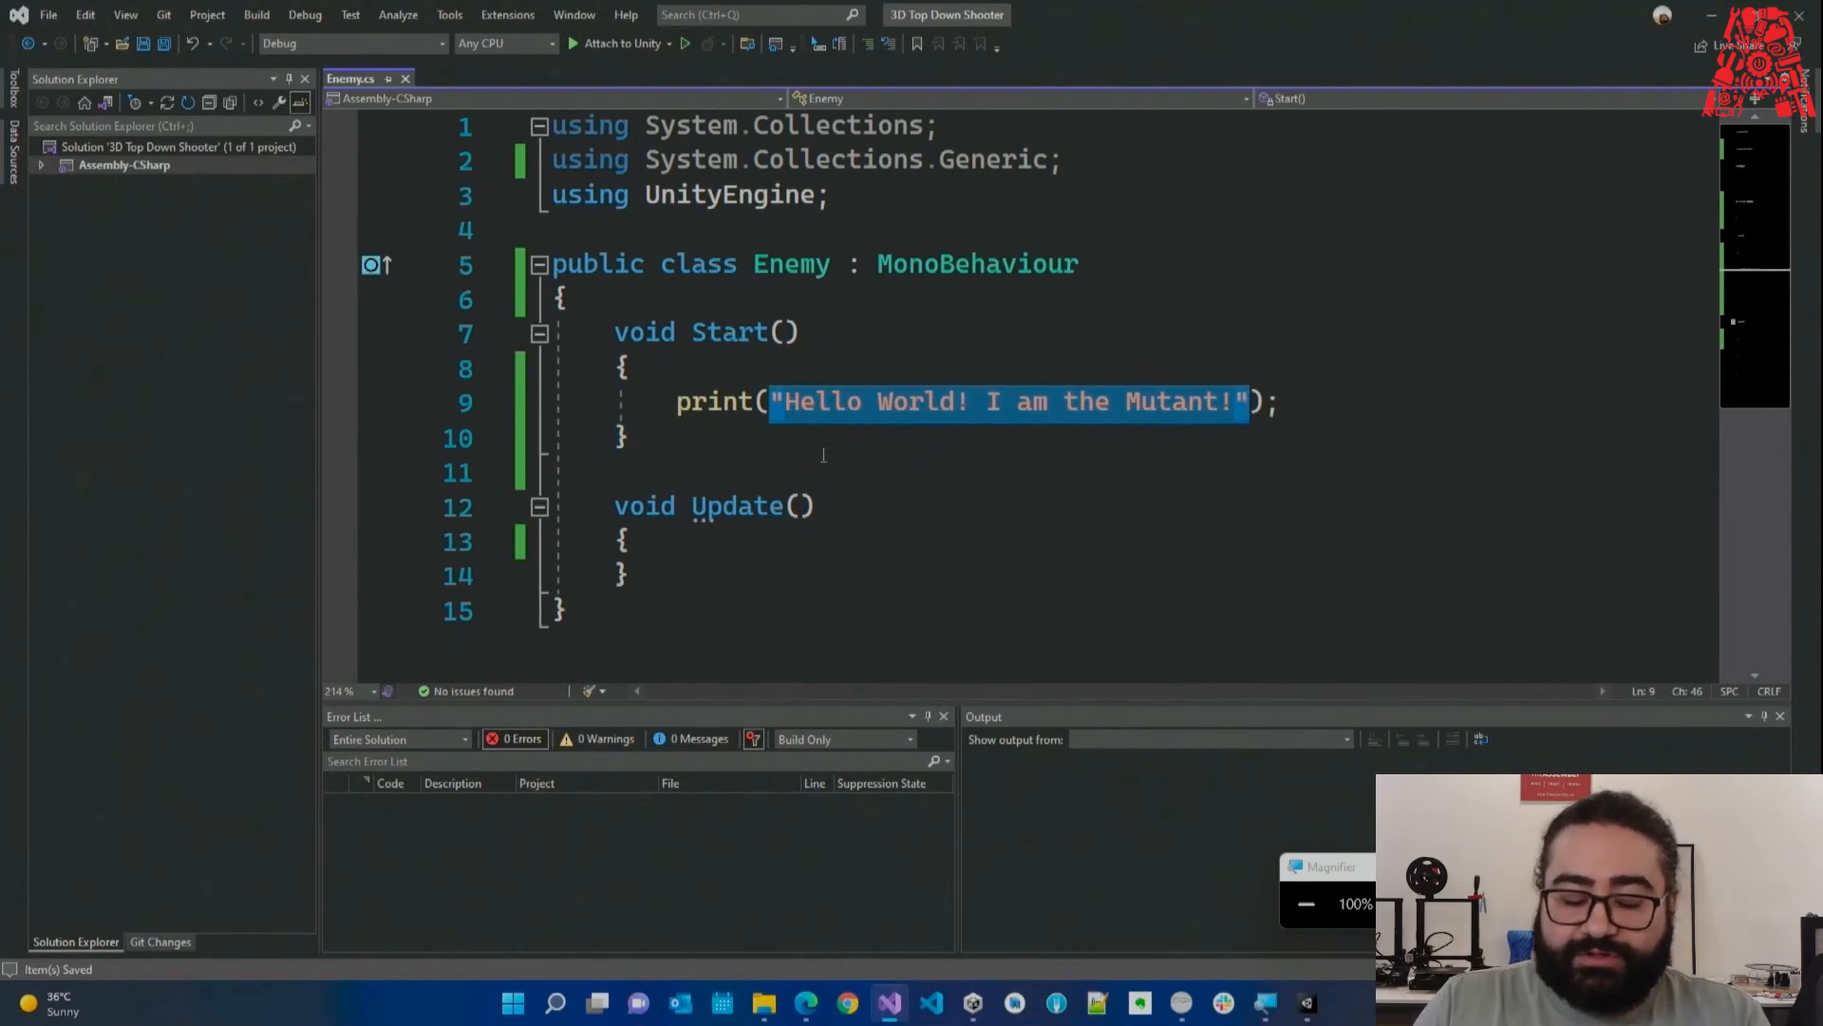
click(789, 445)
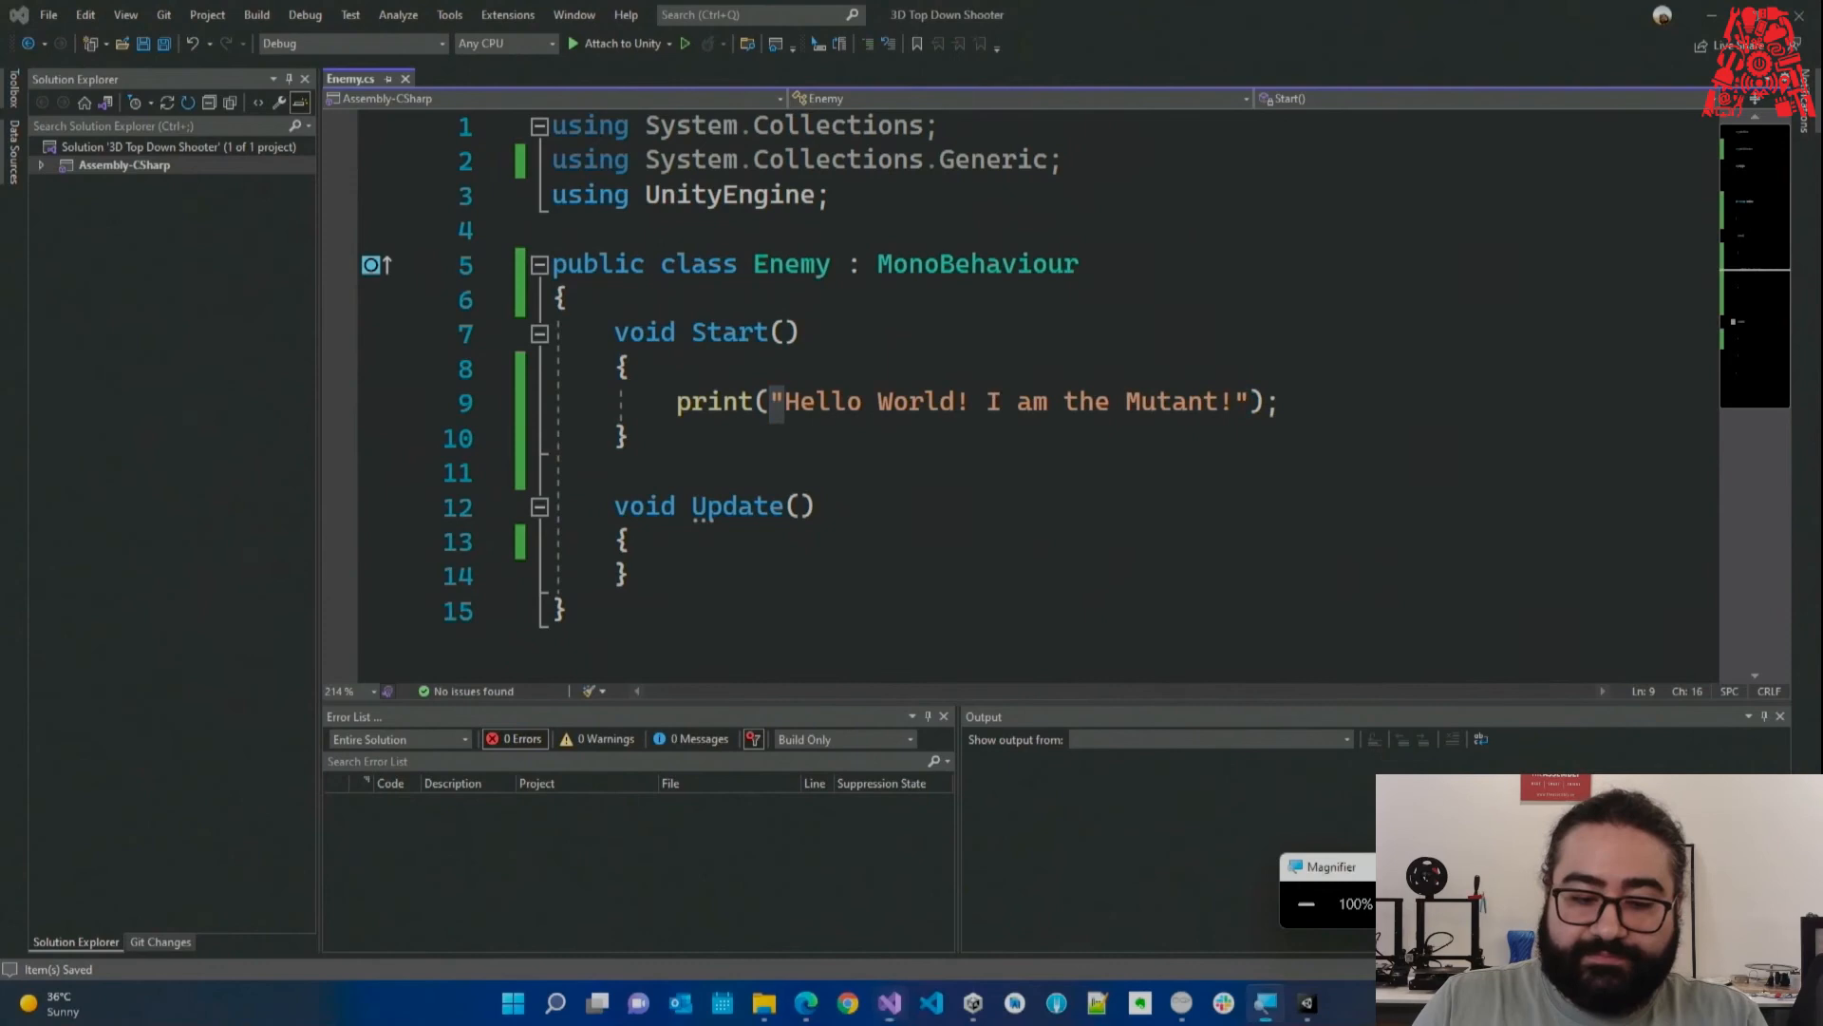
key(super+plus)
click(684, 325)
drag(631, 241, 1592, 241)
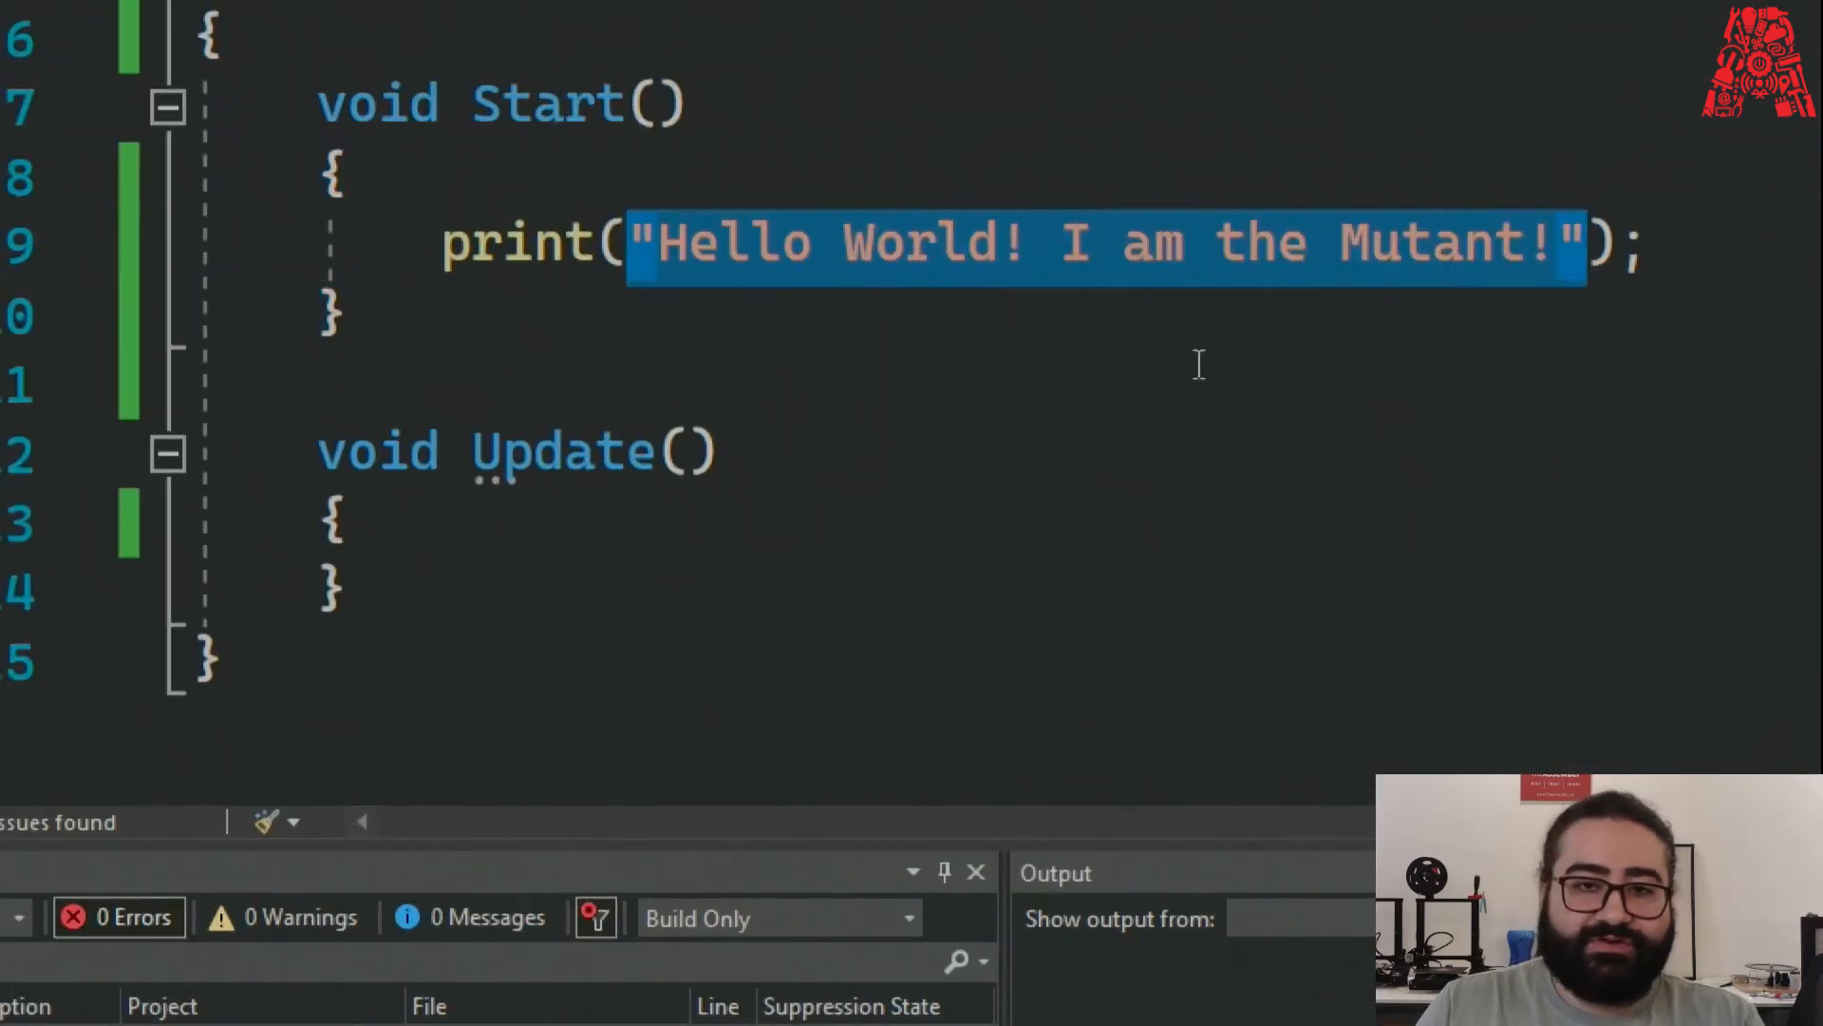
click(875, 390)
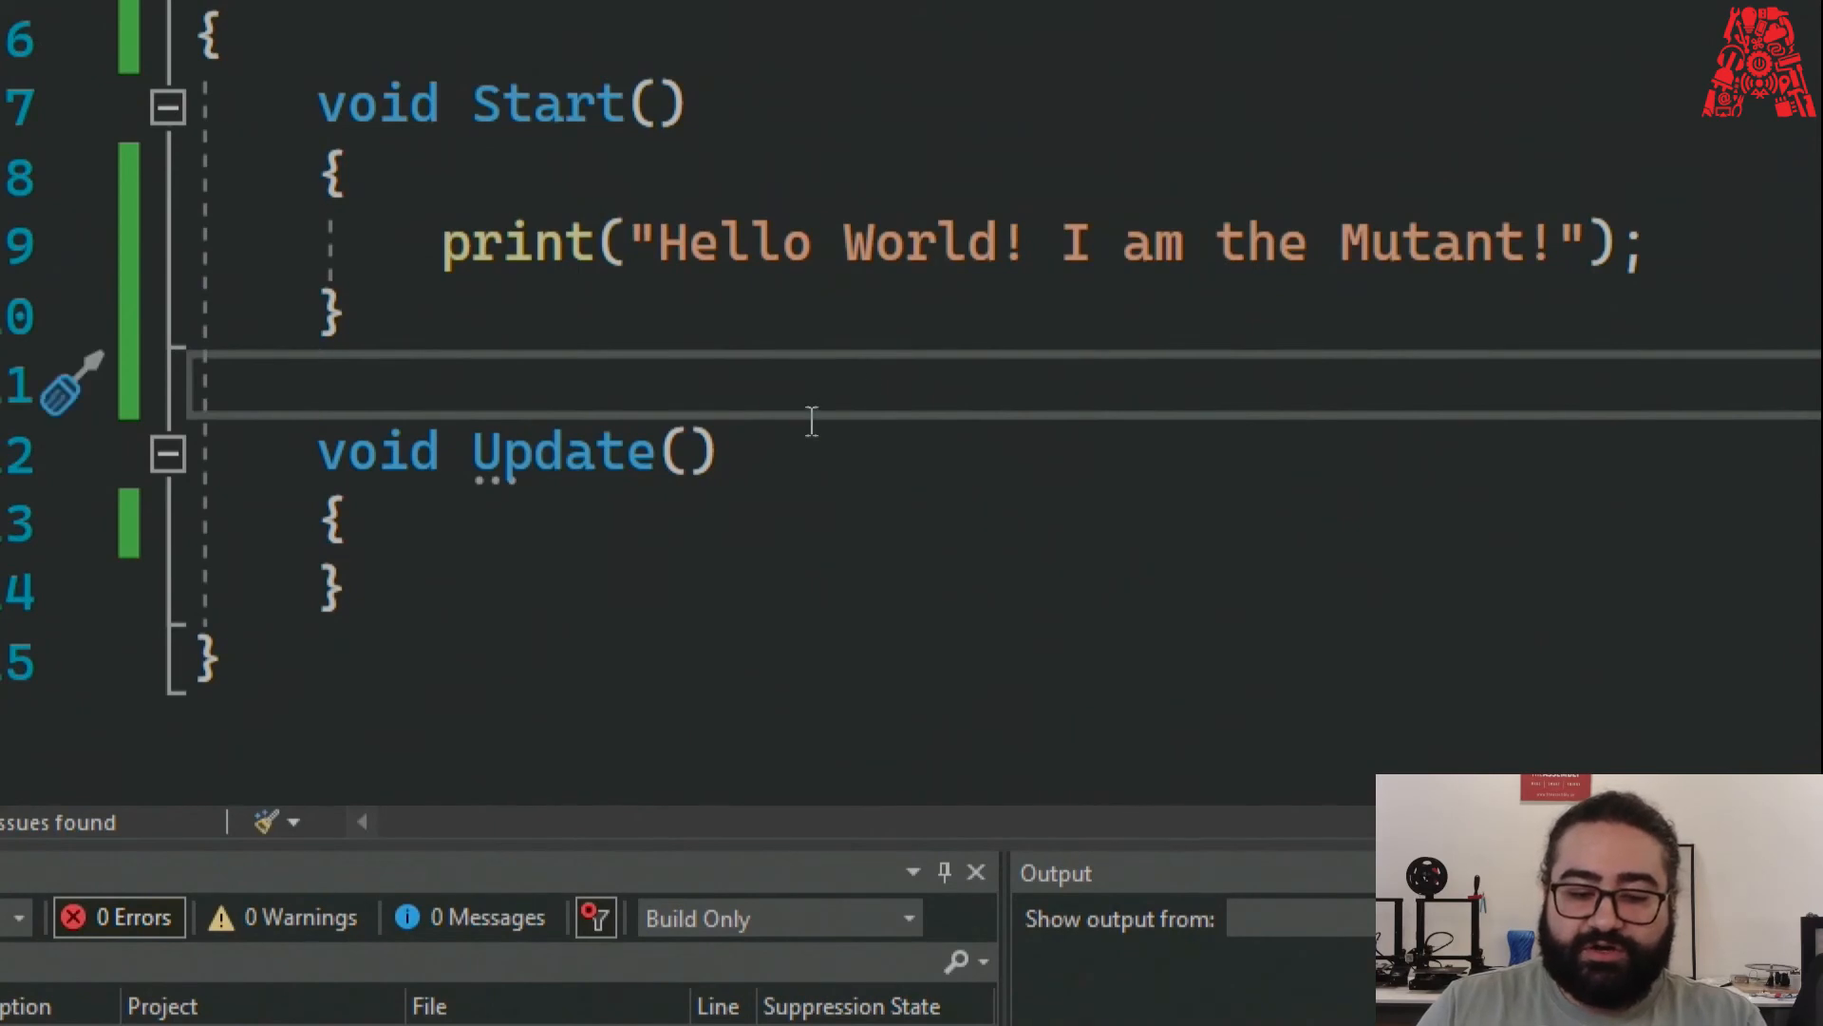
Delete the opening and closing quotes around the greeting message.
click(645, 249)
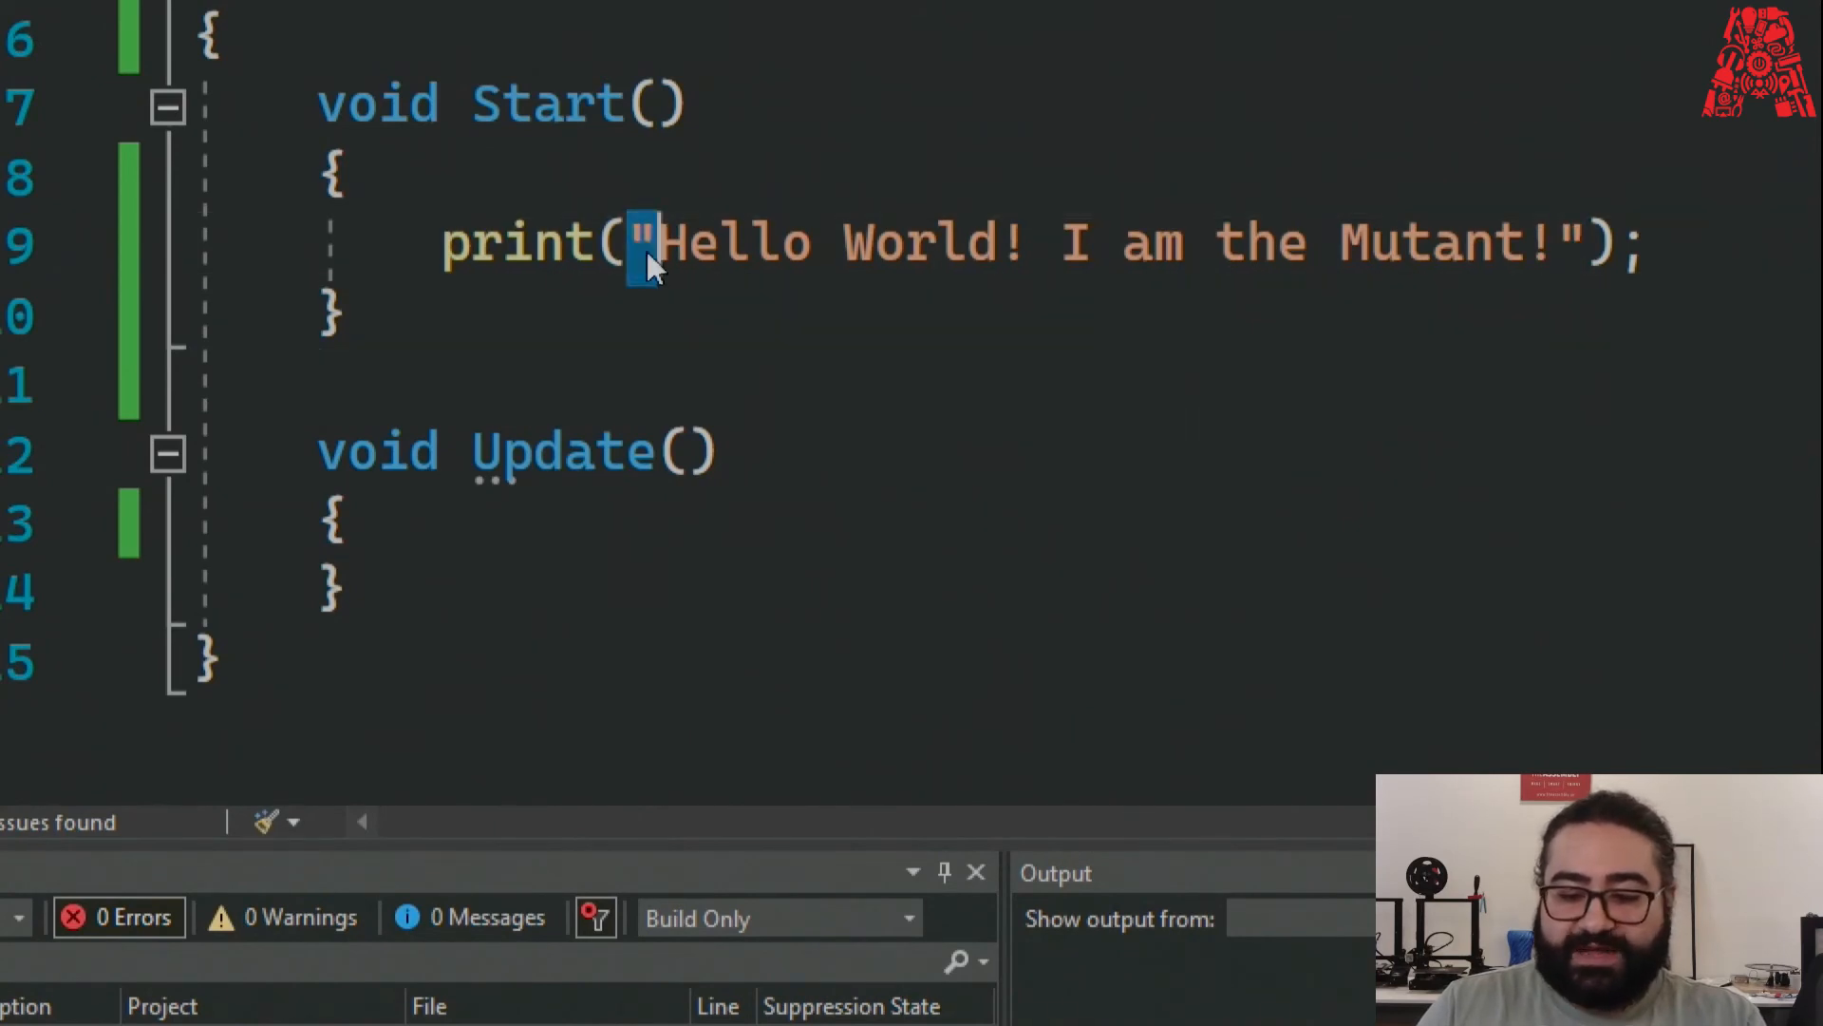
click(1565, 245)
drag(1517, 239, 1528, 247)
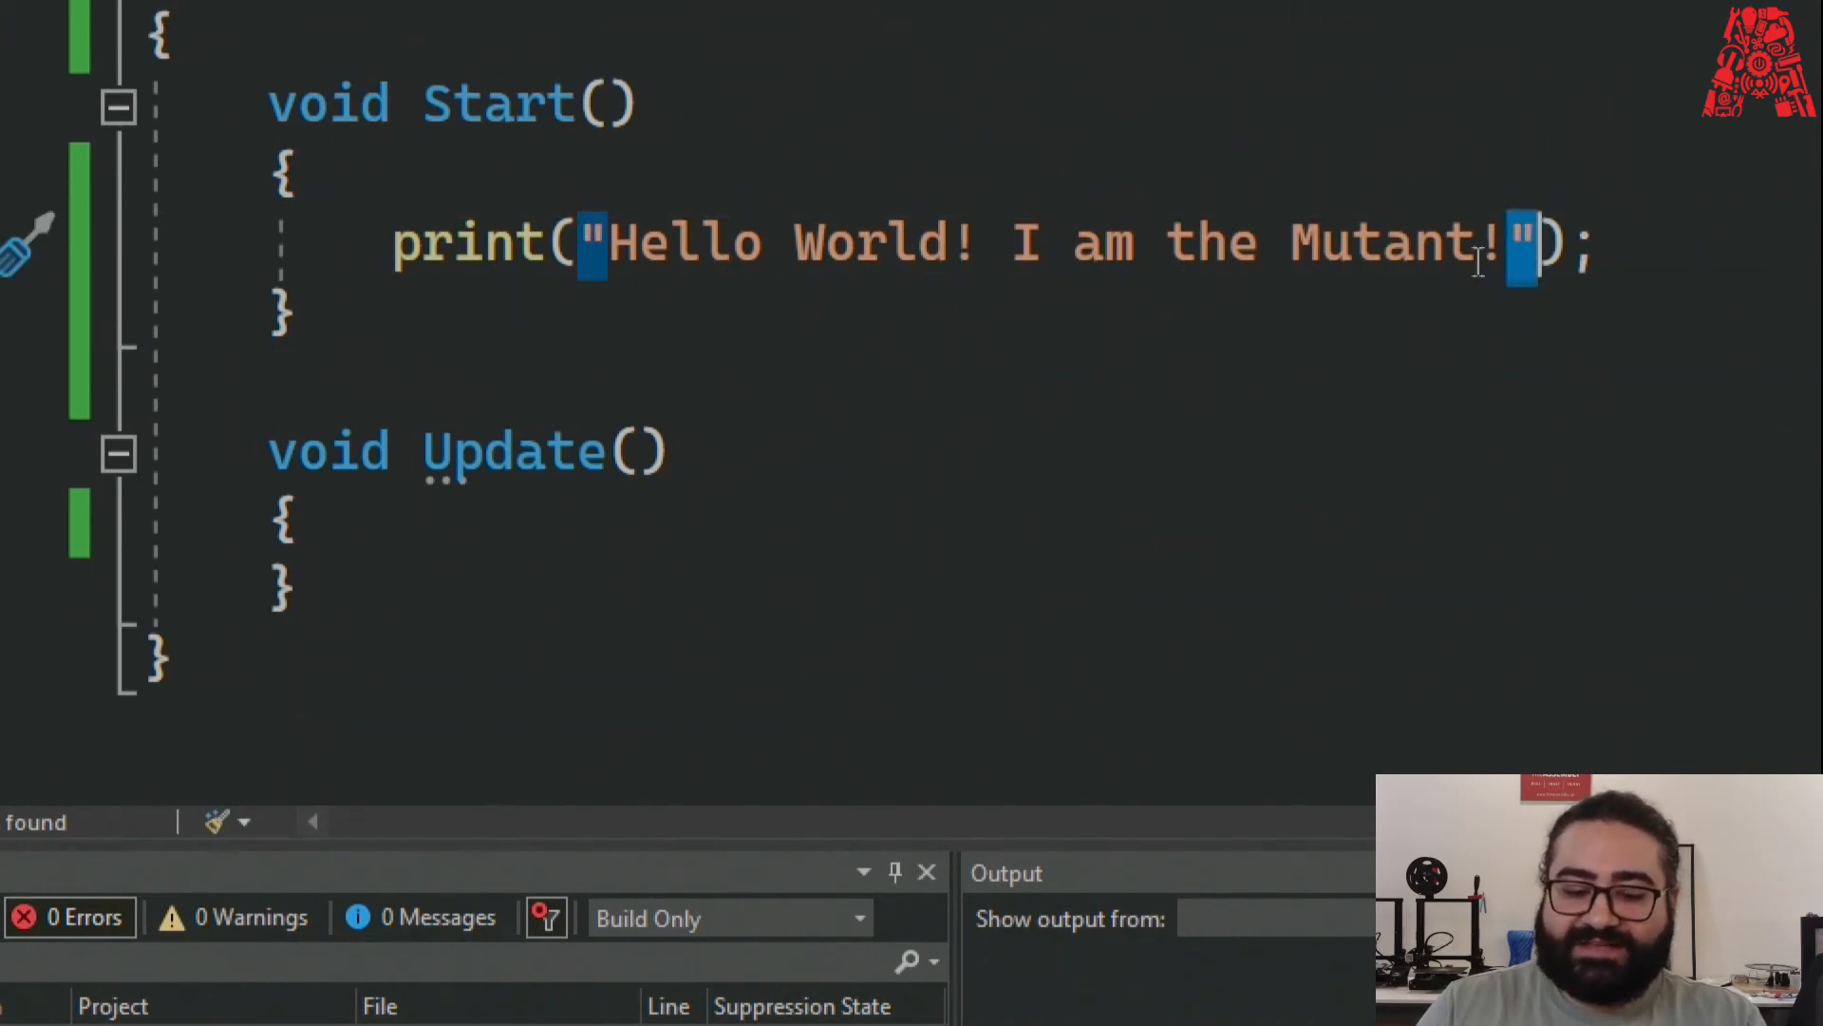
drag(583, 249, 600, 258)
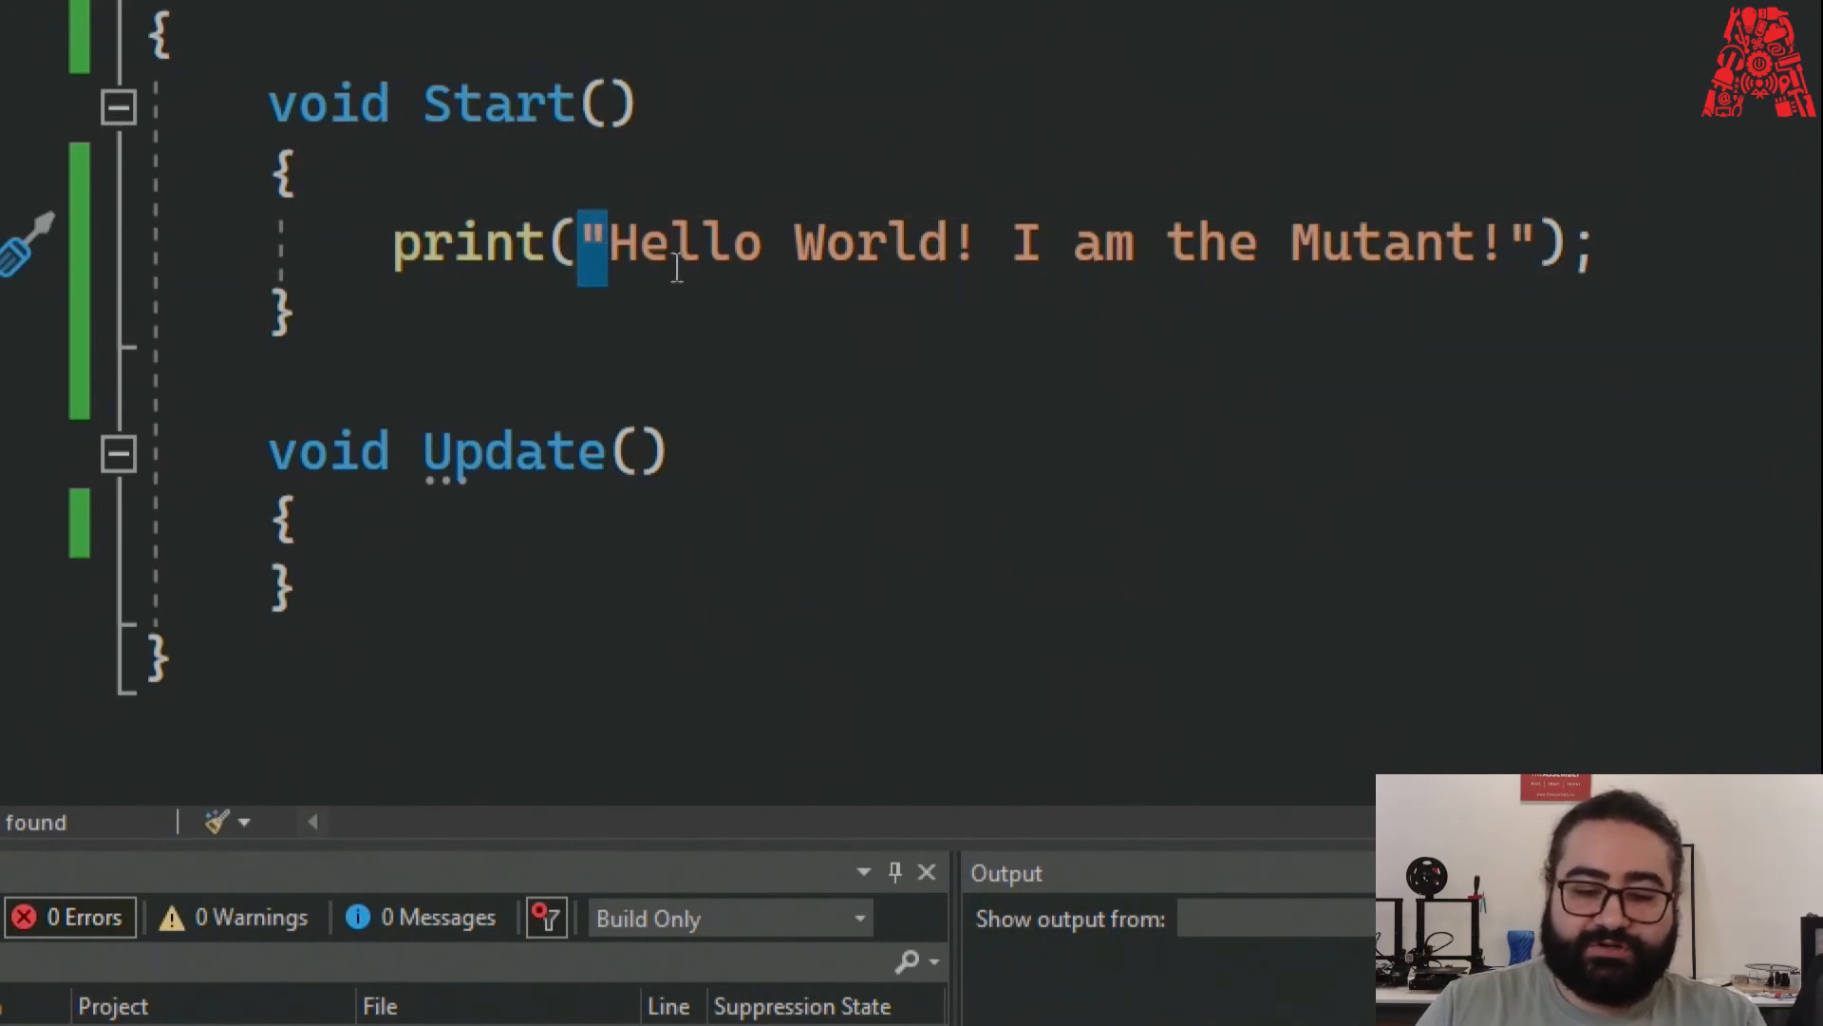
click(601, 354)
click(604, 233)
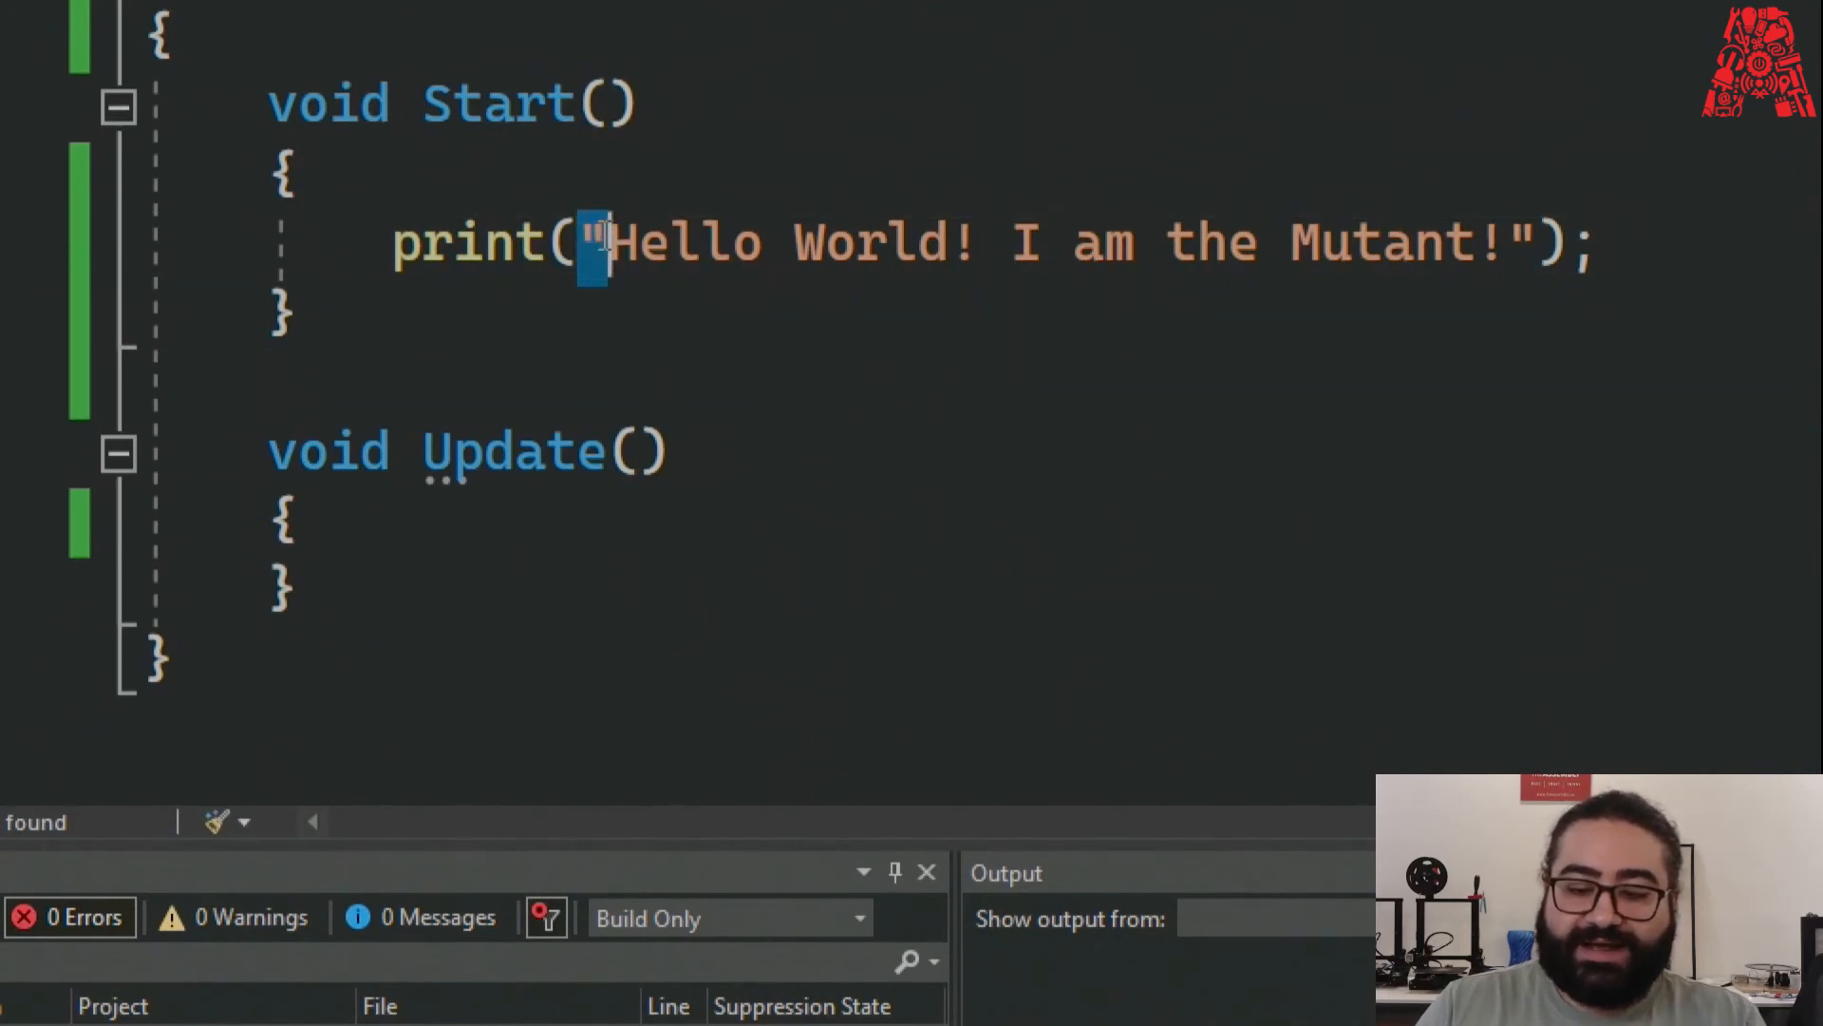
click(1536, 245)
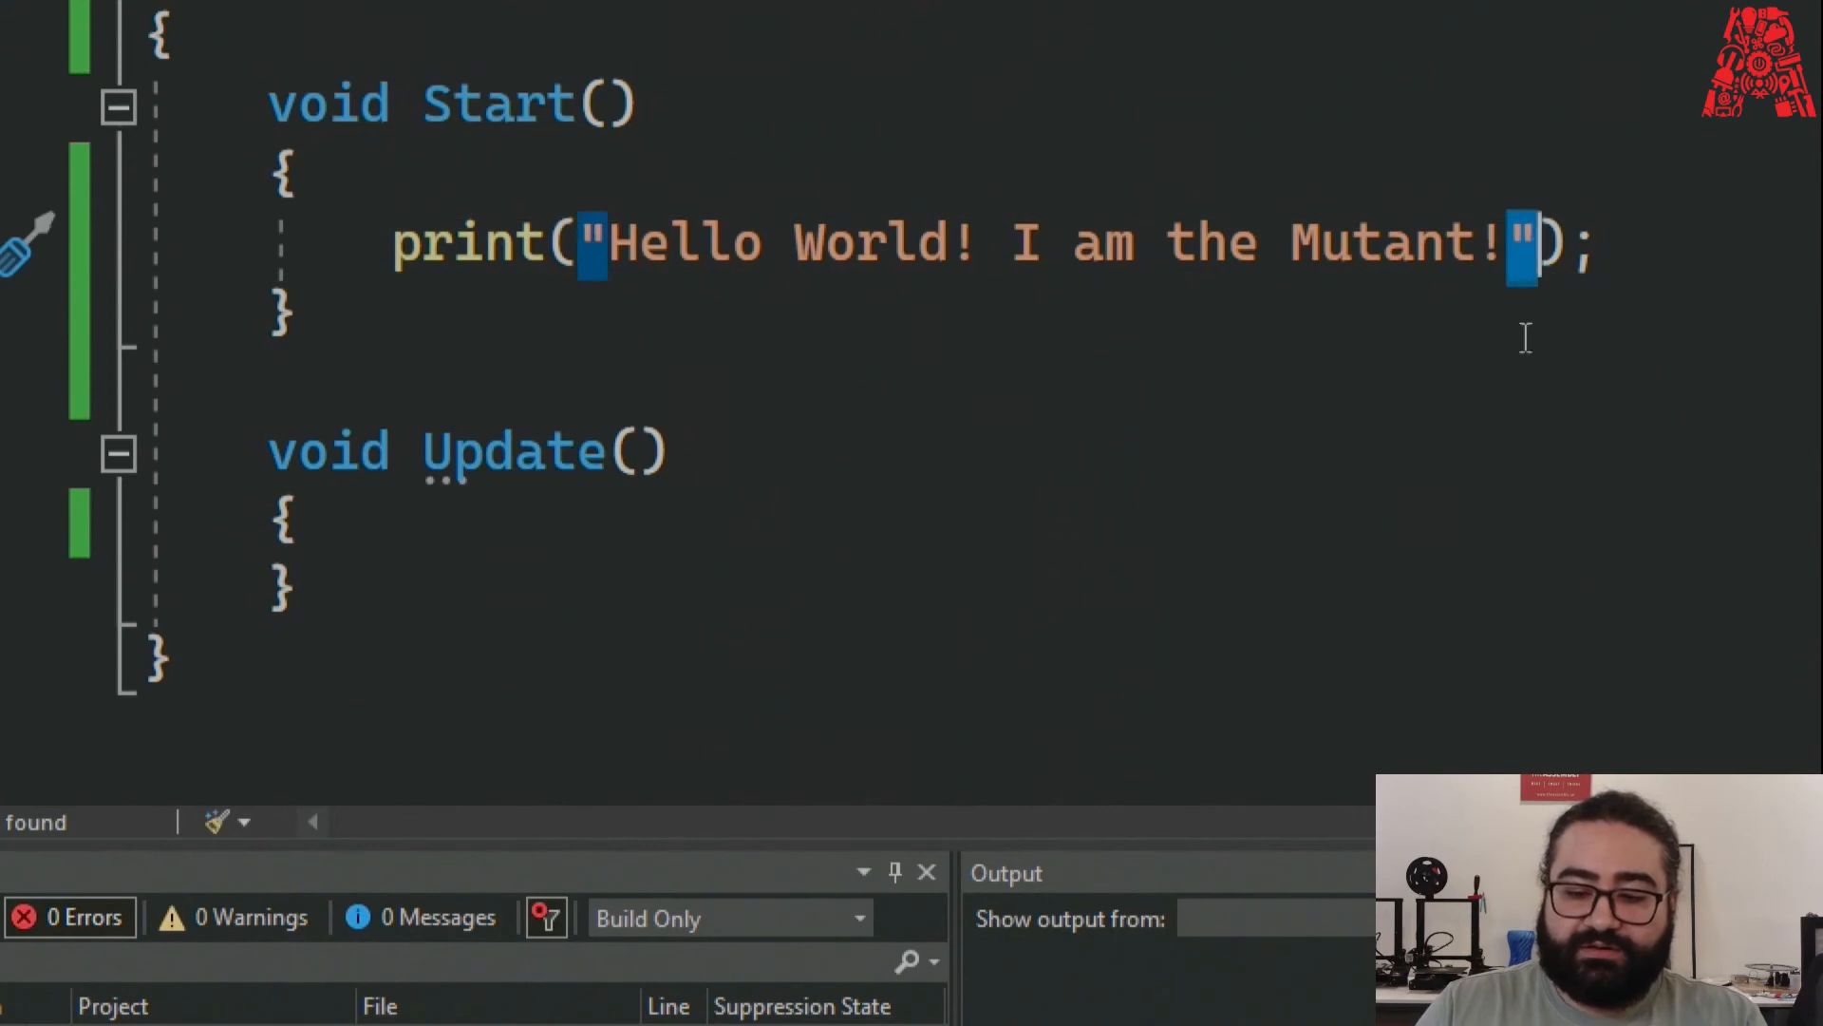
drag(1538, 245, 596, 228)
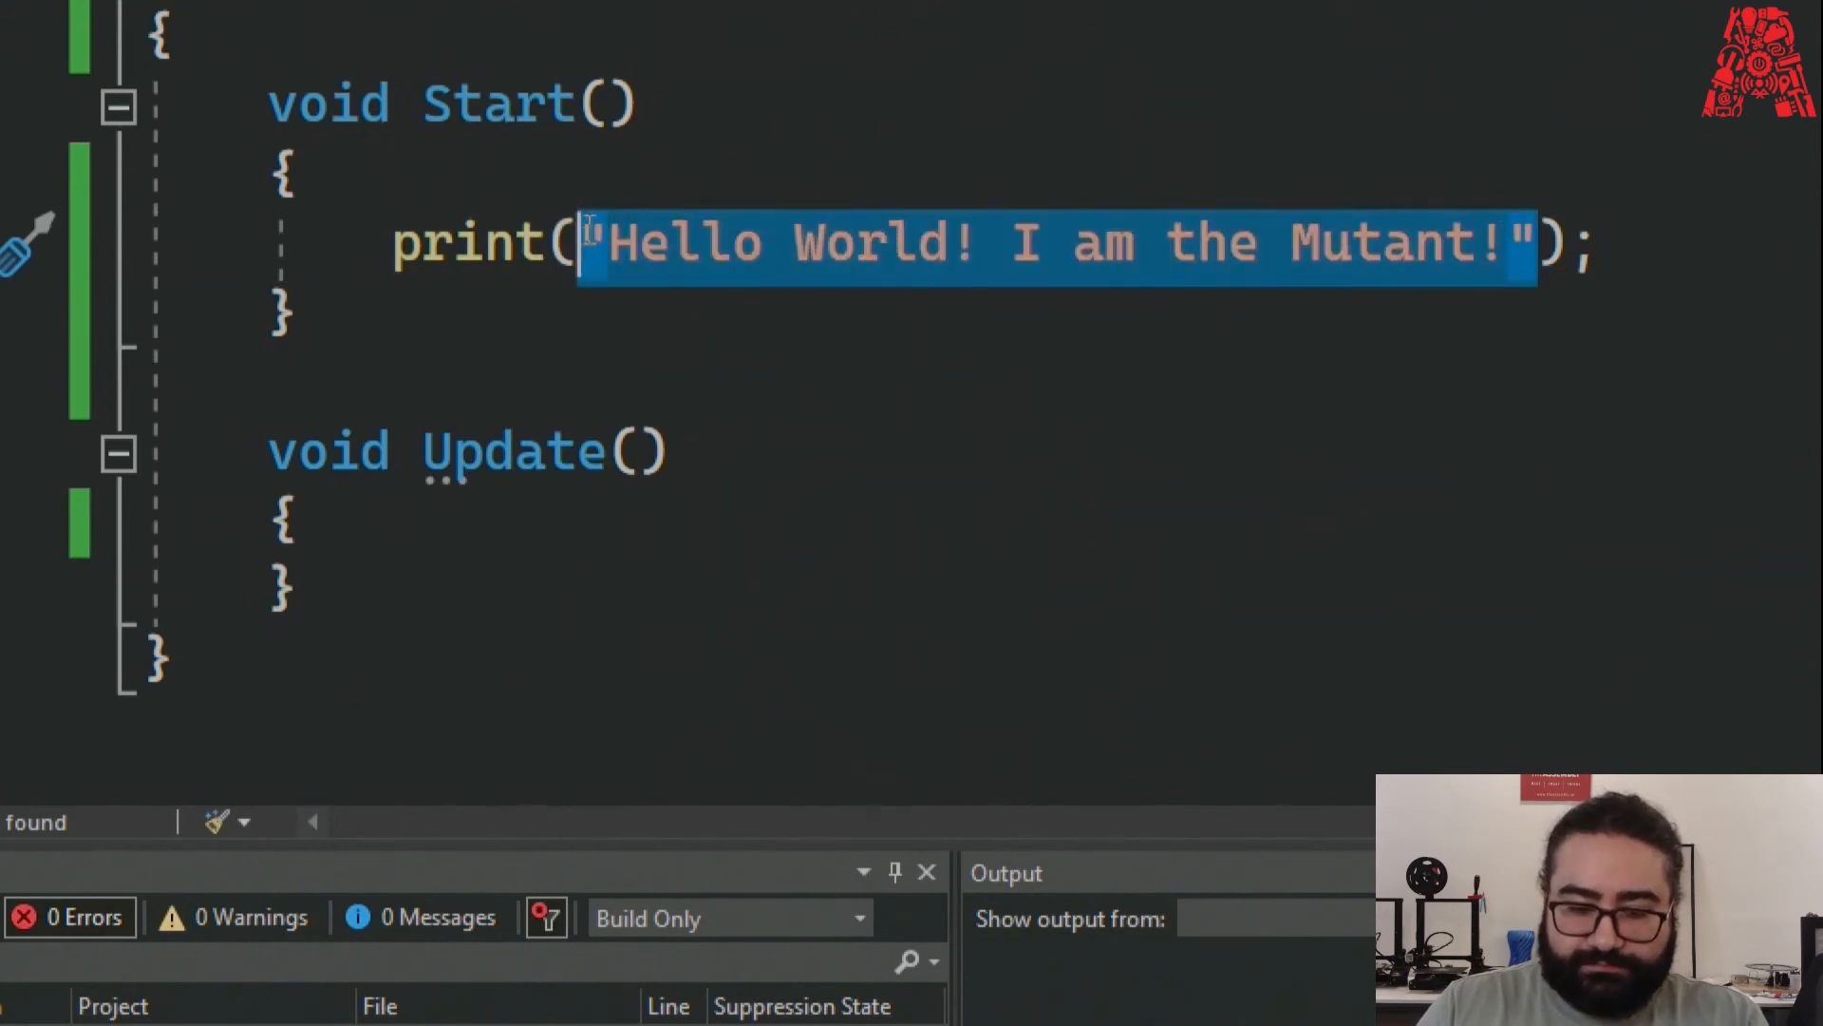
click(681, 384)
click(596, 245)
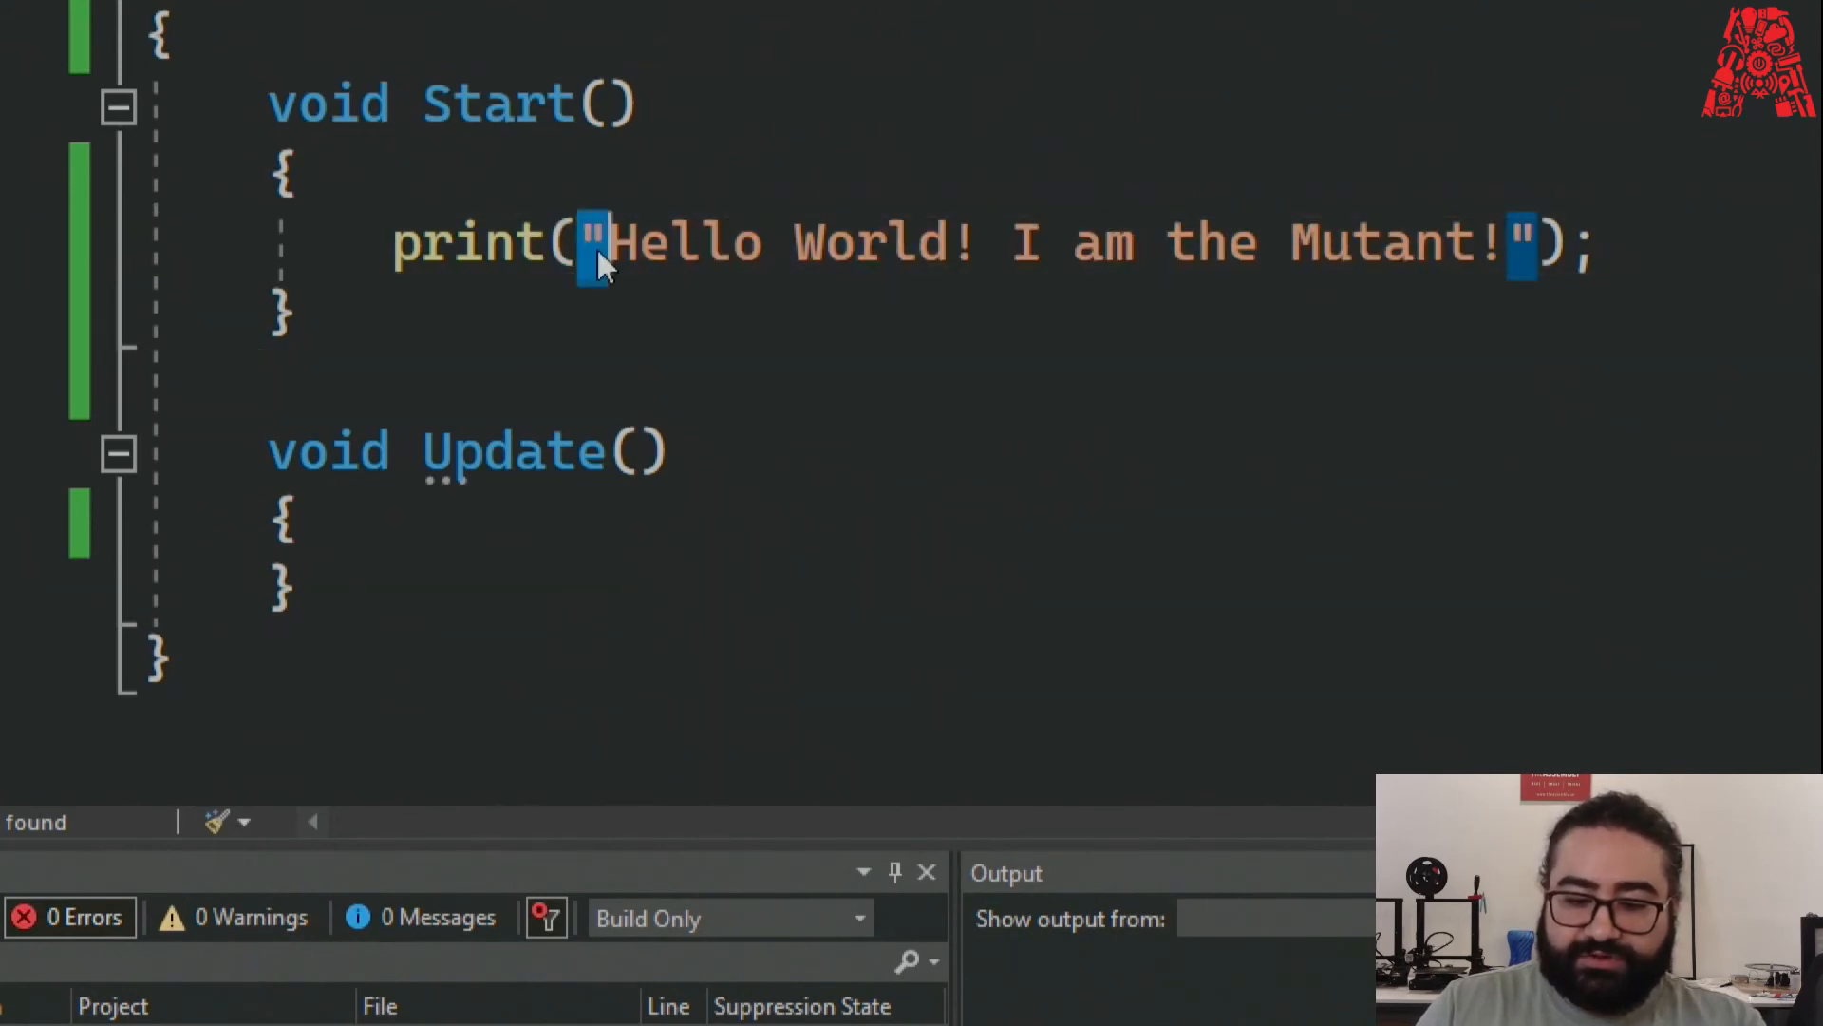
key(BackSpace)
click(1497, 242)
key(BackSpace)
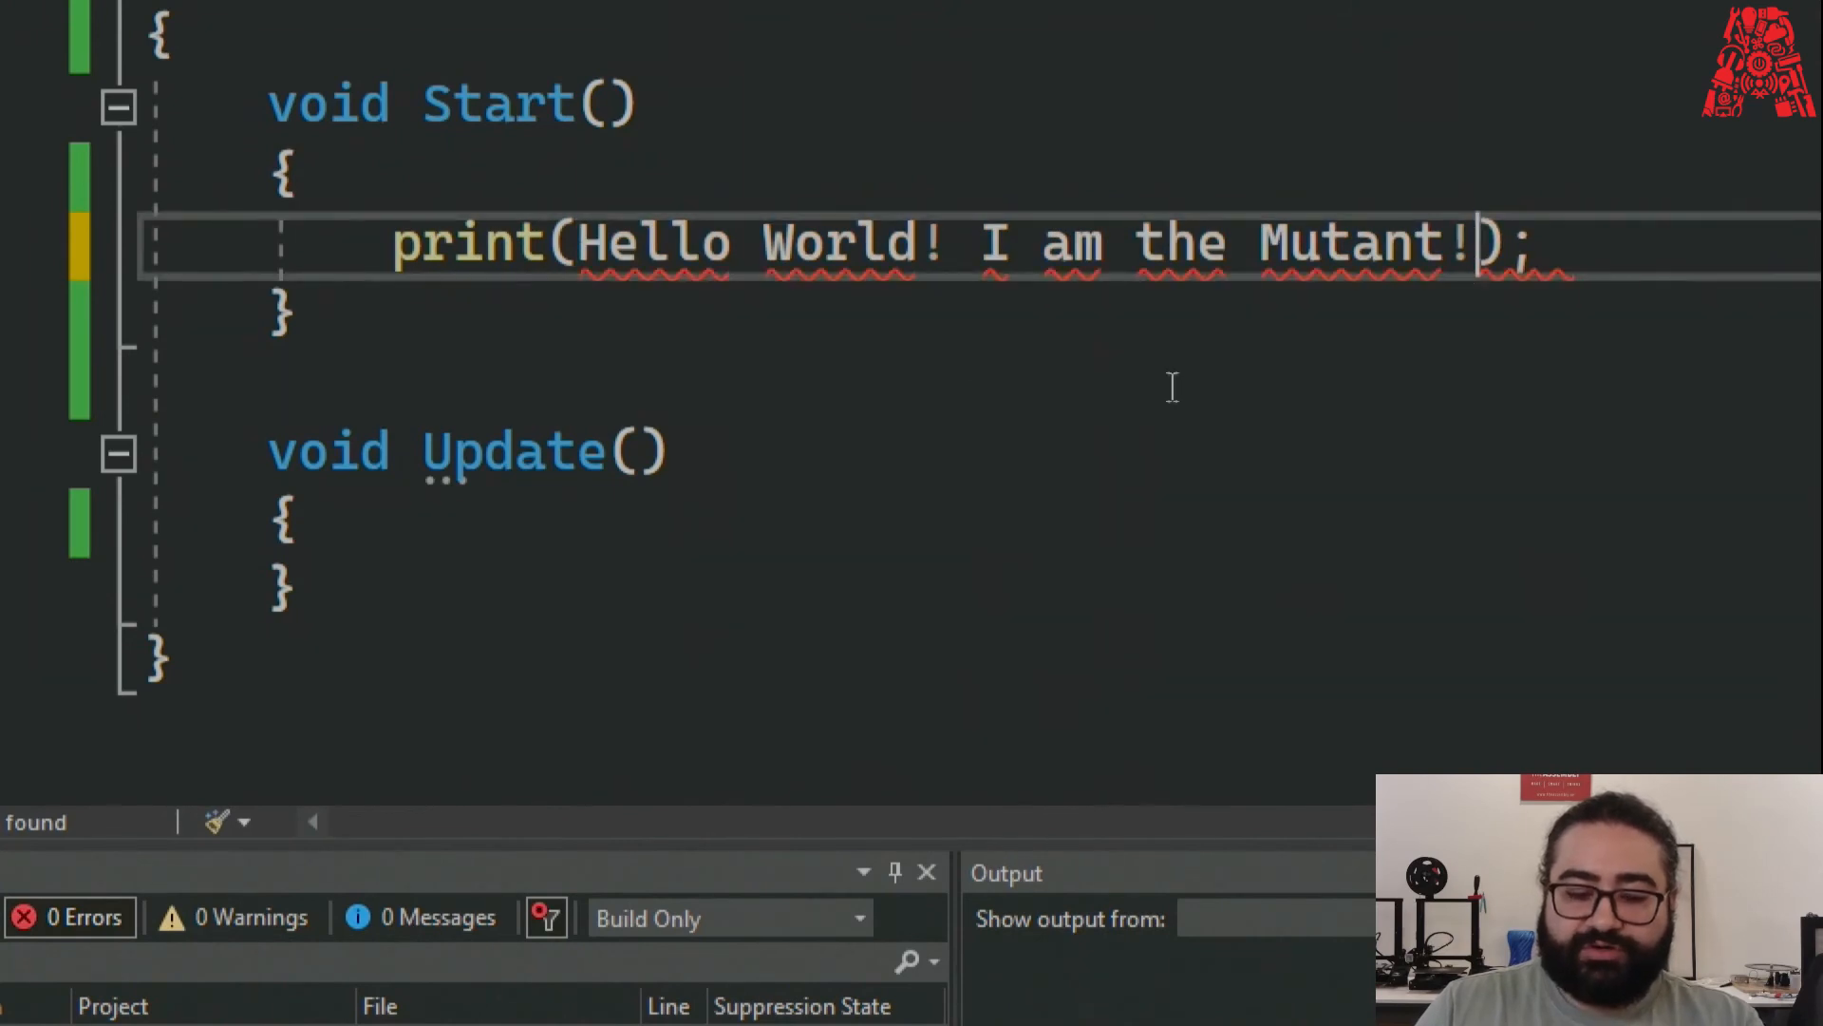
click(778, 326)
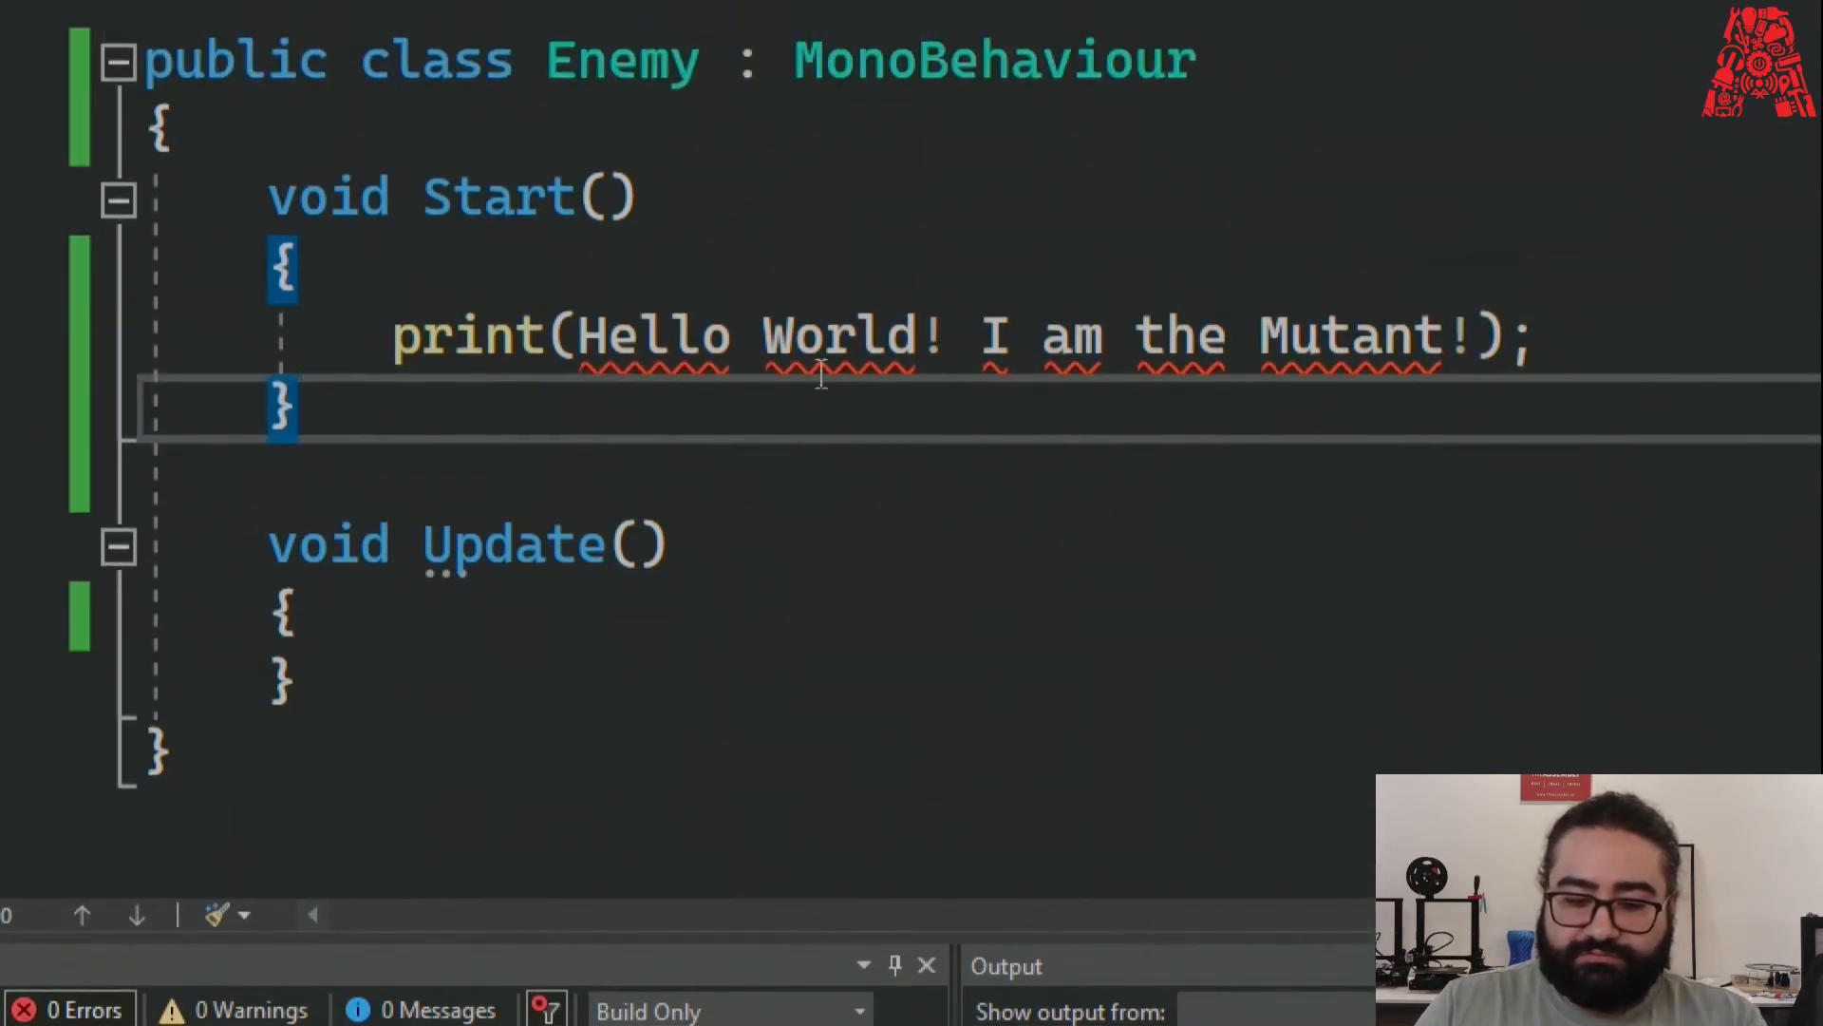
Inspect the errors on Hello and World, then restore the quotes and save.
mouse_move(662, 309)
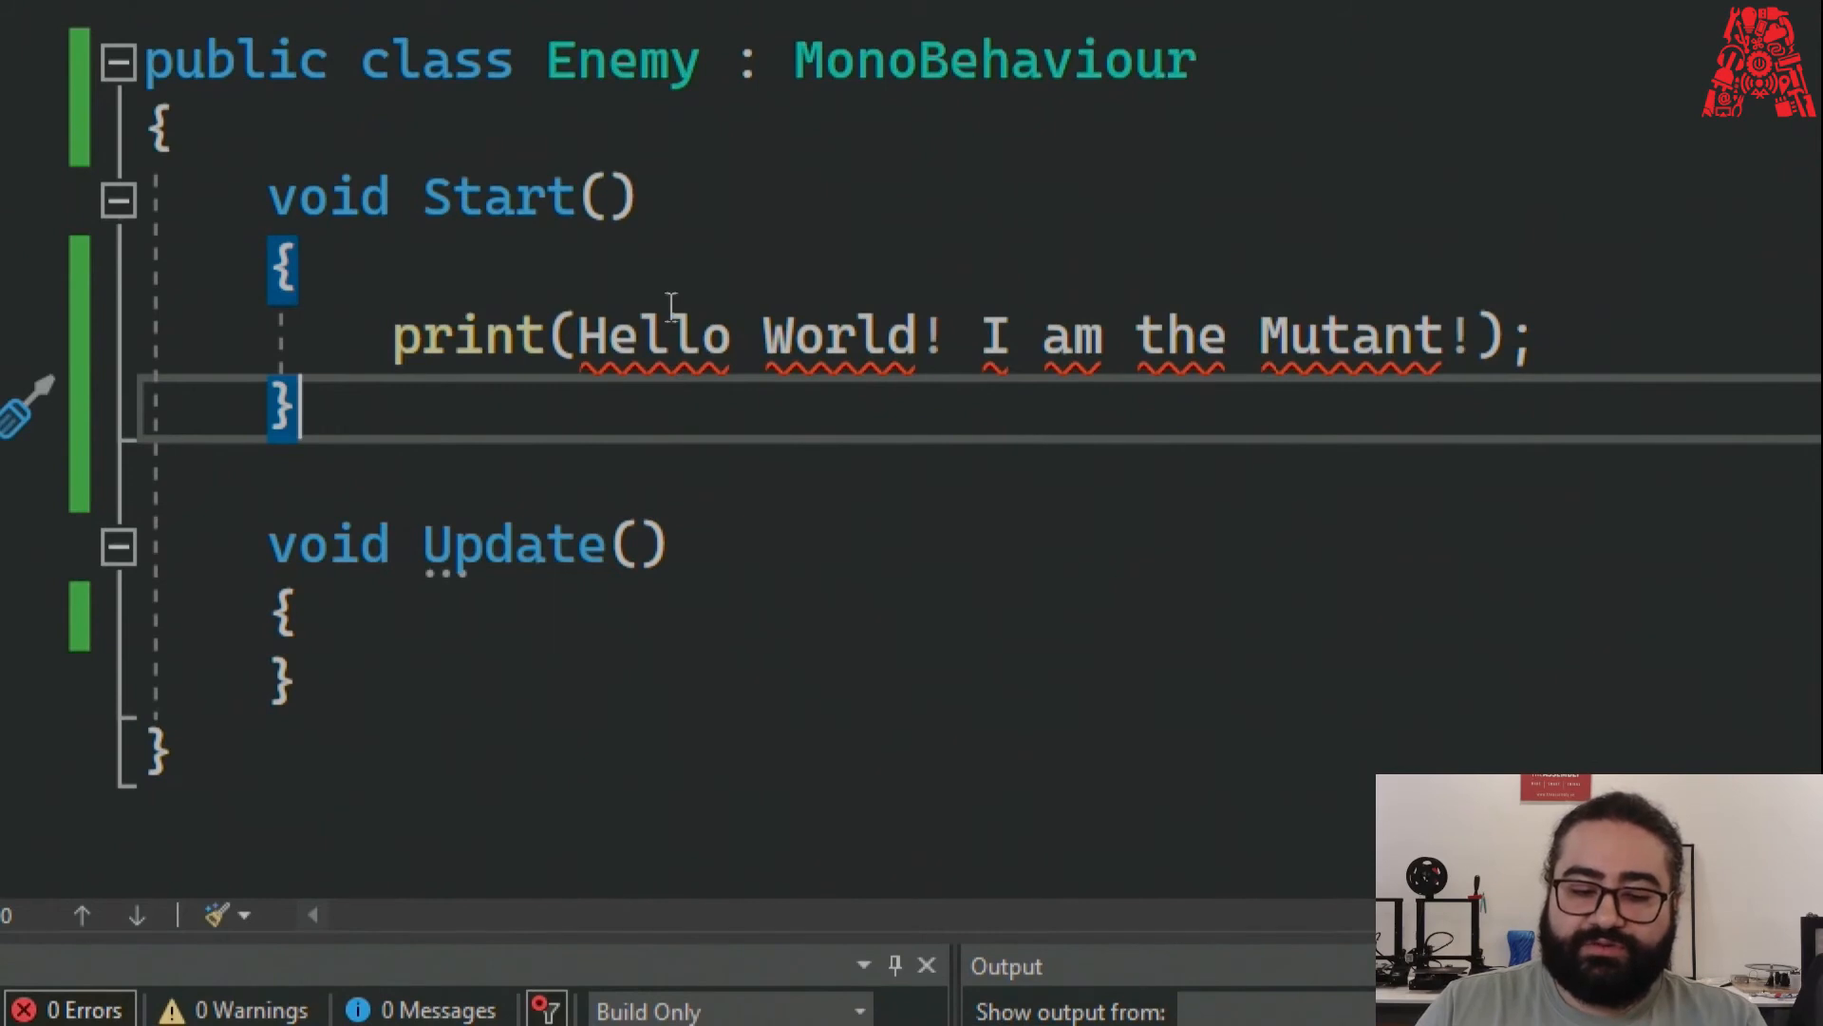
double_click(632, 340)
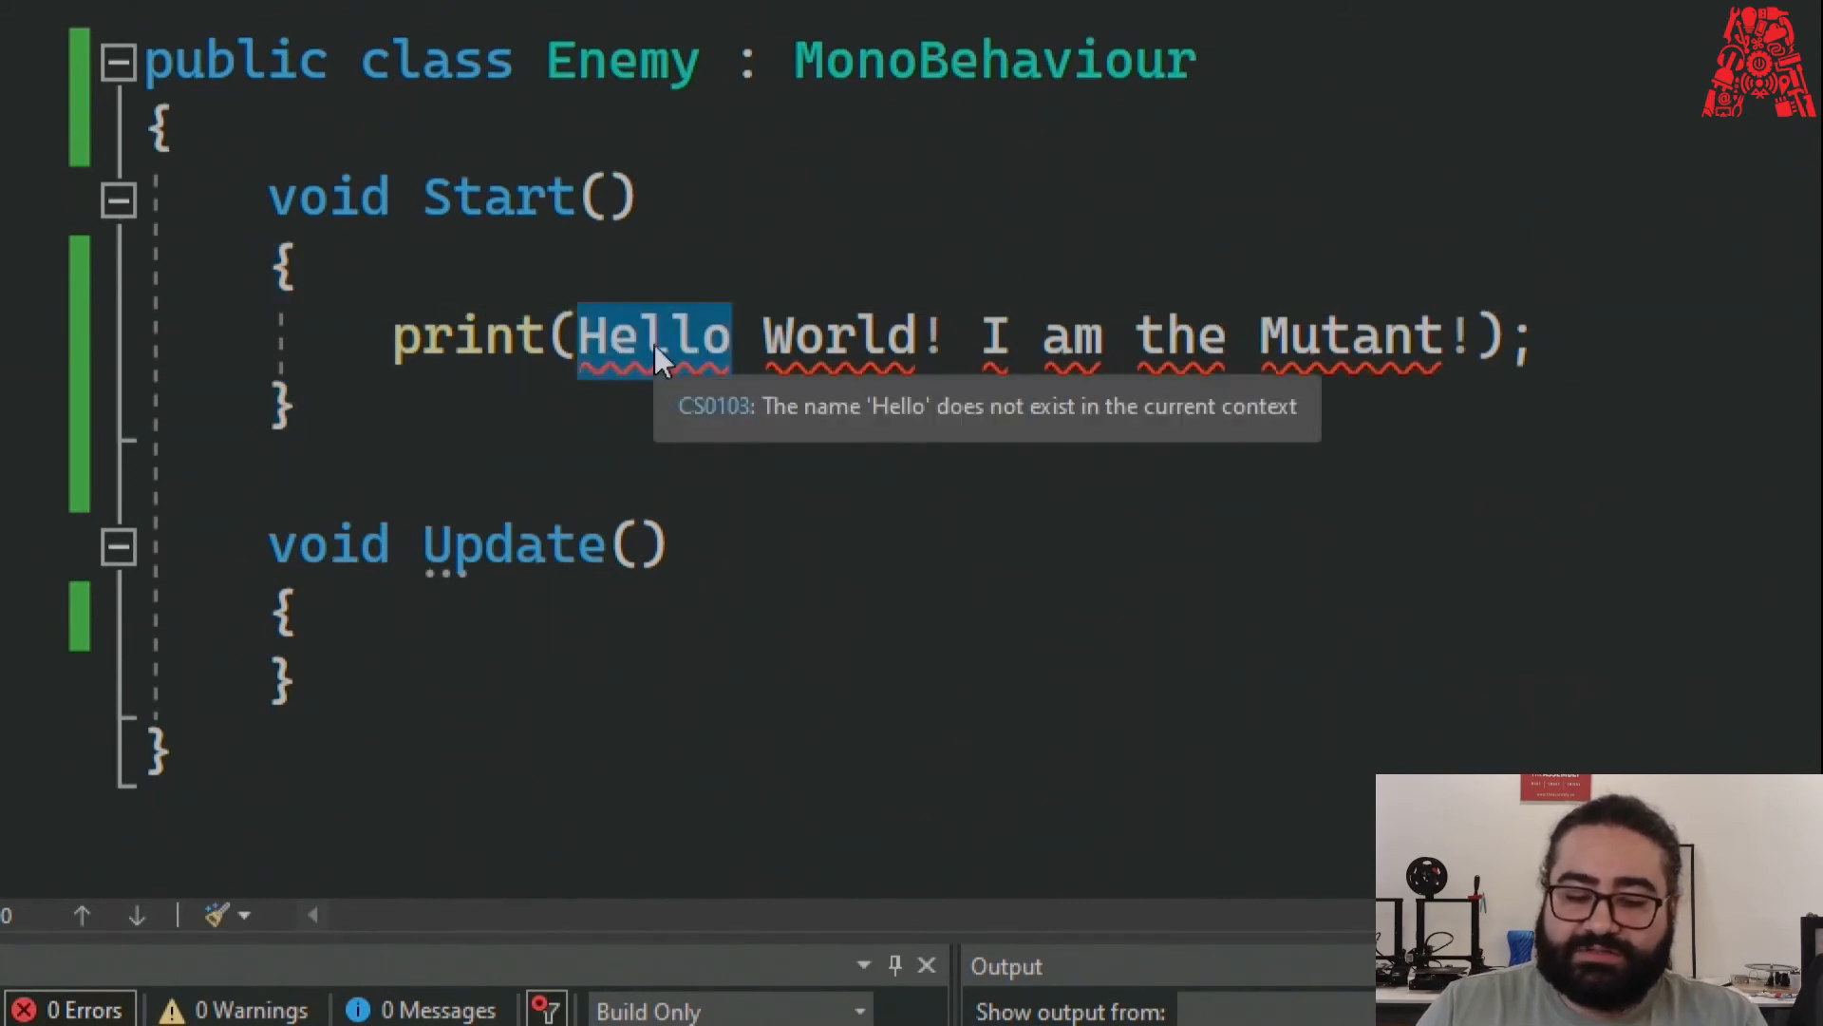
double_click(855, 332)
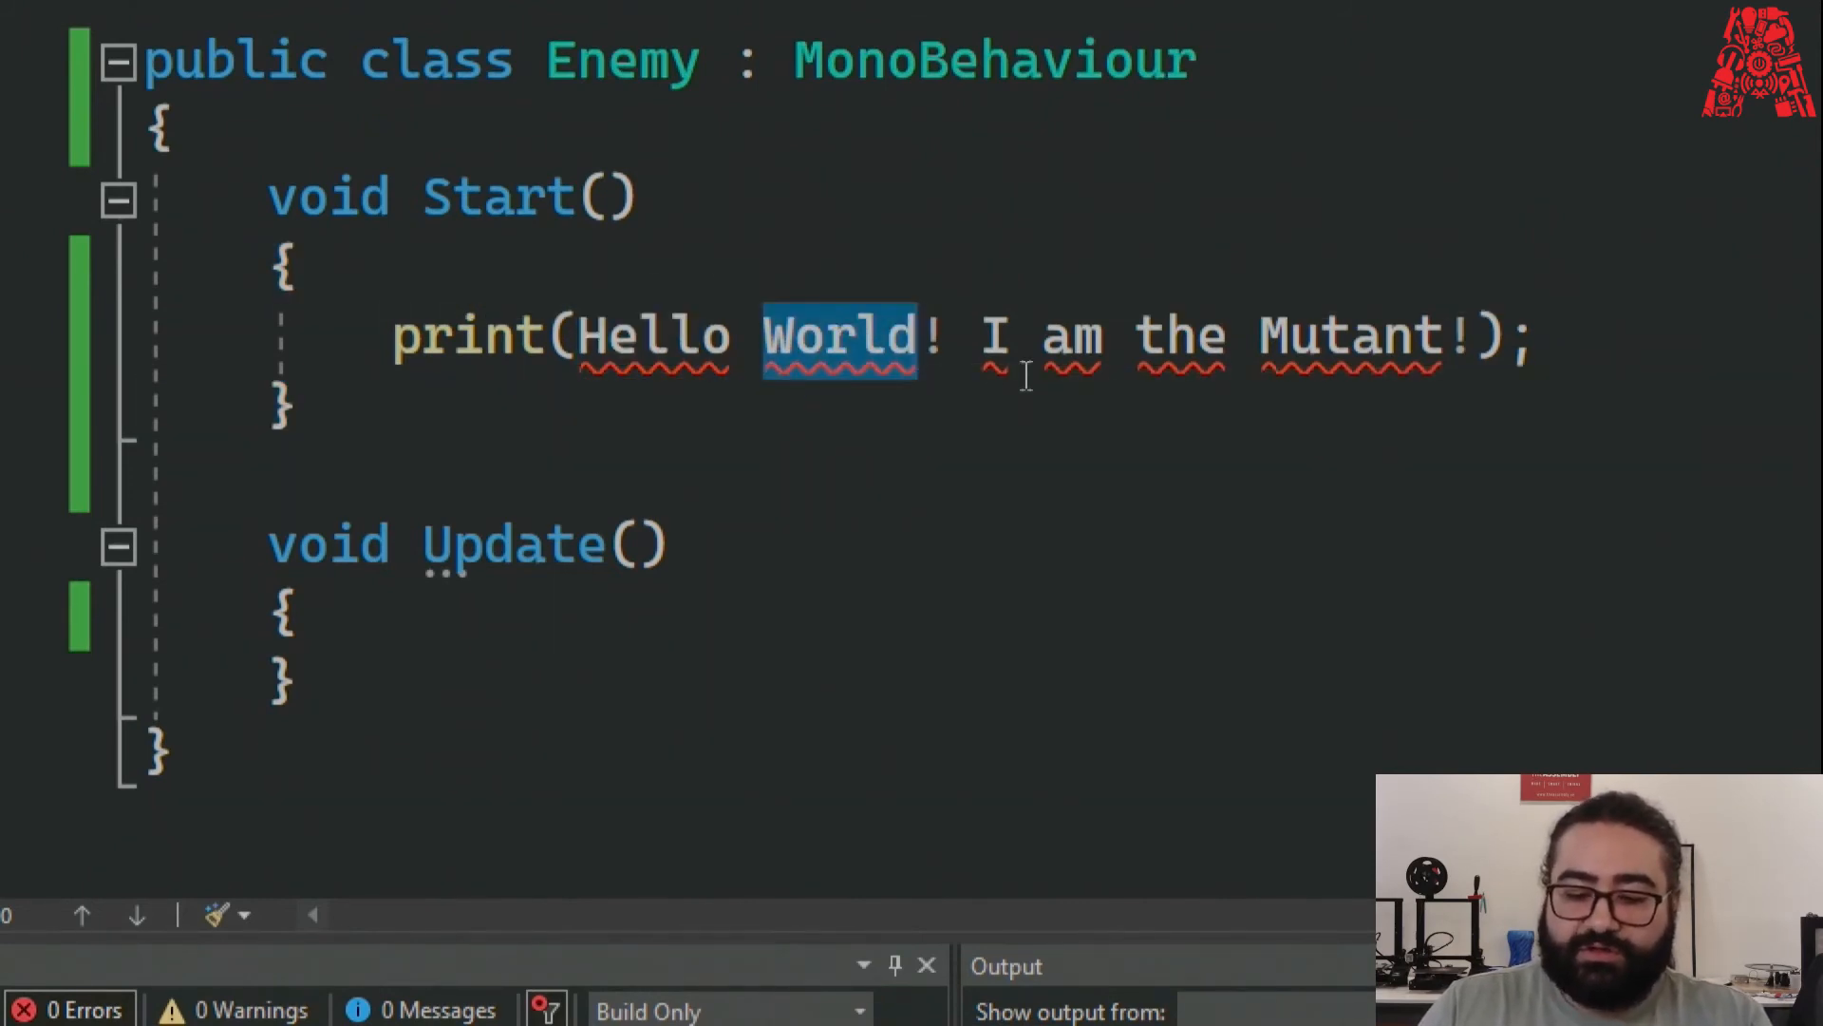
click(984, 350)
mouse_move(607, 361)
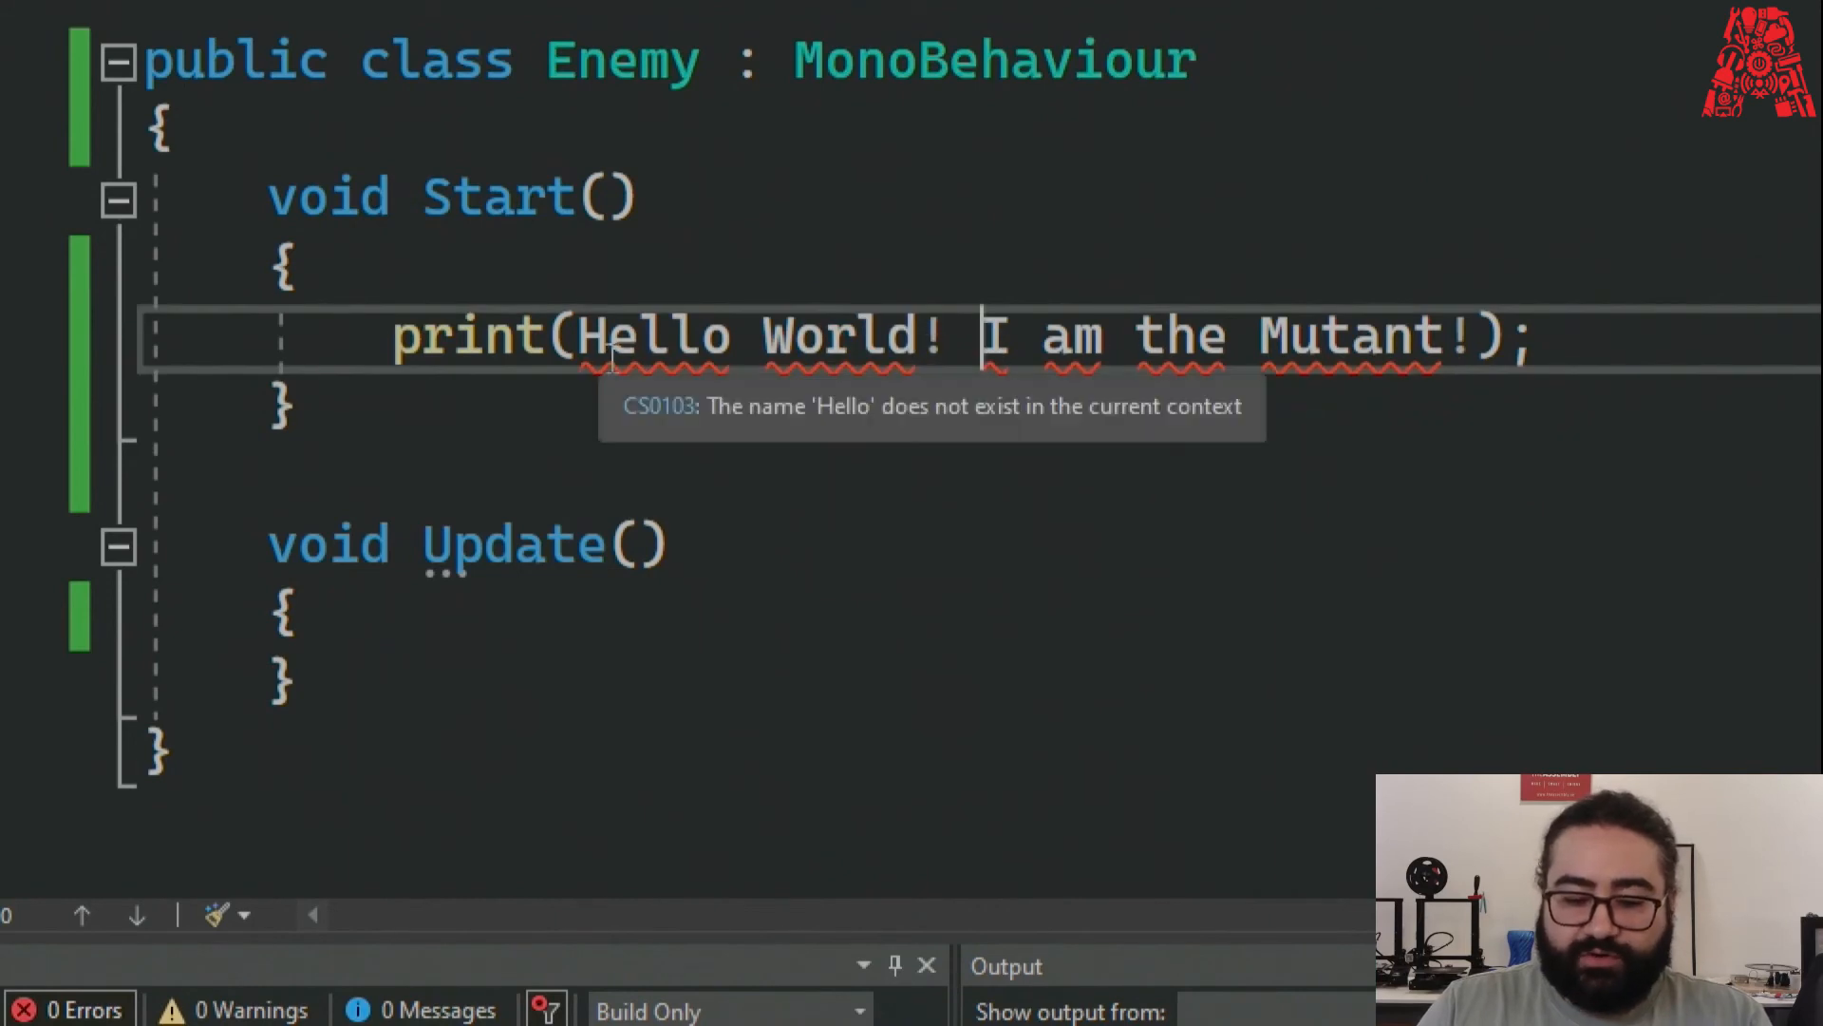
mouse_move(836, 413)
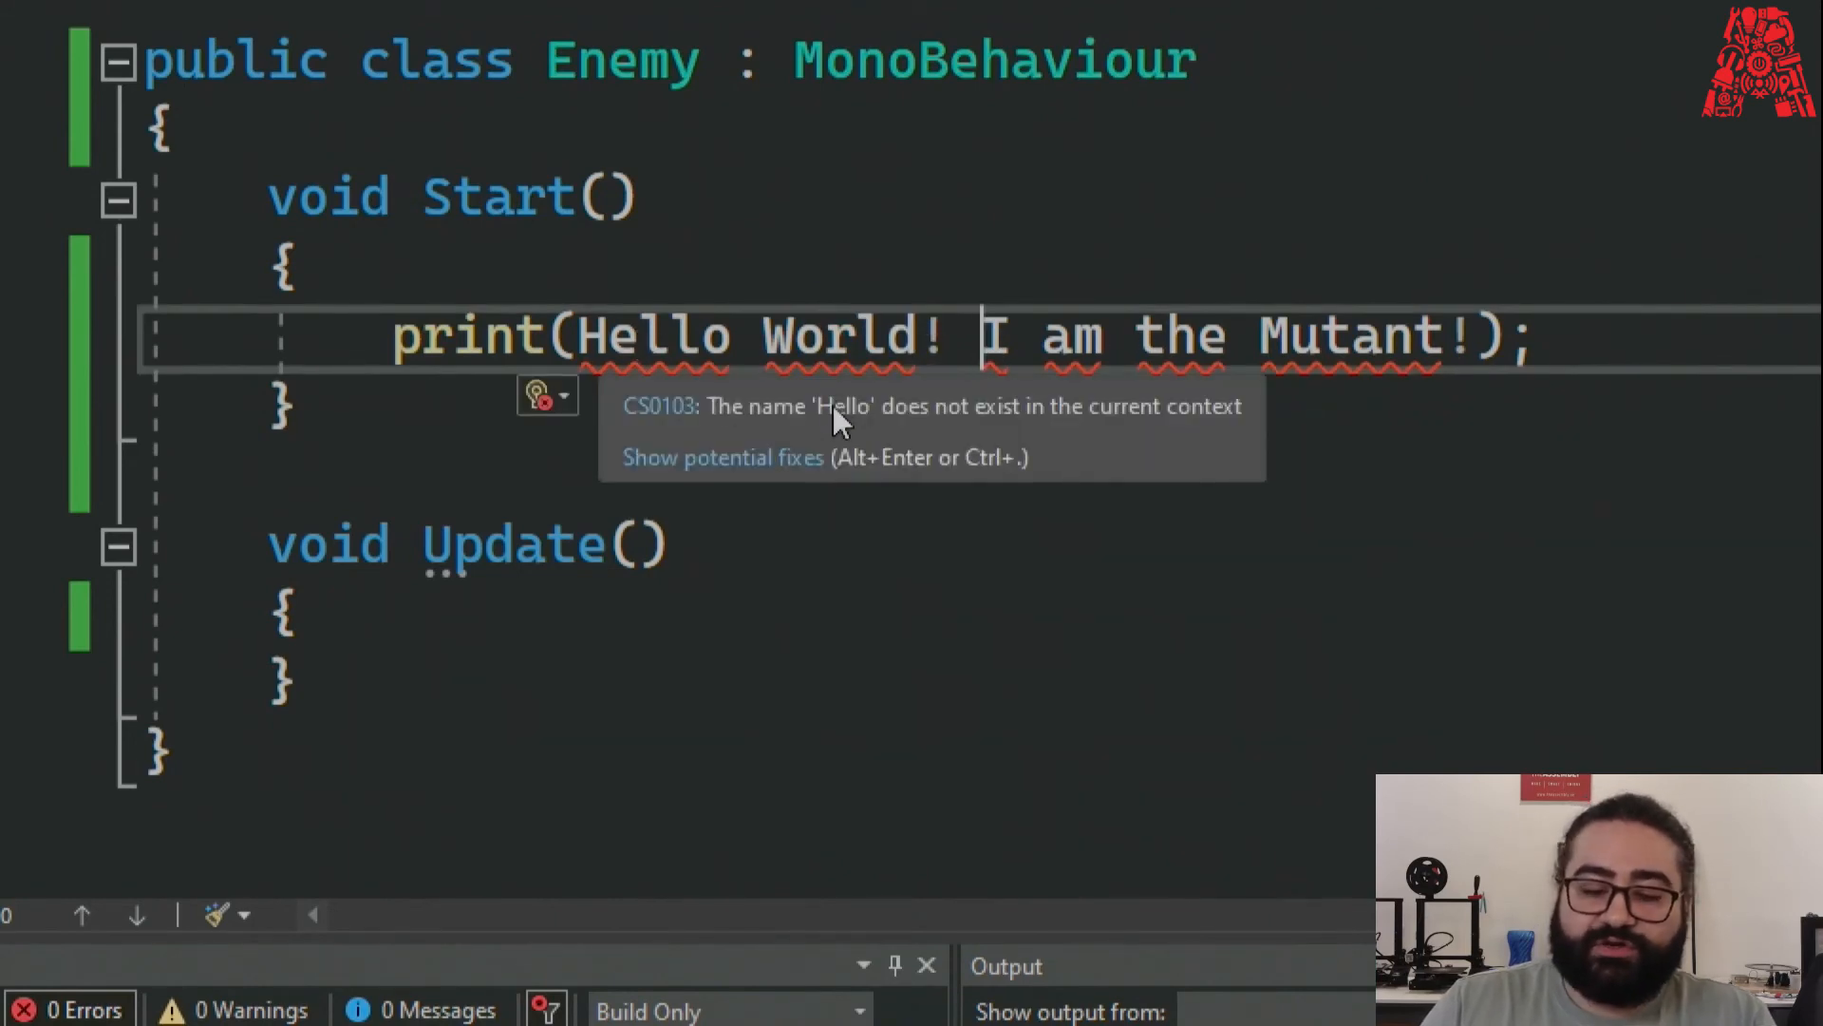
mouse_move(825, 334)
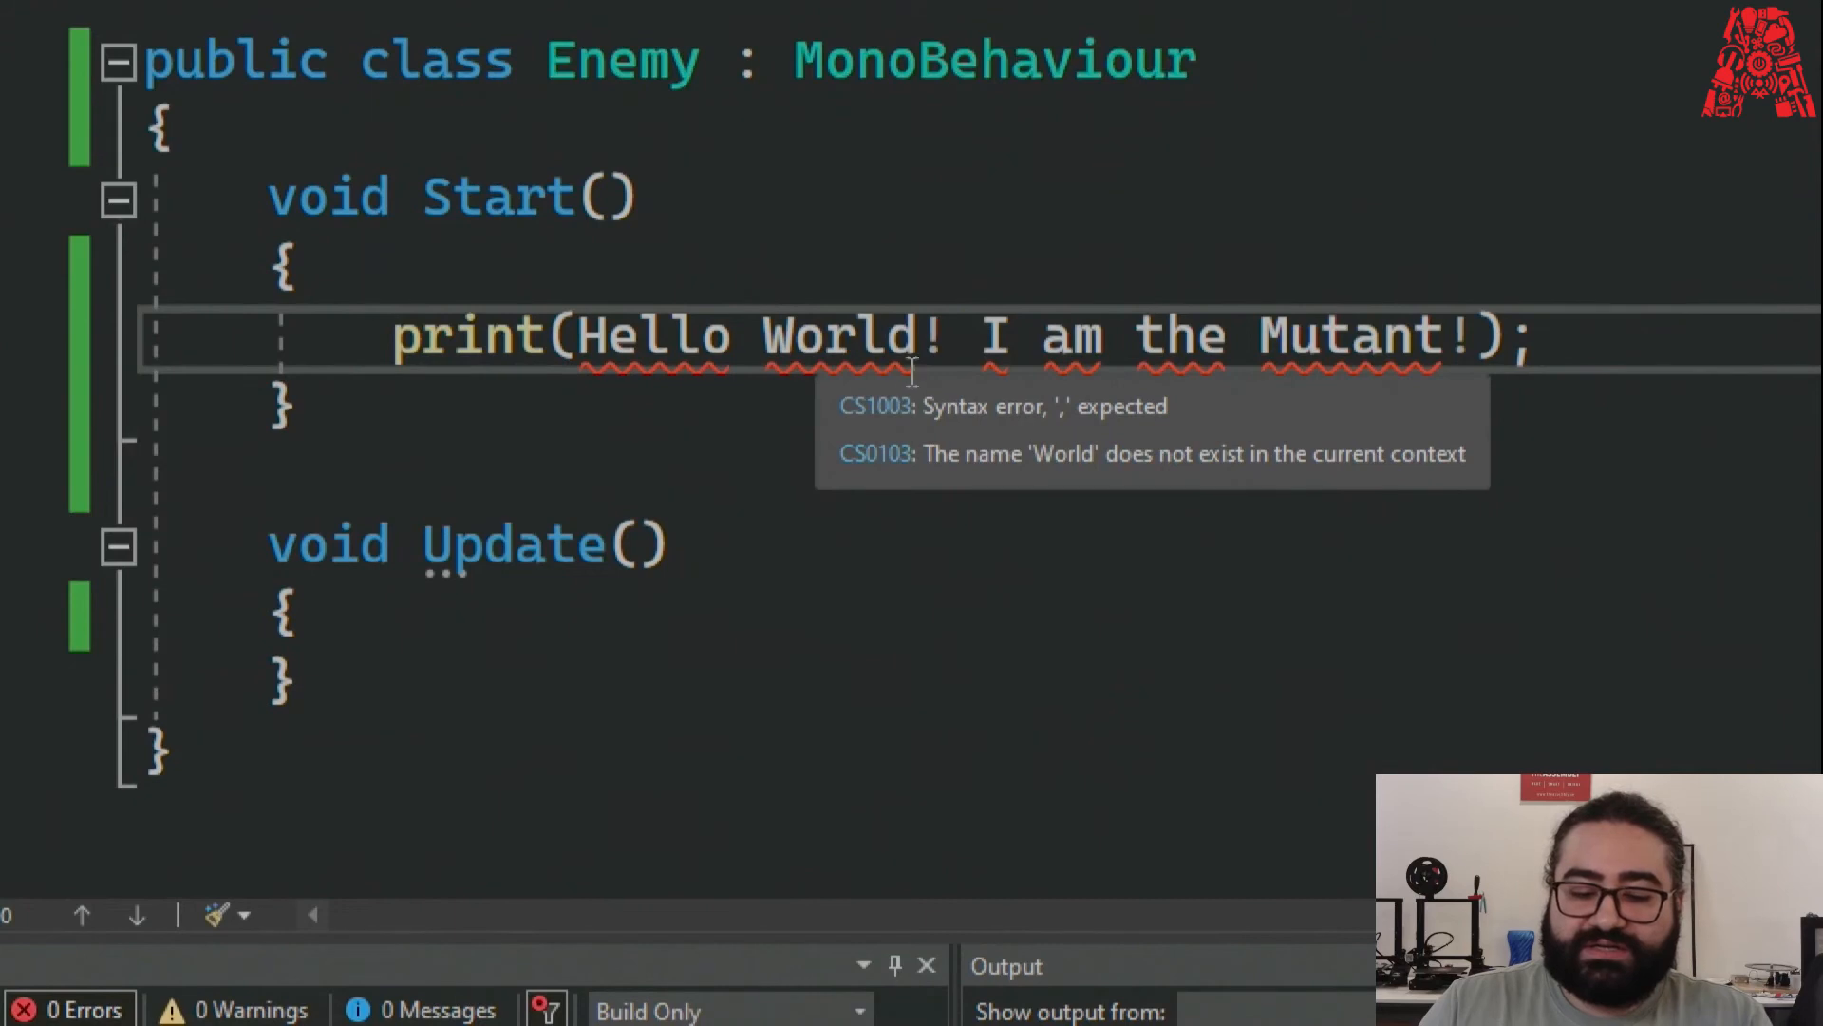
drag(577, 337, 1475, 339)
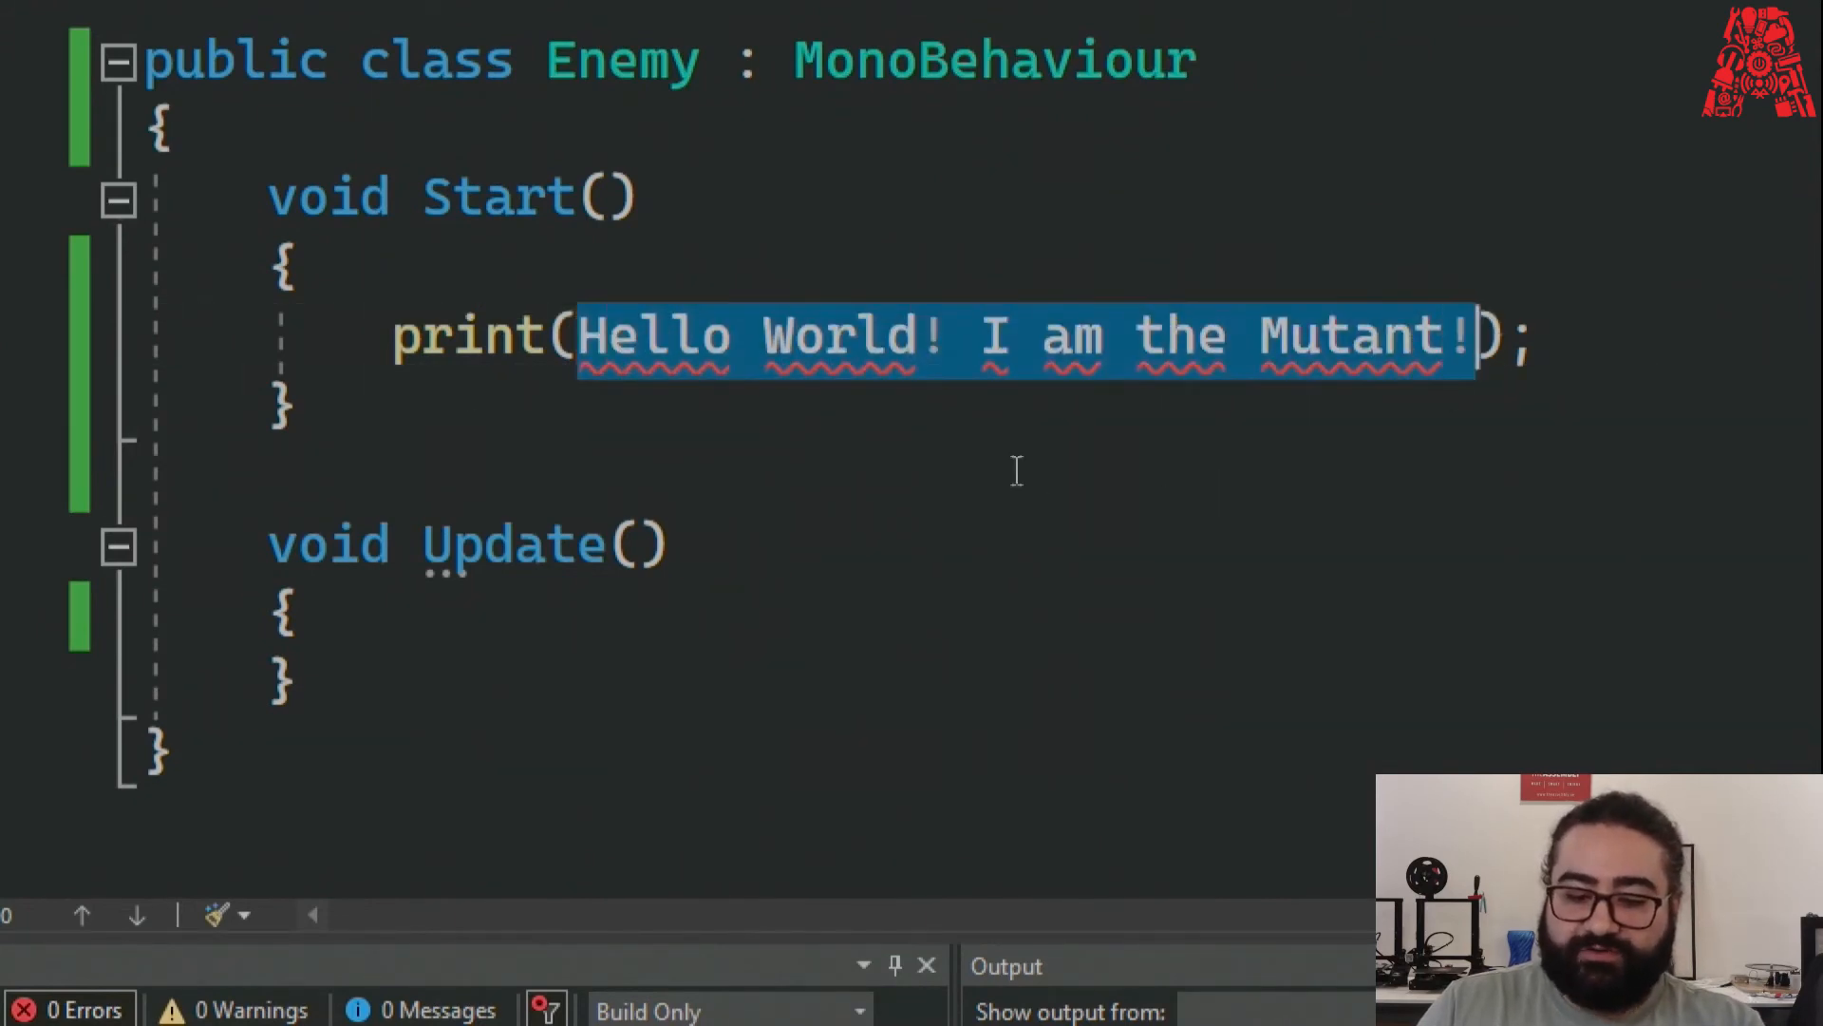
click(1055, 476)
key(ctrl+z)
key(ctrl+z)
key(ctrl+s)
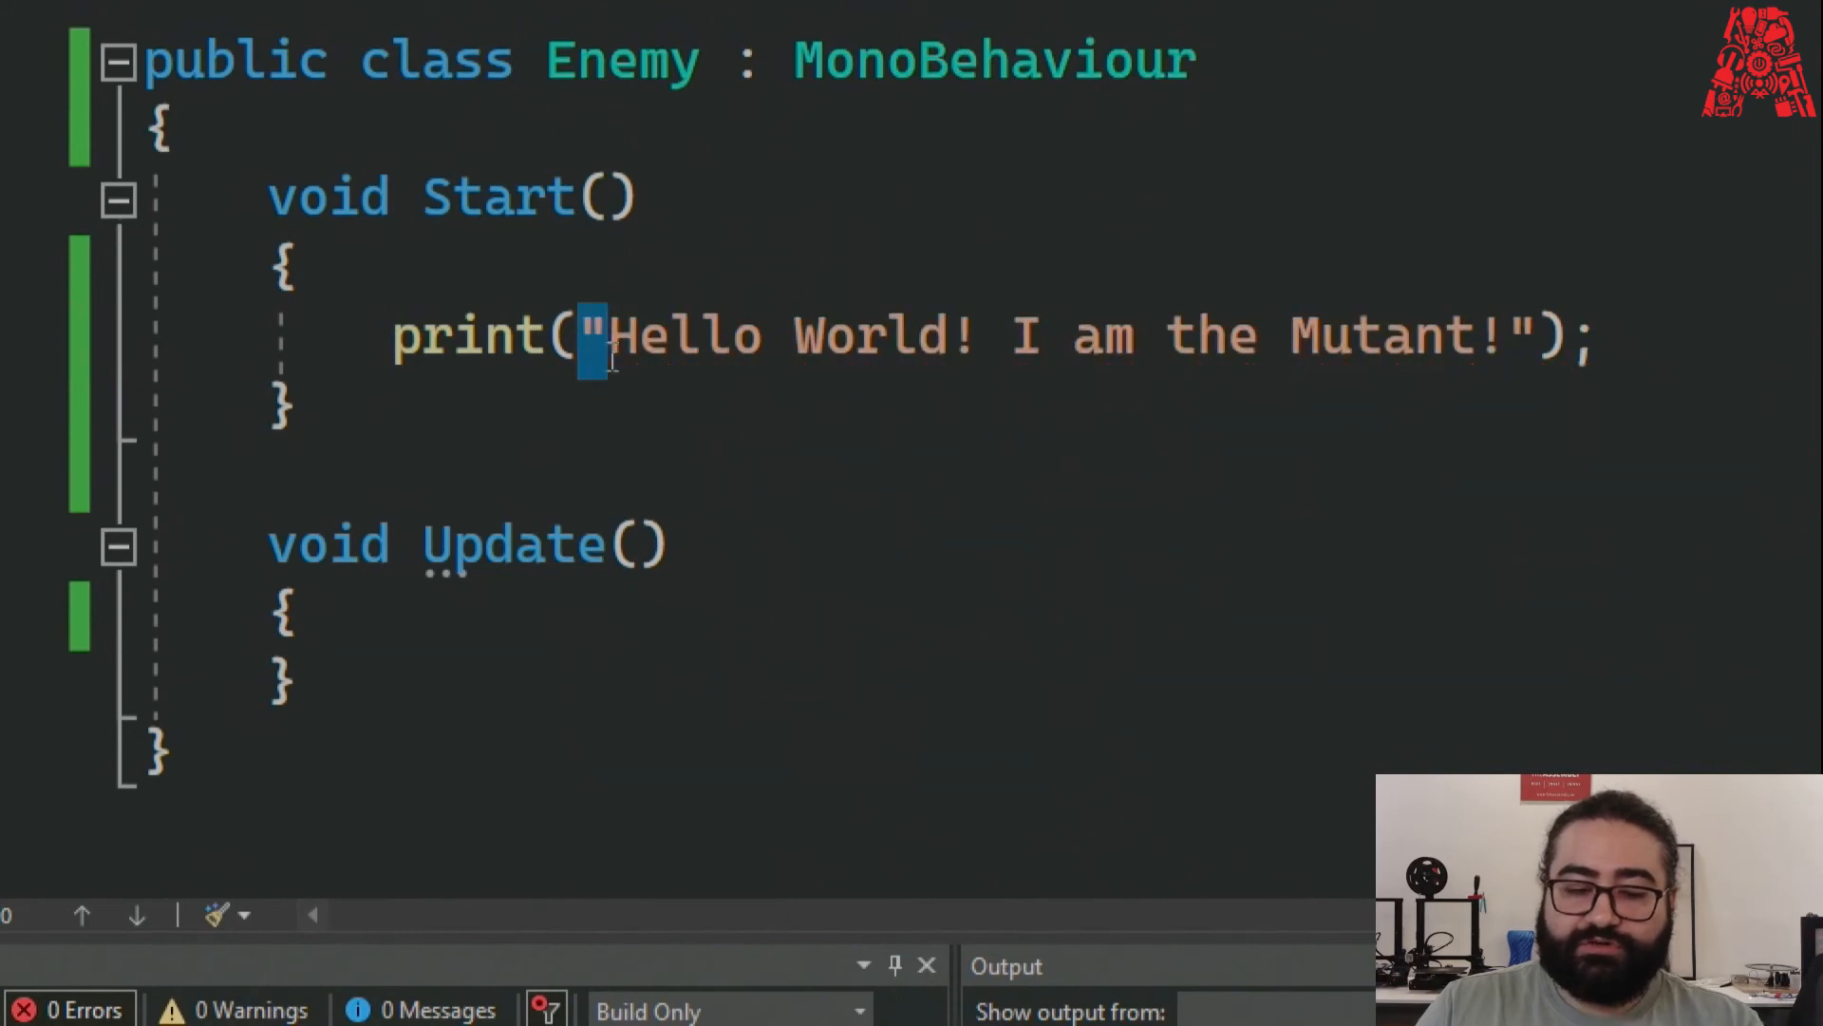
click(581, 426)
click(380, 480)
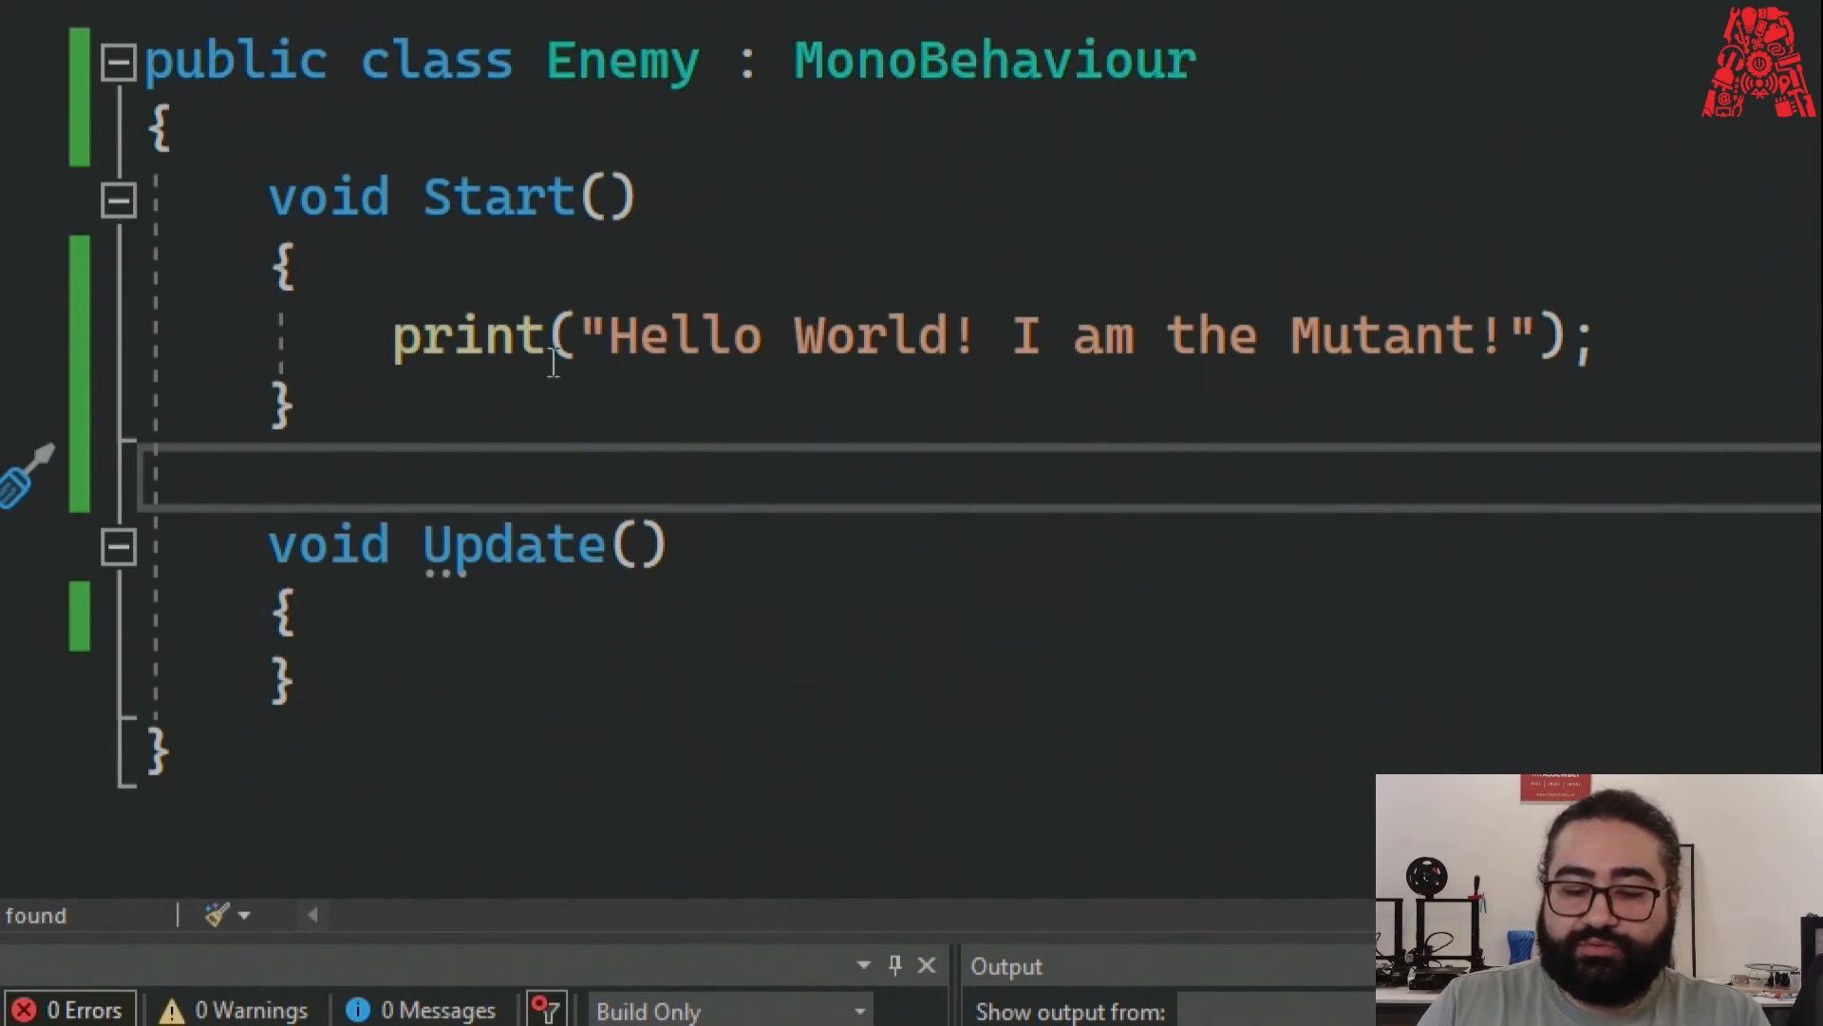
Check the print statement and the semicolon that ends it.
click(587, 347)
click(627, 432)
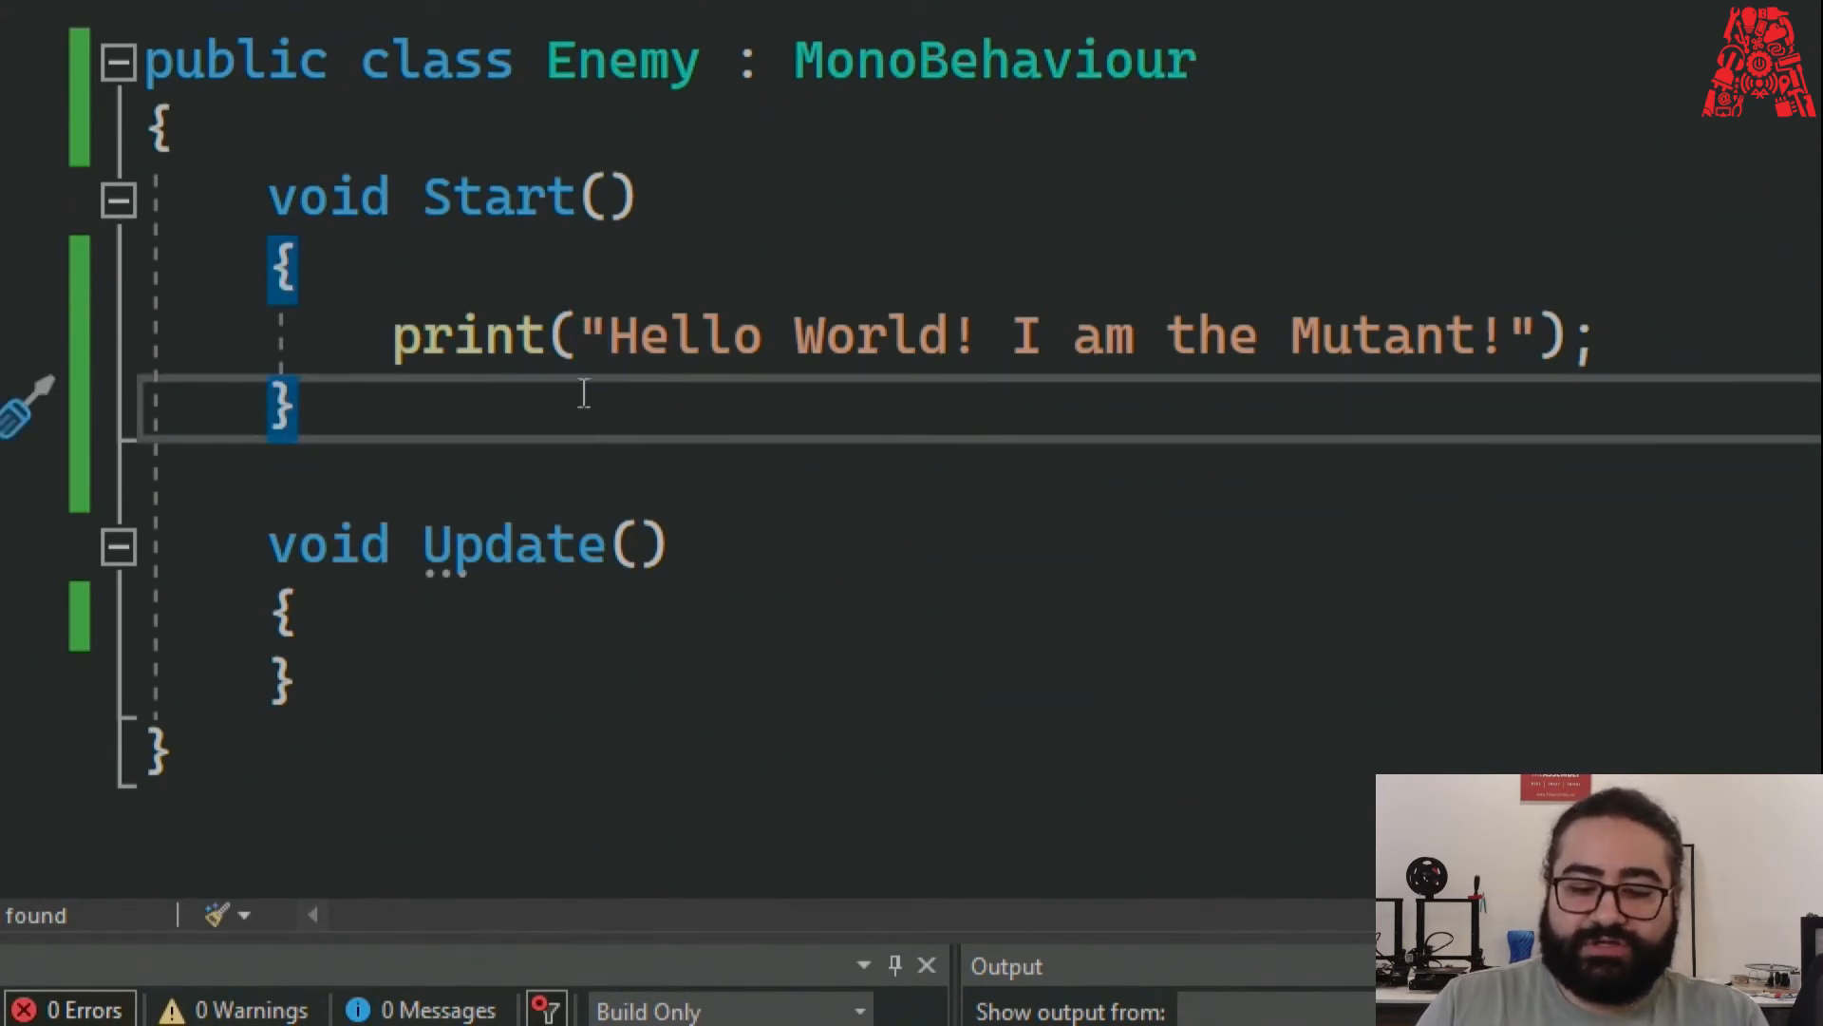
click(586, 341)
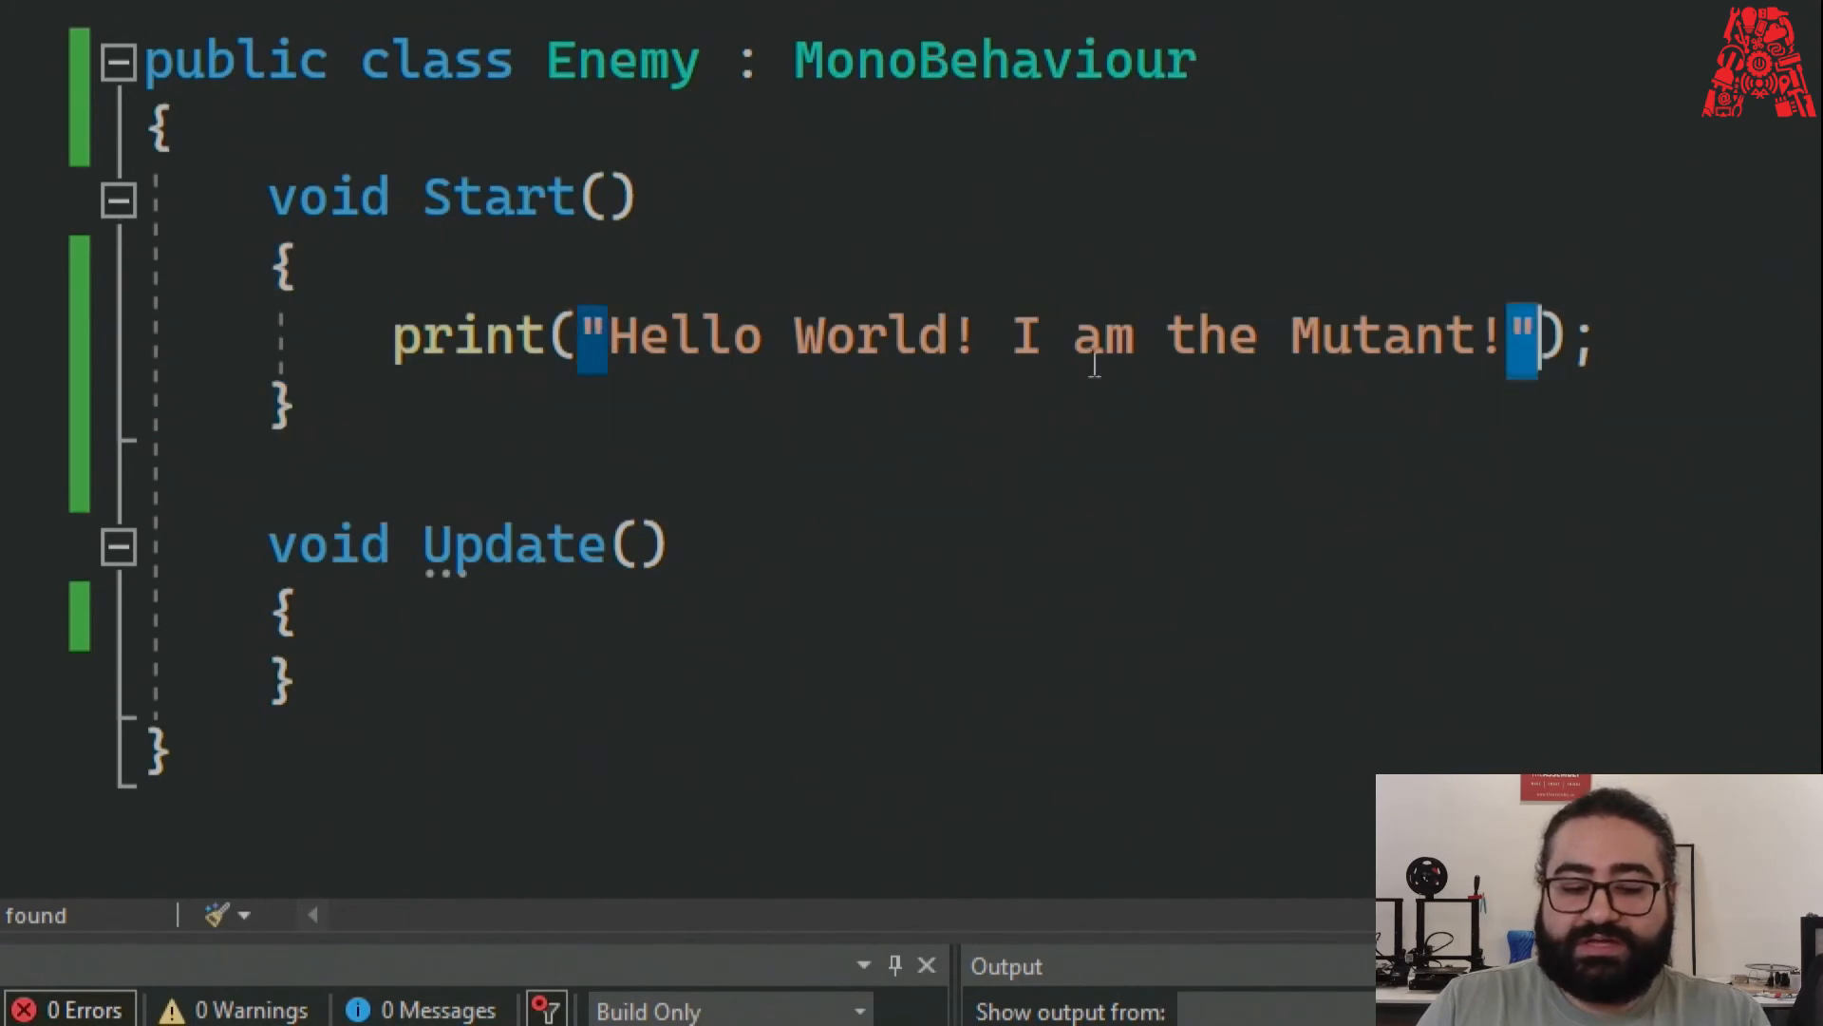
click(1057, 514)
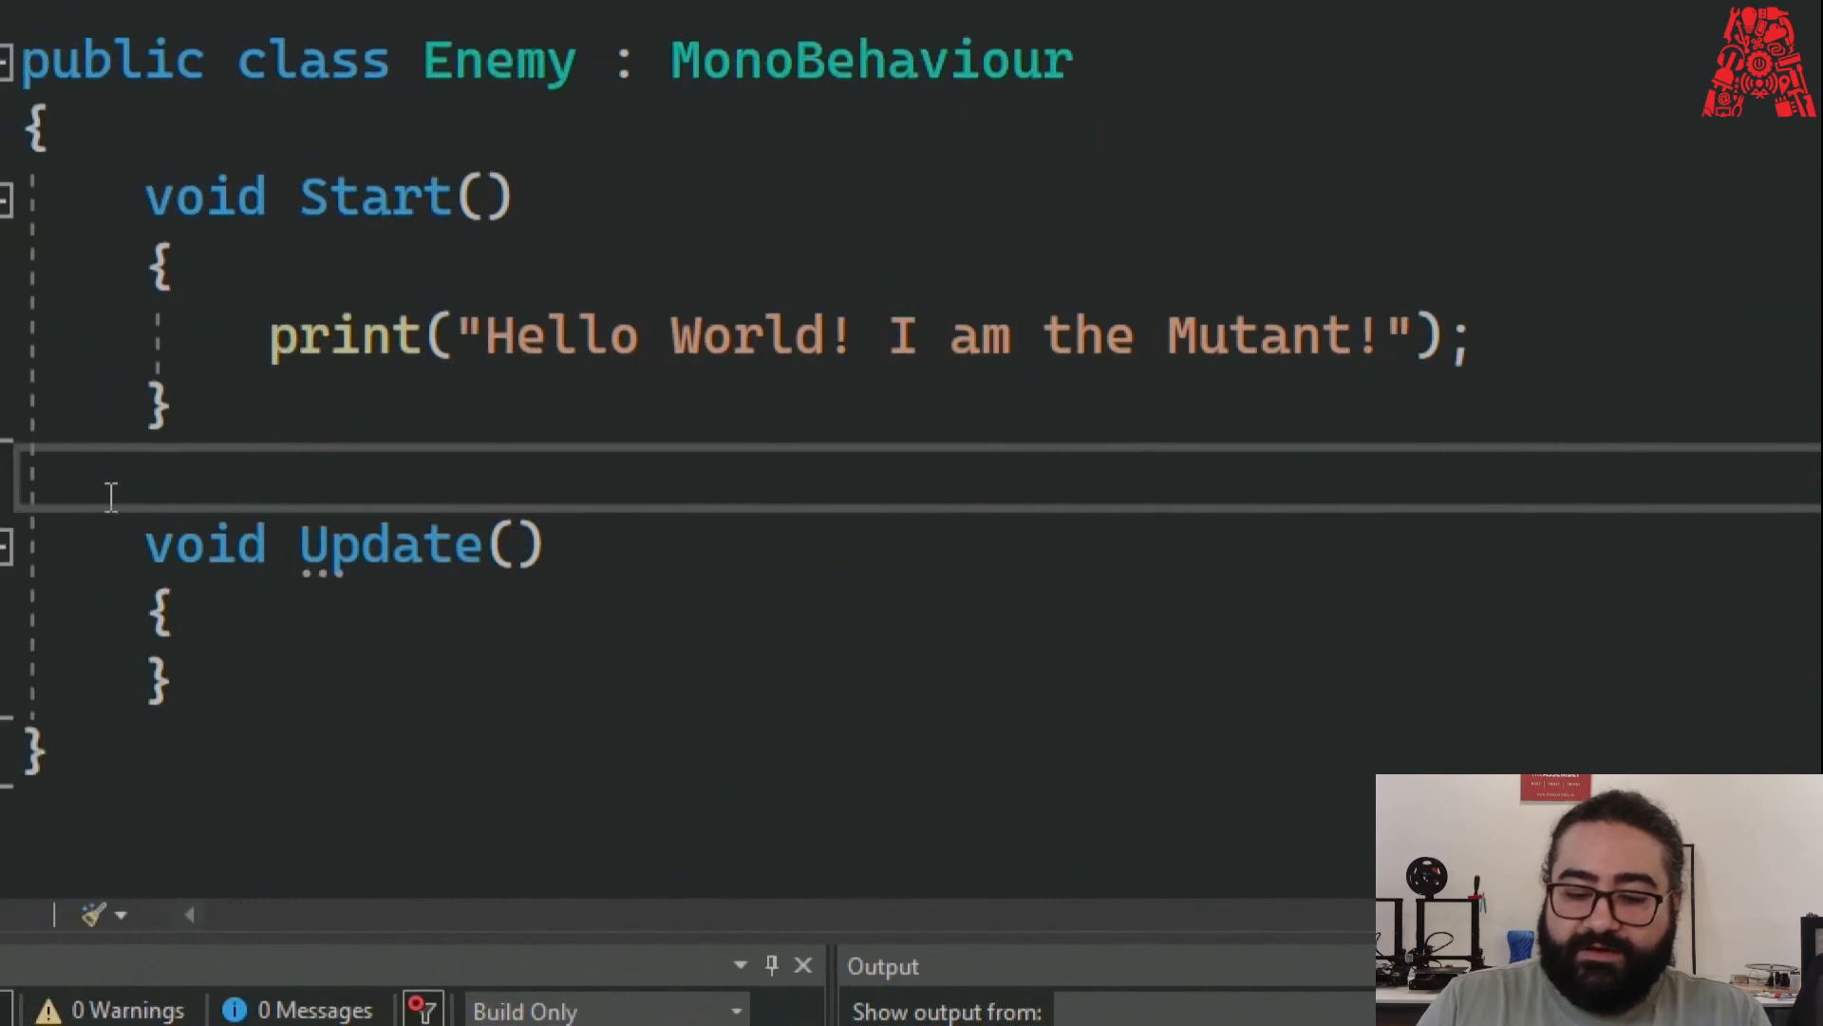
drag(1447, 353, 1485, 354)
click(1498, 353)
click(1495, 354)
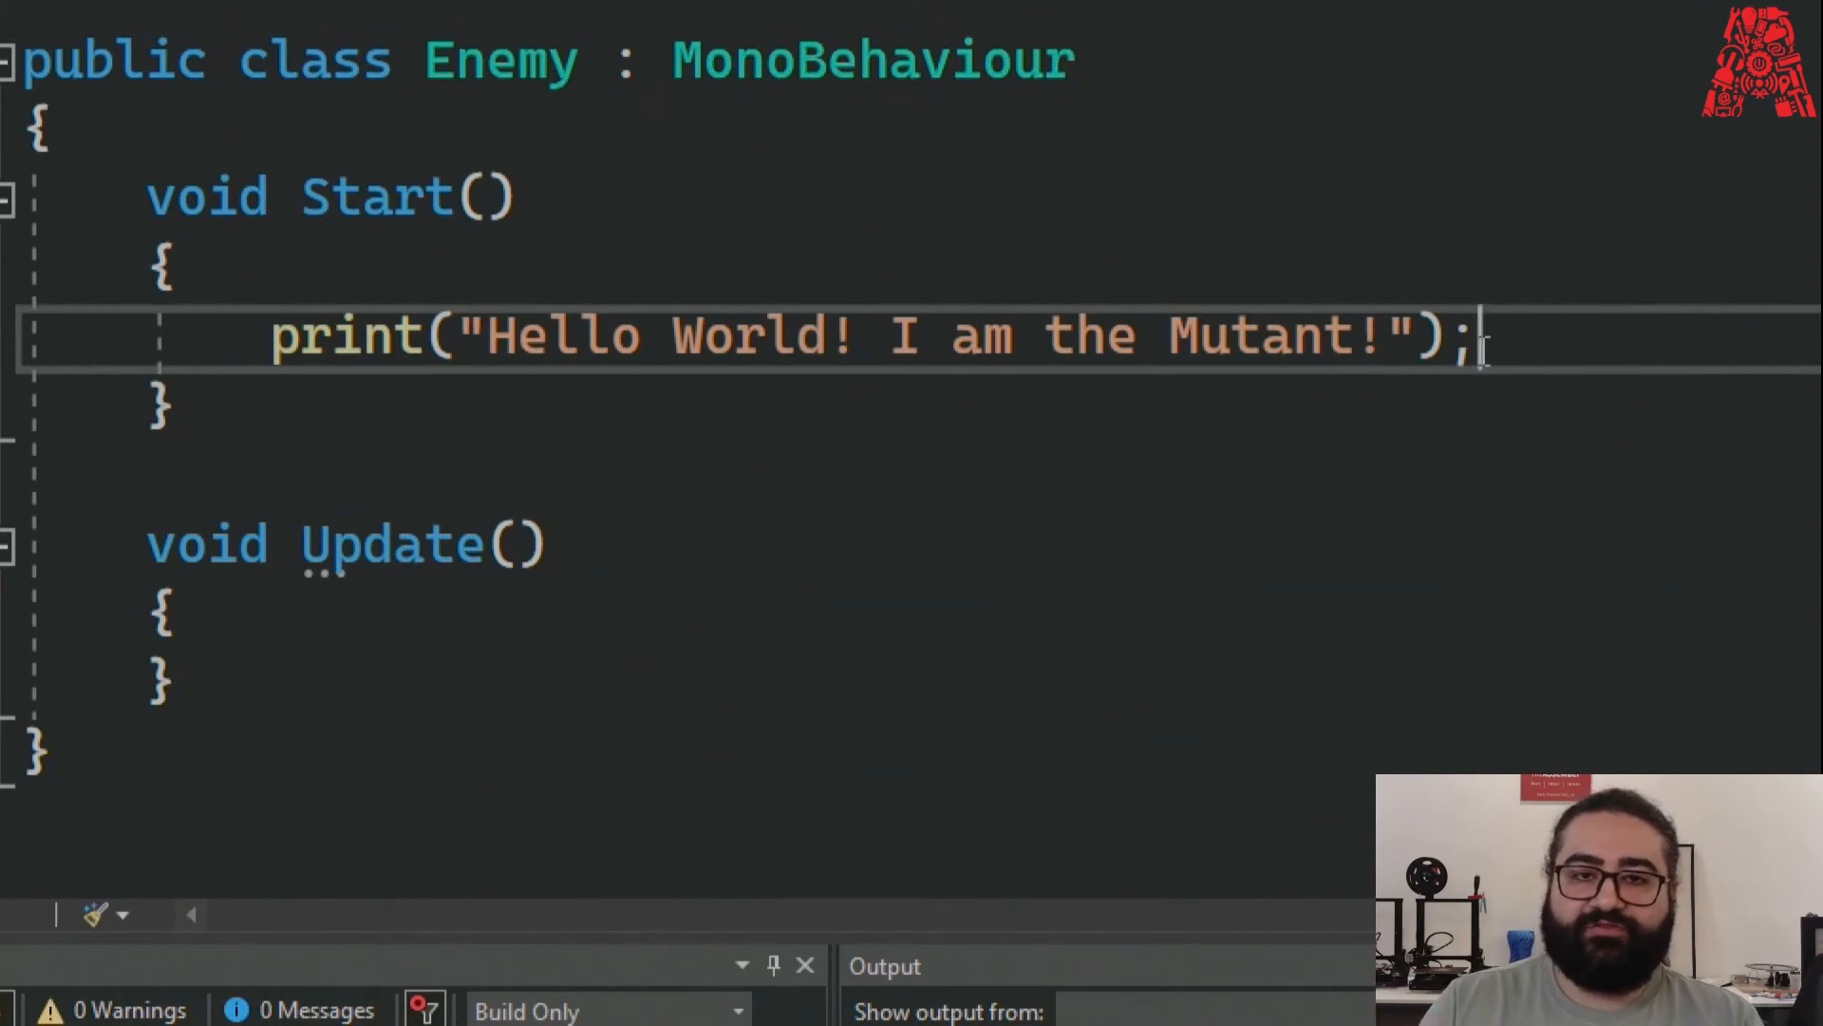
drag(1567, 346, 147, 337)
click(1550, 353)
drag(1451, 353, 1492, 352)
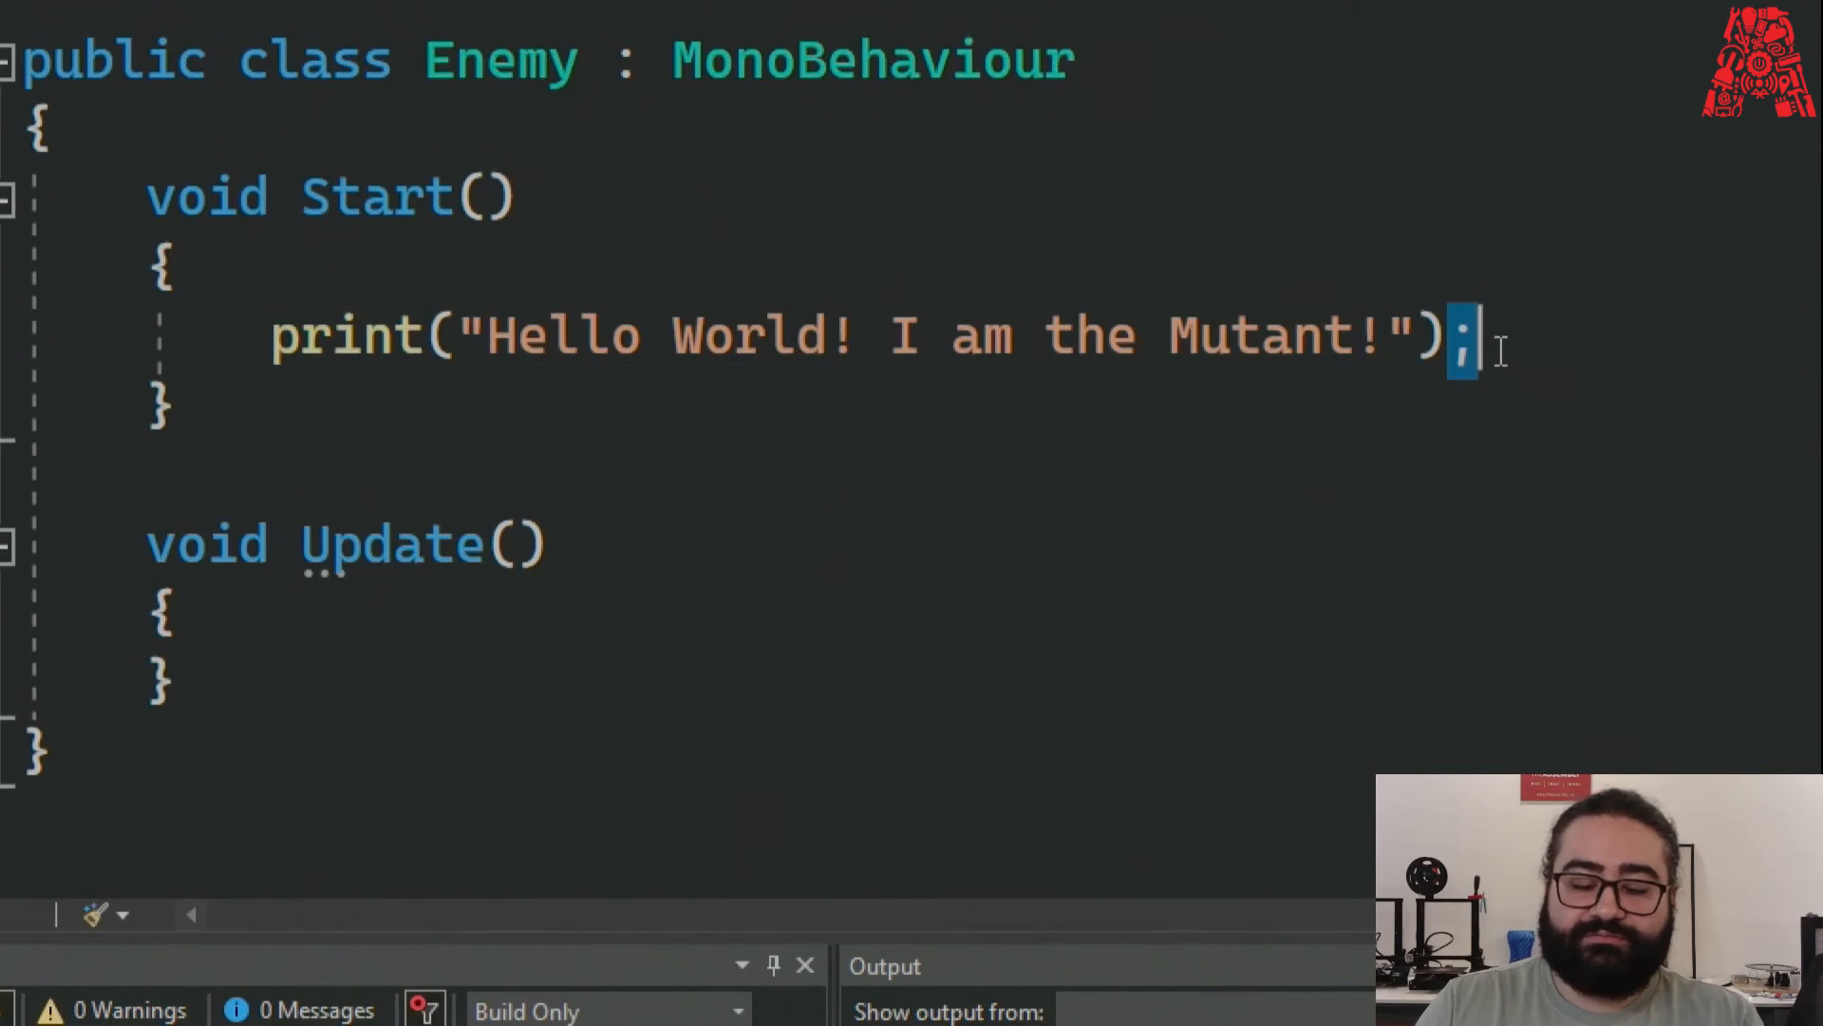
click(1496, 351)
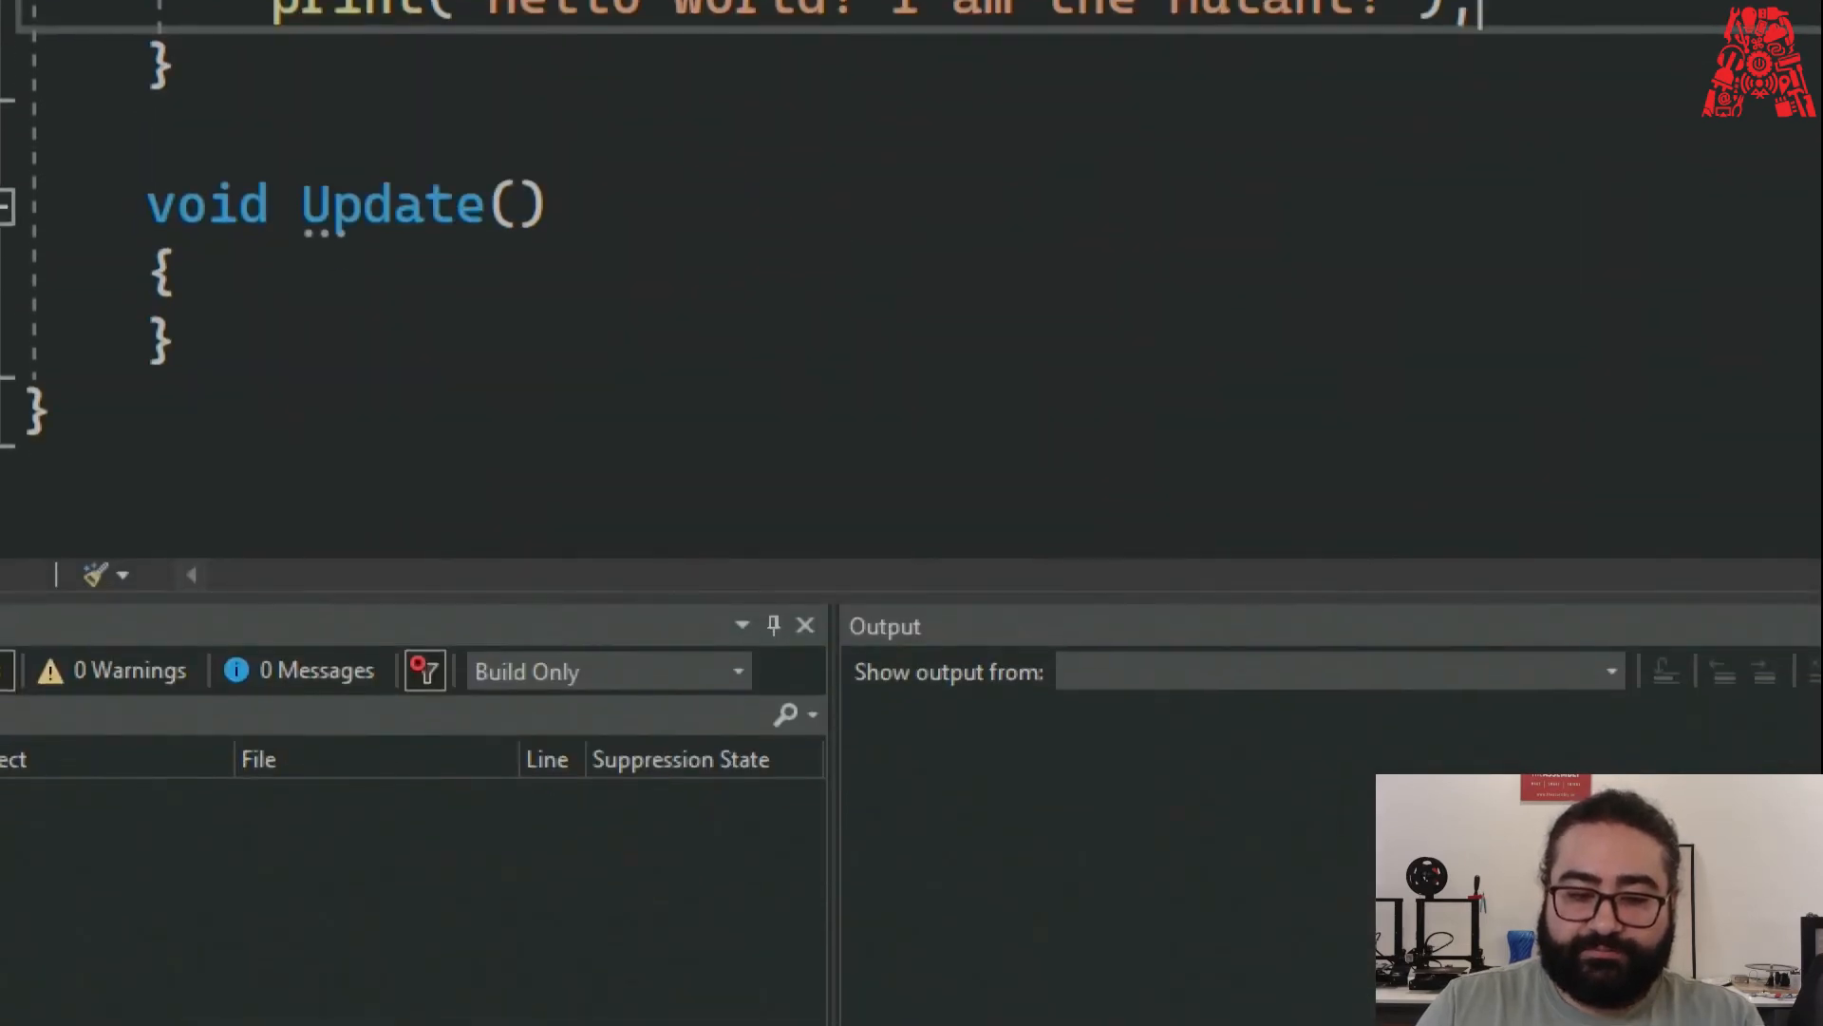
Play the scene in Unity to log the greeting, then return to Visual Studio.
key(super+minus)
click(1712, 13)
click(857, 55)
key(alt+Tab)
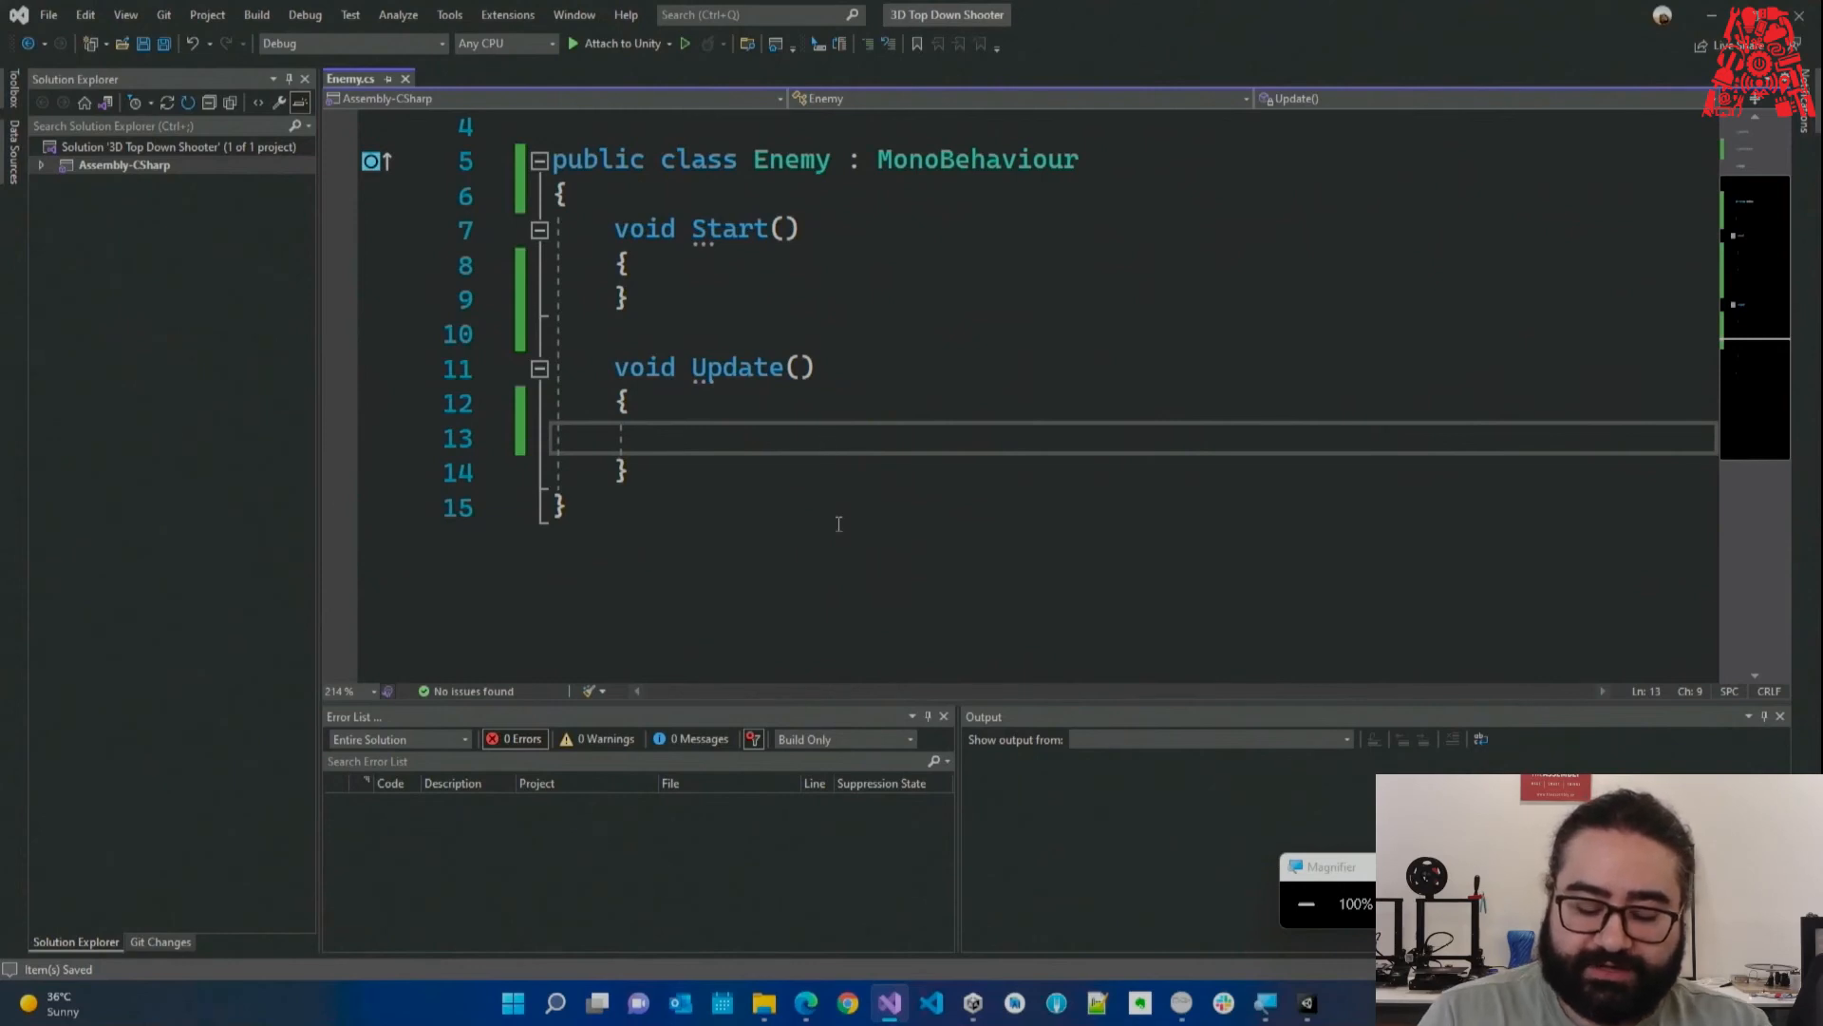
Add an if (Input.GetKey(KeyCode.Space)) block with braces inside Update.
text(if)
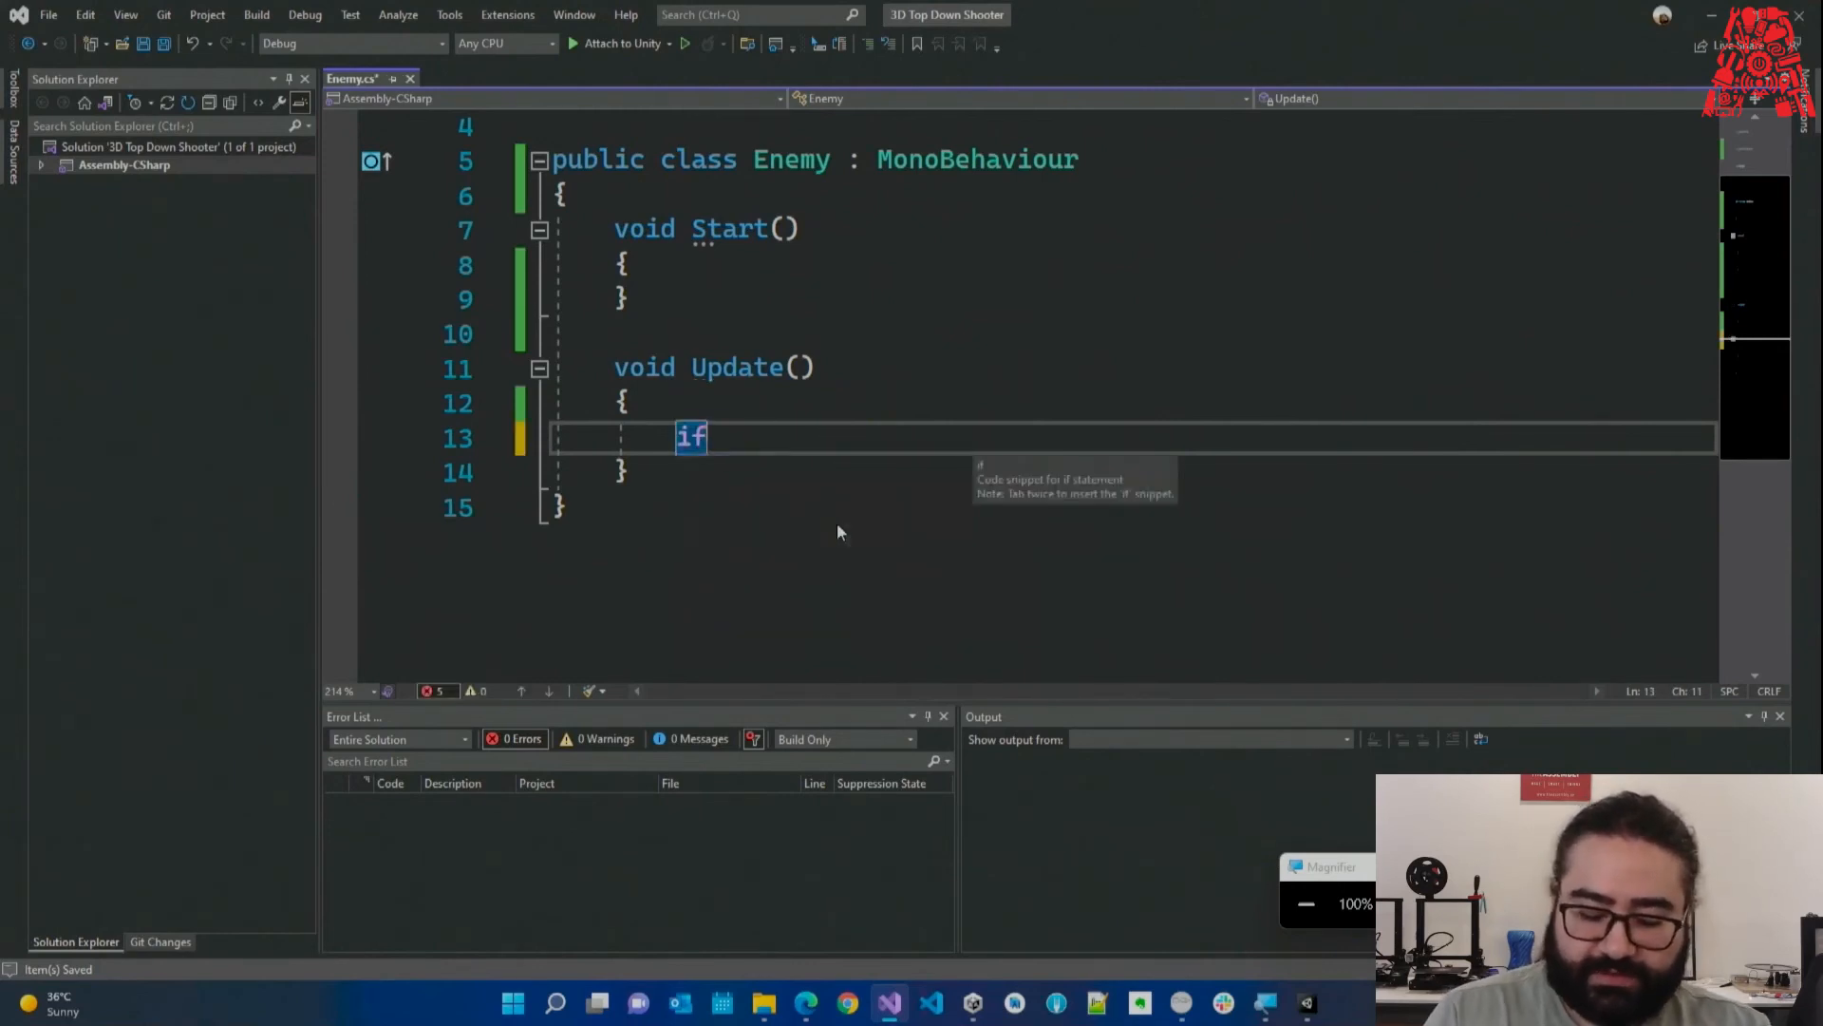
text((Input.get)
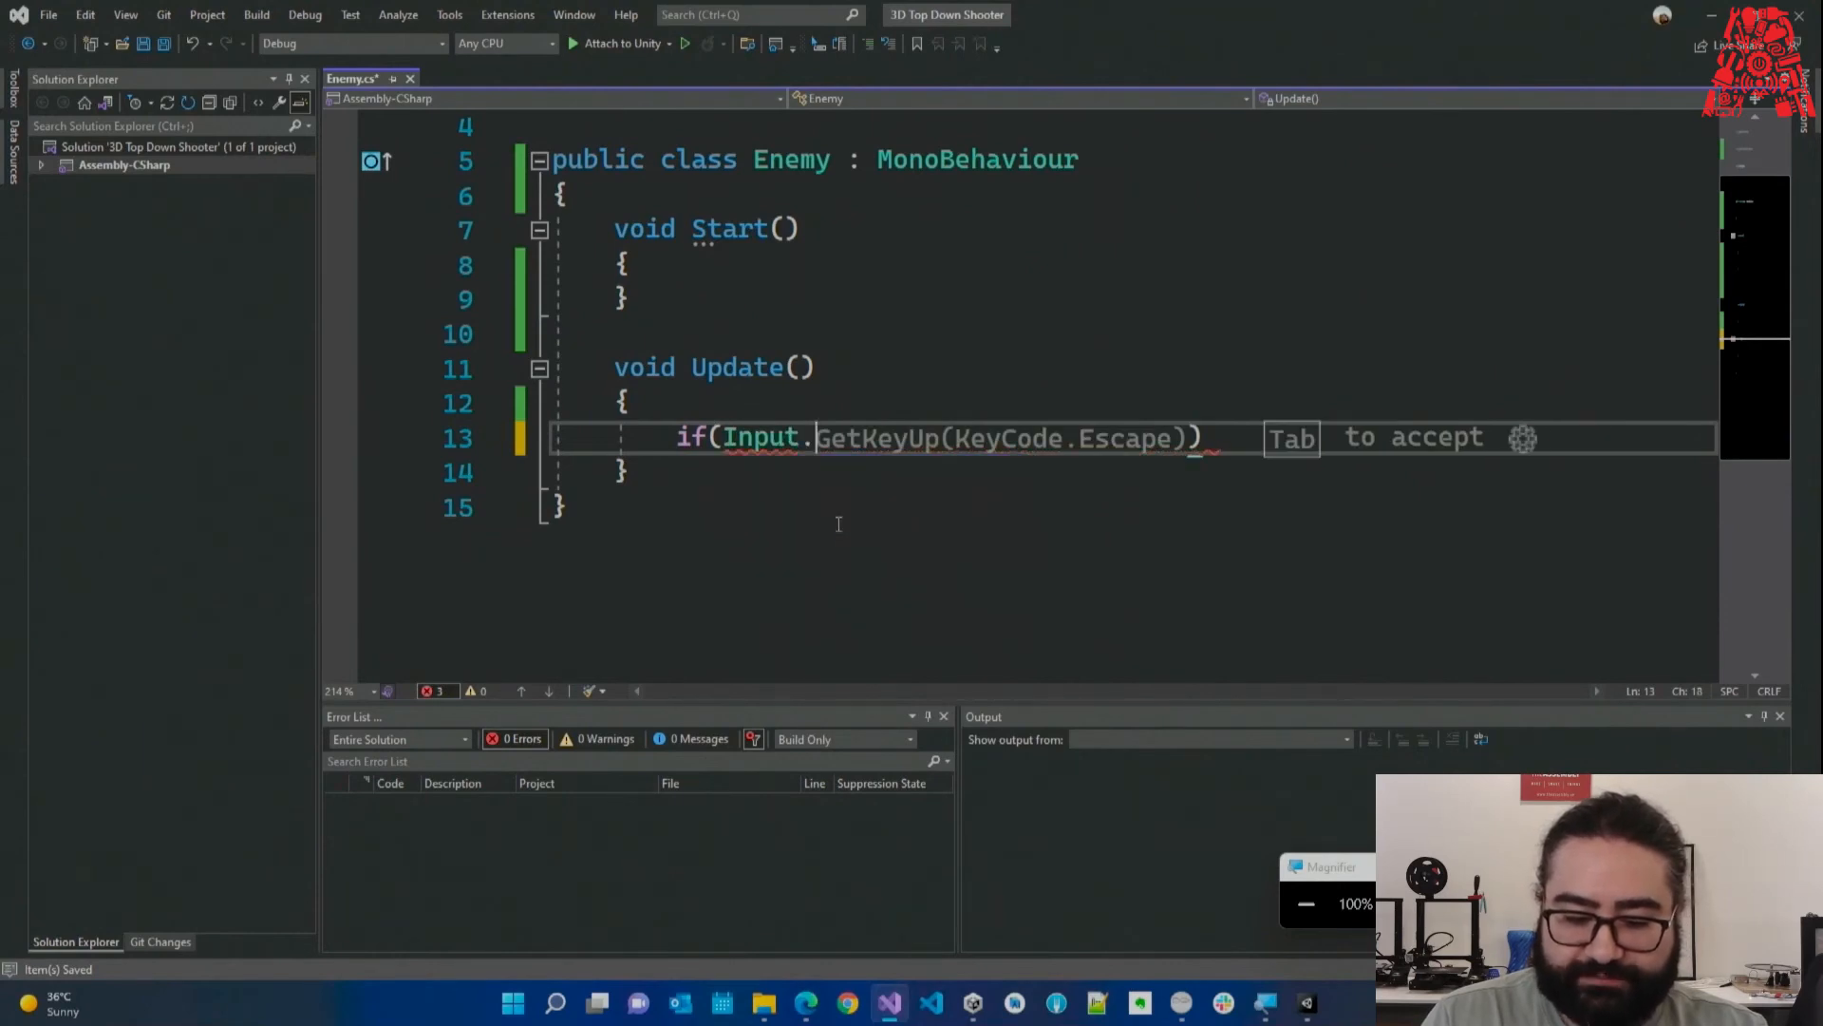
text(k)
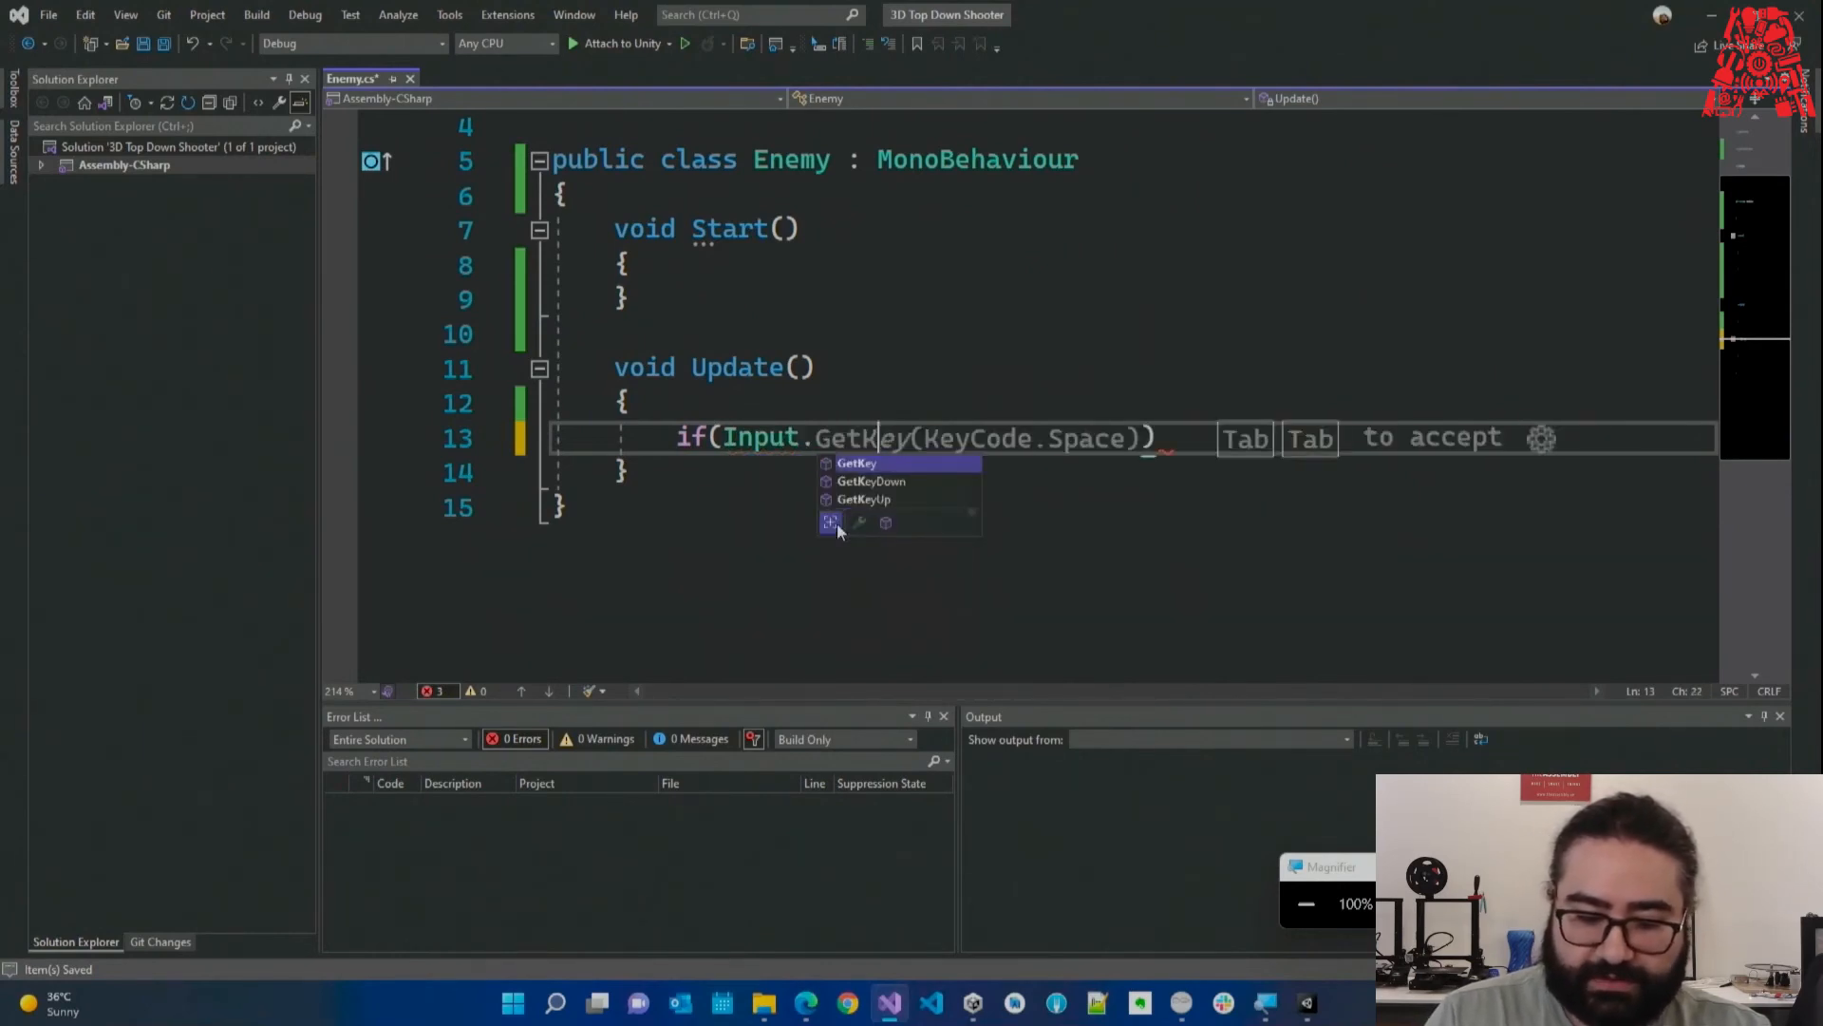
key(Tab)
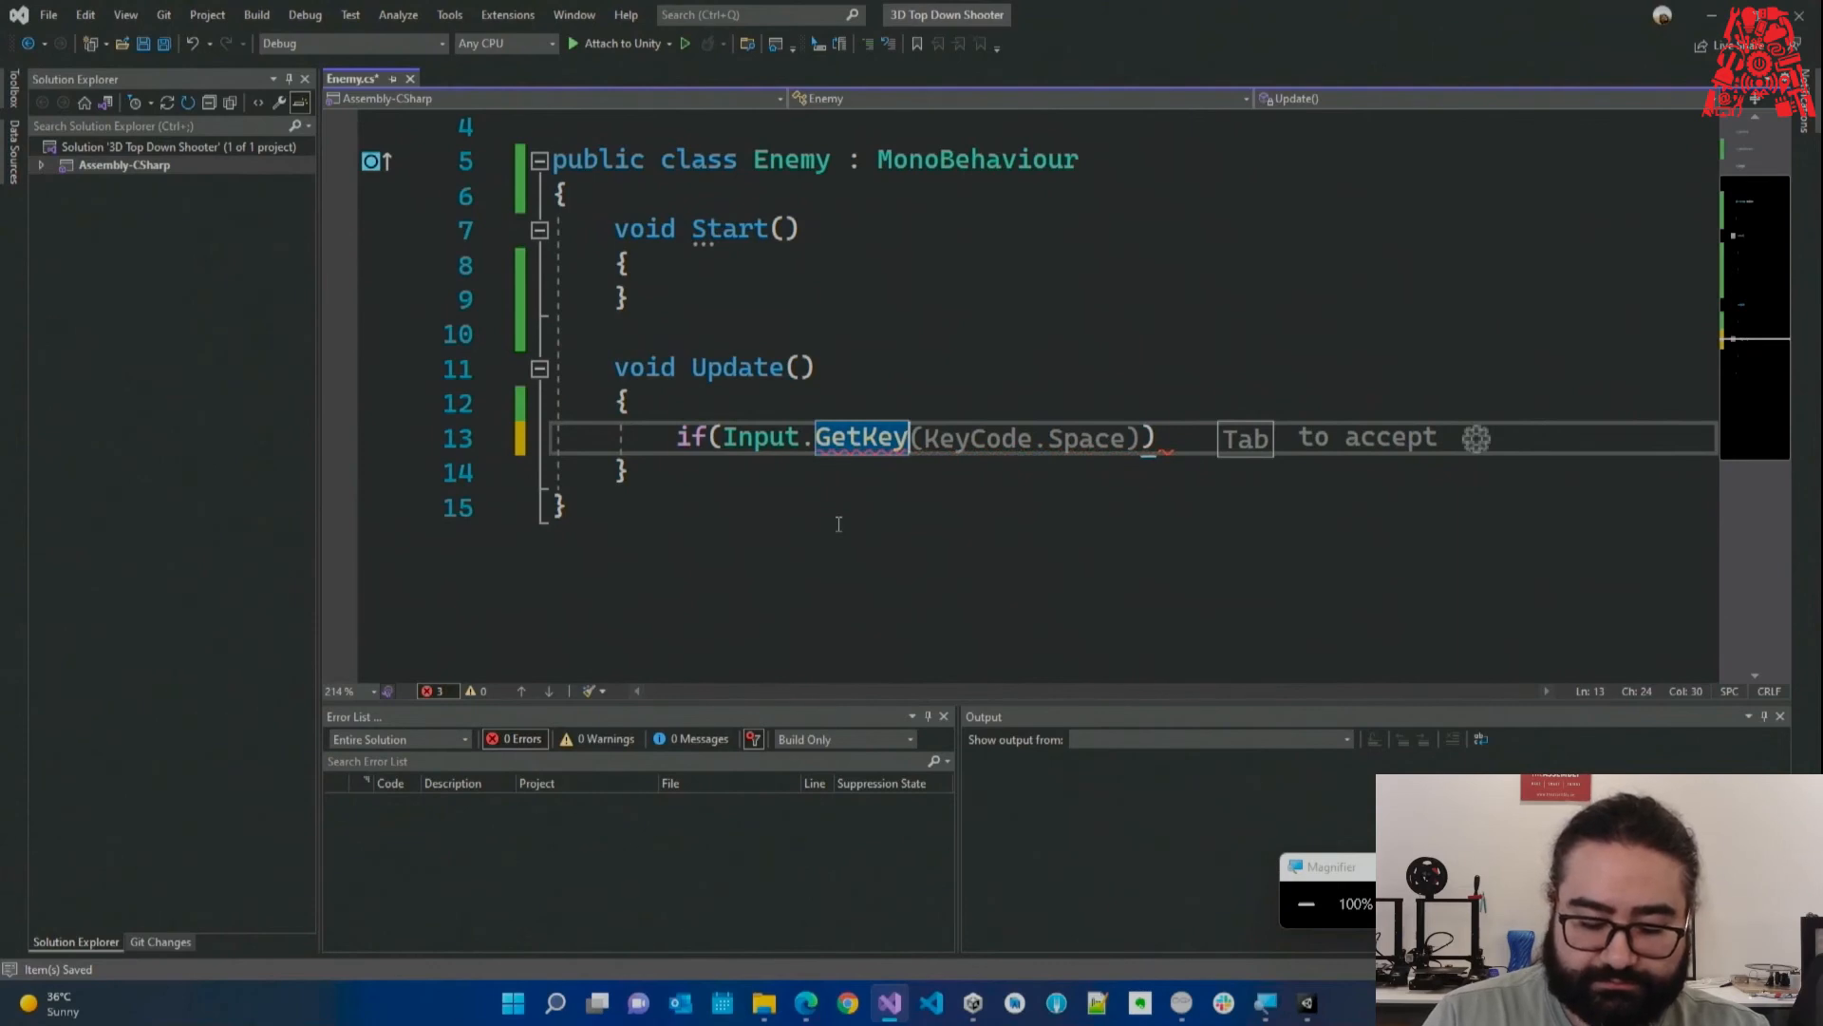
text((KeyCode.)
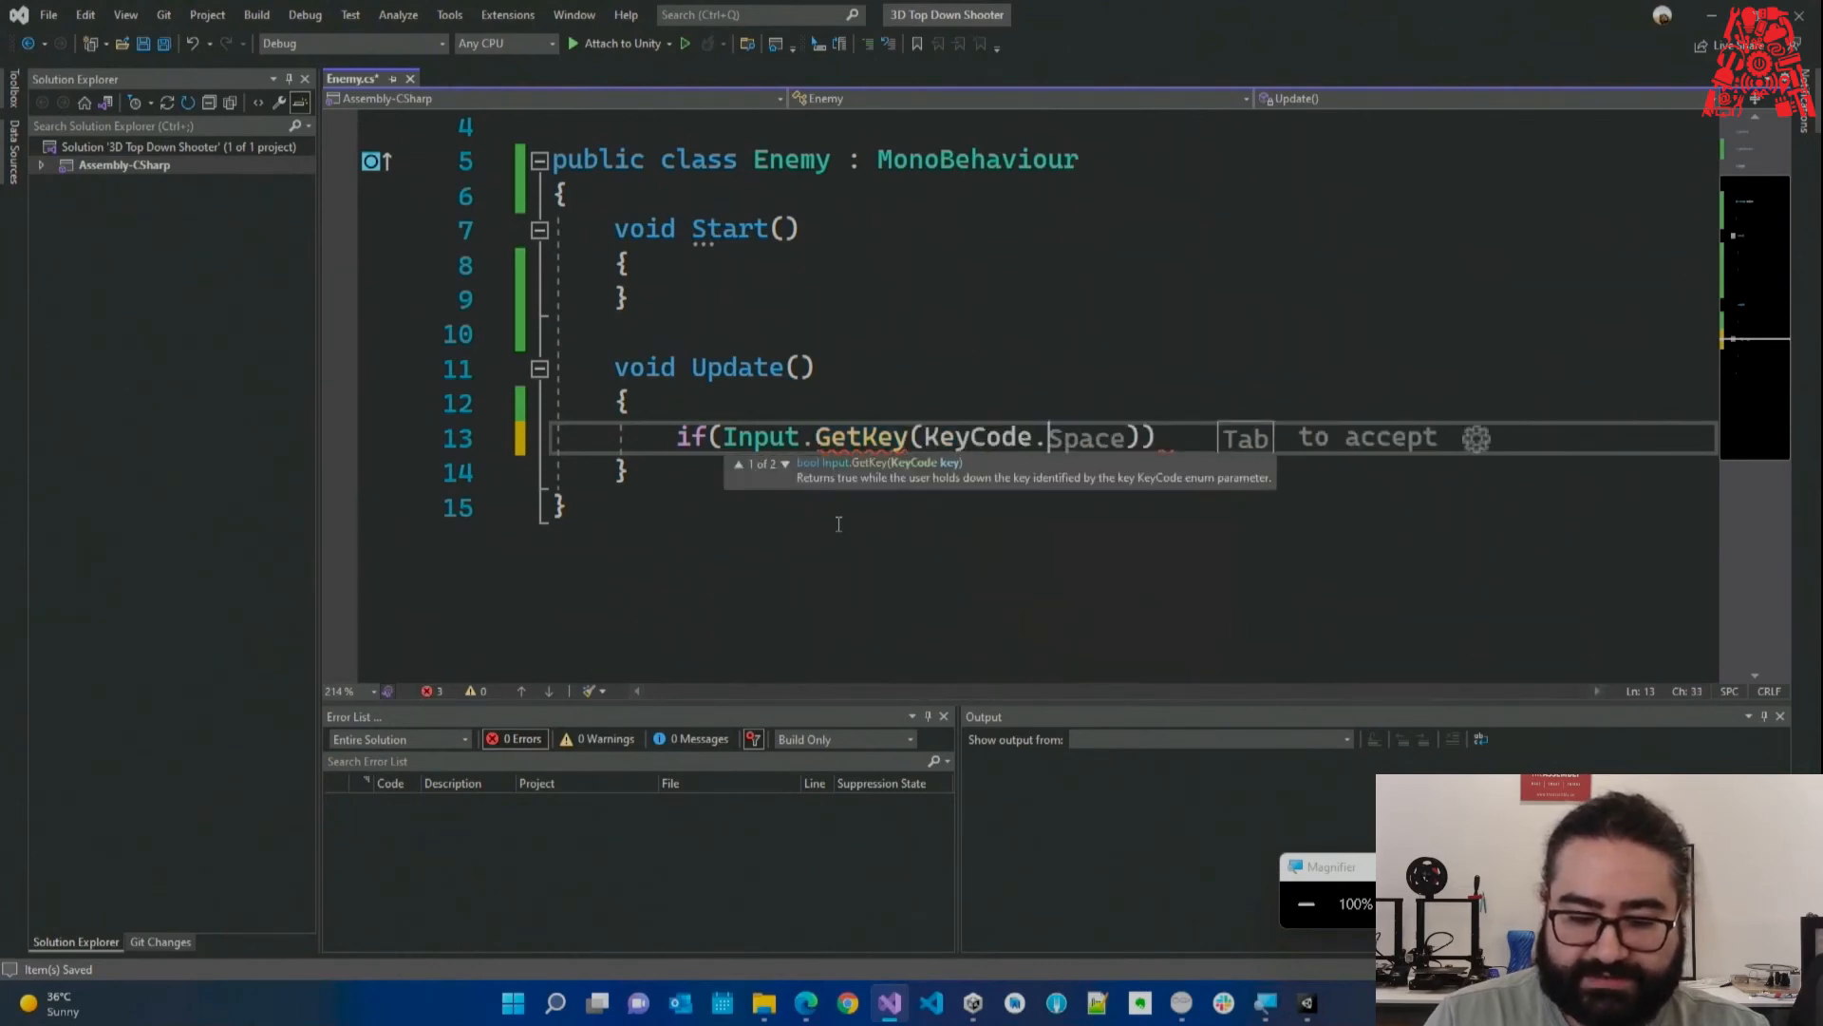
text(Space__)
key(BackSpace)
key(BackSpace)
key(Tab)
key(Tab)
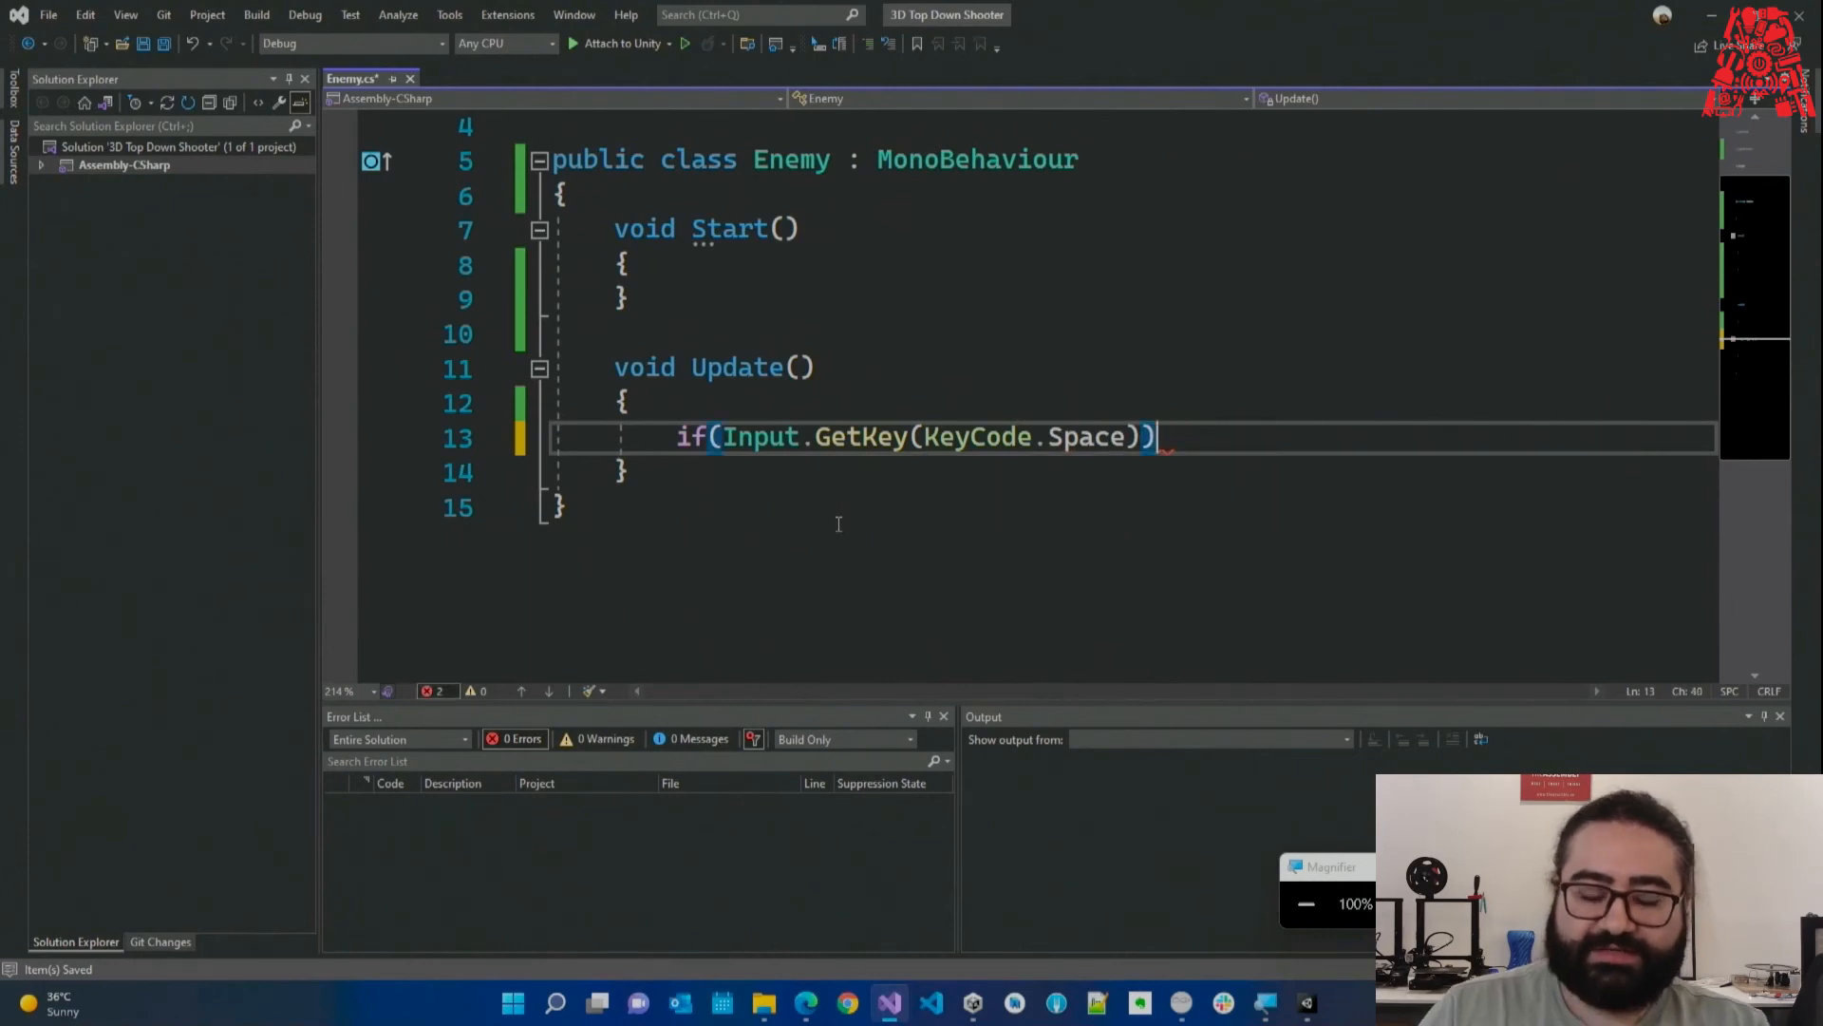
key(Return)
text({)
key(Return)
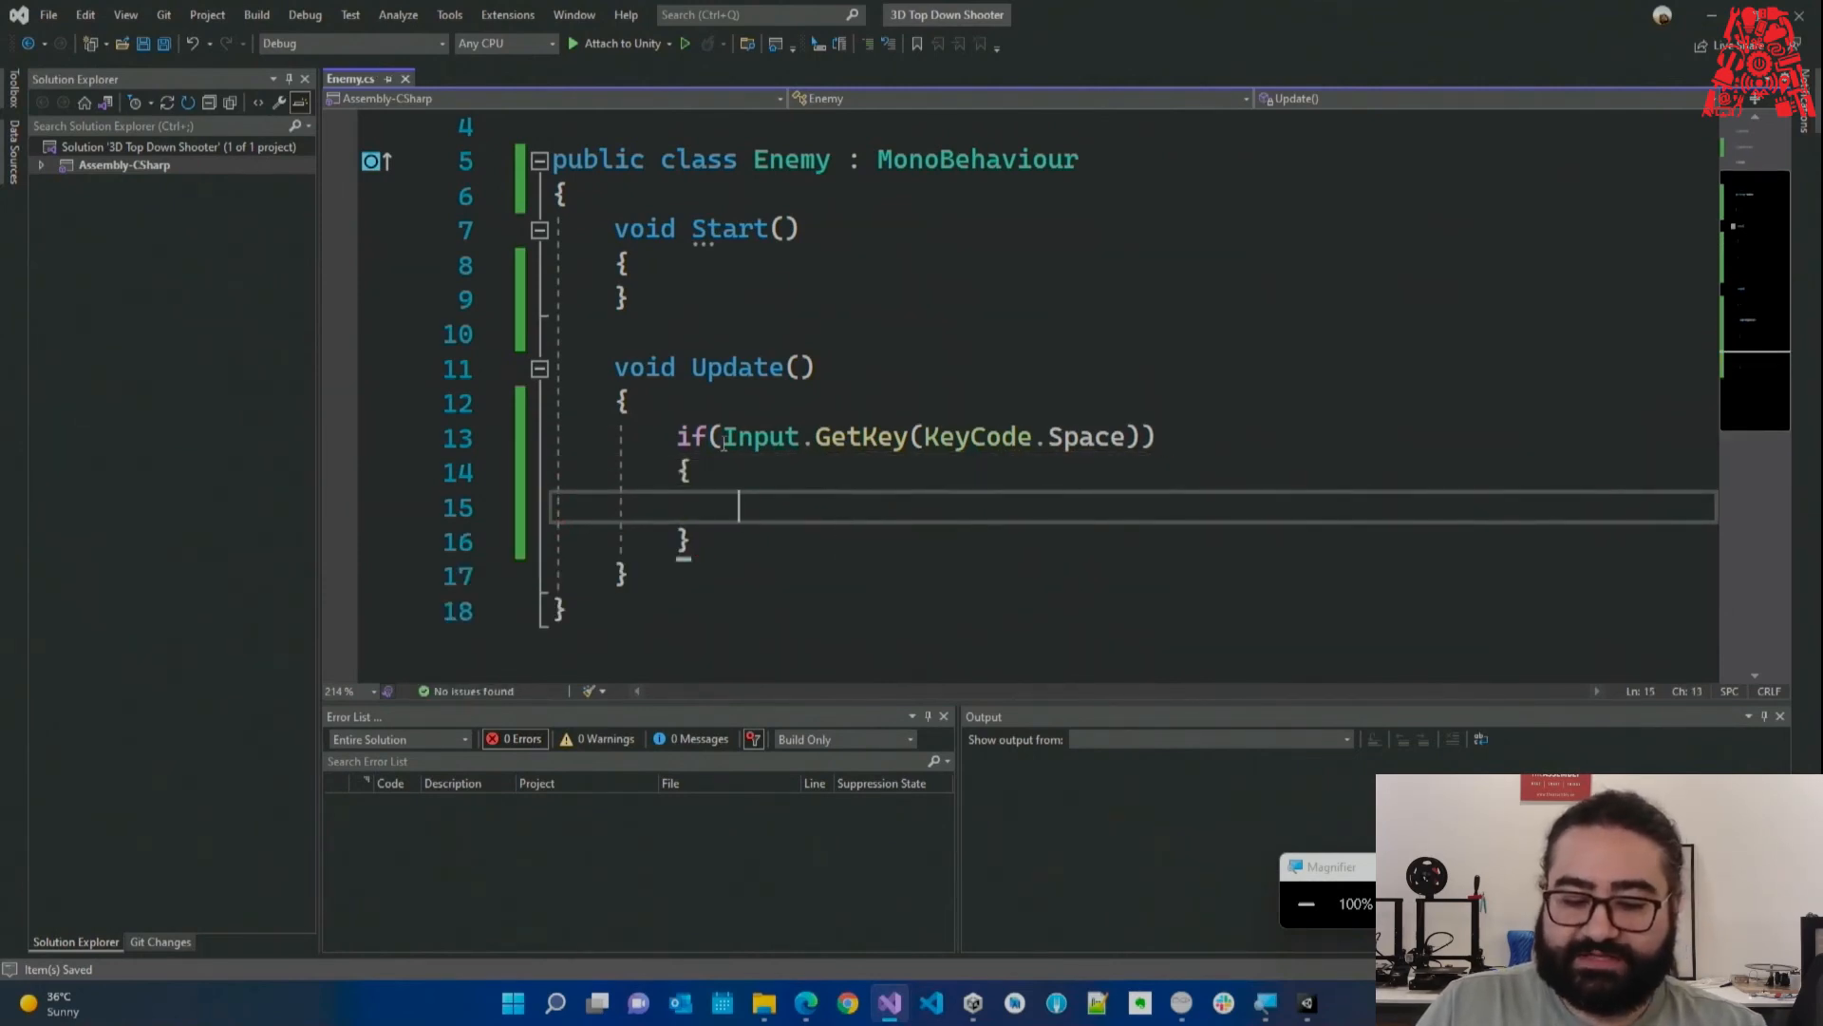
Fix the indentation of the empty if body and save Enemy.cs.
drag(940, 441, 1126, 444)
drag(647, 441, 737, 553)
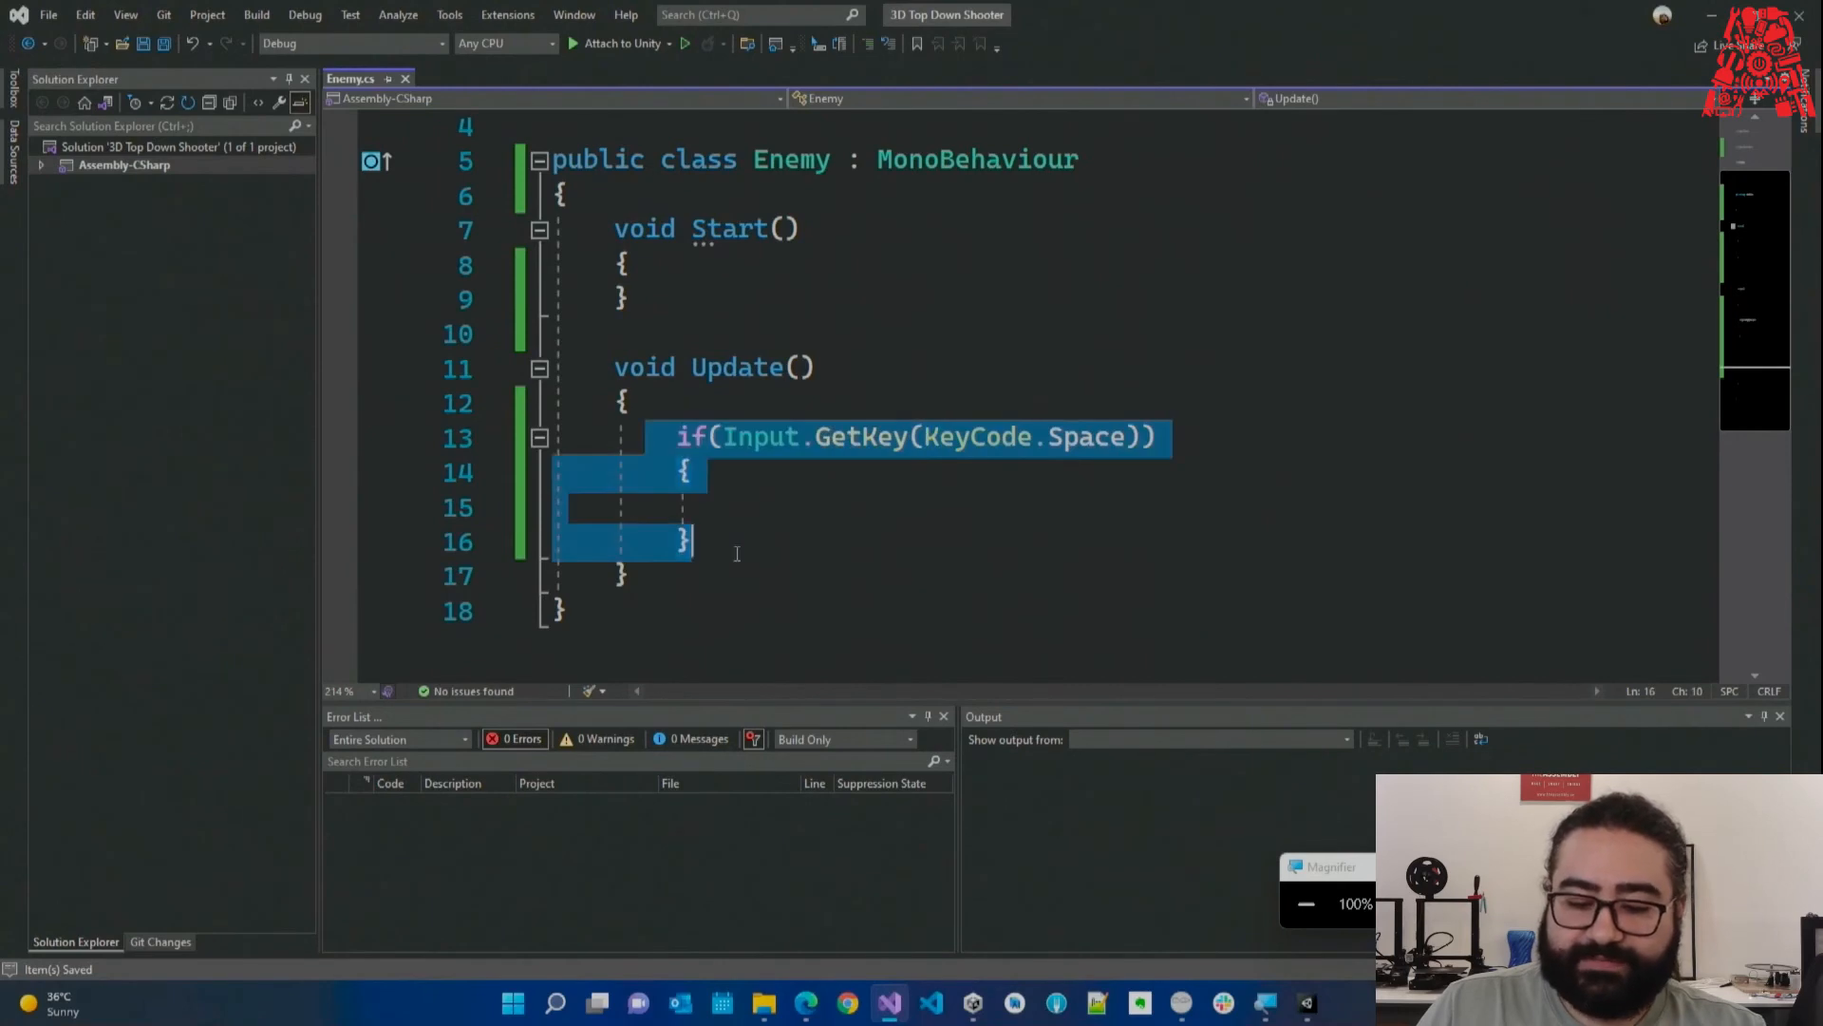
click(737, 554)
drag(678, 445, 723, 442)
click(714, 471)
click(724, 510)
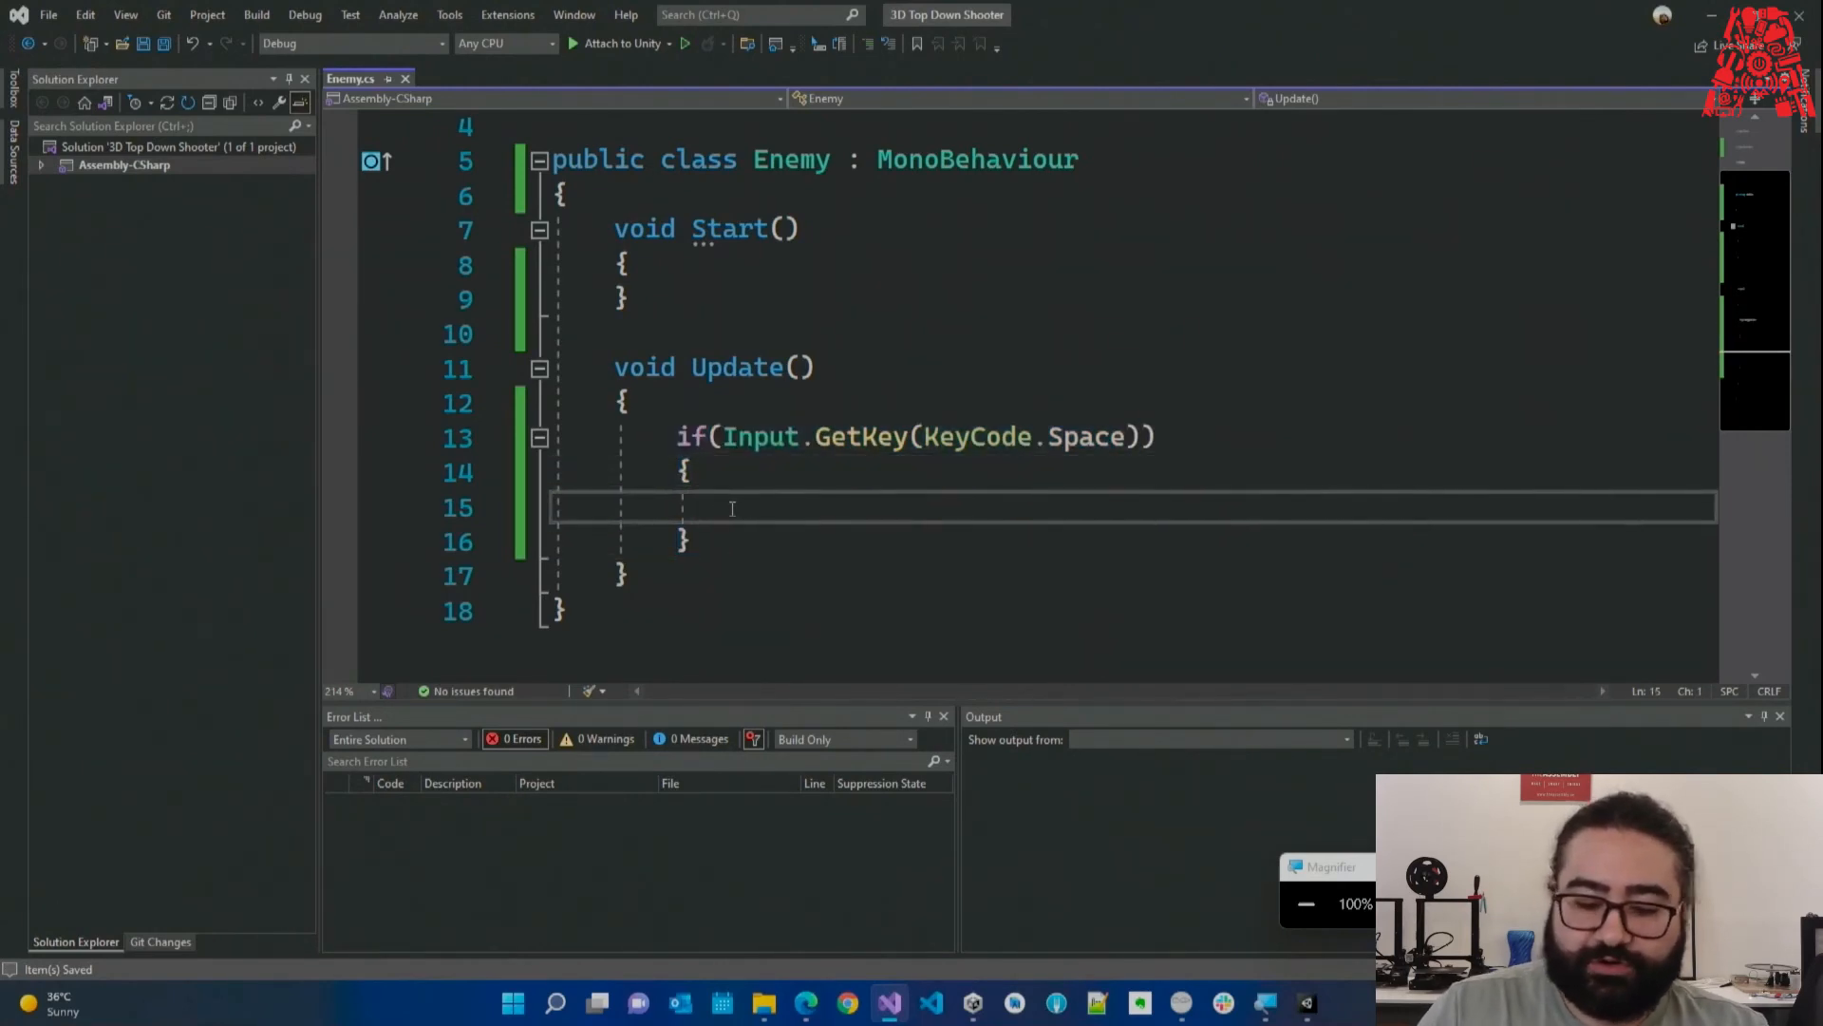
key(BackSpace)
key(Return)
key(ctrl+s)
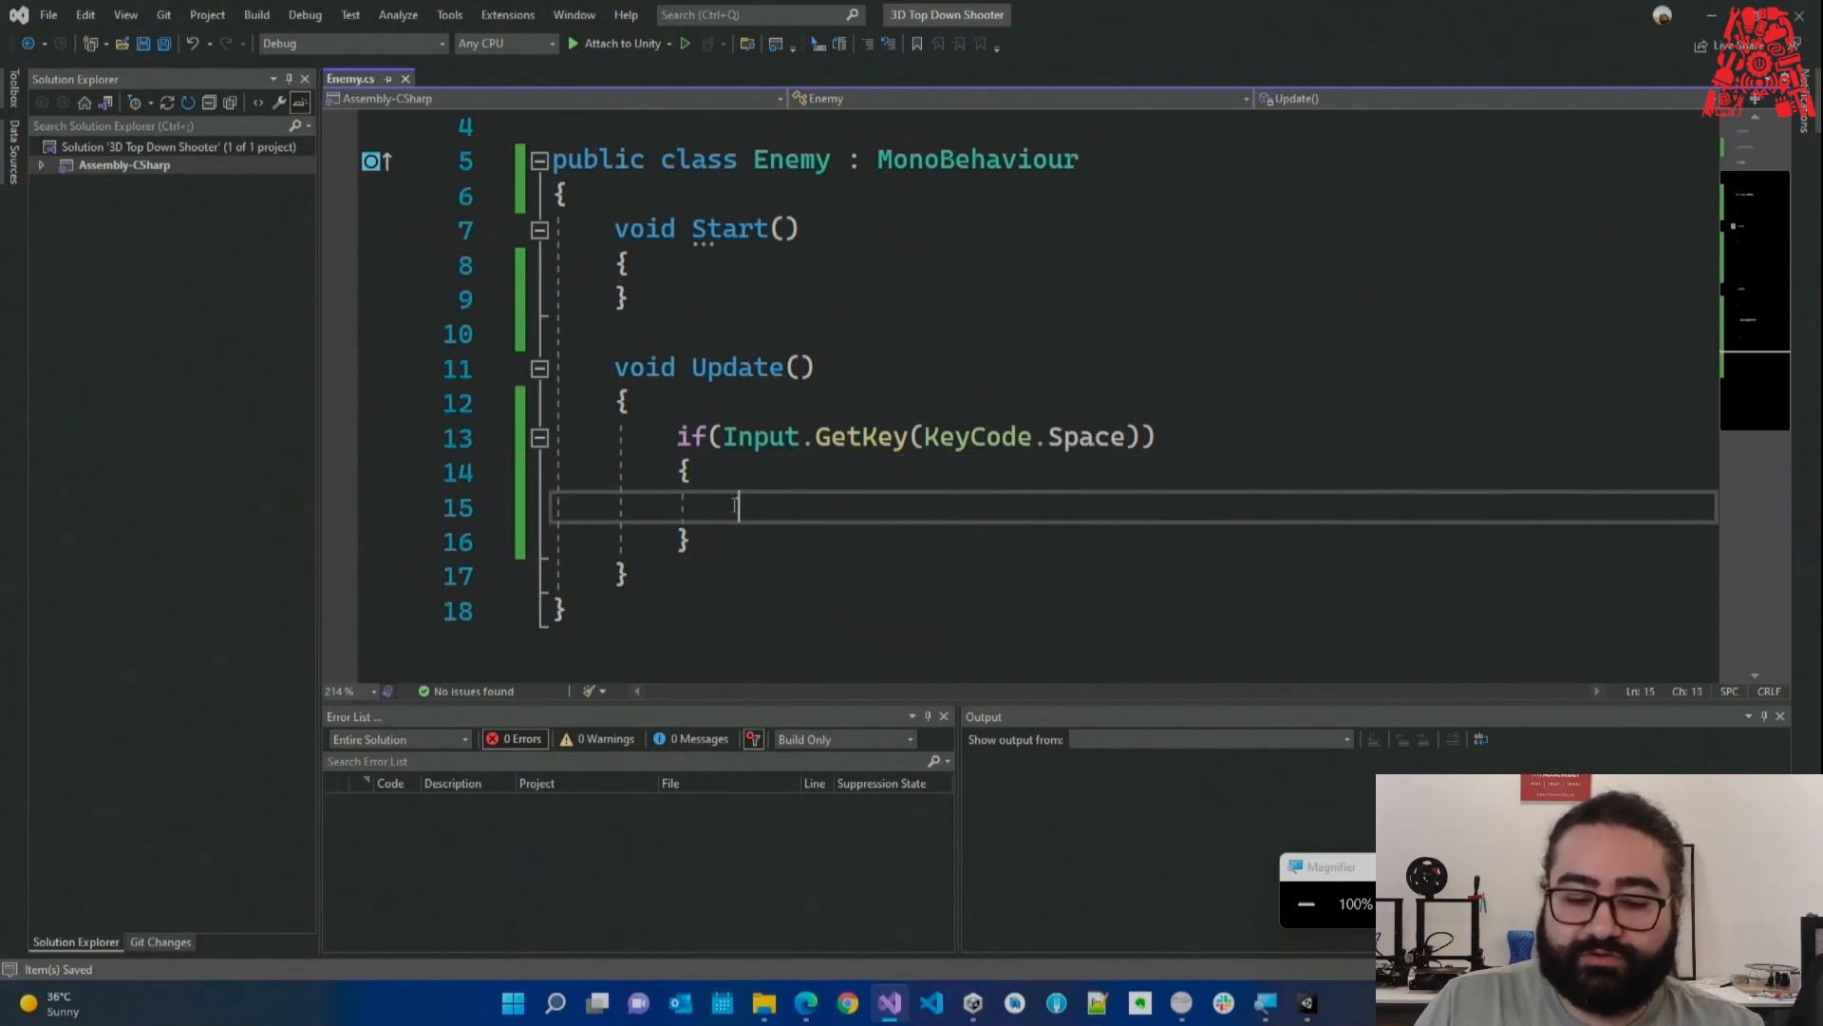
Go over the Input, GetKey and KeyCode.Space parts of the condition.
drag(726, 443, 1142, 437)
click(831, 507)
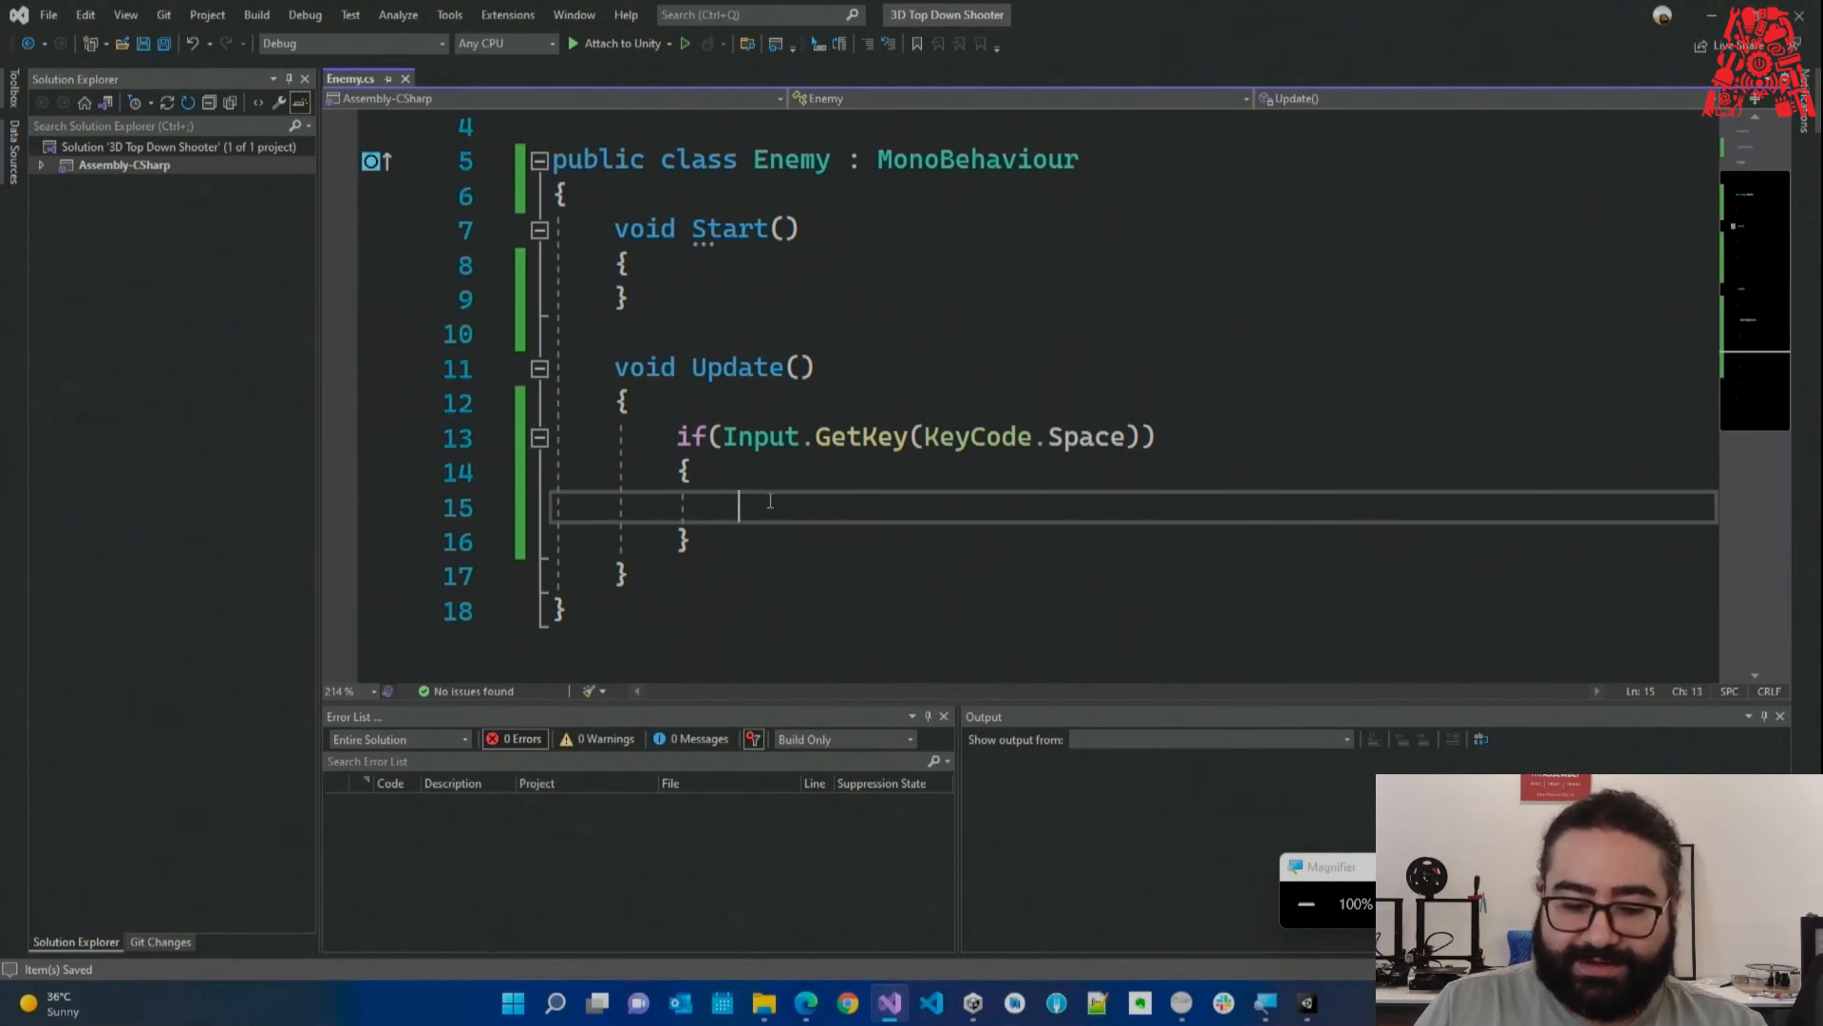
double_click(731, 437)
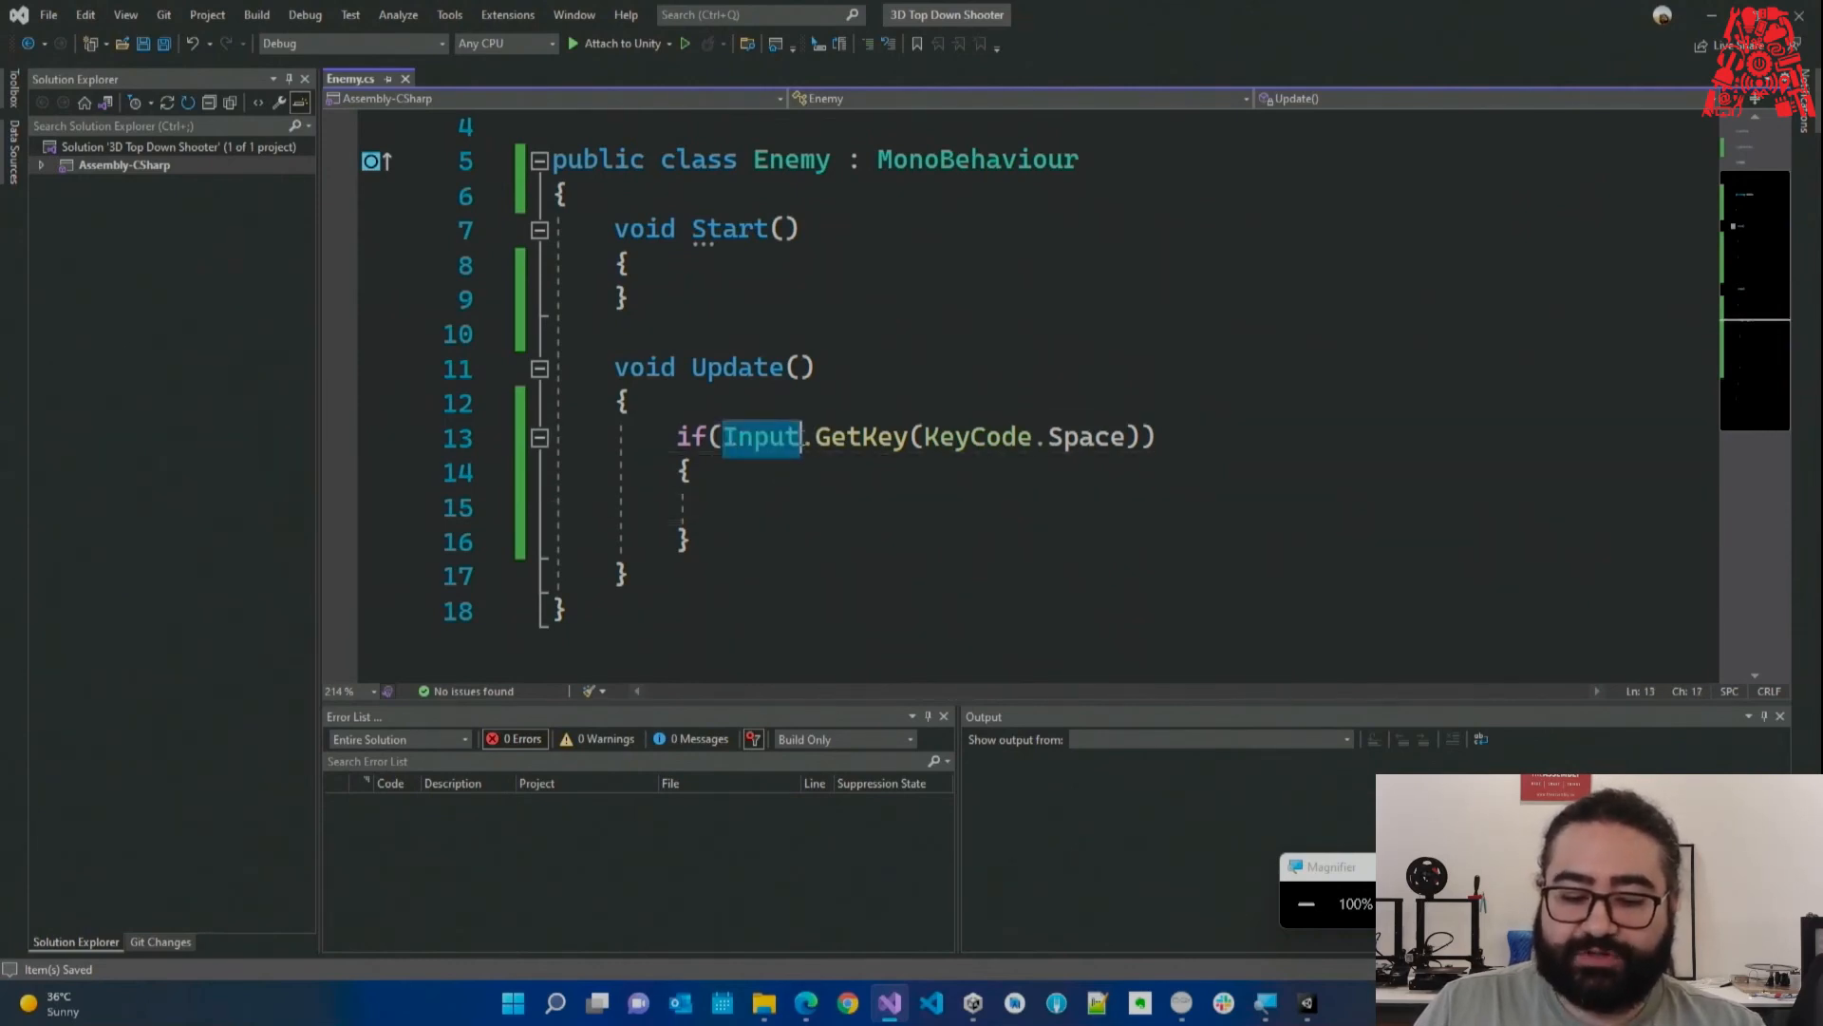
click(775, 505)
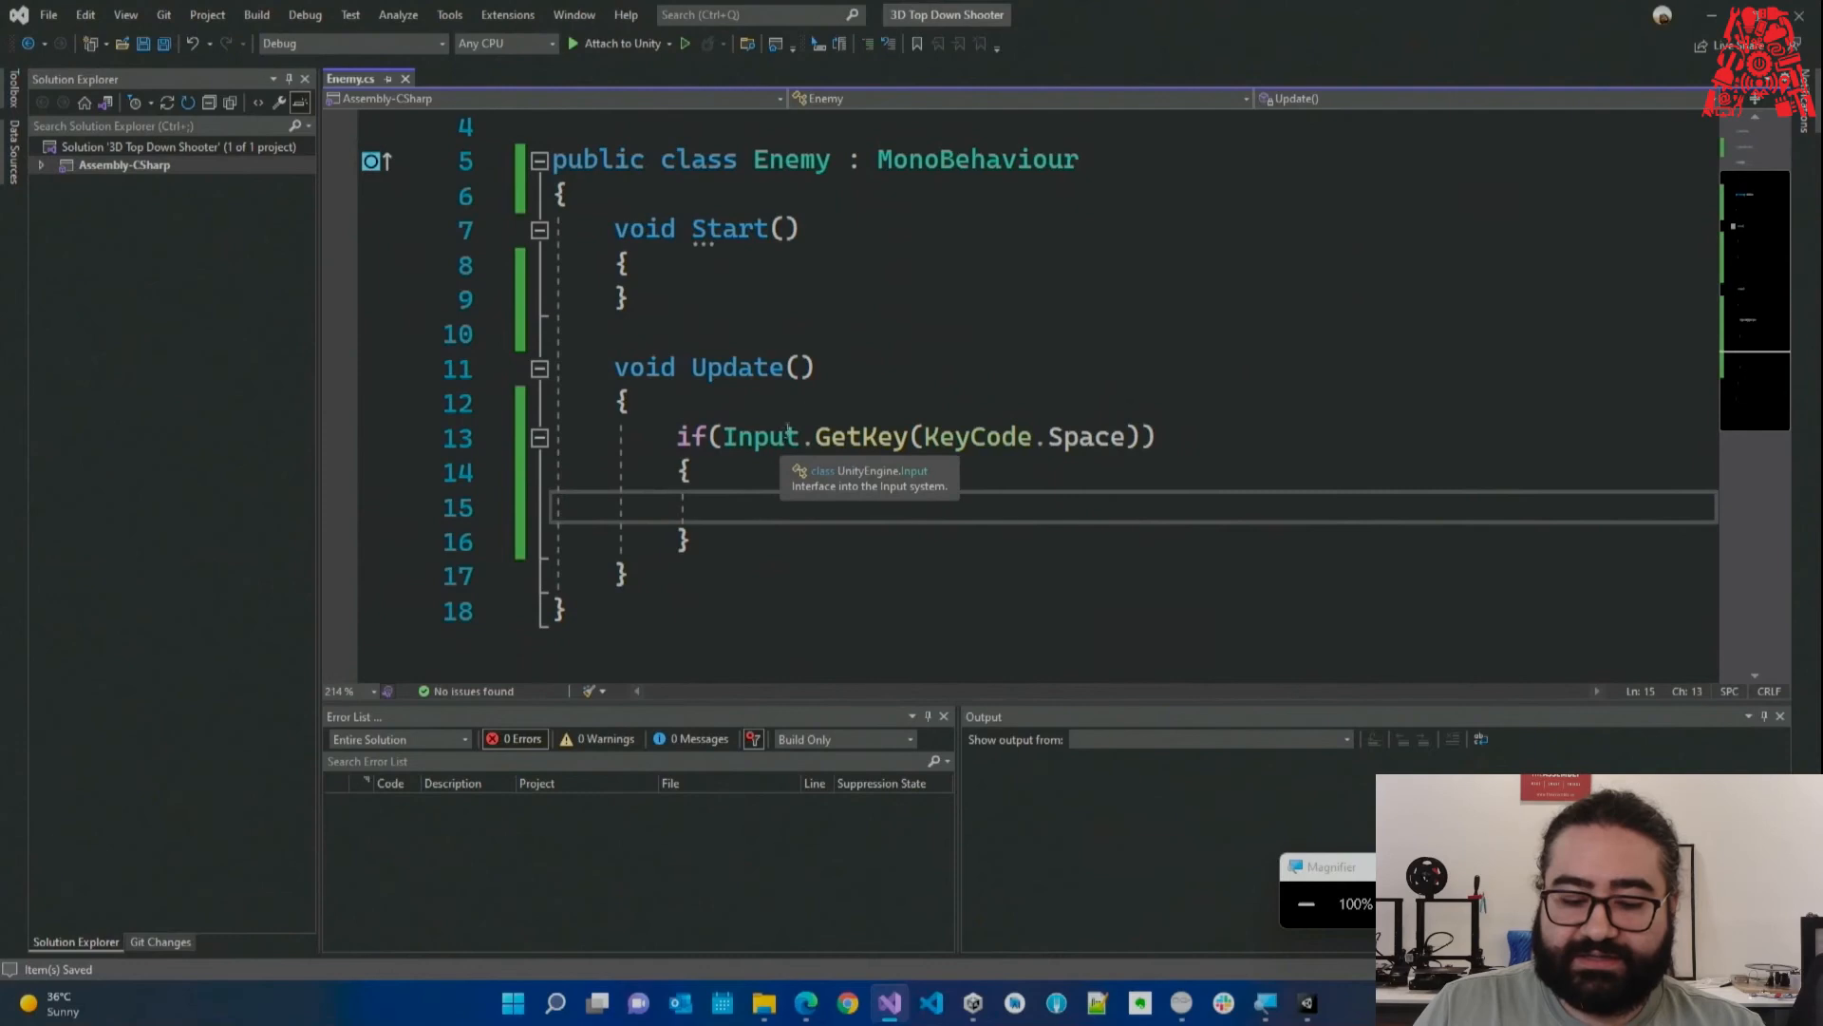
click(817, 437)
drag(817, 437, 913, 438)
Put print("Hello"); inside the Space-key if block and save the script.
click(919, 480)
drag(1101, 446, 1127, 445)
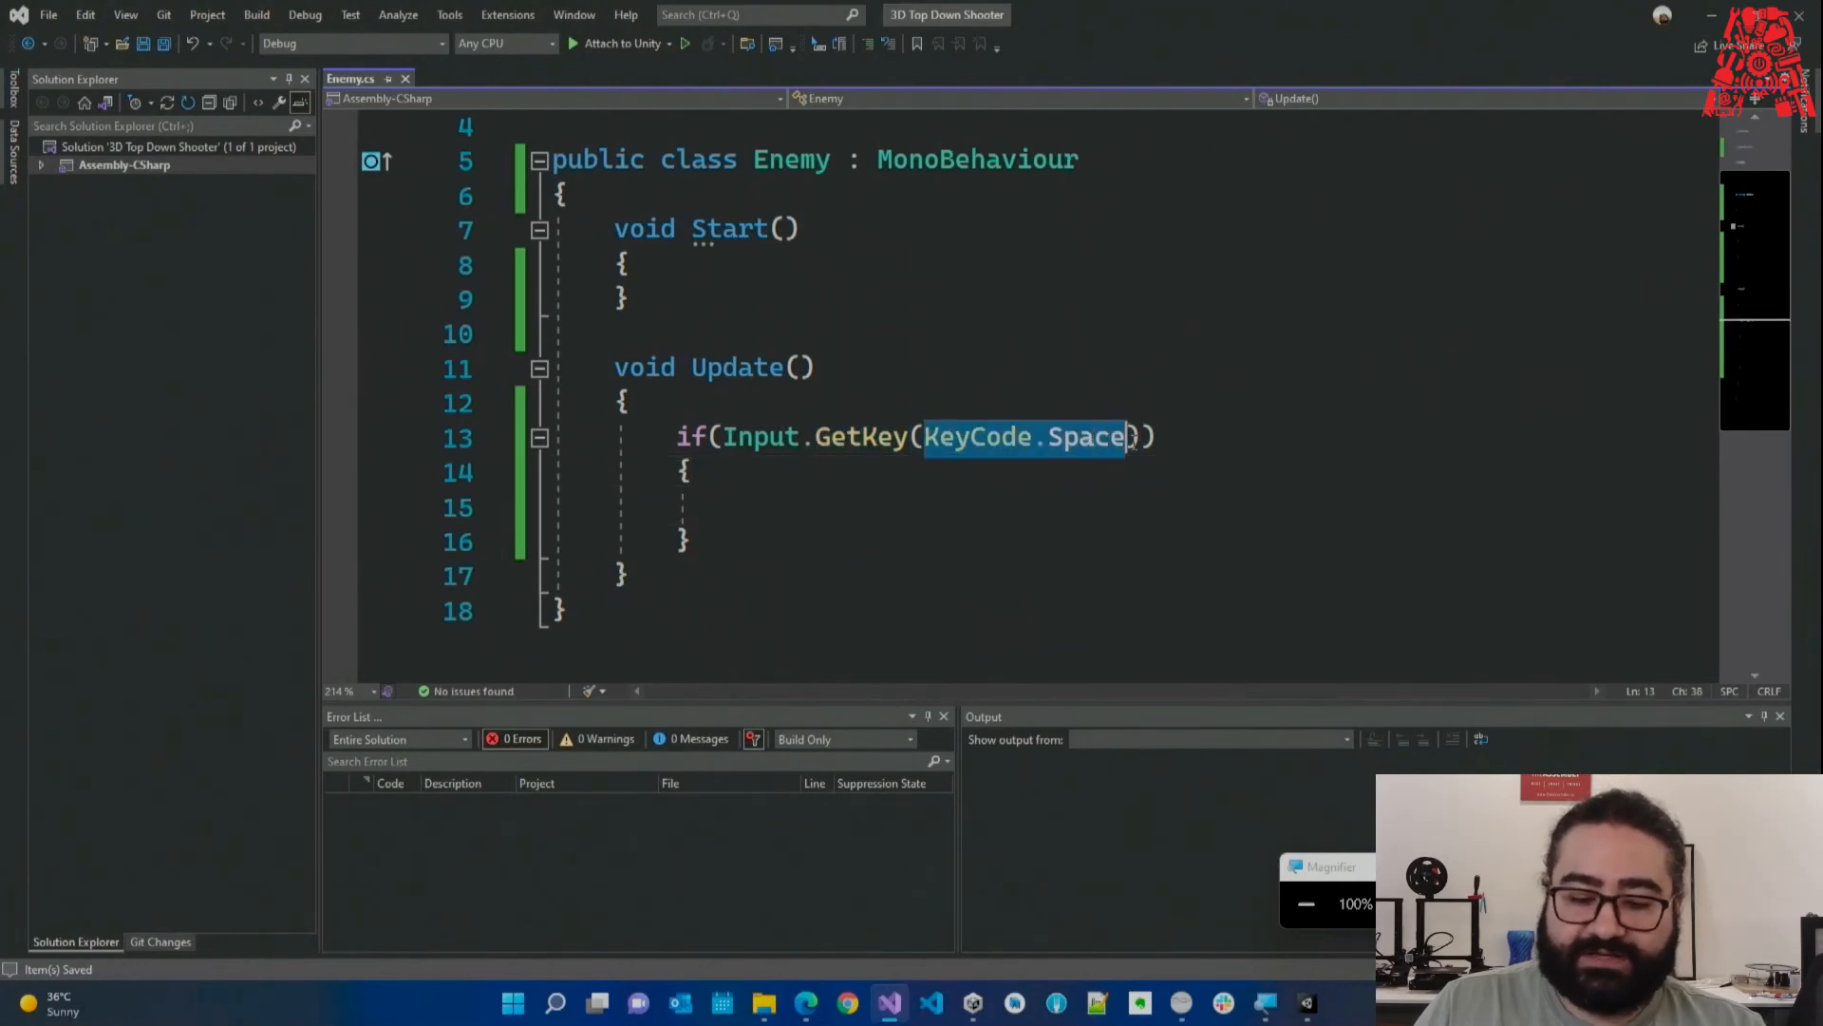
click(858, 516)
drag(664, 404, 721, 511)
click(853, 511)
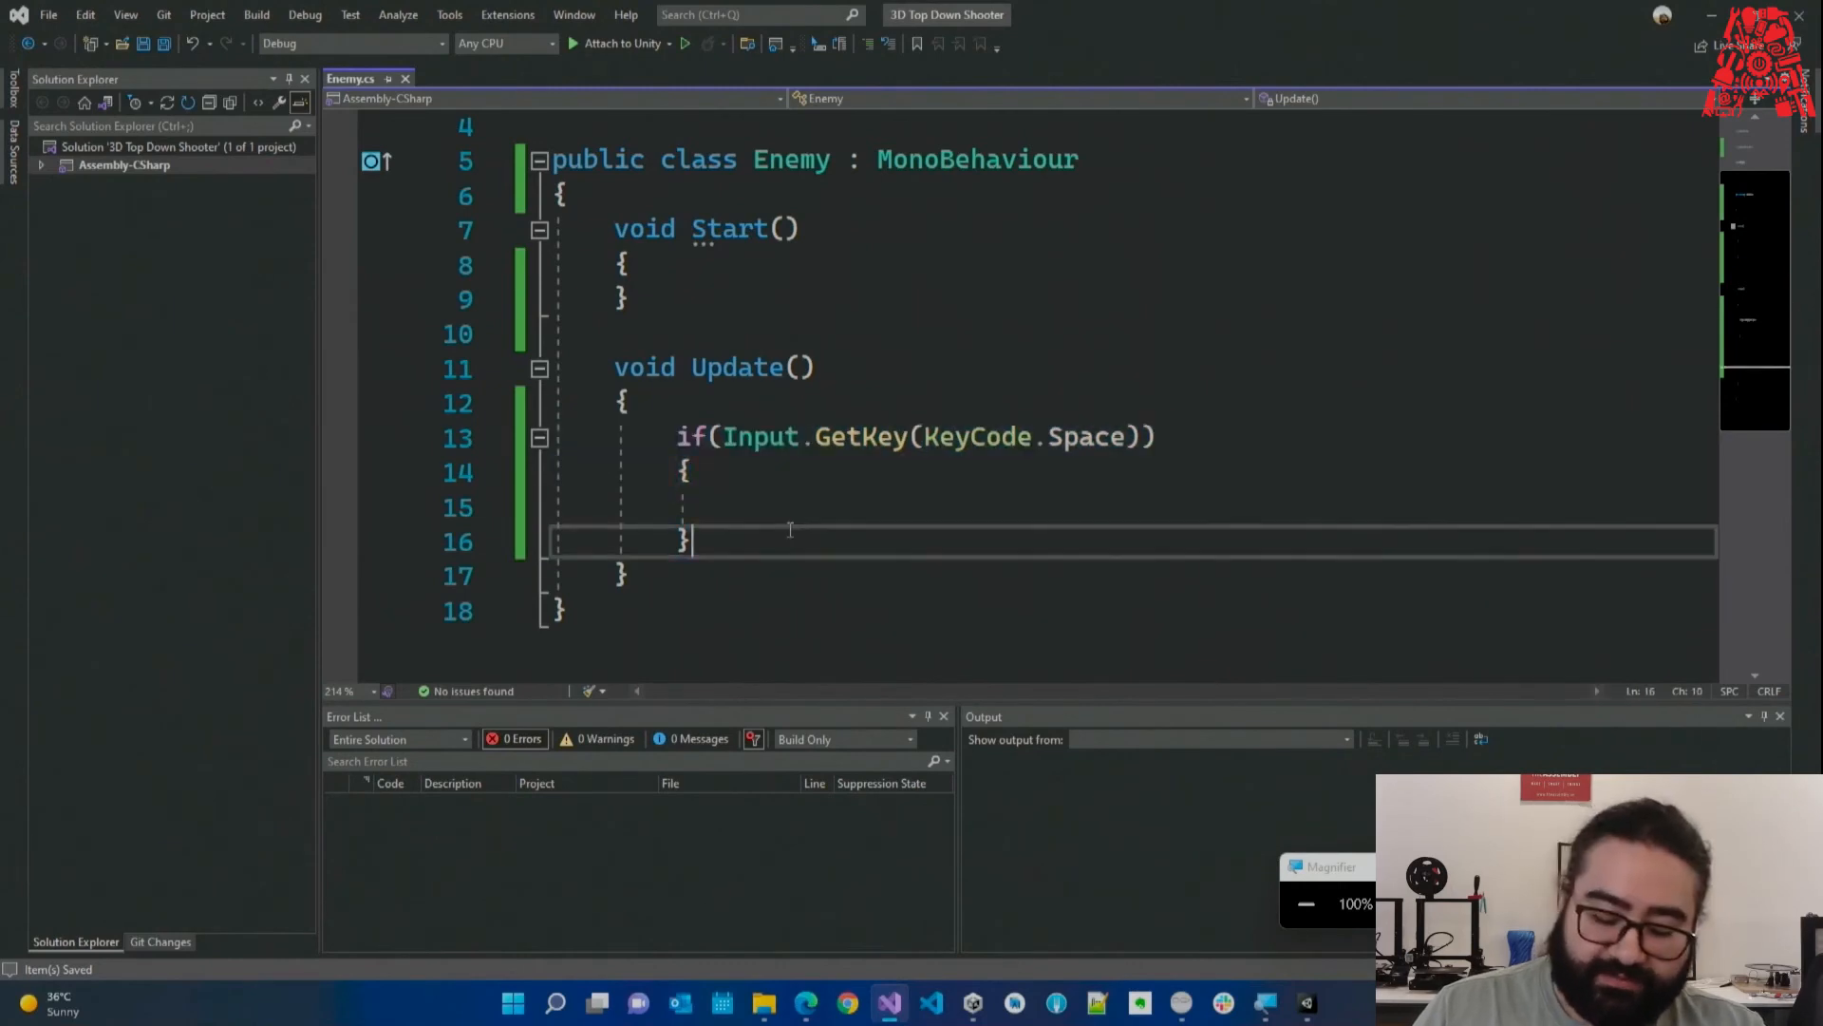
text(print(:)
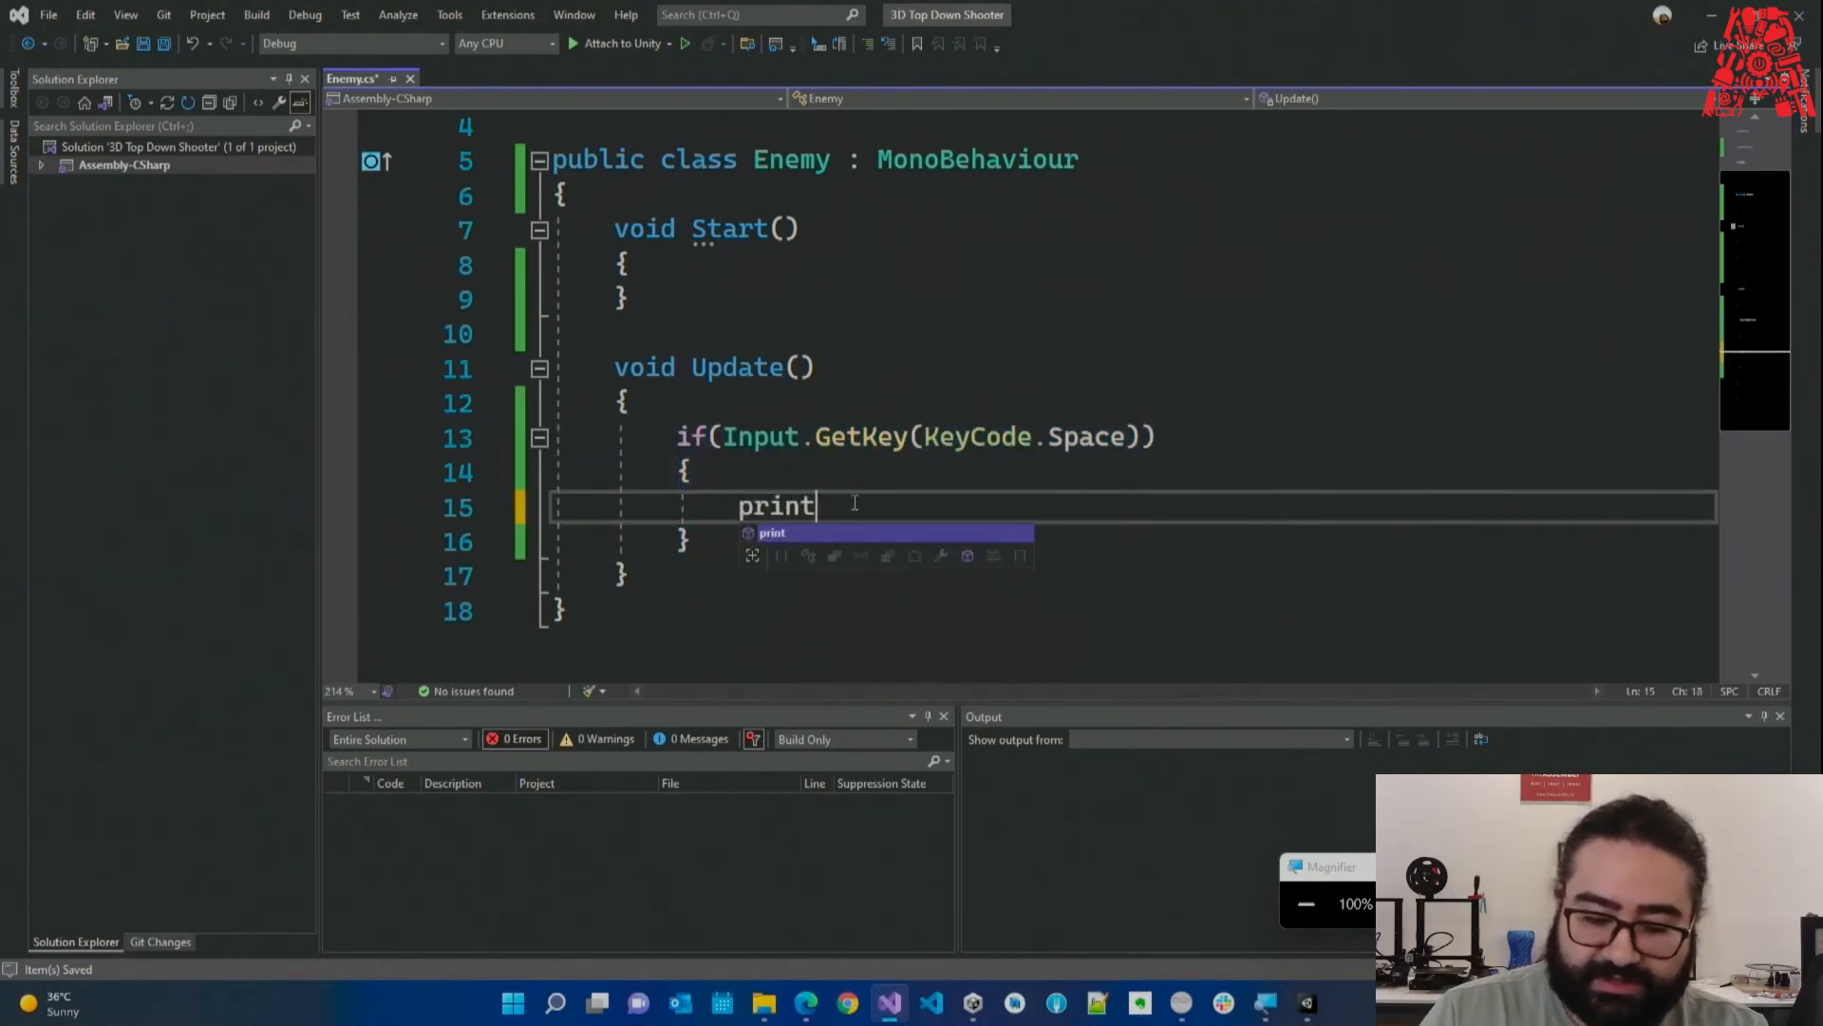
key(BackSpace)
text("Hello");)
key(ctrl+s)
key(Down)
key(Down)
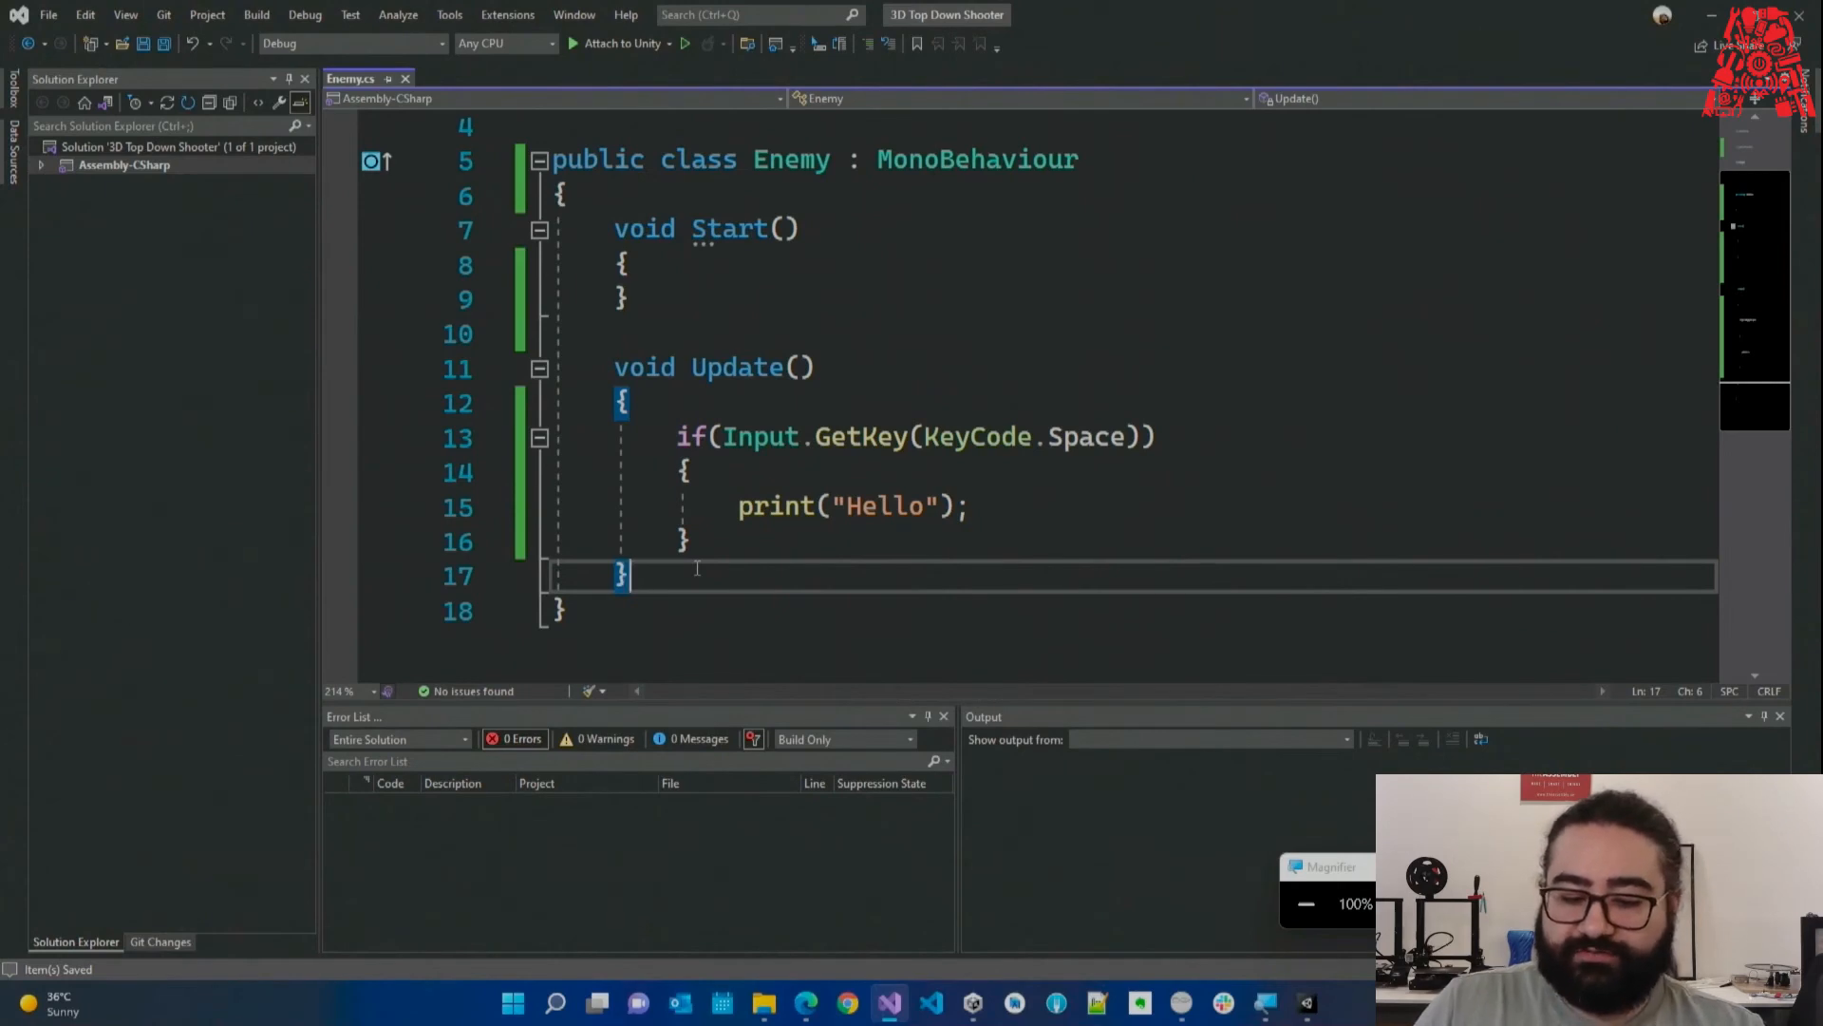
Review the finished Update method, then switch to Unity to recompile.
drag(676, 436, 720, 538)
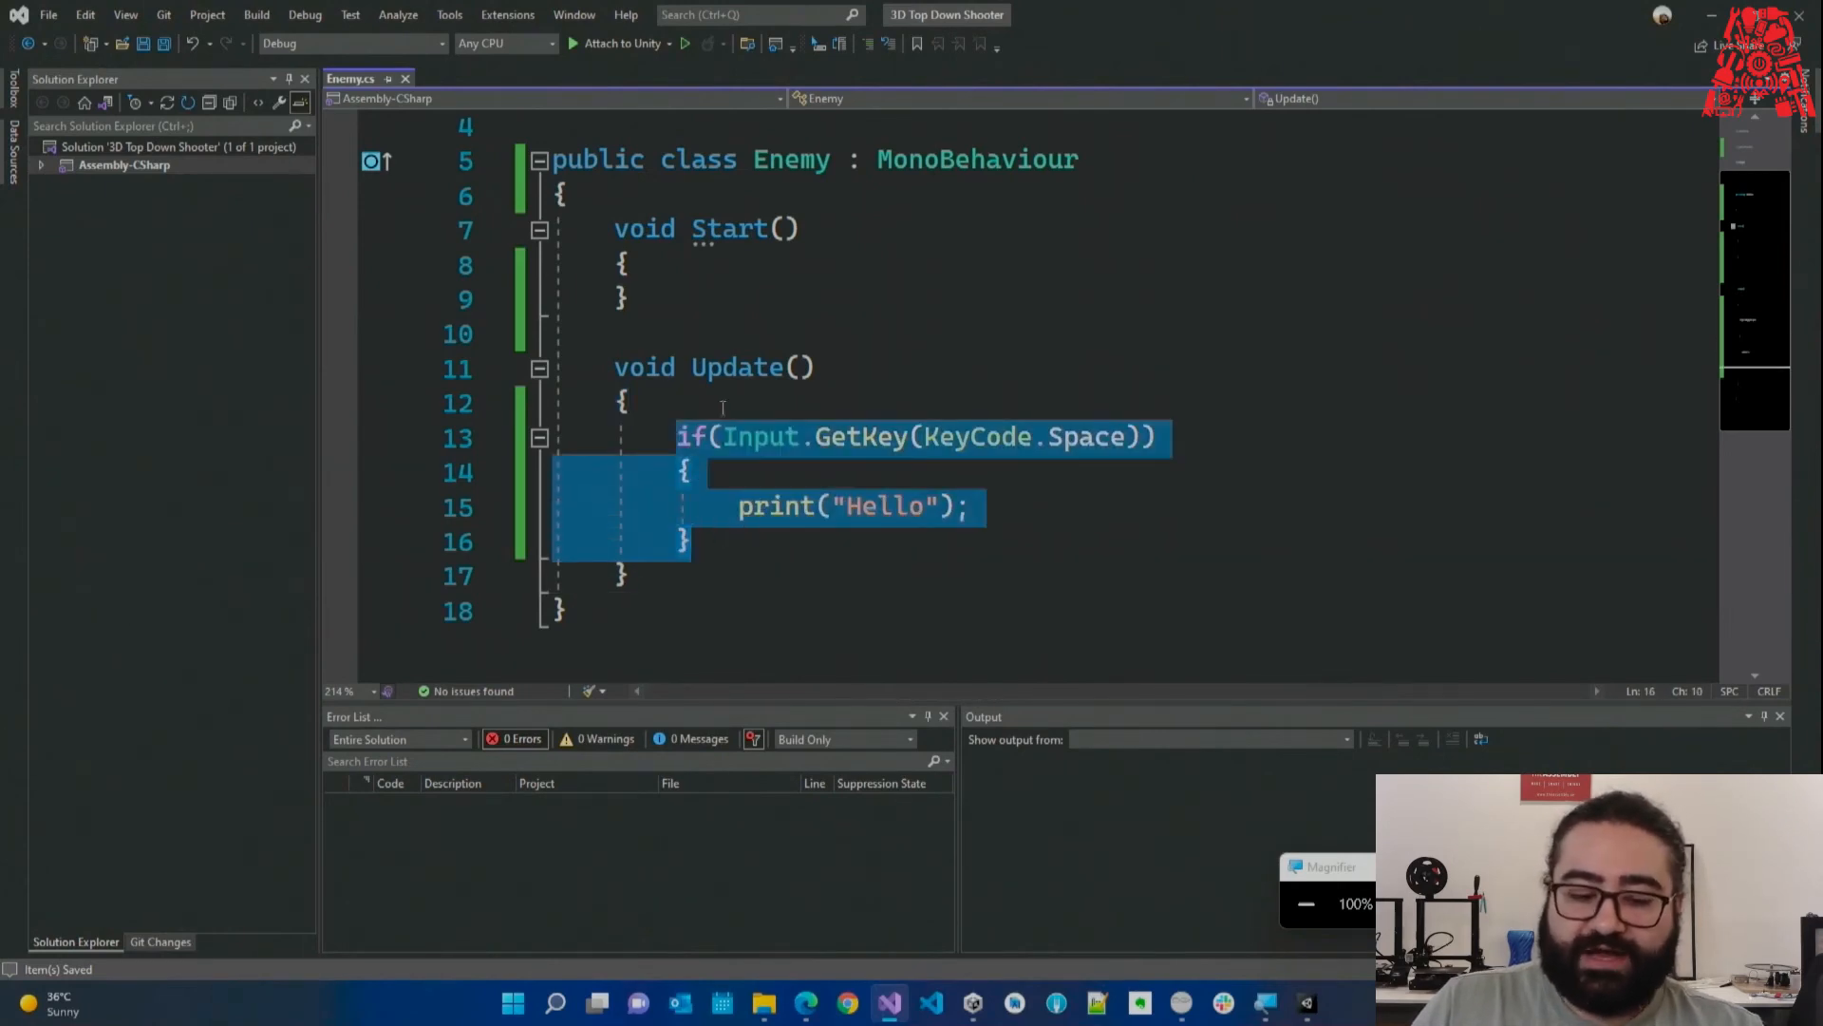
click(723, 544)
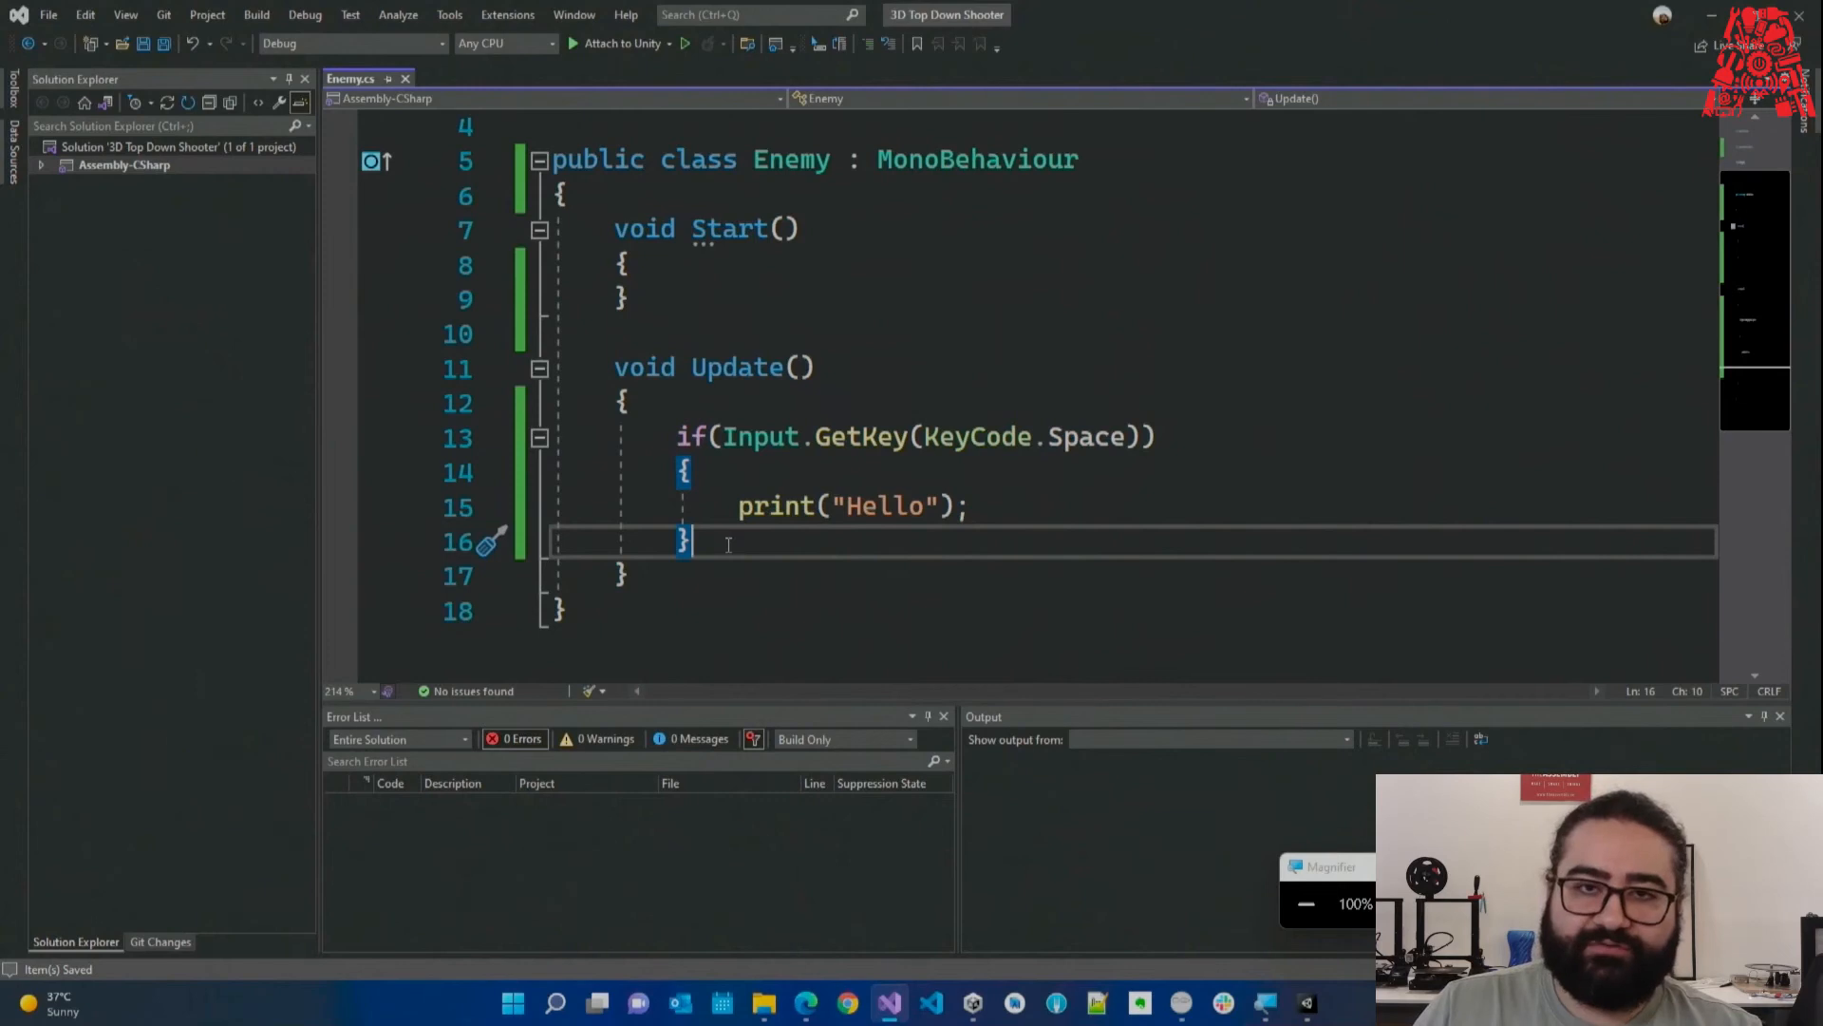
drag(613, 367, 773, 598)
click(769, 600)
drag(664, 437, 1313, 445)
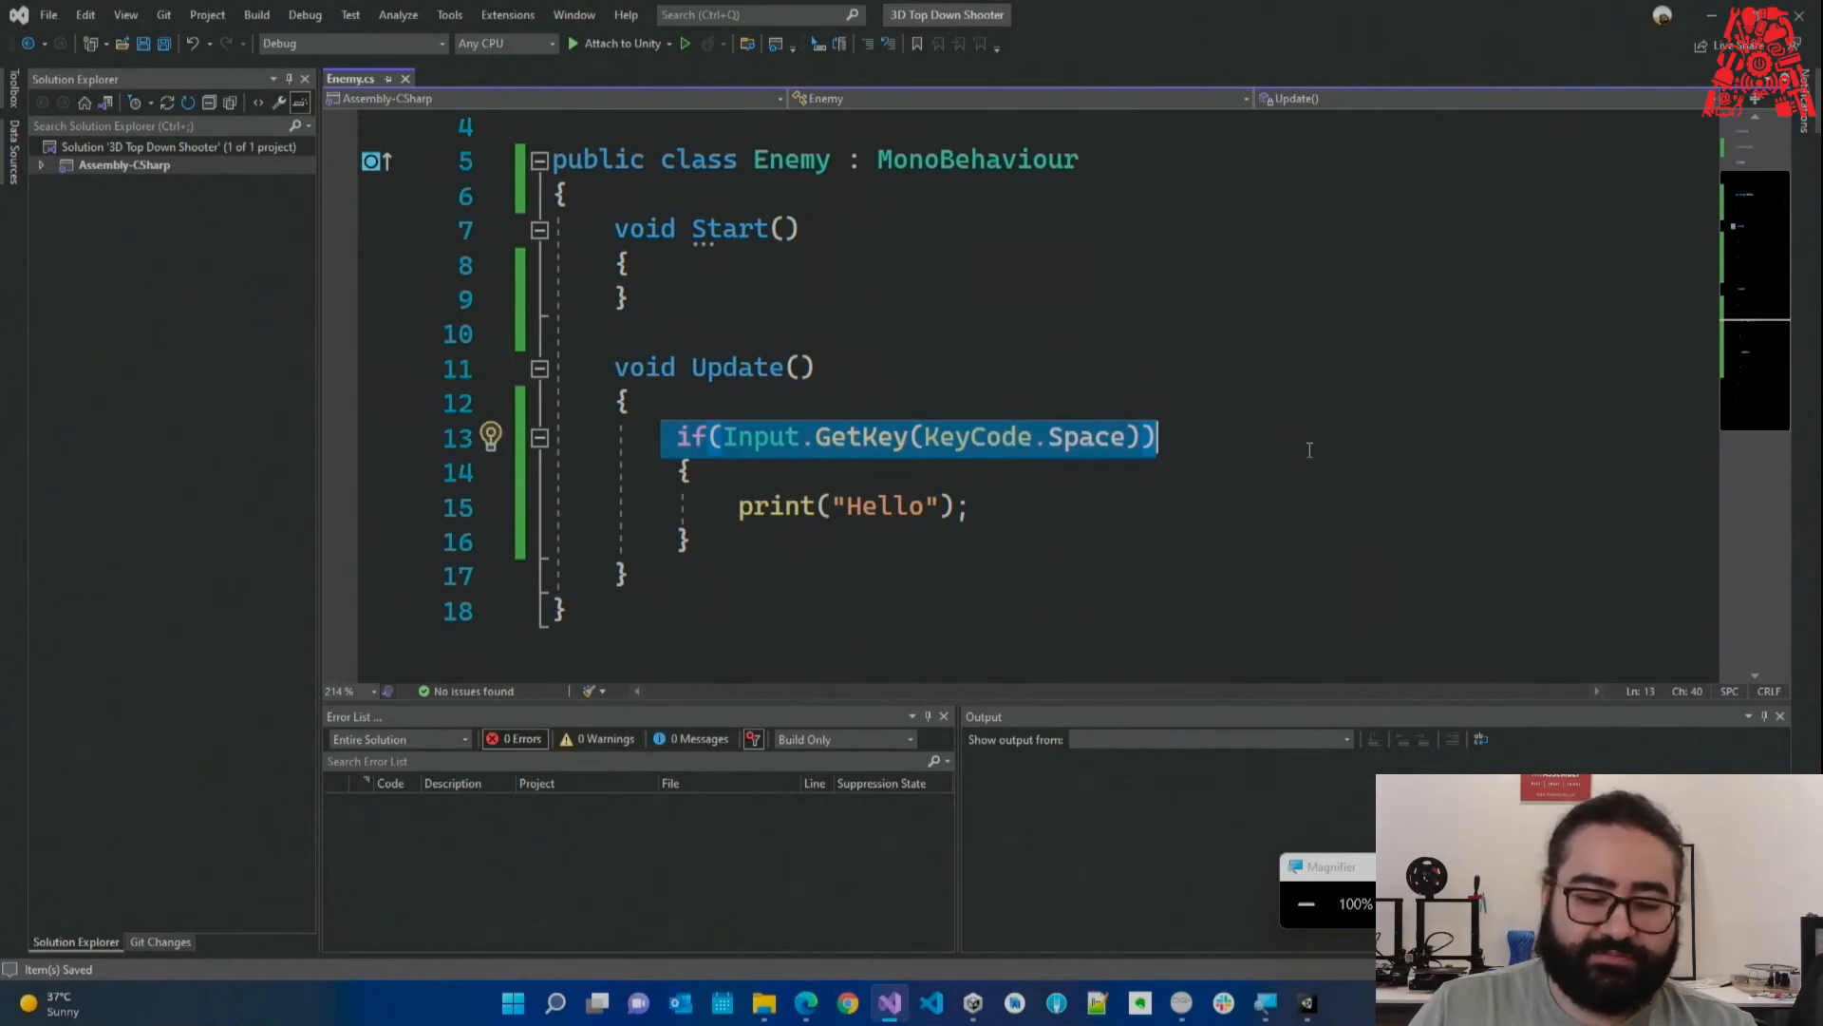
drag(671, 470, 743, 537)
click(984, 509)
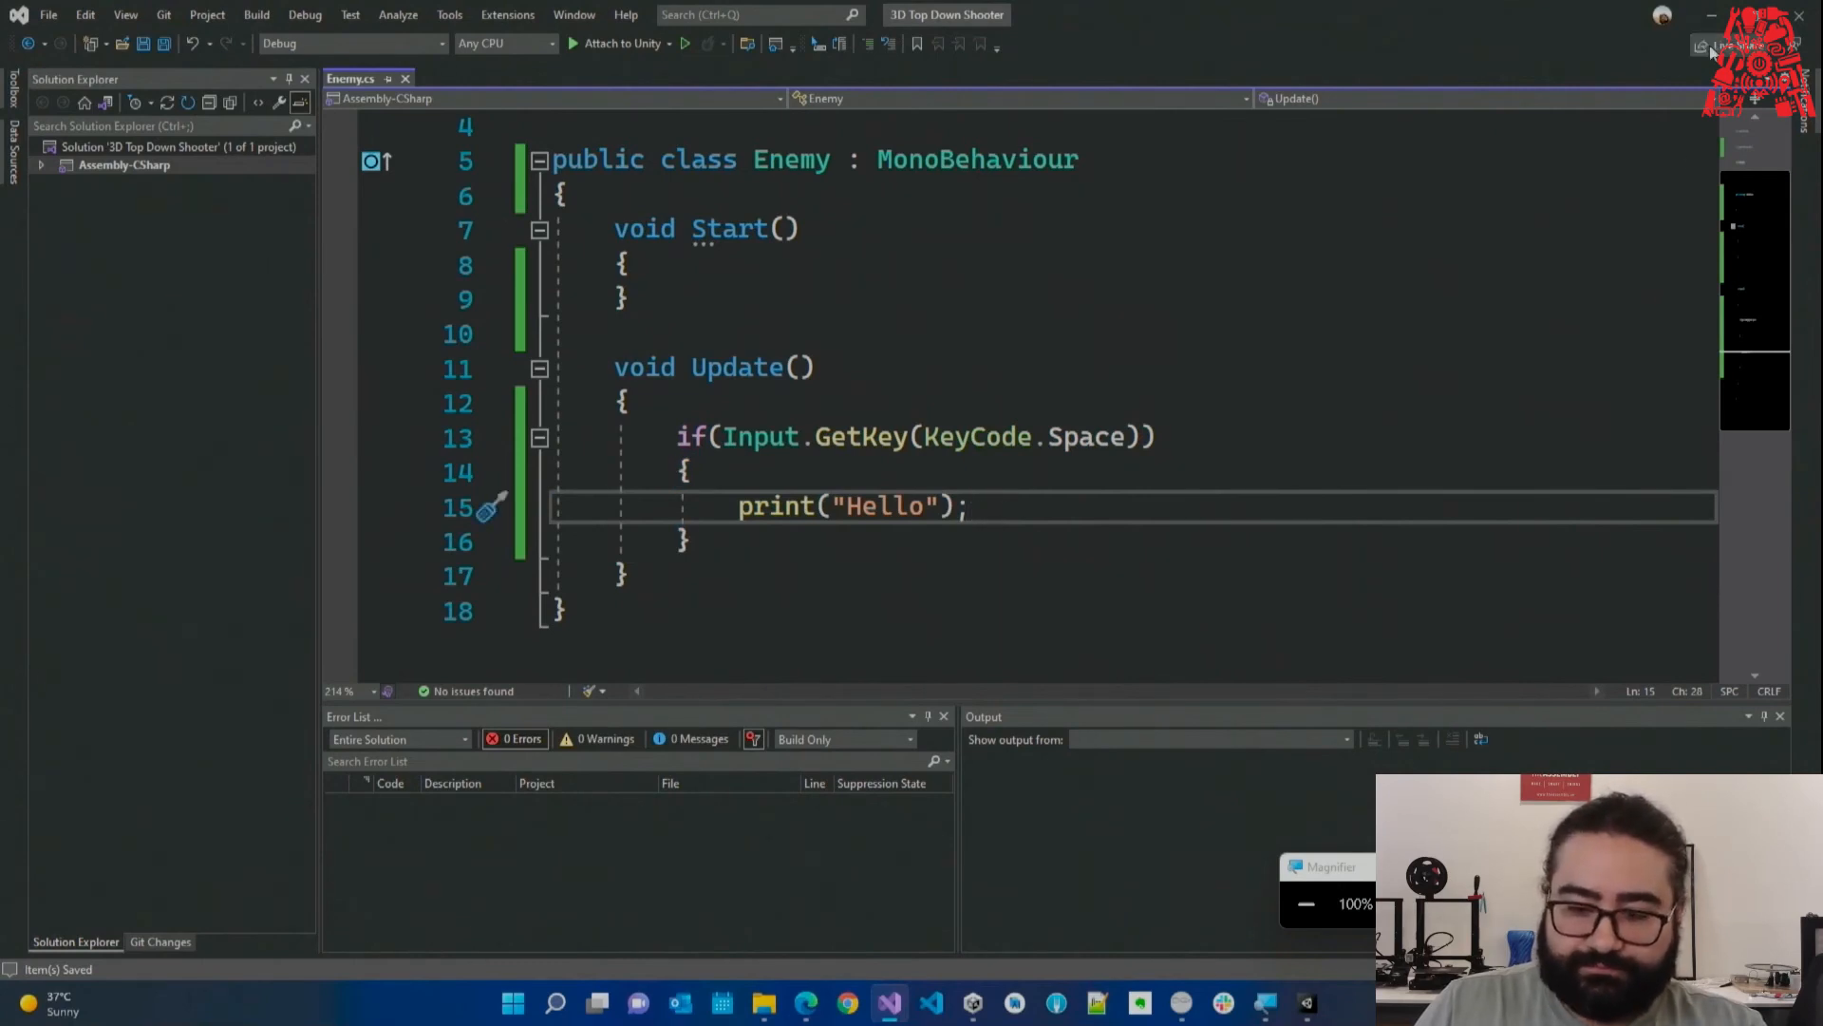
key(alt+Tab)
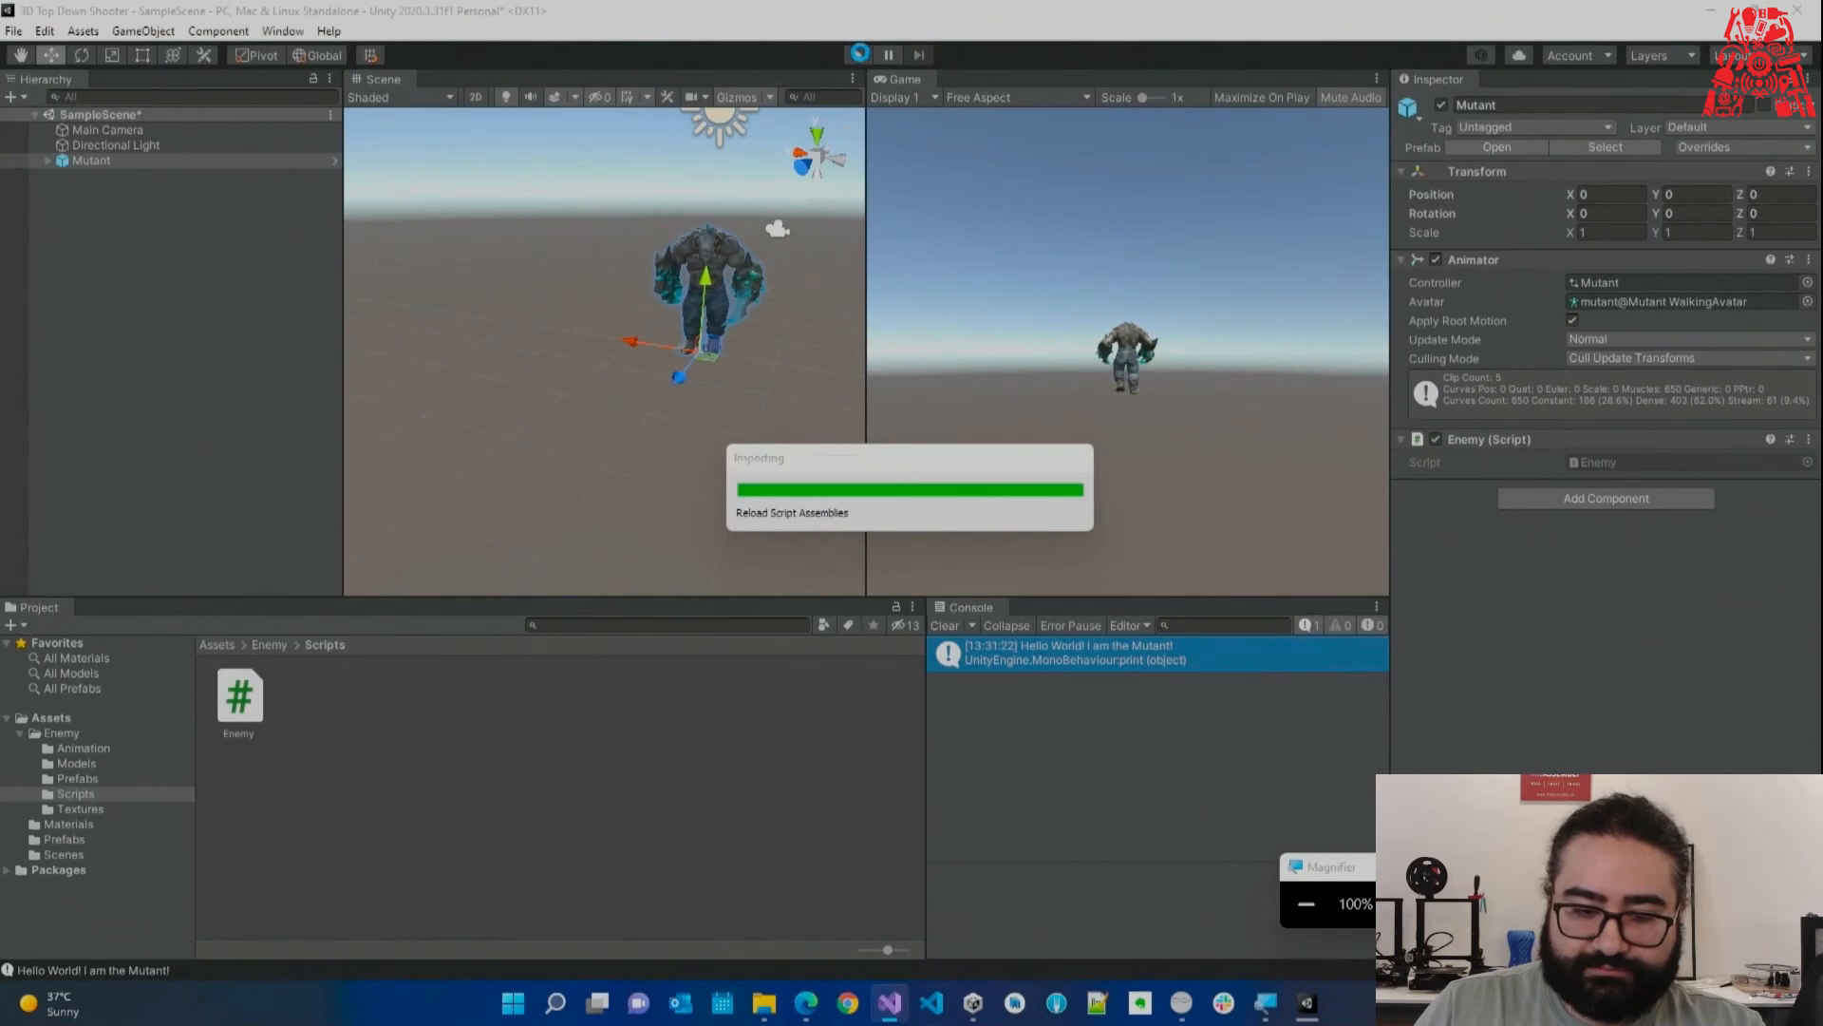
Play the game and hold Space to log Hello messages in the Console.
click(860, 54)
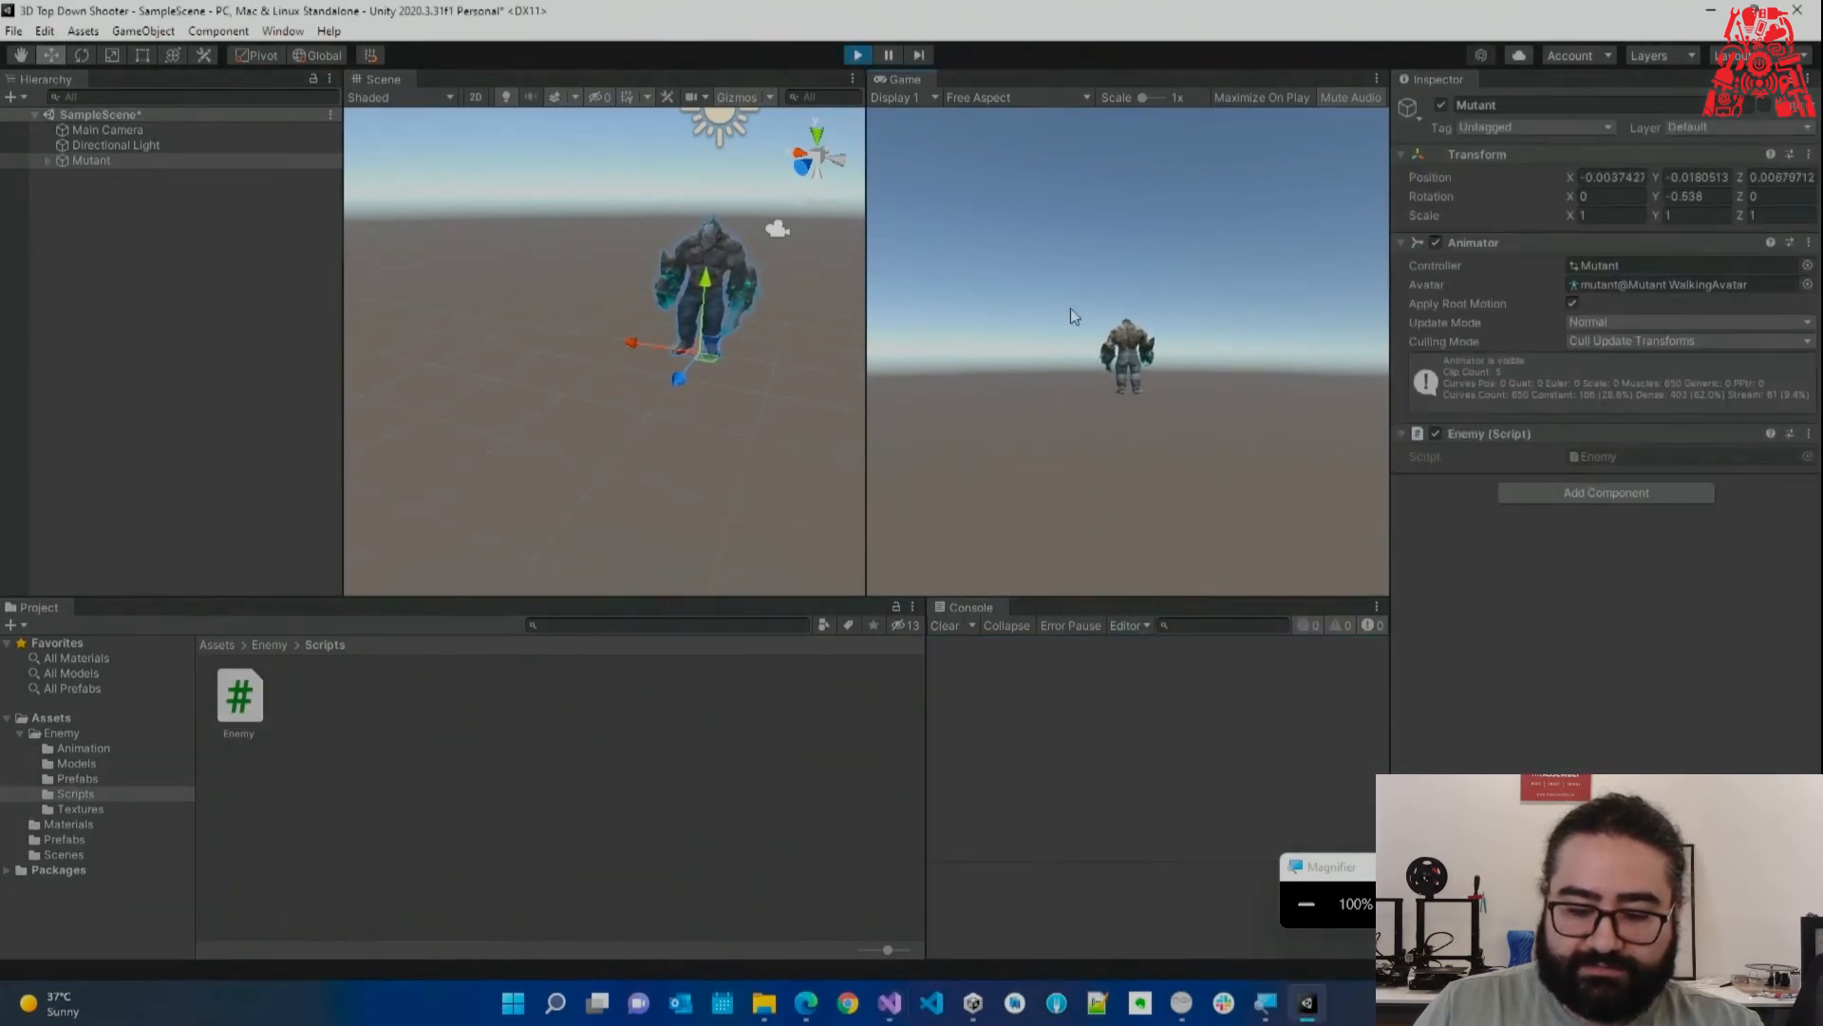
click(1386, 890)
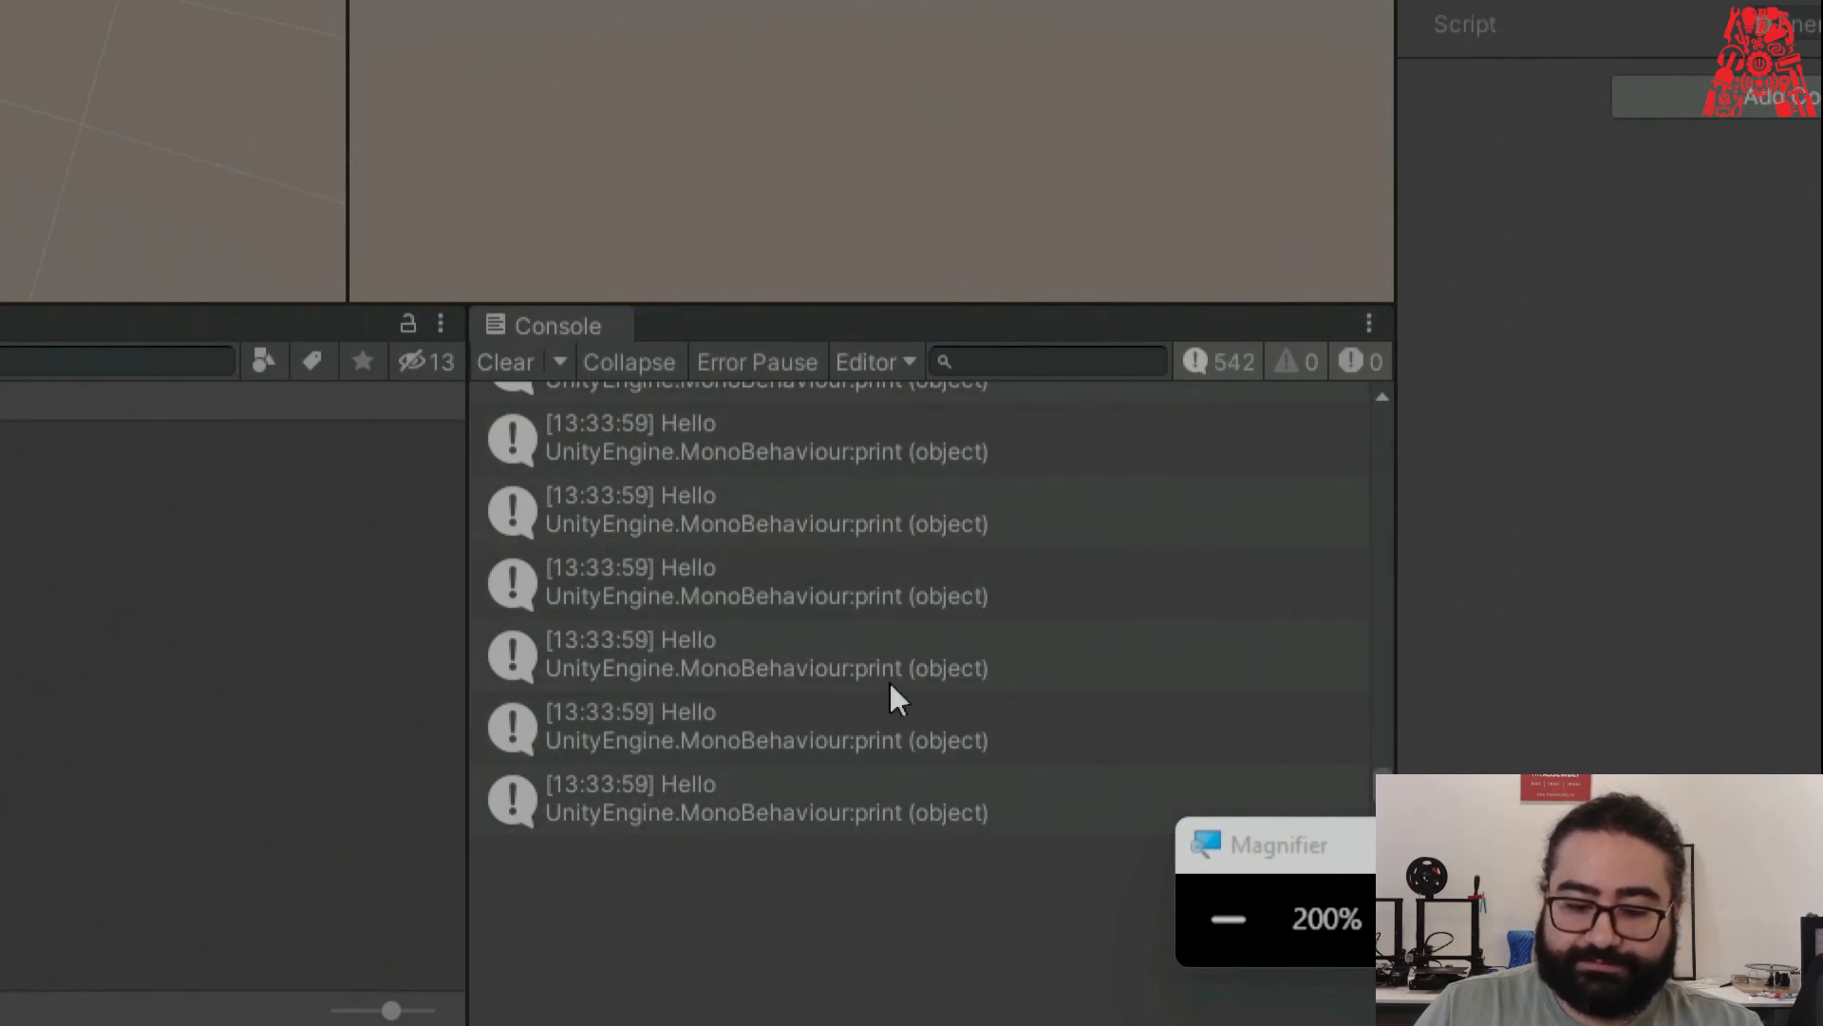
click(1225, 921)
click(1224, 923)
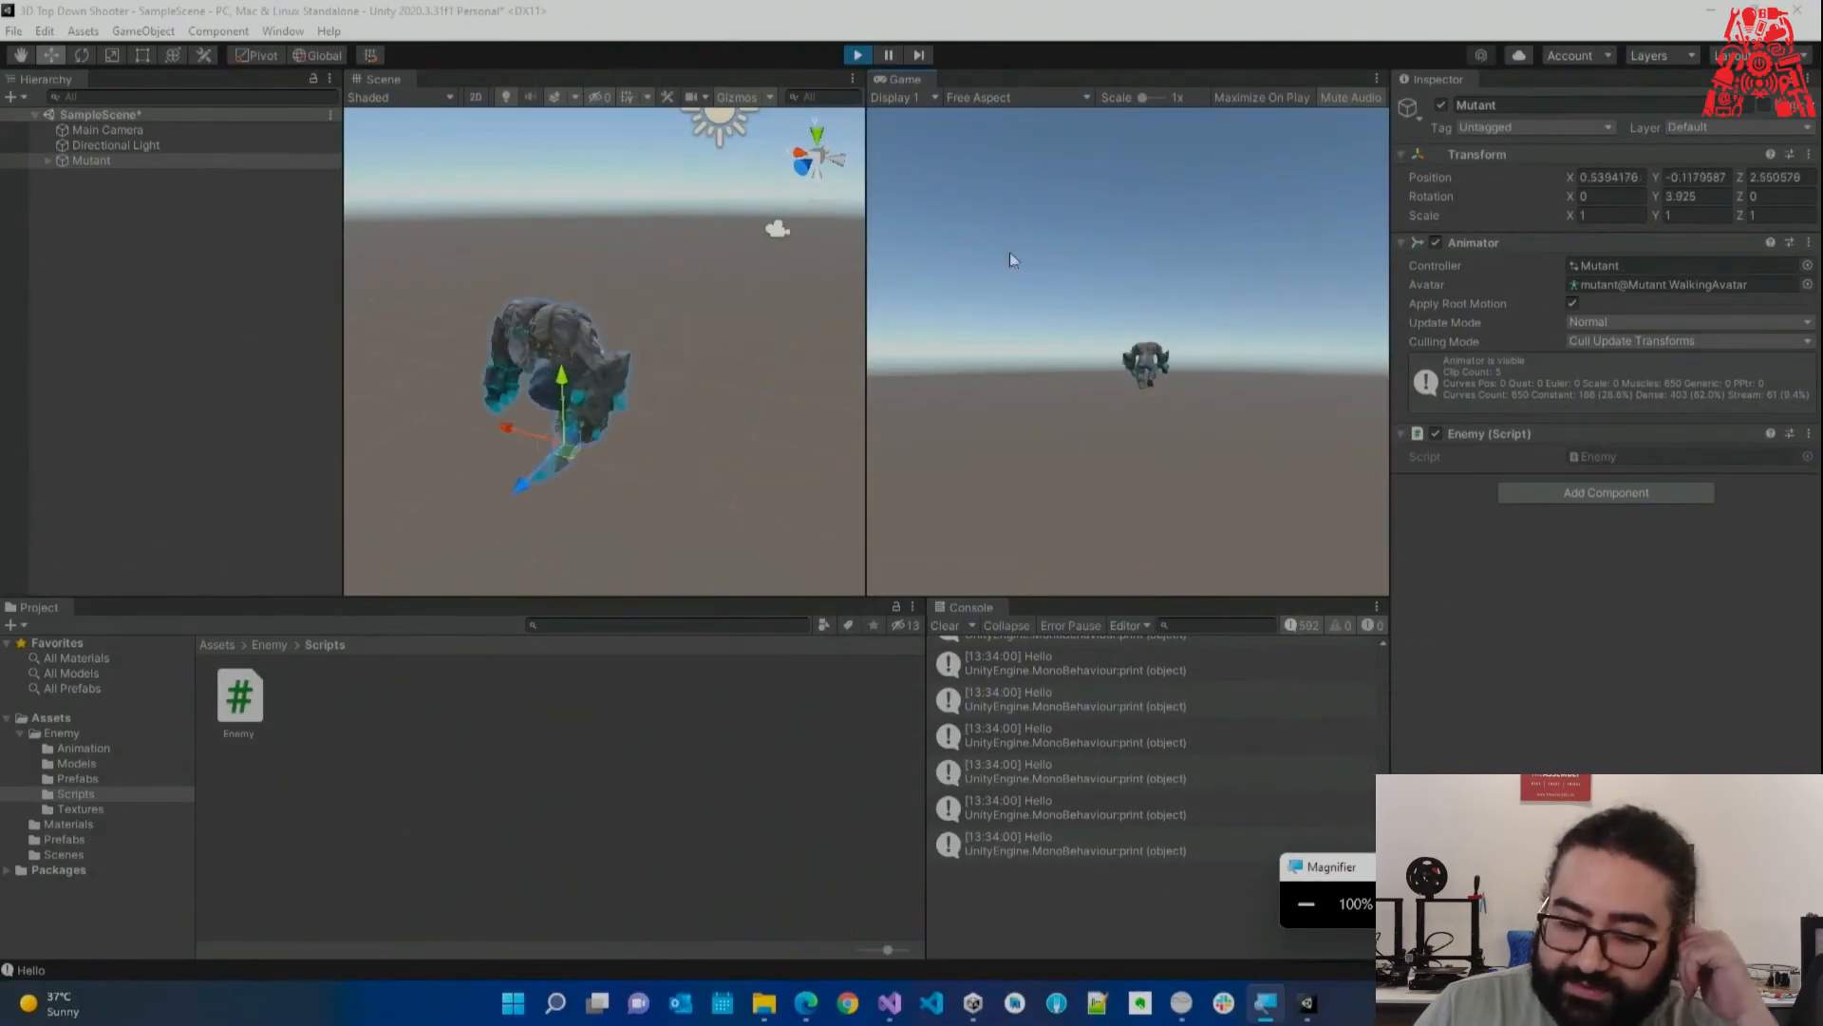
Stop play, clear the Console, run the game again and deselect the Mutant.
click(858, 59)
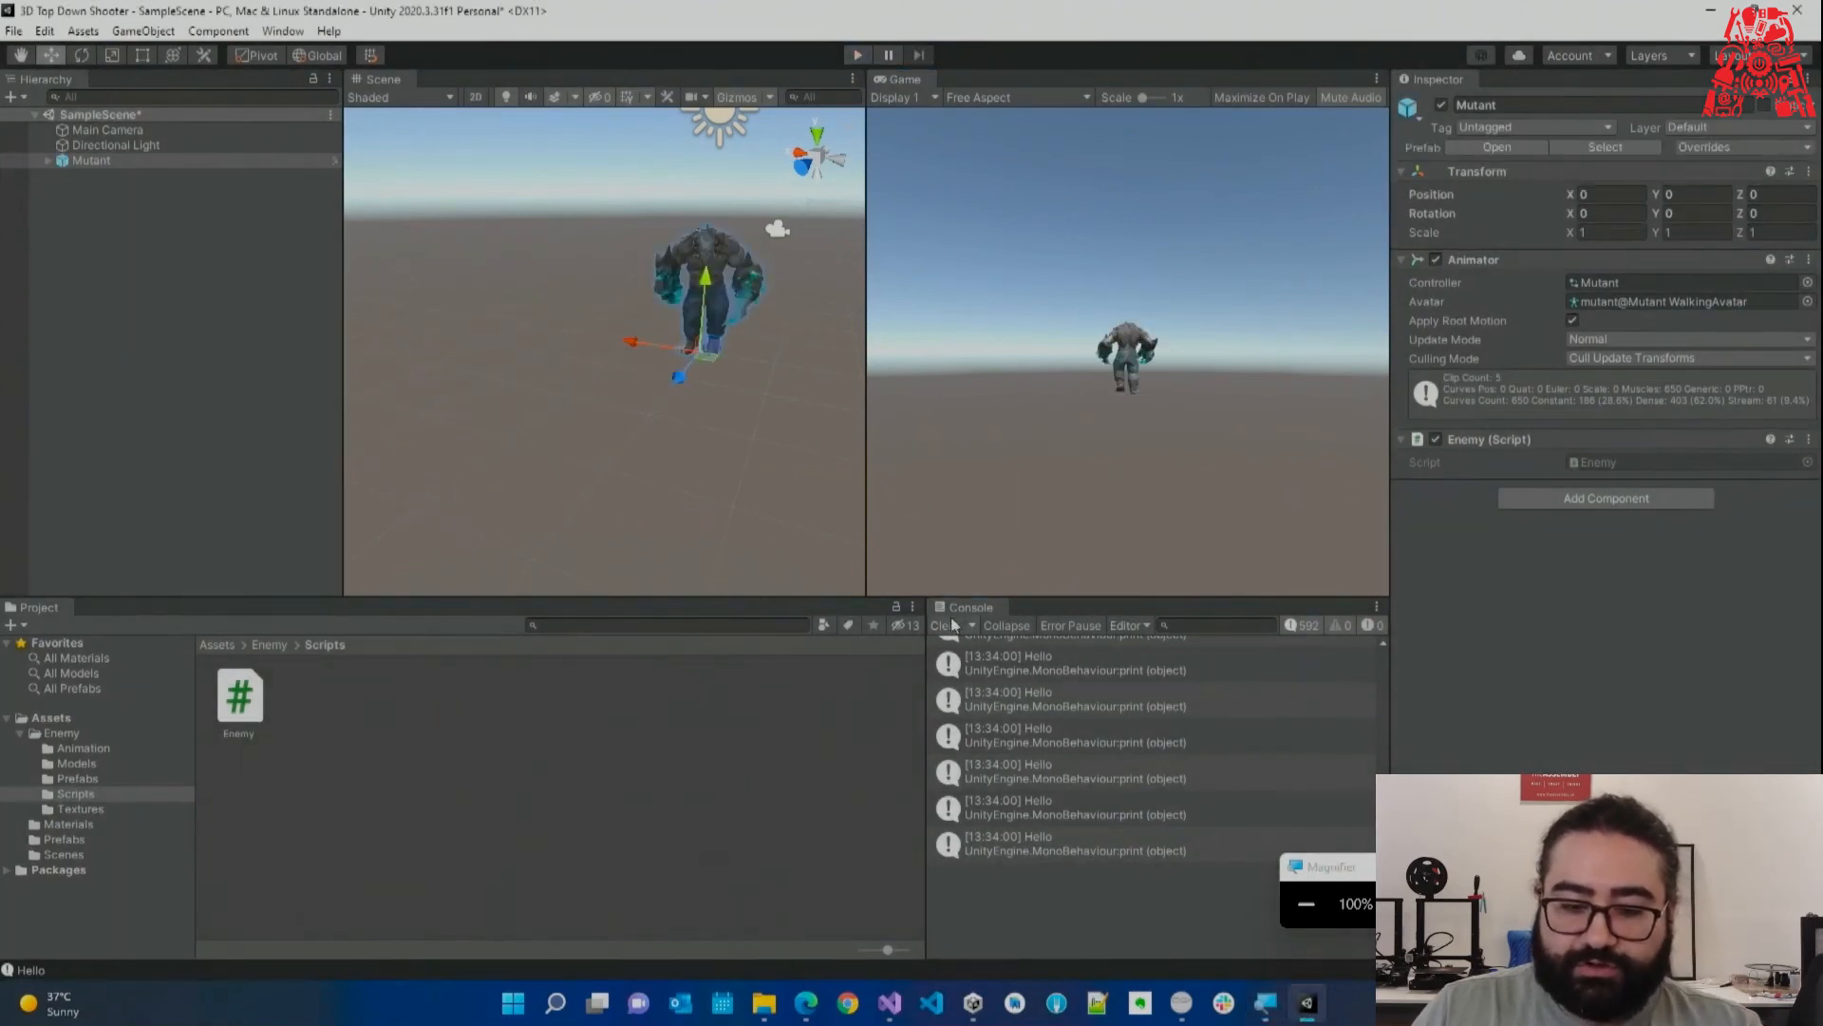
click(945, 625)
click(859, 55)
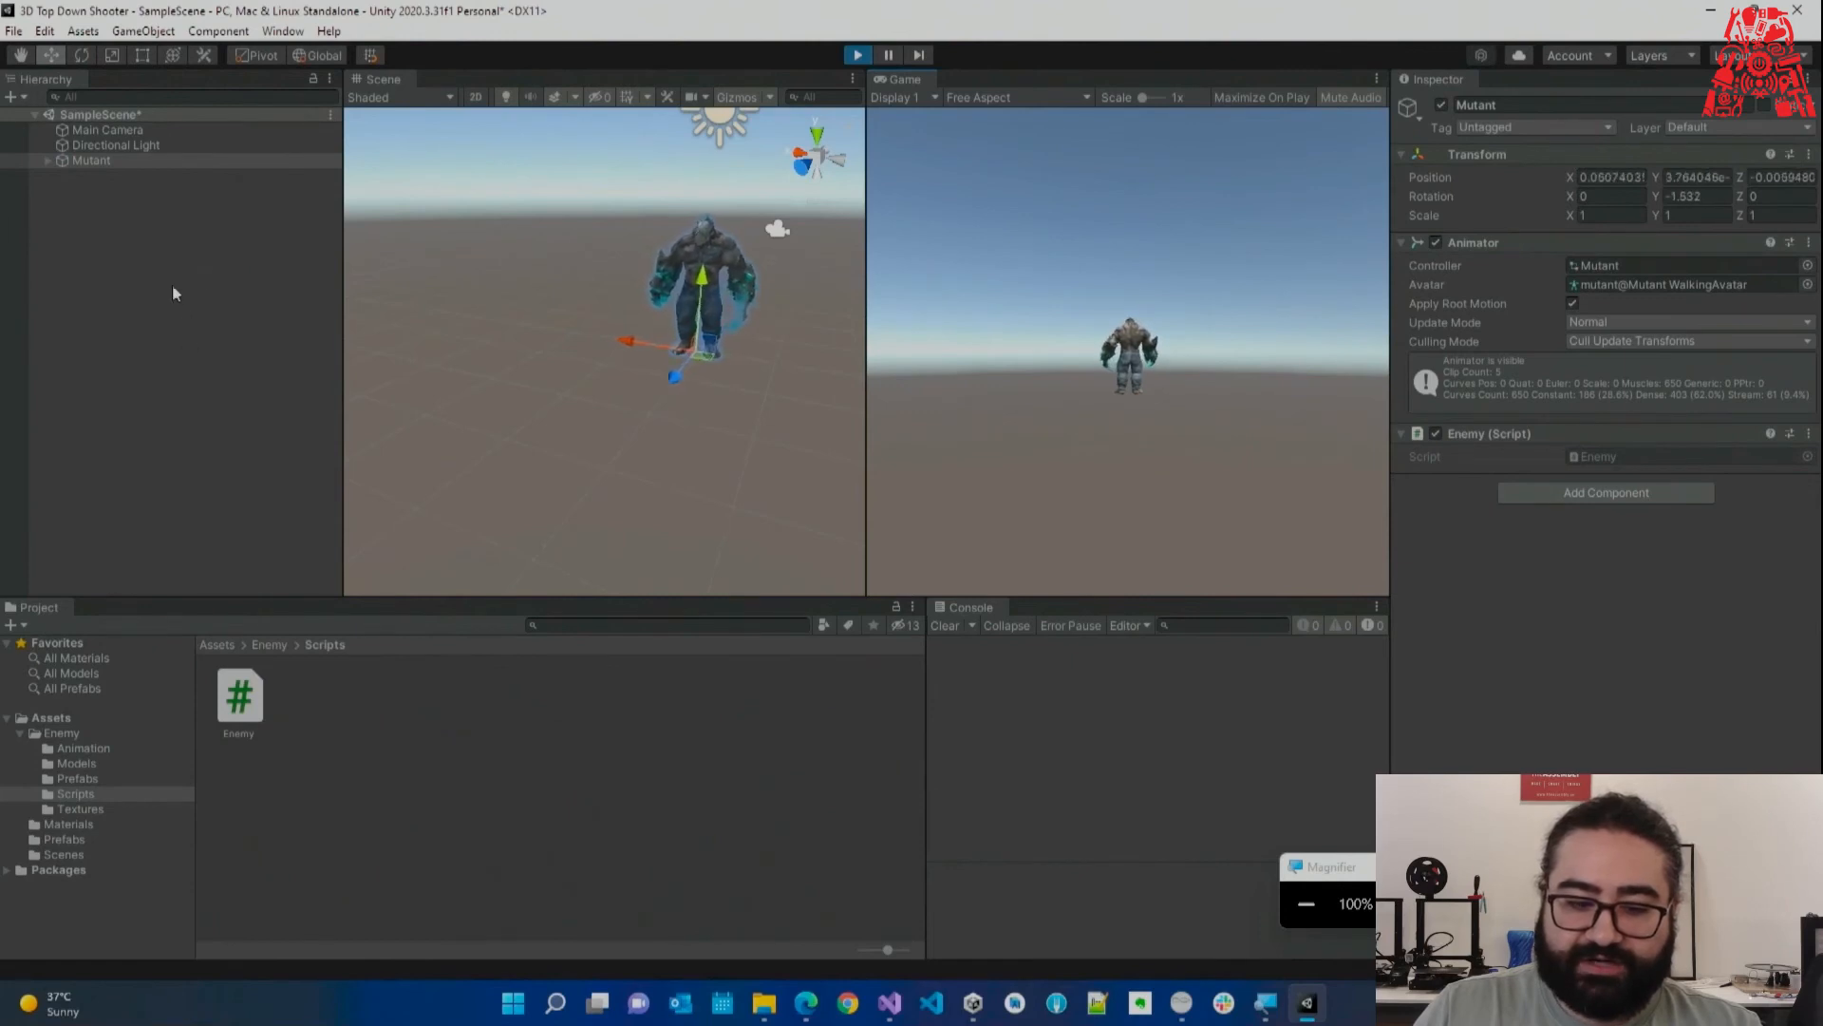
click(171, 256)
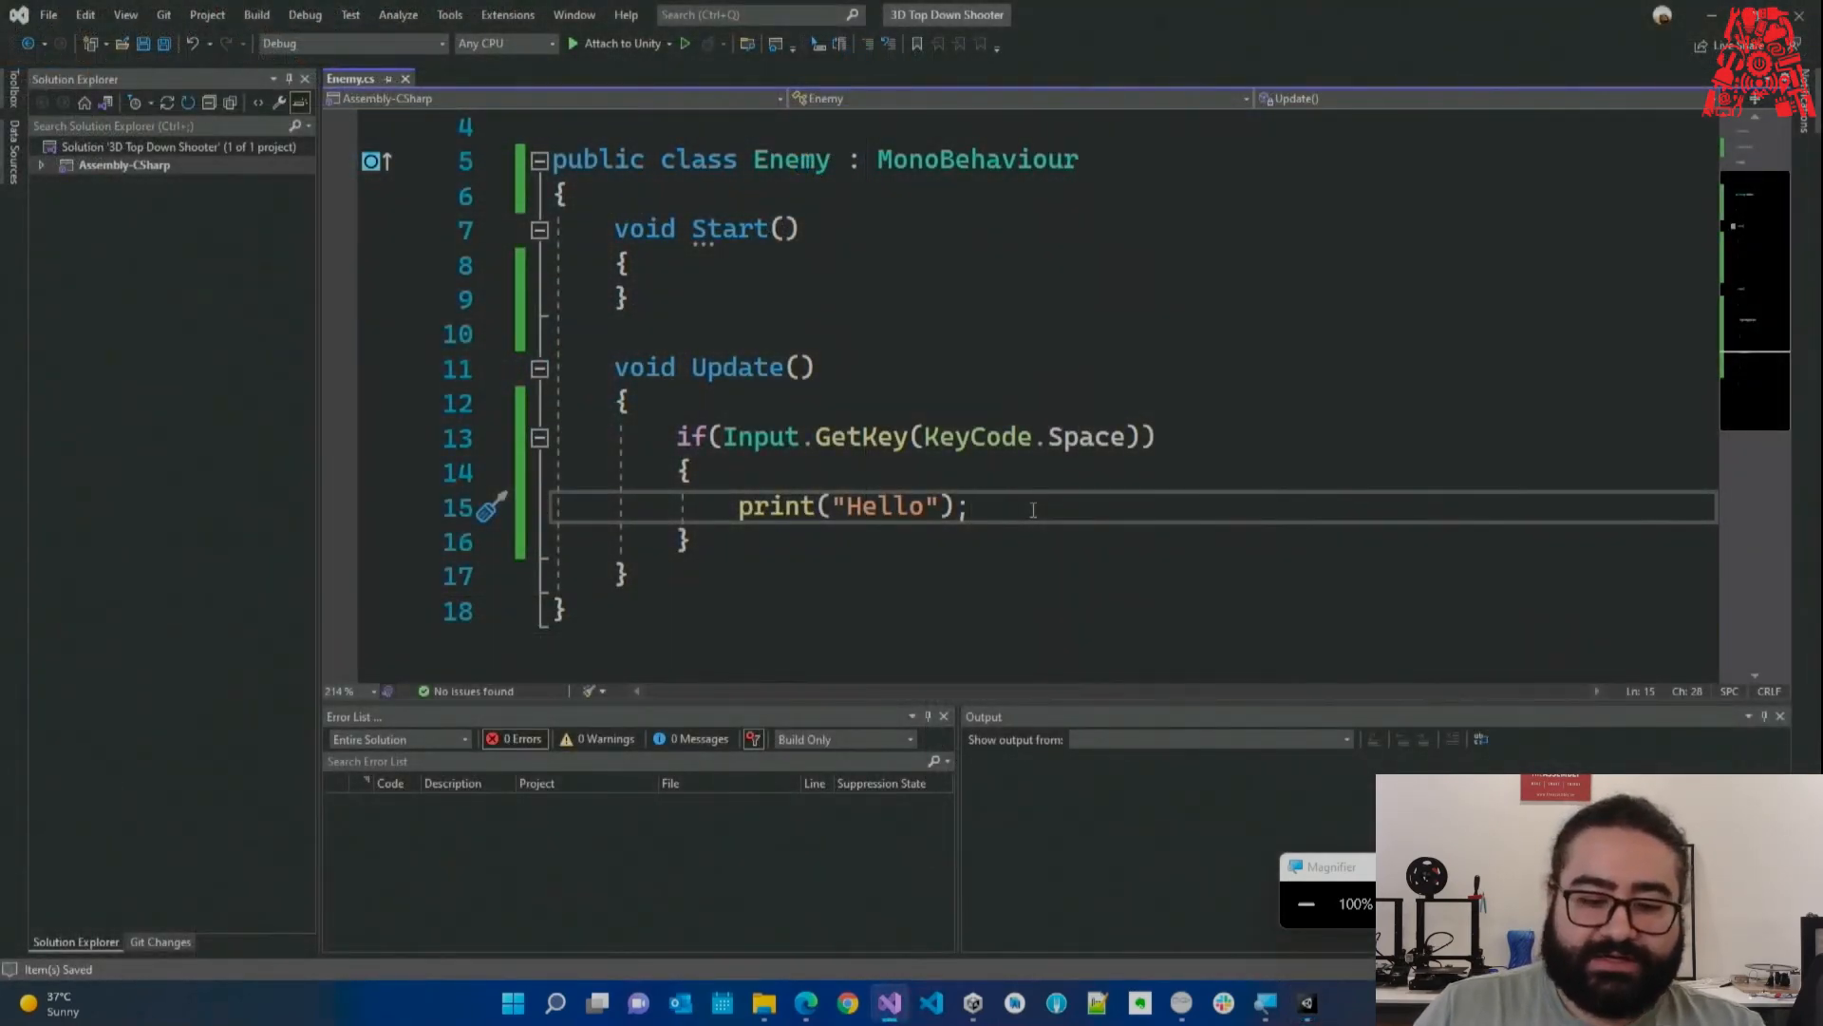
Check the Mutant's components in Unity before editing the Enemy class.
click(730, 193)
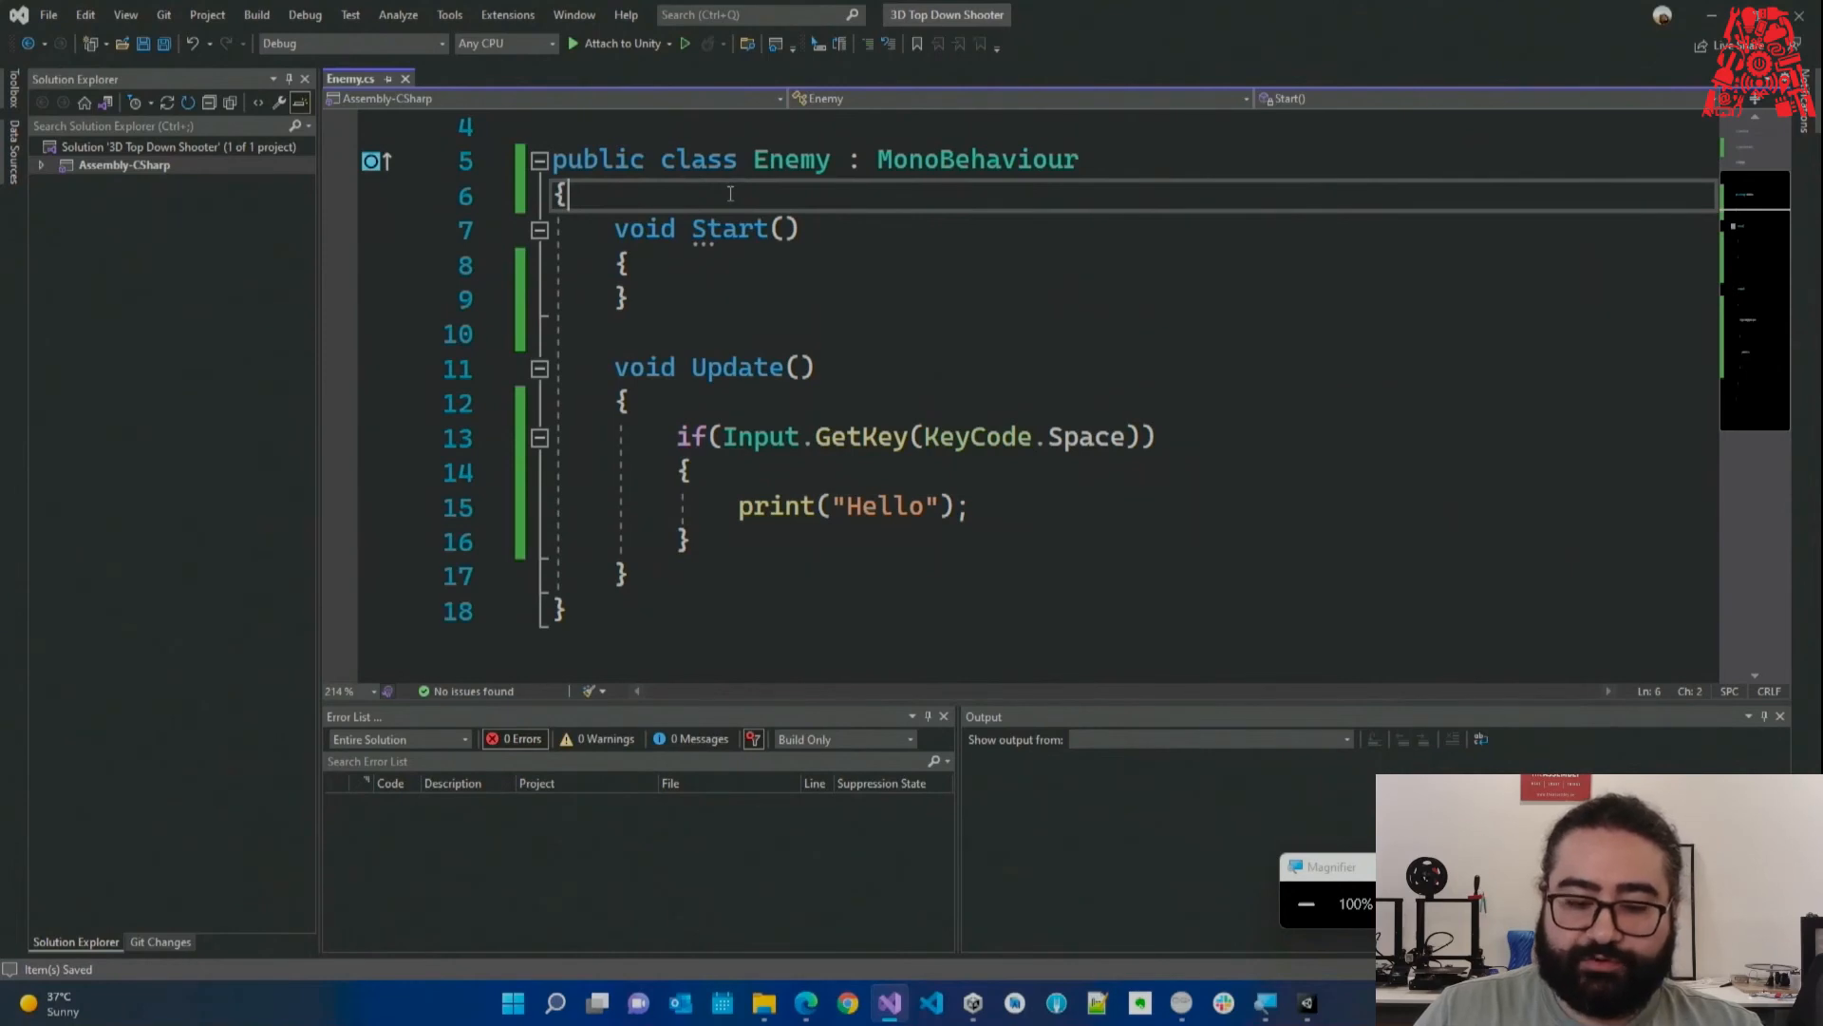
click(885, 1001)
click(160, 157)
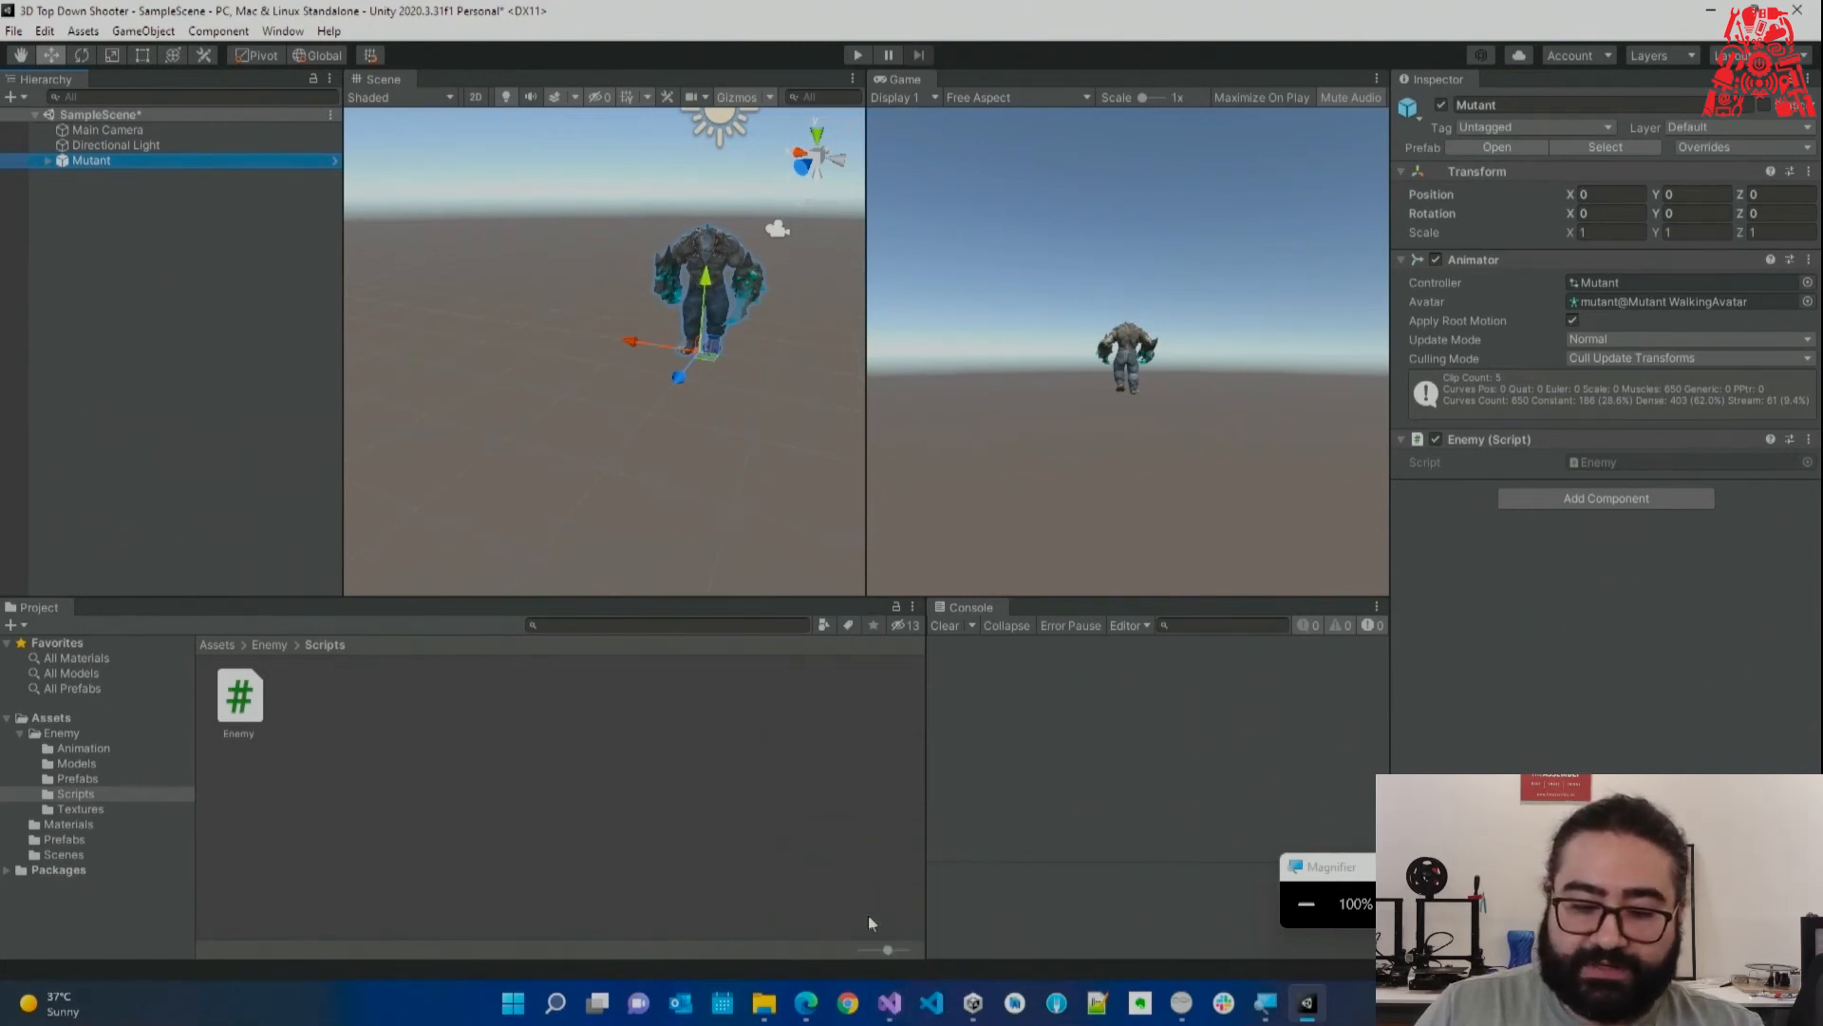
click(889, 1002)
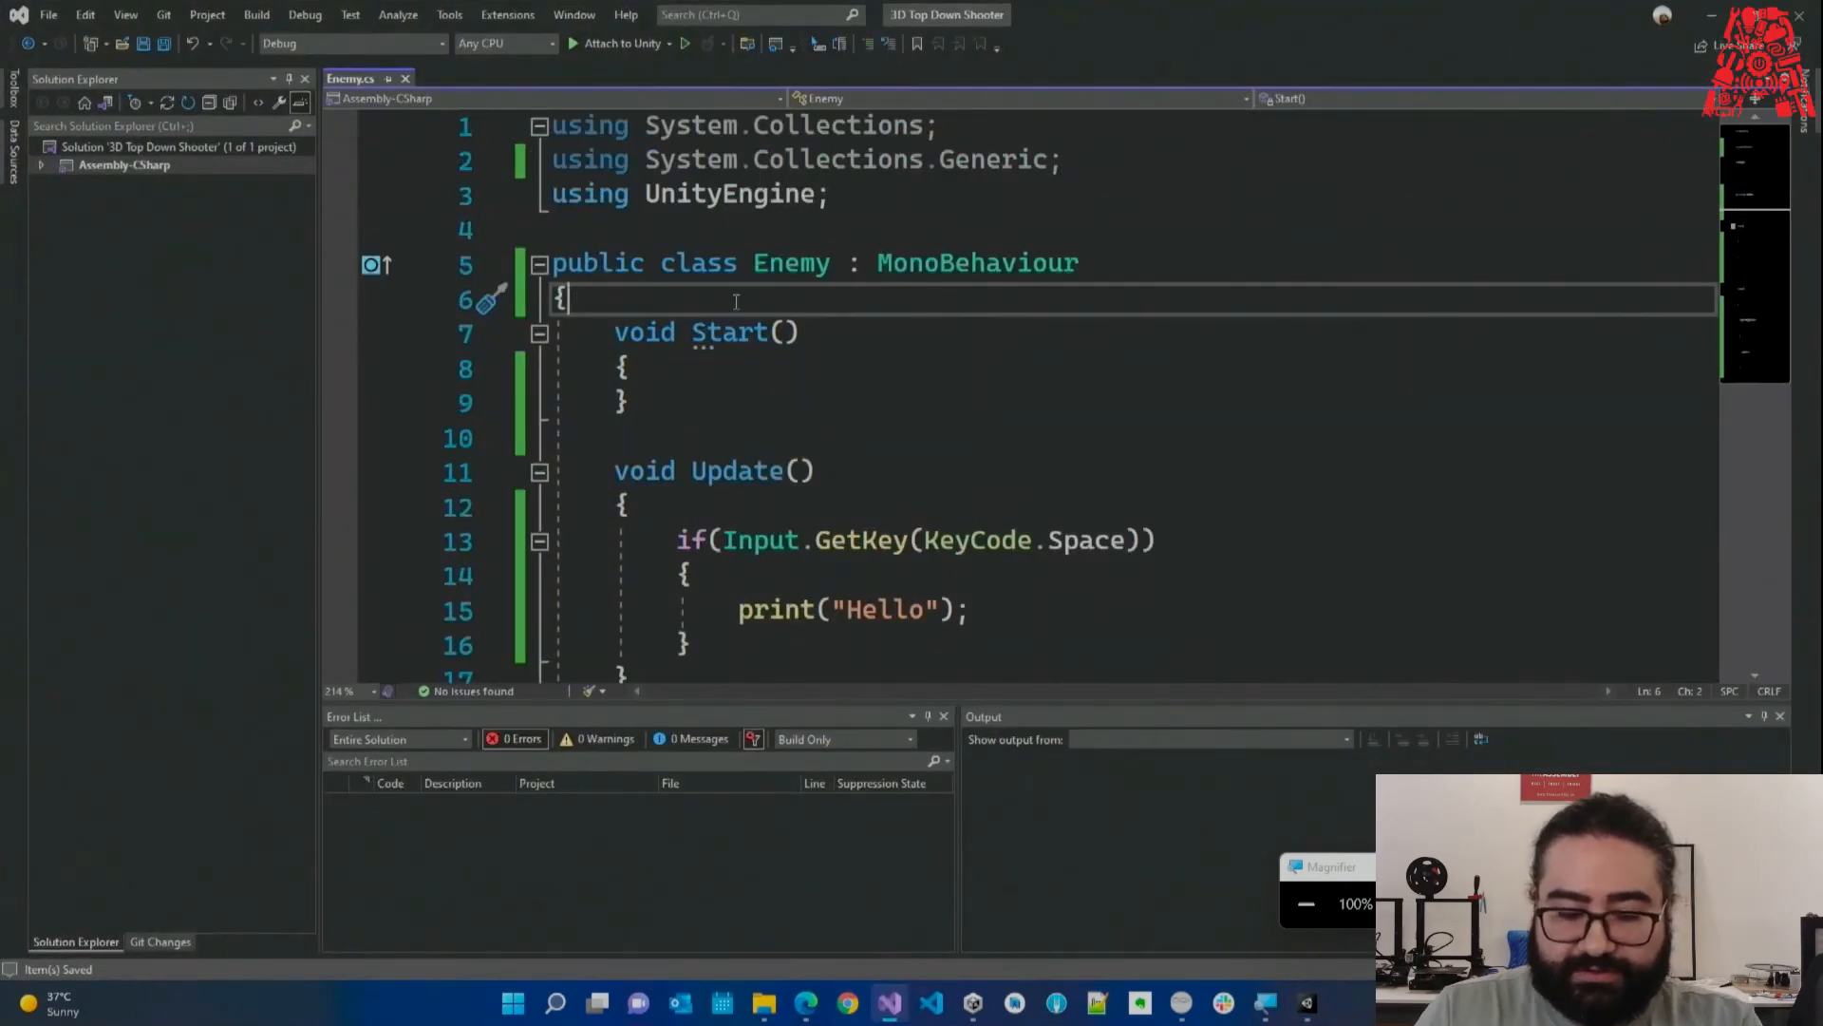
Declare [SerializeField] Animator animator; at the top of the Enemy class.
key(Return)
text([ser)
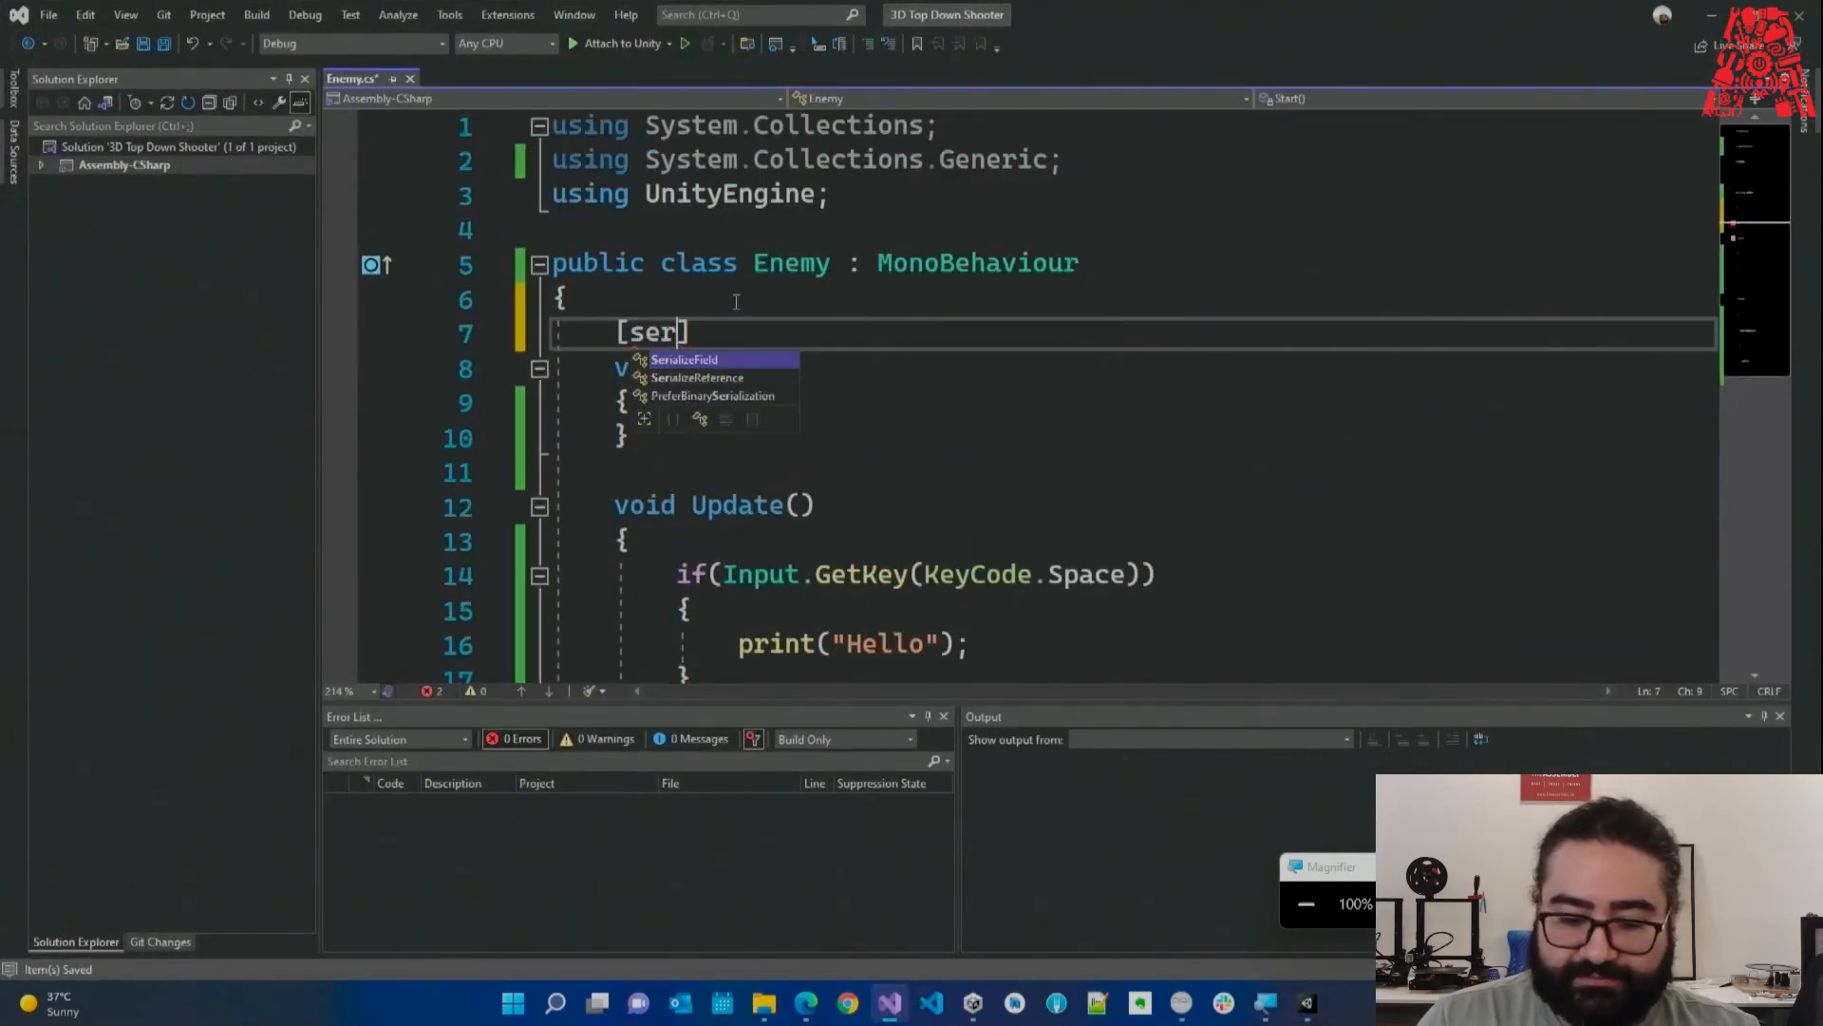
key(Tab)
text(] )
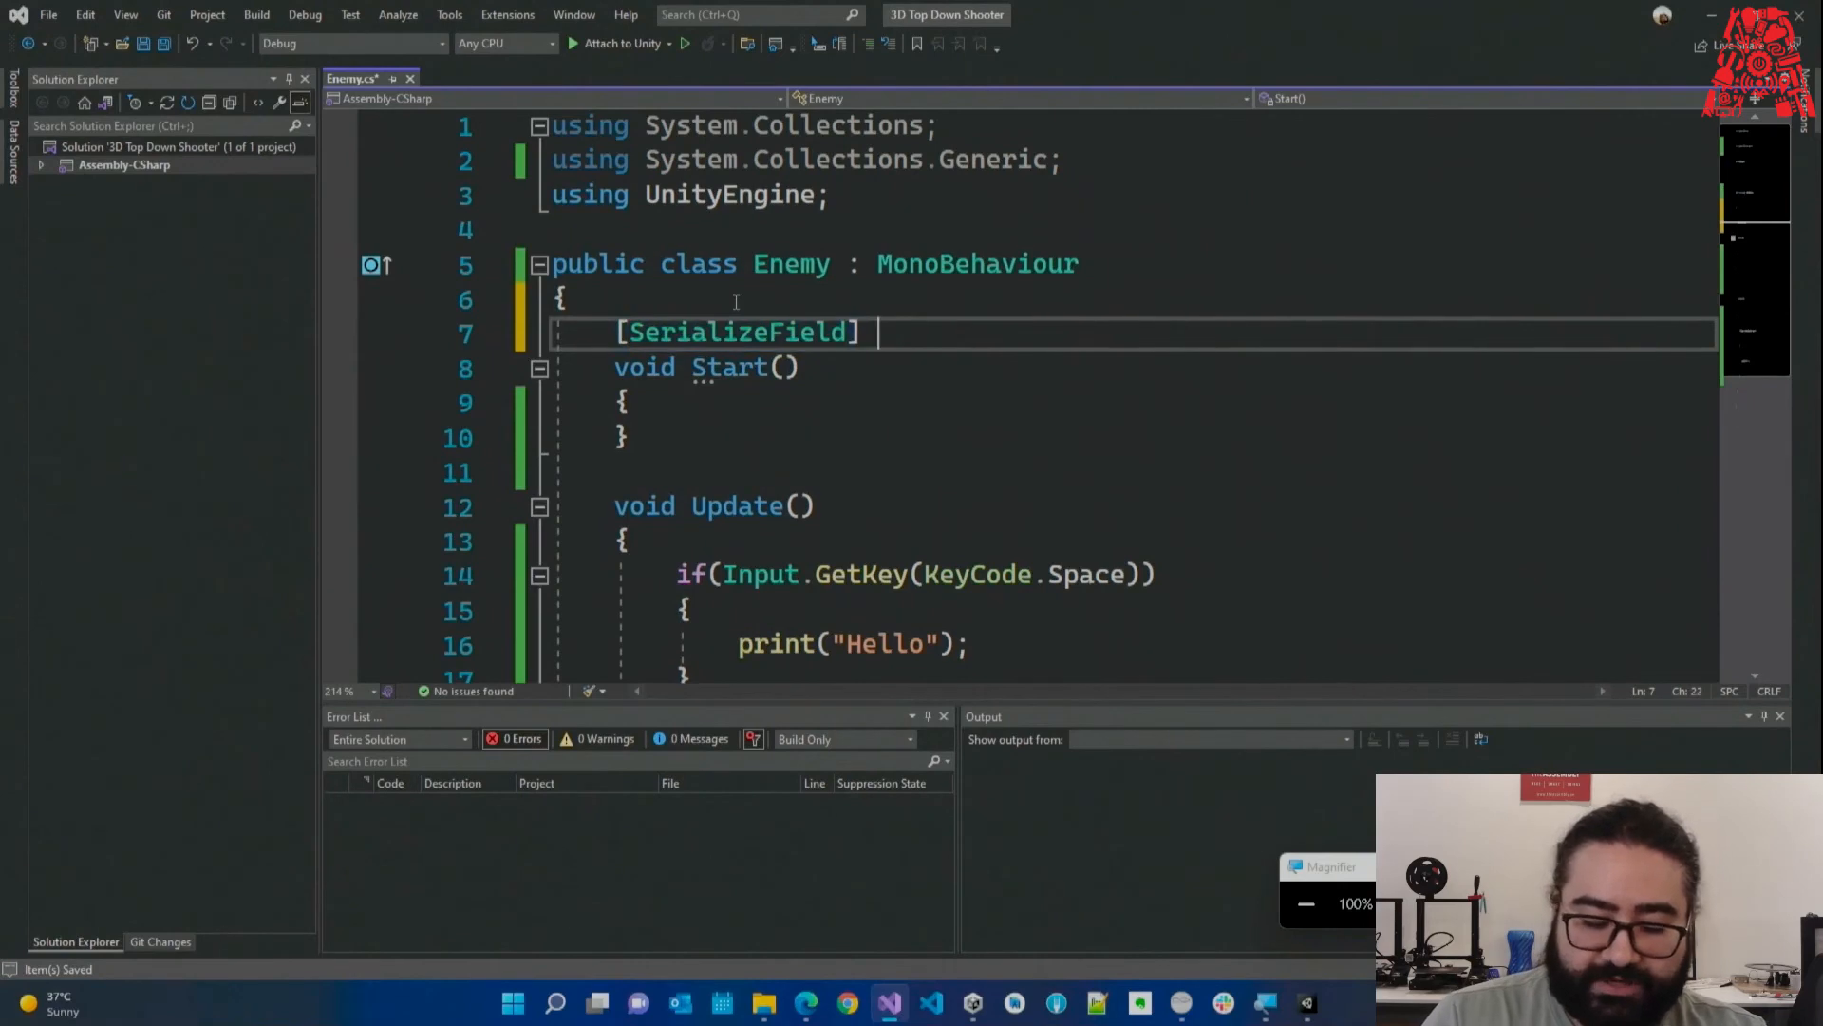
text(Animat)
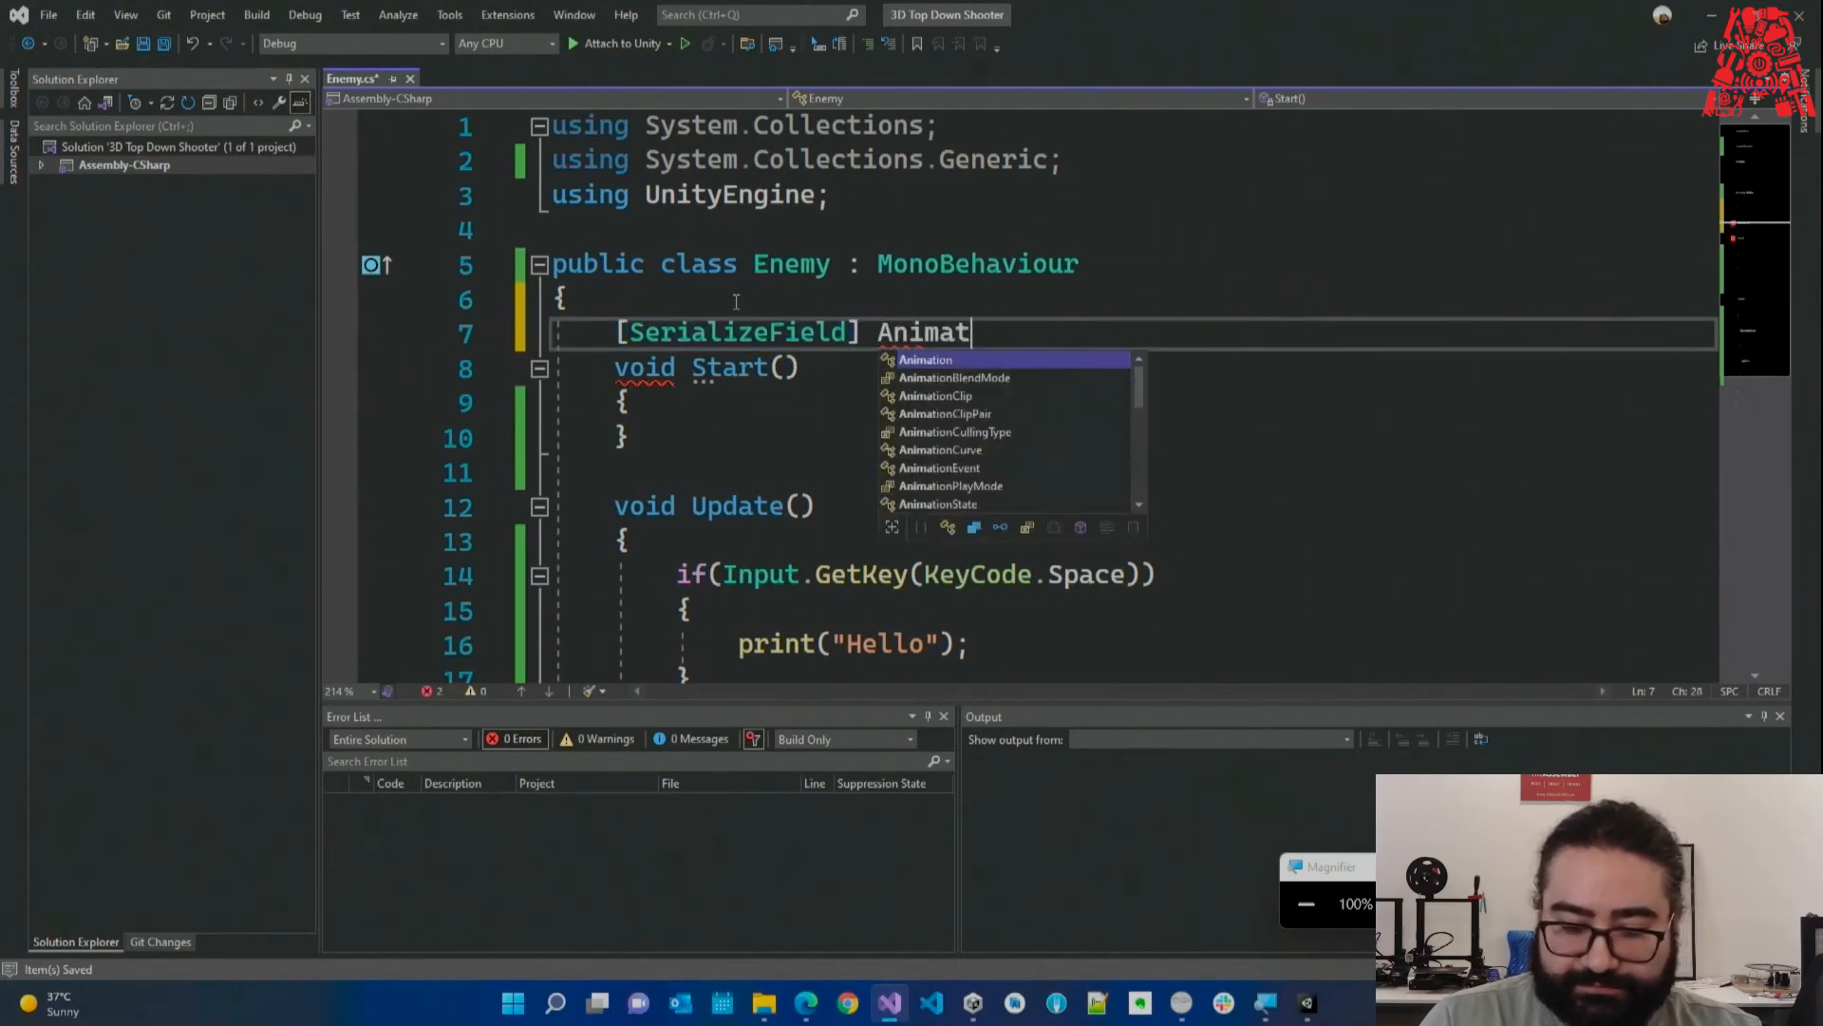
text(or ani)
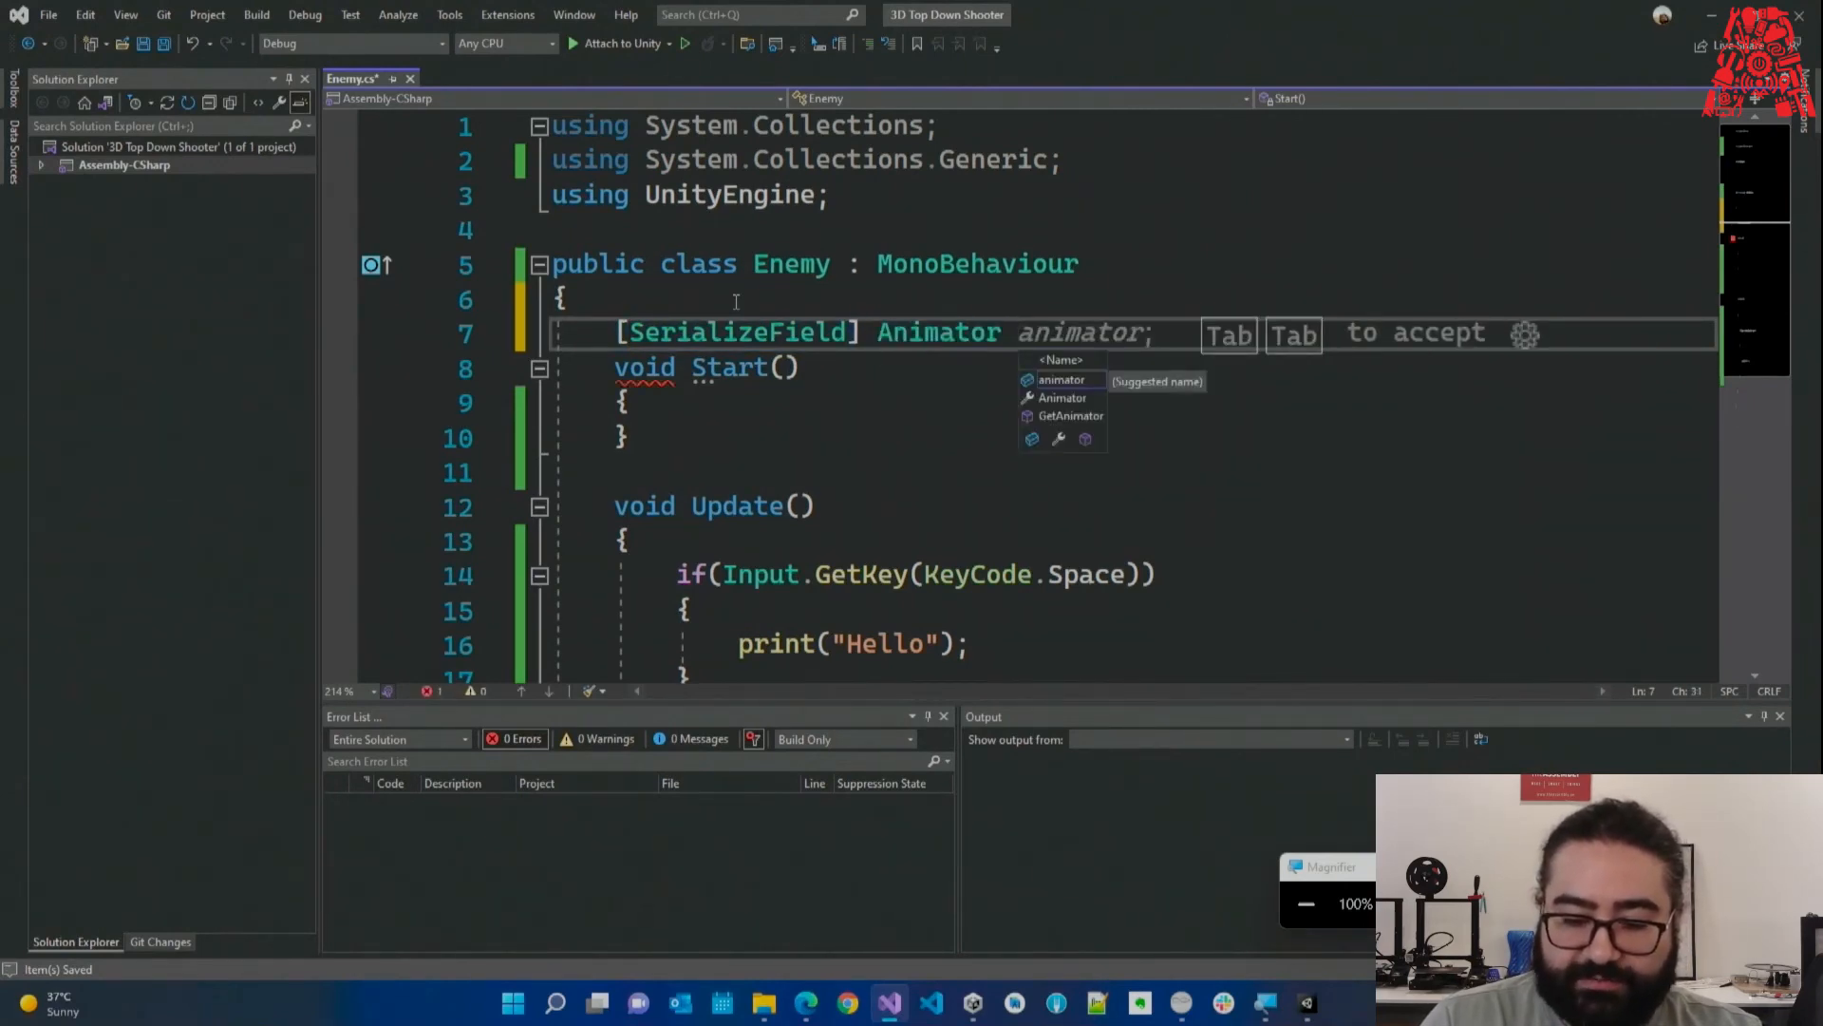
text(mator;)
key(Return)
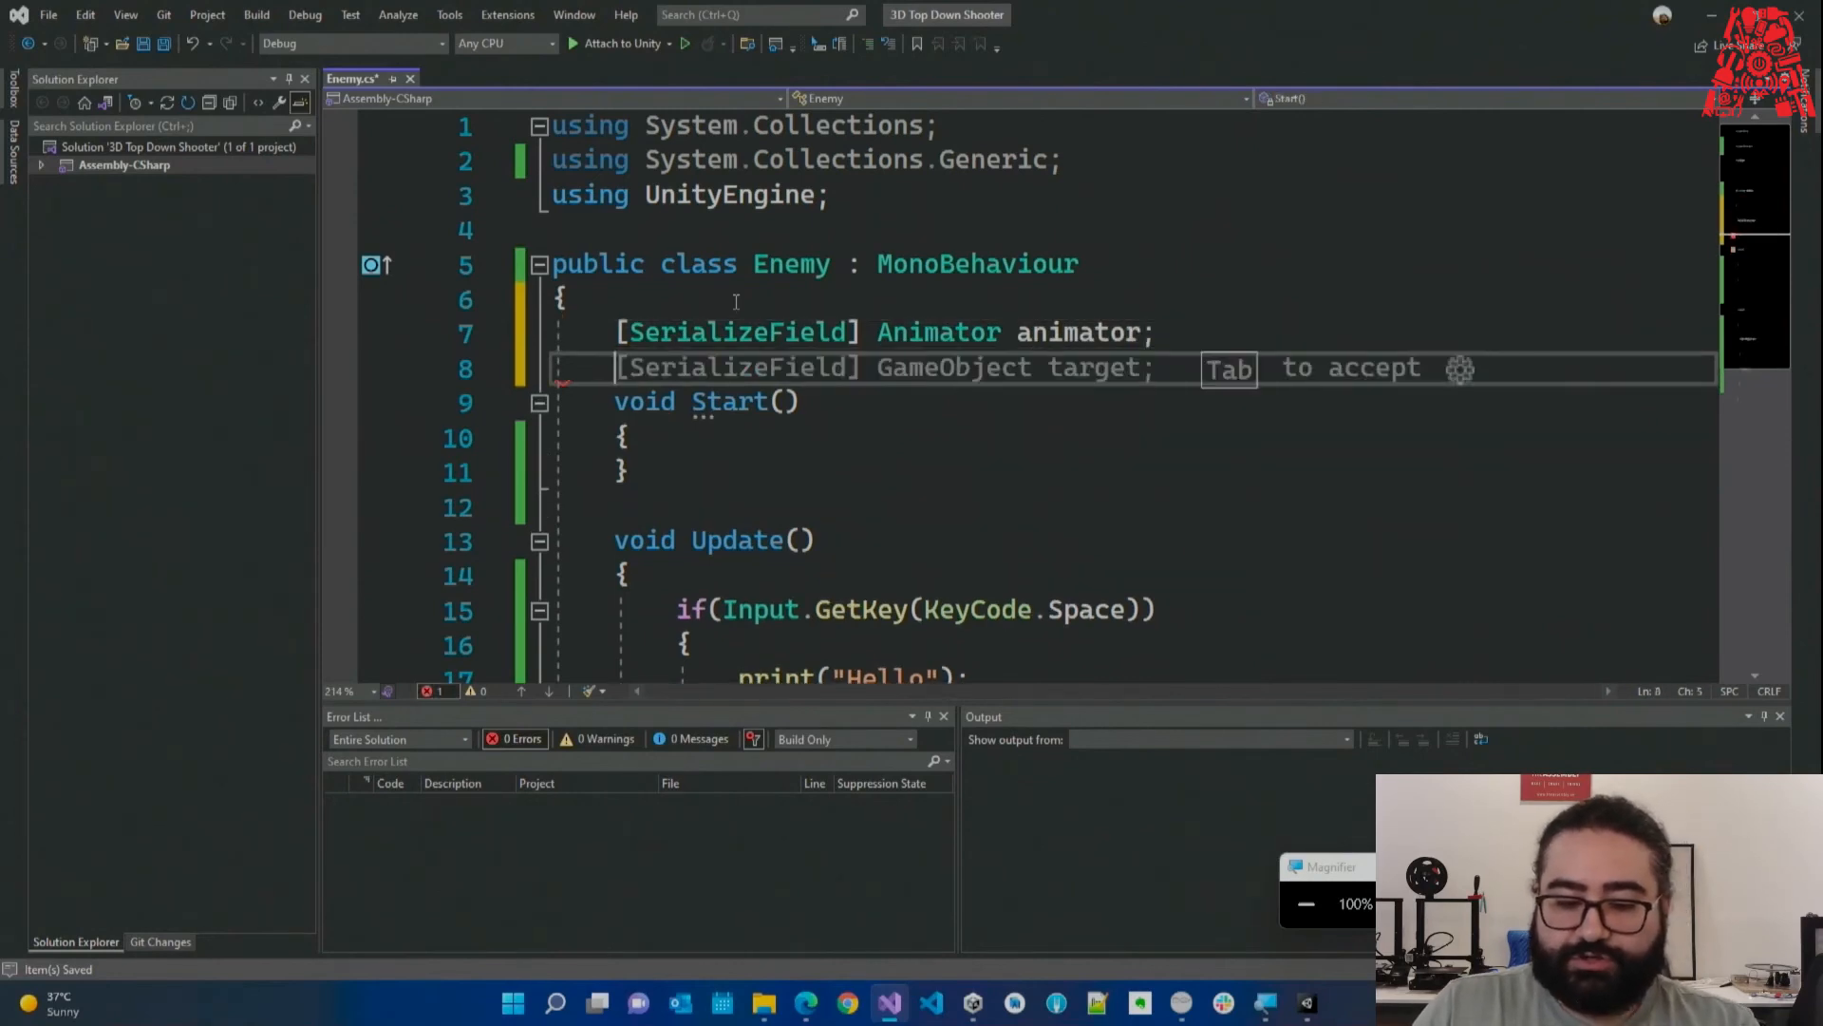
click(904, 445)
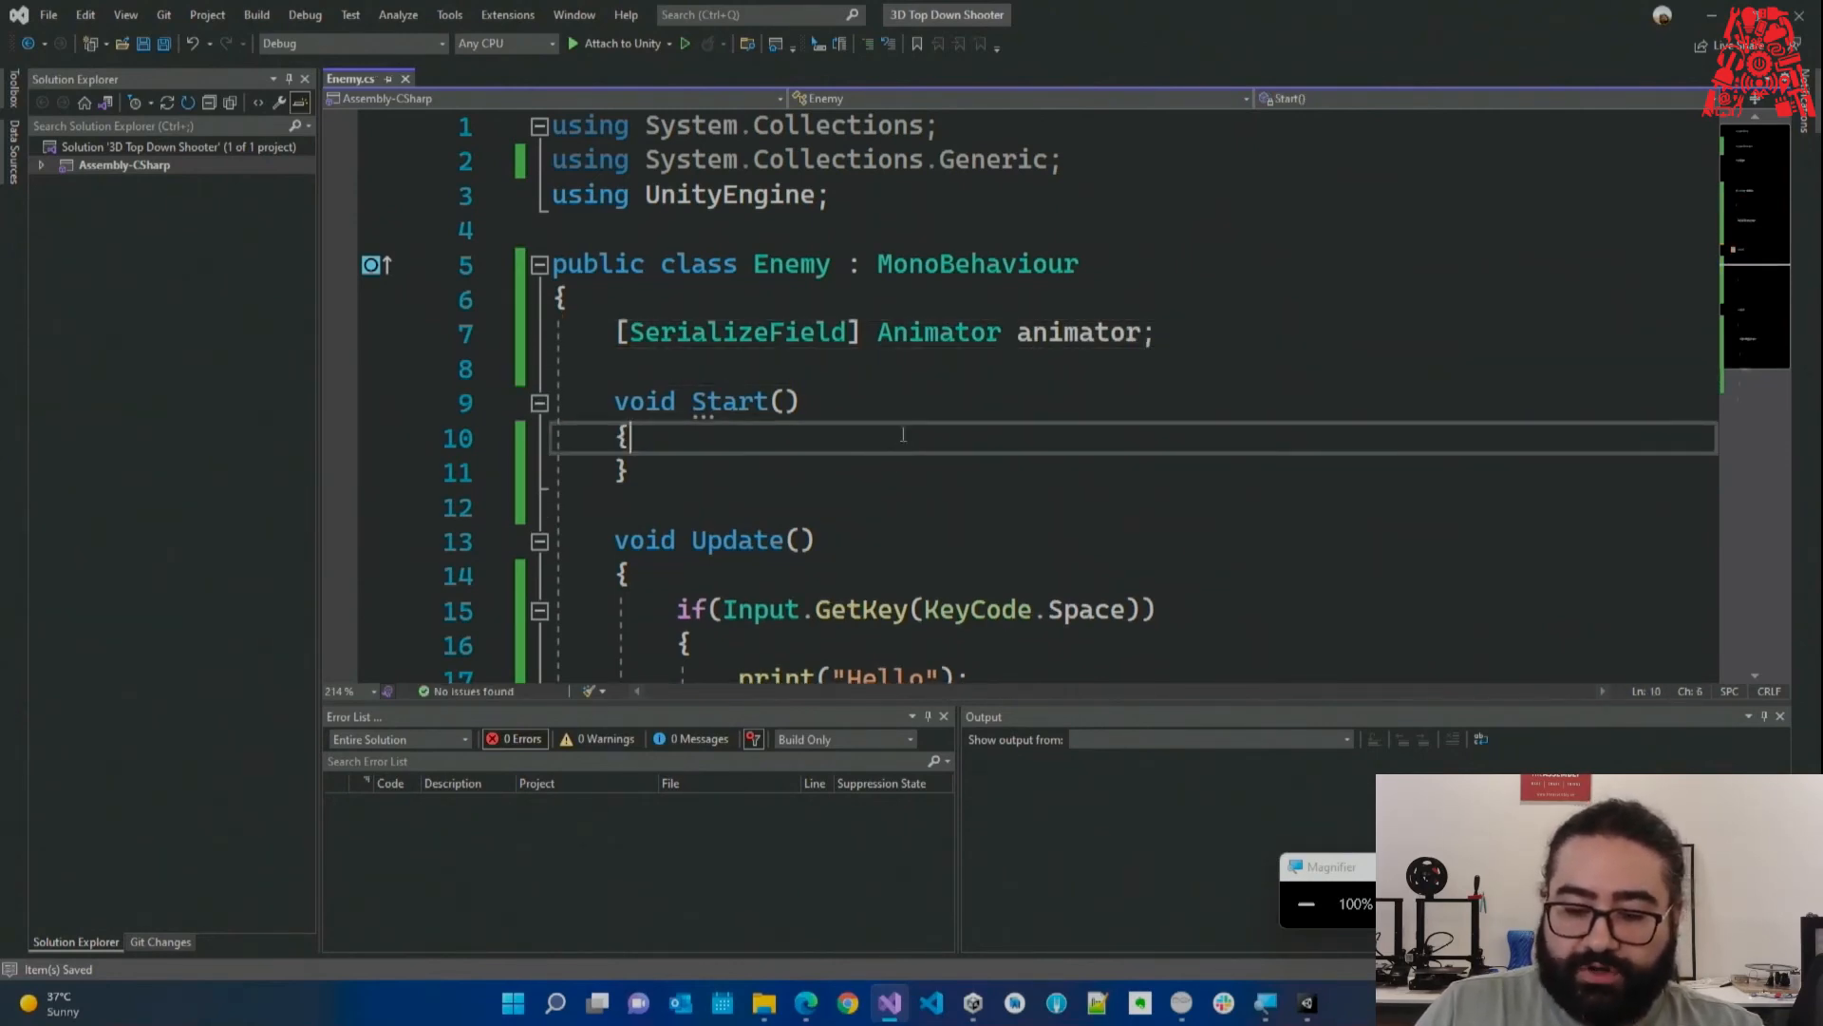
Temporarily rename the field animator to 'haha', then undo it.
drag(1019, 337, 1144, 337)
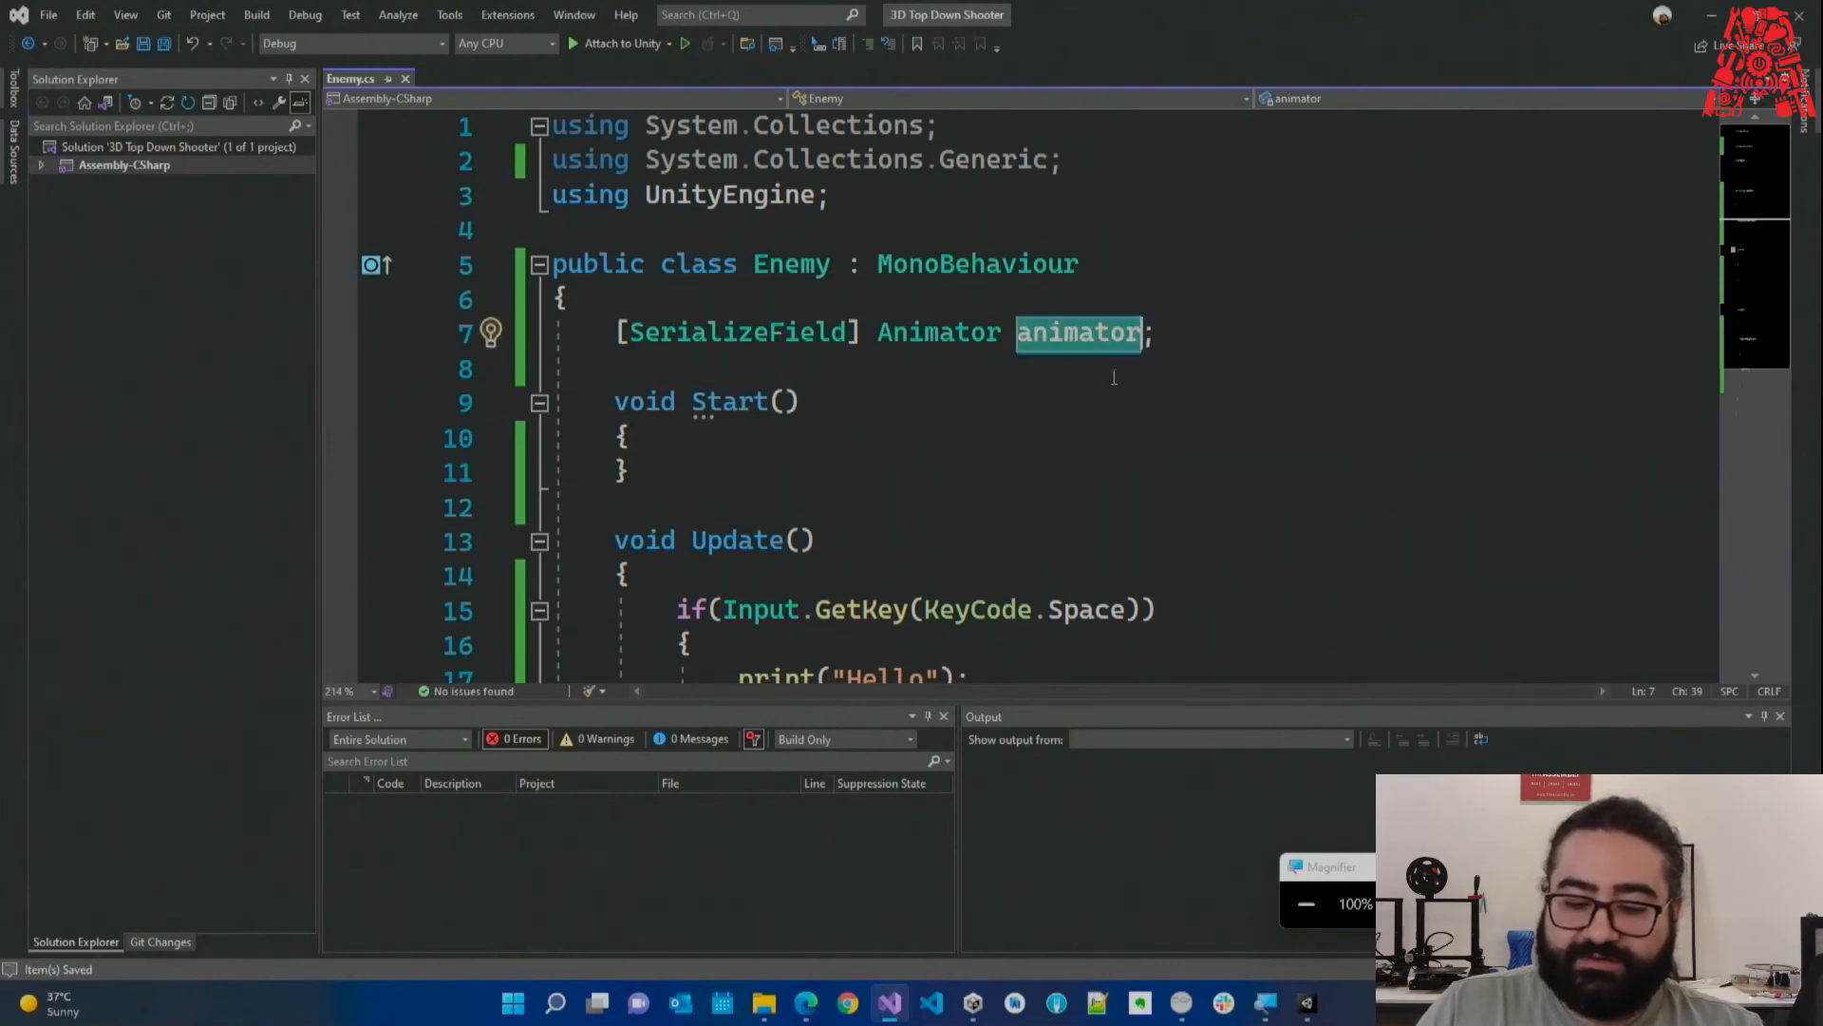
click(1019, 337)
drag(1021, 338, 1142, 334)
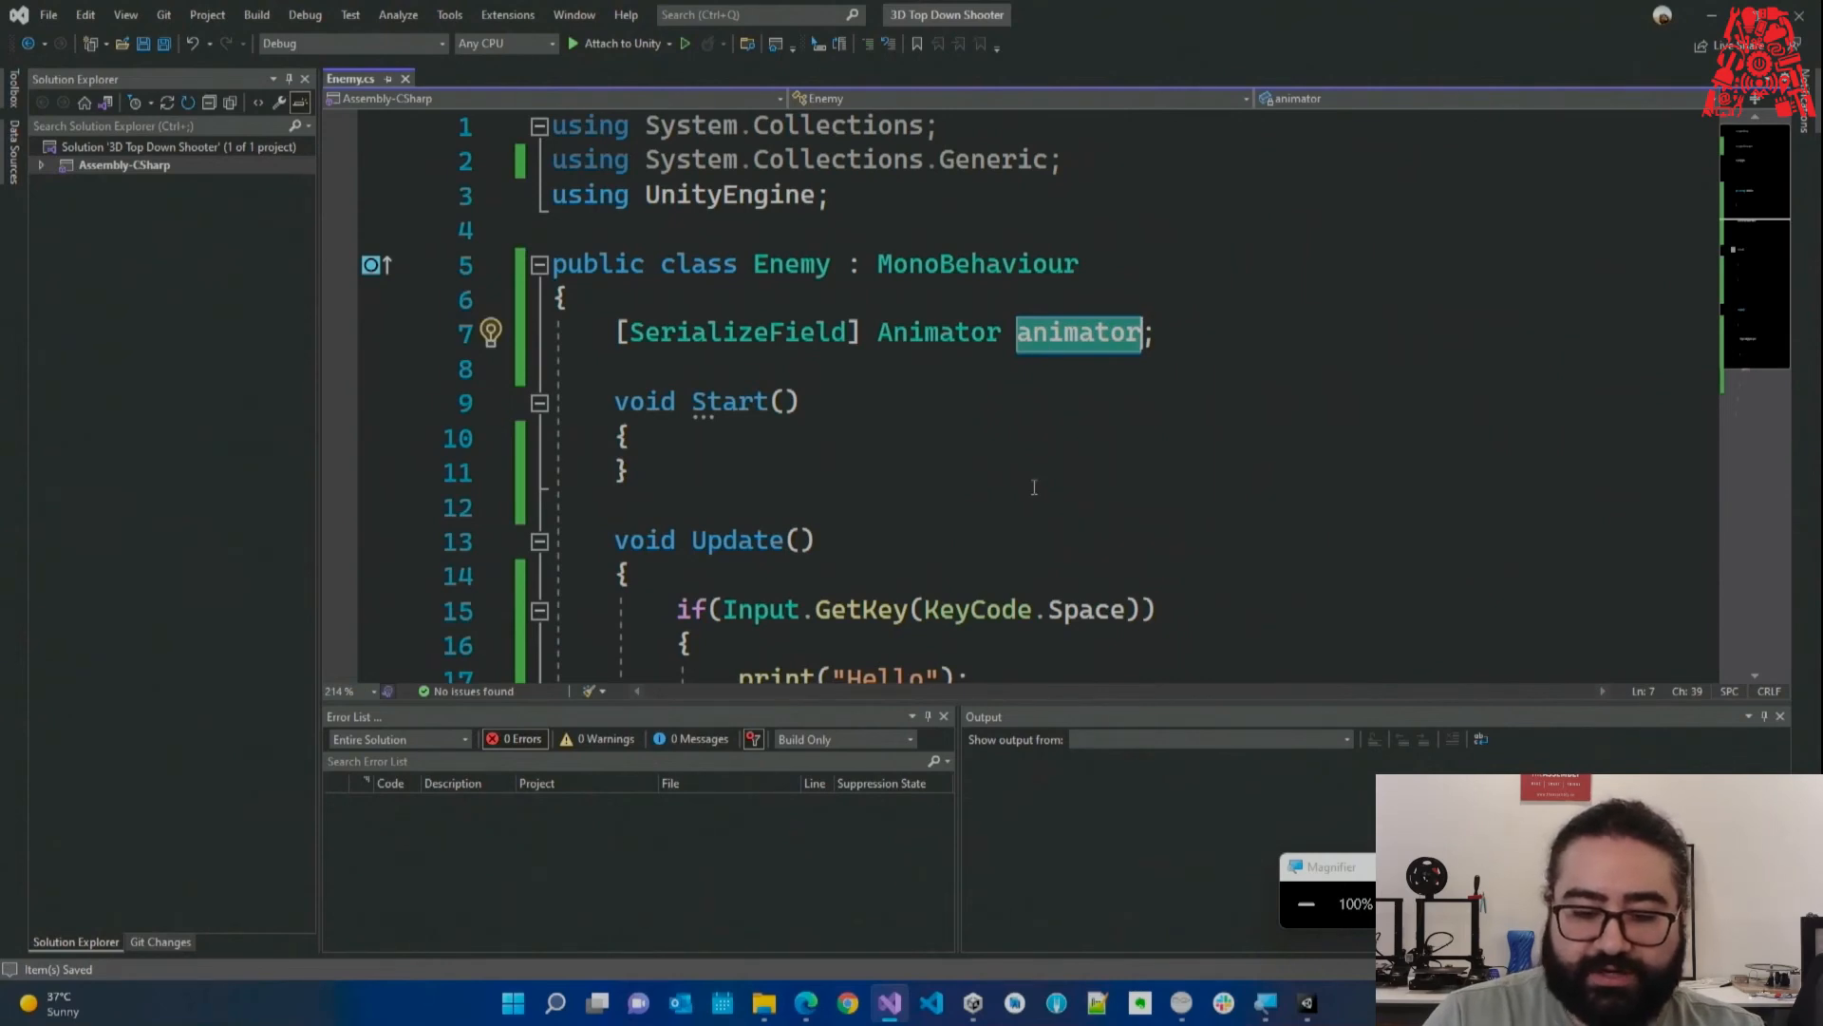
text(haha)
key(ctrl+z)
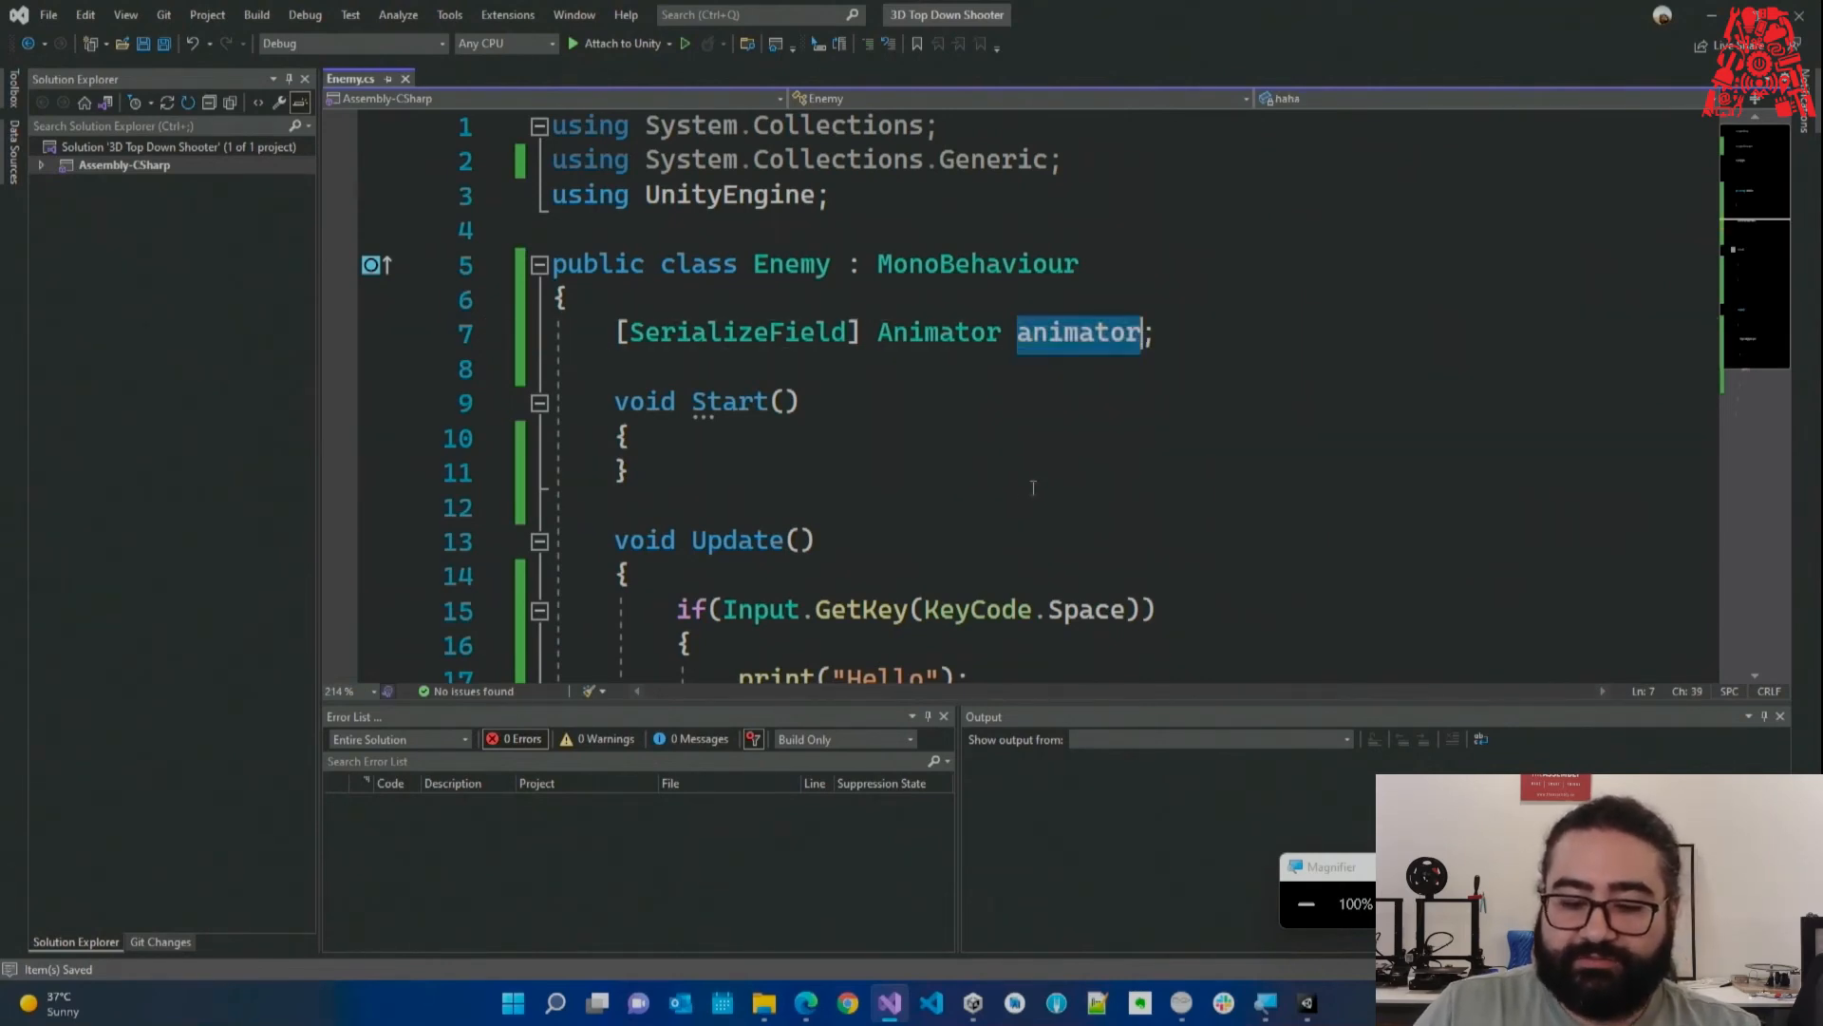
click(1067, 339)
drag(1019, 336, 1158, 335)
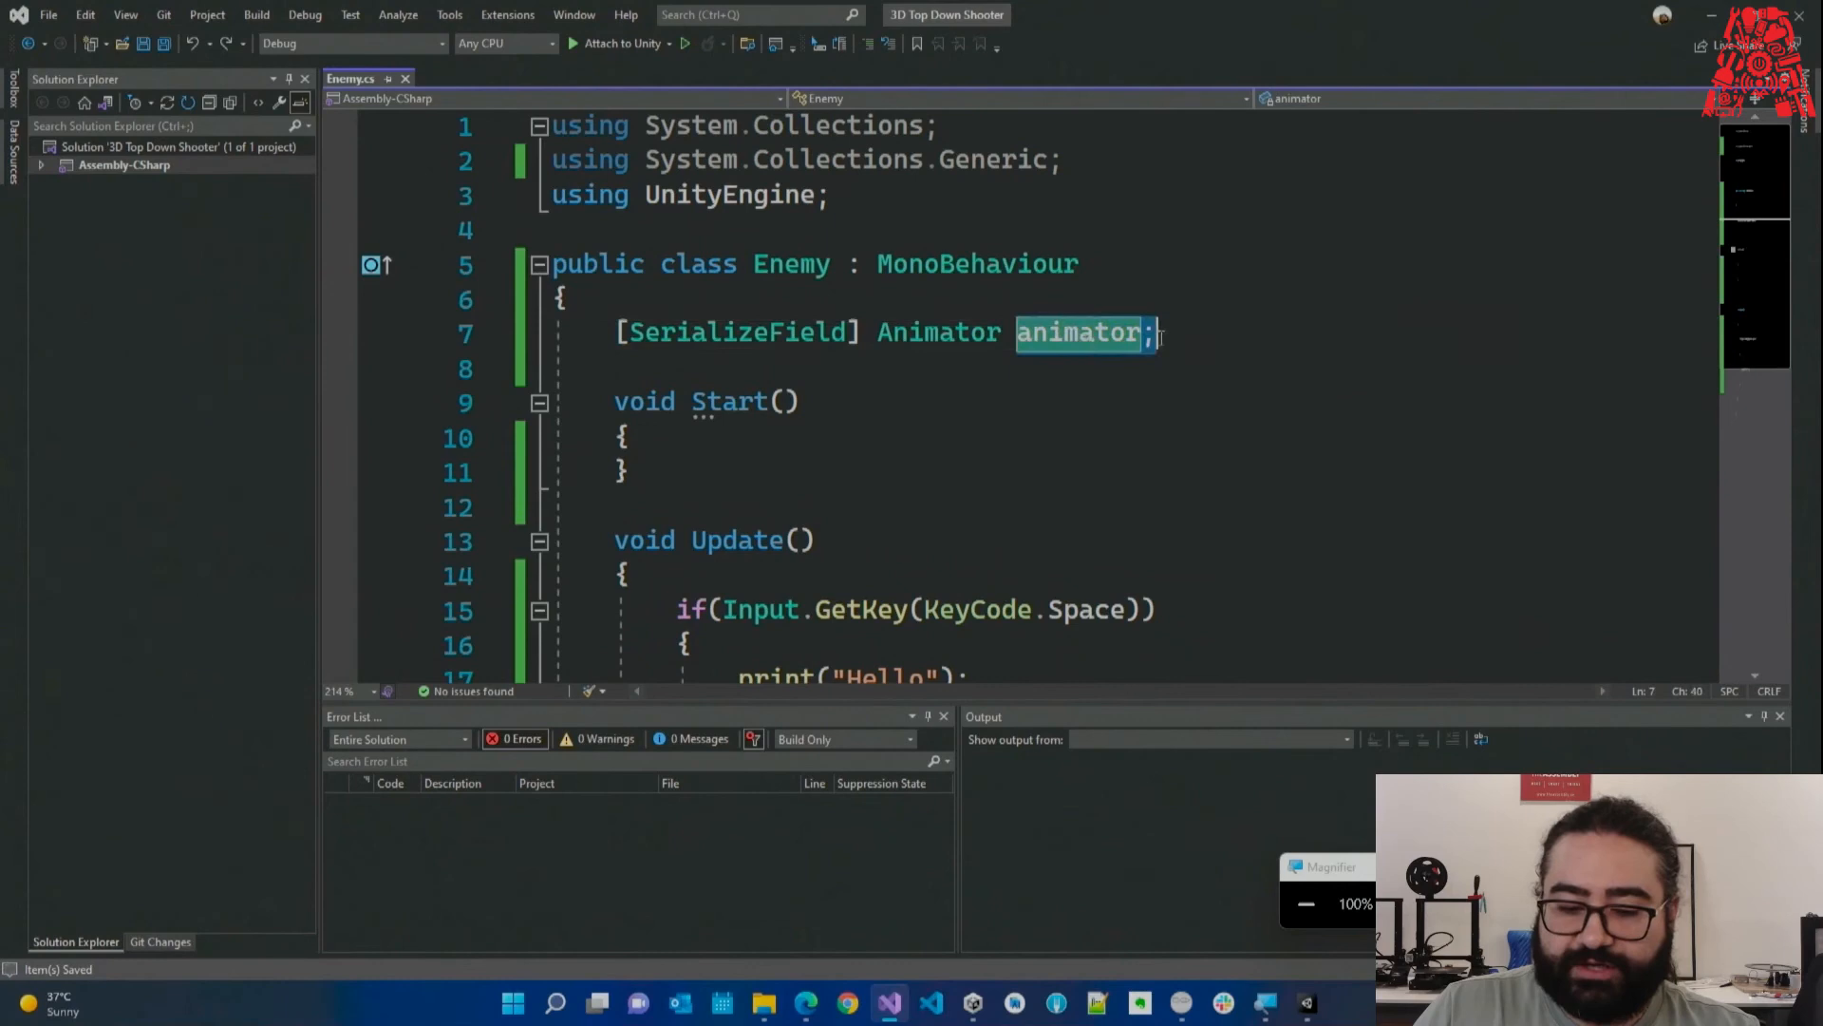
click(1030, 340)
Compare the Animator type, animator name and [SerializeField] attribute, then reload in Unity.
drag(1018, 338, 1033, 338)
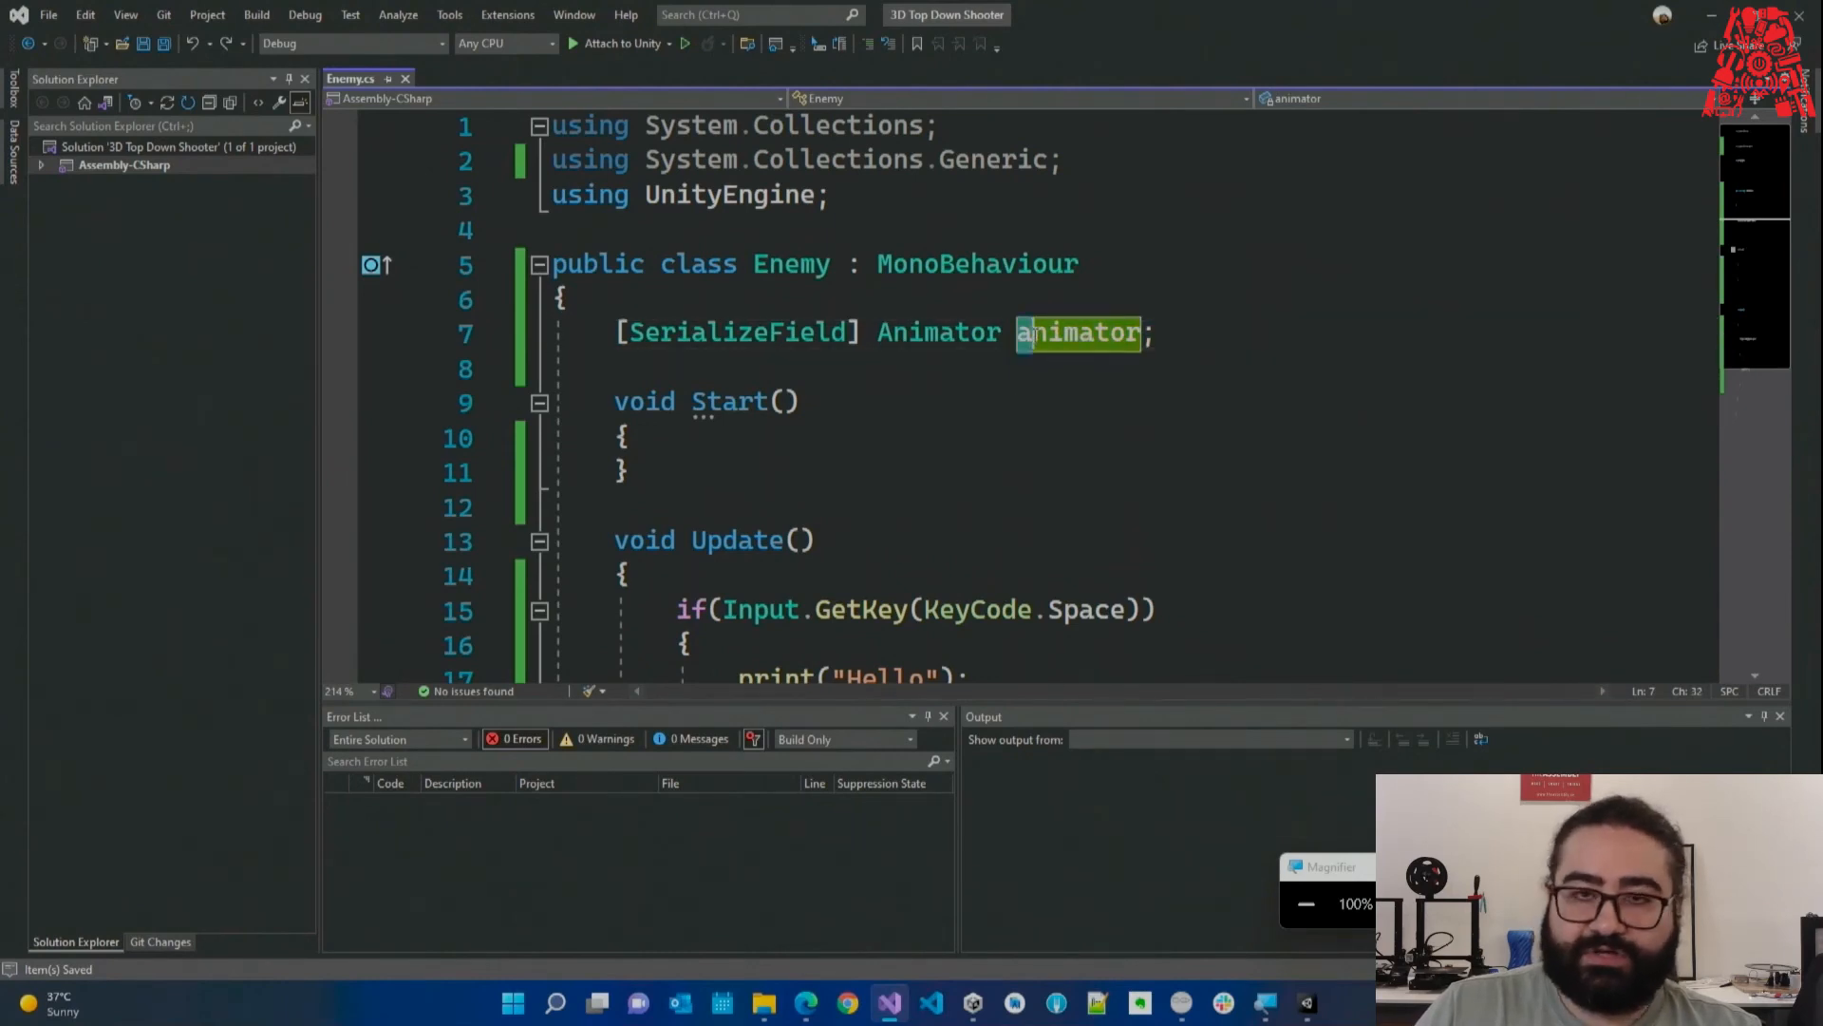
double_click(917, 342)
click(920, 368)
drag(879, 336, 890, 334)
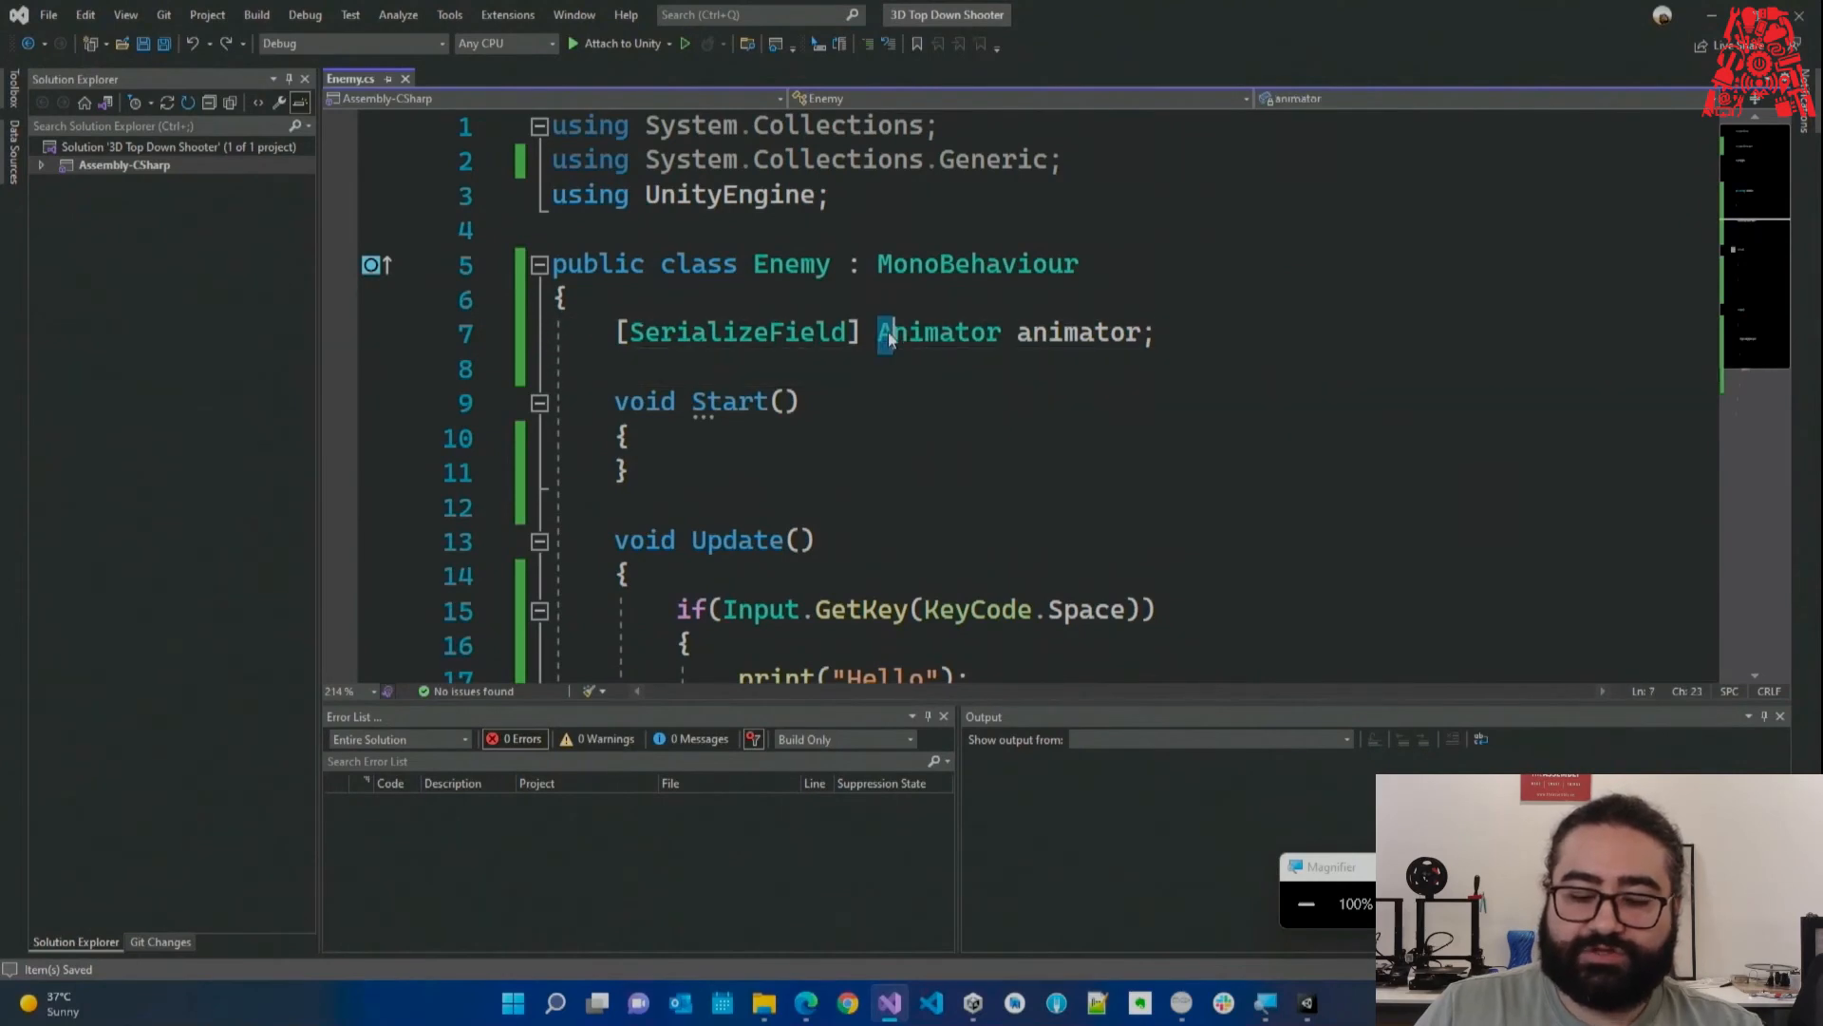
click(1024, 371)
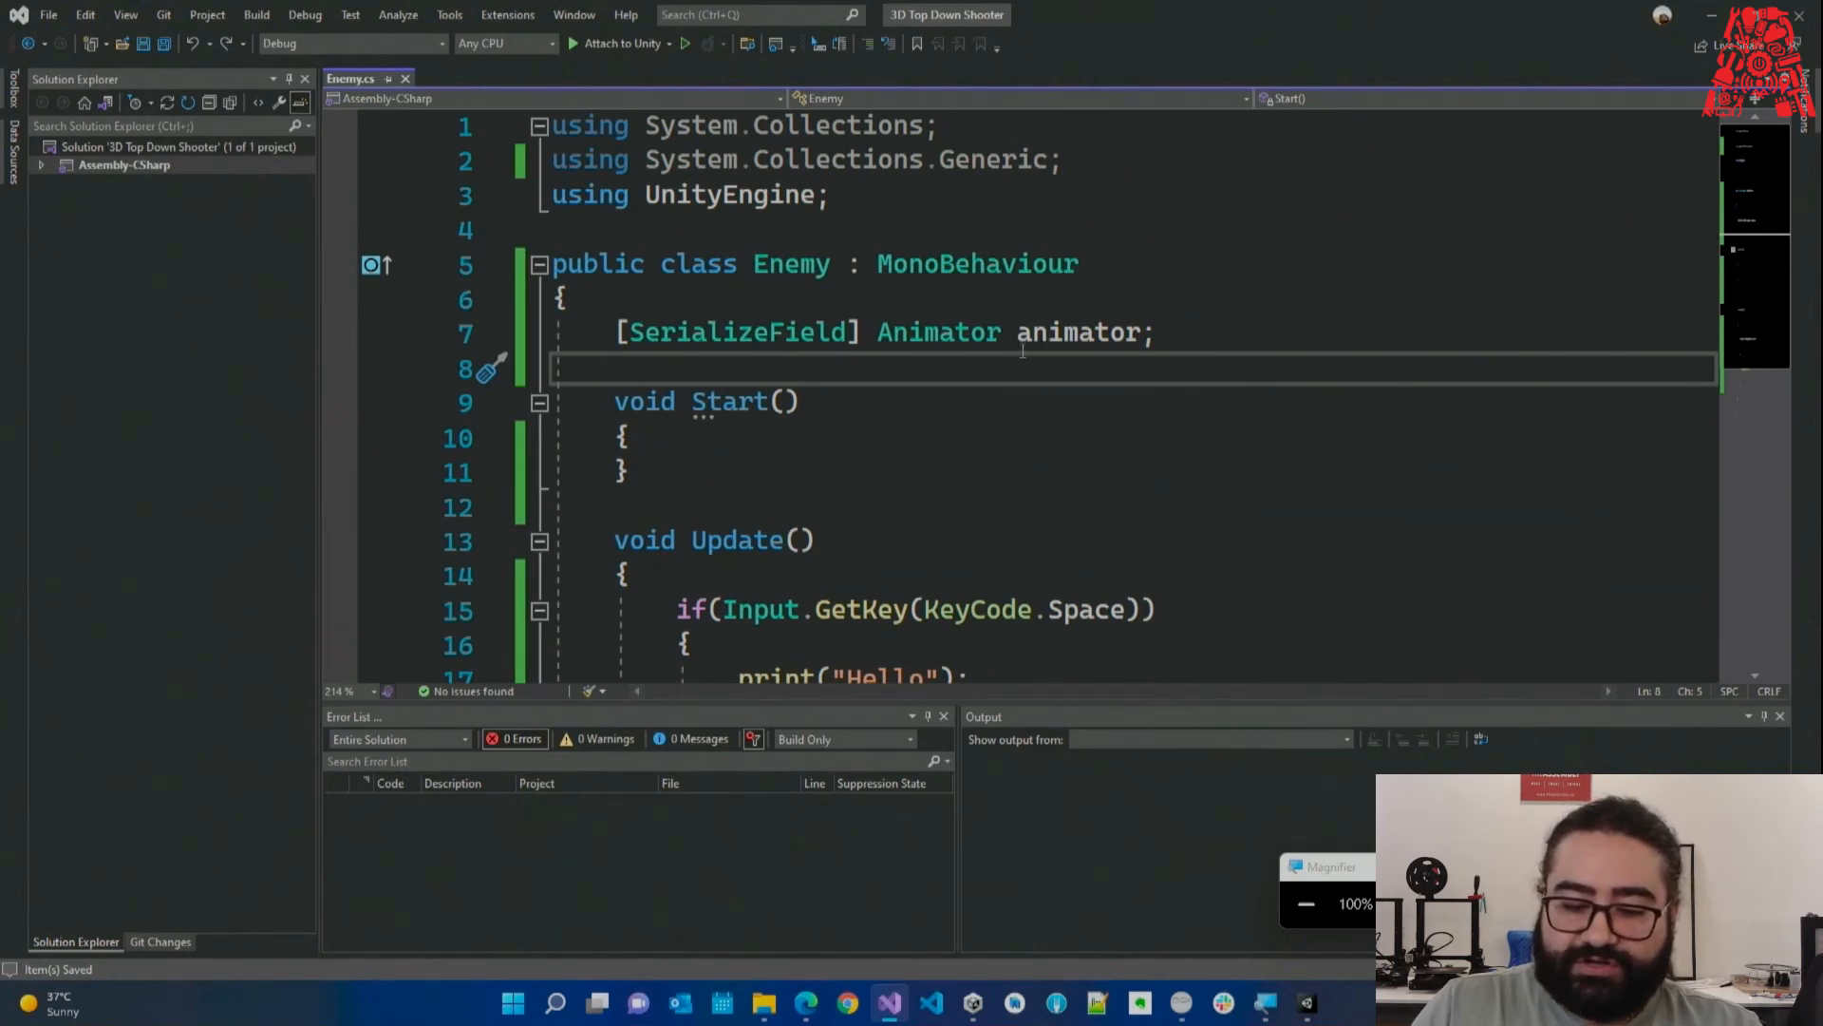
double_click(904, 337)
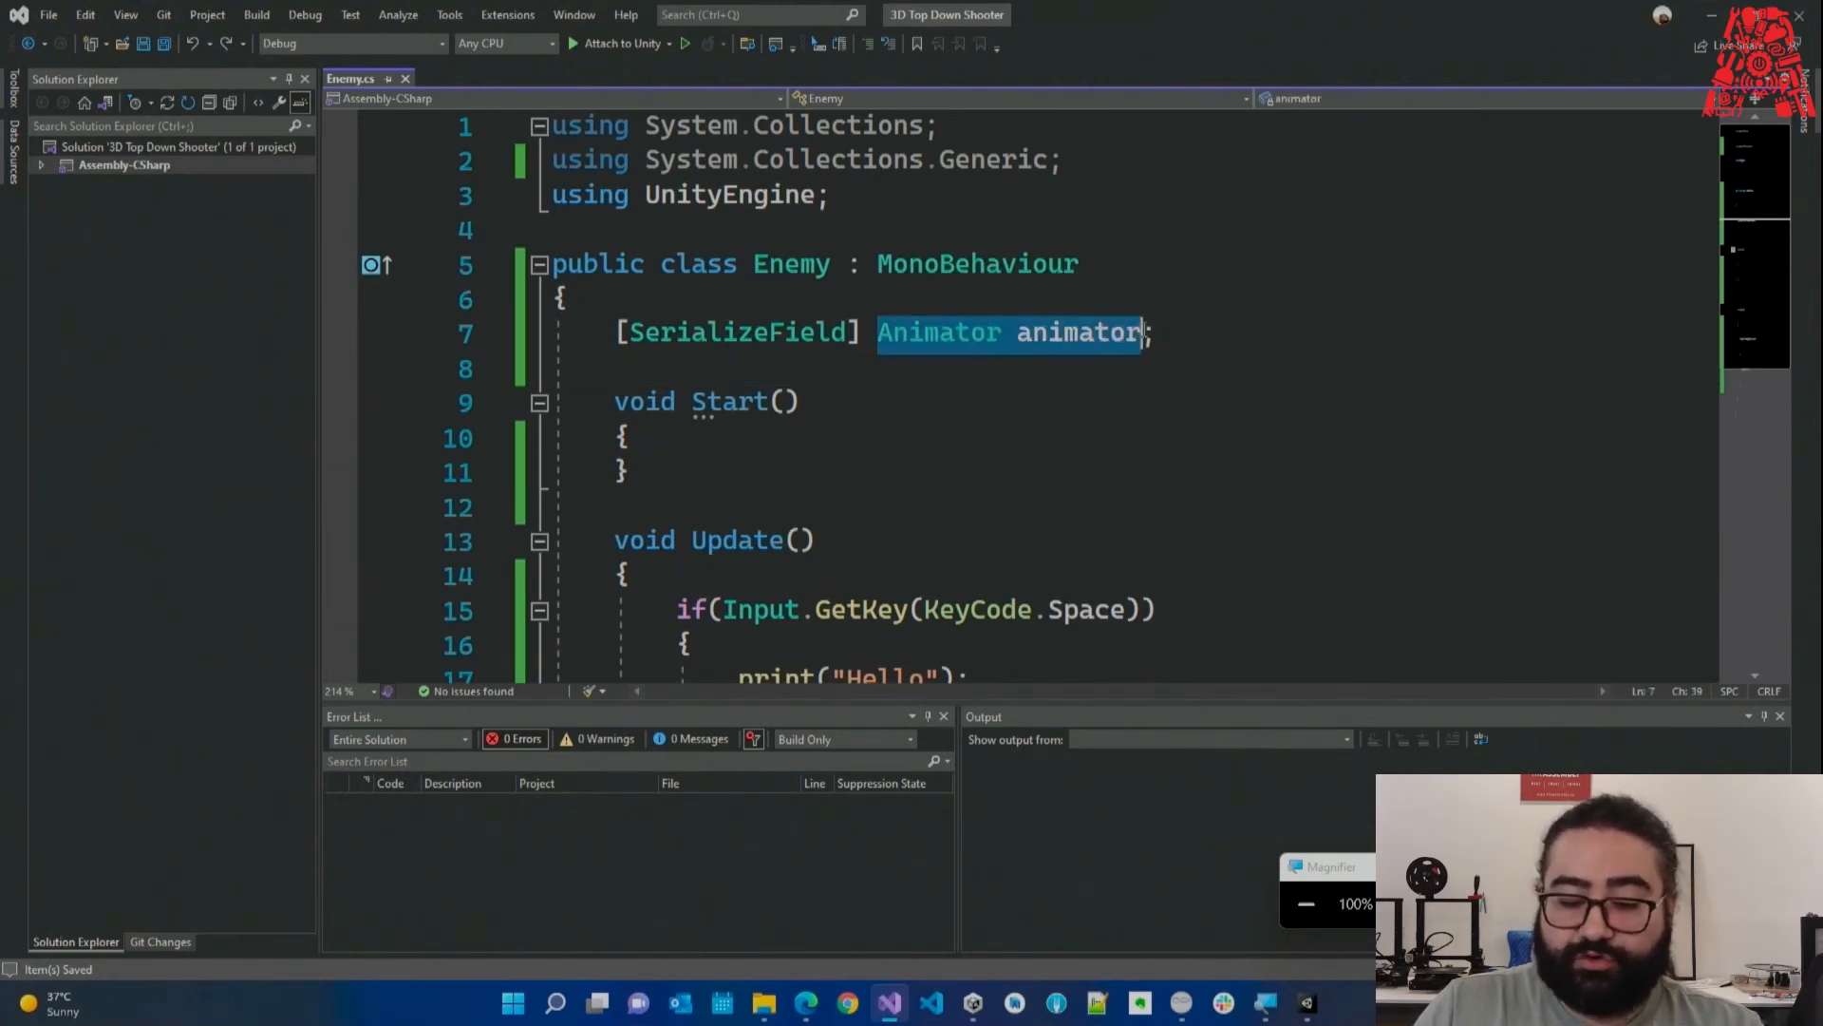
double_click(1092, 340)
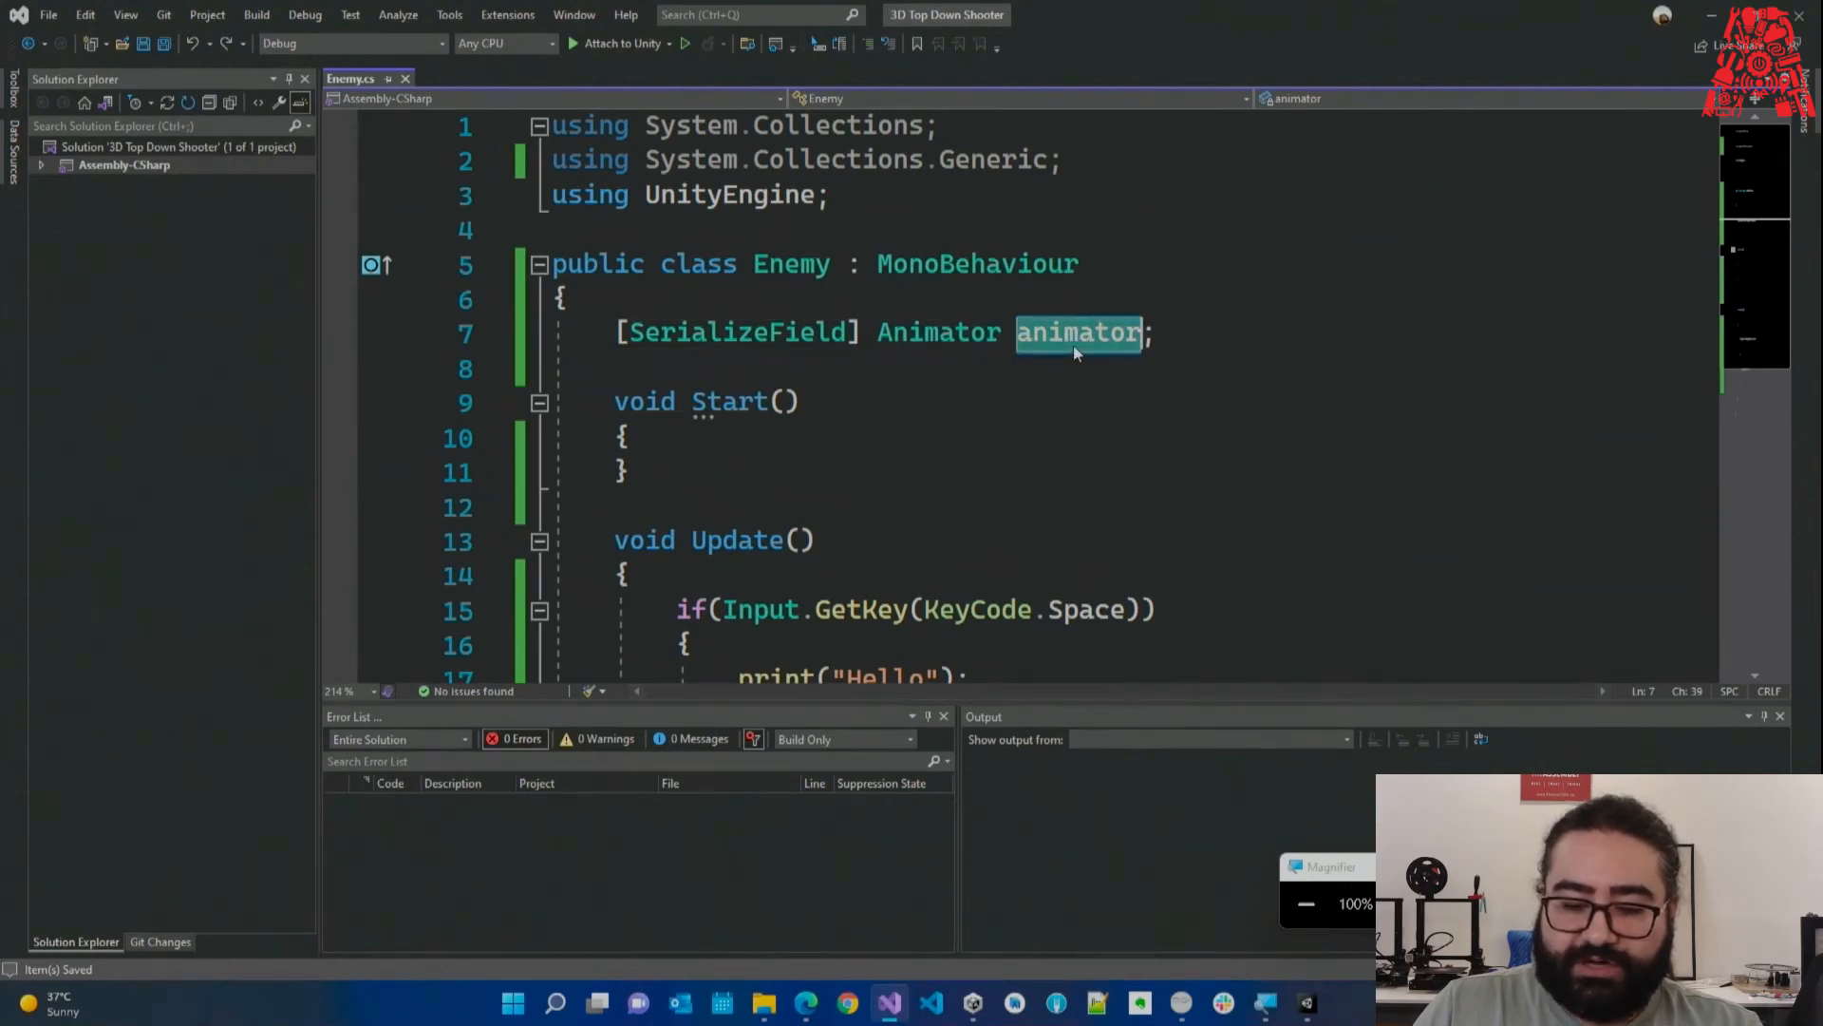
drag(617, 334, 864, 334)
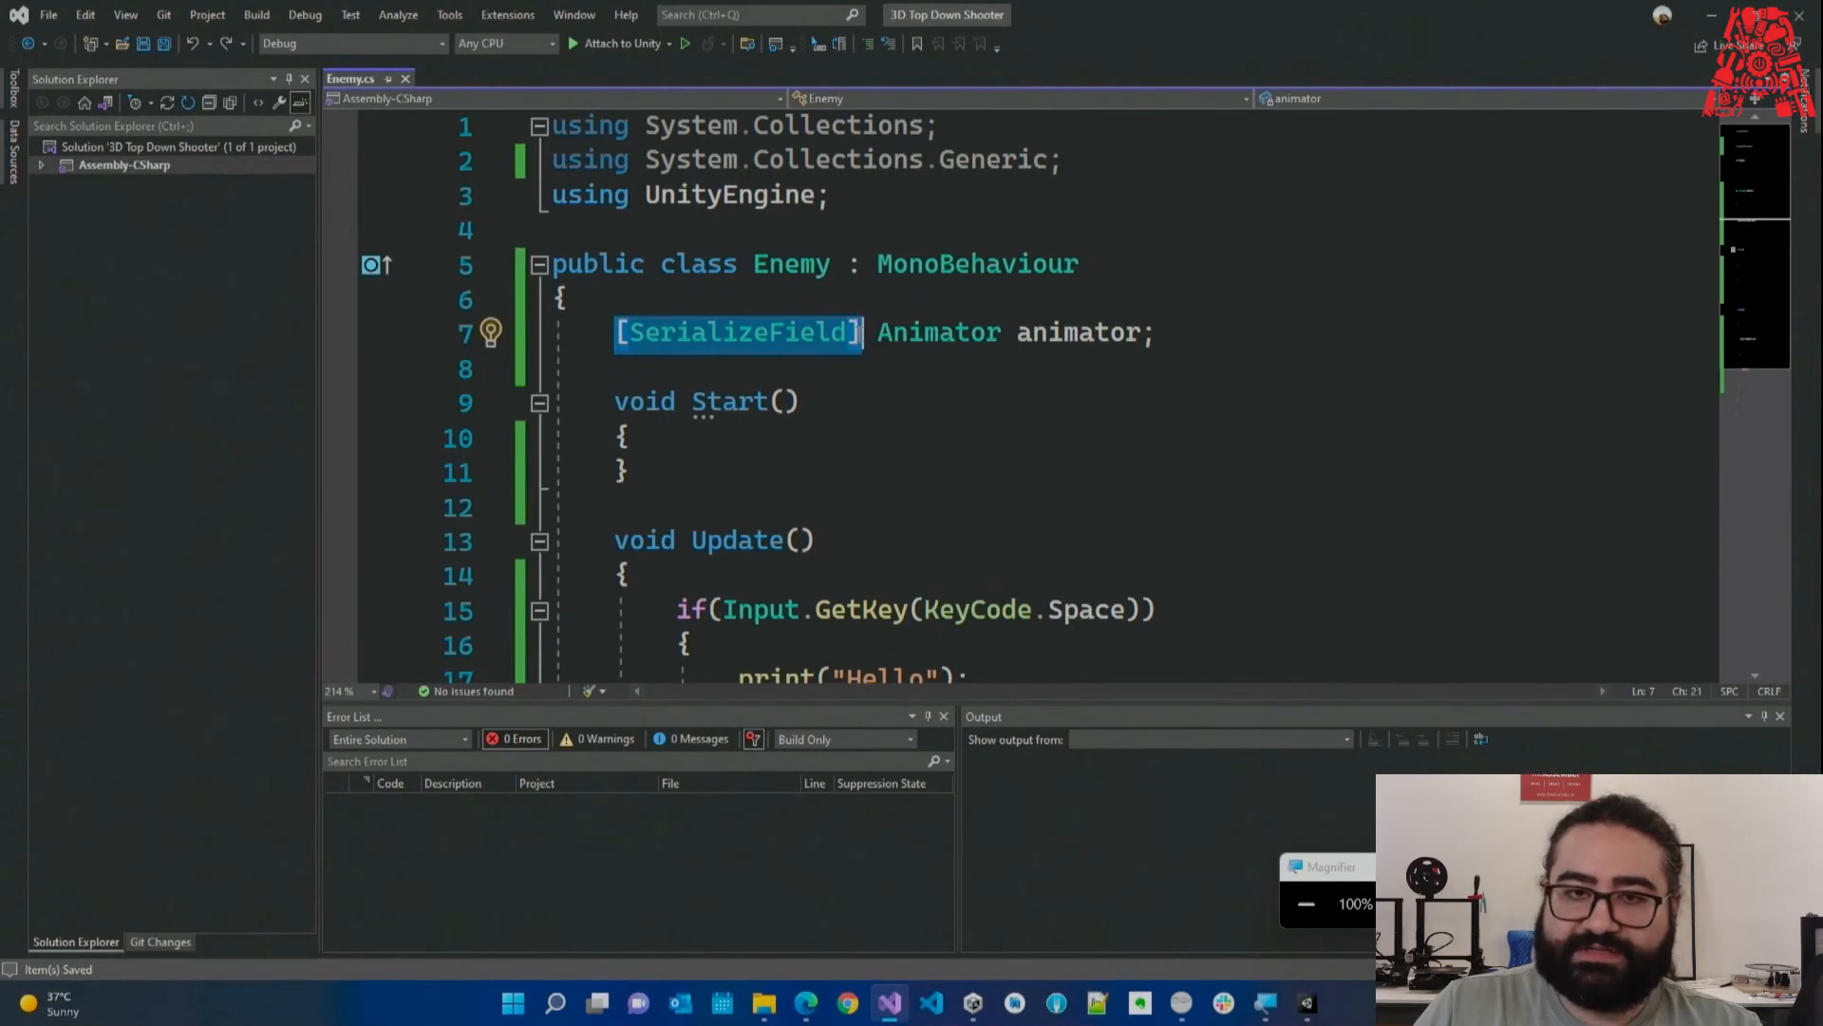
click(864, 357)
drag(861, 334, 622, 340)
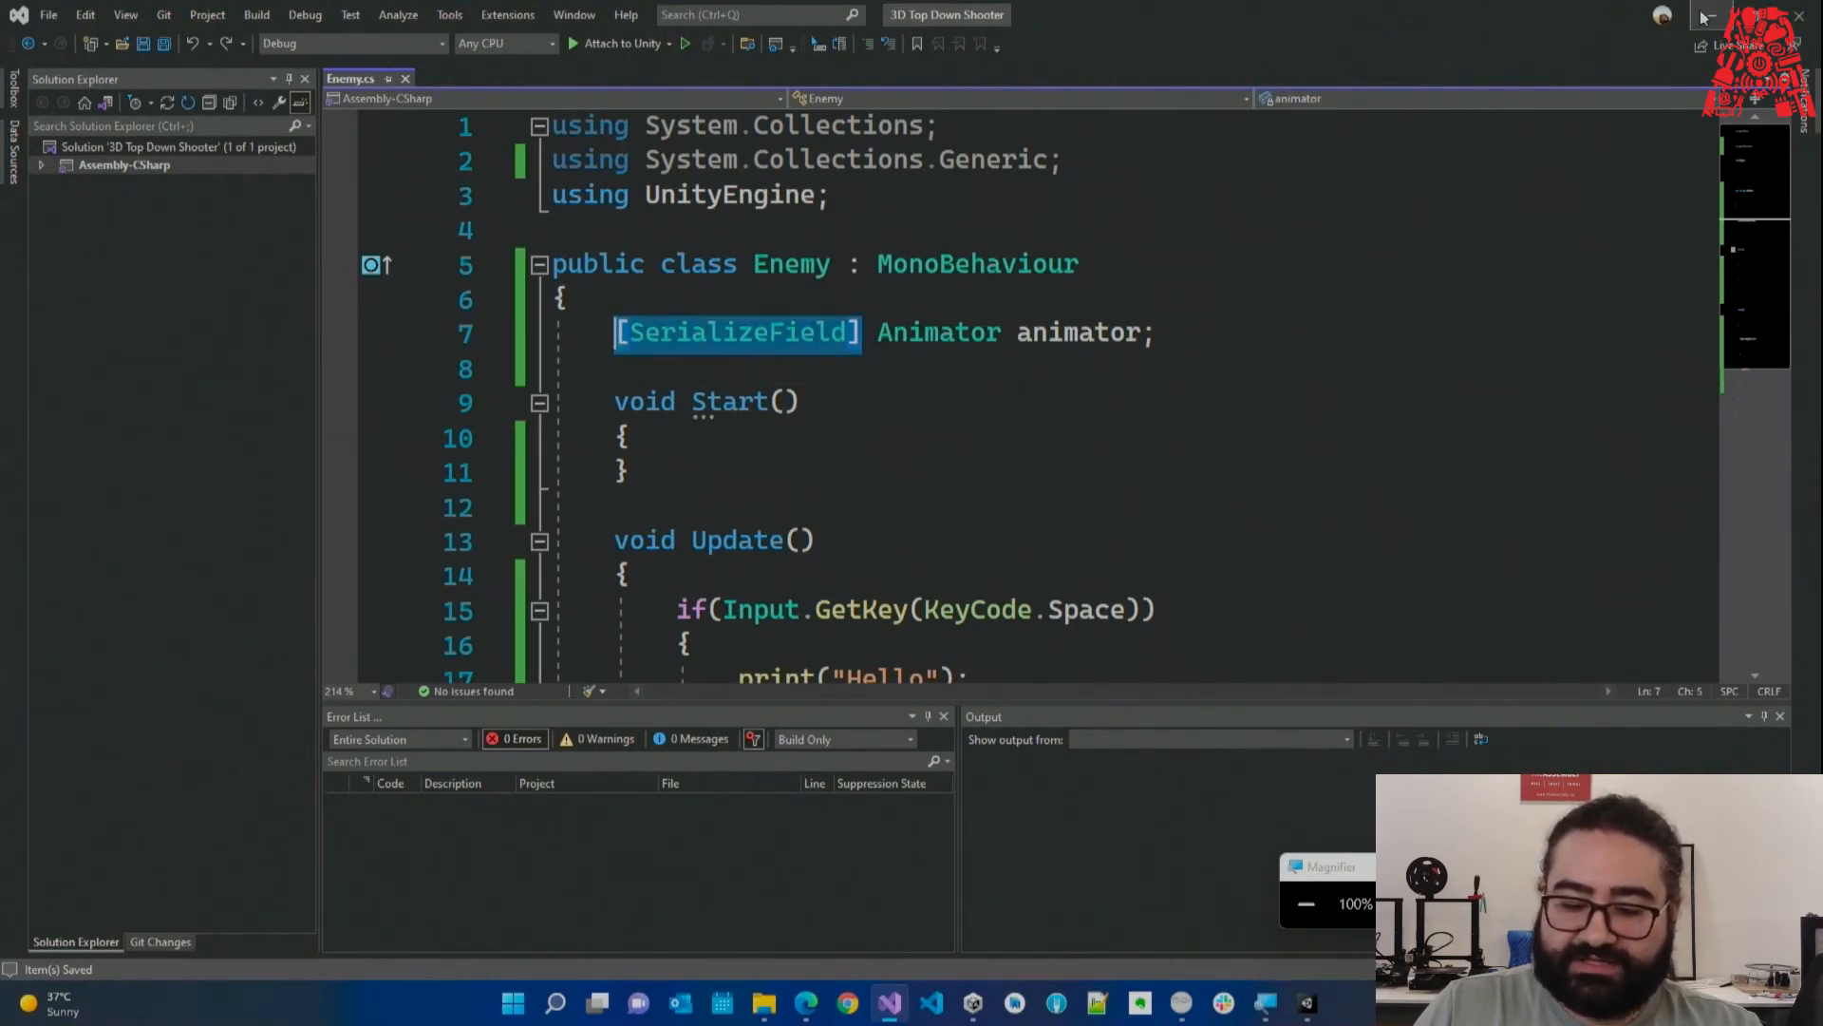
key(alt+Tab)
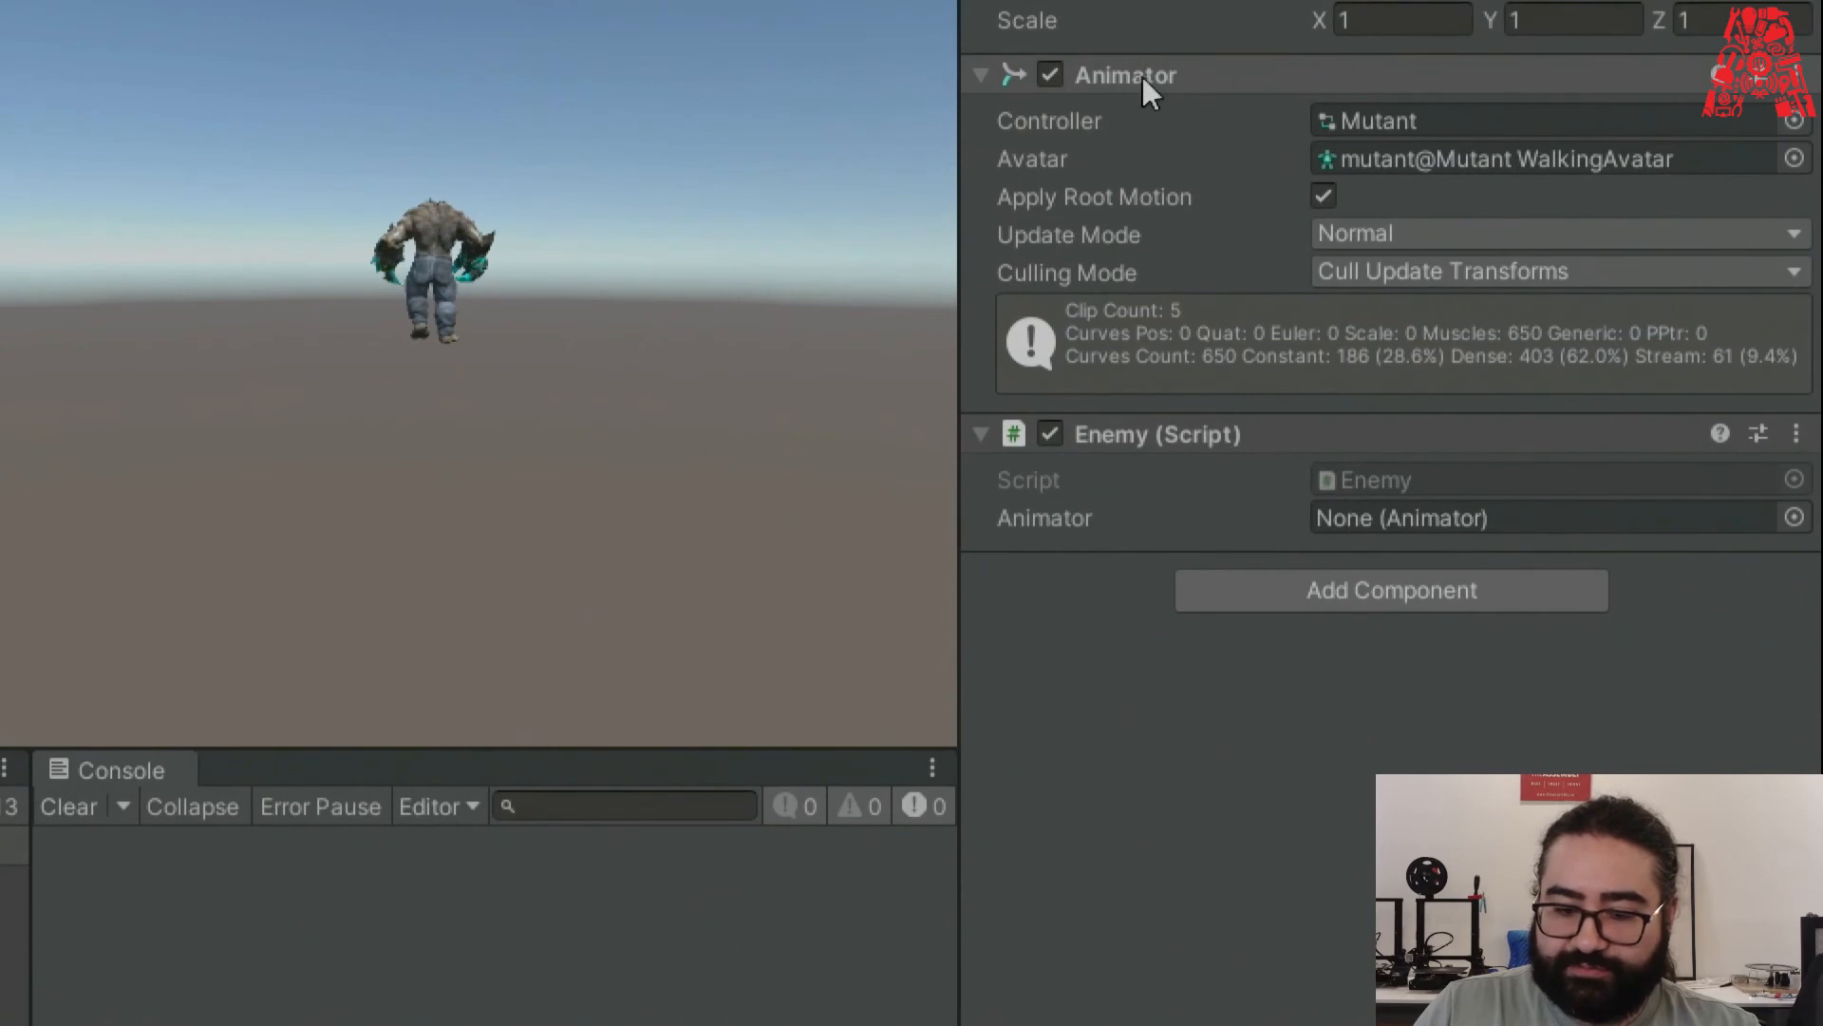
Assign Mutant (Animator) to the Enemy script's Animator field and annotate it with an arrow.
drag(1142, 77, 1371, 519)
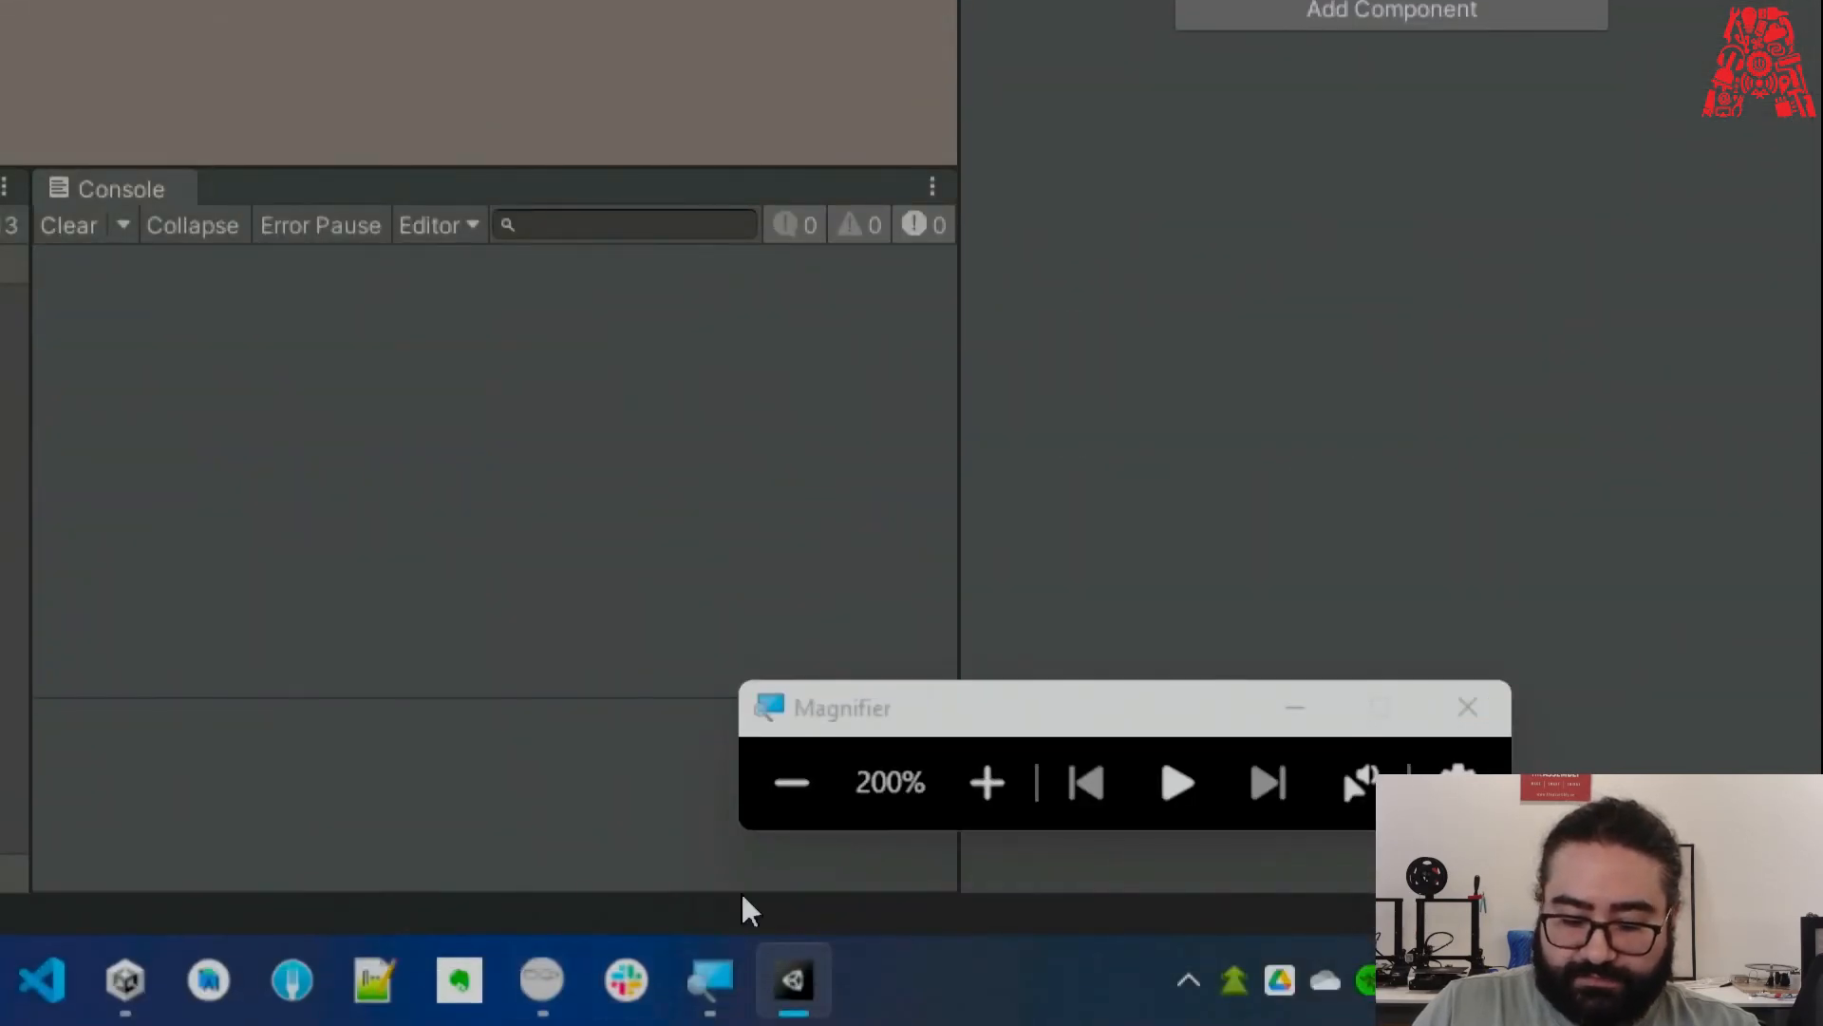
click(791, 782)
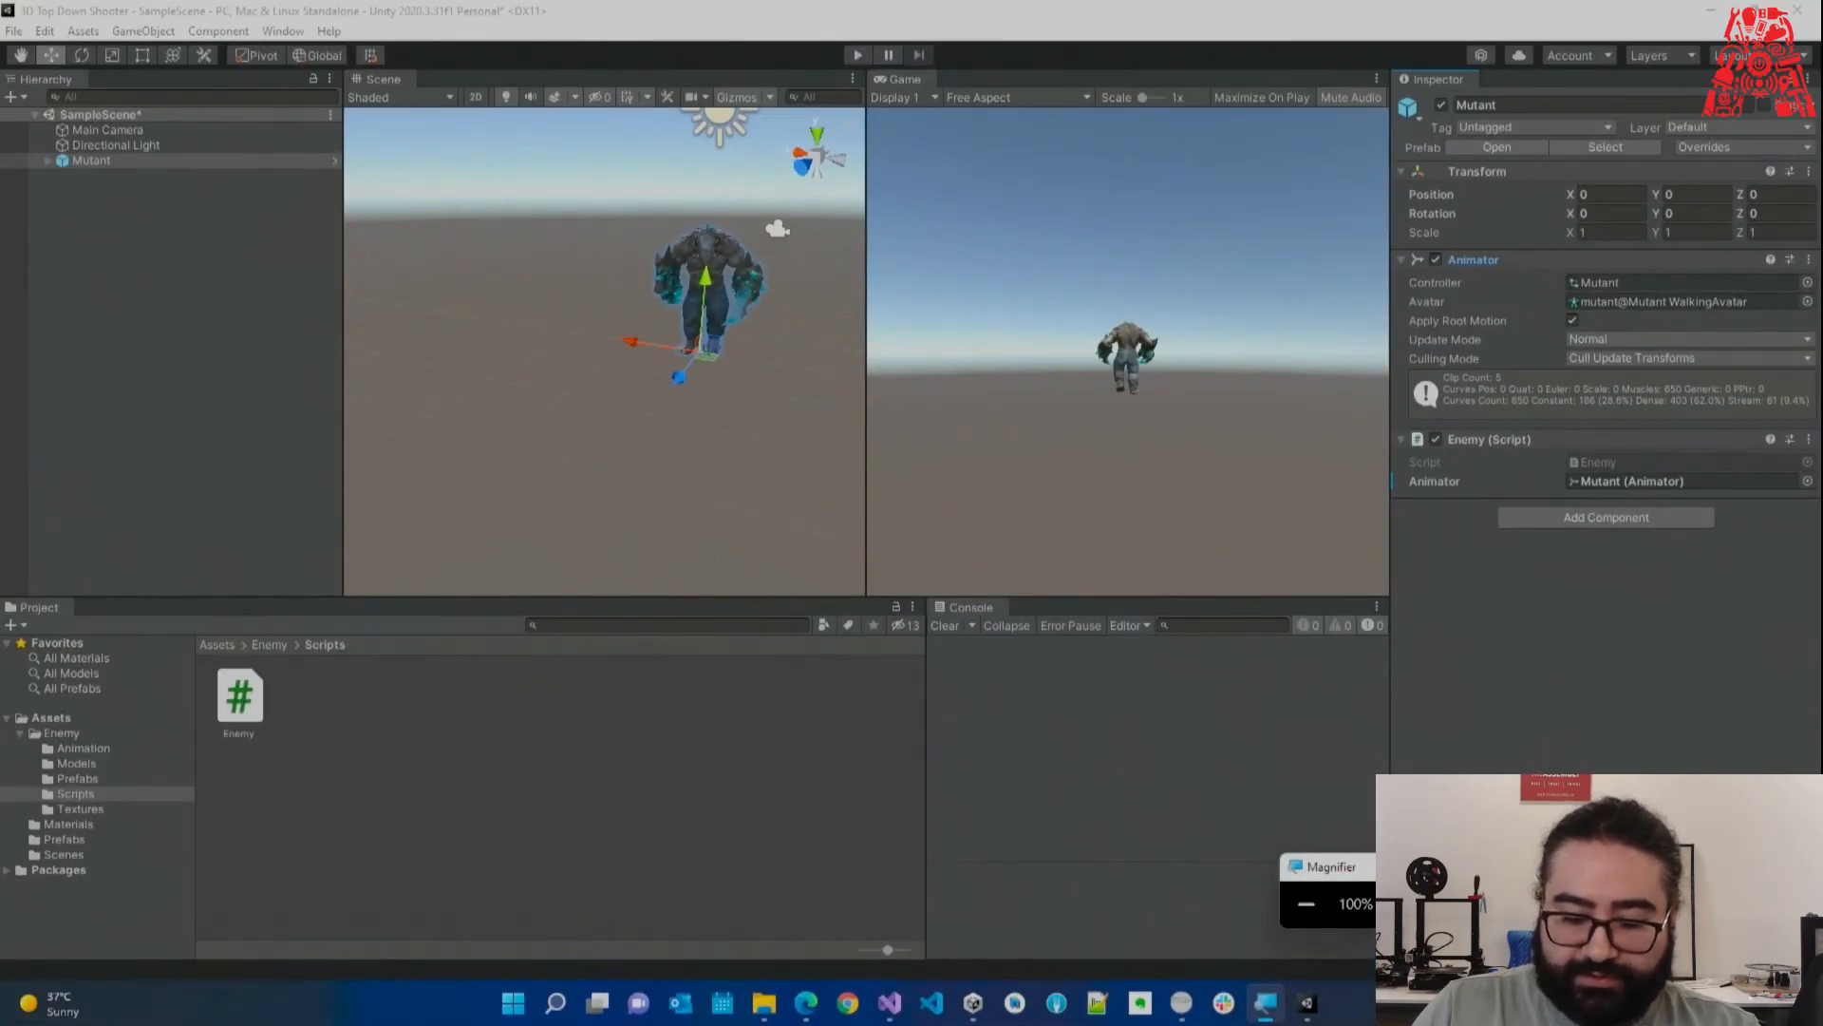
key(super)
text(w)
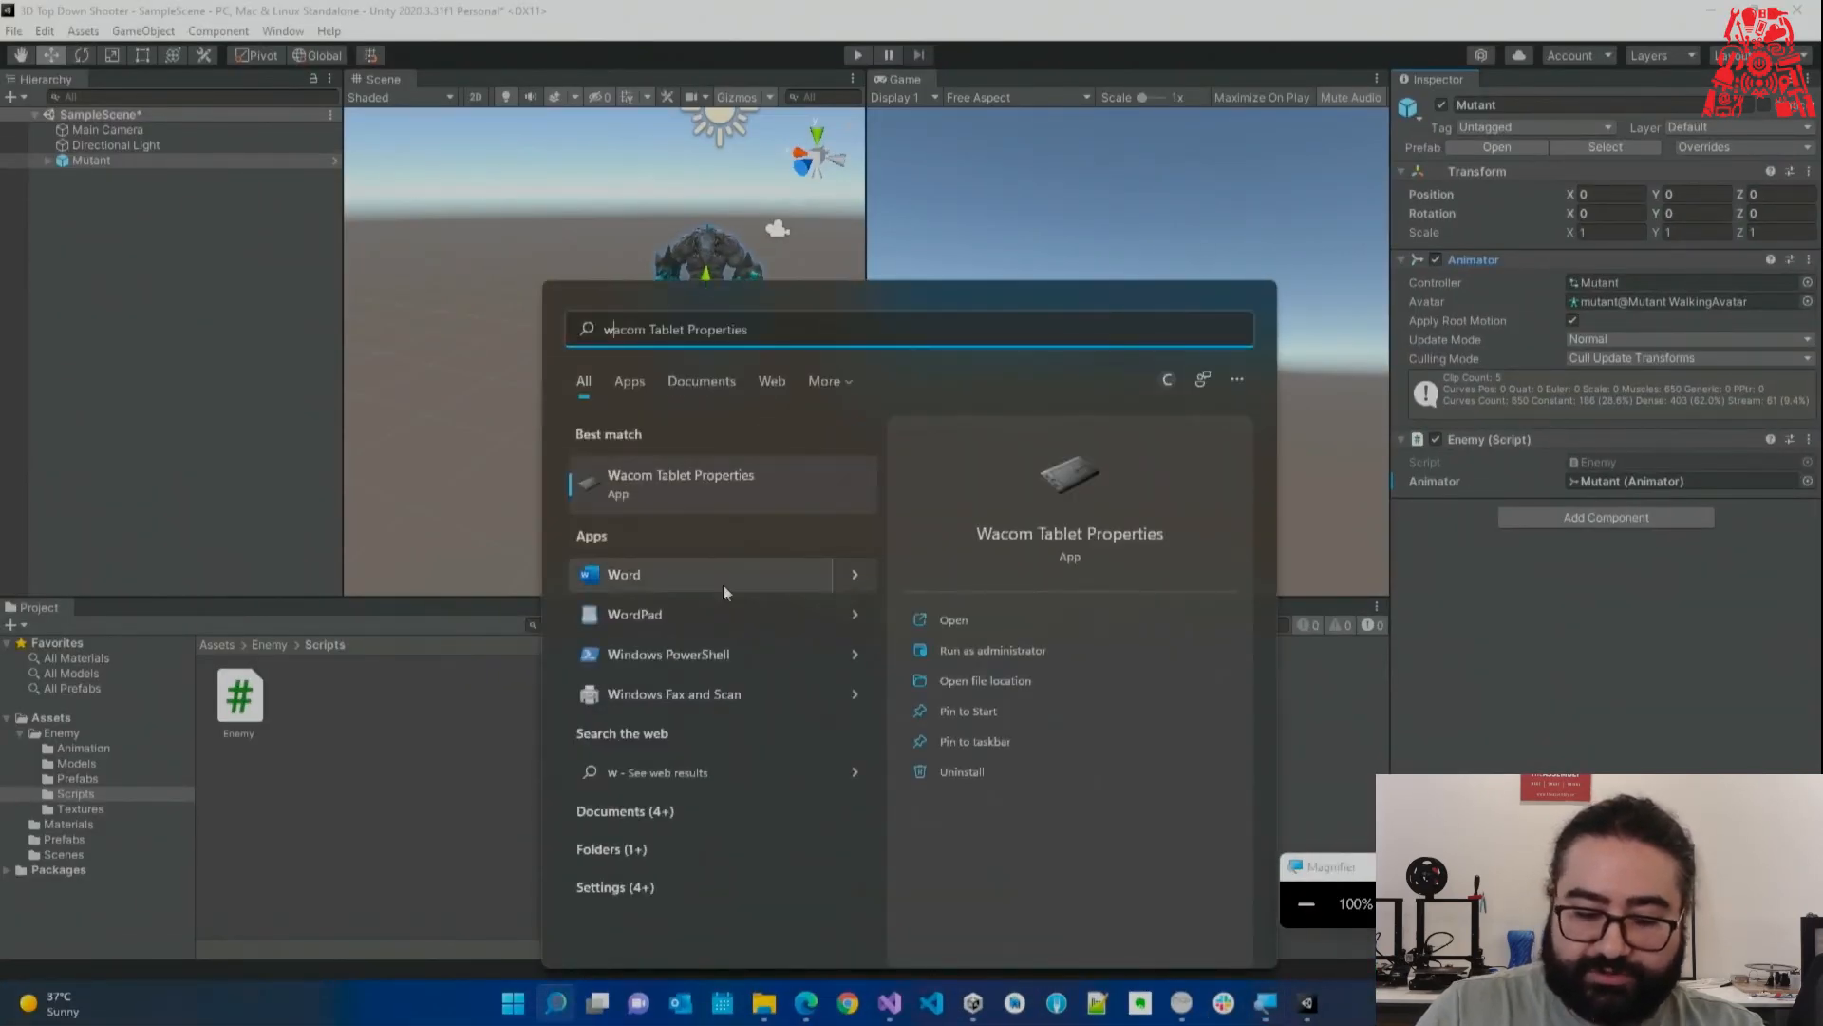
key(BackSpace)
text(e)
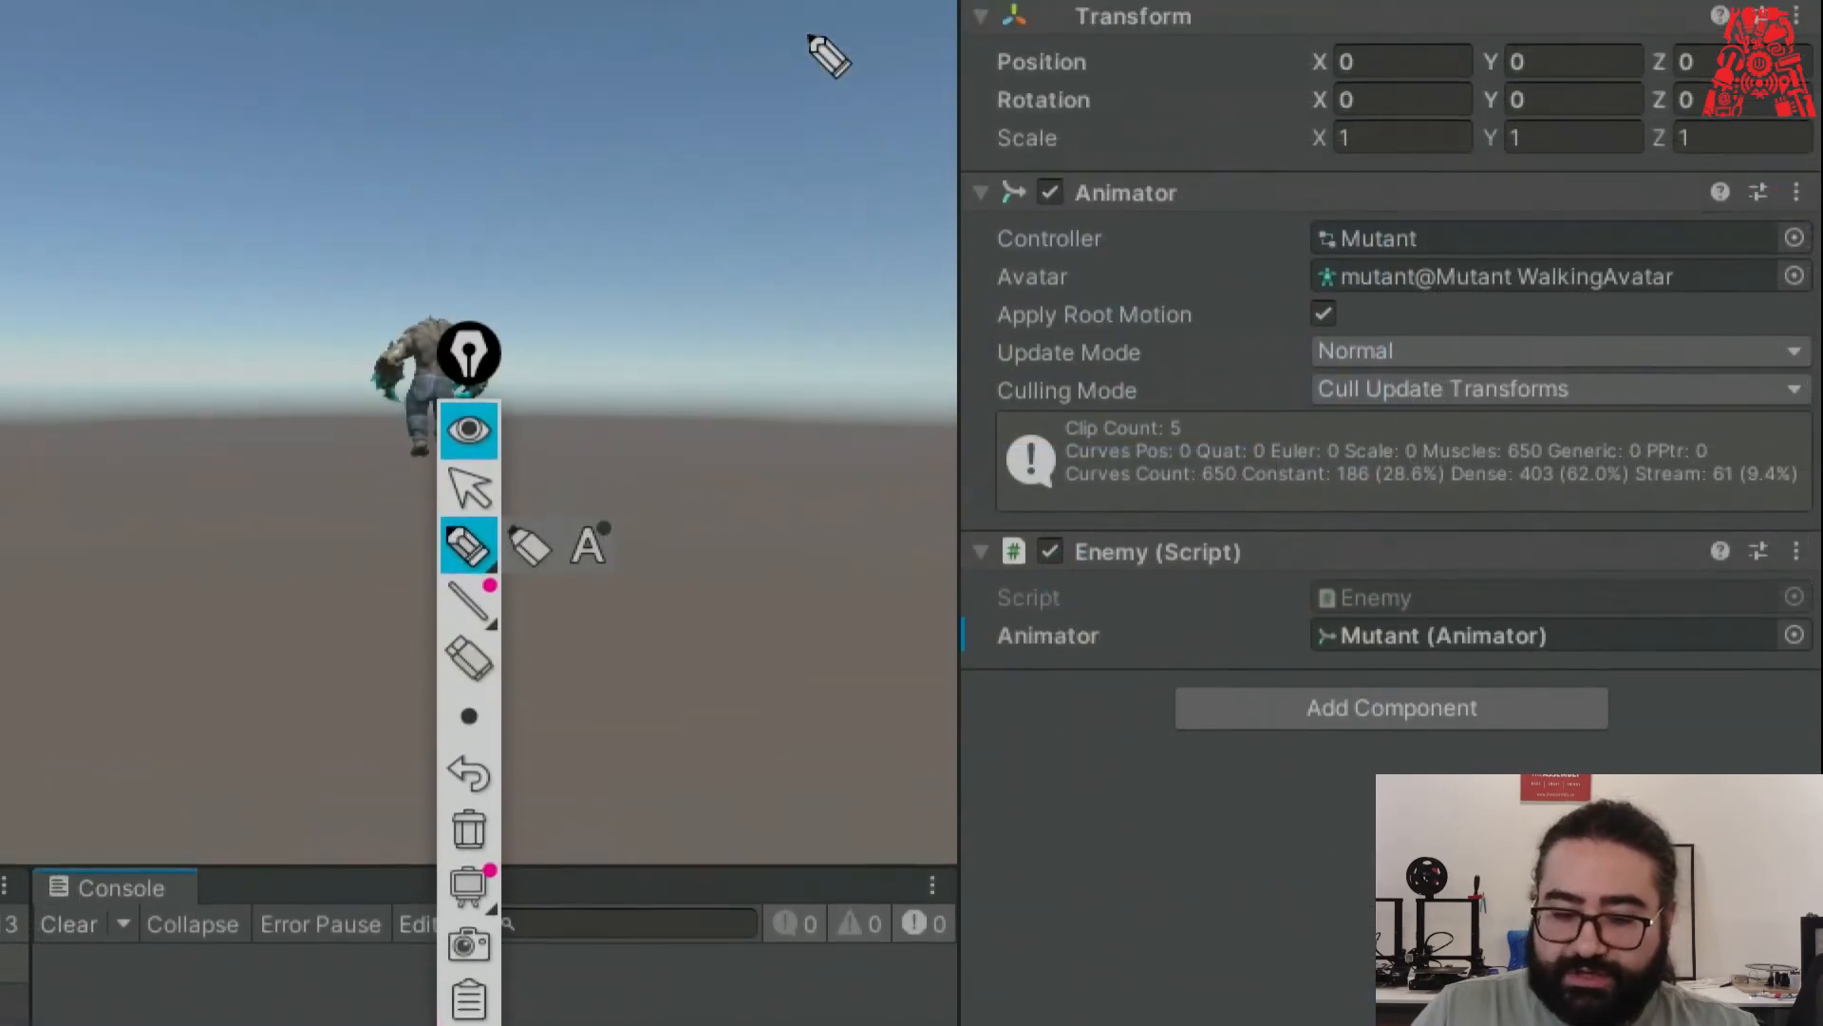
mouse_move(993, 217)
mouse_down()
mouse_move(1214, 242)
mouse_move(1193, 171)
mouse_move(999, 154)
mouse_move(961, 211)
mouse_move(1092, 249)
mouse_move(1178, 461)
mouse_move(1151, 620)
mouse_up()
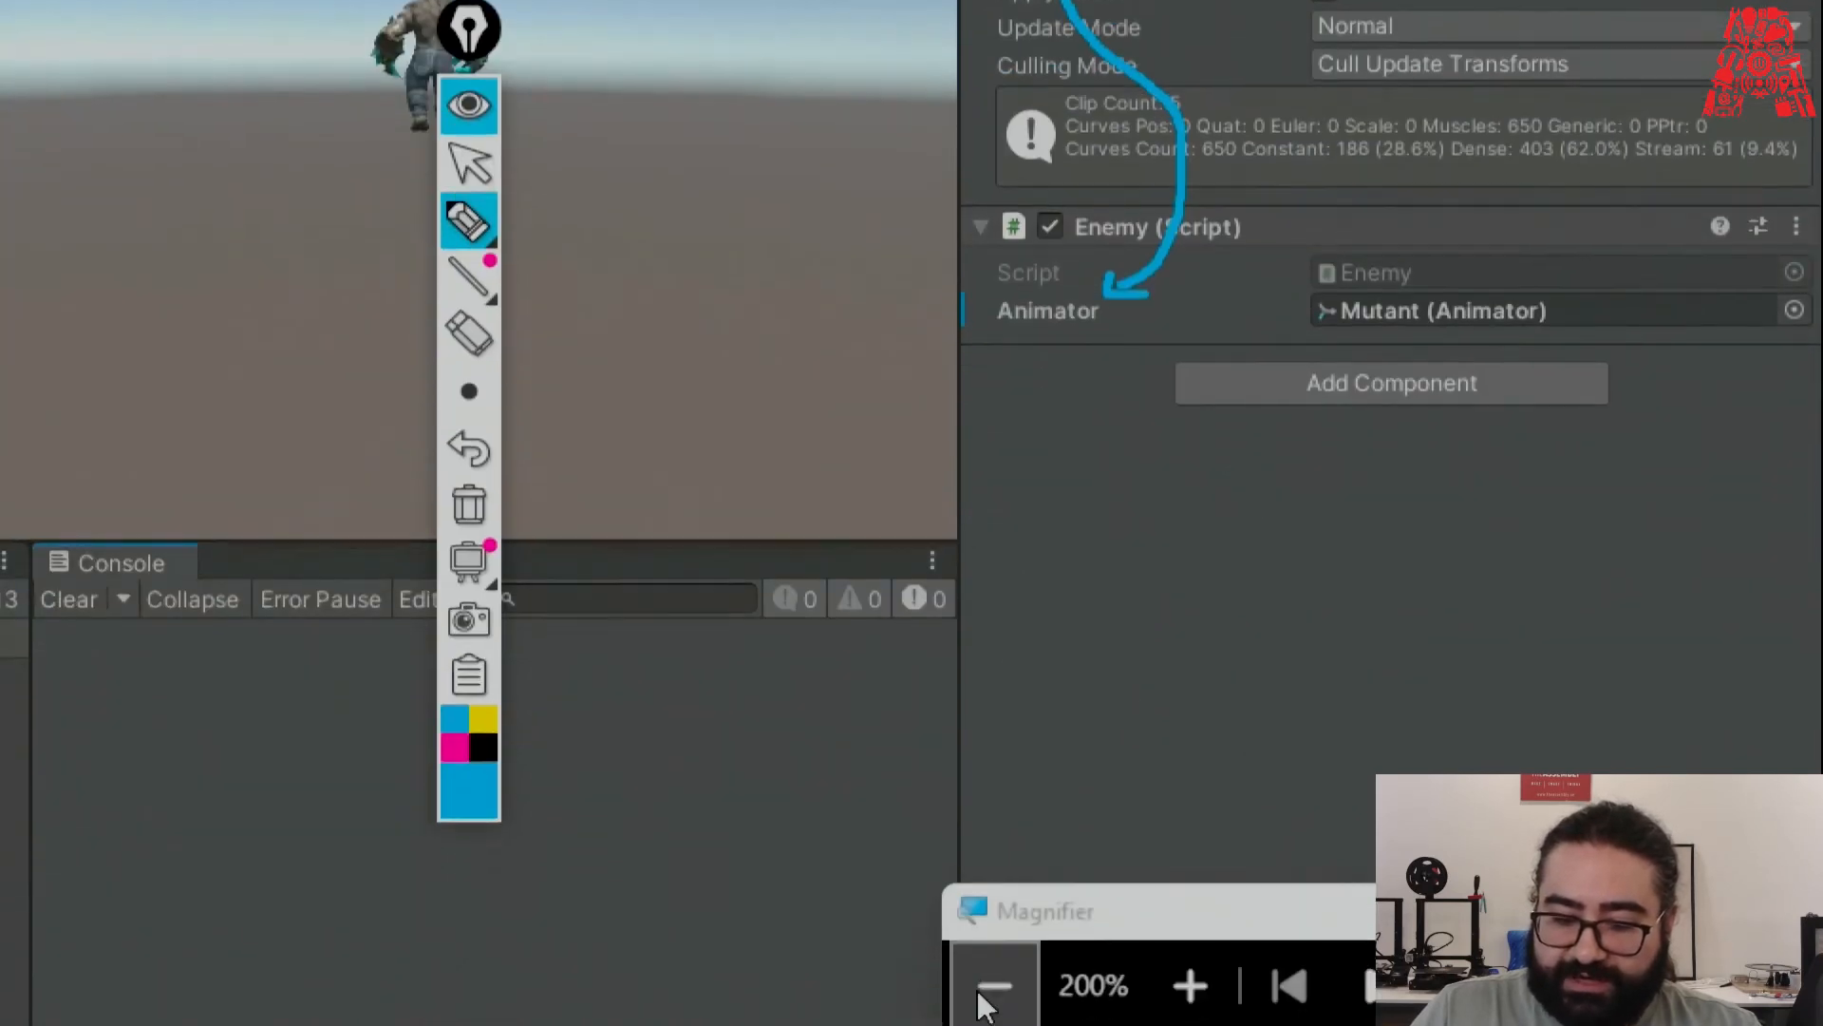
Erase the annotation and select the animator field name in Enemy.cs in Visual Studio.
click(988, 993)
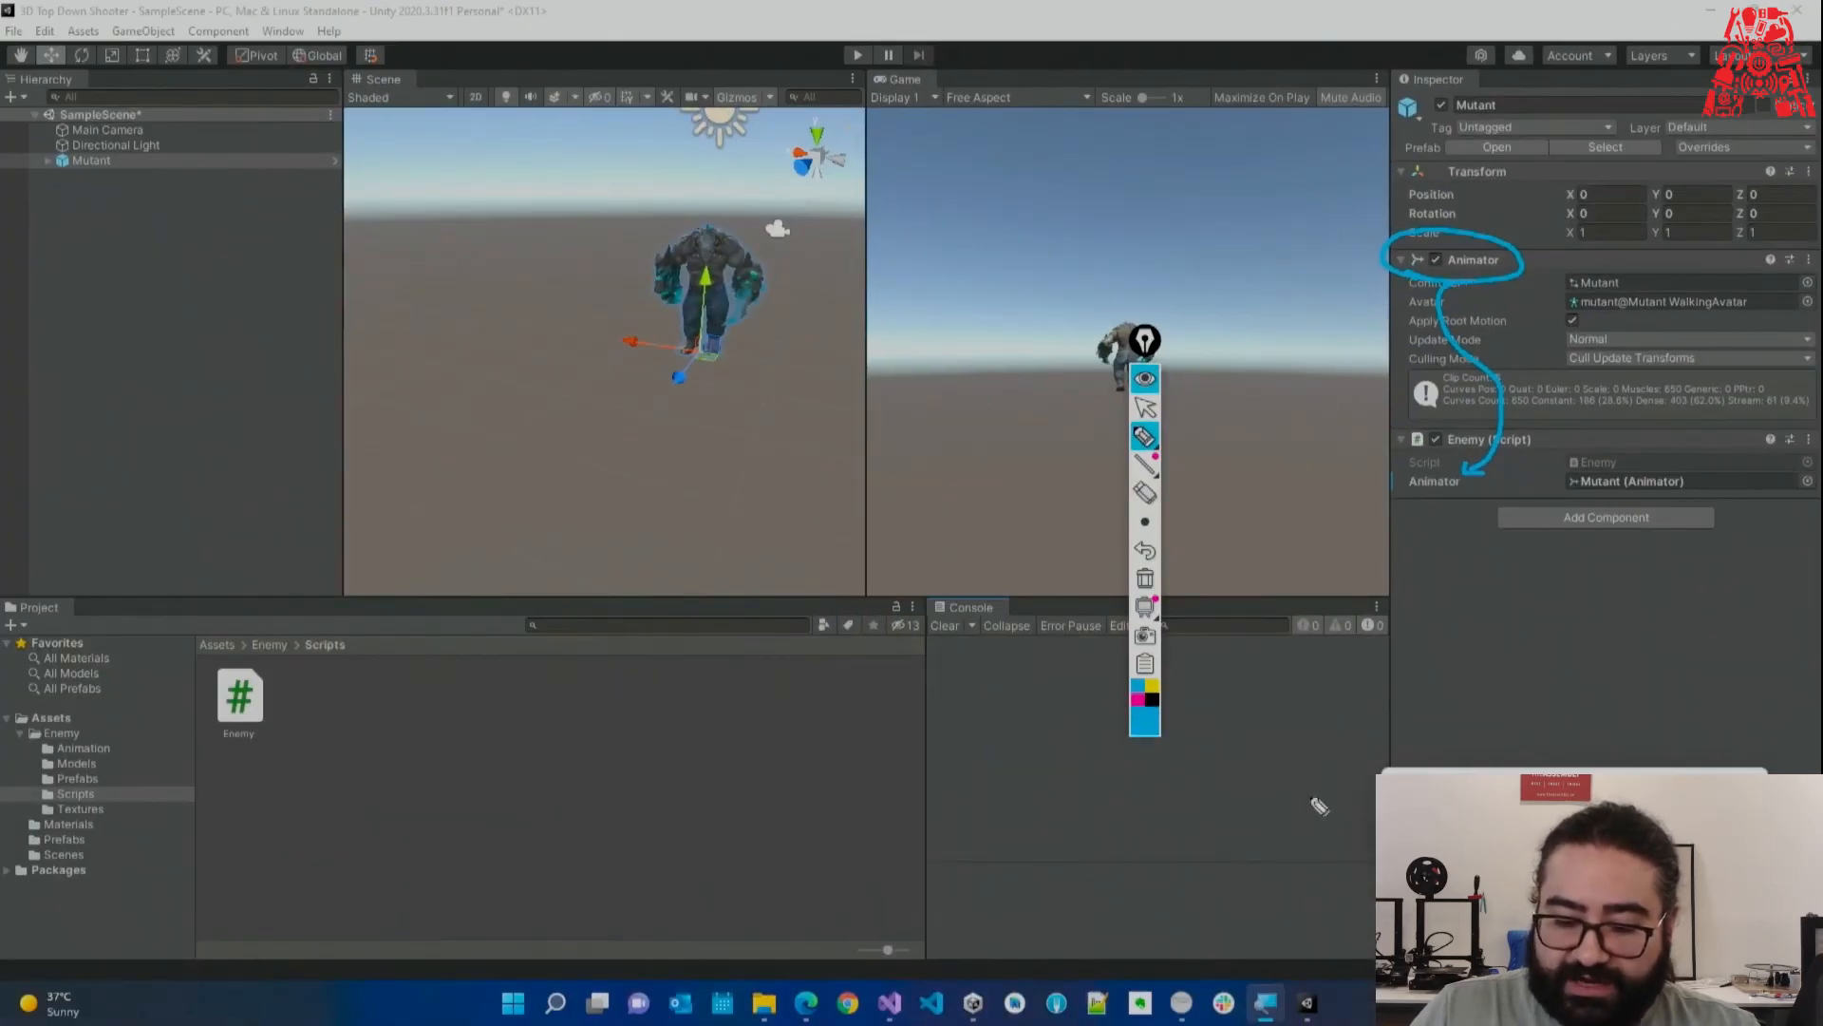
click(1144, 407)
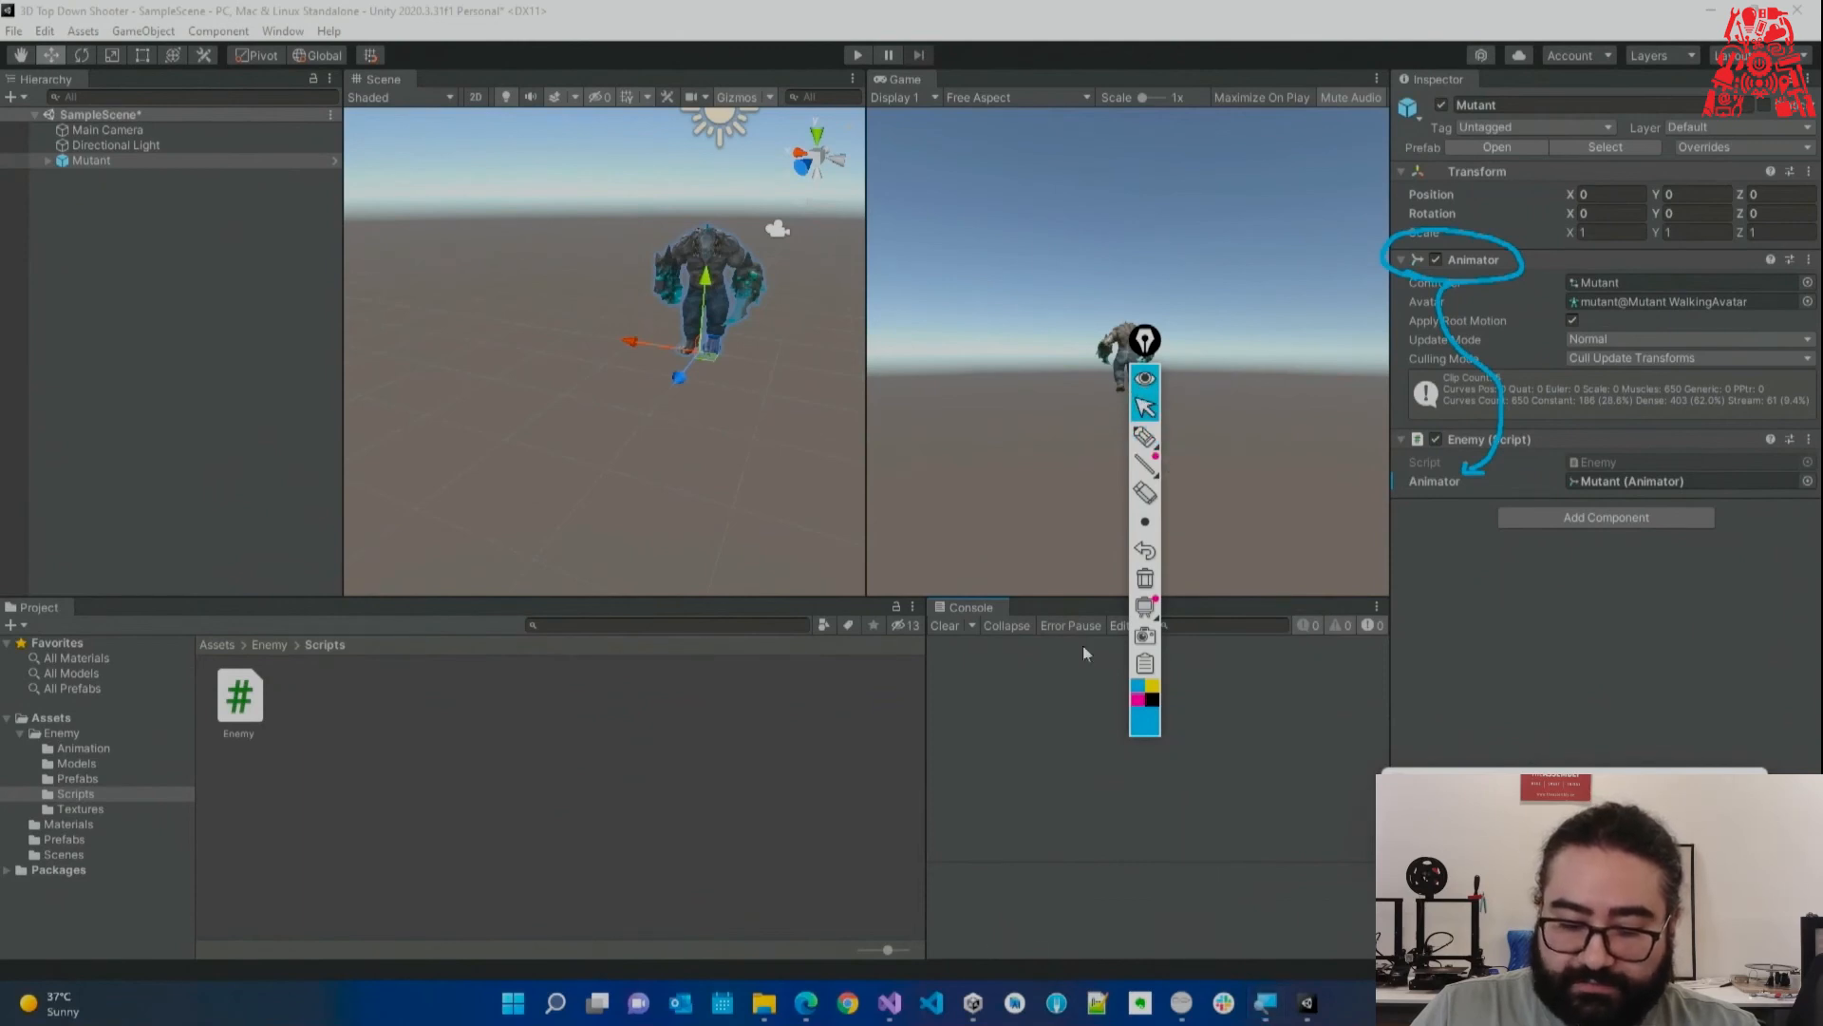
click(893, 1005)
double_click(1130, 337)
drag(1145, 342, 1259, 638)
click(1259, 875)
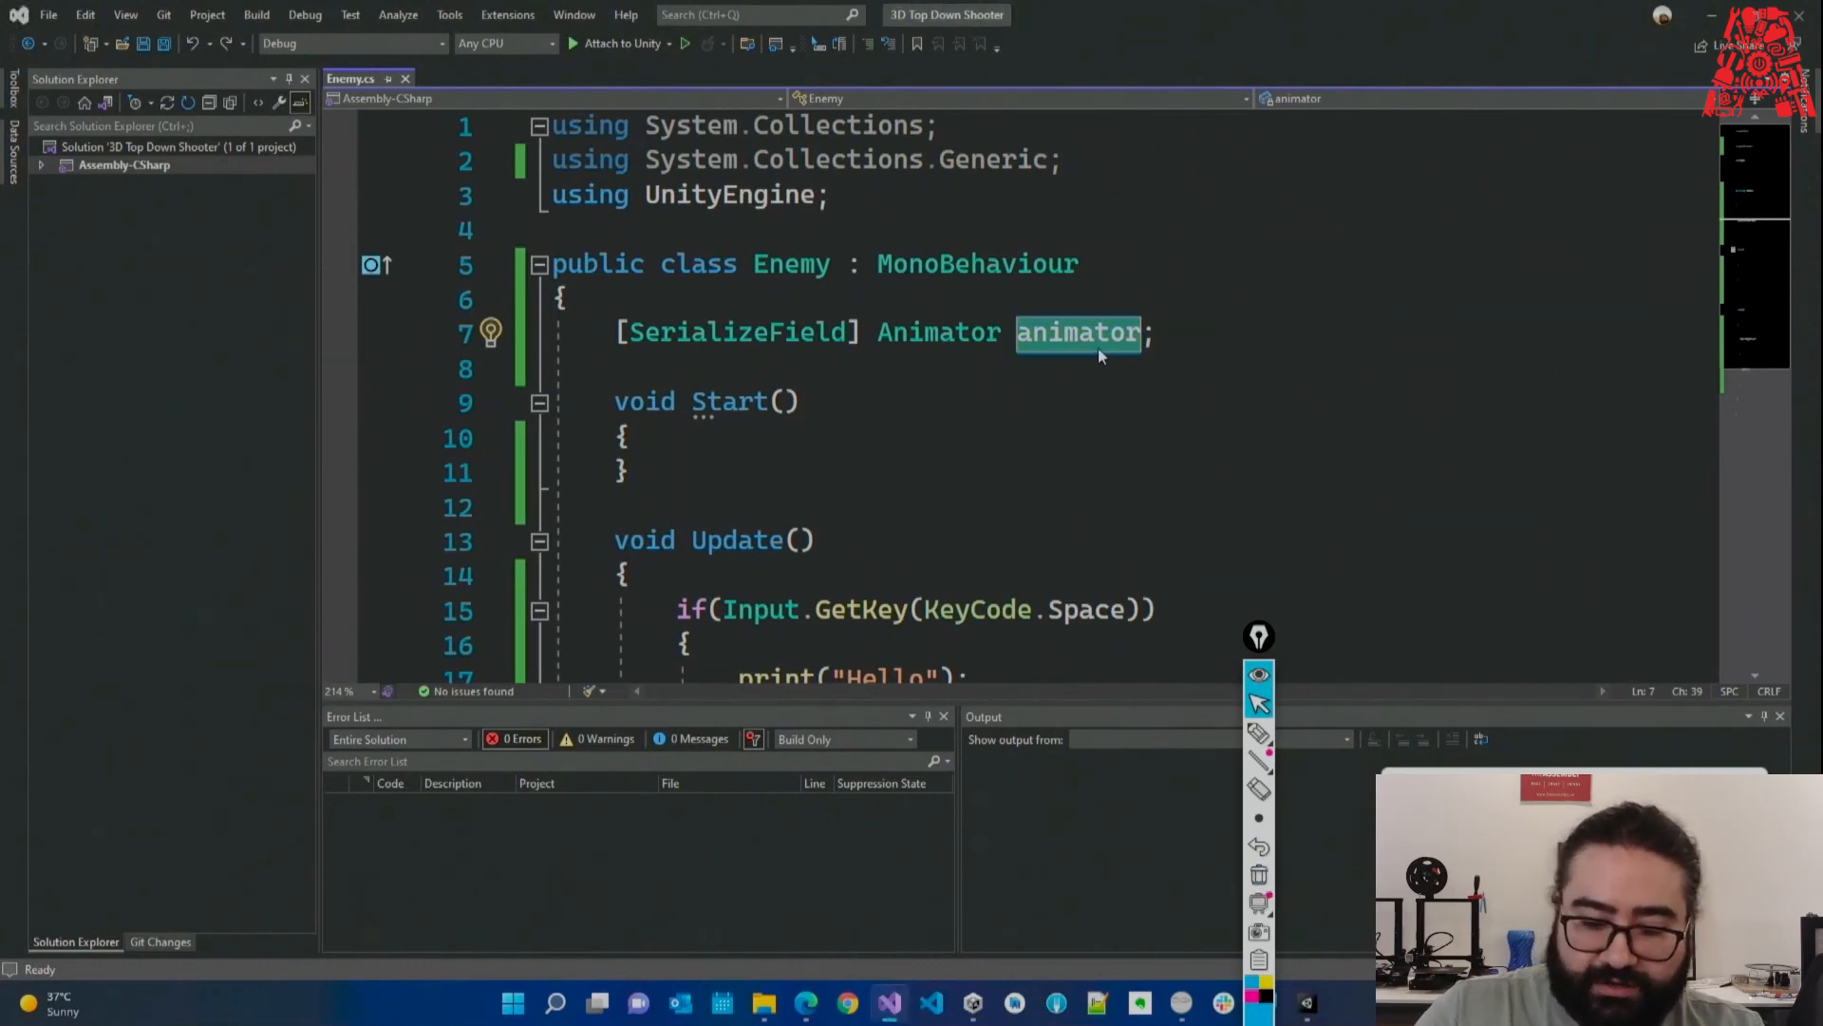
Rename the animator field to hha and reassign the Mutant's Animator to the Hha field.
text(hha)
key(alt+Tab)
key(super+plus)
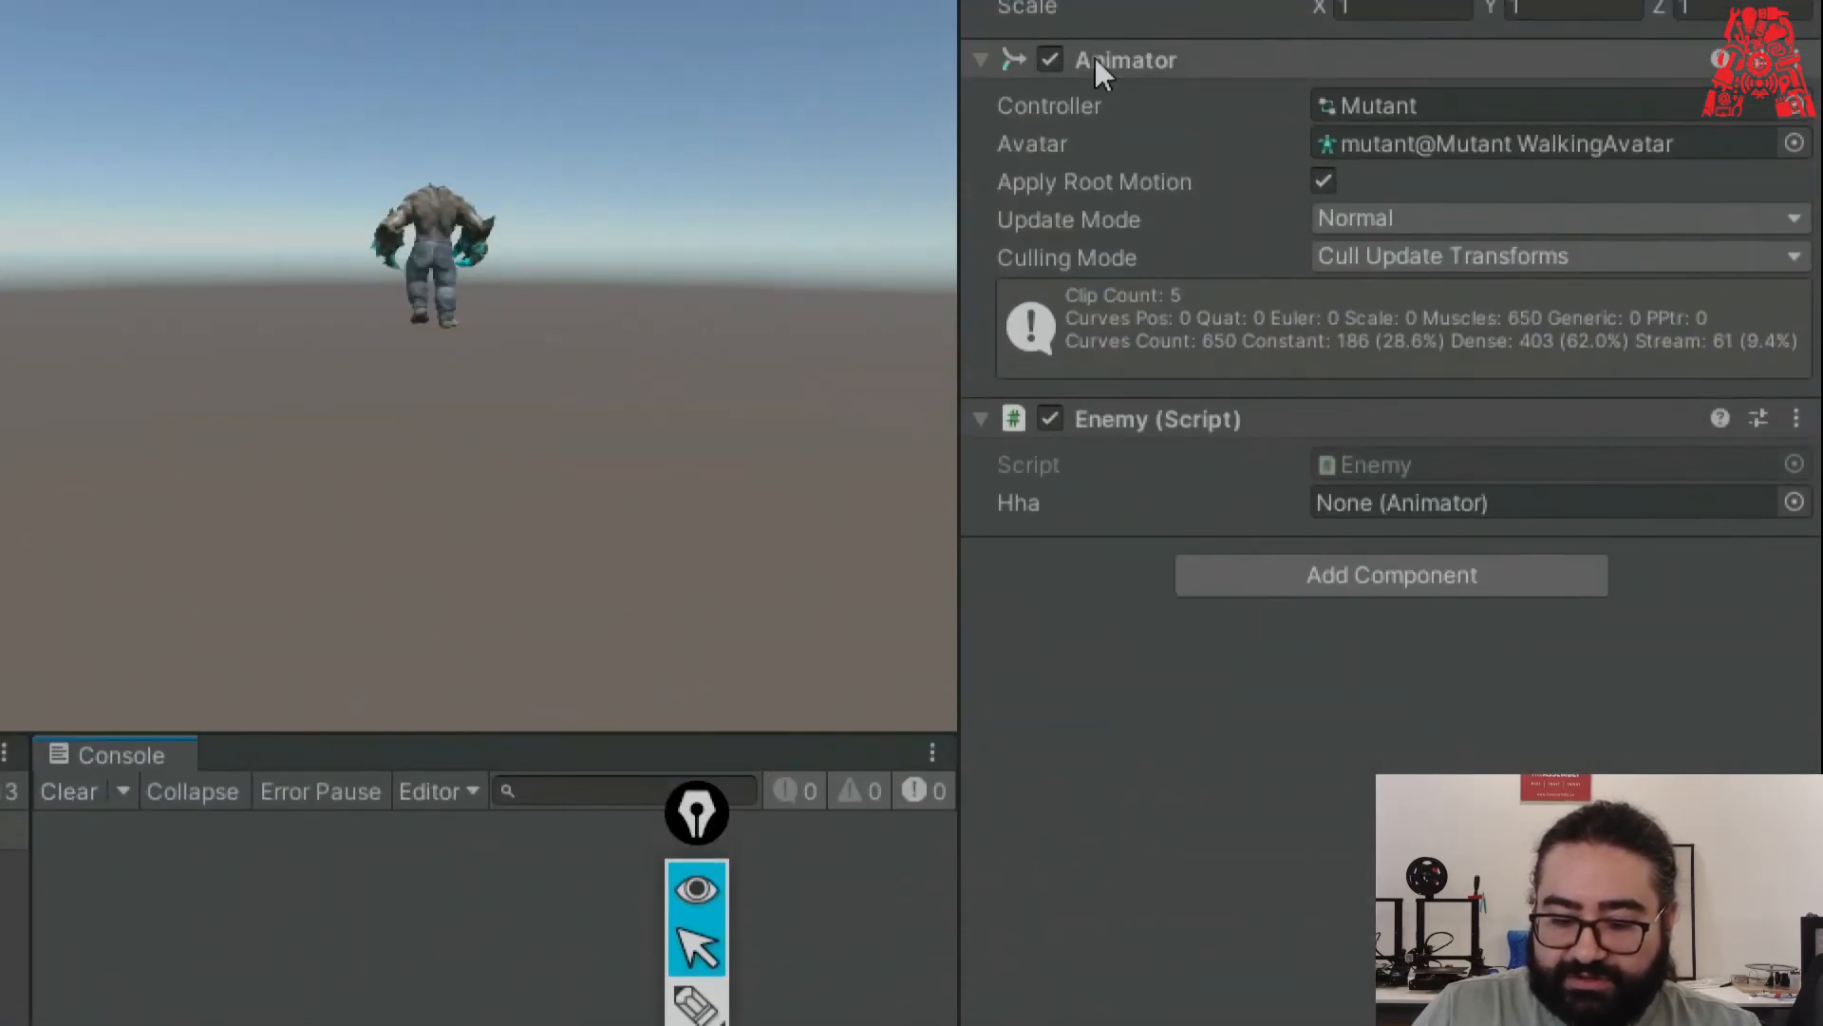
drag(1094, 55, 1376, 502)
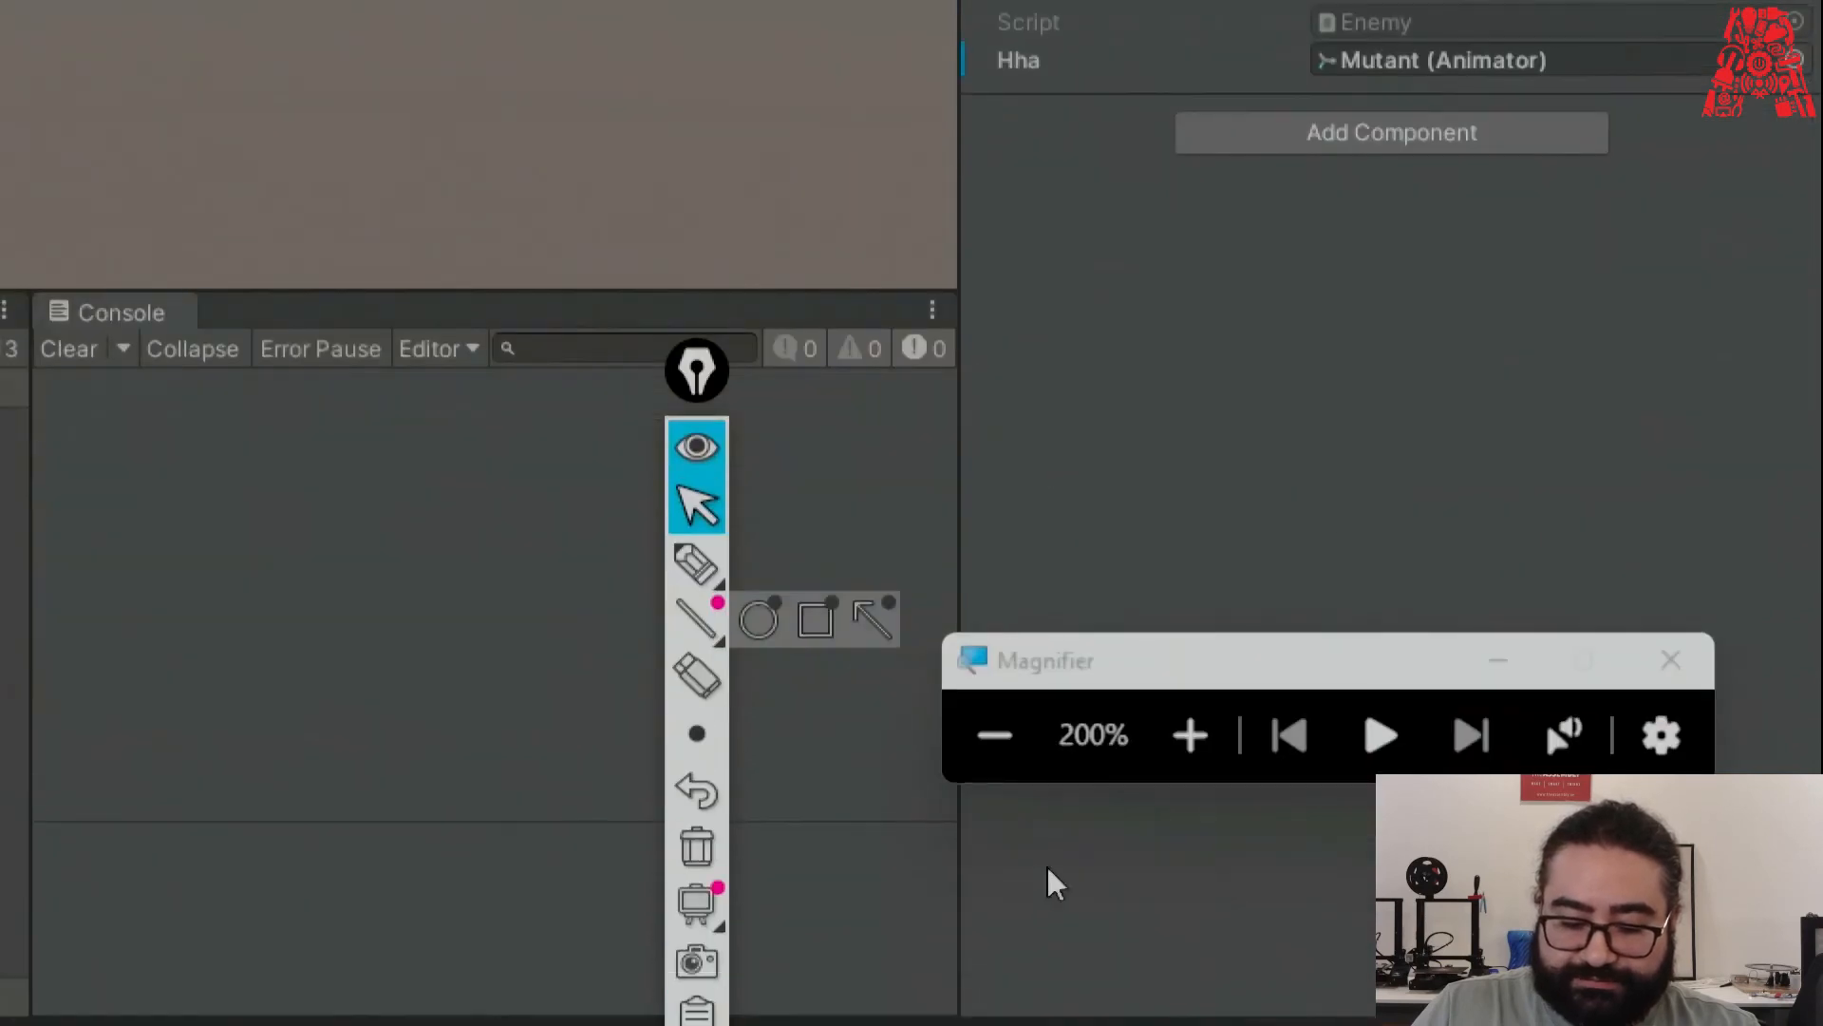
click(995, 736)
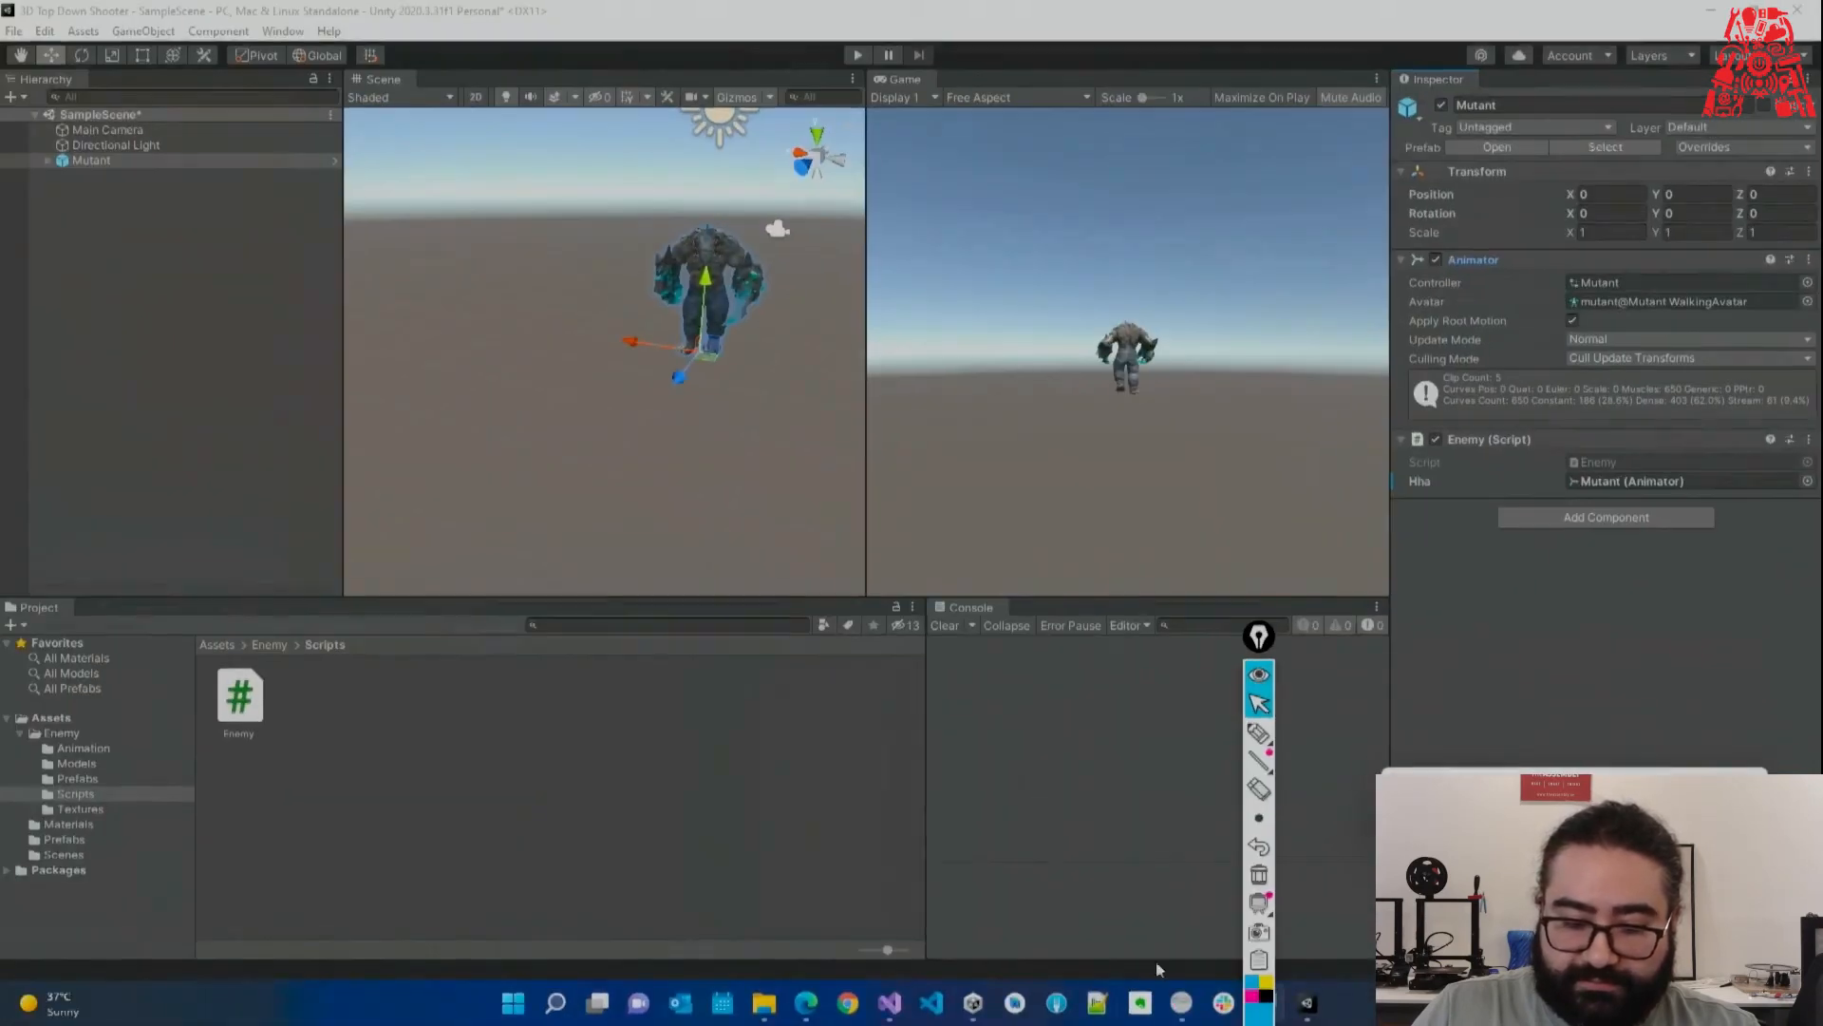
Compare the hha declaration in Enemy.cs with the magnified Enemy script field in Unity.
click(858, 1001)
click(940, 338)
double_click(940, 332)
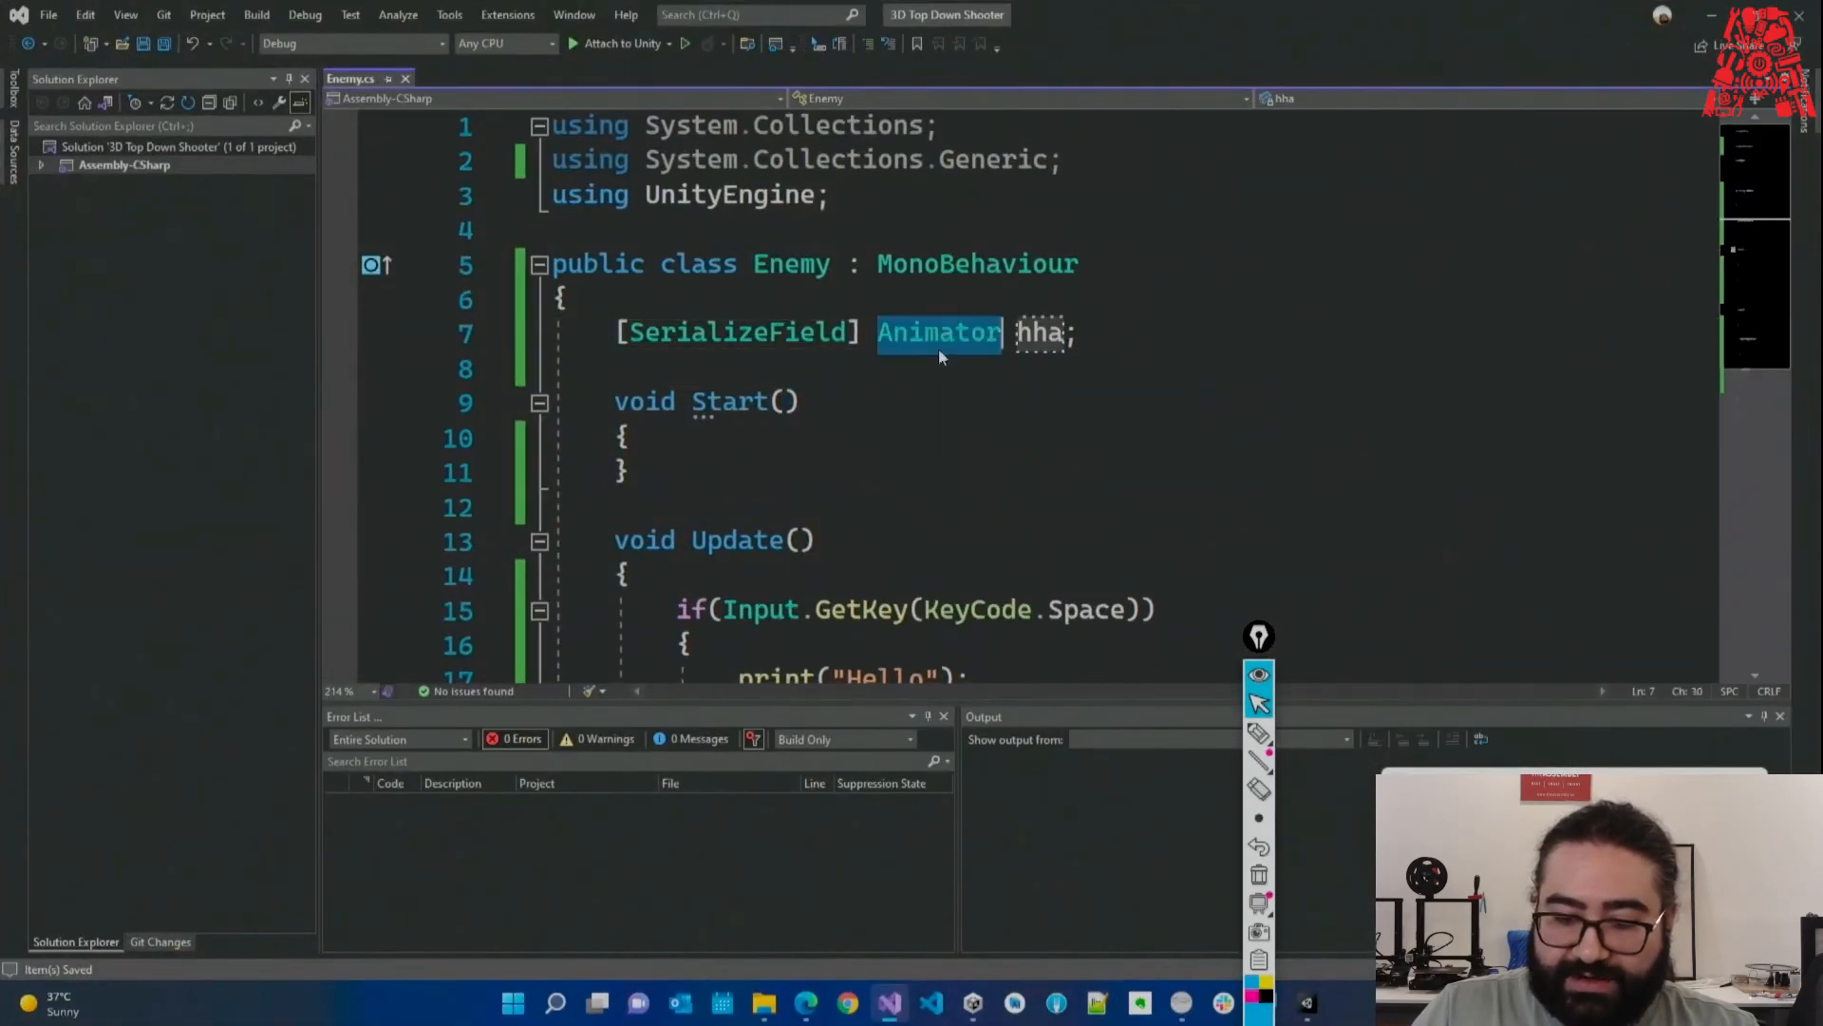
key(alt+Tab)
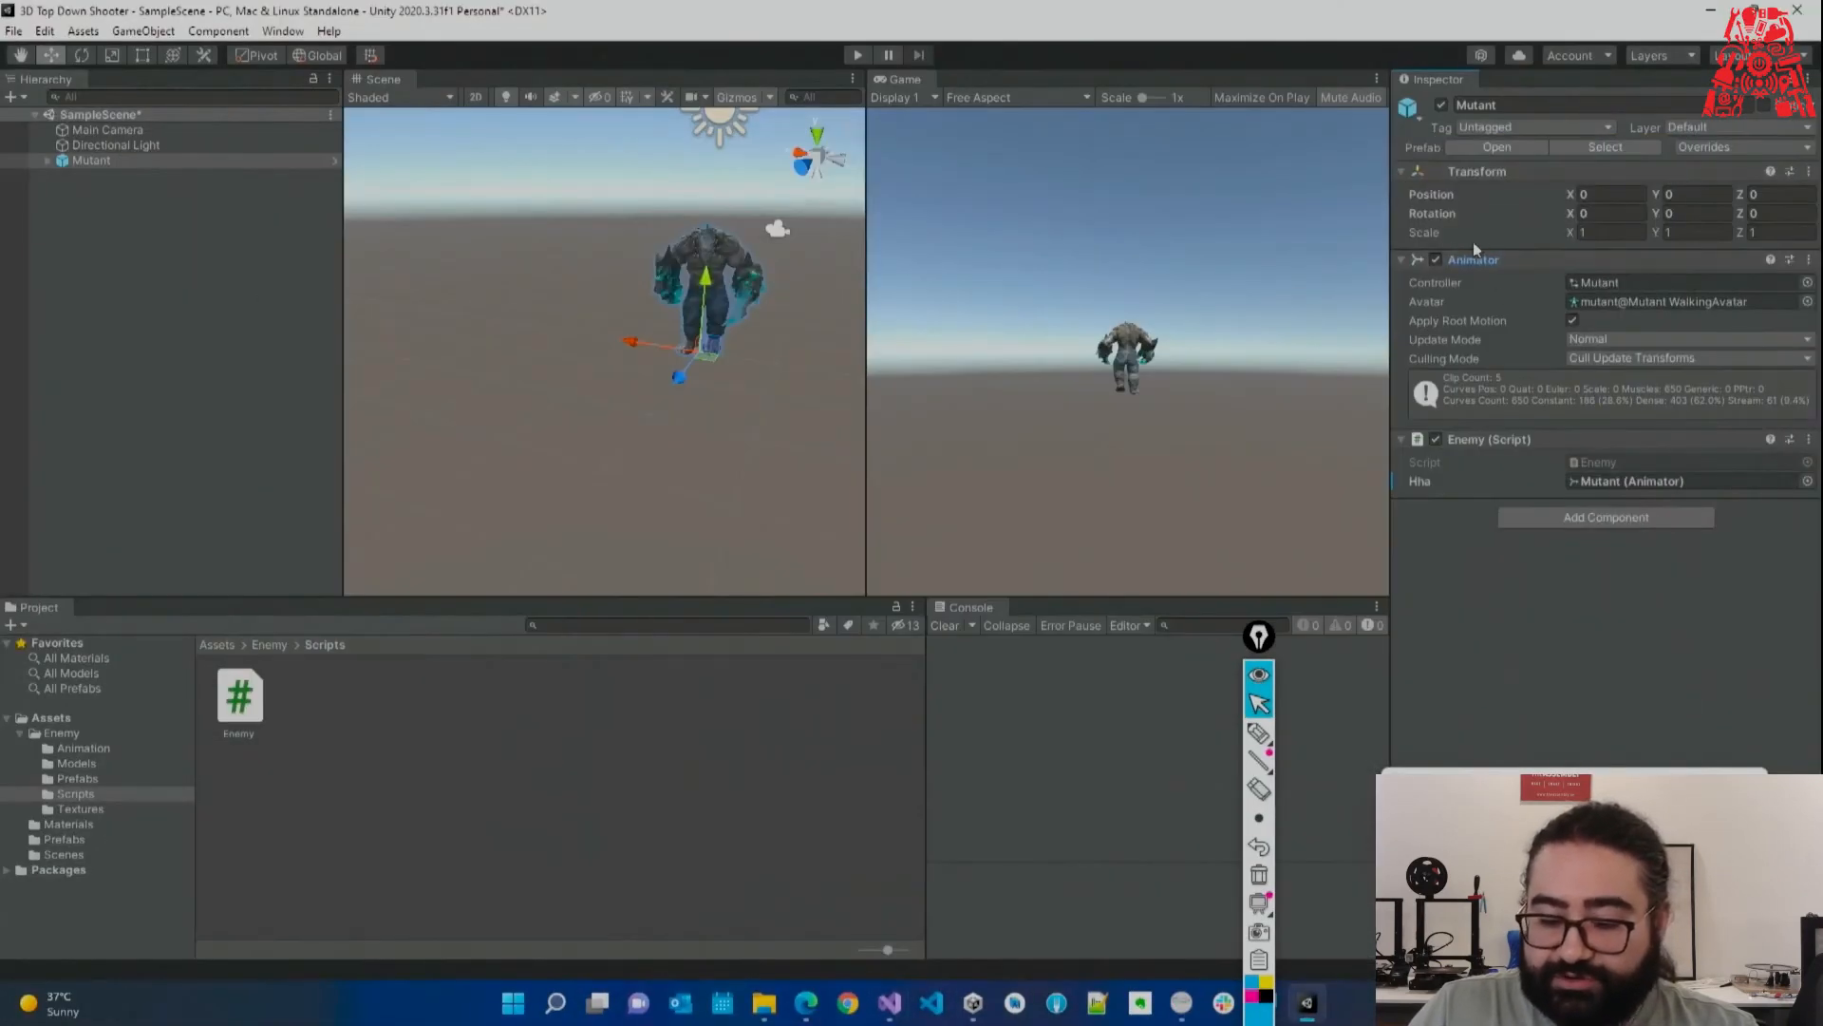
click(904, 1010)
click(1063, 334)
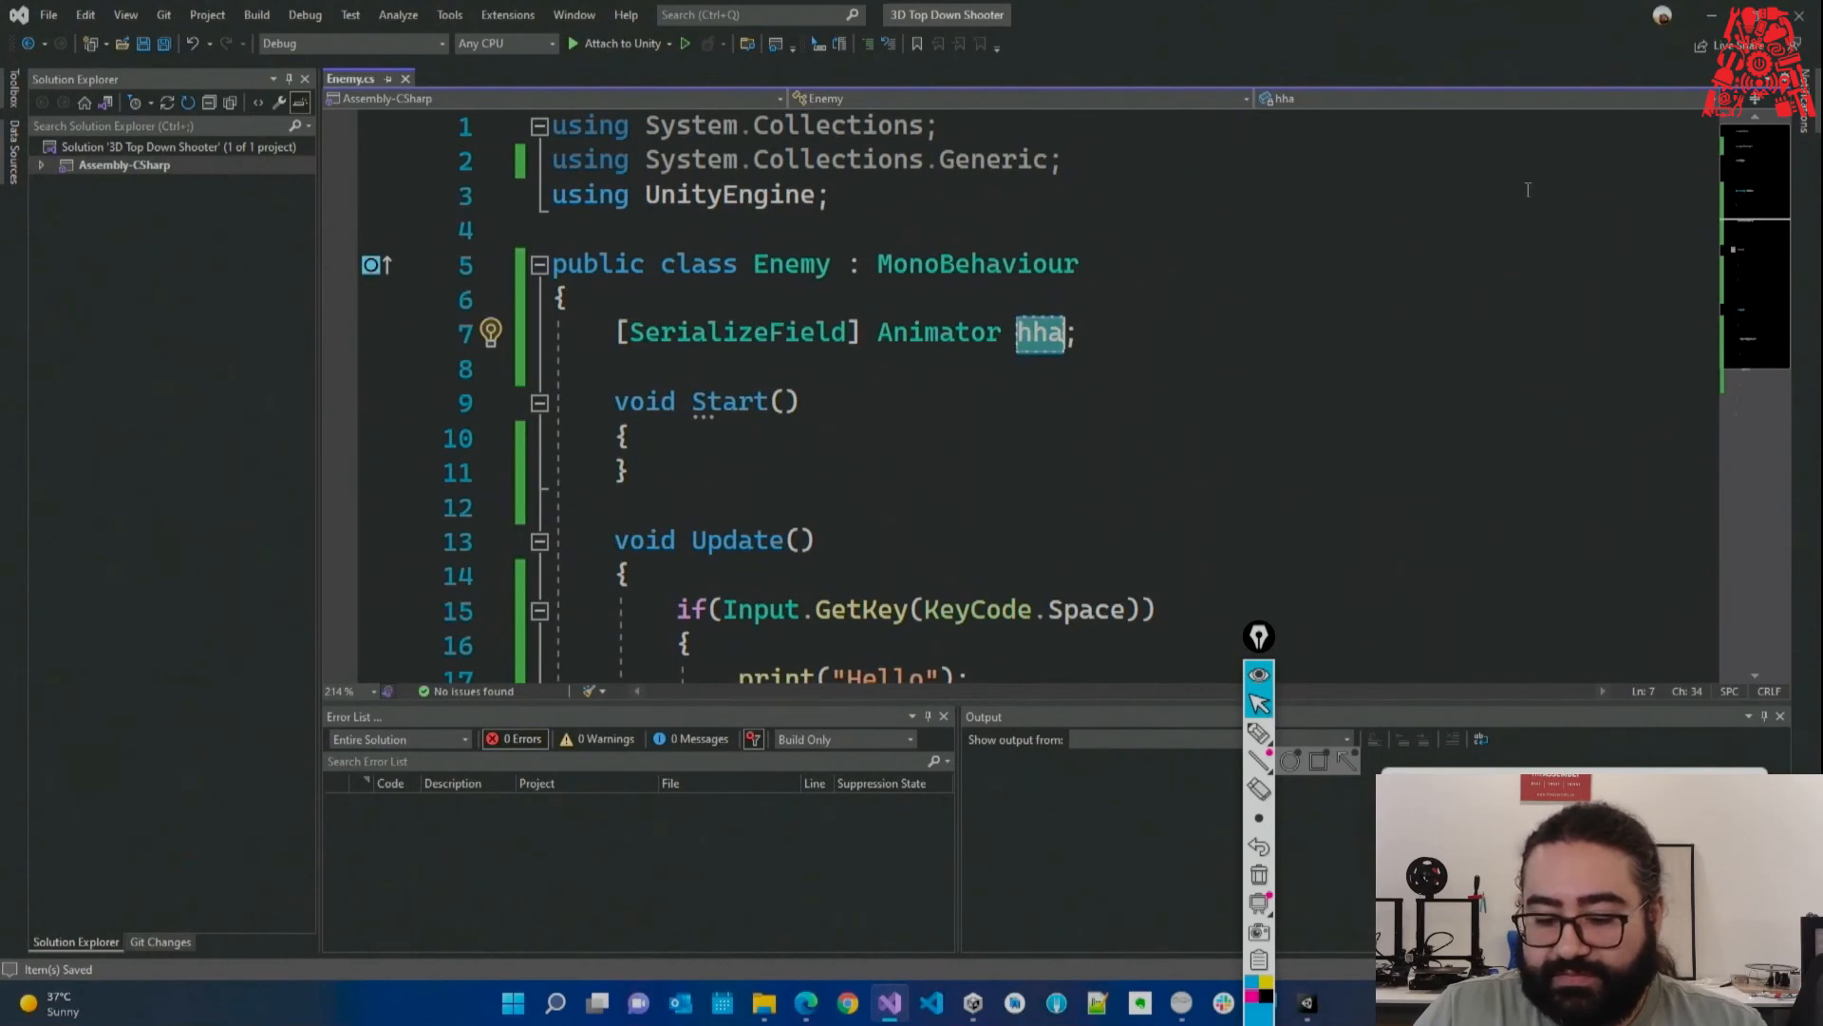
key(alt+Tab)
key(super+plus)
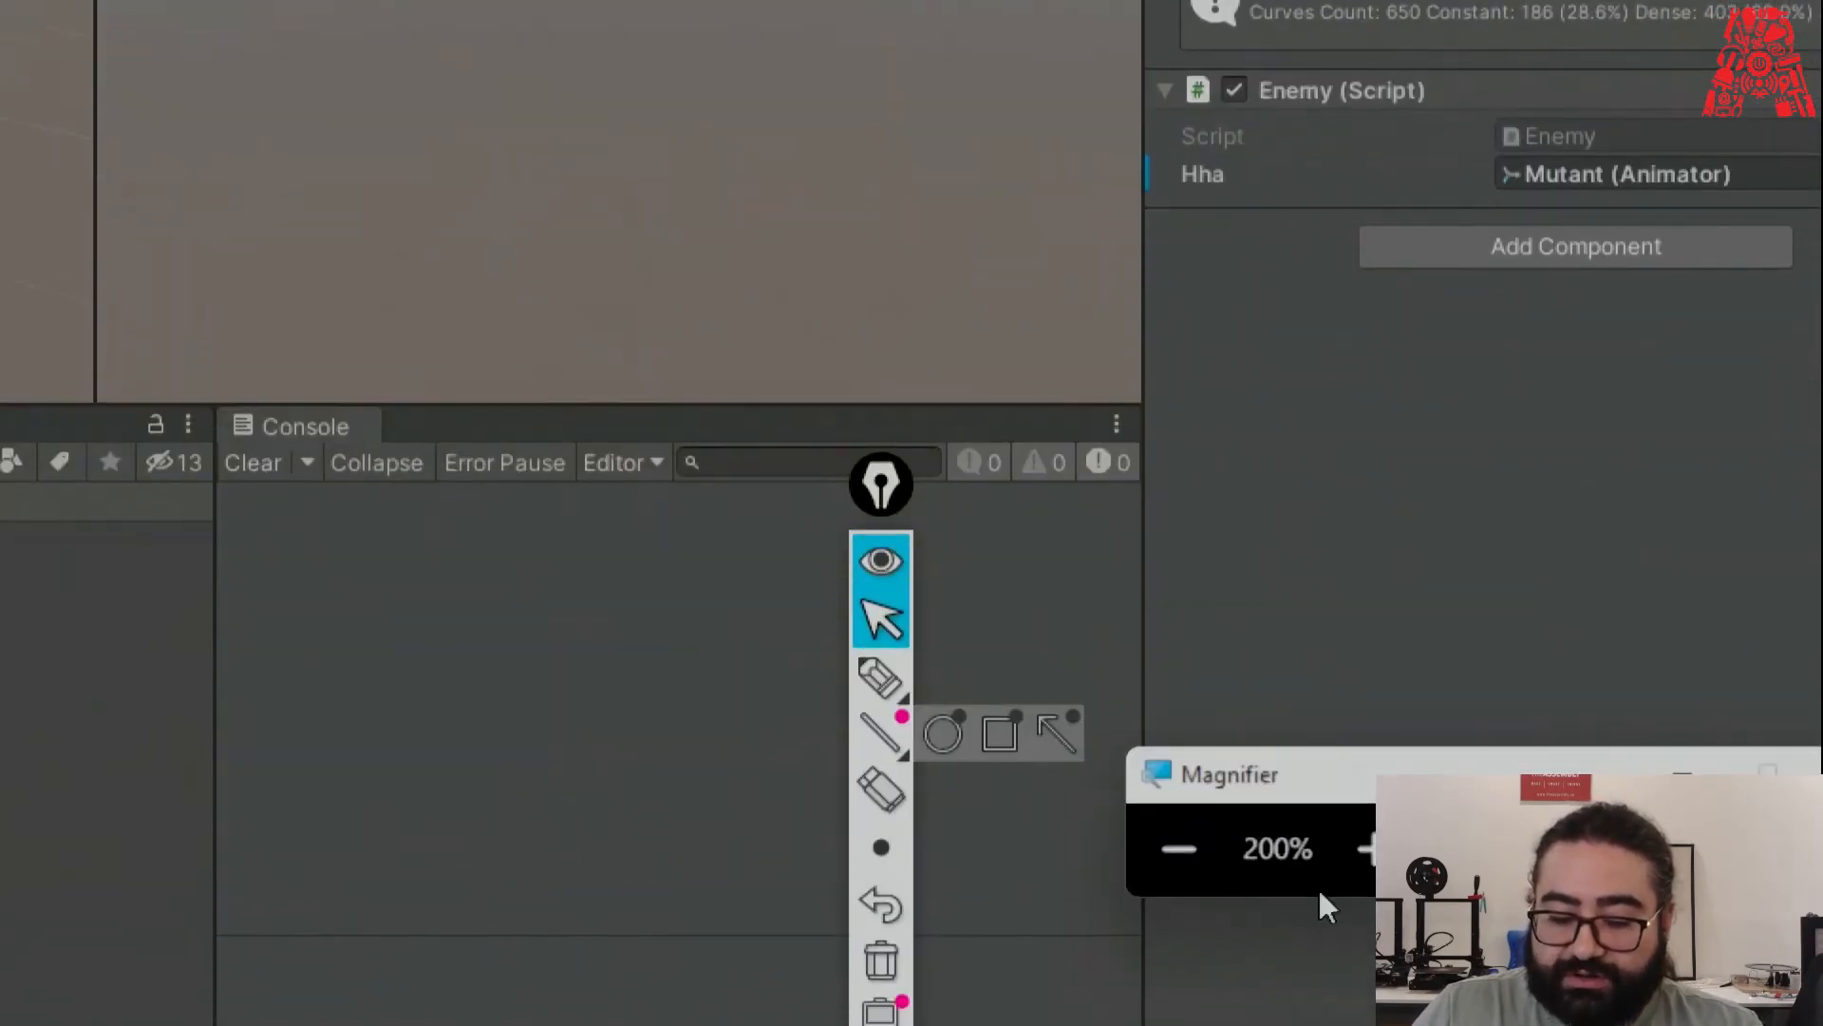
key(super+Escape)
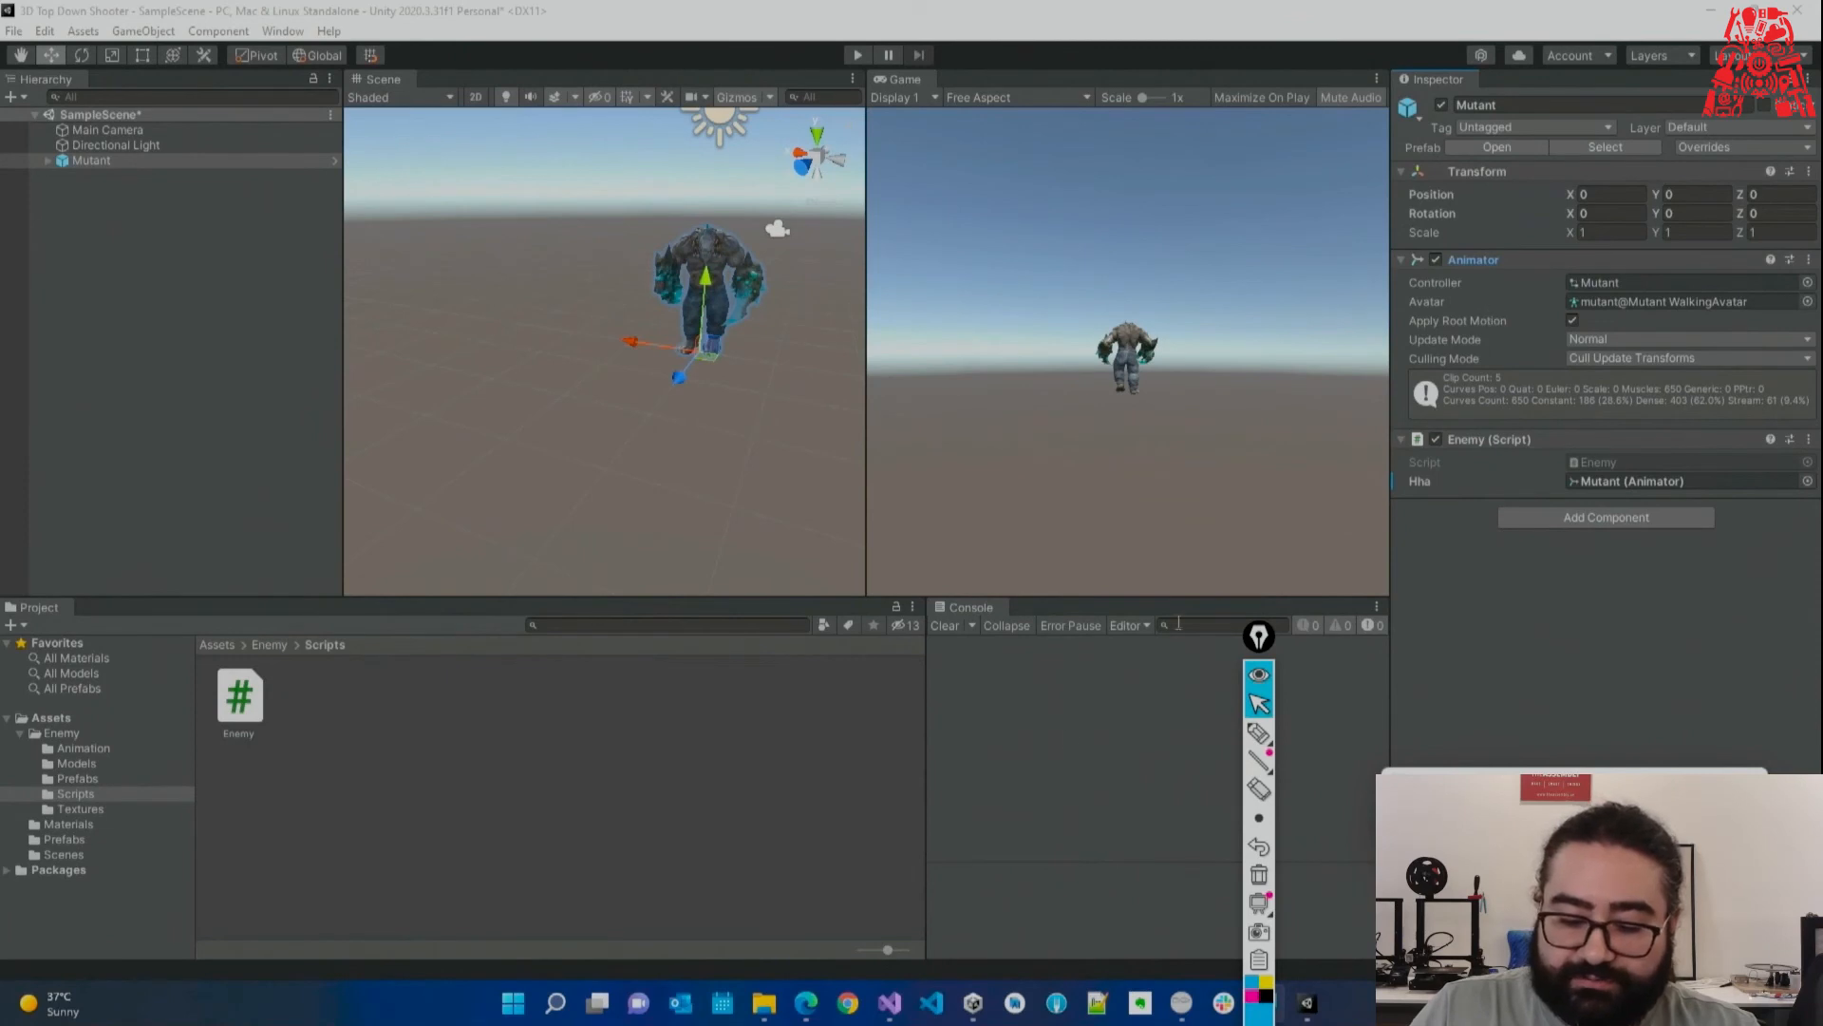
Undo the rename back to animator, save Enemy.cs, and check the field in Unity.
click(892, 1002)
click(1161, 436)
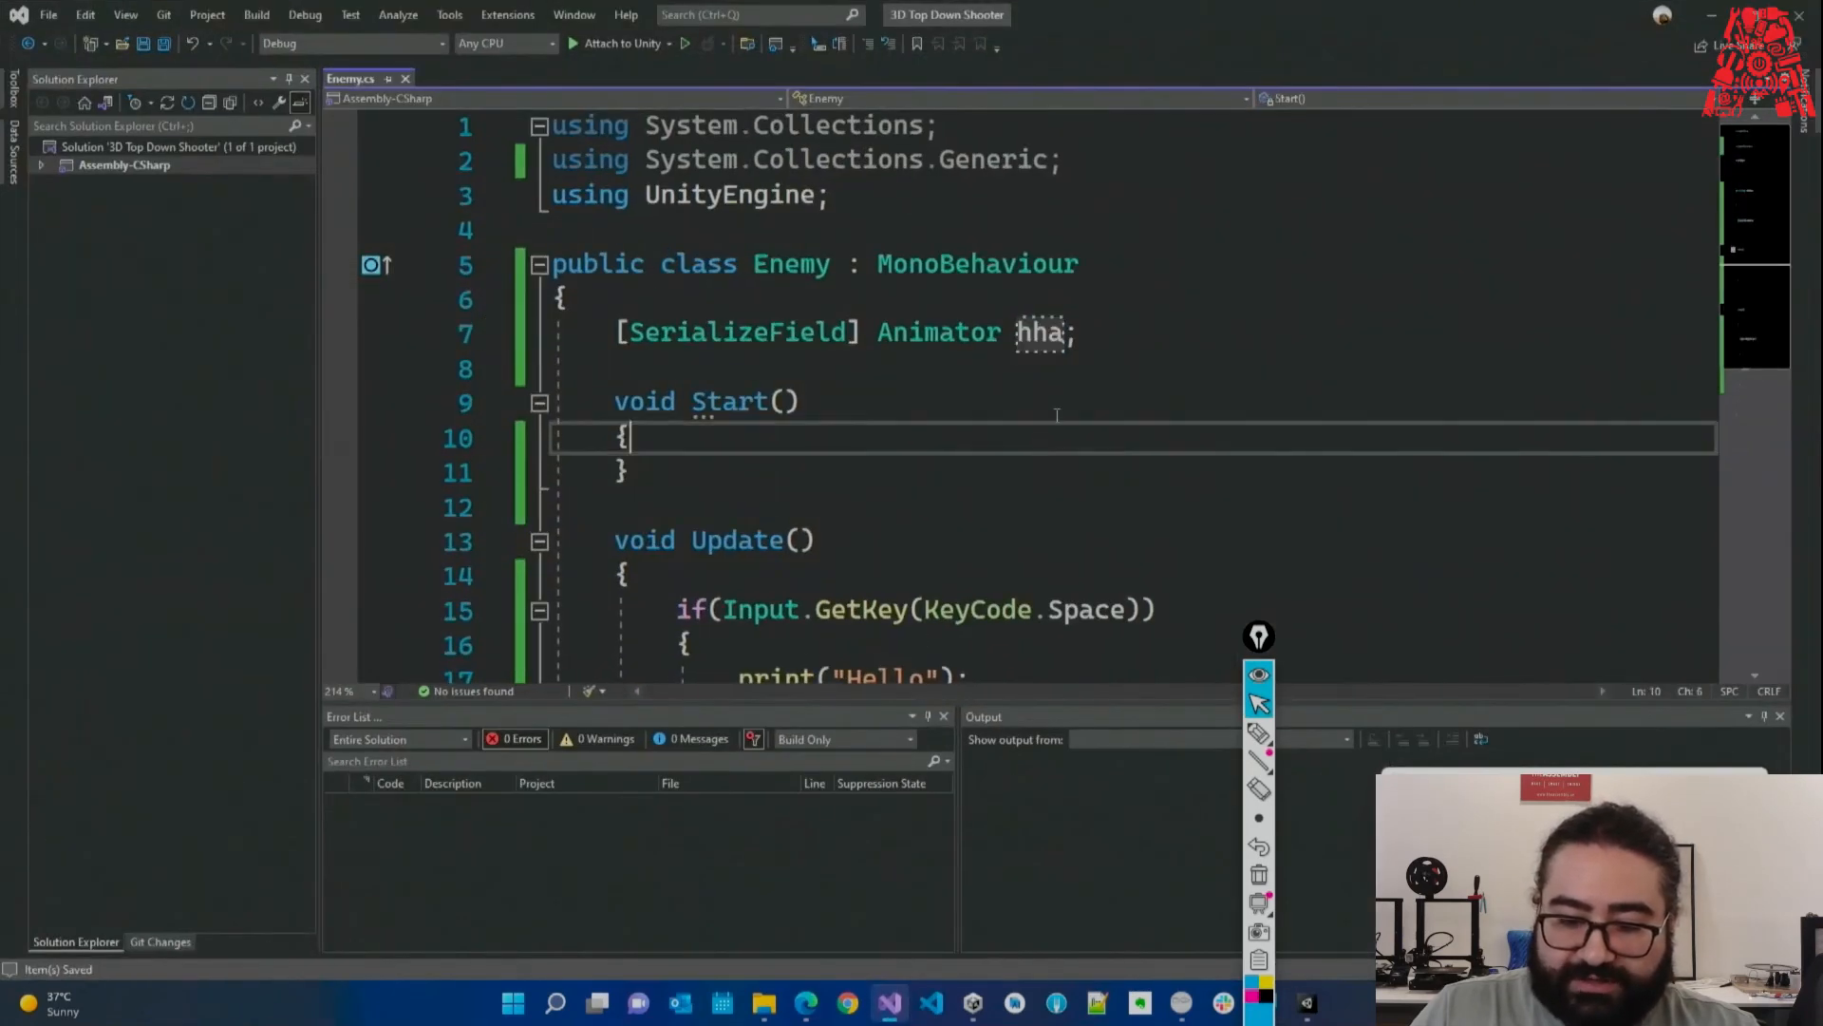
key(ctrl+z)
key(ctrl+s)
key(alt+Tab)
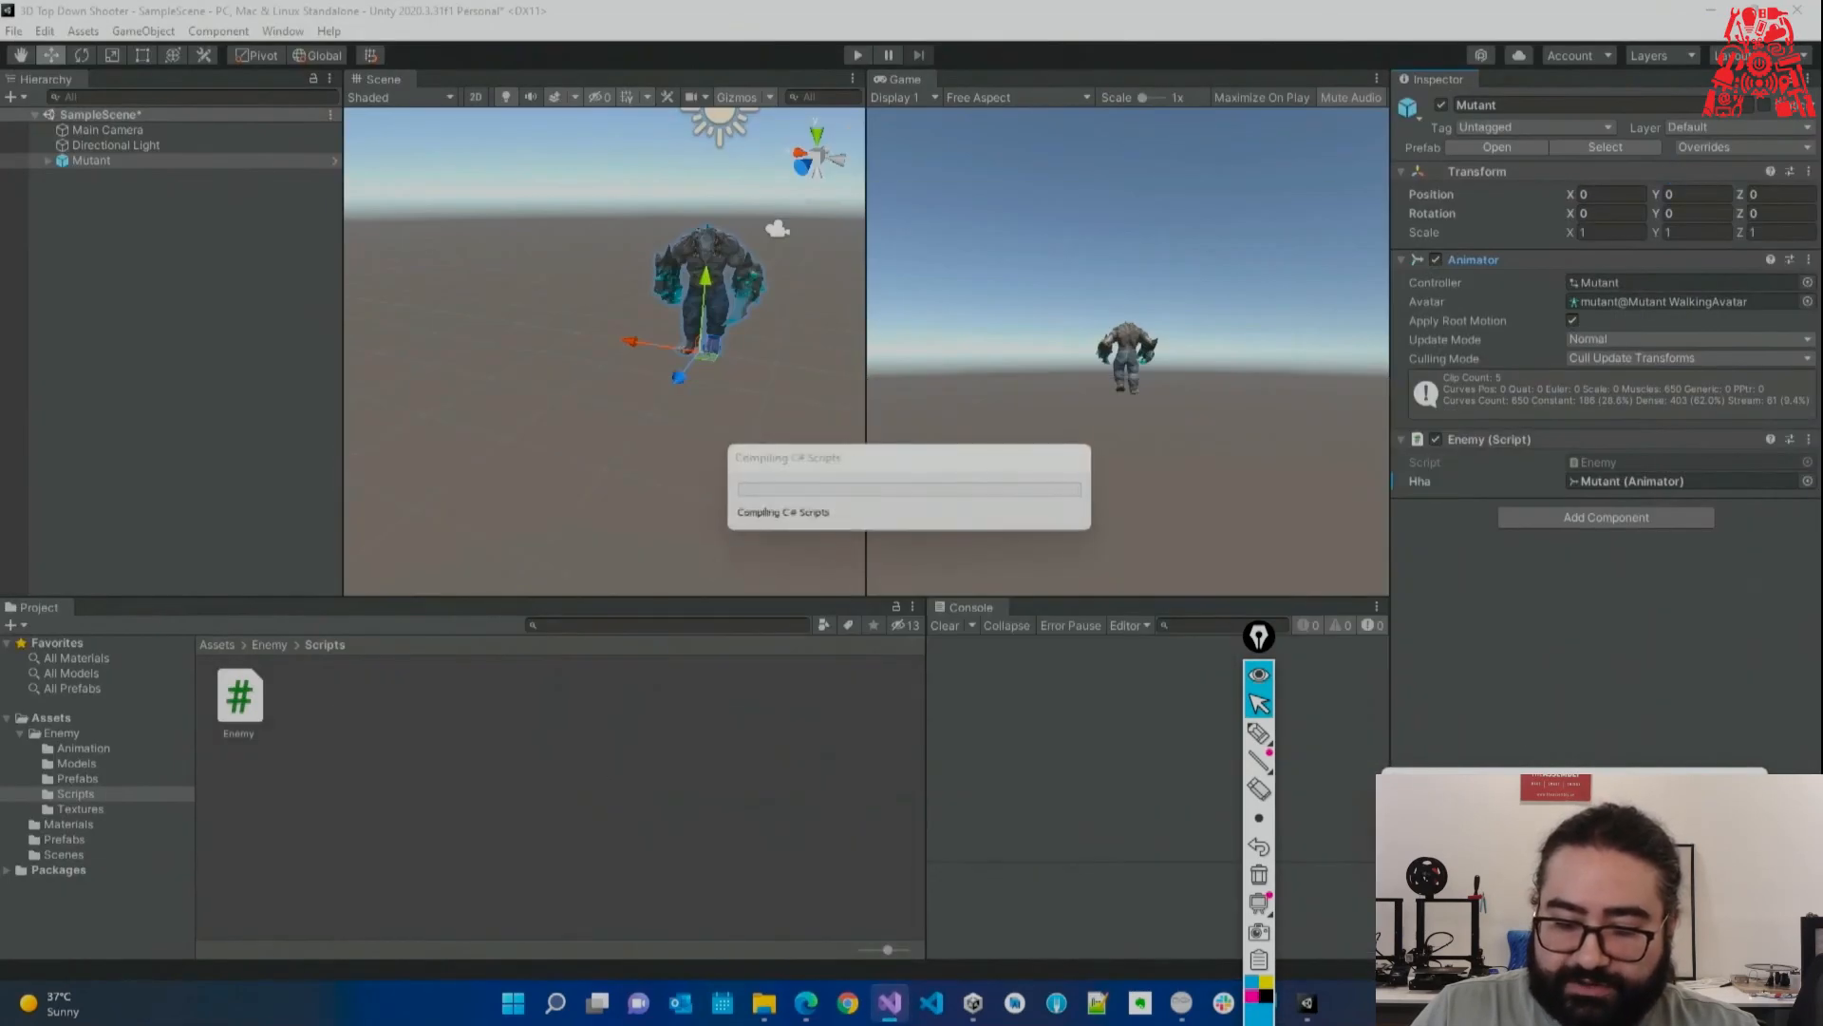
key(super+plus)
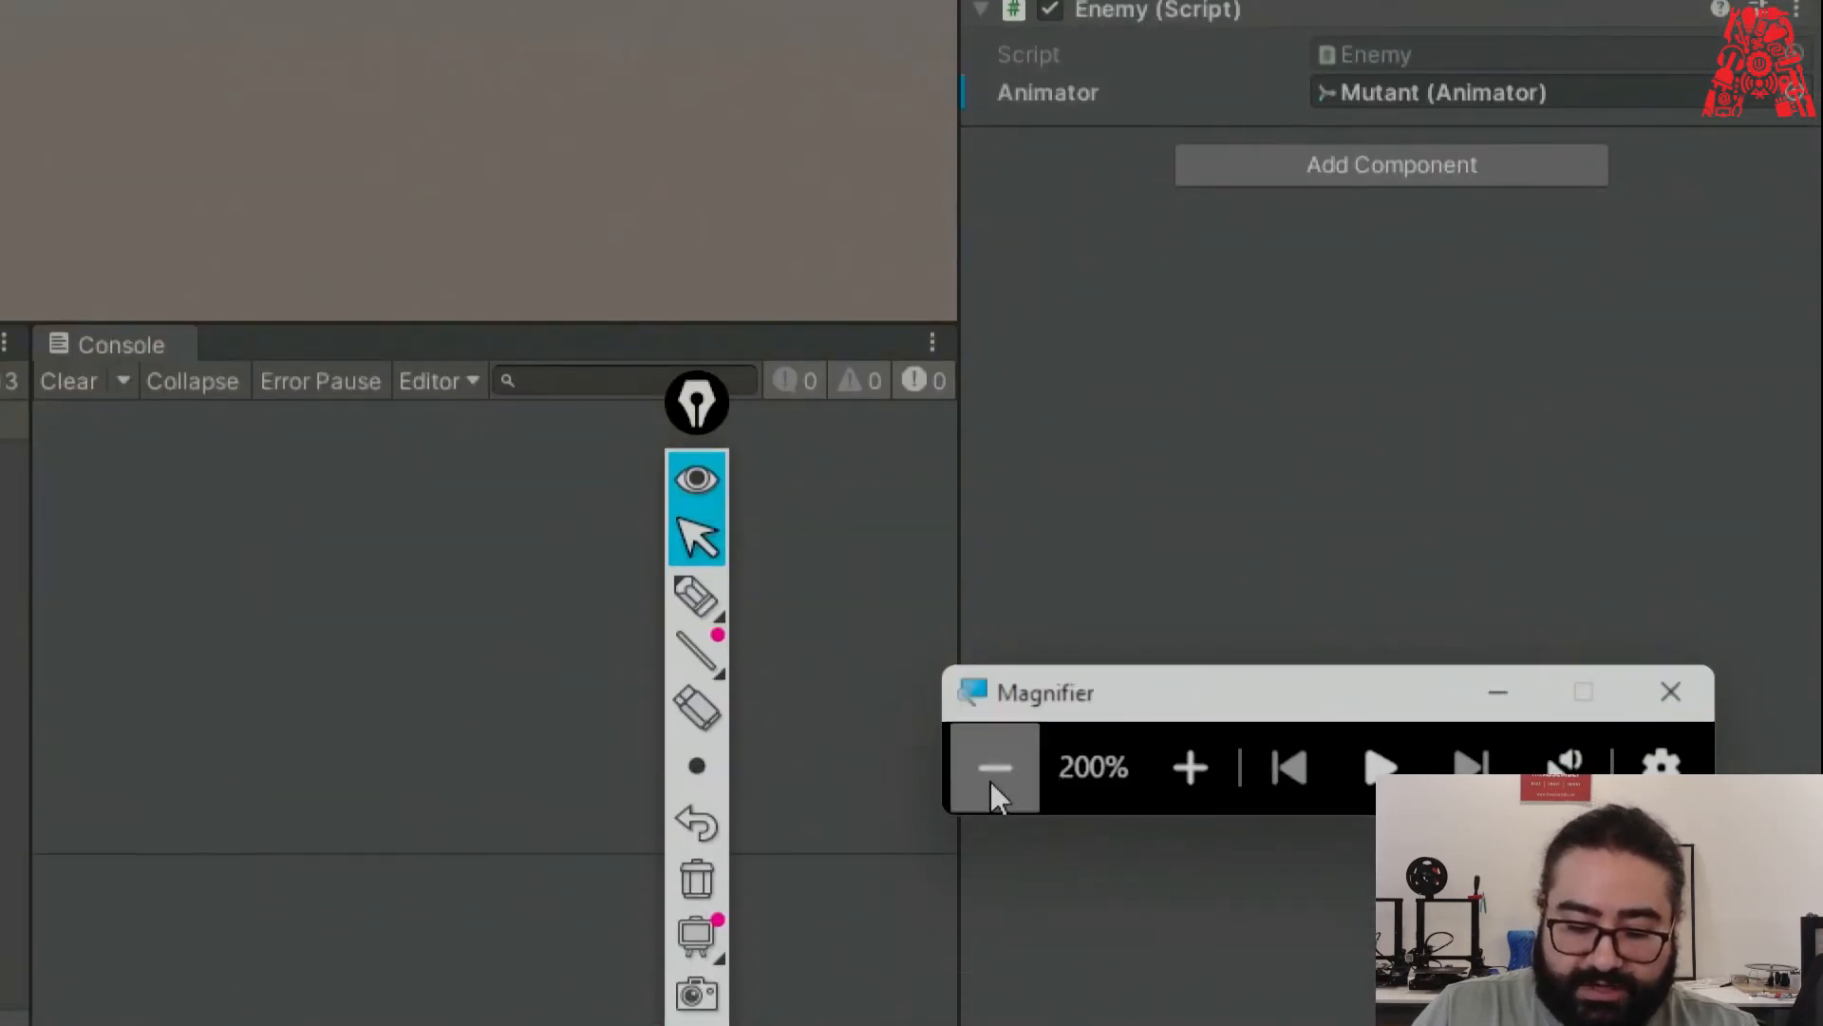
click(992, 770)
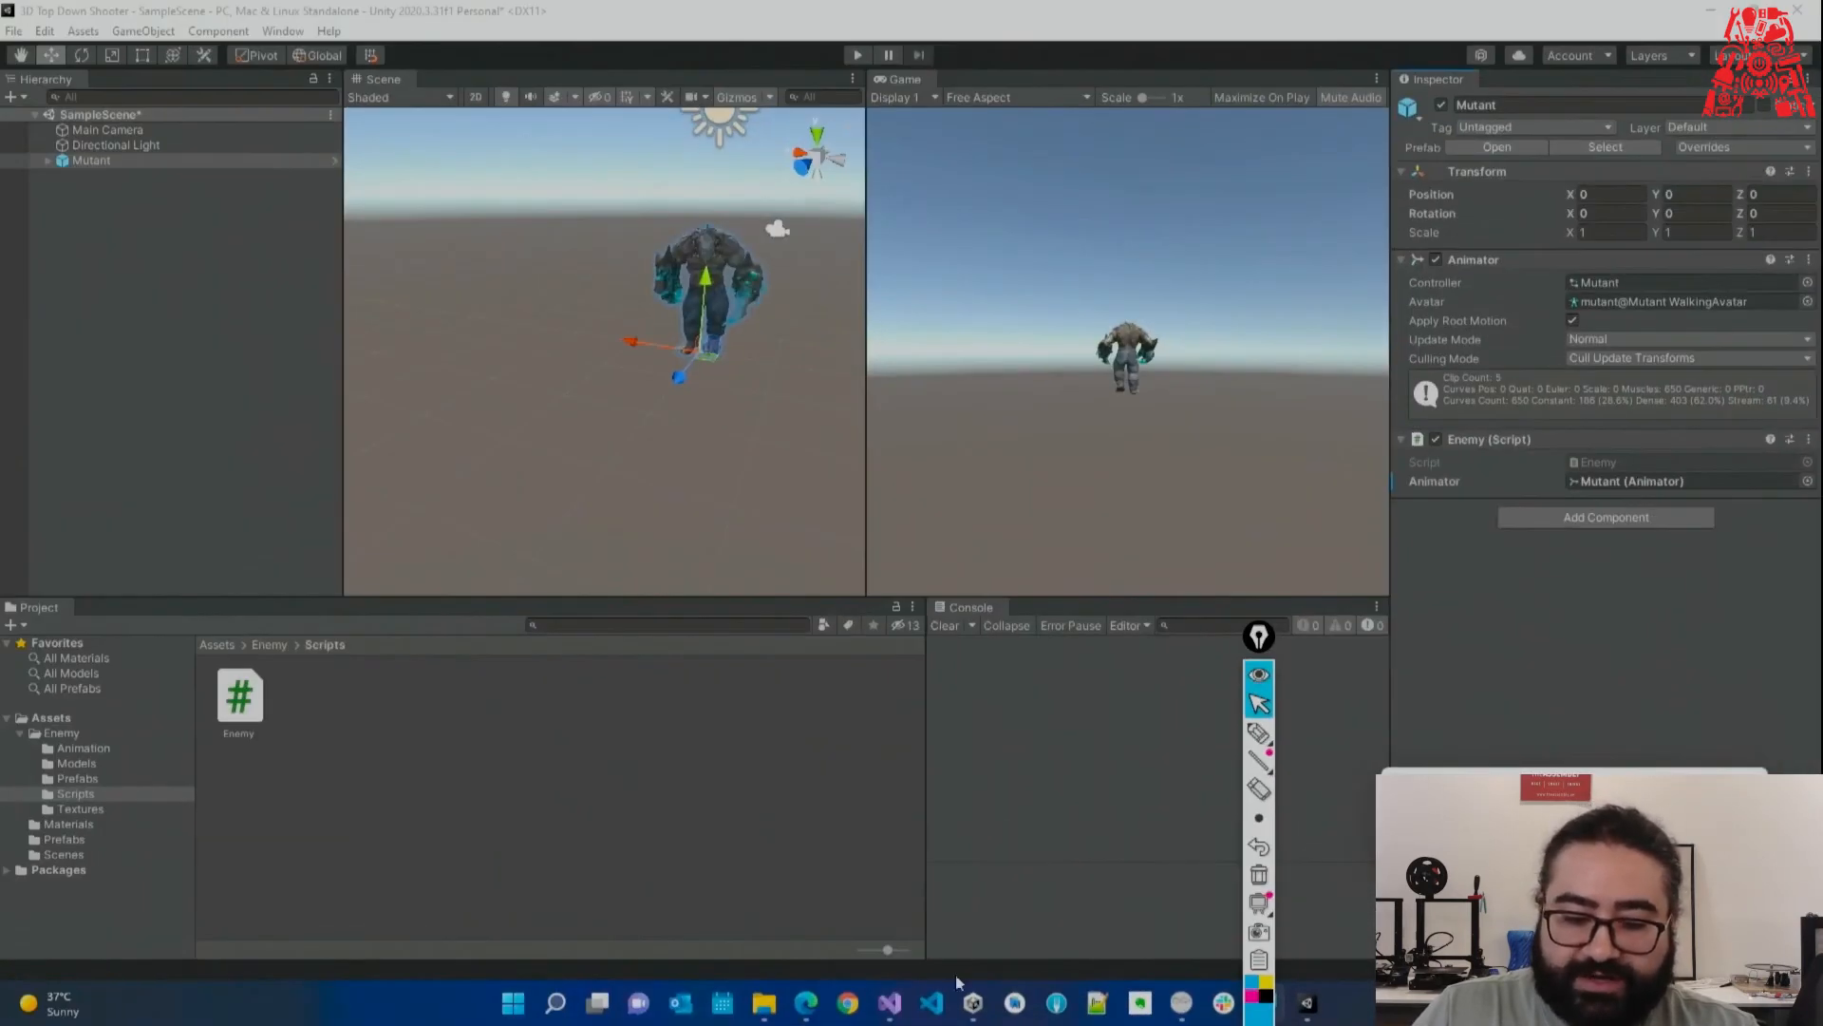
click(890, 1005)
click(1124, 433)
Delete the print("Hello") line from Enemy.cs and save the script.
click(1135, 334)
double_click(1135, 335)
scroll(1150, 443, down, 1)
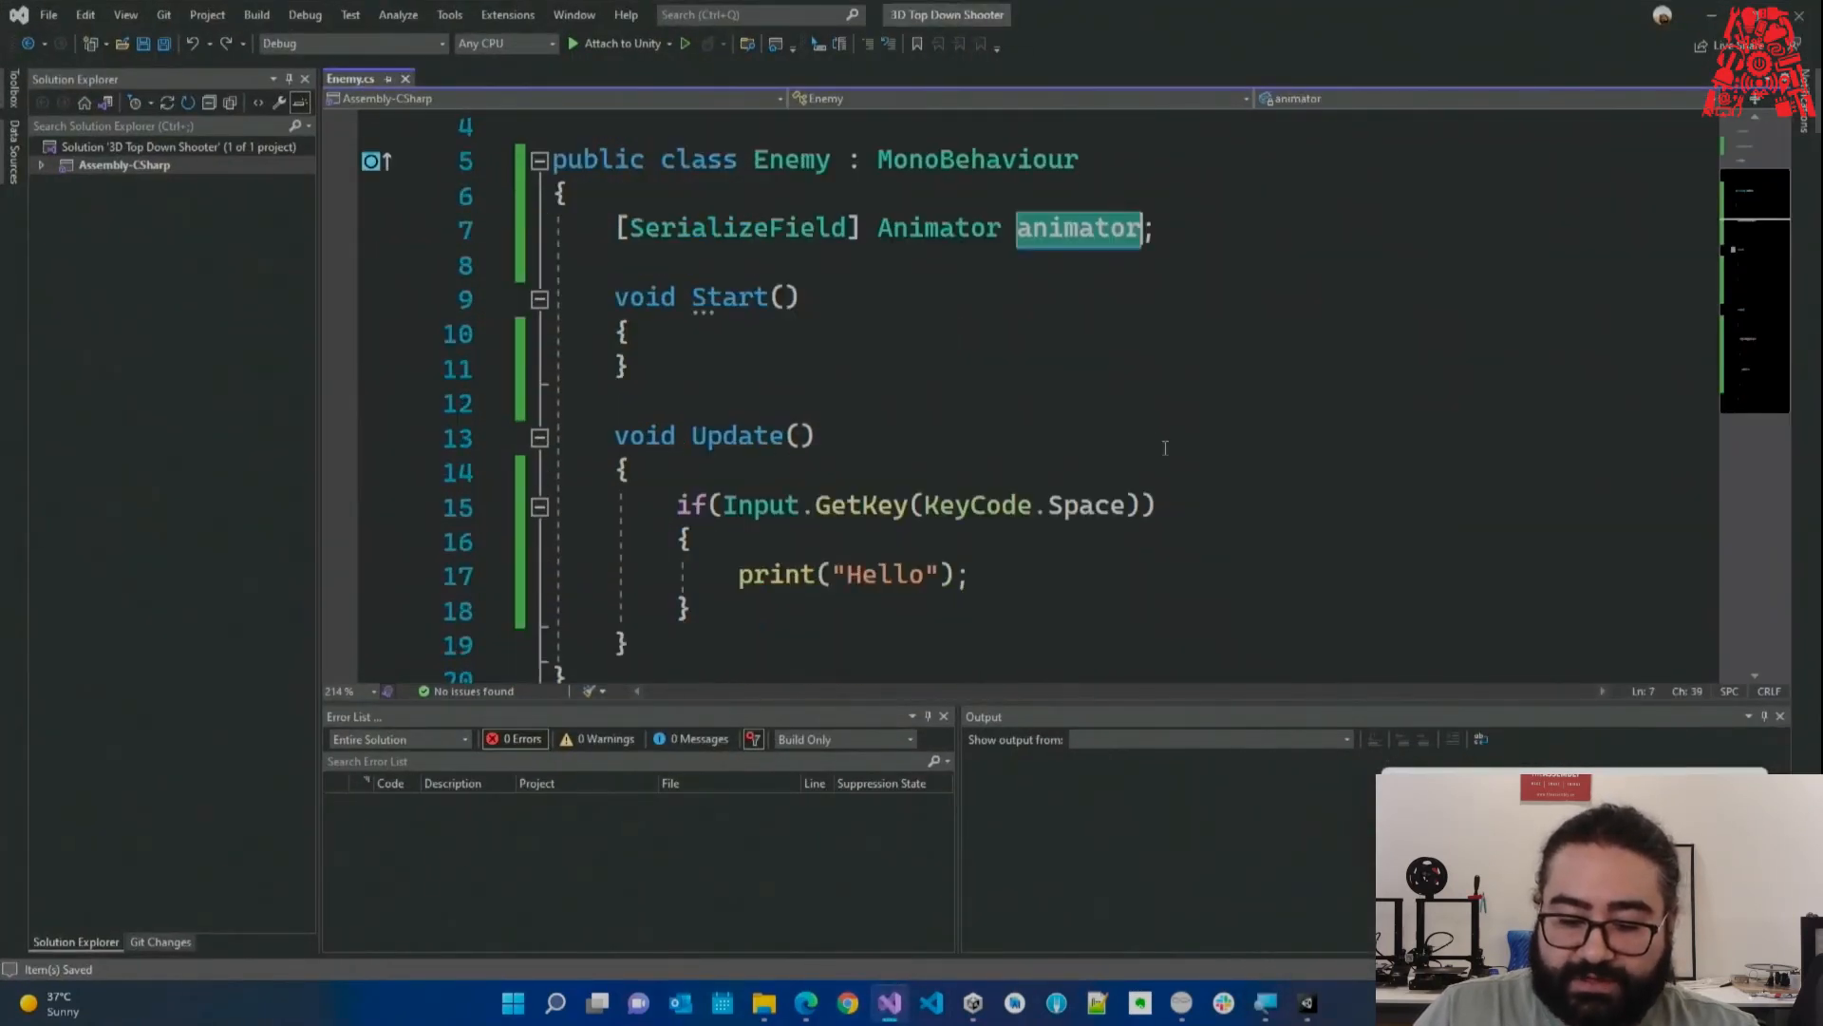
click(1486, 846)
drag(1008, 578, 1013, 539)
key(BackSpace)
key(ctrl+s)
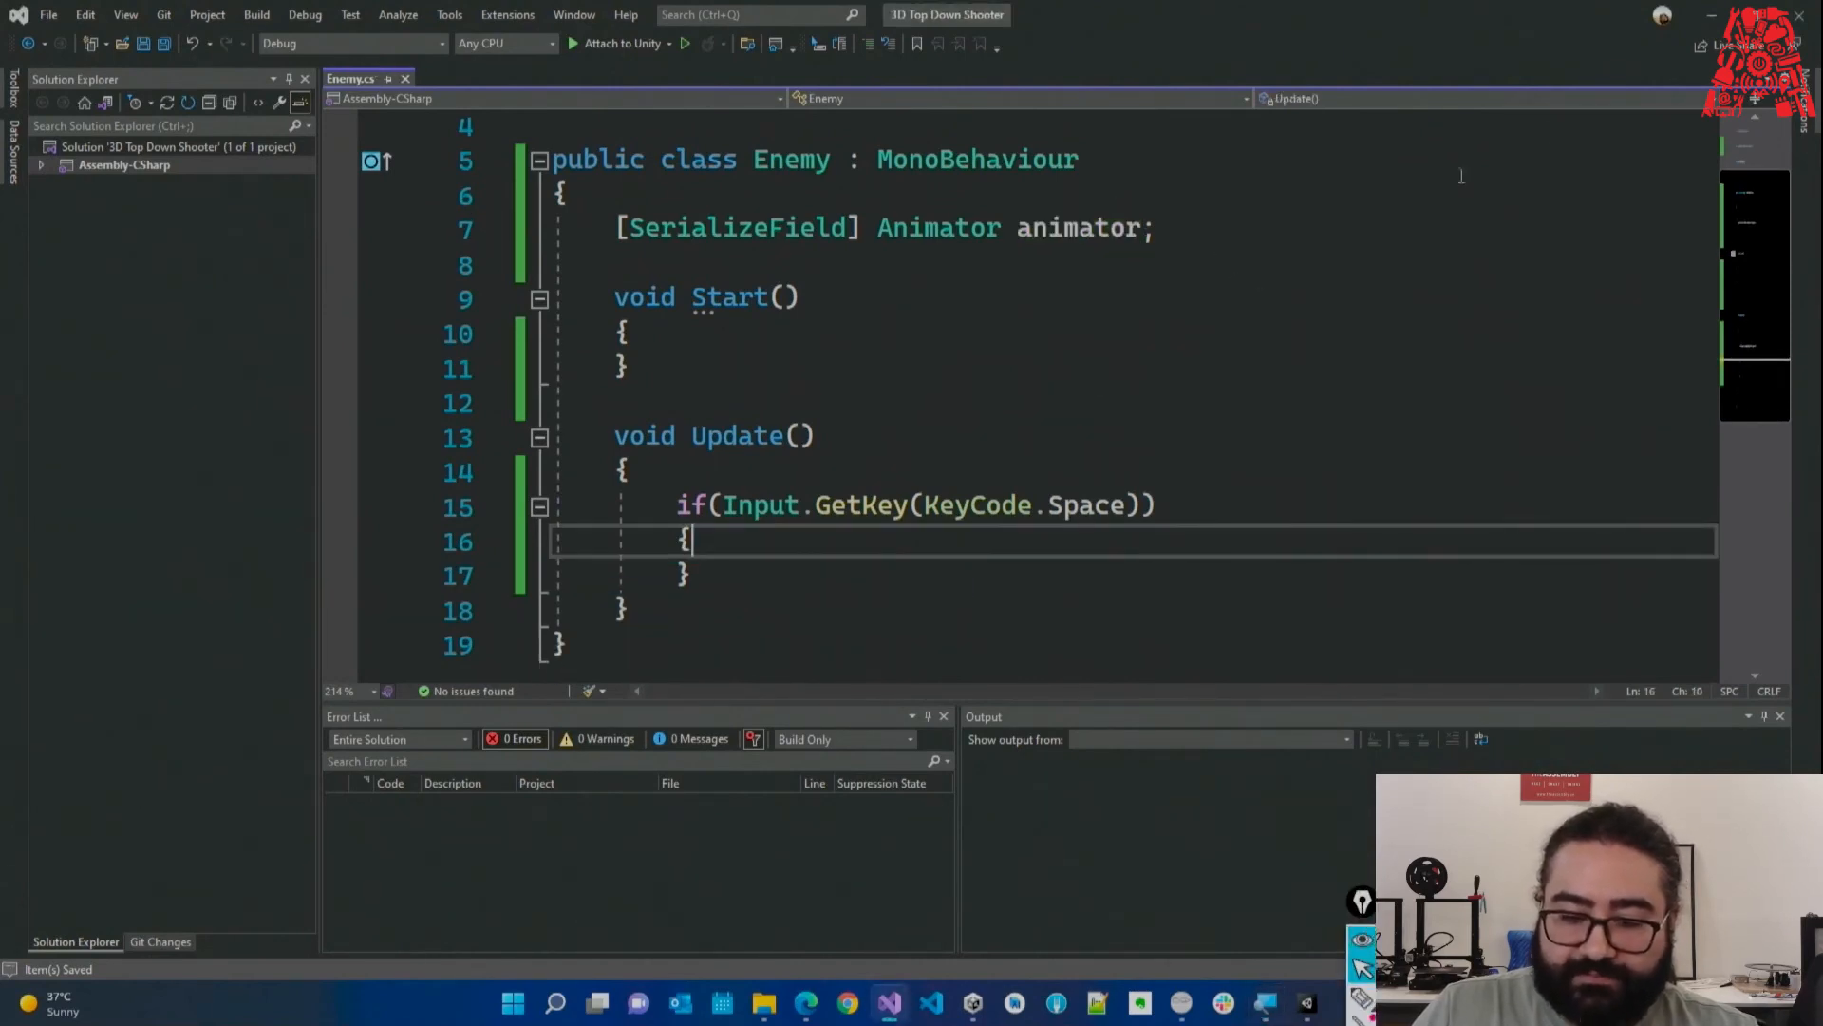
In Unity, open the Mutant animator controller from Assets/Enemy/Animation.
click(1713, 16)
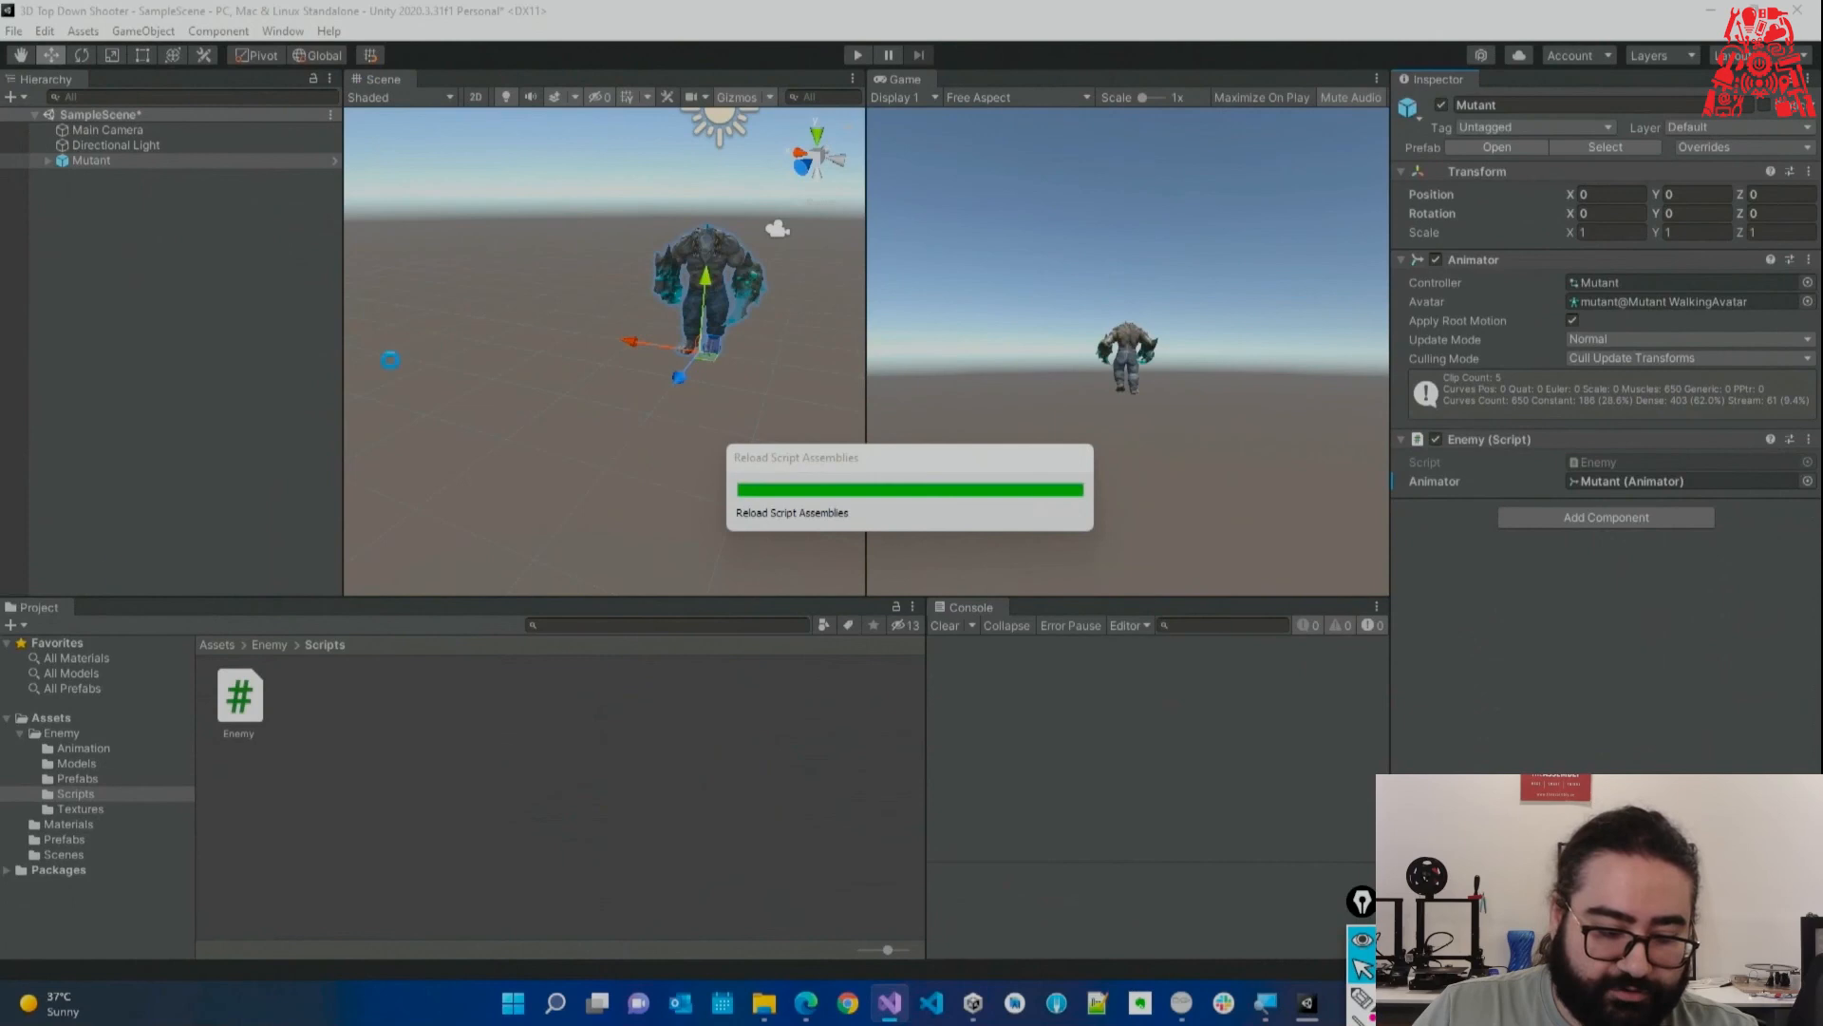
click(111, 748)
double_click(234, 707)
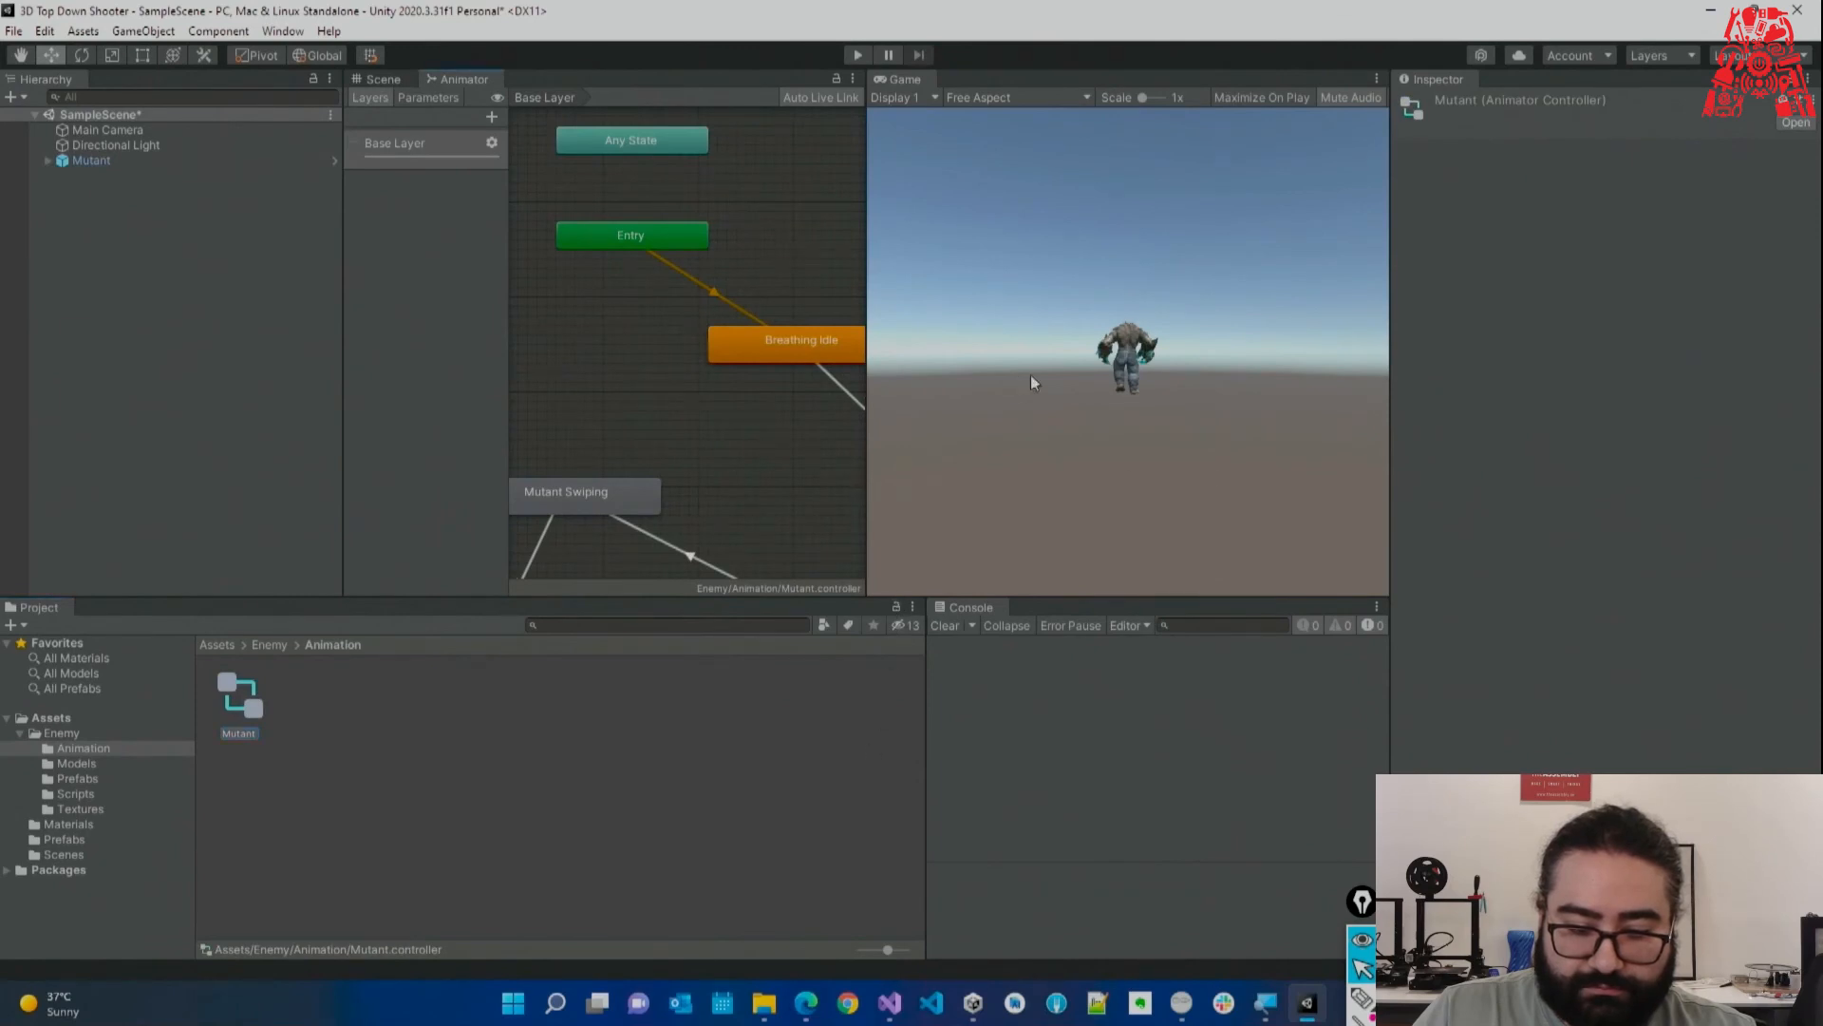
Enlarge the Animator window and show the controller's Parameters list.
drag(866, 357, 1199, 356)
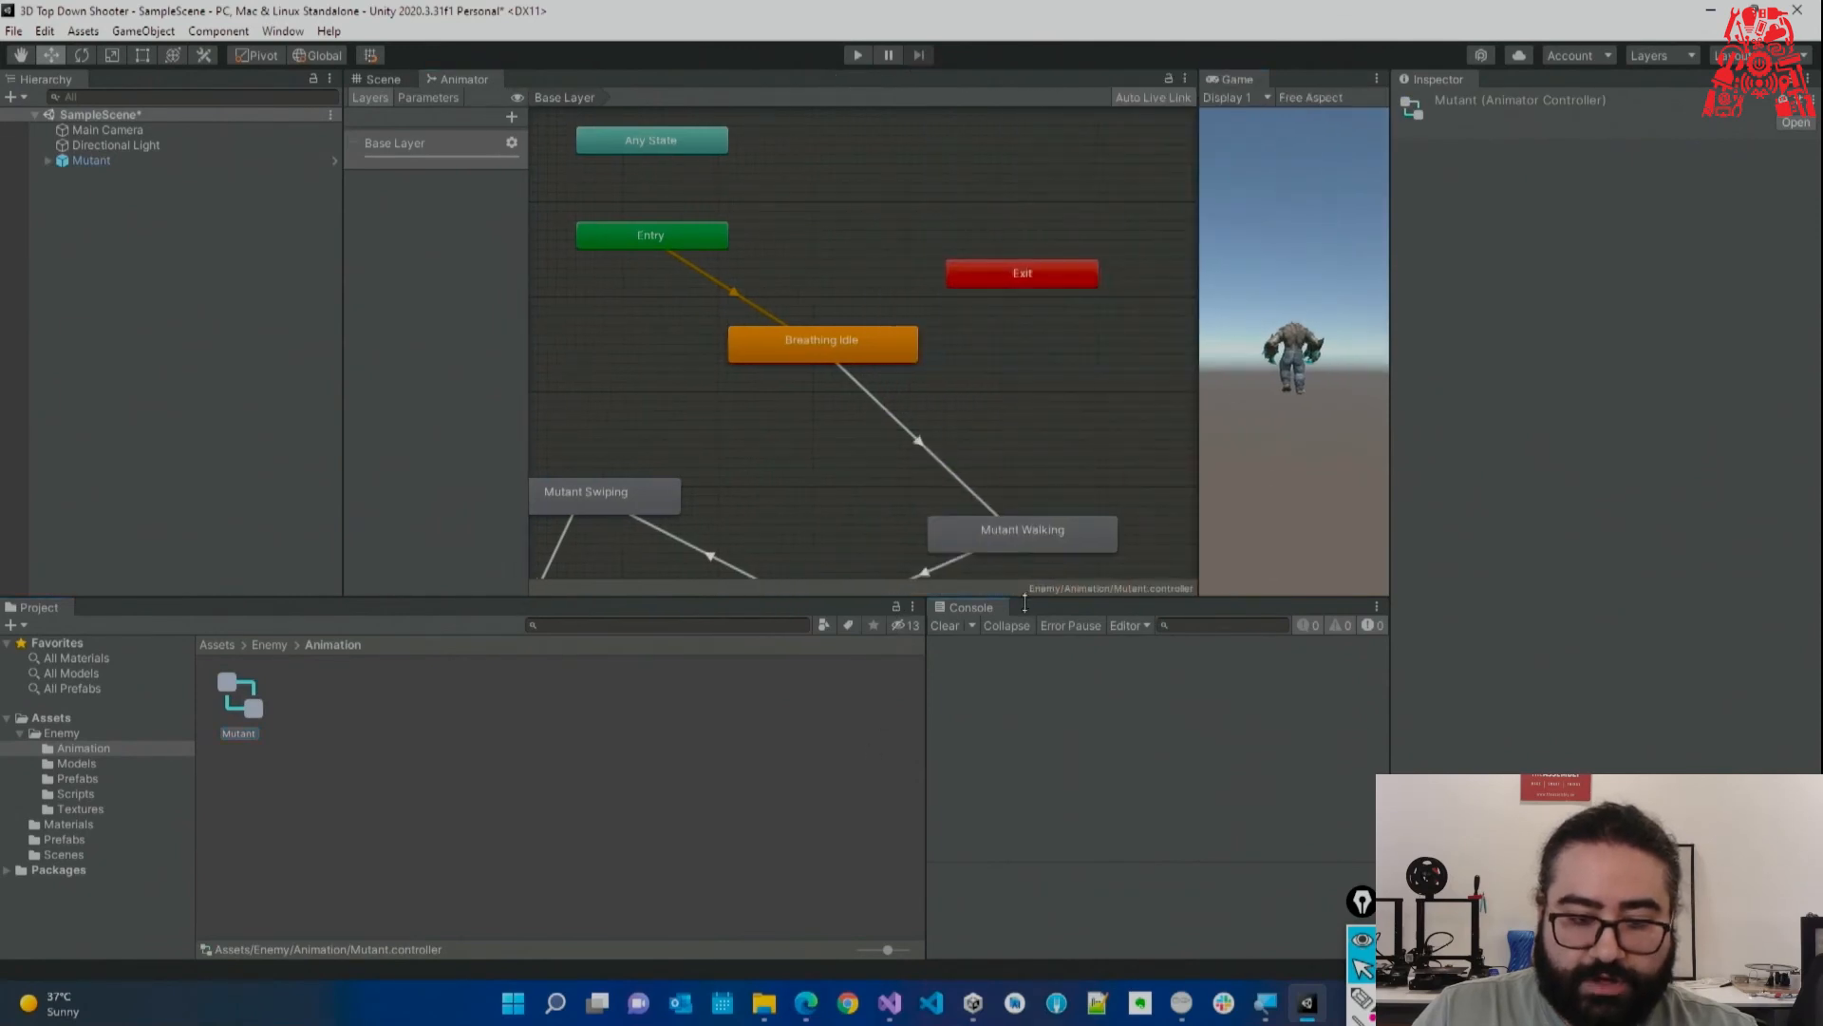
drag(1025, 600, 1024, 707)
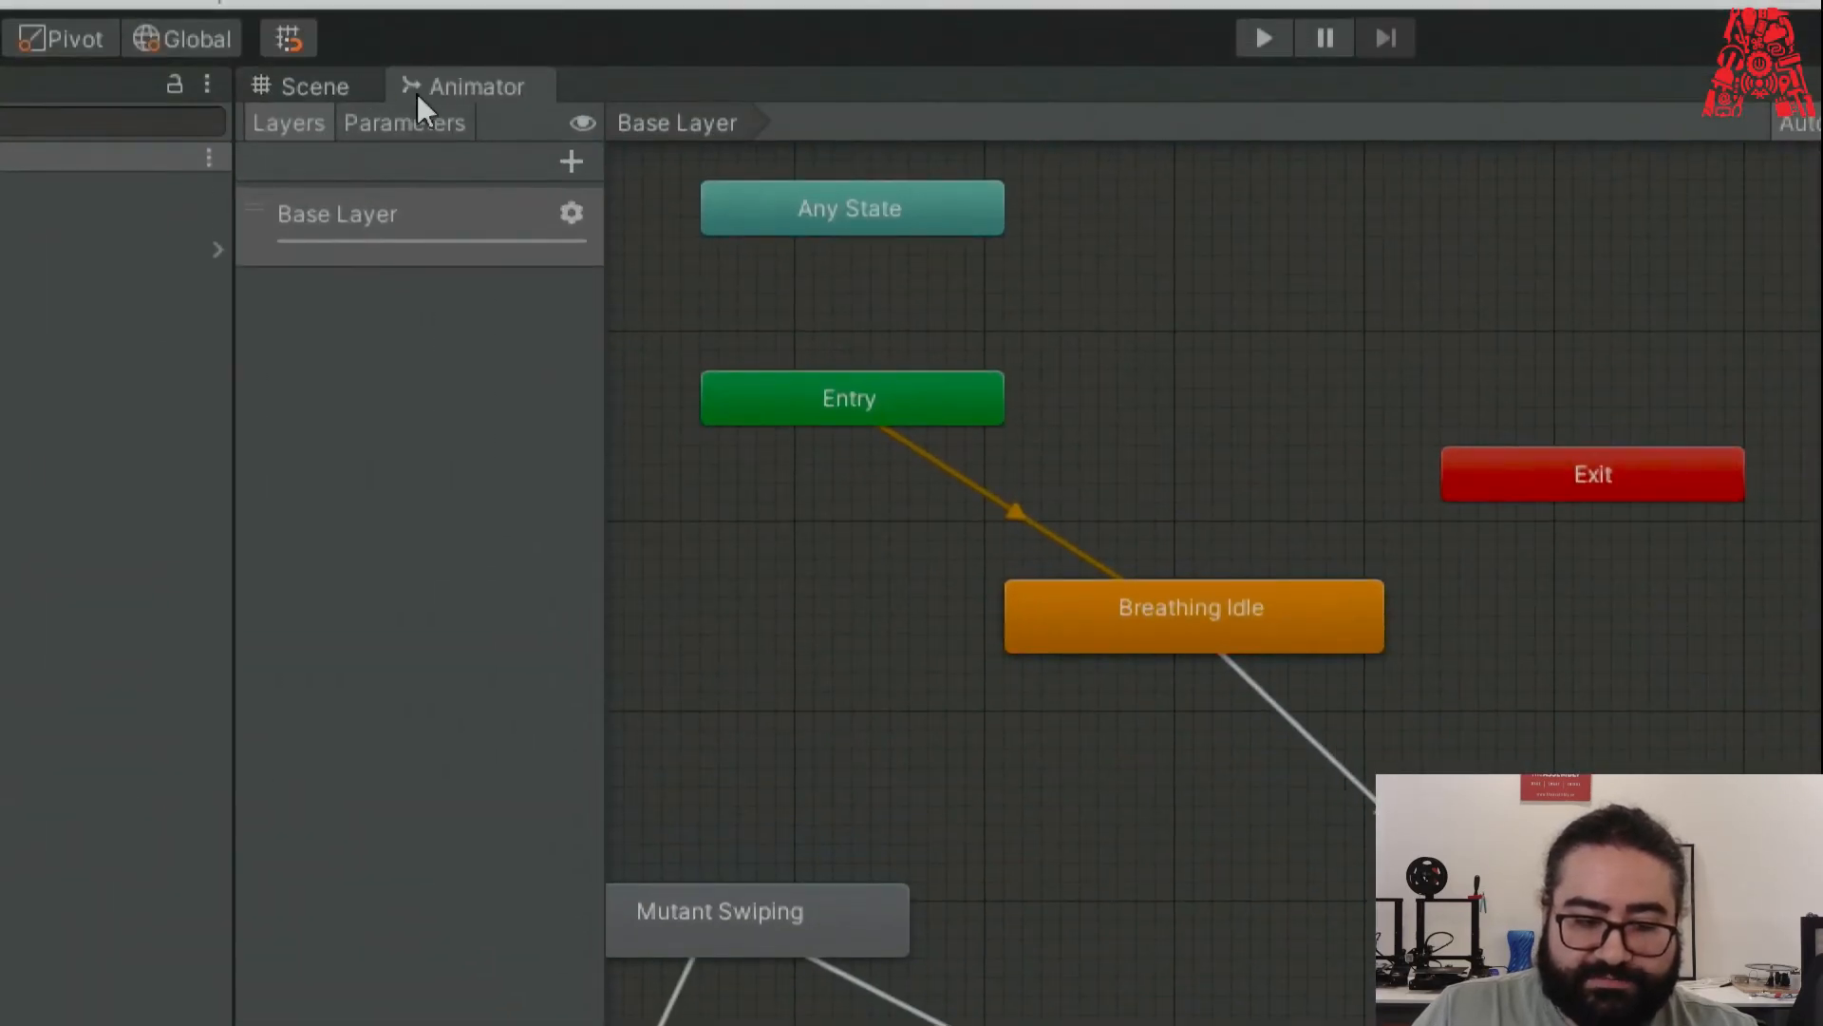
click(469, 85)
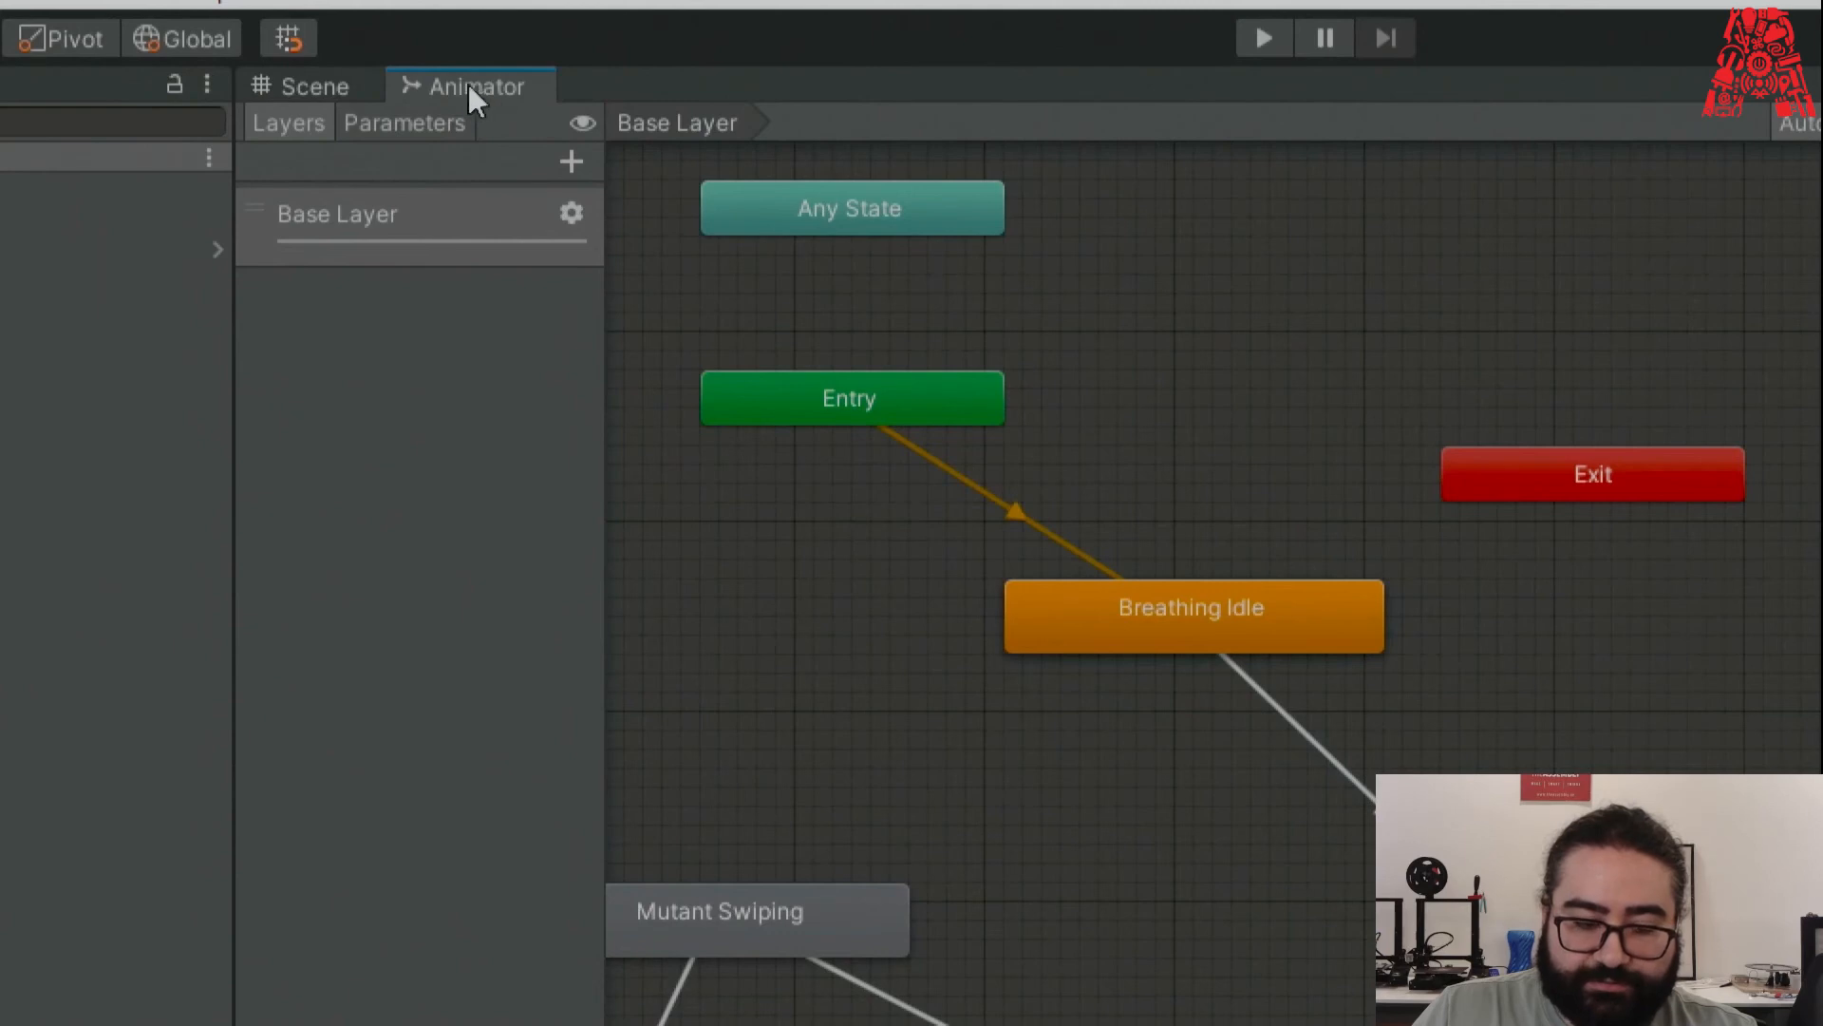
click(414, 125)
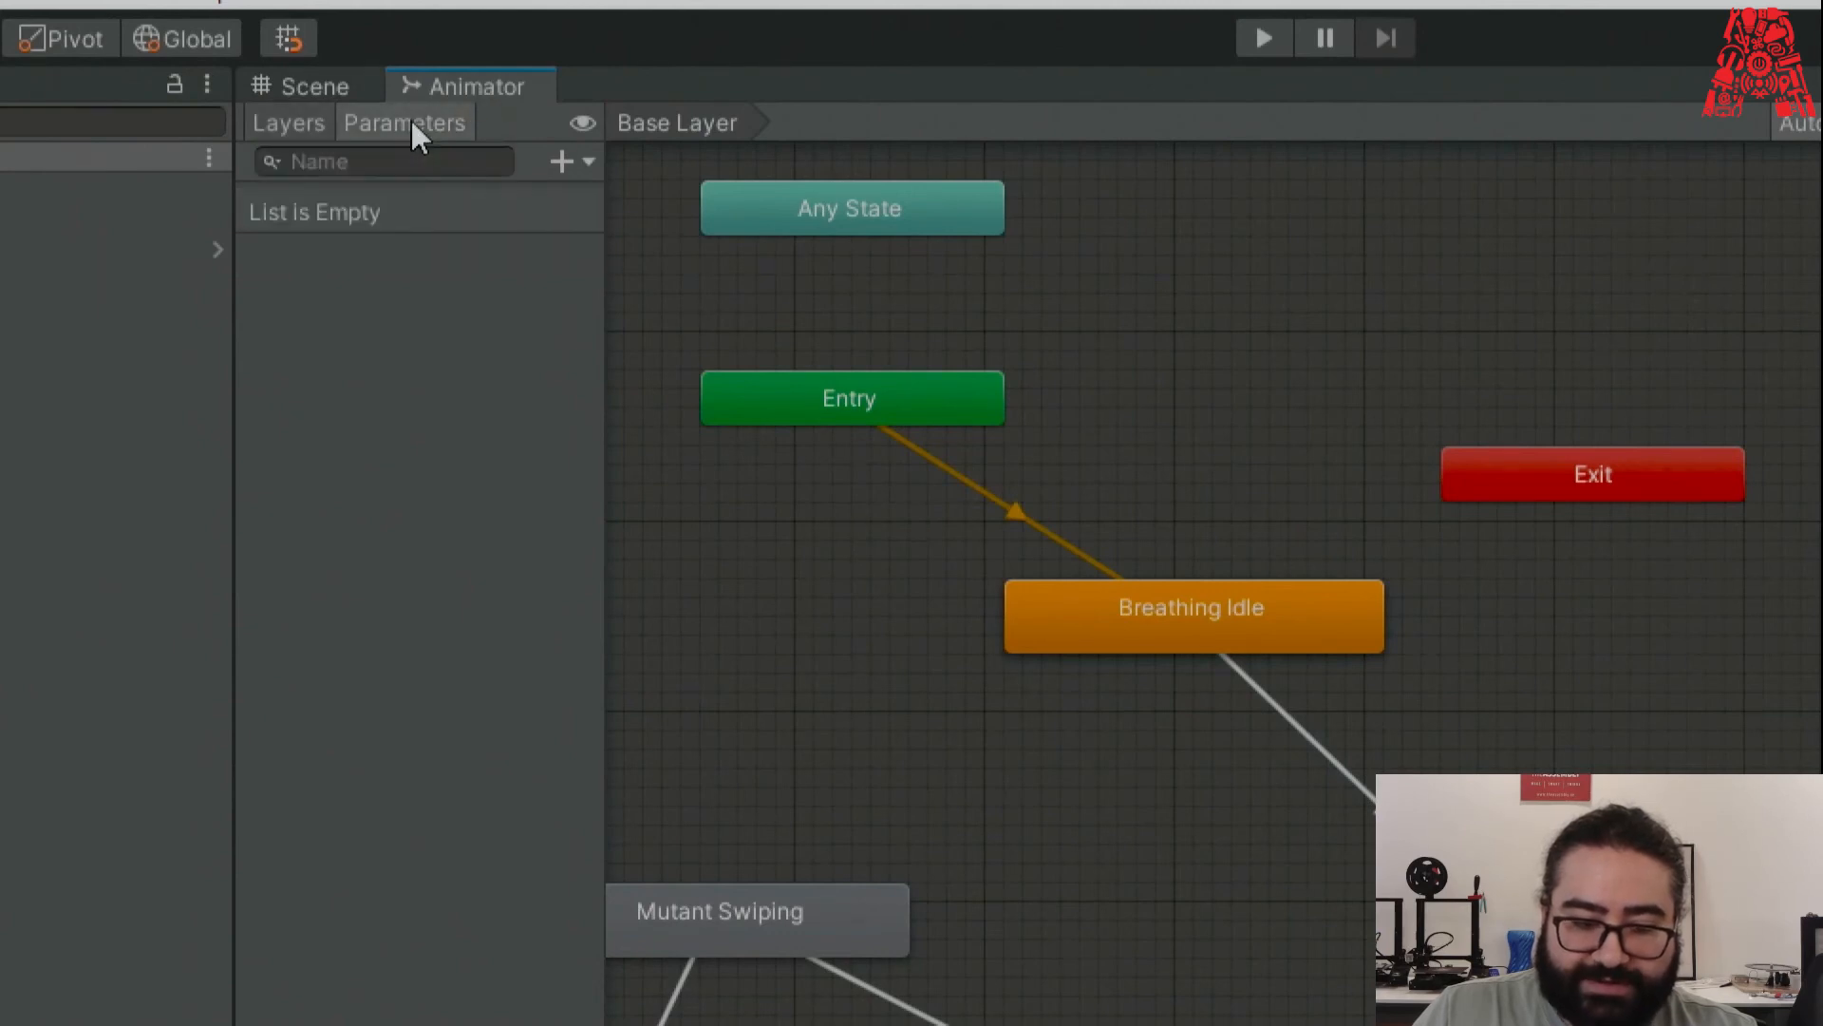
Add Bool parameters named Walk and Run.
click(570, 159)
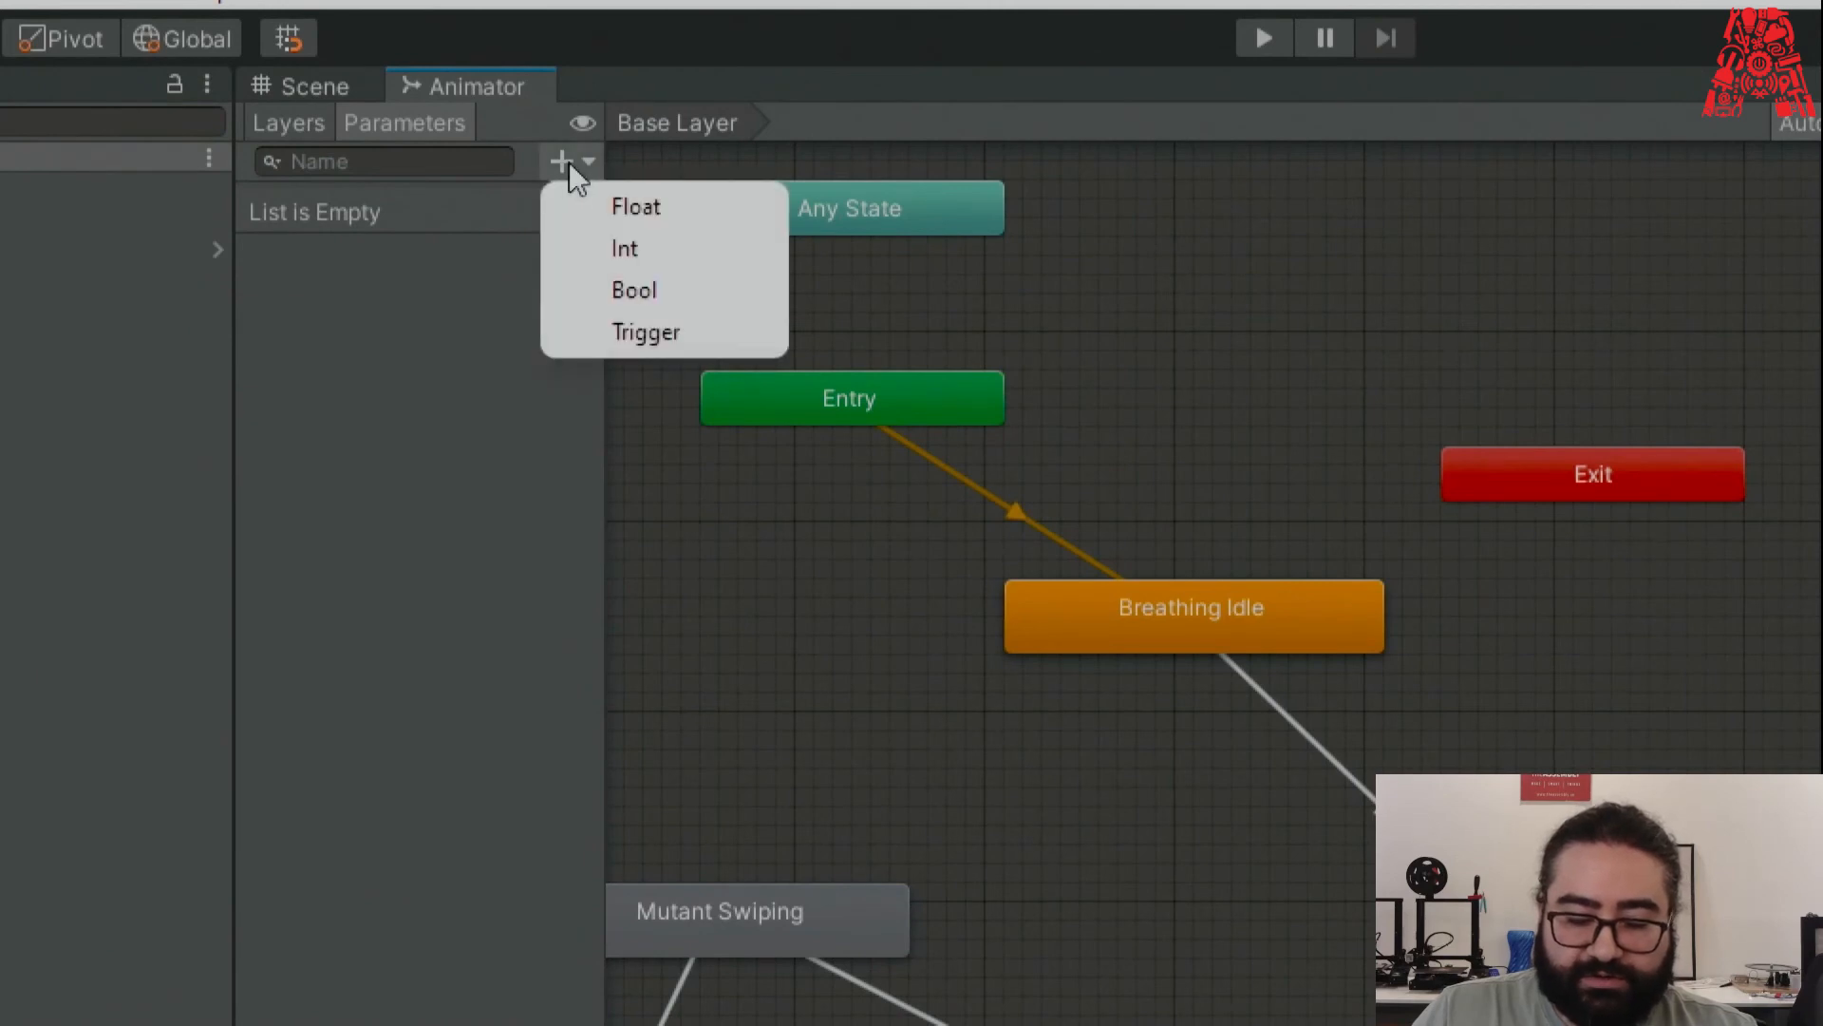
click(669, 291)
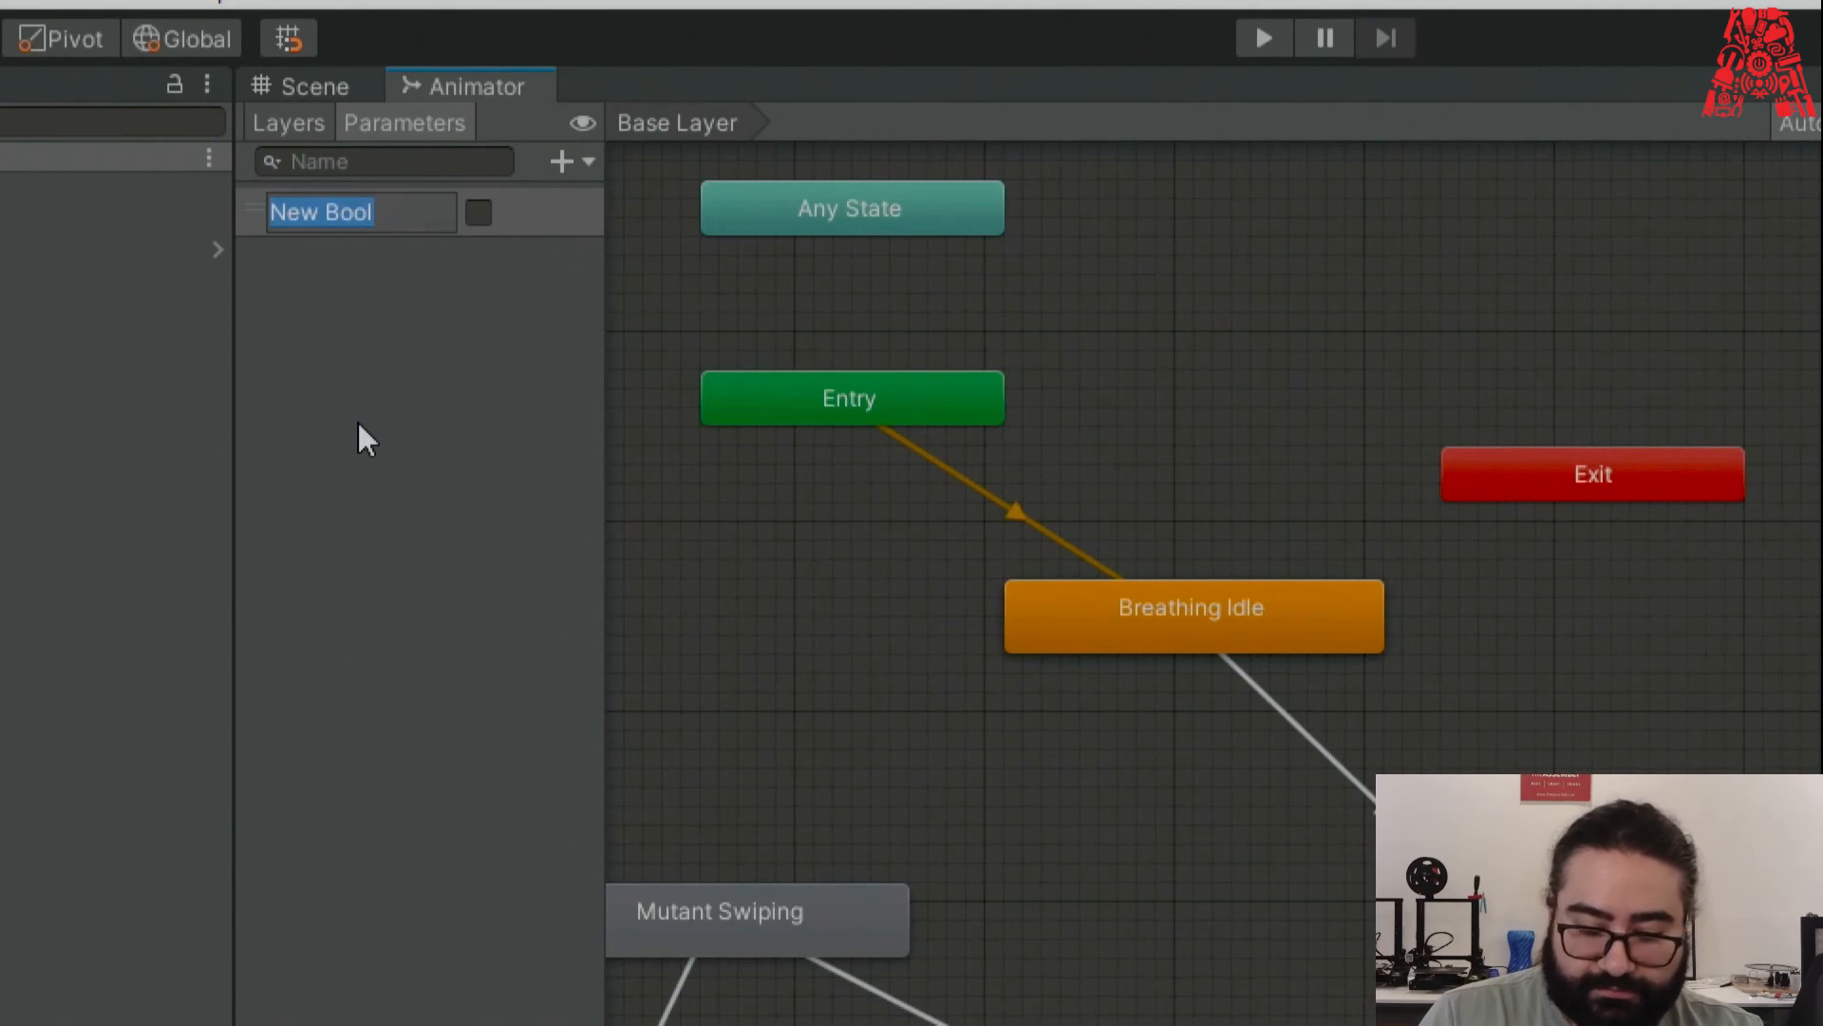
text(Walk)
key(Return)
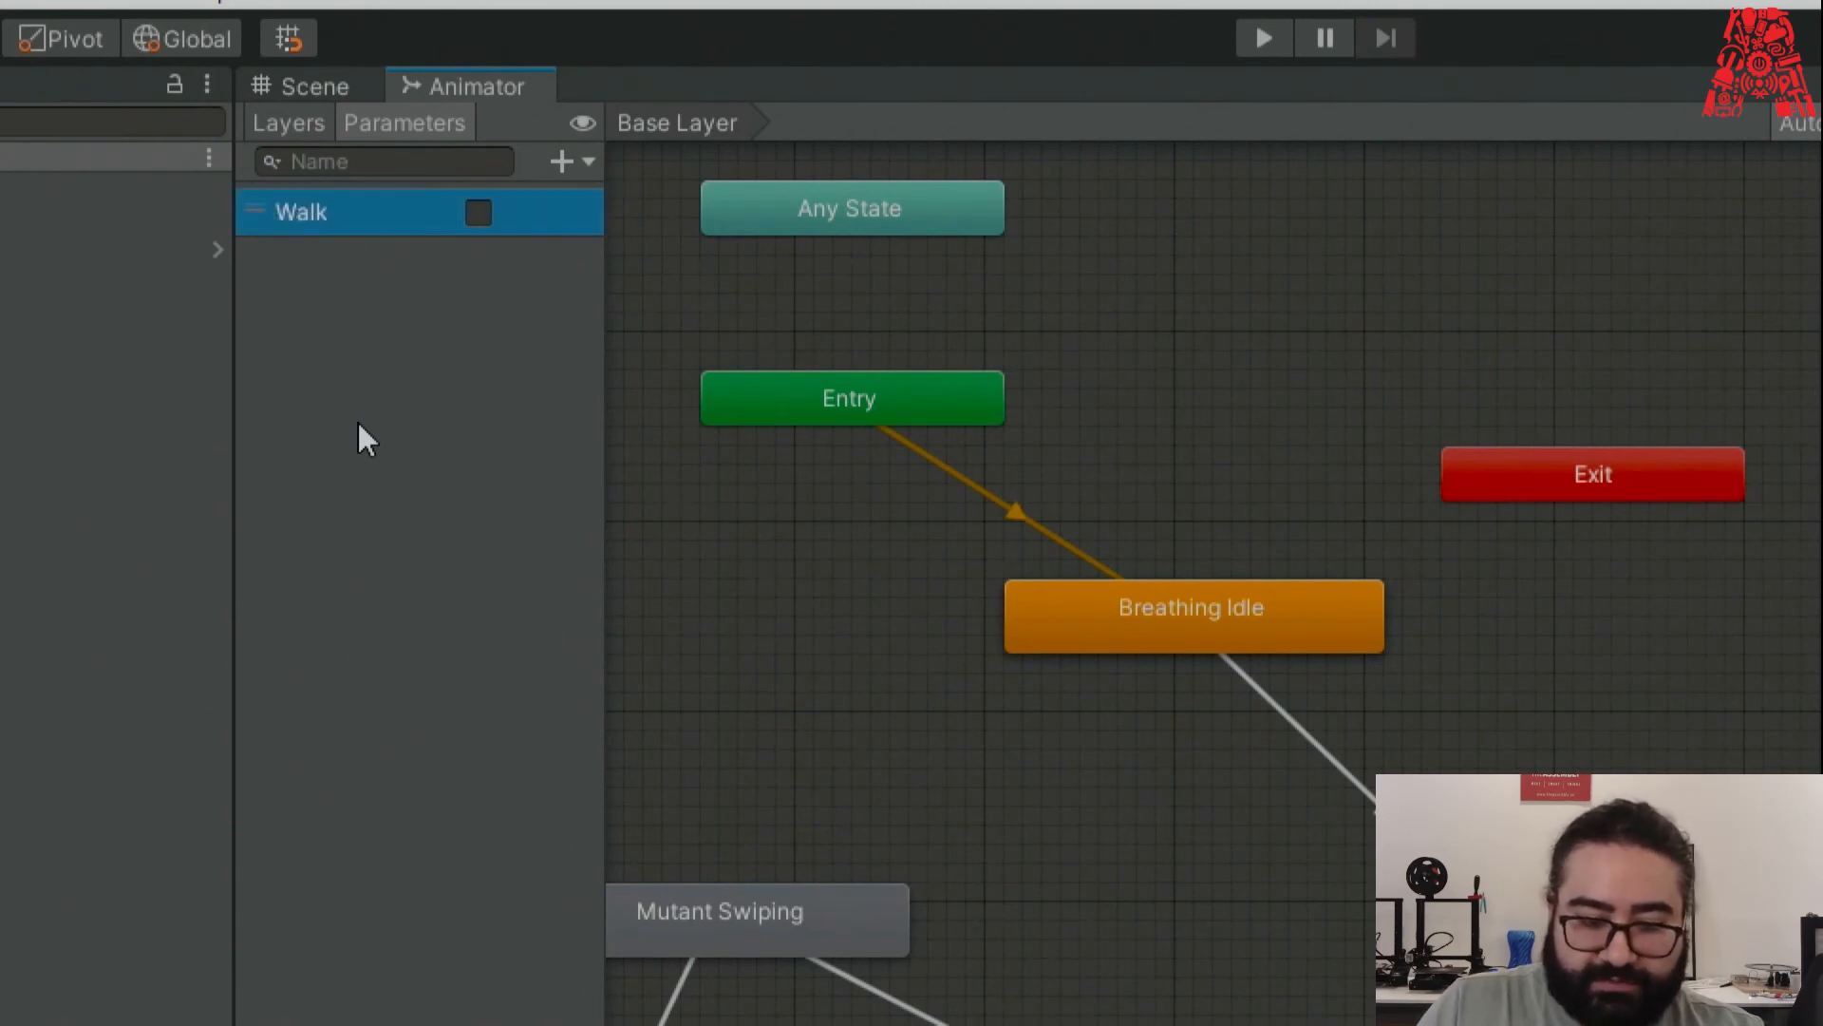
click(562, 163)
click(663, 281)
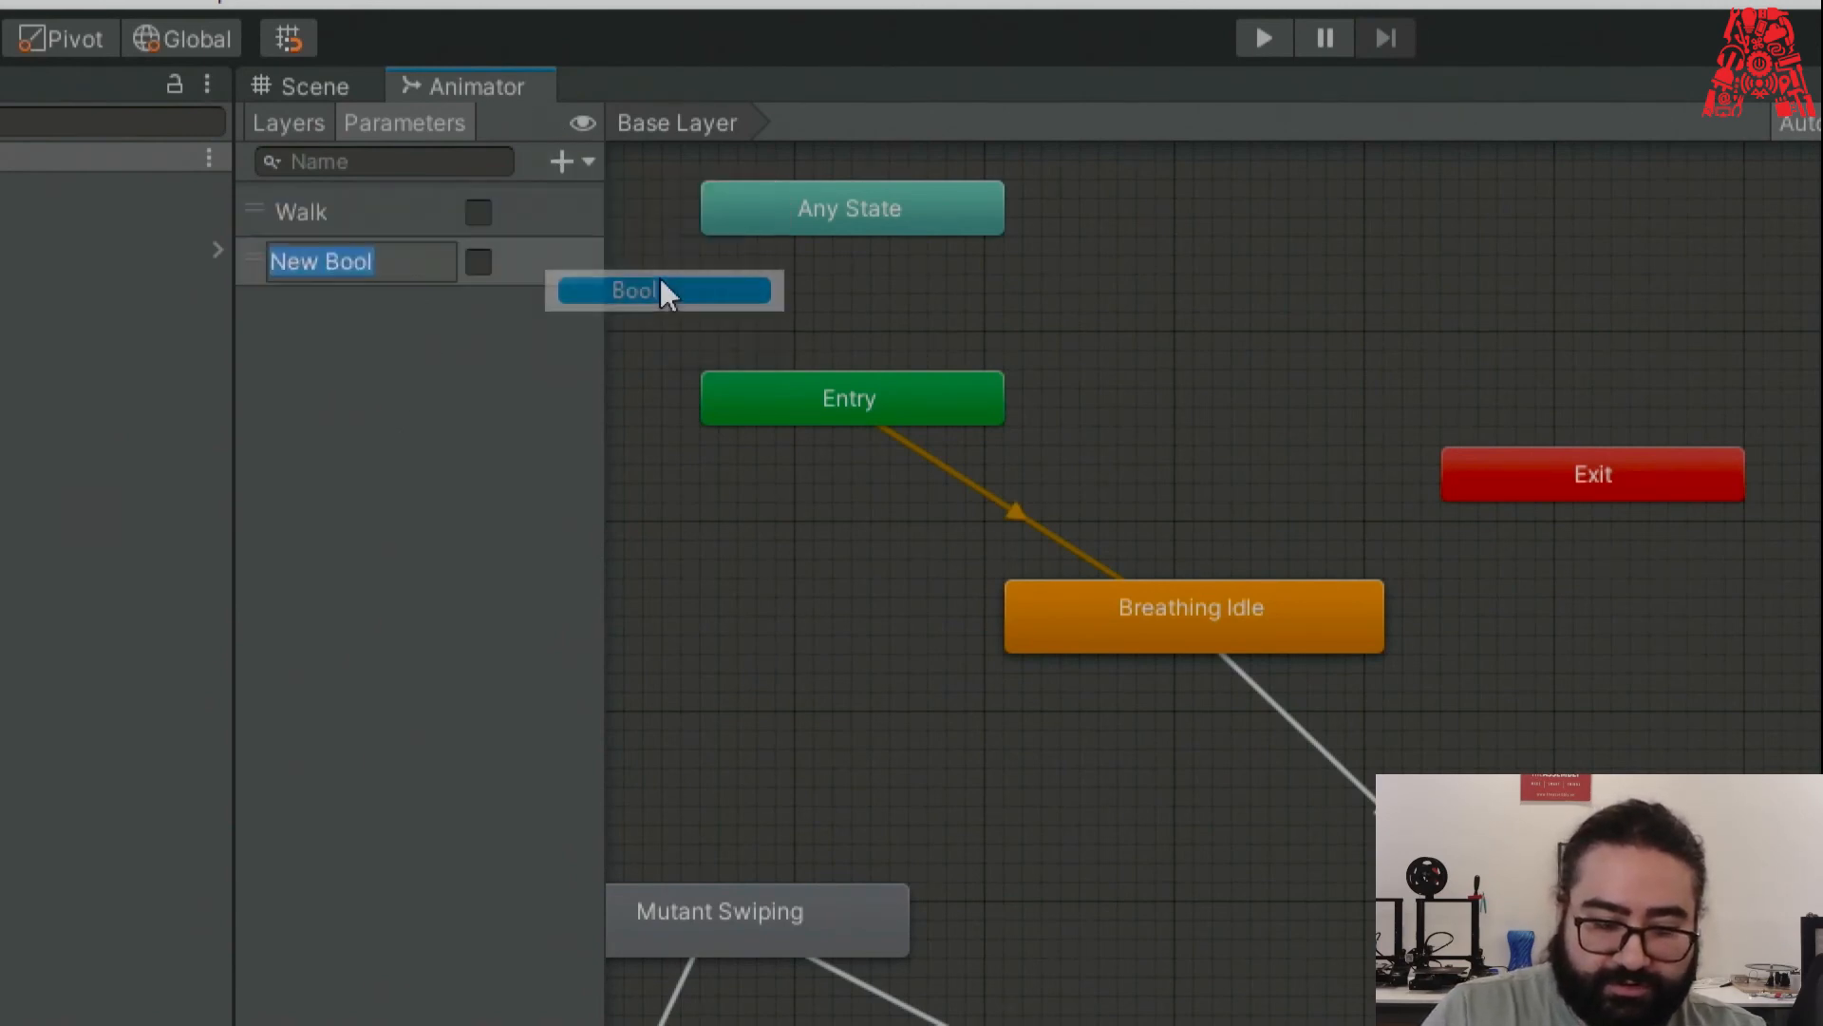
text(Run)
key(Return)
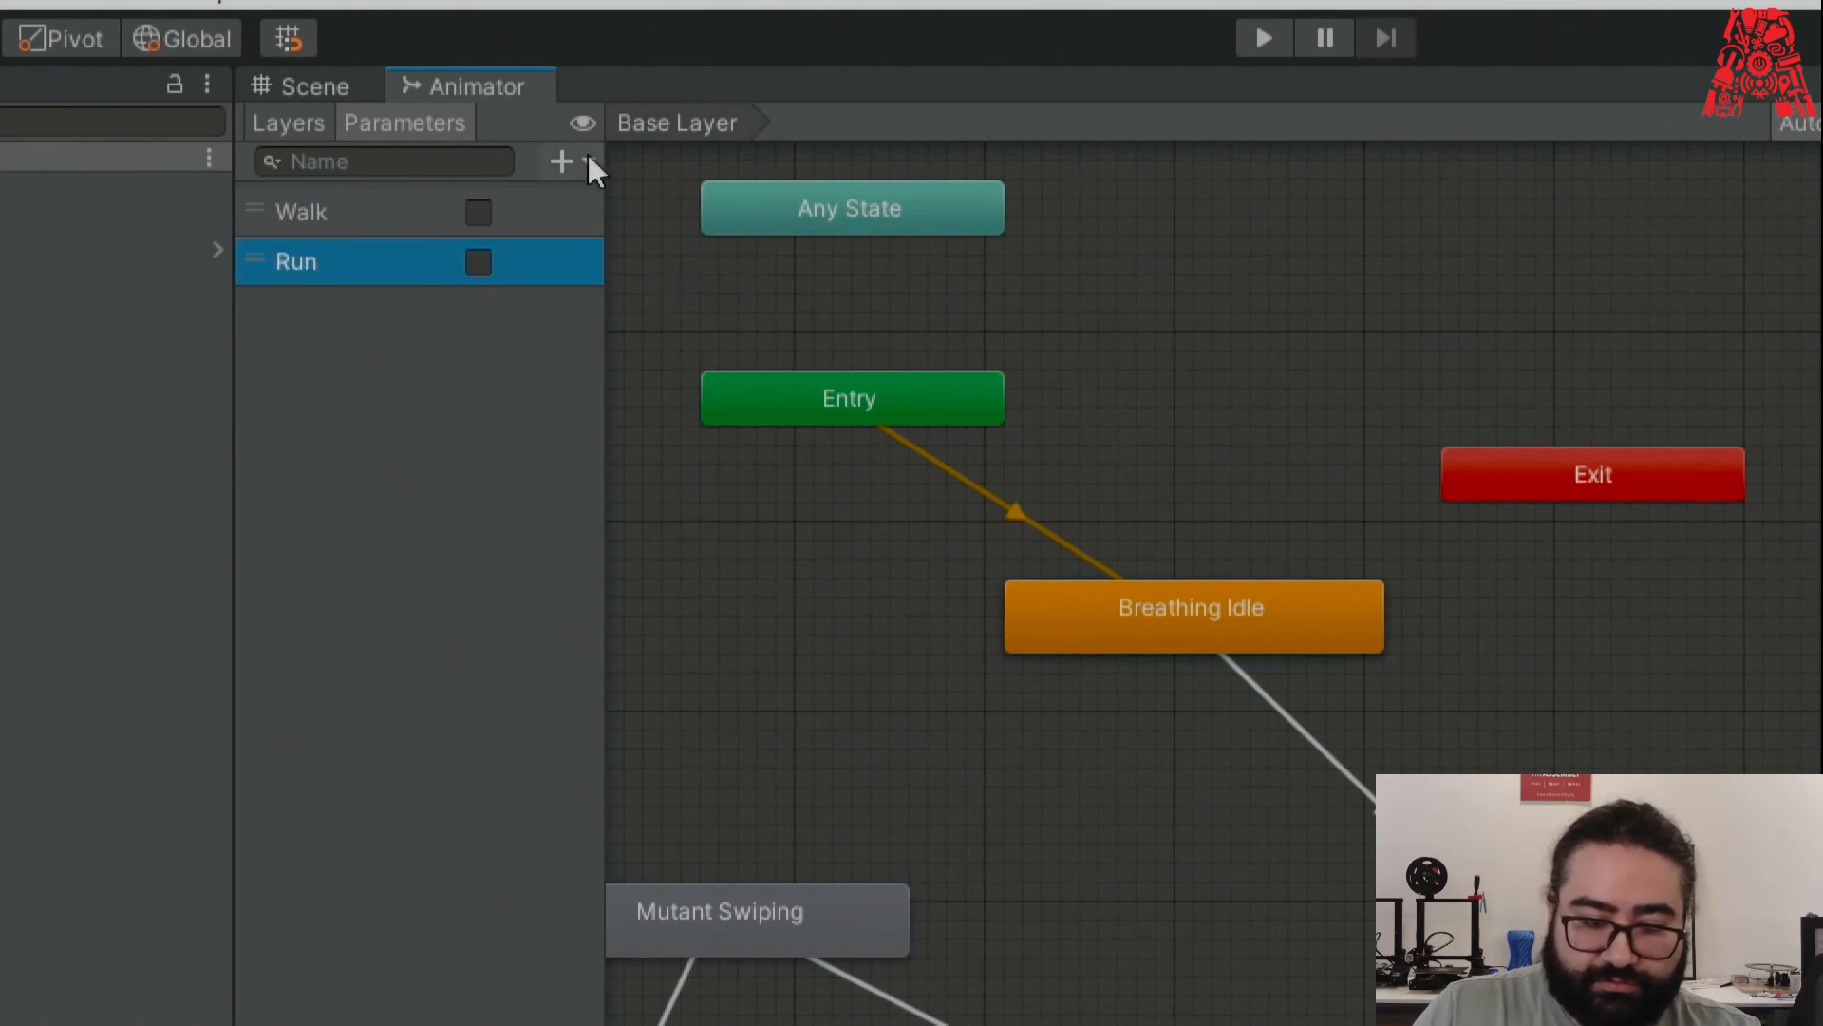
Add Bool parameters named Attack and Die.
click(589, 161)
click(659, 287)
text(Attack)
key(Return)
click(584, 161)
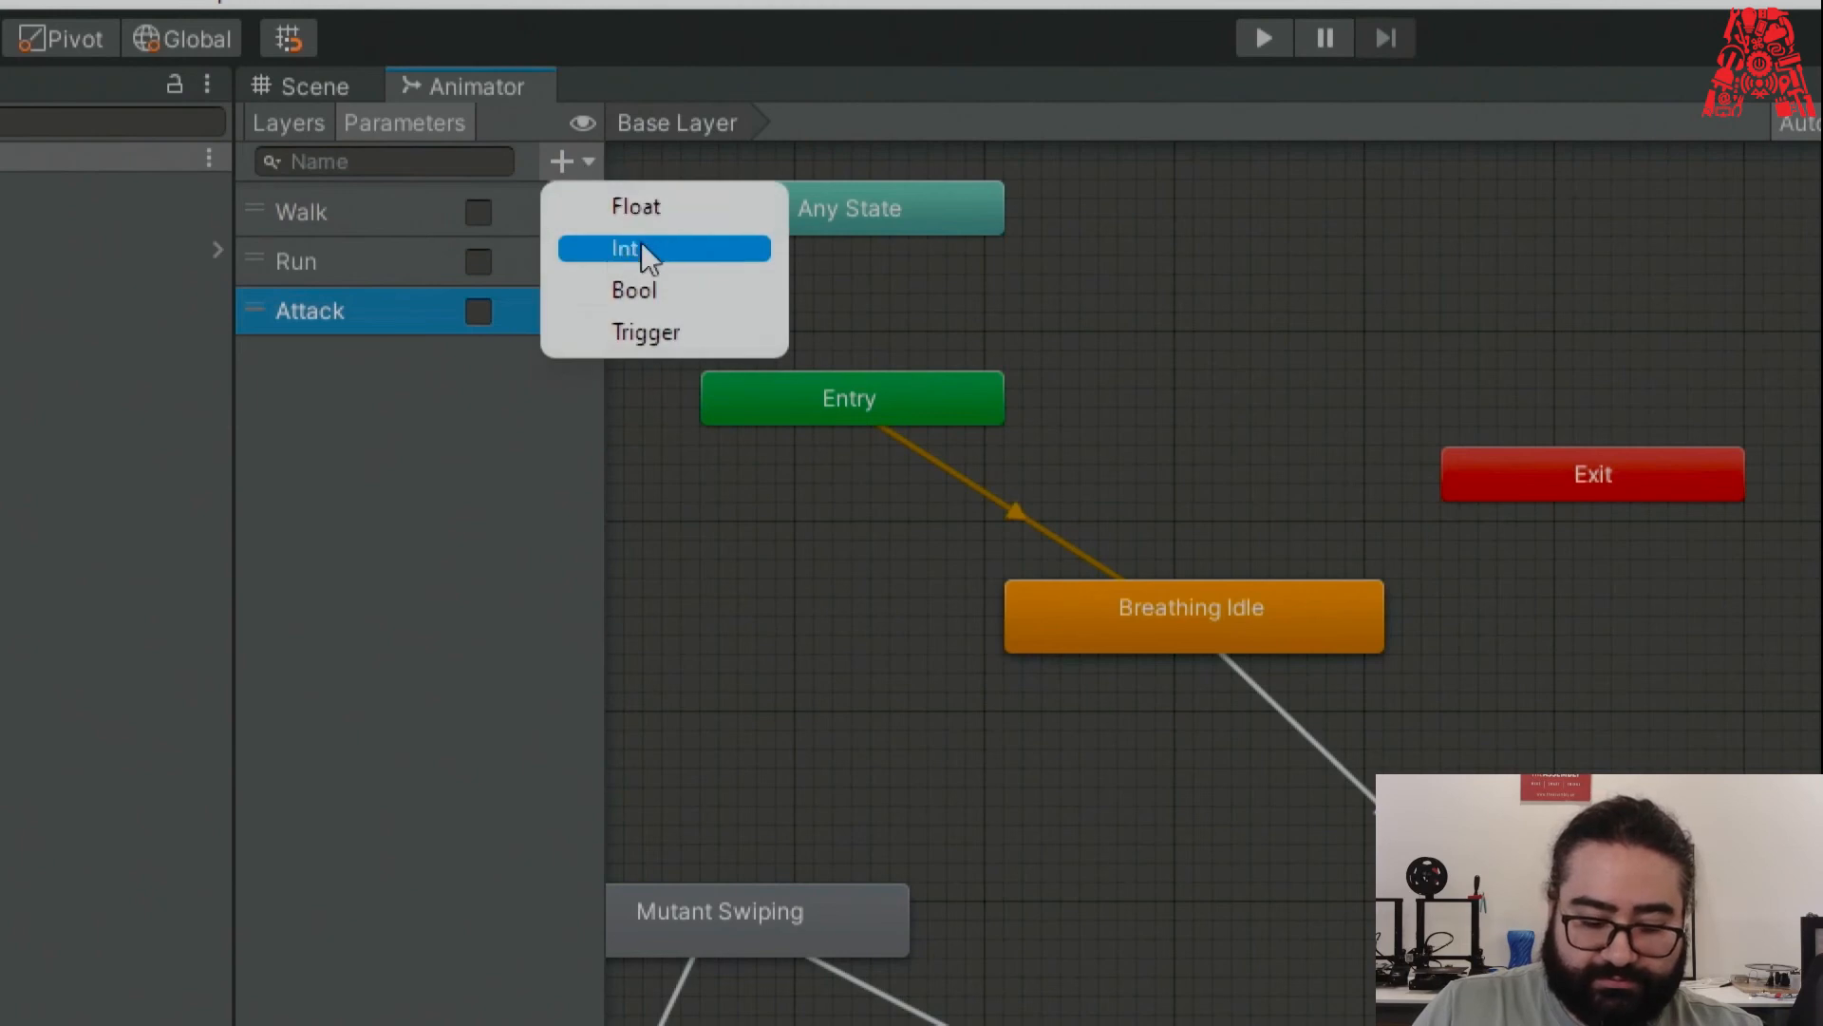
click(668, 290)
text(Die)
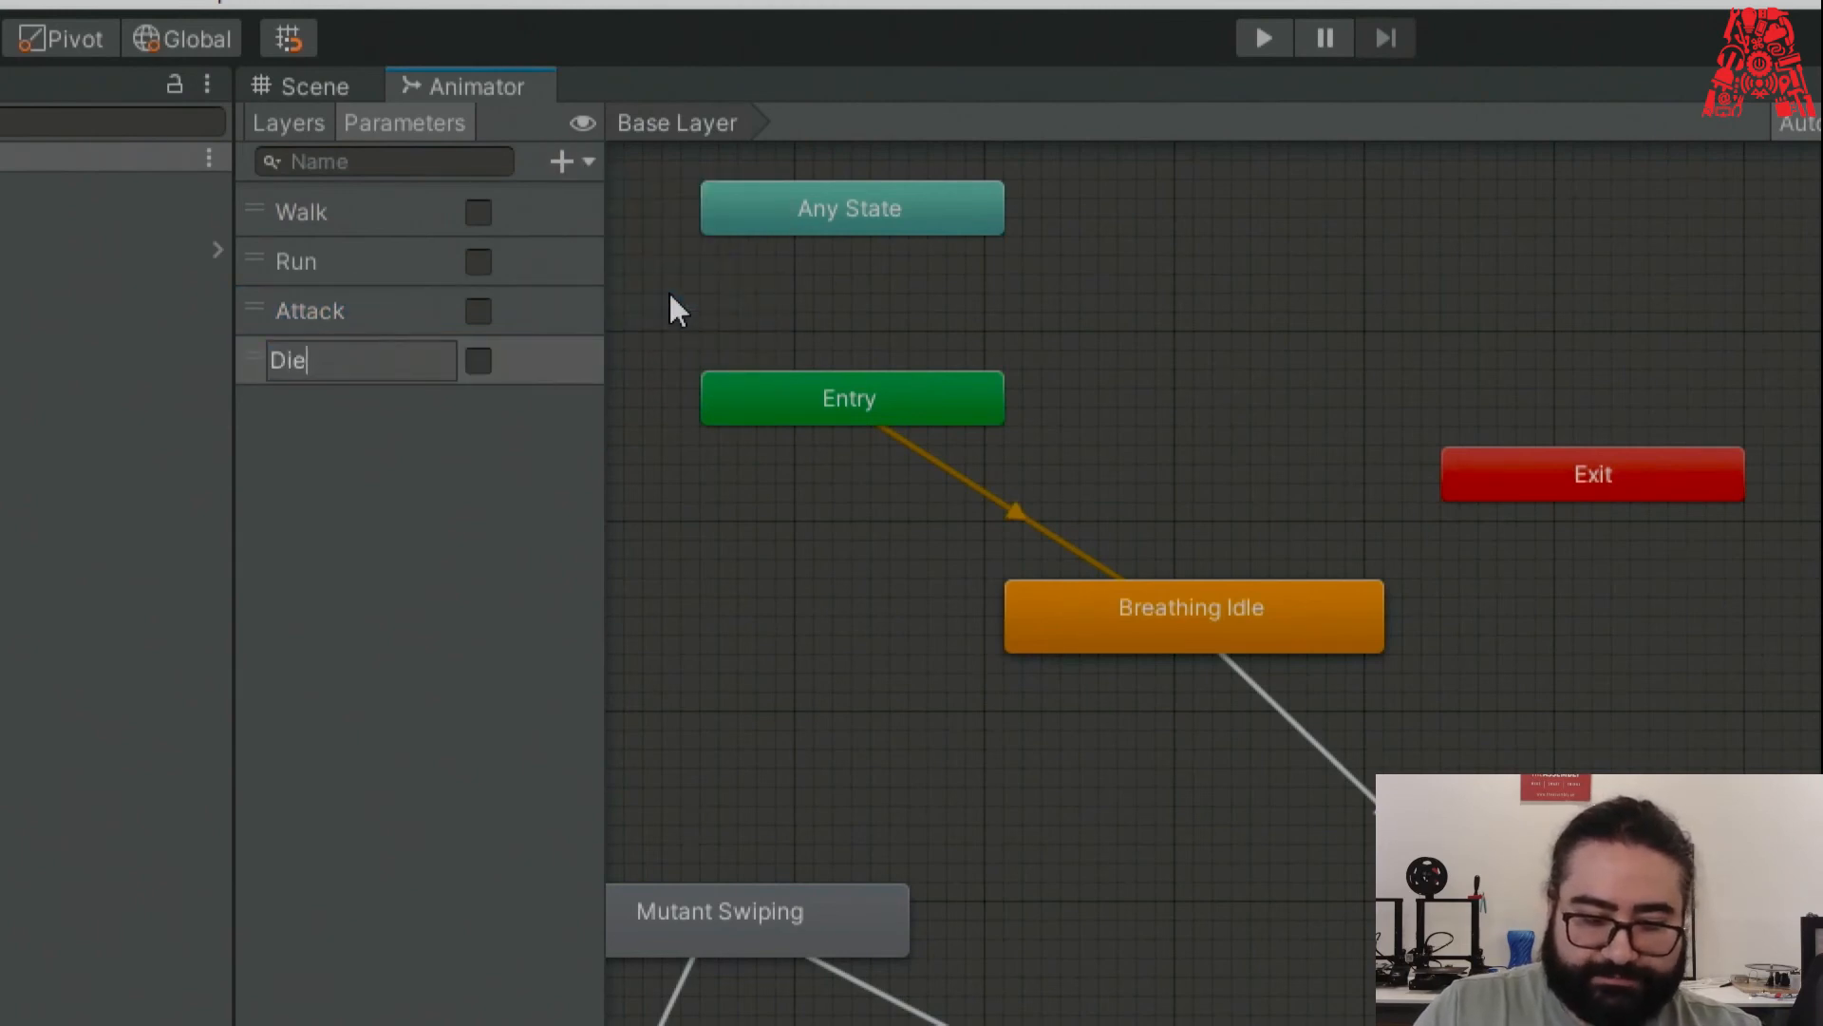
key(Return)
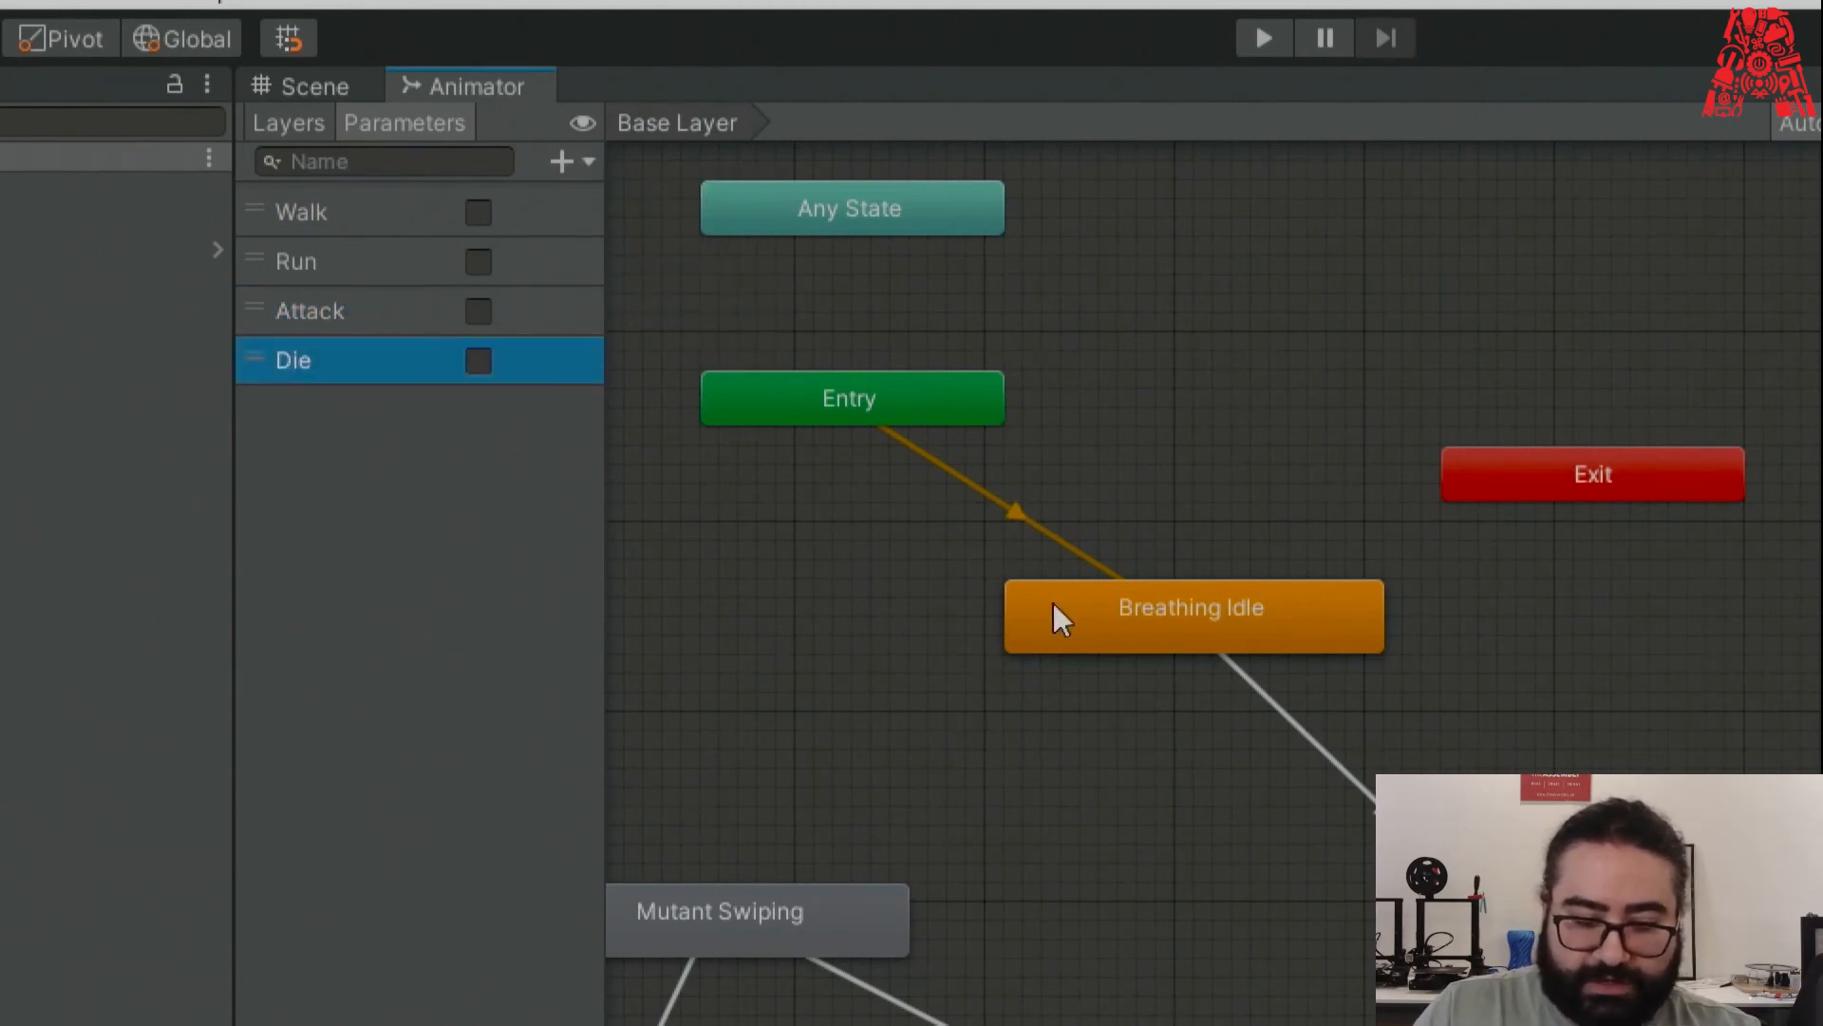
Point out the Walk, Run, Attack and Die parameters in the list.
click(340, 205)
click(351, 255)
click(328, 306)
click(306, 361)
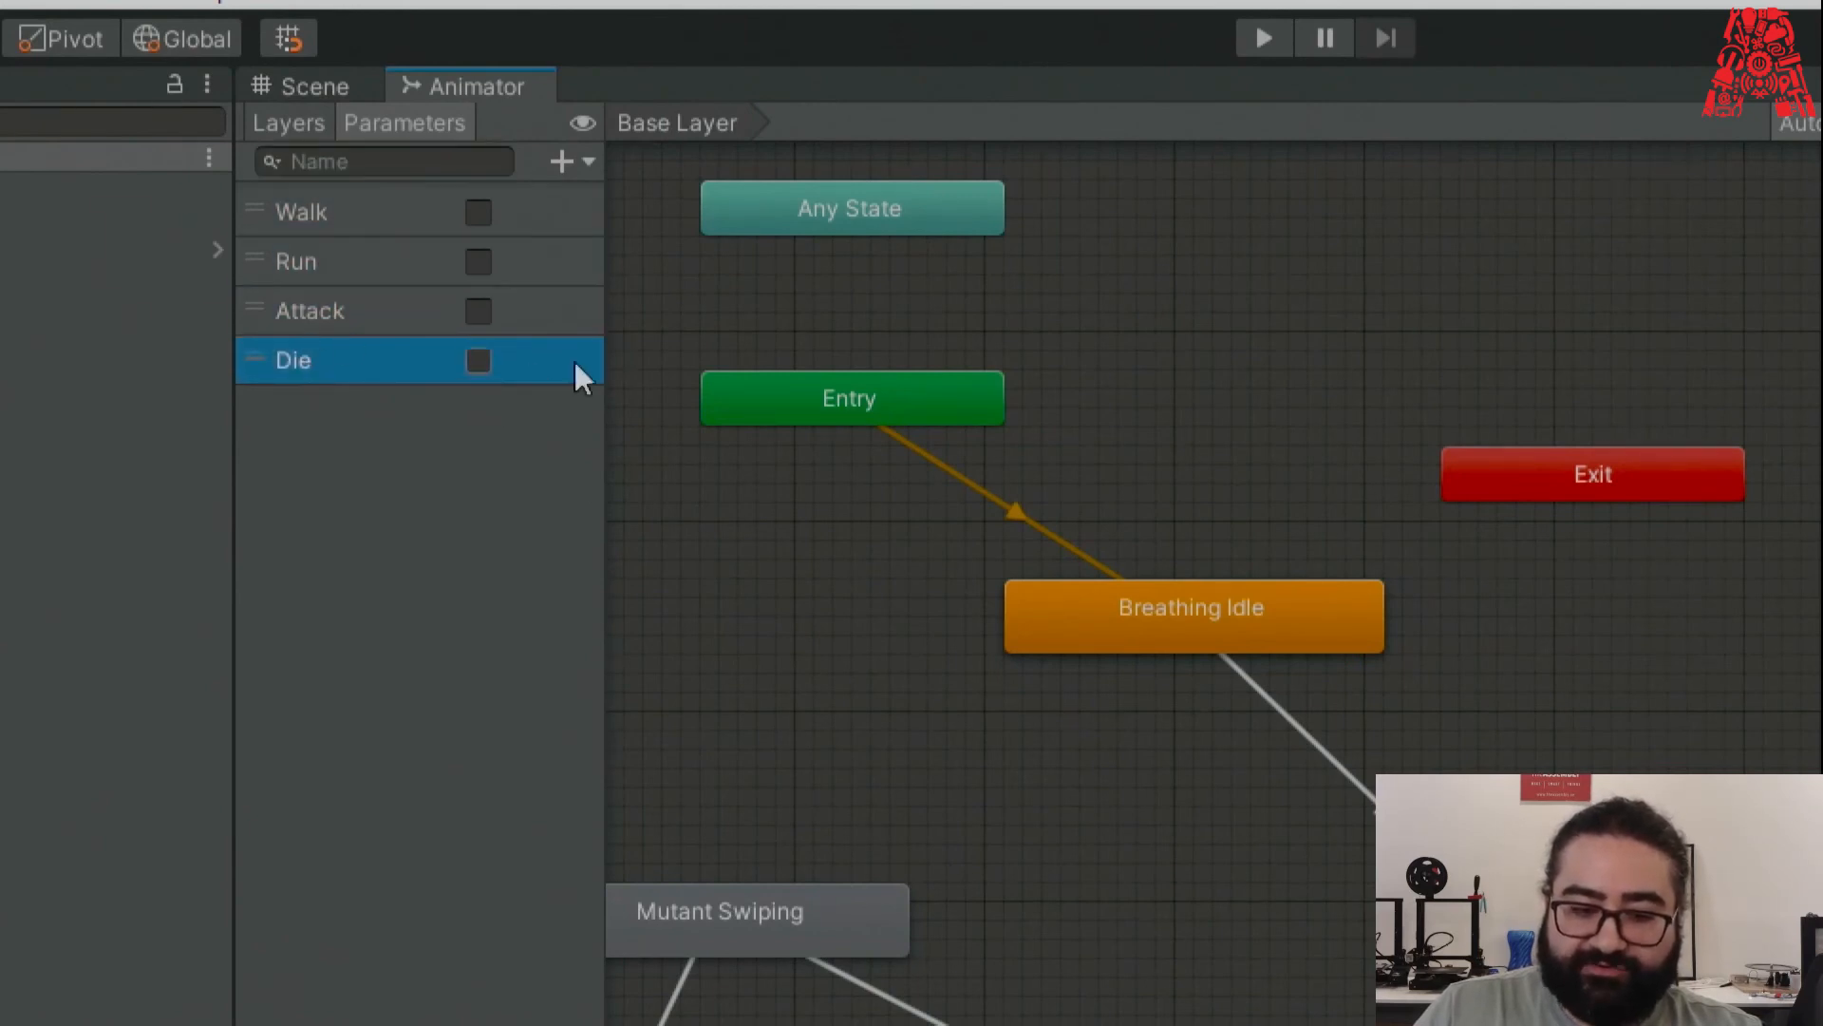
click(353, 205)
click(334, 275)
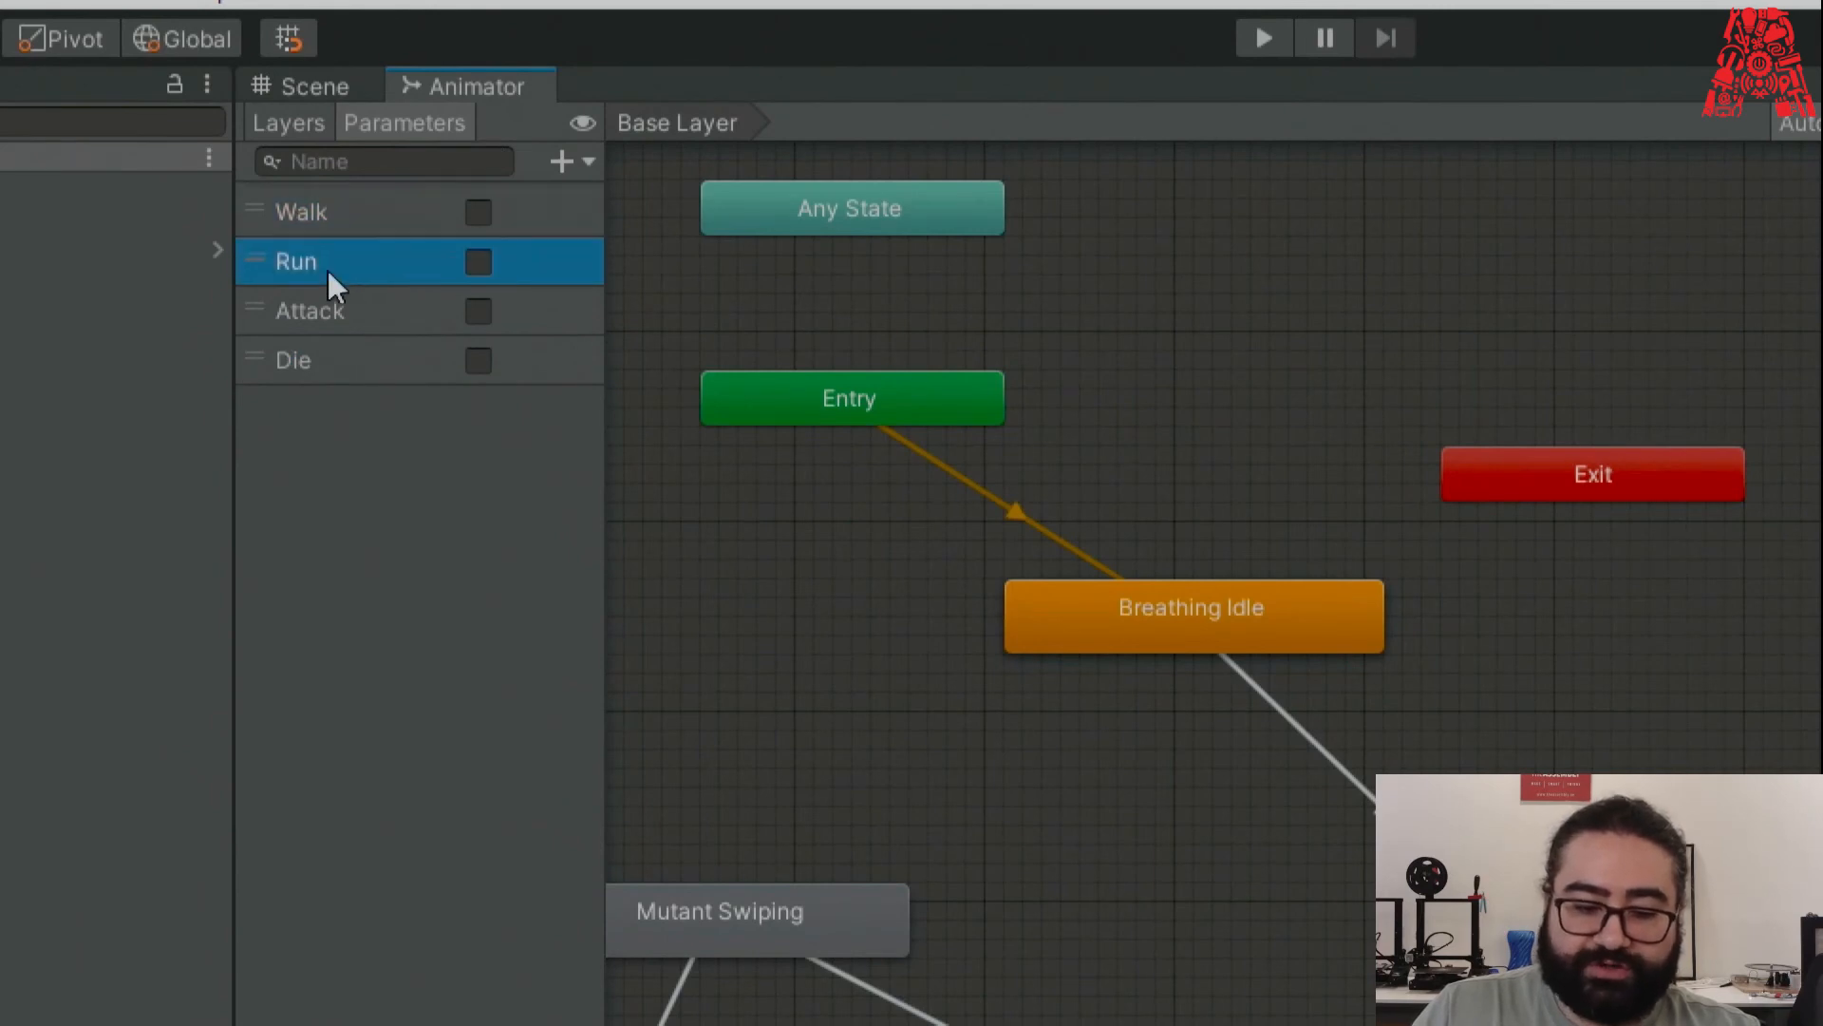
click(319, 312)
click(327, 358)
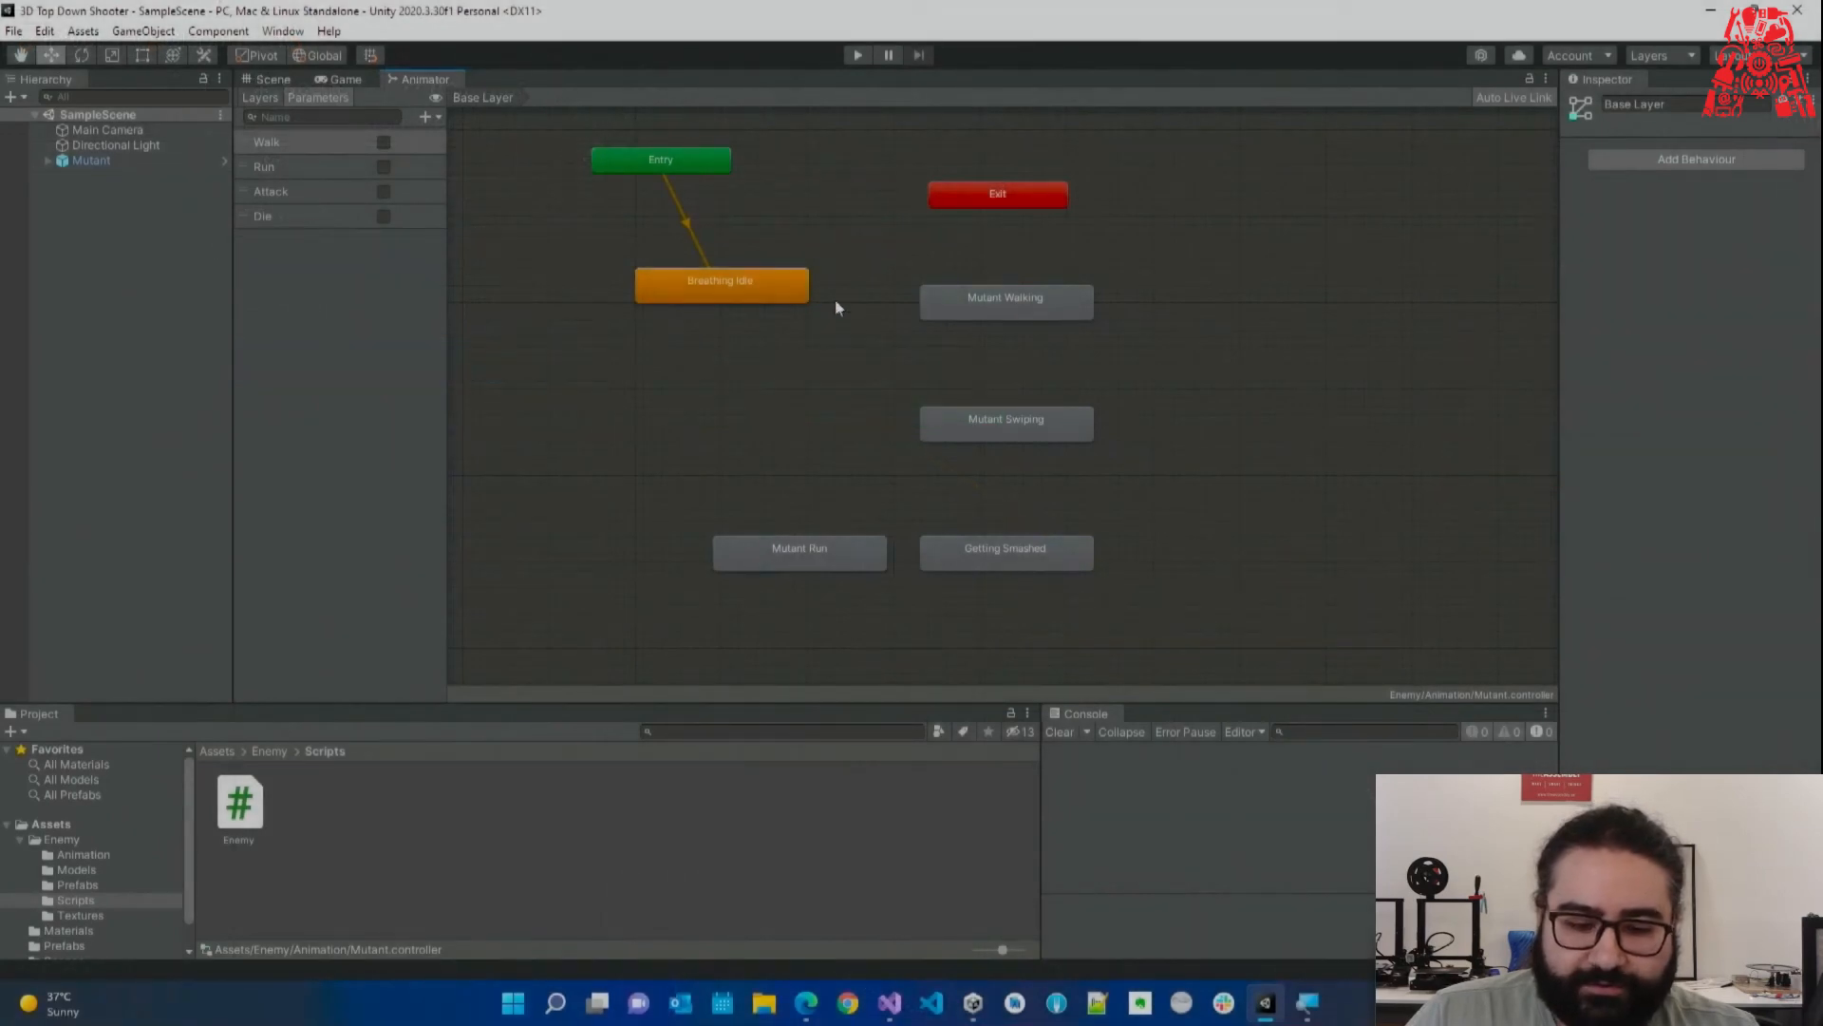
Rearrange the Breathing Idle, Mutant Walking, Mutant Run and Getting Smashed states in the graph.
drag(777, 293, 794, 302)
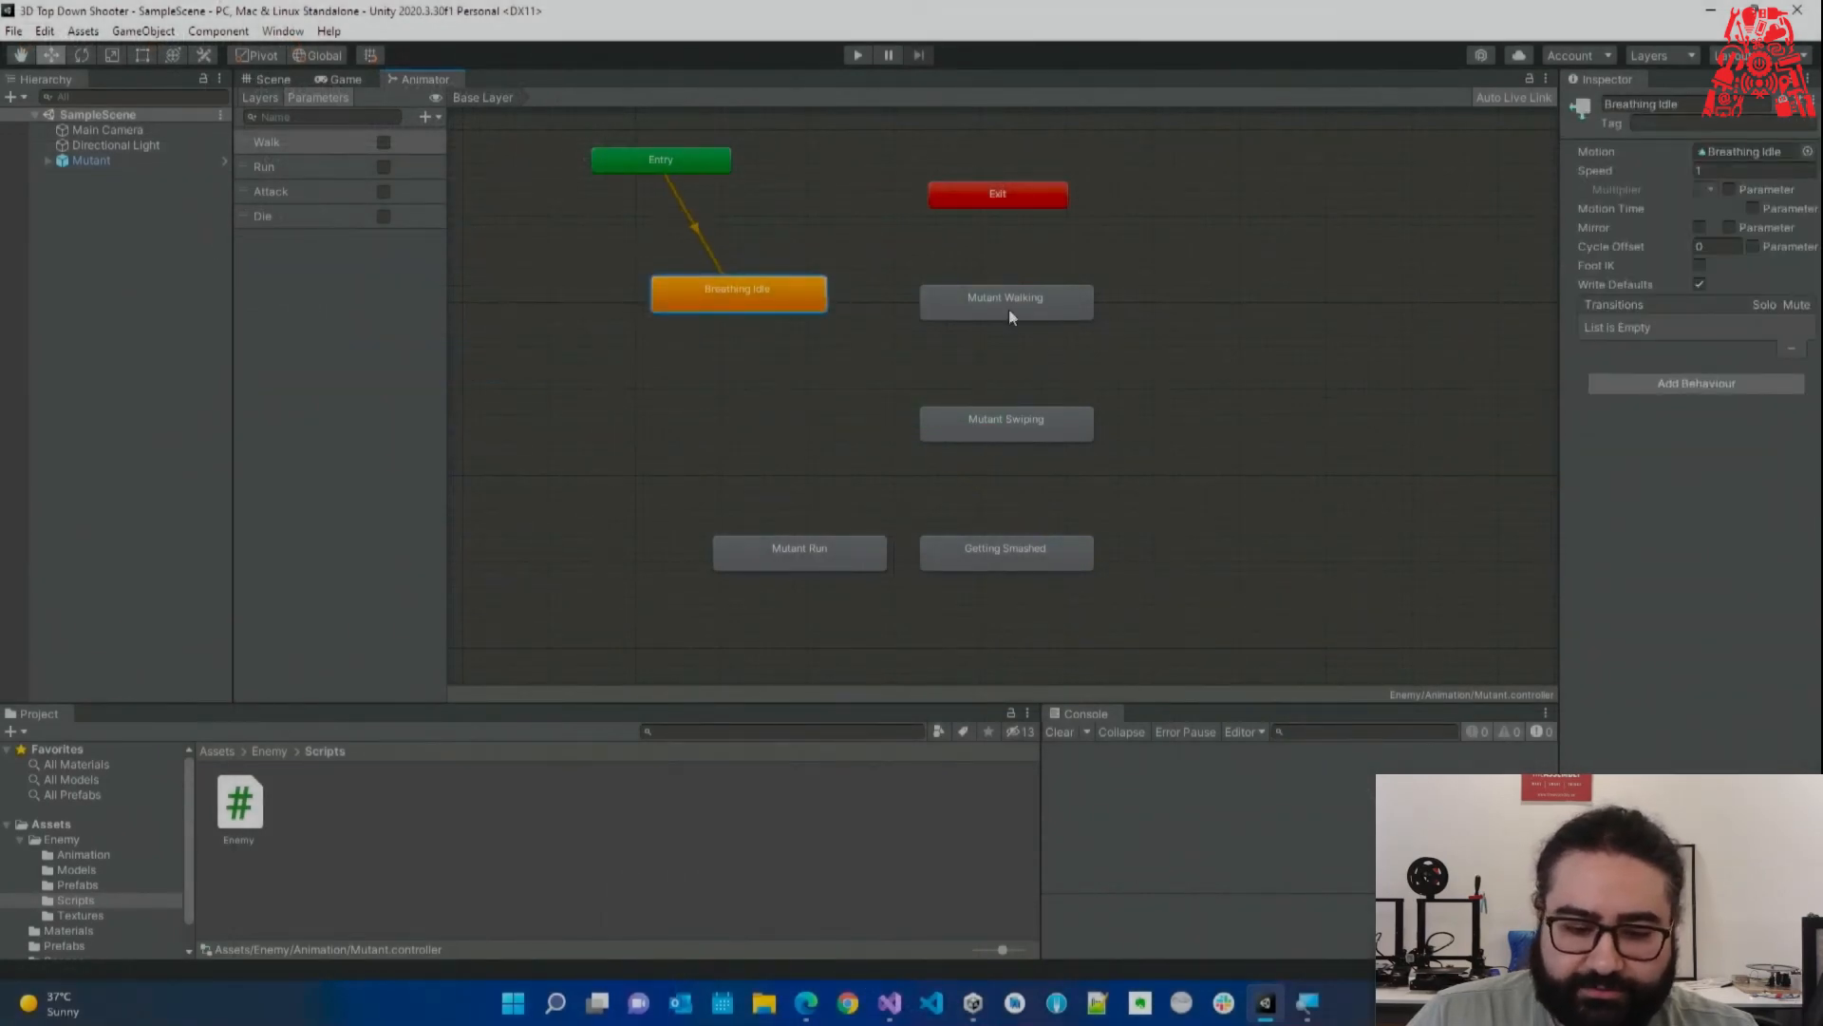
drag(1009, 310, 1007, 301)
drag(826, 551, 782, 545)
drag(982, 541, 990, 543)
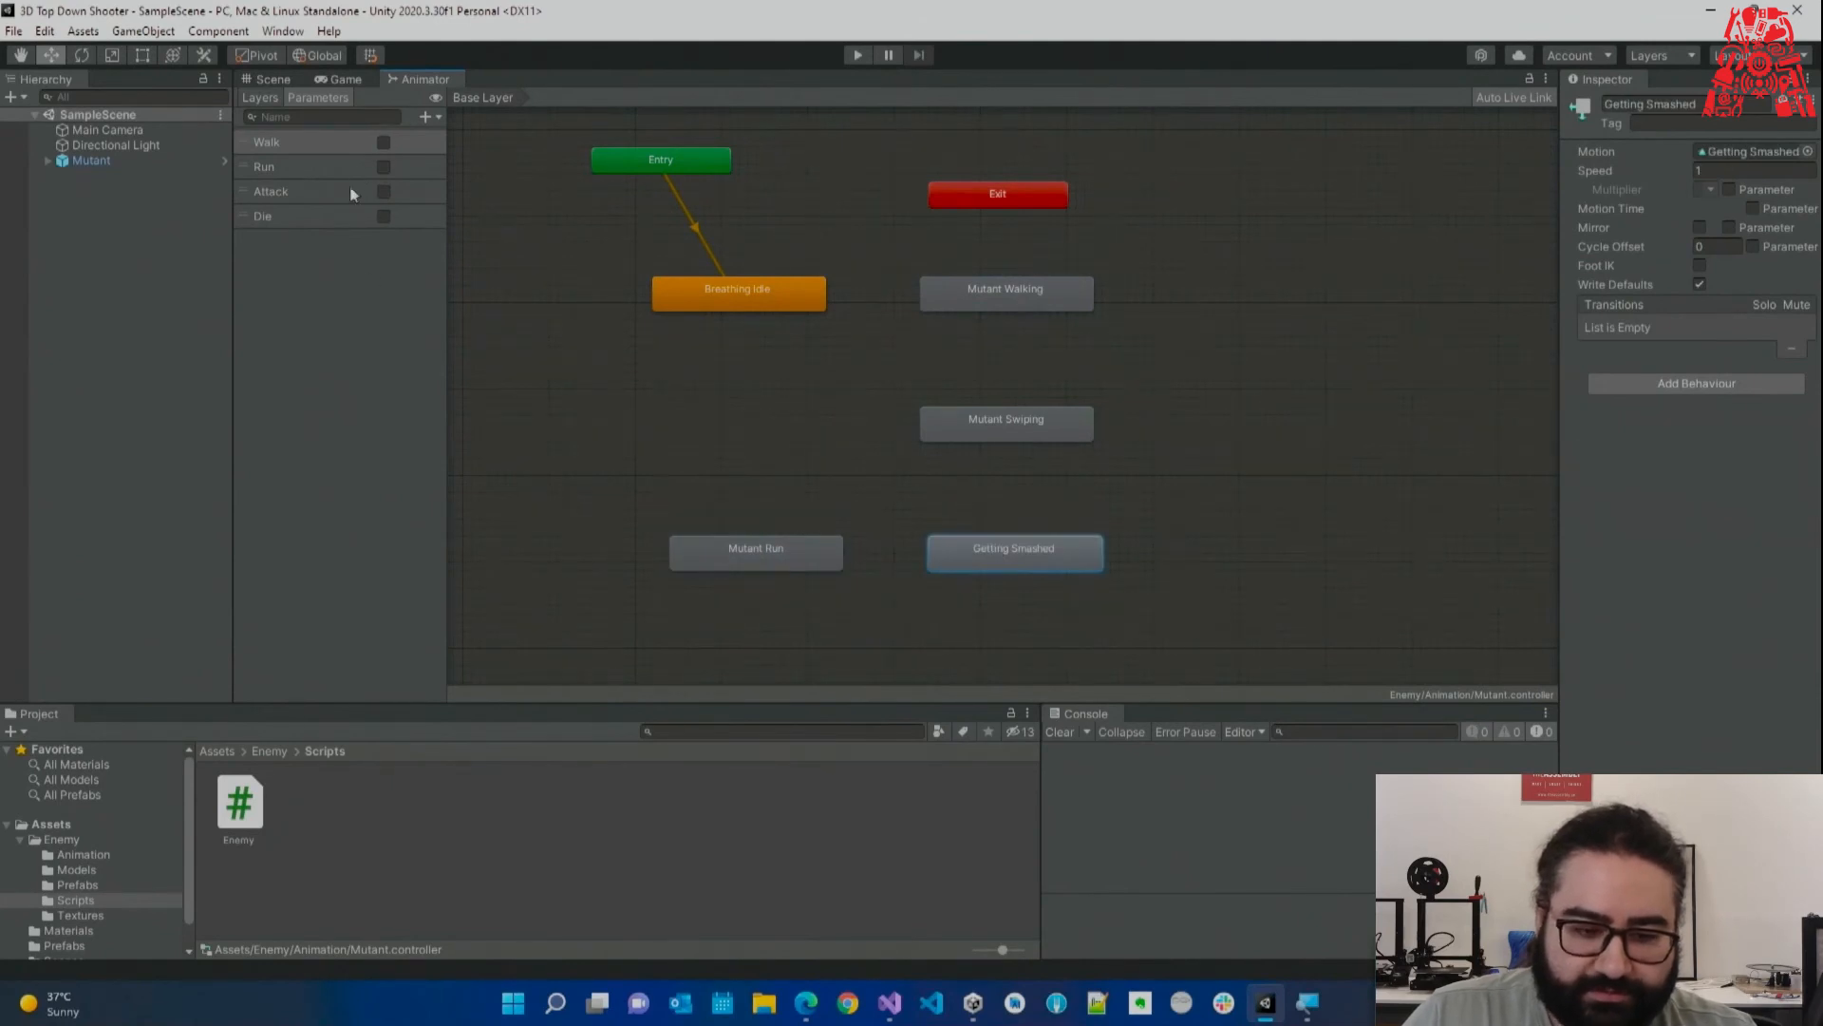
drag(748, 299, 698, 287)
drag(963, 293, 954, 321)
Create a transition from Breathing Idle to Mutant Walking with a Walk true condition.
click(704, 285)
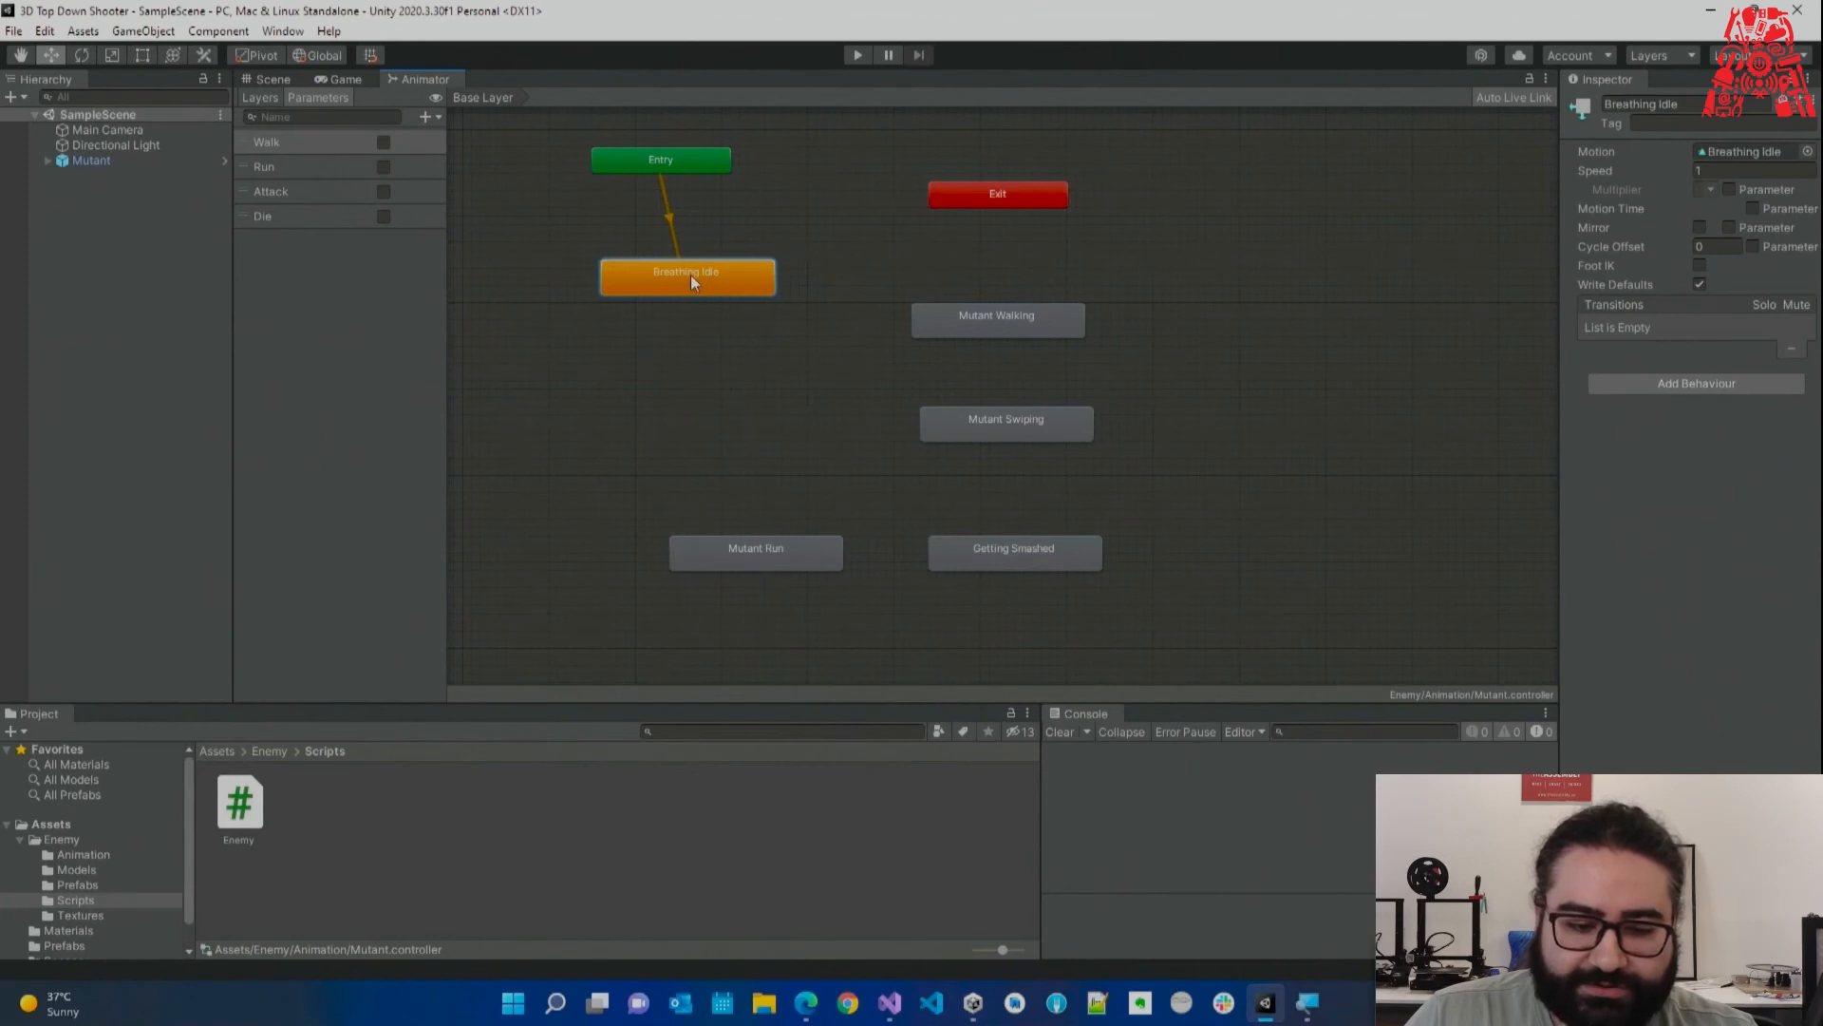
right_click(682, 275)
click(727, 291)
click(970, 318)
drag(970, 317, 919, 352)
click(819, 316)
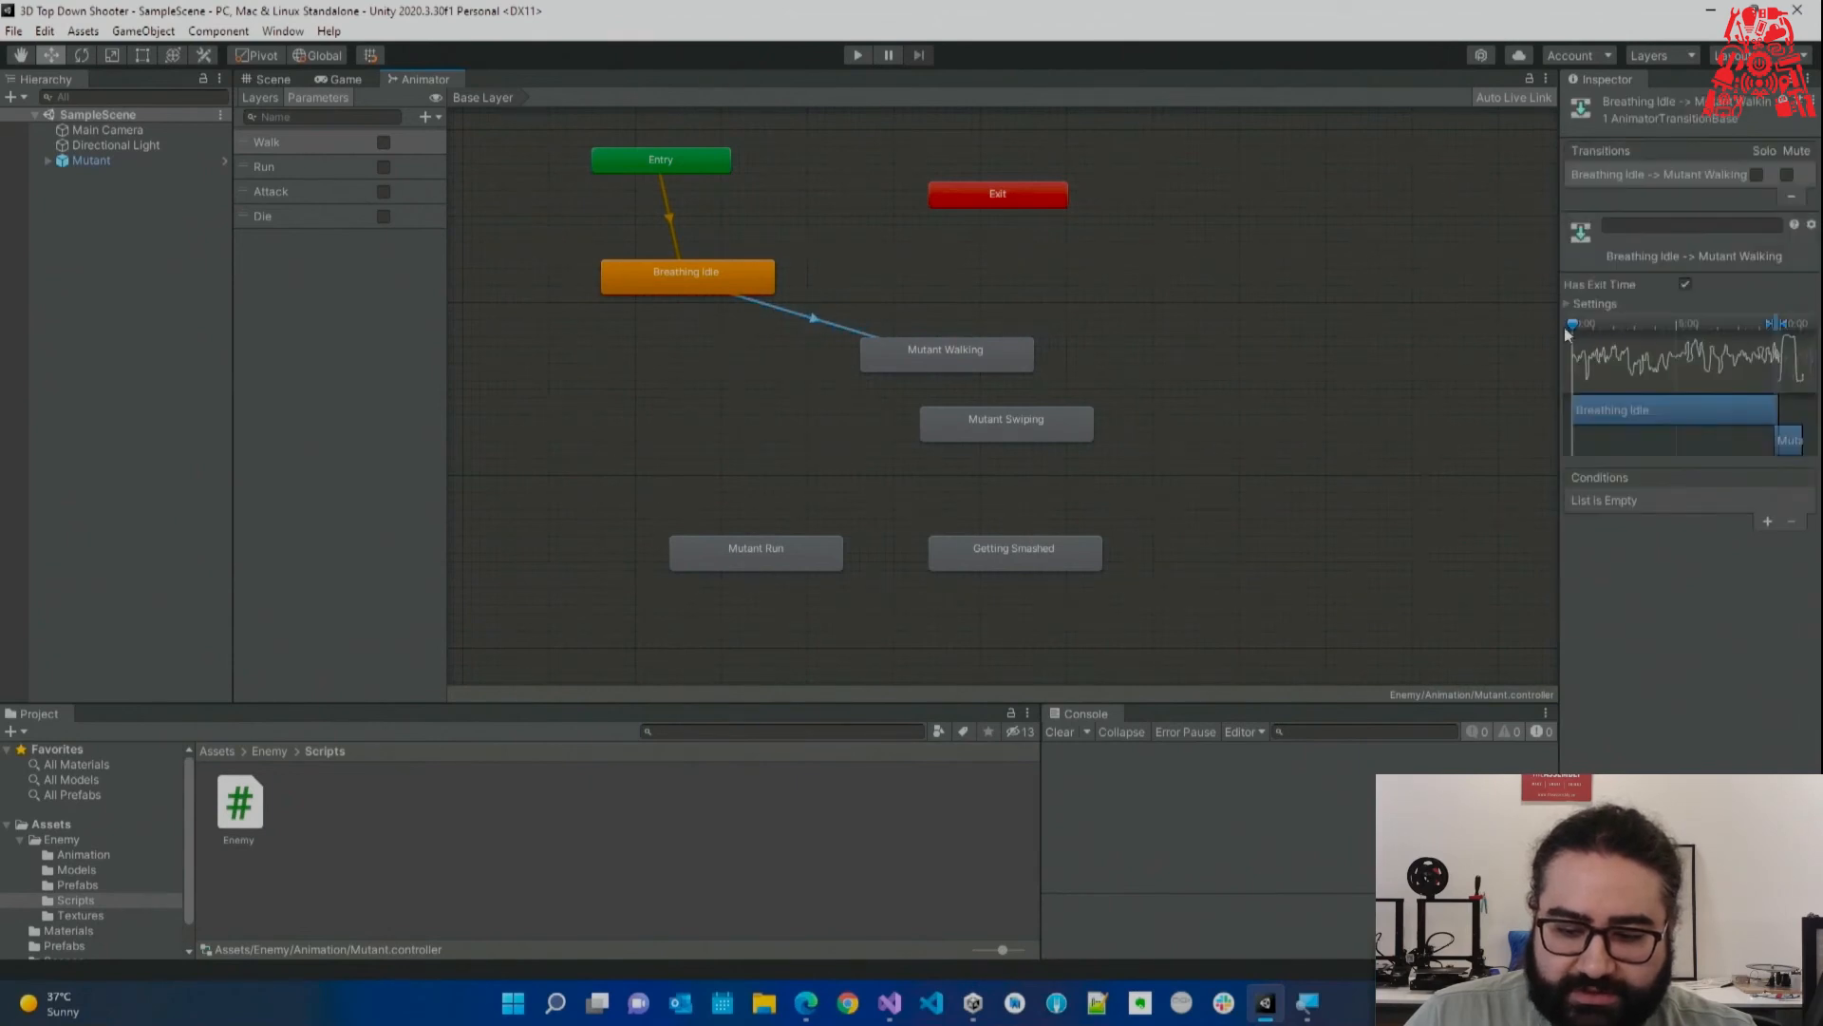
drag(1562, 332, 1491, 332)
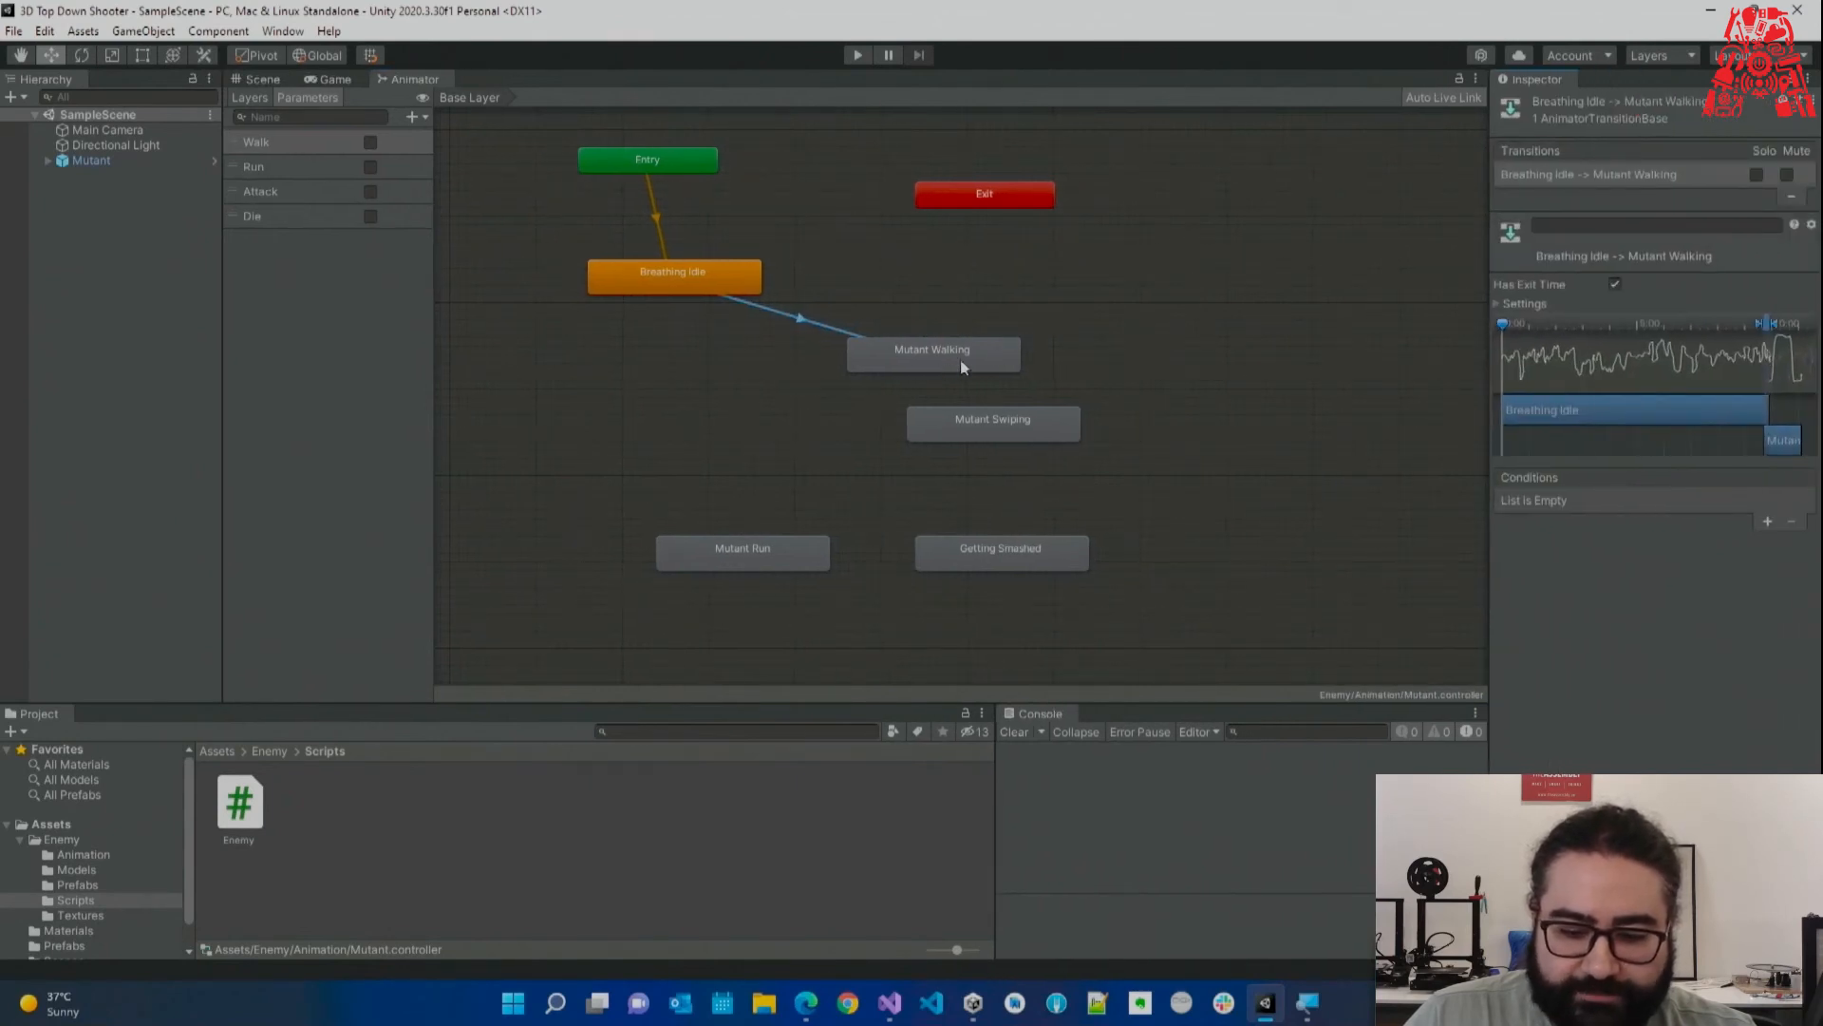
click(1767, 524)
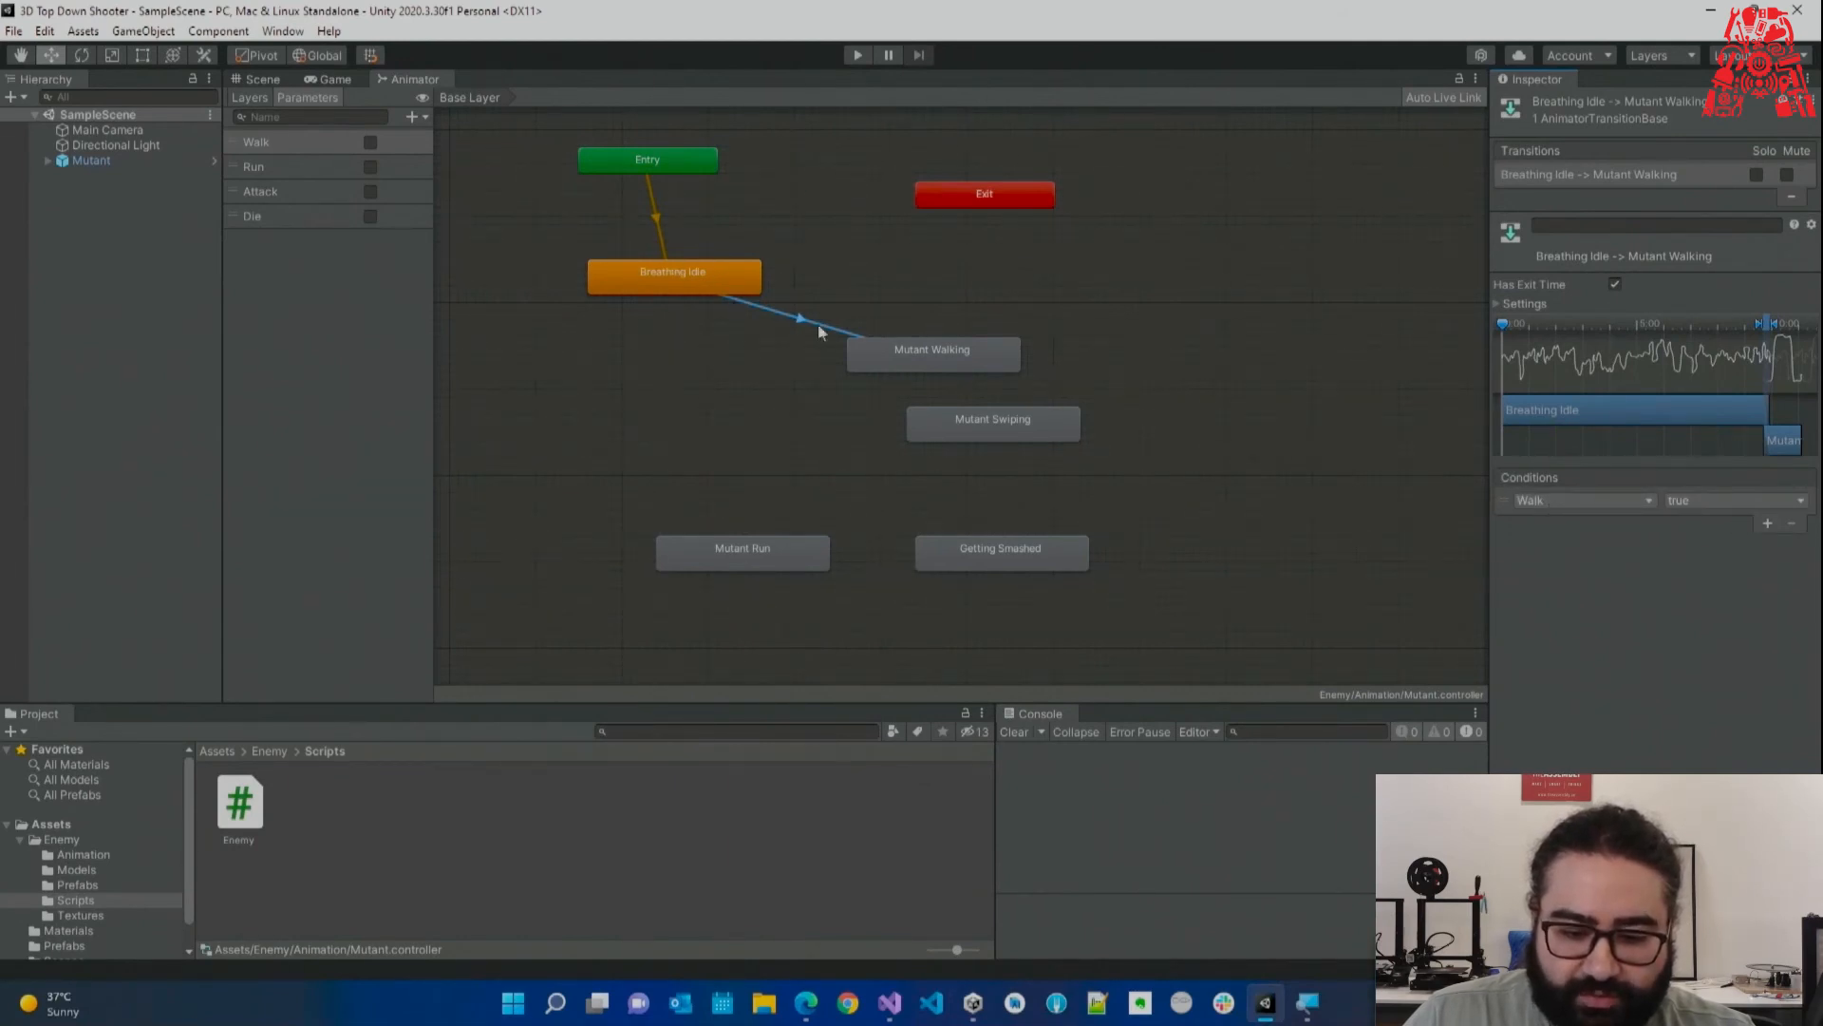
Create a transition from Mutant Walking back to Breathing Idle with a Walk condition.
click(917, 361)
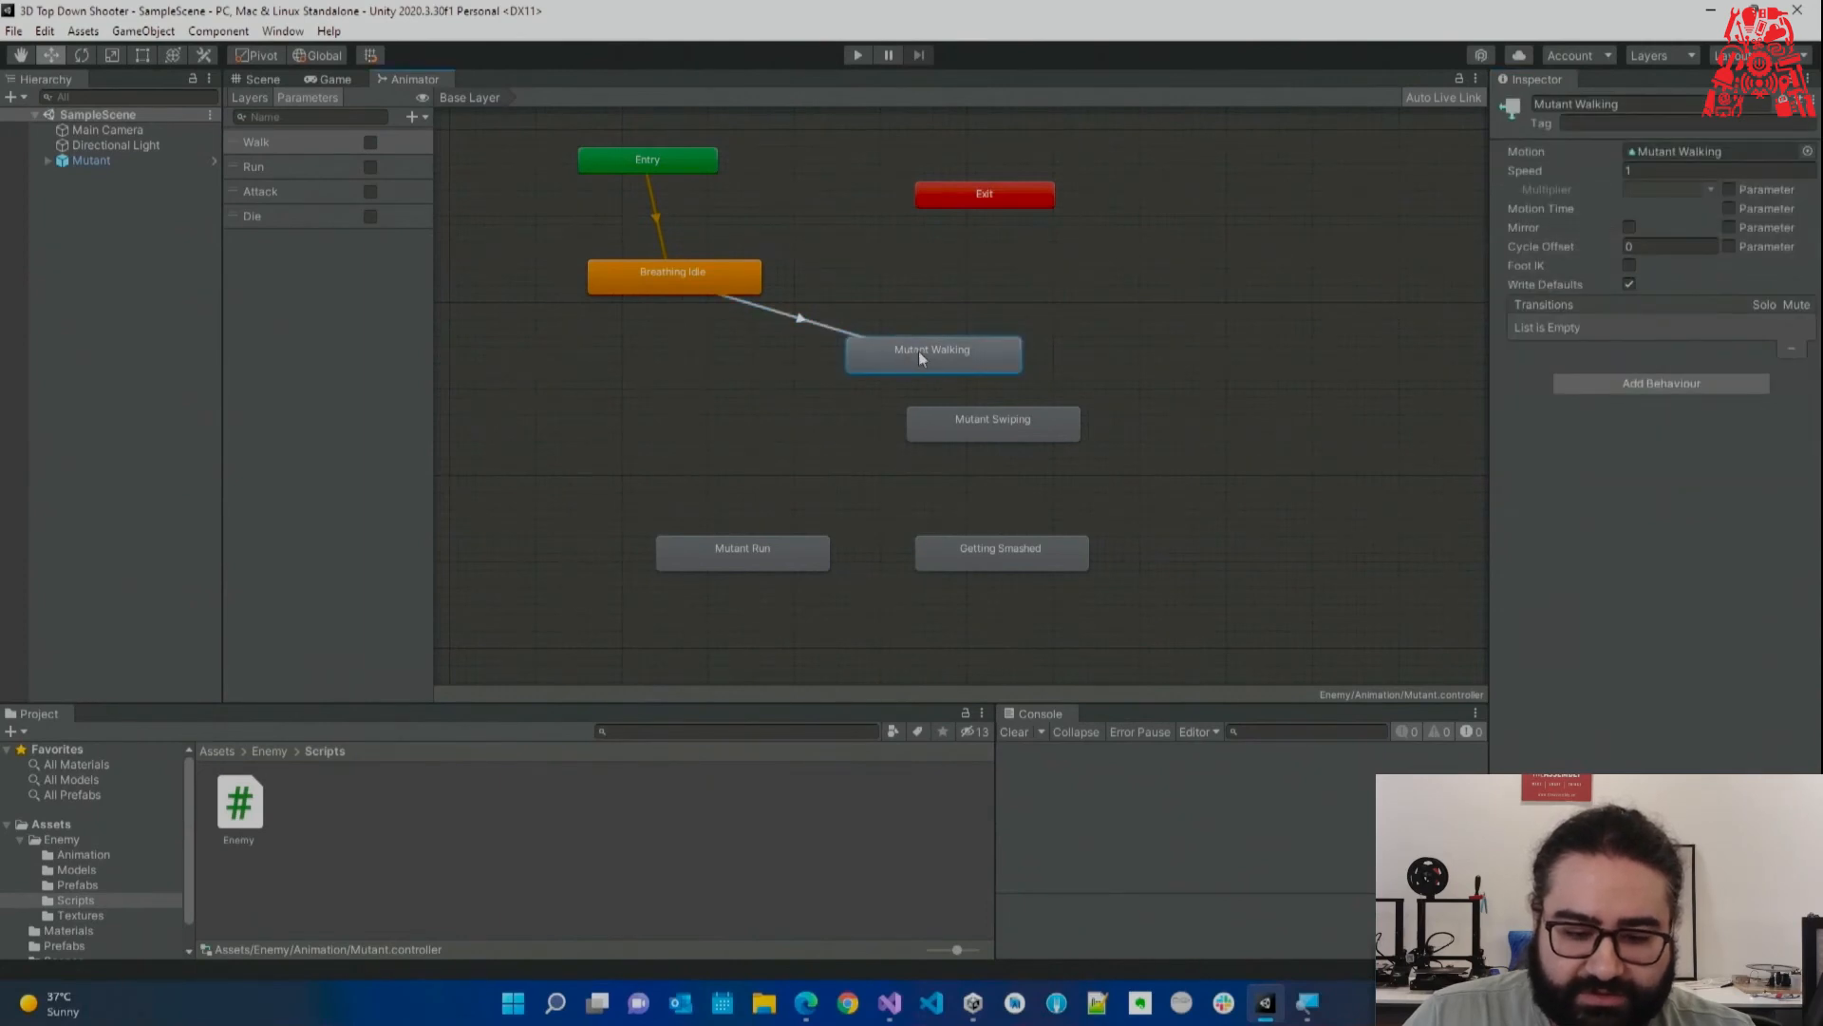
right_click(889, 353)
click(950, 374)
click(745, 286)
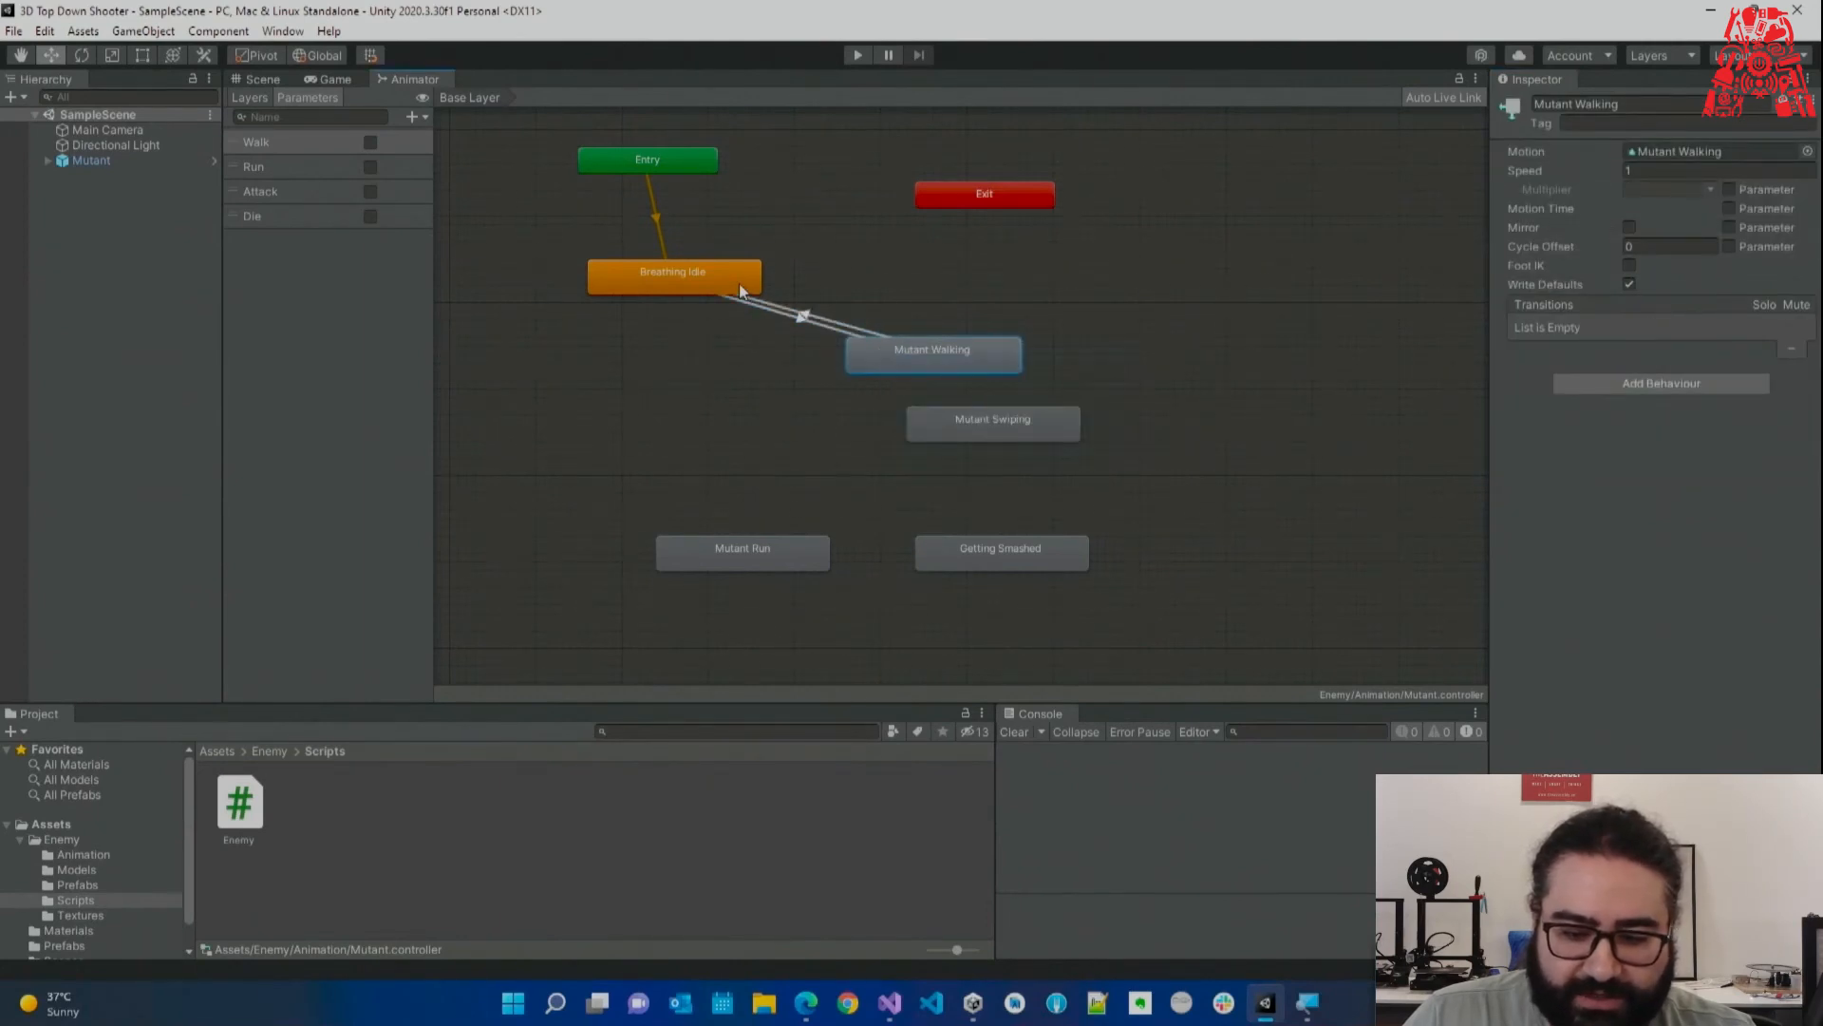
click(803, 315)
click(1766, 524)
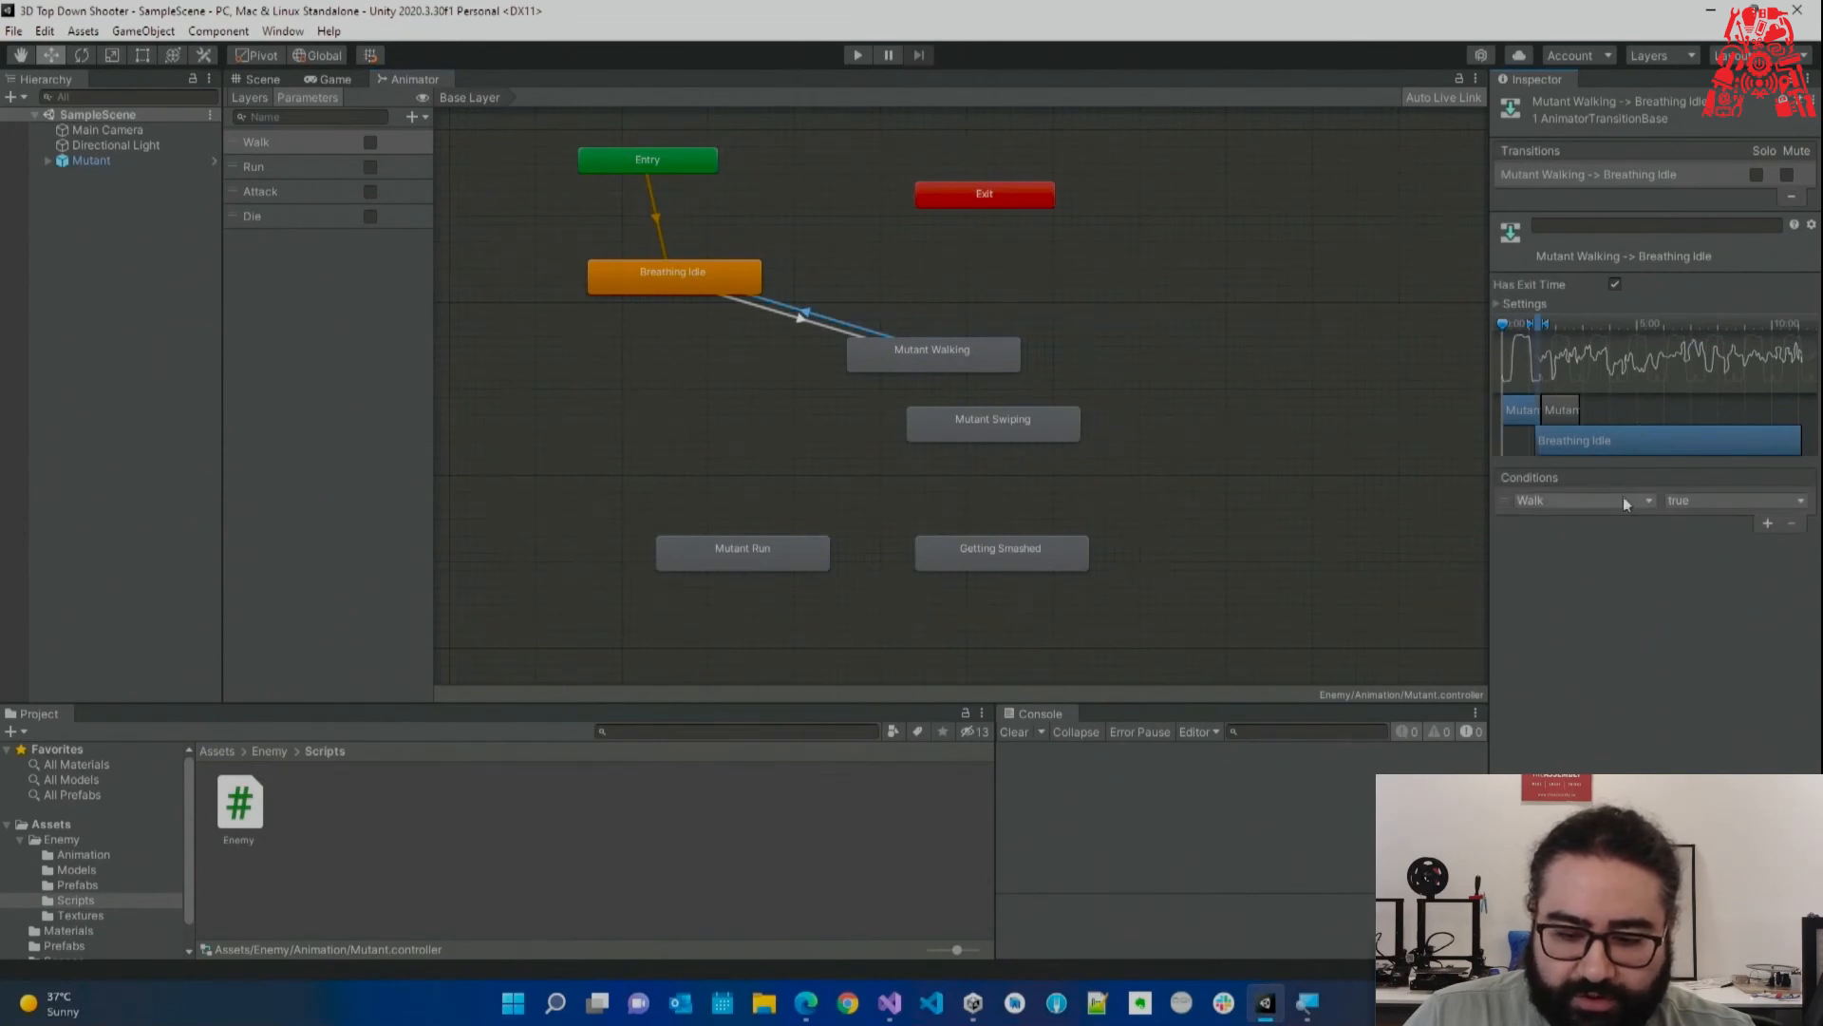
click(1682, 502)
Set the pending condition to false, rearrange states, and link Breathing Idle and Mutant Walking into Mutant Swiping.
click(1701, 543)
drag(1005, 418, 1116, 443)
drag(934, 363, 978, 364)
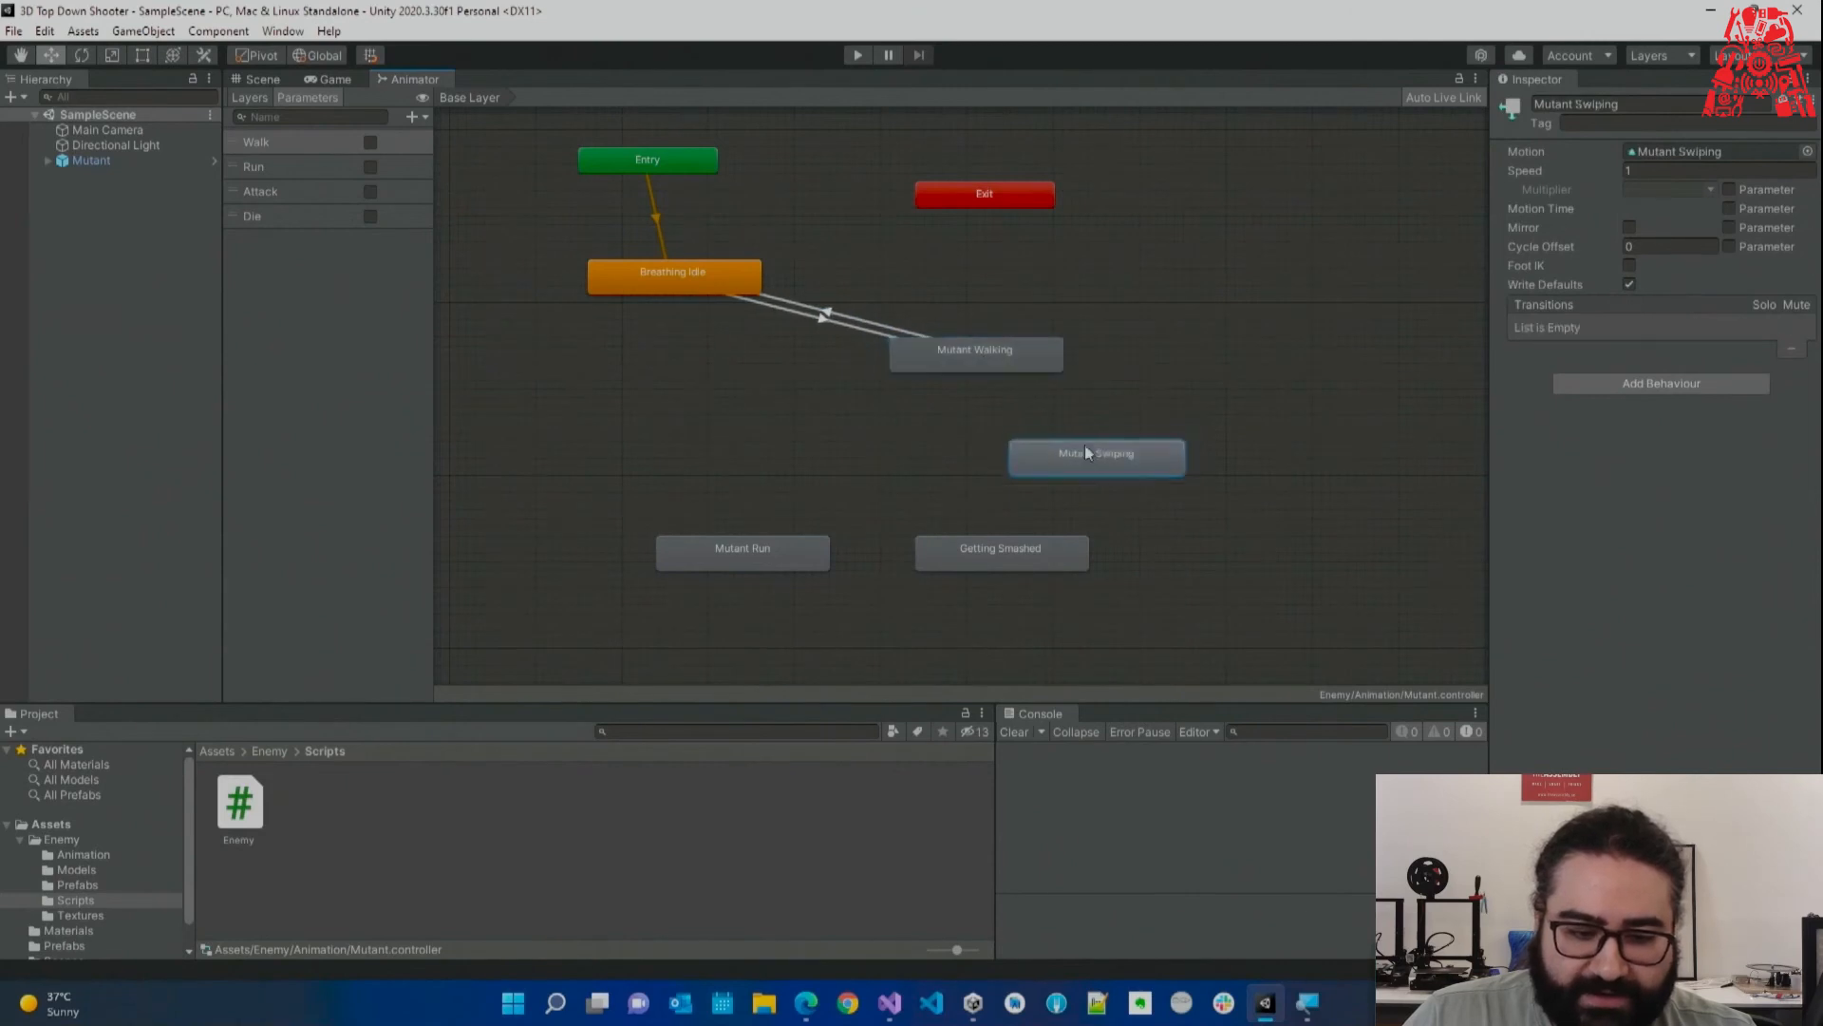
drag(1094, 443, 696, 419)
right_click(672, 277)
click(731, 287)
click(716, 430)
drag(716, 429, 680, 469)
click(1018, 365)
right_click(1016, 365)
click(1037, 373)
click(774, 440)
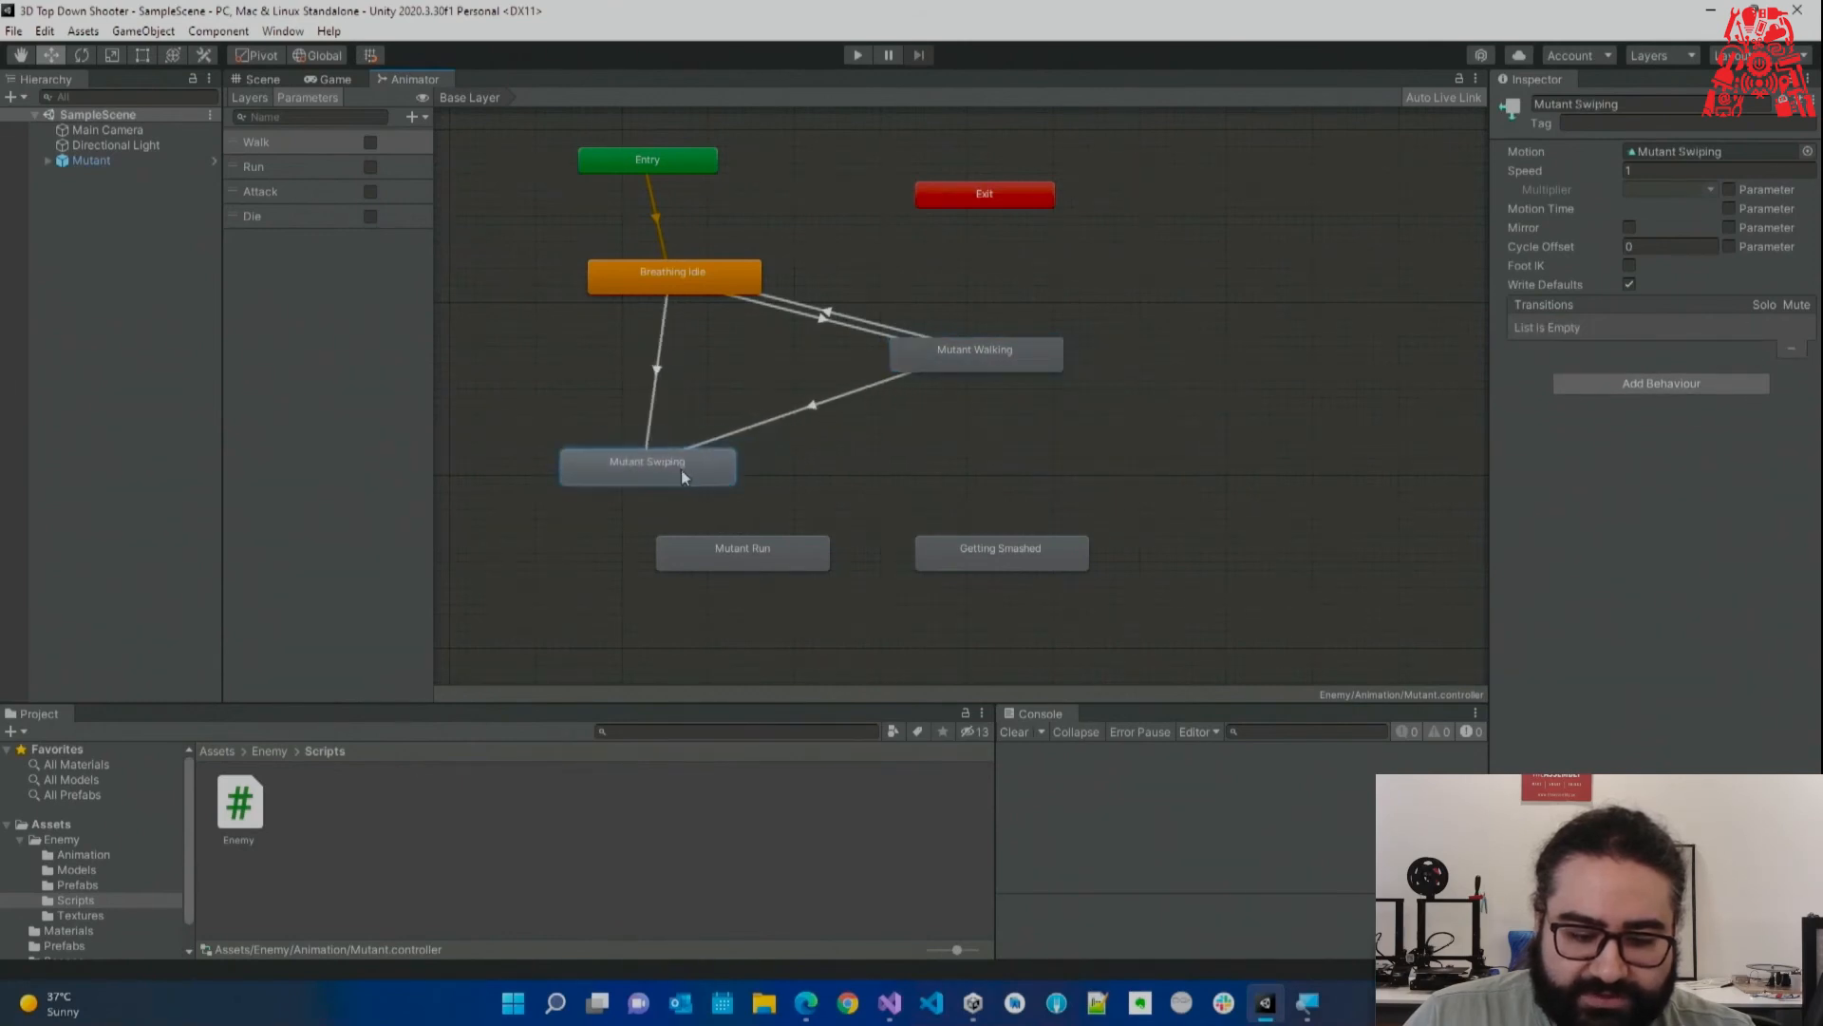
drag(747, 558, 755, 593)
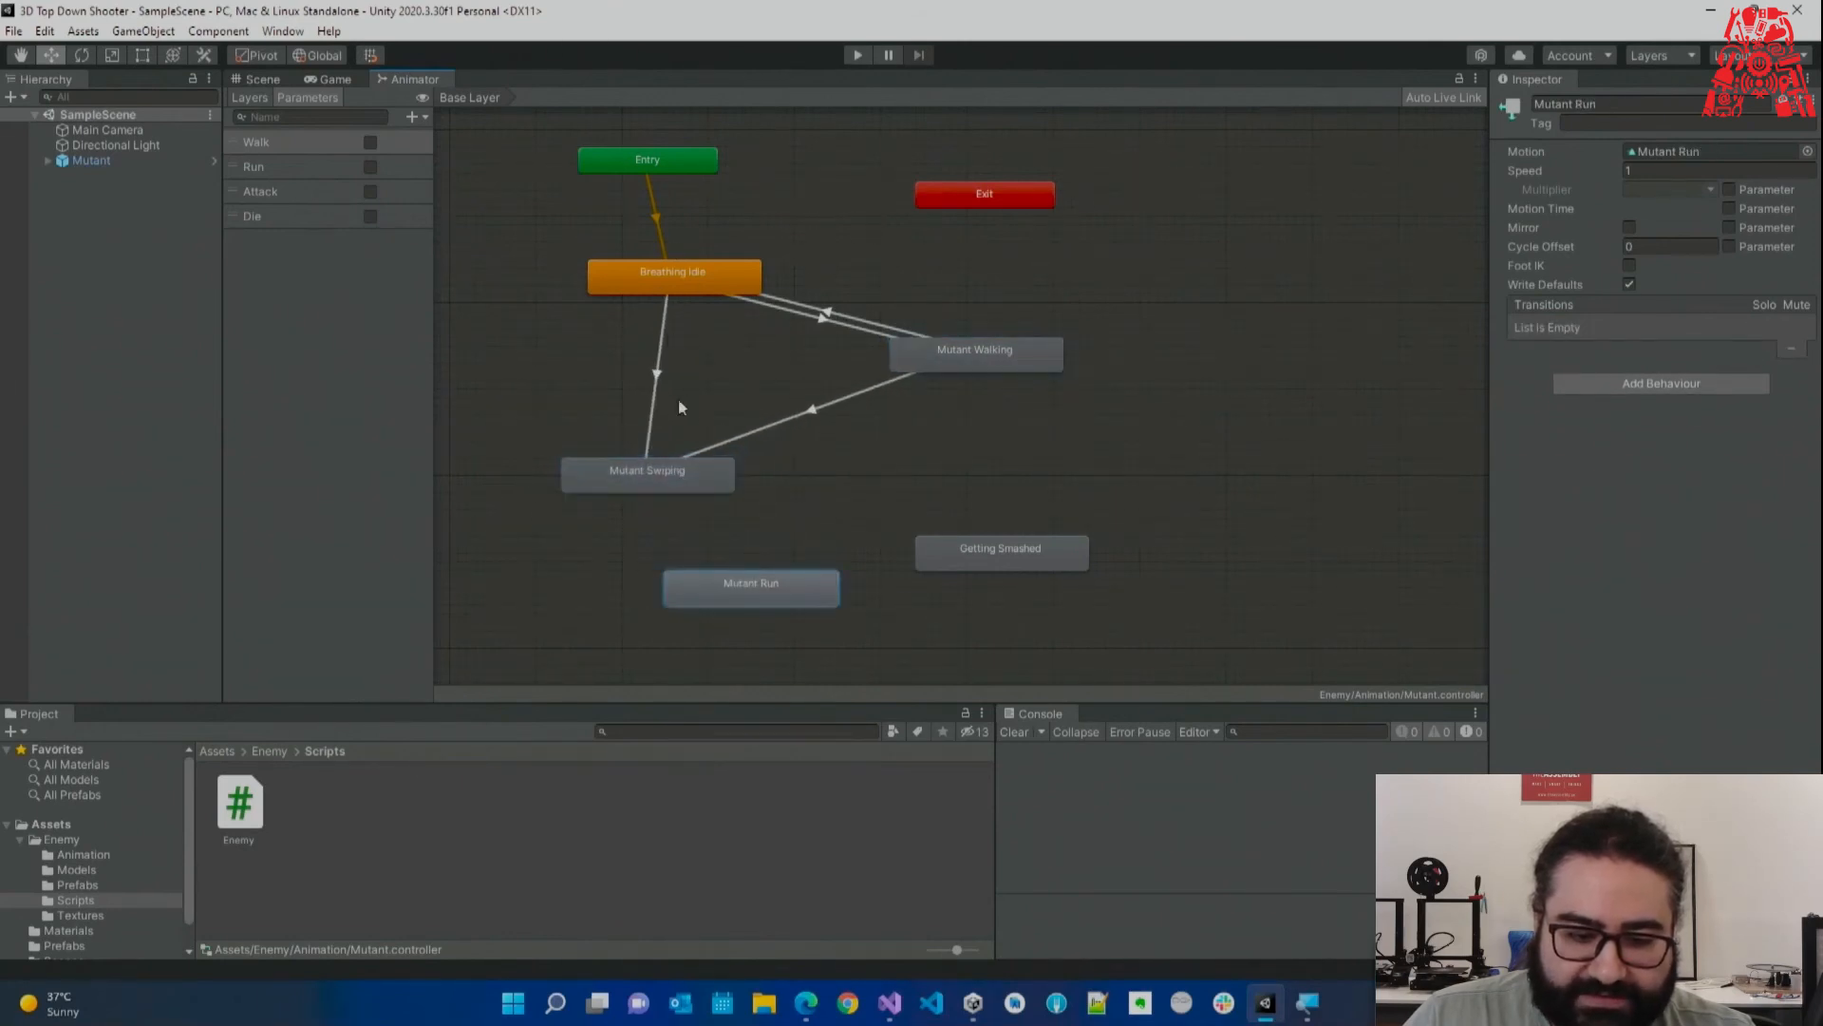
Give both transitions into Mutant Swiping an Attack condition.
click(657, 378)
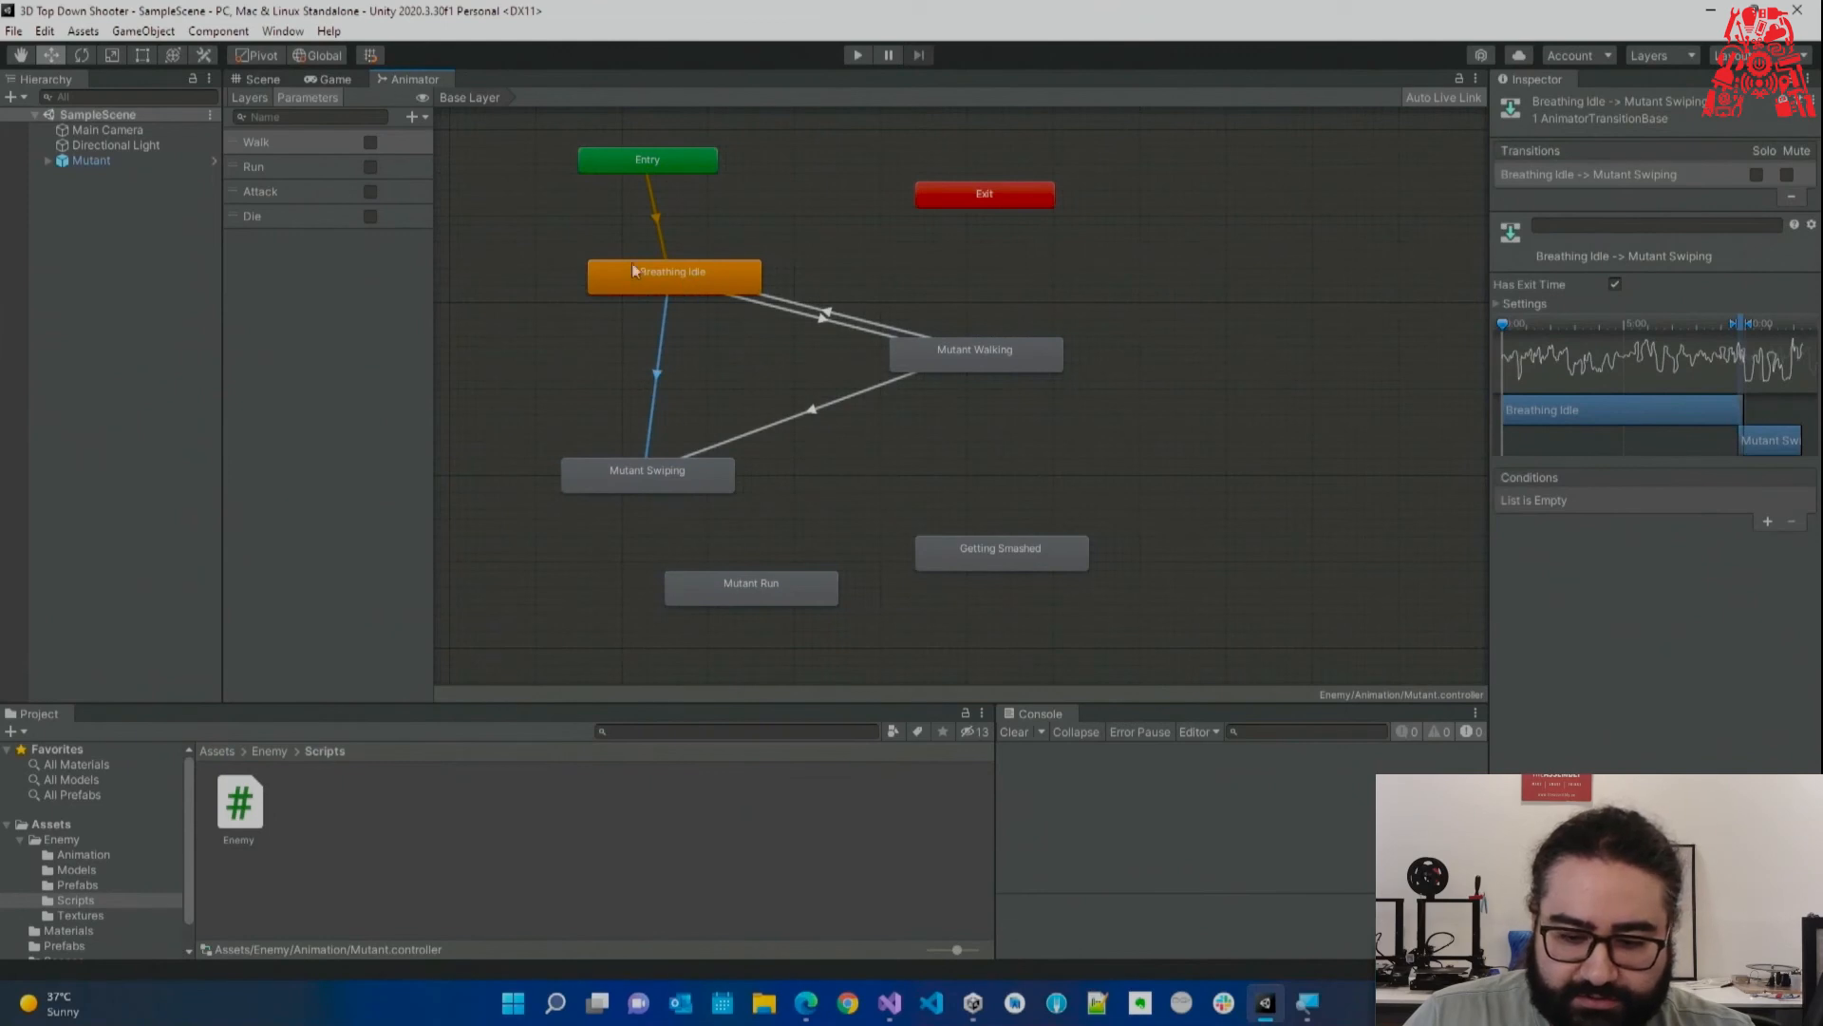
click(1768, 521)
click(1764, 543)
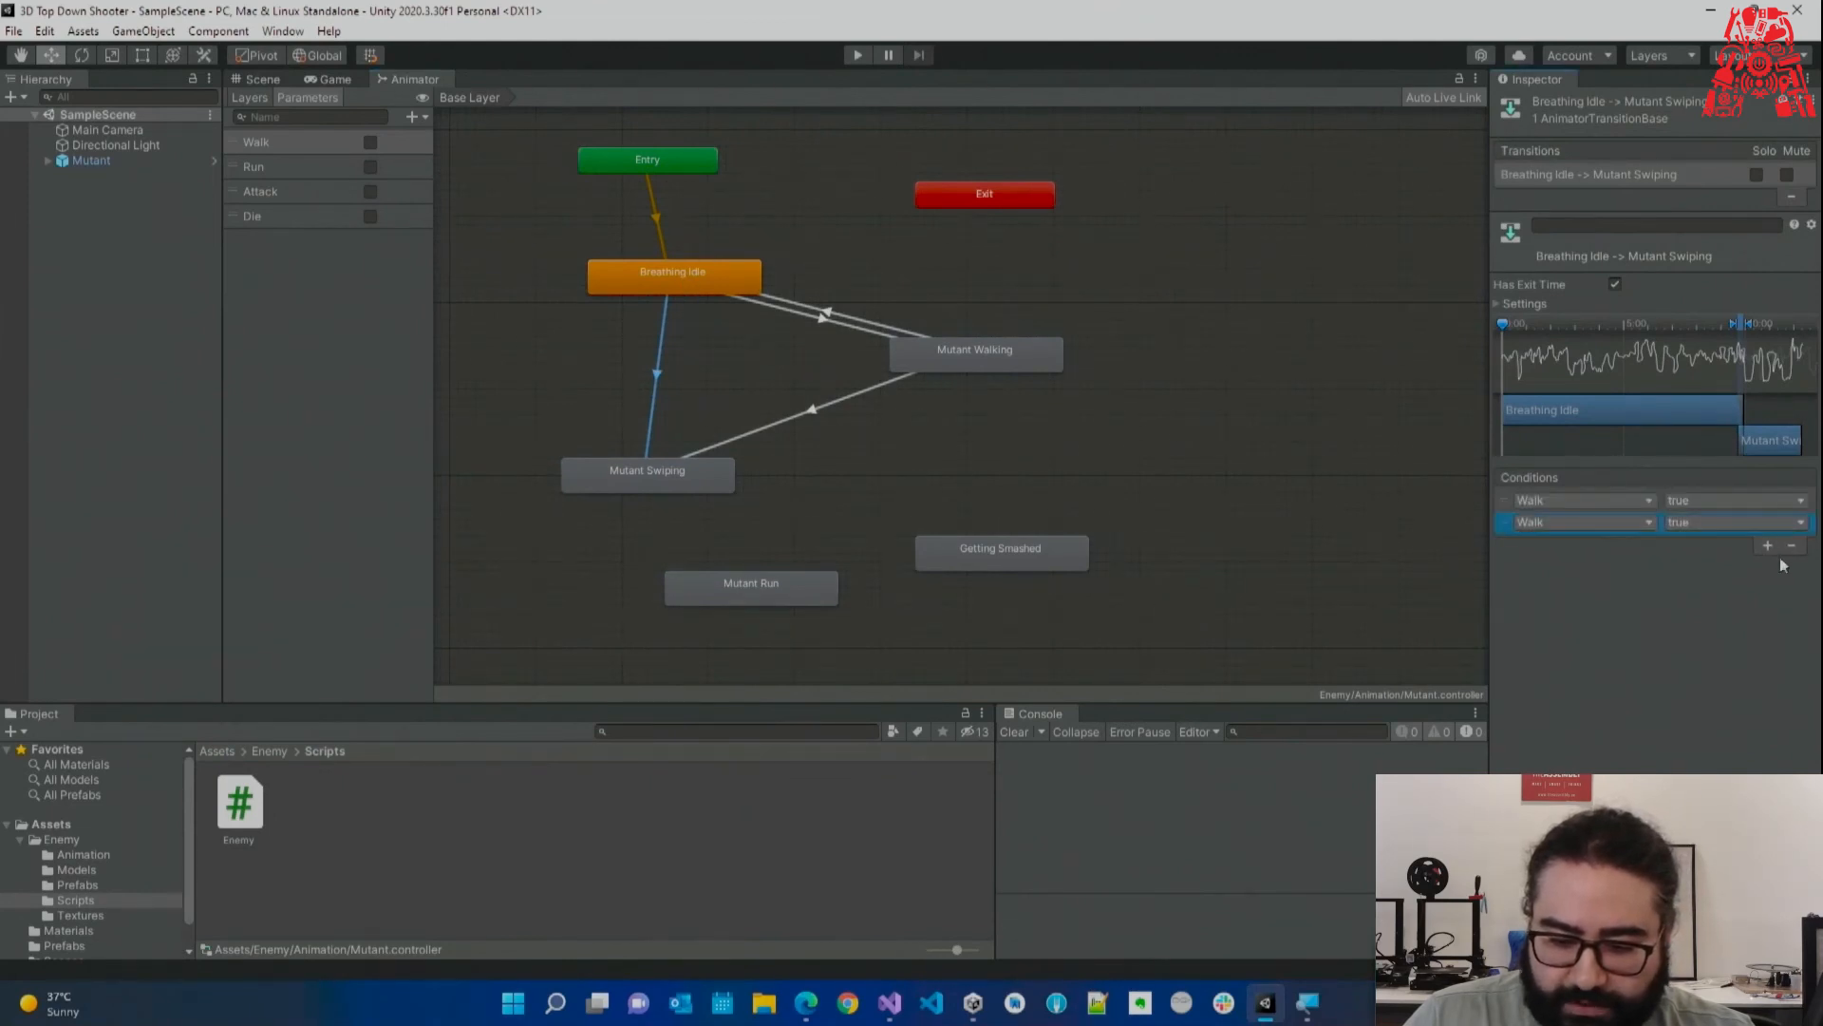
click(1791, 544)
click(1605, 500)
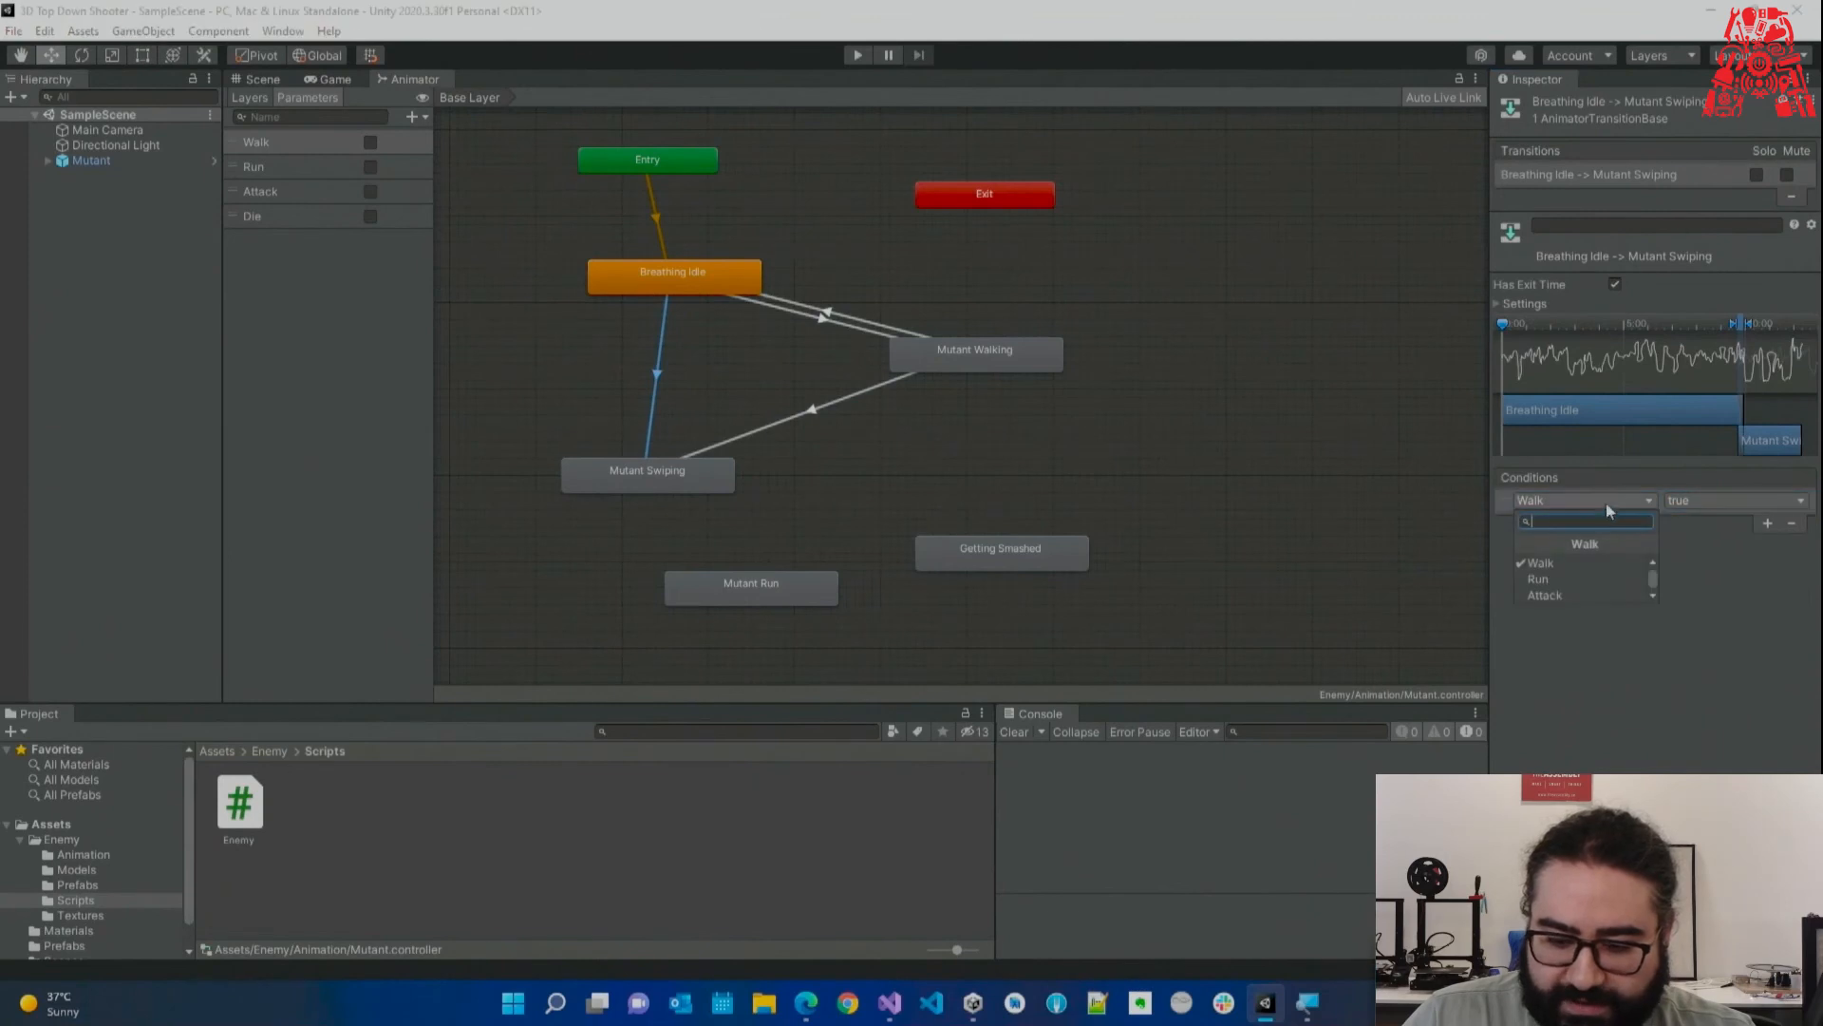
click(1548, 594)
click(813, 407)
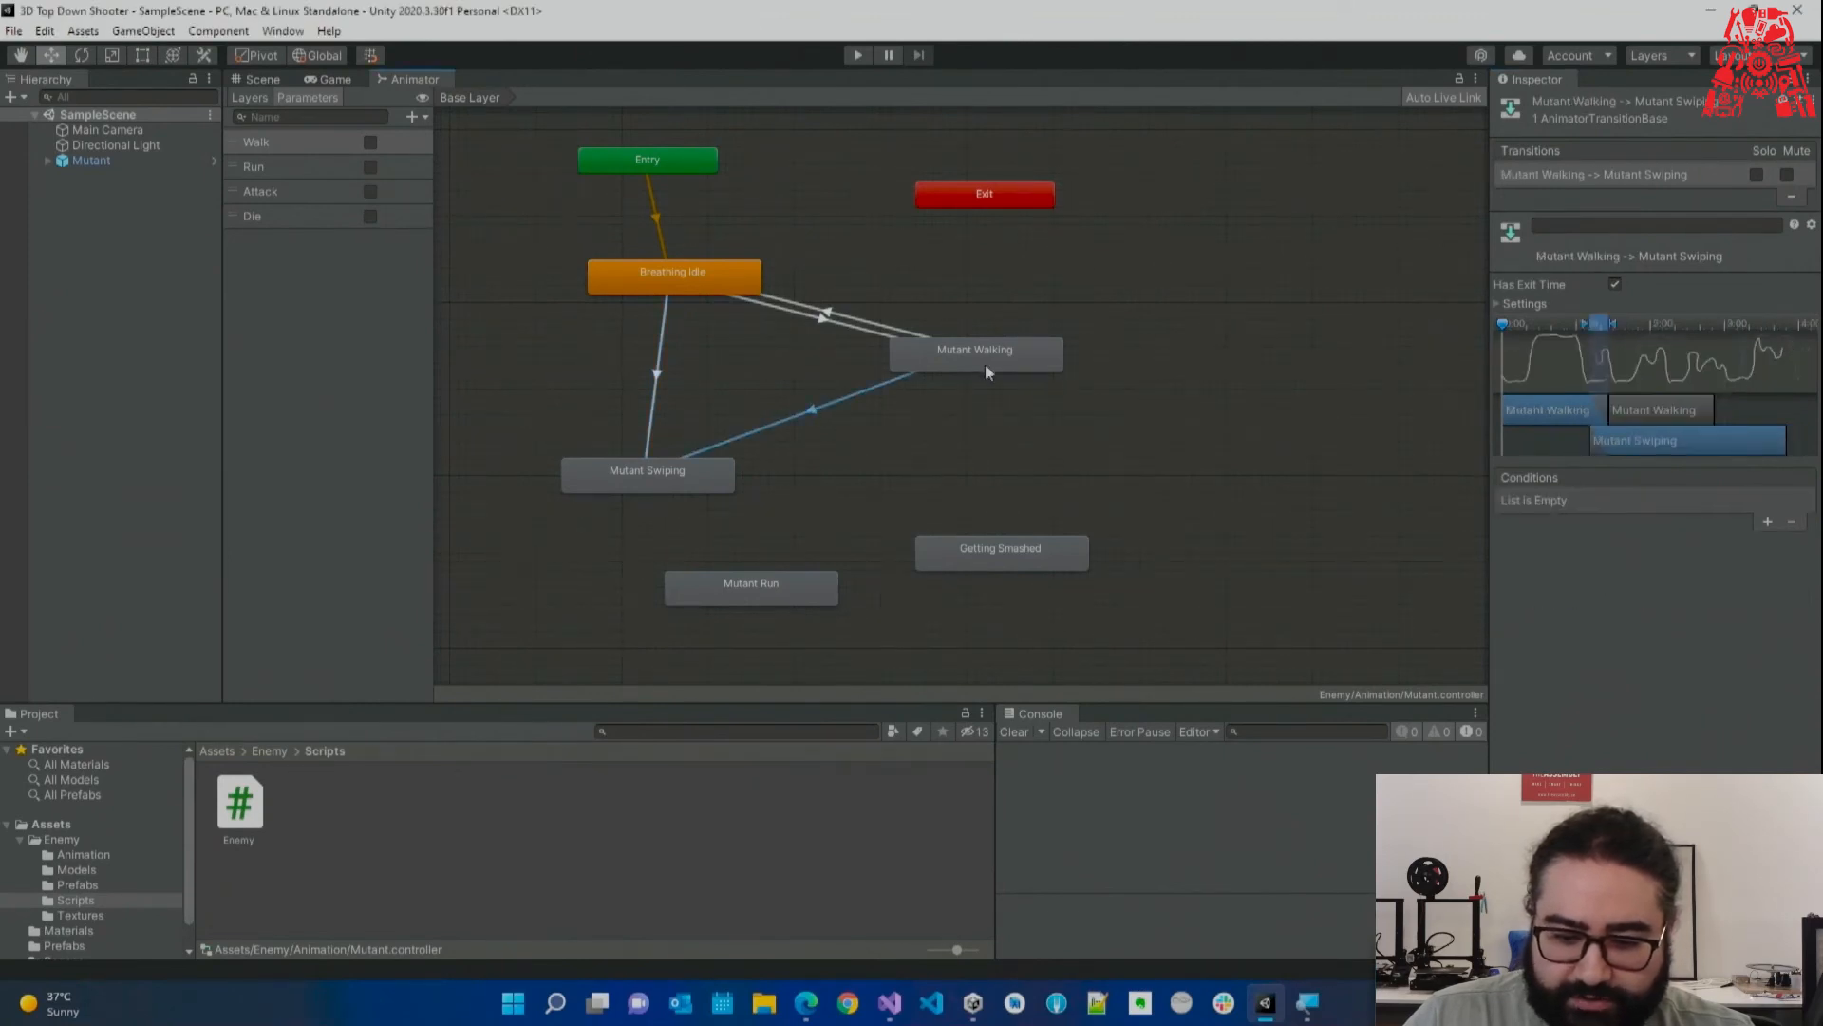
click(1766, 522)
click(1633, 501)
click(1571, 585)
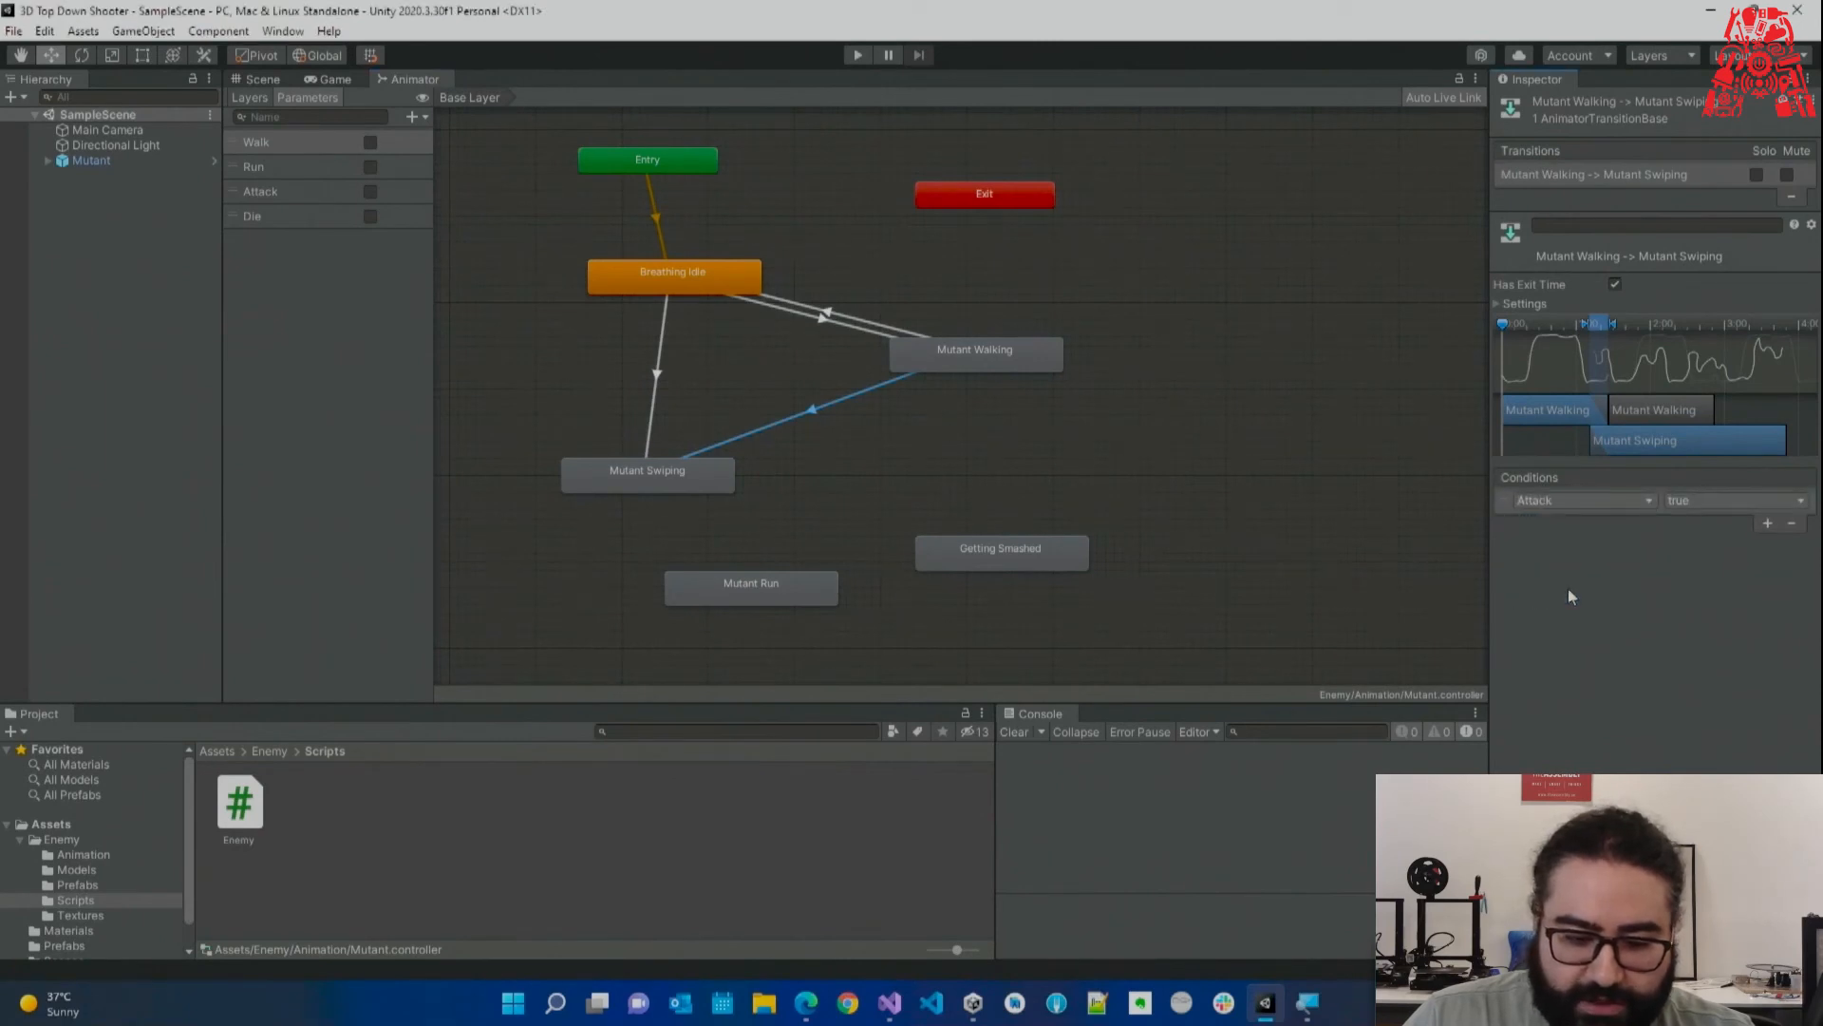
Add a Mutant Swiping → Mutant Walking transition requiring Walk true and Attack false.
click(693, 477)
right_click(694, 477)
click(764, 490)
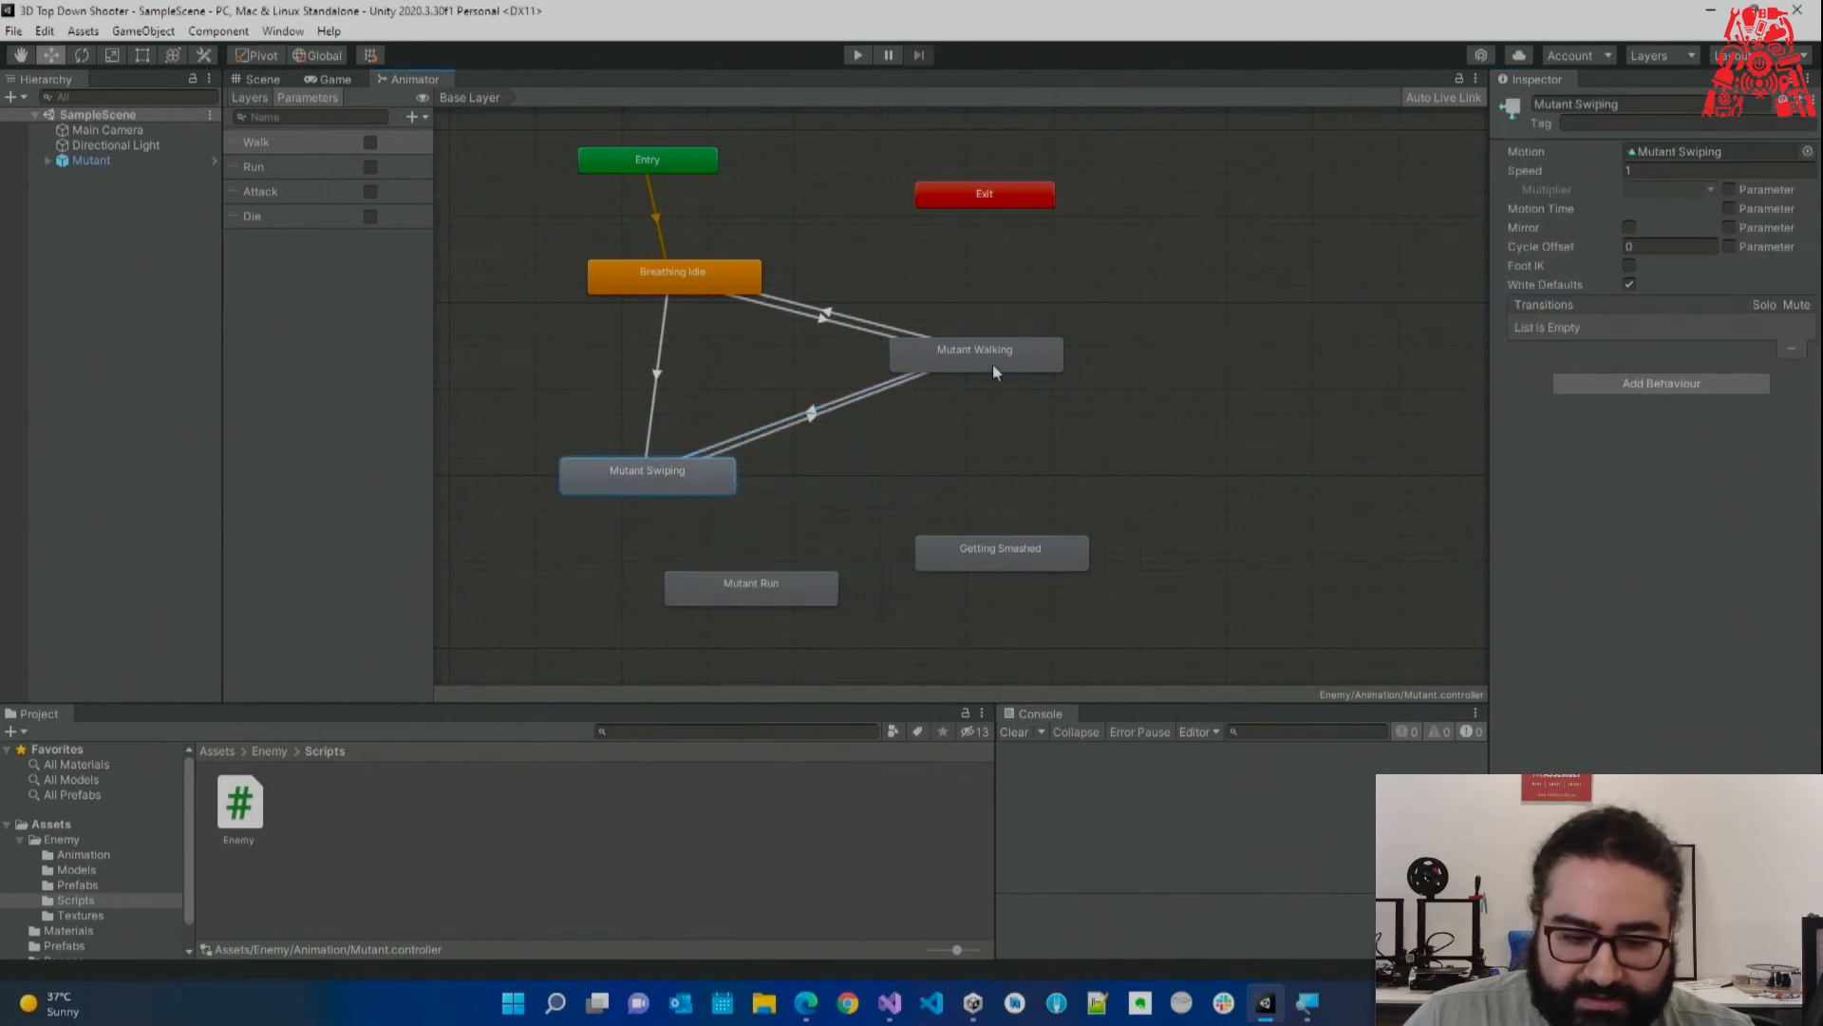
click(992, 364)
click(818, 420)
click(1766, 522)
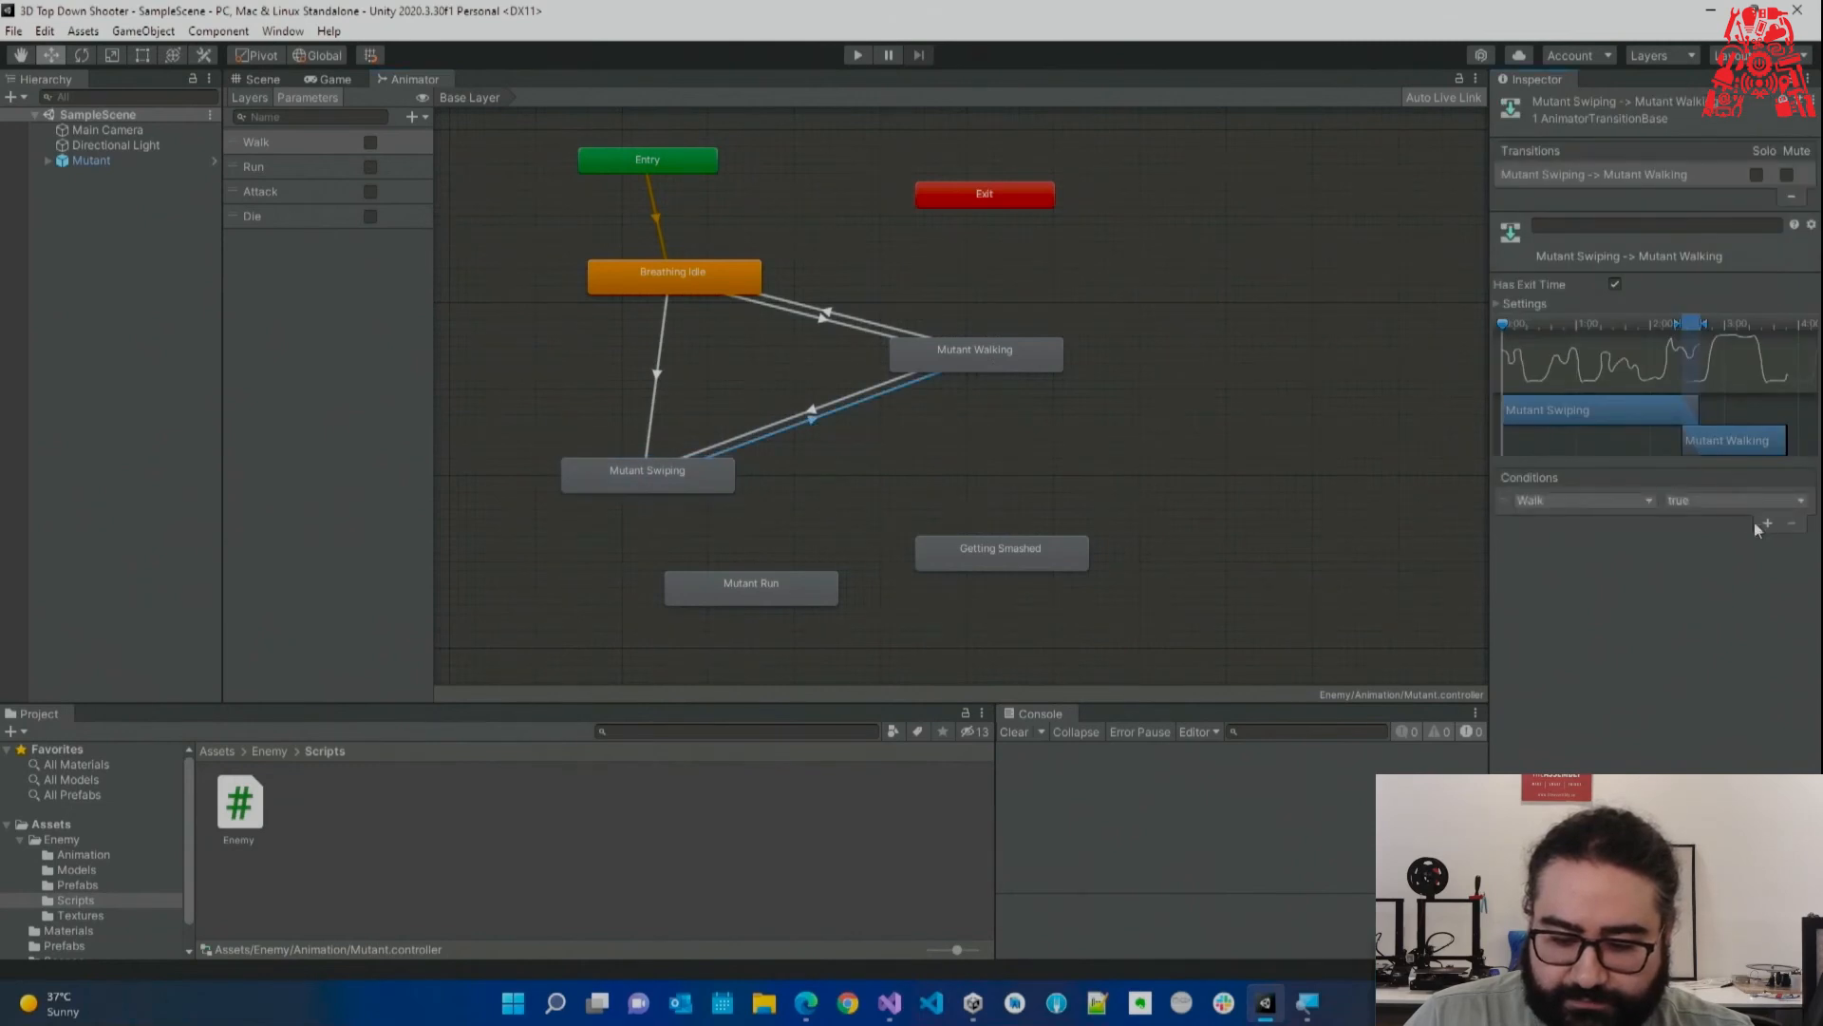
click(1614, 500)
click(1584, 552)
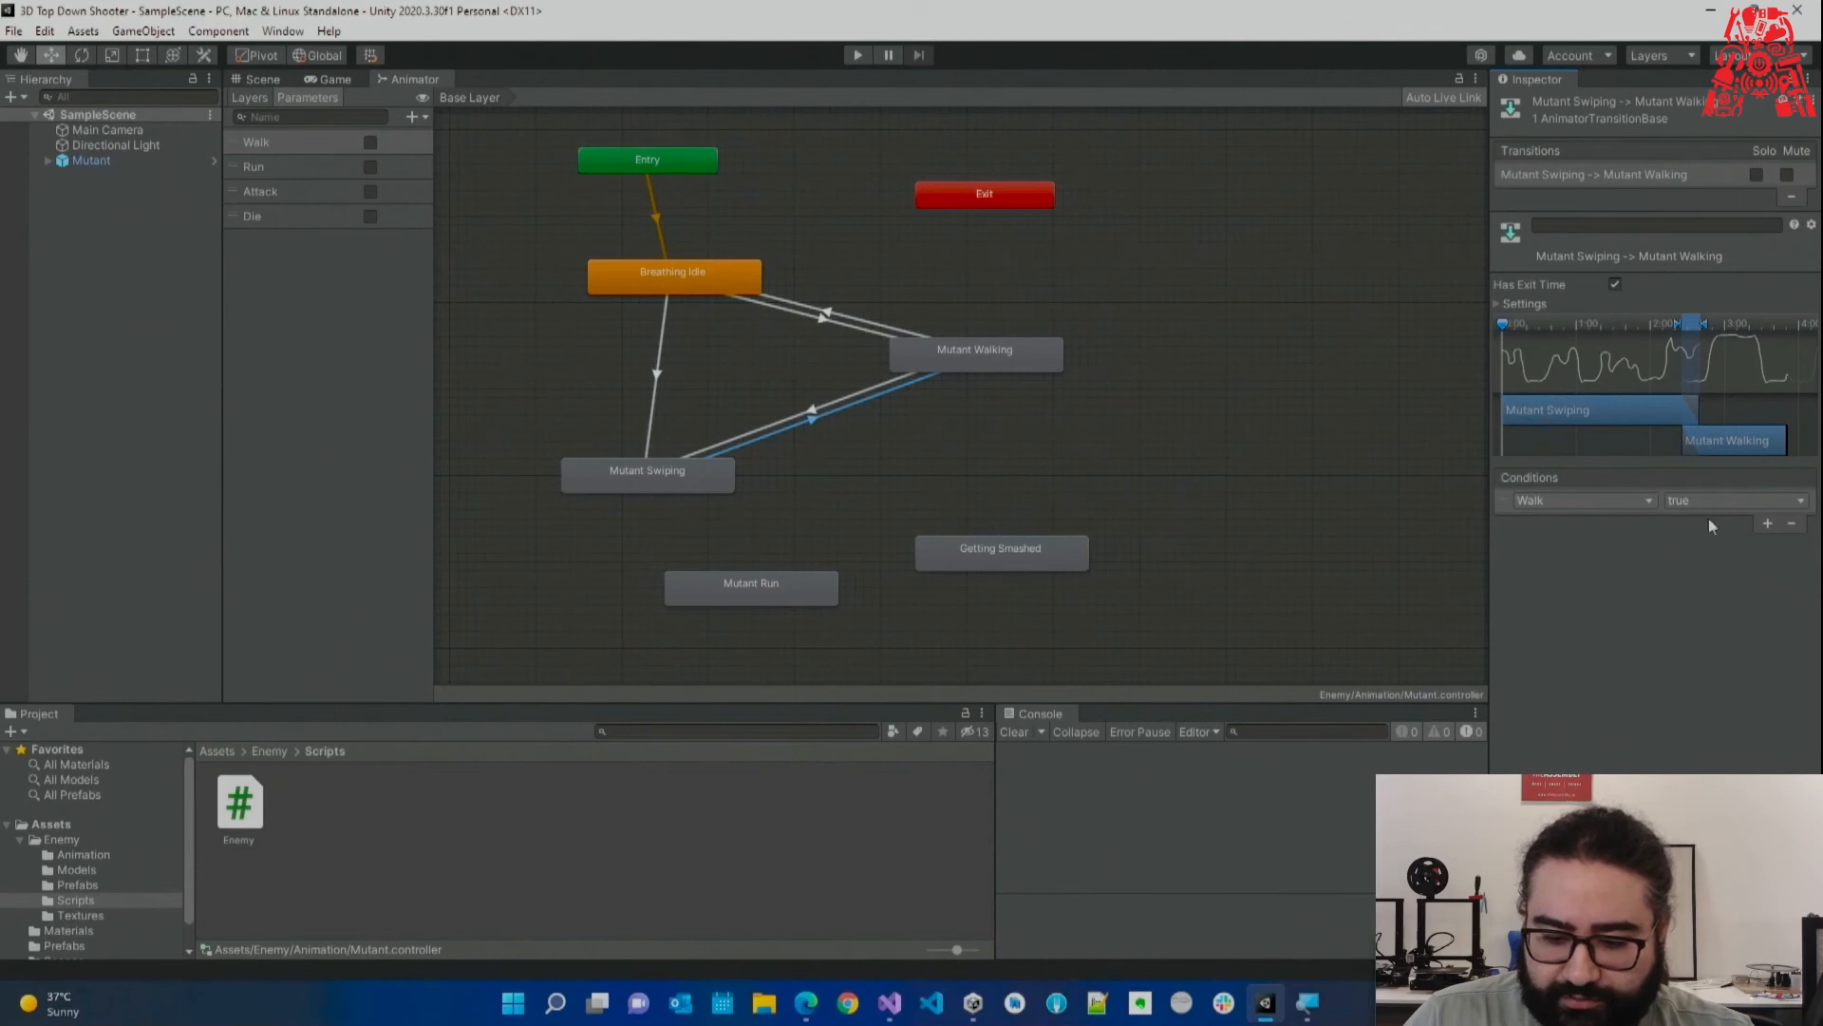
click(1767, 523)
click(1572, 523)
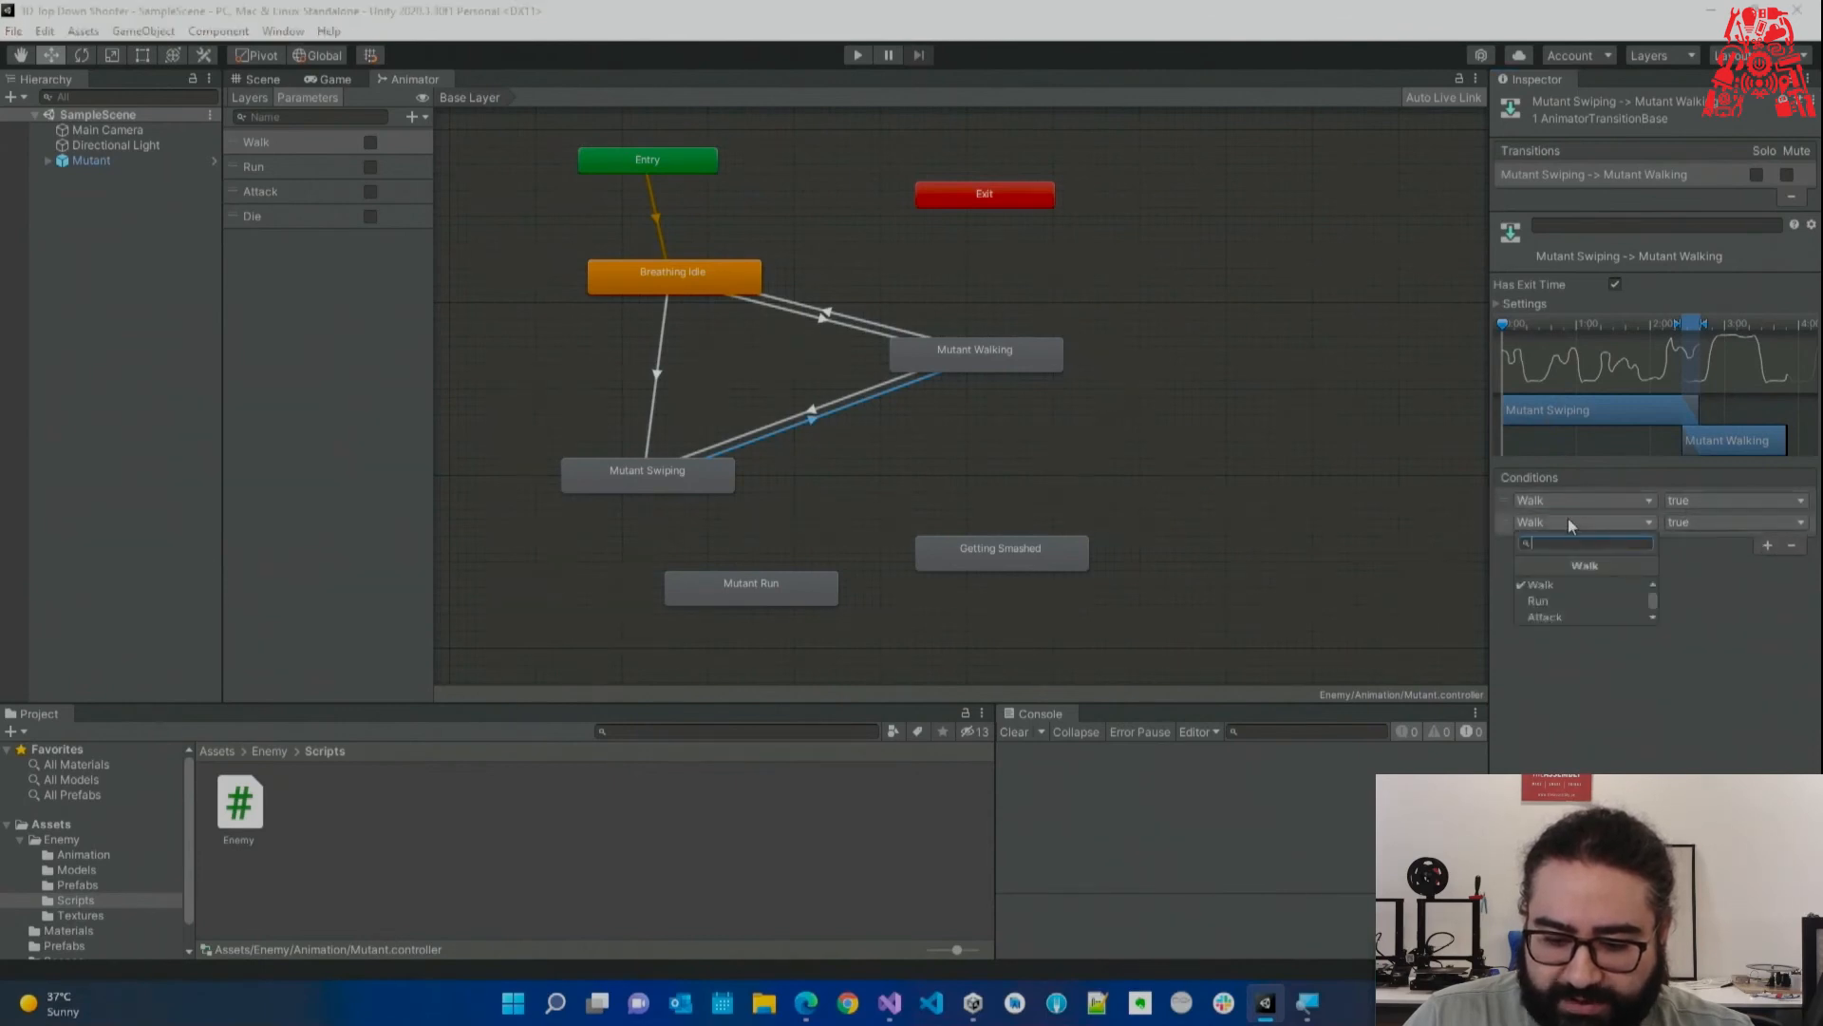
click(1567, 601)
click(1700, 522)
click(1705, 568)
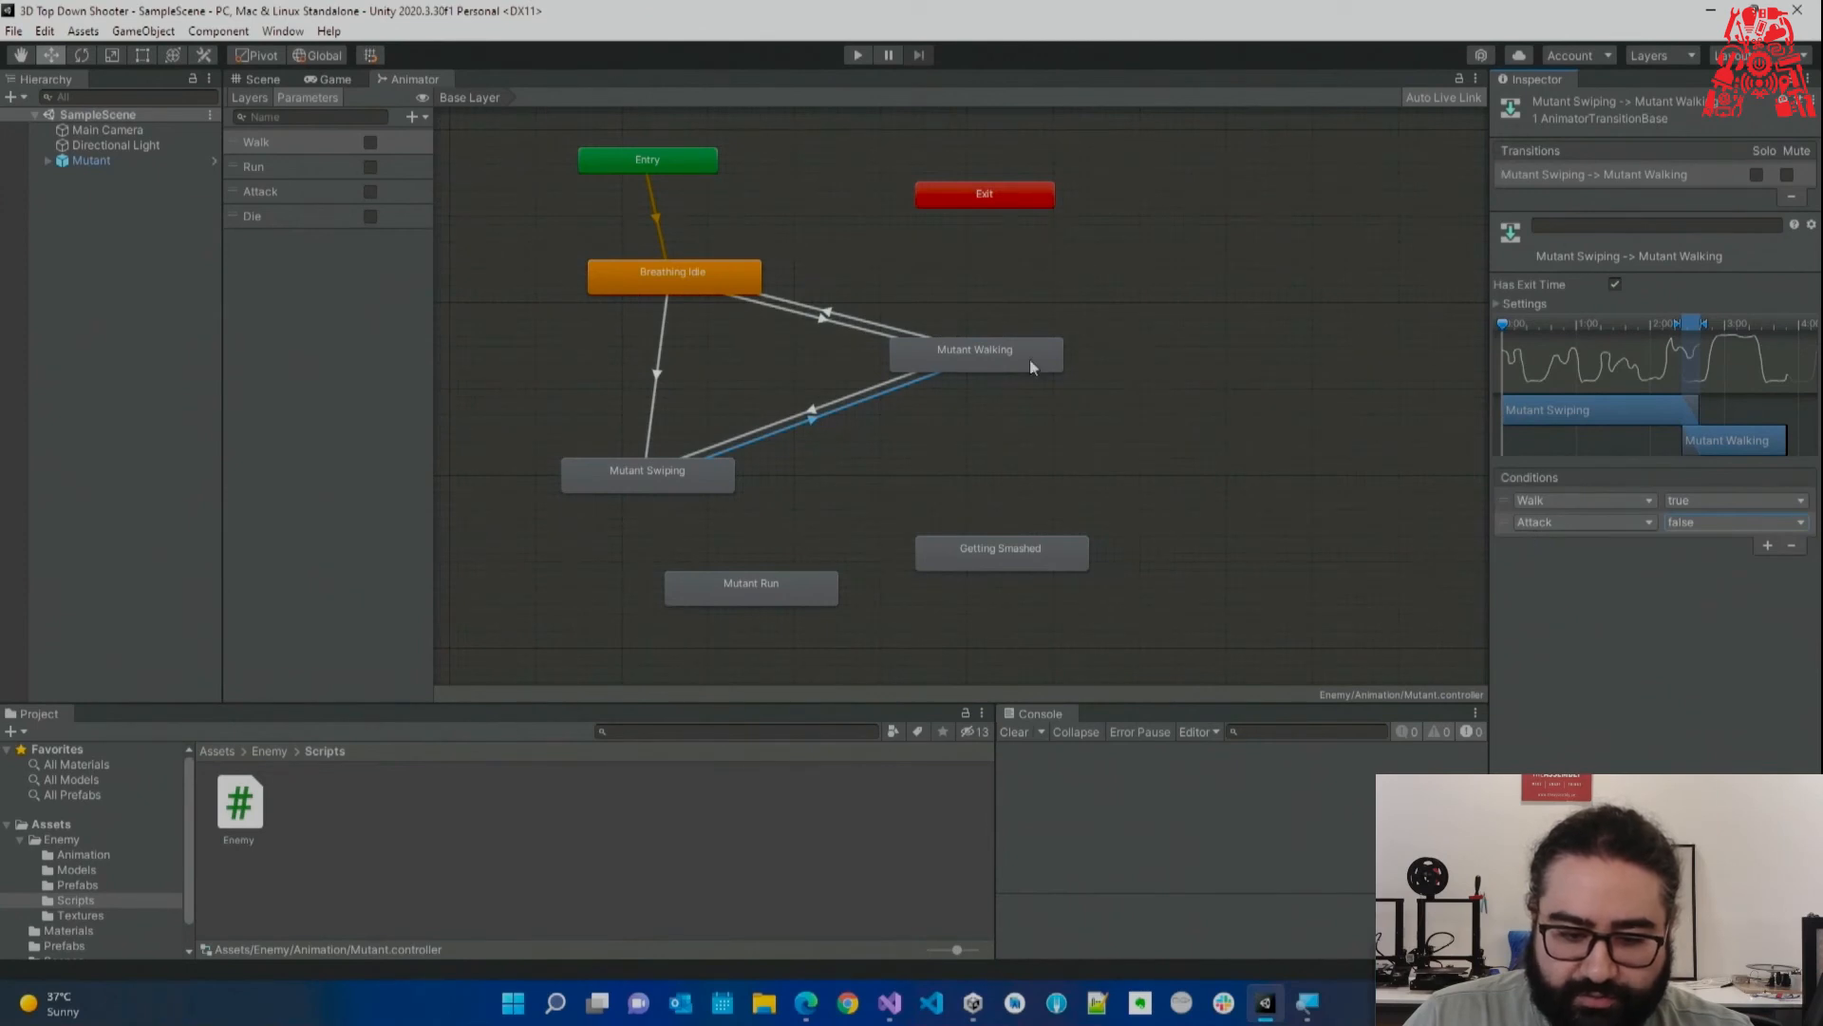
Add a Mutant Swiping → Breathing Idle transition requiring Attack false, then review both exit transitions.
click(651, 467)
right_click(649, 471)
click(702, 479)
click(673, 271)
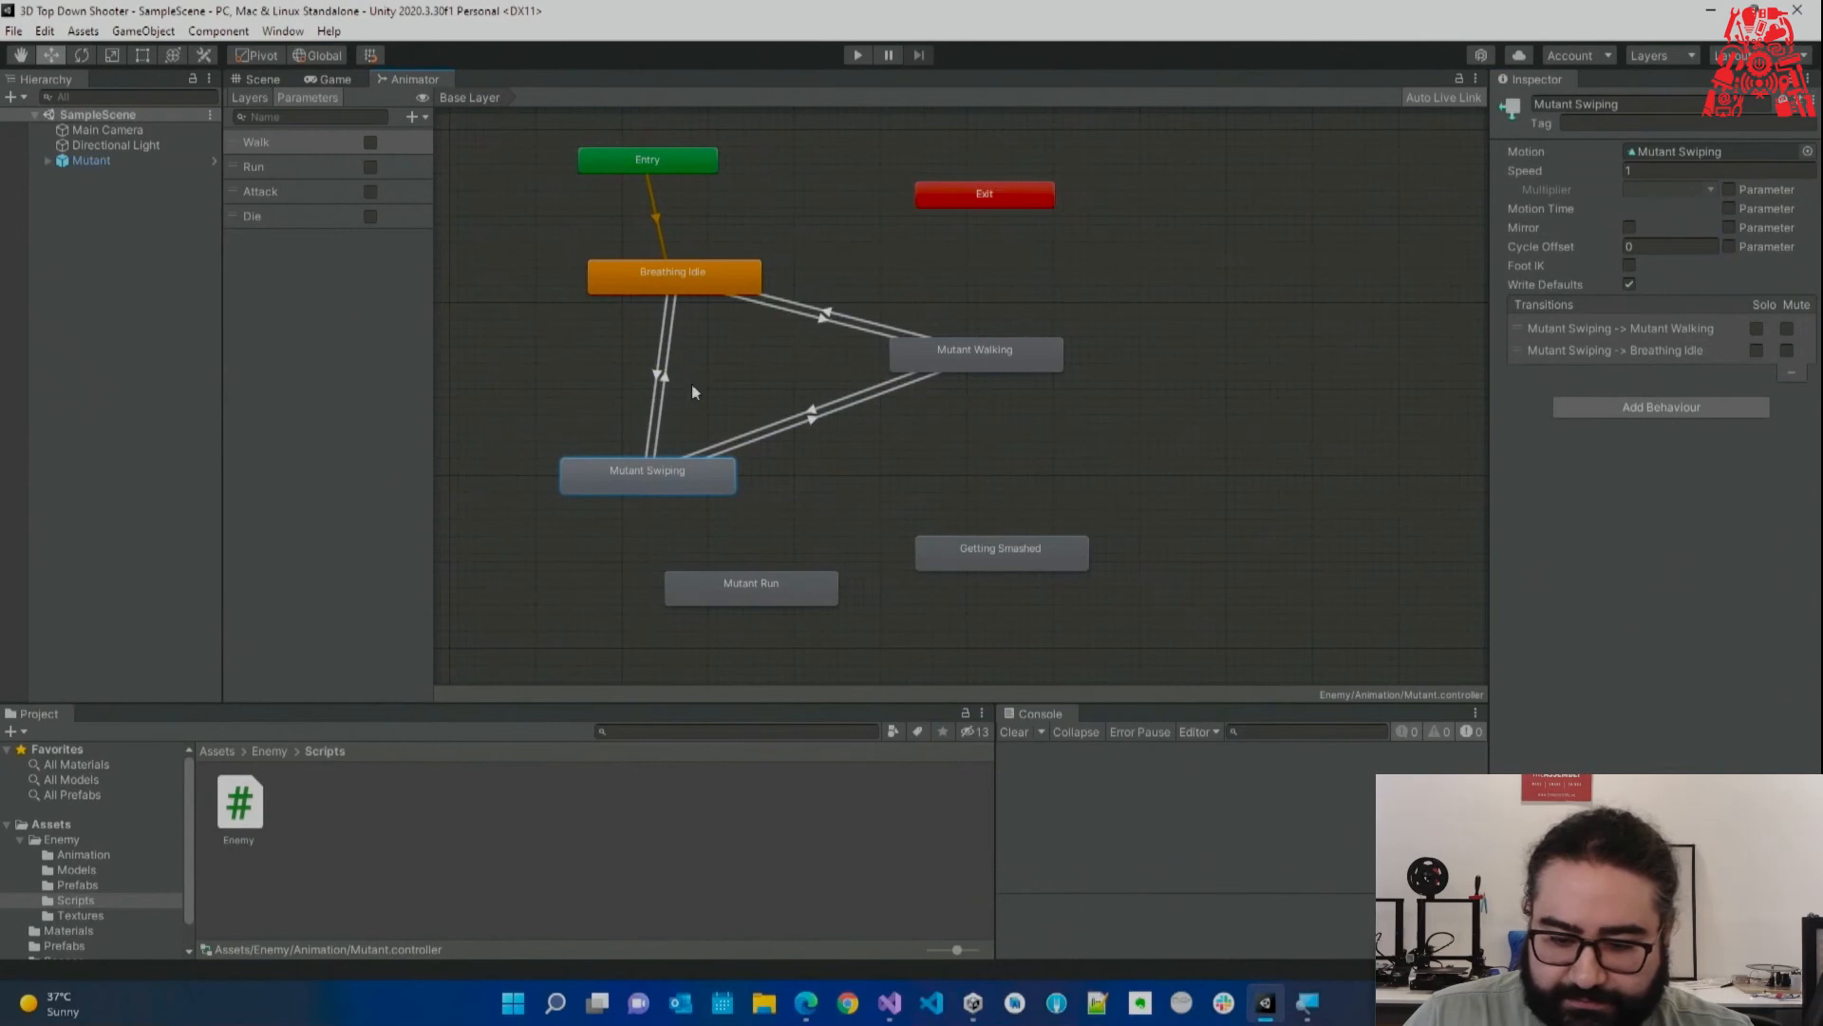
click(1764, 521)
click(1609, 504)
click(1564, 593)
click(1679, 505)
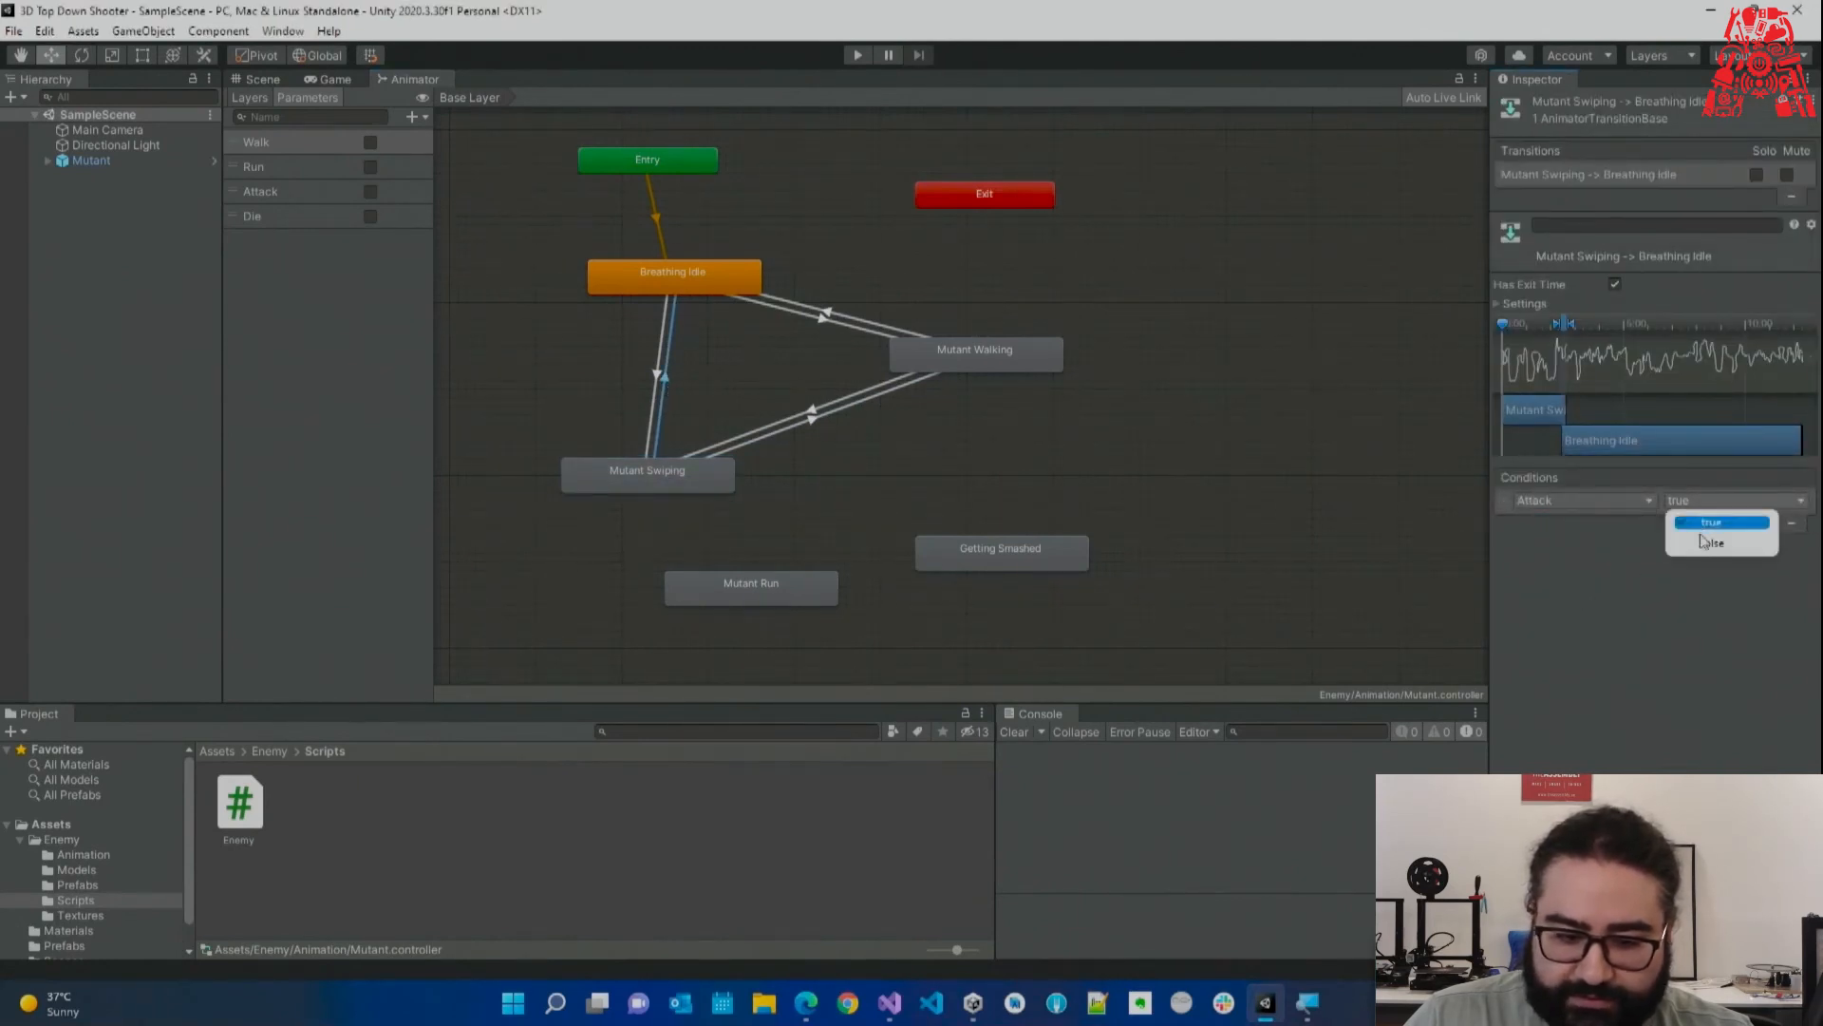
click(1706, 552)
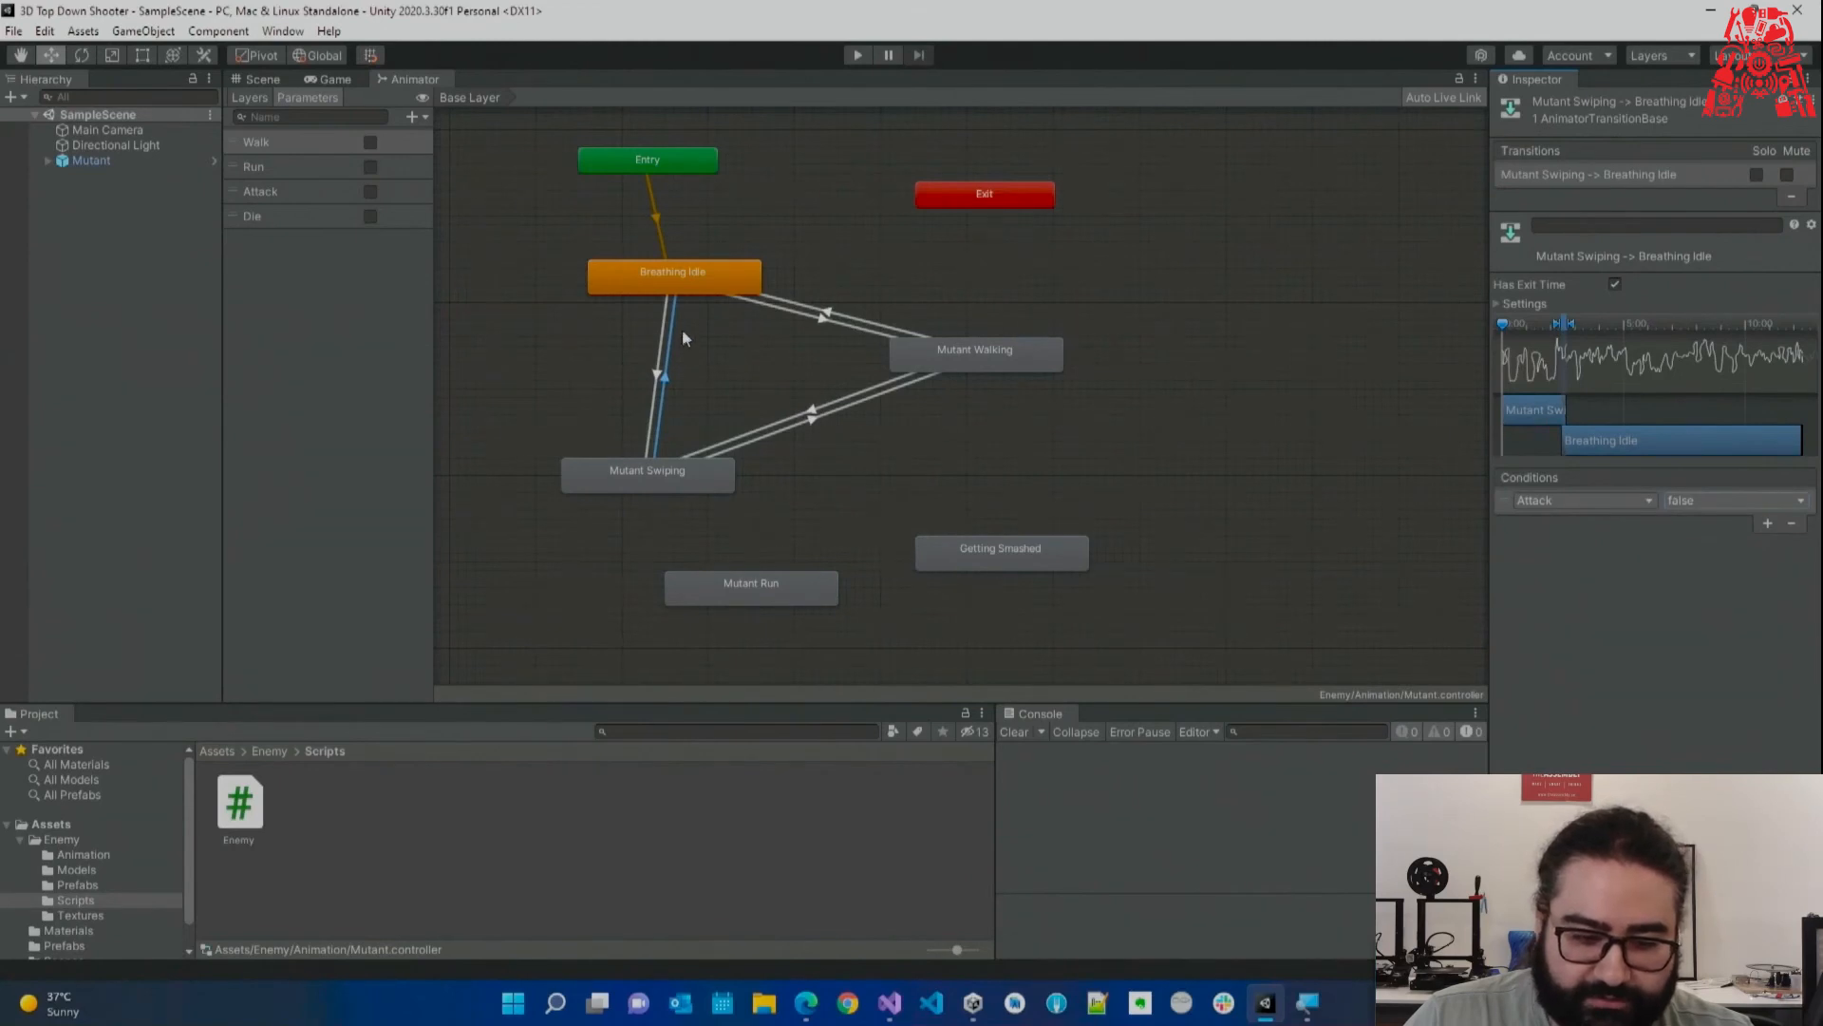
click(803, 419)
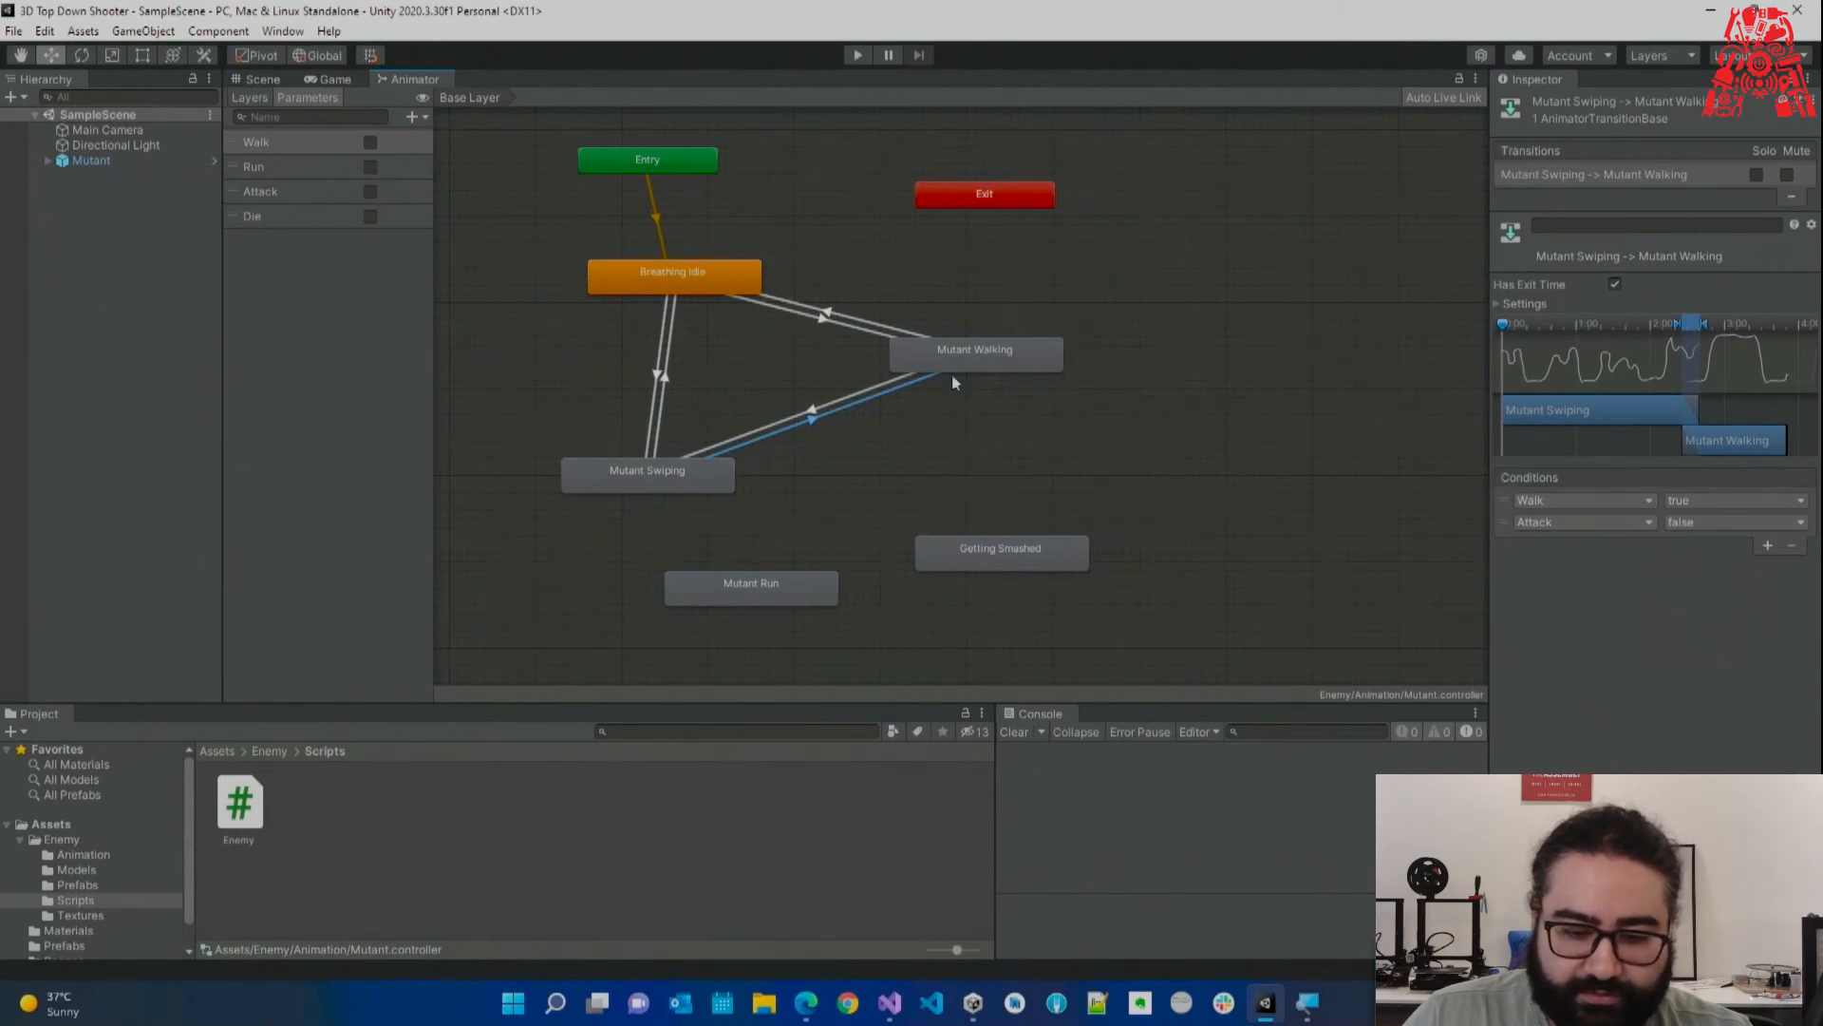
click(668, 380)
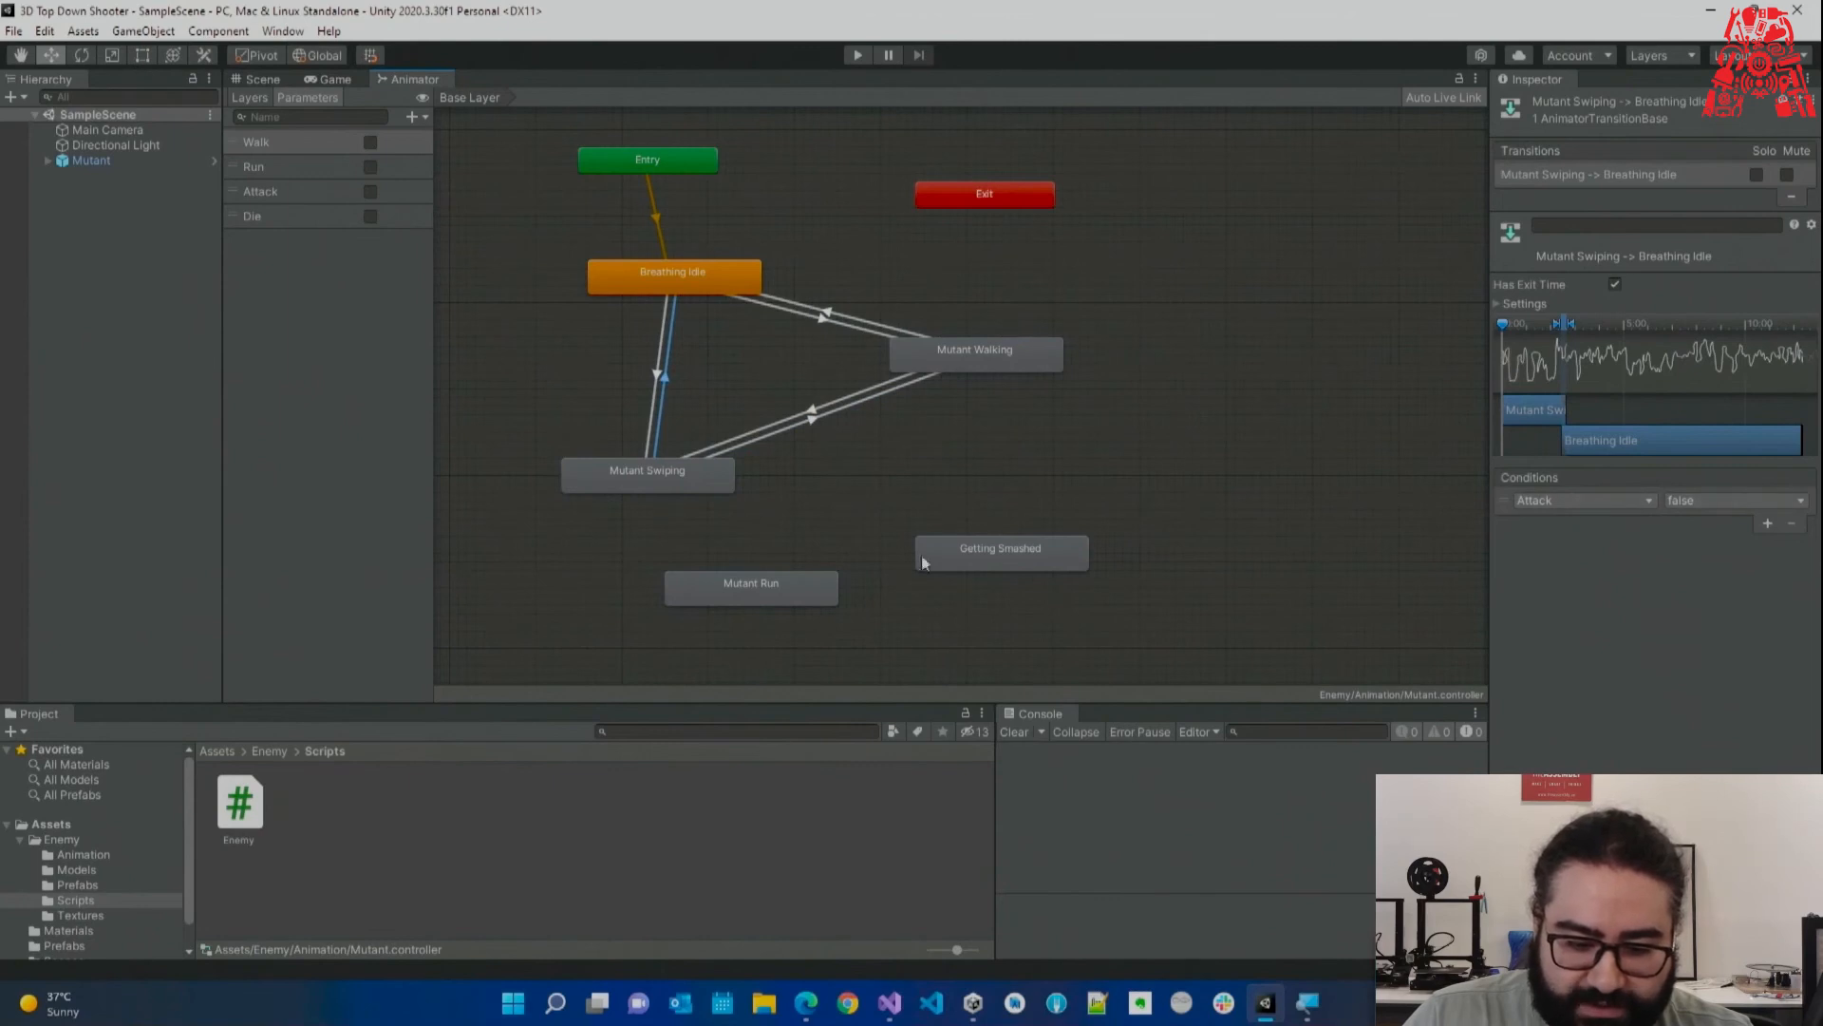
Reposition Getting Smashed and Mutant Run, then link Mutant Walking and Mutant Run both ways.
drag(1000, 552, 1043, 552)
drag(814, 586, 842, 587)
drag(1005, 559, 1117, 576)
drag(839, 587, 968, 537)
click(1043, 379)
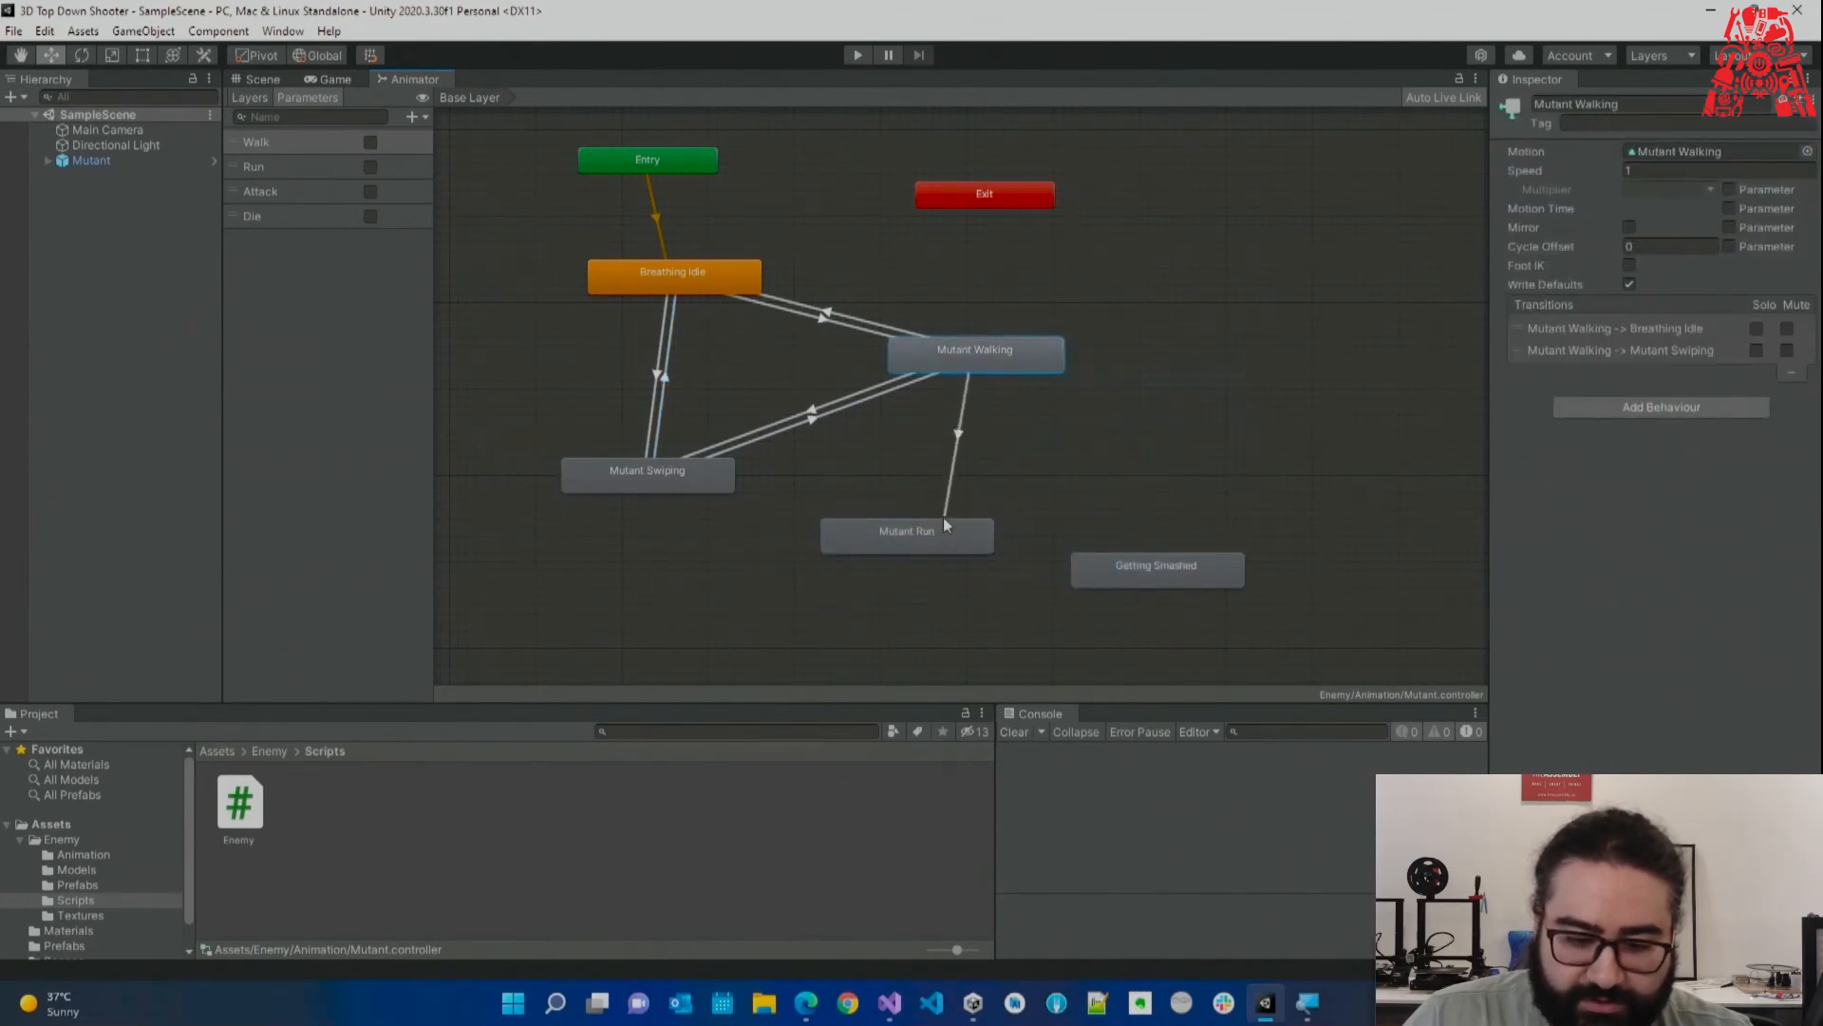
click(947, 532)
drag(948, 533, 972, 561)
right_click(994, 571)
click(994, 572)
click(994, 372)
Make Walking → Run require Run true and Run → Walking require Run false.
click(952, 470)
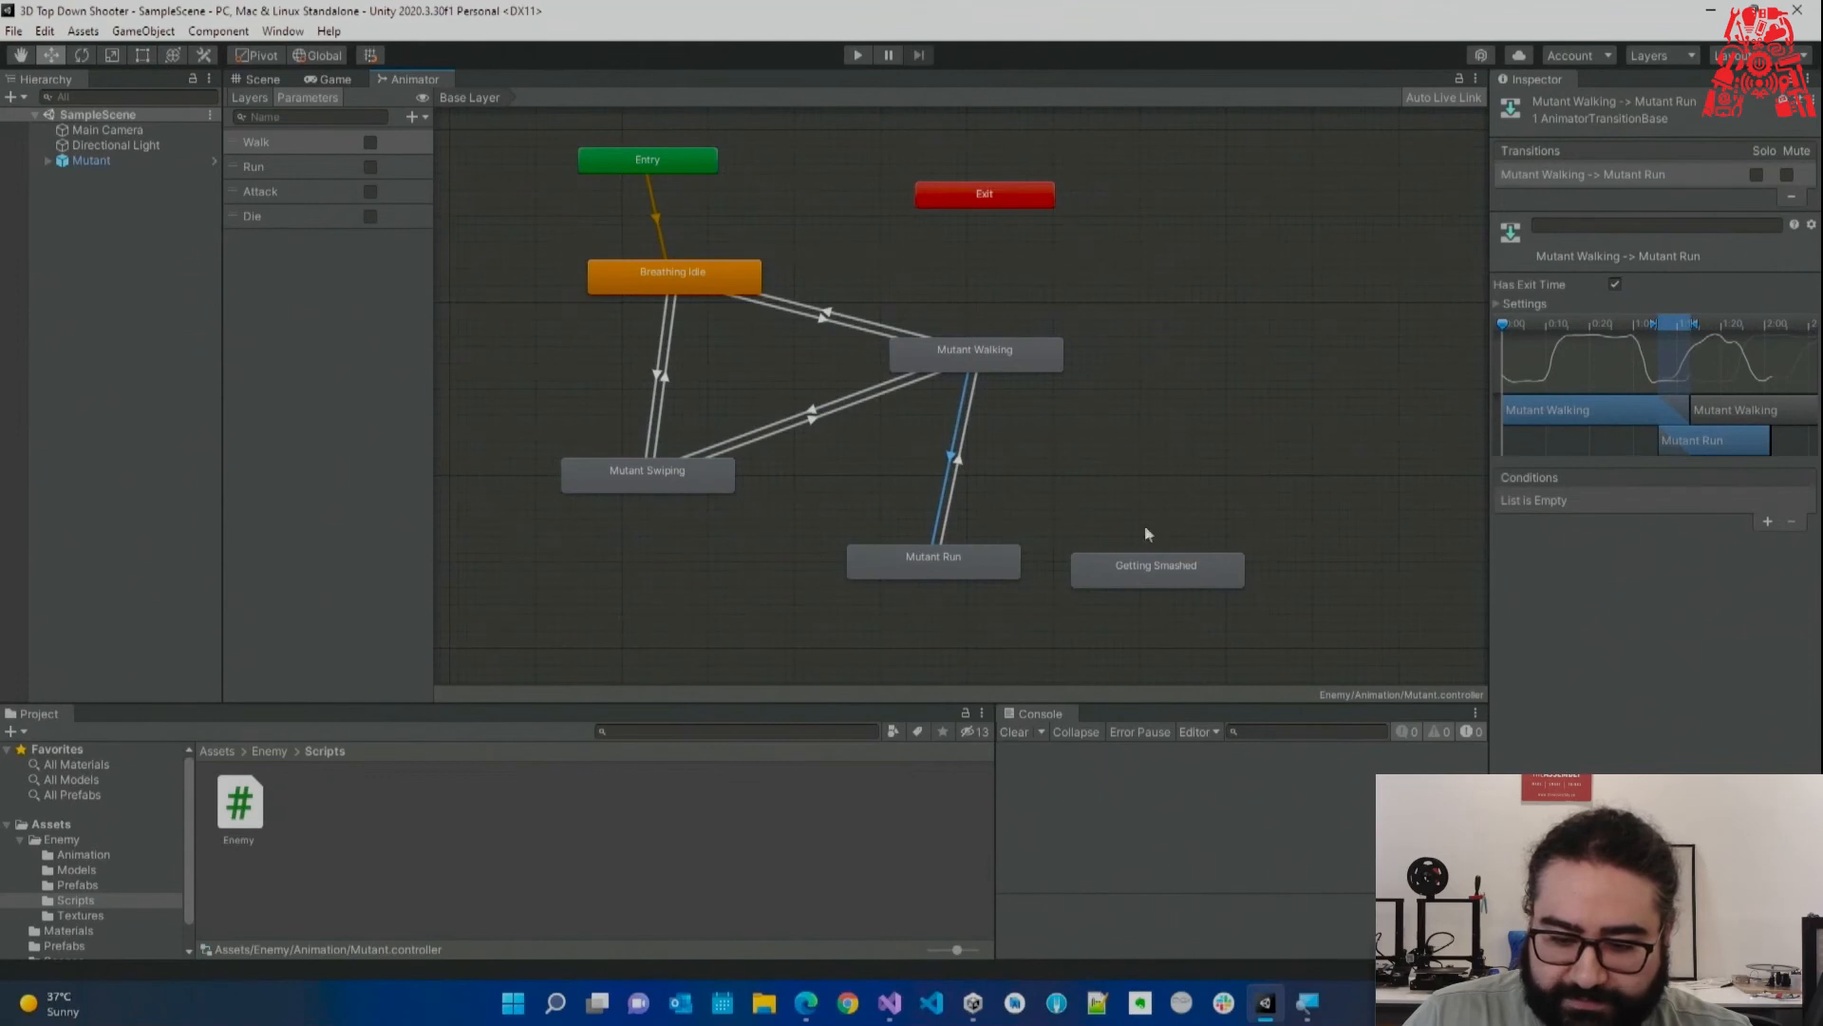
click(1764, 522)
click(1601, 503)
scroll(1581, 573, down, 1)
click(1569, 563)
click(953, 491)
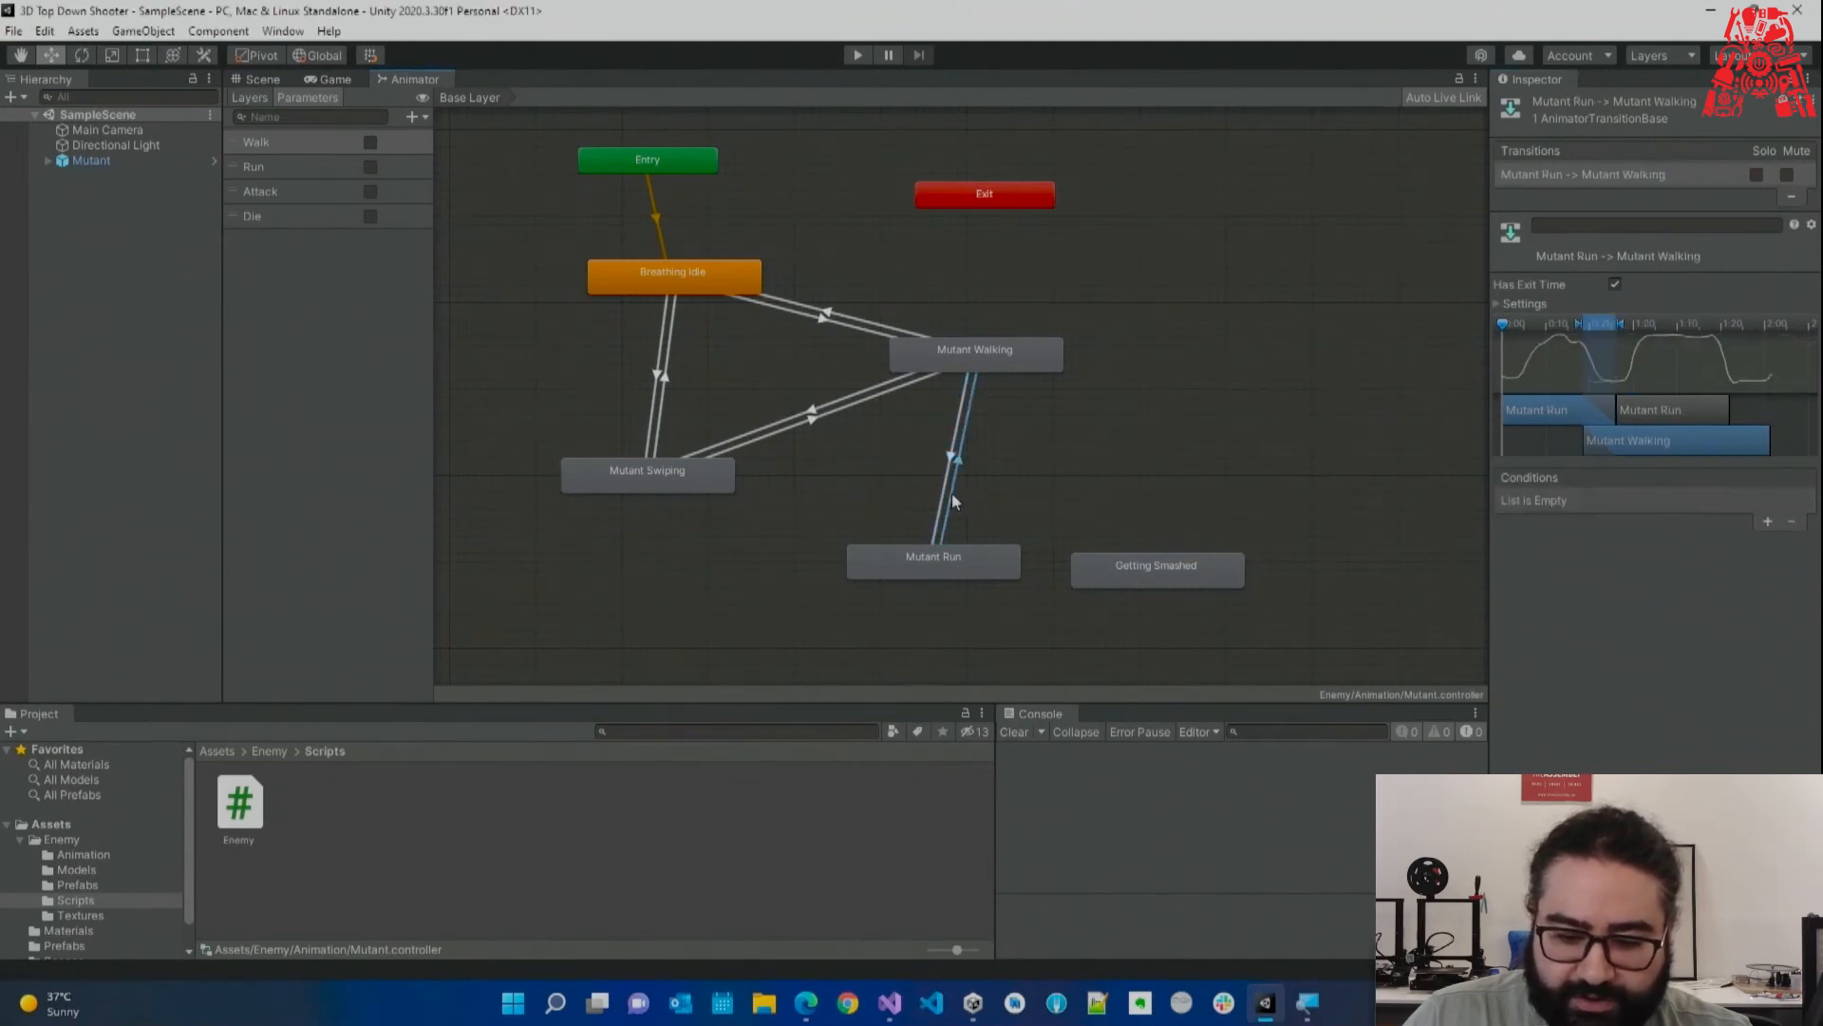
click(1766, 523)
click(1622, 503)
click(1575, 581)
click(1704, 501)
click(1707, 546)
Add transitions from Breathing Idle and Mutant Walking into Getting Smashed.
drag(1154, 574, 1229, 430)
drag(973, 352, 955, 393)
drag(968, 556, 1019, 599)
right_click(742, 282)
click(822, 287)
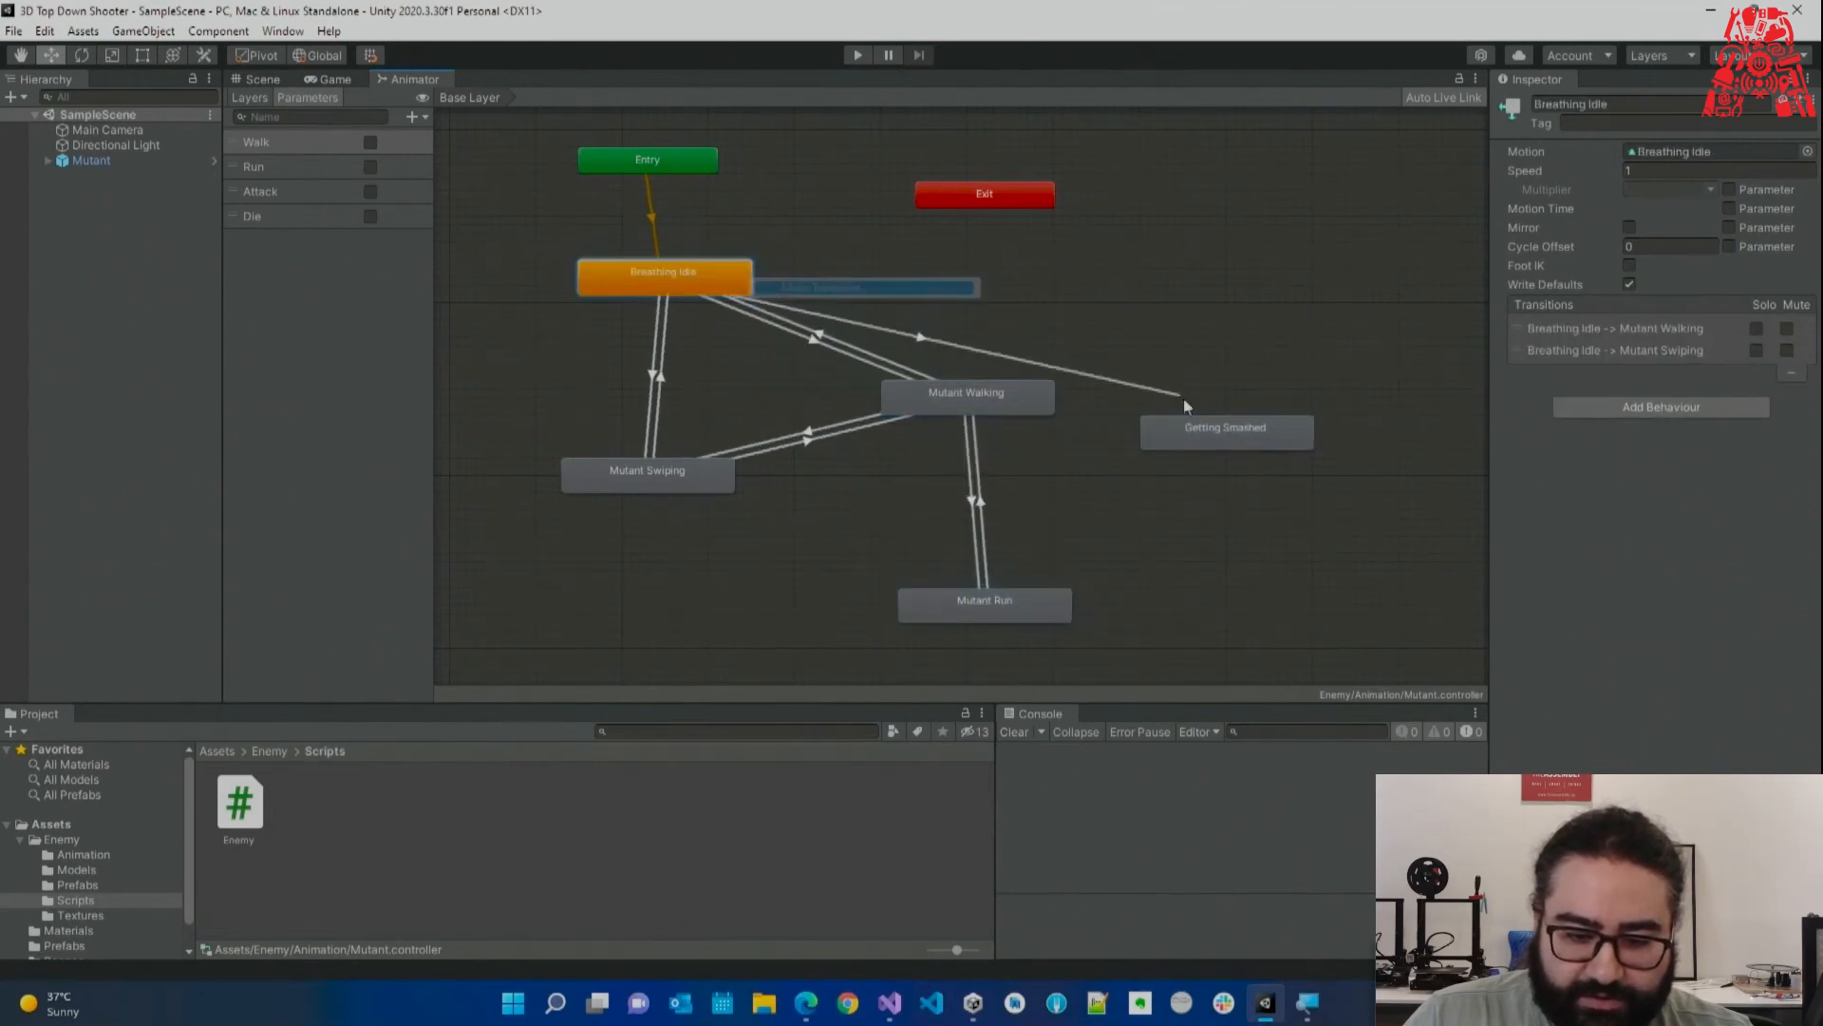
click(1212, 427)
drag(1212, 427, 1194, 281)
click(1007, 399)
right_click(1008, 405)
click(1079, 415)
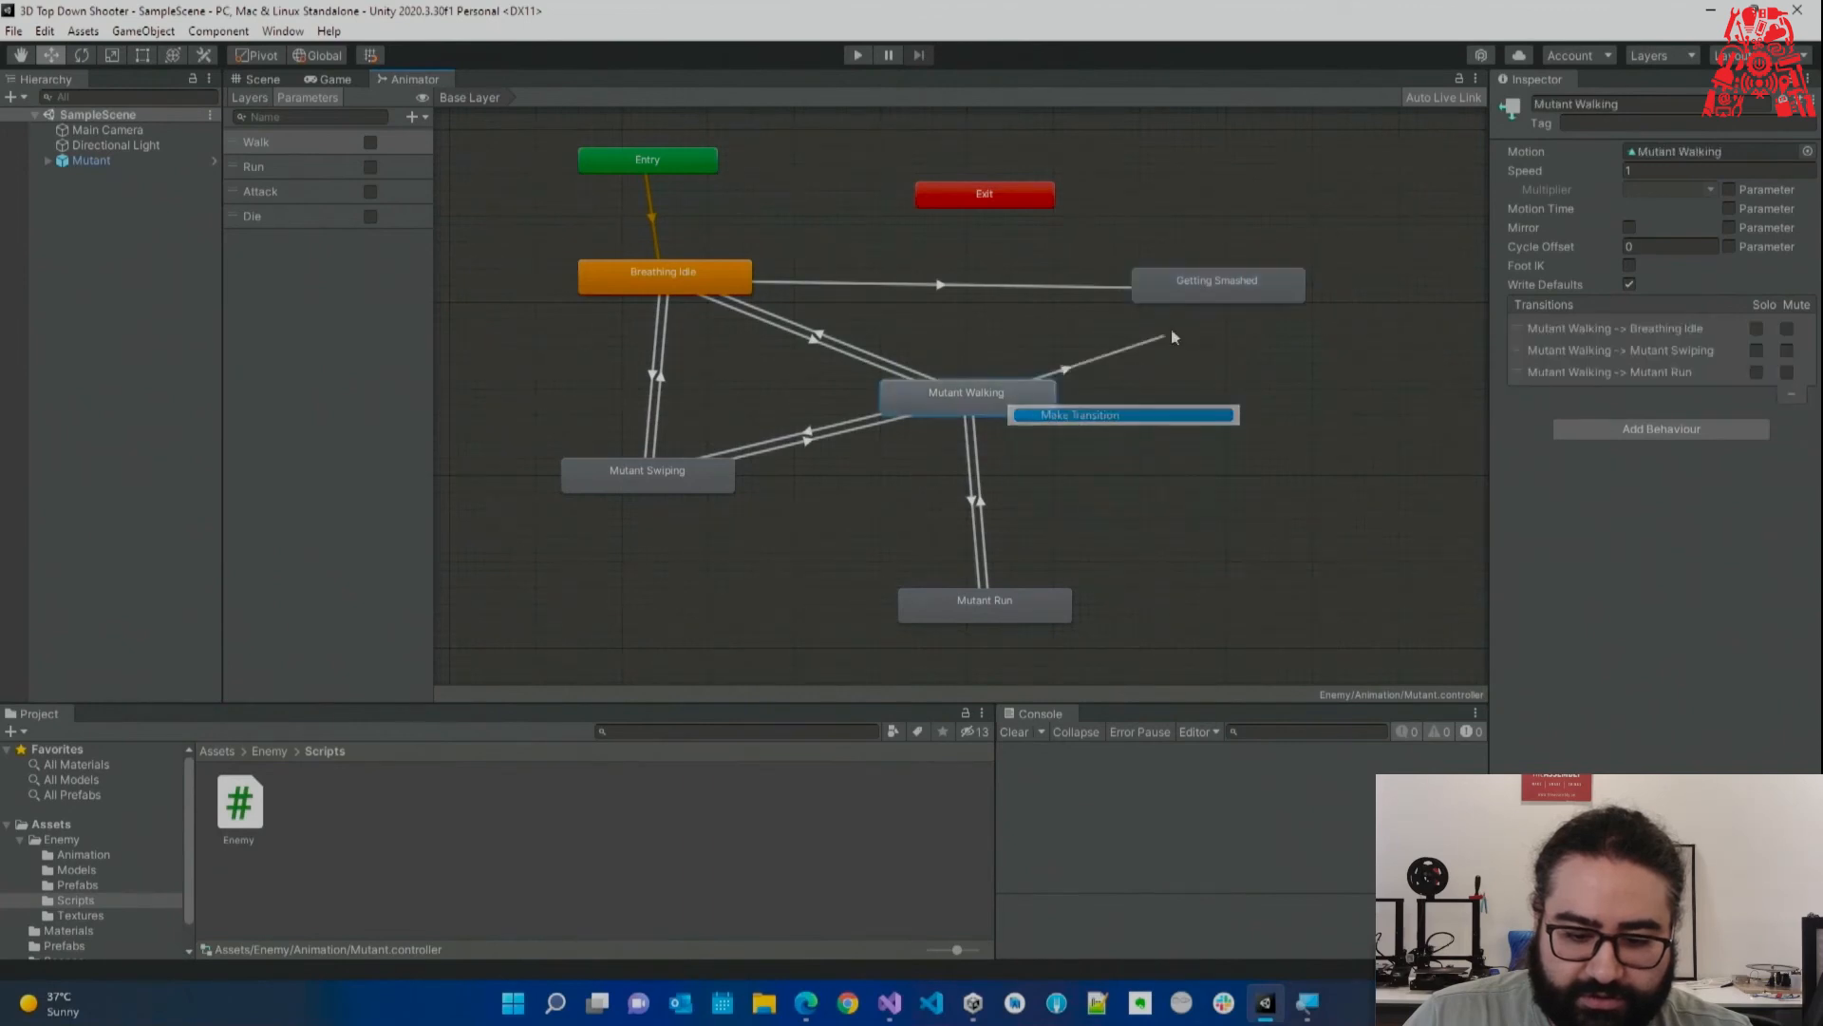
click(1163, 290)
click(1031, 606)
Add transitions from Mutant Run and Mutant Swiping into Getting Smashed.
right_click(1031, 608)
click(1088, 618)
click(1263, 302)
click(632, 482)
right_click(660, 478)
click(707, 487)
click(1270, 287)
Tidy the Animator layout, placing Getting Smashed below Mutant Swiping.
drag(1271, 287, 787, 615)
drag(941, 403, 1105, 328)
click(689, 490)
drag(689, 490, 577, 434)
drag(1005, 613, 1187, 596)
drag(687, 275, 801, 243)
drag(594, 421, 612, 395)
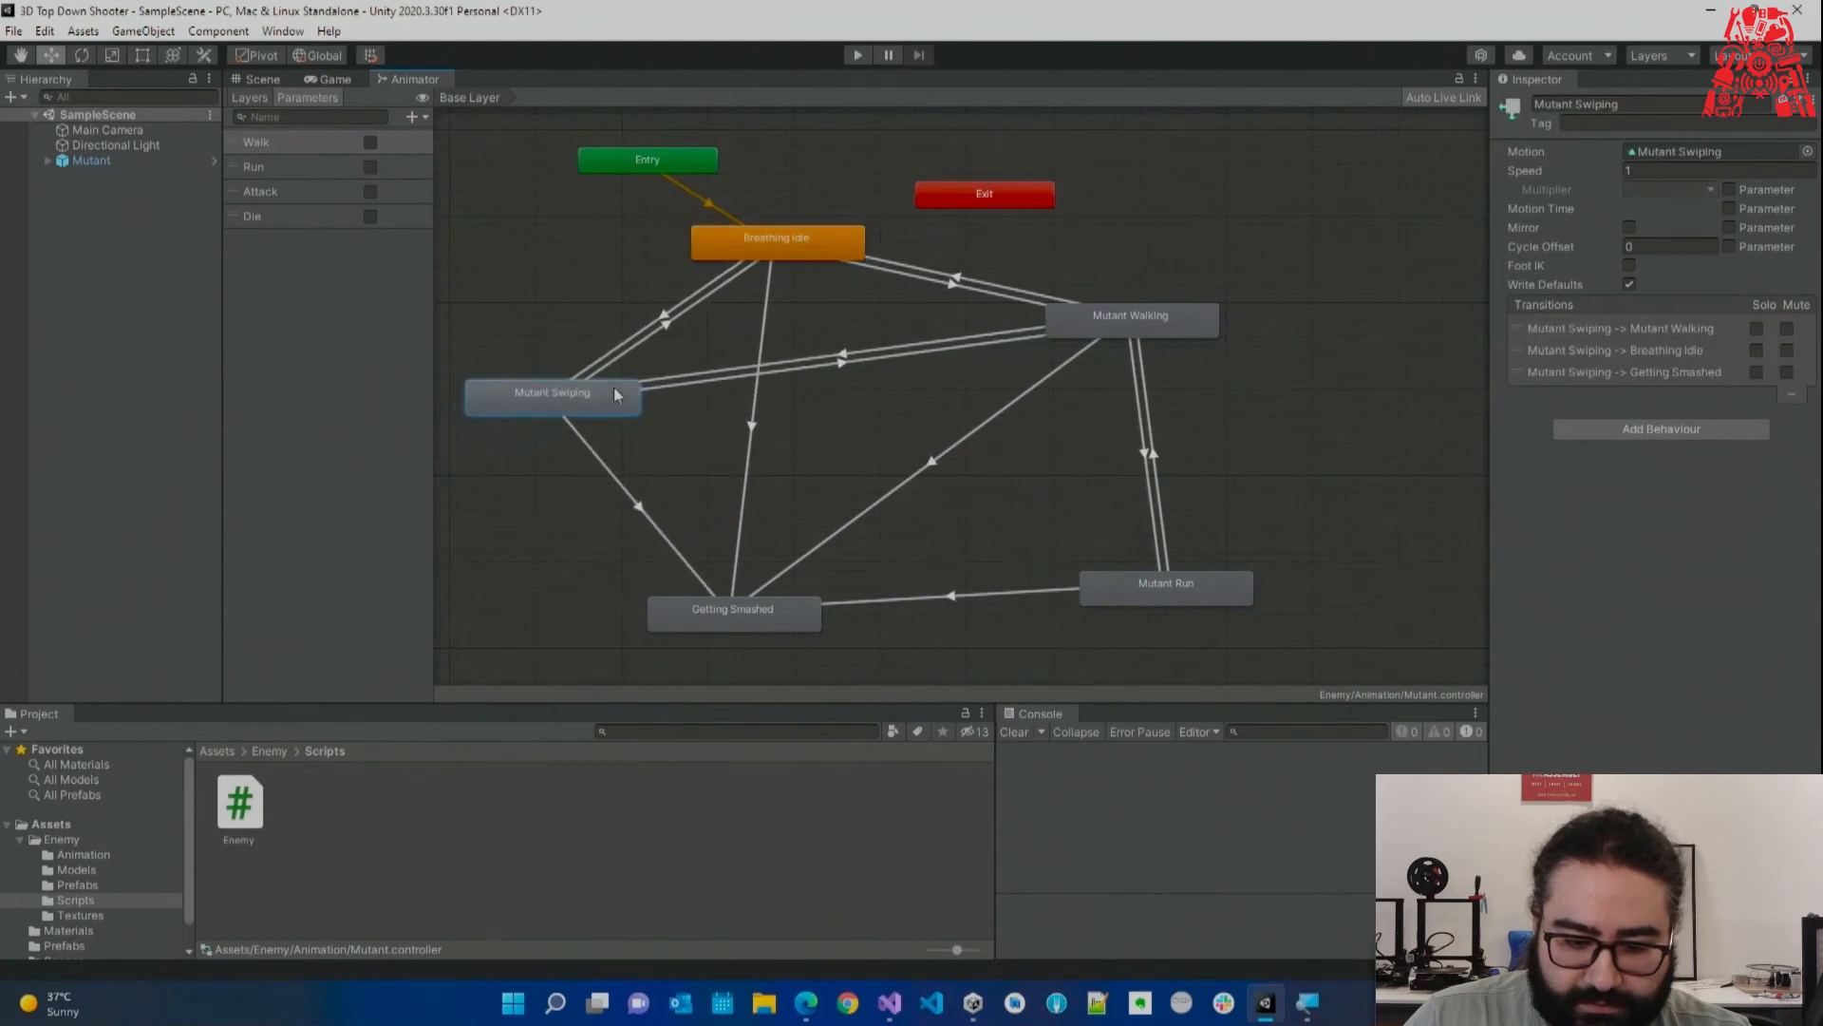
drag(1187, 600, 1203, 623)
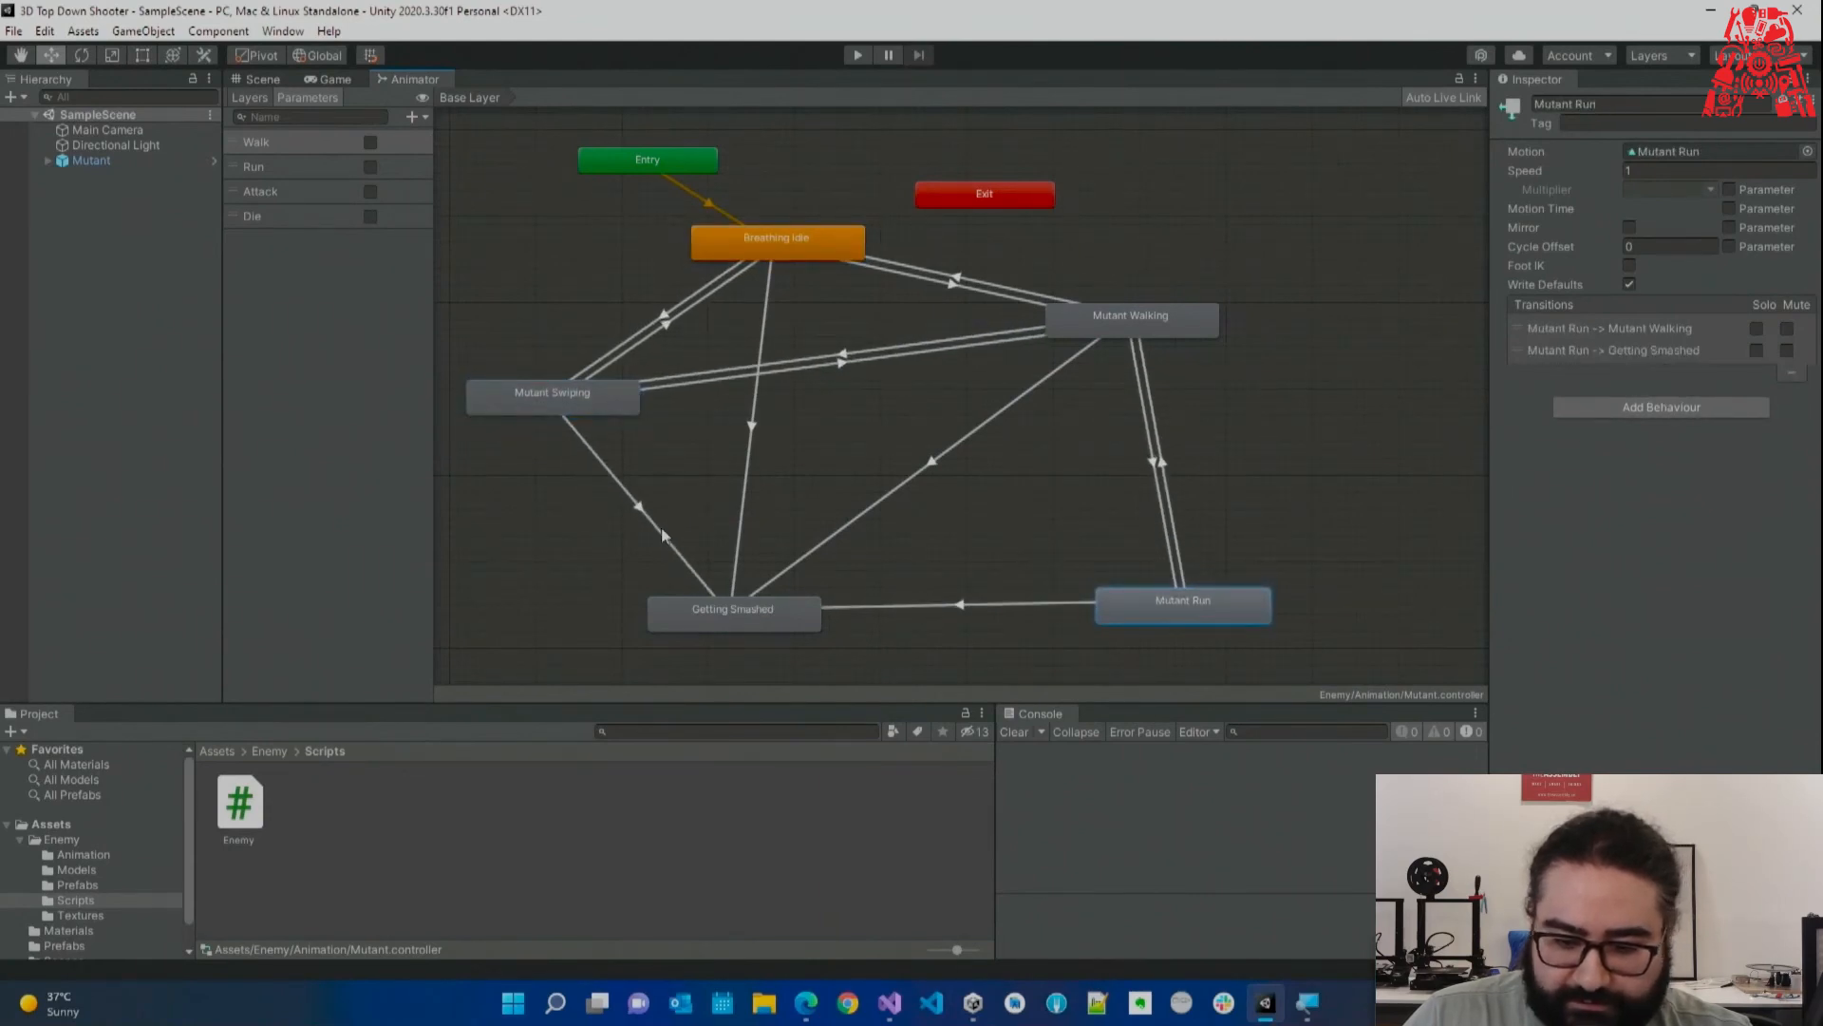
Add a Die condition to the Swiping and Breathing Idle transitions into Getting Smashed.
click(637, 504)
click(1767, 521)
click(1581, 501)
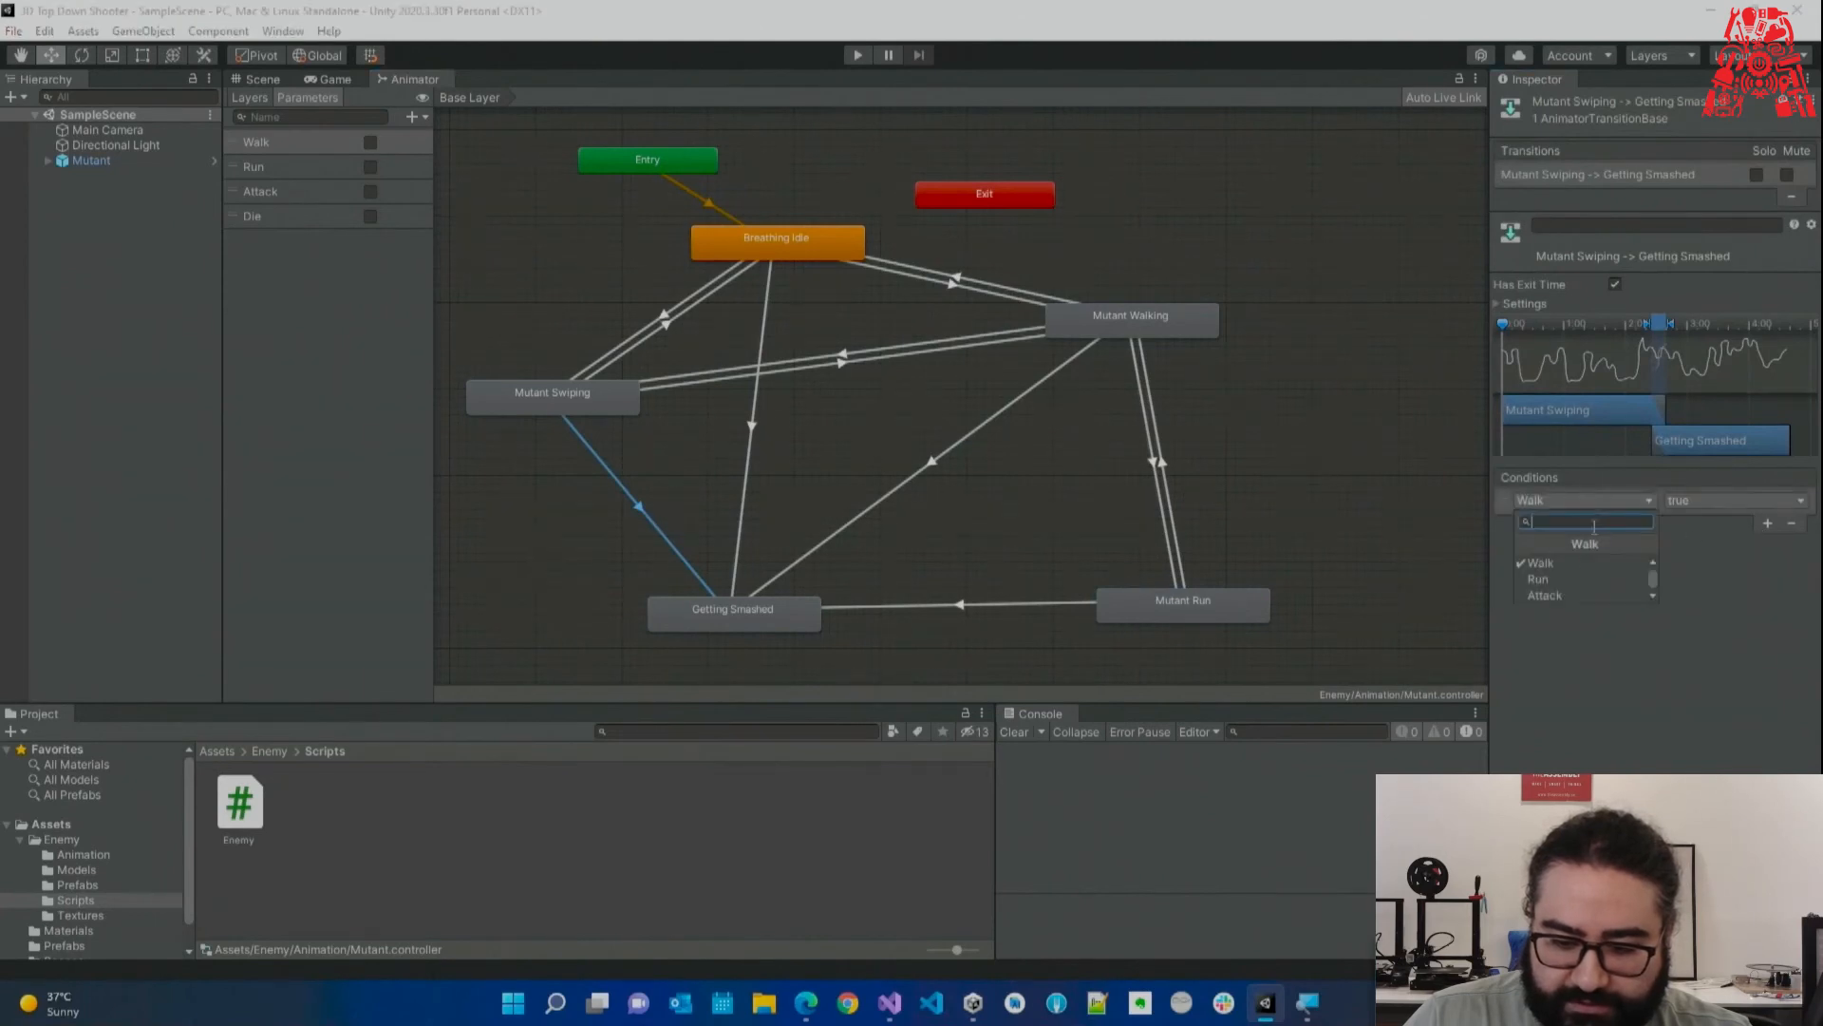
click(1575, 594)
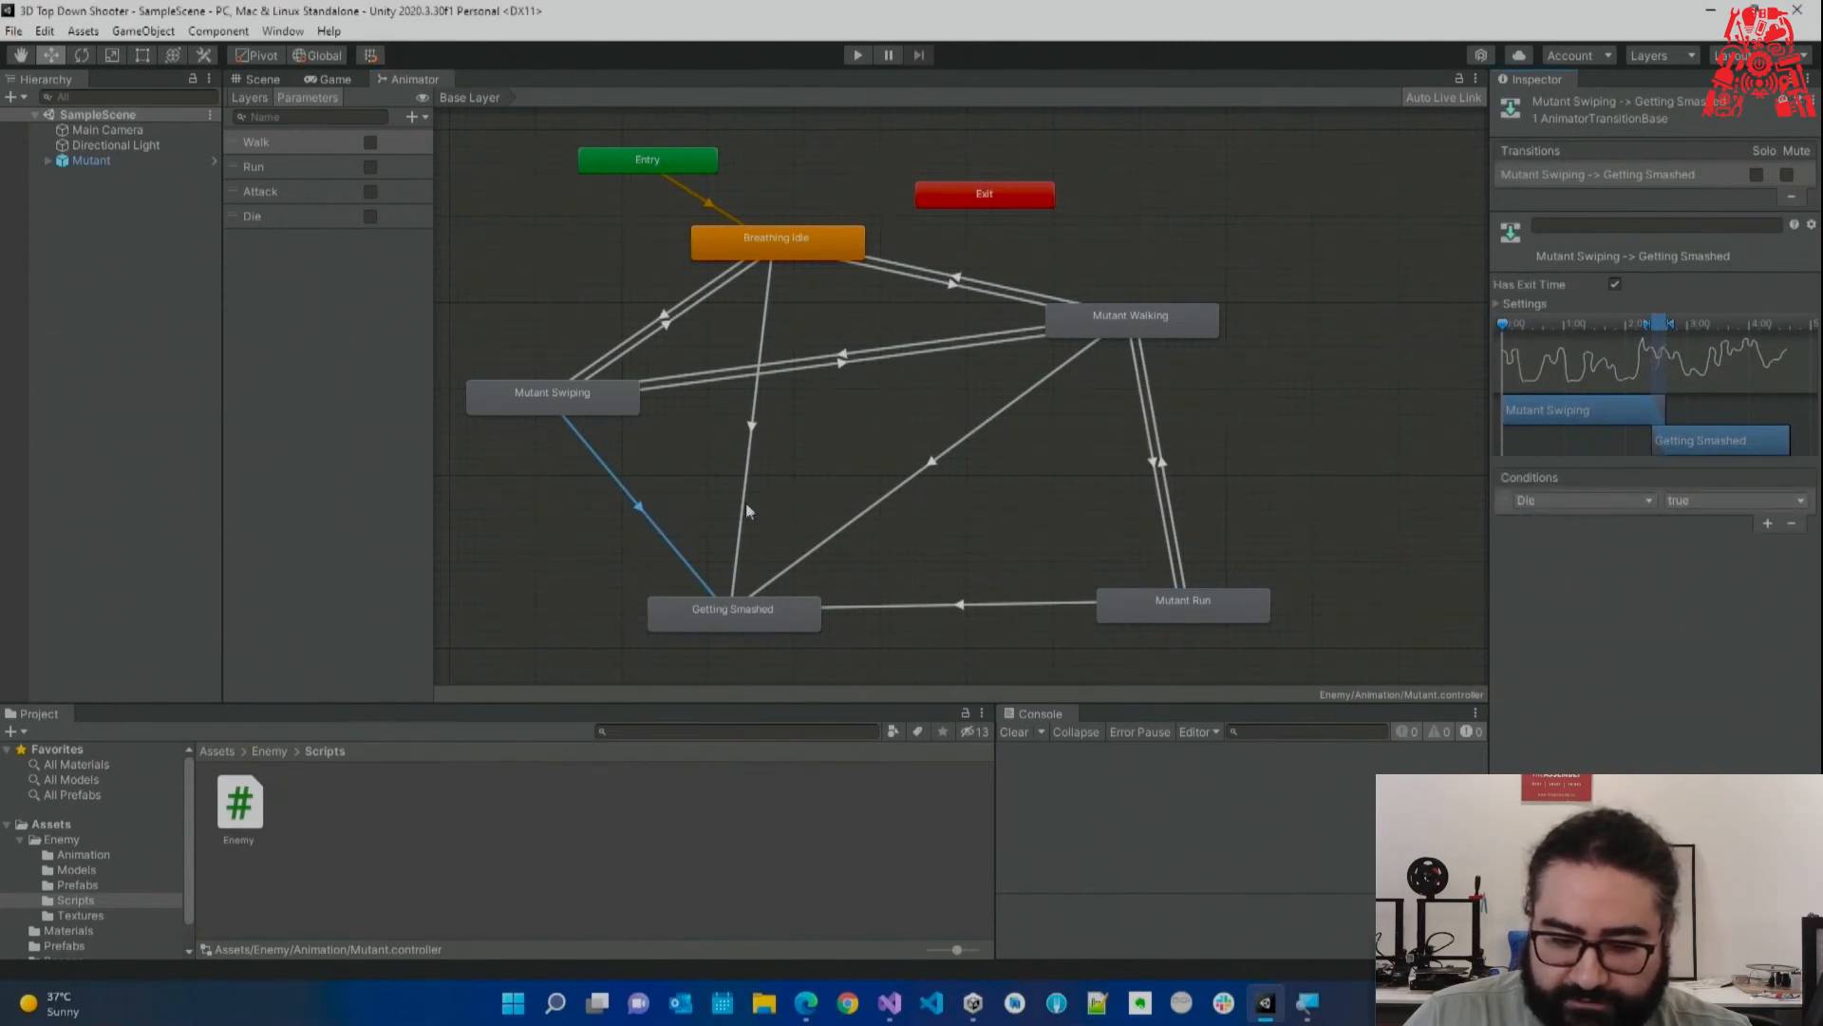
click(745, 515)
click(1767, 521)
click(1595, 500)
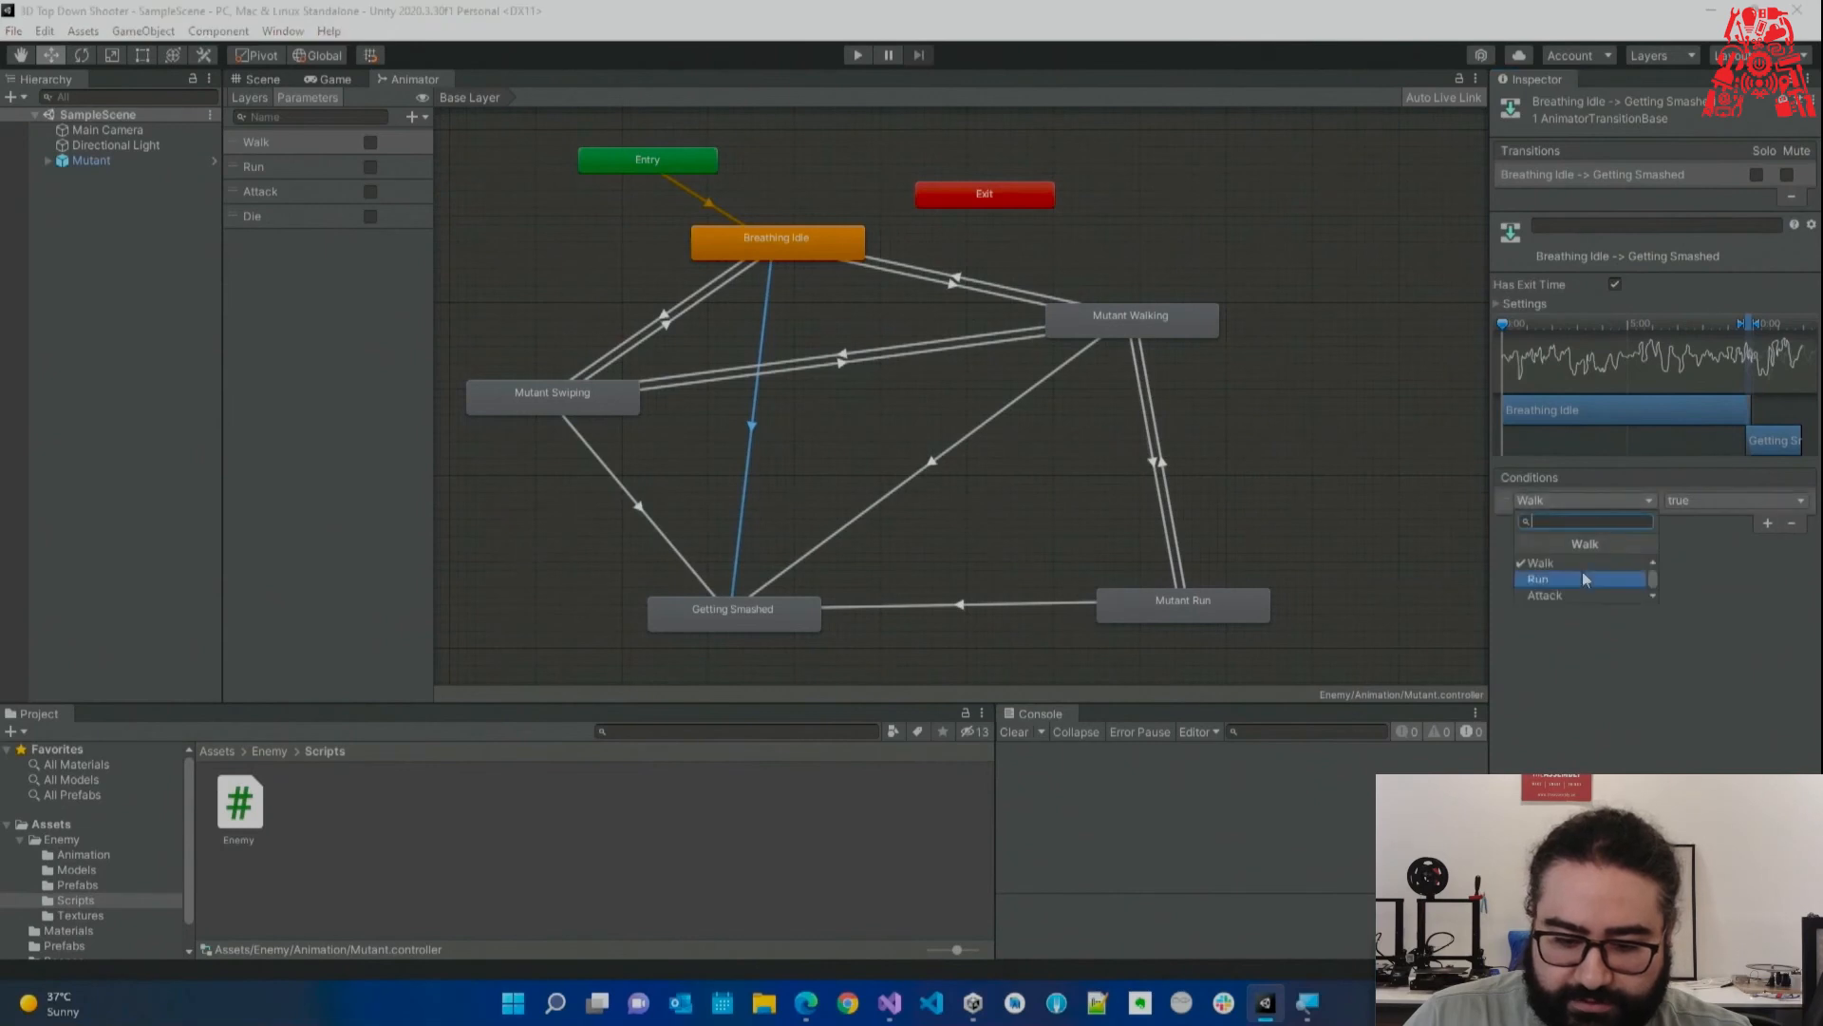
click(1576, 593)
Add a Die condition to the Walking and Run transitions into Getting Smashed.
click(1005, 442)
click(1761, 521)
click(1595, 500)
click(1576, 595)
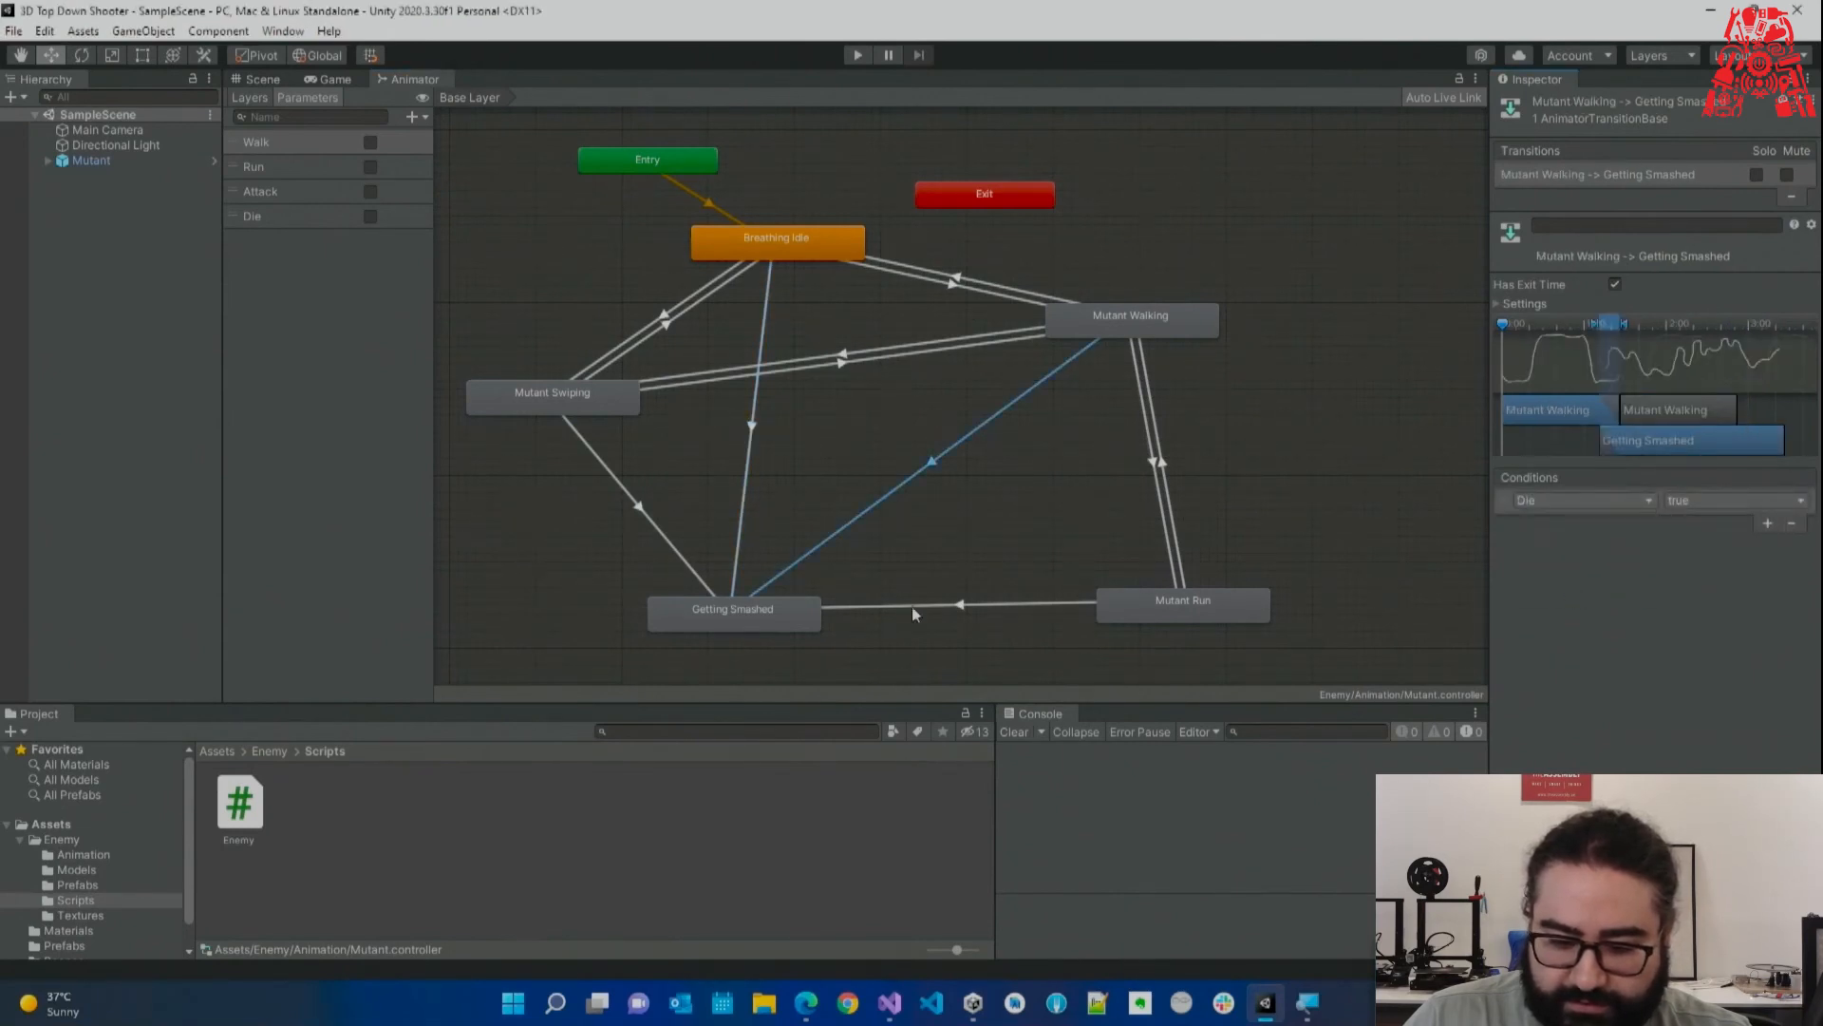
click(883, 606)
click(1767, 521)
click(1595, 501)
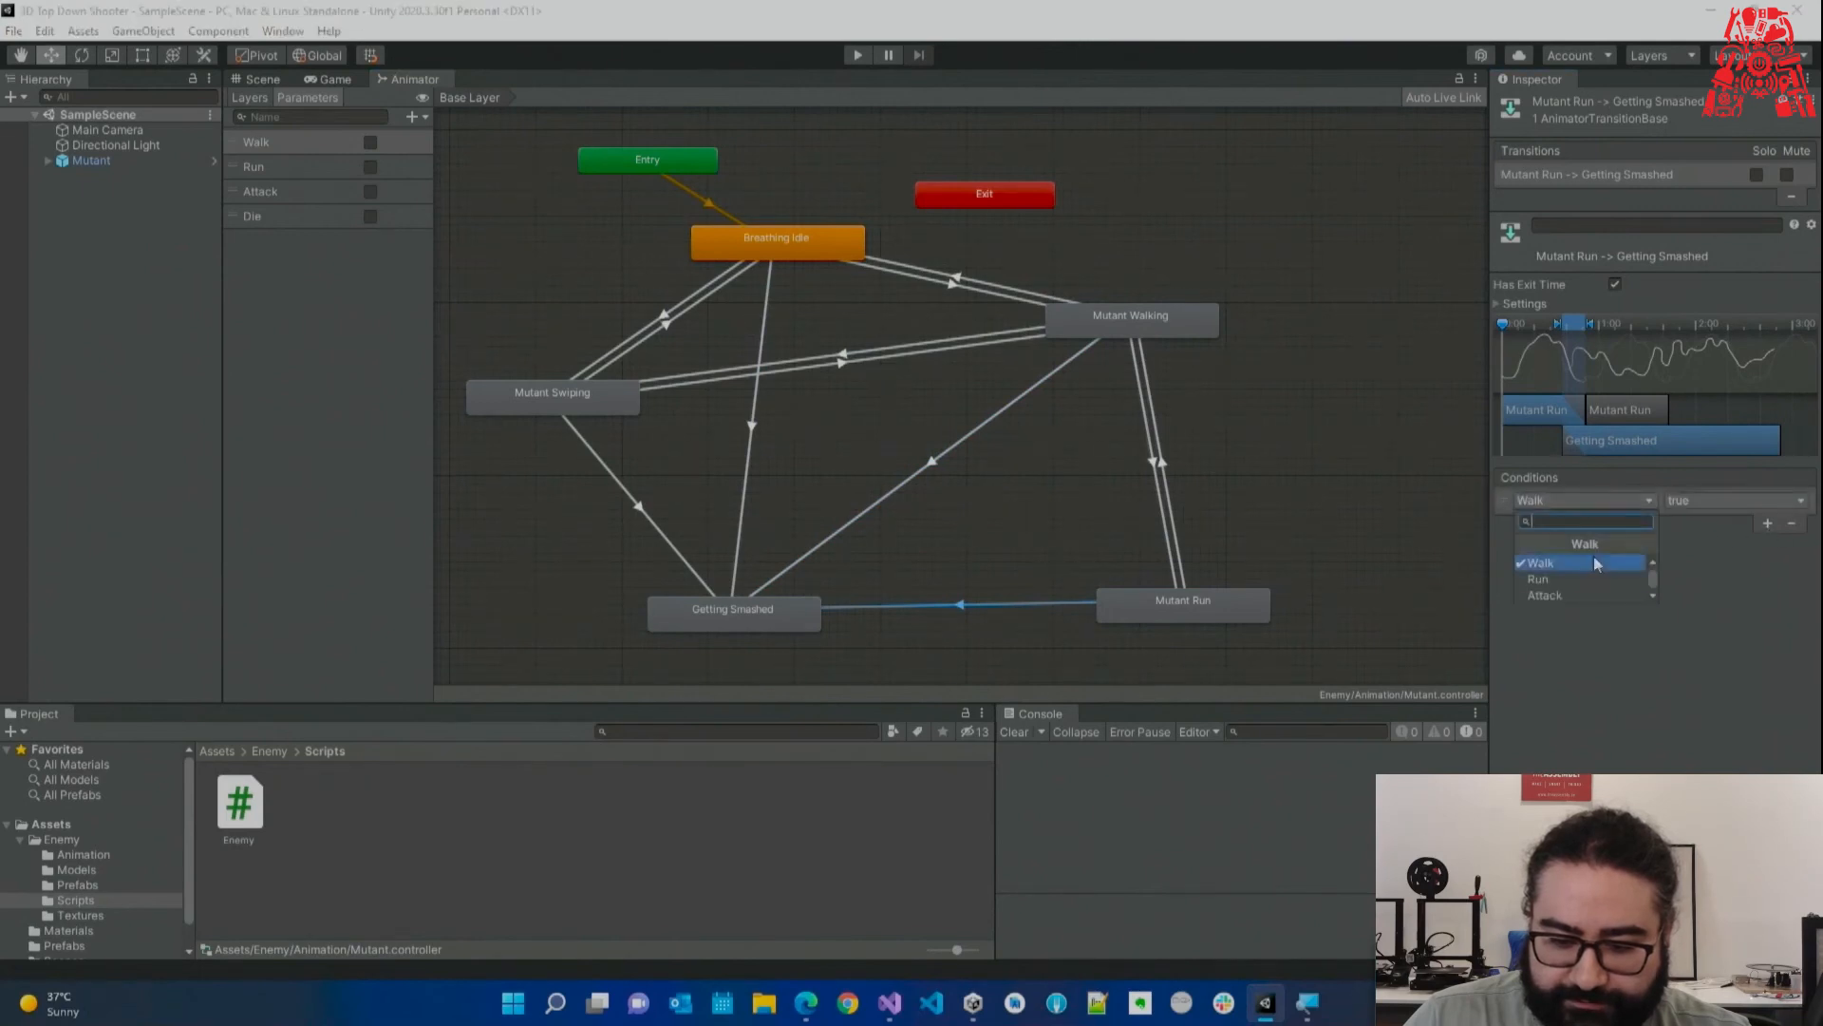
click(1569, 589)
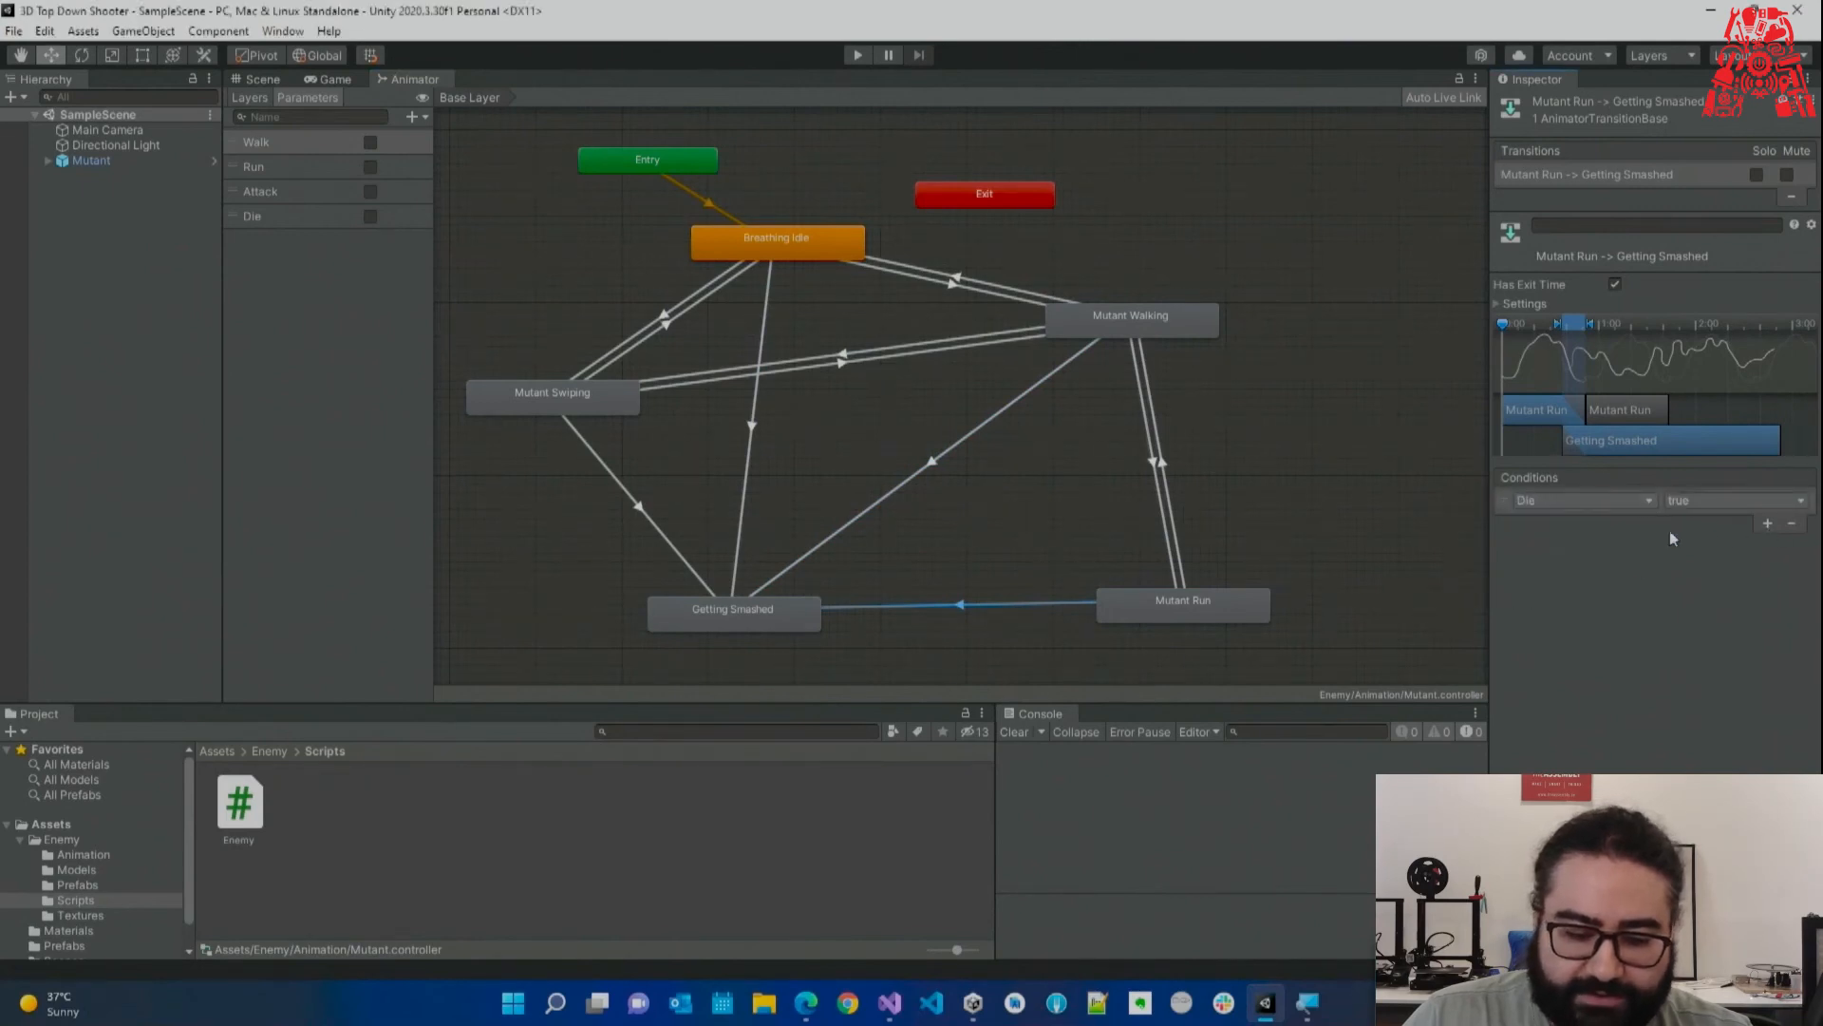
Clear the selection, nudge Breathing Idle and Mutant Walking, and dock the Animator beside the Game view.
click(767, 616)
click(862, 587)
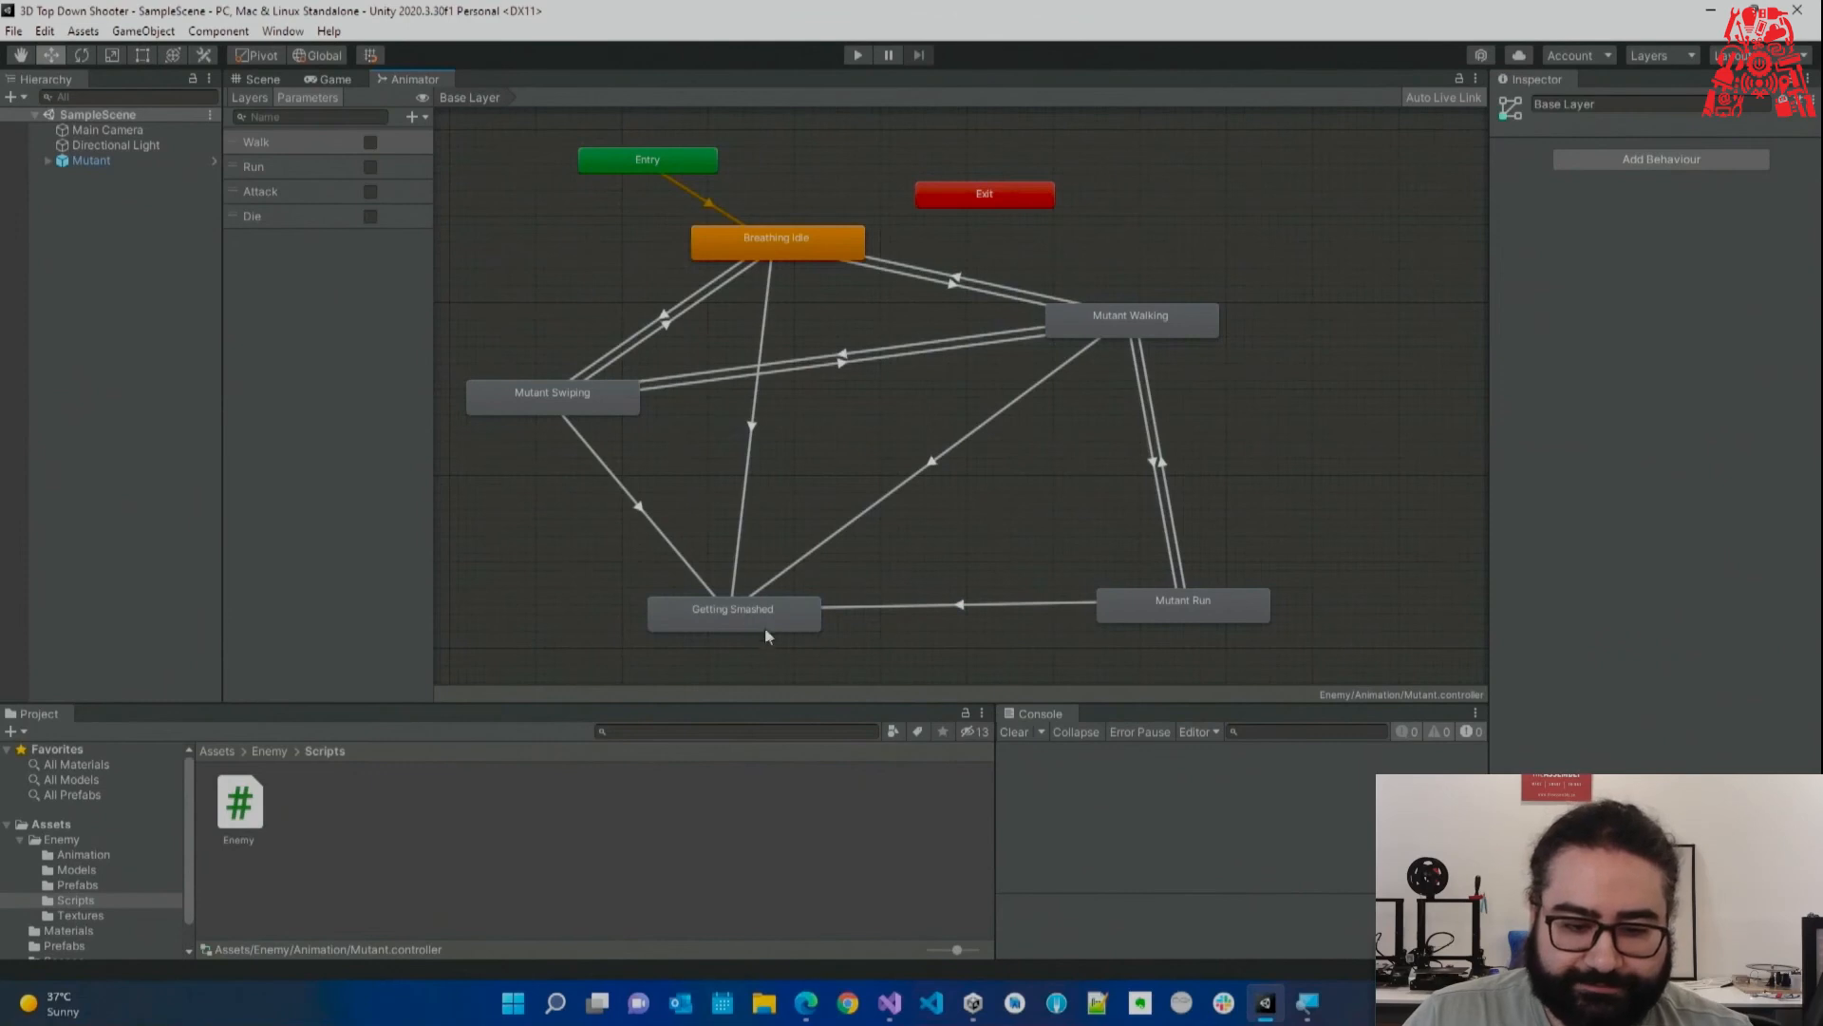
drag(824, 254, 821, 226)
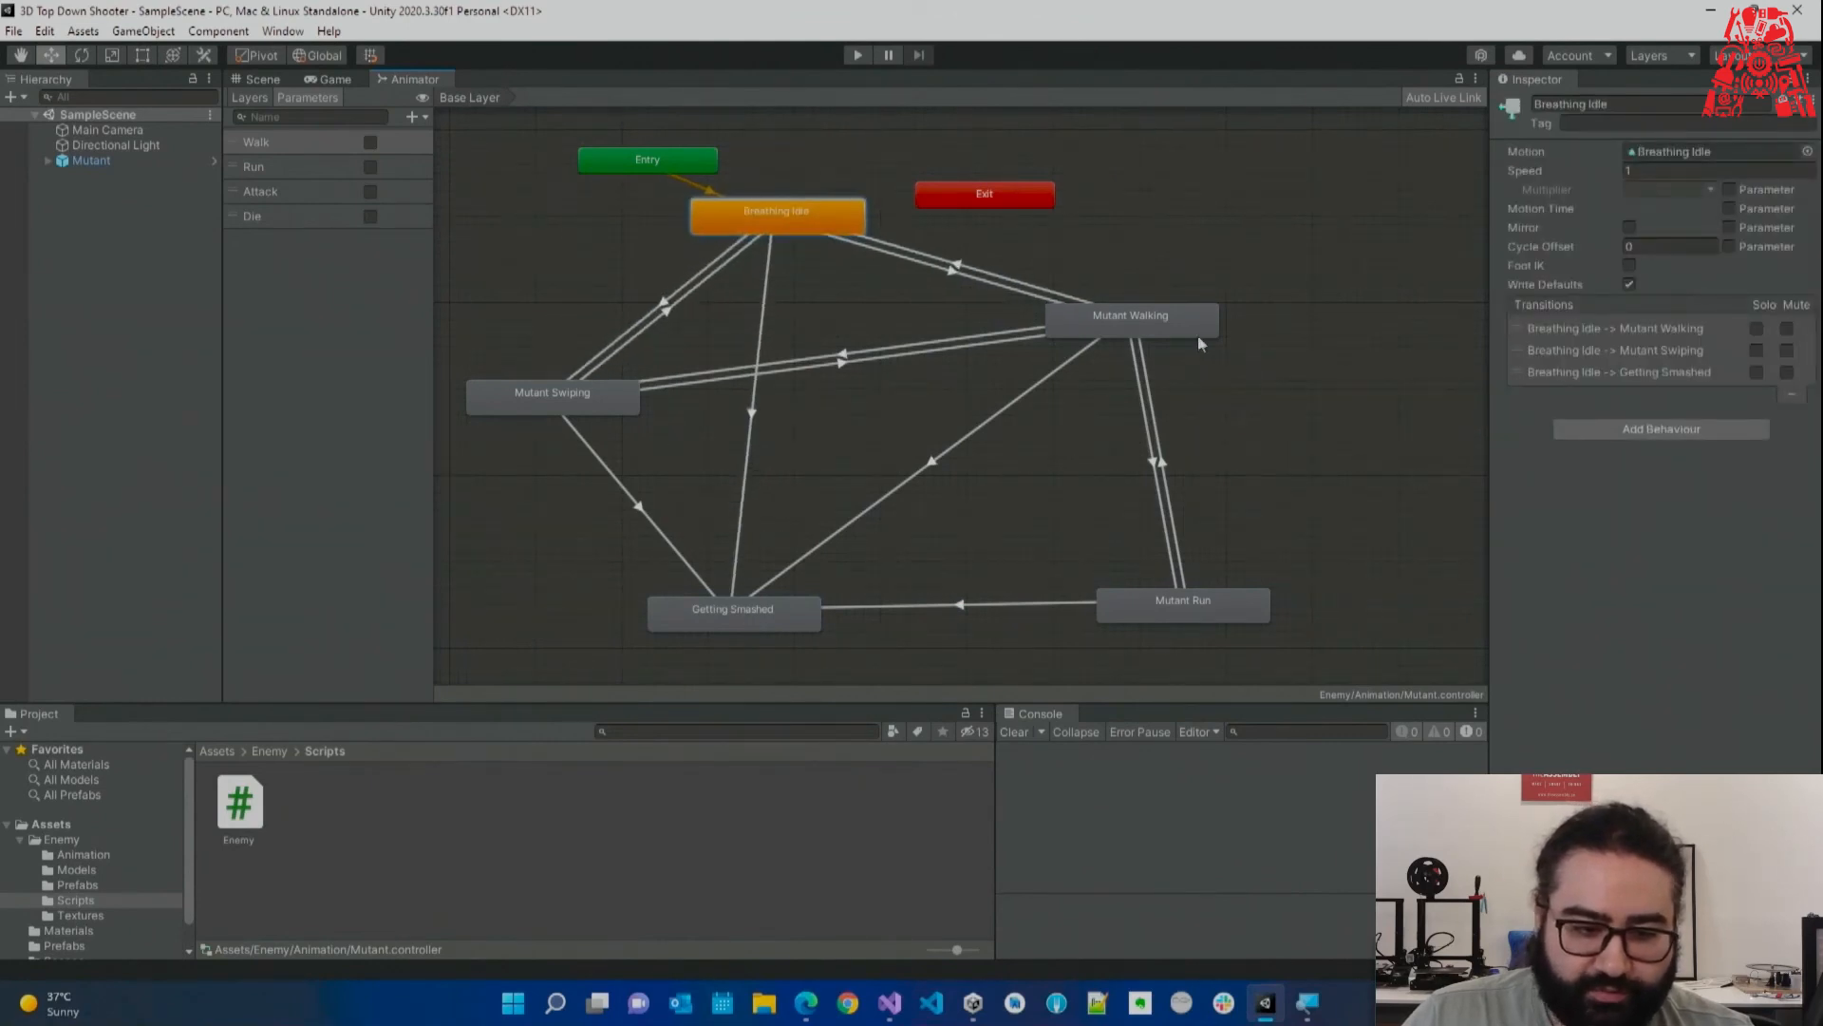
drag(1209, 335, 1217, 343)
drag(408, 80, 1301, 423)
Frame the Mutant in the Scene view and start Play mode.
click(258, 78)
key(f)
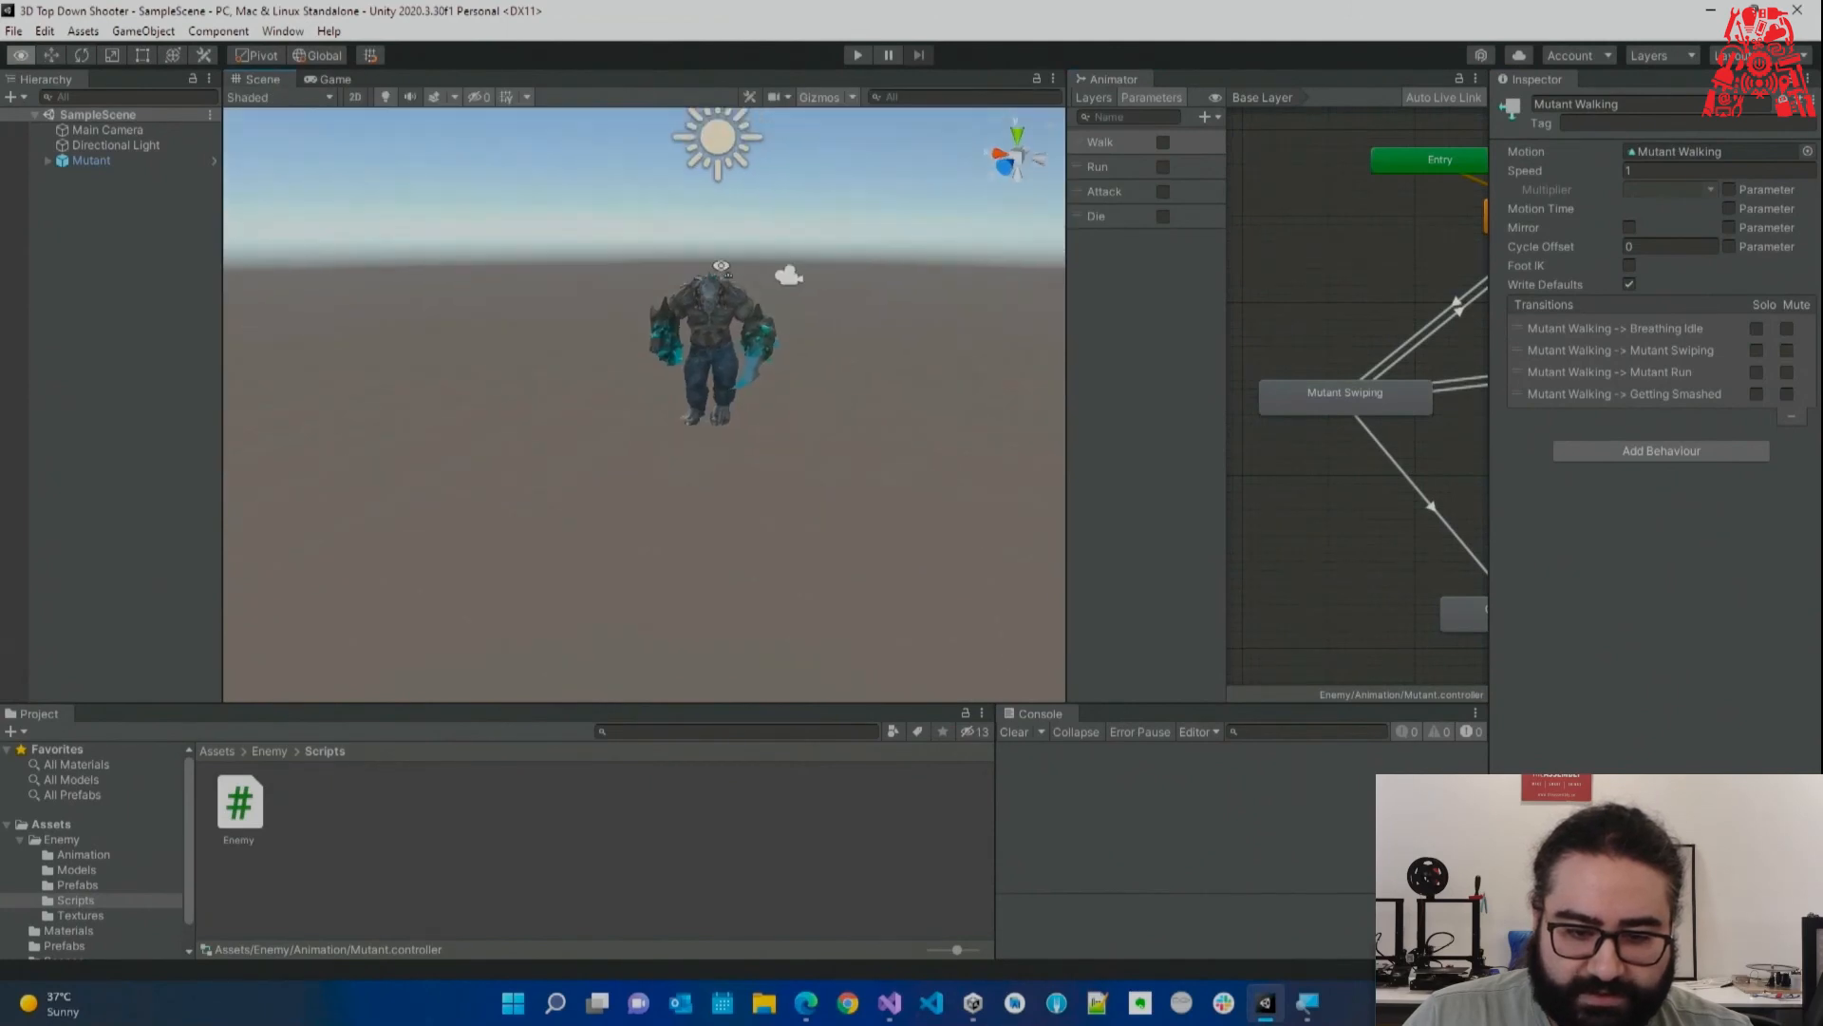
click(857, 55)
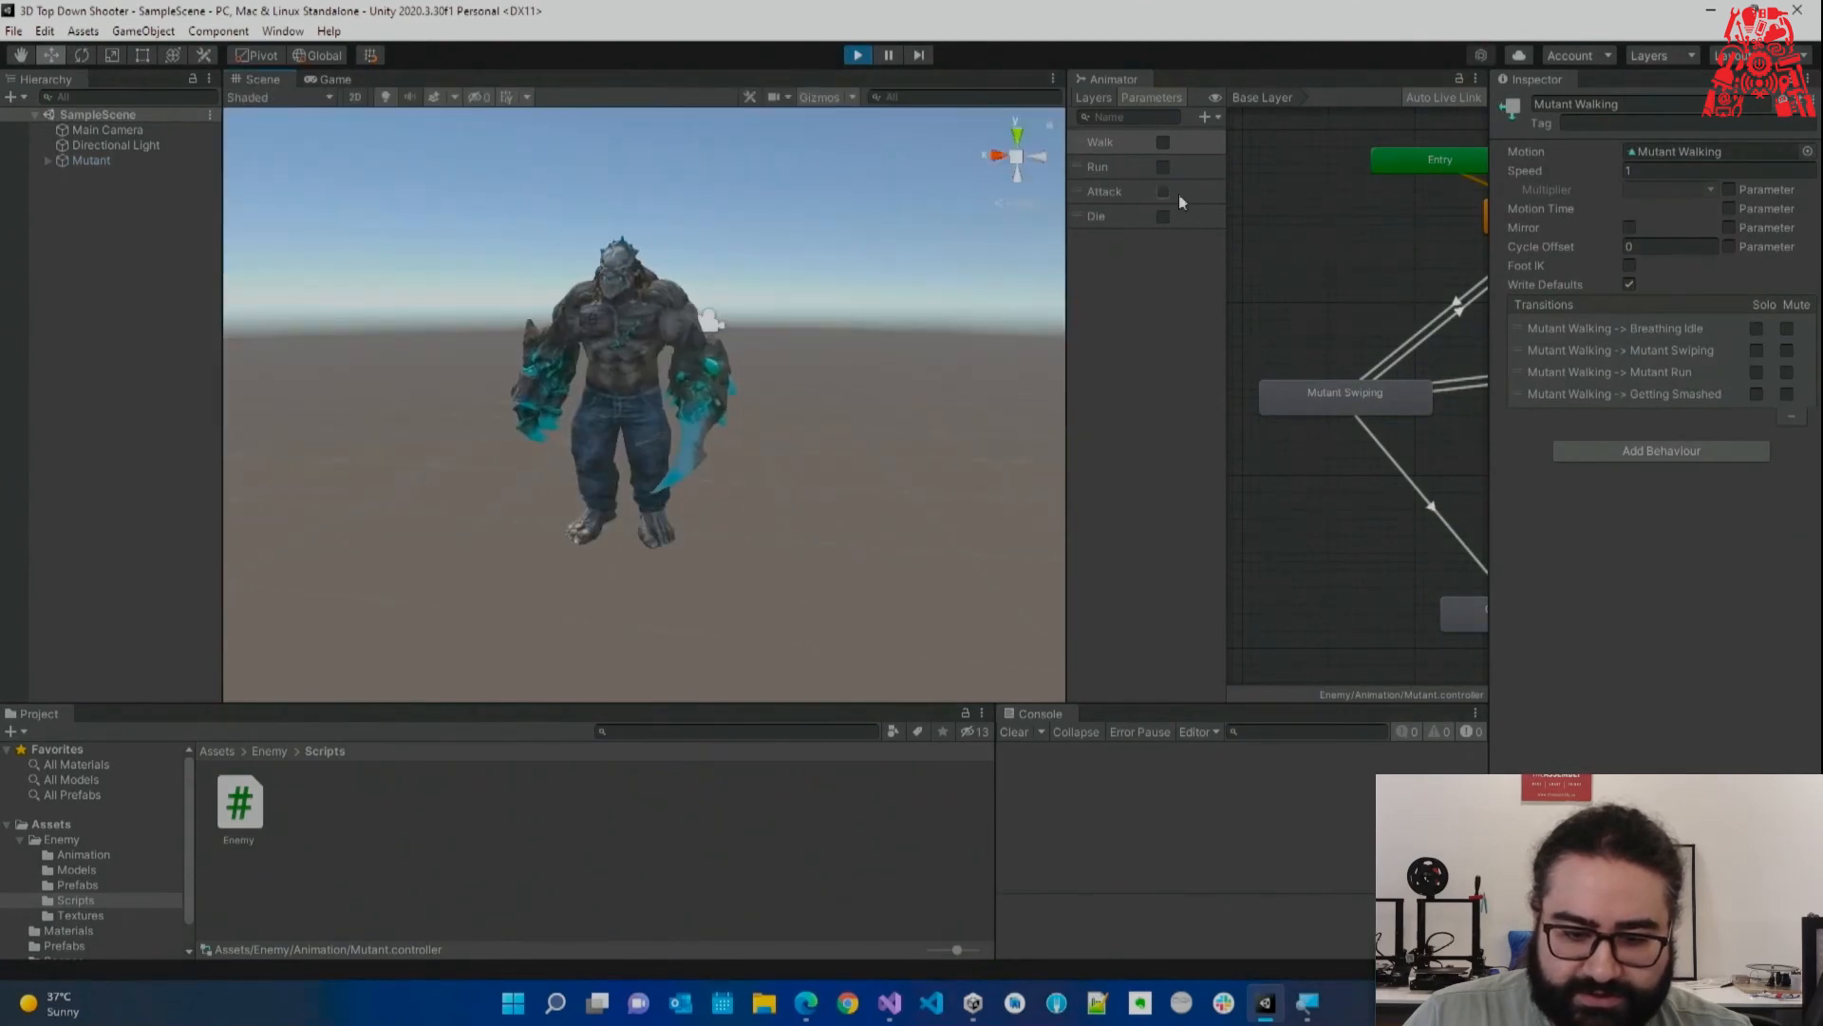
drag(1068, 312, 855, 311)
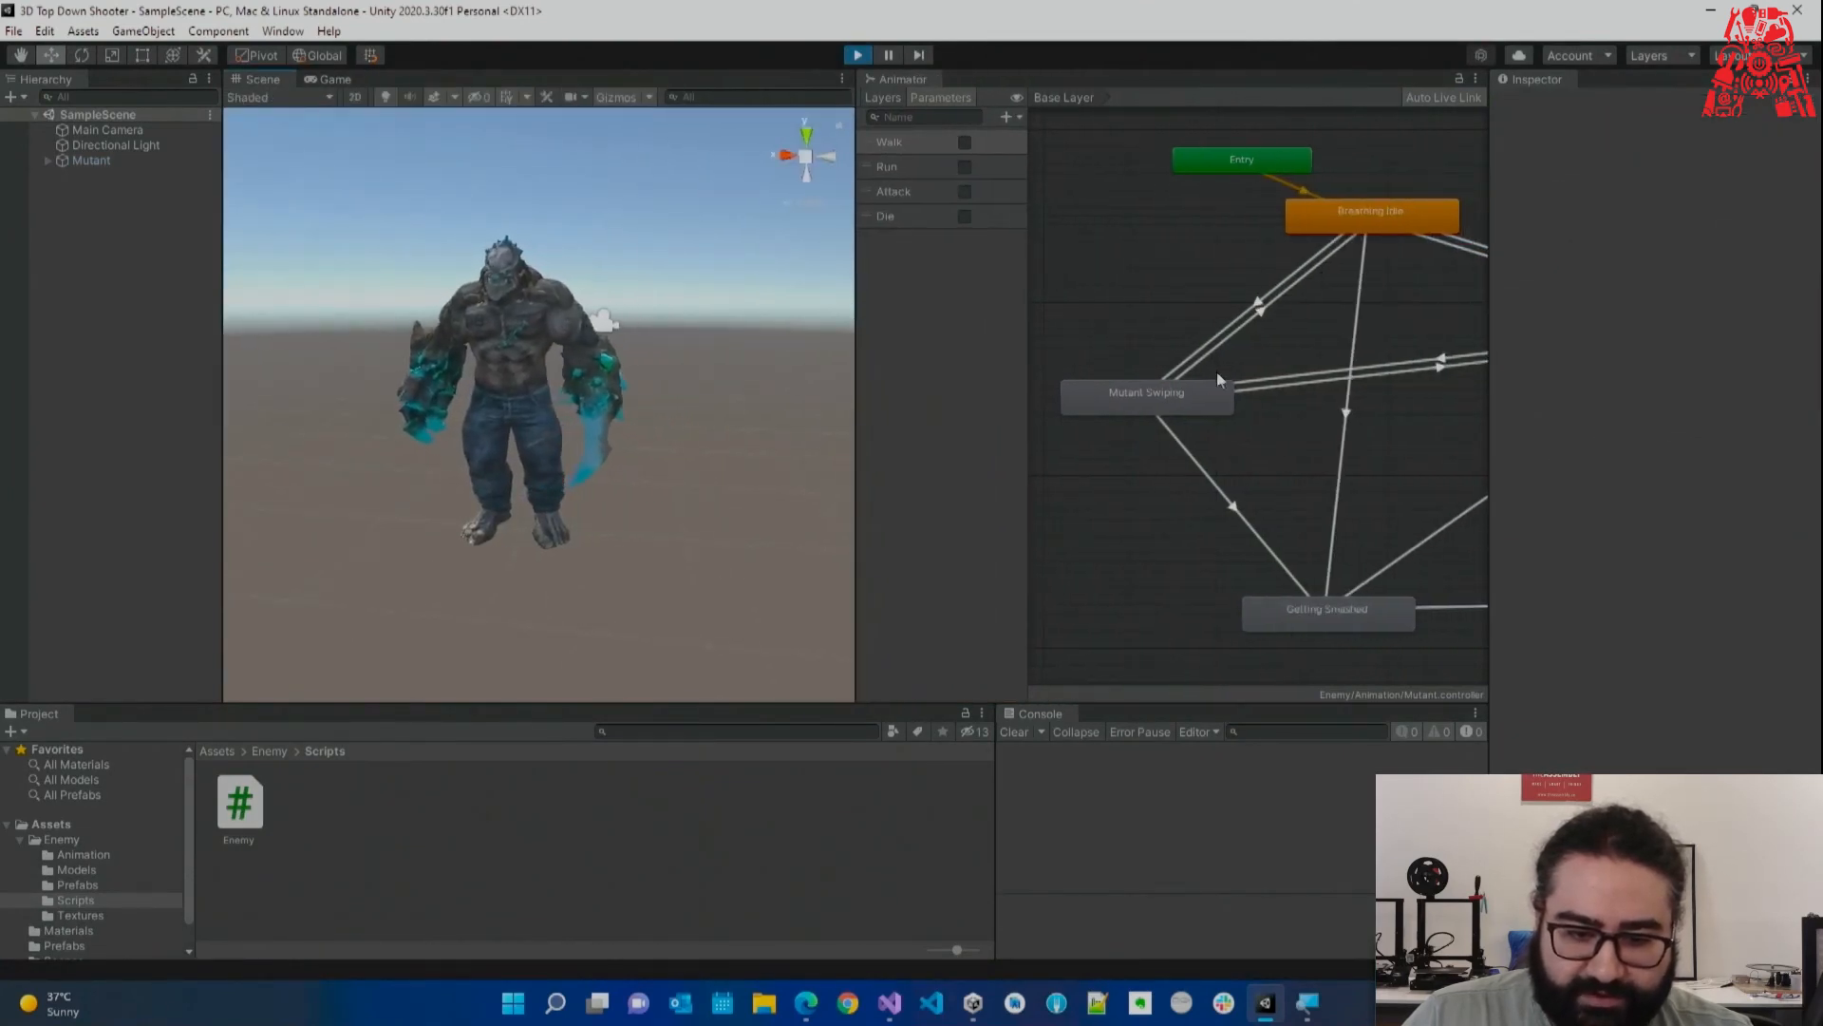
scroll(1216, 368, down, 3)
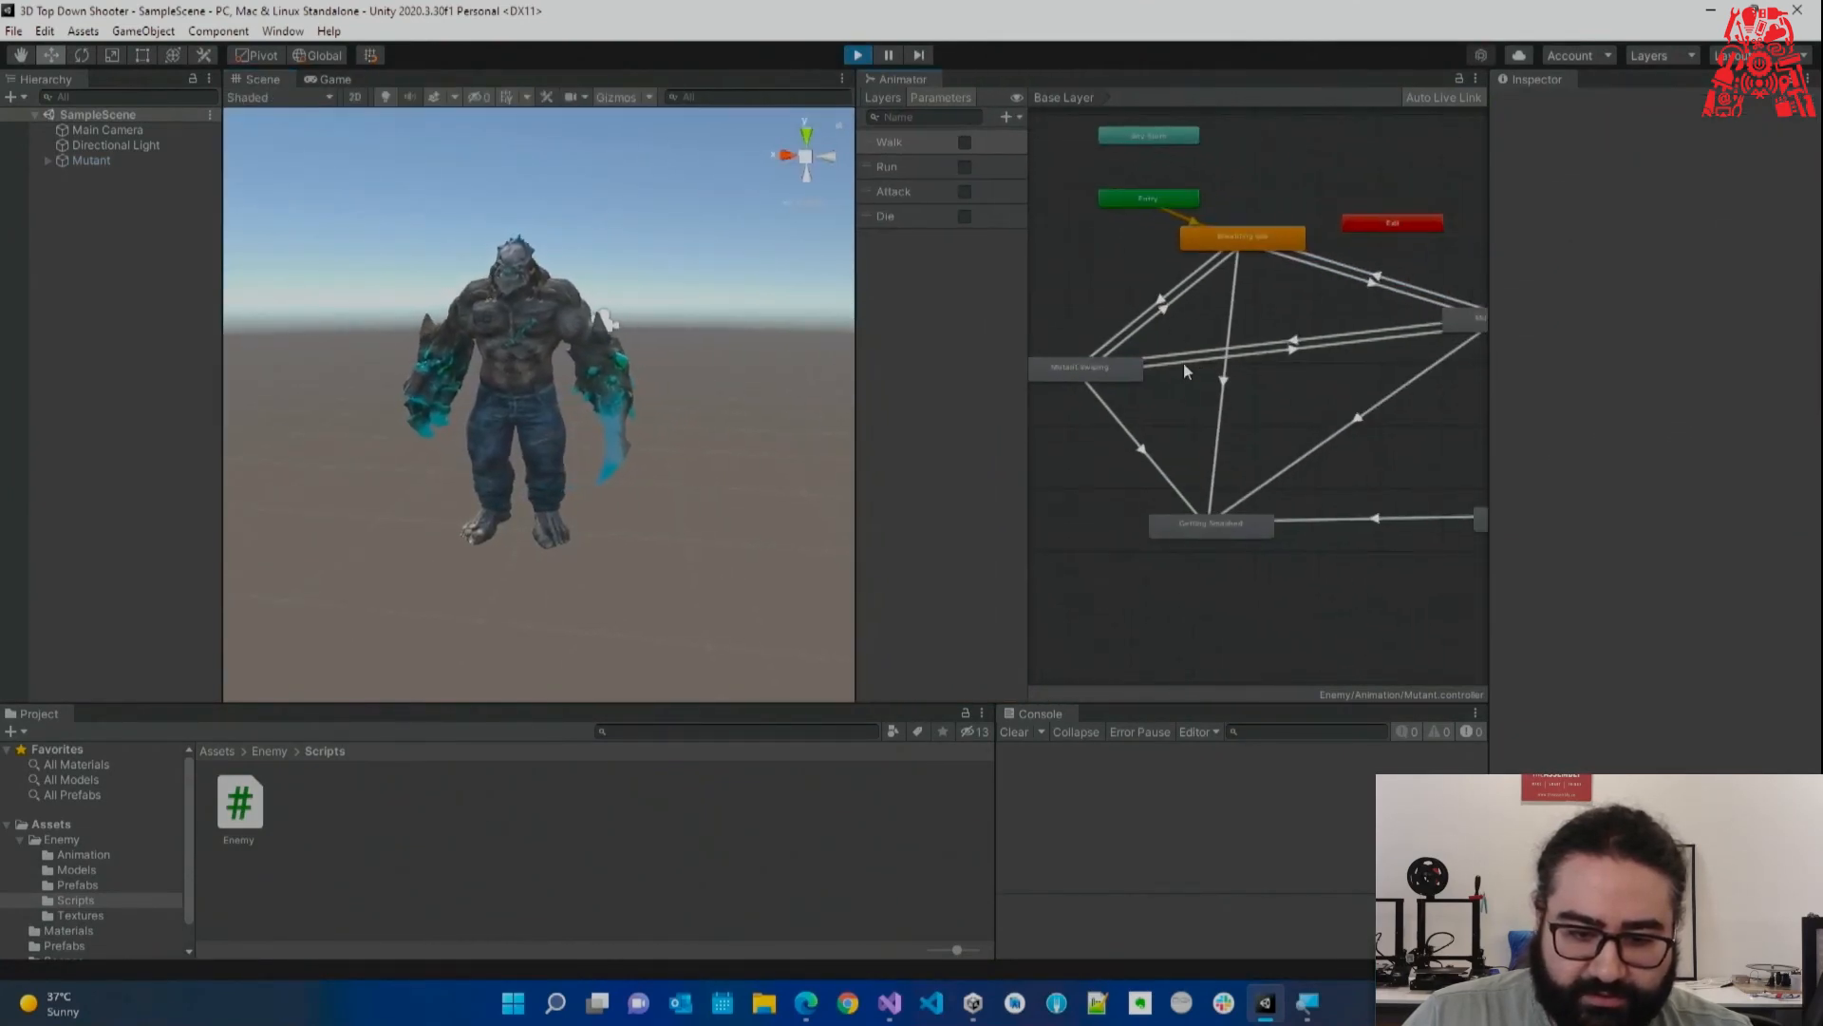
Turn Die on to watch the Mutant collapse via Getting Smashed, turn it off, and stop Play.
click(964, 216)
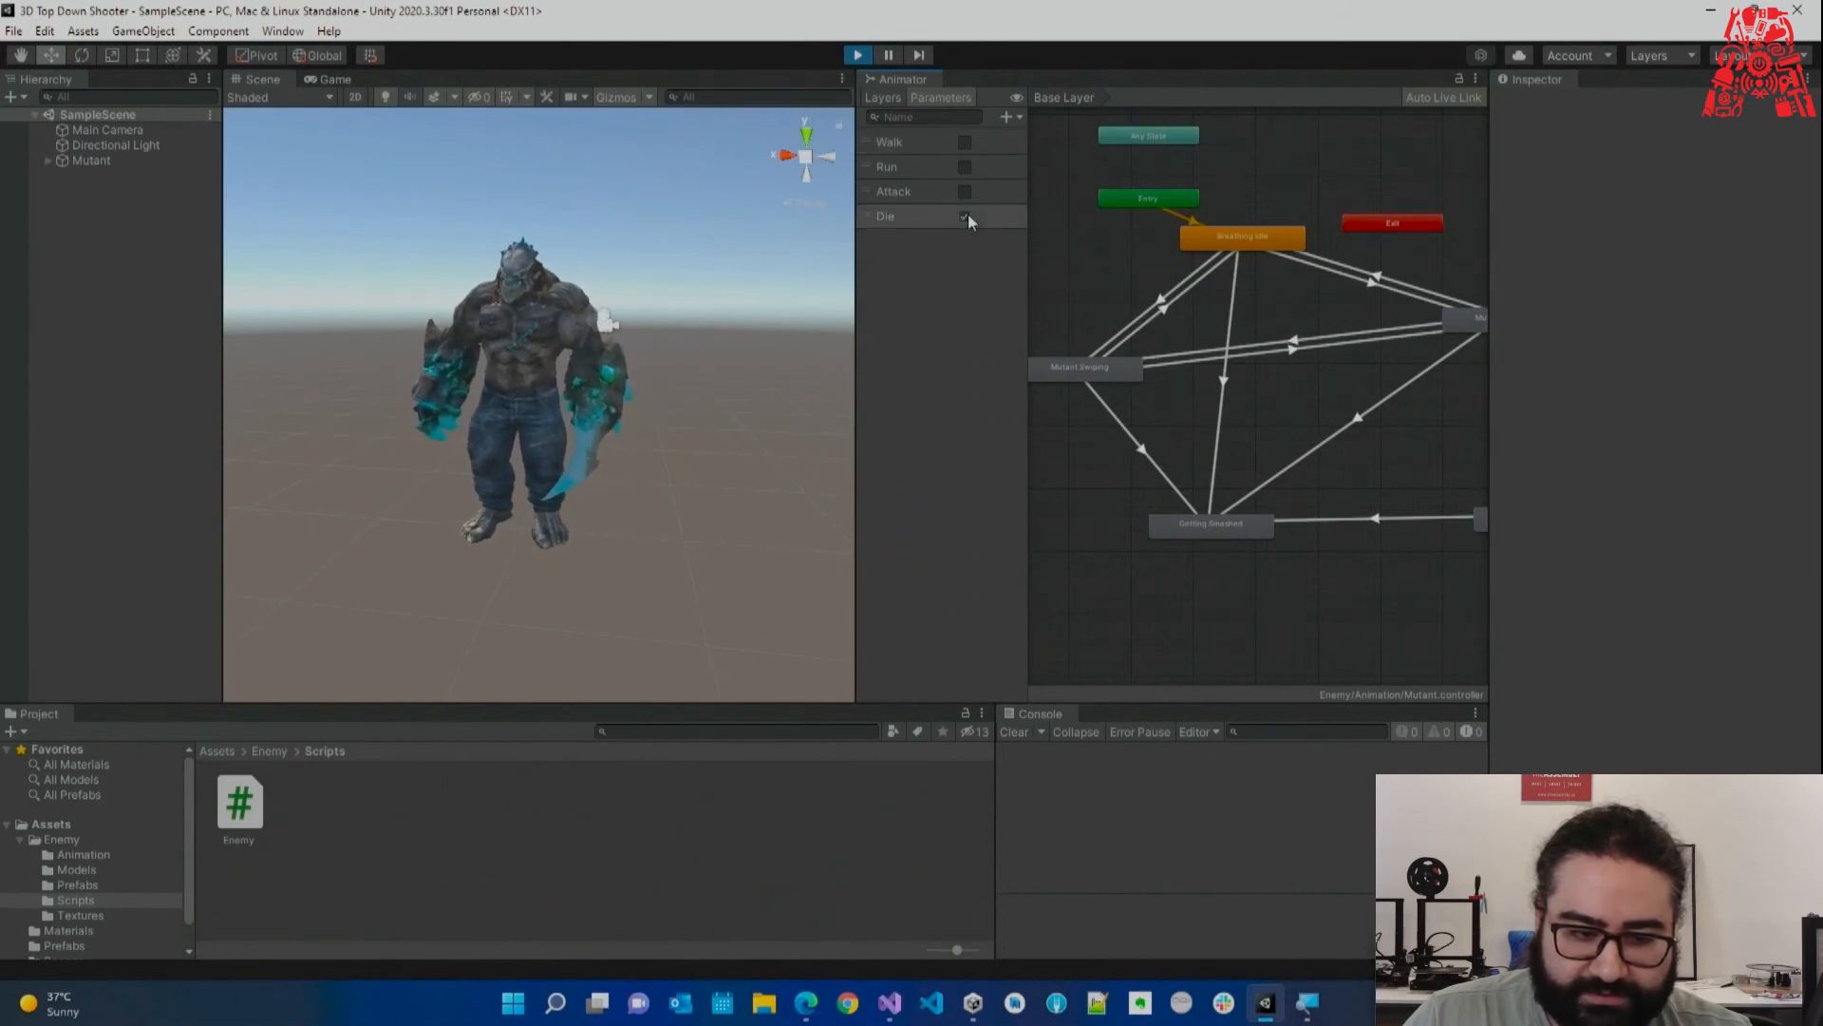
click(95, 161)
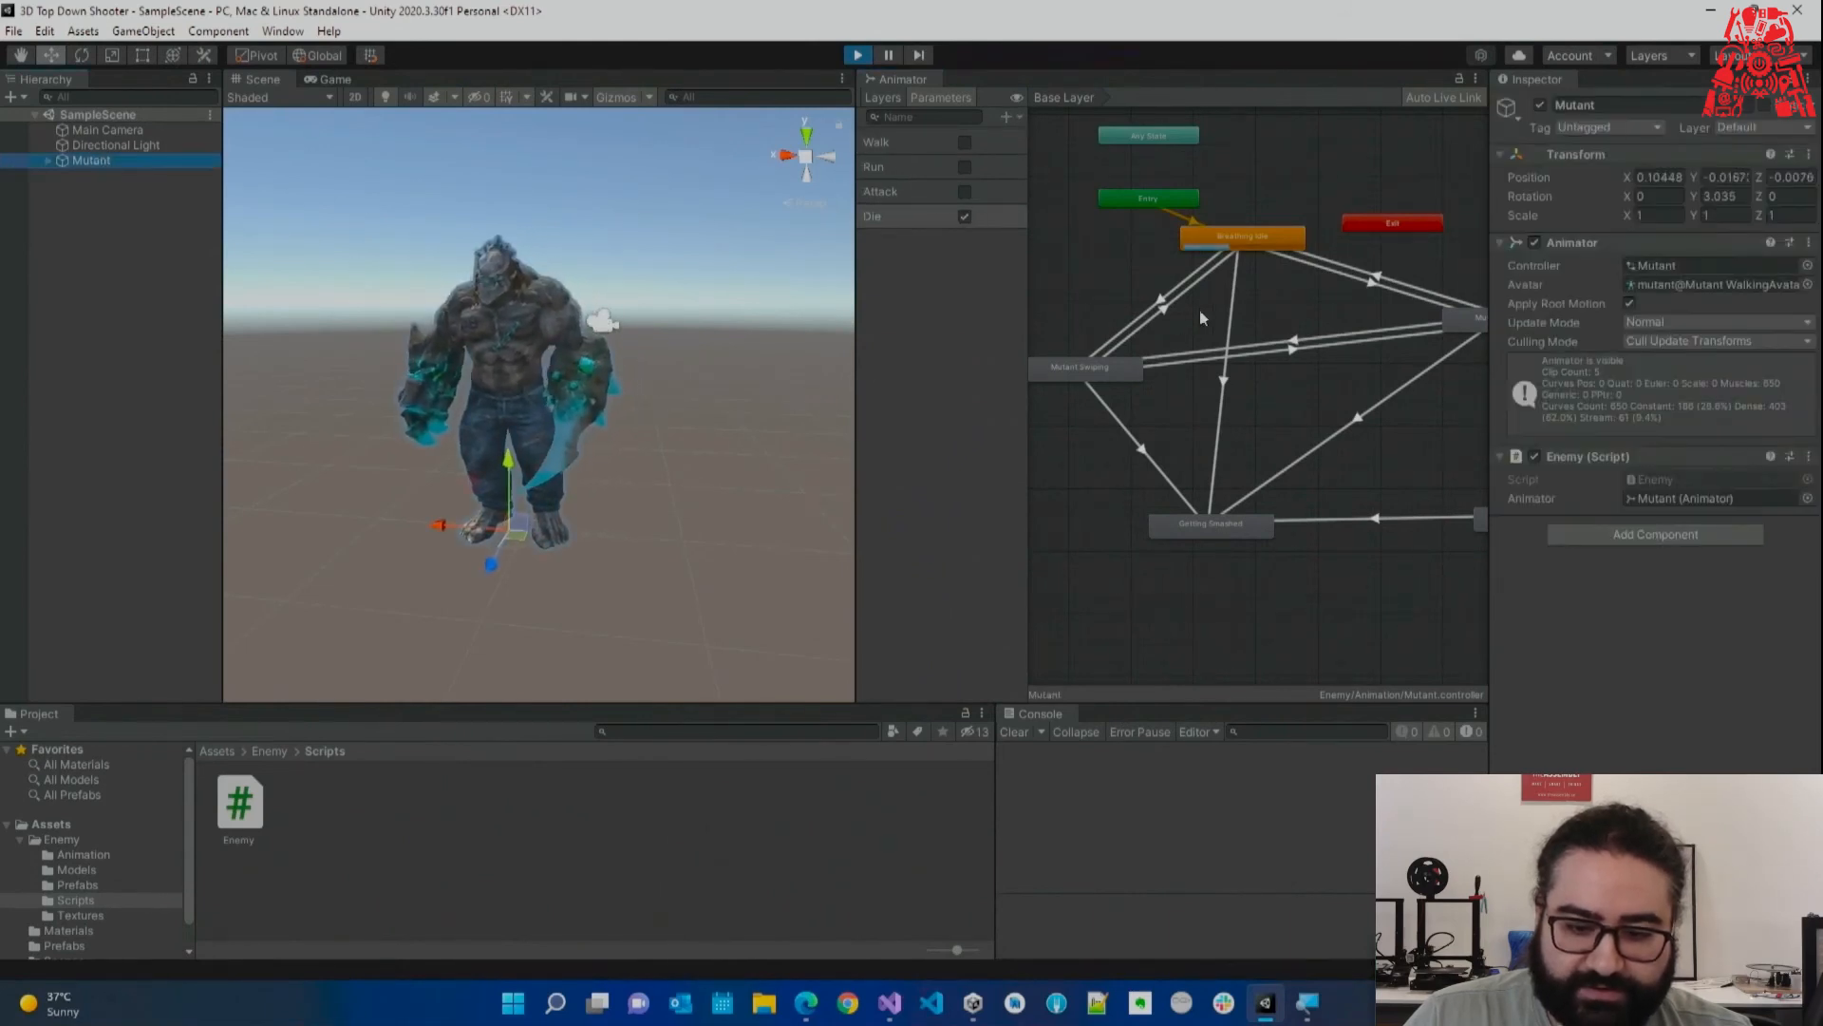
scroll(1256, 244, up, 3)
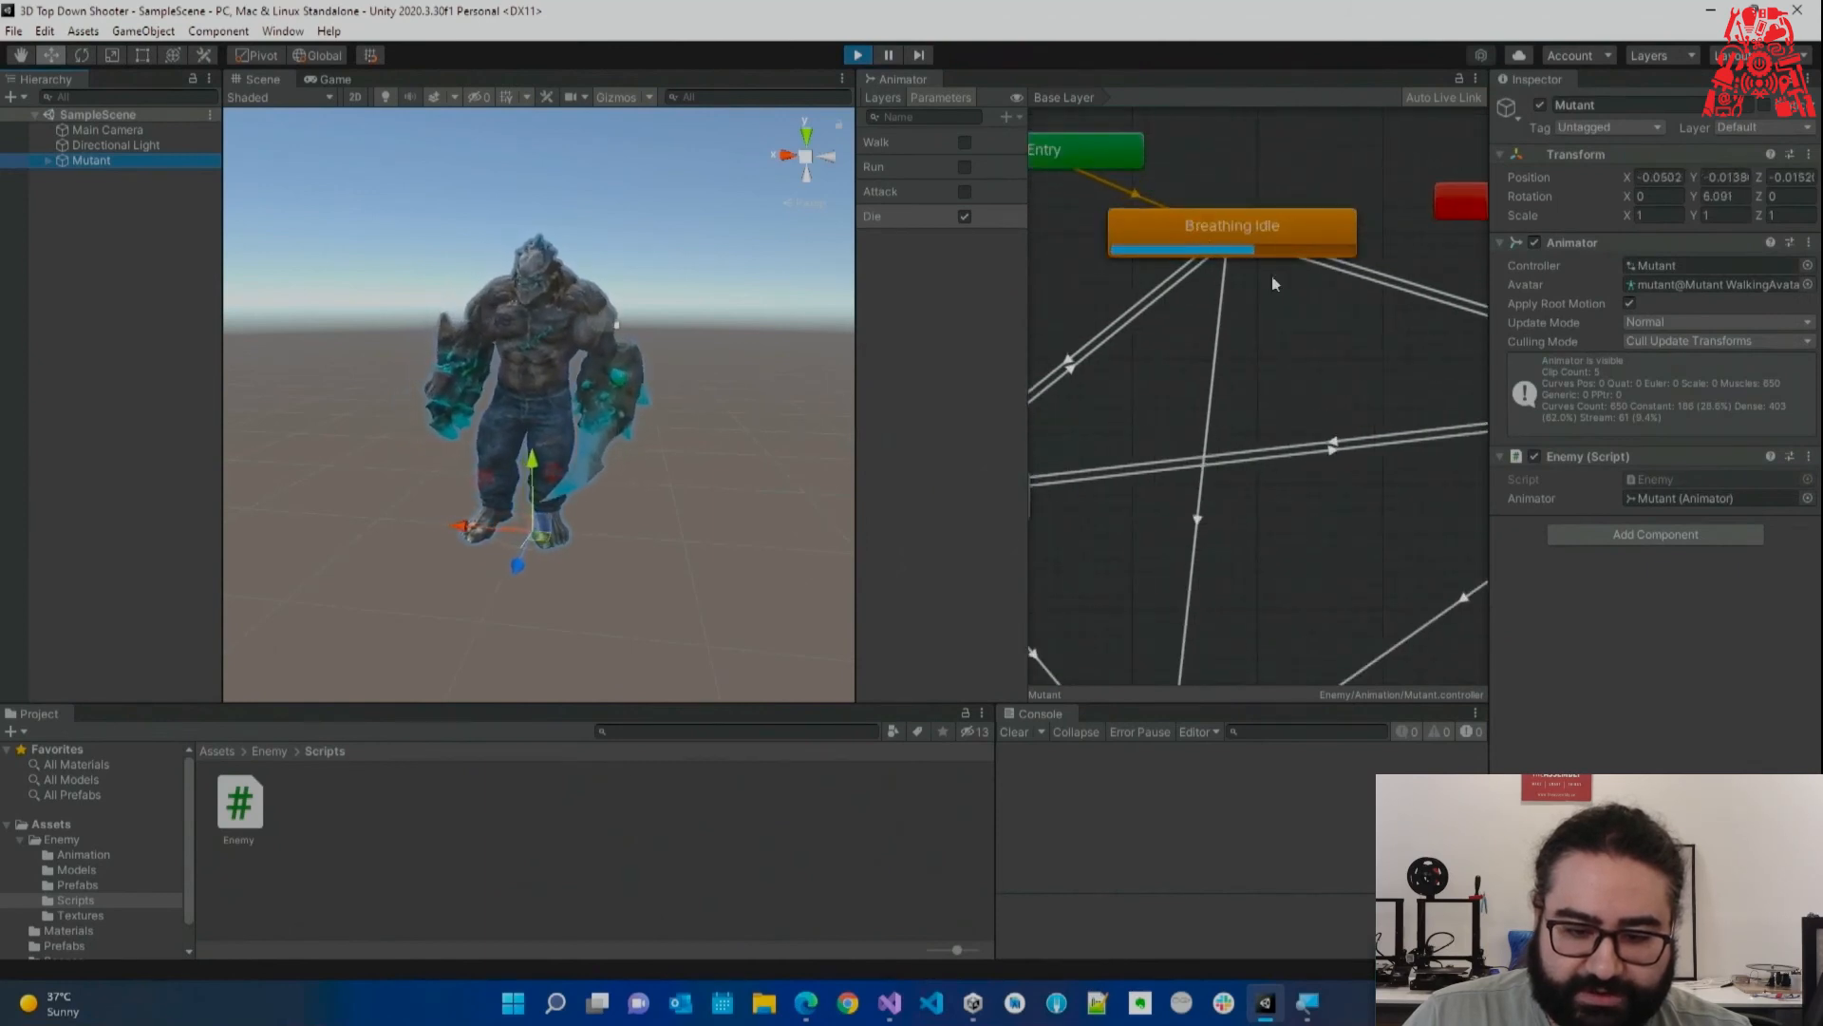
scroll(1182, 419, down, 2)
scroll(1181, 423, up, 2)
scroll(1155, 429, down, 2)
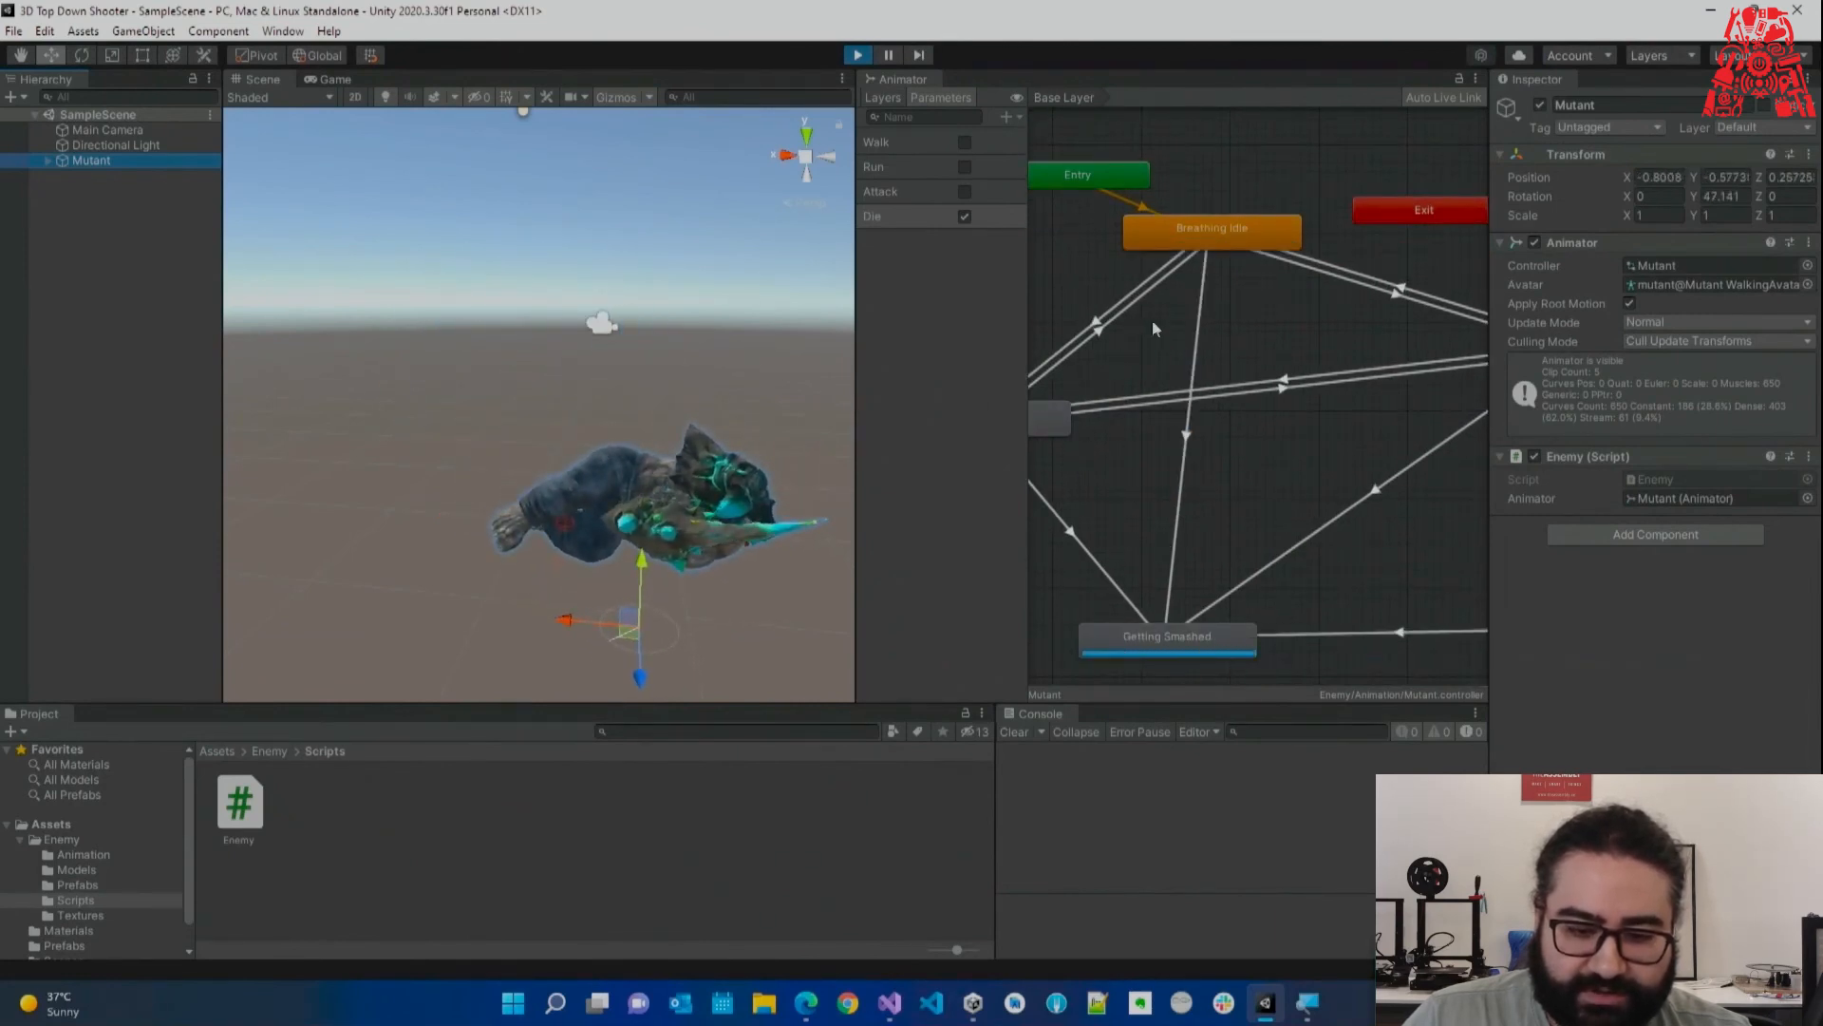
click(965, 217)
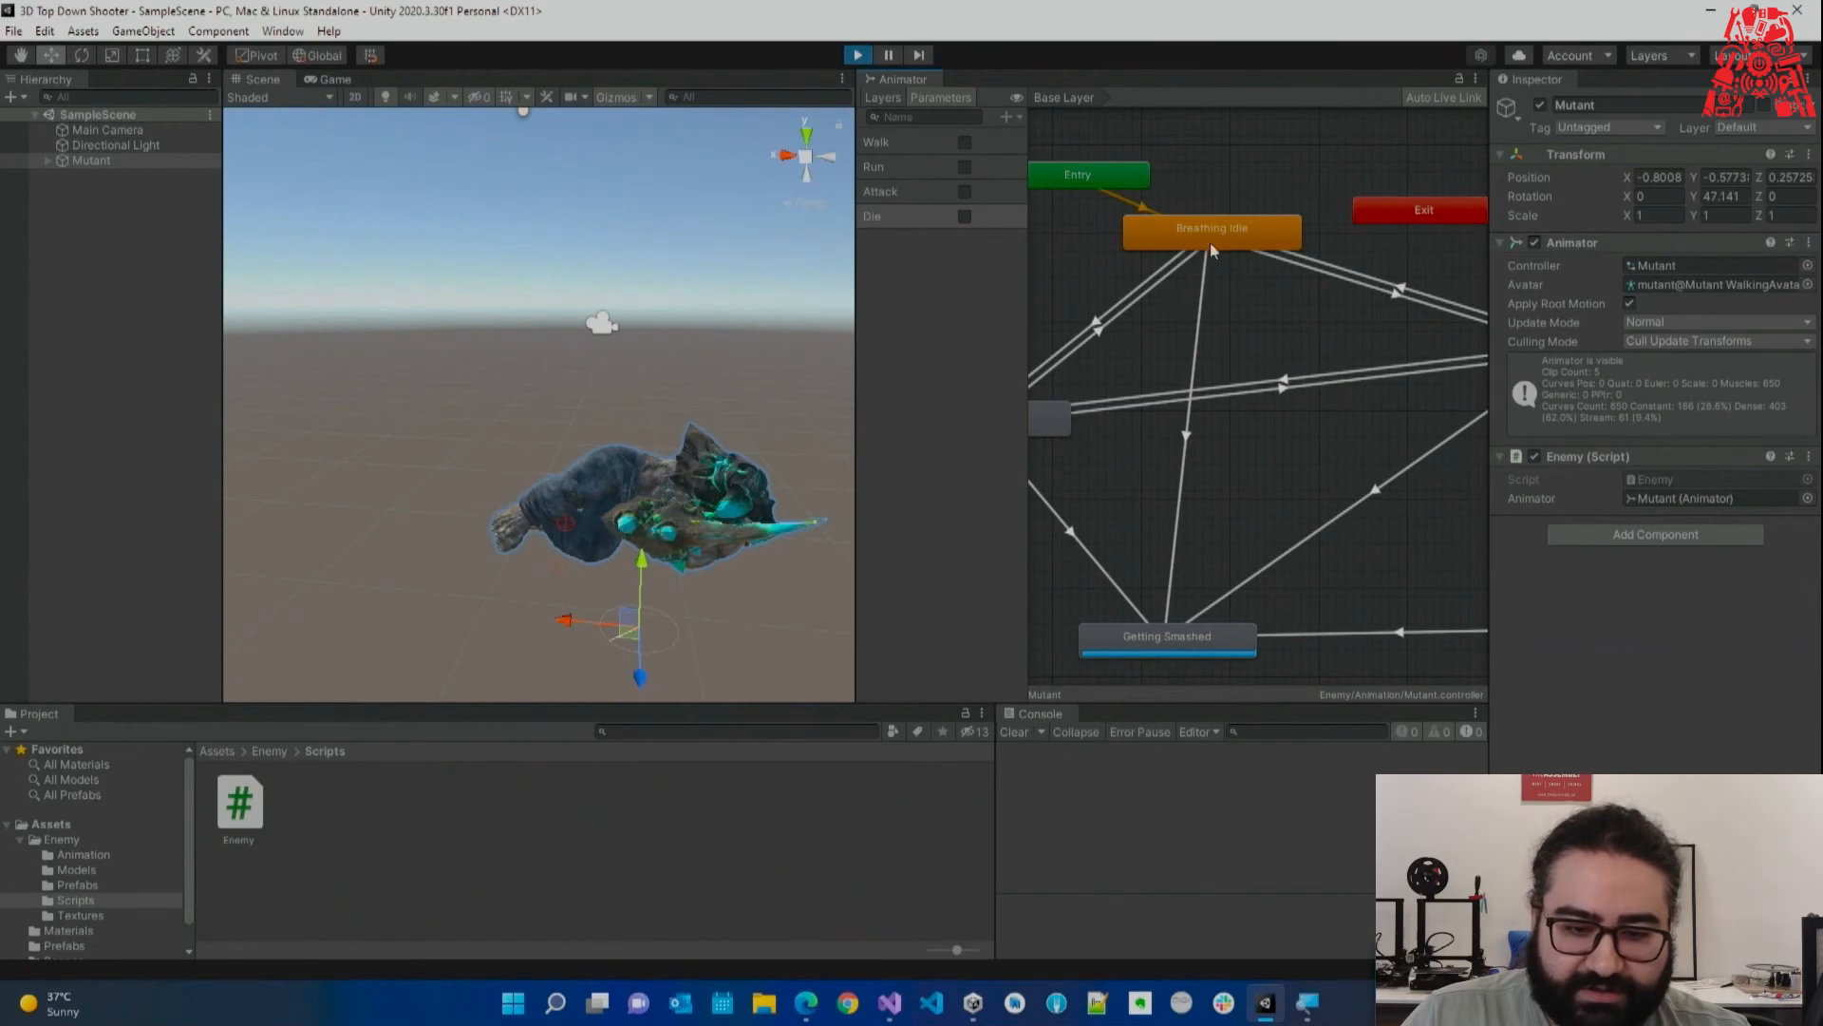
click(858, 55)
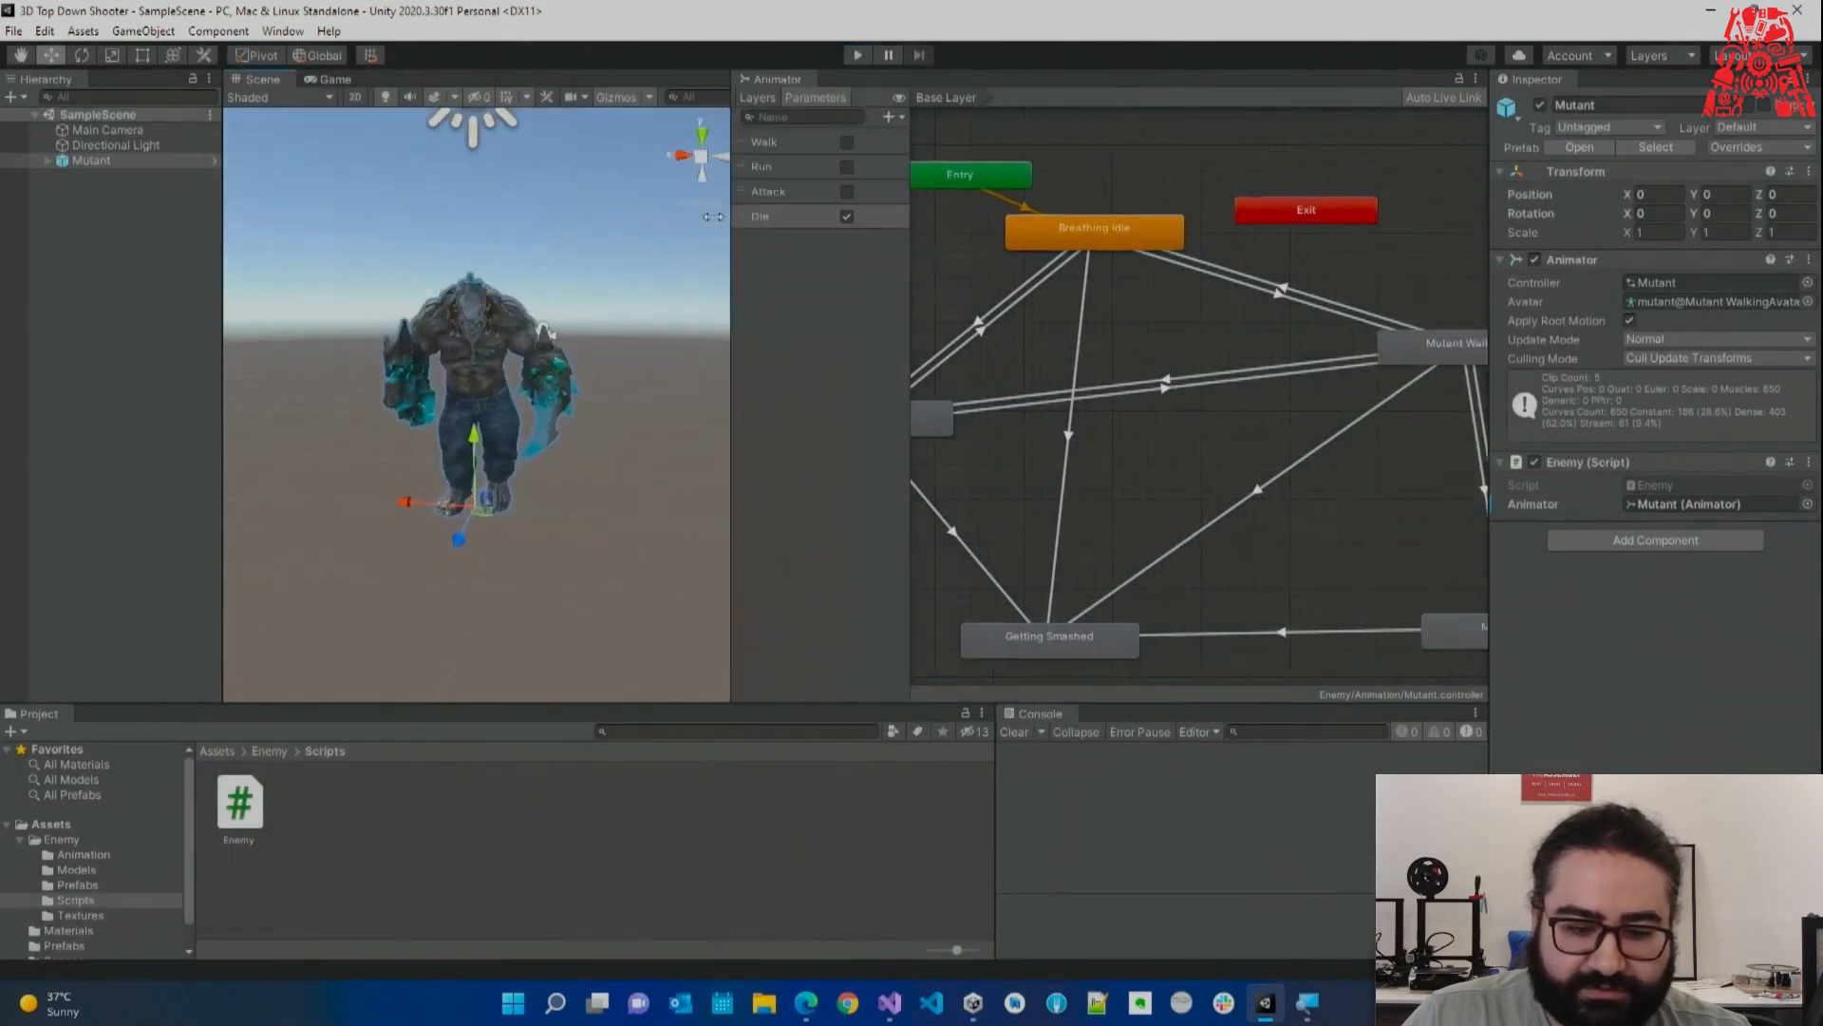
Switch Die off and remove exit time from the Idle, Swiping and Run transitions into Getting Smashed.
middle_drag(993, 345, 1062, 311)
click(739, 217)
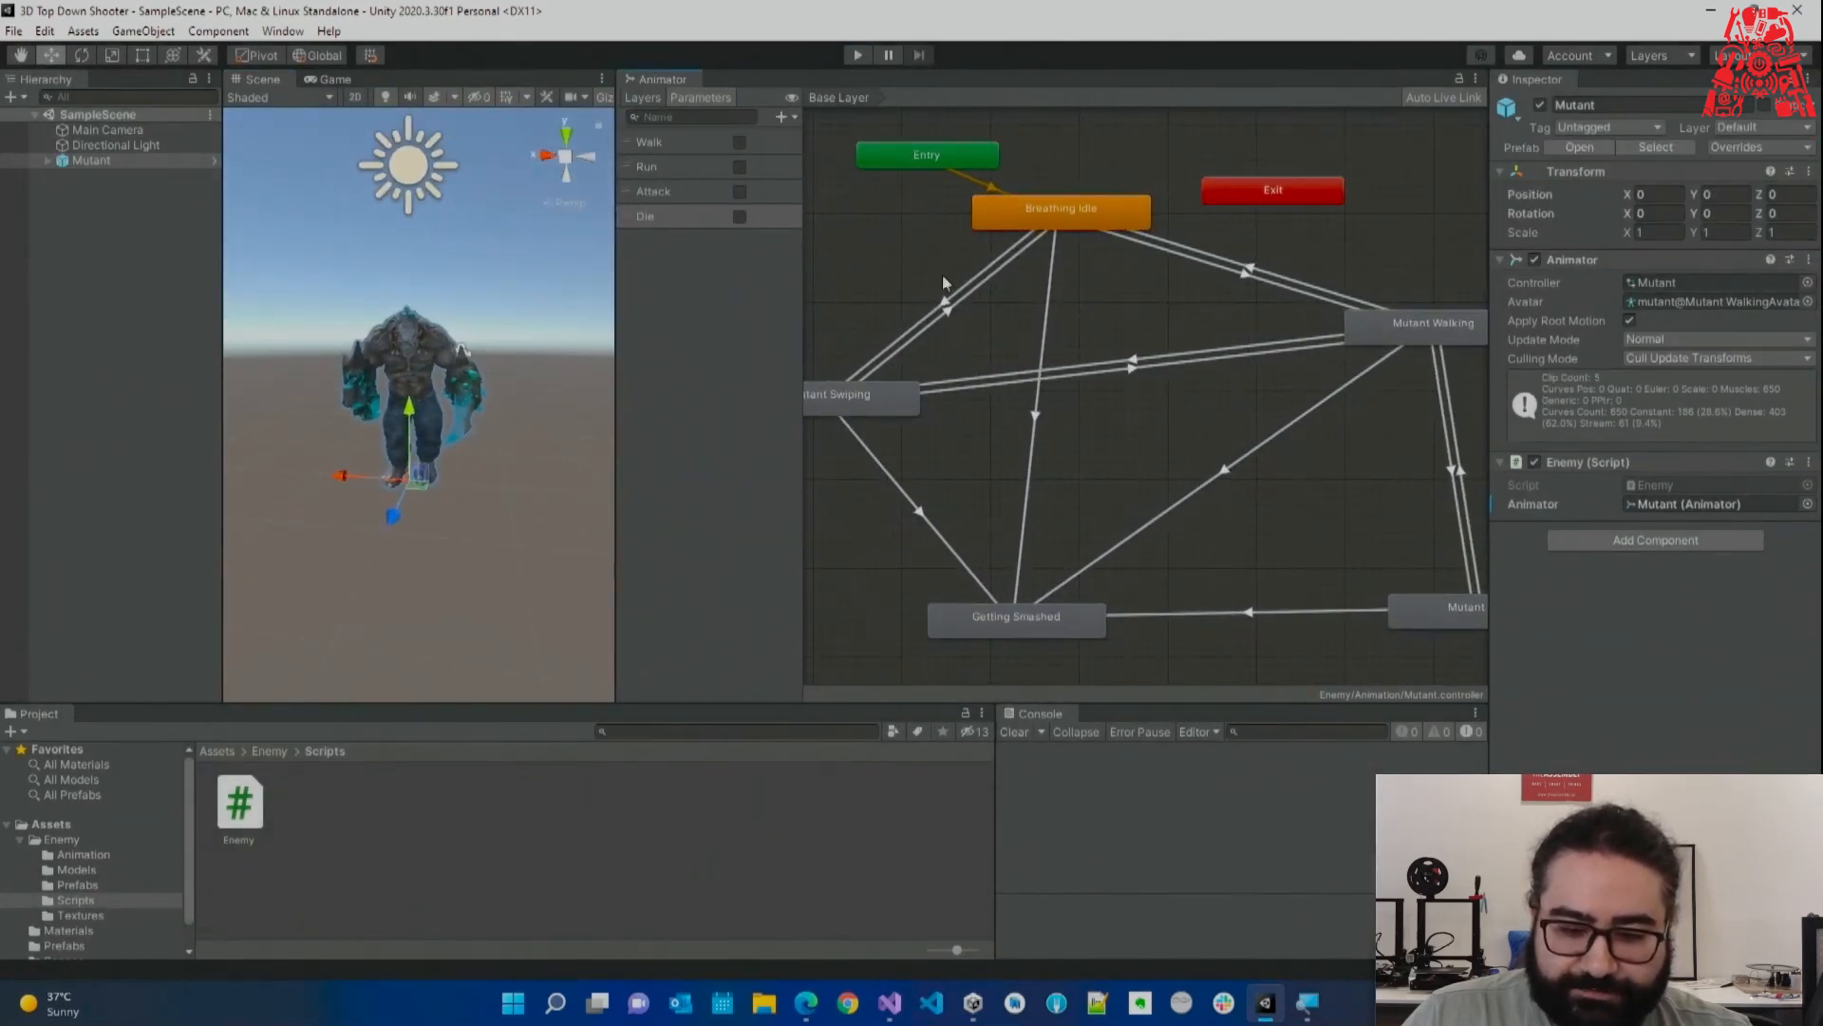
click(1051, 249)
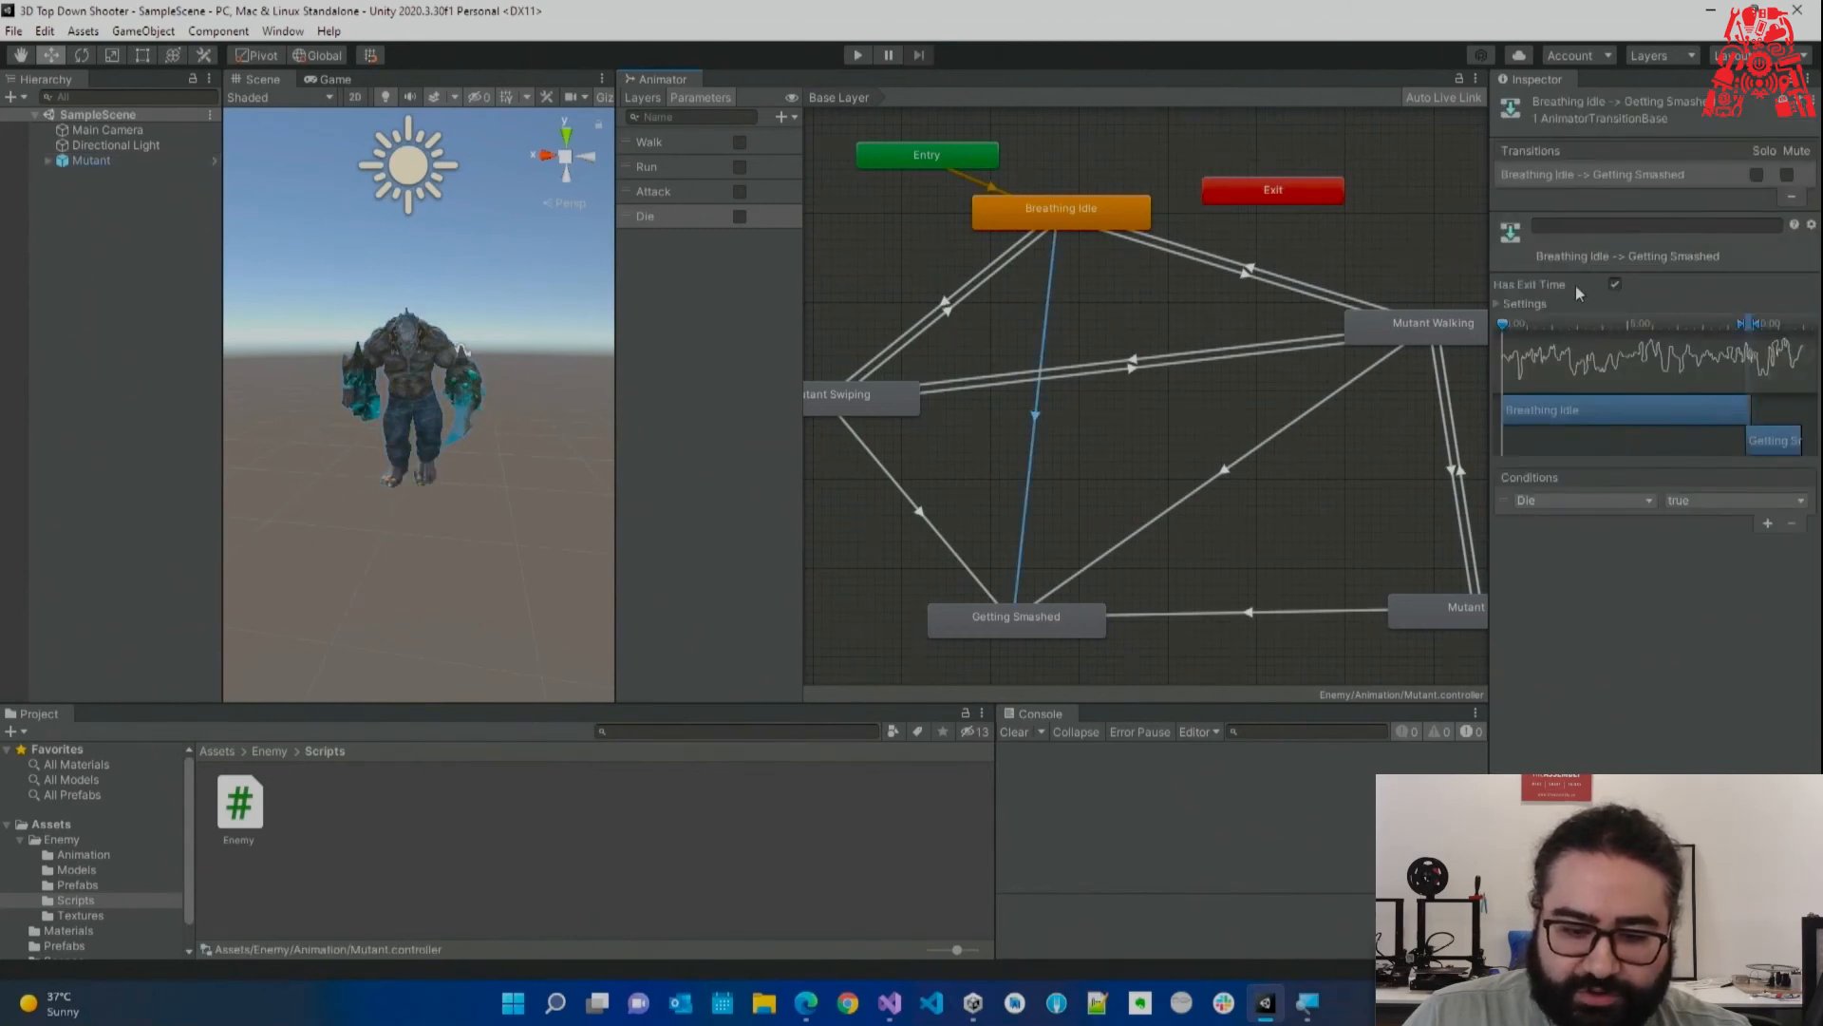
click(1114, 309)
click(1047, 302)
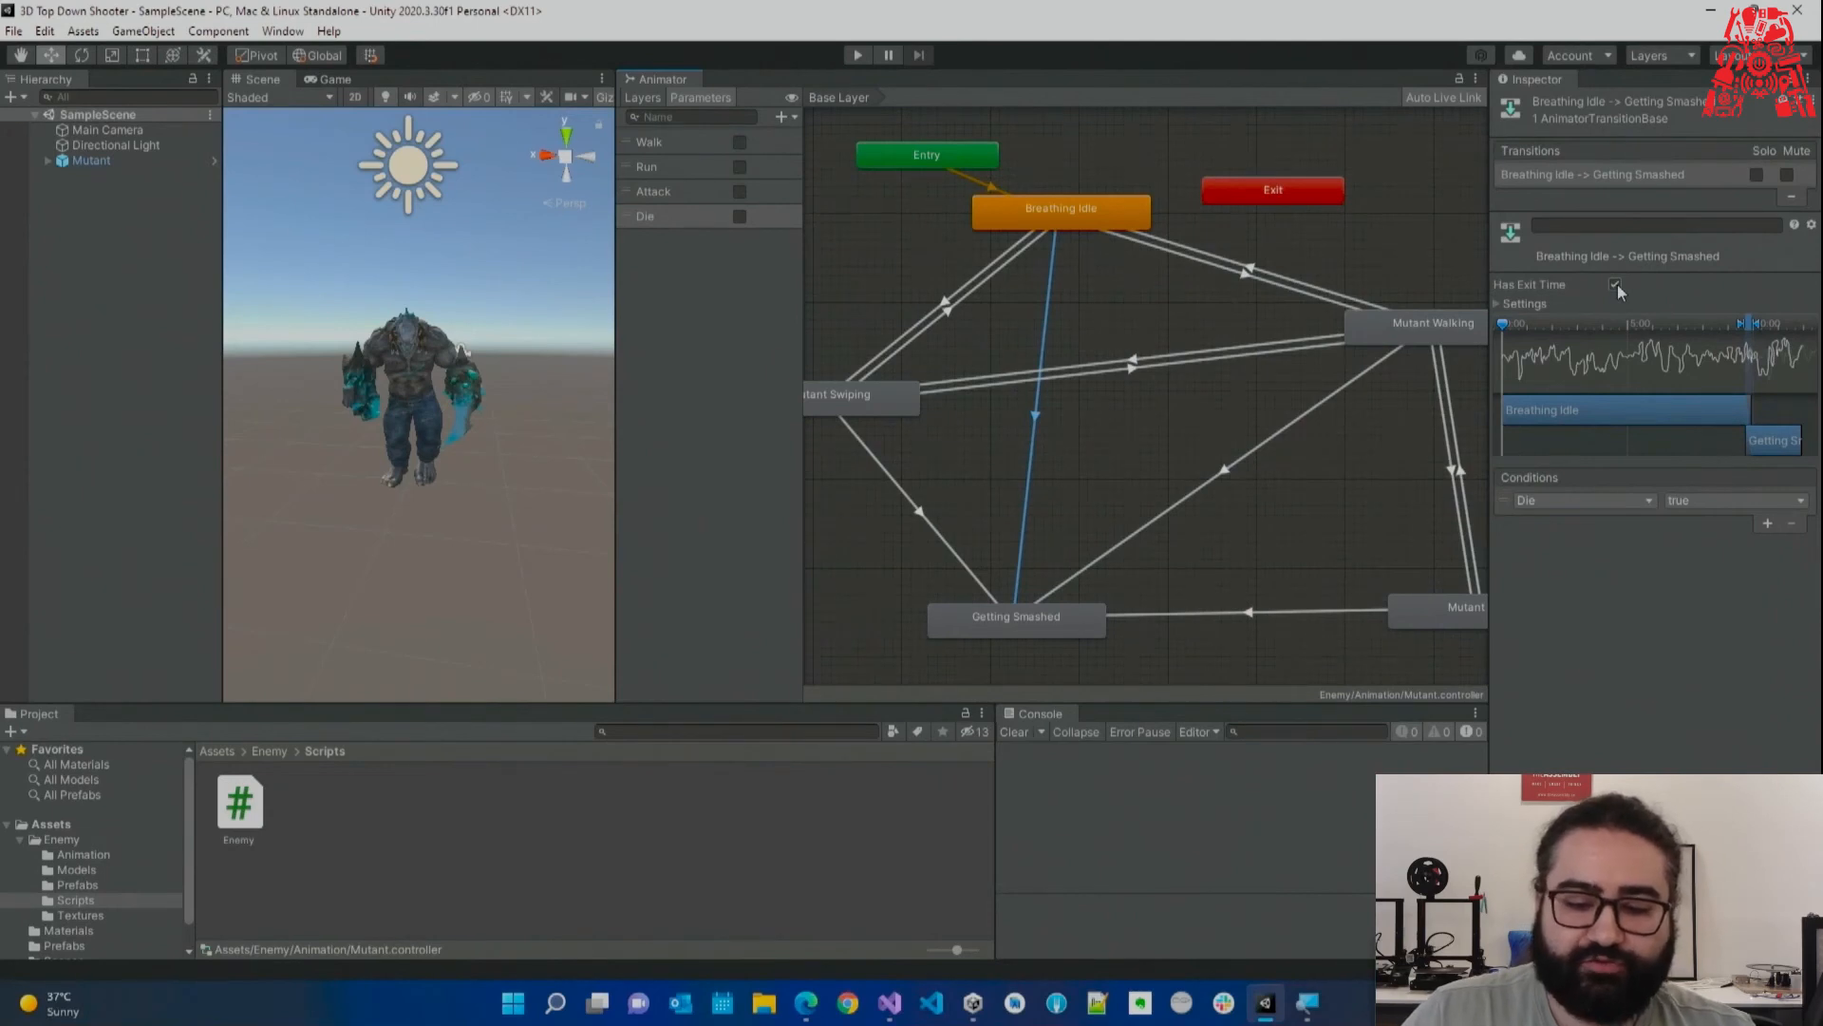
click(1615, 284)
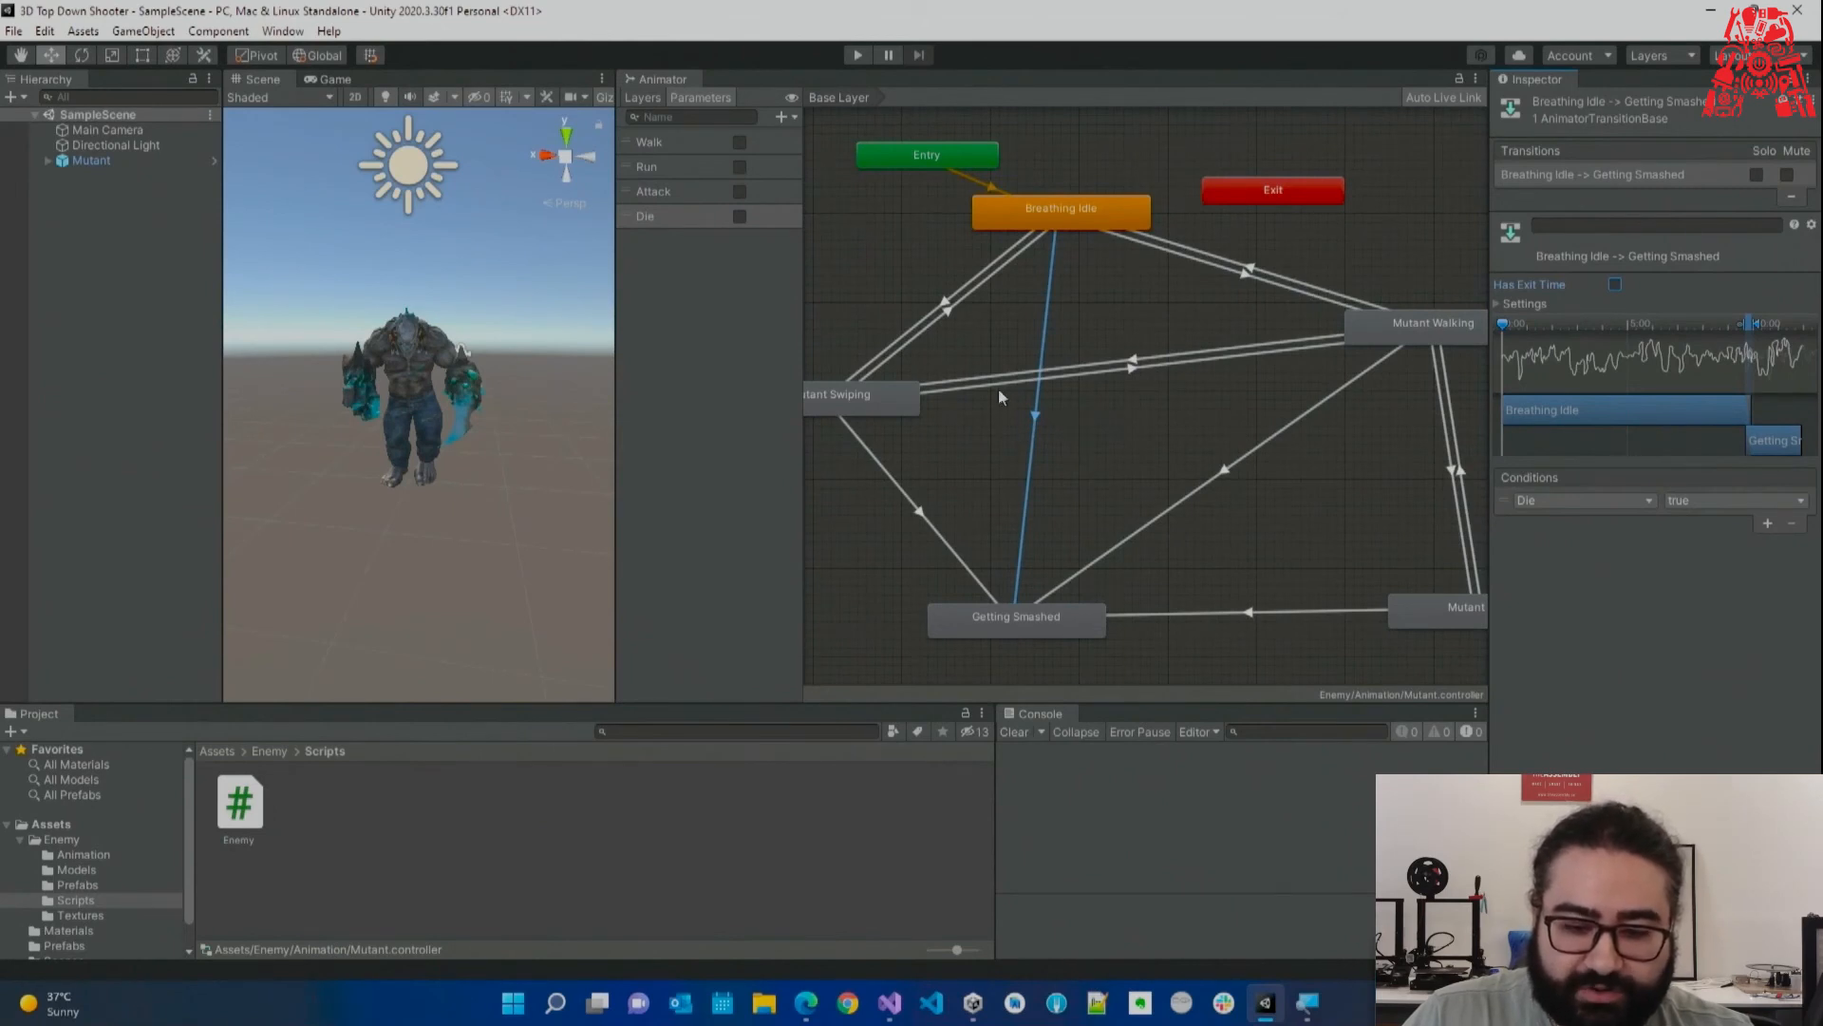
middle_drag(1019, 410, 1062, 400)
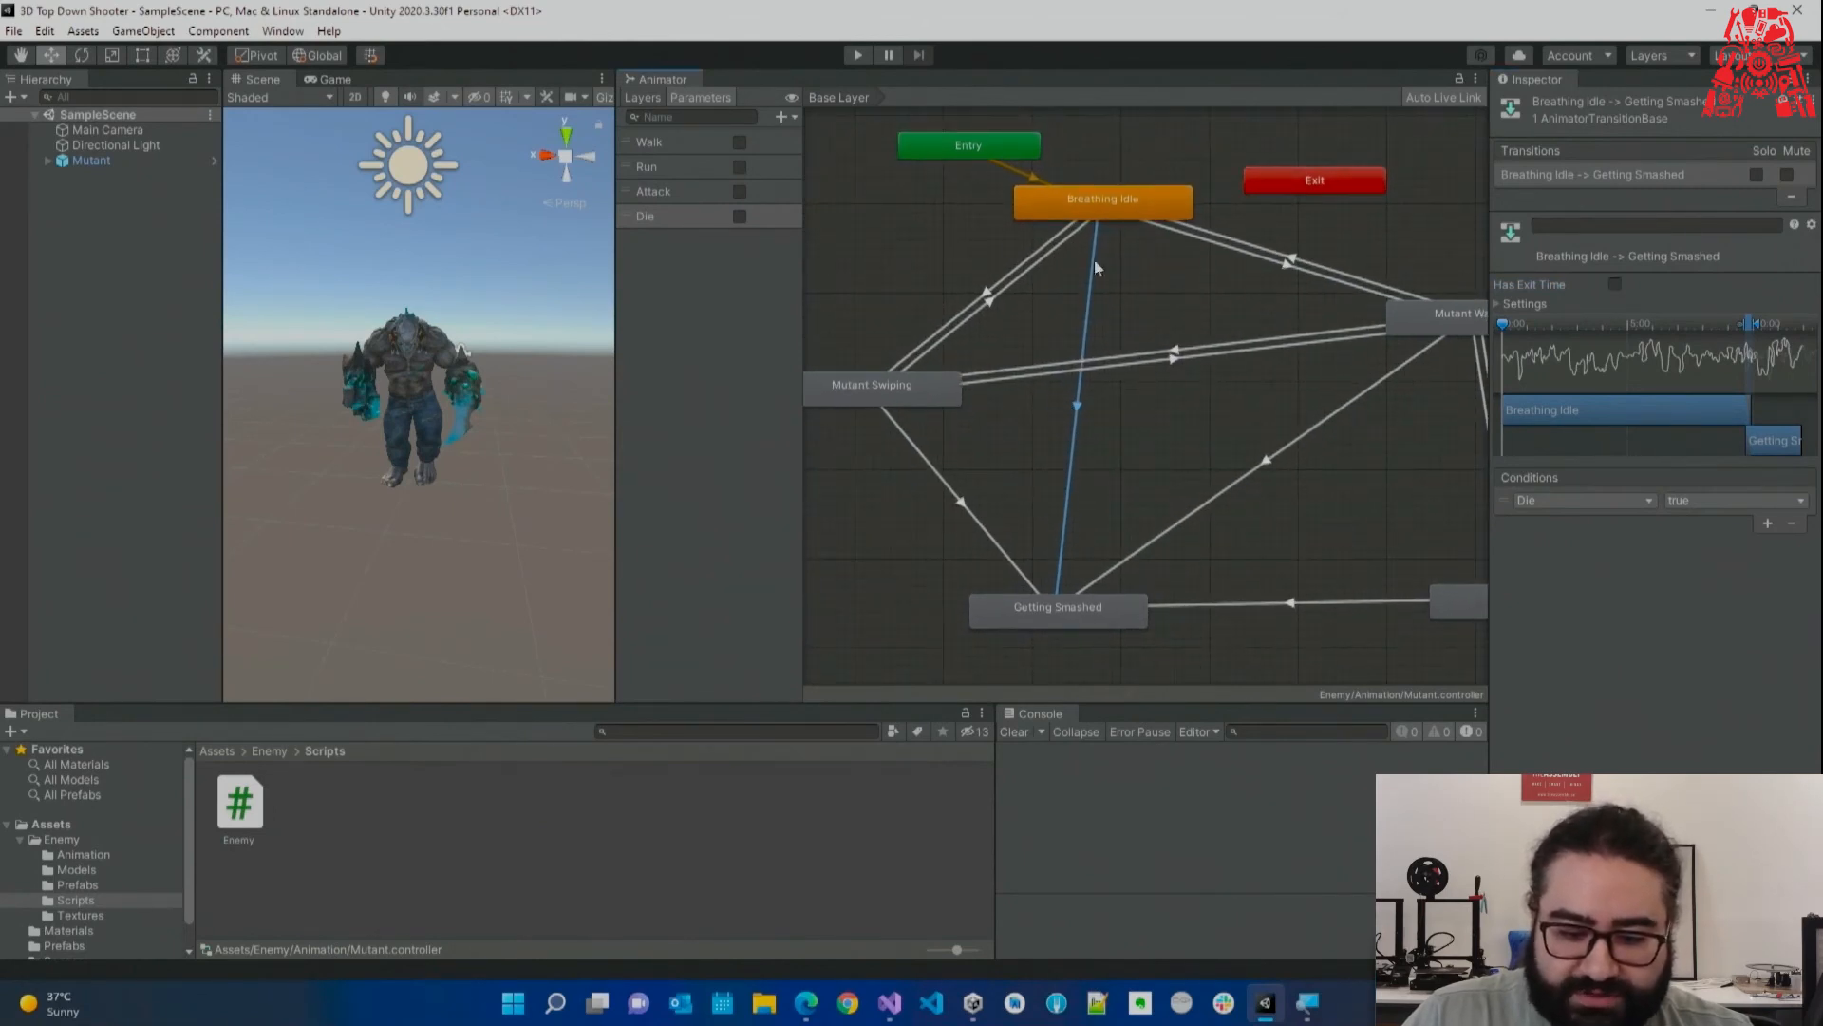
click(915, 452)
click(1615, 284)
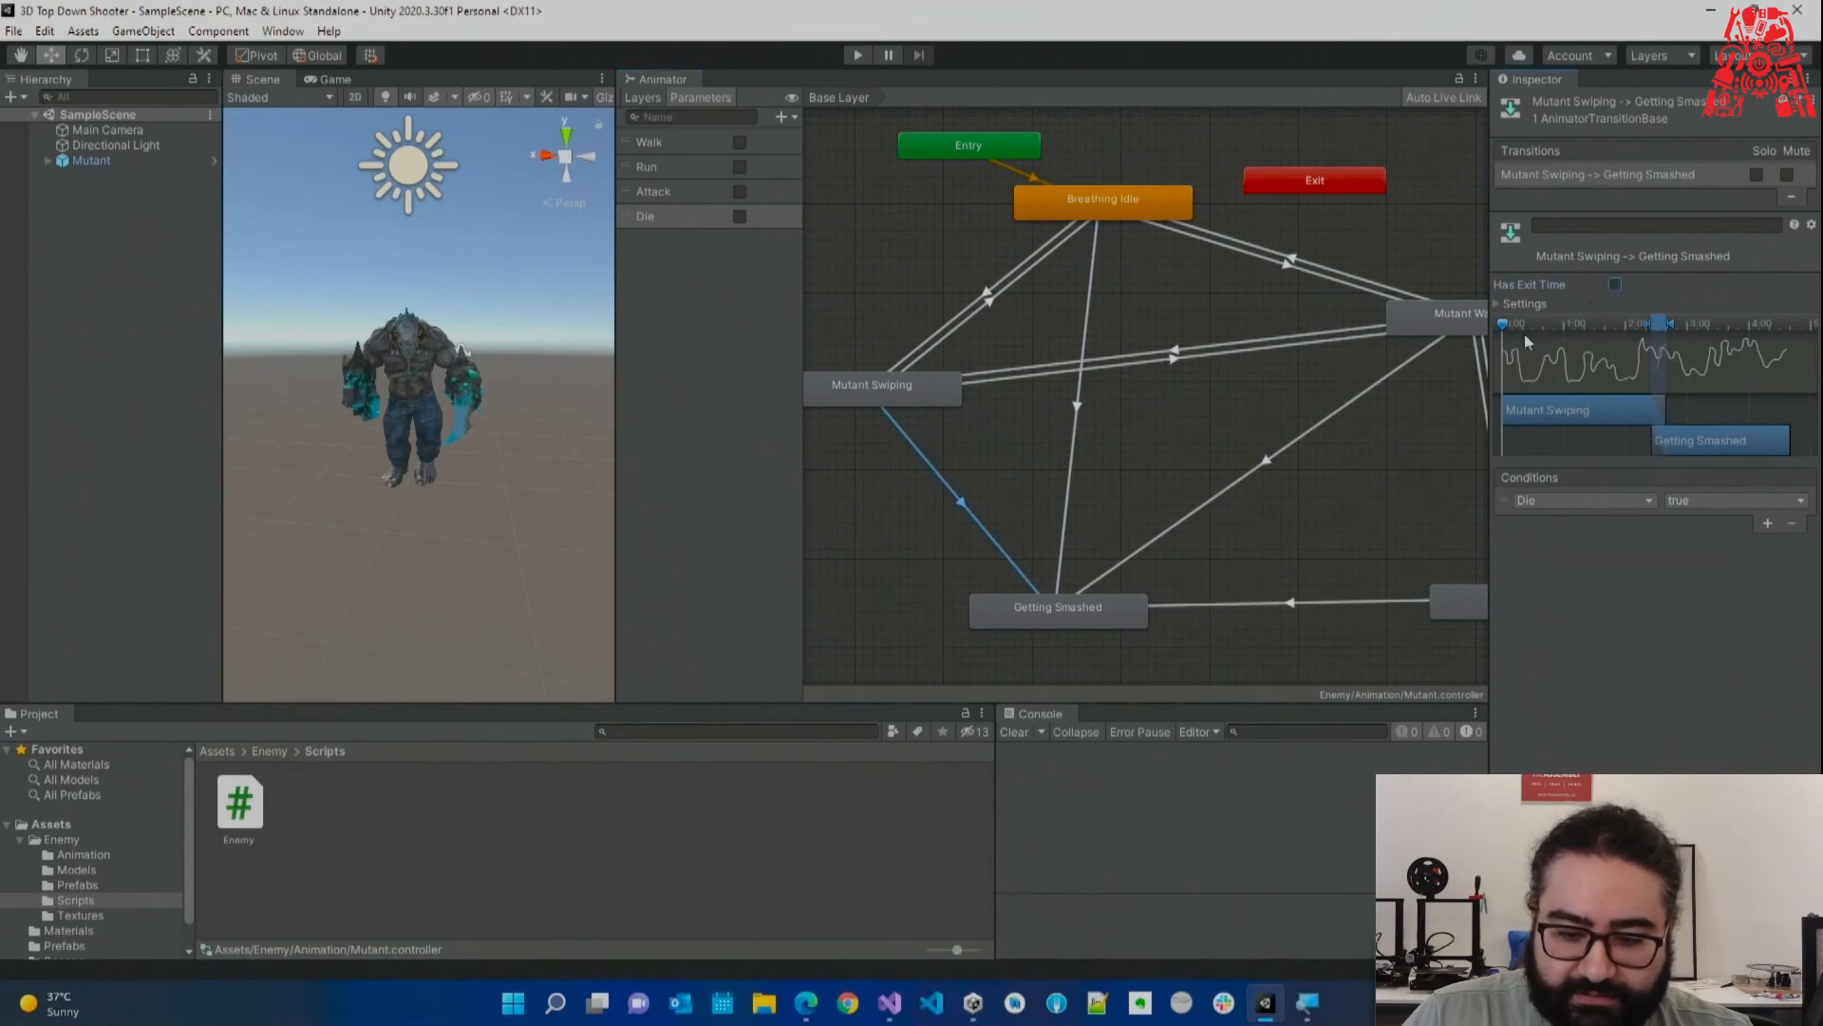
middle_drag(1278, 414, 1239, 408)
click(1247, 442)
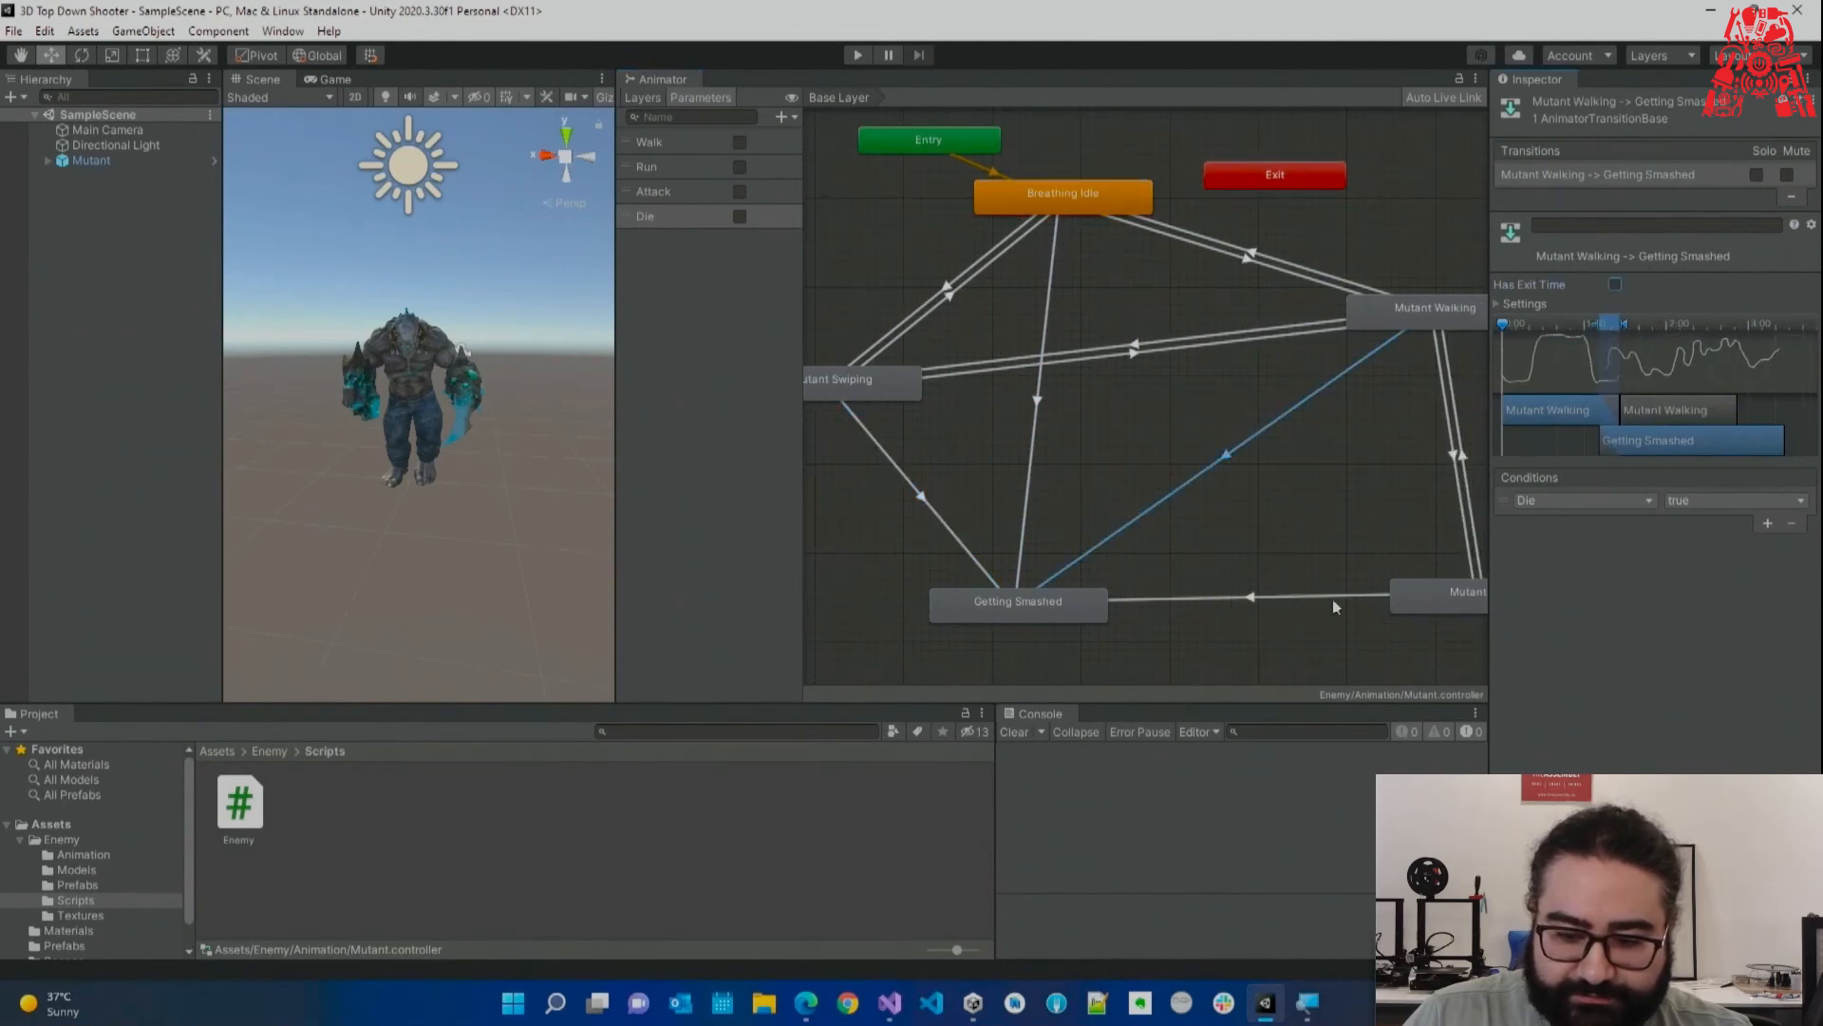
click(1329, 597)
click(1614, 283)
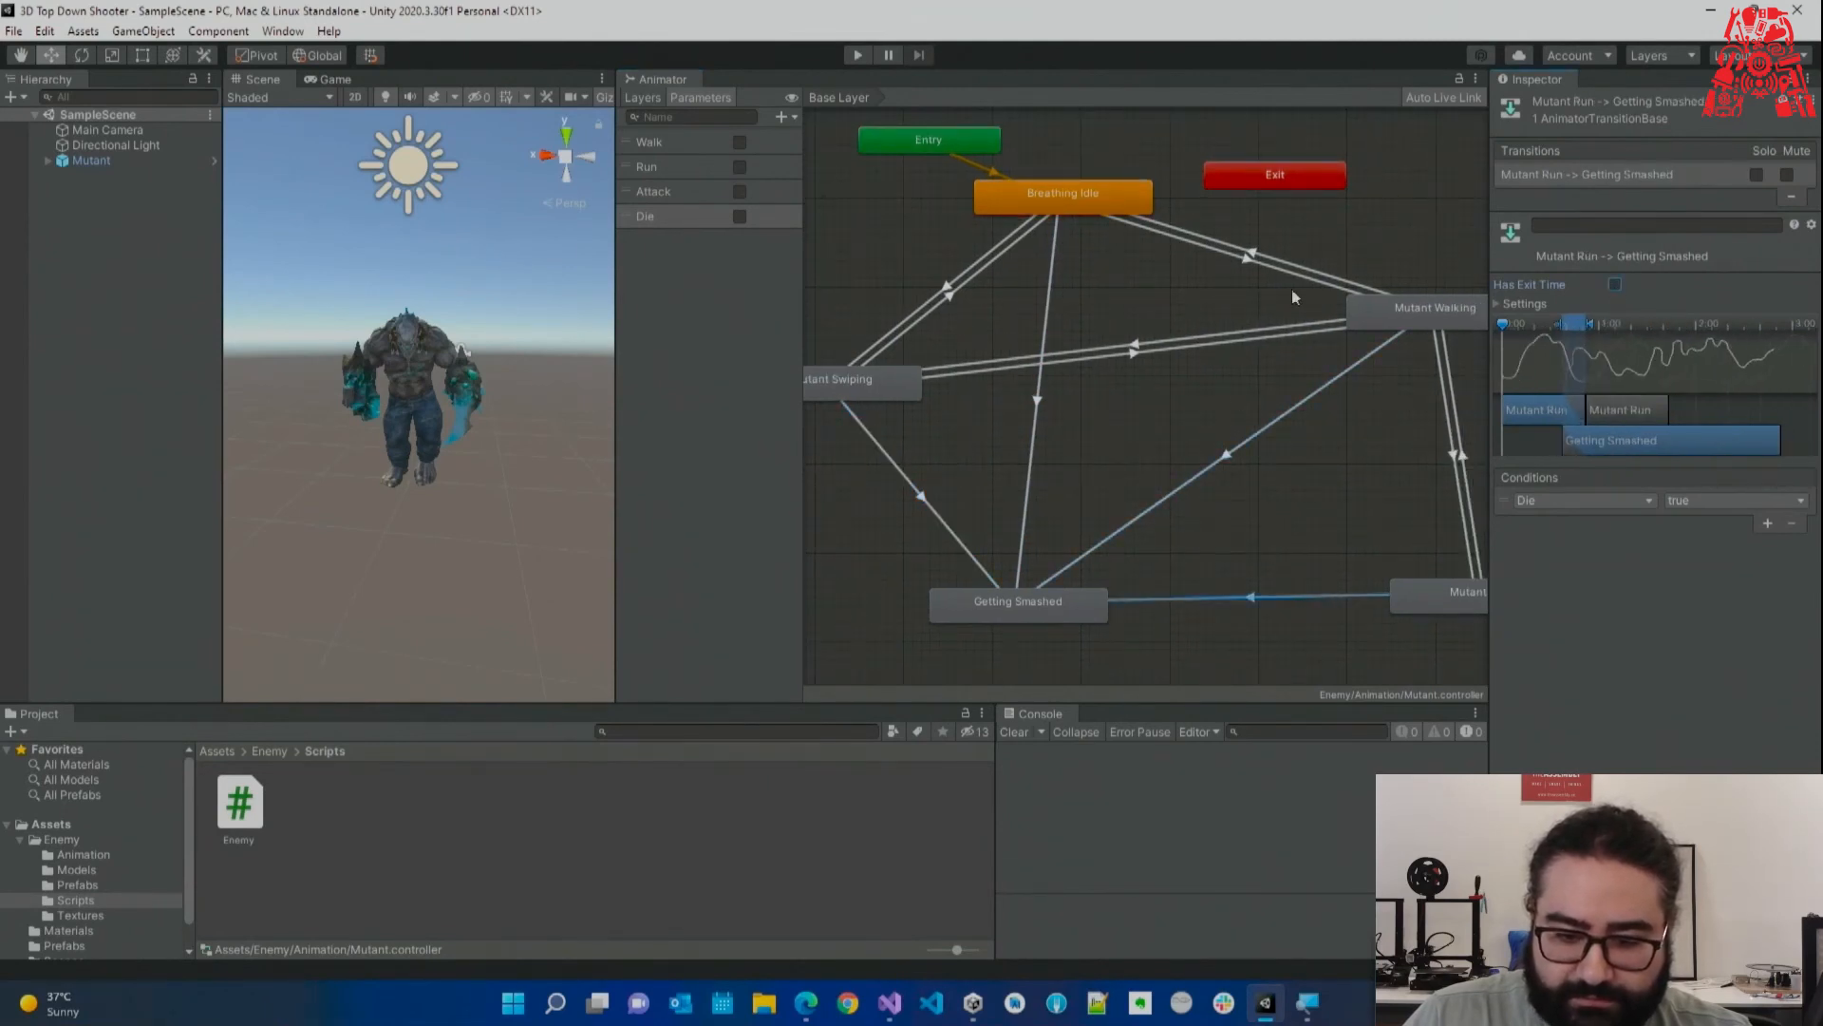
Review the Walking and Swiping transitions and remove exit time from Breathing Idle to Mutant Swiping.
click(1225, 255)
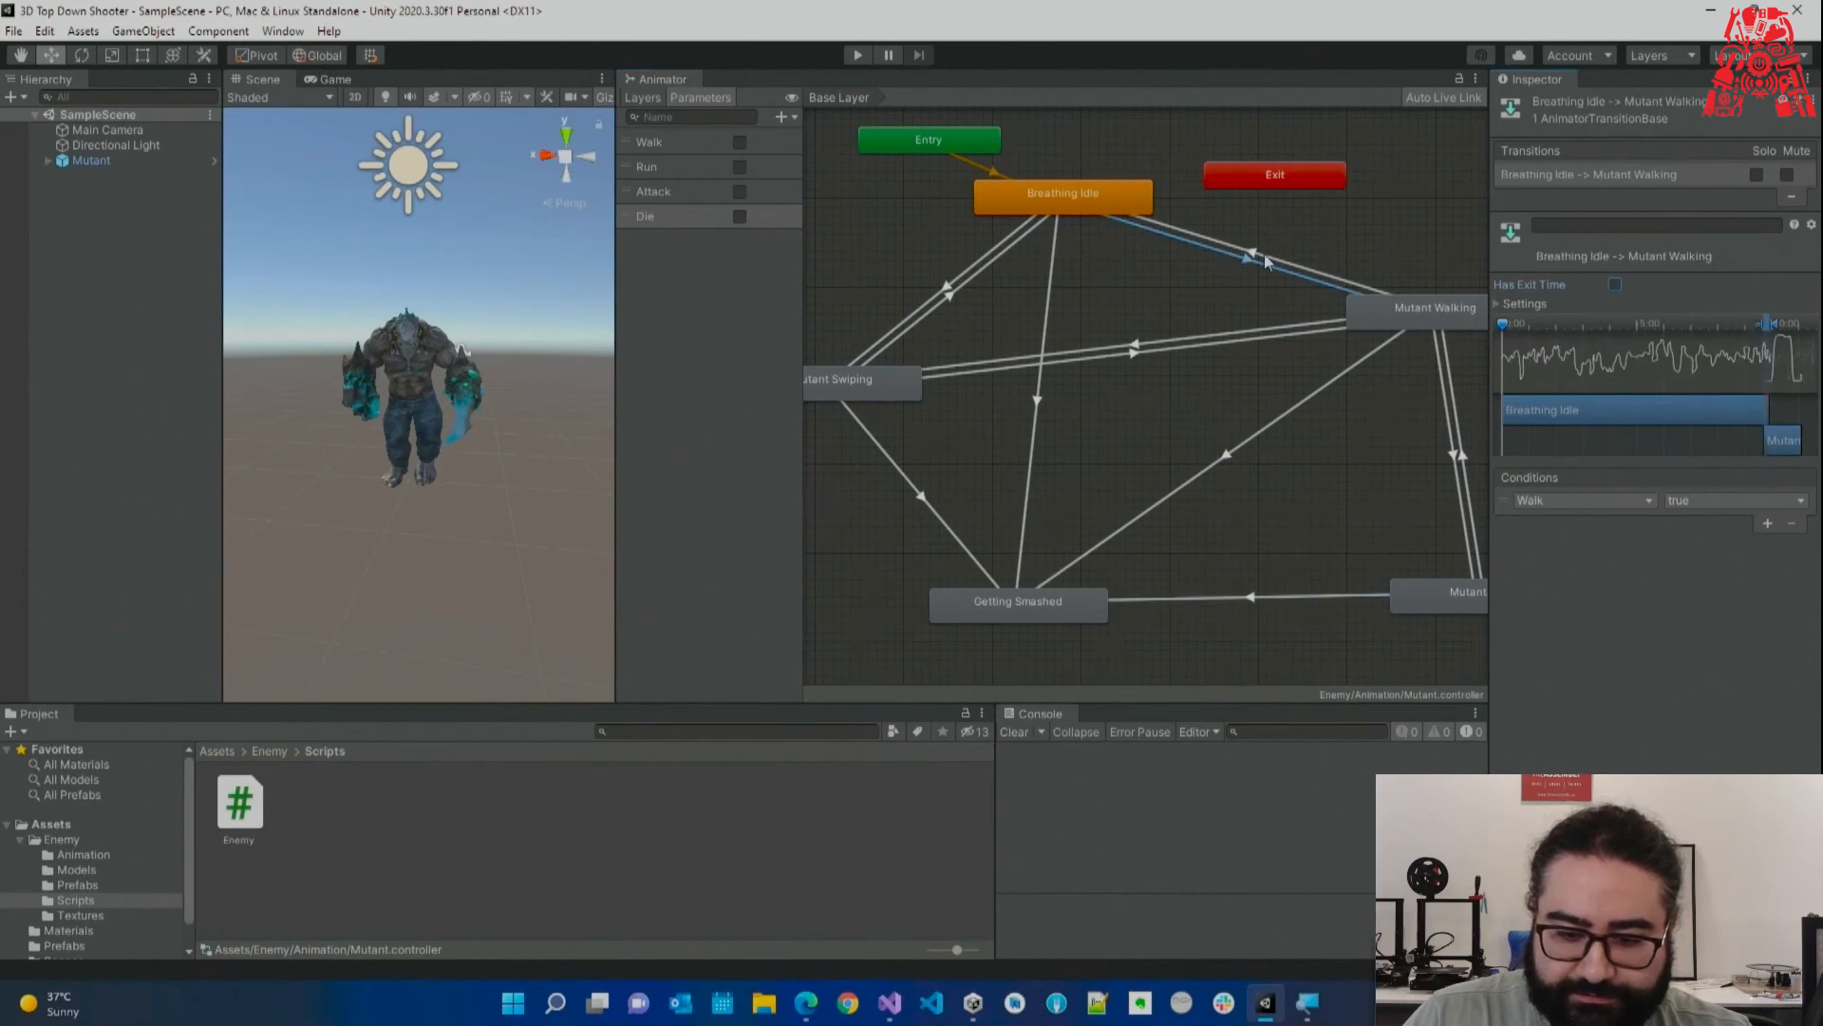
click(1220, 327)
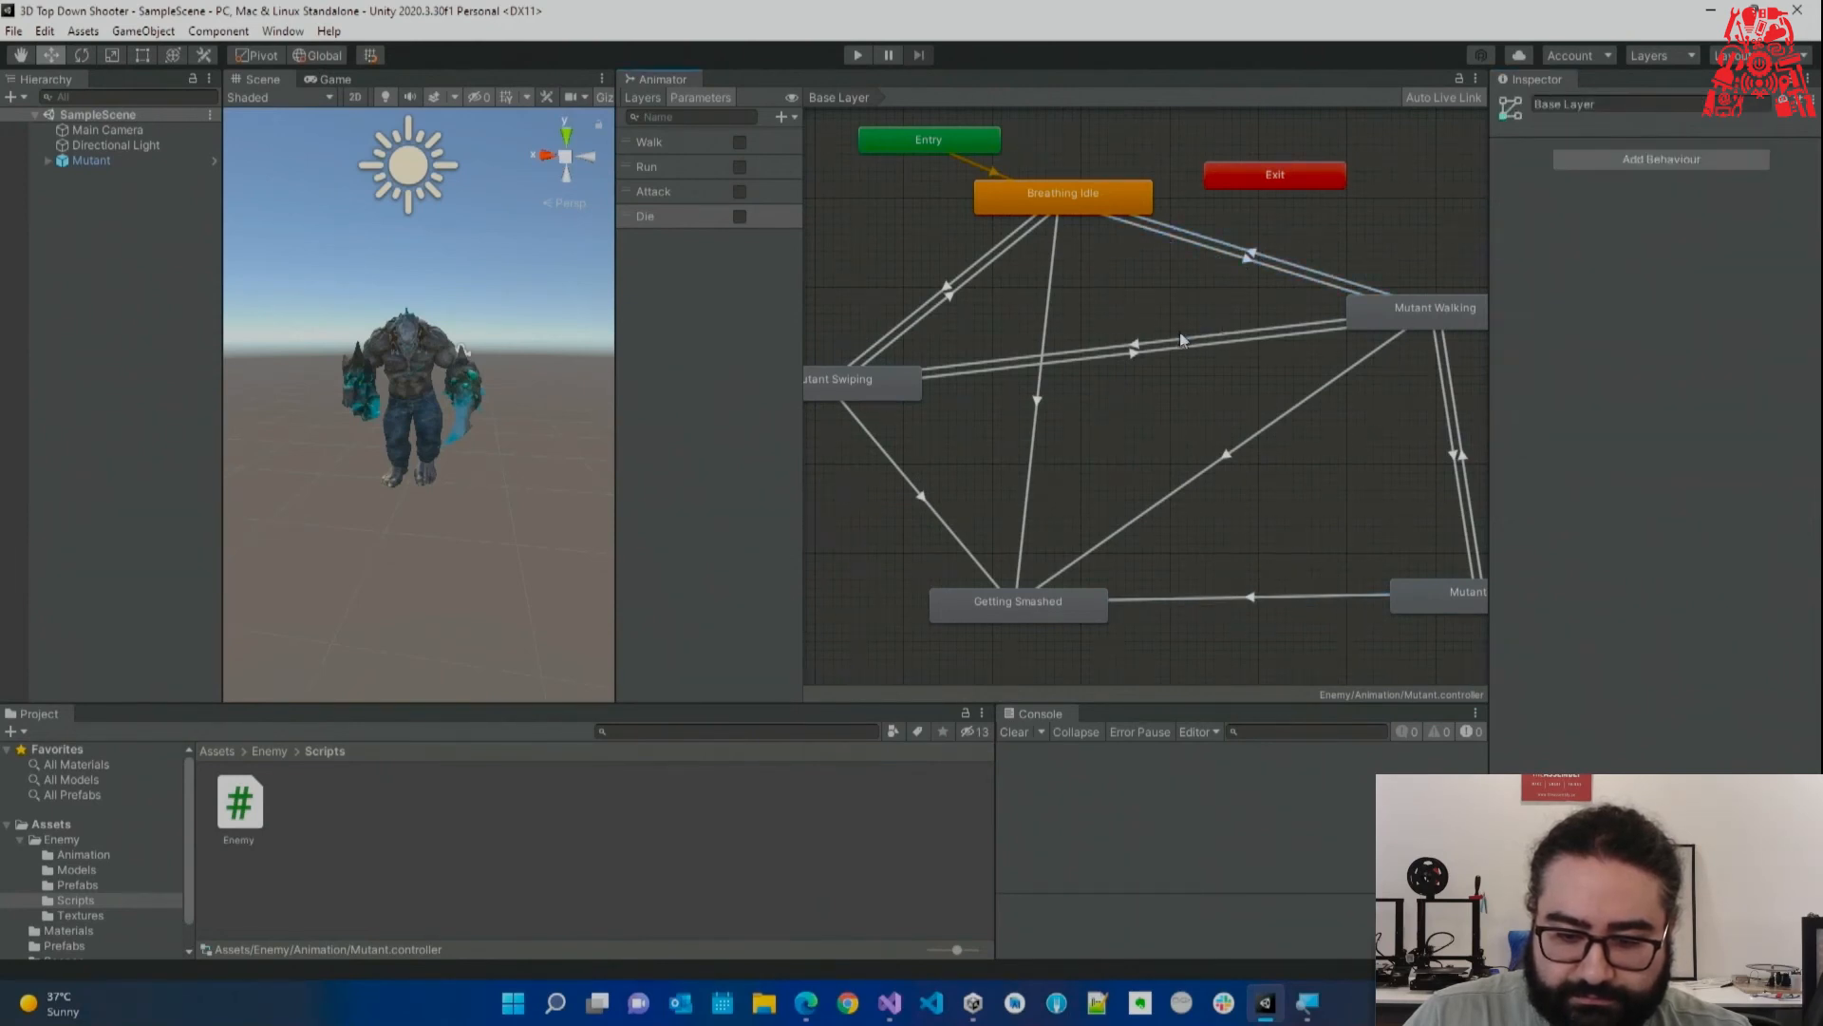
click(1181, 335)
click(1171, 350)
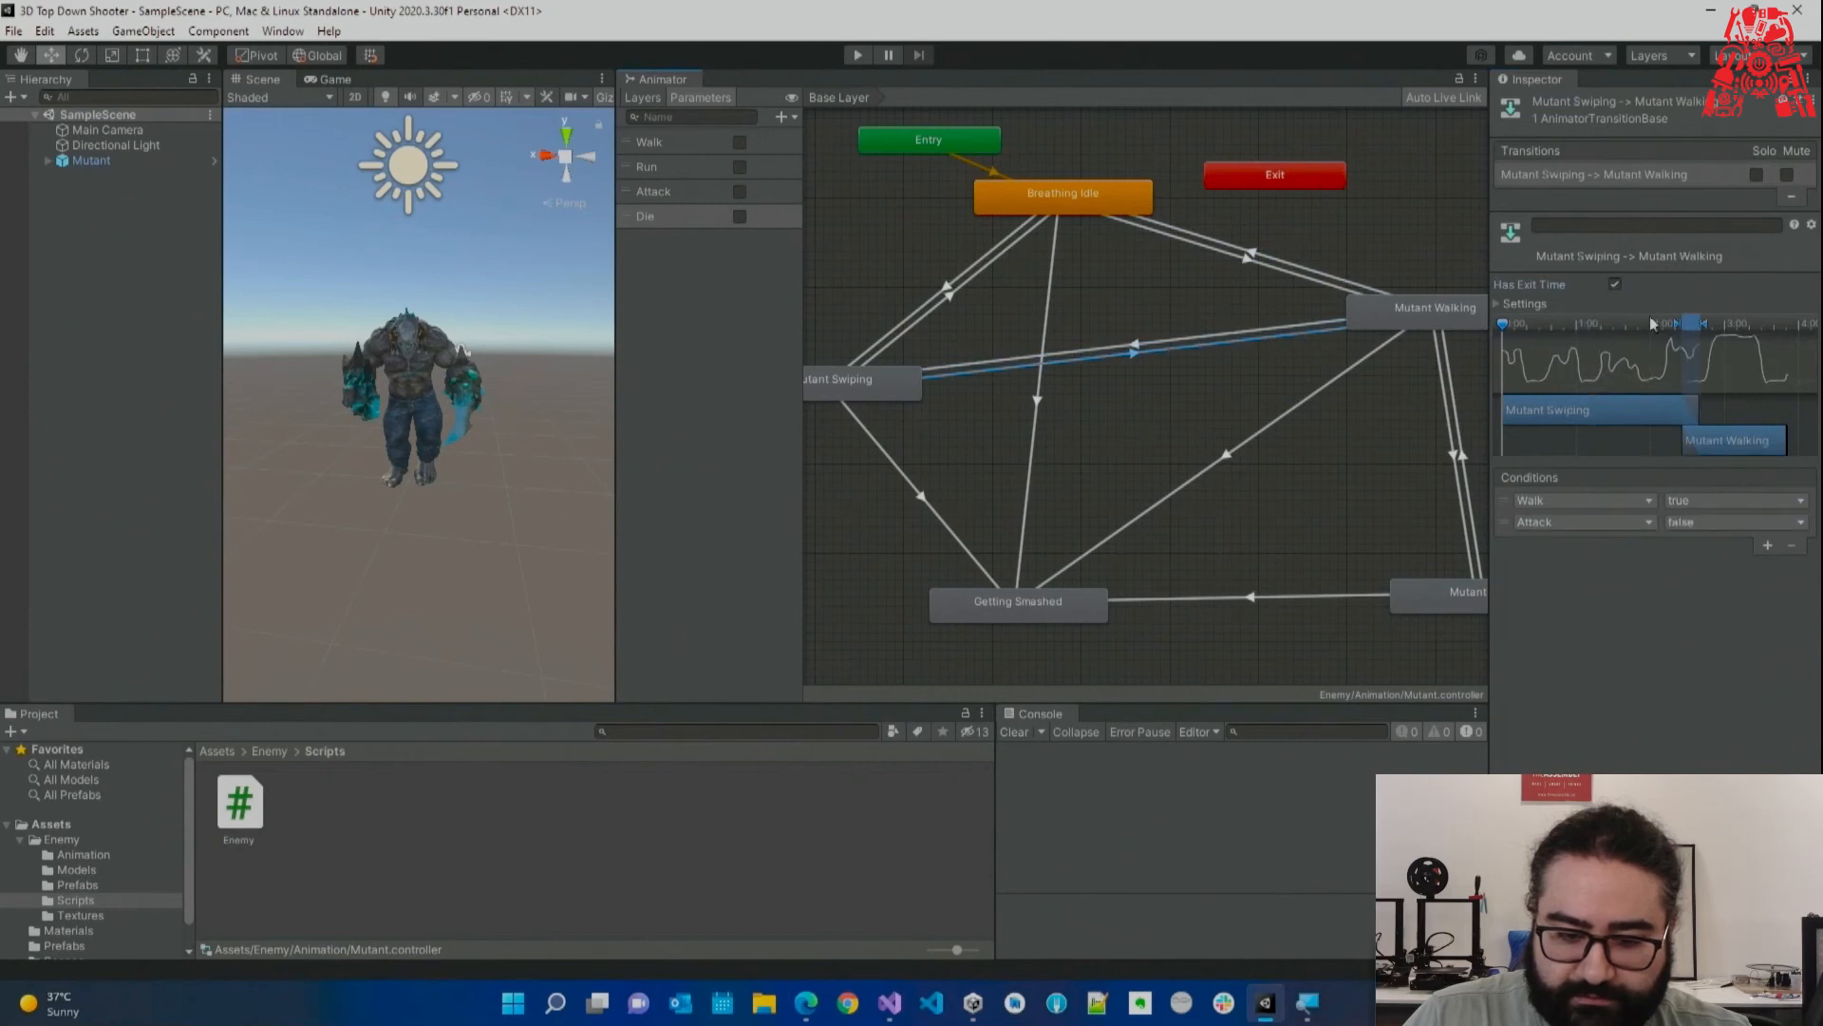
click(950, 301)
click(1611, 285)
click(954, 290)
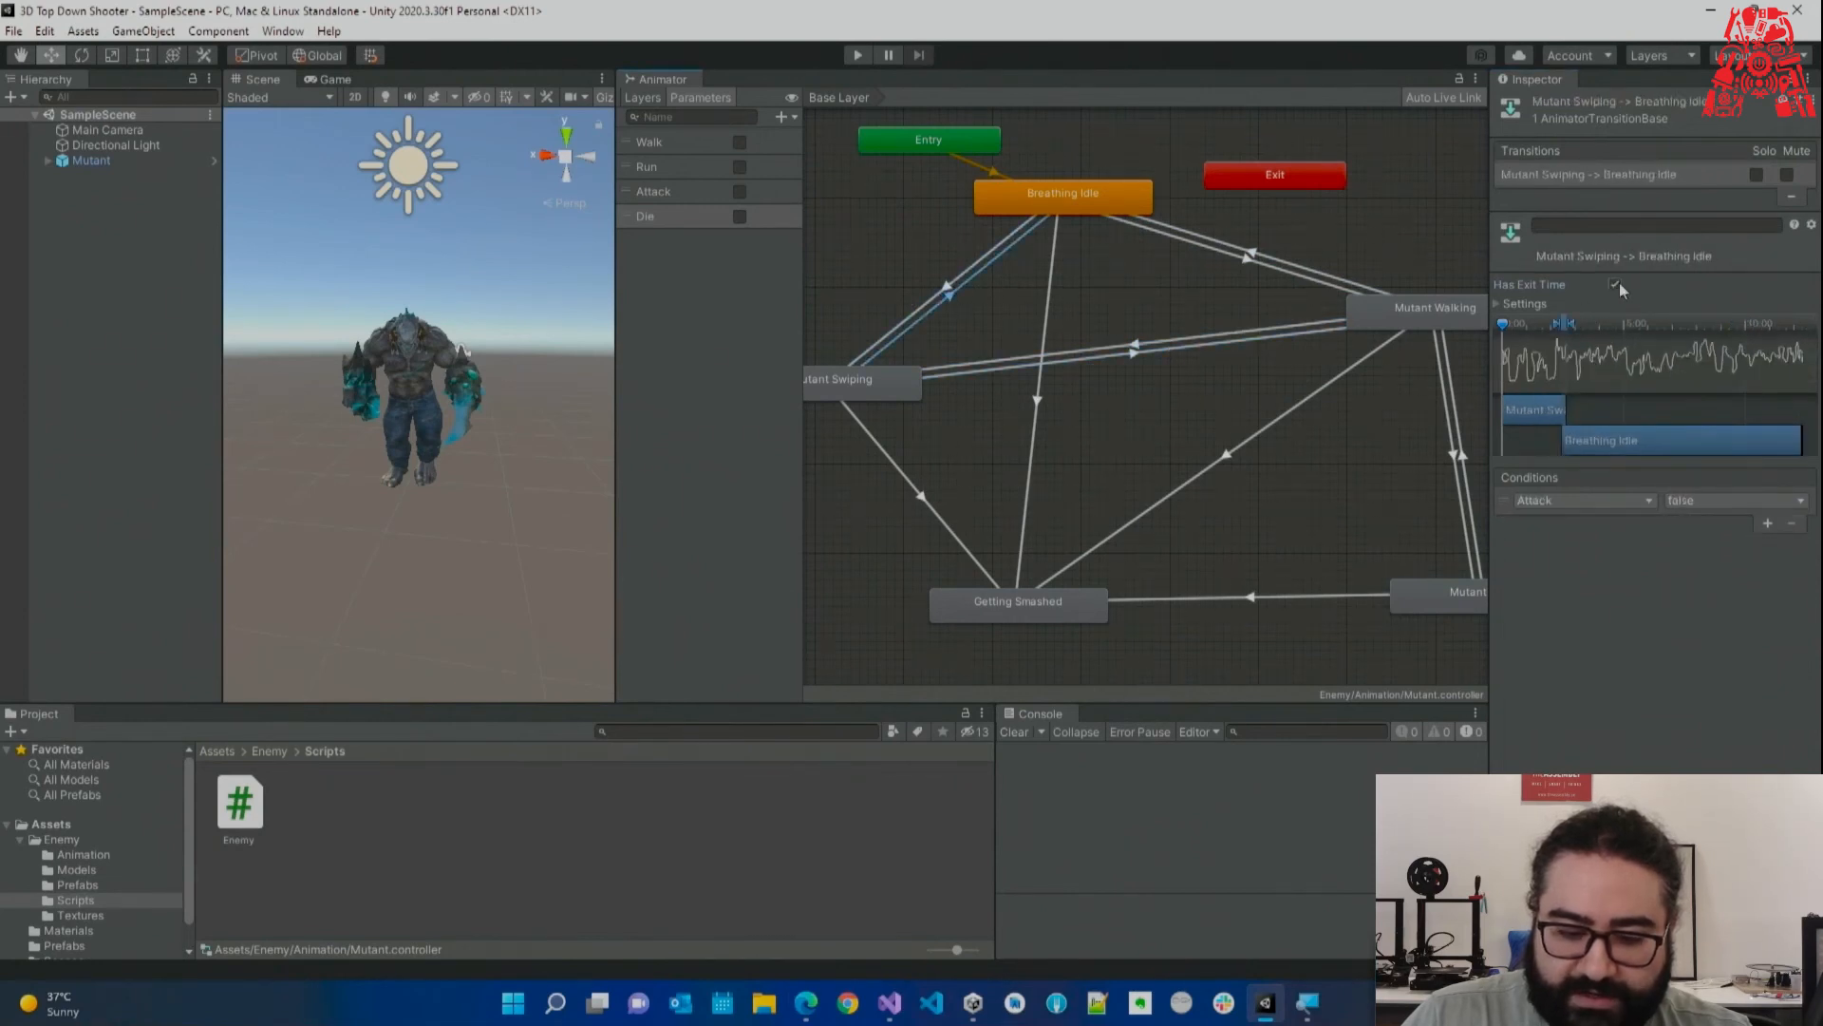
middle_drag(970, 312, 1021, 304)
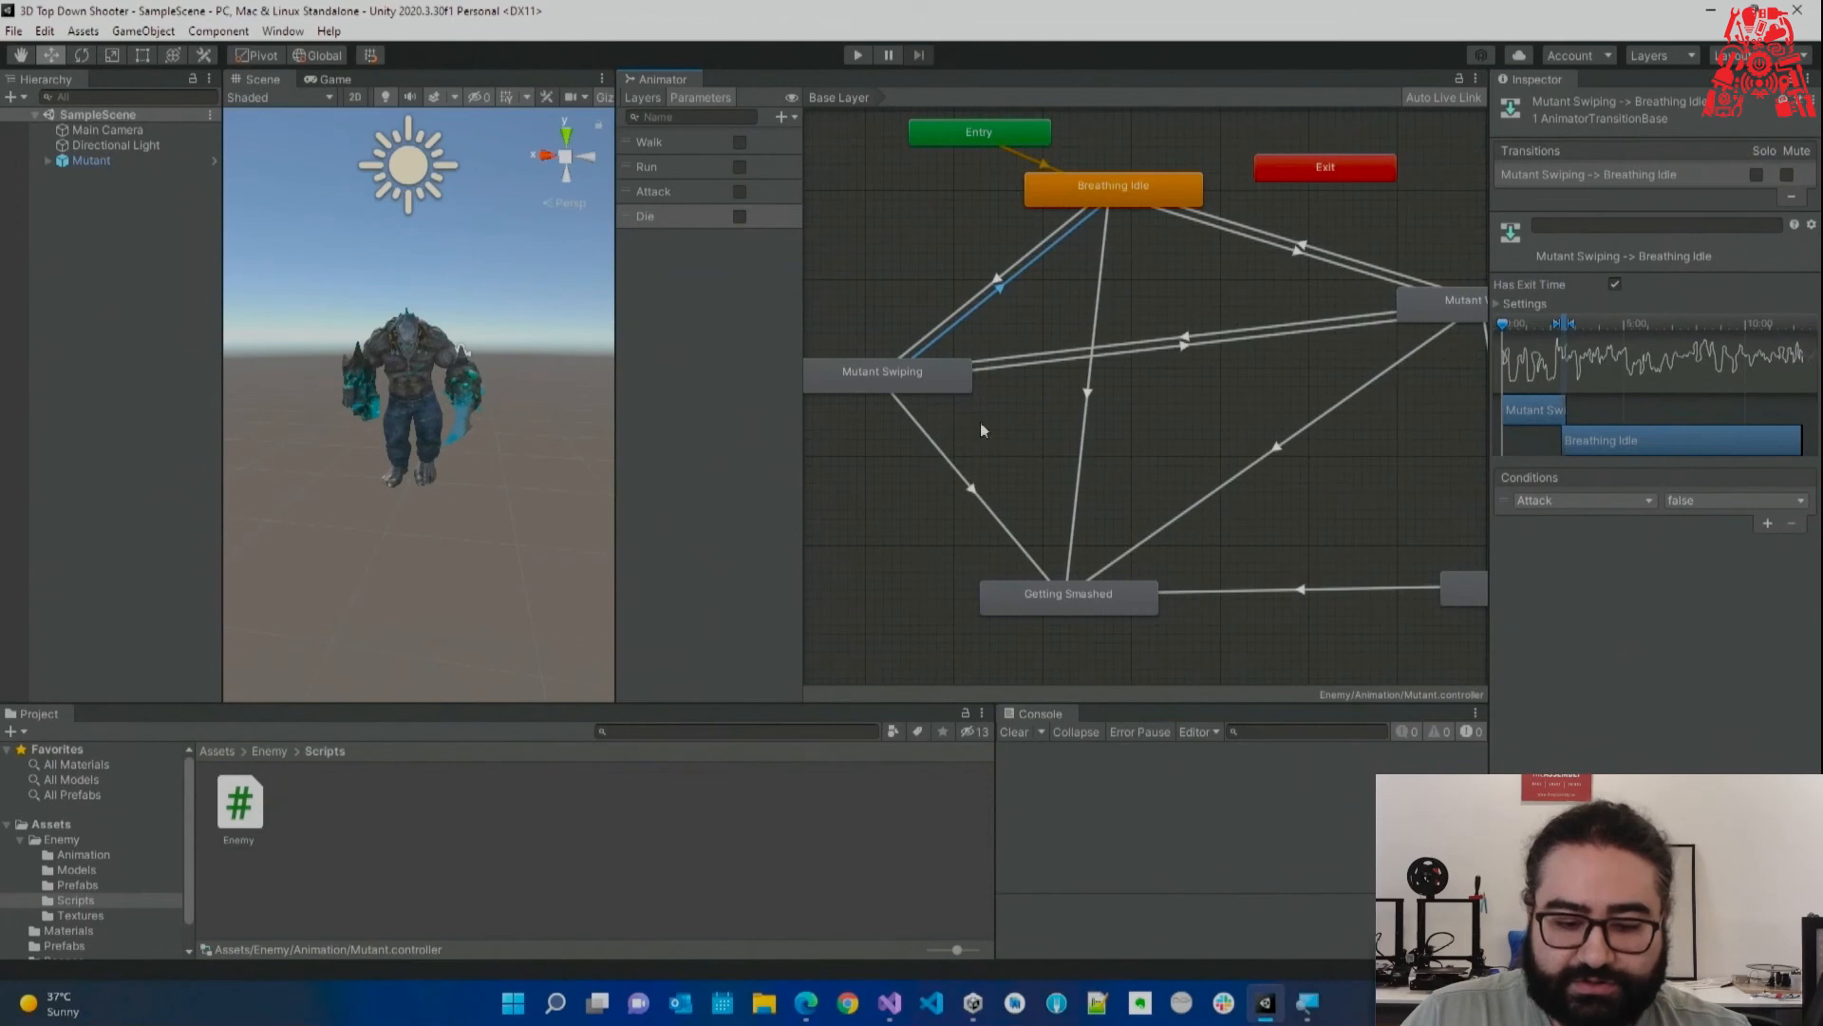
Enable Has Exit Time on Mutant Swiping to Mutant Walking, recheck the death transitions, and enter Play mode.
click(1178, 349)
click(1615, 284)
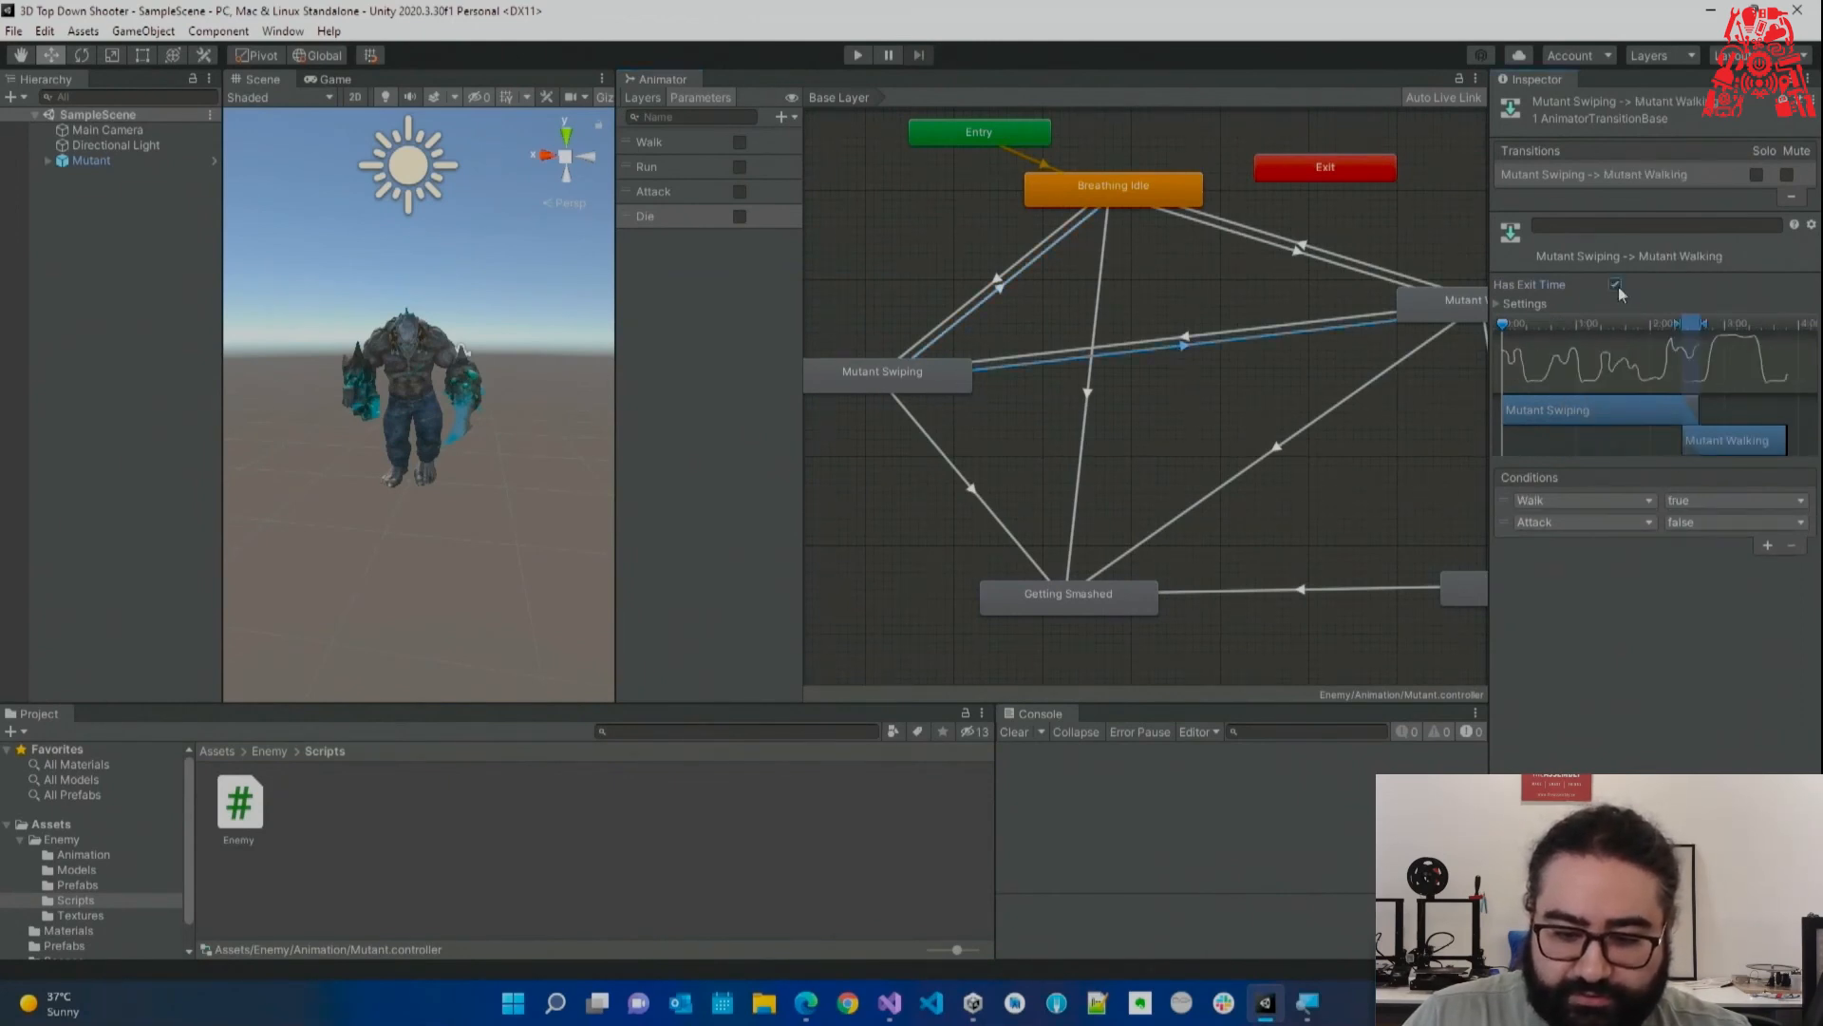
middle_drag(1096, 391, 1175, 383)
click(1002, 486)
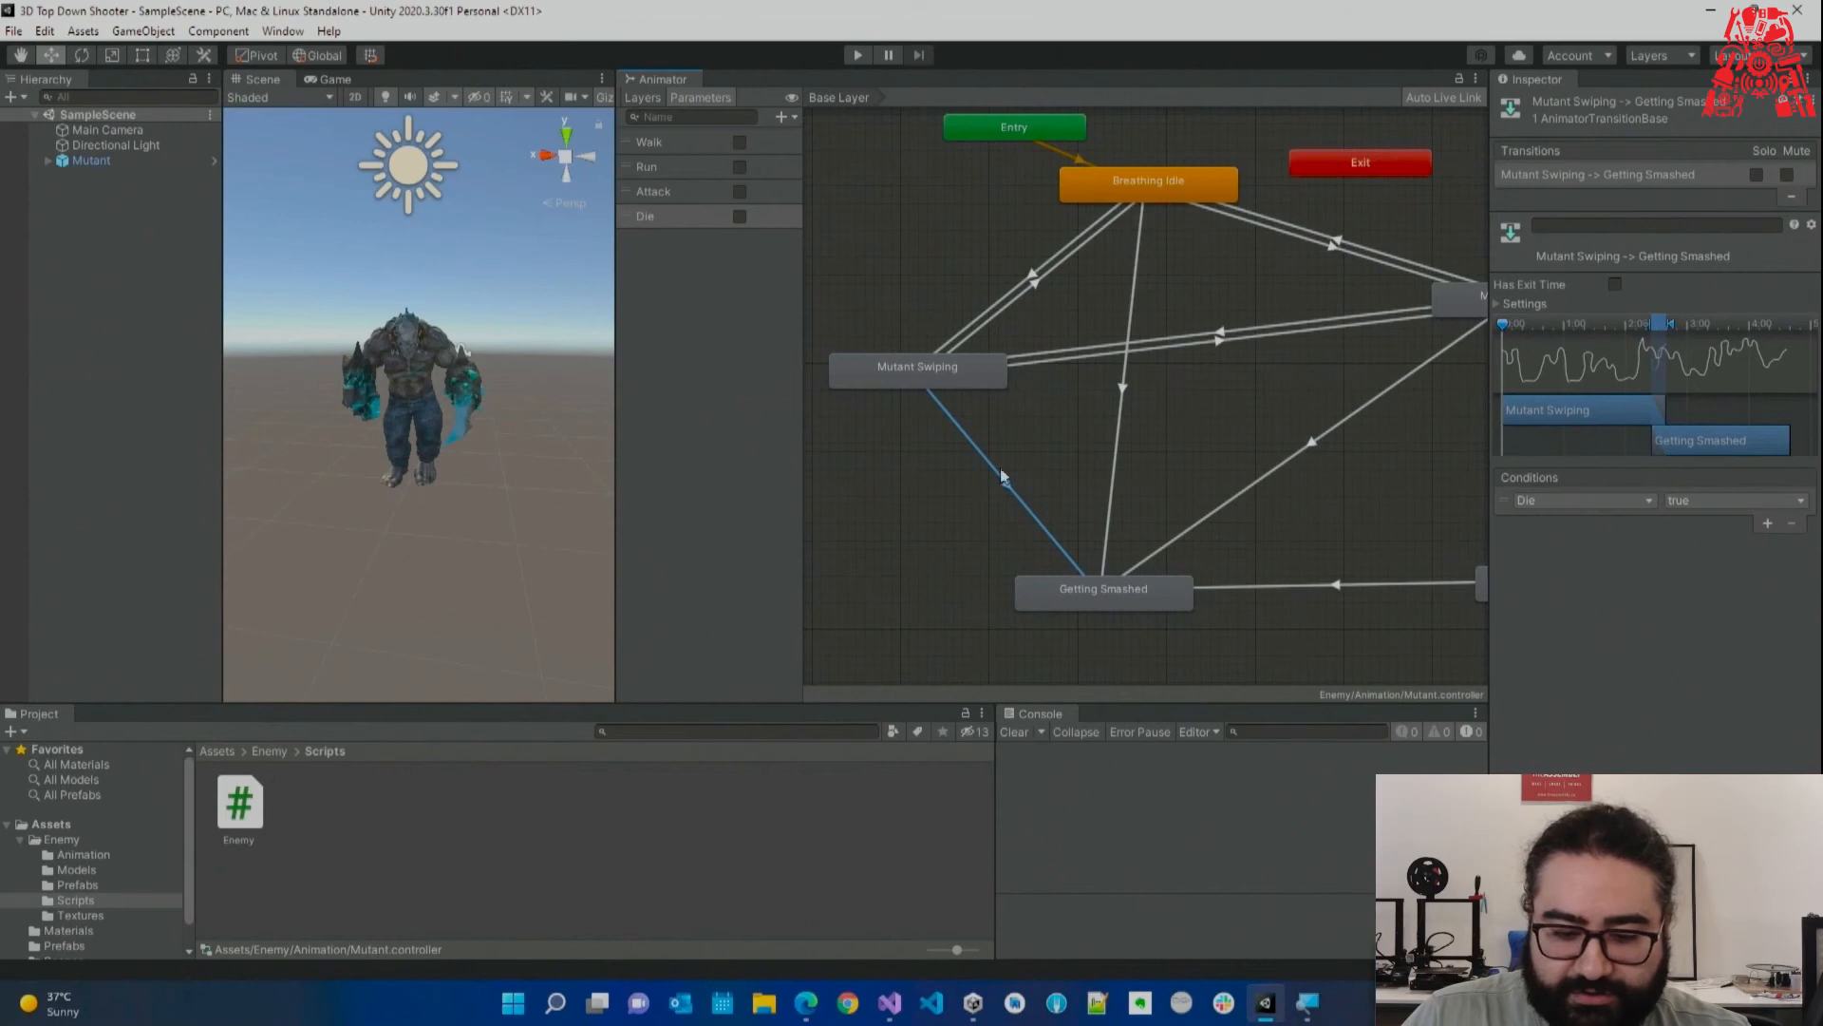
middle_drag(999, 487, 974, 470)
click(1277, 576)
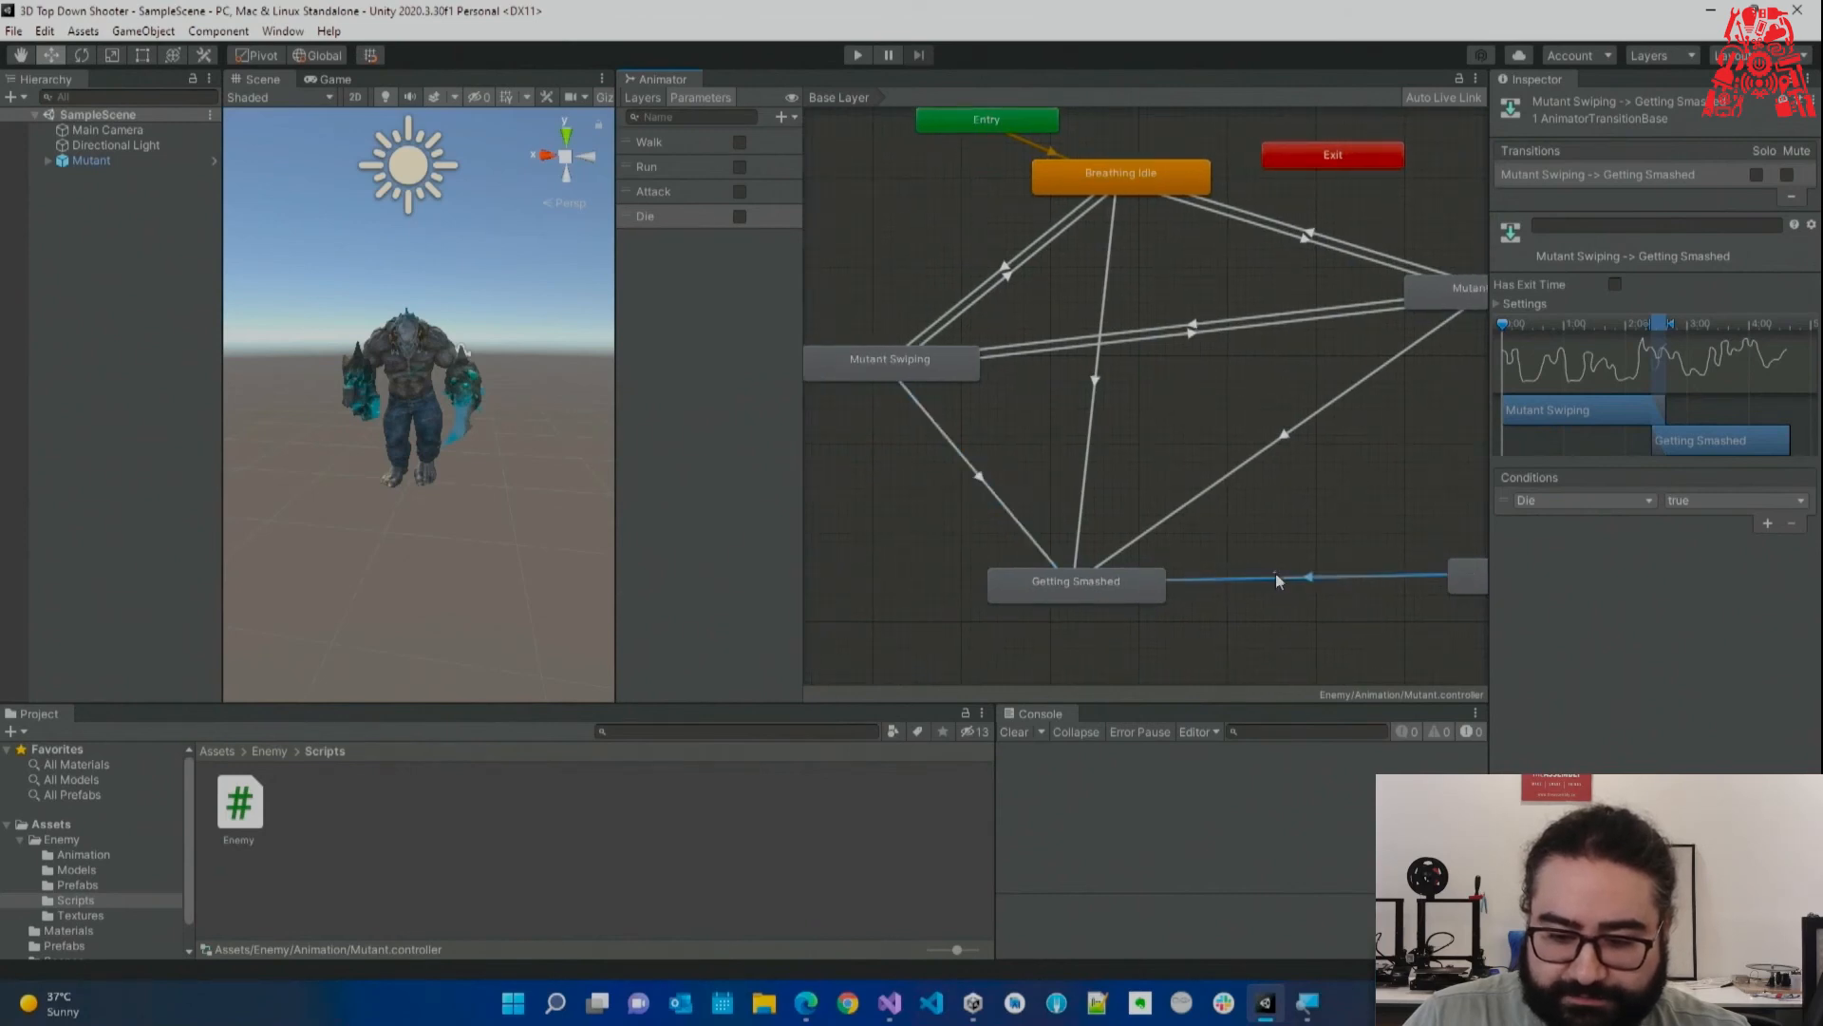
click(1269, 446)
click(858, 56)
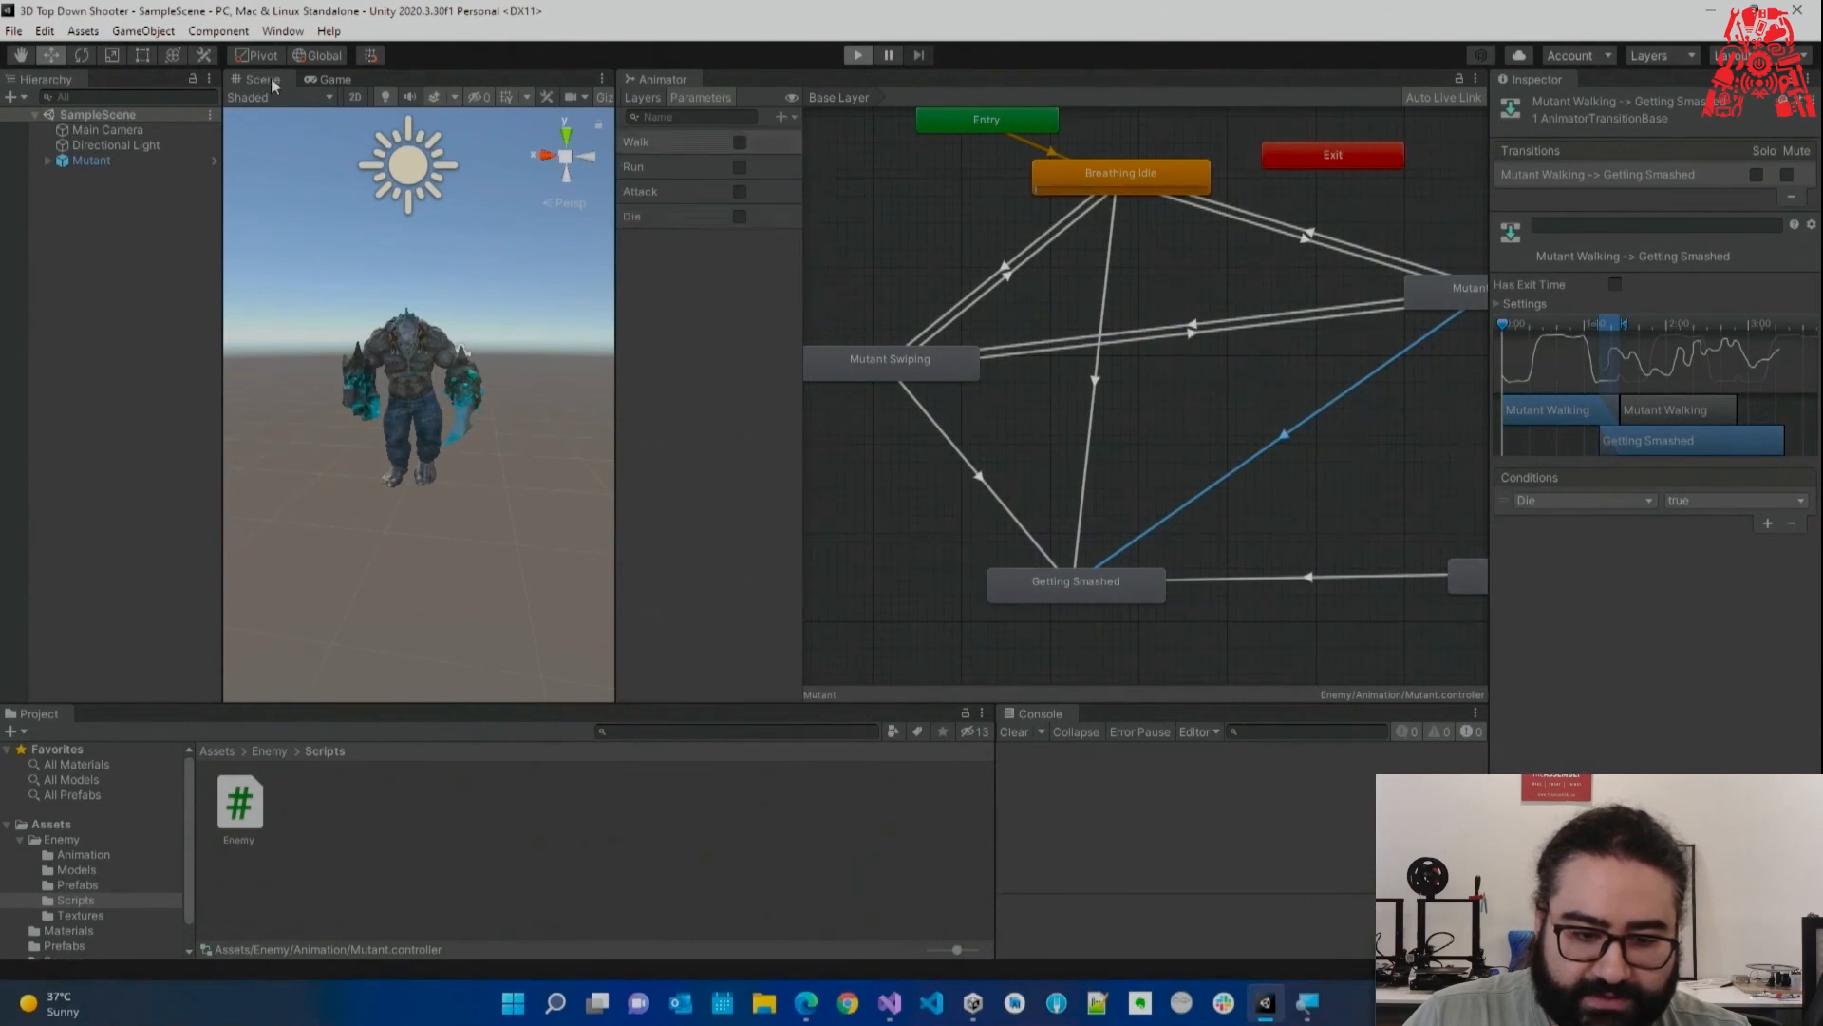
Test Walk and Run in play mode, stop, then inspect the Walking–Run transitions.
click(744, 143)
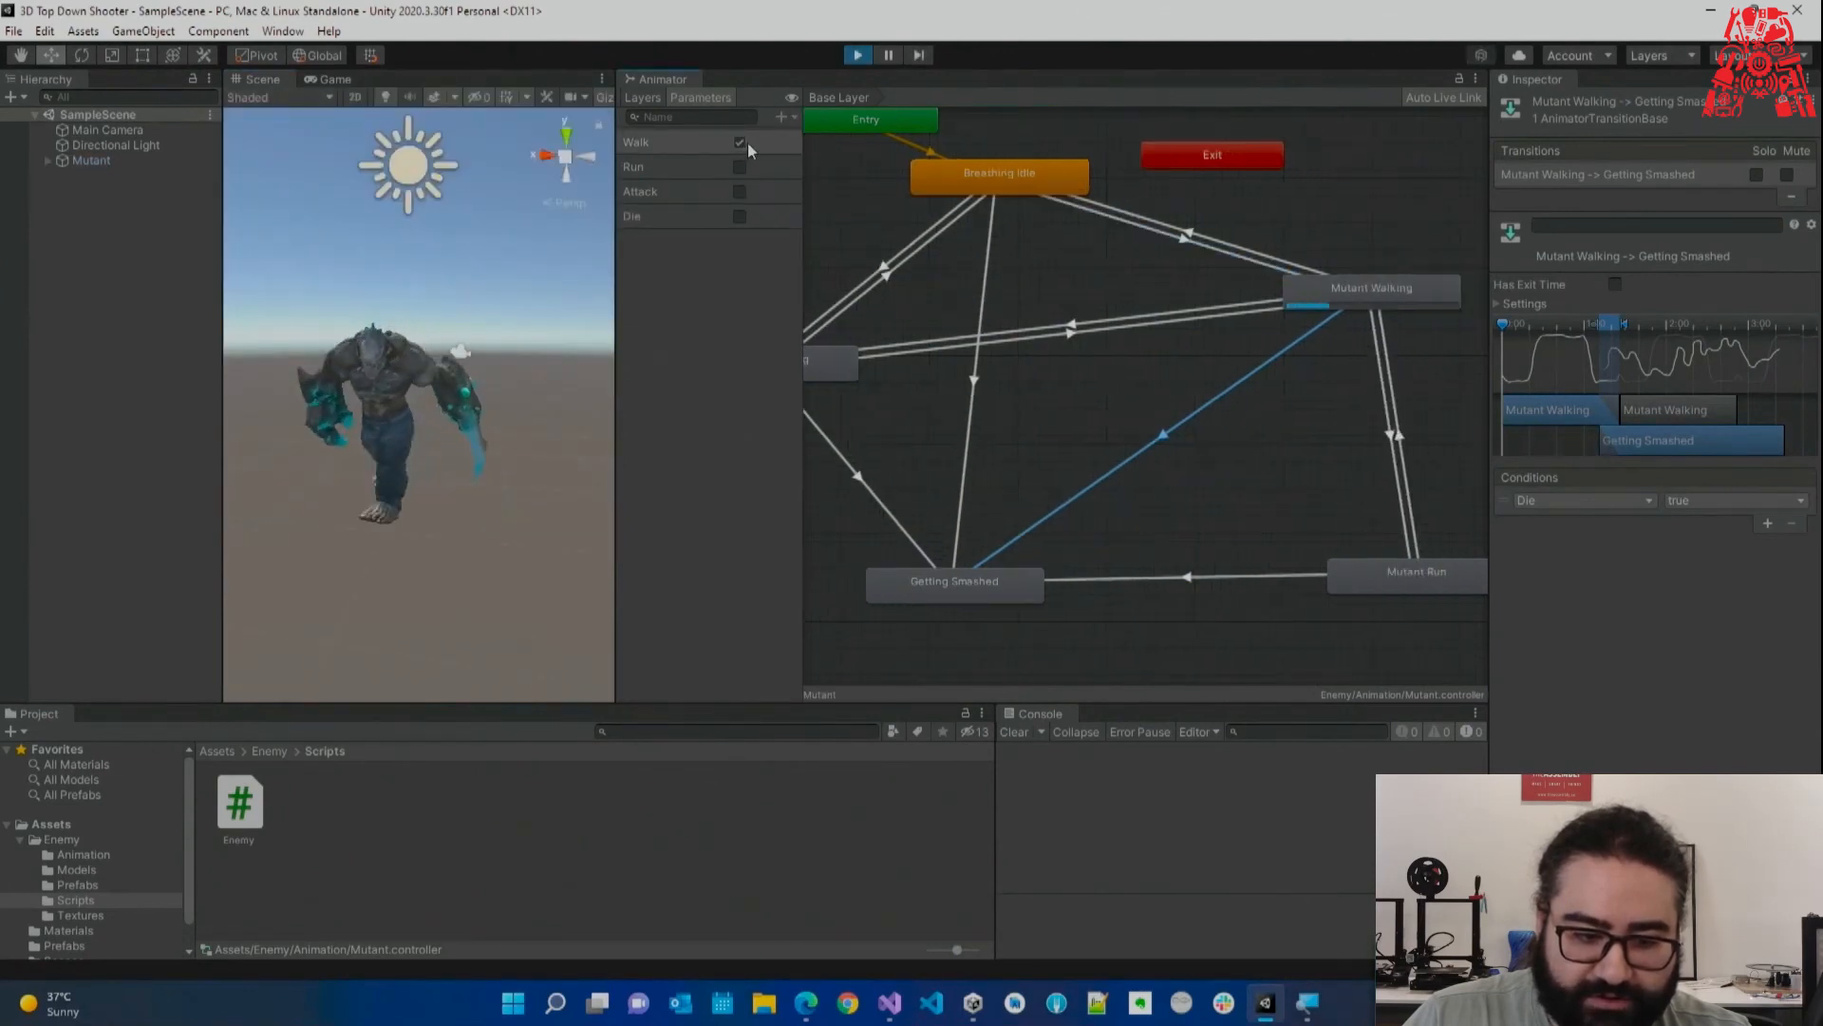
click(739, 142)
click(740, 167)
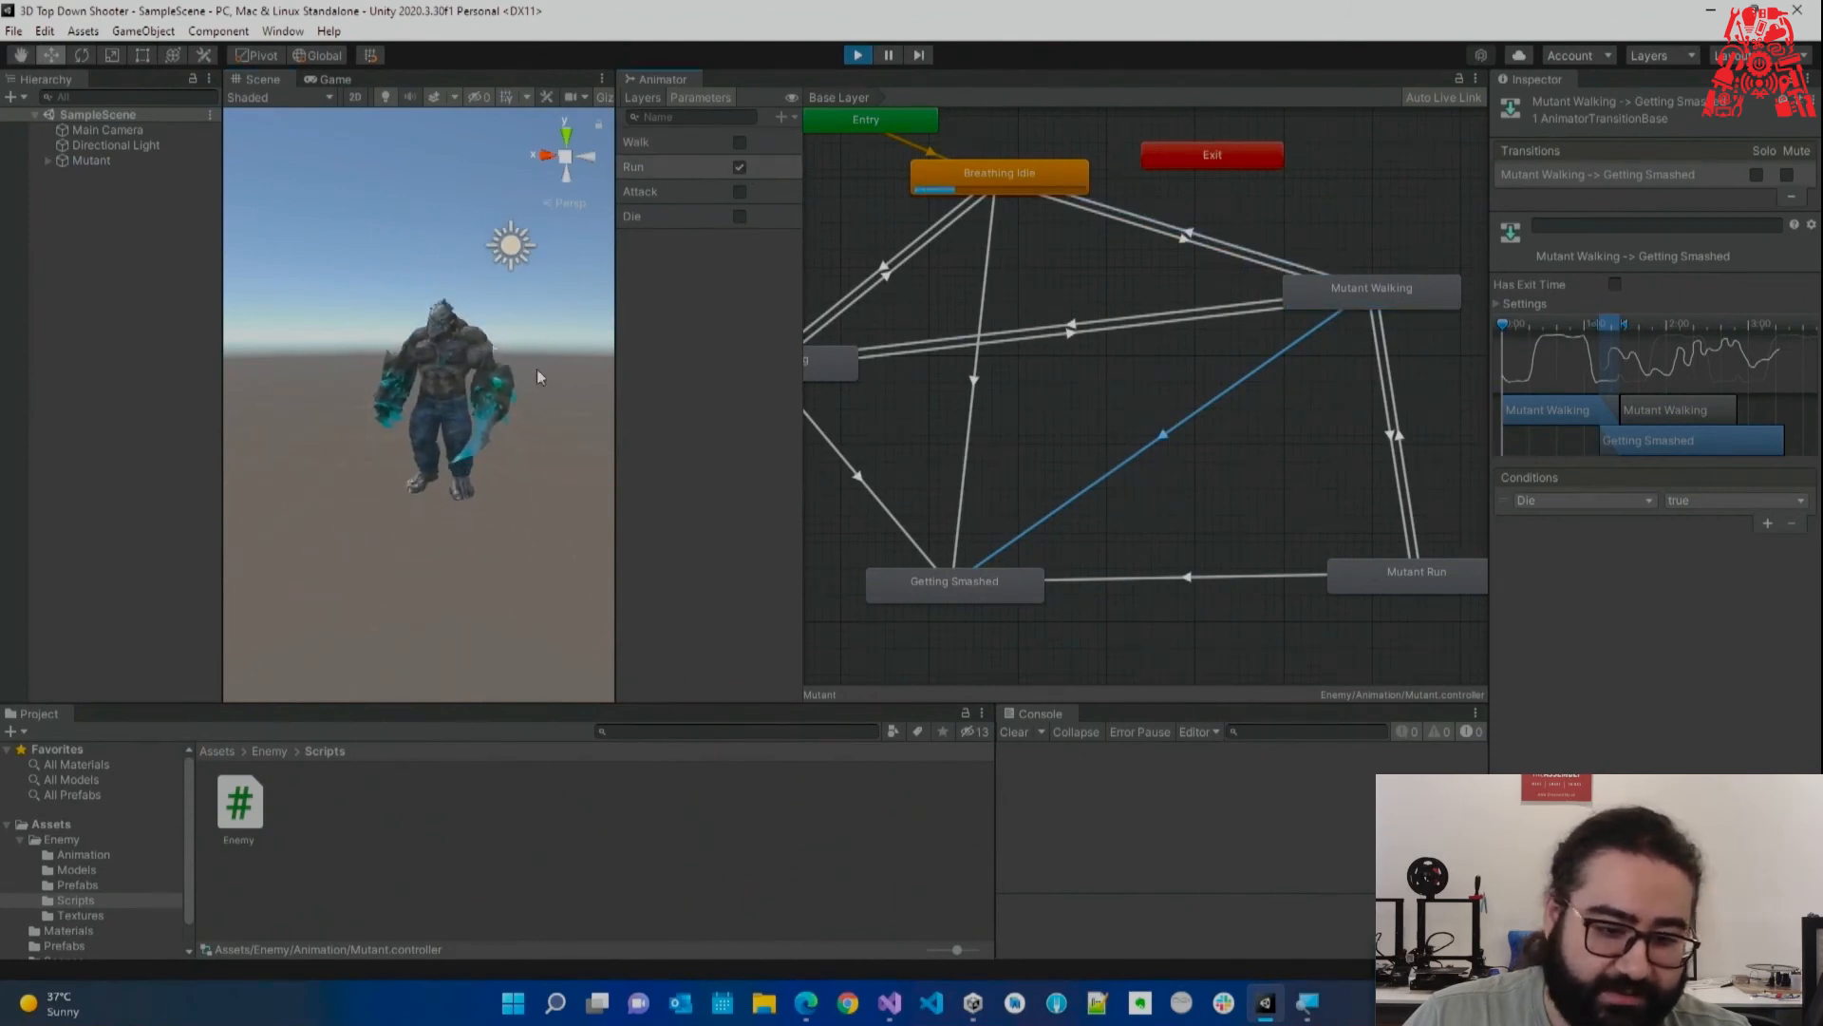
click(740, 143)
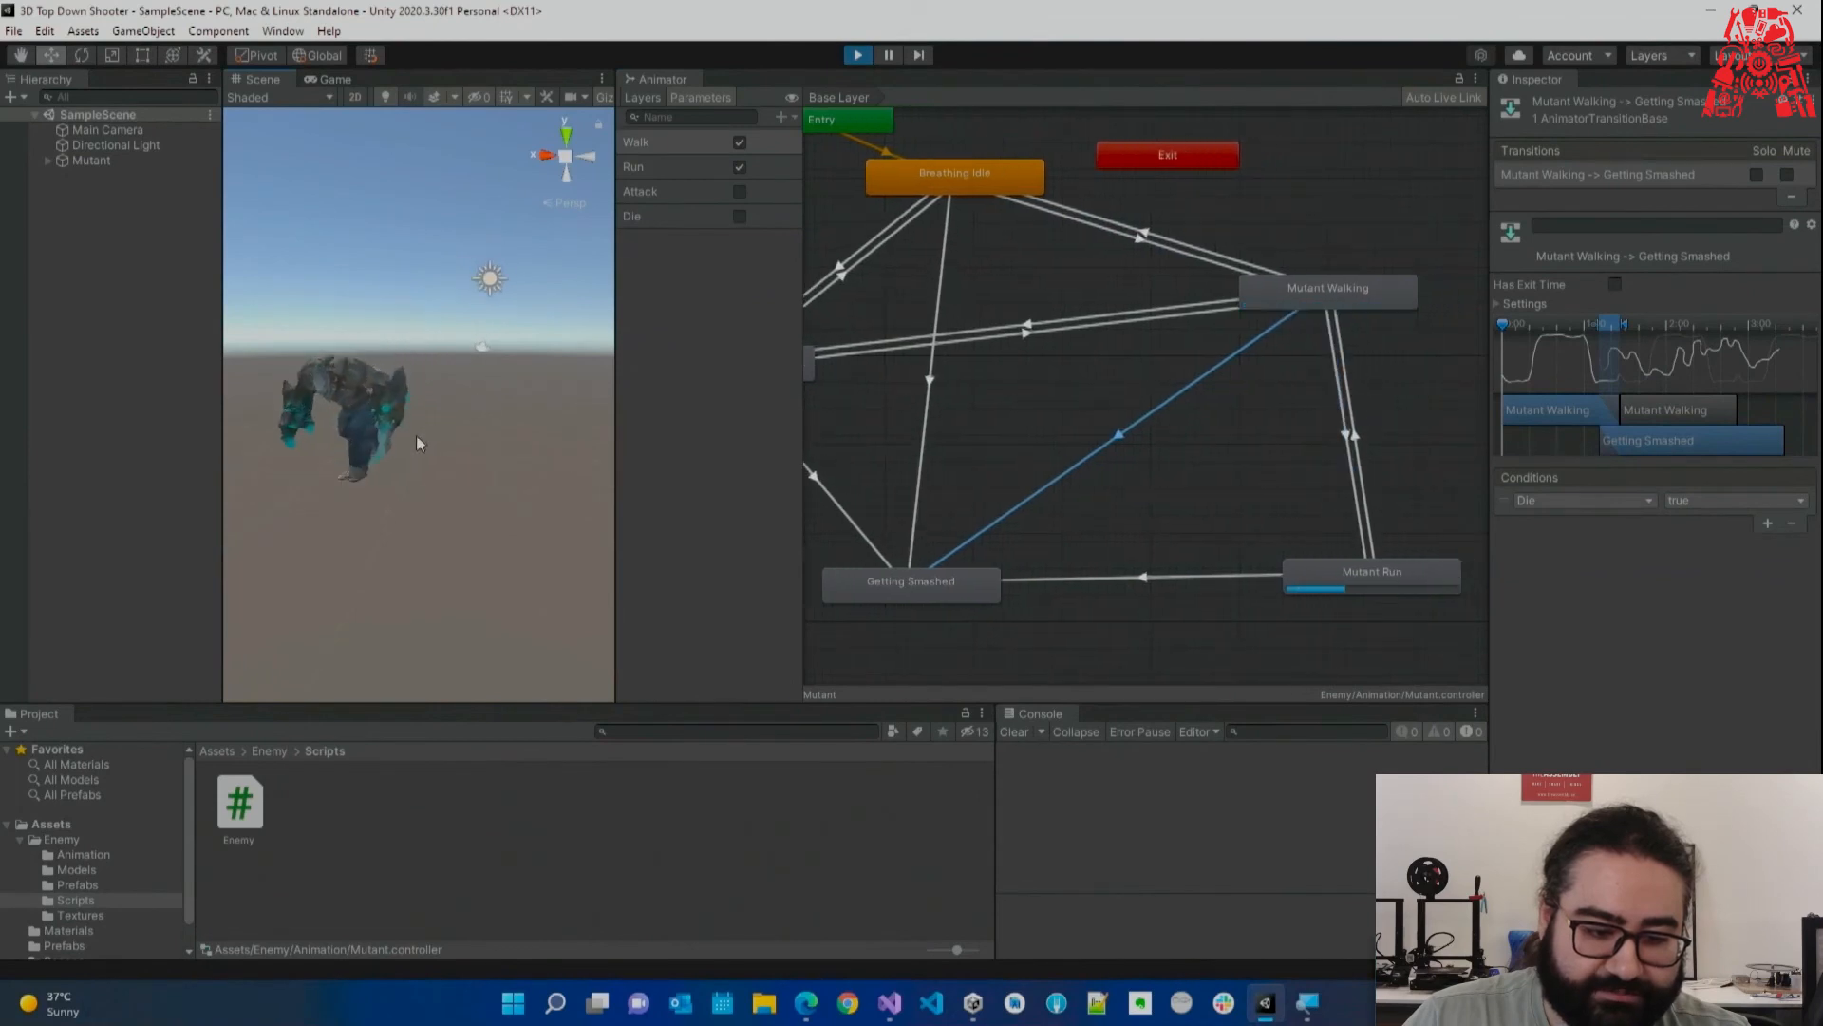
scroll(390, 471, down, 3)
middle_drag(389, 472, 447, 457)
scroll(447, 457, down, 3)
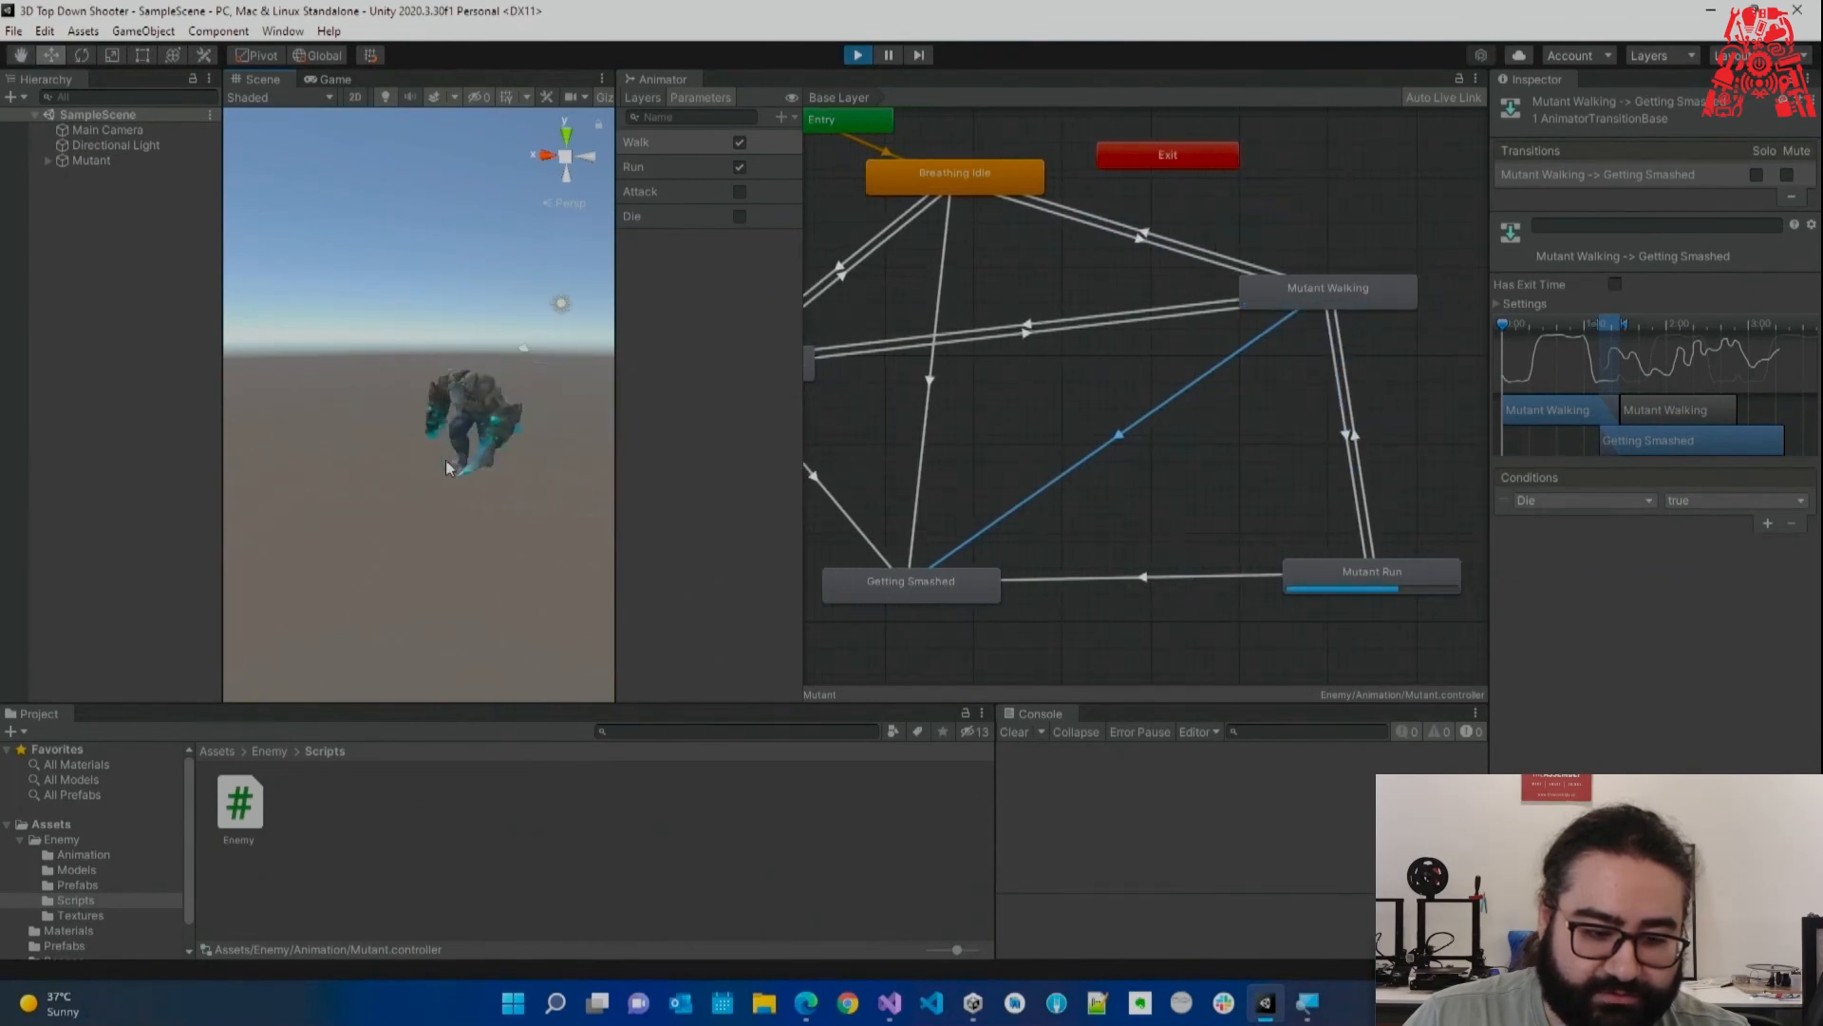
click(858, 56)
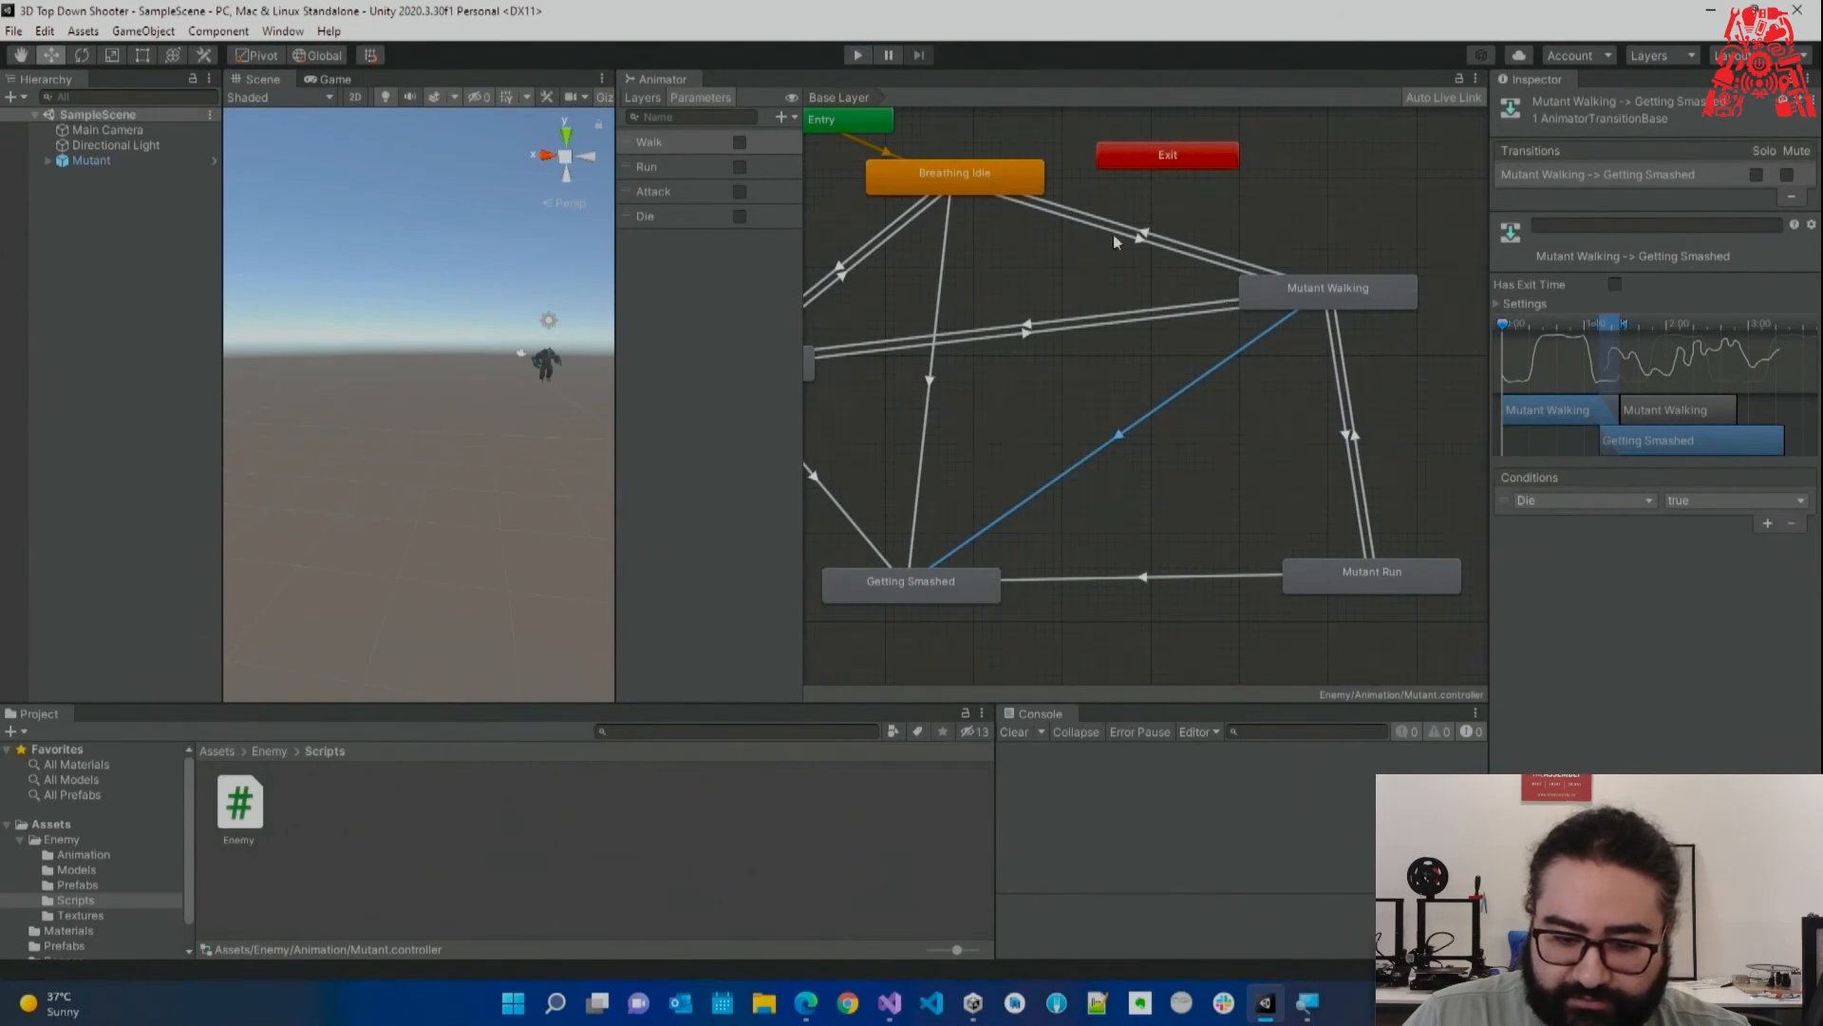
click(1344, 432)
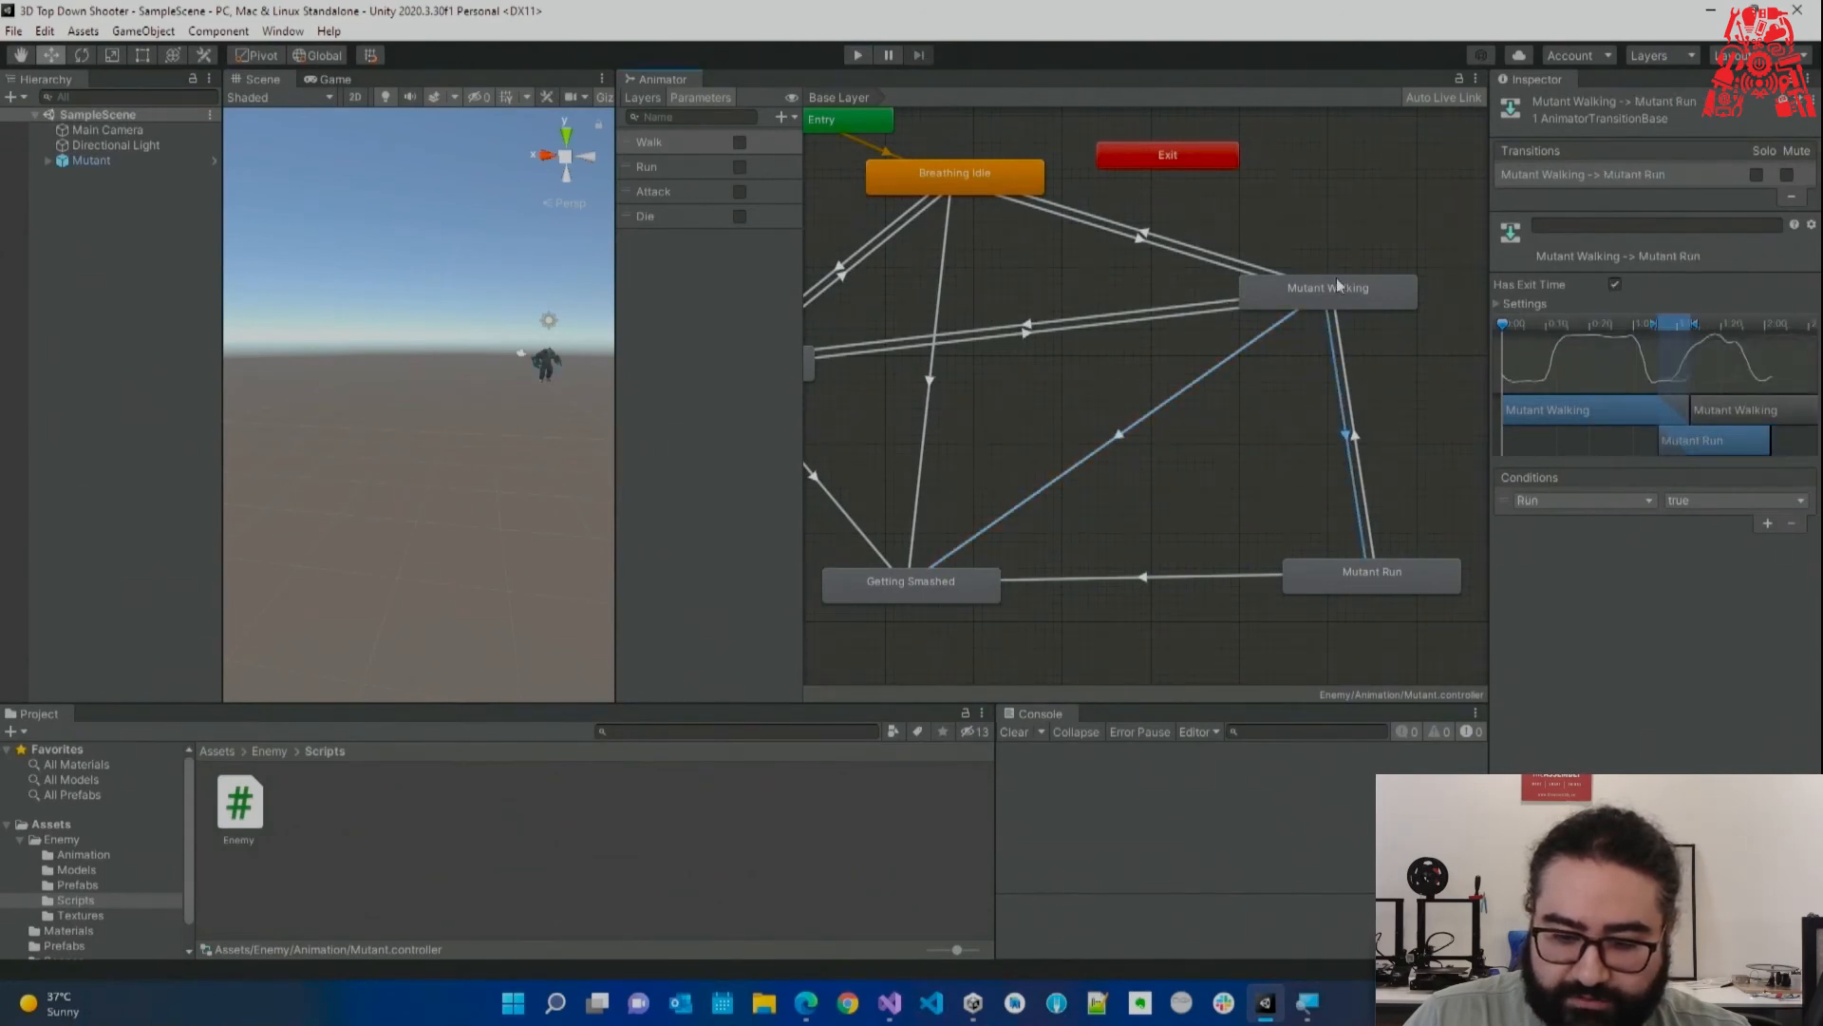
click(1358, 442)
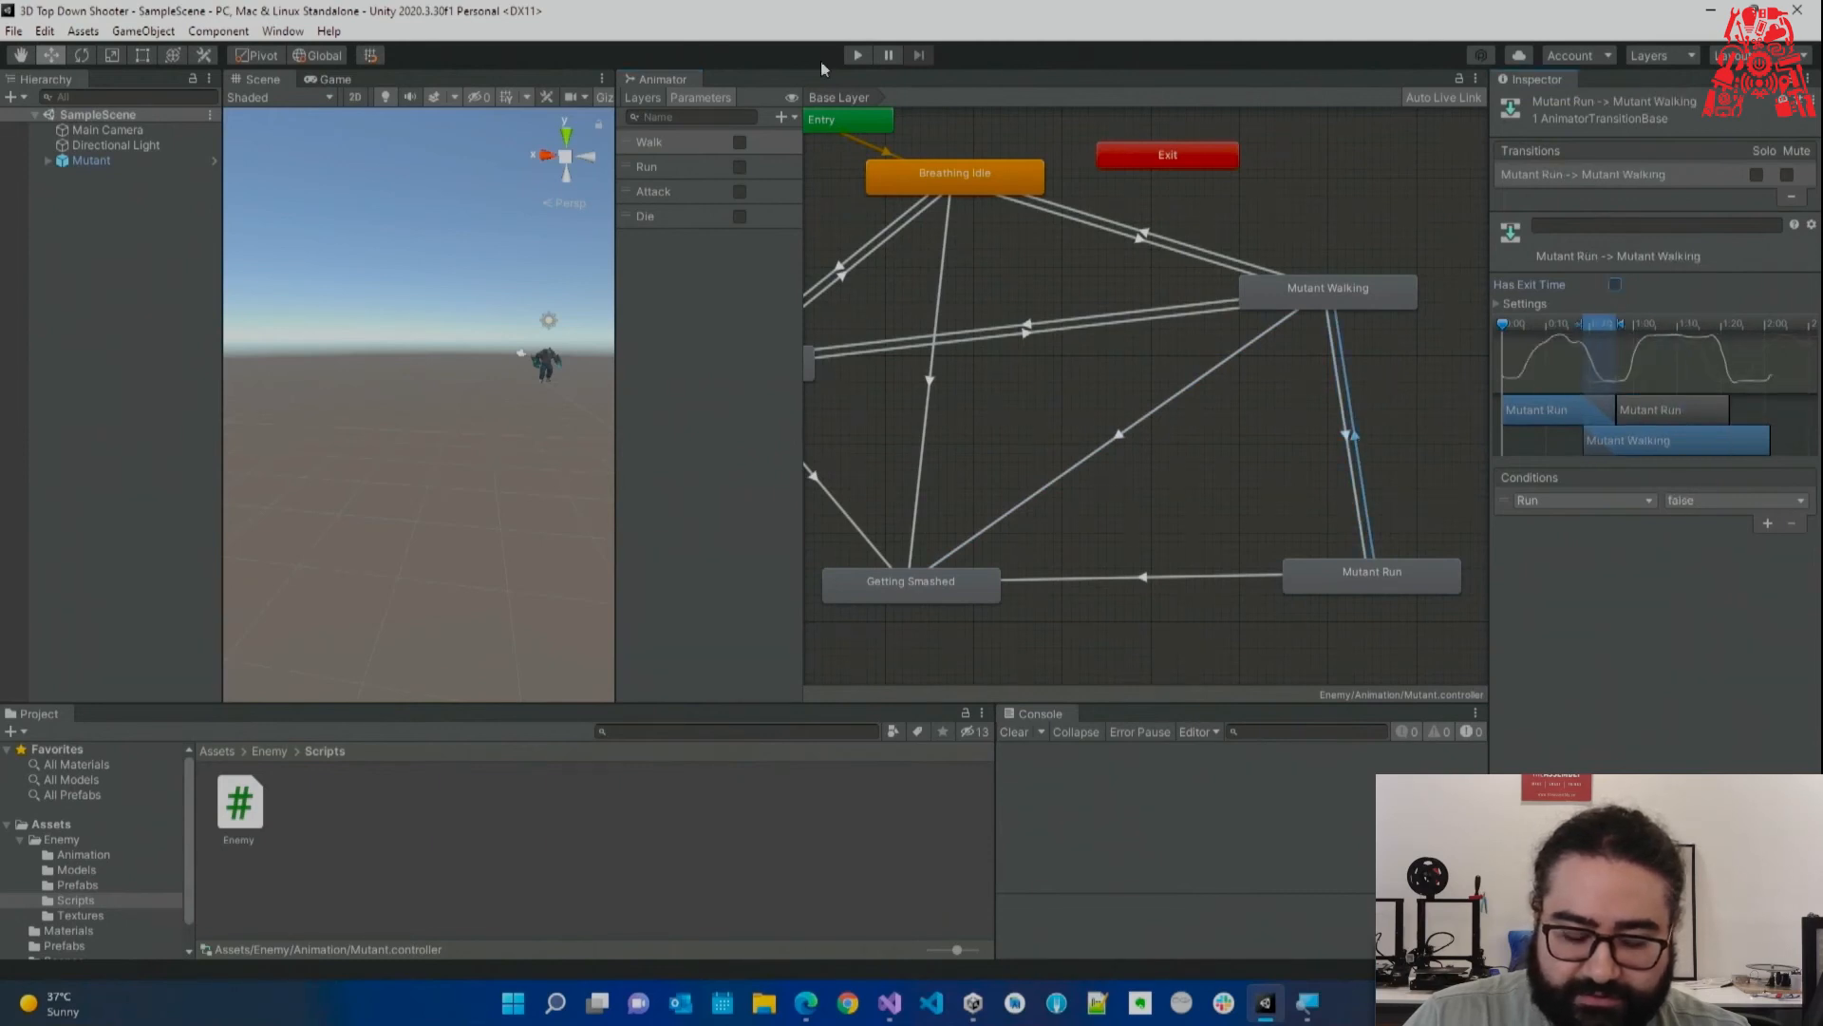
Replay, toggling Walk, Run on and off, and Attack to trigger the swipe, then stop.
click(858, 56)
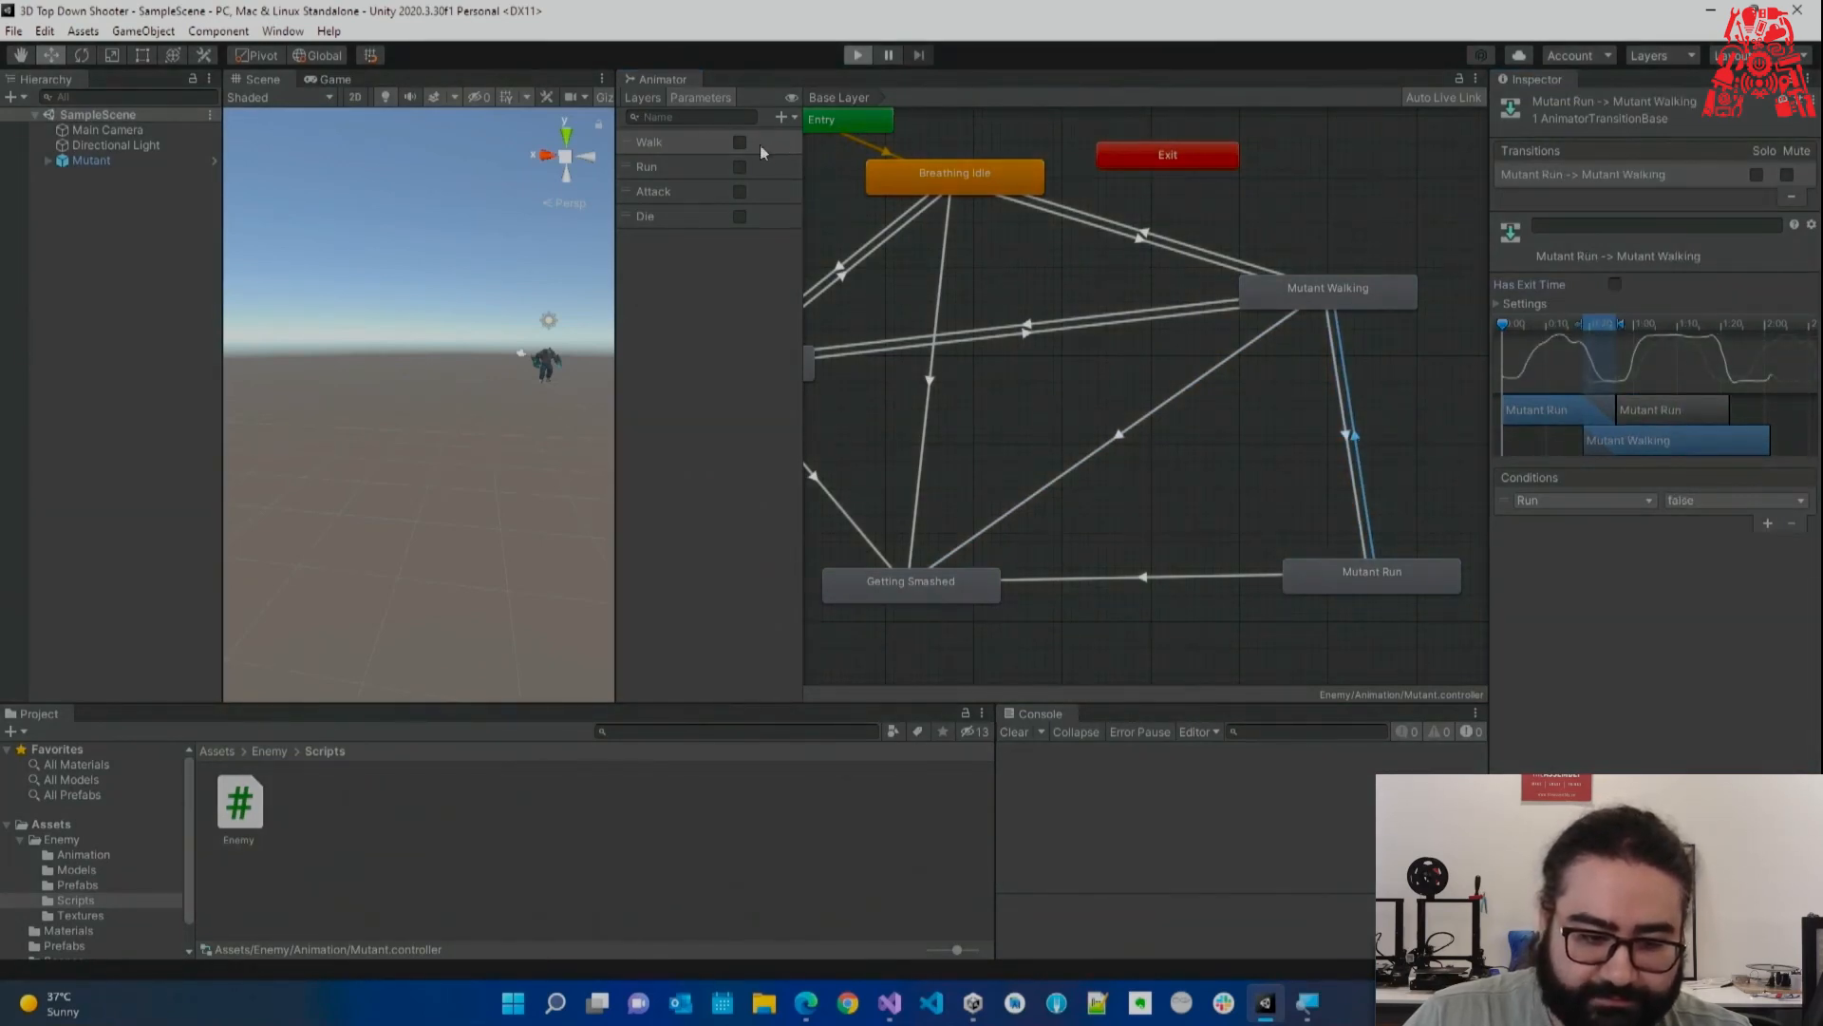
click(263, 80)
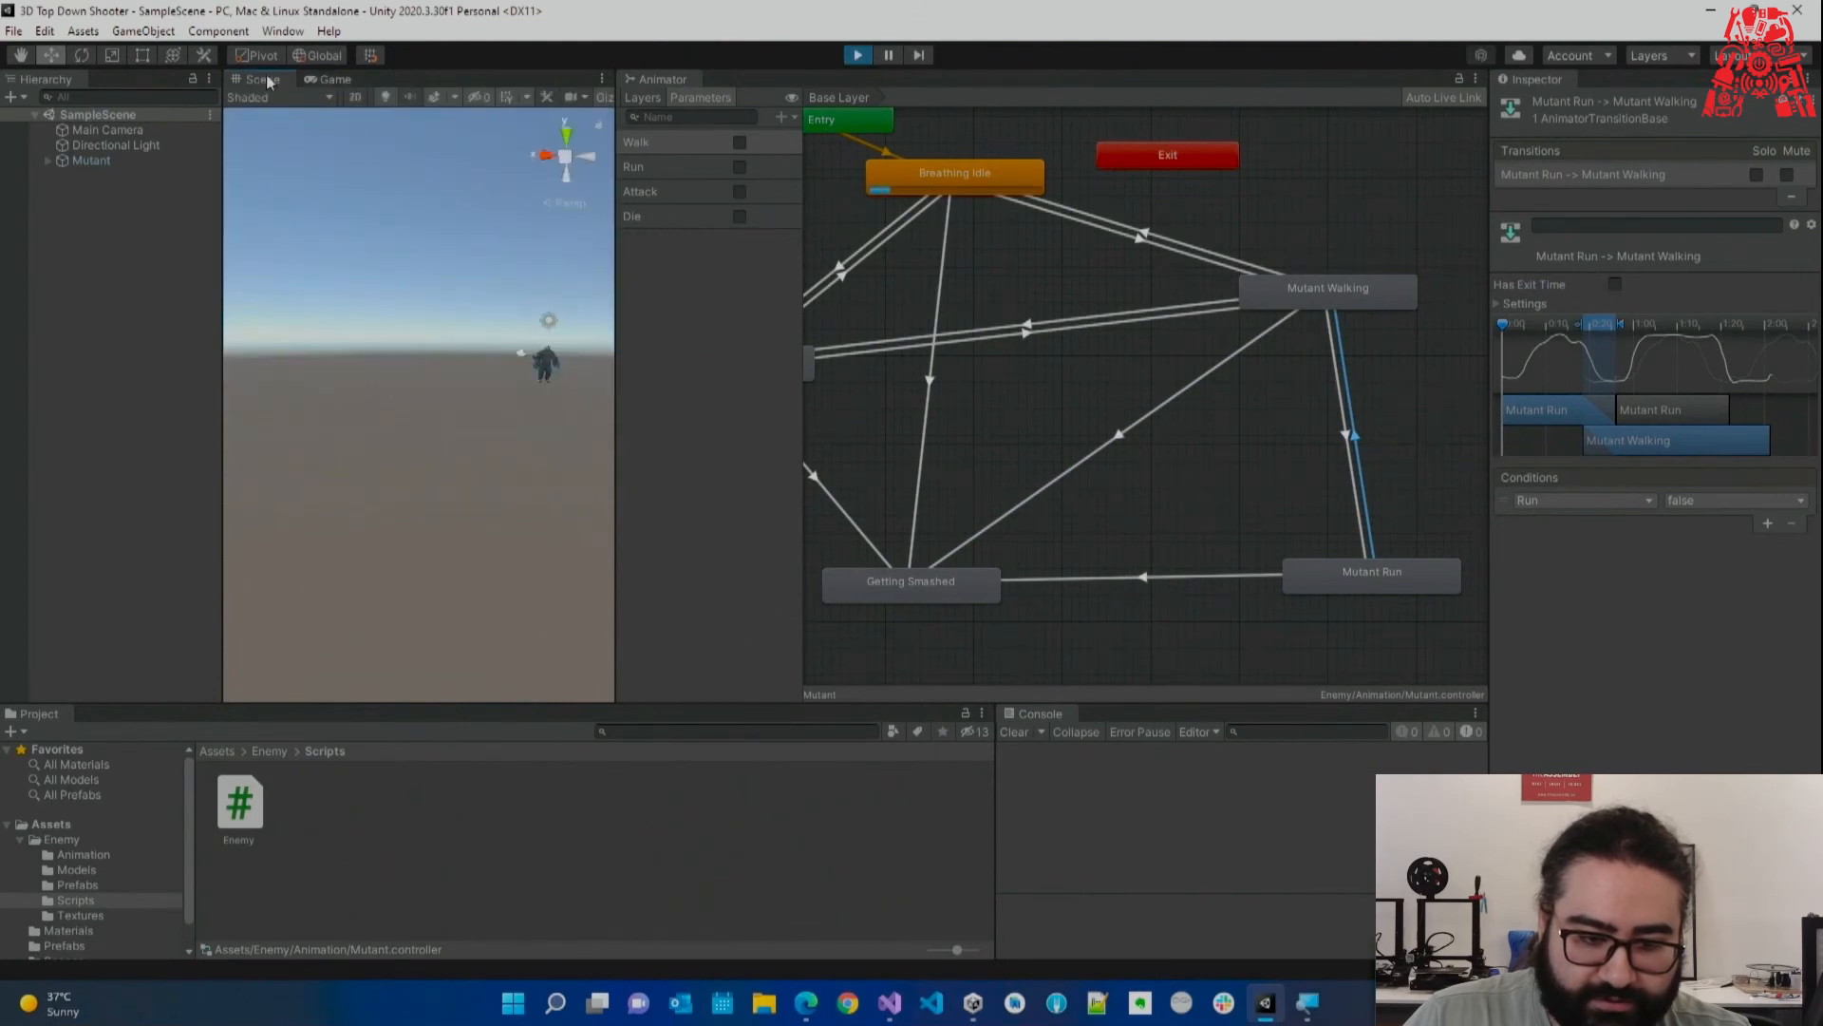
click(739, 143)
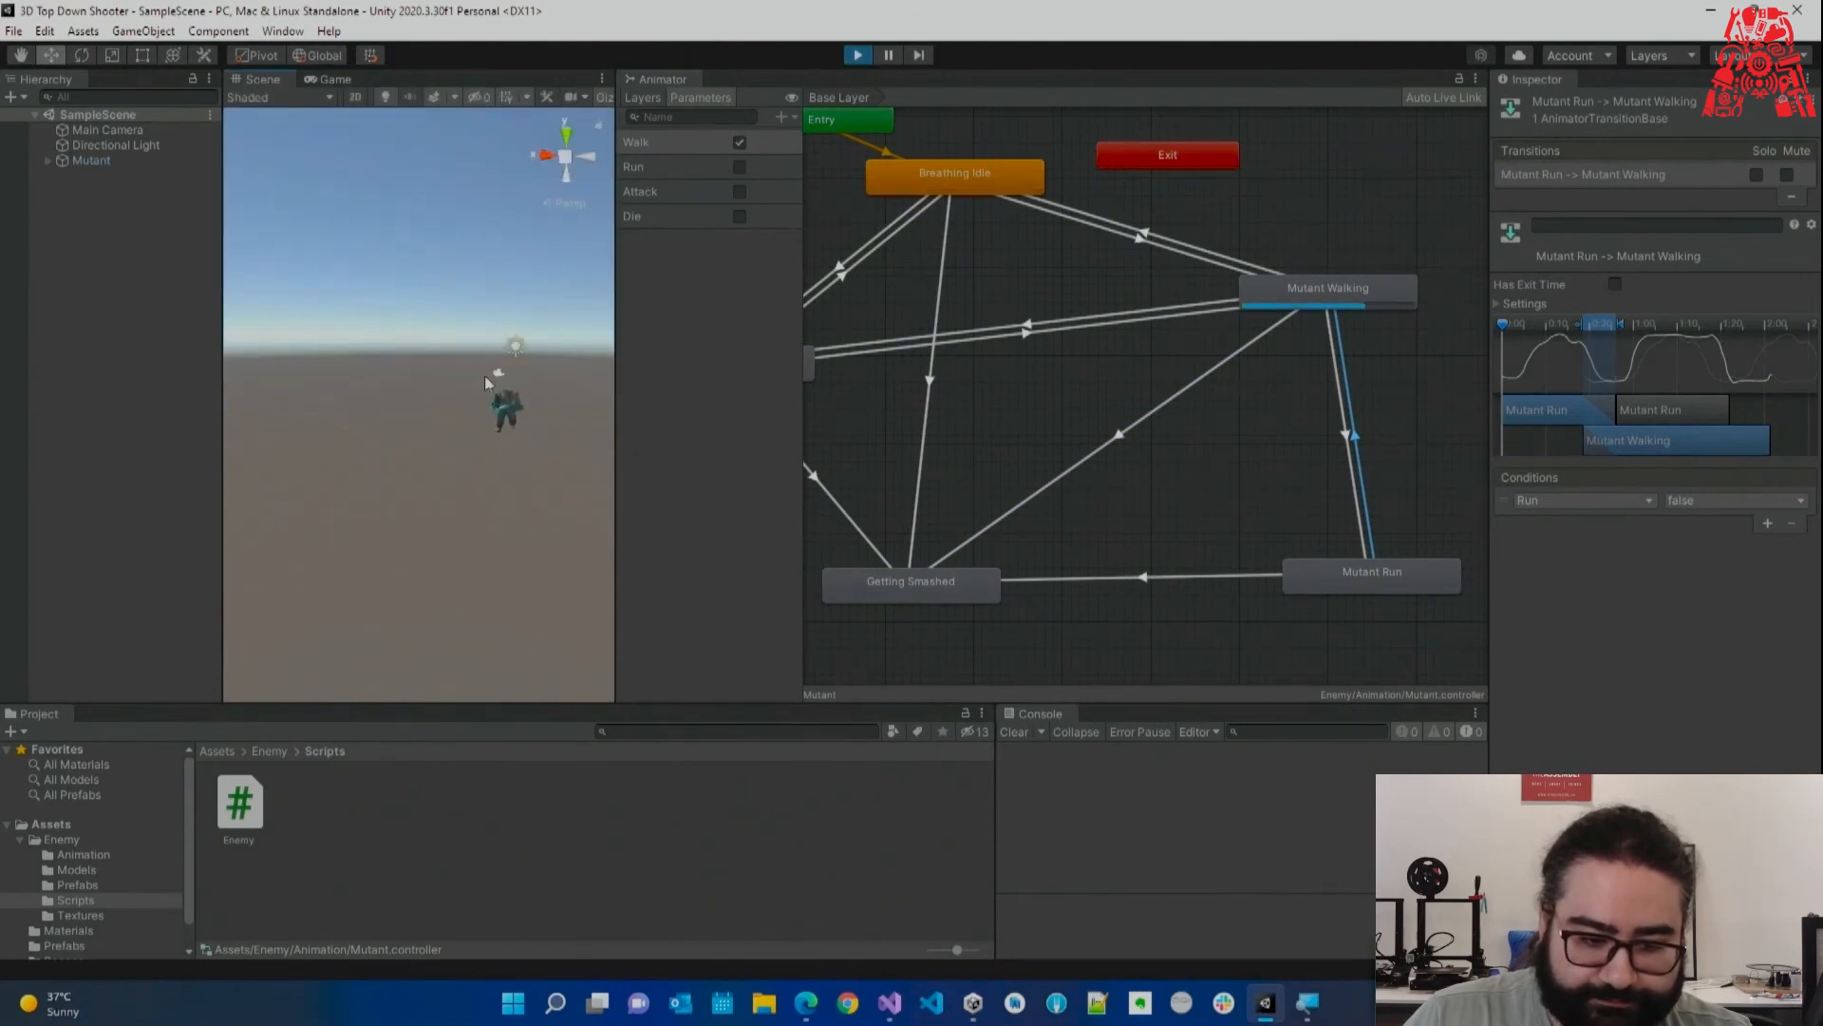
click(739, 167)
click(740, 167)
click(740, 168)
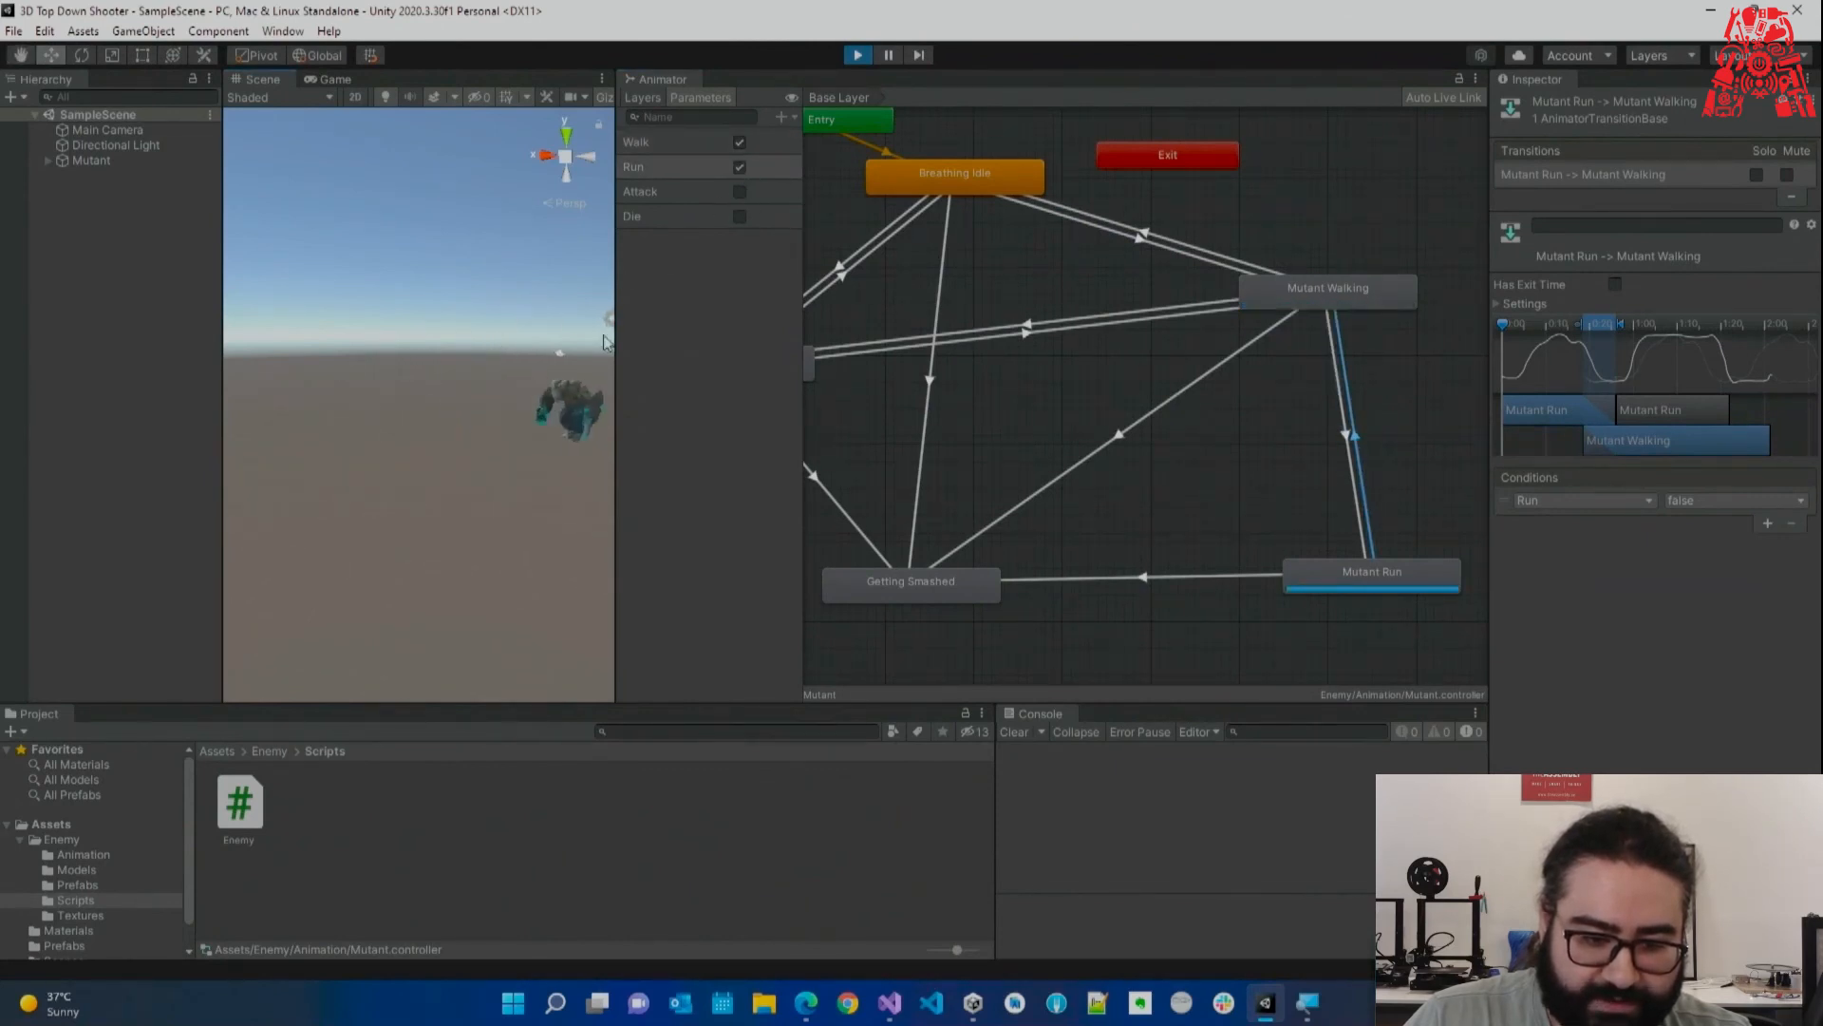
click(732, 171)
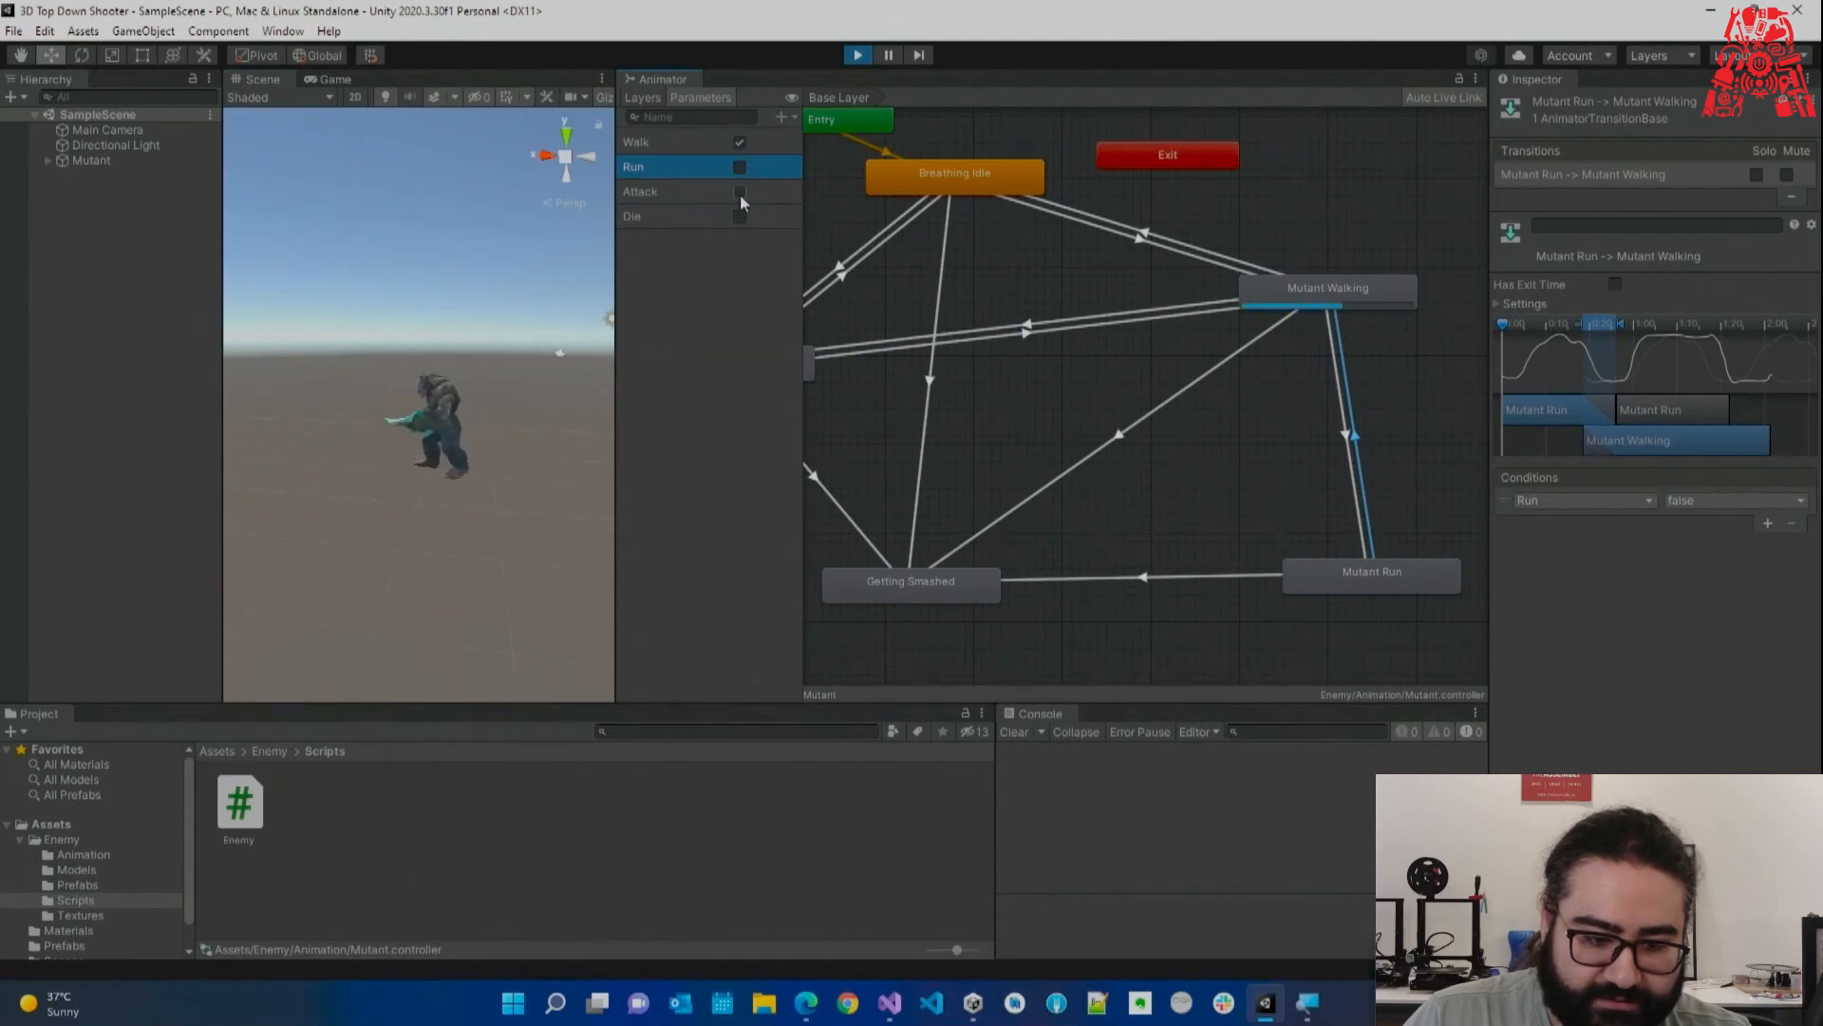
click(738, 192)
click(740, 192)
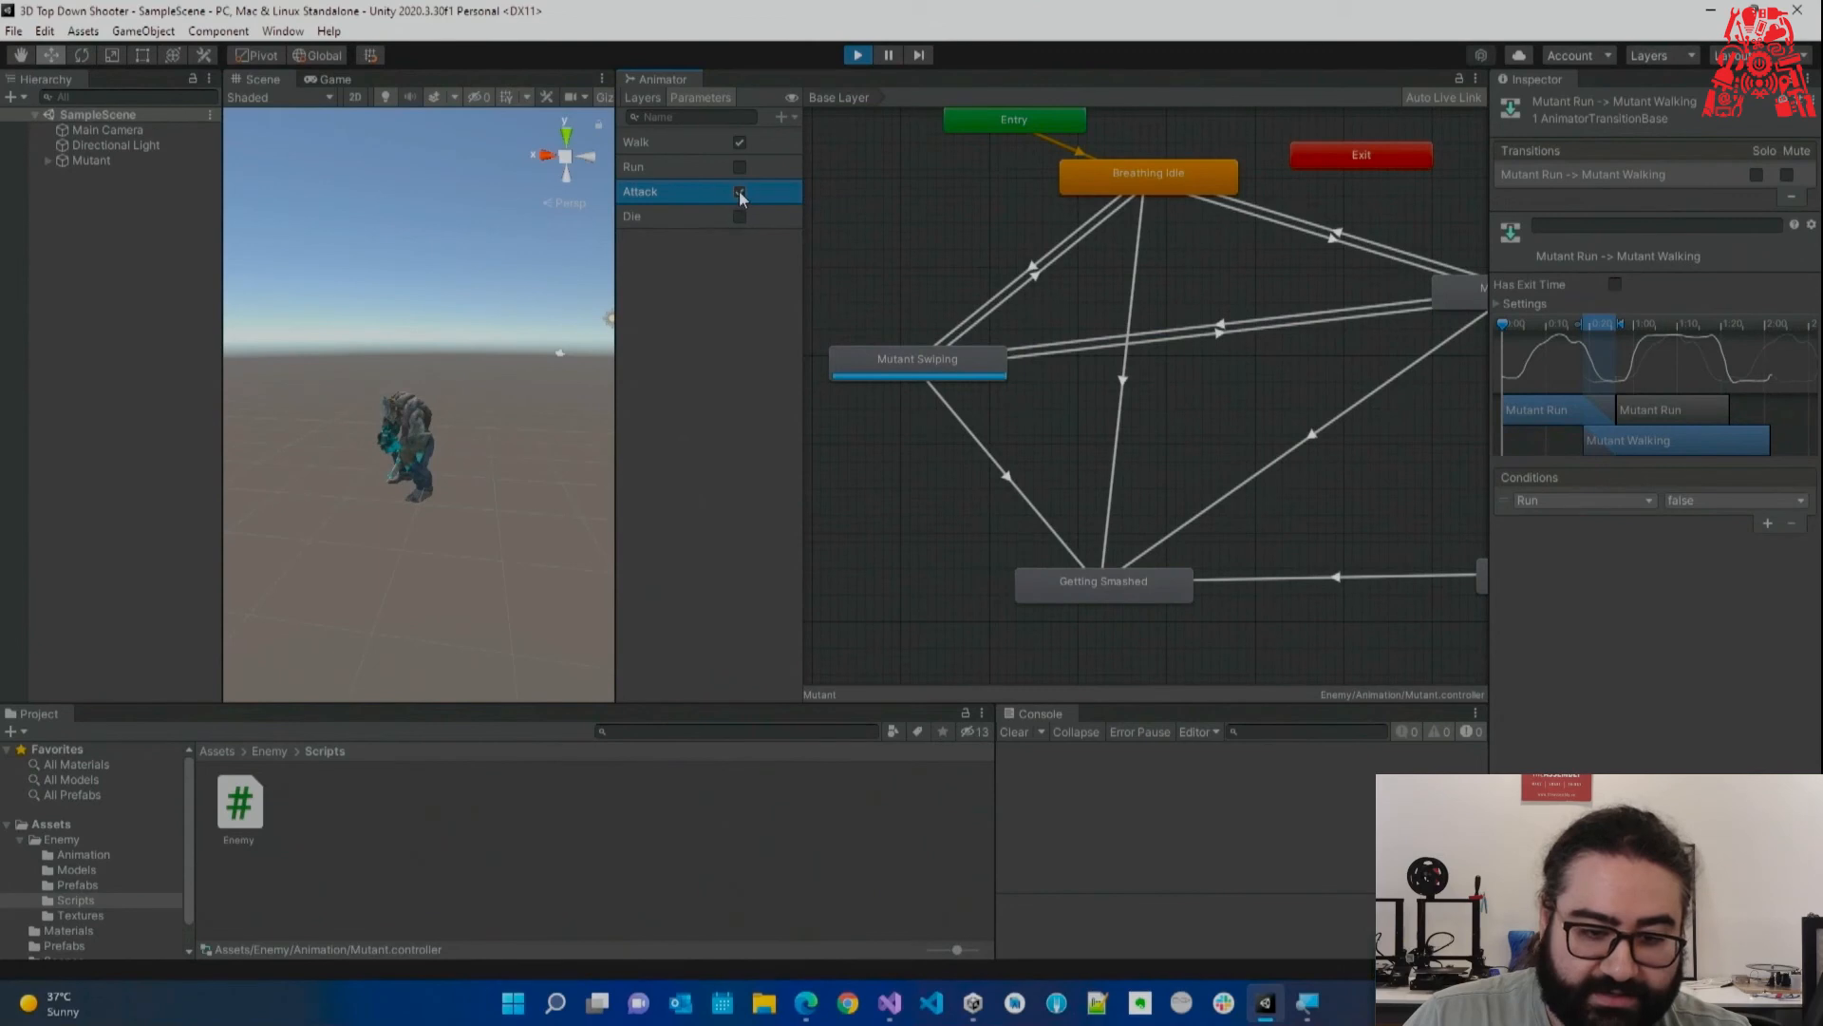
click(857, 57)
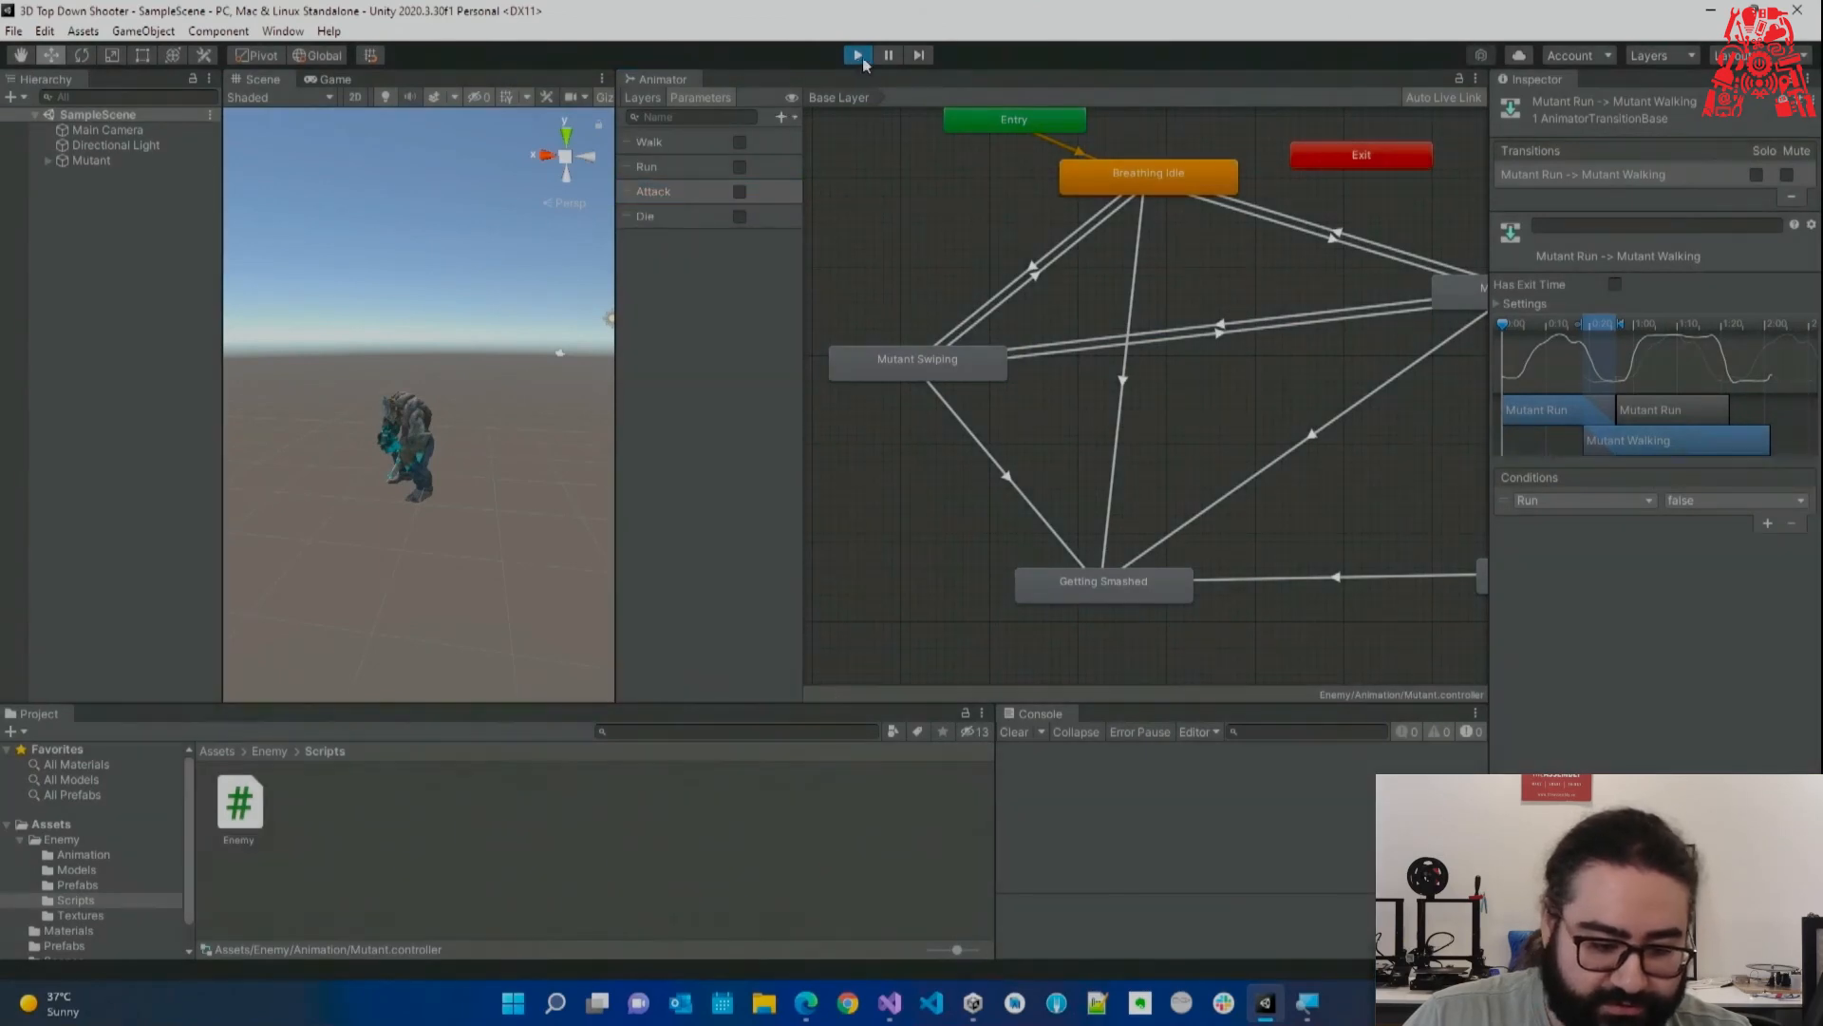
click(74, 870)
Enable Loop Time on the Mutant Swiping model's animation clip.
click(362, 807)
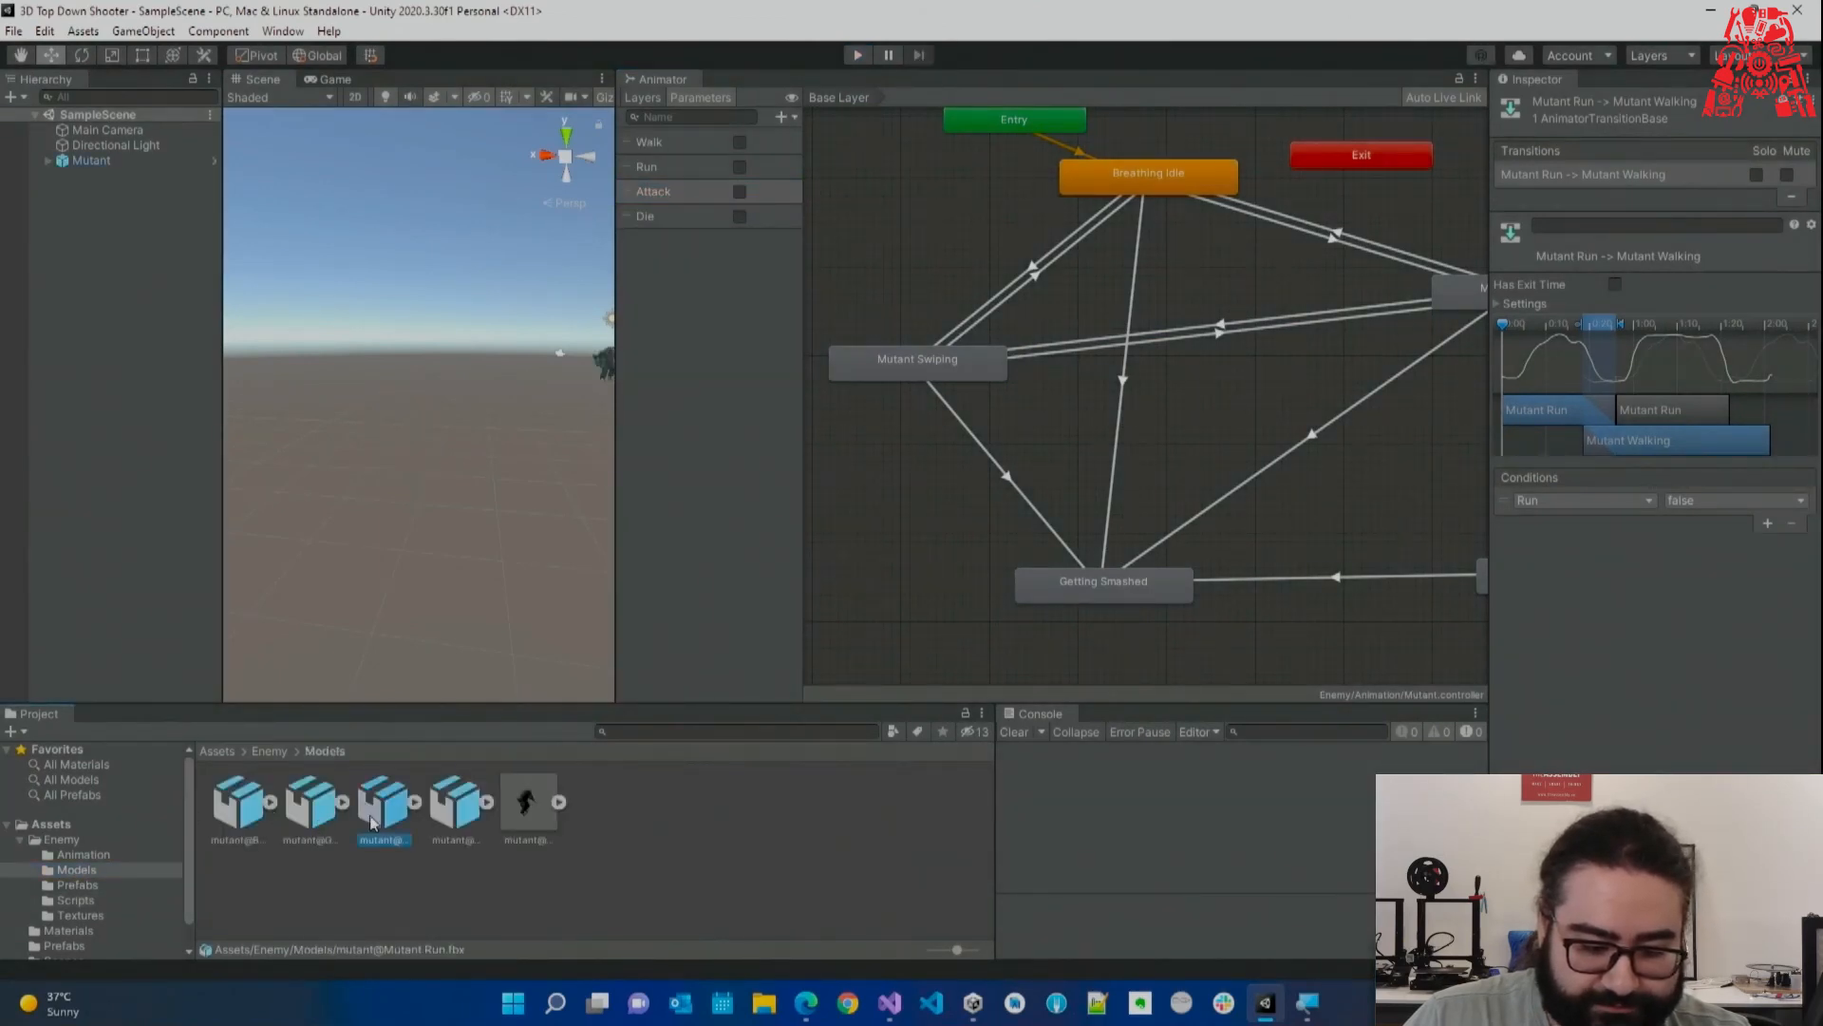
click(314, 834)
click(450, 837)
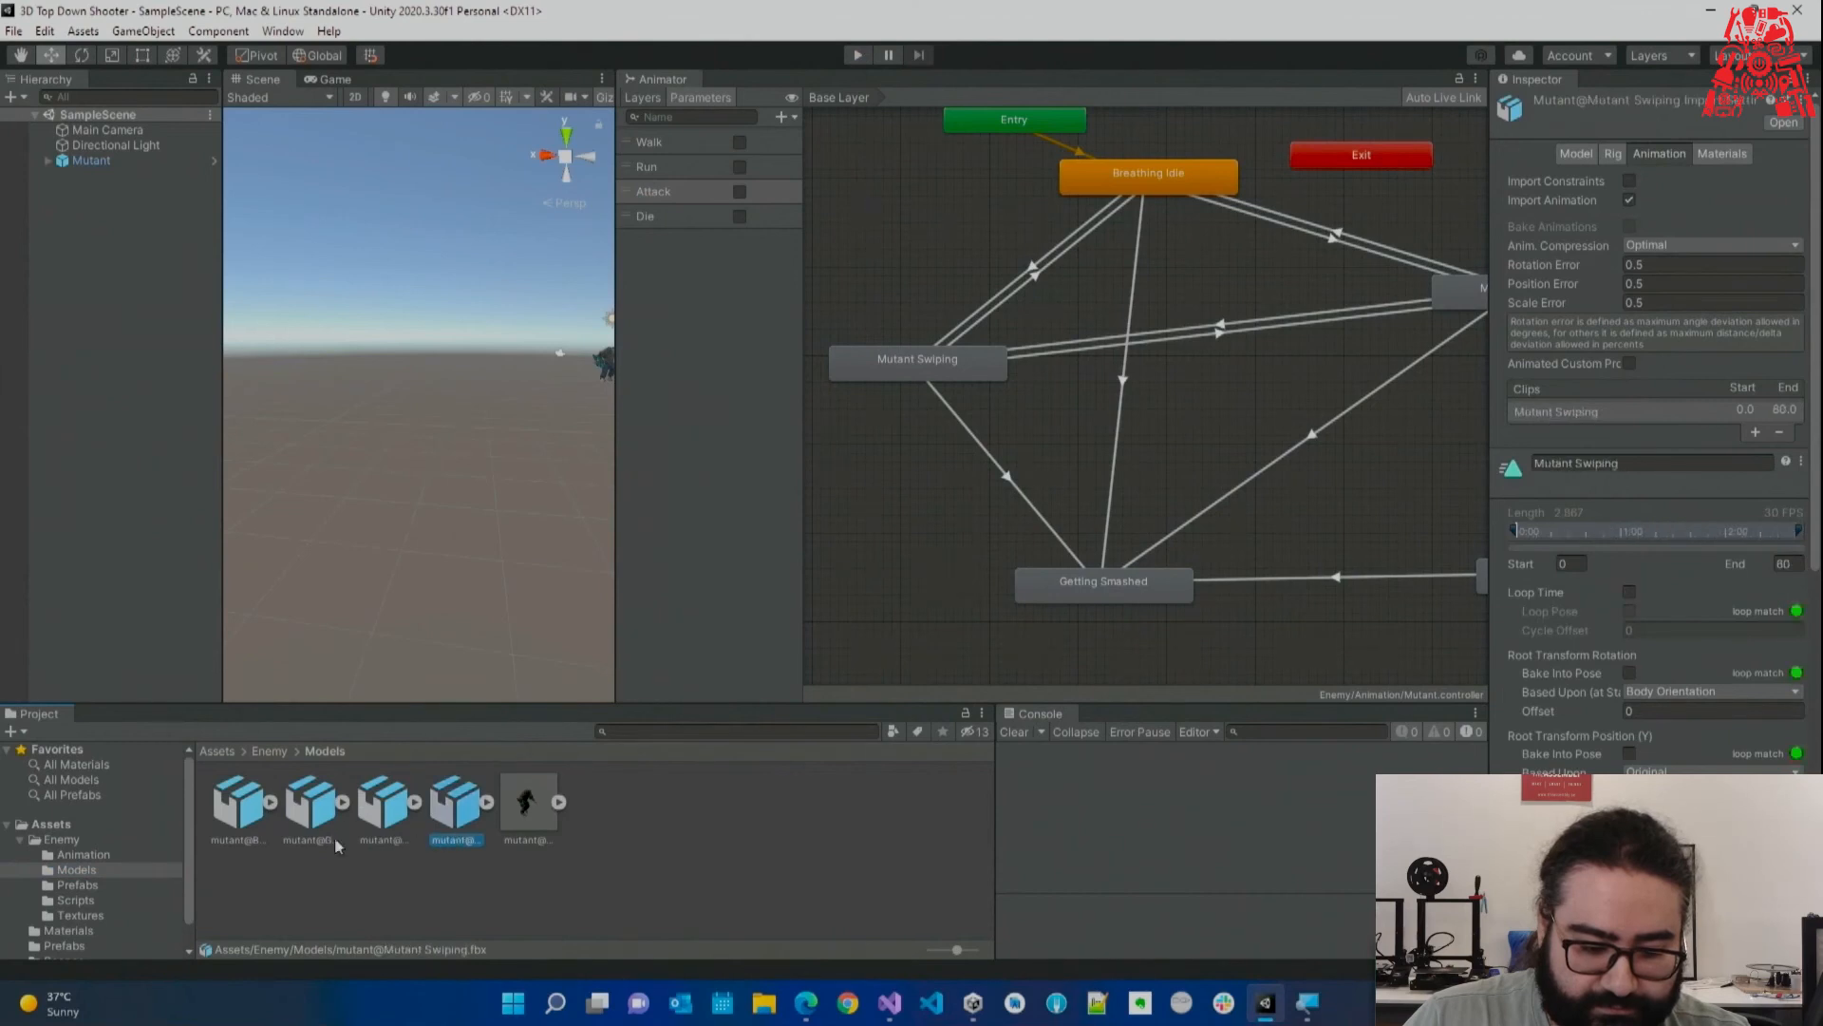
click(312, 836)
click(454, 836)
scroll(1620, 470, down, 3)
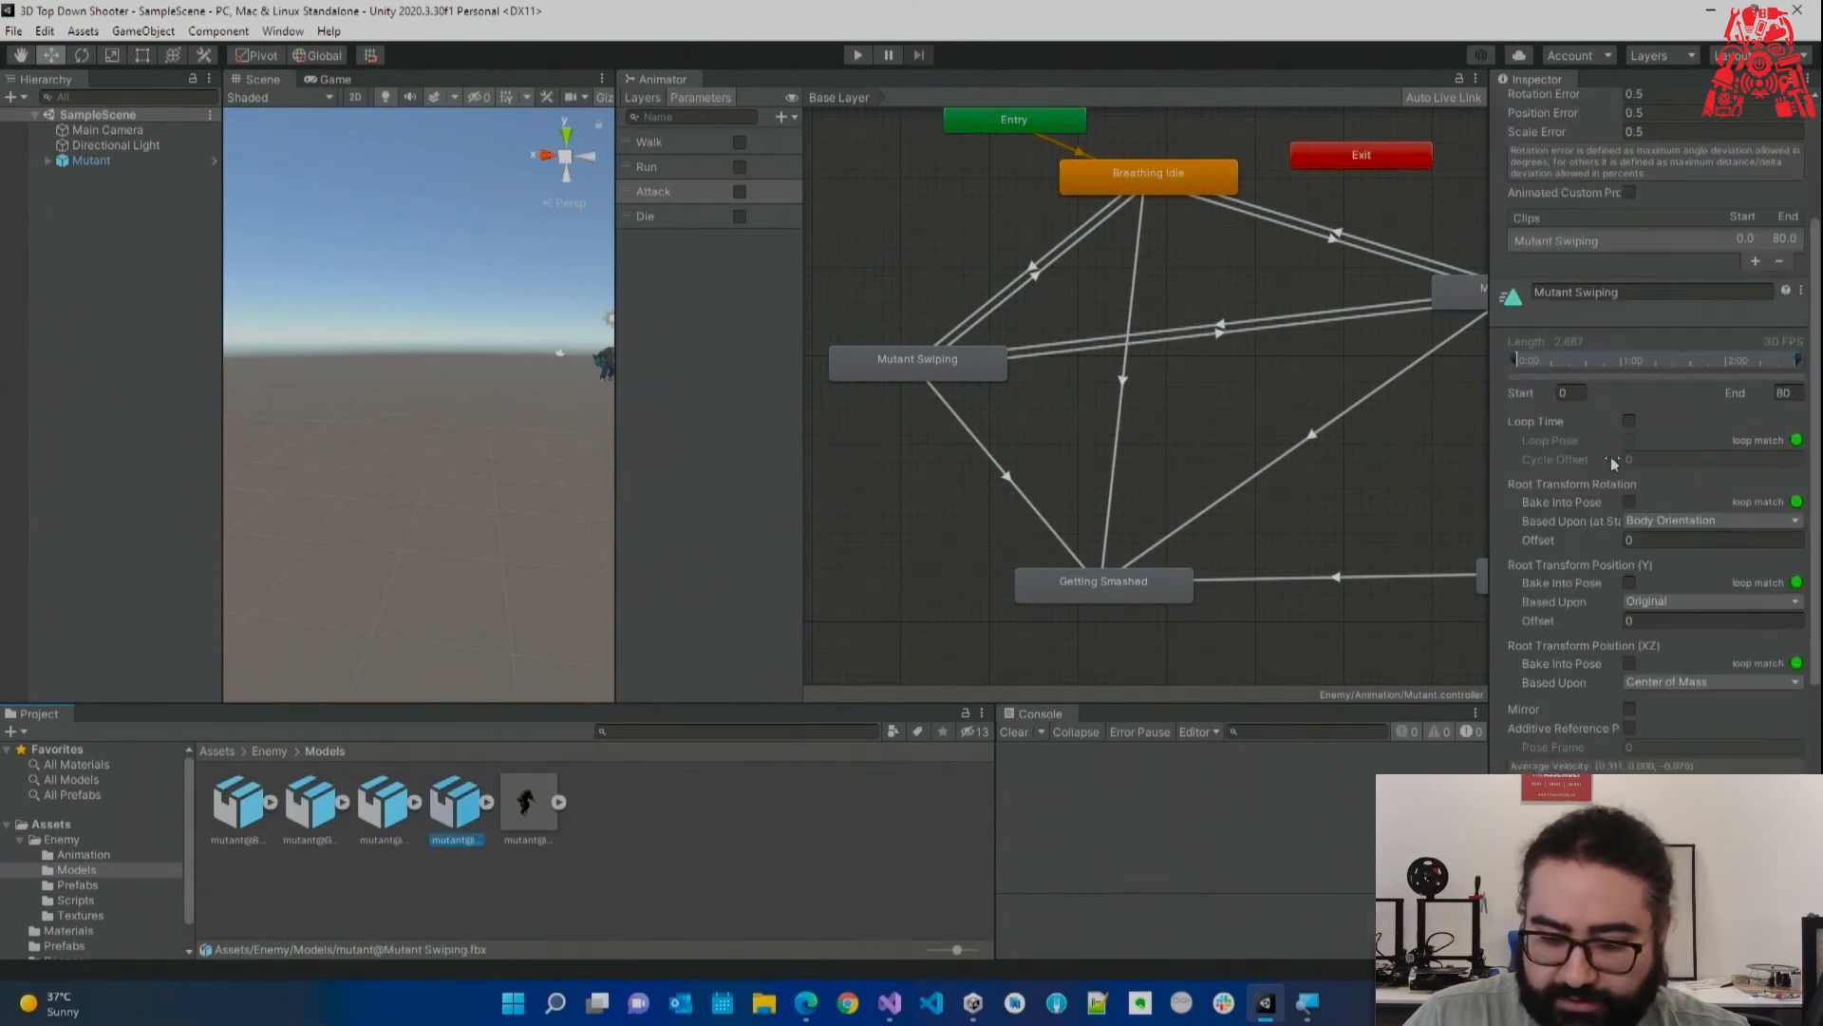
click(1629, 421)
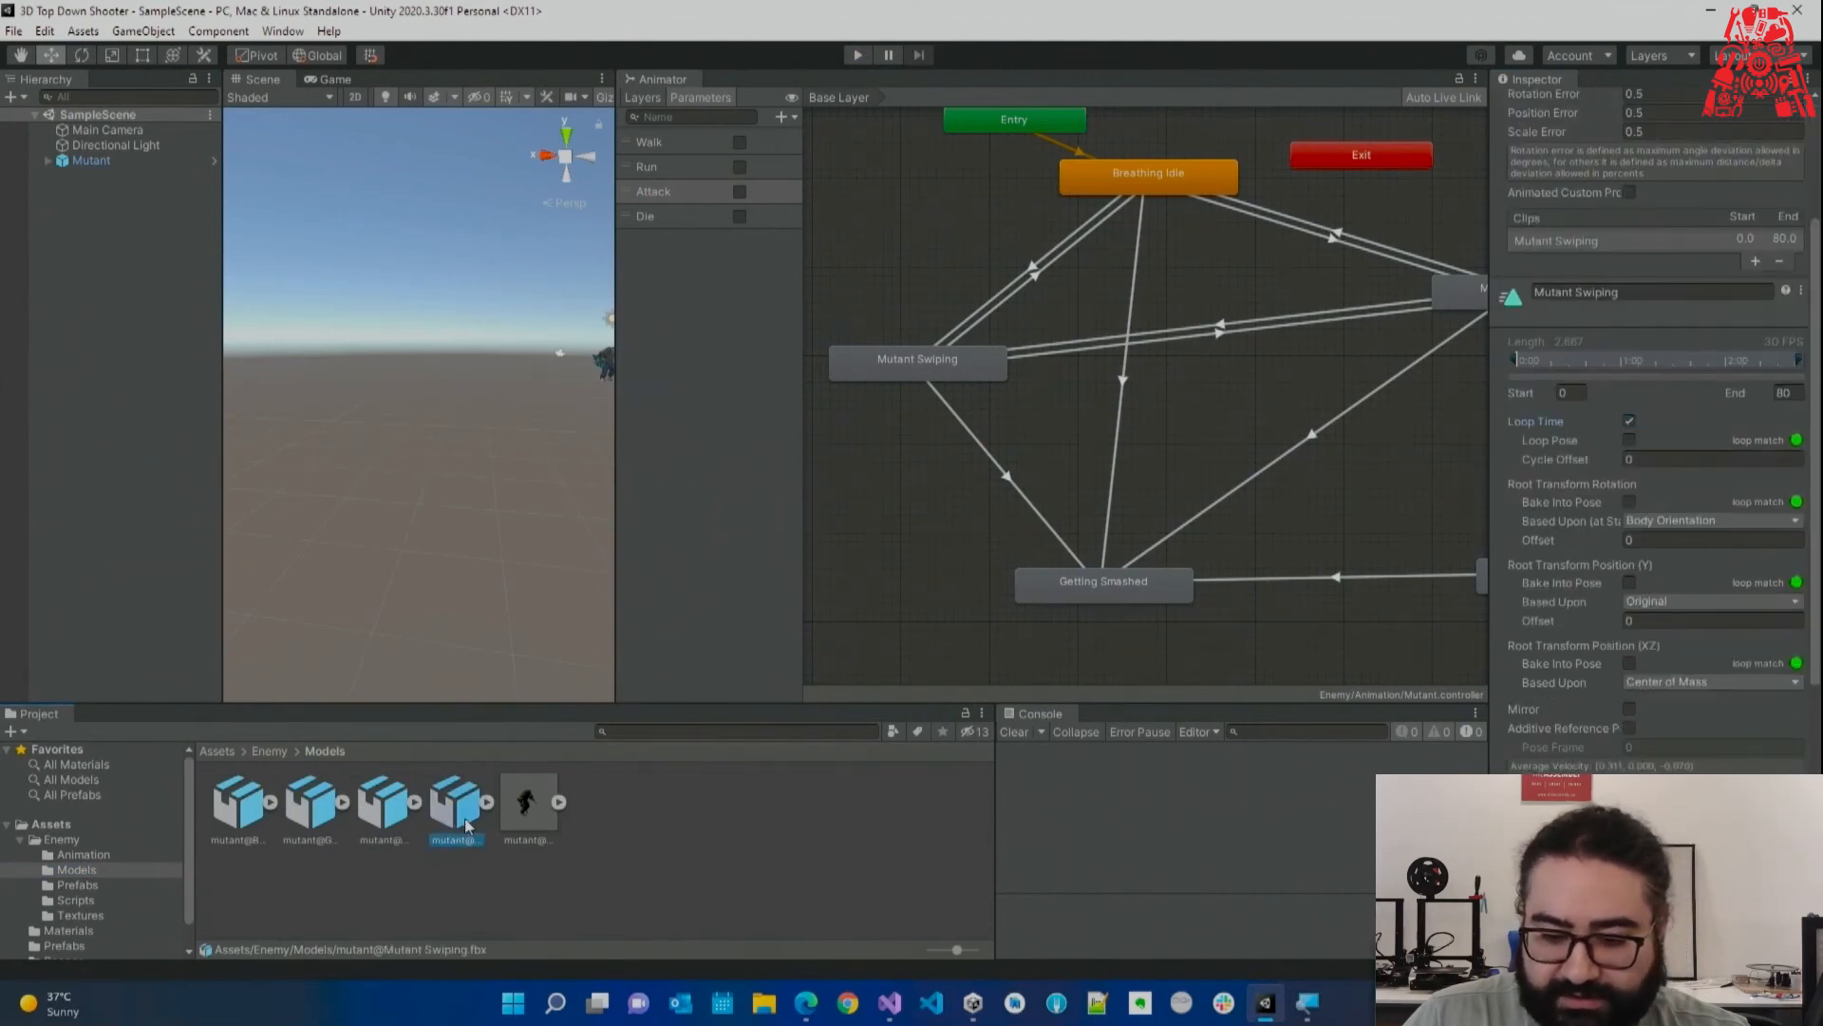
scroll(1683, 655, down, 3)
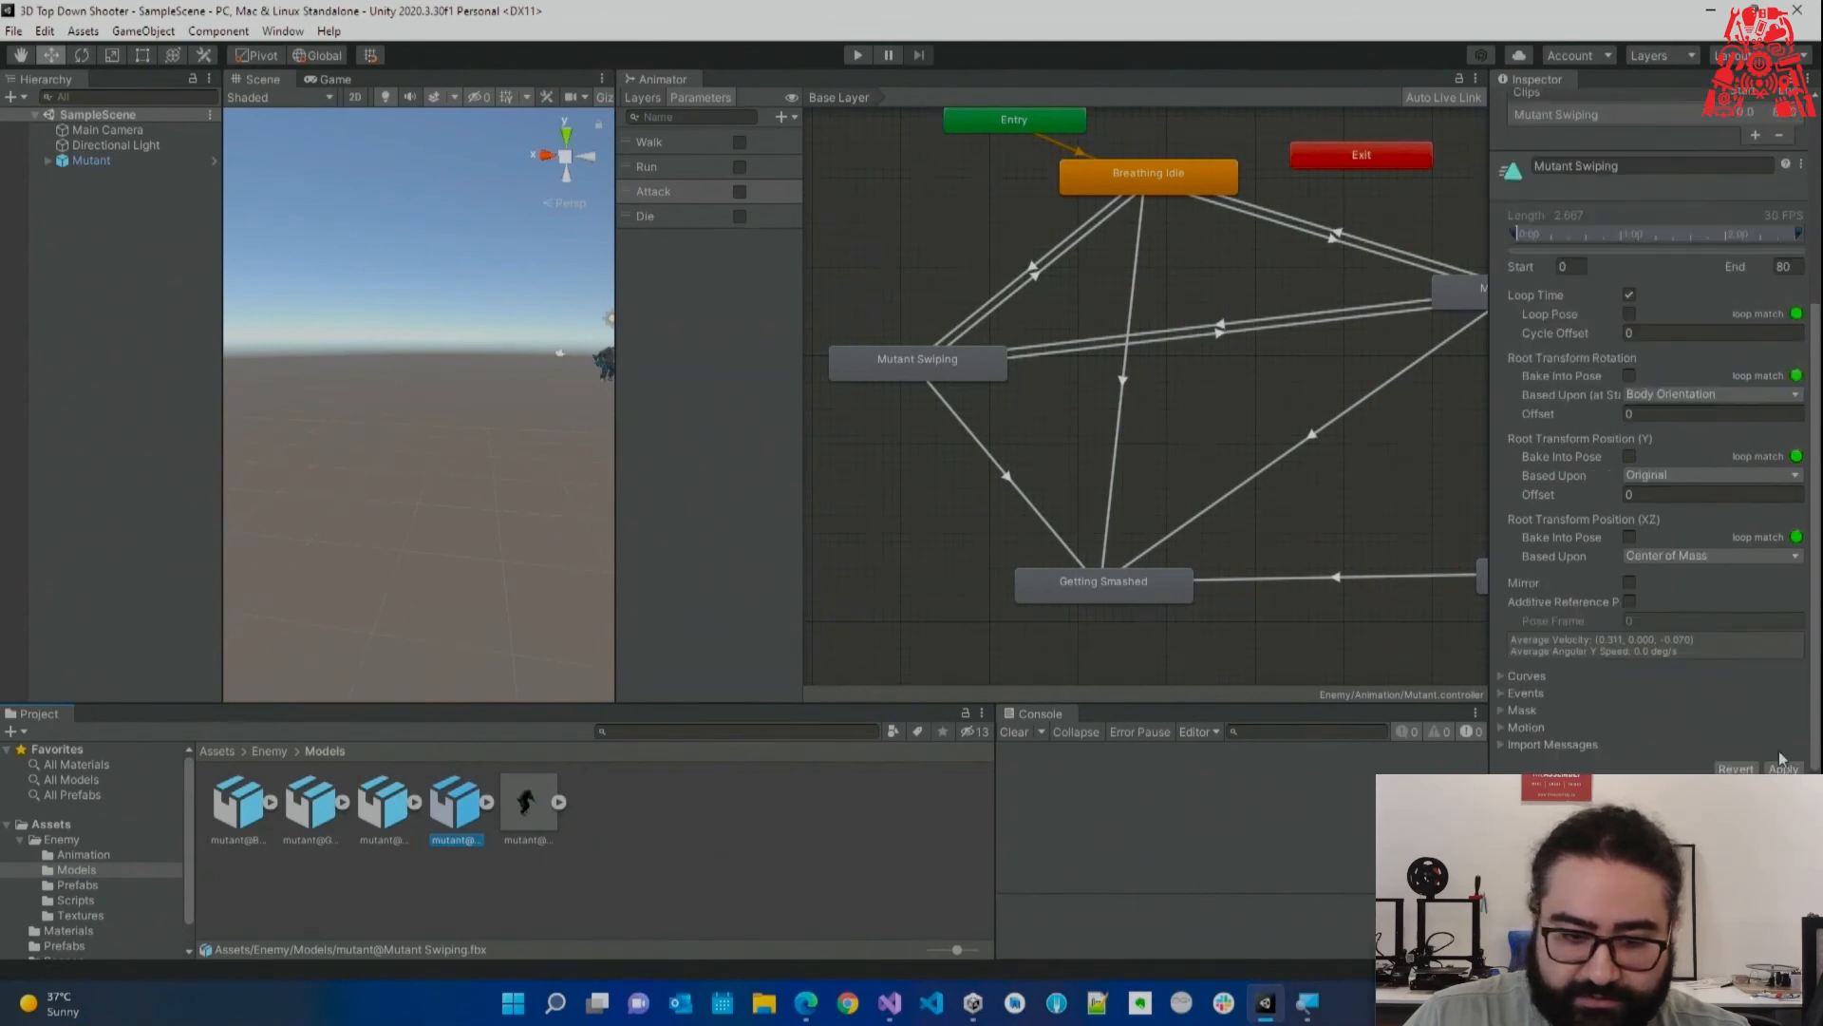
In play mode, toggle Attack, Walk and Run to test the looping swipe, then stop.
click(857, 55)
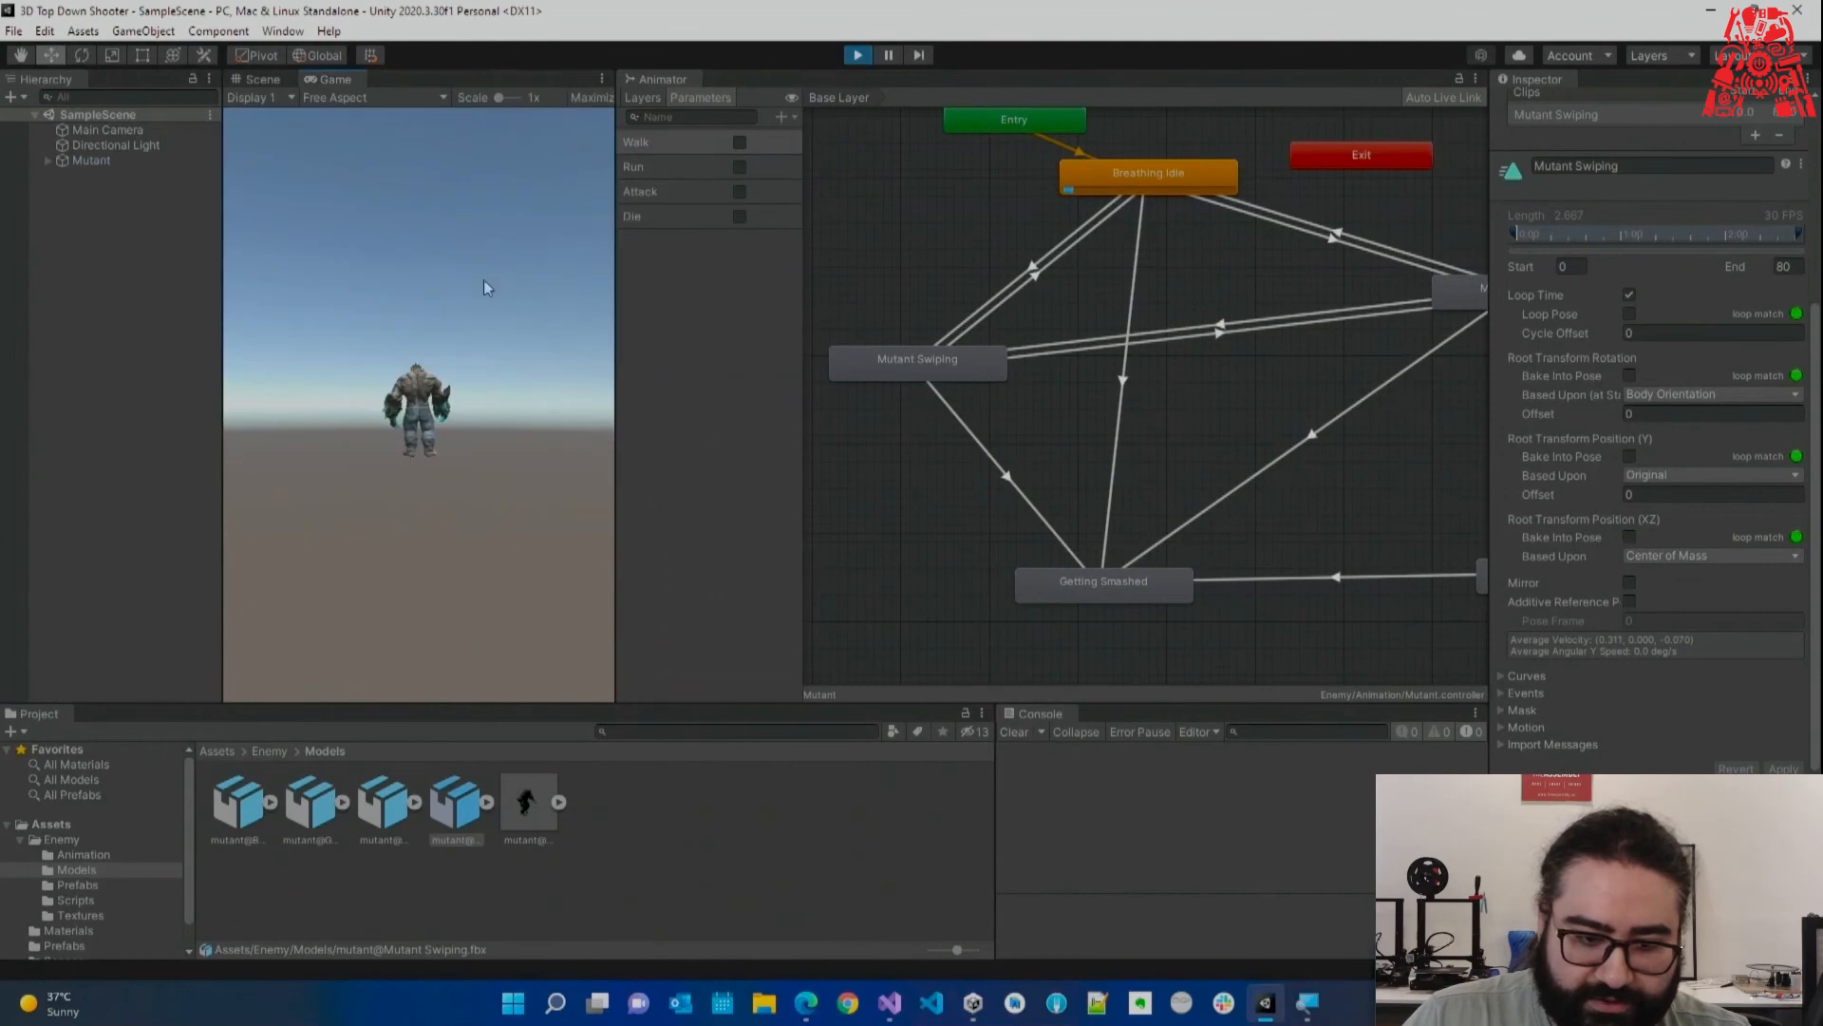
click(259, 79)
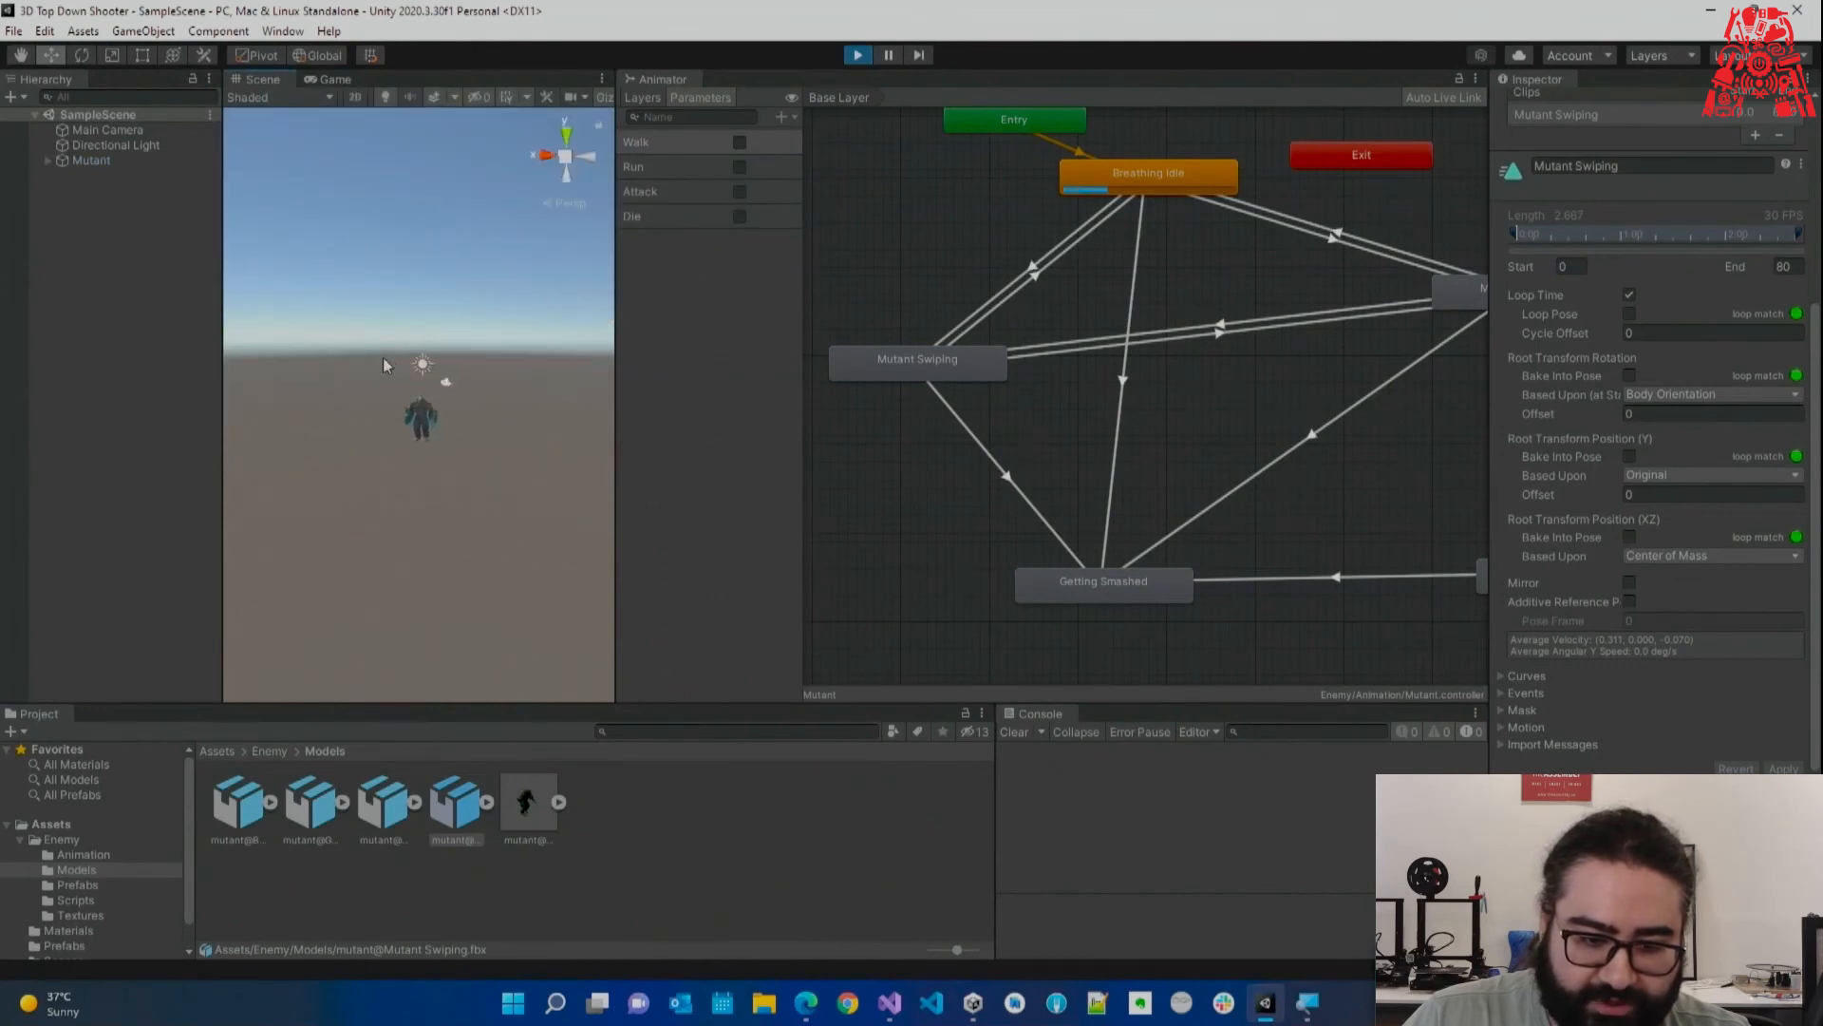
click(739, 192)
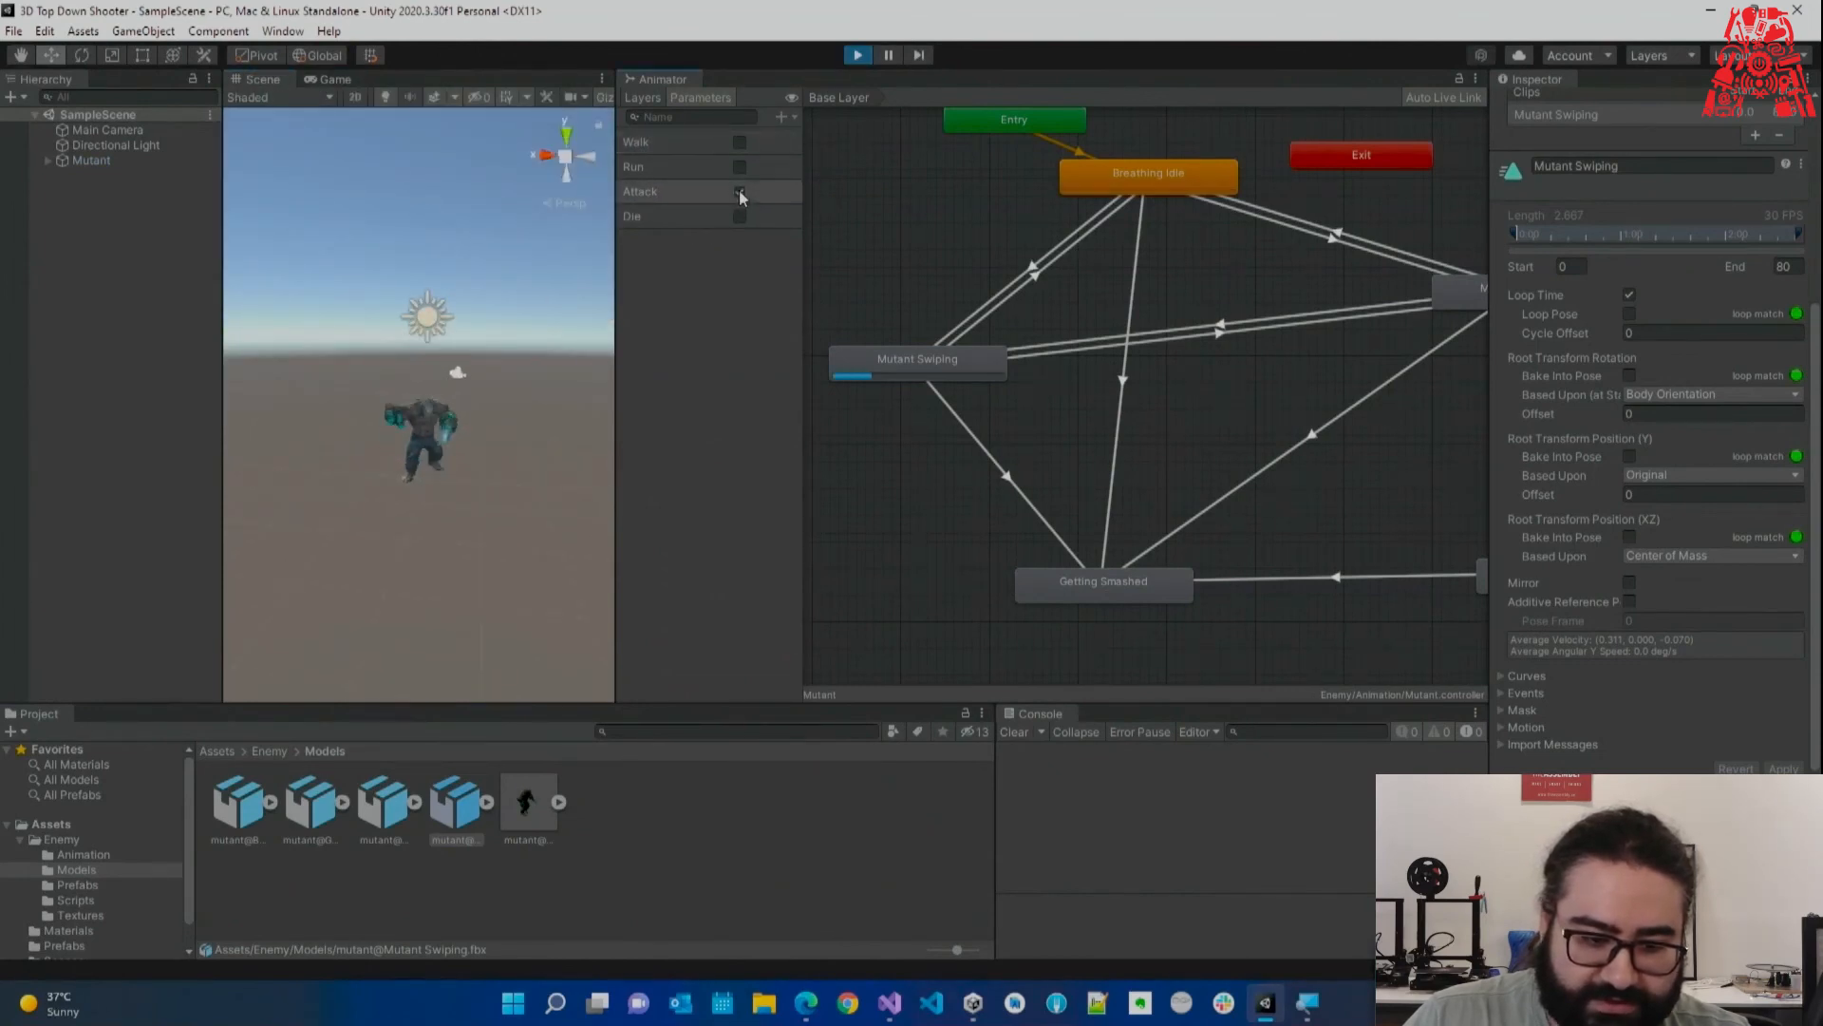
click(738, 142)
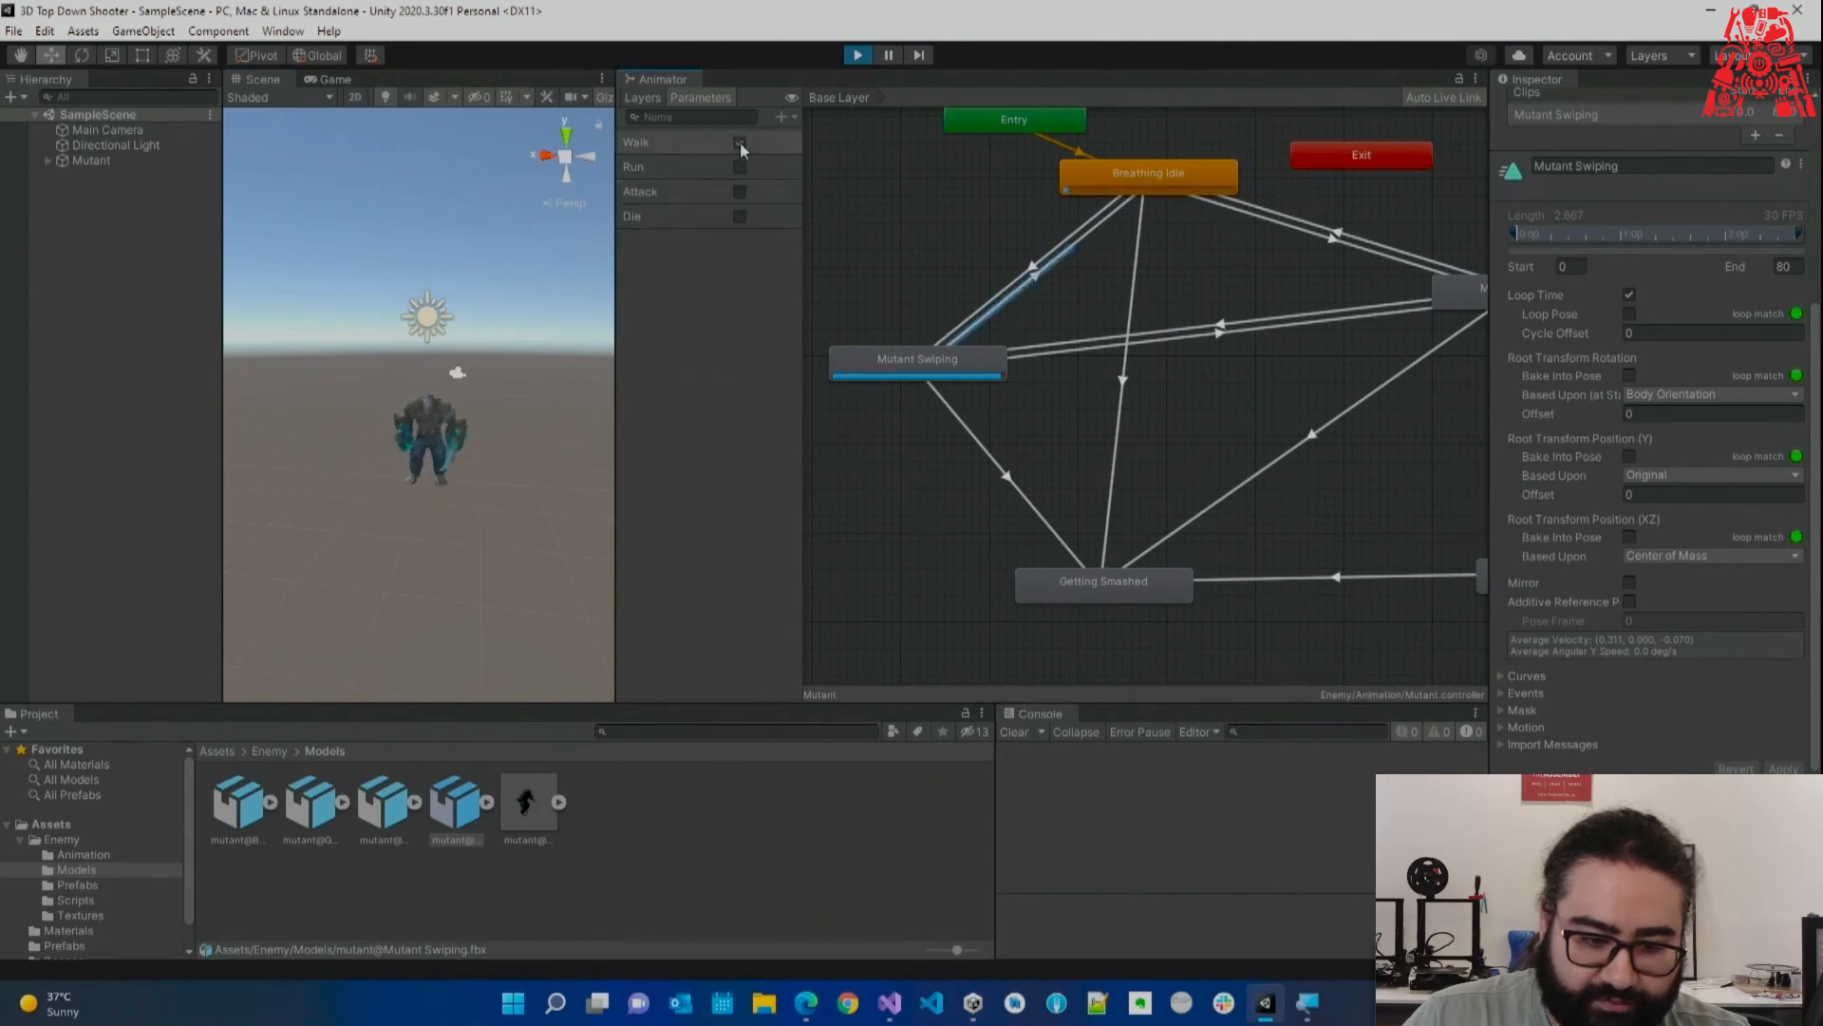
click(740, 191)
click(739, 192)
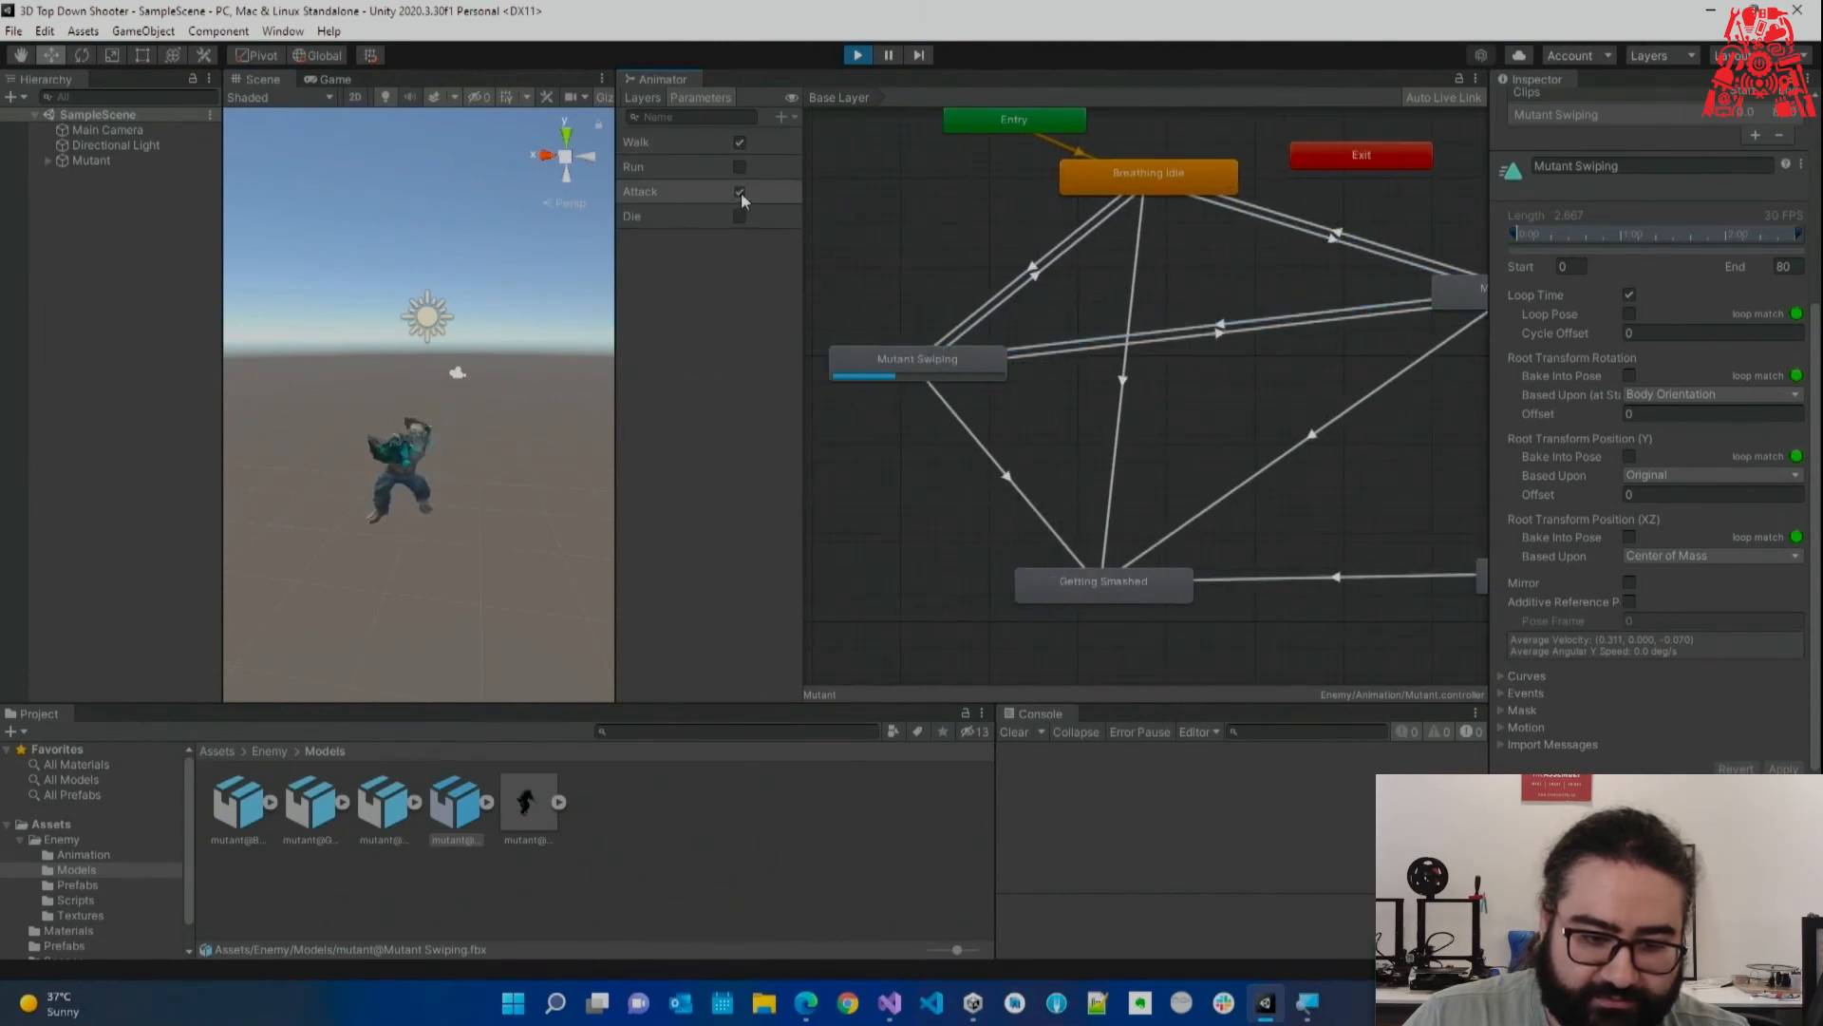
click(738, 165)
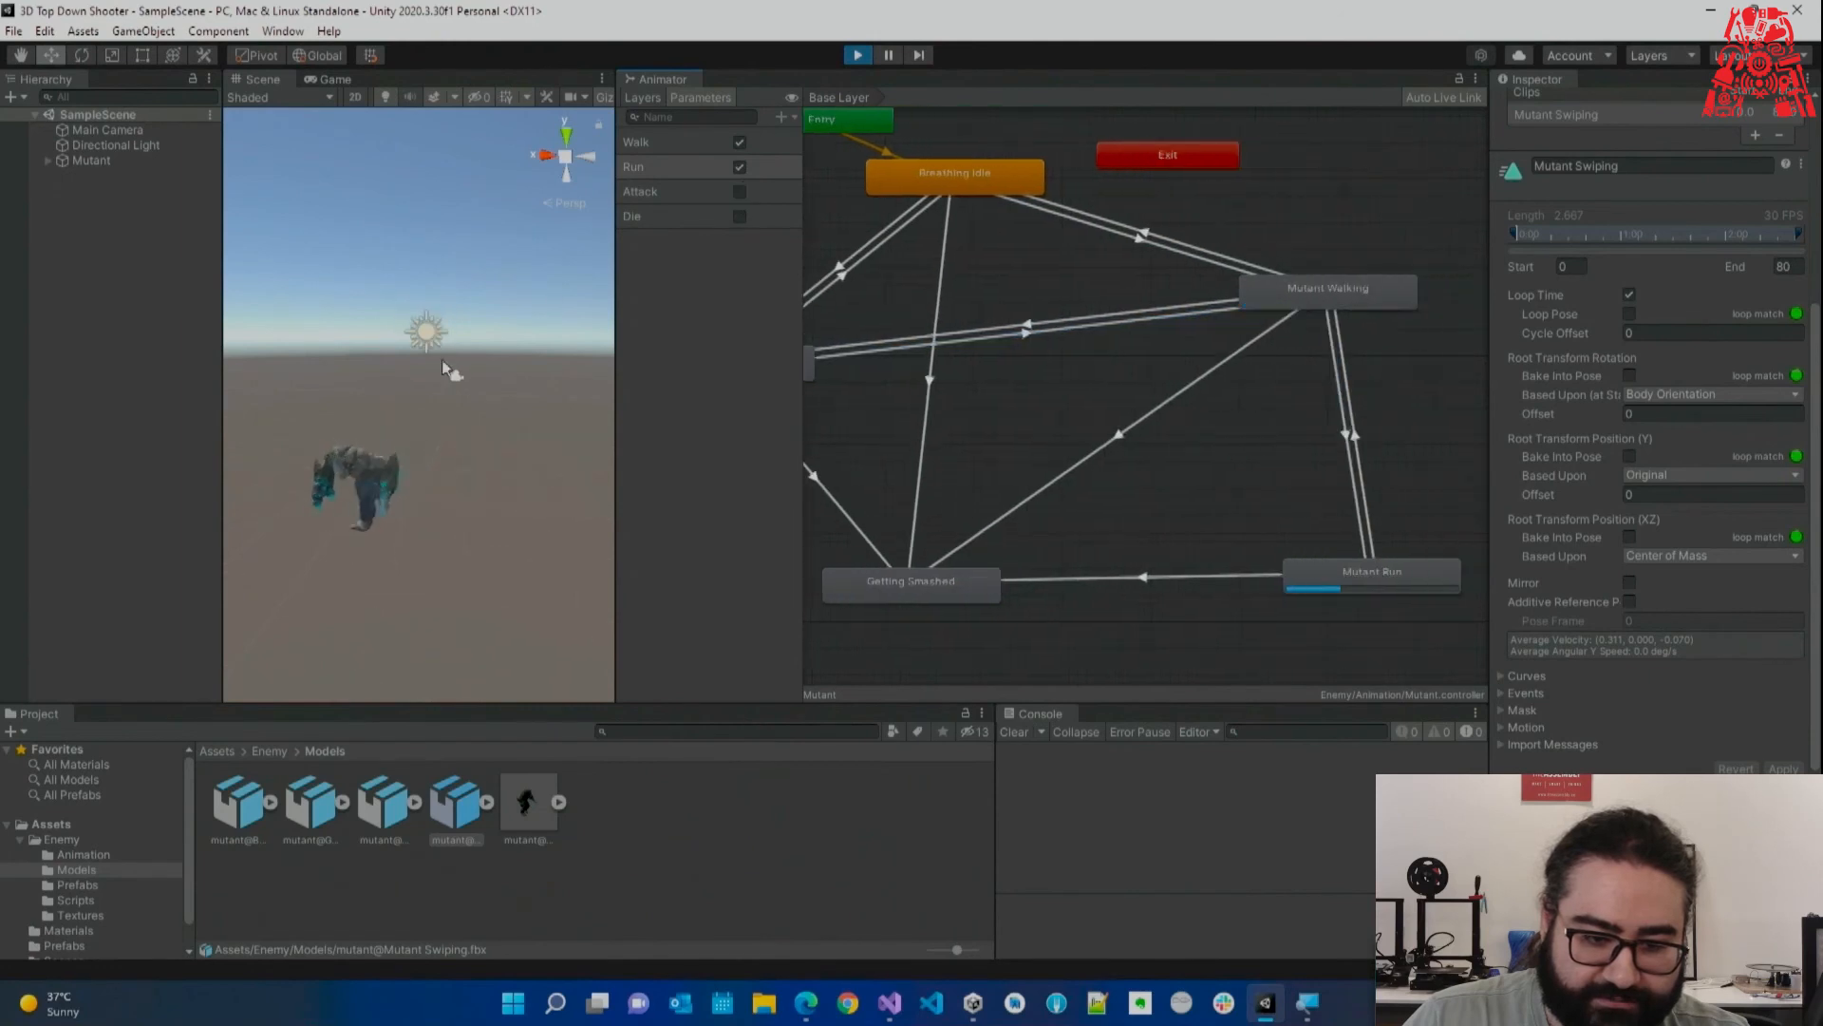
click(739, 191)
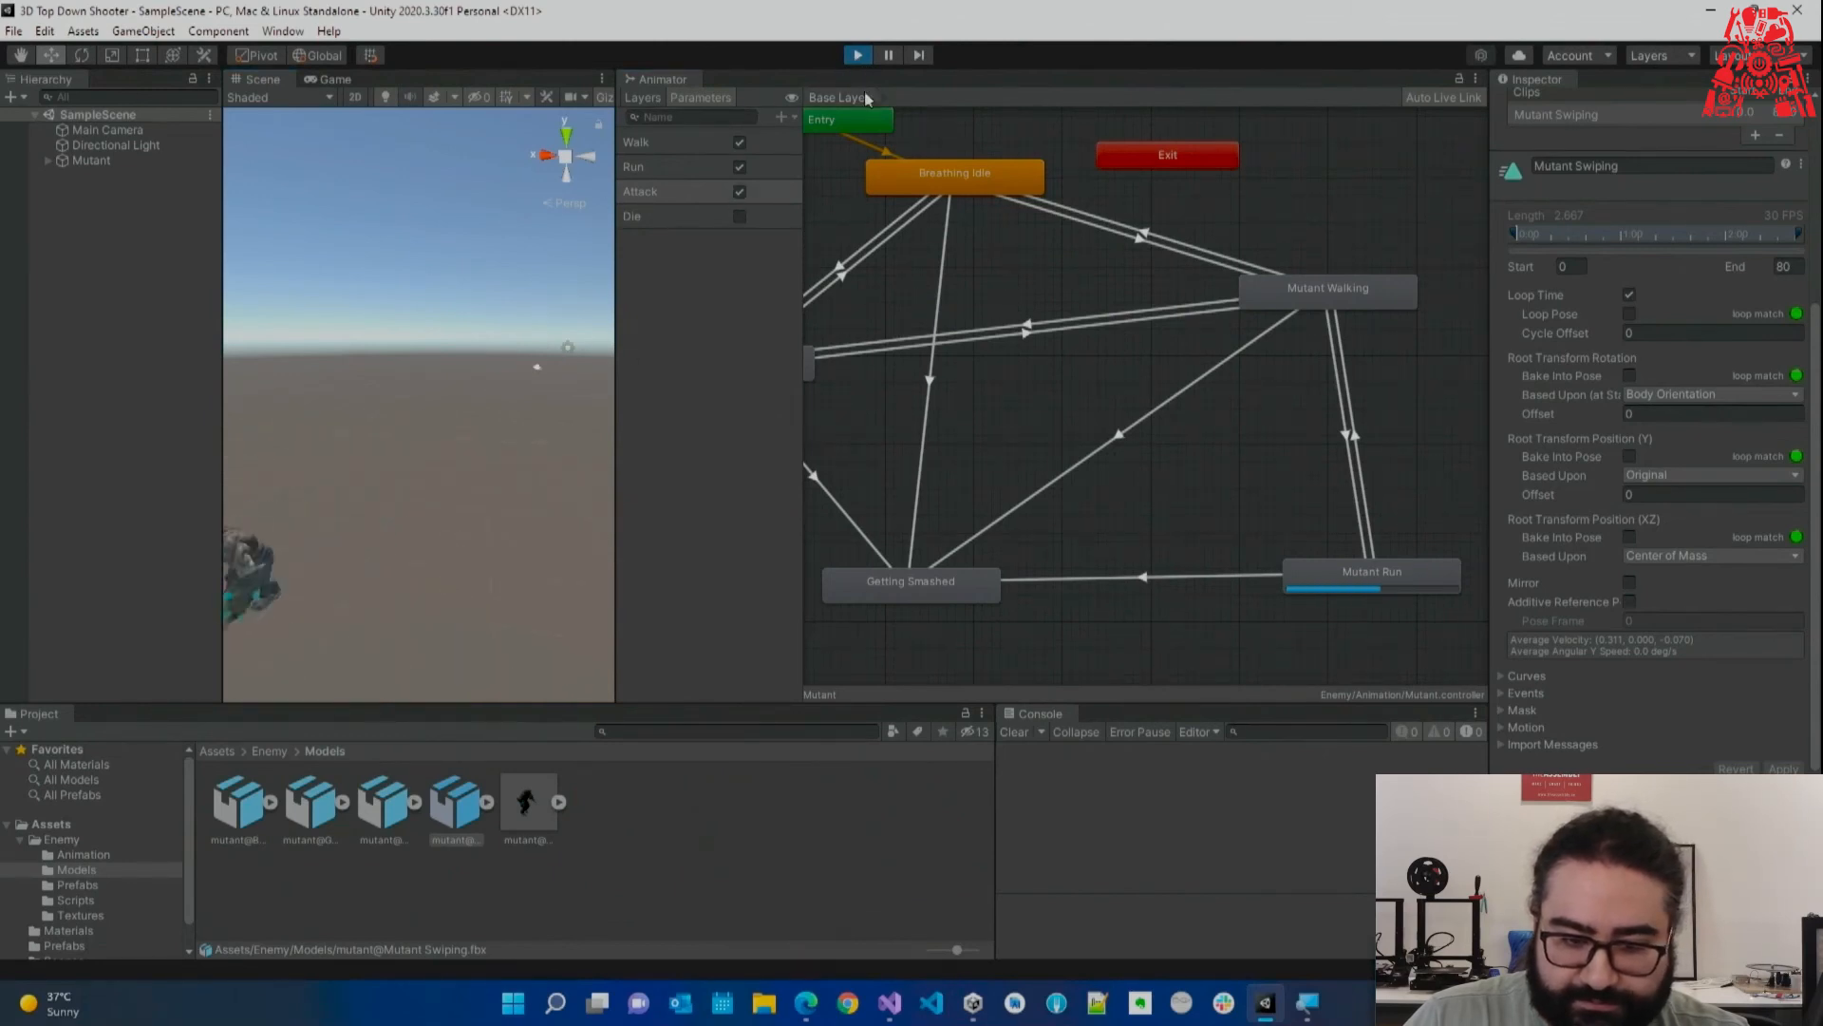
click(856, 56)
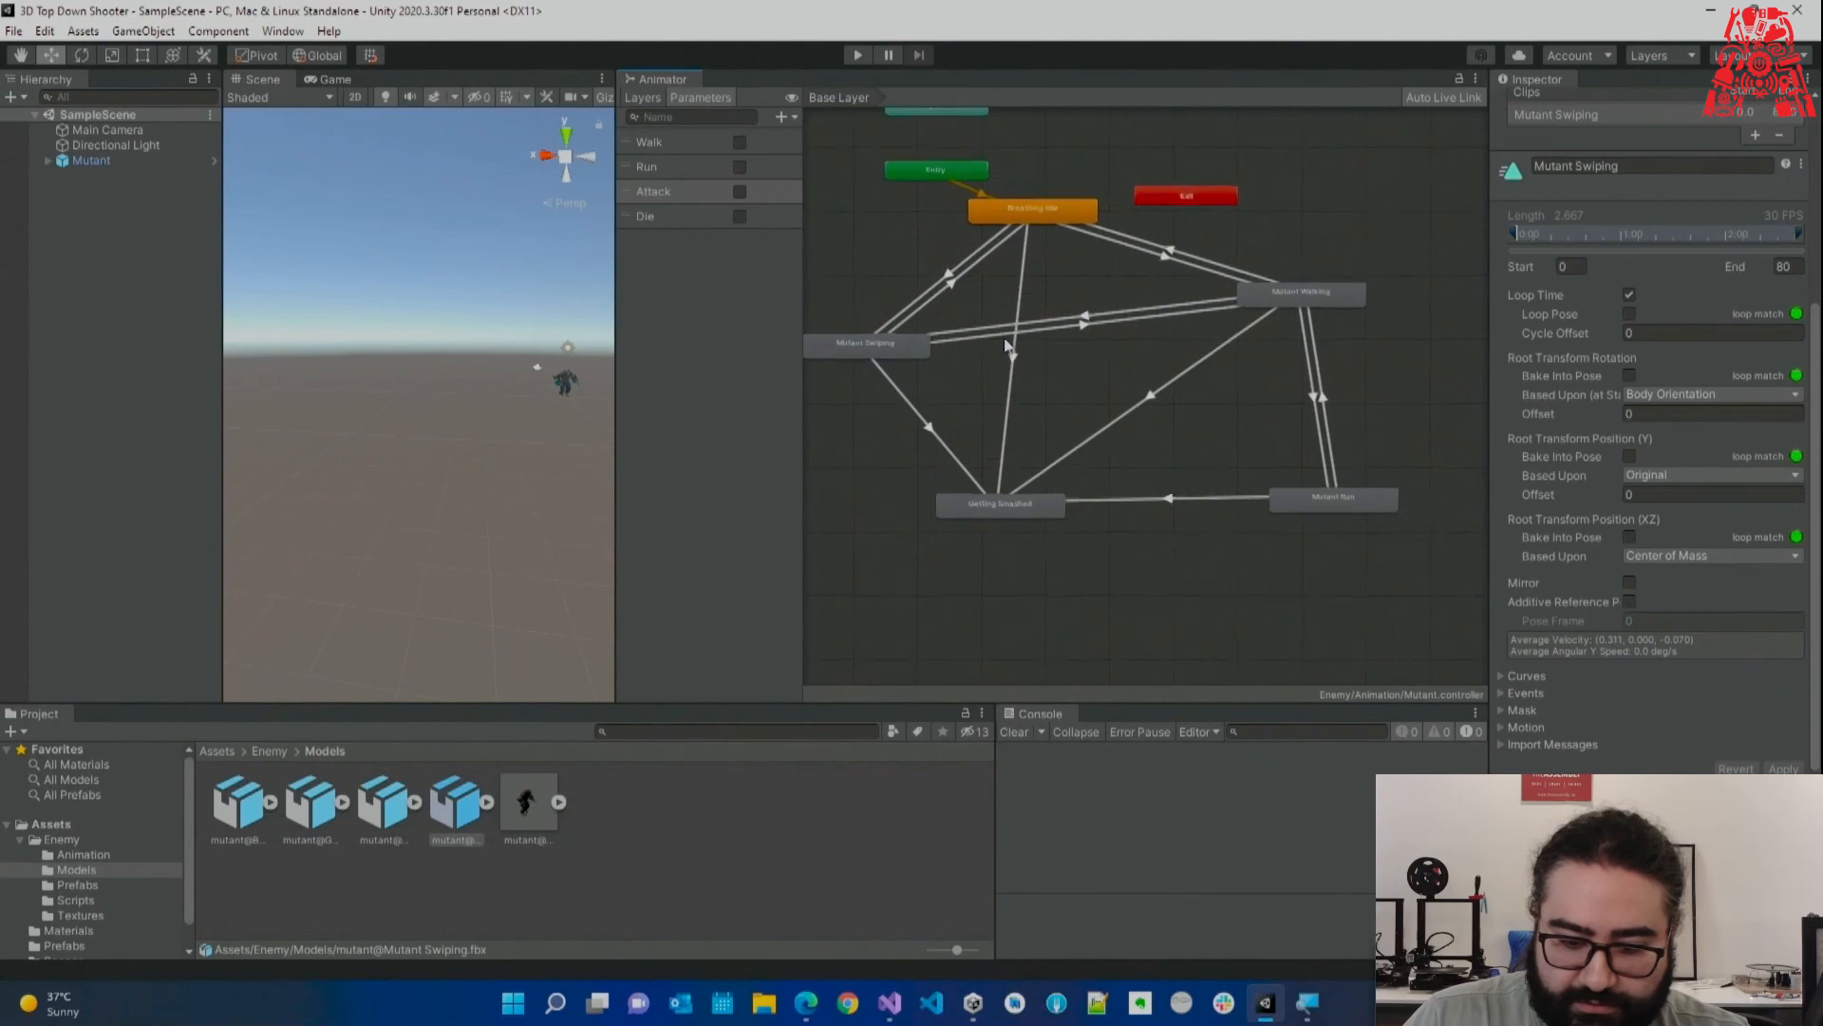
Add a Mutant Run to Mutant Swiping transition with condition Attack and no exit time.
right_click(1406, 552)
click(1463, 558)
click(894, 364)
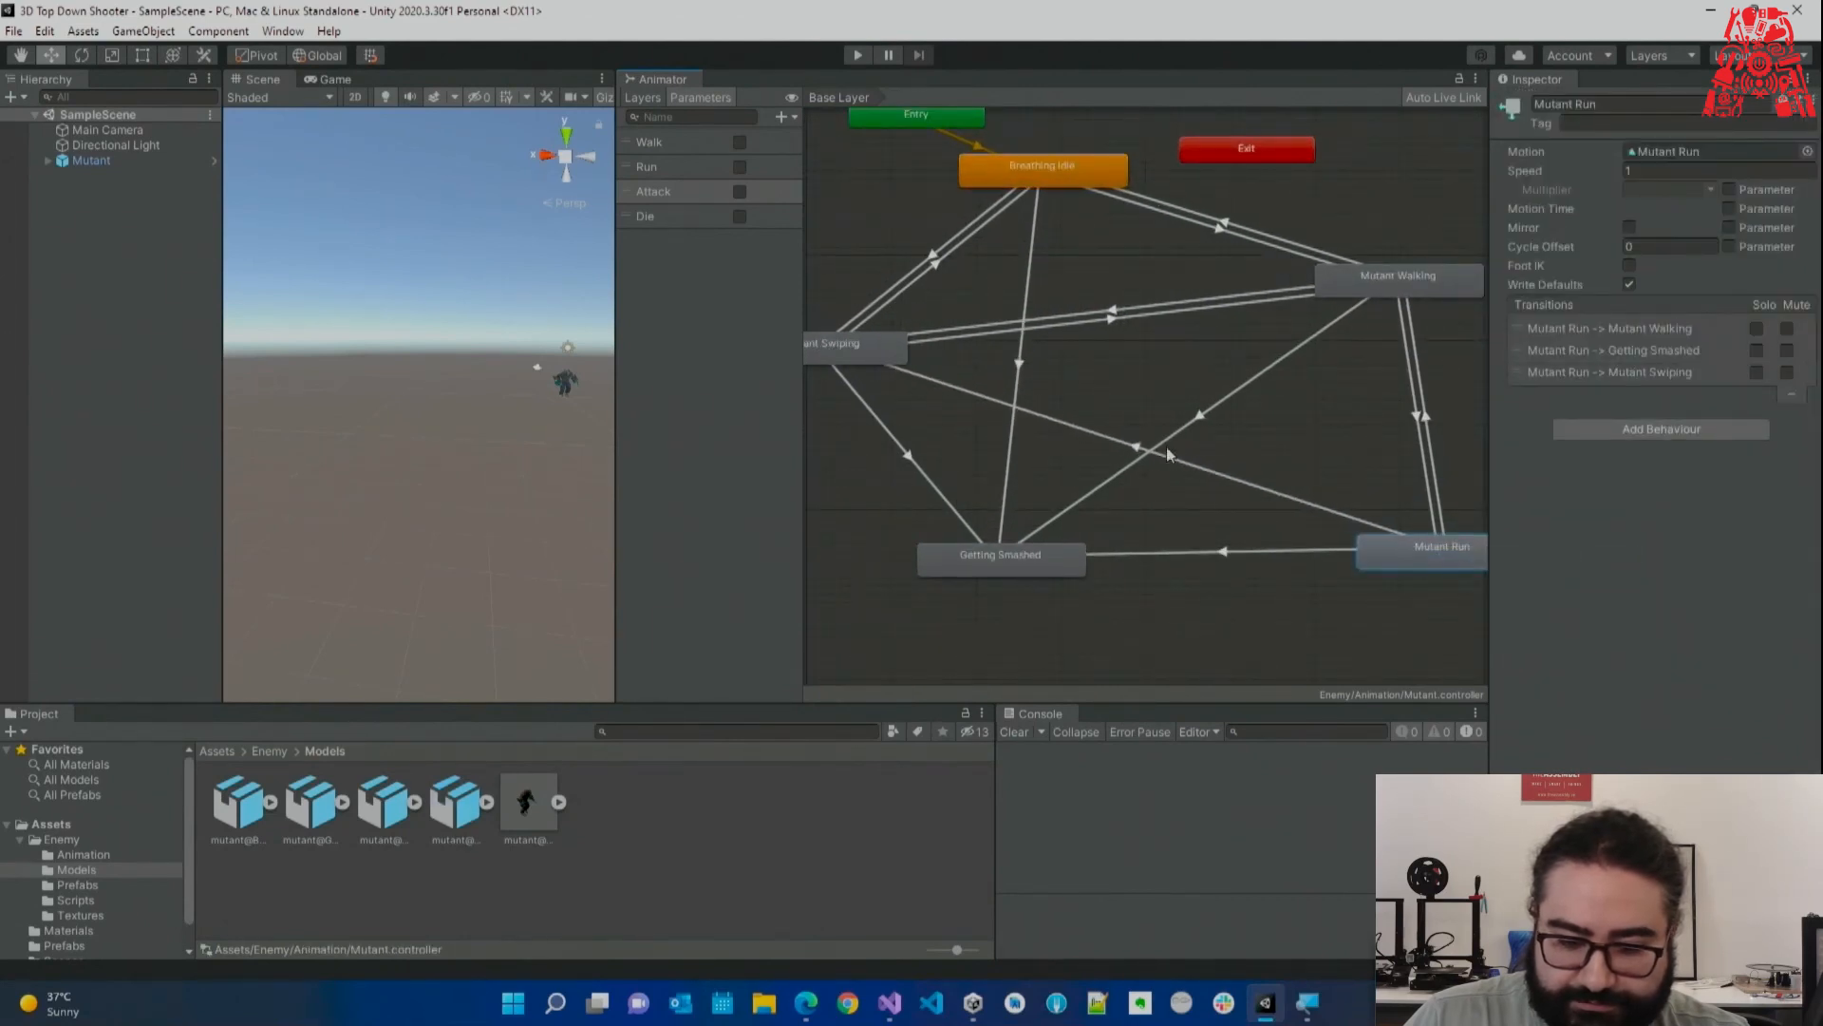
click(1290, 475)
click(1768, 523)
click(1581, 501)
click(1548, 589)
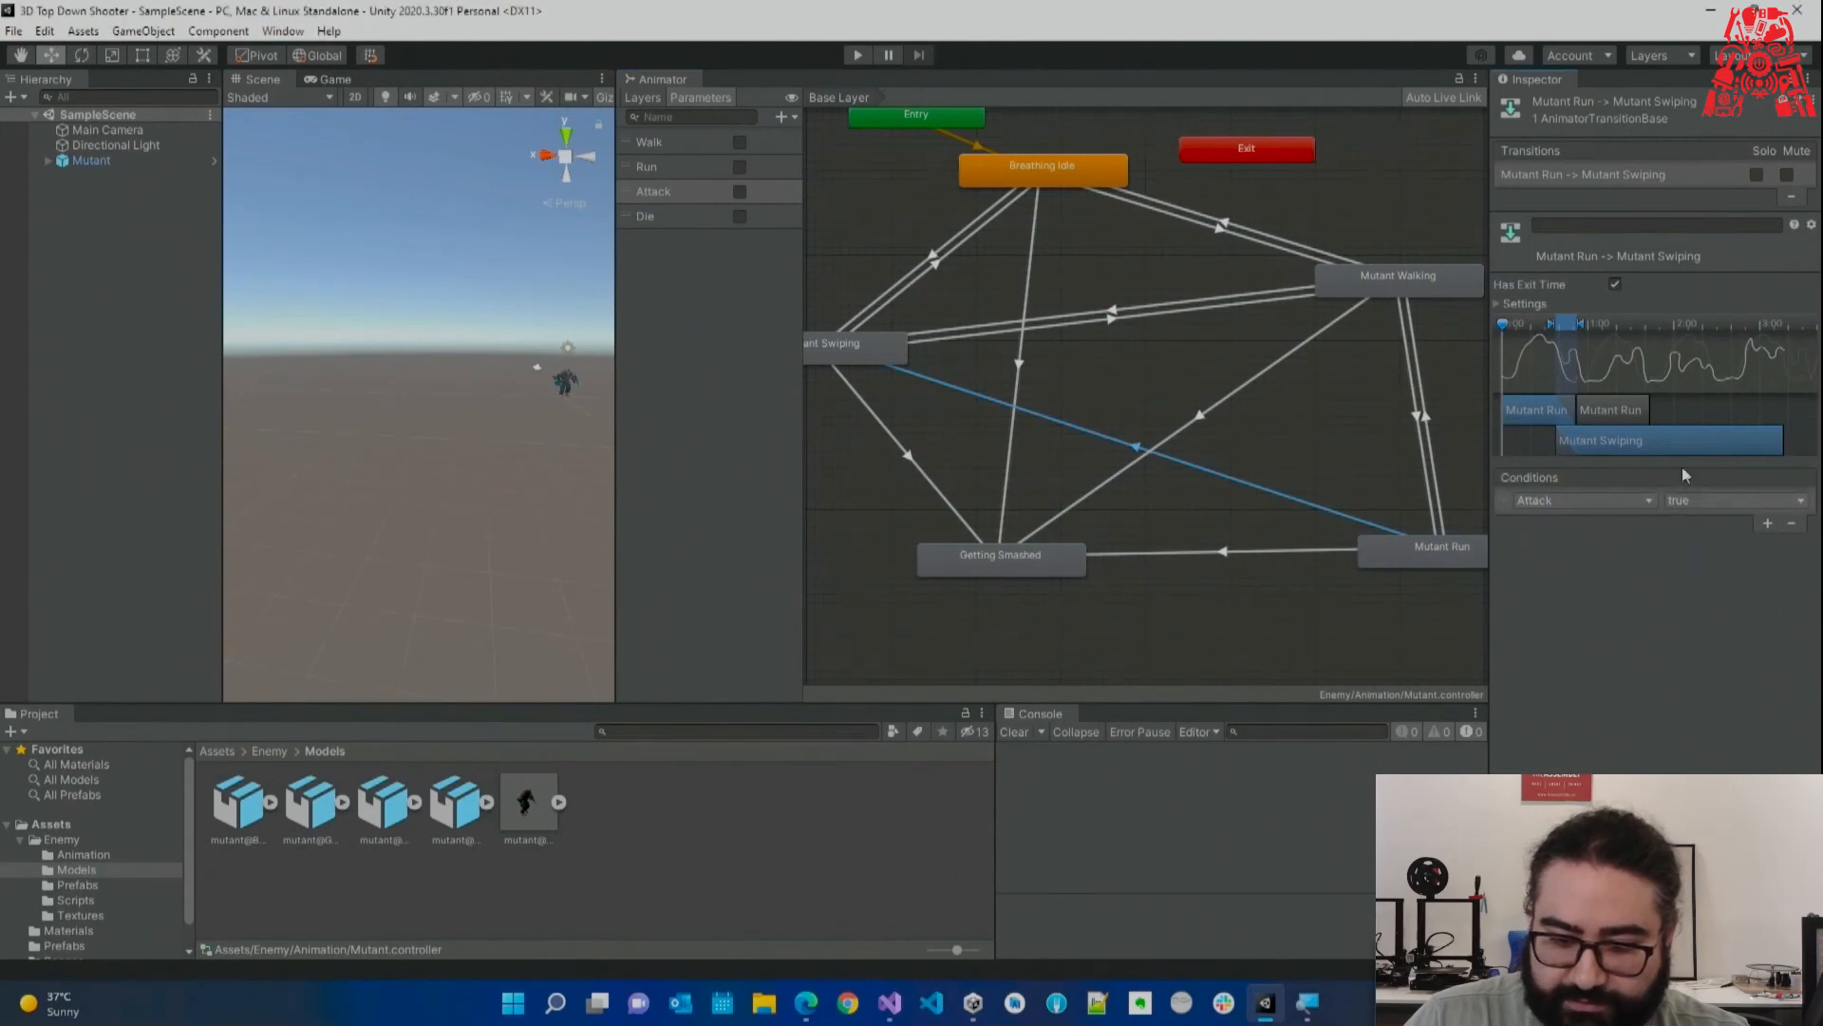
click(859, 54)
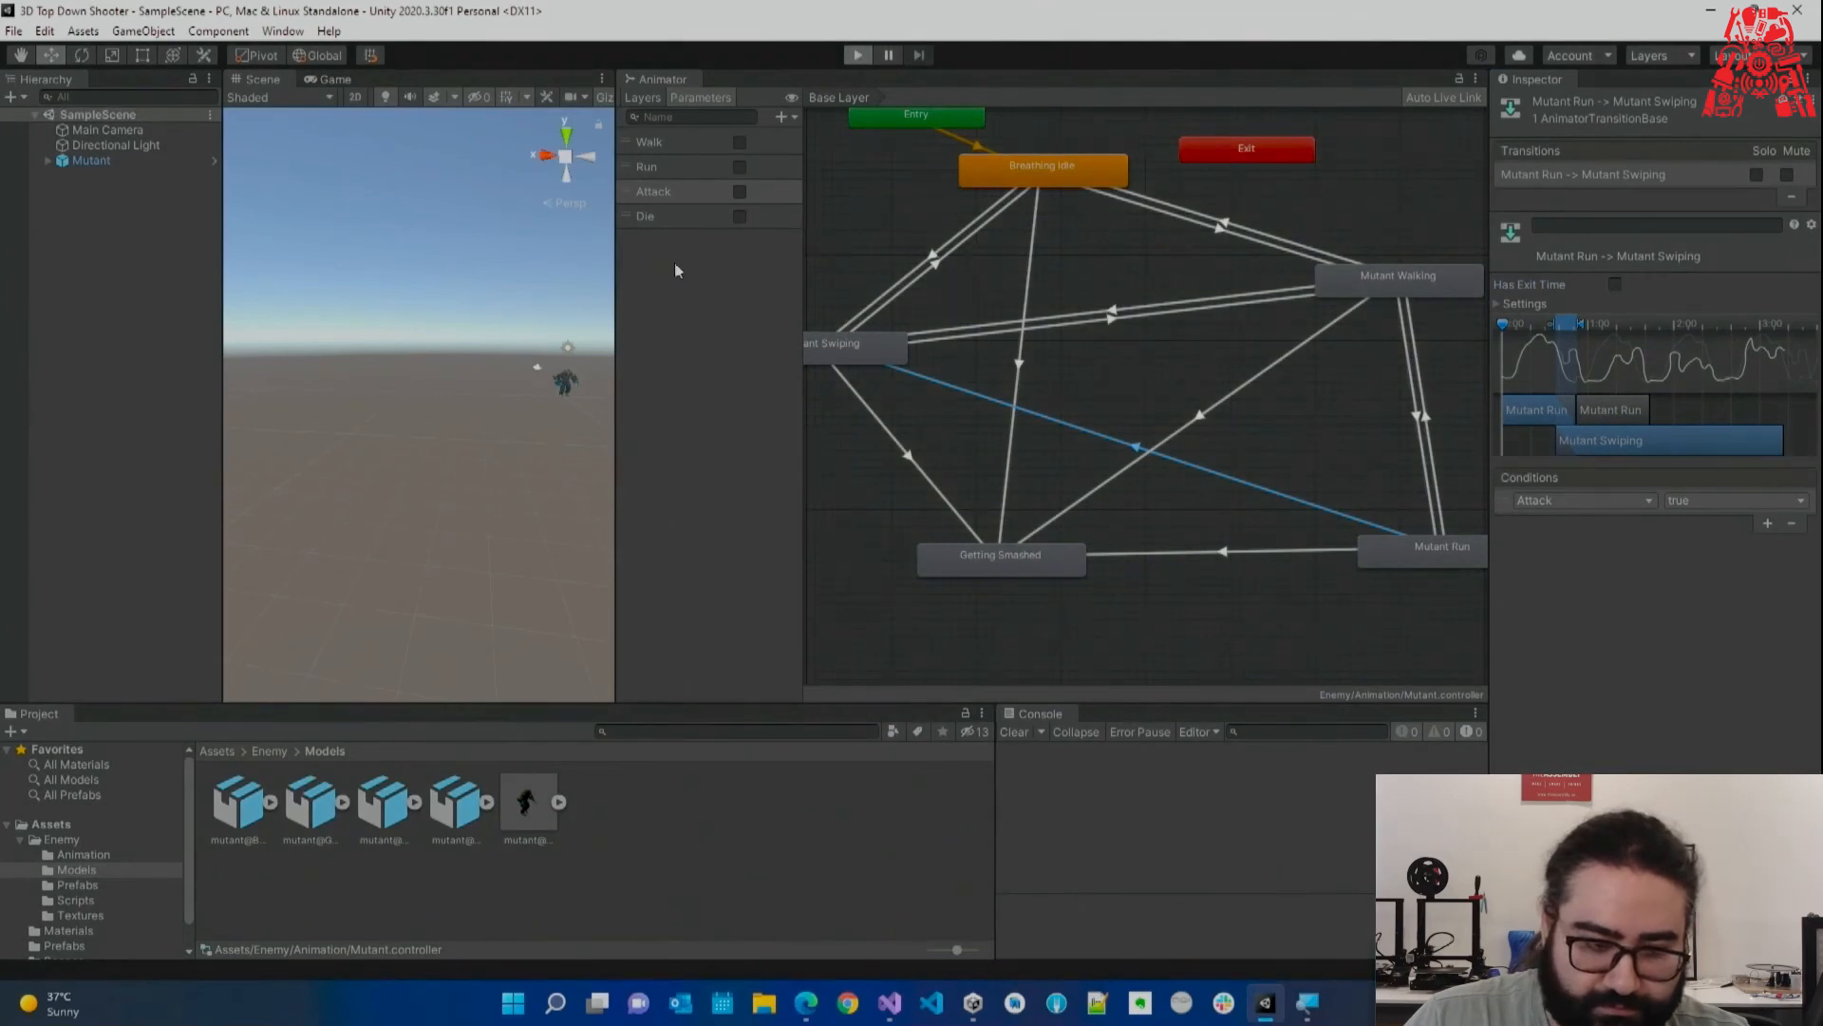
Play-test by switching on Walk, Run, Attack, then Die, and turning them off again.
click(289, 80)
scroll(435, 395, up, 4)
middle_drag(436, 395, 297, 370)
scroll(298, 371, up, 6)
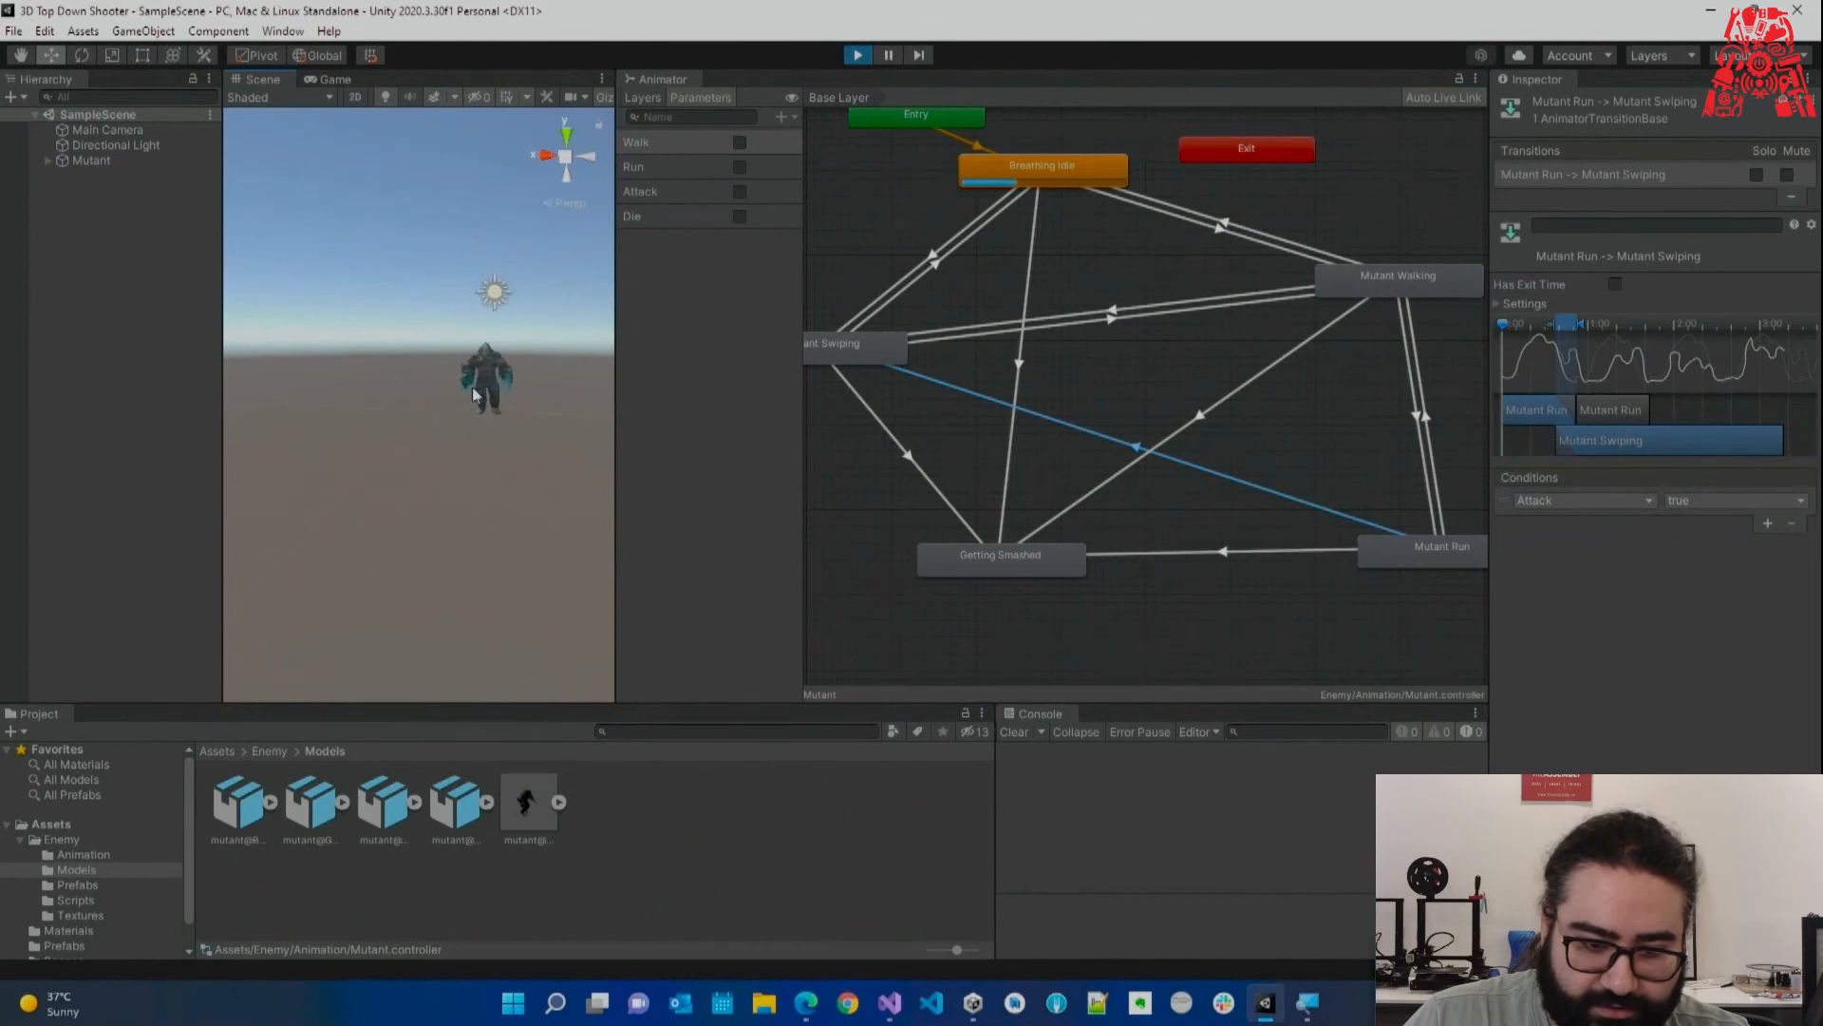
click(739, 142)
click(740, 168)
click(739, 192)
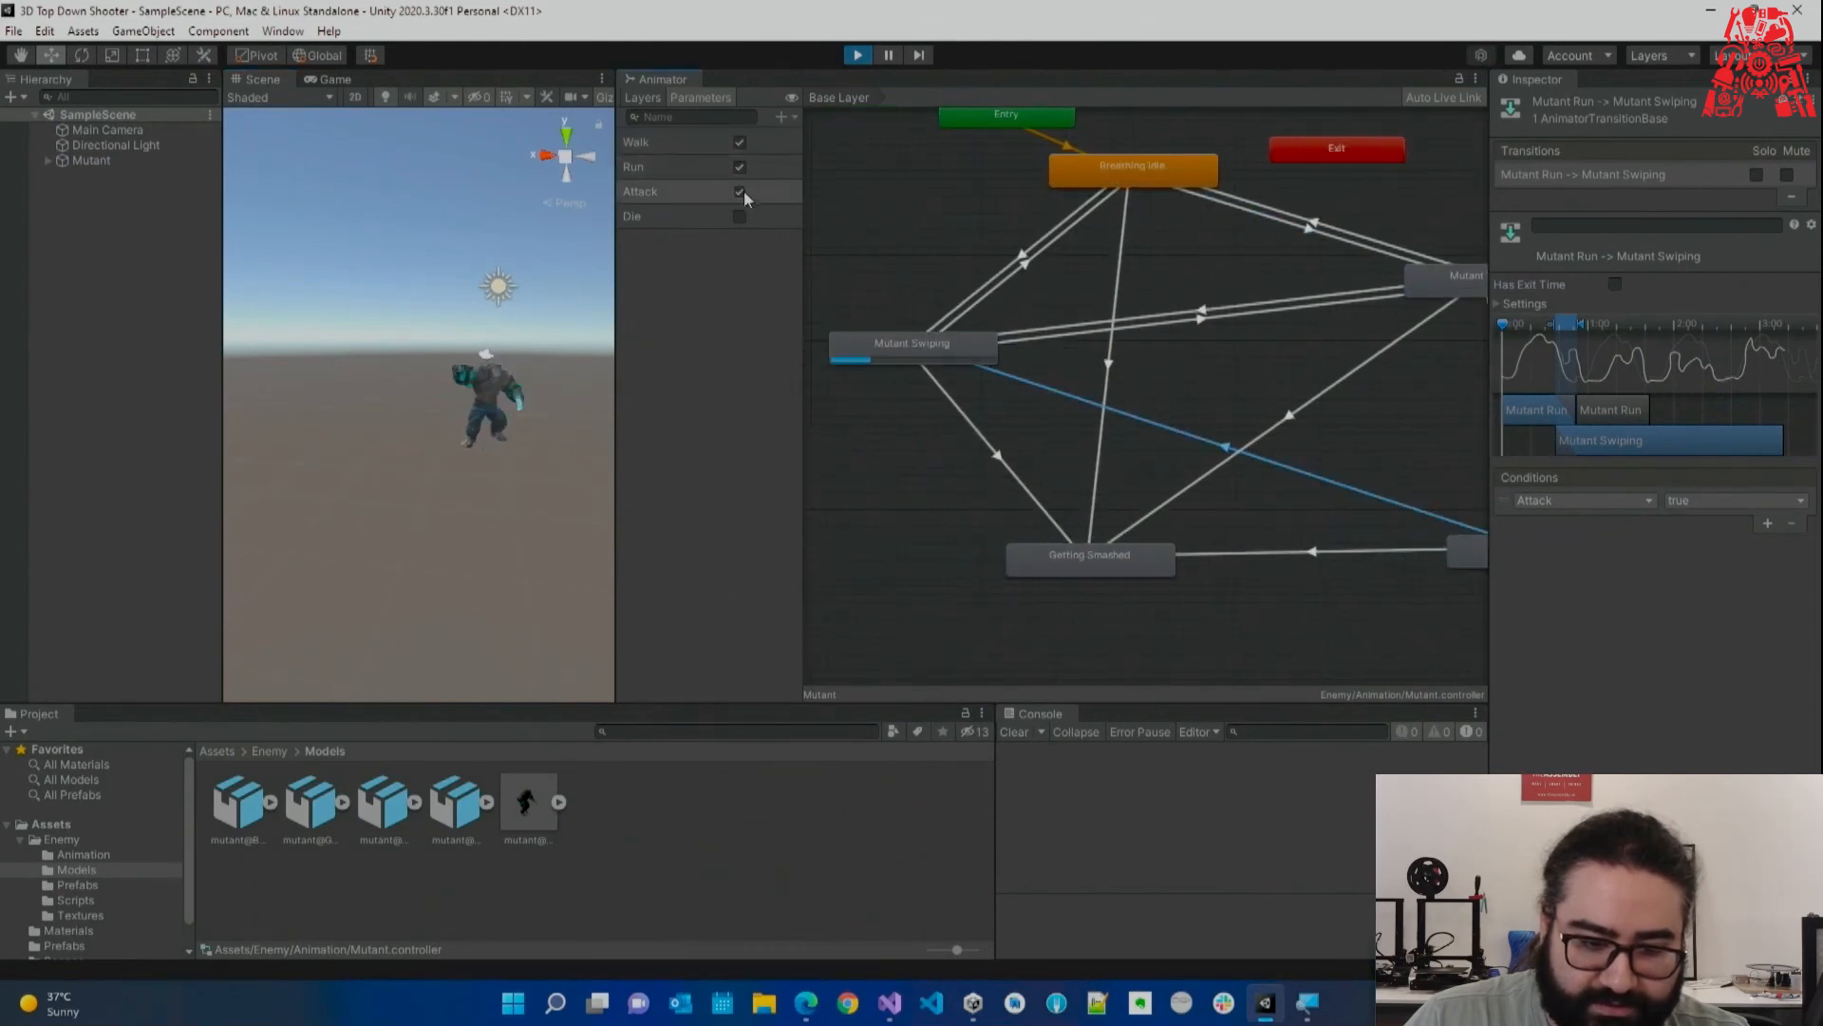
click(740, 192)
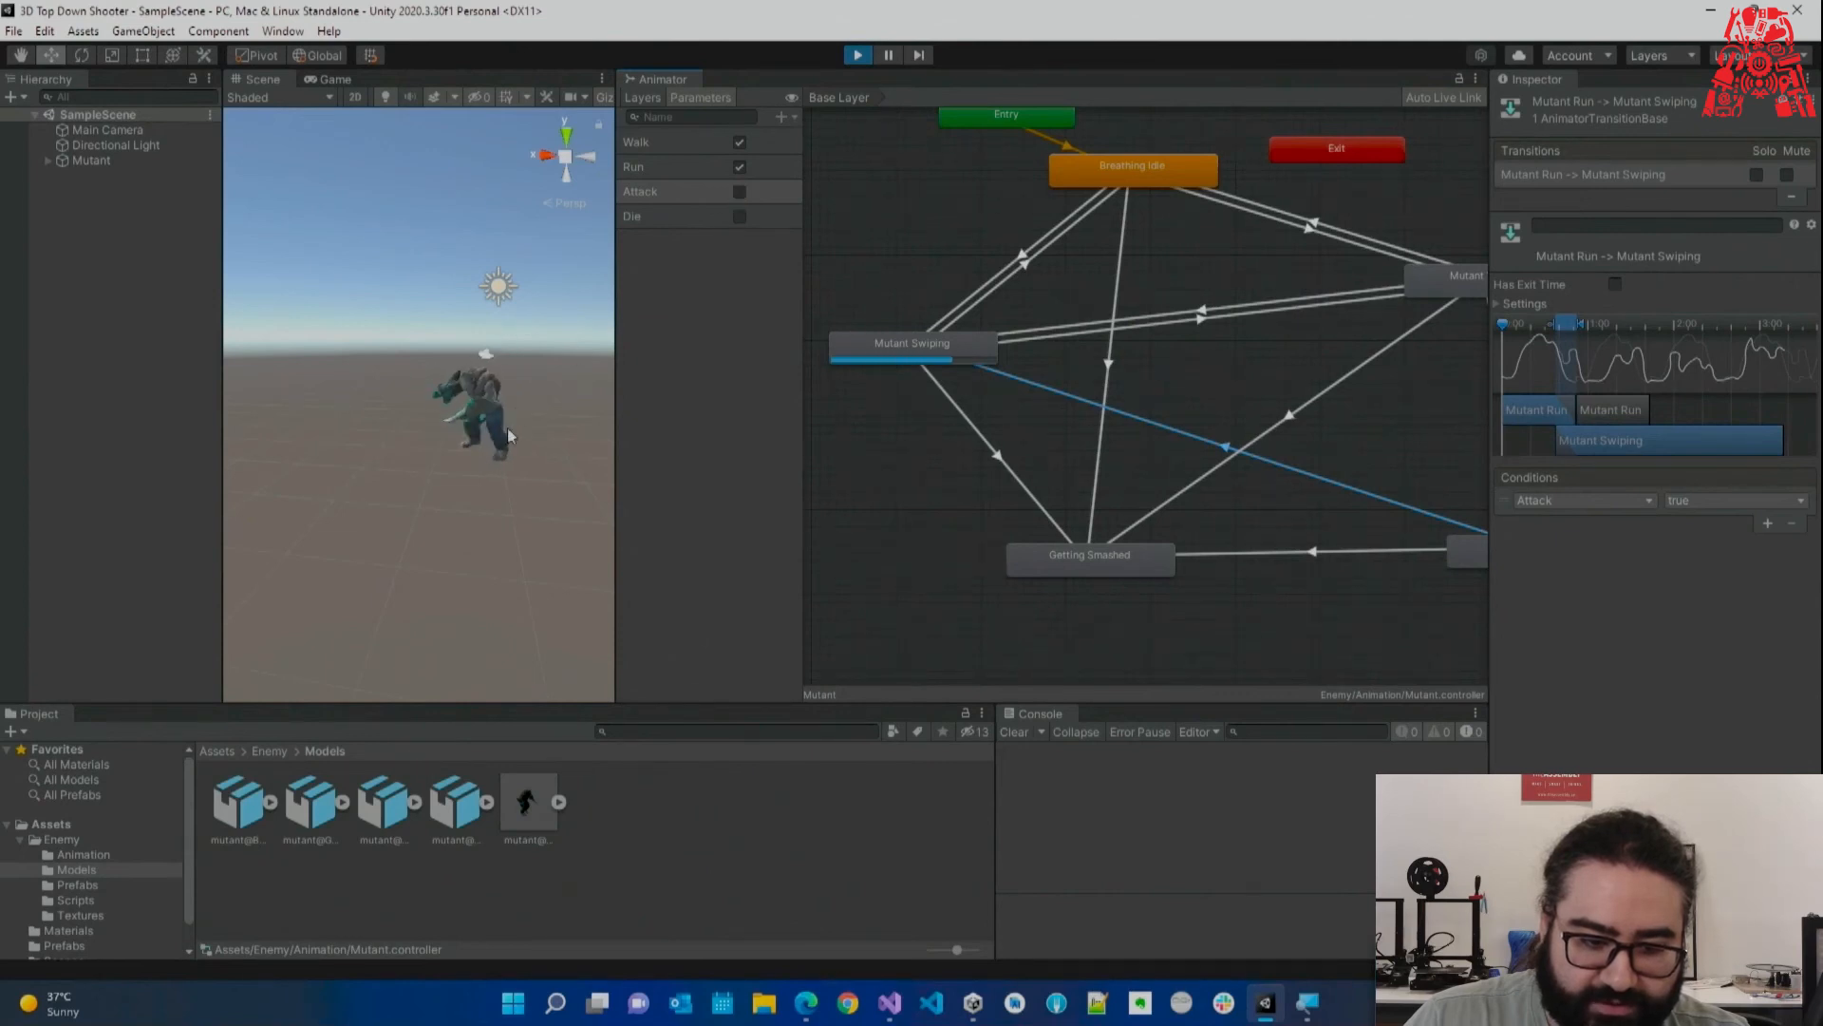
click(740, 216)
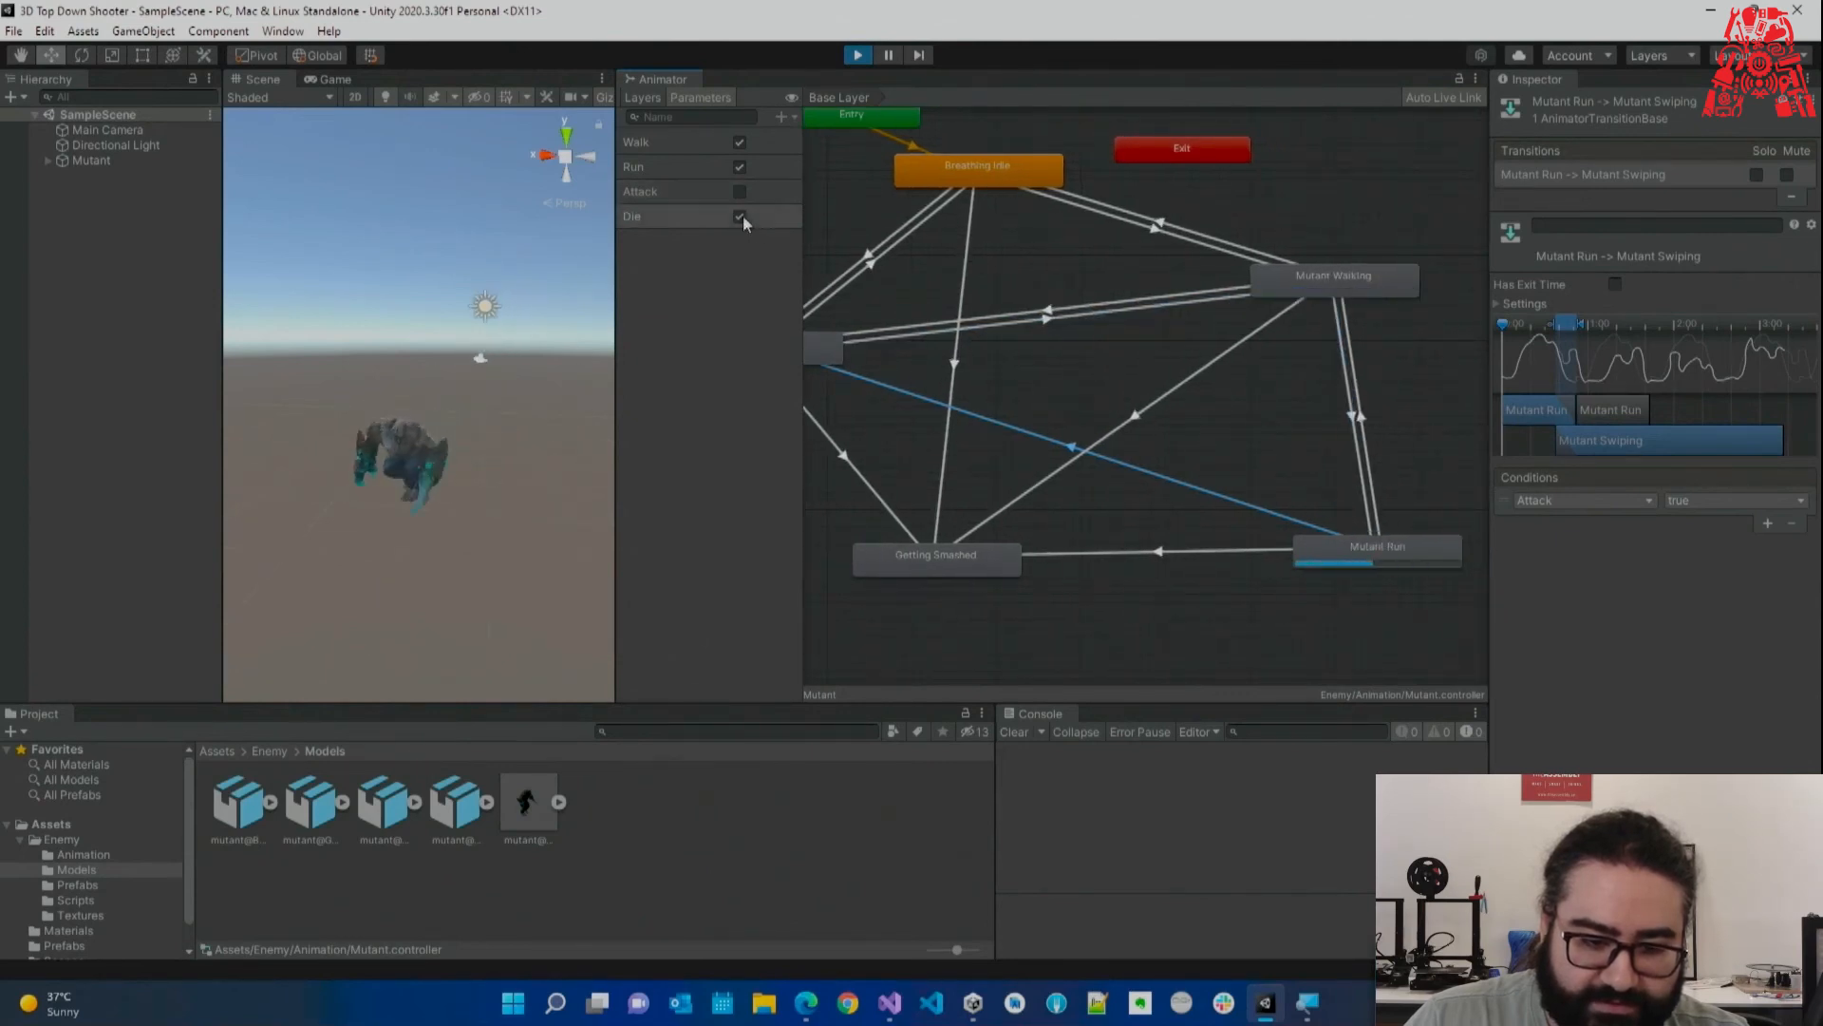
click(740, 216)
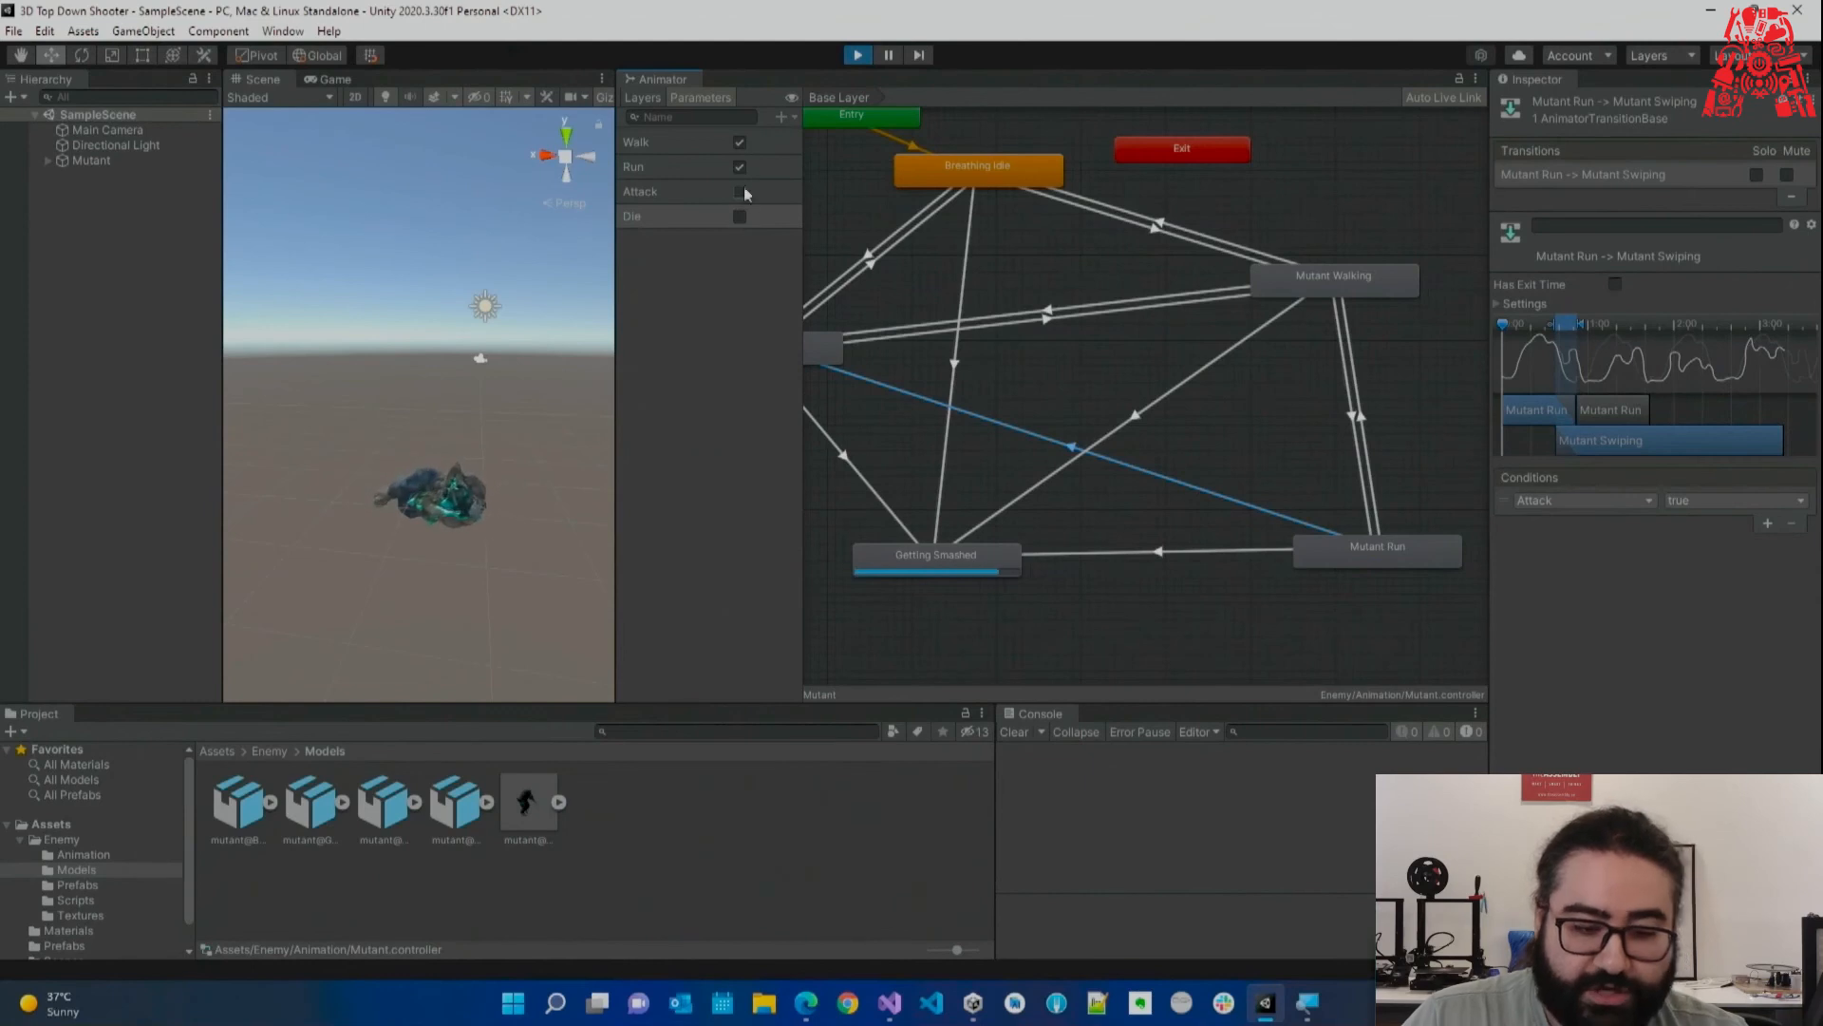
click(740, 166)
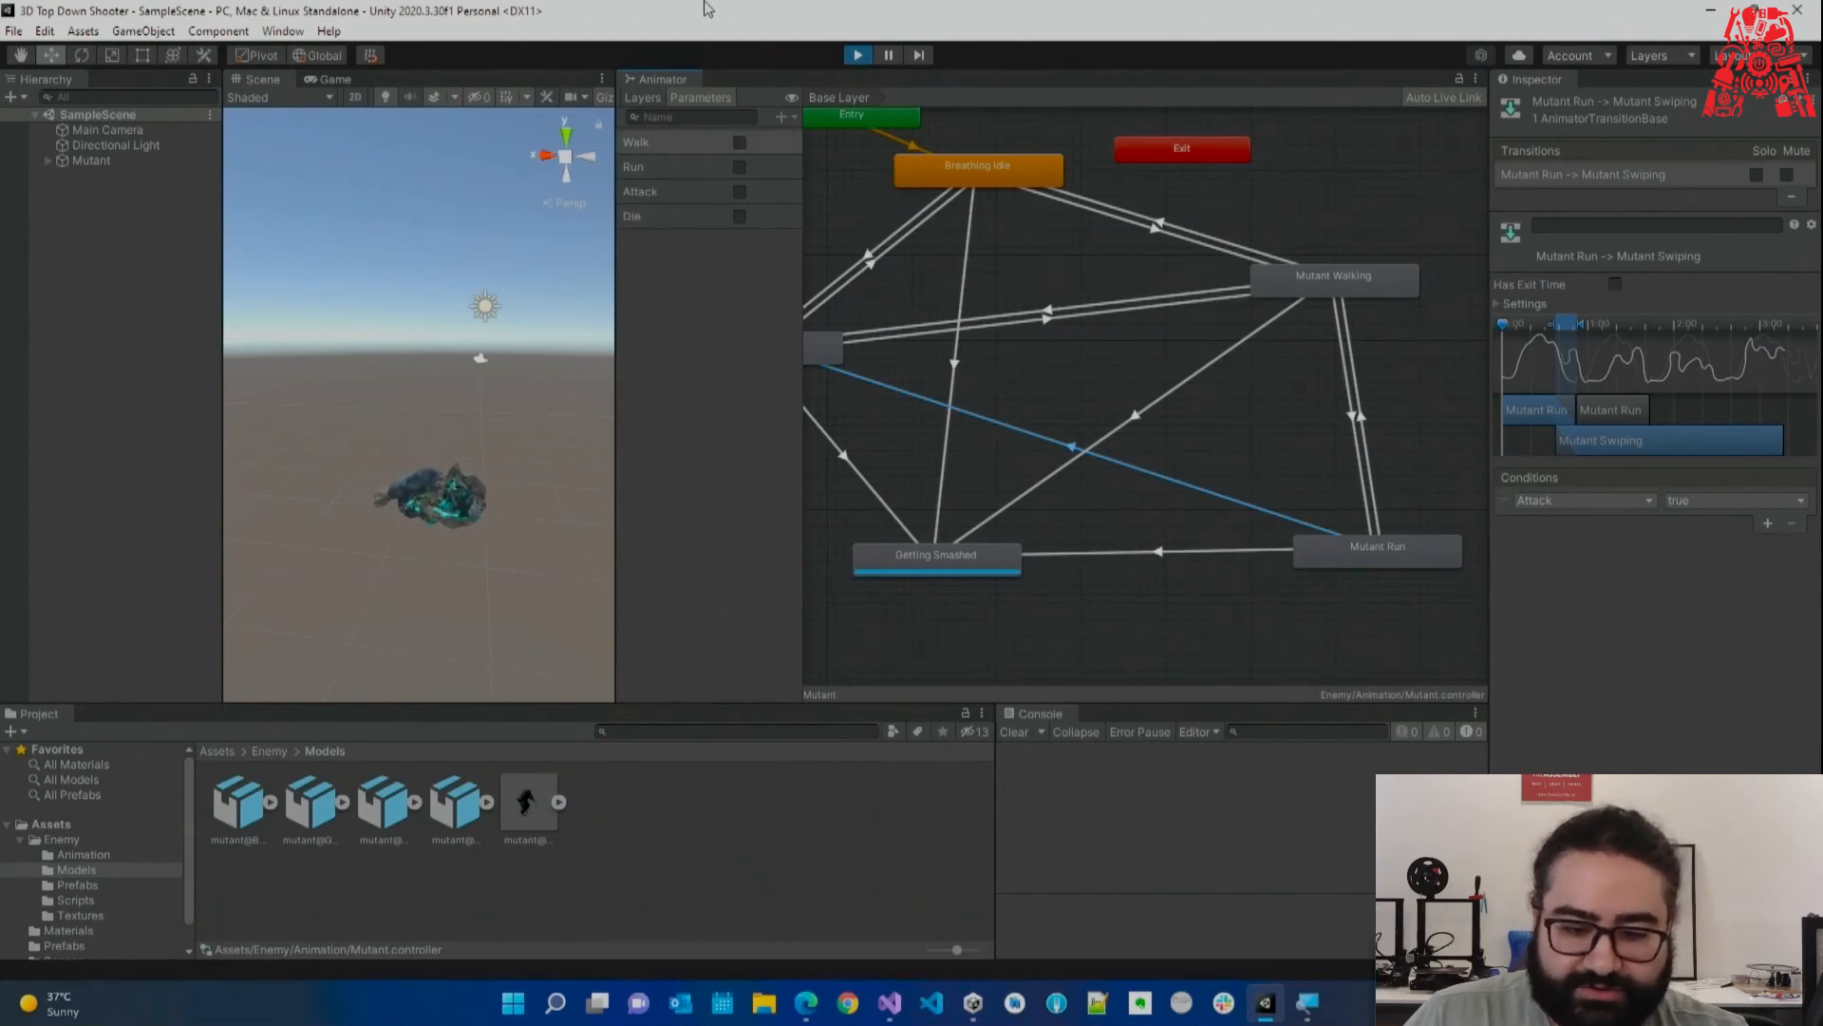
scroll(1091, 464, down, 3)
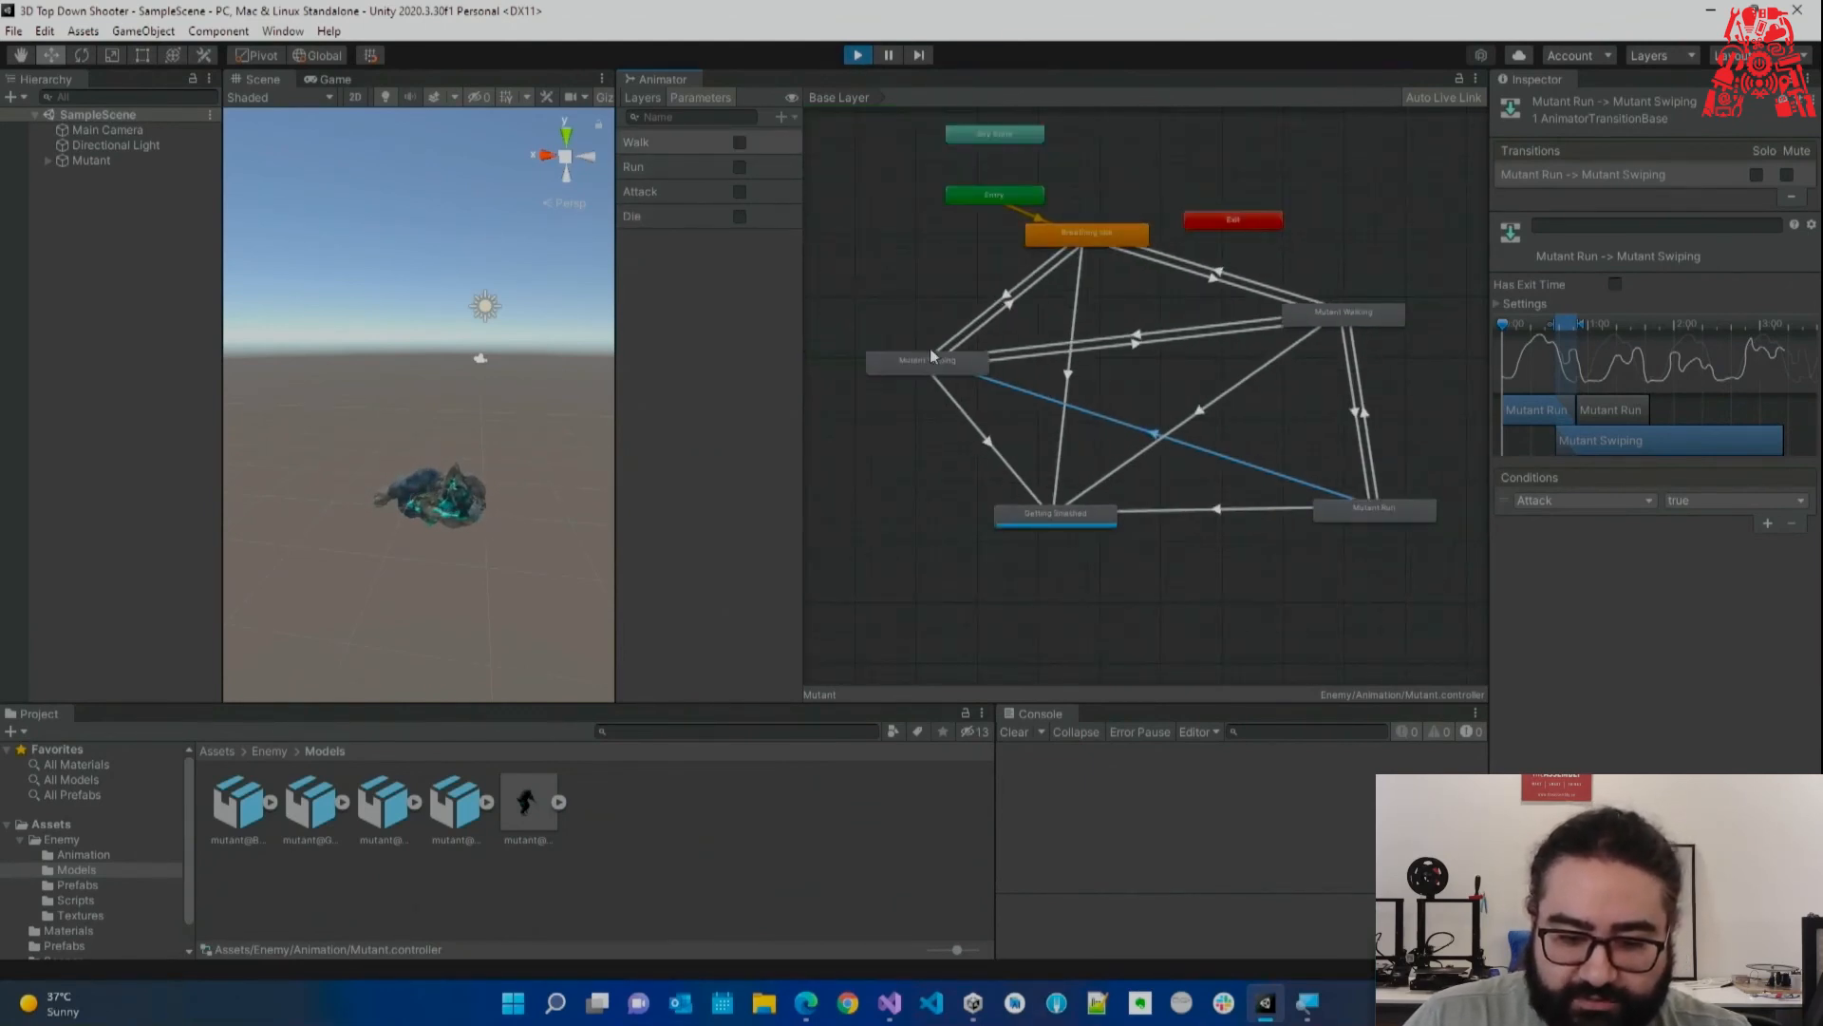
Stop play, rearrange the Swiping, Idle, Exit, Walking, Run and Getting Smashed nodes, then return to Enemy.cs.
click(964, 342)
drag(964, 342, 970, 342)
click(857, 55)
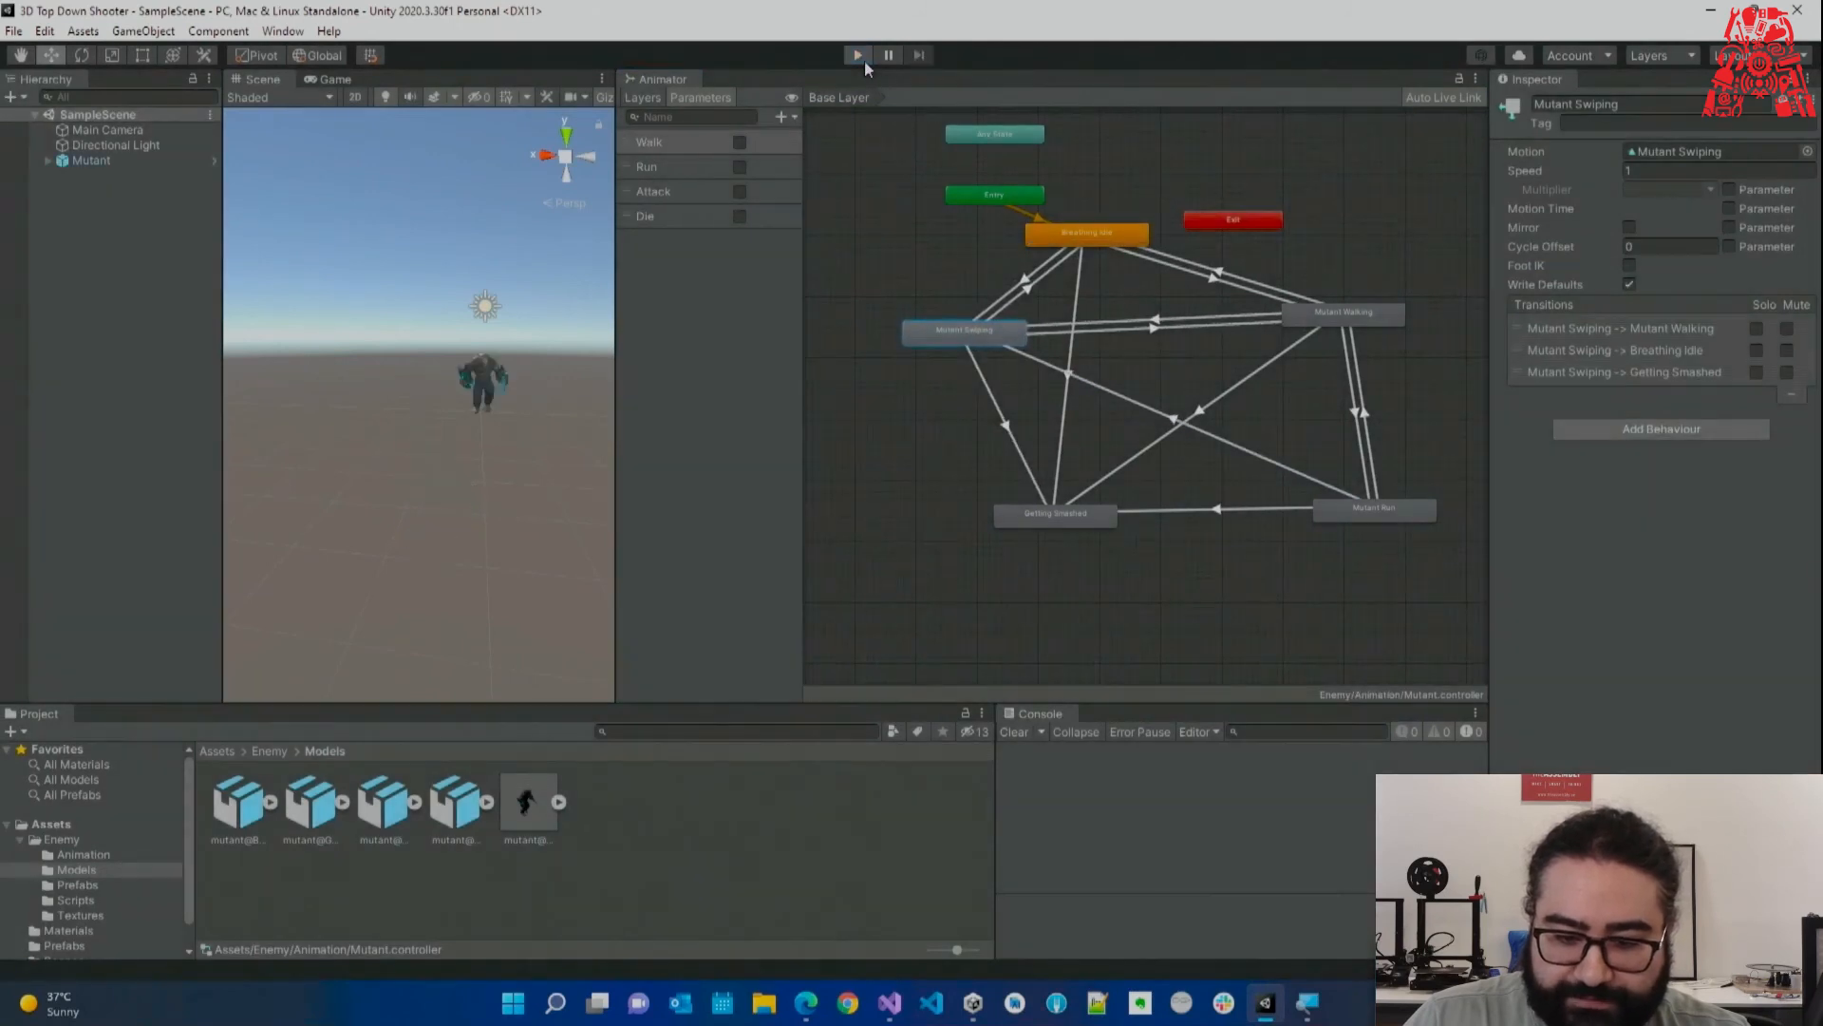
drag(1078, 249, 1109, 266)
click(1022, 197)
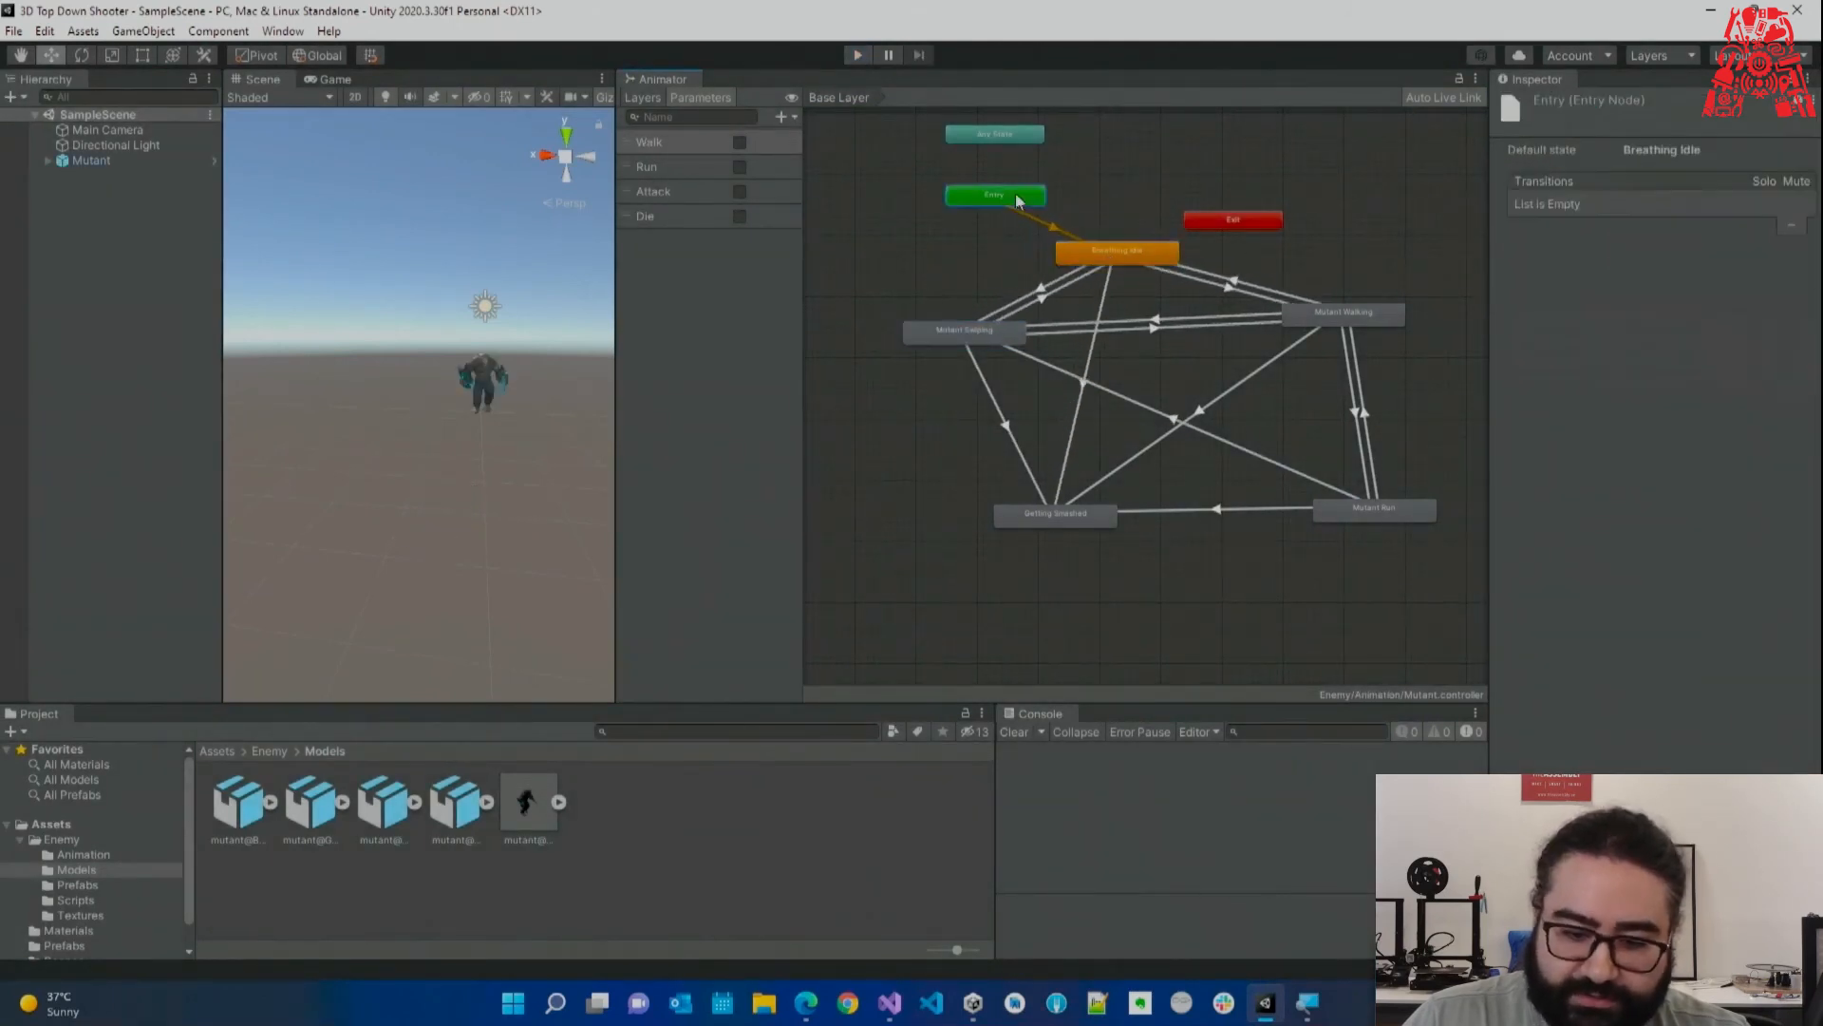
drag(1197, 223, 1167, 168)
drag(1151, 250, 1186, 239)
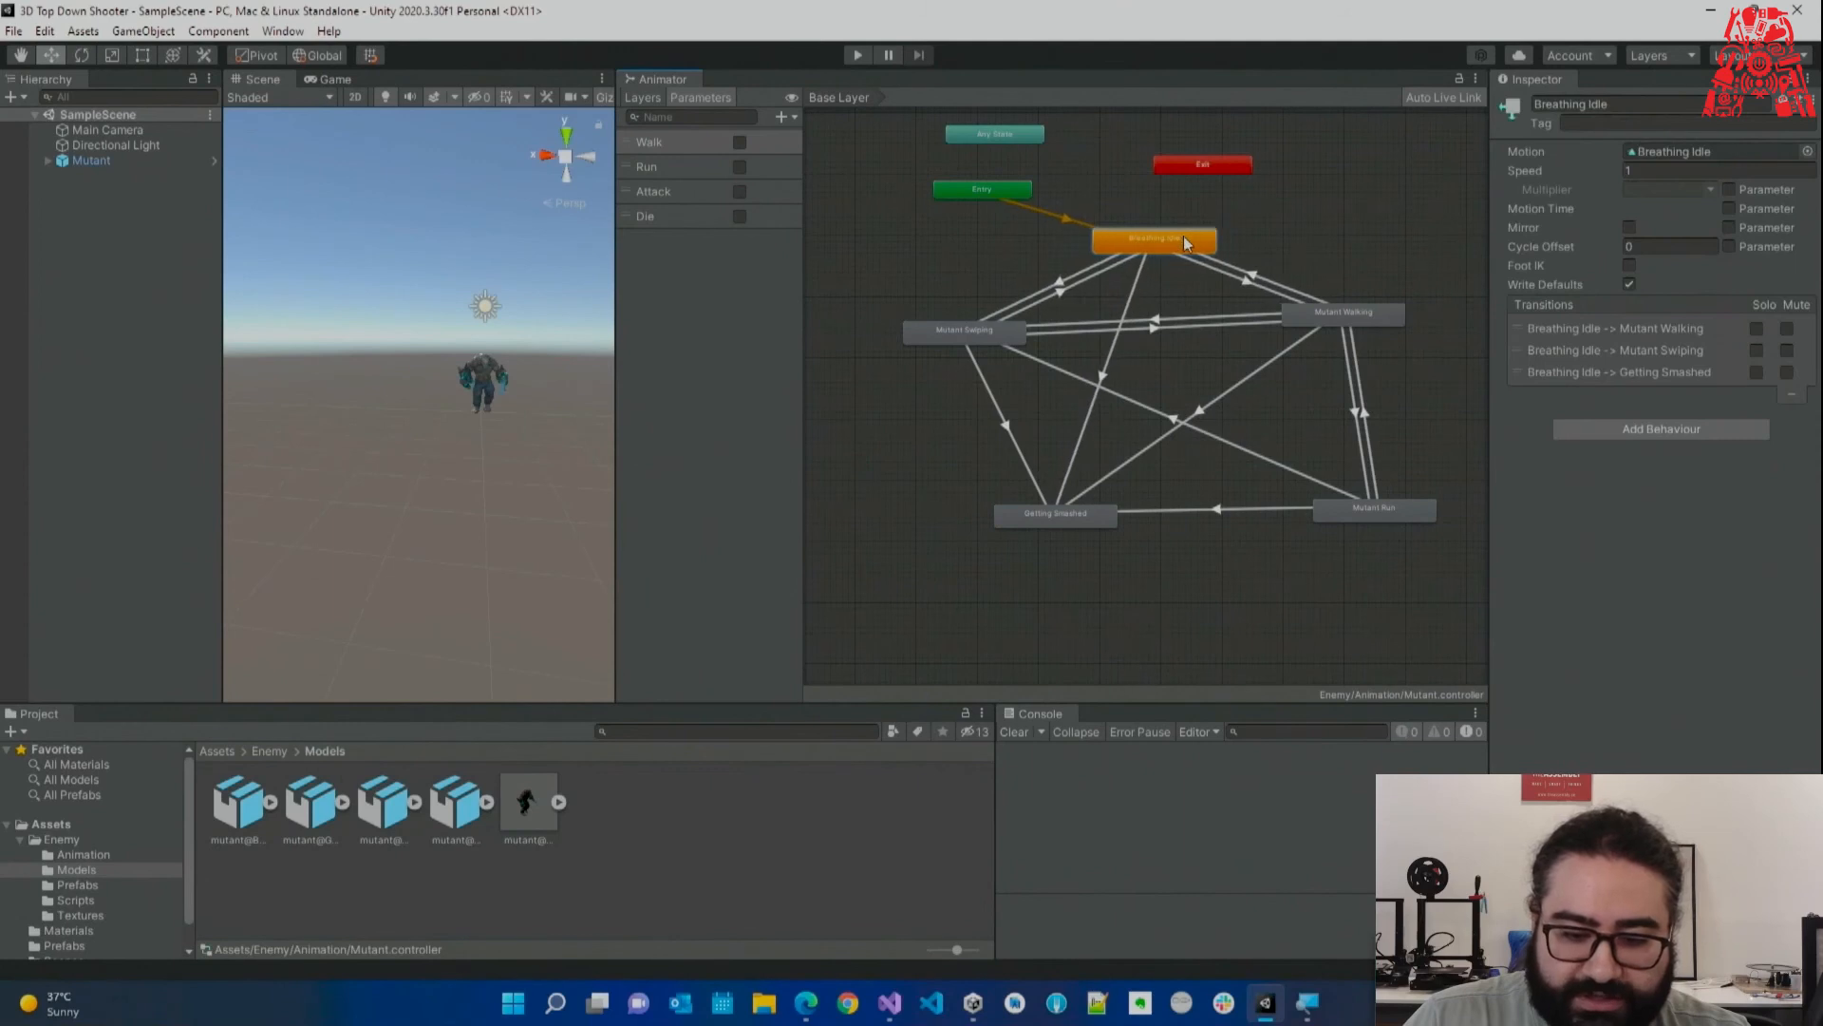
drag(1304, 316, 1297, 343)
drag(1346, 522, 1329, 513)
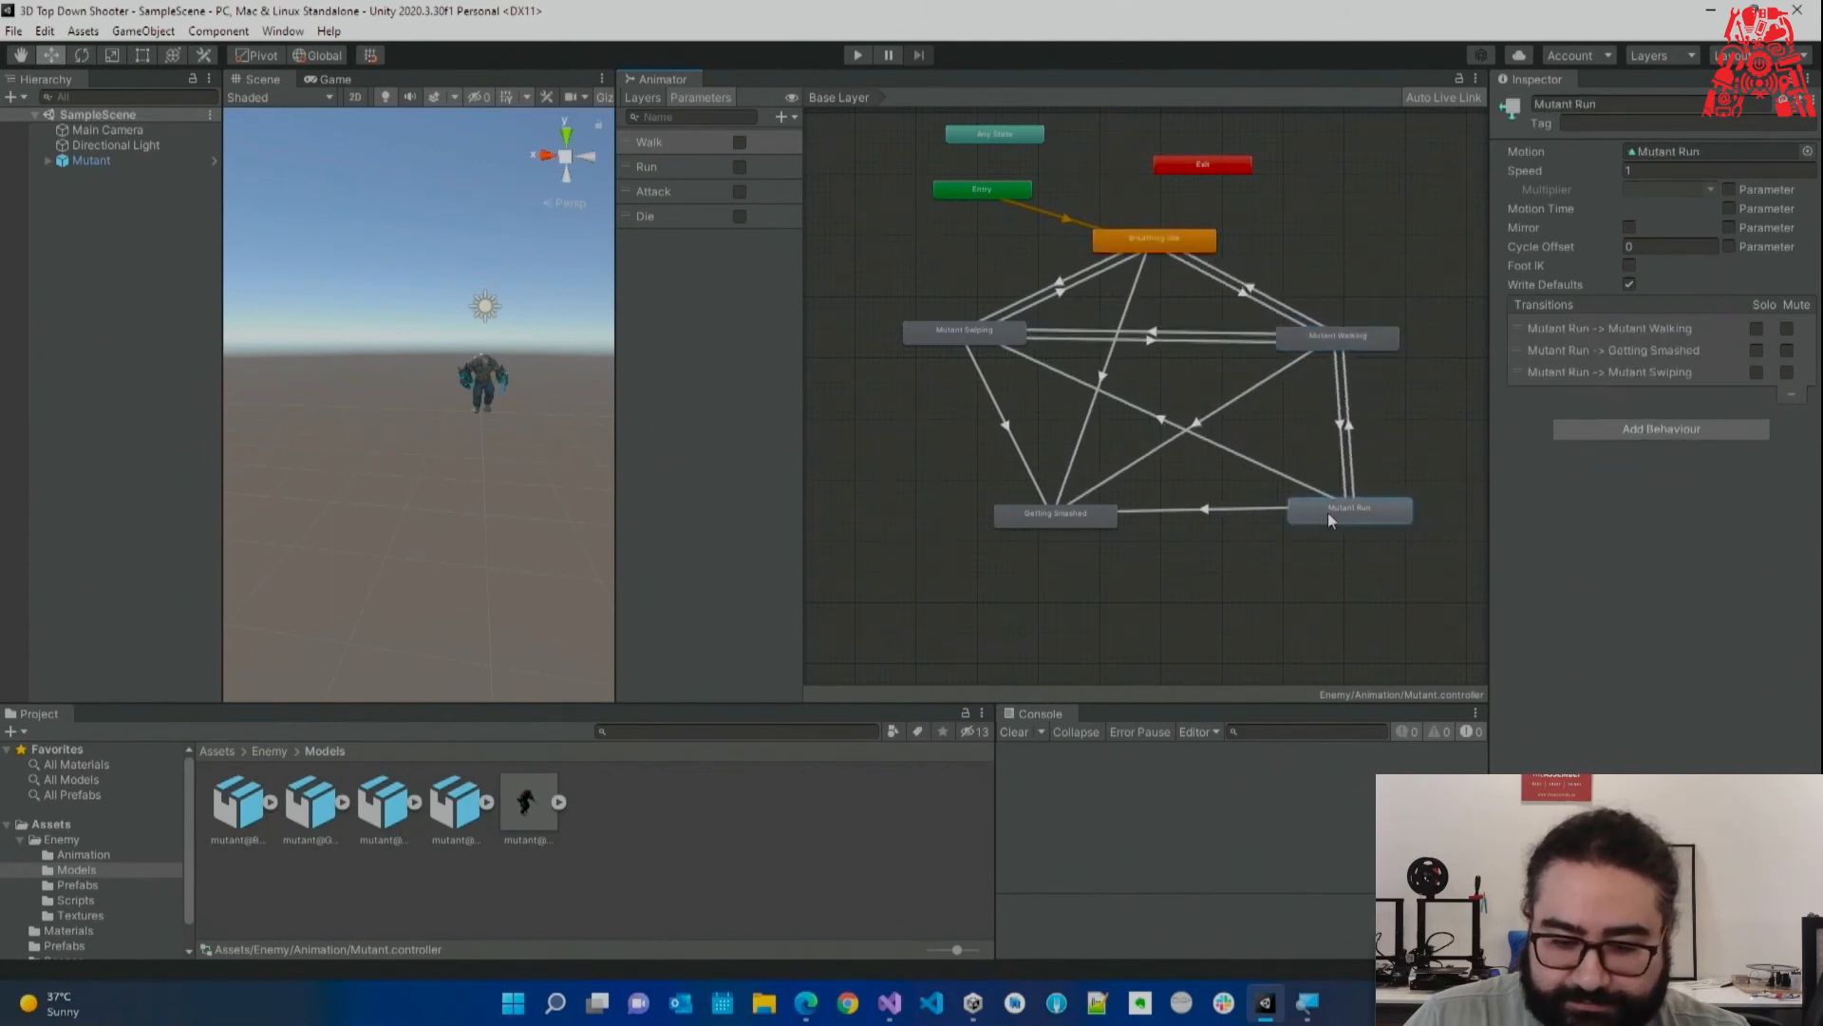
mouse_move(1048, 518)
mouse_down()
mouse_move(1005, 511)
mouse_move(1020, 527)
mouse_up()
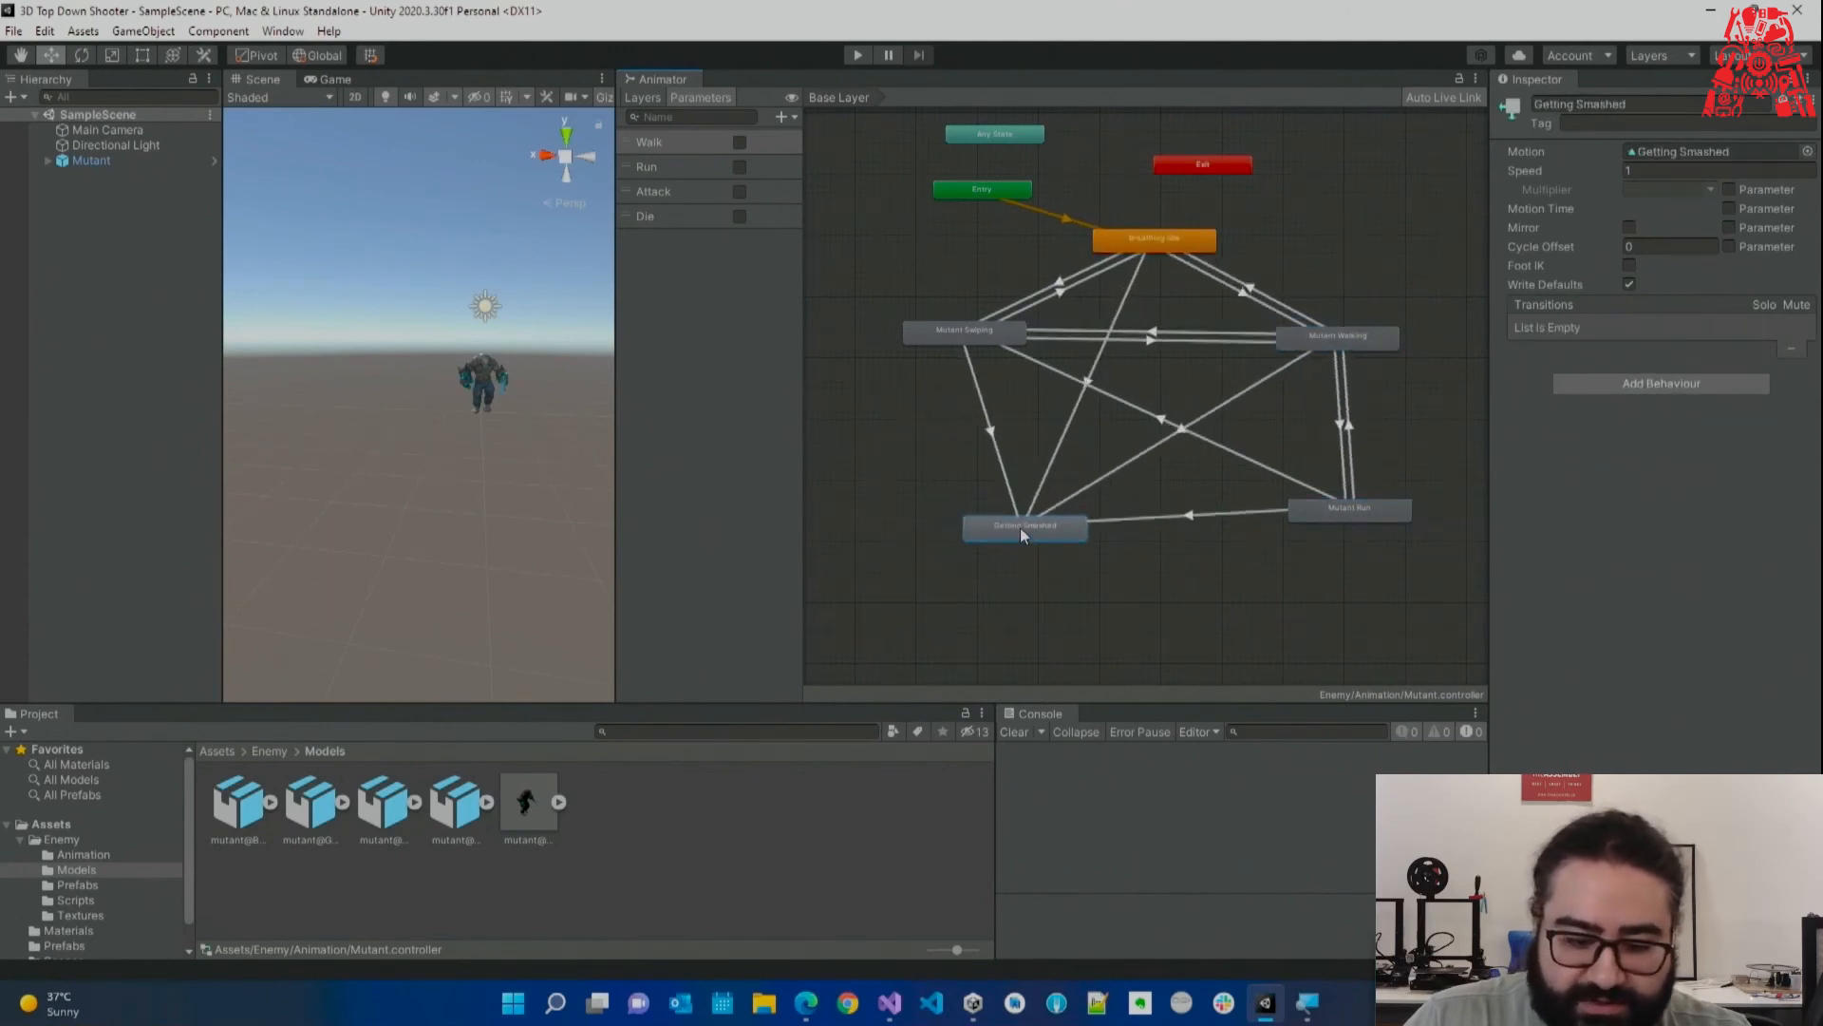
click(961, 259)
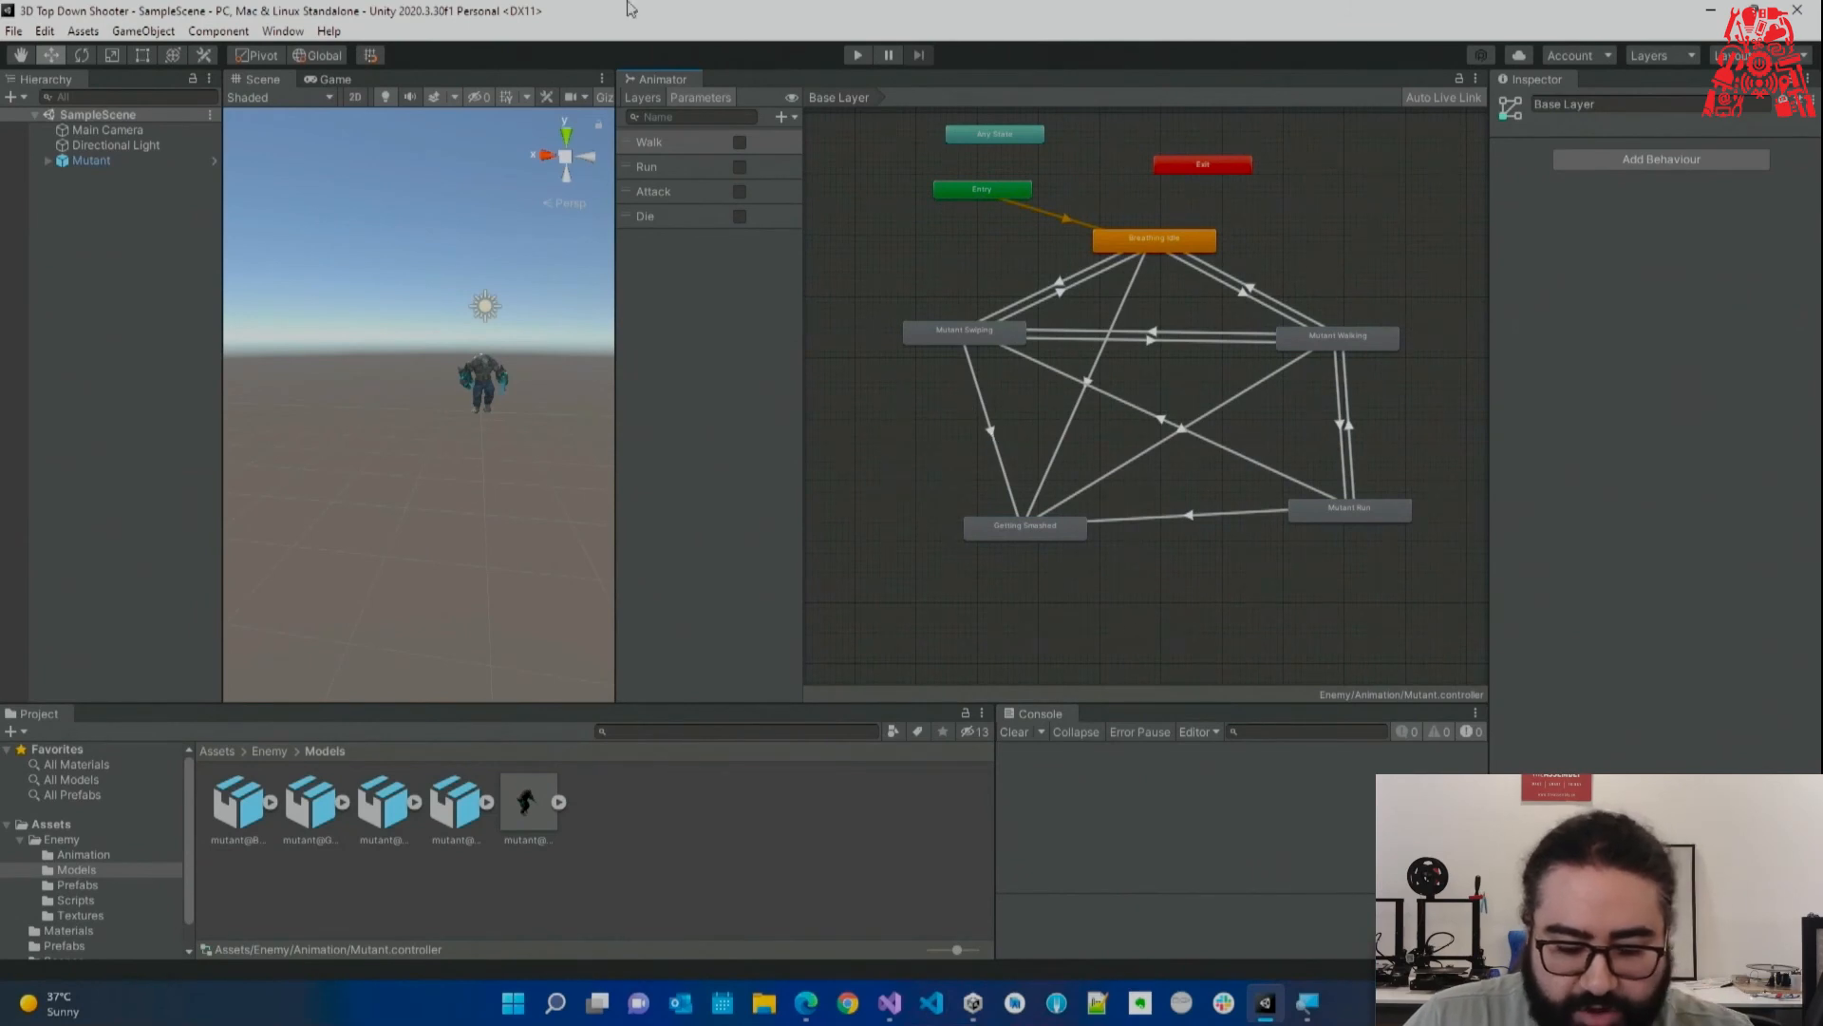
click(896, 1005)
scroll(1021, 354, down, 1)
Add animator.SetBool("Walk", true); inside the Space-key check in Update and save Enemy.cs.
click(1026, 220)
click(923, 512)
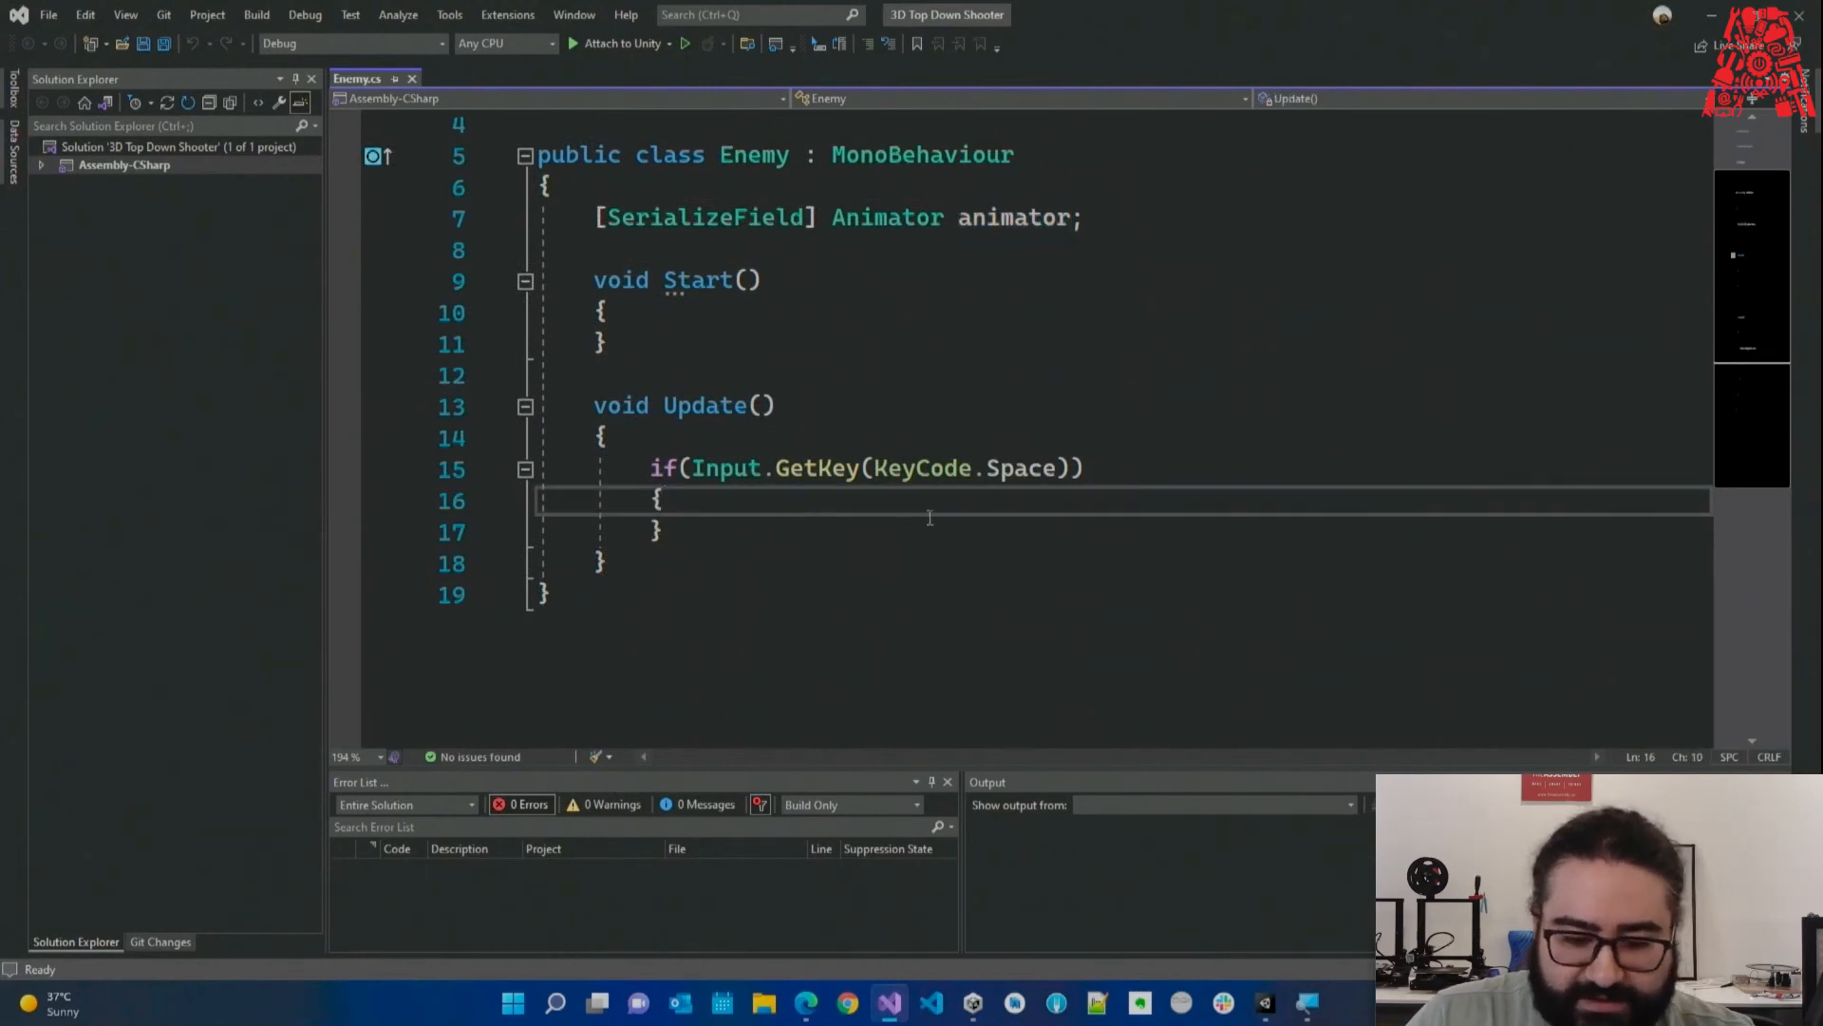
key(Return)
text(animator)
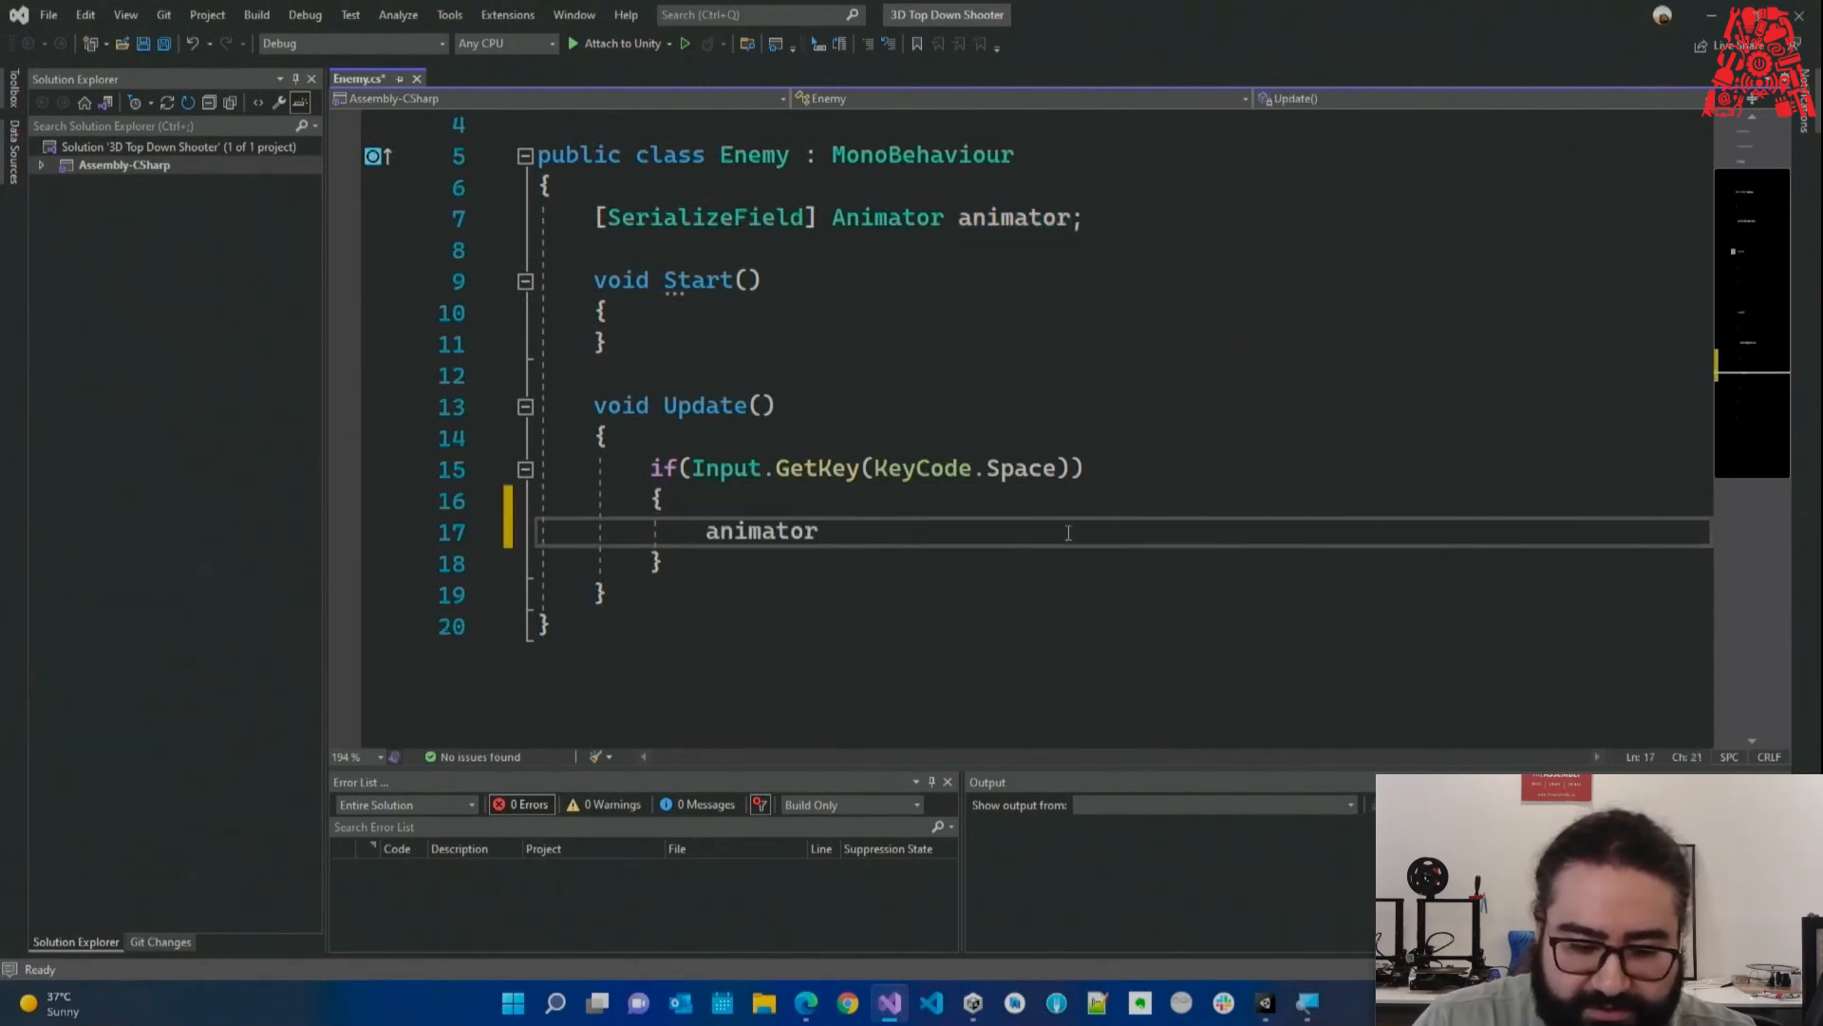
text(.)
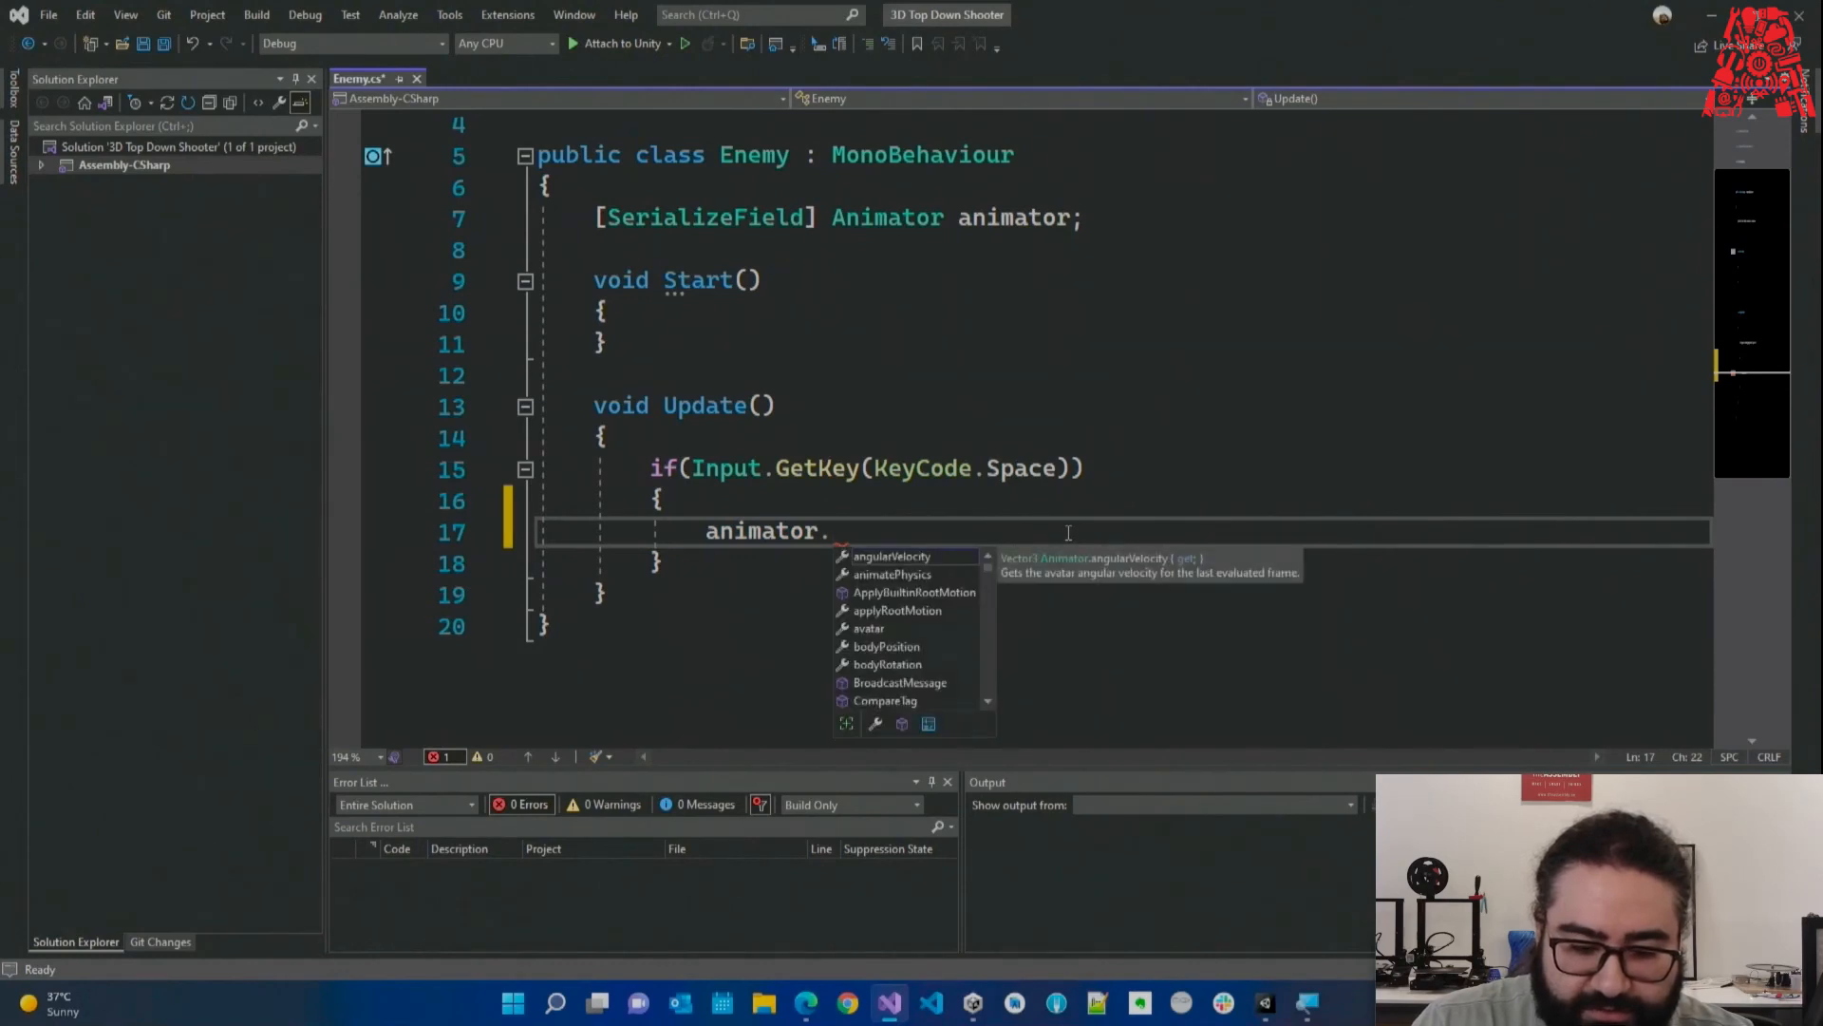
text(get)
key(BackSpace)
key(BackSpace)
text(set)
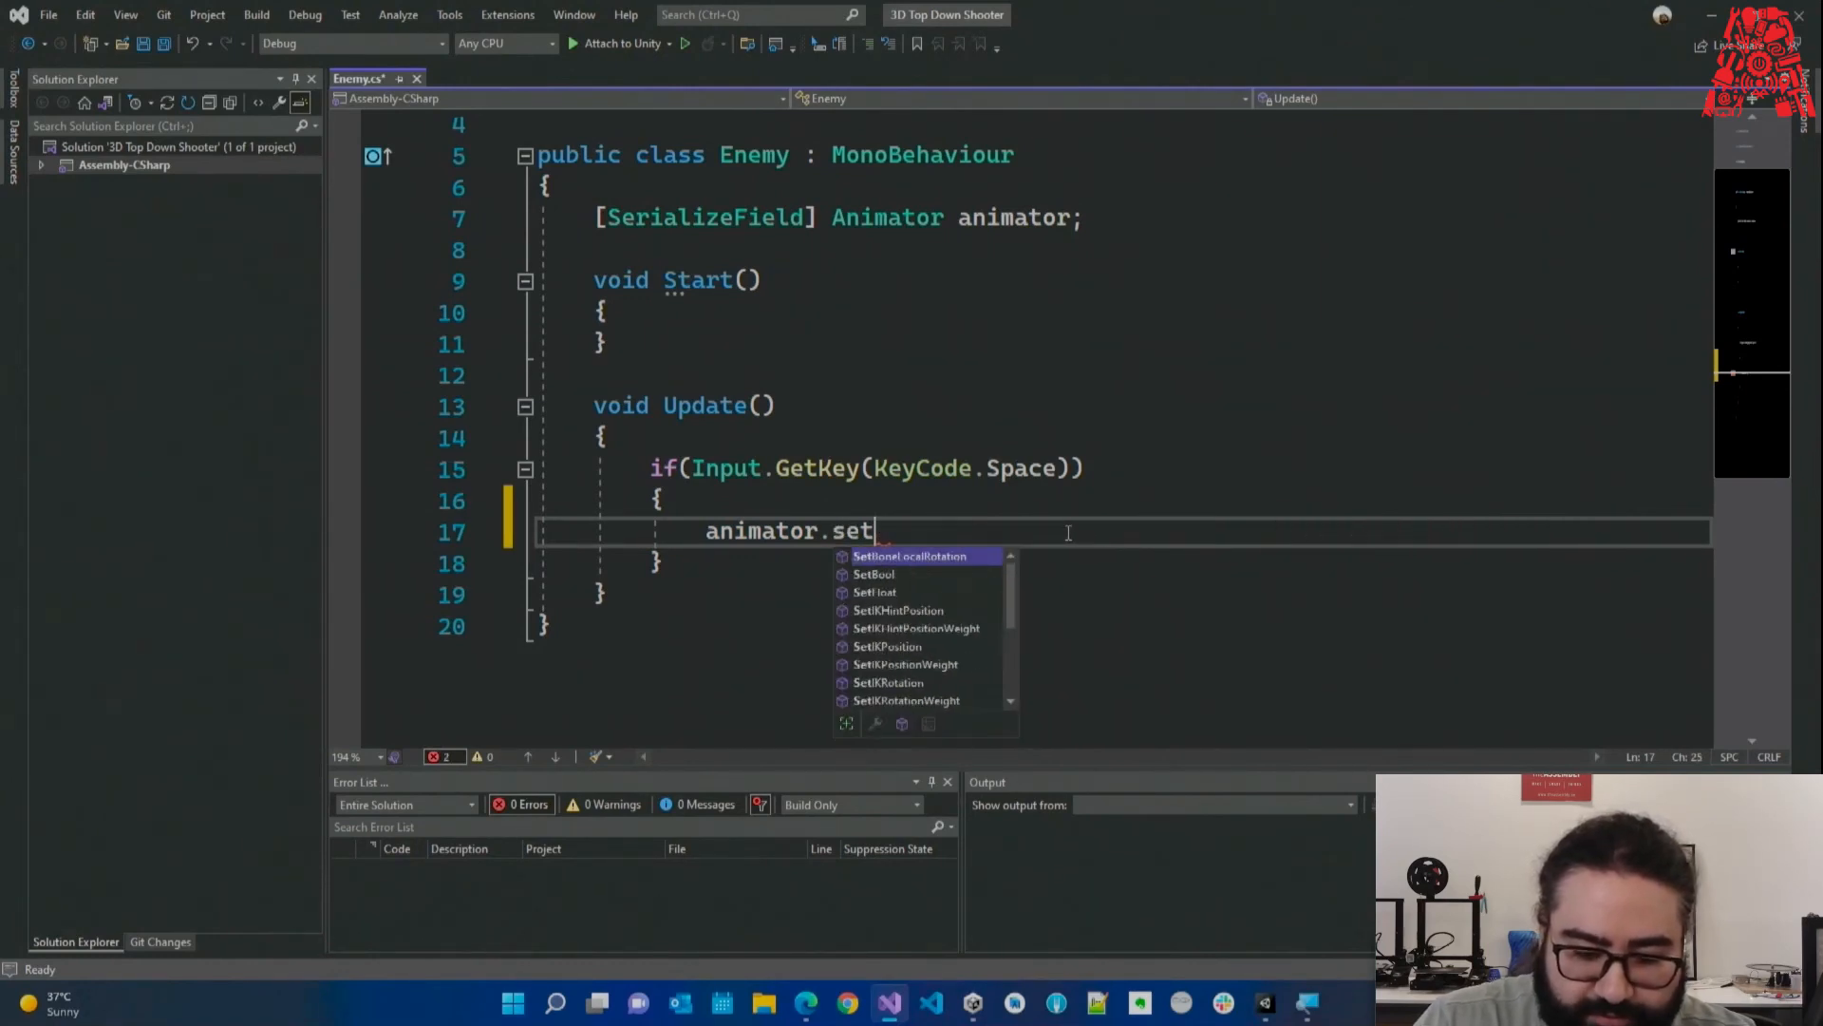
text(bool(")
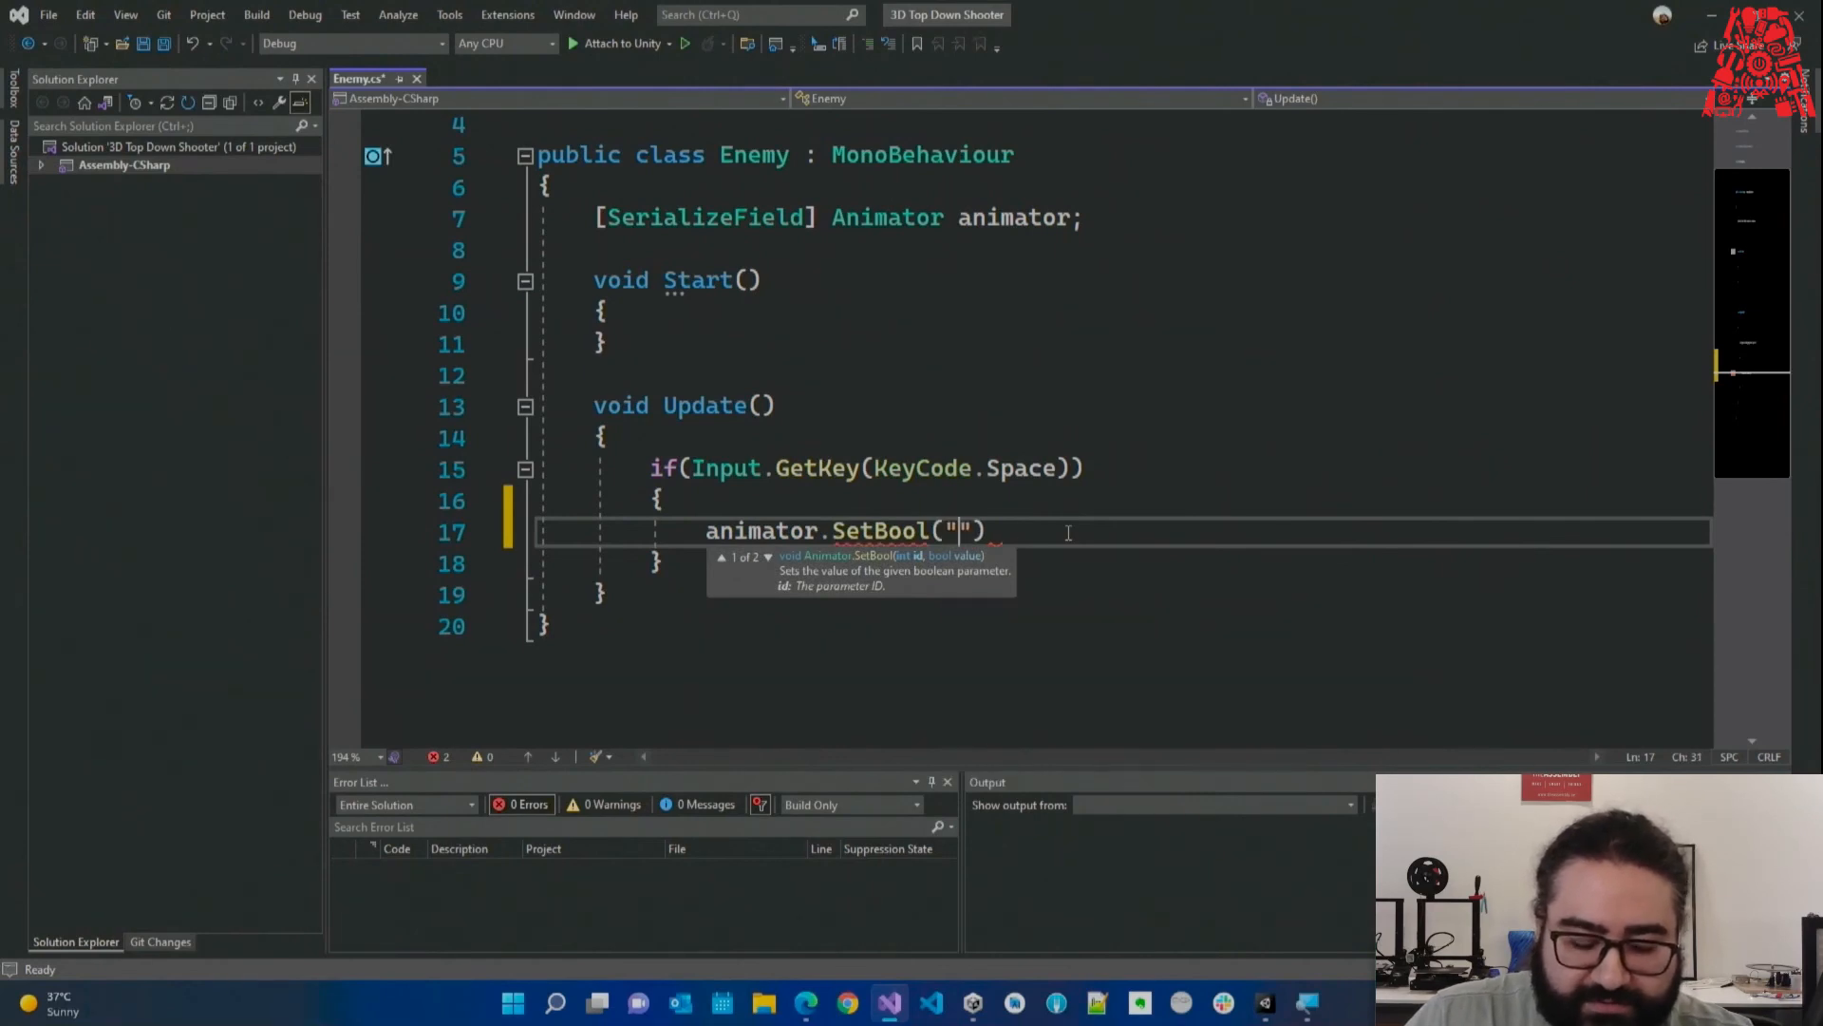
key(alt+Tab)
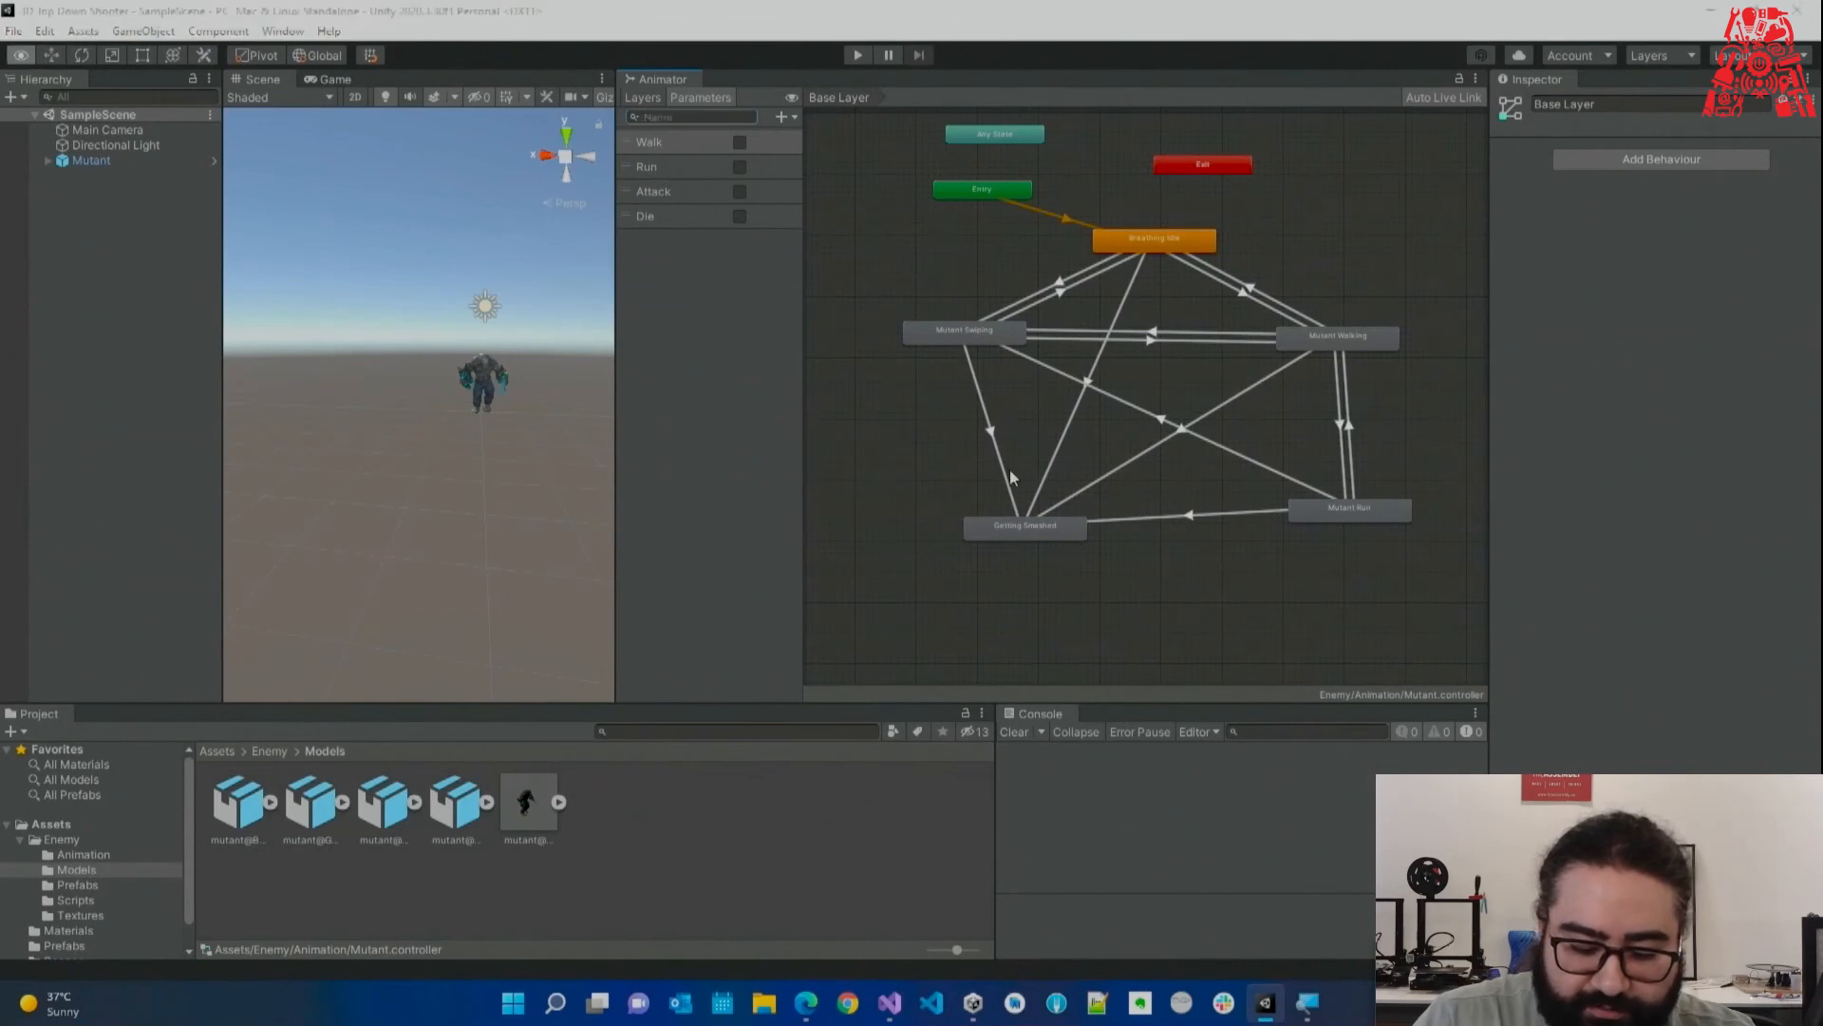
key(alt+Tab)
text(Wa)
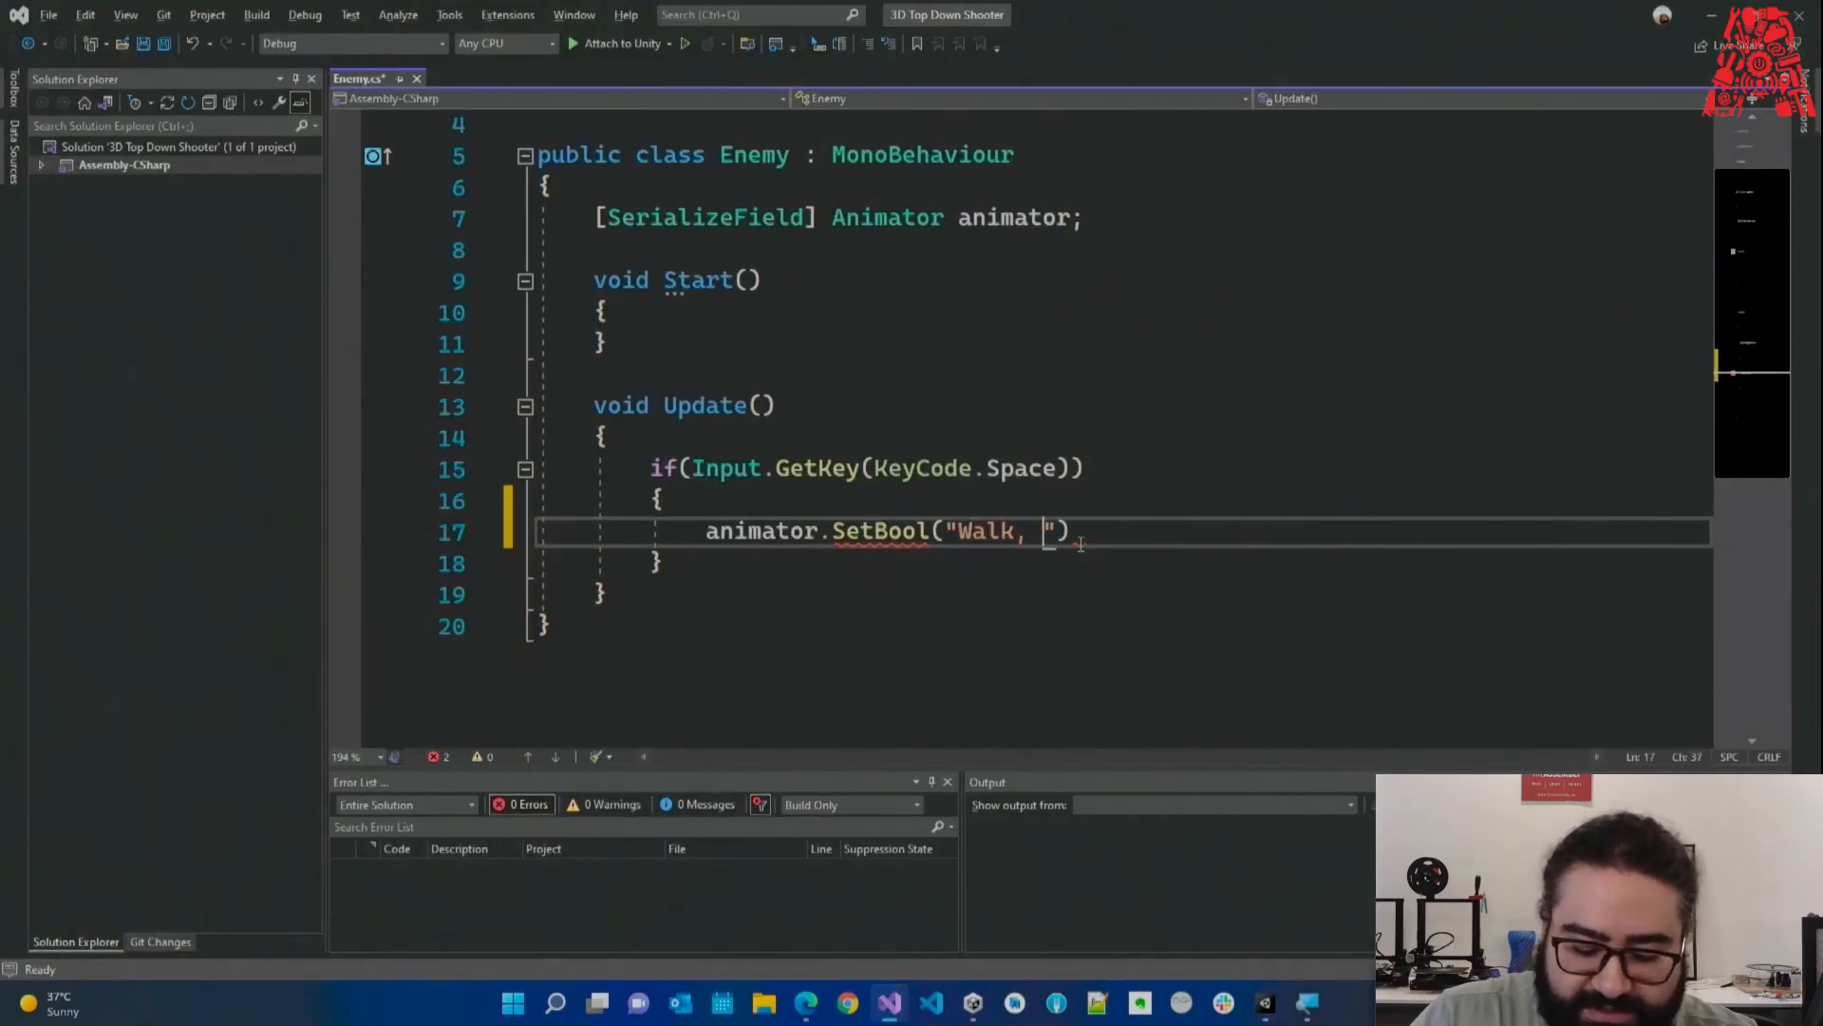
text(lk",)
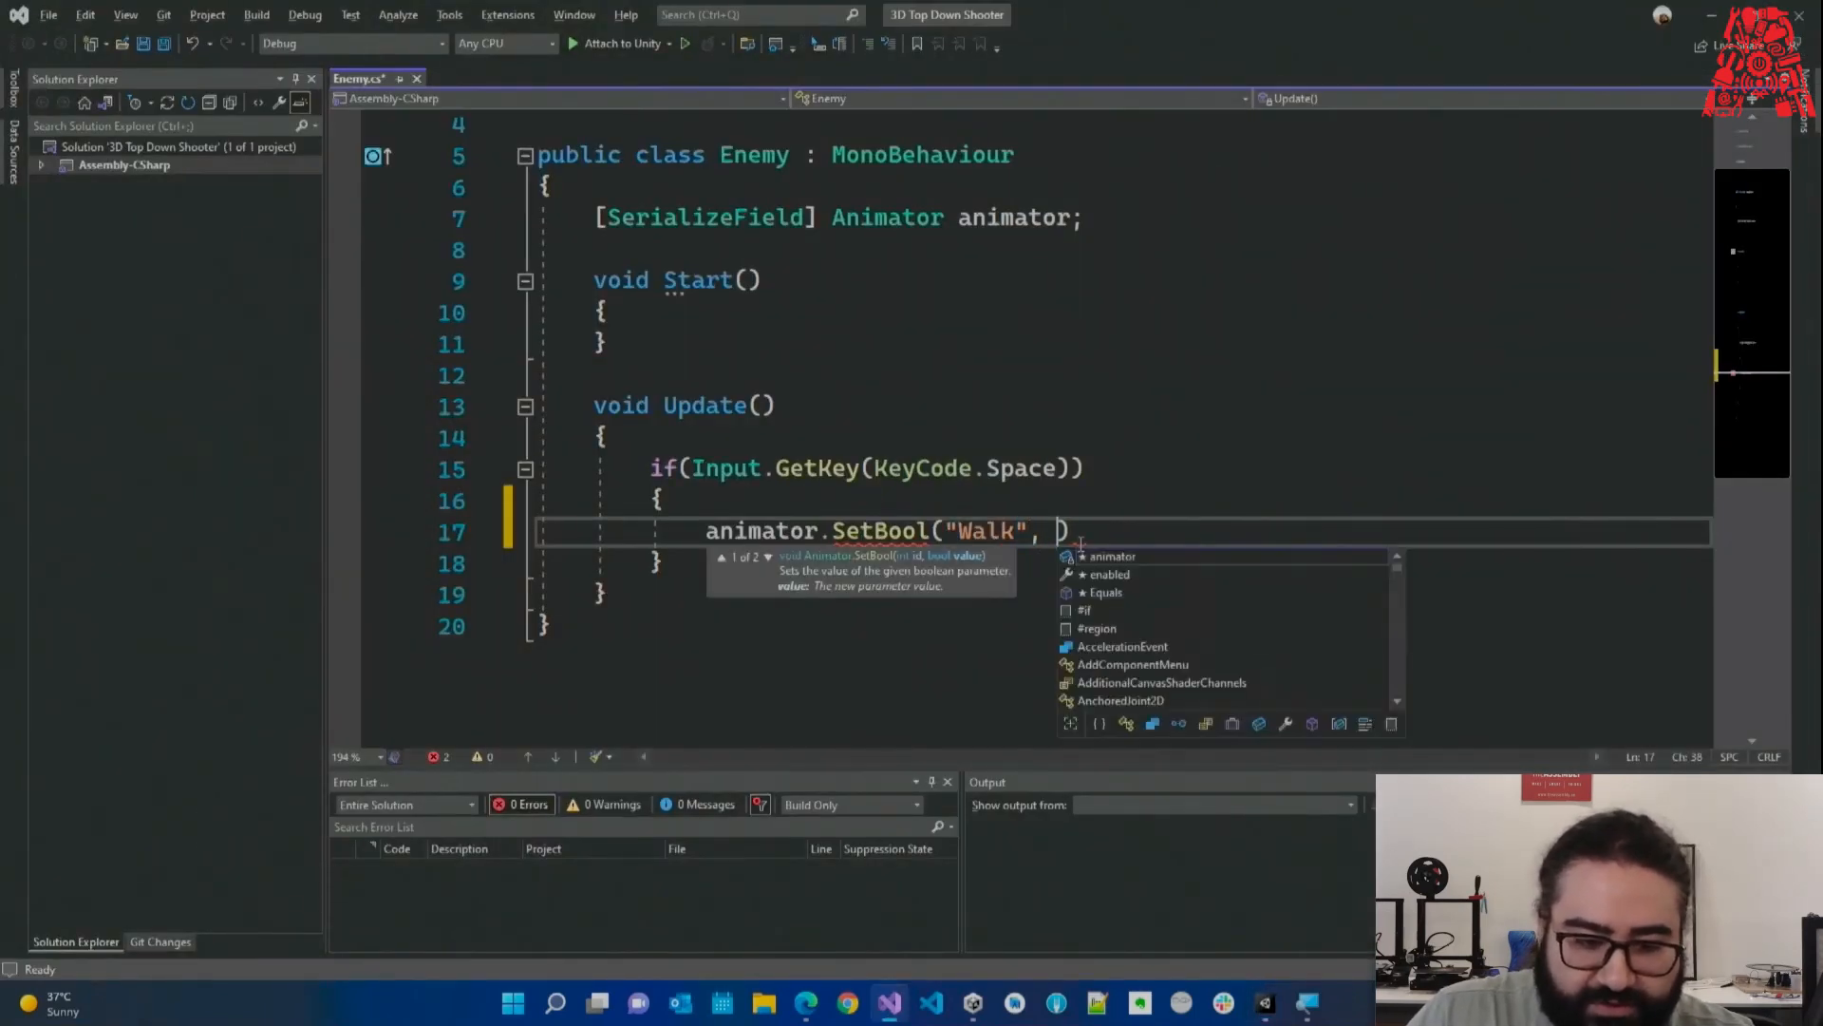
key(alt+Tab)
key(alt+Tab)
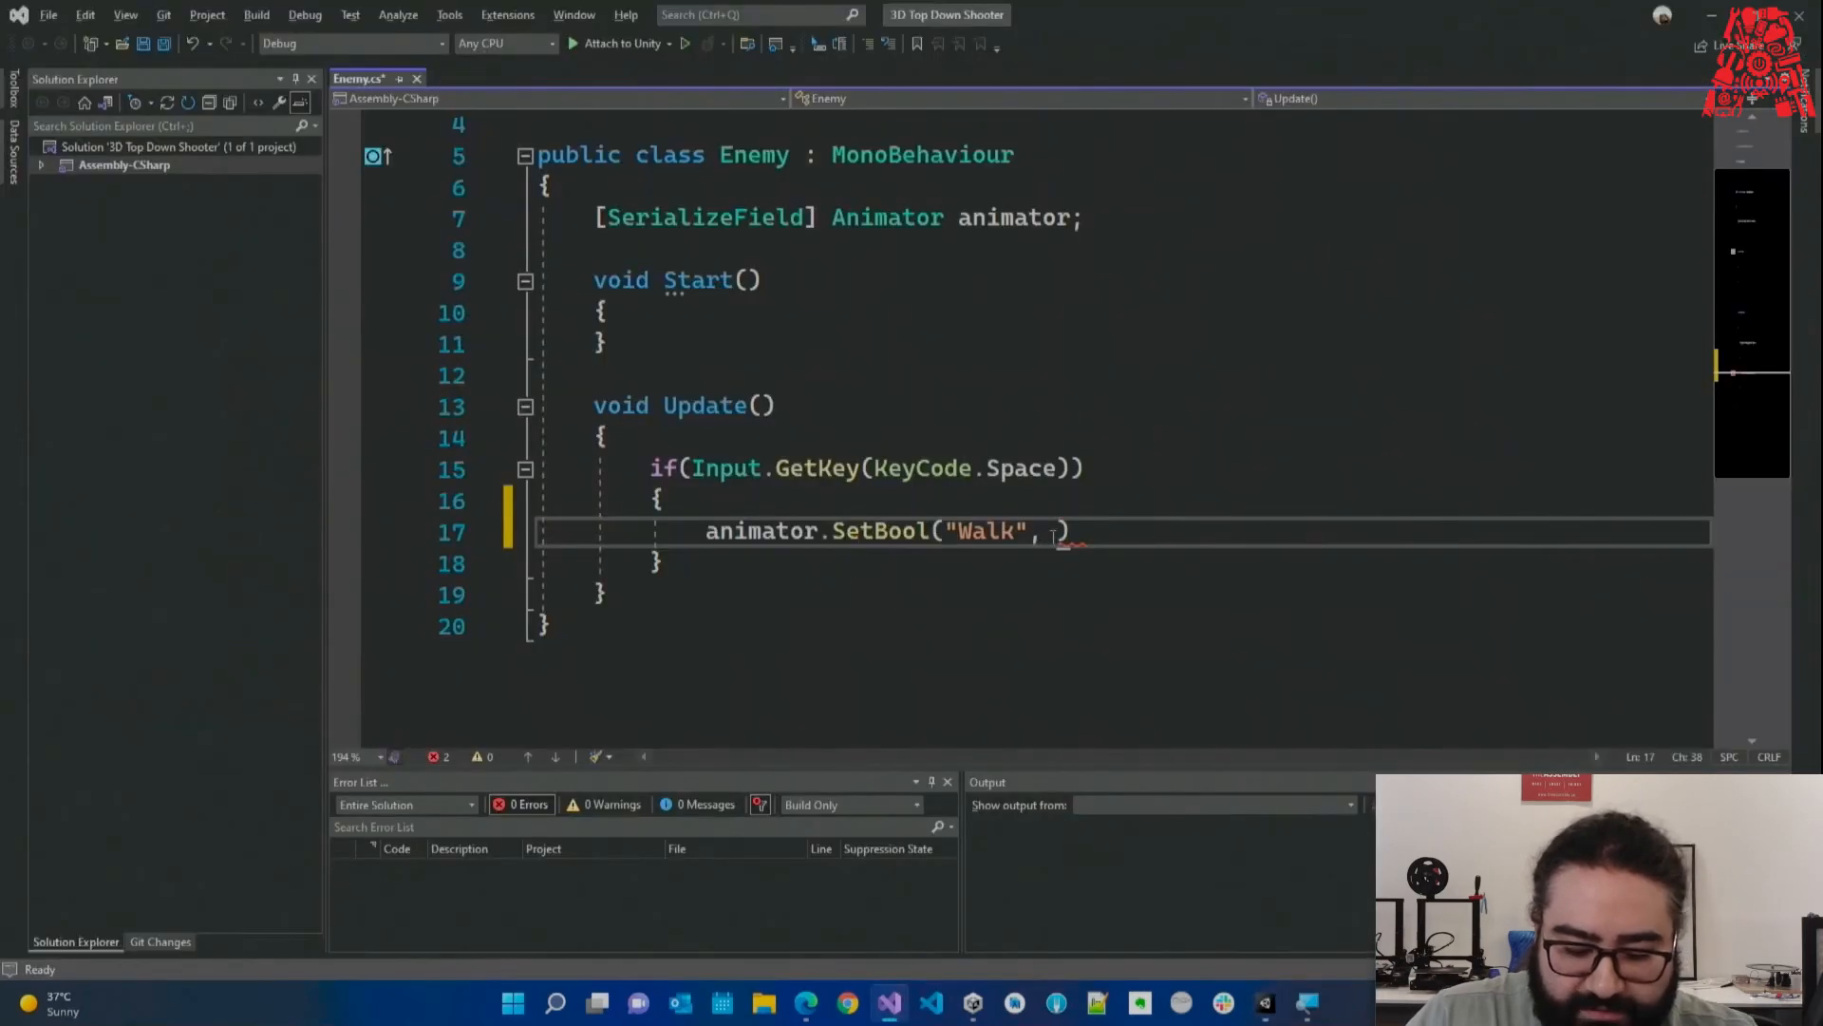
text(true()
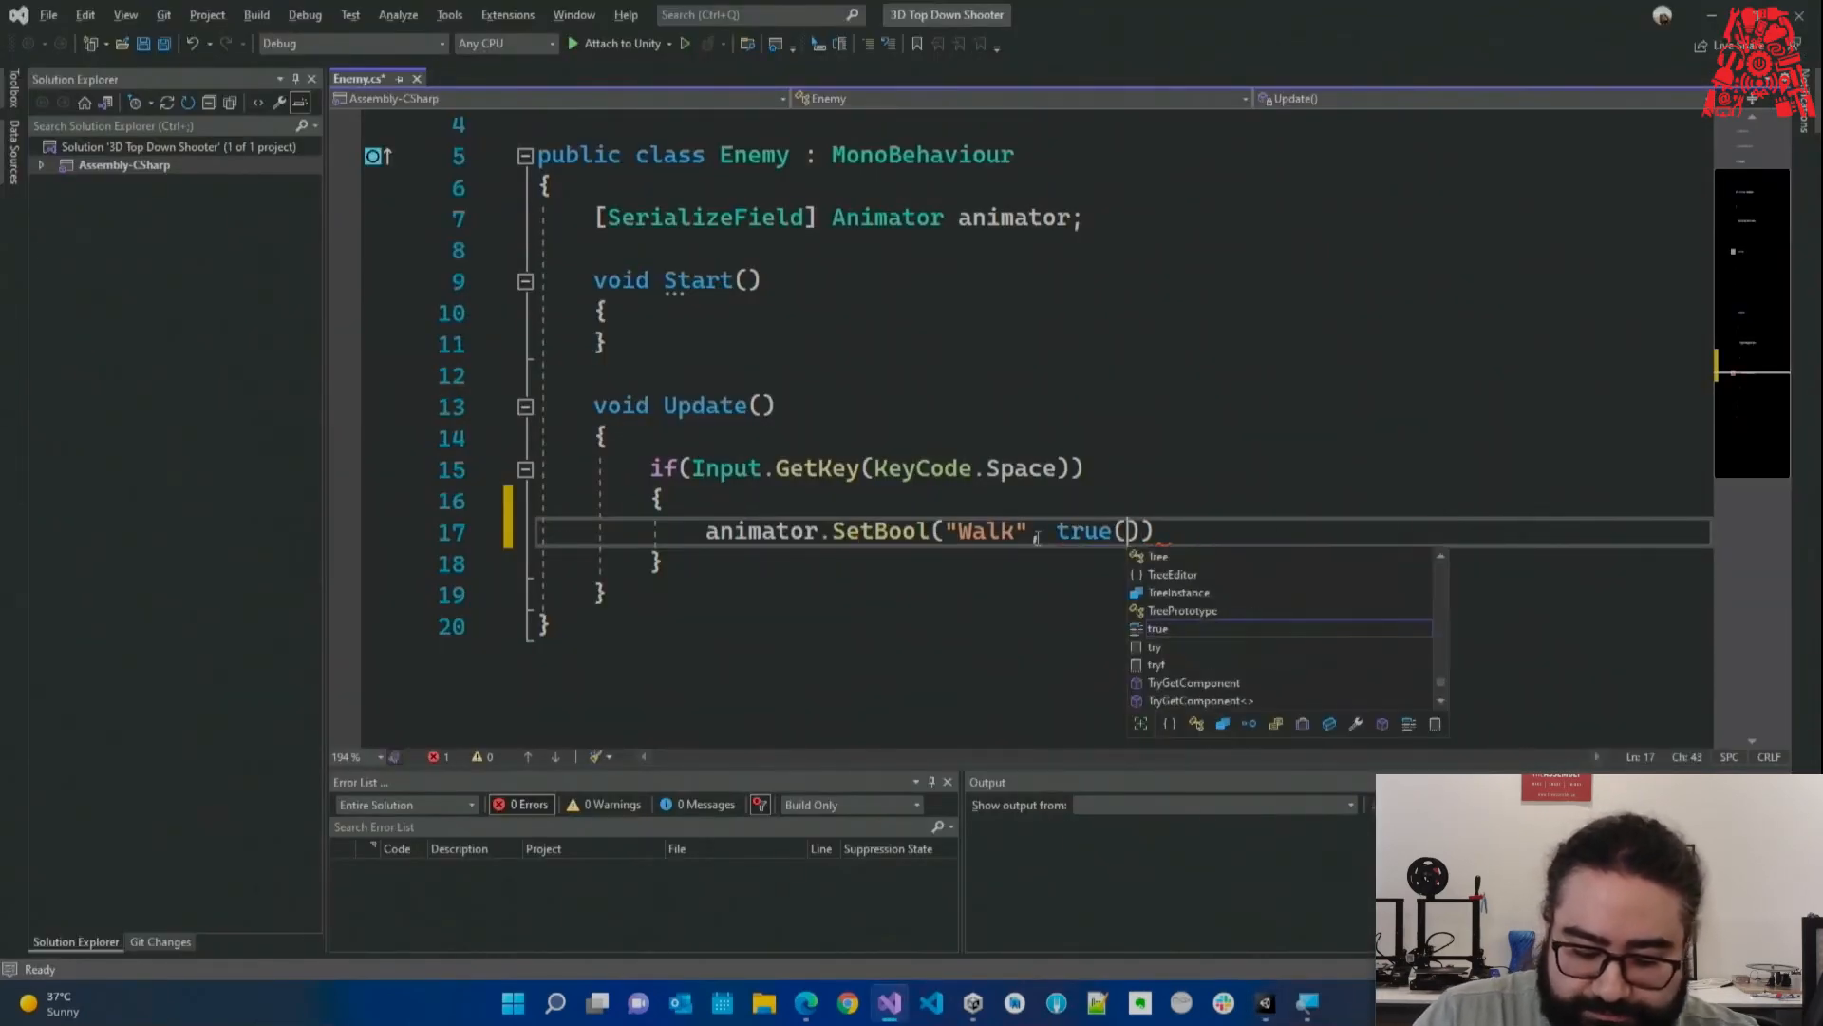
key(Escape)
text(;)
key(ctrl+s)
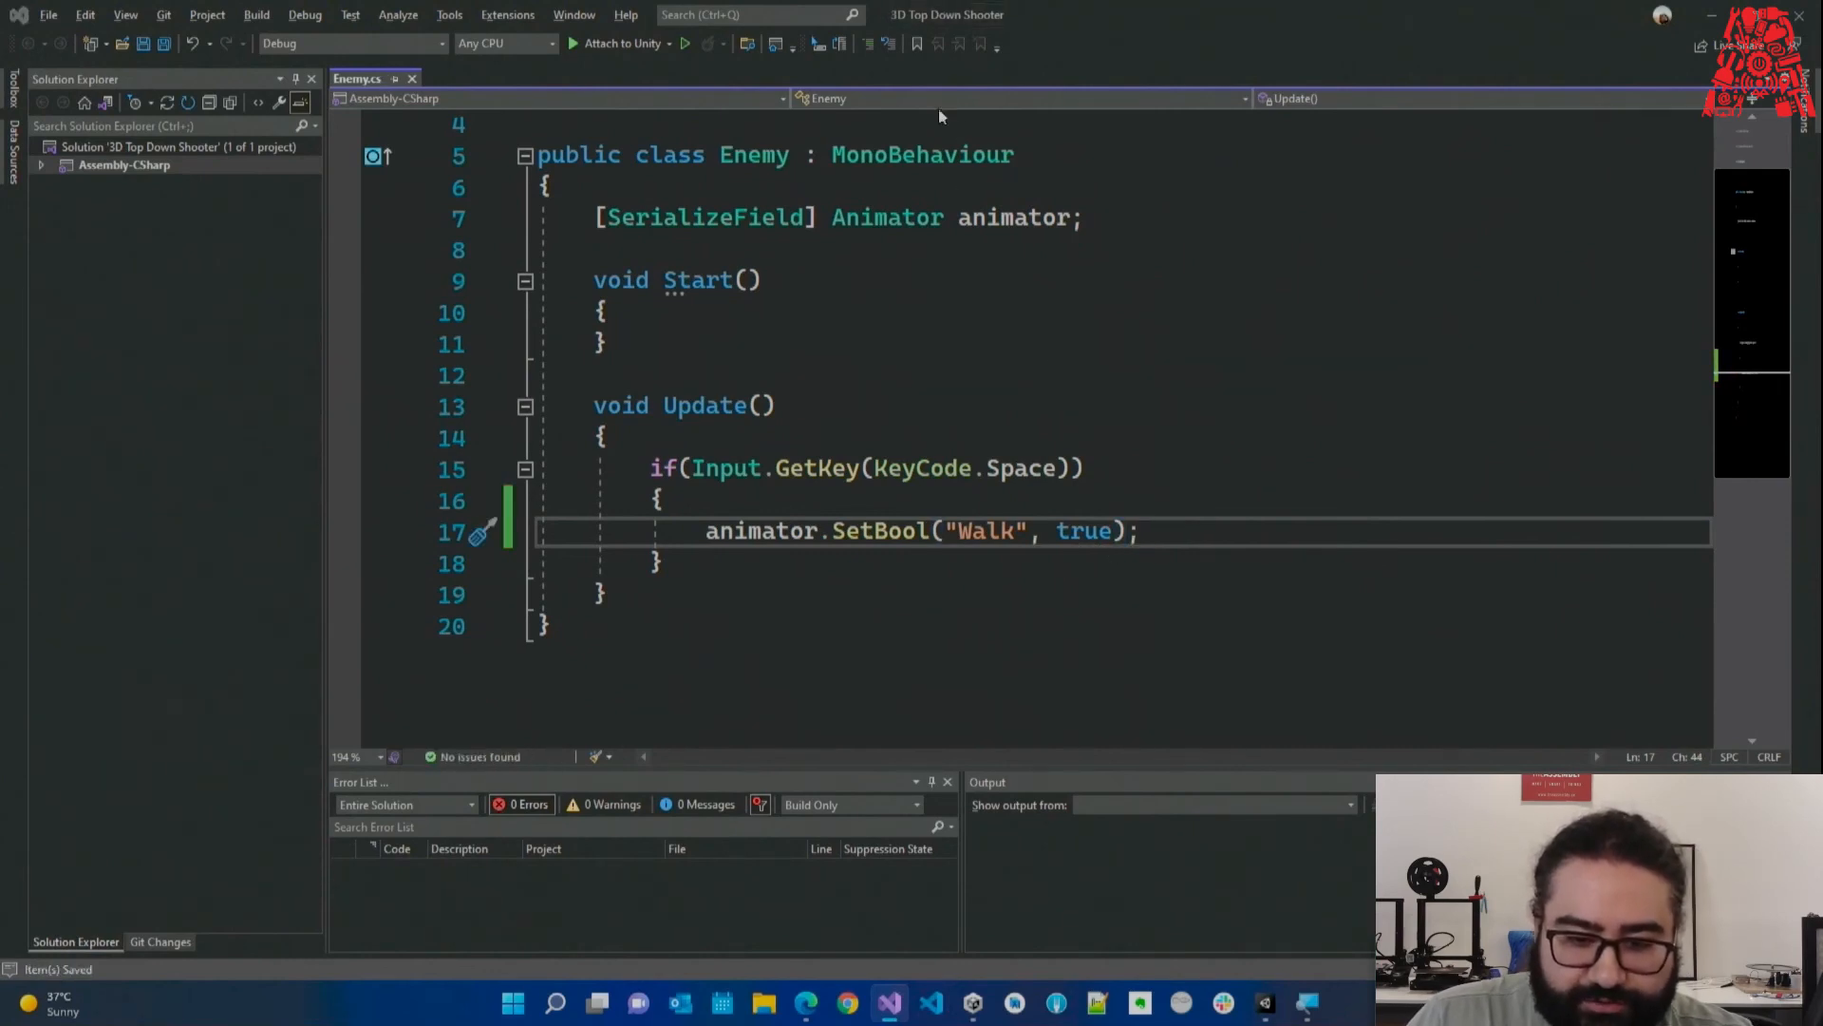
Run play mode, dock the Game view beside the Animator, frame the mutant, then stop.
click(1711, 16)
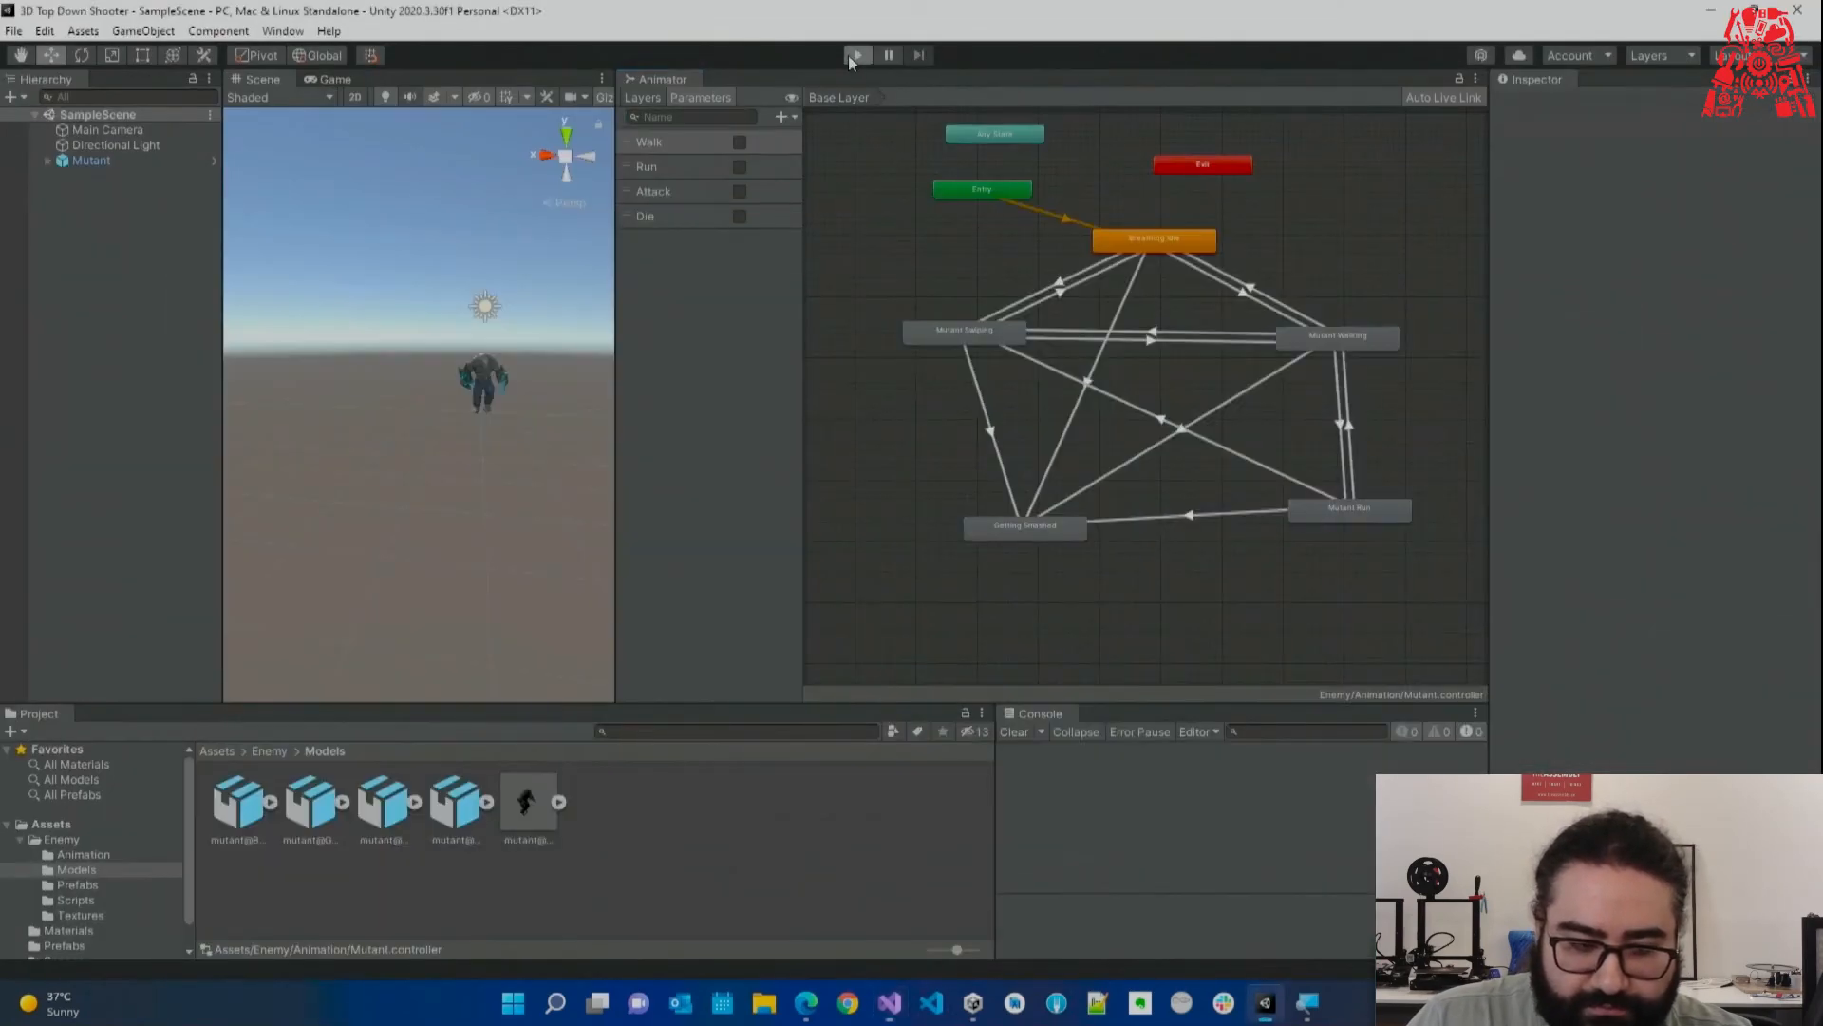
click(856, 56)
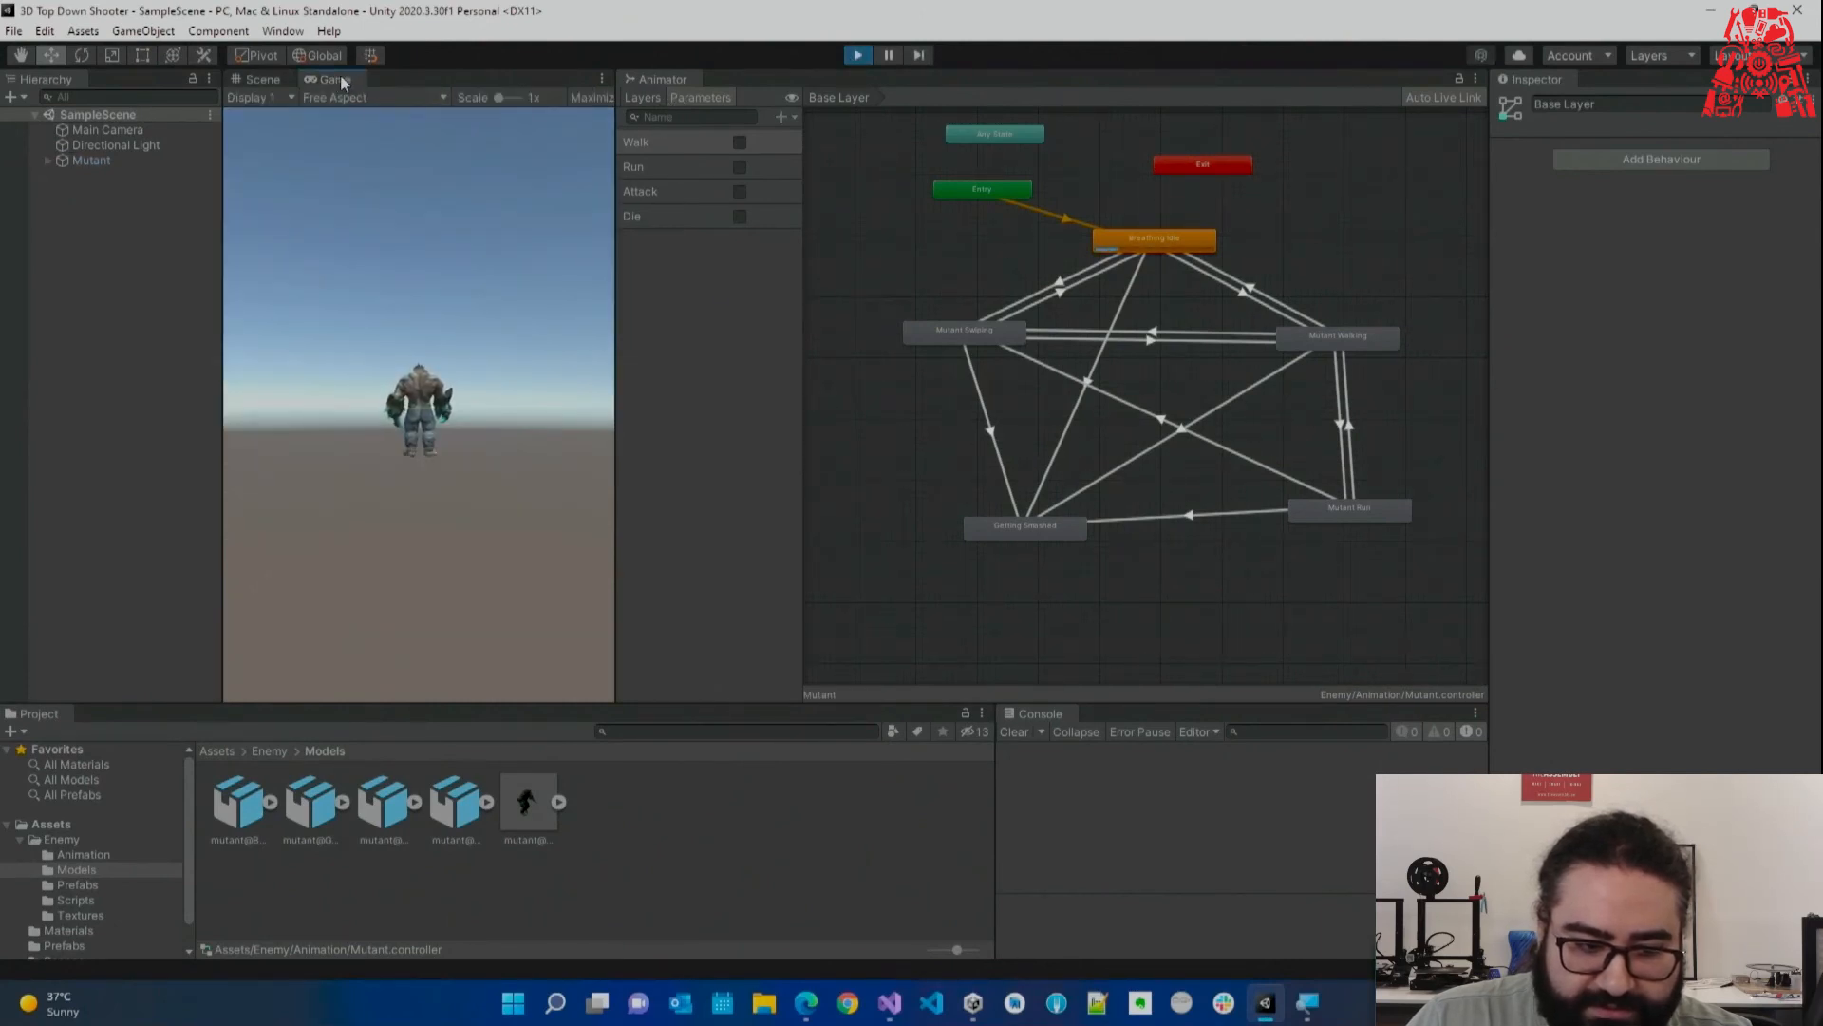
click(332, 97)
drag(339, 77, 782, 91)
drag(616, 229, 859, 235)
key(w)
right_drag(667, 322, 685, 306)
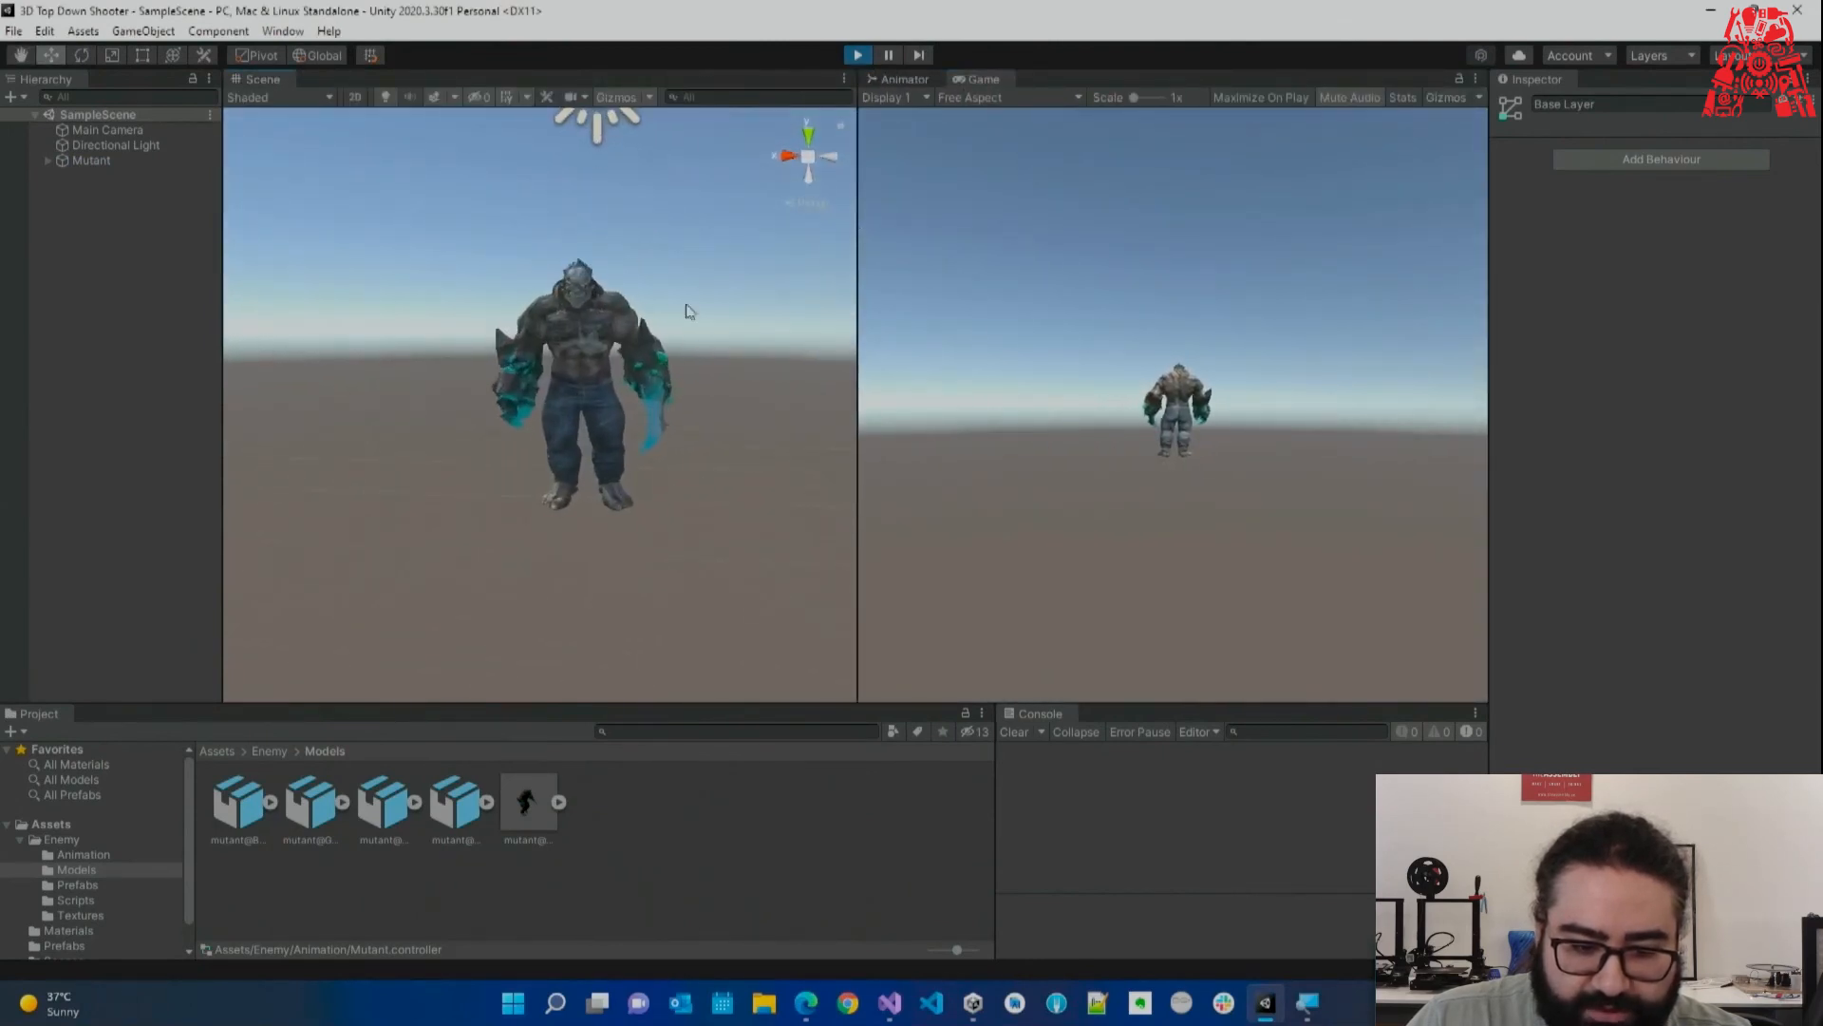
right_drag(800, 338, 766, 357)
key(s)
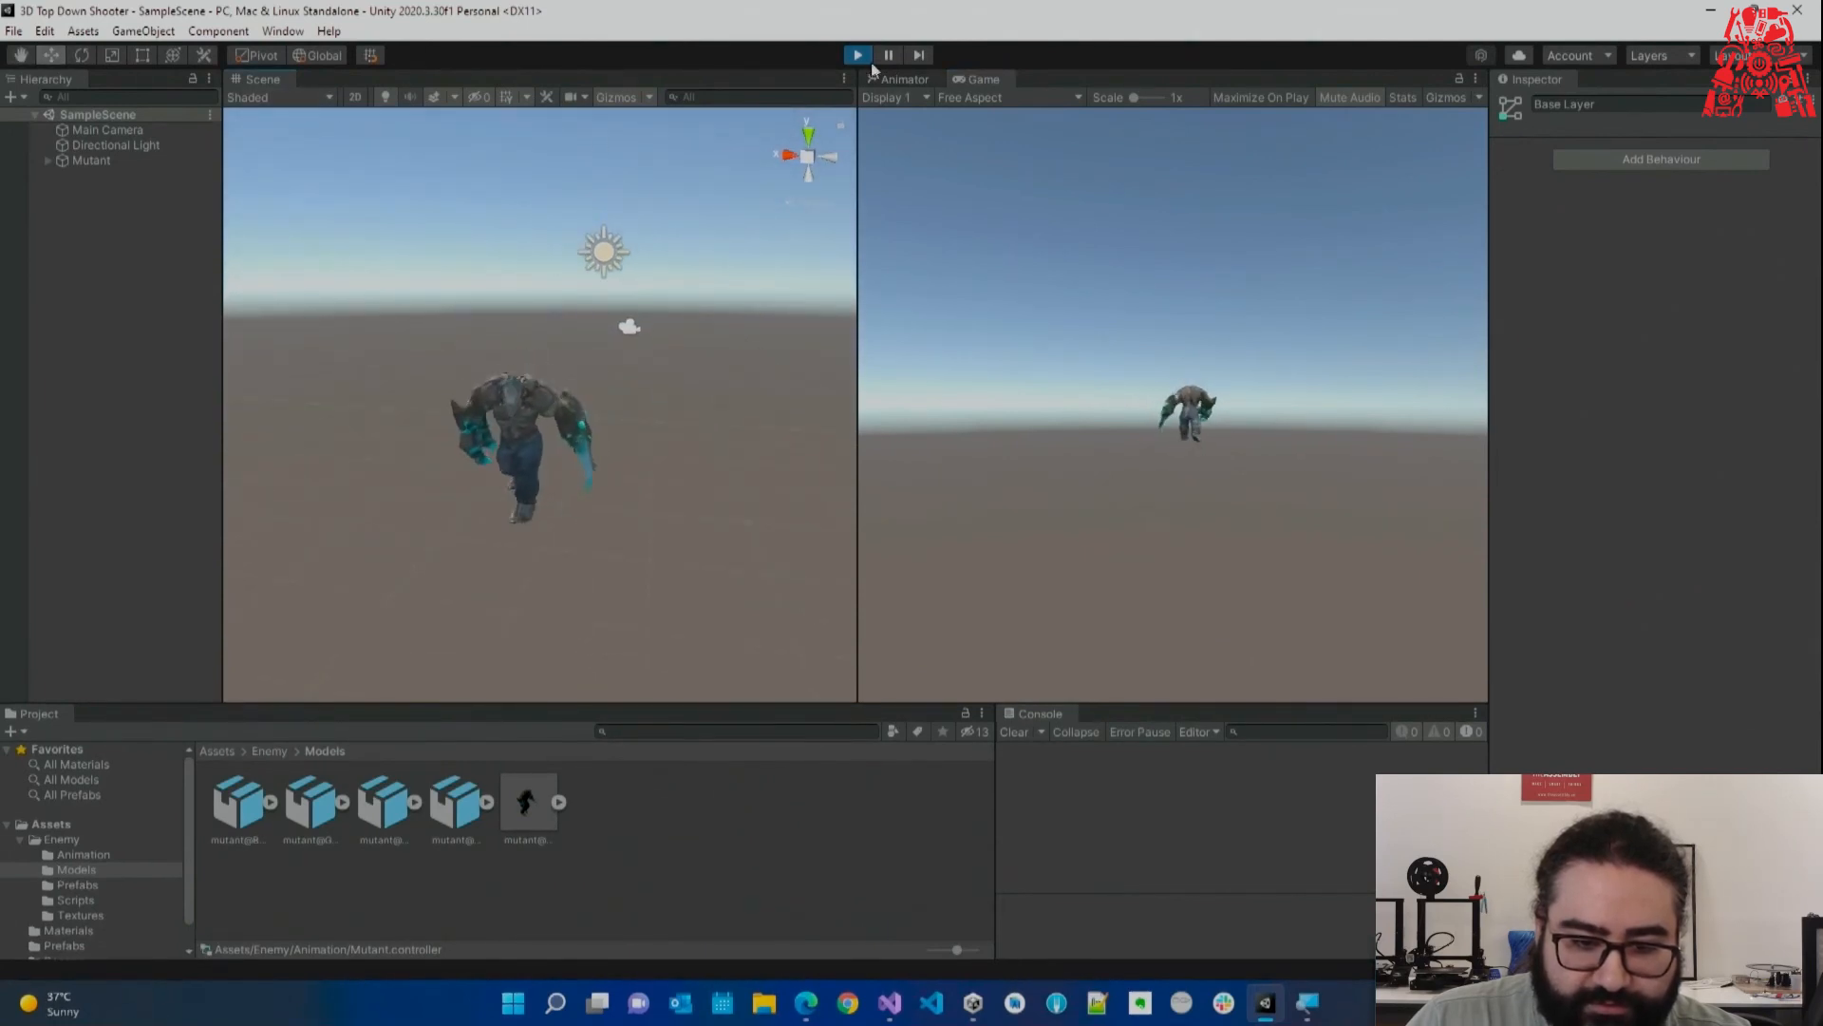
click(898, 79)
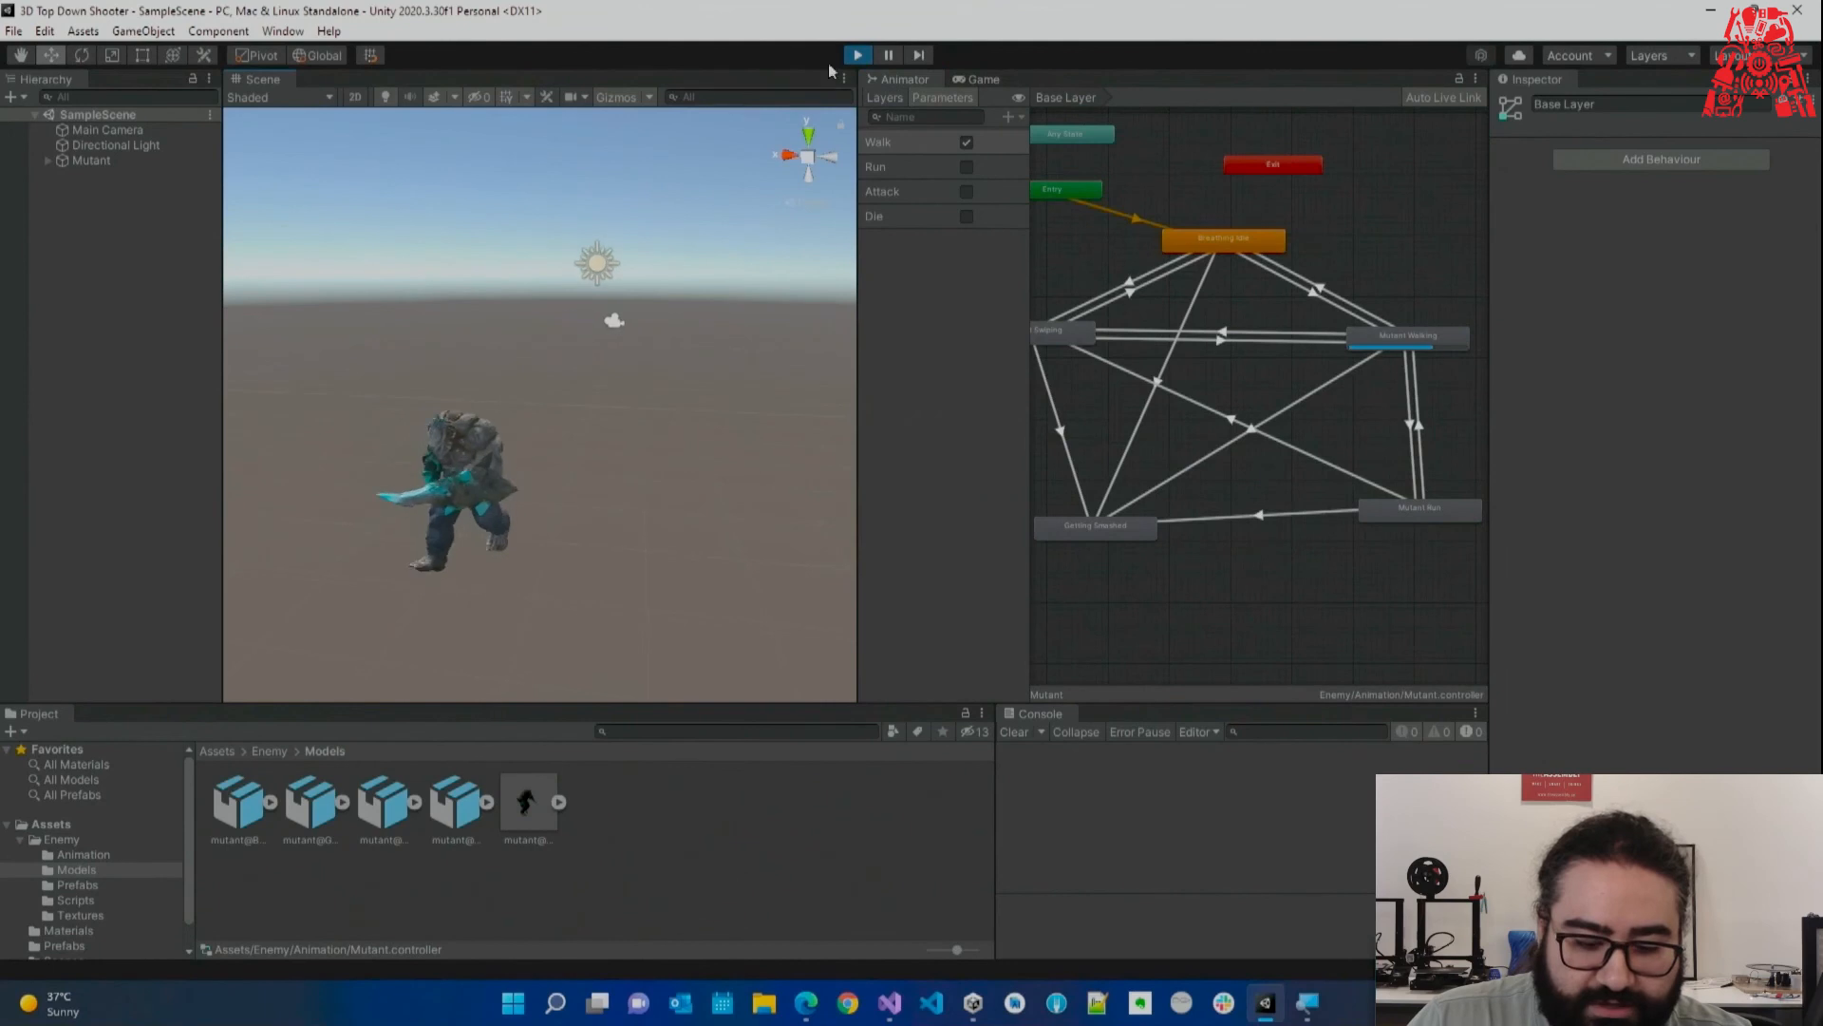
key(ctrl+p)
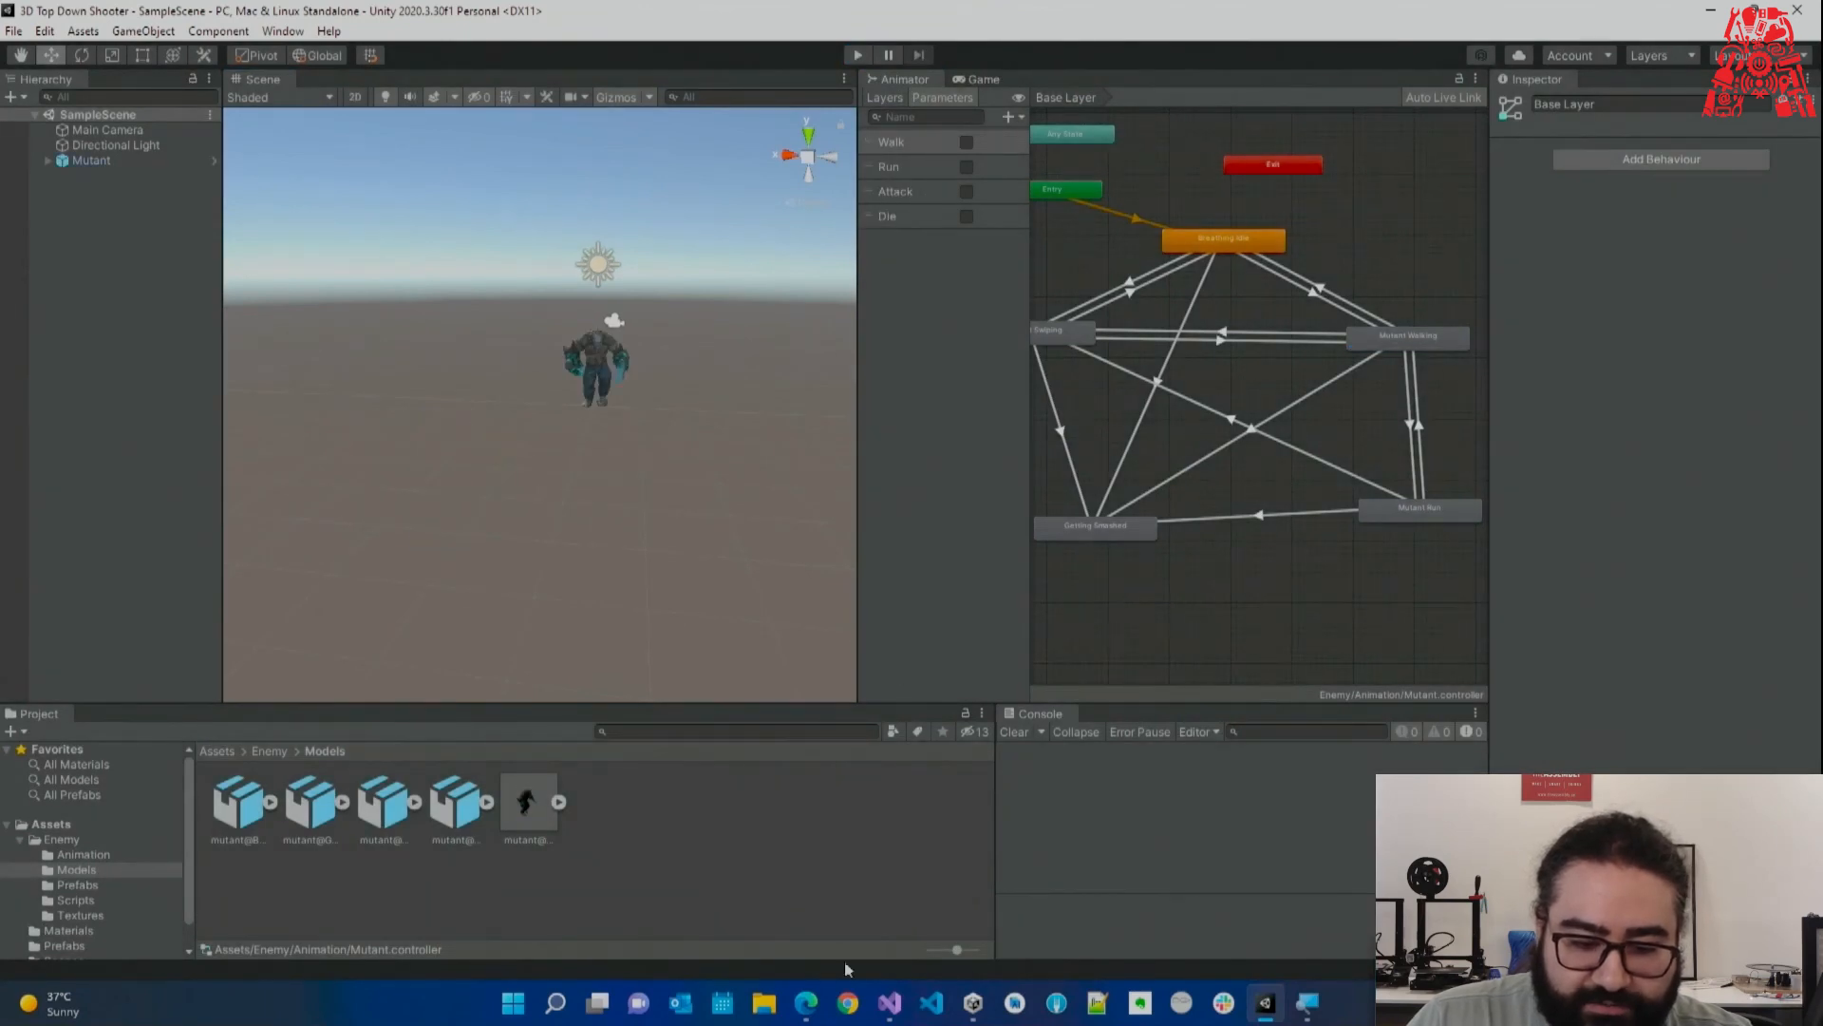
Review the SetBool("Walk", true) line and the Space-key block in Enemy.cs's Update method.
click(889, 1001)
click(608, 594)
drag(706, 532, 872, 533)
double_click(858, 534)
click(880, 592)
double_click(889, 535)
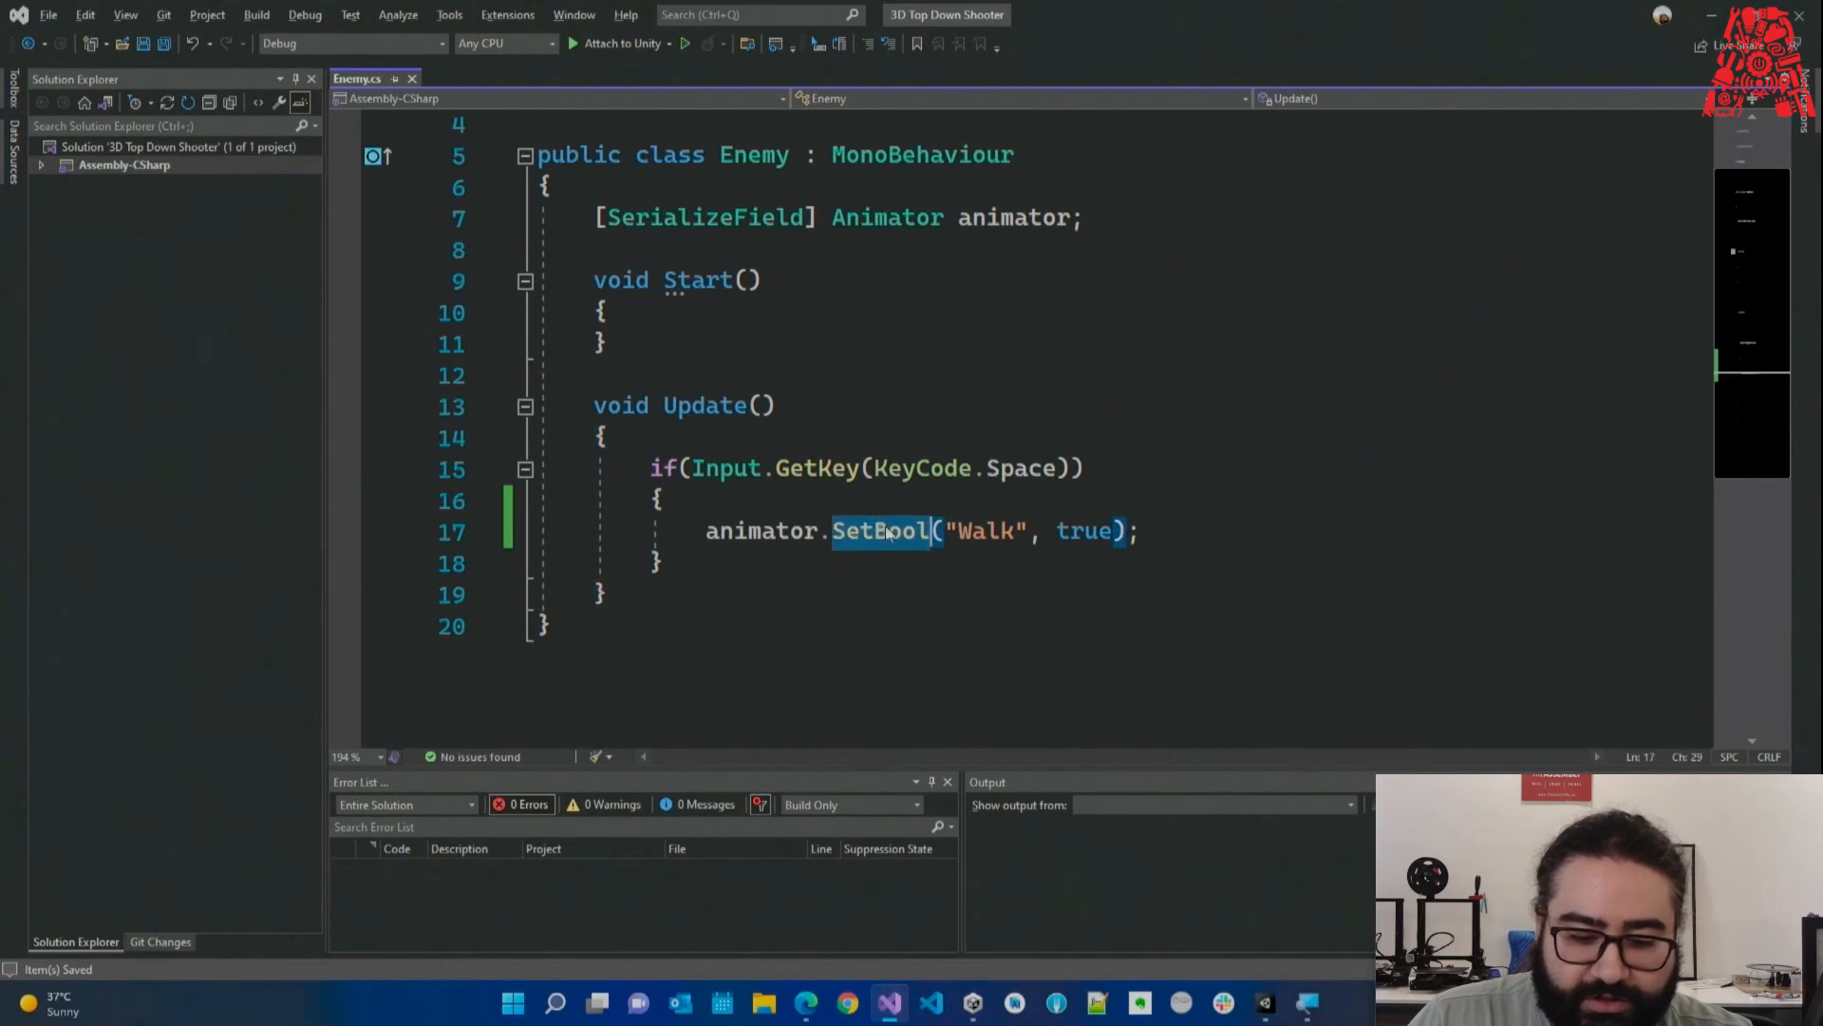
click(990, 548)
drag(948, 533, 1015, 534)
double_click(1069, 542)
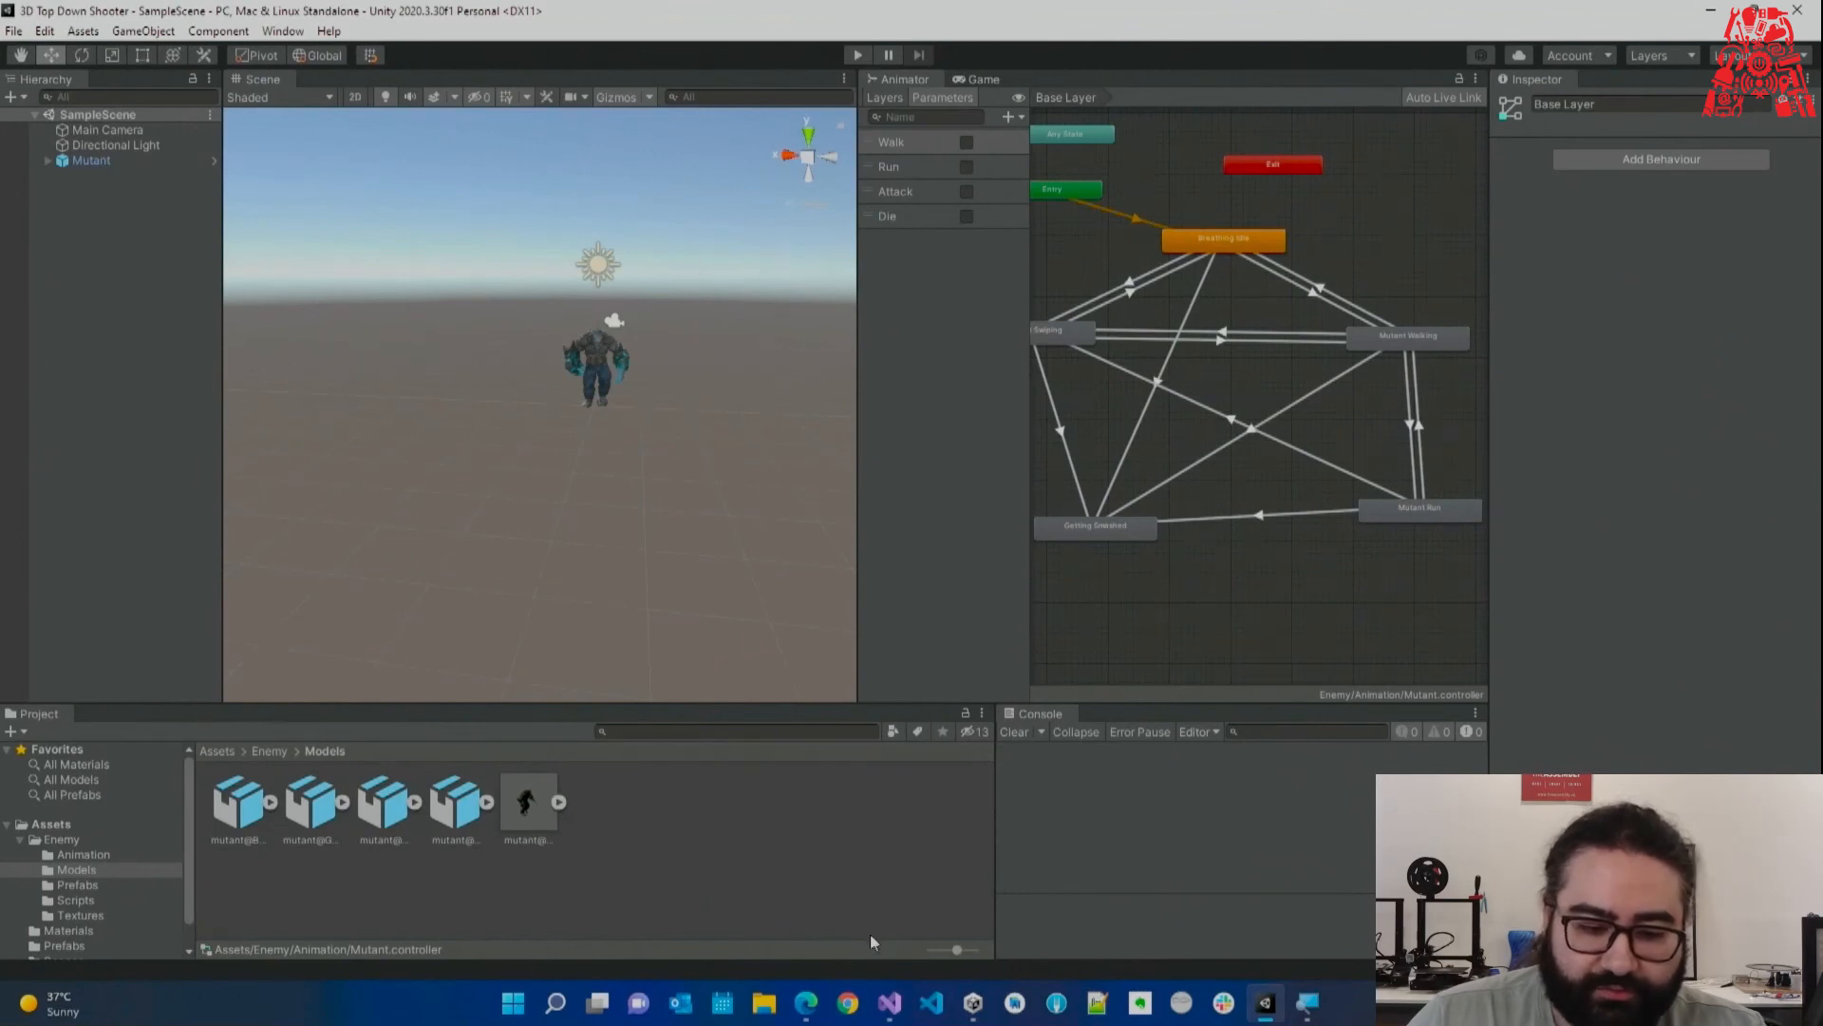
click(890, 1003)
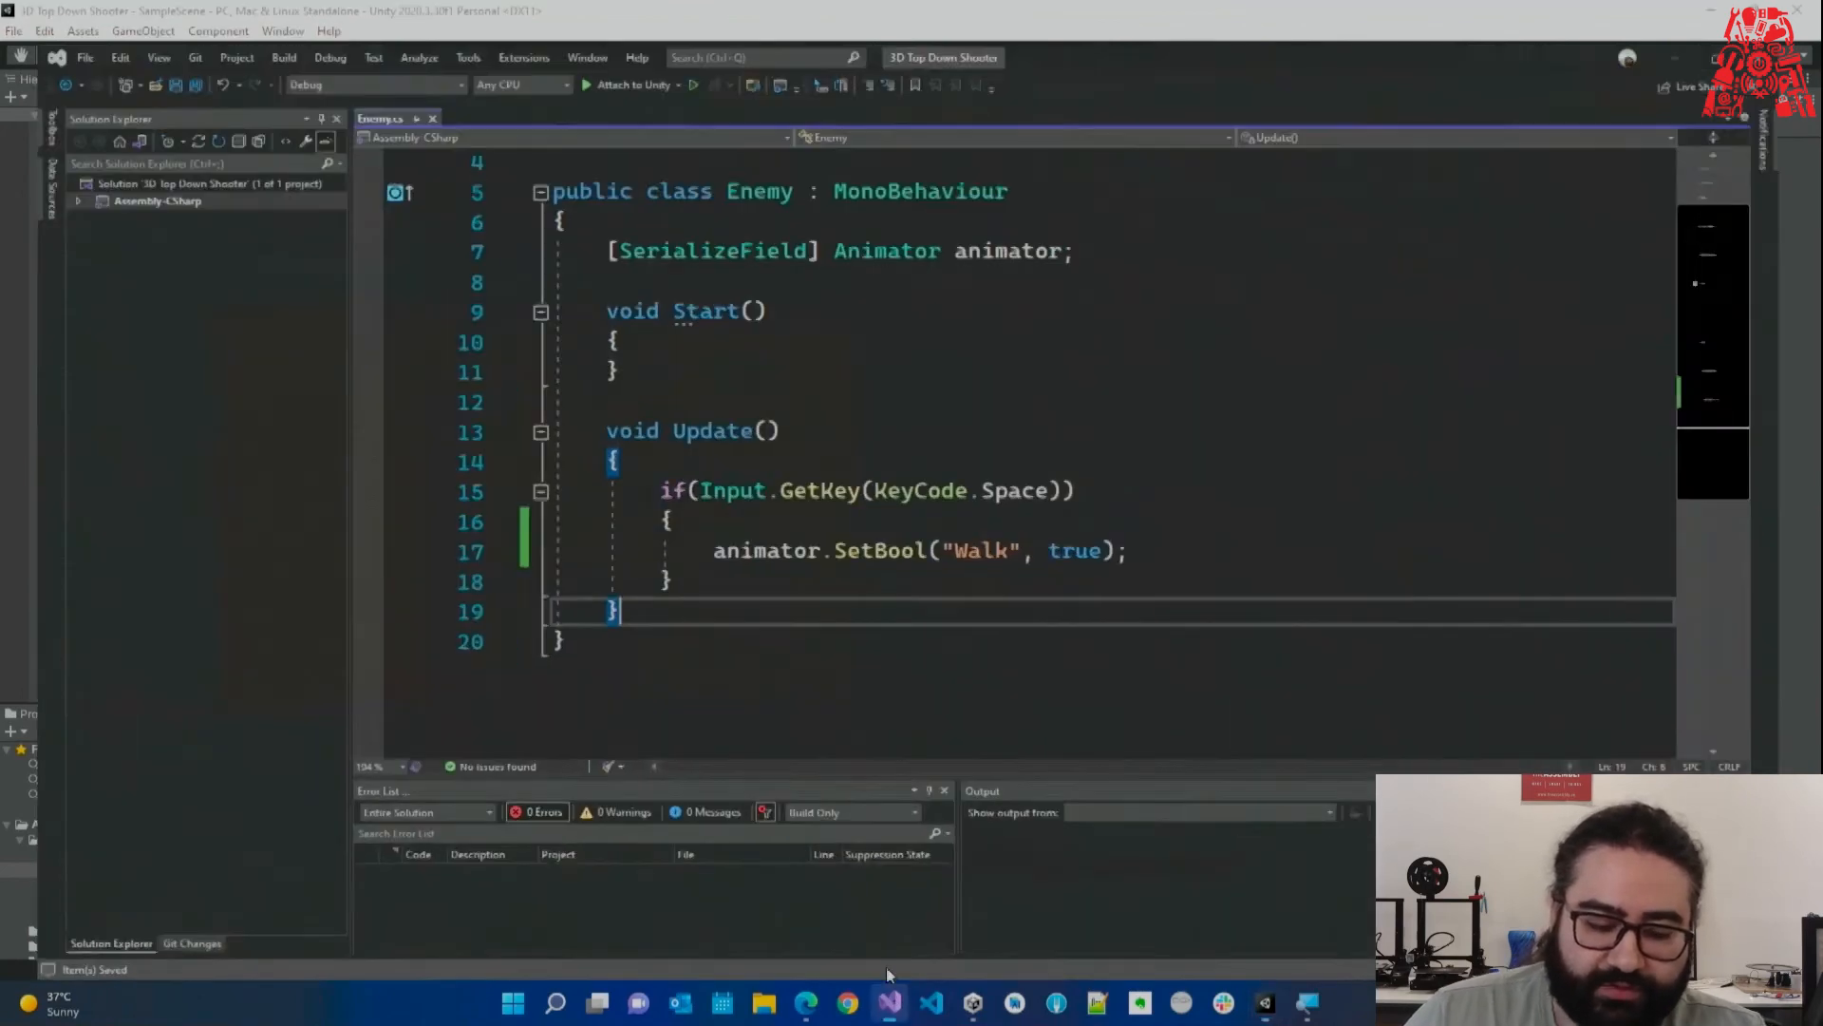
drag(596, 375, 670, 598)
click(670, 598)
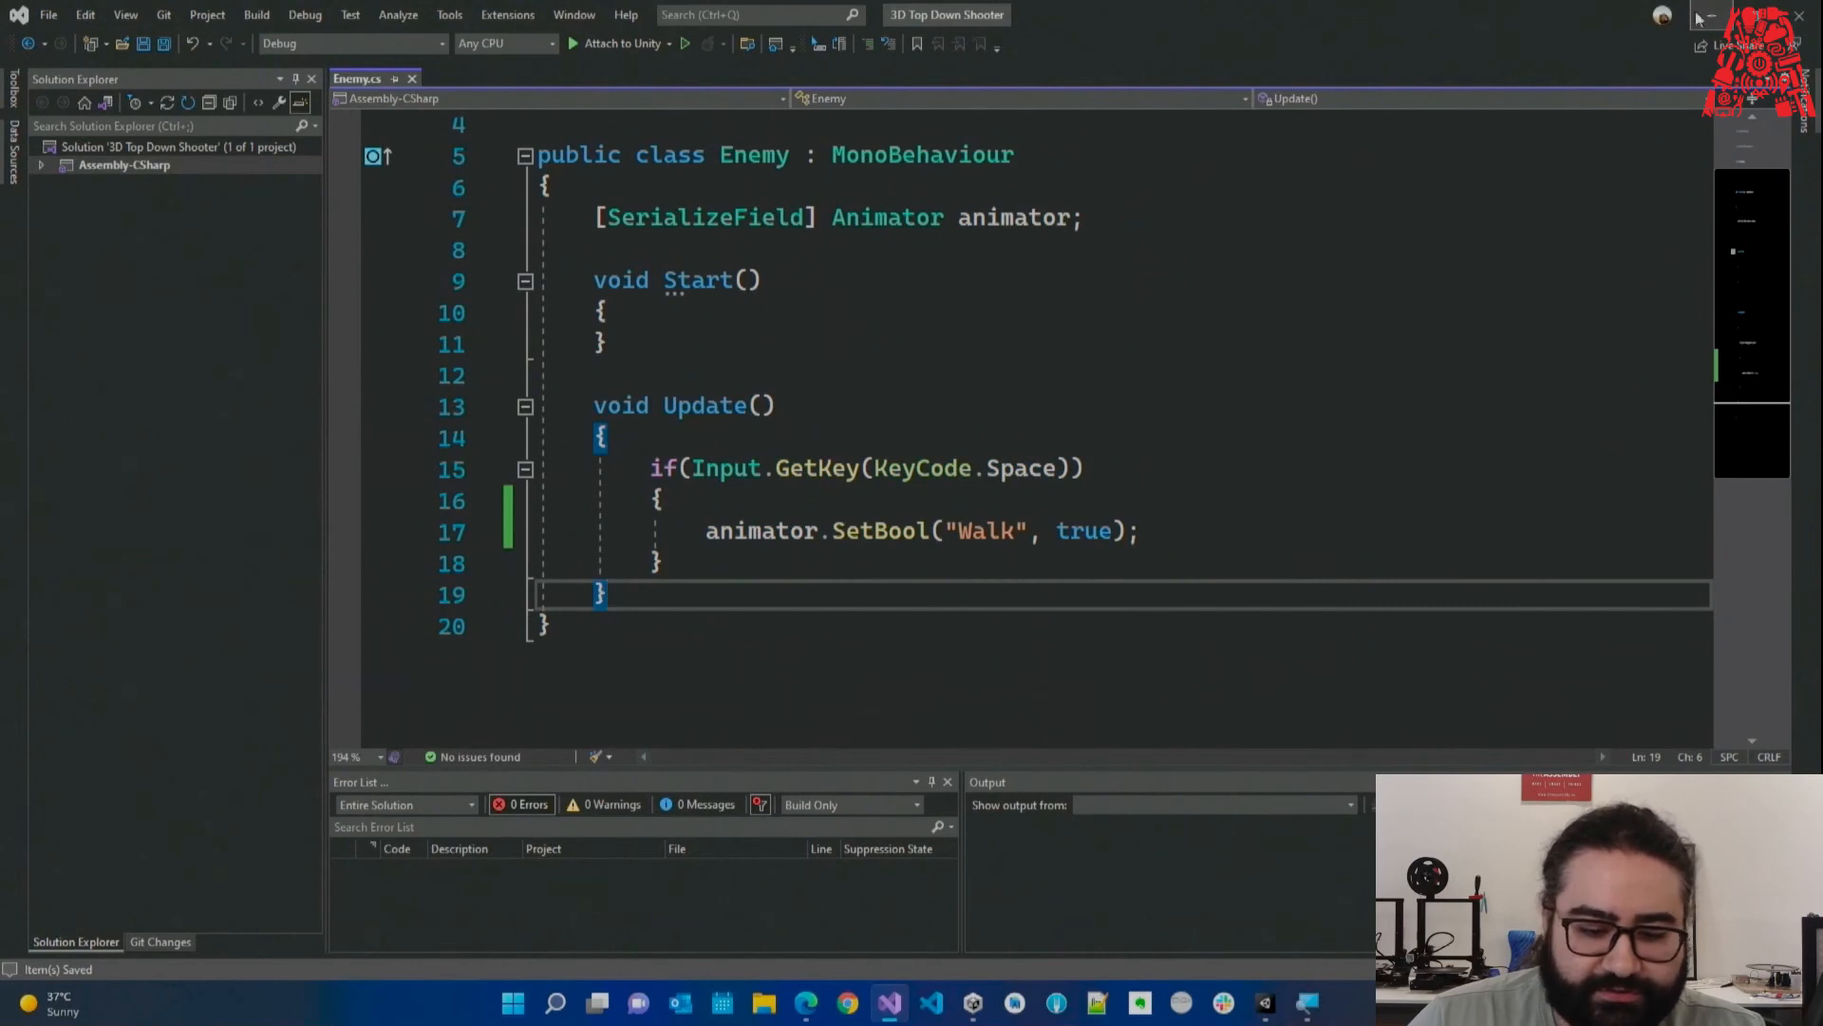
drag(605, 408, 670, 570)
click(669, 571)
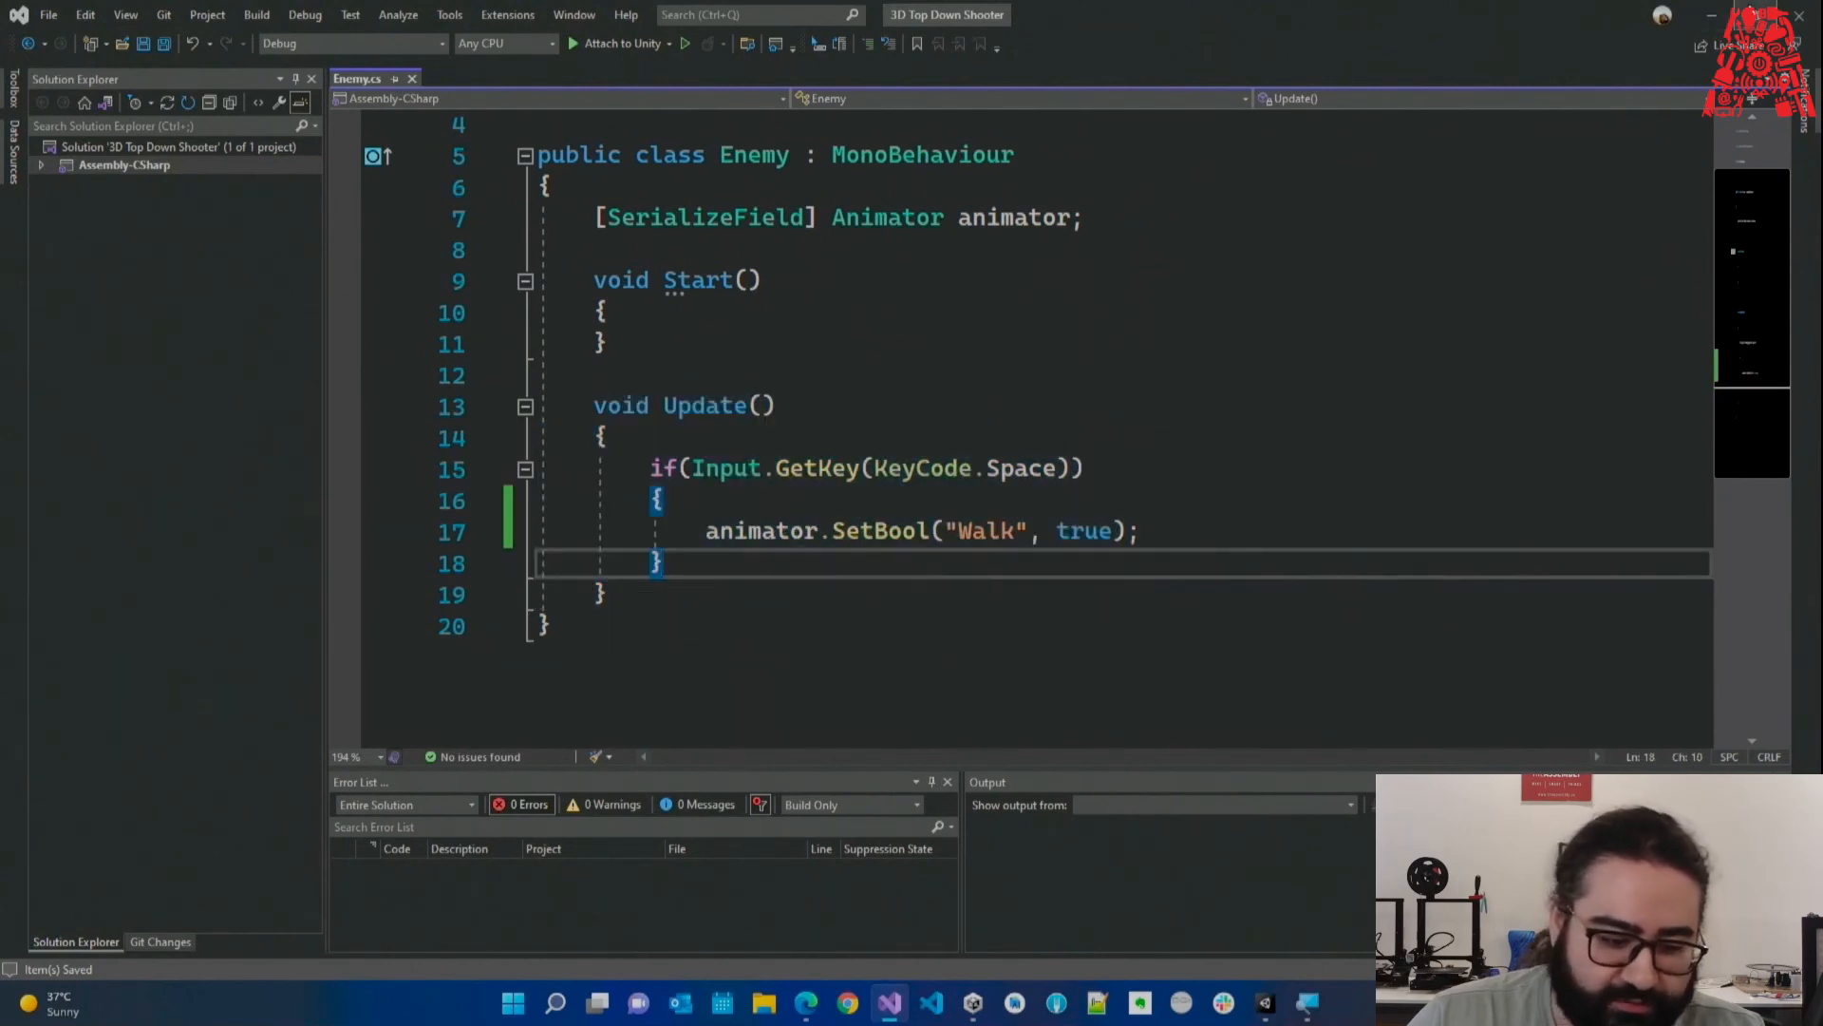
click(1713, 16)
Create a Player folder in Assets with a Scripts subfolder inside it.
click(51, 823)
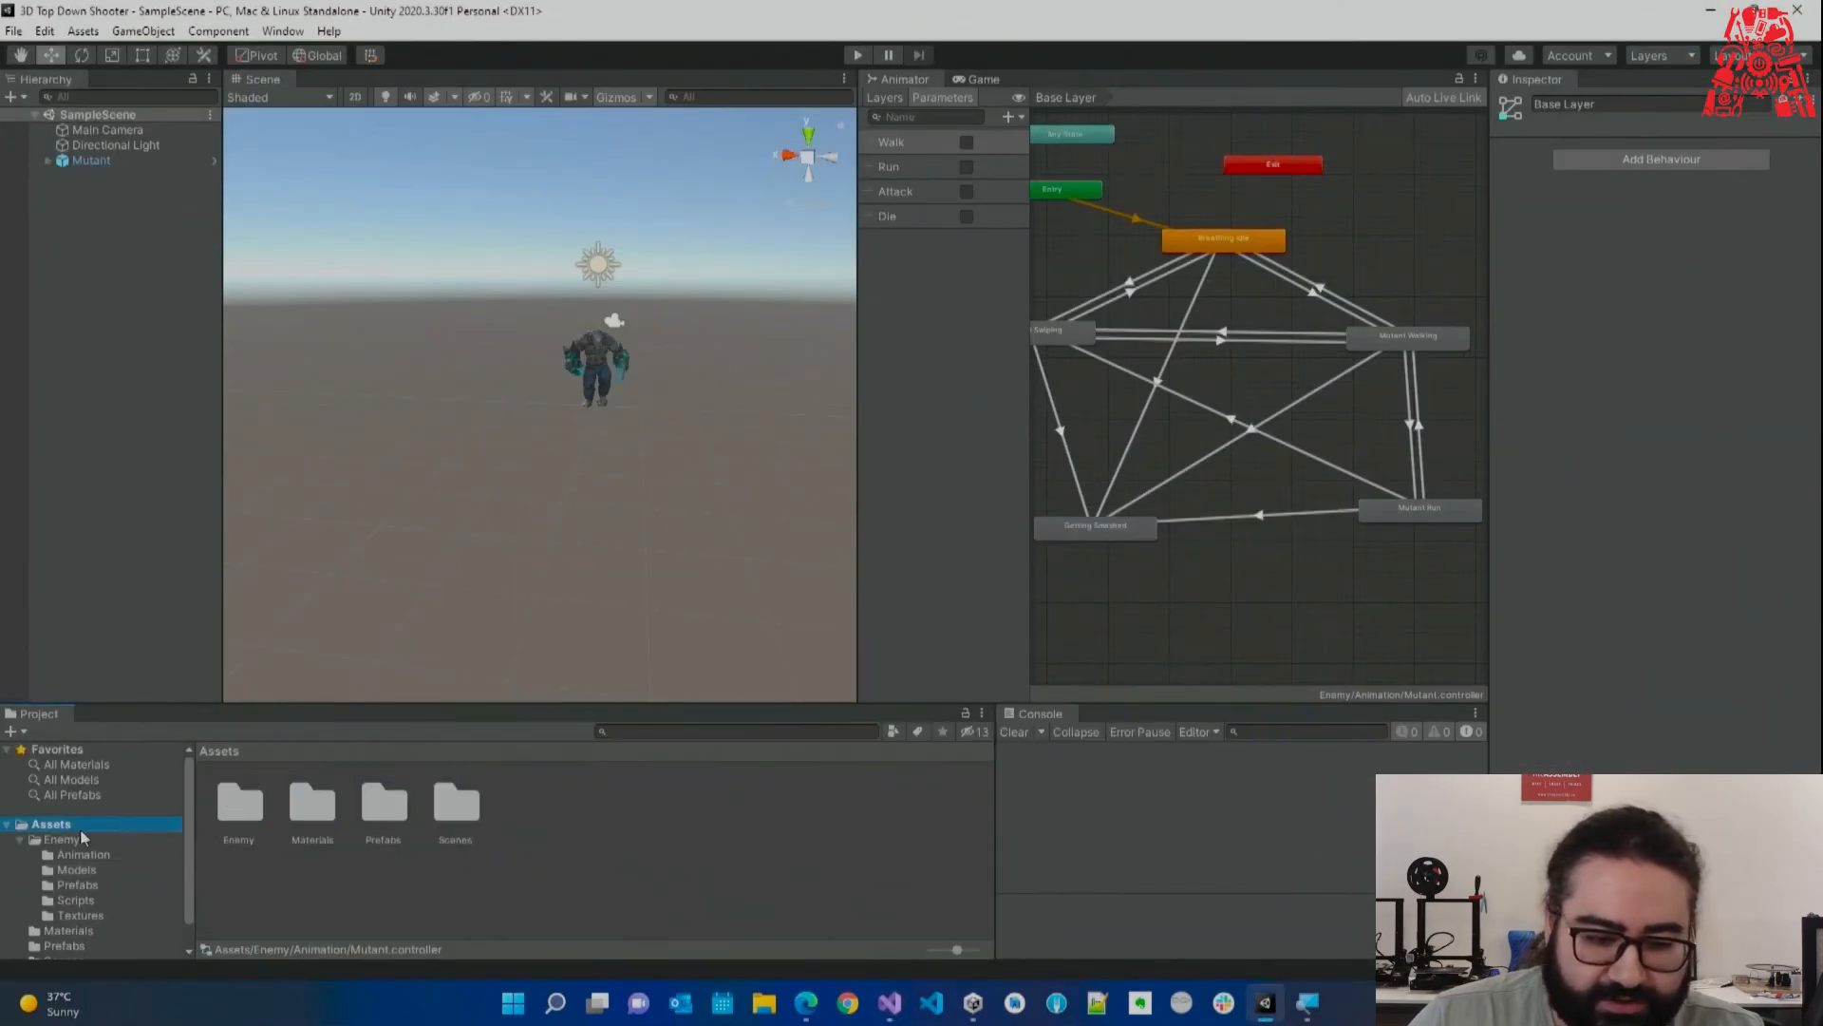
right_click(460, 903)
mouse_move(703, 375)
click(807, 240)
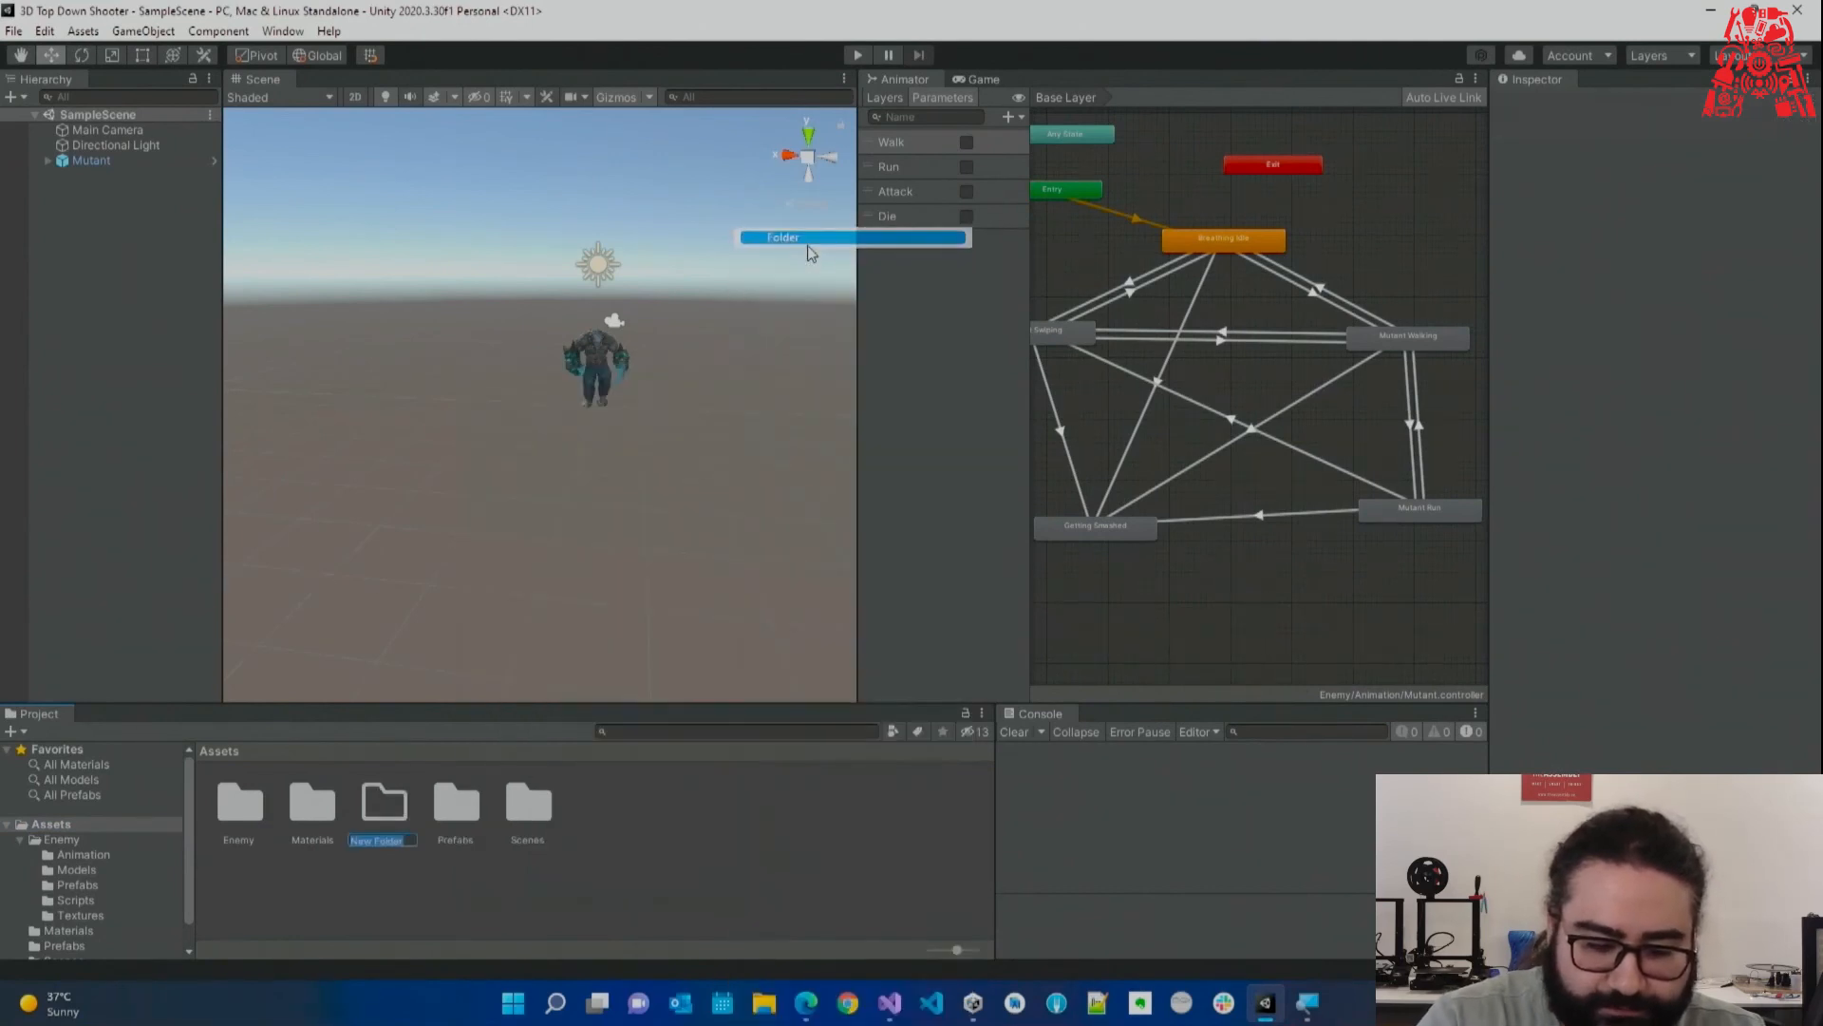
text(Player)
key(Return)
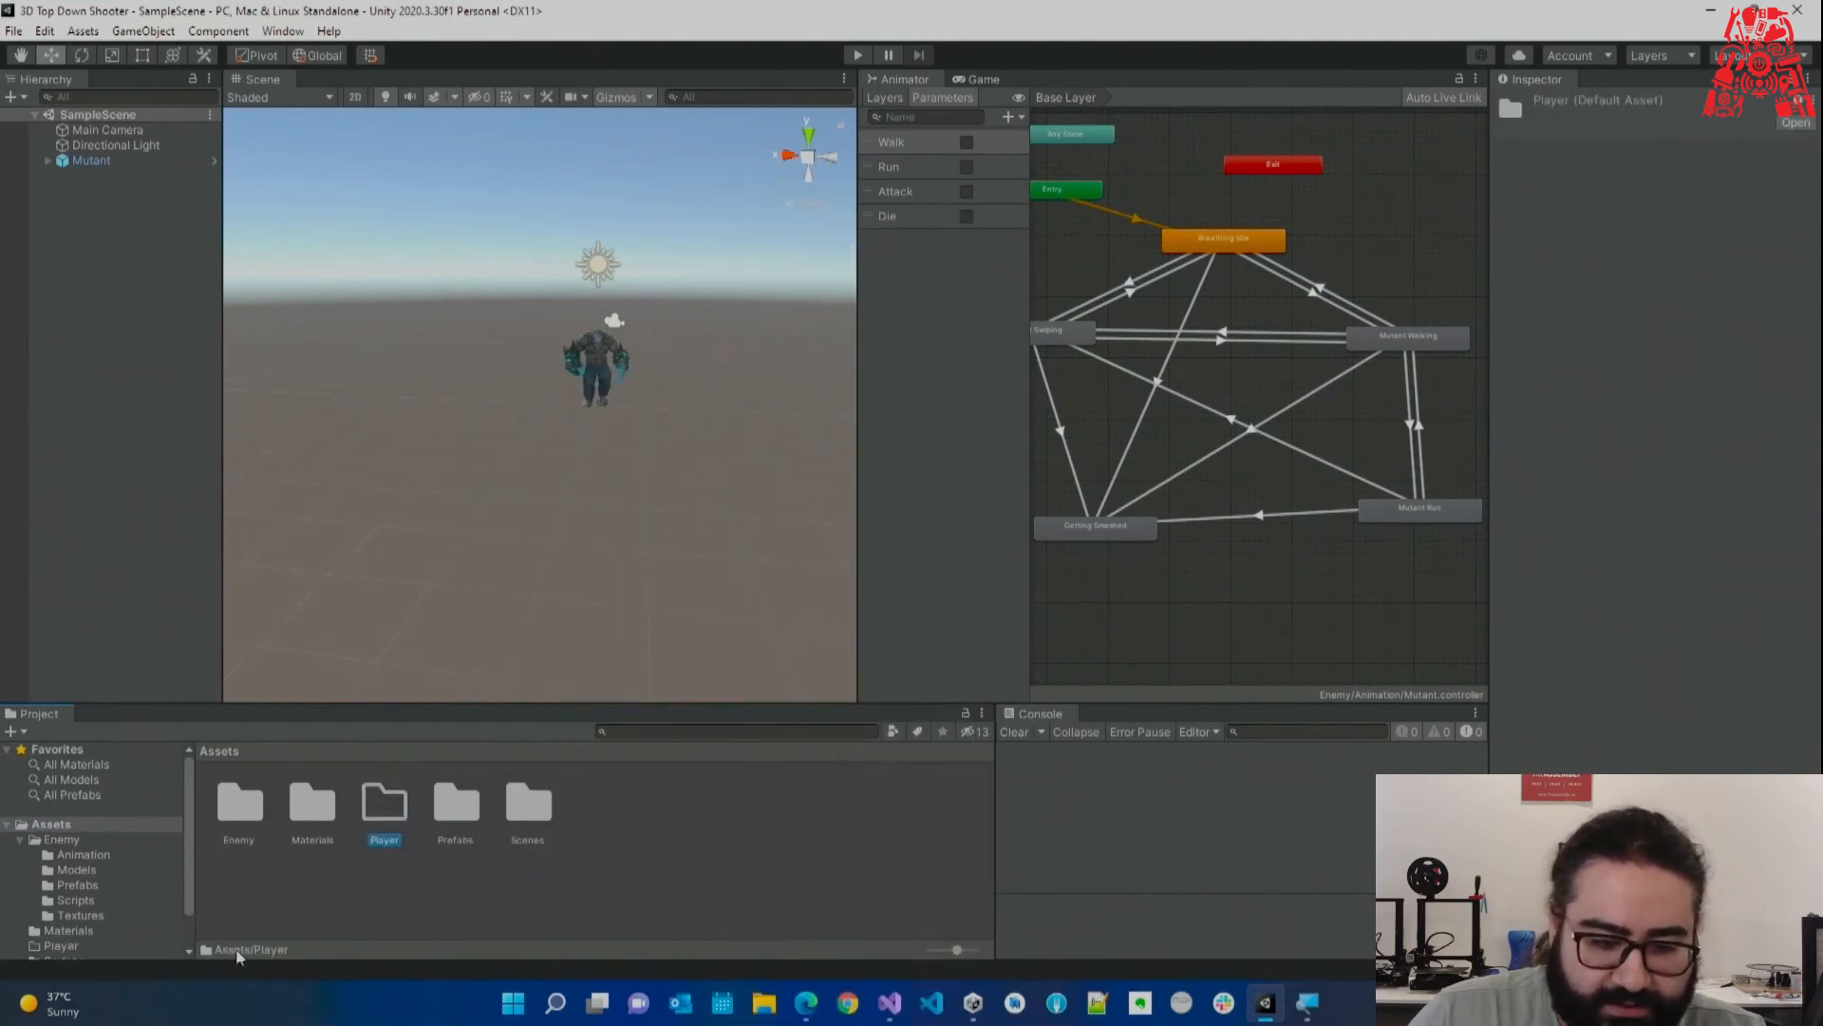
double_click(383, 816)
right_click(384, 835)
mouse_move(427, 304)
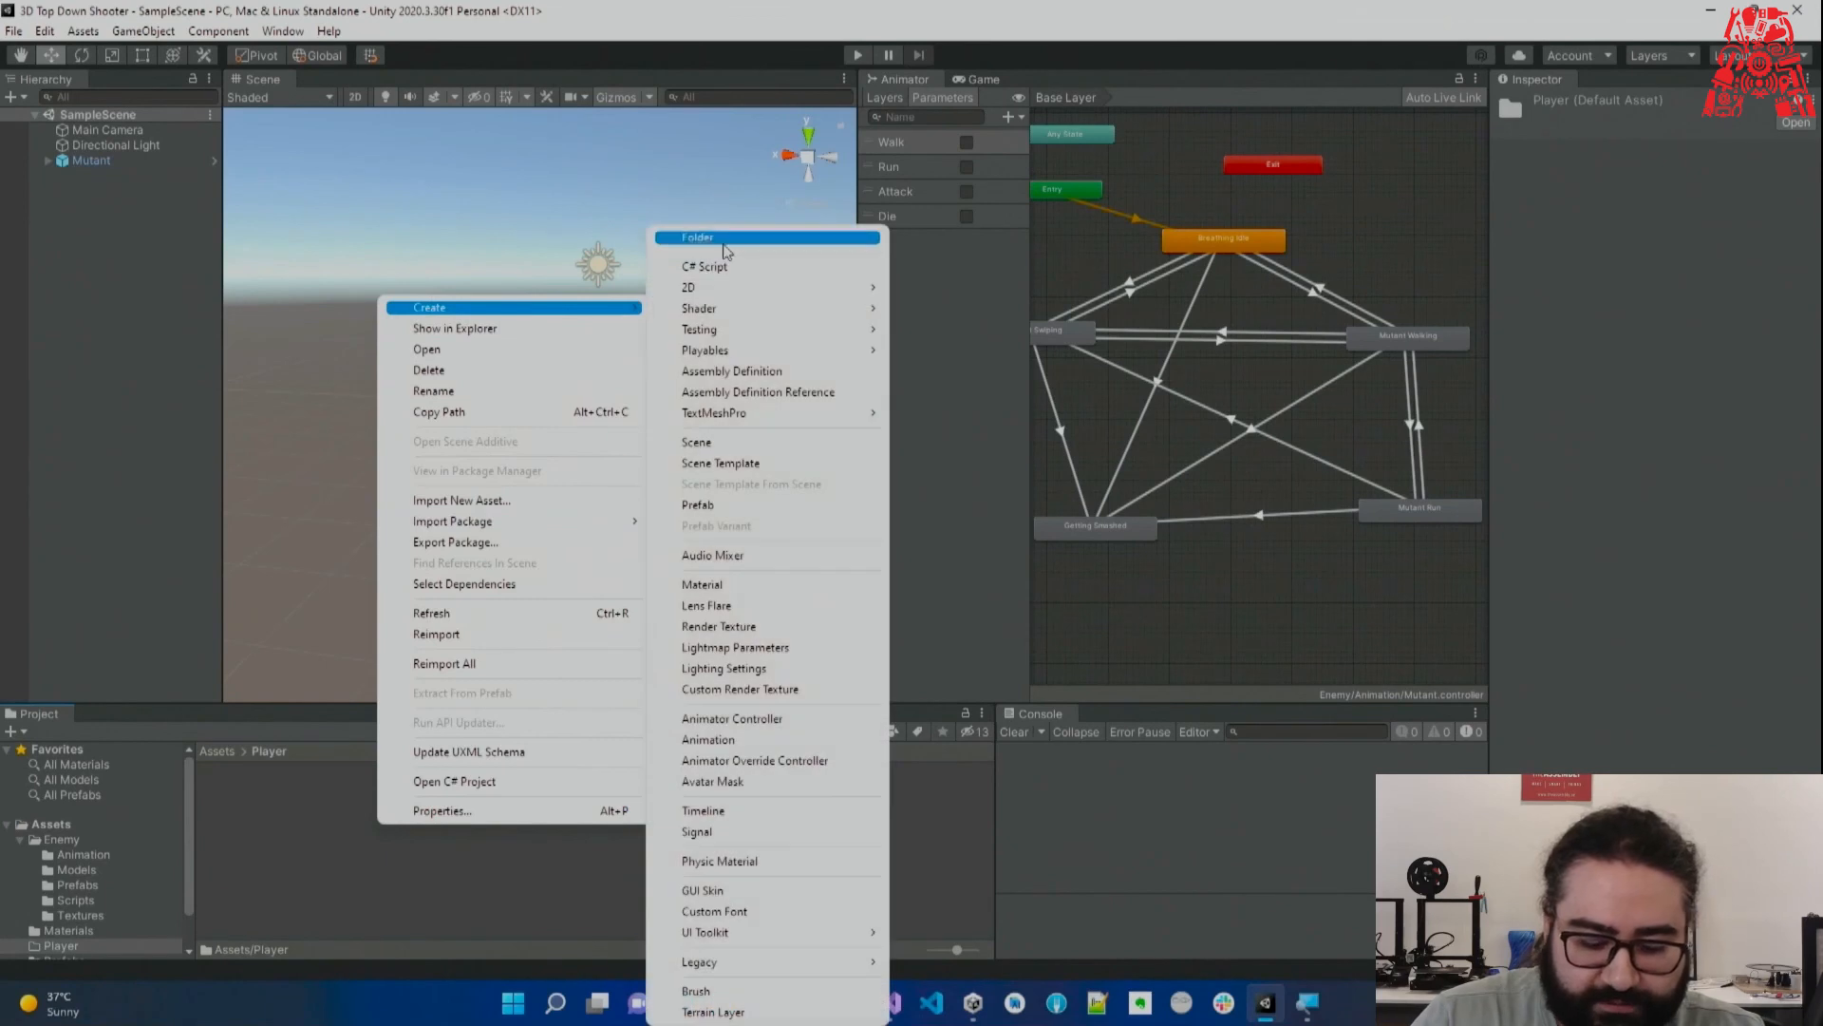
click(731, 240)
text(Scripts)
key(Return)
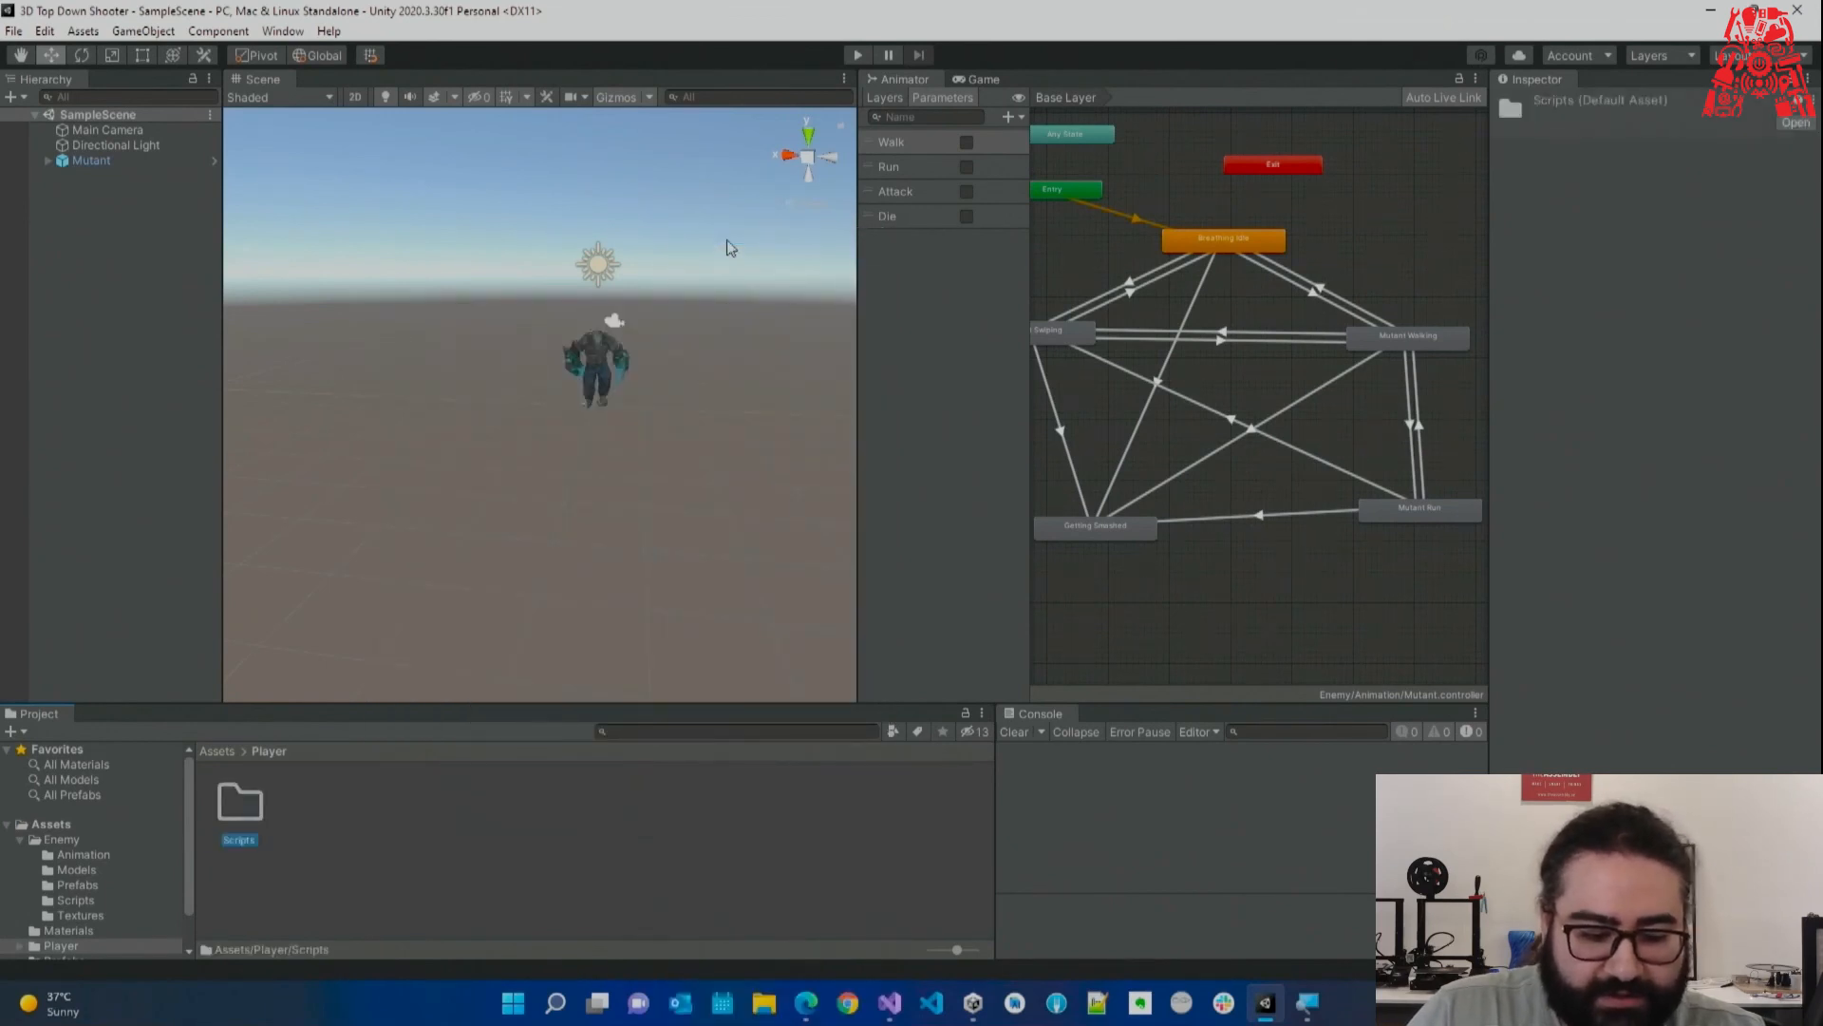
Create a C# script named Player in Assets/Player/Scripts.
double_click(245, 826)
right_click(251, 837)
mouse_move(380, 316)
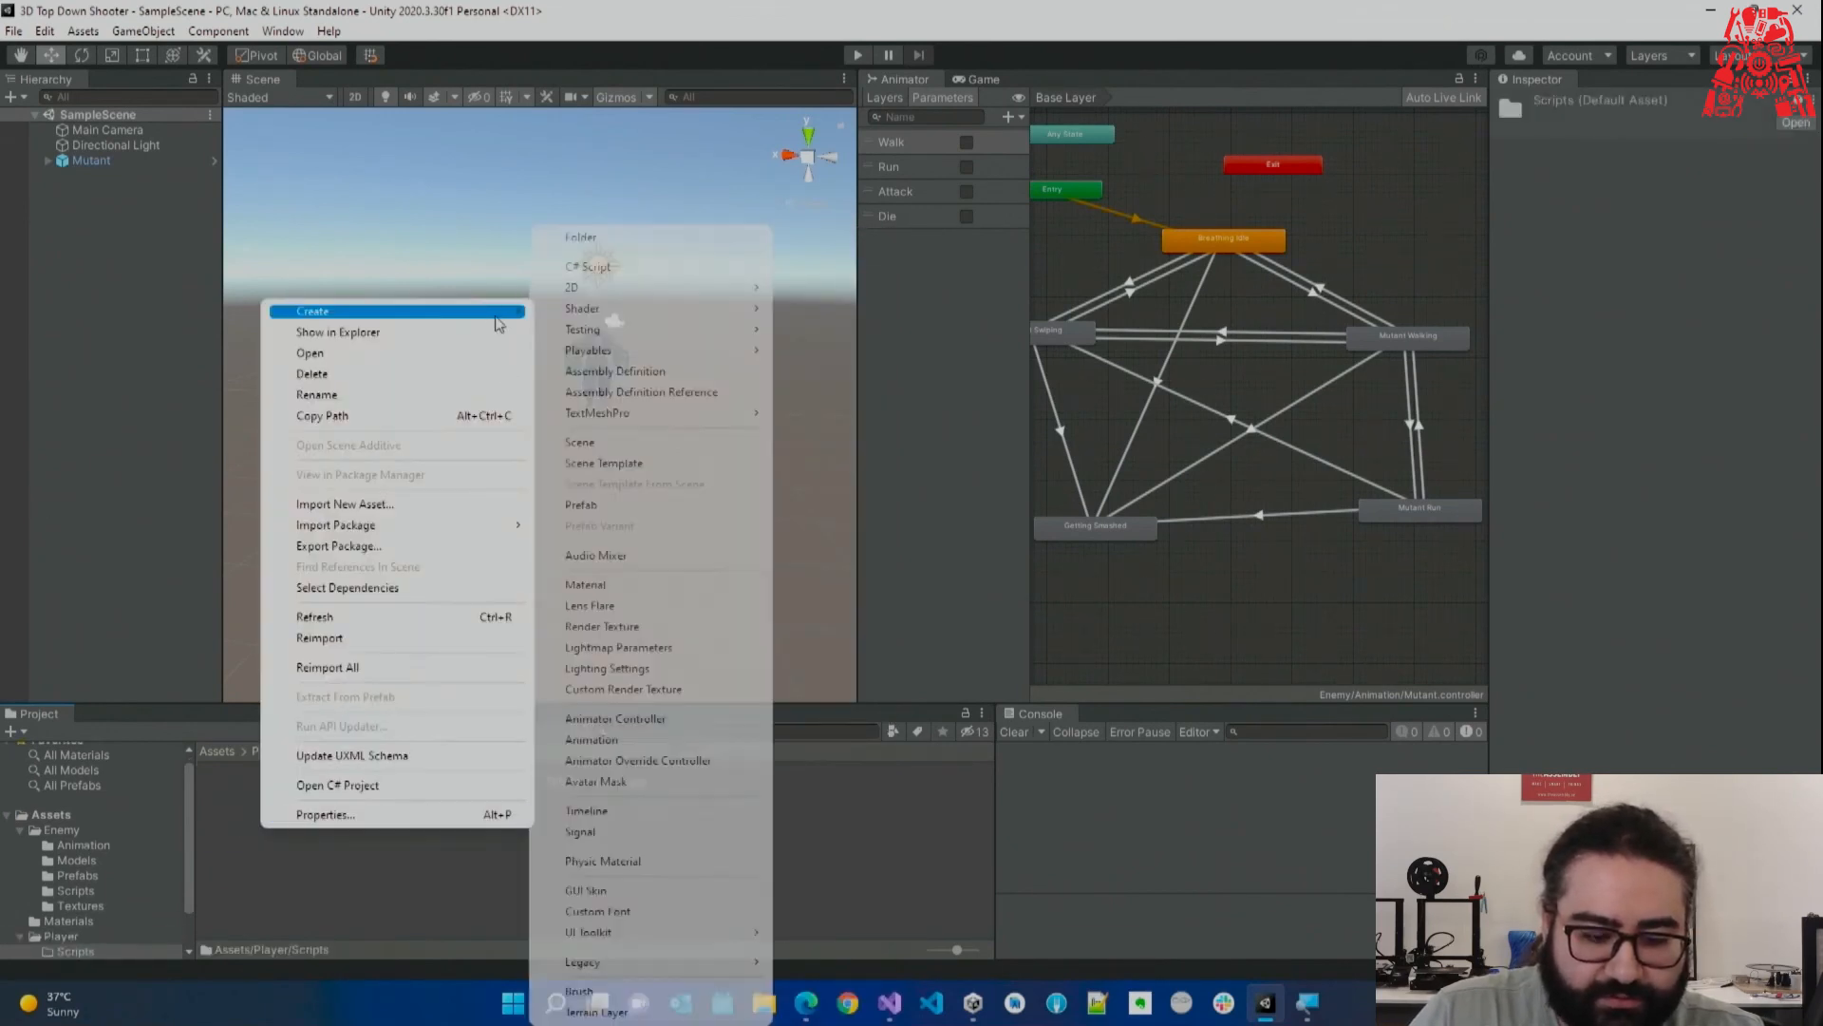
click(622, 267)
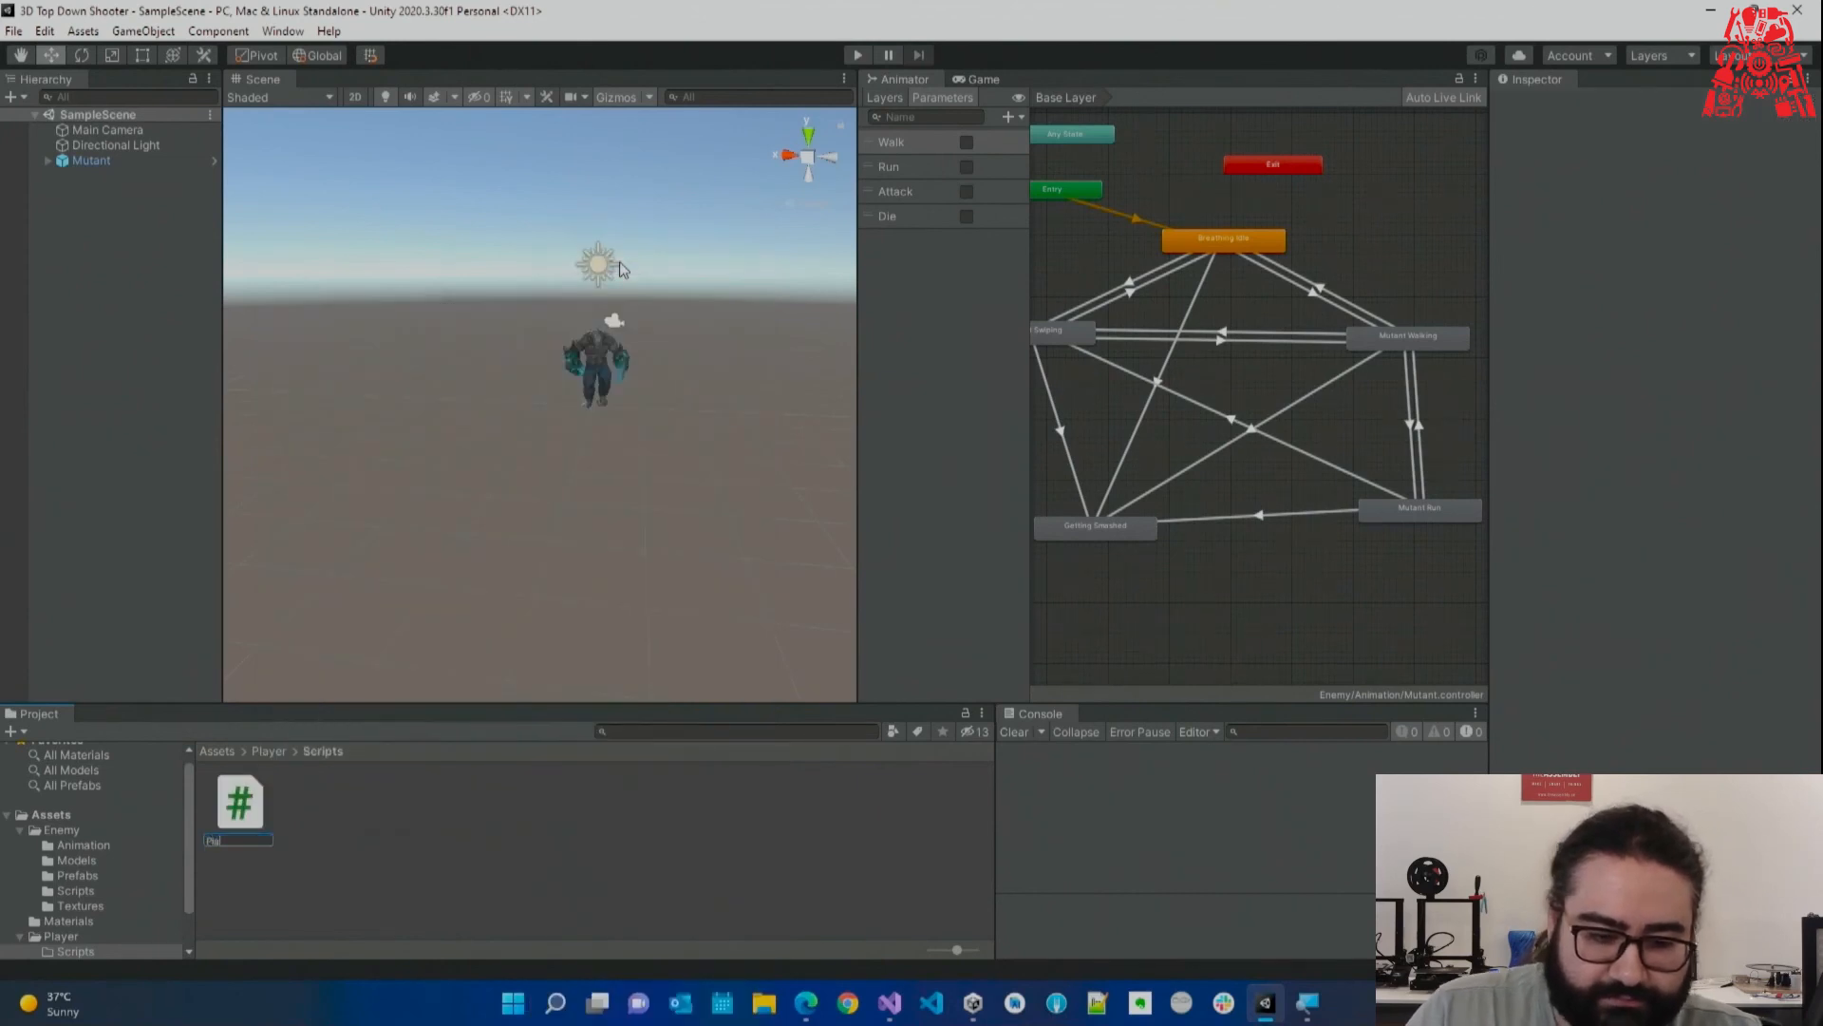
key(Return)
key(Return)
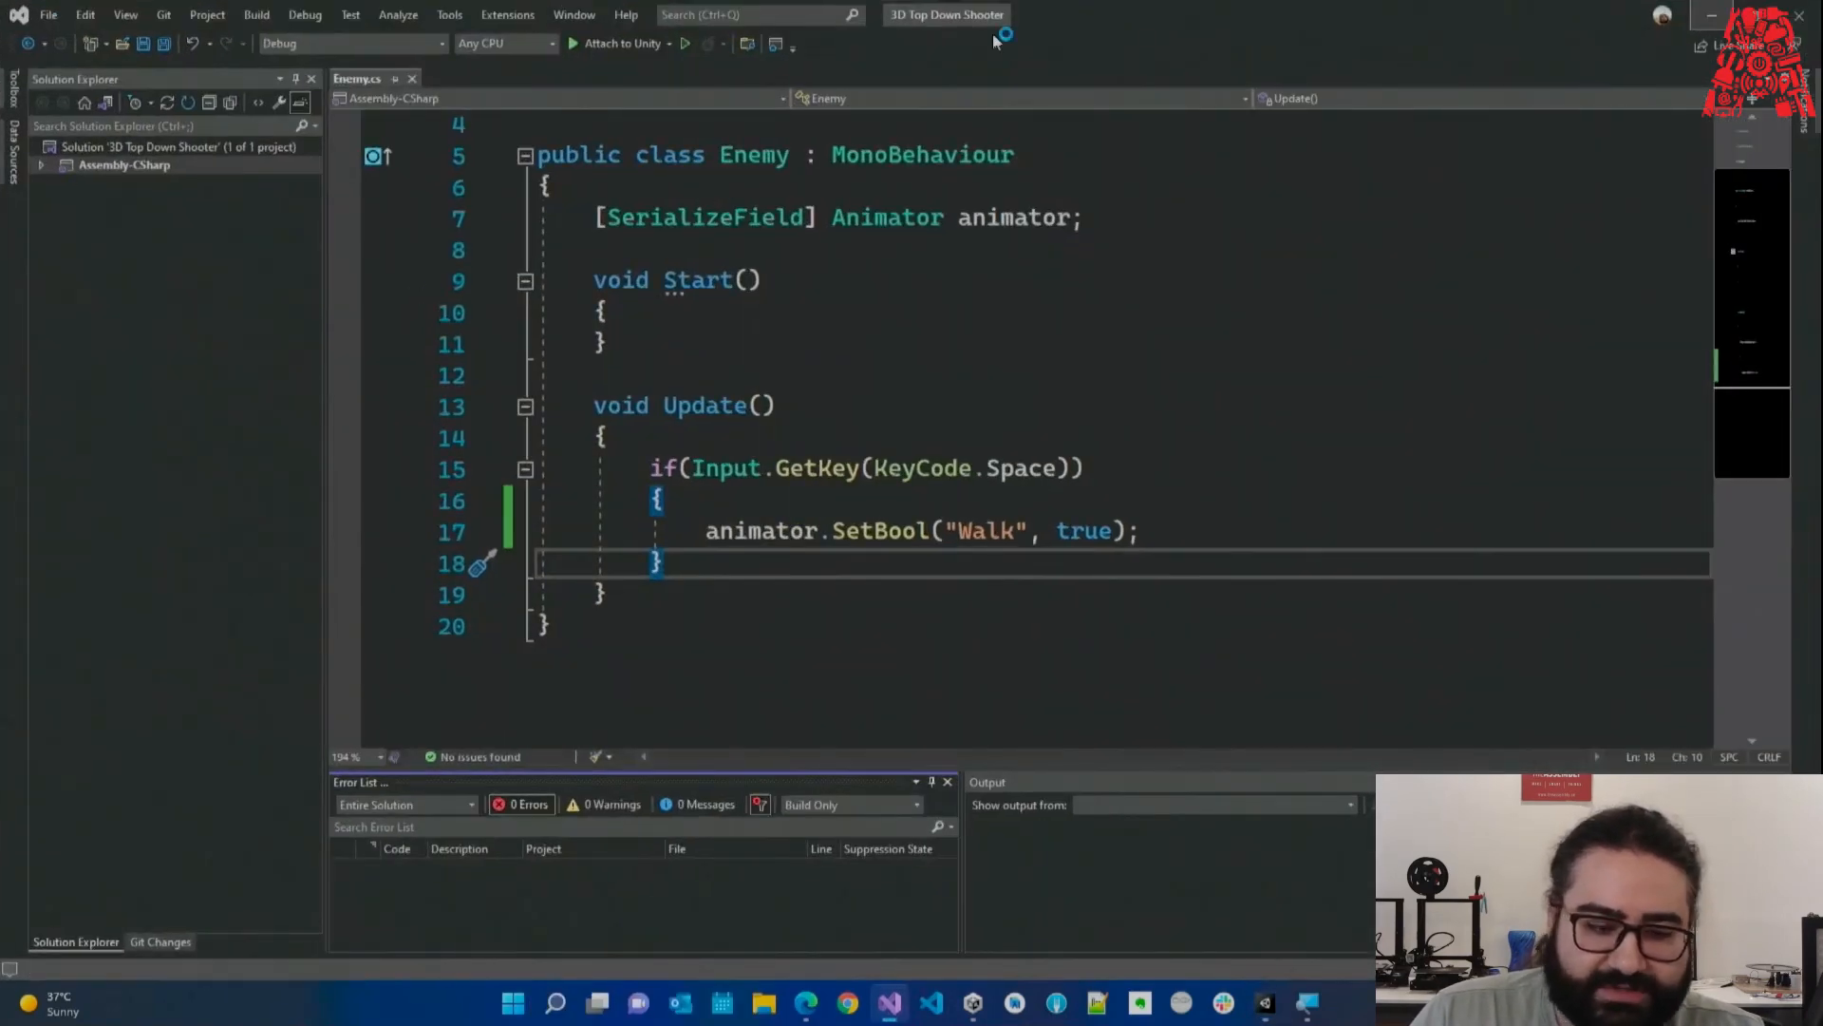
click(1714, 19)
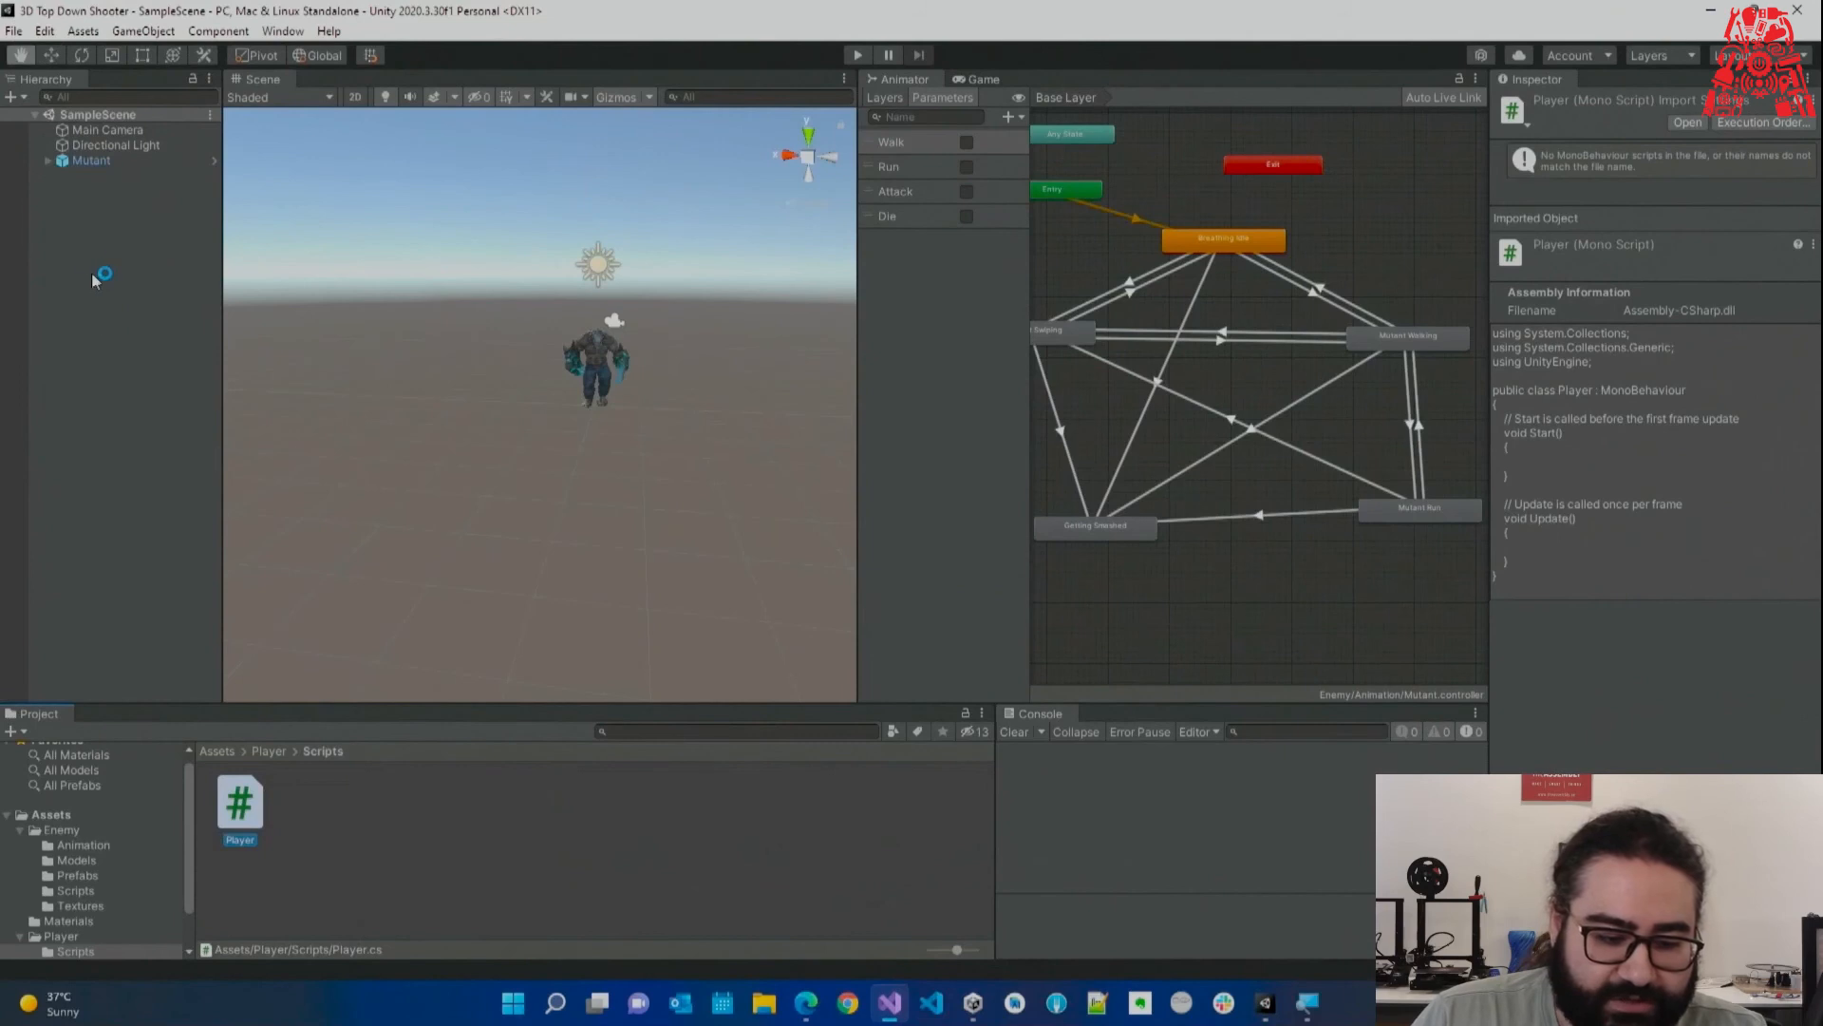
Look around the scene and fly the view closer to the Mutant.
right_click(97, 313)
right_drag(544, 411, 351, 293)
key(w)
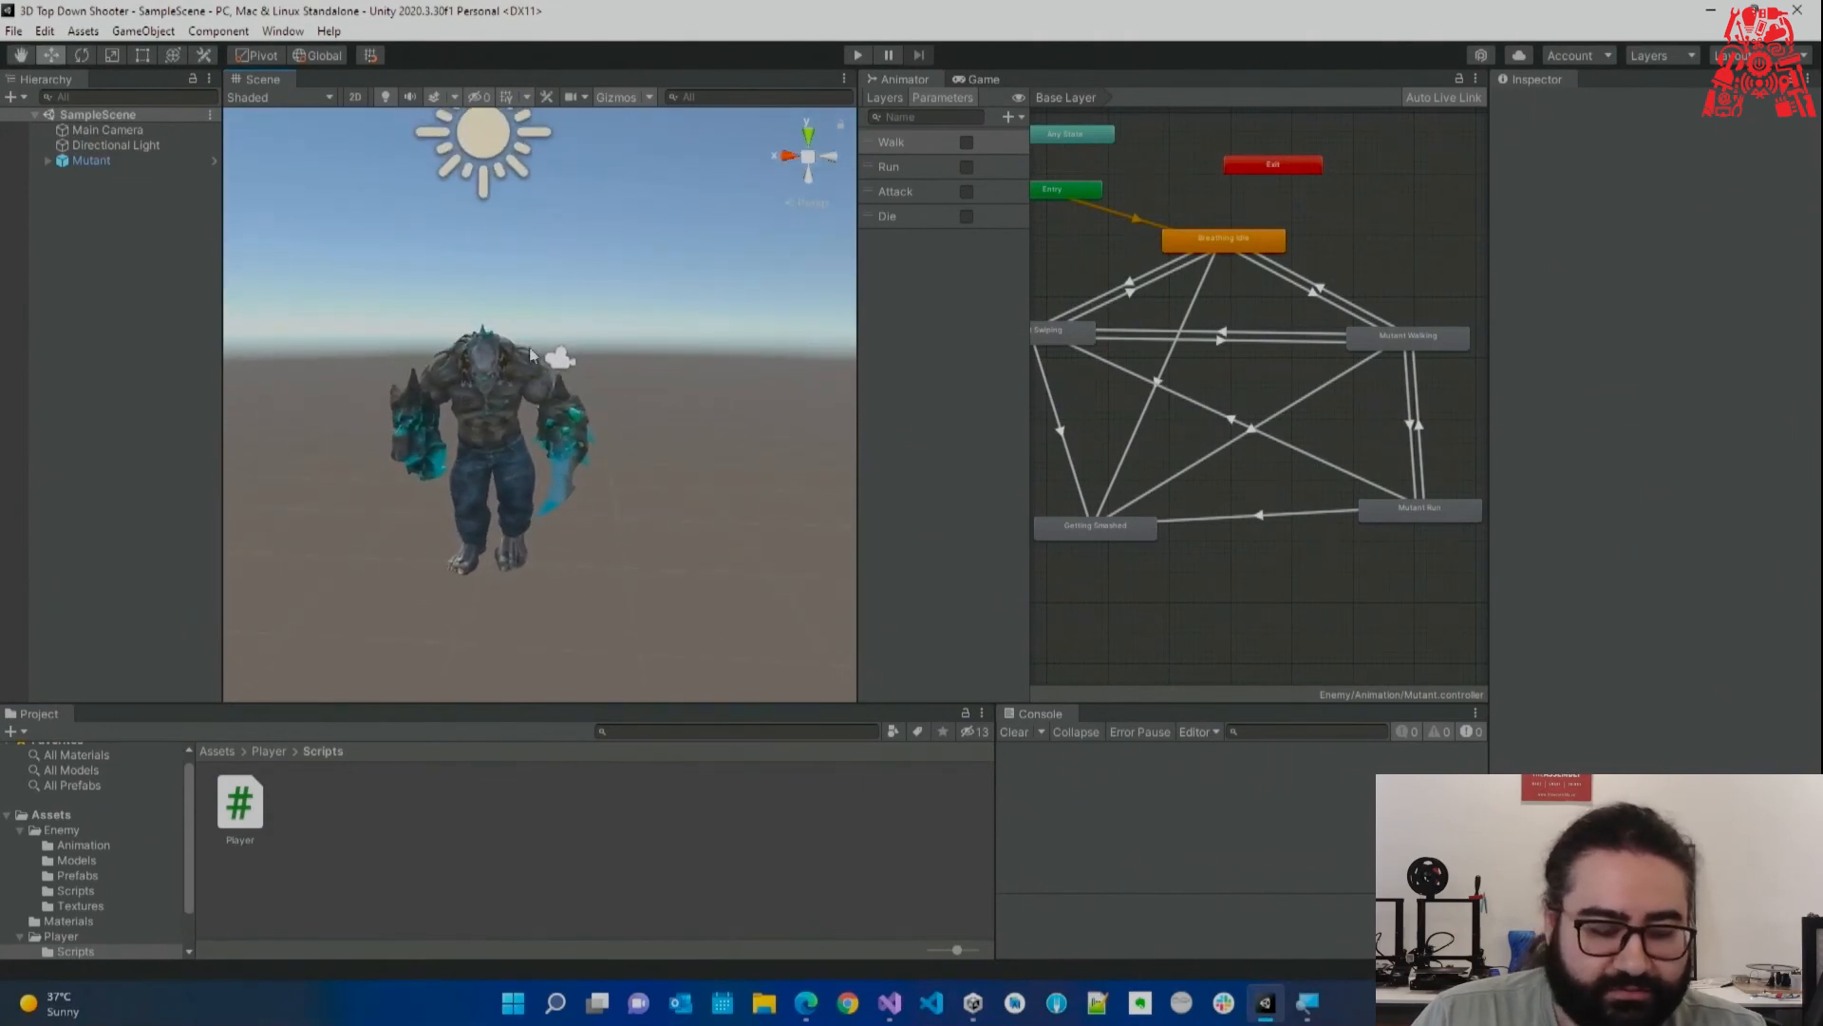
Add a capsule to the scene and reset its Transform to the origin.
right_click(75, 283)
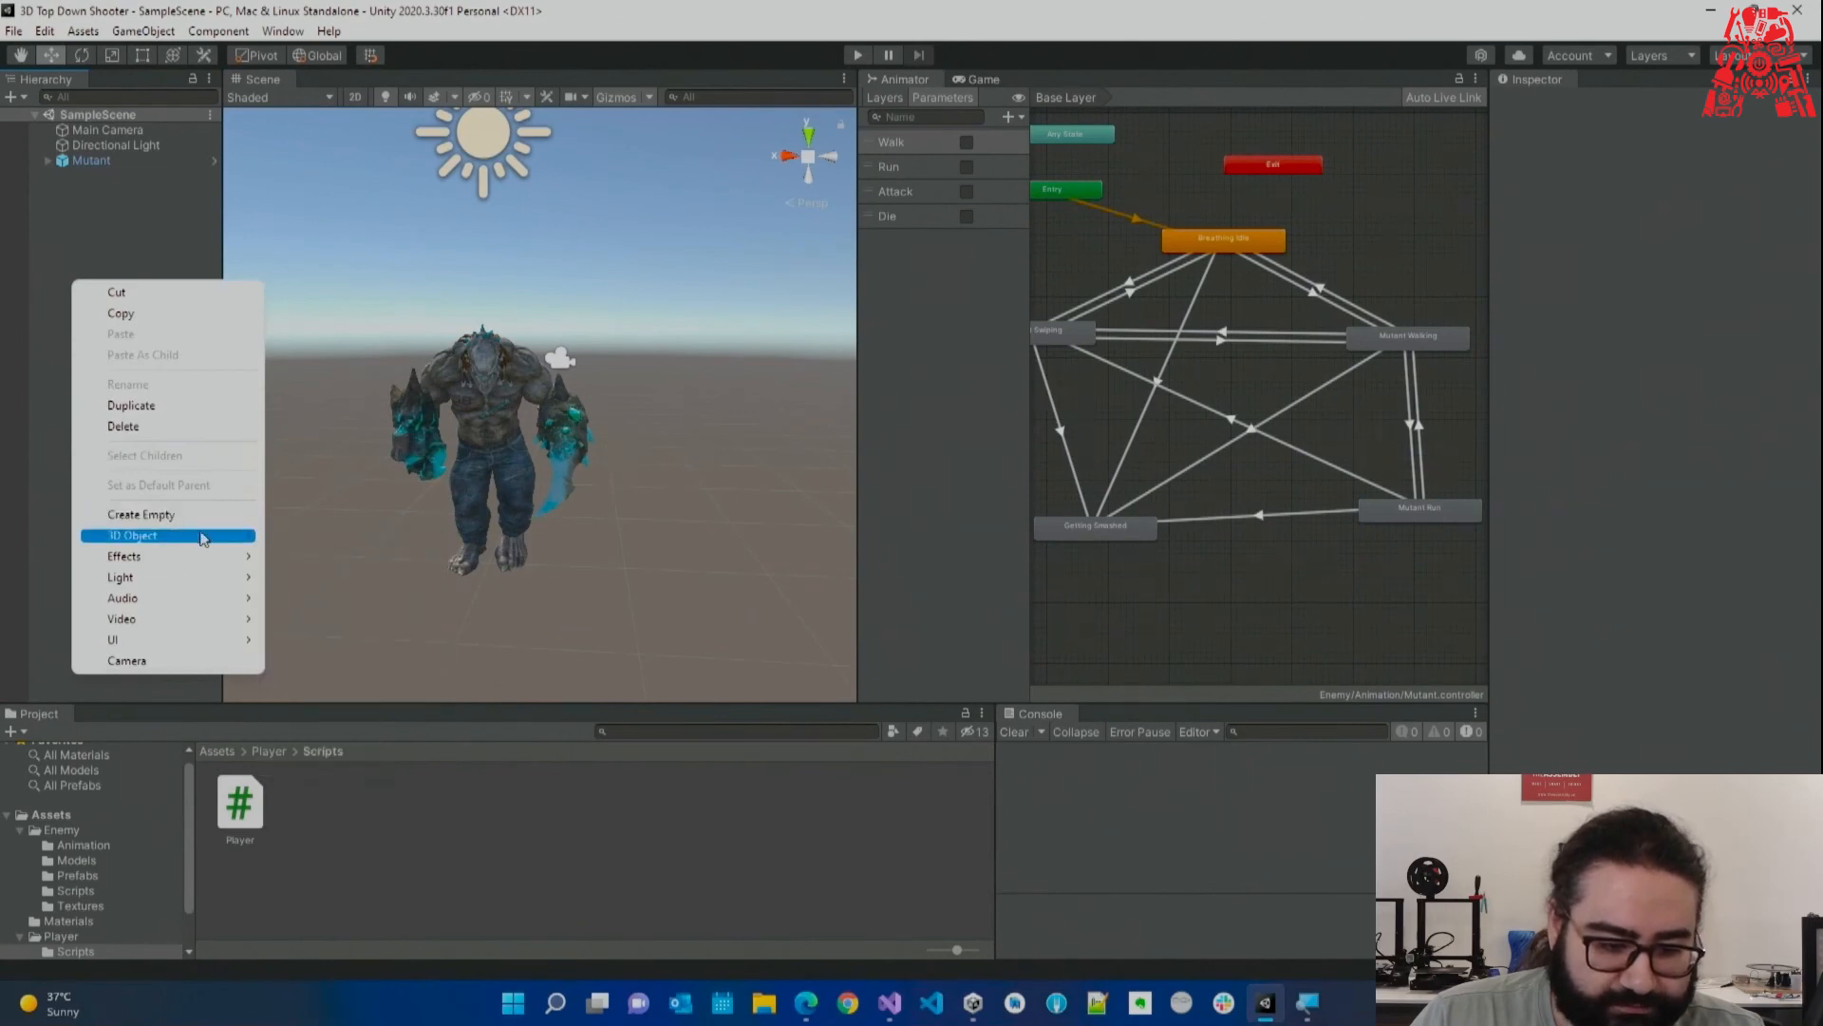
mouse_move(201, 541)
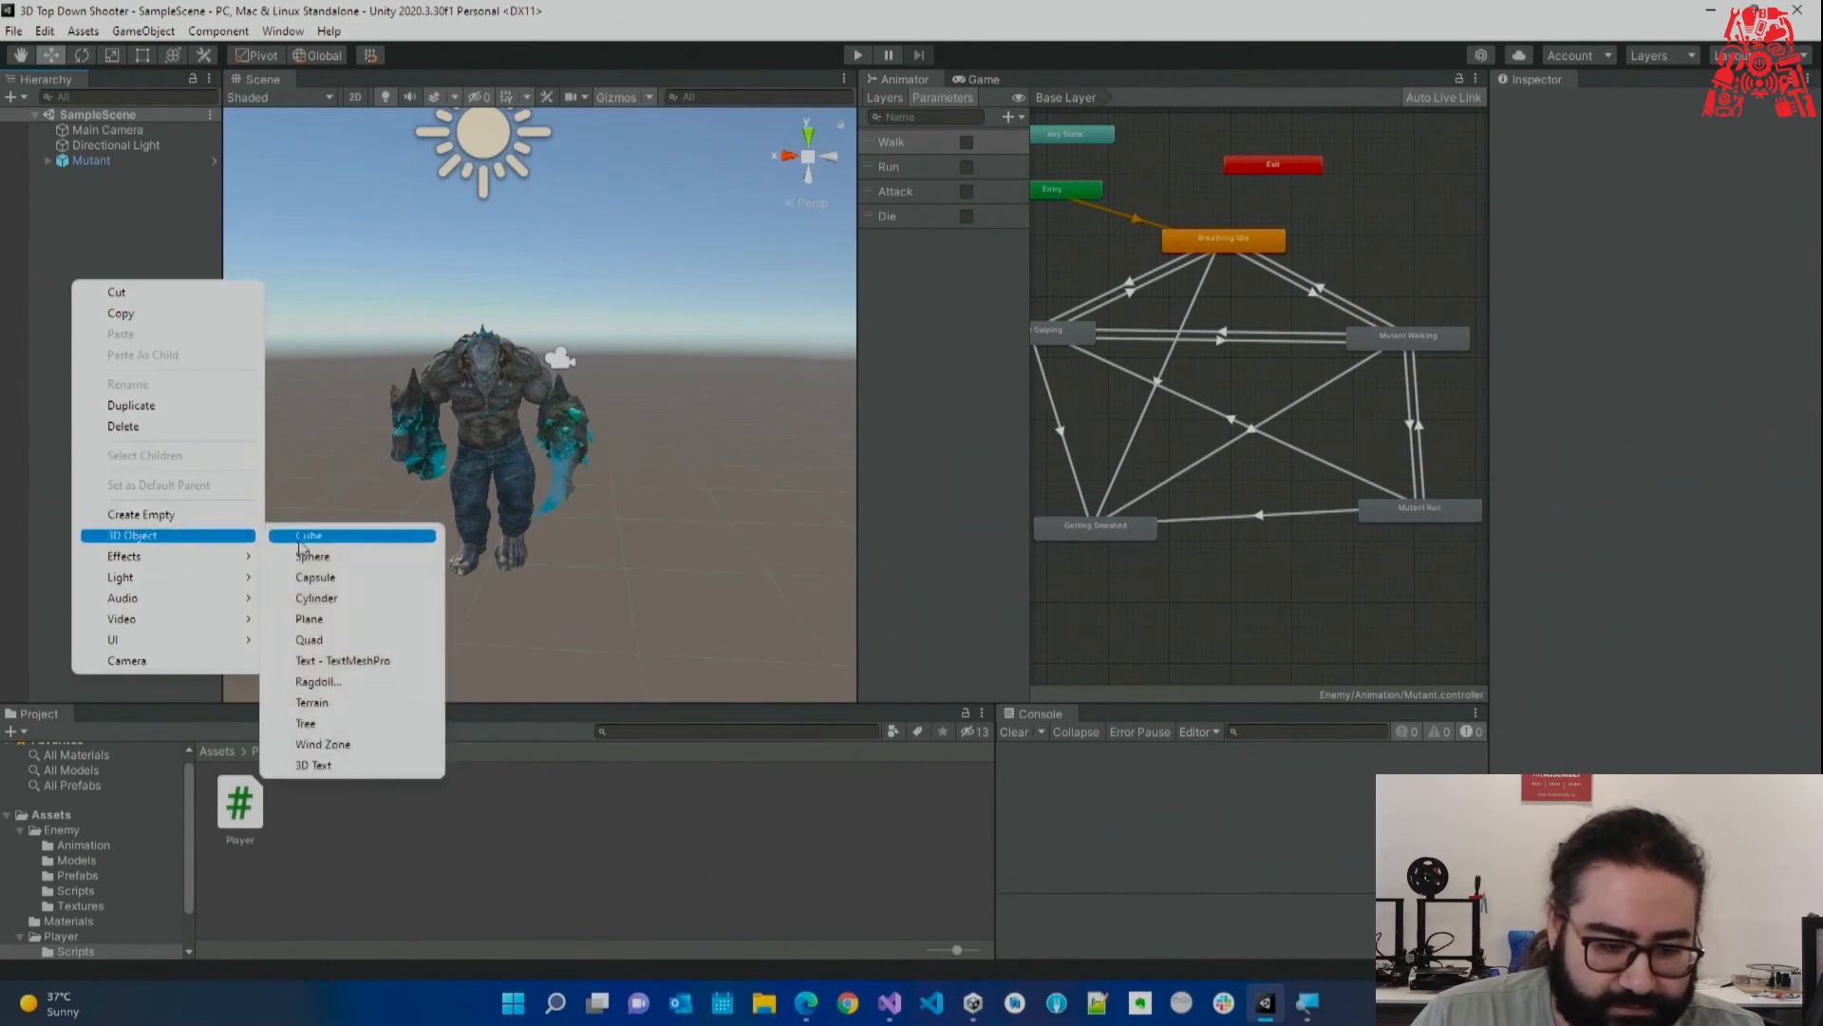
click(342, 578)
click(1809, 154)
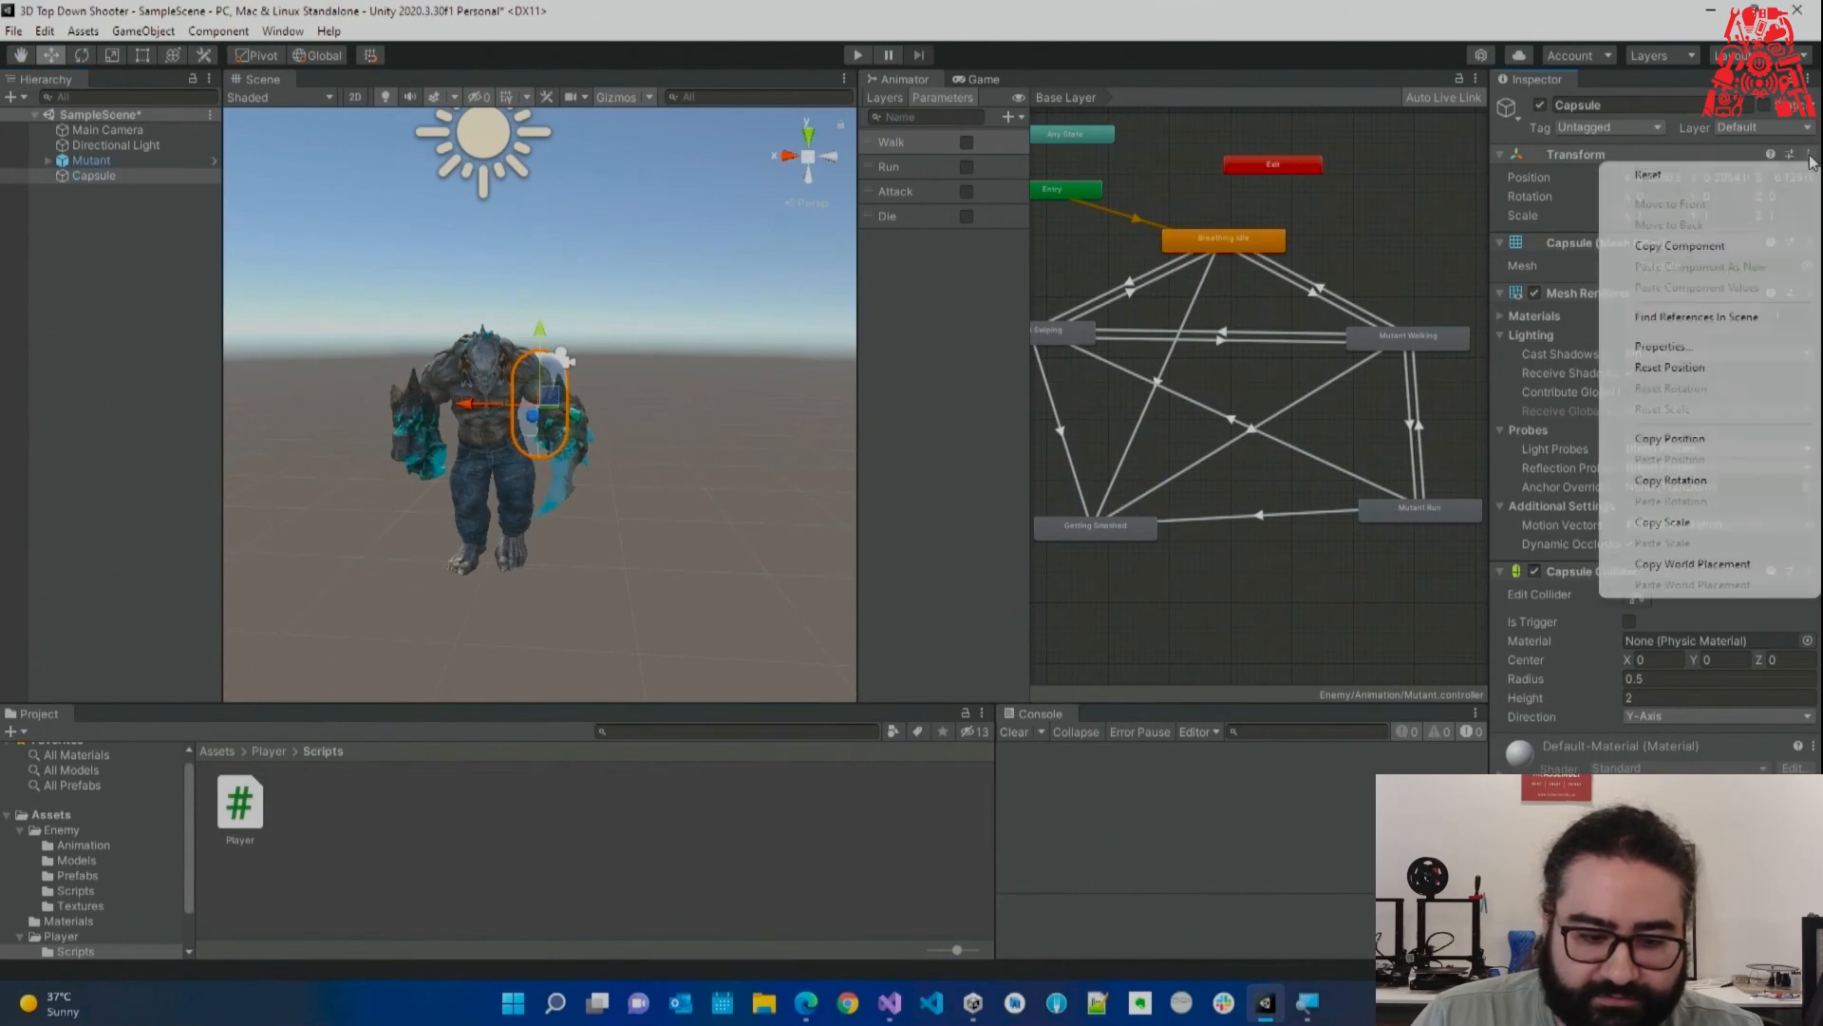
click(1635, 169)
Rename the capsule to Player and attach the Player script to it.
alt+drag(392, 485, 508, 509)
scroll(235, 277, down, 3)
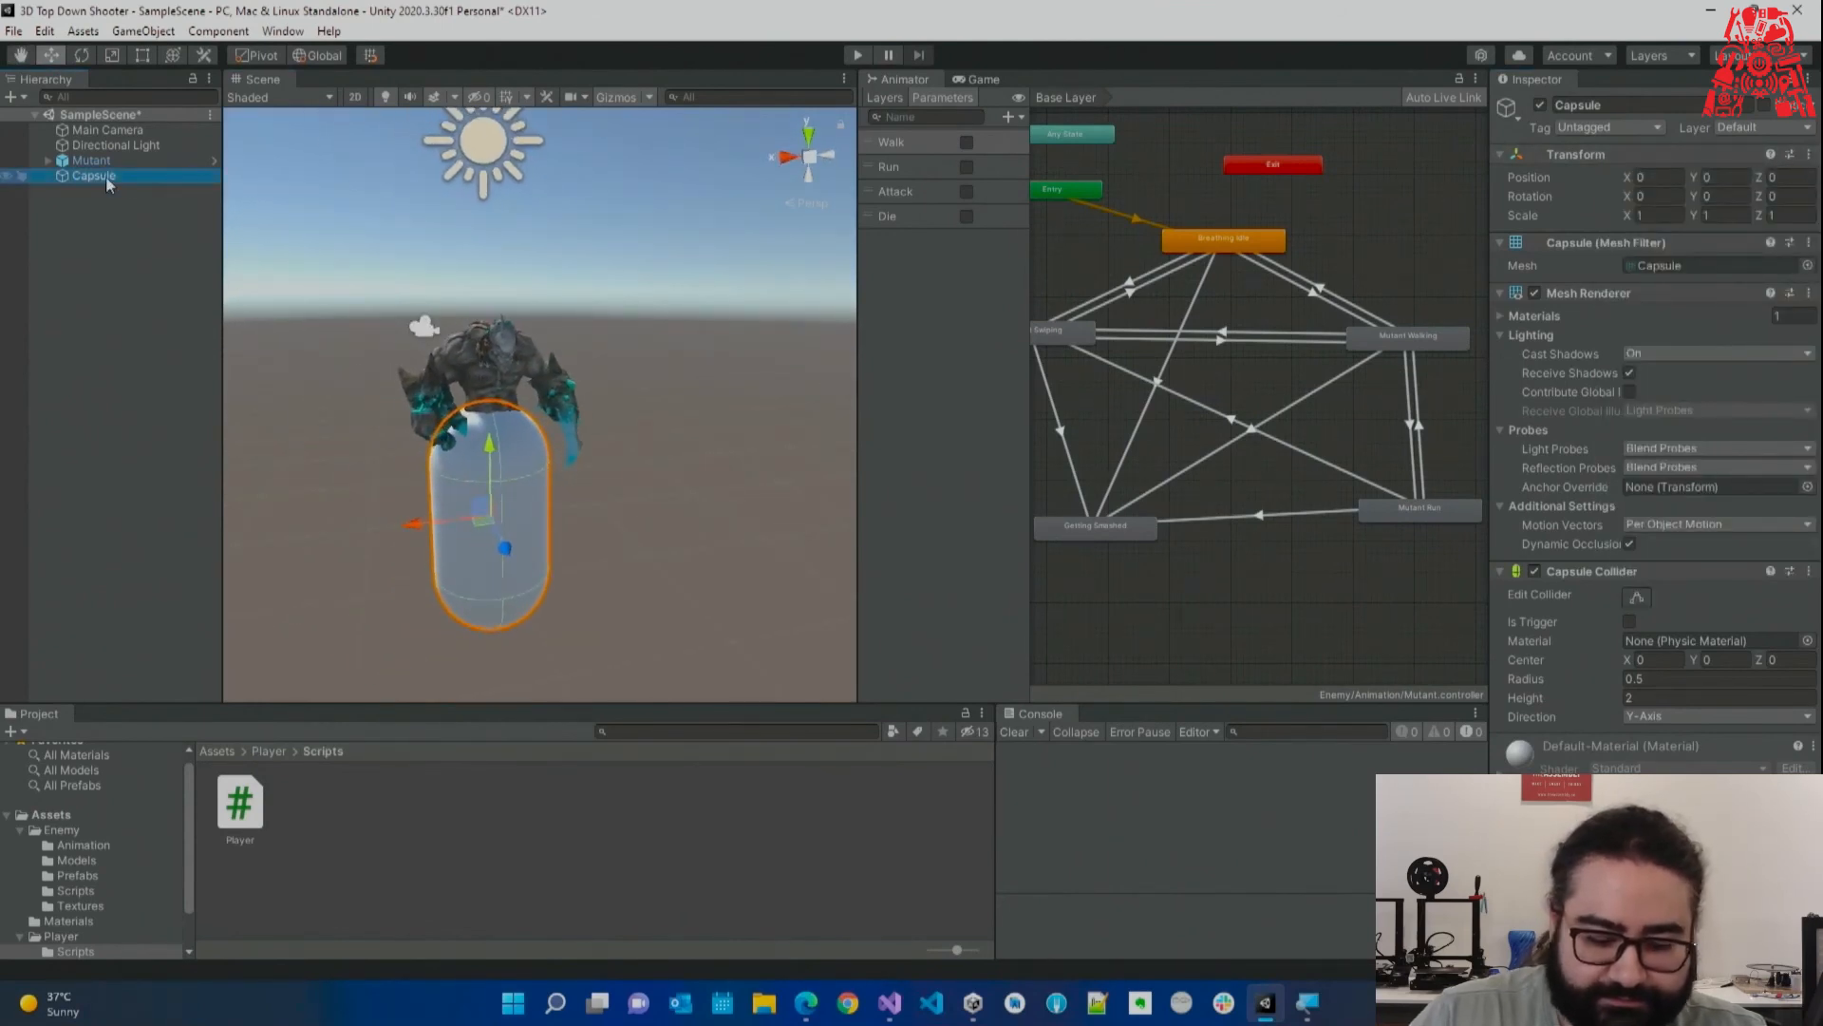
key(F2)
text(Player)
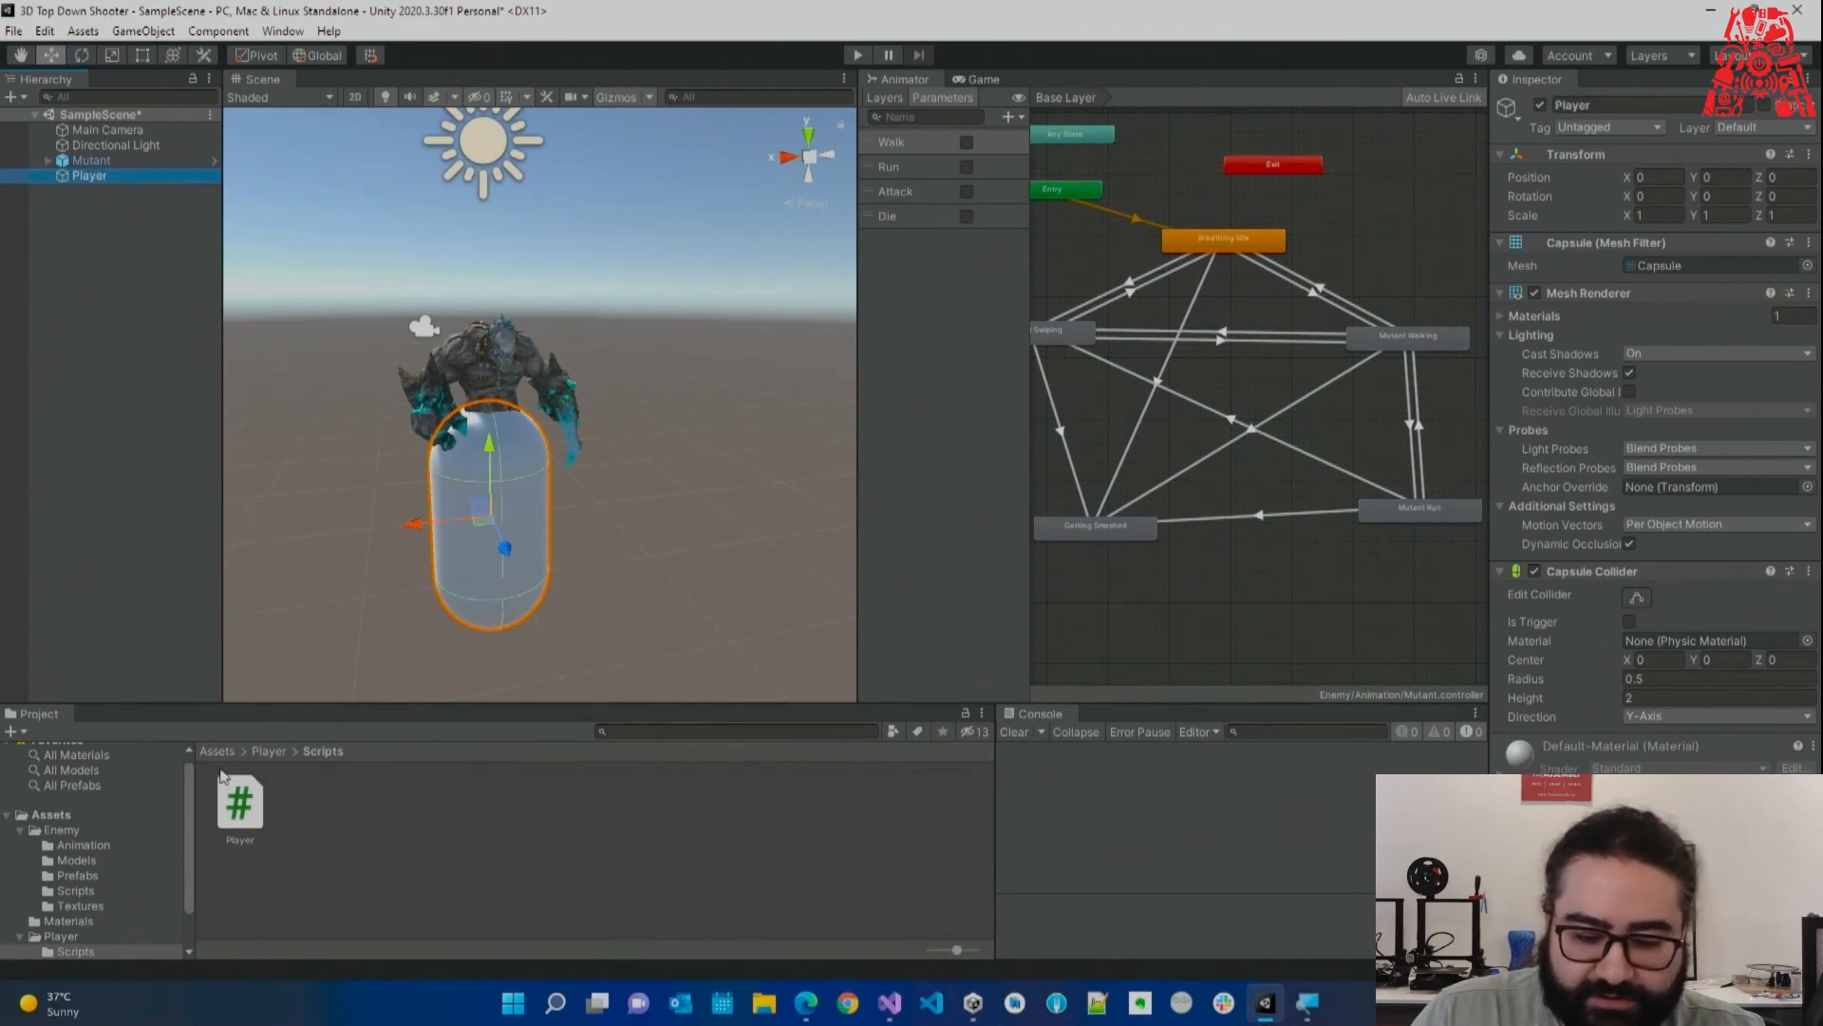
drag(229, 808, 1653, 854)
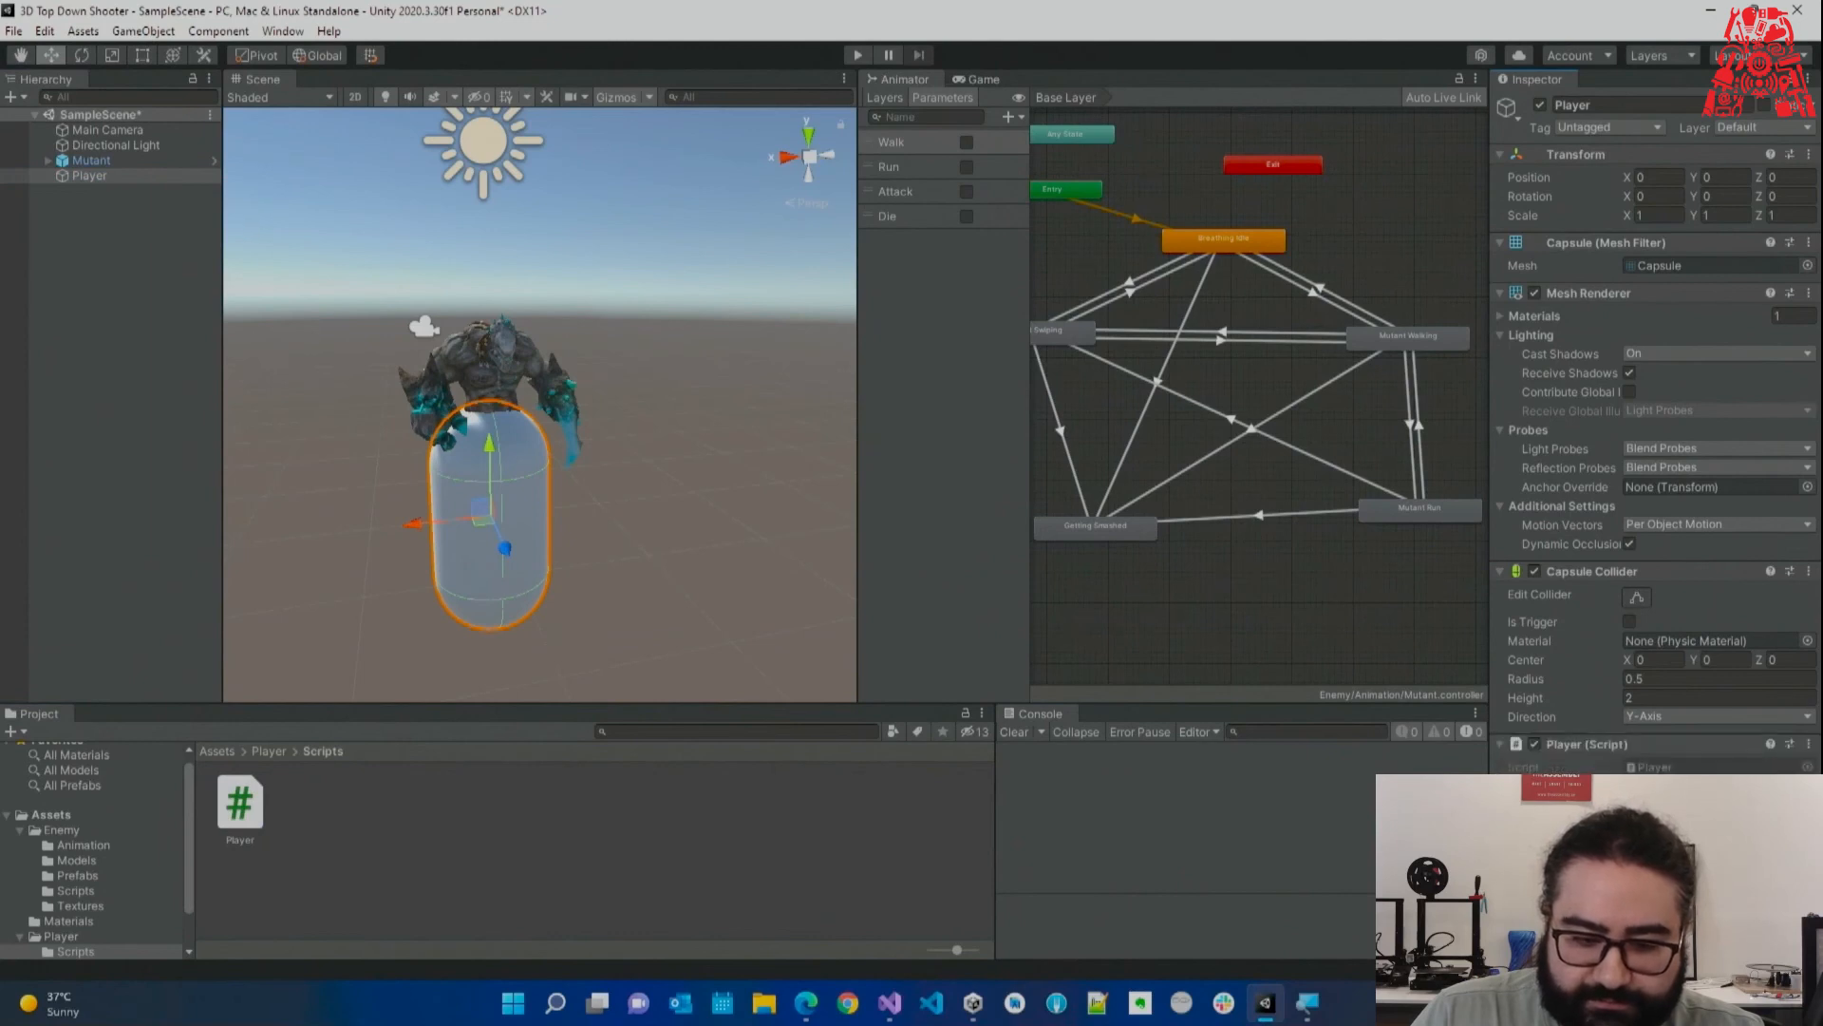
alt+drag(414, 505, 403, 449)
Add a Cube as a child of the Player capsule.
right_click(126, 178)
mouse_move(245, 448)
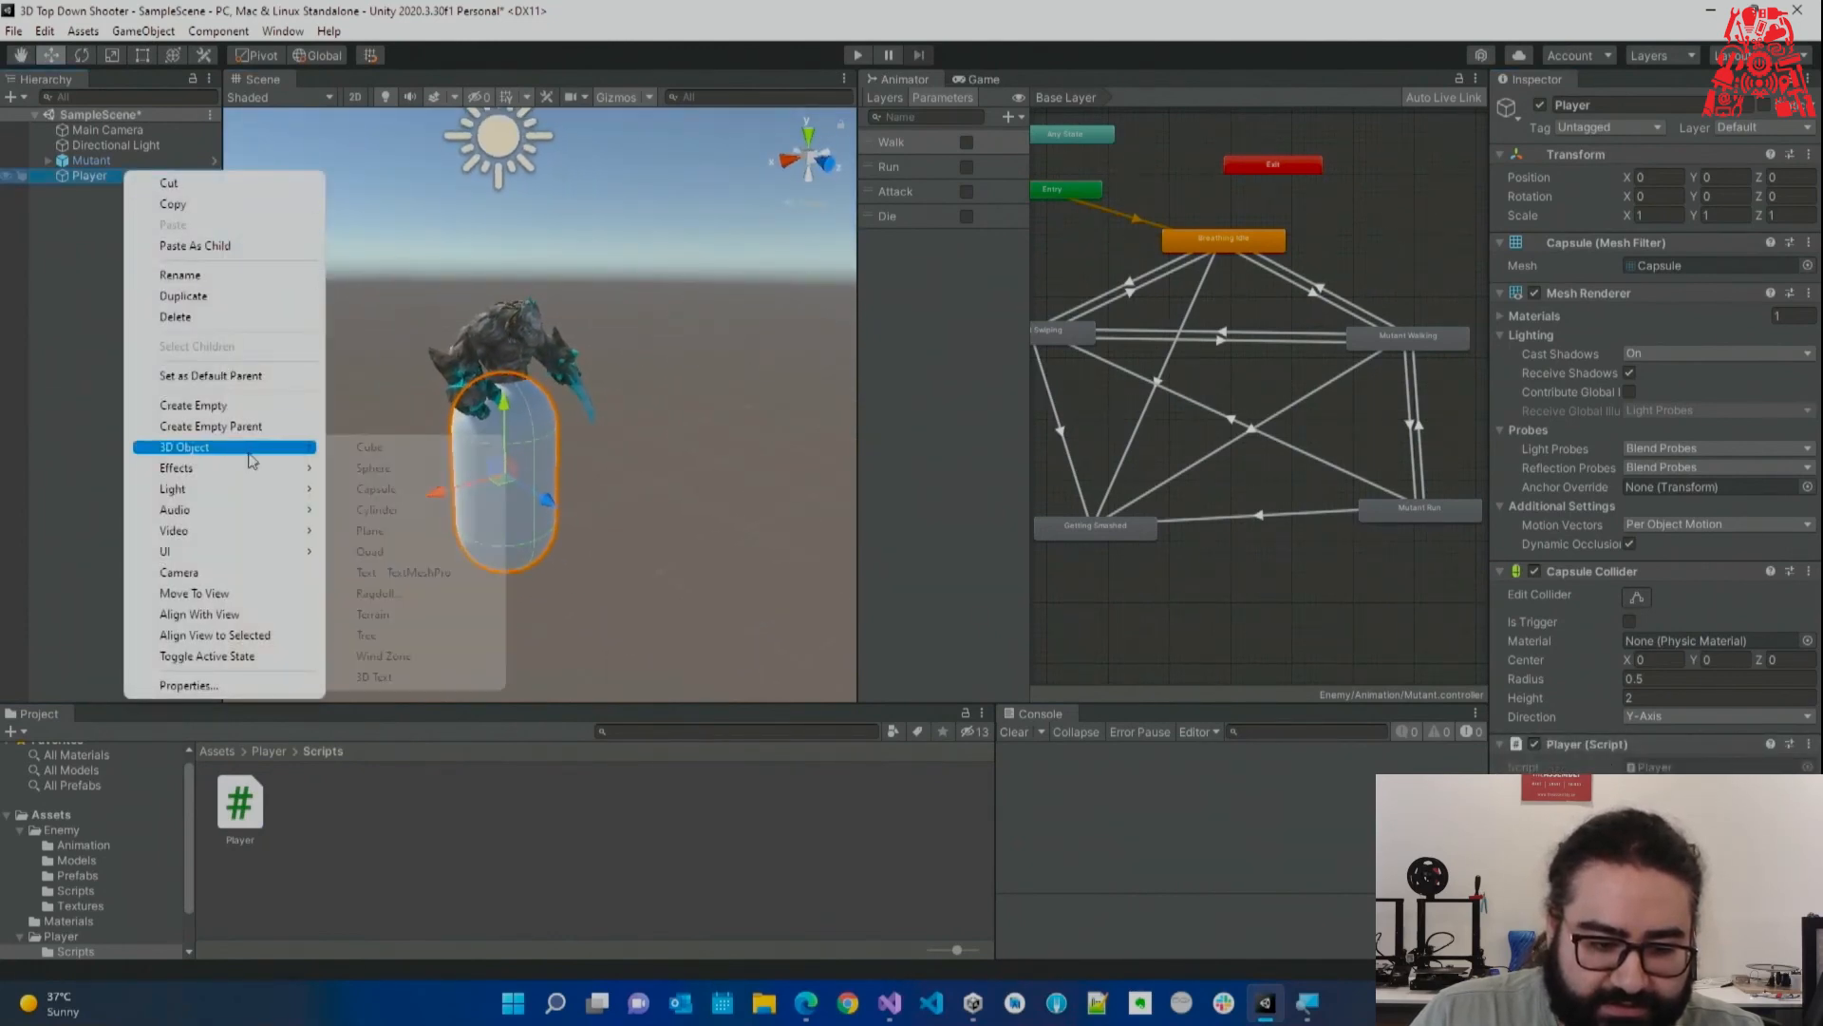
click(406, 455)
alt+drag(598, 477, 541, 474)
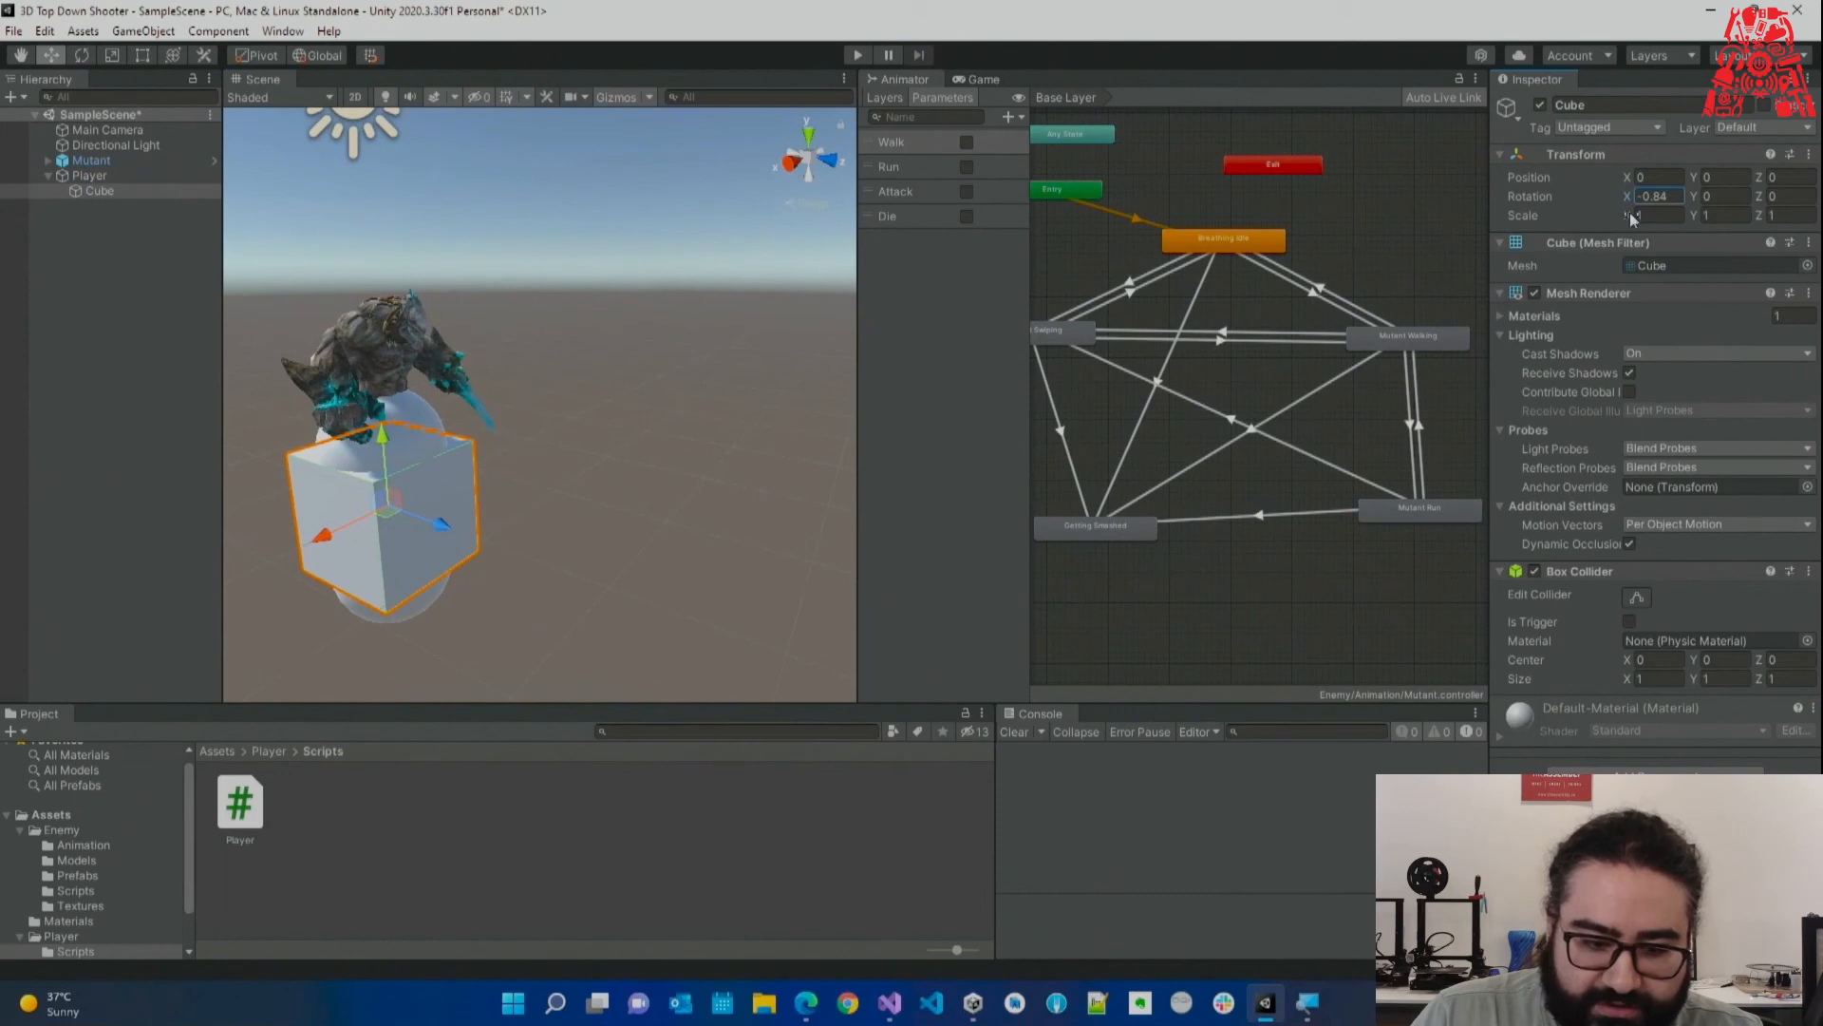
Scale the cube to 0.17, 0.05, 0.82 and move it to Y 0.59, Z 0.568.
drag(1631, 220, 1601, 222)
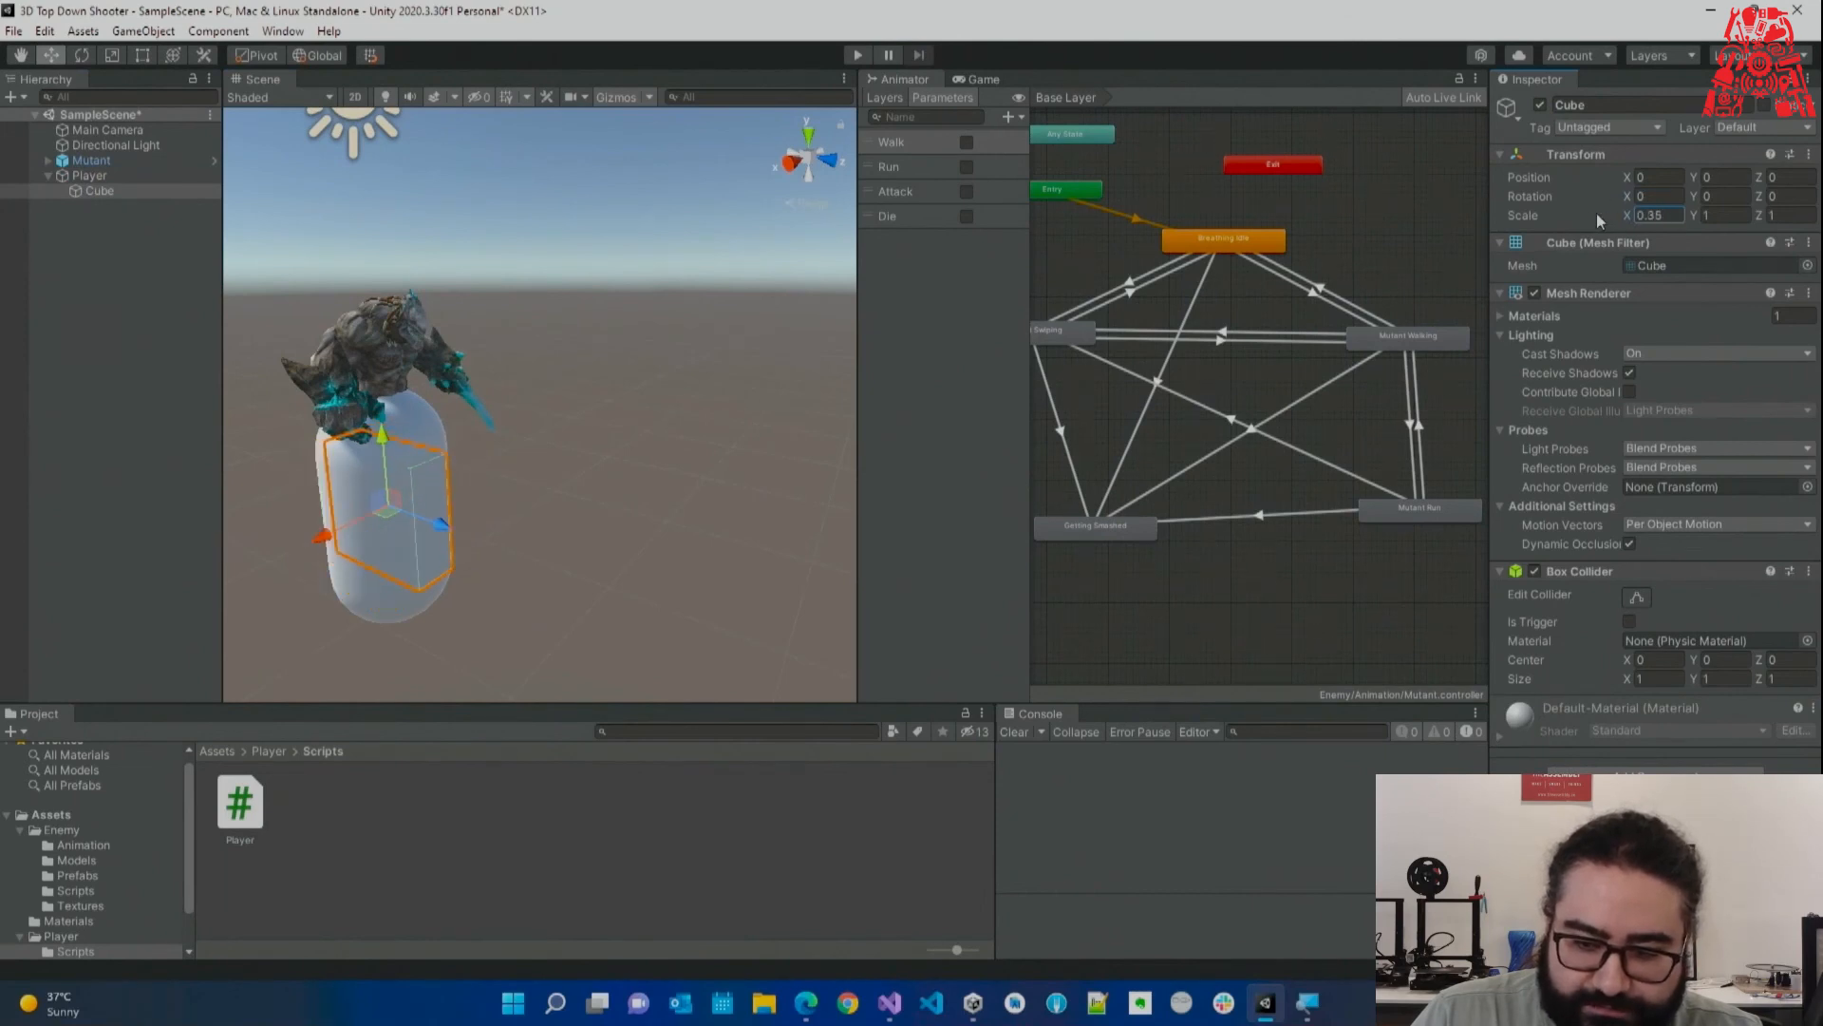
drag(1760, 221, 1691, 220)
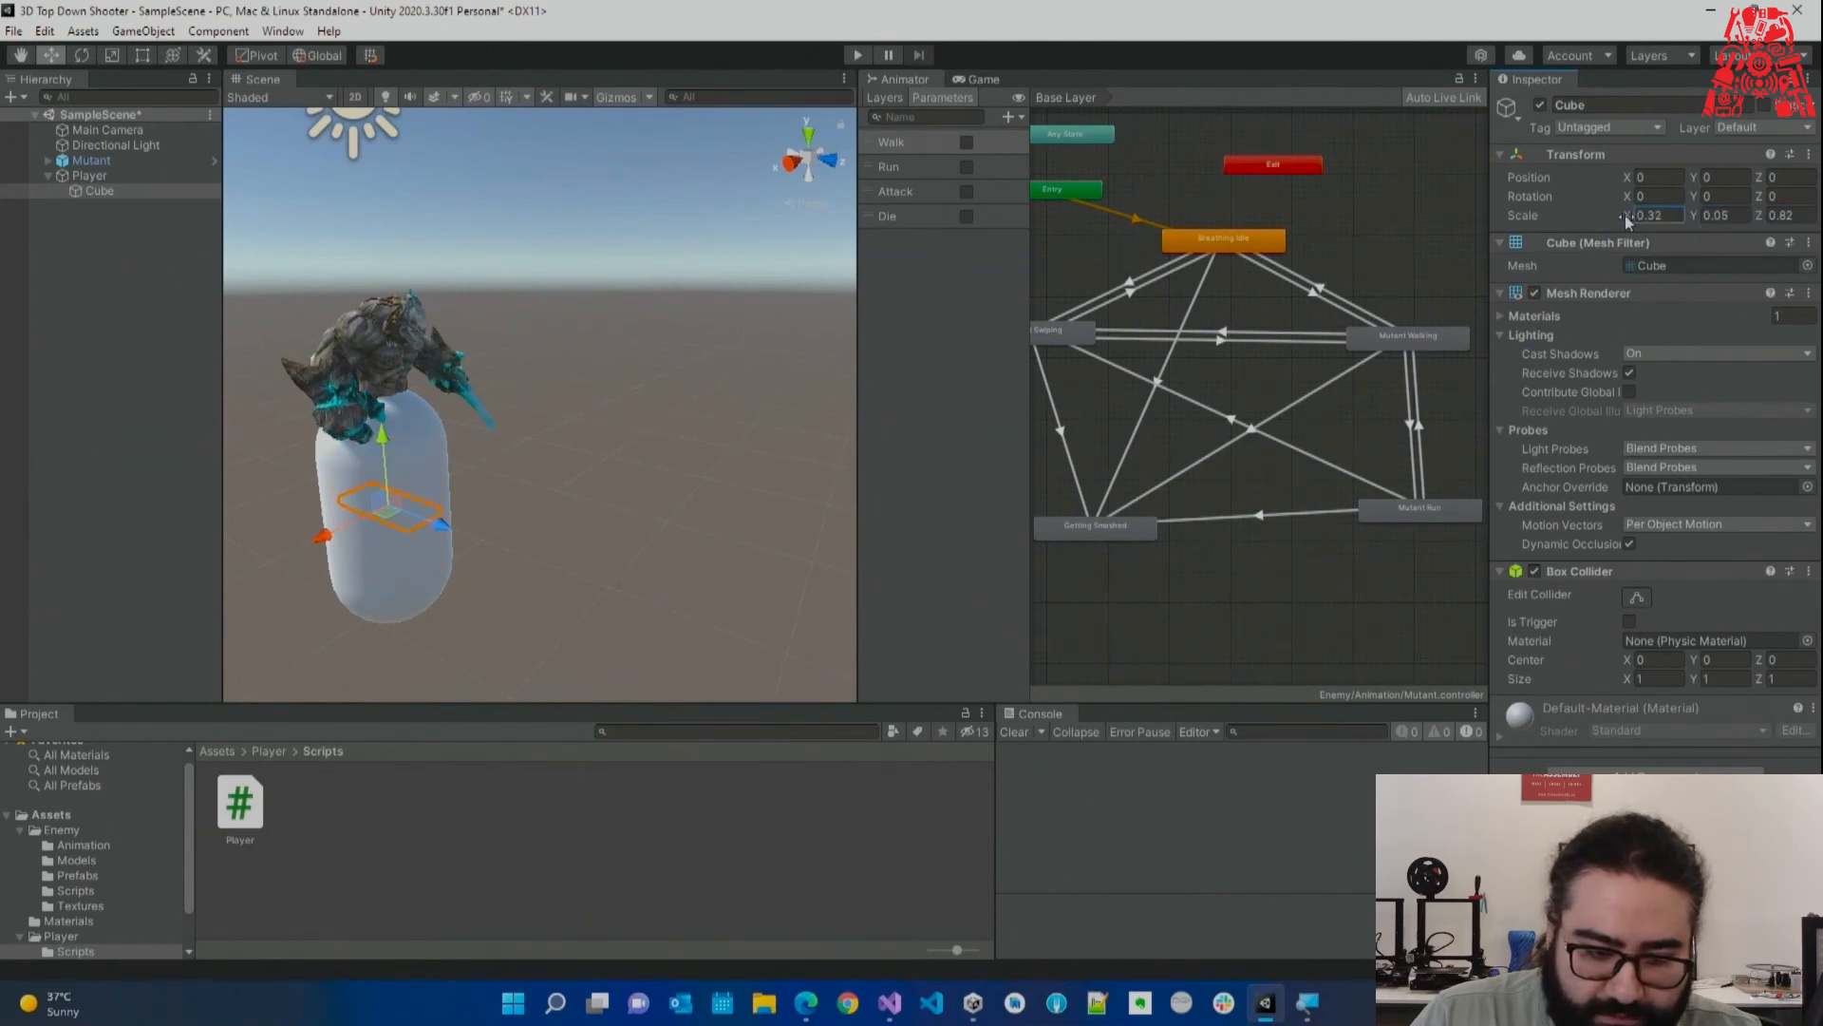
drag(486, 540, 454, 410)
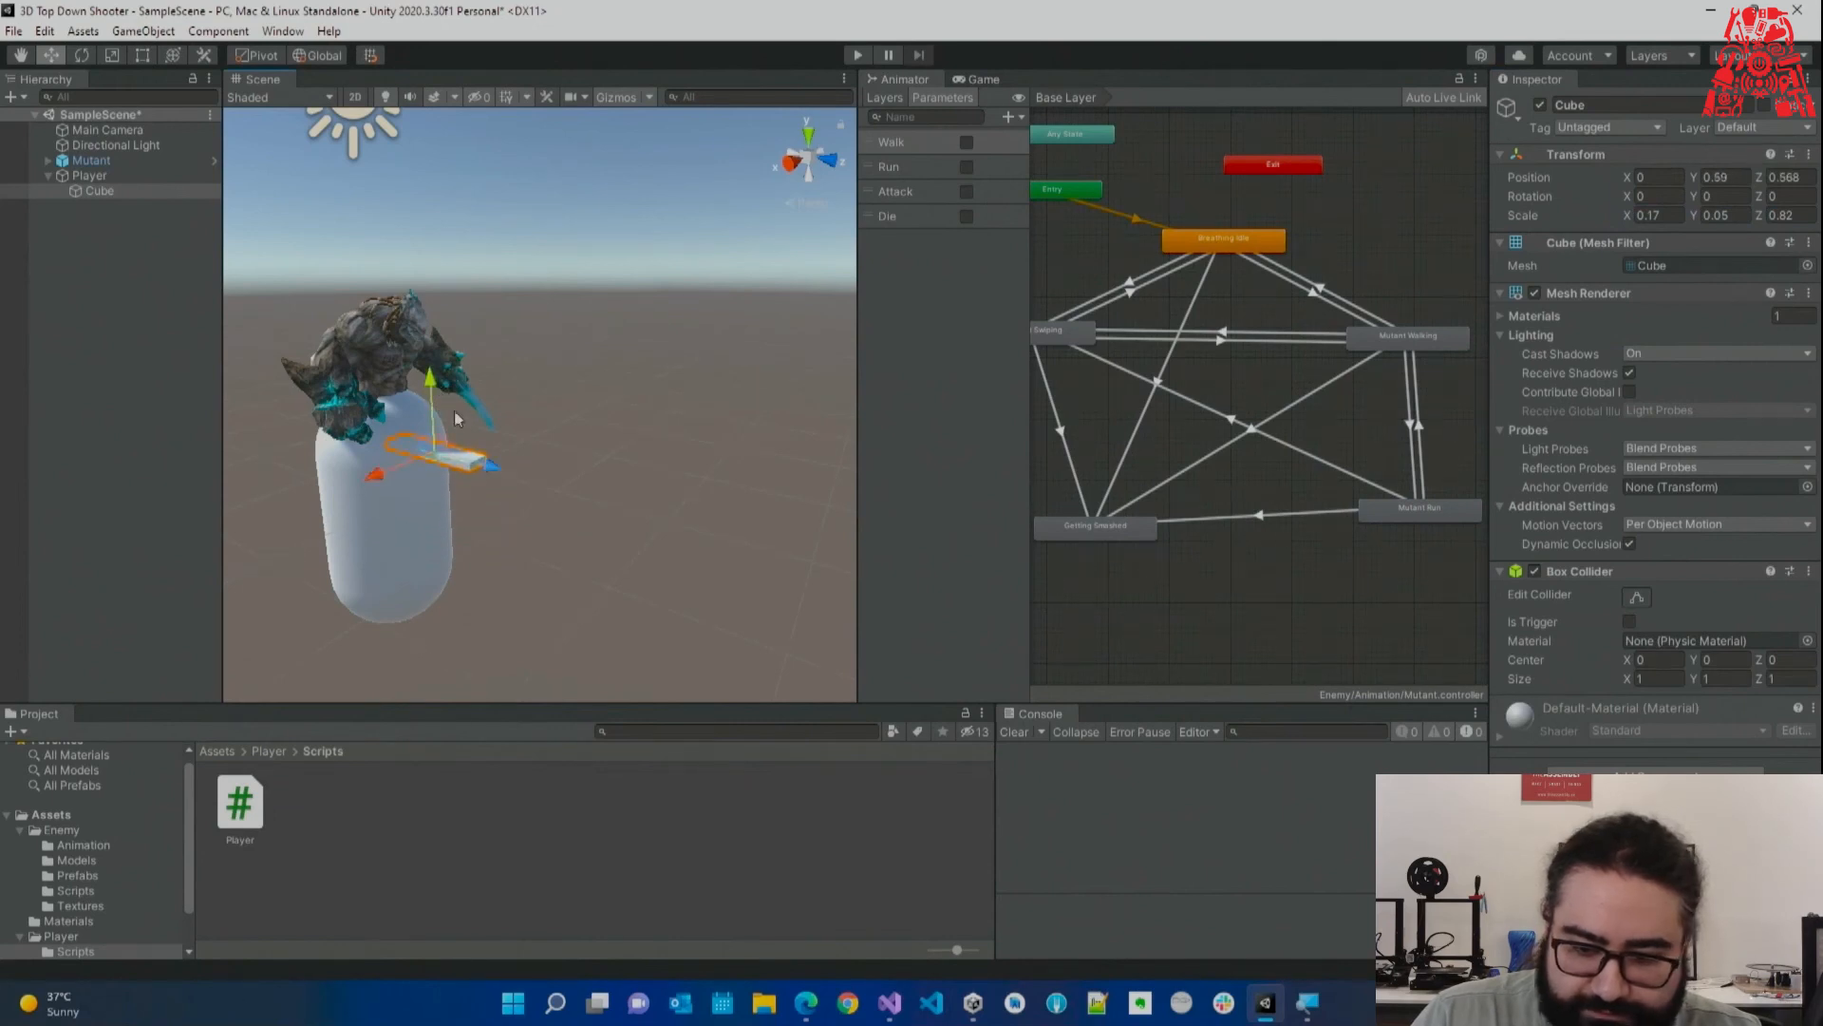
click(1756, 215)
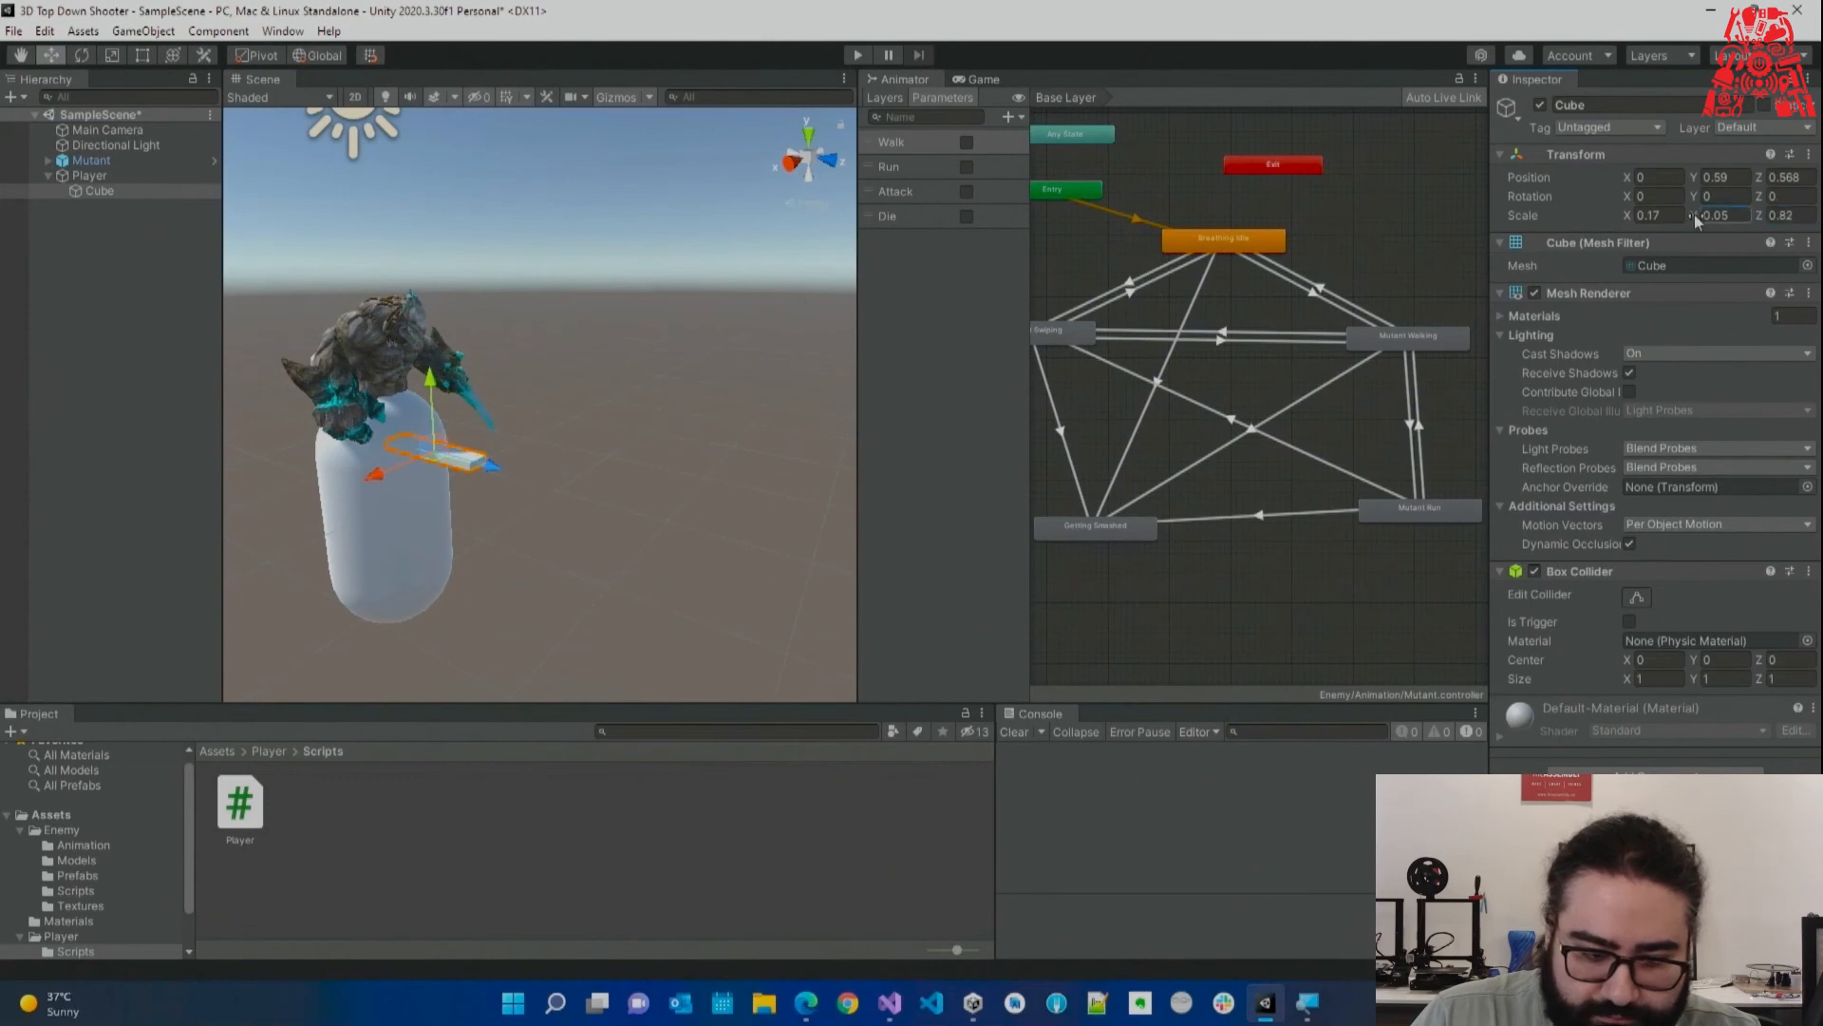
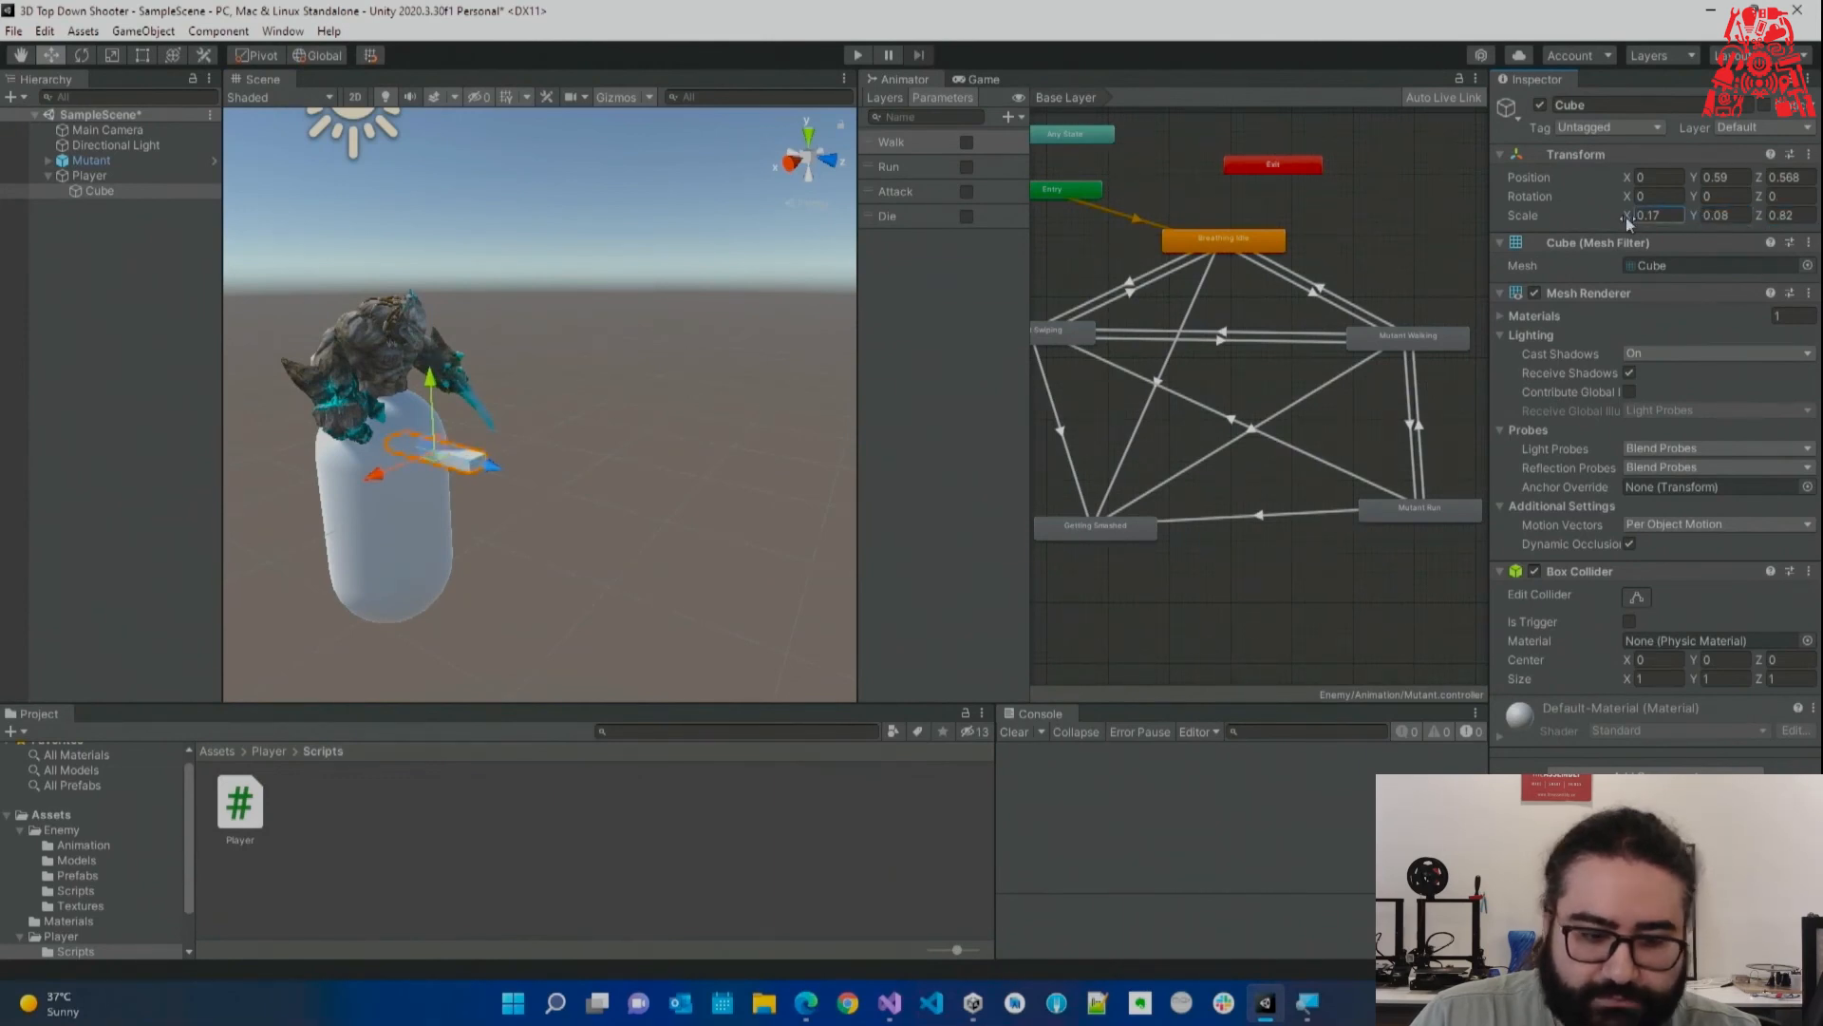
Finish the cube barrel's scale at 0.11 × 0.08 × 0.82 and reselect it.
click(790, 366)
alt+drag(790, 367, 500, 403)
scroll(501, 404, up, 3)
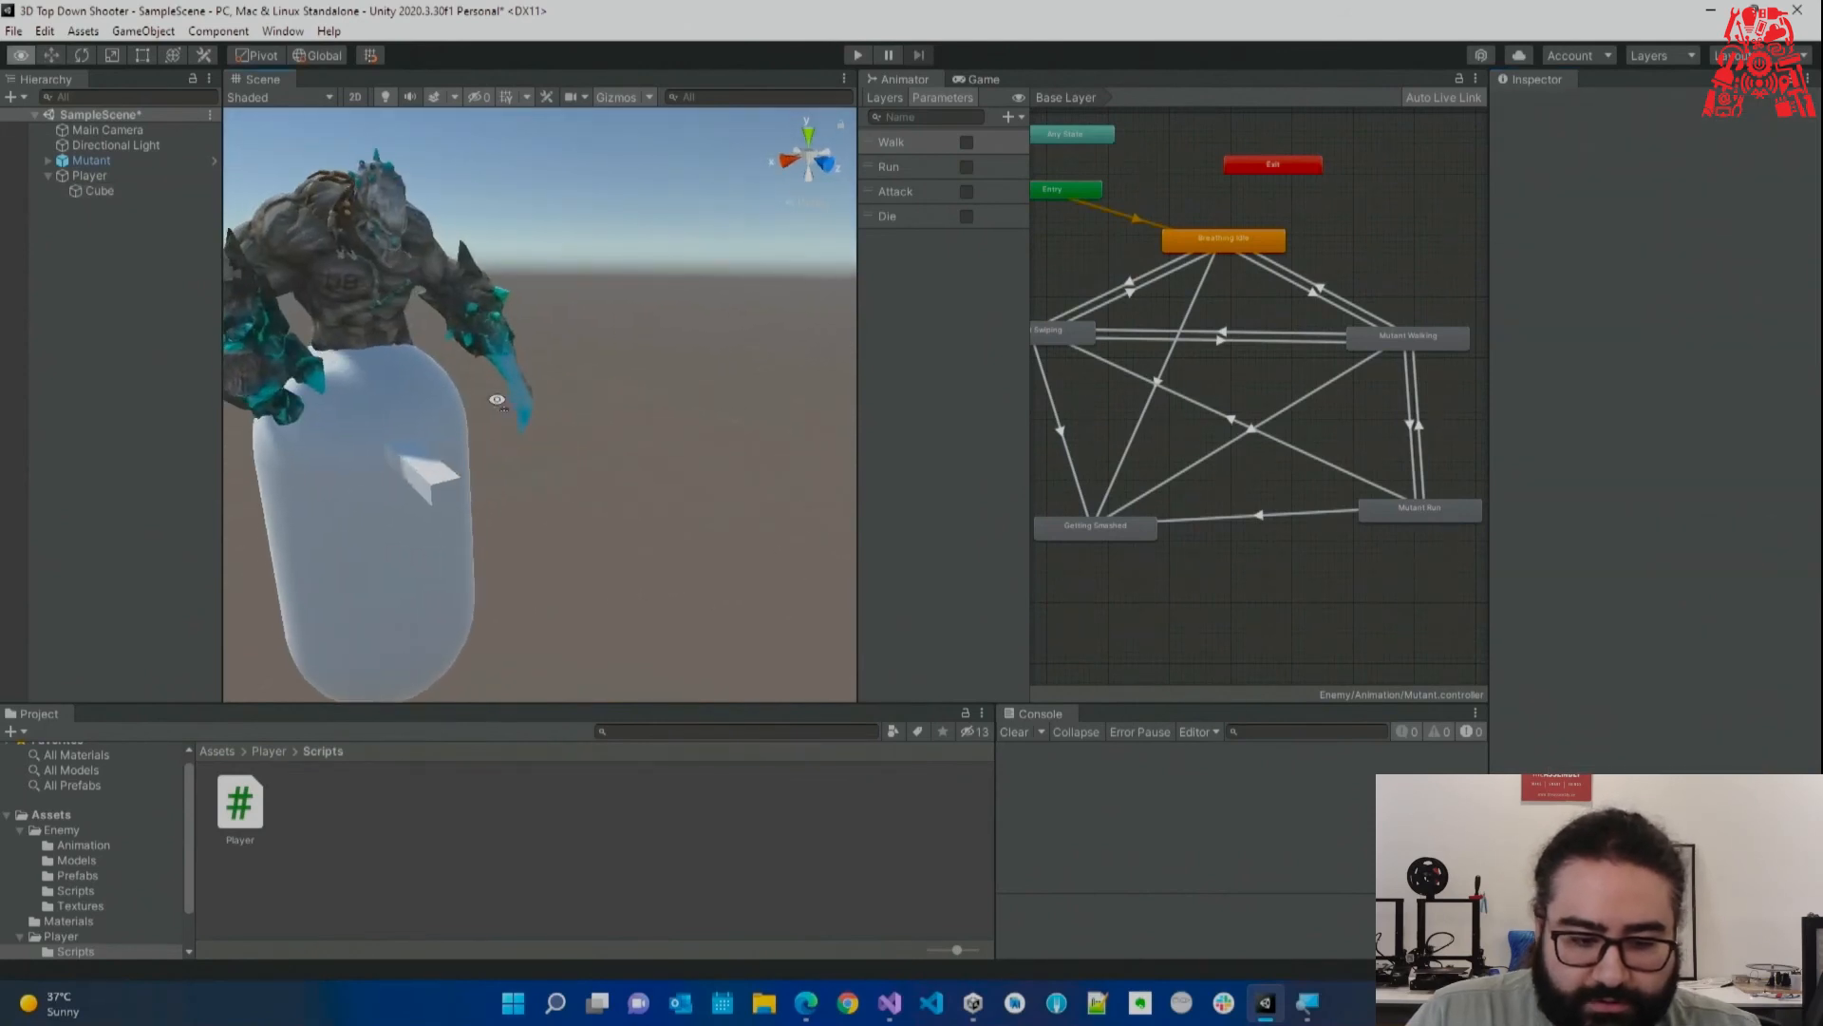
click(434, 477)
scroll(434, 477, down, 3)
Push the cube barrel forward to Z 0.672 so it juts out of the capsule.
alt+drag(434, 476, 718, 517)
drag(586, 428, 604, 430)
click(582, 498)
scroll(80, 881, down, 2)
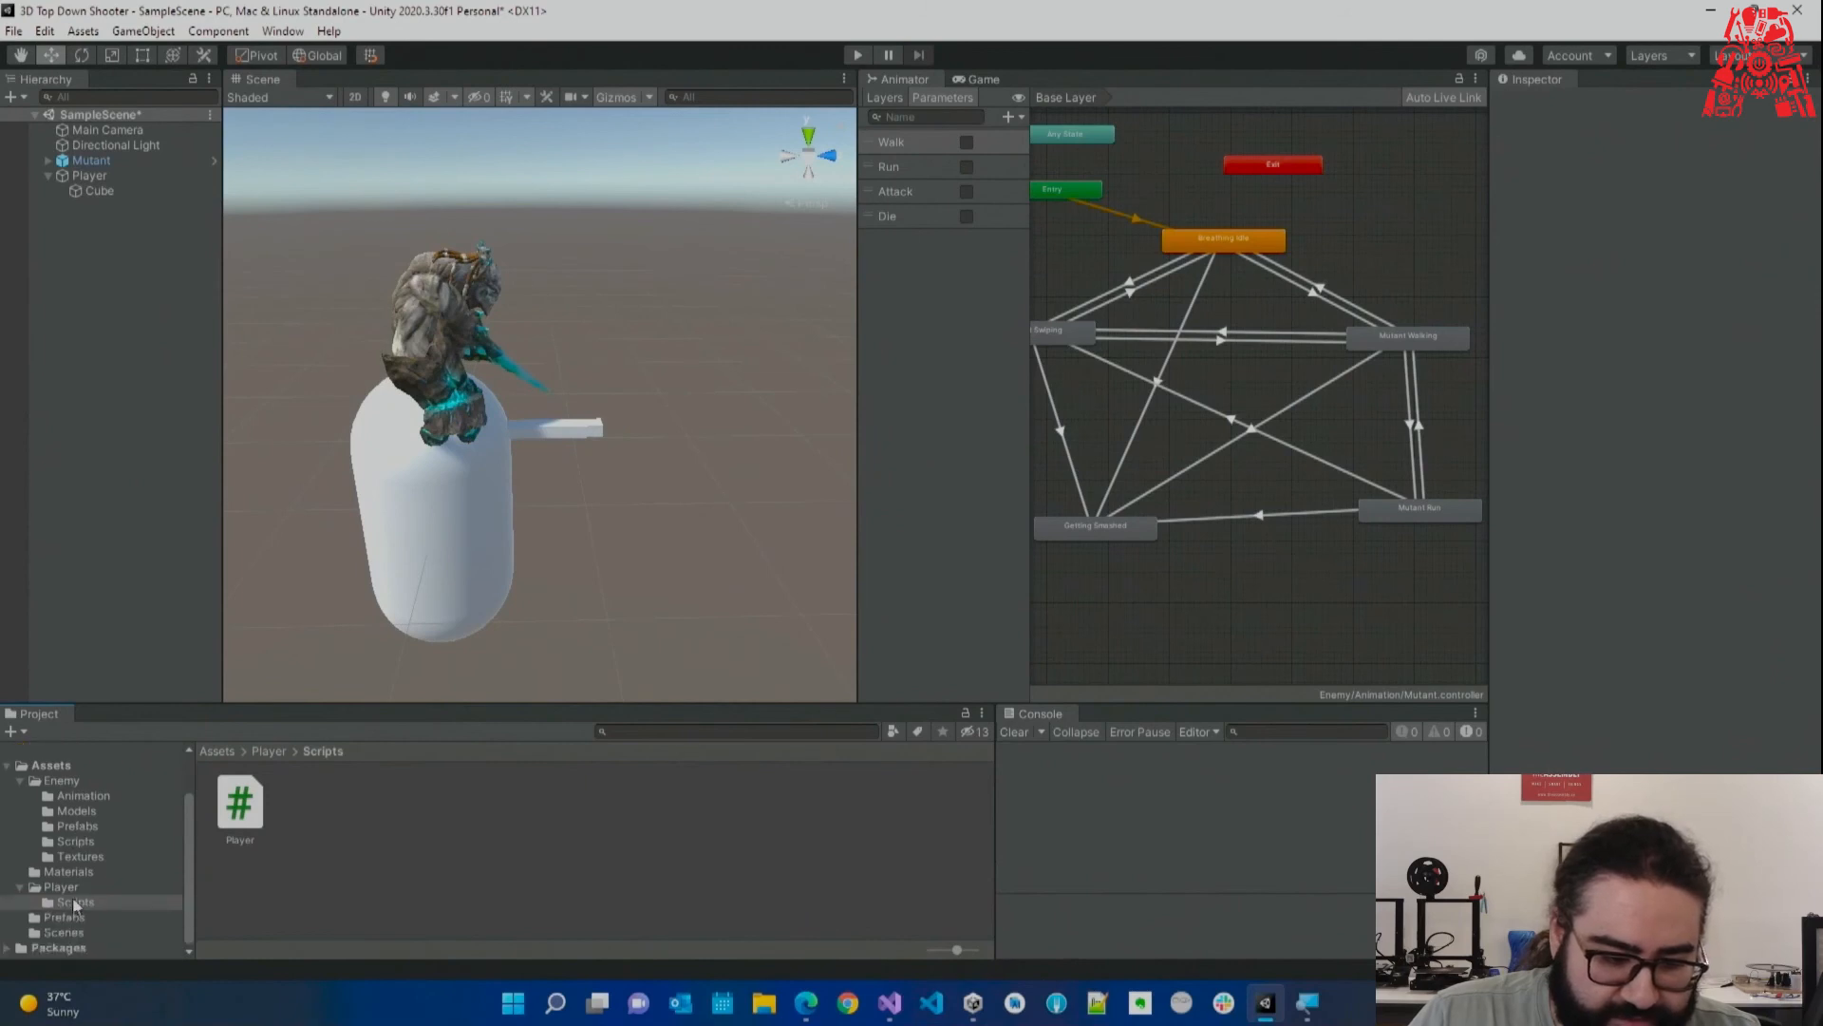
click(74, 888)
right_click(295, 876)
Create a Materials folder inside the Player folder and open it.
mouse_move(553, 358)
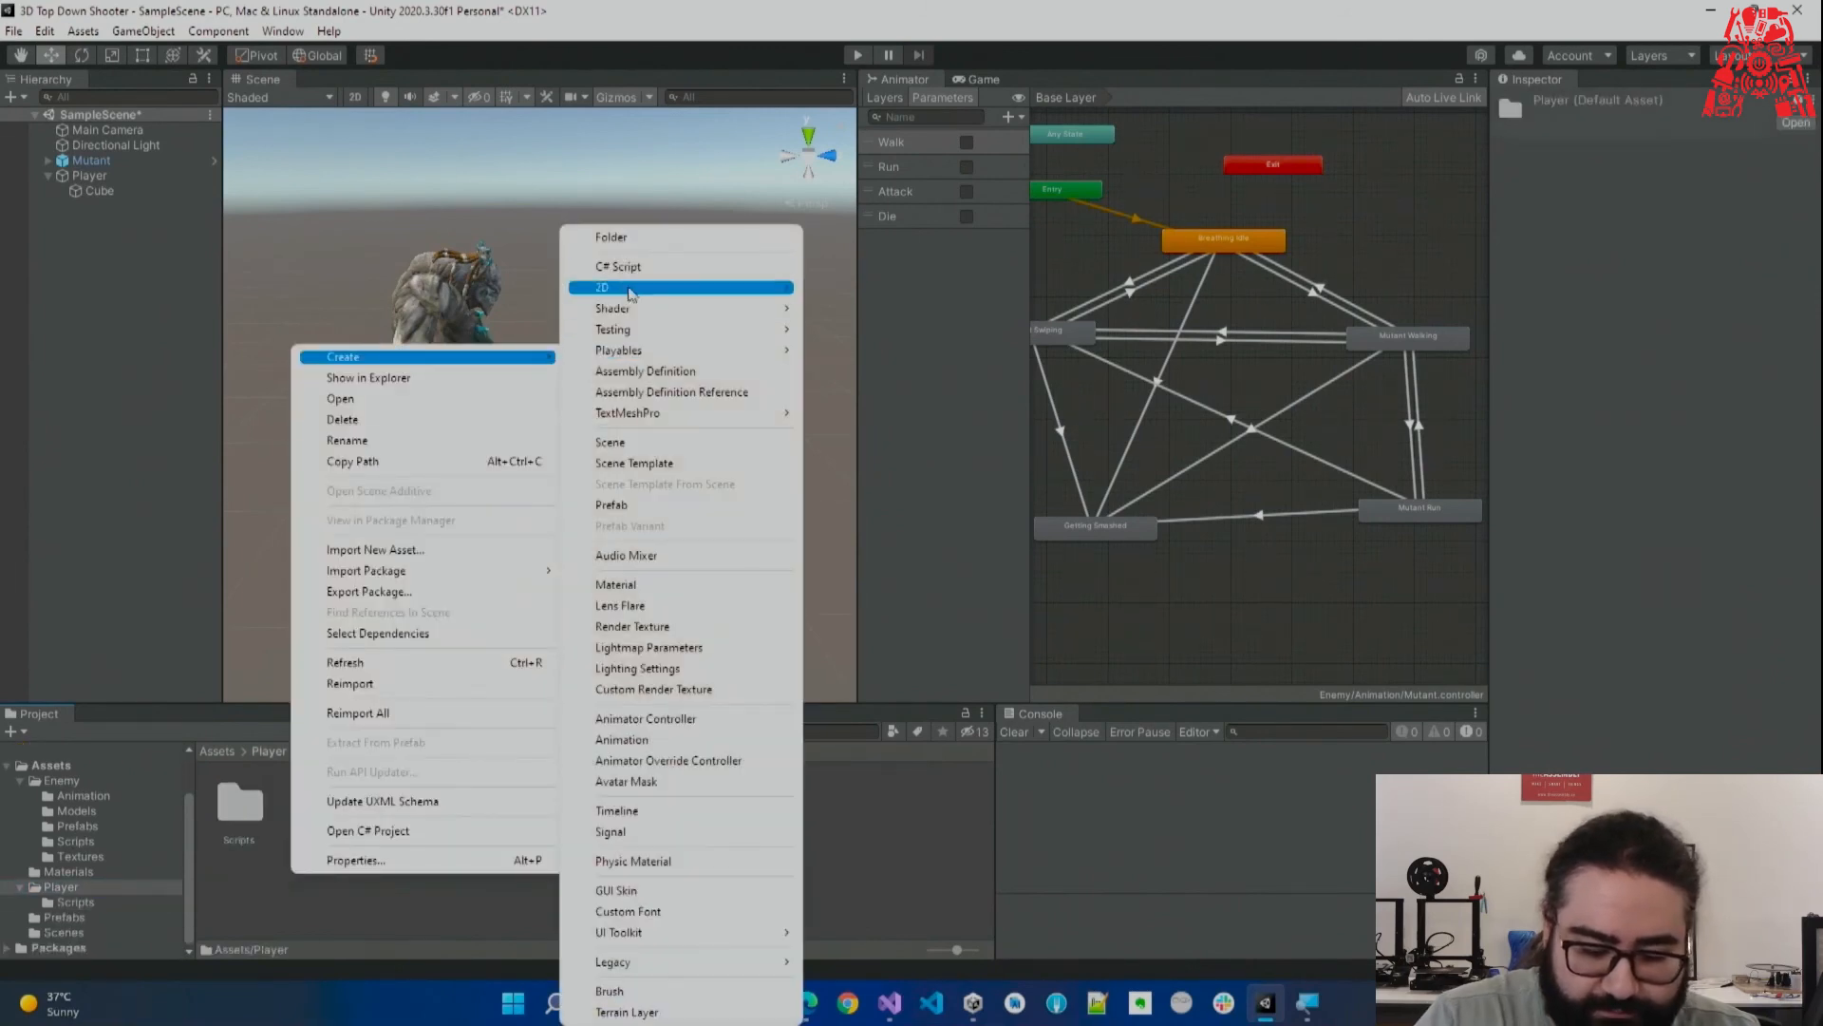
click(659, 239)
text(Materials)
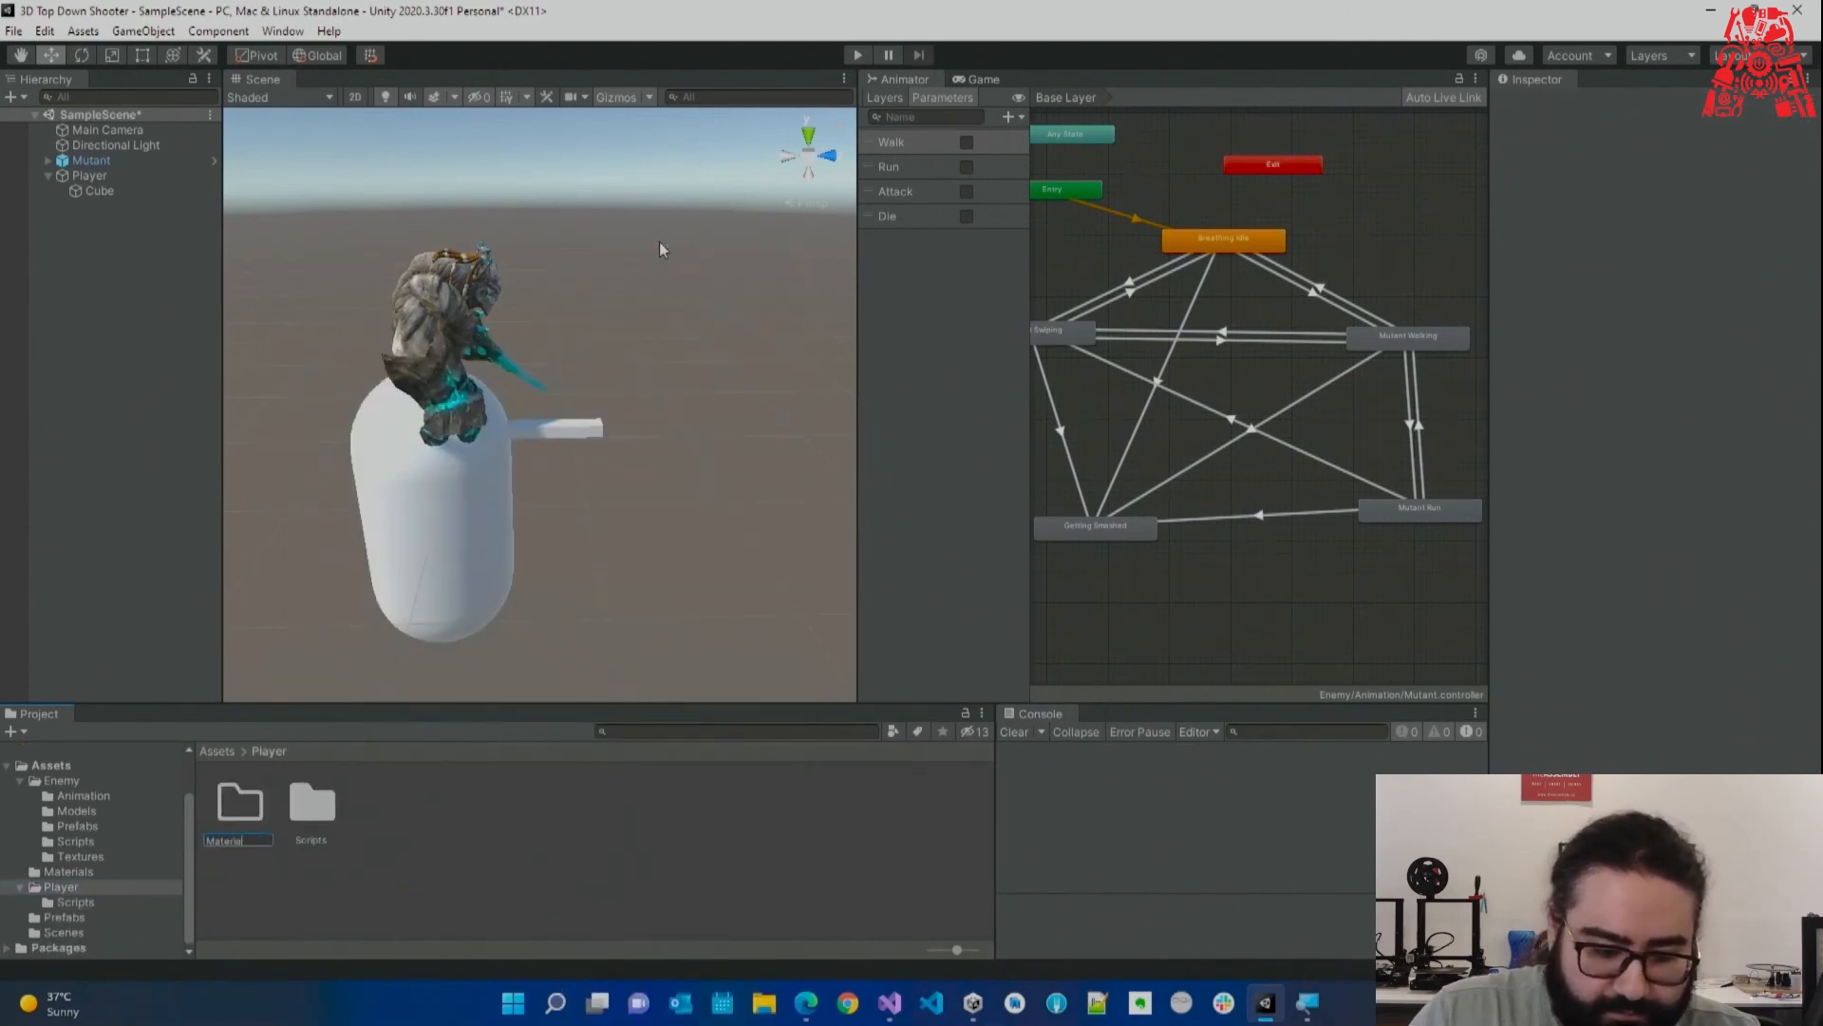
key(Return)
double_click(240, 807)
Create a Green material with a green albedo and apply it to the cube barrel.
right_click(280, 834)
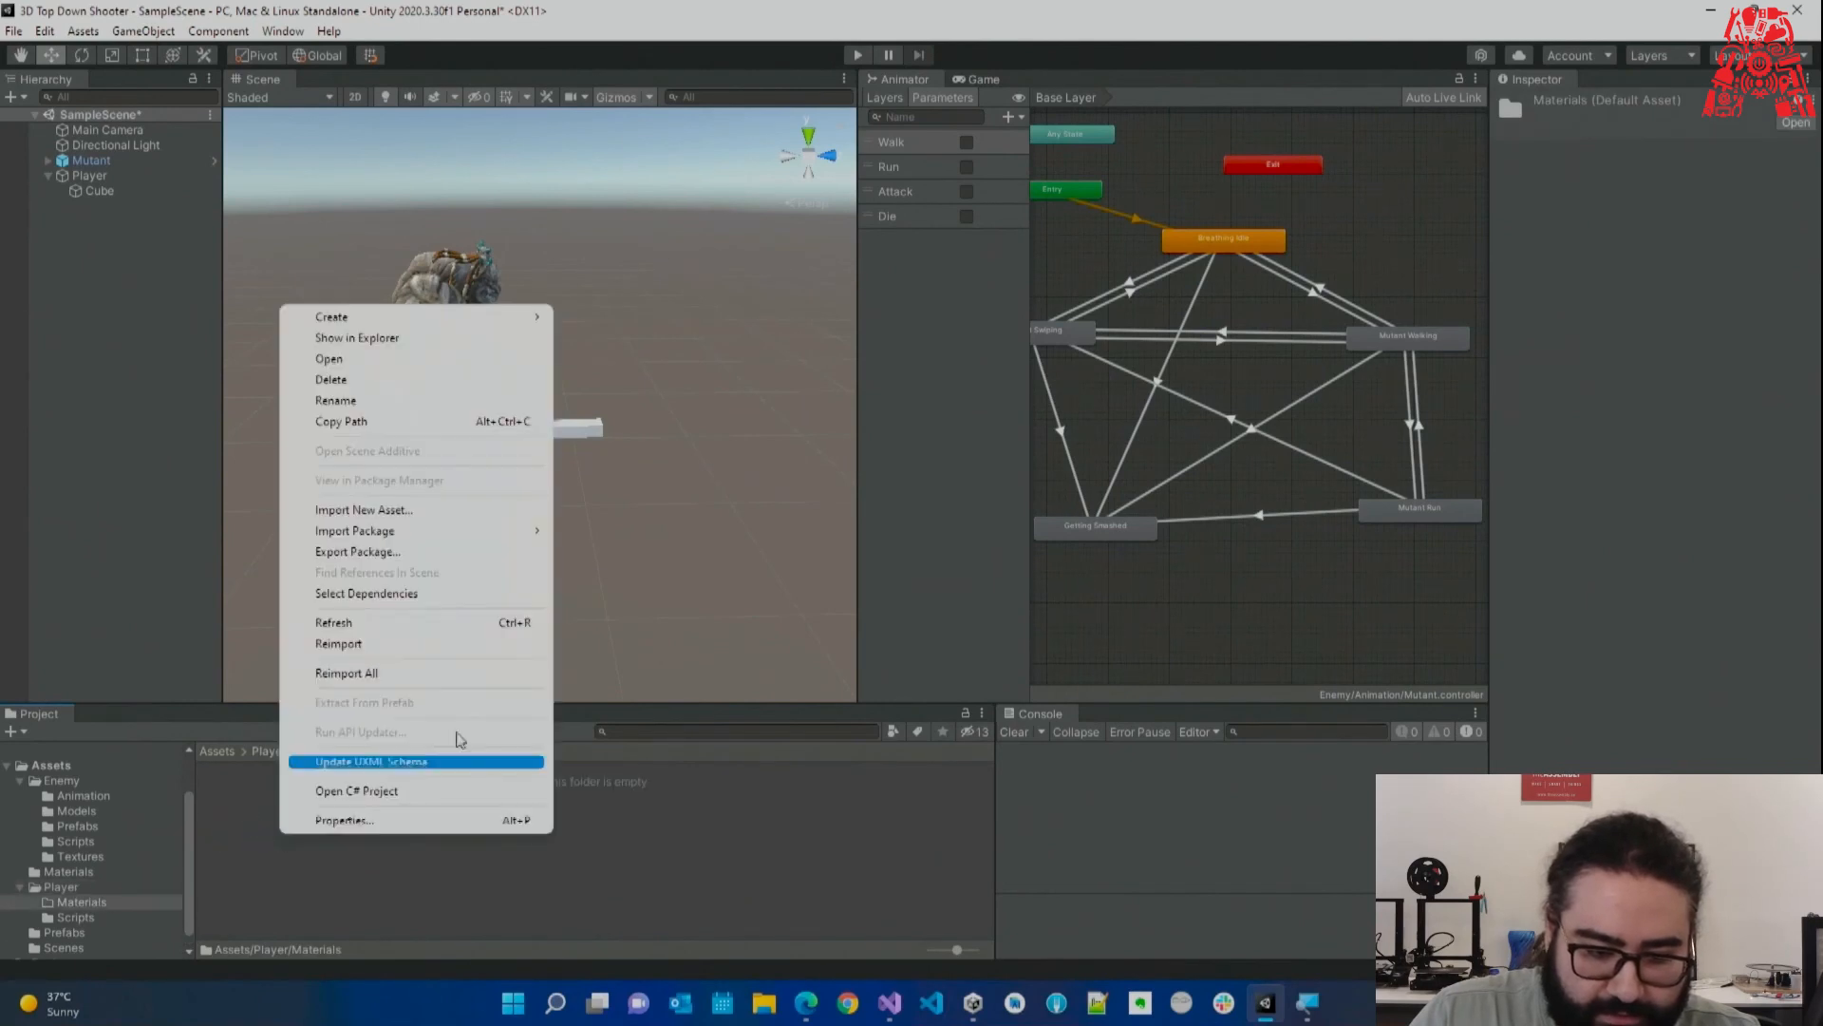
mouse_move(323, 308)
click(635, 584)
text(Gray)
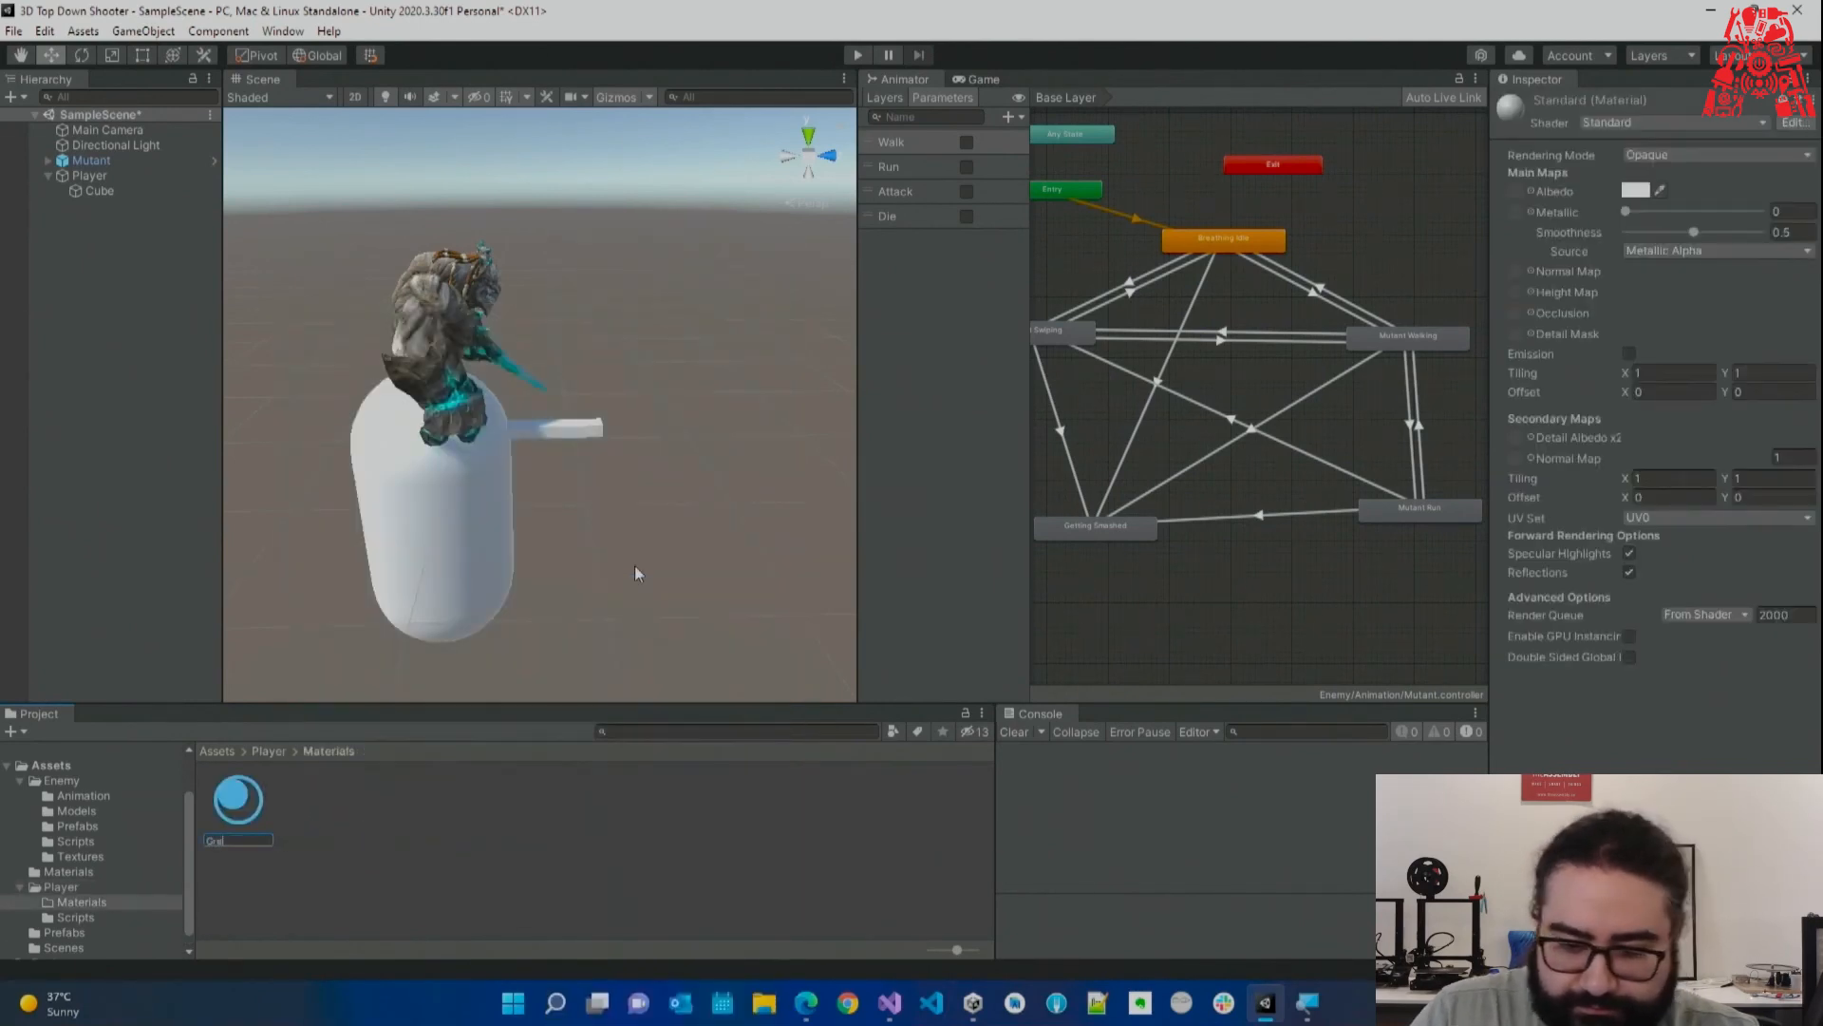
key(Return)
click(1635, 190)
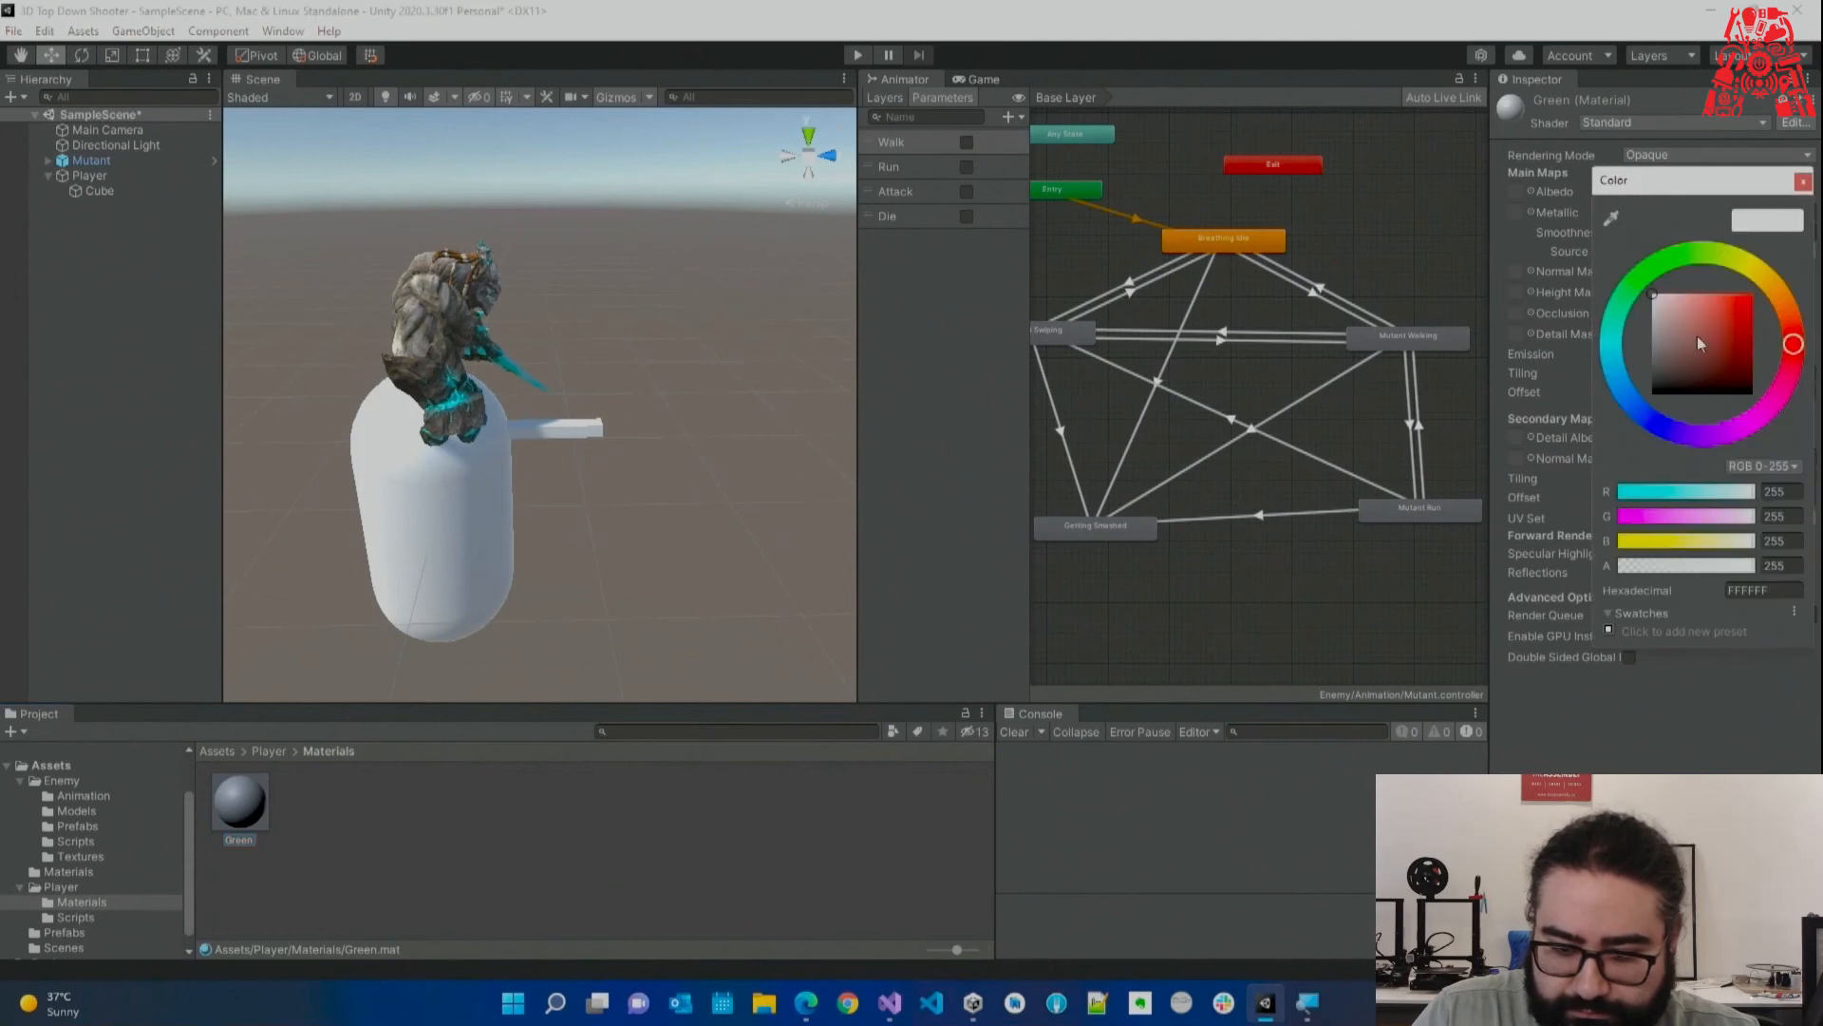
drag(1696, 334, 1752, 294)
click(1713, 253)
click(1803, 182)
drag(245, 809, 579, 431)
Create a Red material with a pure red albedo for the Player capsule.
right_click(372, 840)
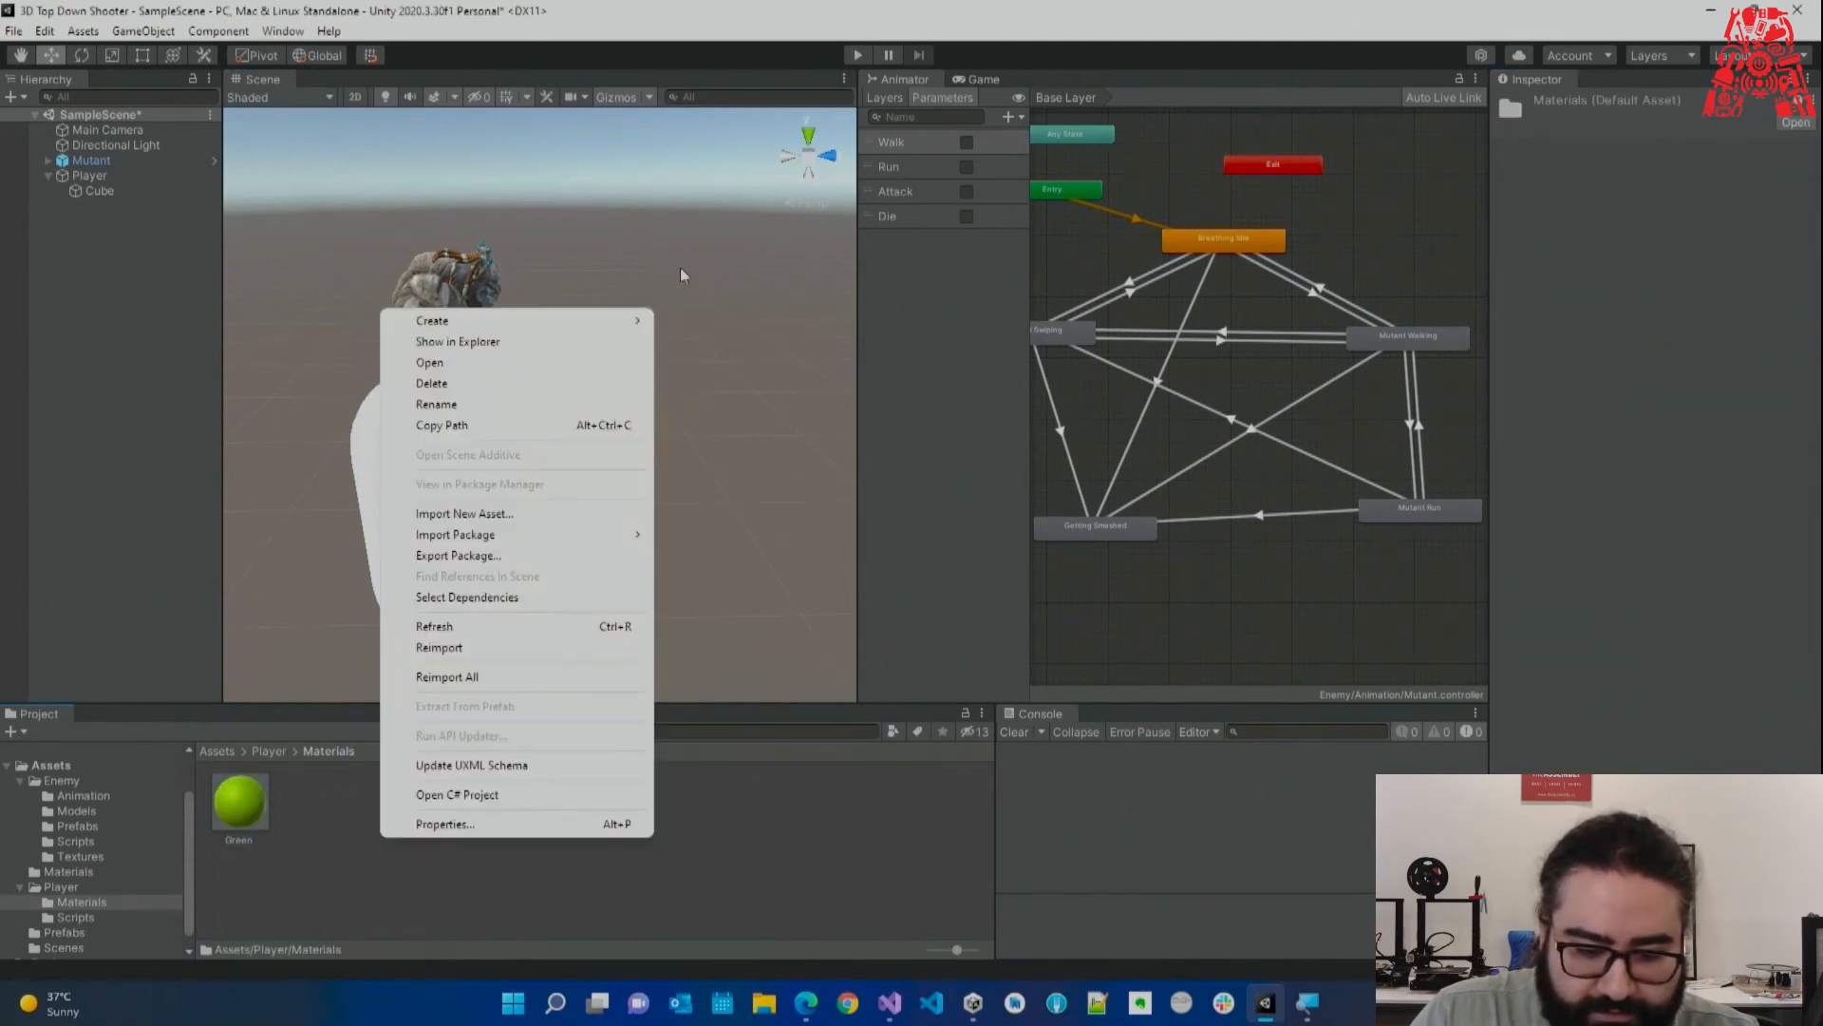
mouse_move(641, 325)
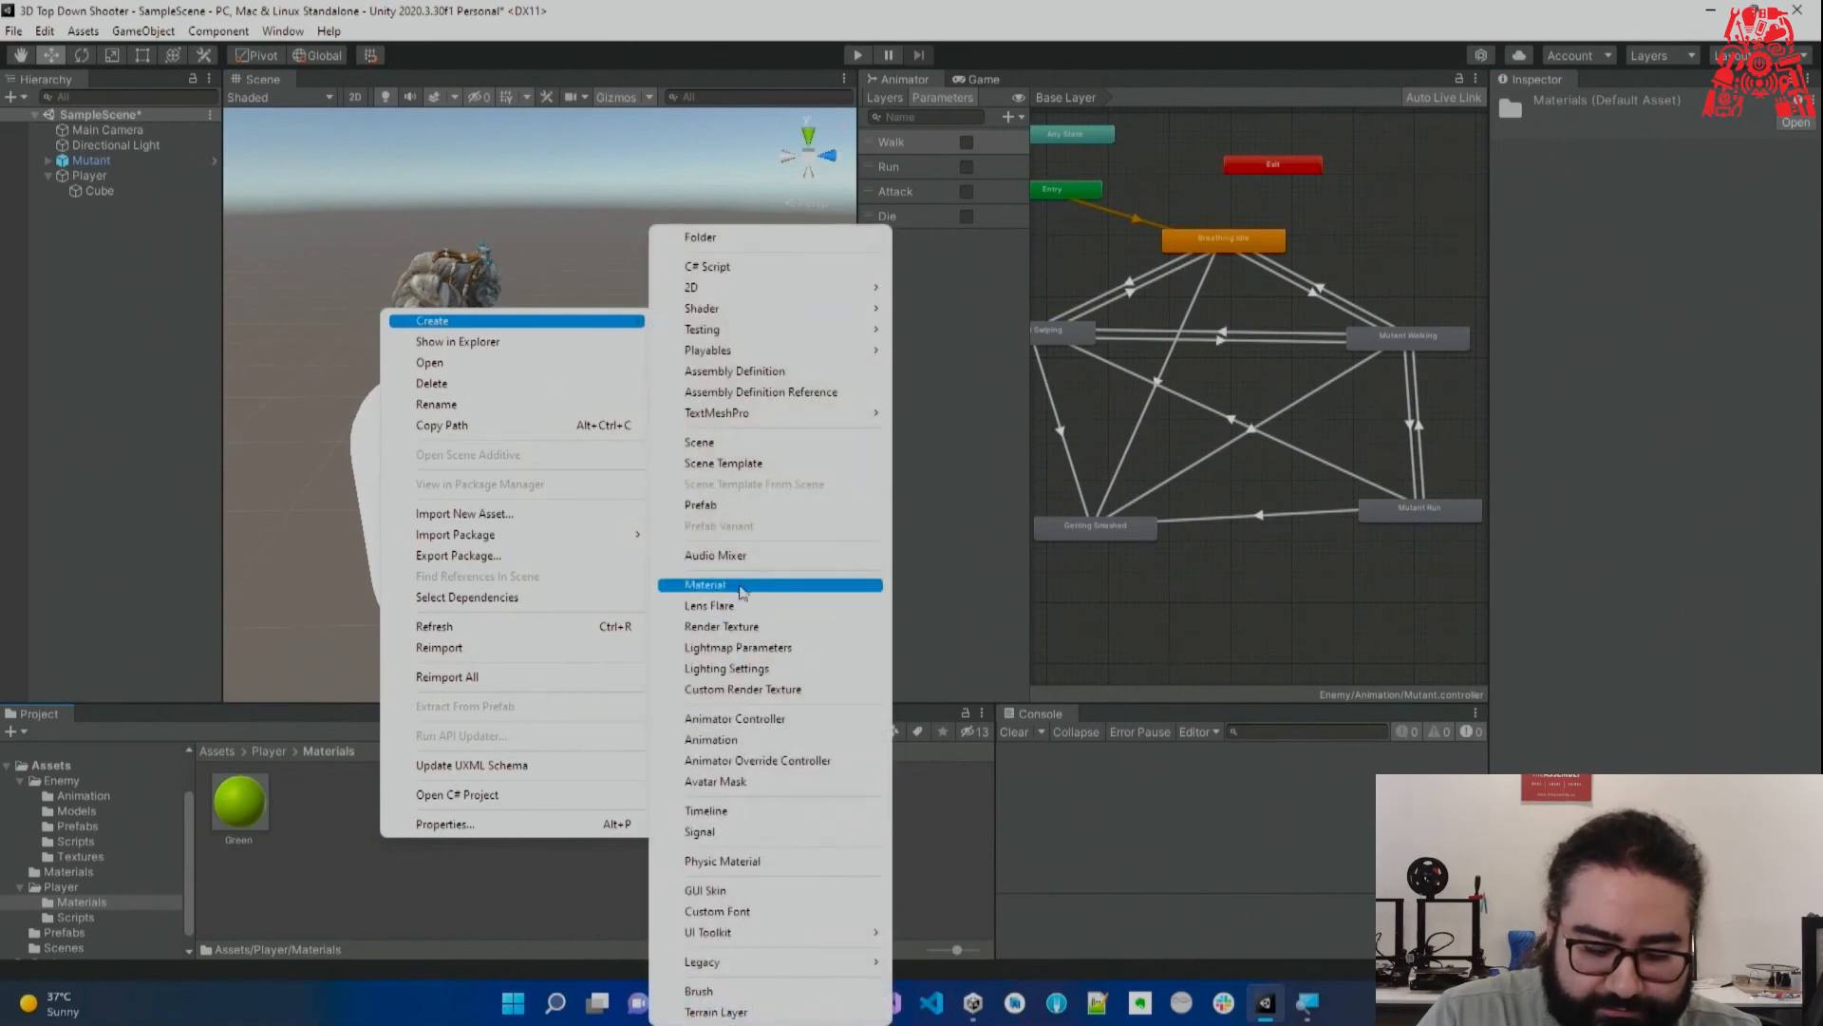
click(743, 590)
text(Med)
key(Return)
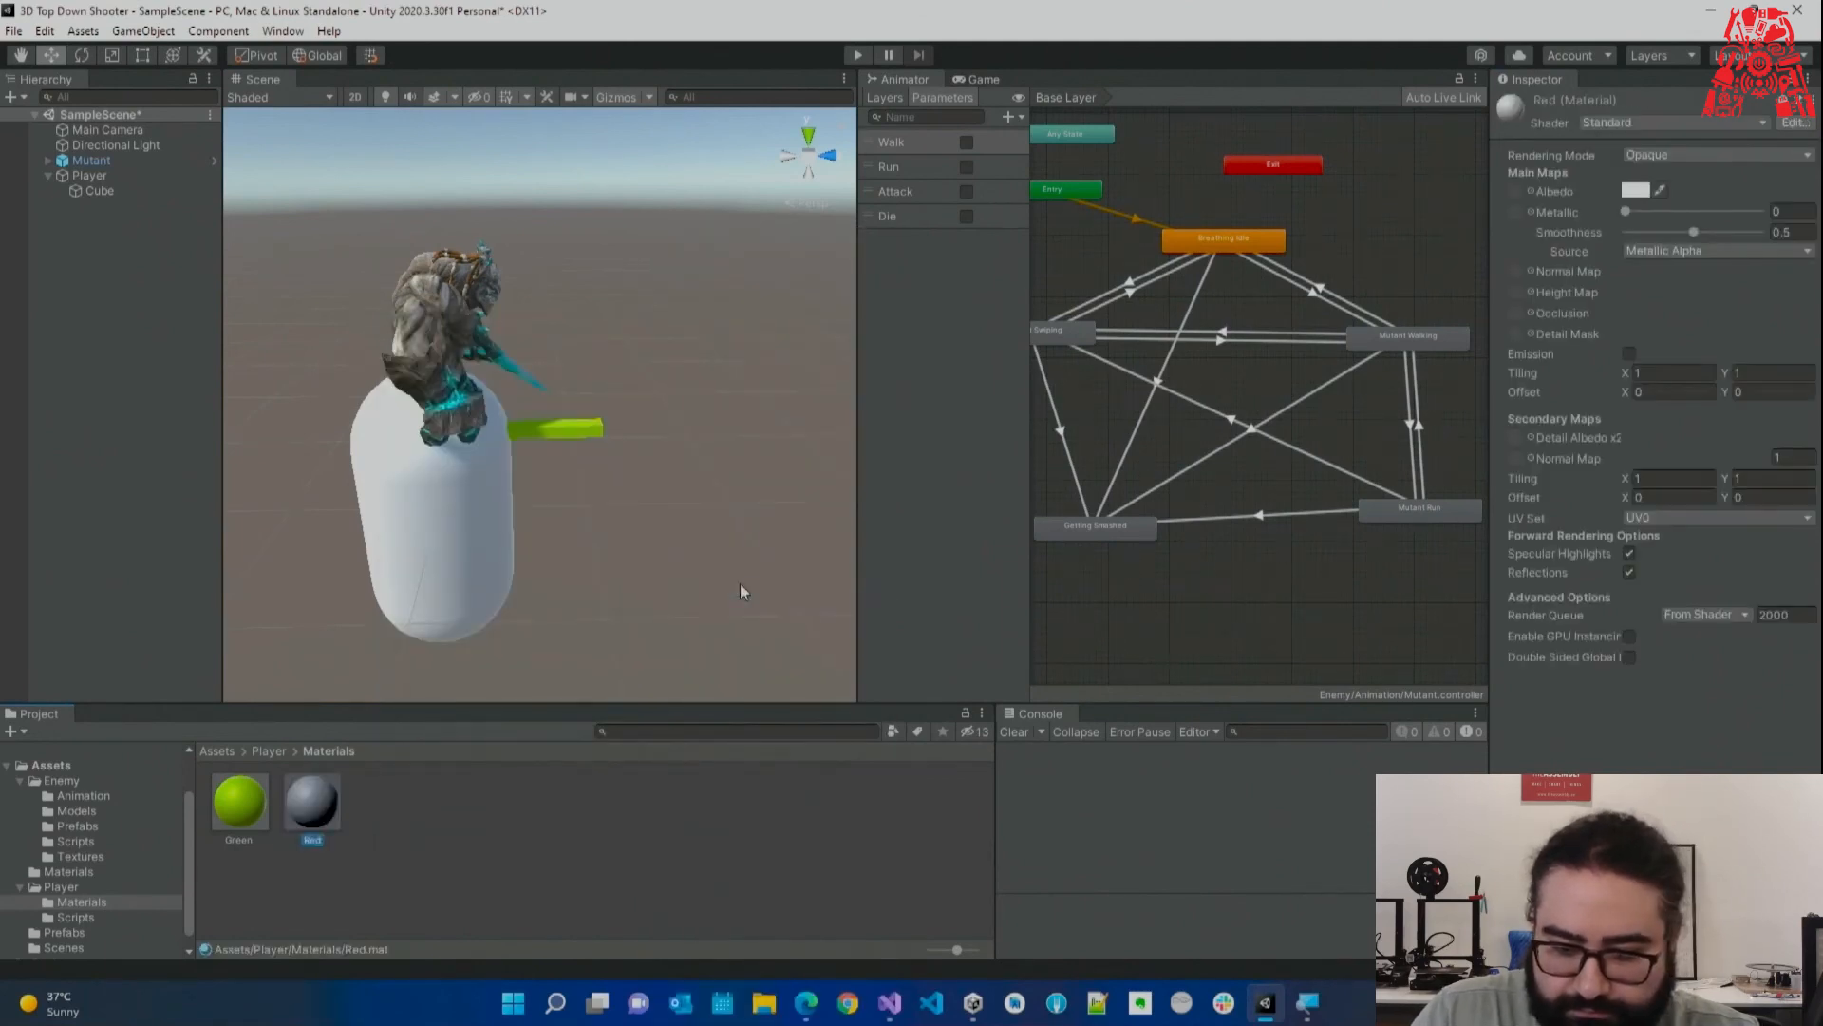
click(1637, 192)
click(1730, 340)
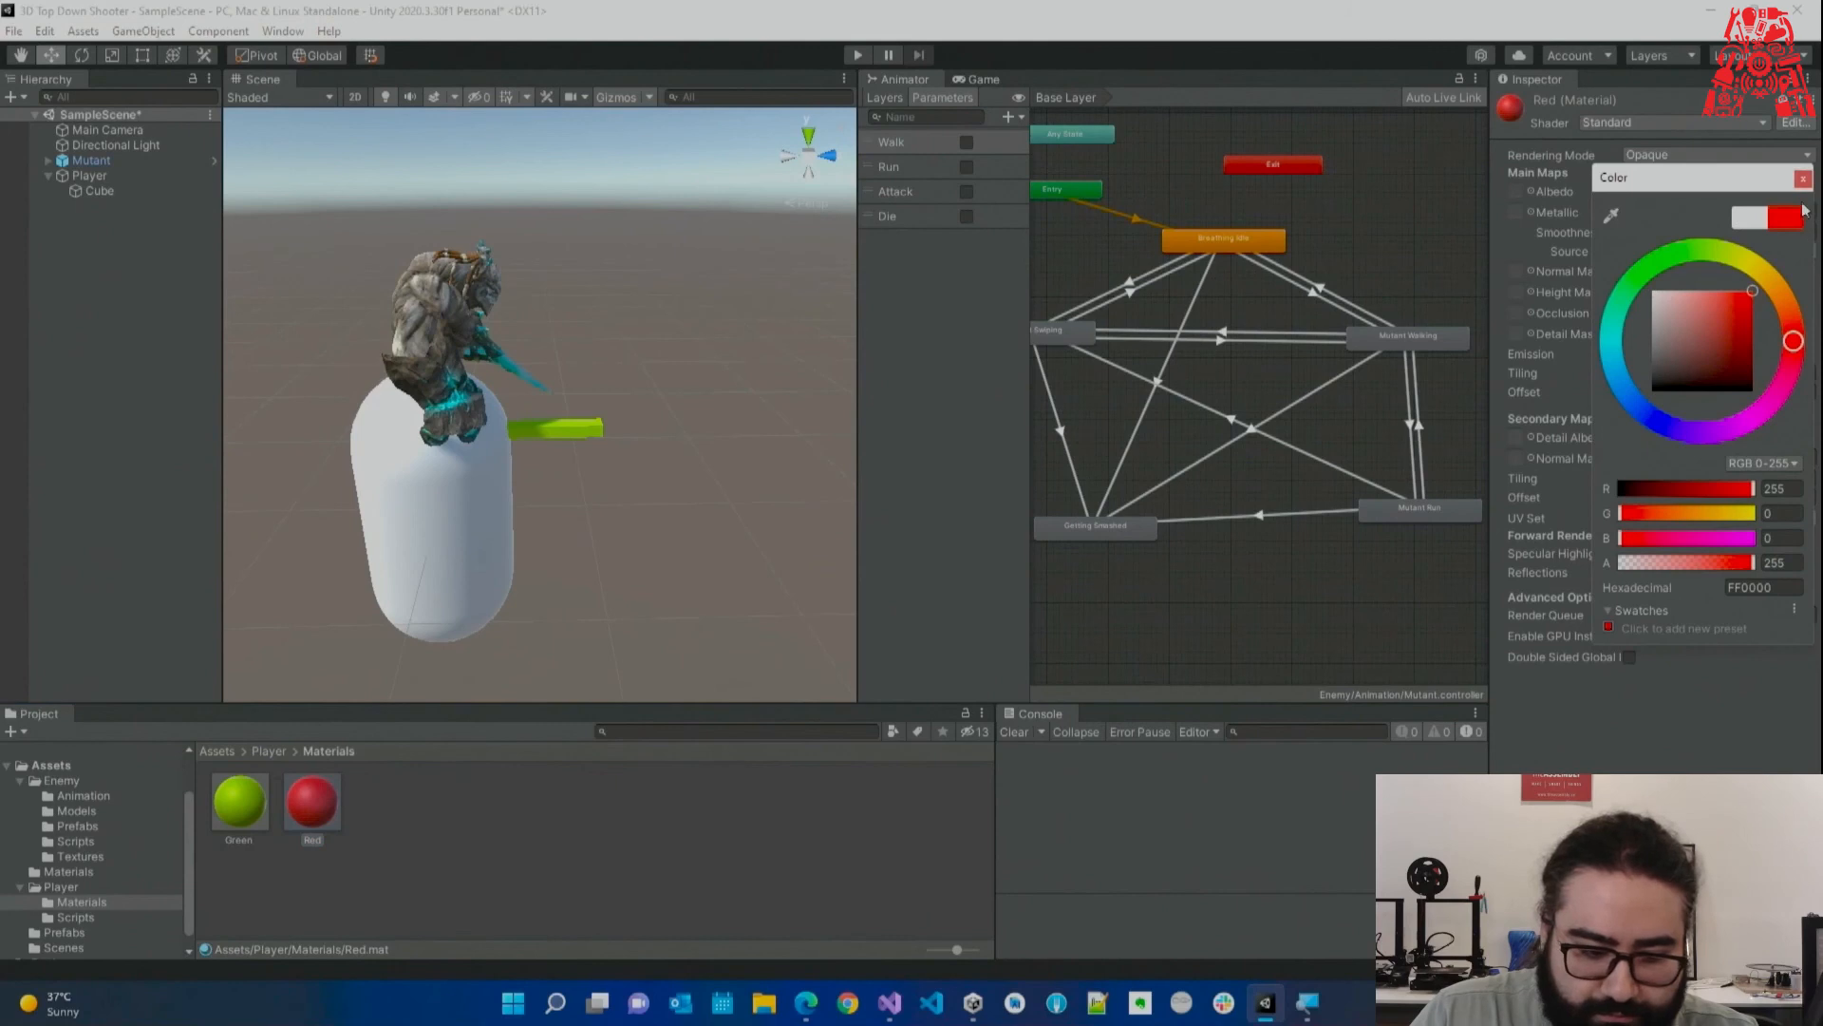
Move the Mutant back along Z to -6.57.
alt+drag(567, 534, 456, 557)
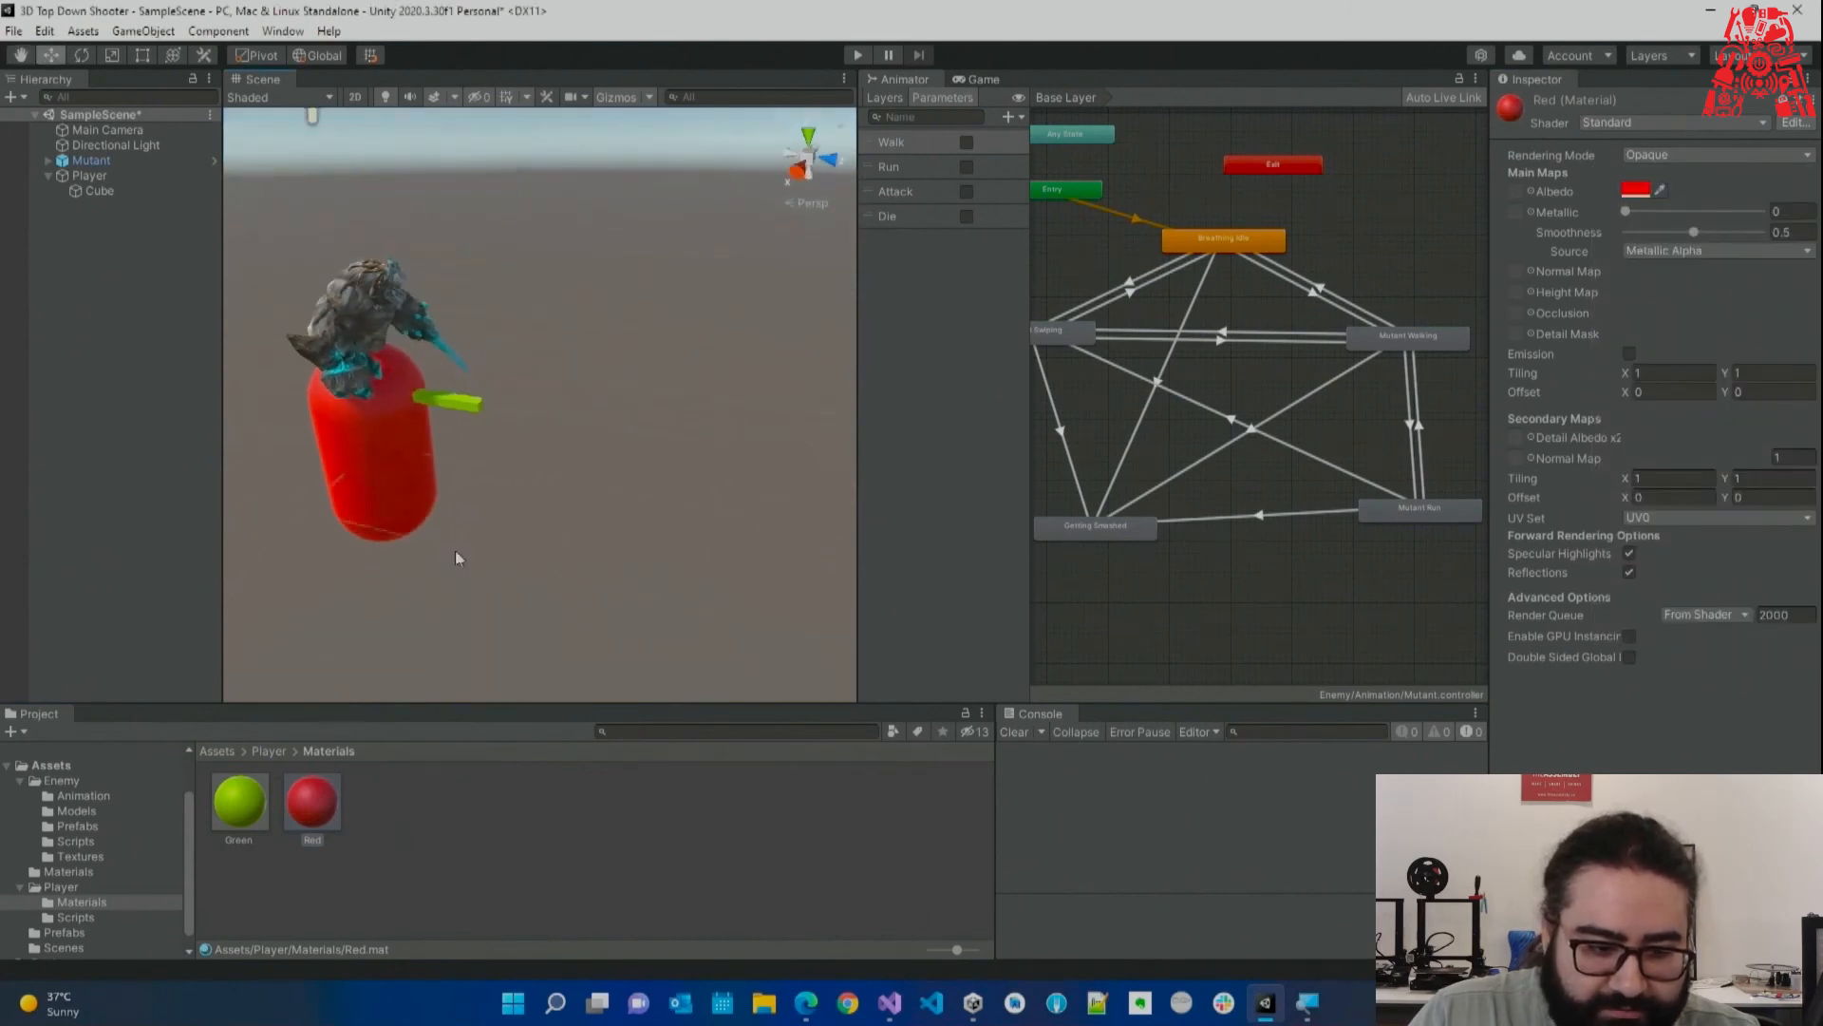
click(446, 375)
drag(442, 457, 1, 356)
right_drag(607, 440, 390, 406)
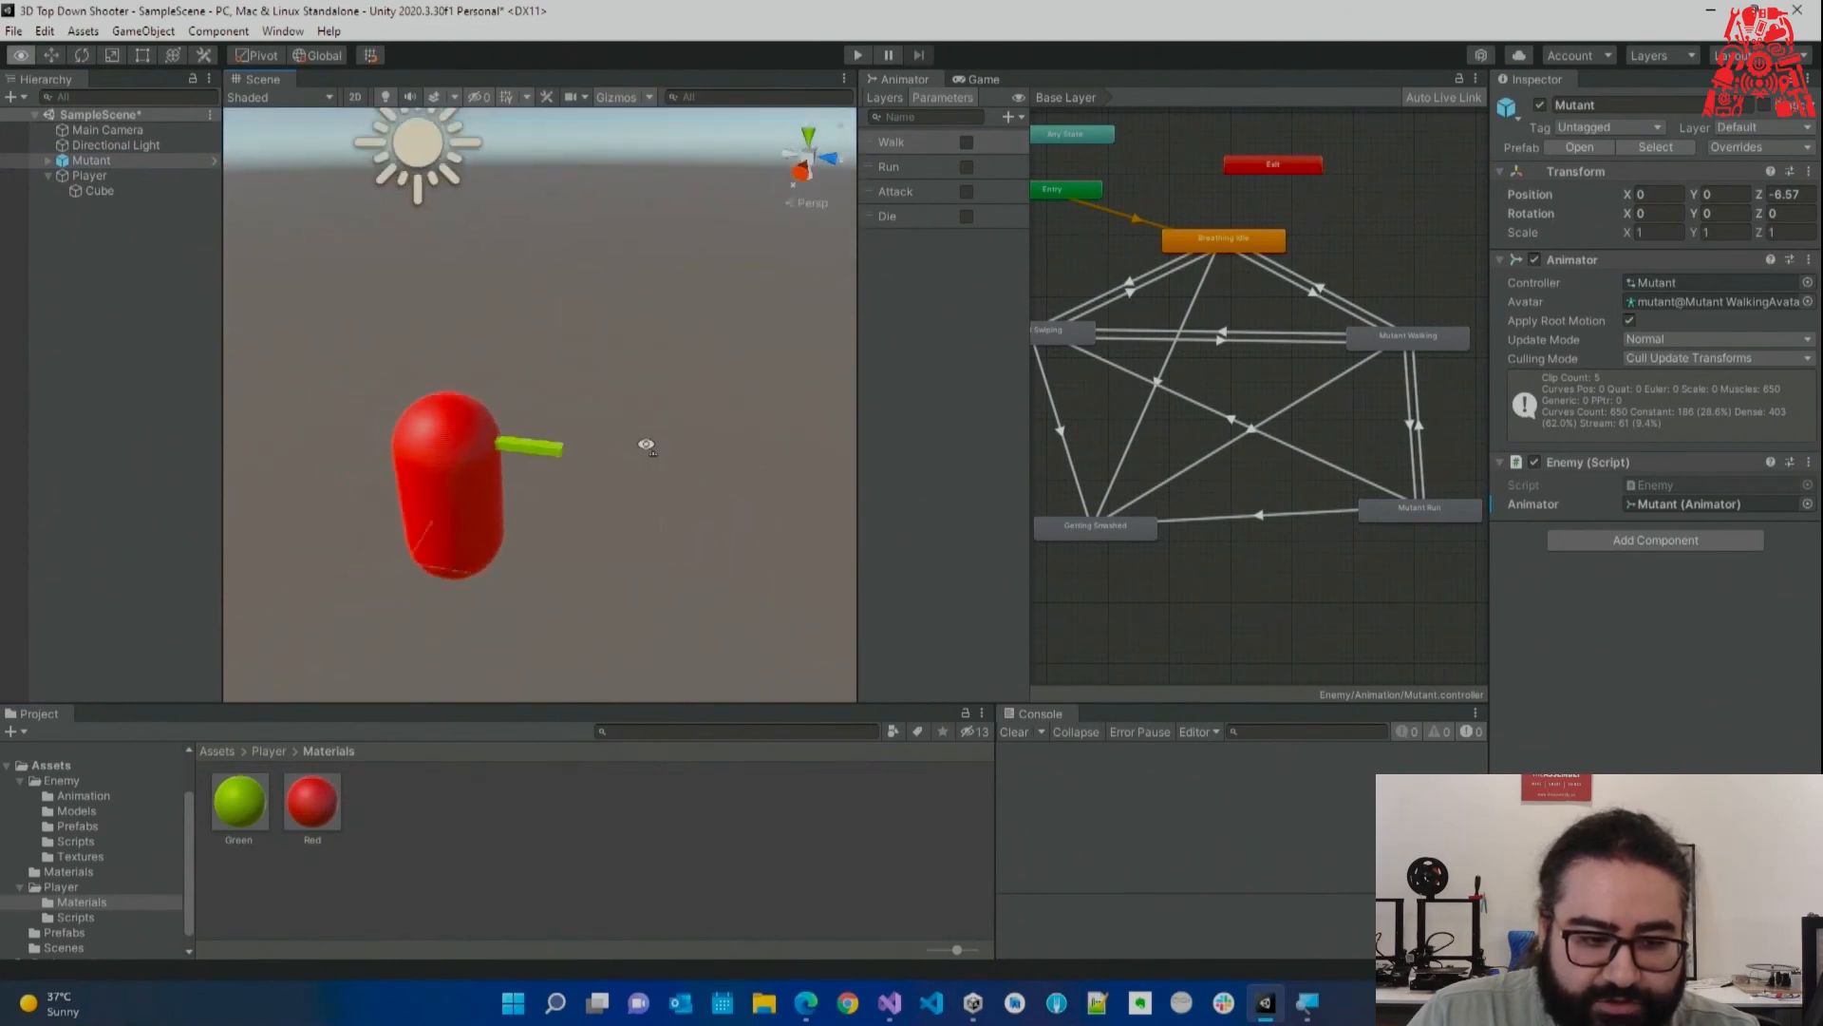
Save the scene and open Player.cs from the Player/Scripts folder.
click(115, 177)
alt+drag(456, 332, 556, 475)
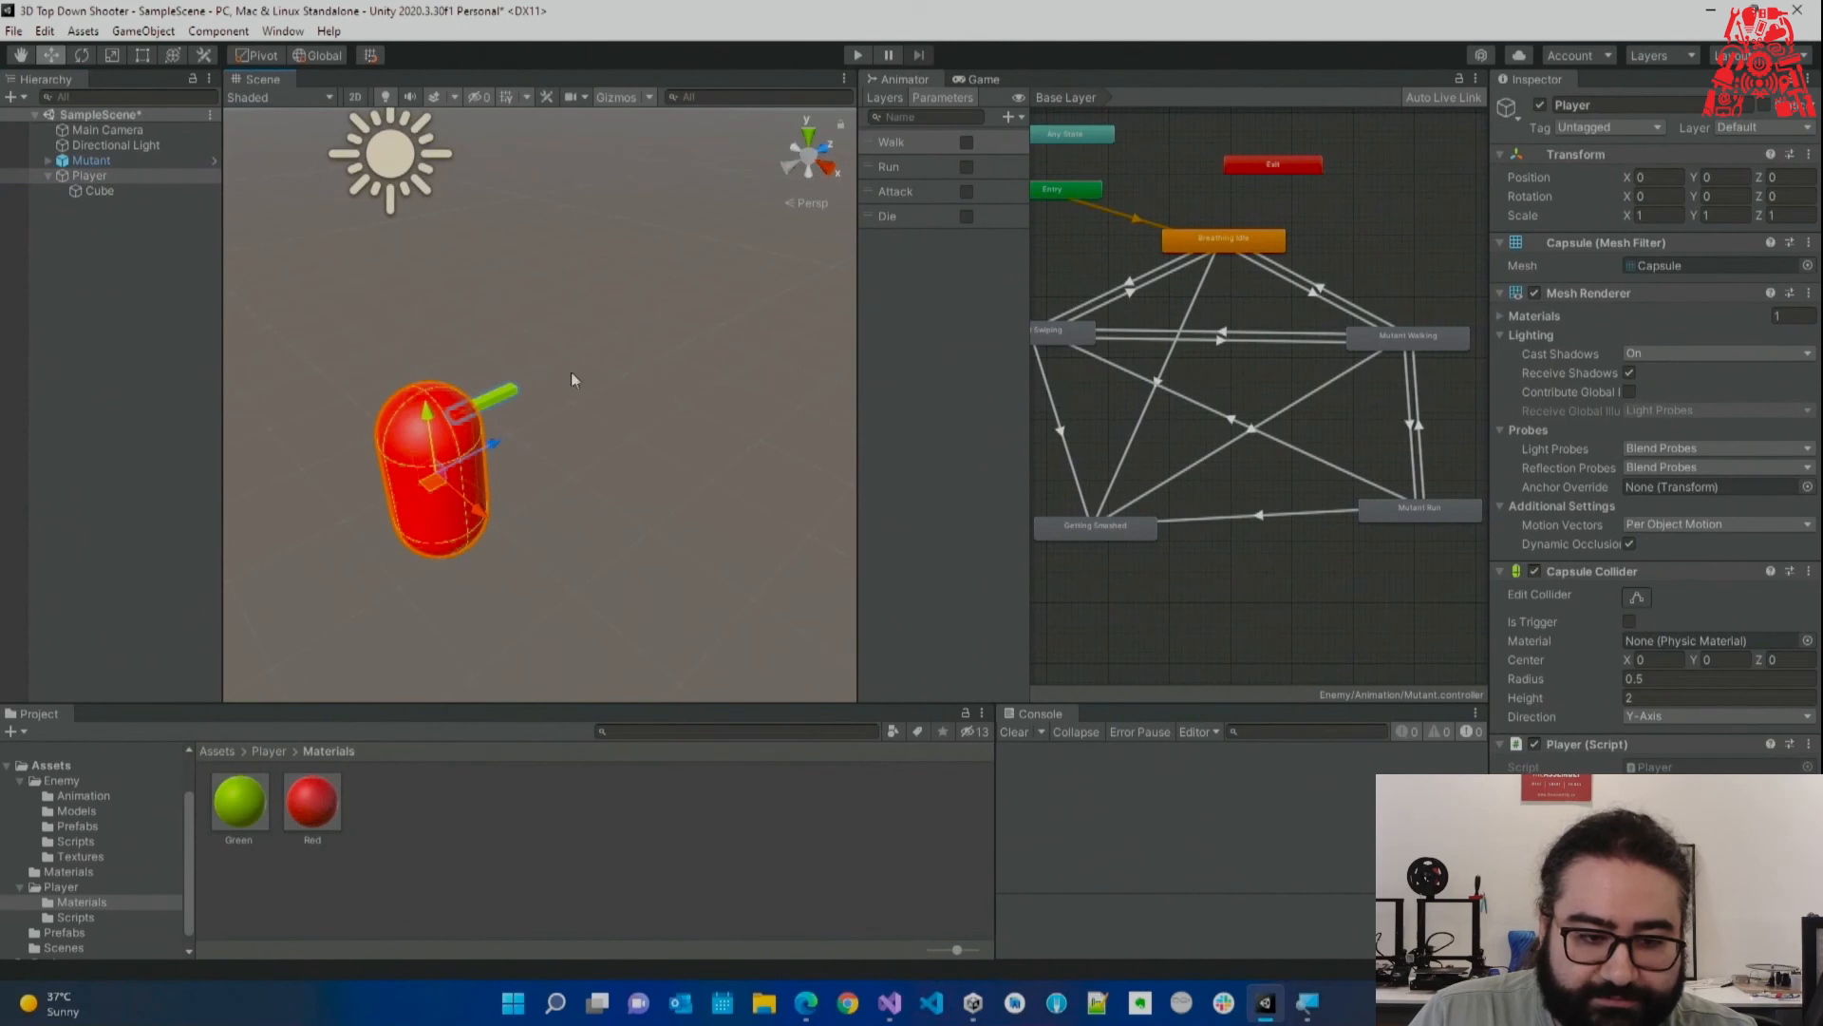
right_drag(571, 373, 600, 362)
key(ctrl+s)
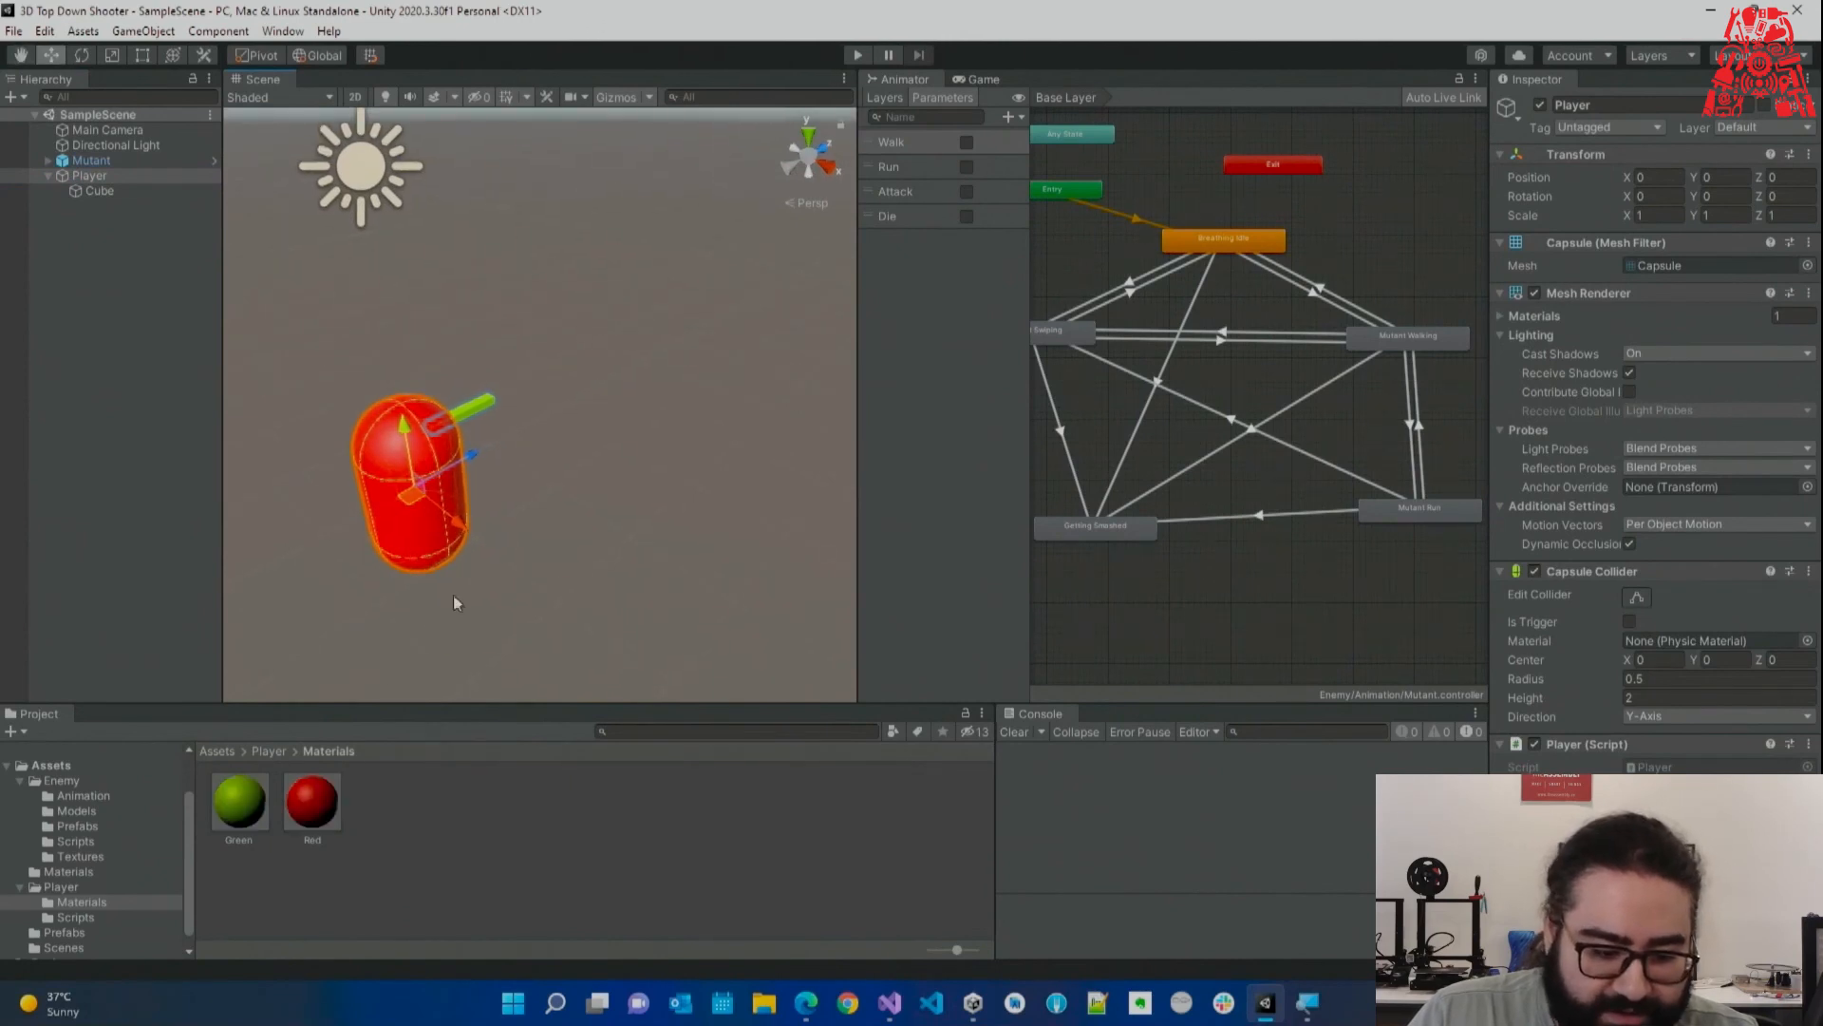
click(101, 885)
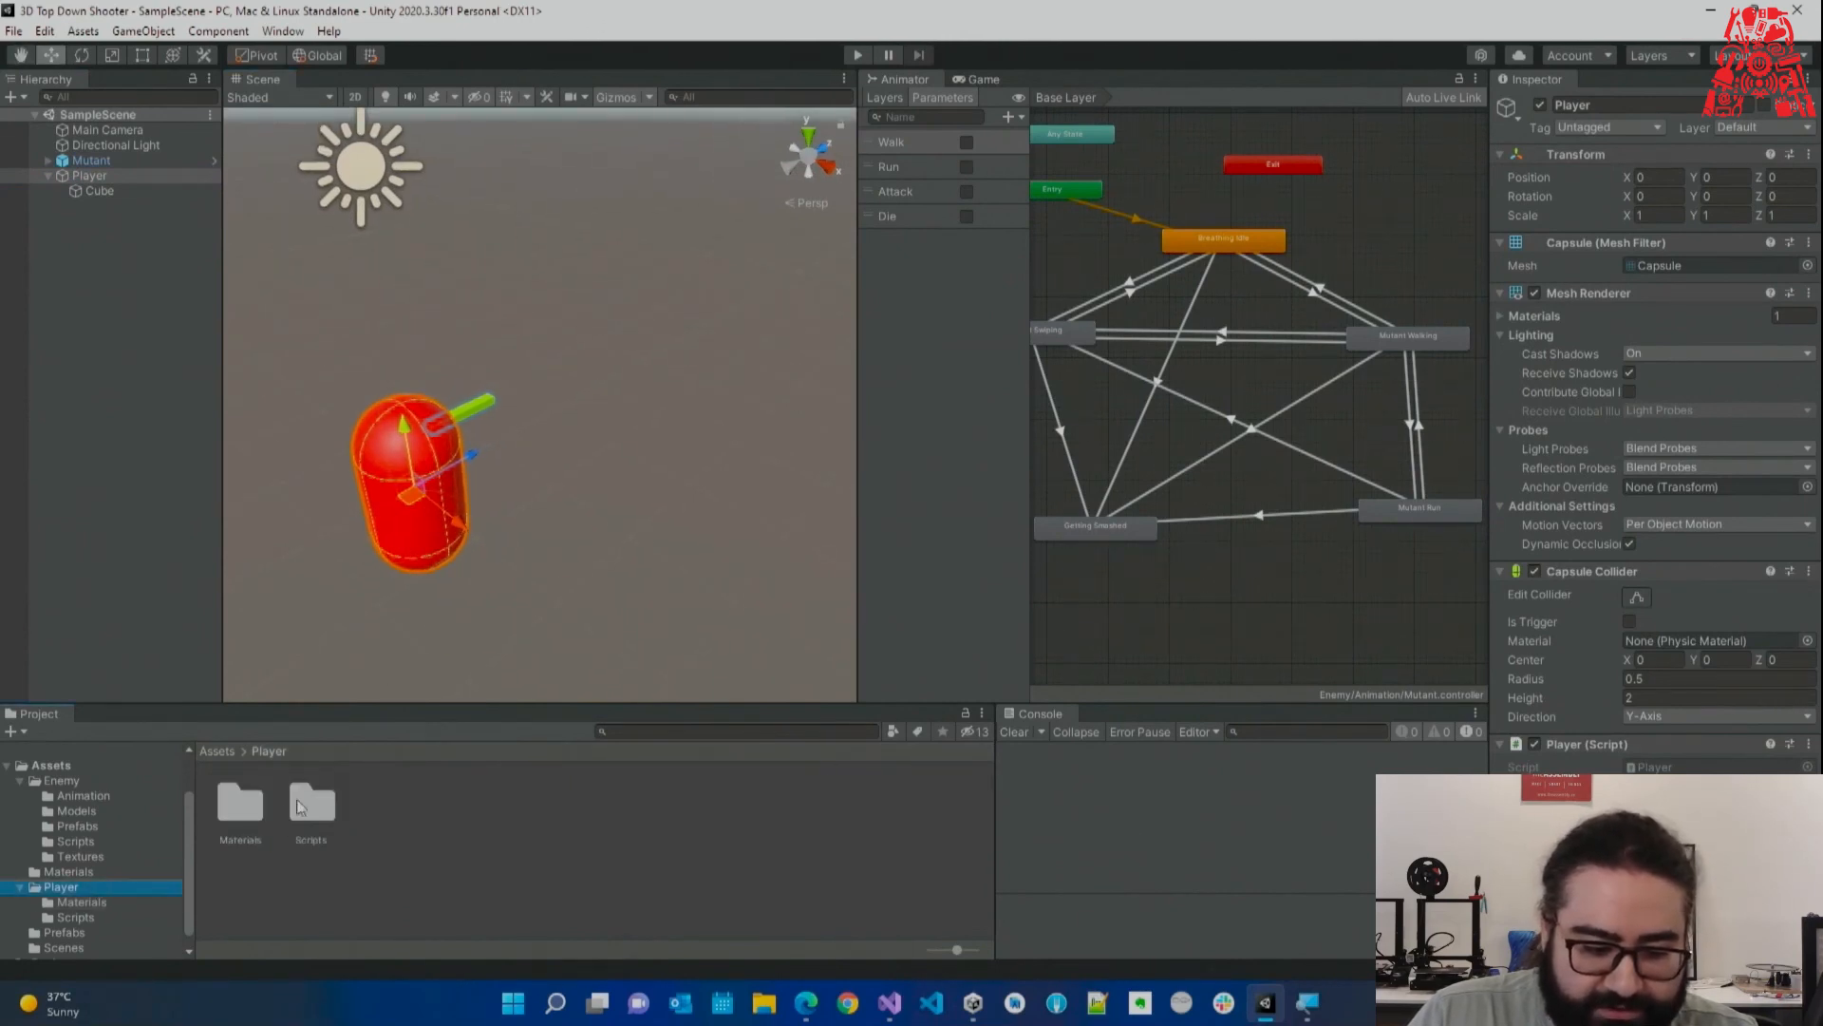
double_click(300, 807)
double_click(238, 802)
Delete the template comments and extra blank line from Player.cs and save.
triple_click(948, 312)
key(BackSpace)
triple_click(878, 473)
key(BackSpace)
key(ctrl+s)
click(714, 617)
key(BackSpace)
Write an if (Input.GetKey(KeyCode.W)) block inside Update.
click(997, 532)
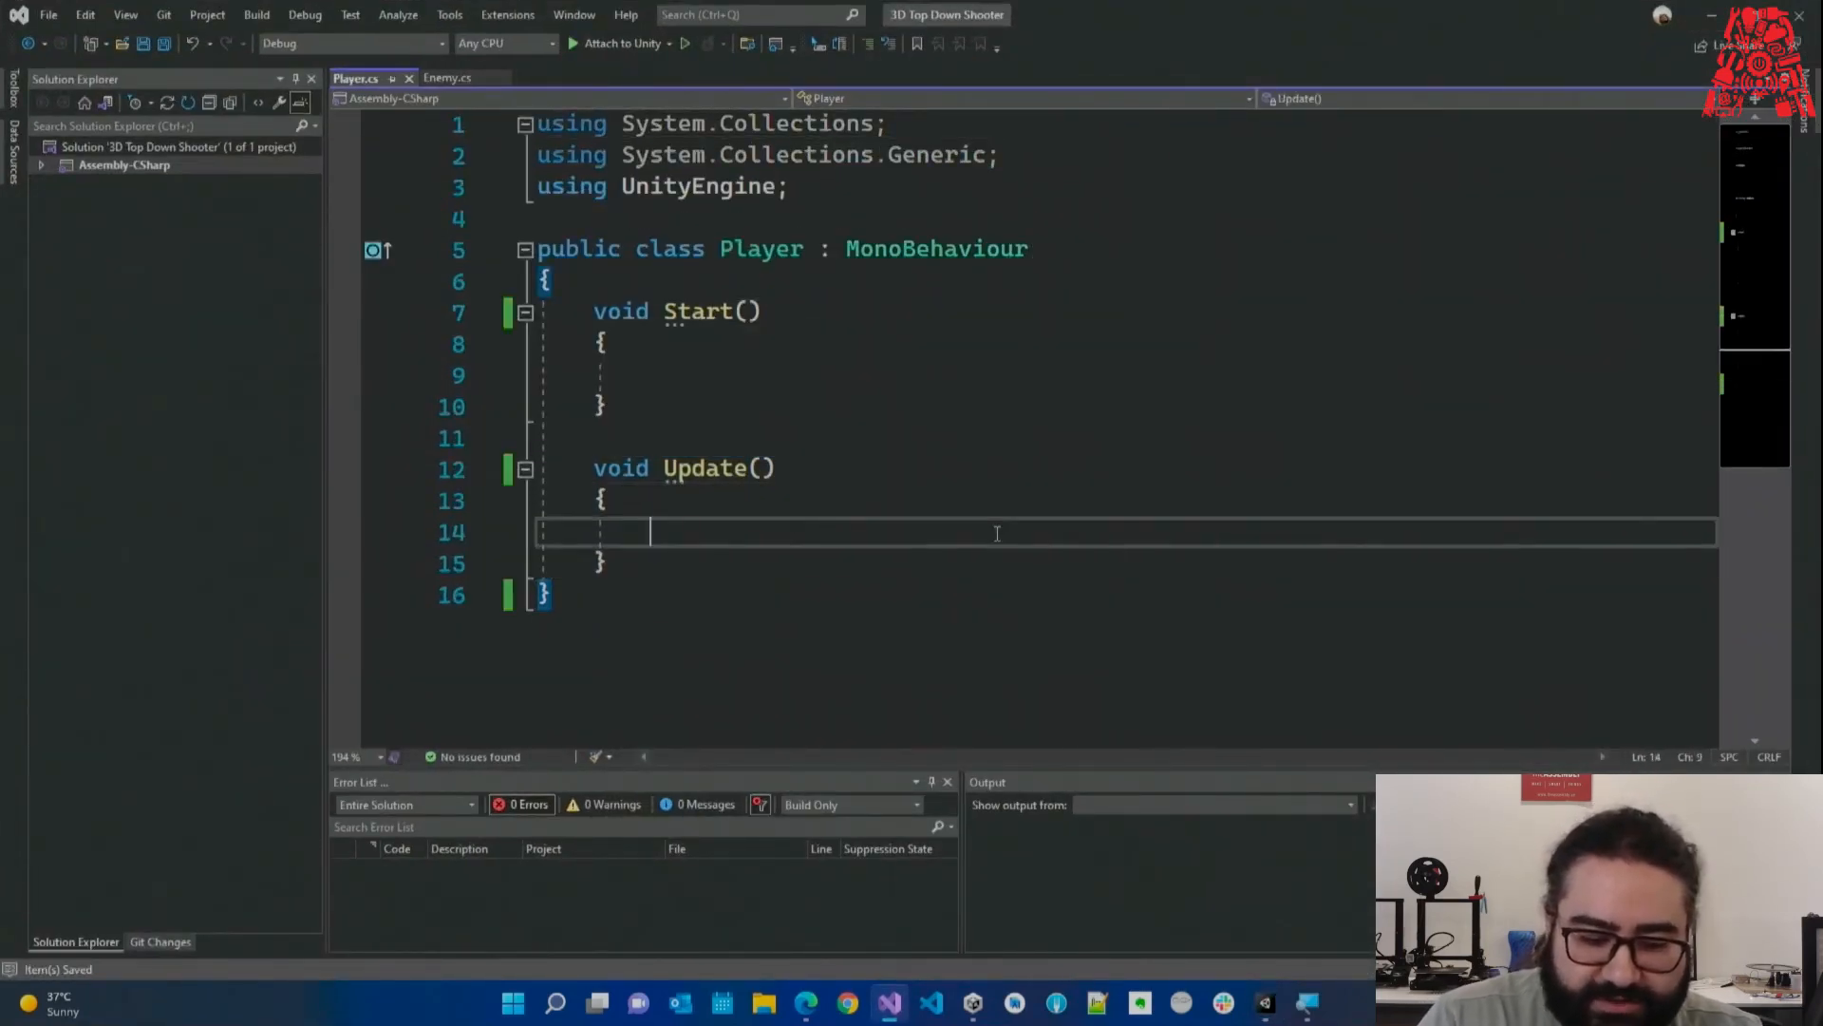
text(if(Input.)
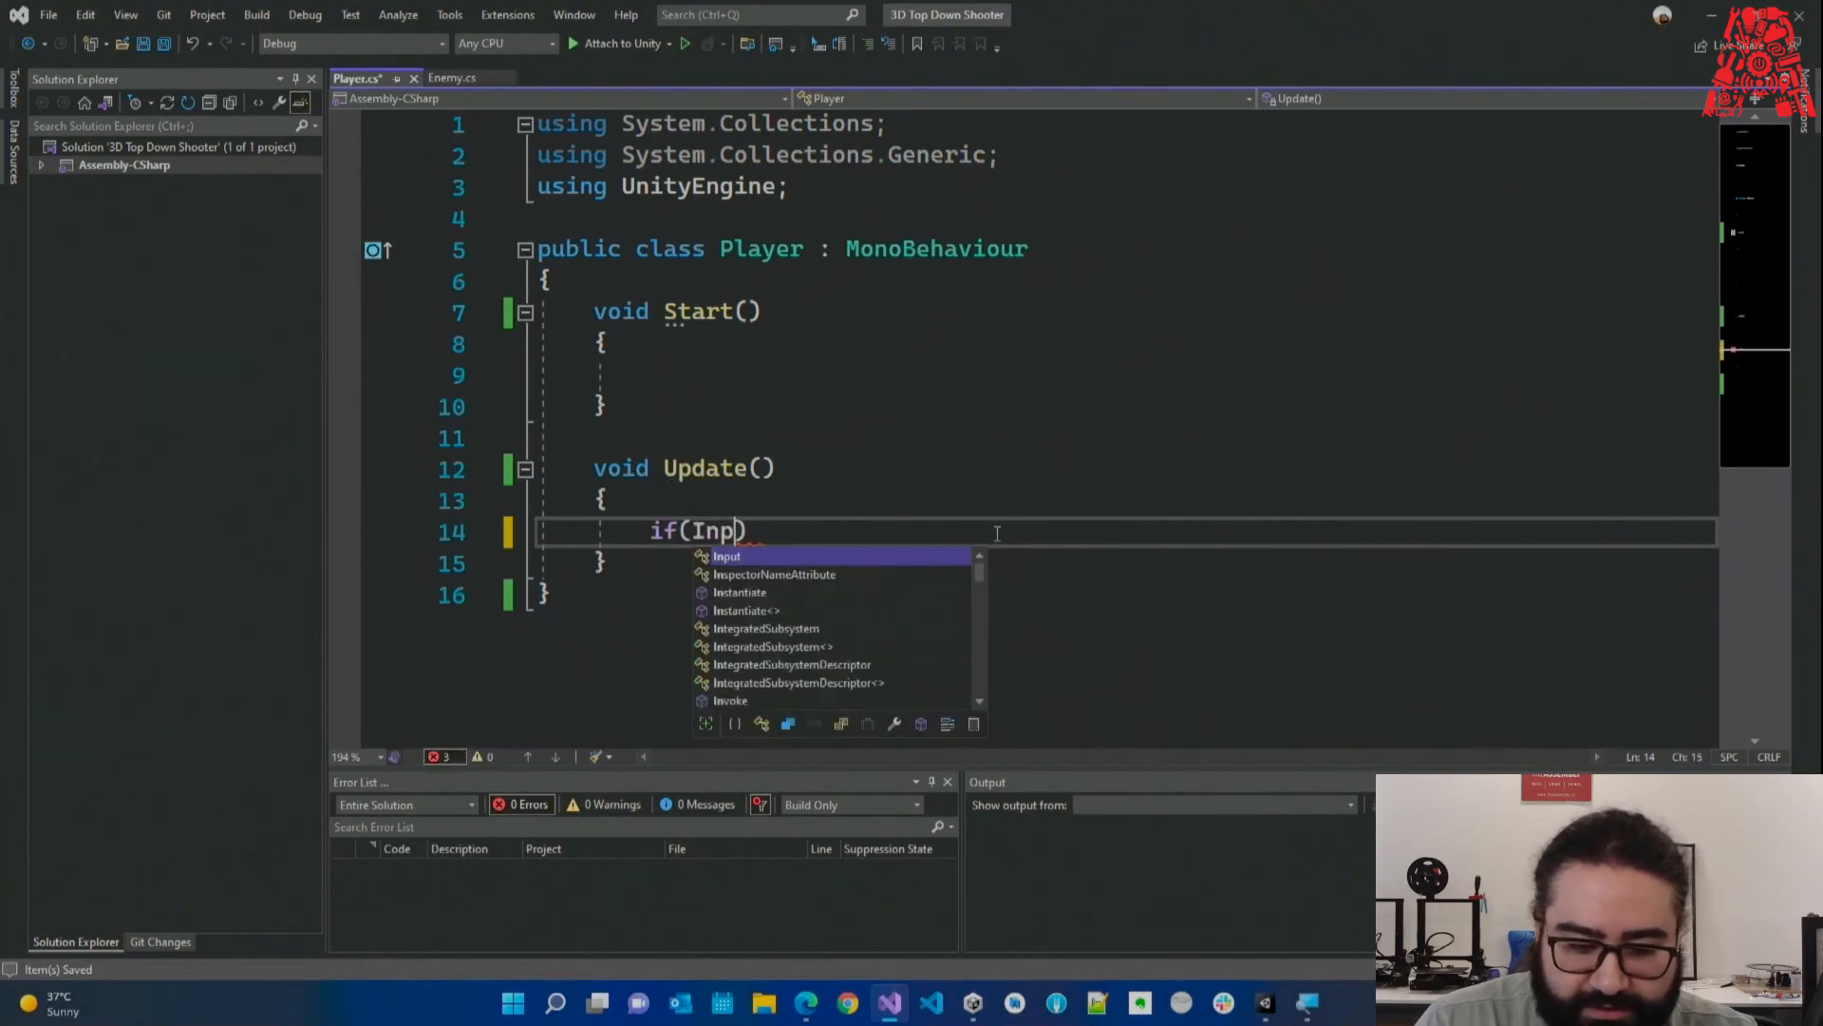
key(Tab)
key(Tab)
drag(914, 532, 861, 532)
key(BackSpace)
double_click(1002, 532)
text(W)
click(1120, 532)
key(Return)
text({)
key(Return)
Paste three copies of the W key-check block below it.
scroll(1121, 532, down, 2)
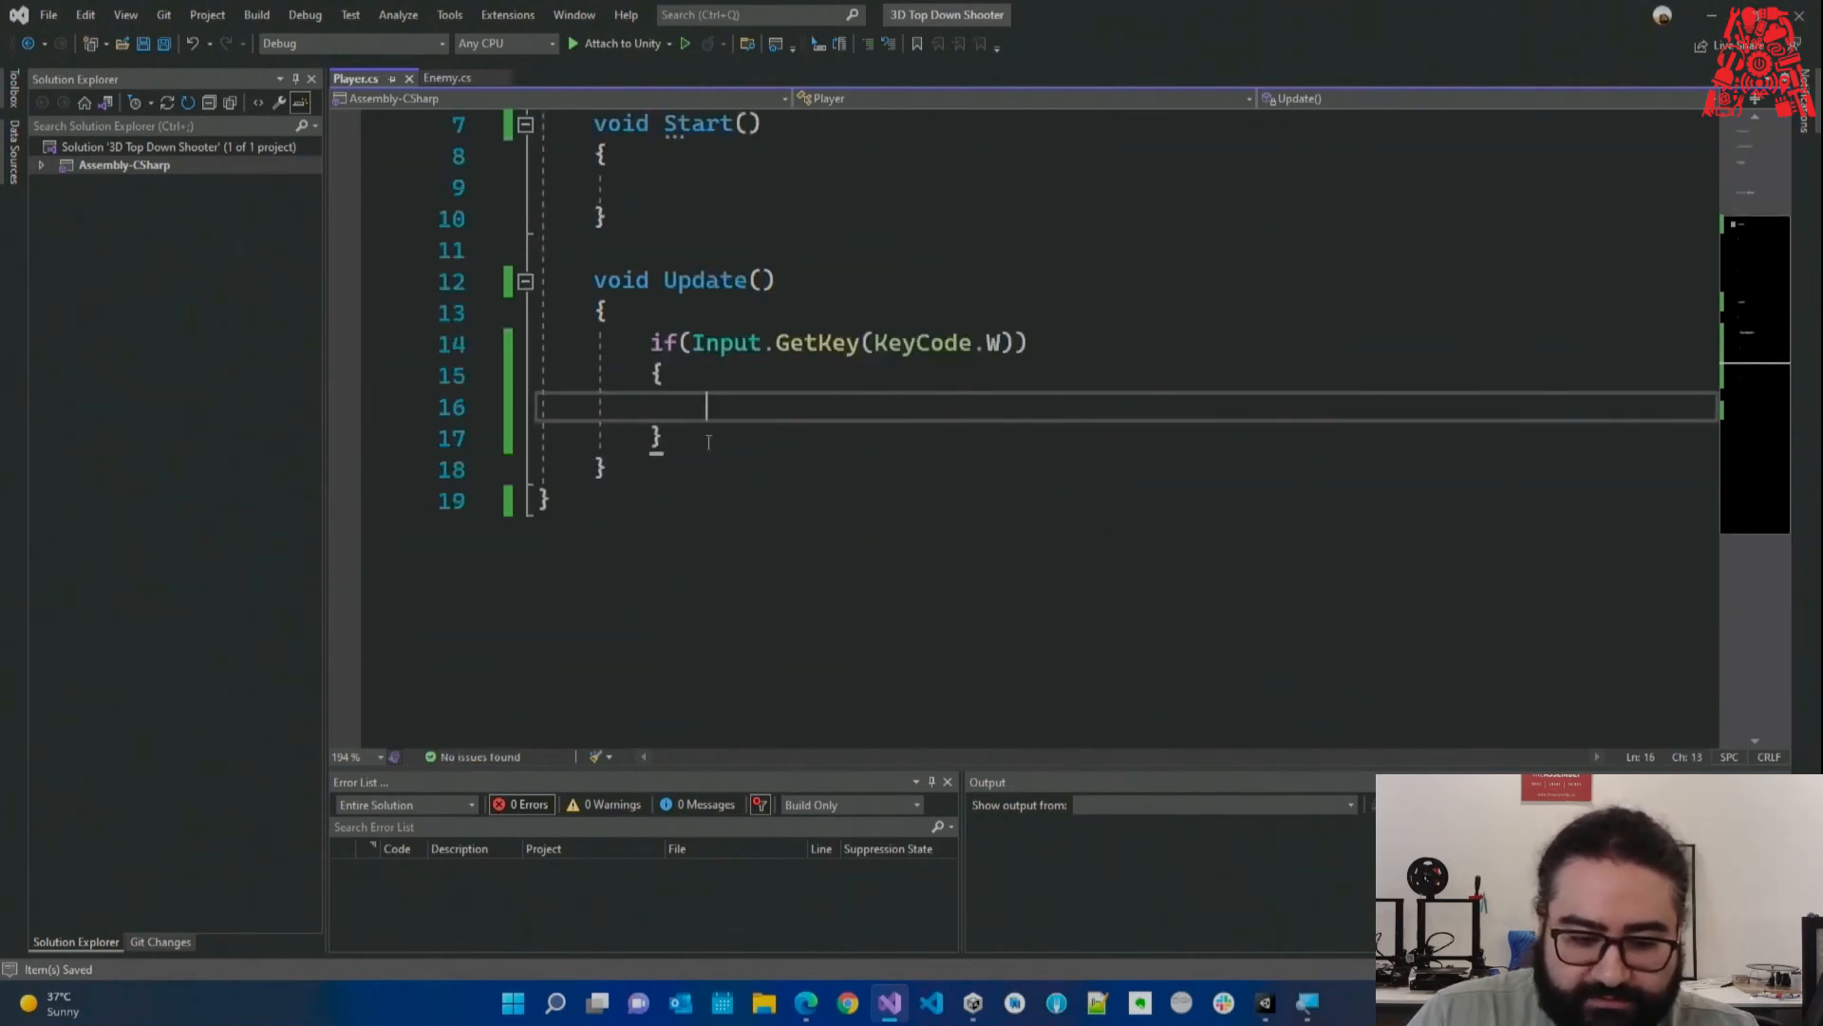
click(805, 439)
key(Return)
key(Return)
text(if (Input.GetKey(KeyCode.W)) {  })
key(Return)
key(Return)
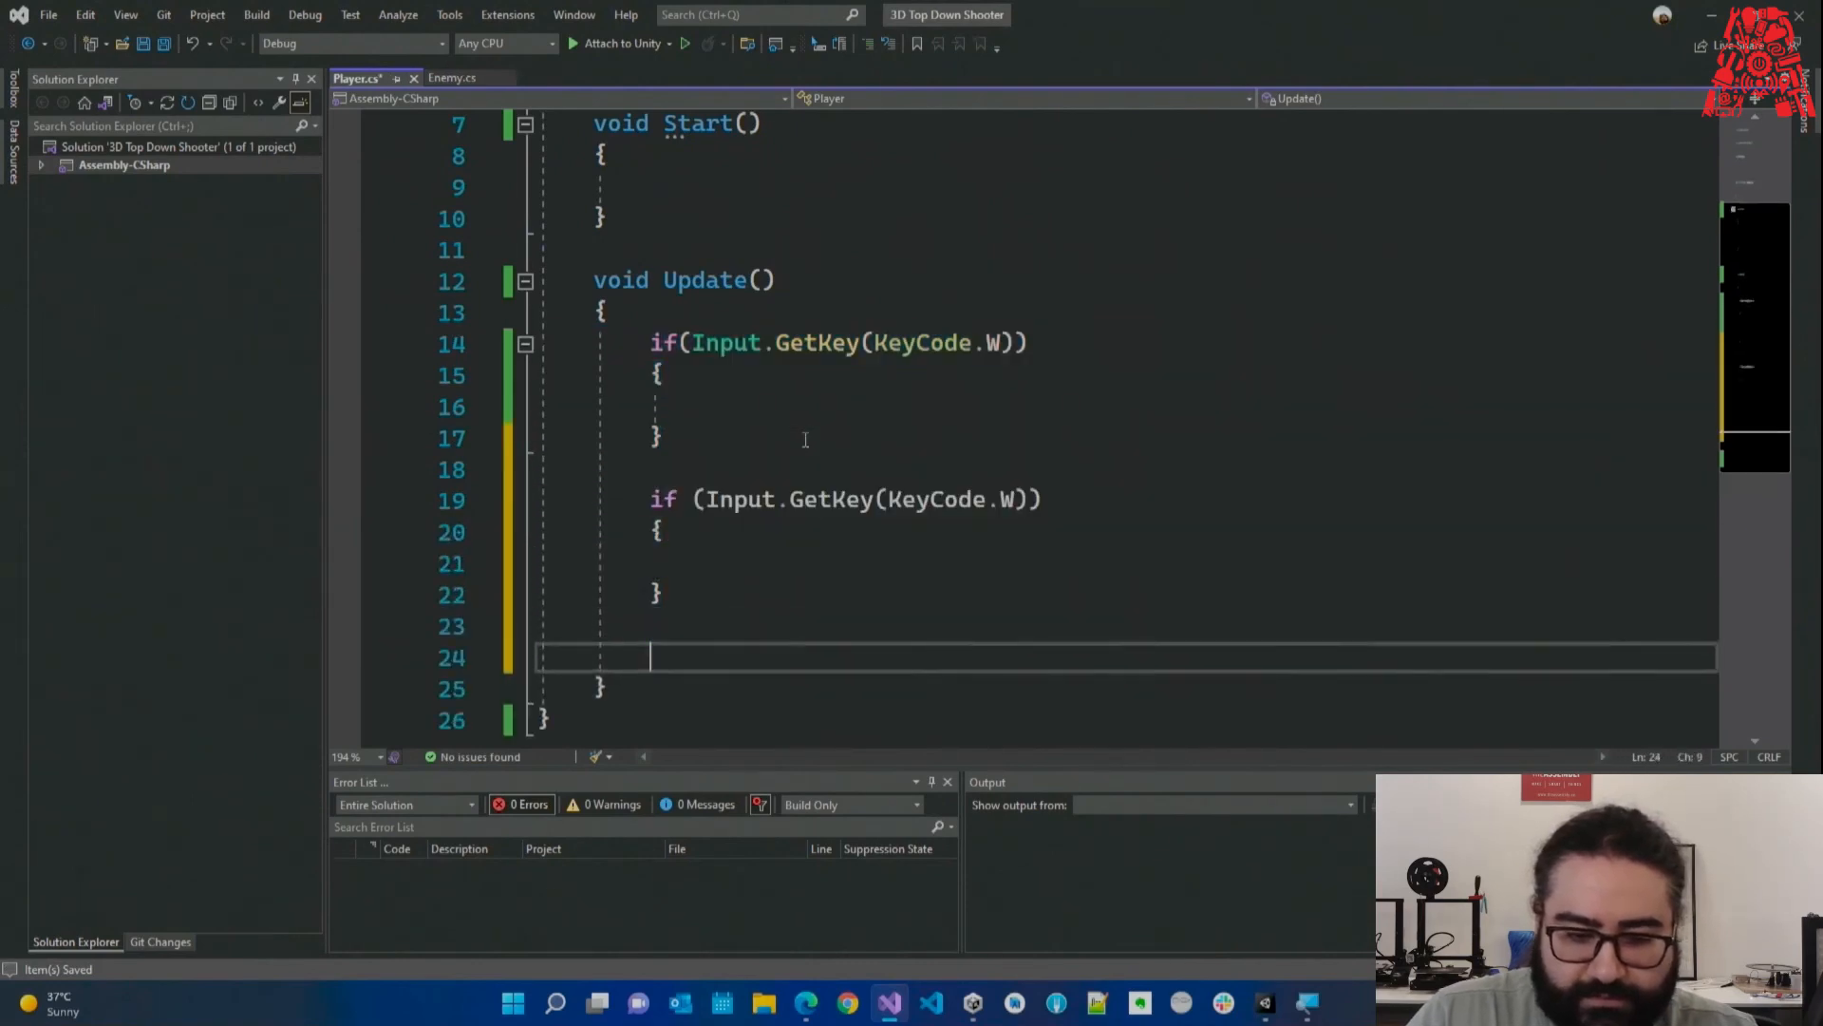
key(ctrl+v)
key(Return)
key(Return)
key(ctrl+v)
Change the copied key checks to S, A and D.
double_click(1005, 322)
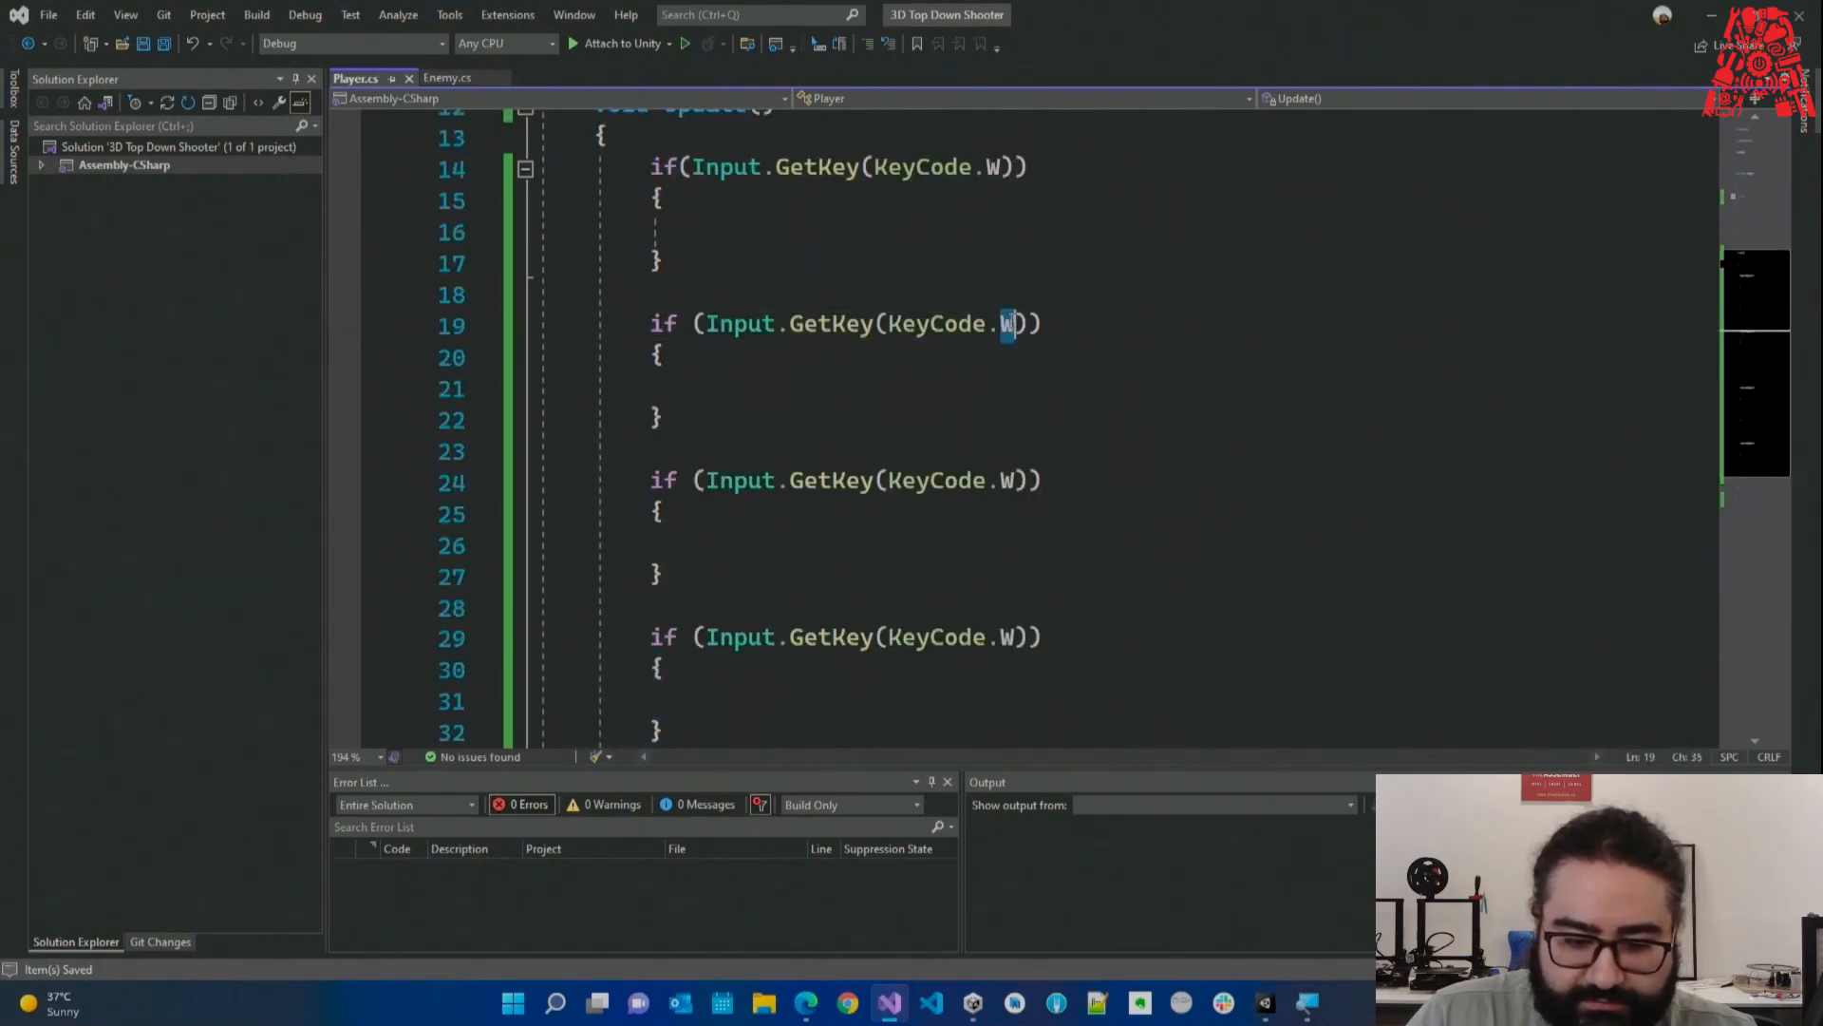
text(S)
click(1002, 480)
double_click(1009, 479)
text(A)
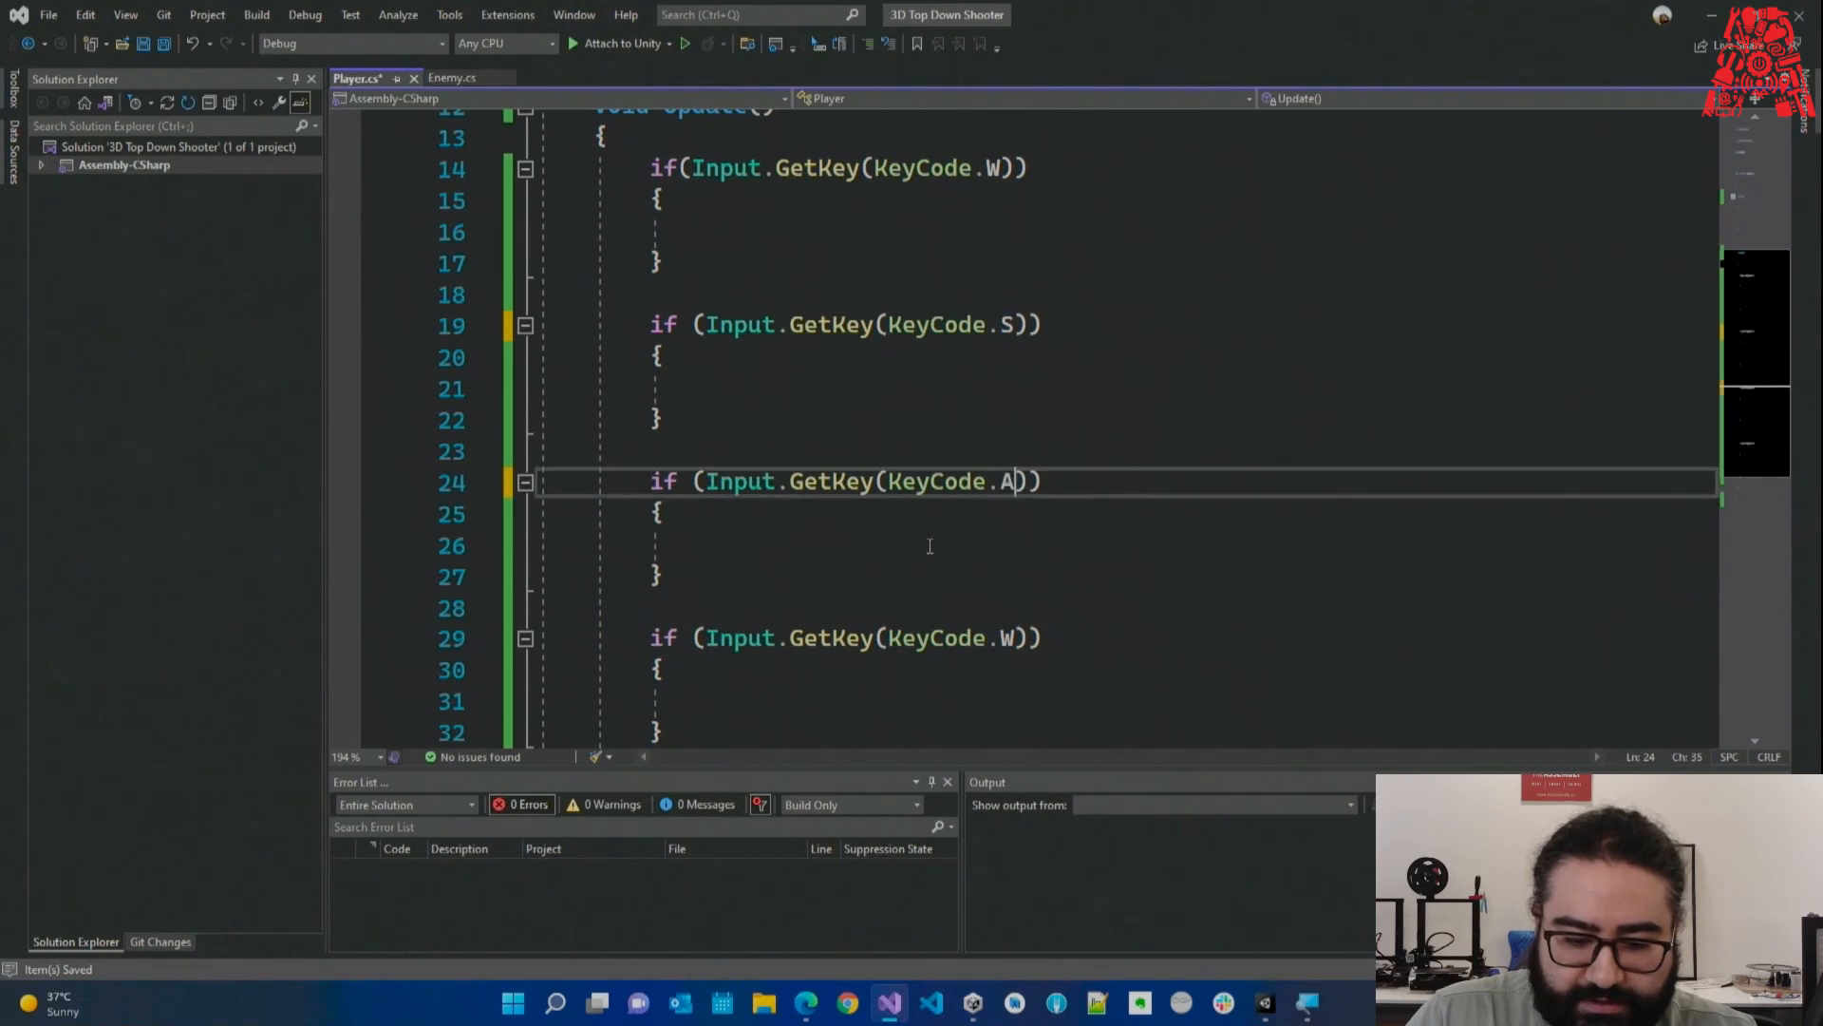
click(928, 545)
double_click(1007, 638)
text(D)
click(1059, 450)
Move the D key-check block to sit right after the S block.
scroll(1059, 449, up, 1)
drag(542, 231, 707, 470)
scroll(700, 358, down, 1)
scroll(711, 421, down, 1)
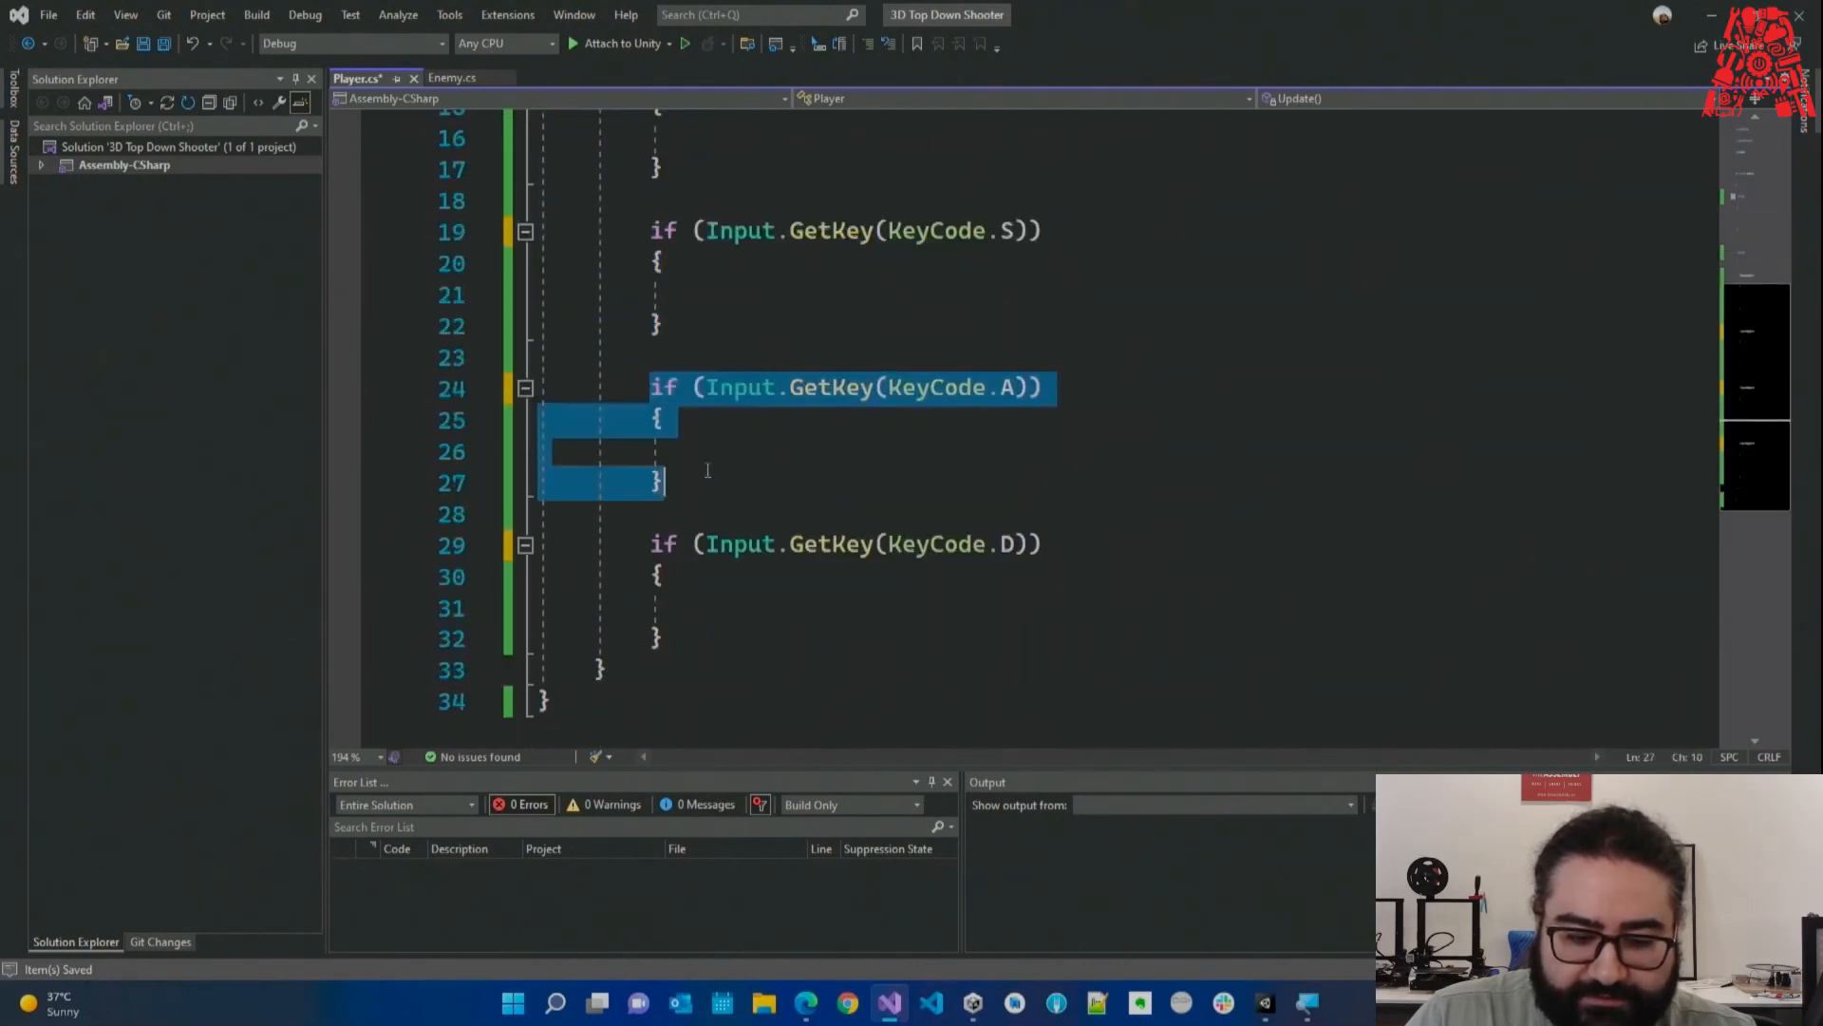
drag(694, 632, 649, 544)
key(ctrl+c)
key(Delete)
click(742, 332)
key(Return)
key(Return)
key(ctrl+v)
Remove the leftover blank lines between the key checks and save Player.cs.
drag(708, 416, 727, 360)
key(BackSpace)
drag(730, 700, 720, 641)
key(BackSpace)
key(ctrl+s)
scroll(746, 640, up, 1)
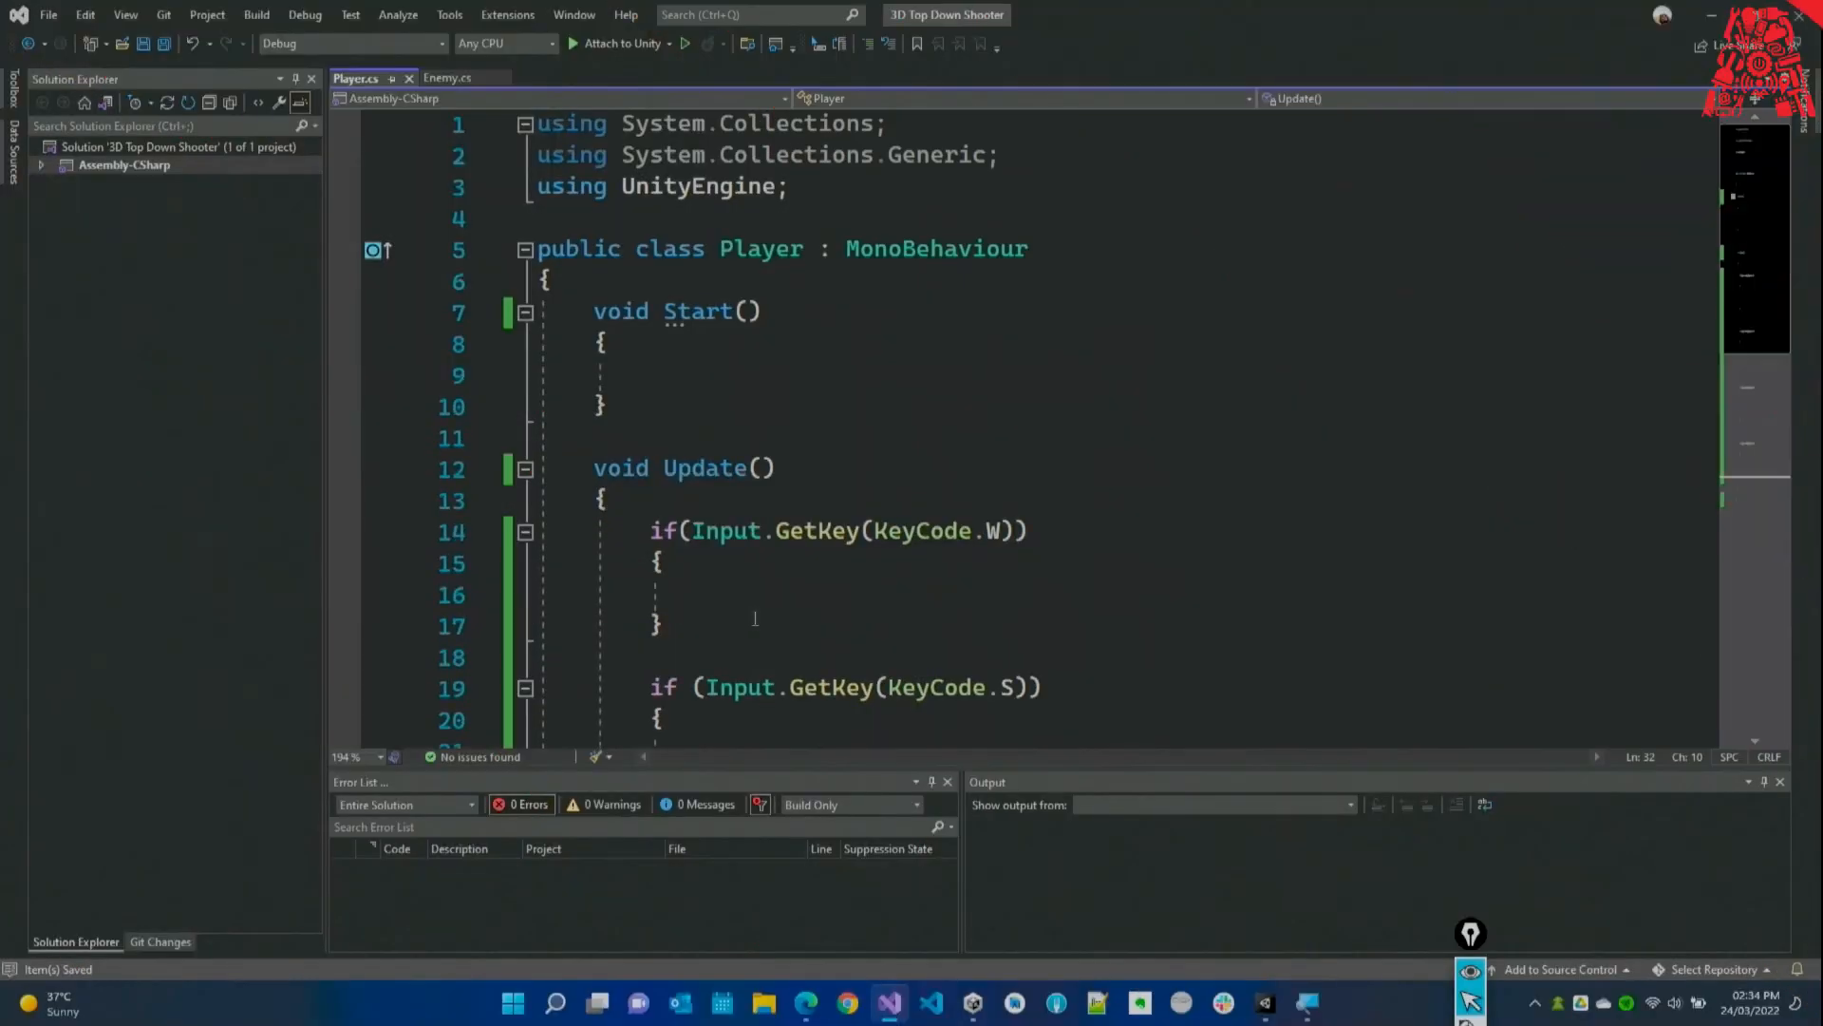
scroll(805, 508, down, 1)
click(805, 508)
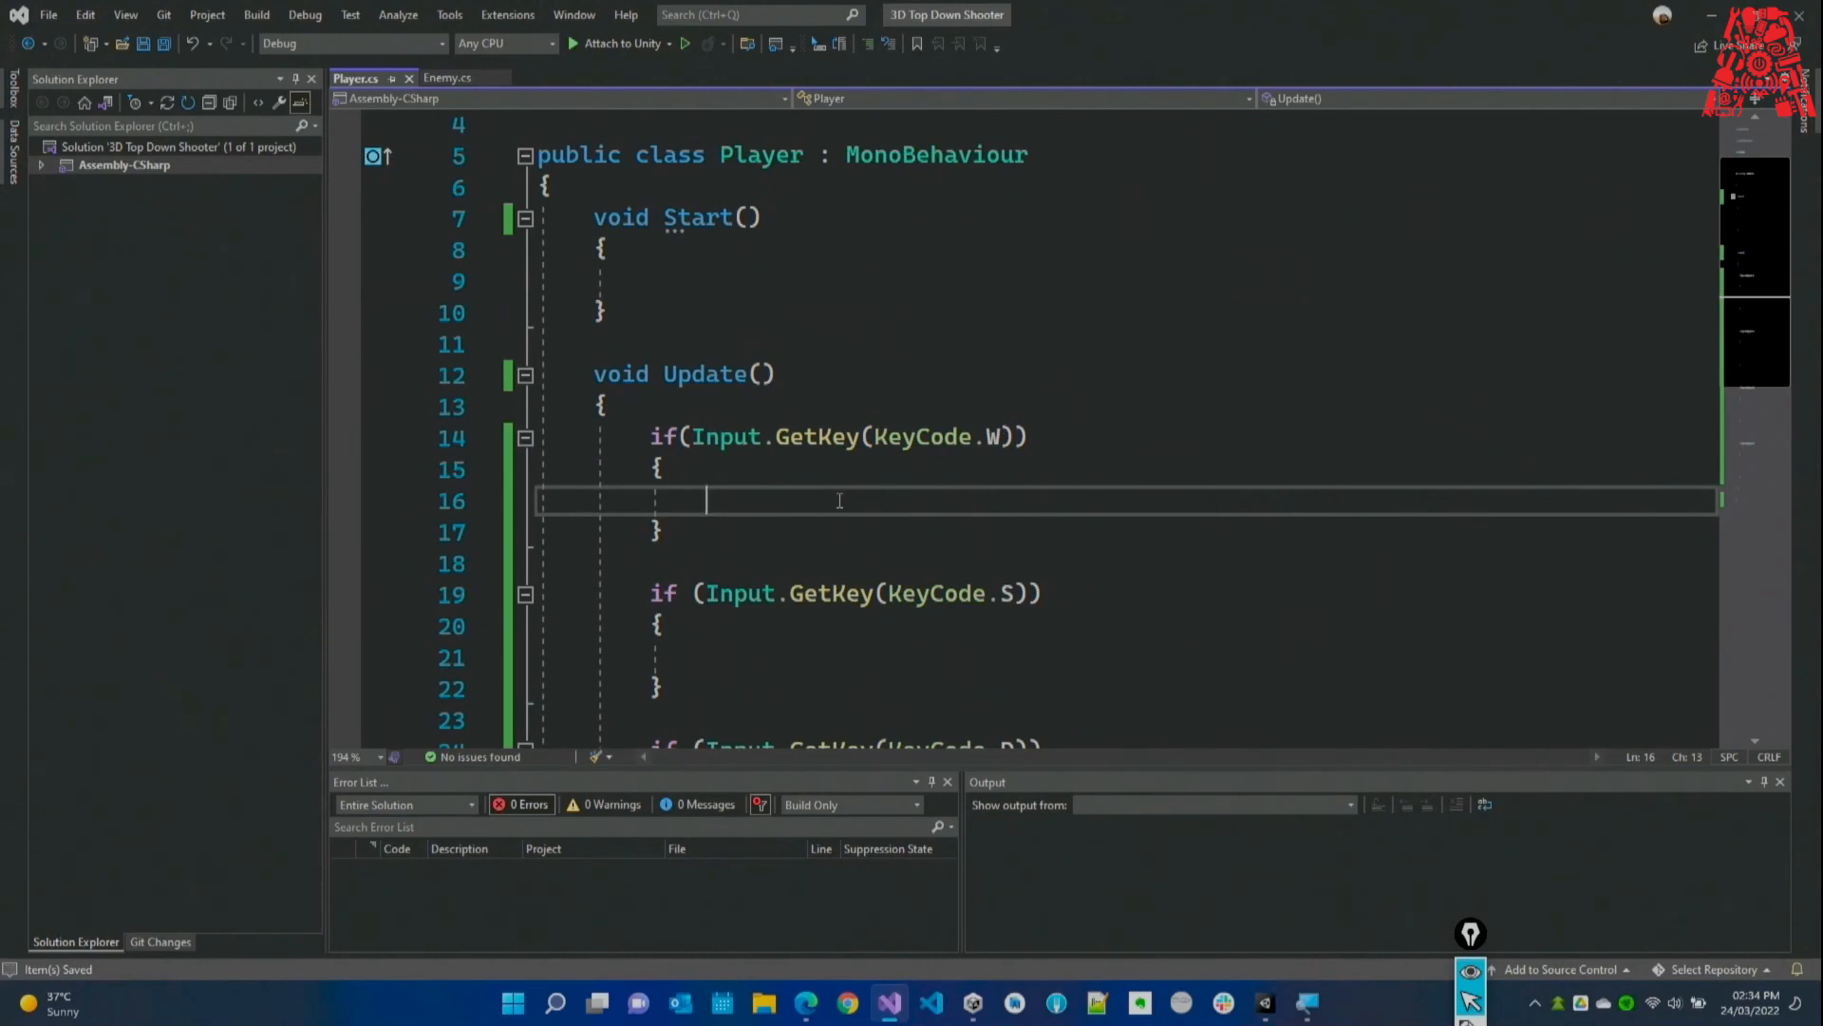
In the W block, write transform.position += transform.forward * speed * Time.deltaTime; and save.
text(transform.)
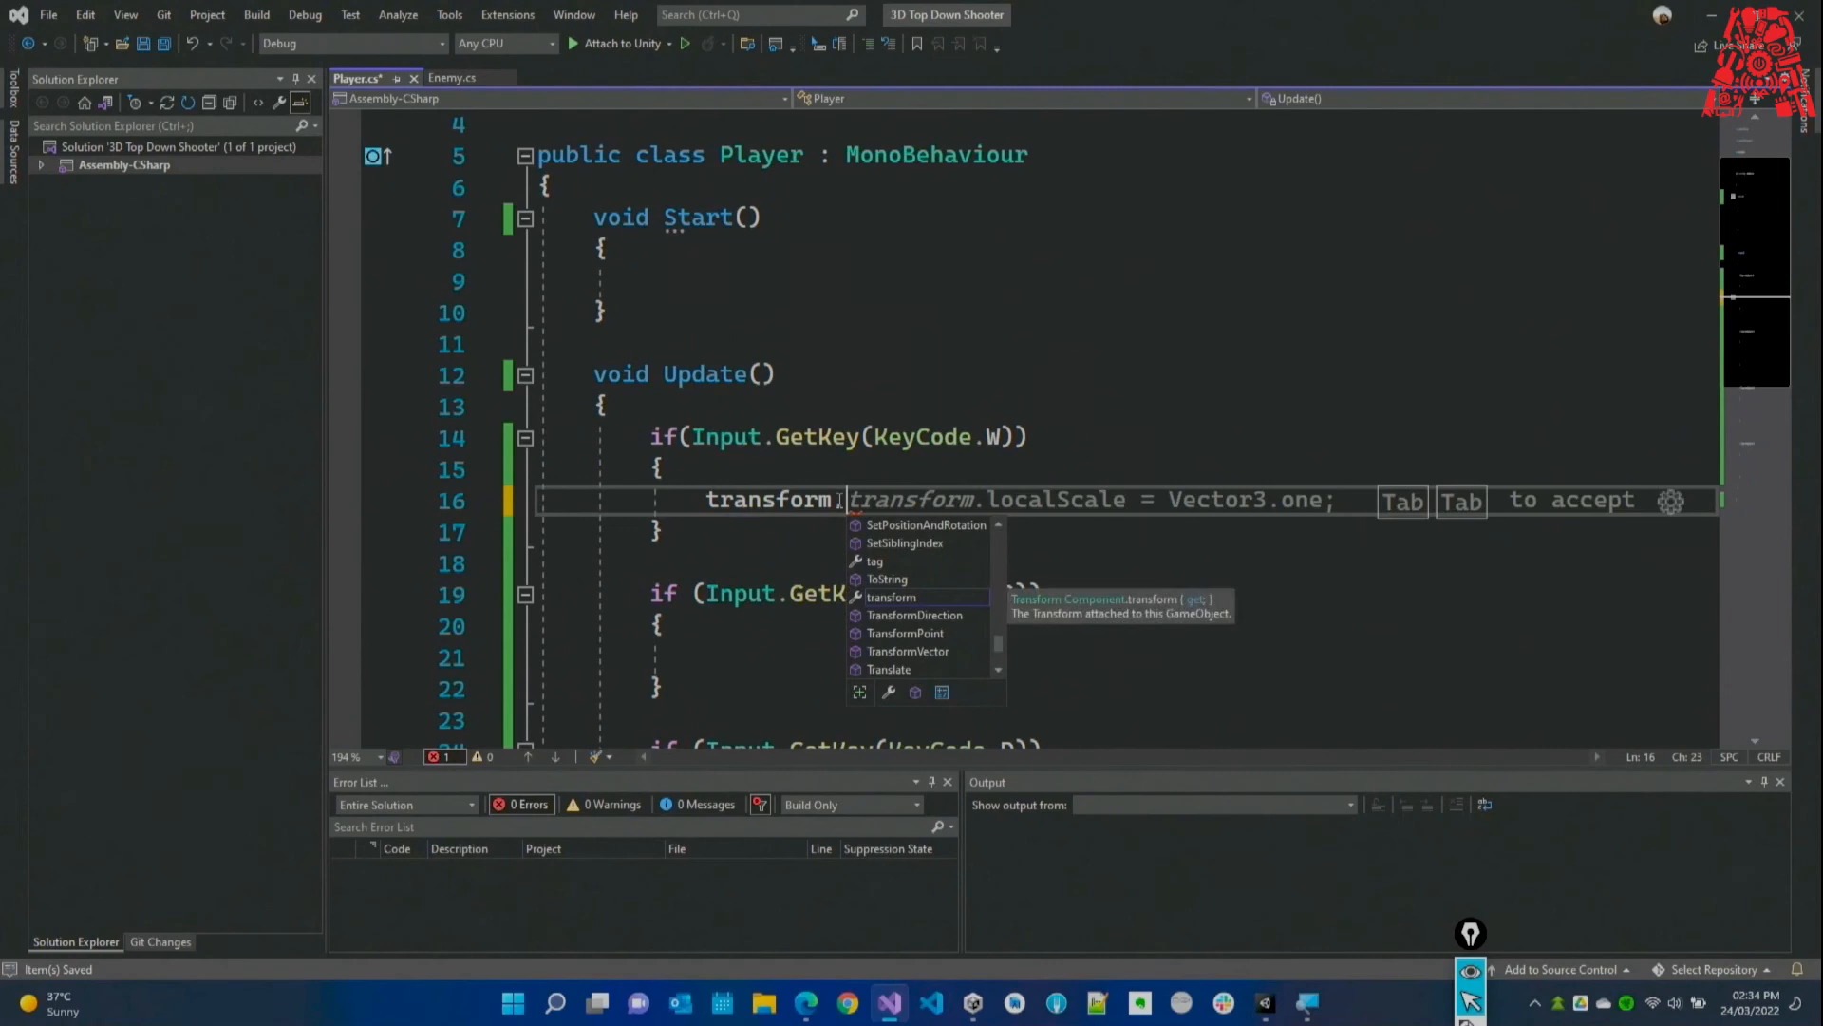
text(position += )
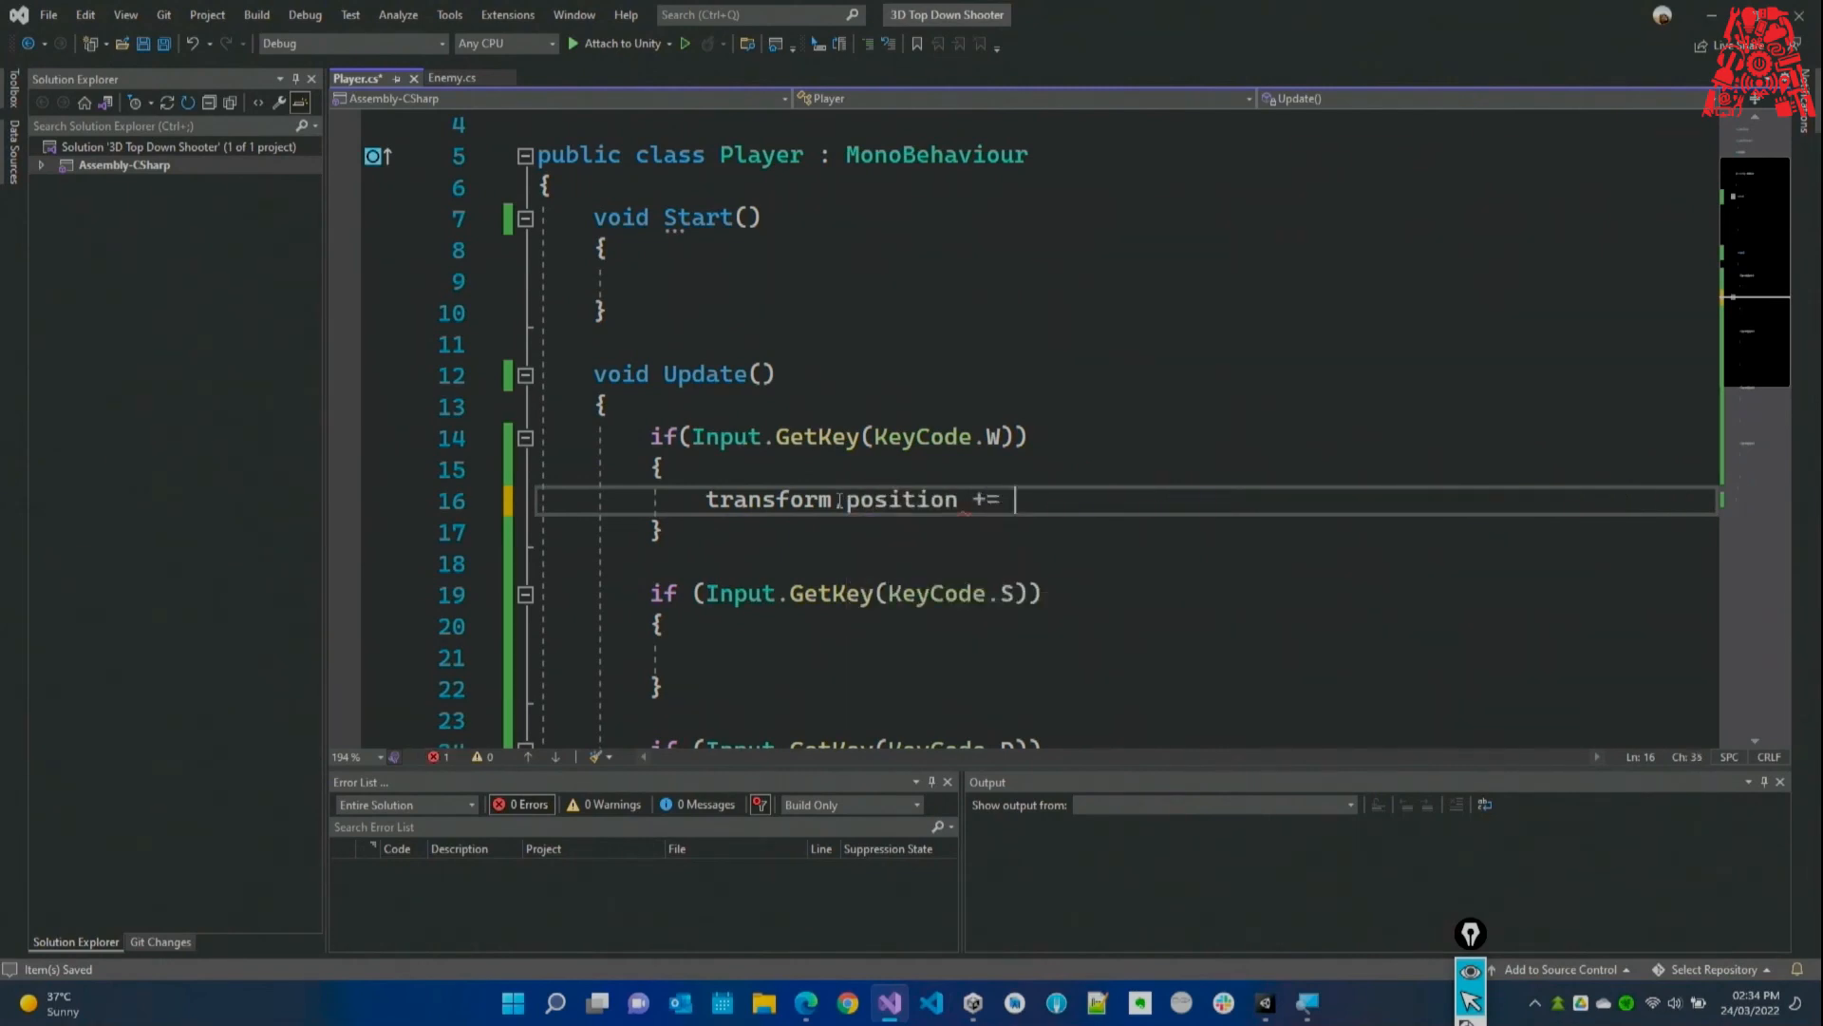
text(new Vector3()
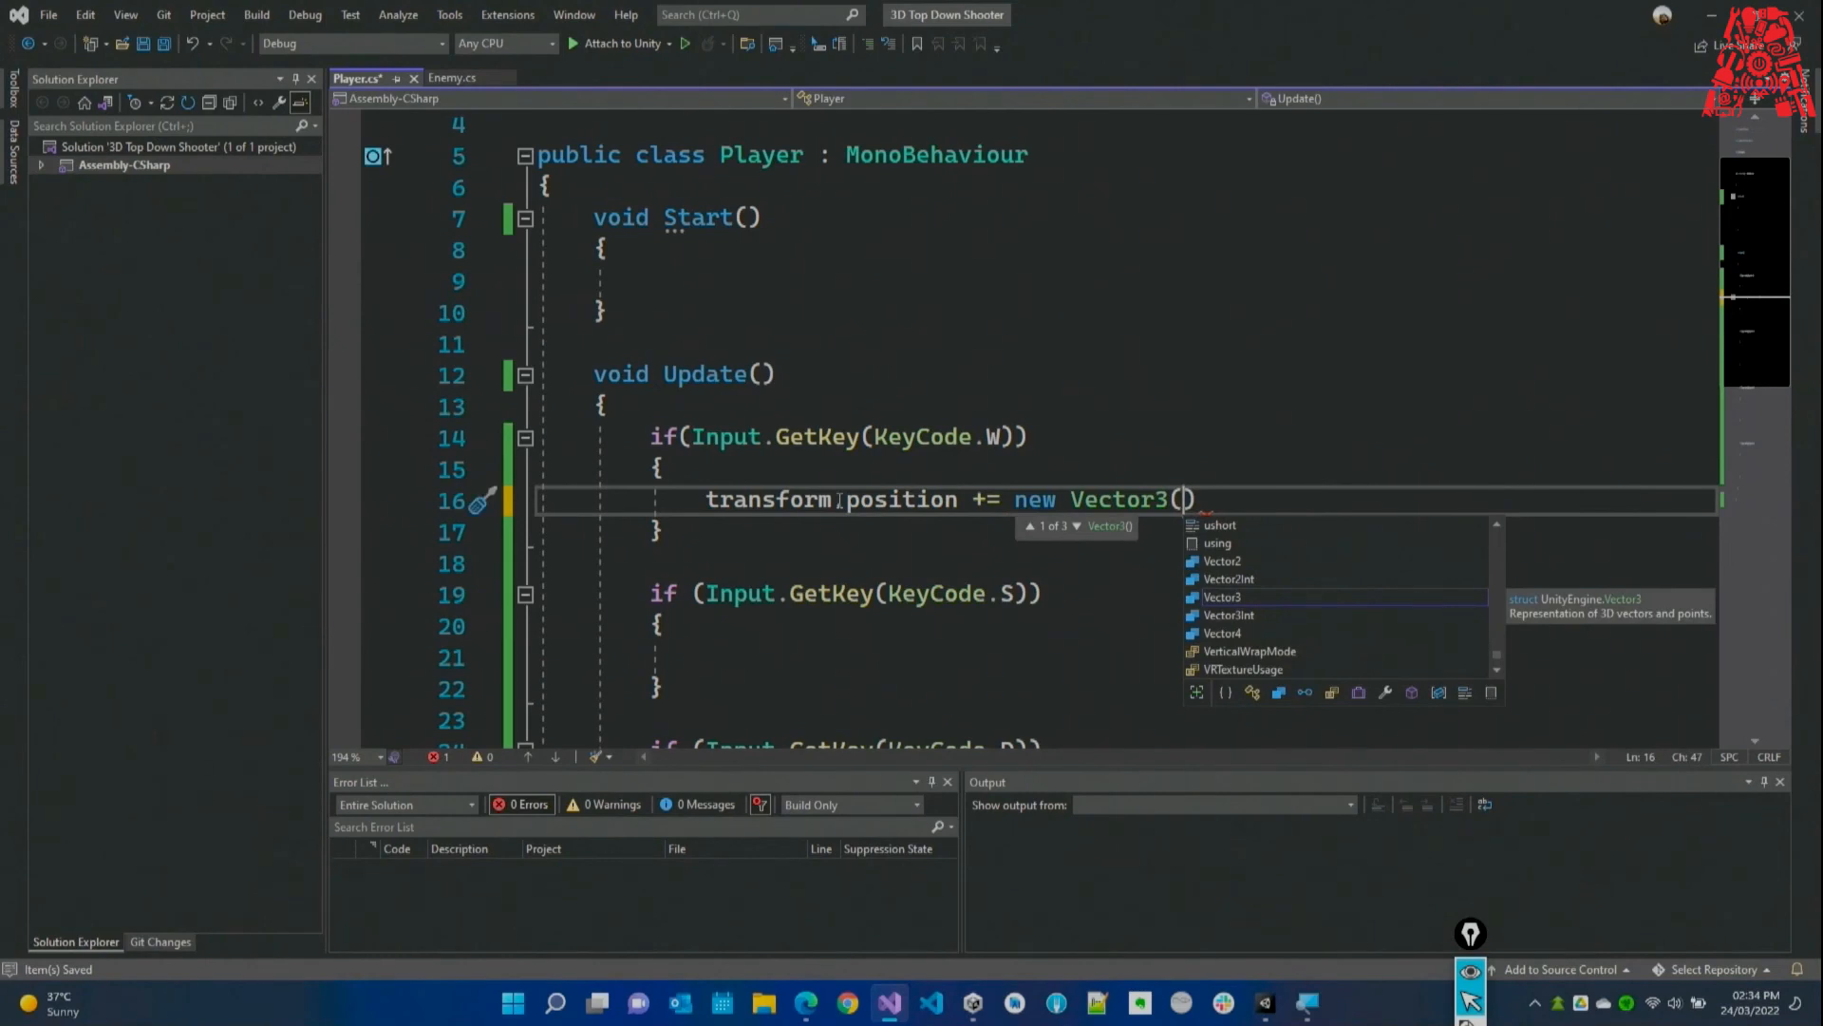
key(Escape)
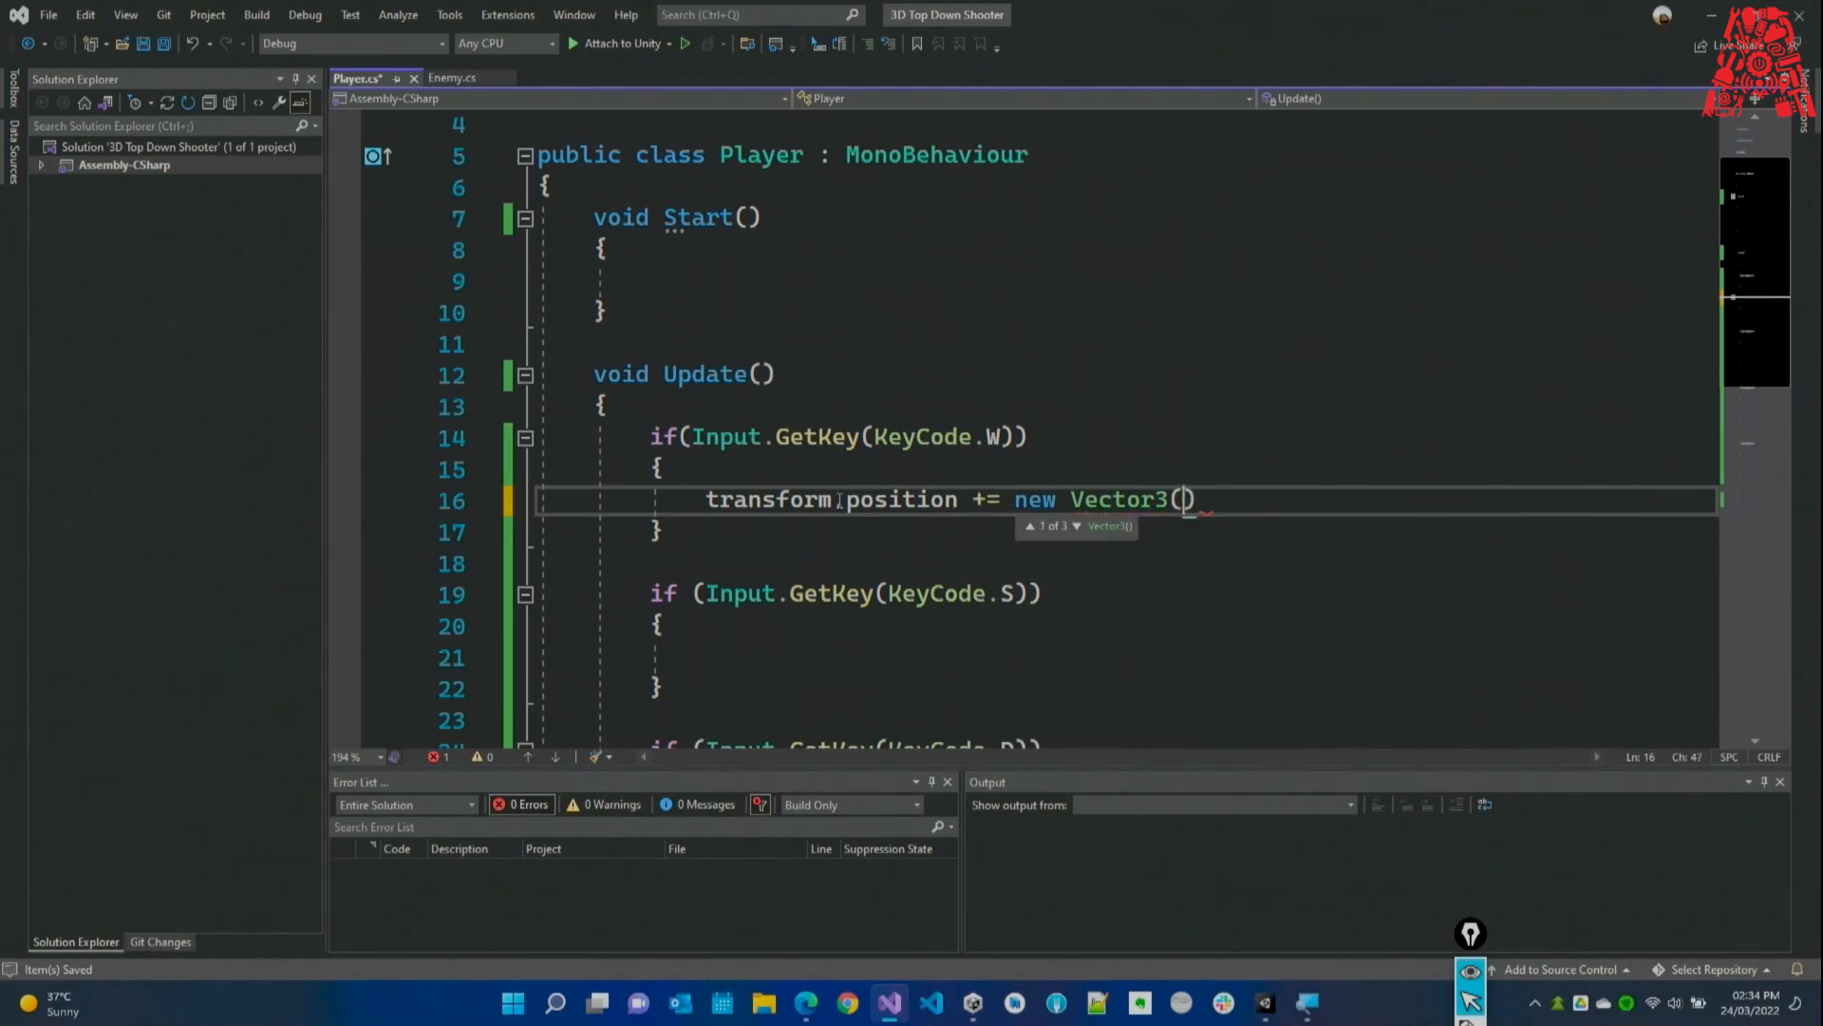
key(BackSpace)
key(BackSpace)
key(BackSpace)
key(BackSpace)
key(BackSpace)
key(BackSpace)
key(BackSpace)
key(BackSpace)
key(BackSpace)
key(BackSpace)
key(BackSpace)
text(ra)
key(Tab)
text(.for)
key(Tab)
text(* speed)
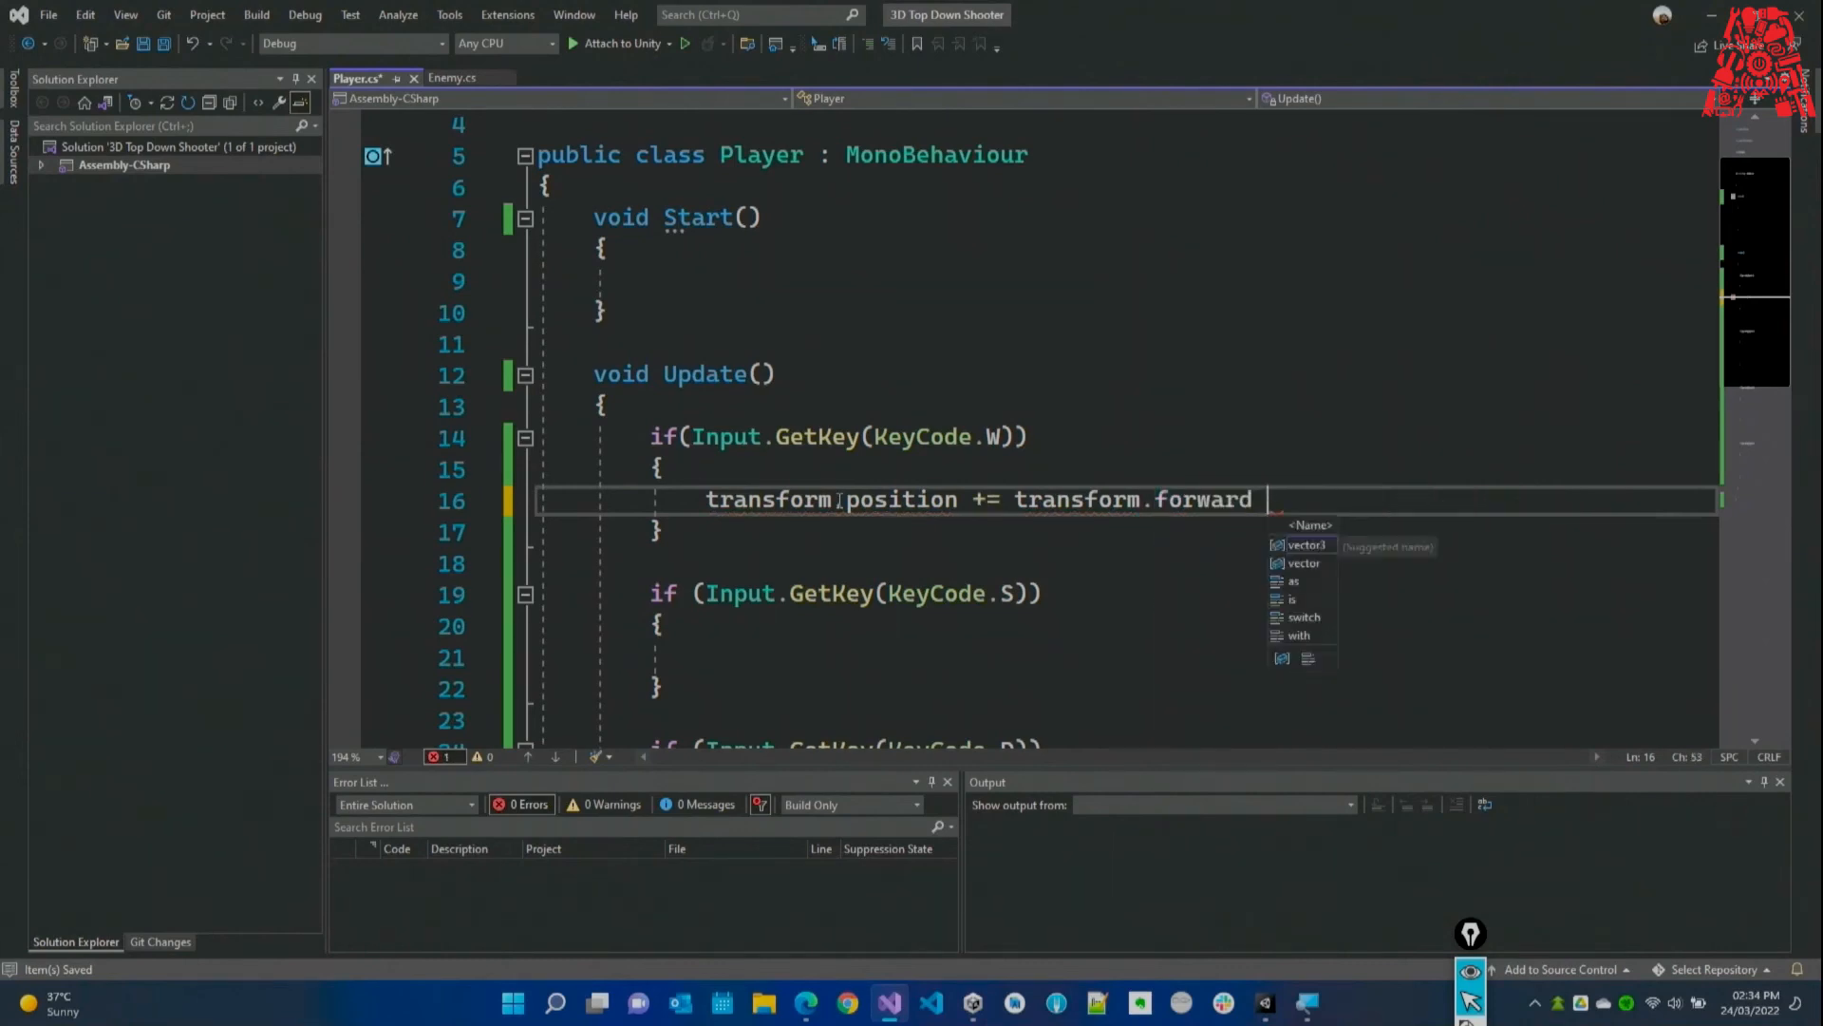
text( * Time.de)
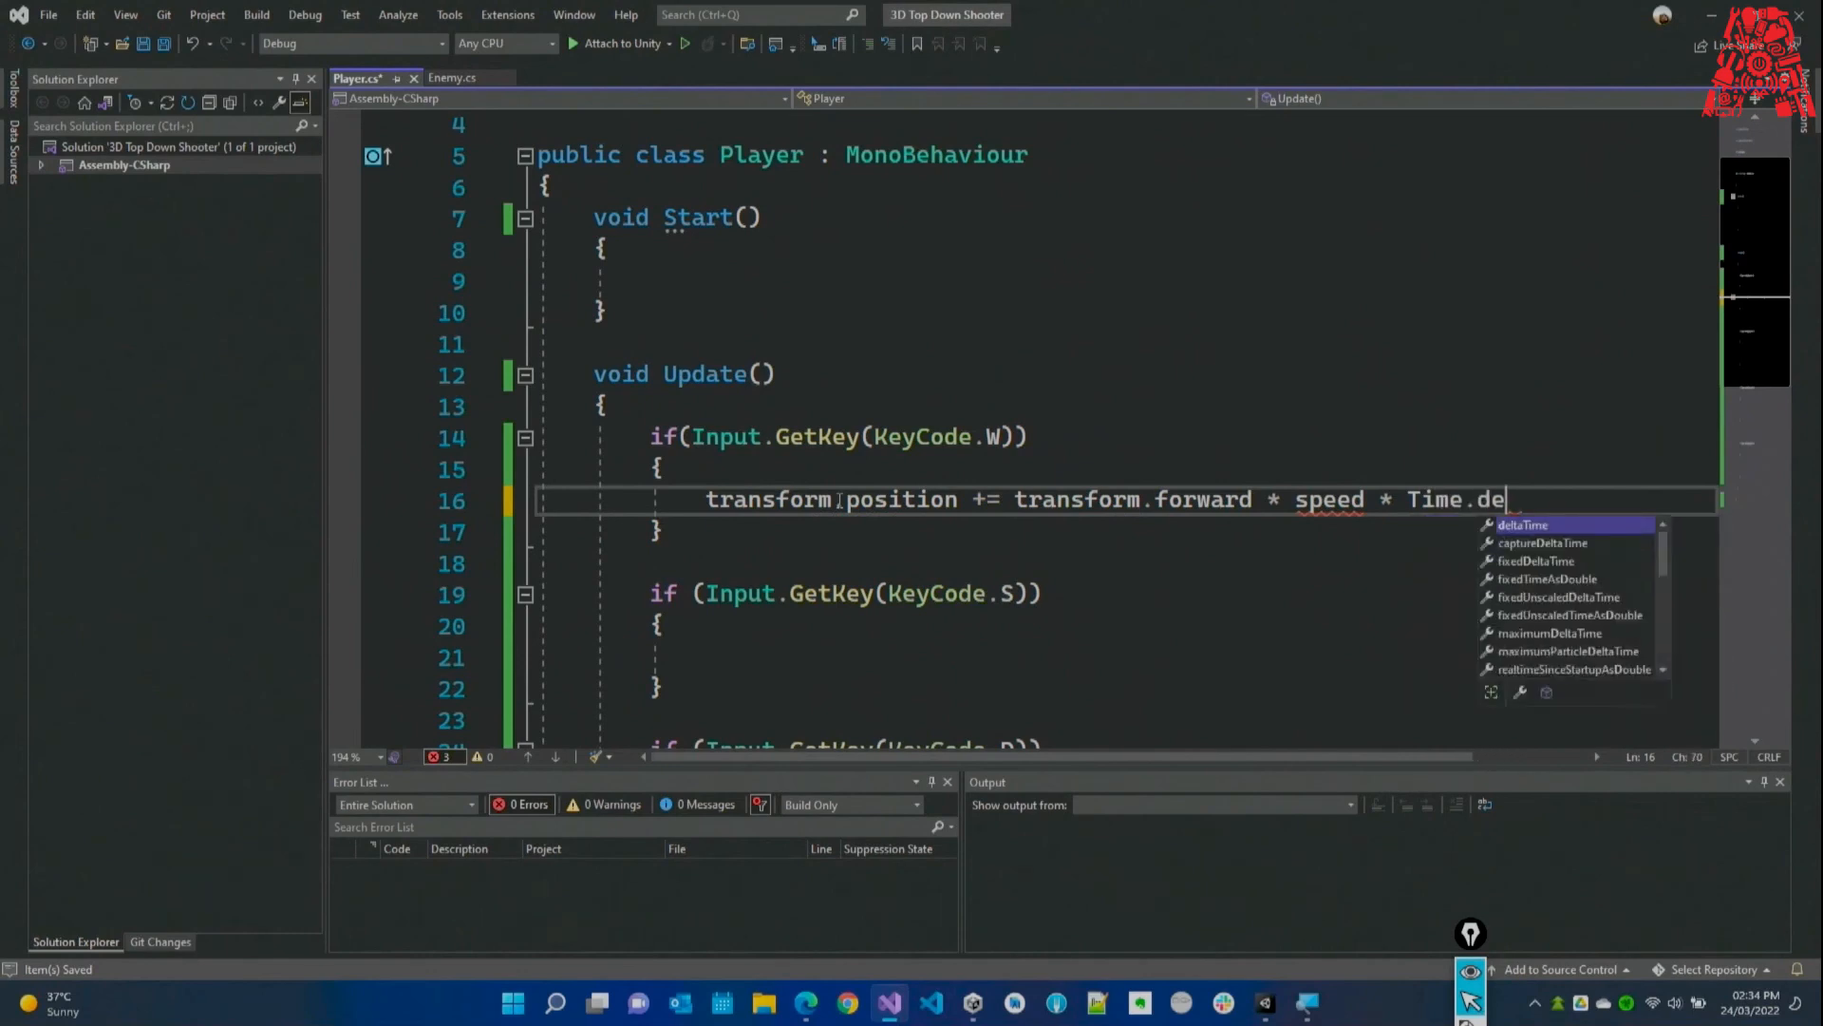
key(Tab)
text(;)
key(ctrl+s)
Declare [SerializeField] float speed; at the top of the Player class.
click(1303, 501)
scroll(1302, 500, up, 1)
click(708, 276)
key(Return)
text([ser)
key(Tab)
text(] float speed;)
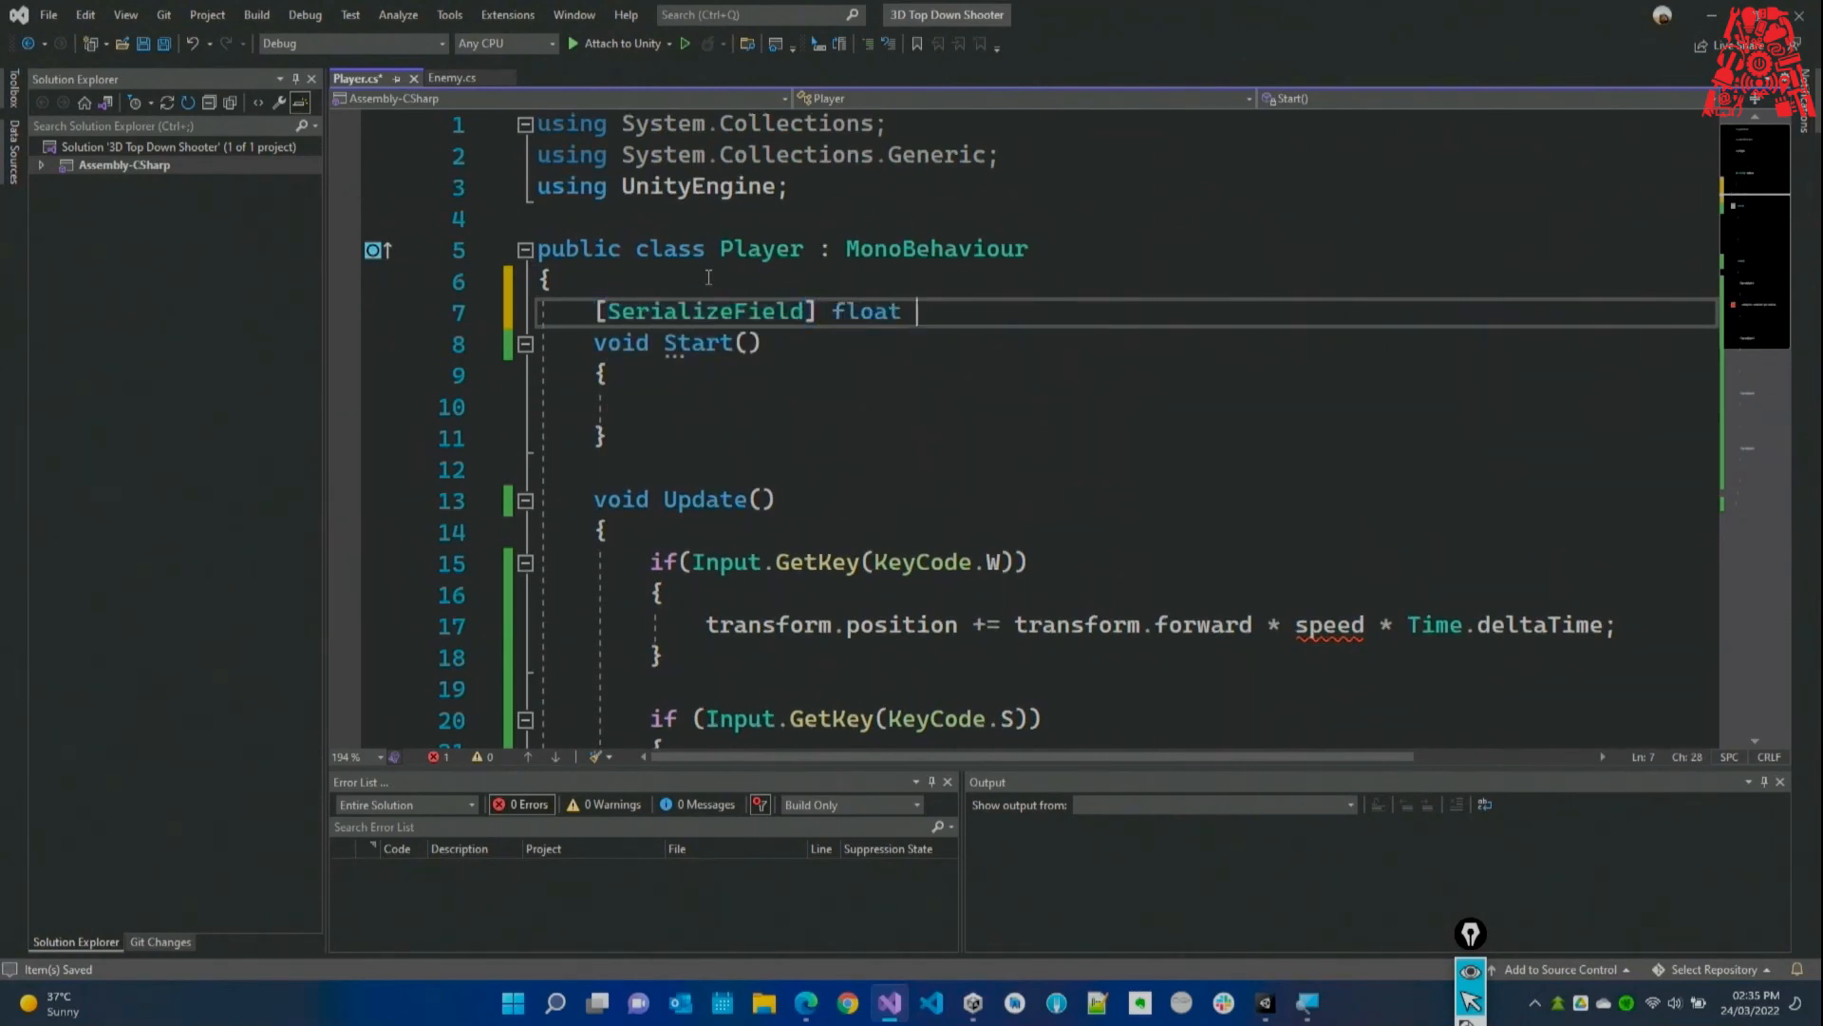
key(Return)
click(799, 501)
drag(1003, 314, 580, 315)
scroll(810, 438, down, 1)
scroll(810, 437, down, 1)
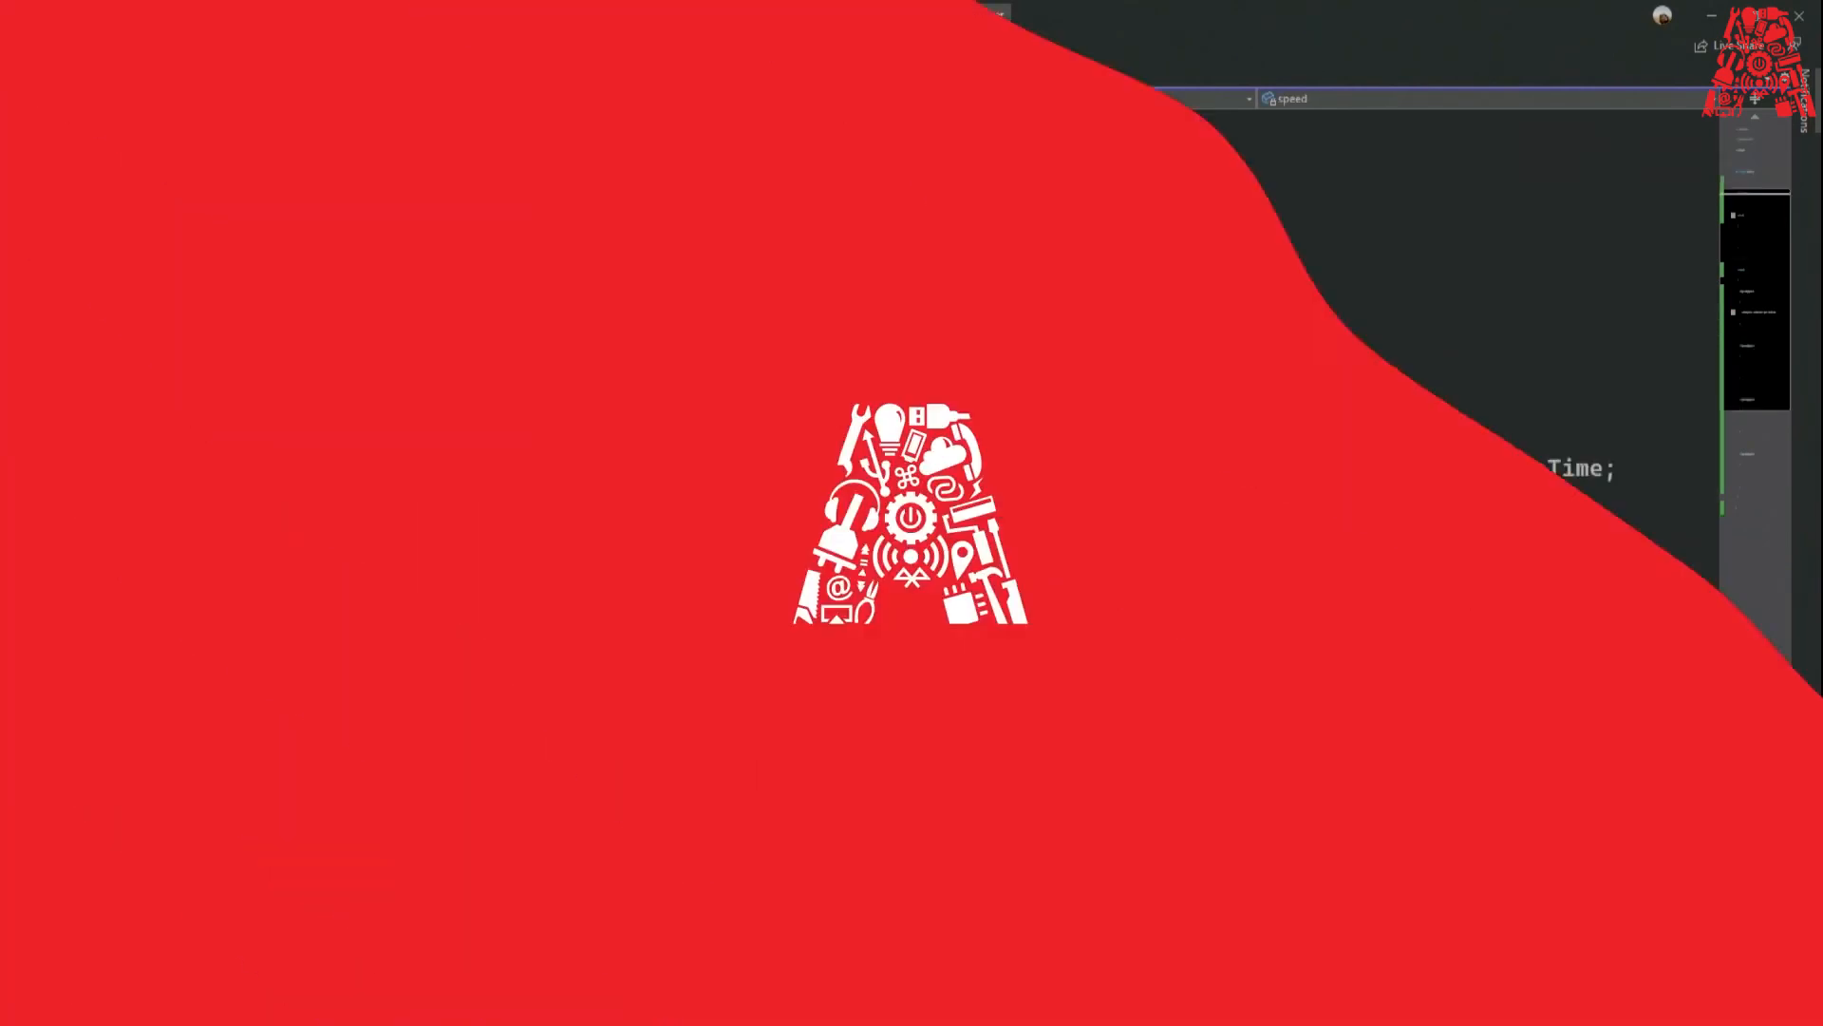
Highlight transform.forward and the * Time.deltaTime factor in the W block's movement line.
drag(706, 468, 931, 468)
click(923, 528)
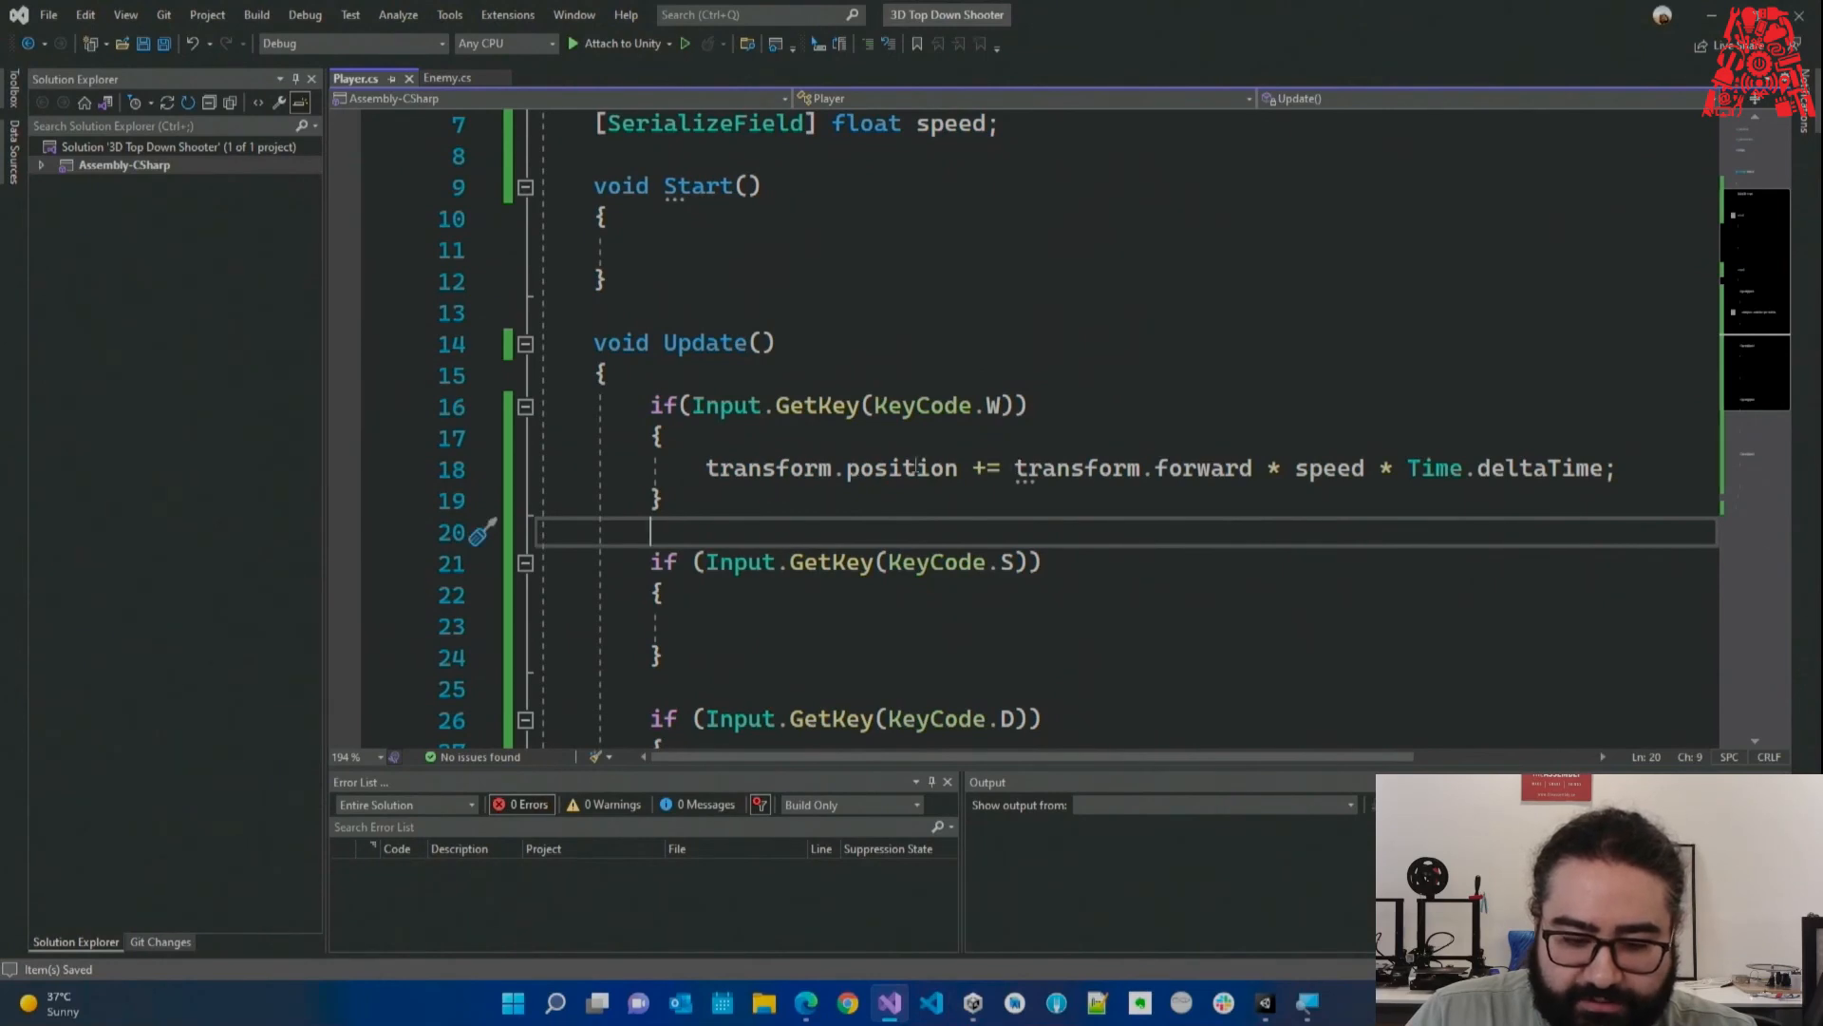
drag(1014, 468, 1410, 469)
click(1282, 495)
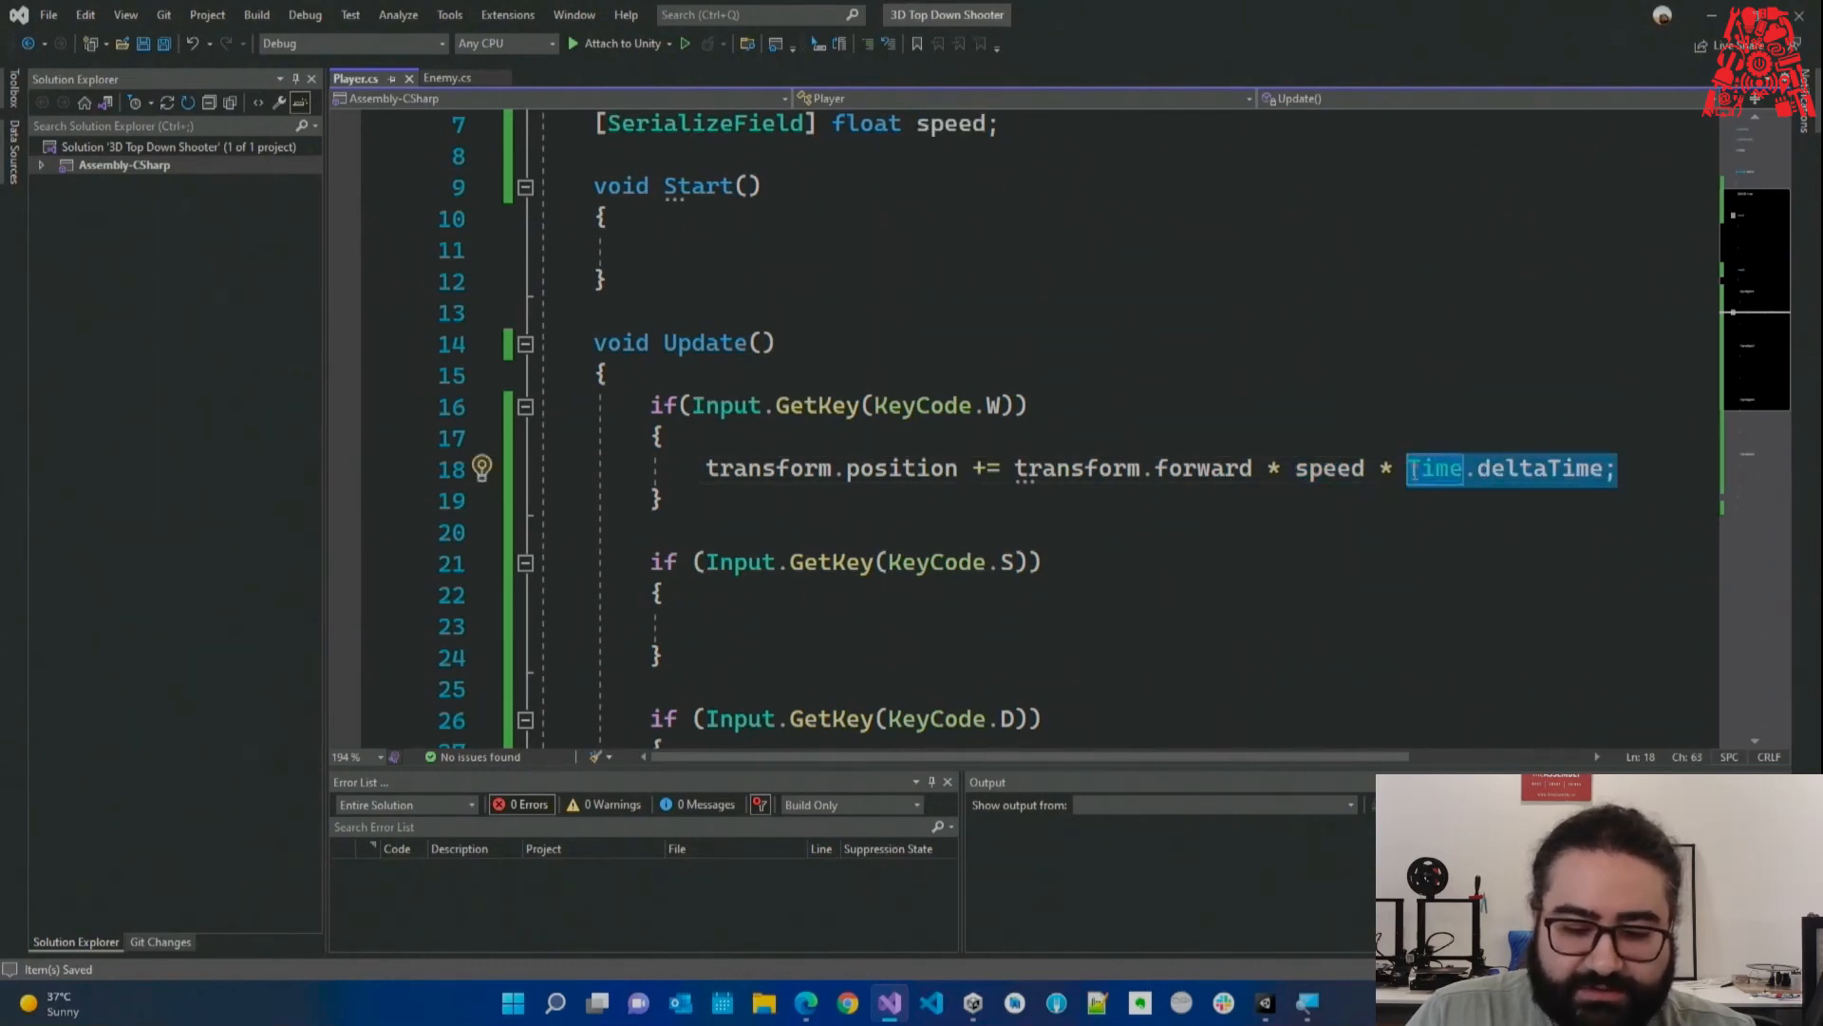
click(1371, 505)
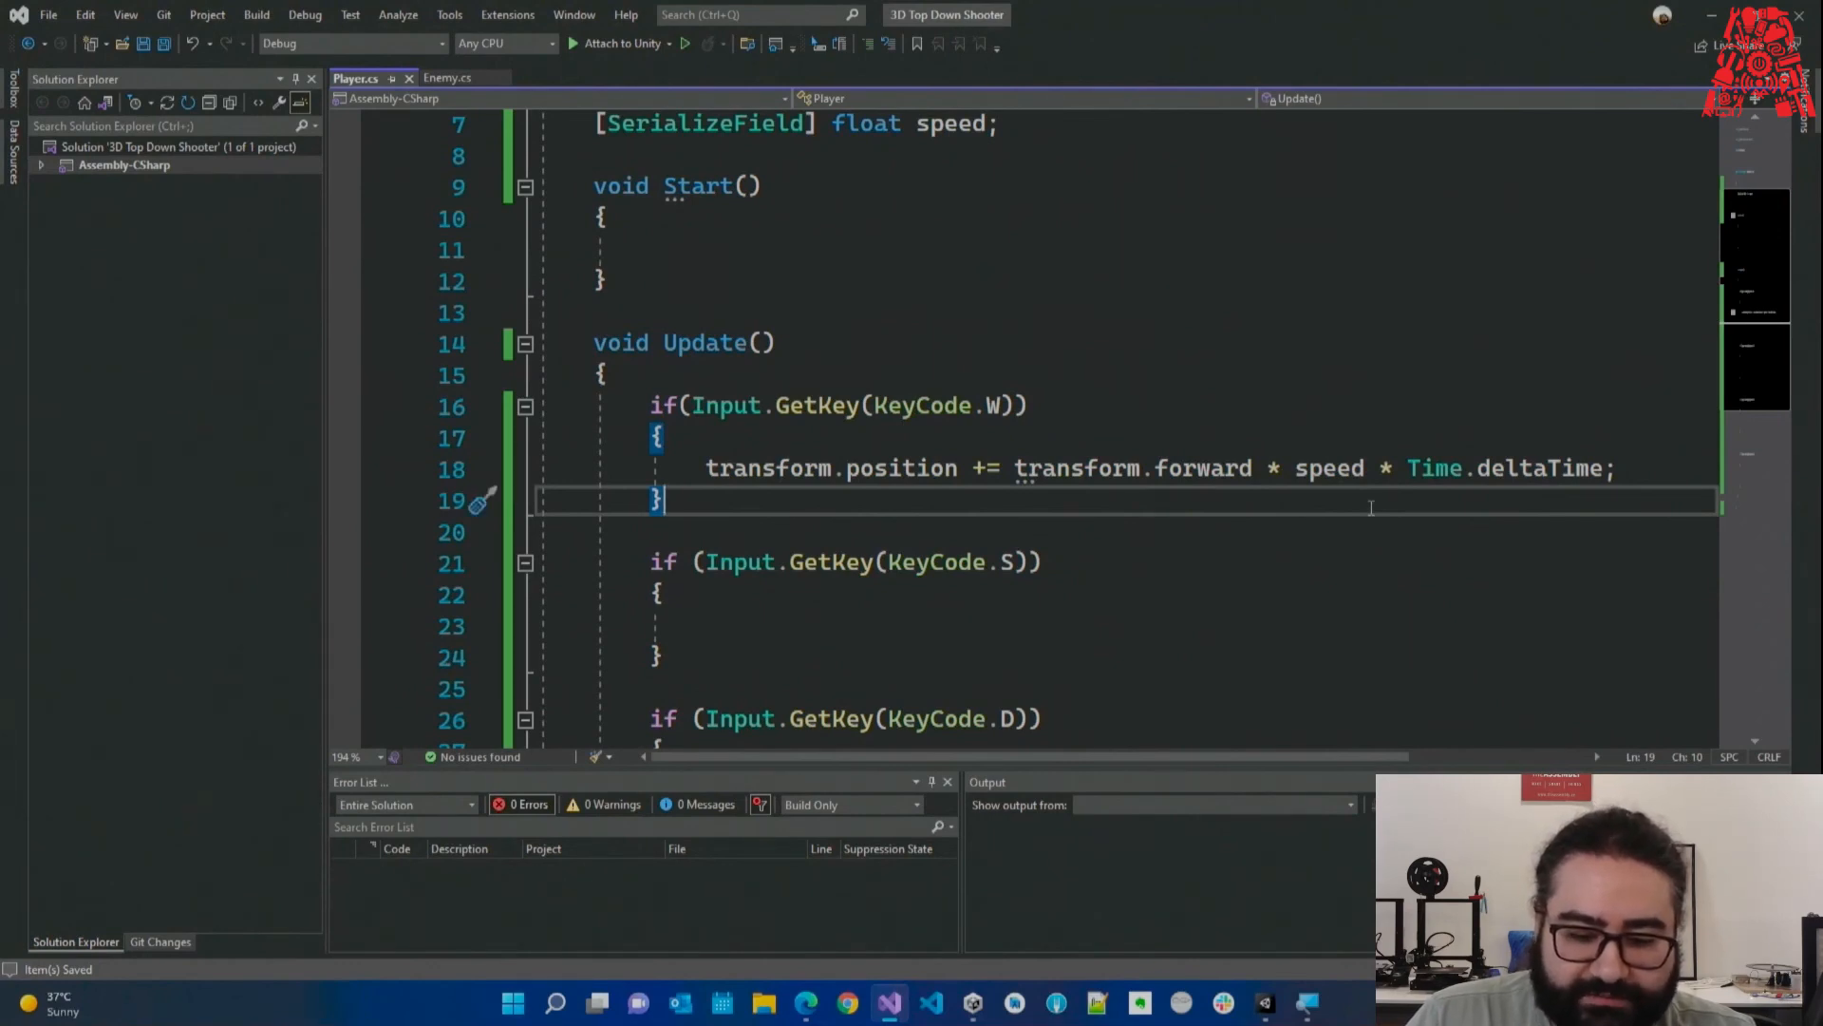
drag(1614, 469, 1406, 459)
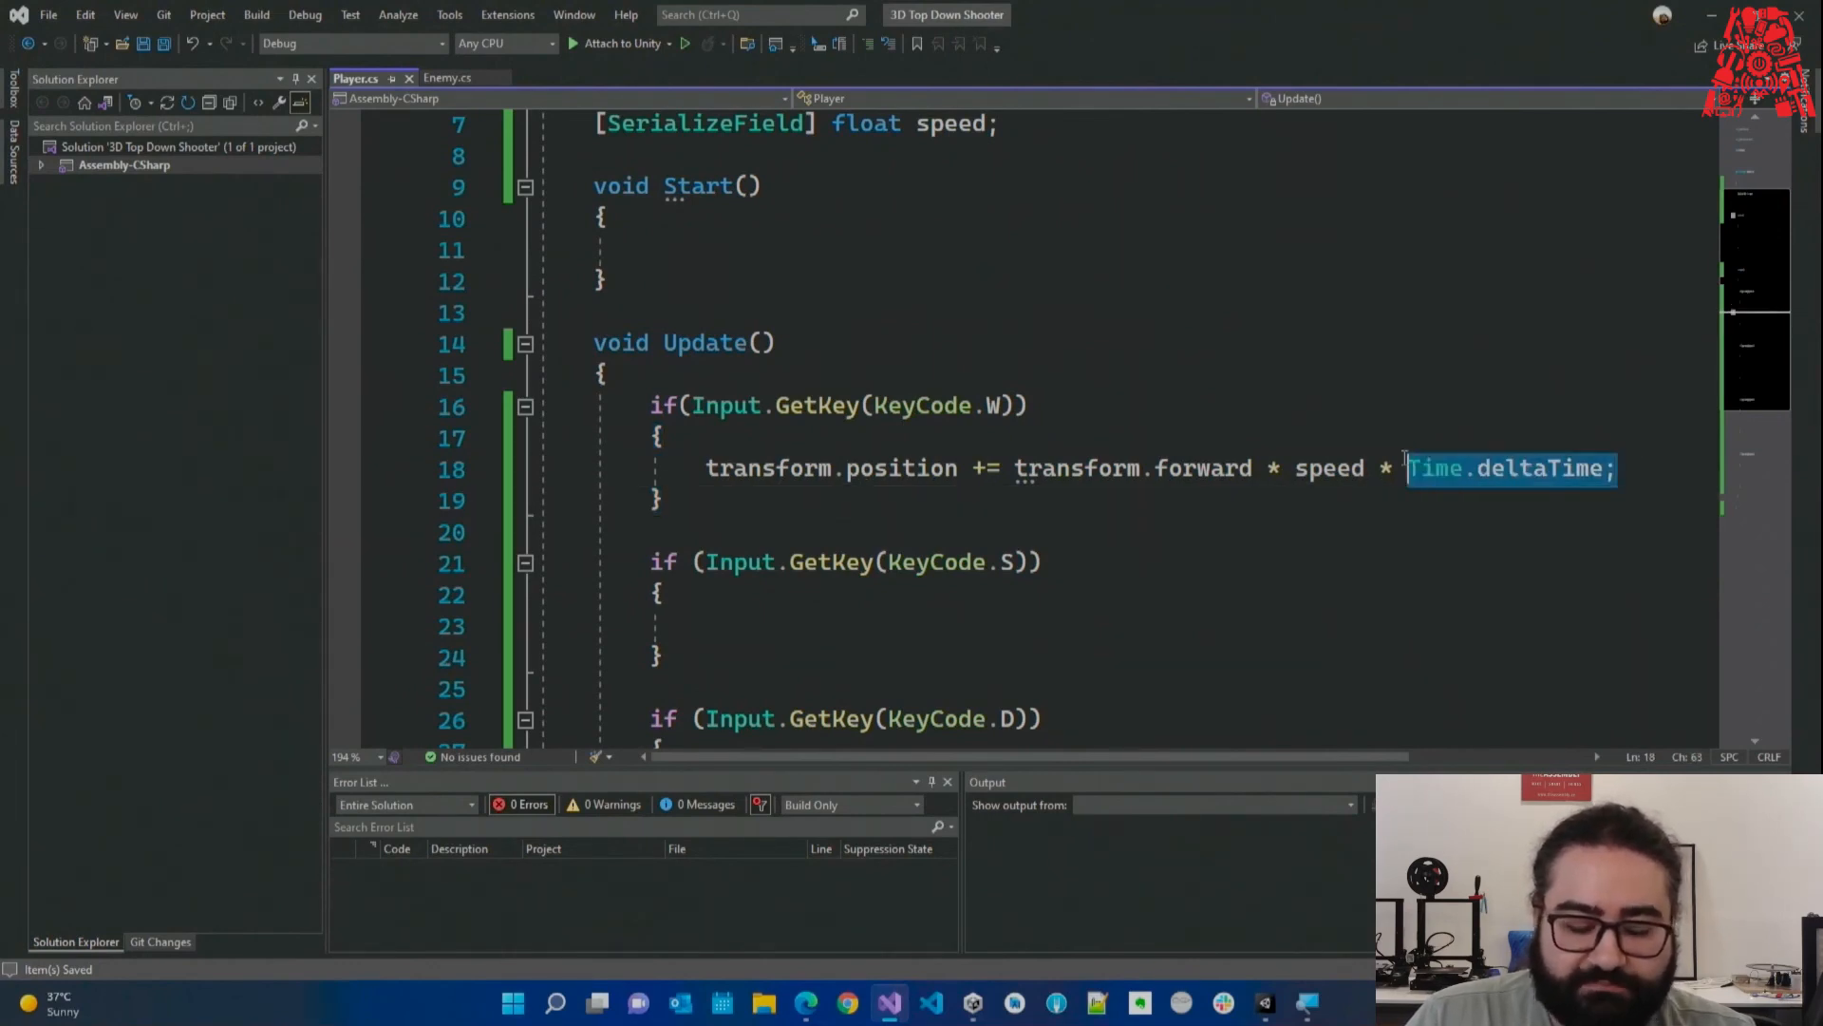
click(1378, 495)
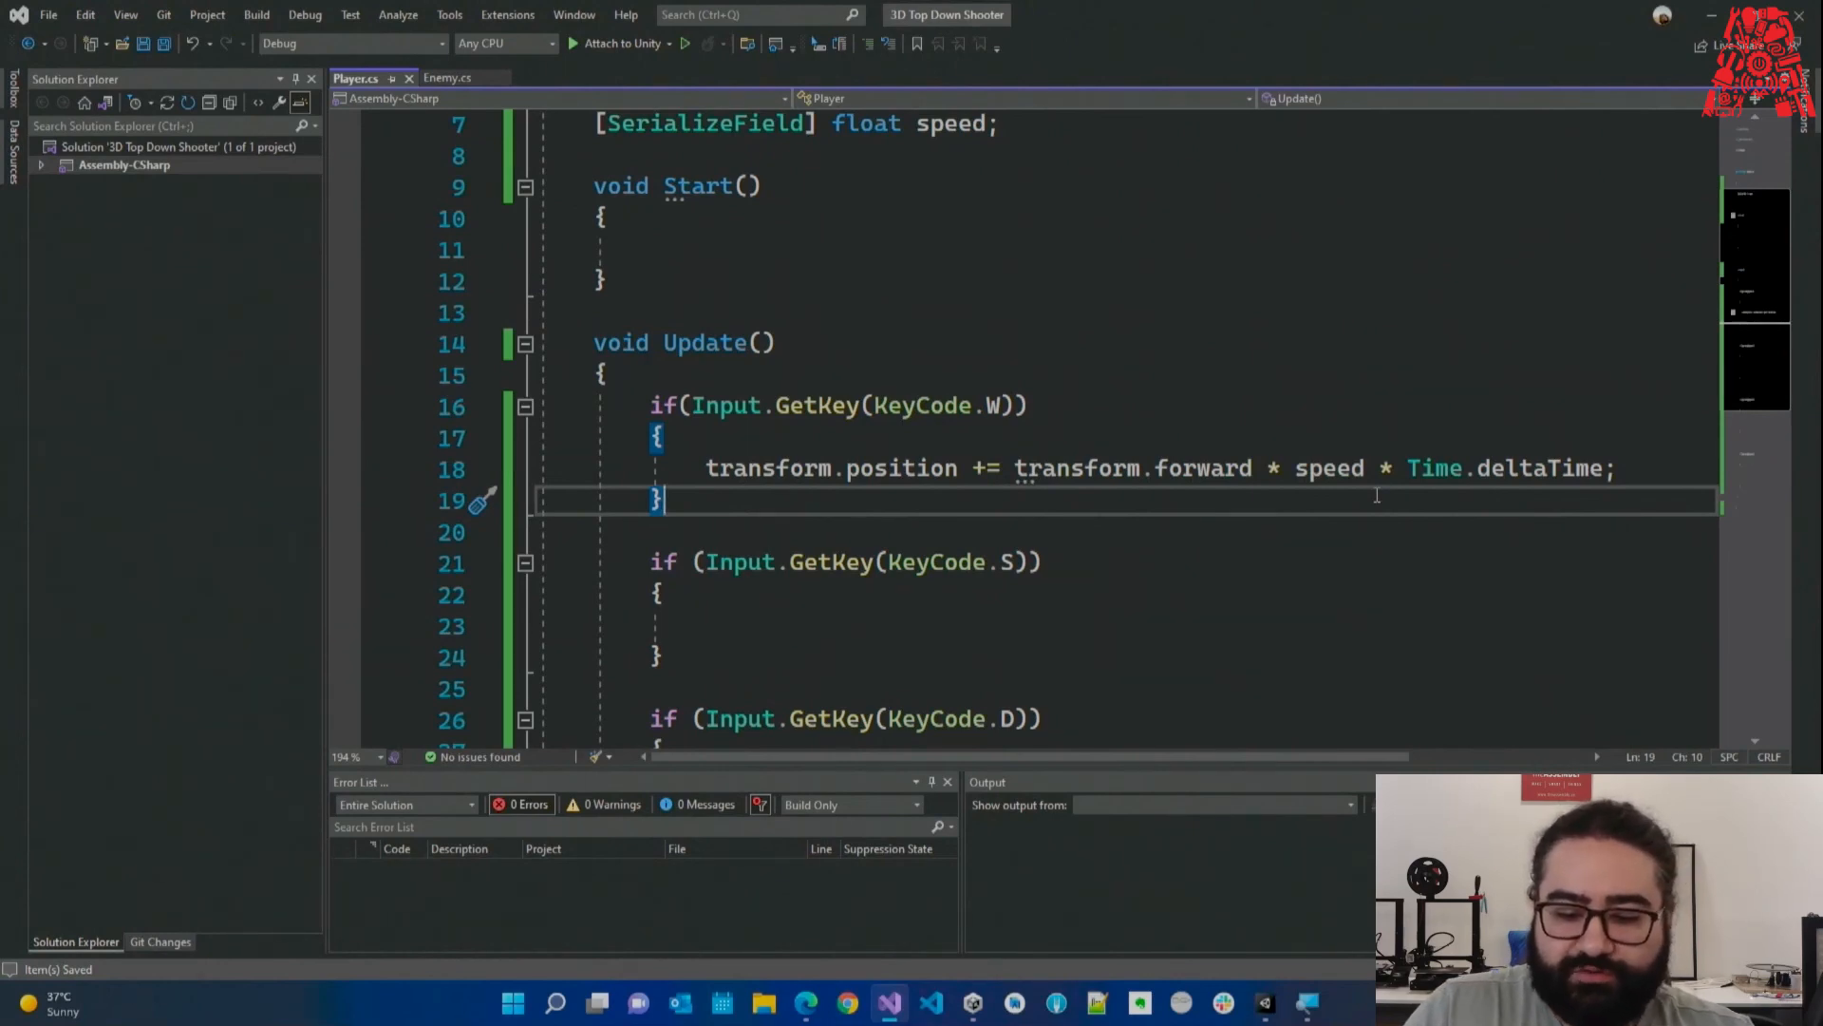
drag(1381, 468, 1630, 469)
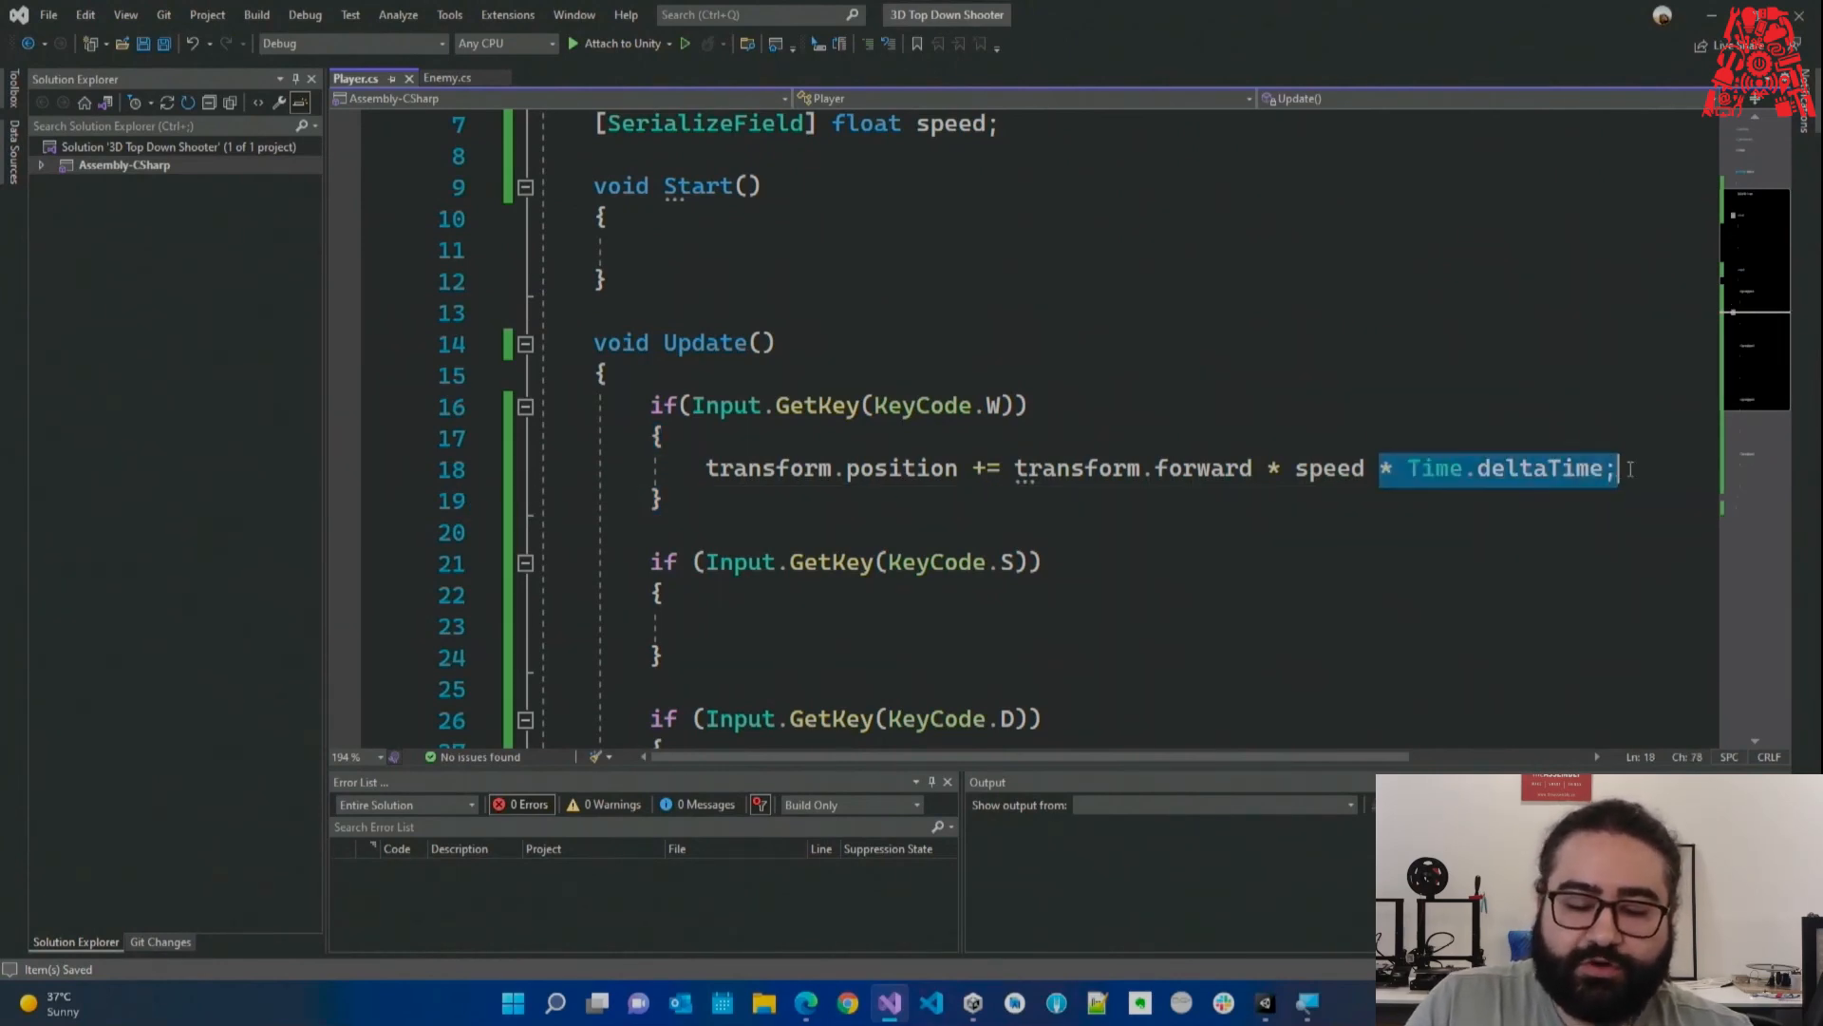
click(1630, 469)
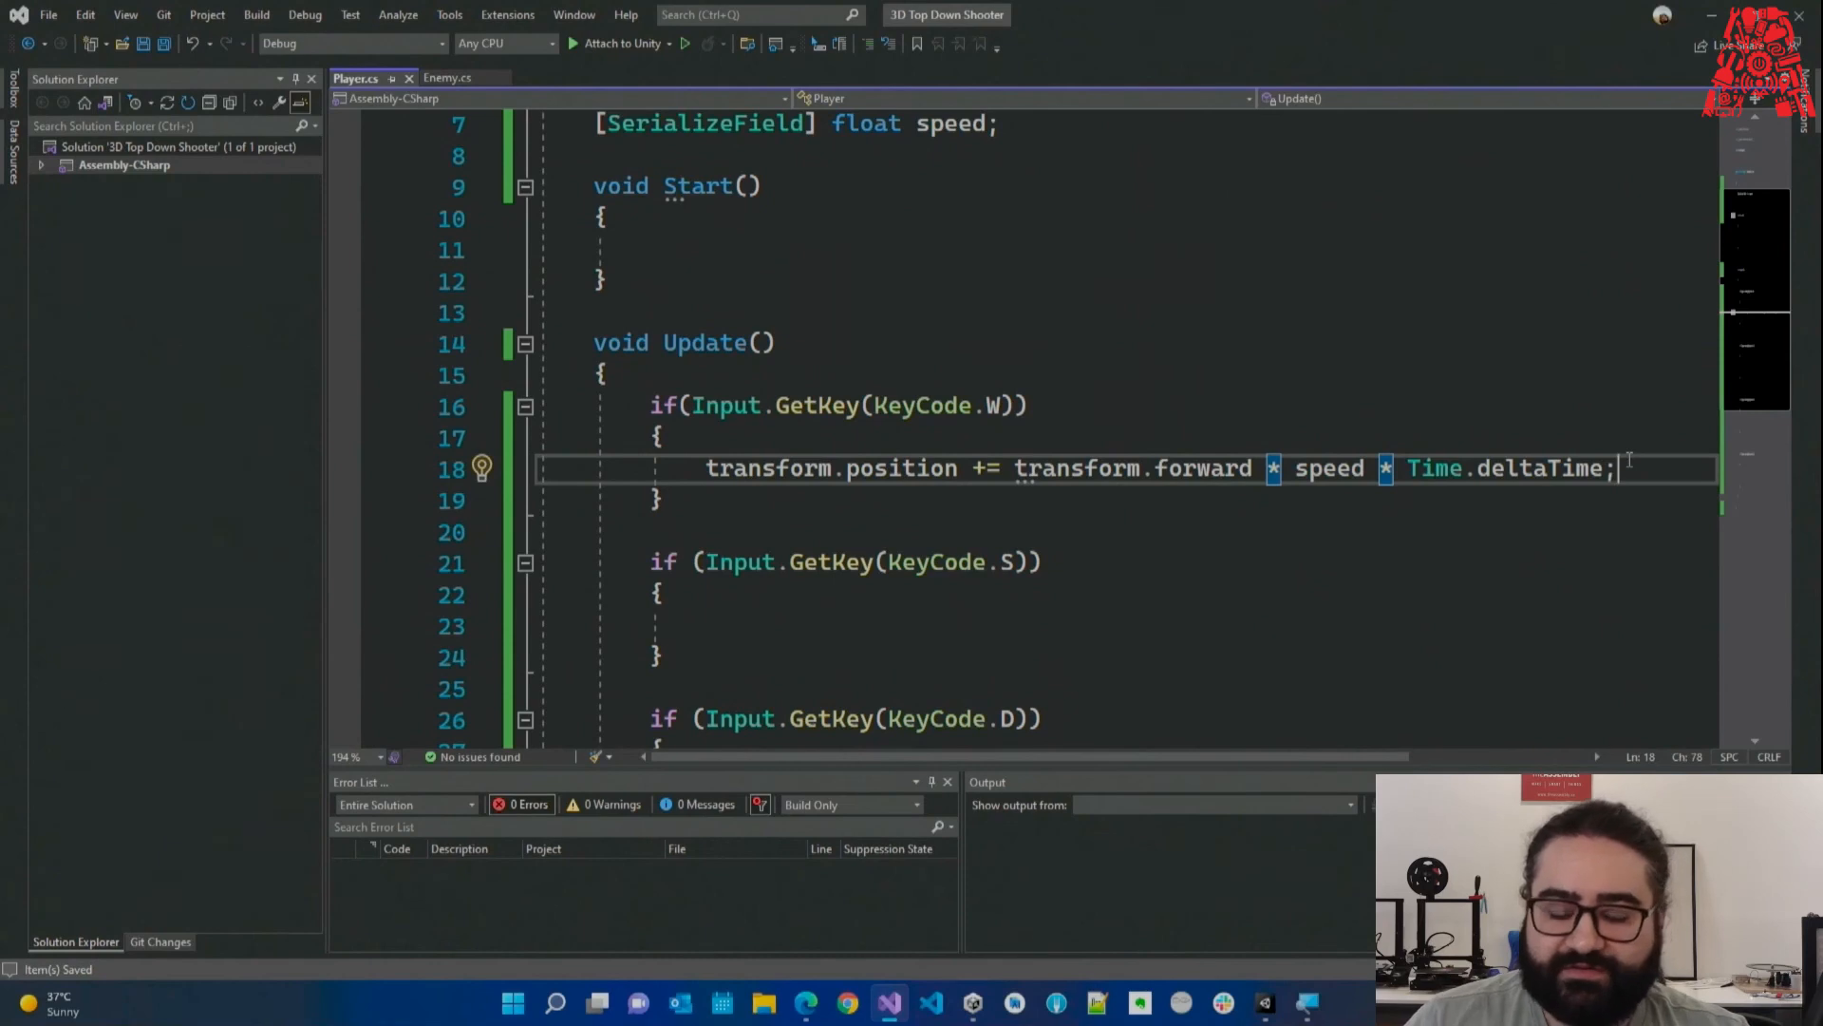
scroll(1292, 595, down, 1)
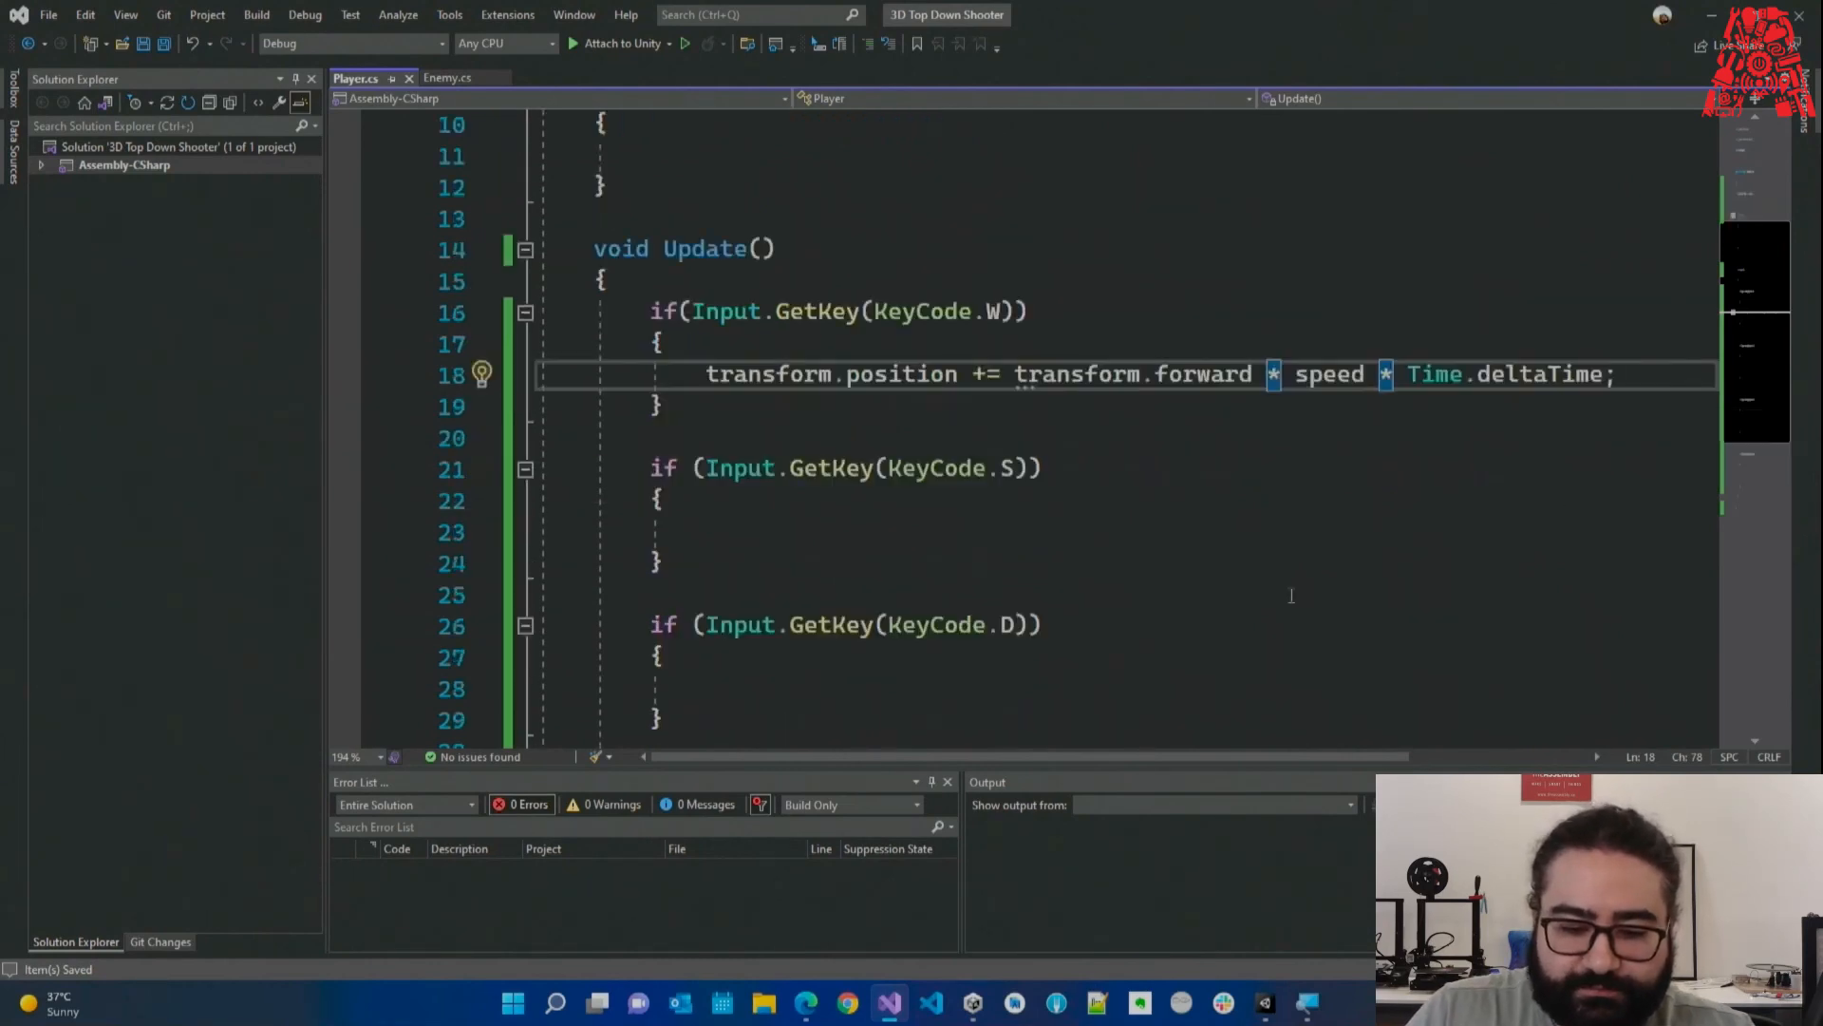
Copy the forward movement line into the empty S, D and A blocks.
triple_click(1100, 380)
key(ctrl+c)
click(844, 532)
key(ctrl+v)
scroll(843, 538, down, 1)
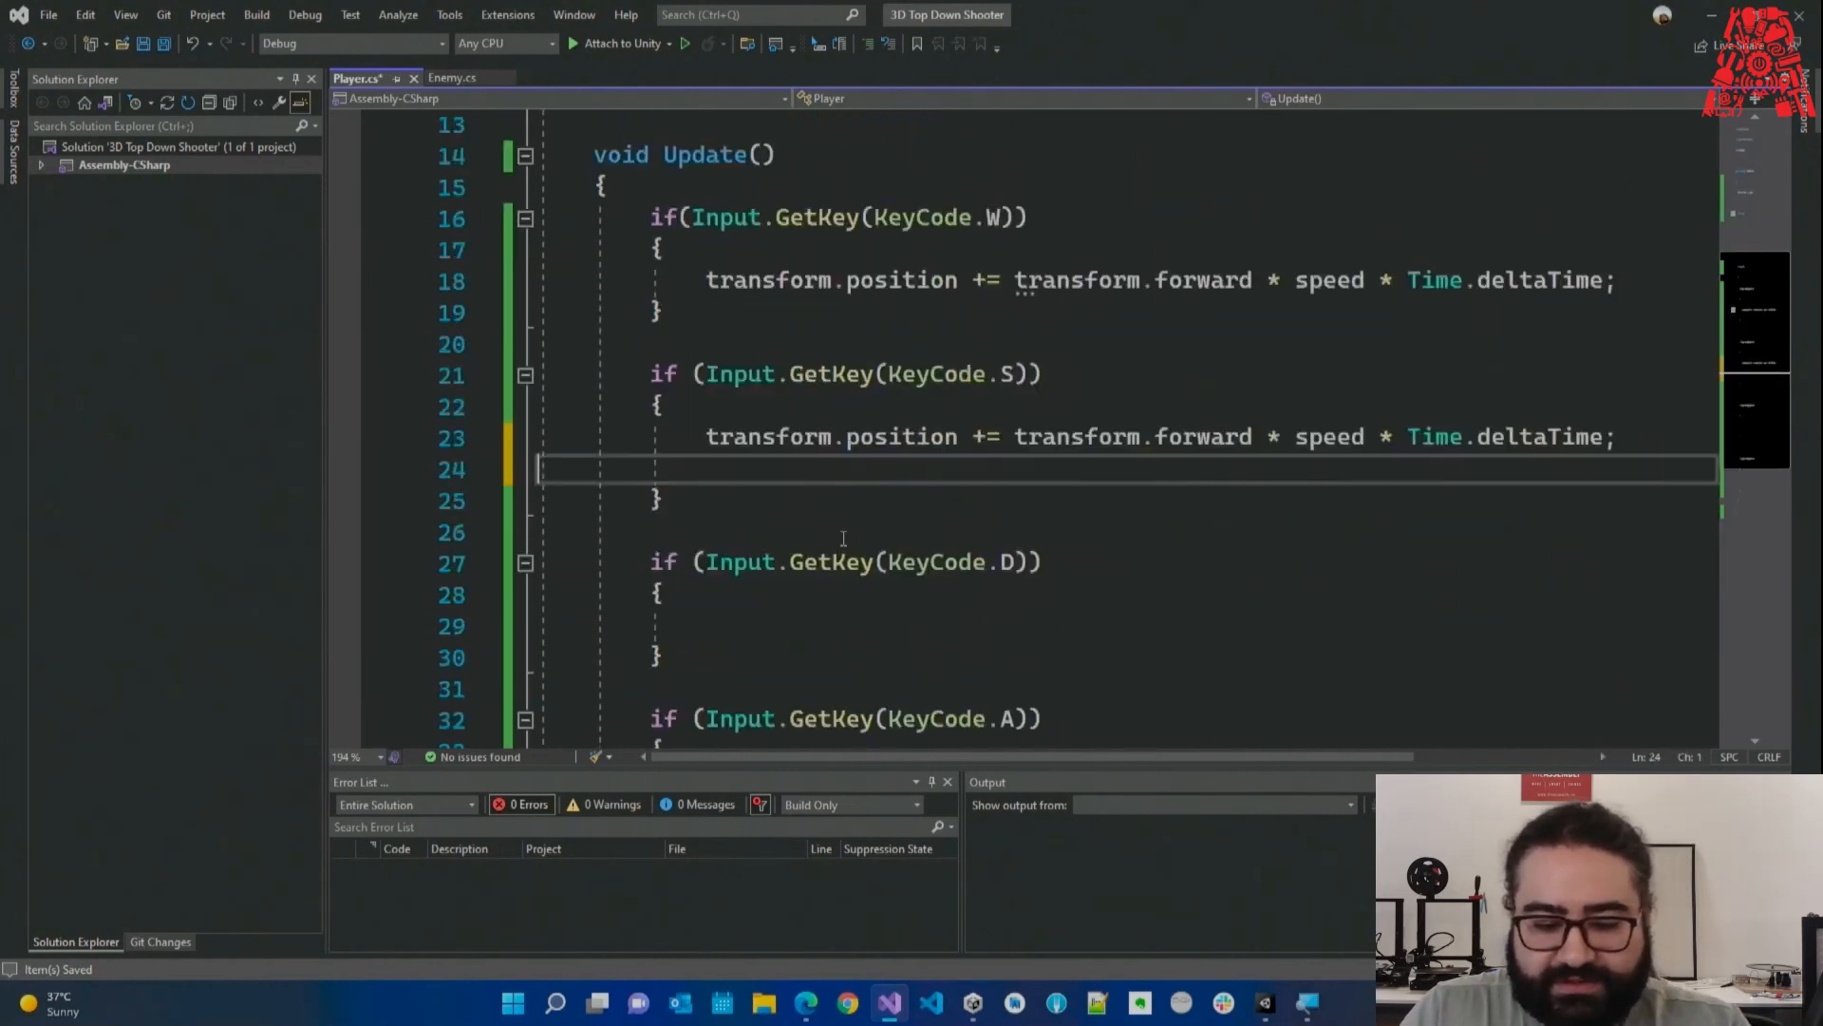
key(BackSpace)
click(801, 594)
key(ctrl+v)
key(BackSpace)
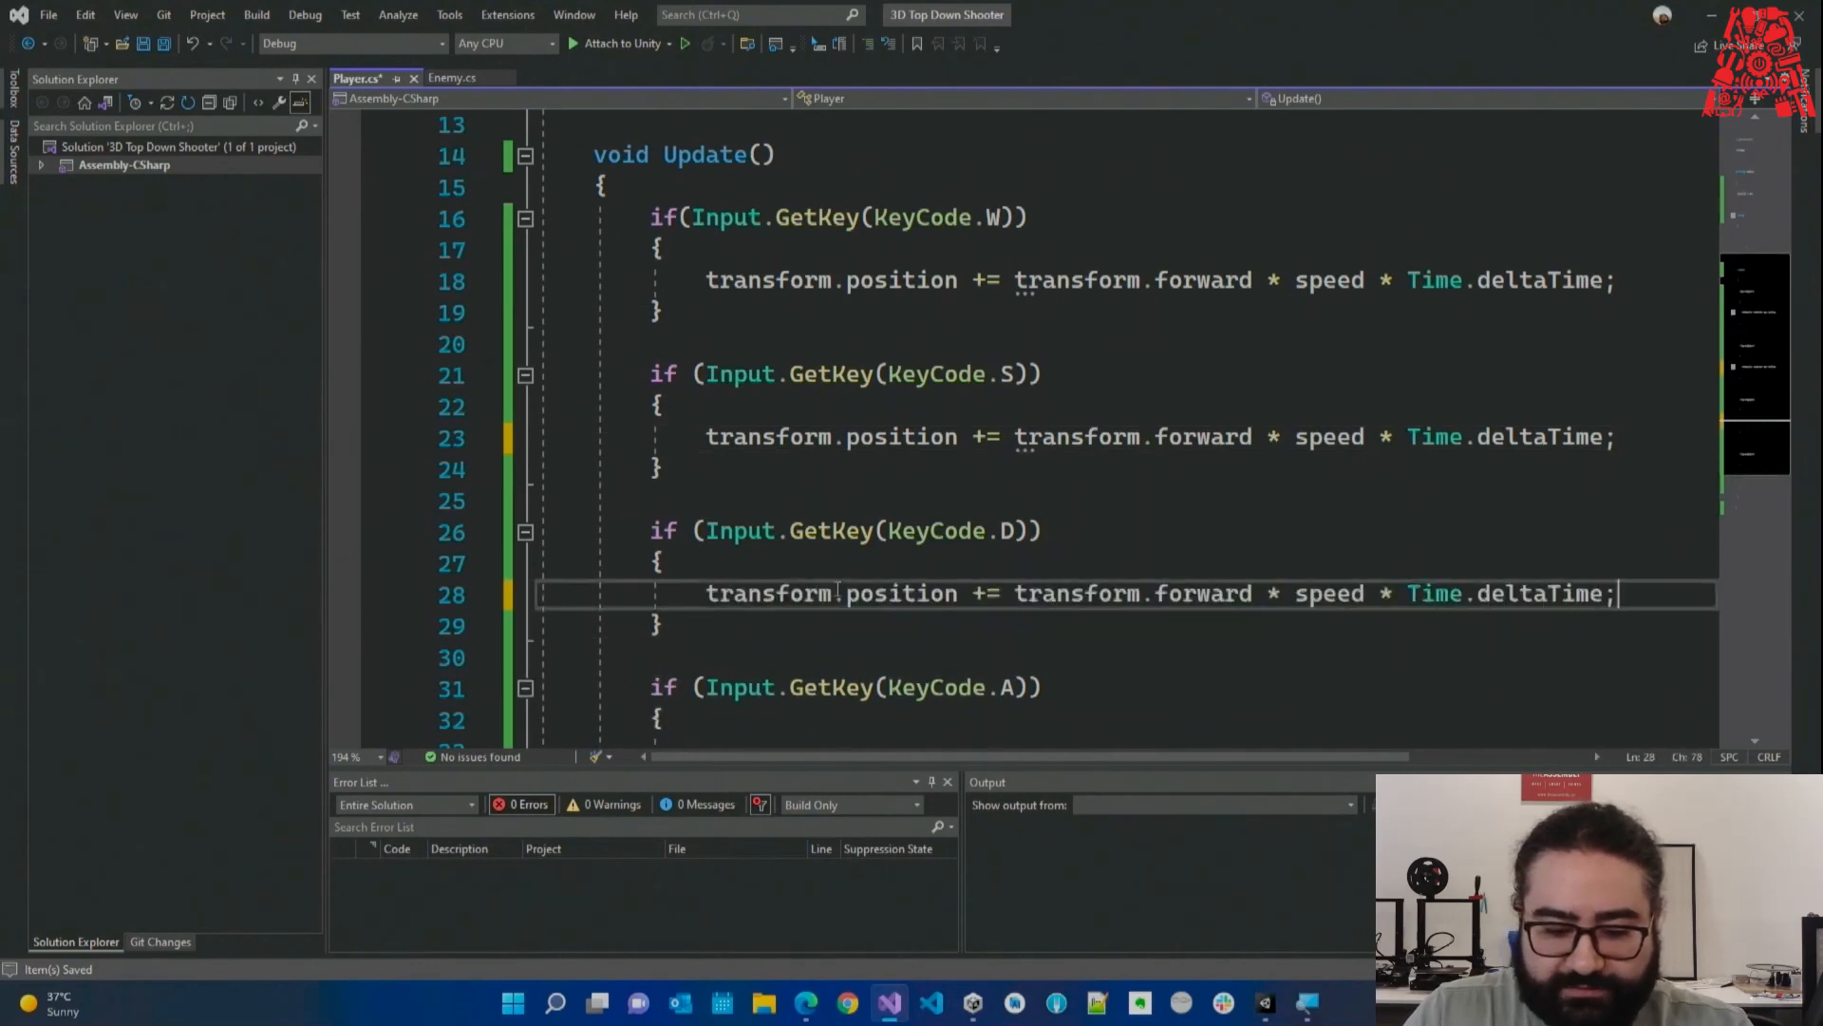
scroll(791, 635, down, 1)
click(791, 635)
key(ctrl+v)
key(BackSpace)
scroll(1003, 551, up, 1)
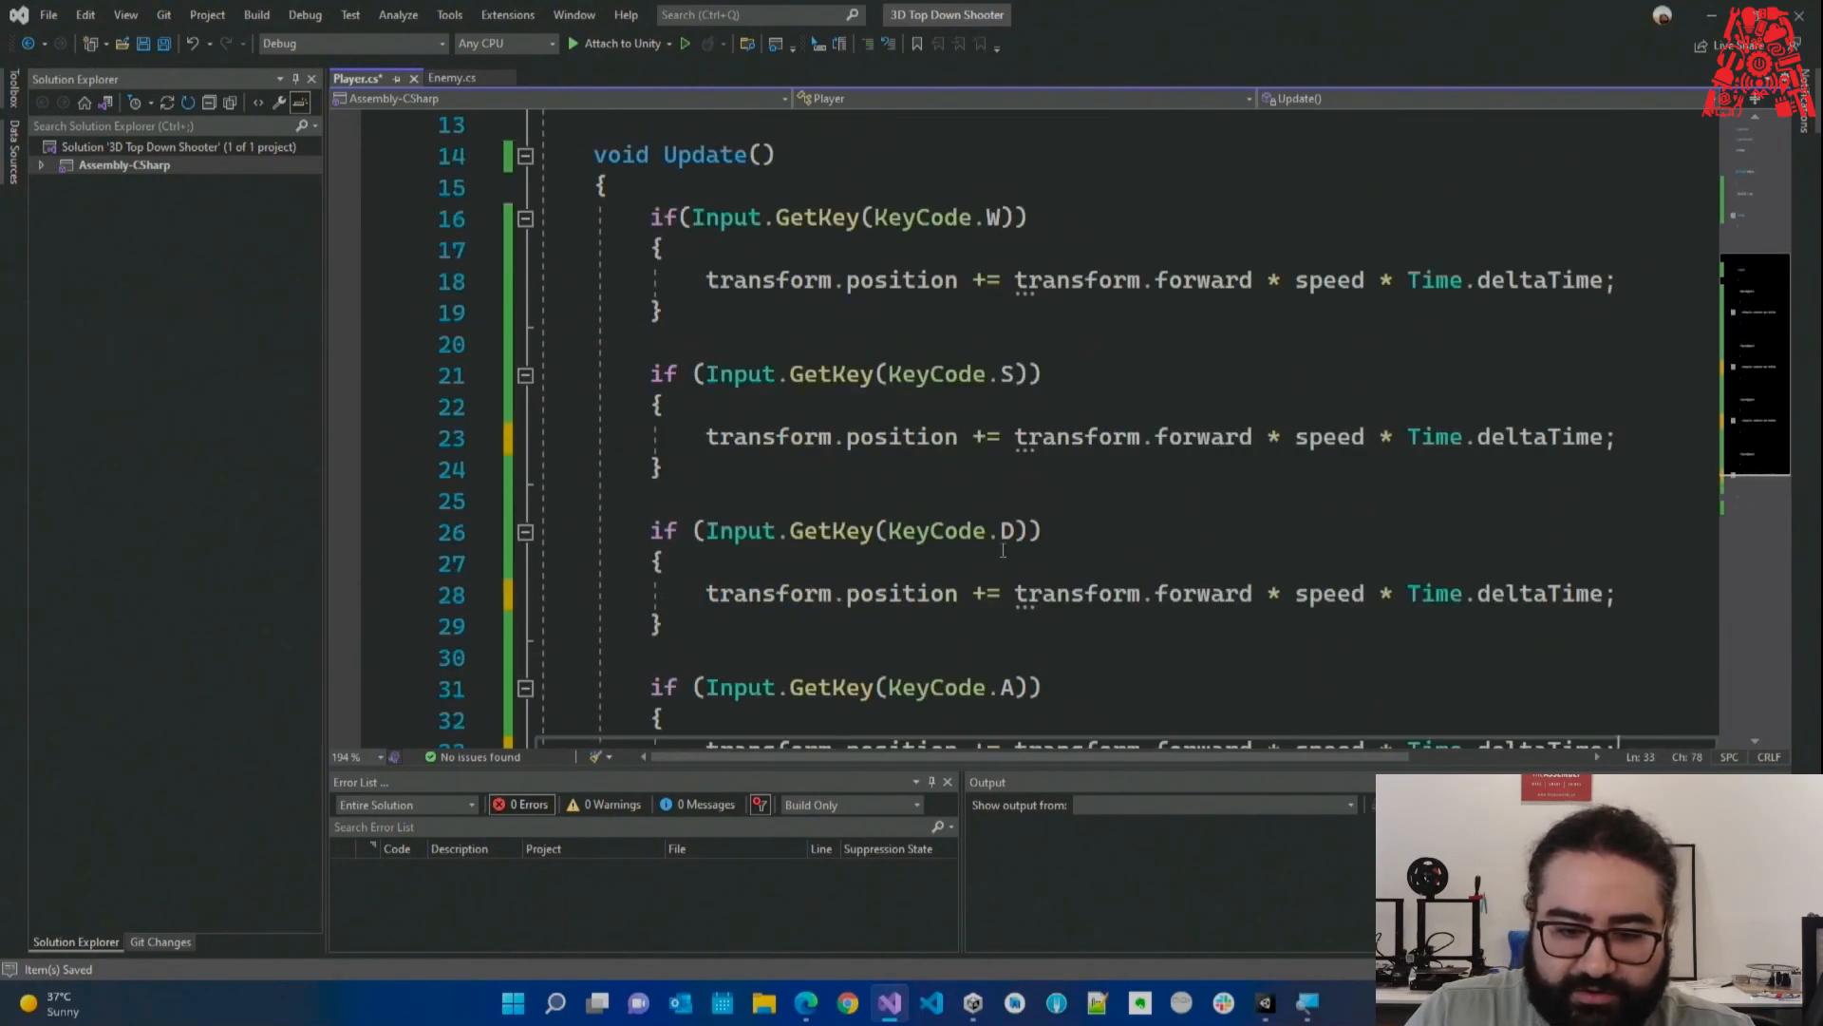
Change the S block's line to -= transform.forward so the player moves backward.
double_click(993, 217)
drag(1099, 280, 1170, 282)
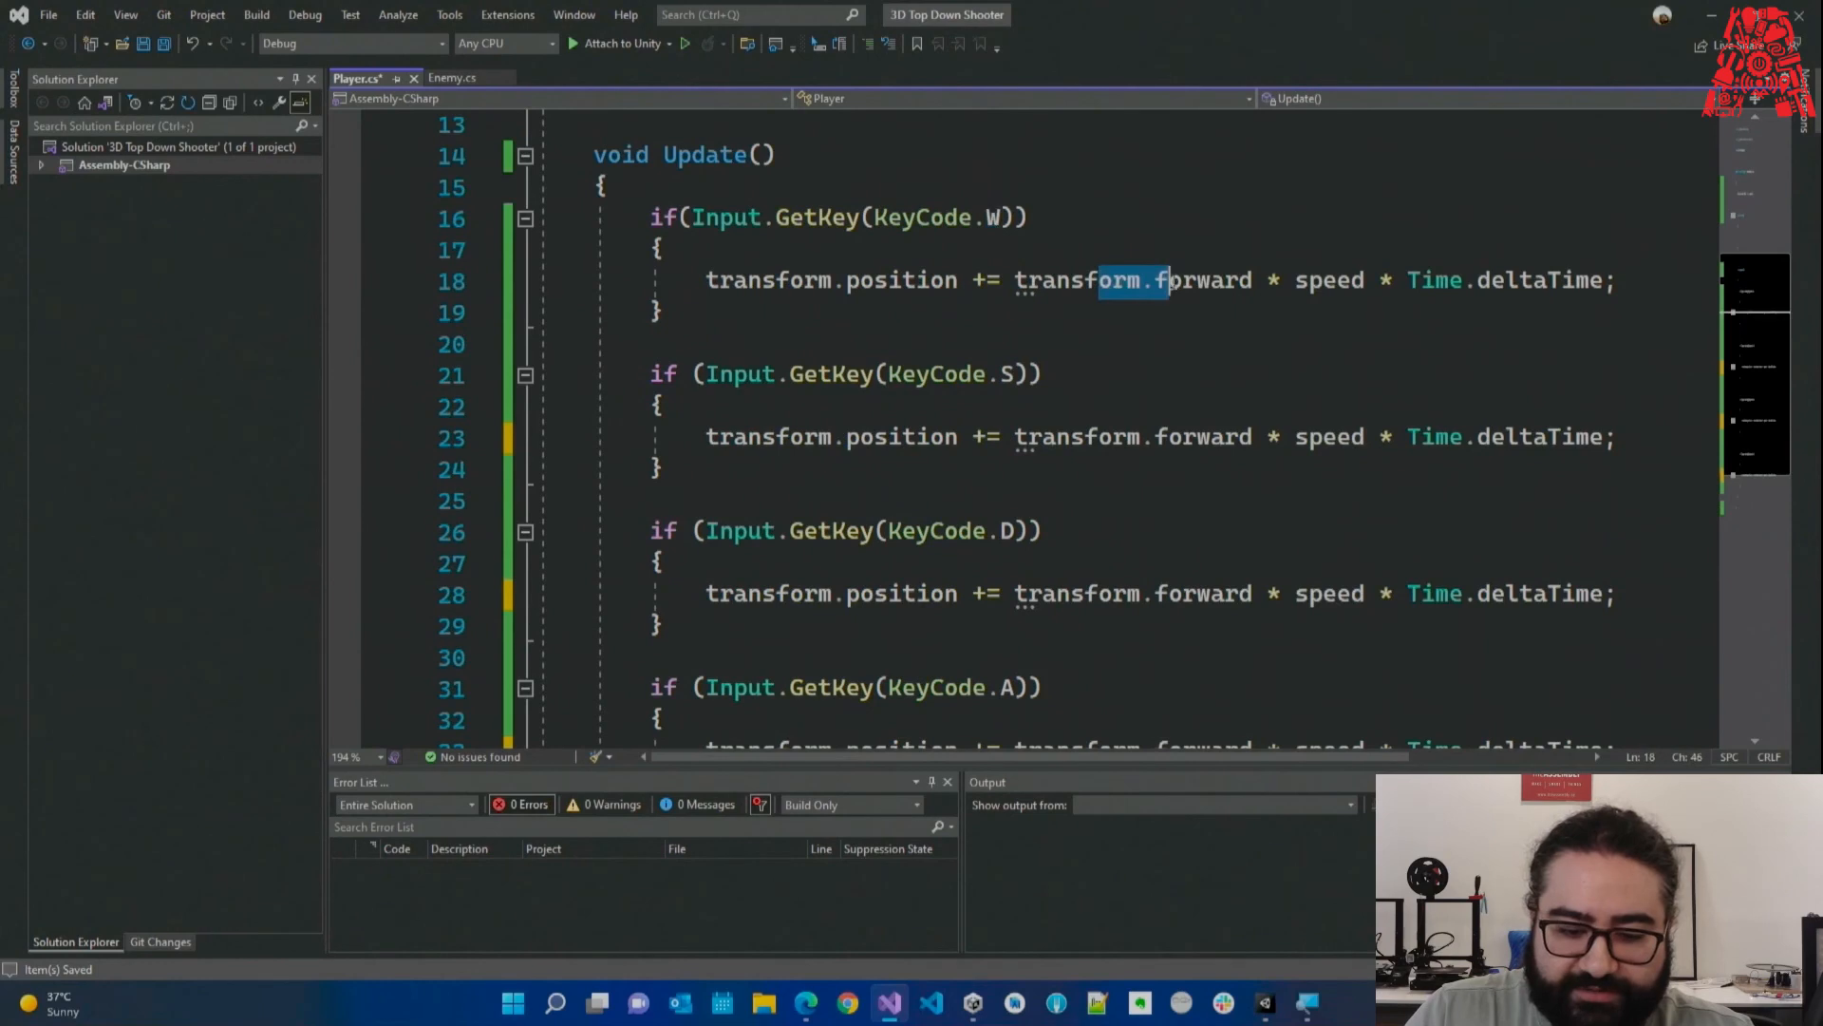
click(994, 372)
double_click(1203, 437)
text(n)
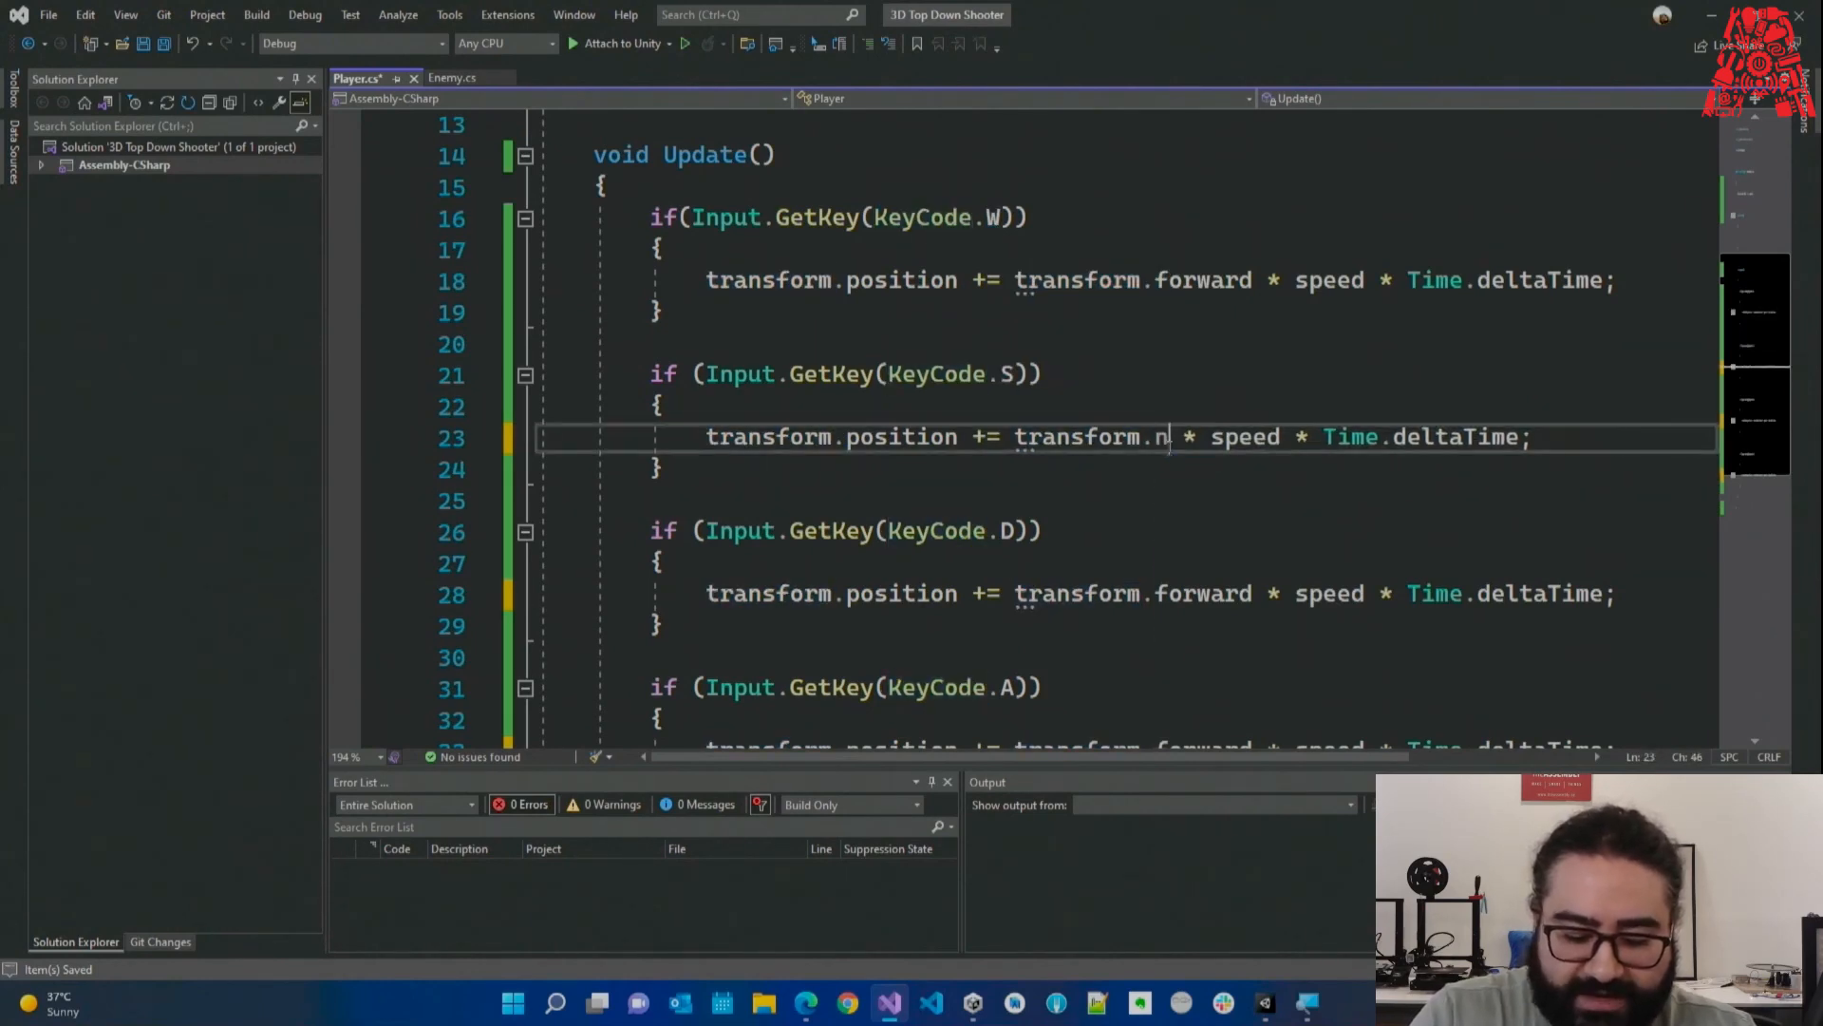
key(BackSpace)
text(bac)
key(ctrl+z)
key(ctrl+z)
key(ctrl+z)
click(987, 437)
key(BackSpace)
text(-)
click(1016, 508)
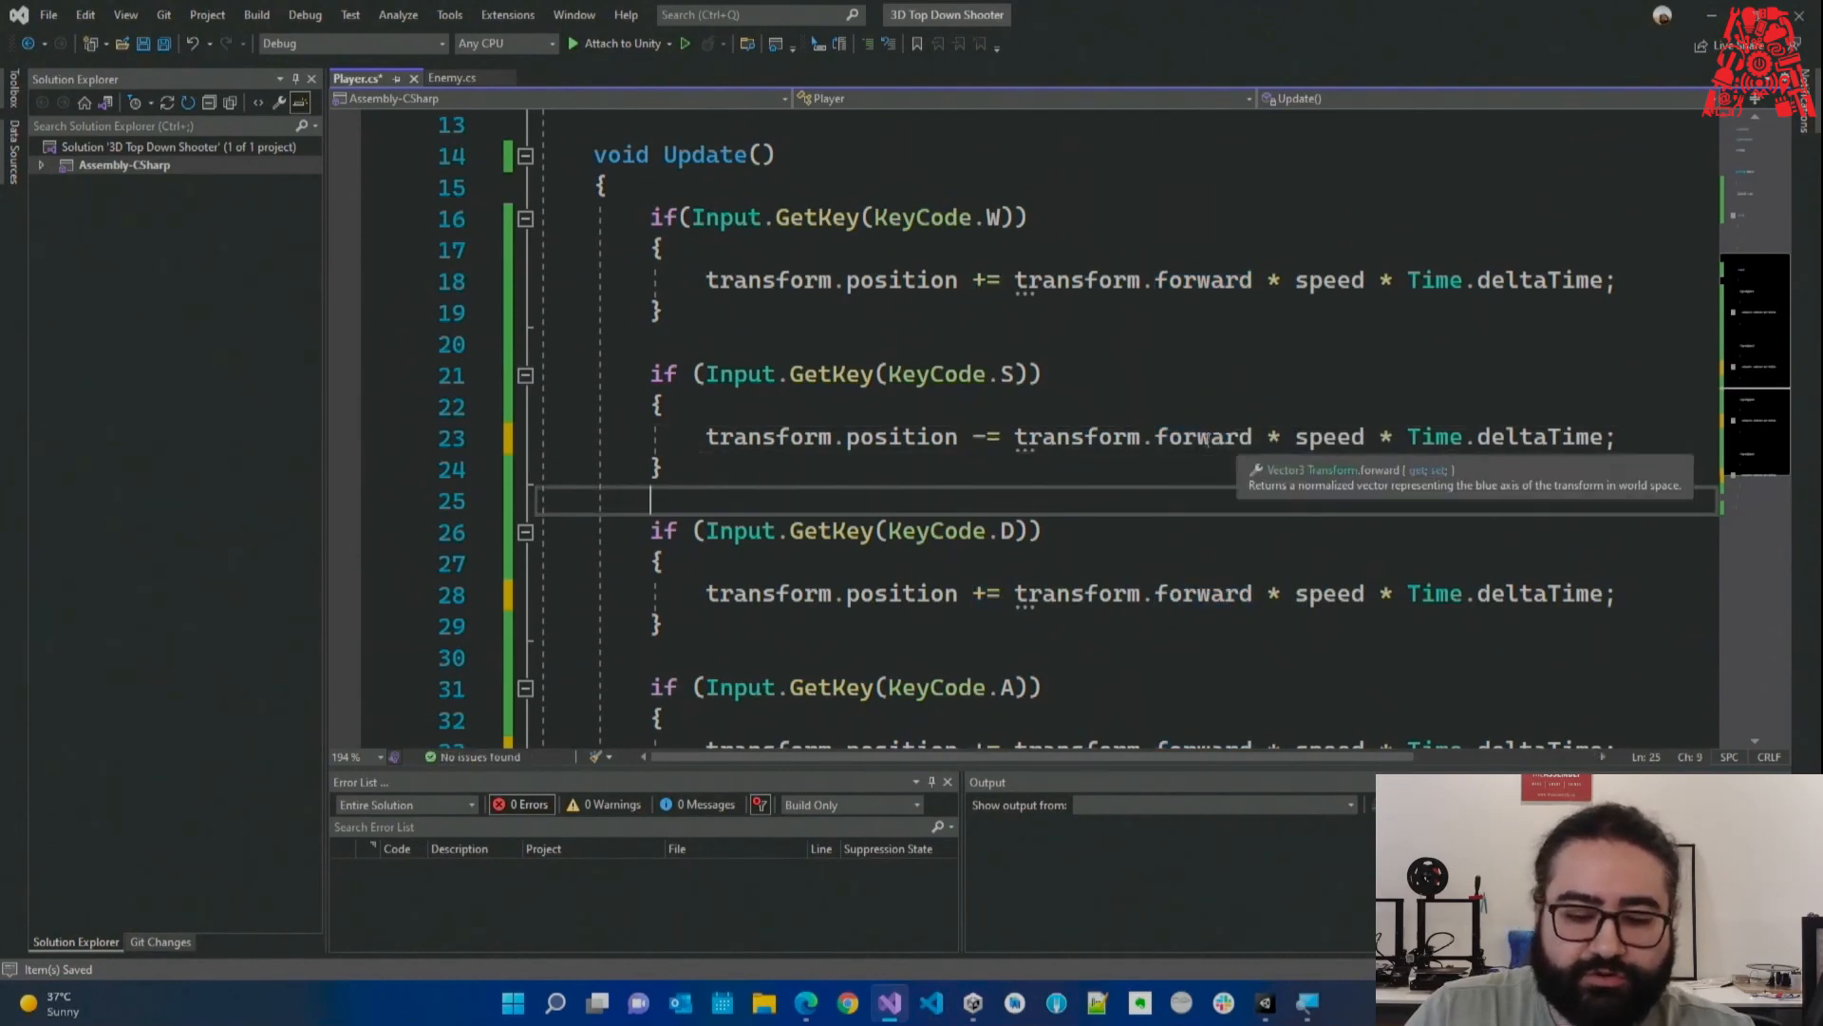
drag(1032, 374, 1065, 476)
click(1070, 482)
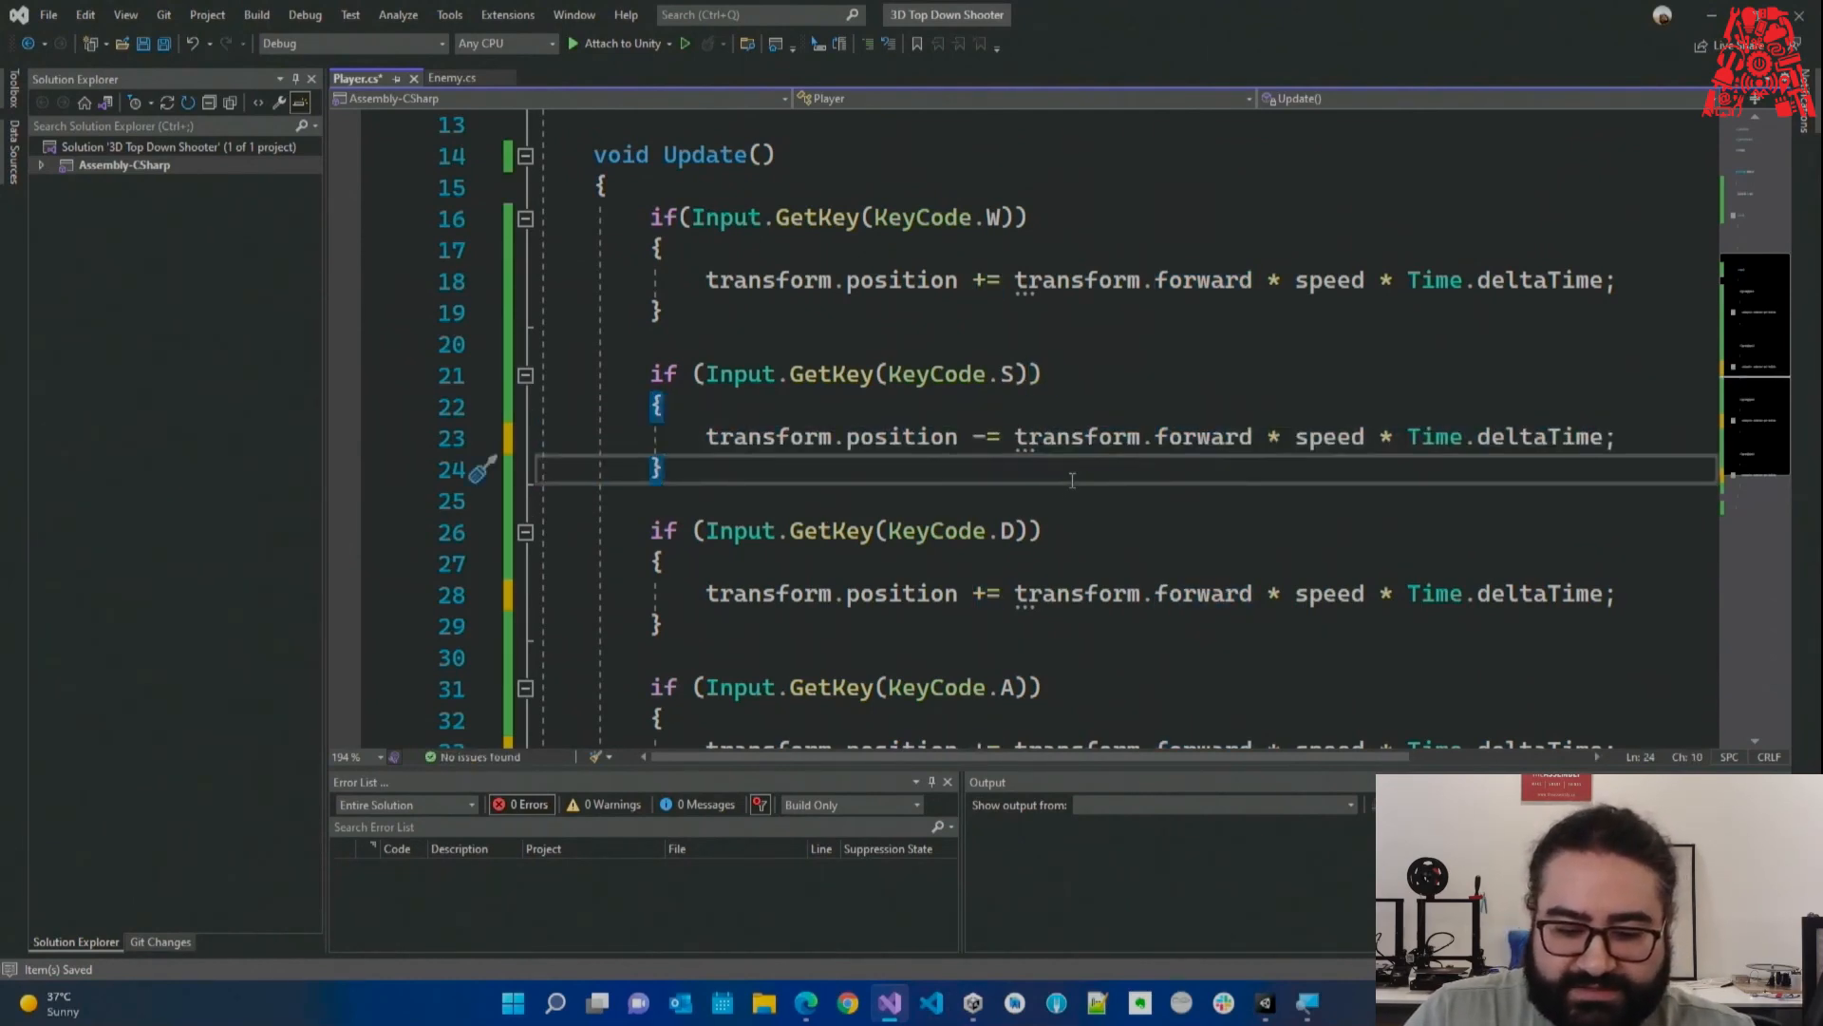
Make D use += transform.right and A use -= transform.right, save, and return to Unity.
scroll(1014, 495, down, 1)
double_click(1222, 509)
text(r)
key(Tab)
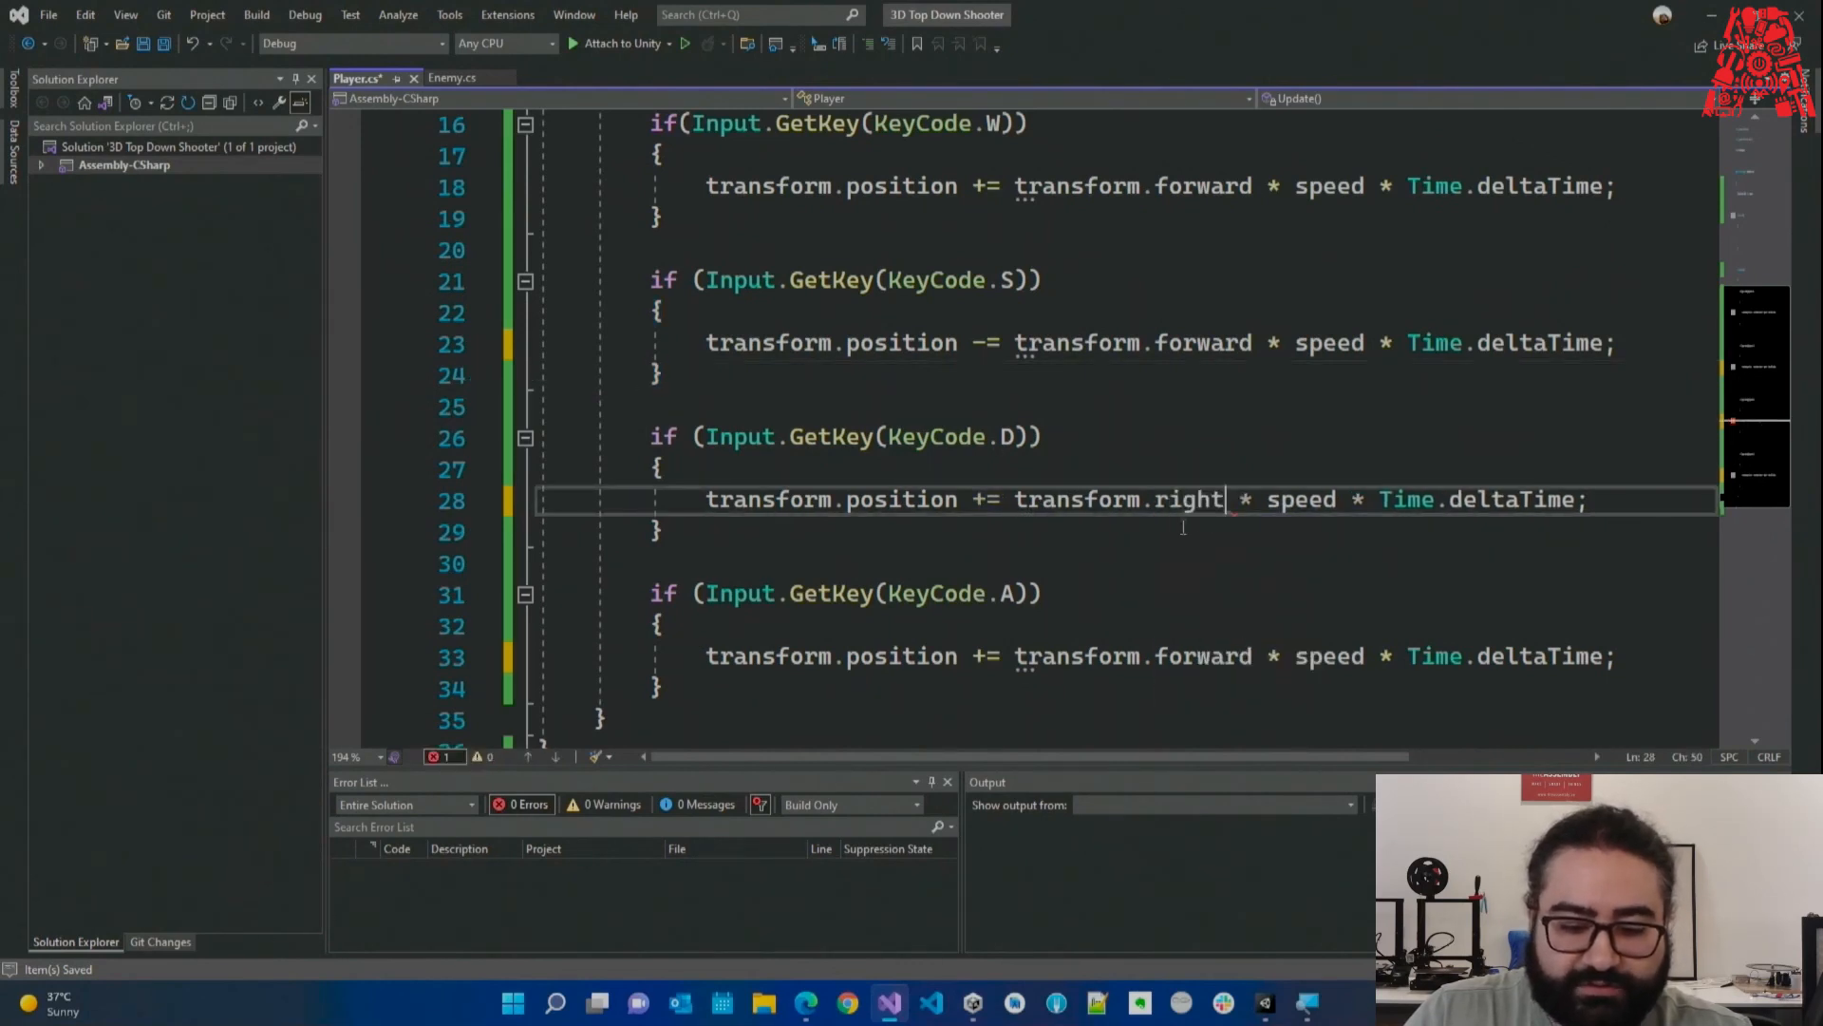
scroll(1196, 546, down, 1)
double_click(1191, 567)
text(r)
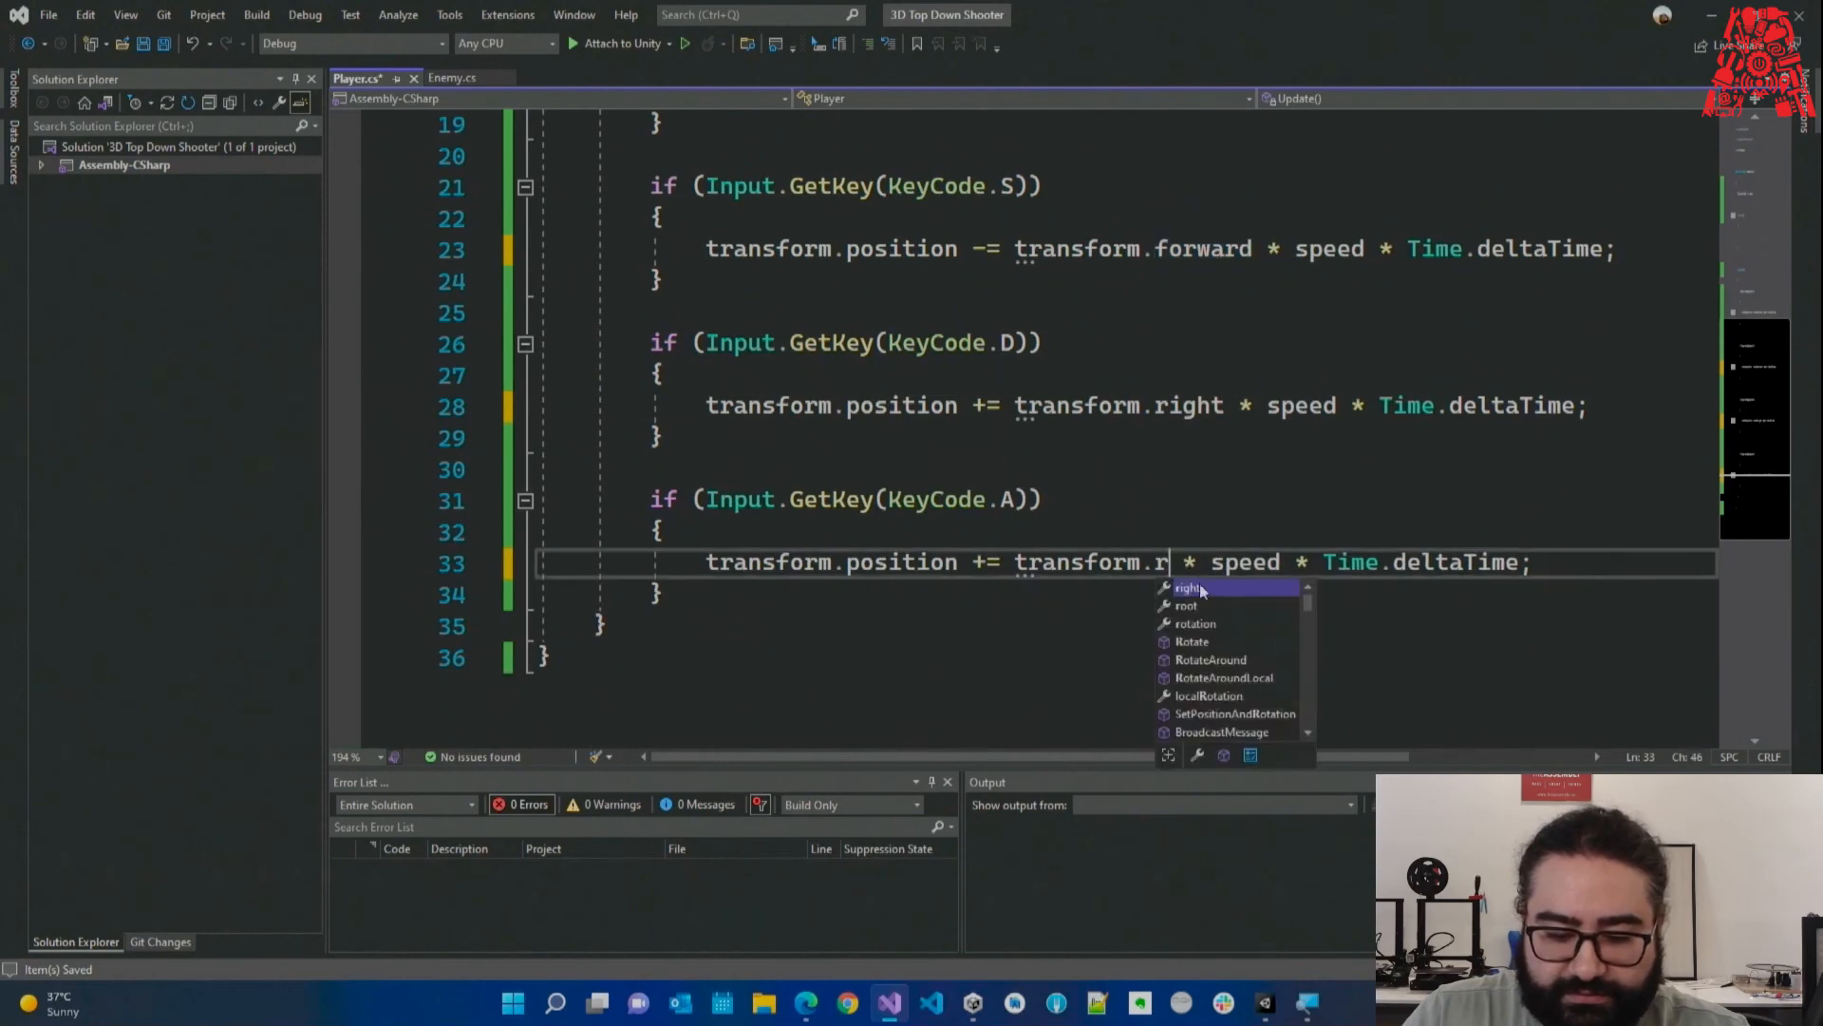
key(Tab)
drag(988, 561, 975, 562)
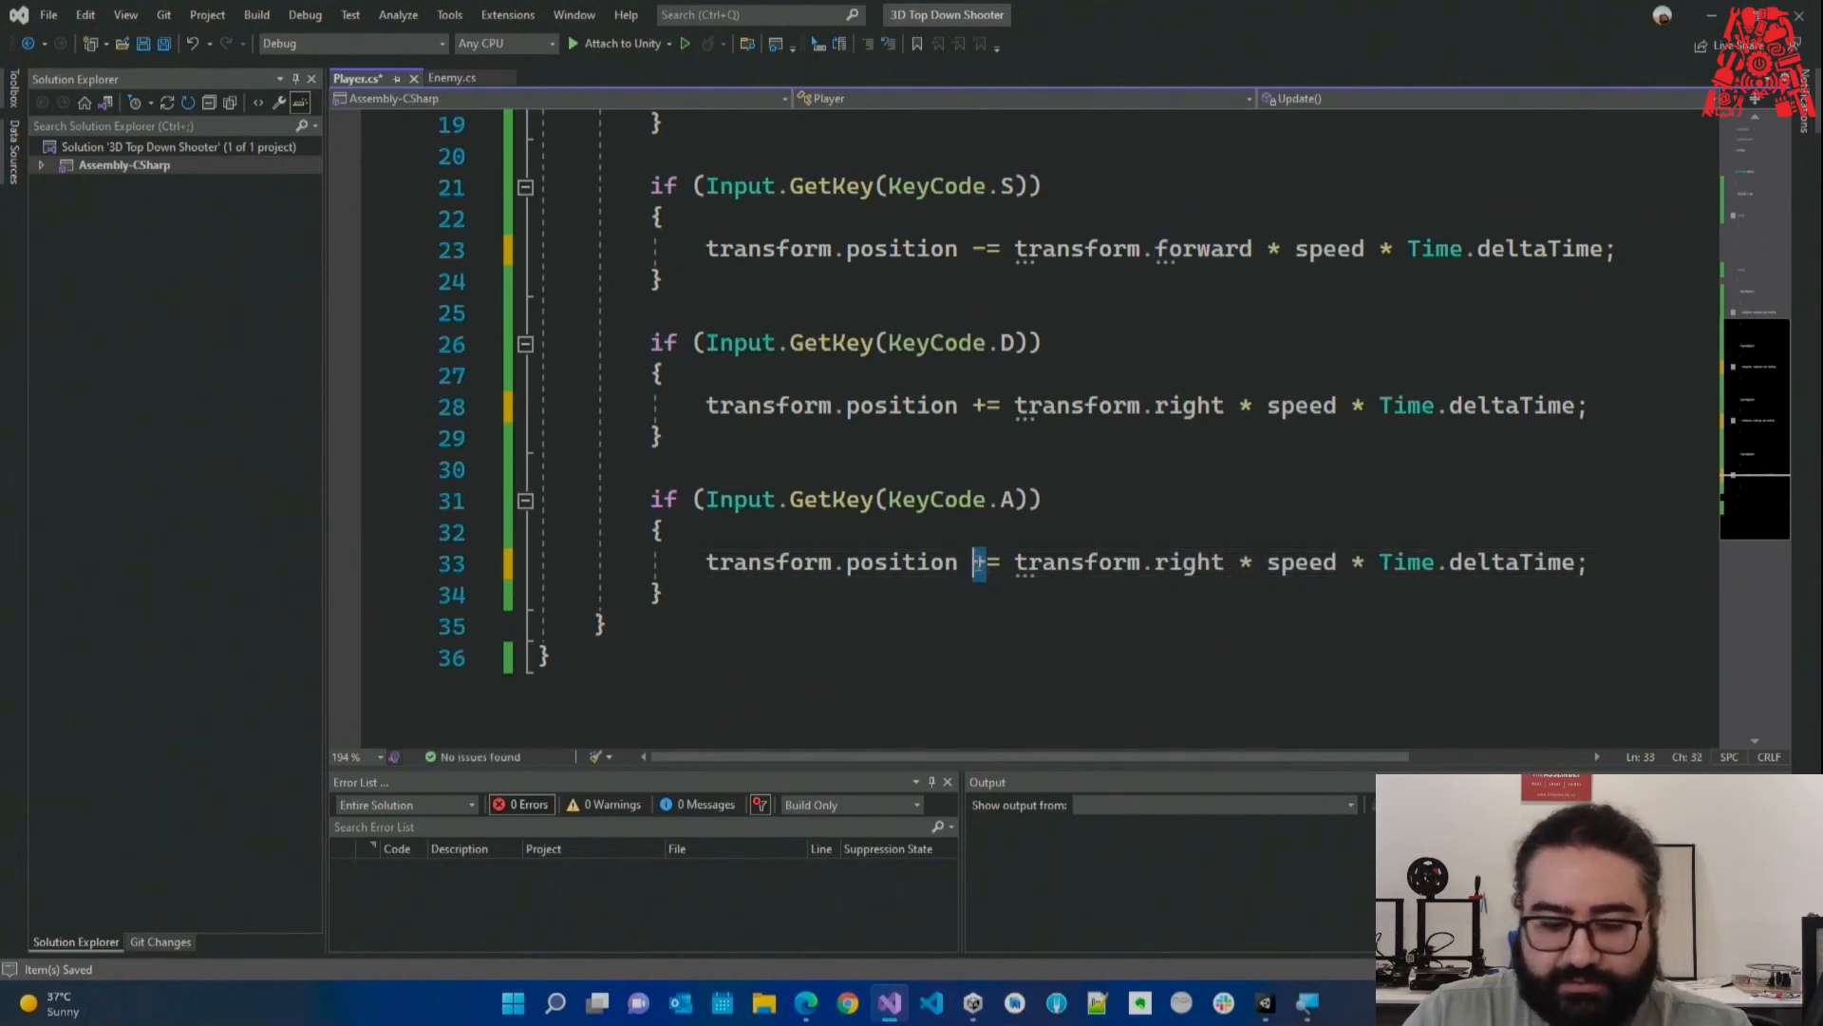
text(-)
key(Up)
key(ctrl+s)
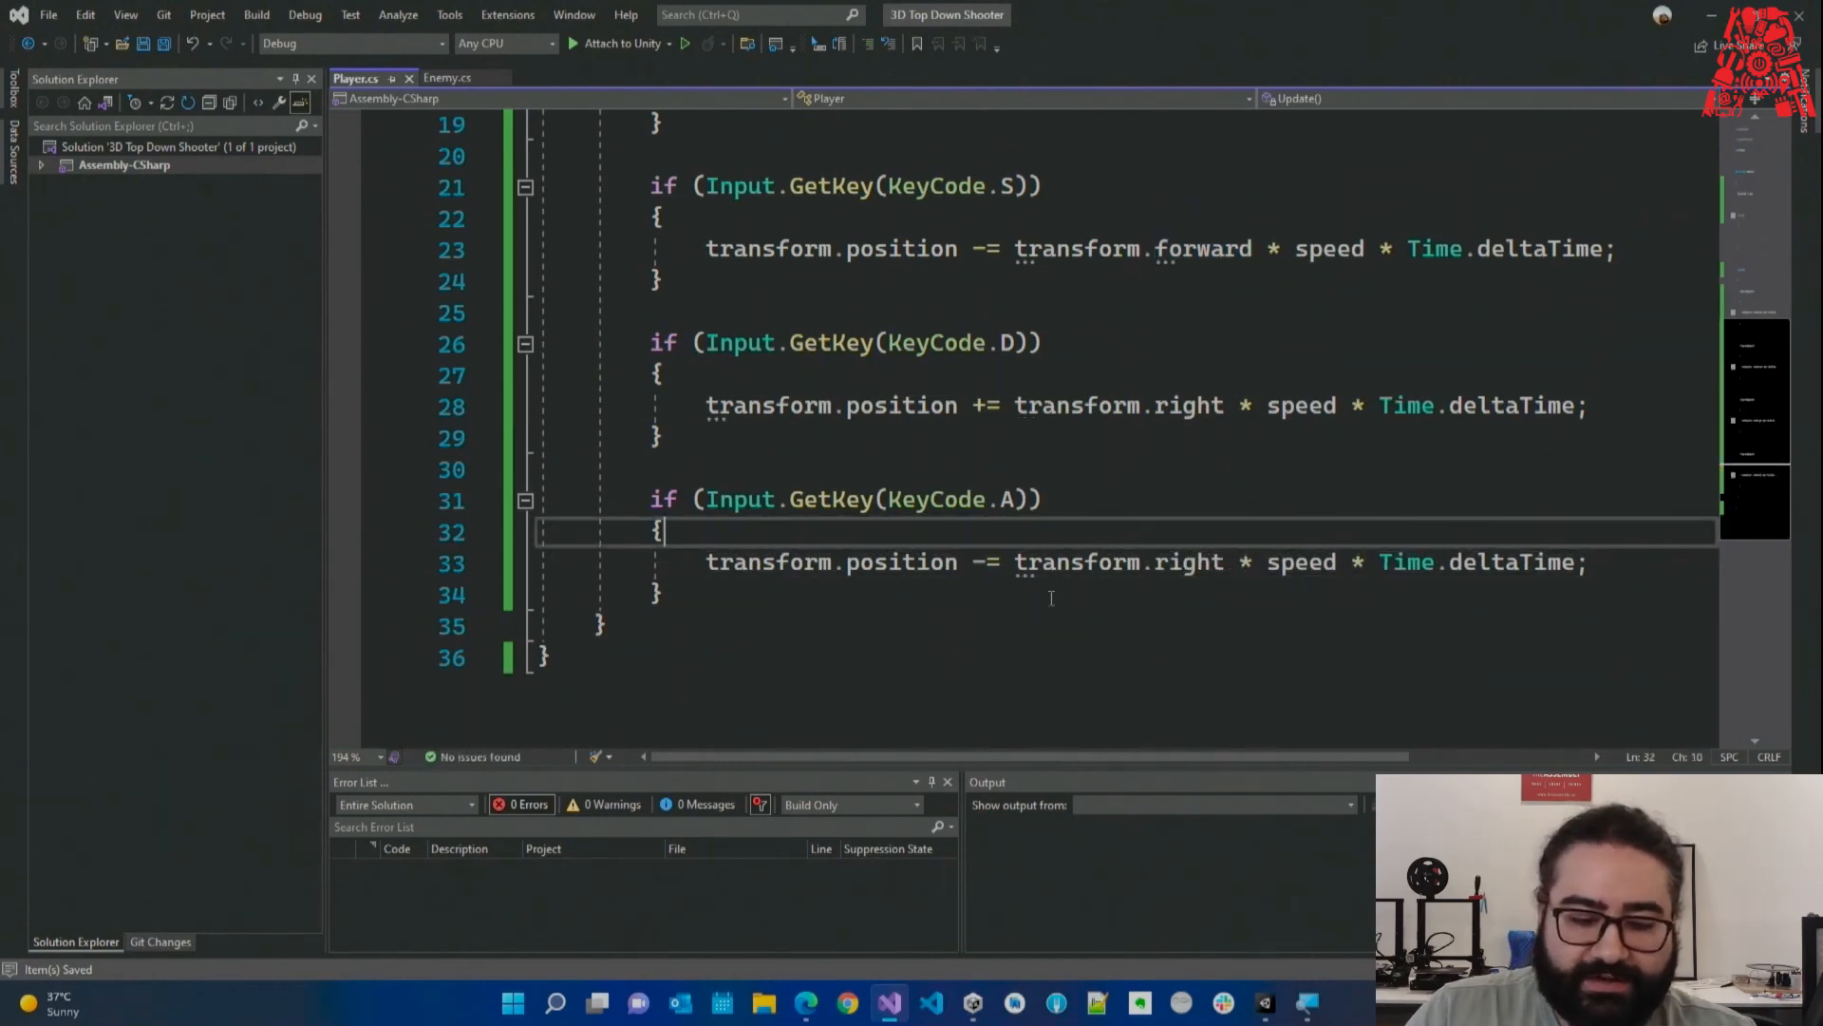
scroll(1051, 597, up, 6)
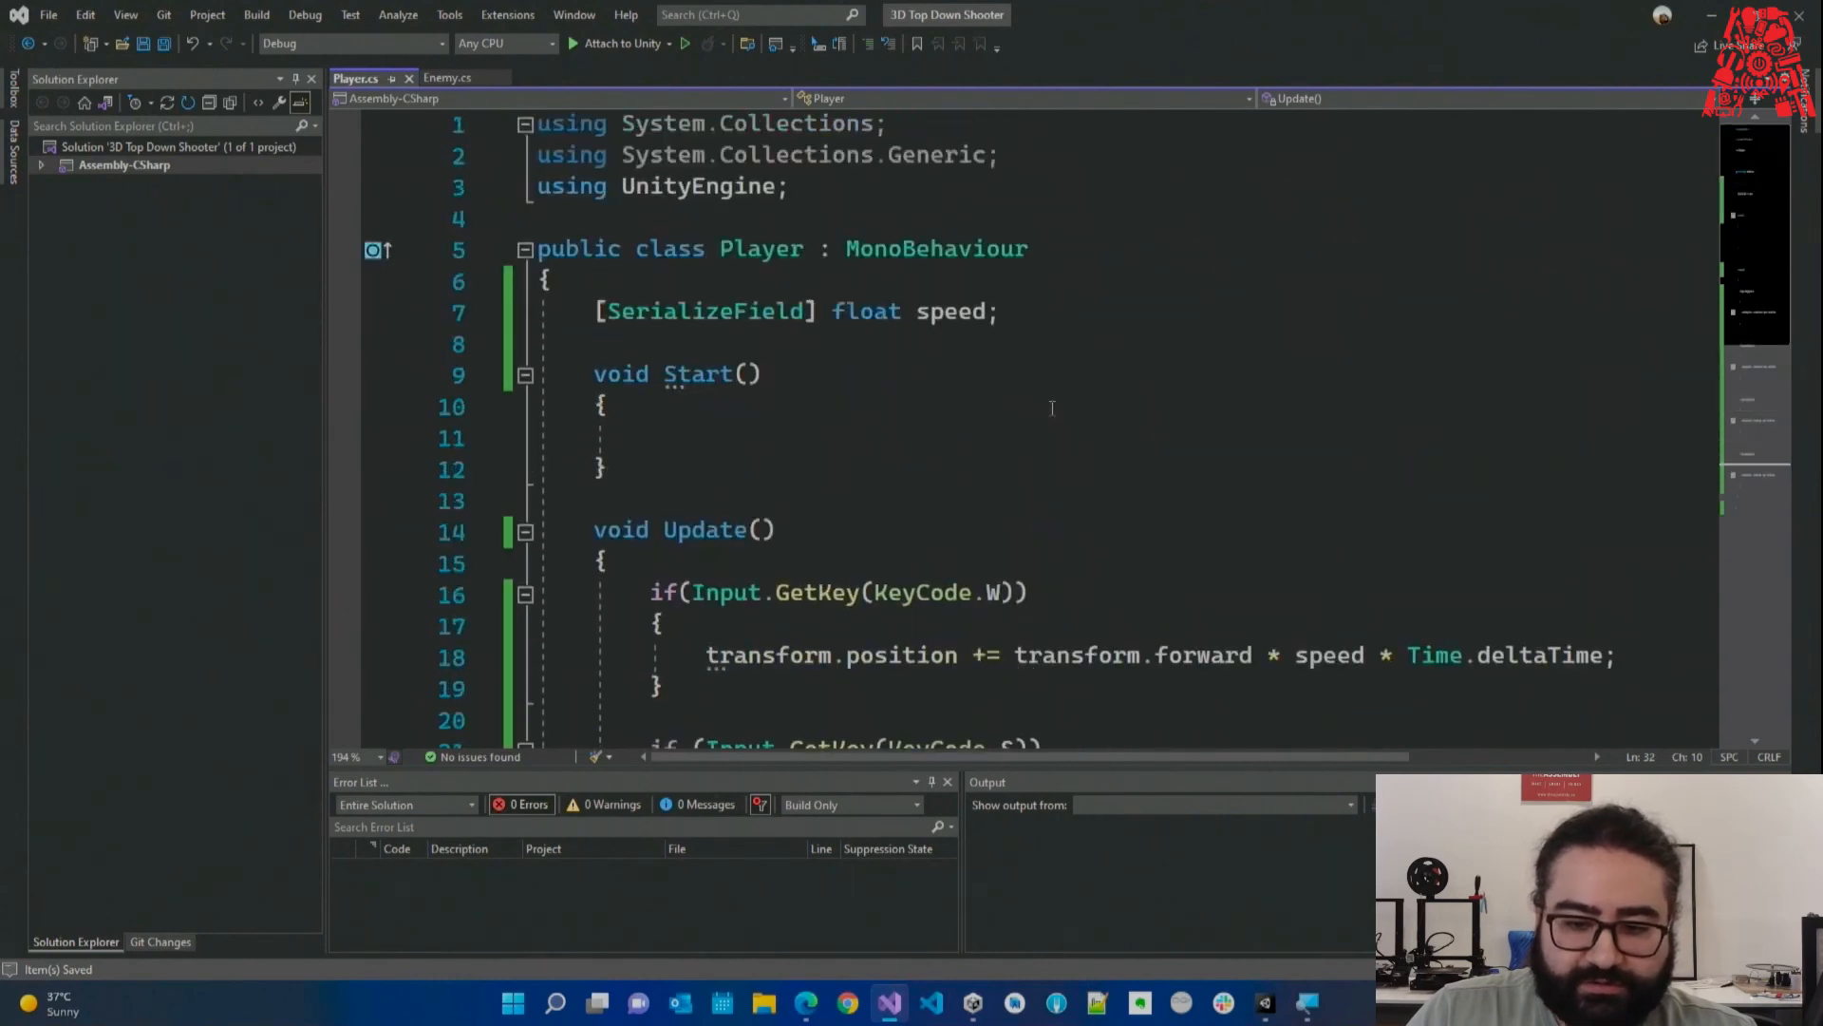
key(alt+Tab)
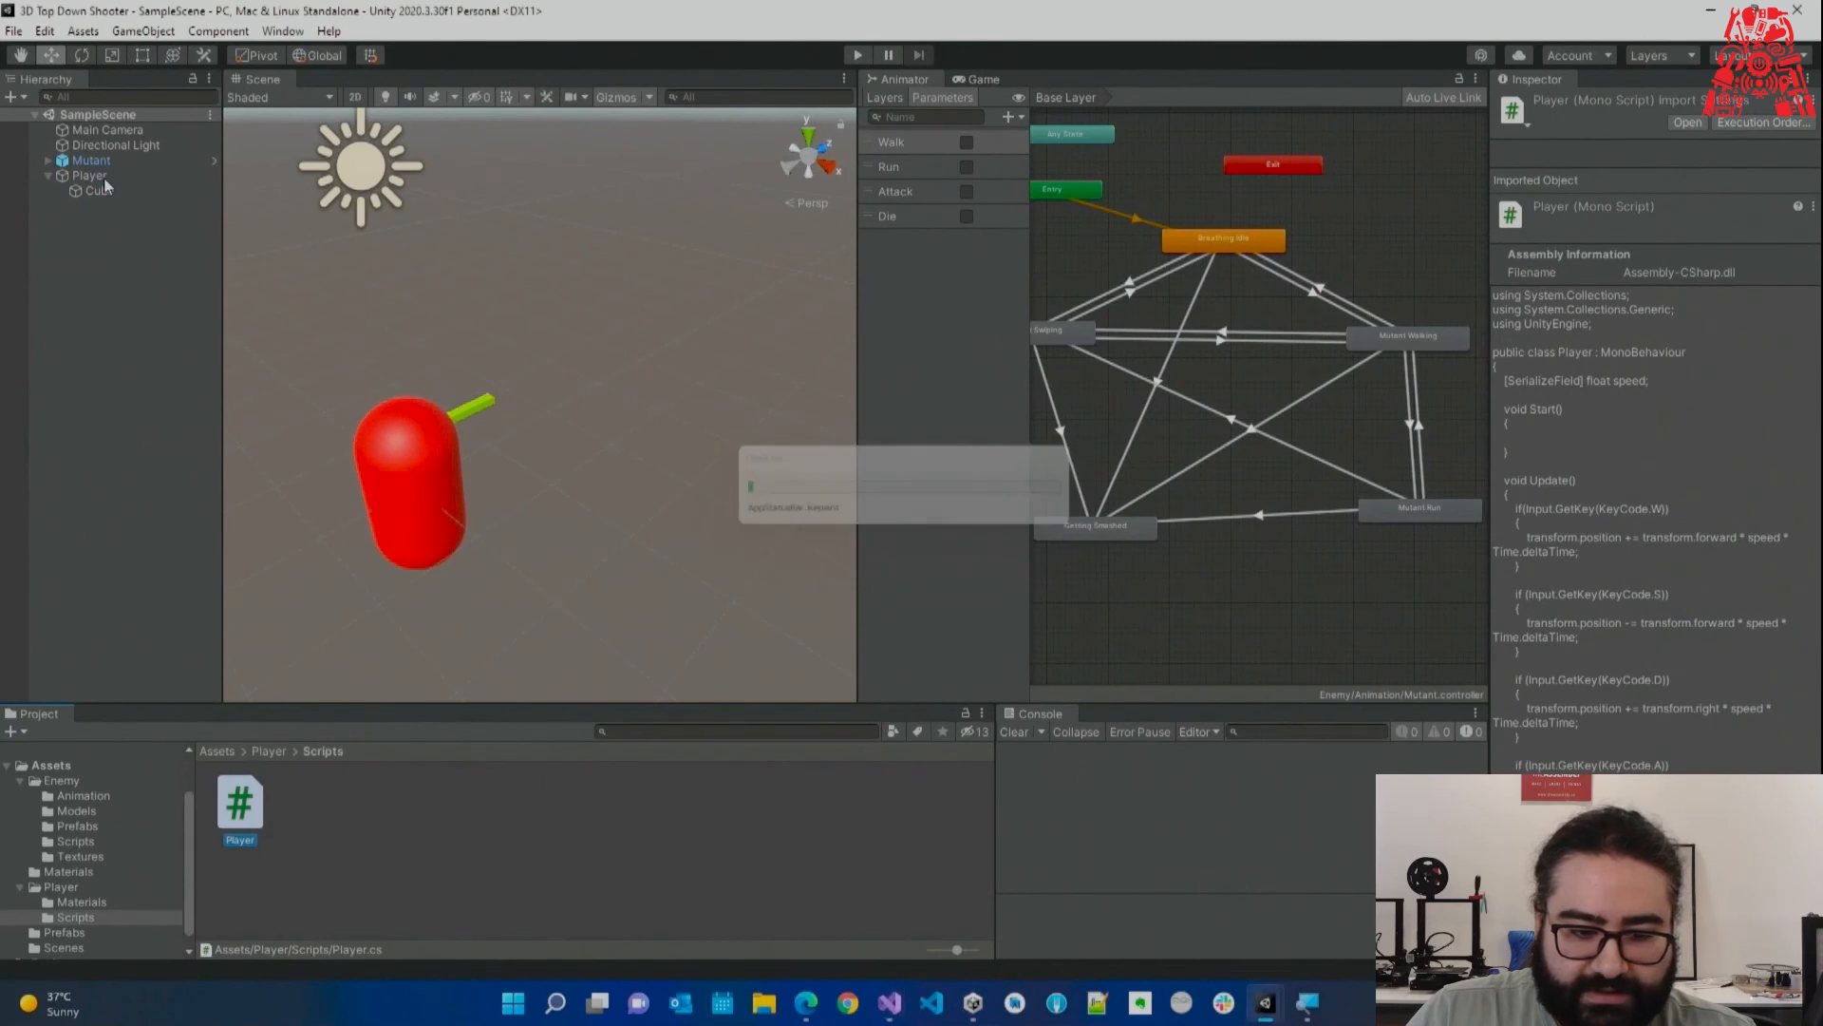
Play the game in the Game view to test WASD movement, stop it, and reopen Player.cs.
click(103, 177)
click(1709, 787)
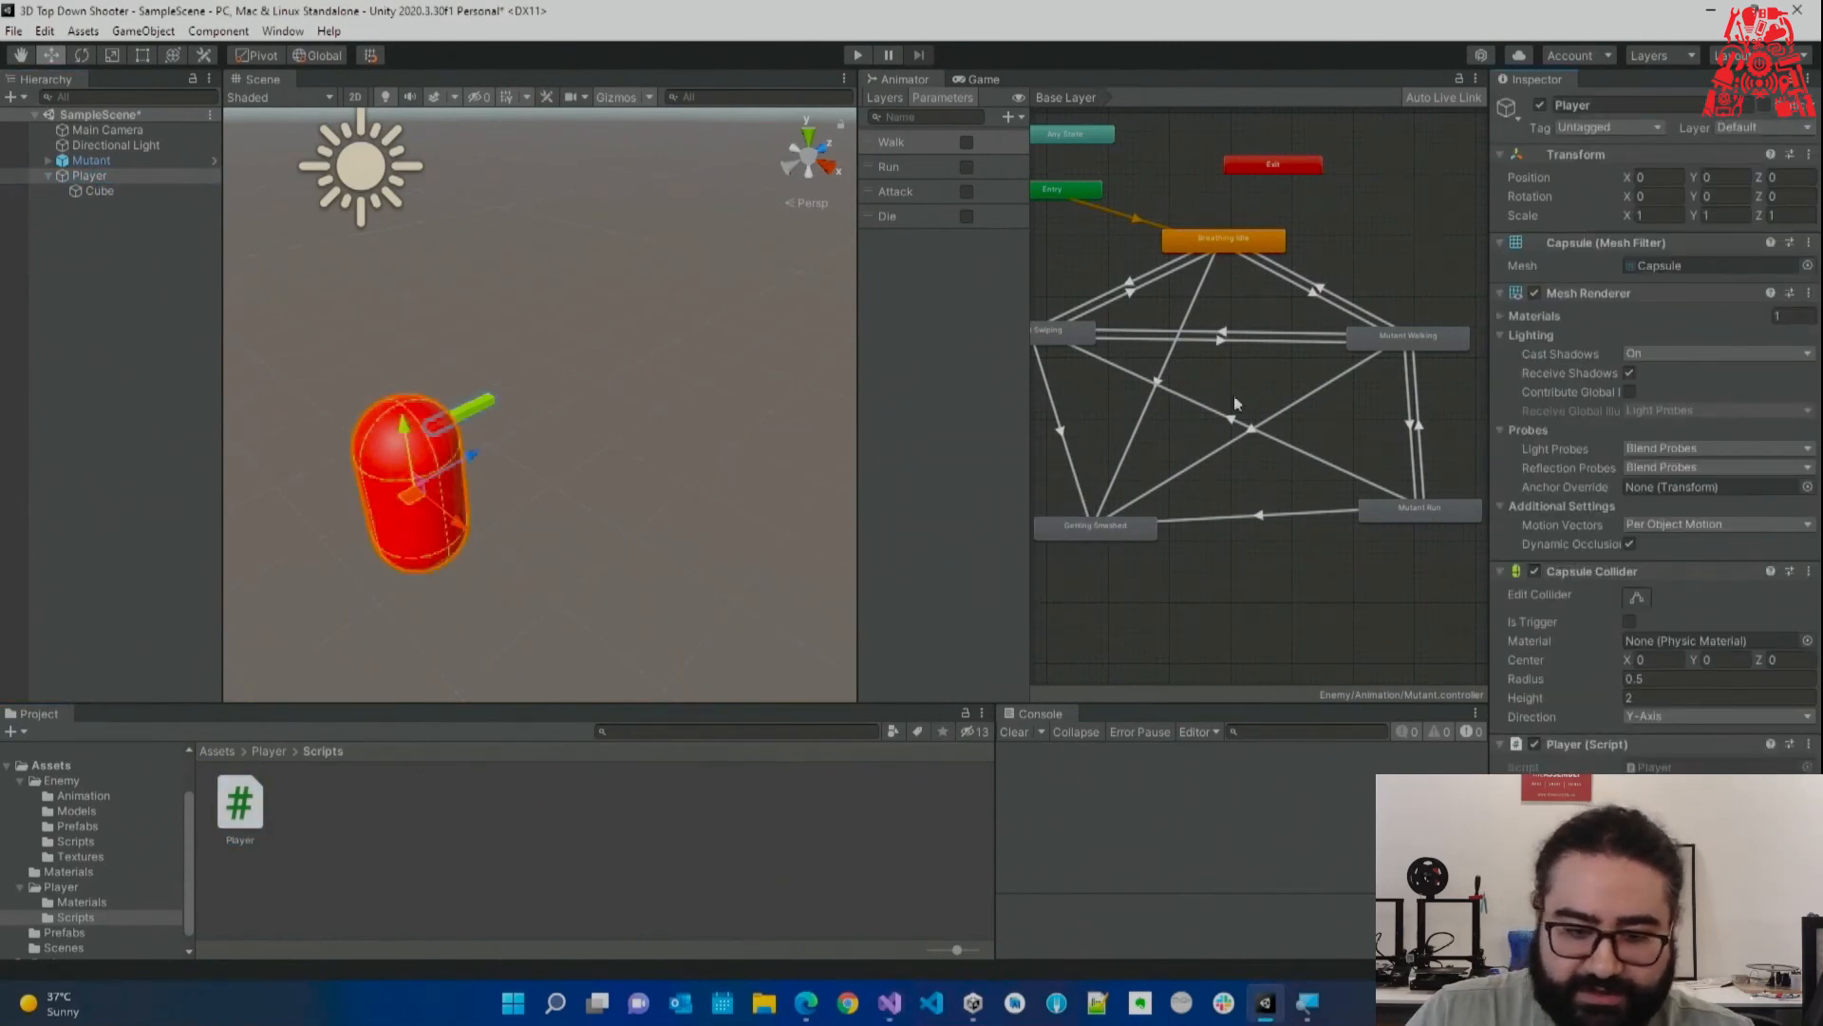
click(857, 55)
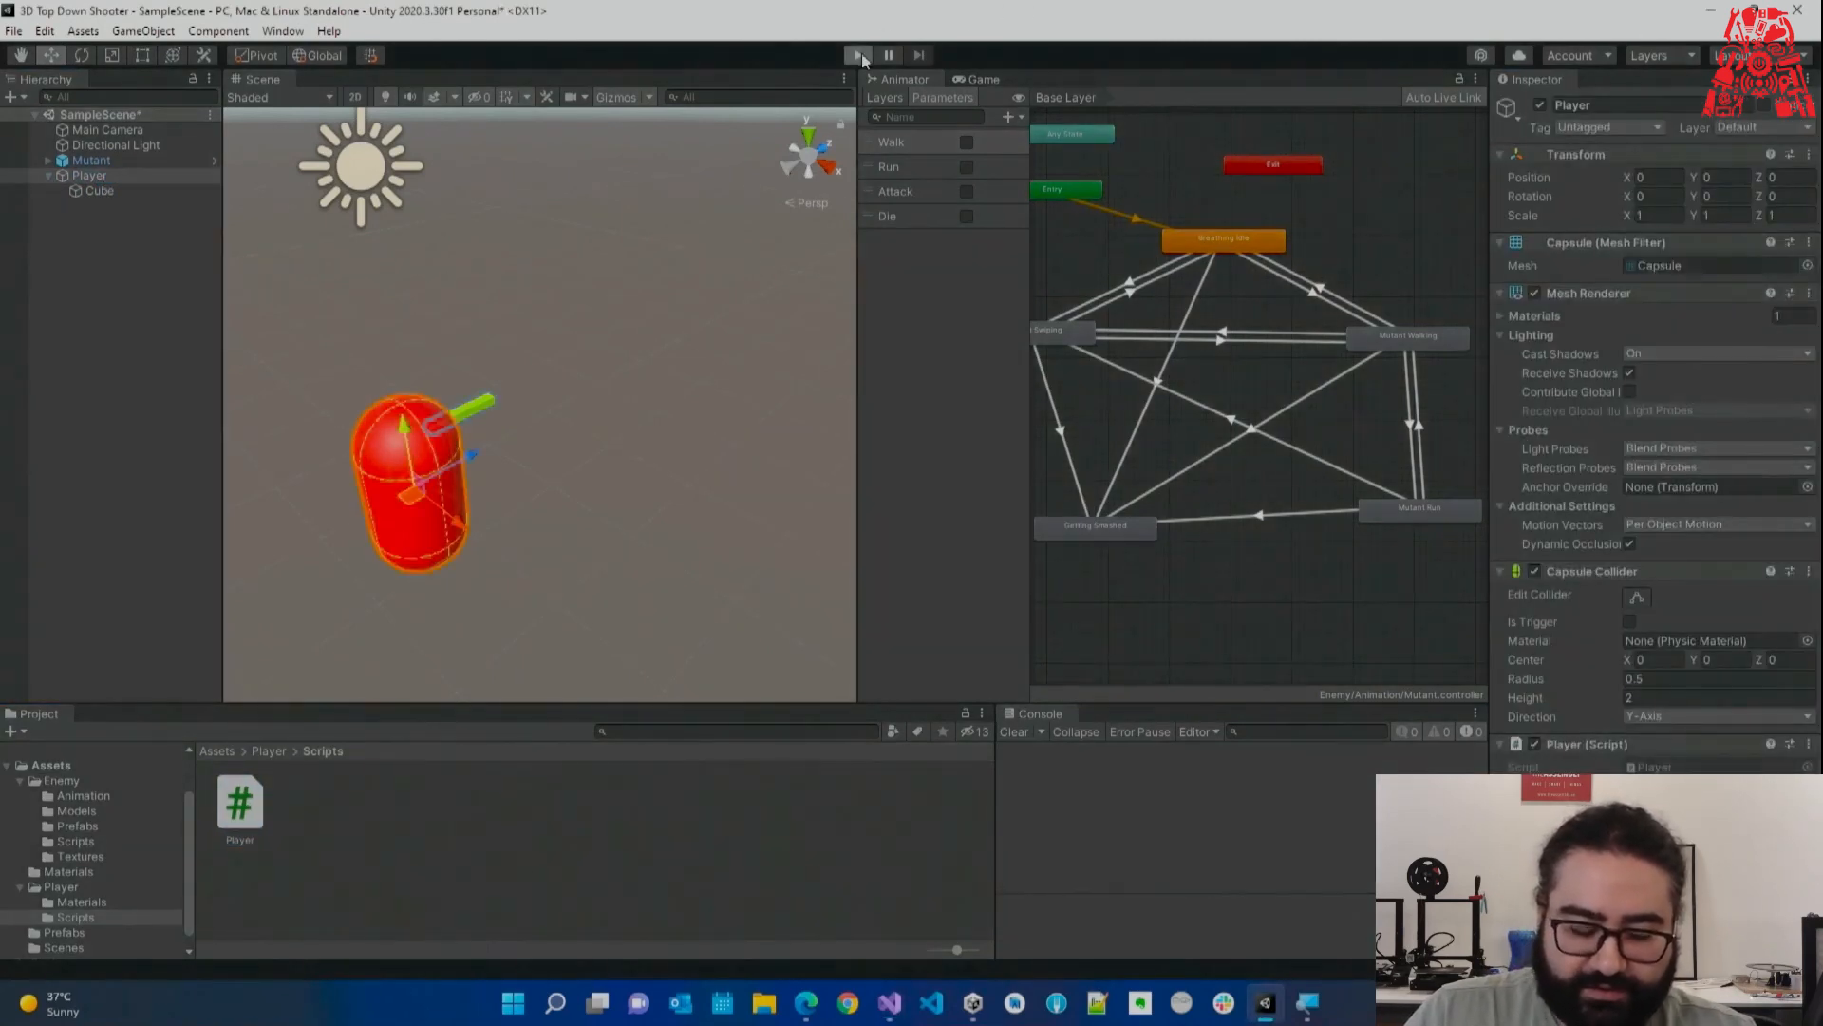
click(966, 79)
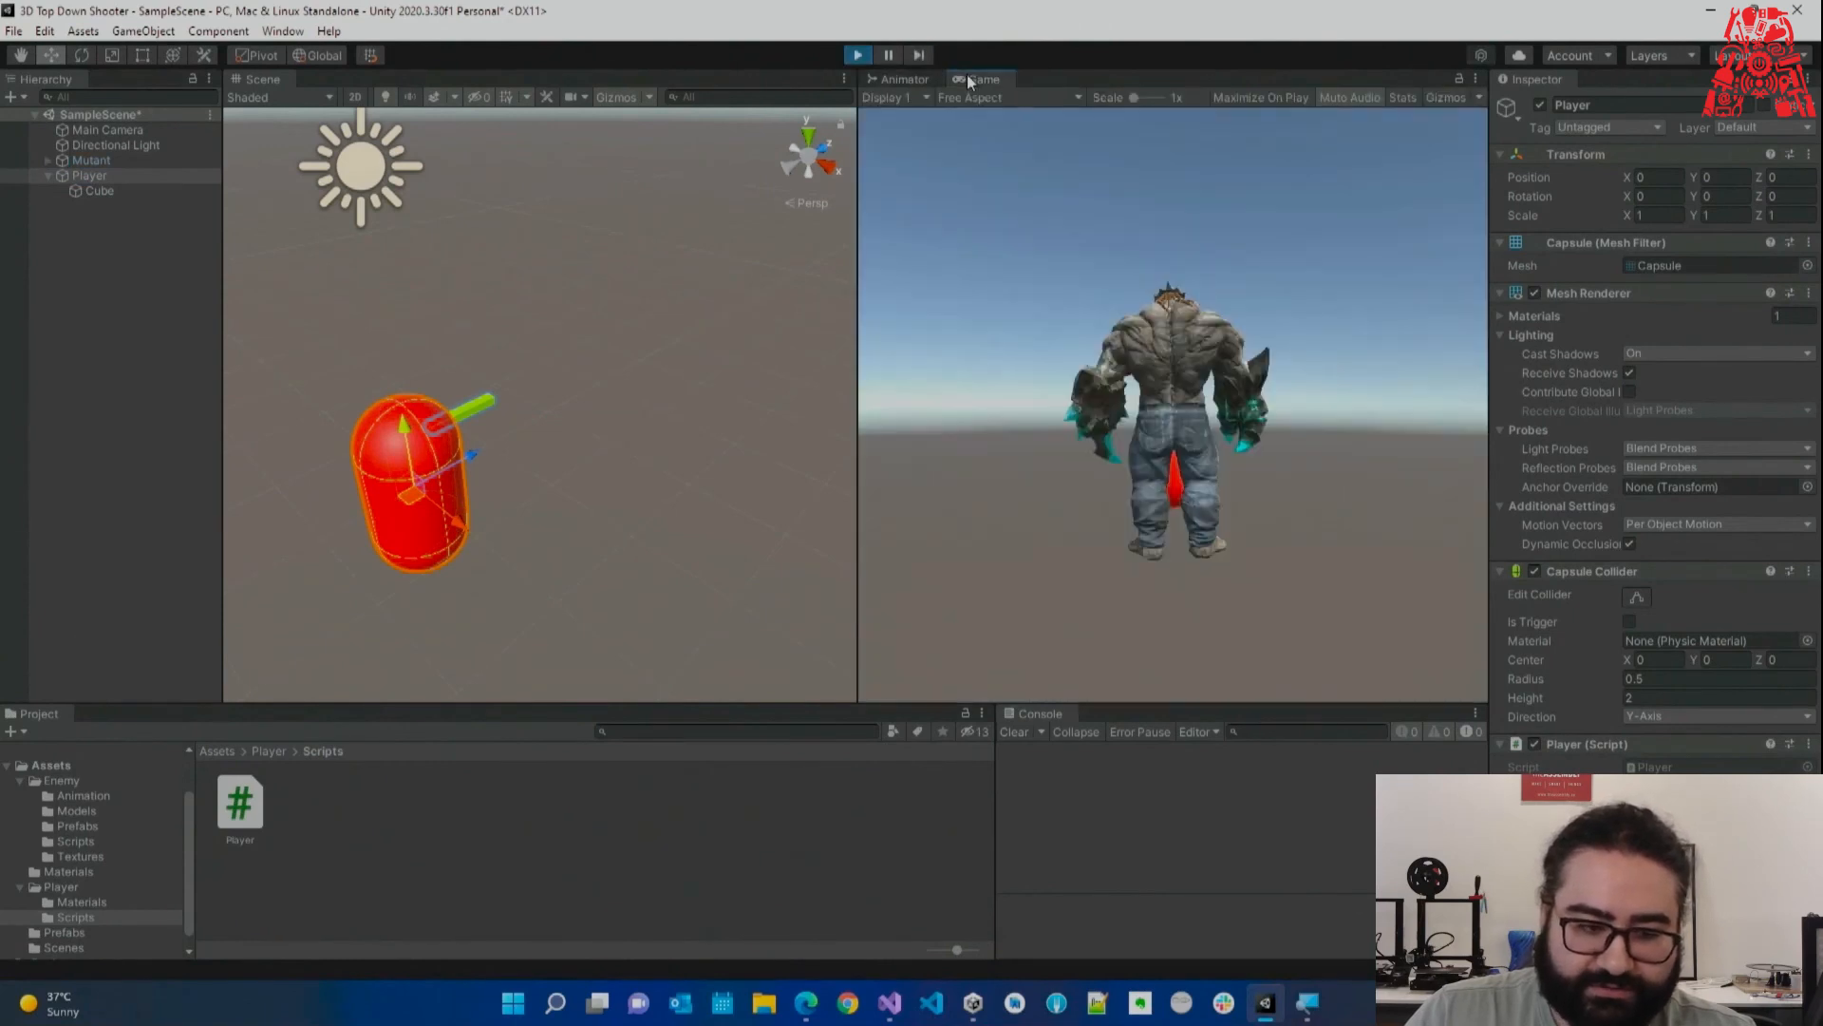
click(112, 161)
scroll(570, 408, down, 2)
scroll(569, 442, down, 3)
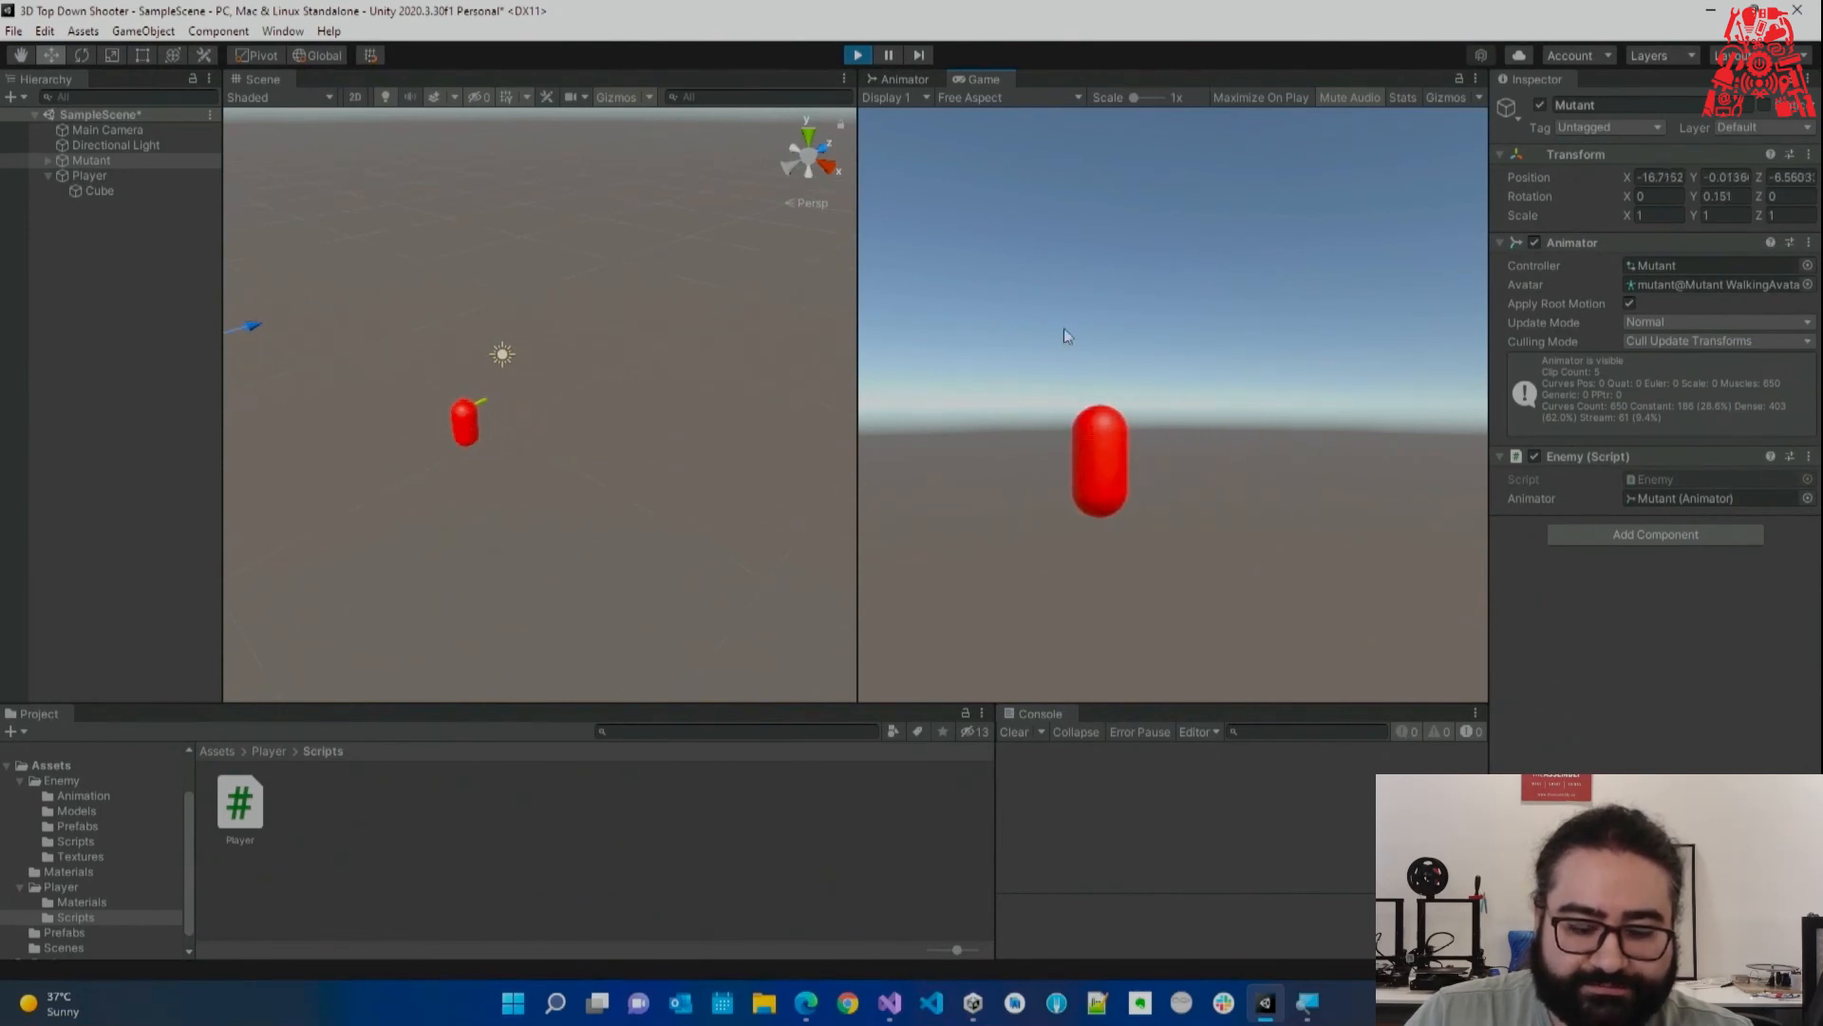
click(860, 54)
click(889, 1002)
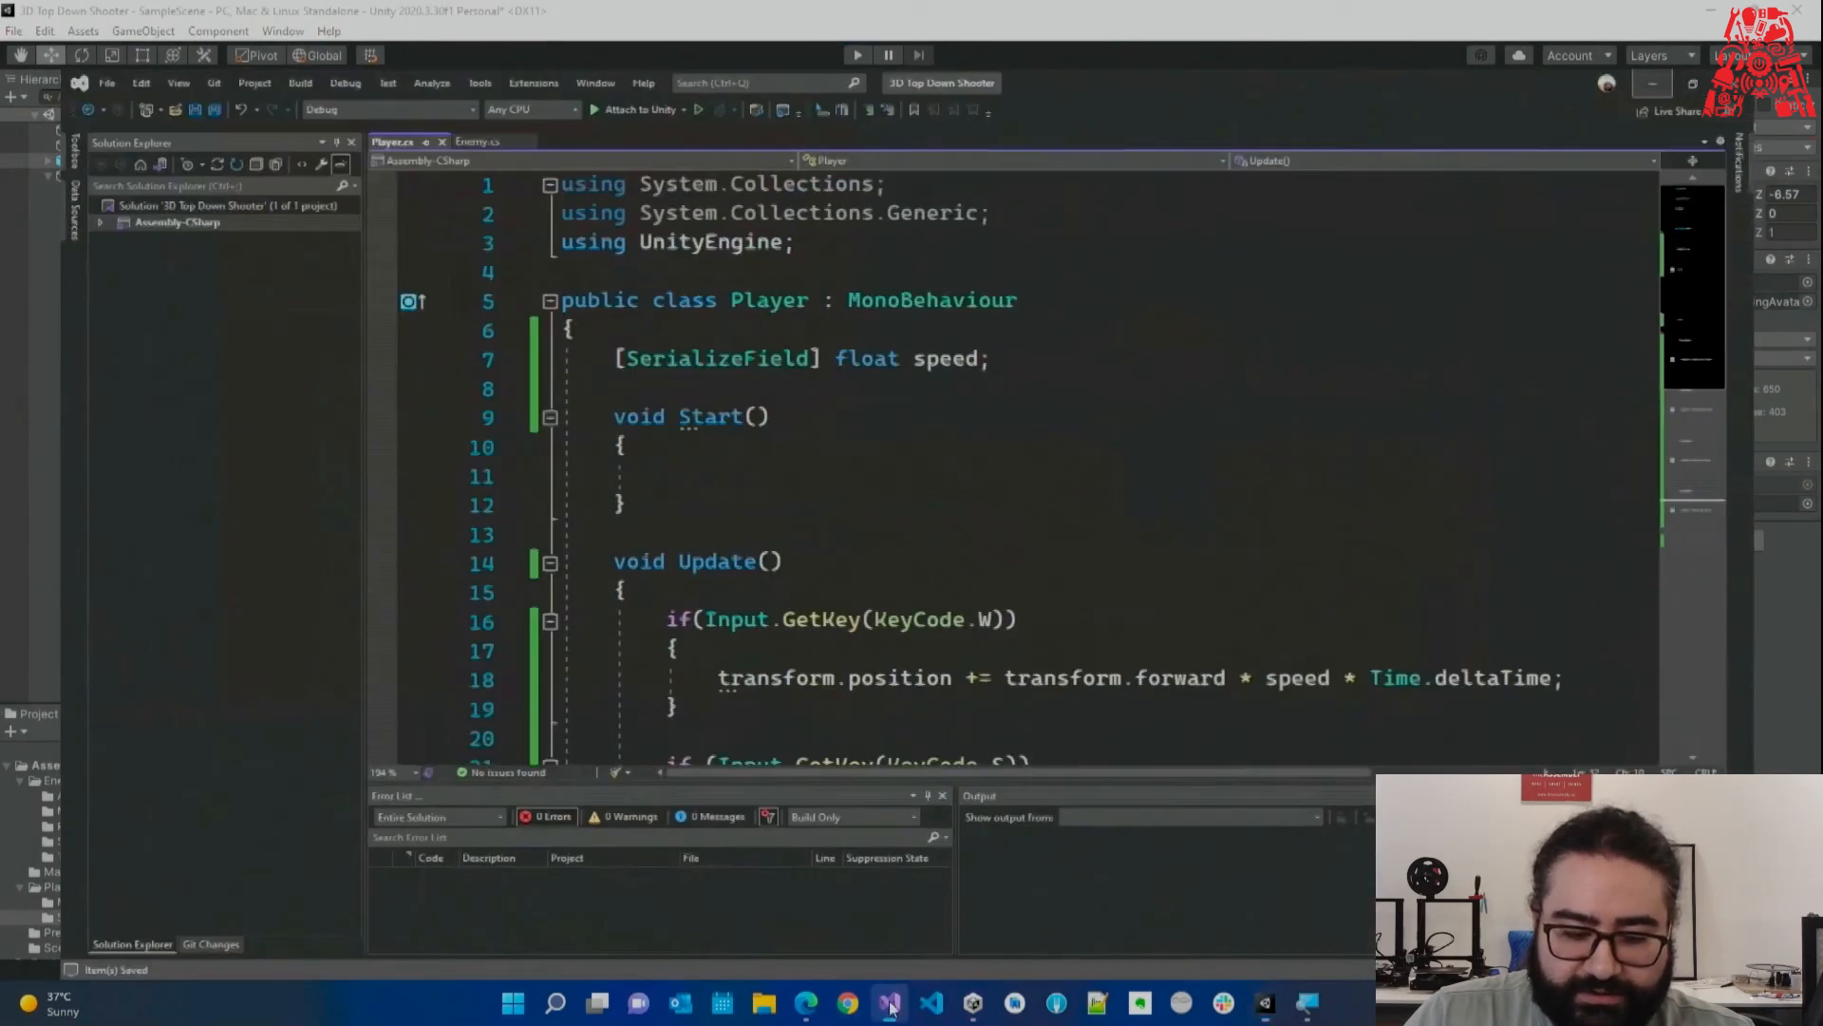
Declare float mouseX; and float mouseY; fields below speed.
scroll(865, 459, down, 2)
click(874, 403)
click(896, 381)
scroll(761, 291, up, 1)
click(836, 249)
key(Return)
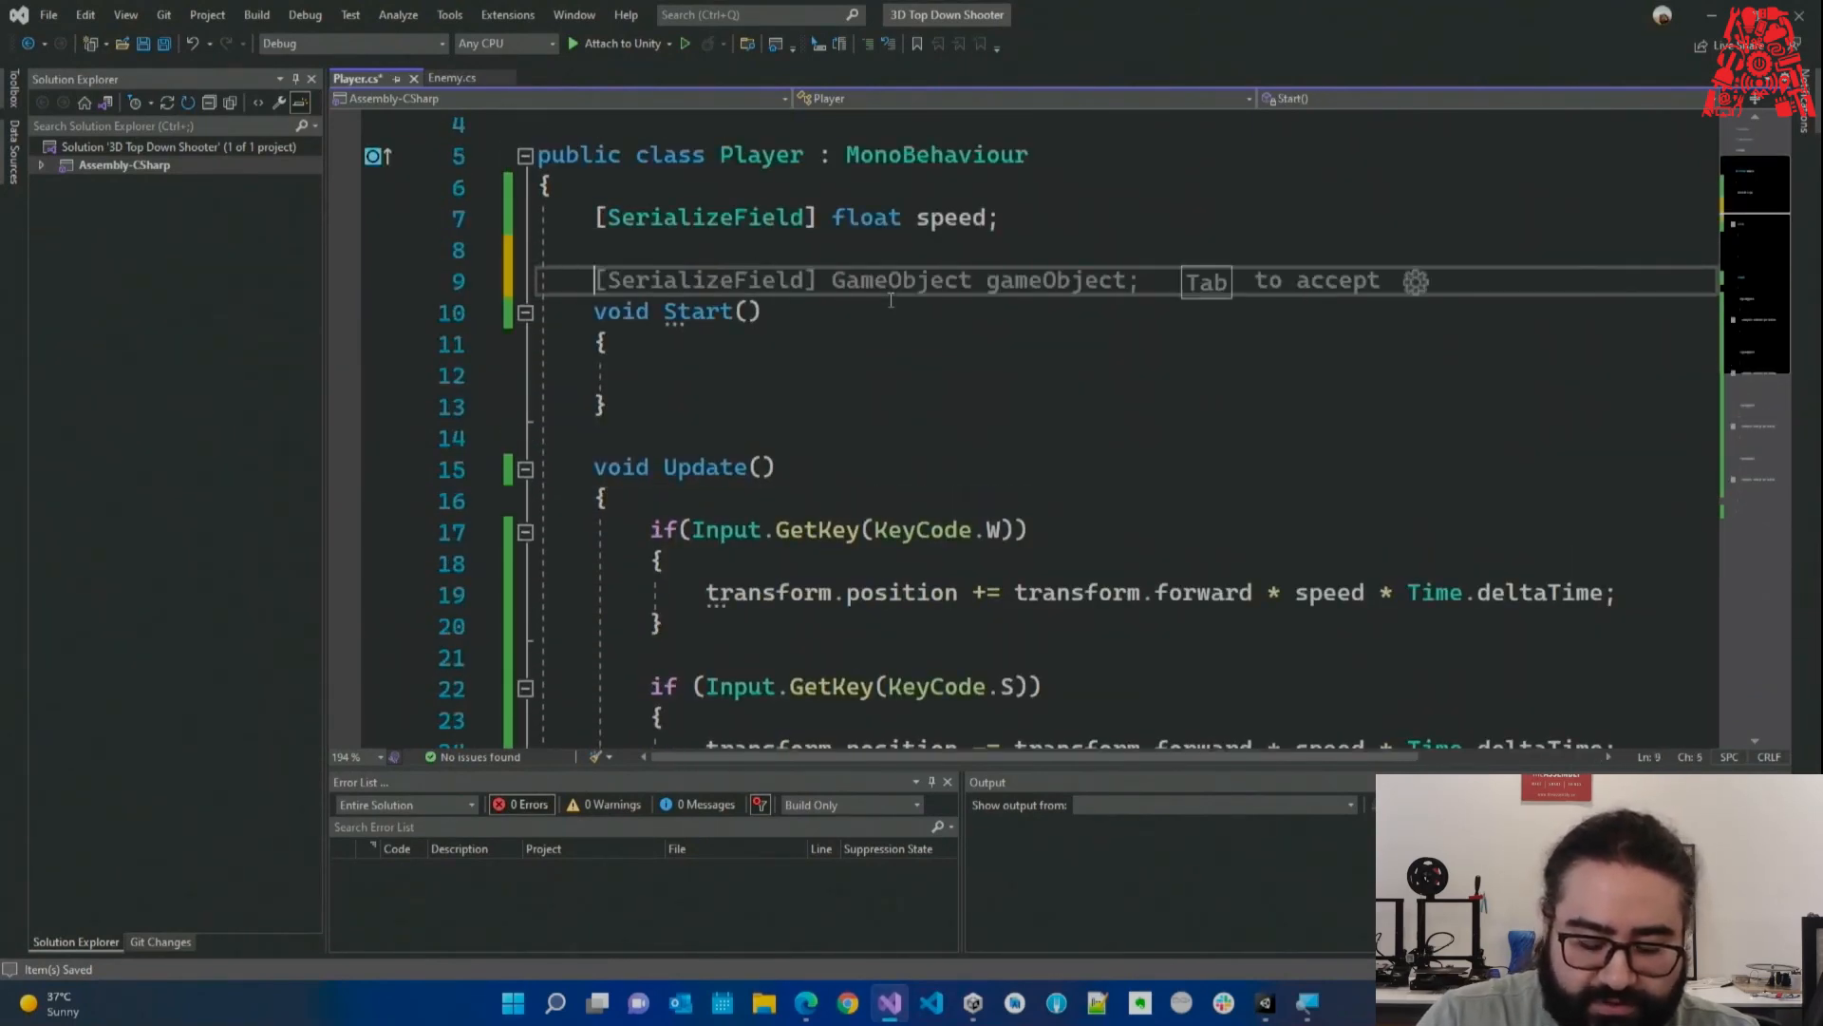
text(M)
key(BackSpace)
text(float Mo)
key(BackSpace)
key(BackSpace)
text(mou)
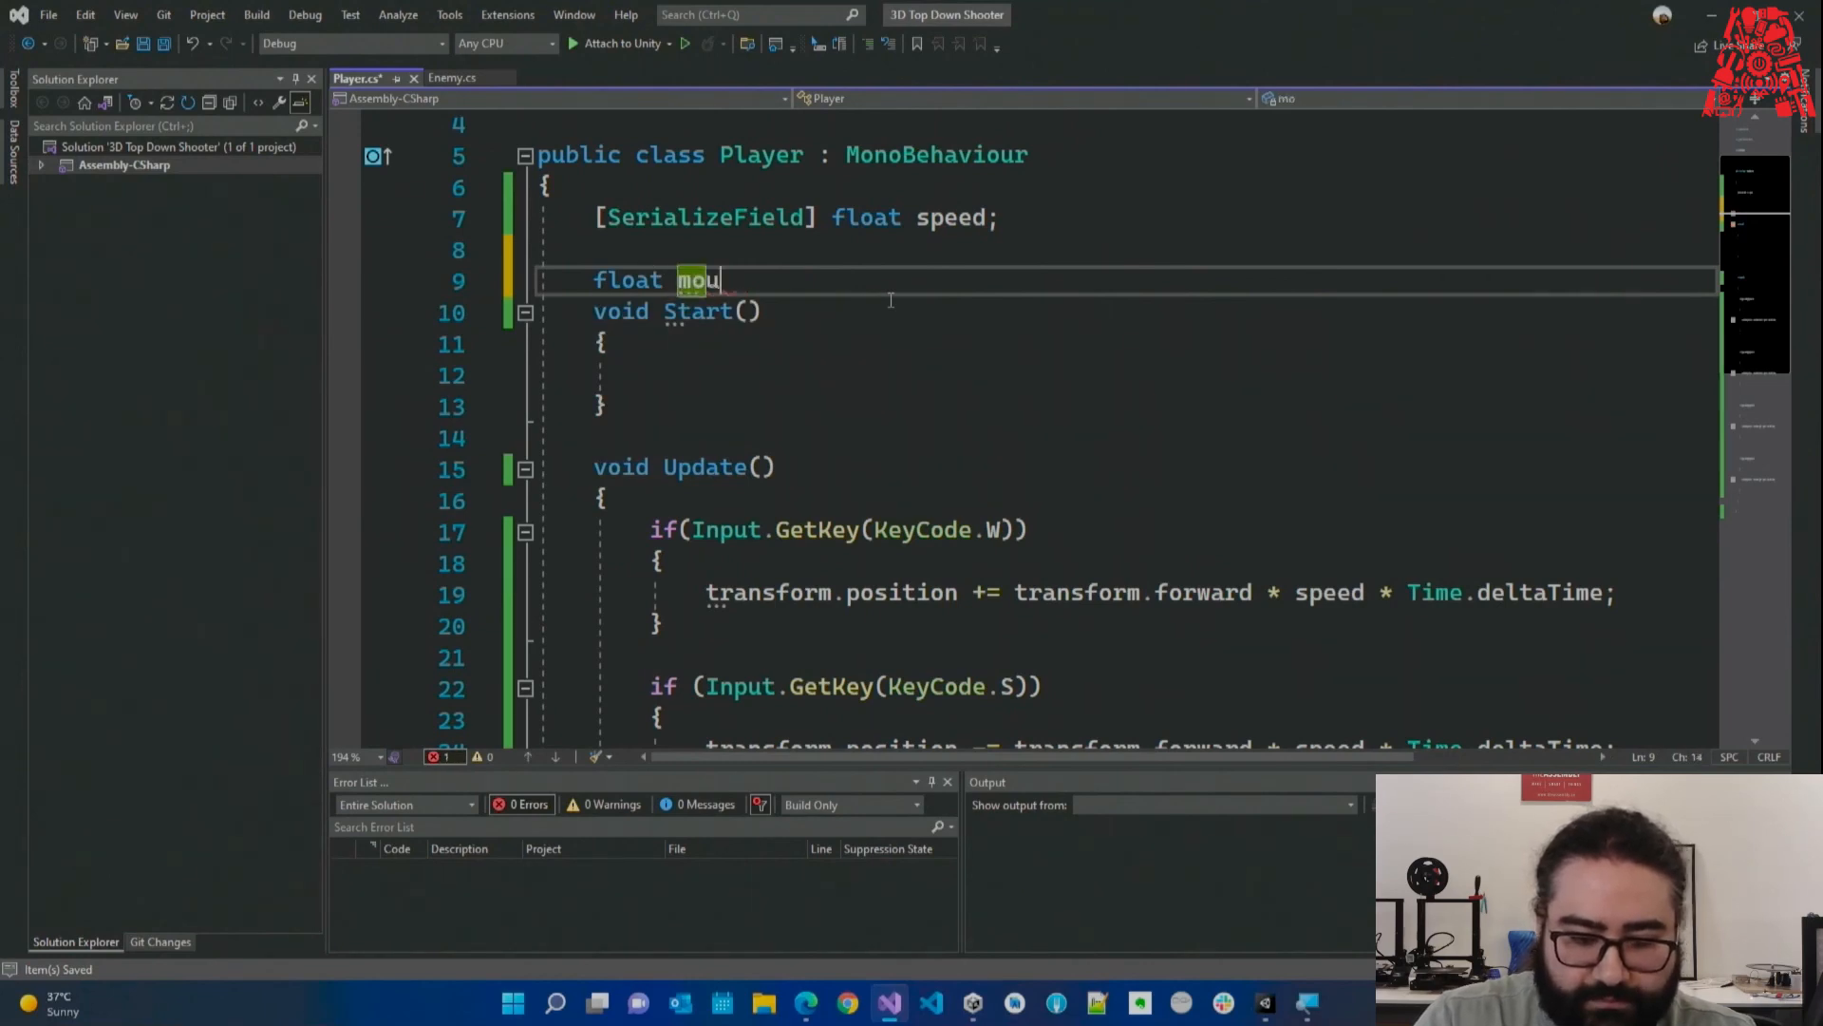
text(seX;)
key(Return)
text(float mouseY;)
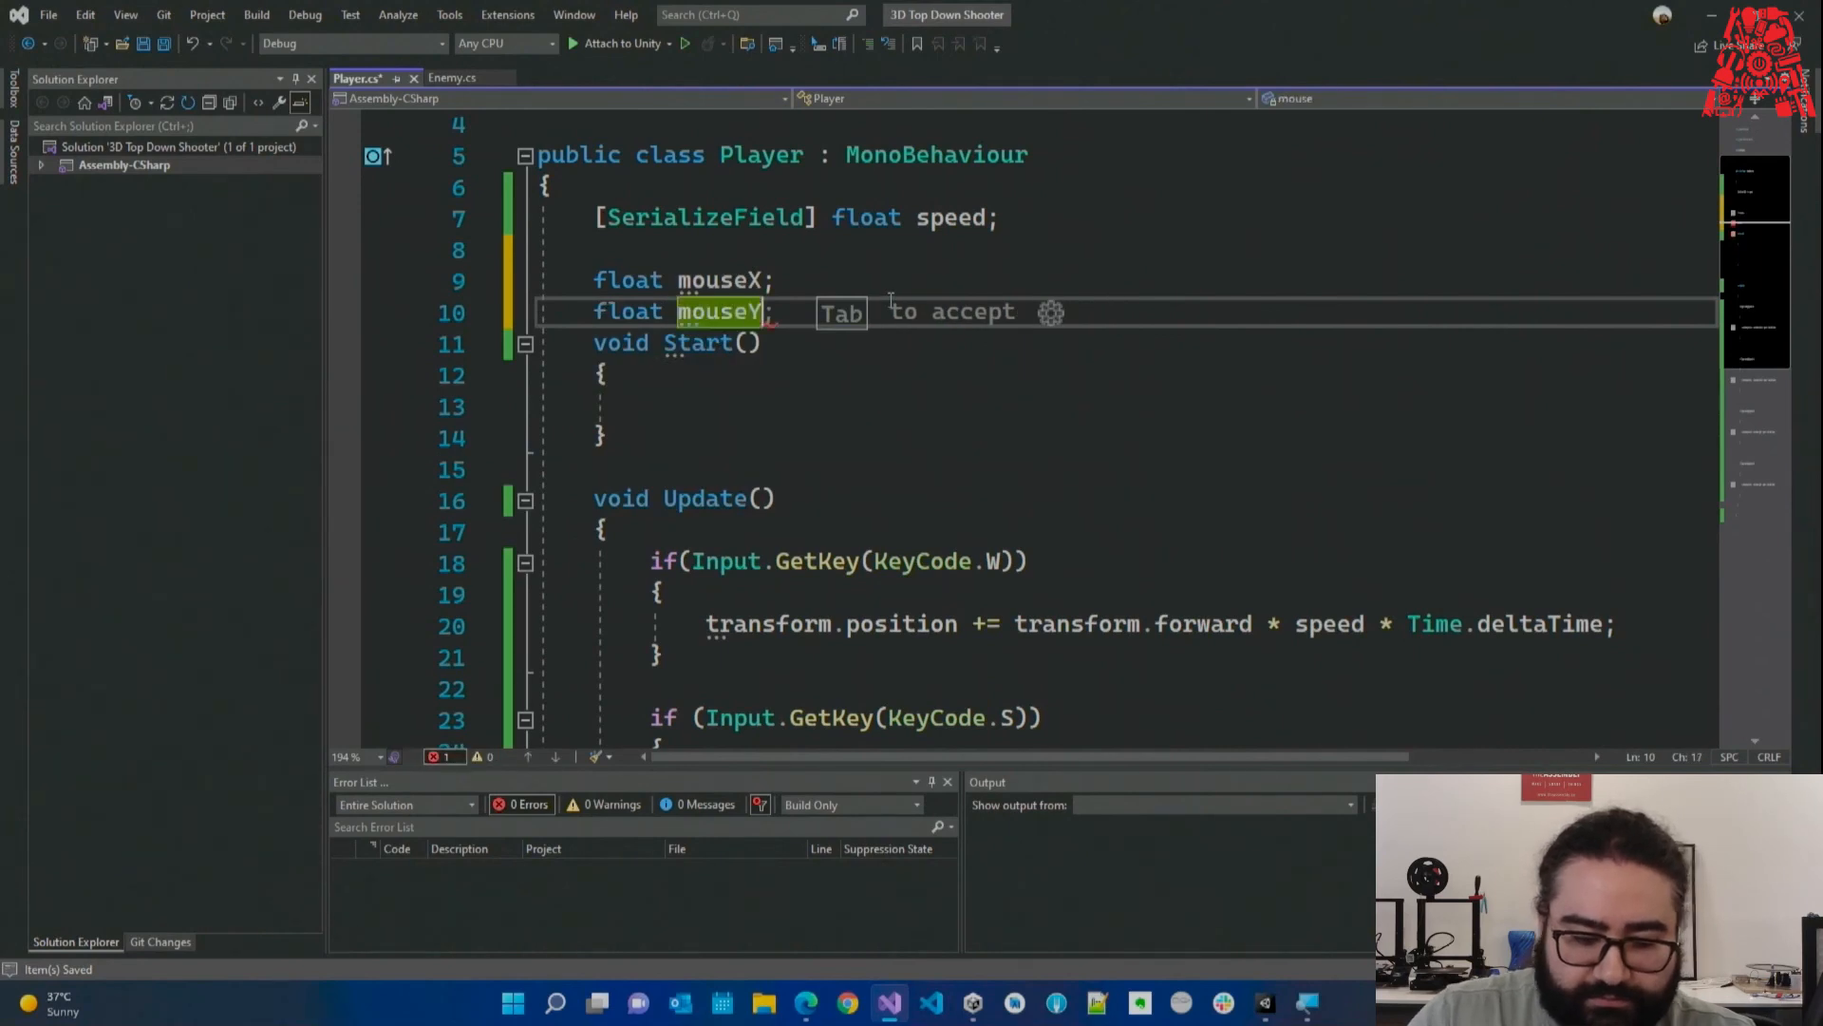
key(Return)
scroll(890, 300, down, 1)
Add mouseX += Input.GetAxis("Mouse X"); at the top of Update and save.
click(778, 462)
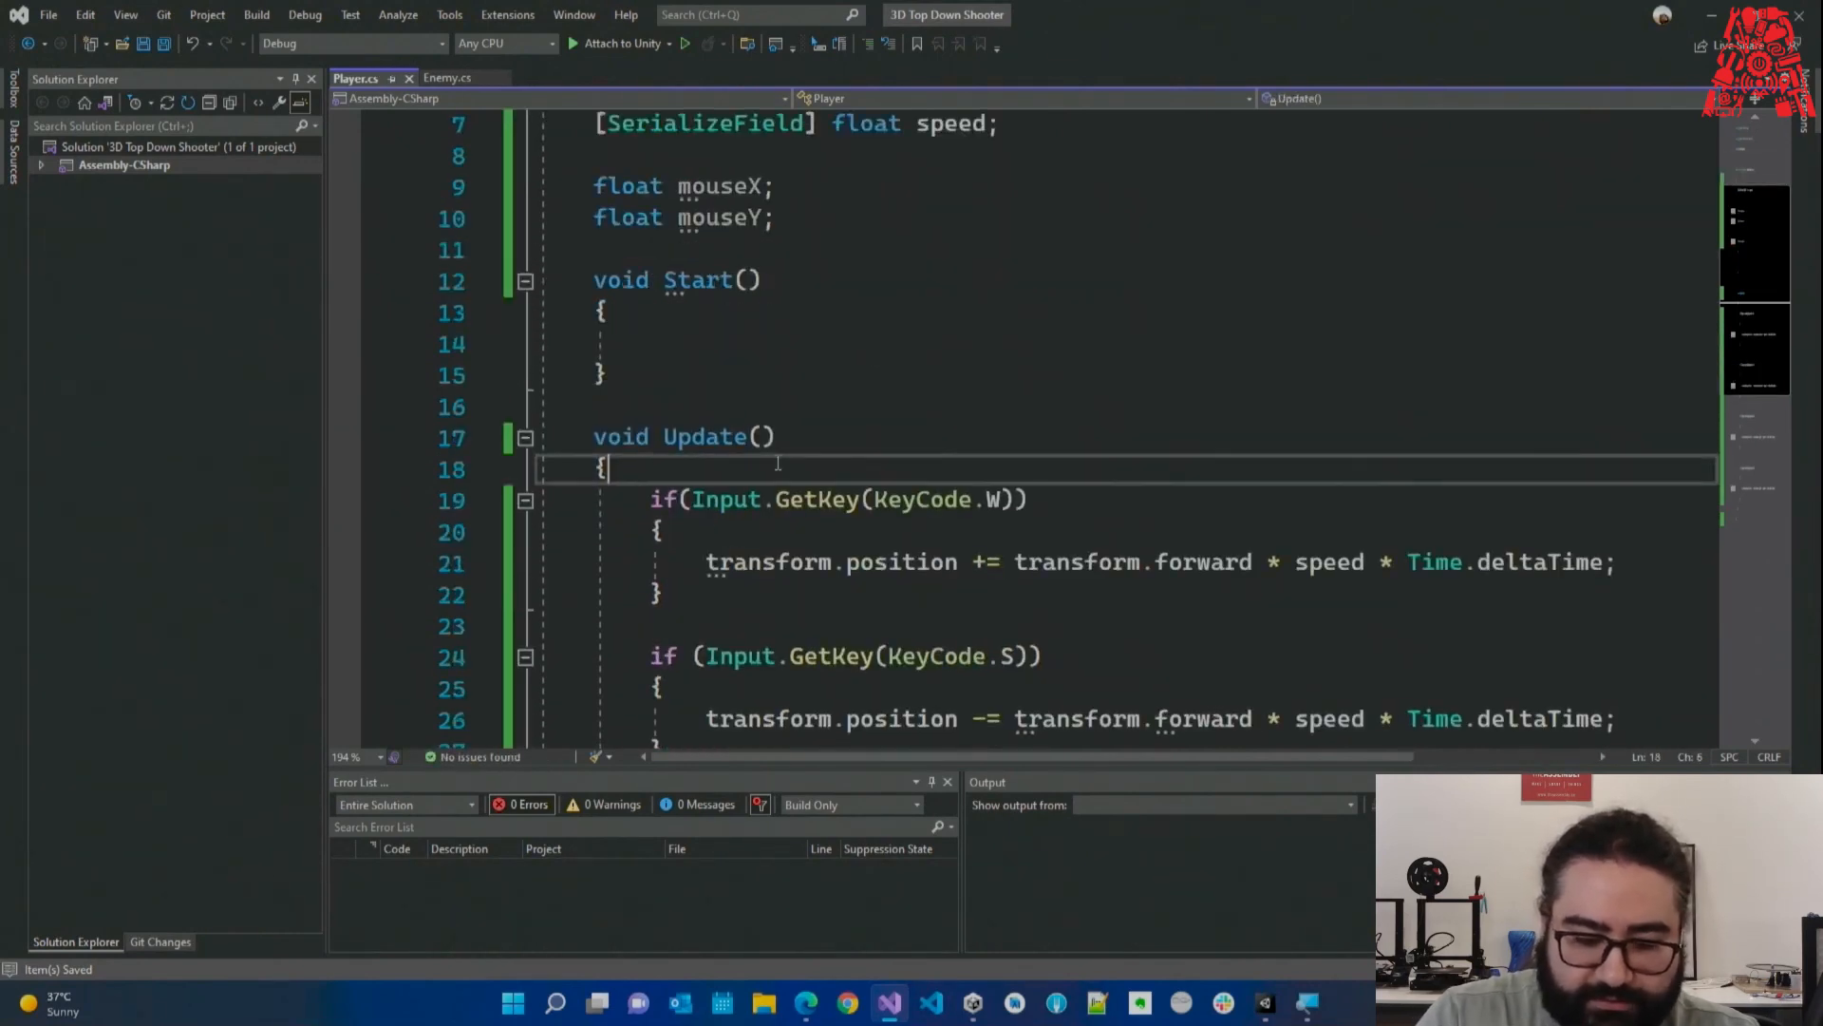
key(Return)
text(mouse)
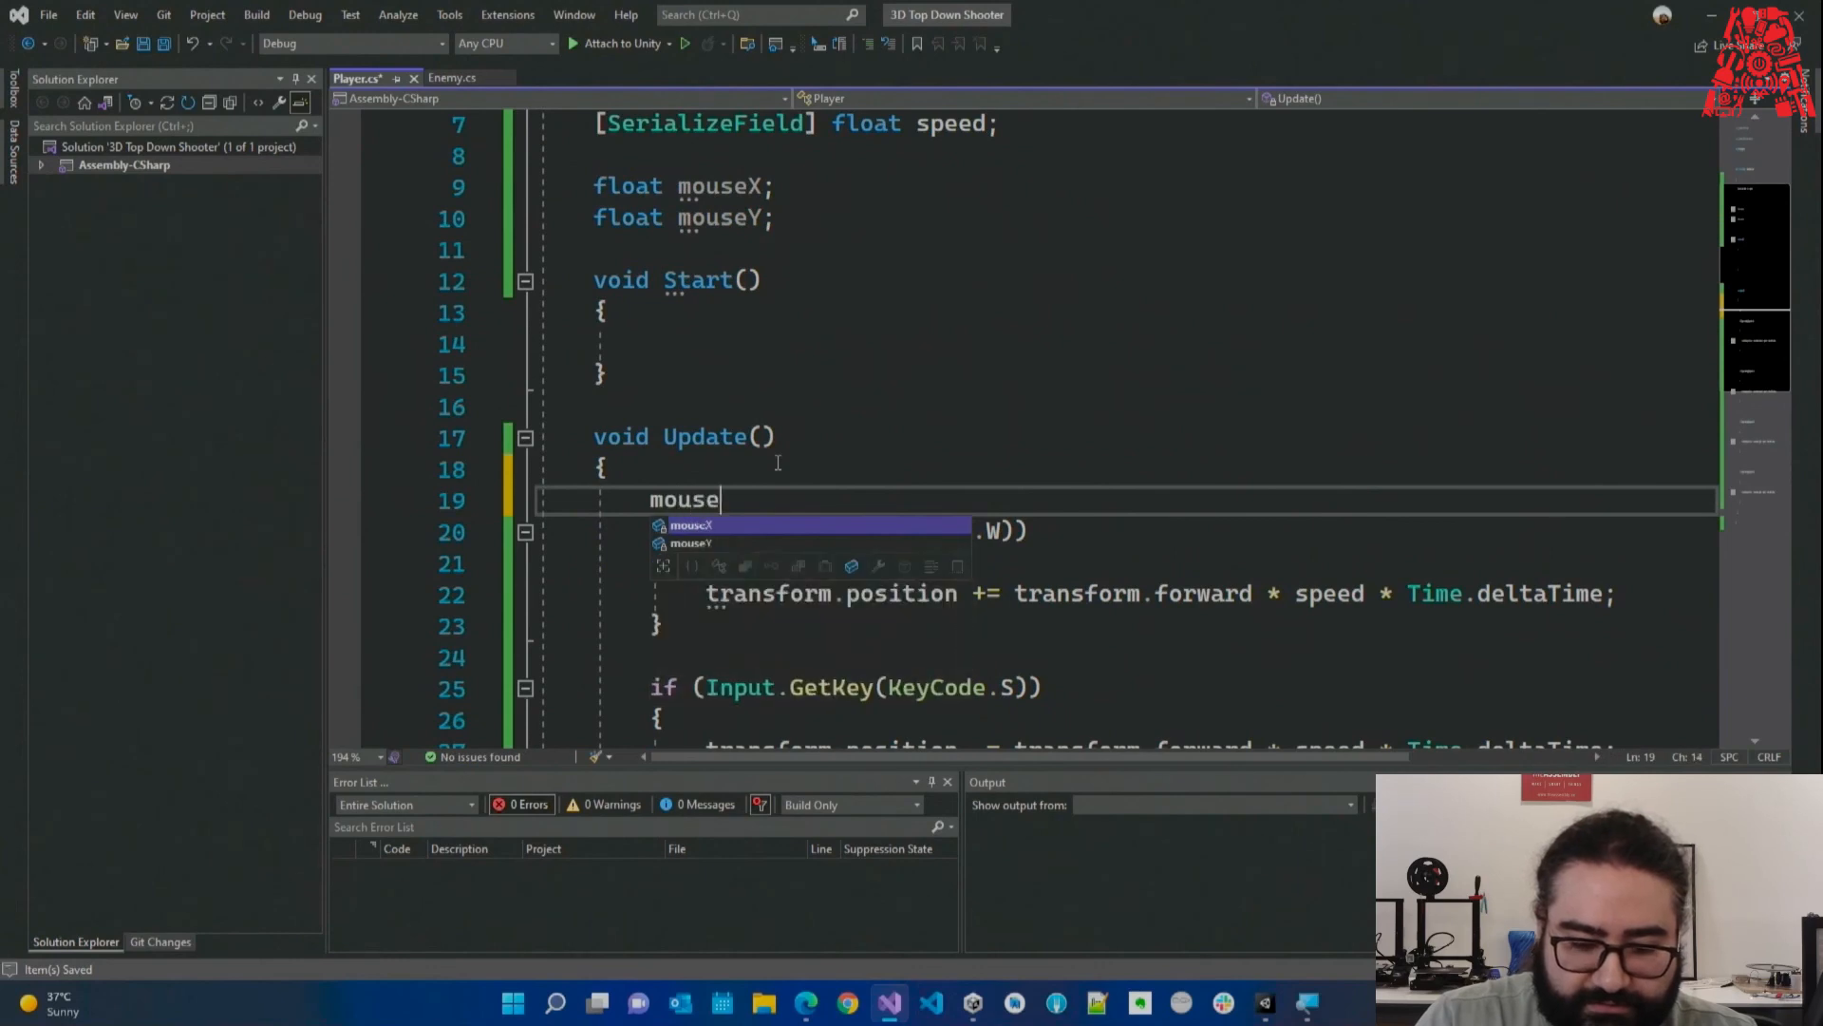
text(X += )
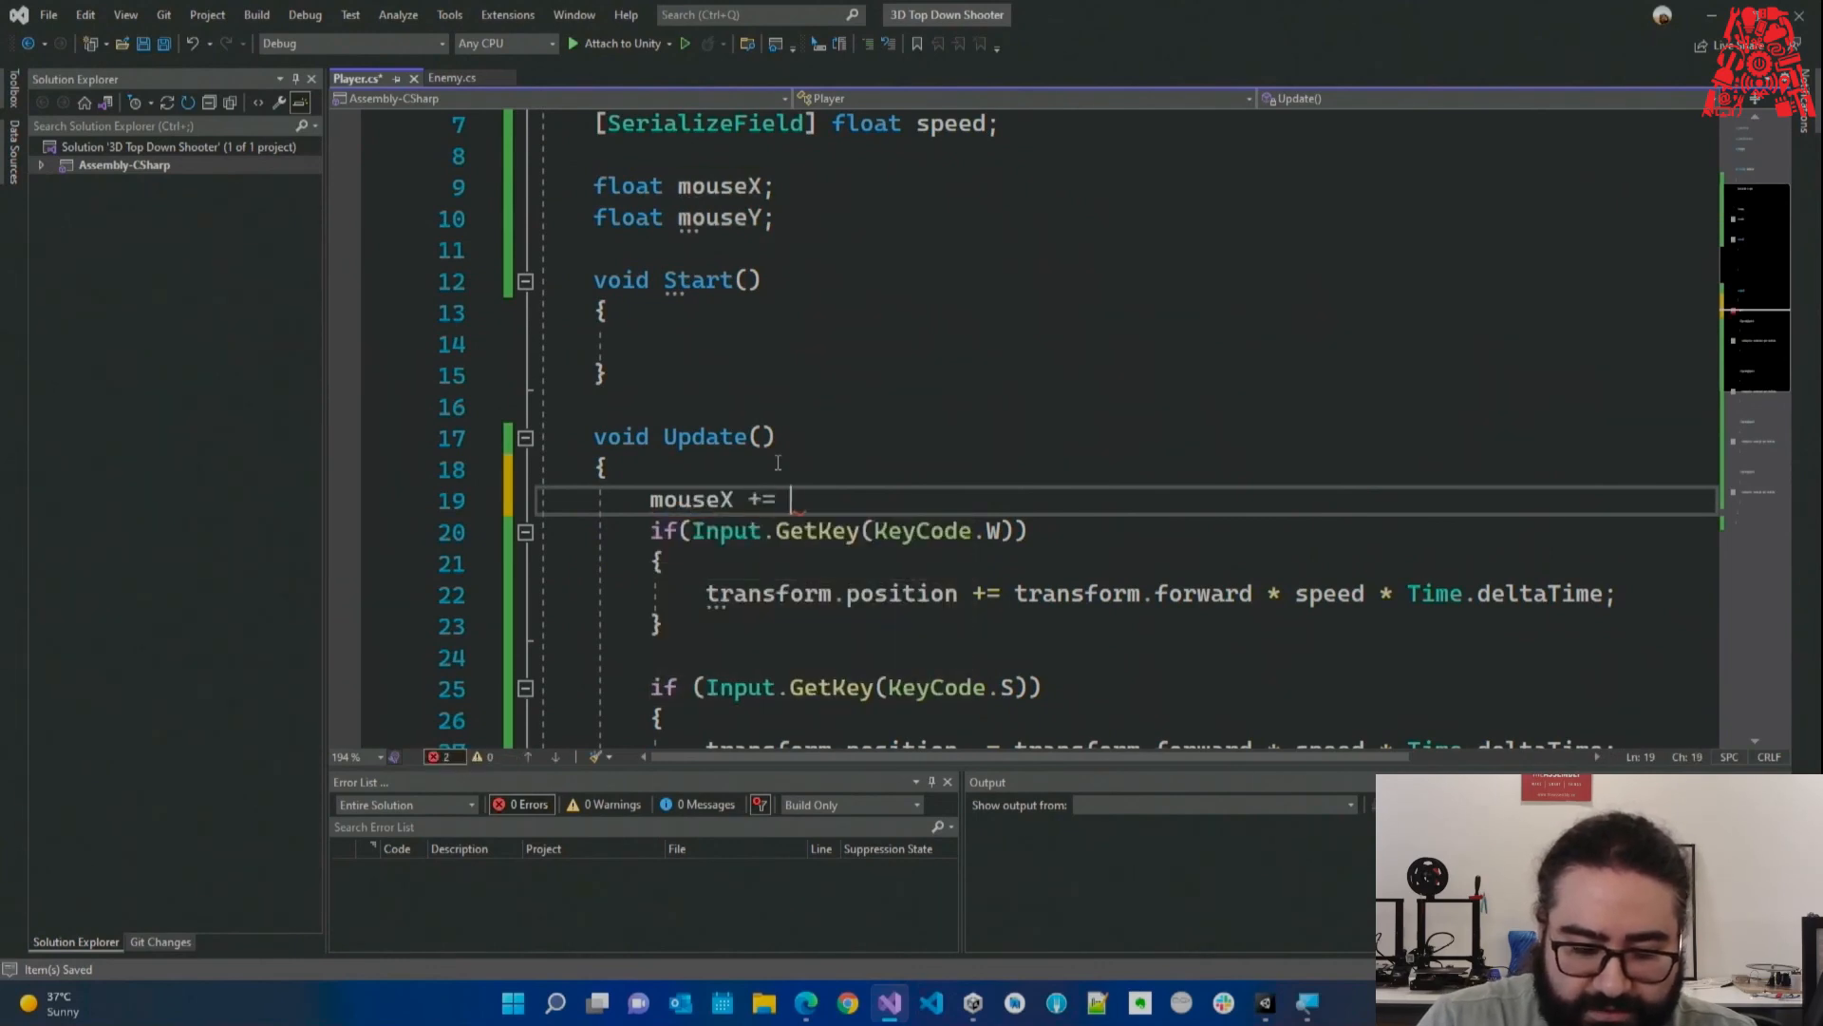
text(Input.get)
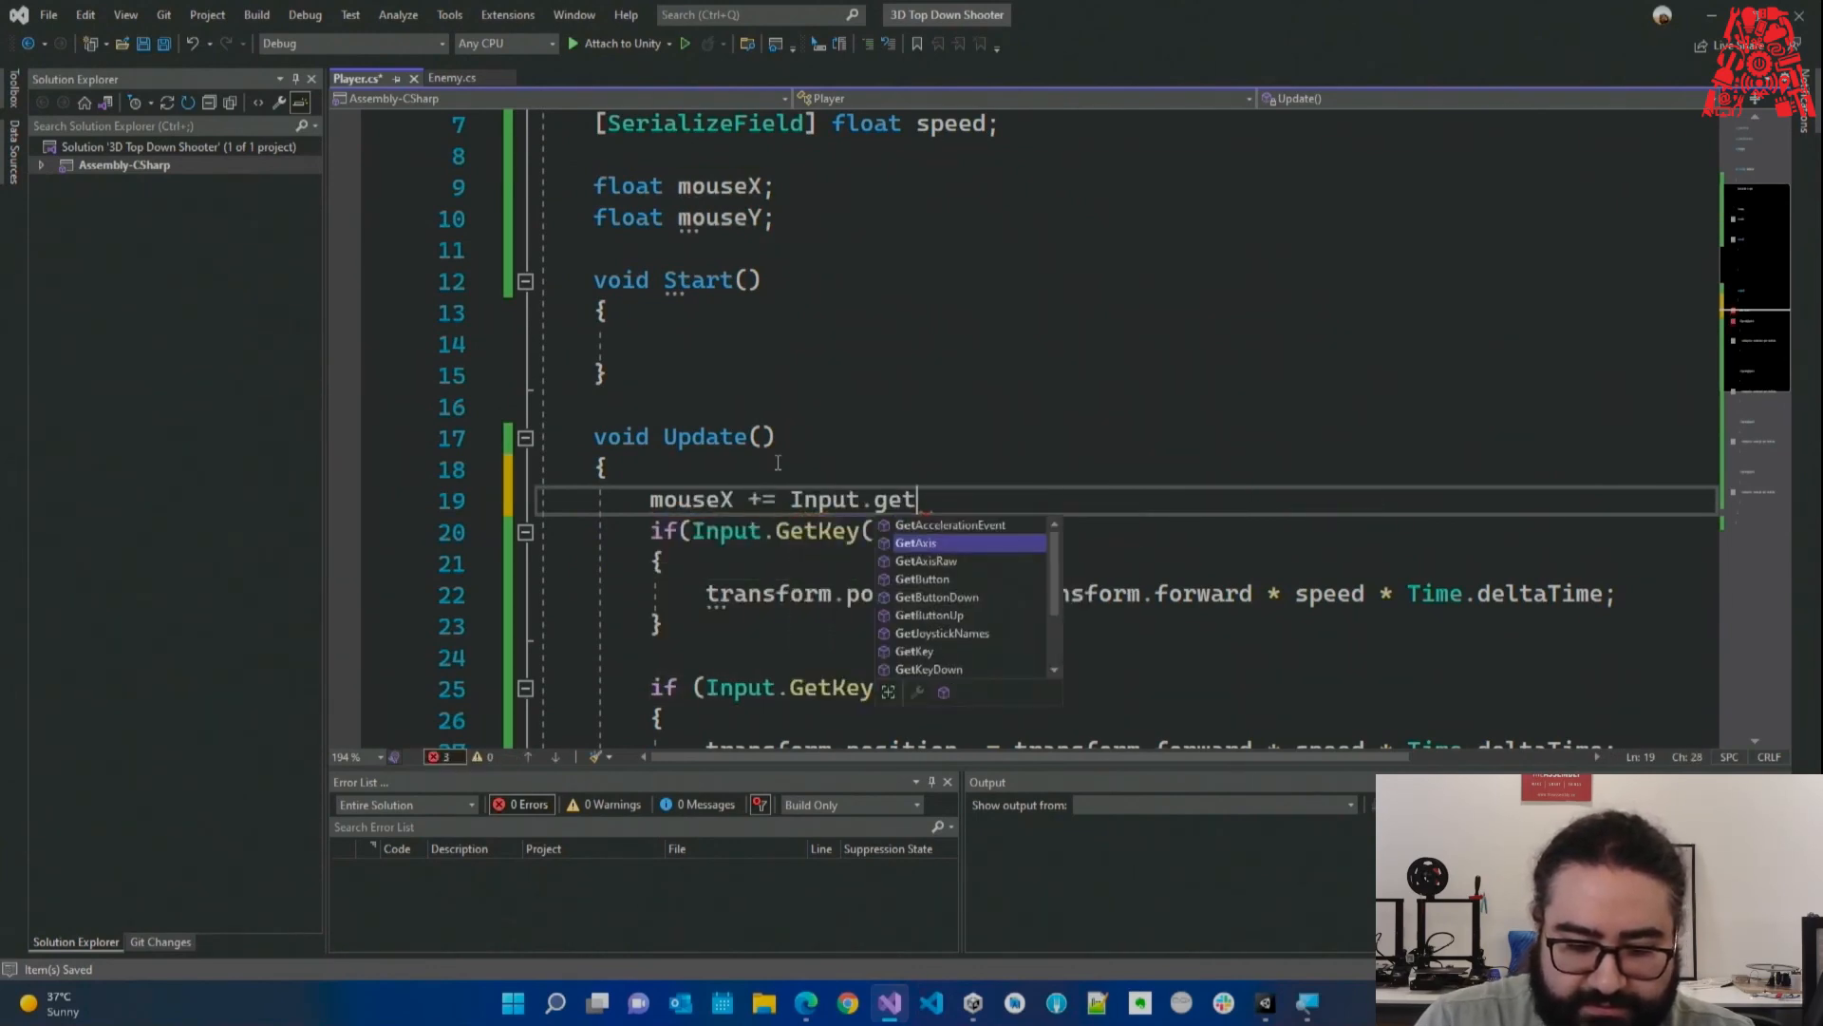
key(Tab)
text((")
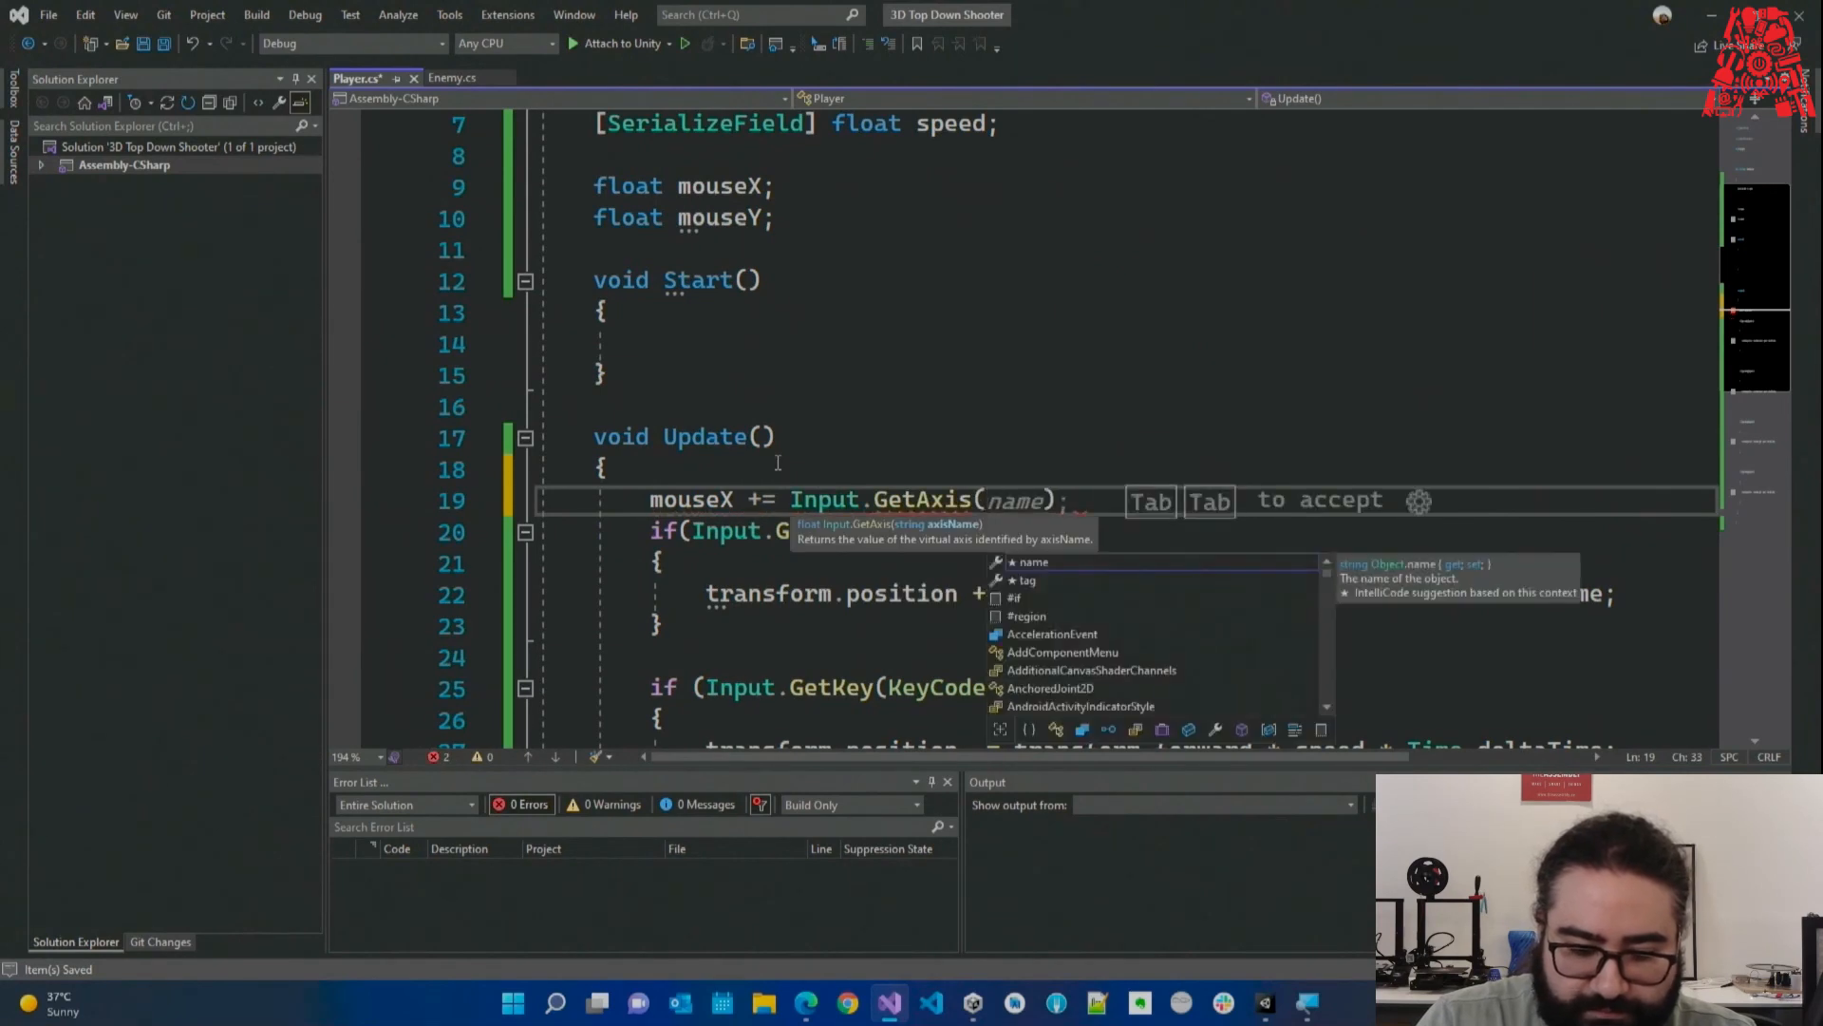
text(Mouse)
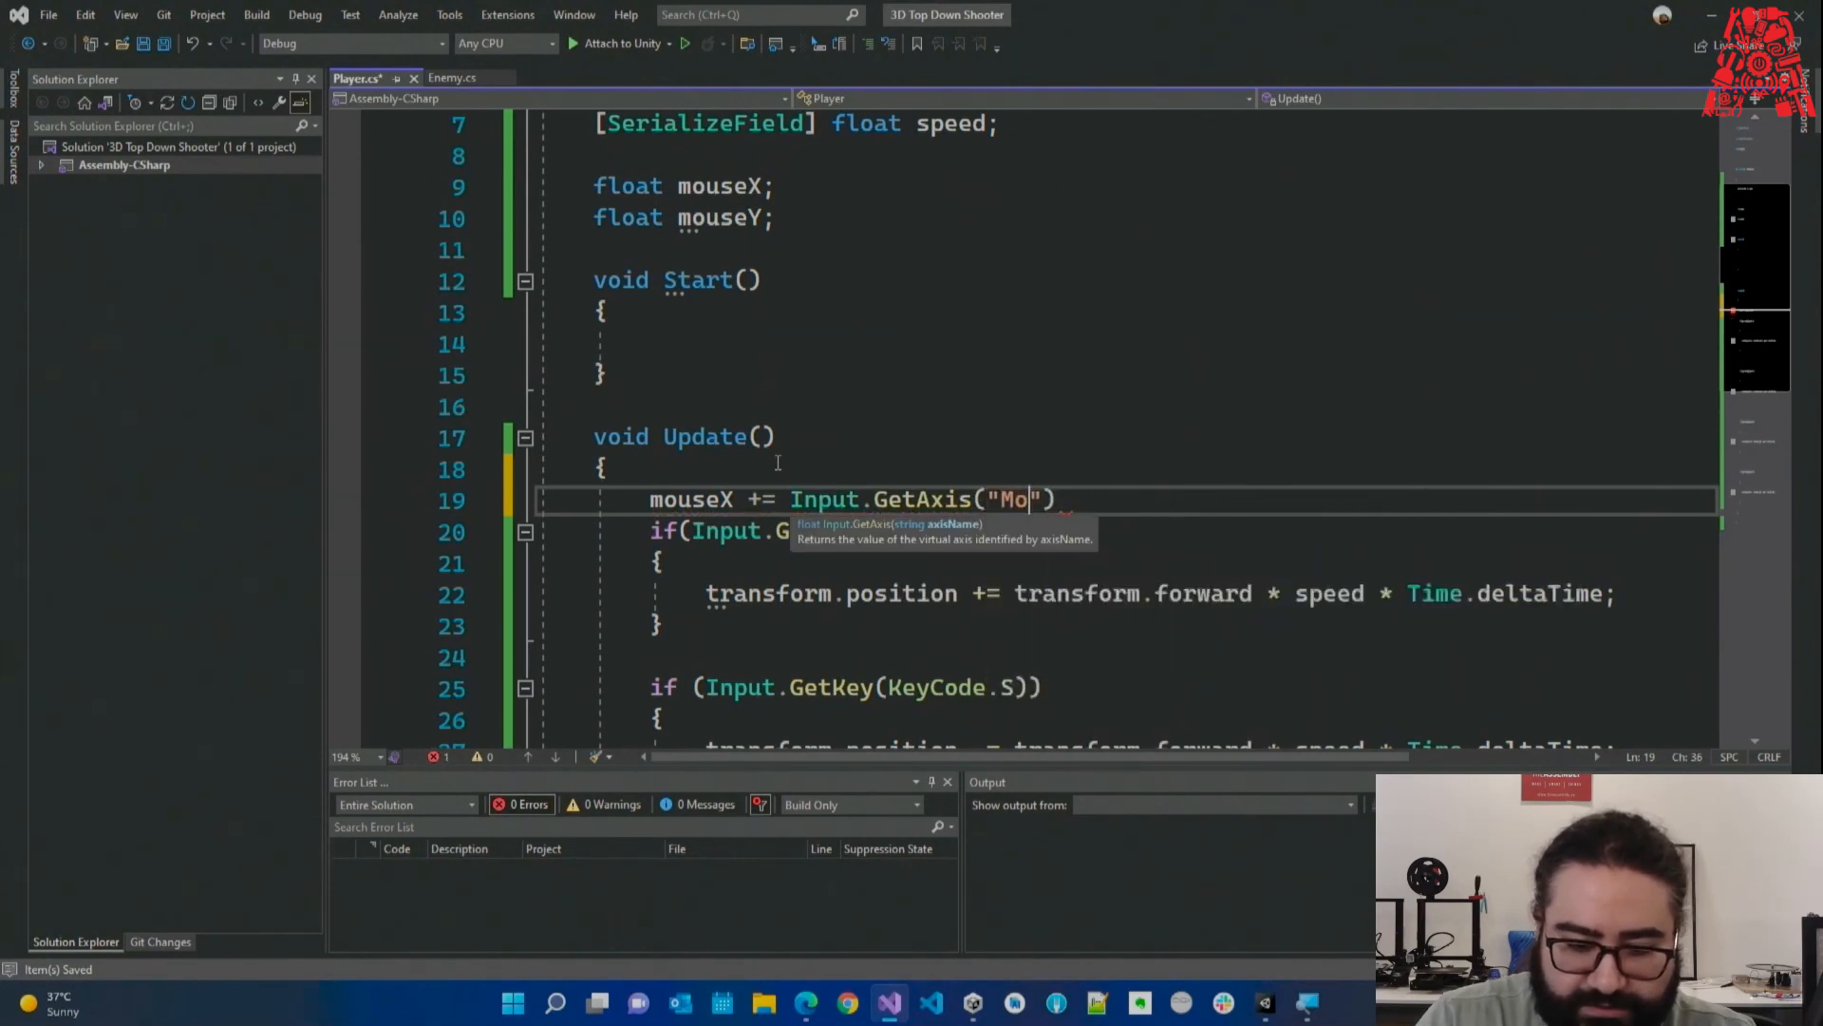
text( X");)
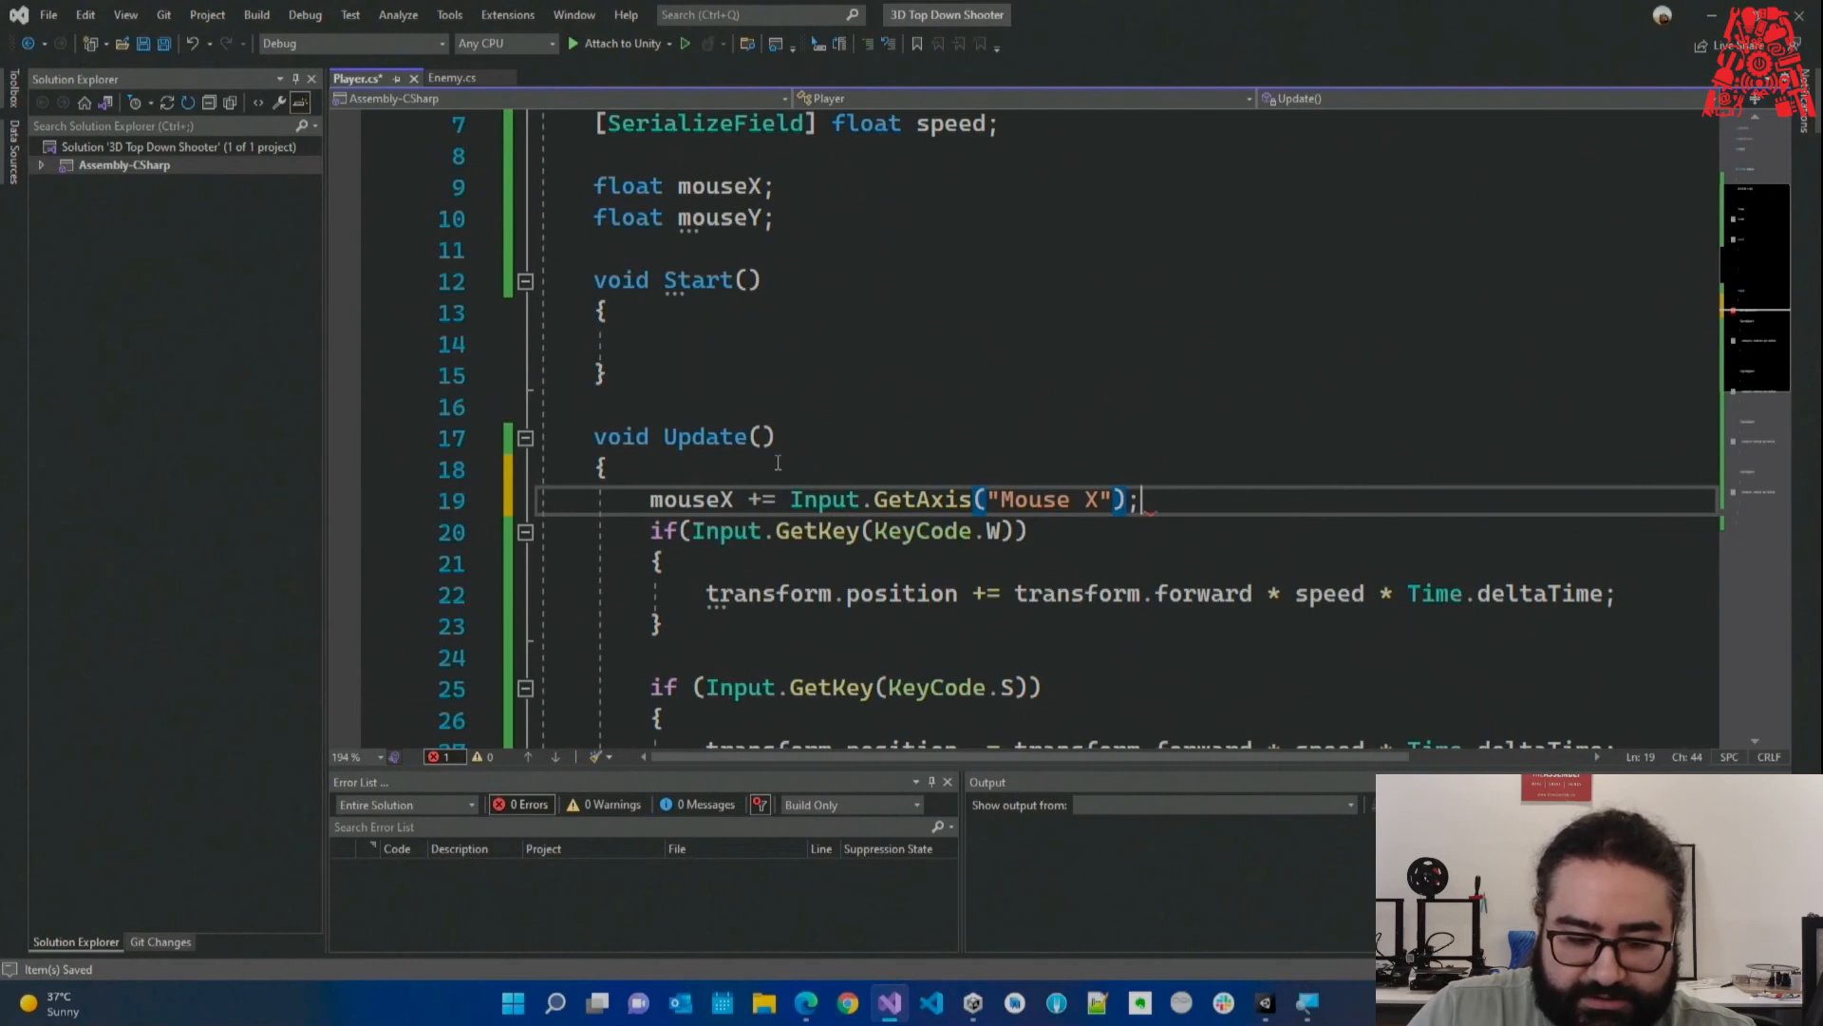
key(Return)
key(ctrl+s)
Duplicate that line as line 20 and change it to mouseY with "Mouse Y".
triple_click(799, 502)
key(ctrl+c)
key(ctrl+v)
key(ctrl+v)
drag(719, 534, 731, 536)
text(Y)
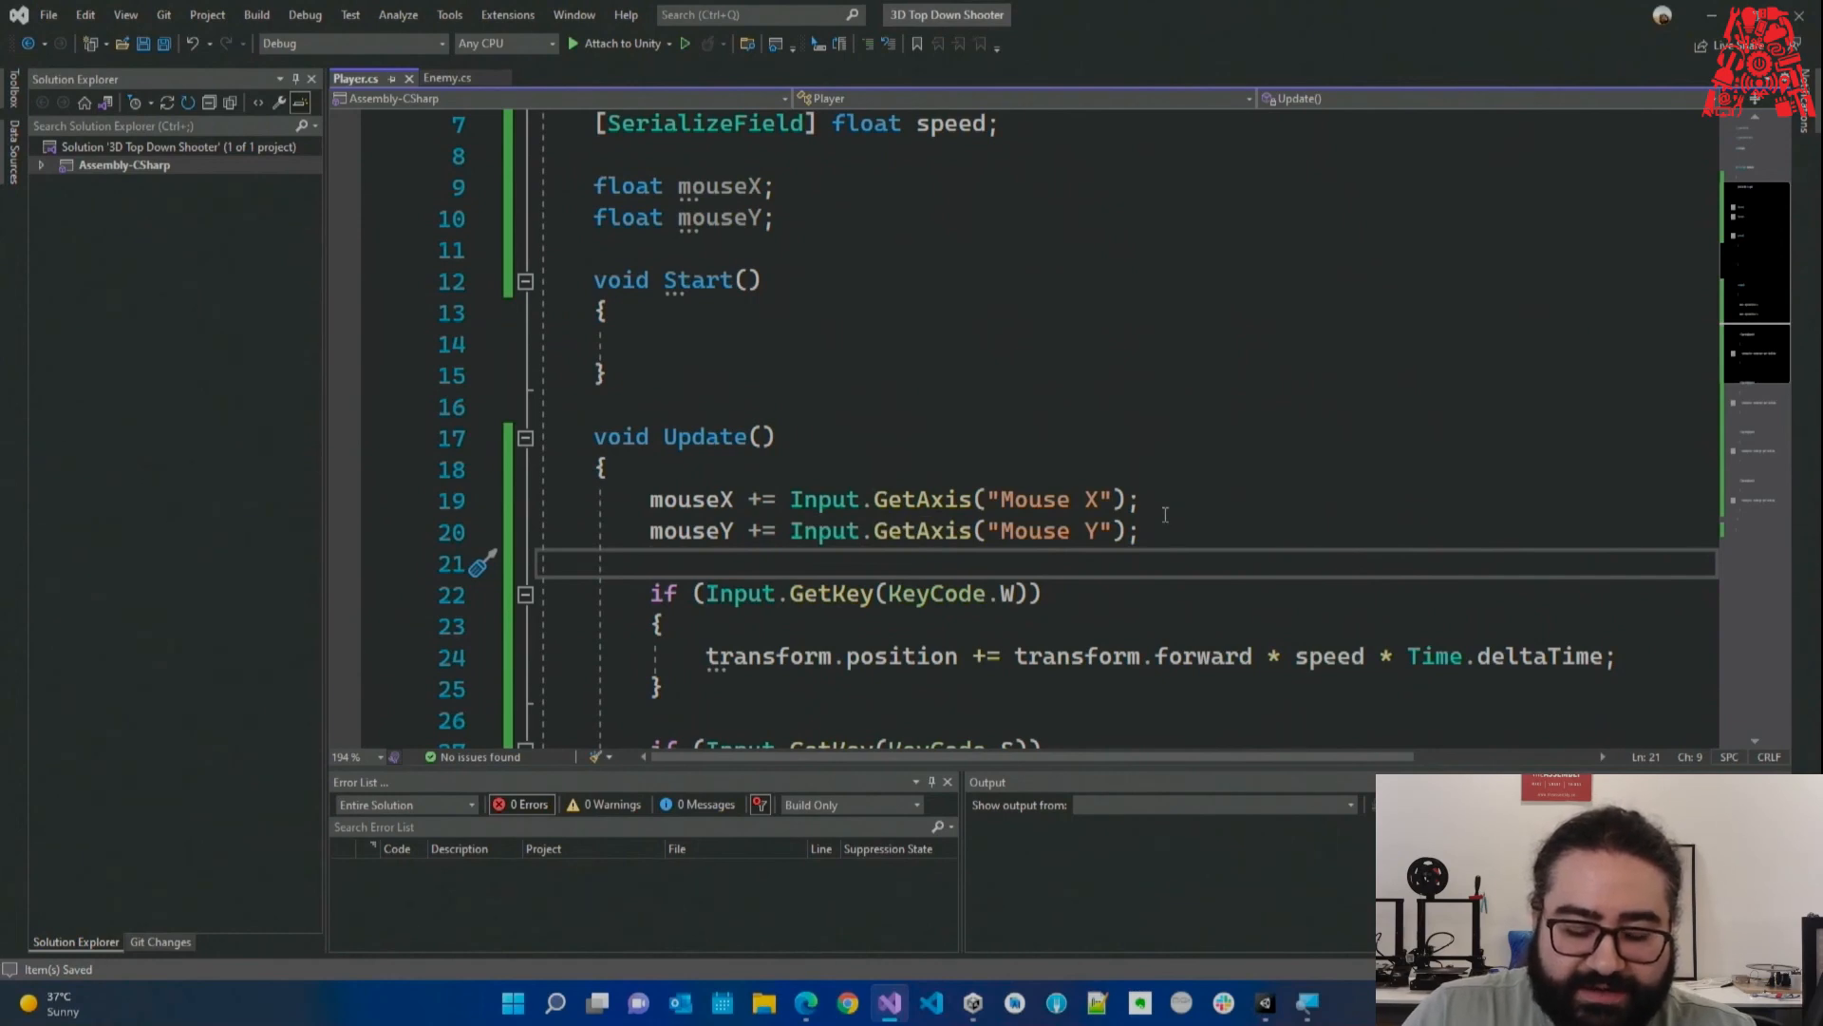
drag(1154, 498, 794, 500)
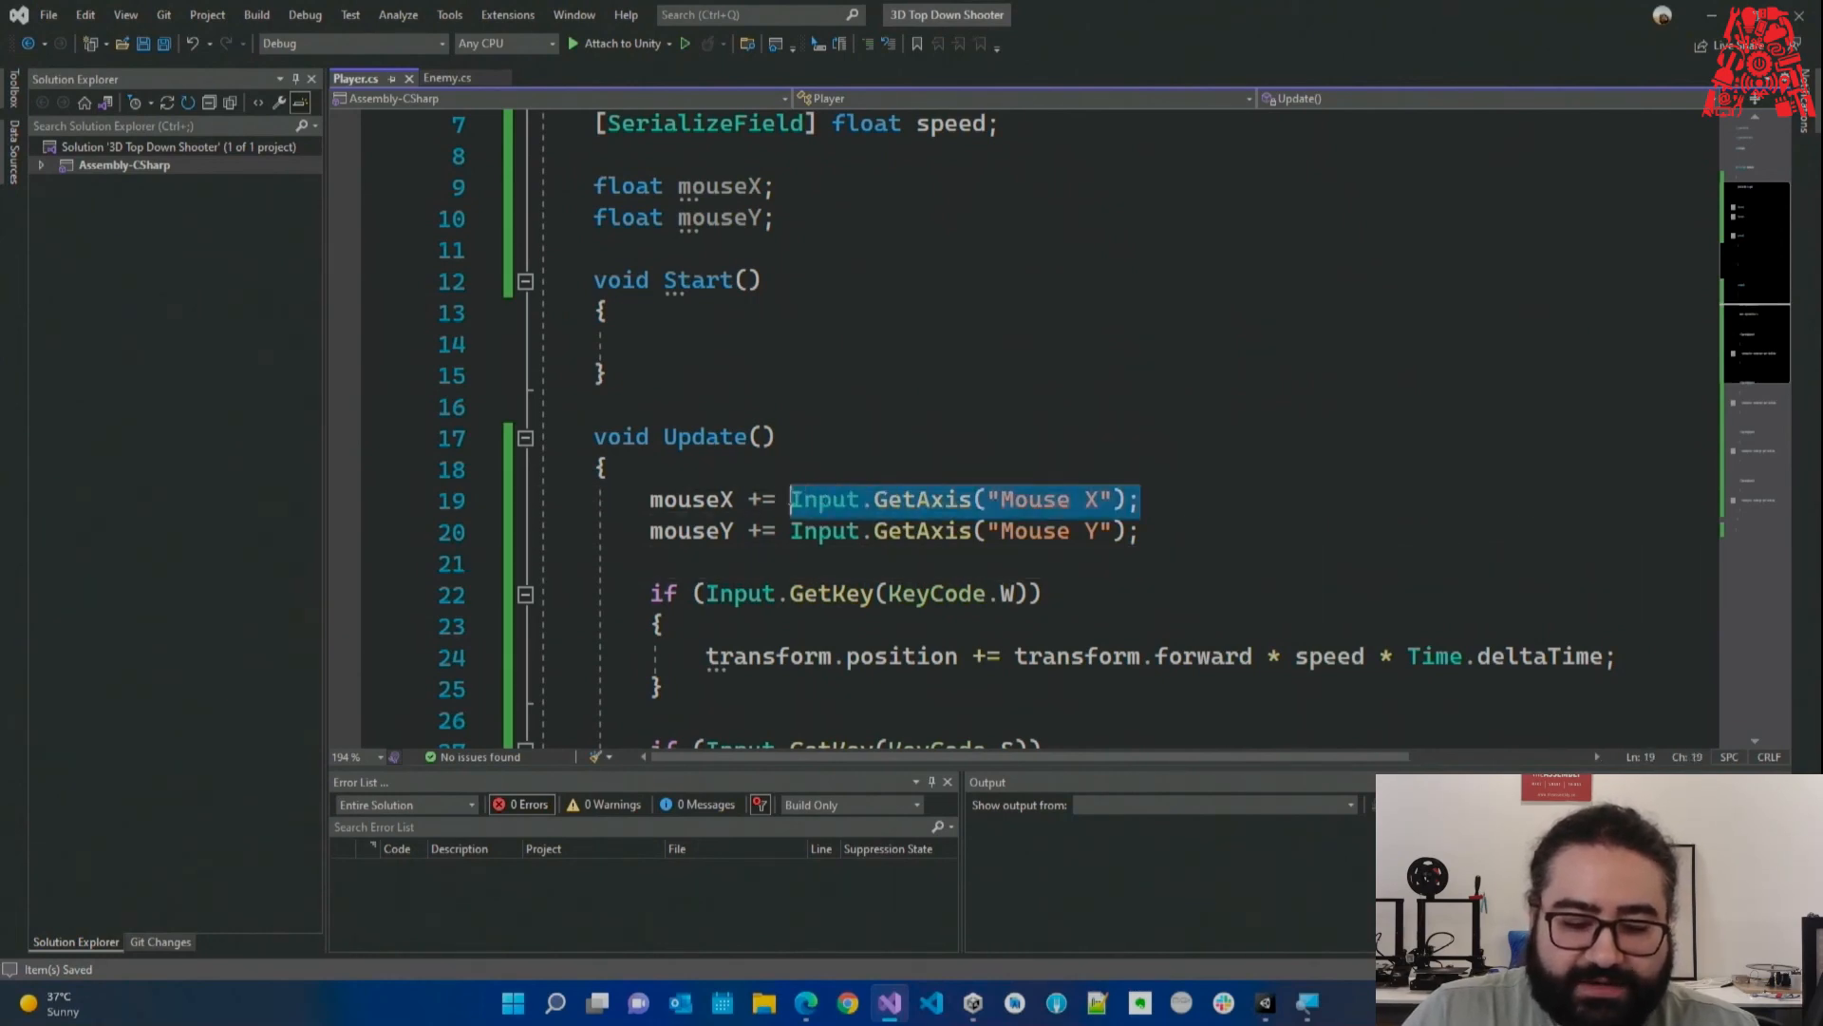
Highlight the Mouse X axis call, the += operator and the mouseX and mouseY variables.
click(1269, 499)
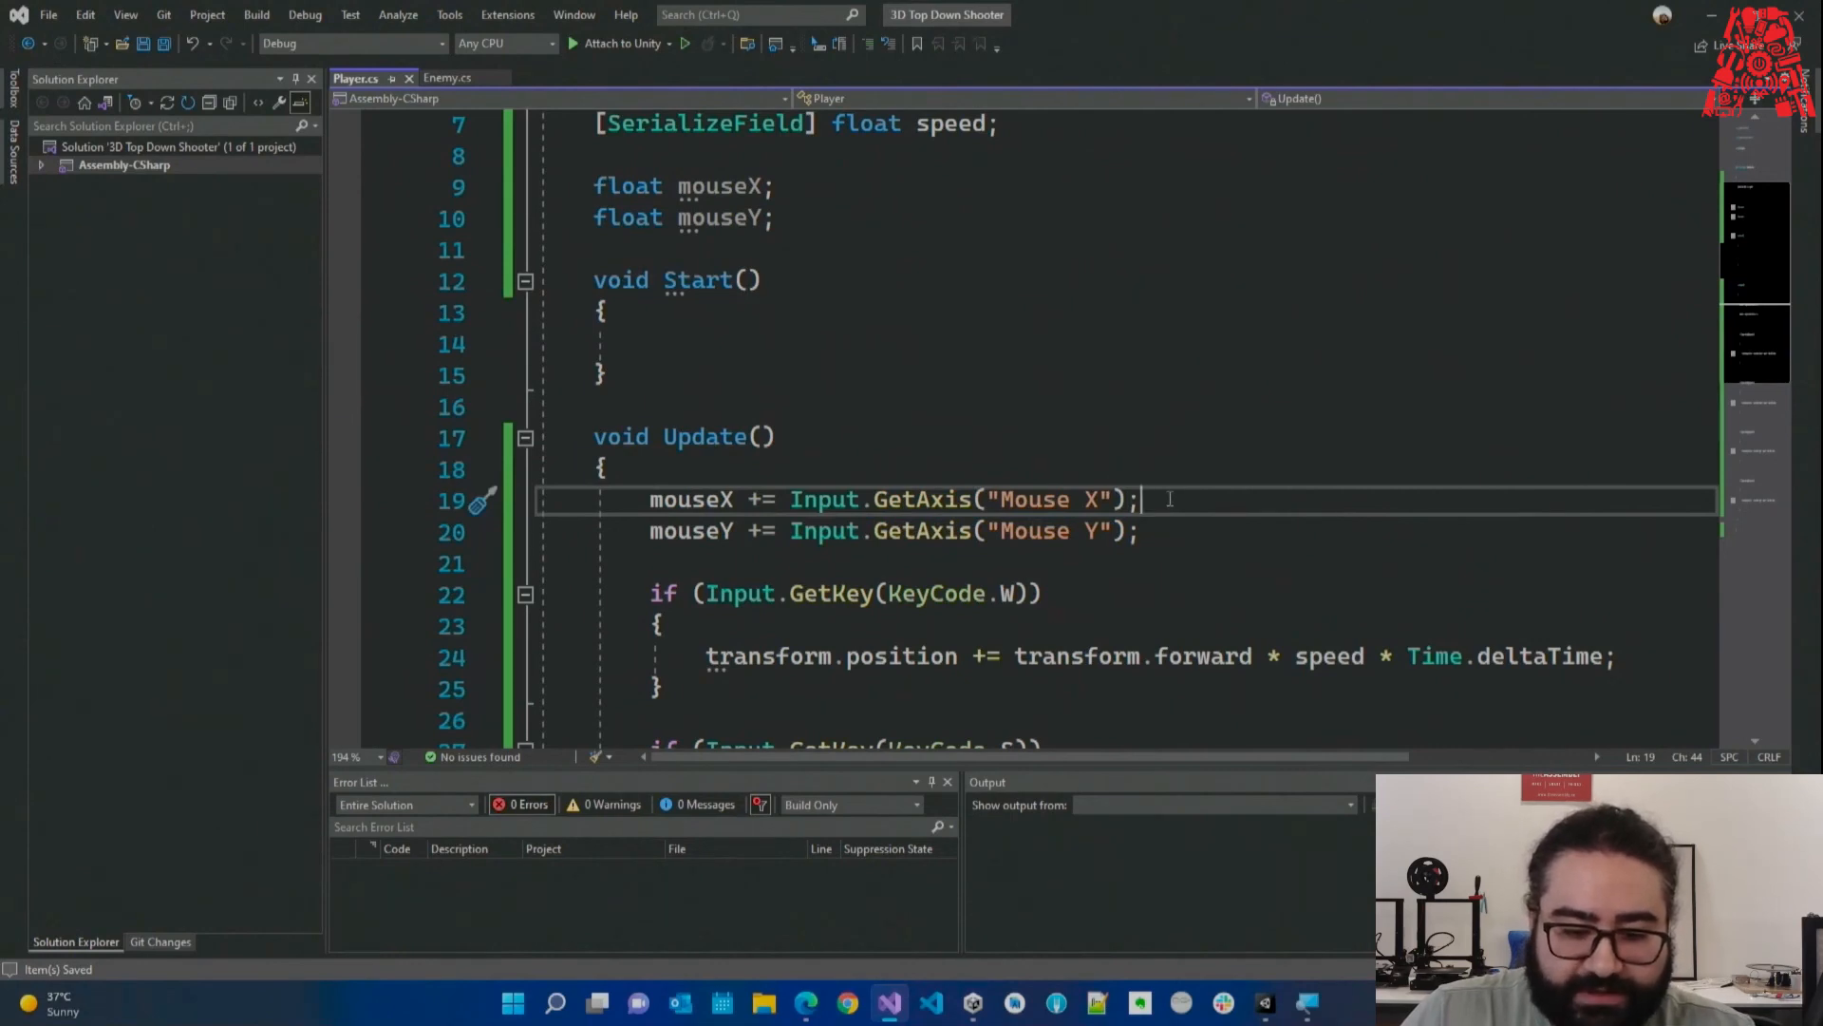
drag(1167, 500, 792, 500)
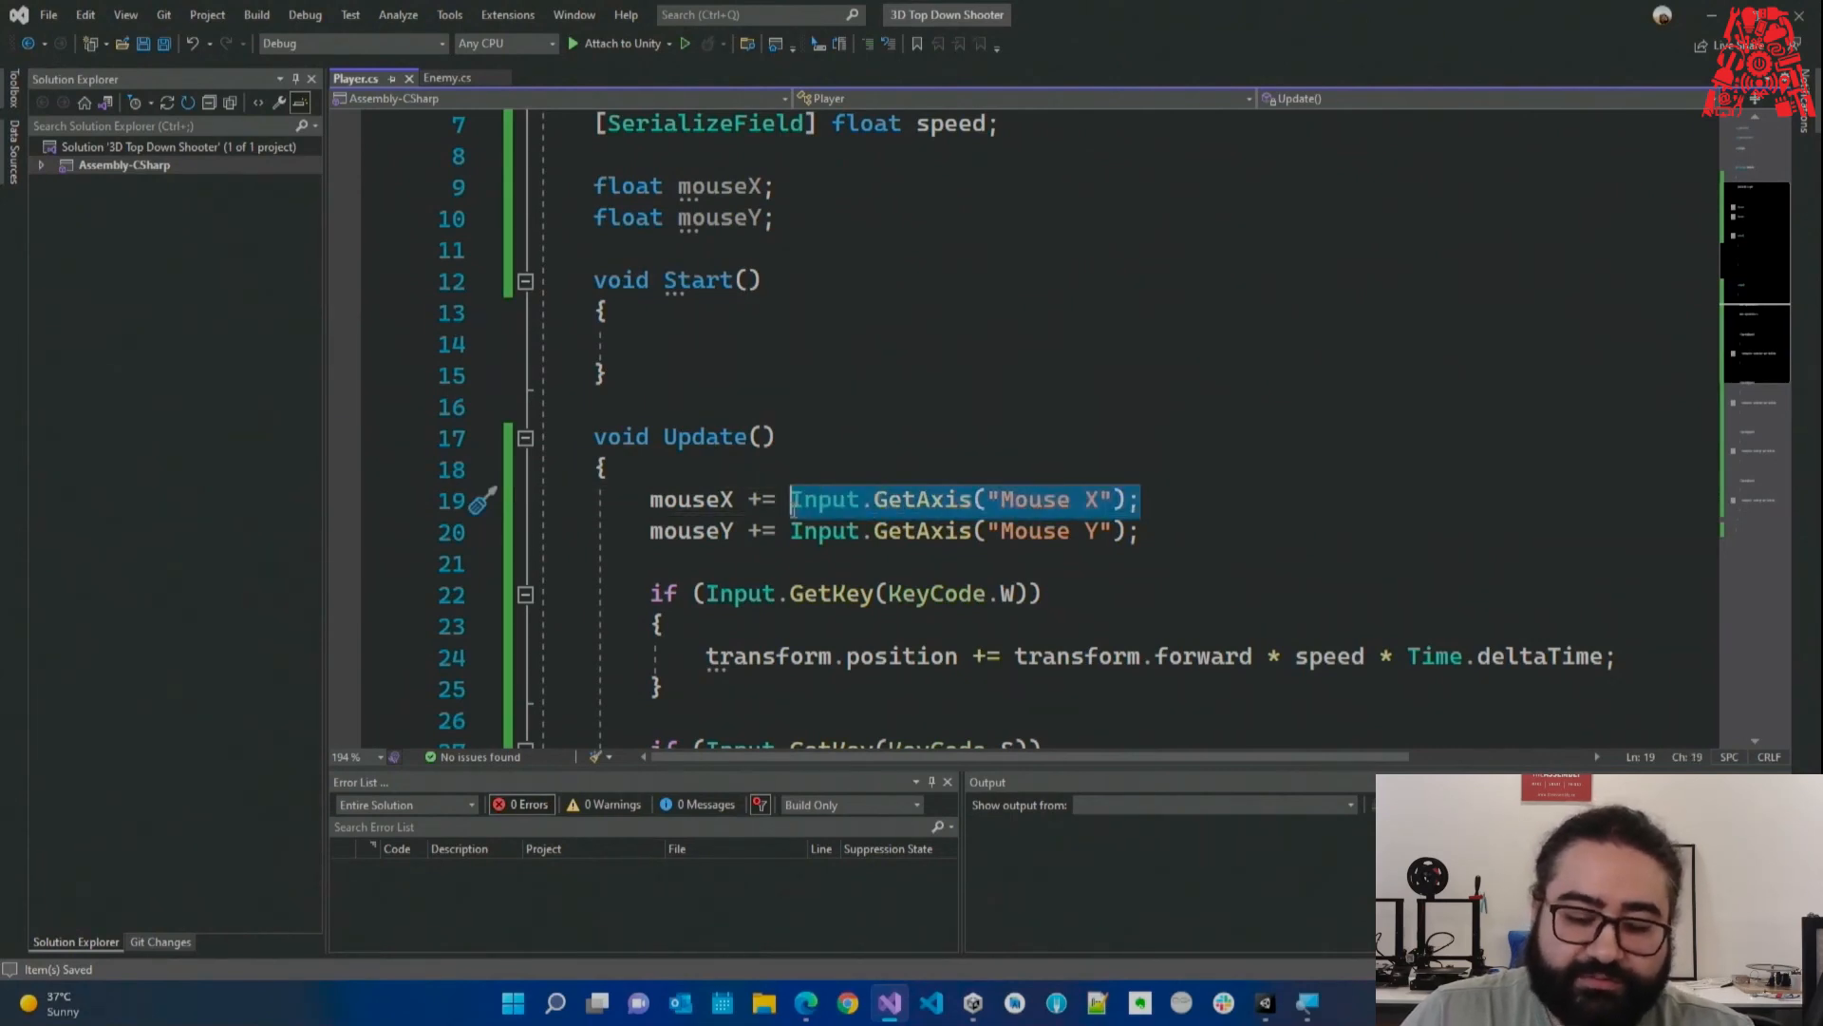
click(1179, 502)
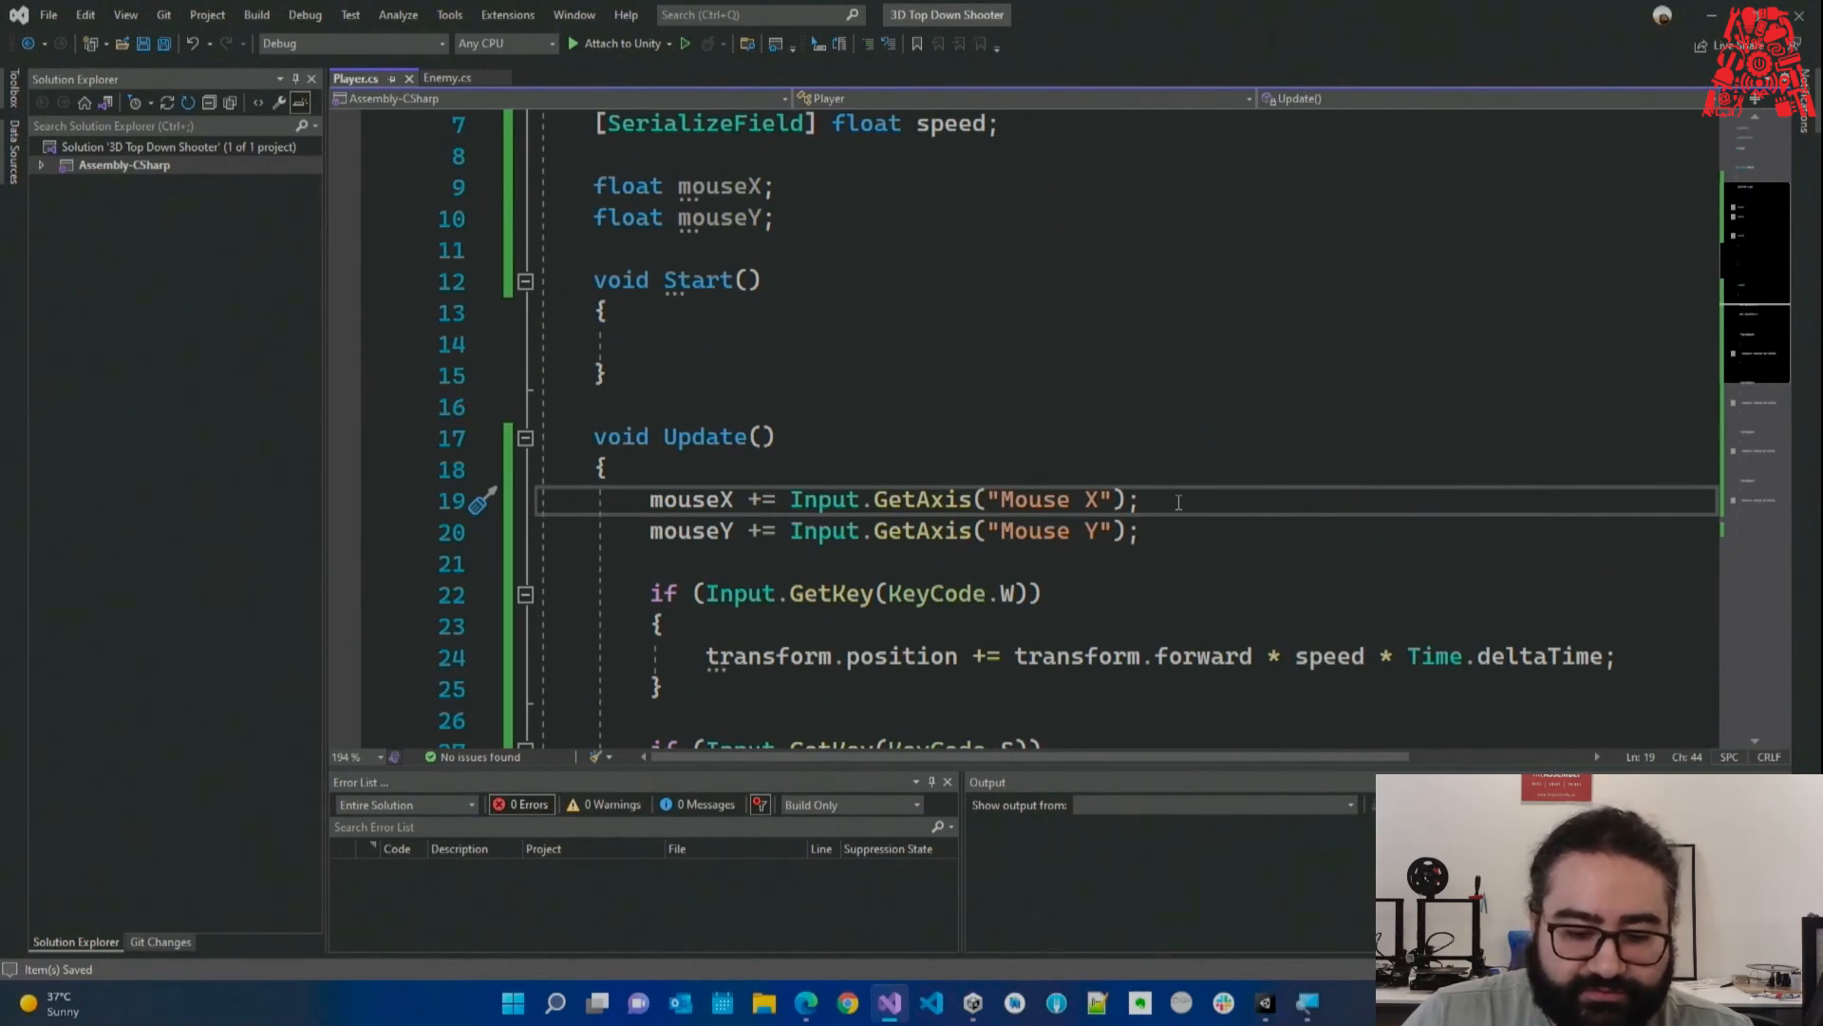
scroll(1178, 502, down, 1)
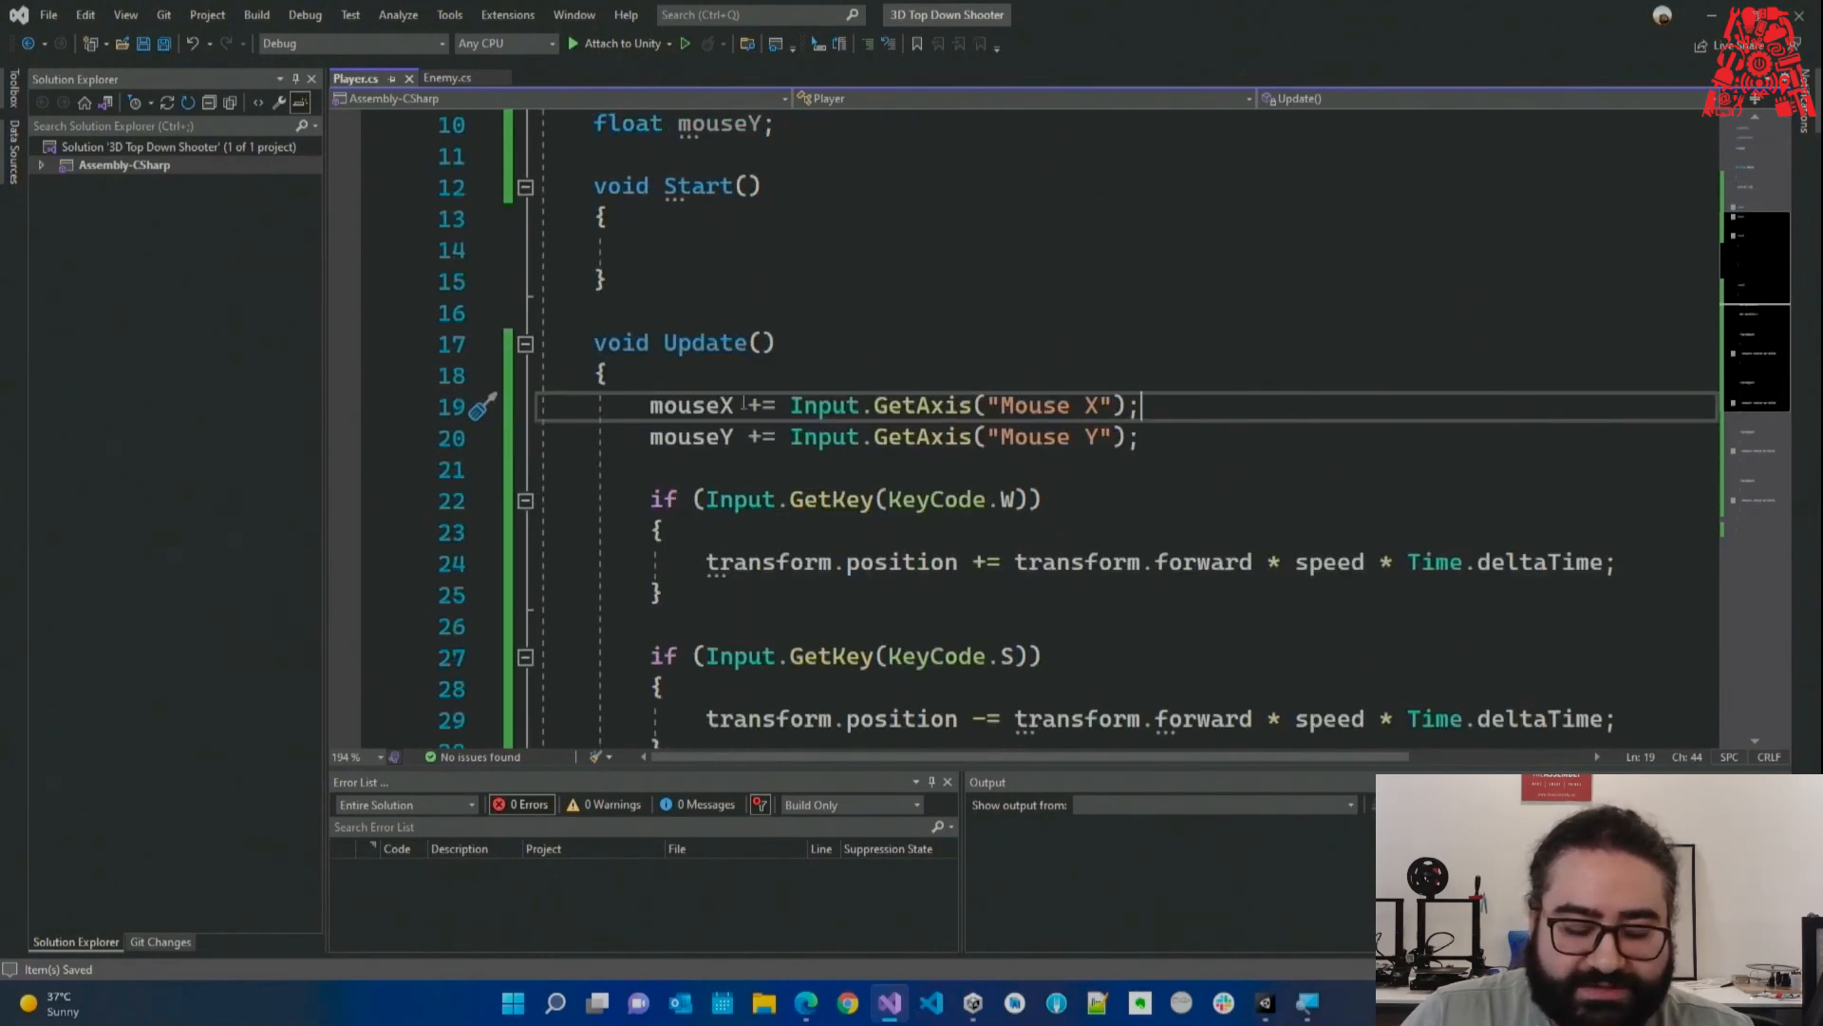
drag(749, 406, 762, 406)
click(689, 407)
click(685, 437)
click(695, 466)
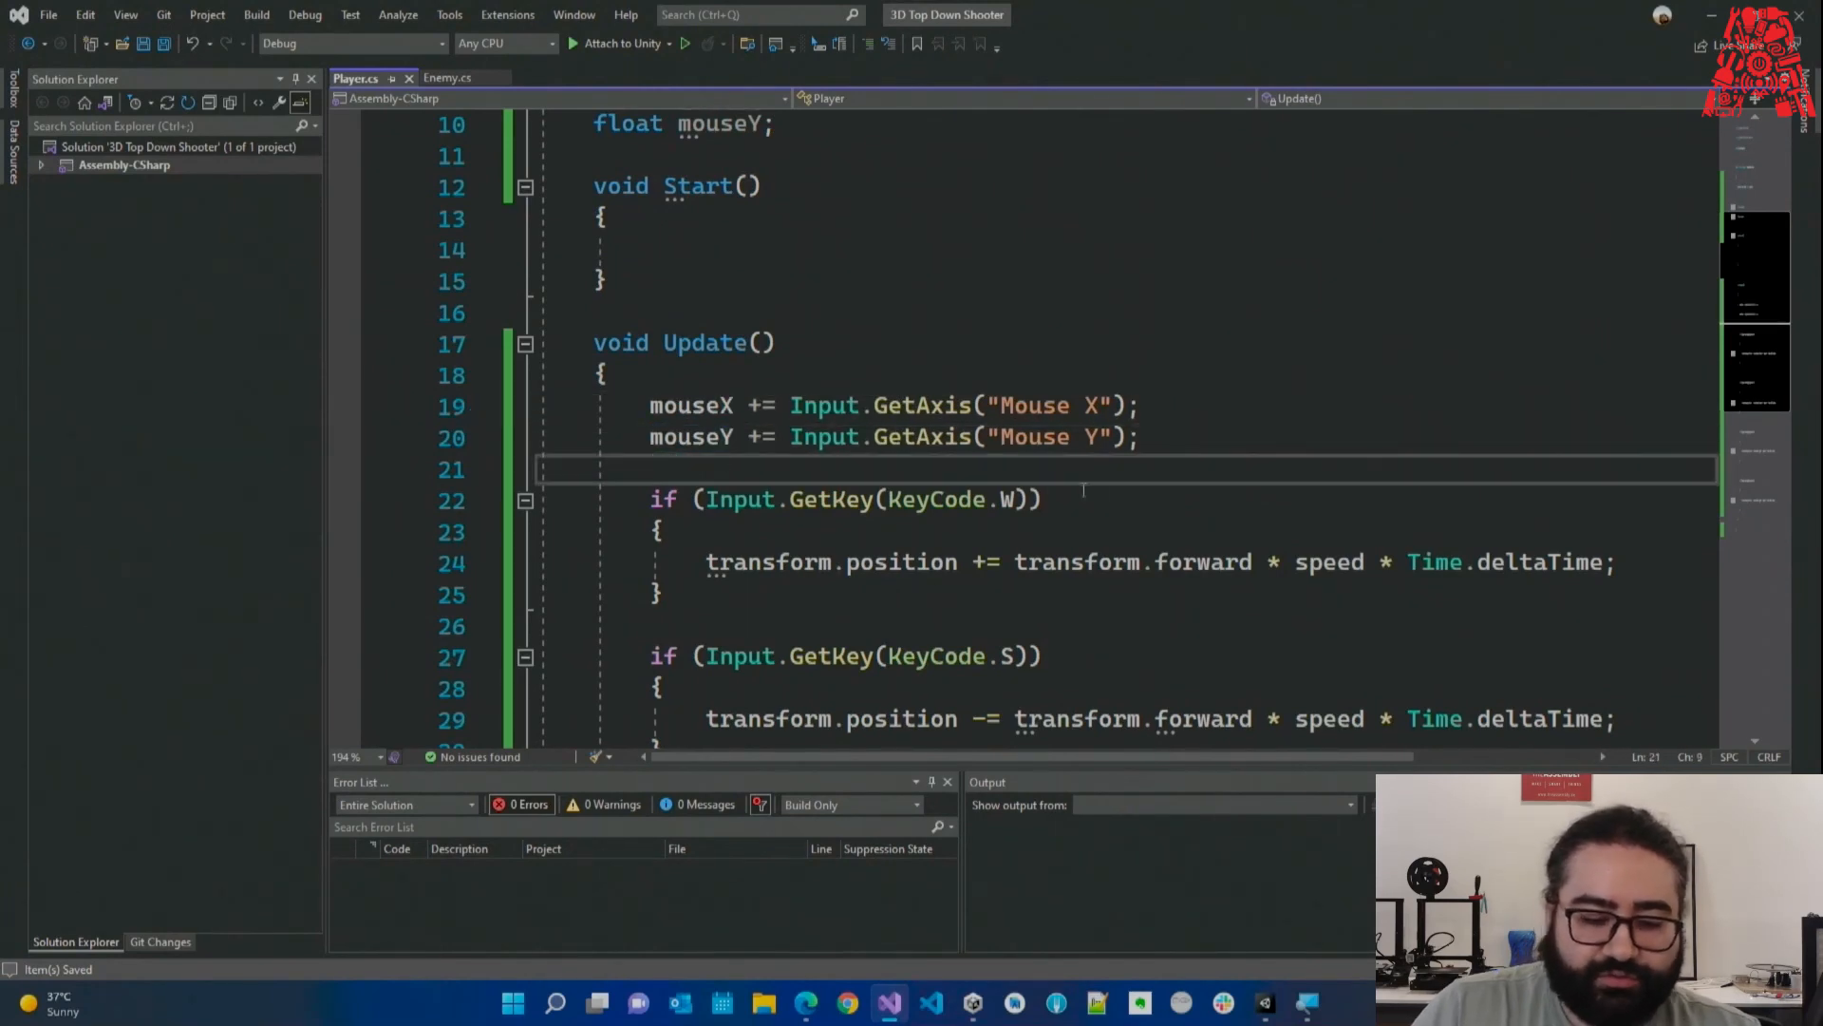
drag(794, 407, 825, 441)
drag(651, 406, 735, 406)
Open a blank line after line 21, above the W-key check, and save.
click(781, 457)
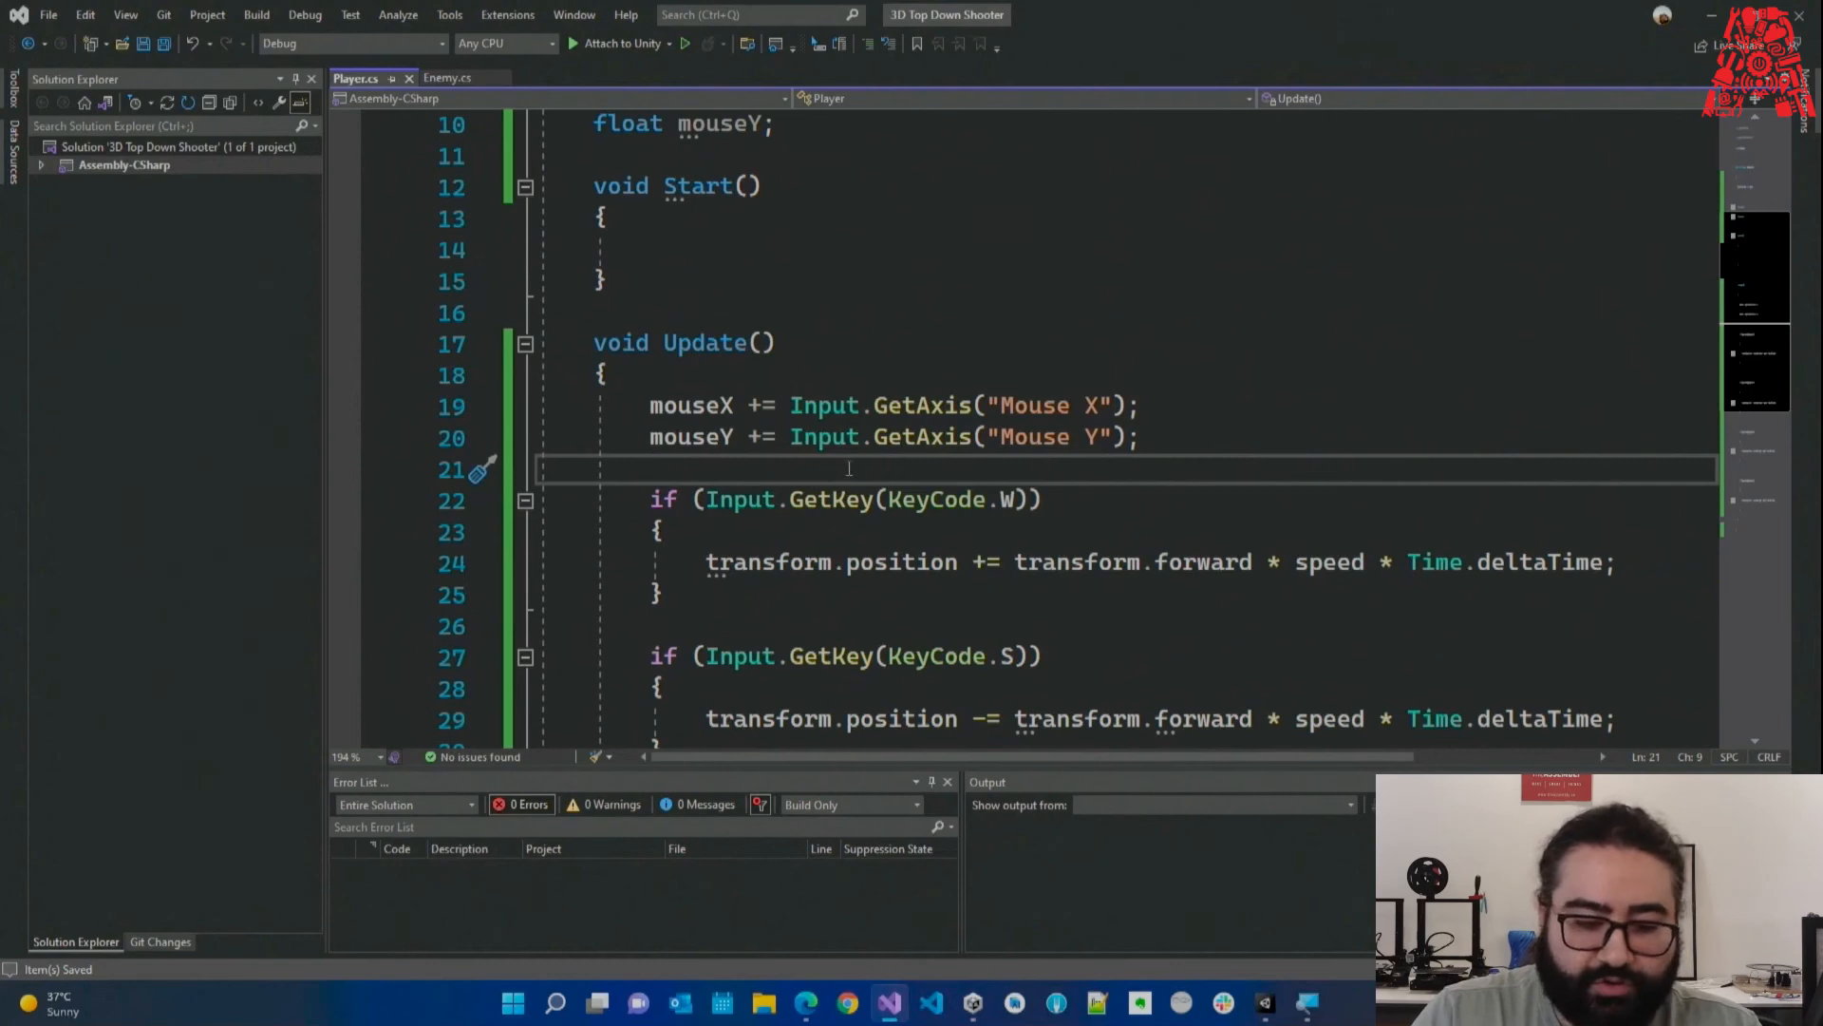
key(Return)
key(Return)
key(ctrl+z)
key(ctrl+s)
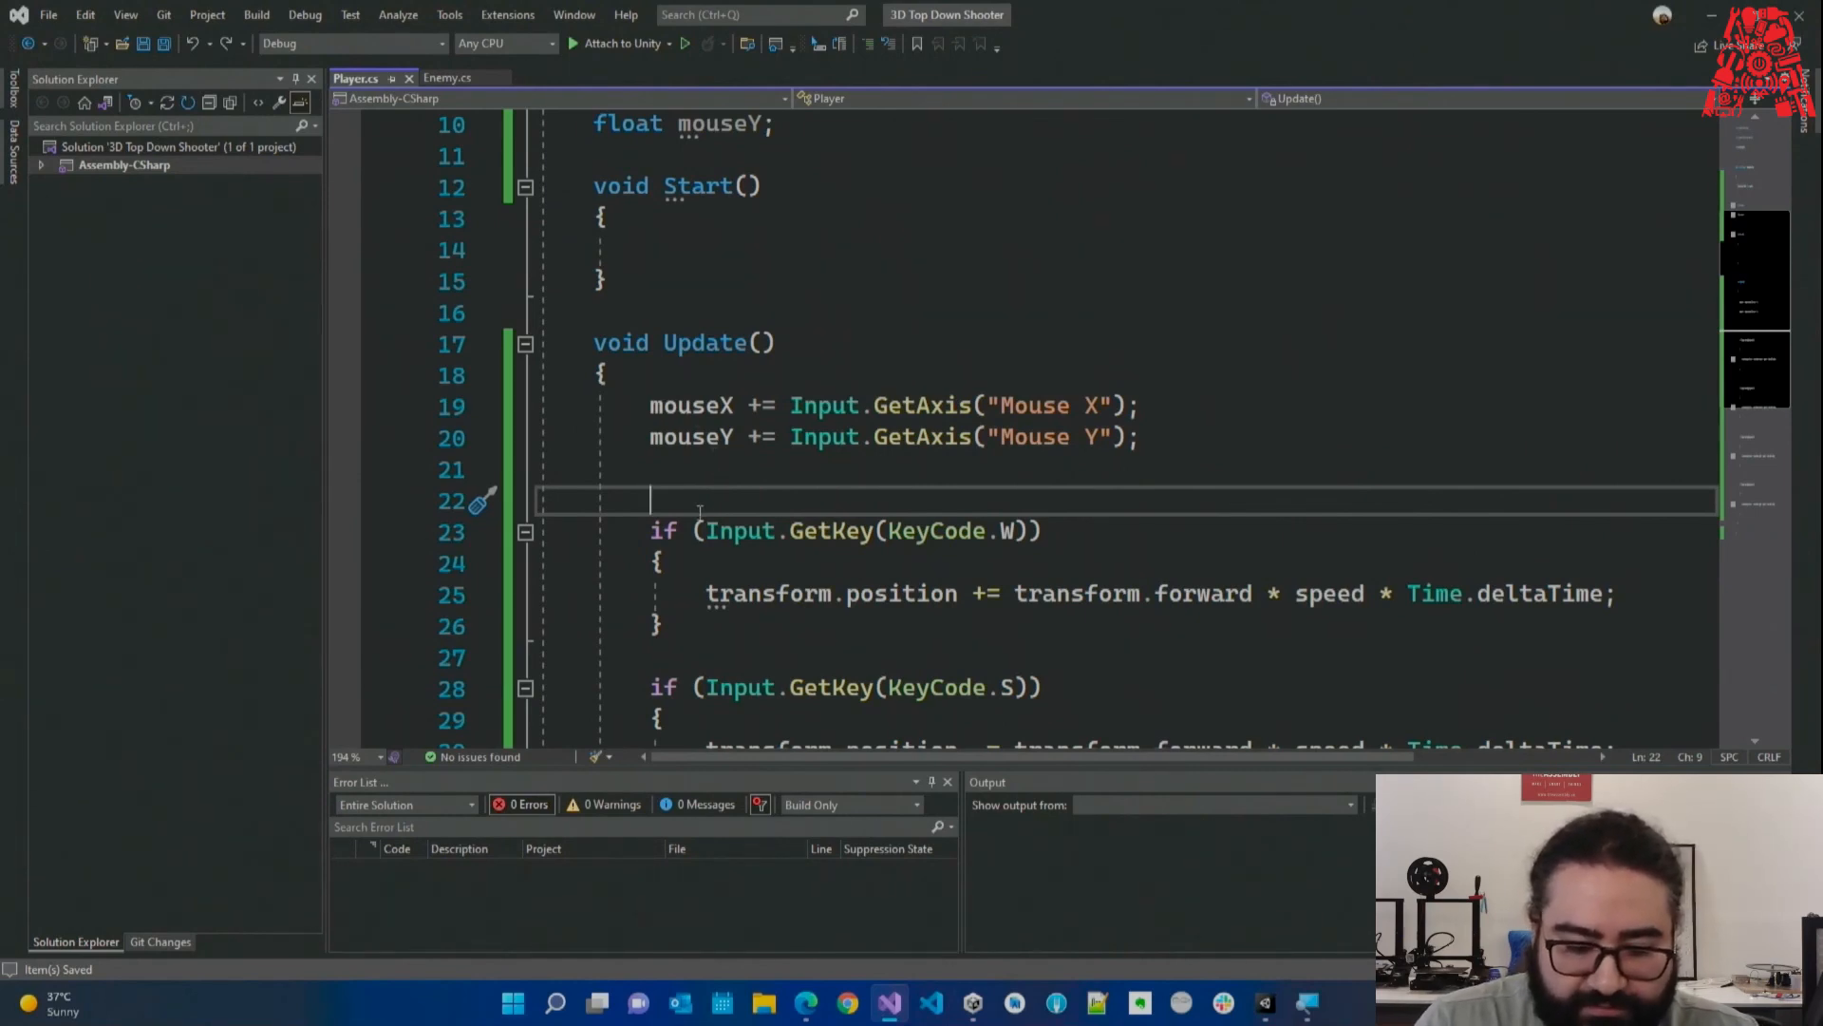
Write transform.rotation = Quaternion.Euler(new Vector3(mouseY, mouseX, 0)); on line 22 and save.
text(transform.r)
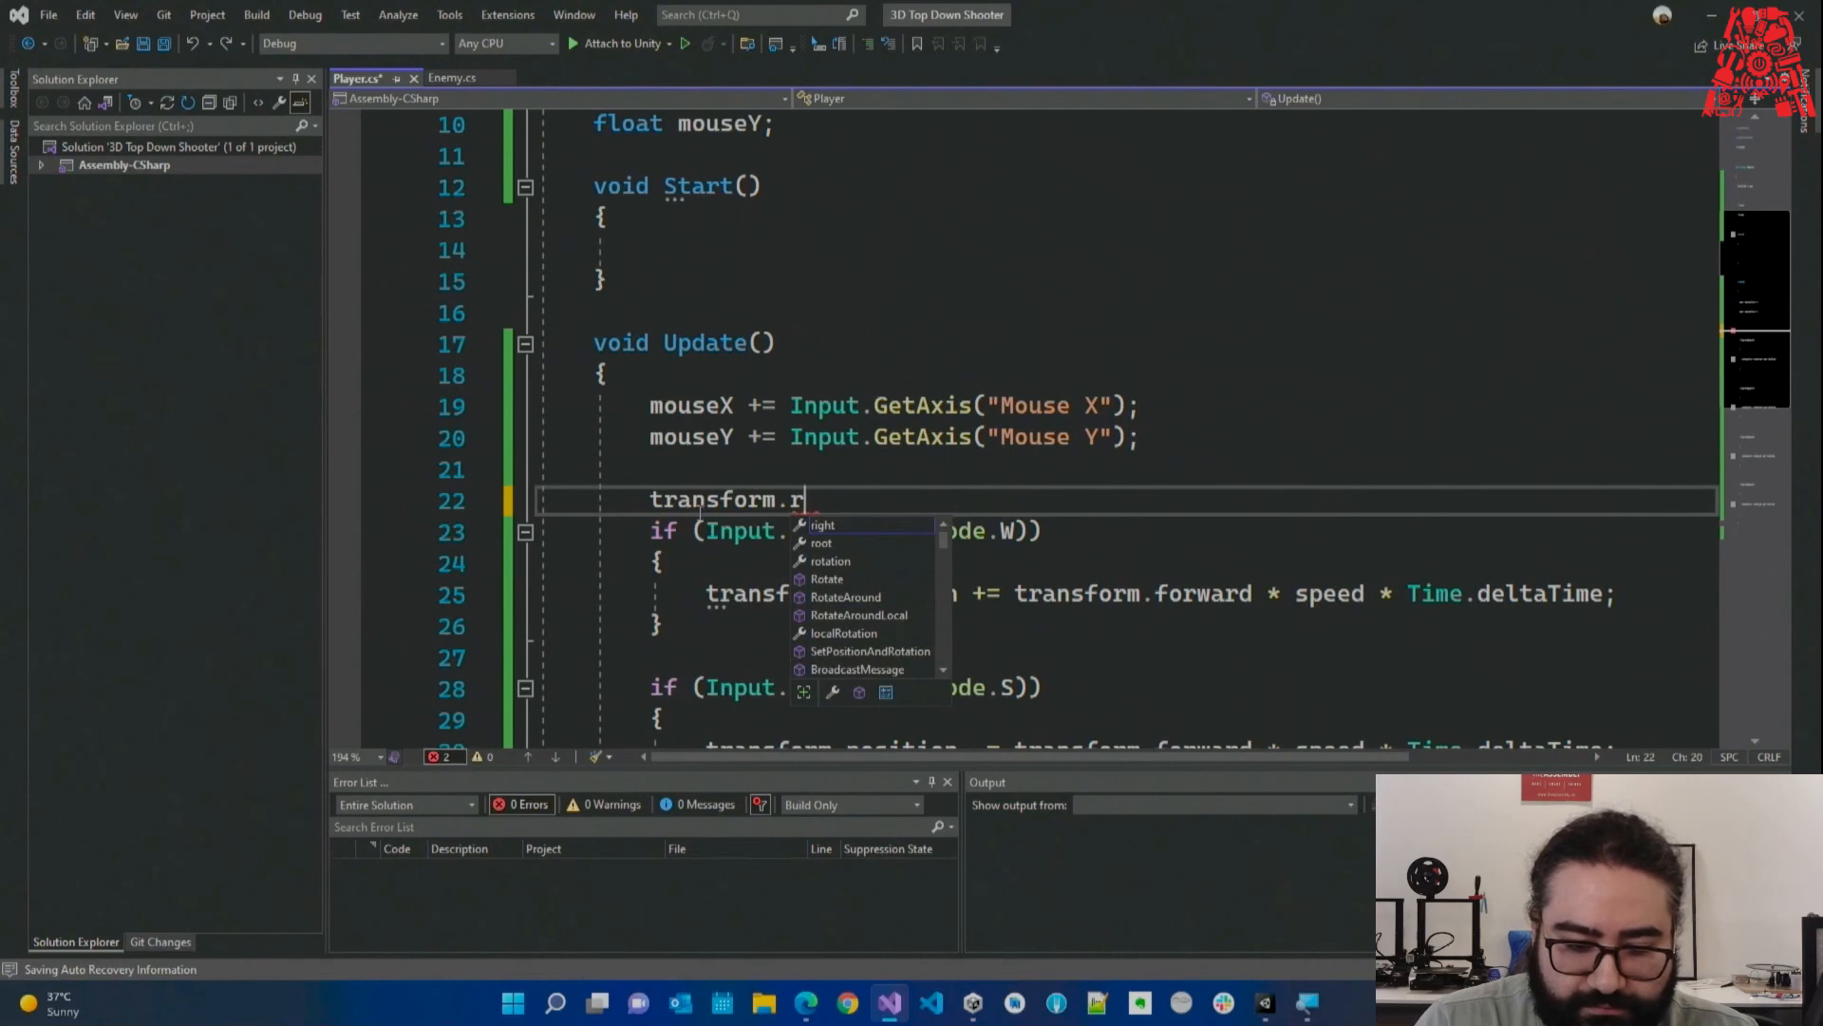
text(otation)
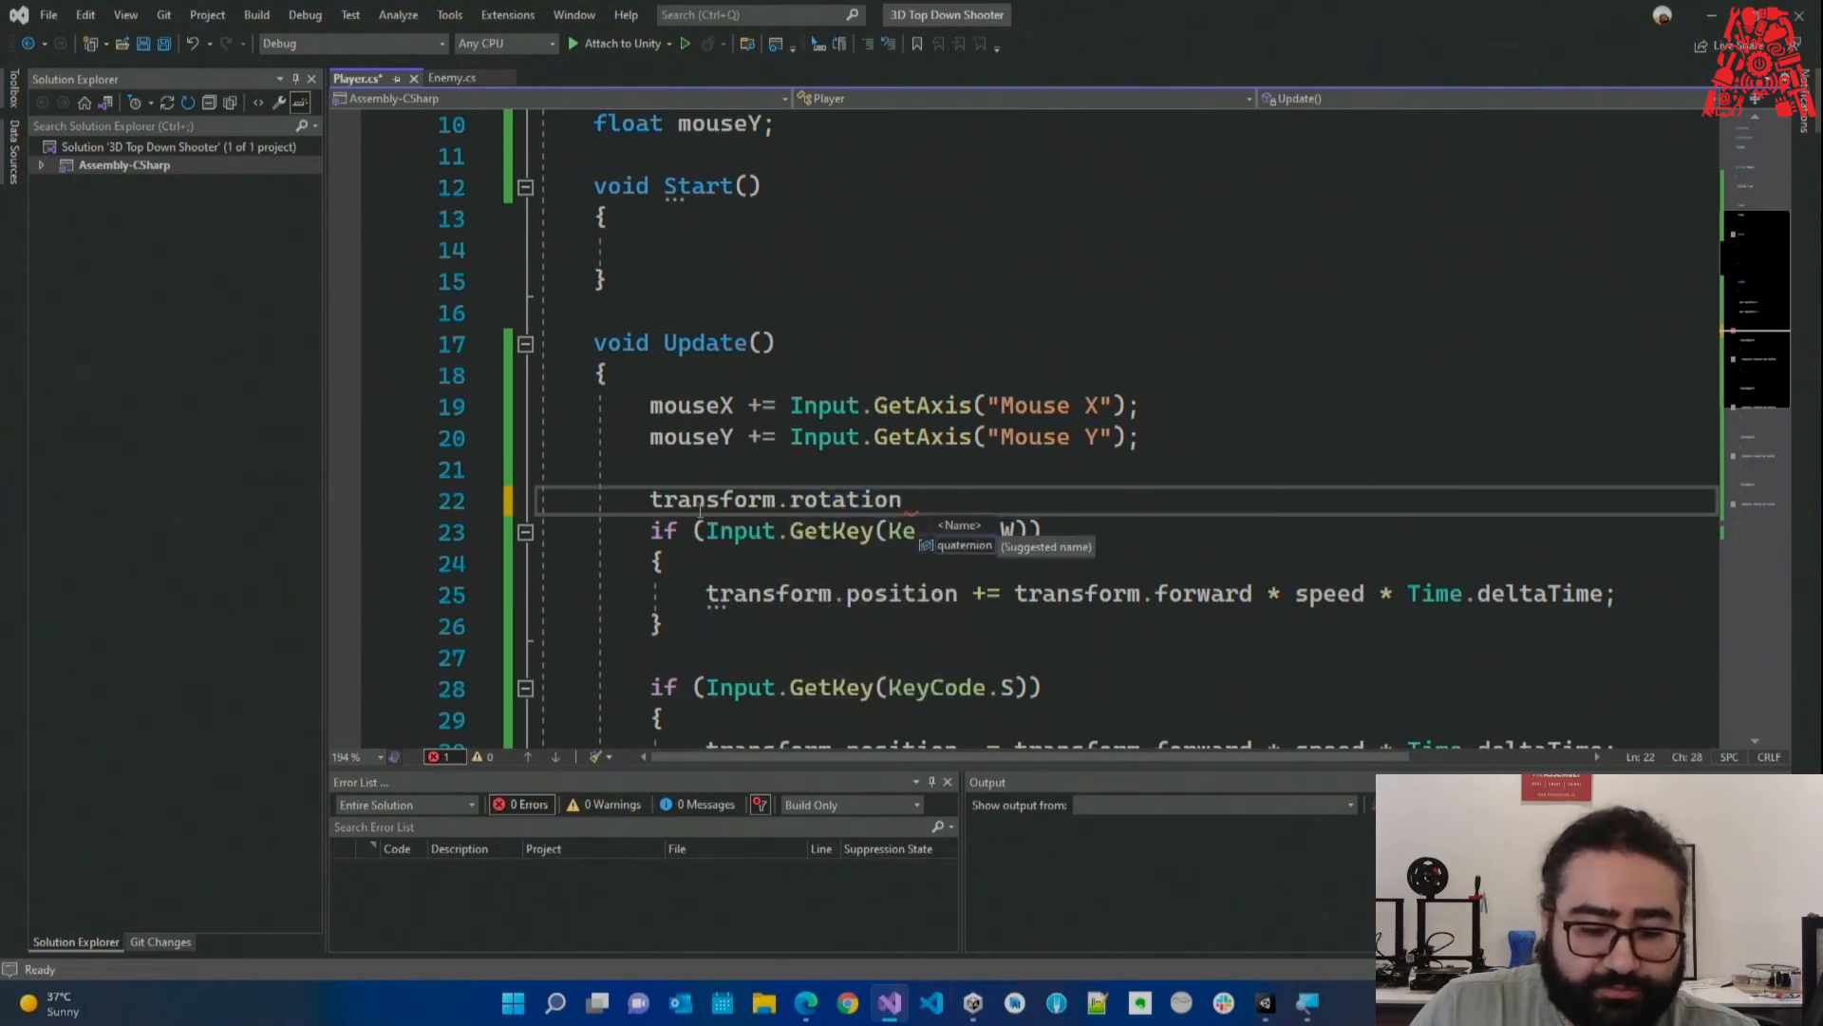
click(700, 513)
double_click(862, 503)
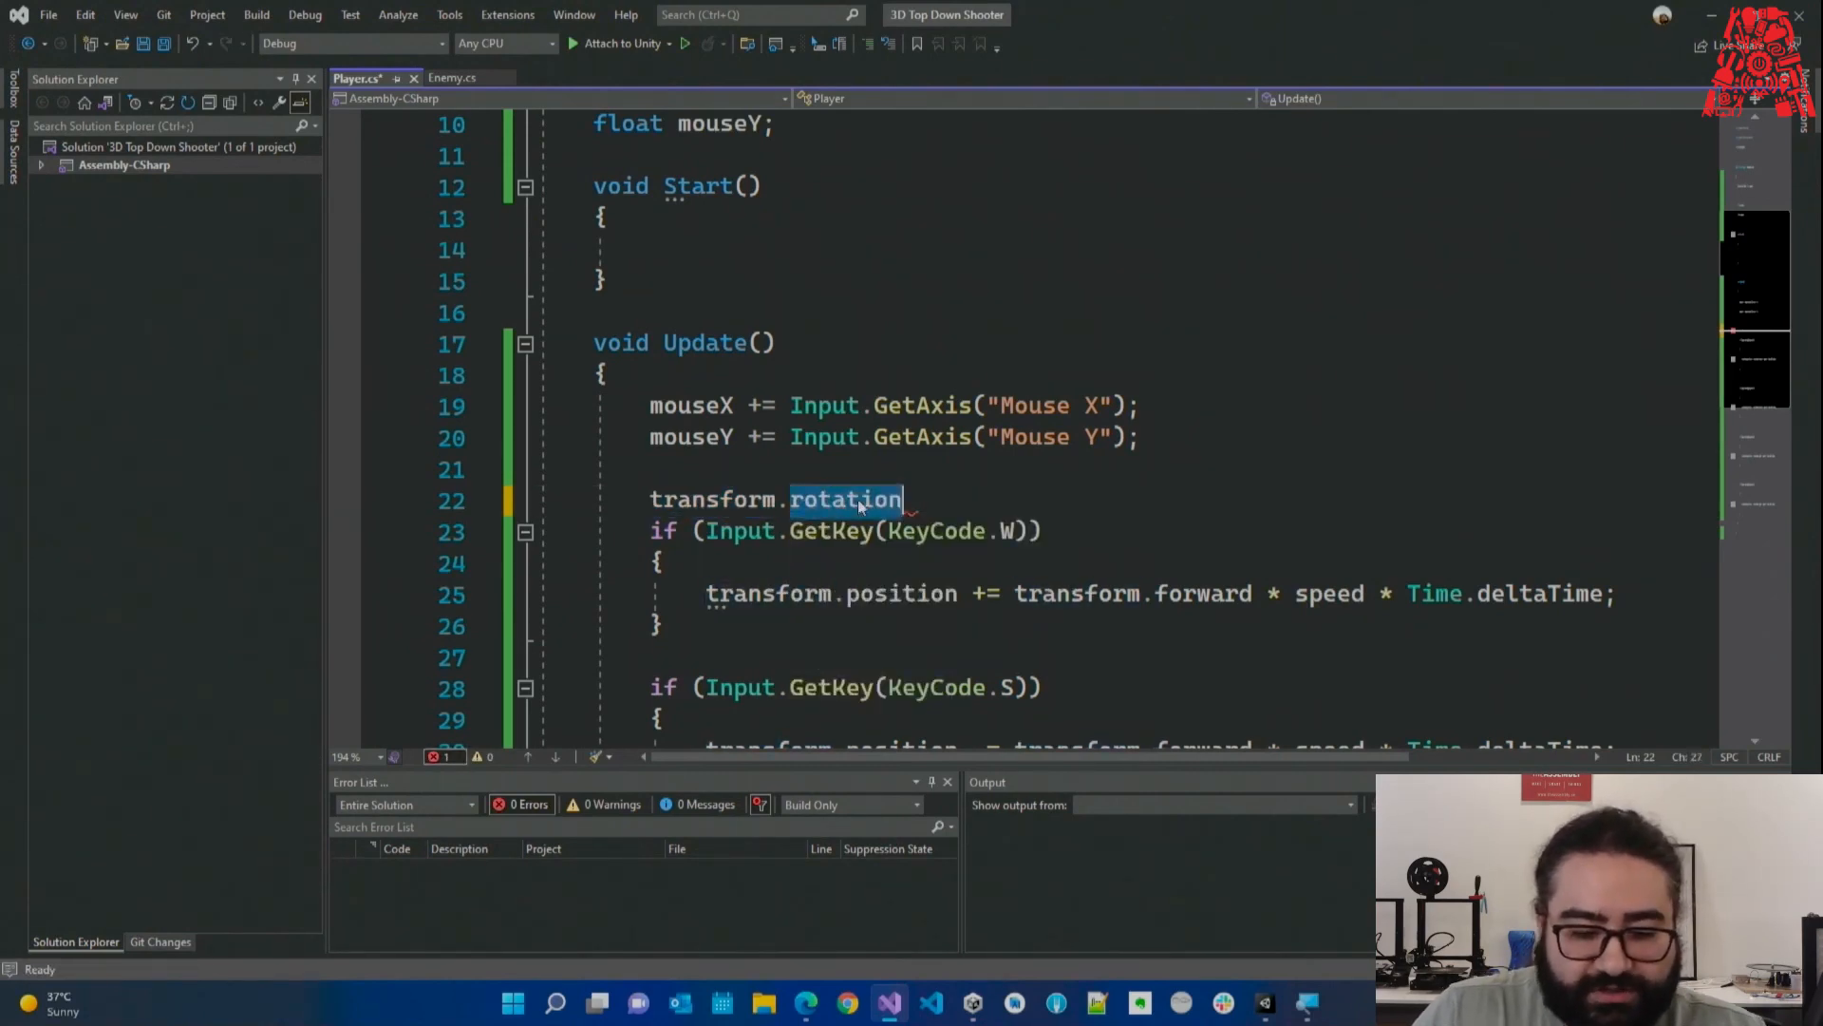
key(End)
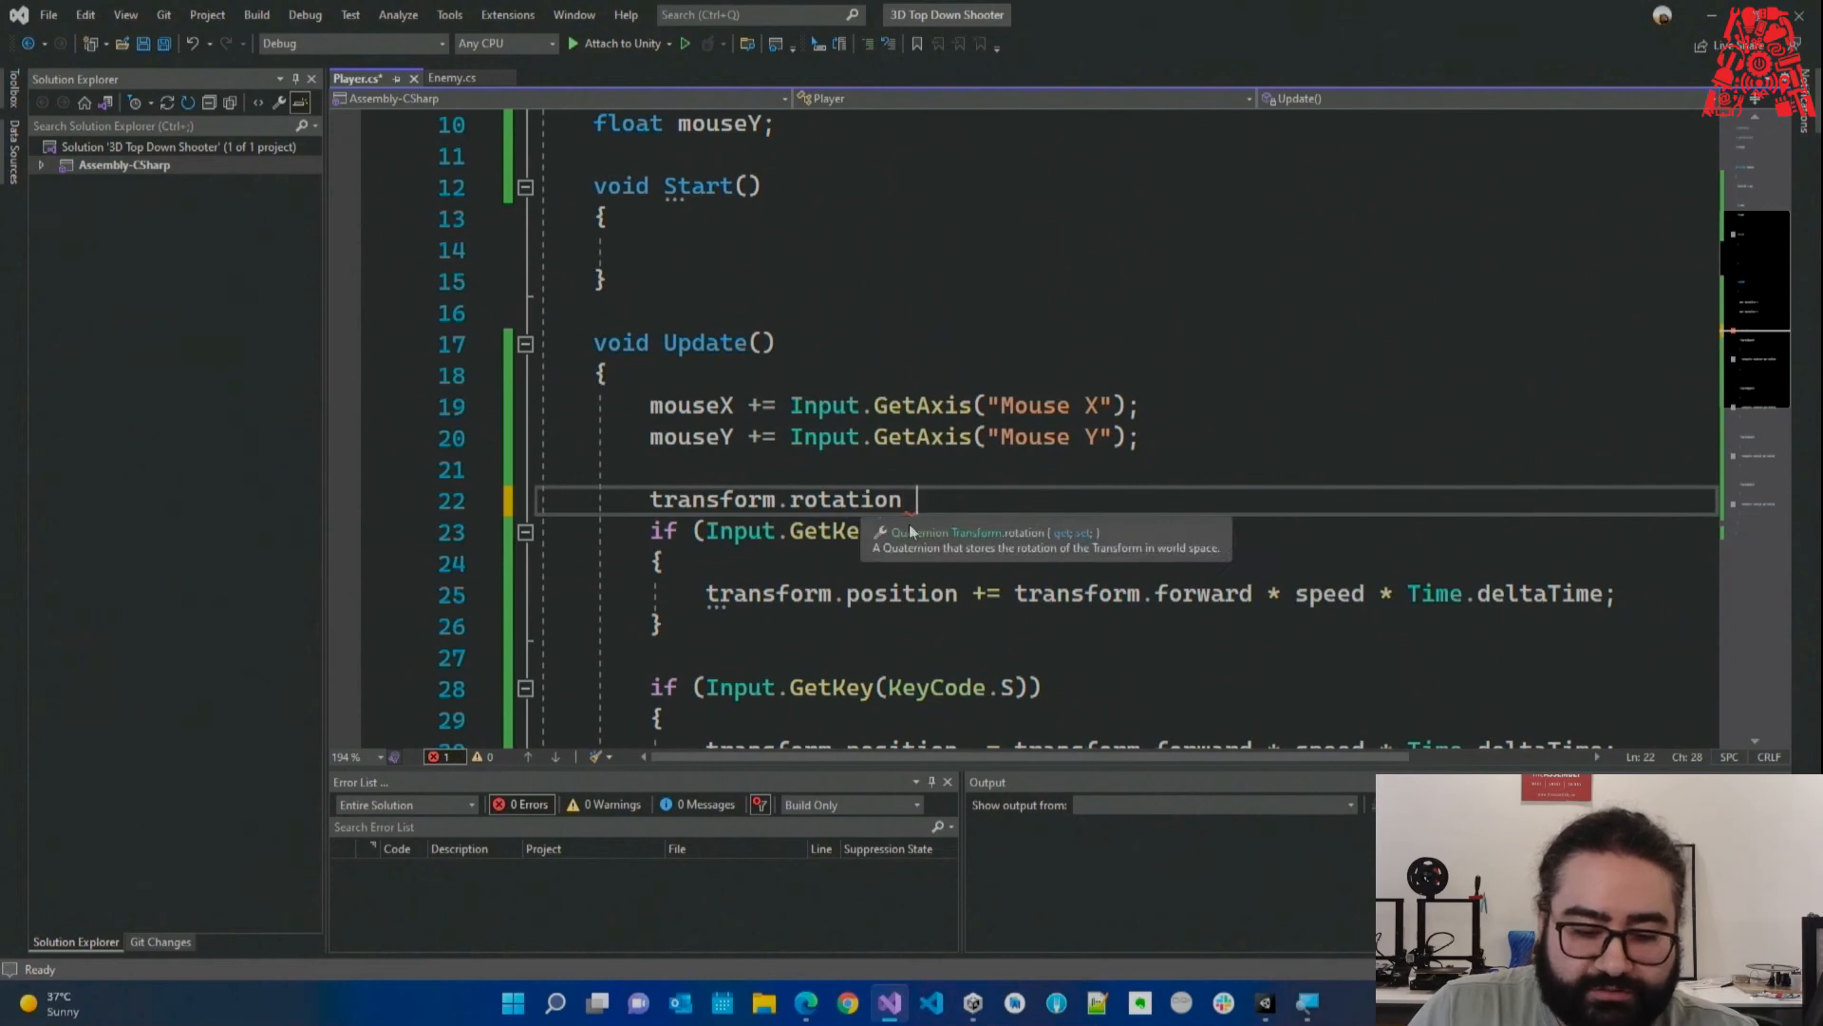
text(=)
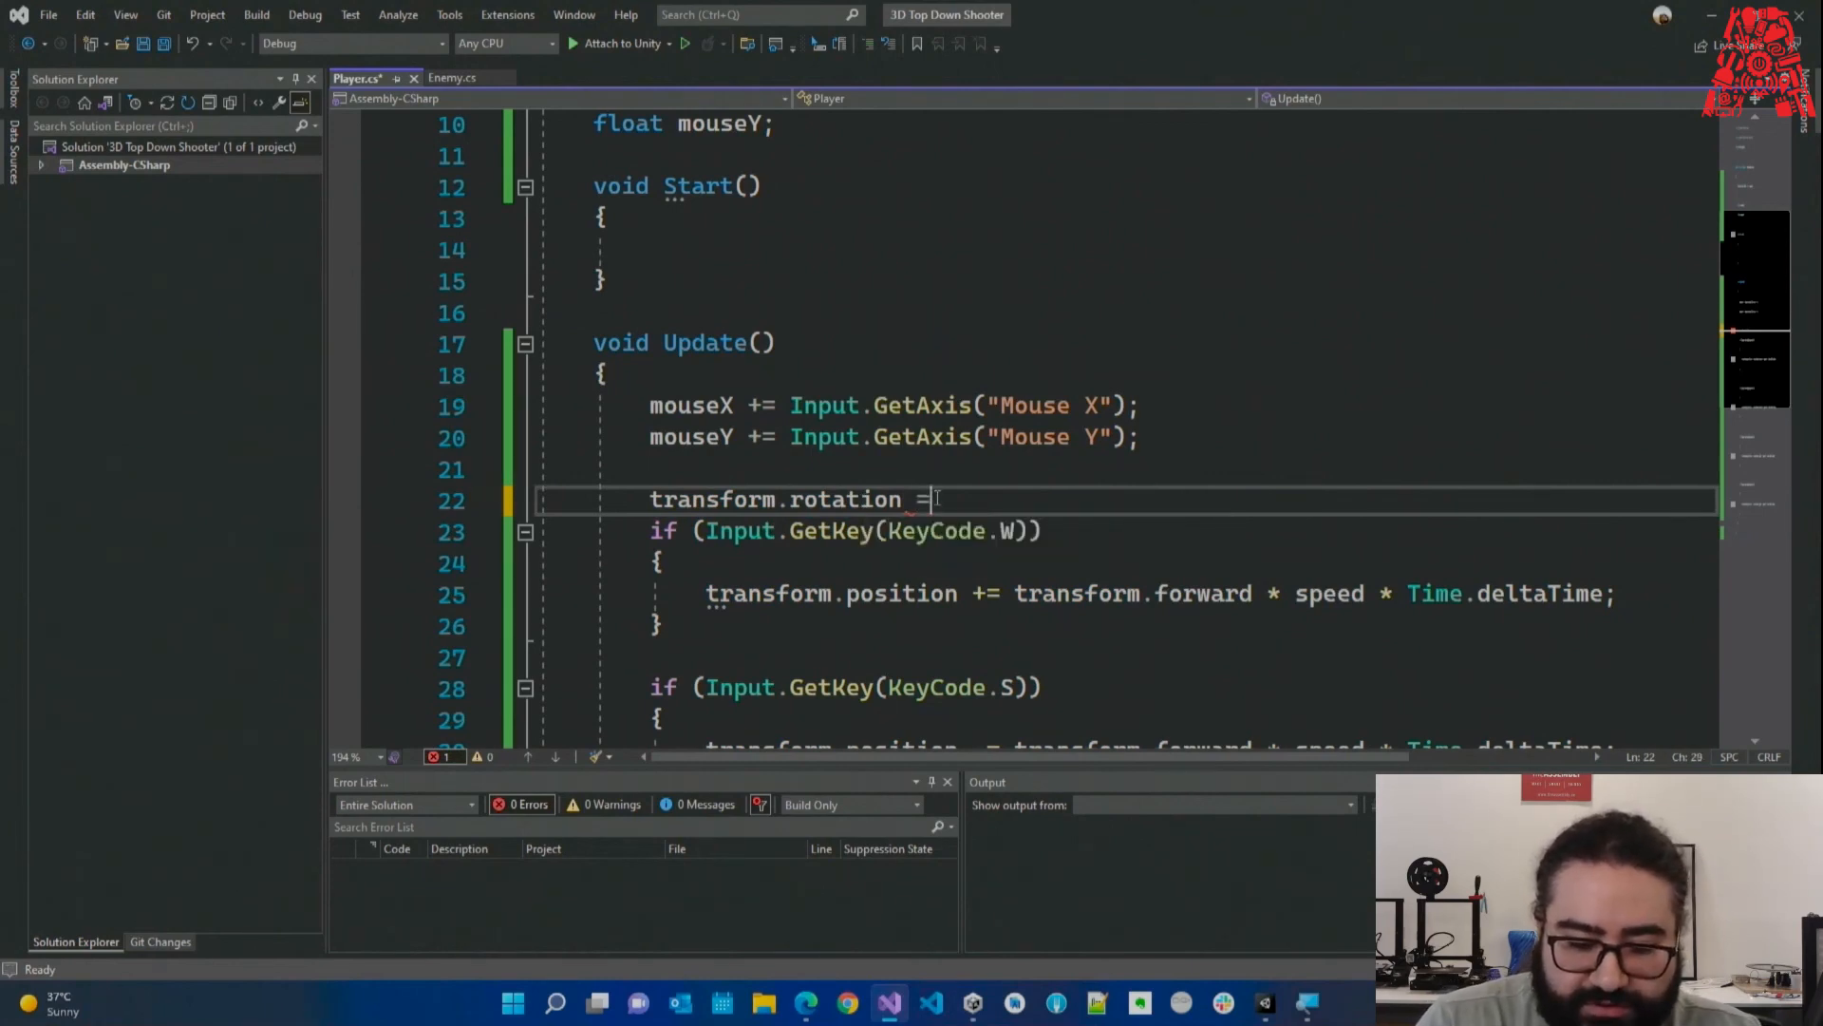
text( Quaternion.Eul)
text(e)
key(Tab)
text(()
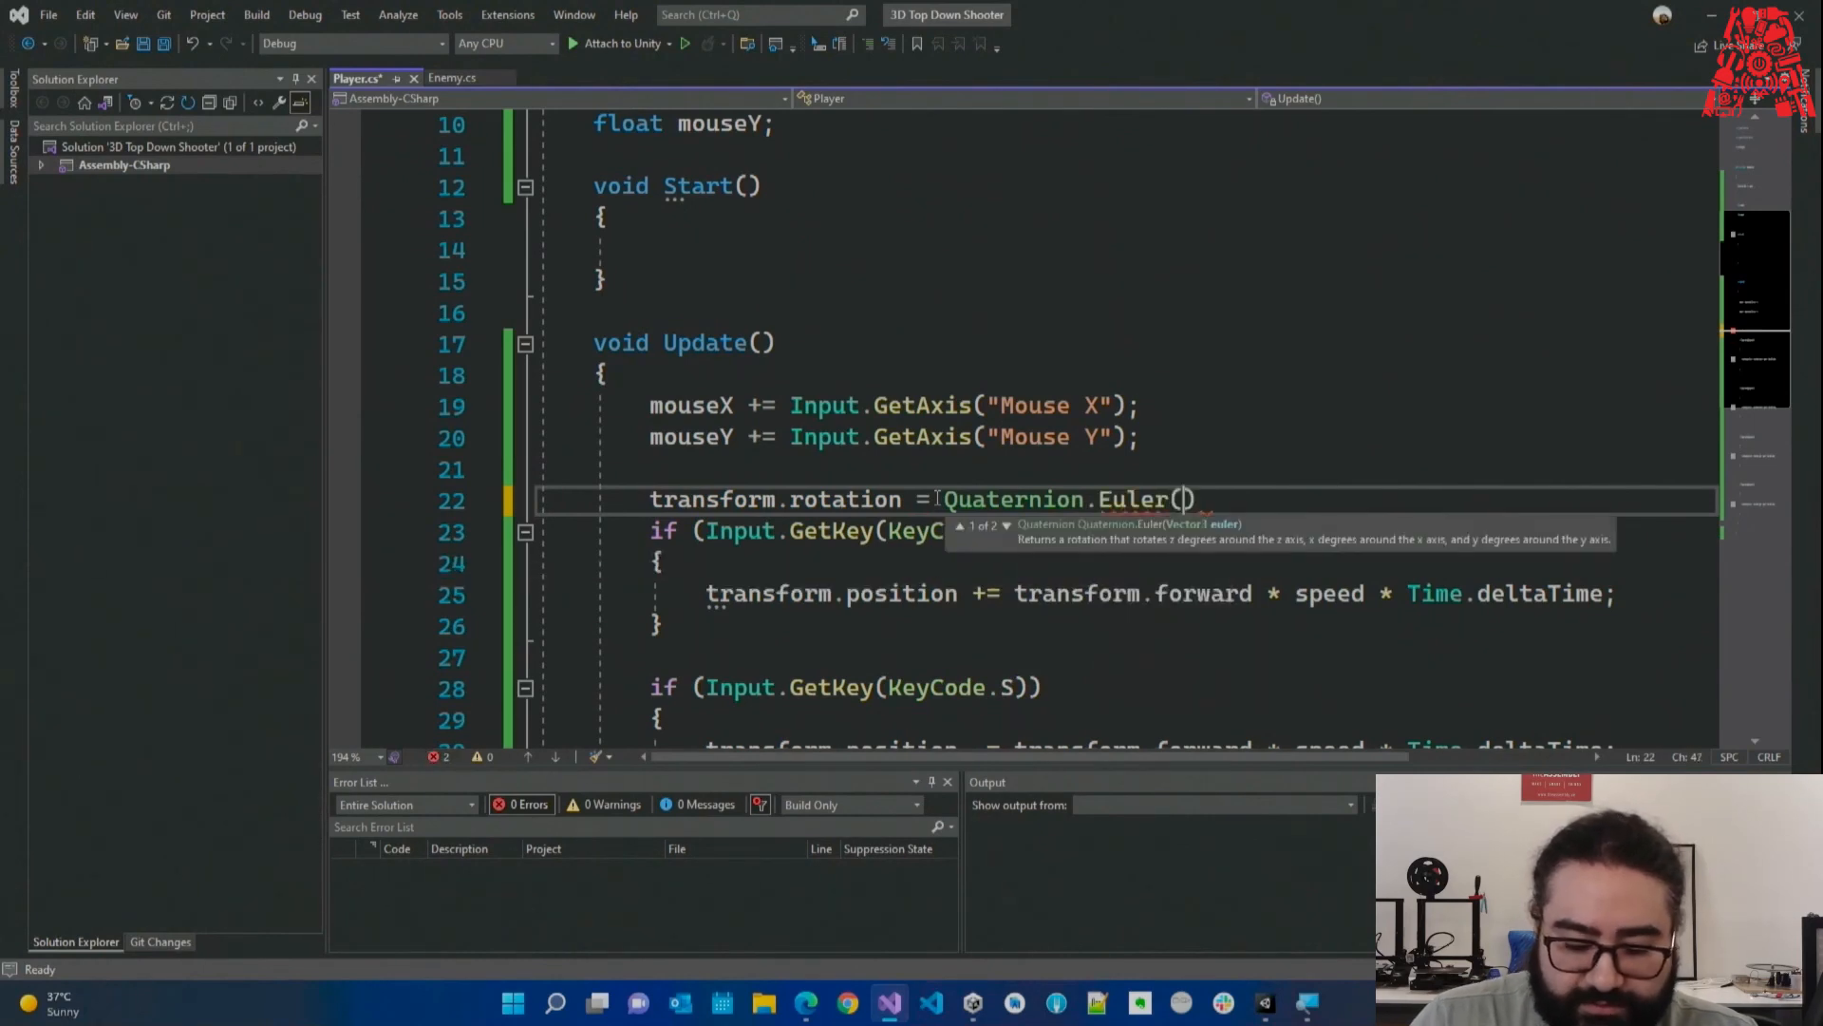
text(new ve)
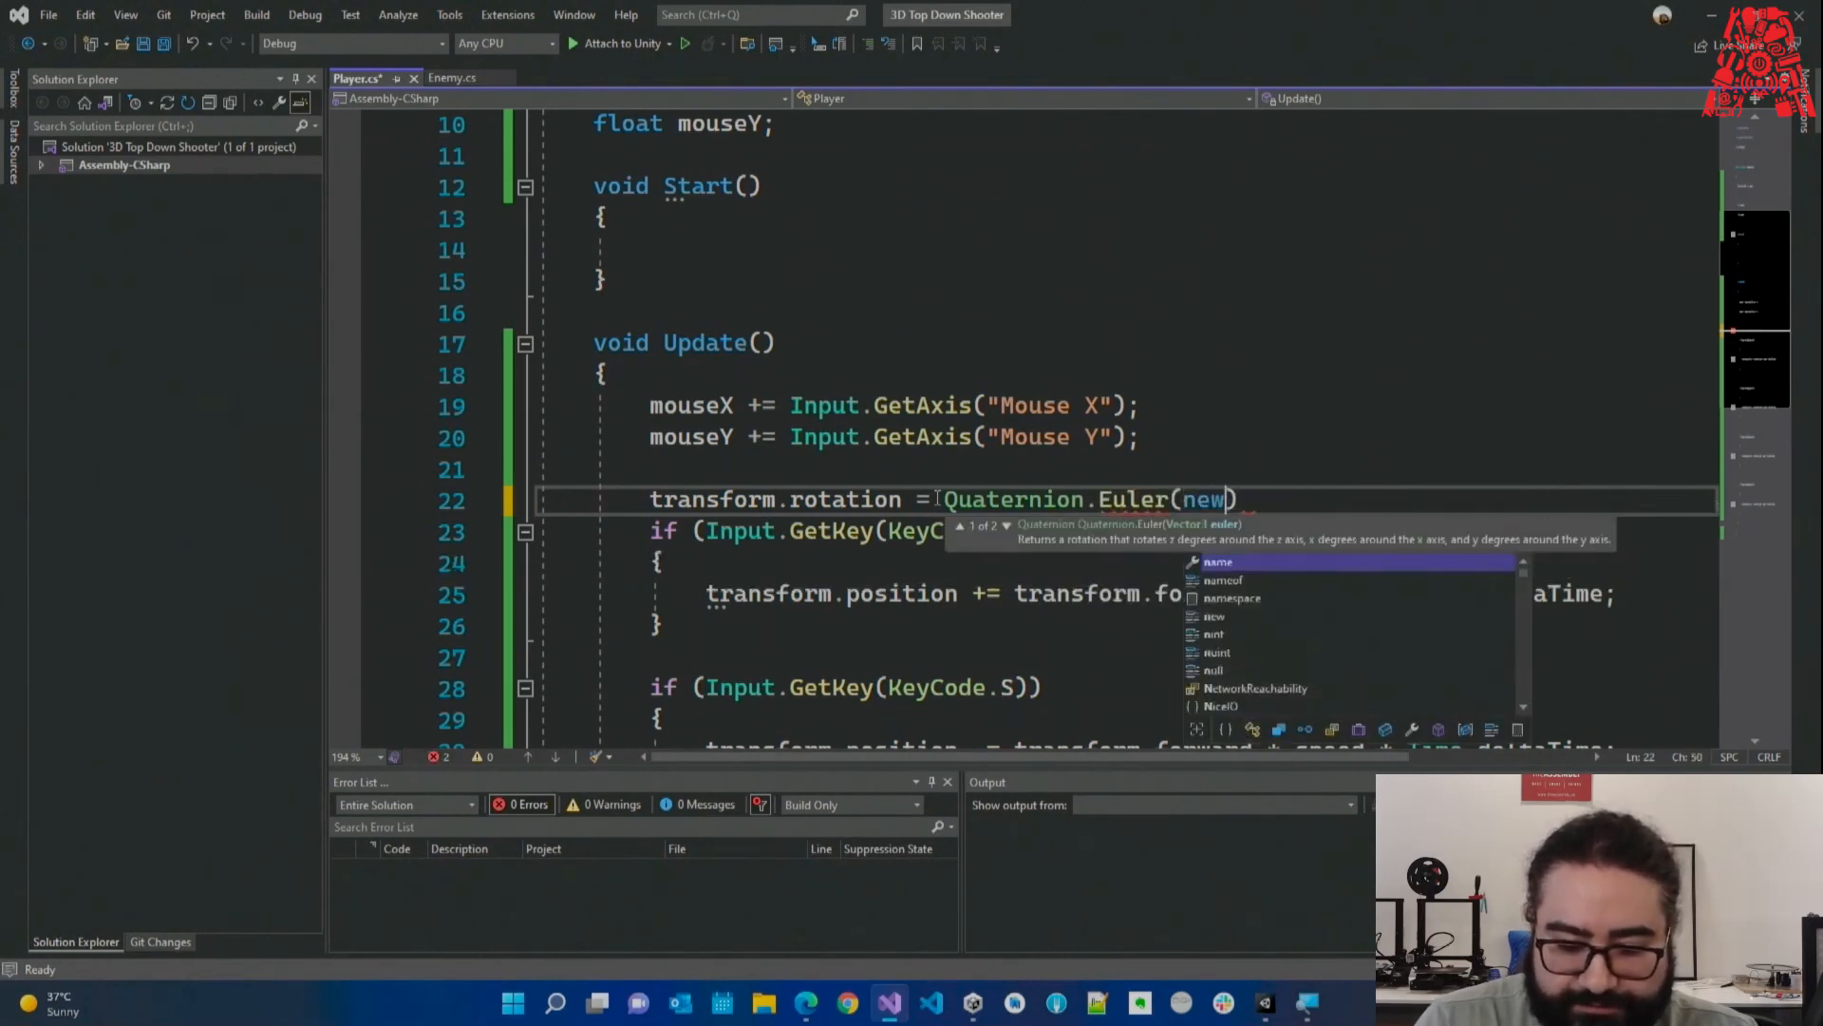
text(ctor3()
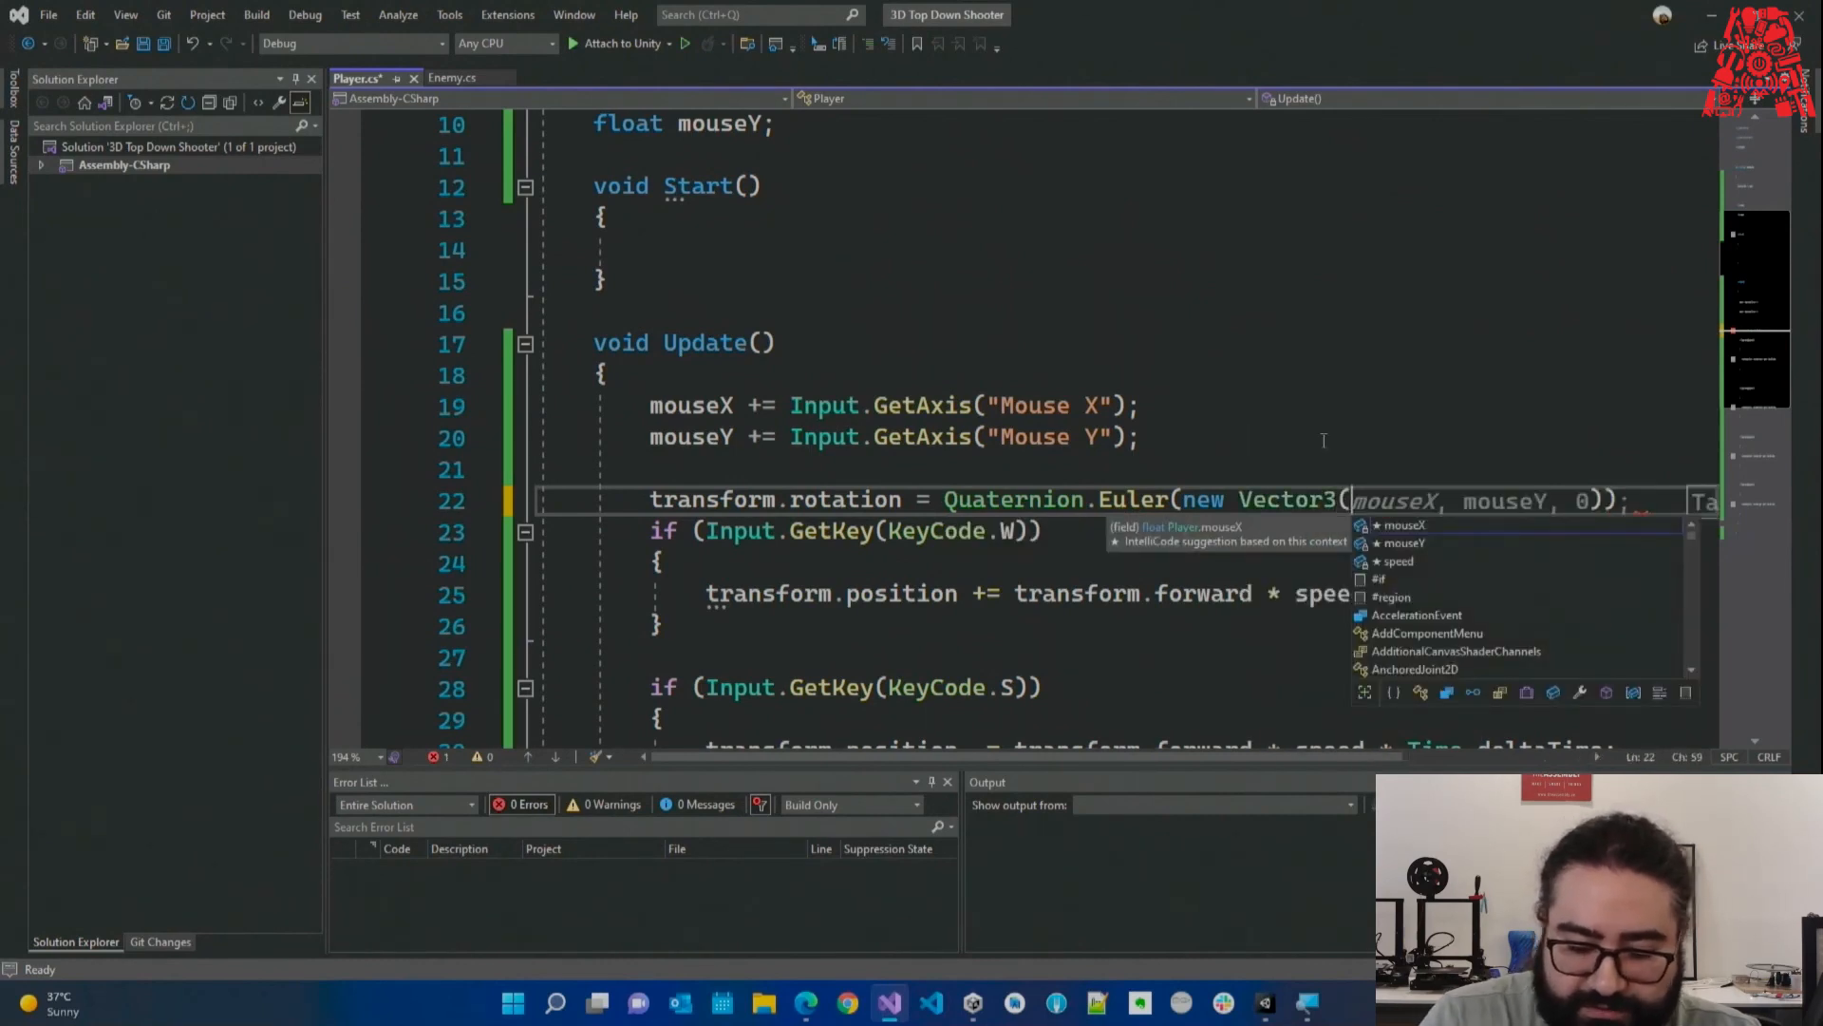
text(mouse)
text(Y, mous)
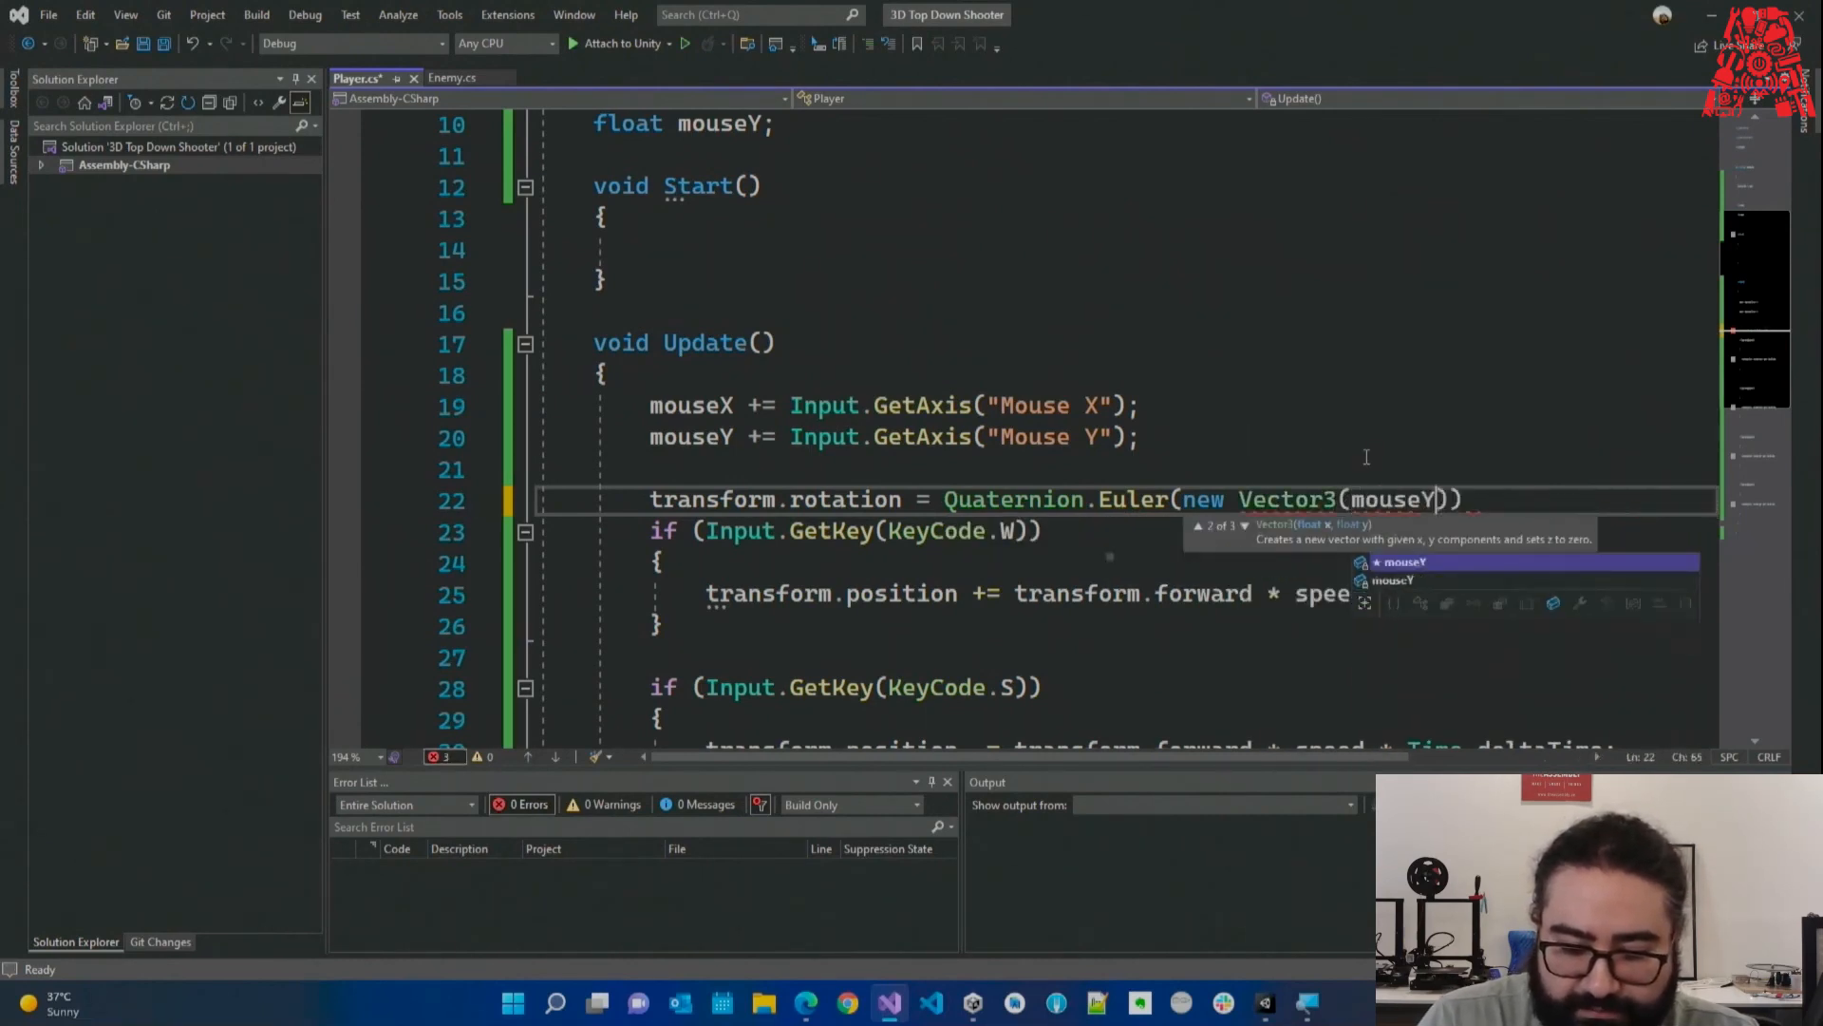
text(eX, )
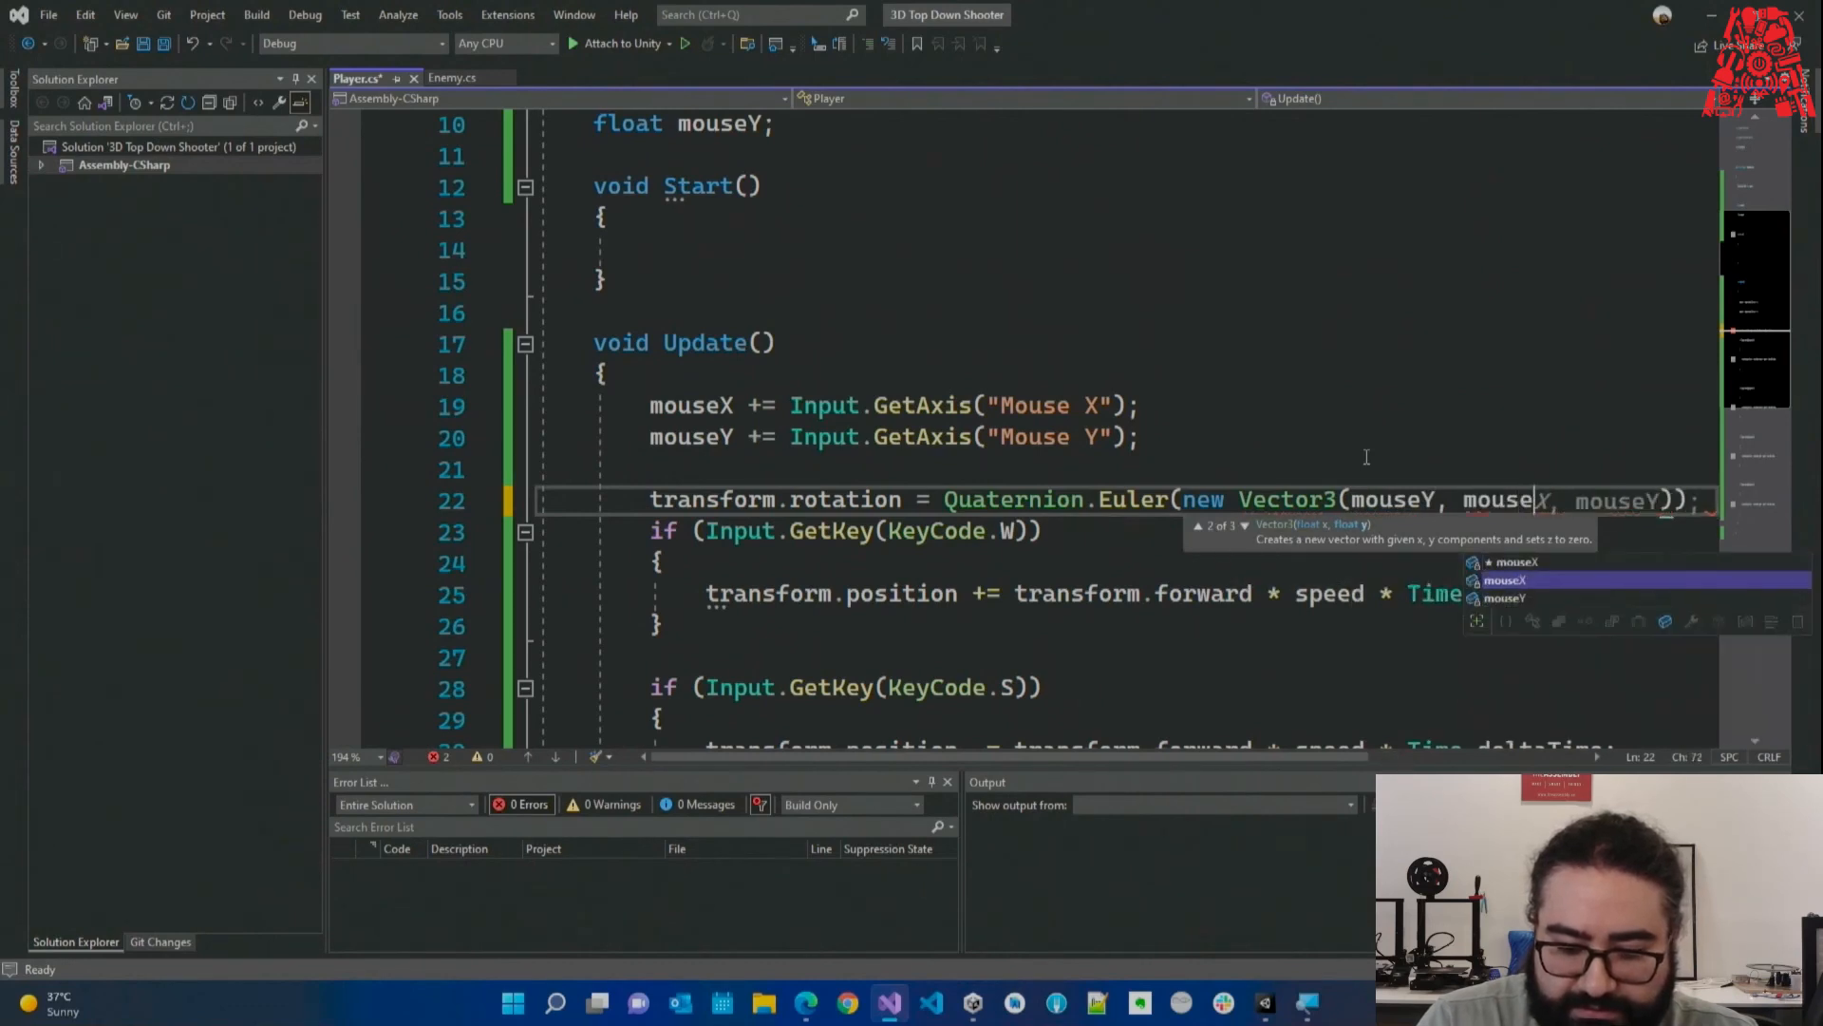
text(0));)
key(ctrl+s)
key(Return)
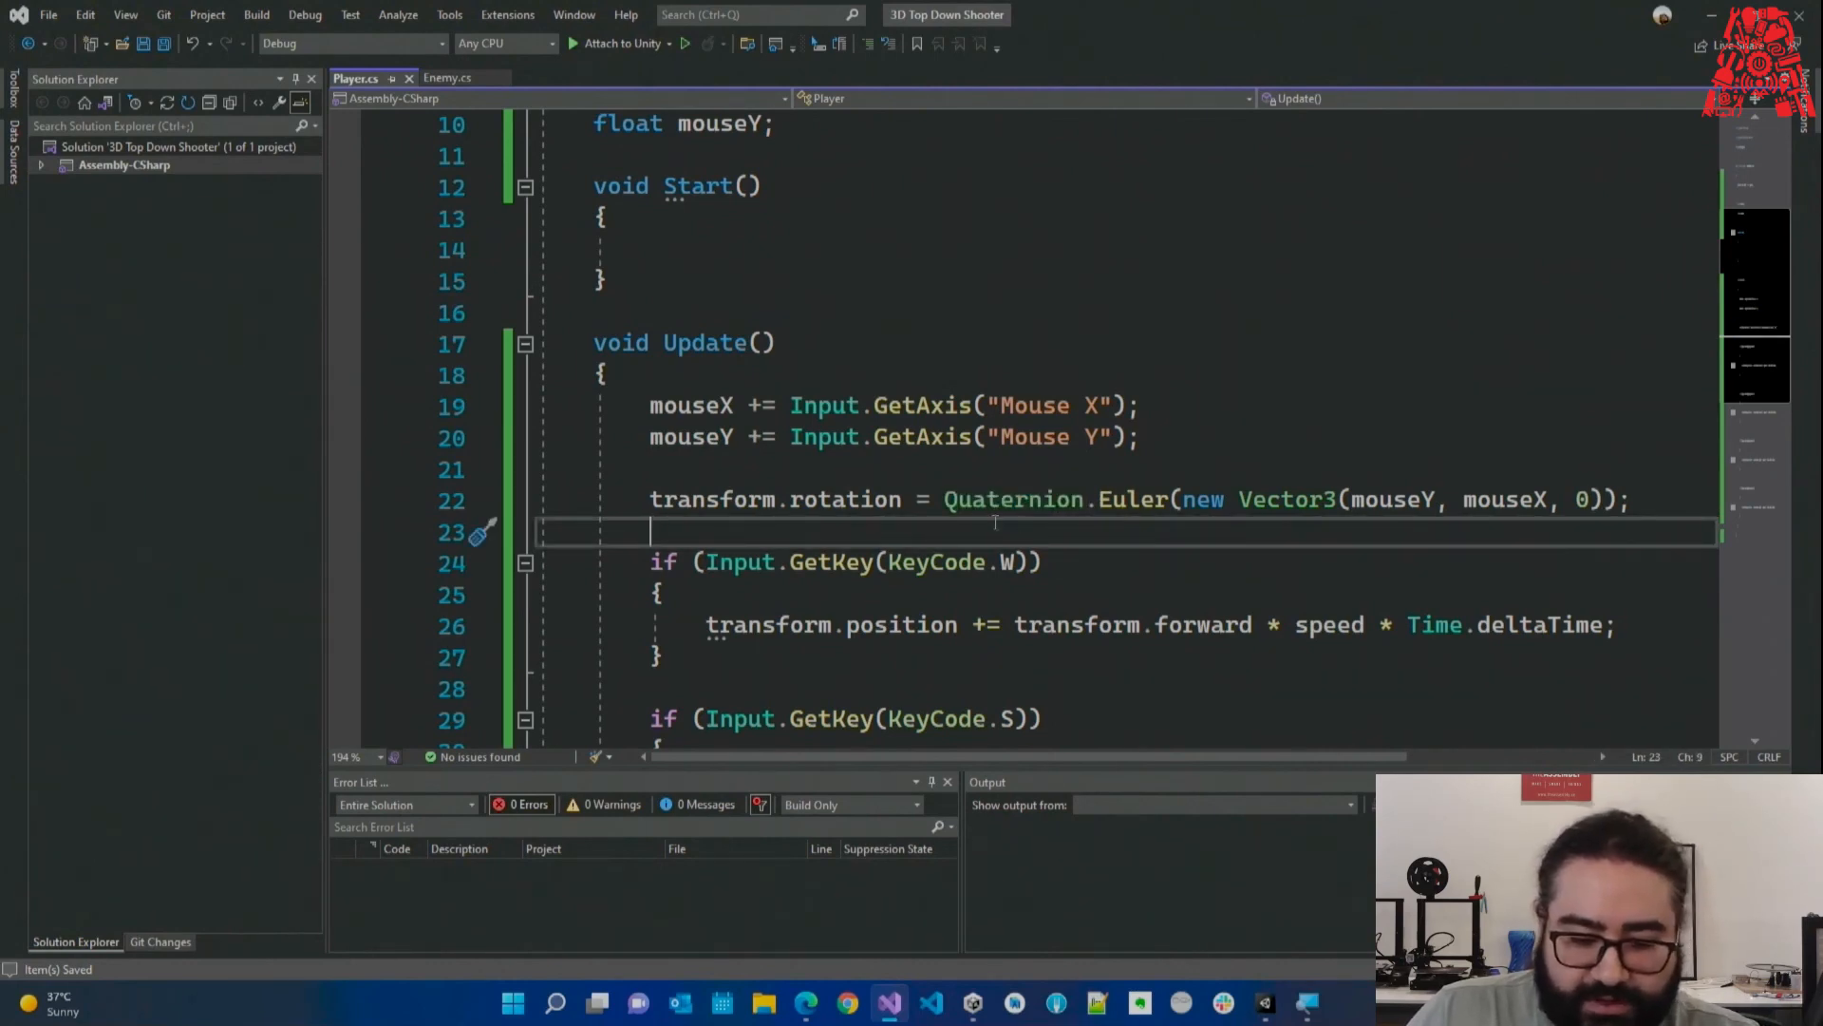
click(965, 511)
double_click(1026, 503)
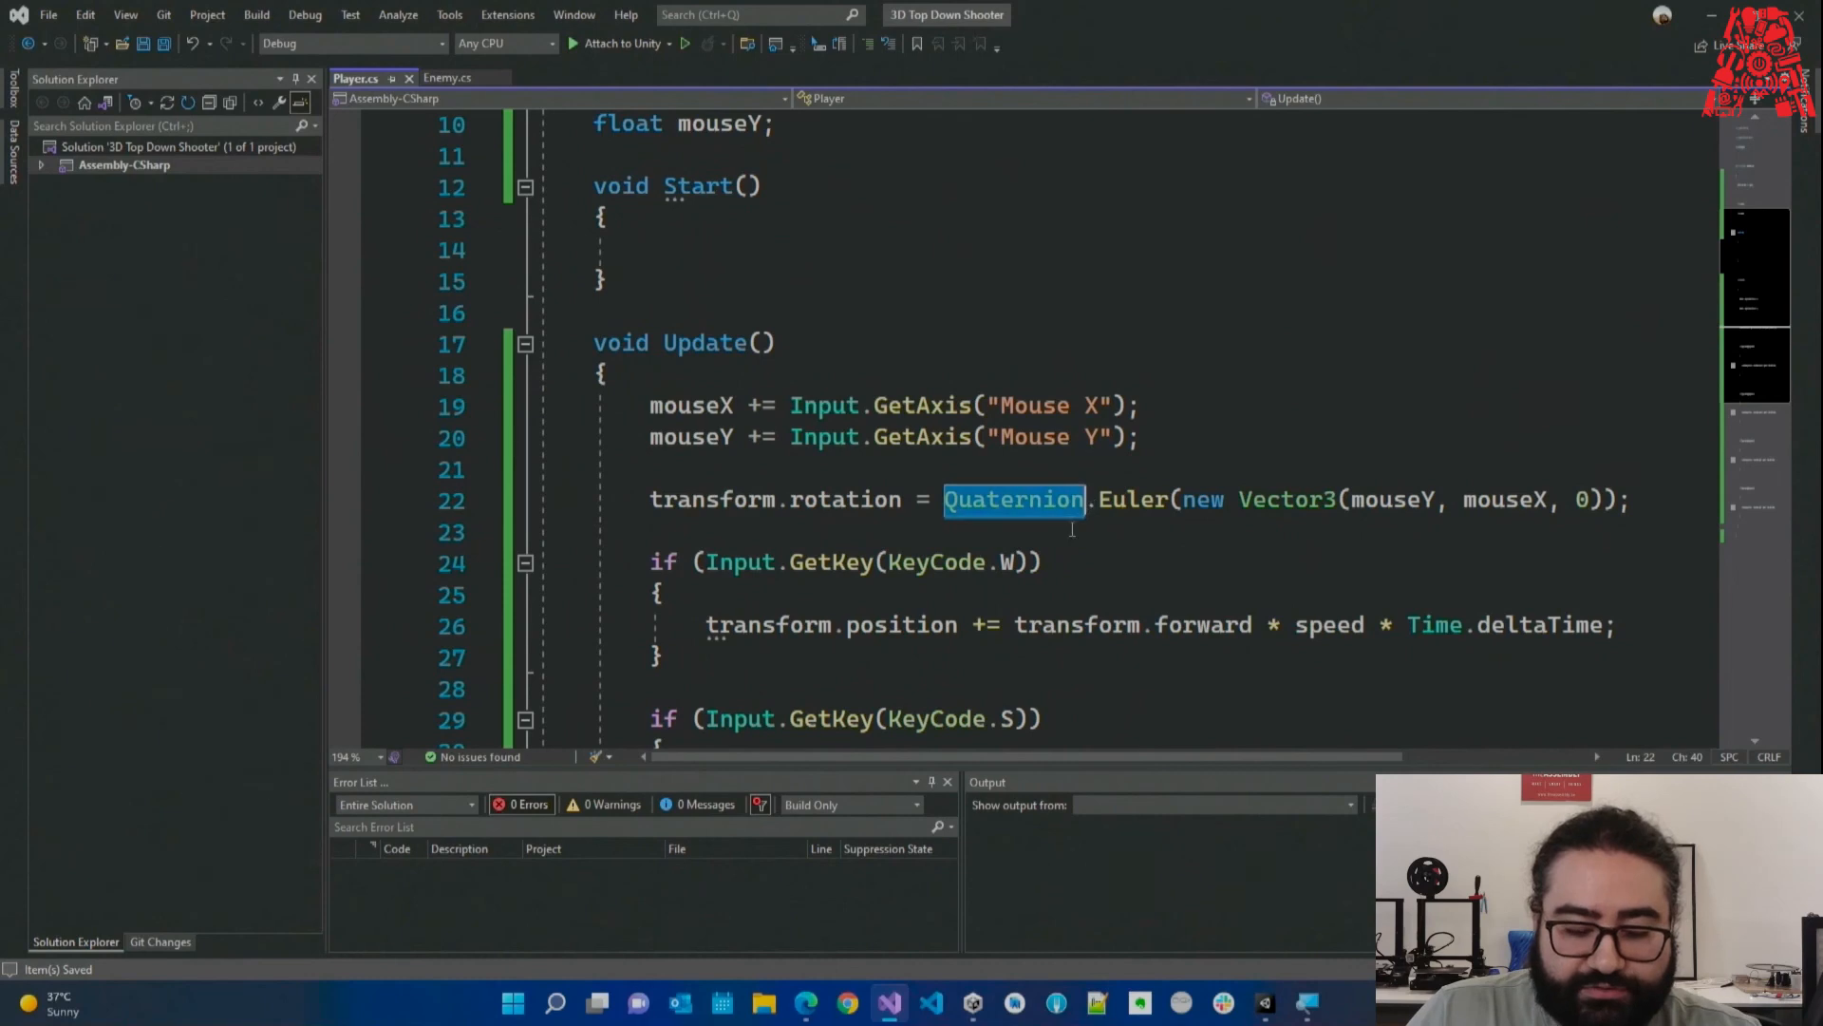
click(1068, 538)
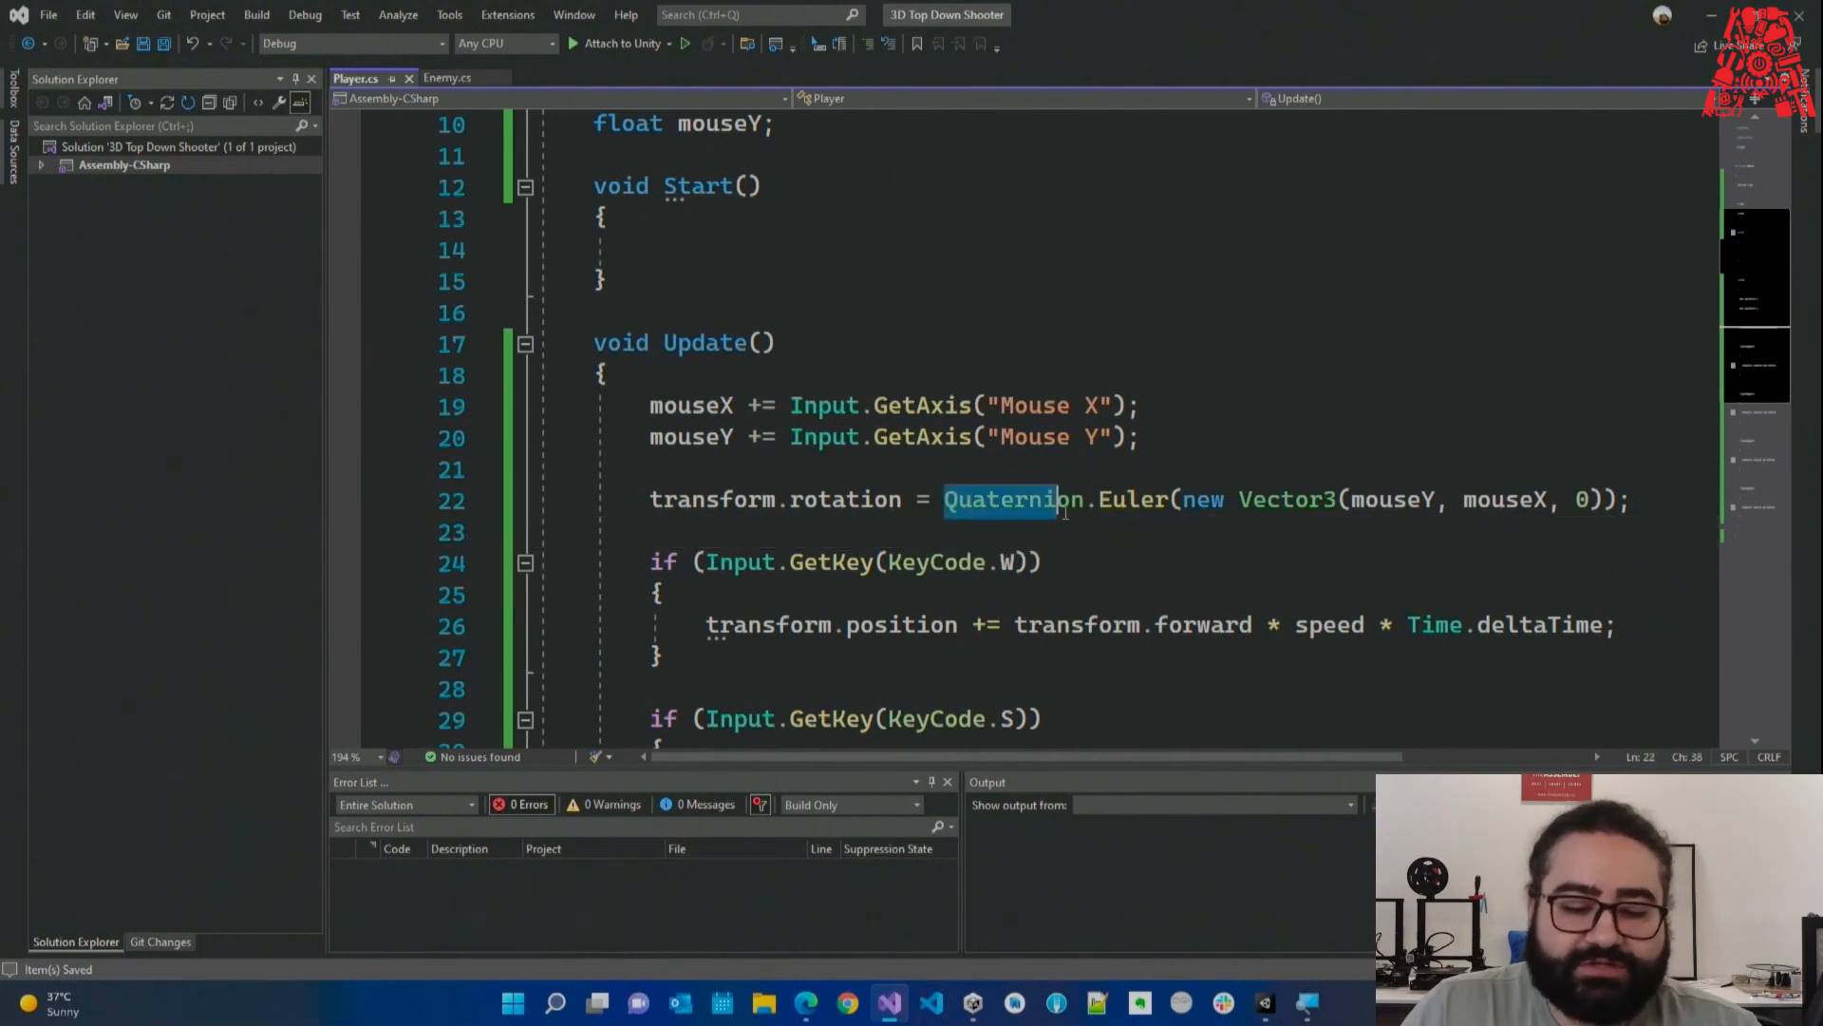
drag(1082, 503, 945, 505)
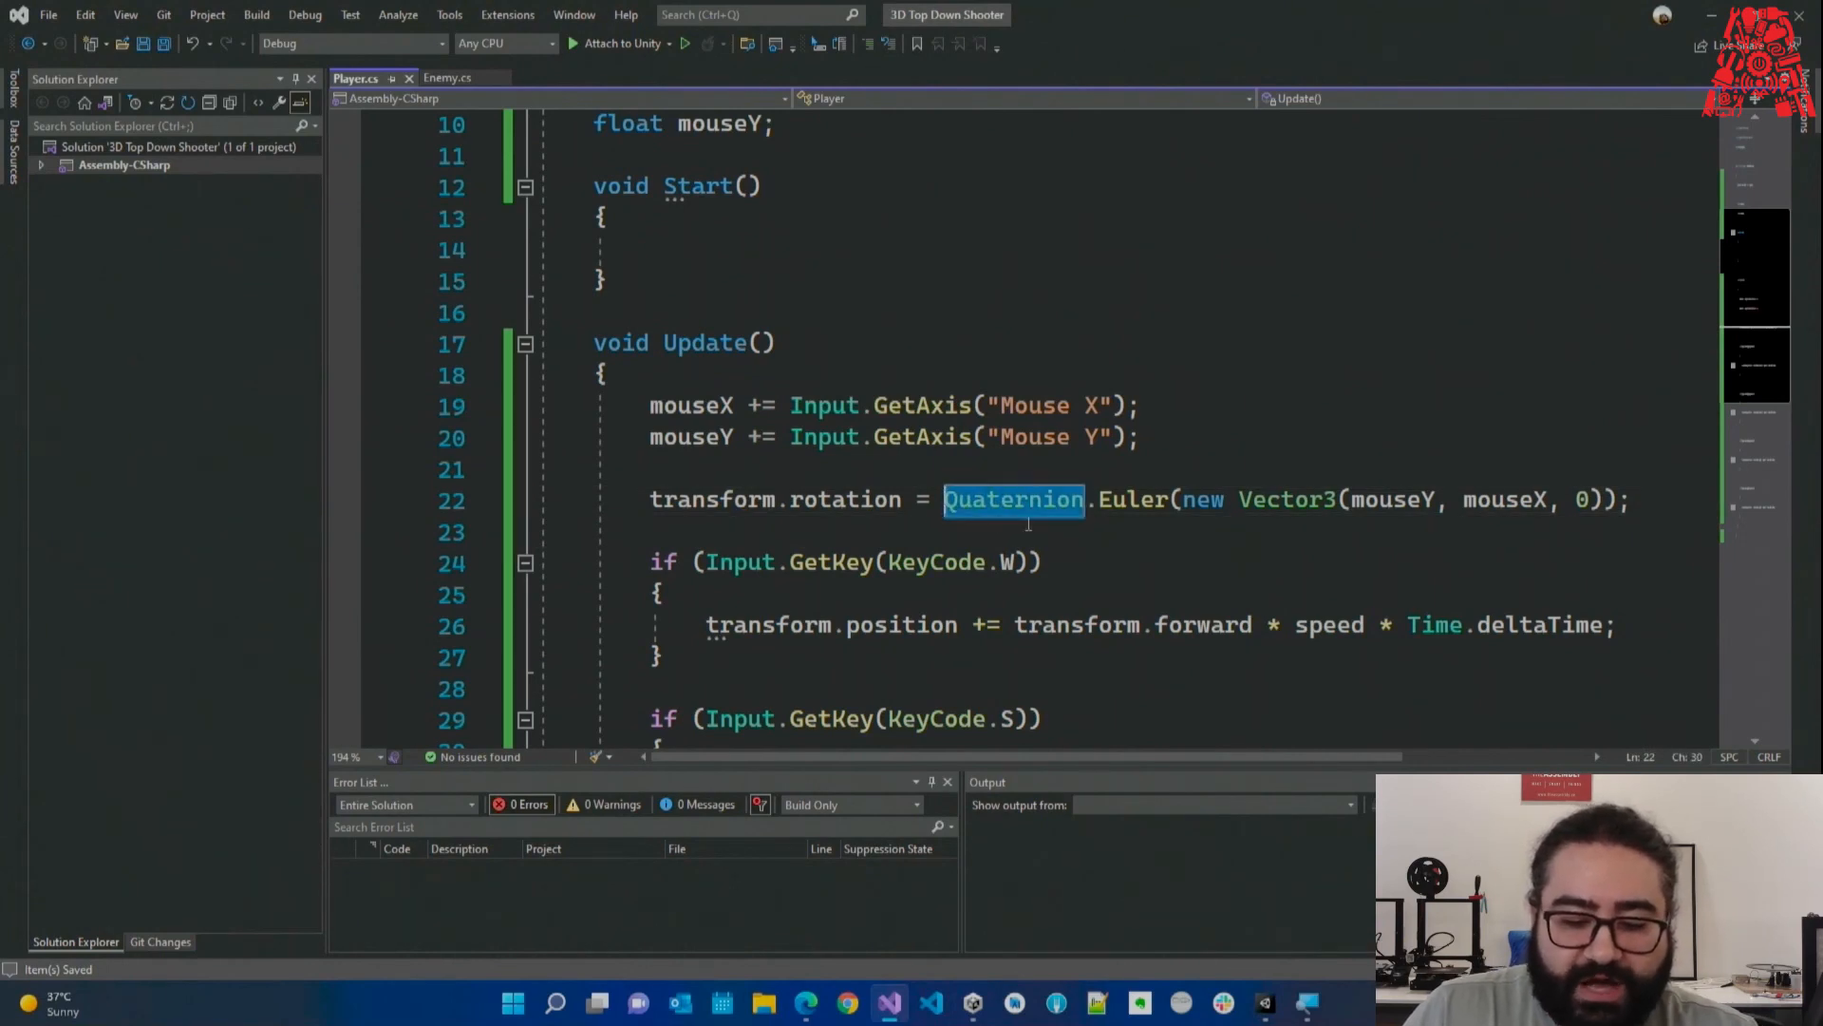
click(1074, 524)
click(1064, 477)
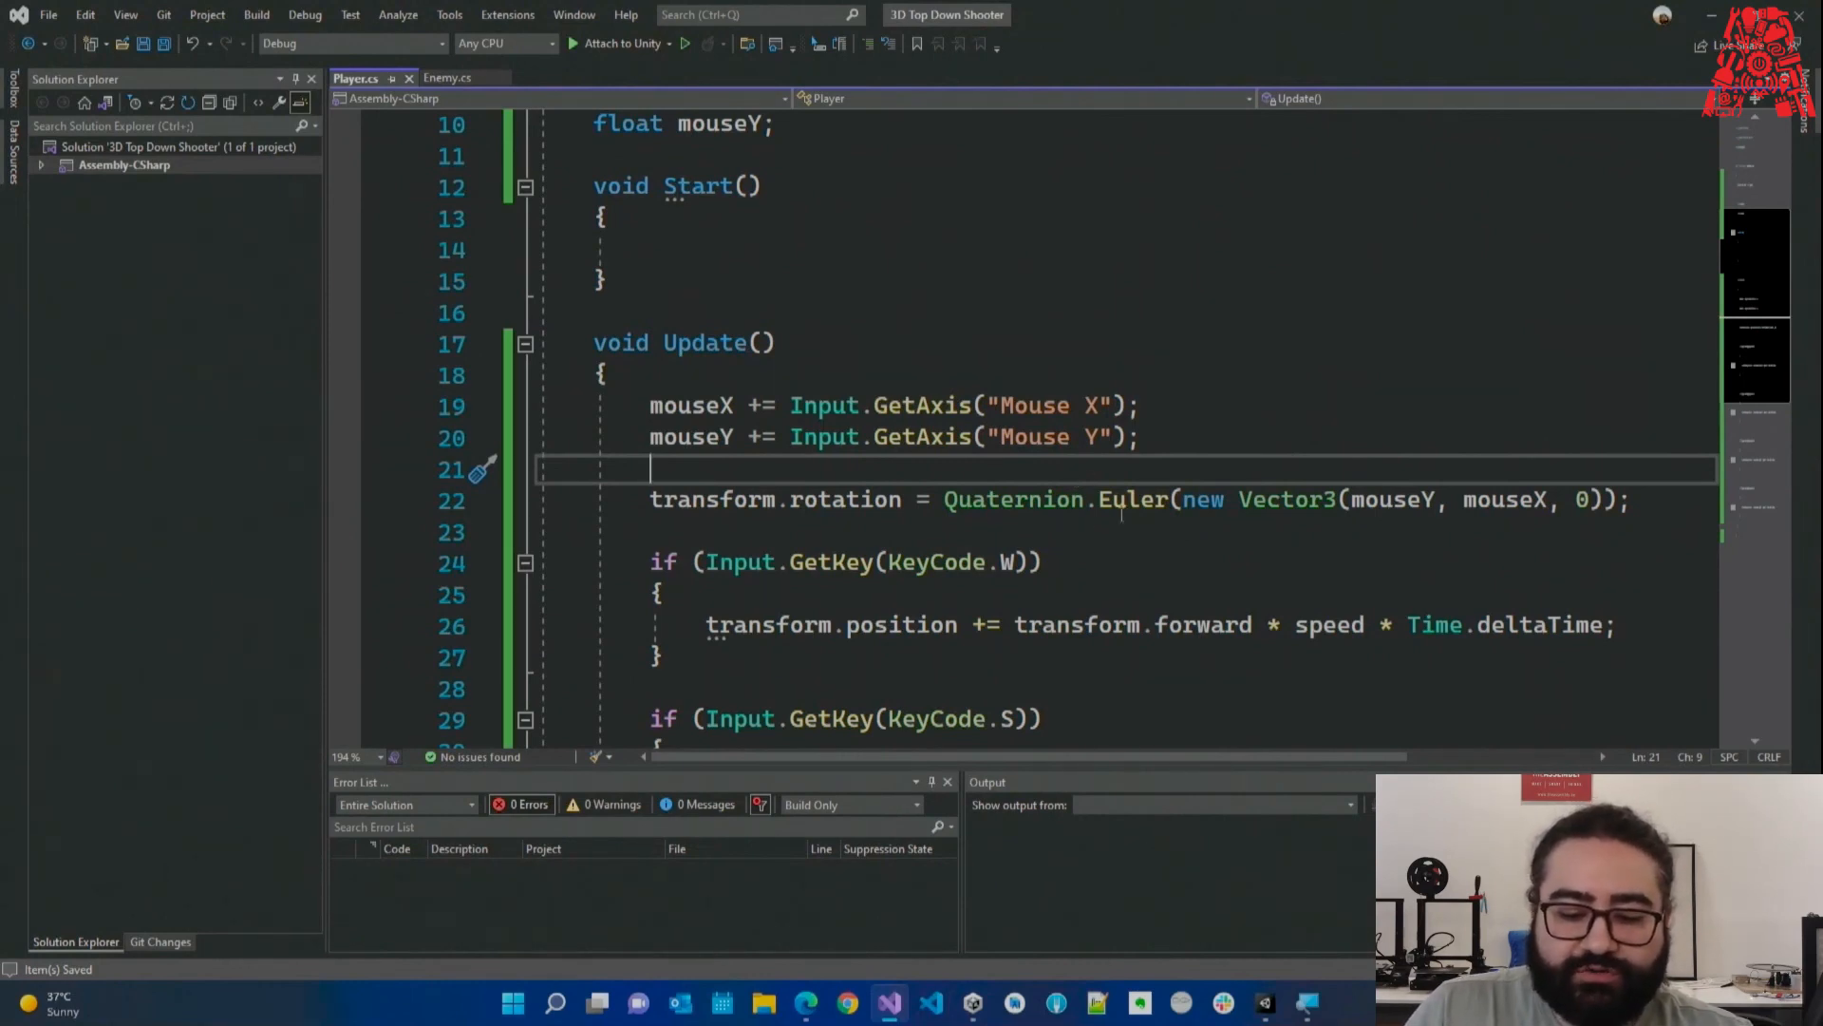
drag(946, 500, 1089, 501)
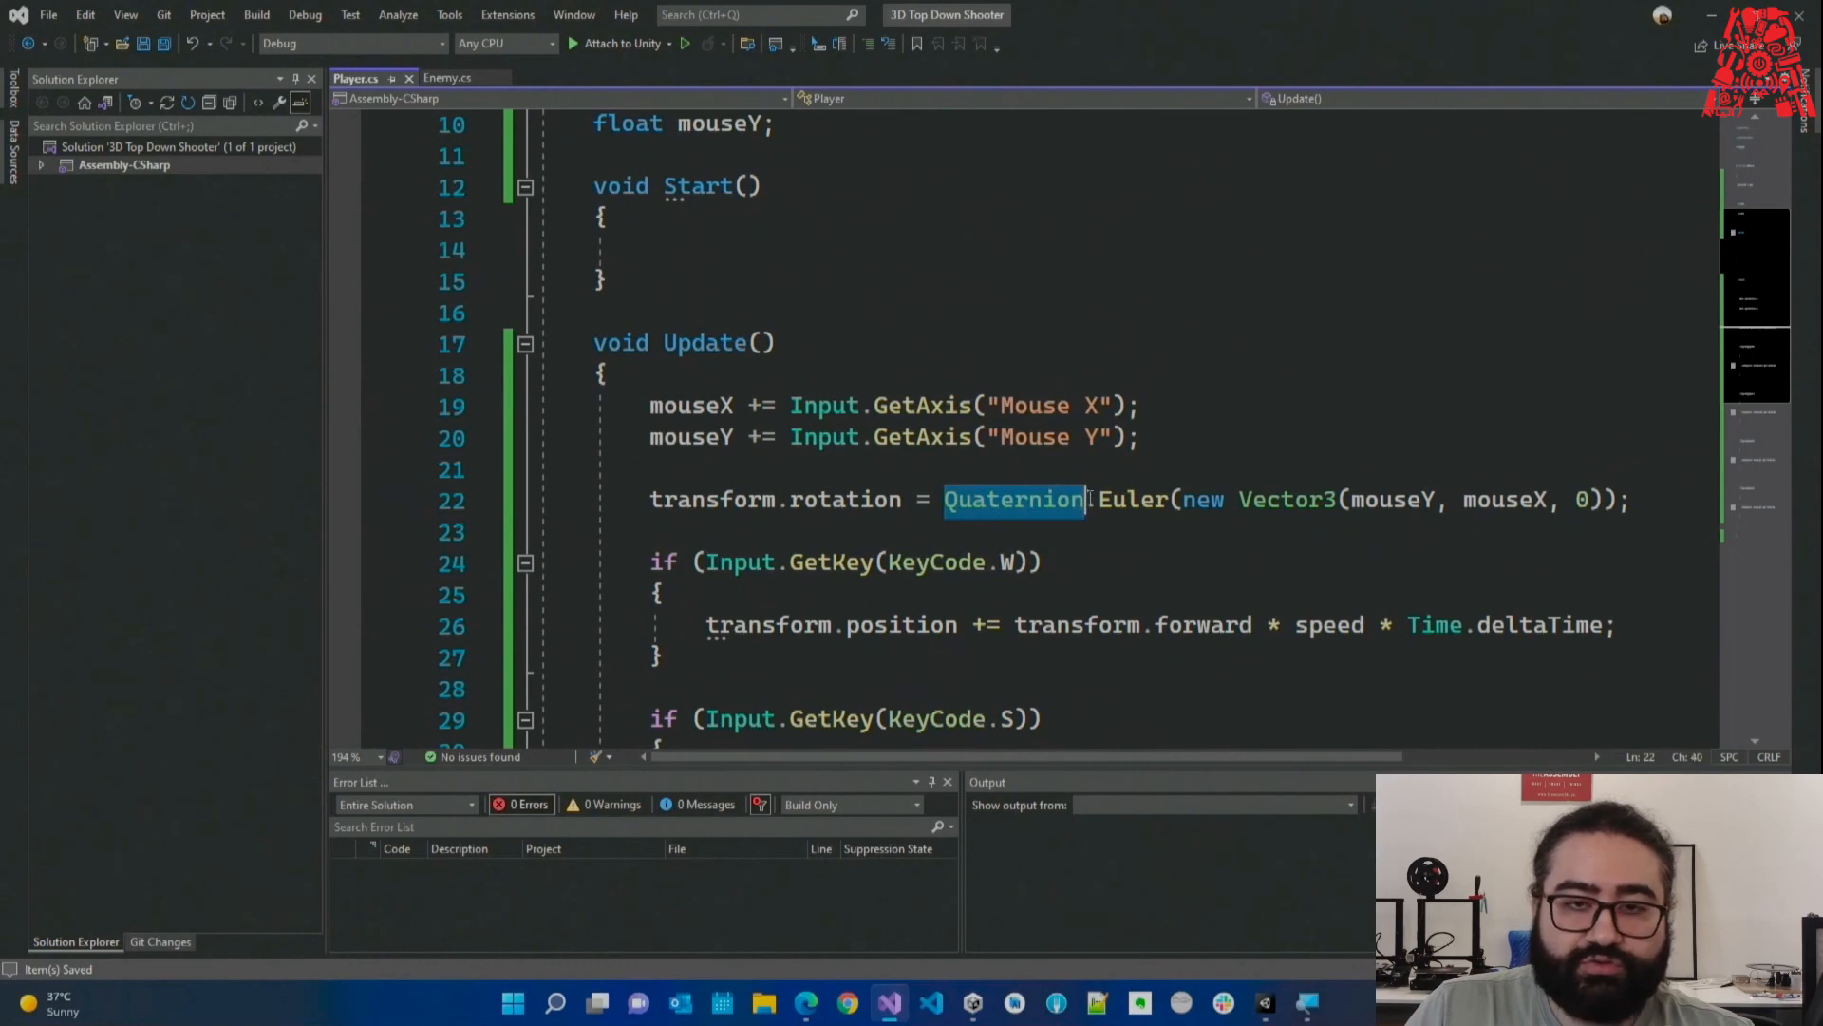
double_click(1130, 501)
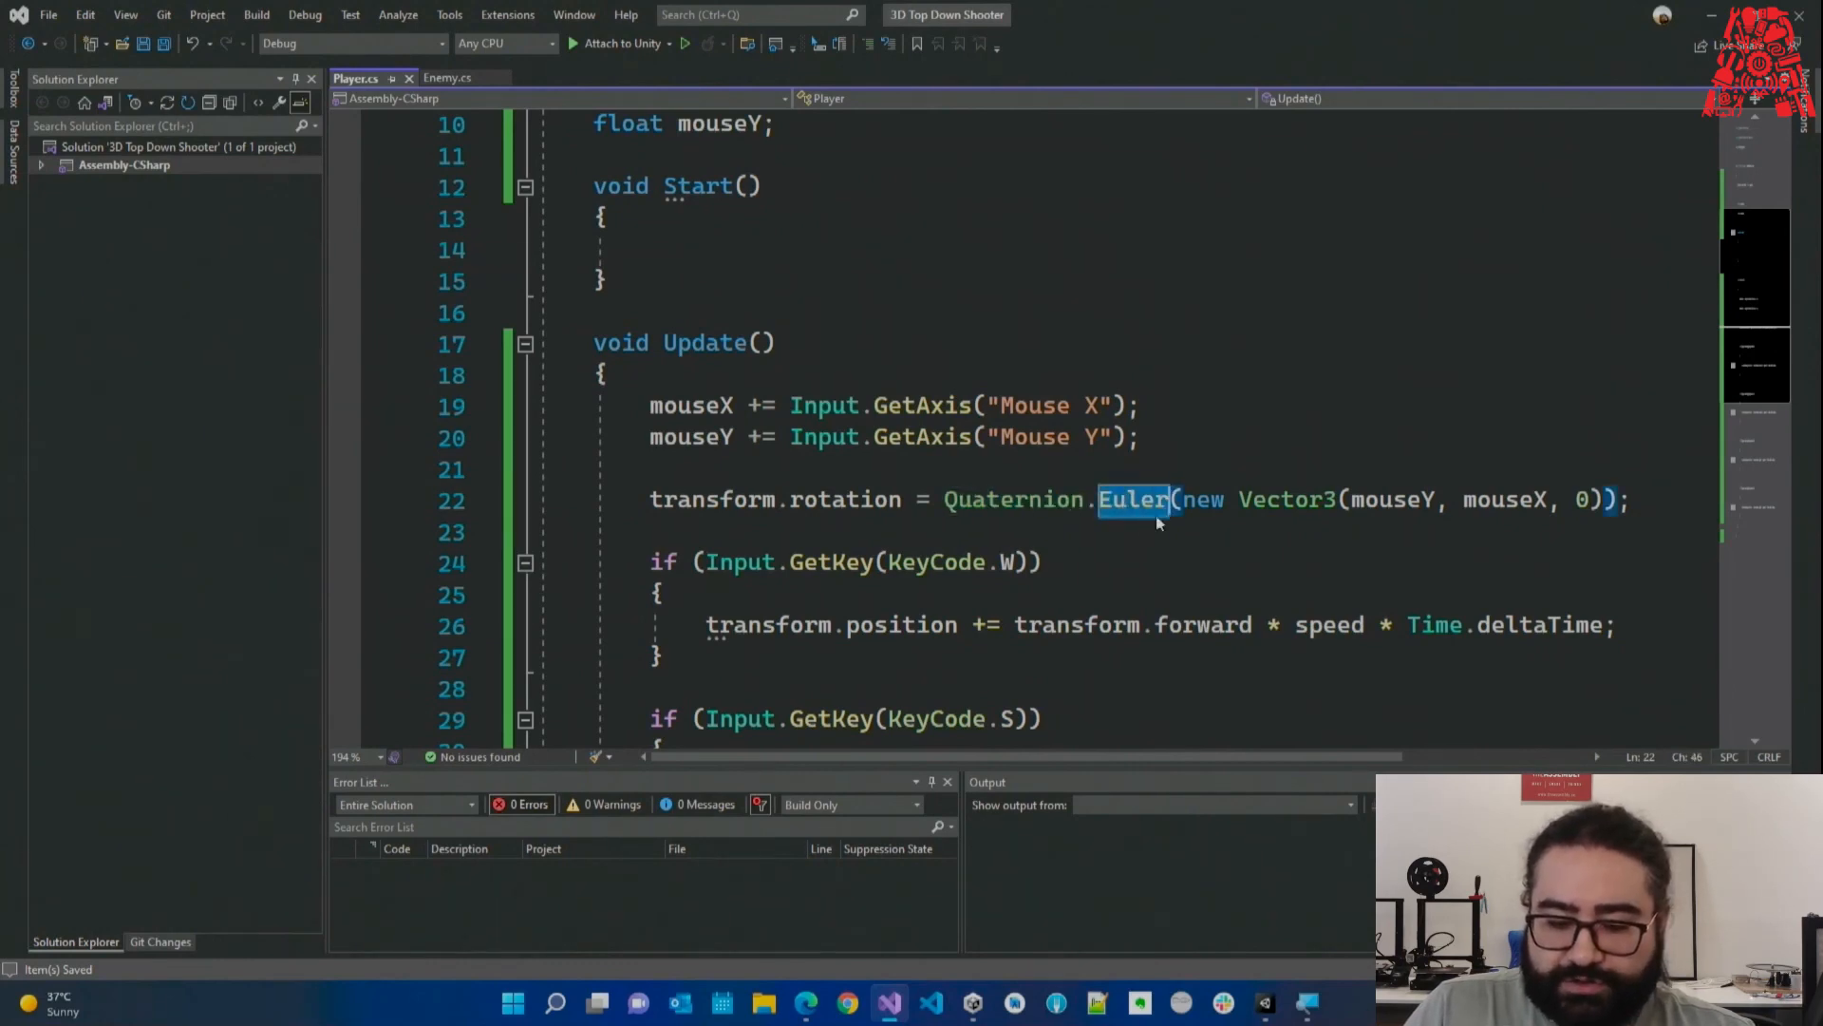
click(1181, 528)
double_click(1203, 504)
double_click(1115, 503)
drag(1180, 500, 1606, 500)
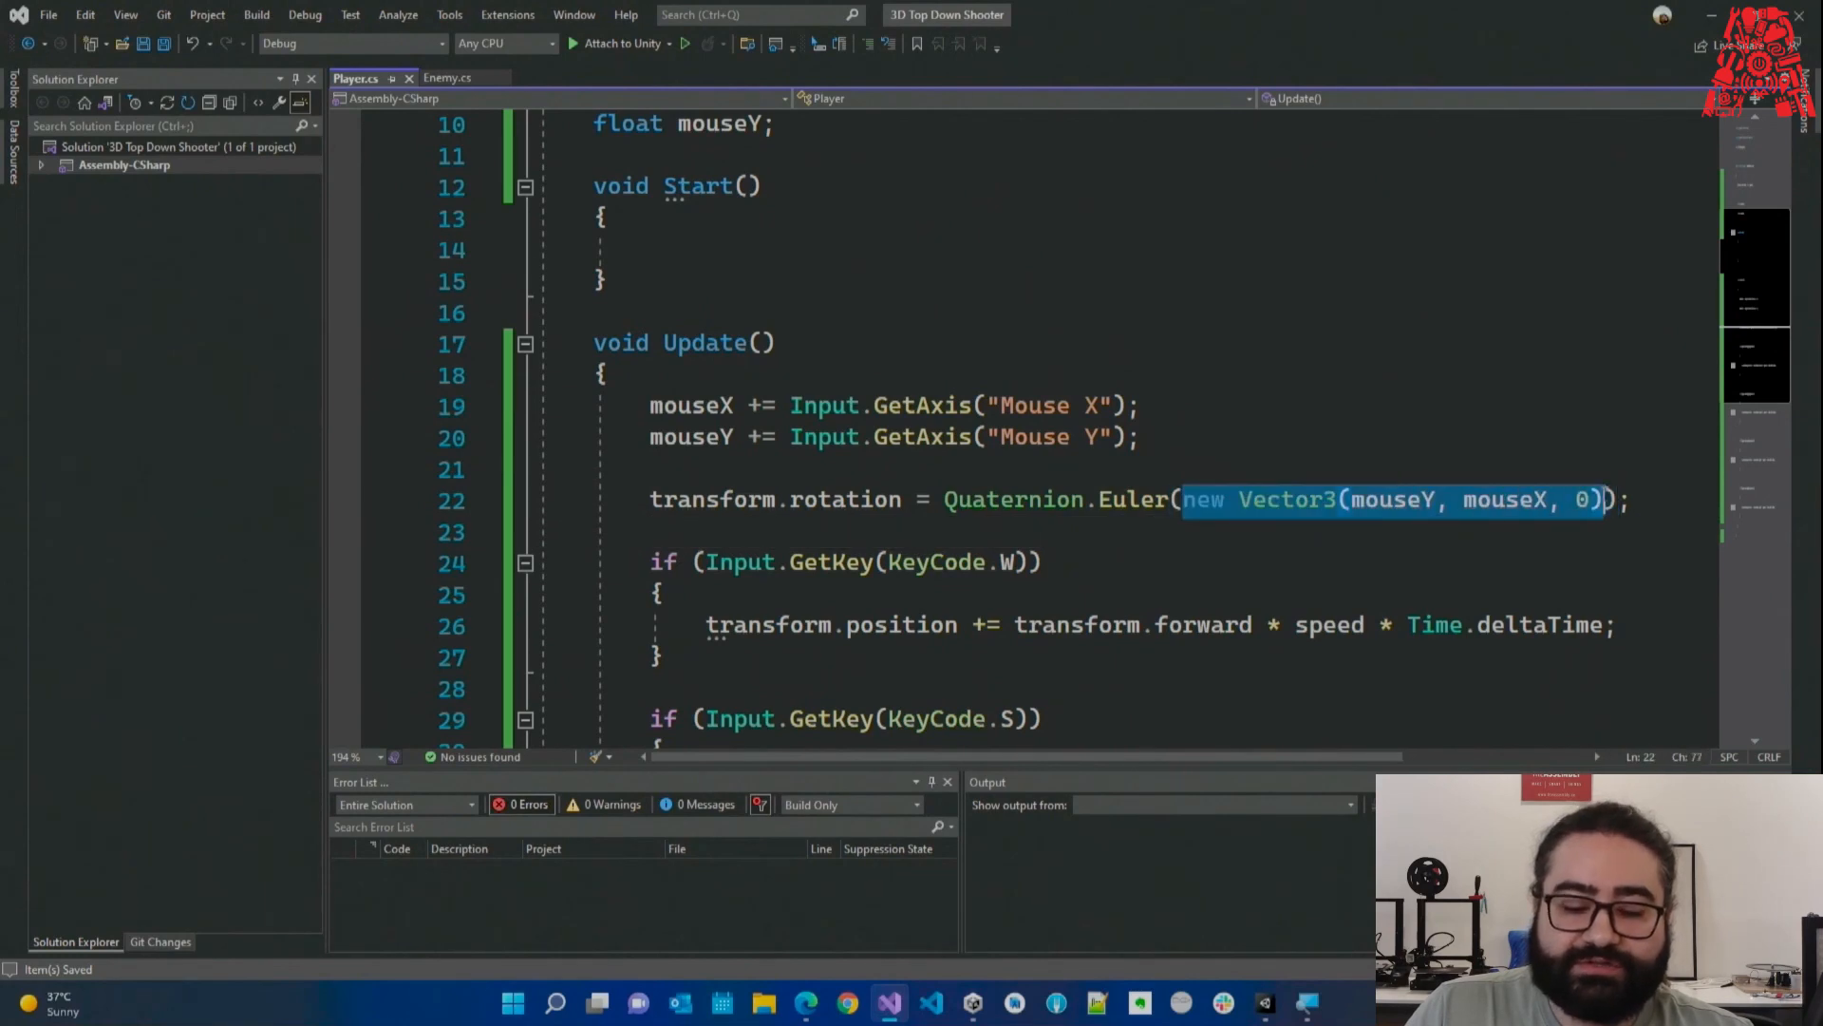
key(Down)
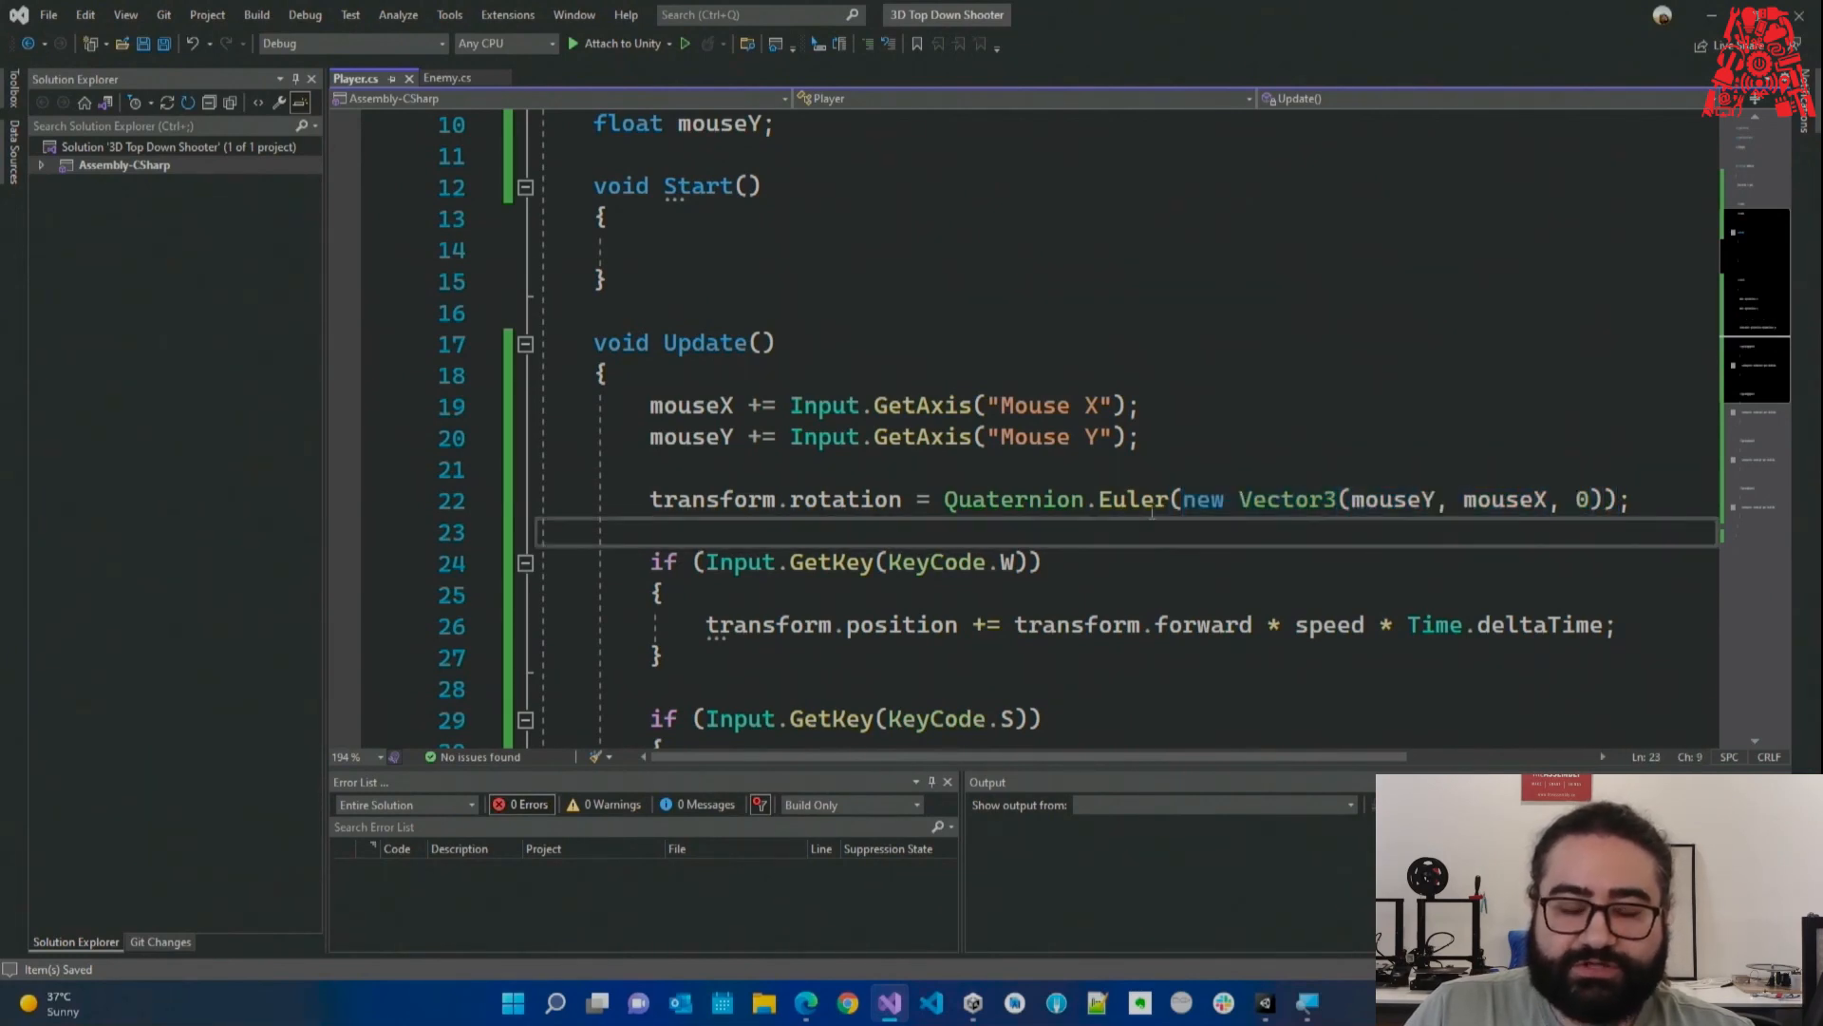
double_click(1144, 508)
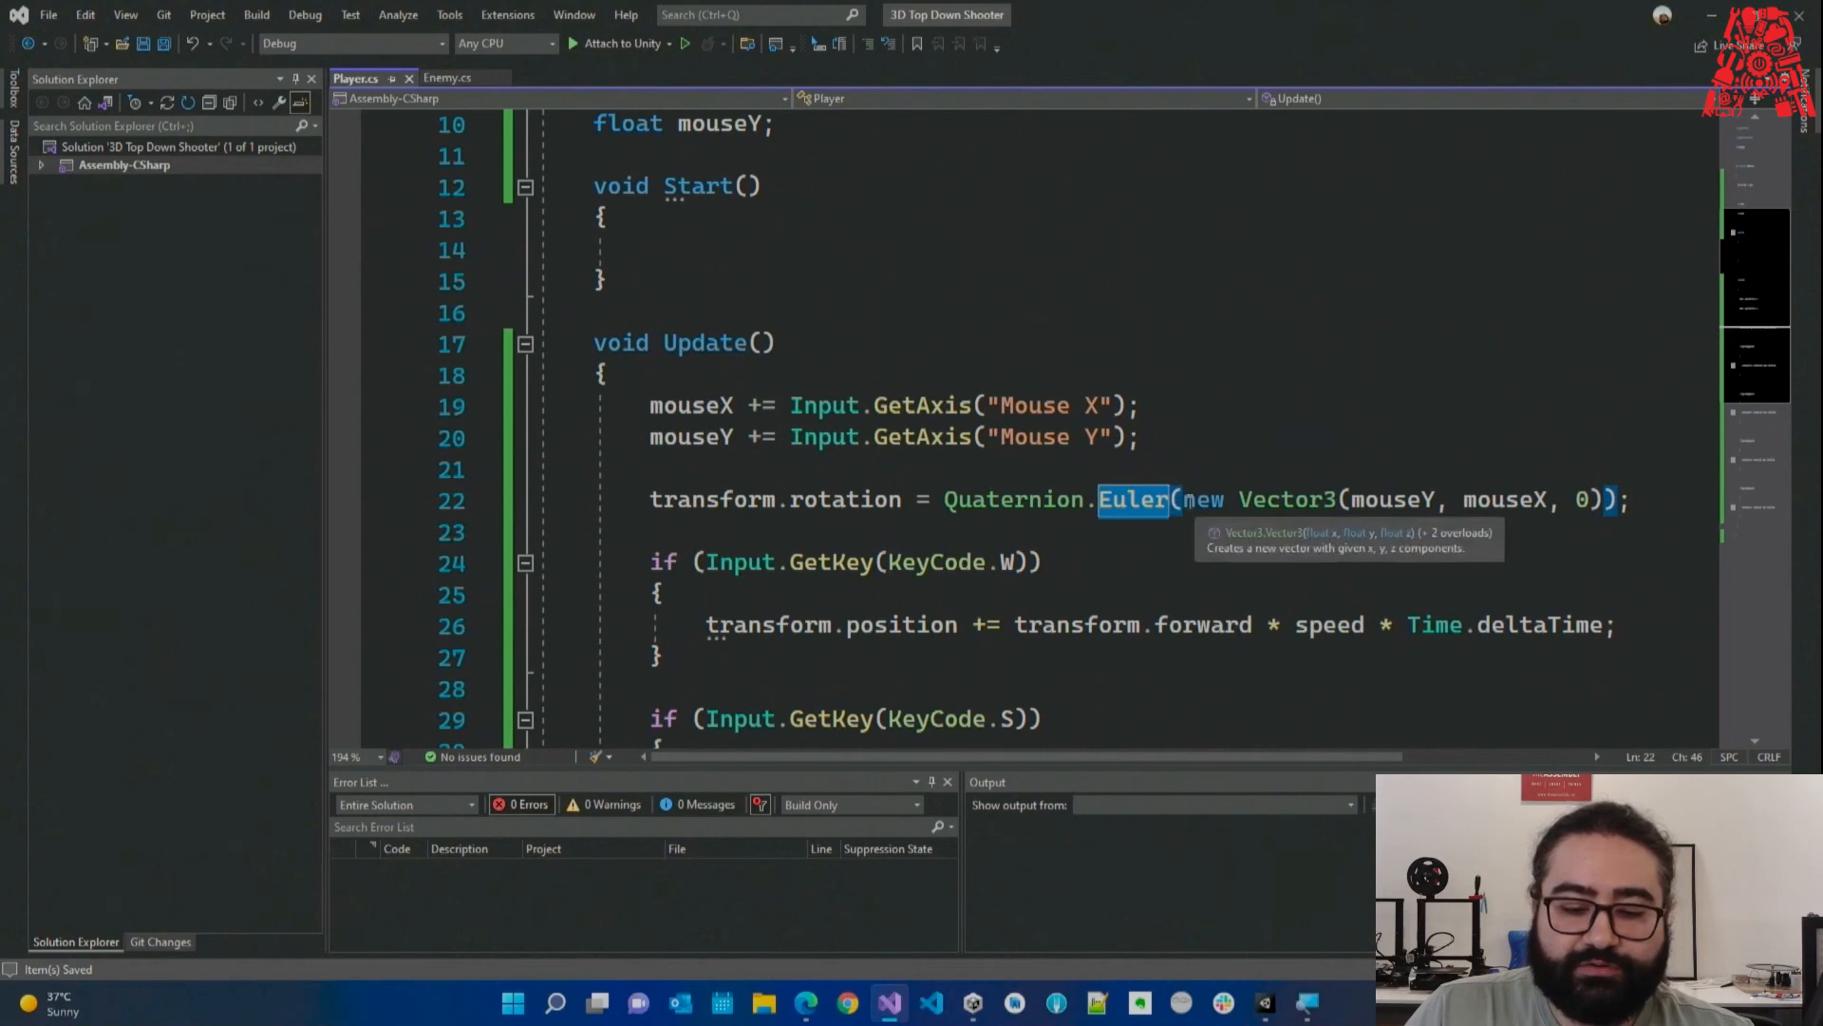
drag(1184, 501, 1478, 500)
double_click(1004, 504)
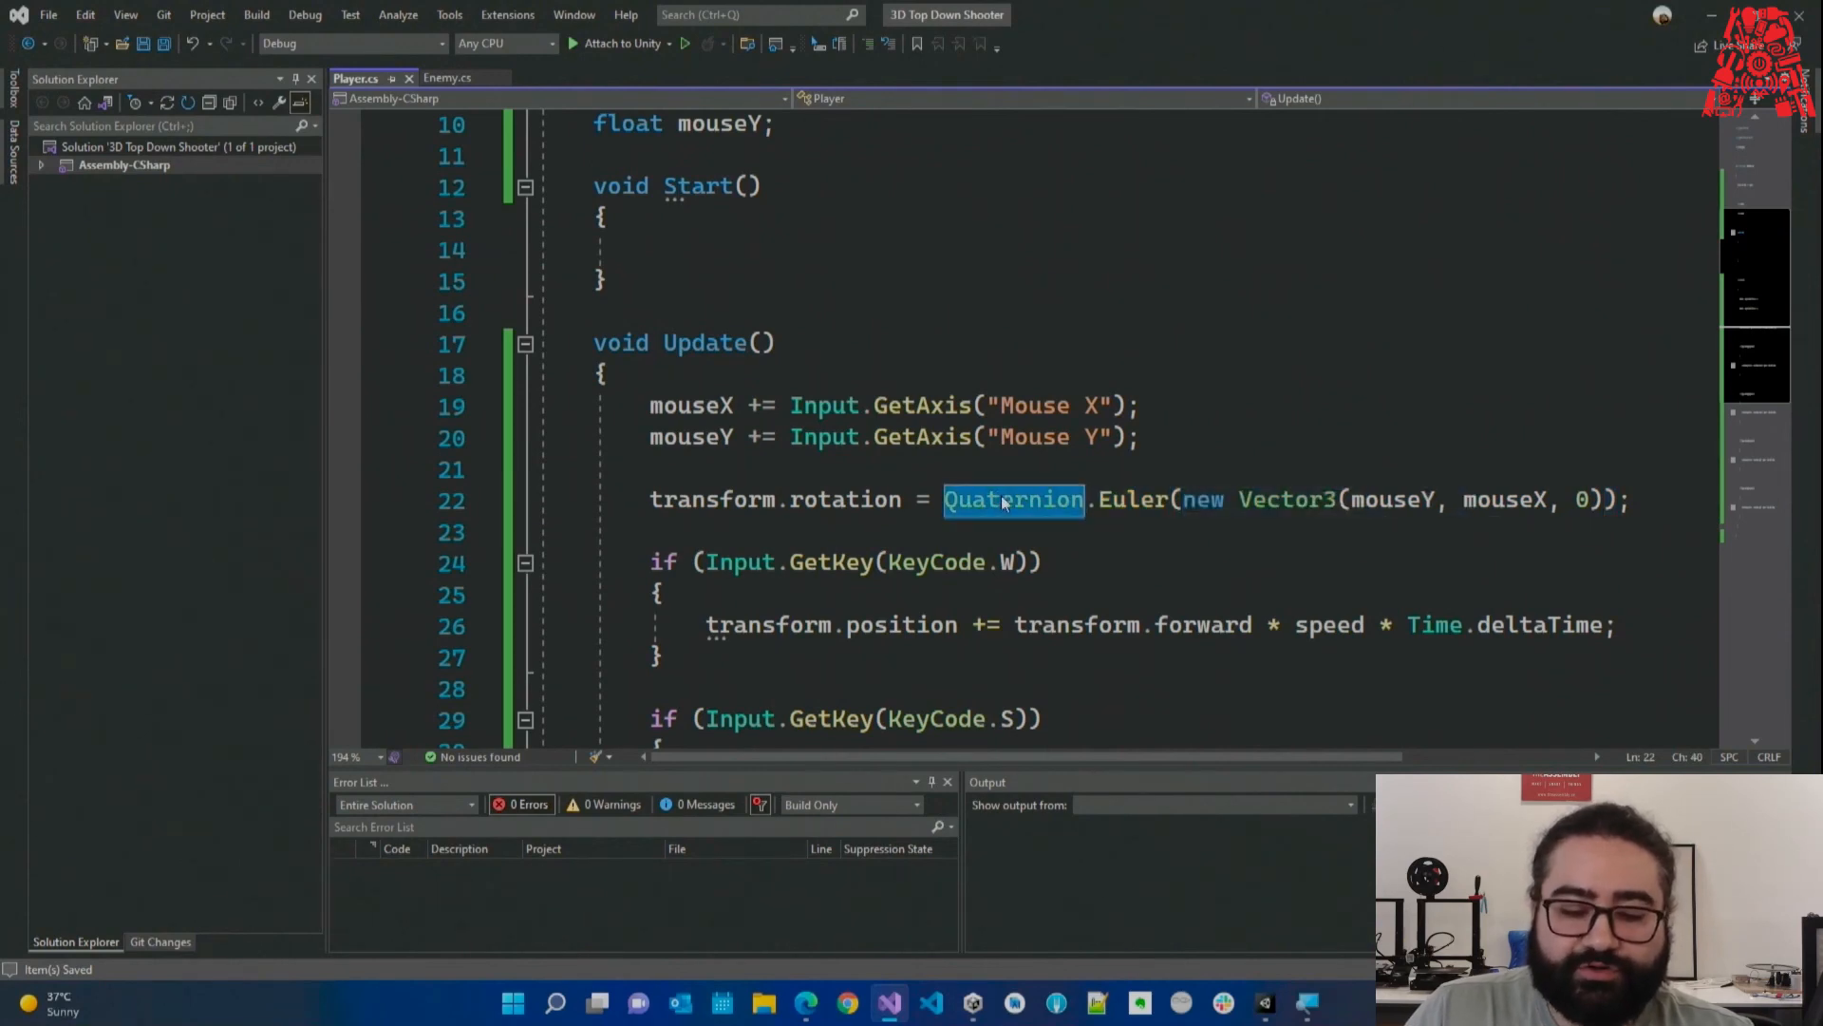
double_click(866, 500)
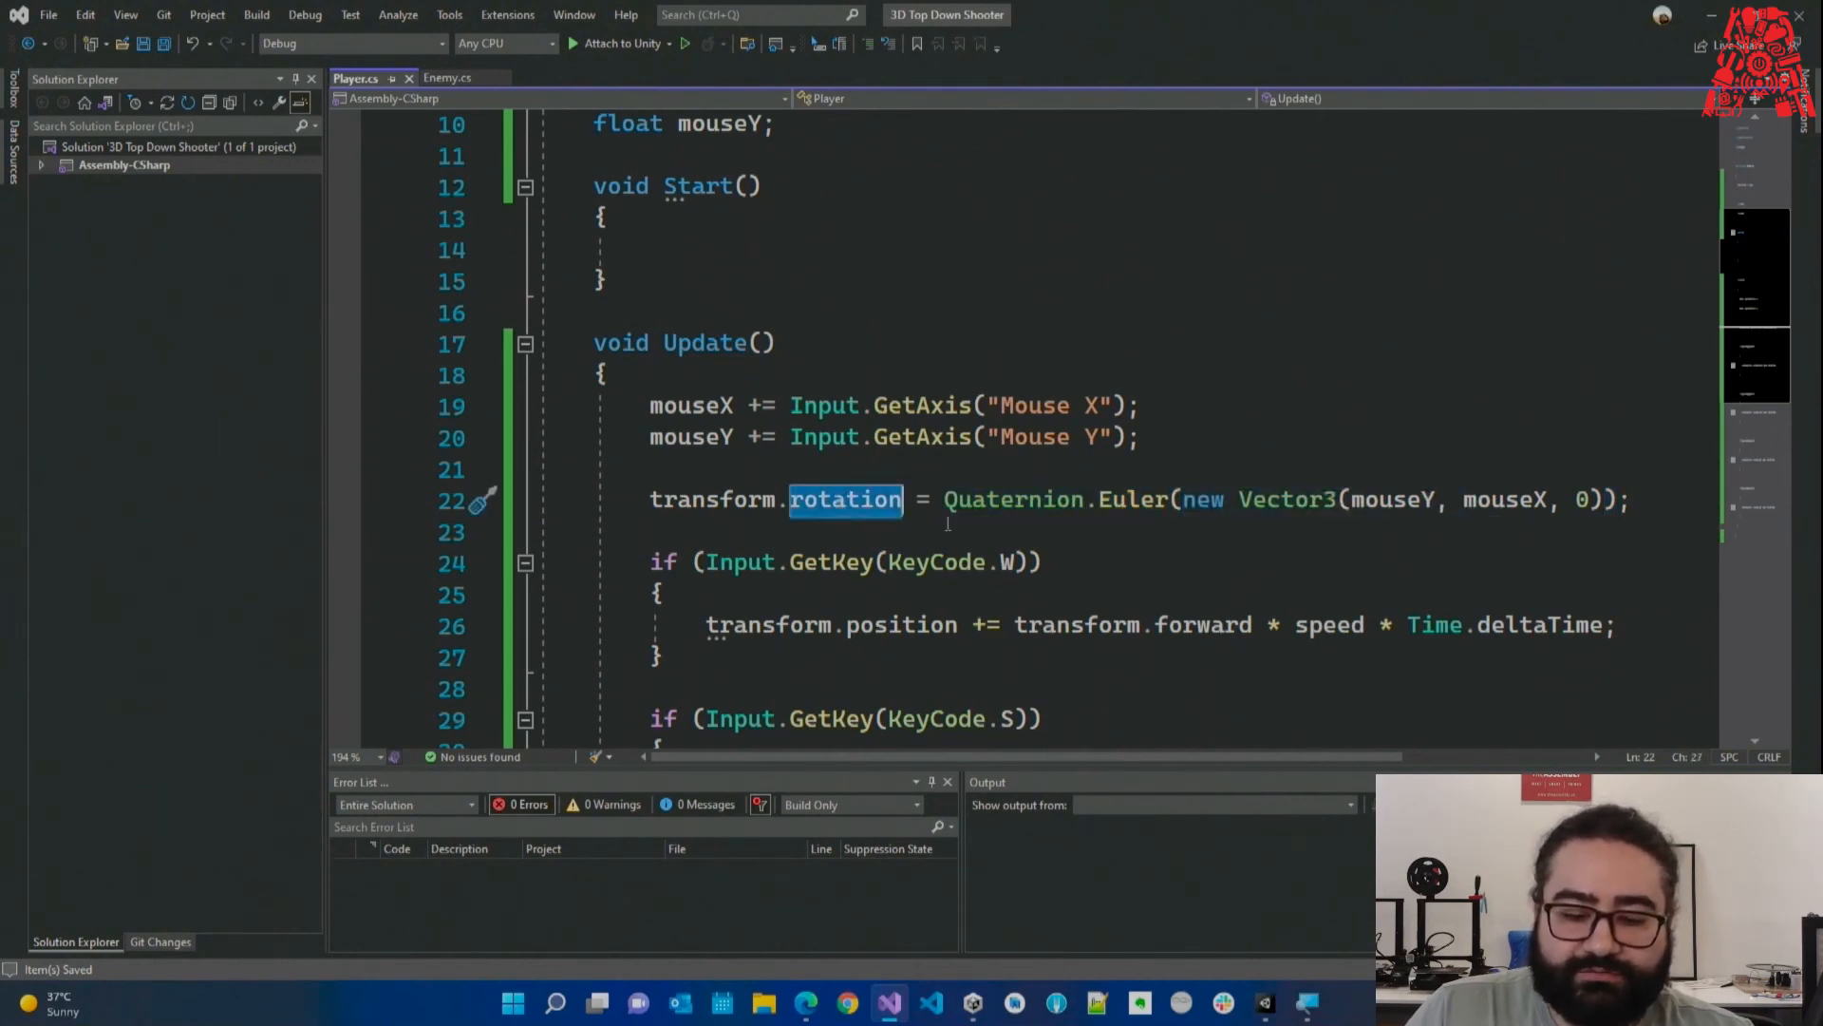
click(860, 530)
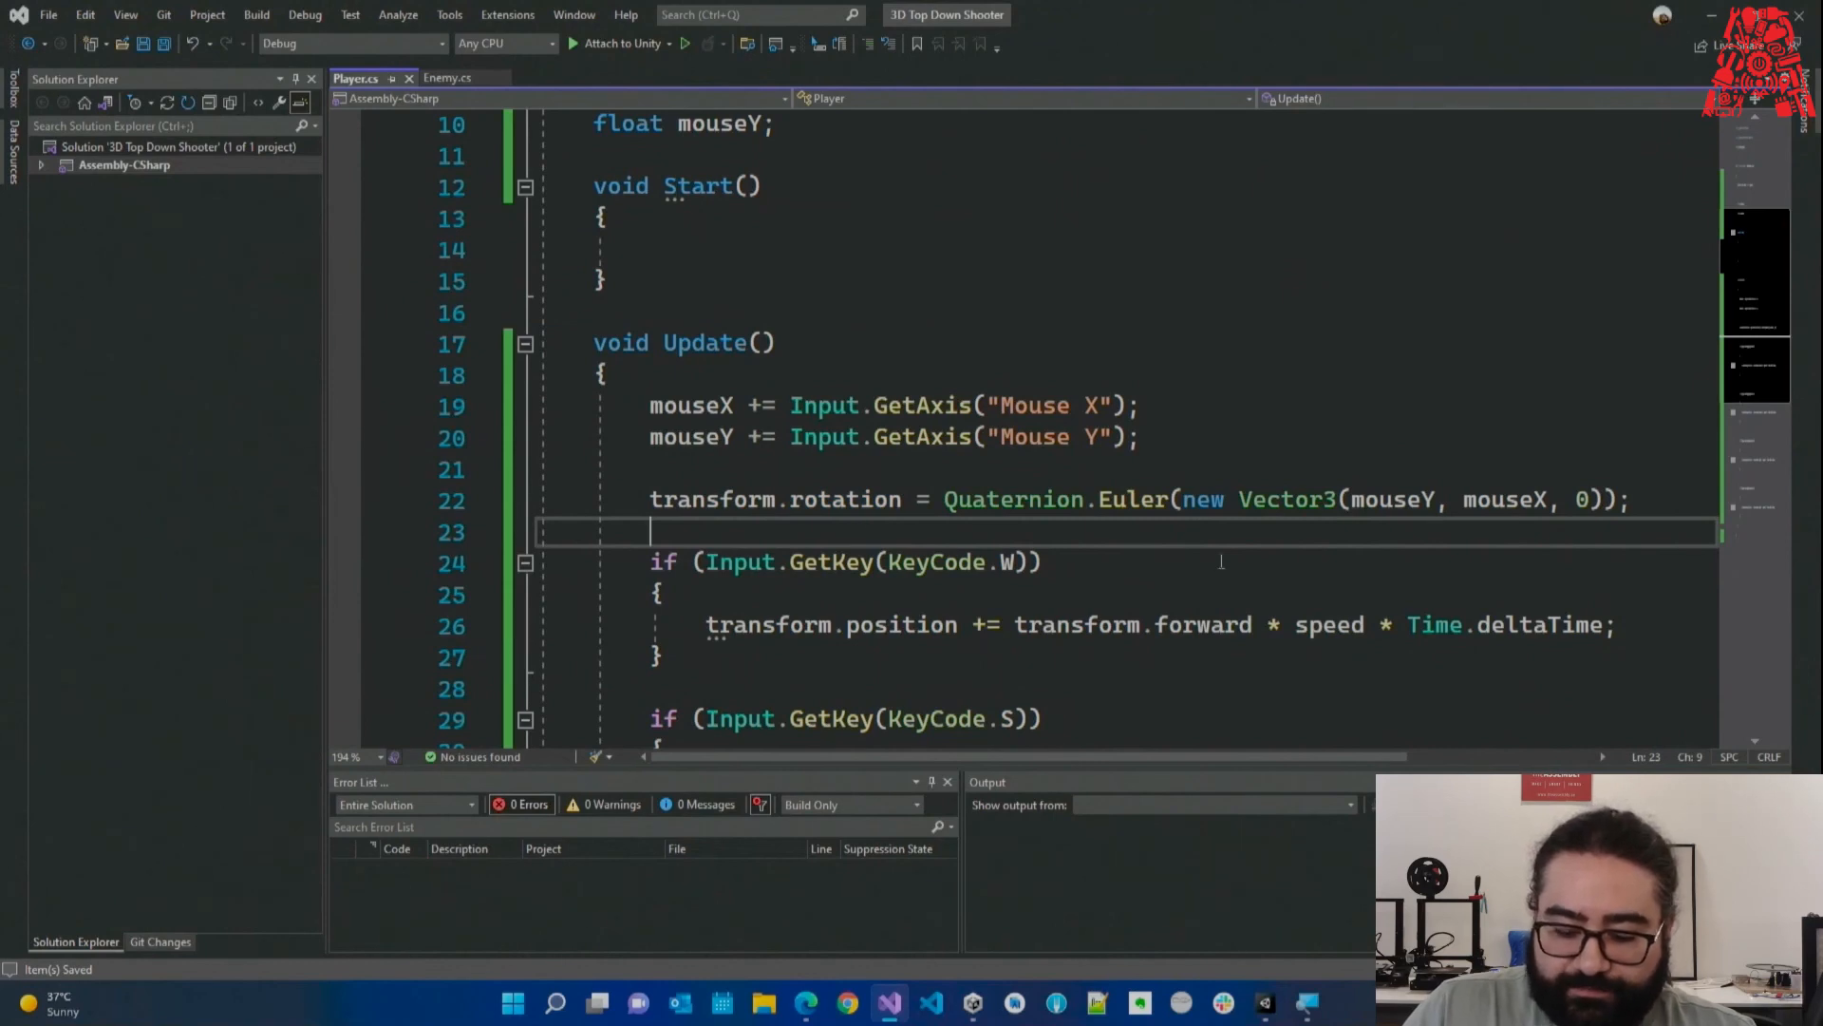
click(1350, 471)
Insert a '// X' axis-label comment above transform.rotation, aligned with Vector3's arguments.
key(Return)
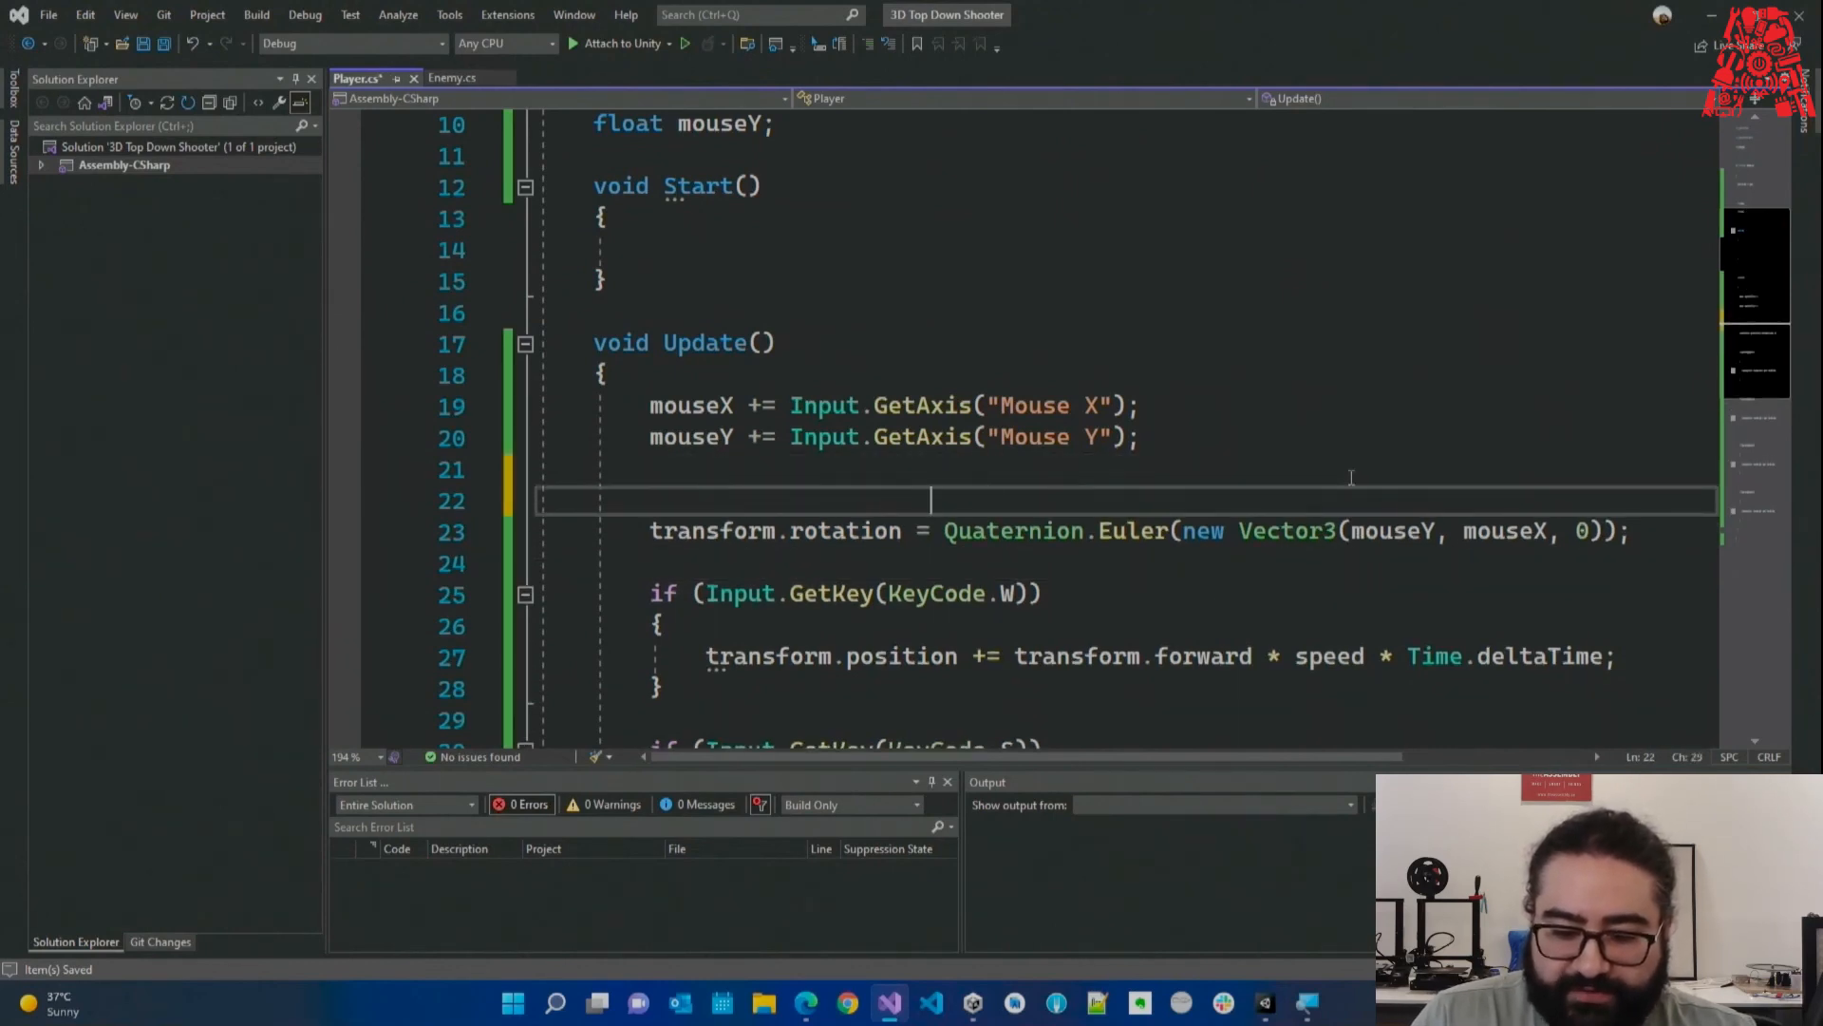
text(// )
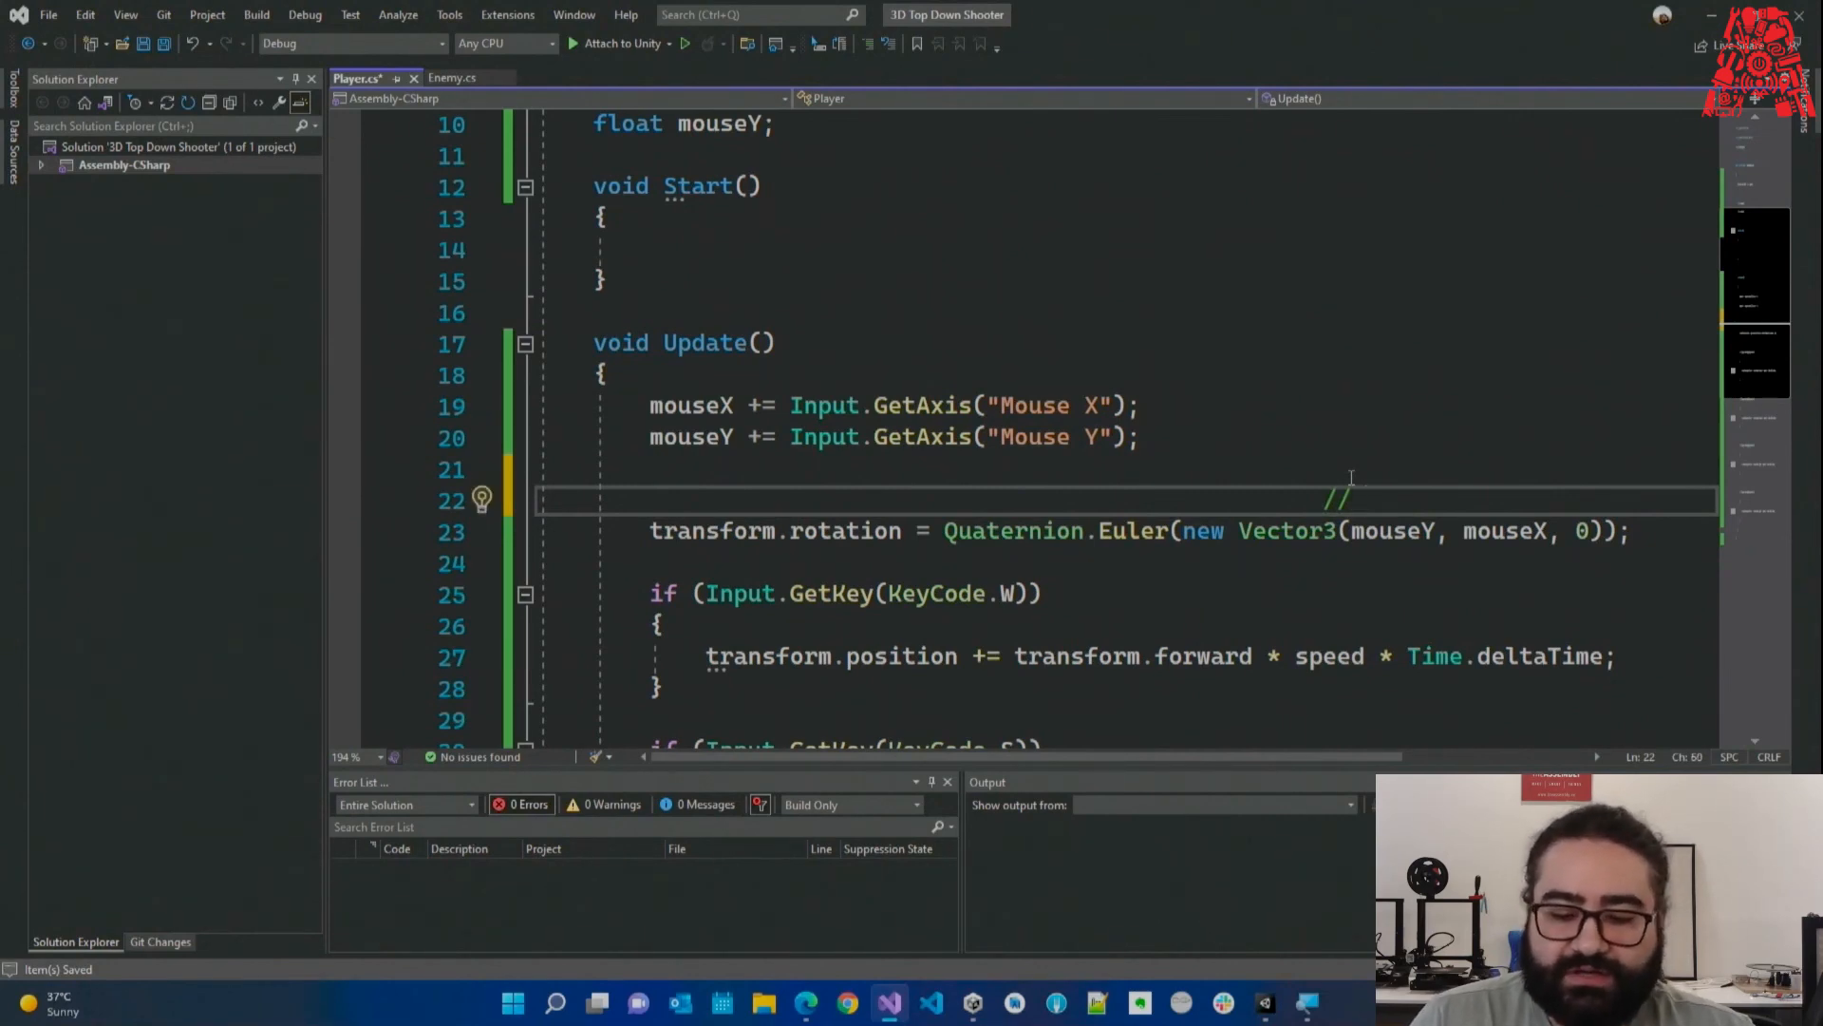
text(X    ,    Y  , Z)
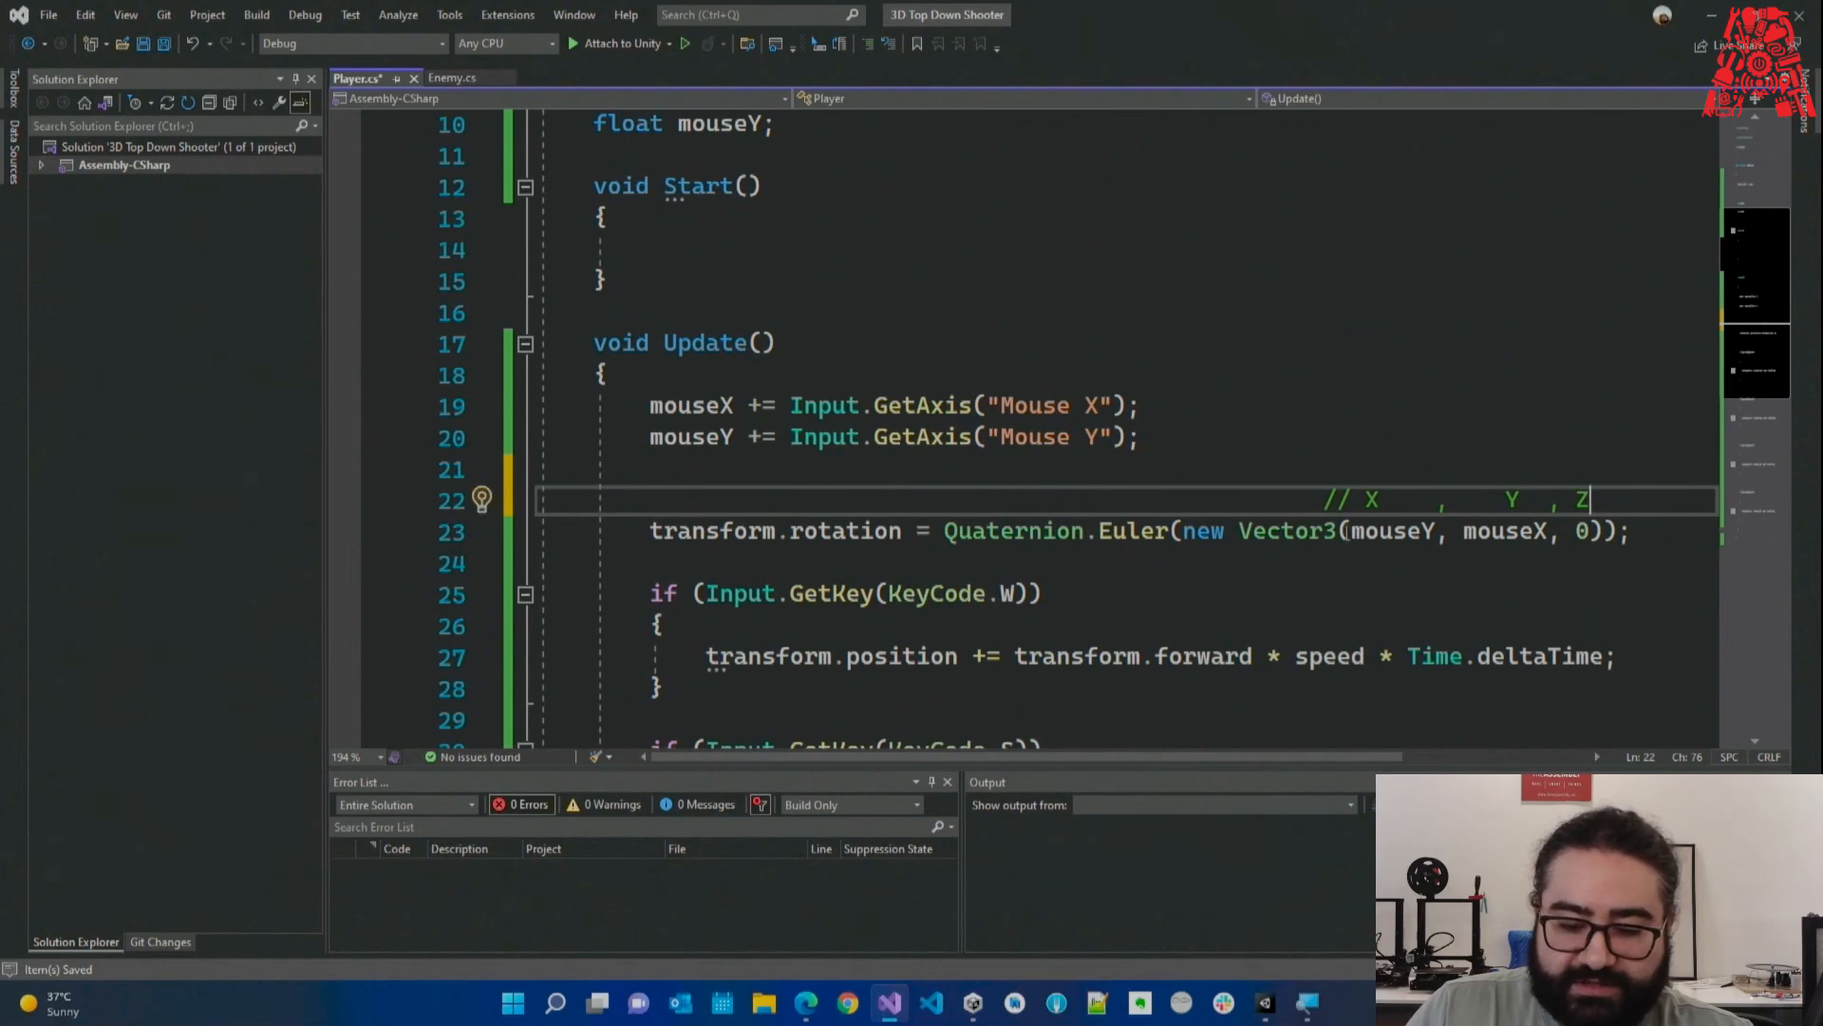
drag(1348, 533, 1548, 538)
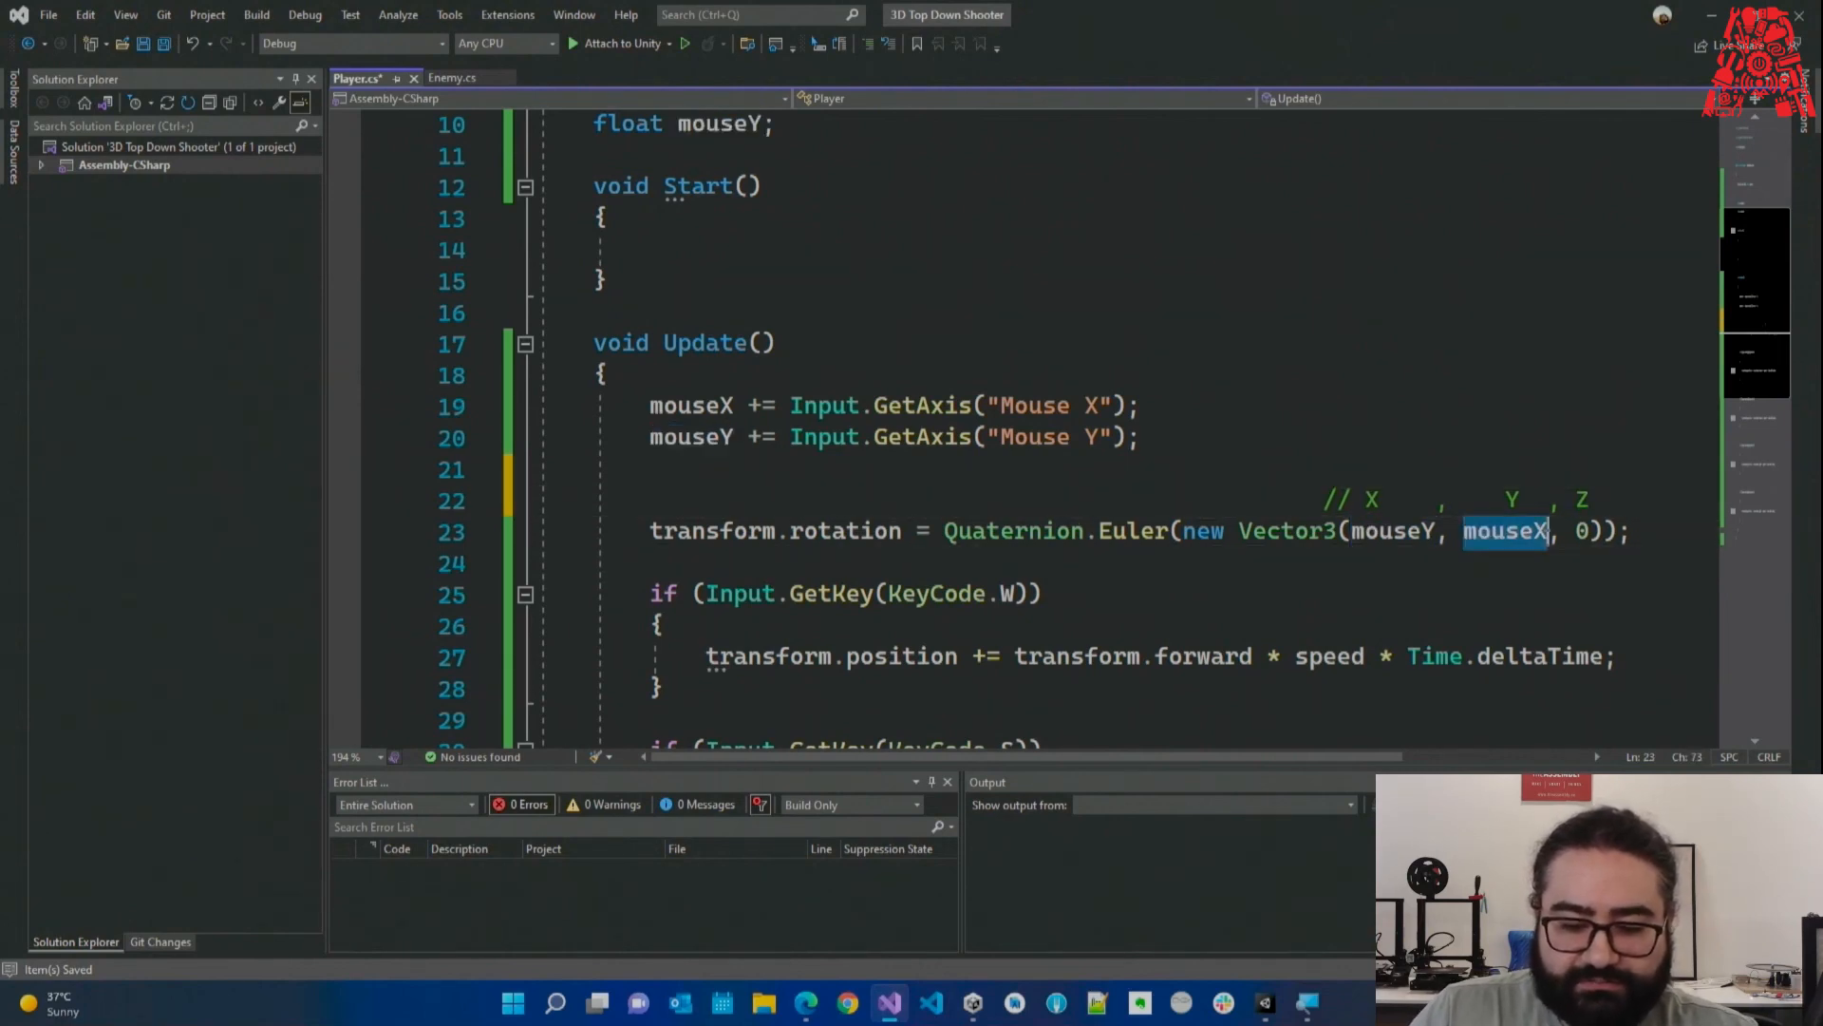
drag(1366, 500, 1383, 502)
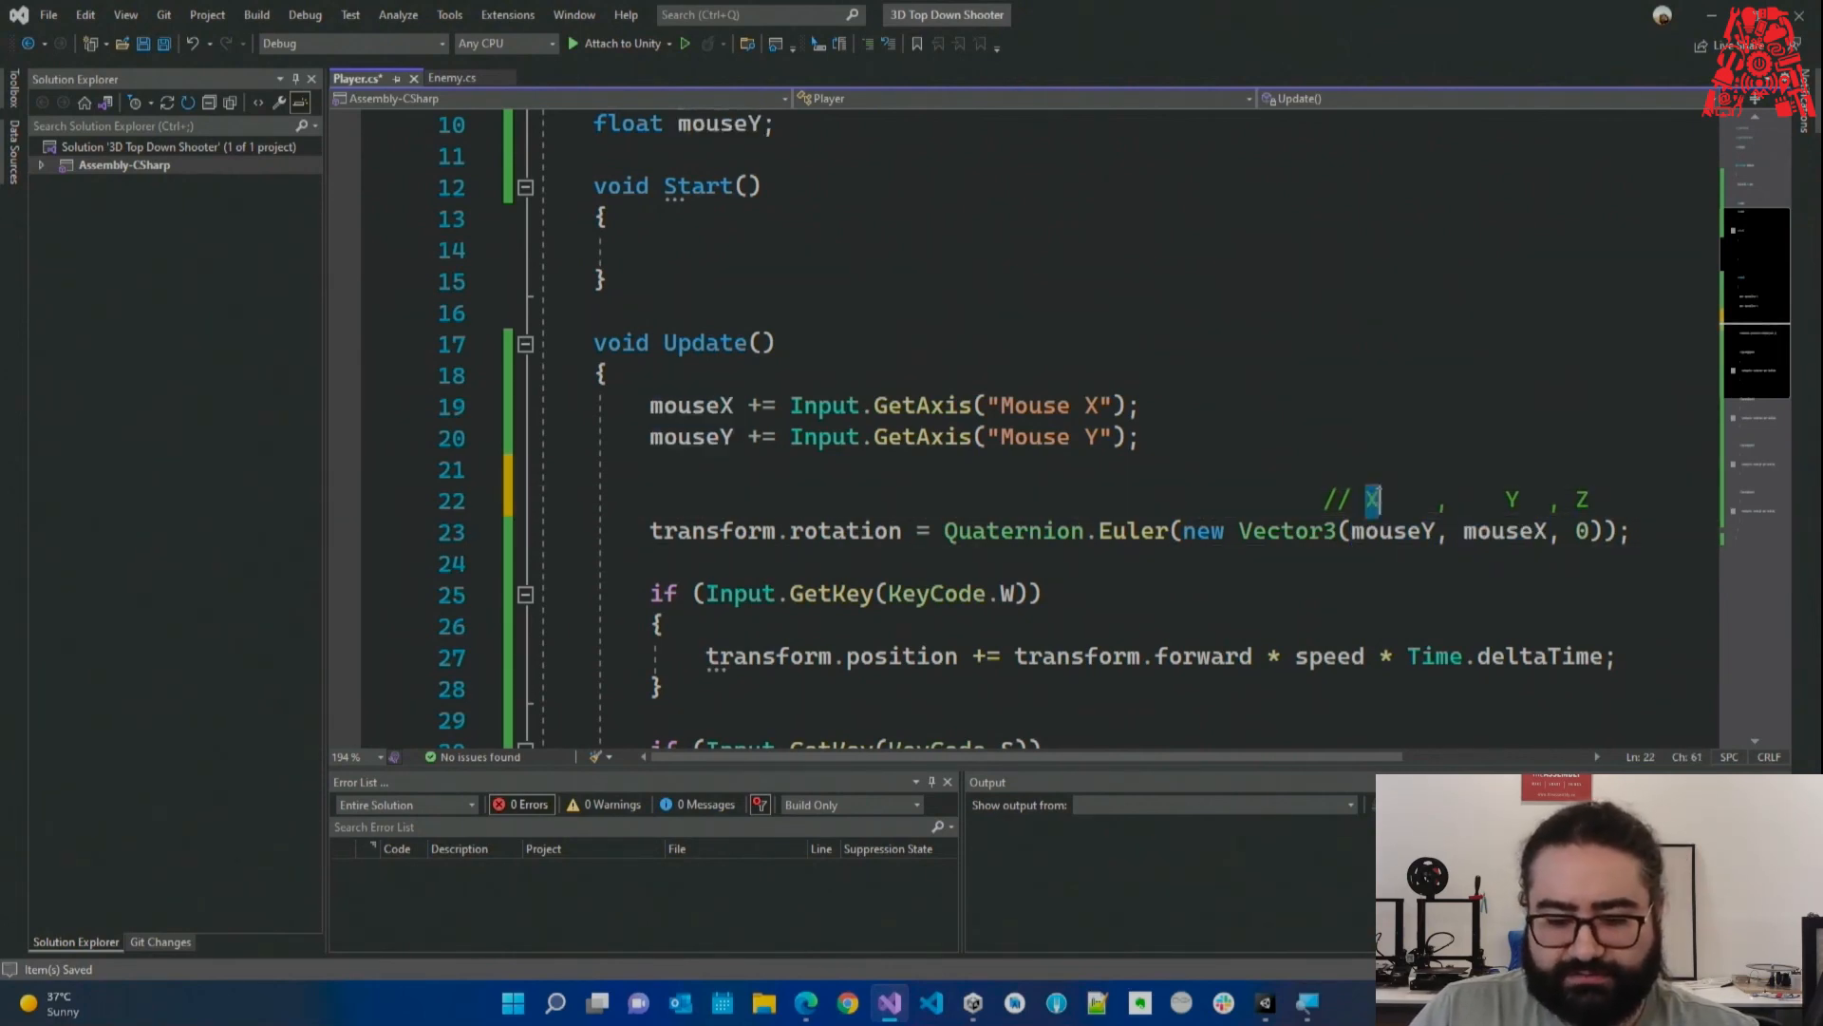
key(Down)
key(Down)
double_click(1371, 500)
drag(1420, 533, 1548, 533)
text(X)
text(Y)
key(ctrl+z)
key(ctrl+z)
Remove the leftover whitespace so the comment sits on line 21, and save Player.cs.
click(1396, 573)
drag(805, 499, 834, 481)
key(BackSpace)
key(ctrl+s)
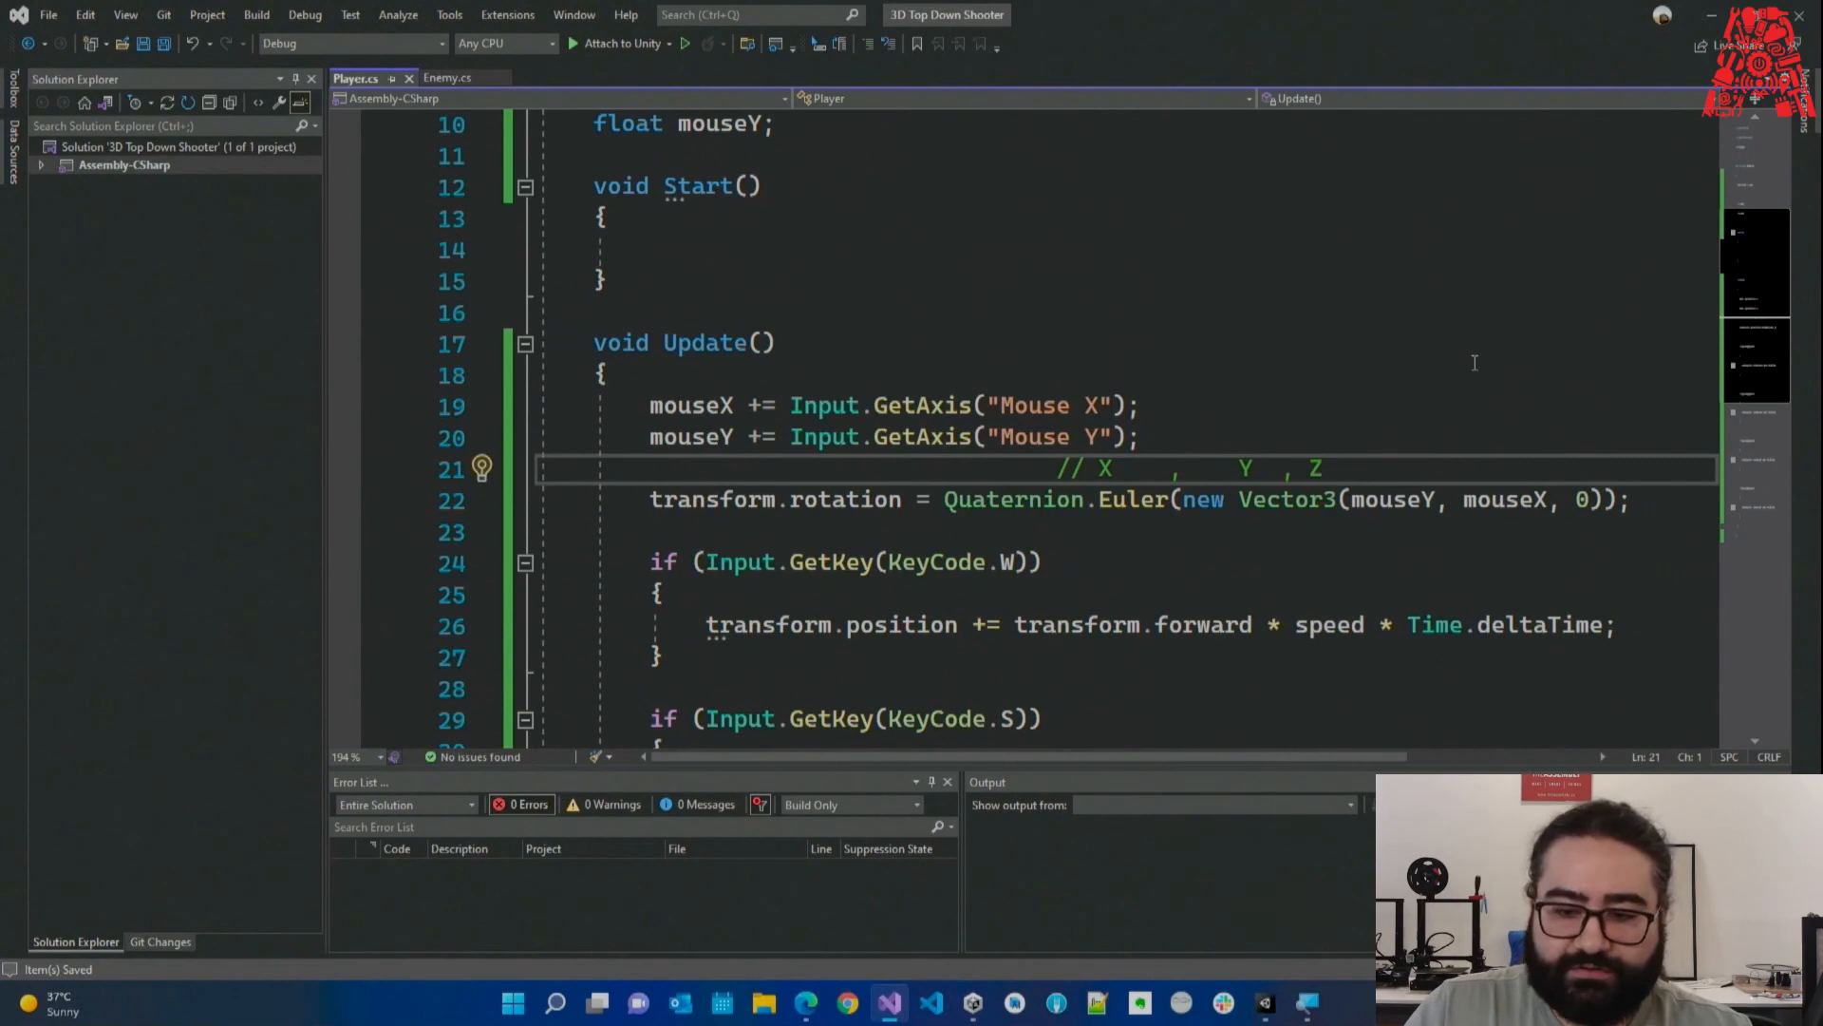
Select Player in Unity and tilt its Rotation X to 57.23, then return to Visual Studio.
click(1712, 15)
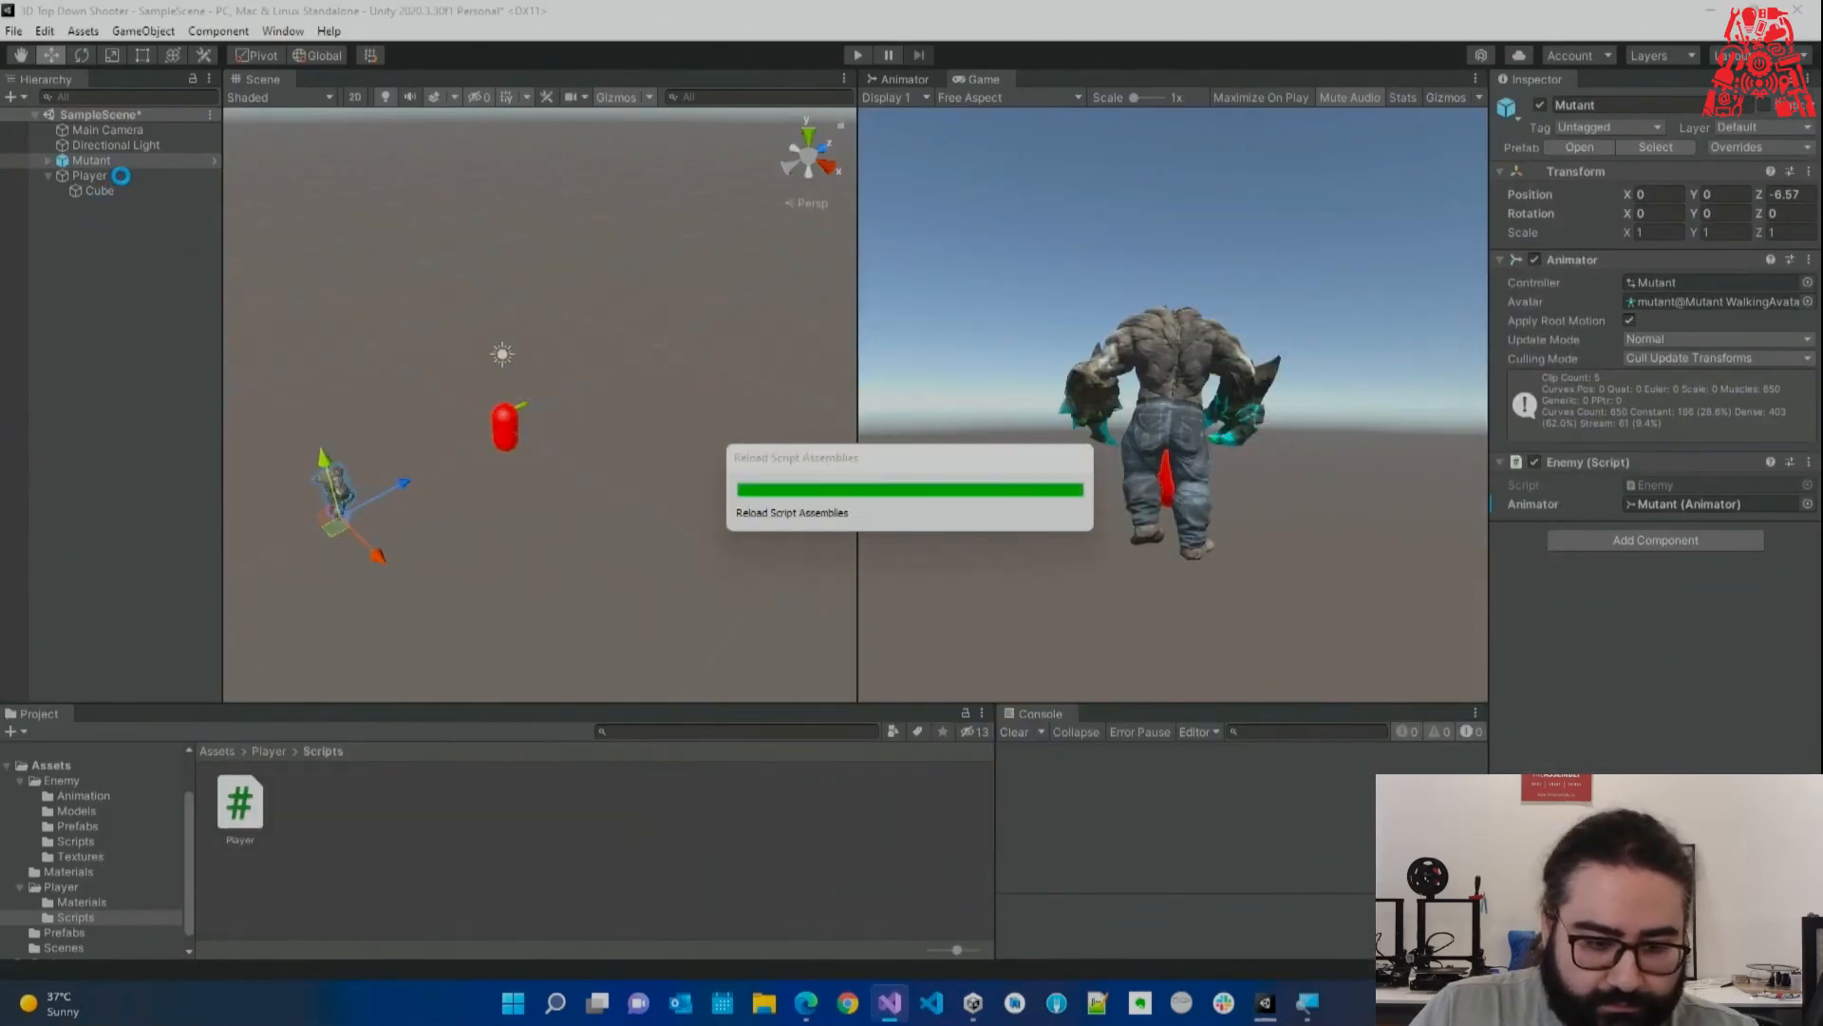
click(162, 178)
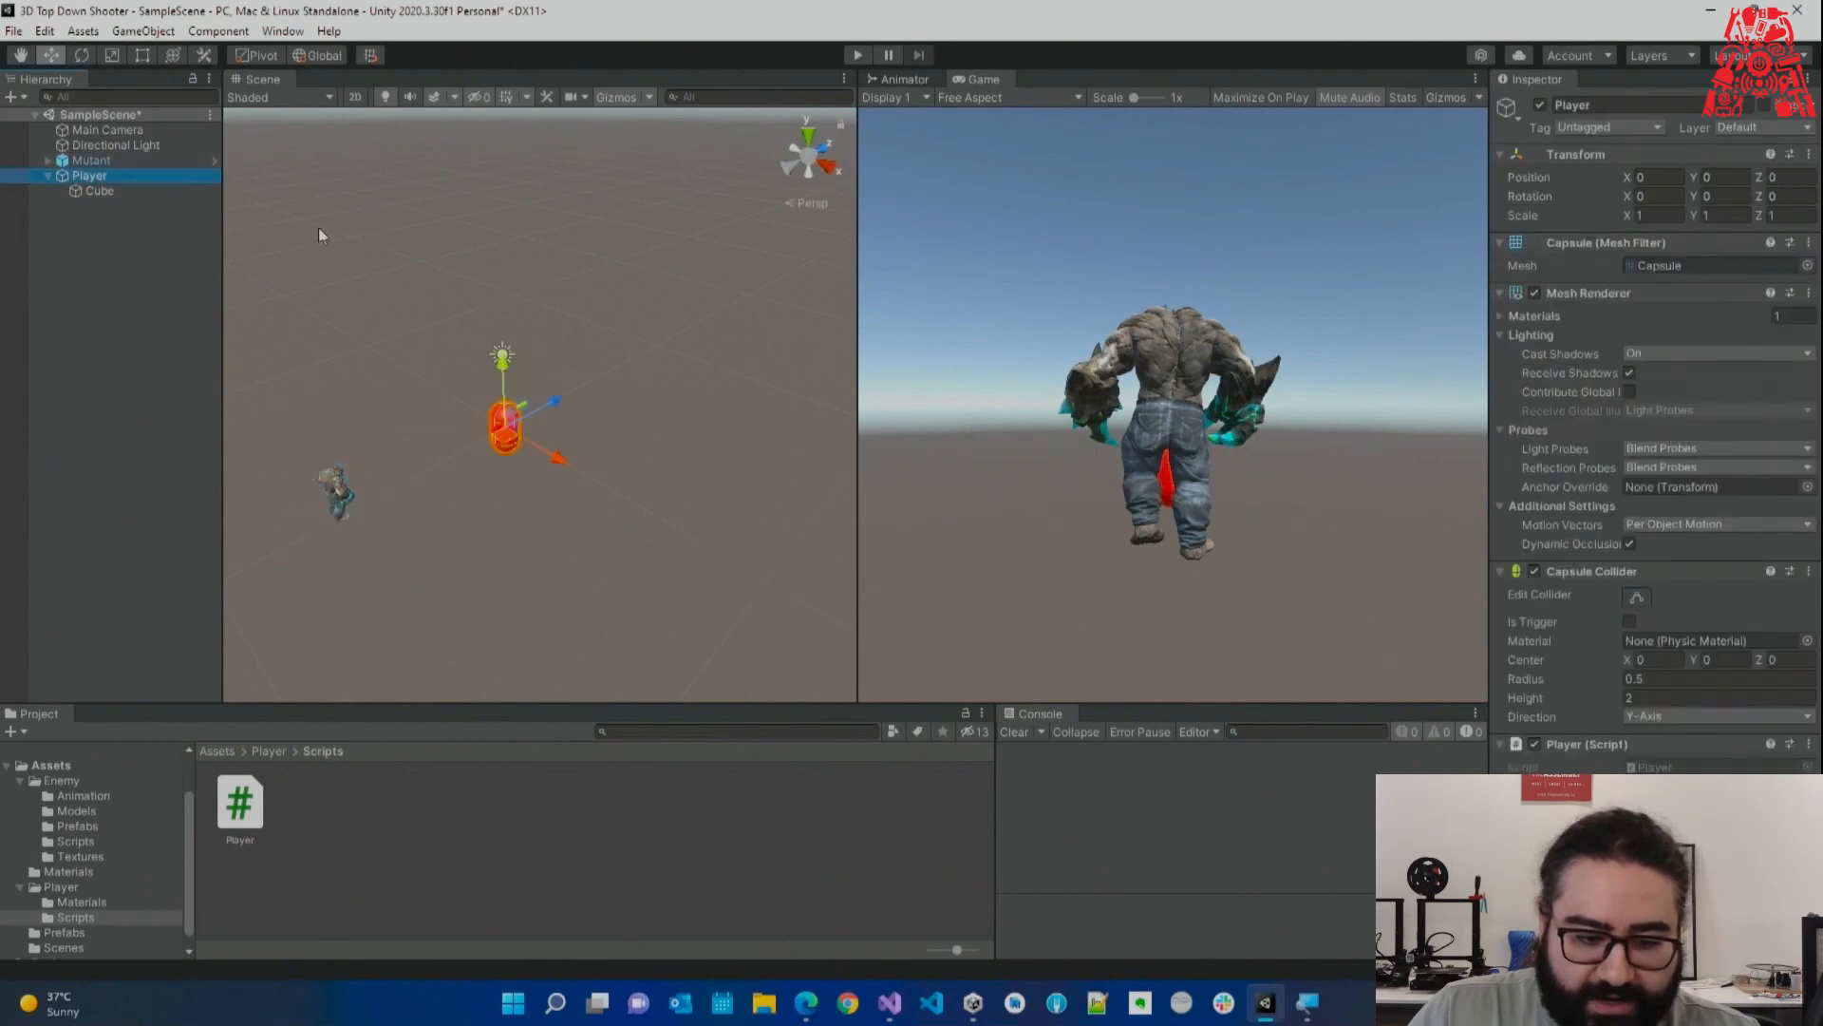
key(w)
right_drag(613, 378, 625, 362)
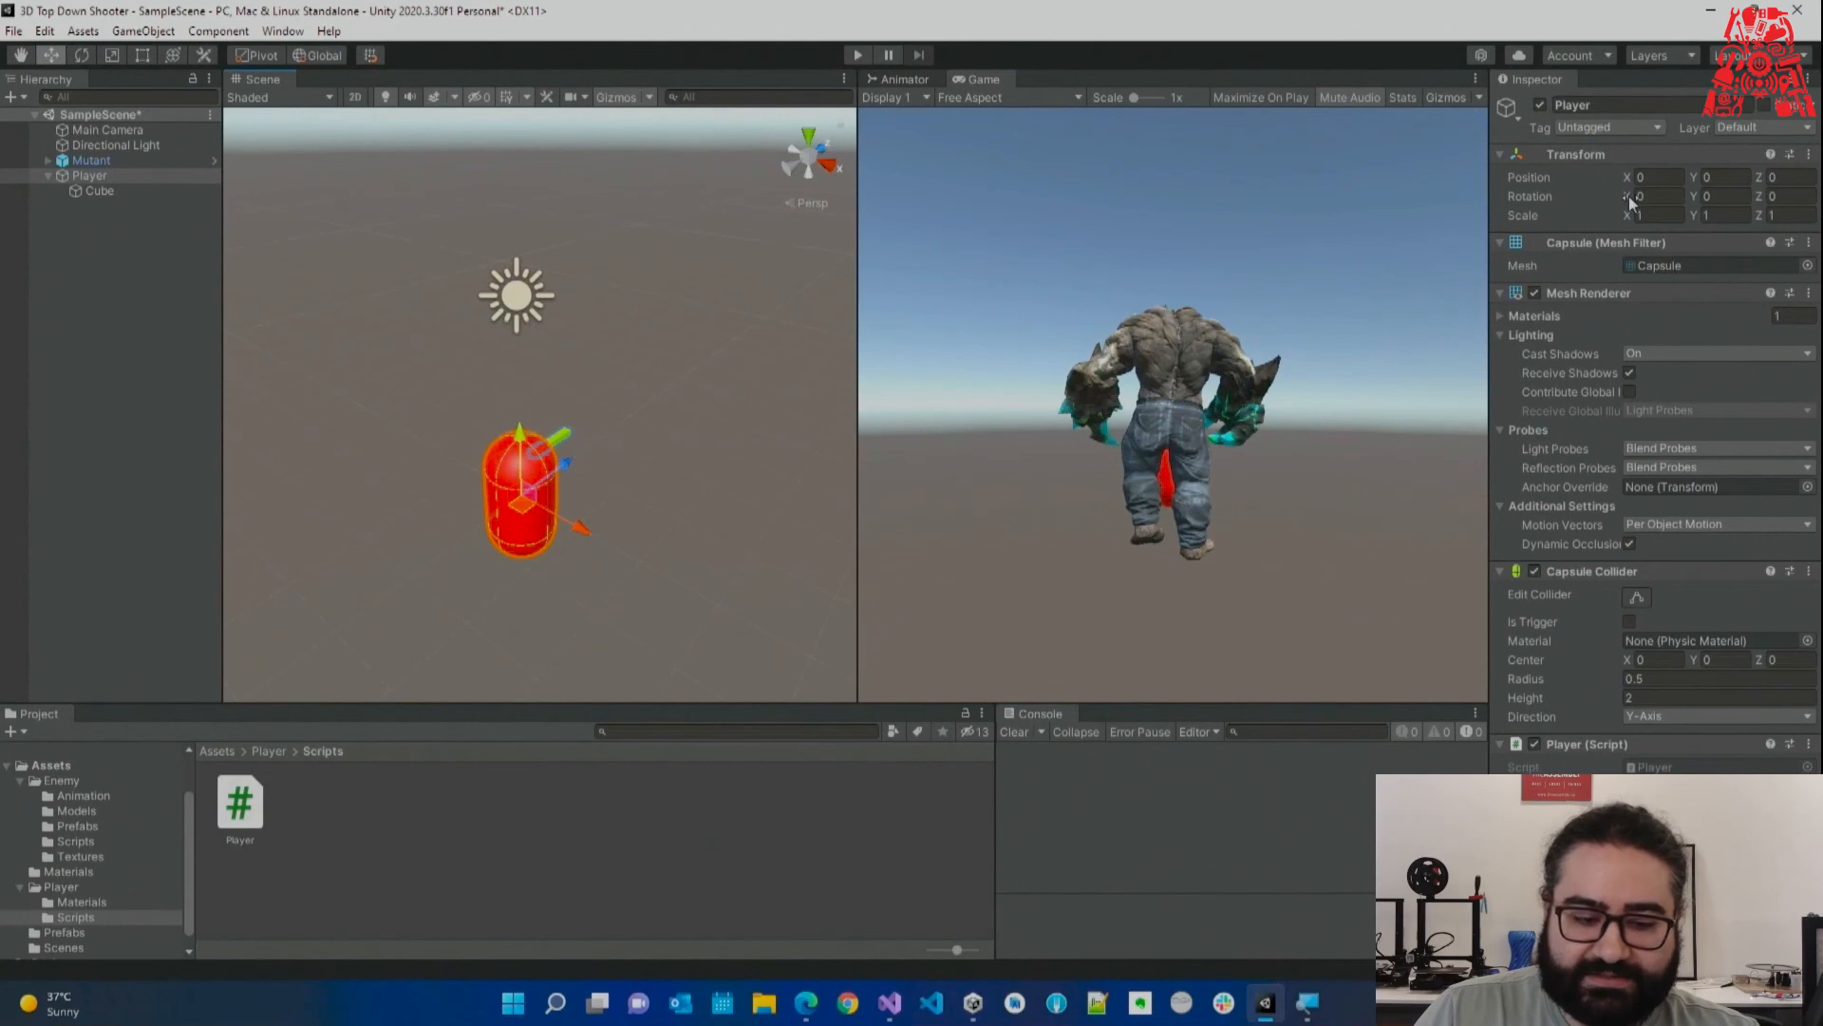
drag(1629, 201, 1645, 317)
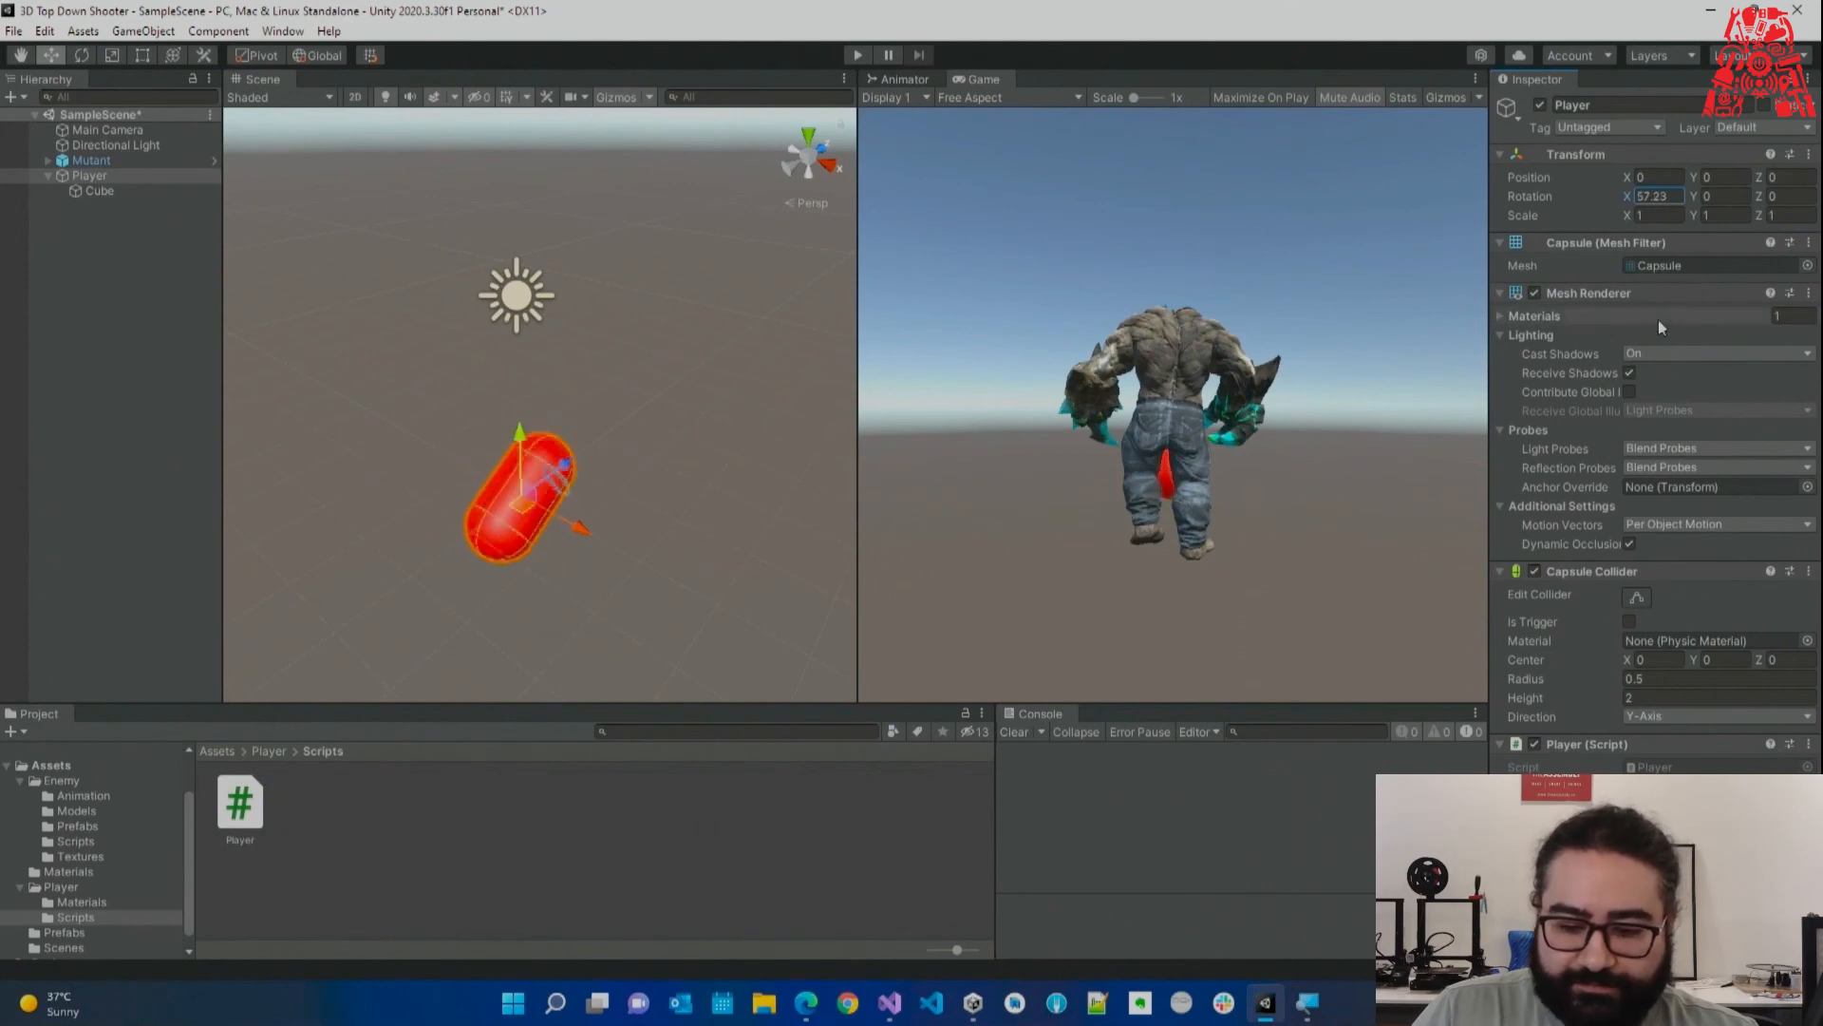
key(alt+Tab)
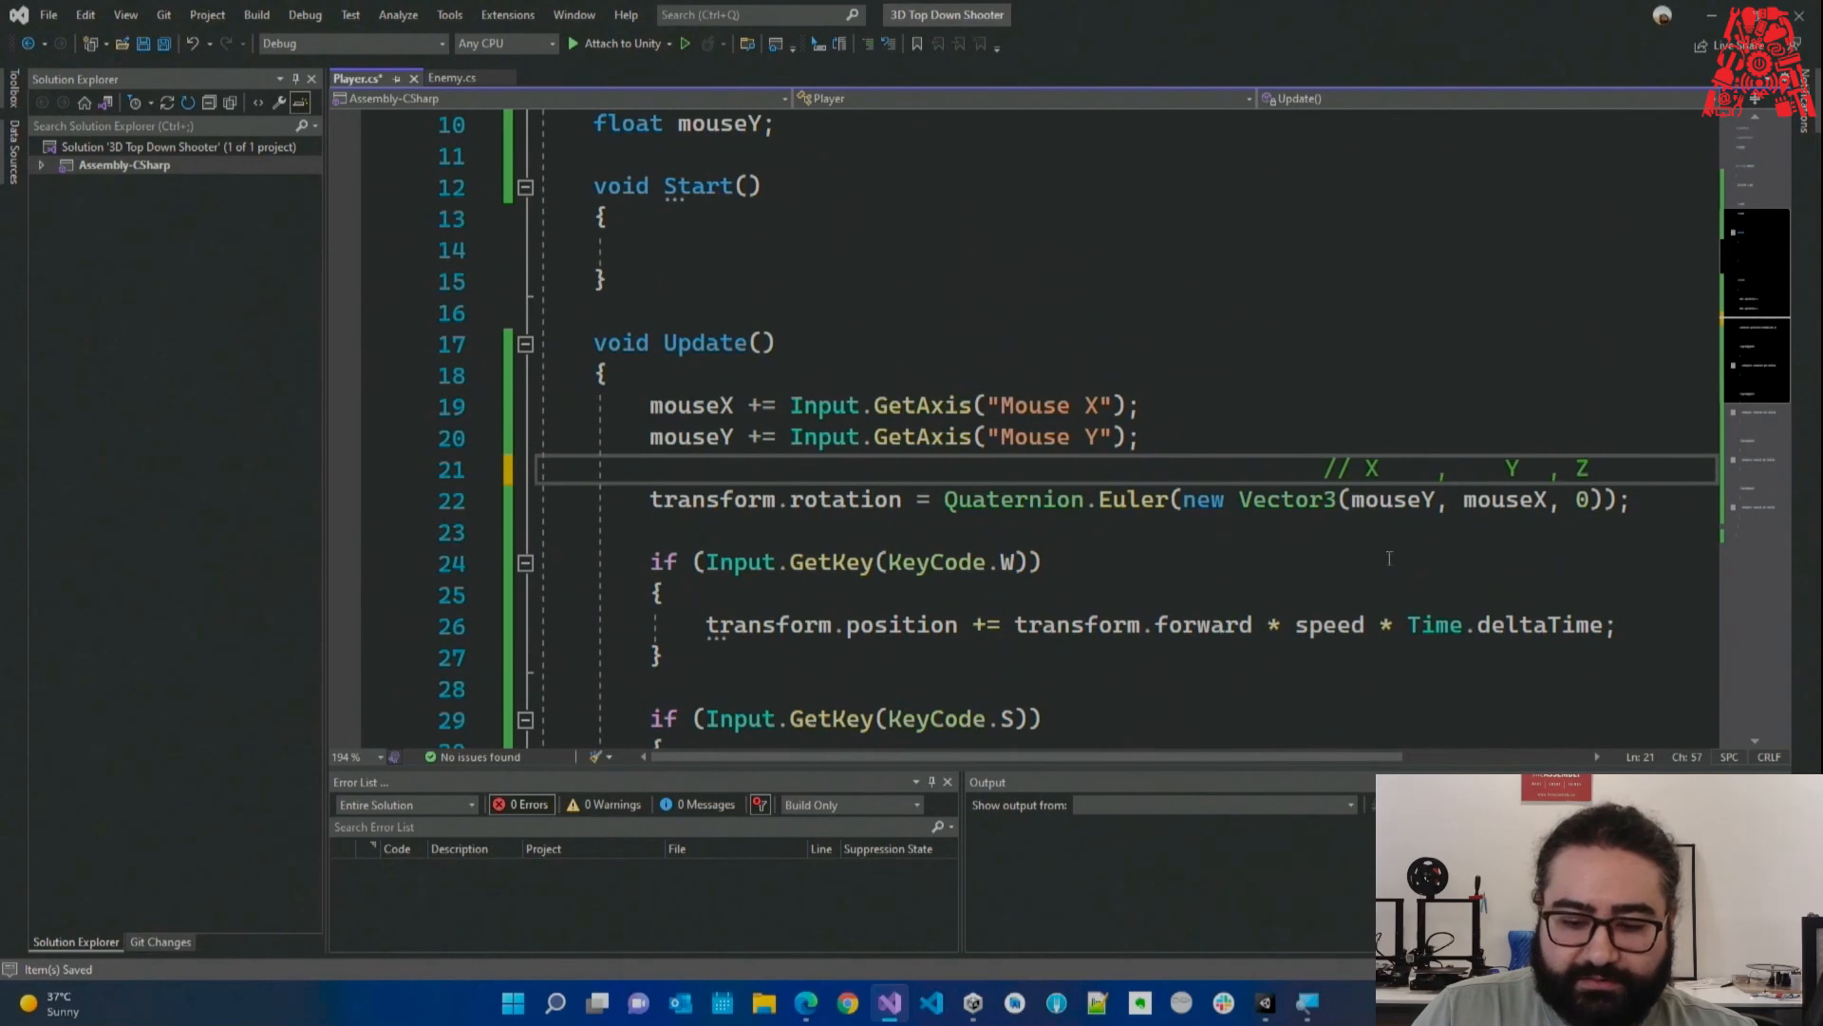
Check the rotation line and comment, then set the capsule's Rotation X to 0 and spin its Y.
drag(1352, 501, 1424, 501)
double_click(1387, 467)
drag(1519, 469, 1536, 470)
key(alt+Tab)
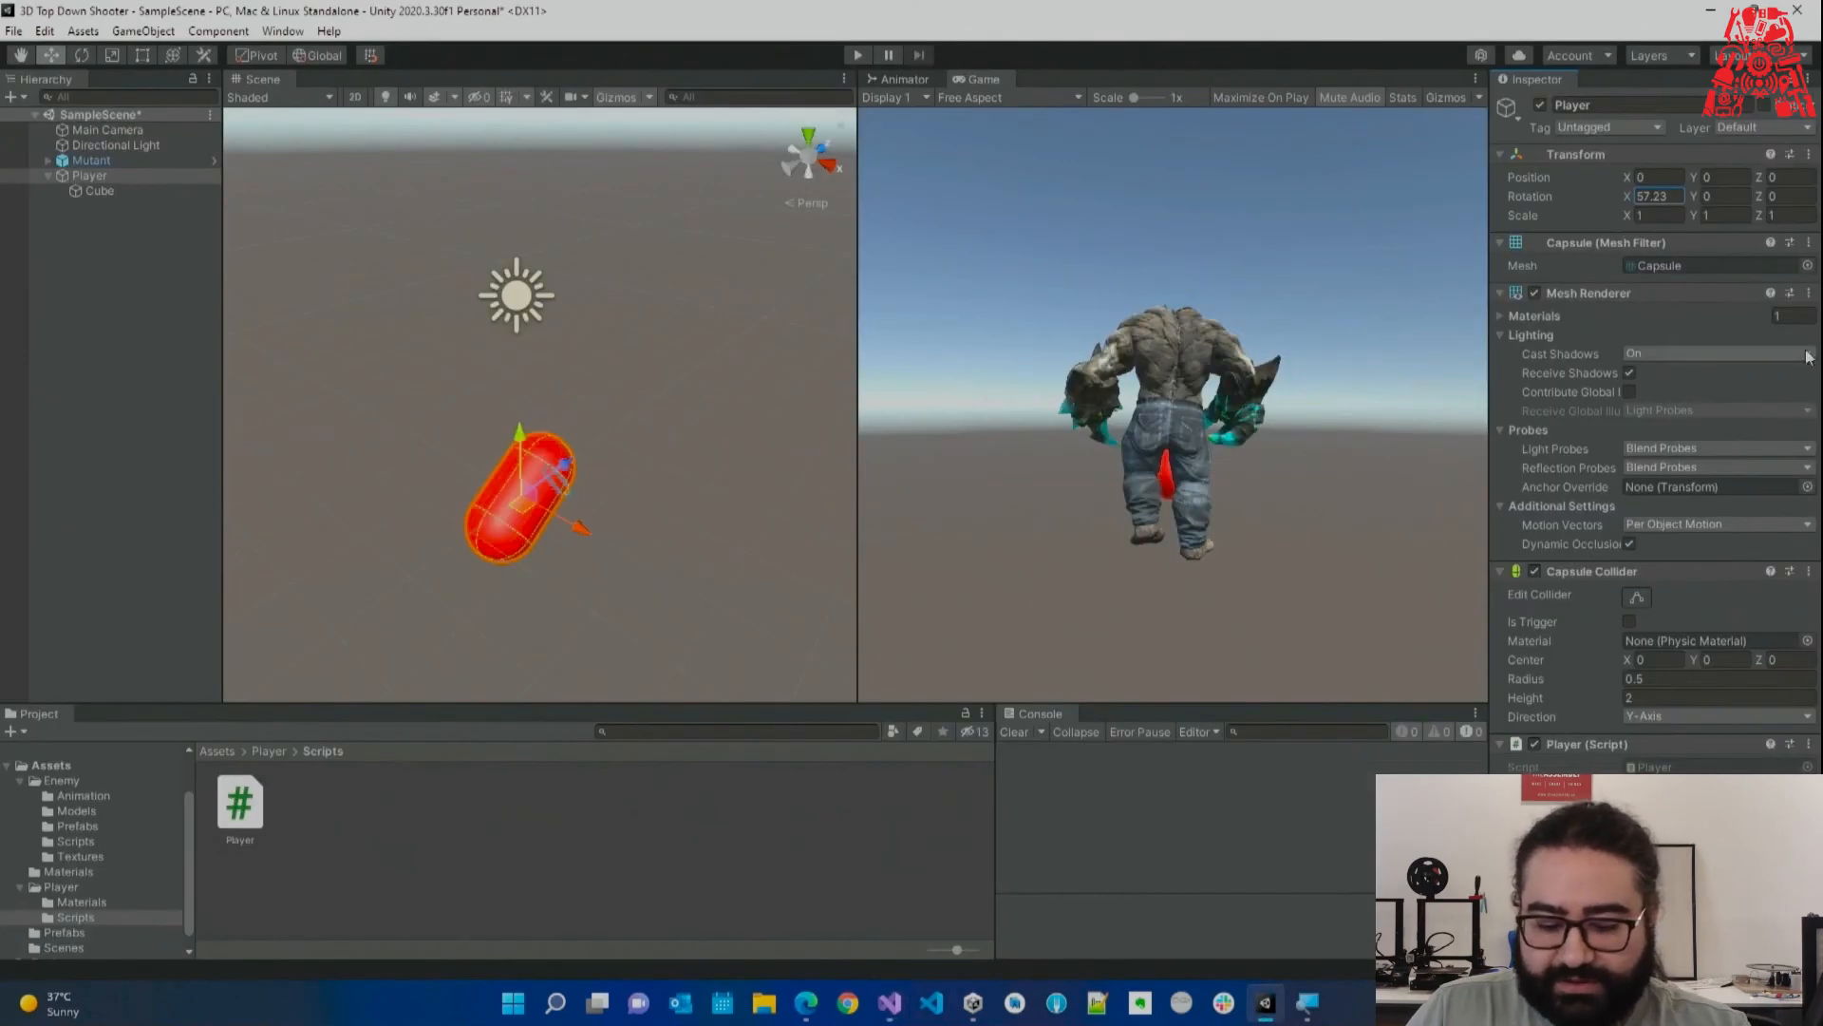
text(0)
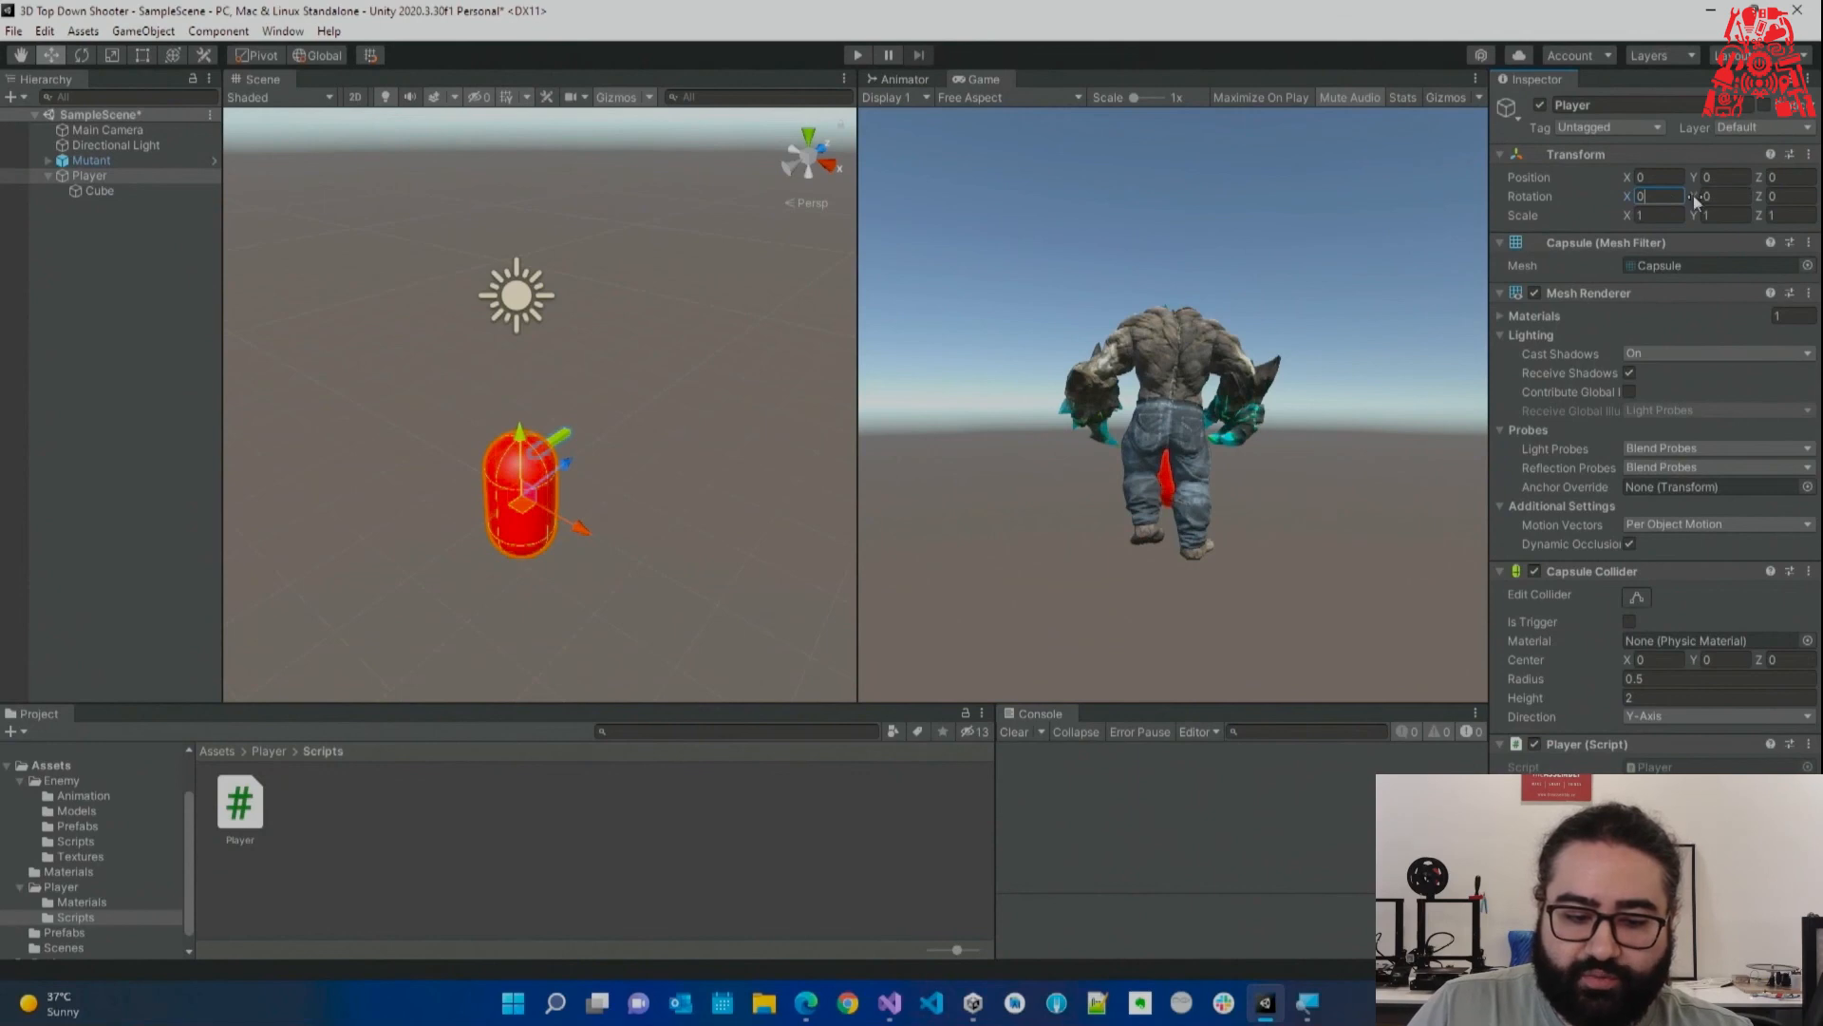
drag(1698, 197, 42, 934)
Delete the X, Y, Z comment above the rotation line, leaving line 21 empty.
key(alt+Tab)
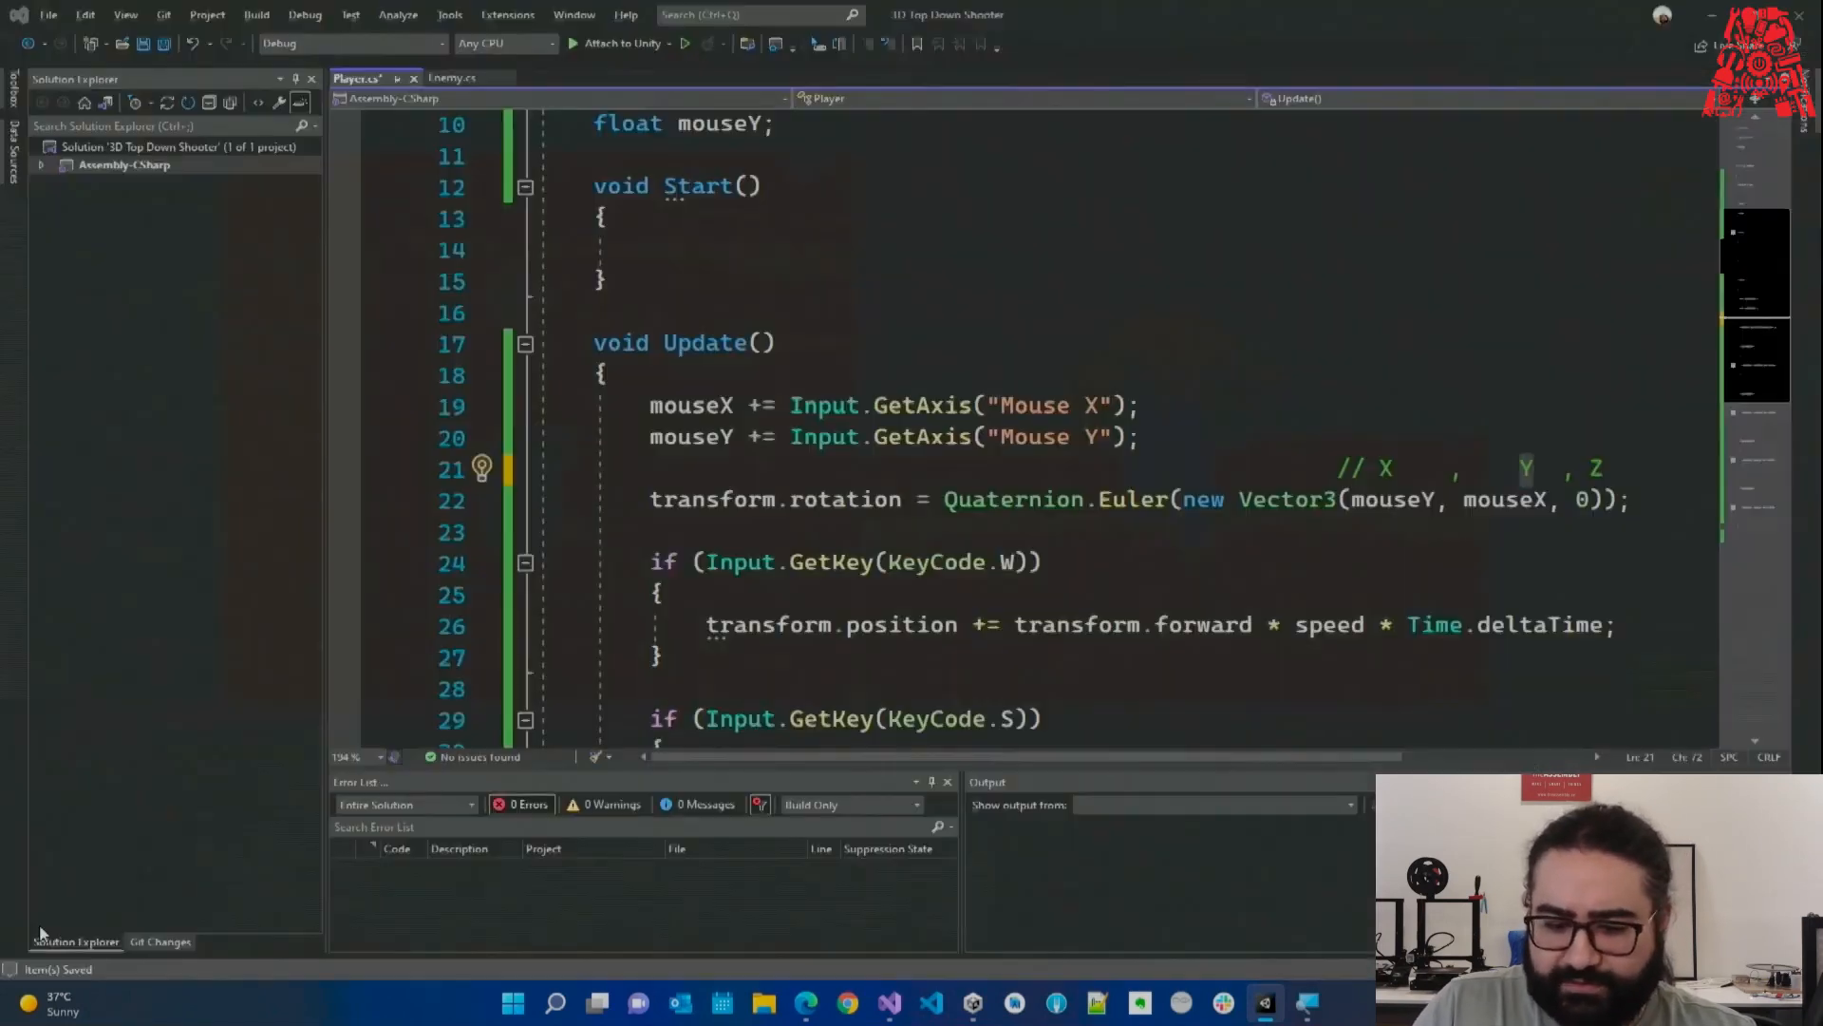
double_click(1519, 500)
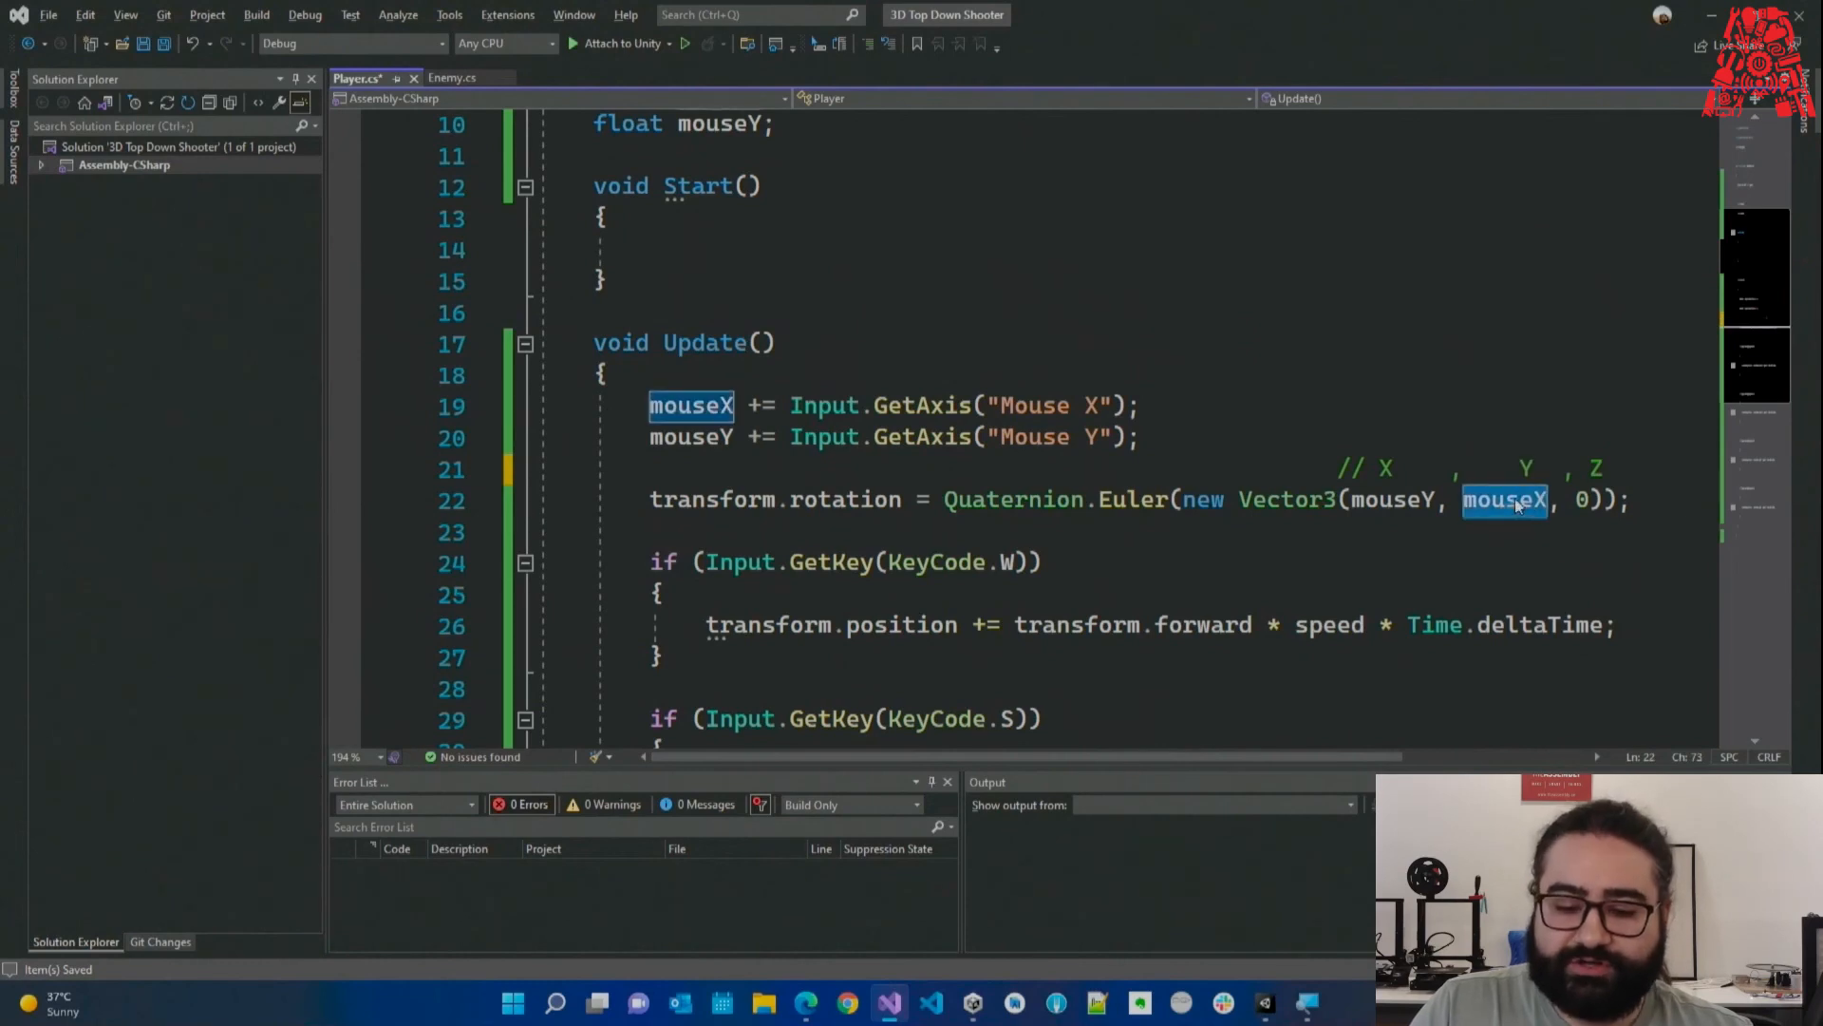
double_click(1526, 467)
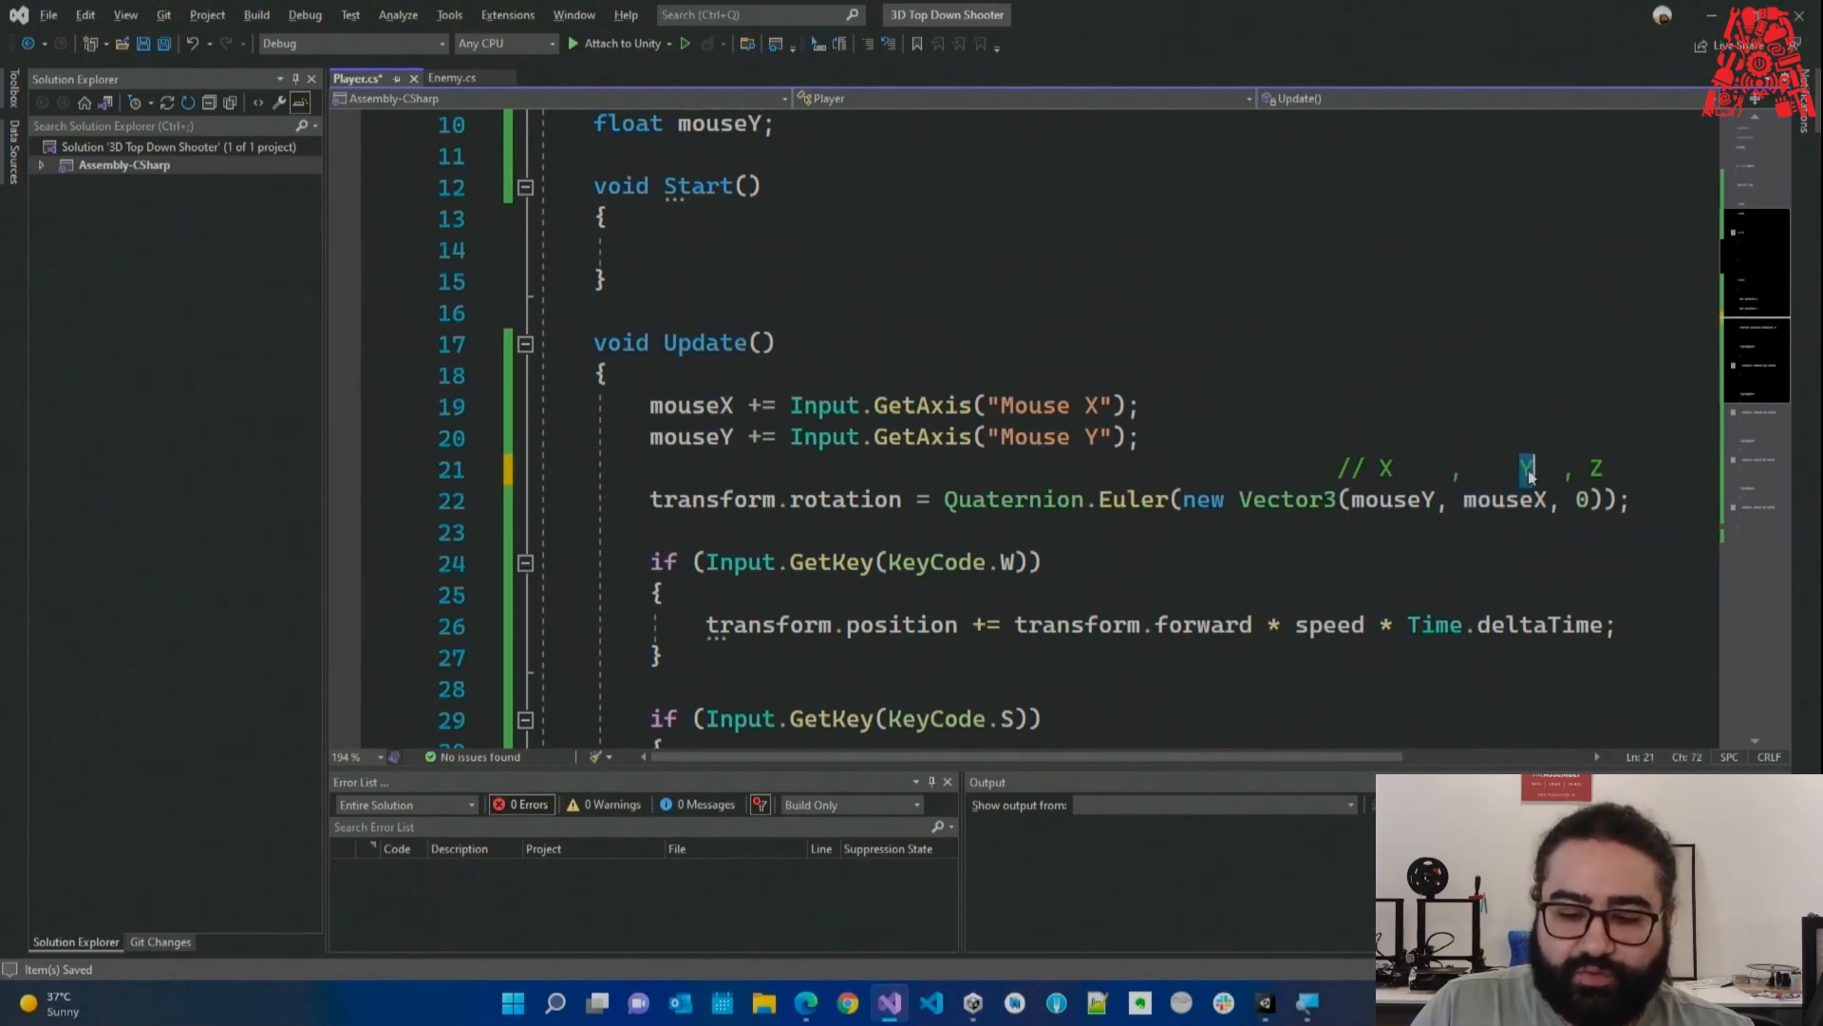
drag(1629, 477, 187, 480)
text(SW)
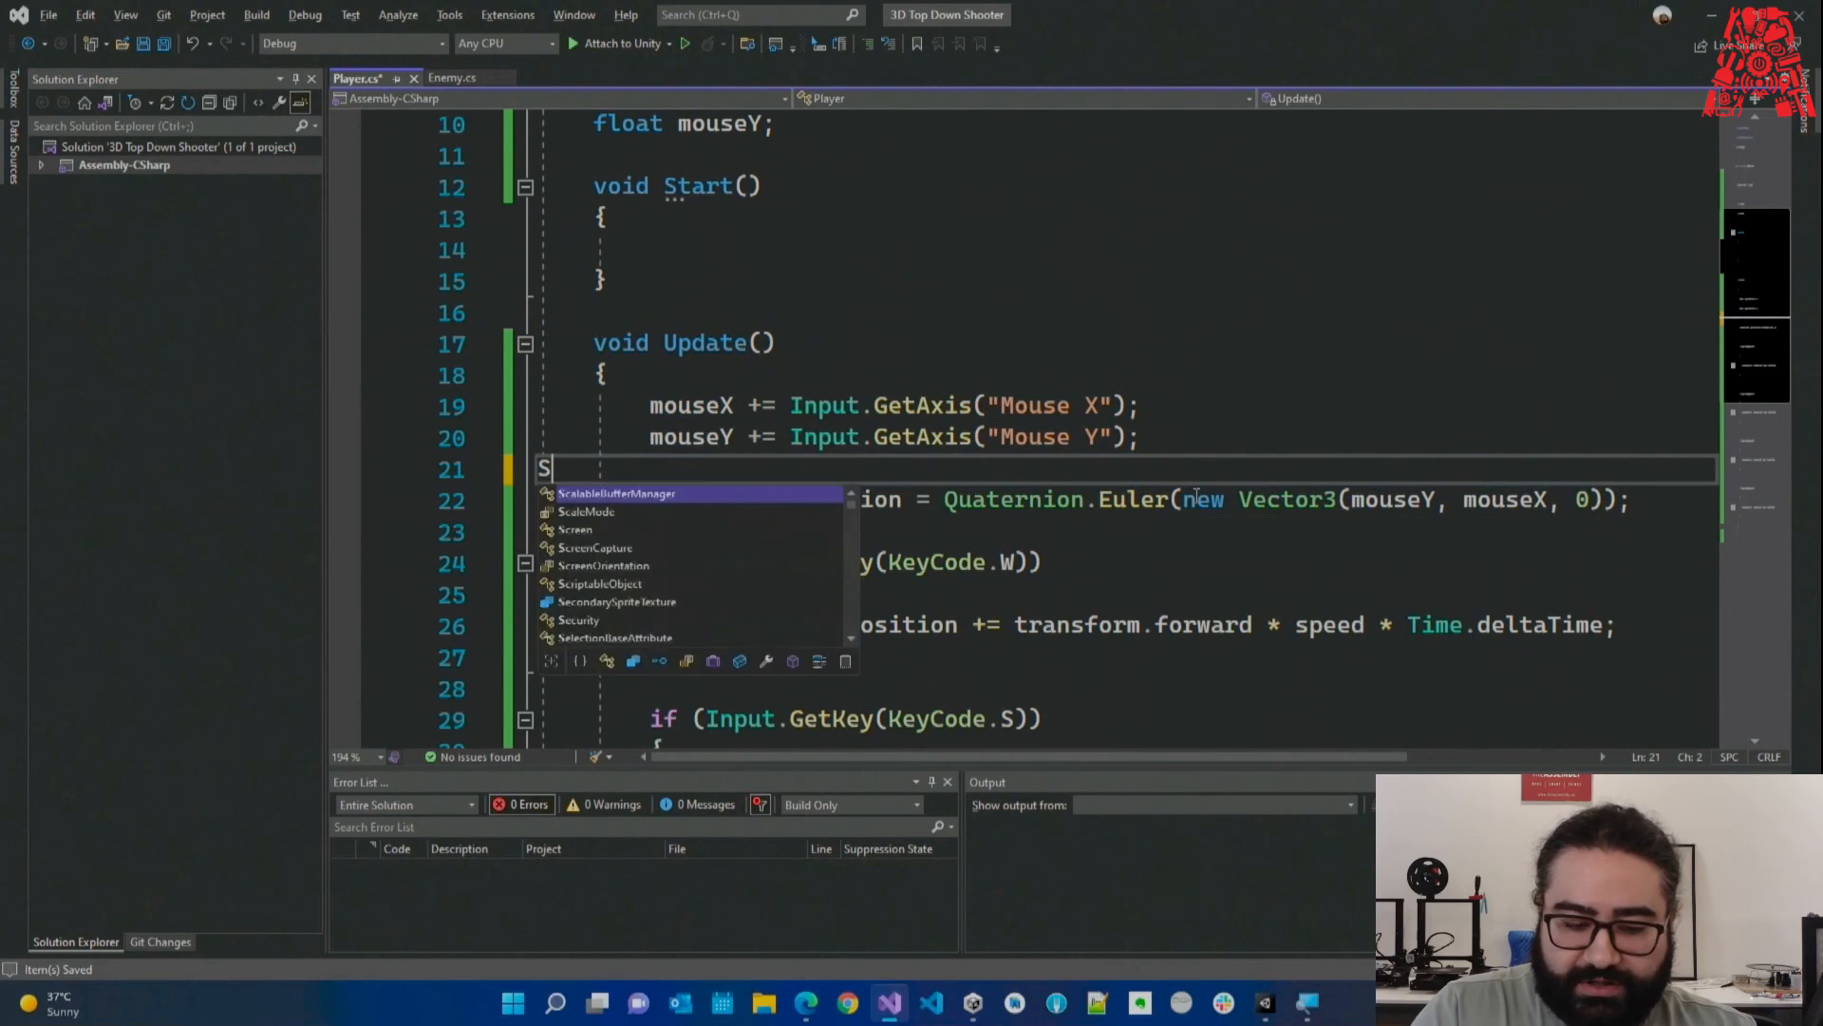
key(BackSpace)
key(BackSpace)
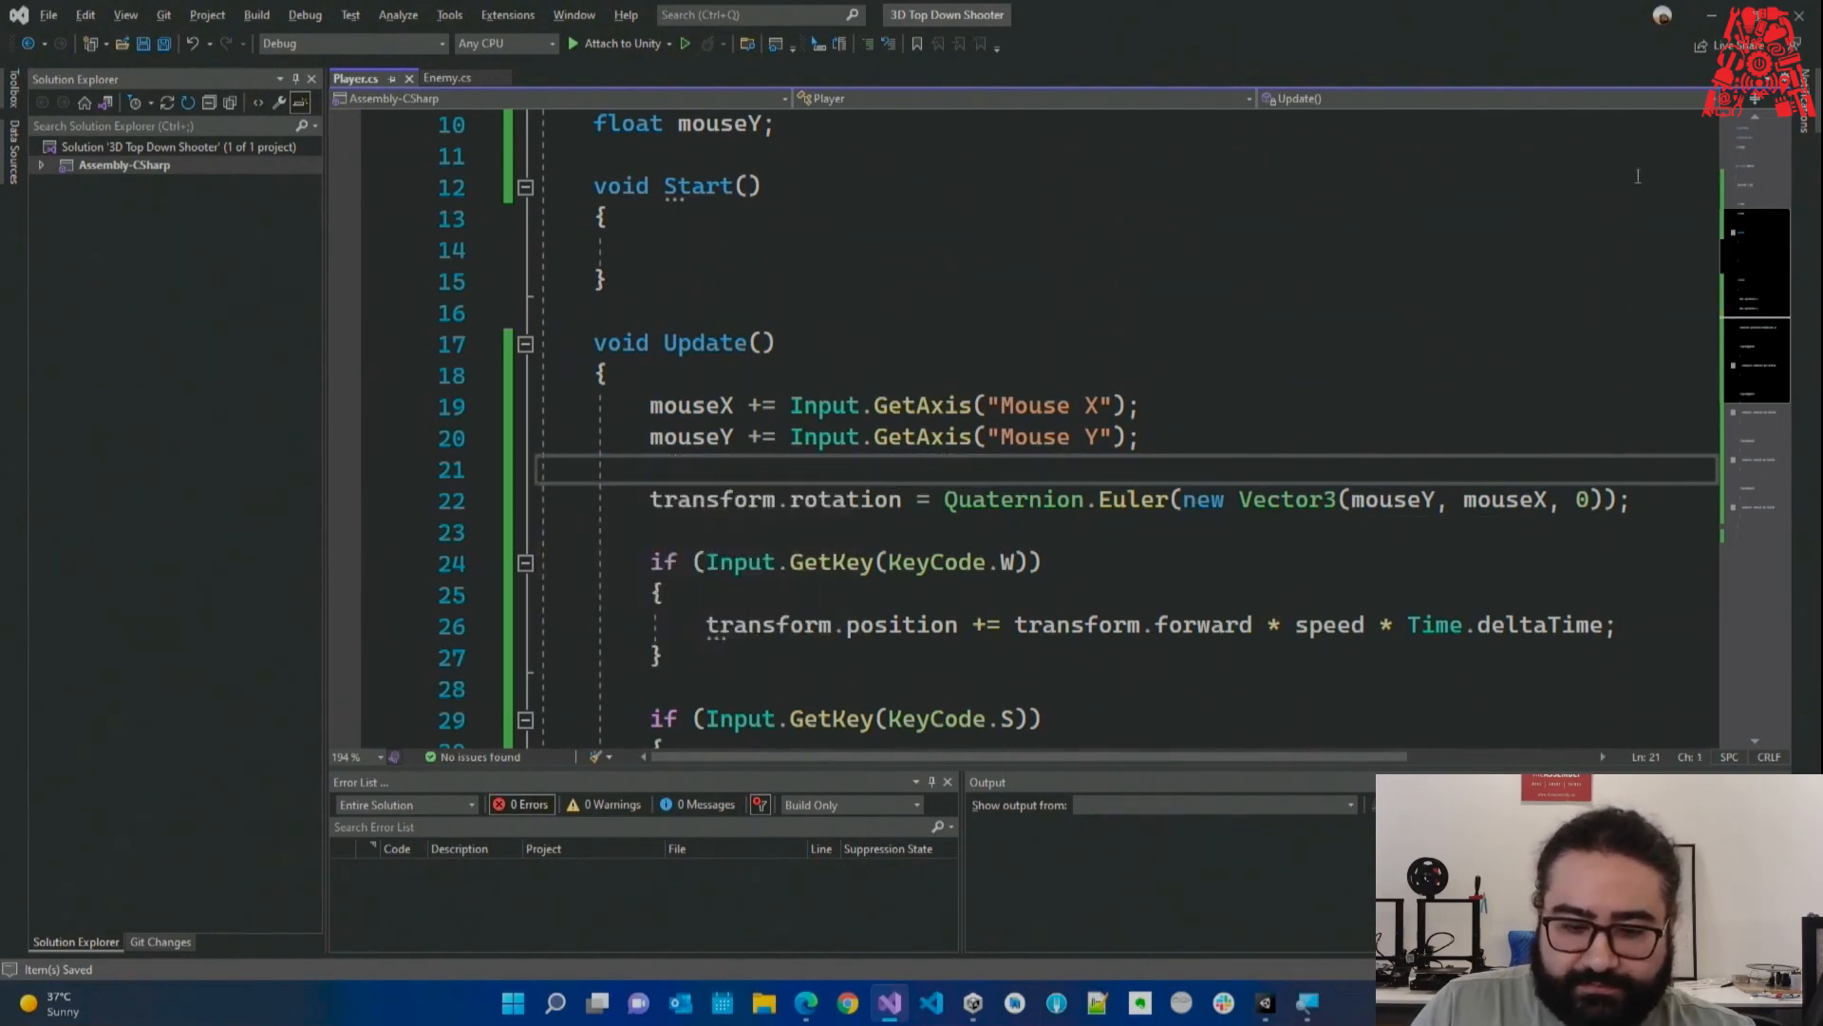
Play-test the mouse-look rotation of the Player capsule in Unity, then stop the game.
click(853, 56)
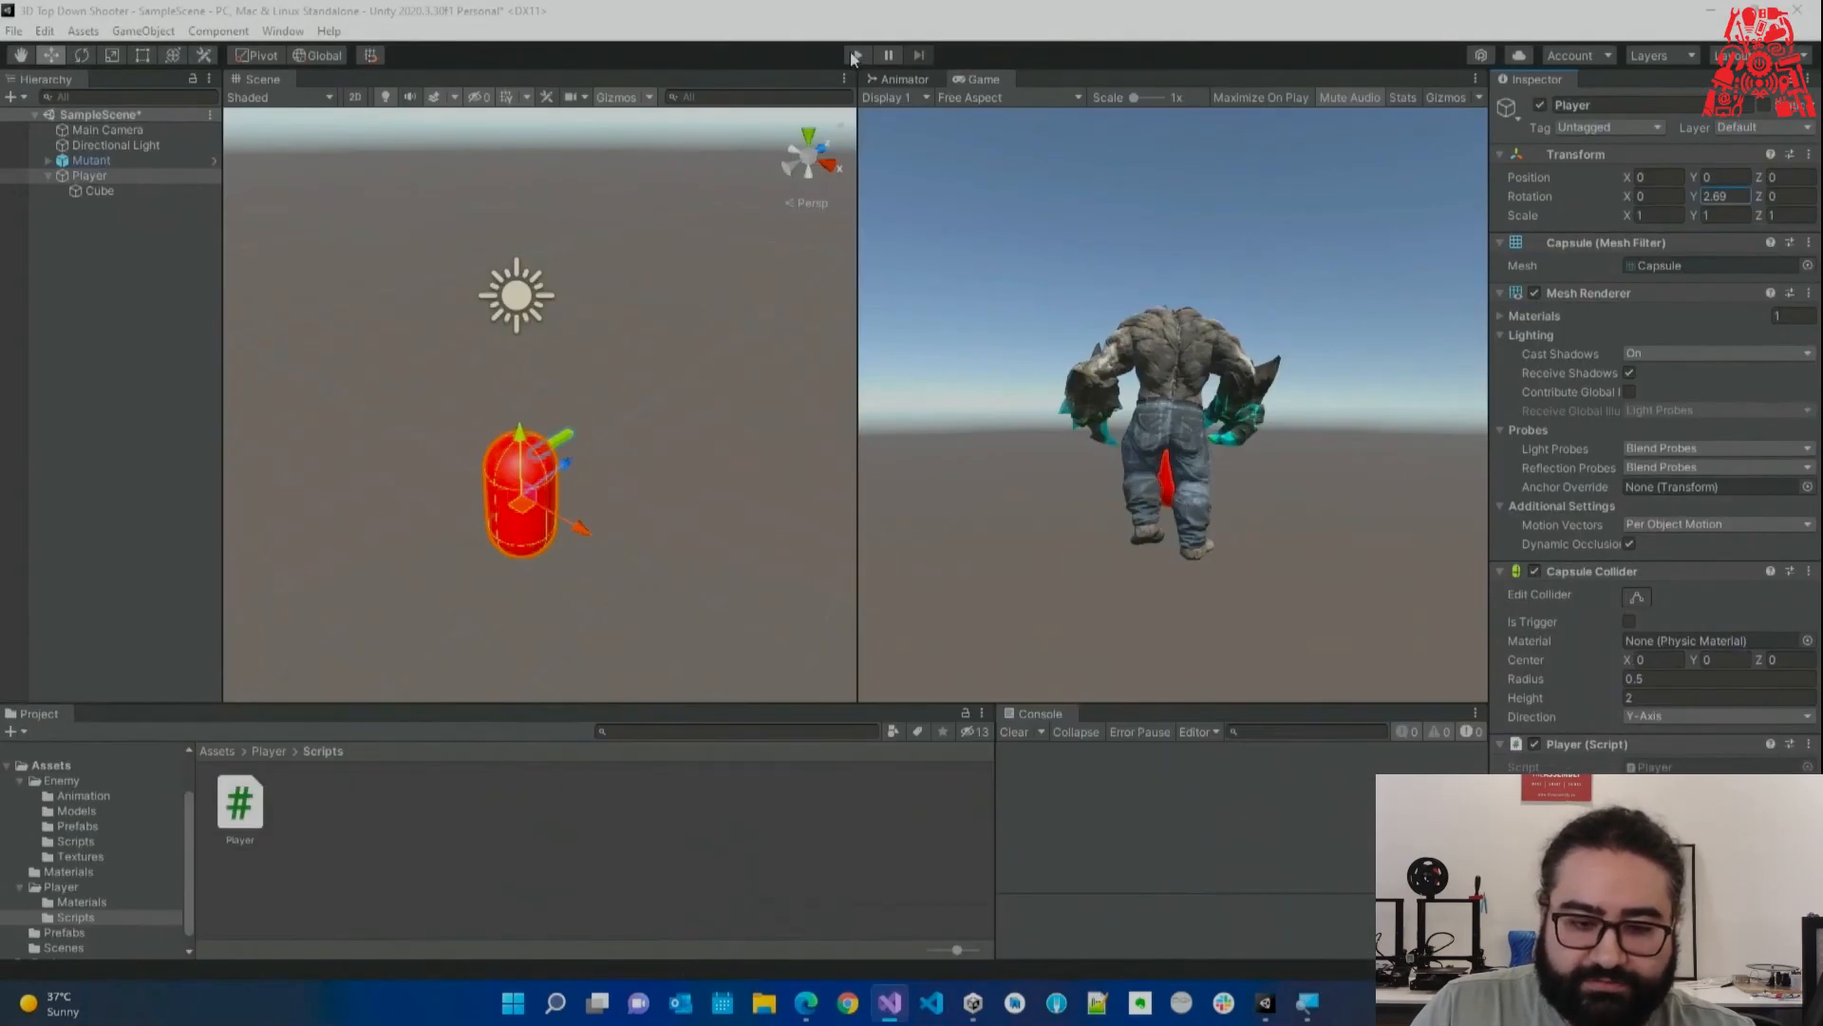
click(853, 55)
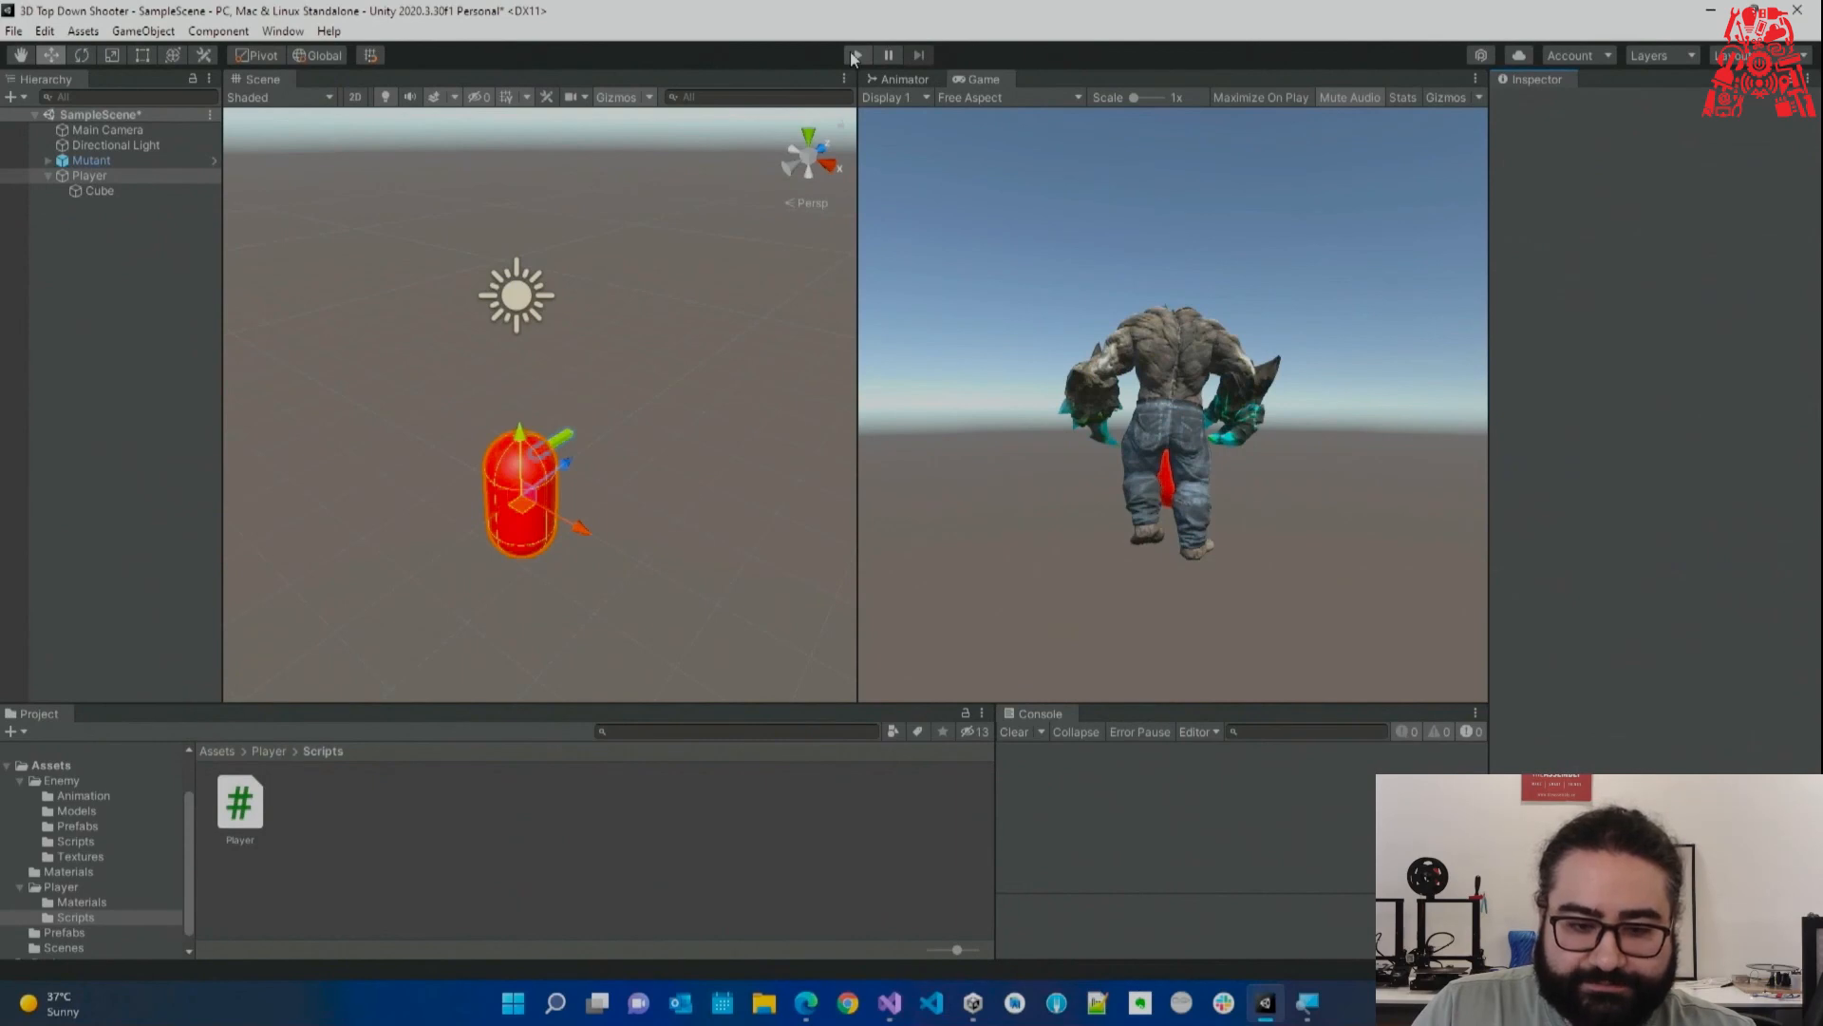
click(854, 55)
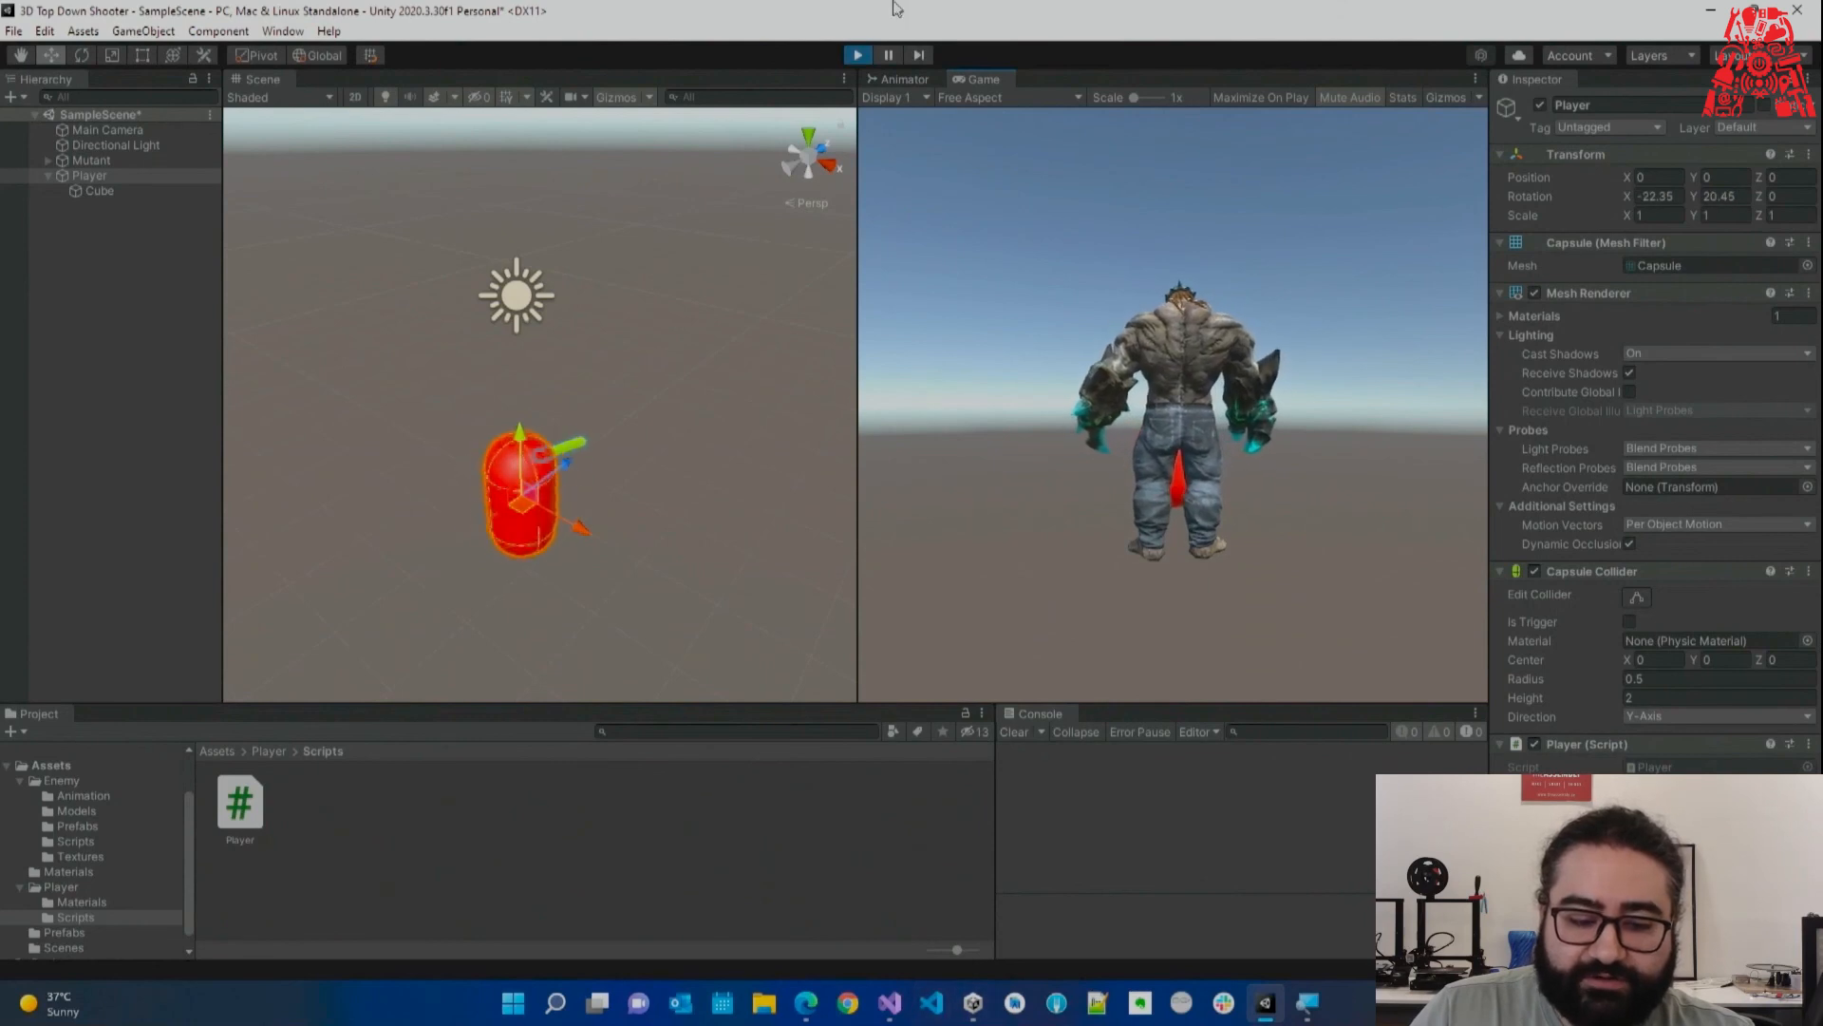
click(857, 55)
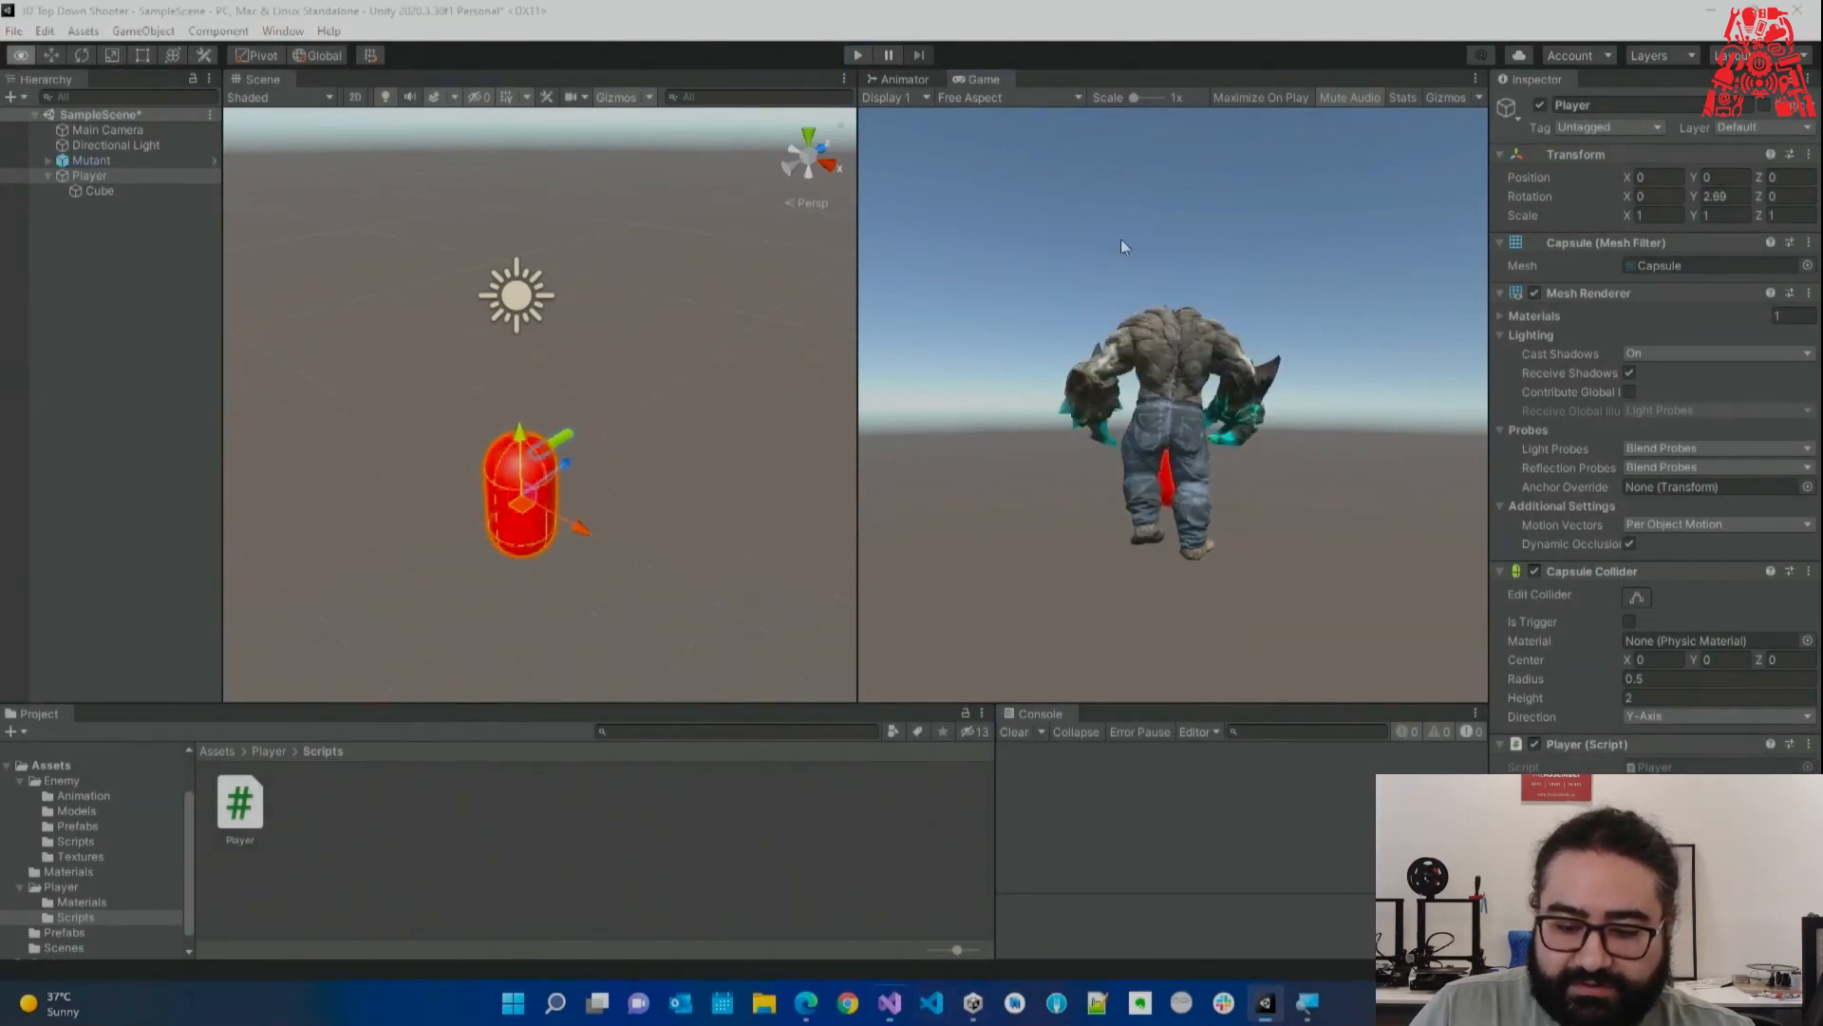
key(alt+Tab)
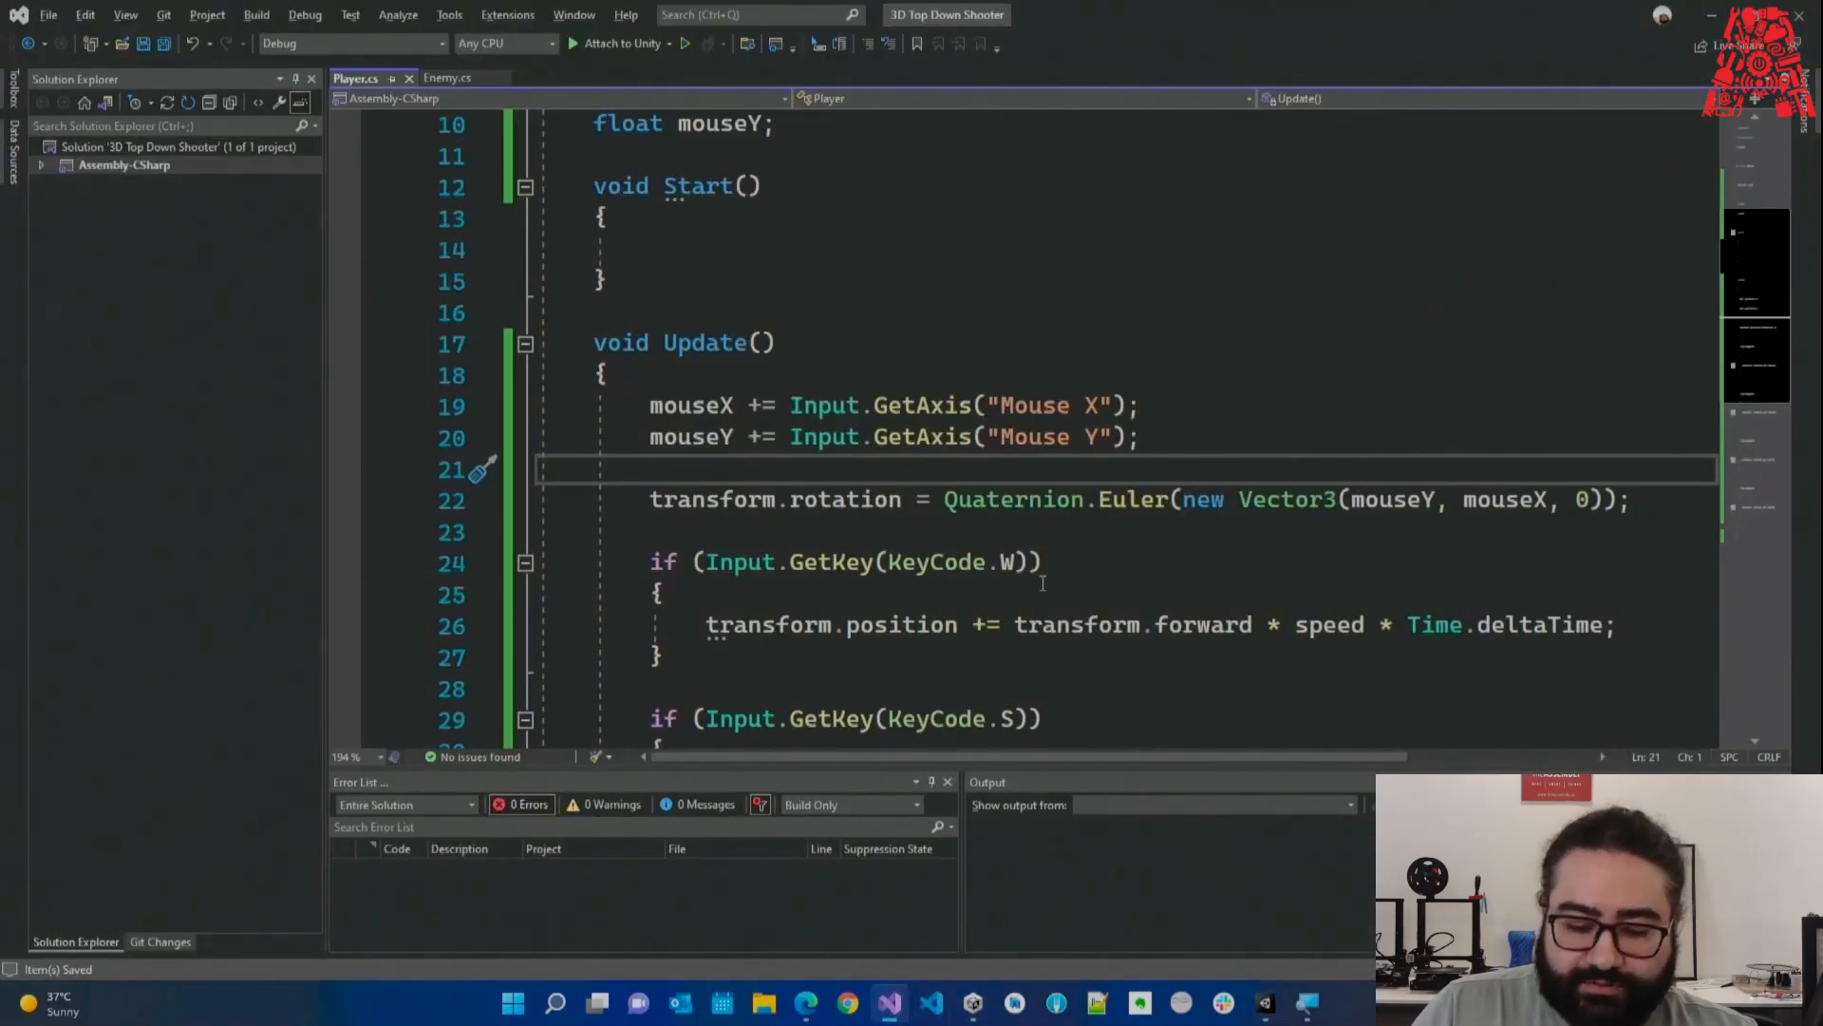
click(1166, 1003)
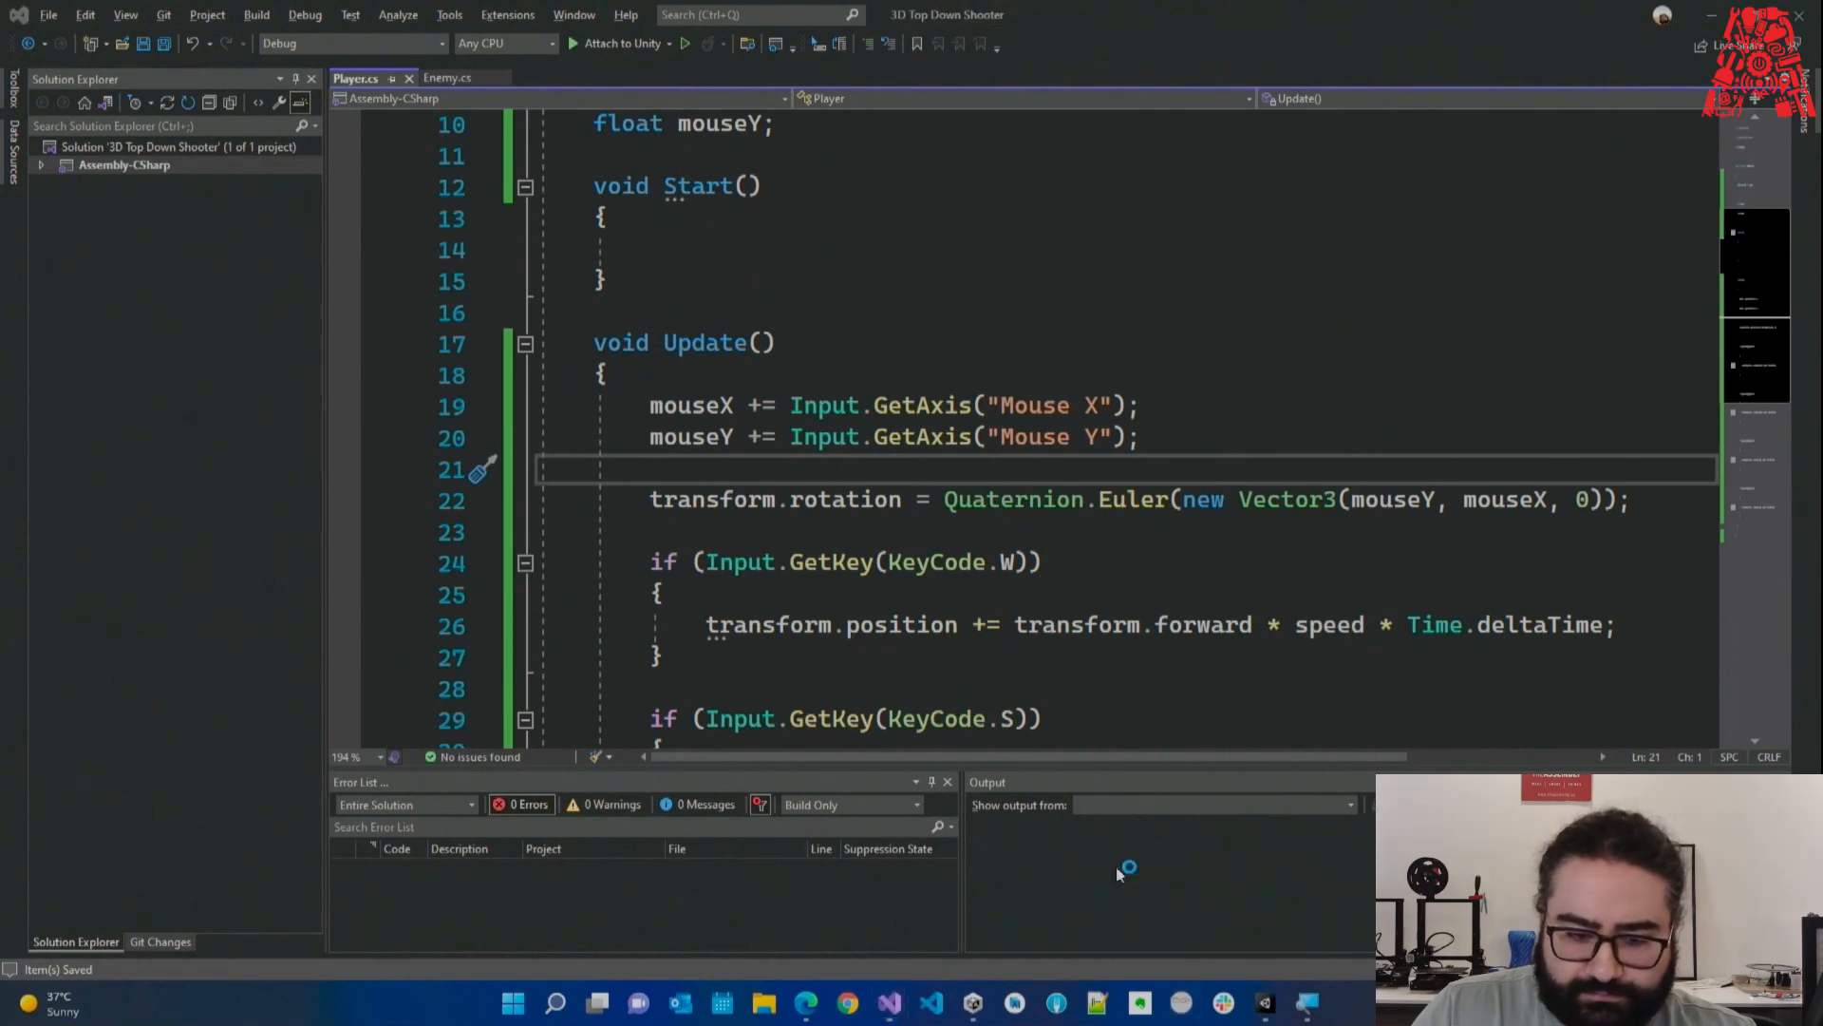
Sketch two boxes labelled 'window', with y- and y+ labels on their top and bottom edges.
key(Tab)
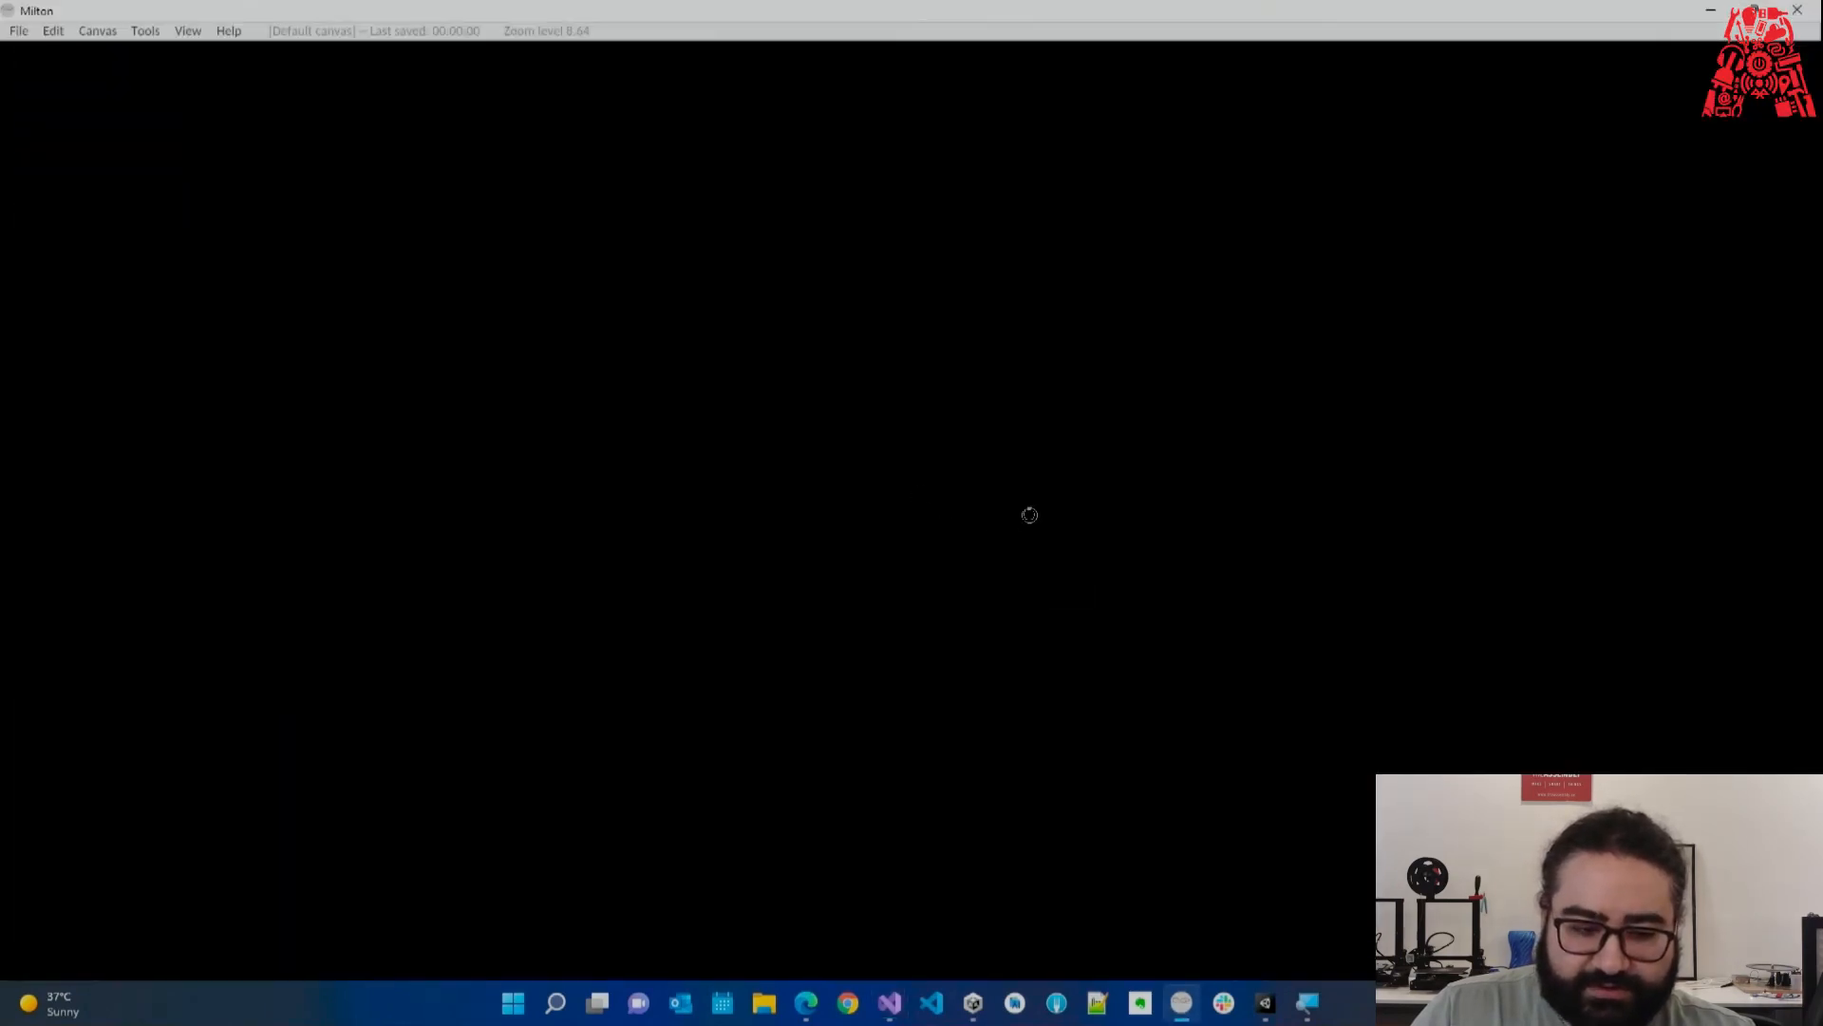
mouse_move(183, 210)
mouse_down()
mouse_move(190, 612)
mouse_move(846, 521)
mouse_move(59, 565)
mouse_up()
mouse_move(419, 125)
mouse_down()
mouse_move(469, 174)
mouse_move(425, 169)
mouse_up()
drag(497, 143, 534, 135)
mouse_move(391, 725)
mouse_down()
mouse_move(402, 798)
mouse_move(558, 762)
mouse_move(526, 812)
mouse_up()
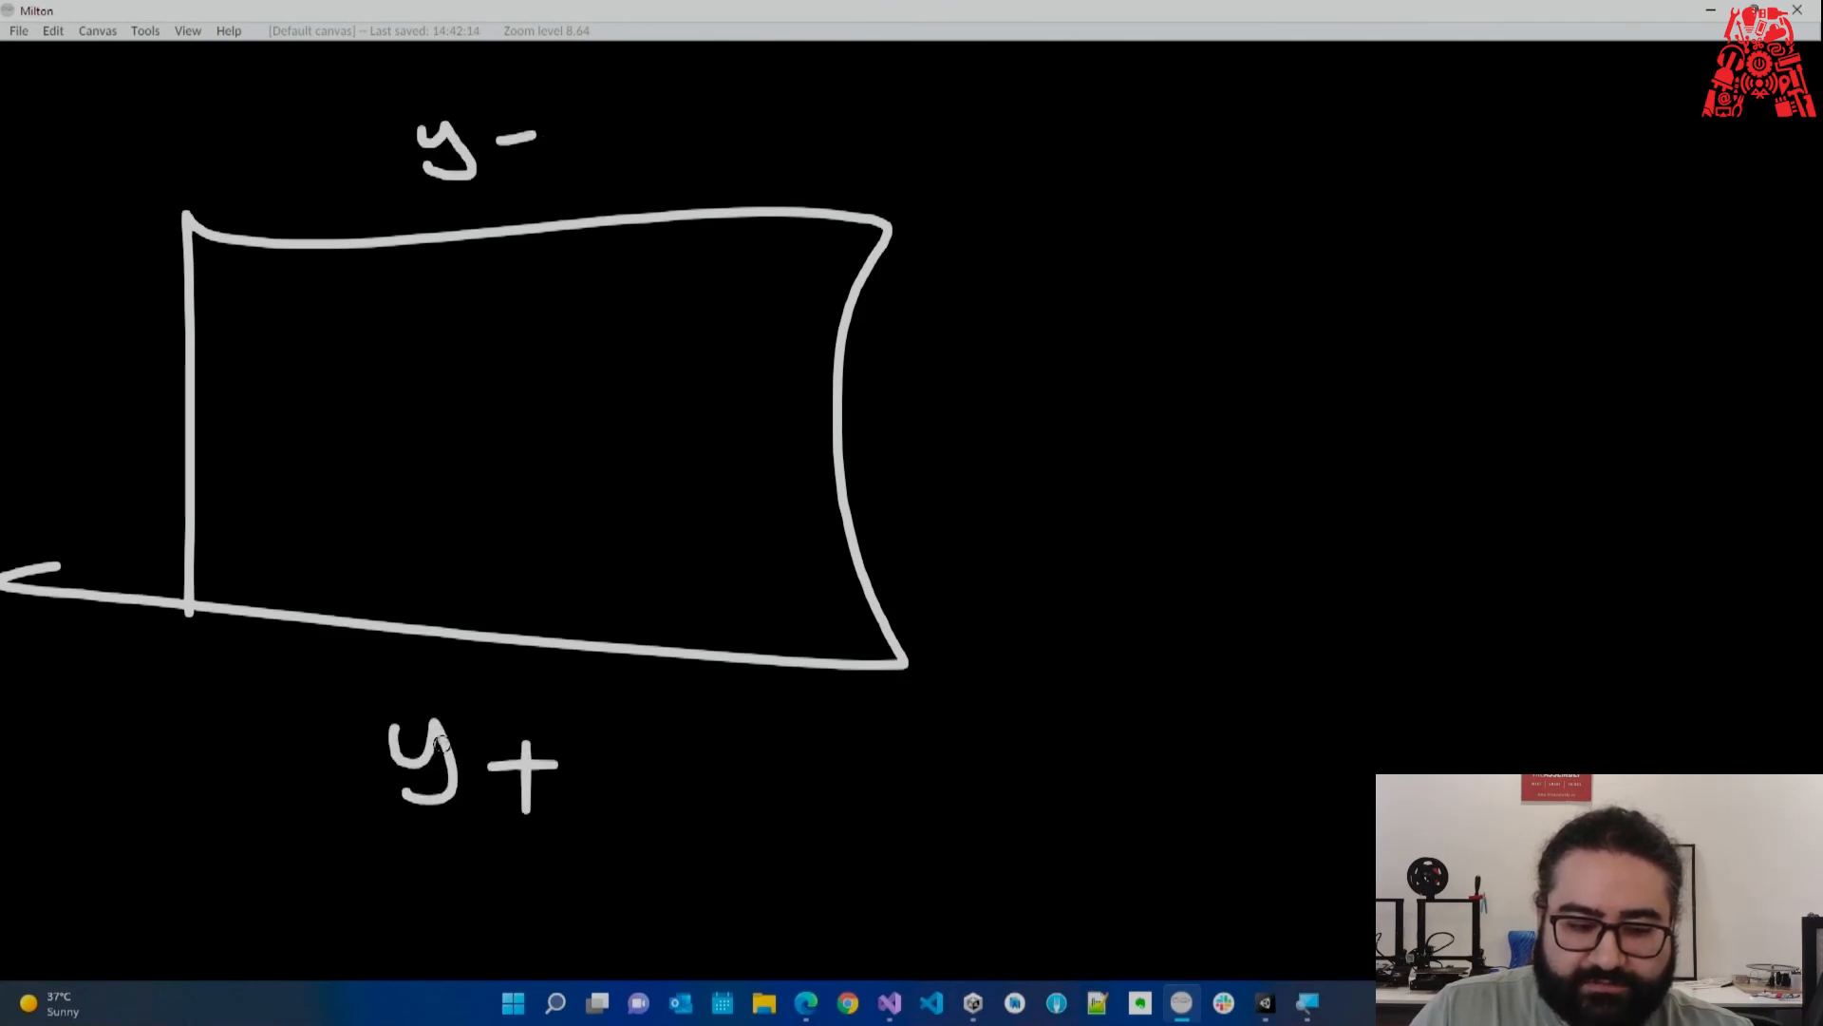
mouse_move(292, 373)
mouse_down()
mouse_move(302, 406)
mouse_move(353, 374)
mouse_move(367, 403)
mouse_move(446, 416)
mouse_move(463, 399)
mouse_up()
mouse_move(484, 380)
mouse_down()
mouse_move(520, 408)
mouse_move(549, 375)
mouse_up()
drag(1066, 255, 1128, 760)
mouse_move(1090, 304)
mouse_down()
mouse_move(1652, 319)
mouse_move(1154, 680)
mouse_up()
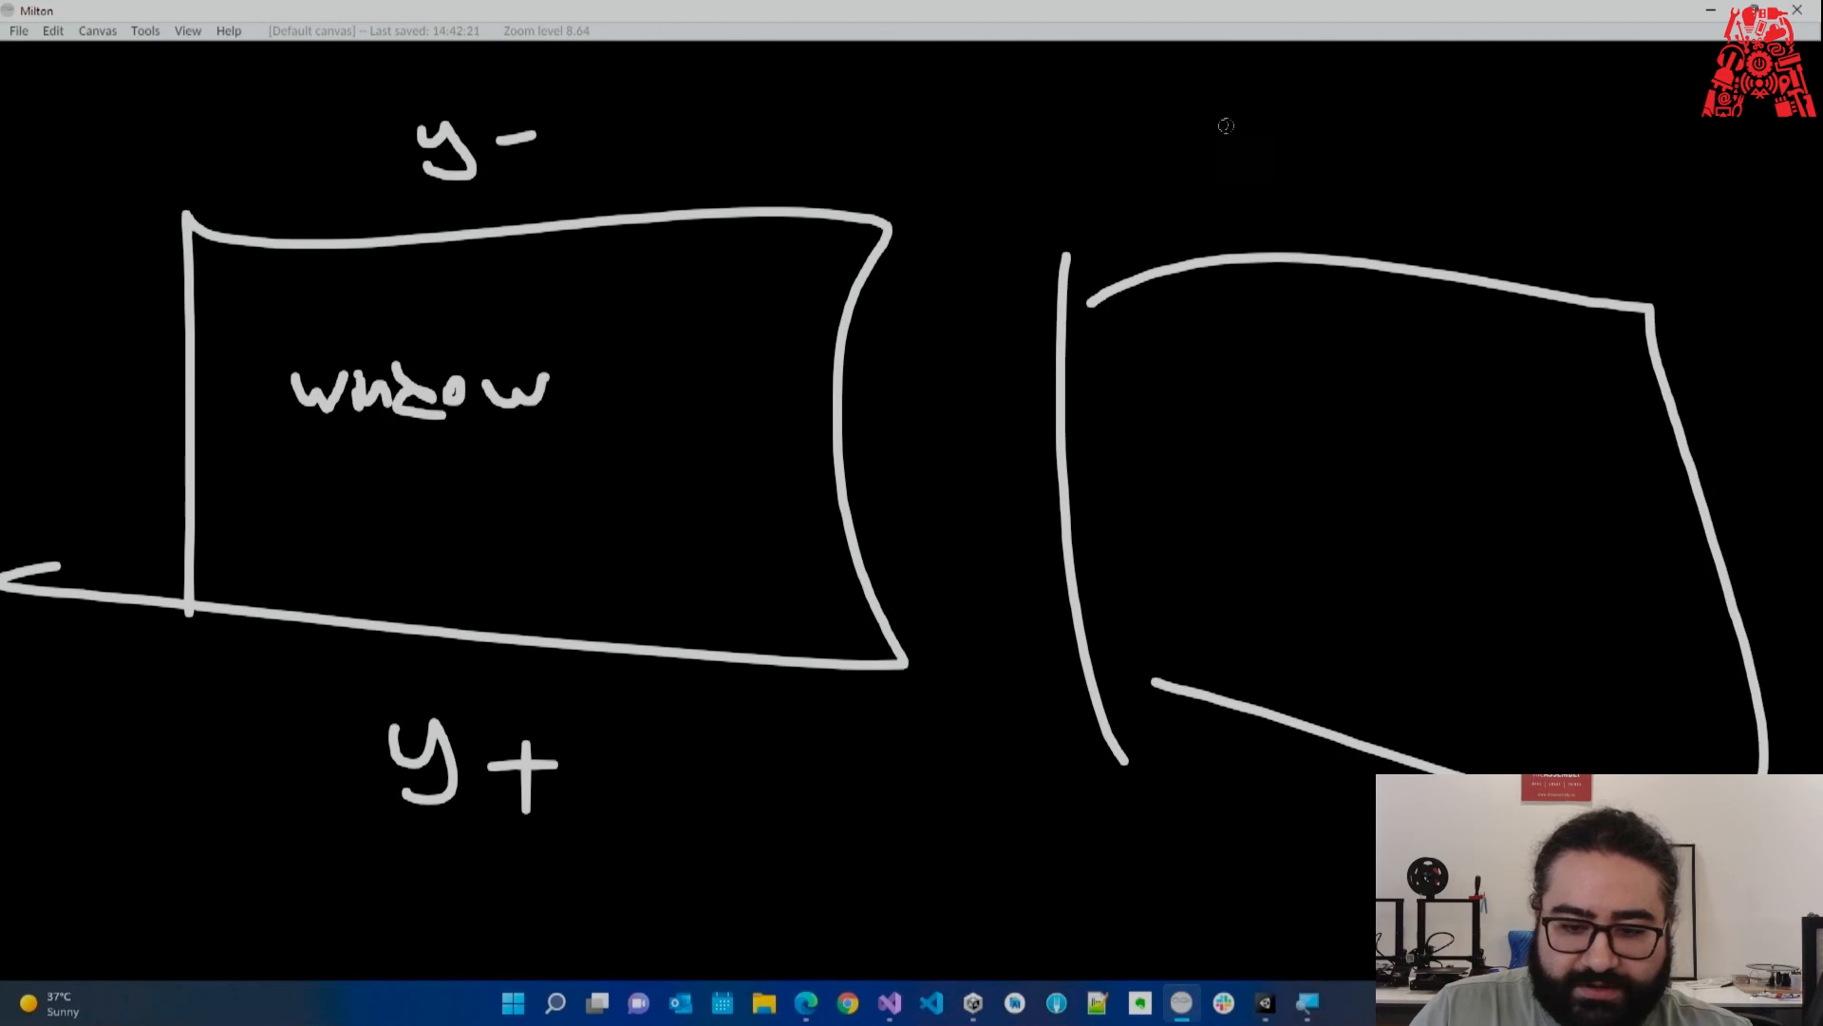
drag(1333, 97, 1406, 142)
drag(1522, 124, 1459, 123)
drag(1478, 89, 1502, 160)
mouse_move(1261, 828)
mouse_down()
mouse_move(1320, 836)
mouse_move(1267, 910)
mouse_up()
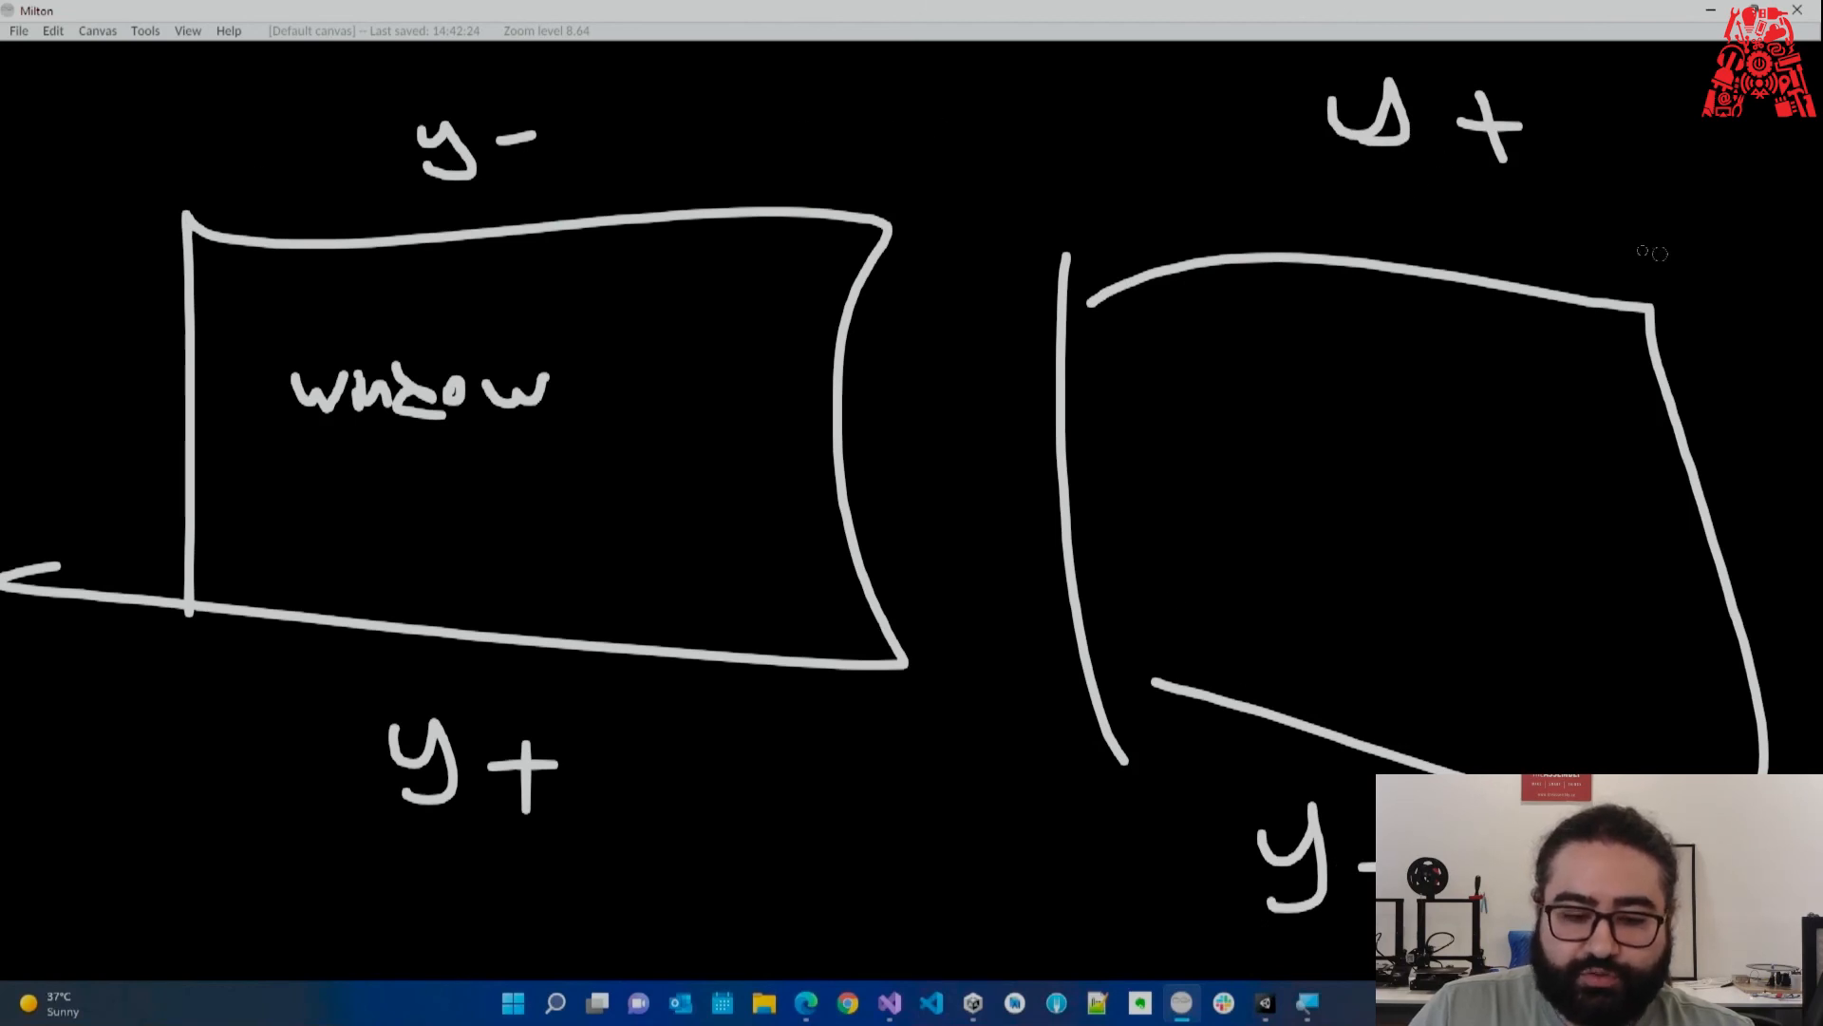
Change the left box's top label to 'y+x—' and erase the '+' from its bottom label.
mouse_move(586, 119)
mouse_down()
mouse_move(559, 176)
mouse_move(611, 174)
mouse_up()
mouse_move(624, 149)
mouse_down()
mouse_move(712, 144)
mouse_move(757, 190)
mouse_up()
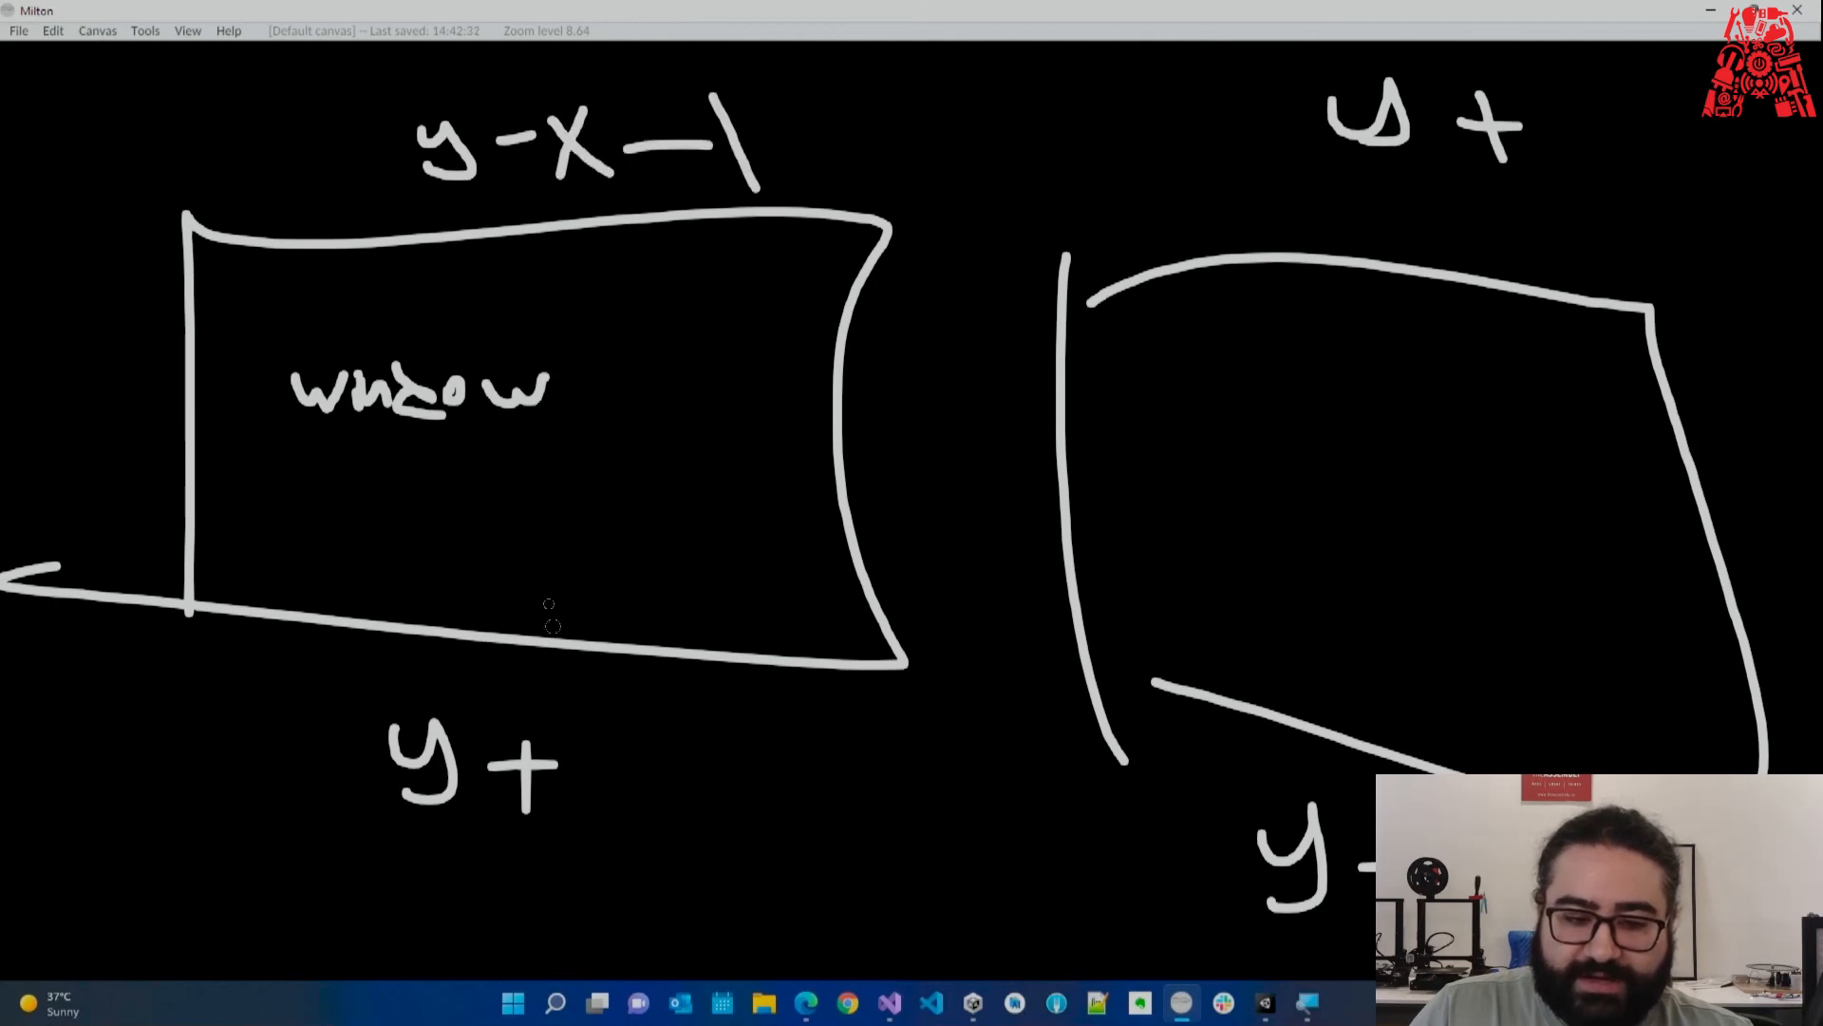
drag(524, 112, 521, 164)
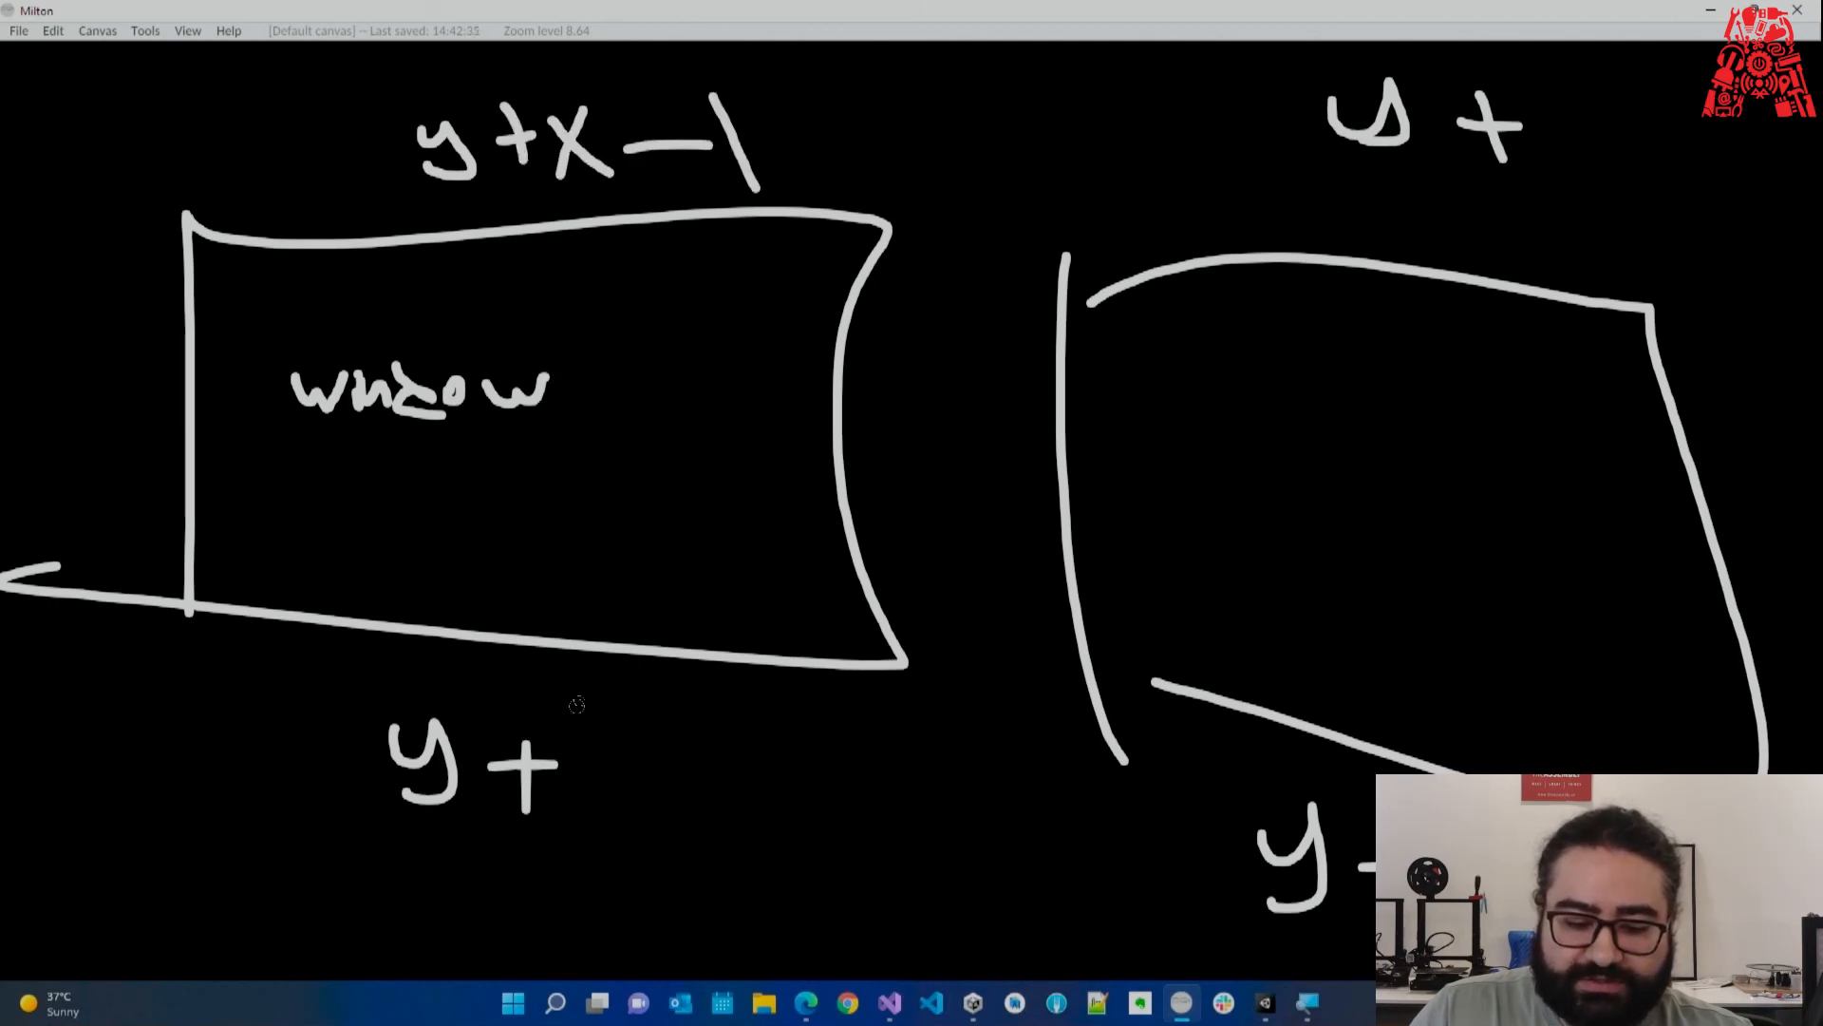
key(e)
mouse_move(527, 767)
mouse_down()
mouse_move(527, 790)
mouse_move(619, 746)
mouse_up()
Negate the pitch on line 22 so the rotation uses new Vector3(-mouseY, mouseX, 0).
key(b)
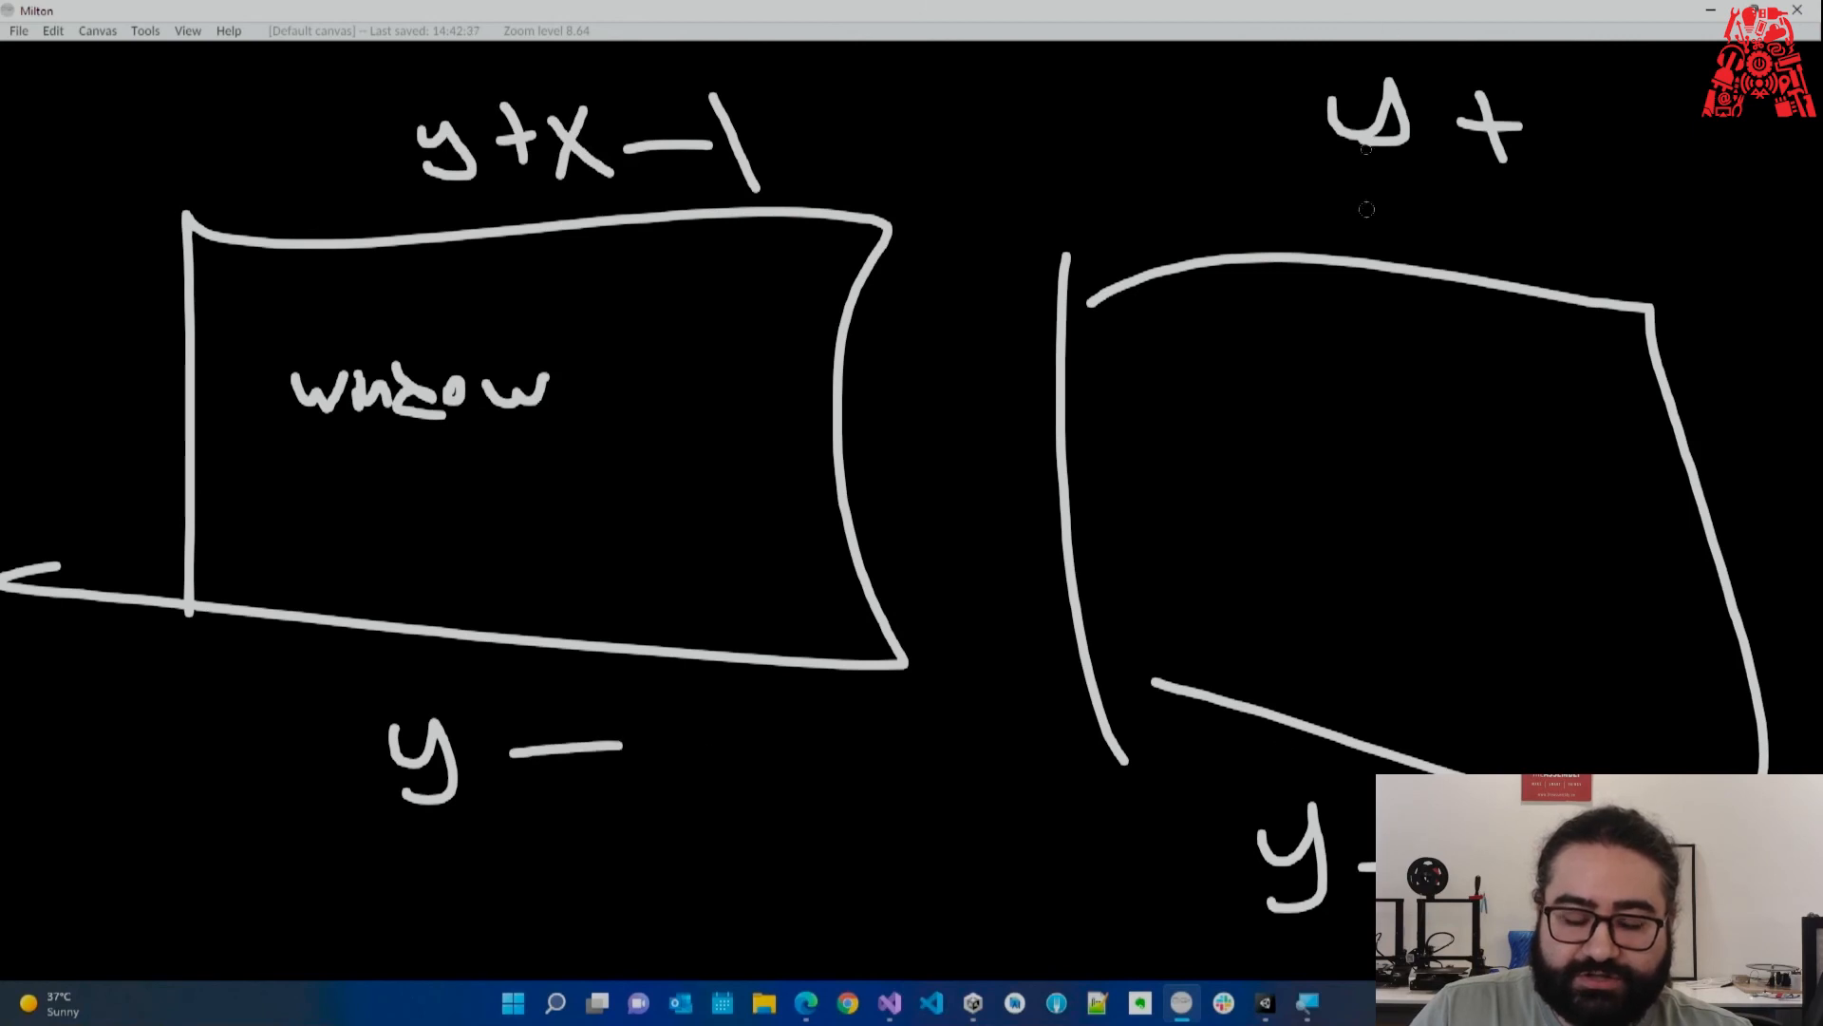
click(1710, 9)
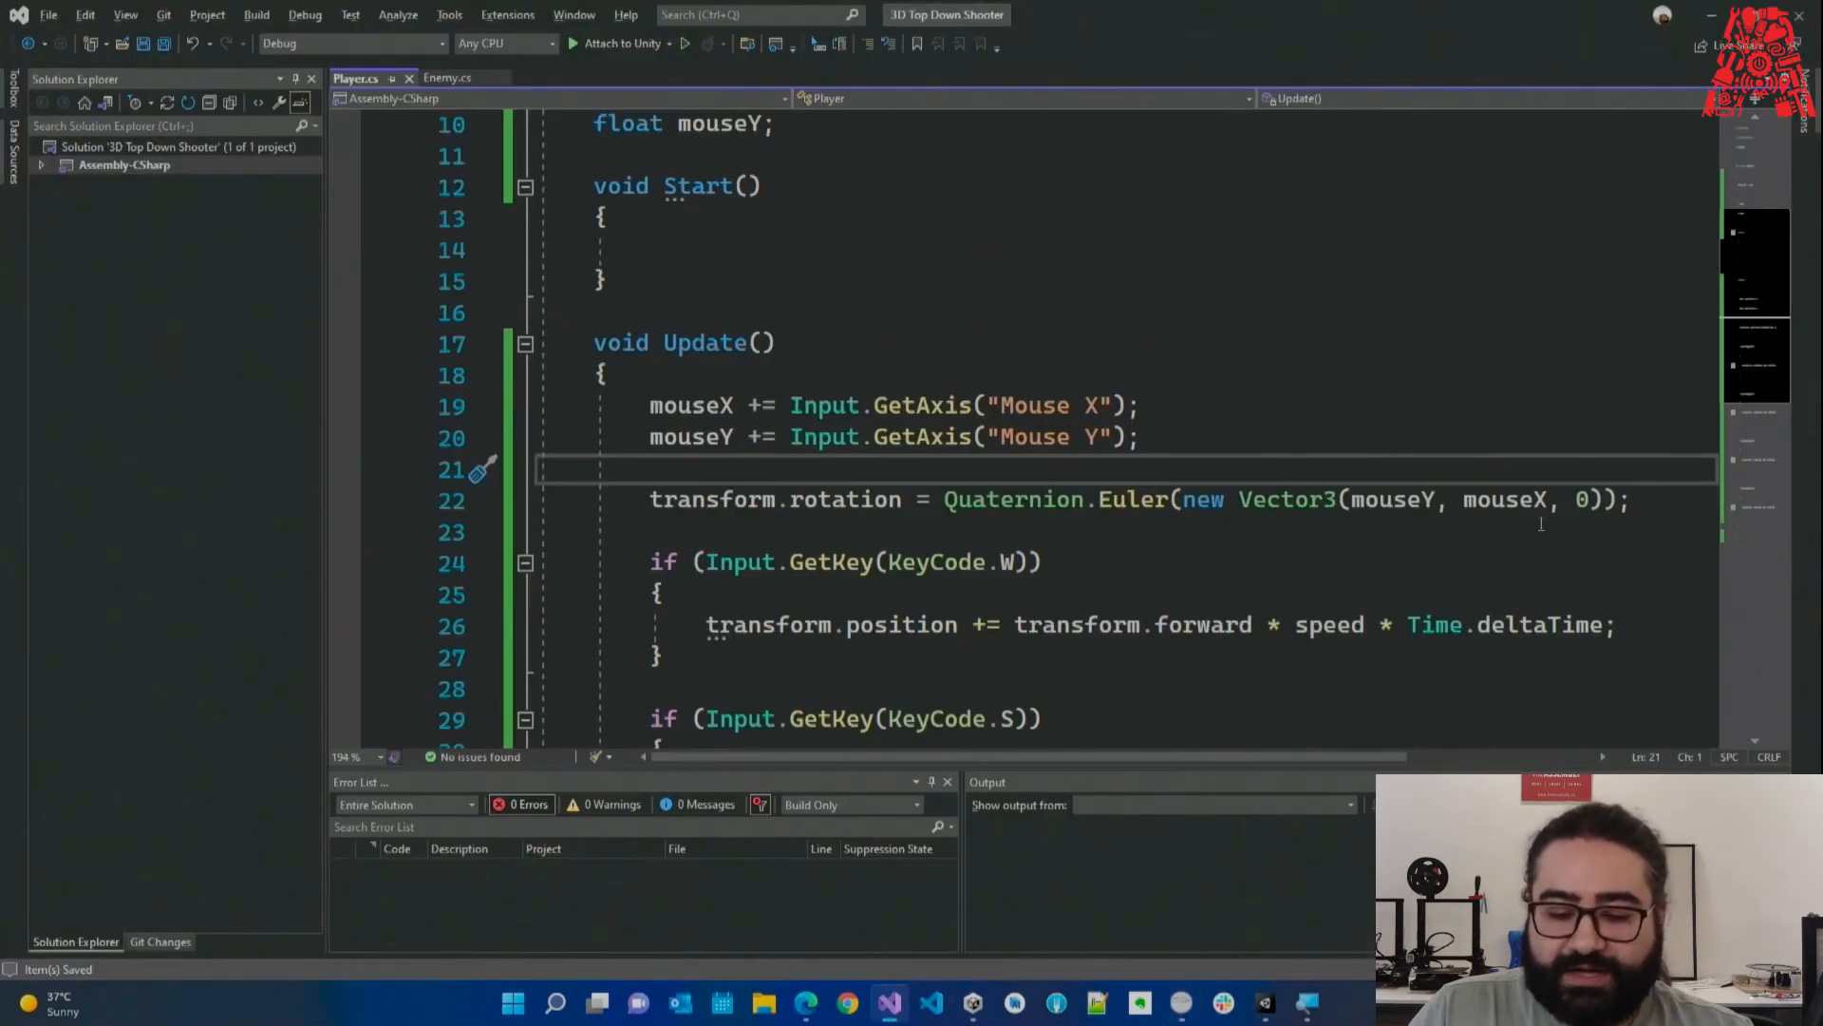
click(1355, 503)
text(-)
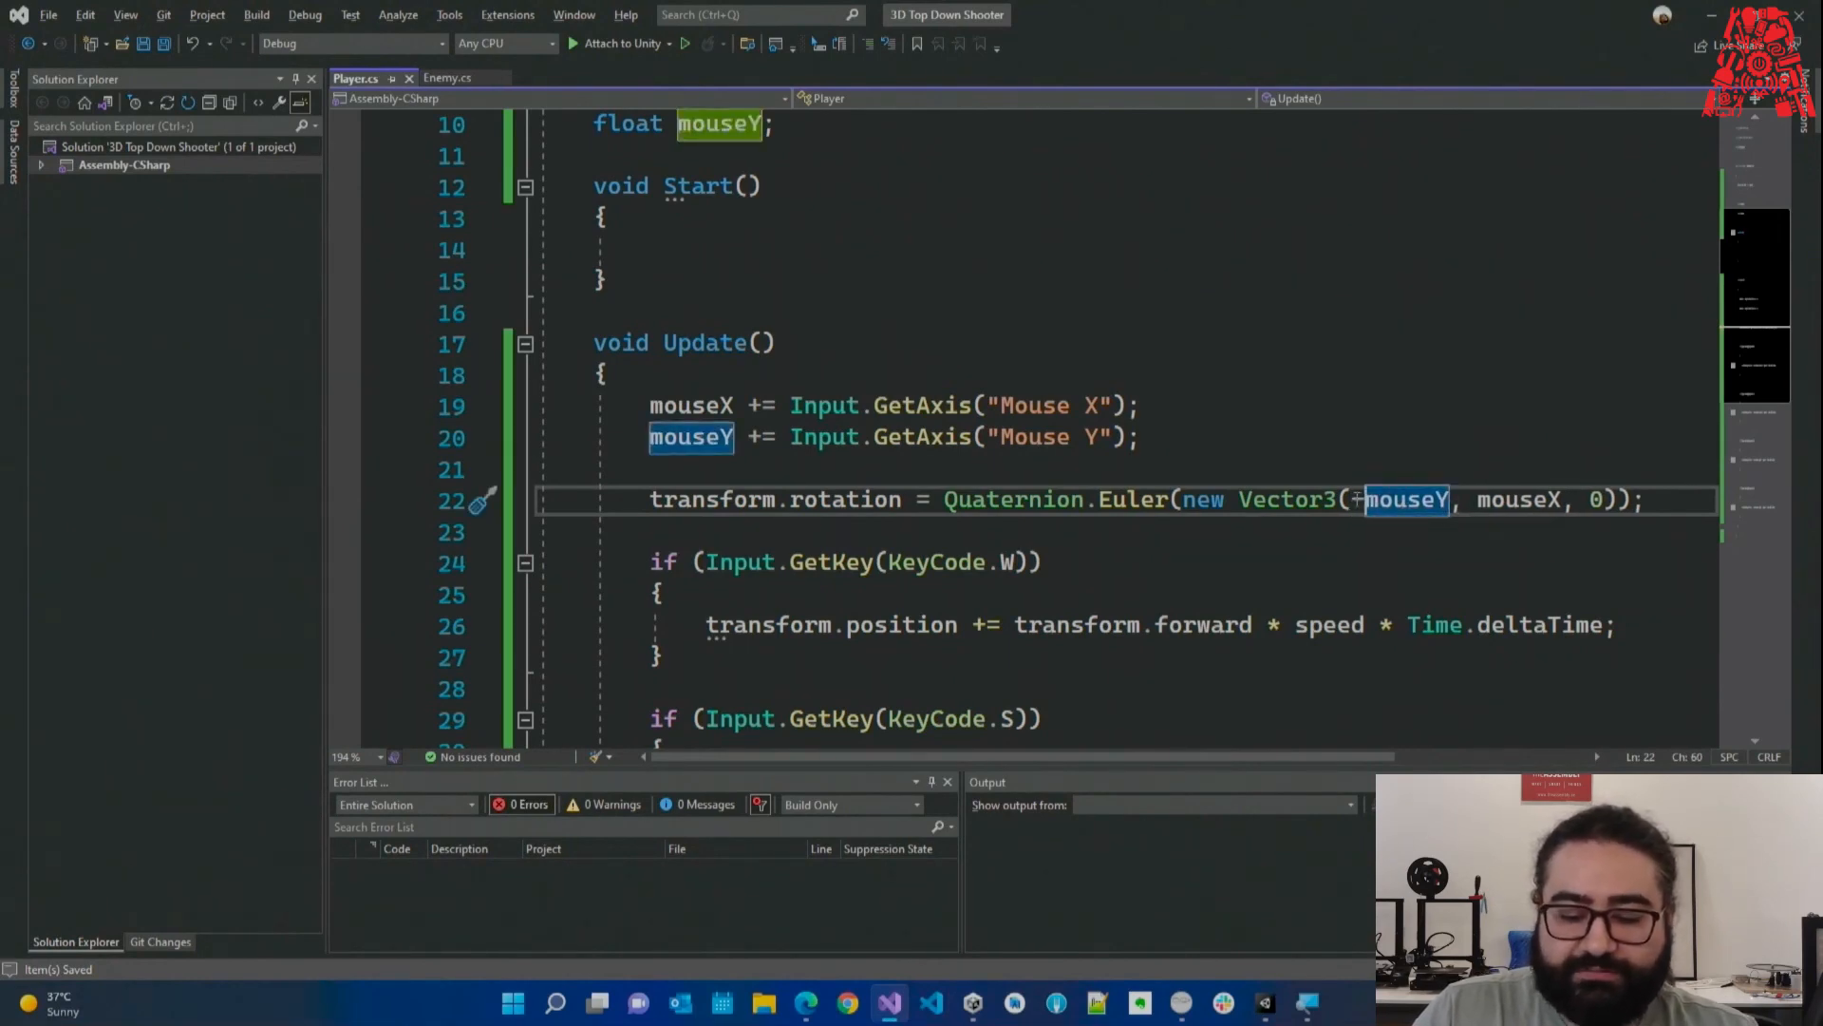
click(1711, 16)
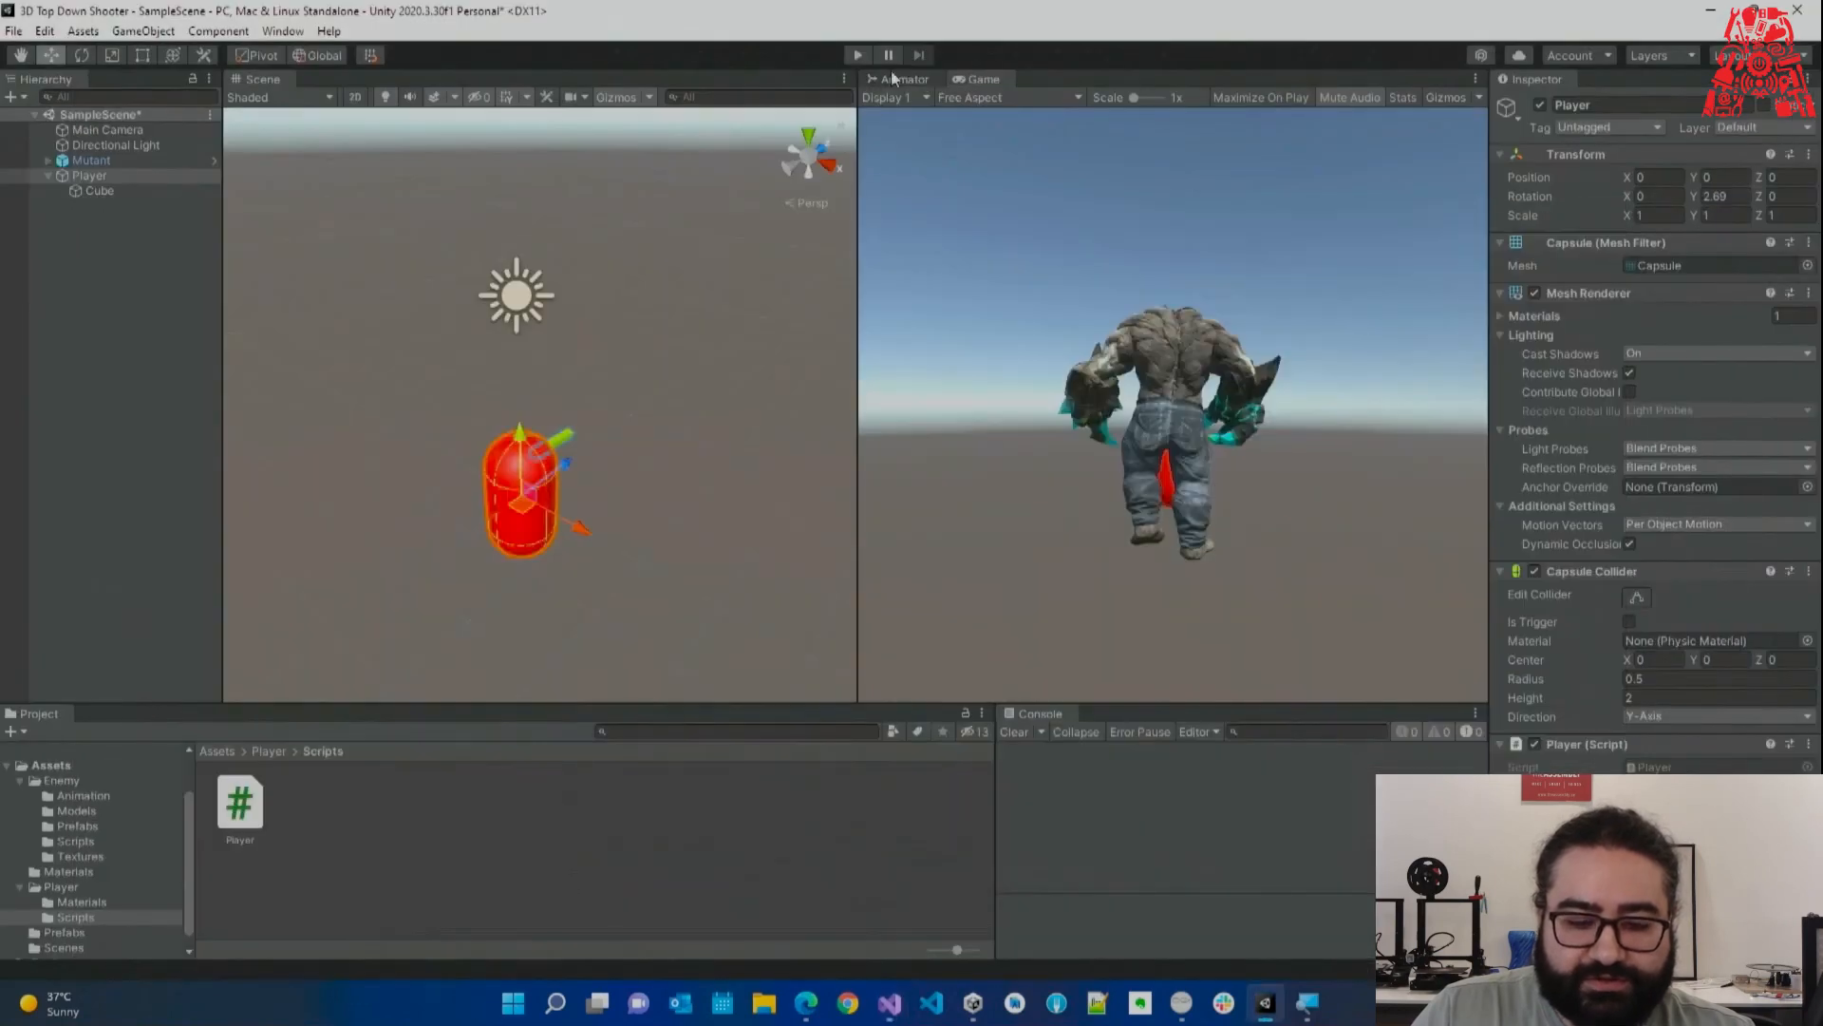
click(863, 54)
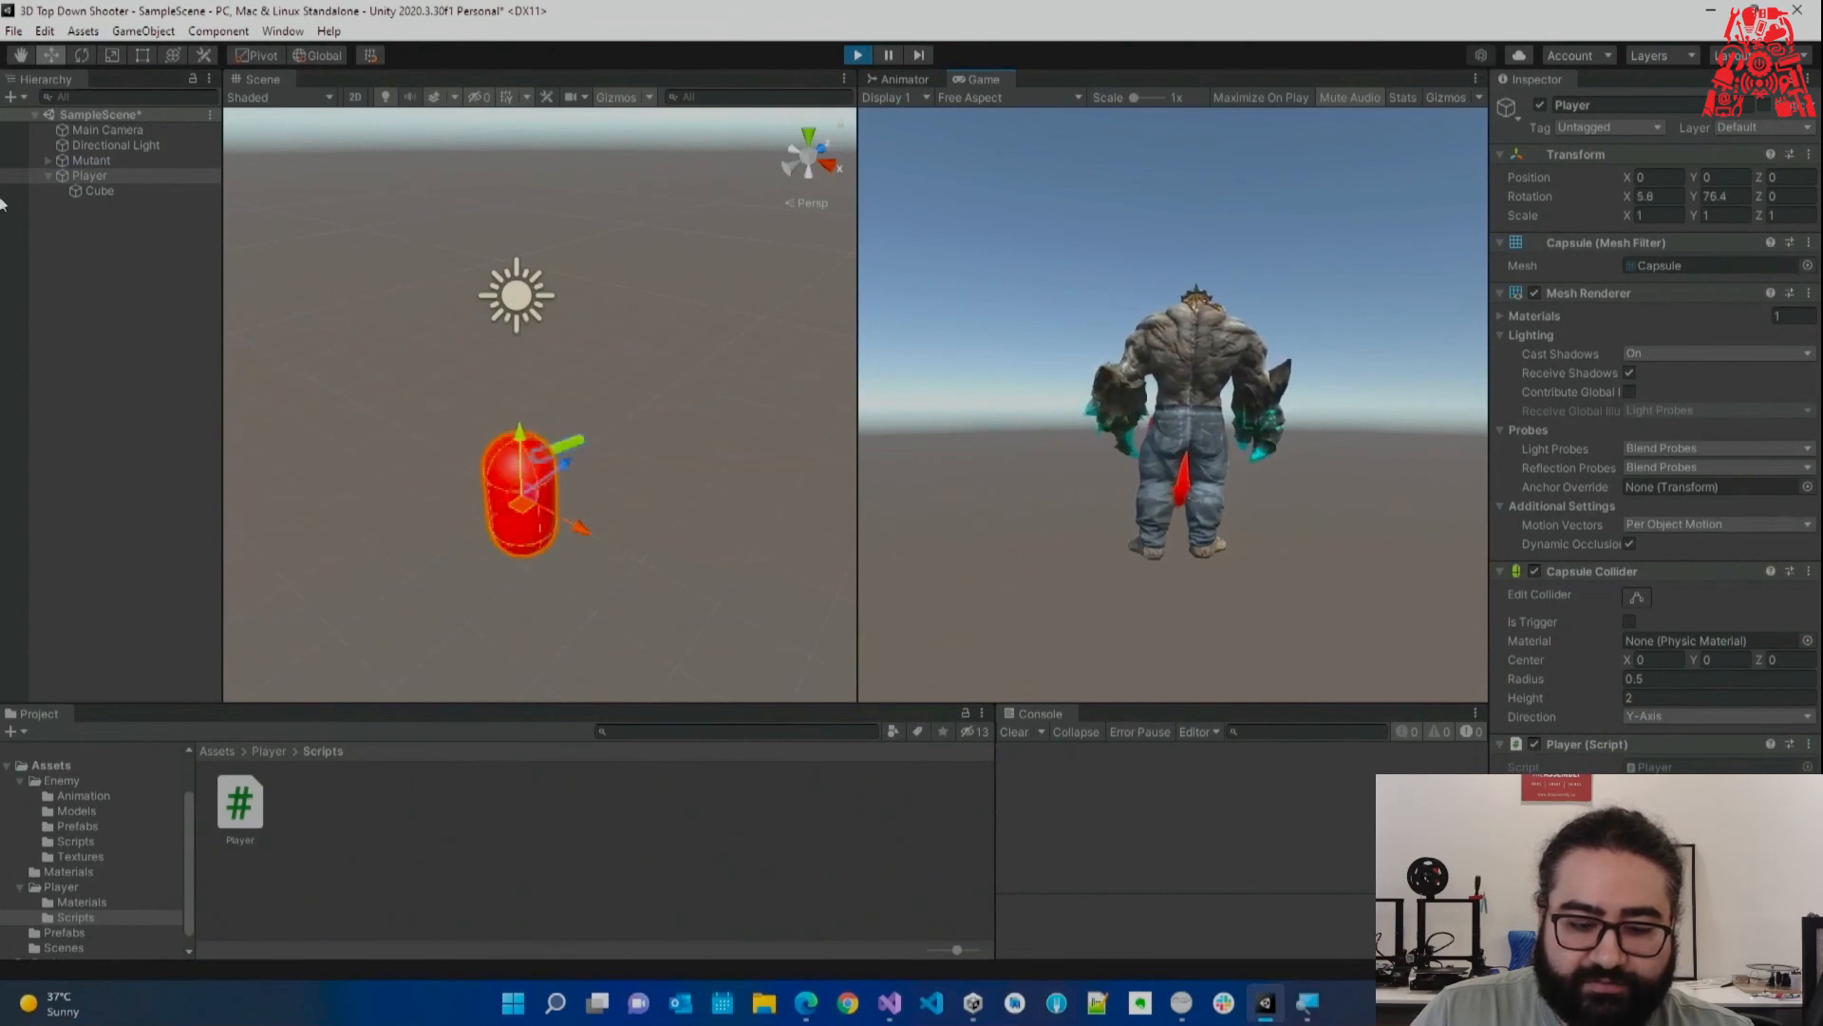
key(w)
key(w)
key(w)
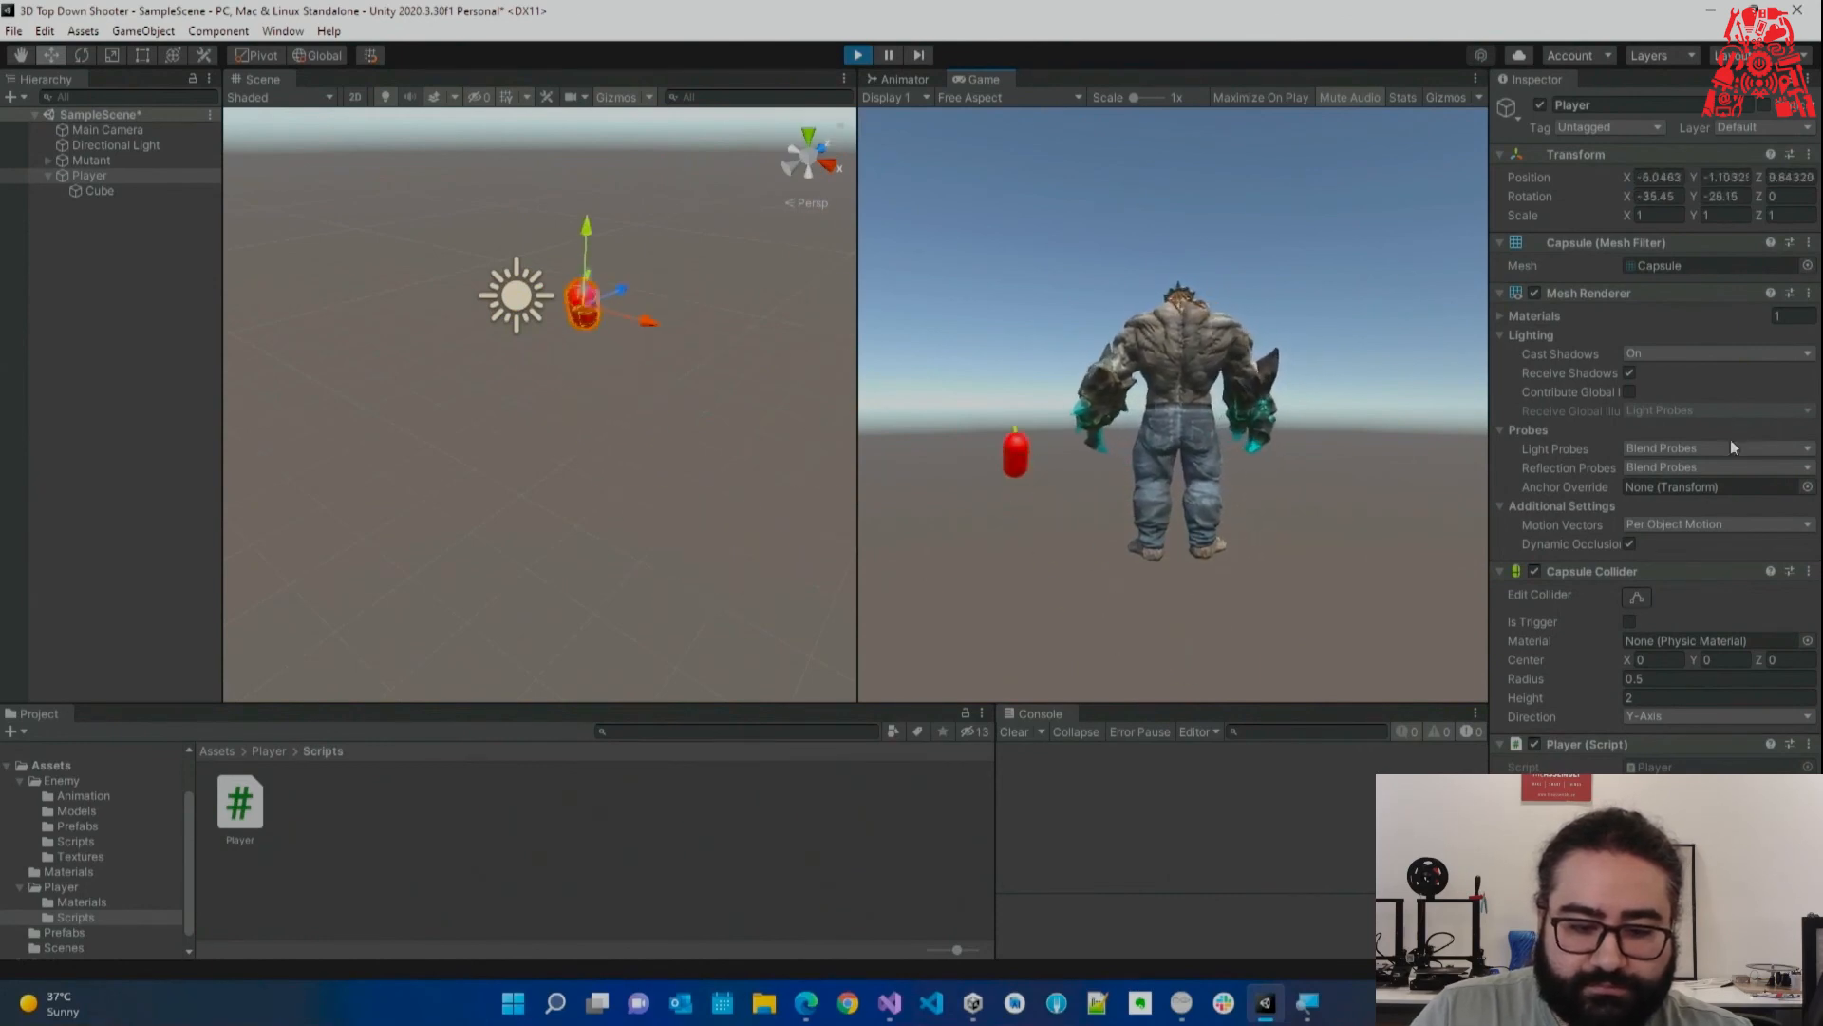
click(858, 55)
click(133, 270)
scroll(489, 295, down, 5)
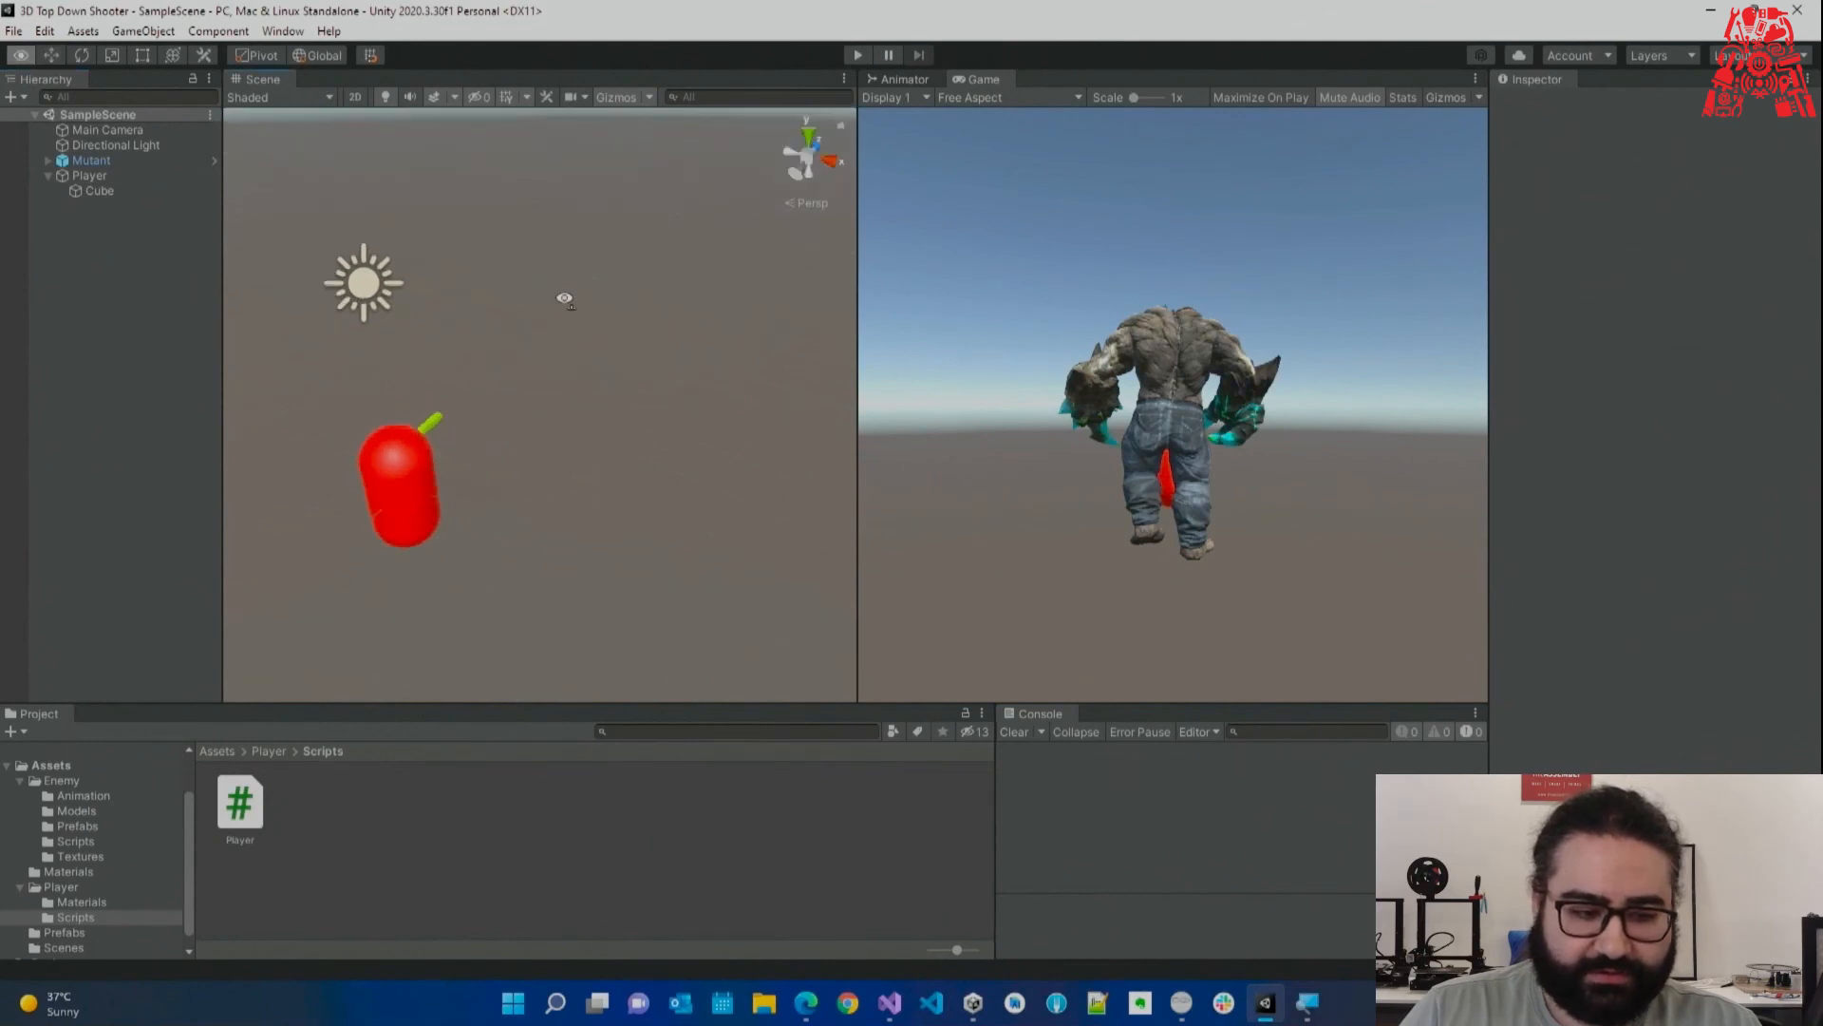
Create a Plane, reset its Transform to the origin, and set Scale X and Z to 10.
right_click(83, 256)
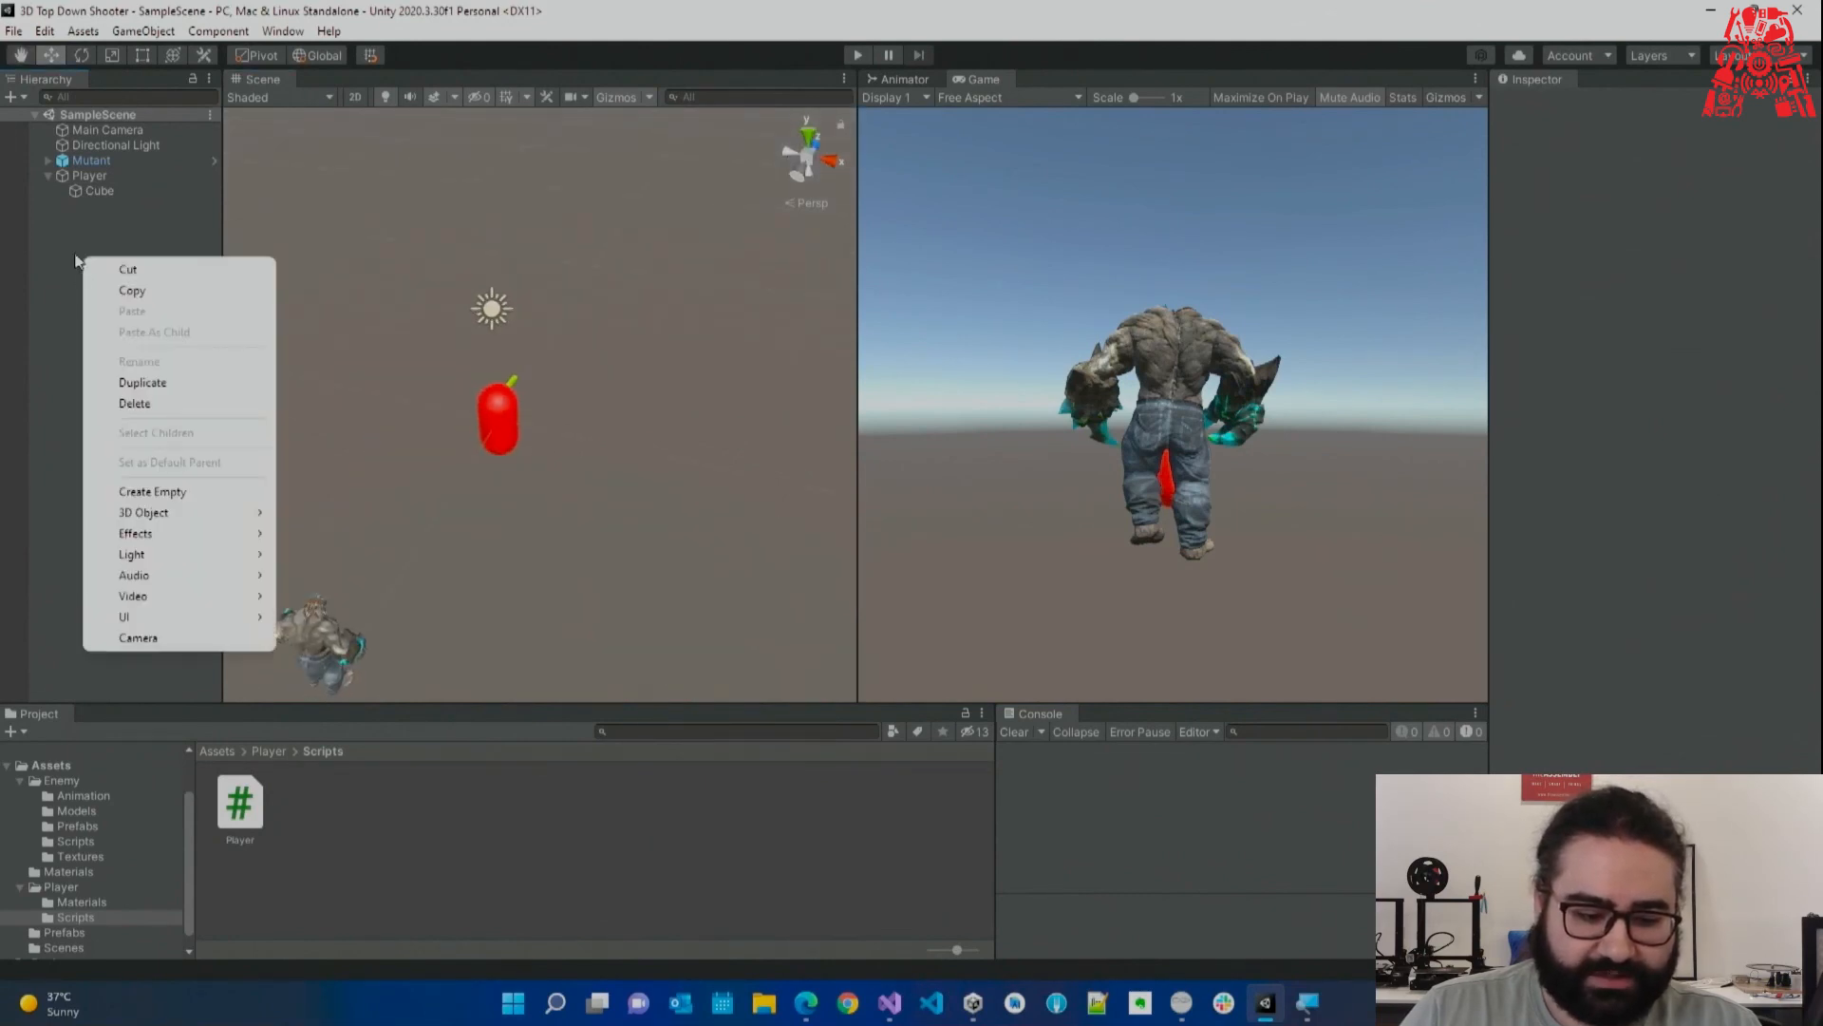
mouse_move(210, 514)
click(349, 598)
click(1809, 155)
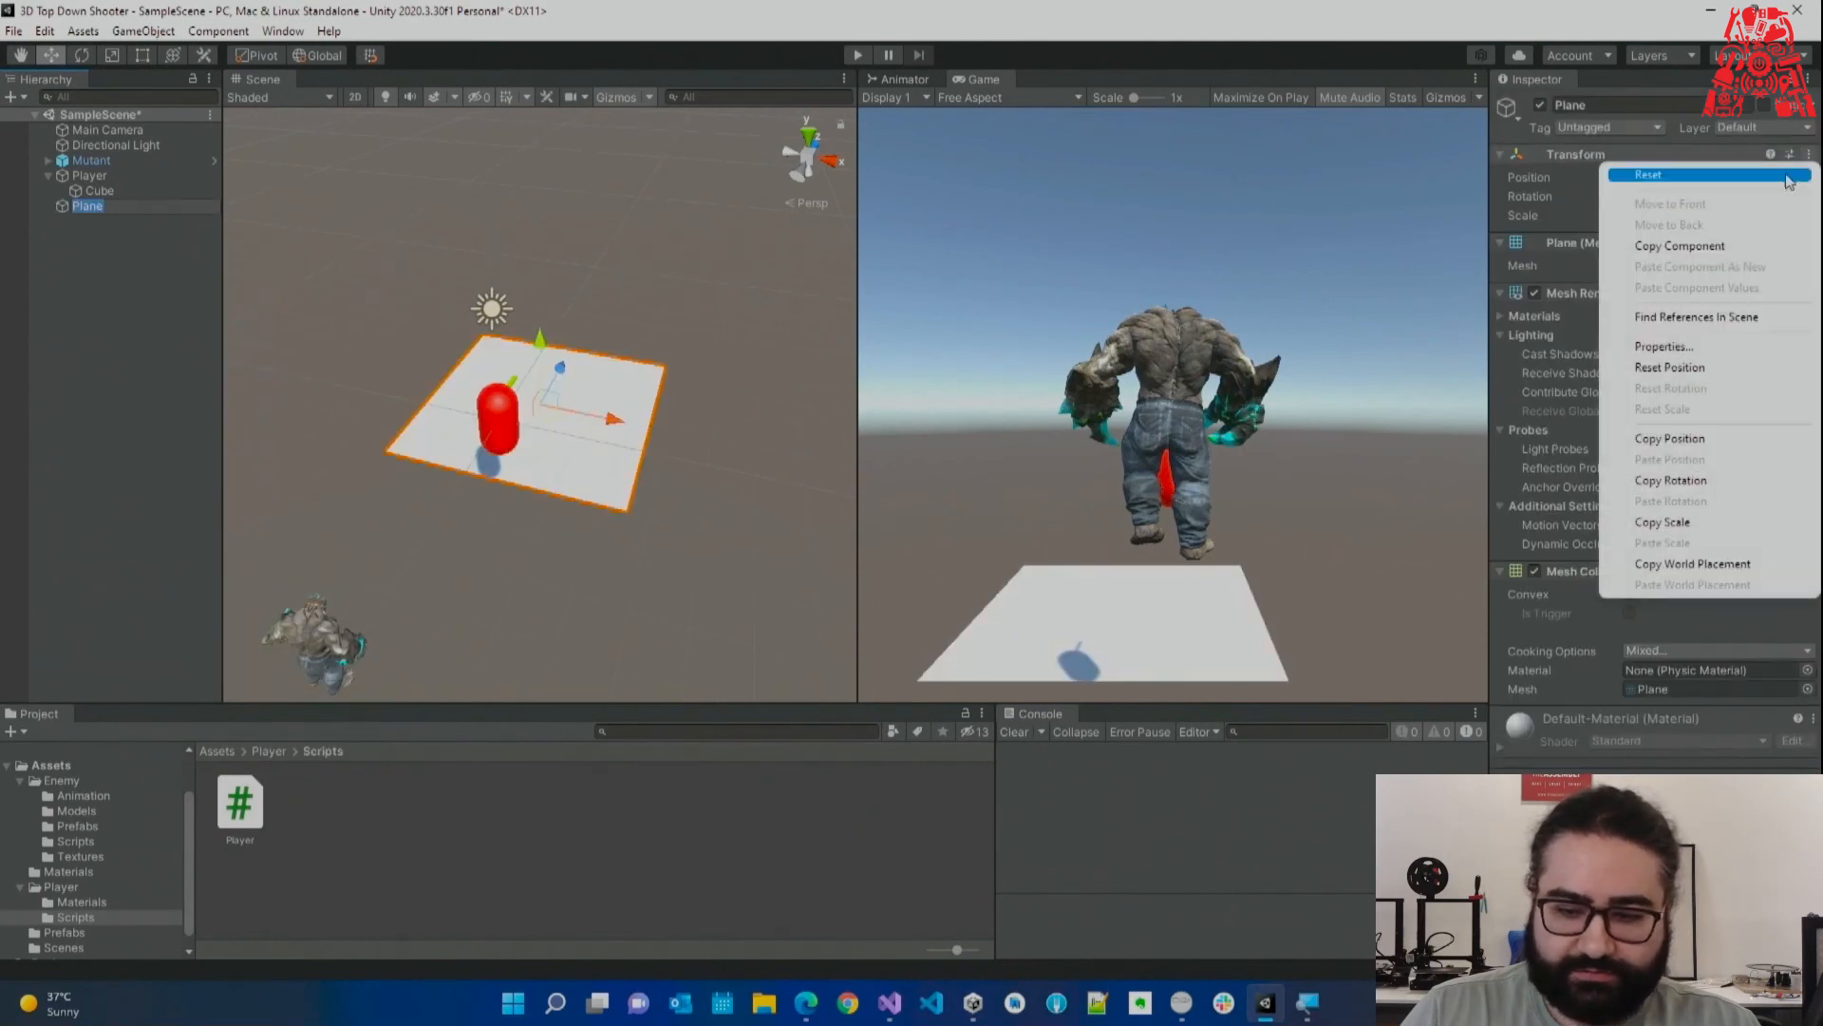
click(1695, 172)
click(1656, 216)
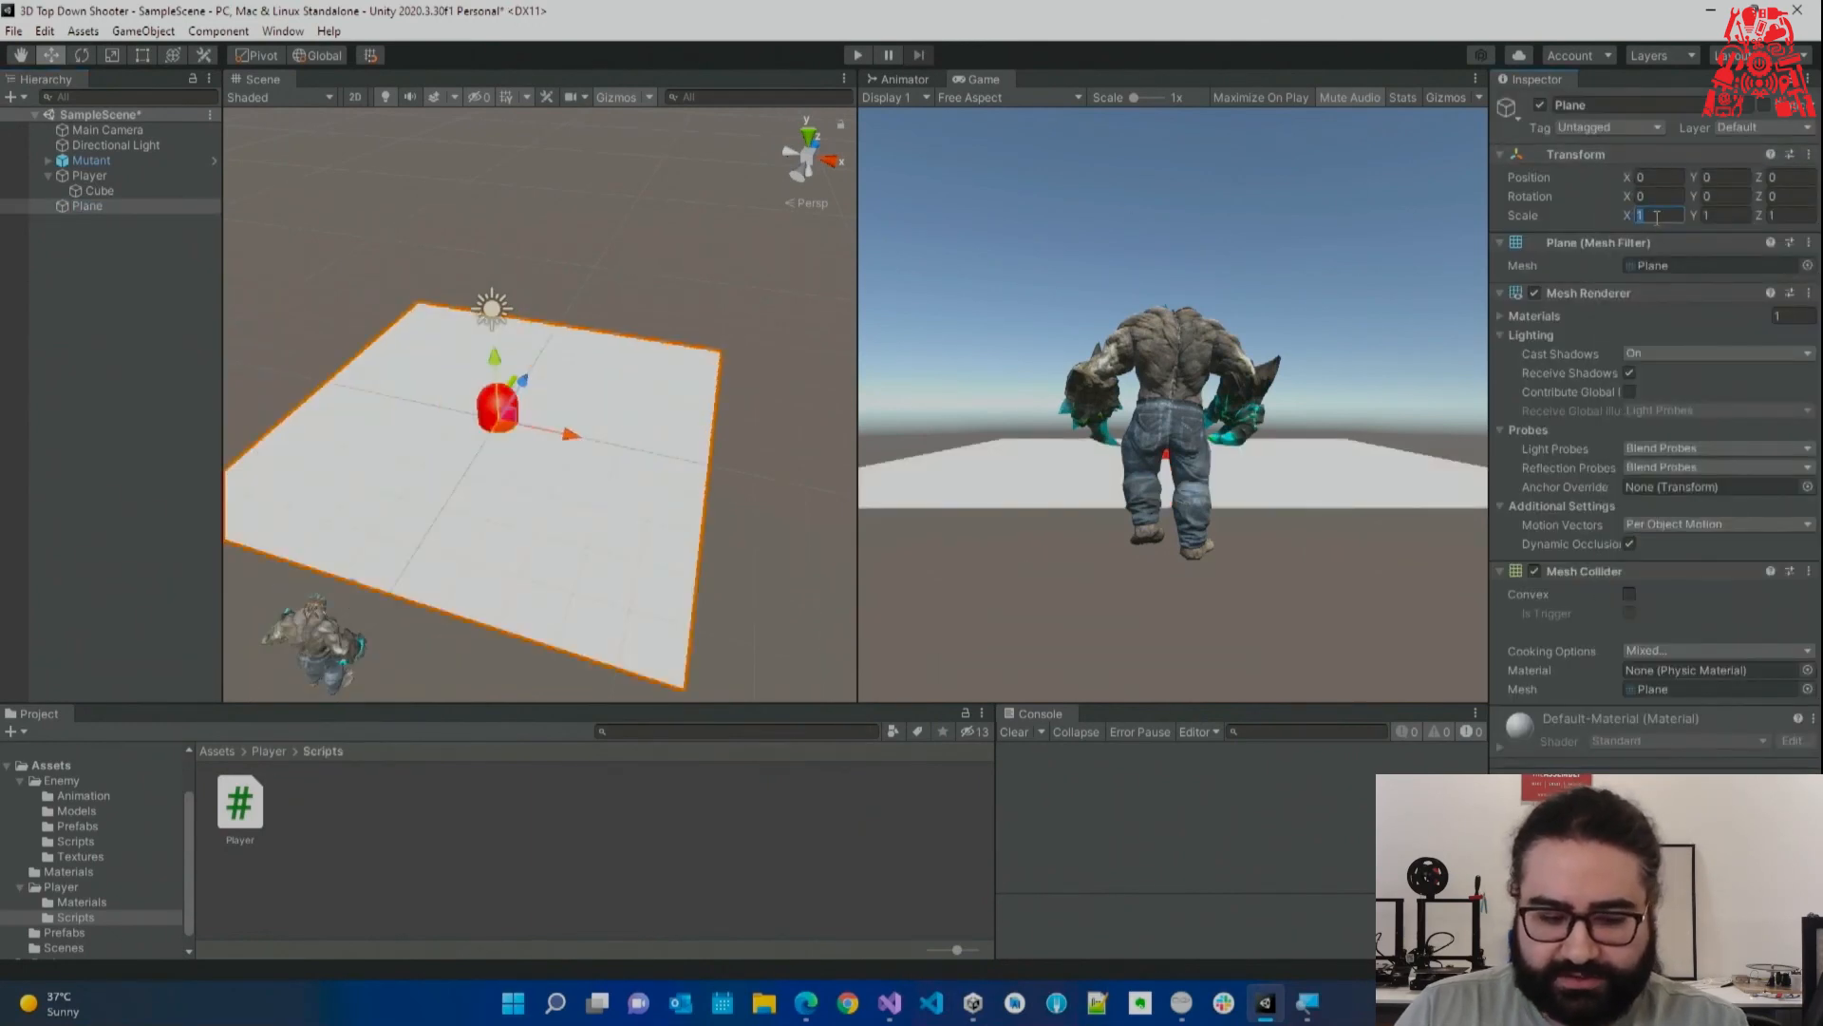
text(10)
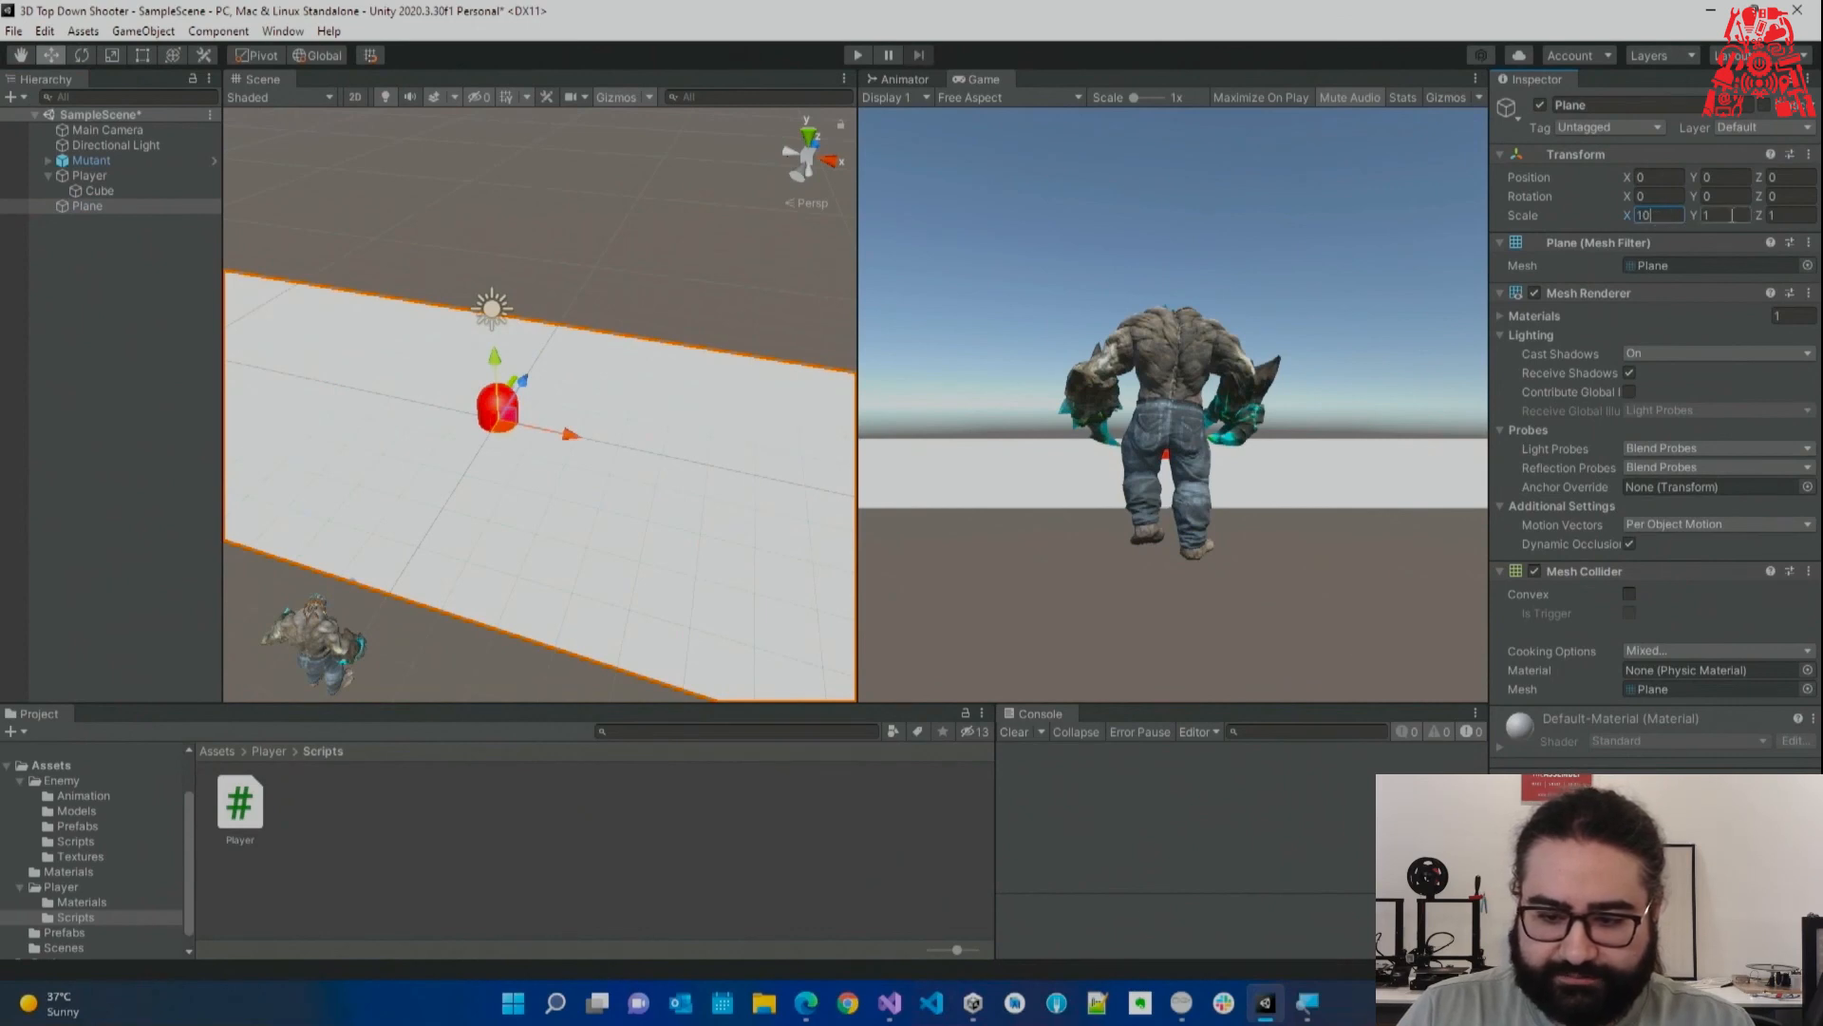
click(1783, 216)
text(10)
key(Return)
Undo a trial raise so the Plane stays at height 0, then select Player.
scroll(665, 304, down, 5)
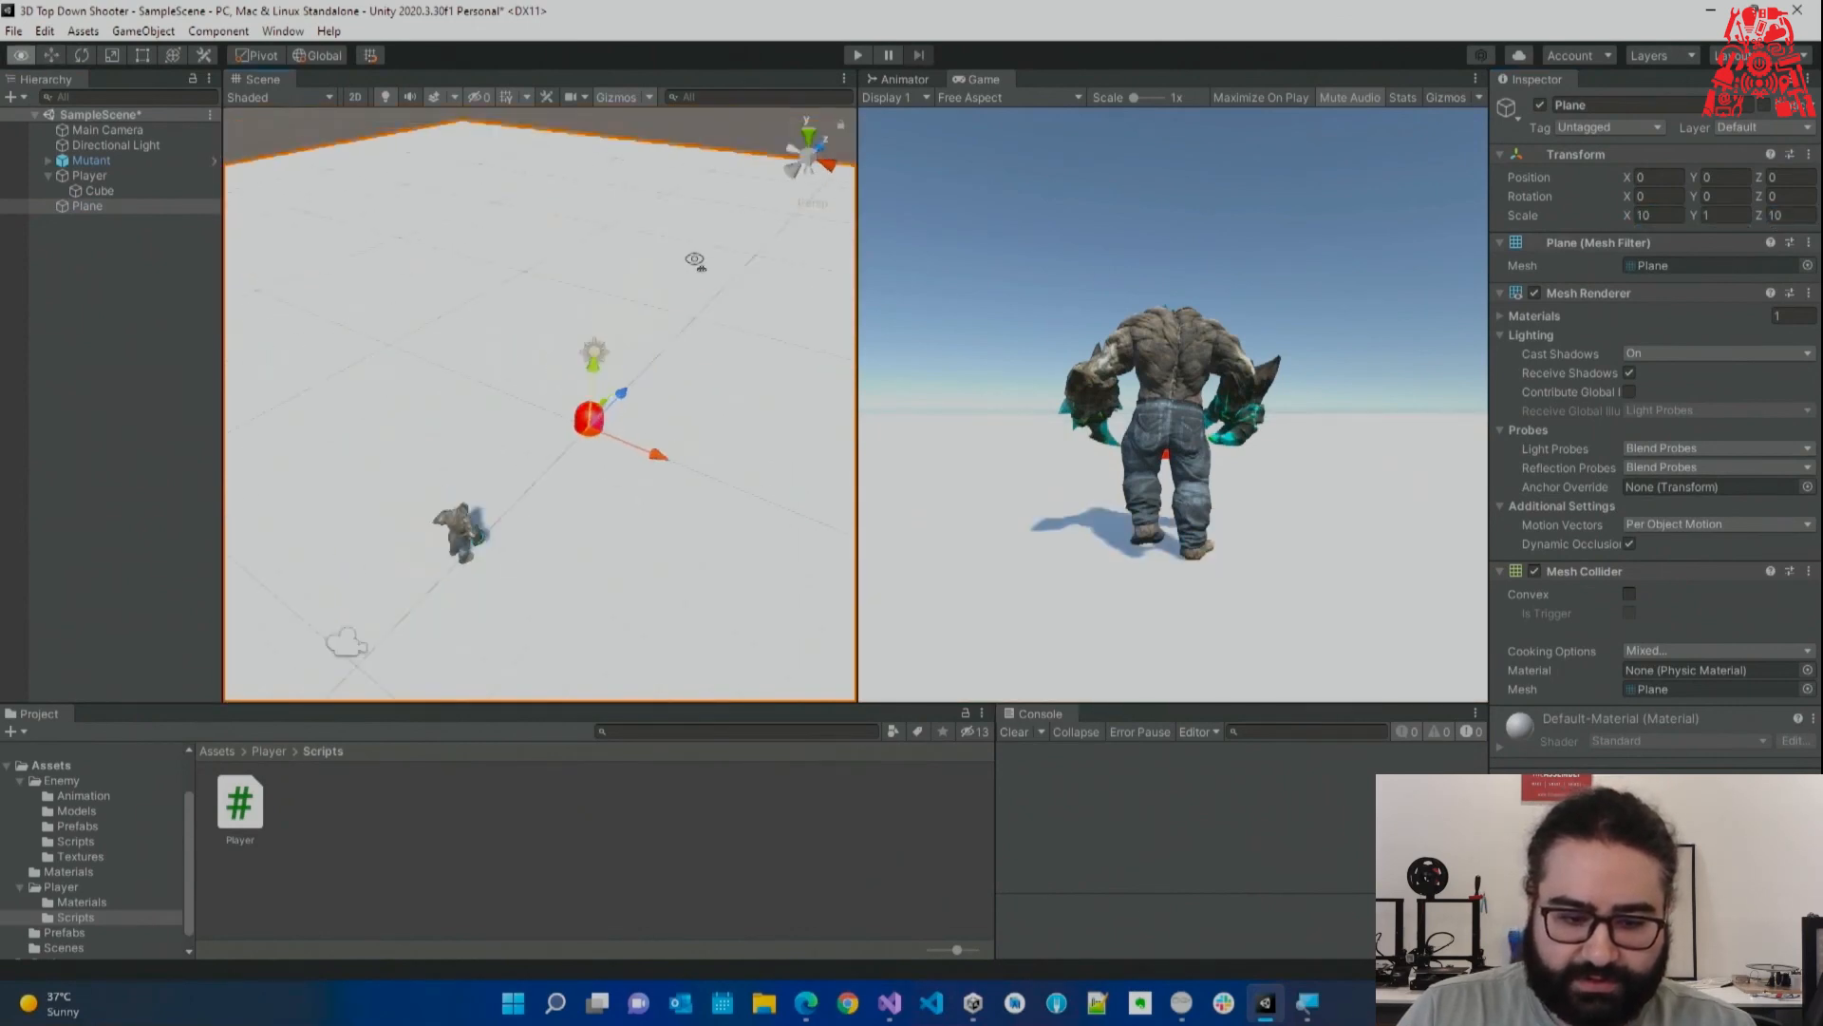
mouse_move(577, 380)
mouse_down()
mouse_move(590, 355)
mouse_move(589, 378)
mouse_up()
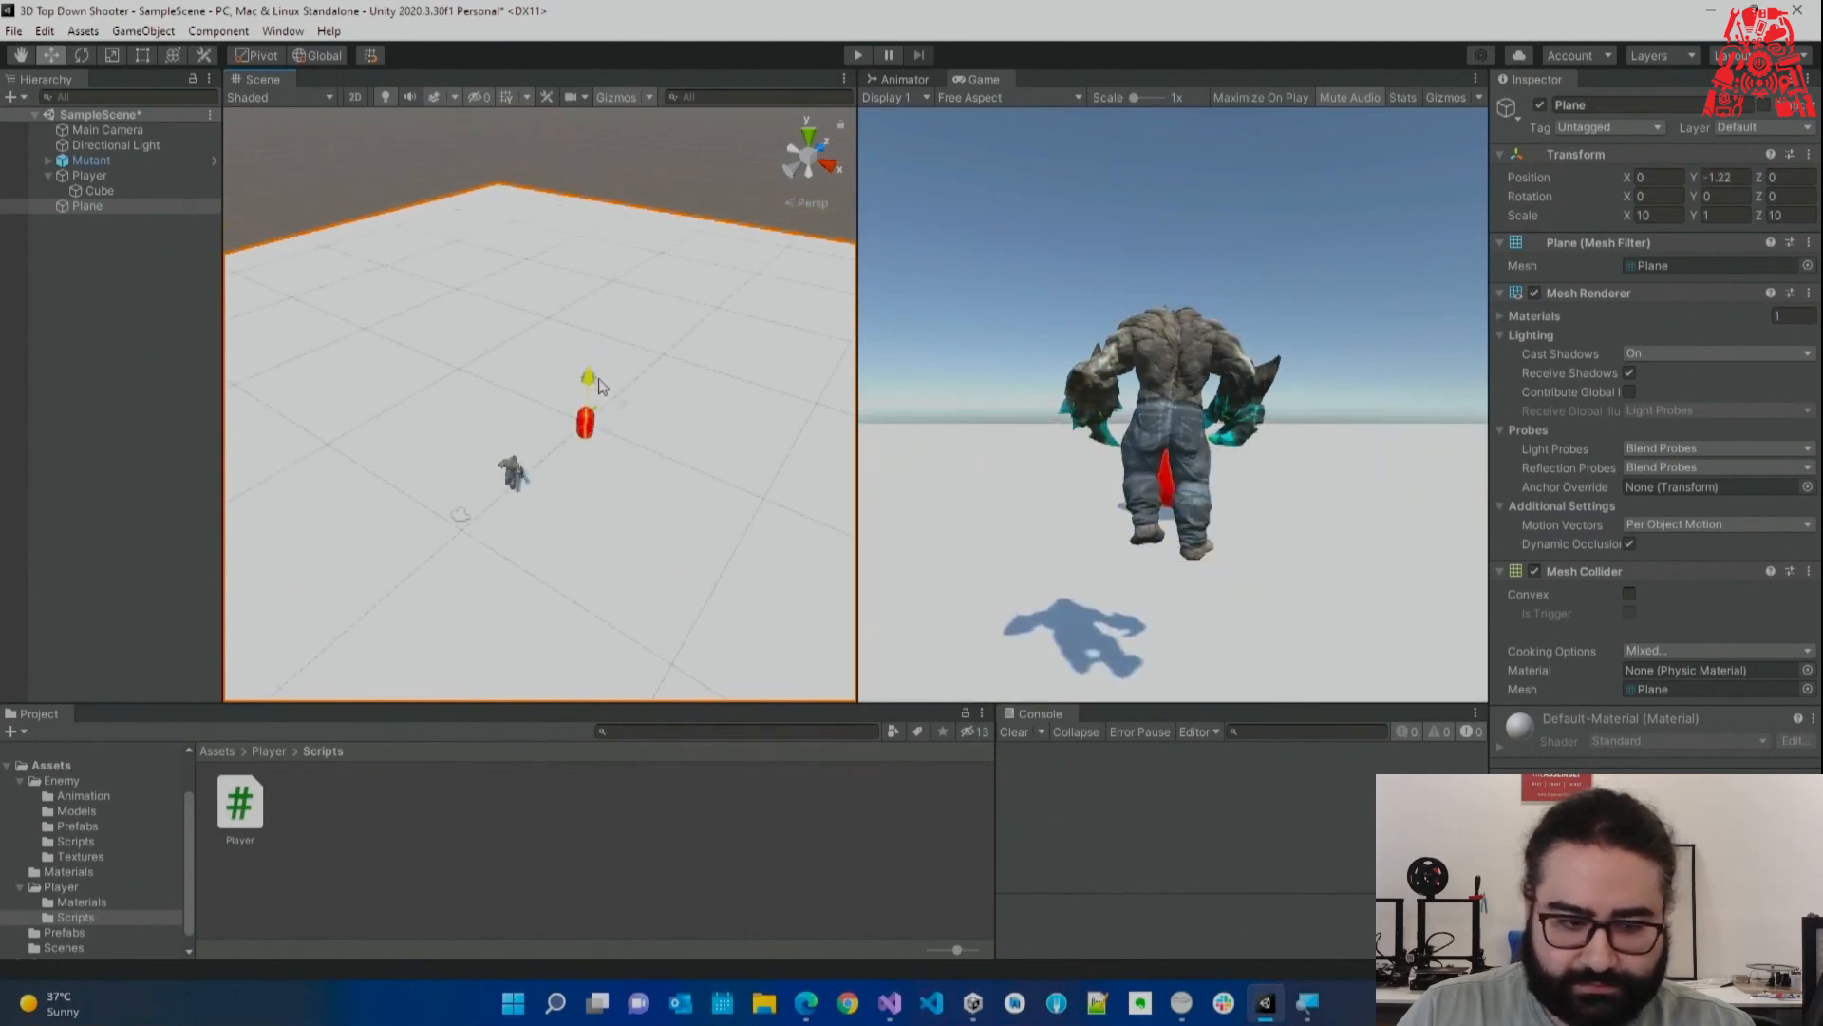
key(ctrl+z)
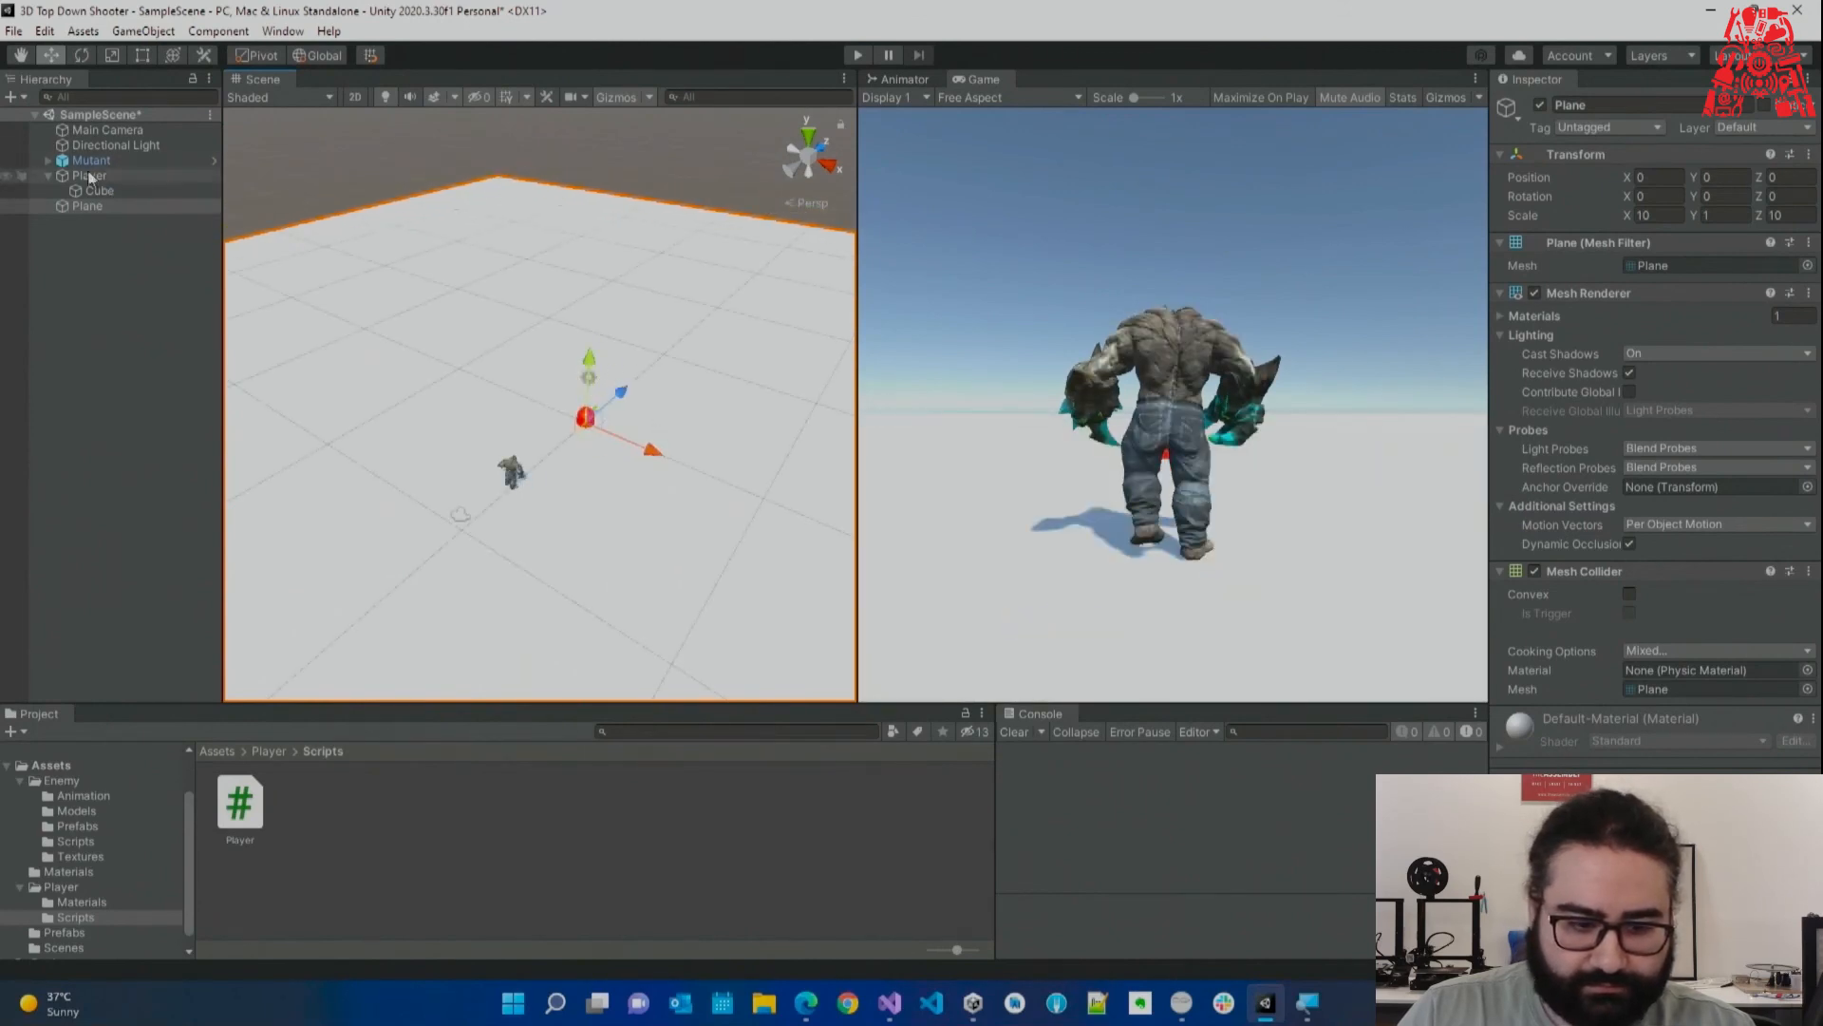
click(48, 175)
click(89, 177)
Raise Player, lift Main Camera to Y 12.63 tilted down ~54°, and parent it under Player.
drag(590, 375, 590, 353)
key(w)
key(d)
right_drag(600, 334, 714, 454)
click(140, 131)
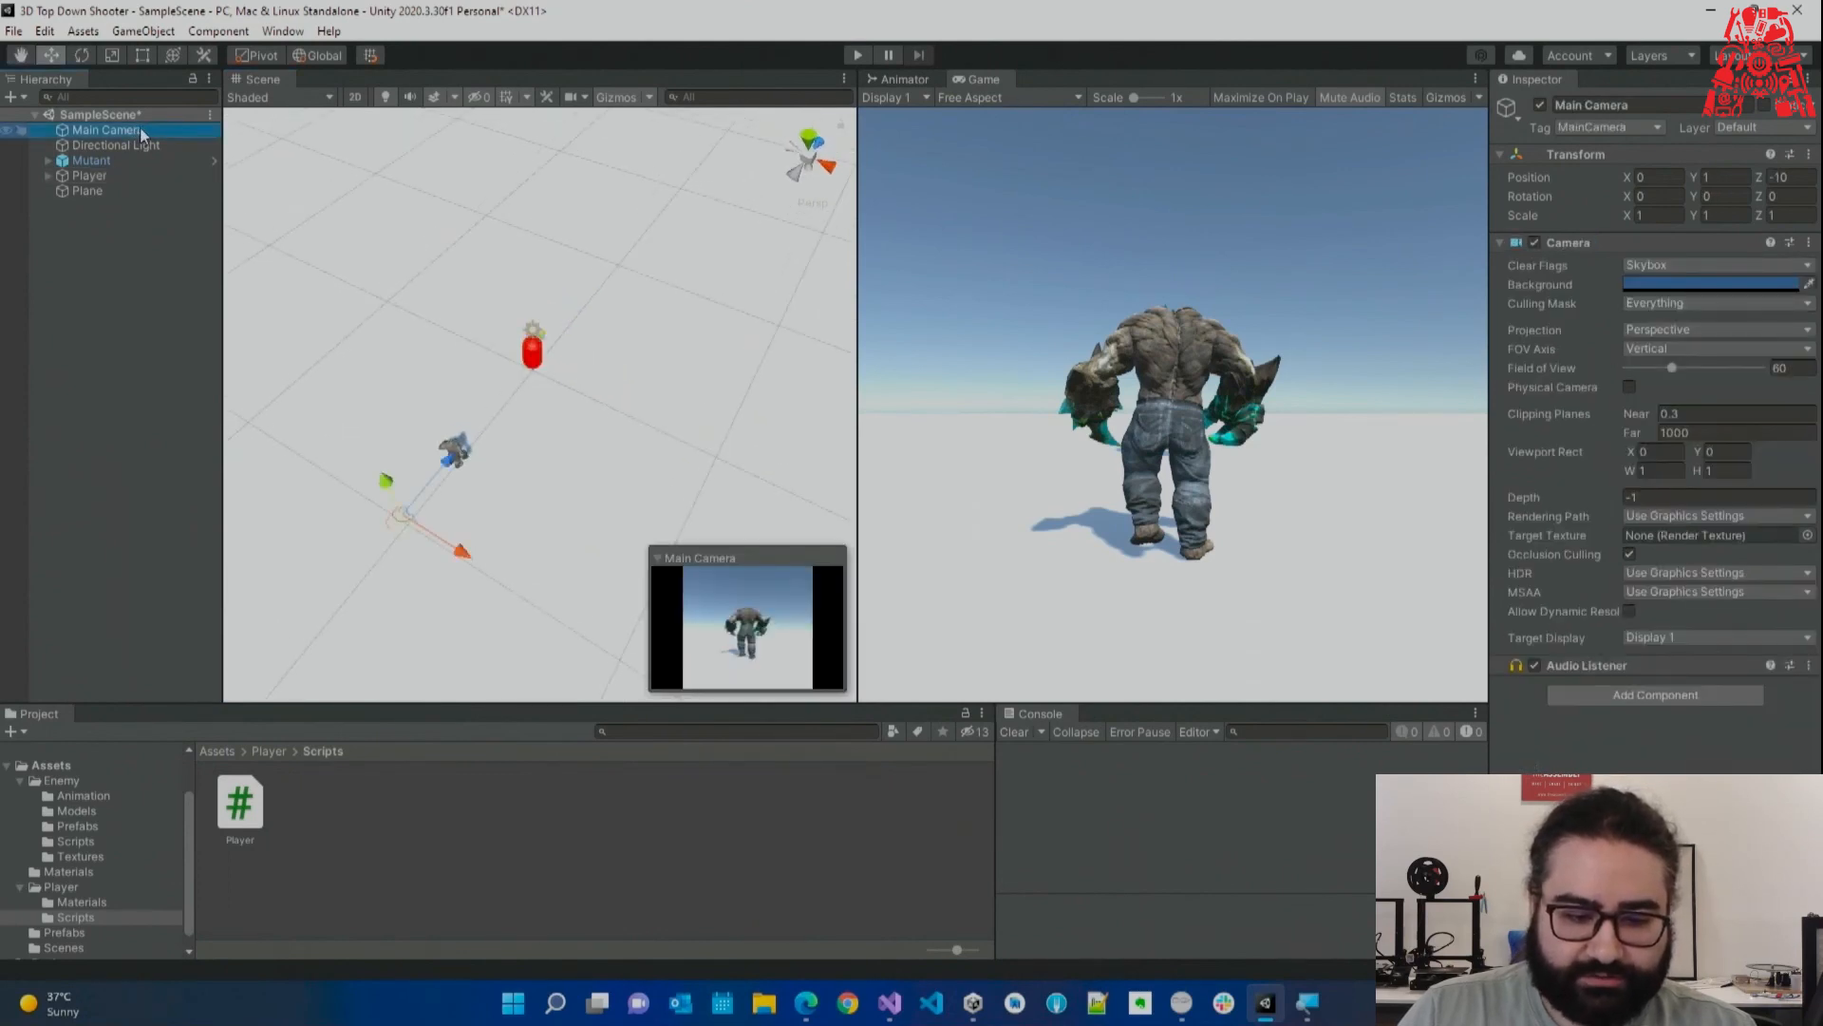
right_drag(590, 297, 409, 336)
drag(432, 397, 424, 238)
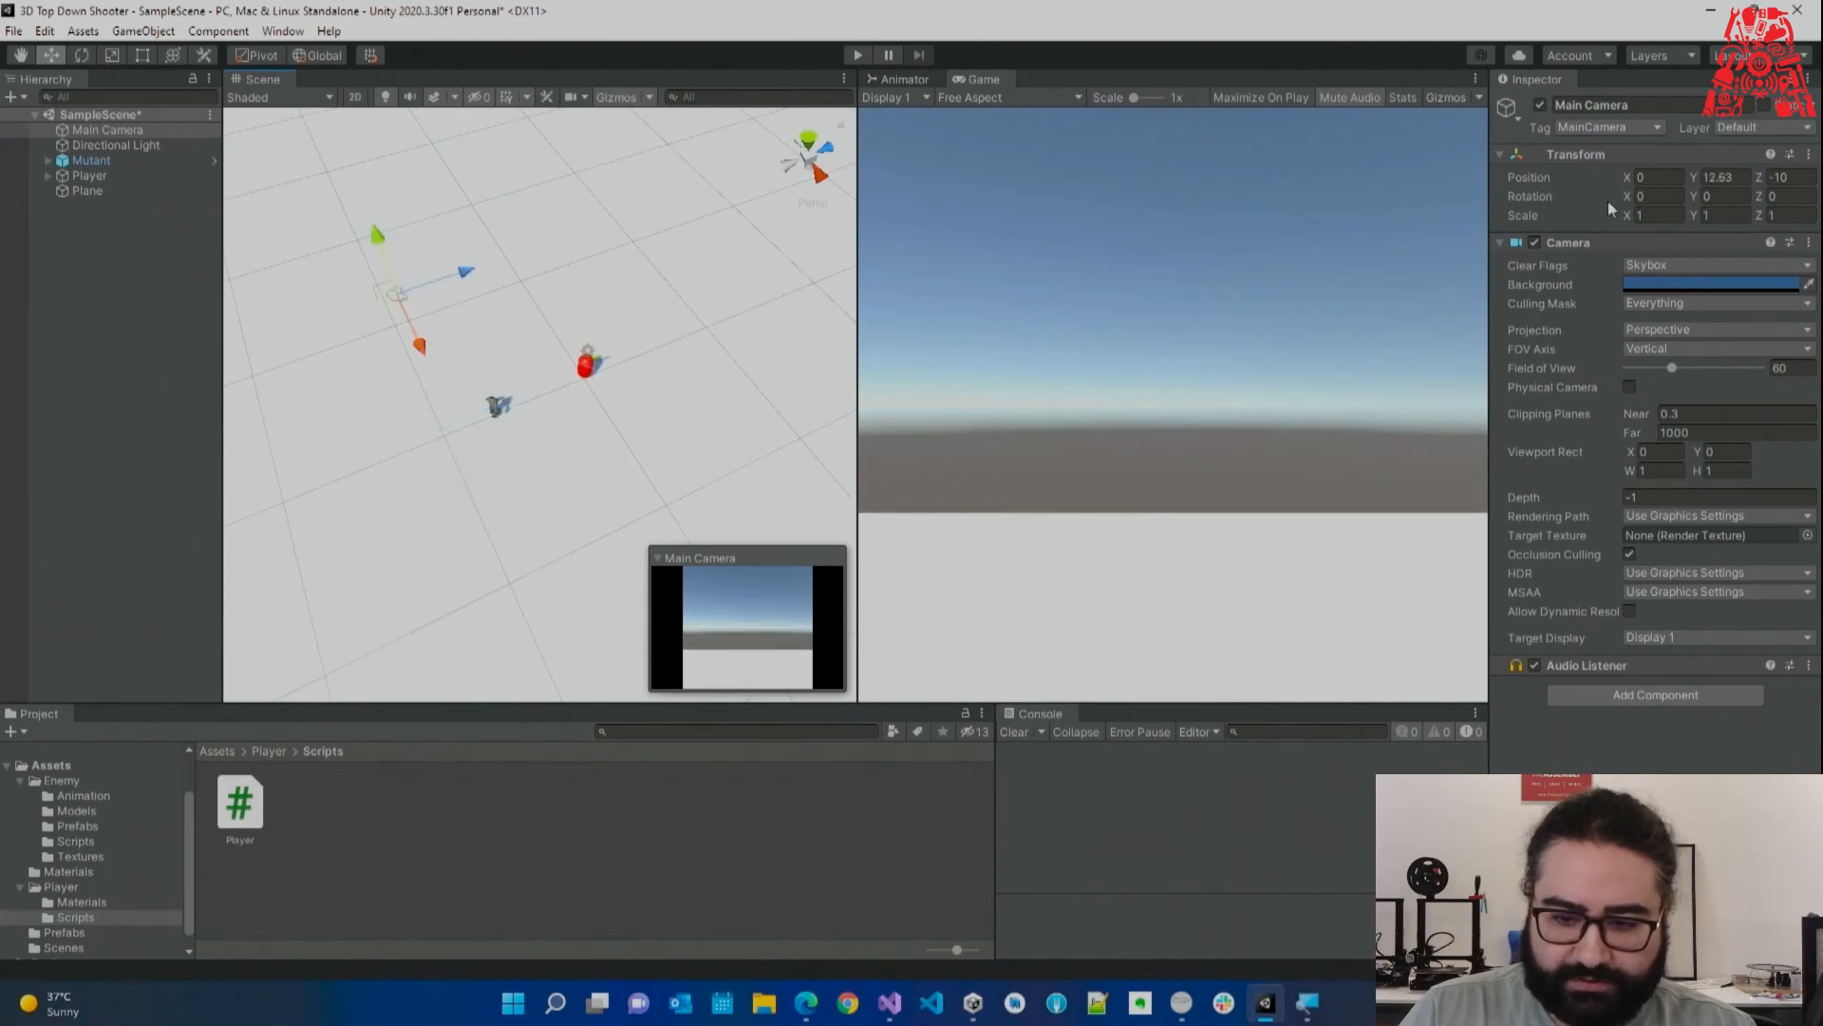
drag(1628, 203, 703, 322)
drag(456, 282, 539, 252)
click(129, 129)
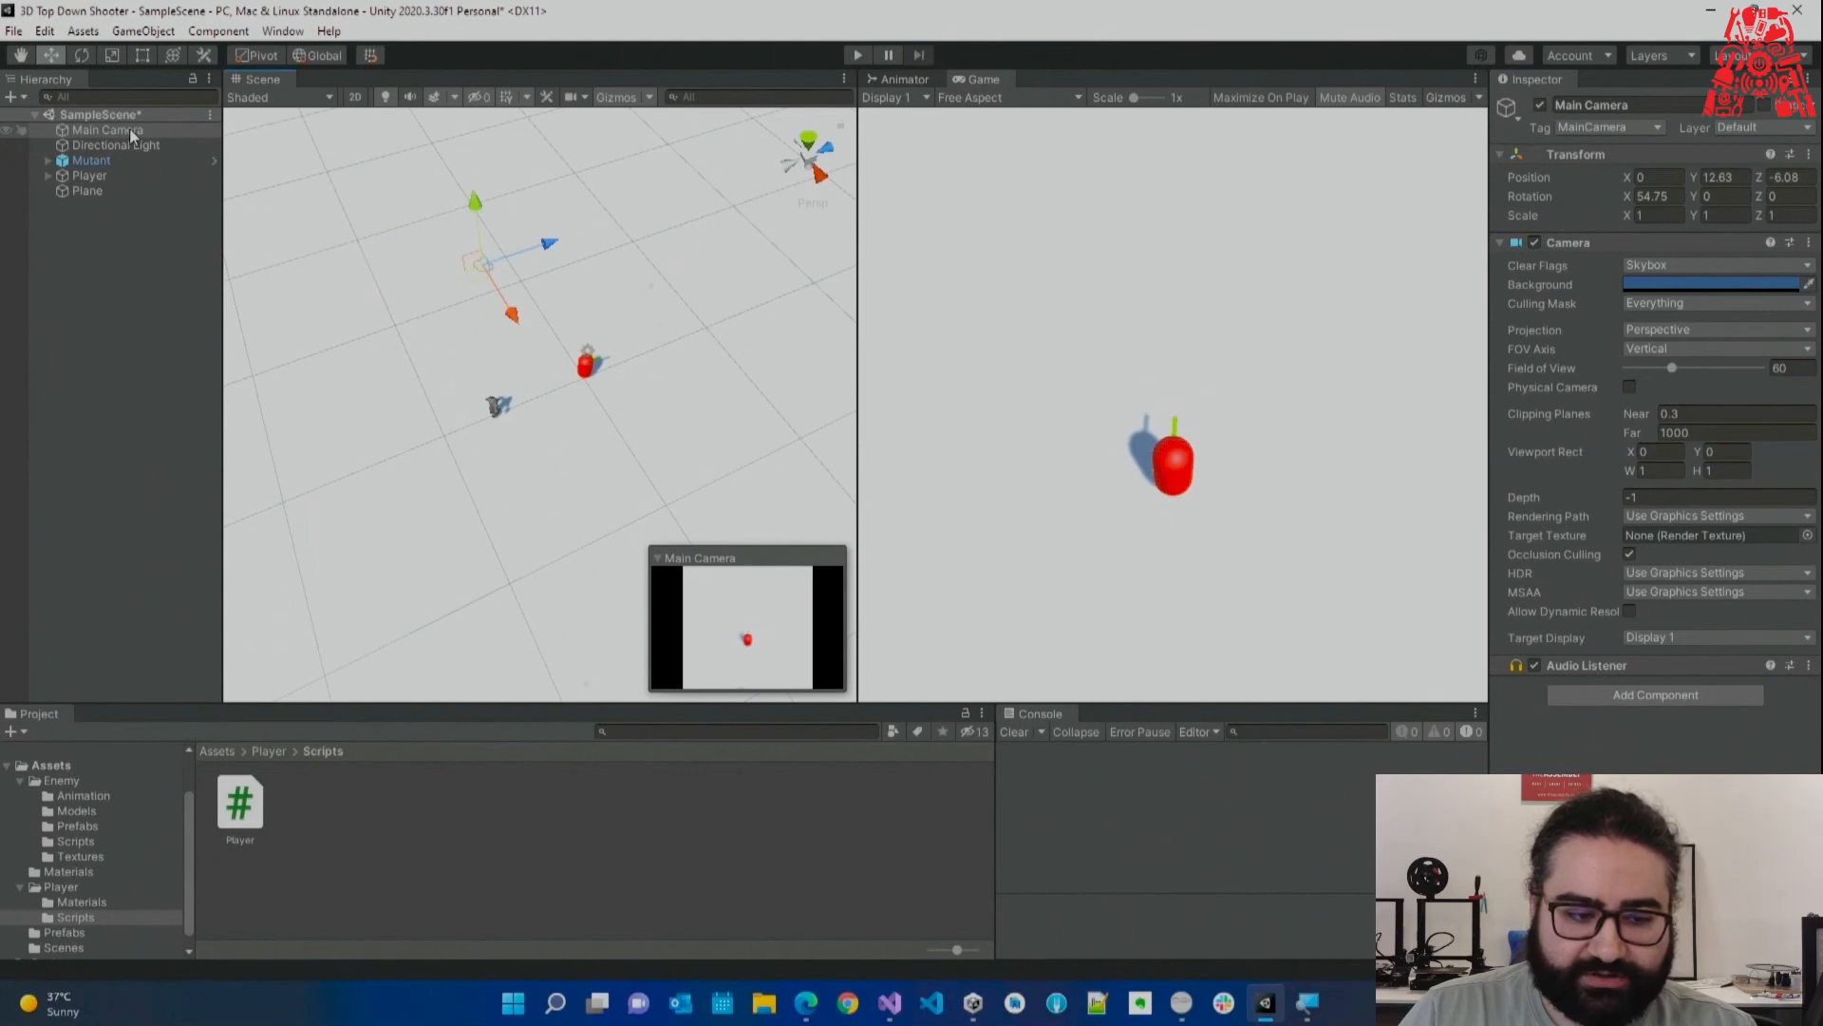
drag(112, 178, 111, 177)
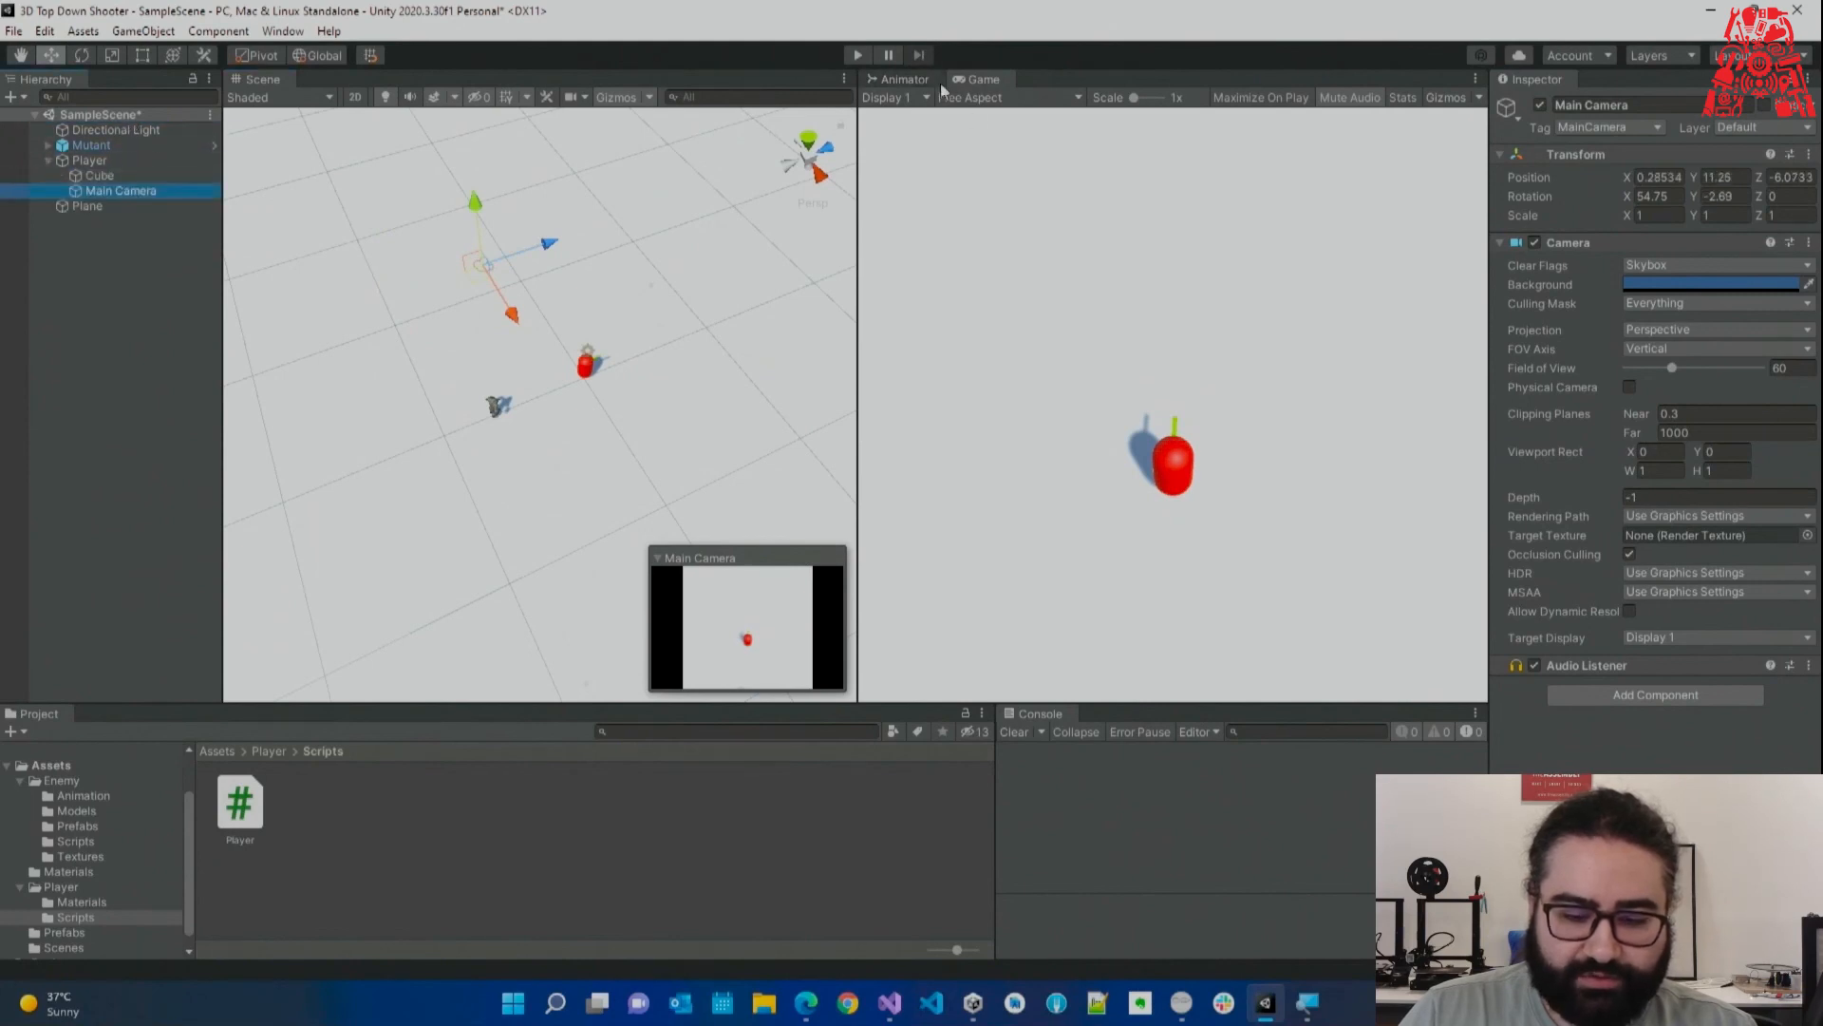
Play-test walking the player around the Mutant with WASD, then go to line 20 of Player.cs.
click(859, 56)
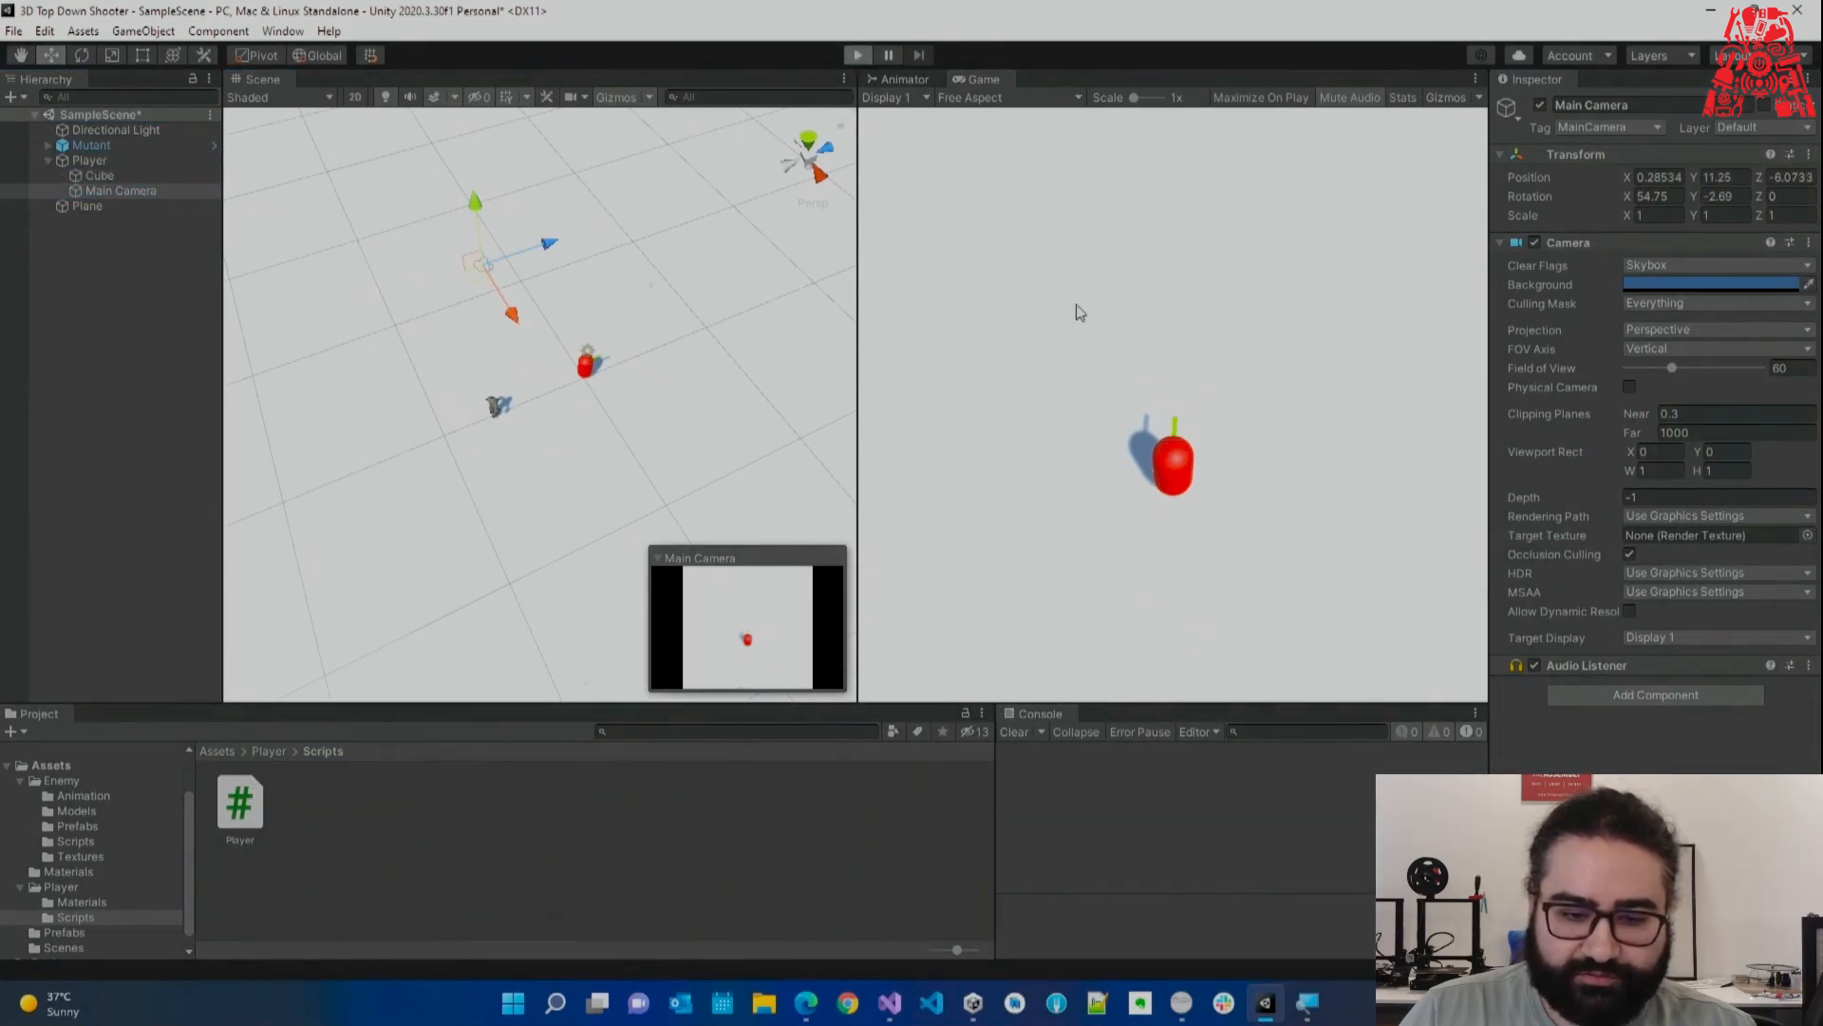
key(d)
key(w)
key(a)
key(s)
key(d)
key(w)
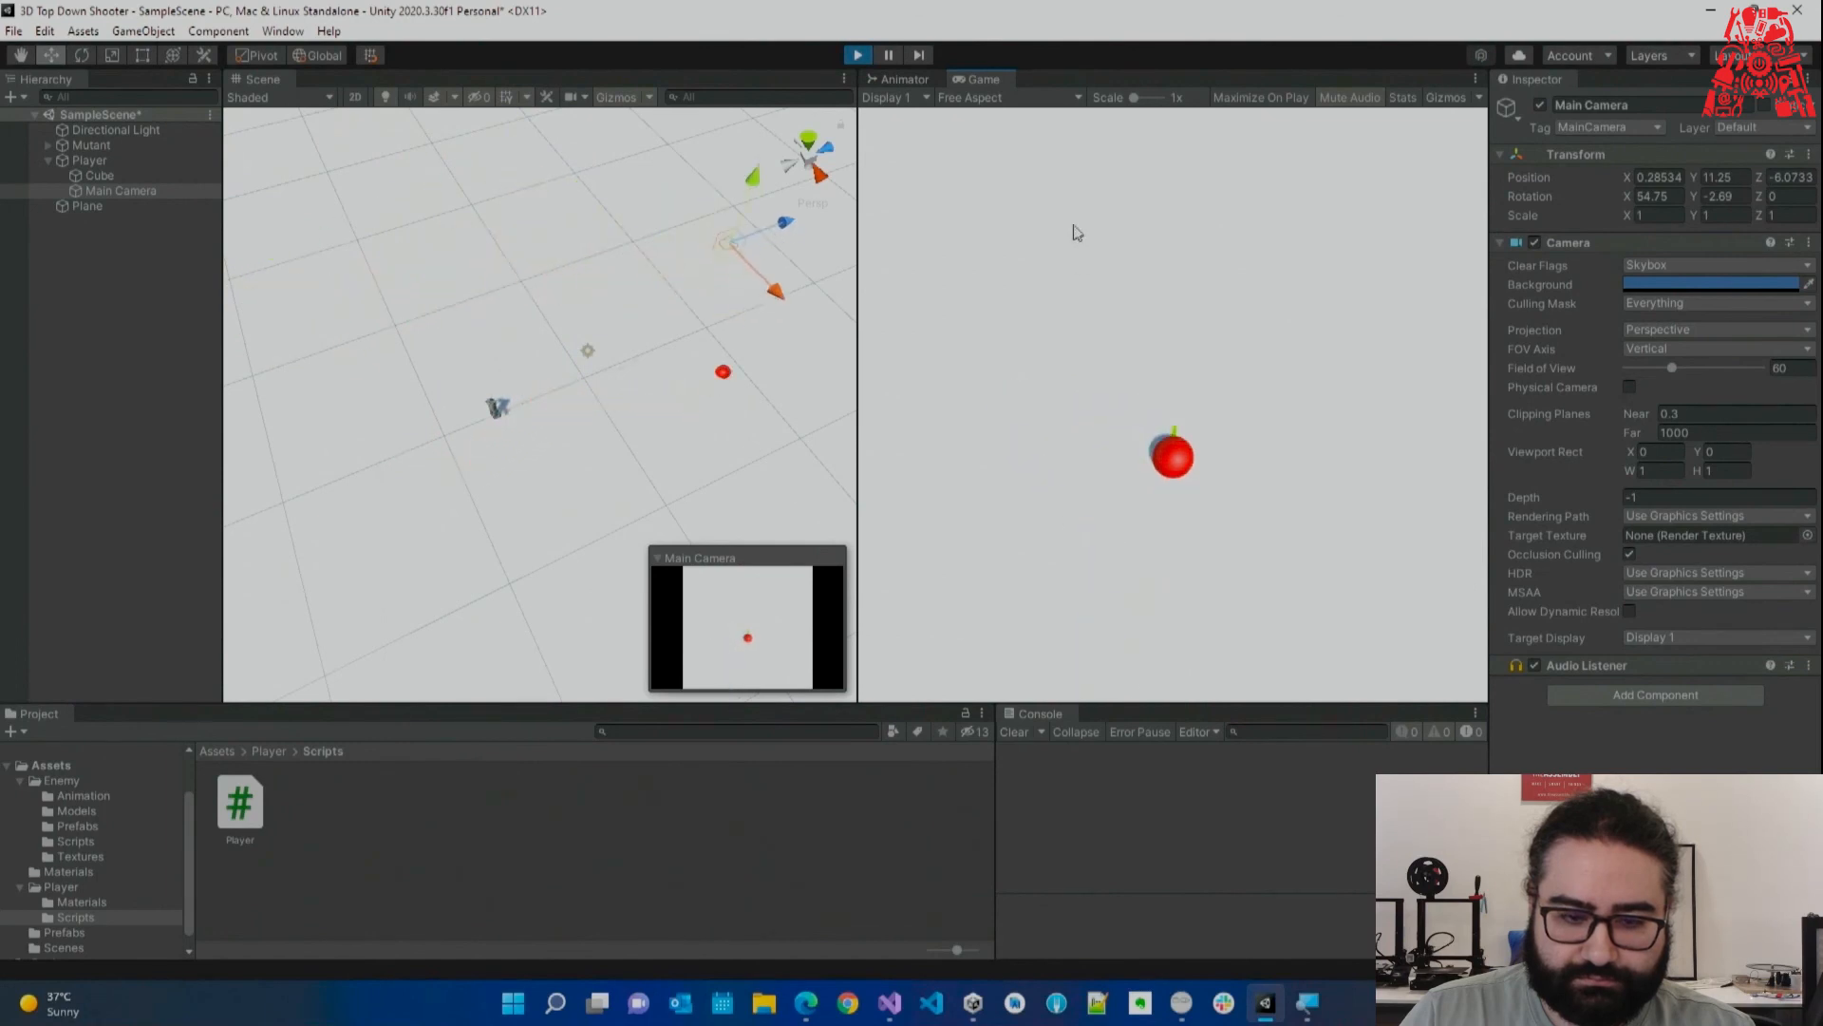
click(859, 56)
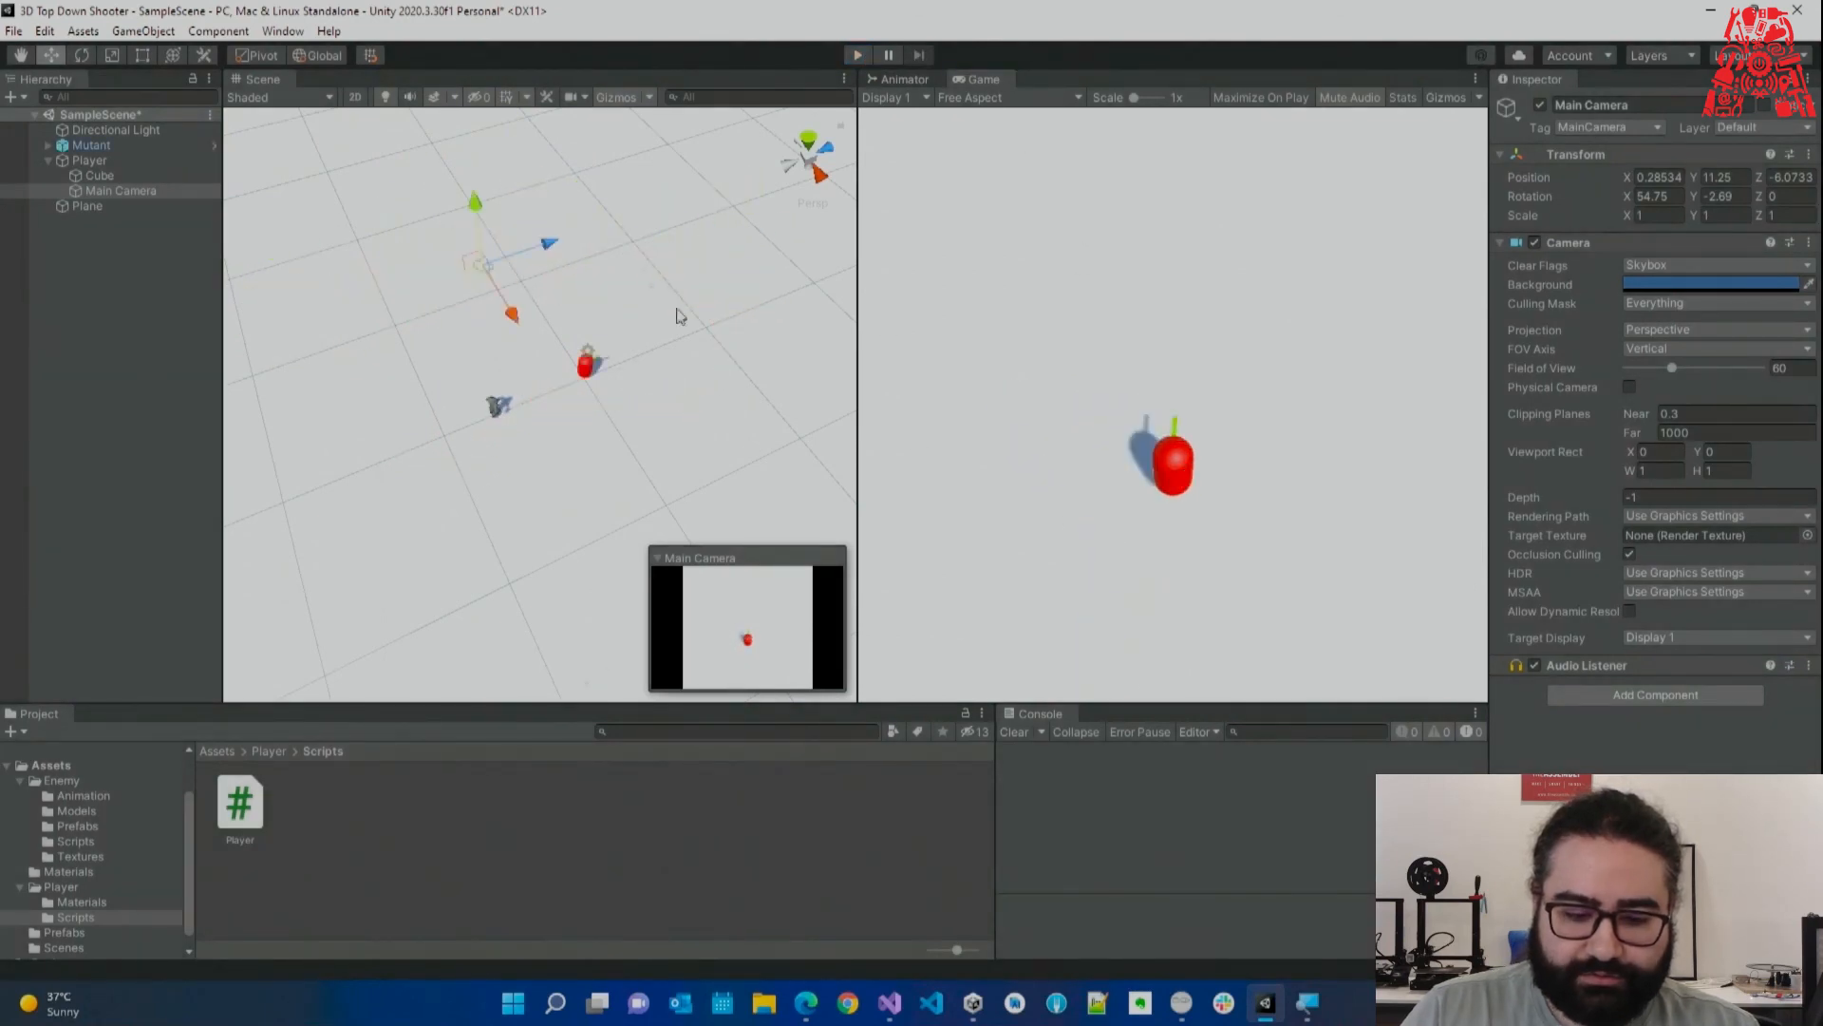
click(890, 1003)
click(775, 479)
key(Up)
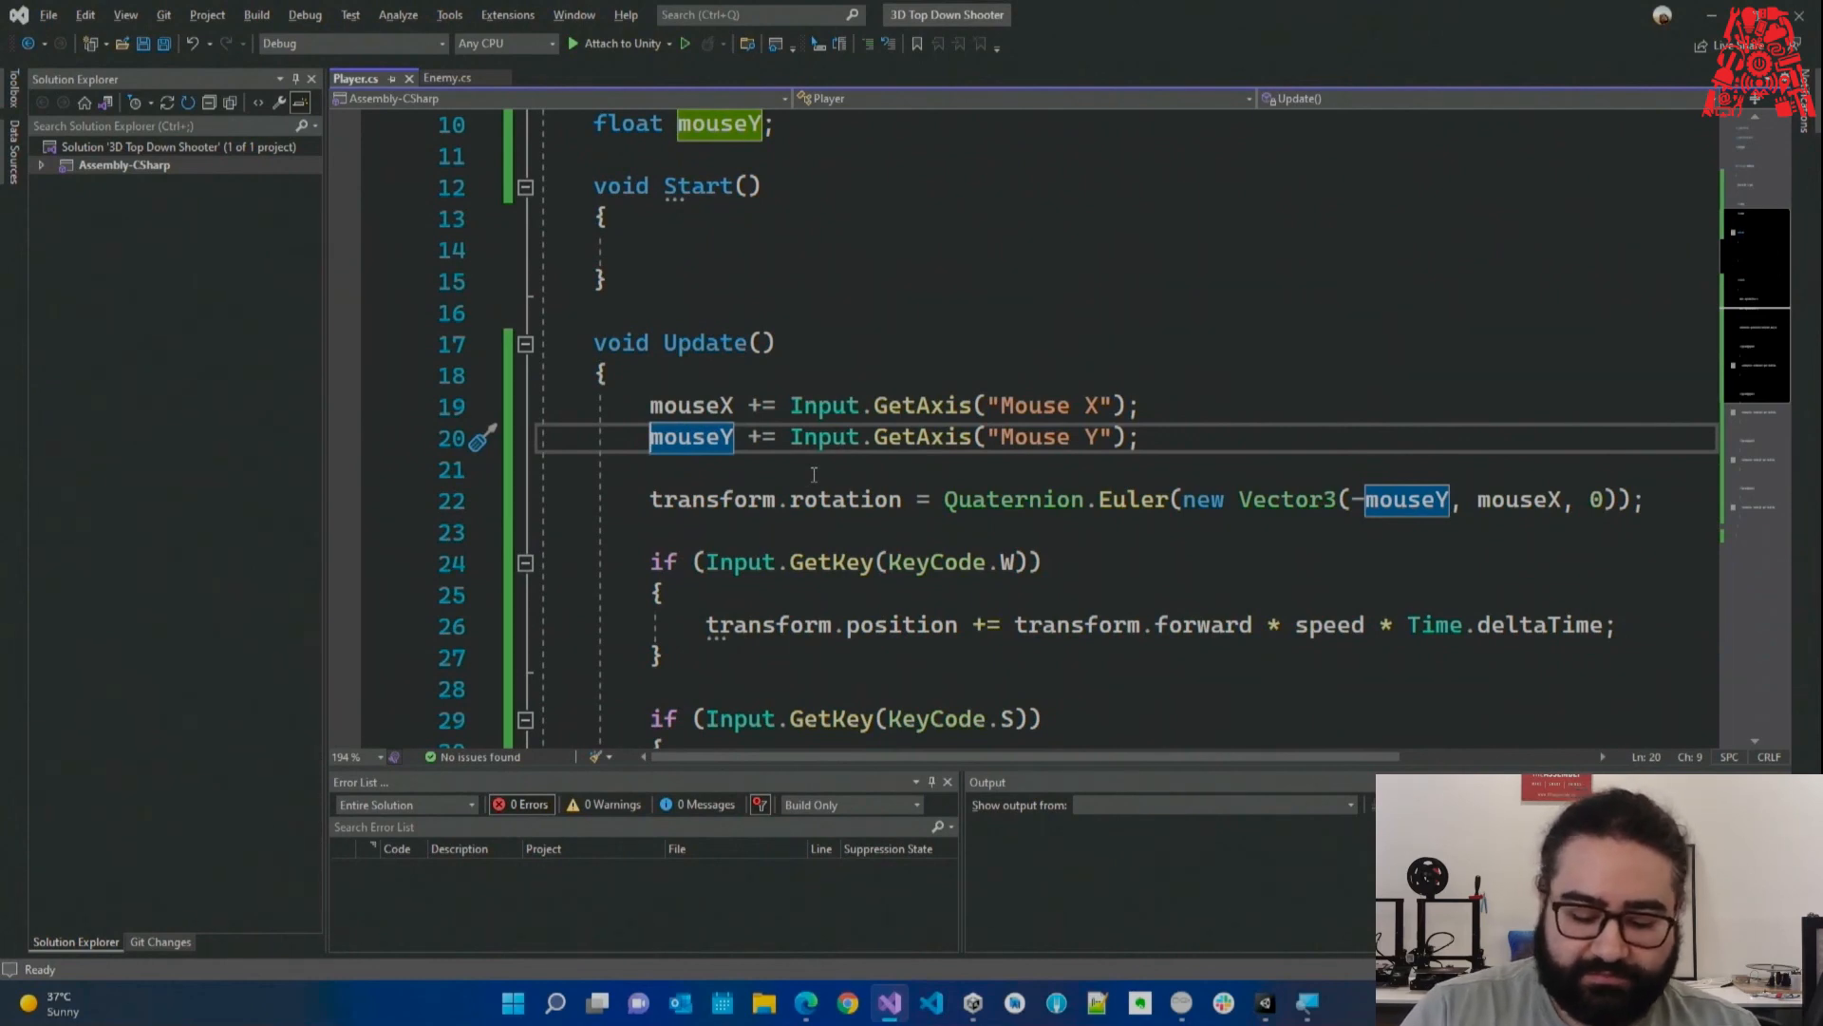
Comment out the mouseY line, save, and replace -mouseY with 0 in the rotation Vector3.
text(//)
key(ctrl+s)
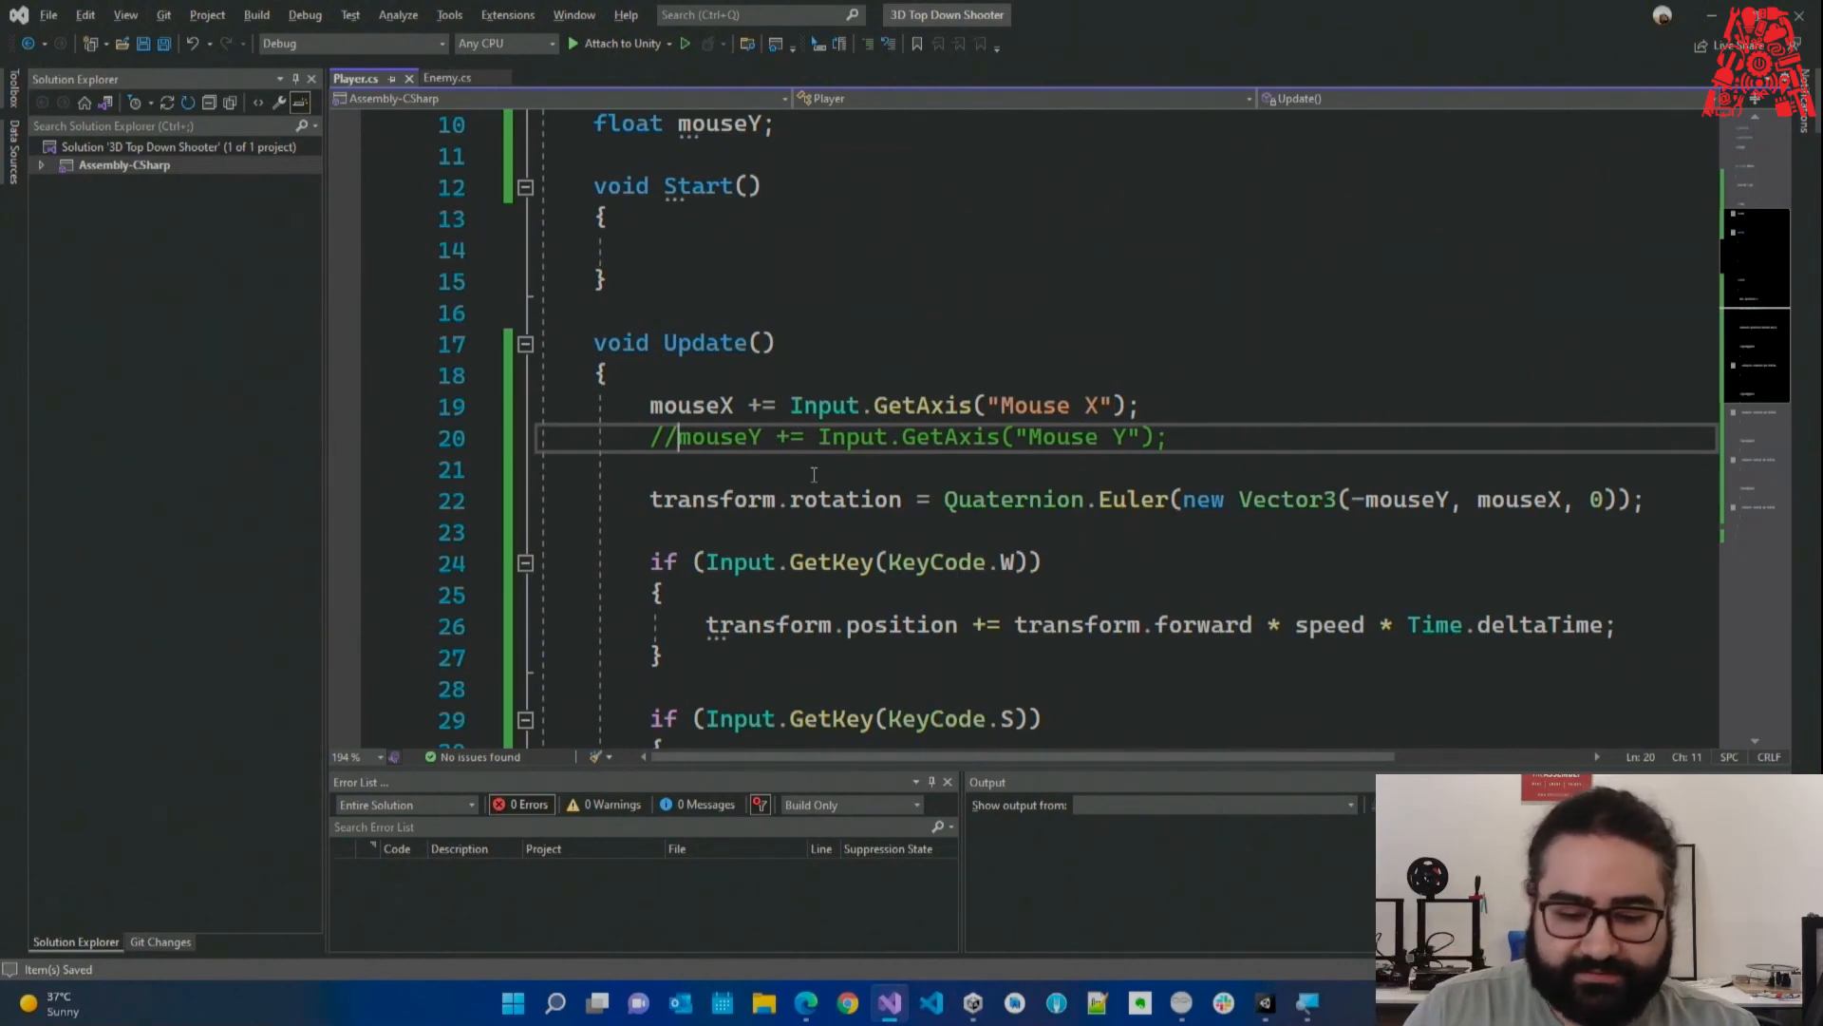
drag(1450, 503, 1350, 504)
text(0)
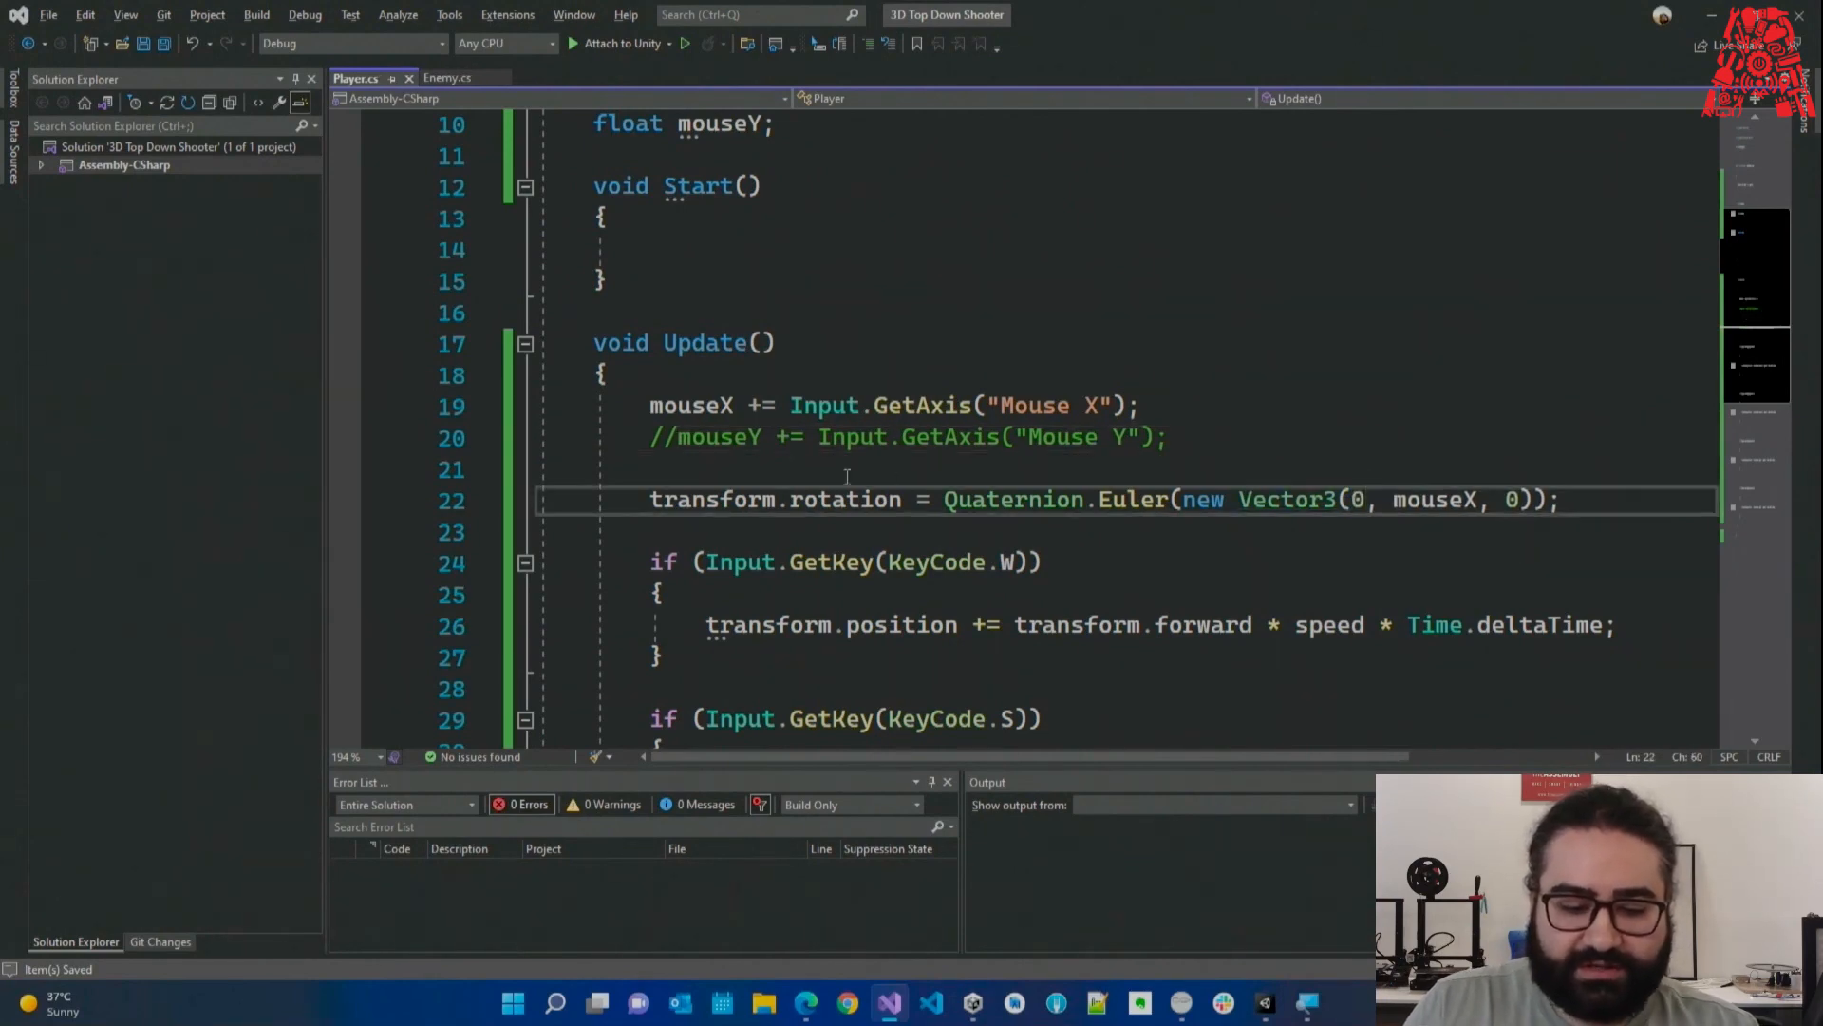
click(665, 438)
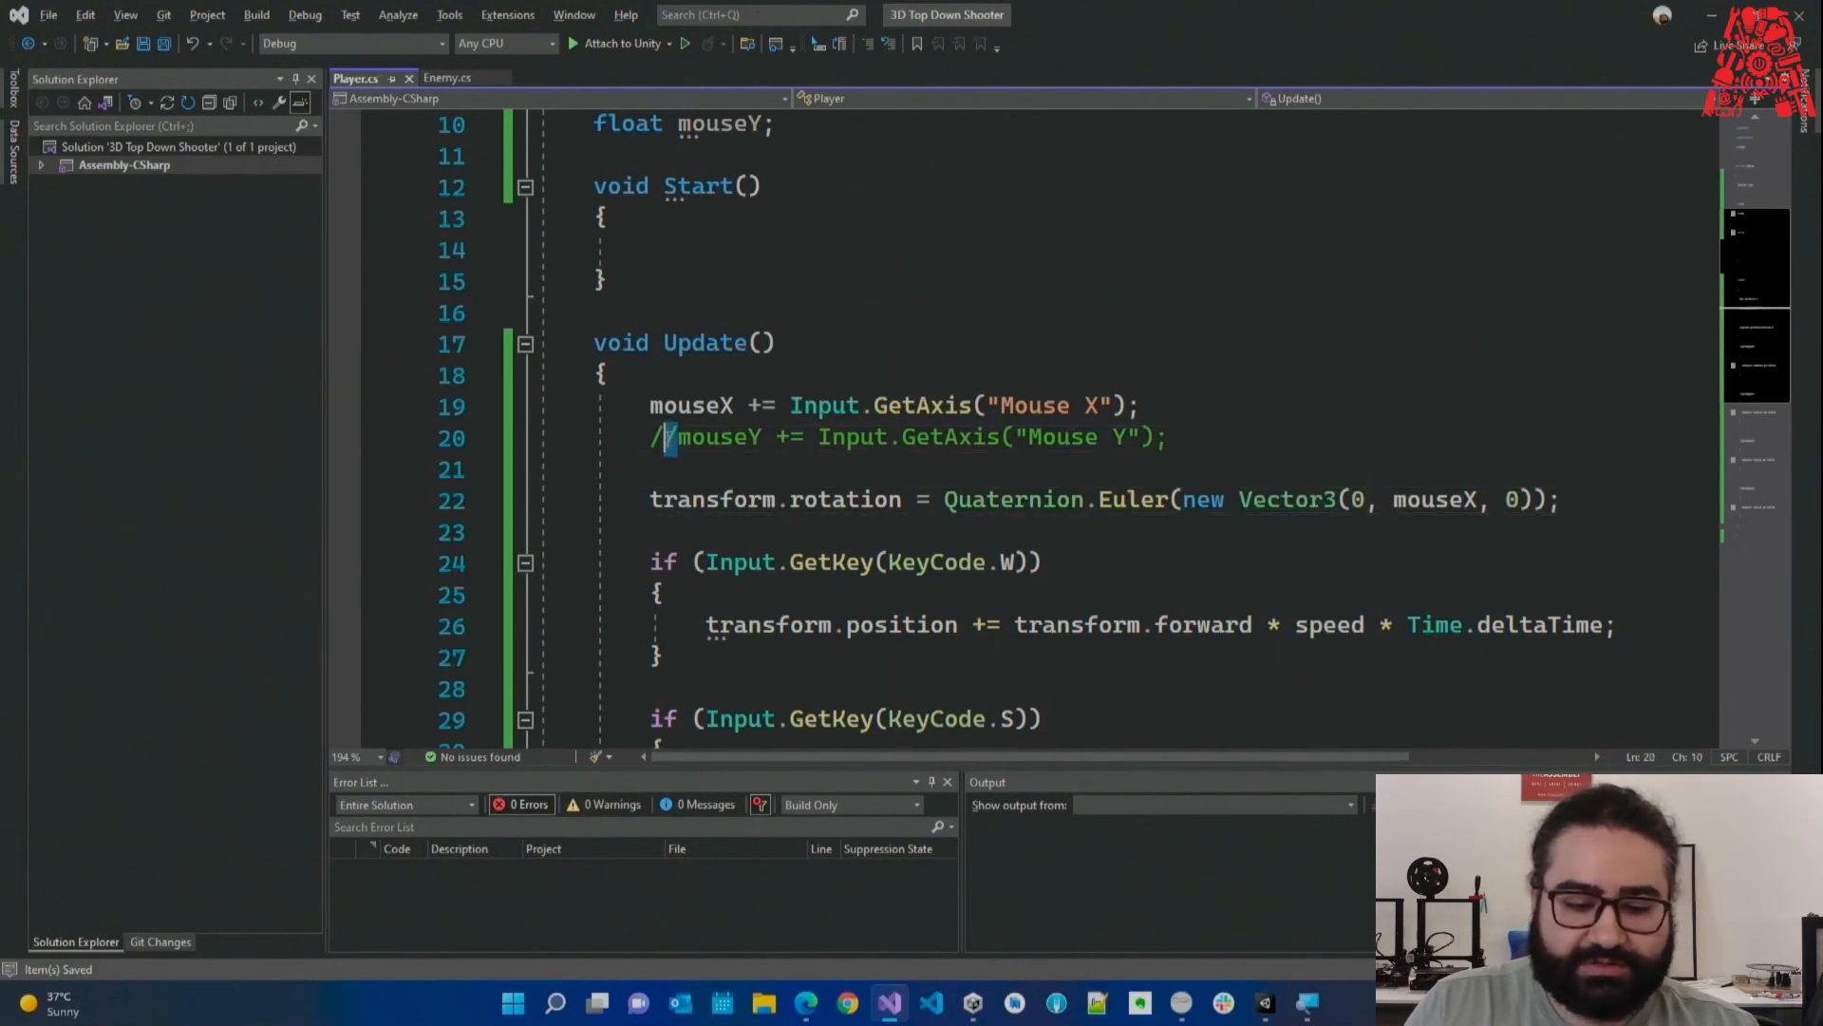
triple_click(722, 443)
click(1722, 6)
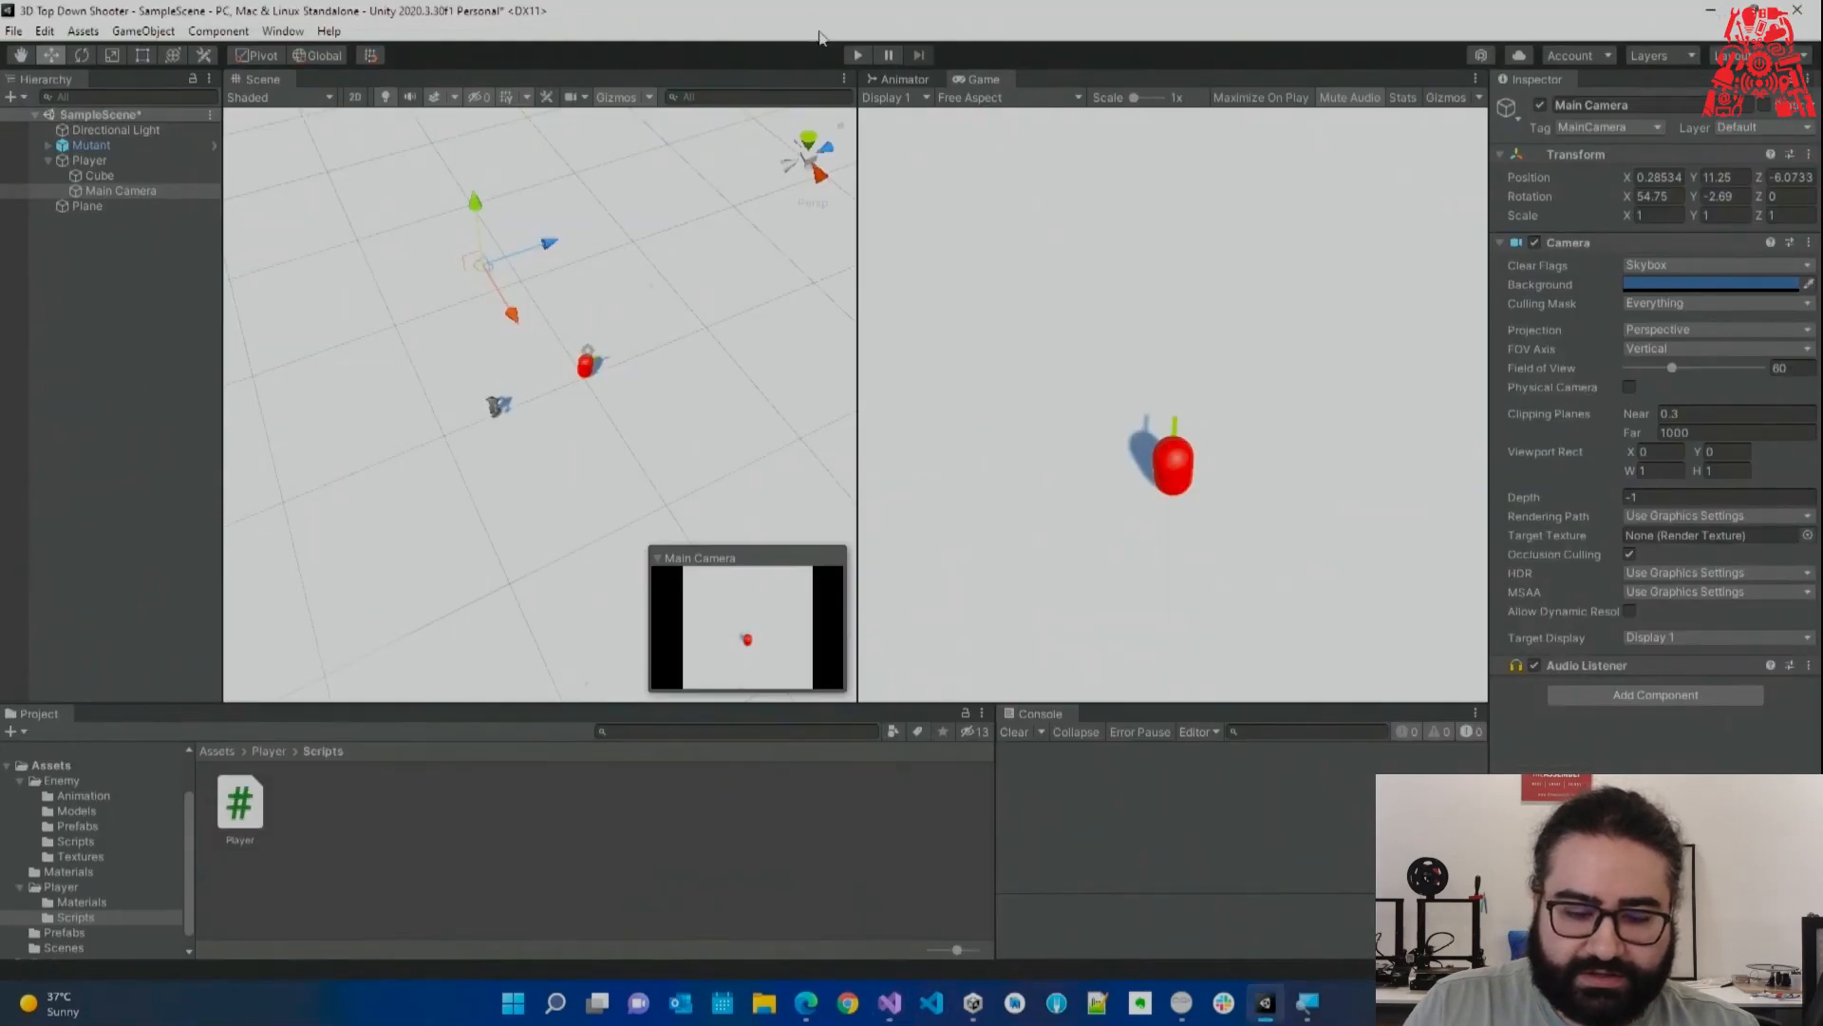
Play-test the yaw-only mouse rotation by walking the player forward, then stop the game.
click(860, 54)
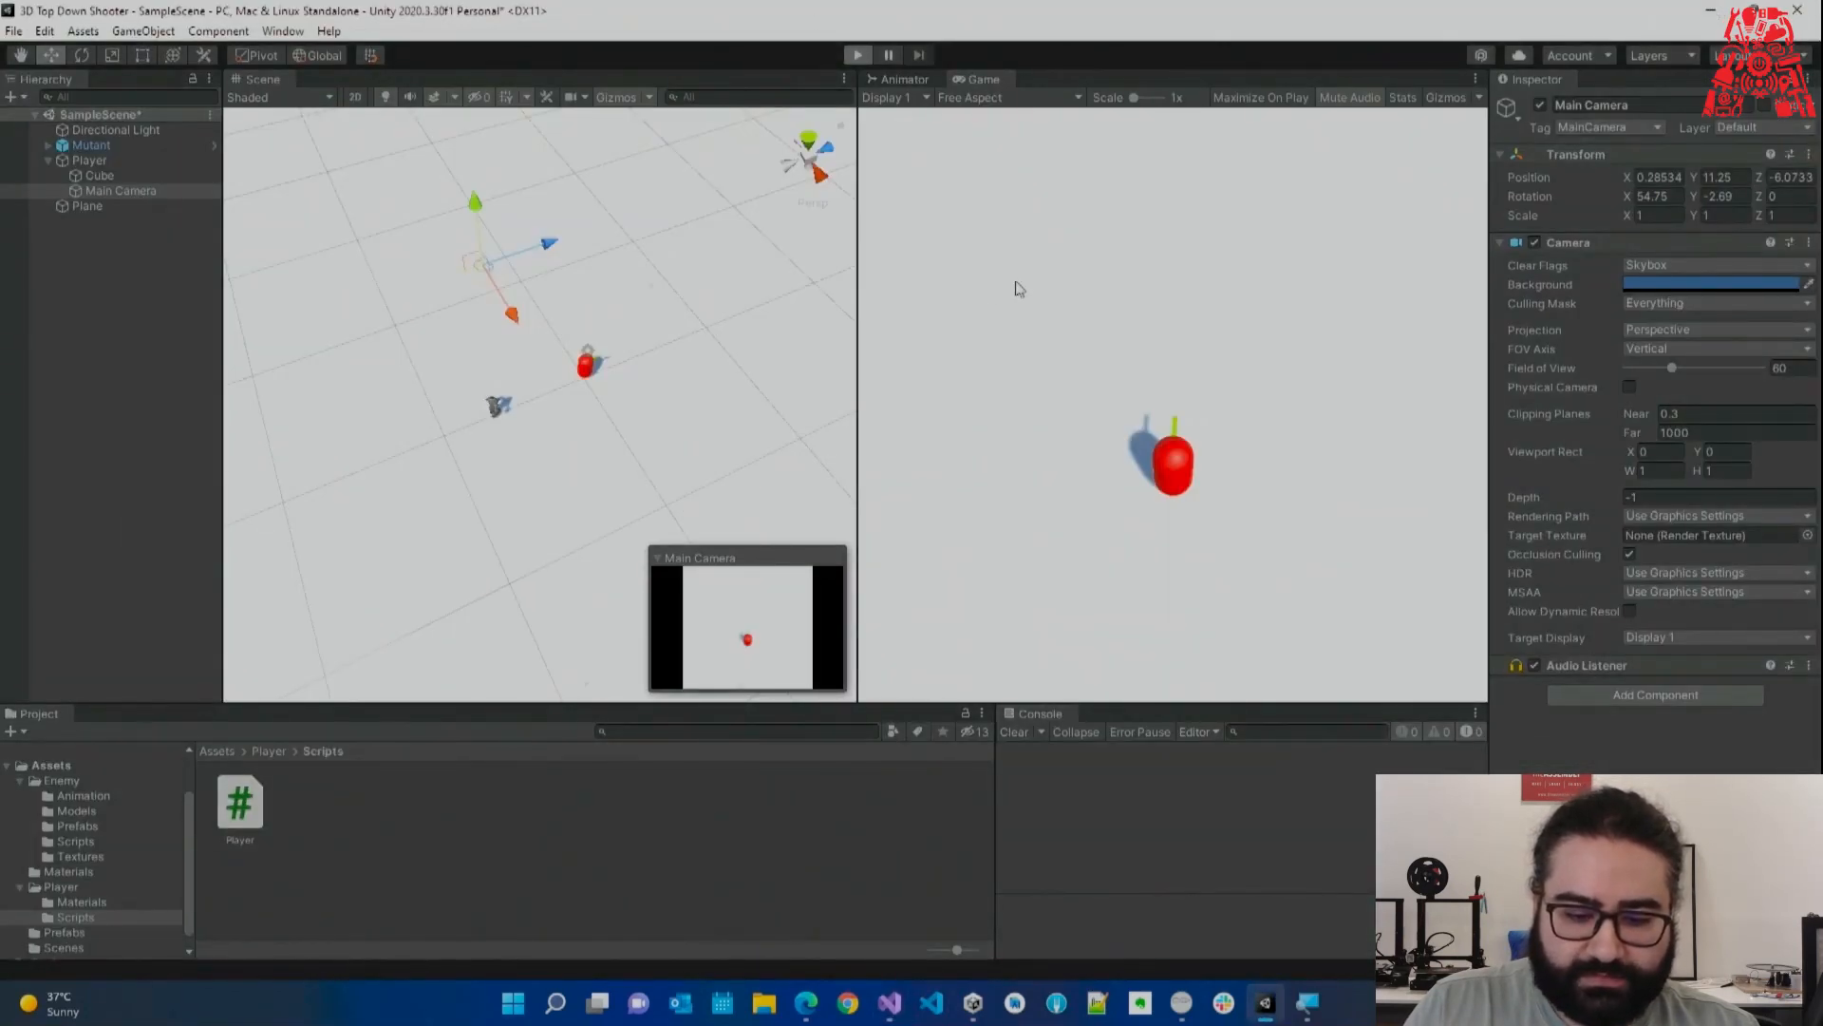
key(w)
key(w)
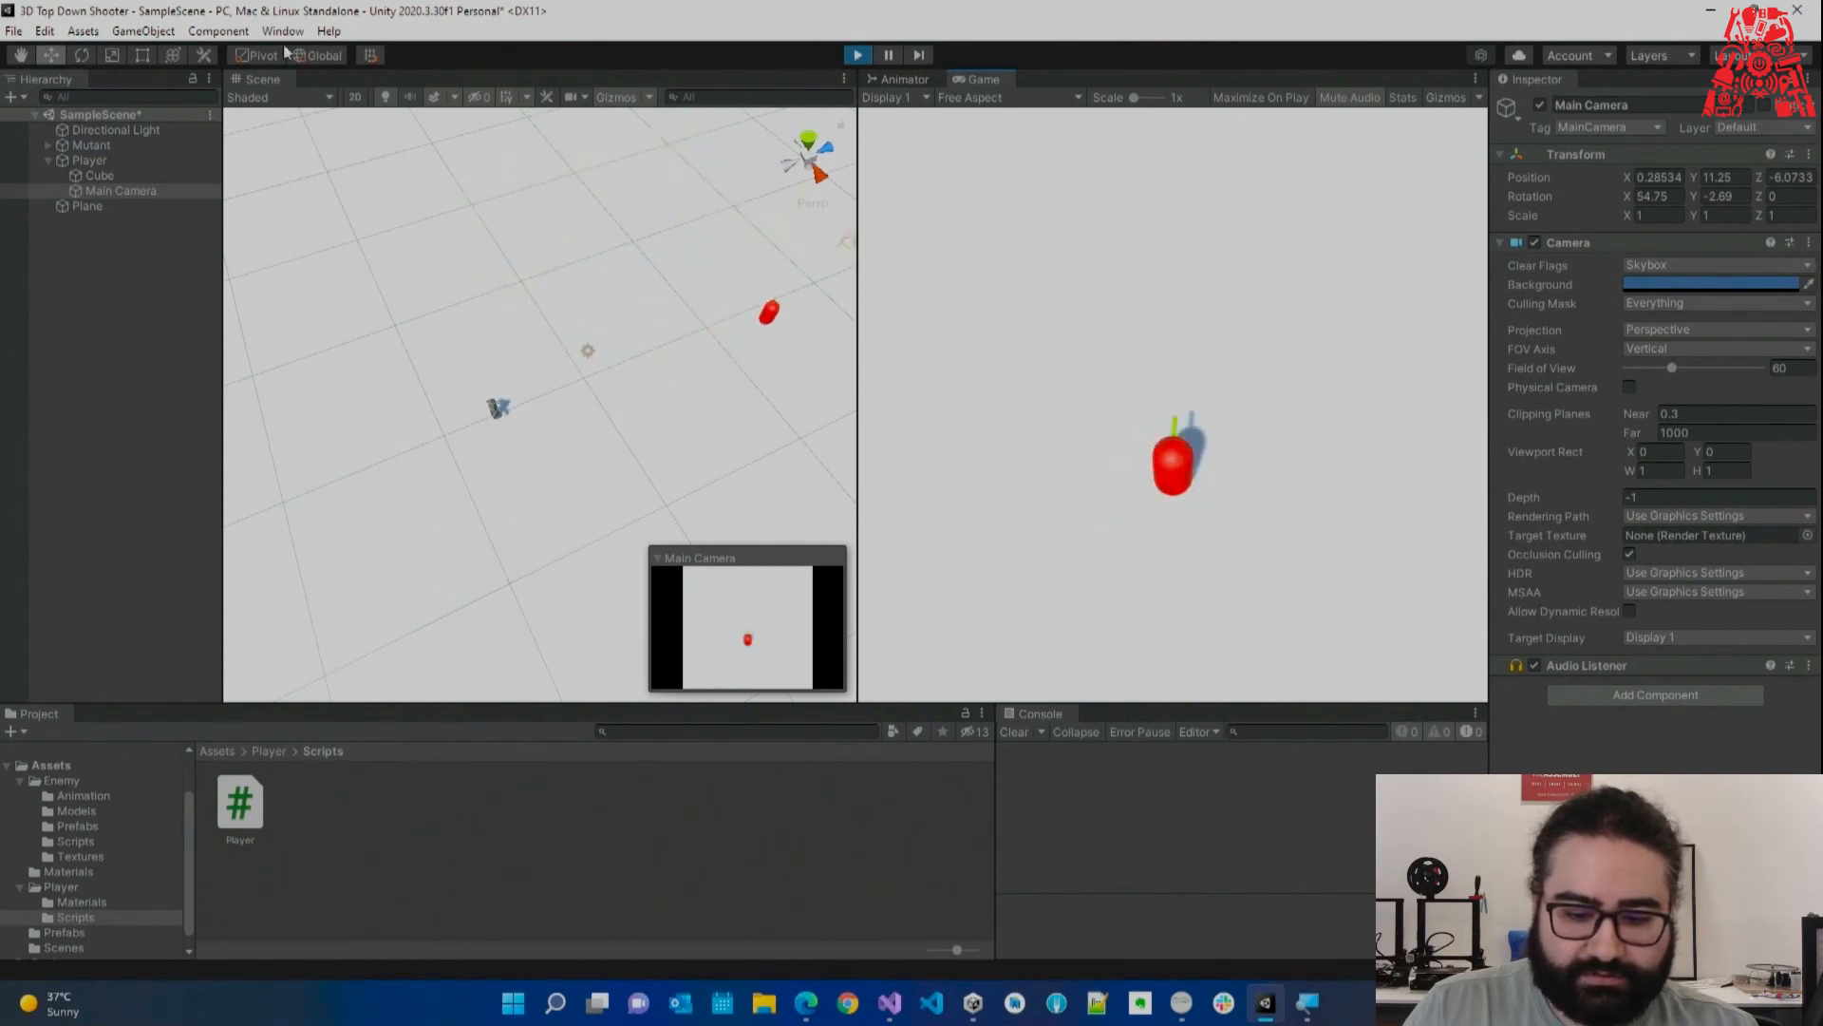
key(w)
key(w)
key(w)
key(ctrl+p)
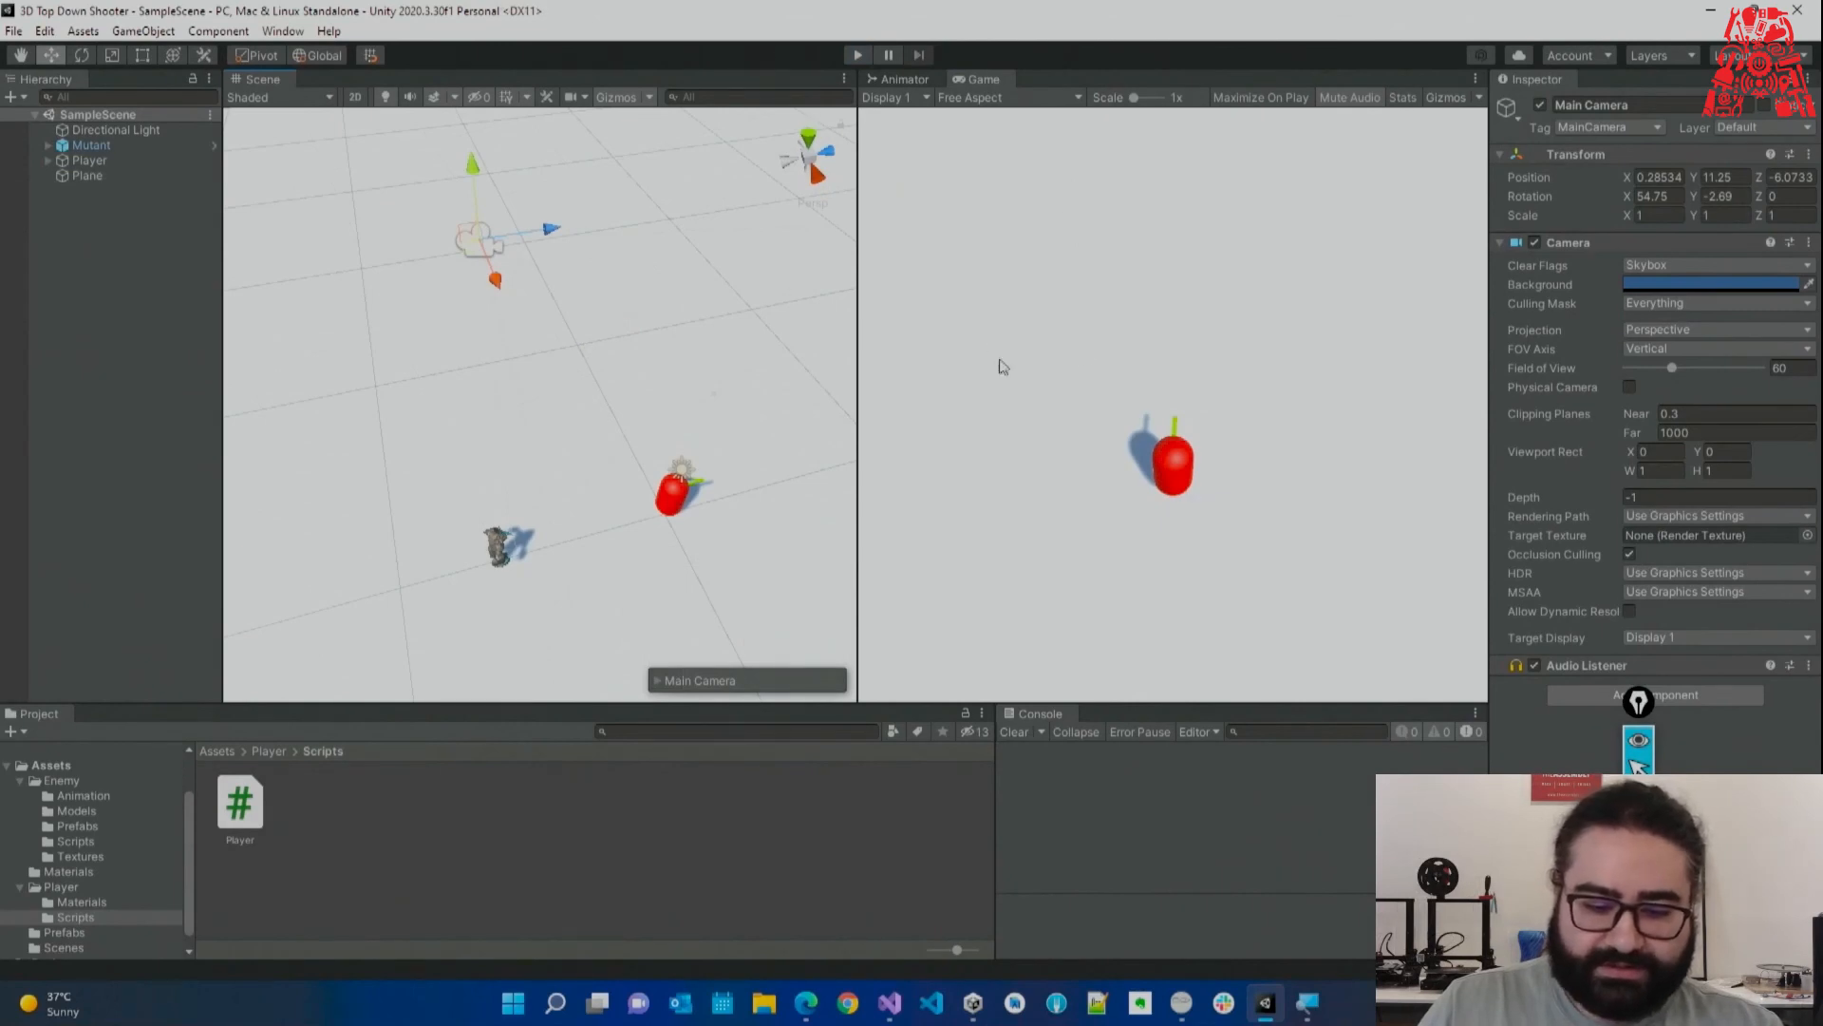
Select the Player's green Cube child and fly the Scene view in around the player.
alt+drag(736, 452, 581, 529)
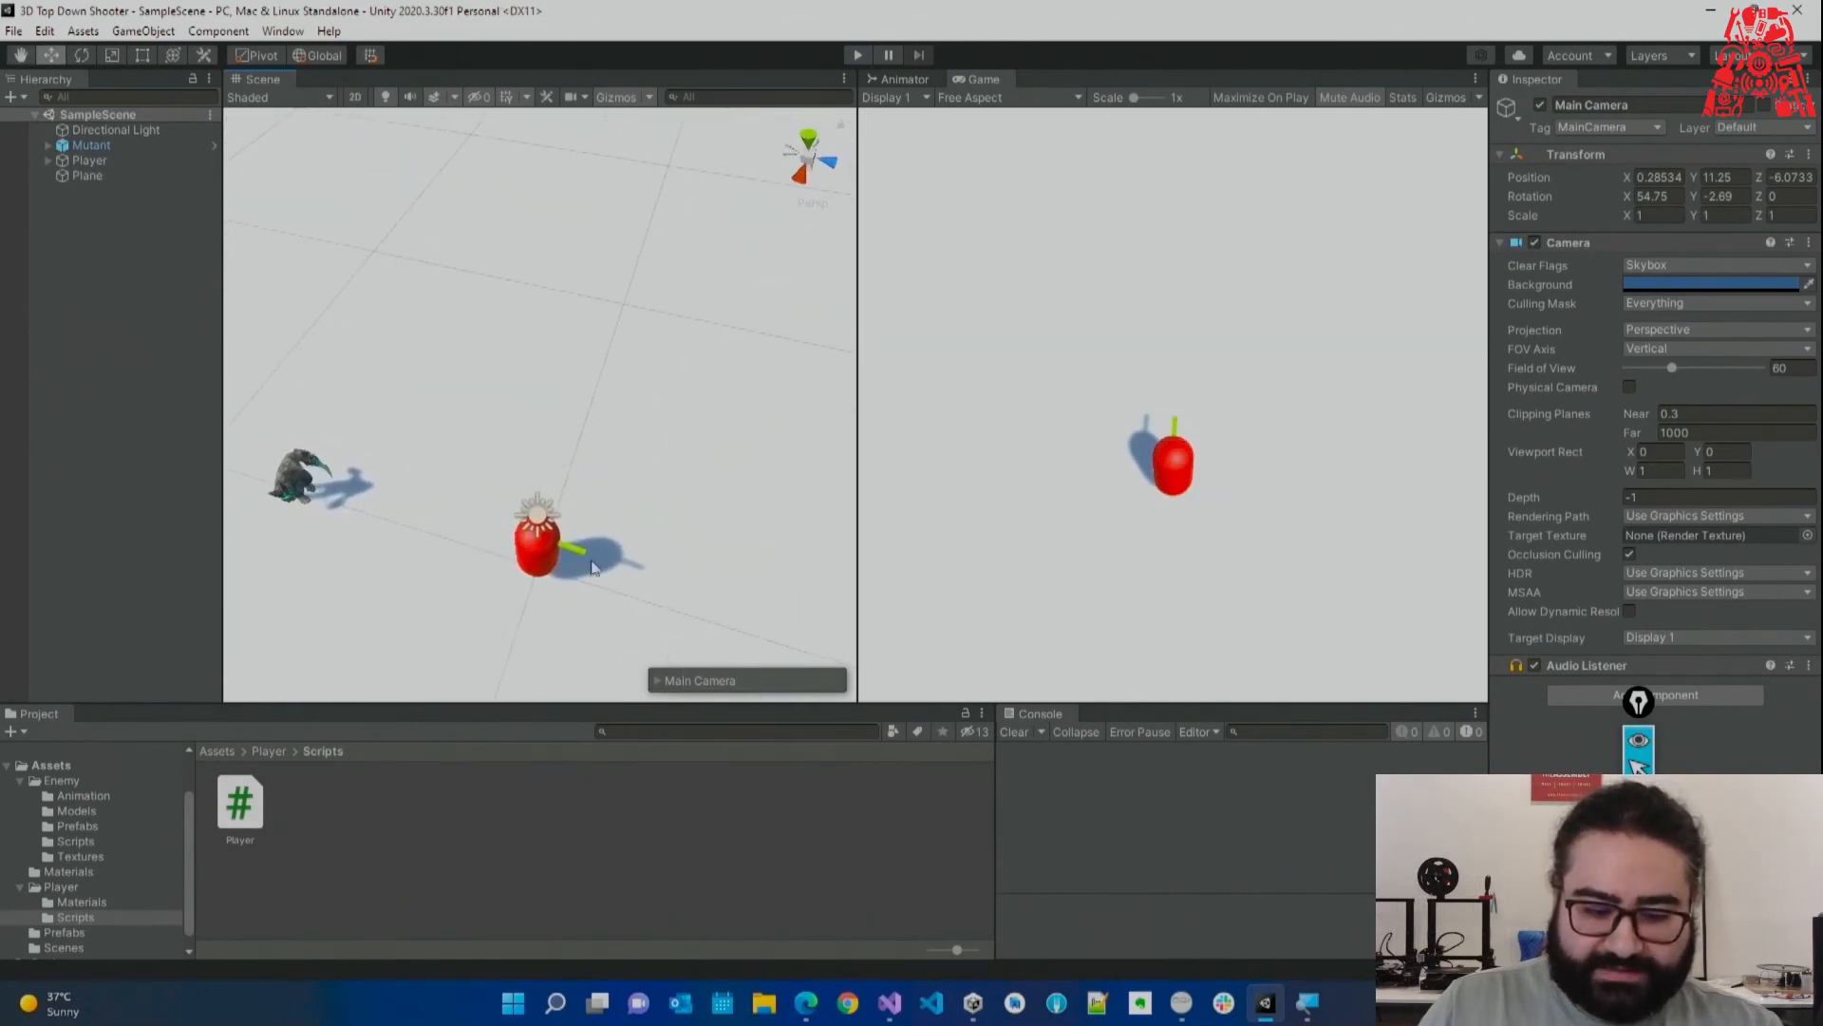
click(580, 554)
right_drag(608, 562, 529, 529)
key(w)
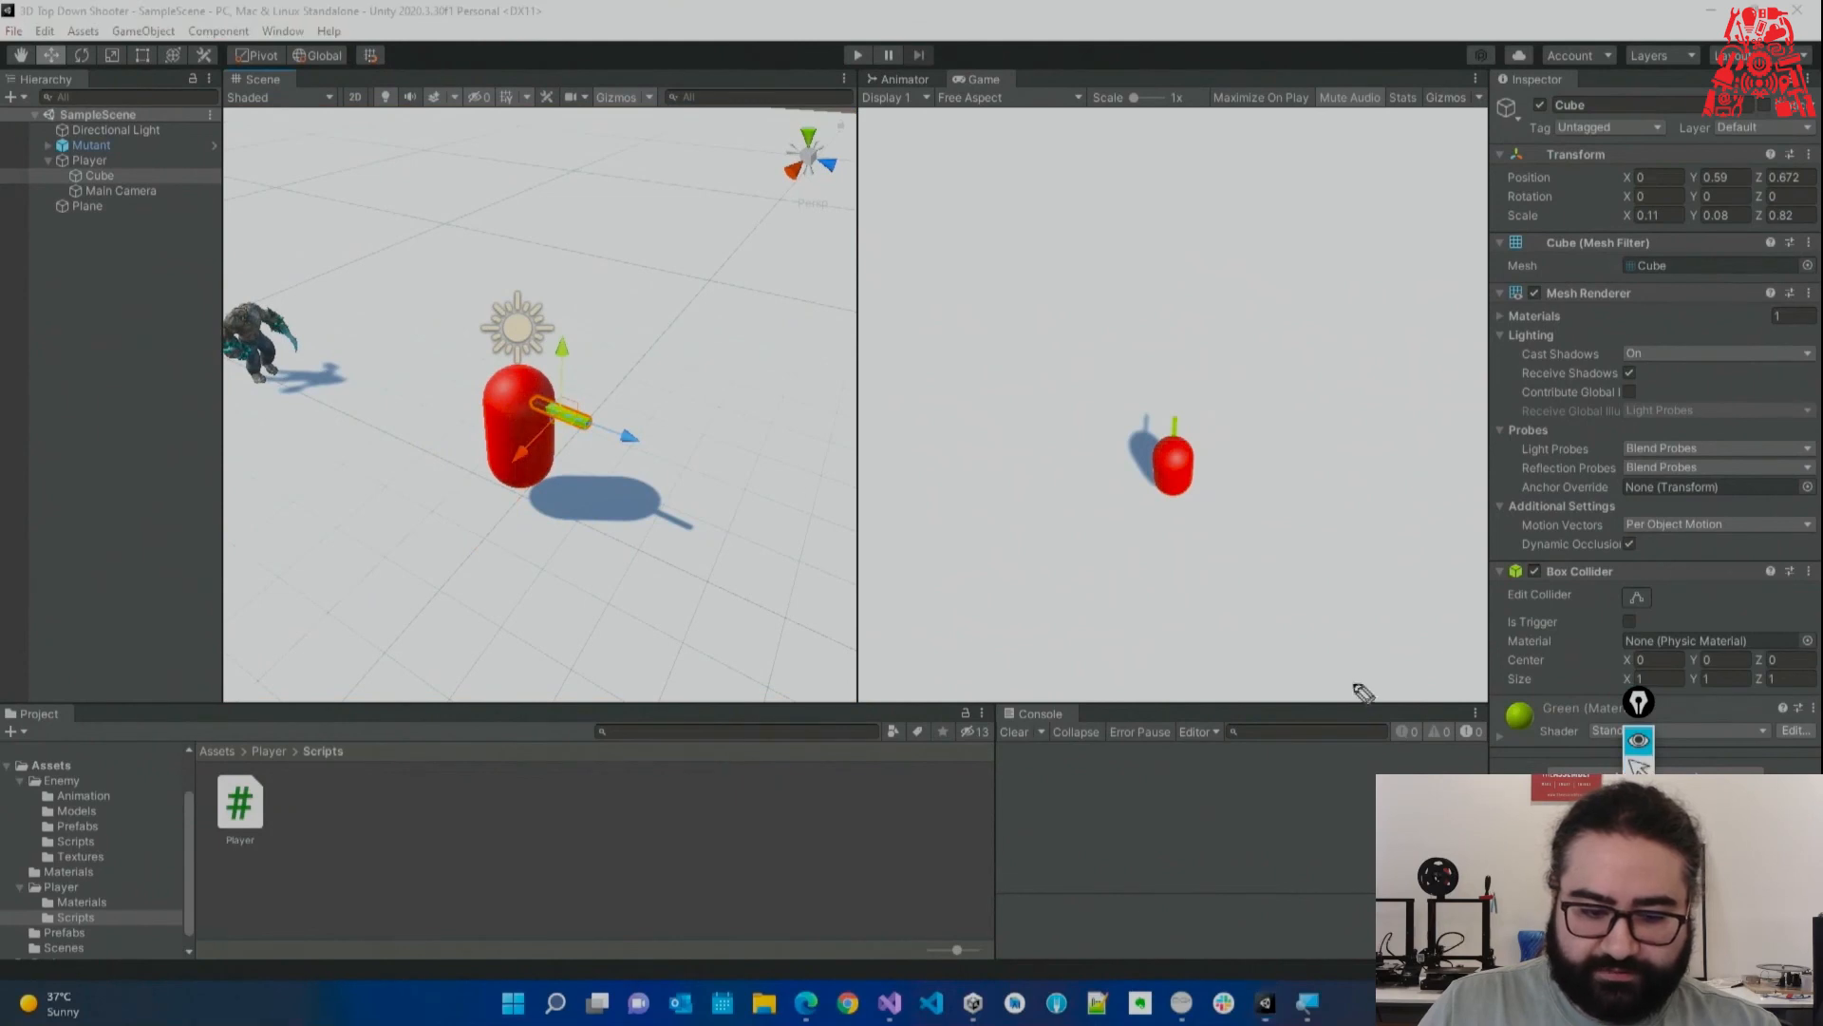
mouse_move(555, 415)
mouse_down()
mouse_move(956, 543)
mouse_move(897, 581)
mouse_up()
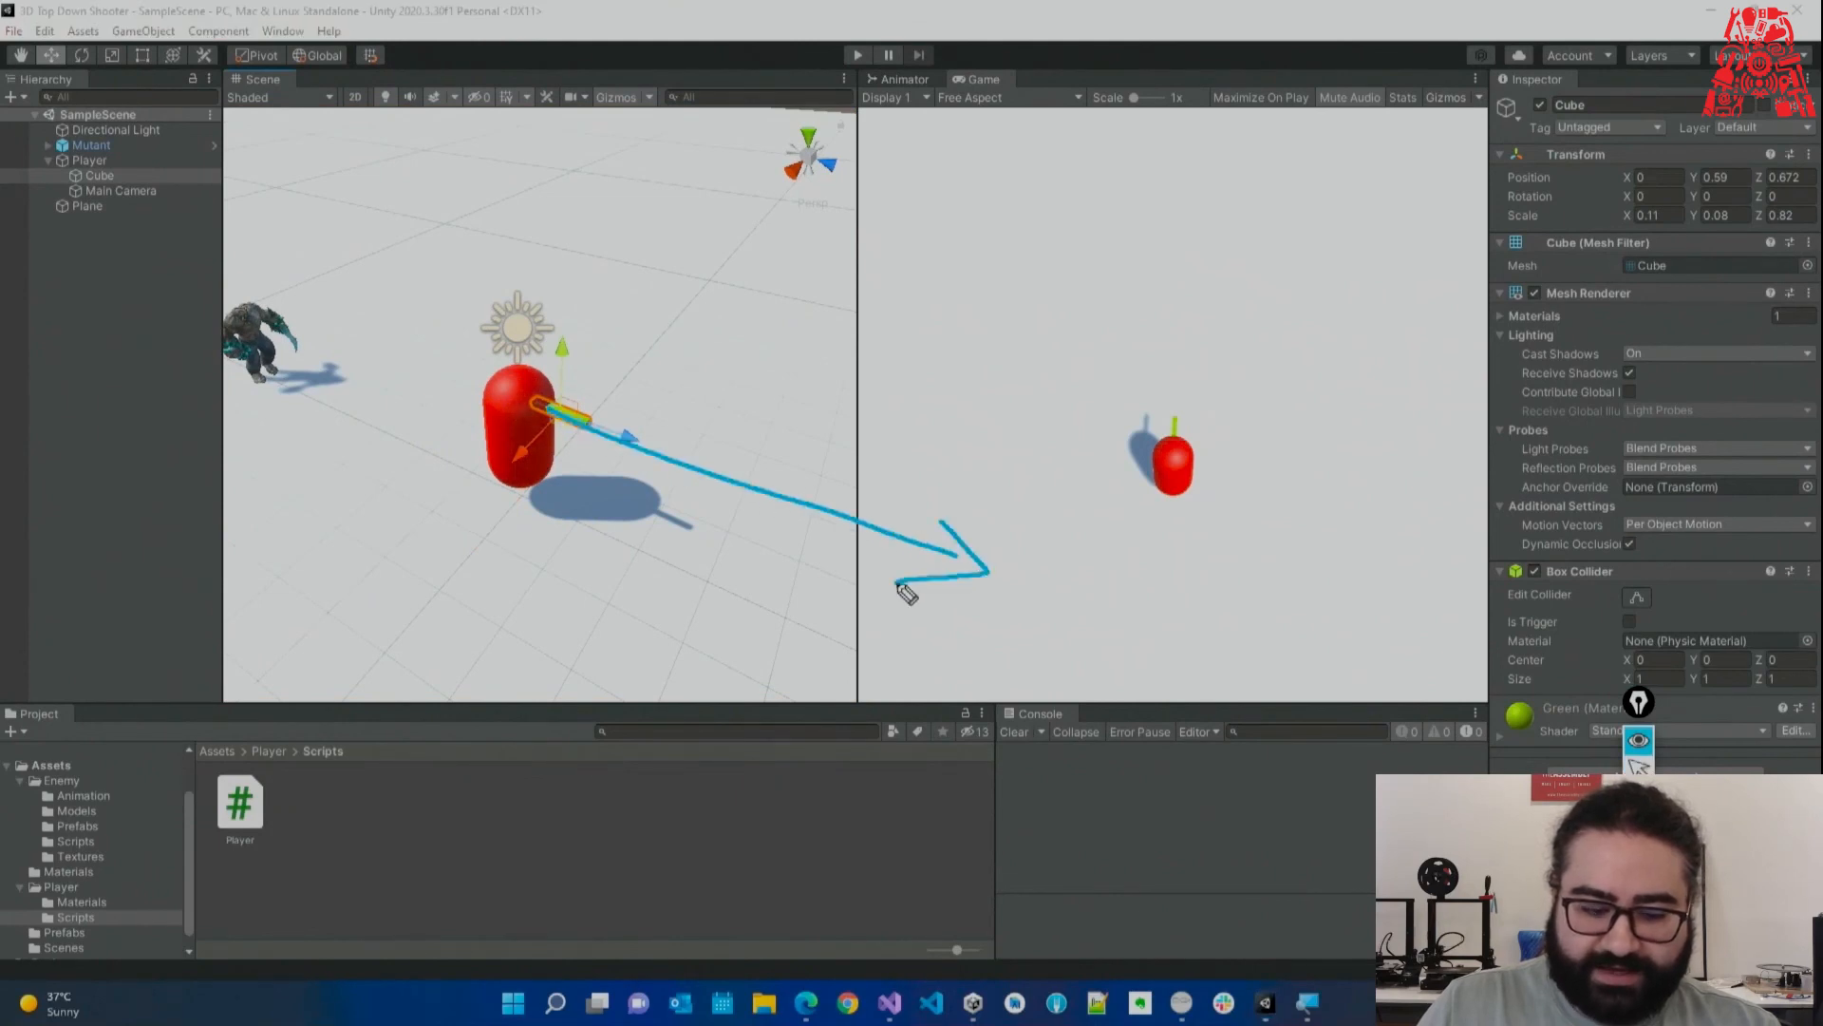
click(1639, 770)
click(655, 60)
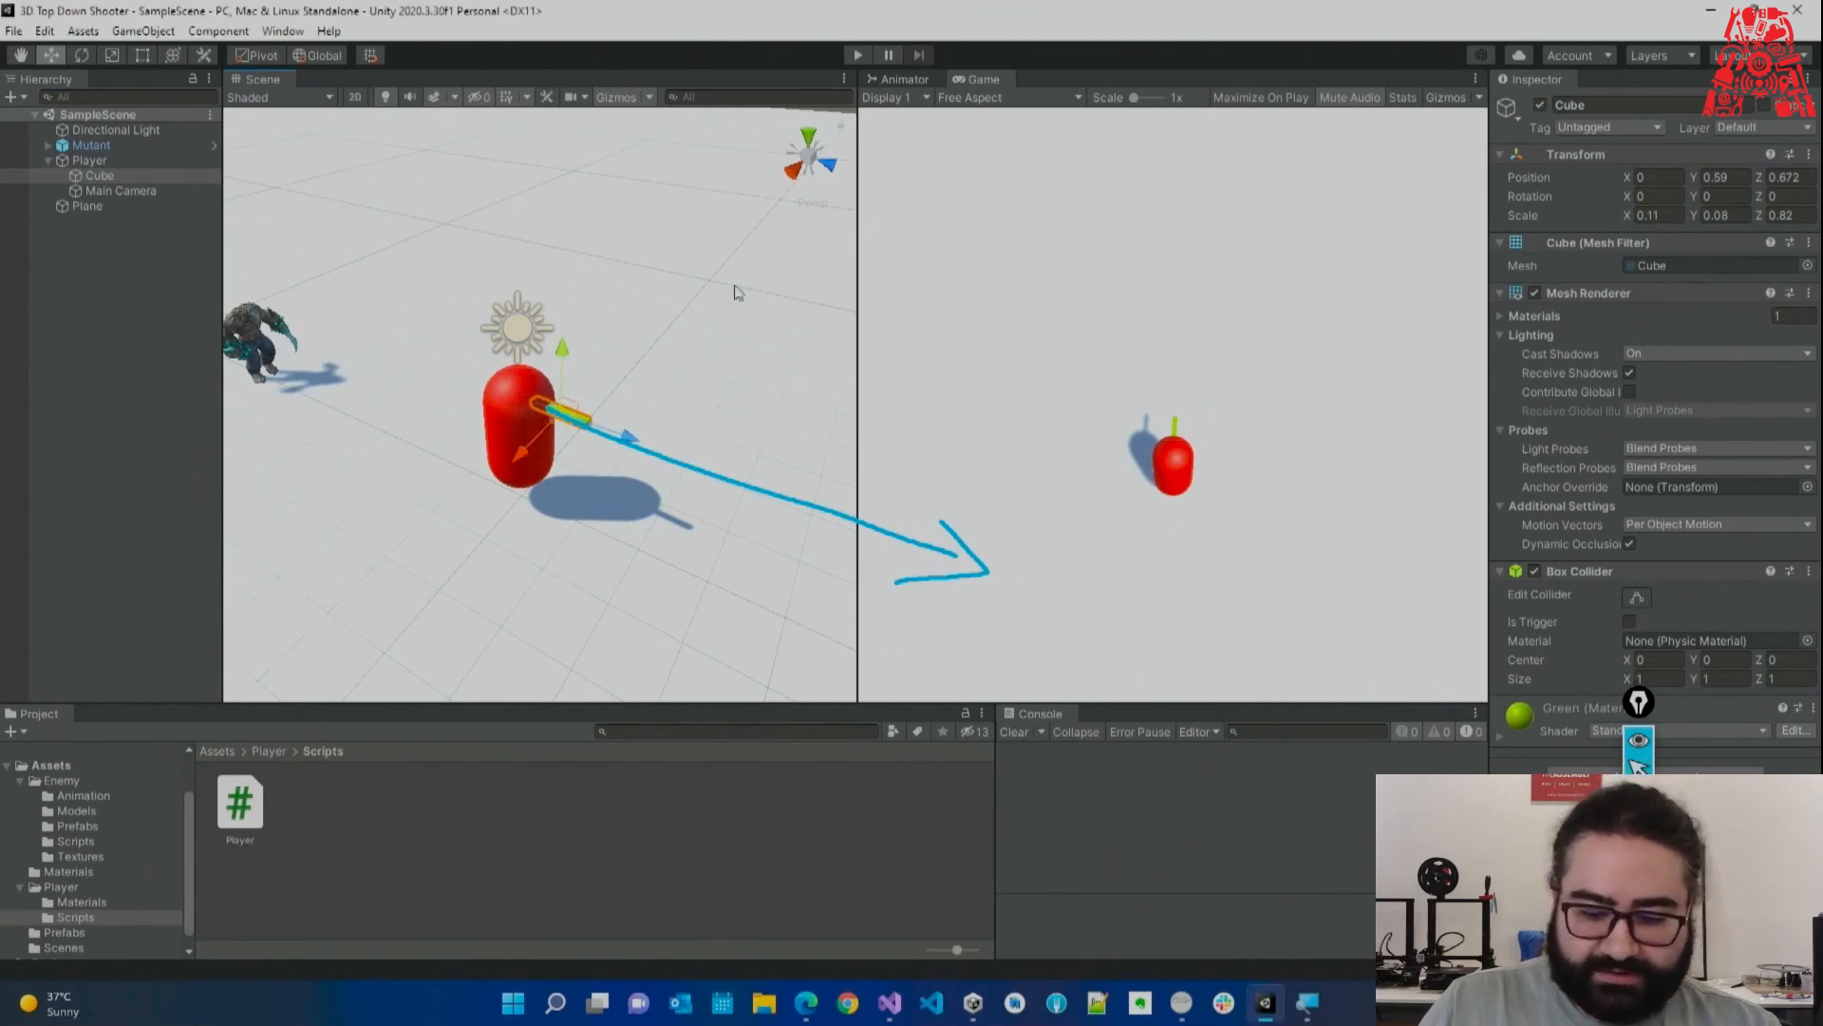
click(593, 537)
click(1640, 922)
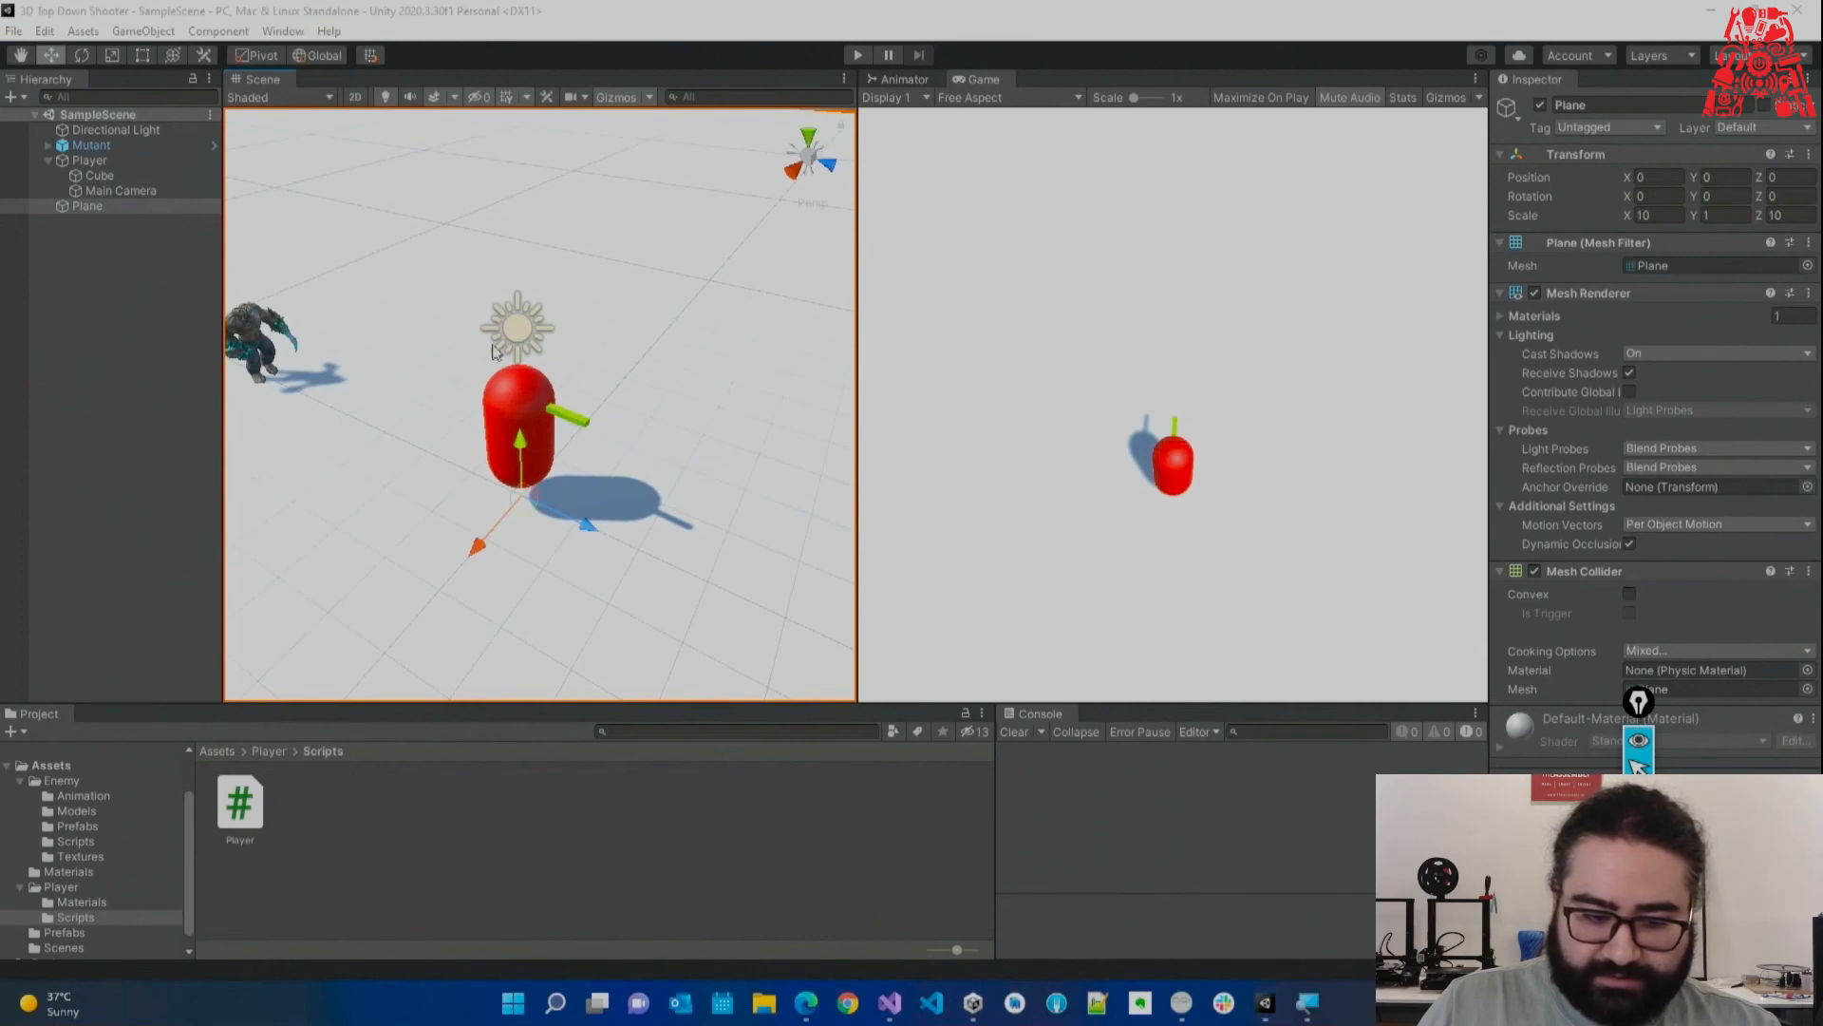
click(576, 422)
key(s)
right_drag(671, 419, 741, 425)
right_drag(583, 406, 513, 447)
key(w)
key(d)
key(s)
key(w)
scroll(512, 465, down, 10)
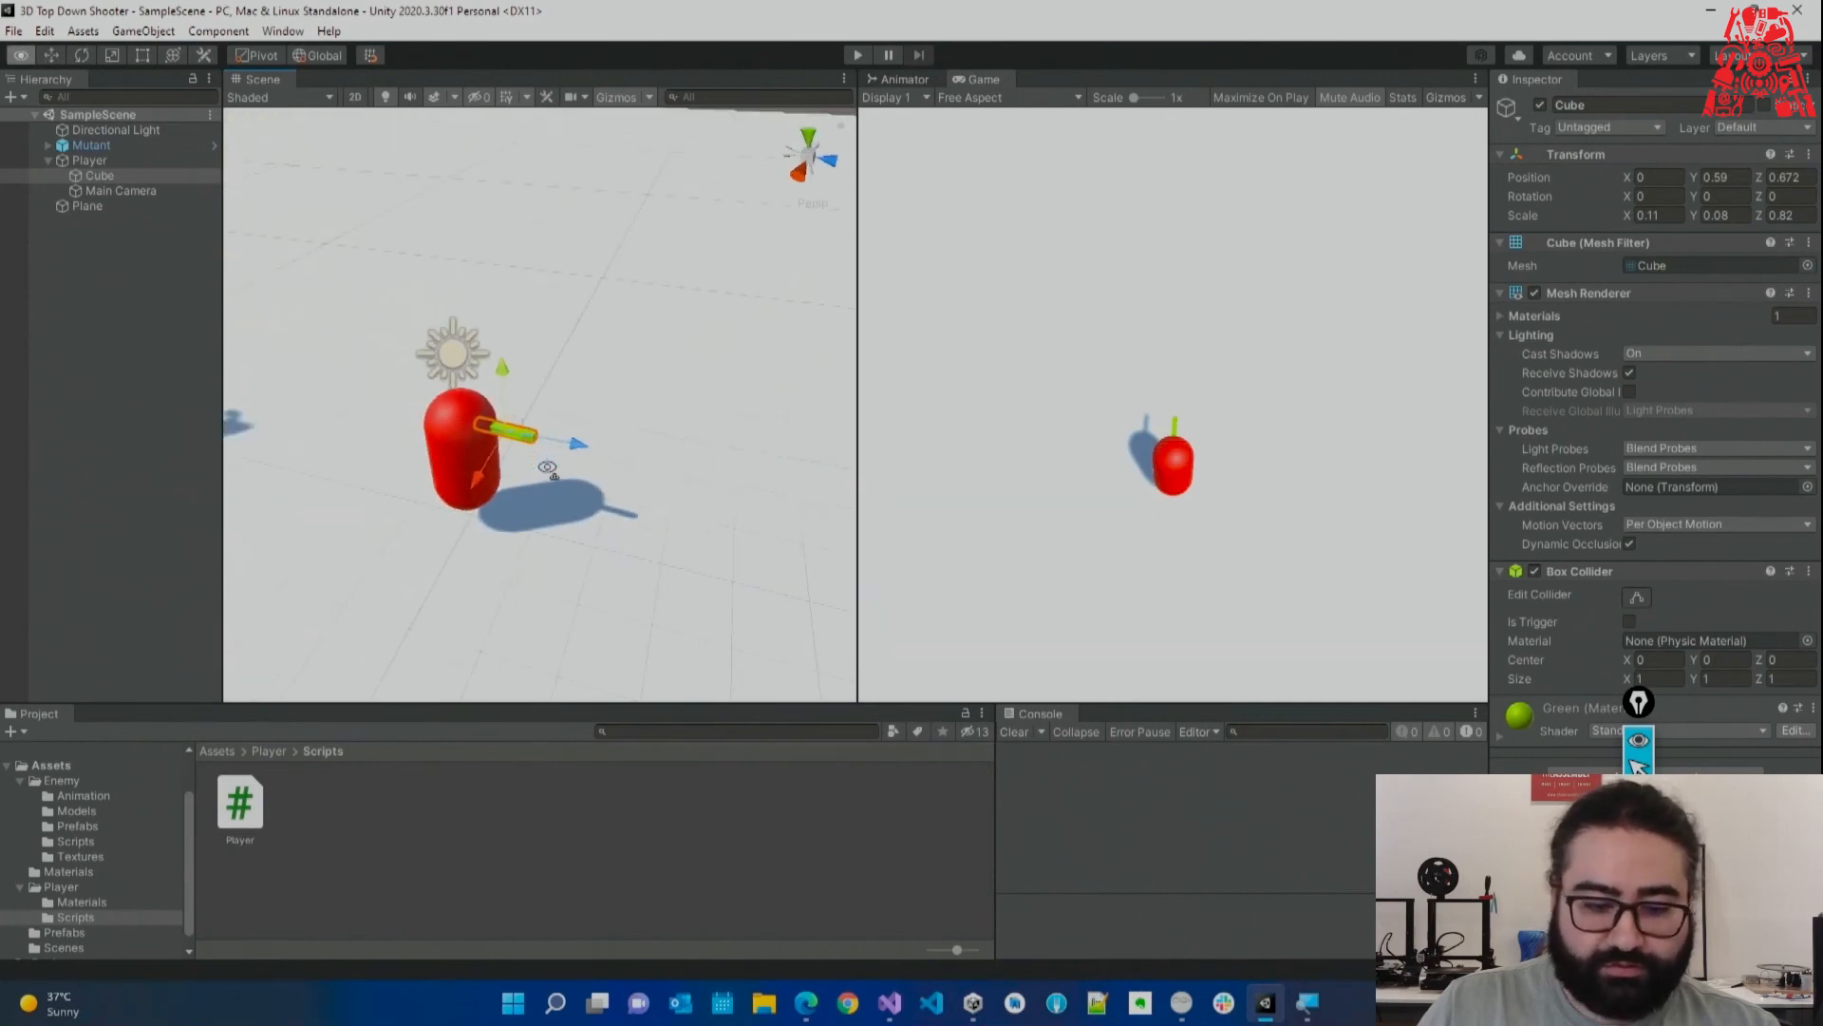
Undo a trial stretch of the Cube and push the green bar forward to Z 8.55.
key(s)
right_drag(646, 301, 558, 305)
drag(1630, 217, 900, 541)
key(ctrl+z)
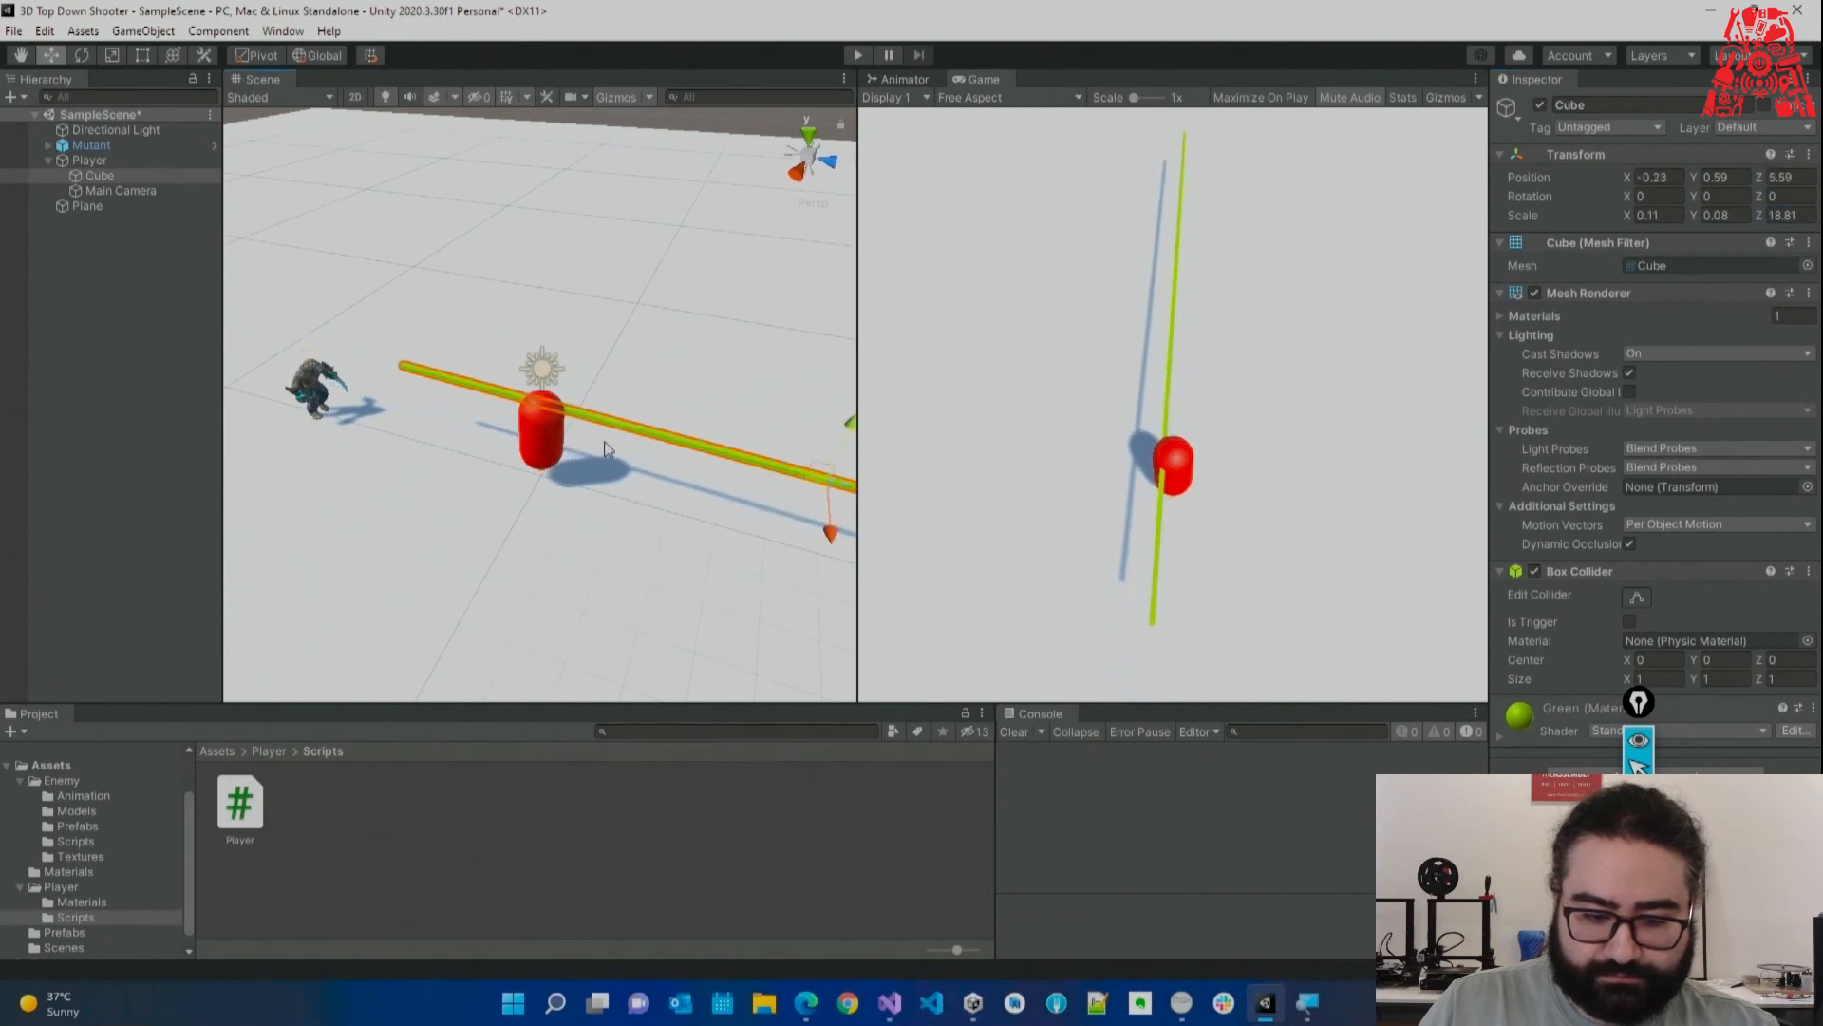
key(ctrl+z)
key(s)
right_drag(631, 458, 611, 468)
drag(599, 407, 704, 517)
Set the bar's X position to 0 and raise it to Y 0.49.
click(1673, 174)
text(0)
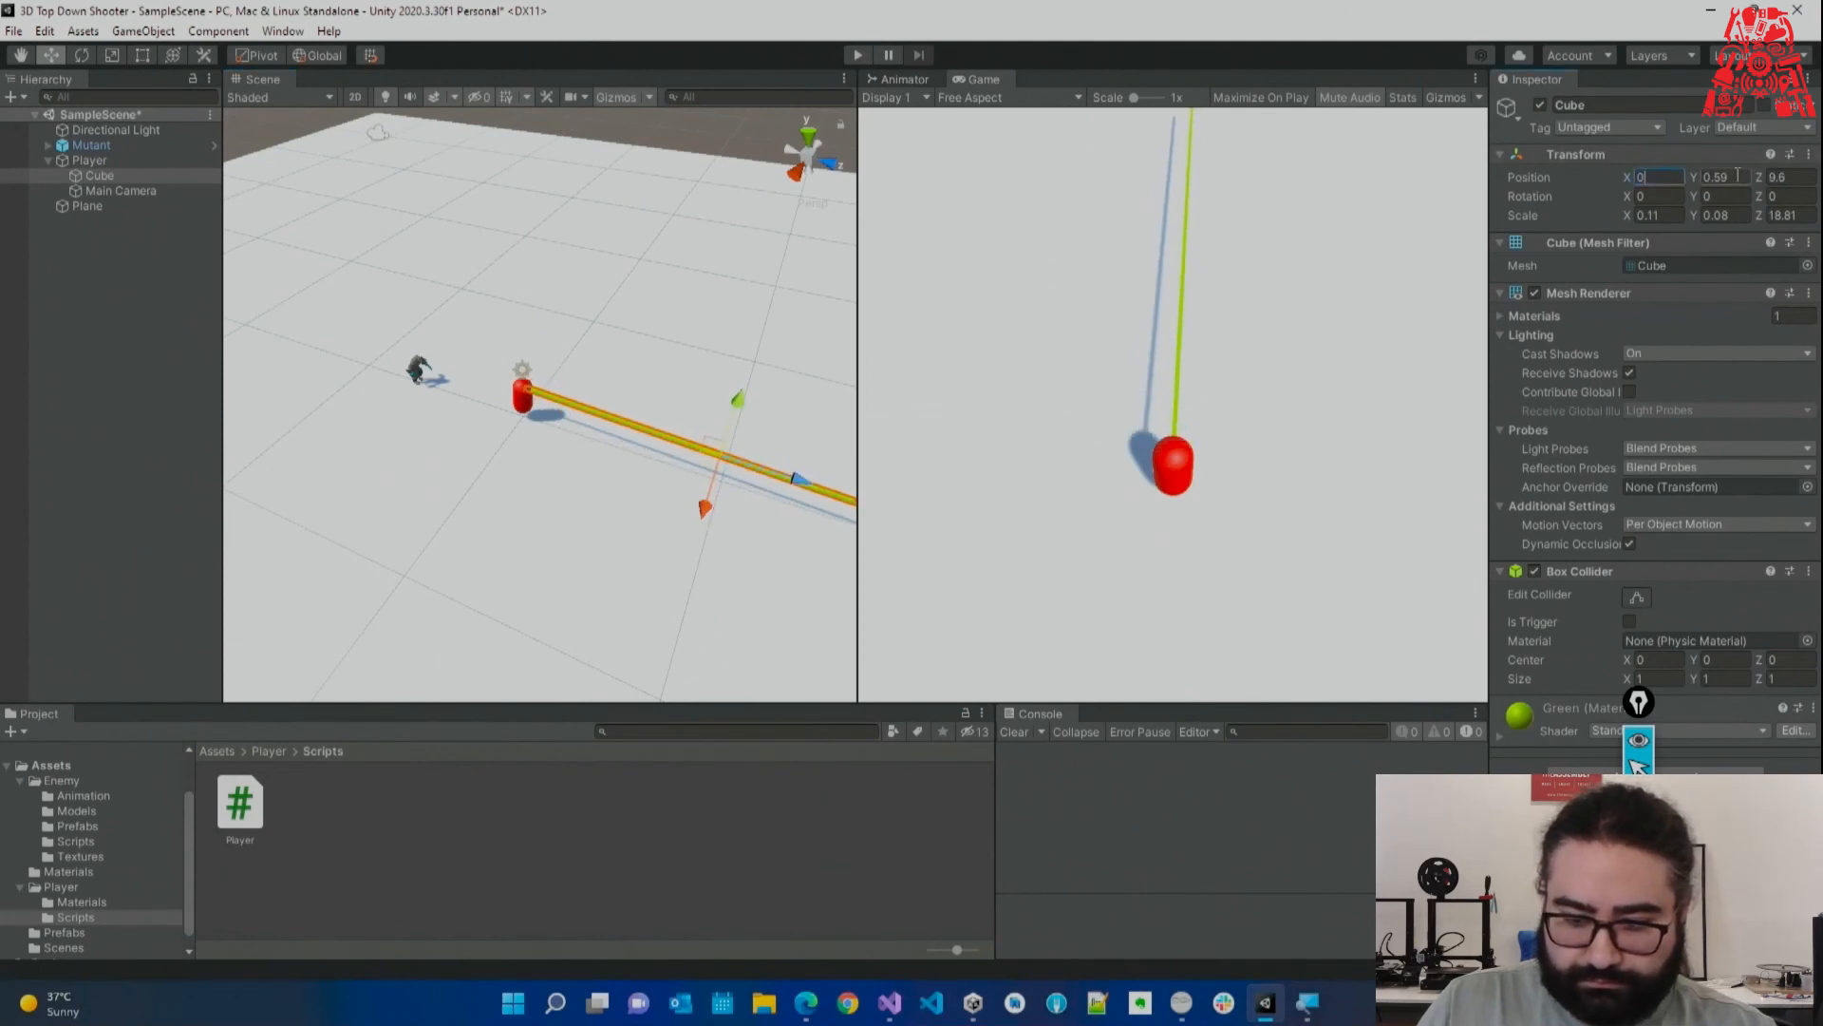
text(0)
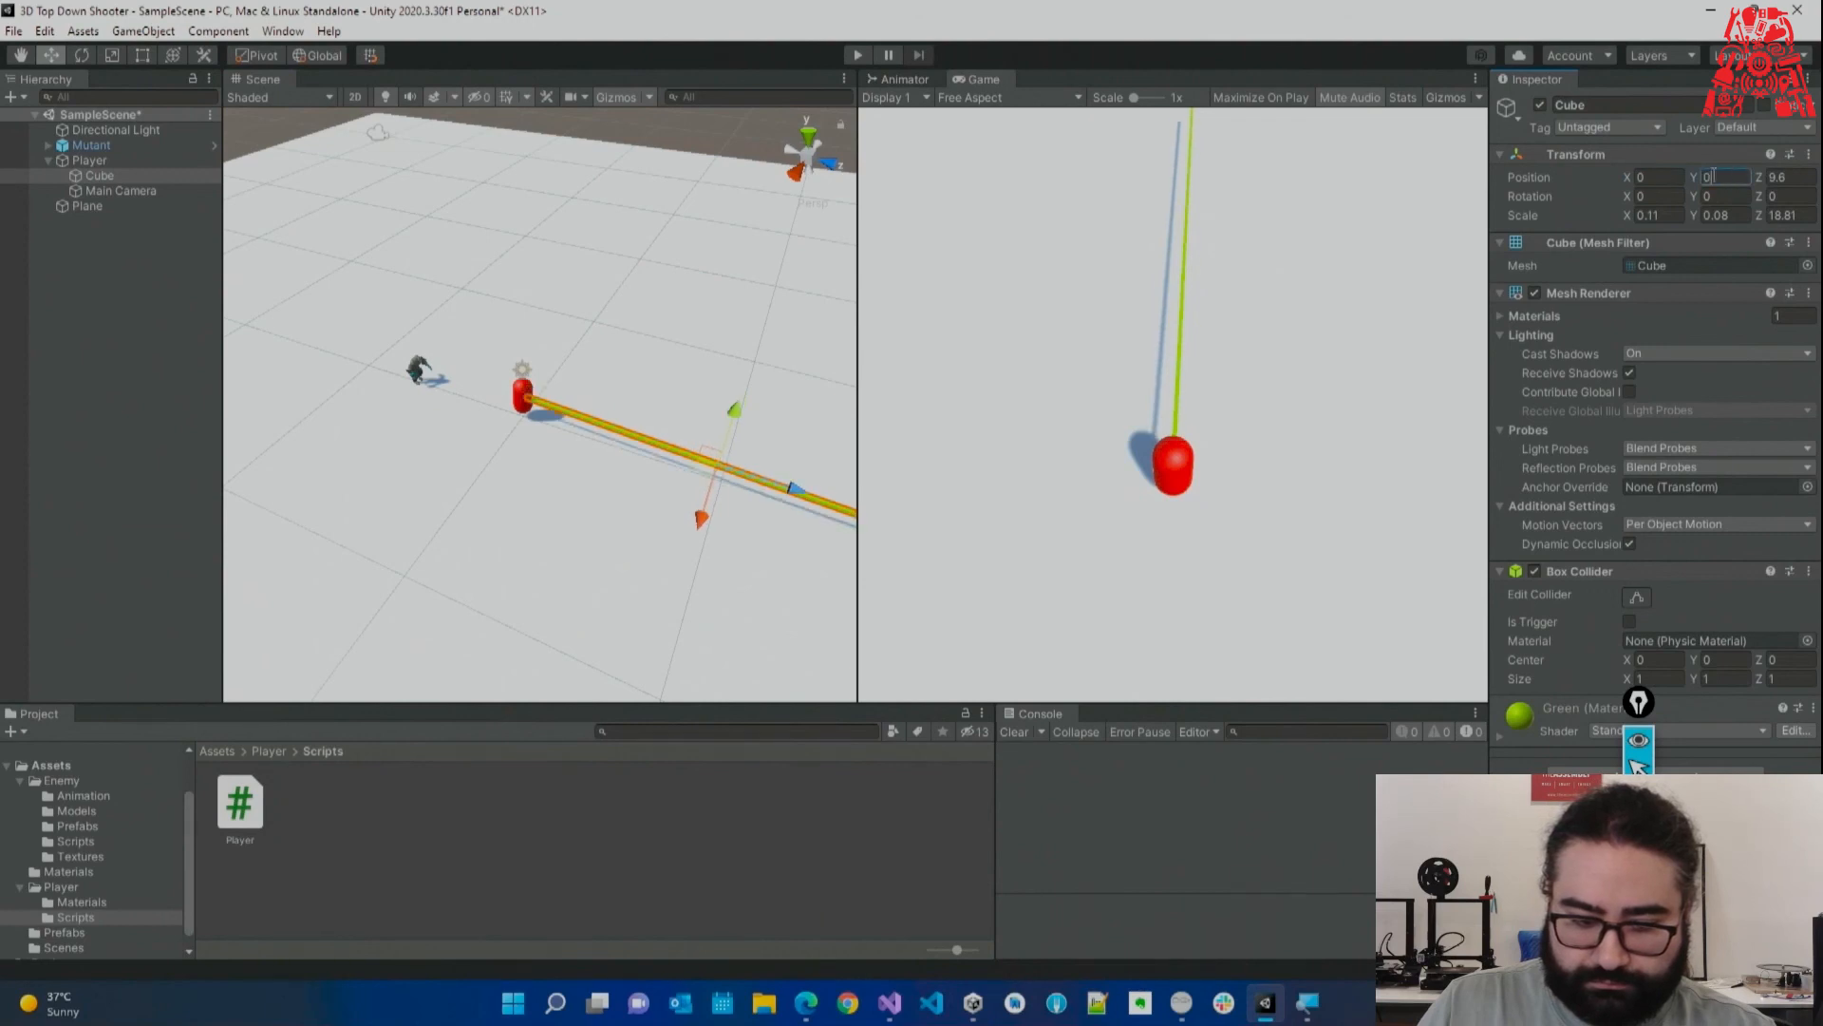
drag(740, 430, 699, 373)
right_drag(700, 373, 639, 273)
key(w)
key(s)
key(w)
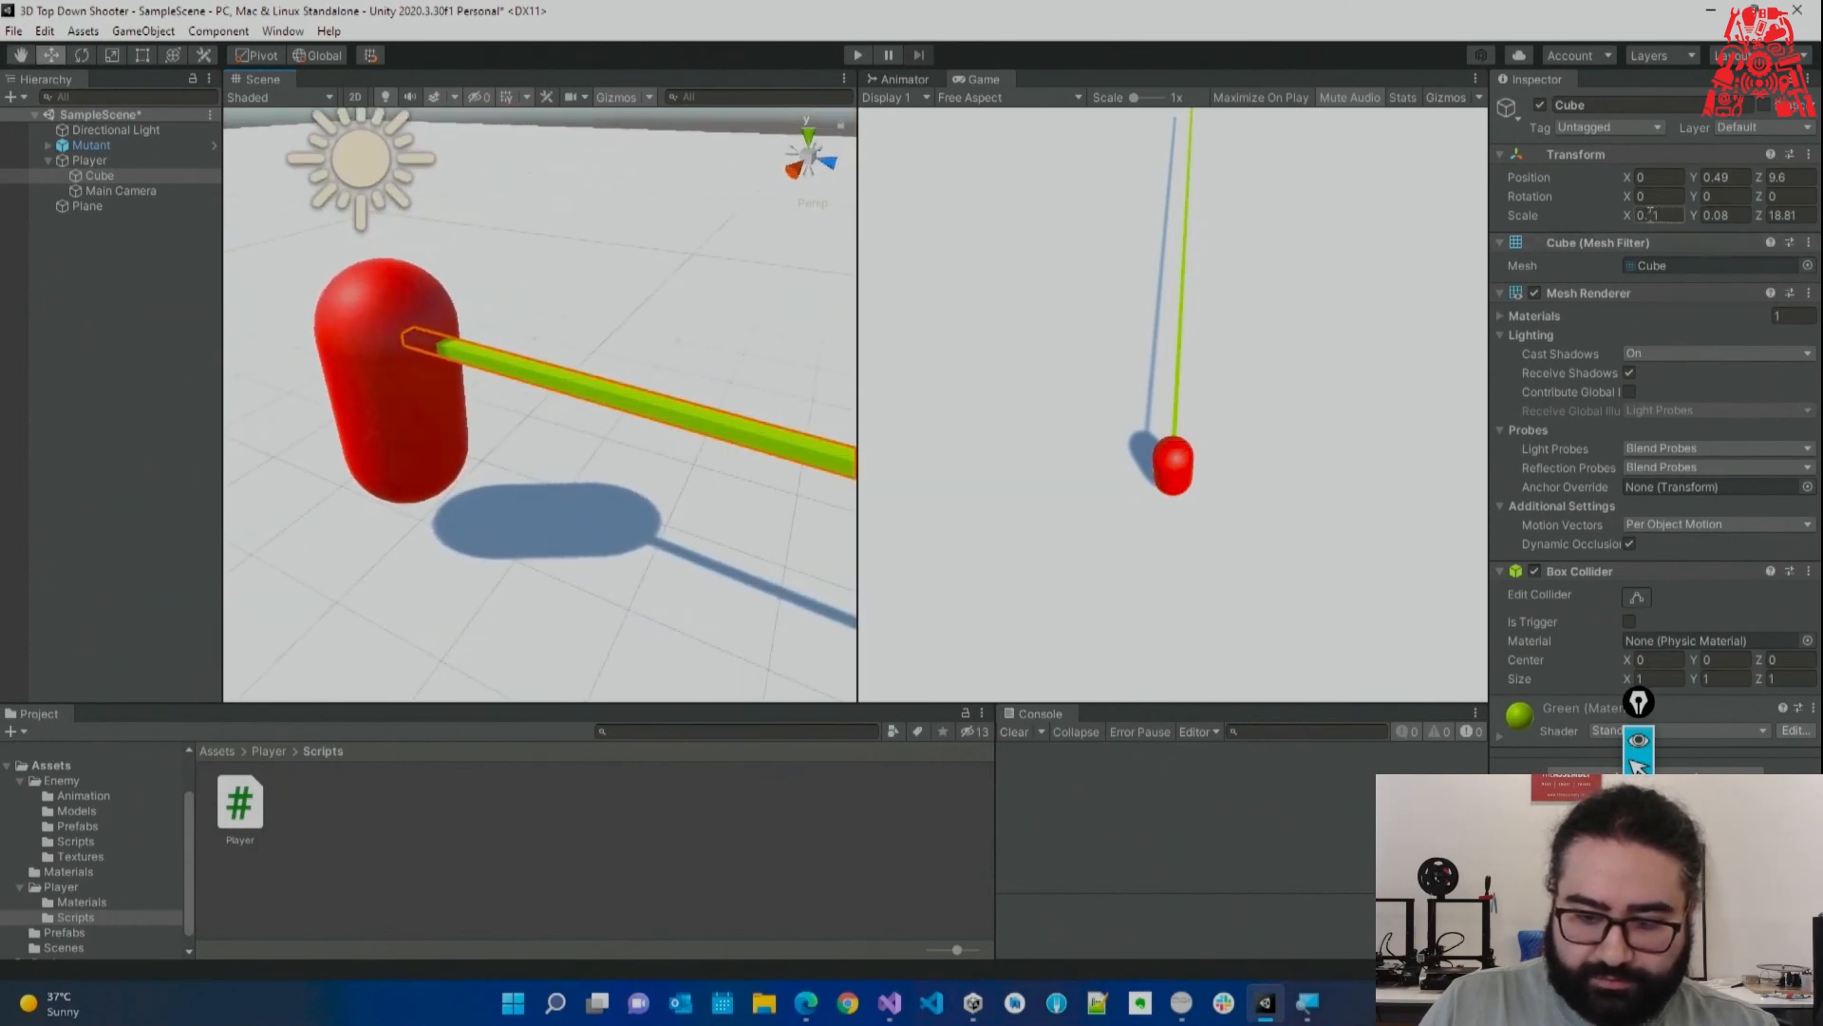
Scale the bar to Y 0.1 and Z 20, then settle it at Z 10.29.
click(1710, 215)
text(0.1)
key(Tab)
text(20)
right_drag(588, 264, 723, 335)
key(s)
mouse_move(723, 361)
mouse_down()
mouse_move(692, 358)
mouse_move(718, 363)
mouse_up()
right_drag(501, 270, 635, 255)
key(s)
Reset the bar's X position to 0, deselect it, and view the full aiming line.
click(1657, 177)
text(0)
click(516, 157)
key(w)
right_drag(543, 232, 493, 397)
key(s)
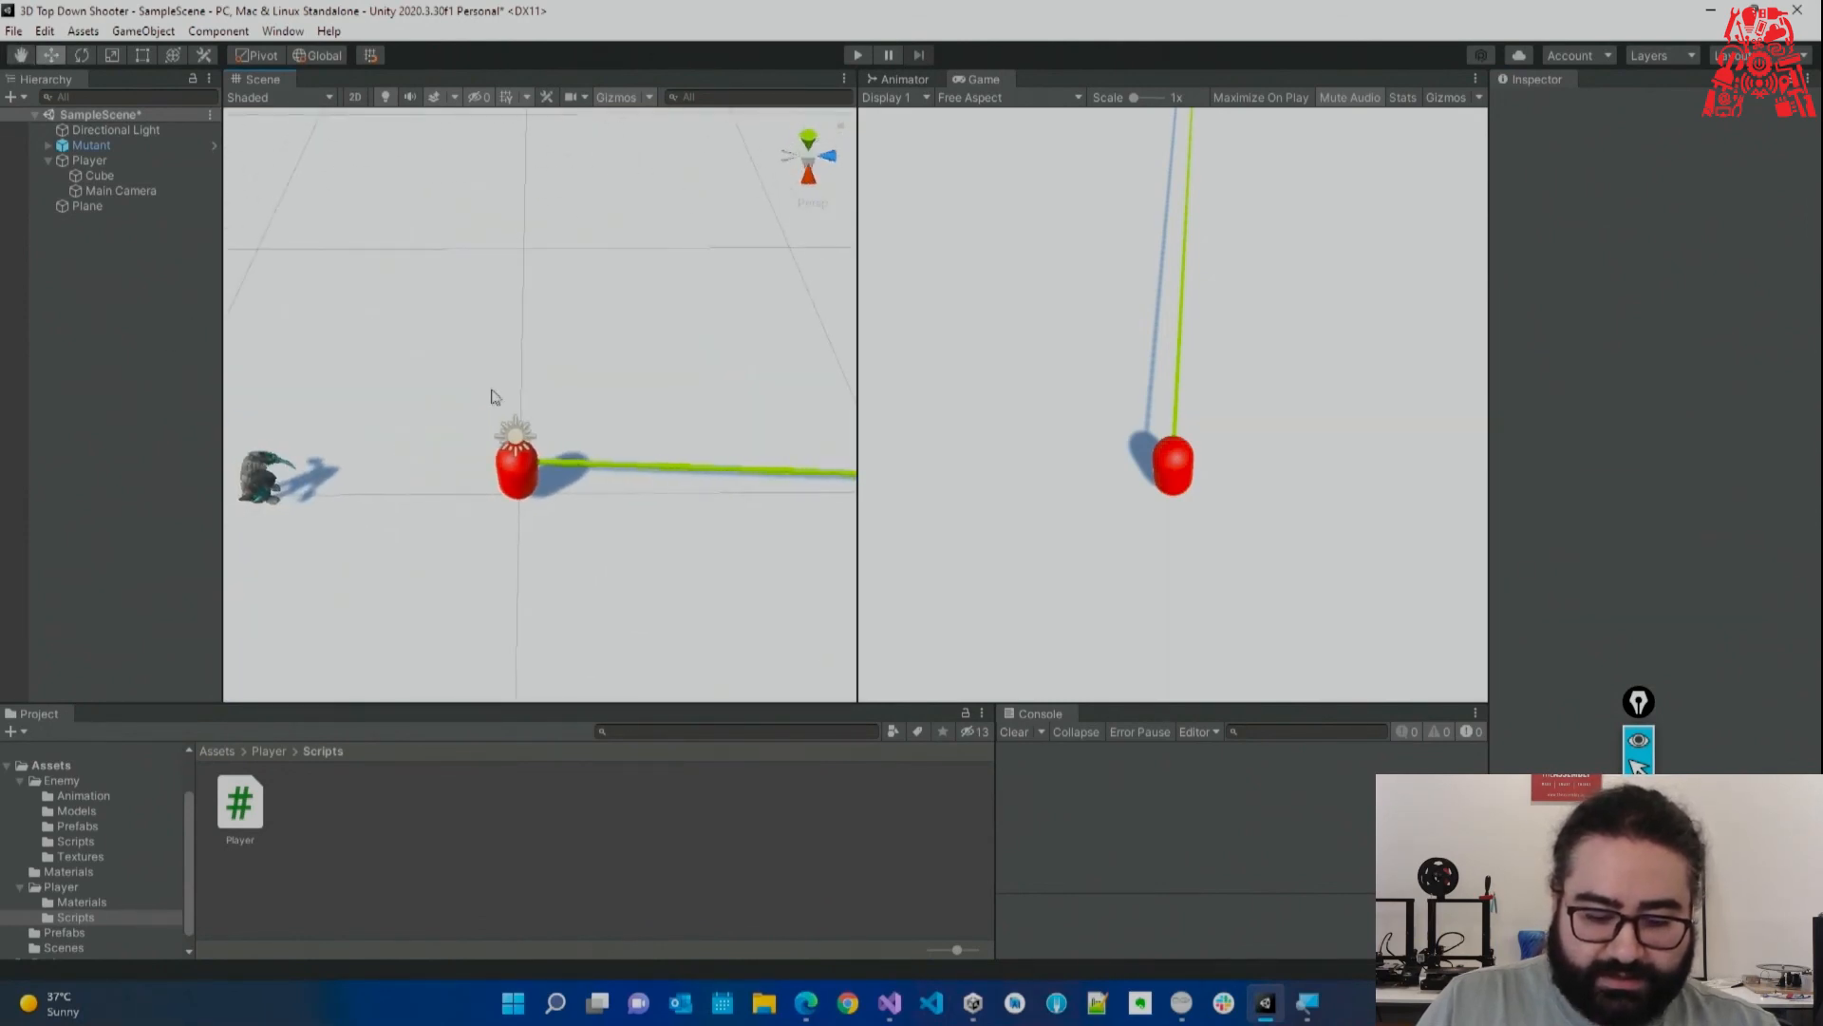
click(890, 1002)
At the end of Update, begin a Physics.Raycast call from transform.position.
click(807, 282)
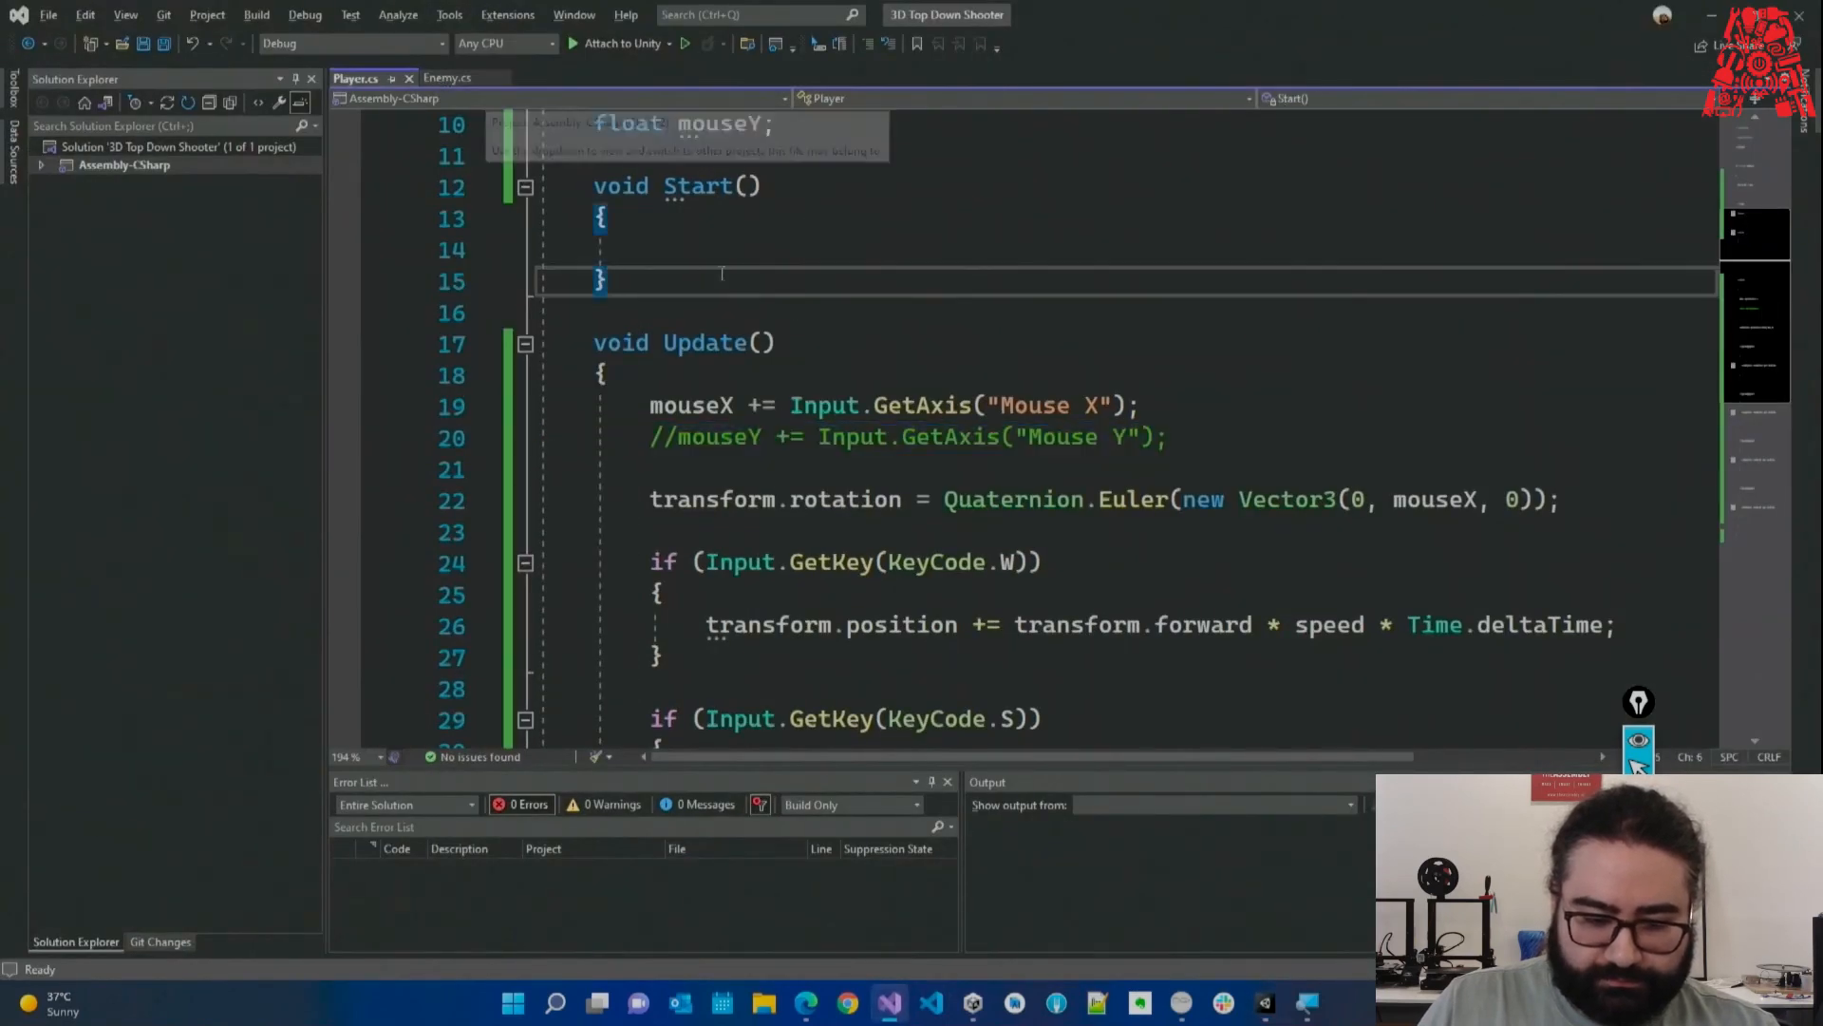
scroll(807, 228, down, 7)
click(792, 480)
key(Return)
key(Return)
key(ctrl+s)
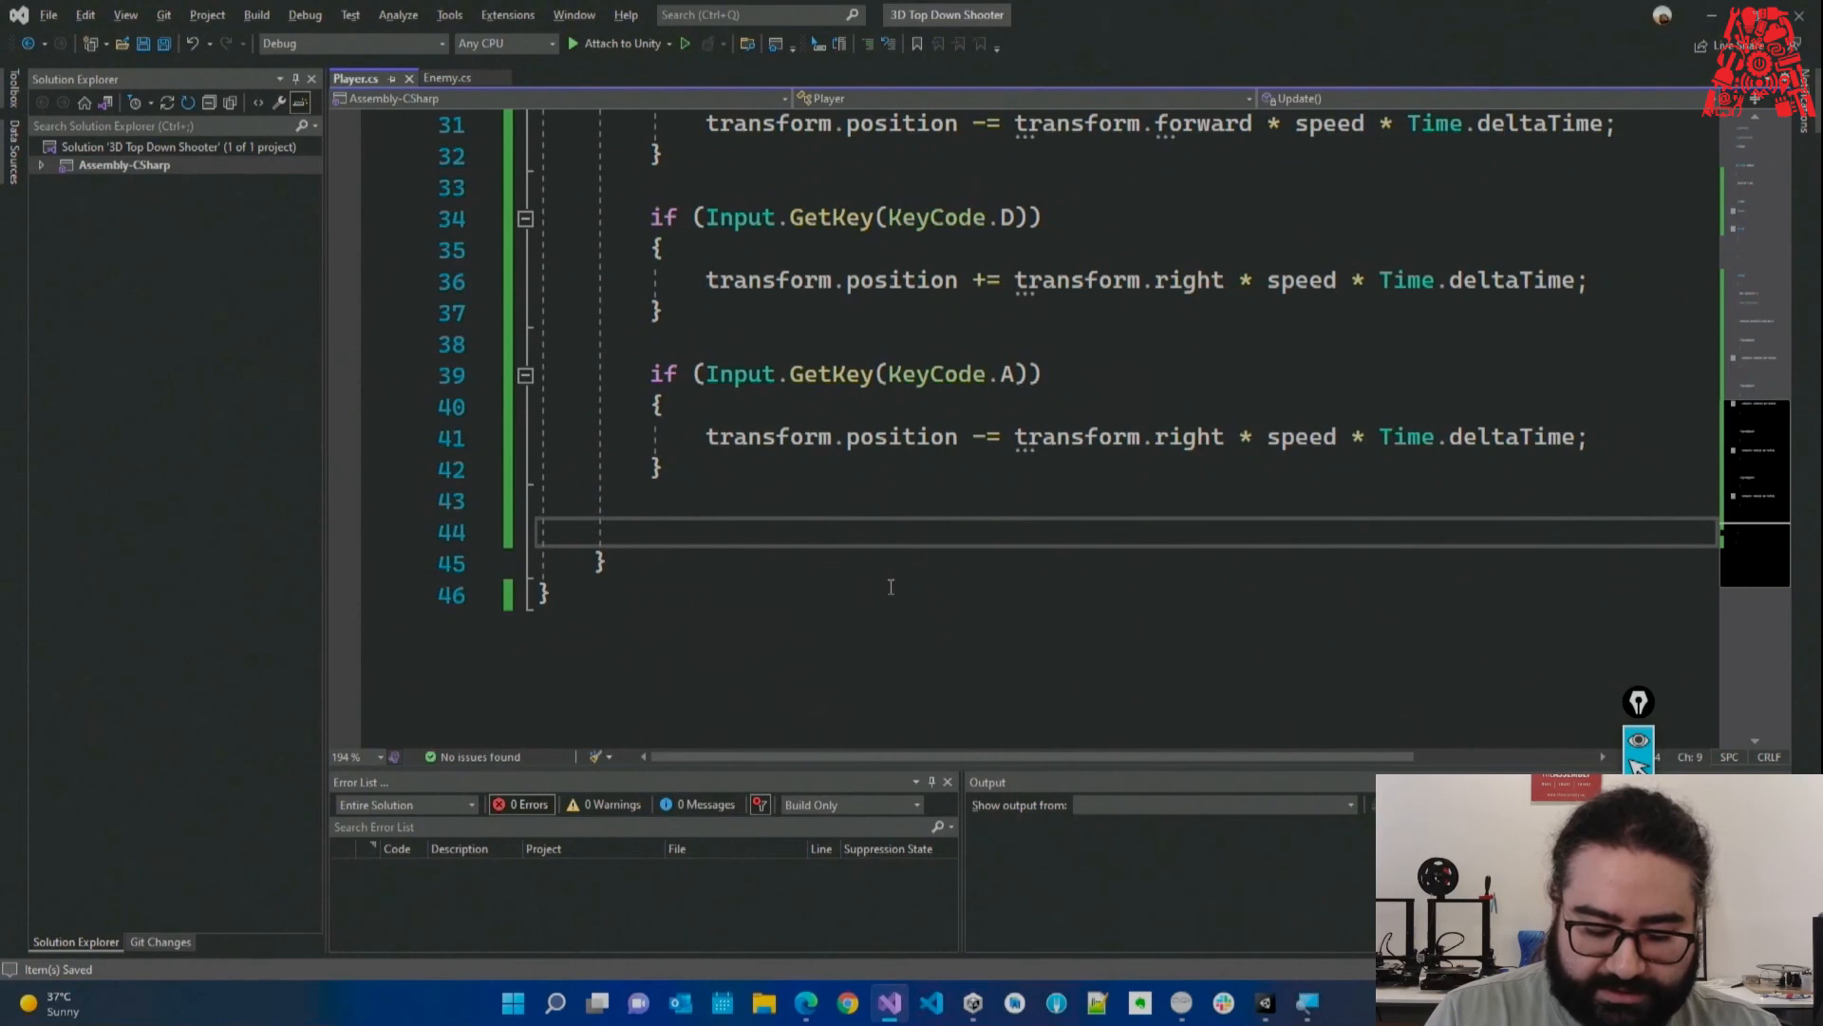
text(phy)
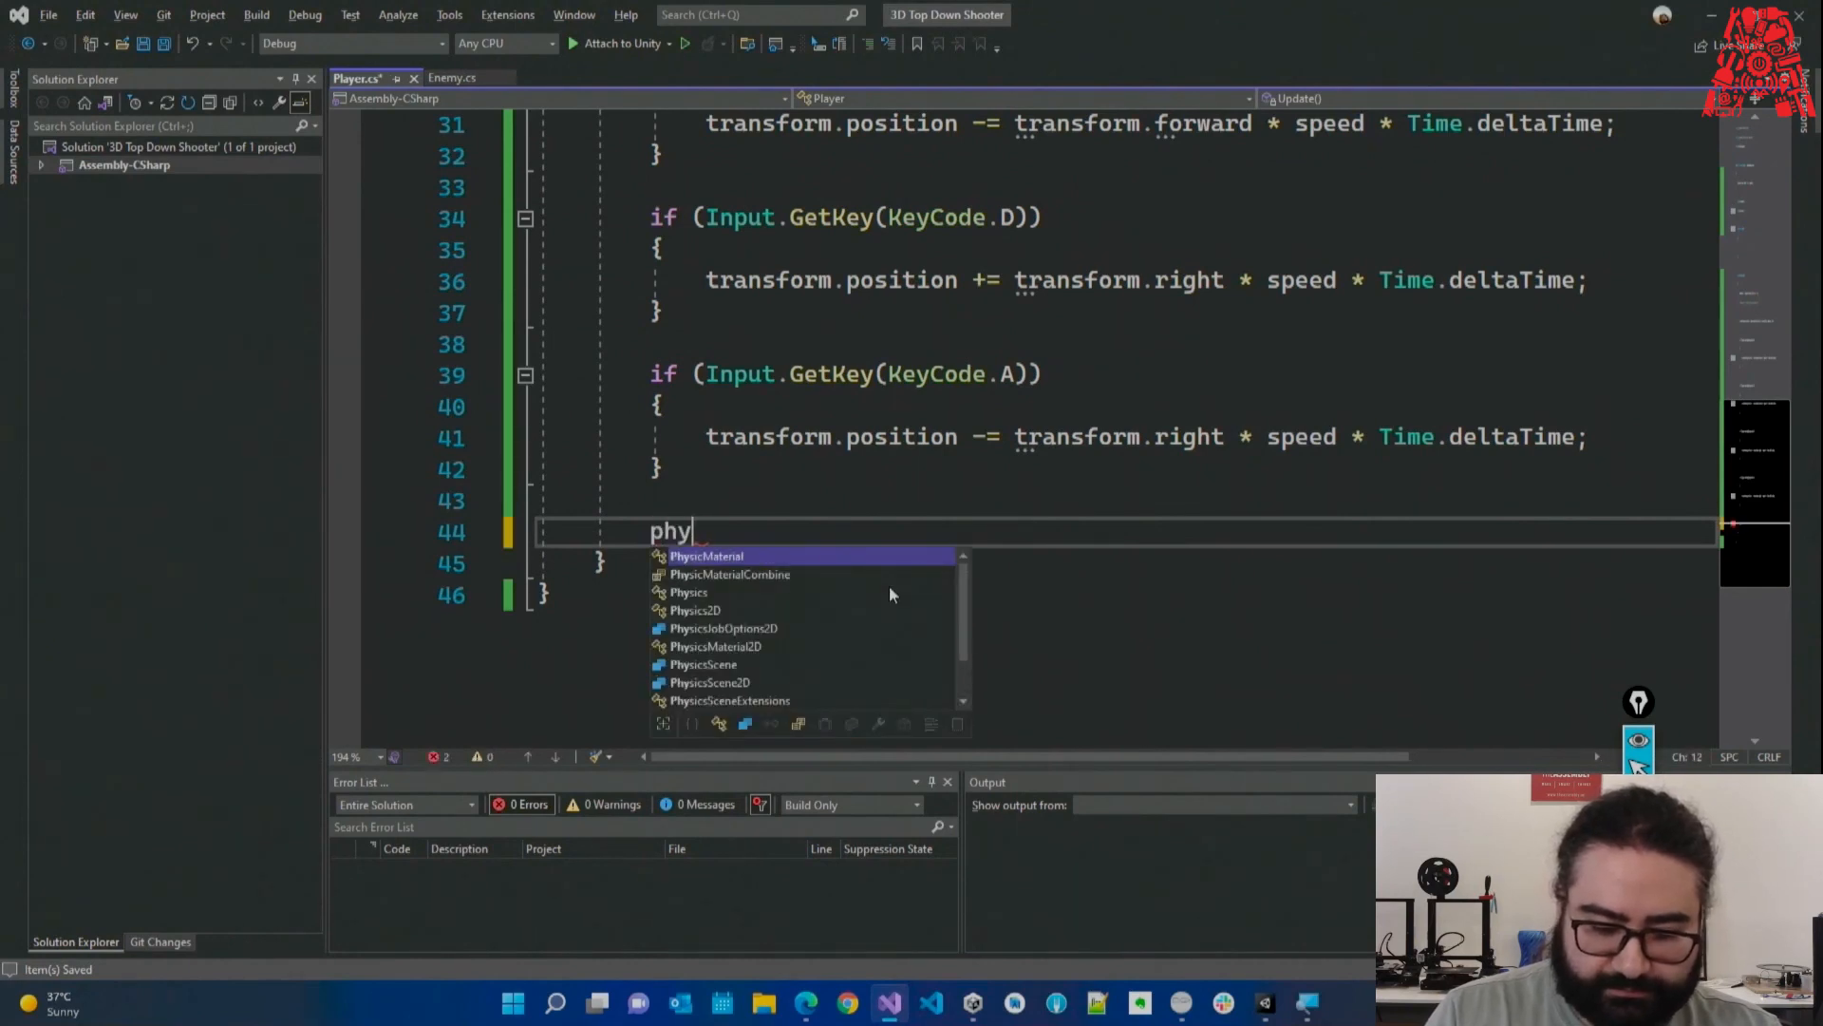
text(sics.)
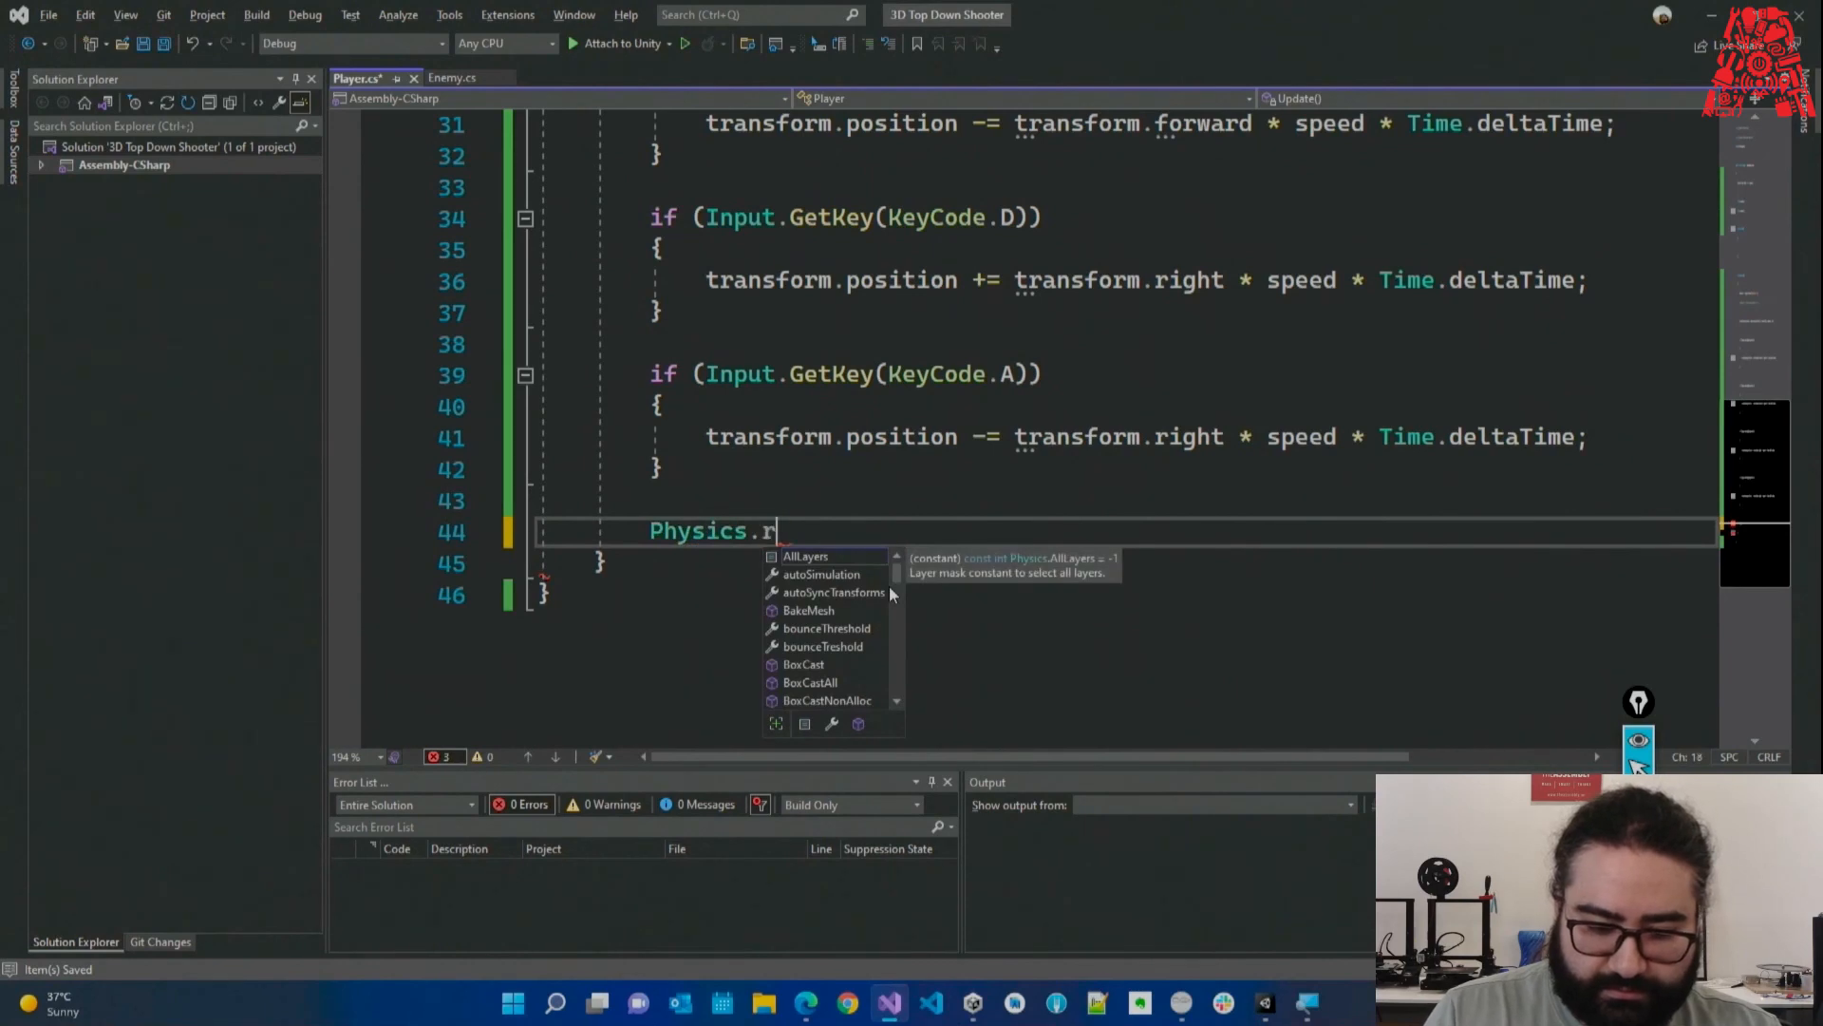
text(raycast()
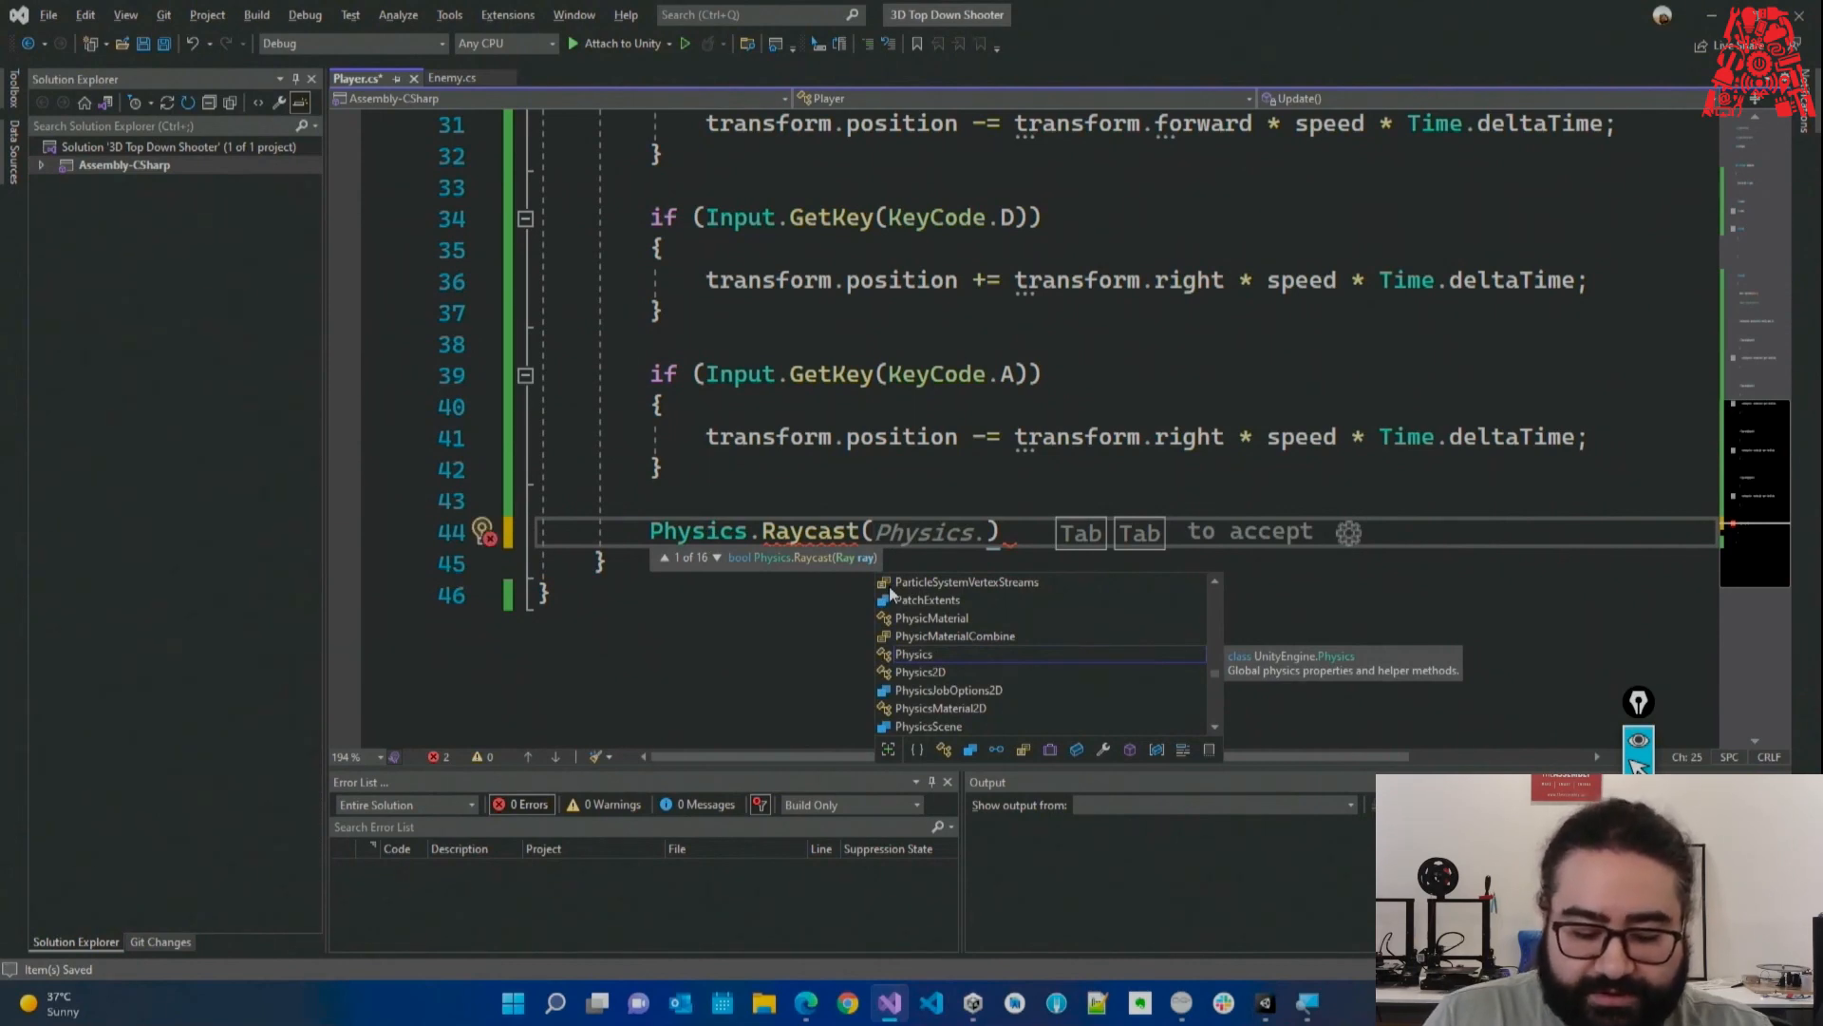
text(transform)
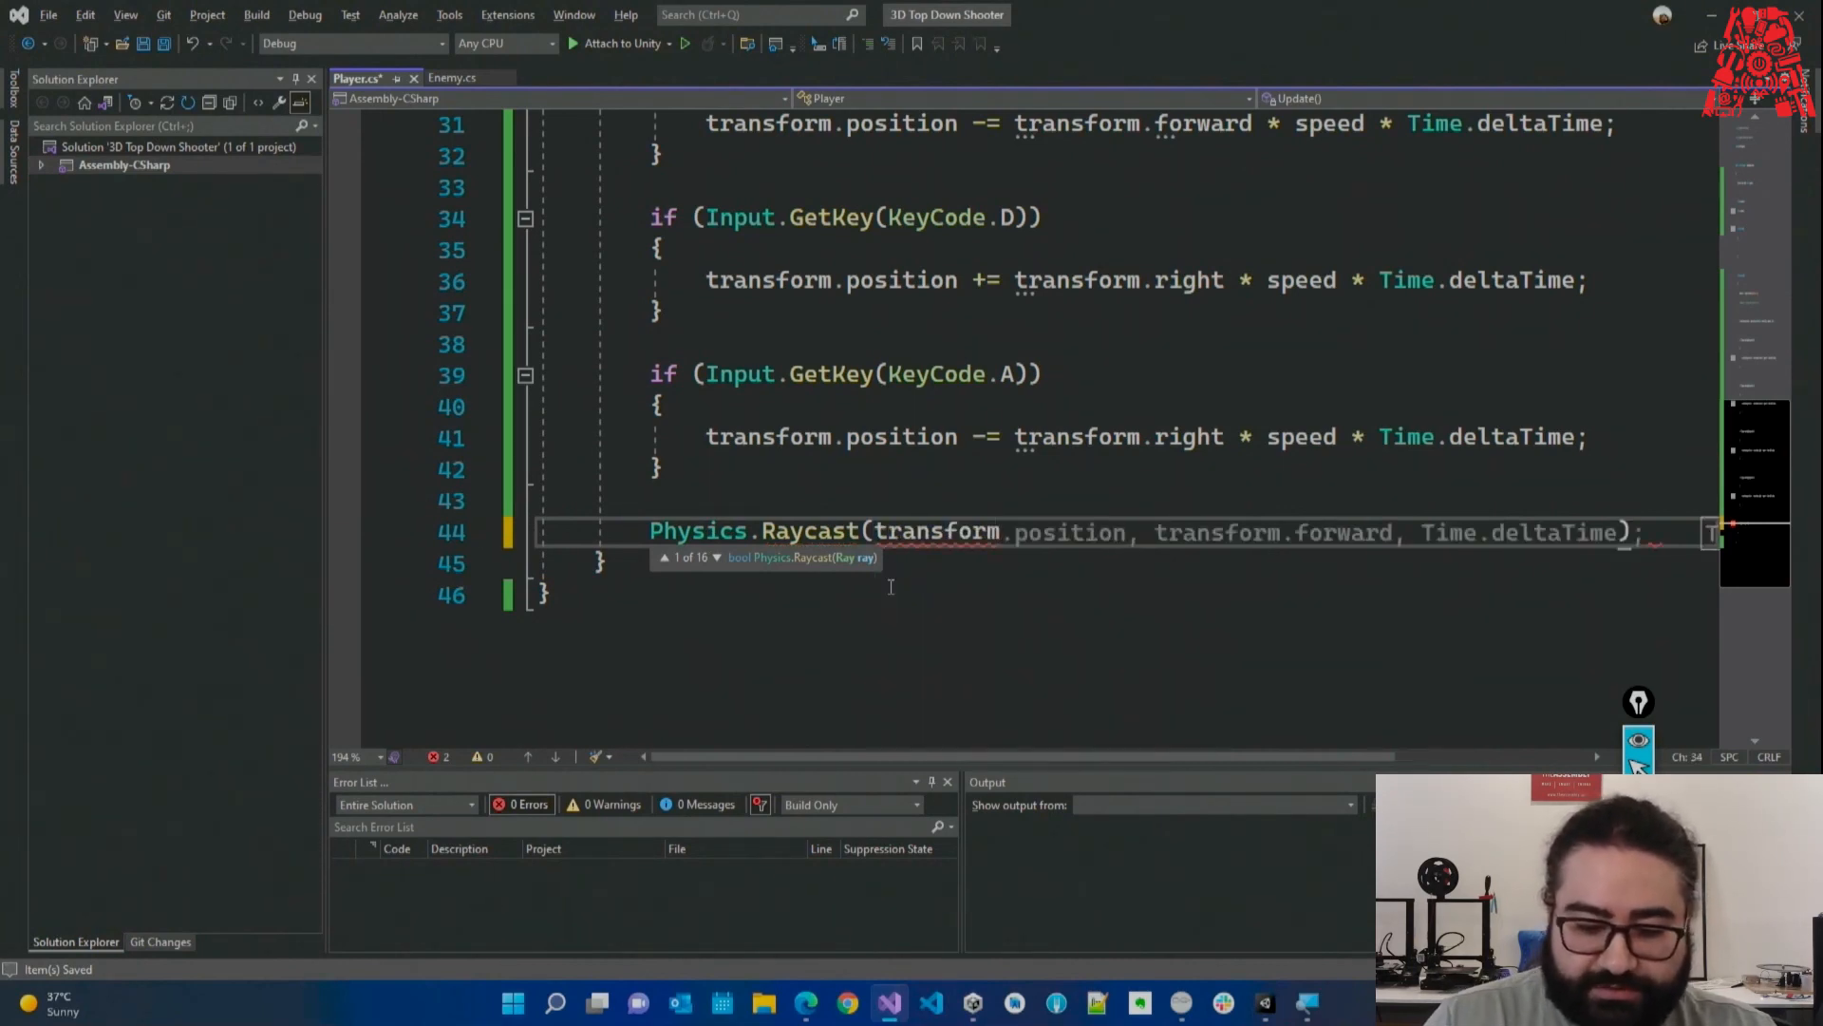
key(Tab)
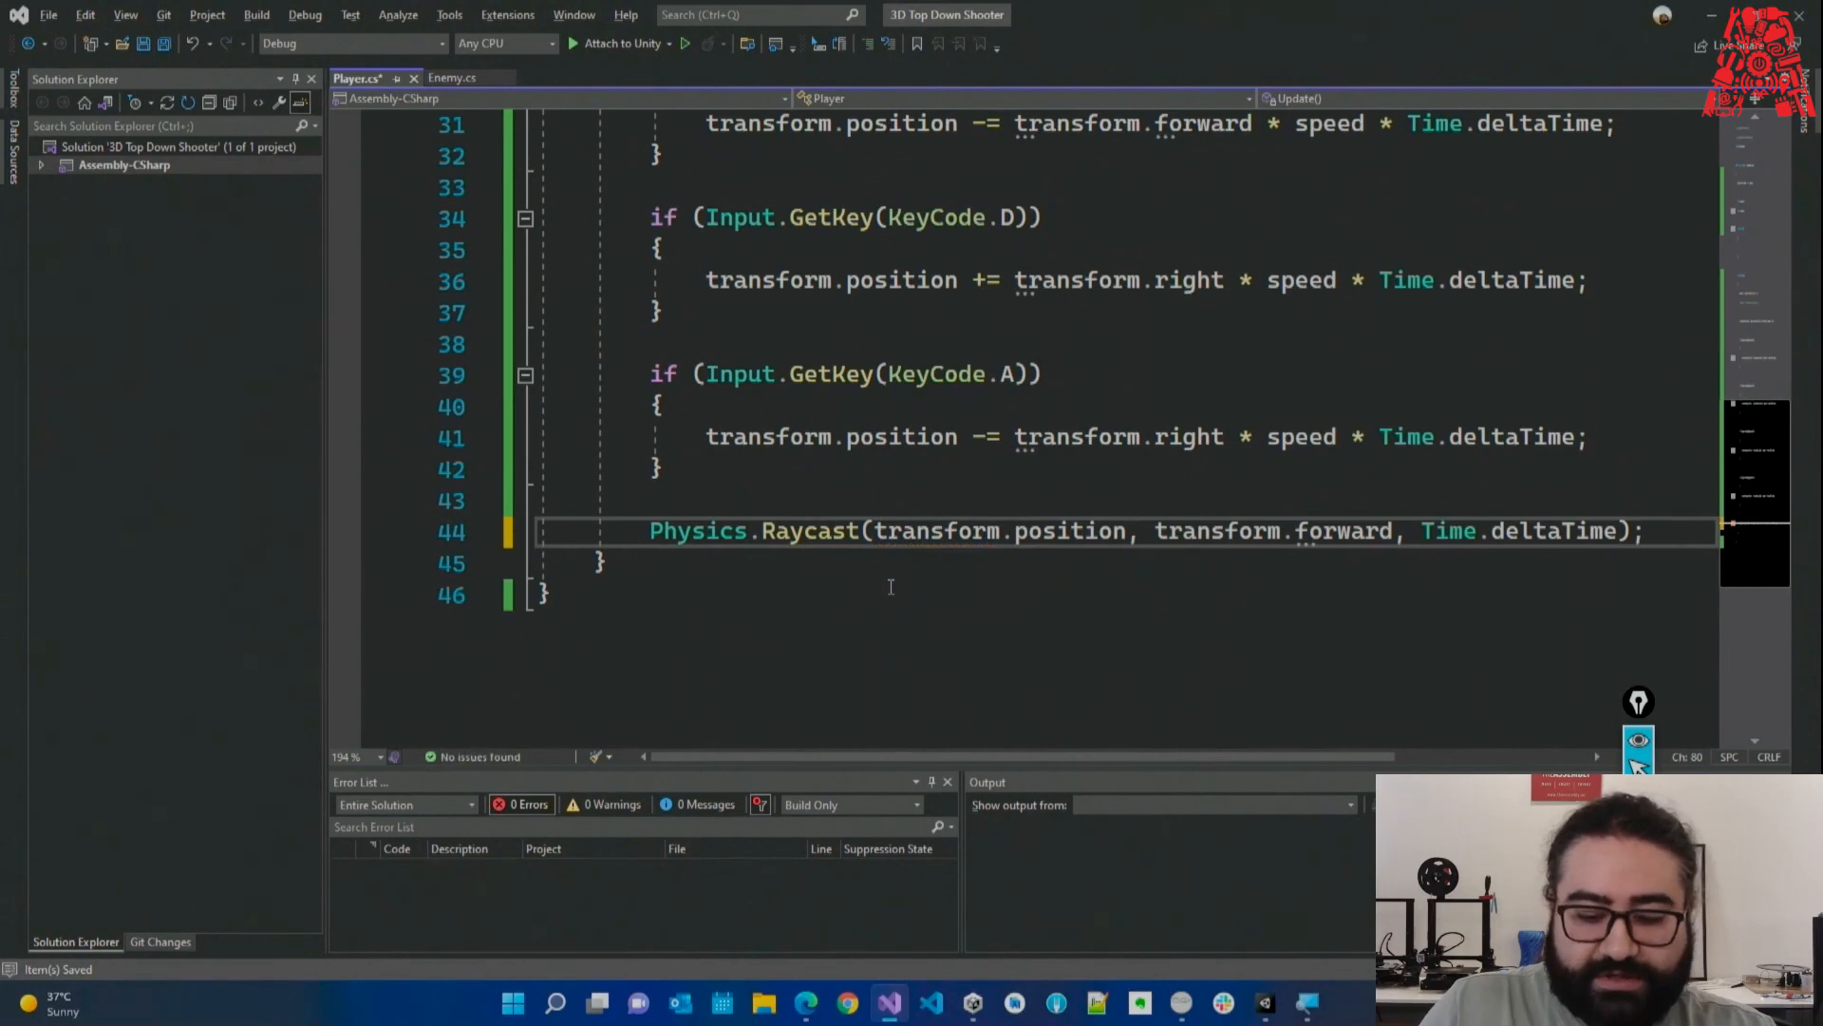
Trim the Raycast arguments to transform.position and transform.forward while comparing the Raycast overloads.
drag(1155, 535, 1623, 535)
click(1404, 587)
key(BackSpace)
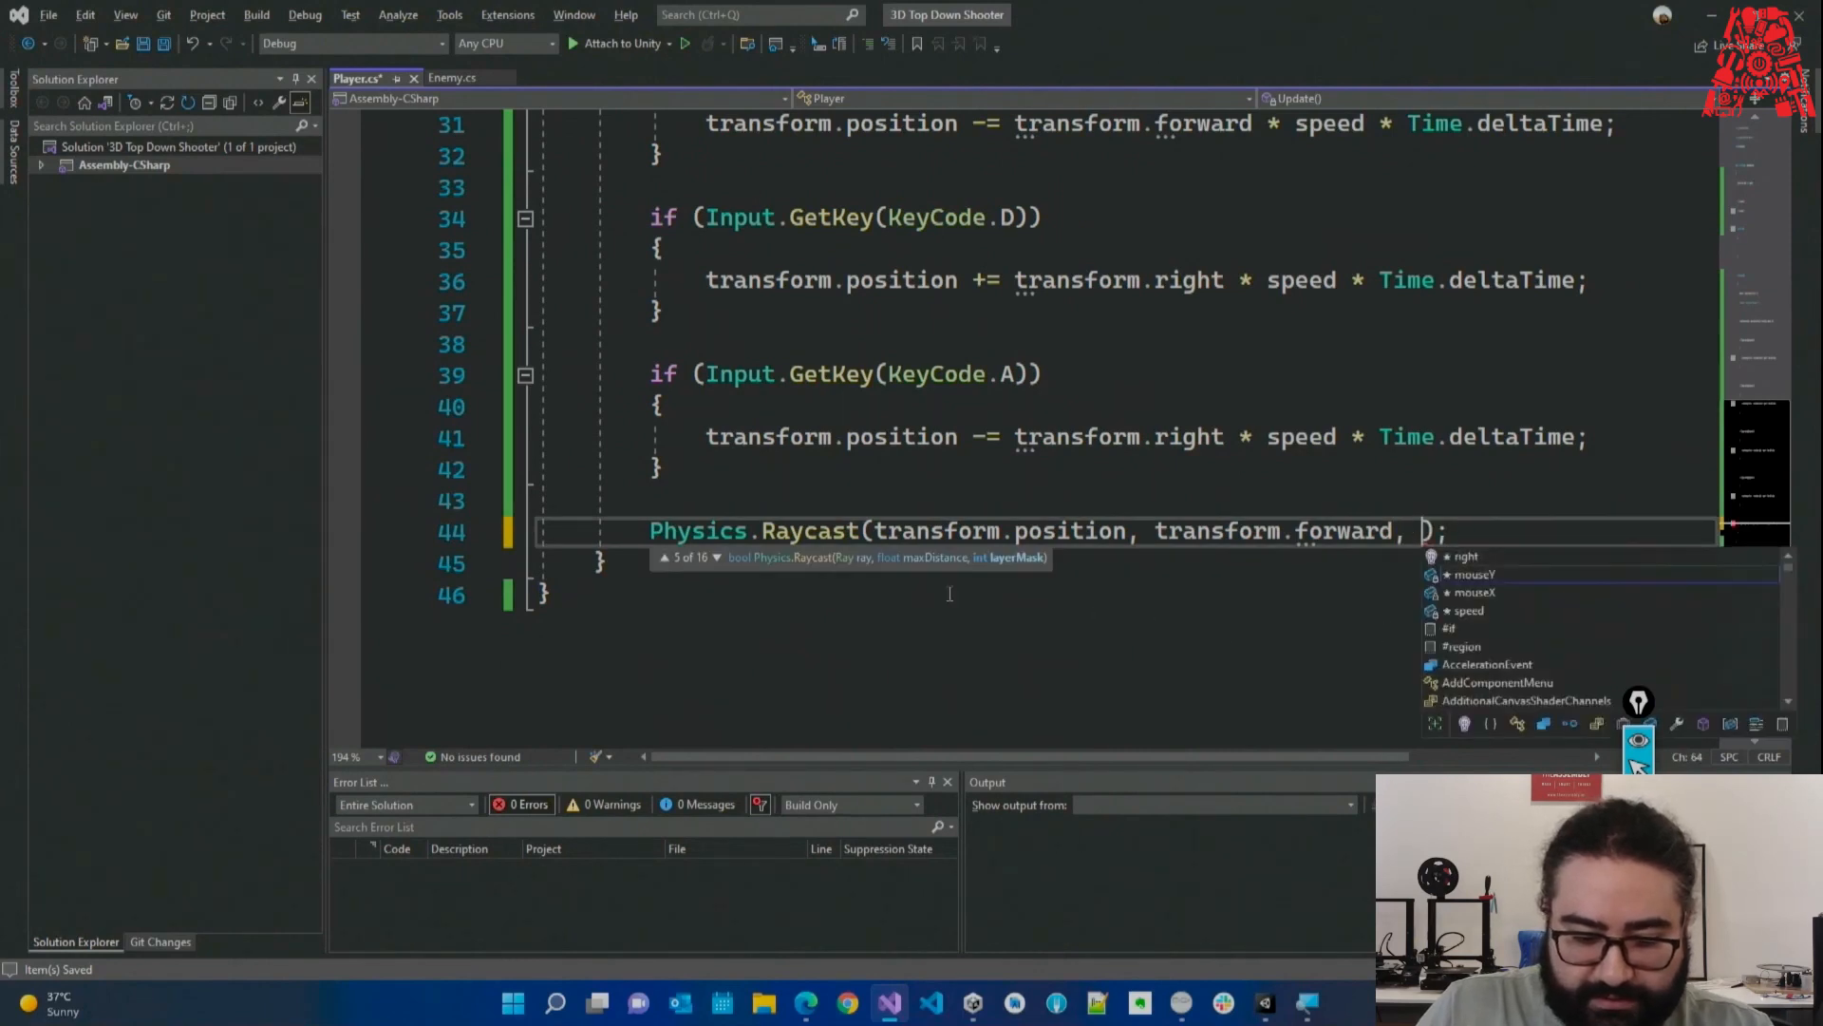
click(716, 557)
click(716, 558)
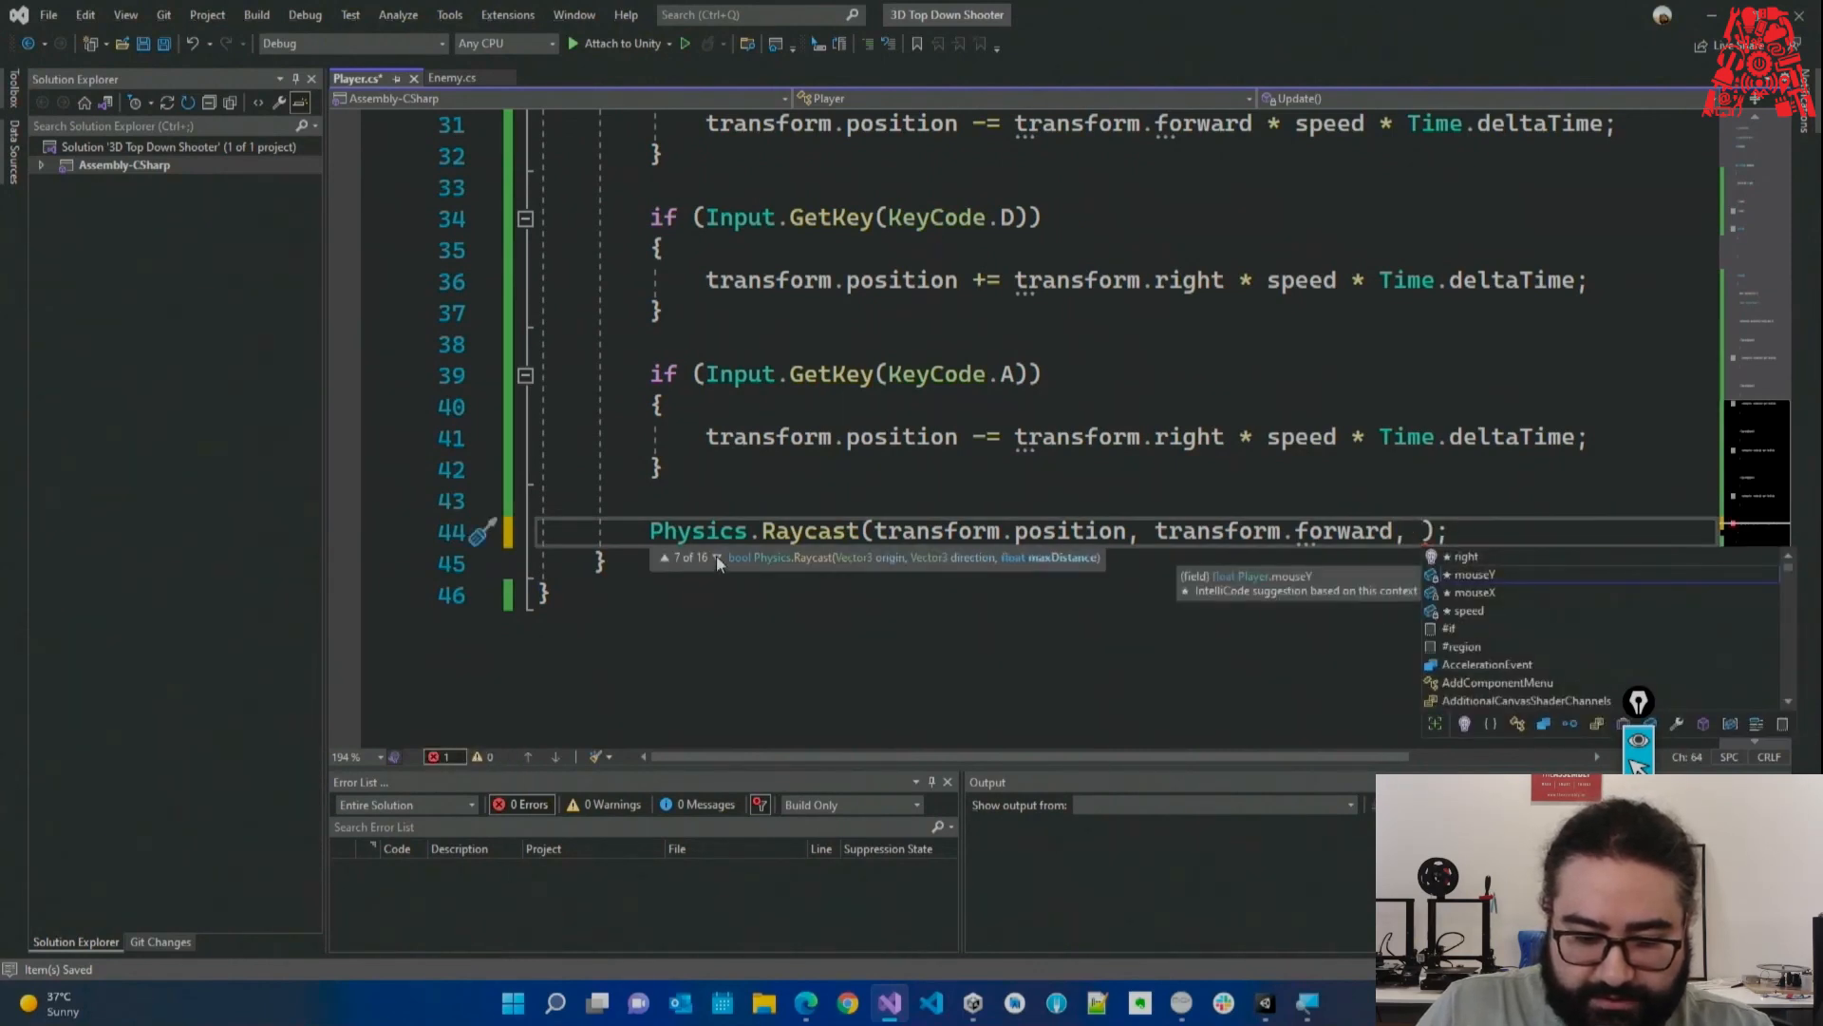
click(716, 558)
click(716, 557)
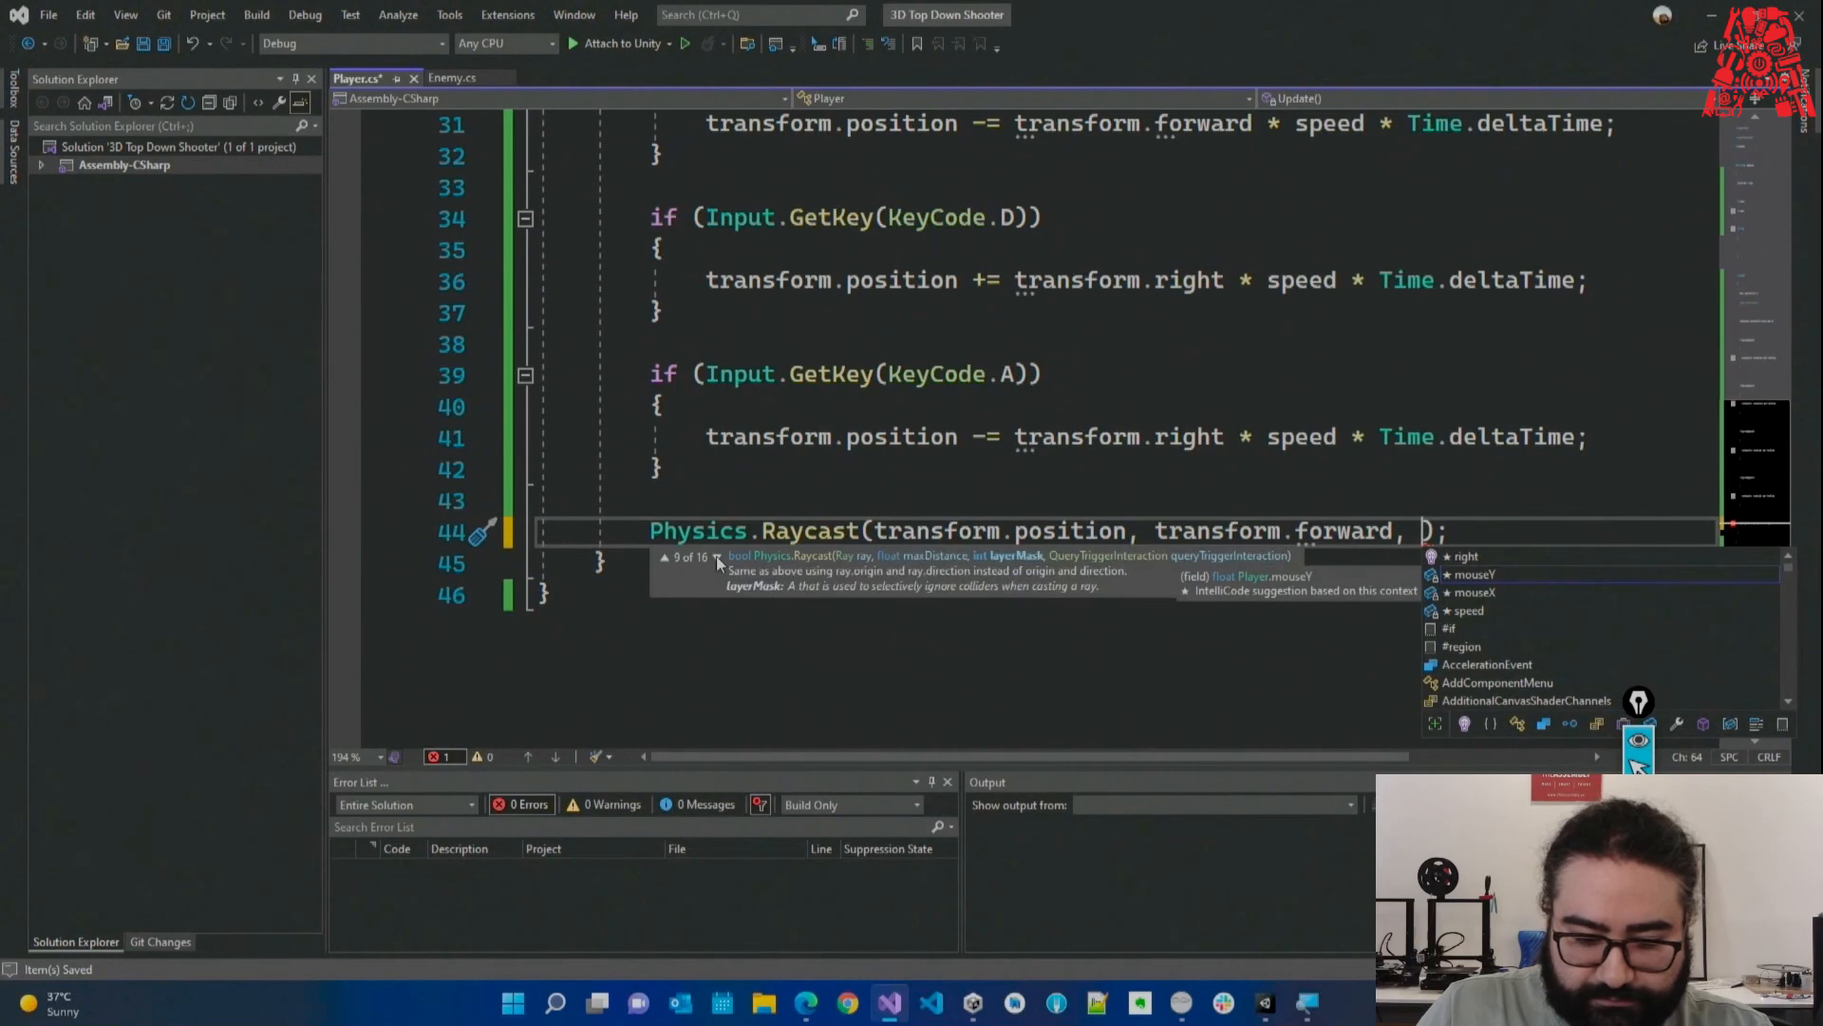
click(716, 557)
click(720, 556)
click(722, 556)
click(721, 556)
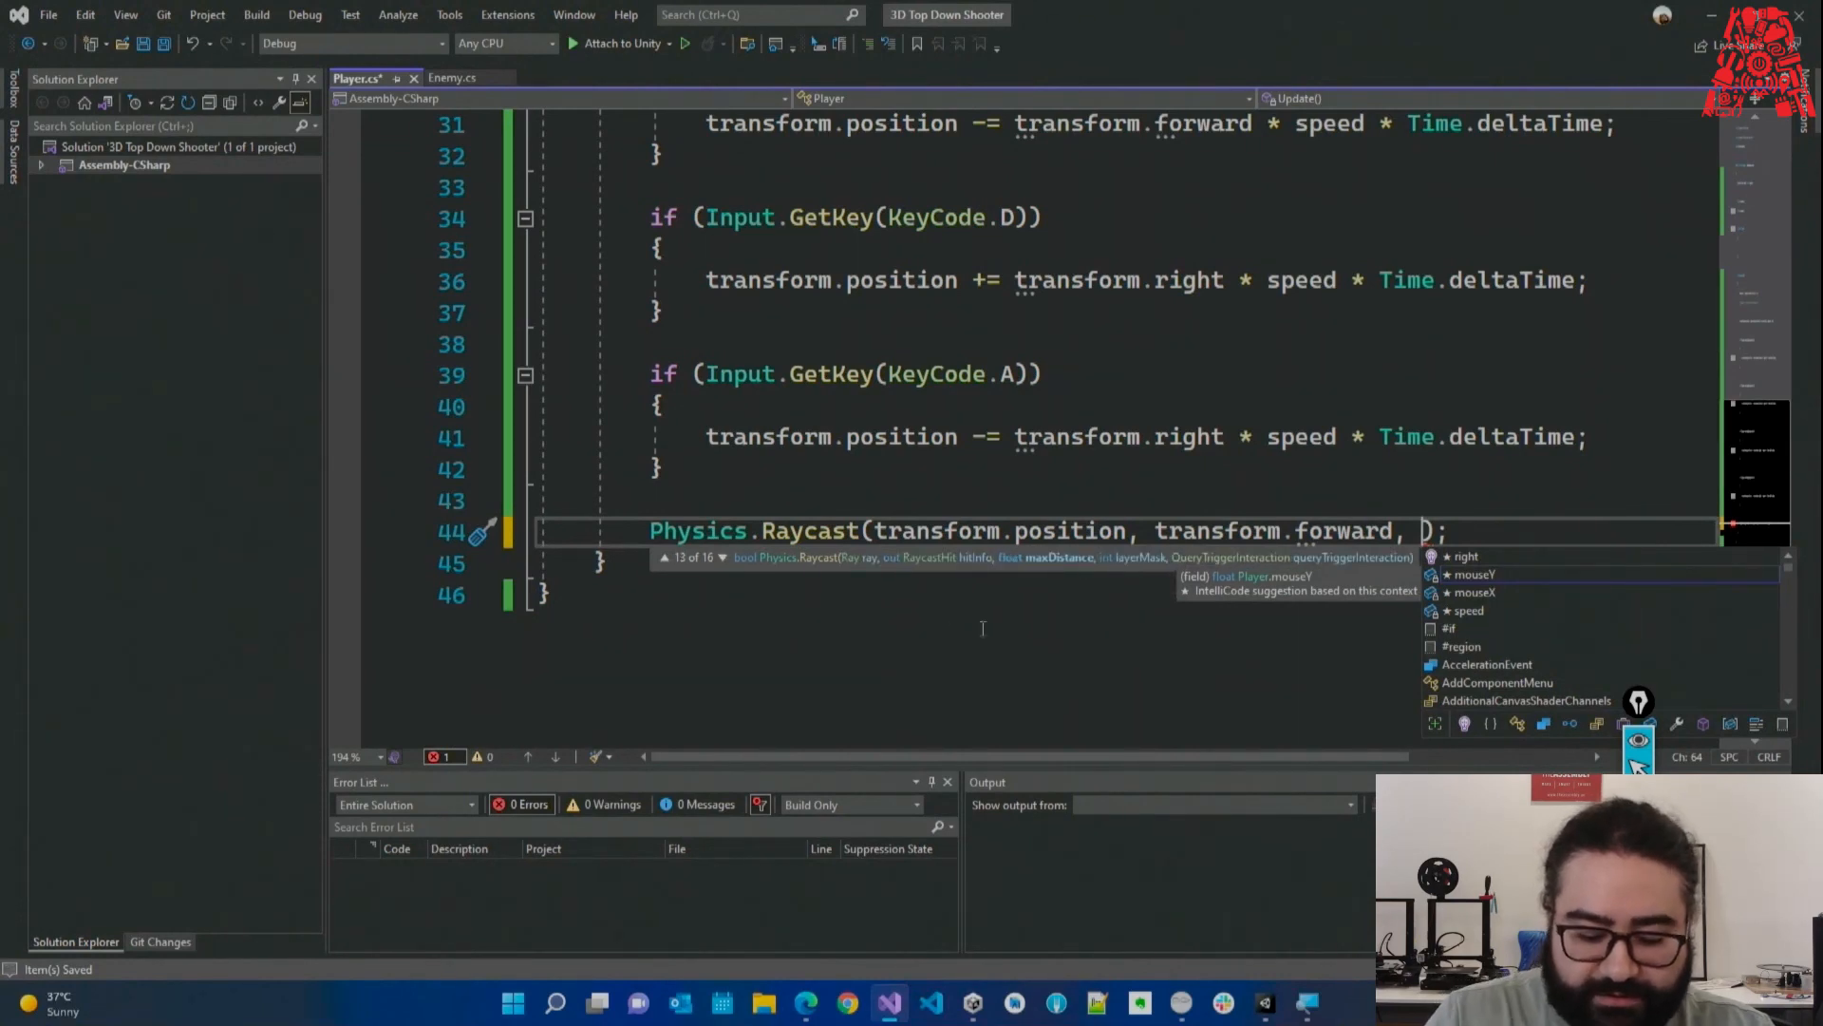
Add Mathf.Infinity as the Raycast distance argument.
text(mathf)
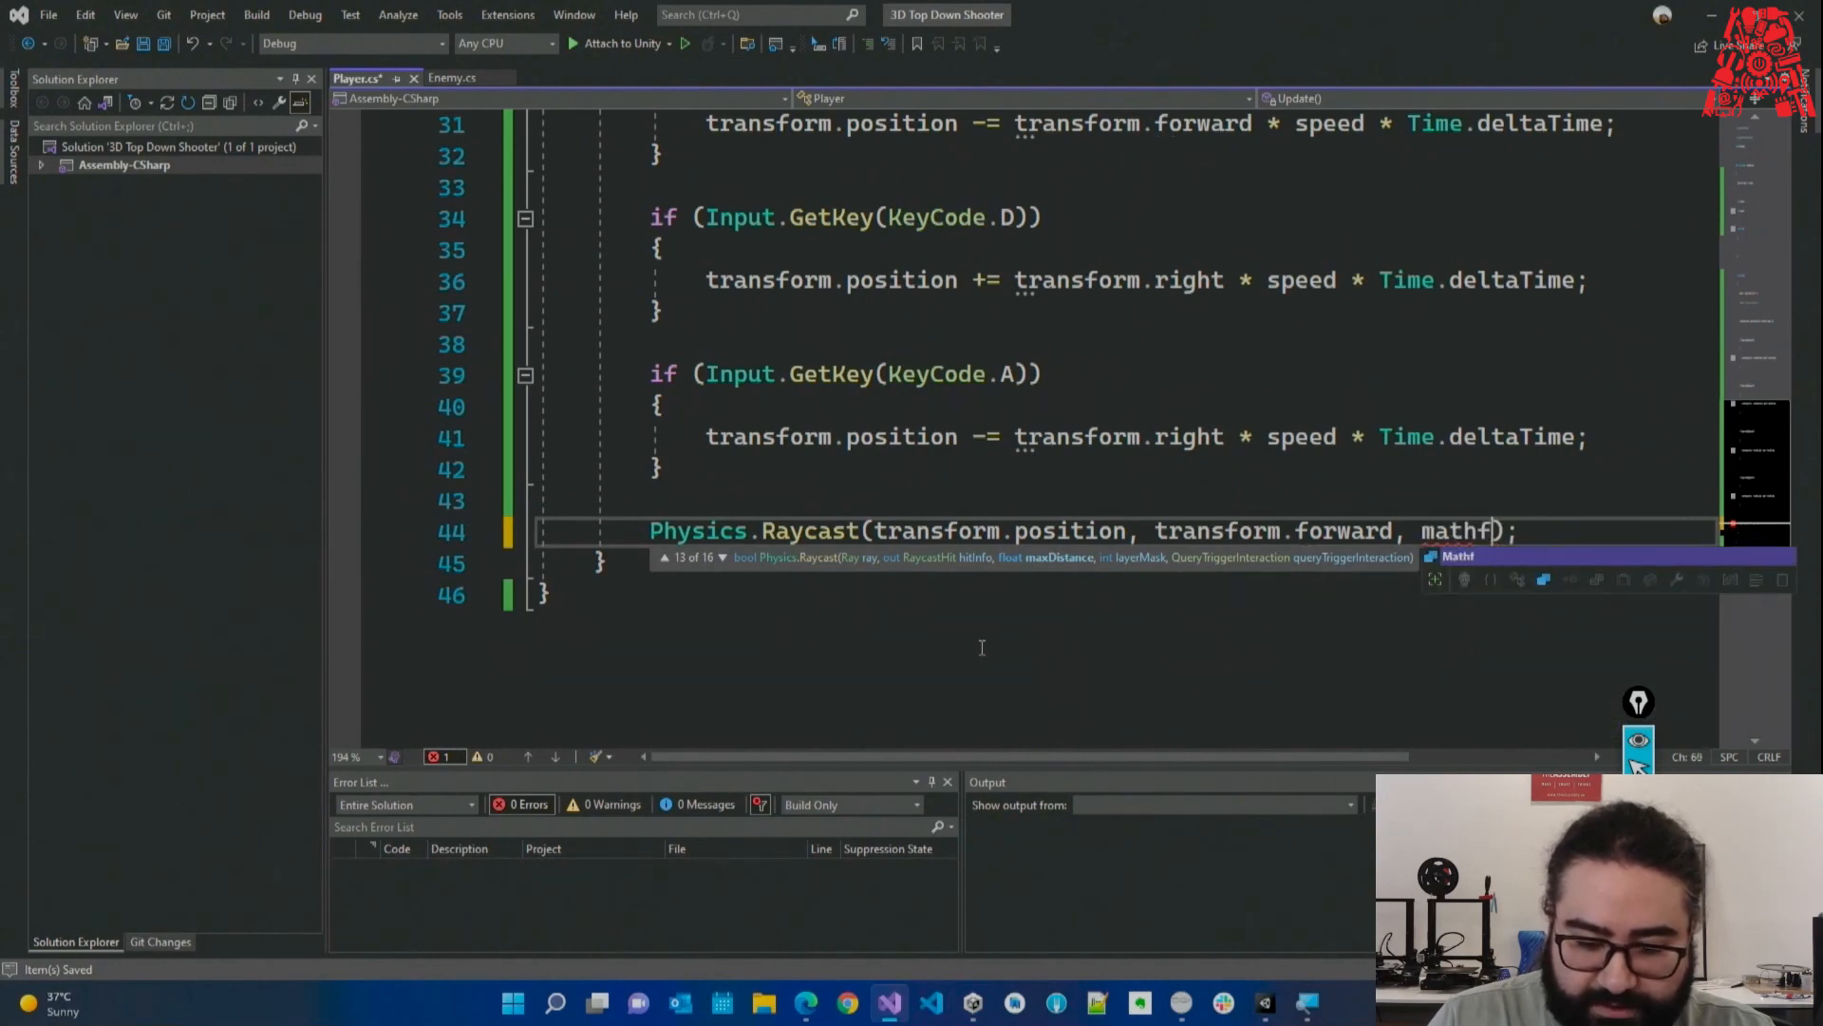
text(.fin)
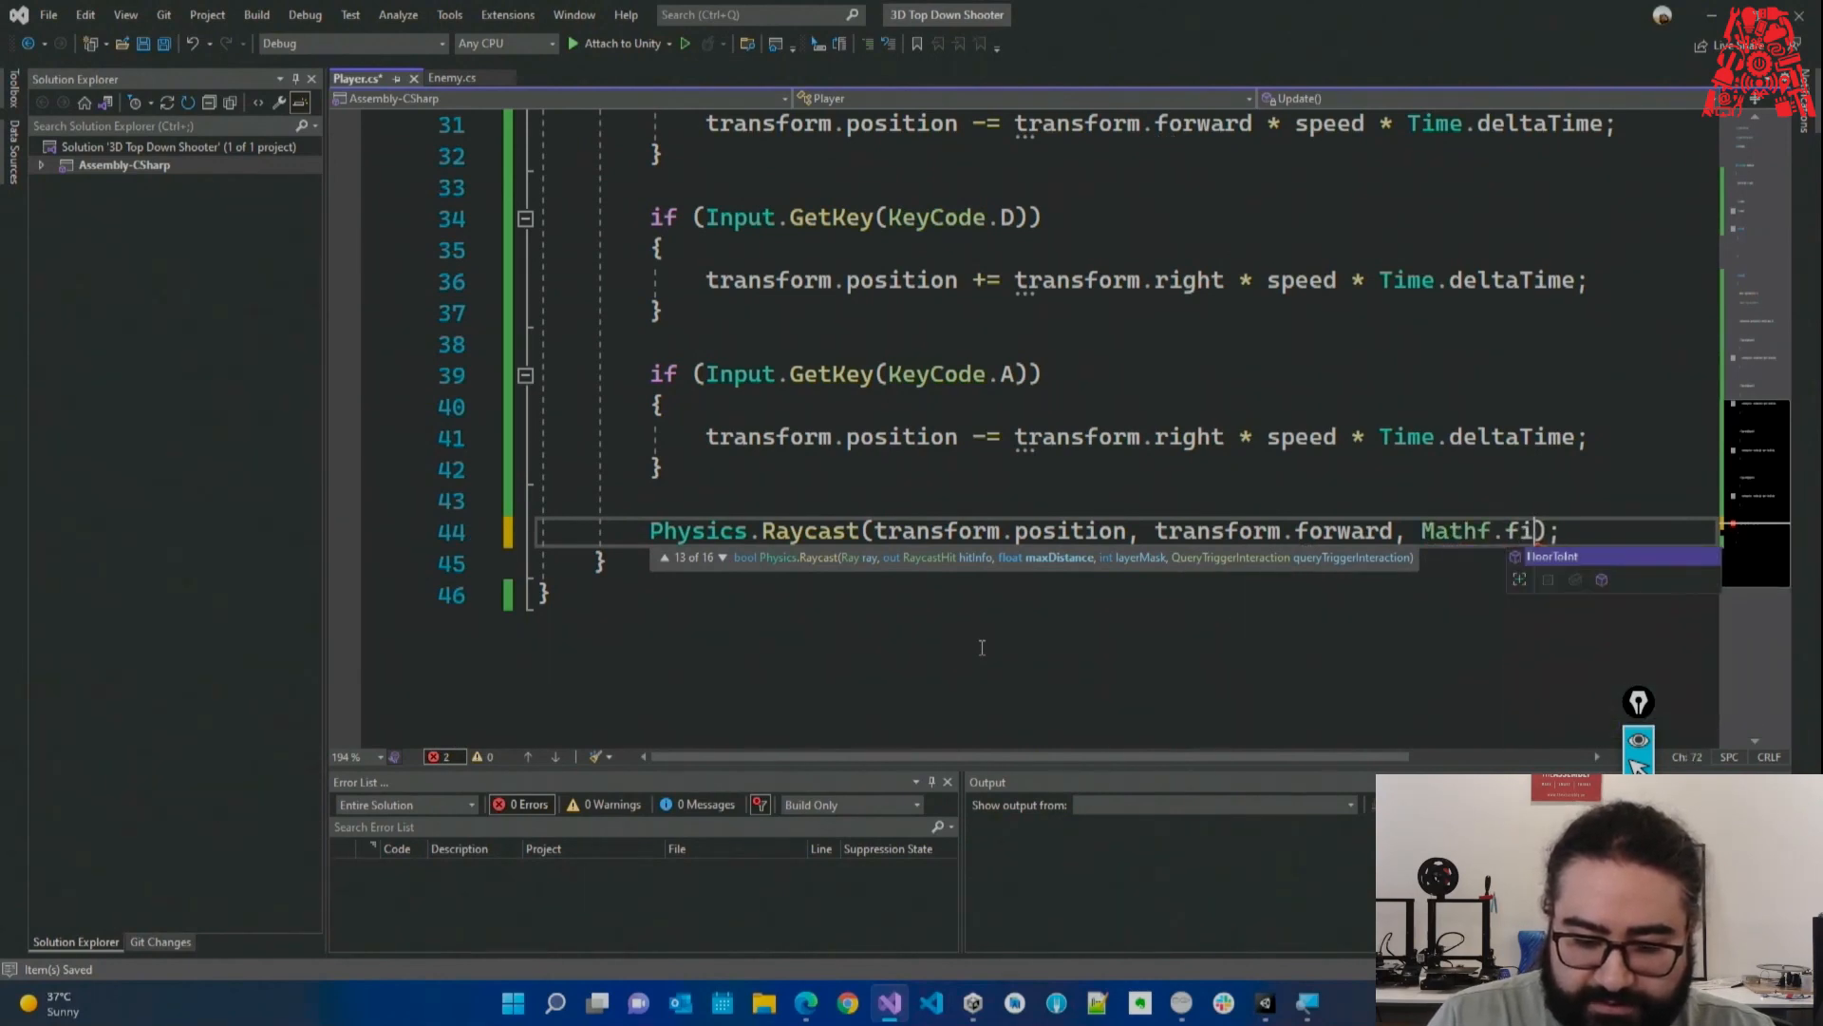
key(Down)
key(Down)
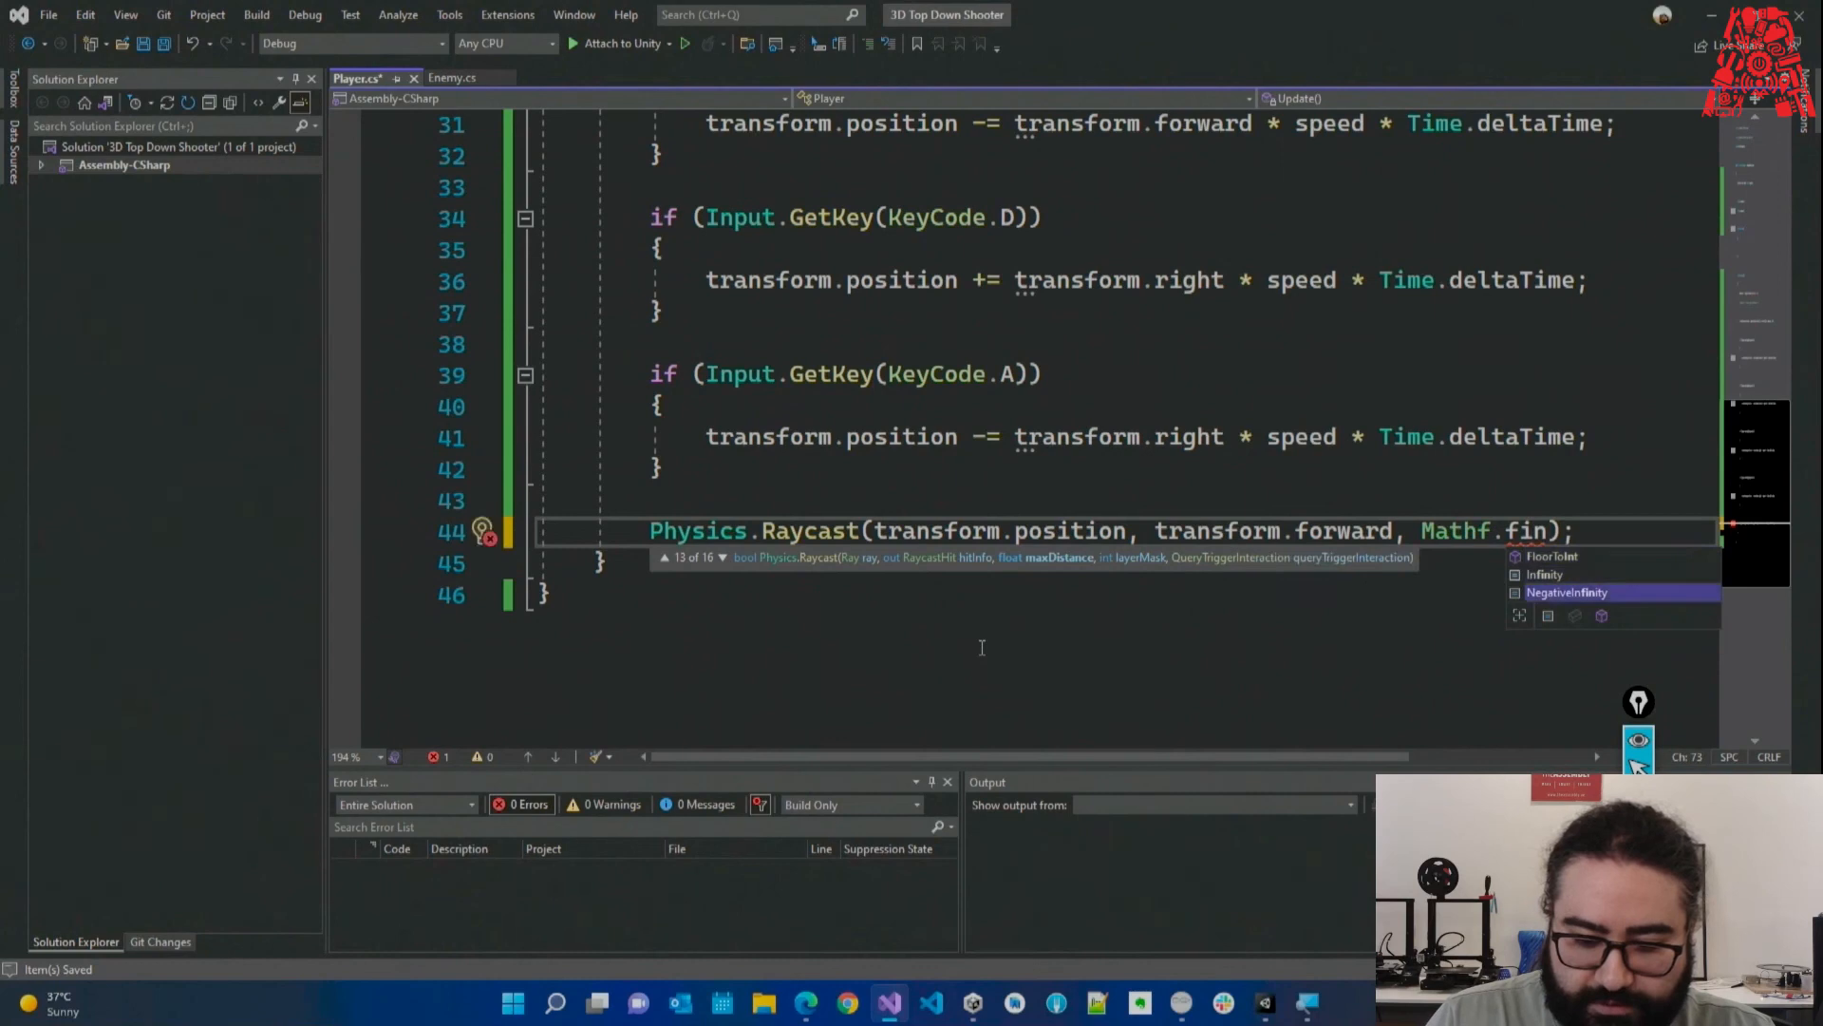
key(Up)
key(Tab)
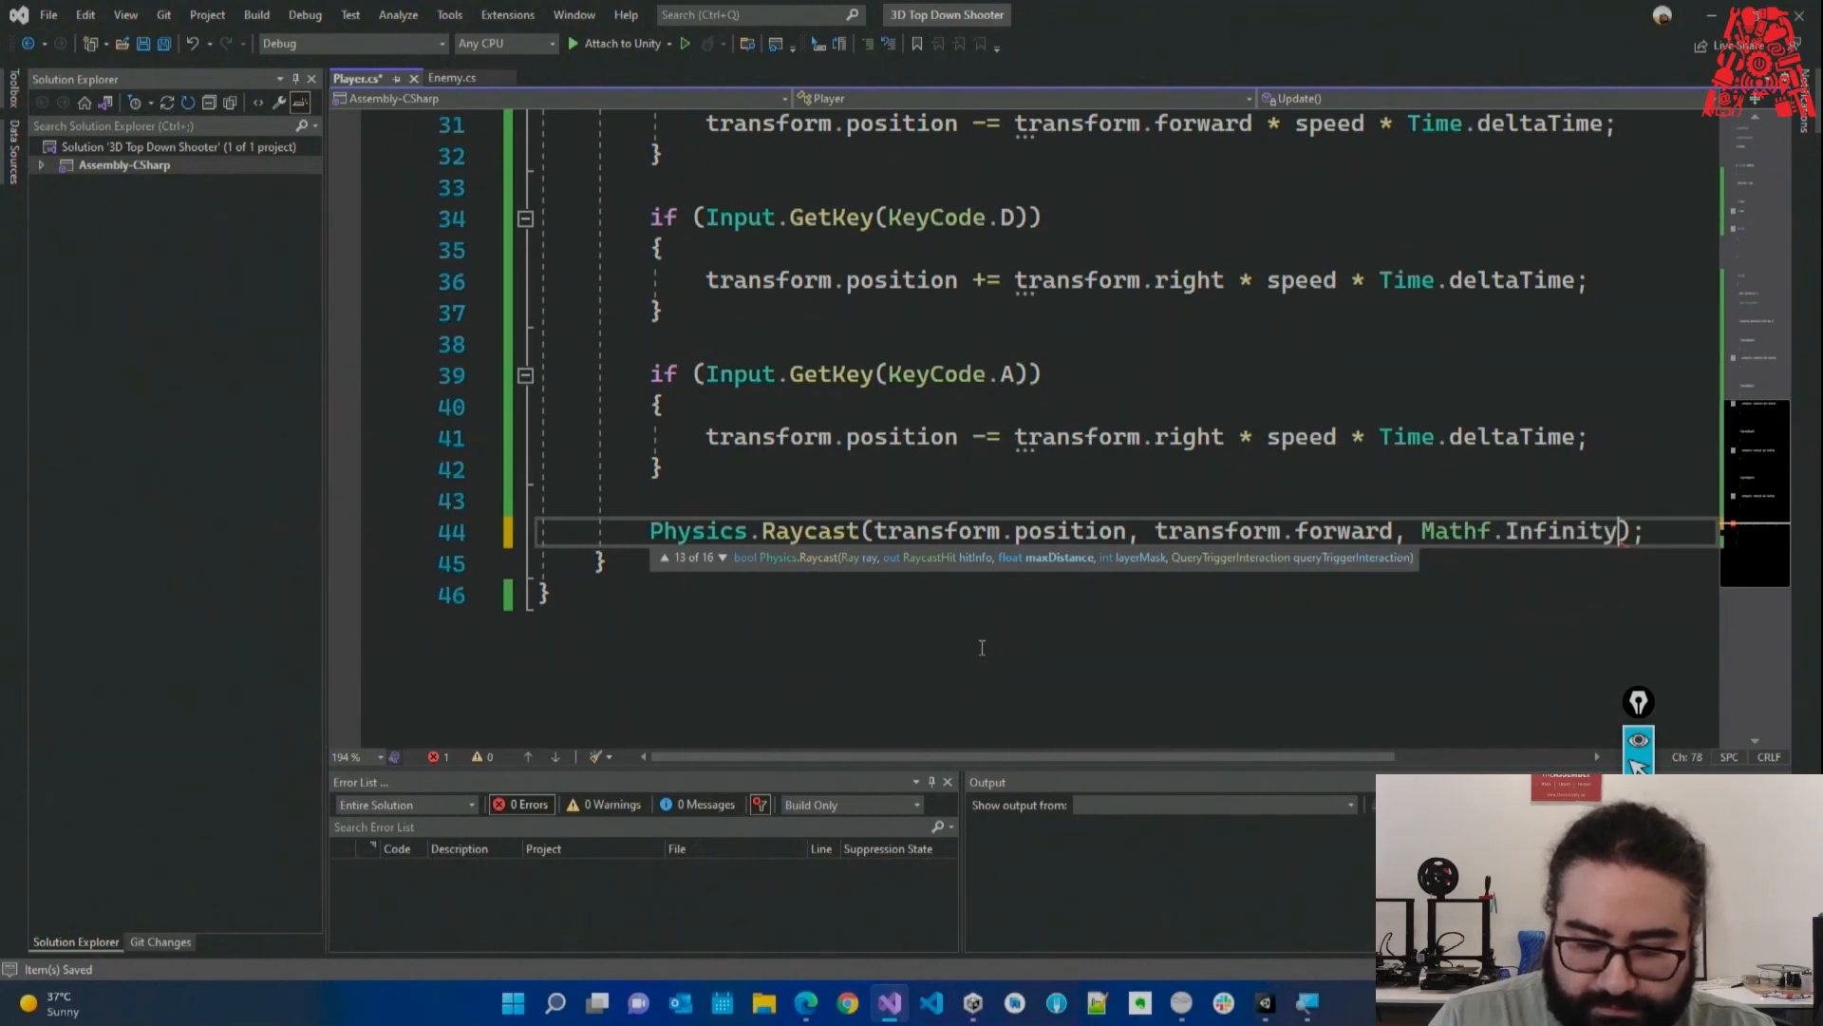
text(()
key(Escape)
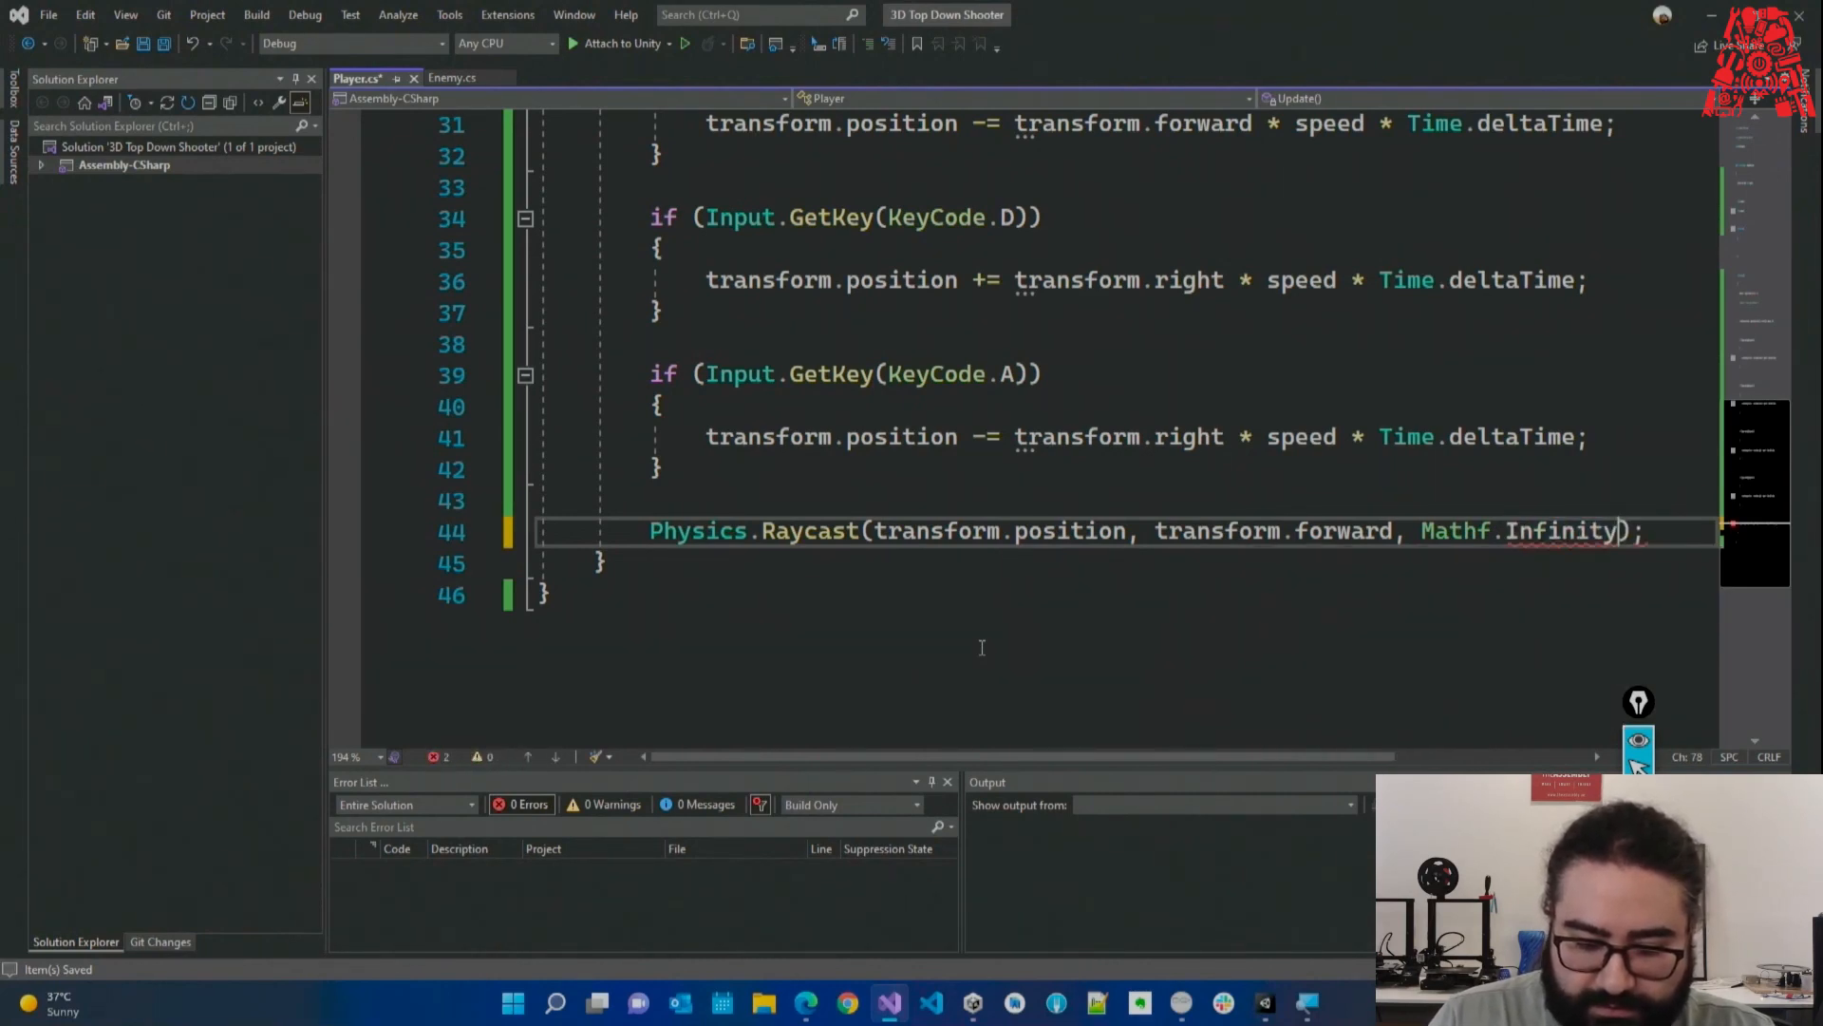
Add a trailing comma after Mathf.Infinity and retype the comma after transform.forward.
key(BackSpace)
text(,)
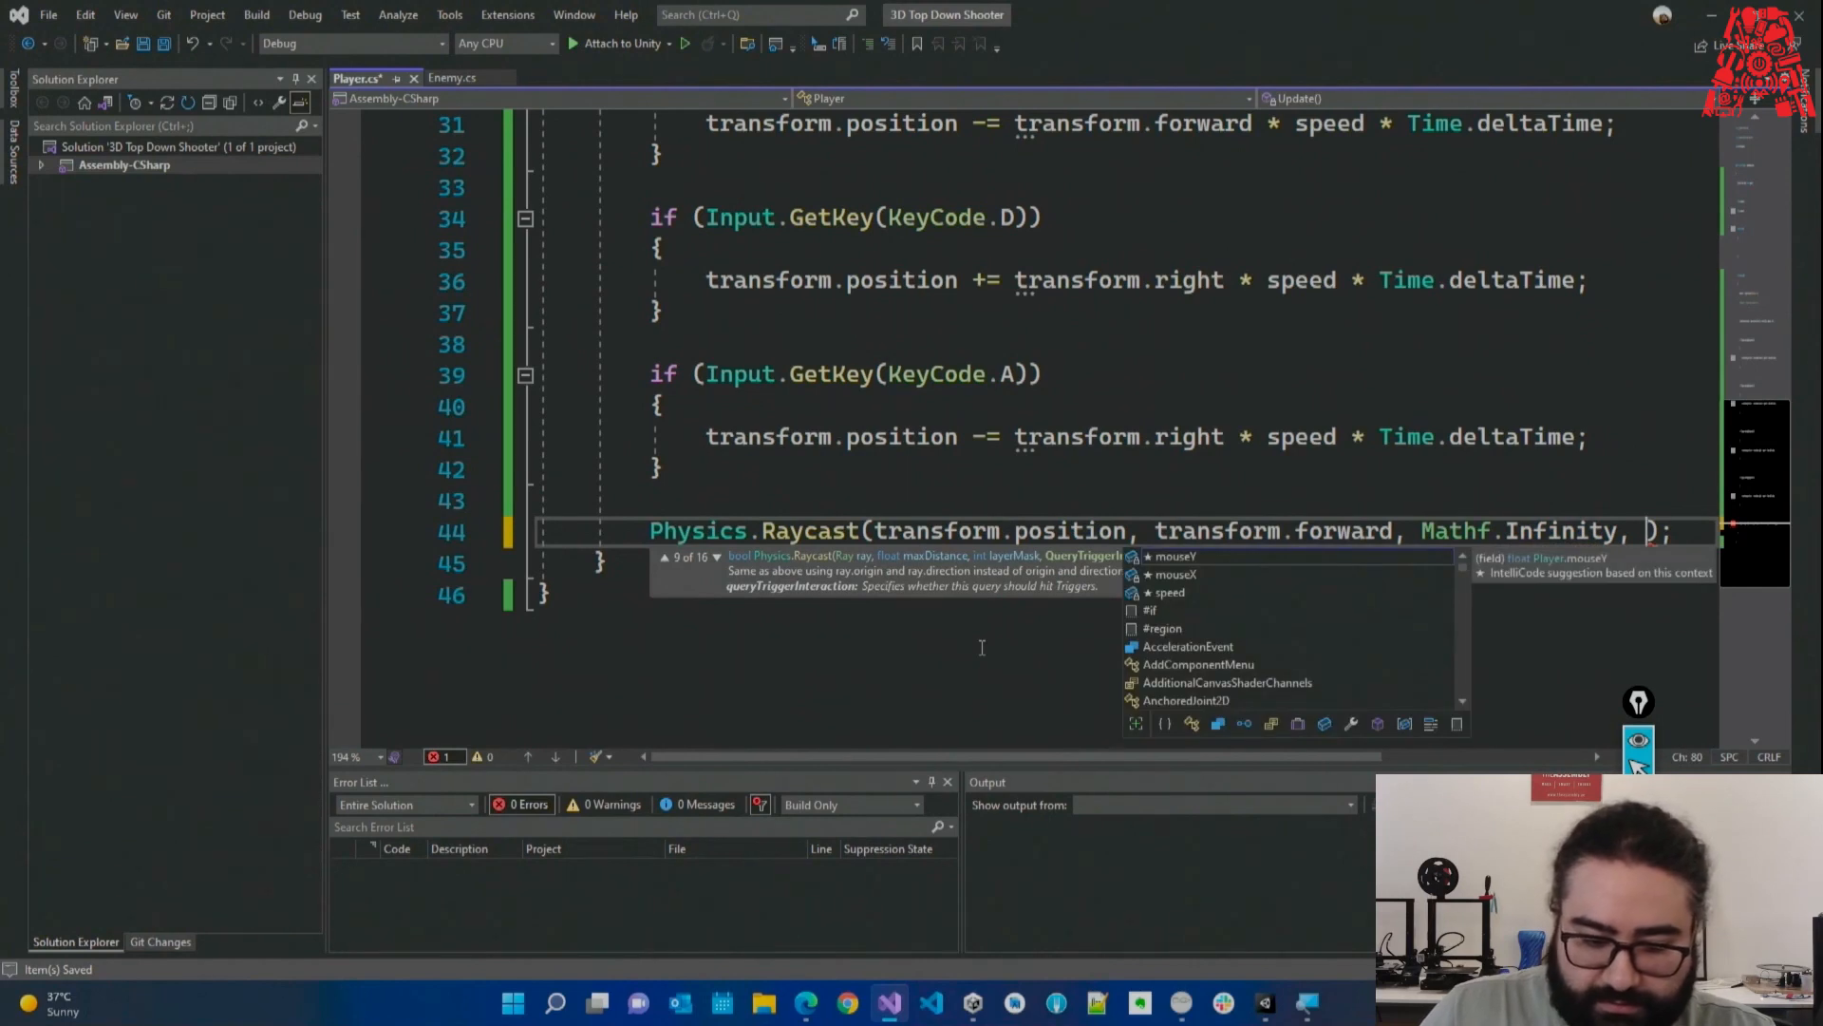
click(719, 557)
click(721, 557)
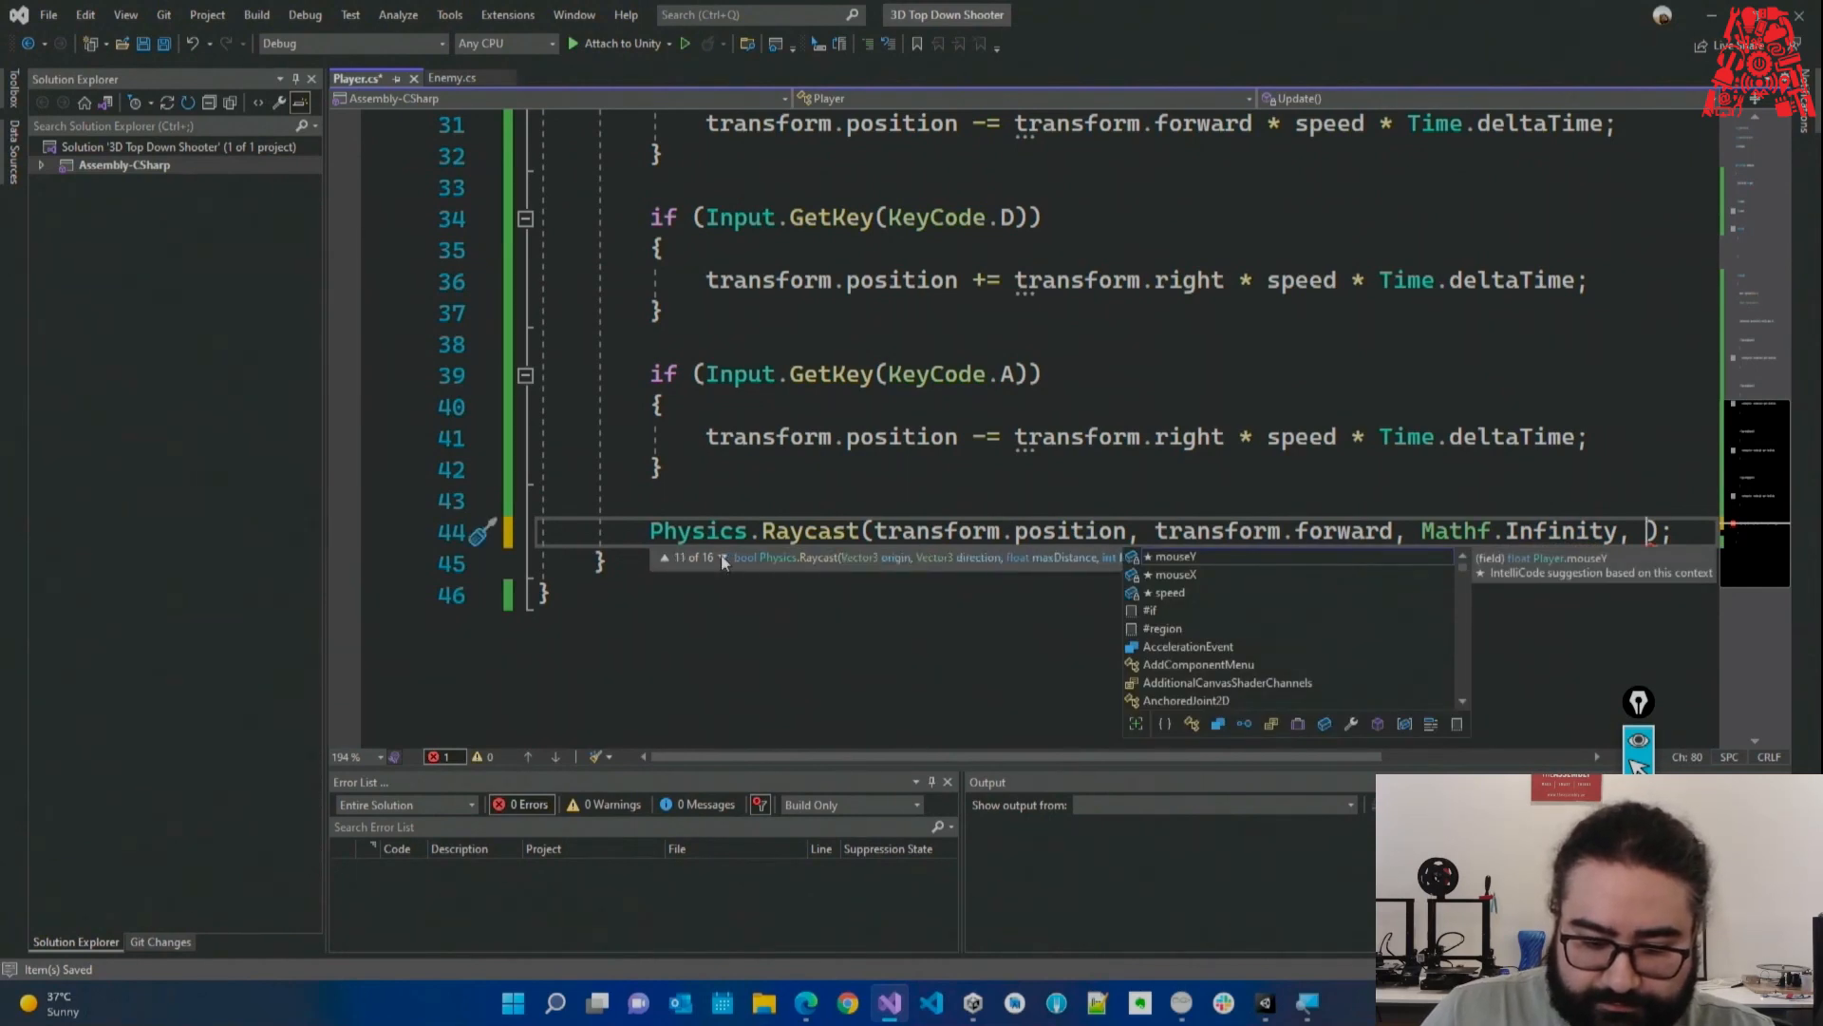
click(664, 558)
click(1092, 559)
click(1421, 527)
drag(1409, 532, 1399, 536)
text(,)
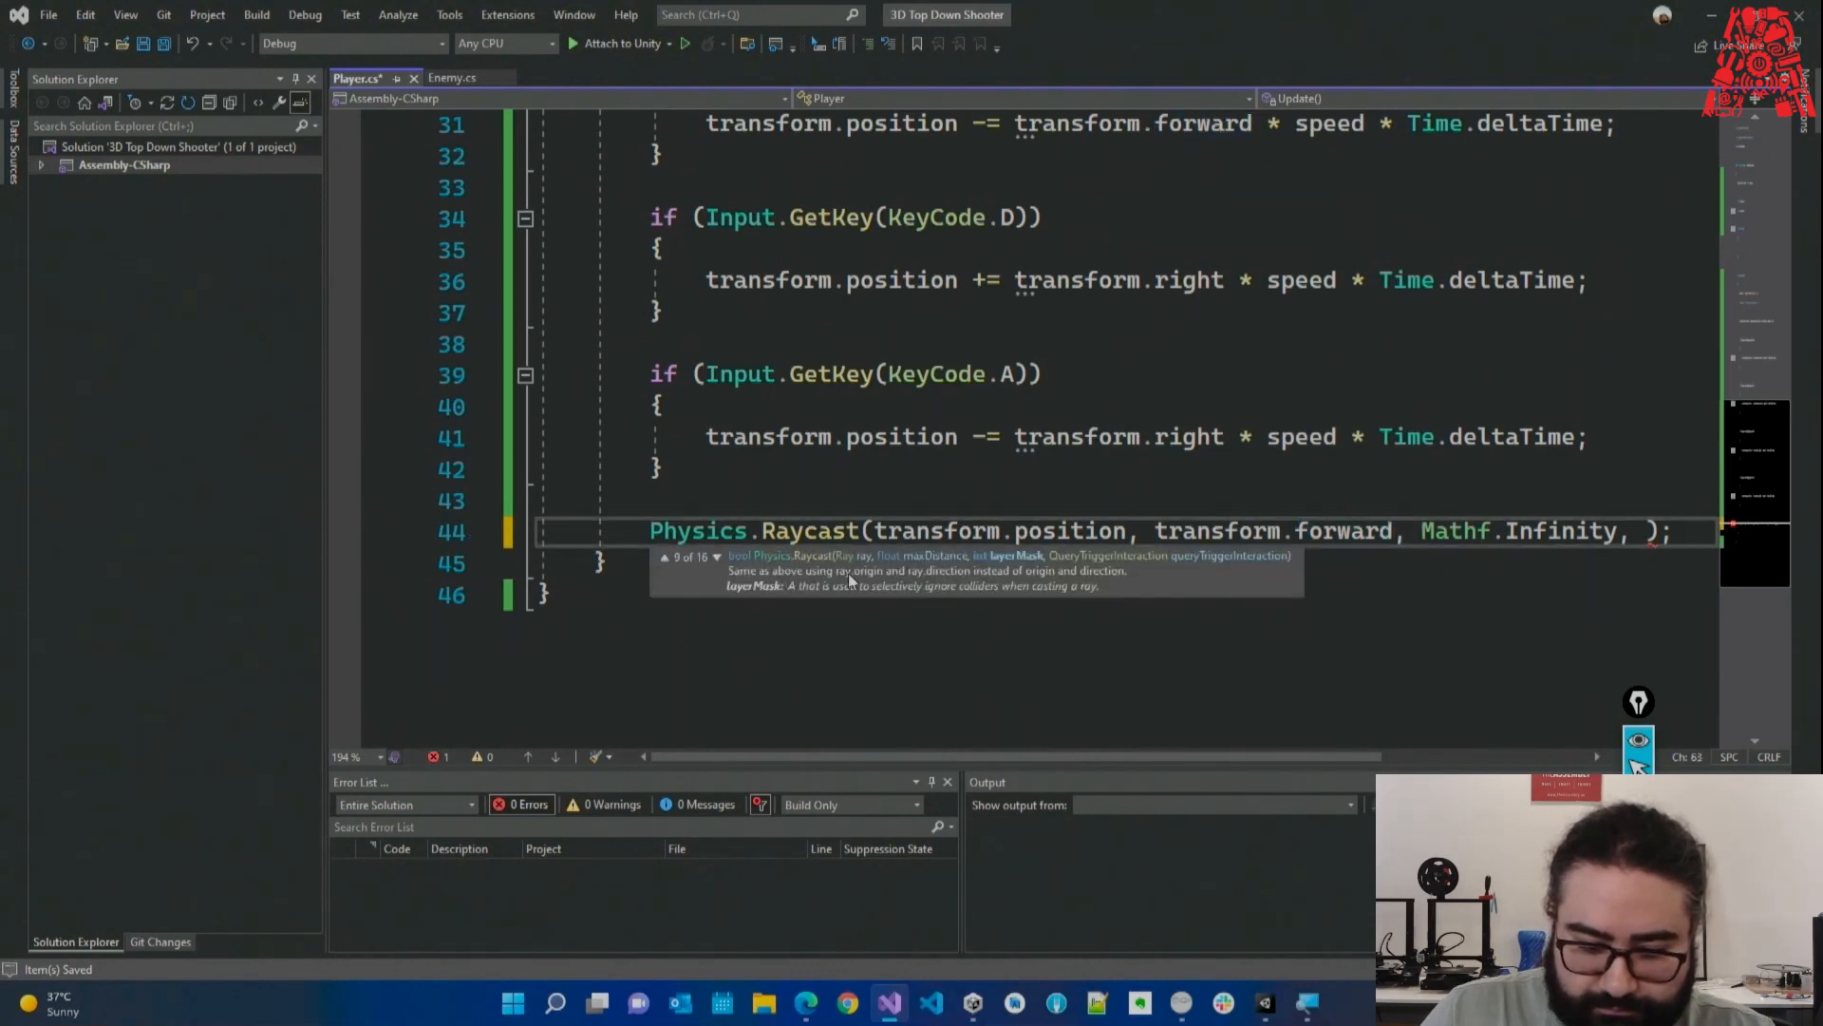
Review the Raycast overload that returns RaycastHit hit info.
click(717, 557)
click(717, 557)
click(721, 559)
click(721, 559)
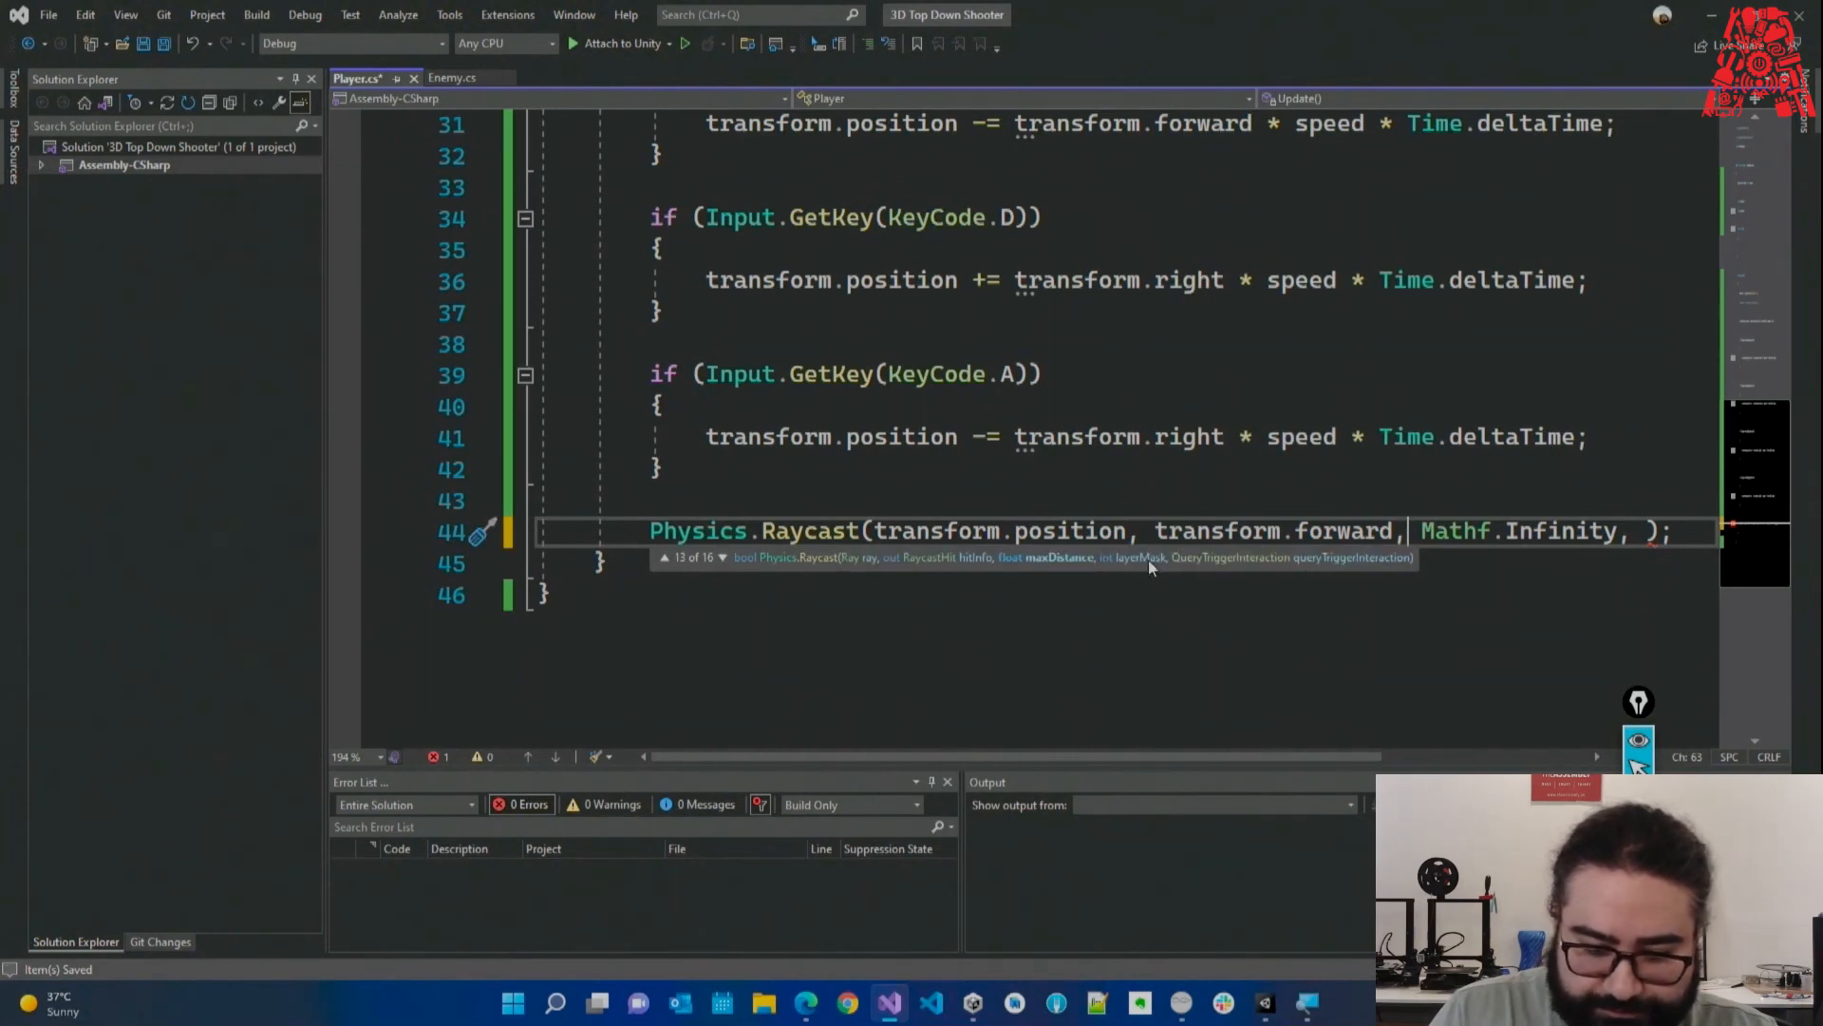
key(Right)
key(Right)
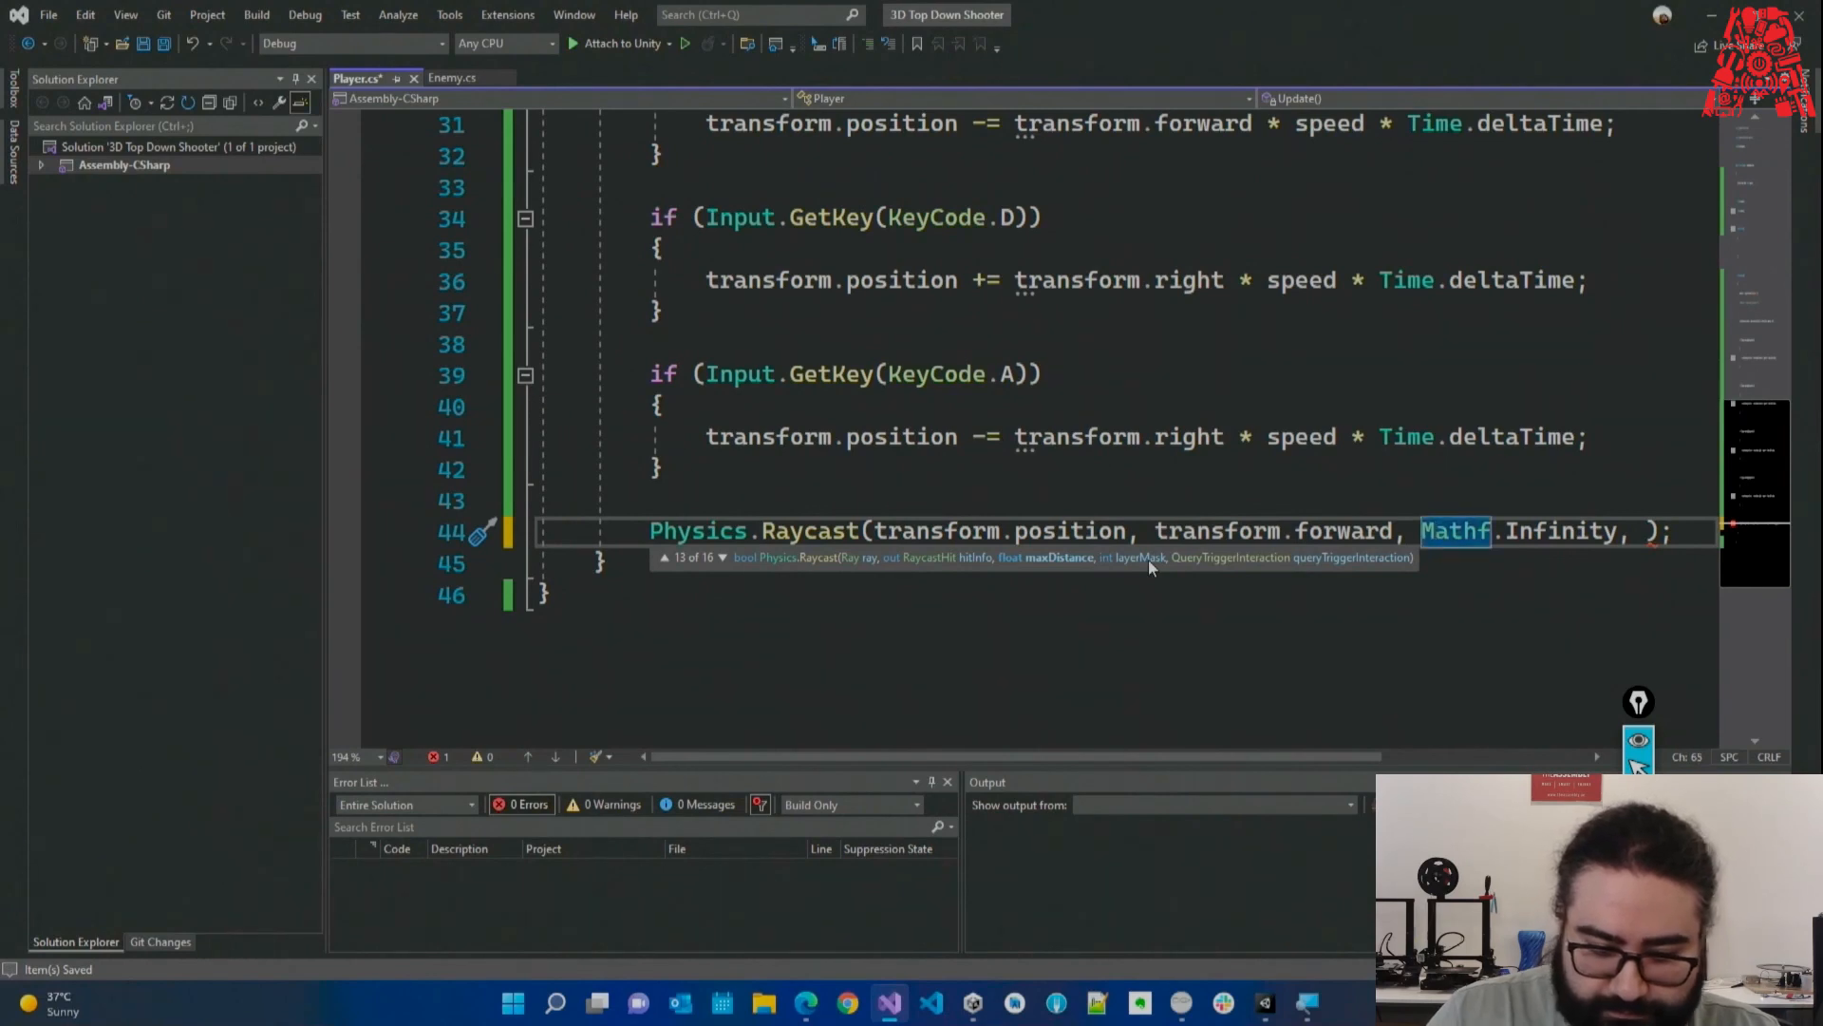
click(723, 558)
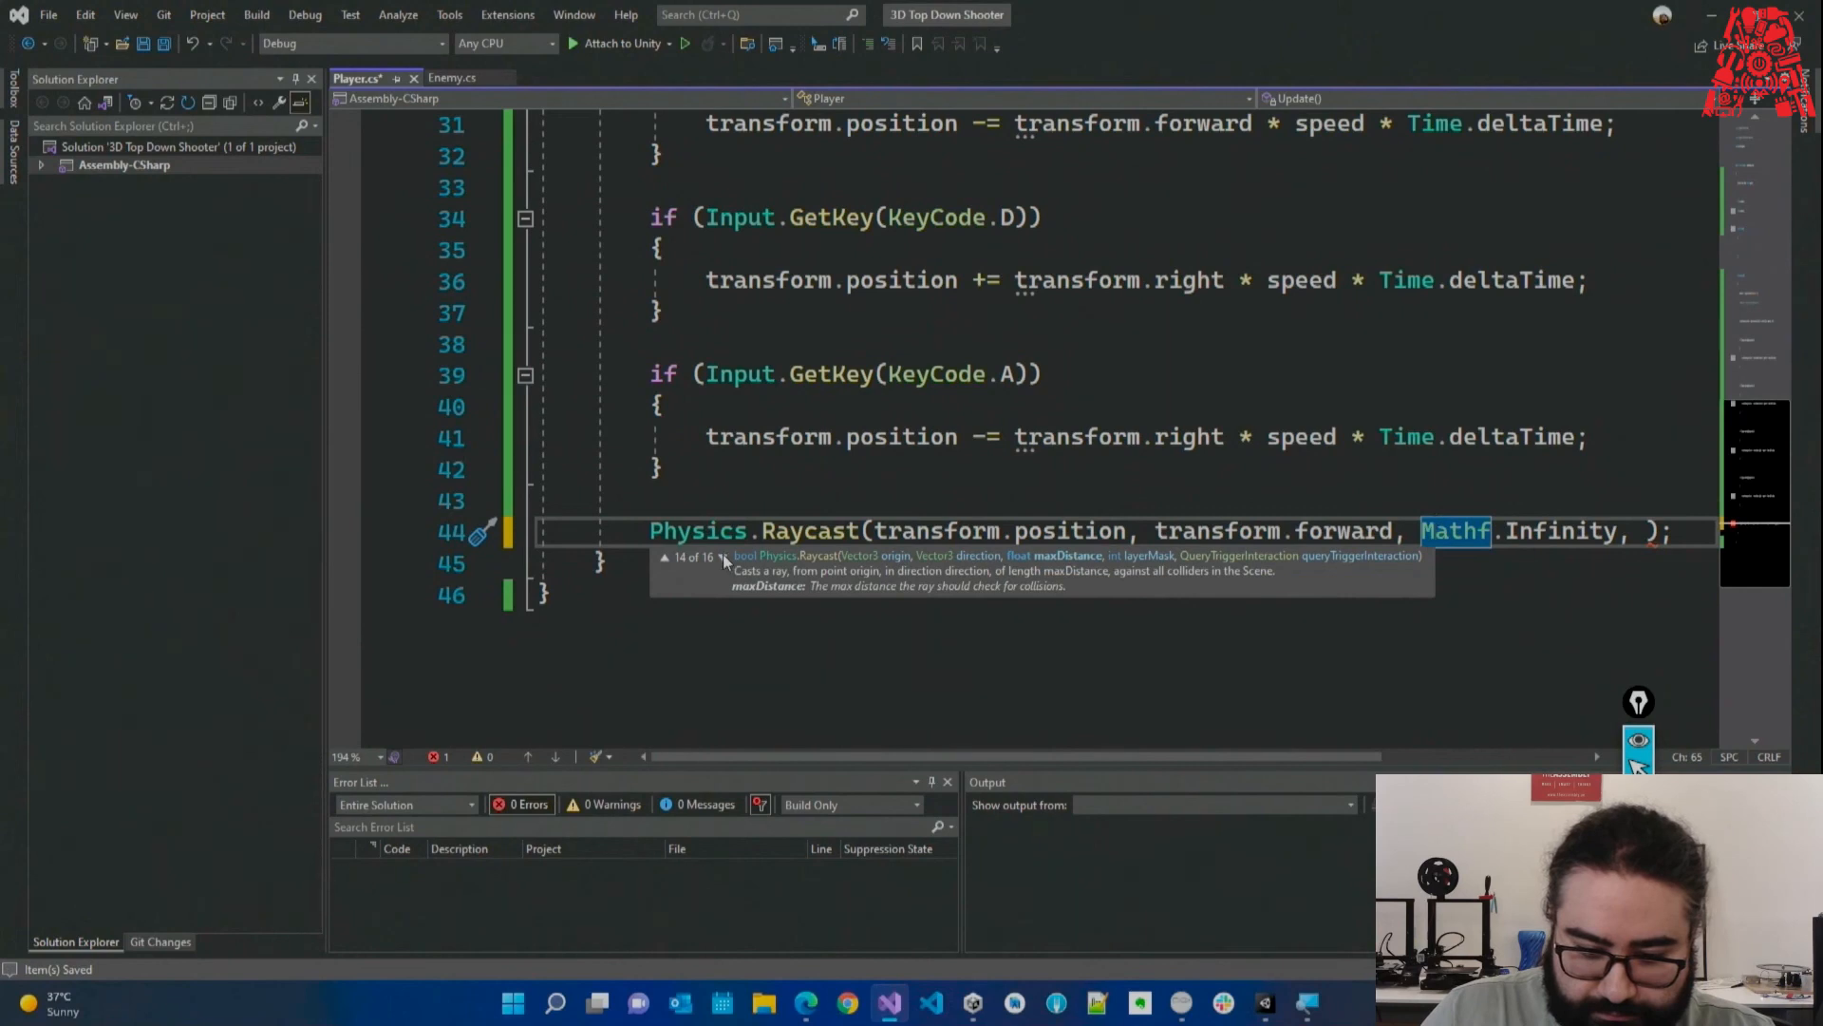
click(722, 556)
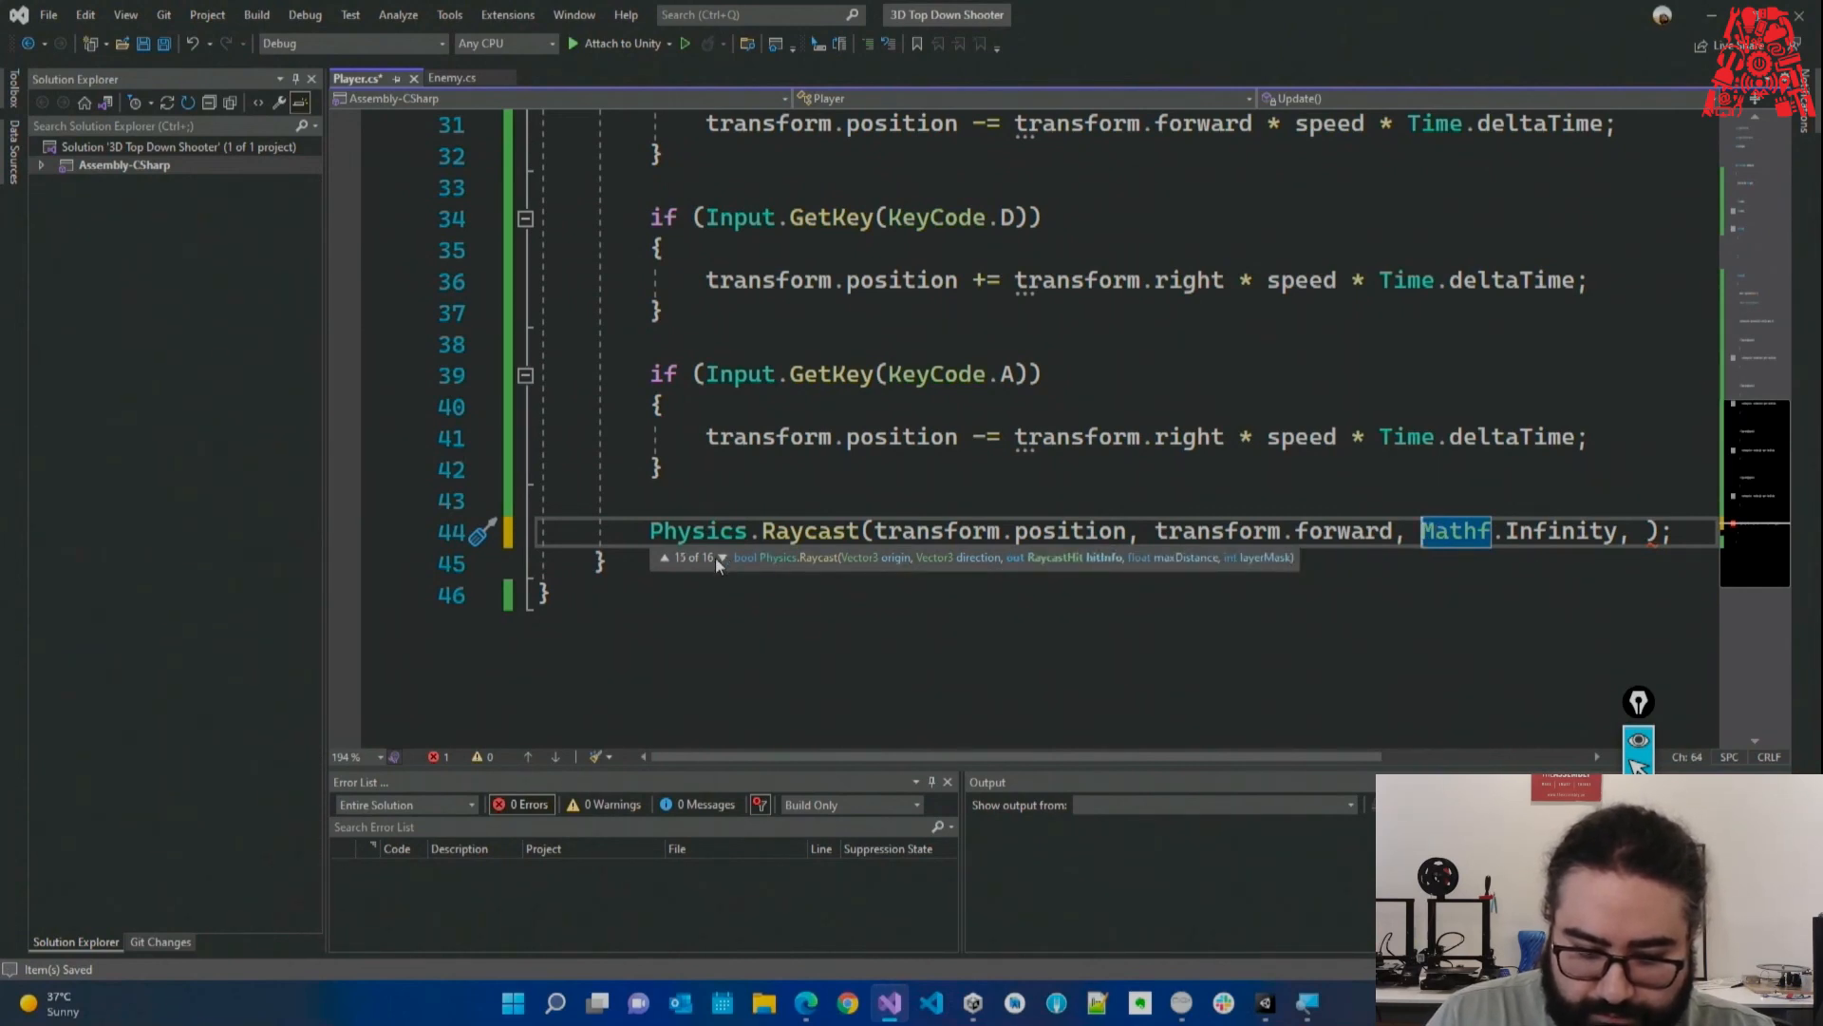
click(834, 500)
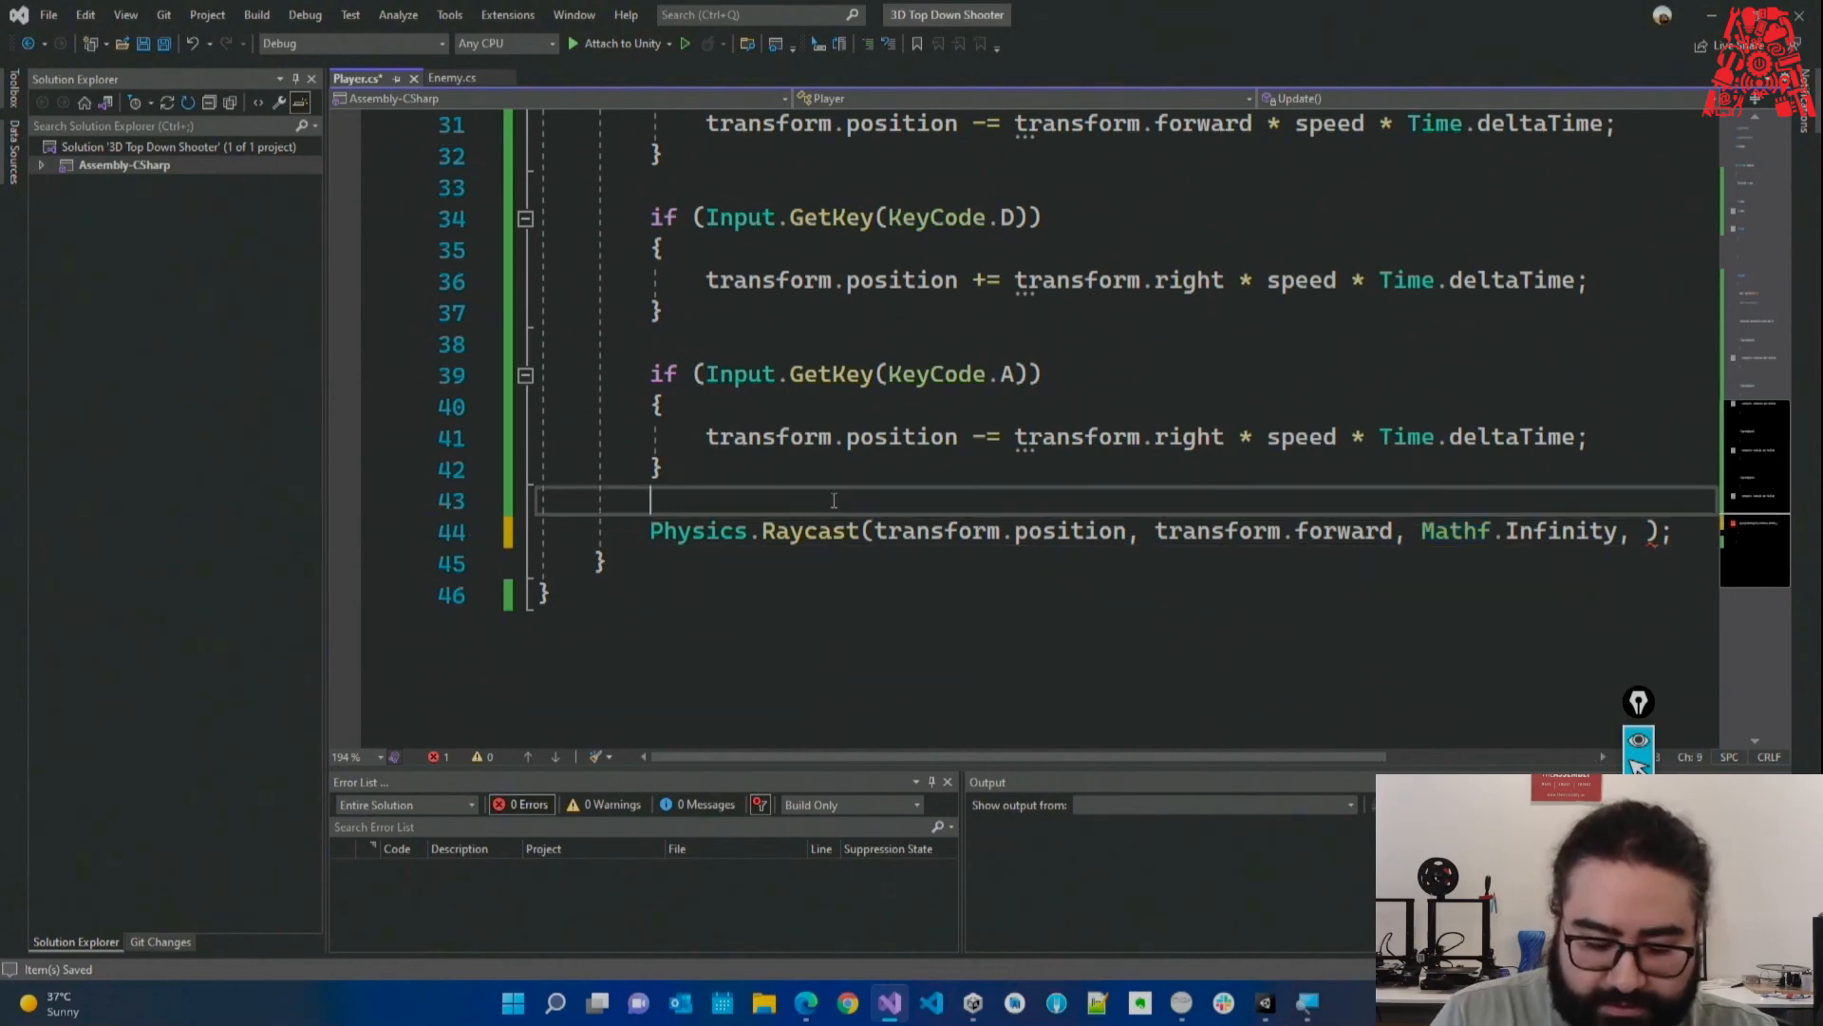
Declare RaycastHit hit above the call and pass out hit before Mathf.Infinity.
key(Return)
text(ray)
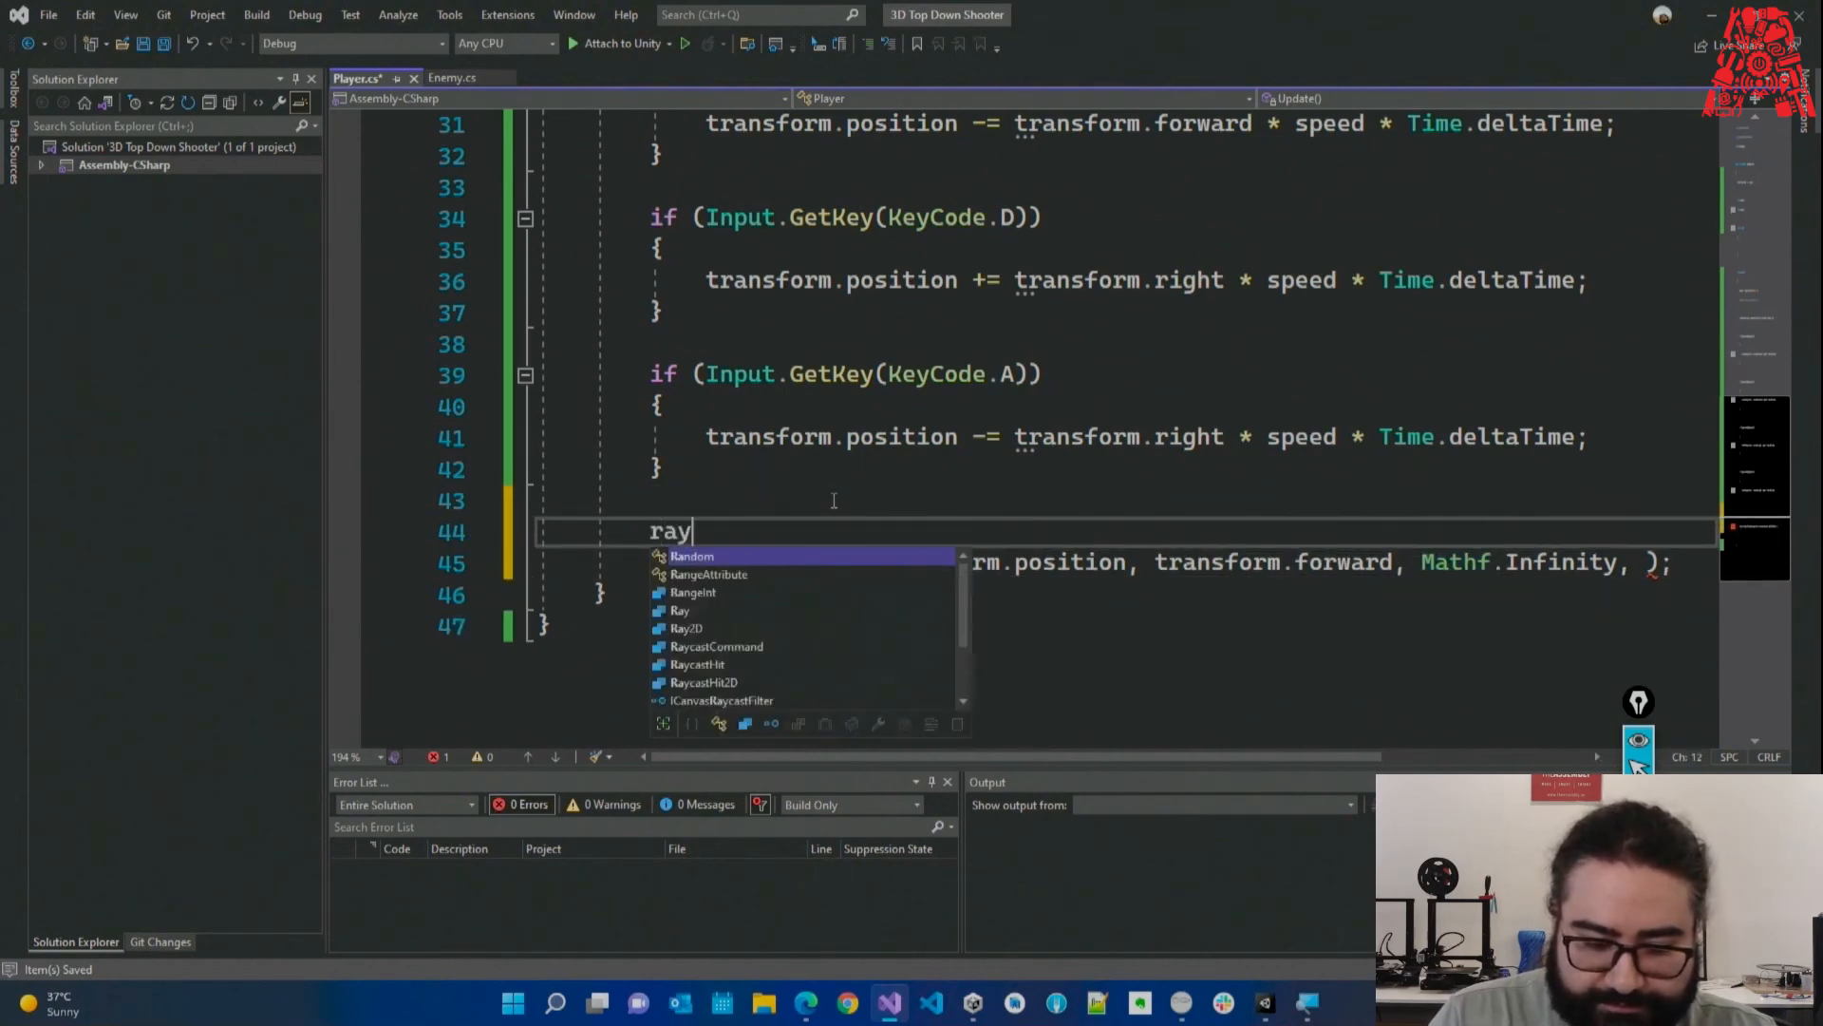
text(H hit;)
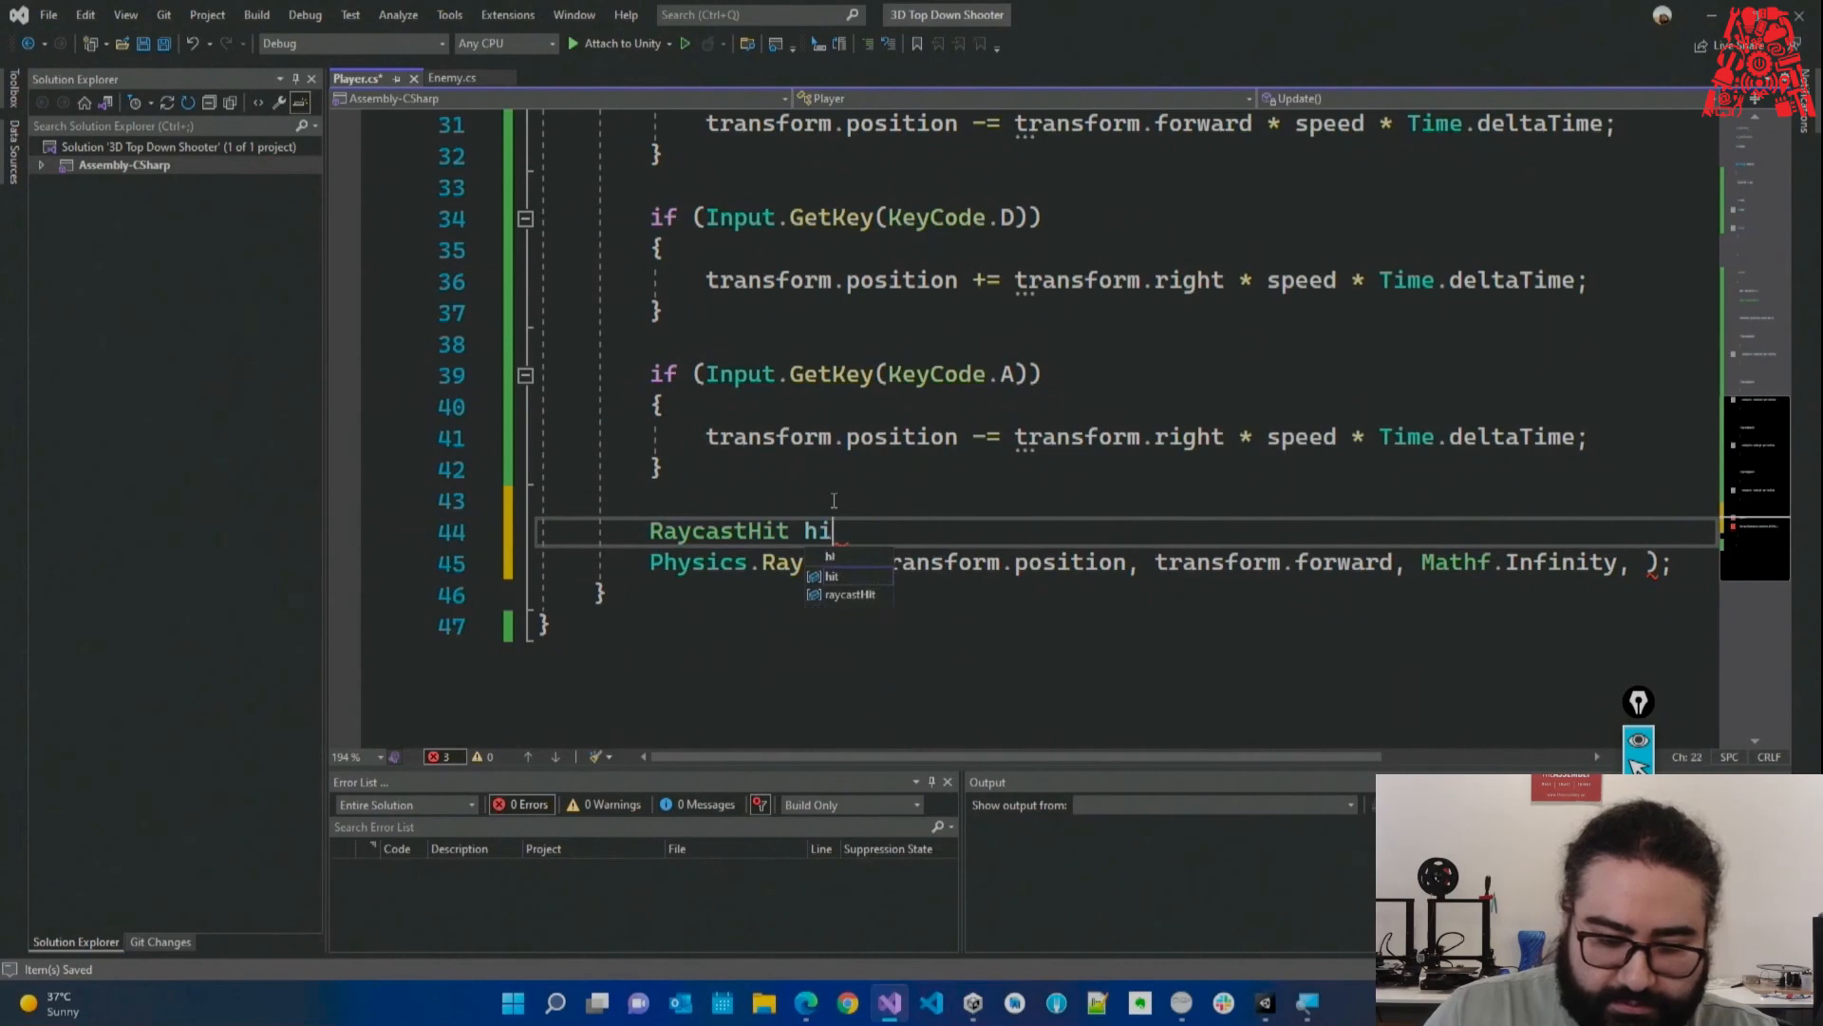
key(Return)
click(807, 531)
click(1422, 595)
text(out hit,)
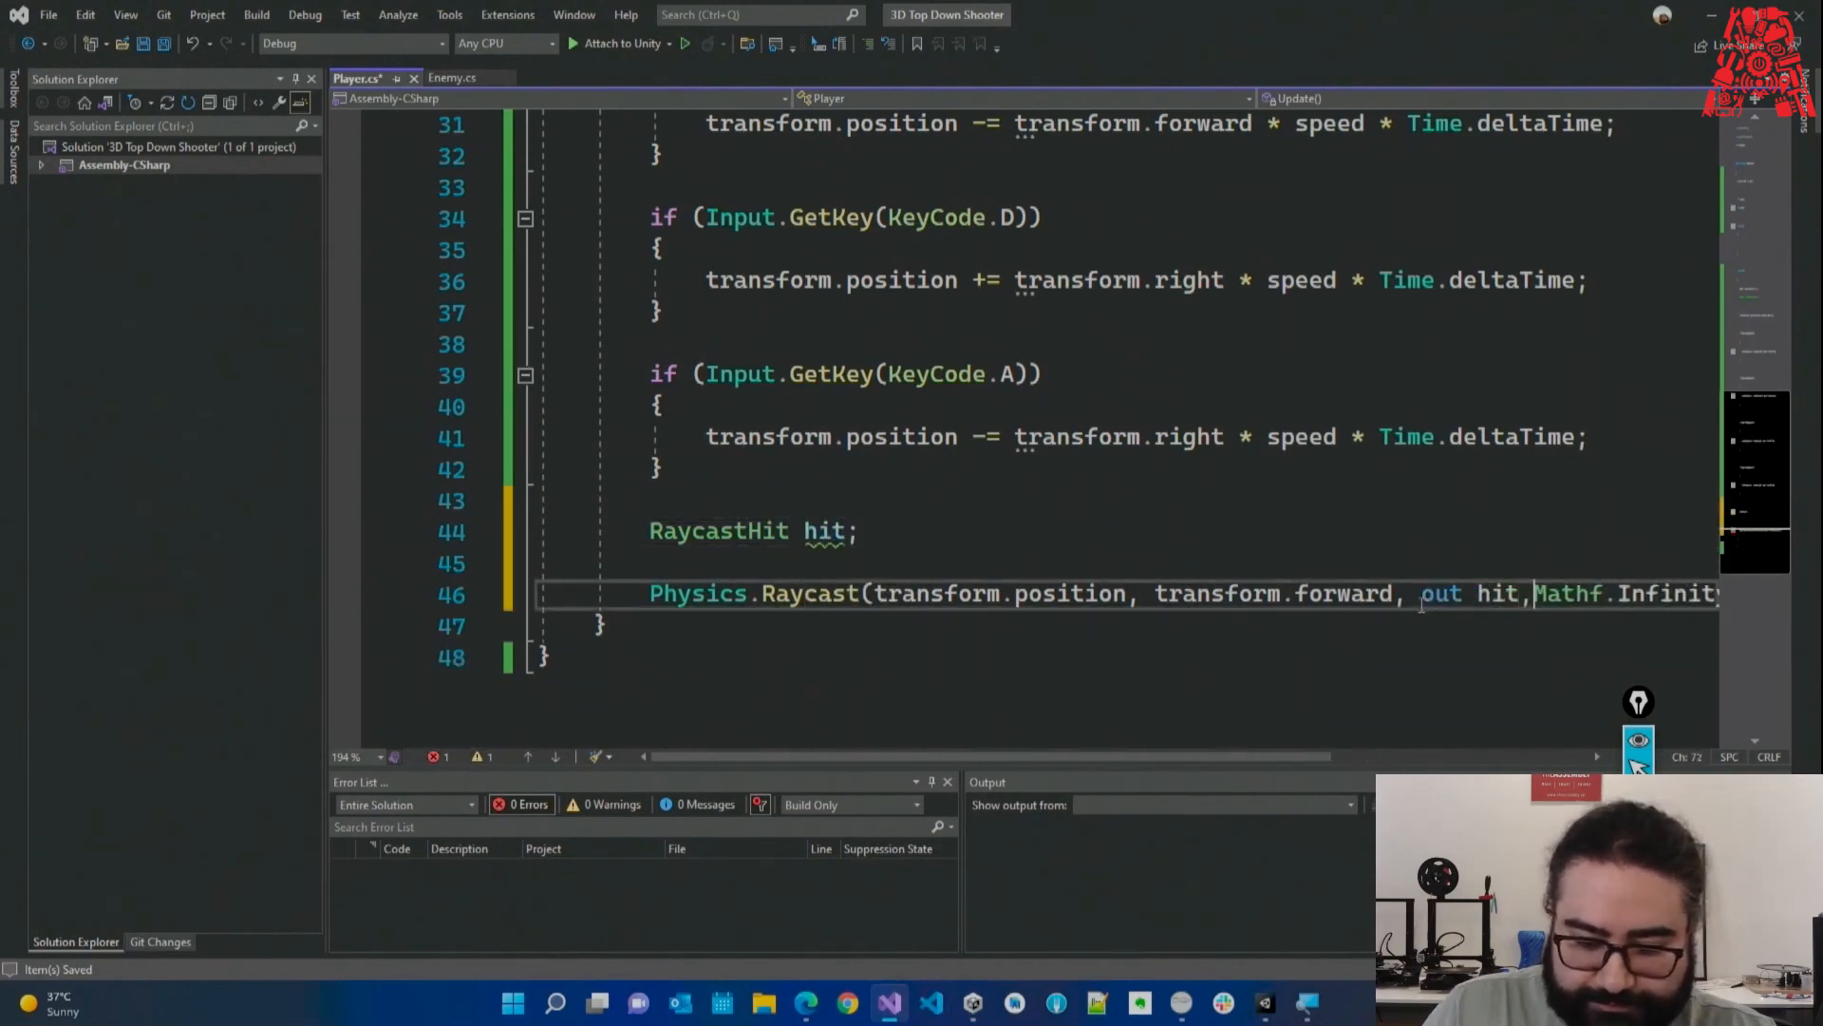
key(Escape)
key(Left)
key(Left)
key(Right)
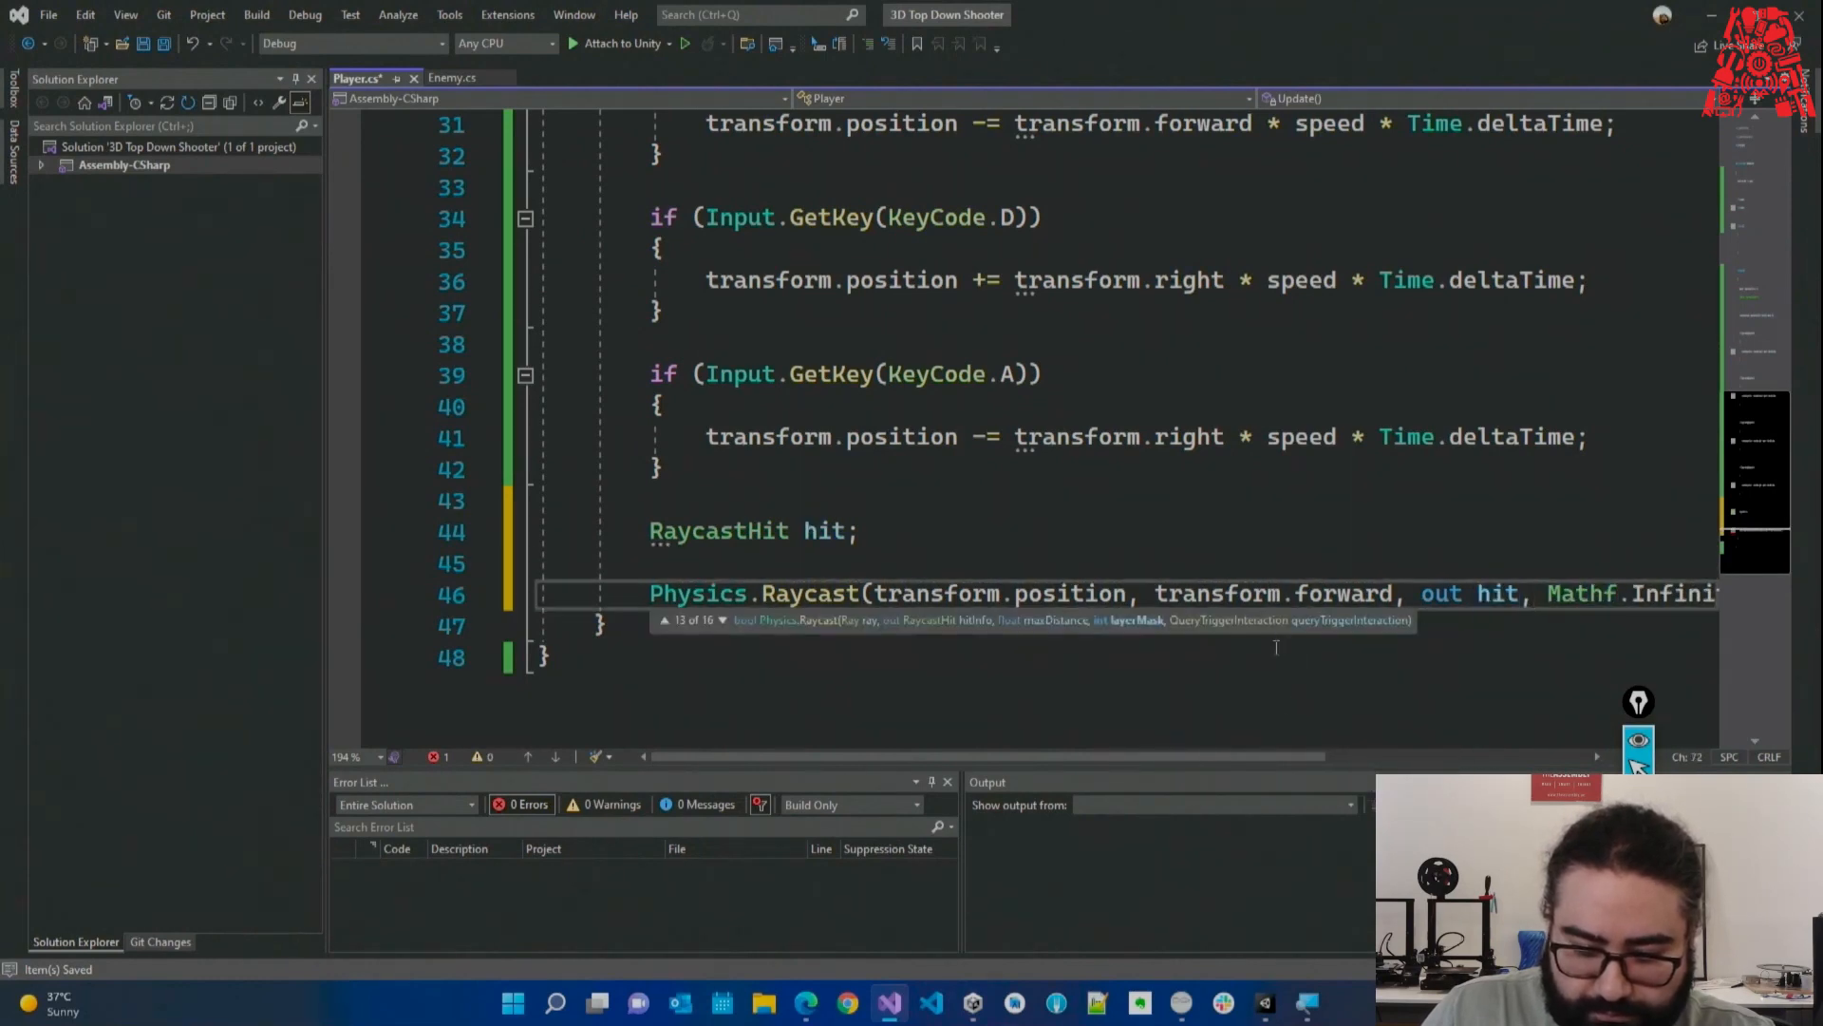
Add LayerMask.GetMask("Enemy") as the Raycast layer mask argument.
drag(1295, 758, 1361, 758)
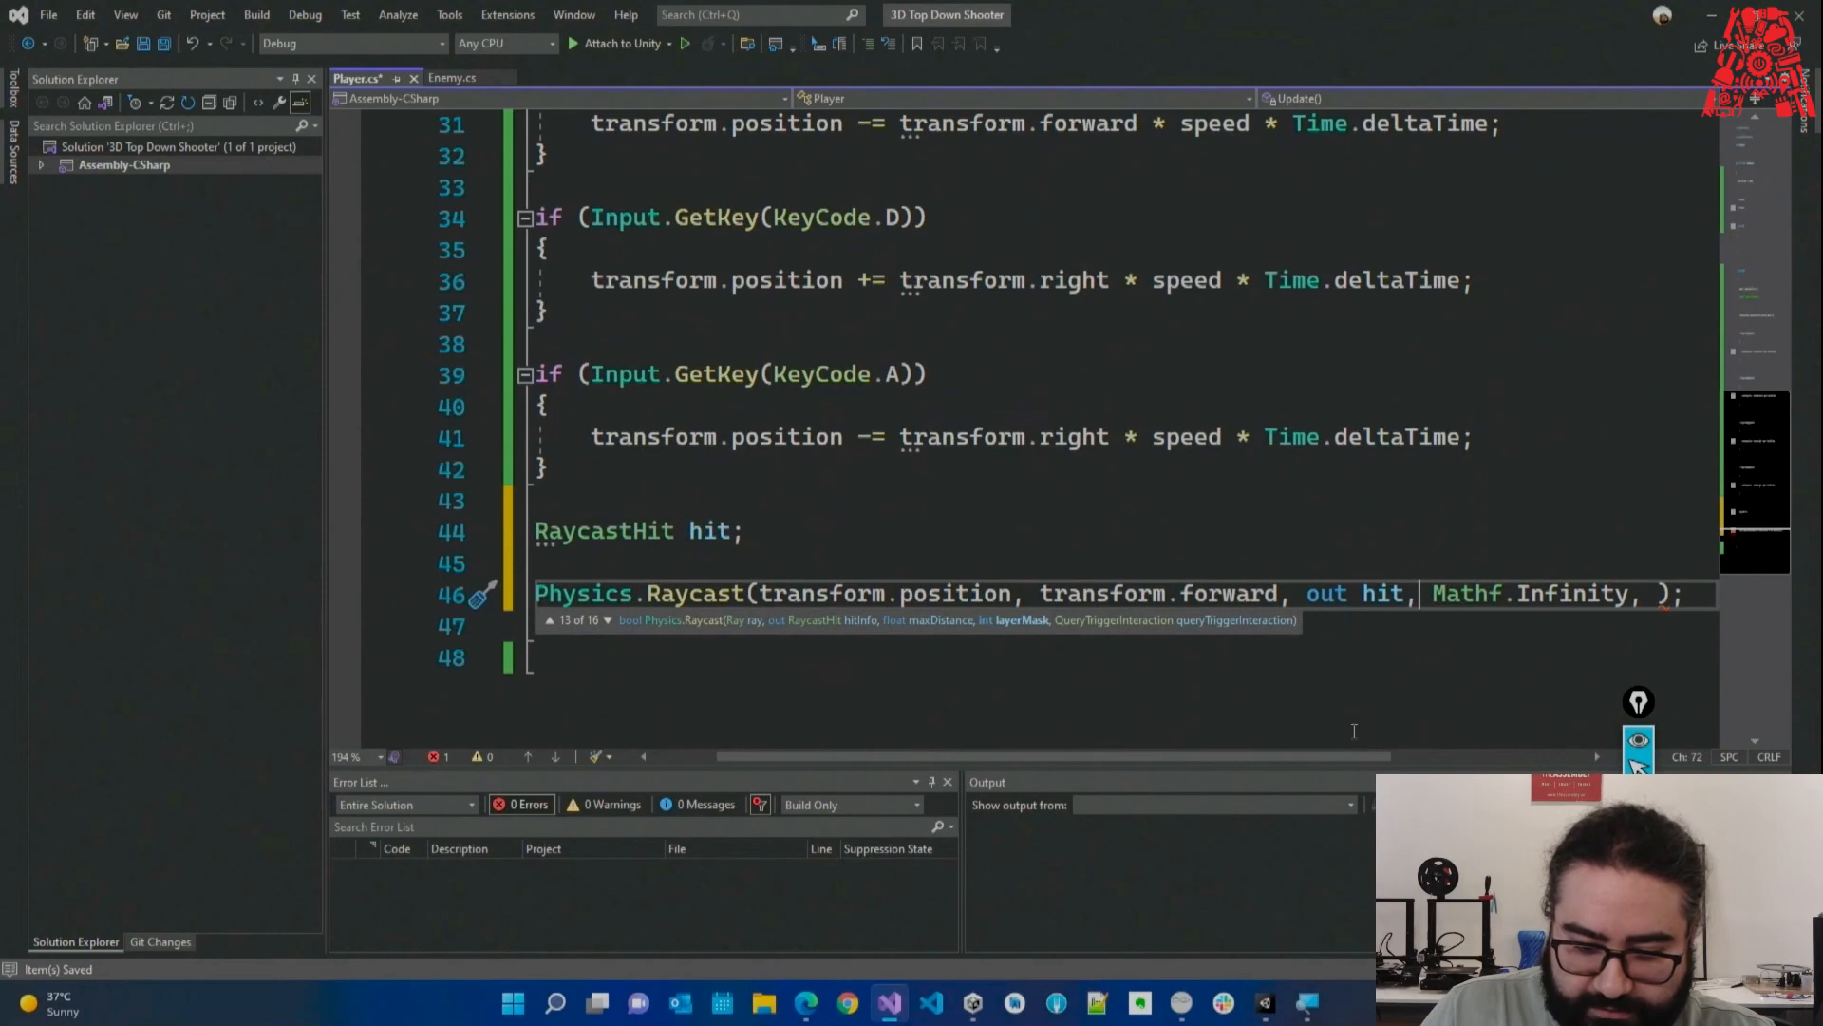
click(1643, 595)
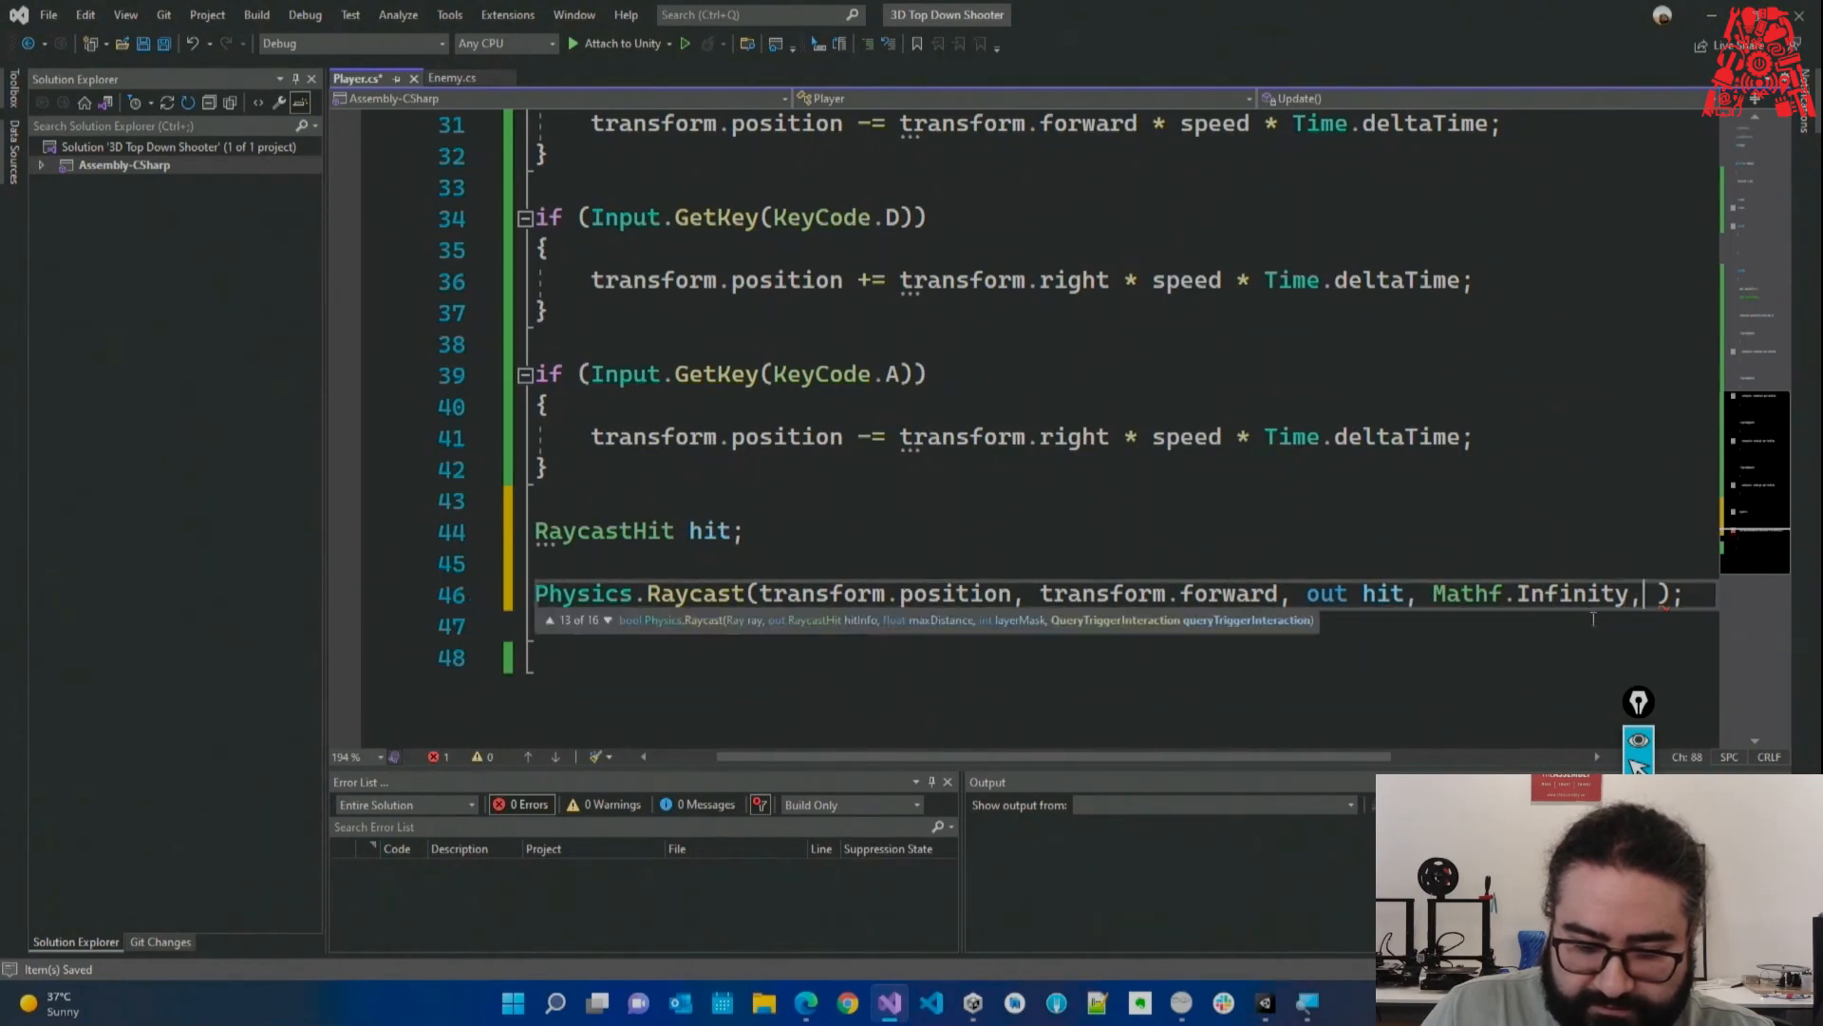
click(608, 620)
click(608, 620)
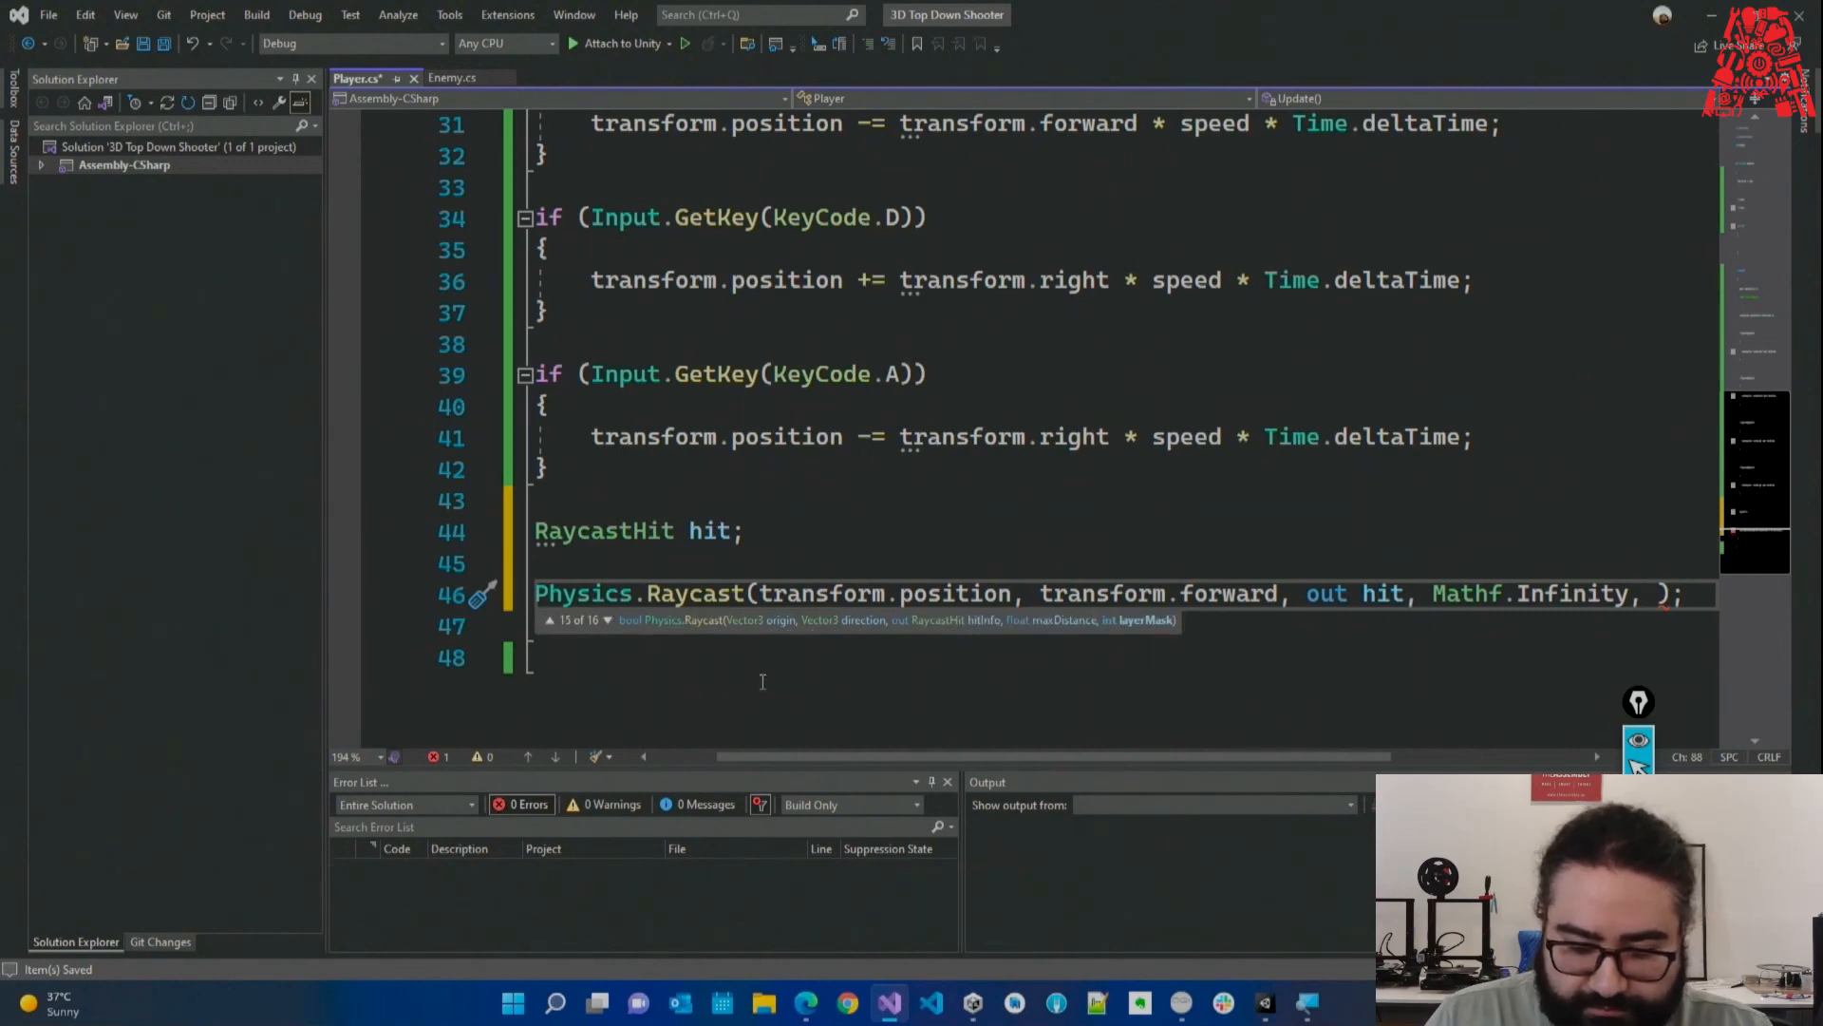
key(ctrl+space)
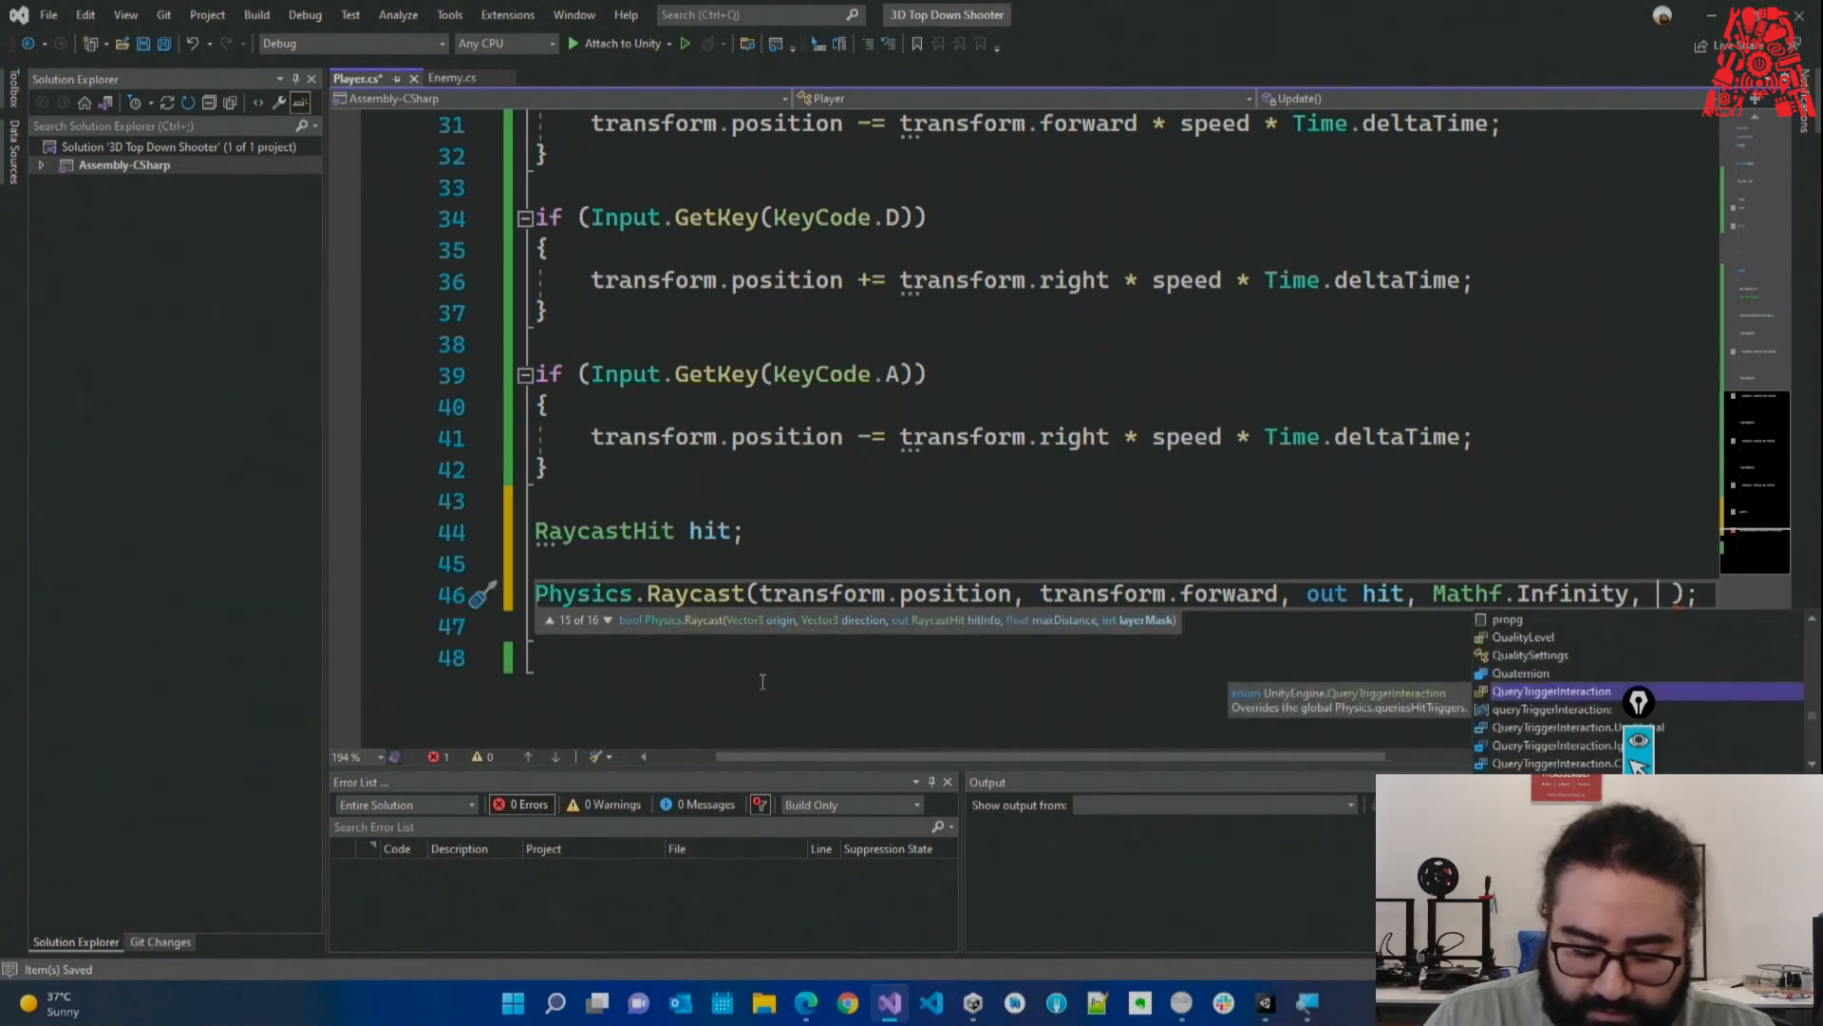
text(LayerMask.get)
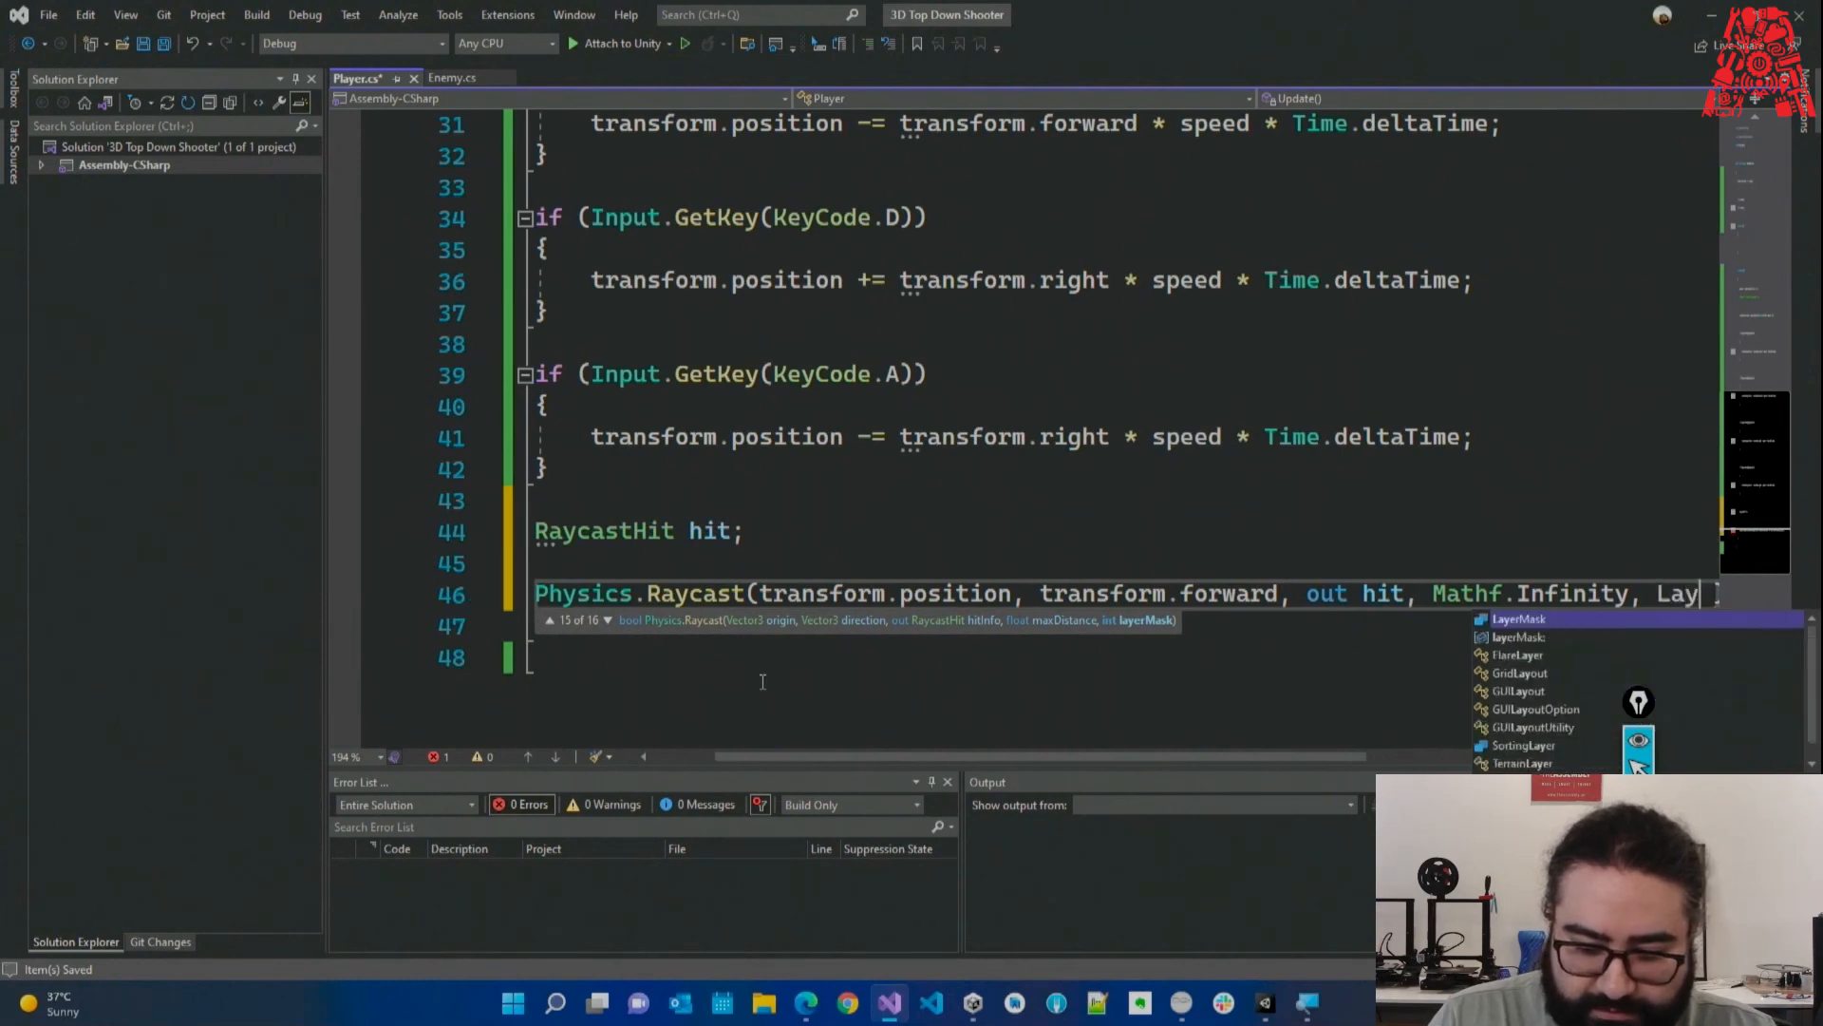
text(()
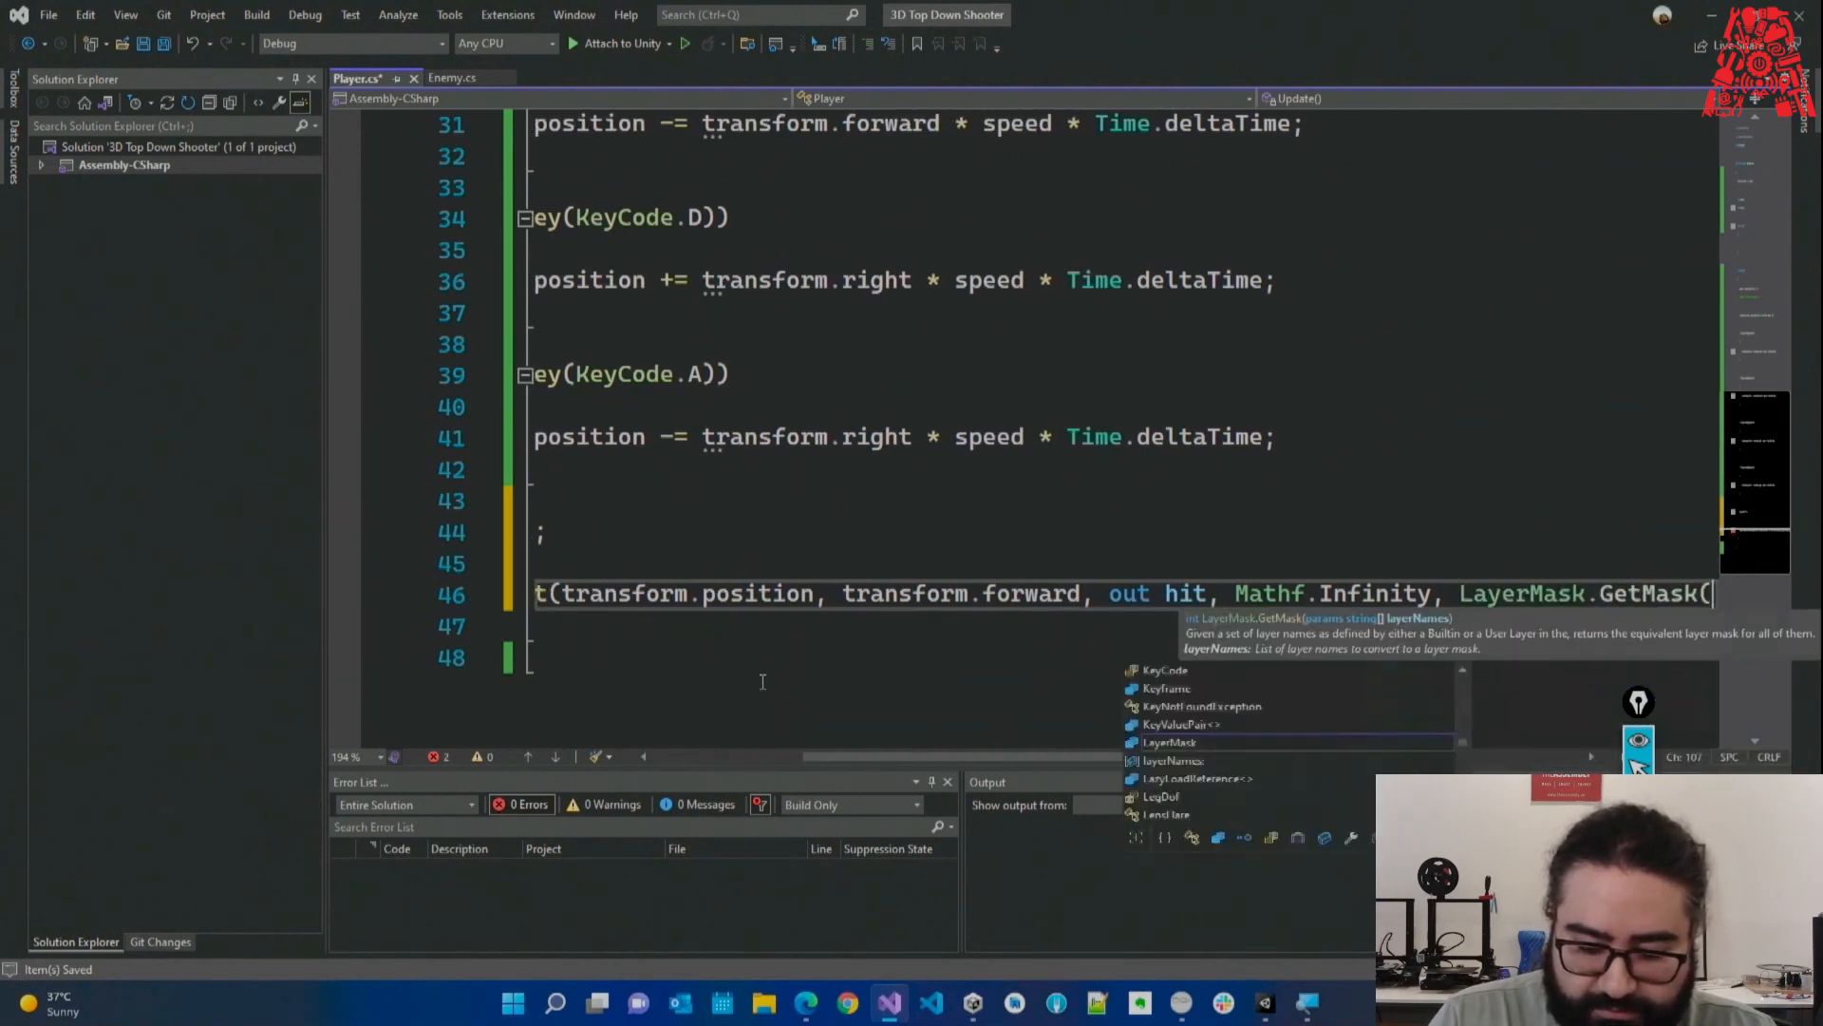
text("Enem)
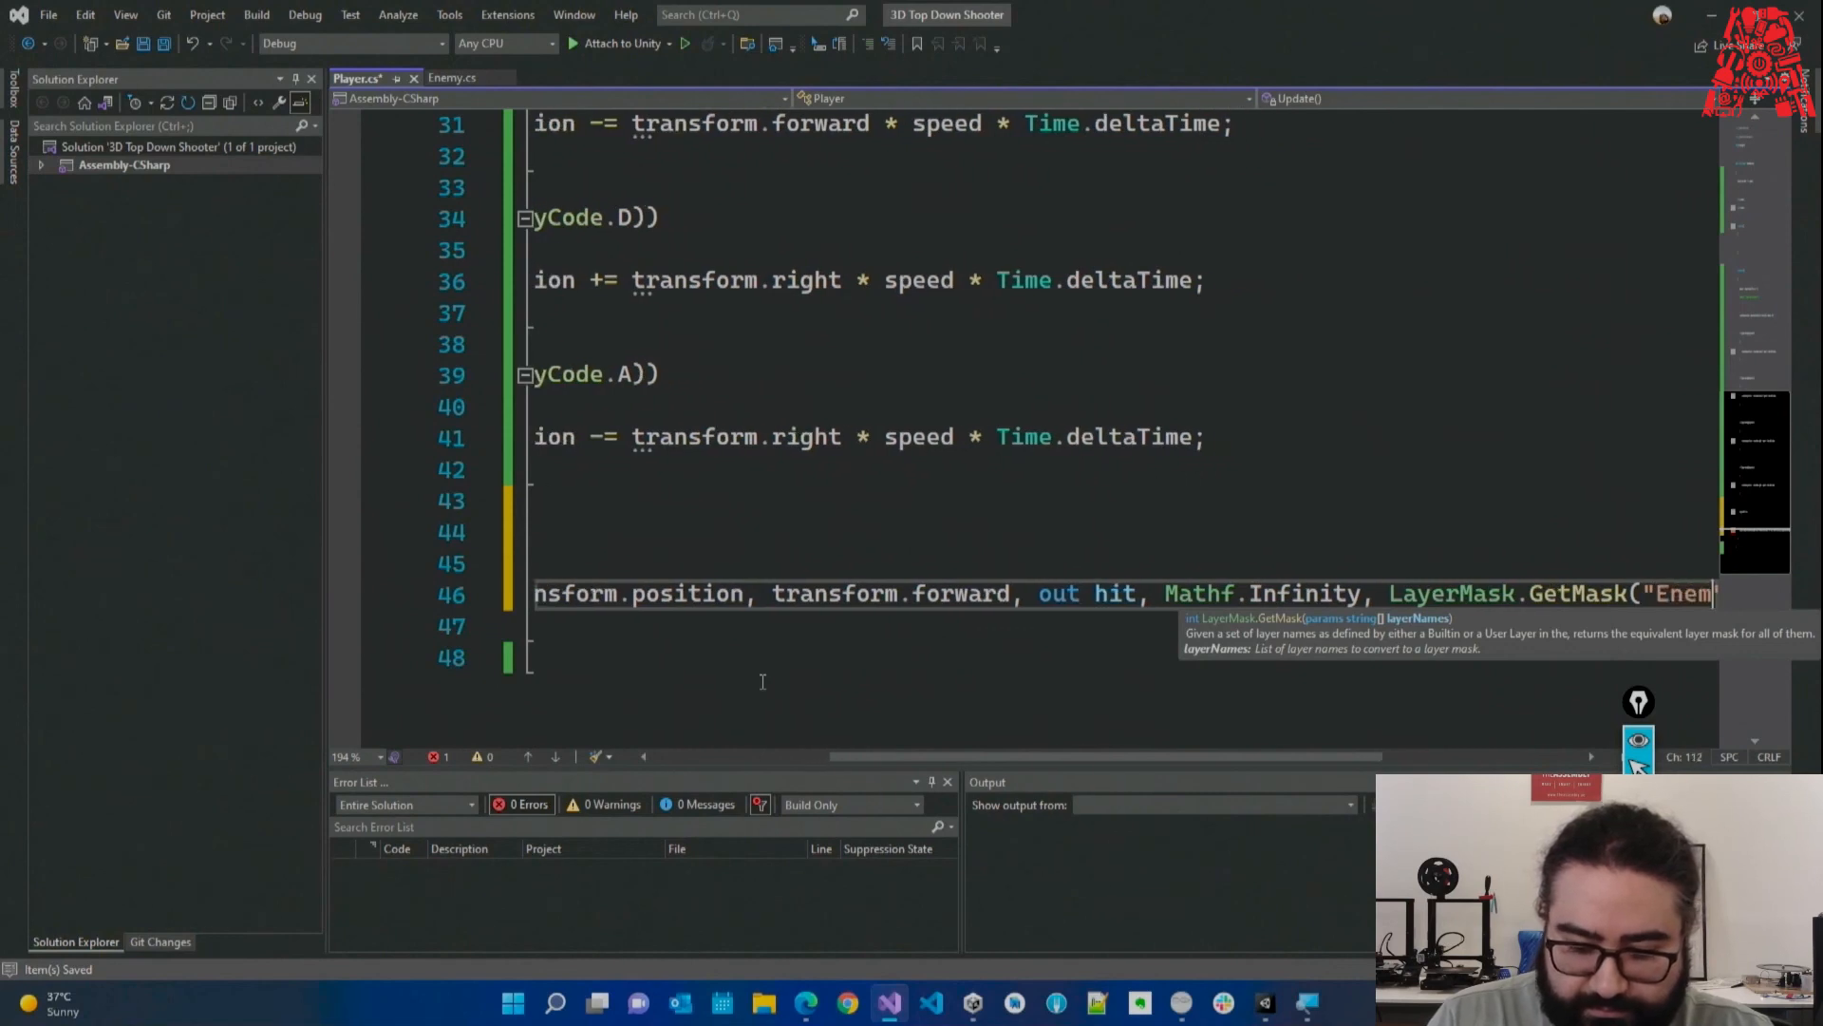
text(y"))
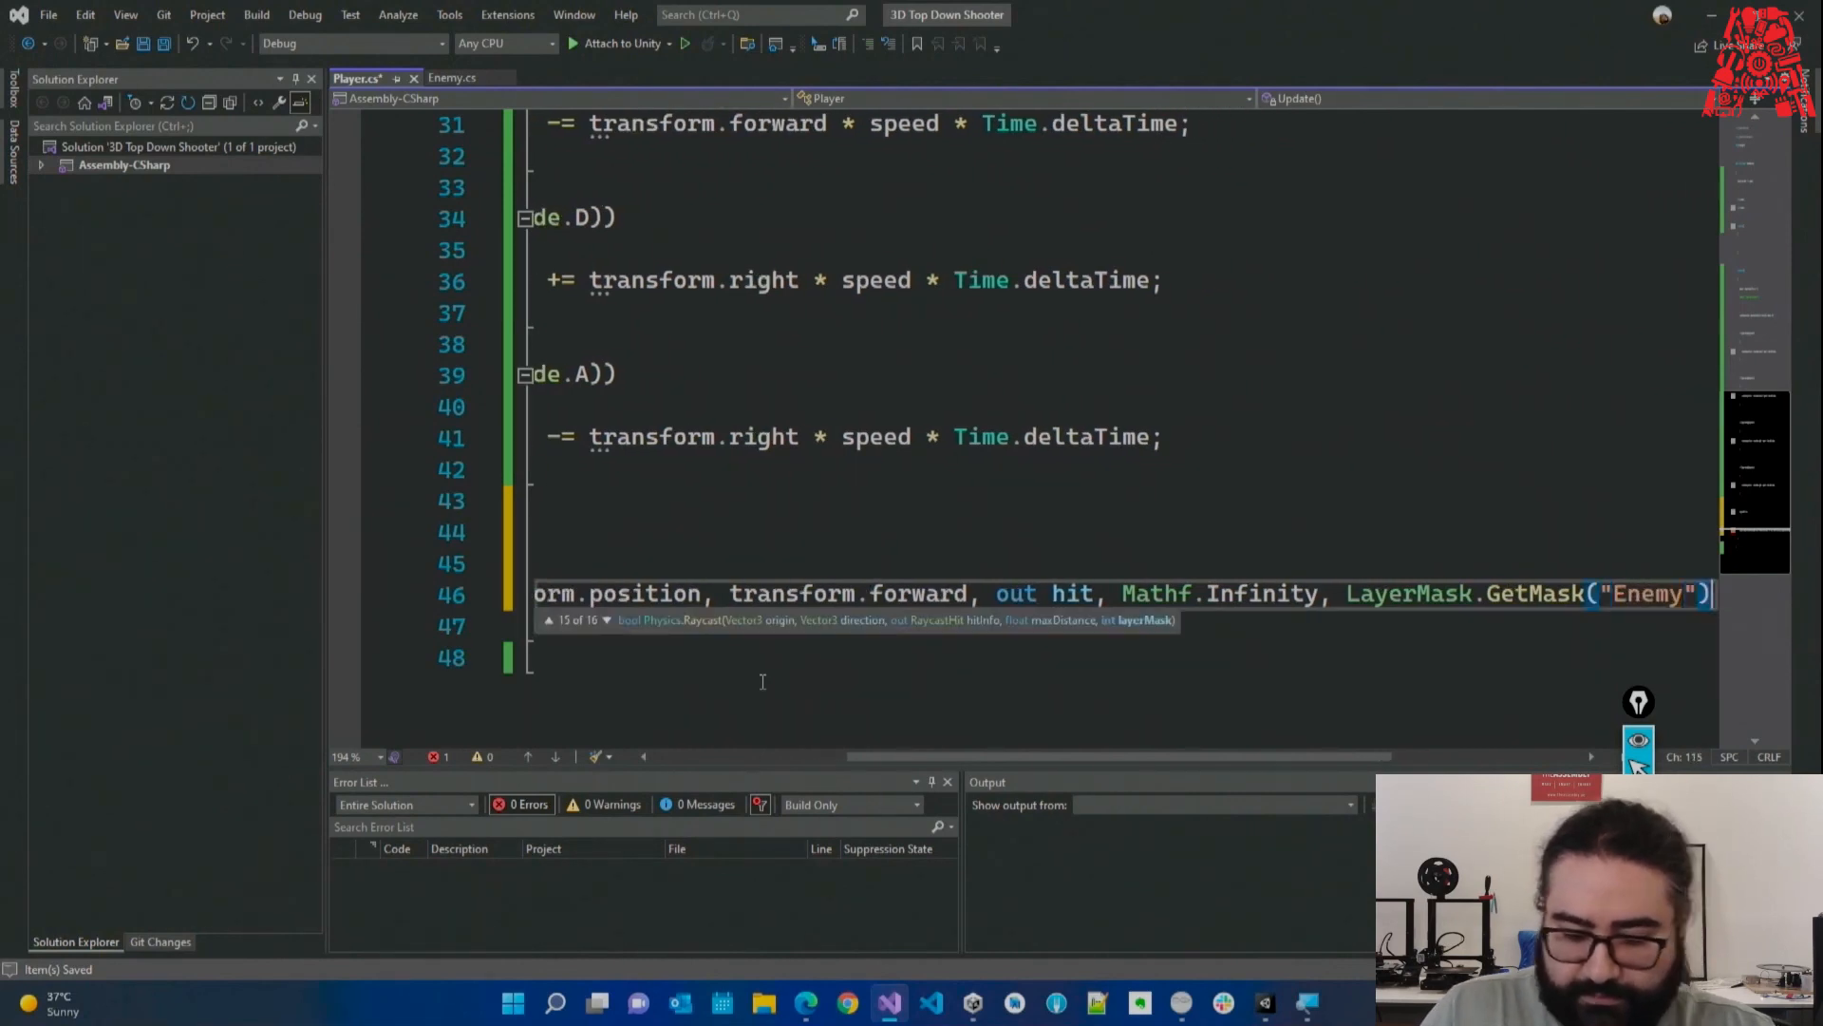
drag(1601, 600, 1789, 595)
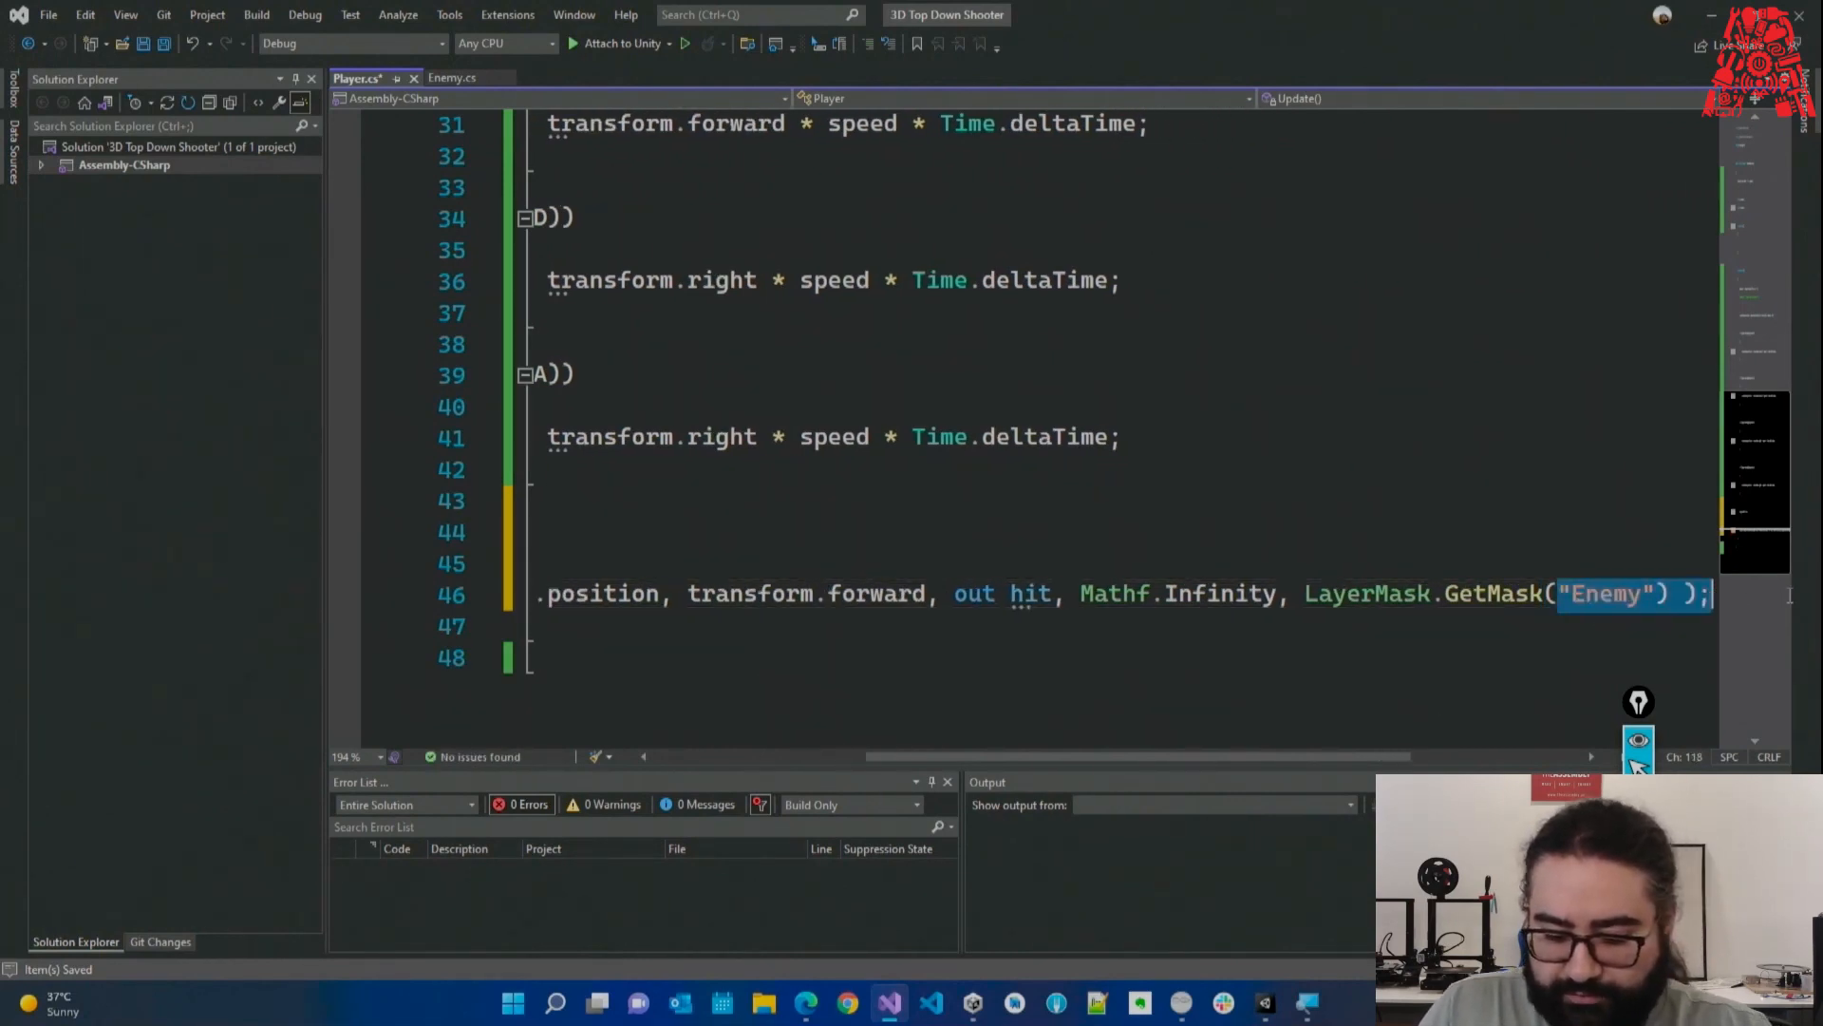
click(1711, 596)
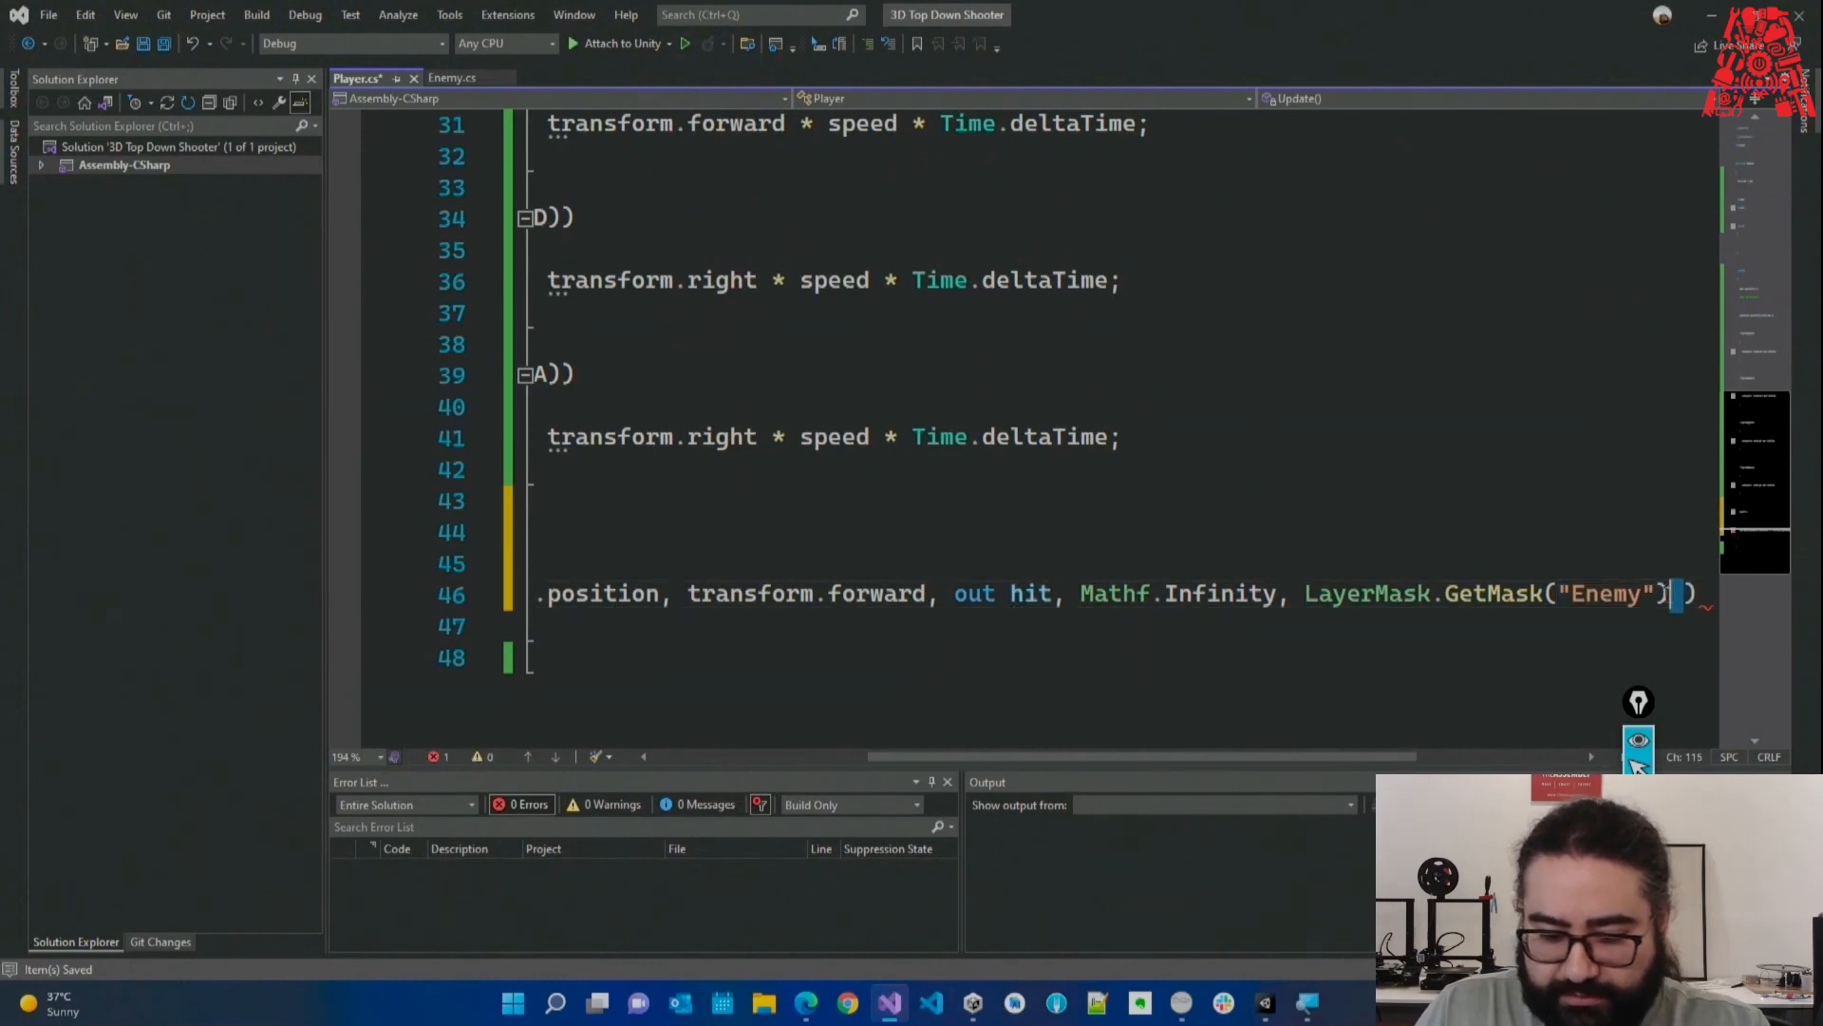
drag(1676, 596, 606, 642)
click(648, 597)
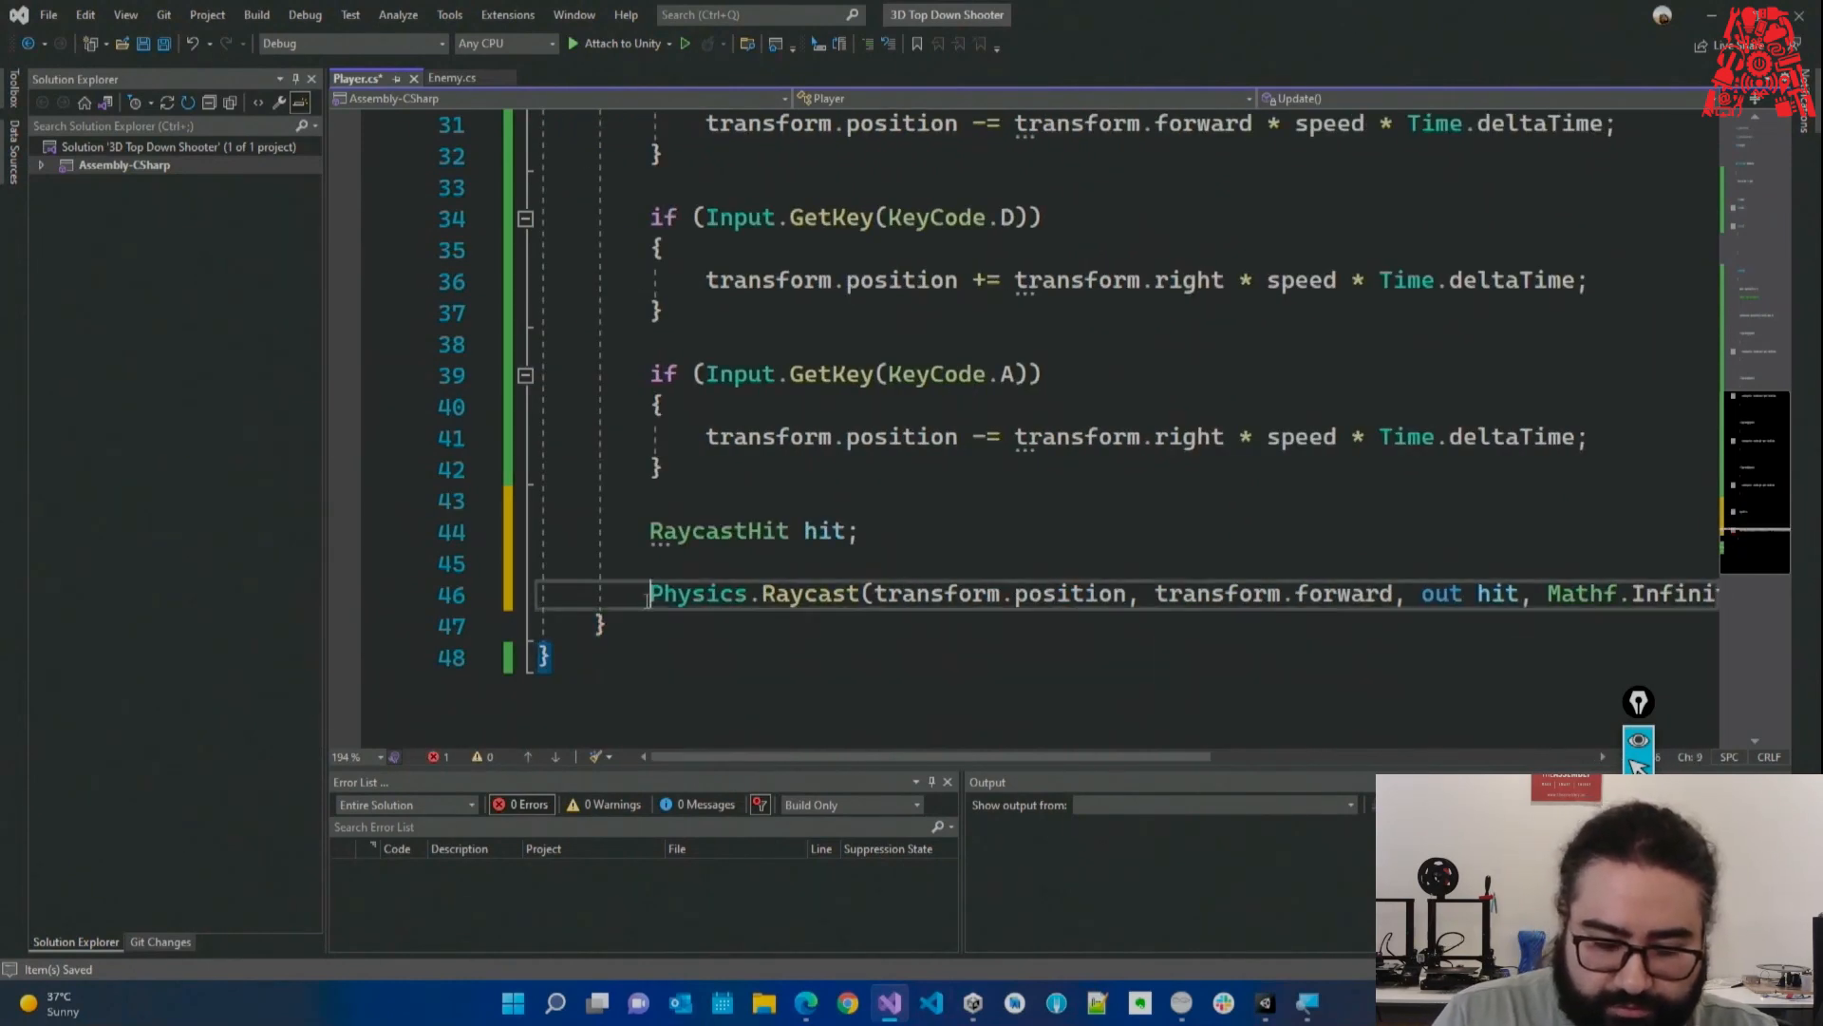
Store the Raycast result in bool rayHit and start breaking its arguments onto separate lines.
text(bool )
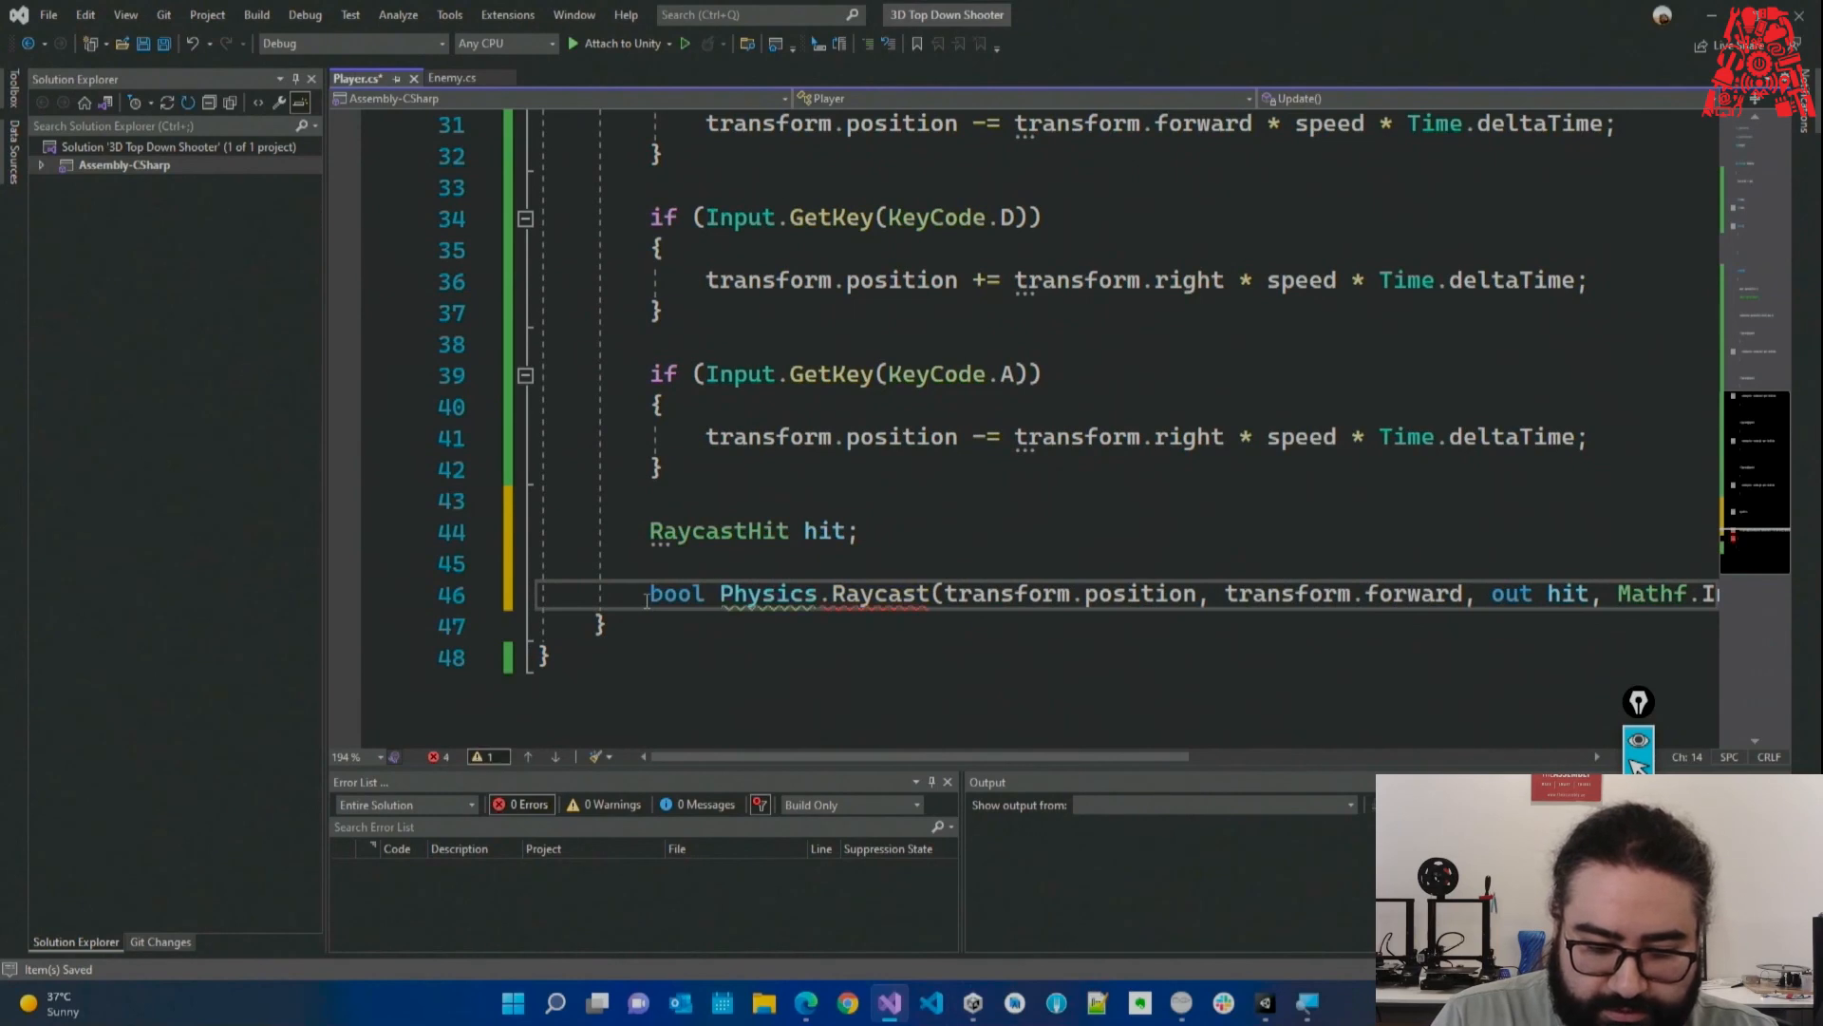
text(rayHit =)
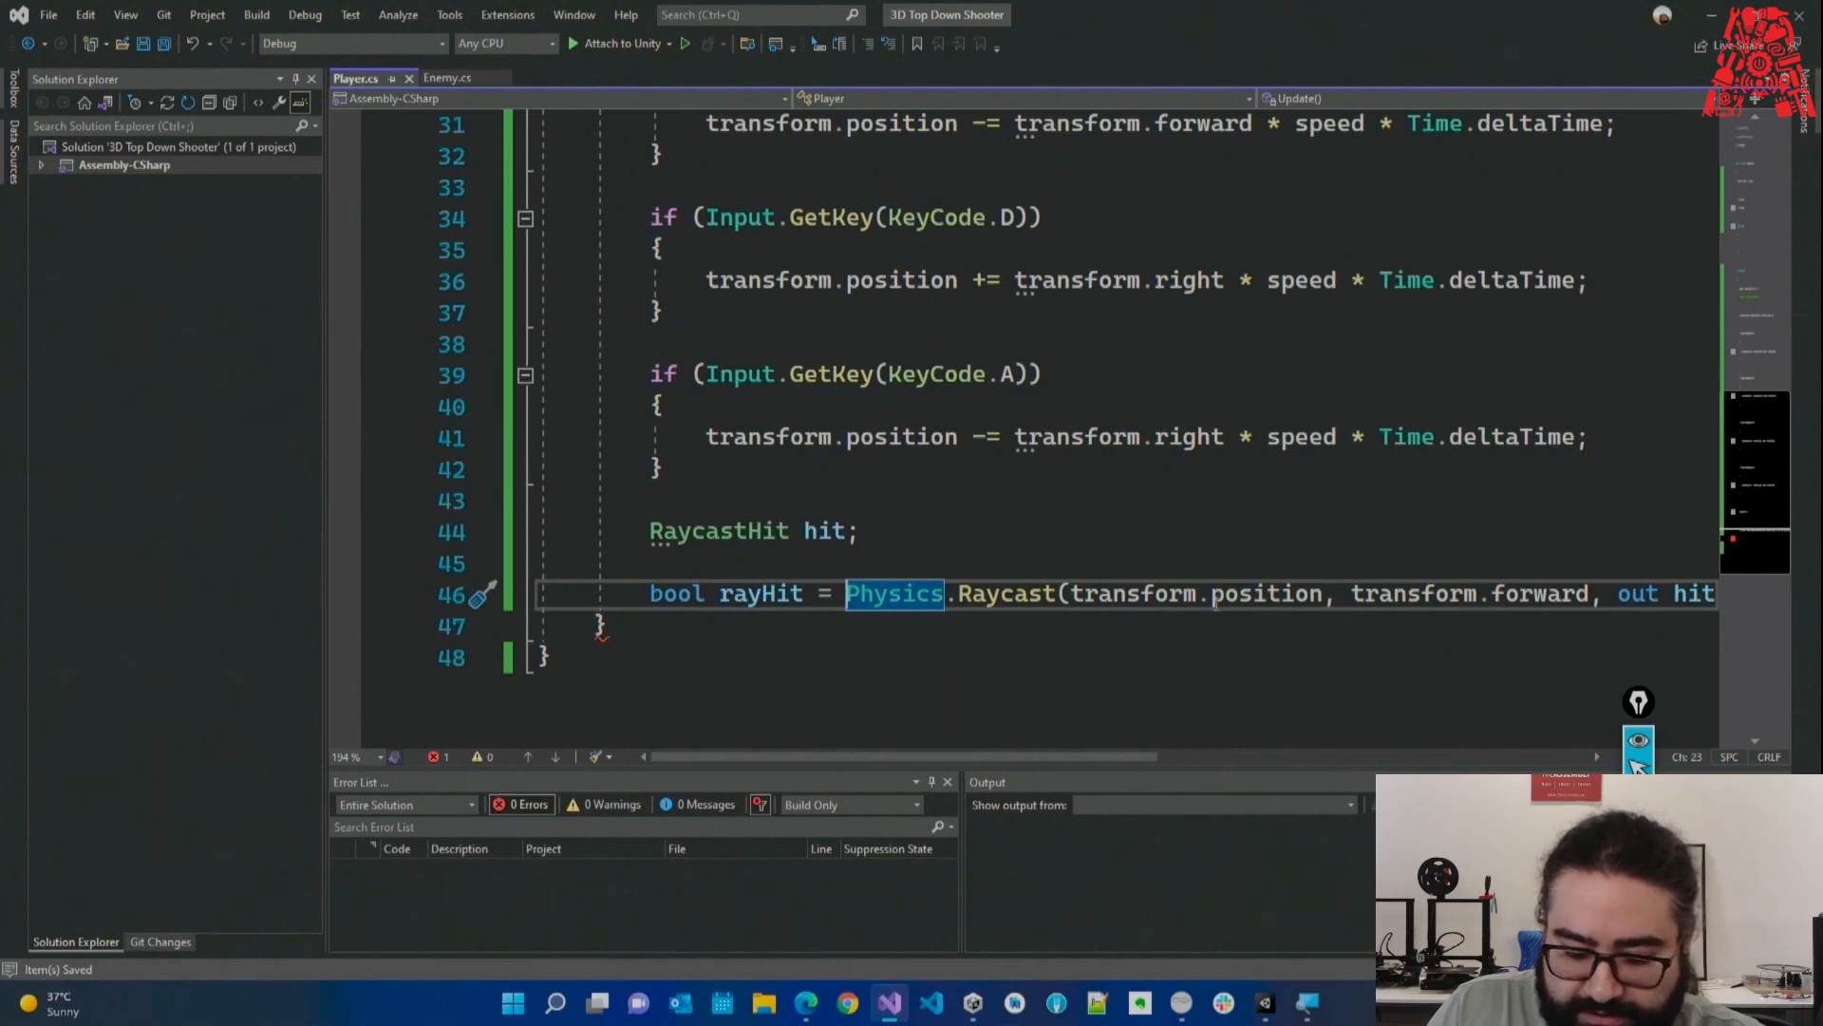
click(1070, 594)
key(Return)
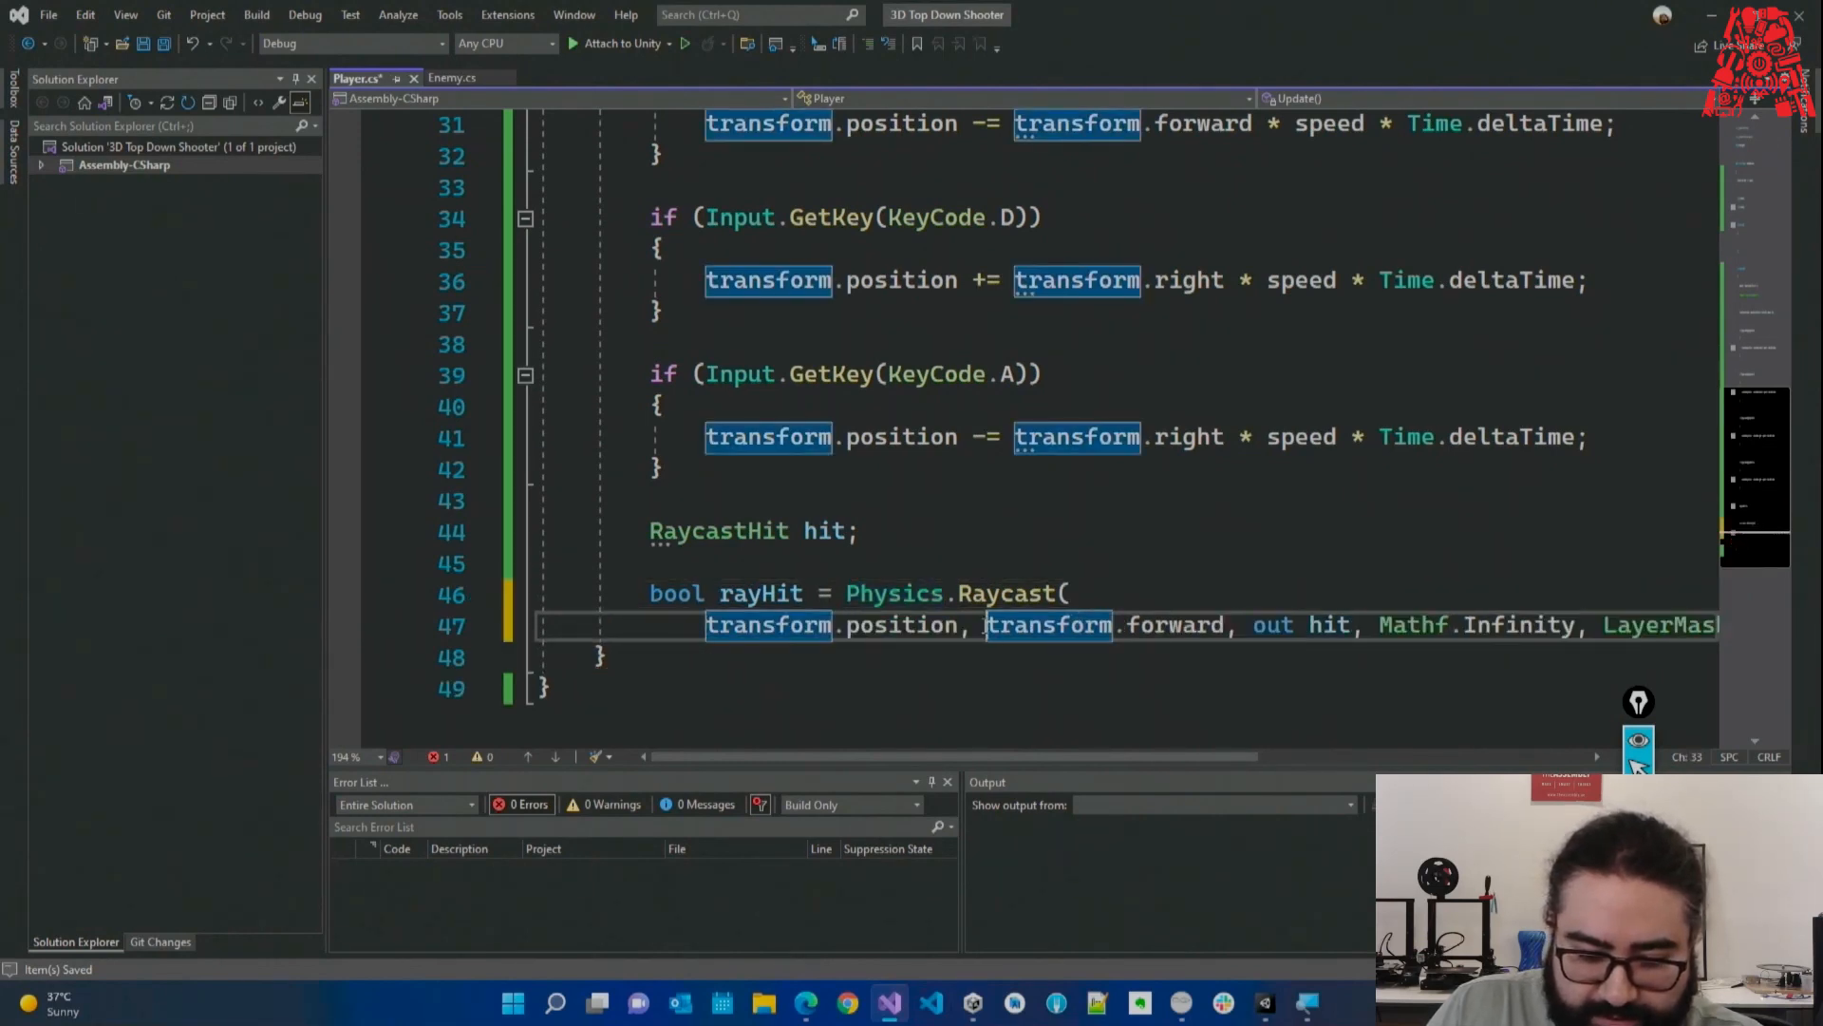
key(Return)
scroll(991, 632, down, 1)
click(972, 569)
key(Return)
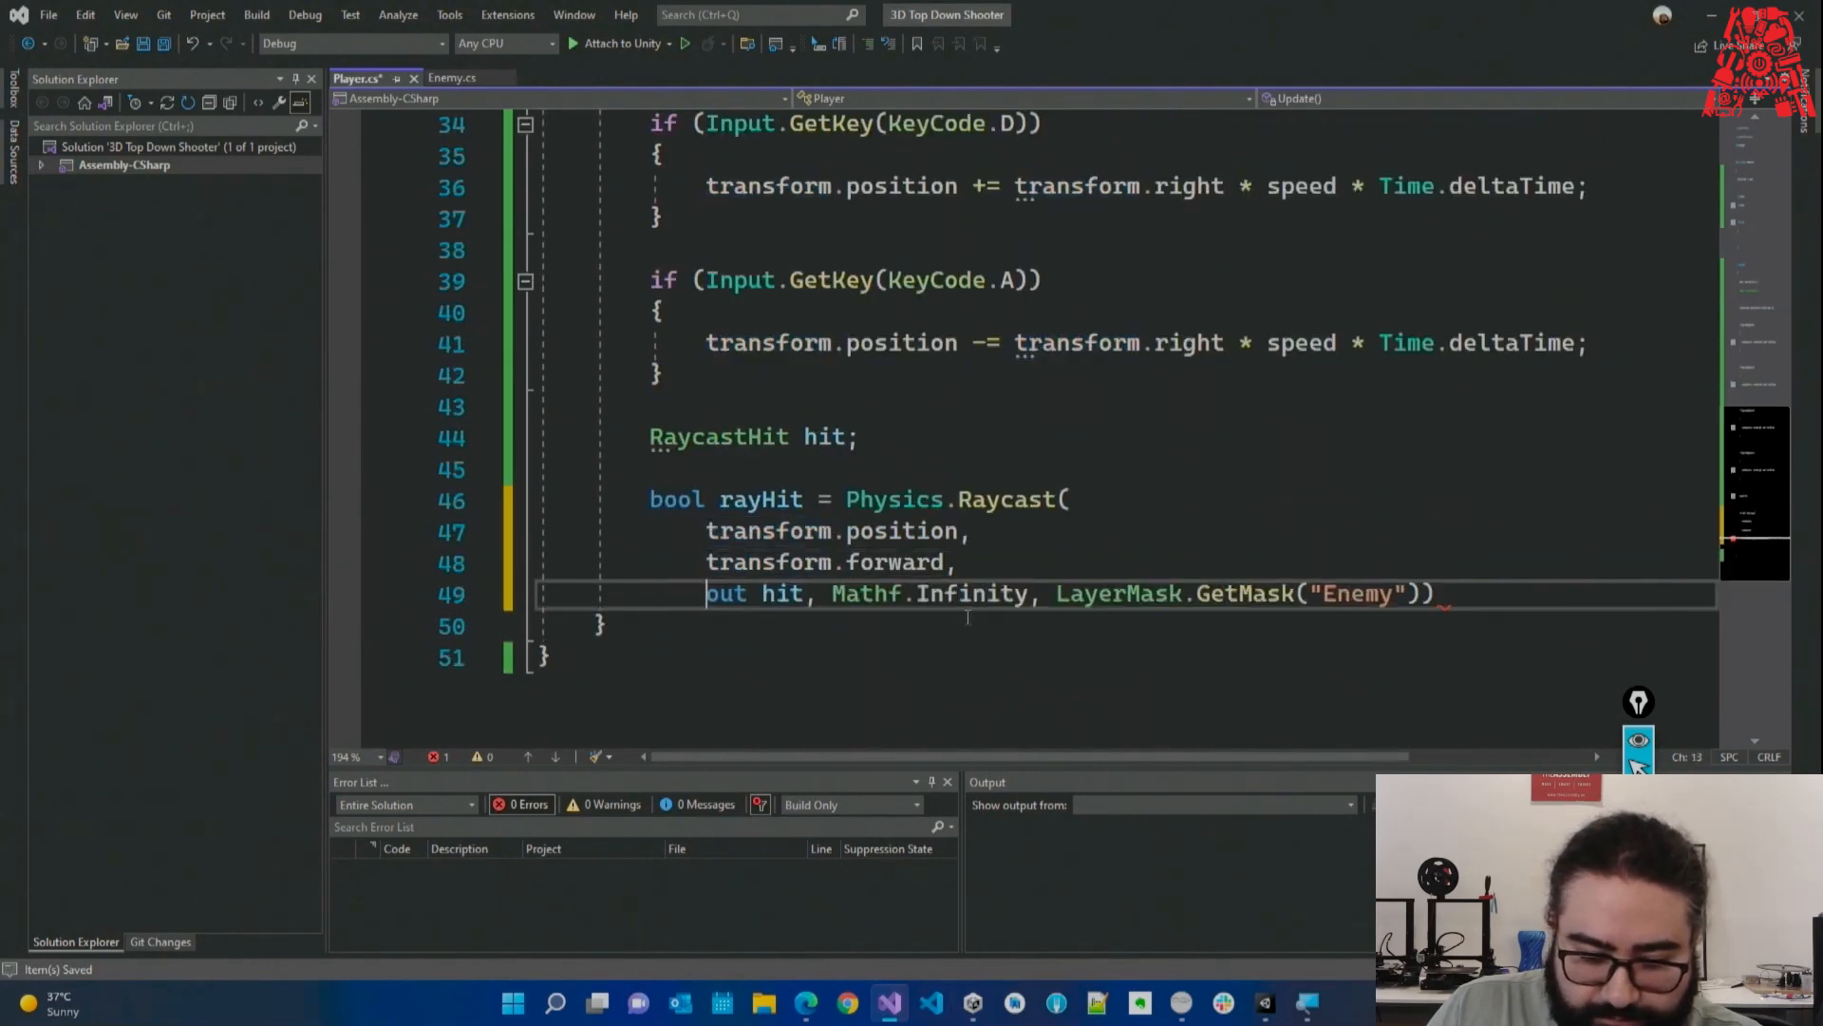
click(834, 595)
key(Return)
Put the LayerMask argument on its own line and fix the closing parenthesis and semicolon.
key(Return)
click(1091, 658)
key(Return)
text(;)
click(1091, 658)
key(BackSpace)
text(;)
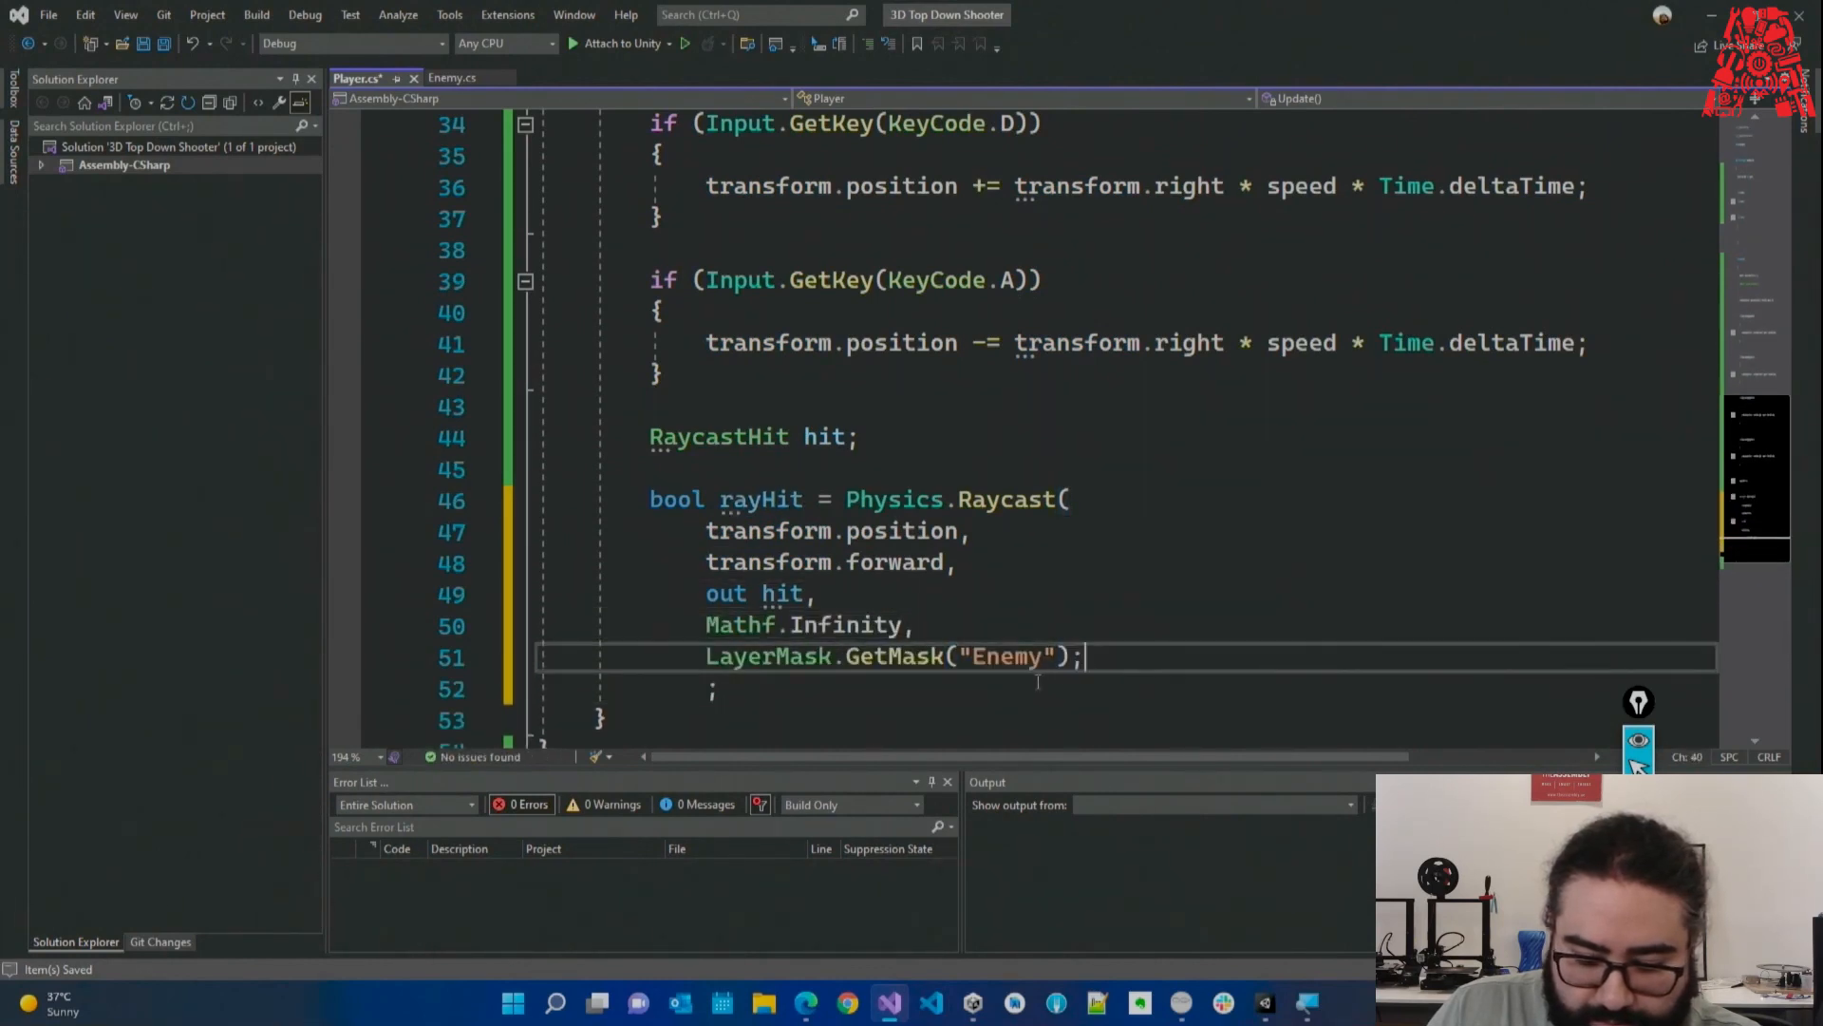
text())
drag(840, 687, 533, 685)
key(BackSpace)
key(BackSpace)
key(Return)
key(Return)
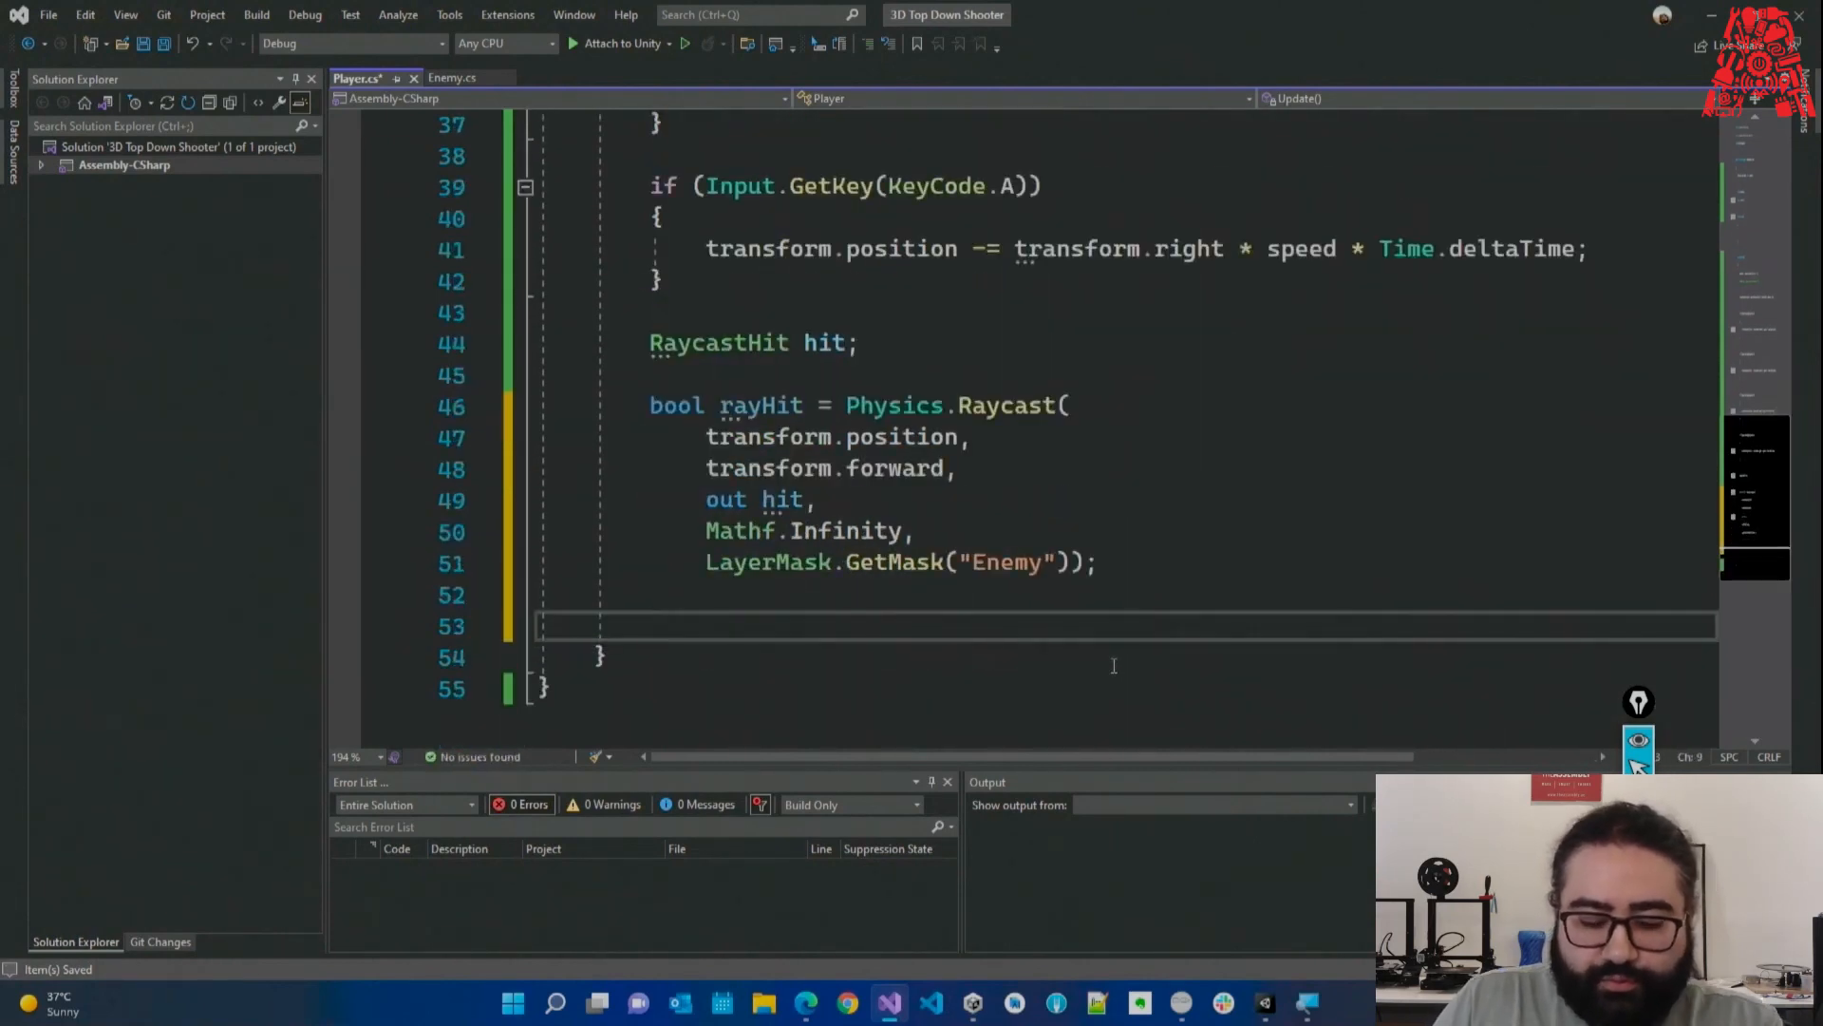
Highlight Physics.Raycast( and briefly check the Unity editor.
click(1064, 463)
click(1068, 383)
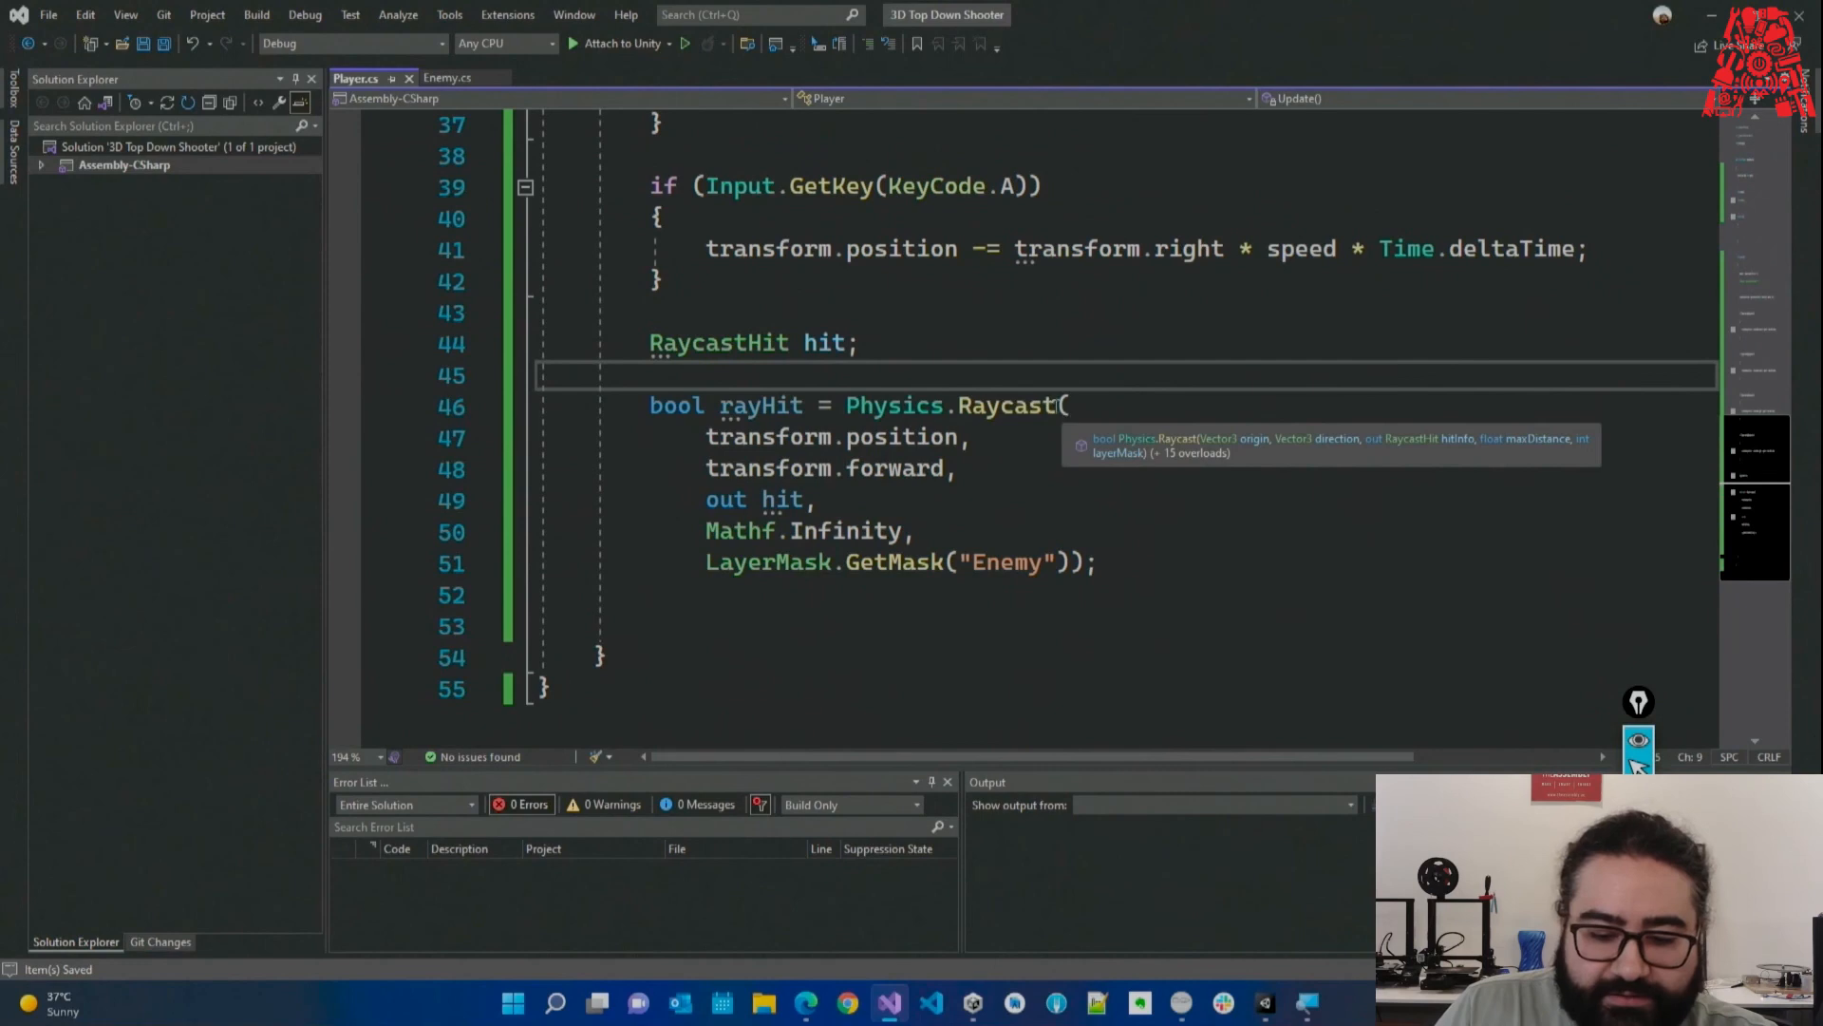
drag(846, 406, 1118, 407)
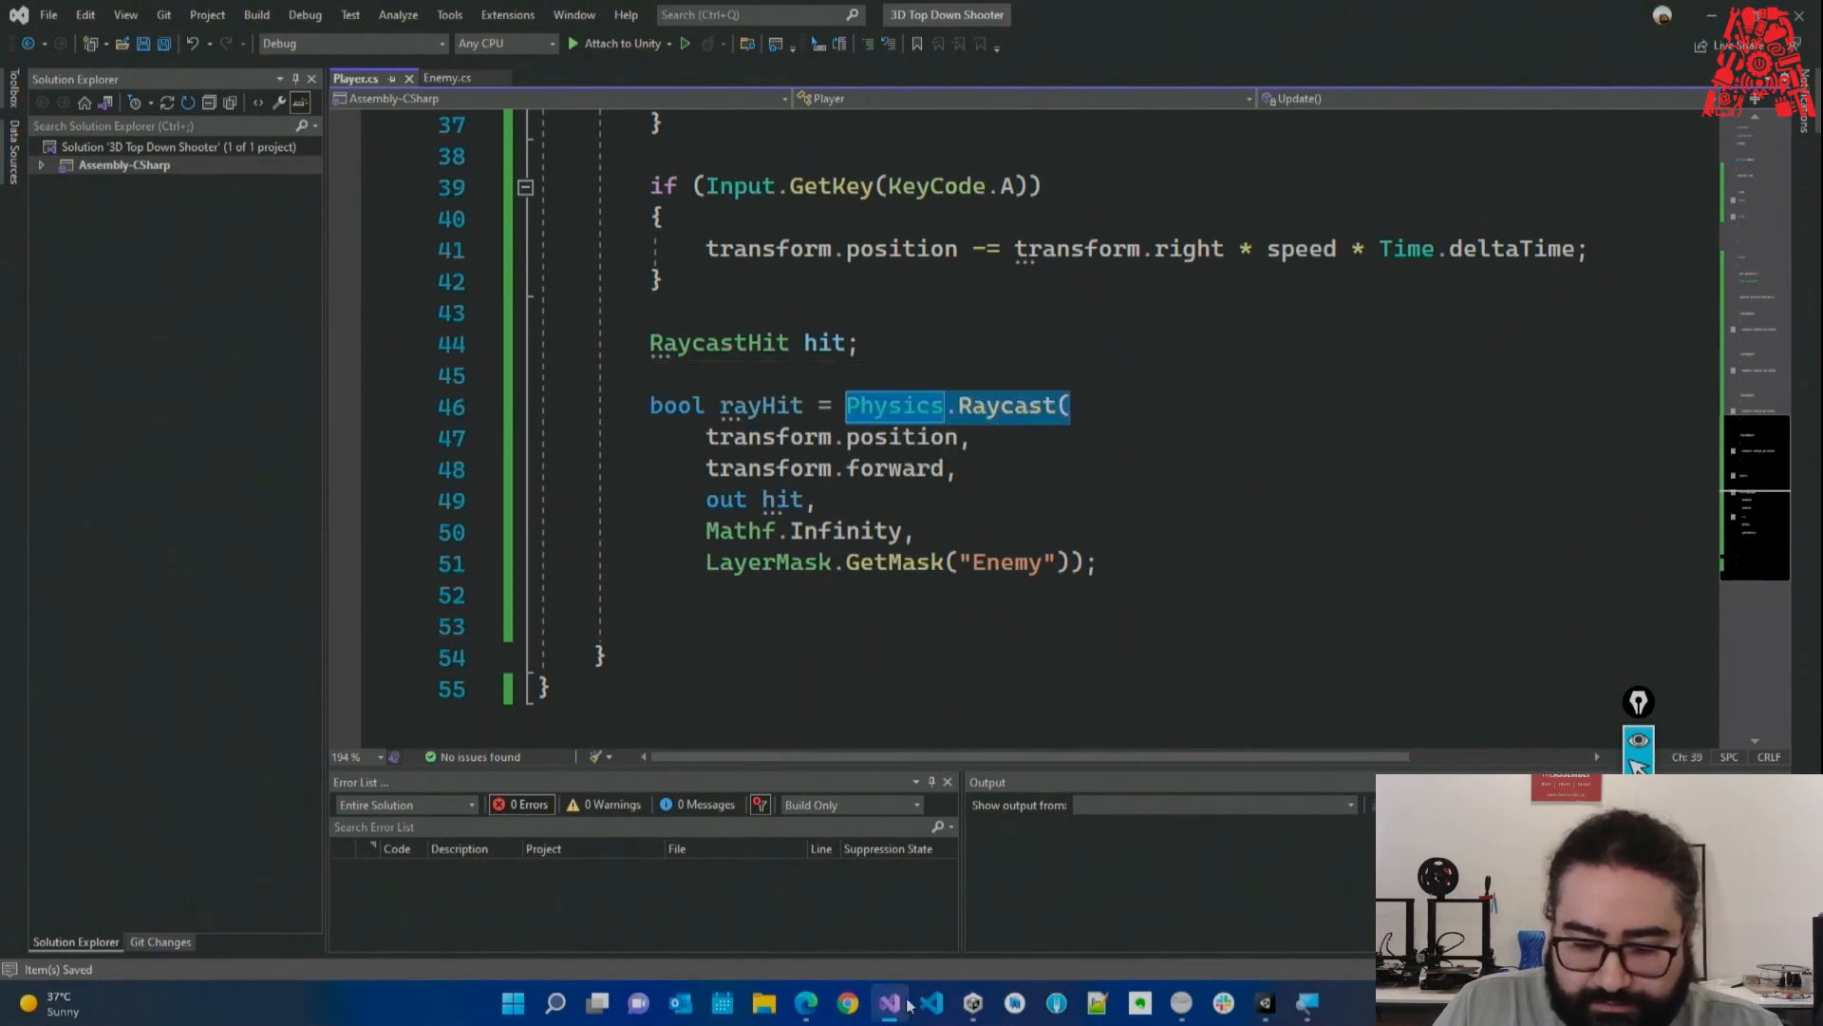
click(1265, 1004)
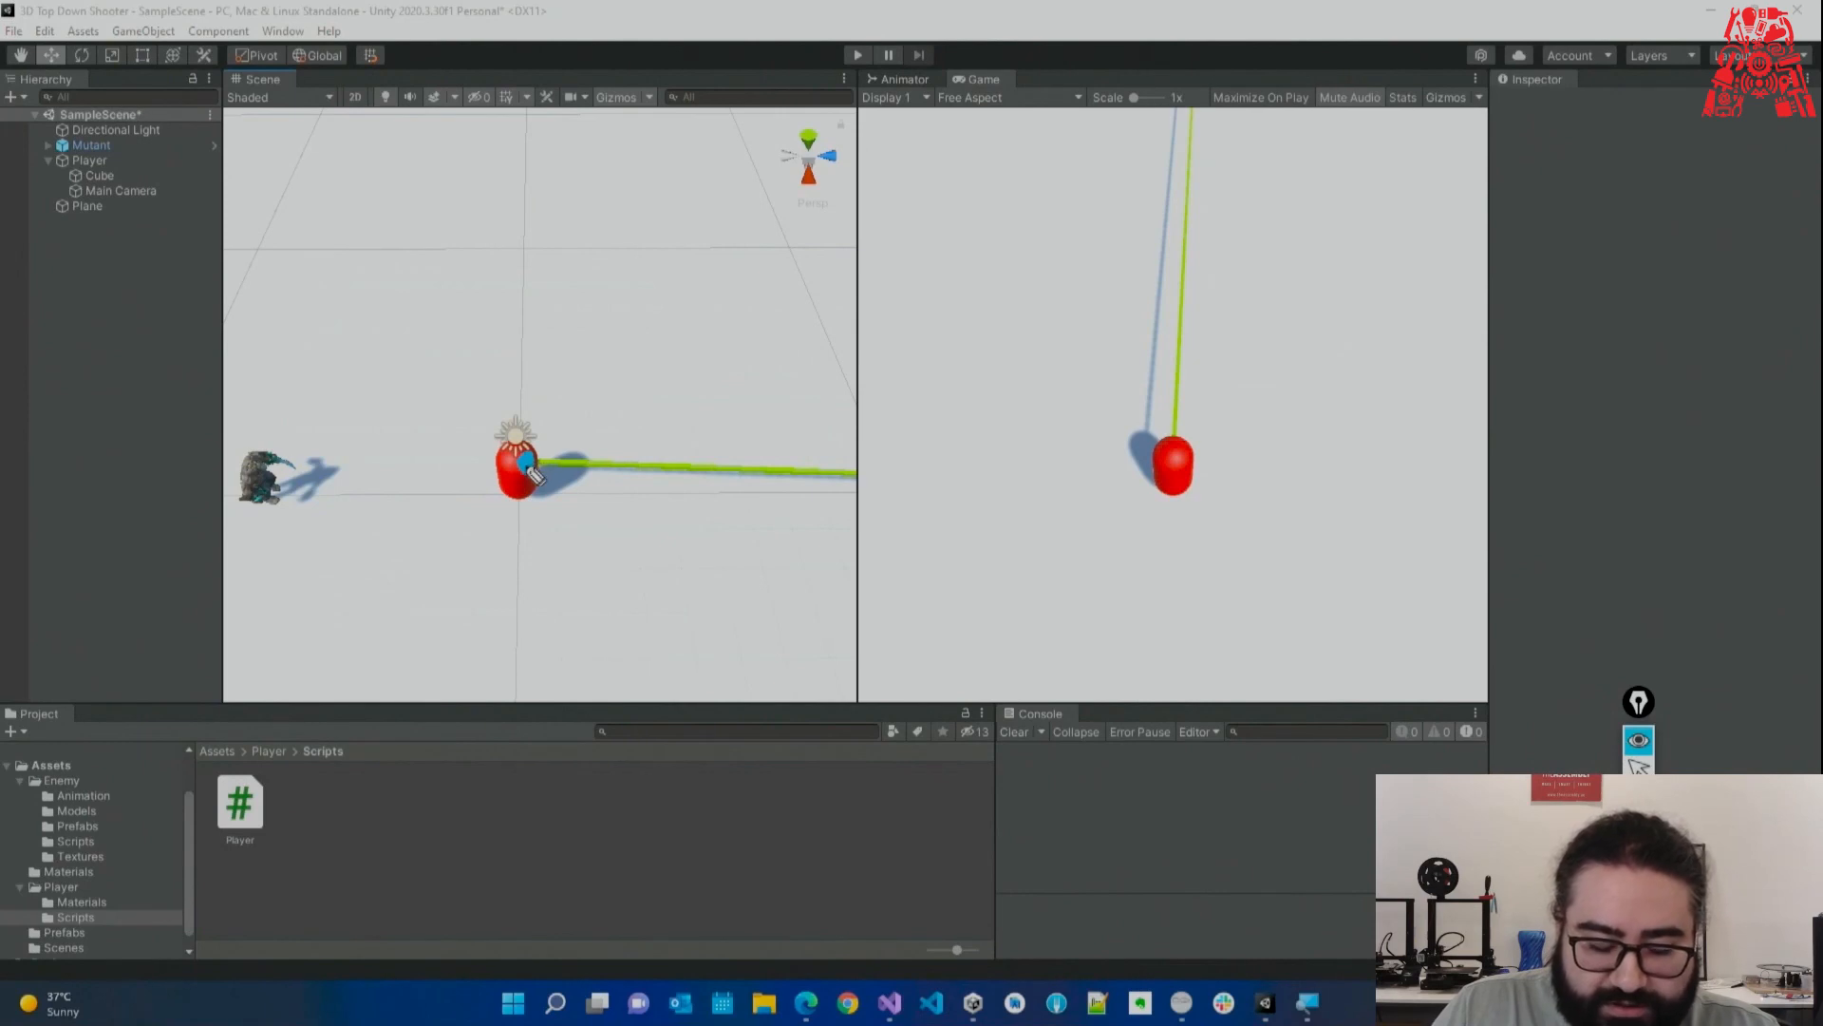
mouse_move(524, 467)
mouse_down()
mouse_move(1267, 494)
mouse_move(1282, 525)
mouse_up()
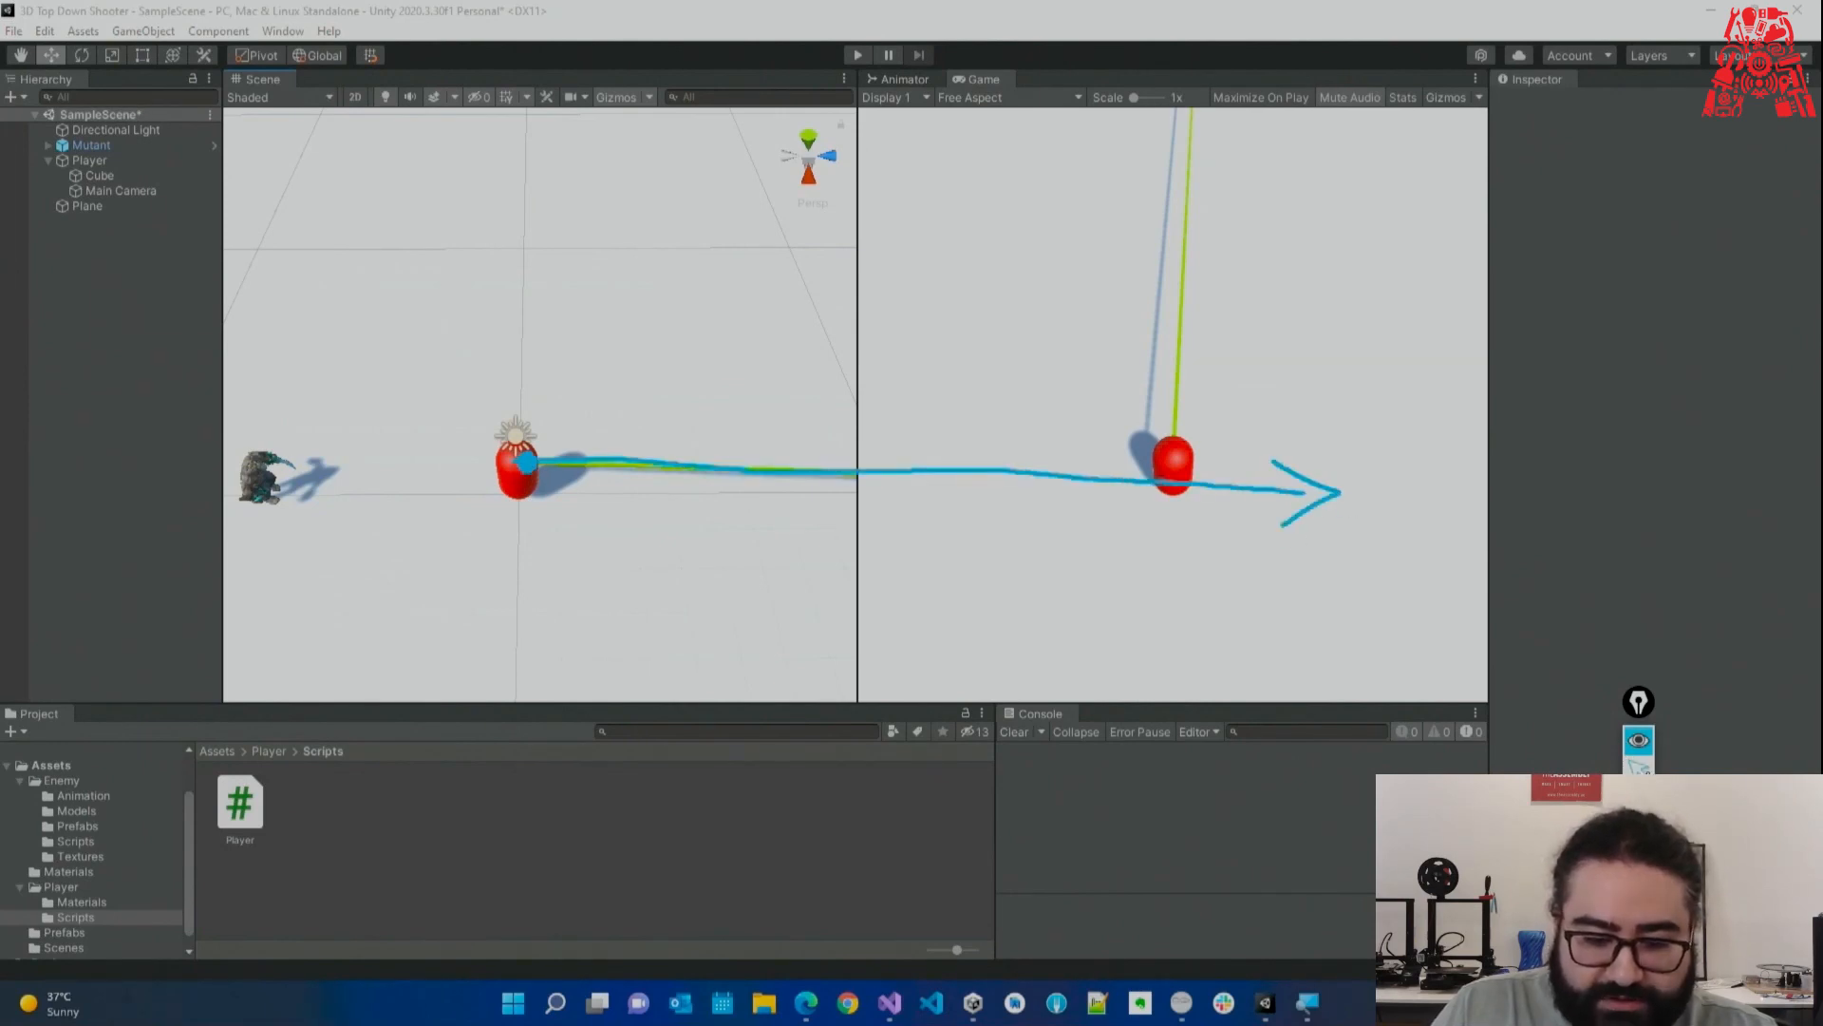
click(887, 1007)
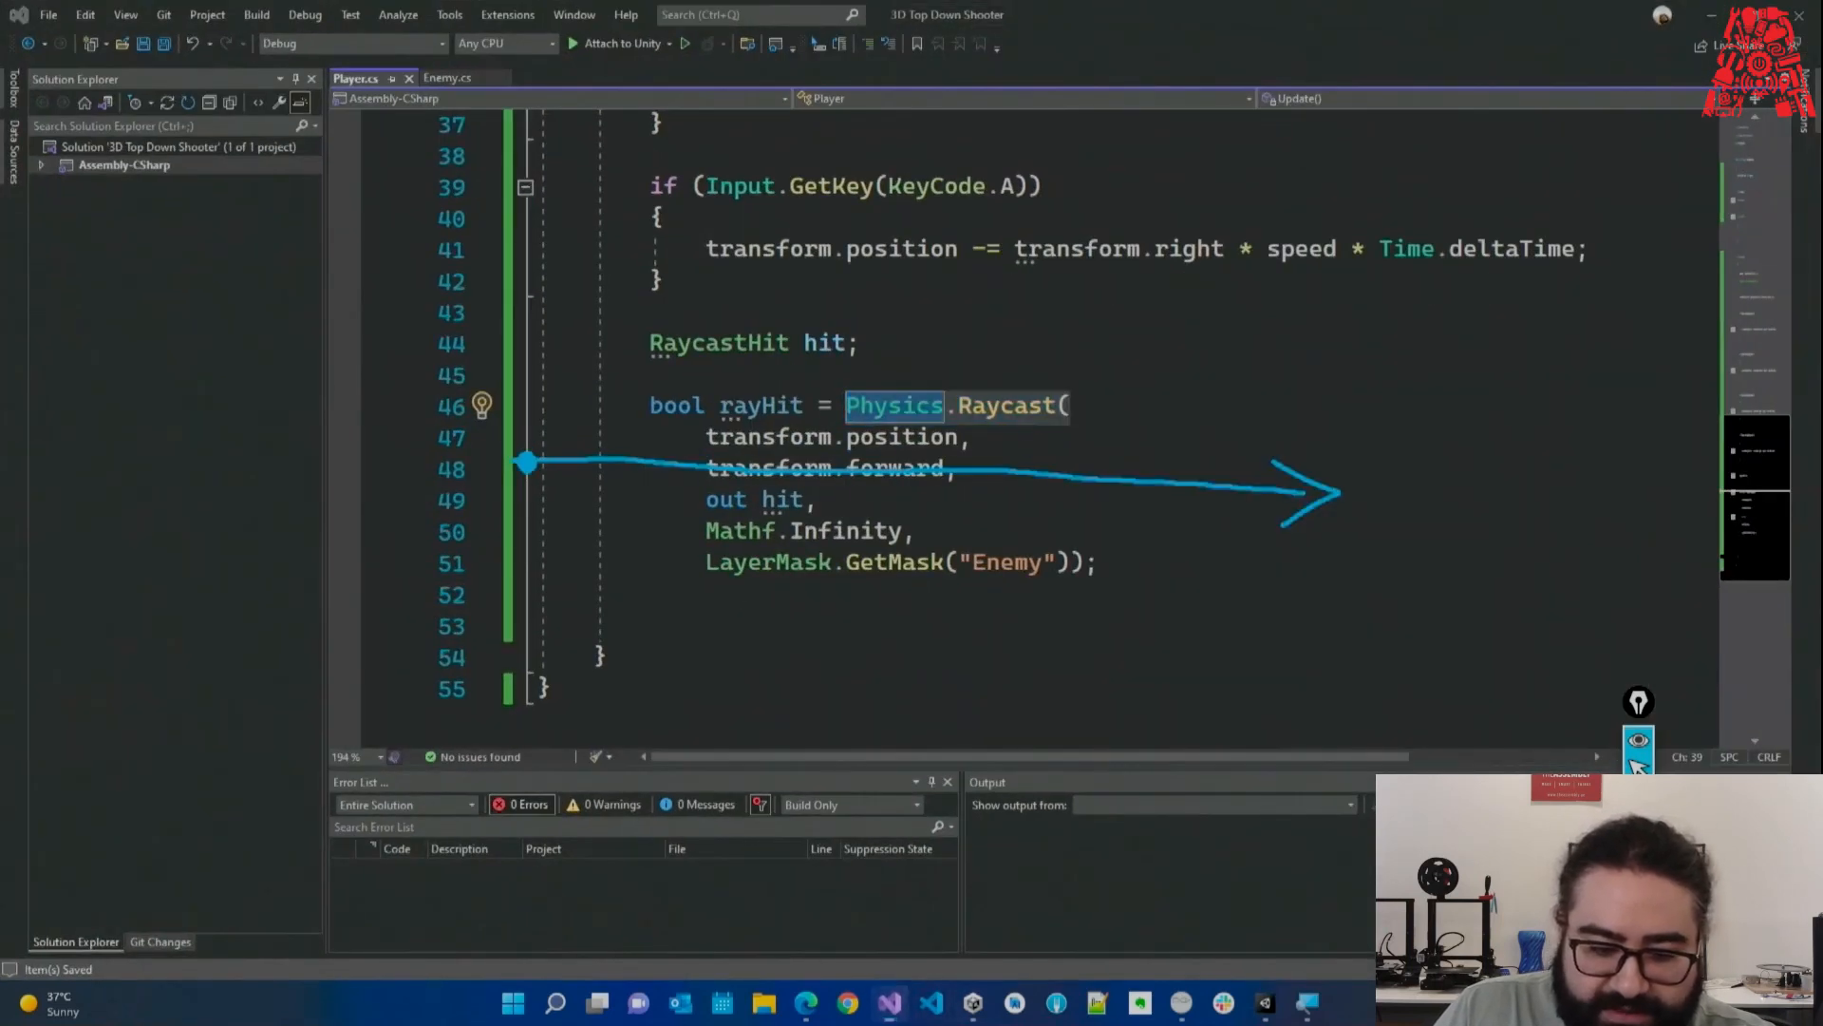
Highlight each Raycast argument: transform.position, transform.forward, out hit, Mathf.Infinity and LayerMask.GetMask("Enemy").
drag(971, 436, 534, 437)
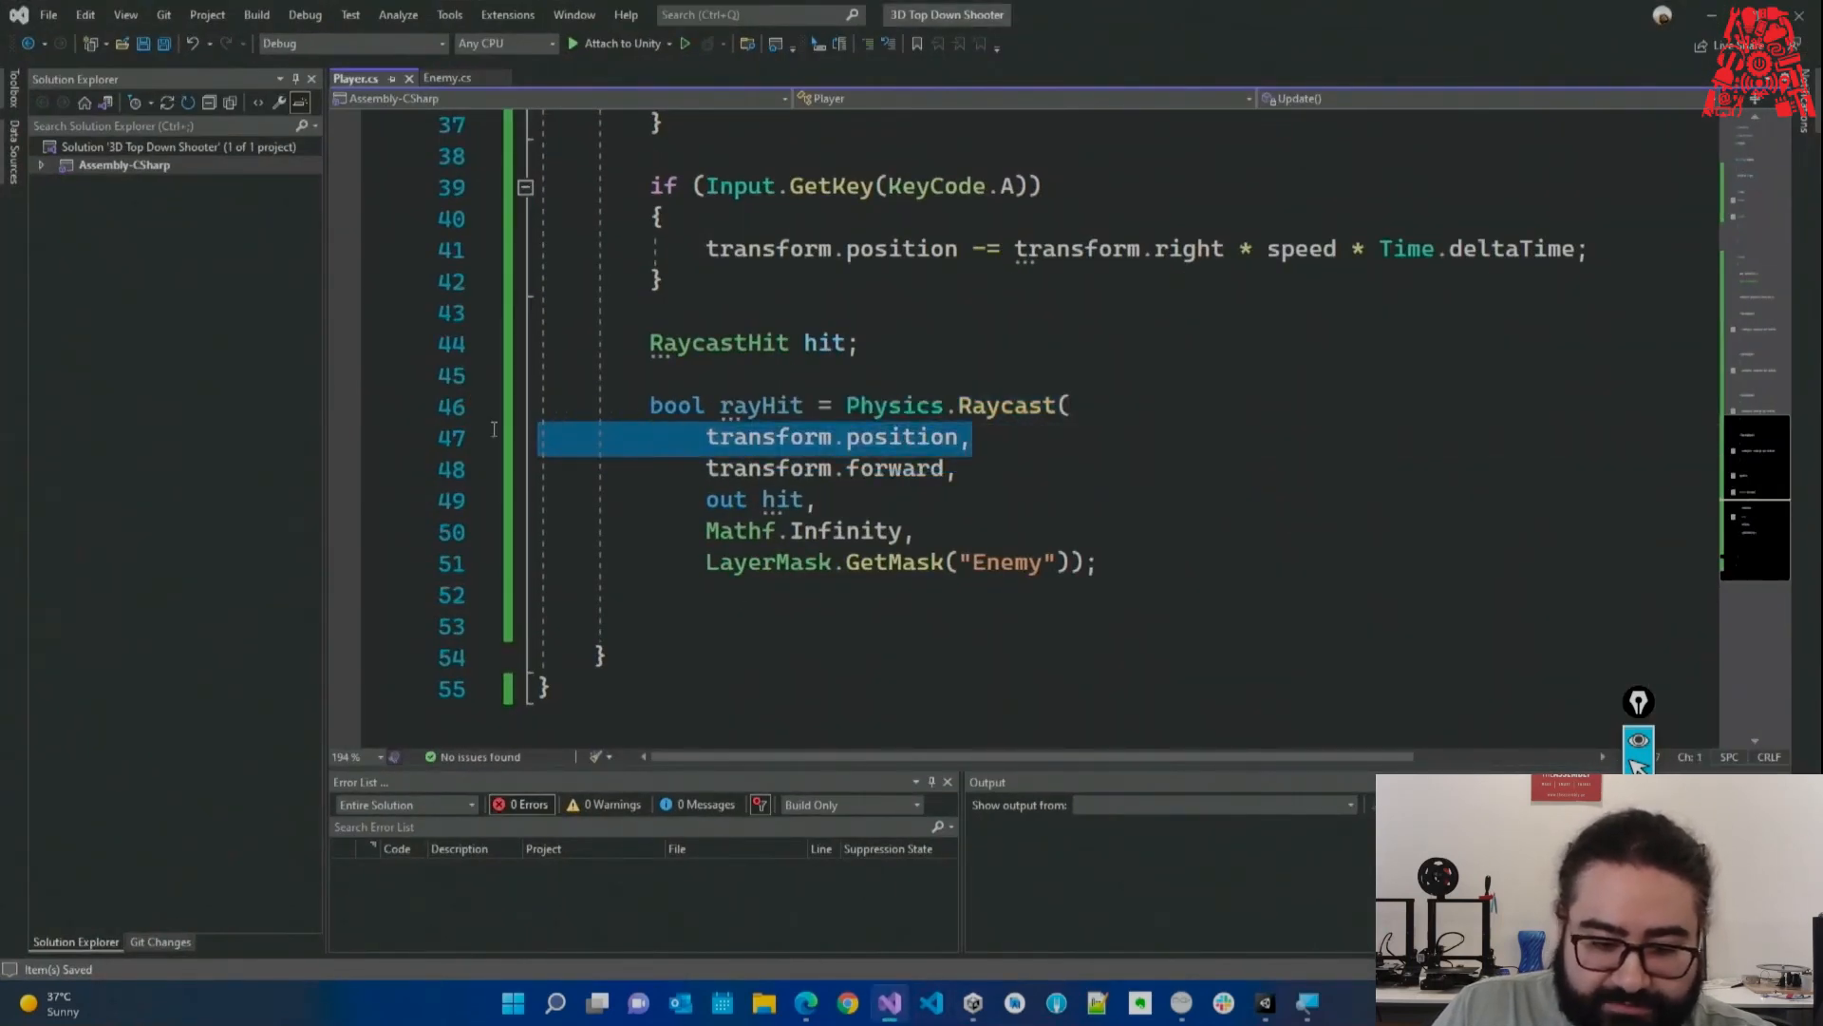
drag(1014, 469, 534, 465)
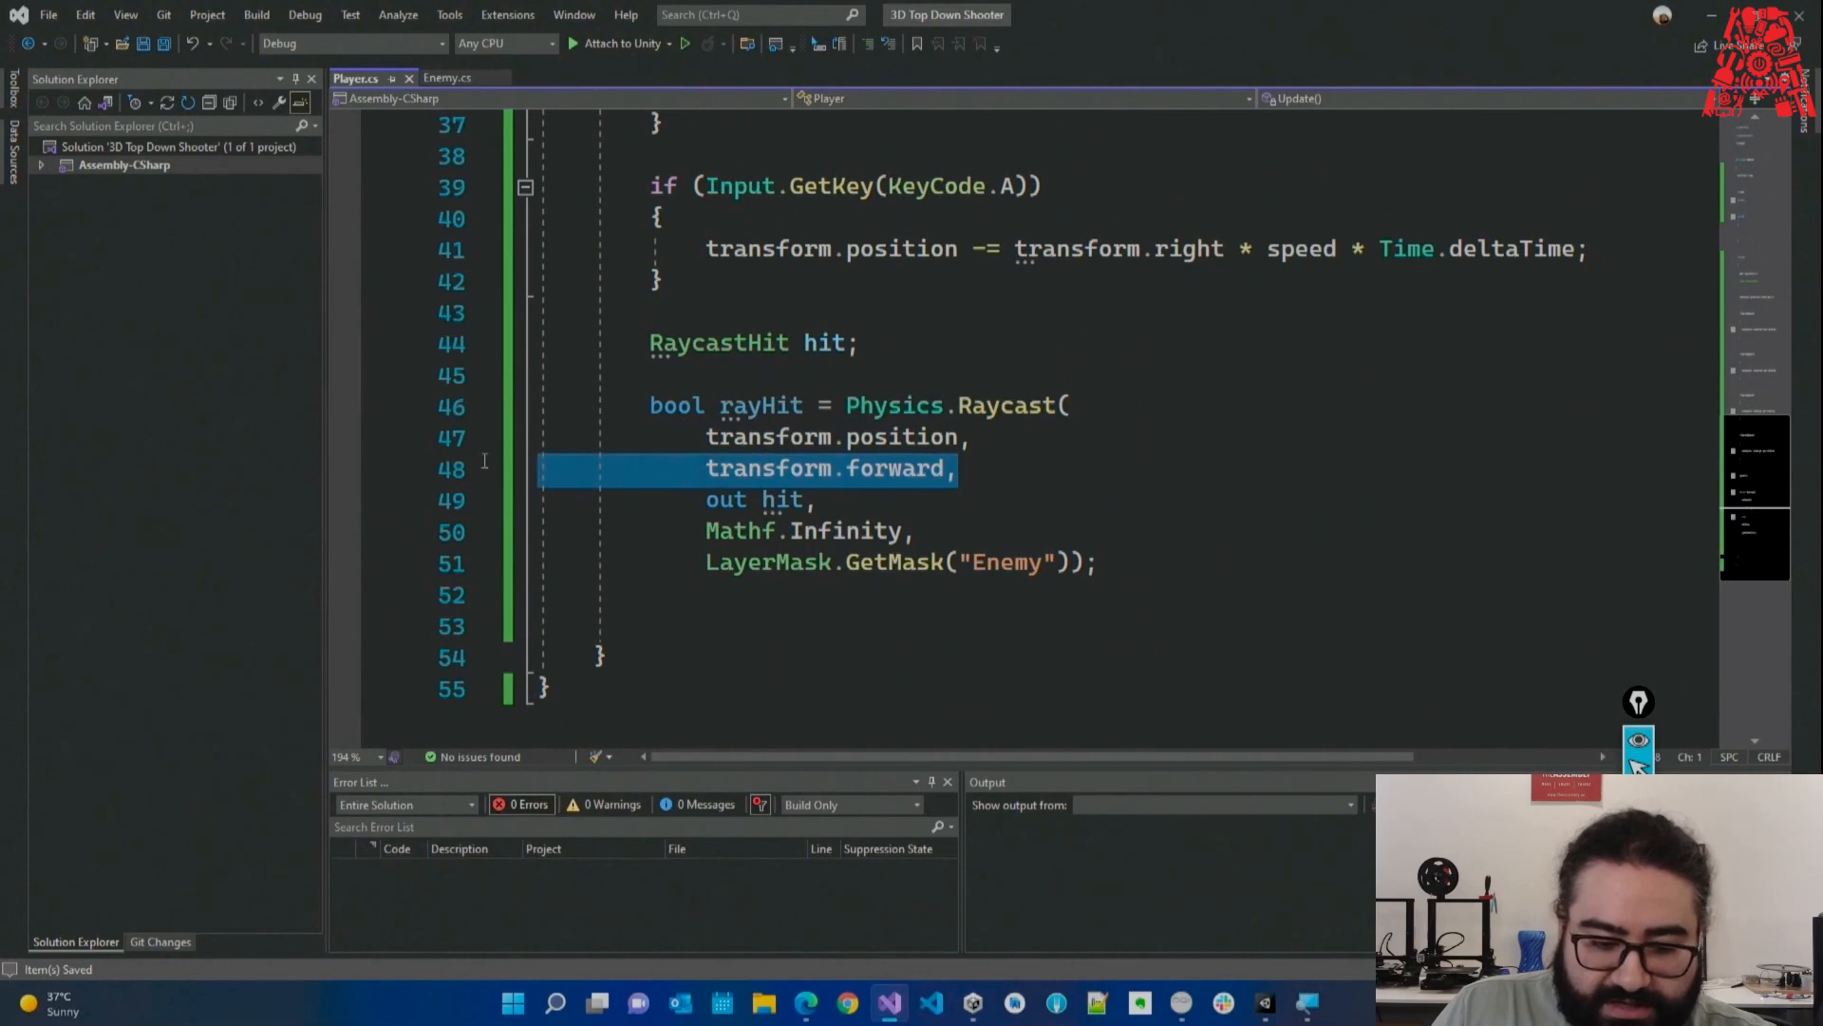
drag(816, 499, 493, 491)
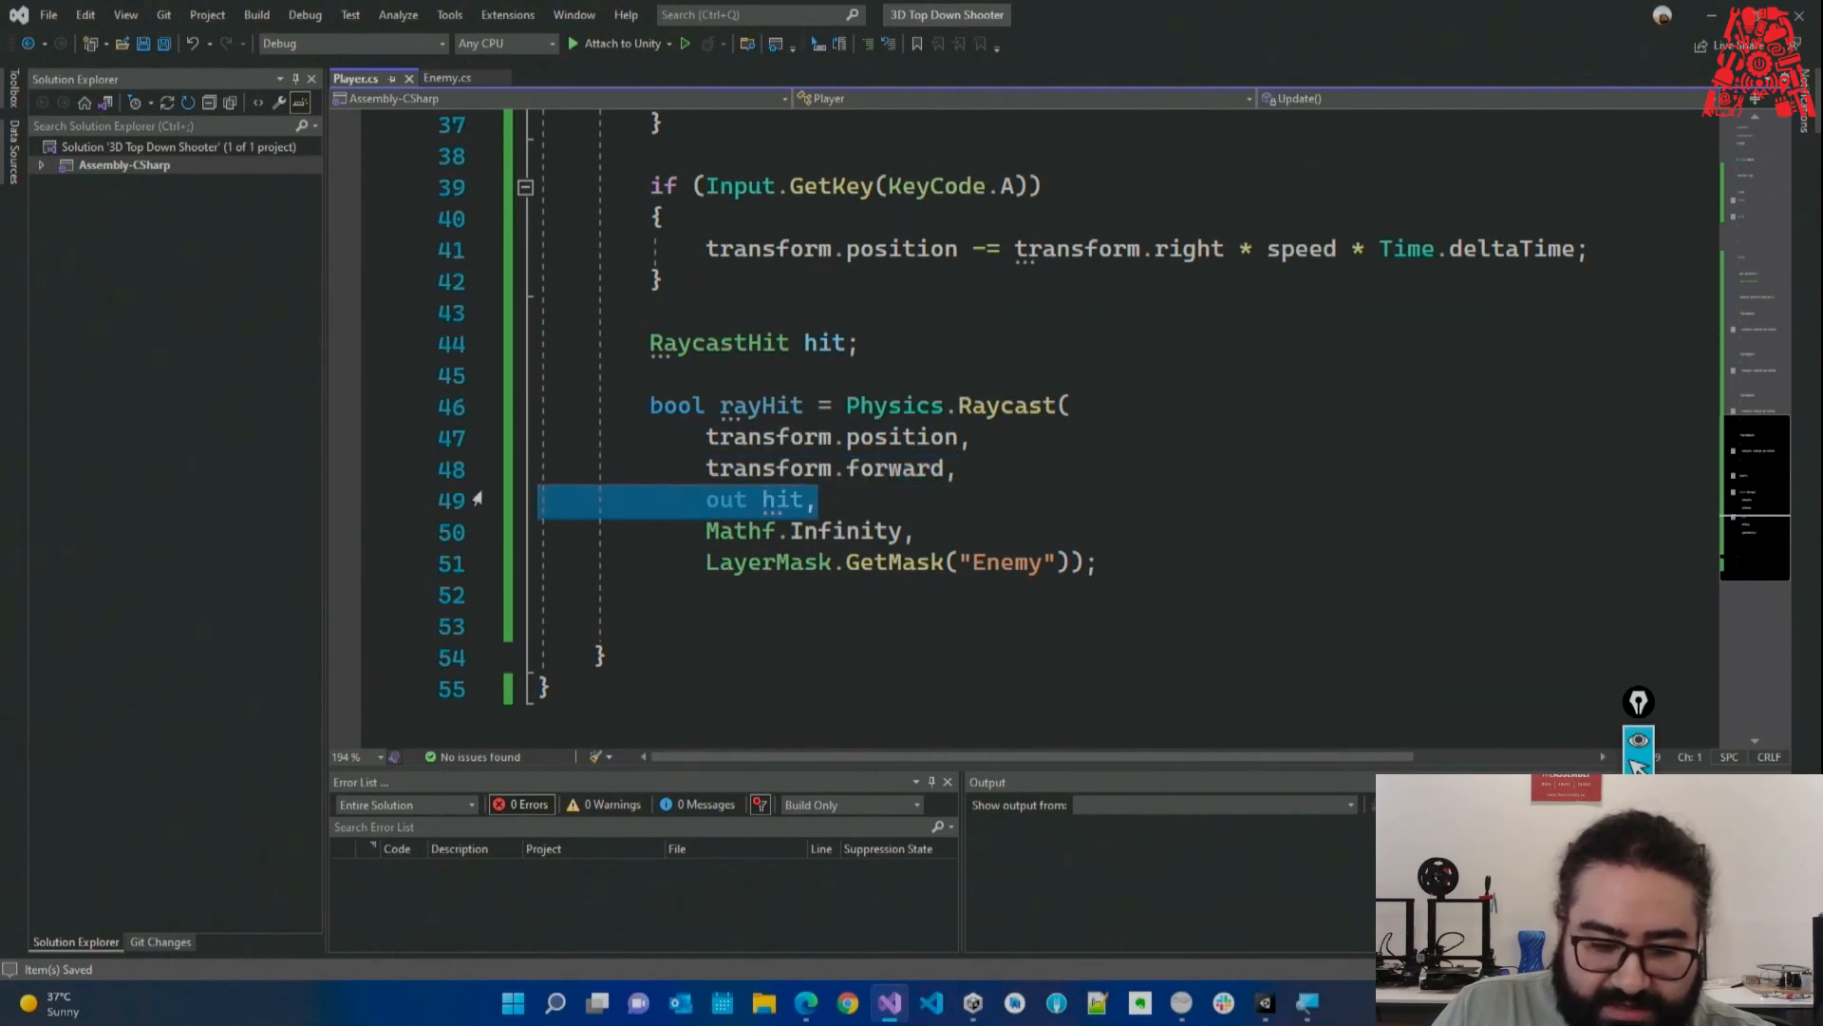
click(769, 504)
click(719, 499)
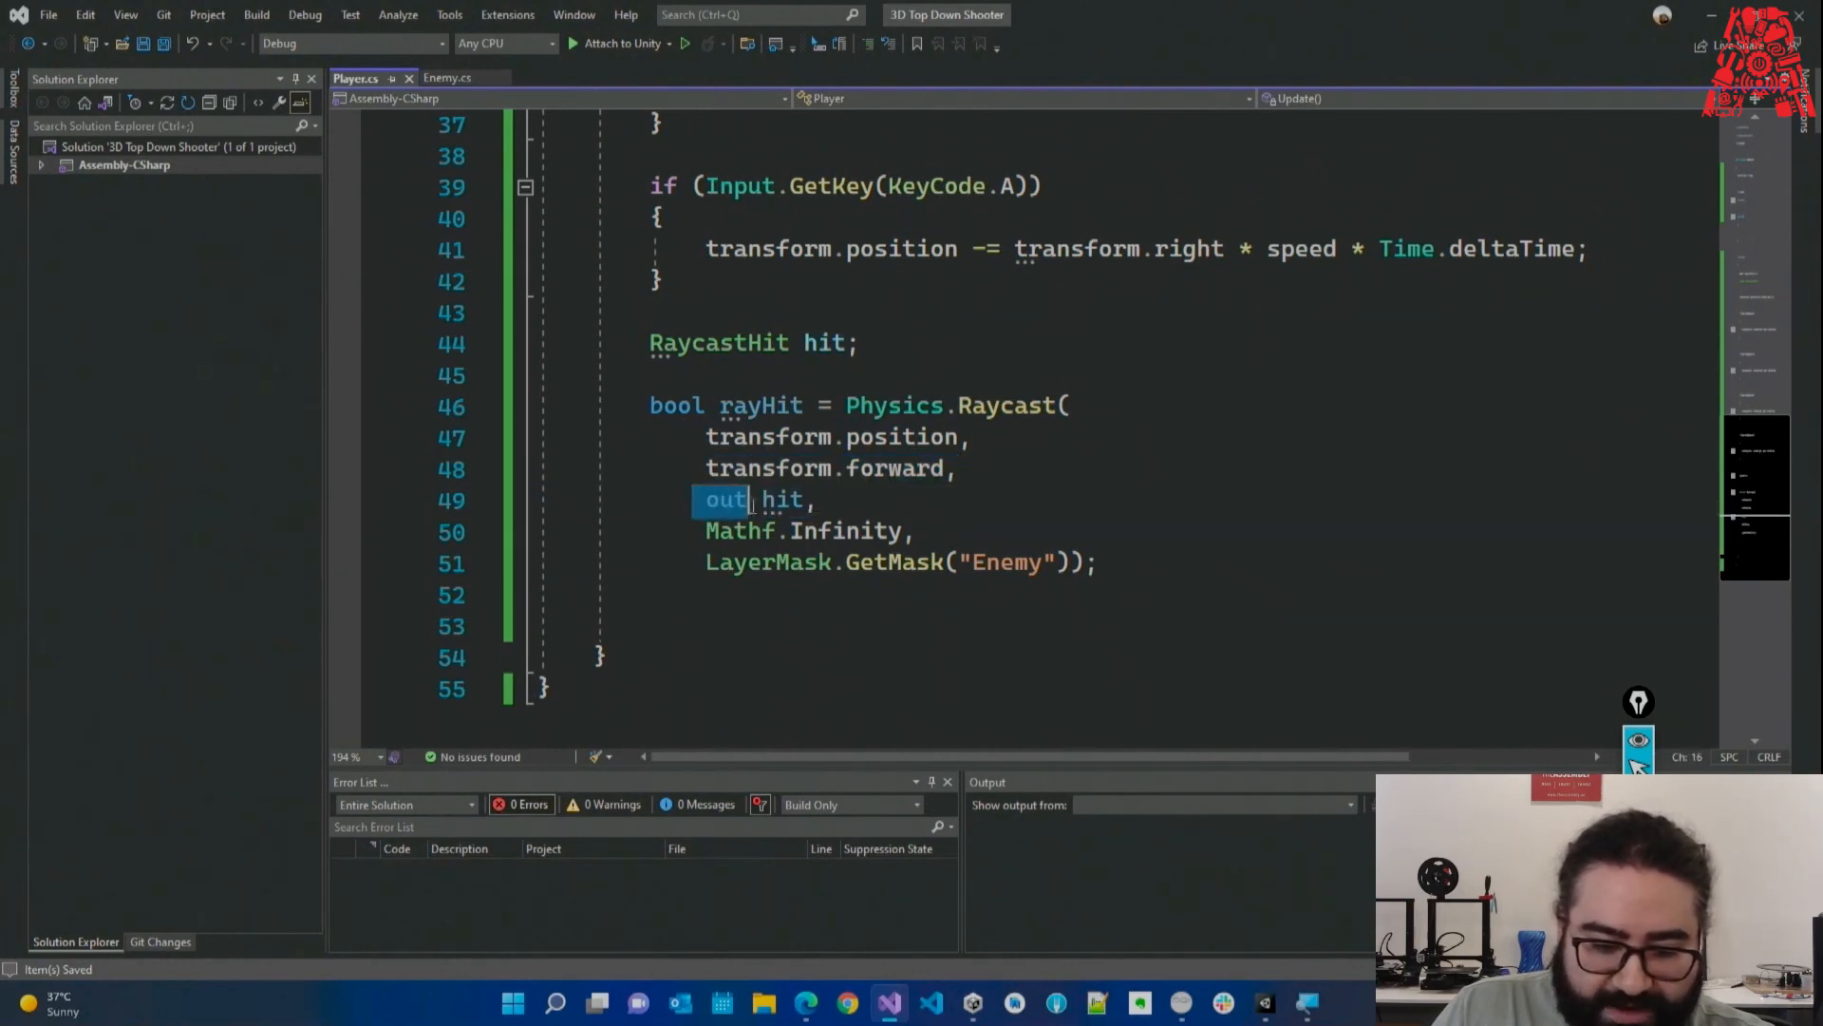
double_click(719, 500)
drag(633, 334, 880, 344)
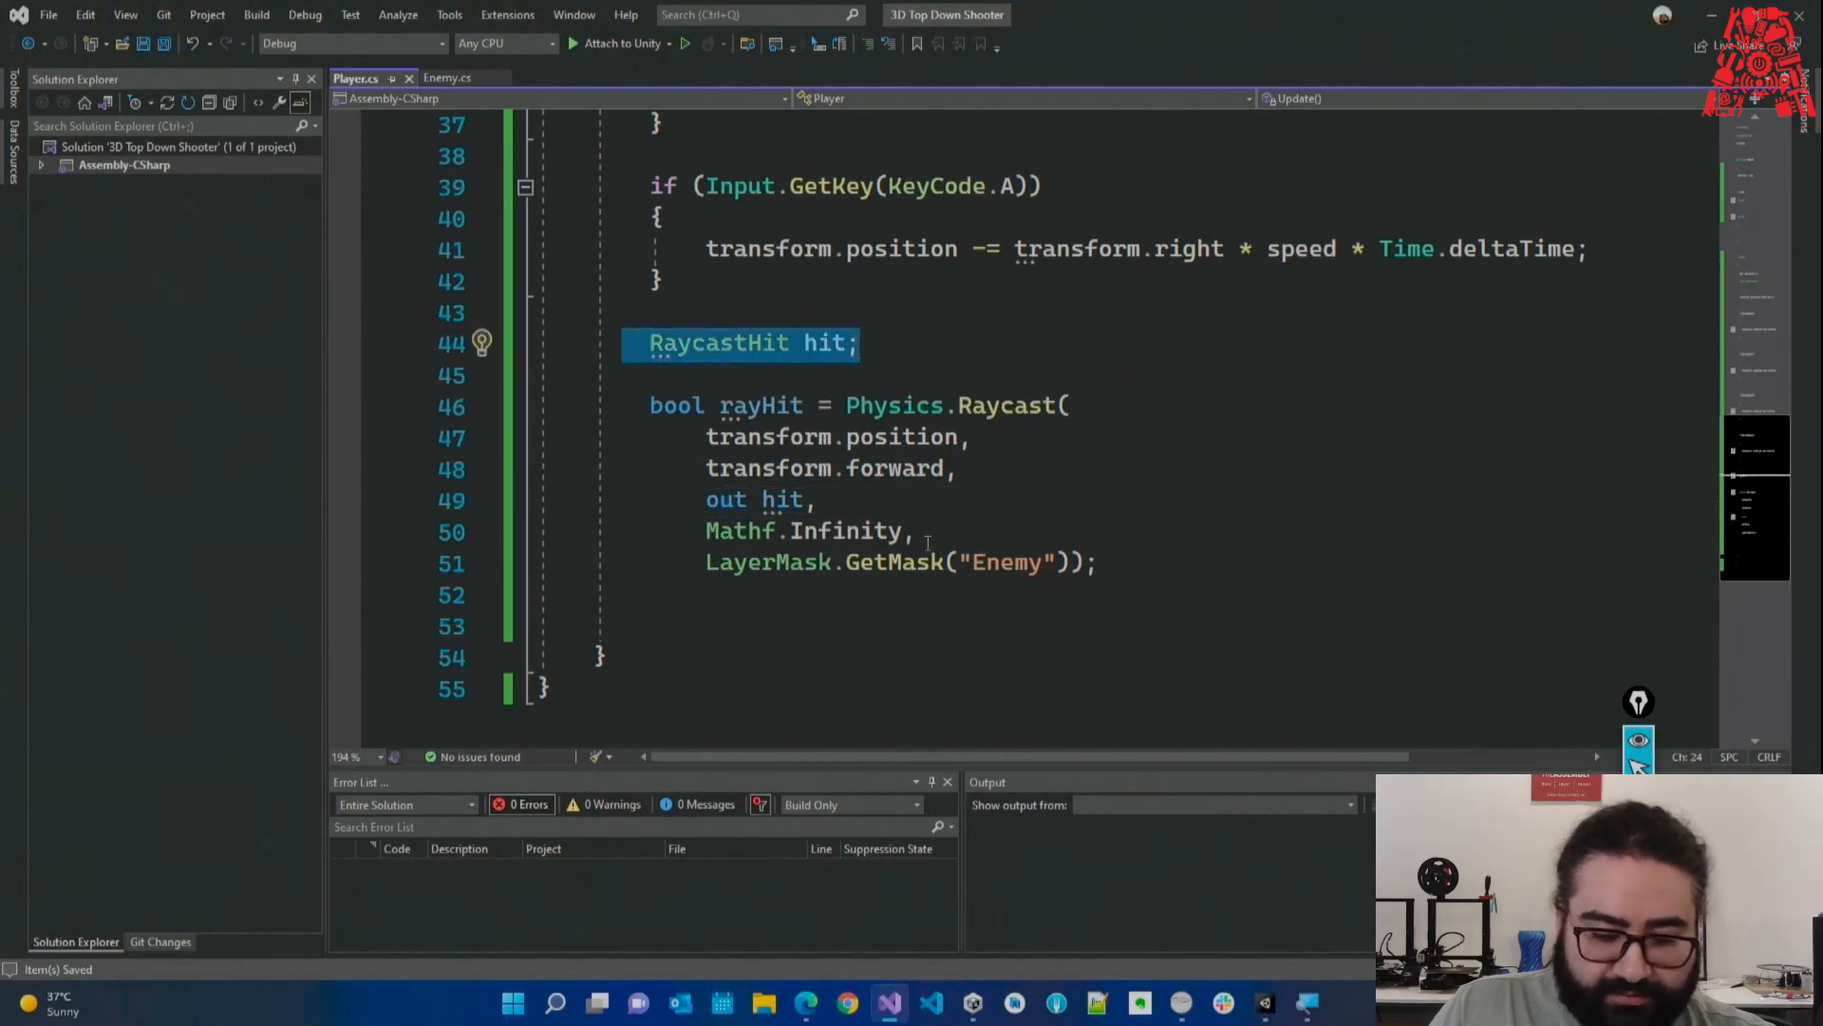
drag(927, 542, 480, 524)
drag(1073, 563, 705, 564)
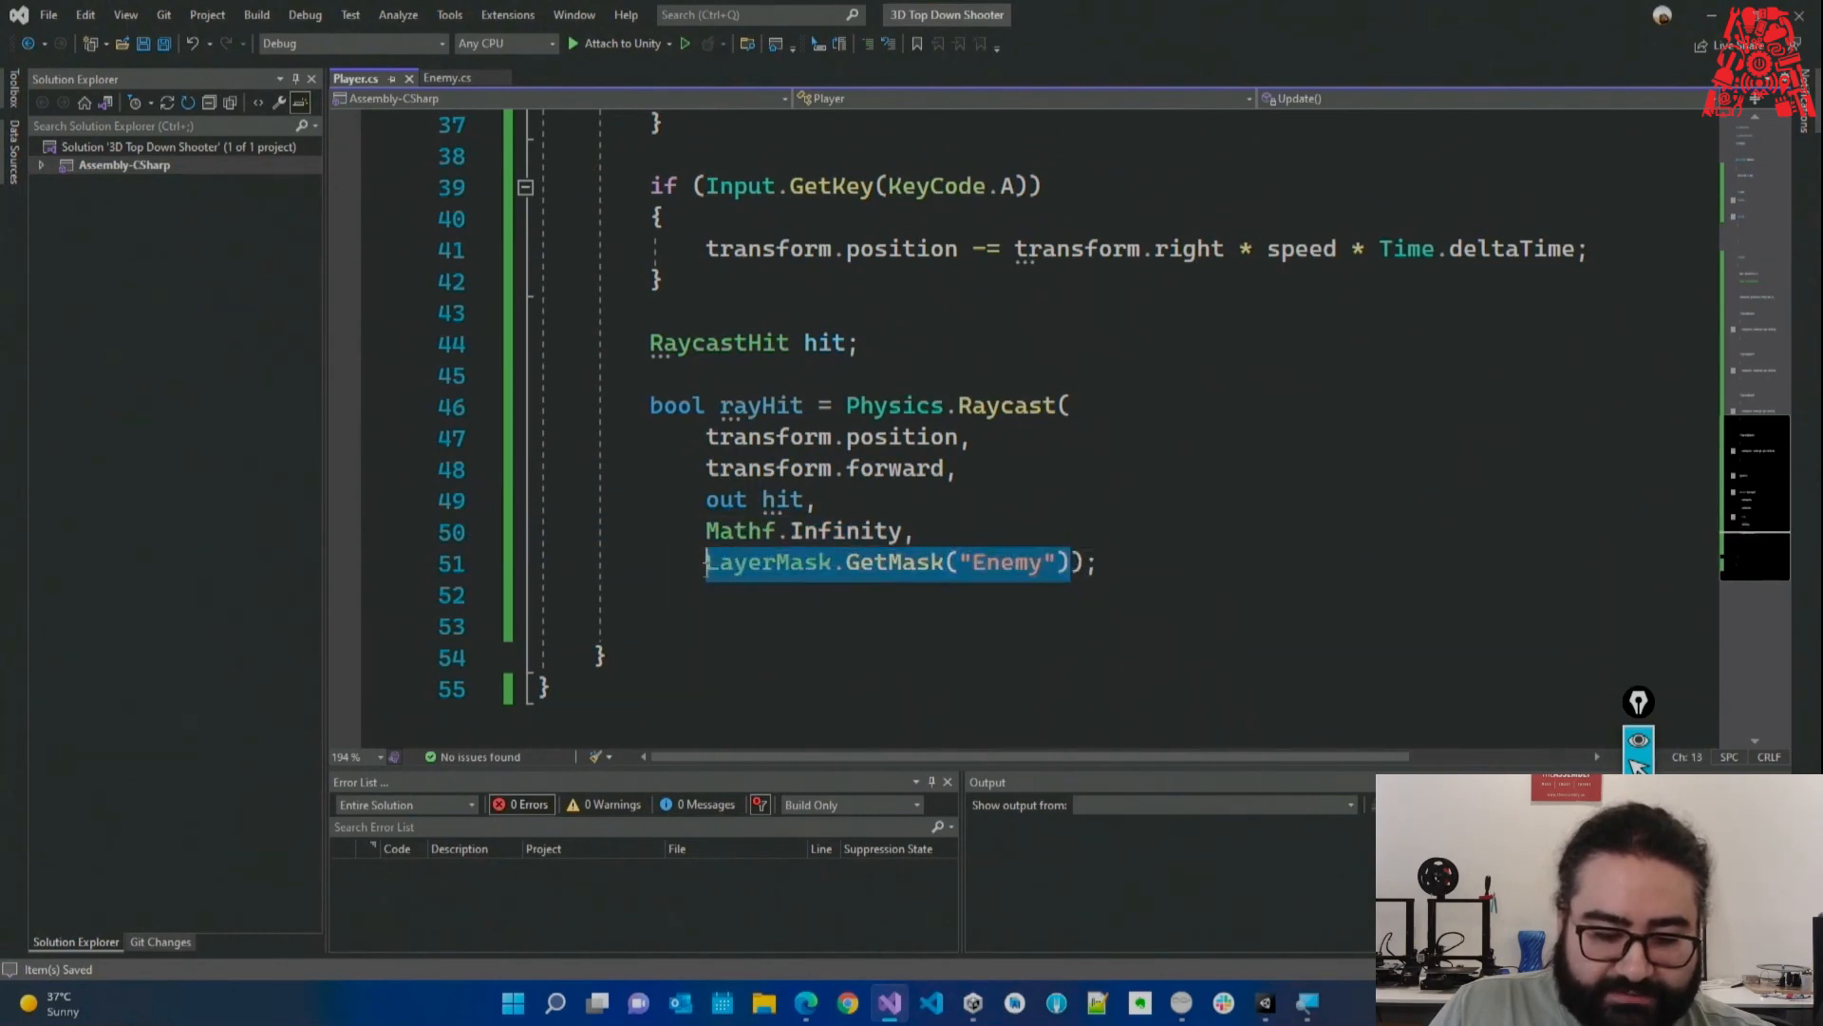
click(770, 618)
Write an if(rayHit) block with braces below the Raycast statement.
text(if(ra)
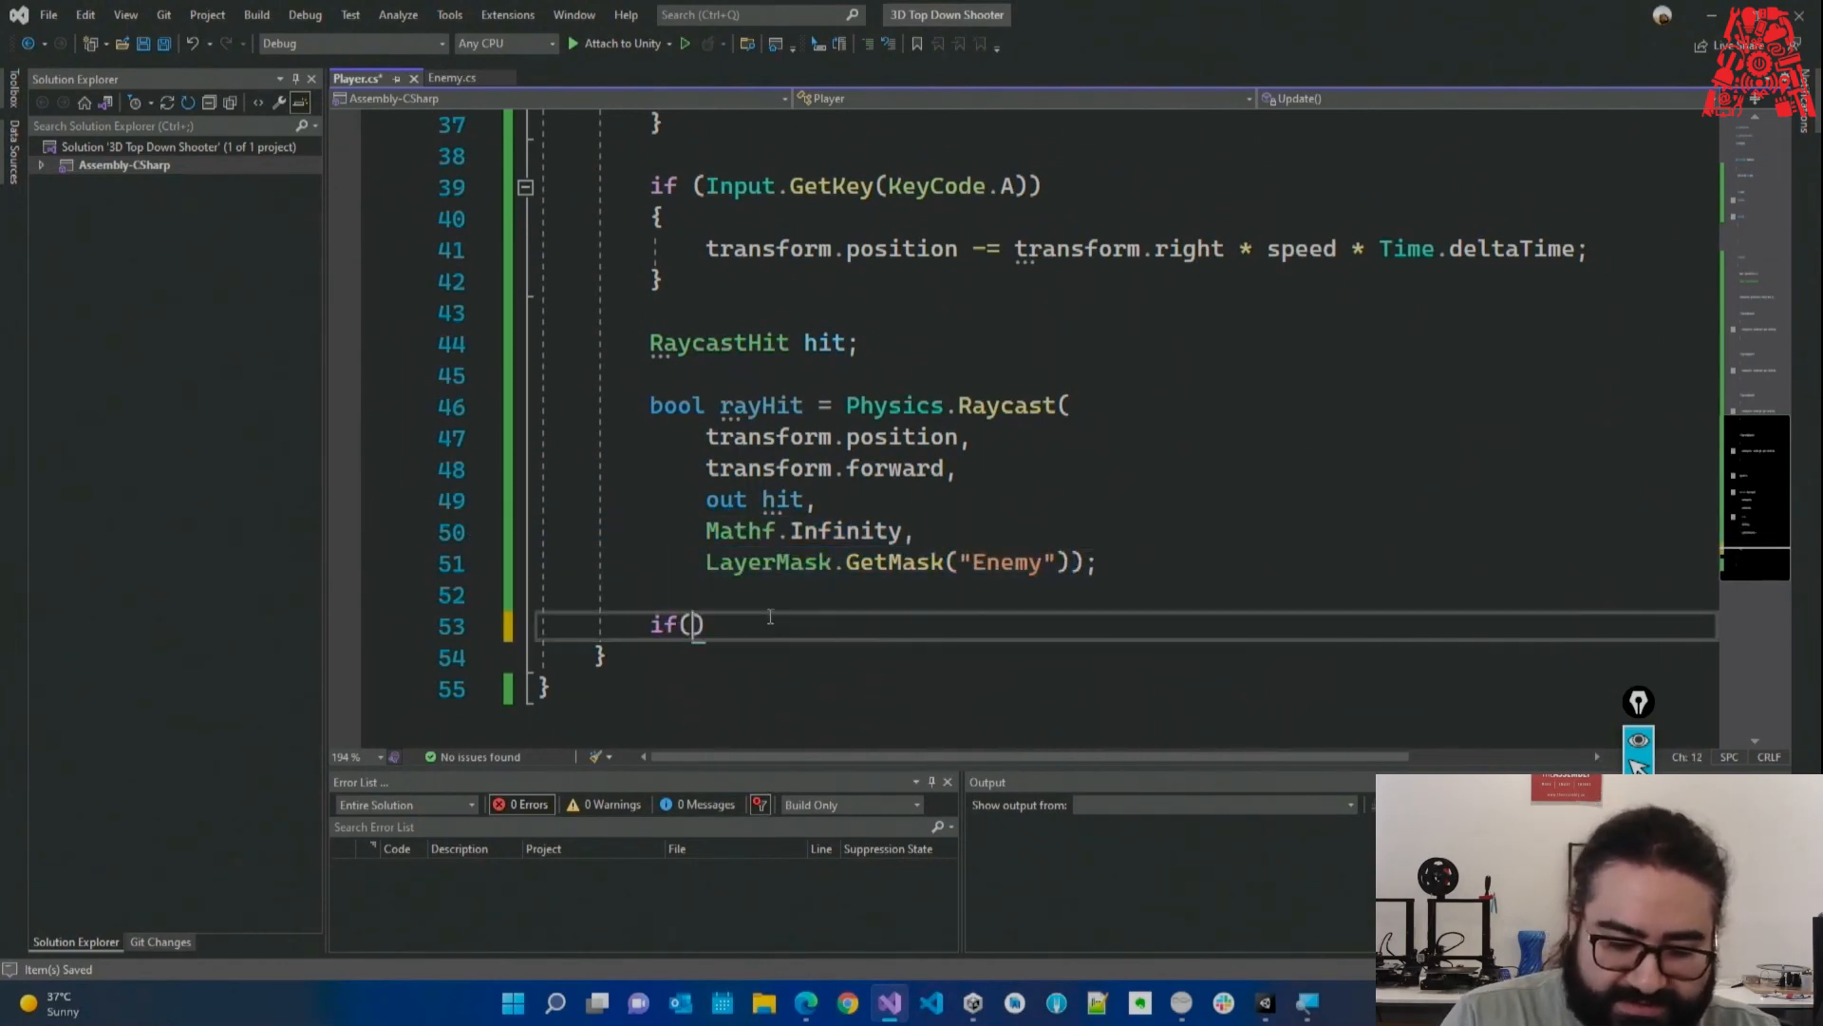
text(y)
key(Tab)
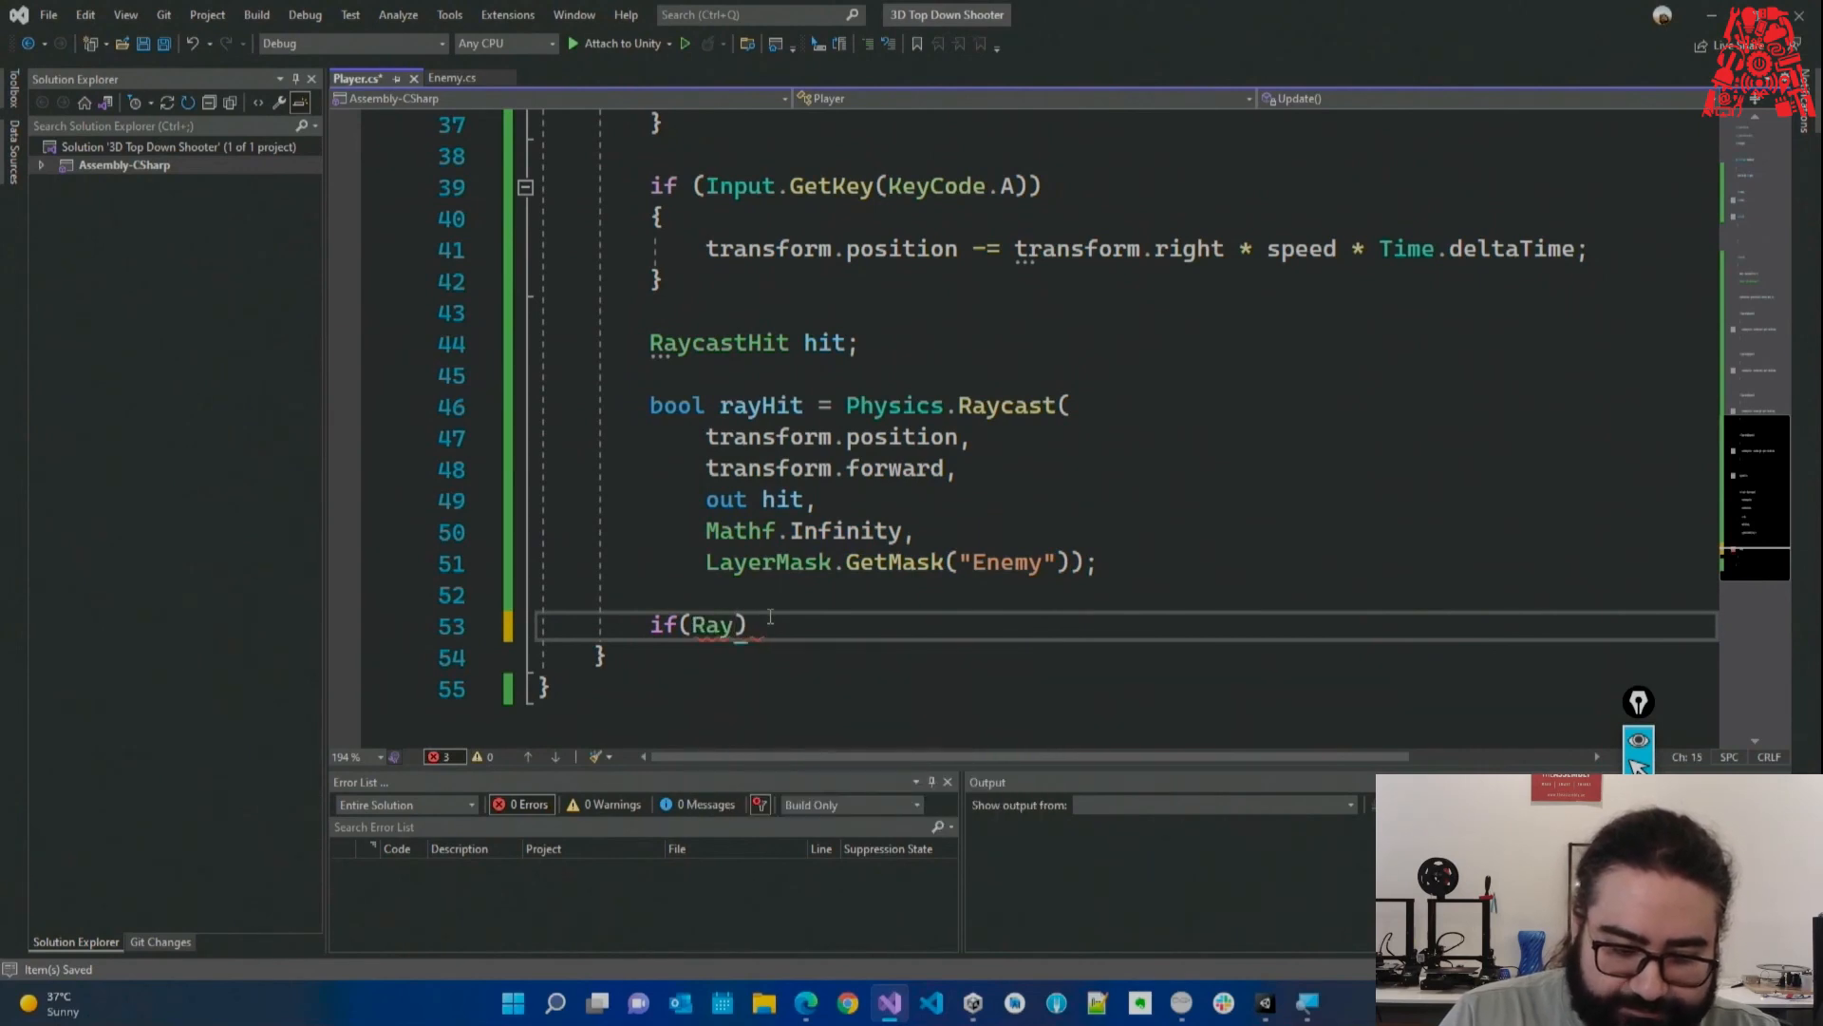
text(rayHit))
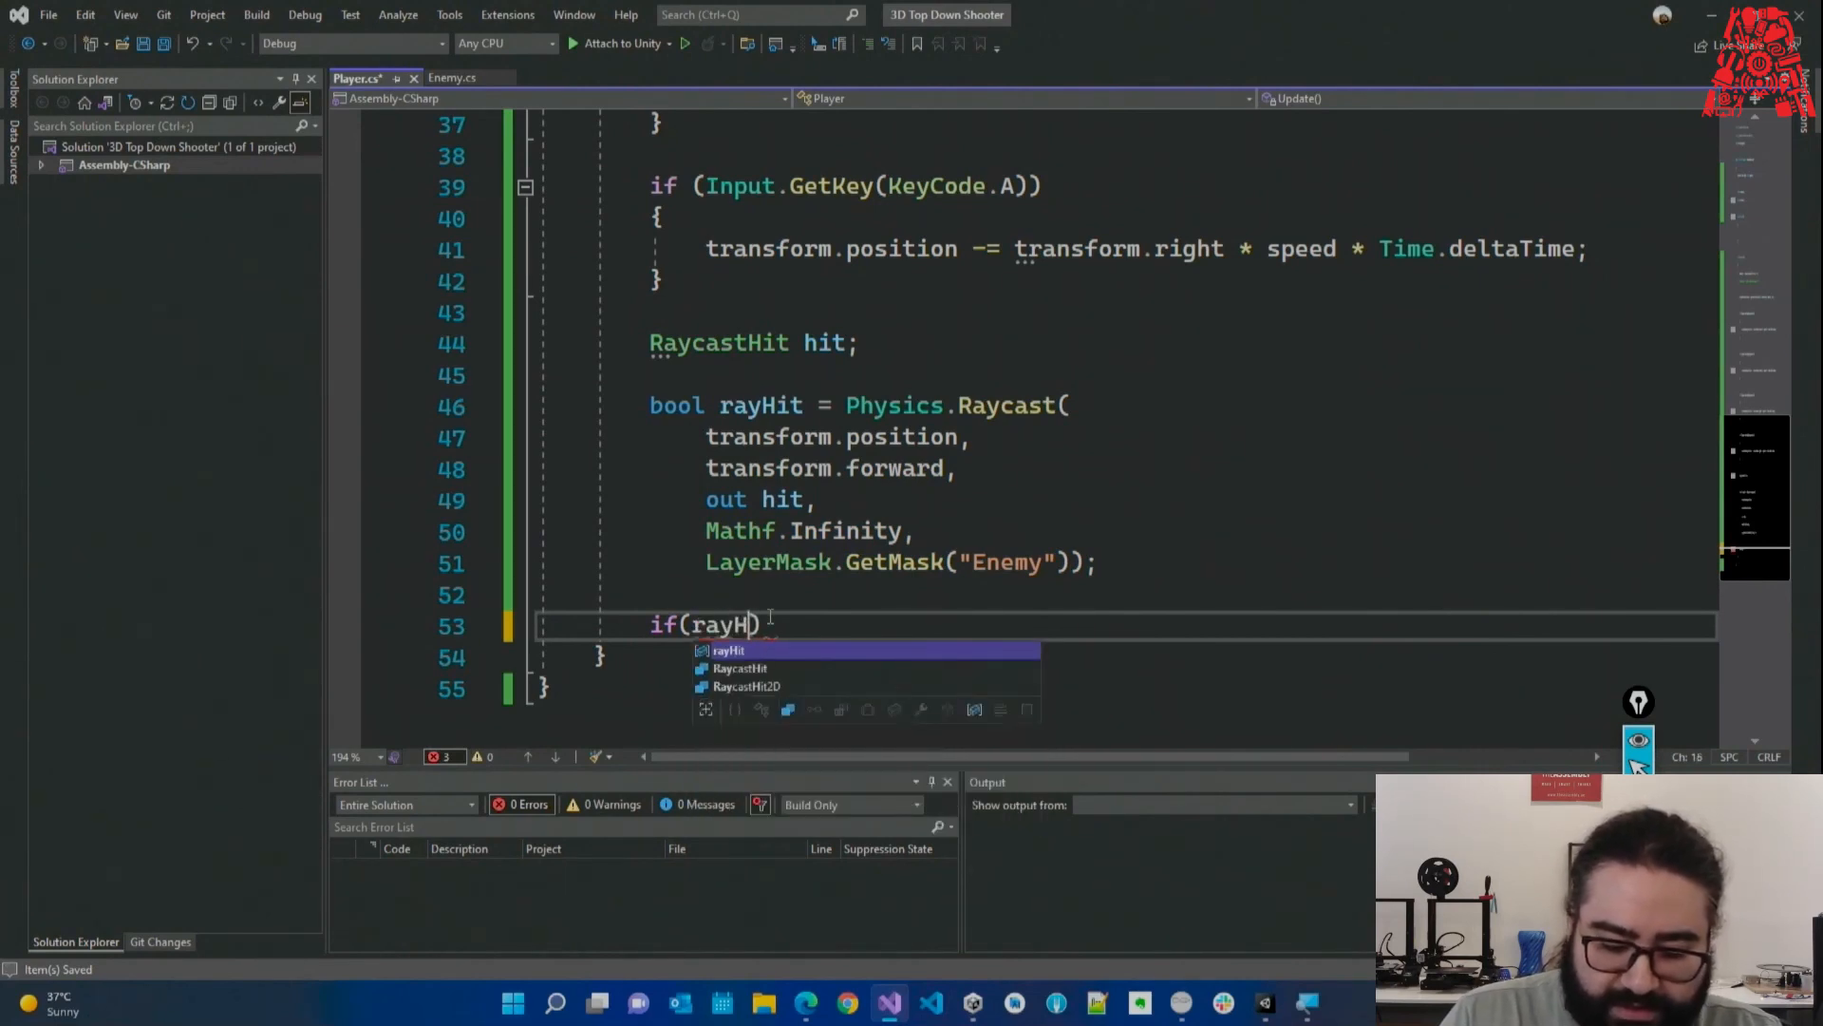
key(Return)
text({)
key(Return)
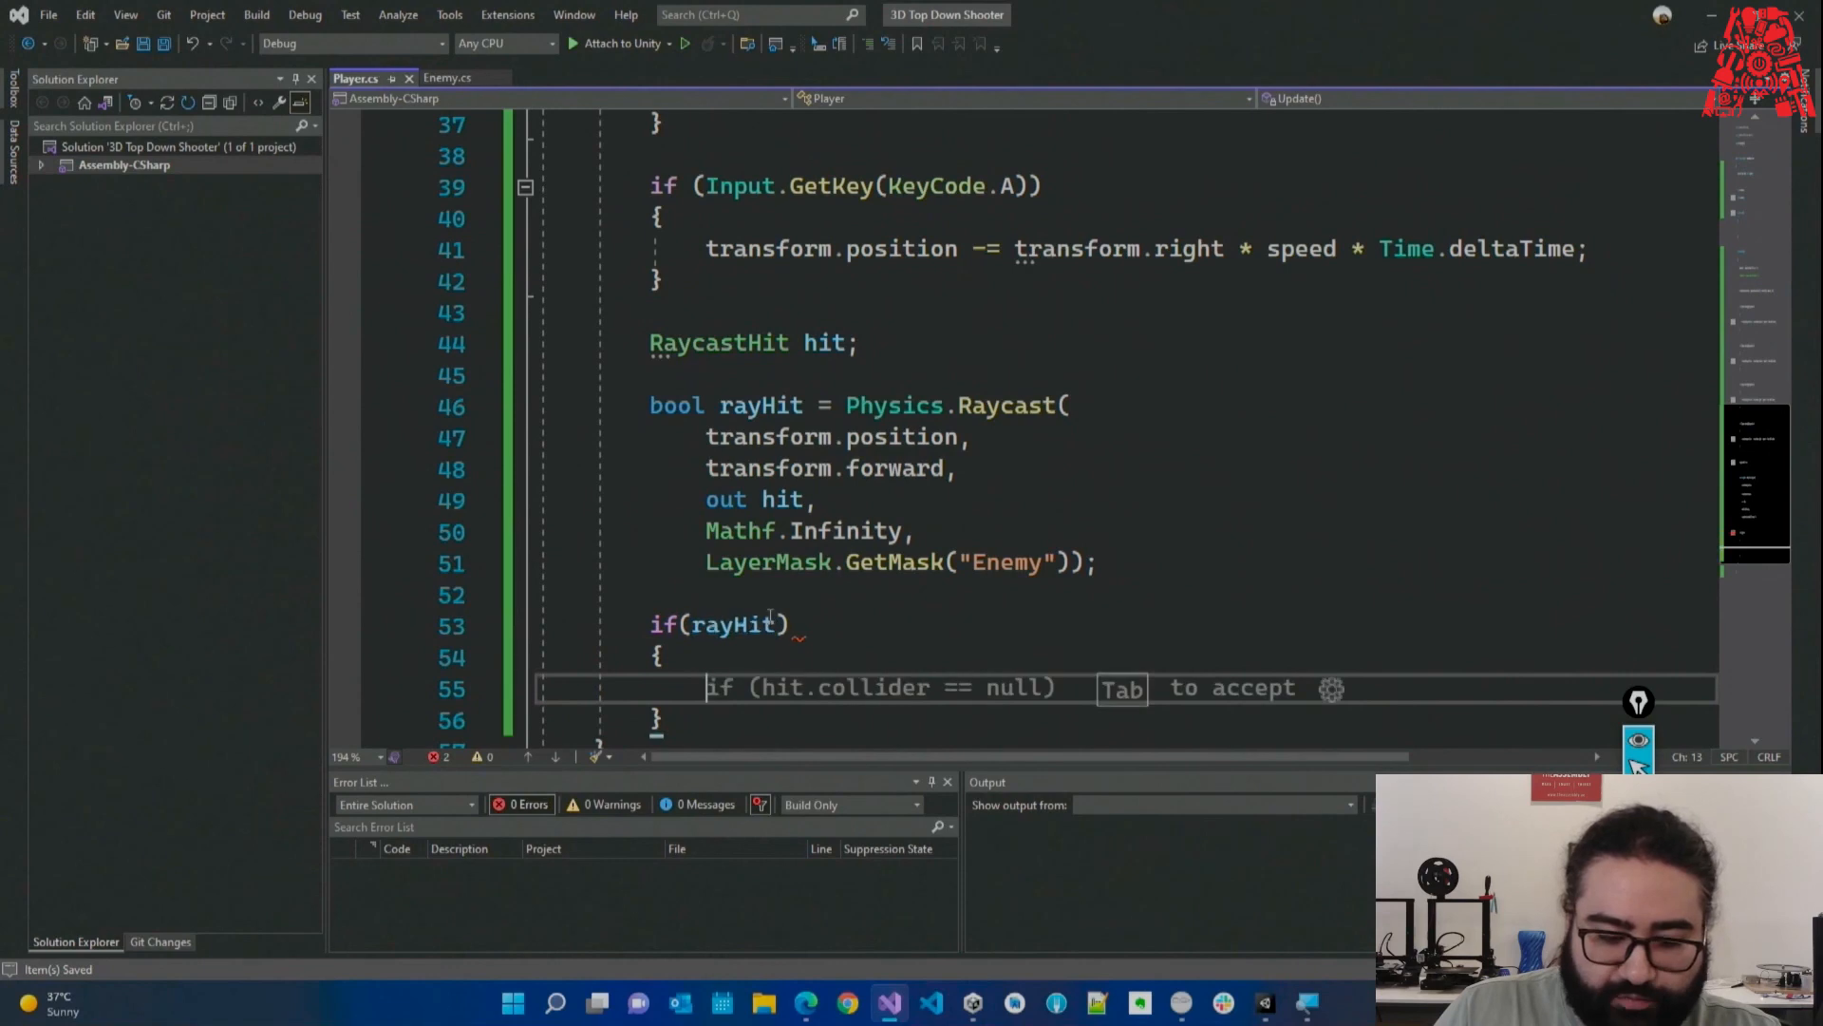
text(if(hit.)
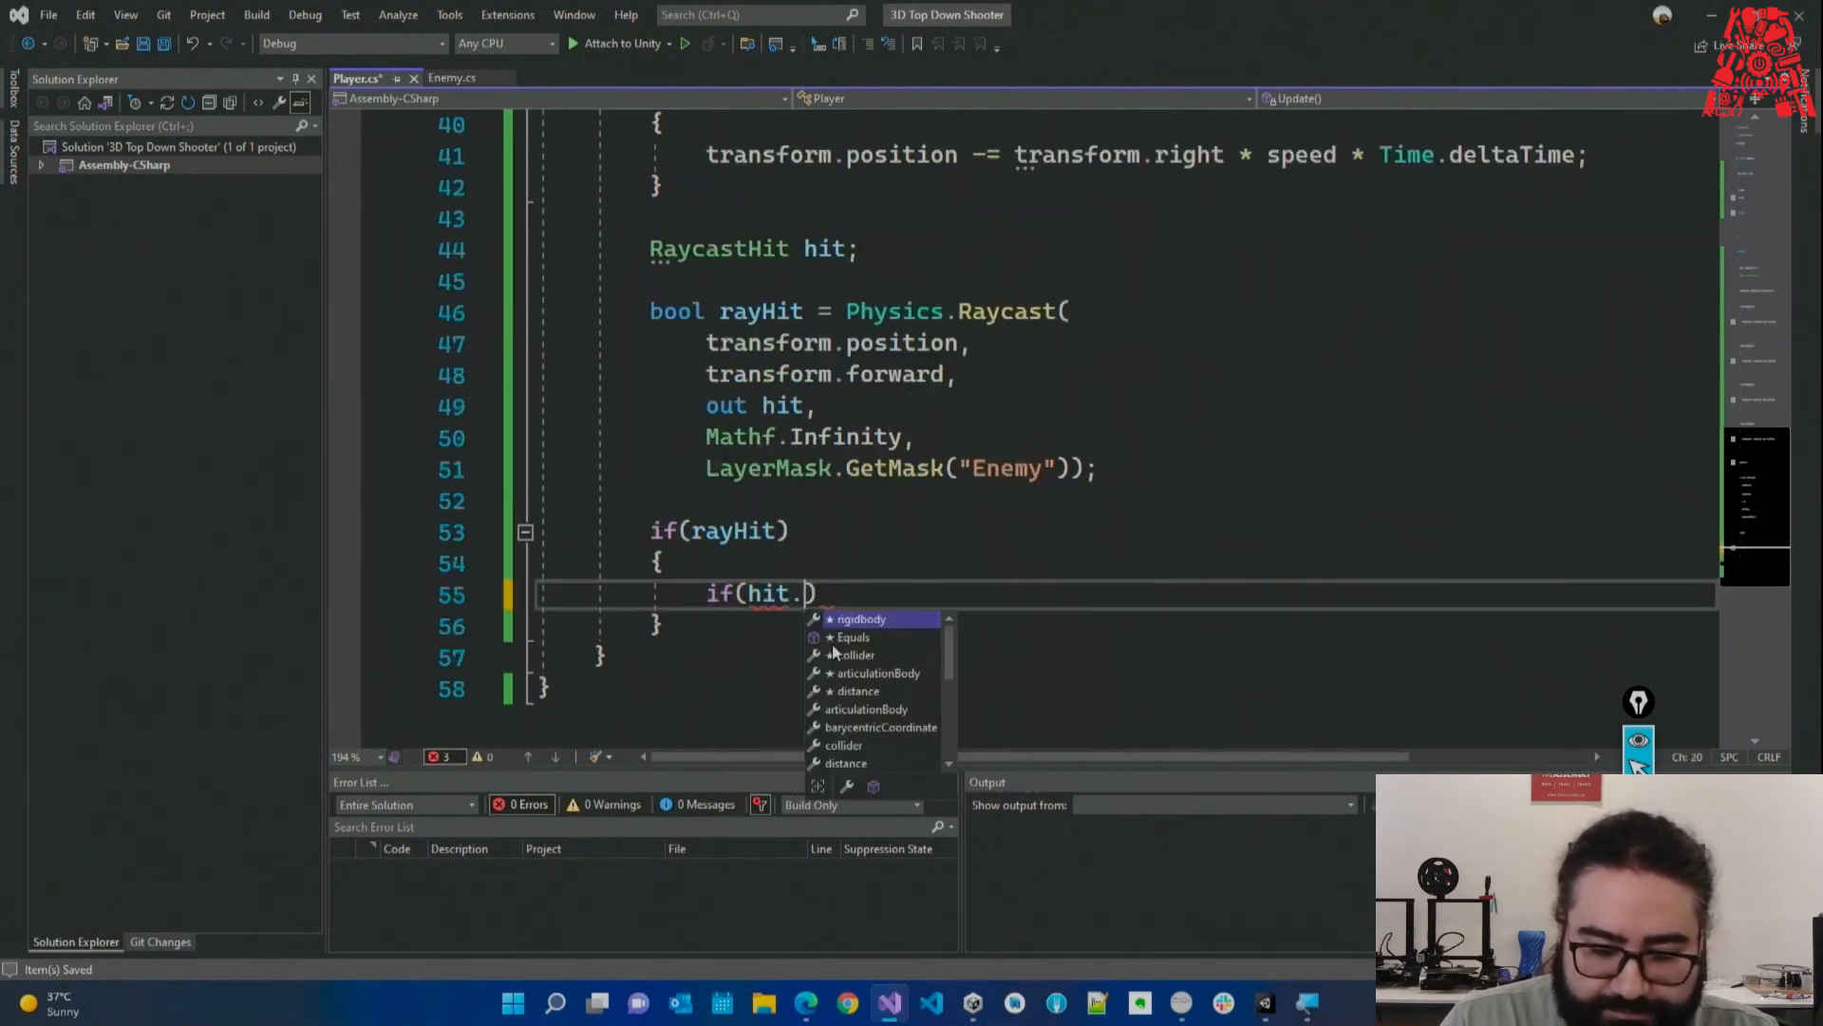
key(BackSpace)
key(BackSpace)
key(BackSpace)
key(BackSpace)
key(BackSpace)
key(BackSpace)
key(BackSpace)
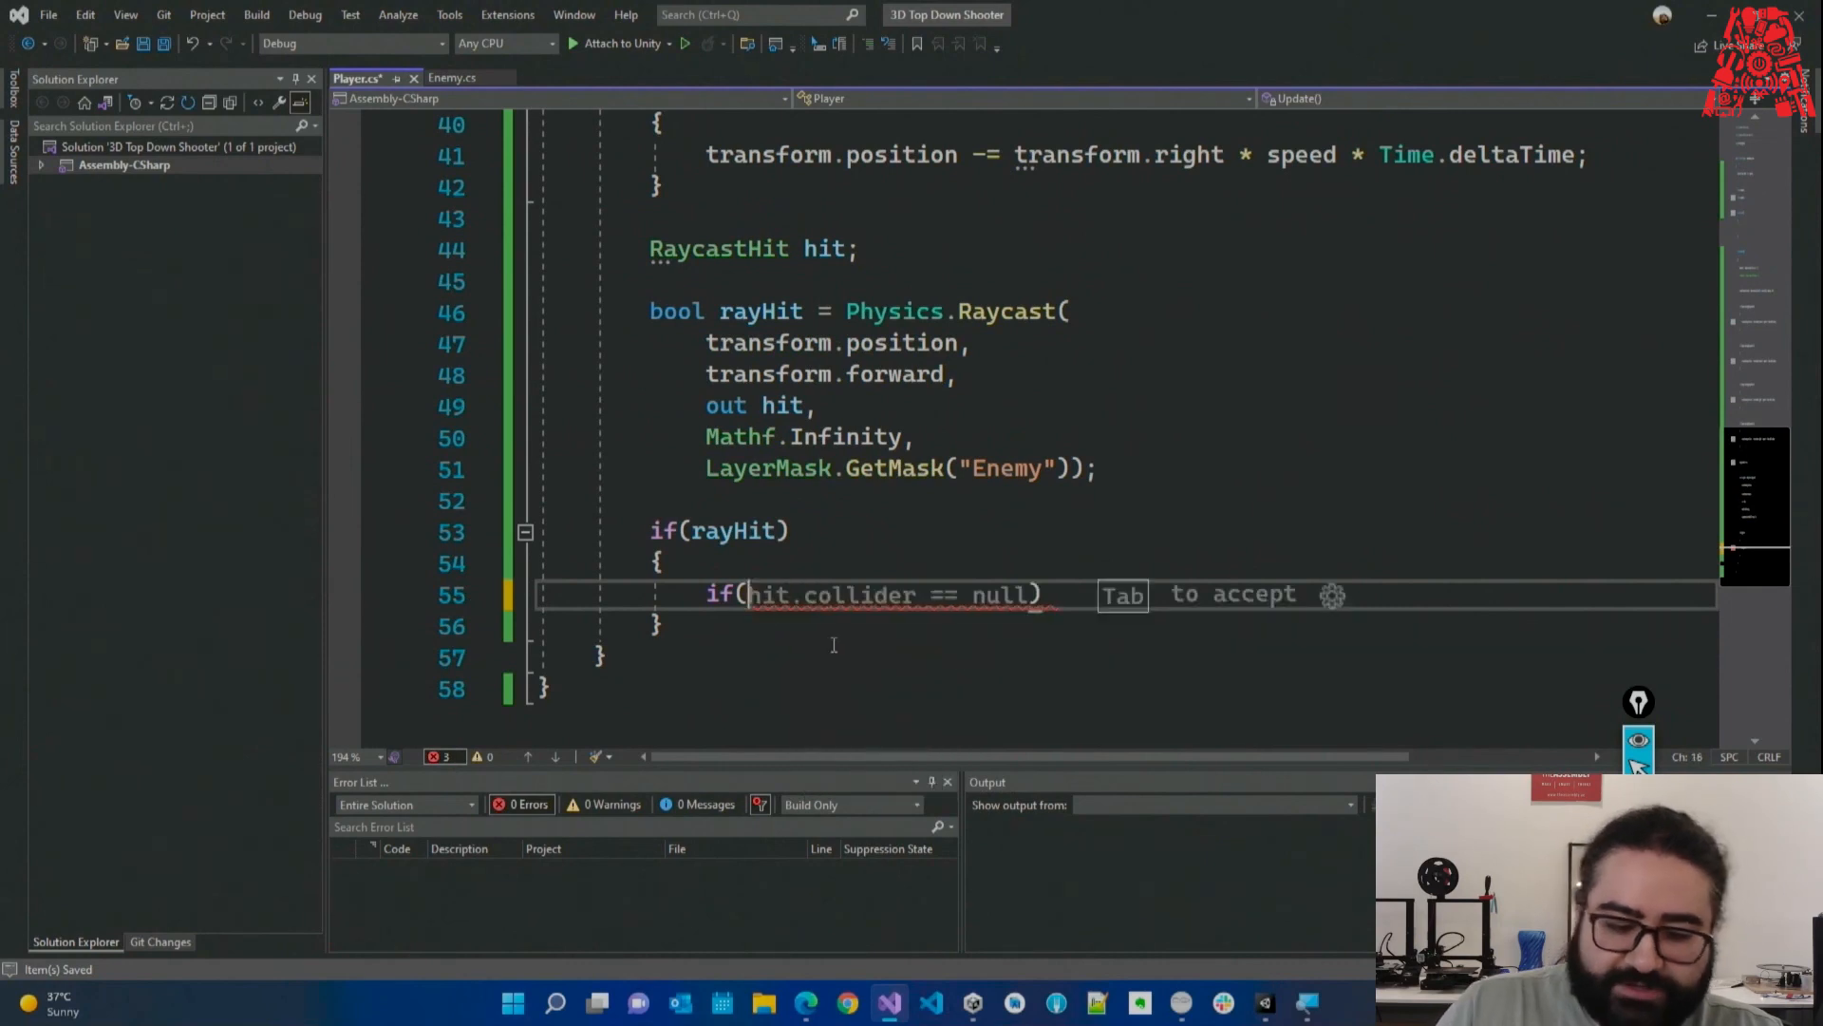
Inside the block add Destroy(hit.collider.gameObject); and save the script.
drag(710, 469, 1074, 468)
click(836, 591)
drag(638, 531, 720, 615)
click(766, 595)
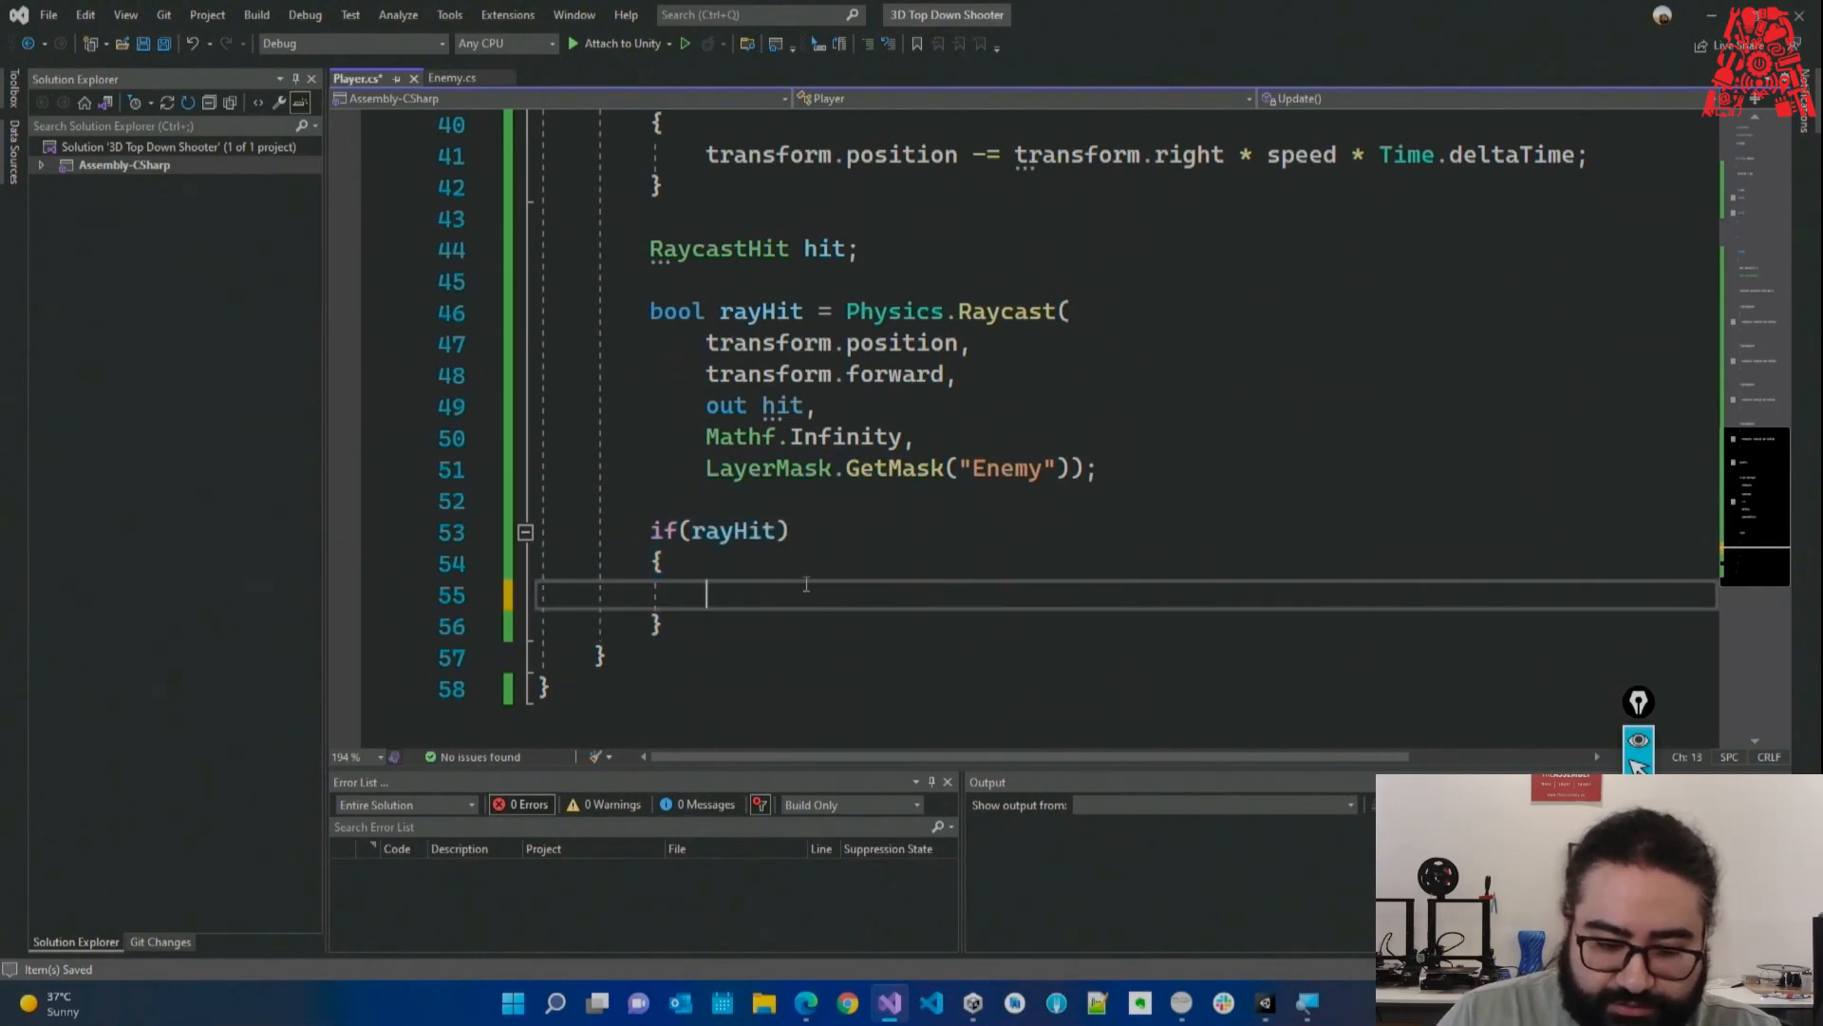
text(Destroy()
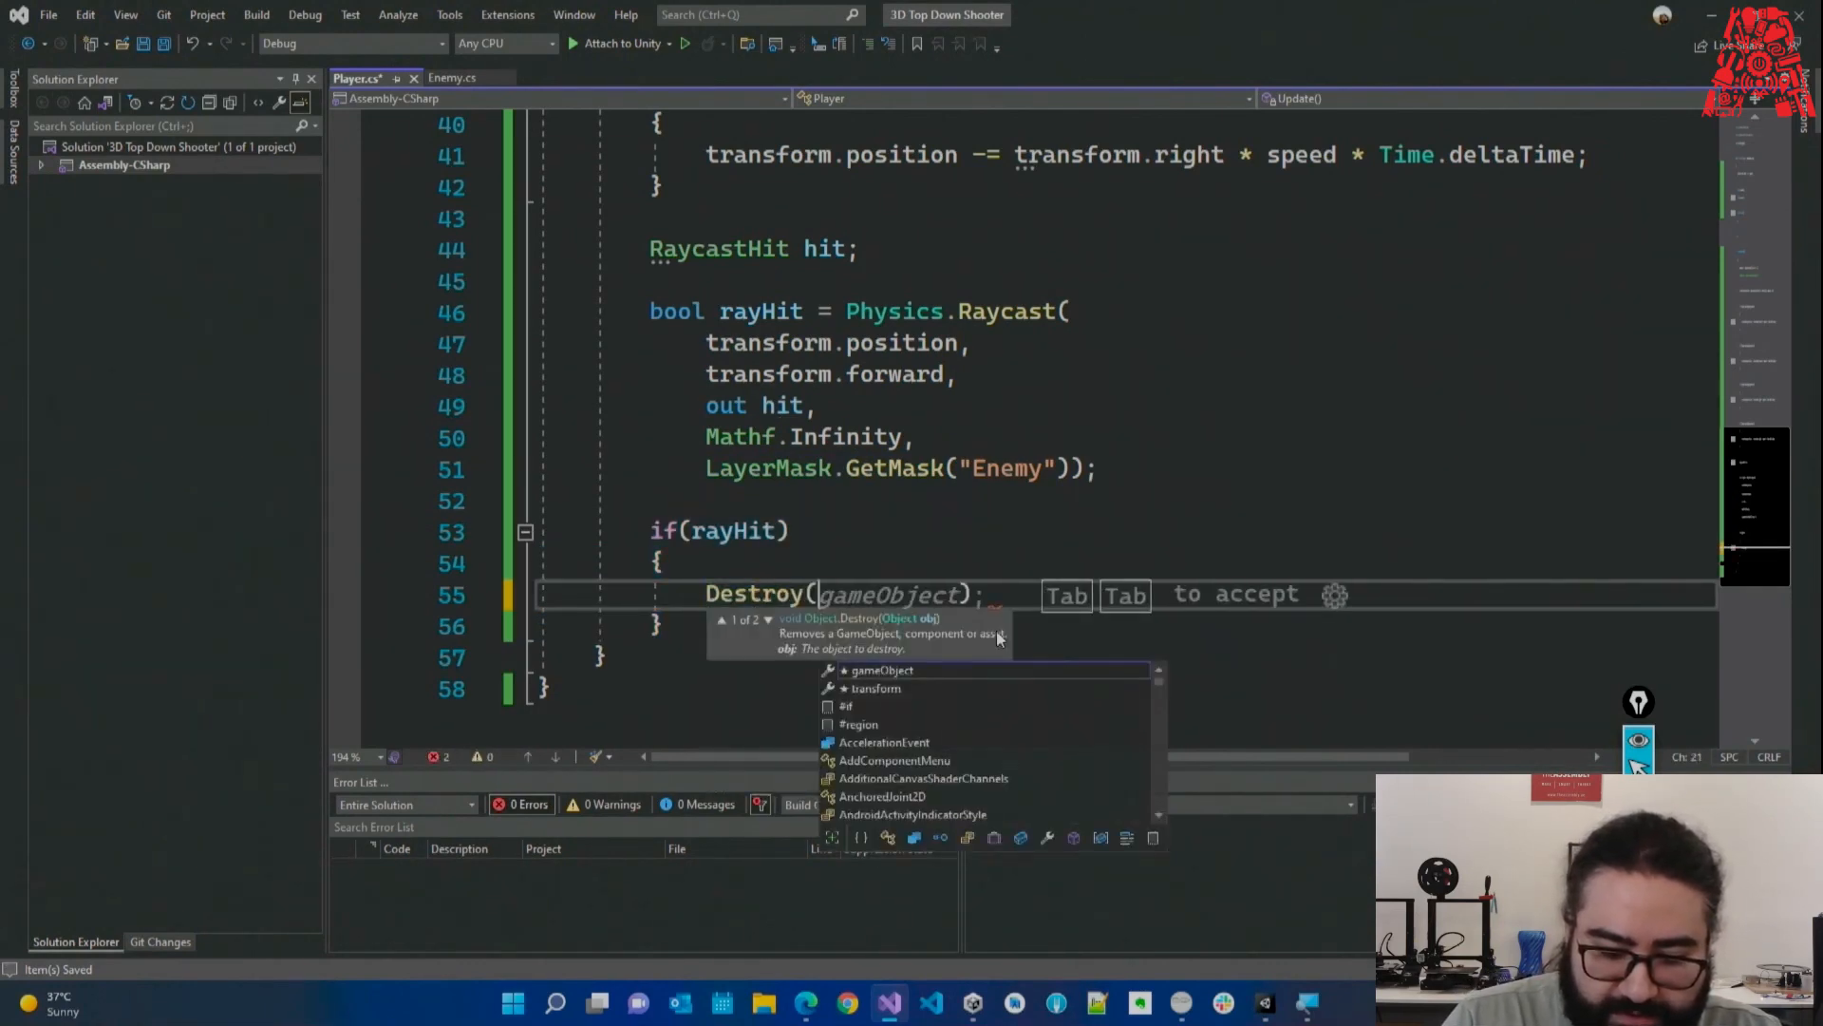
text(hit,)
key(BackSpace)
text(.g)
key(BackSpace)
text(collider.gameObject);)
key(ctrl+s)
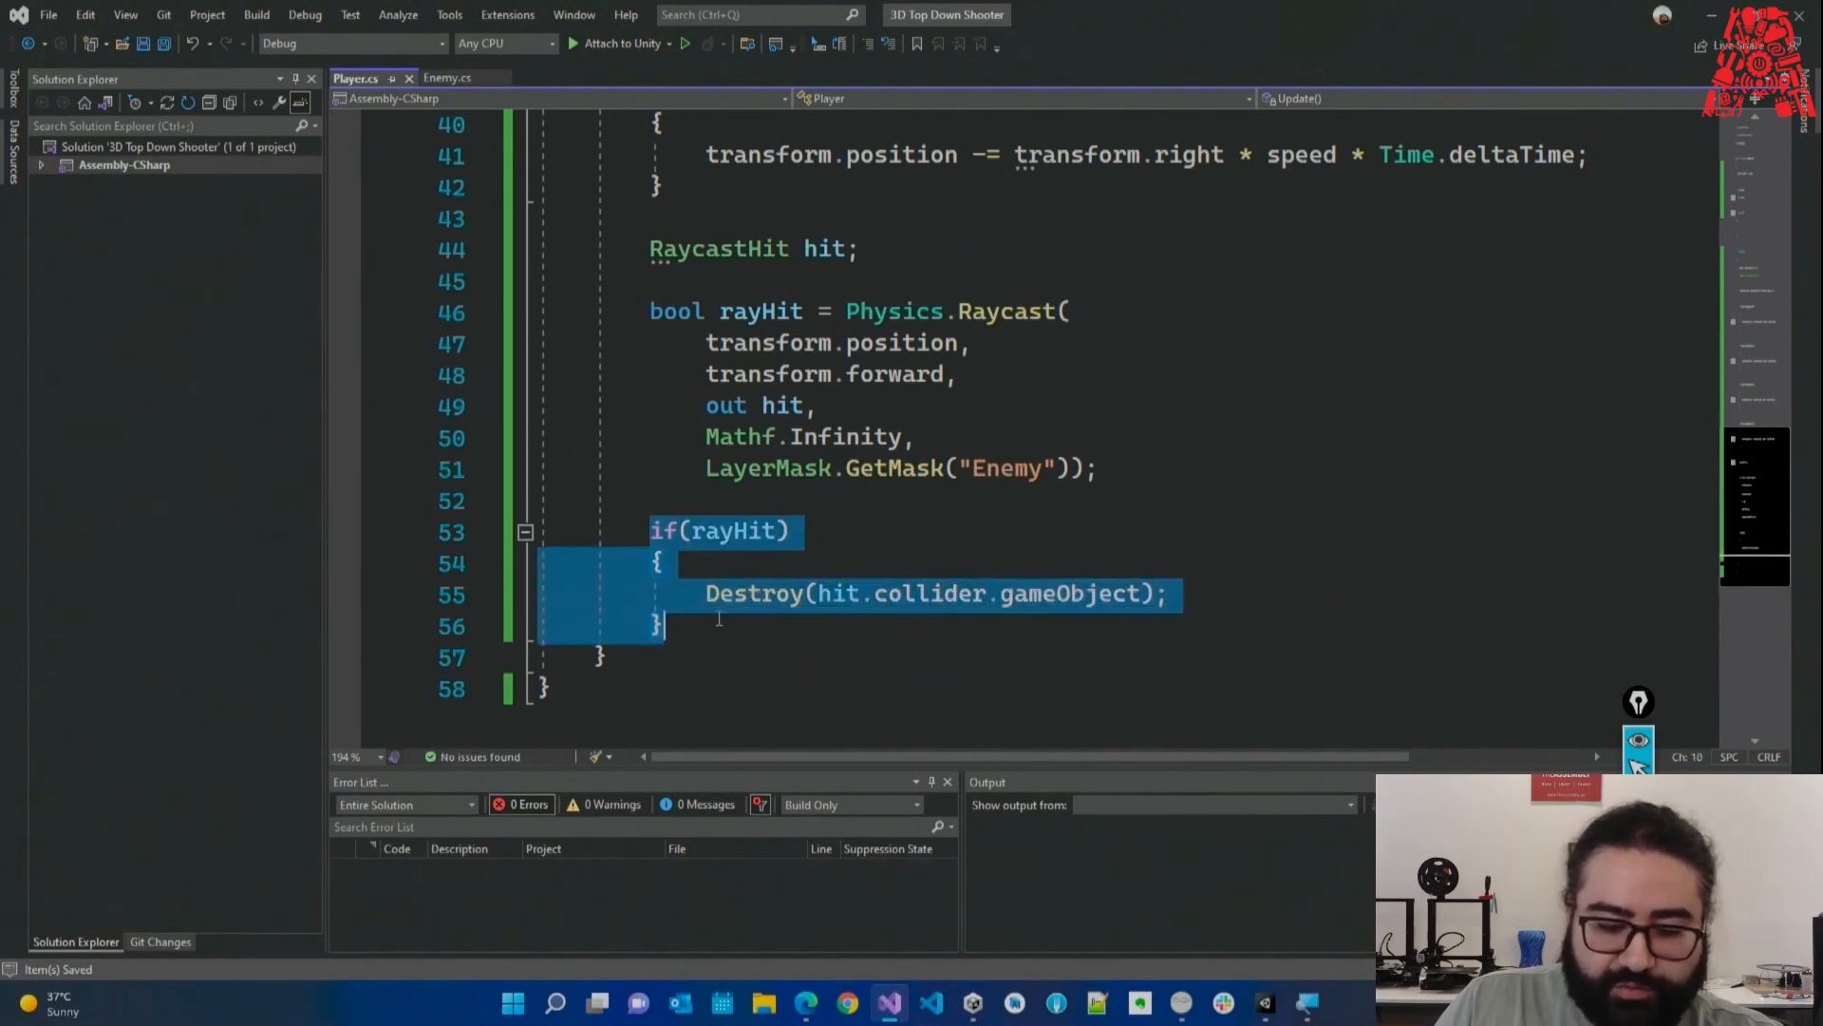
Highlight Destroy, hit, collider and gameObject to review the destroy line.
double_click(740, 596)
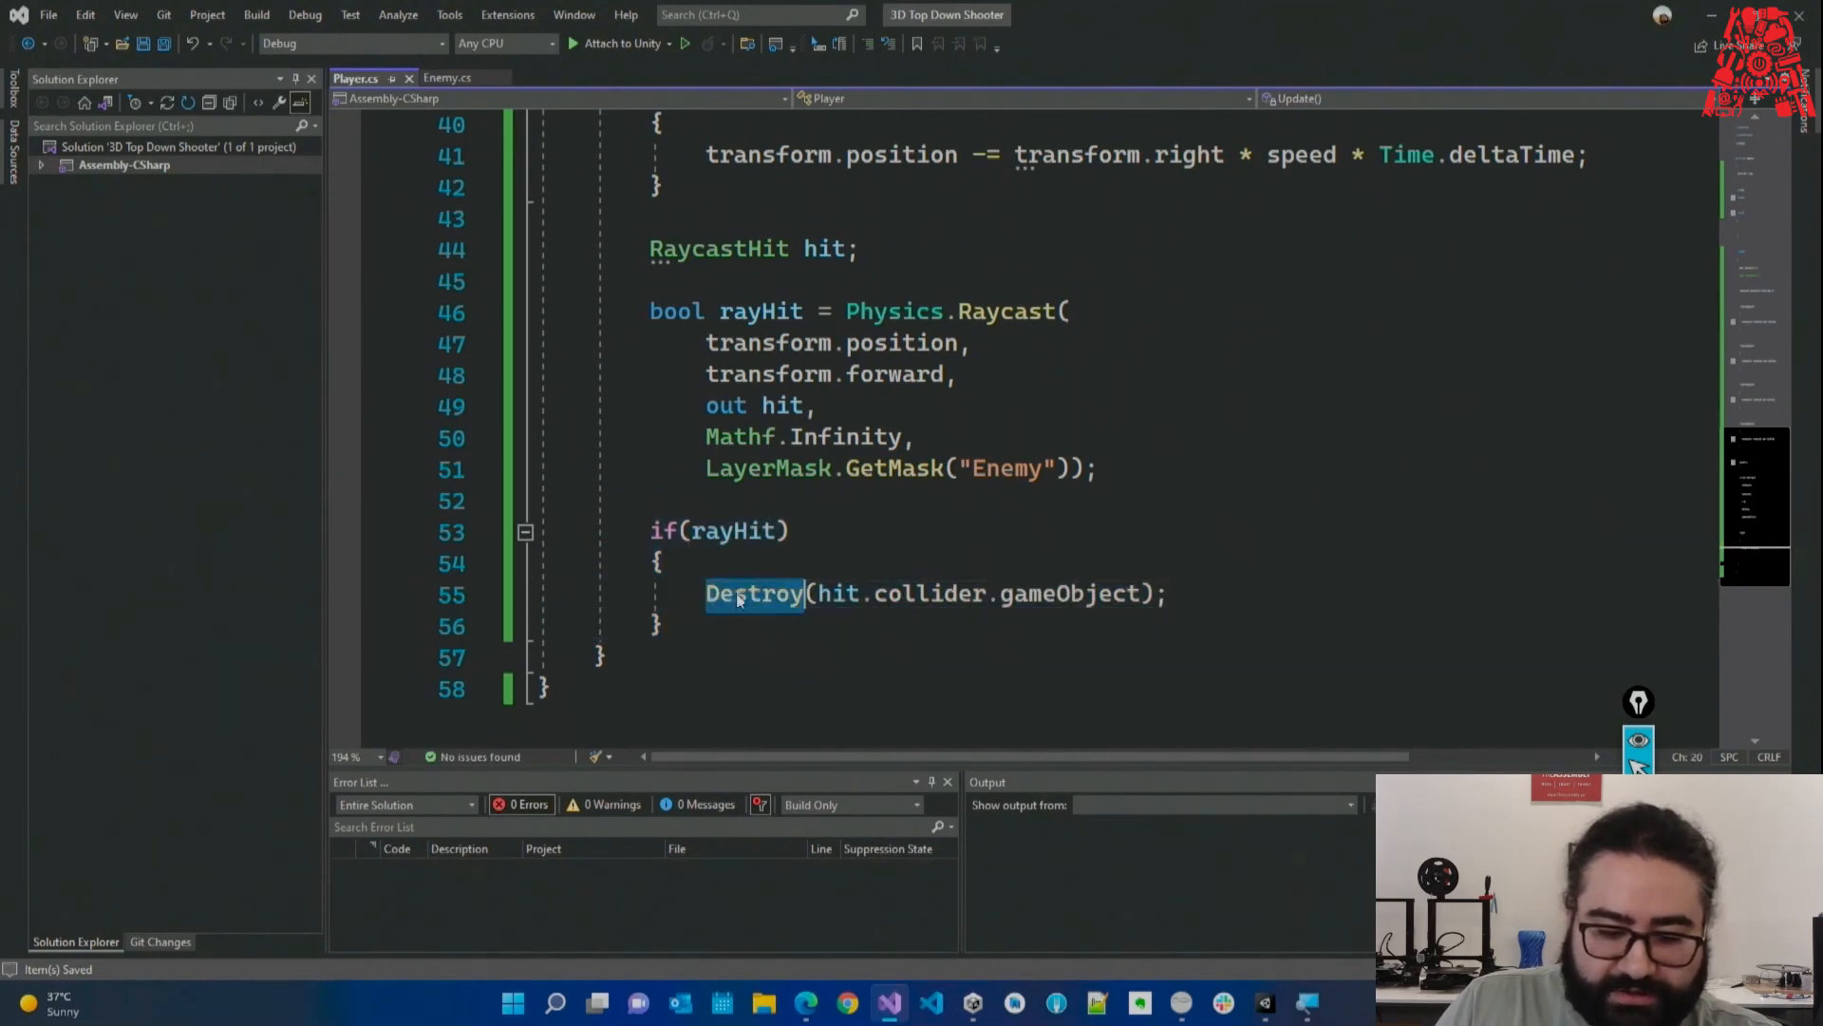
double_click(1053, 595)
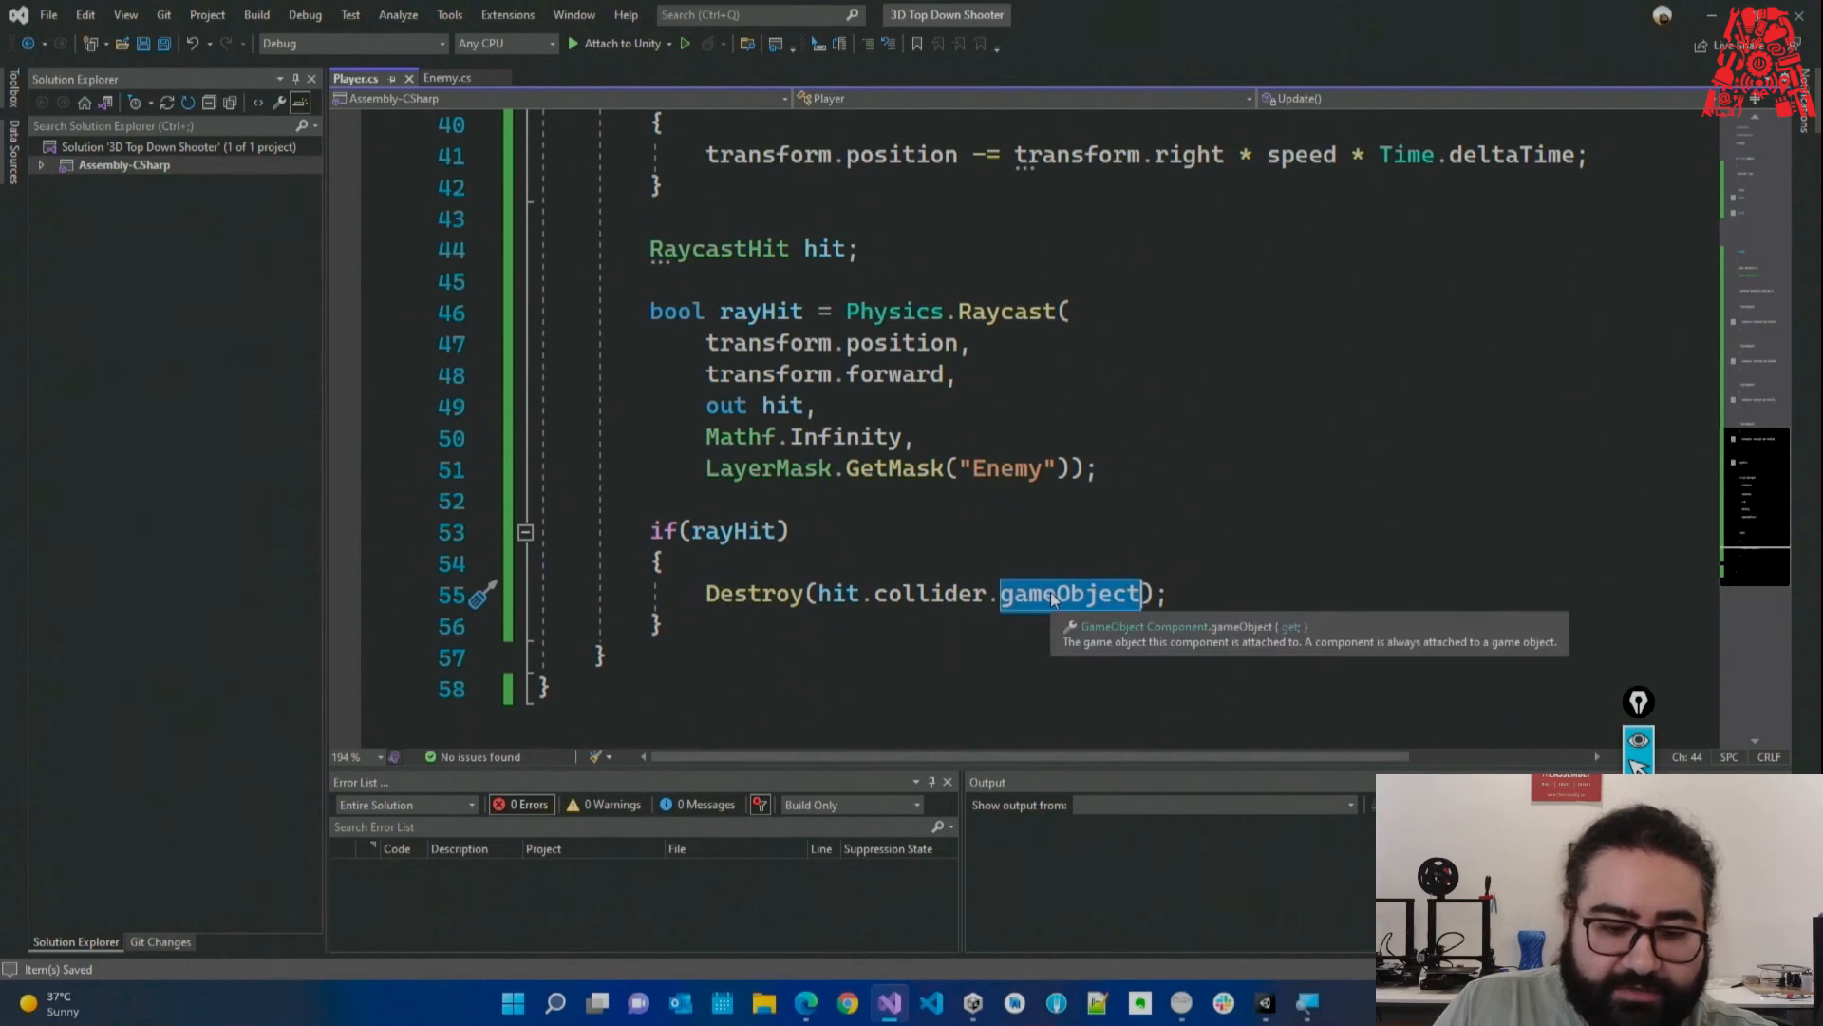
double_click(834, 252)
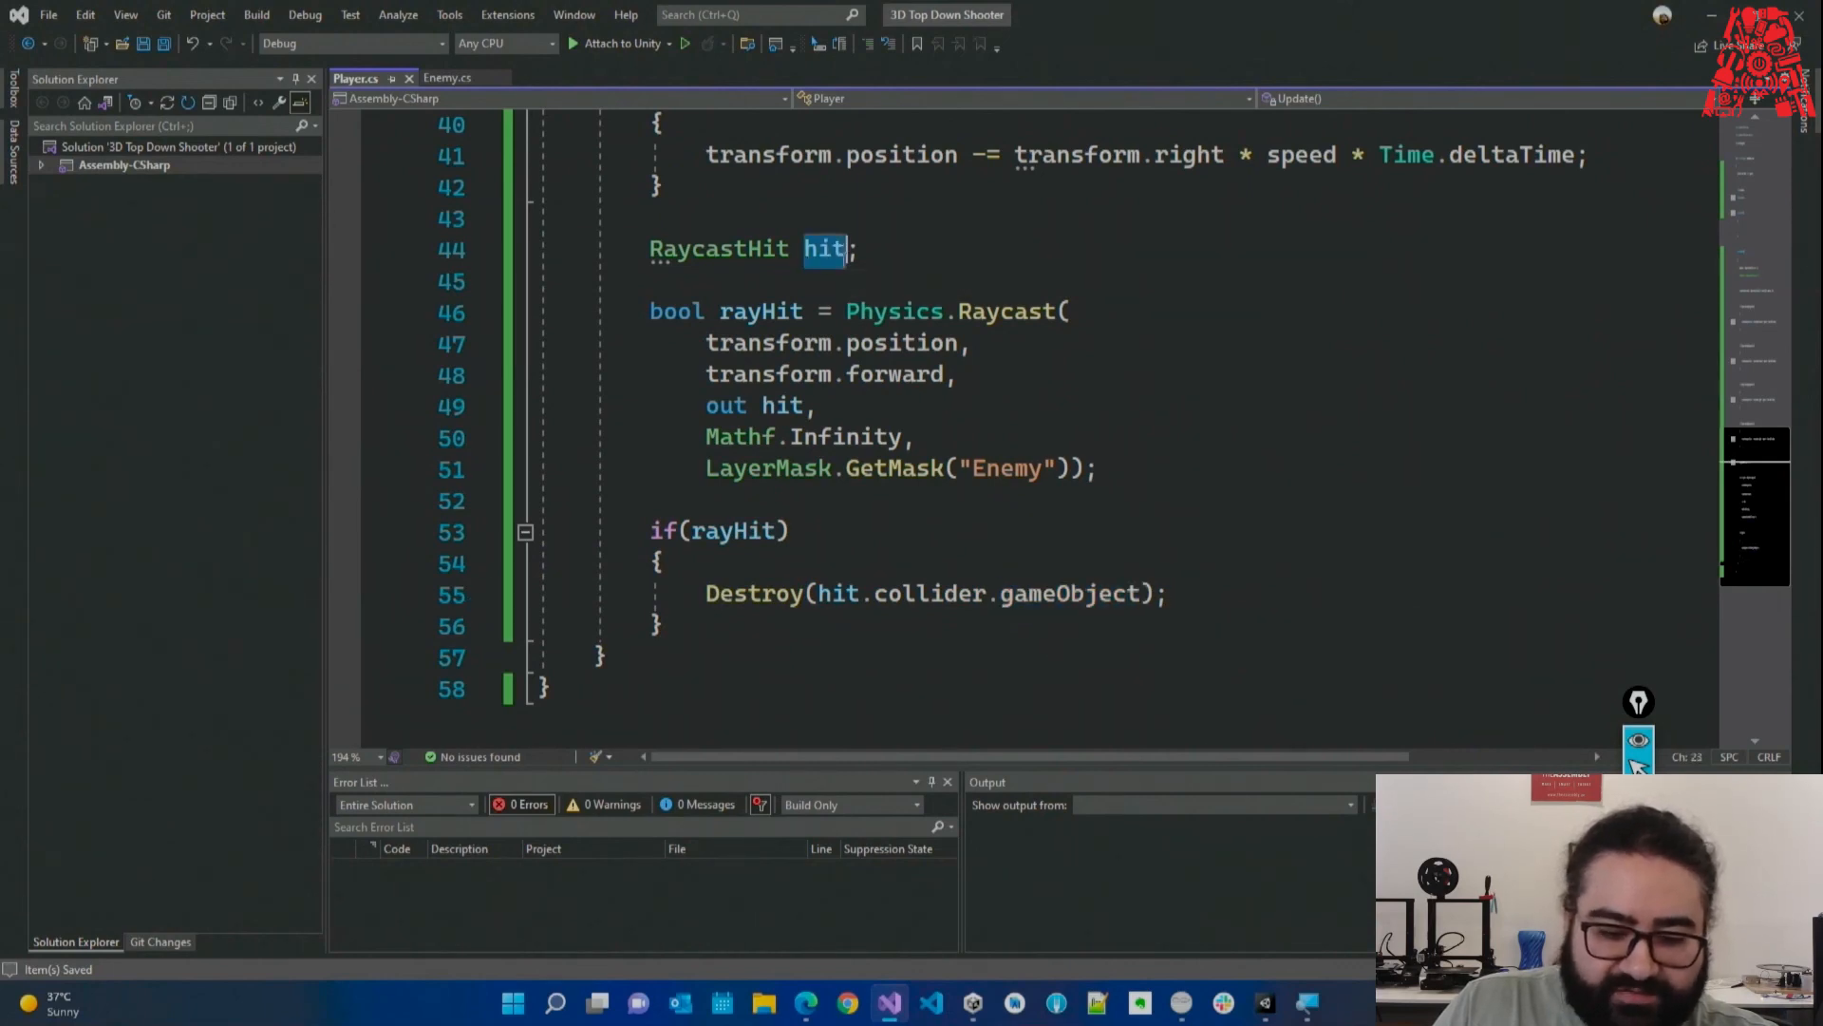
double_click(896, 592)
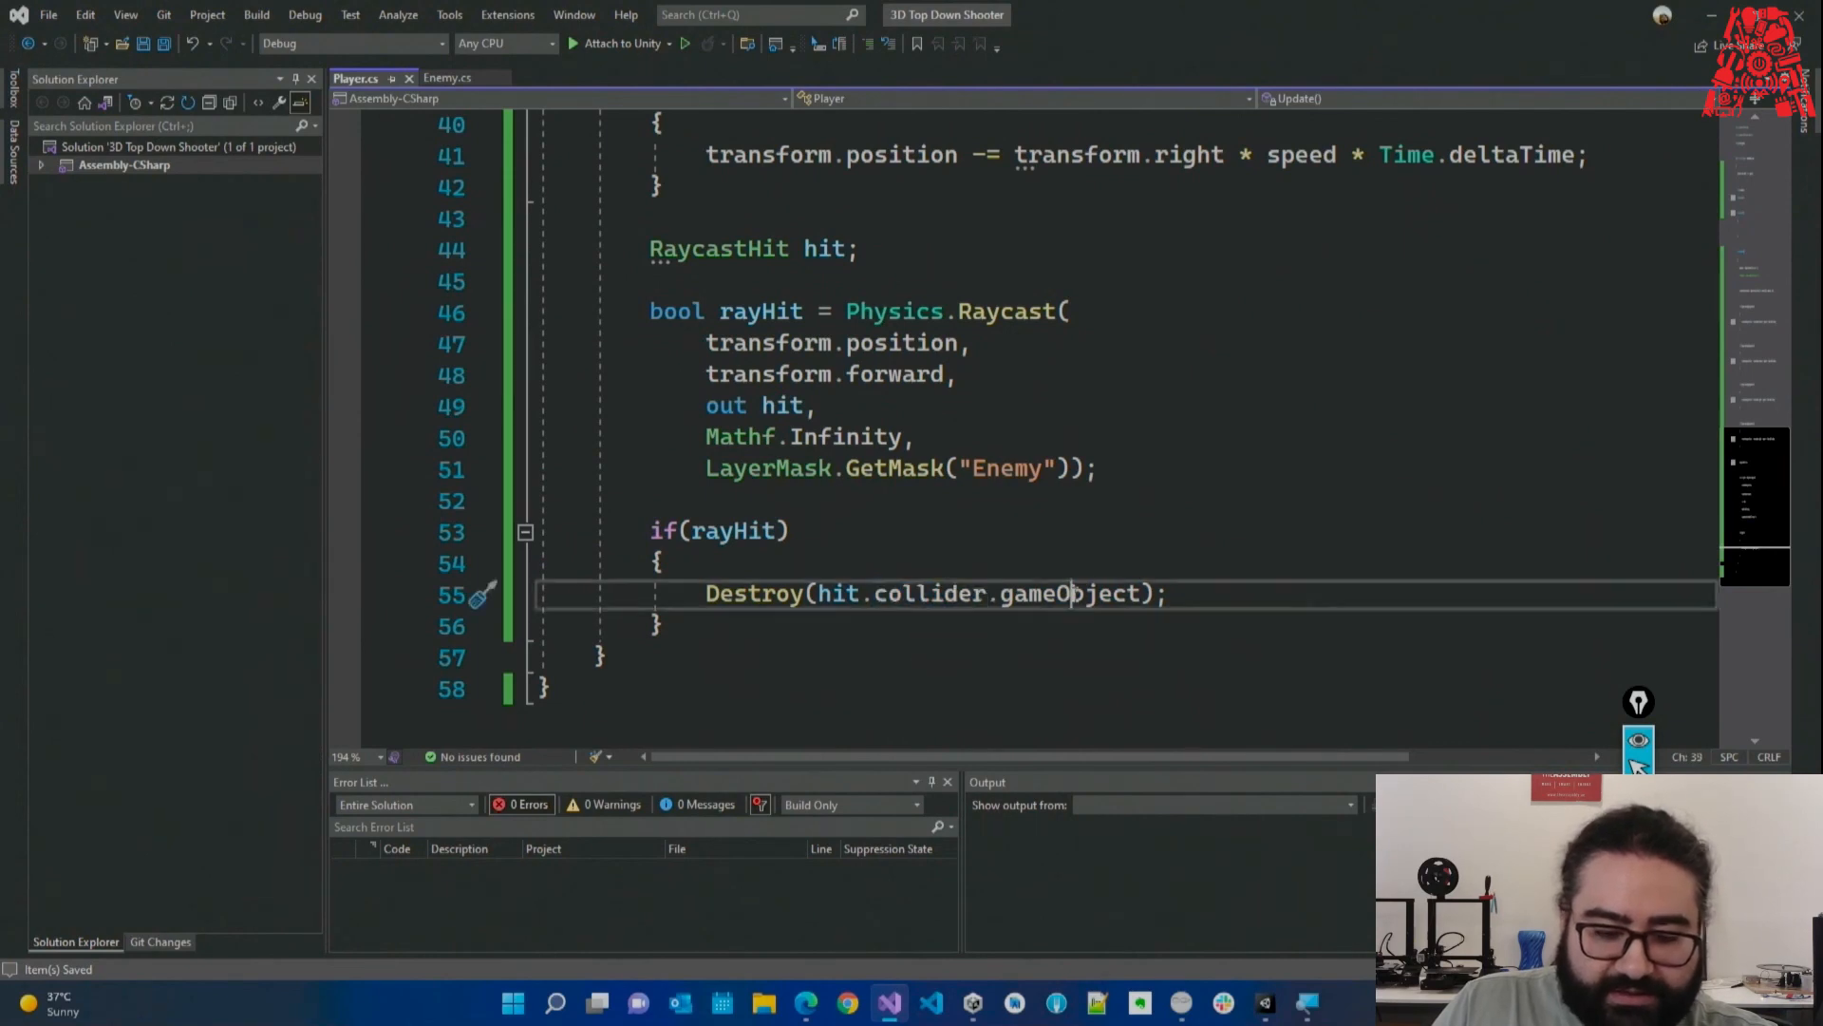
double_click(1054, 594)
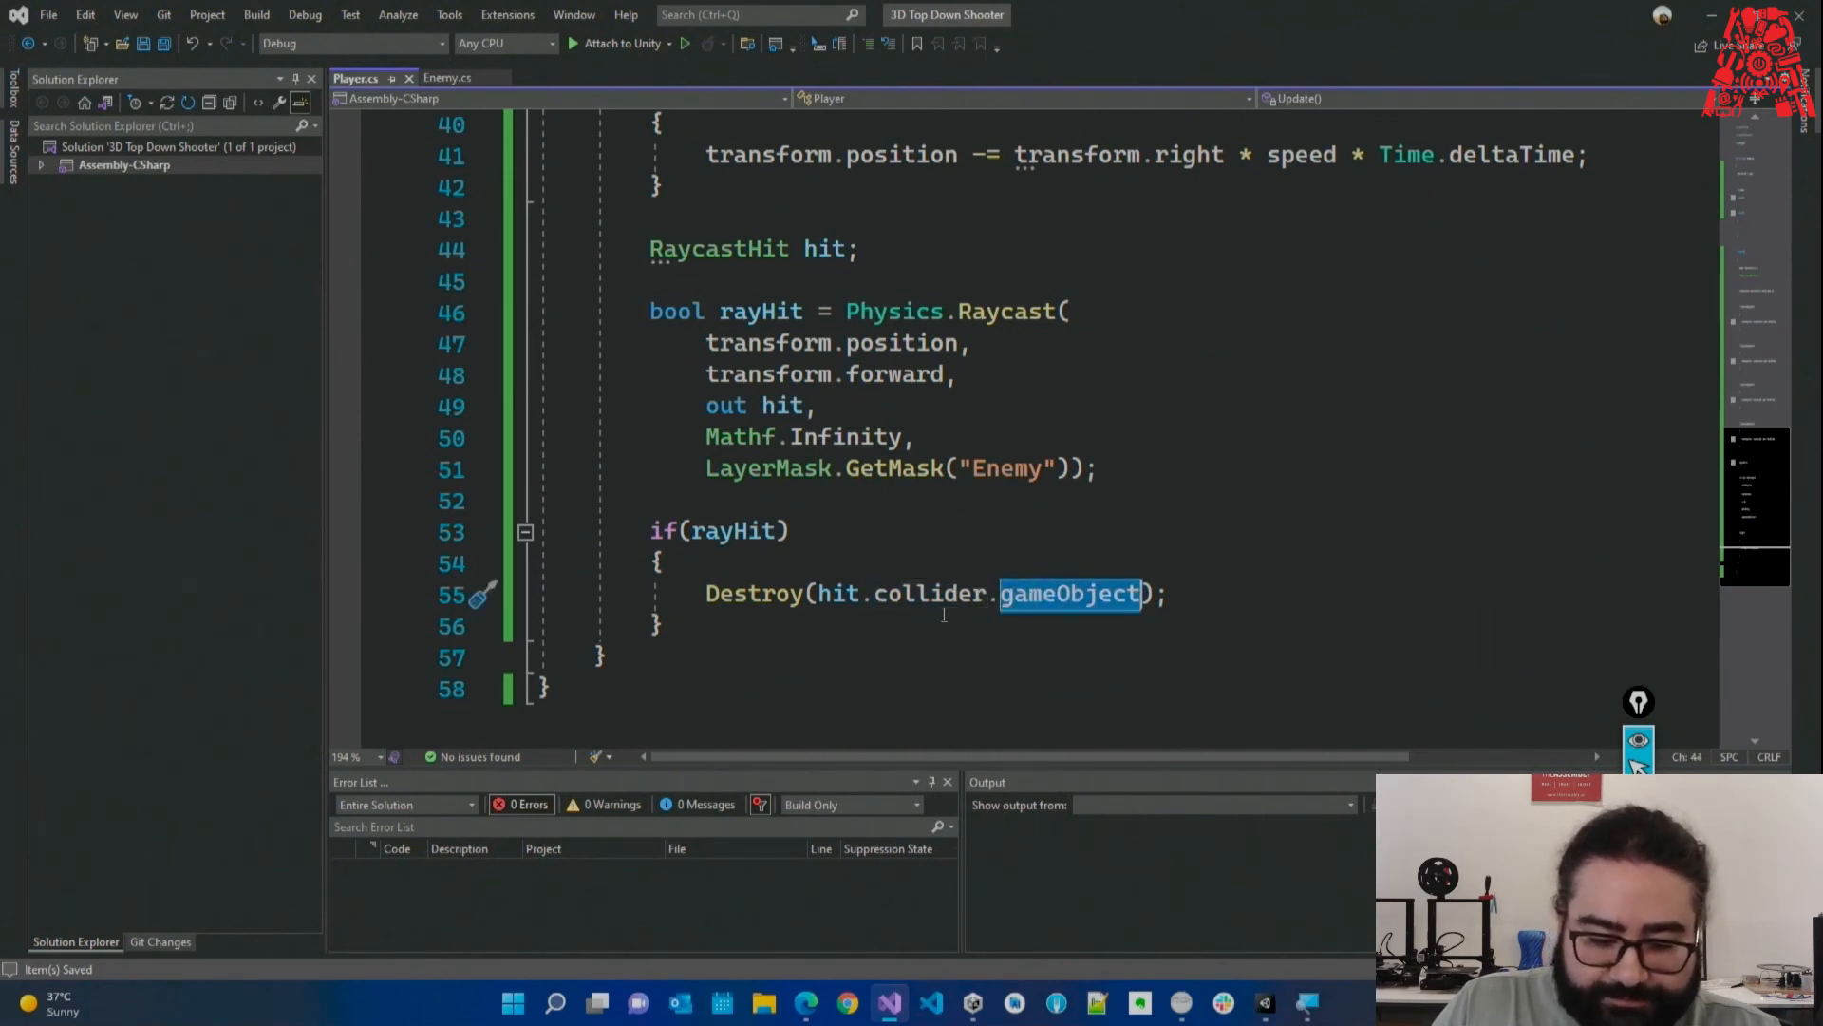
click(736, 646)
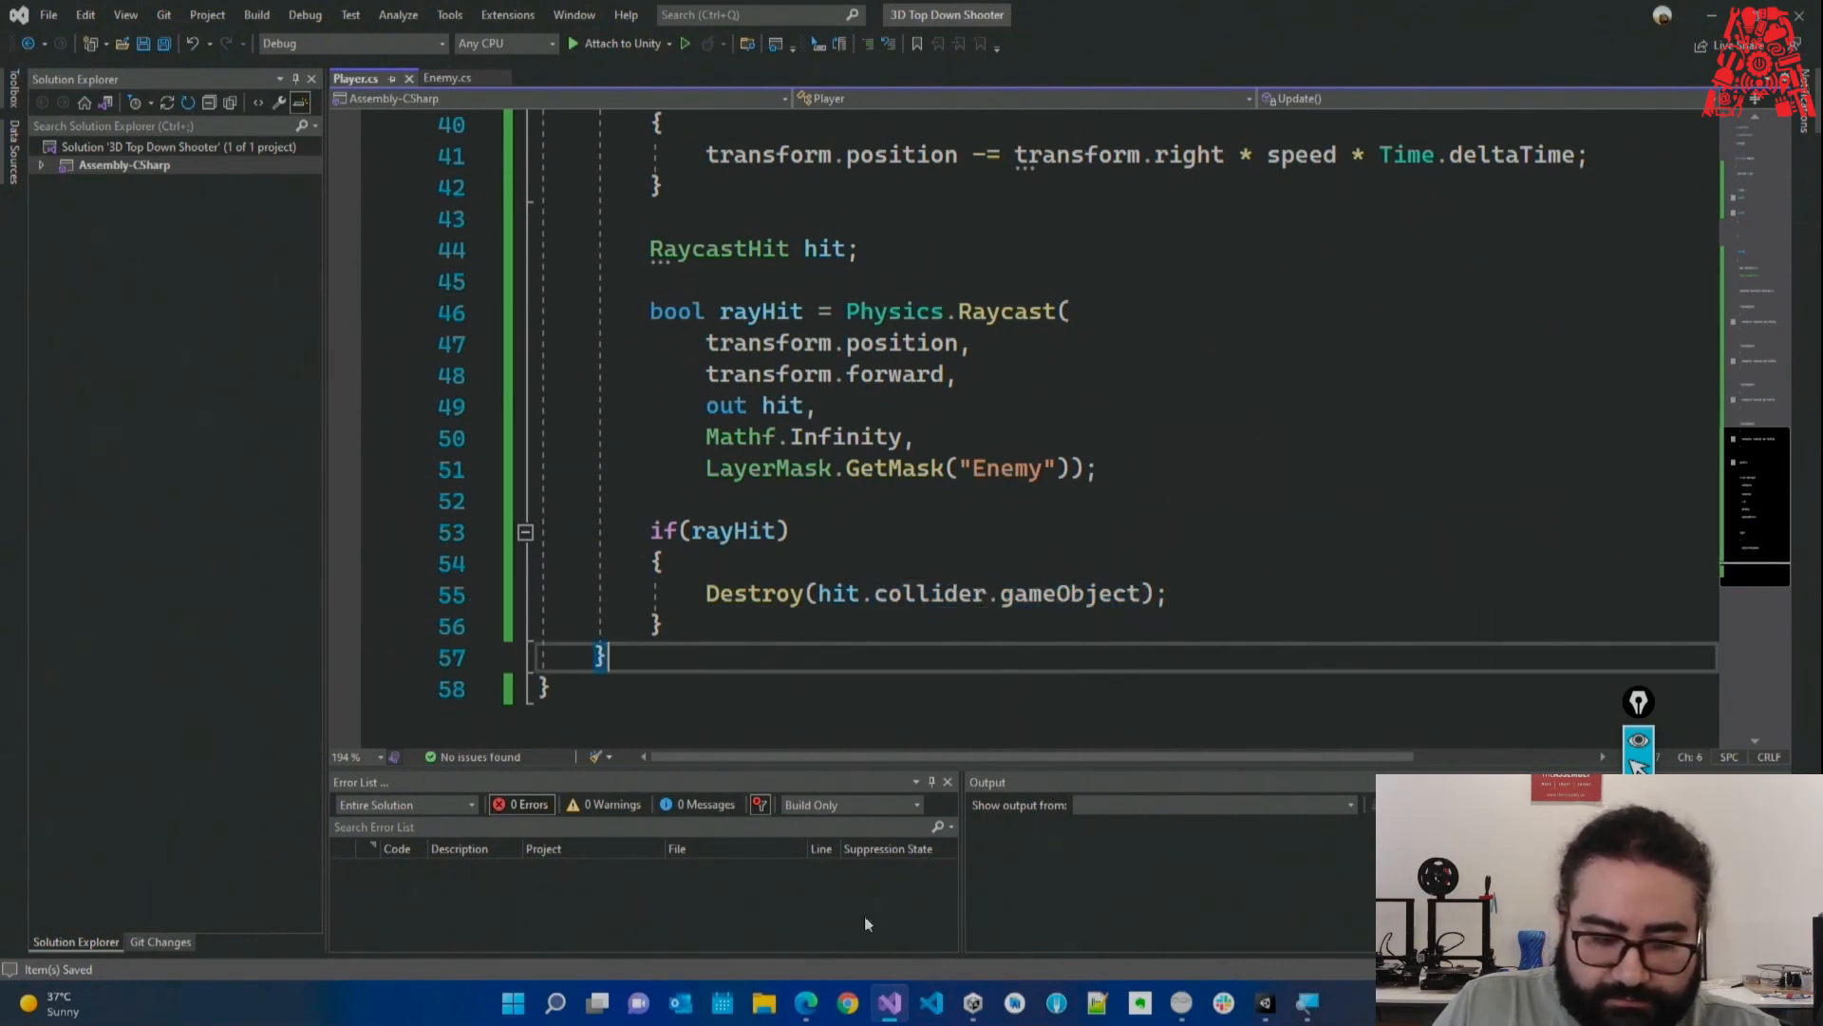
click(890, 1013)
Select Mutant and create a new user layer 6 named Enemy.
click(48, 161)
click(91, 176)
click(91, 147)
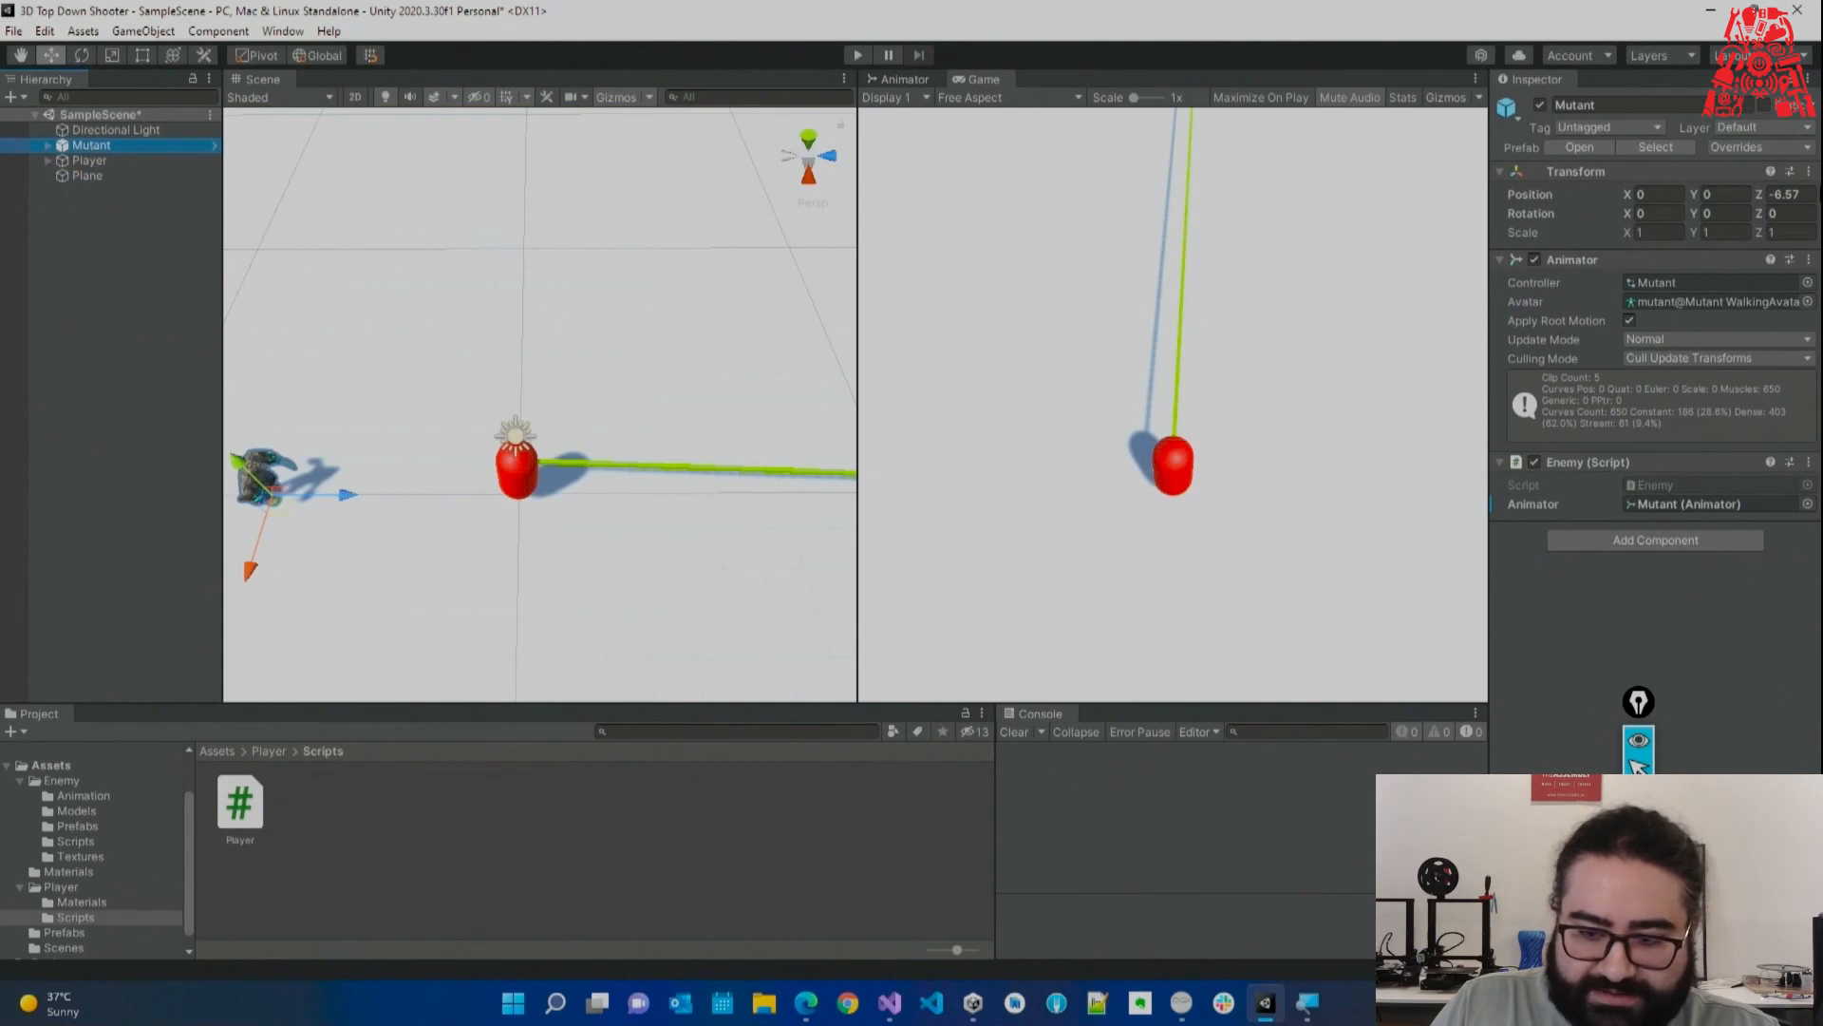
click(1753, 131)
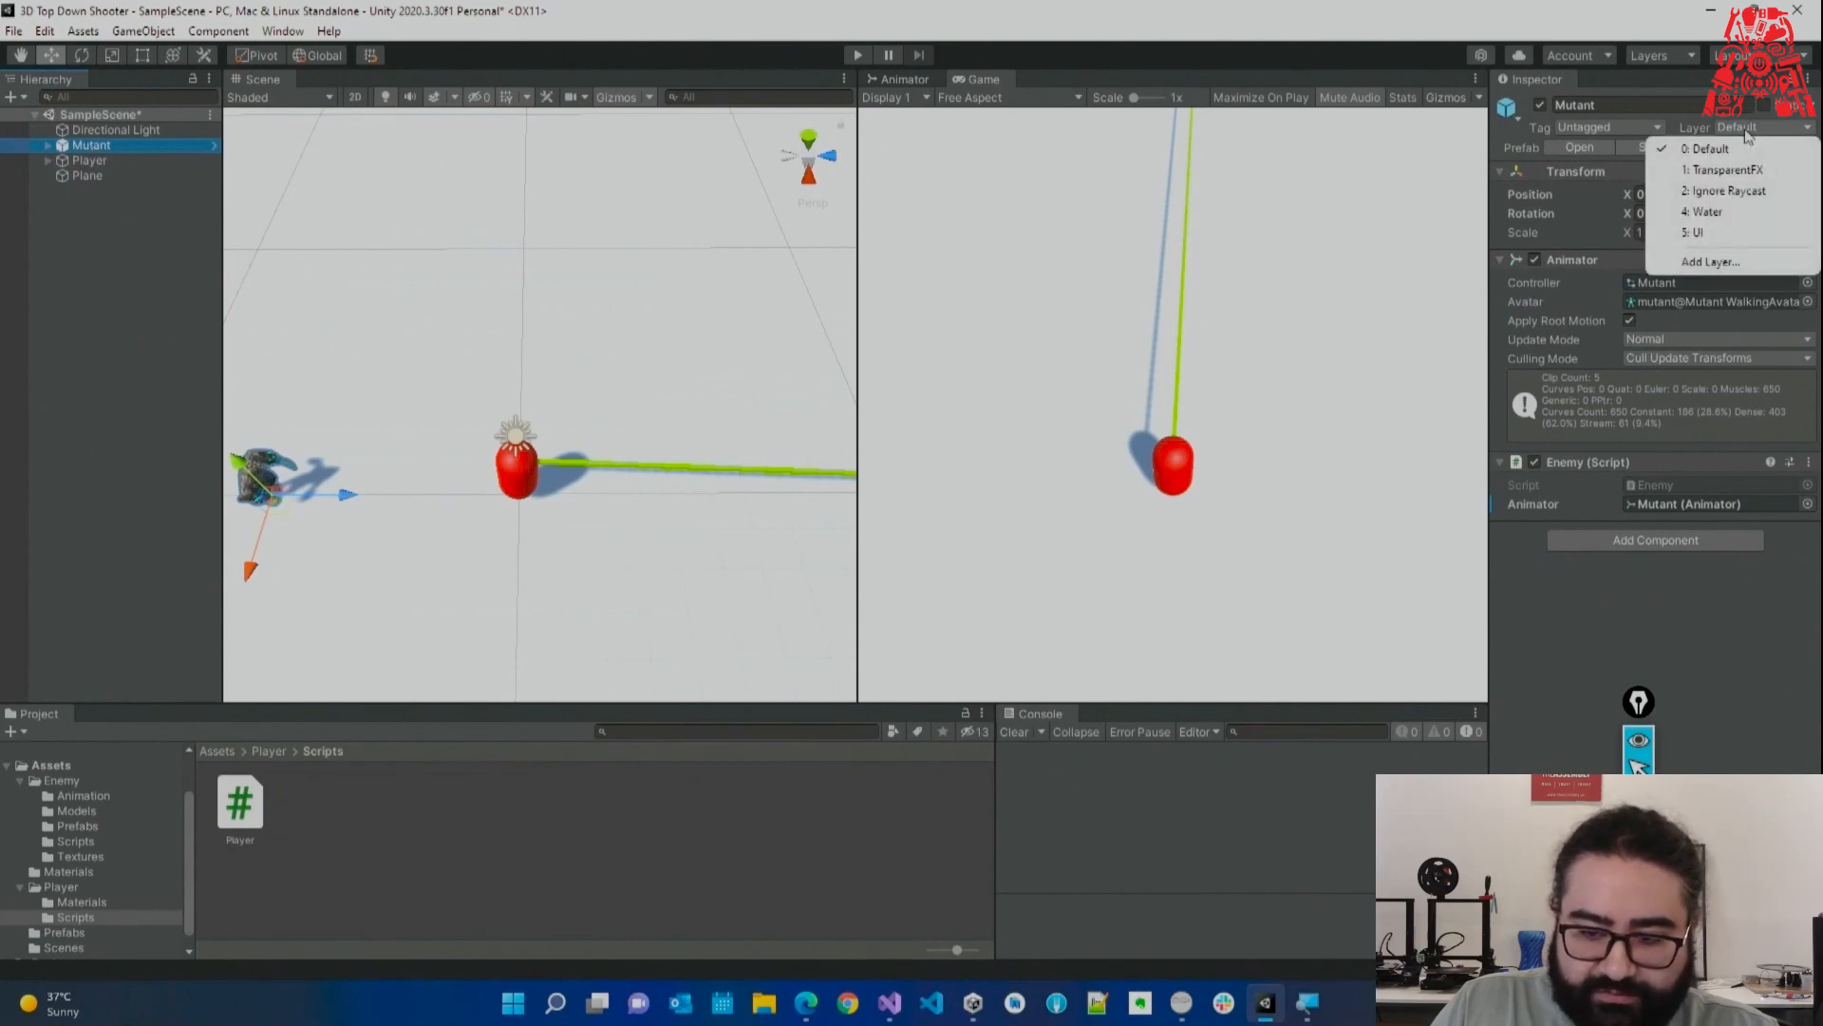
click(1709, 261)
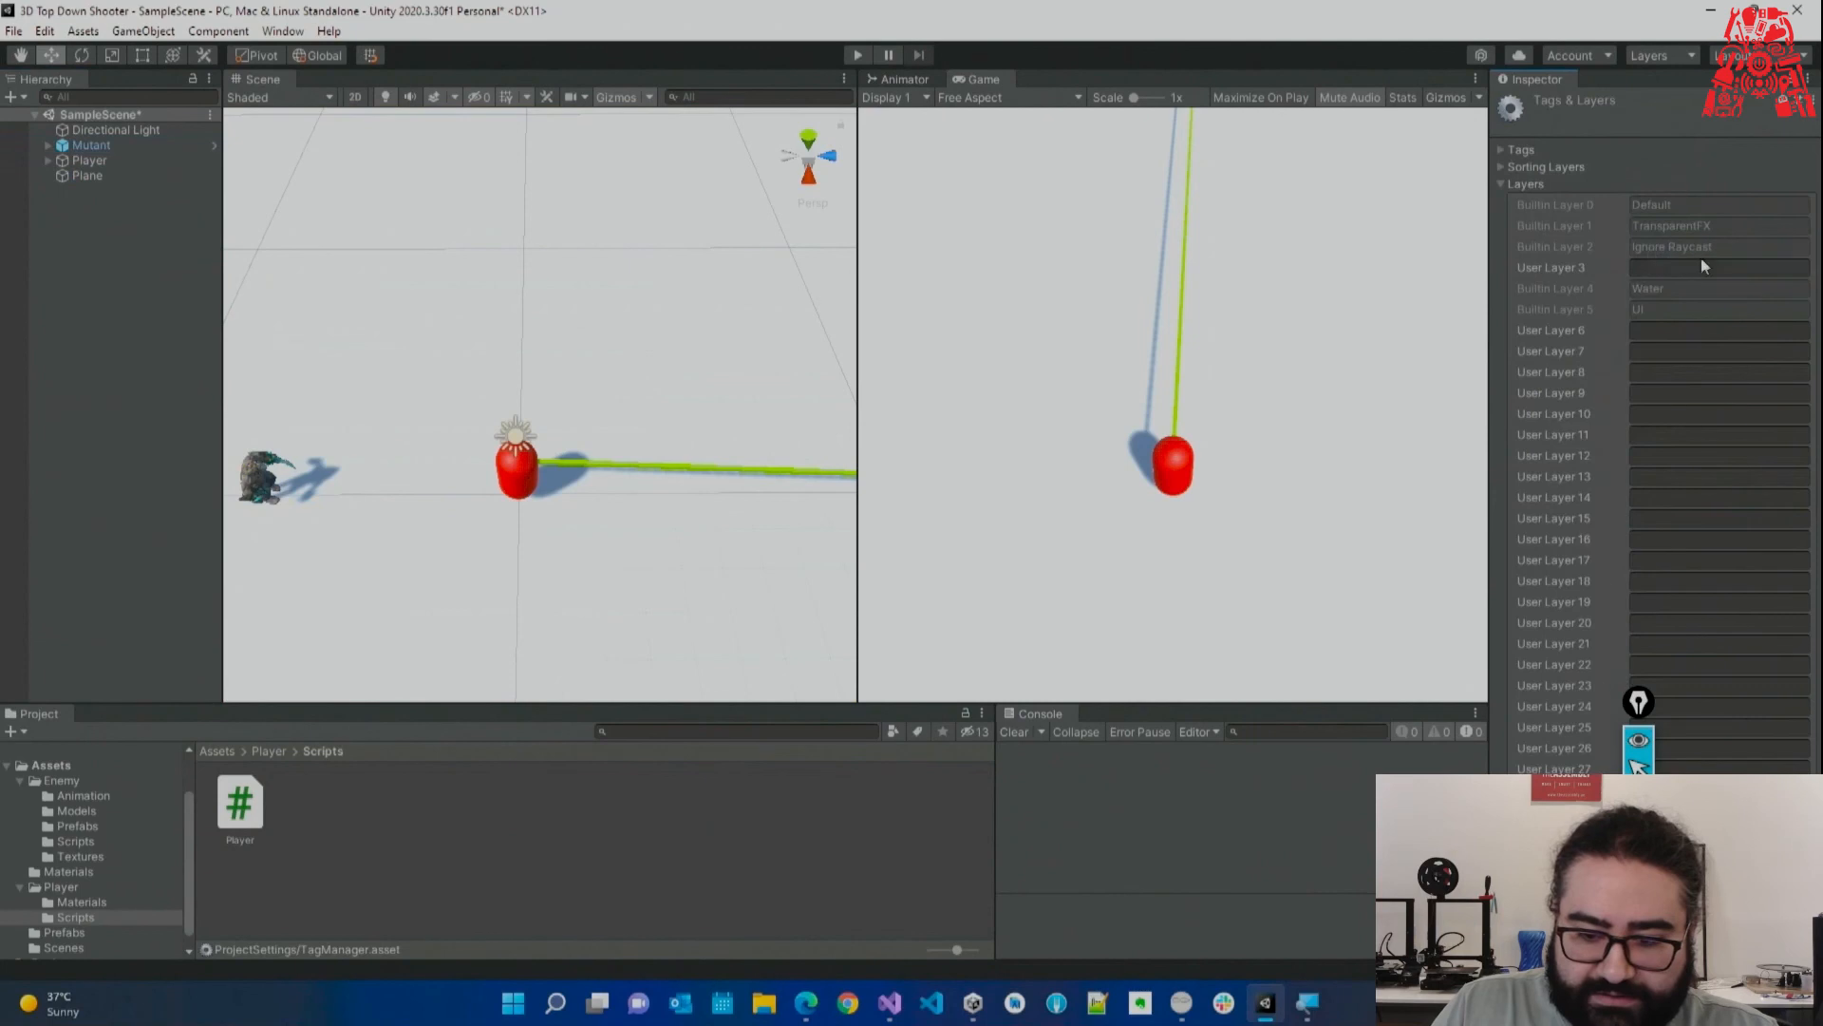
click(1660, 330)
text(Enemy)
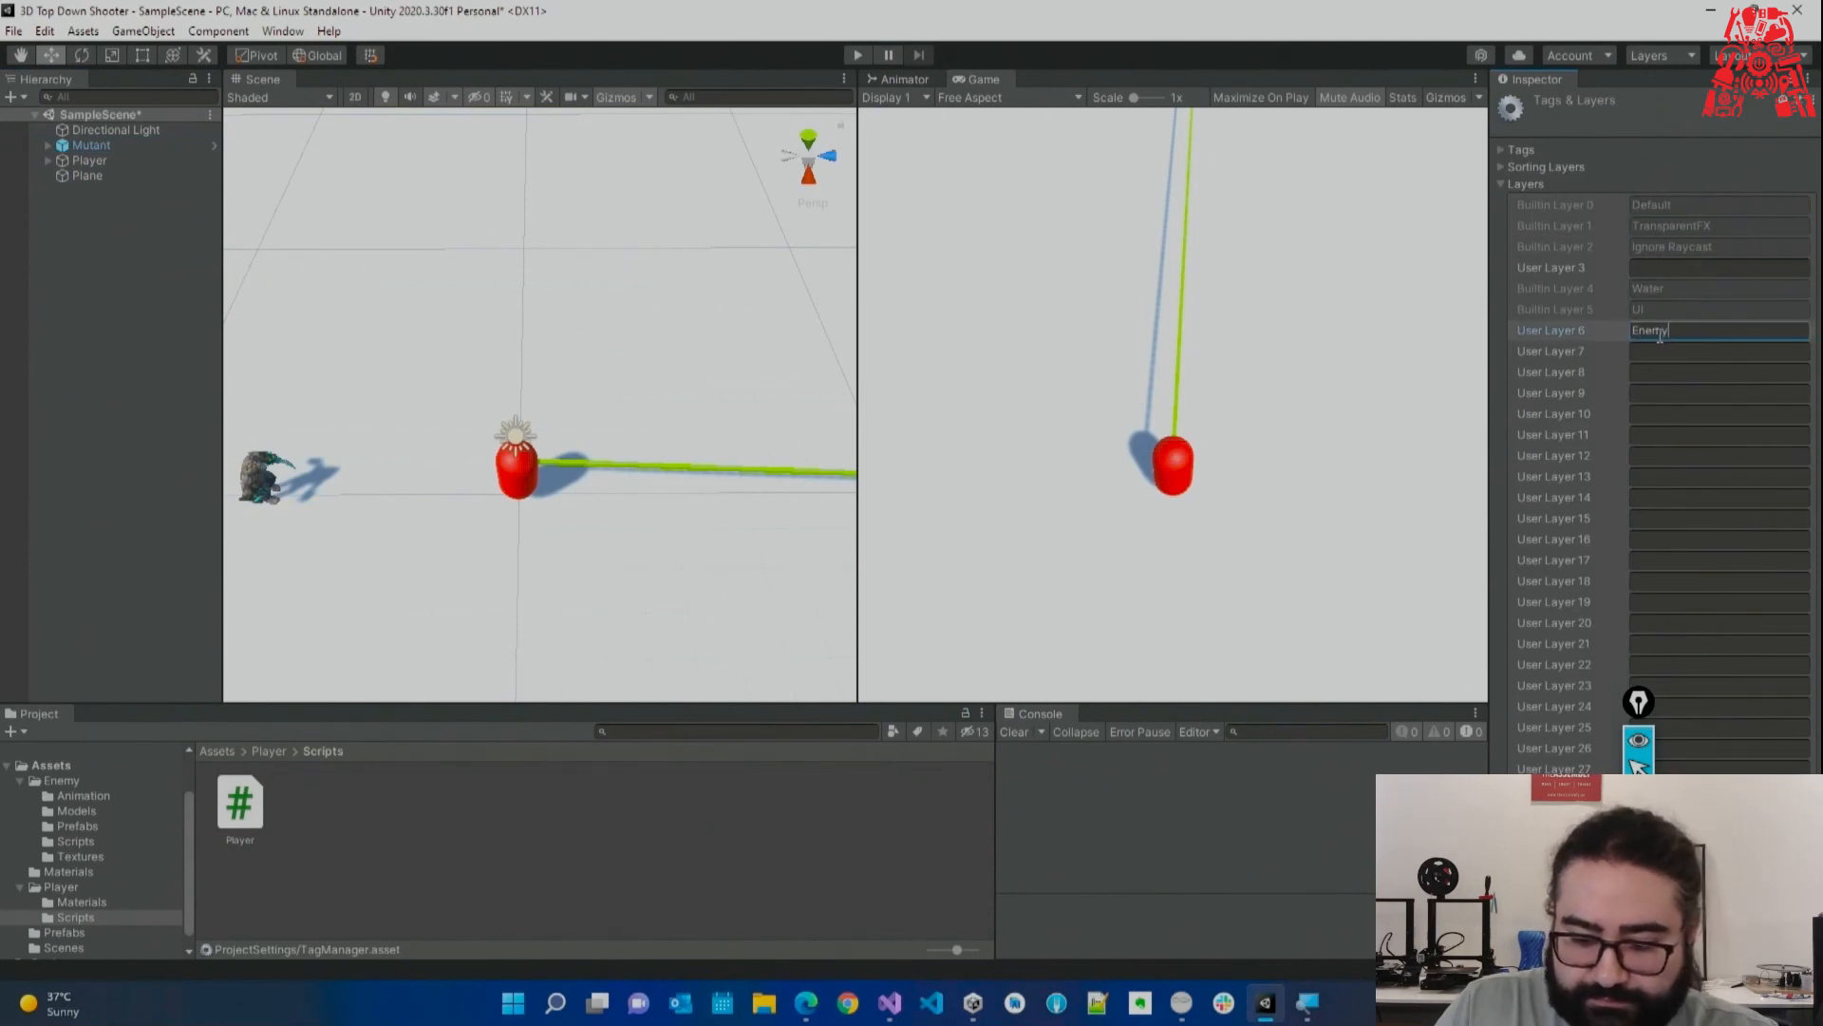
drag(1638, 702, 1413, 693)
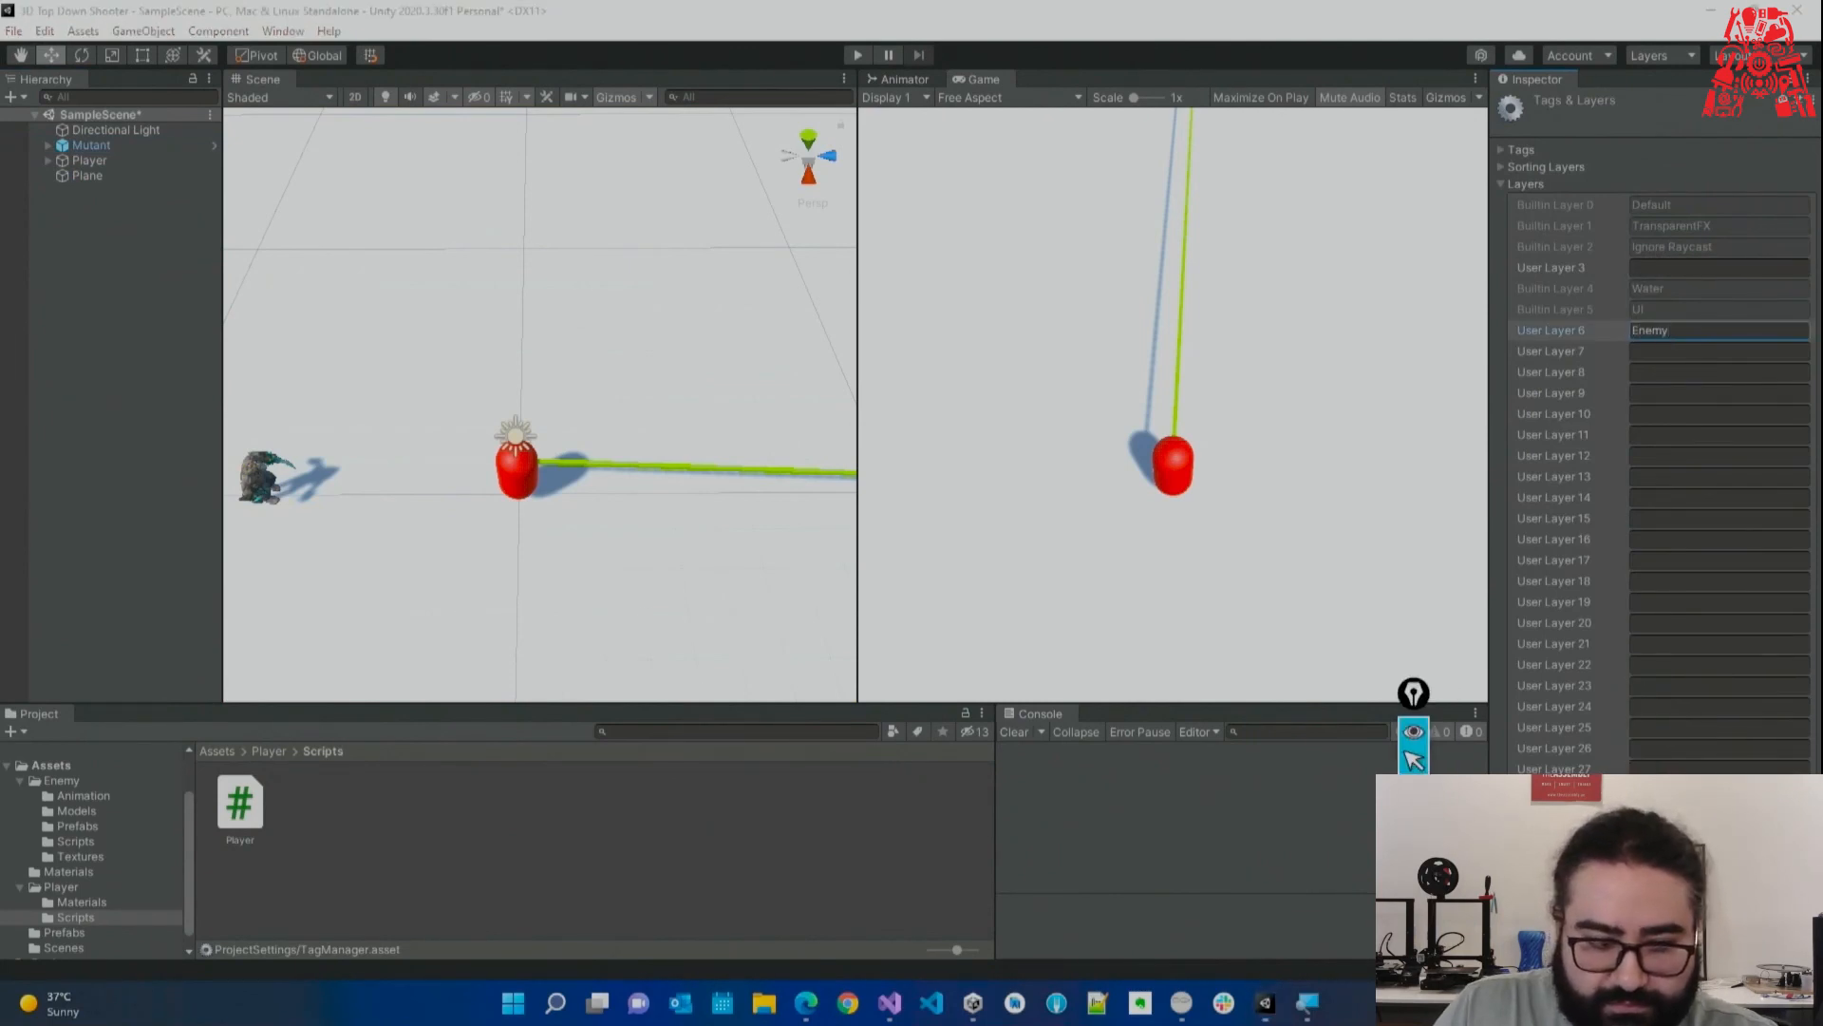
Put Mutant and all its children on the Enemy layer.
click(91, 145)
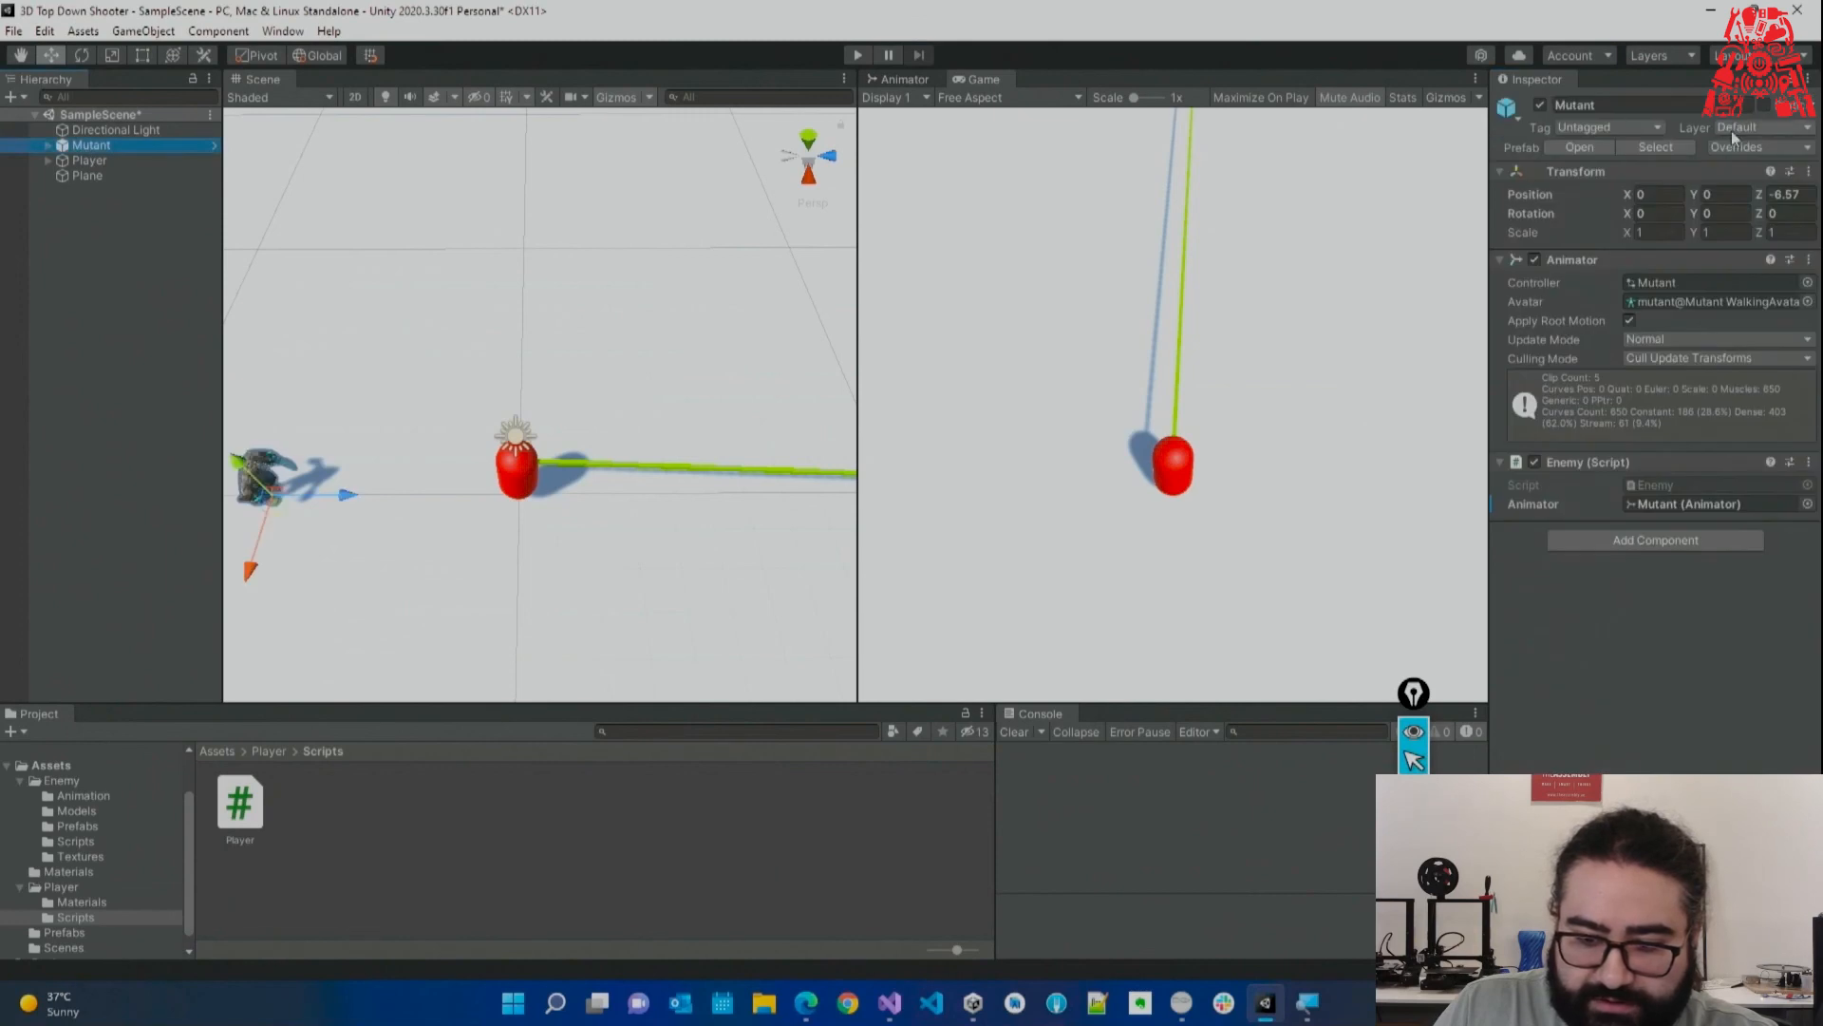
click(1730, 129)
click(1705, 253)
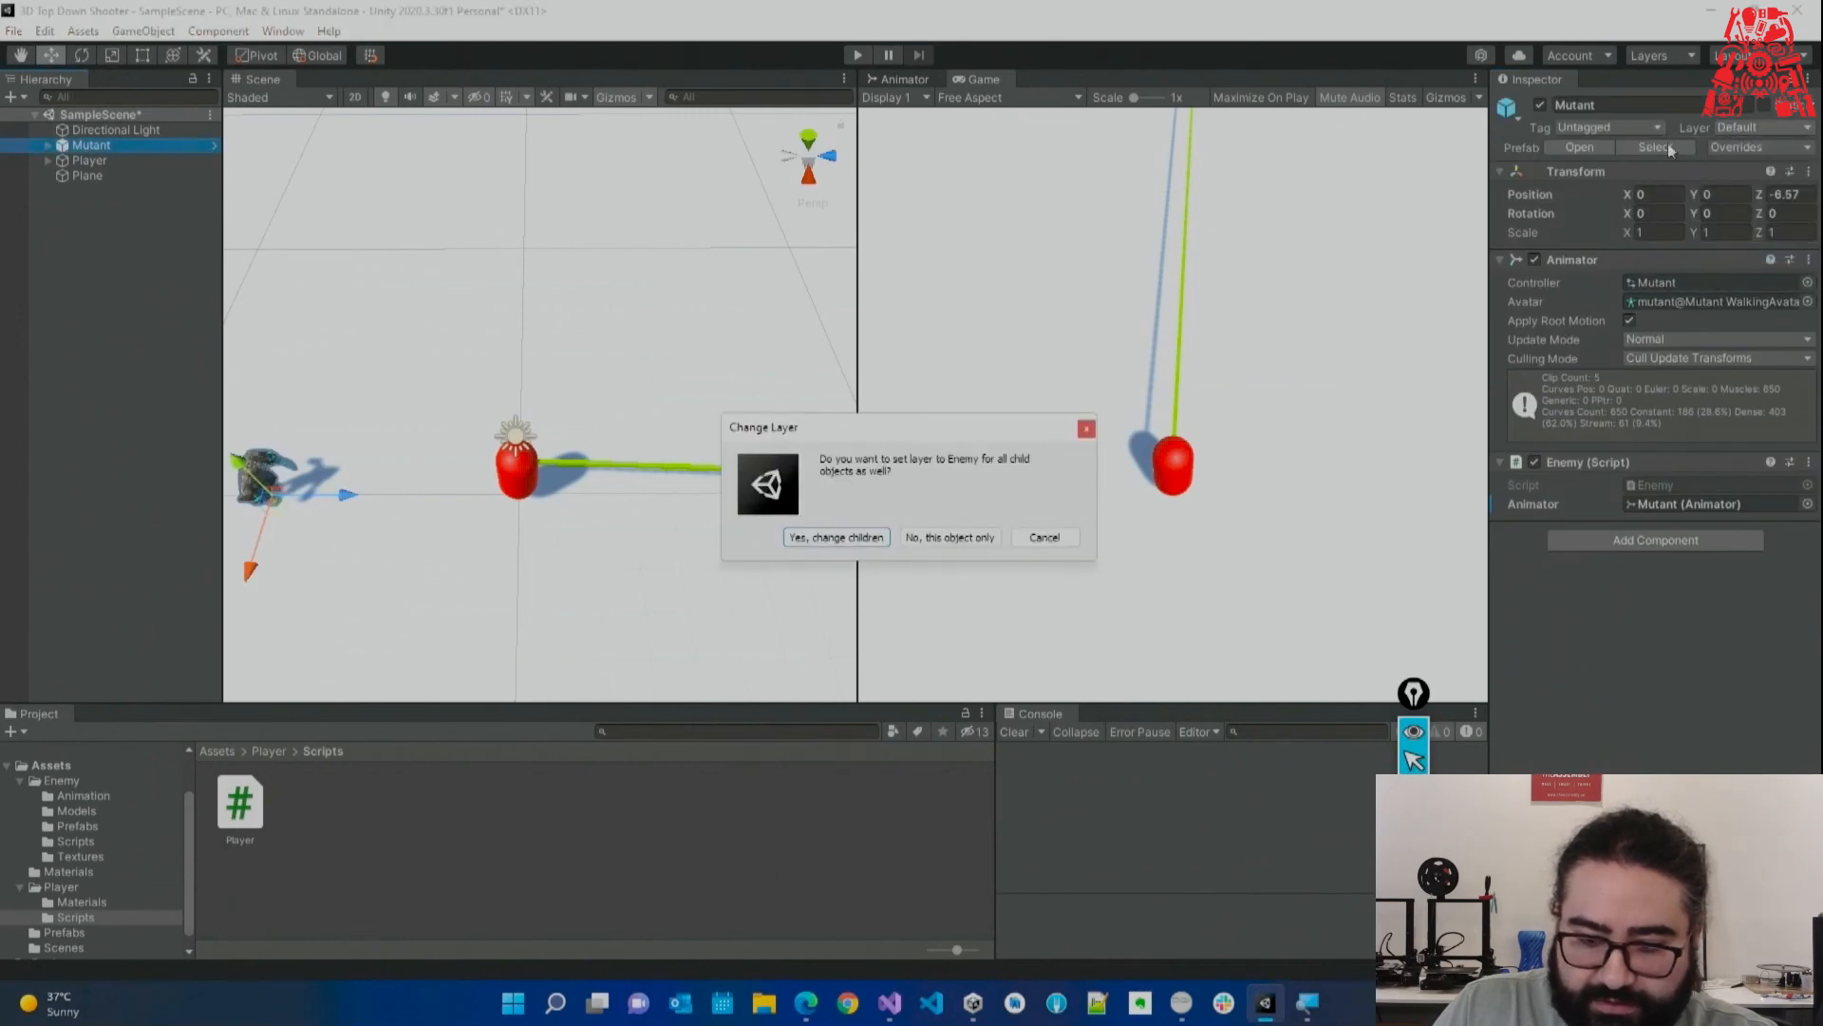
click(836, 537)
Apply all prefab overrides to Mutant and return to Player.cs in Visual Studio.
click(1738, 150)
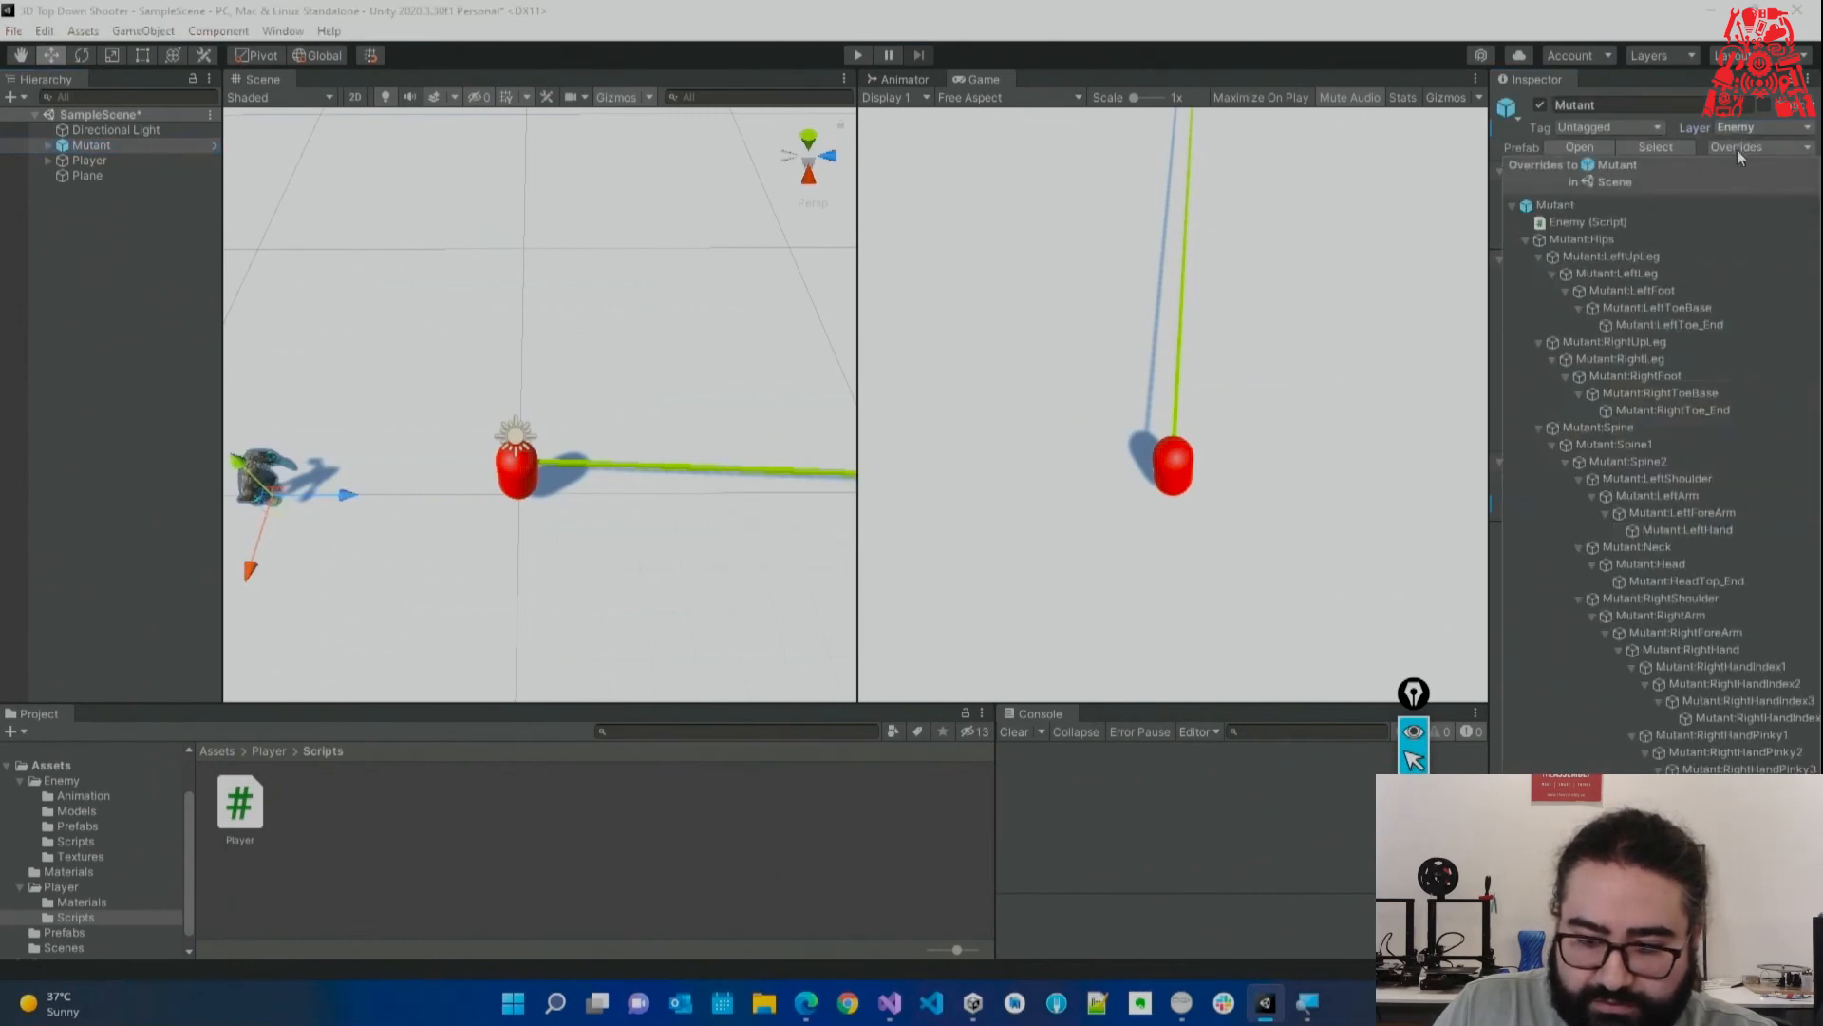
click(1730, 146)
click(1730, 146)
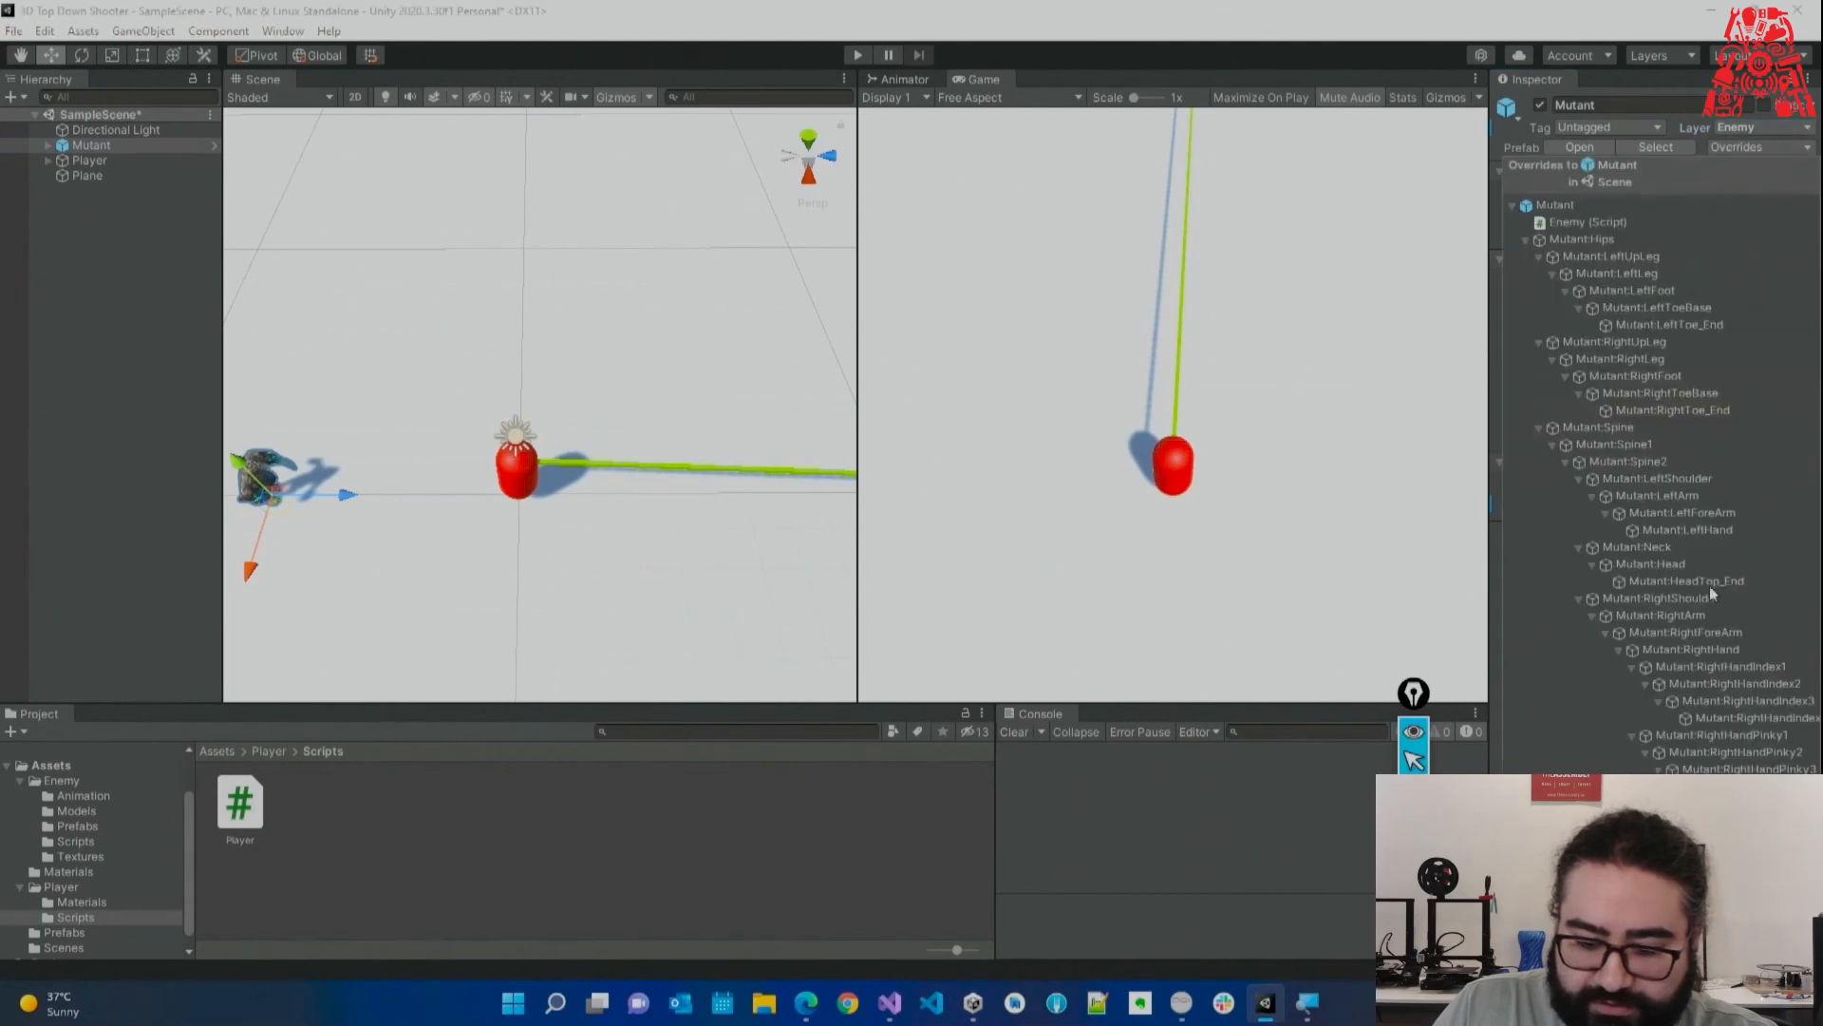
click(1757, 959)
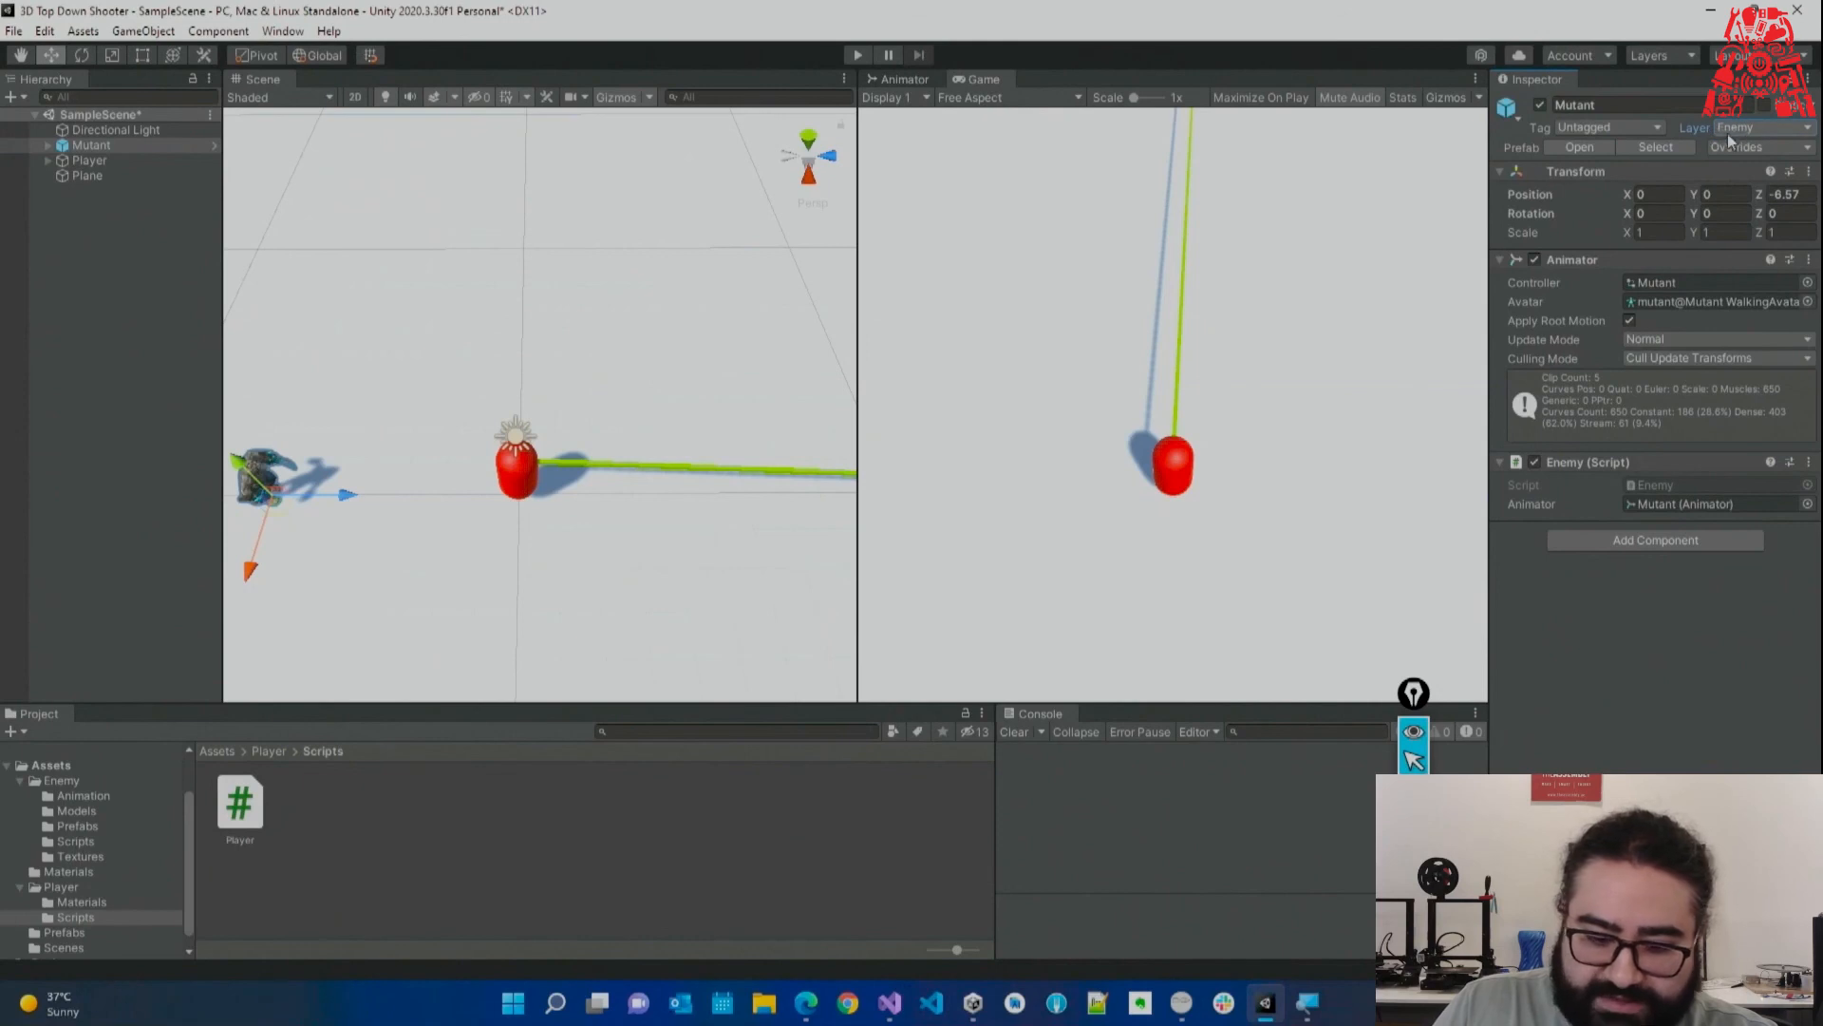
click(890, 1002)
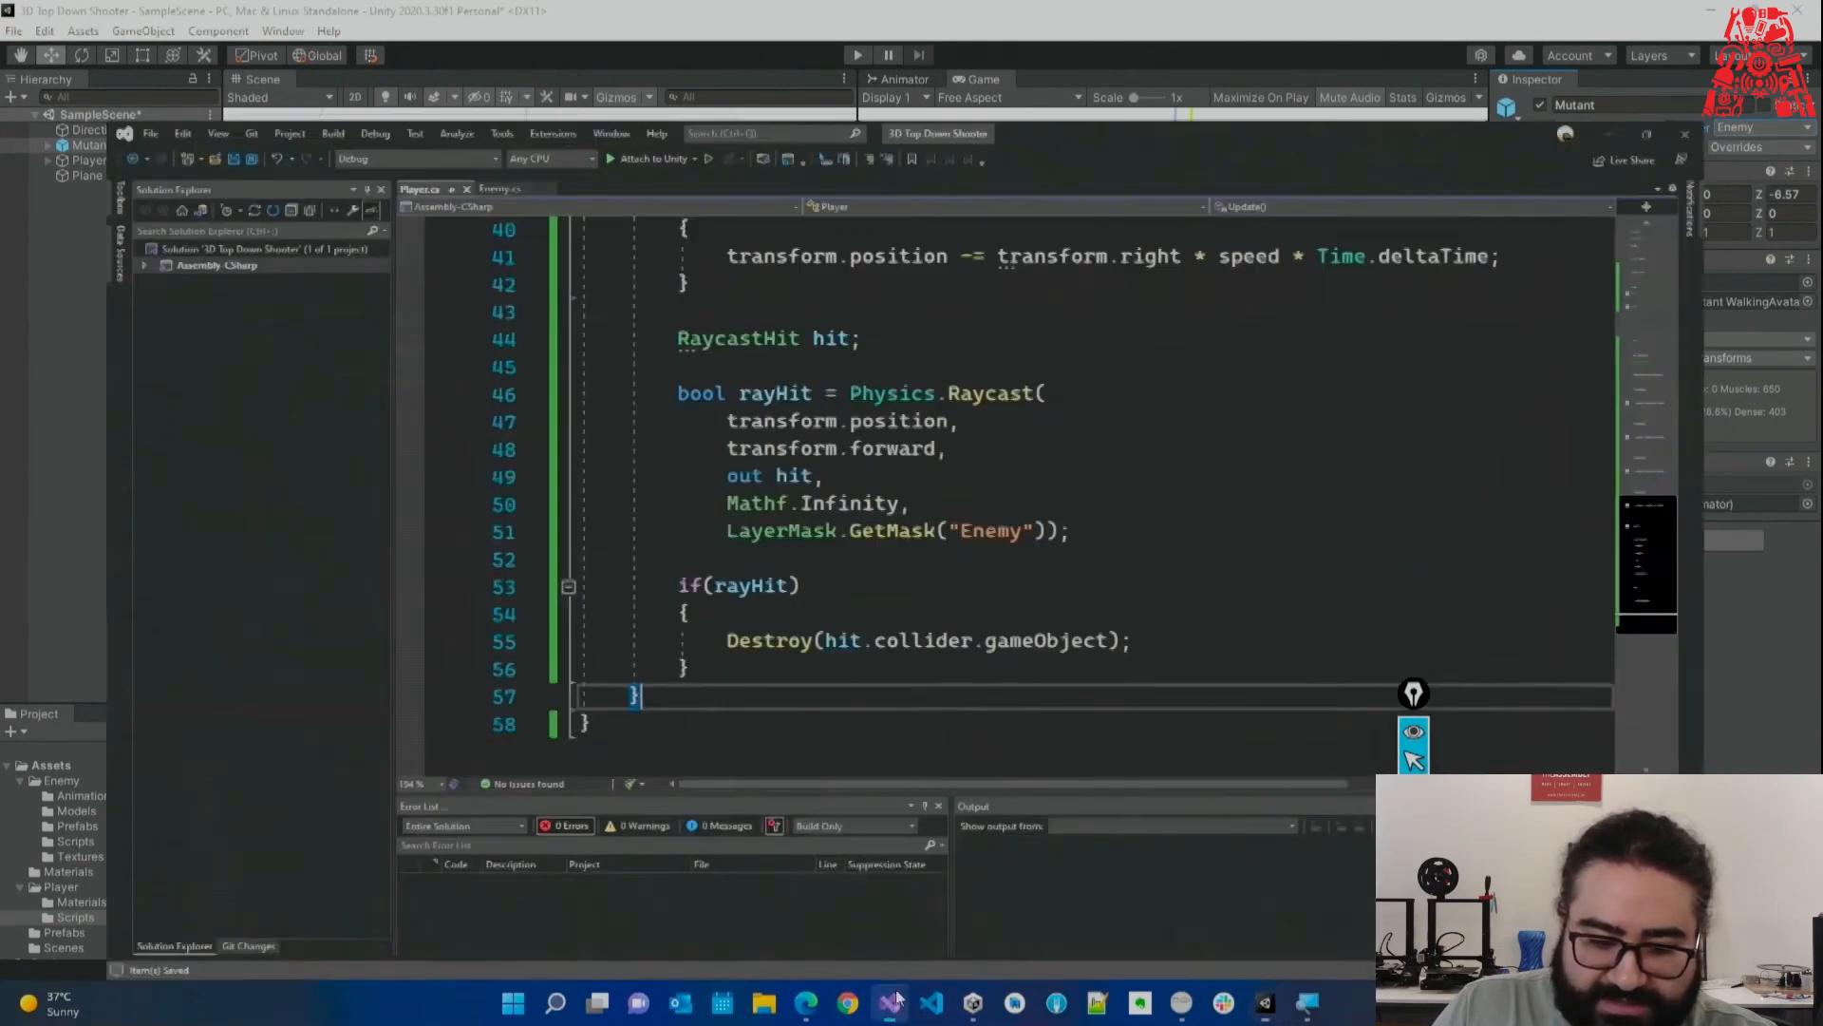
double_click(1013, 482)
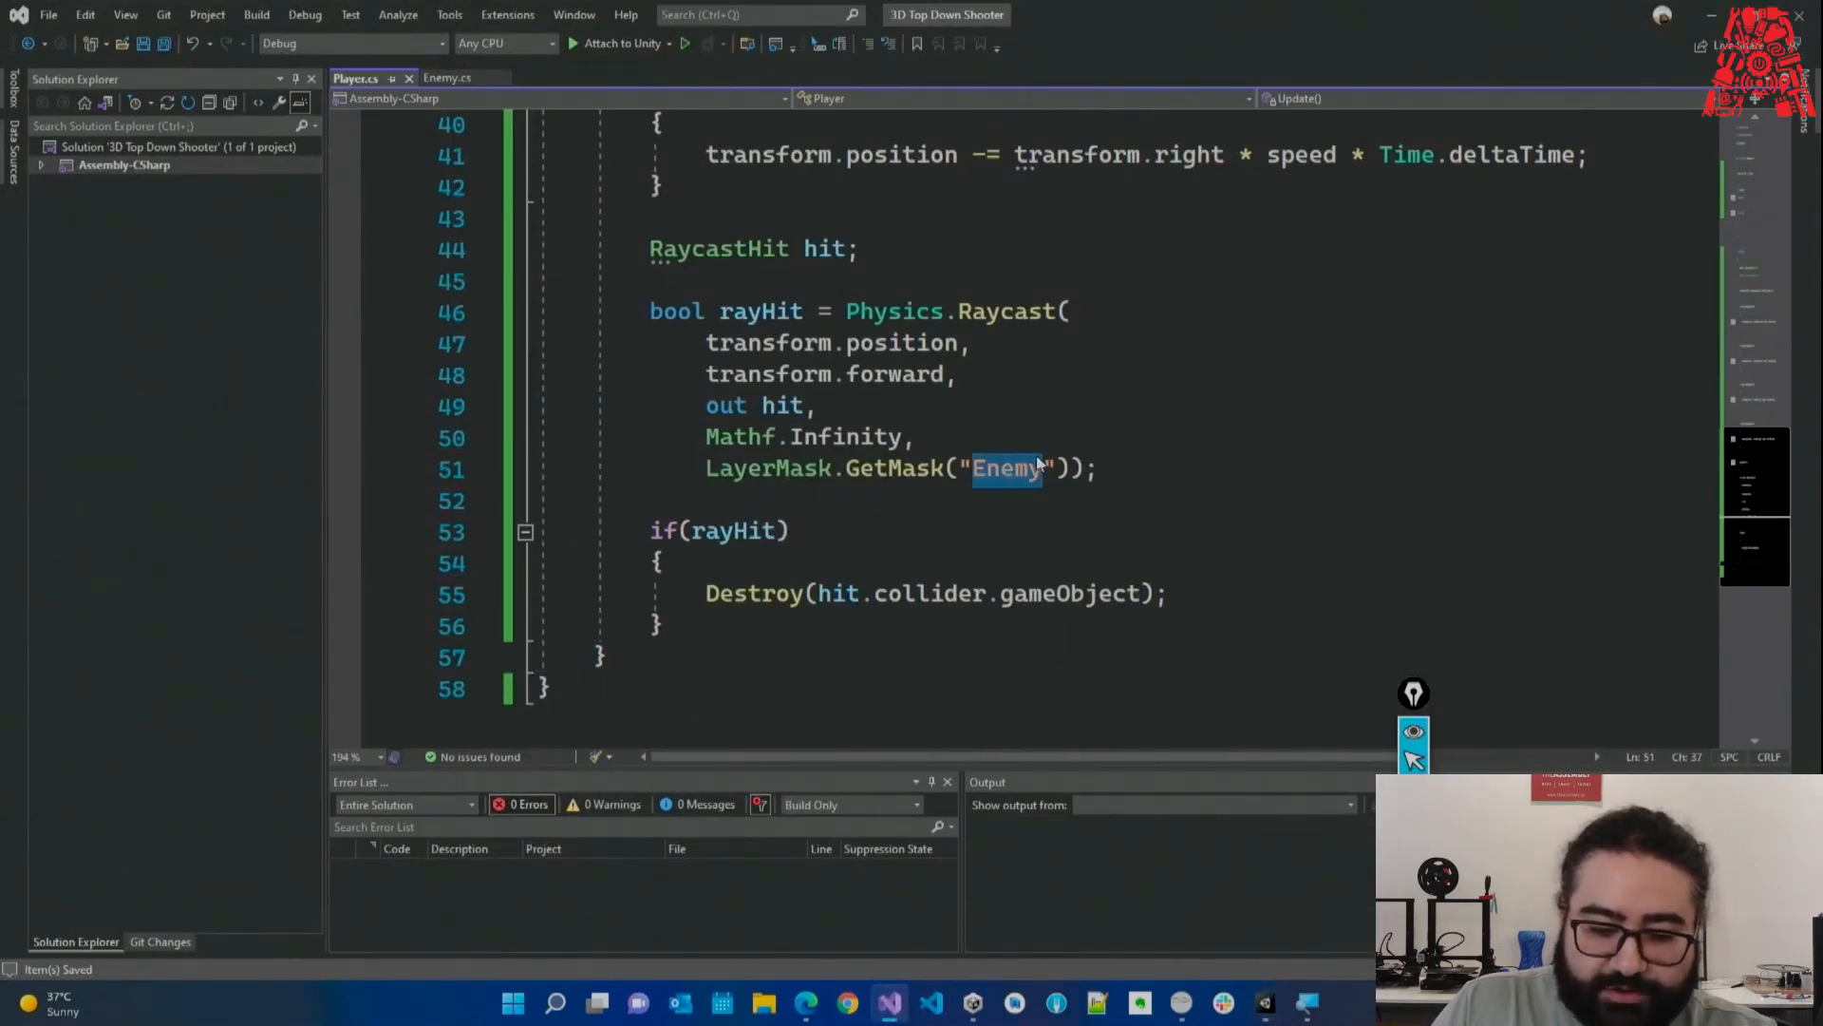
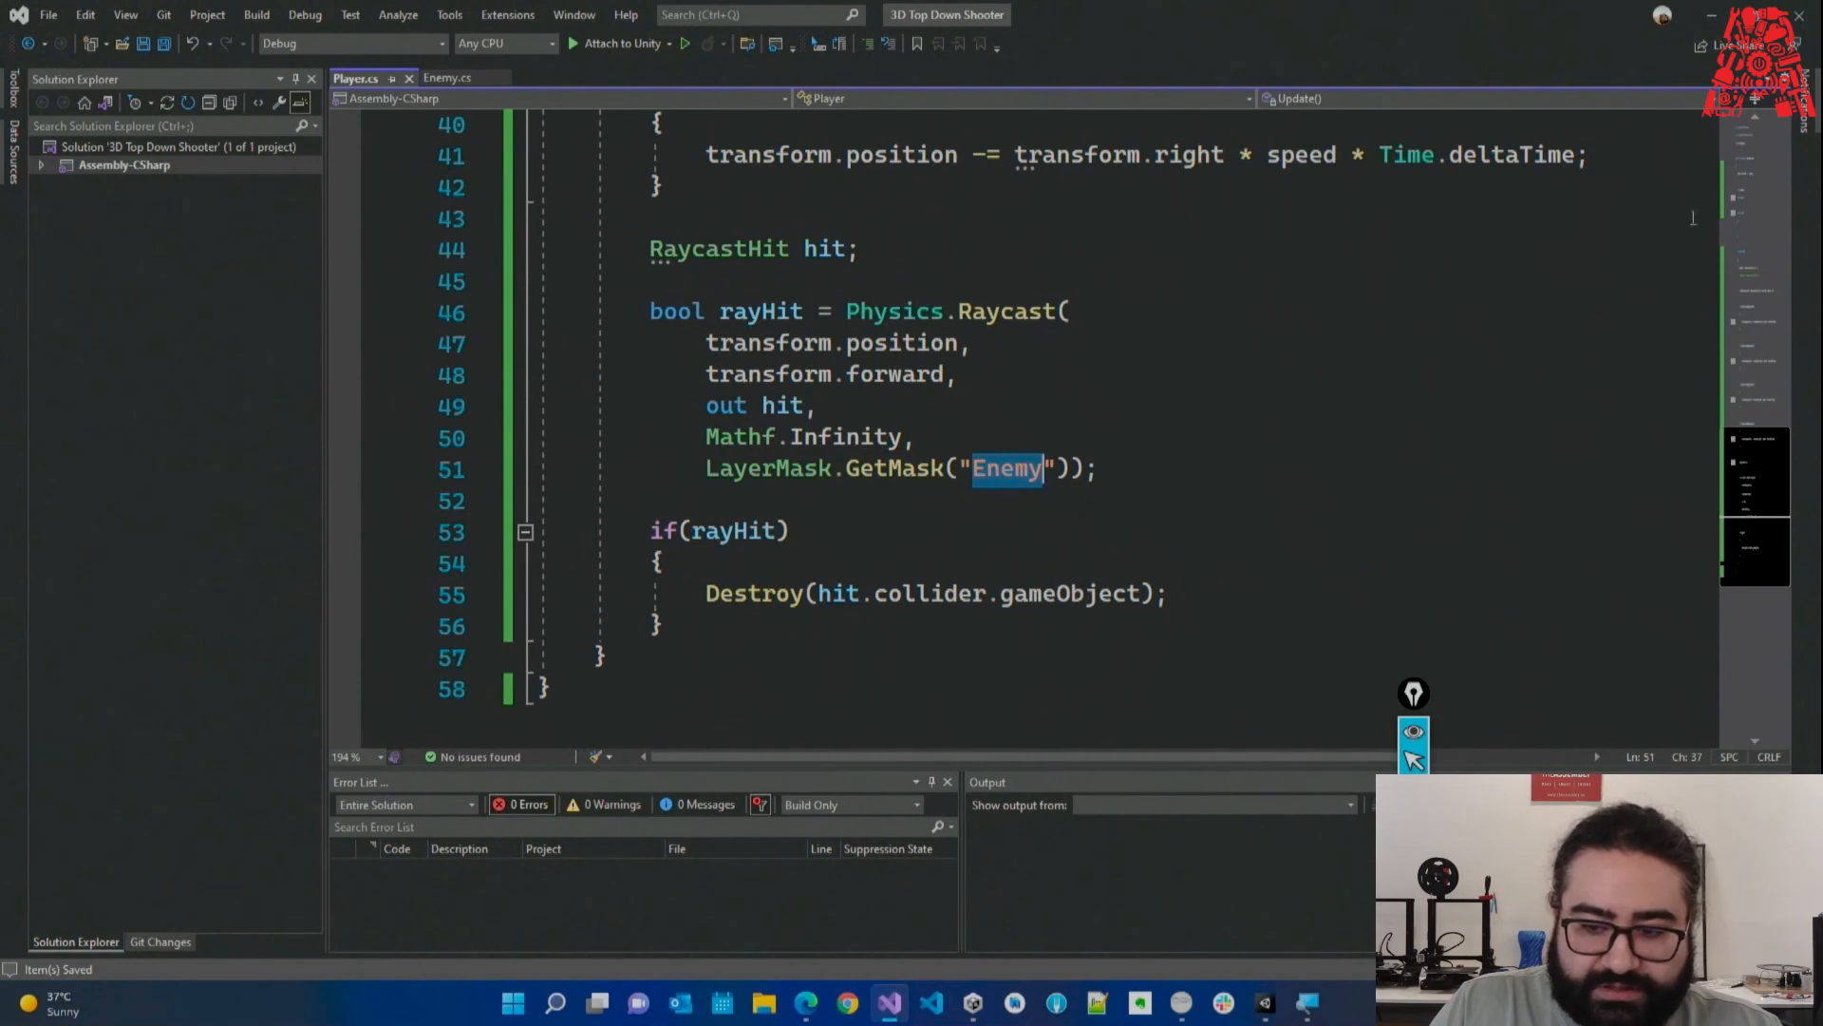
Return to Unity and enter Play mode to test the Enemy-layer raycast shooting.
key(alt+Tab)
click(856, 56)
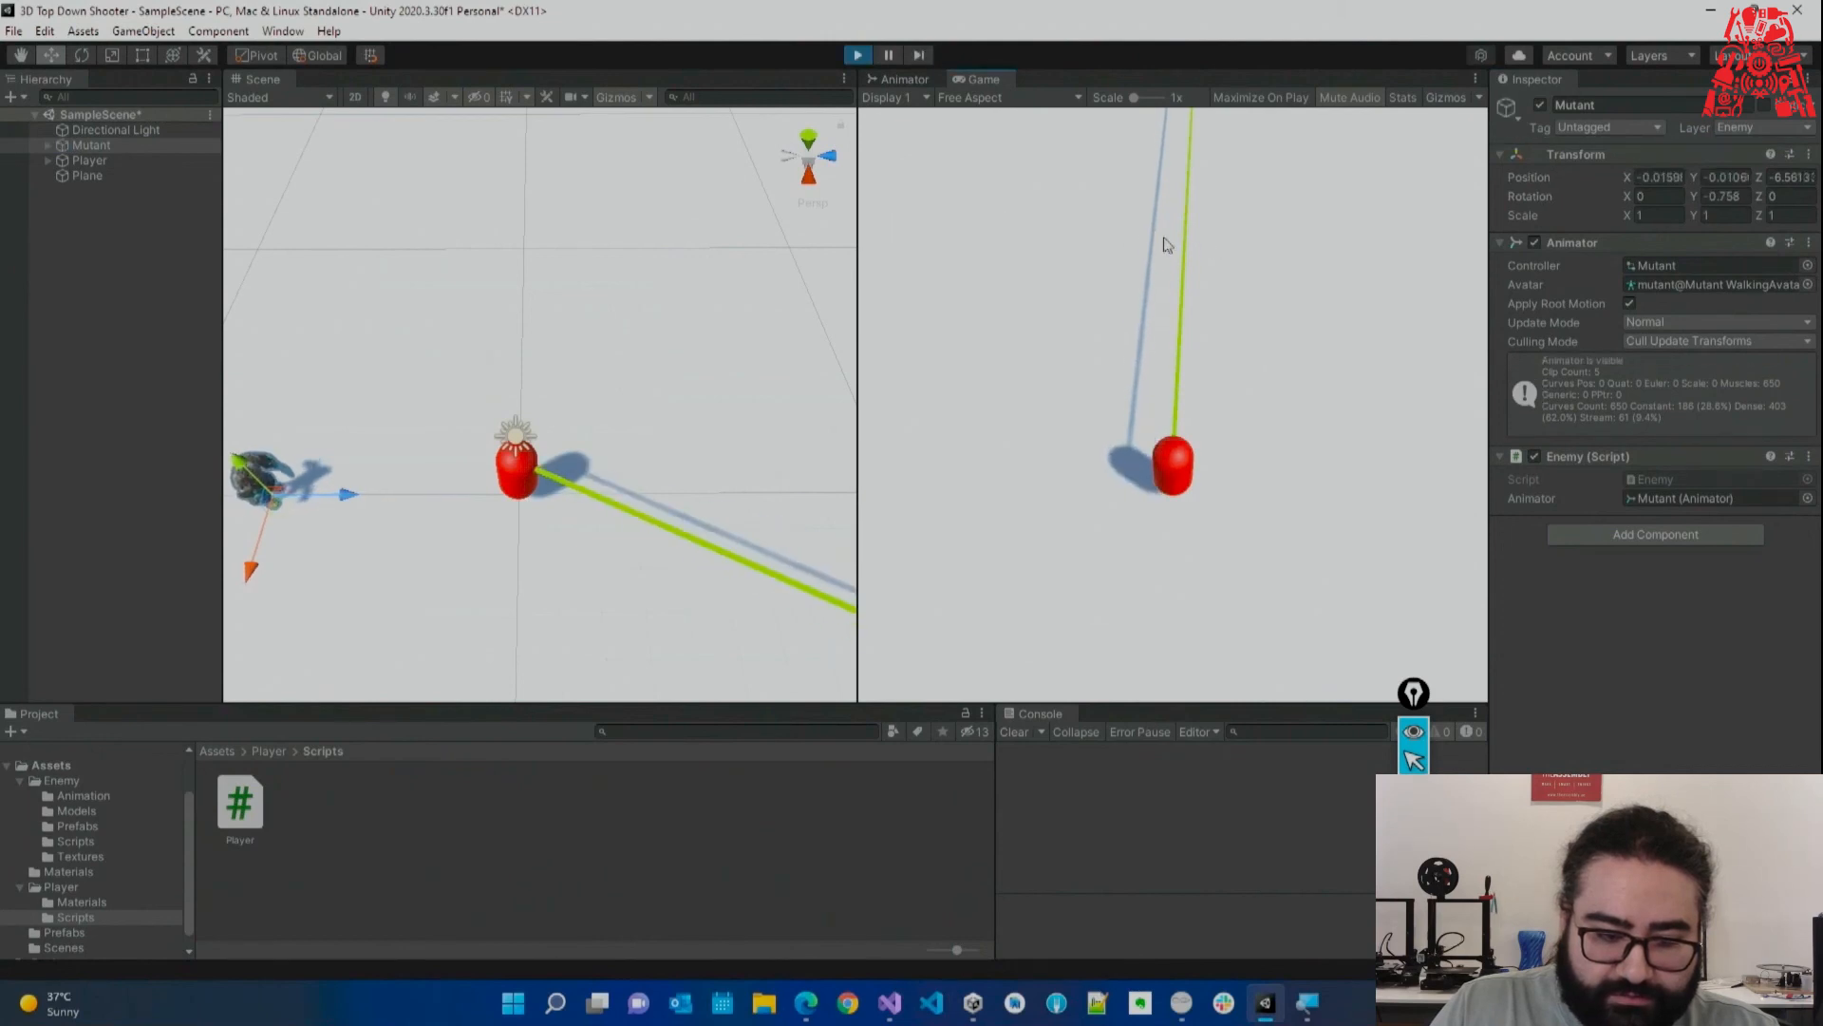
Stop Play mode, select the Mutant and bring the scene view close to it.
click(857, 55)
click(89, 159)
click(91, 145)
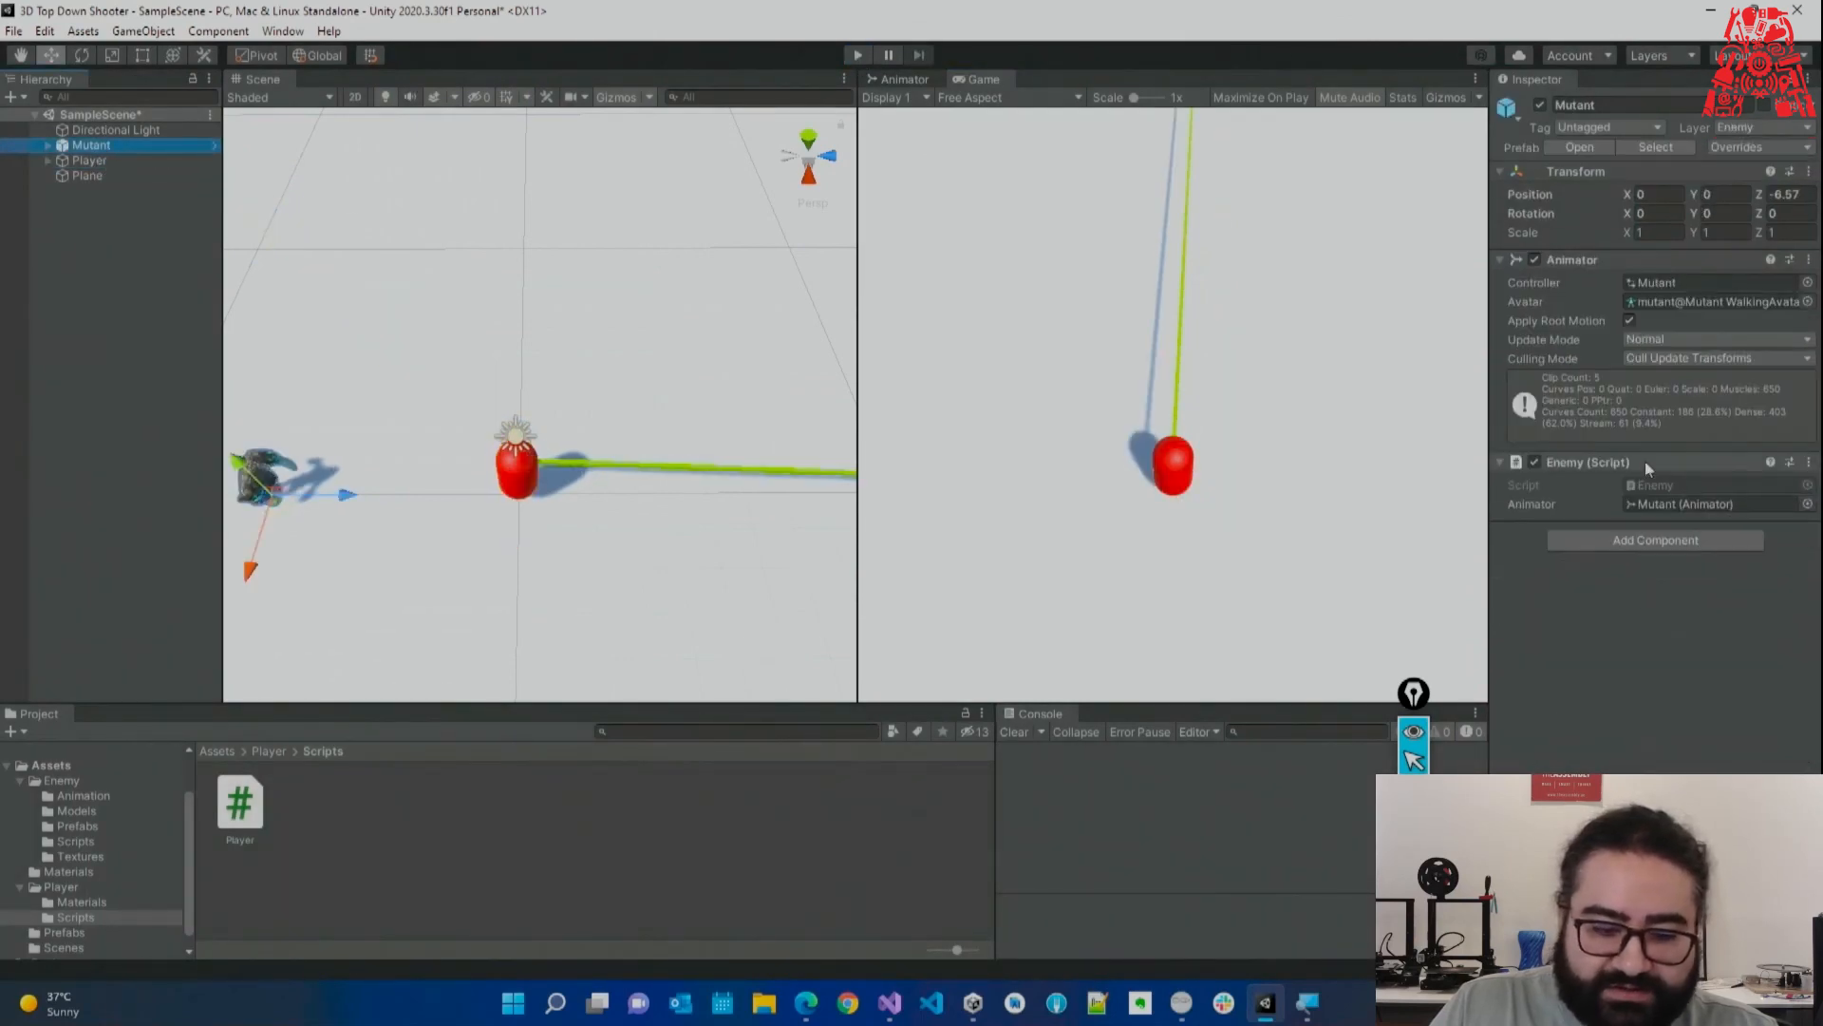
right_drag(712, 428, 418, 256)
key(w)
key(s)
key(w)
key(s)
Add a Physics > Box Collider to the Mutant and show the top-level Assets folders.
click(1669, 536)
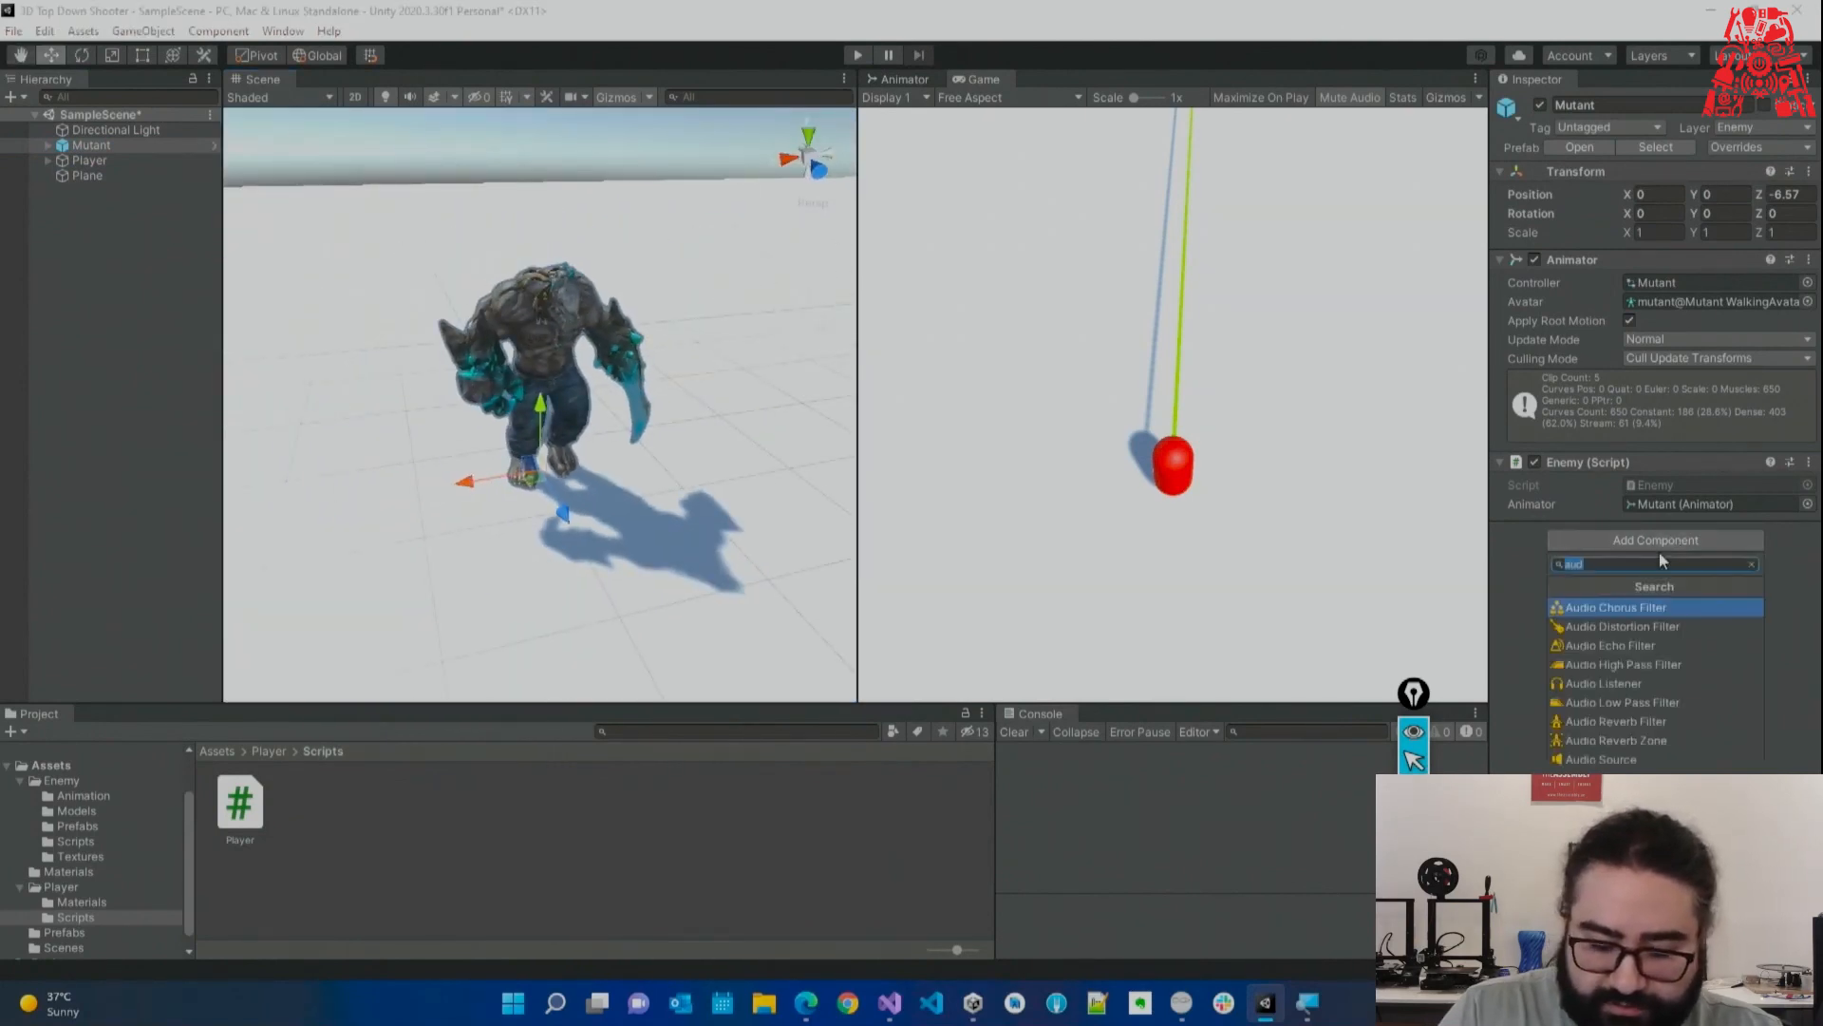
key(BackSpace)
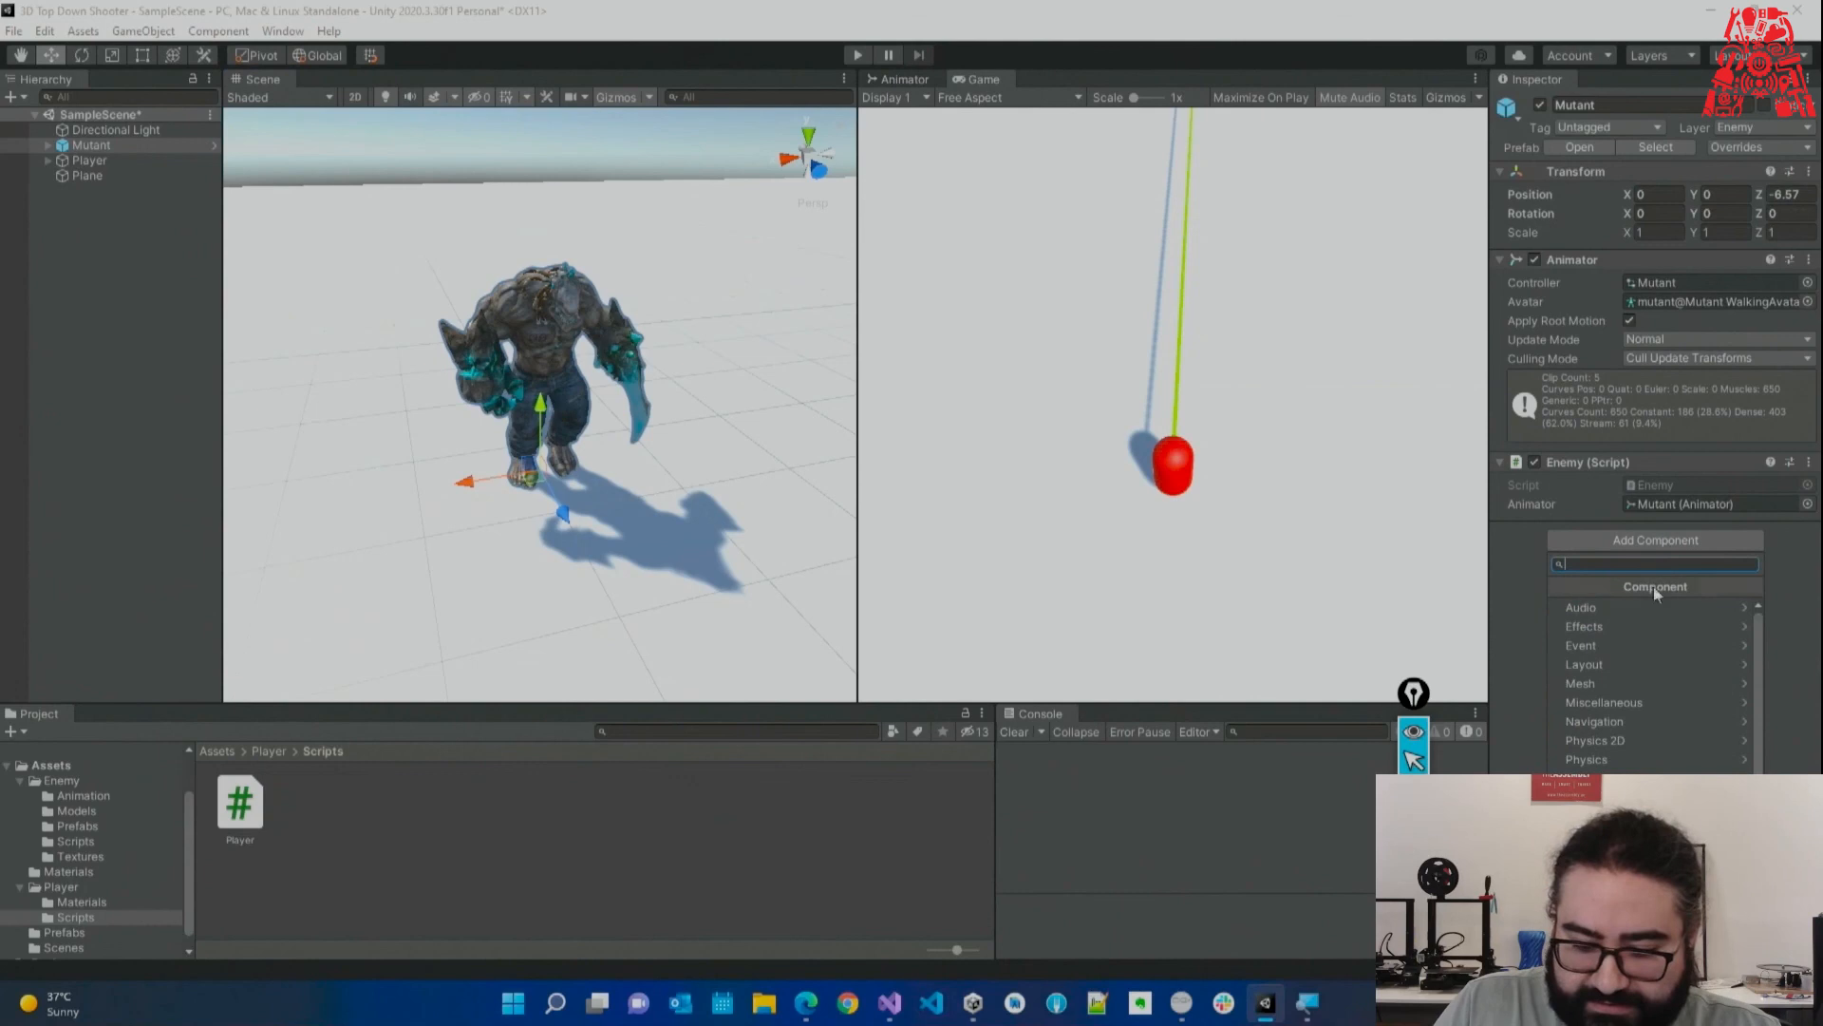
click(1616, 754)
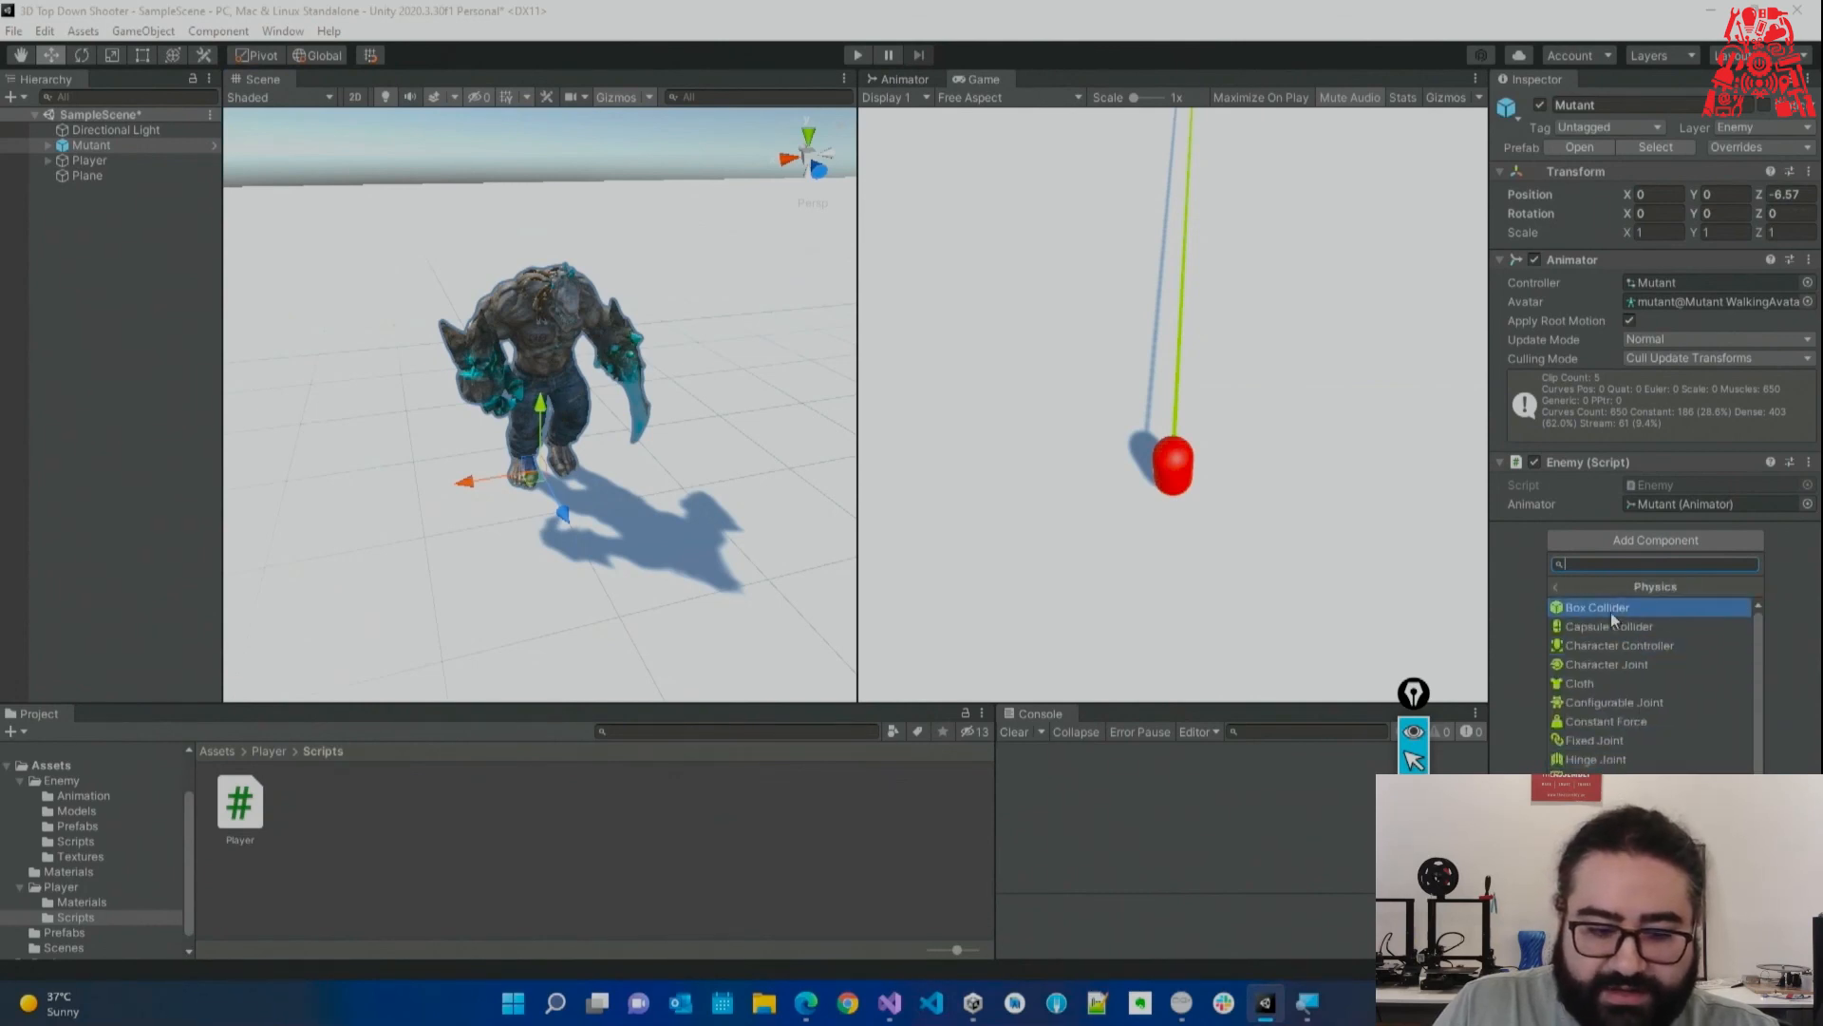
click(1611, 611)
key(w)
right_drag(656, 493, 578, 477)
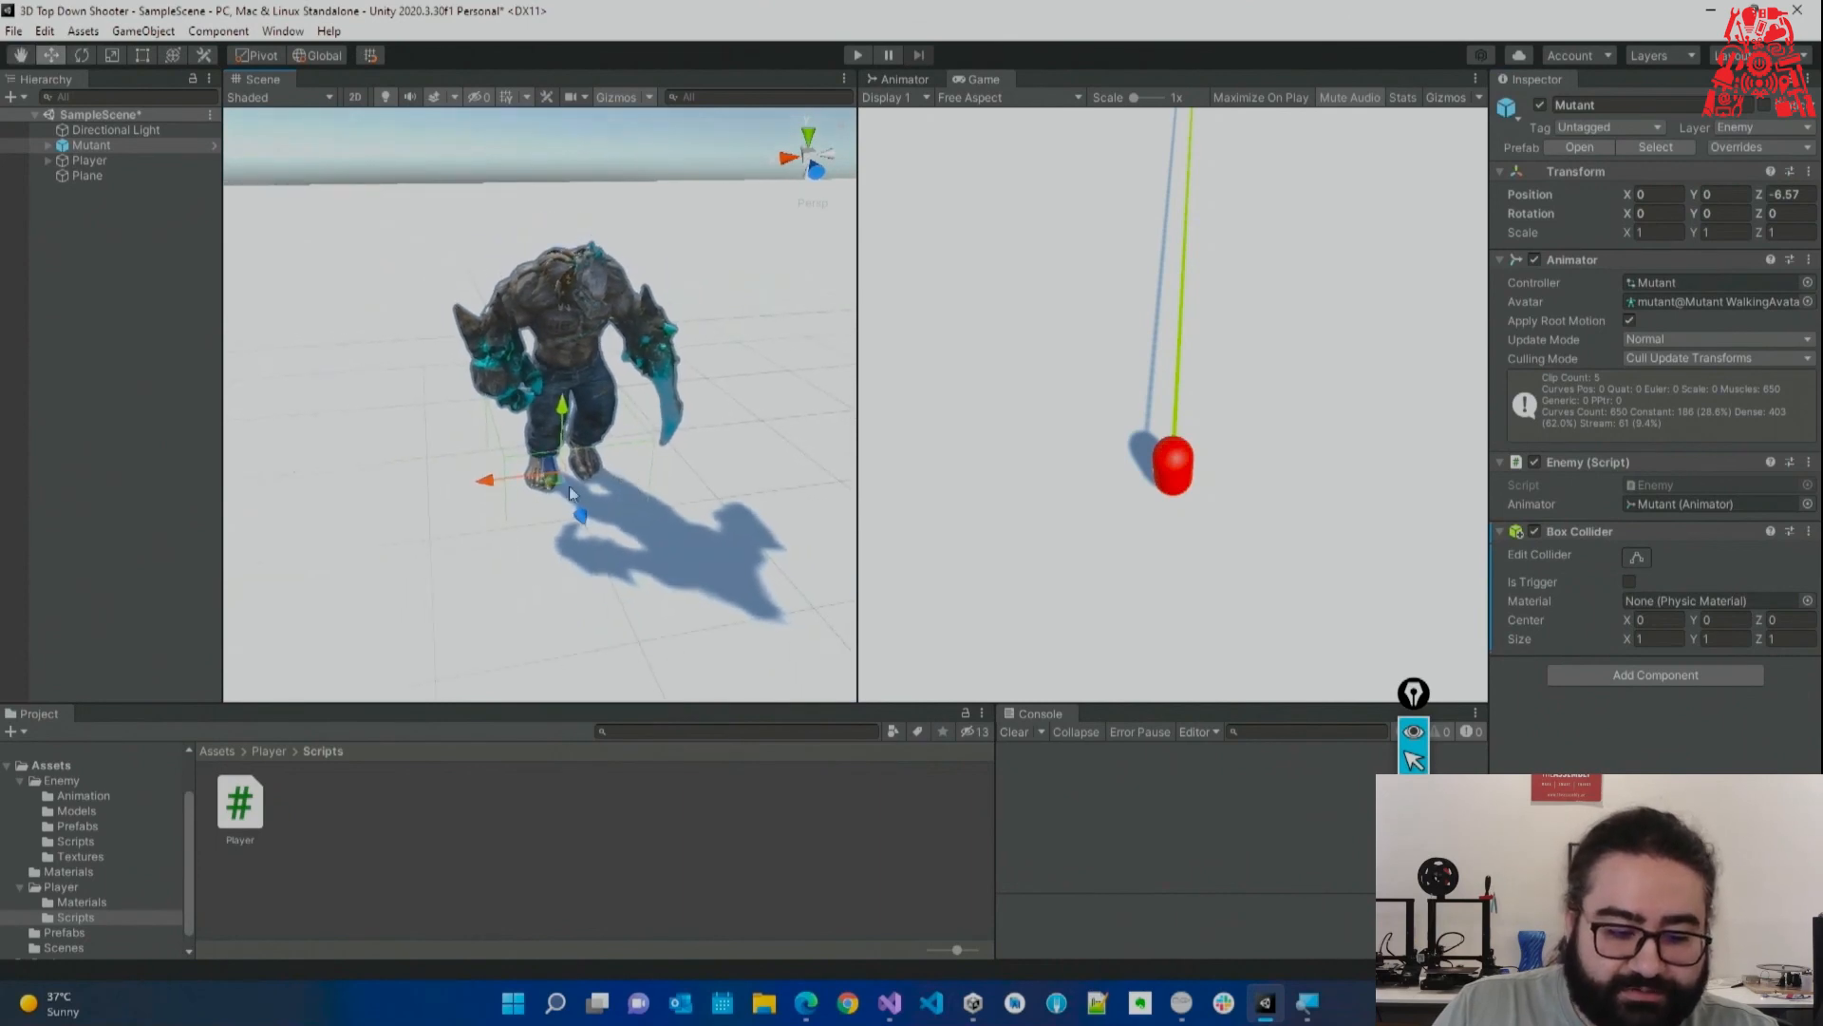
click(63, 765)
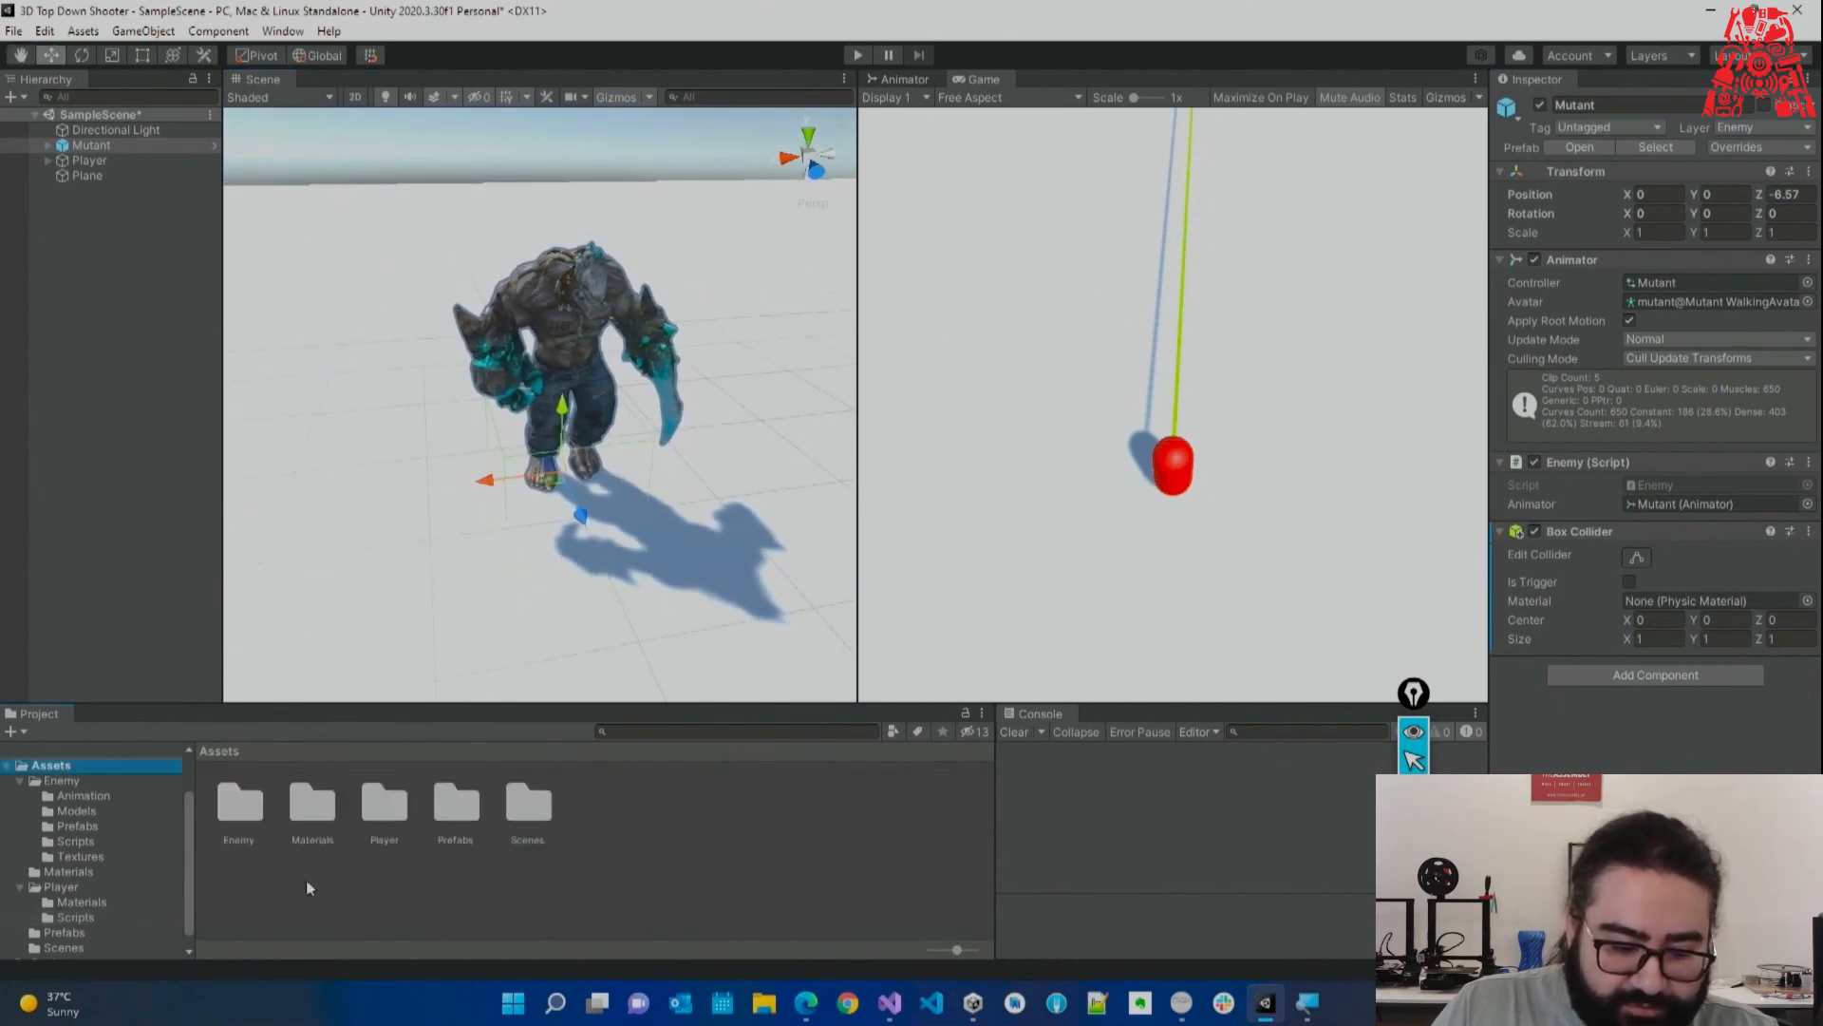
In the Materials folder, create a material named Black with albedo colour 000000.
double_click(313, 806)
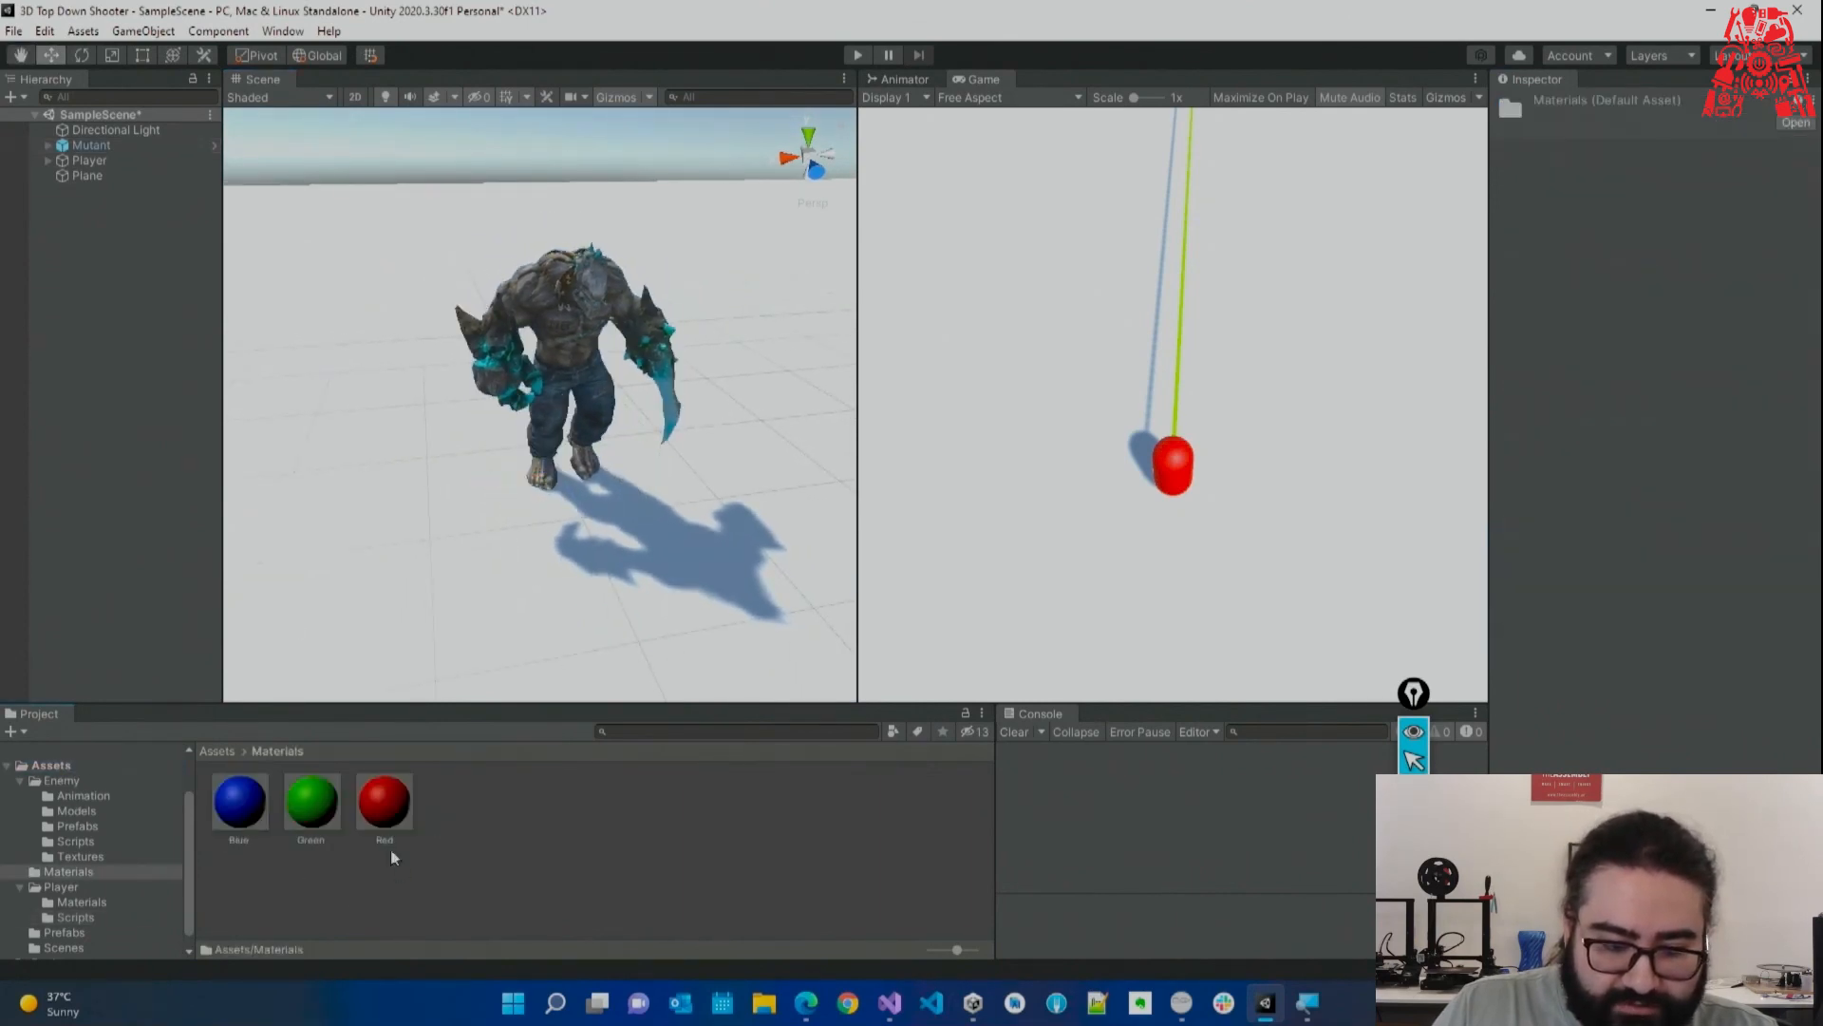
right_click(462, 871)
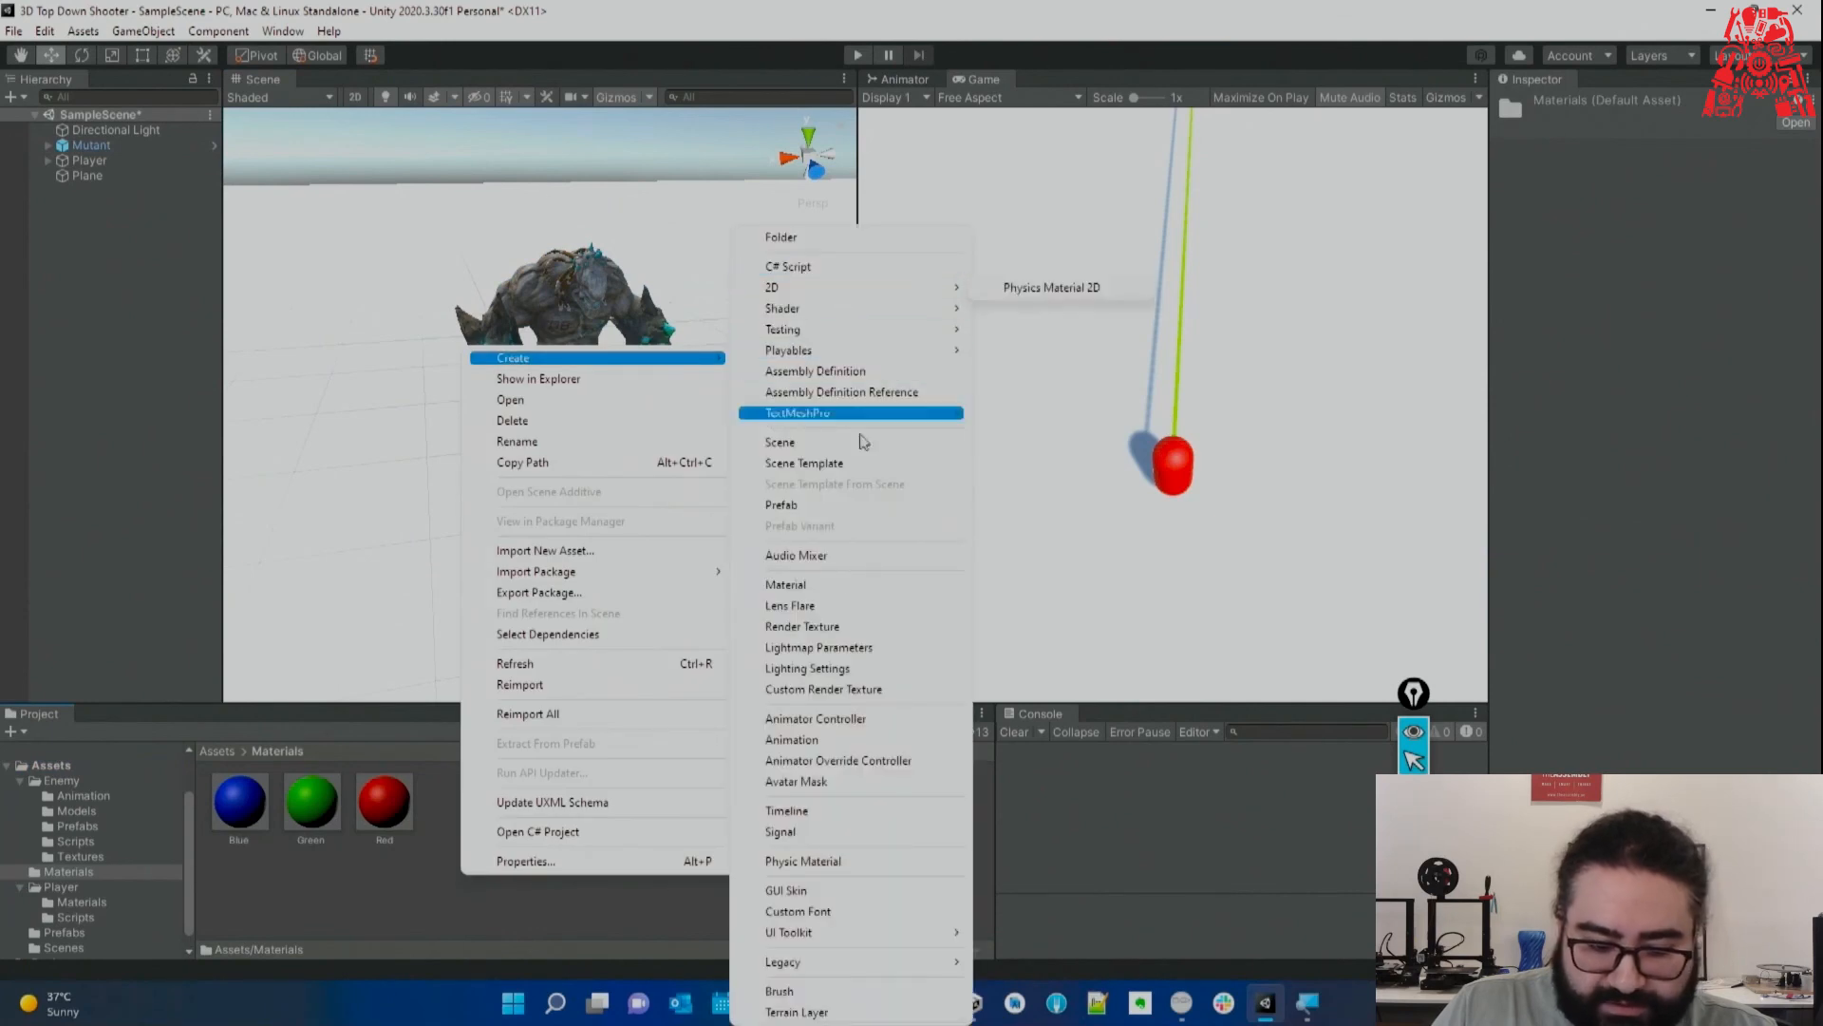
click(834, 584)
text(g)
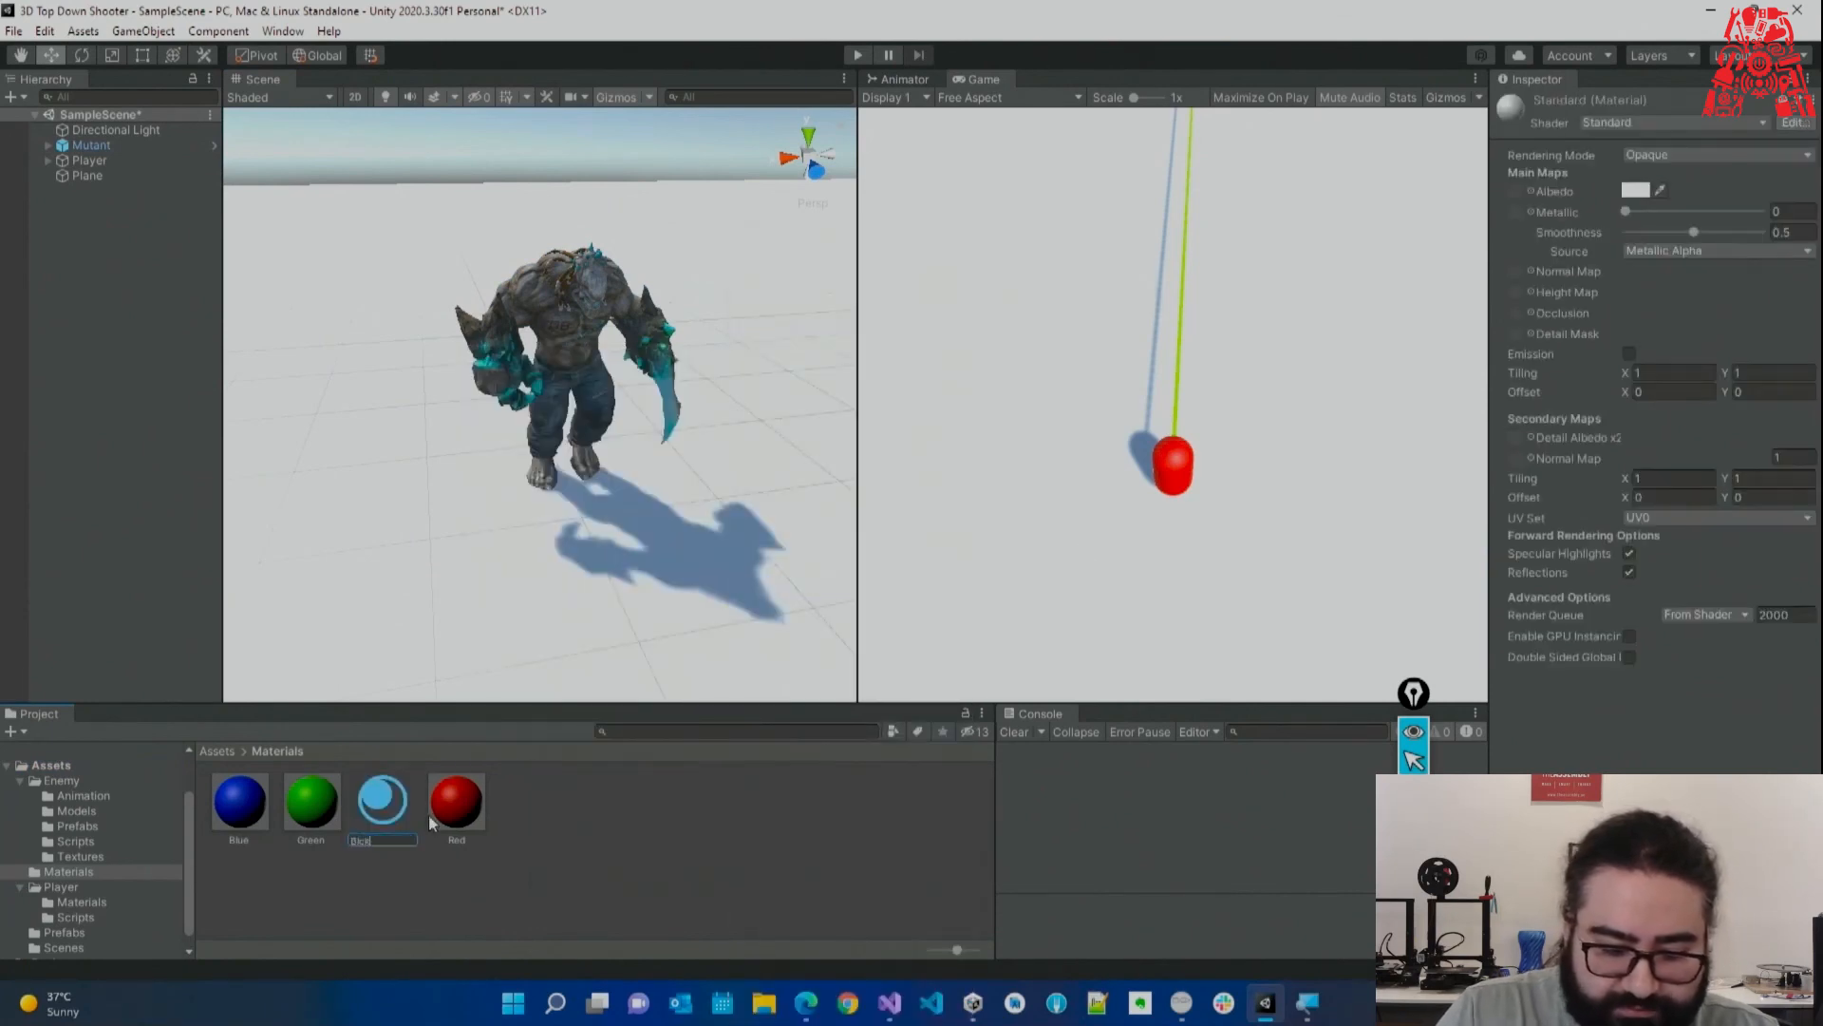
text(ack)
key(Return)
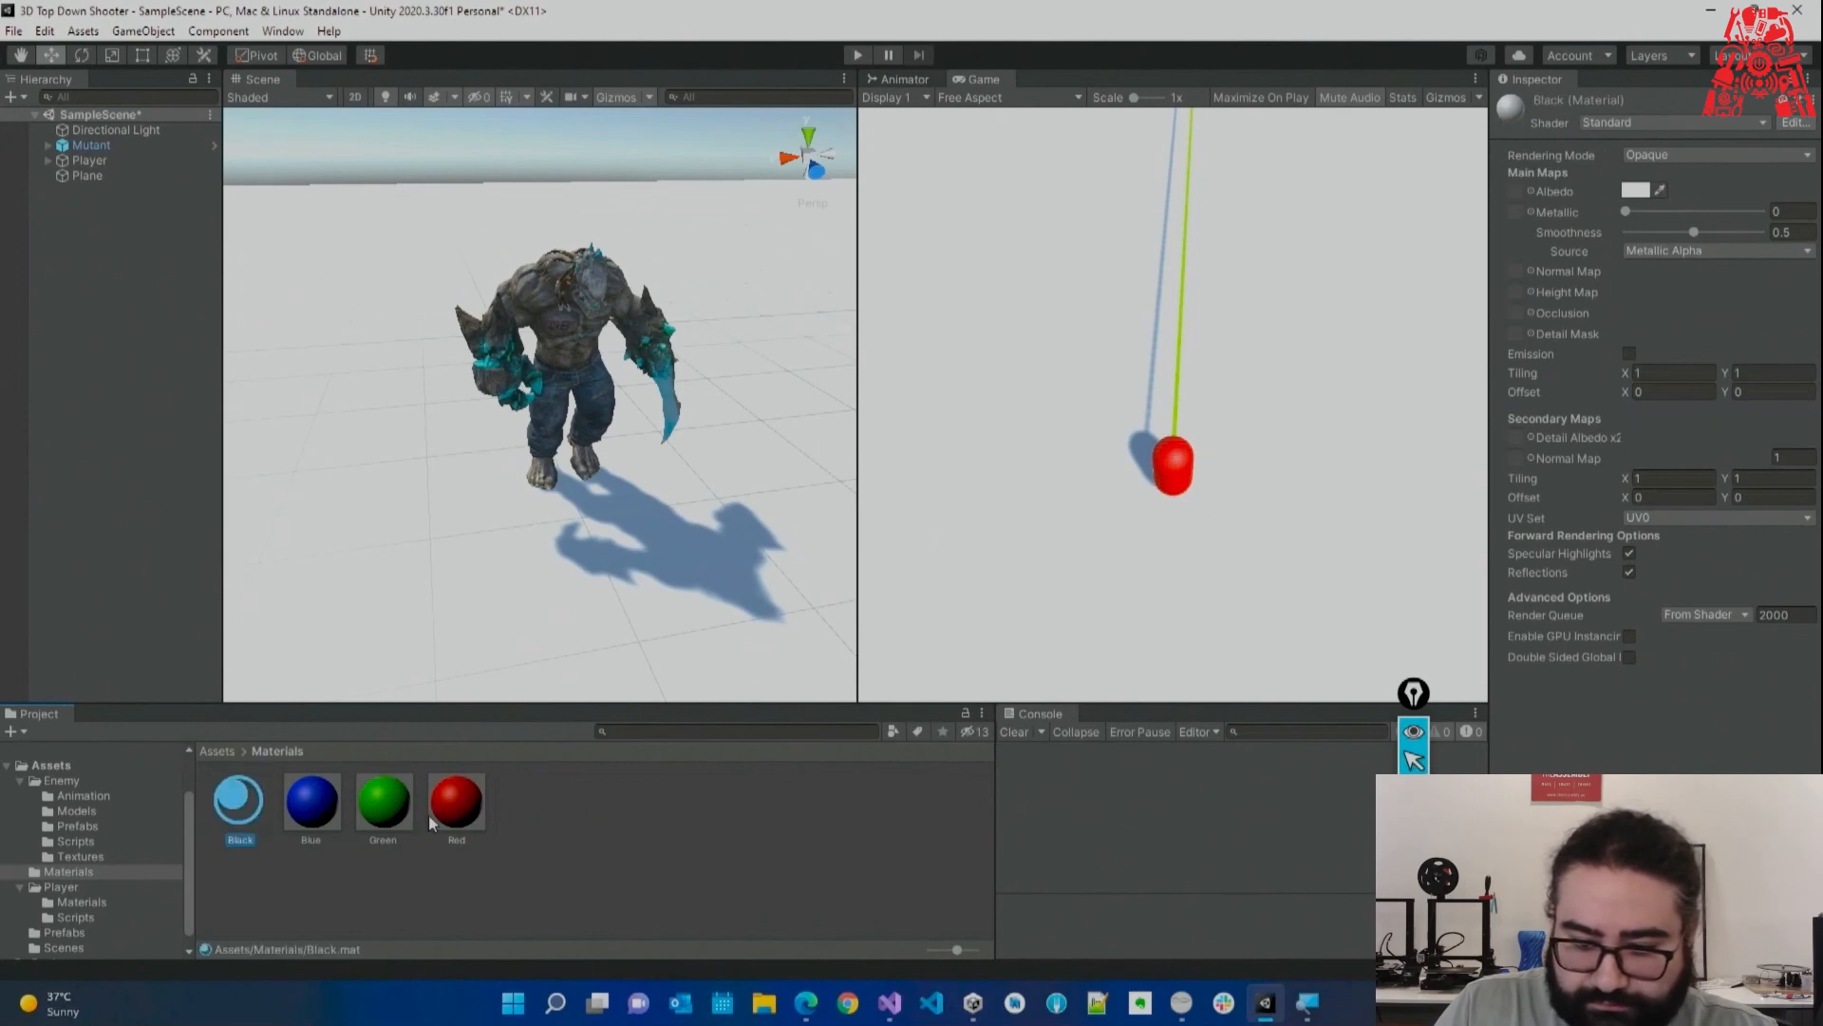
click(1635, 190)
drag(1680, 351, 1653, 394)
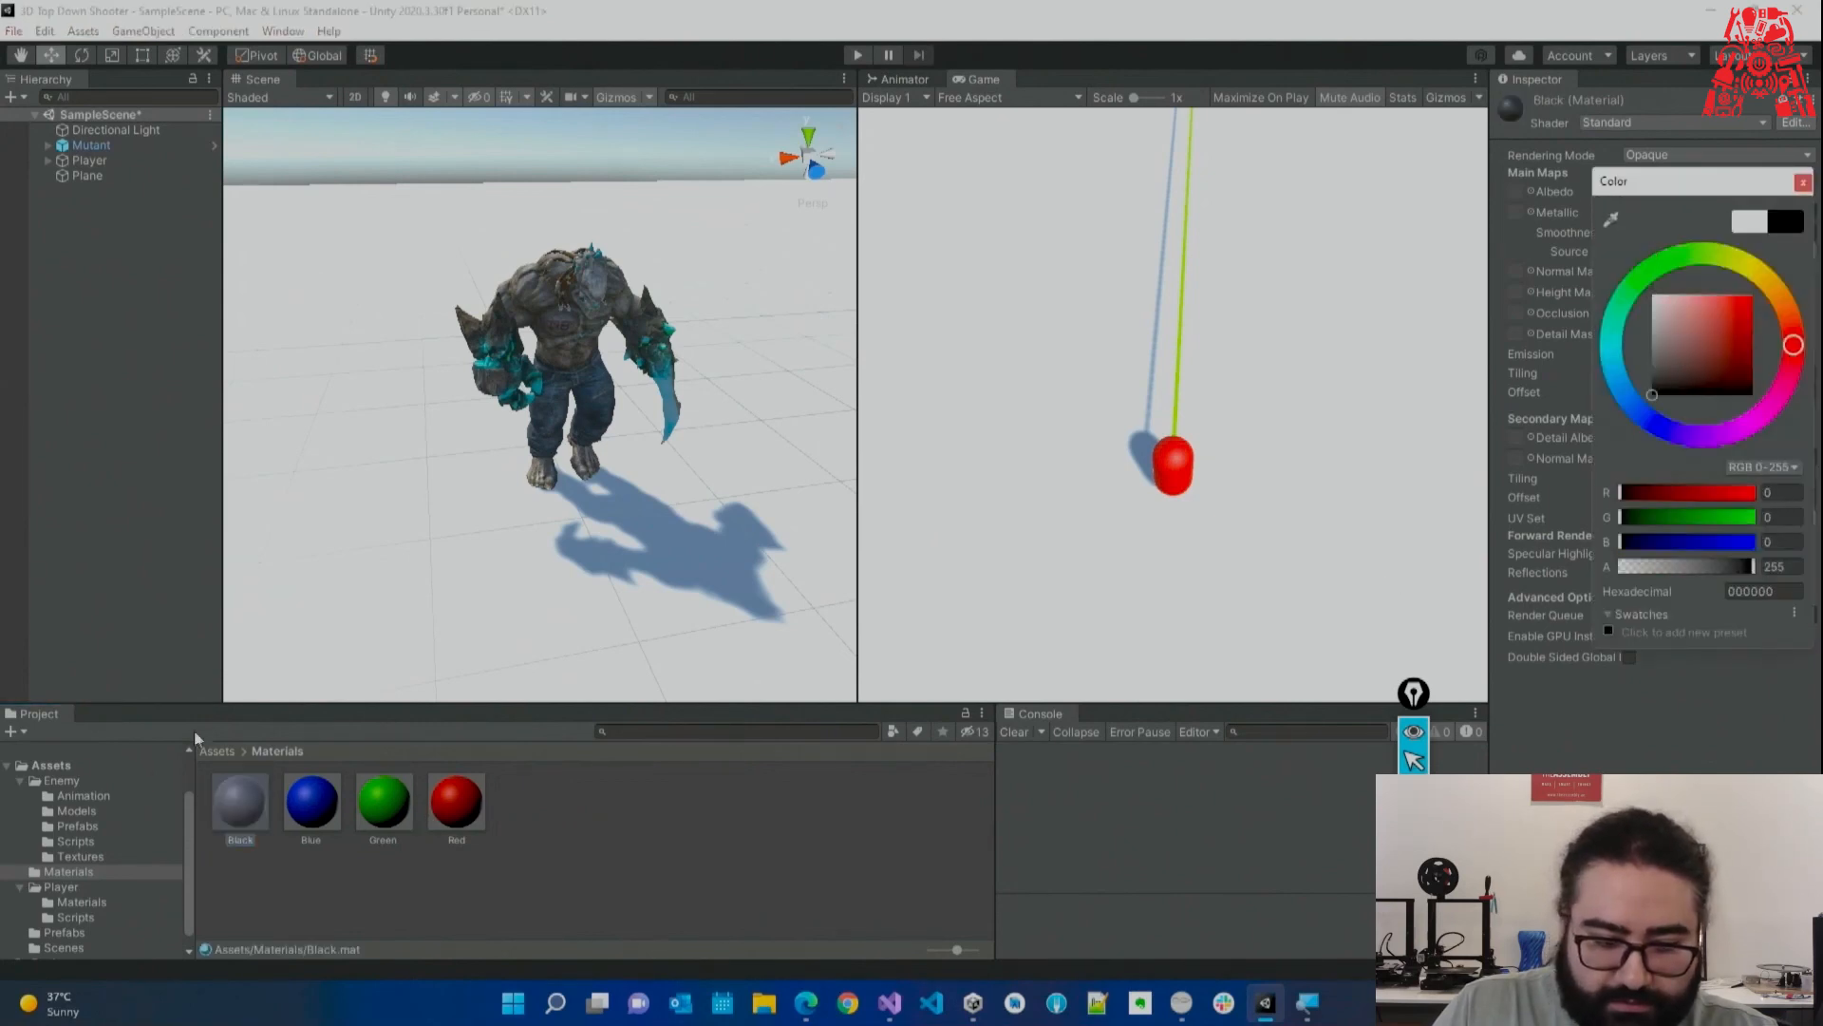
Apply the Black material to the ground plane, then select and frame the Mutant.
drag(312, 670, 415, 550)
right_drag(404, 488, 418, 480)
scroll(396, 444, up, 4)
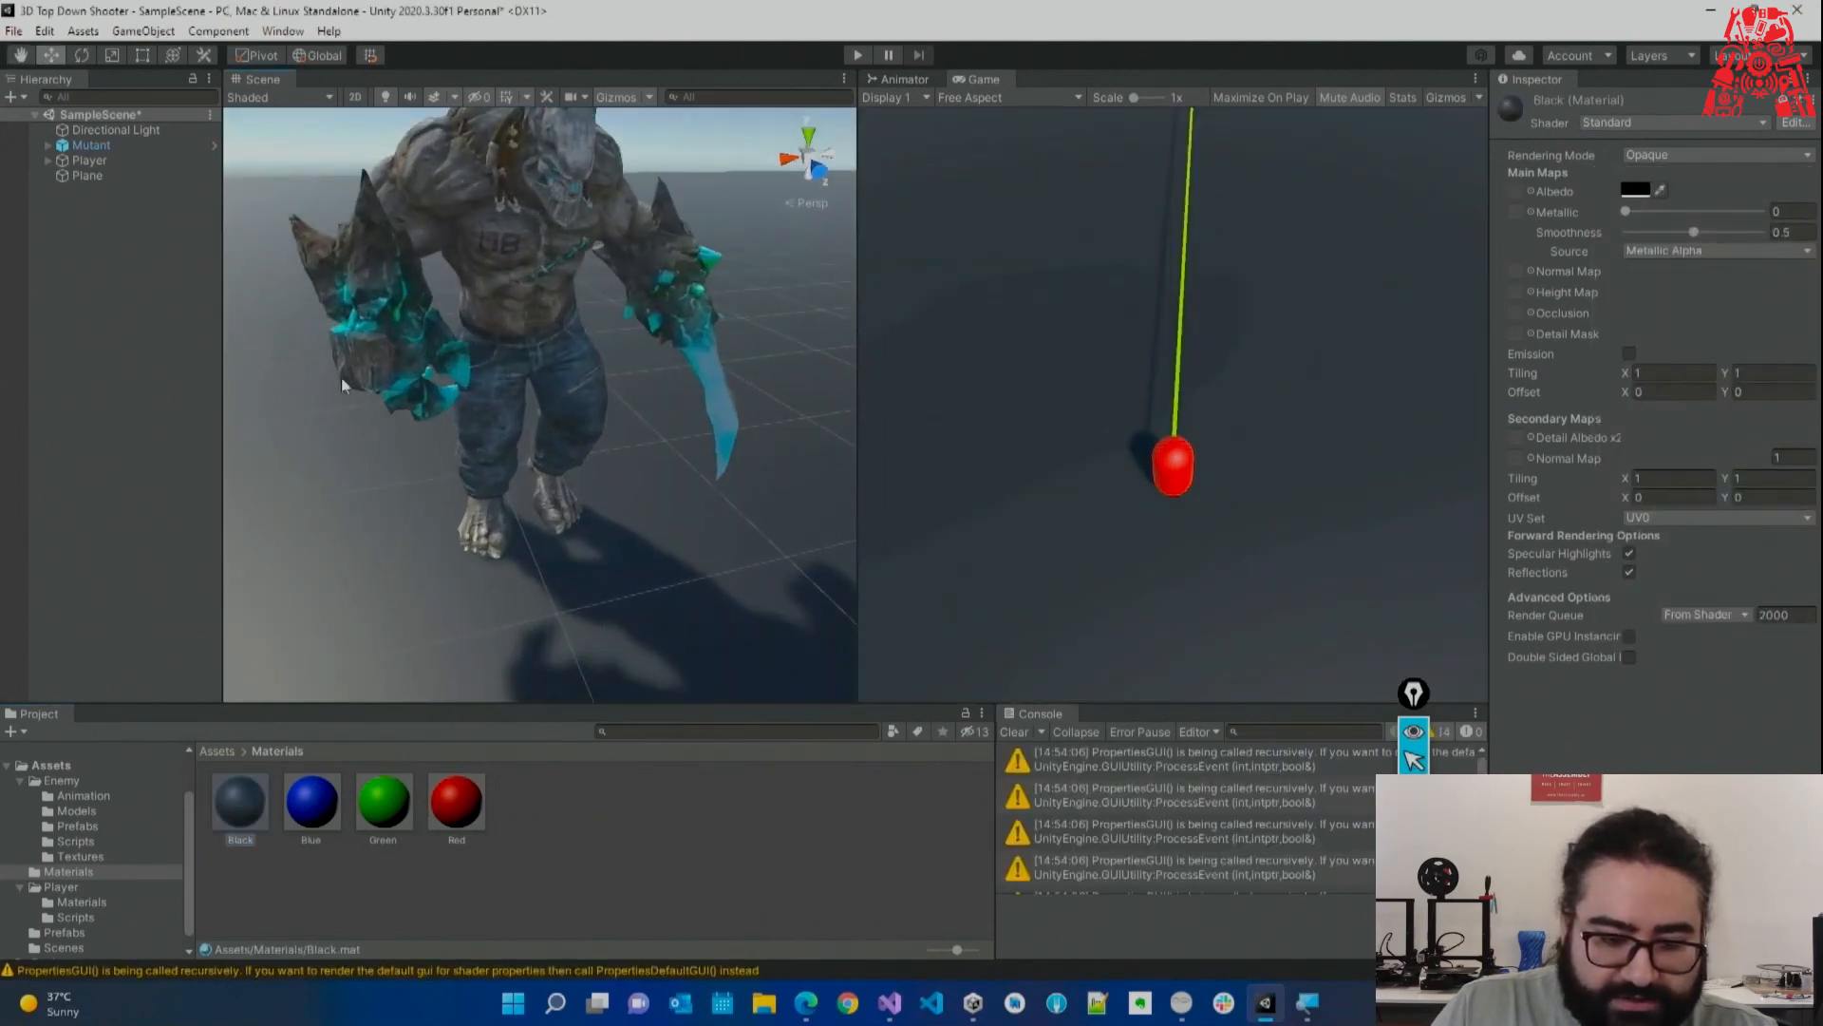
click(92, 146)
key(f)
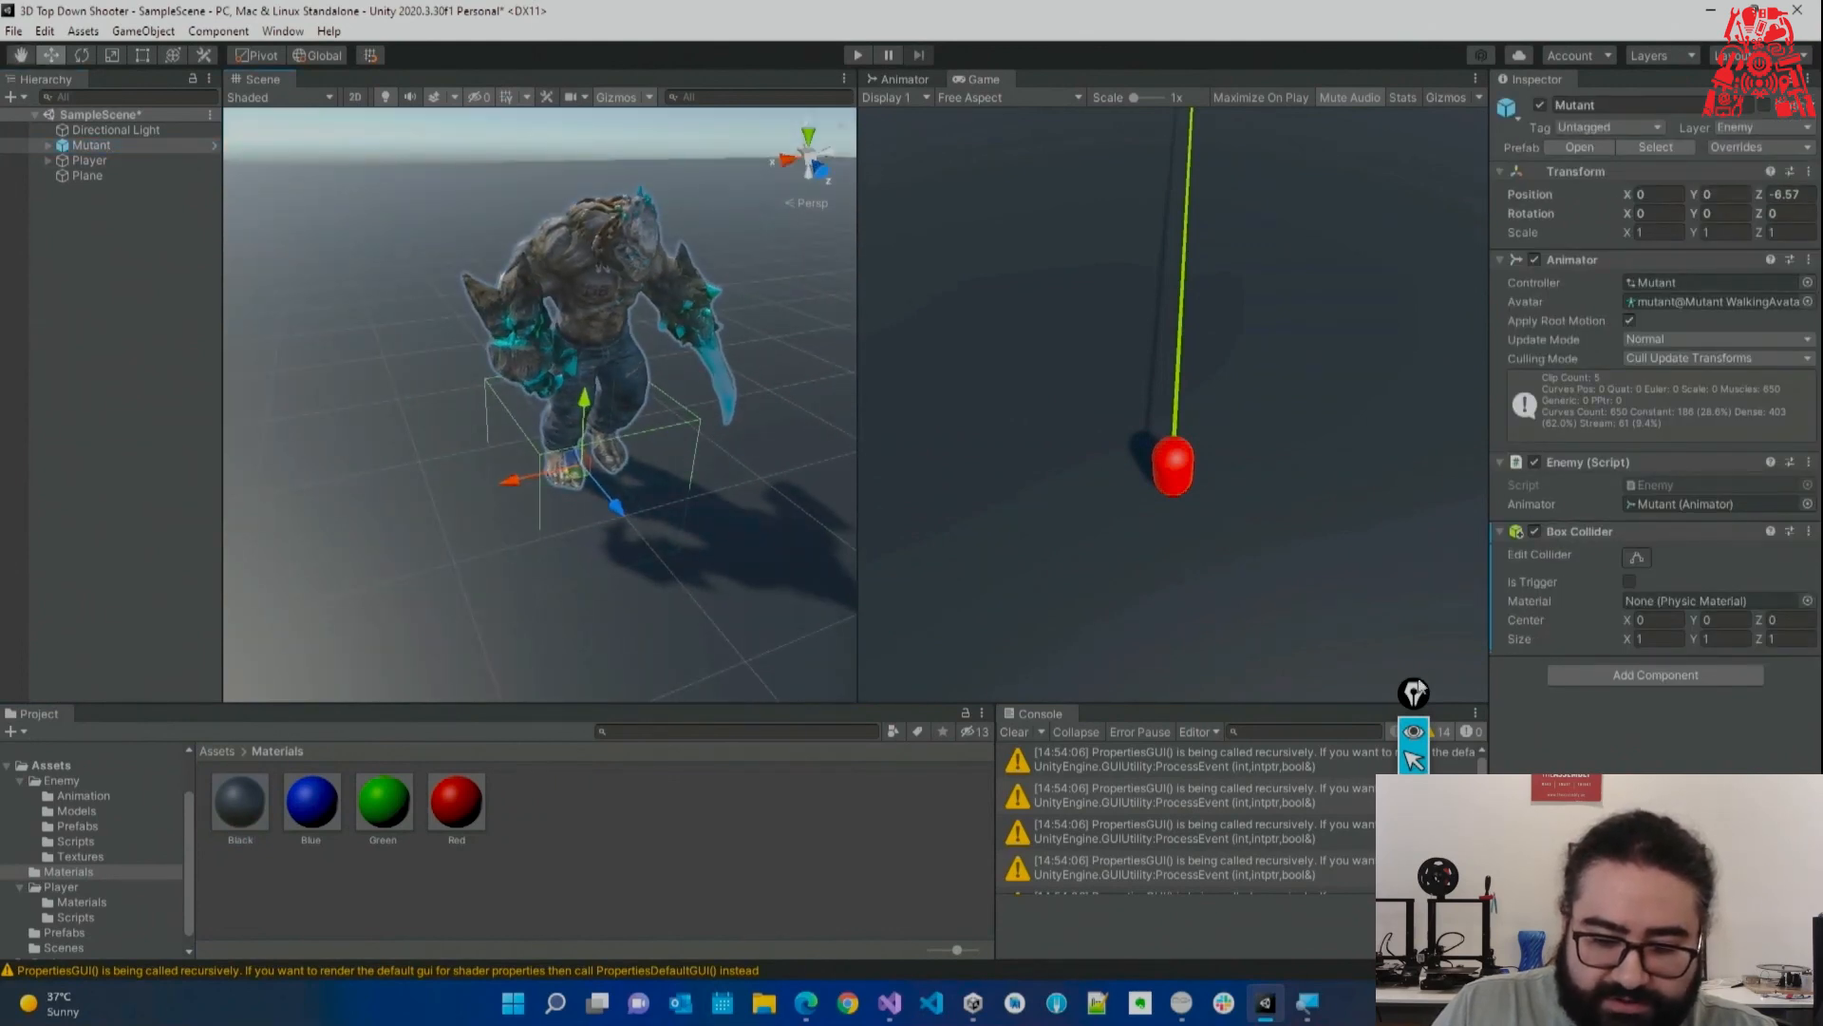
Edit the Mutant's collider, stretching it to its height and fitting depth and sides from the side view.
click(1637, 564)
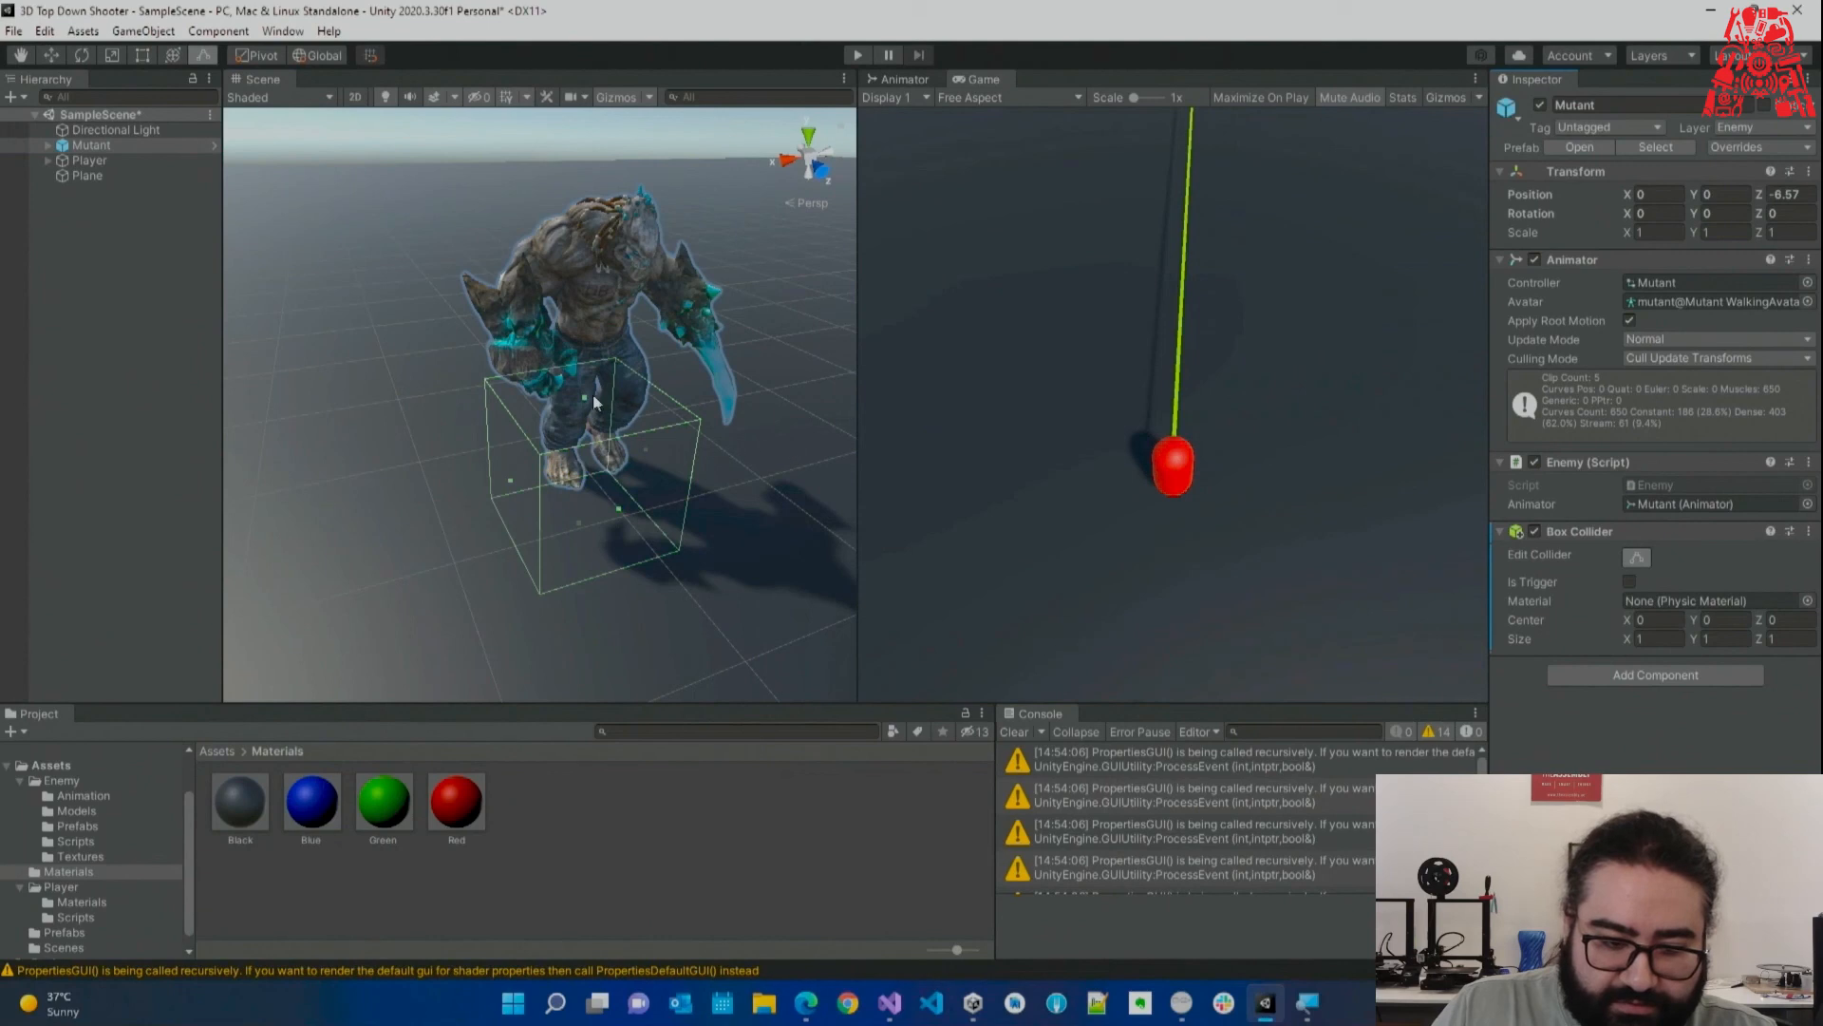
drag(586, 401, 799, 212)
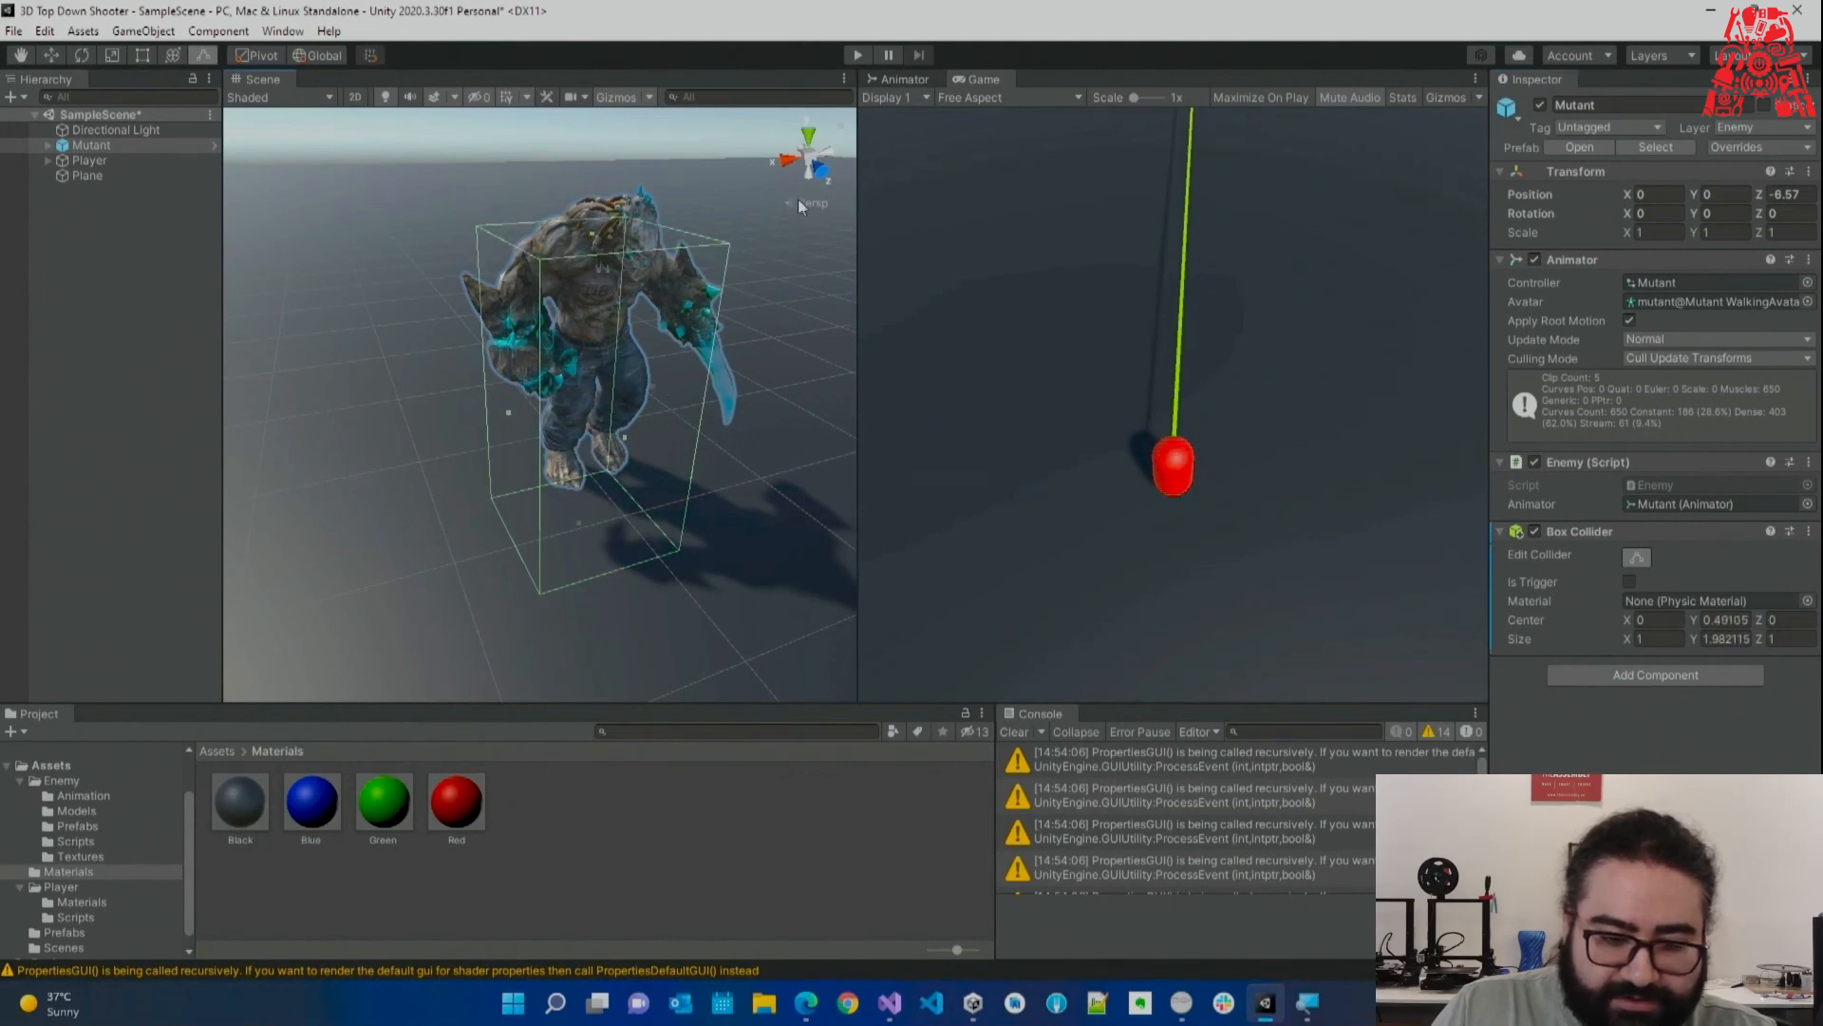
click(787, 203)
scroll(789, 209, down, 4)
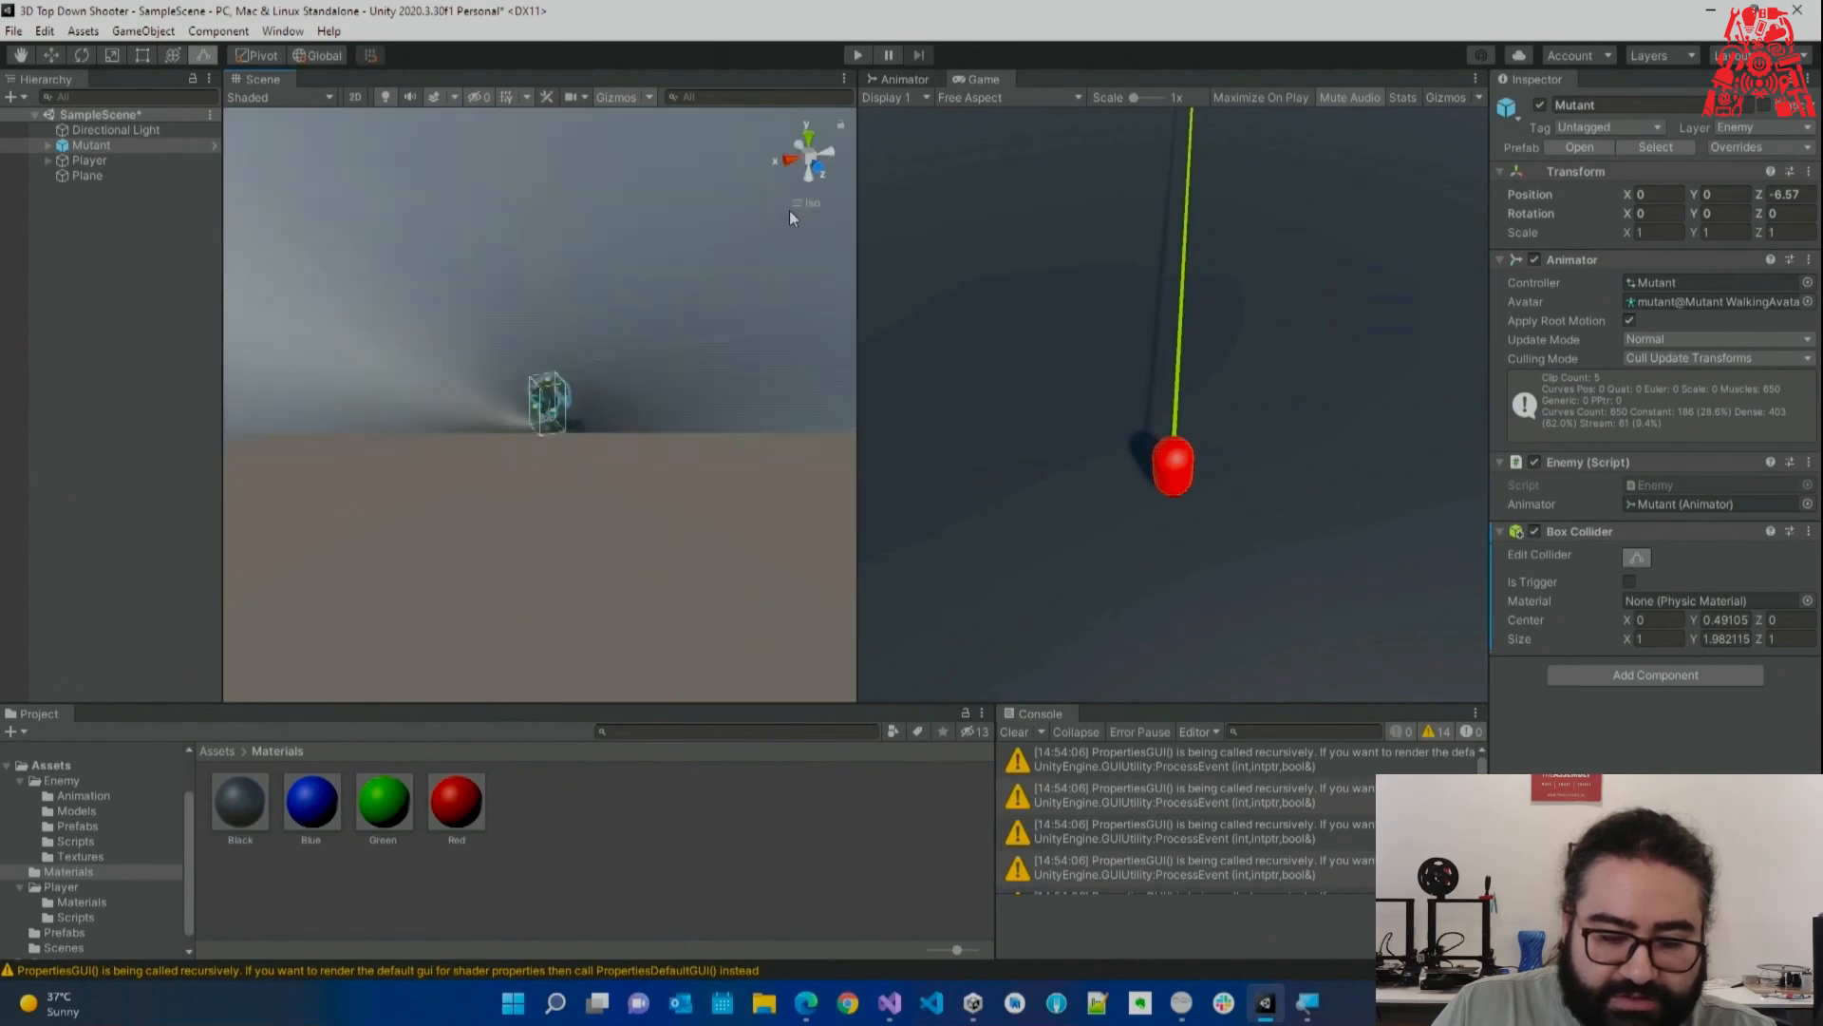
scroll(763, 245, down, 4)
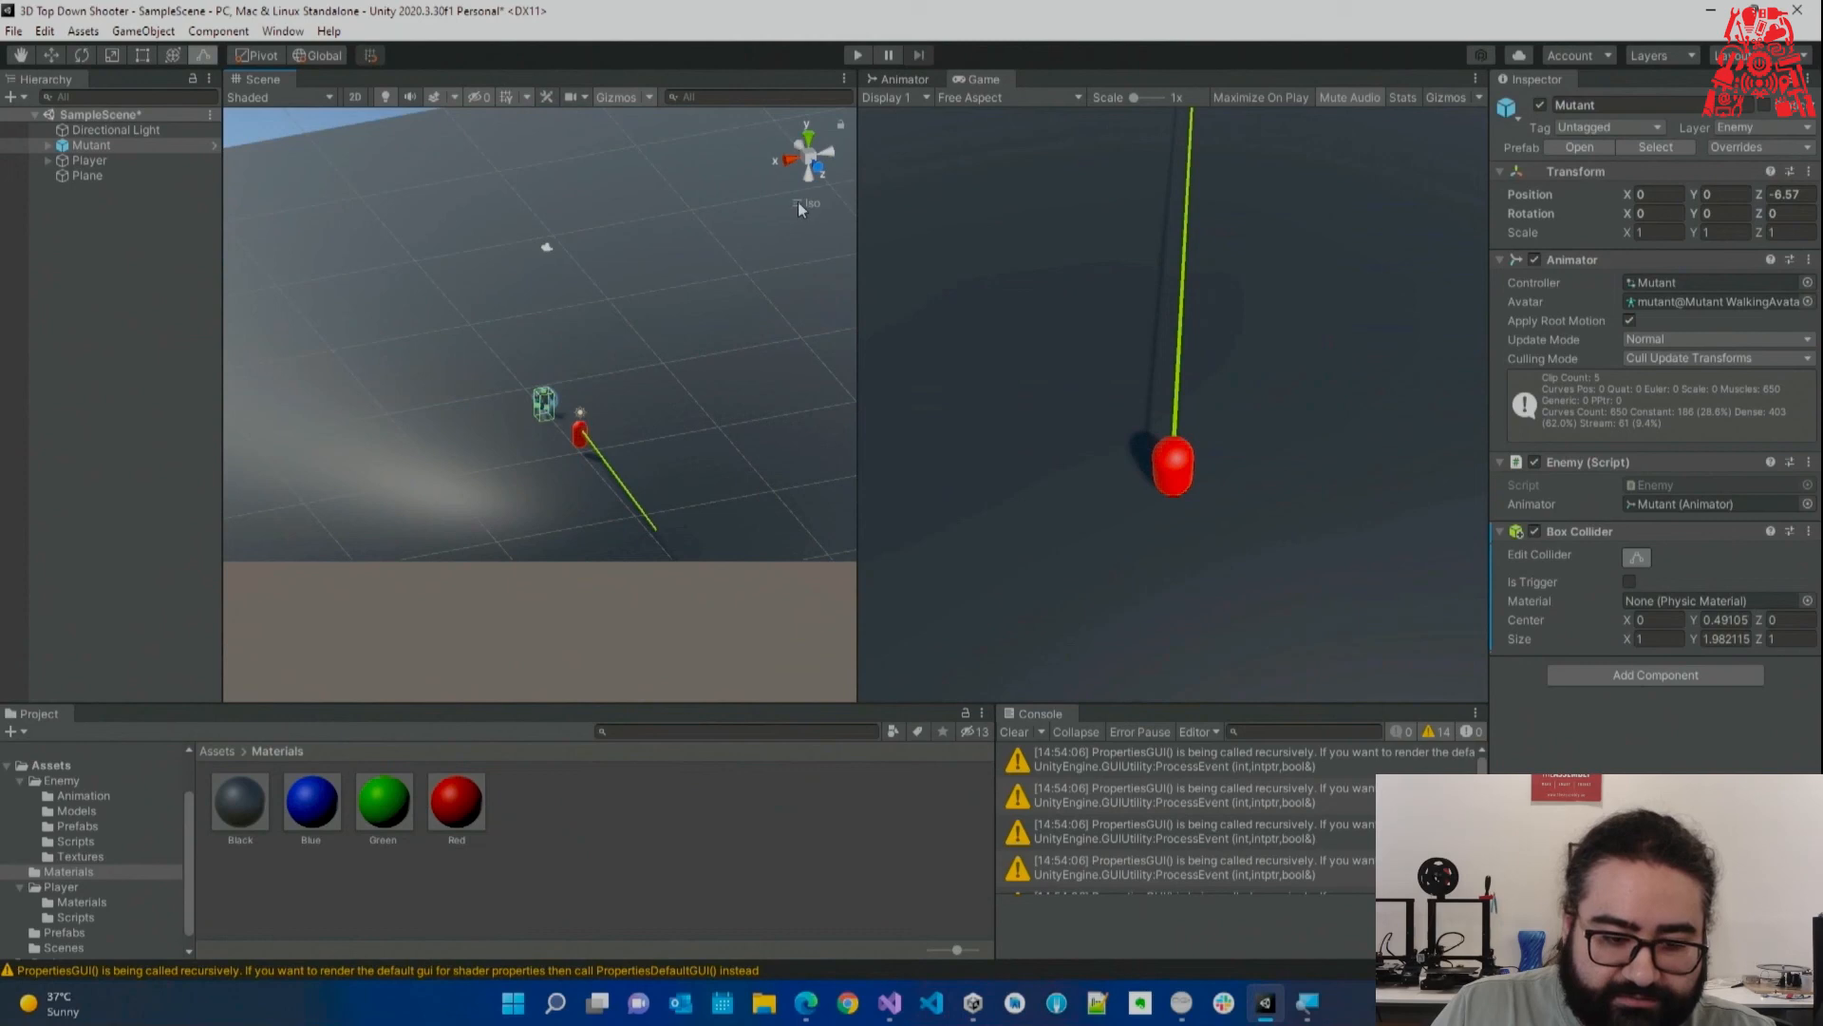
click(798, 202)
click(797, 202)
click(825, 151)
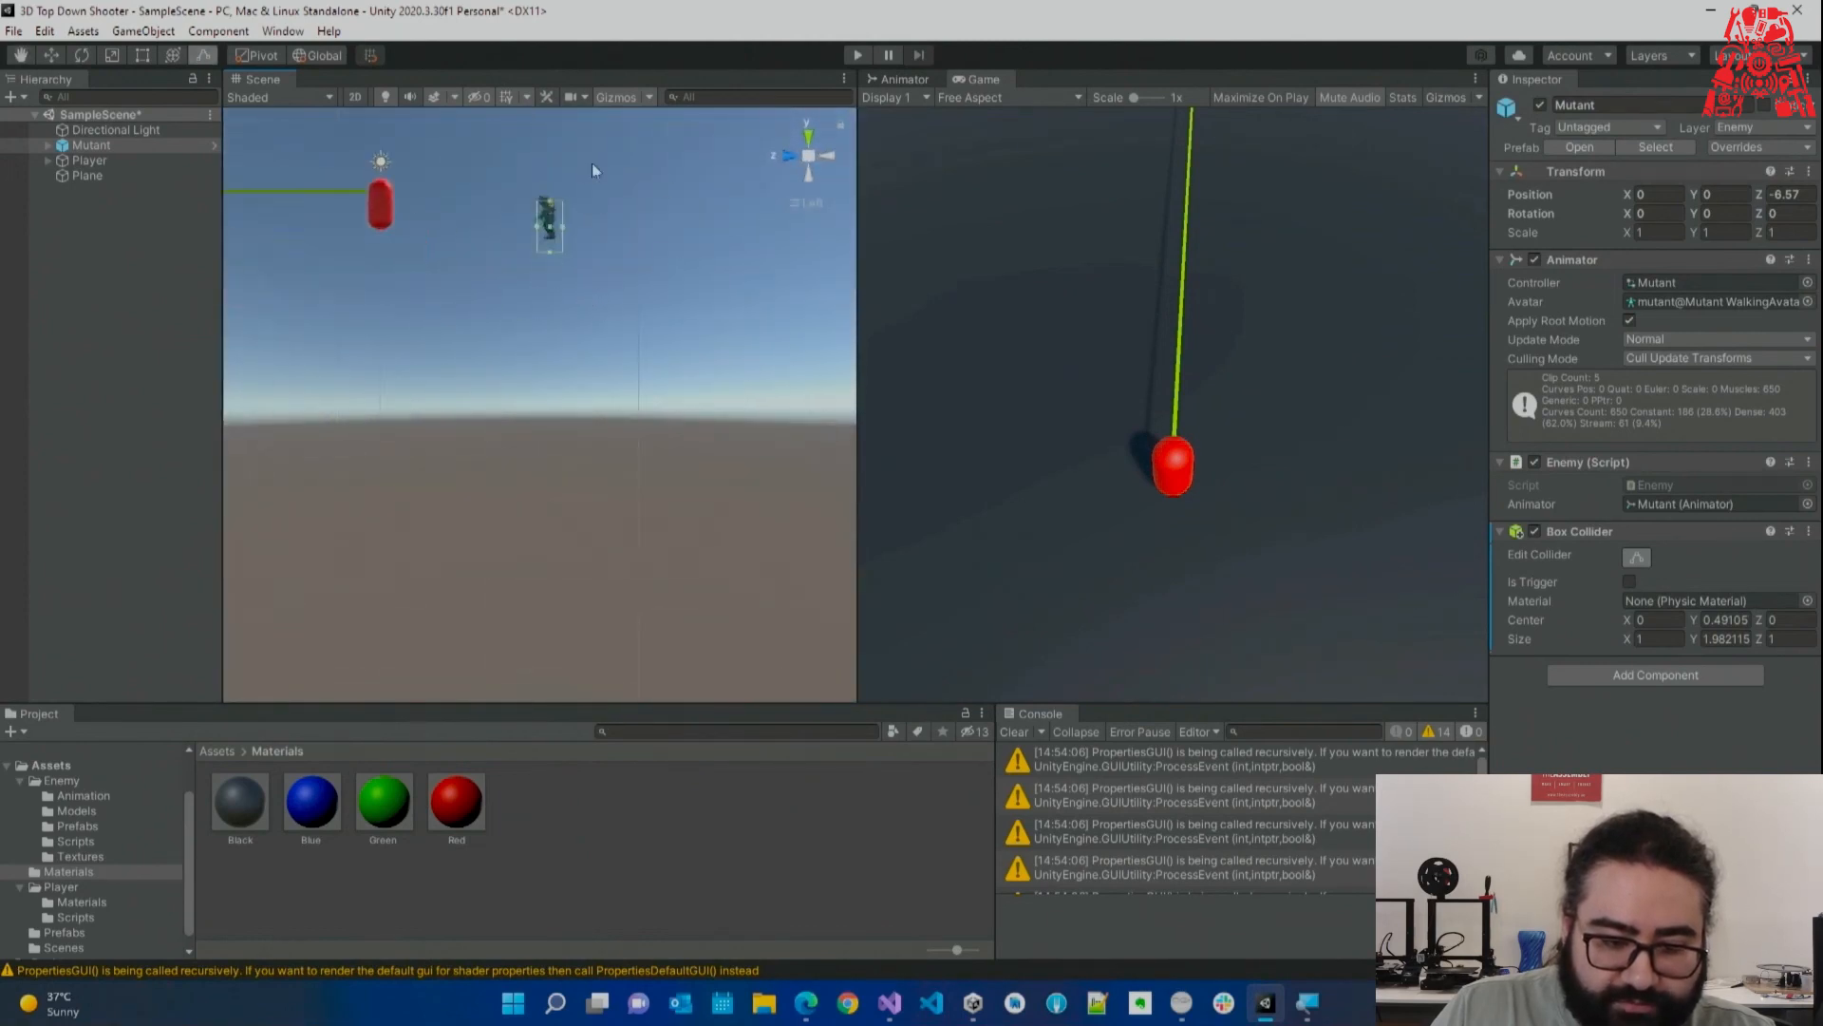
middle_drag(591, 189, 597, 380)
scroll(597, 384, up, 10)
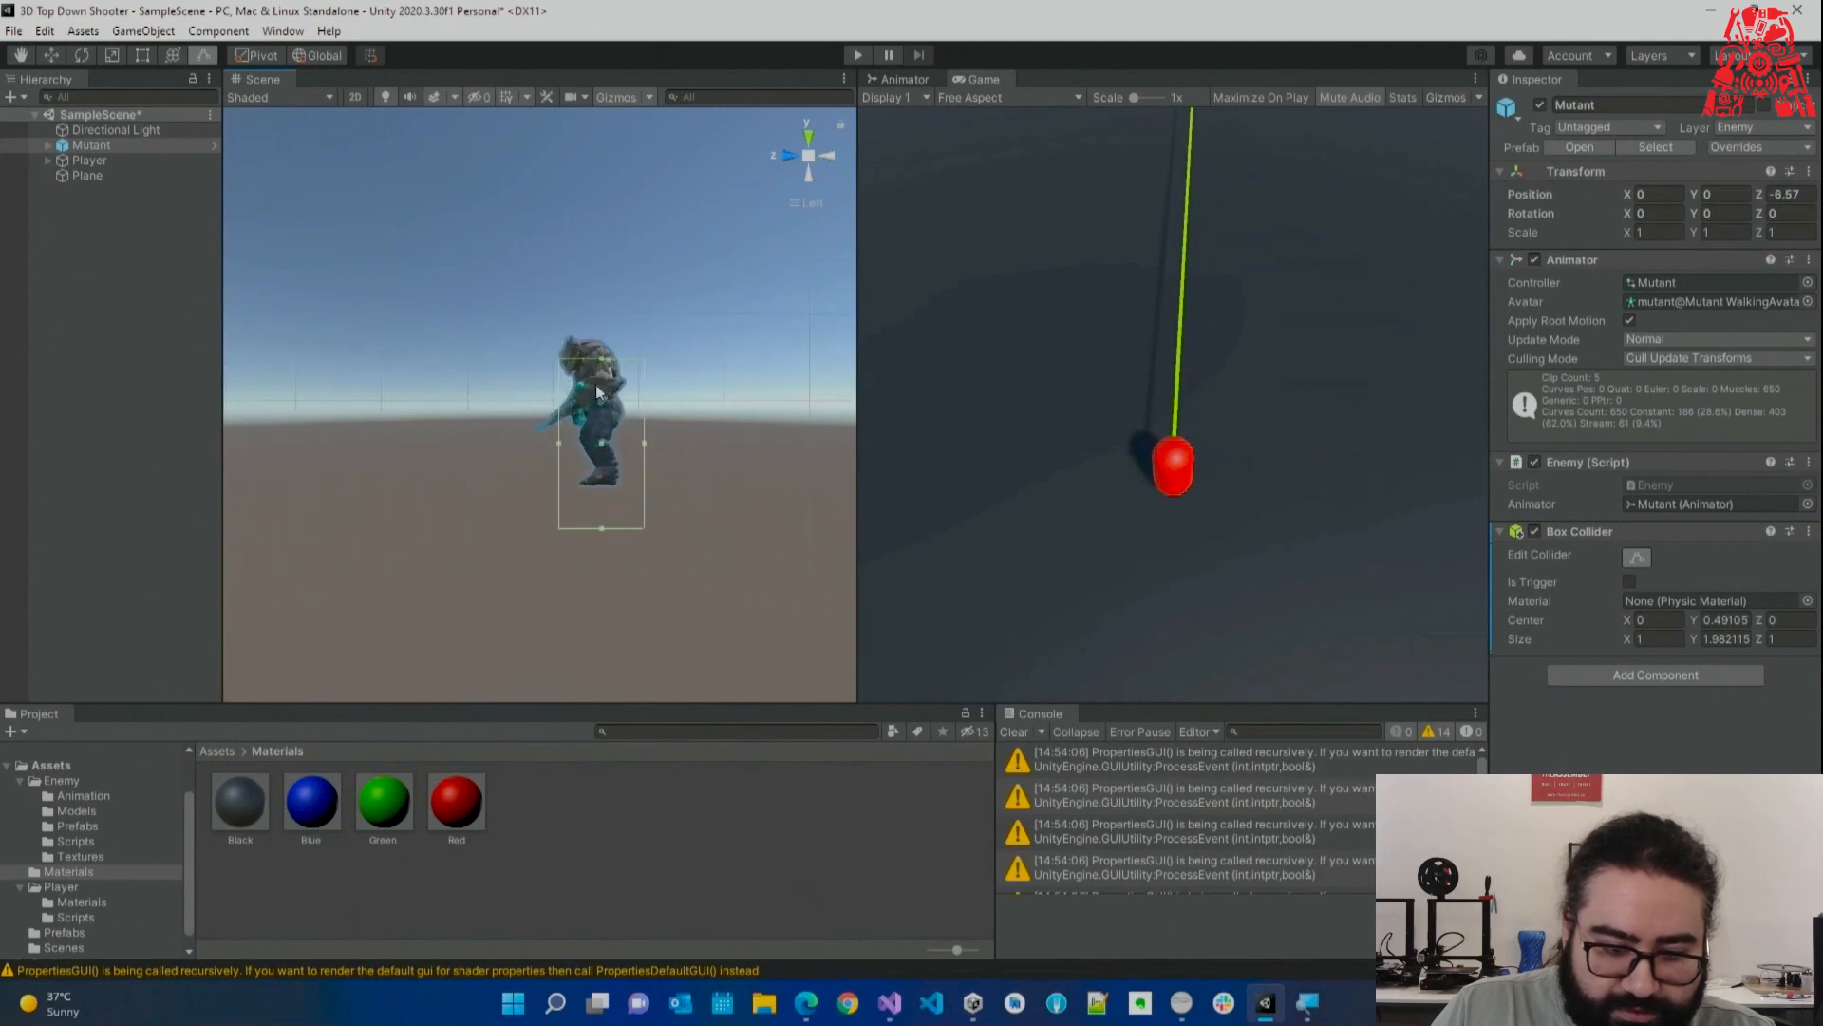
scroll(561, 362, up, 2)
drag(558, 344, 558, 314)
drag(500, 433, 499, 433)
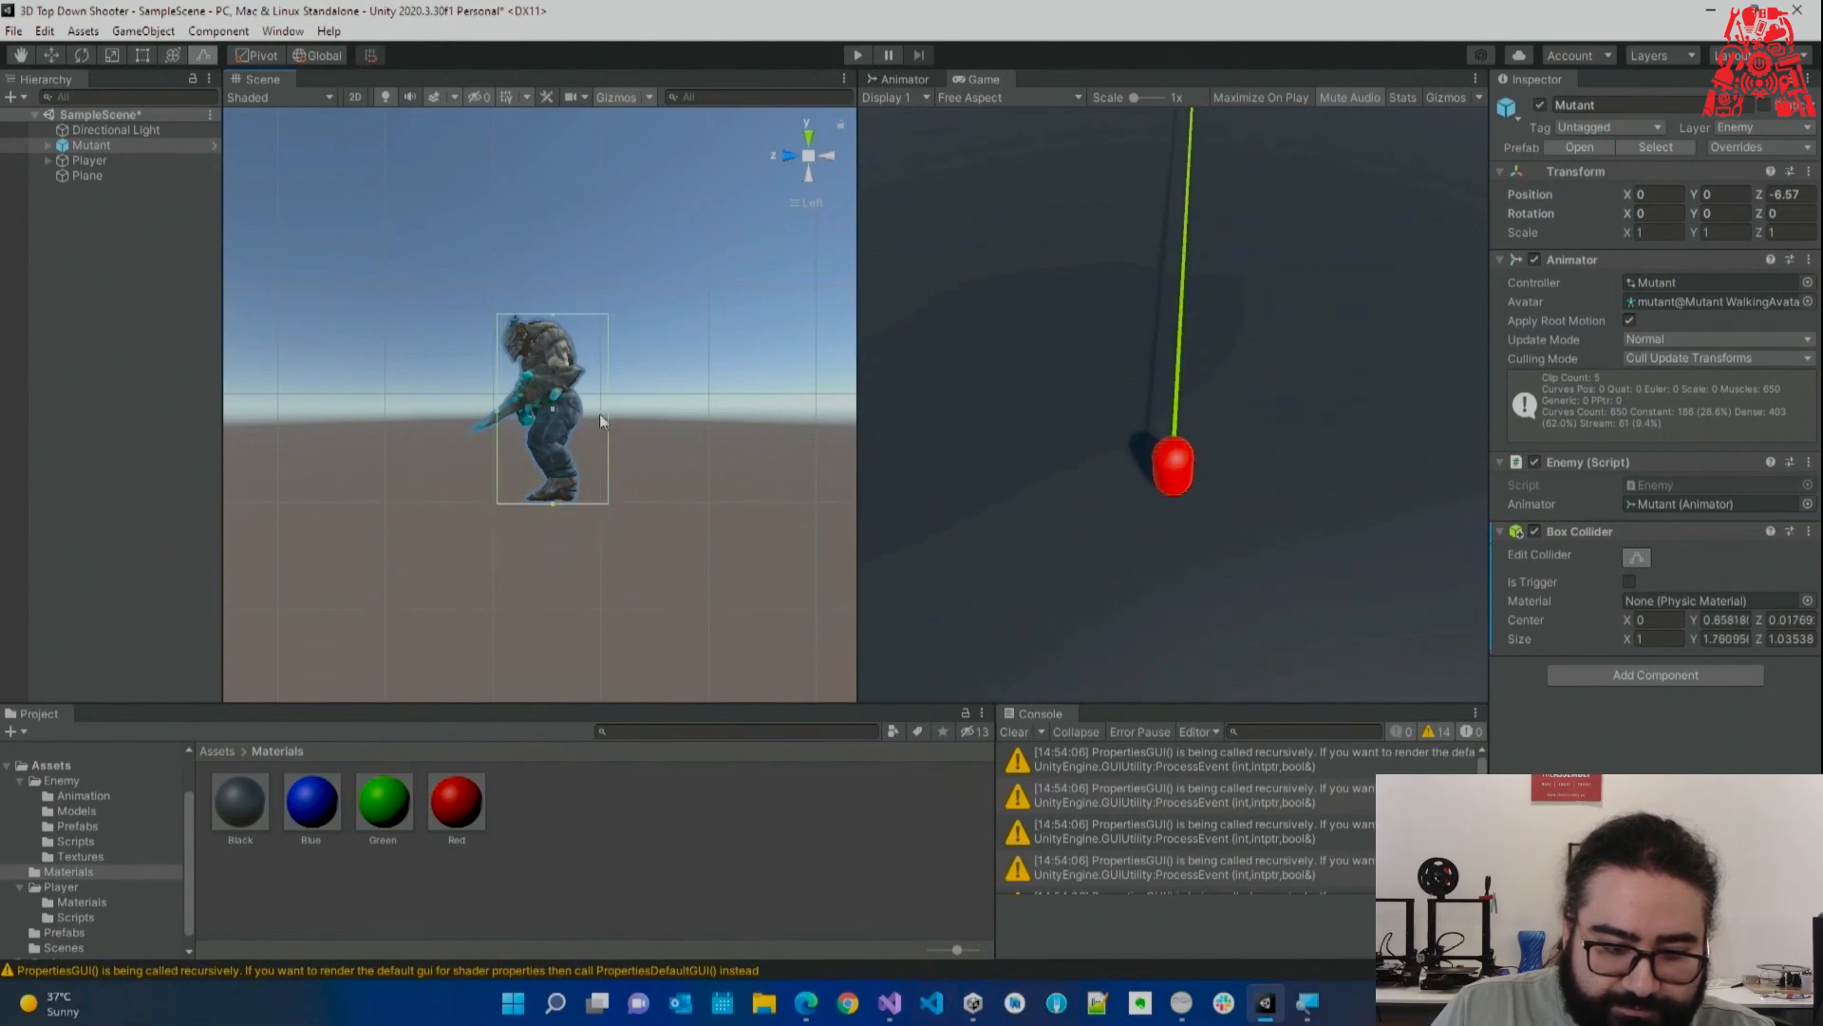
drag(609, 407, 589, 407)
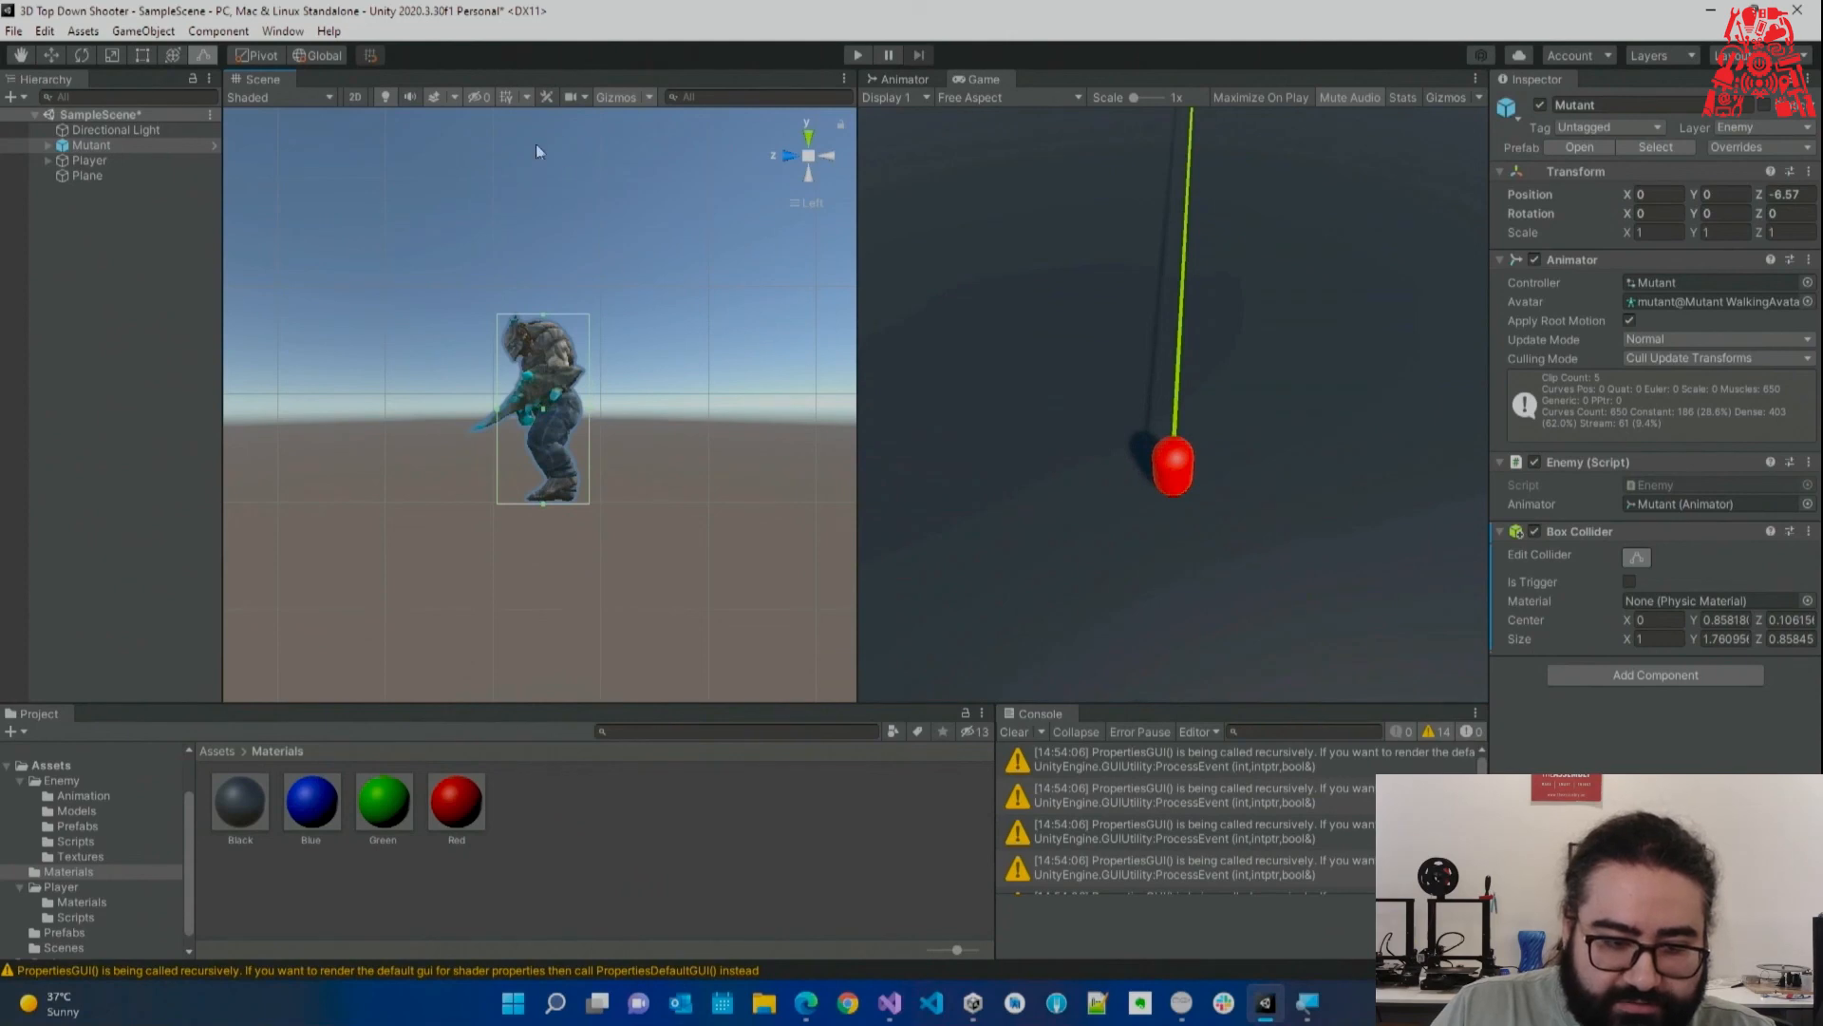
Hide the skybox in the Scene view's effects options.
click(528, 99)
click(456, 97)
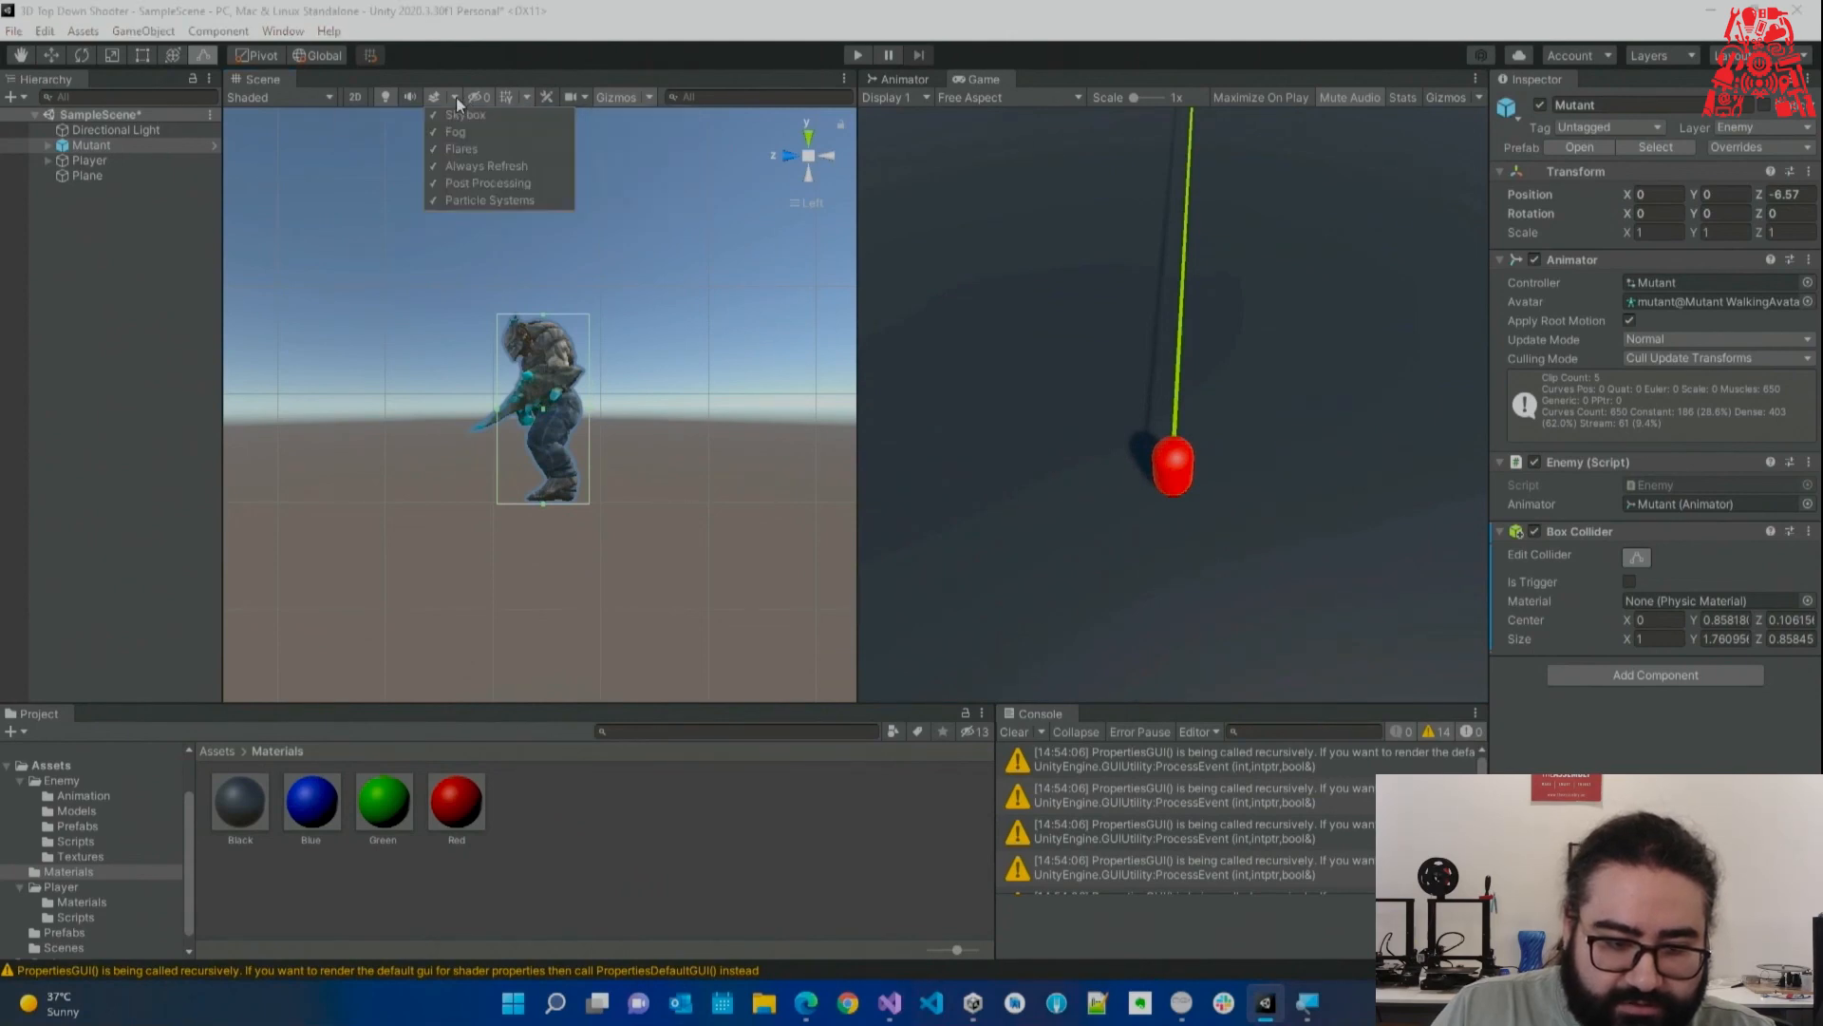
click(456, 96)
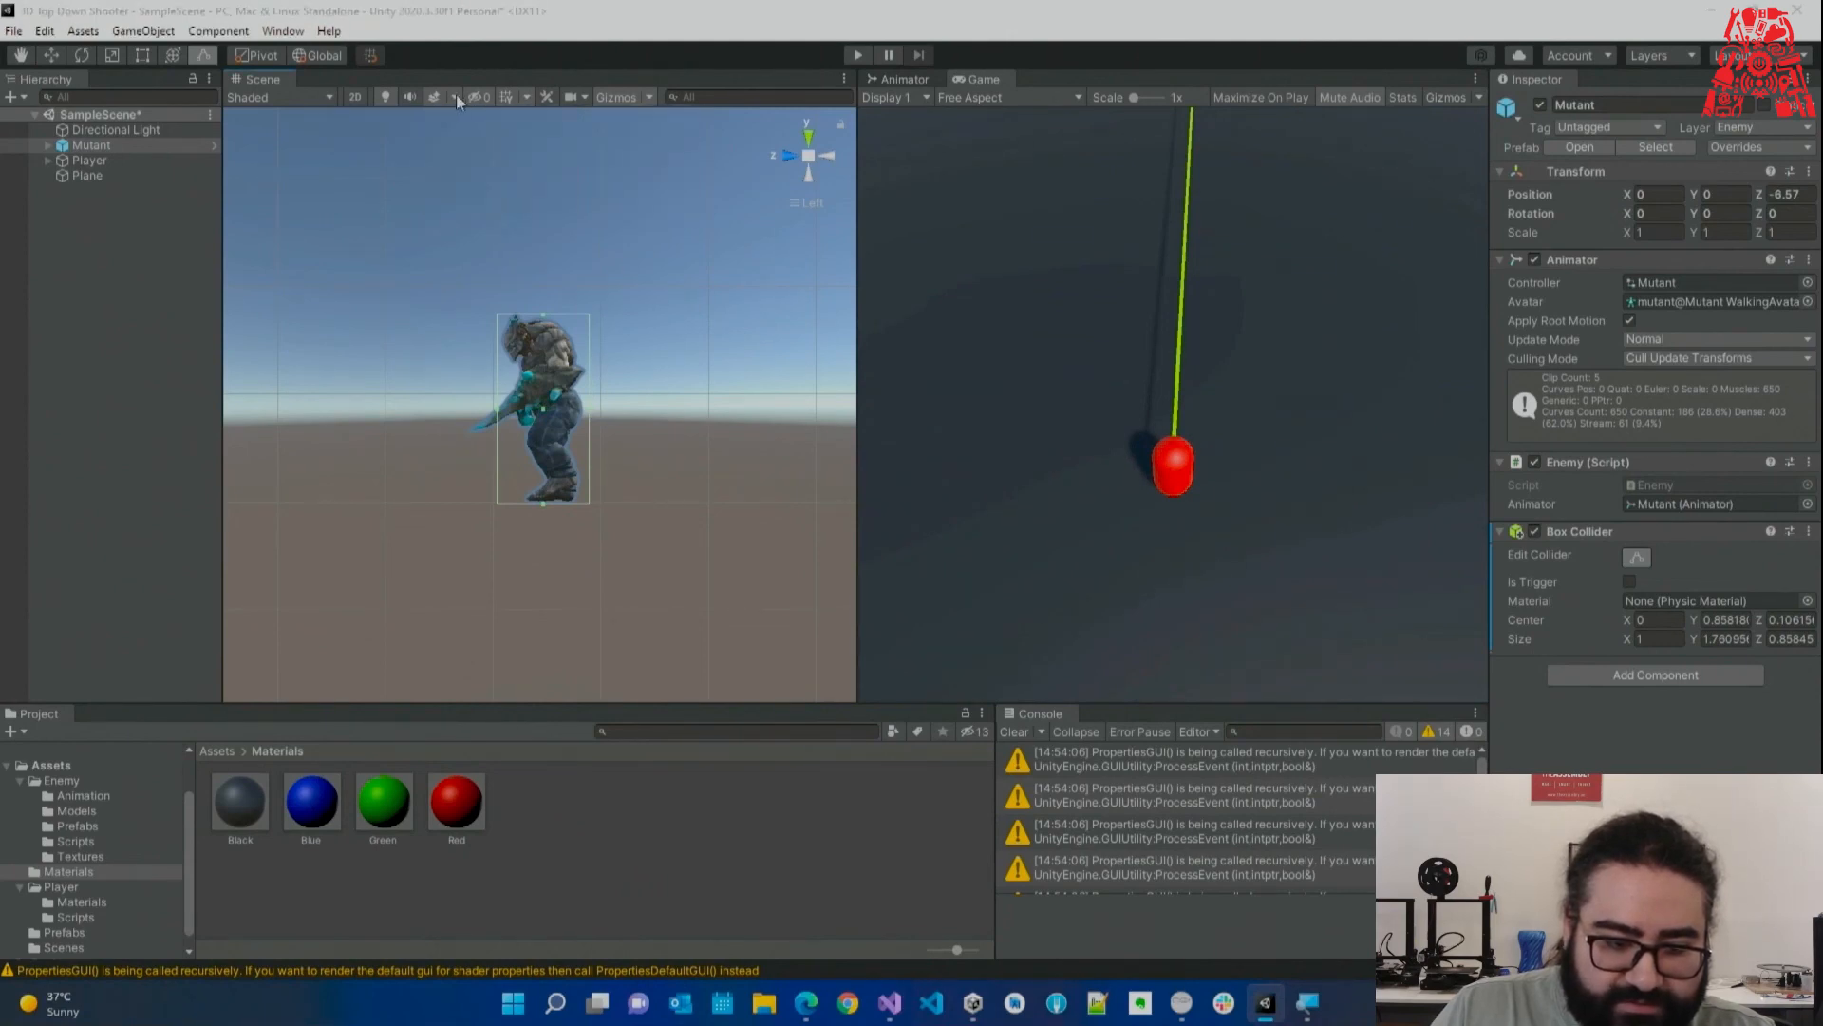
click(456, 96)
click(468, 114)
click(583, 47)
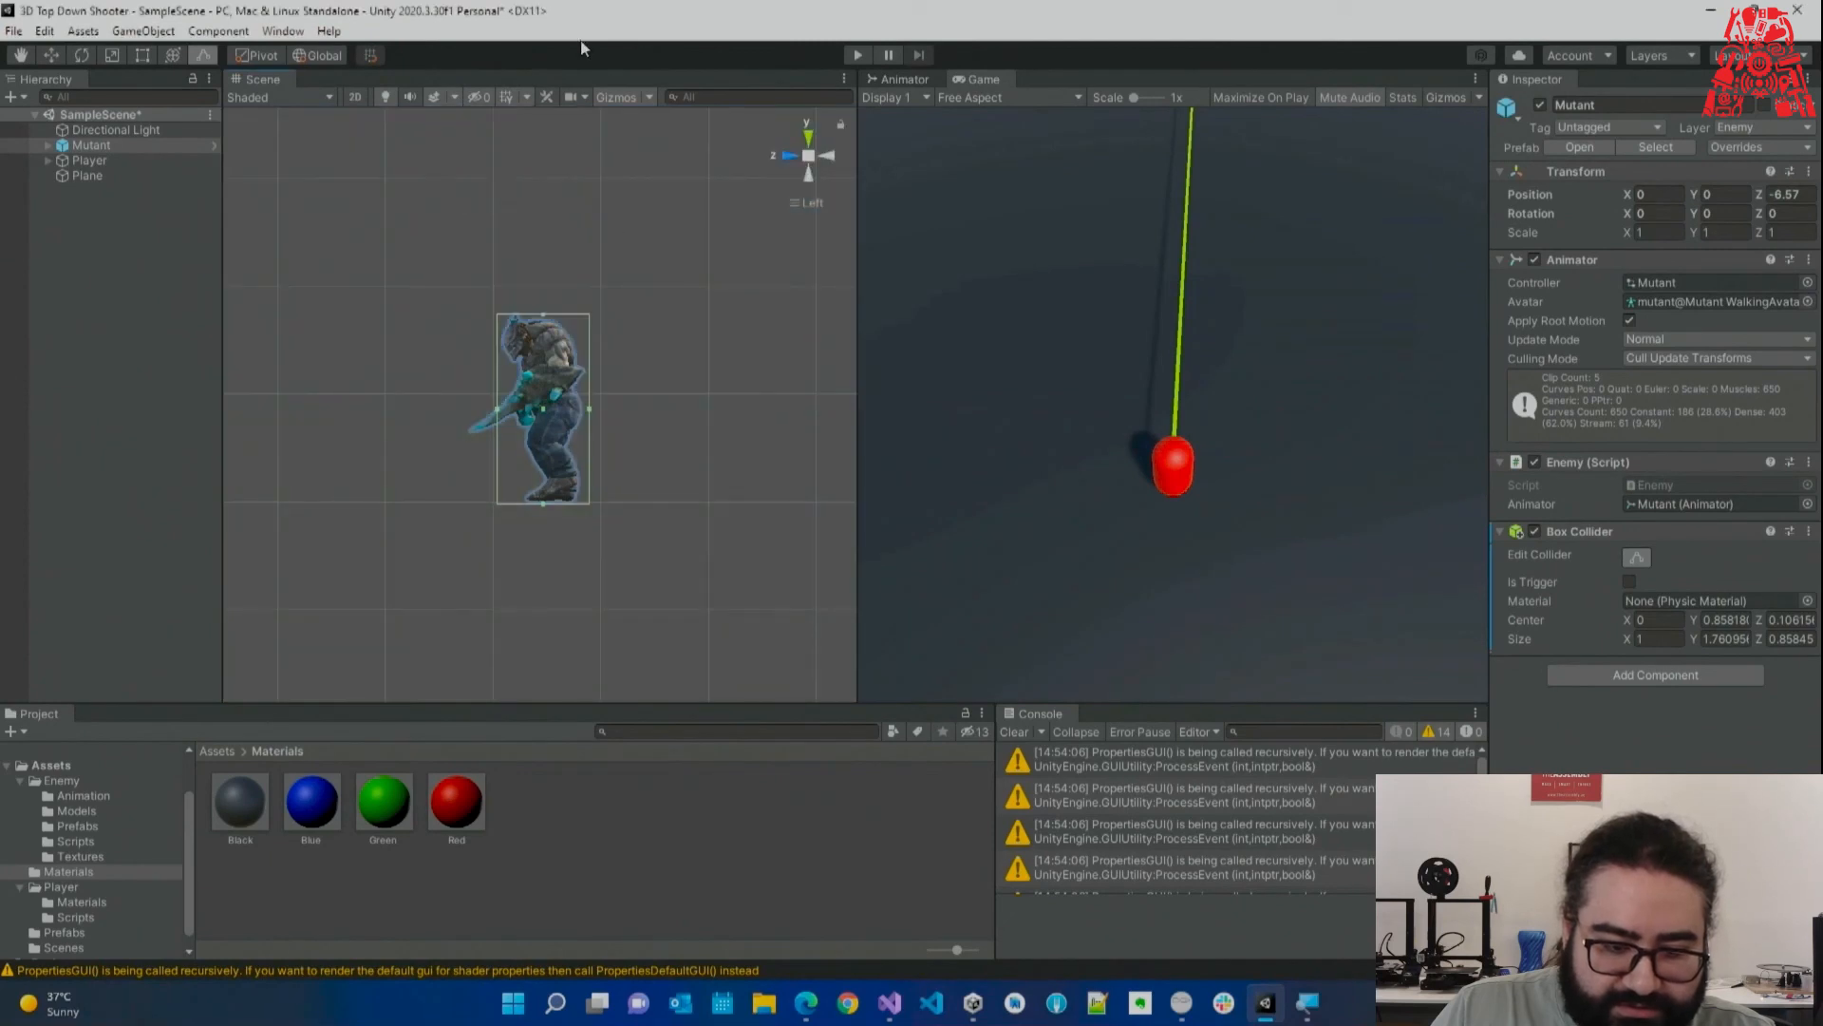
Refine the collider to about 1.22 × 1.81 × 0.86, covering the arm, and save the scene.
drag(542, 317, 543, 308)
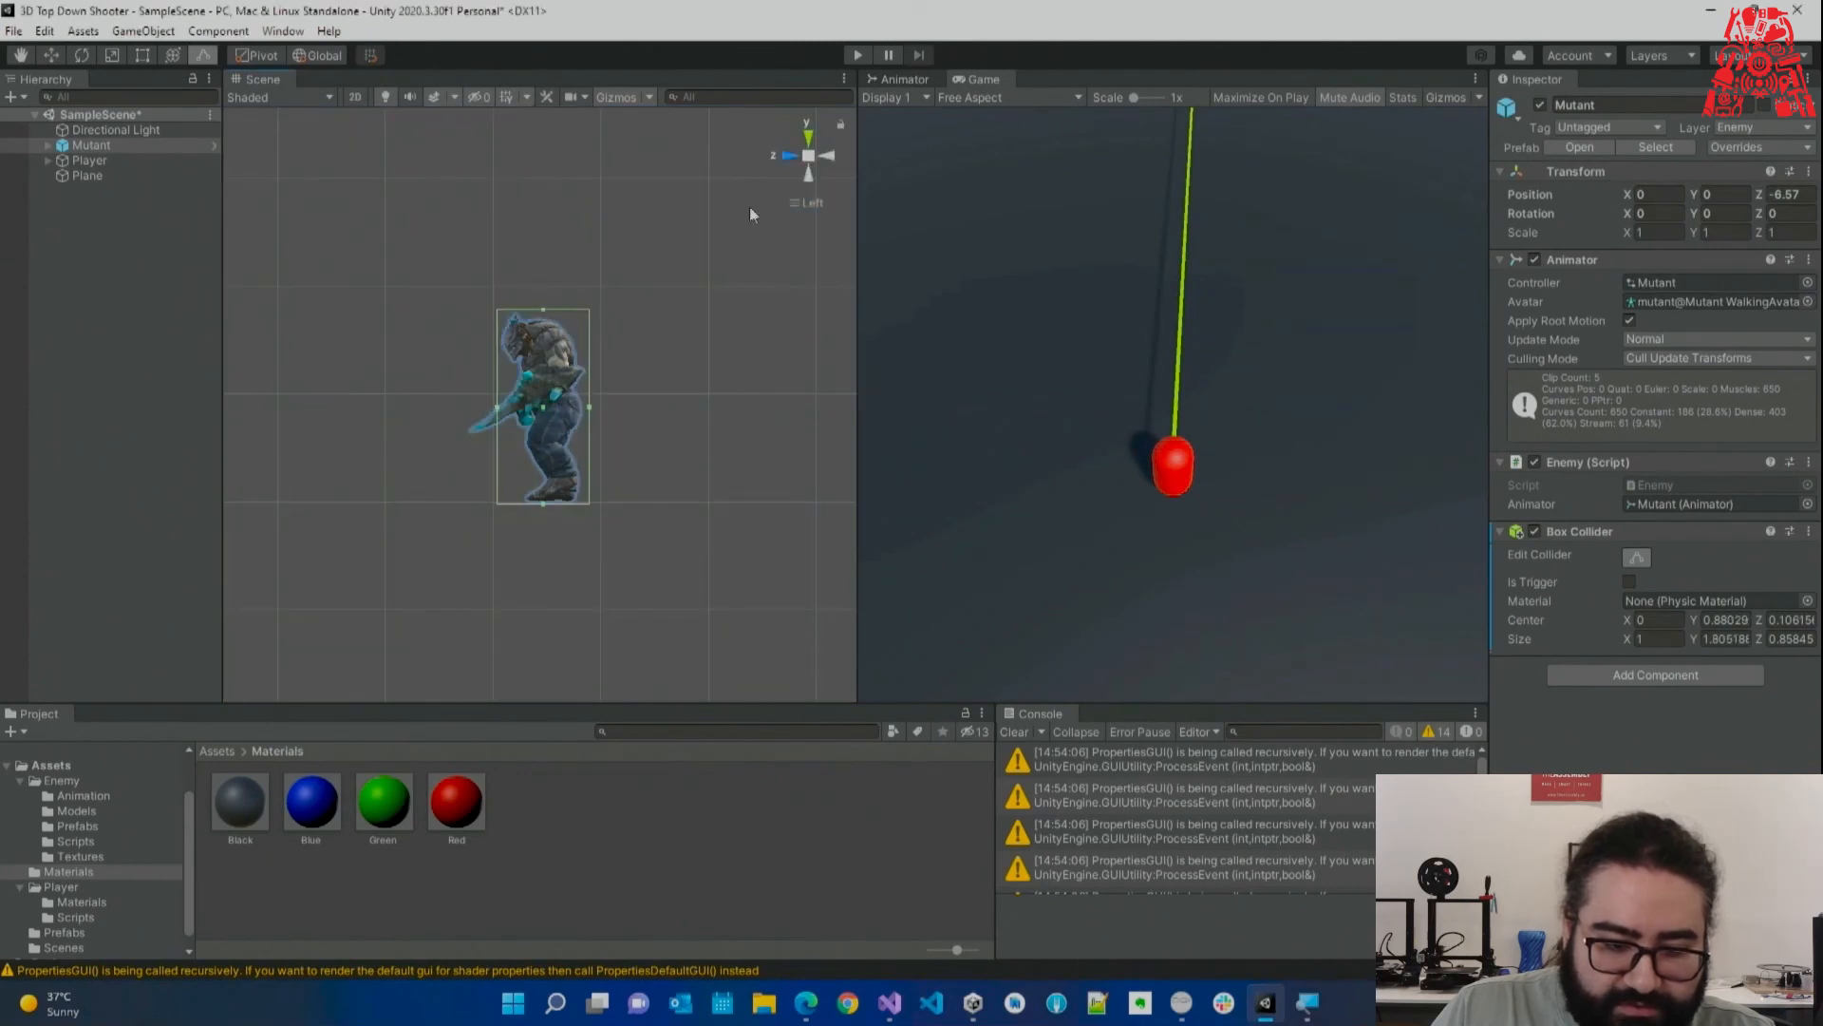
click(828, 158)
middle_drag(726, 305, 509, 322)
scroll(509, 325, down, 4)
middle_drag(644, 353, 543, 380)
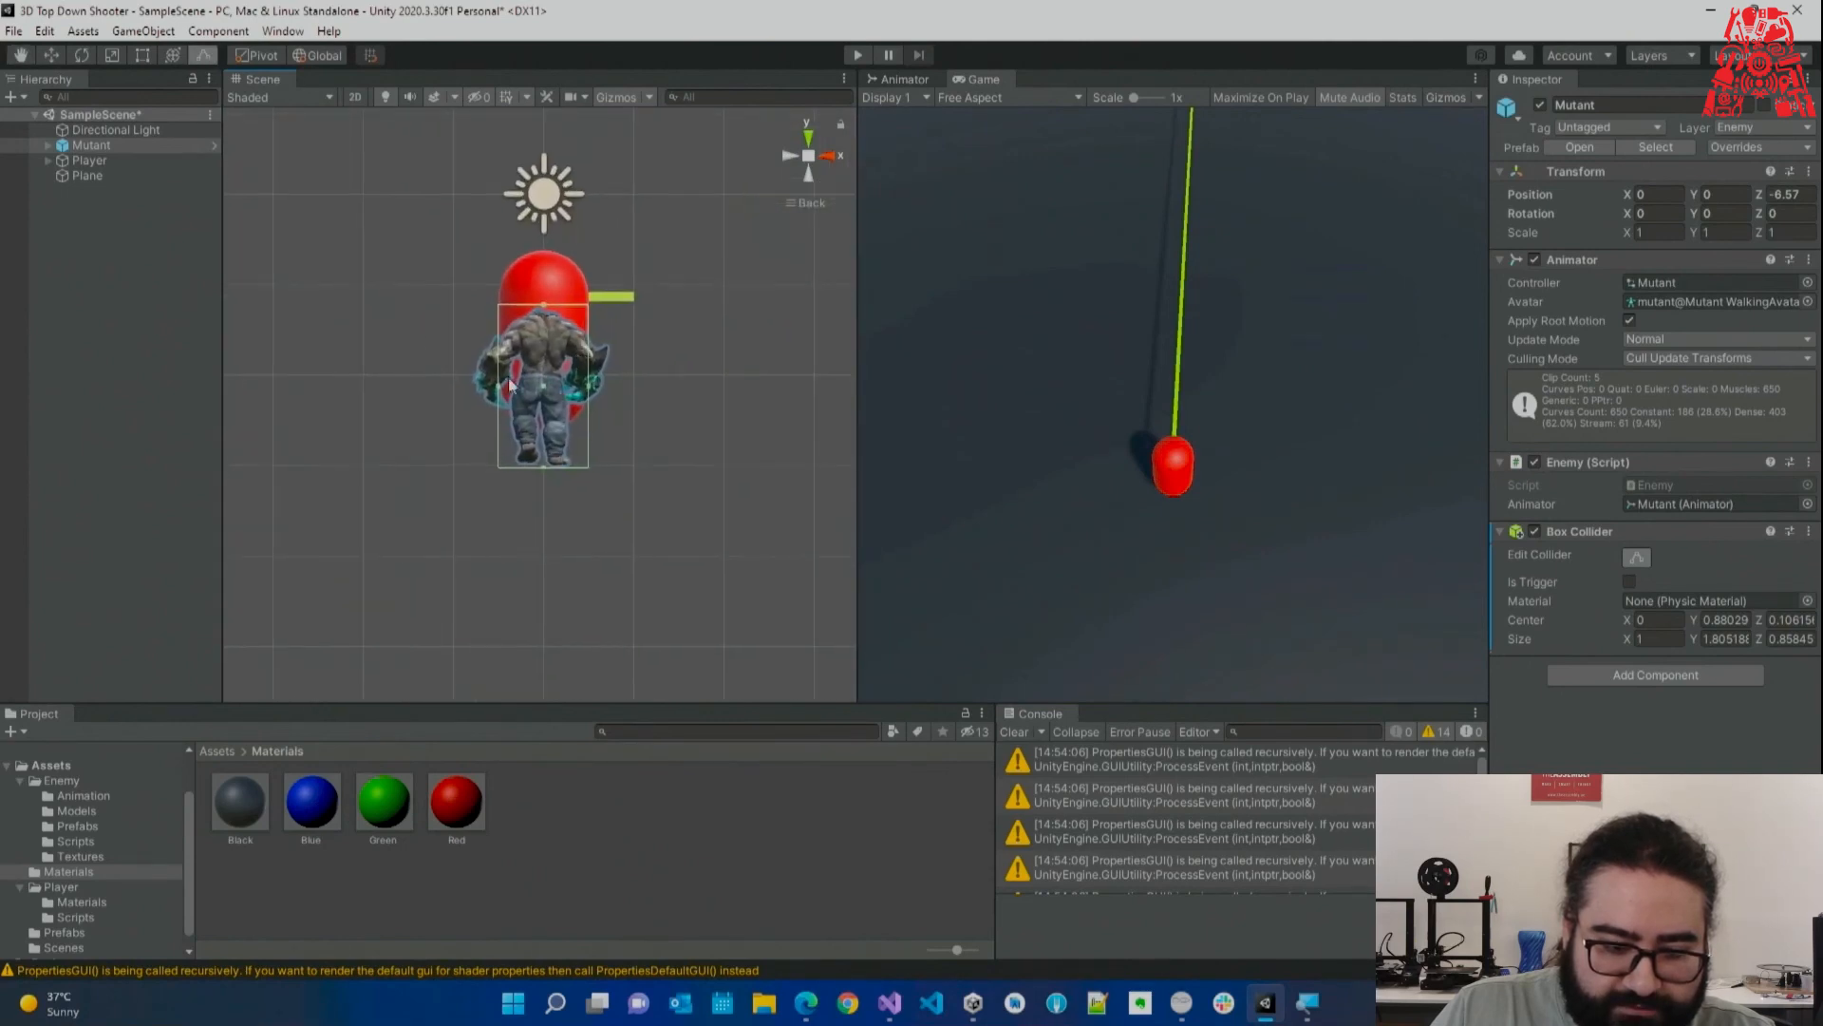
drag(502, 394, 598, 389)
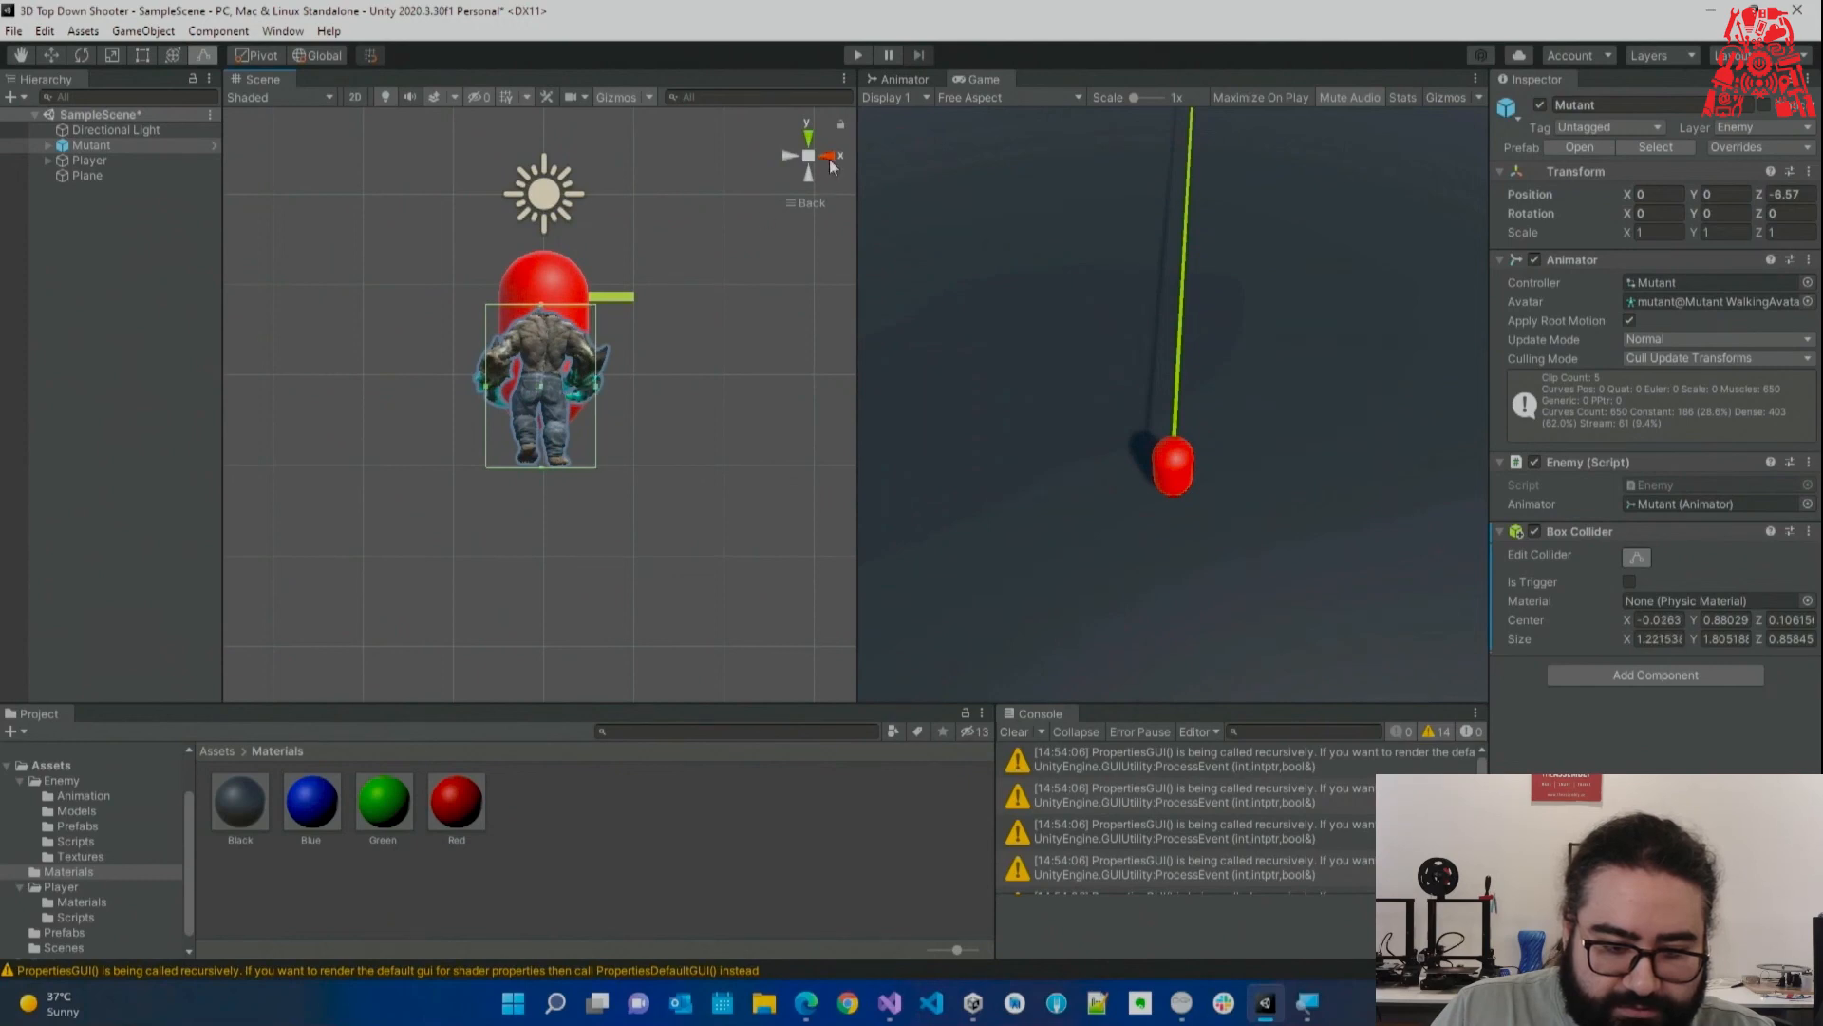
click(829, 156)
click(808, 139)
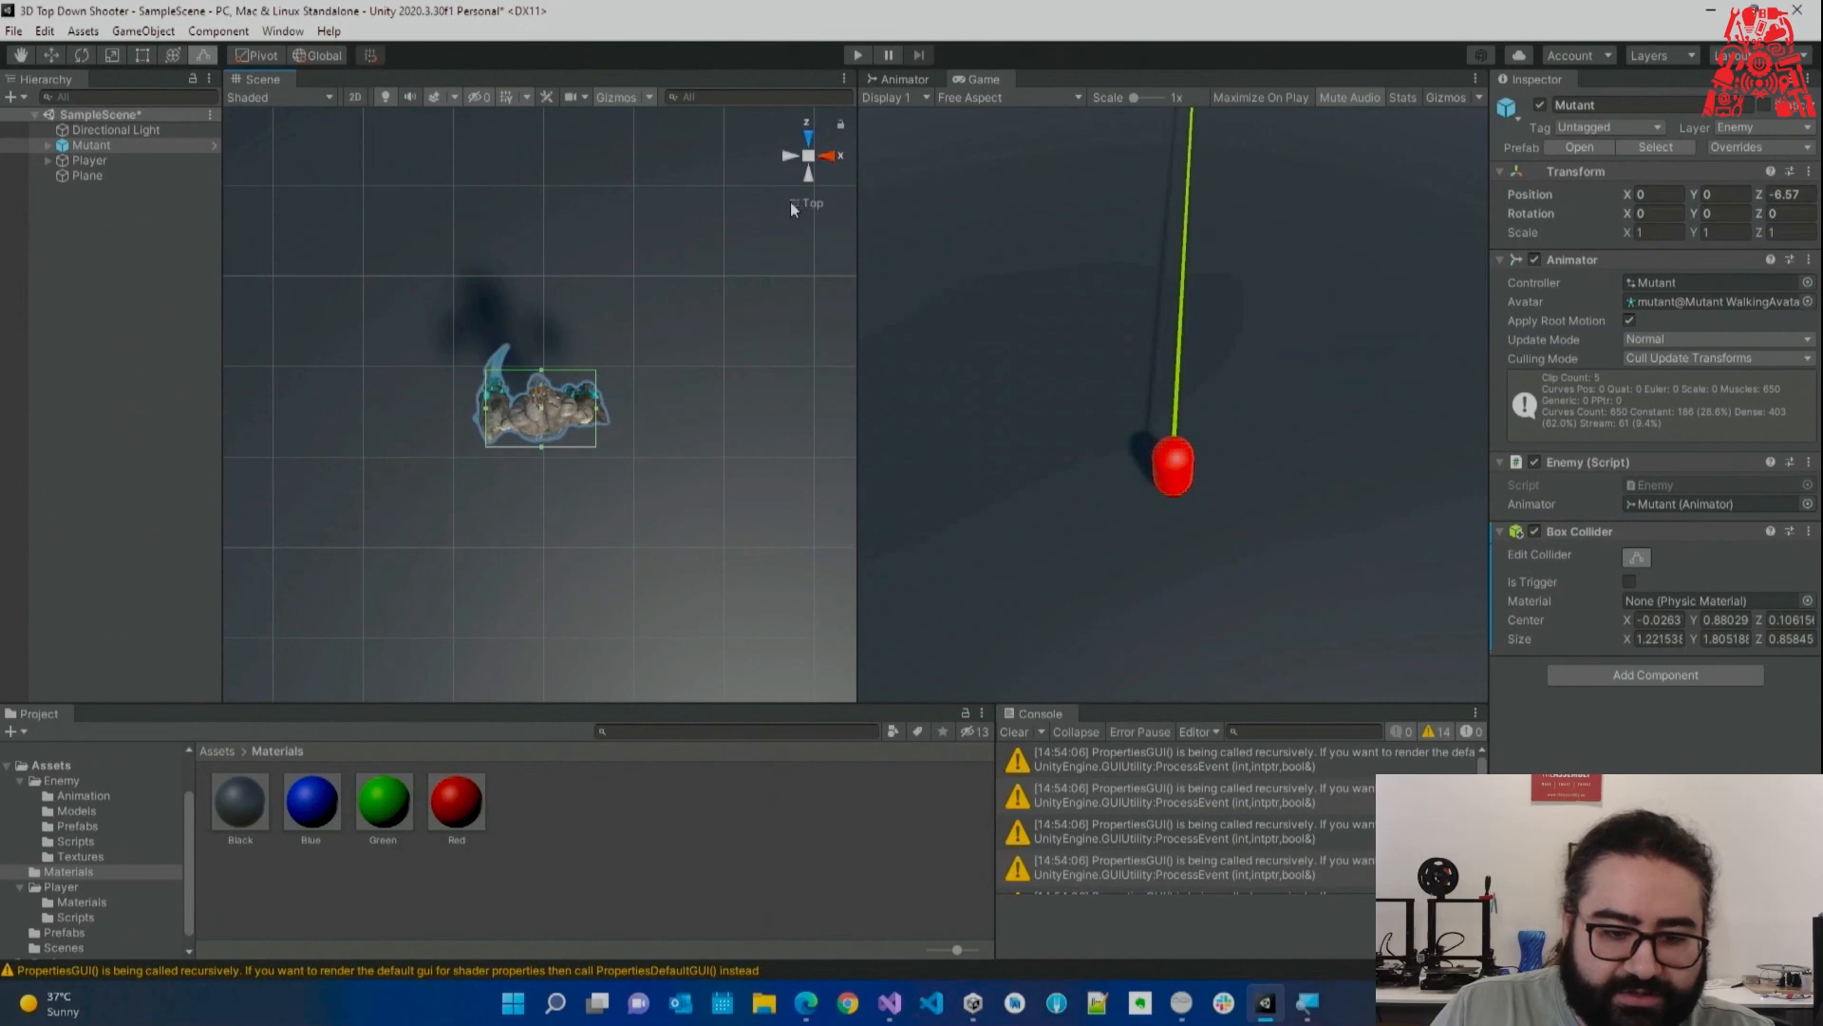
alt+drag(795, 203, 531, 190)
scroll(788, 150, down, 3)
key(ctrl+s)
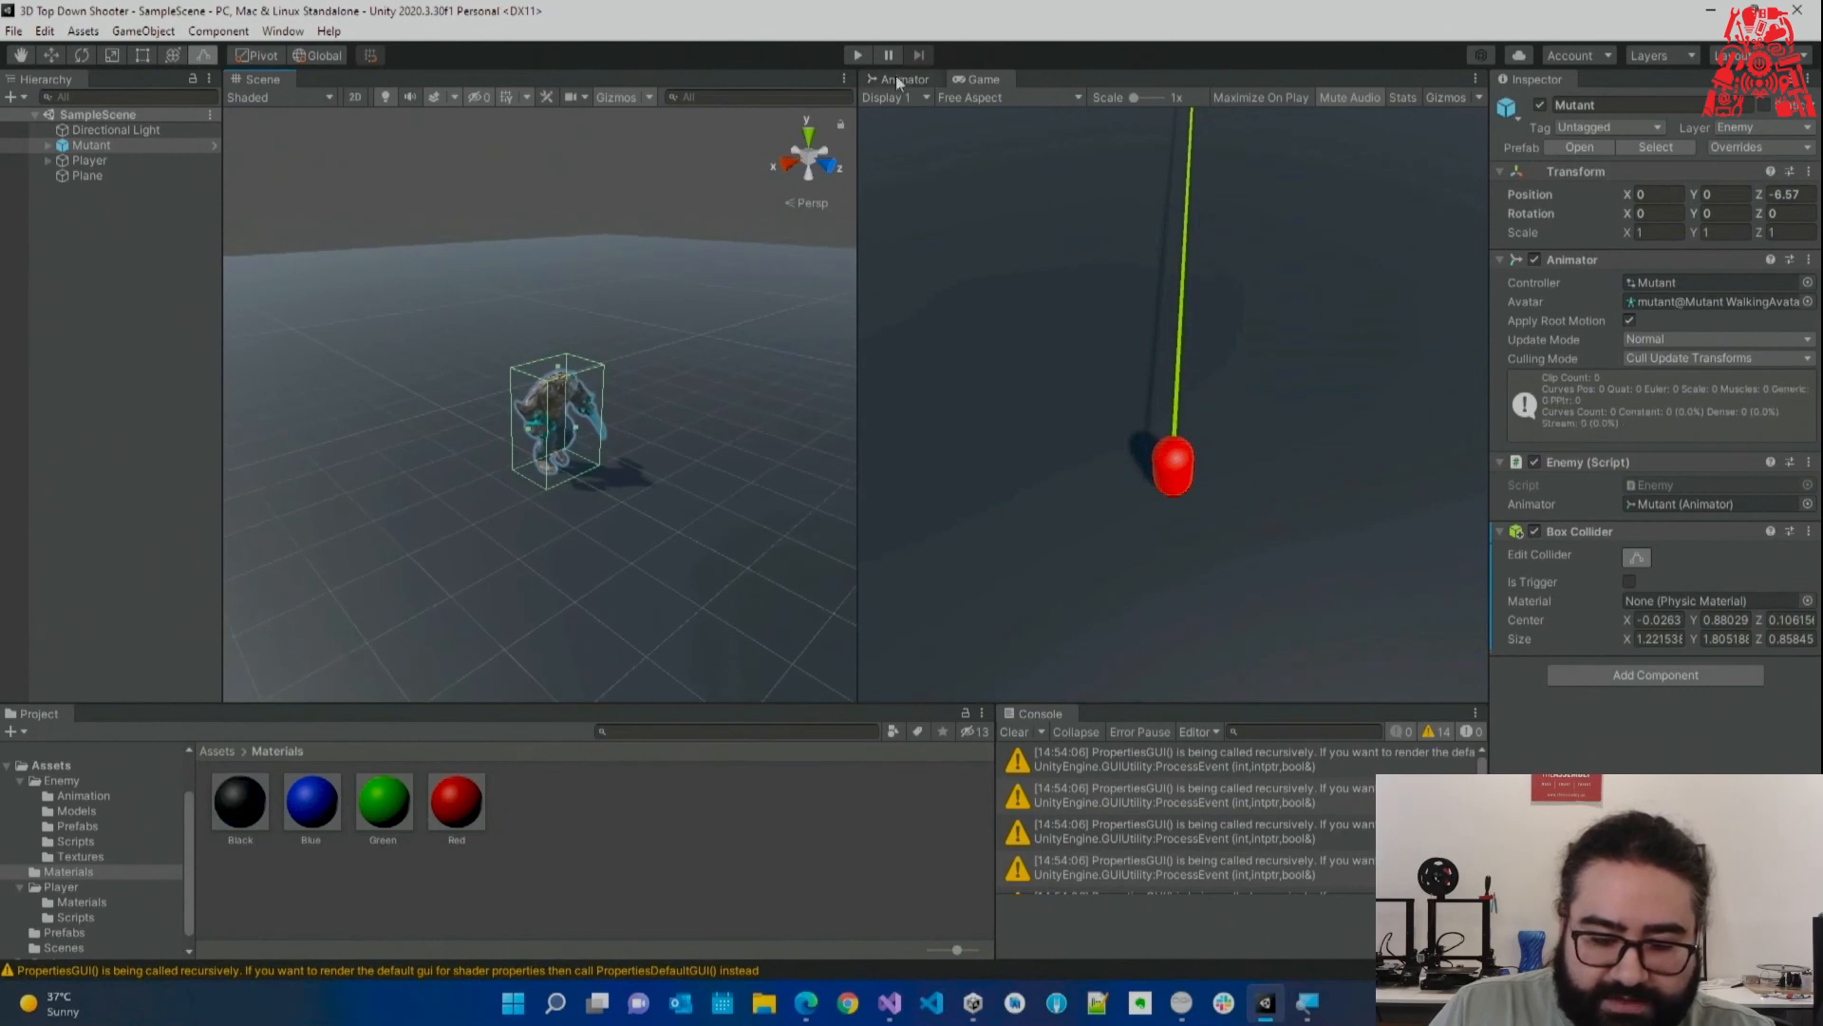
Run the game briefly, stop it and select the Mutant.
click(859, 56)
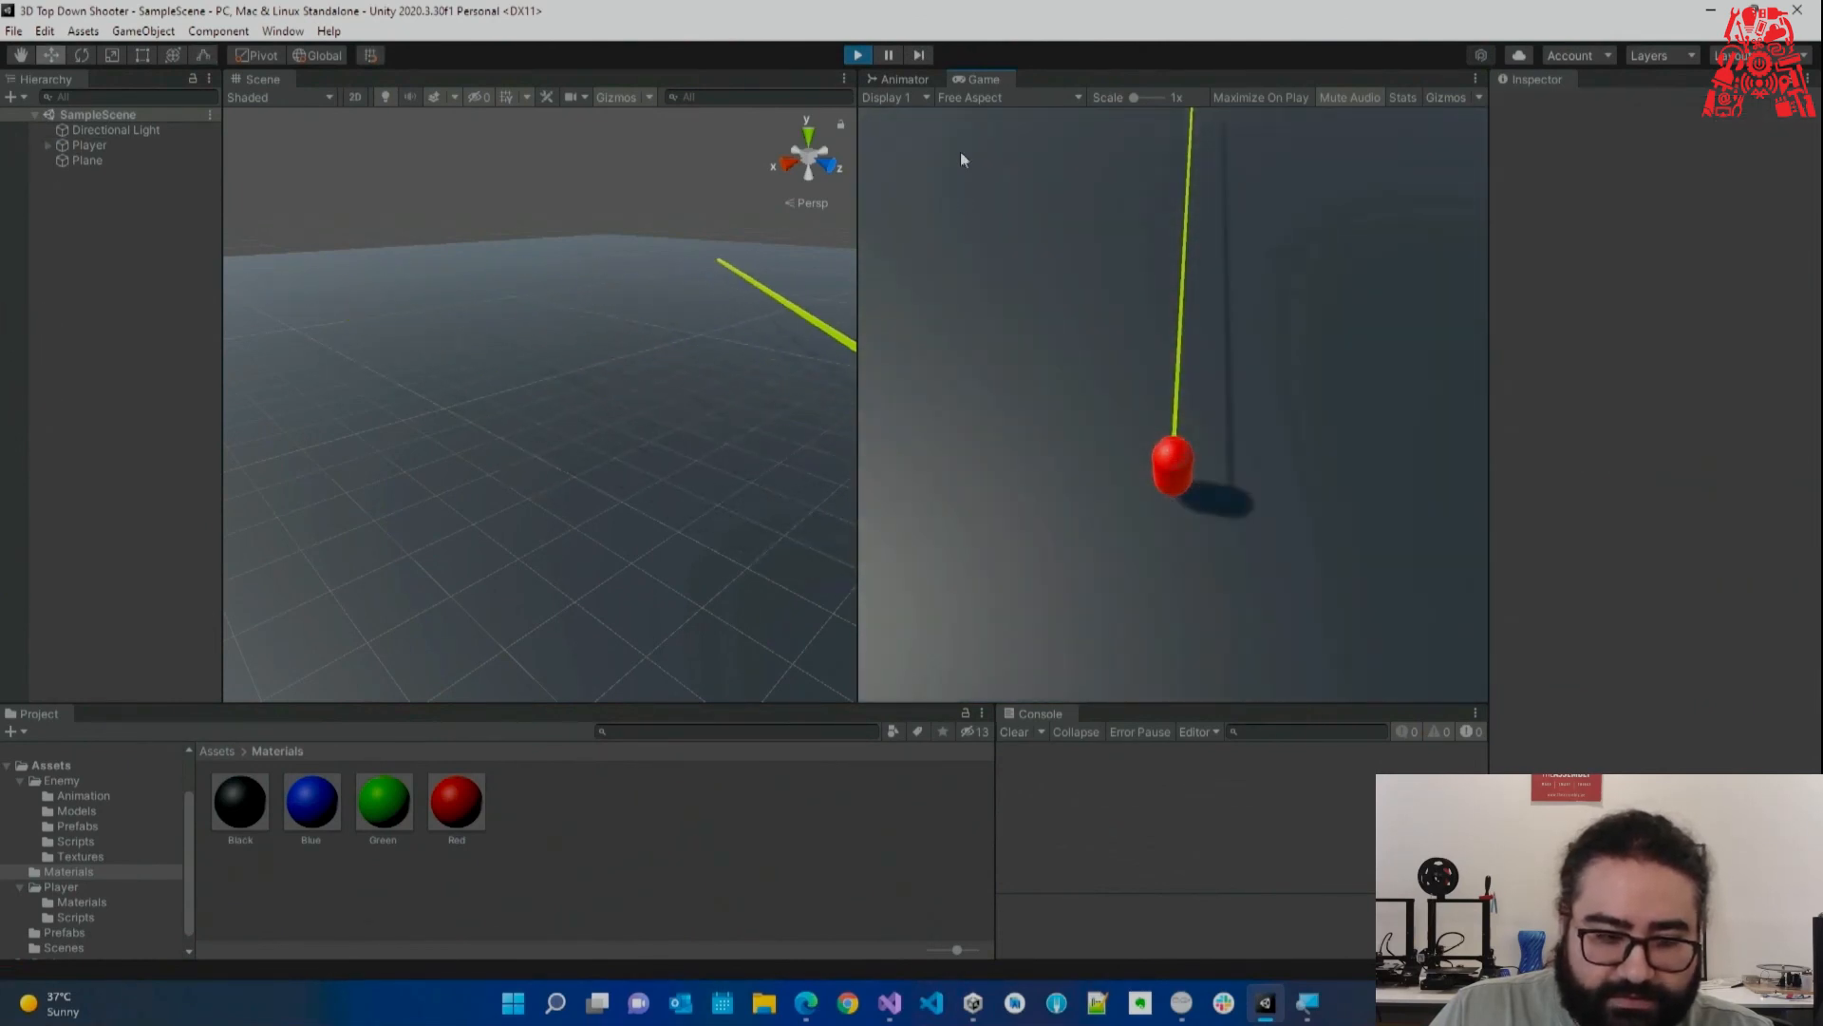
click(859, 55)
click(118, 145)
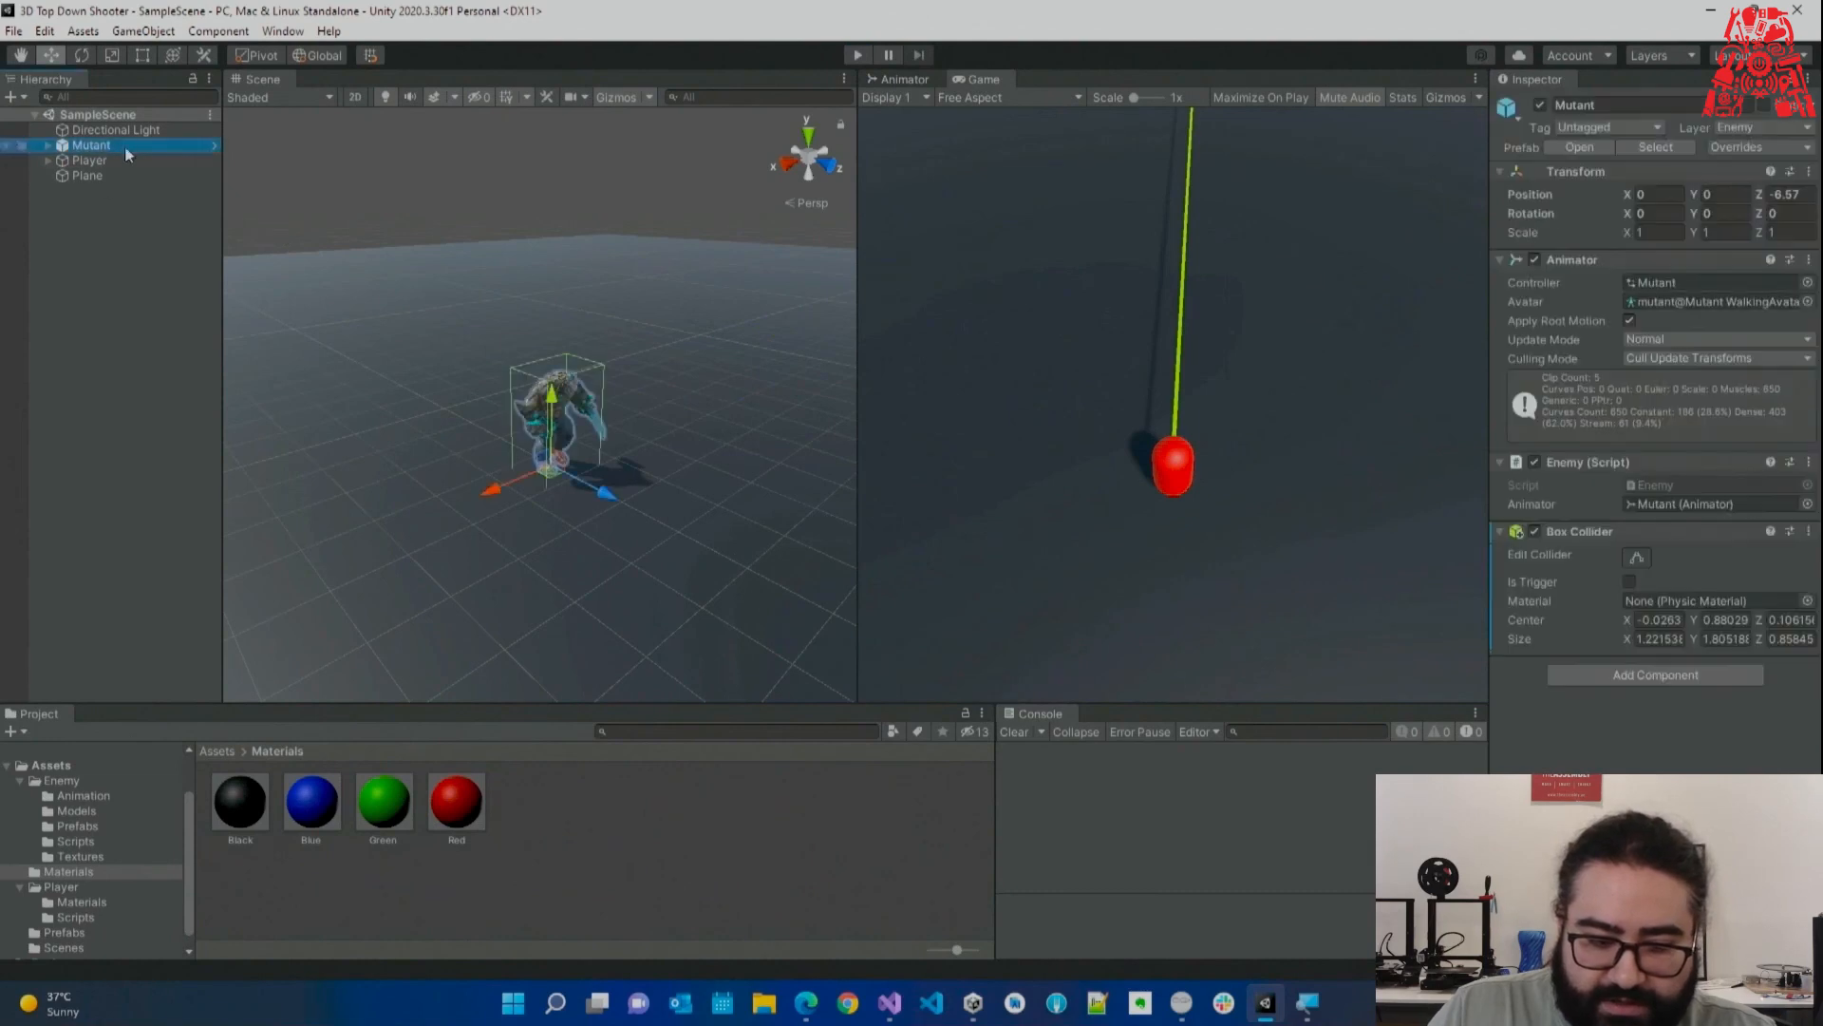
Play again, shoot the Mutant so it disappears, stop the game and return to Visual Studio.
click(857, 56)
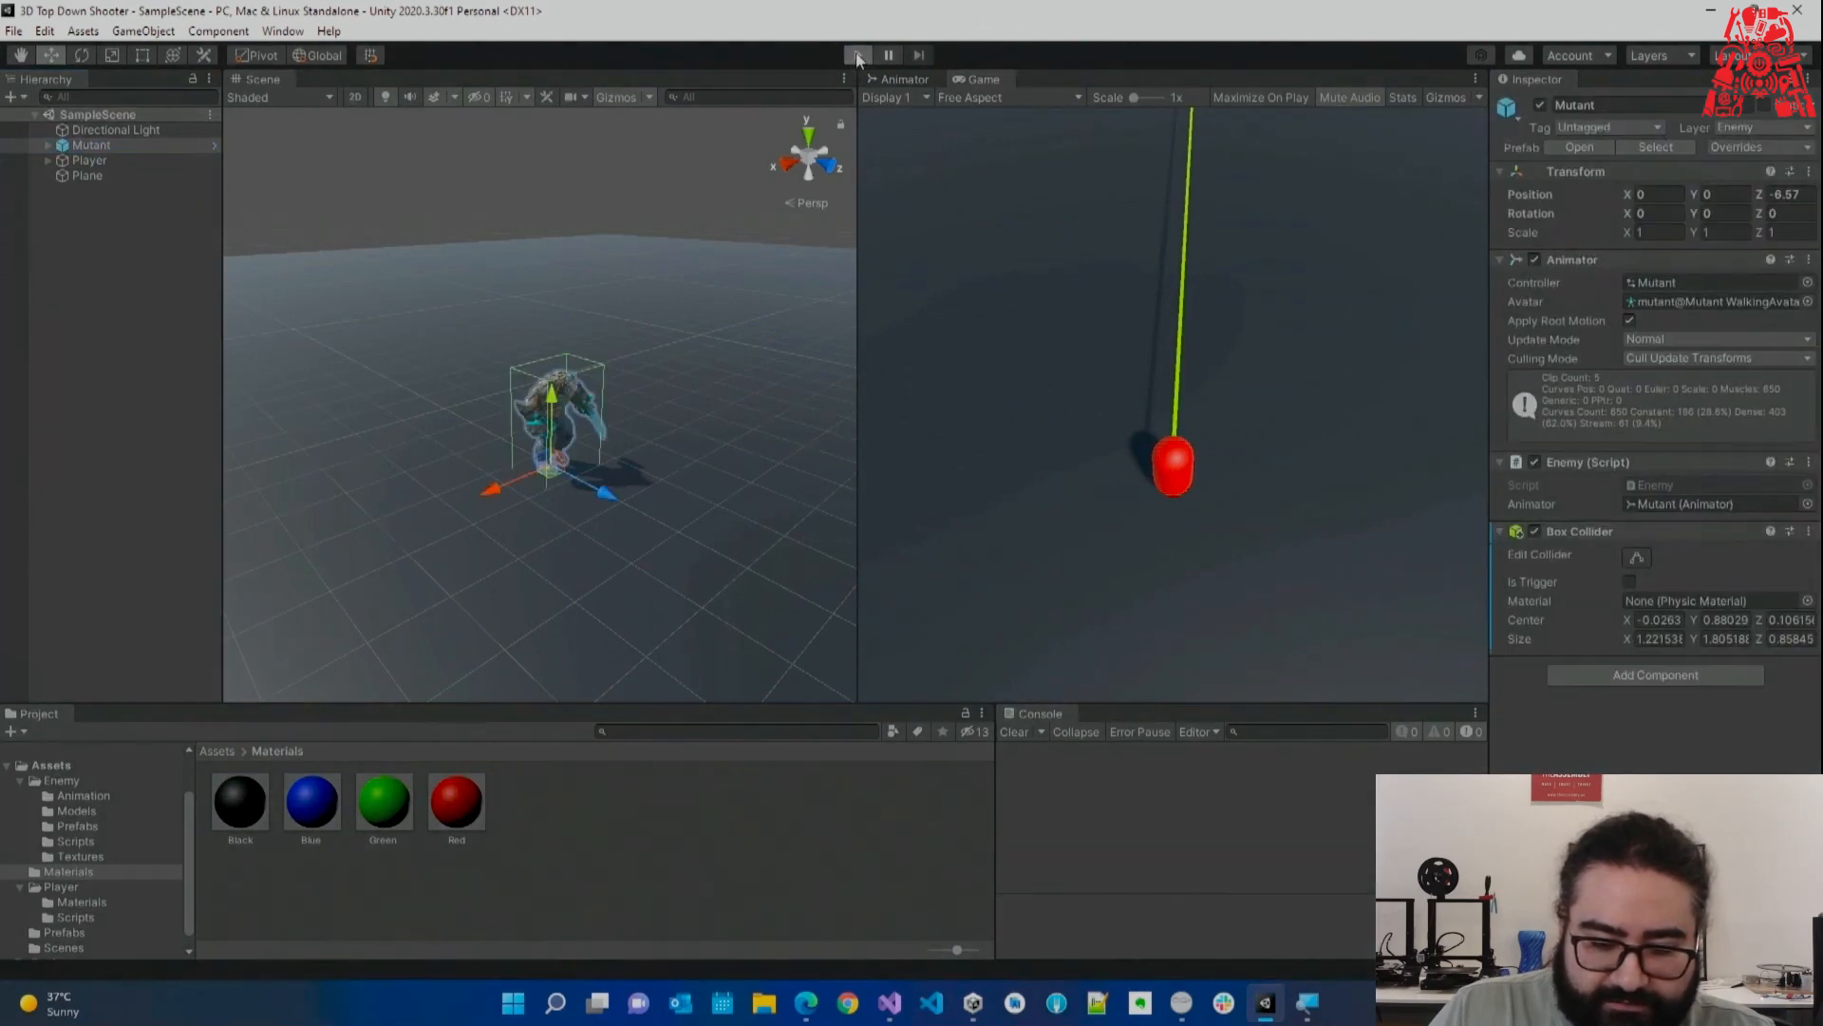
click(1057, 268)
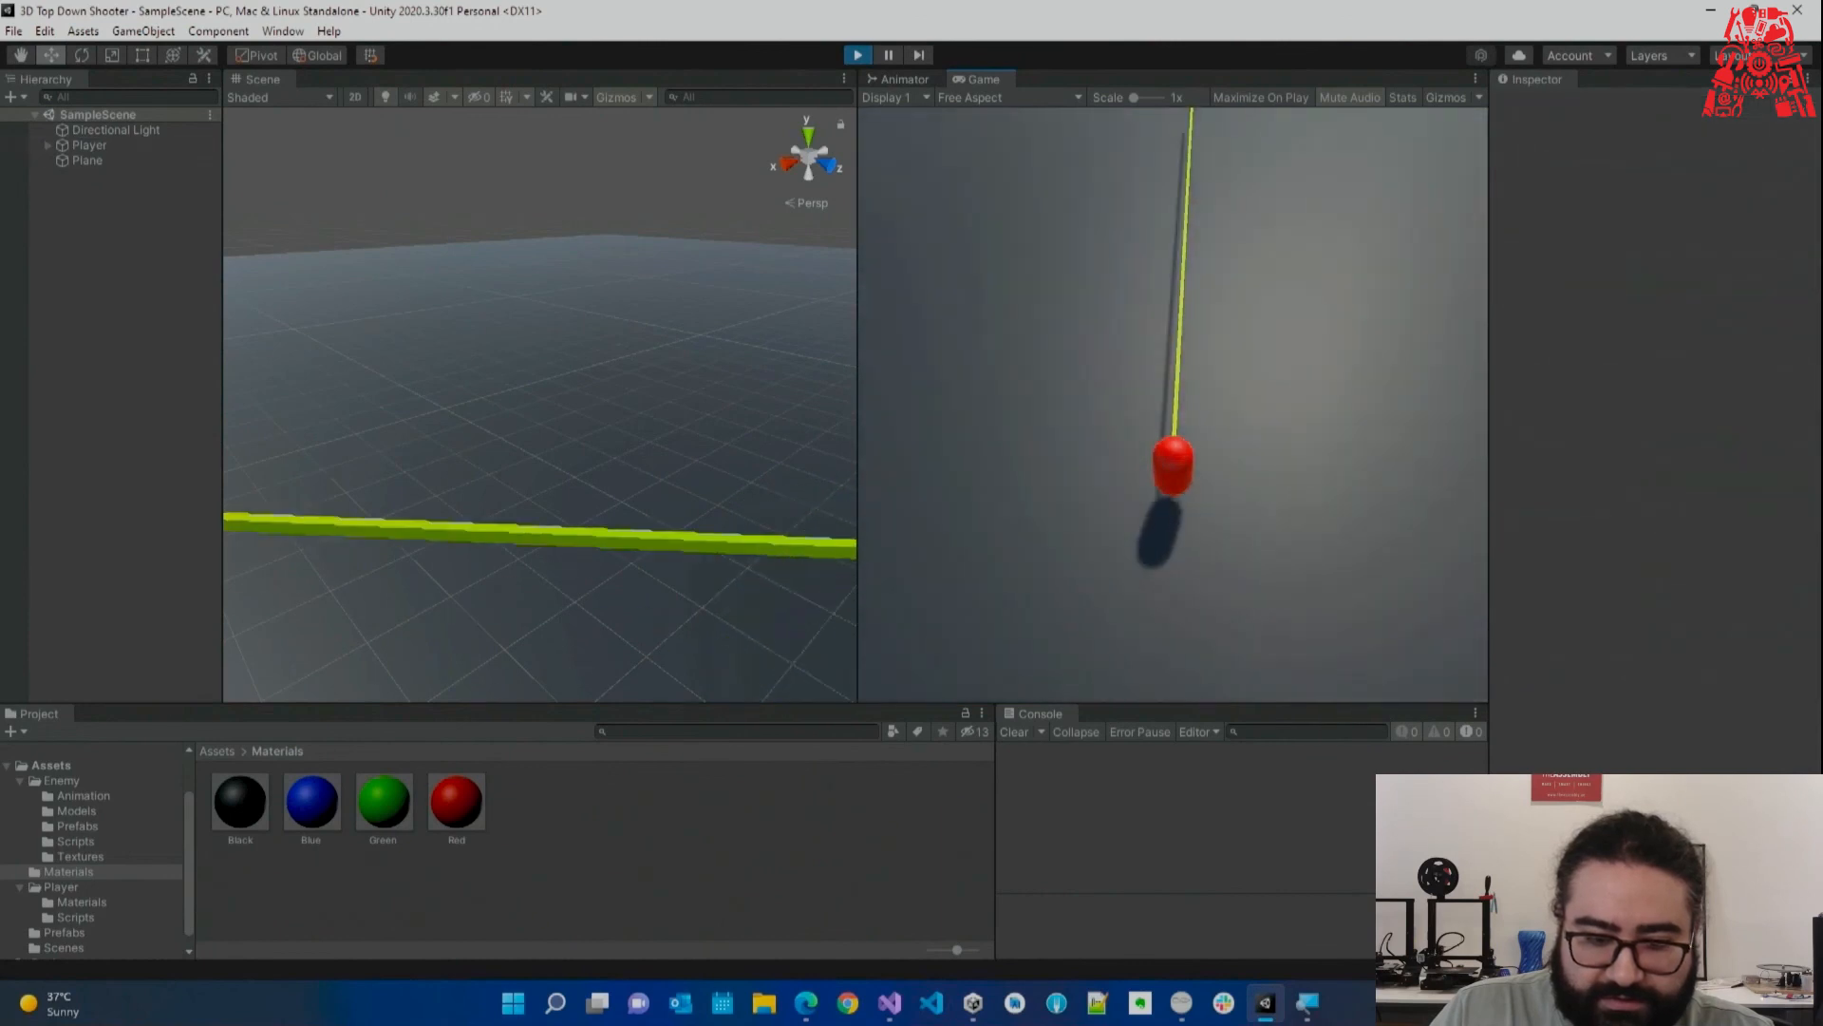
key(Escape)
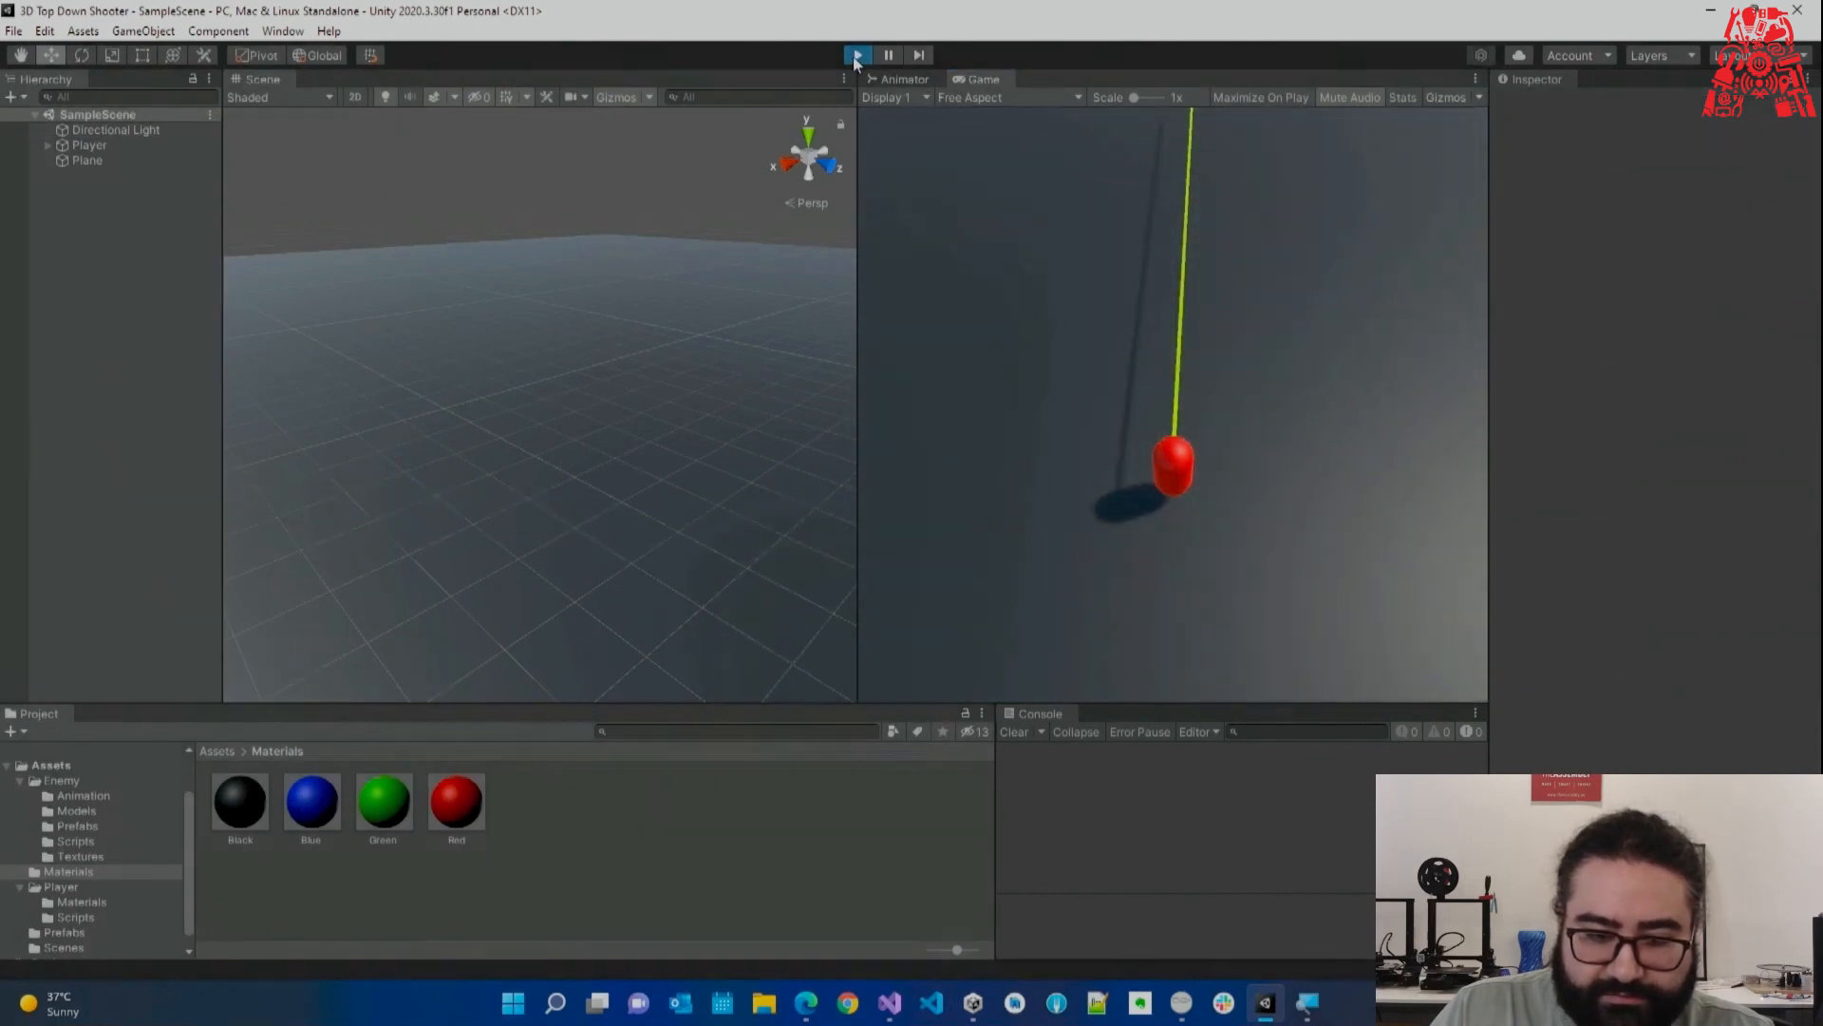
click(856, 55)
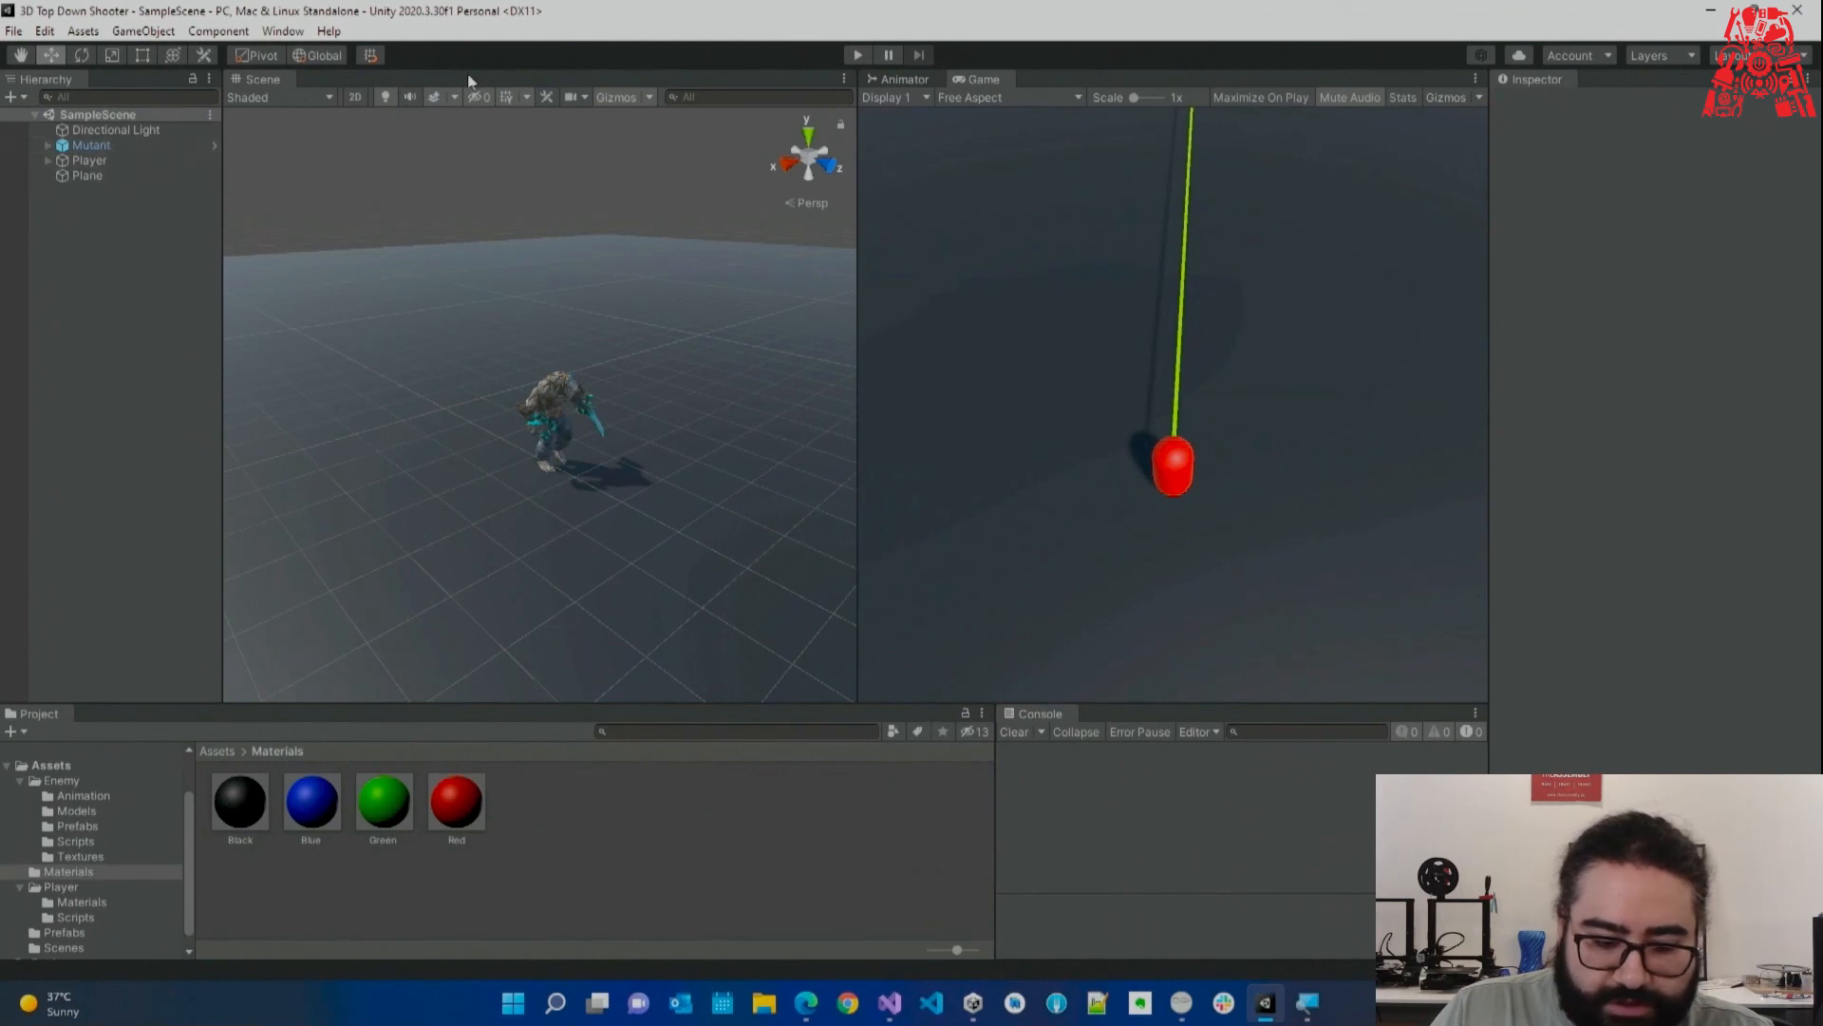
scroll(570, 363, down, 2)
click(889, 1003)
Delete the unused mouseY field and empty Start() method from Player.cs and save it.
scroll(719, 656, up, 11)
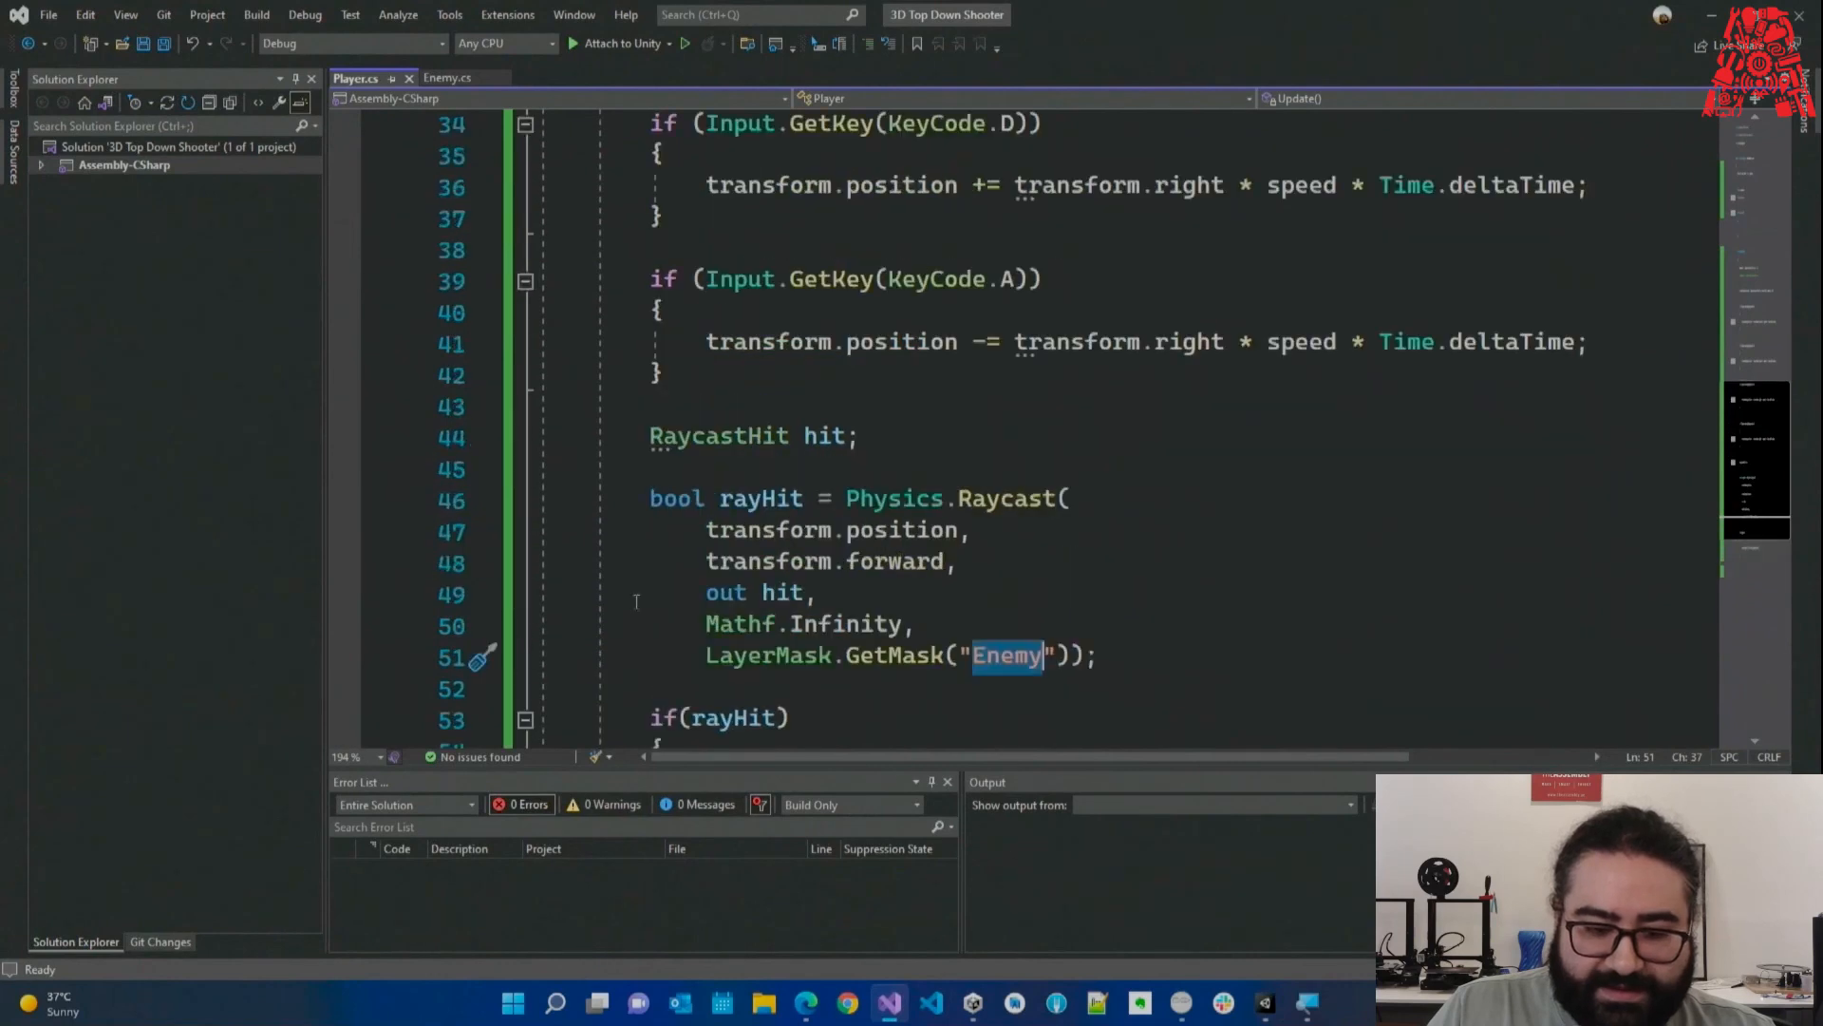
scroll(665, 565, up, 1)
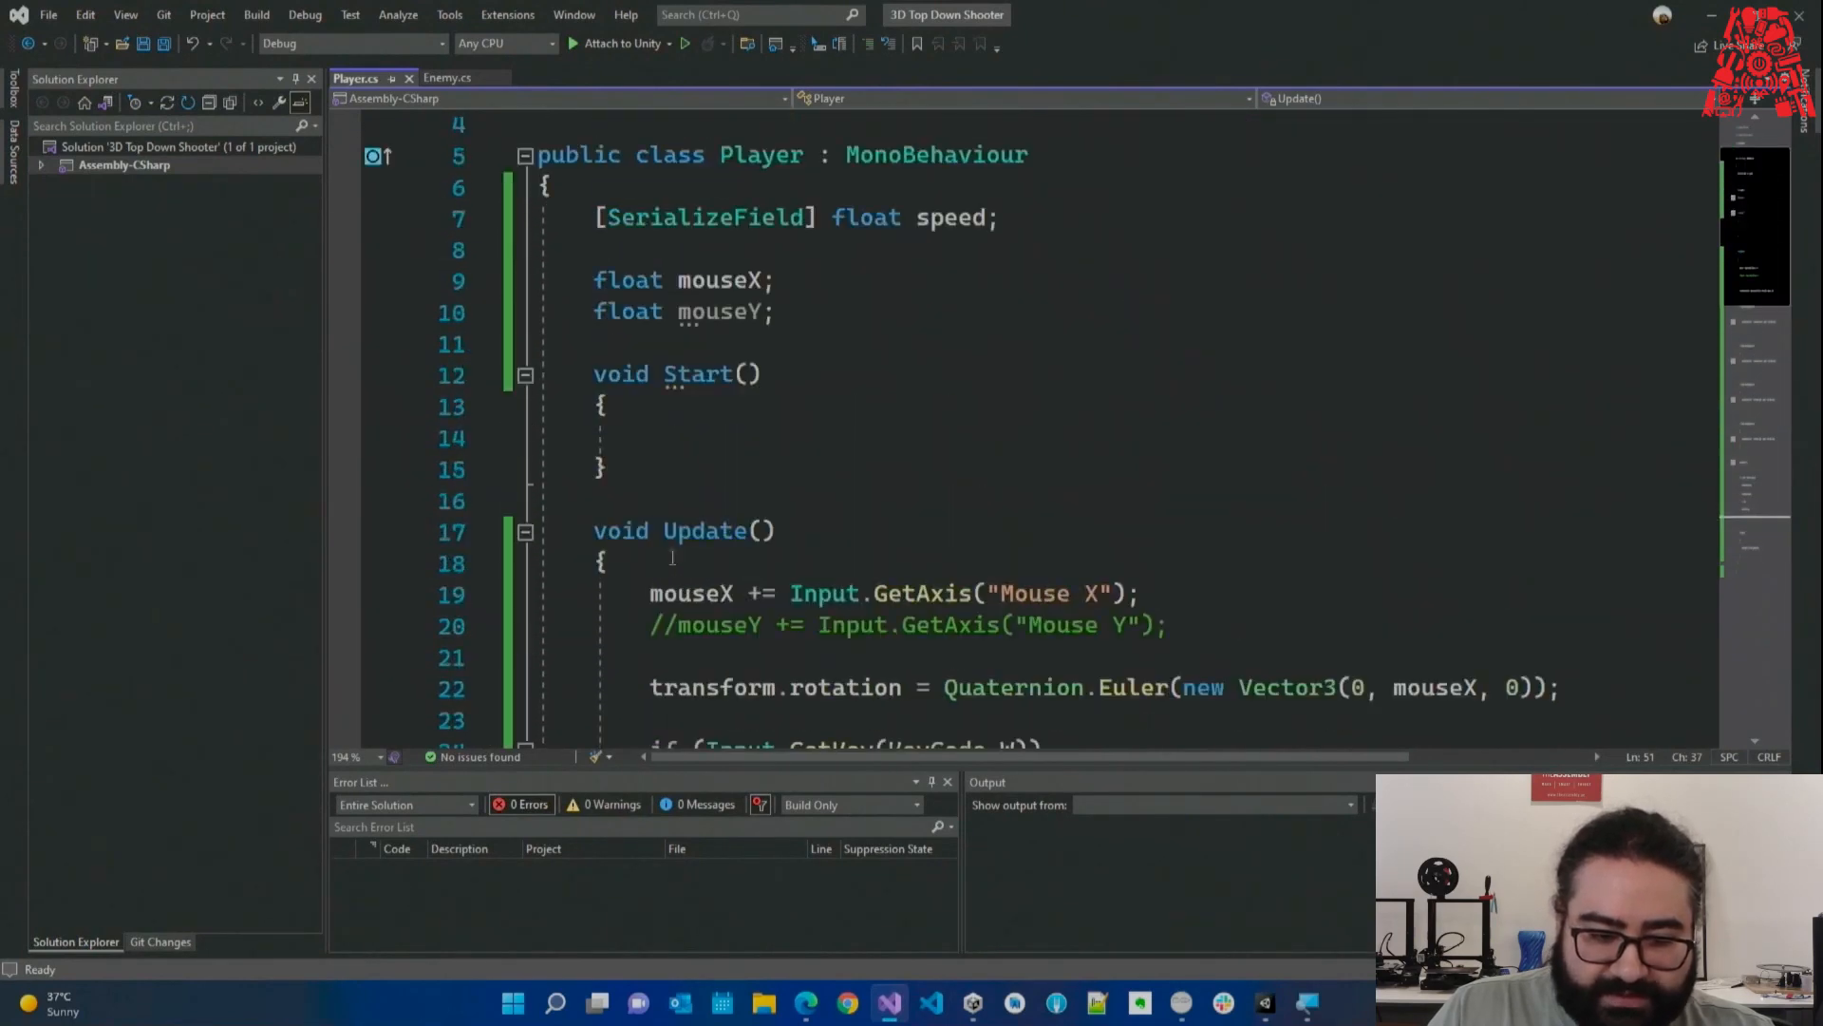
drag(632, 508, 547, 351)
click(684, 403)
drag(608, 508, 534, 313)
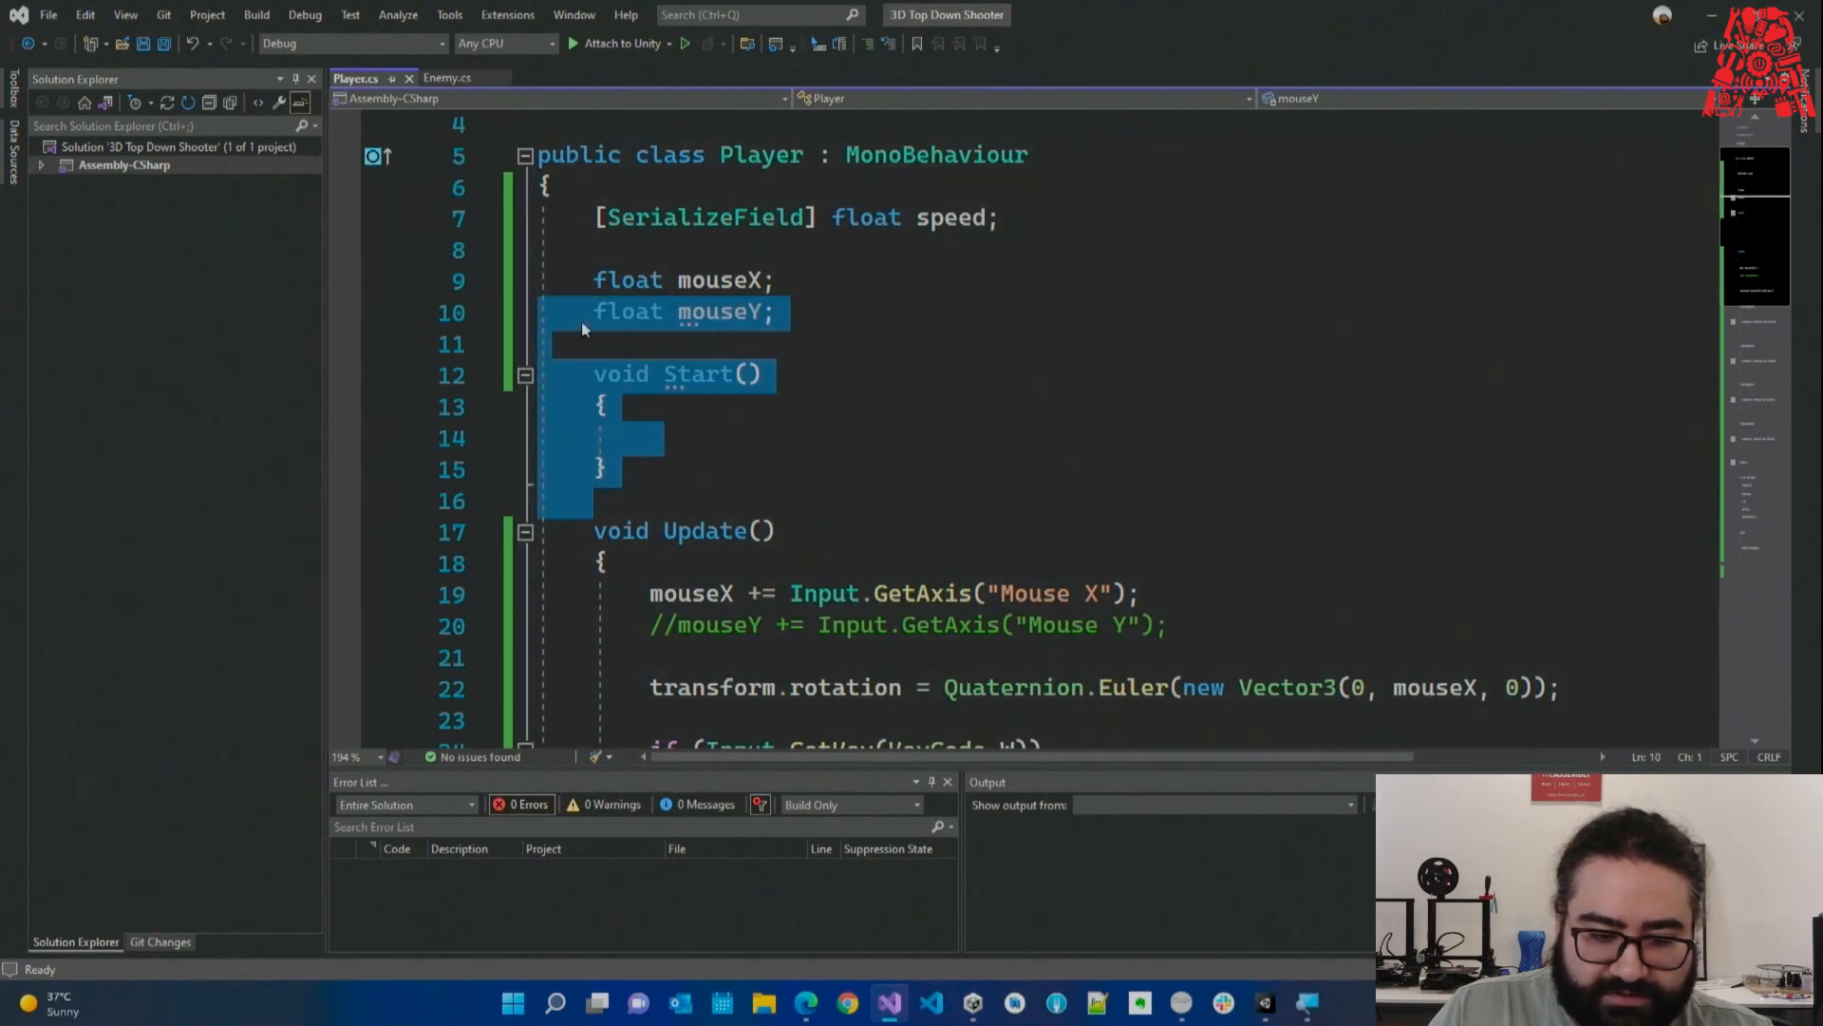
key(Delete)
key(ctrl+s)
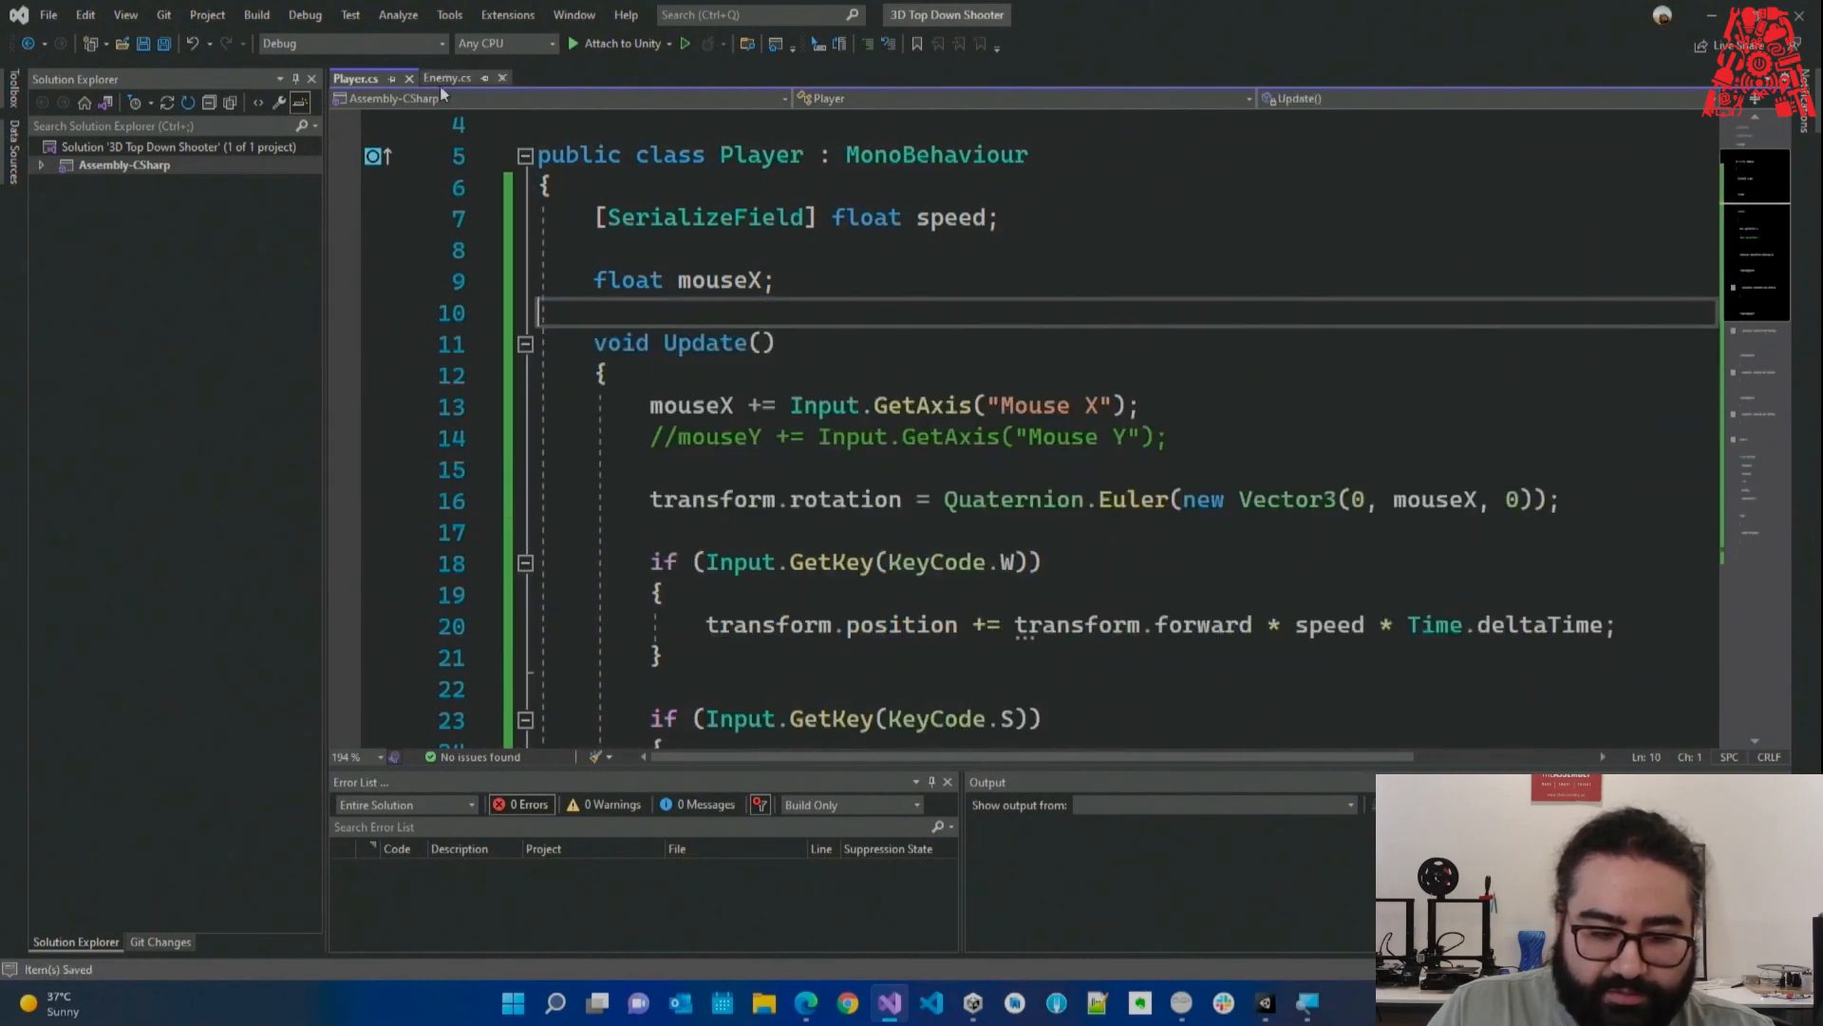
In Enemy.cs, remove the Space-key if block from Update() and save.
click(446, 78)
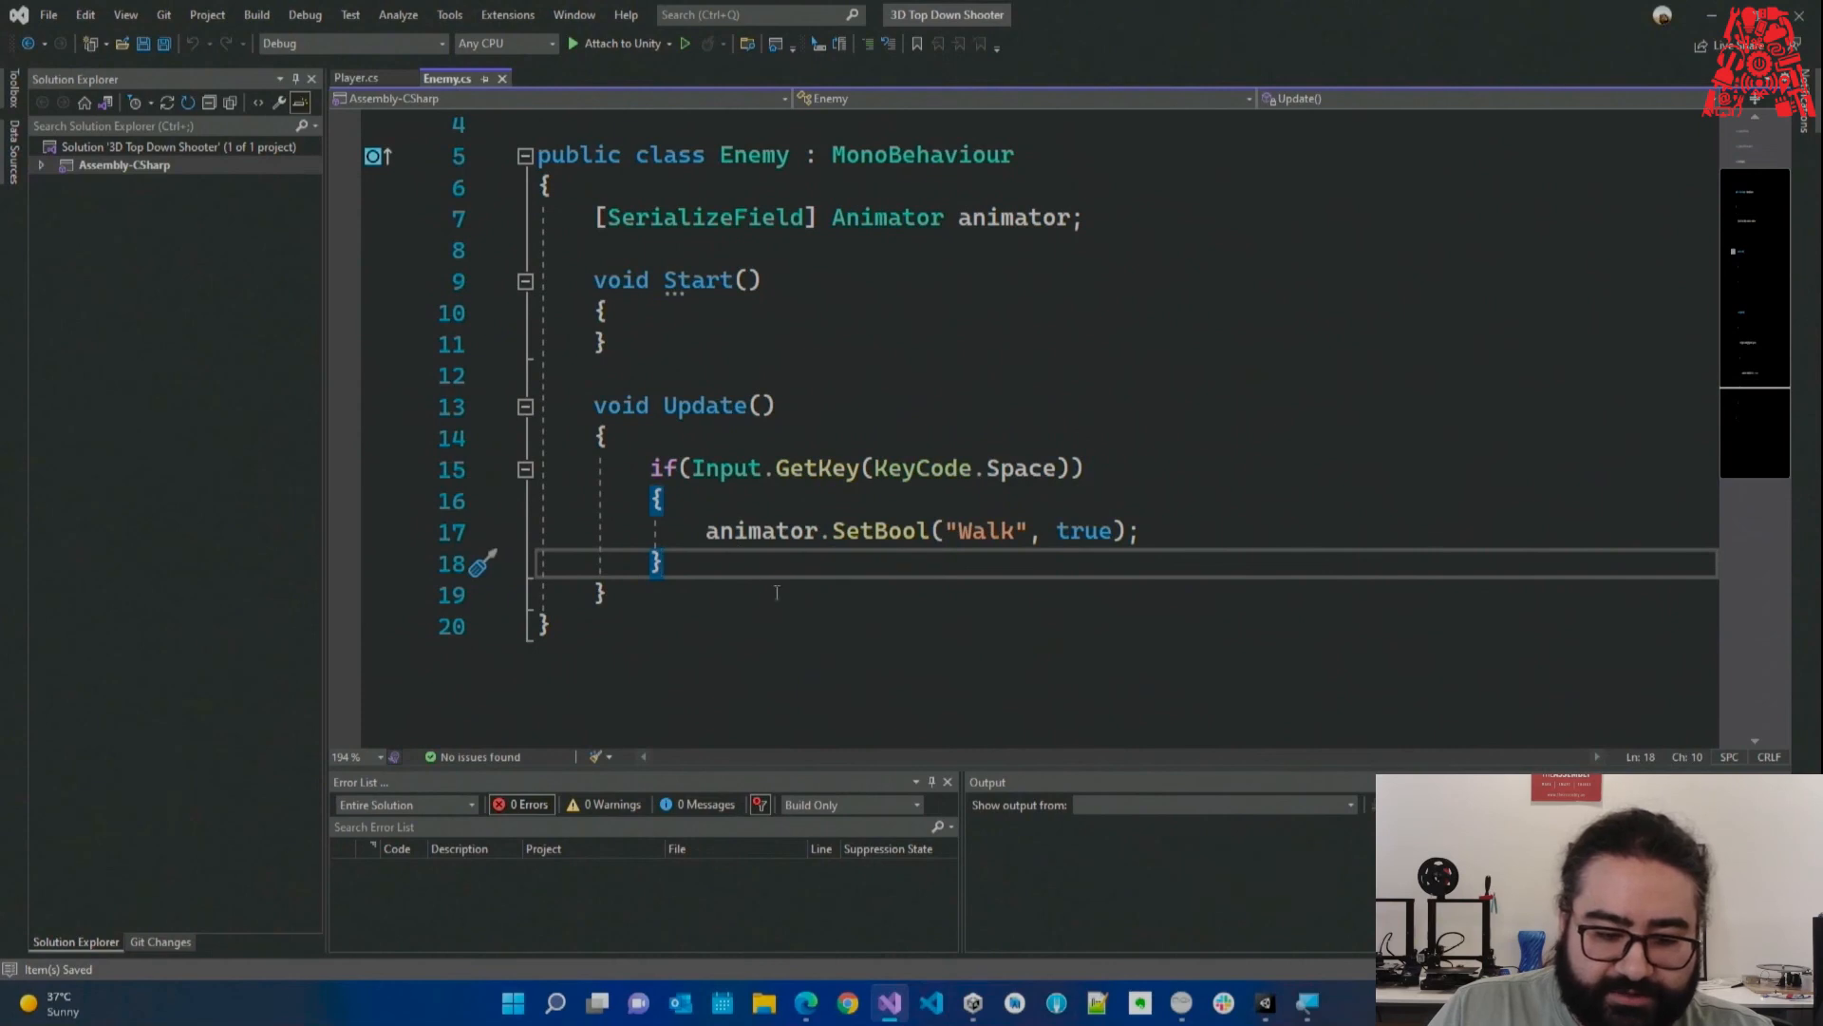
key(shift+Up)
key(shift+Up)
key(shift+Up)
key(shift+Home)
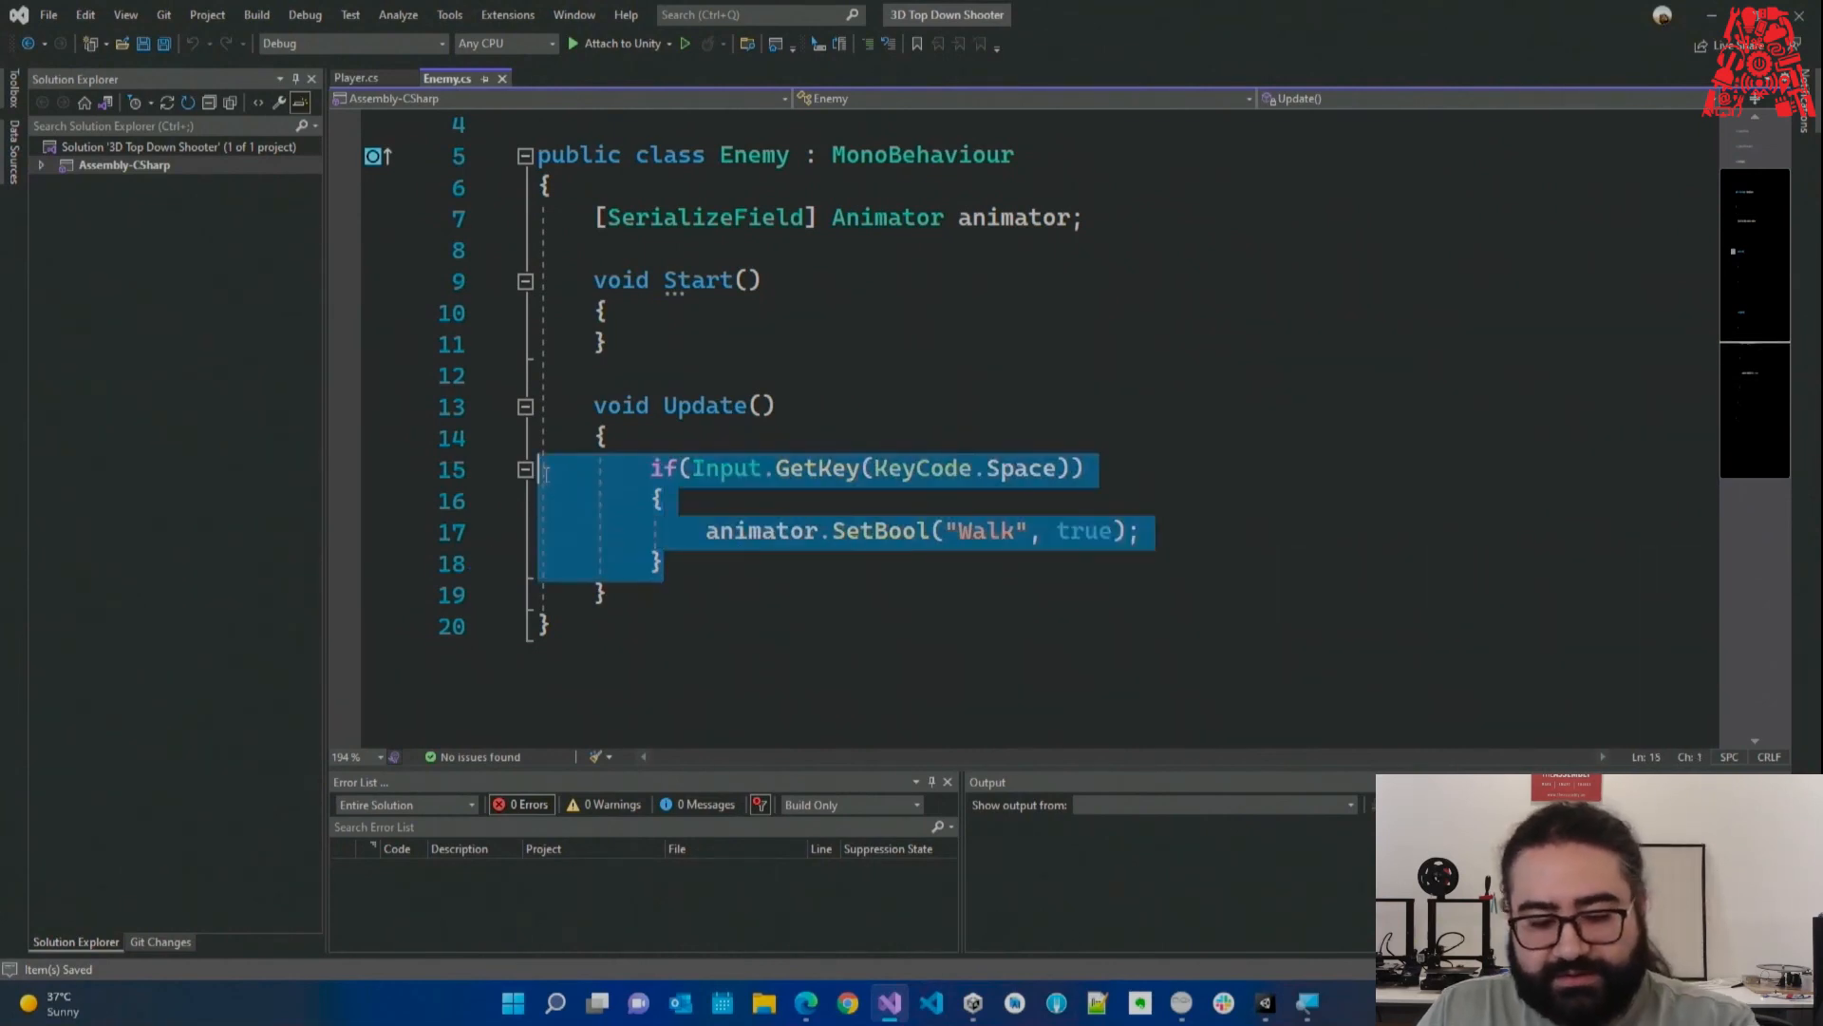
key(Delete)
key(ctrl+s)
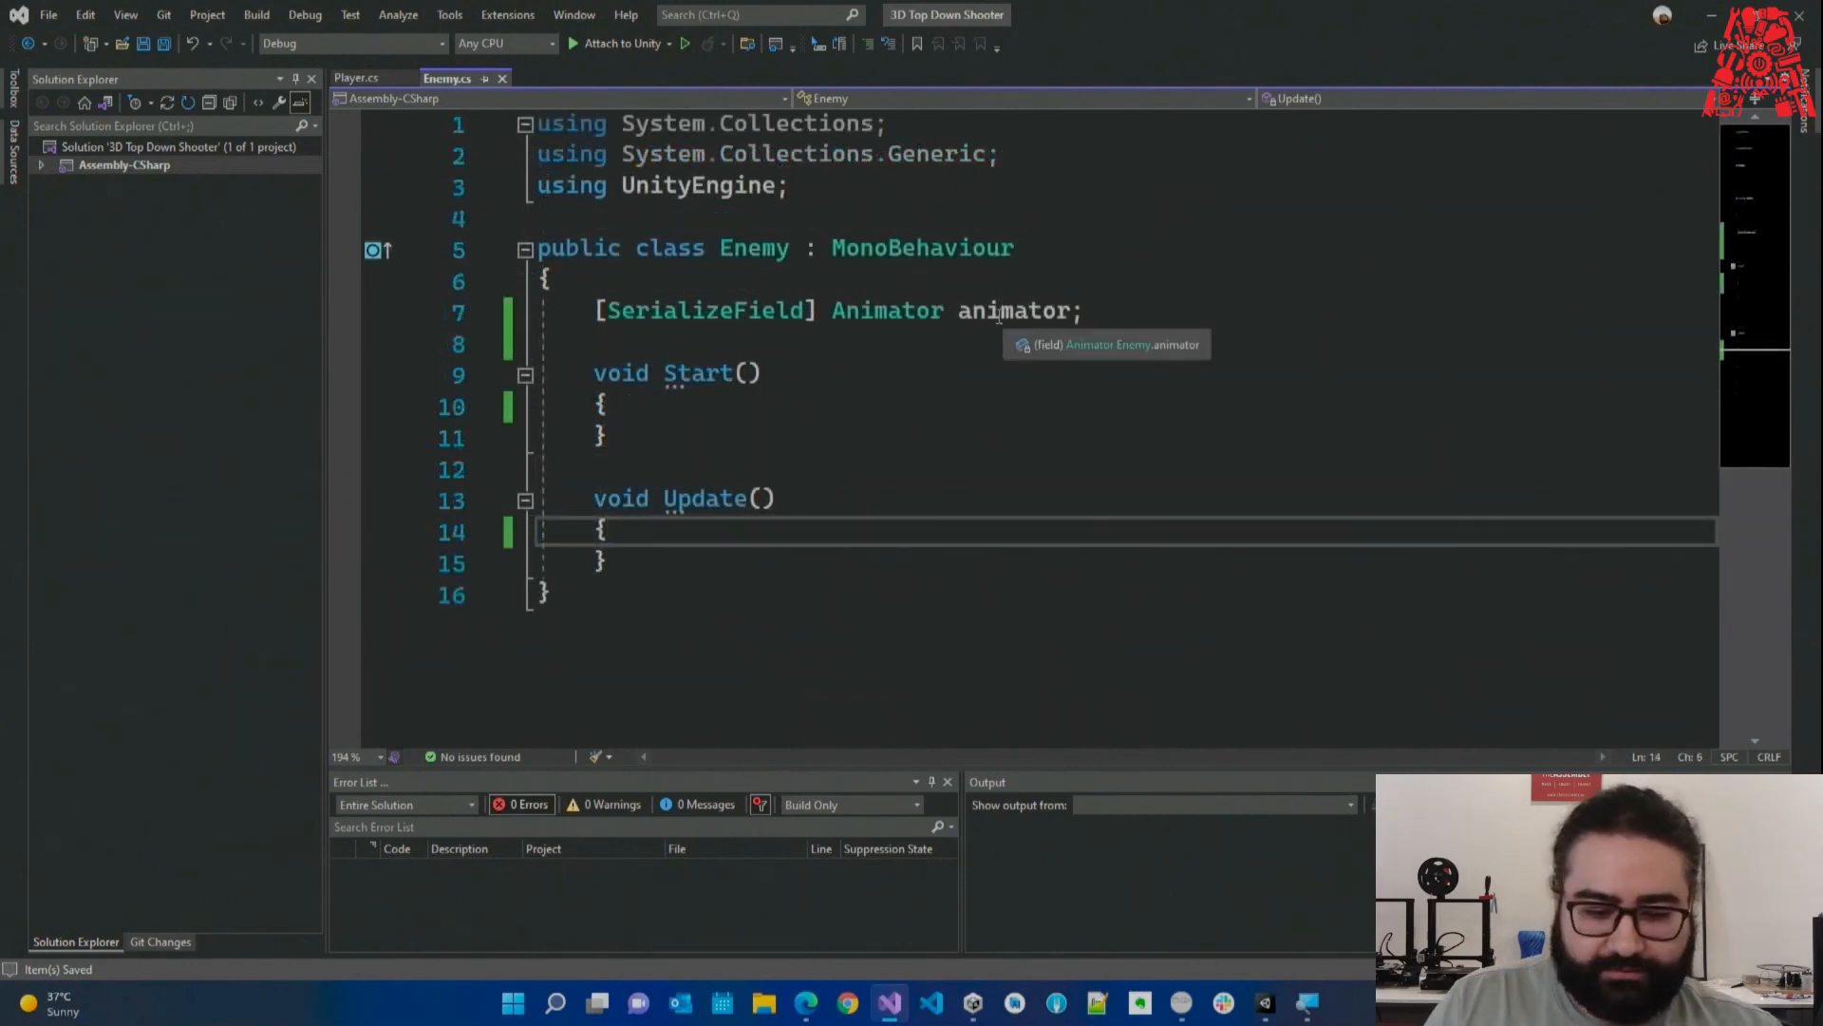
Add animator.SetBool("Walk", true); inside Start() and open a new line in Update().
double_click(998, 317)
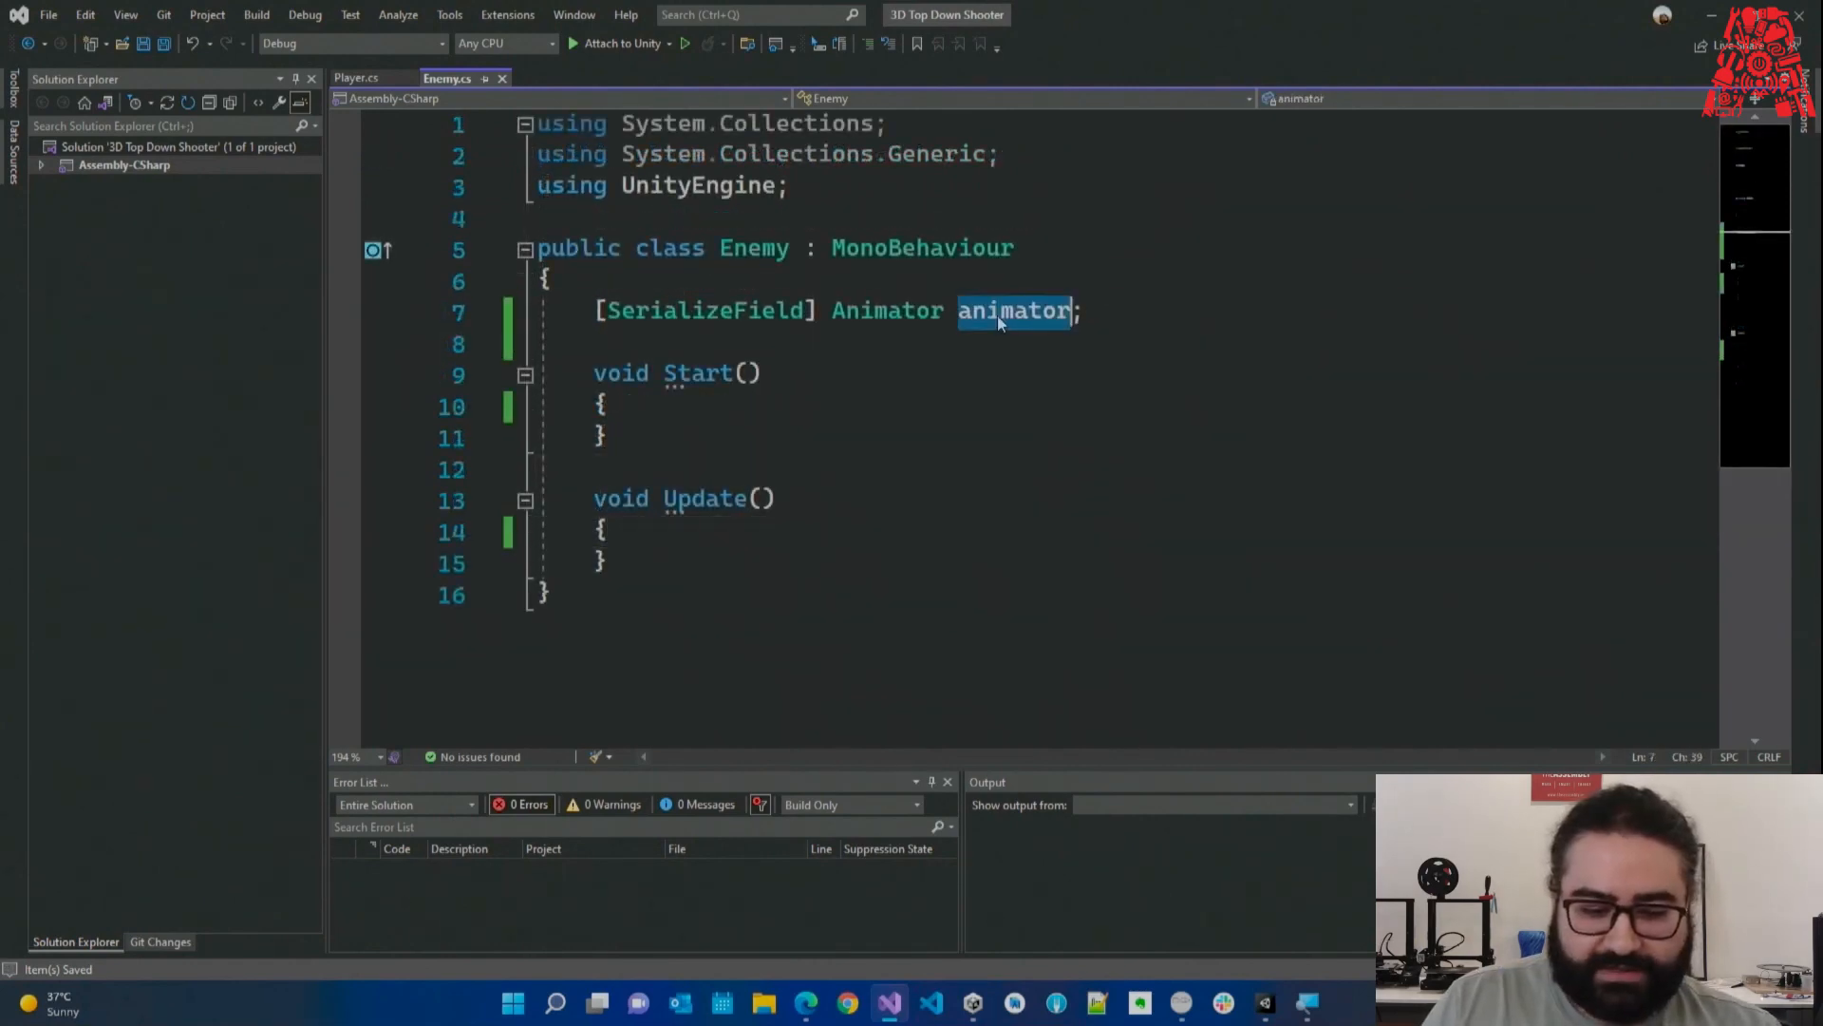
click(744, 542)
click(751, 419)
key(Return)
text(animator)
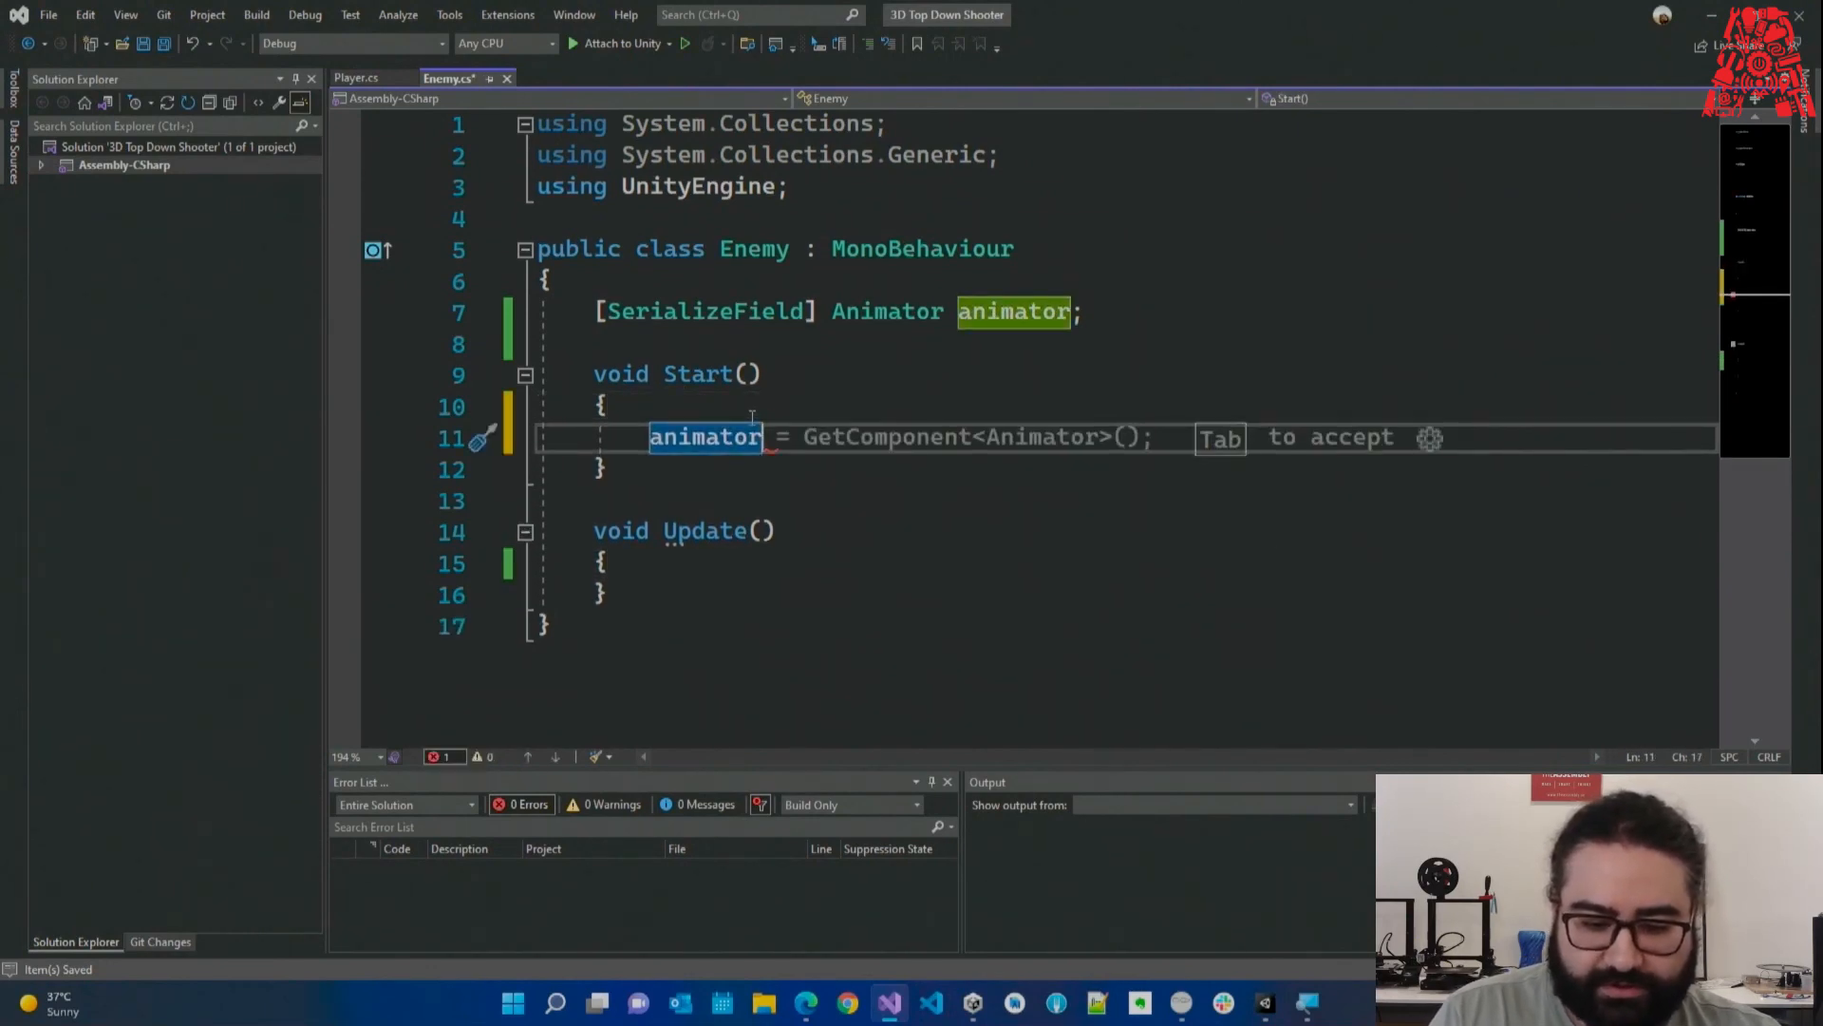
text(.SetBool)
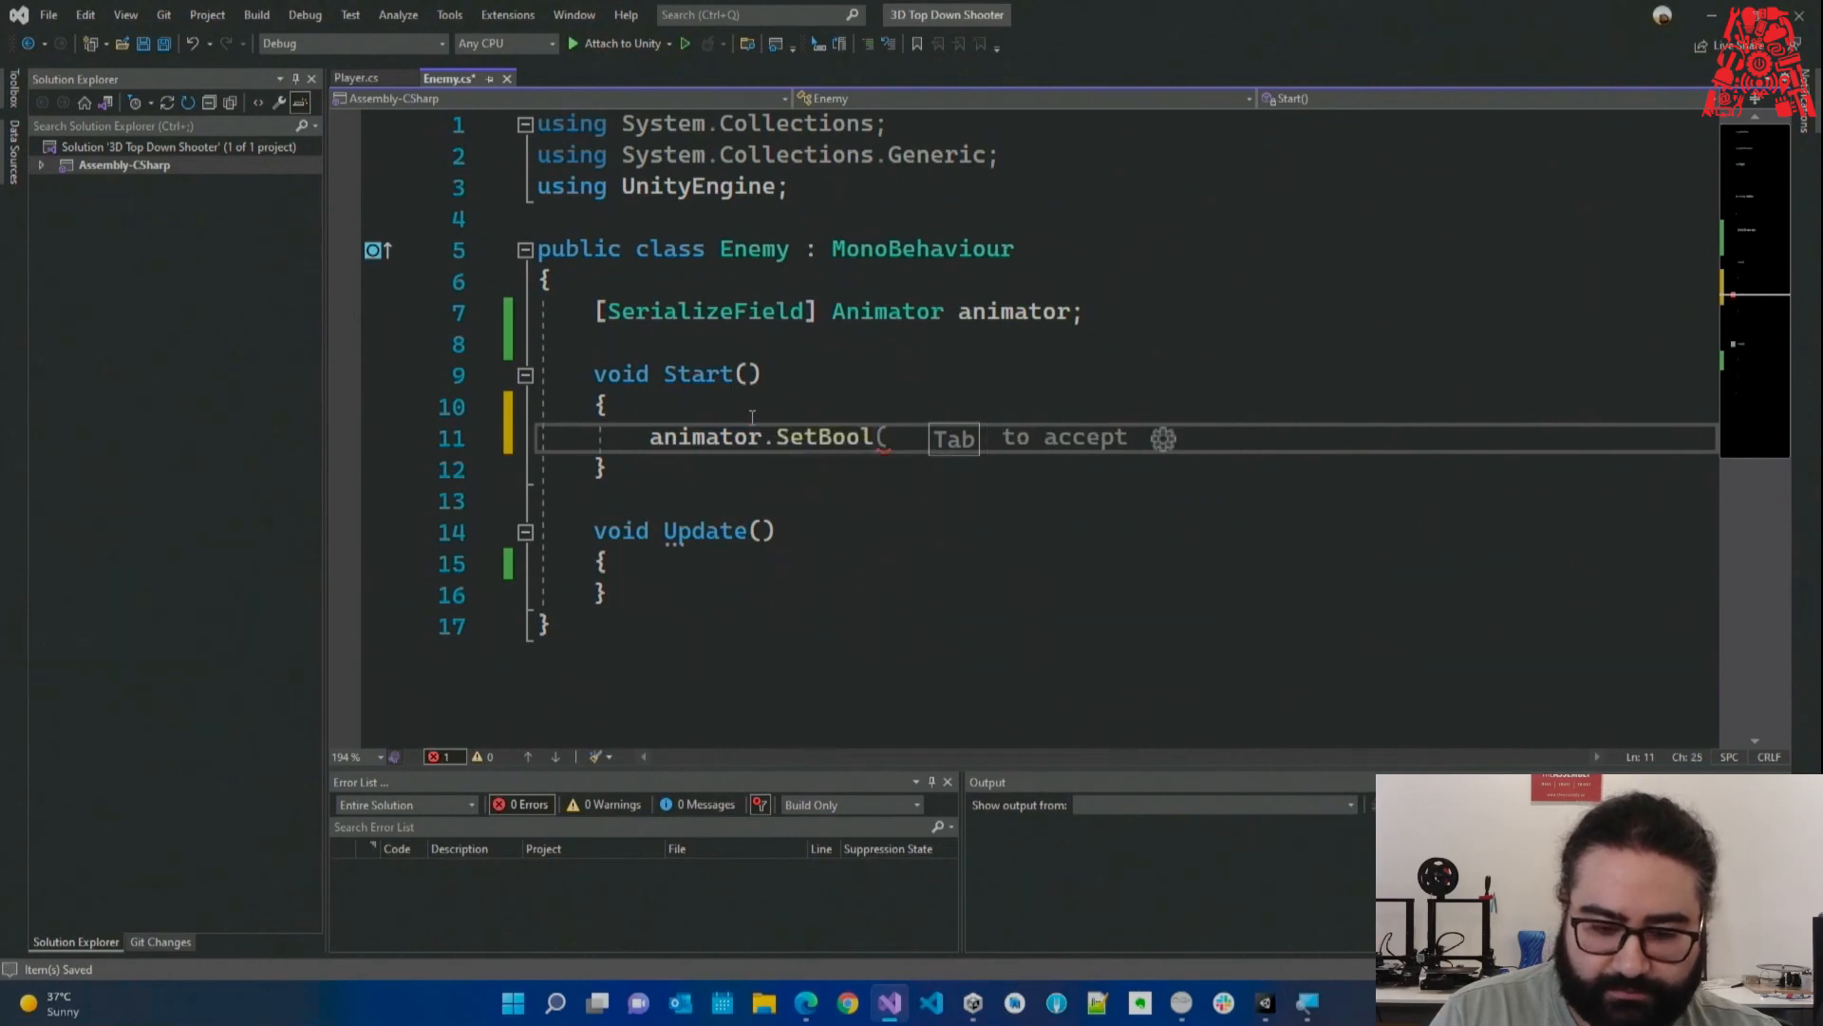
text(("Walk", )
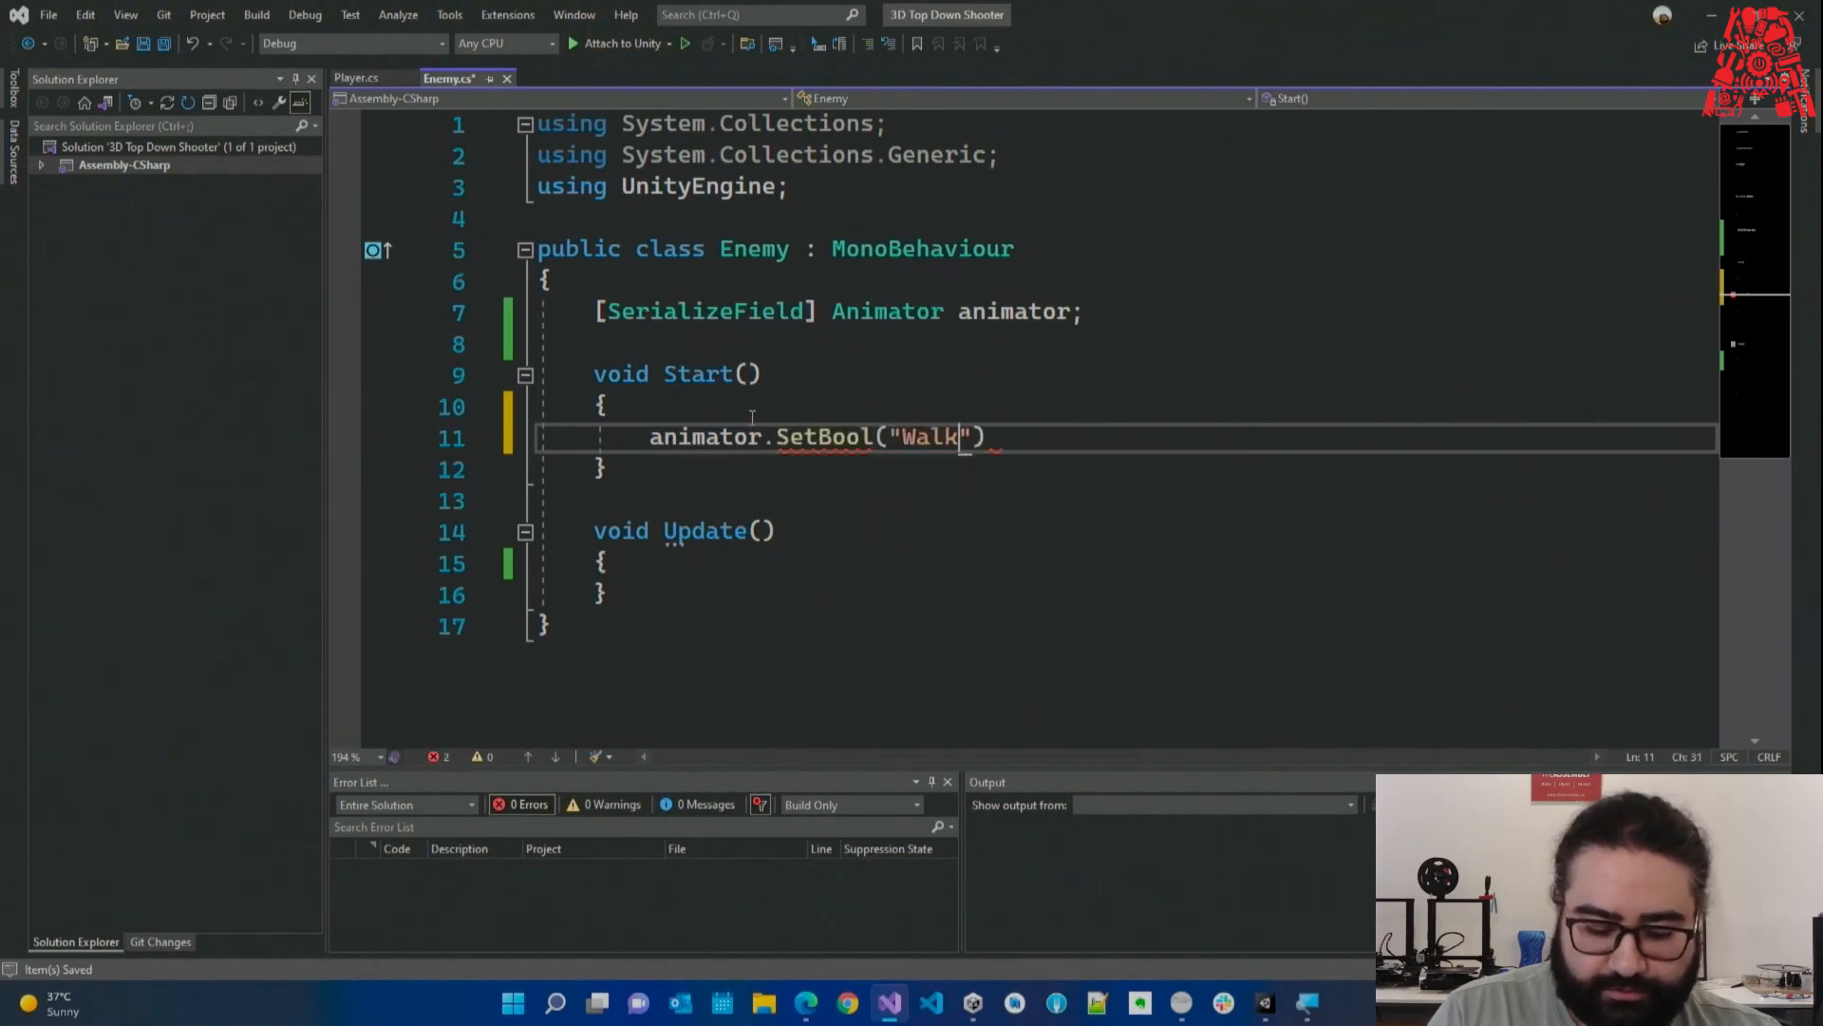
text(true);)
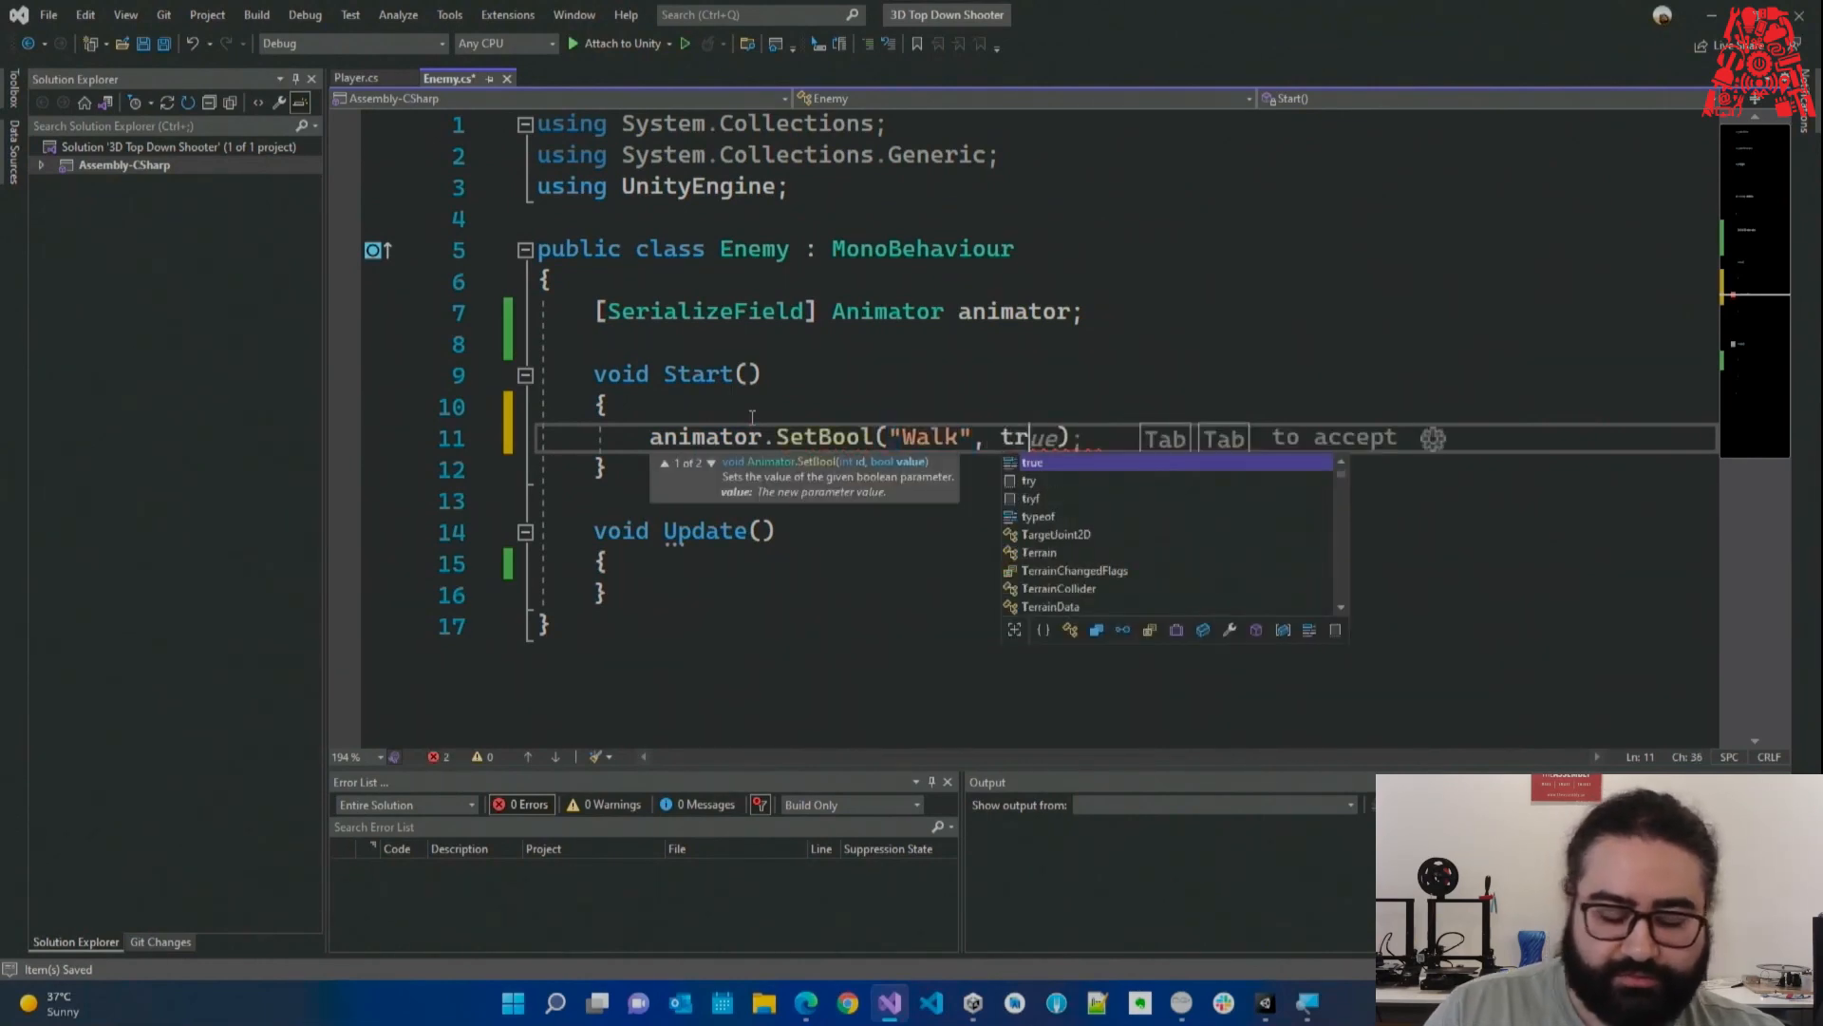
drag(569, 373, 660, 467)
click(660, 471)
click(786, 564)
key(Return)
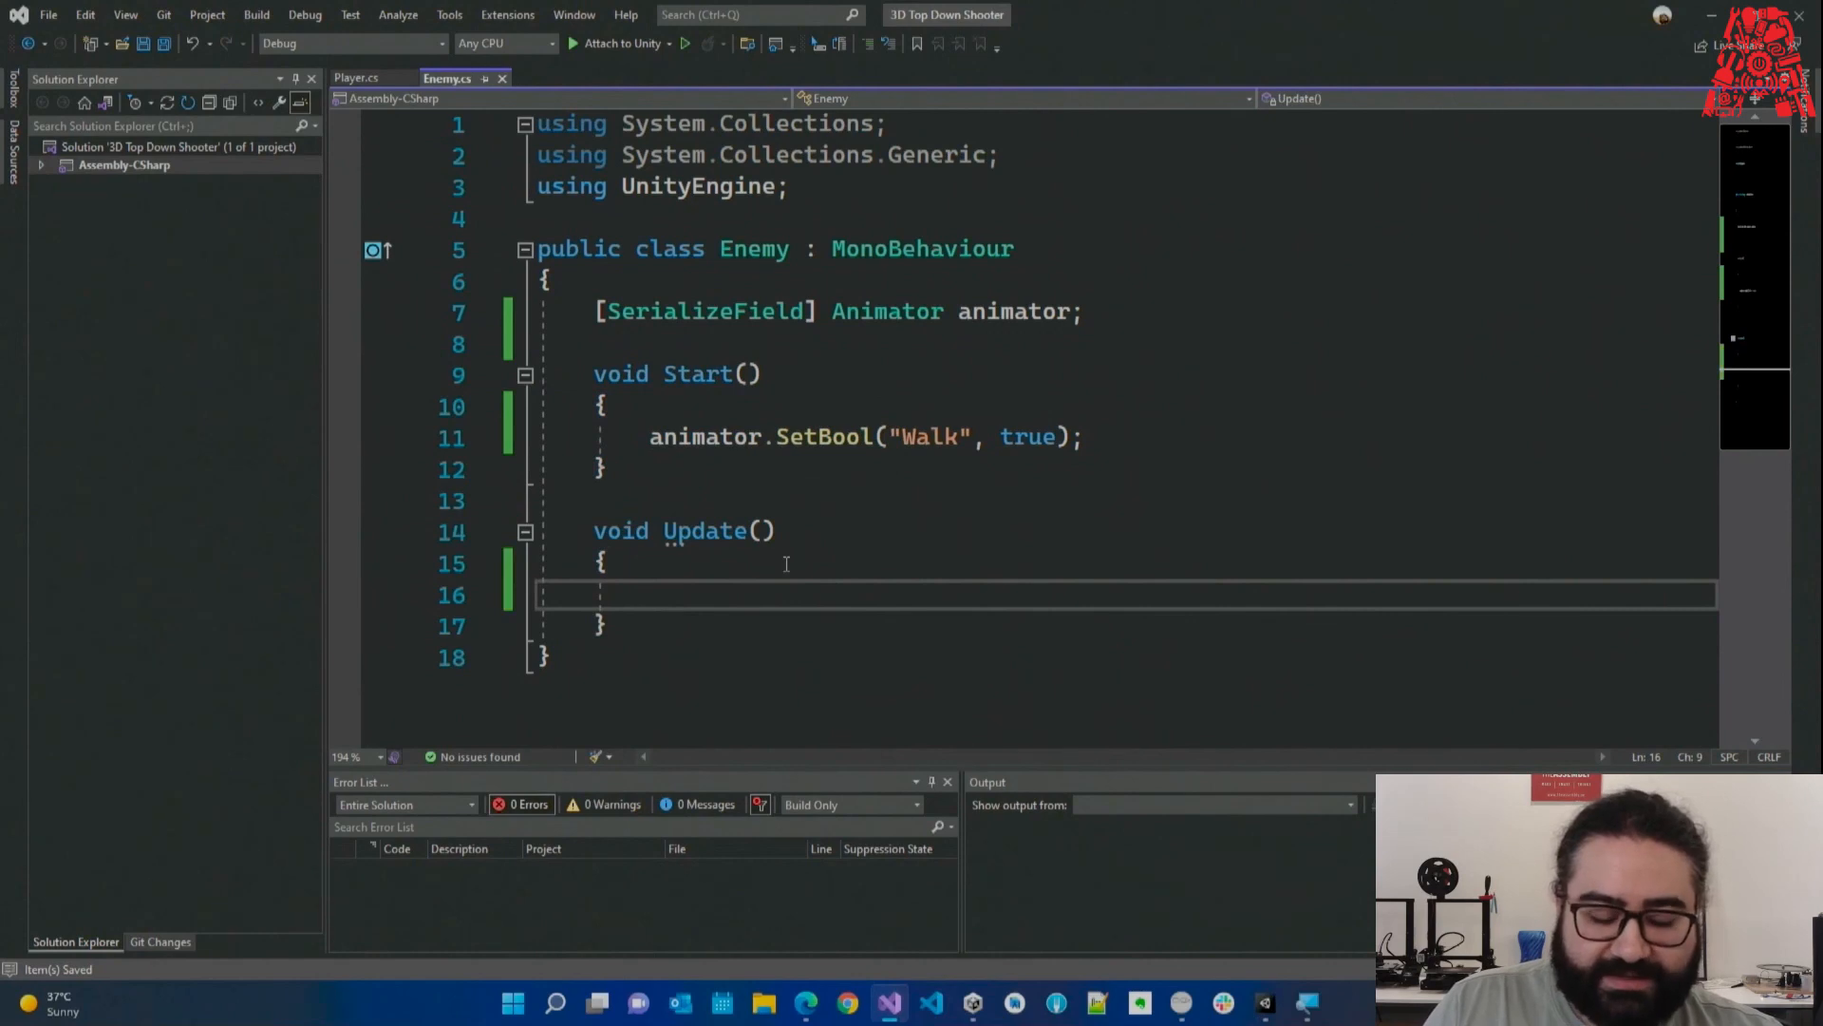
scroll(793, 555, down, 1)
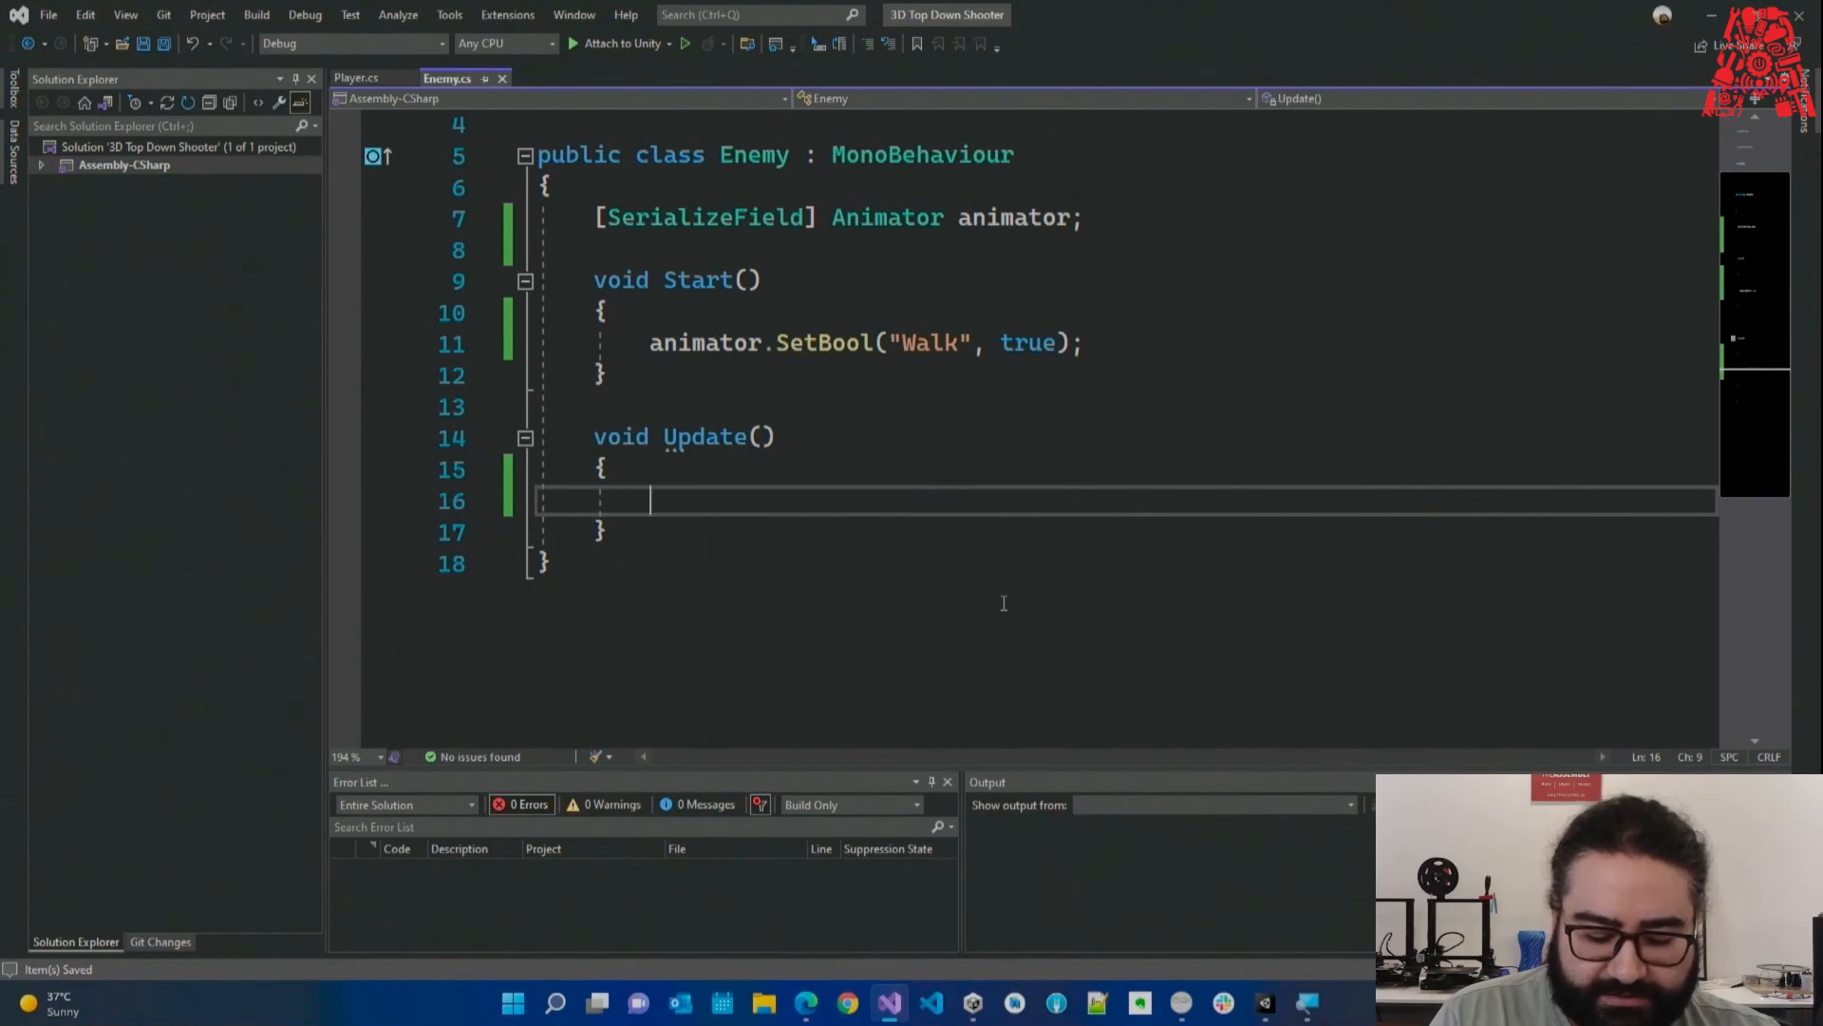
Add transform.LookAt(player.transform.position); to Update(), save, and declare a Player field named player.
text(transform)
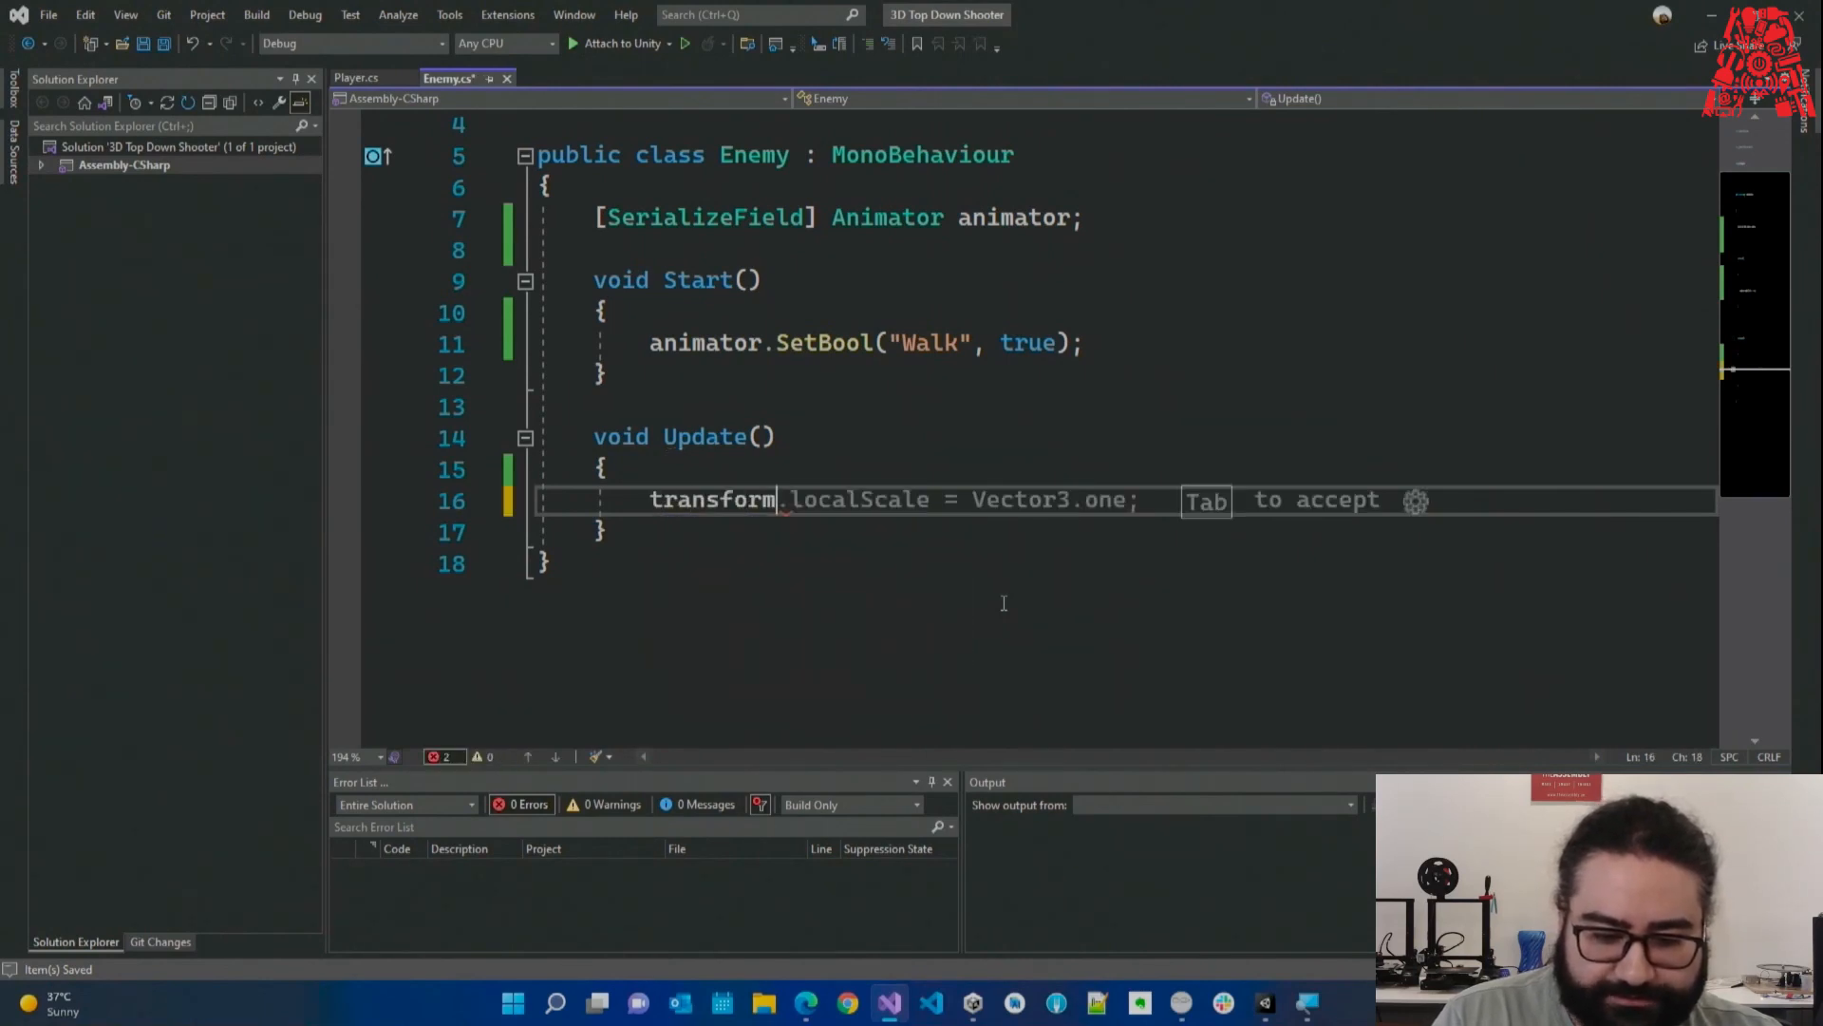
text(.LookAt()
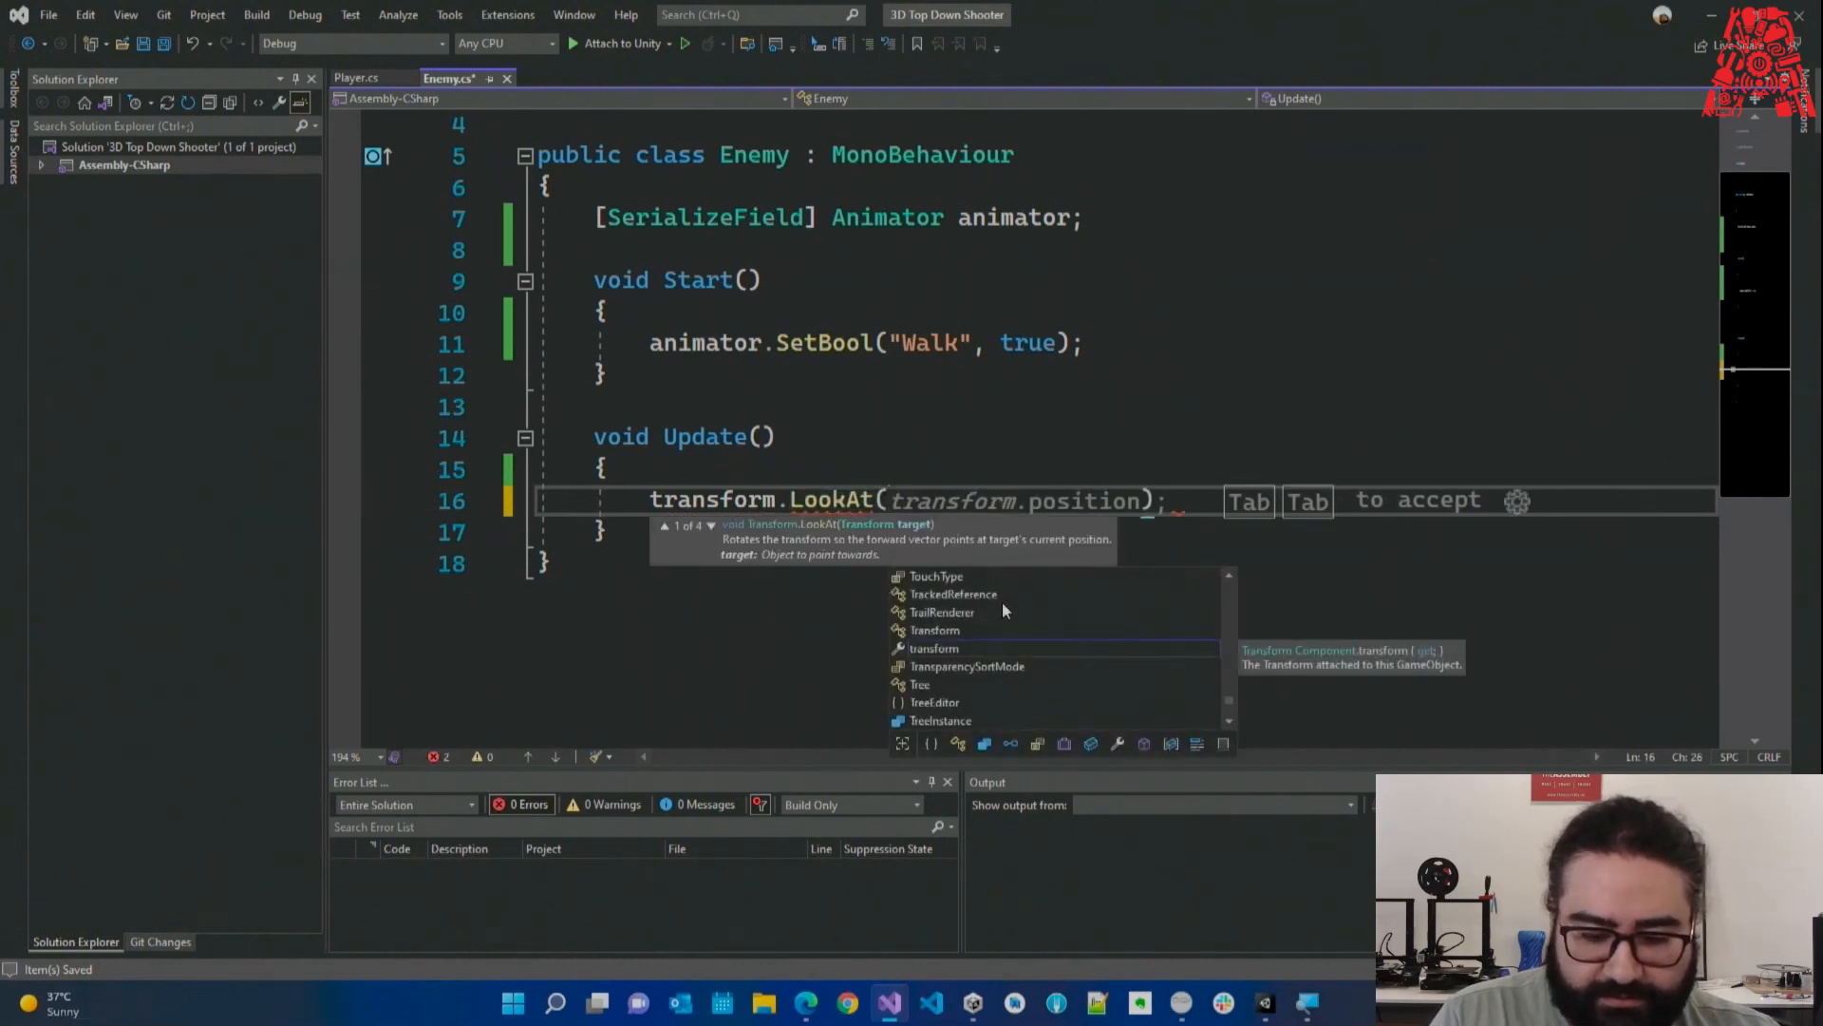
text(Player.)
text(transform)
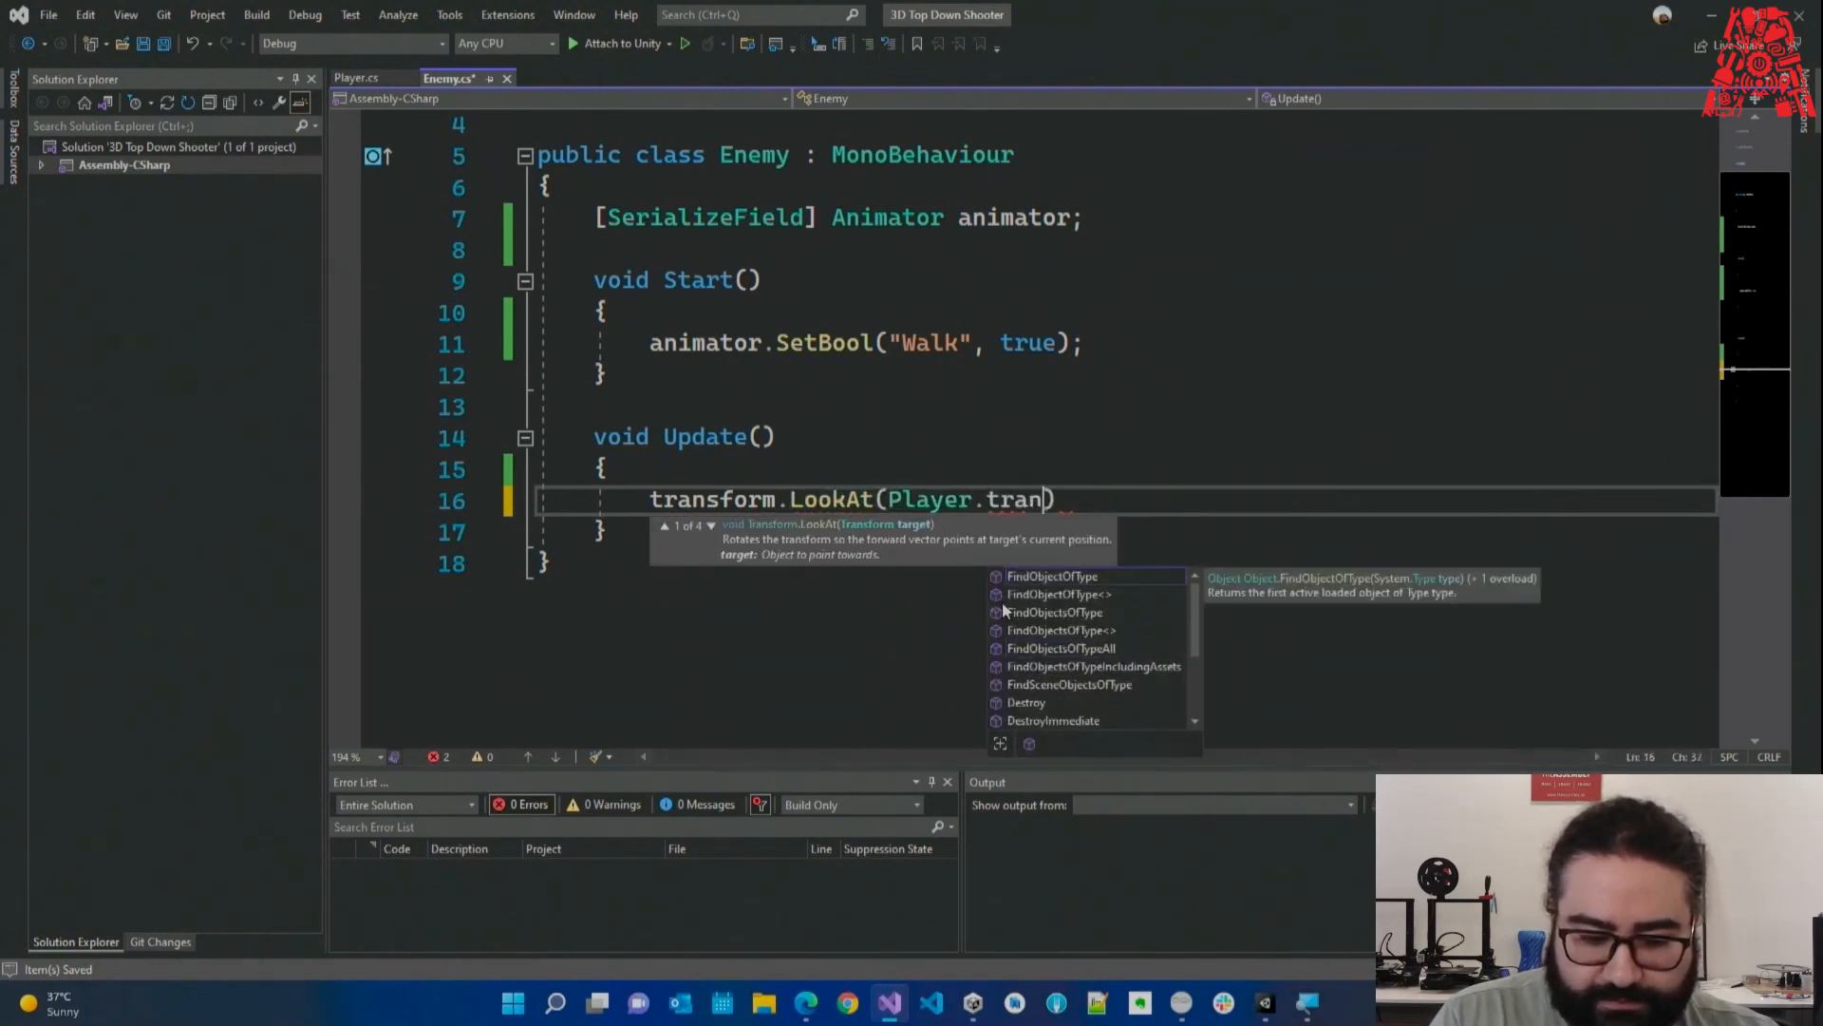
text(.position);)
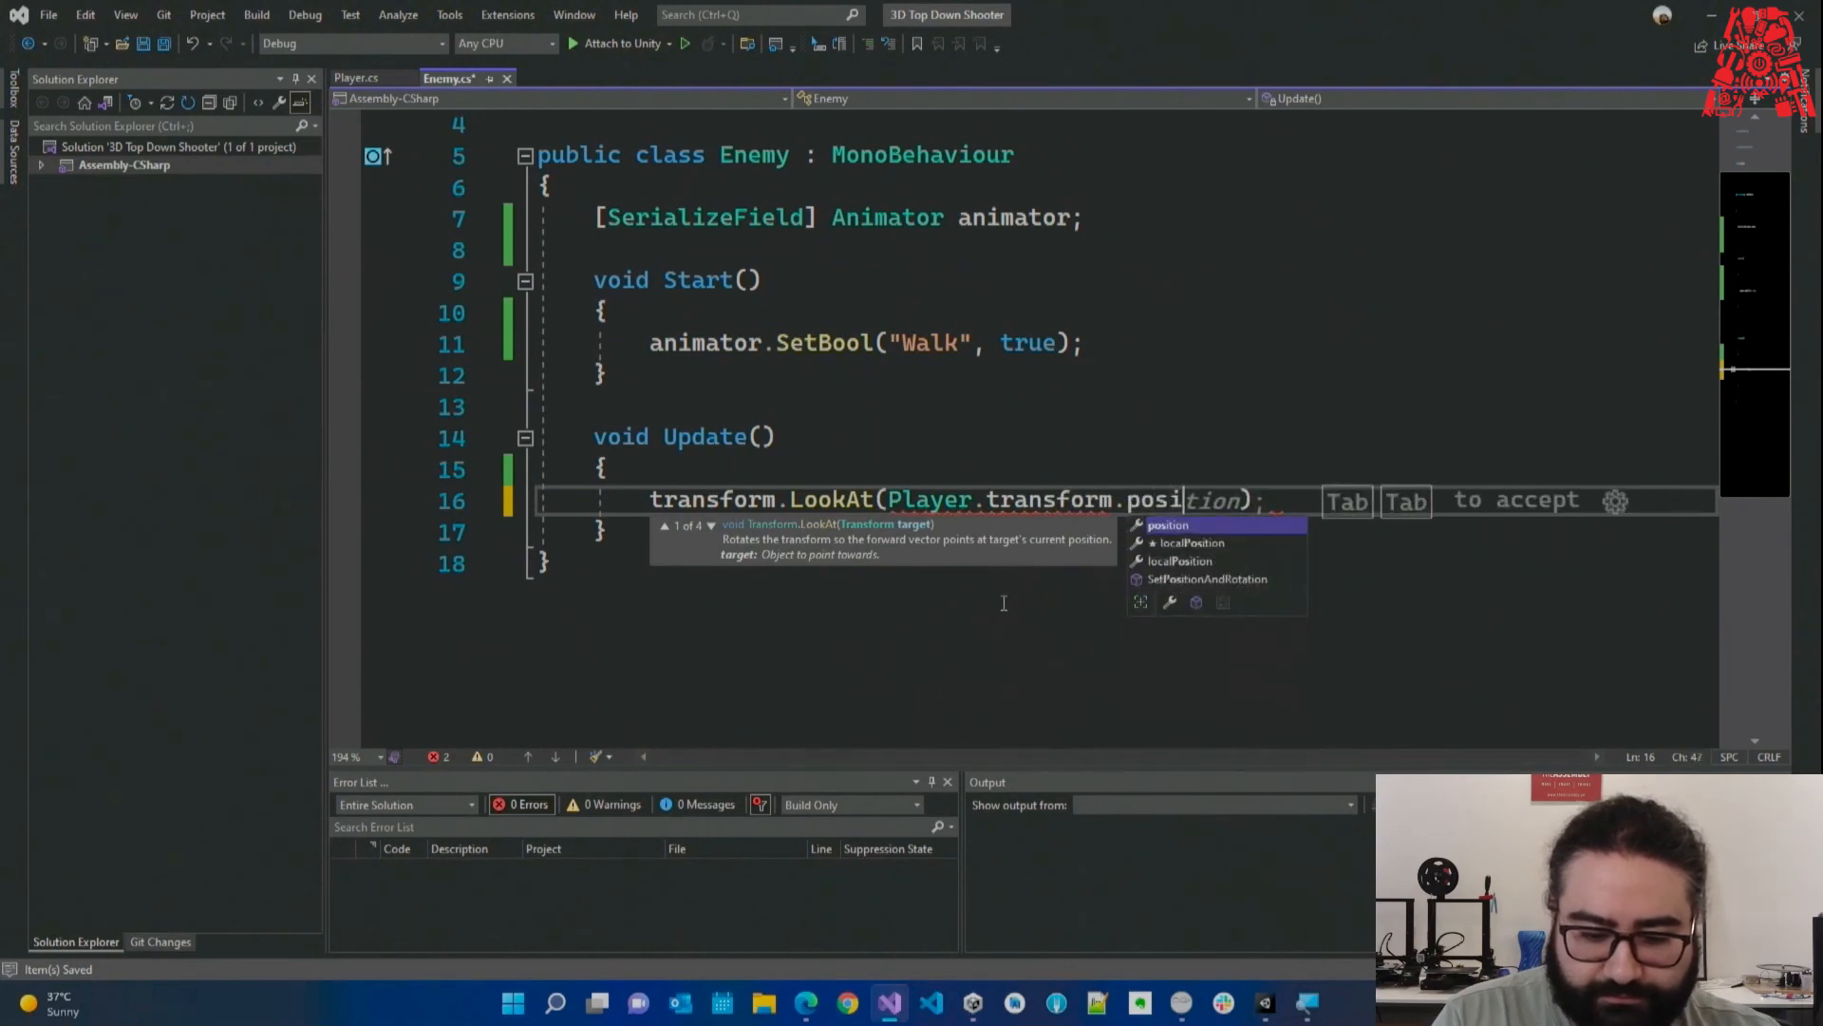
key(ctrl+s)
click(825, 248)
text(Player)
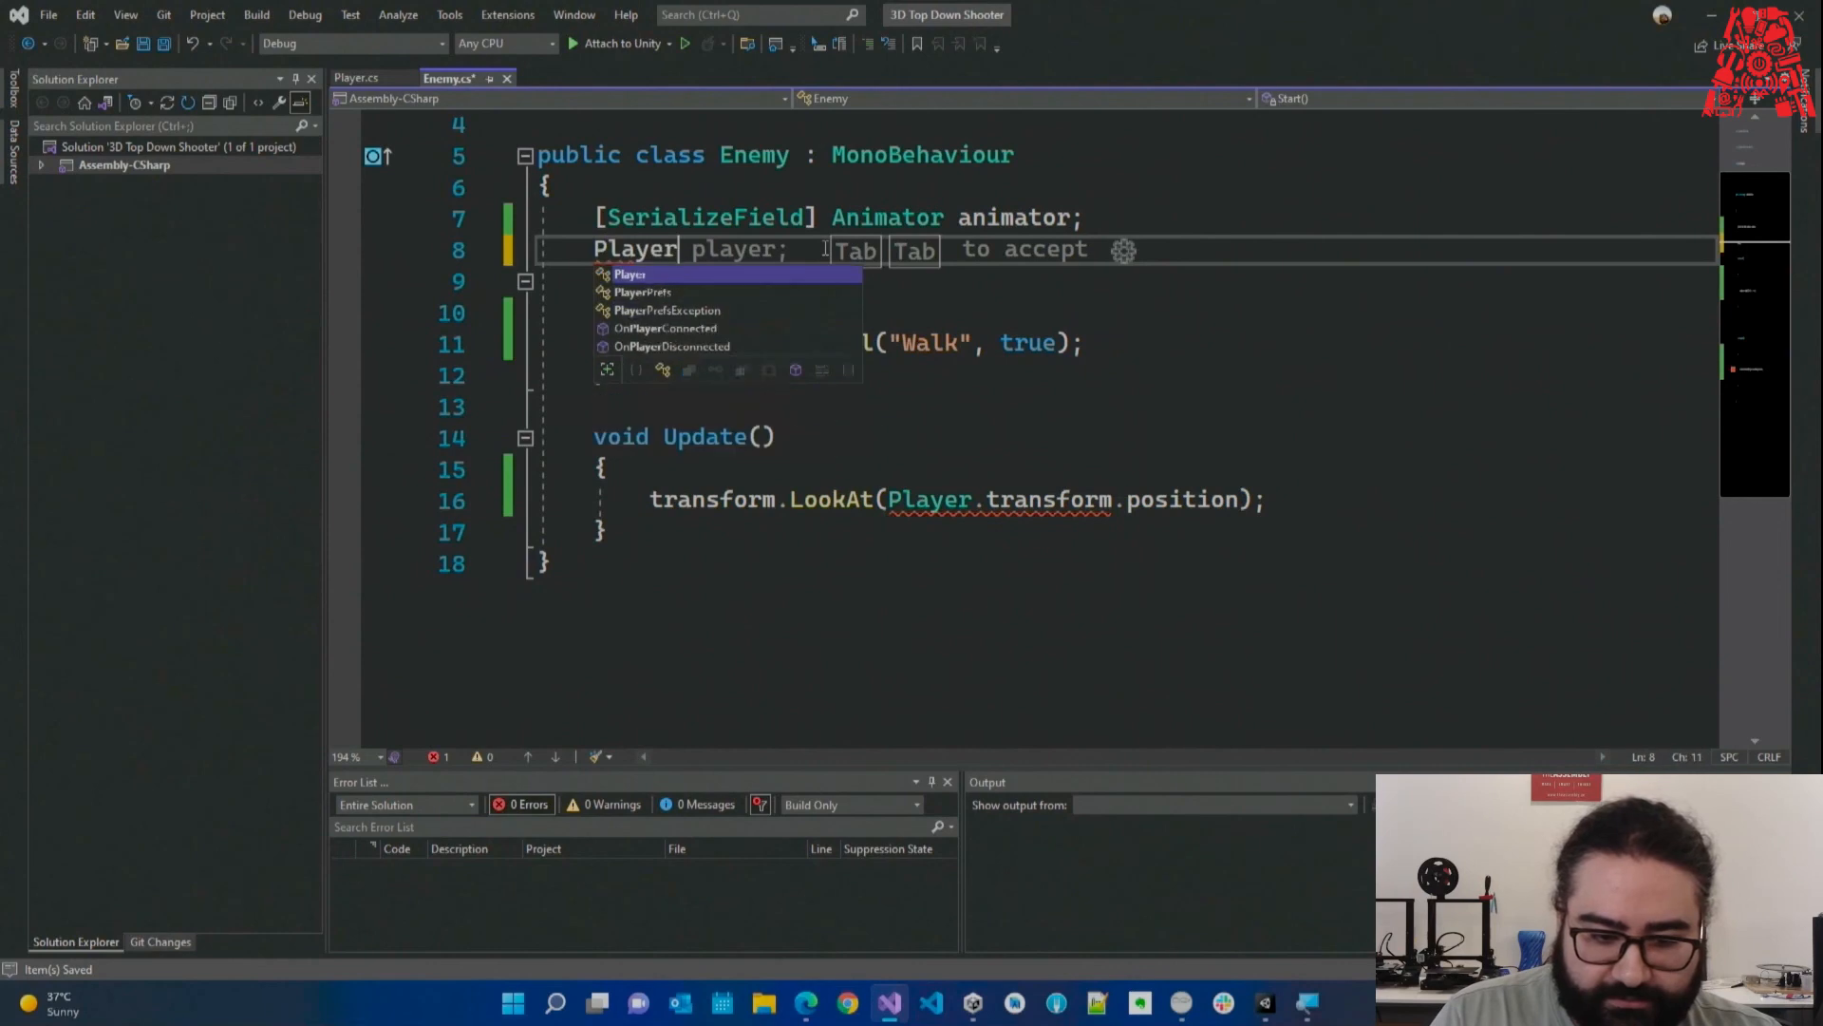
key(Tab)
key(Tab)
key(Return)
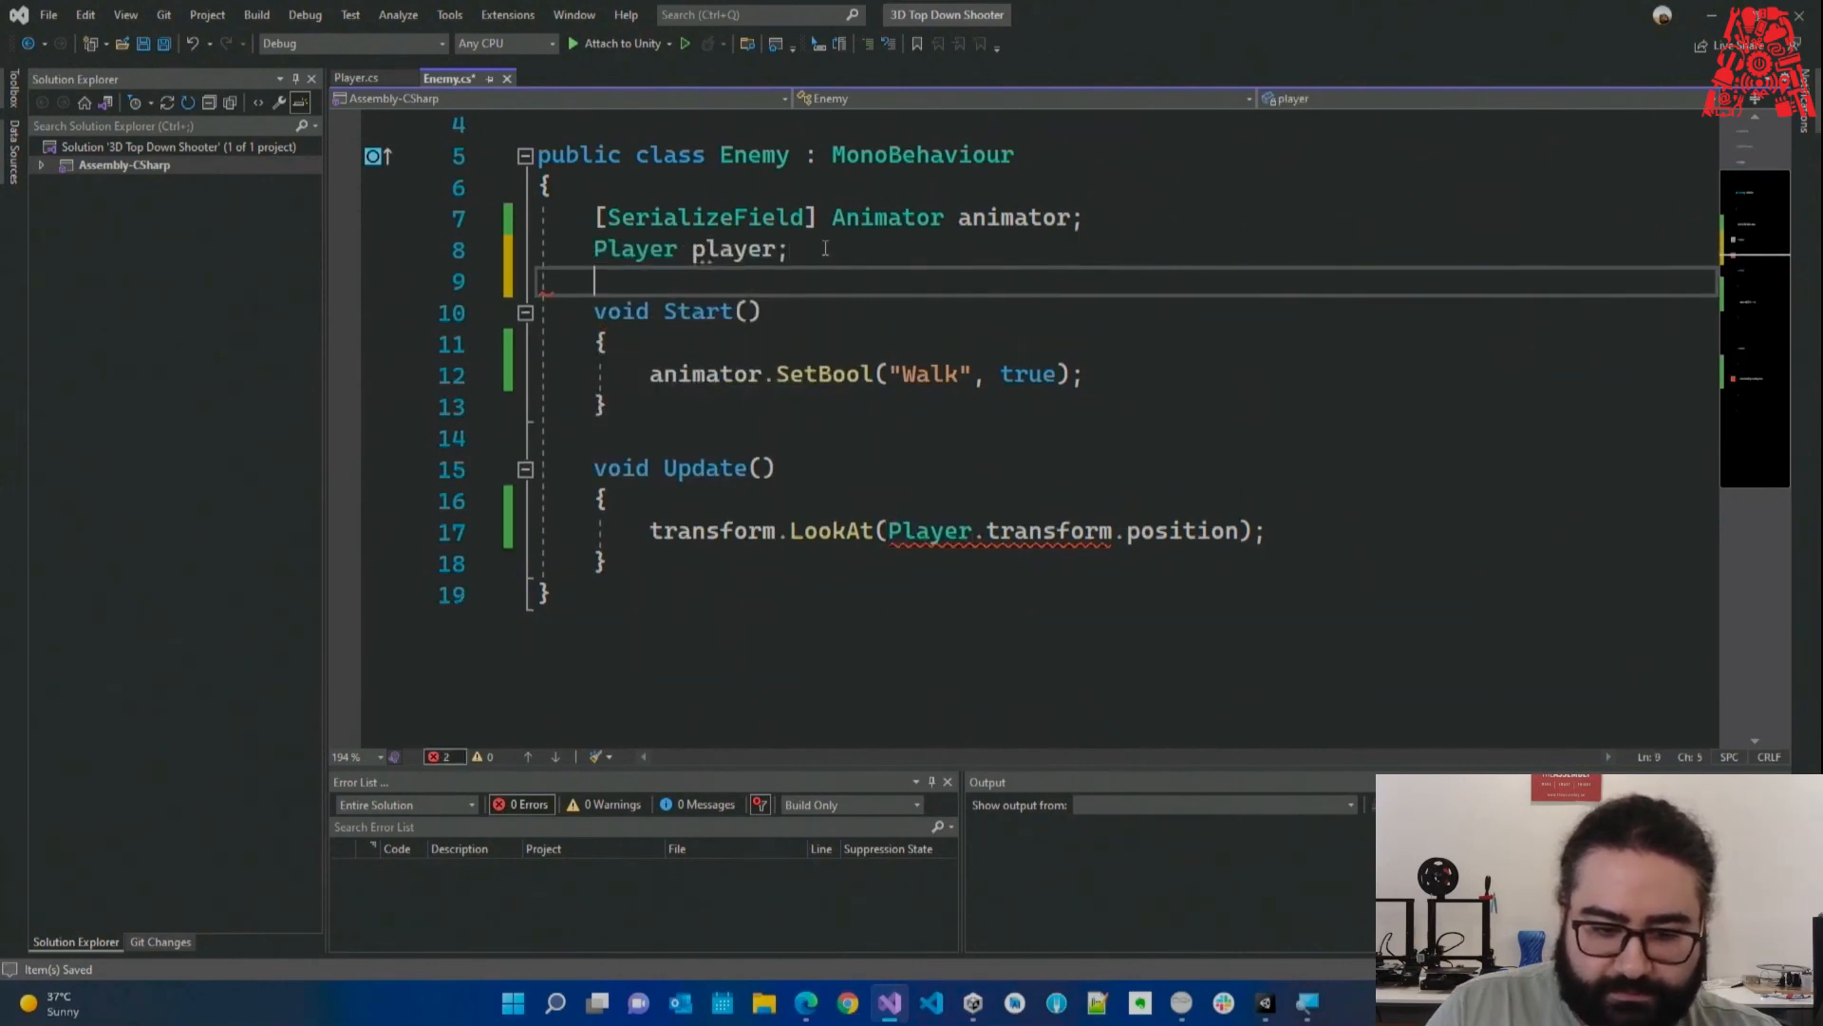
click(722, 248)
Assign player = FindObjectOfType<Player>() at the top of Start().
click(801, 312)
click(829, 342)
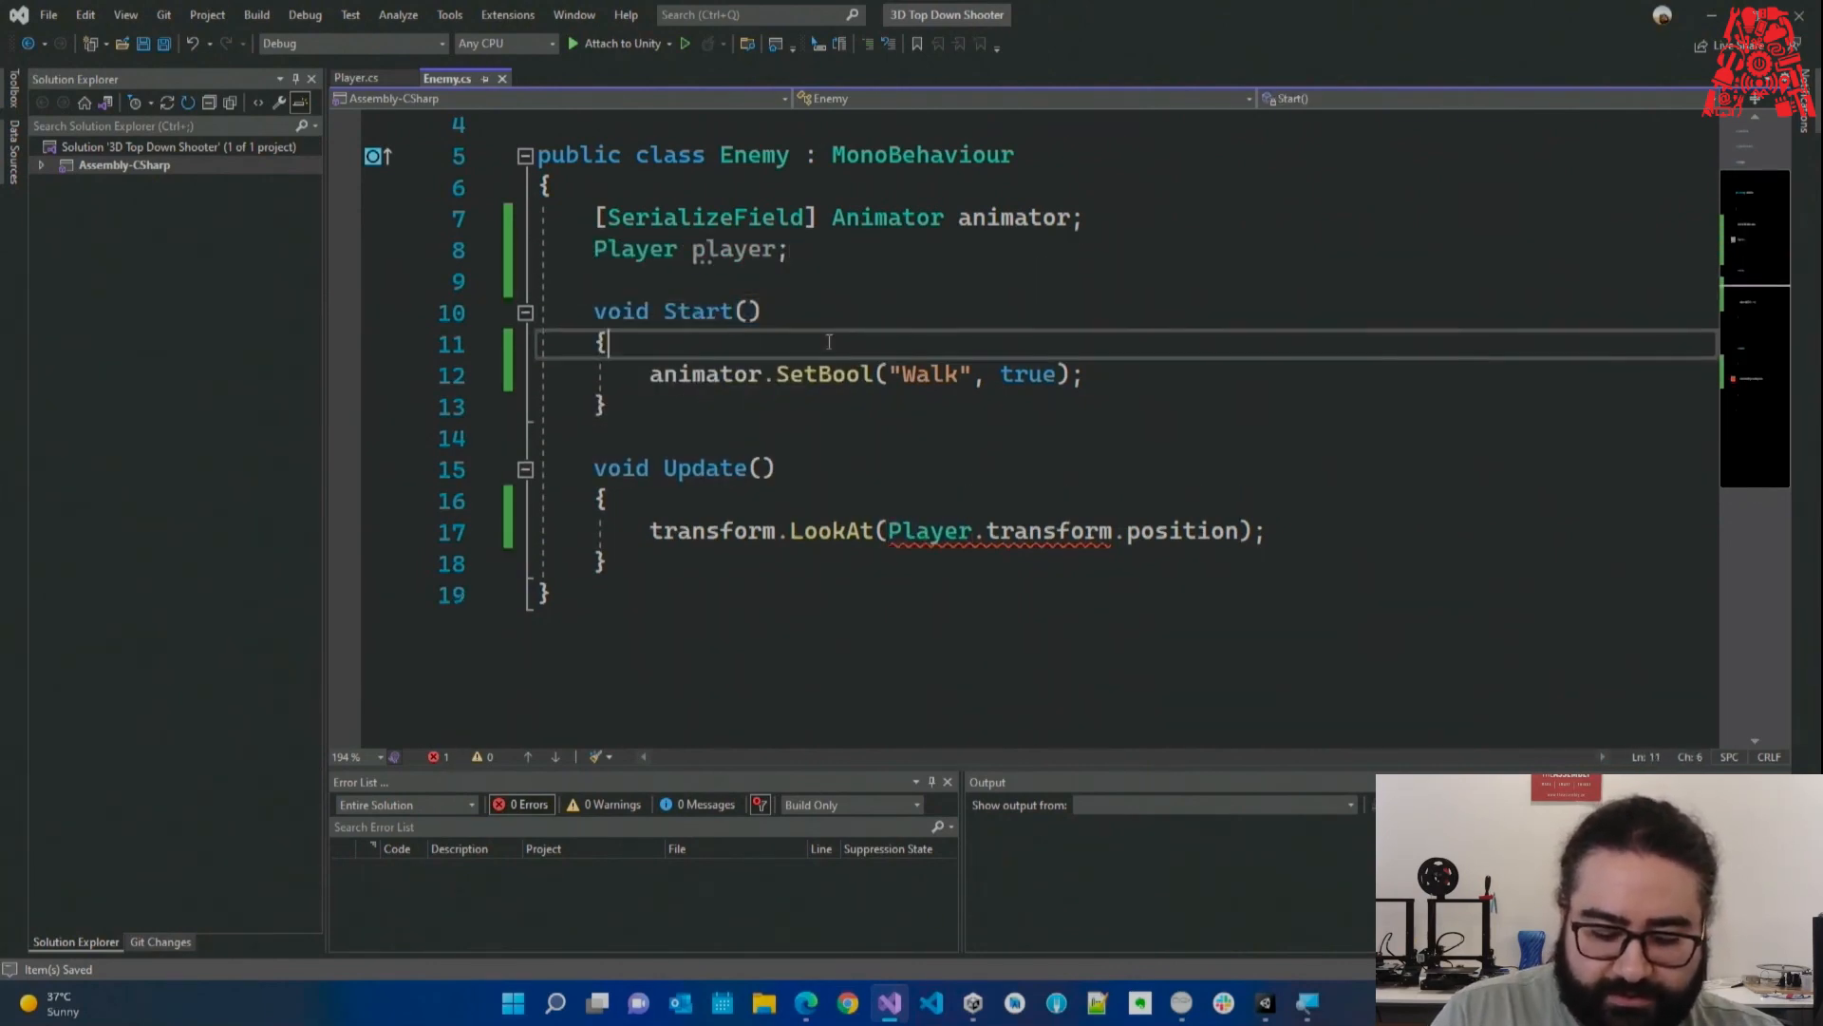
key(Return)
text(player = Fin)
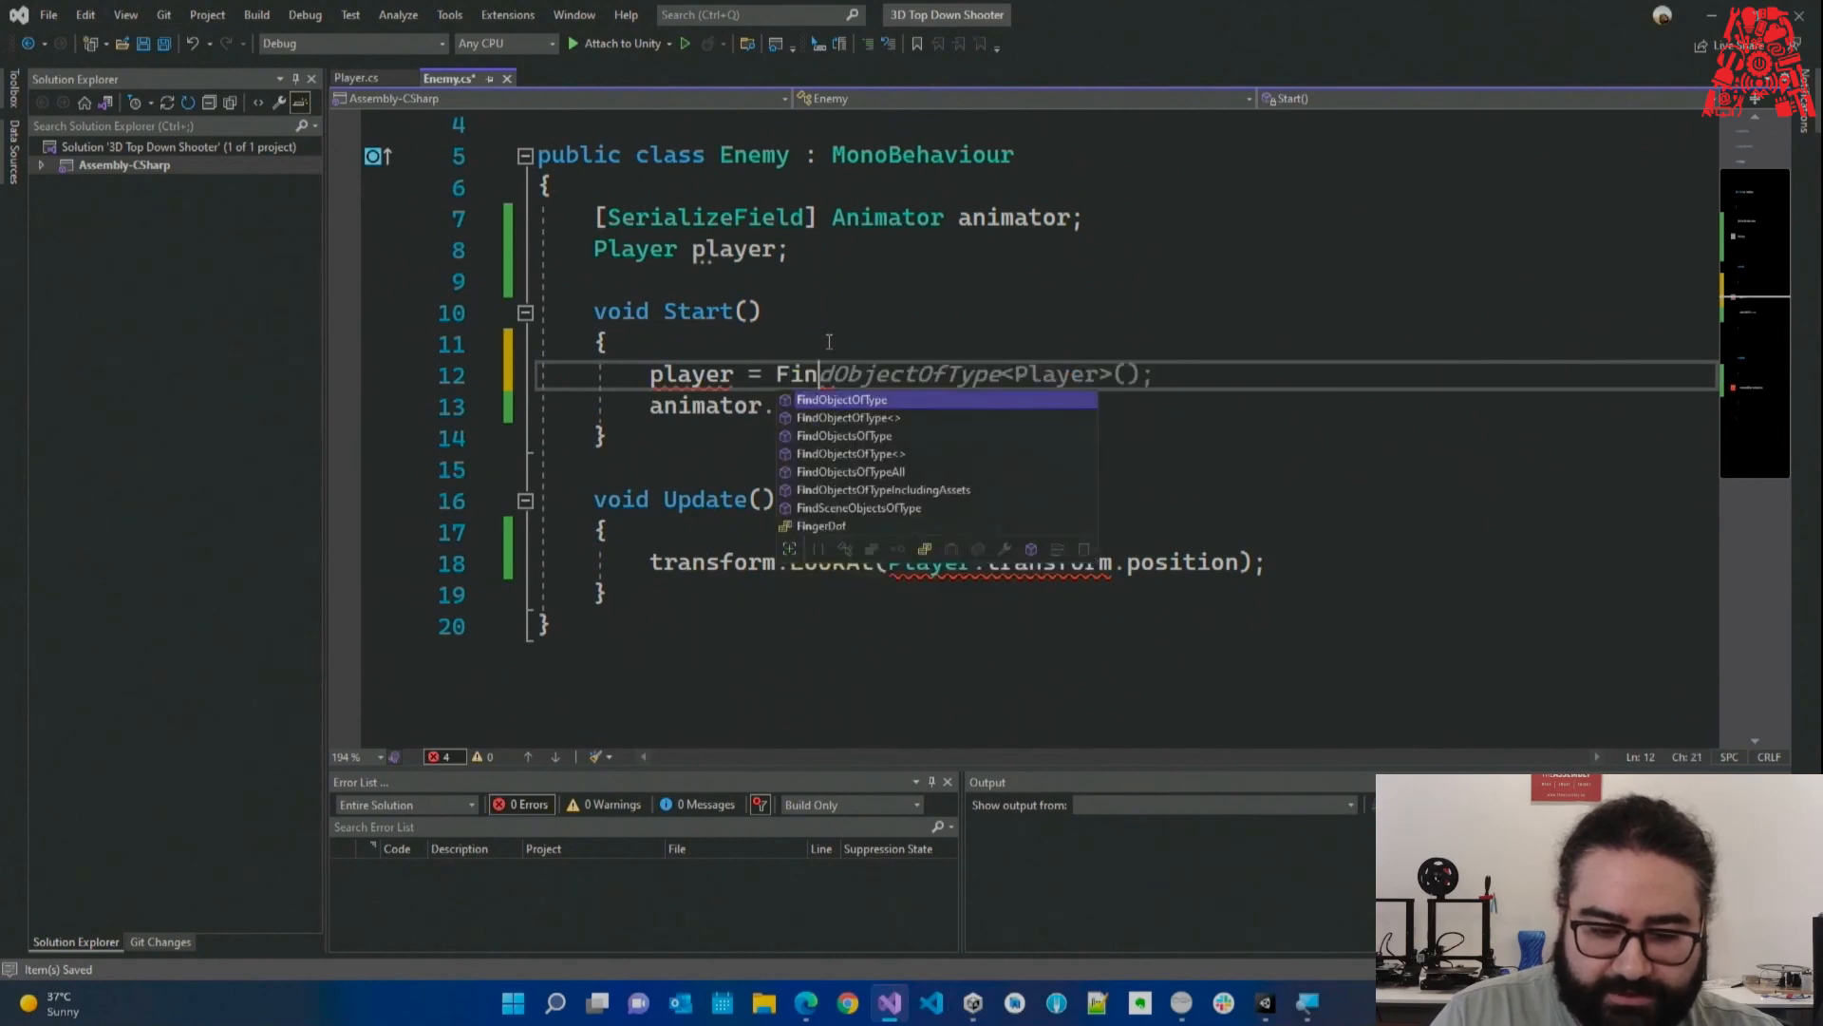
key(Escape)
key(Down)
double_click(787, 376)
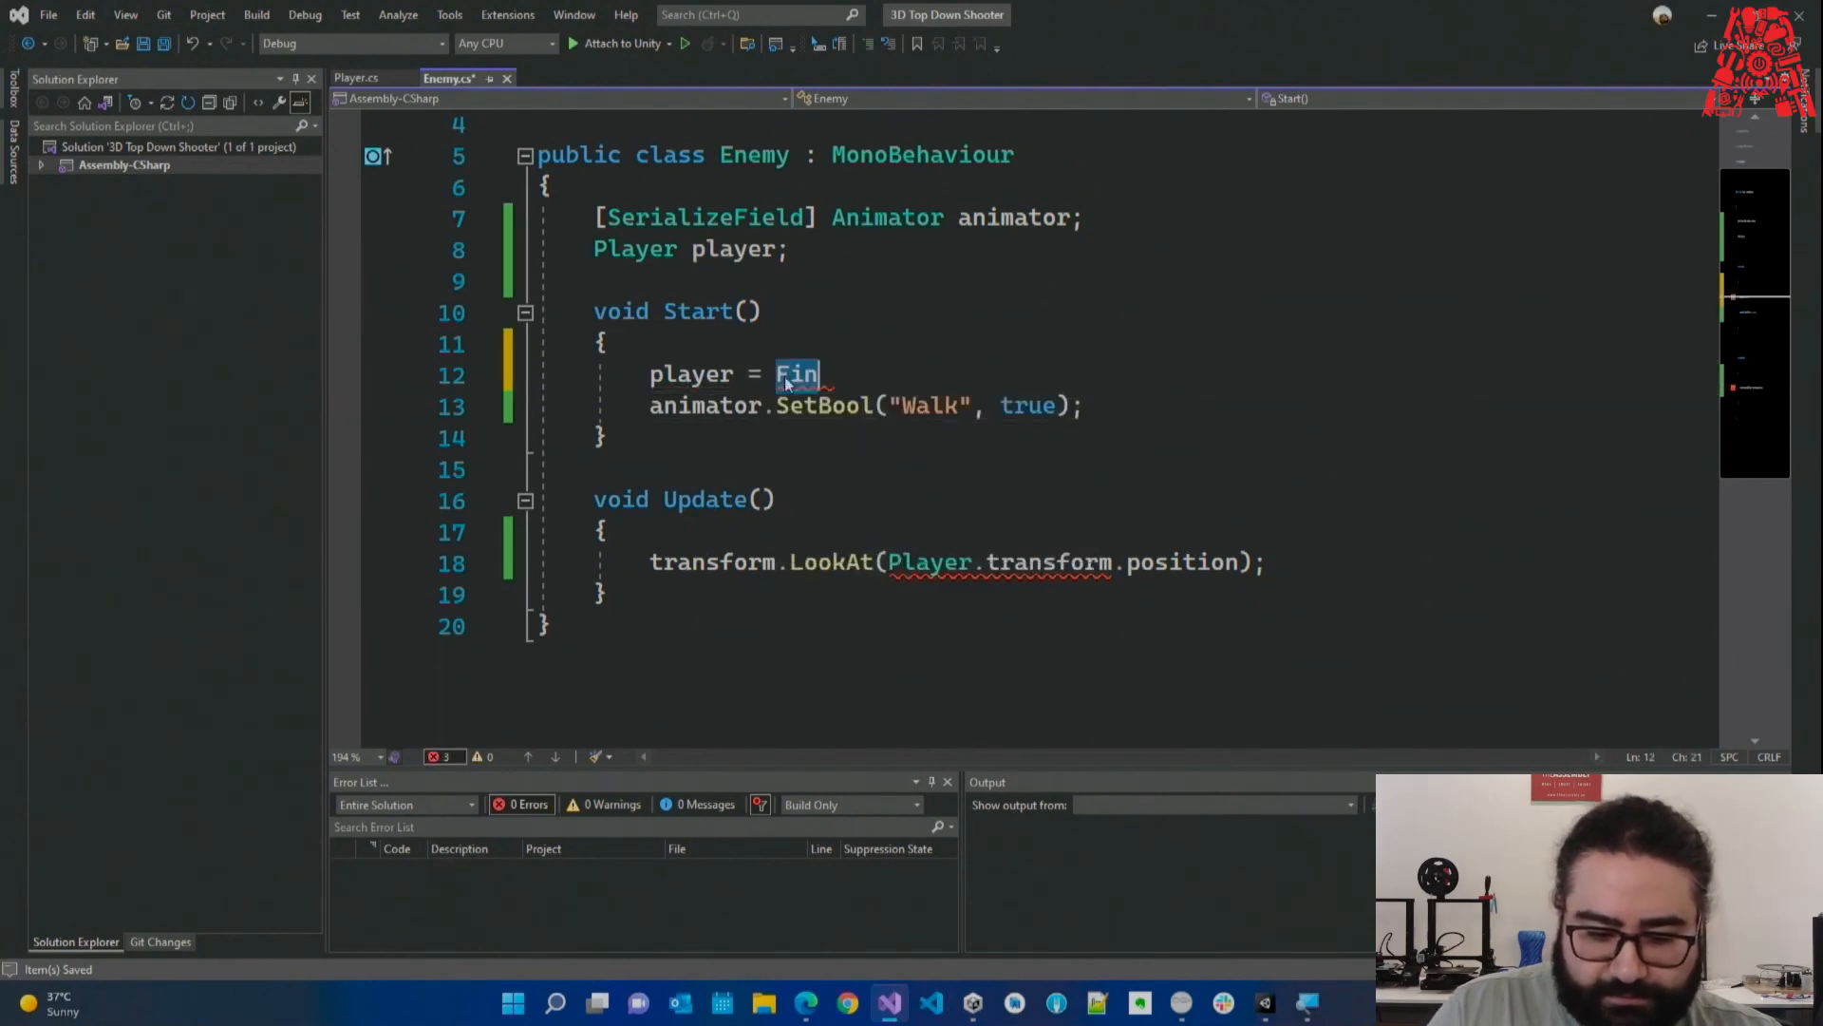
text(Fi)
double_click(888, 440)
key(Tab)
click(1058, 484)
Change Player to lowercase player on line 18 and save Enemy.cs.
click(908, 563)
drag(904, 563, 890, 563)
text(p)
click(1068, 511)
key(ctrl+s)
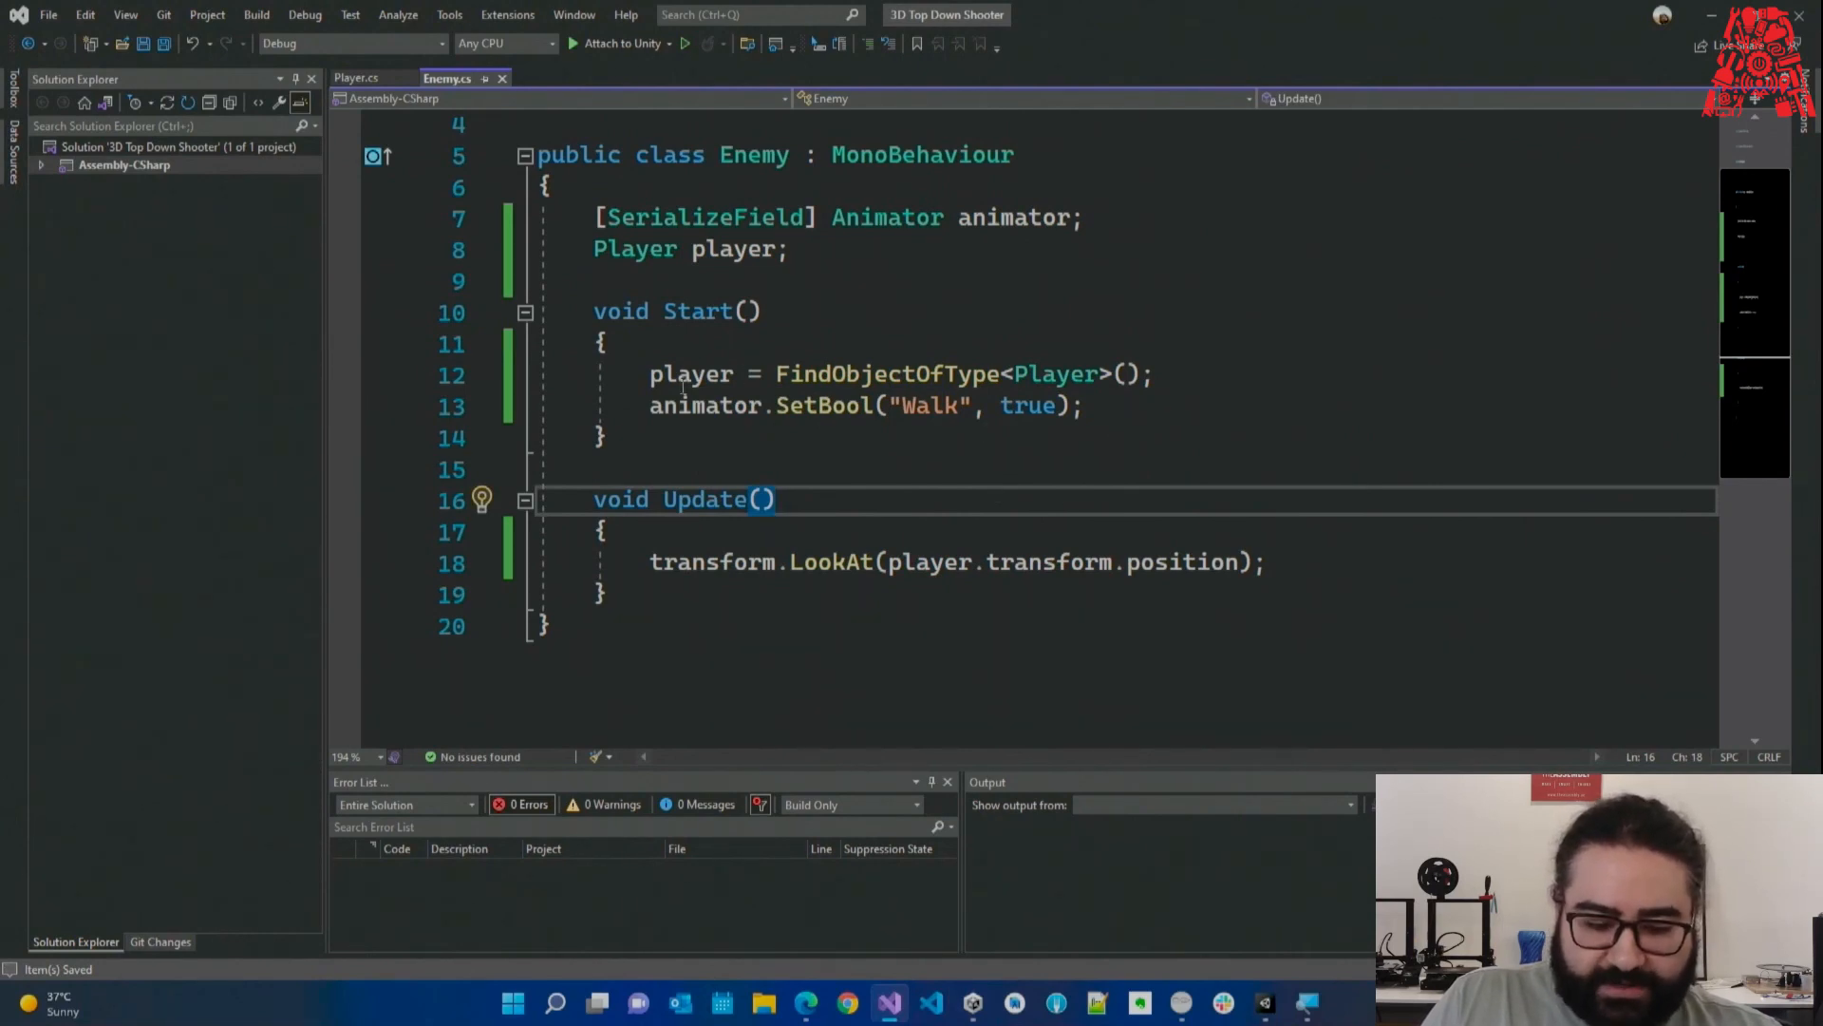
Highlight the Start() method and its FindObjectOfType<Player>() call, then minimize Visual Studio.
drag(595, 310, 662, 442)
click(662, 442)
click(648, 375)
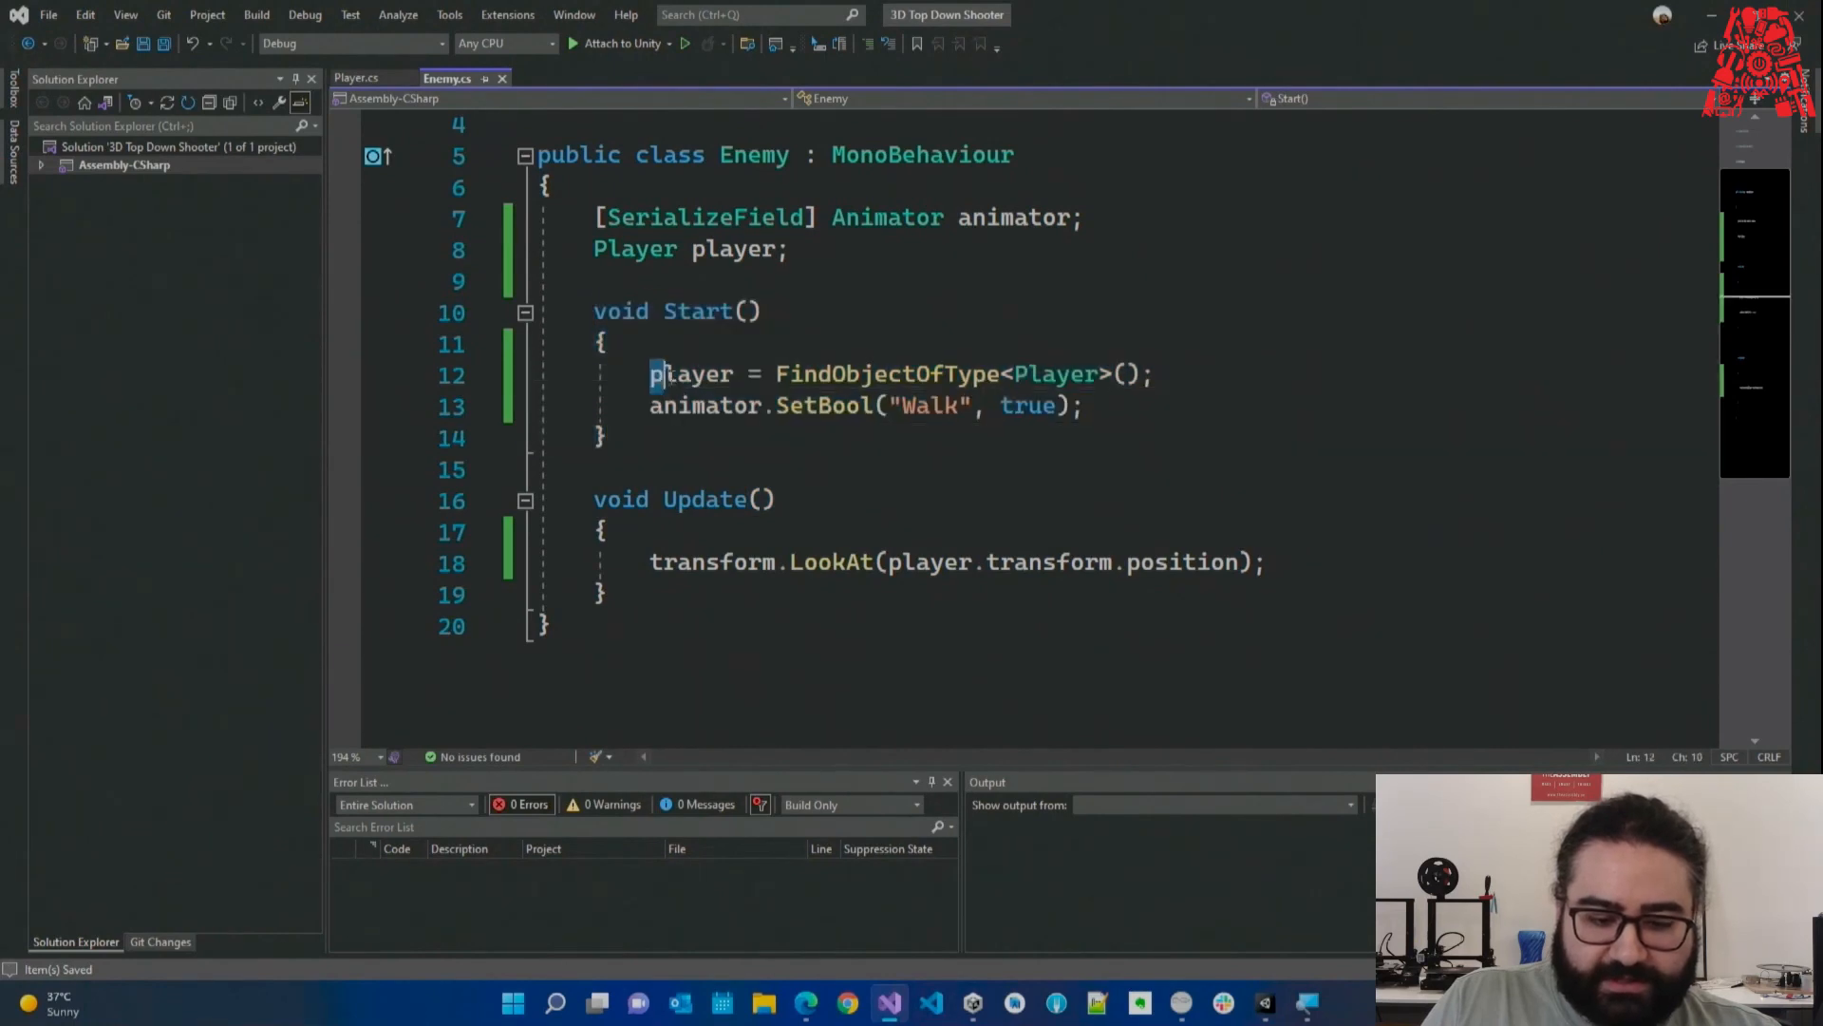
click(778, 374)
drag(780, 374, 1185, 370)
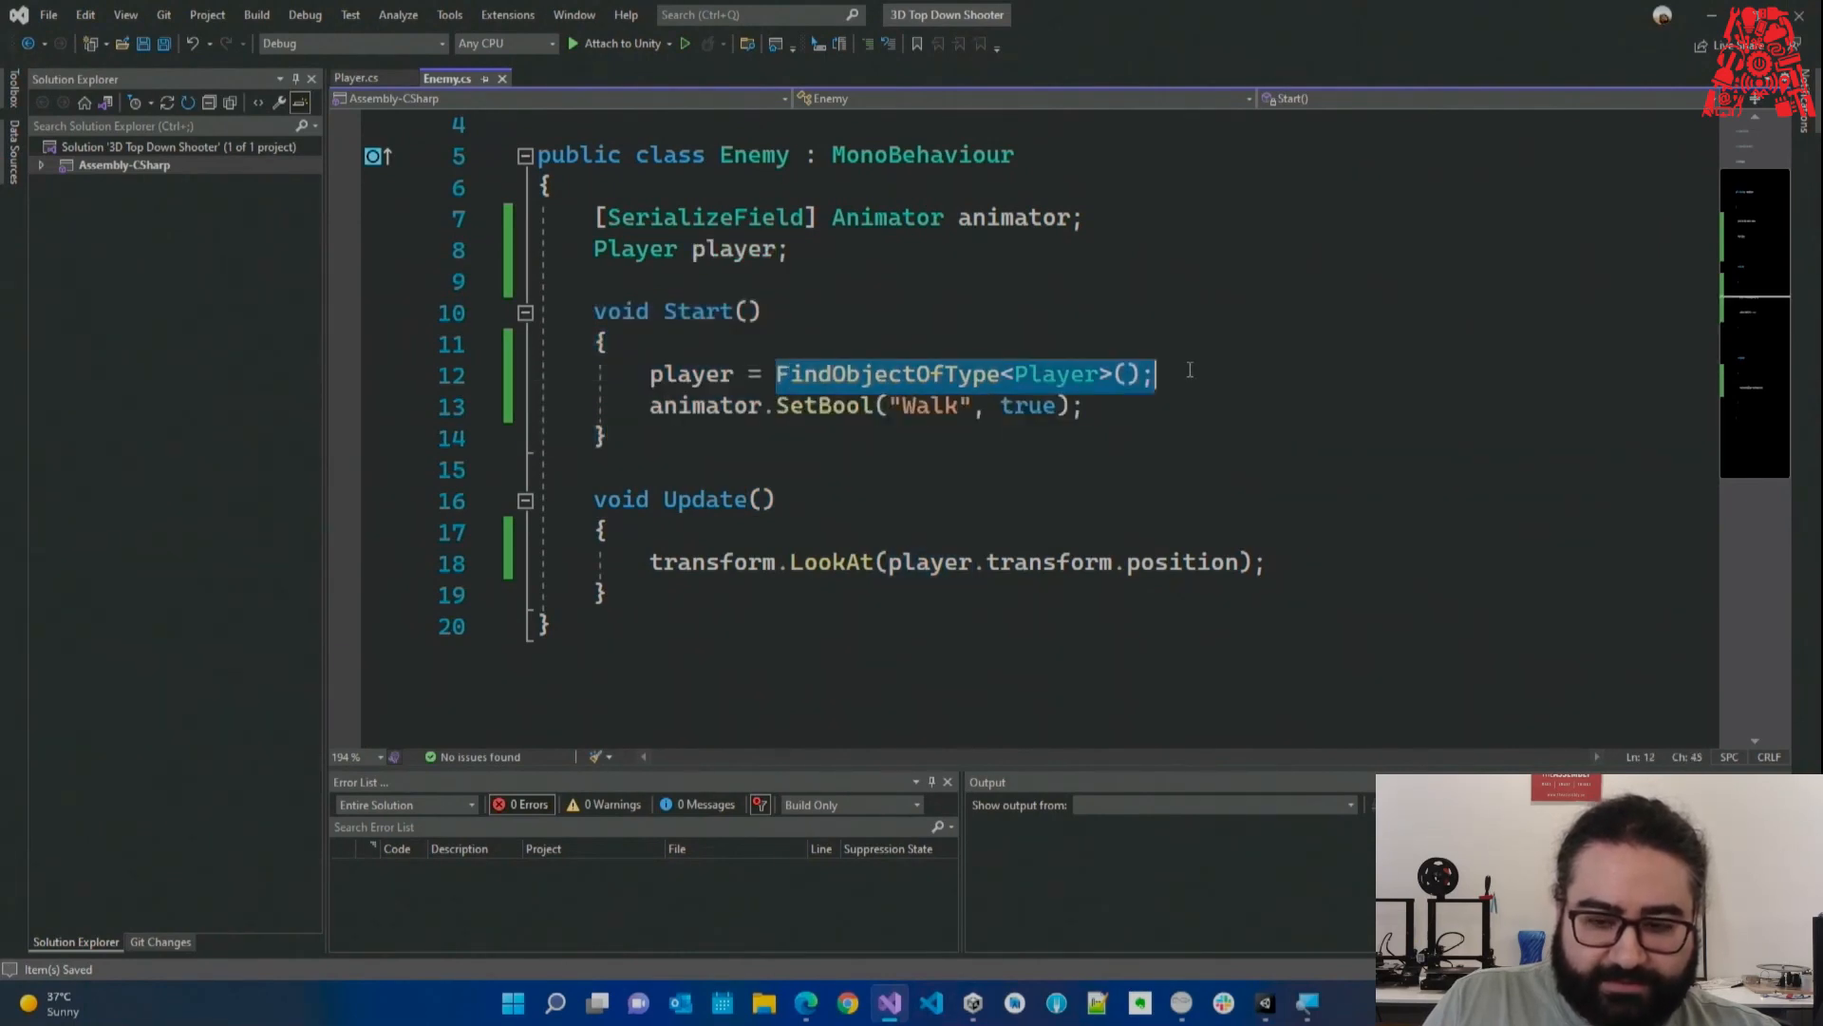
click(1710, 14)
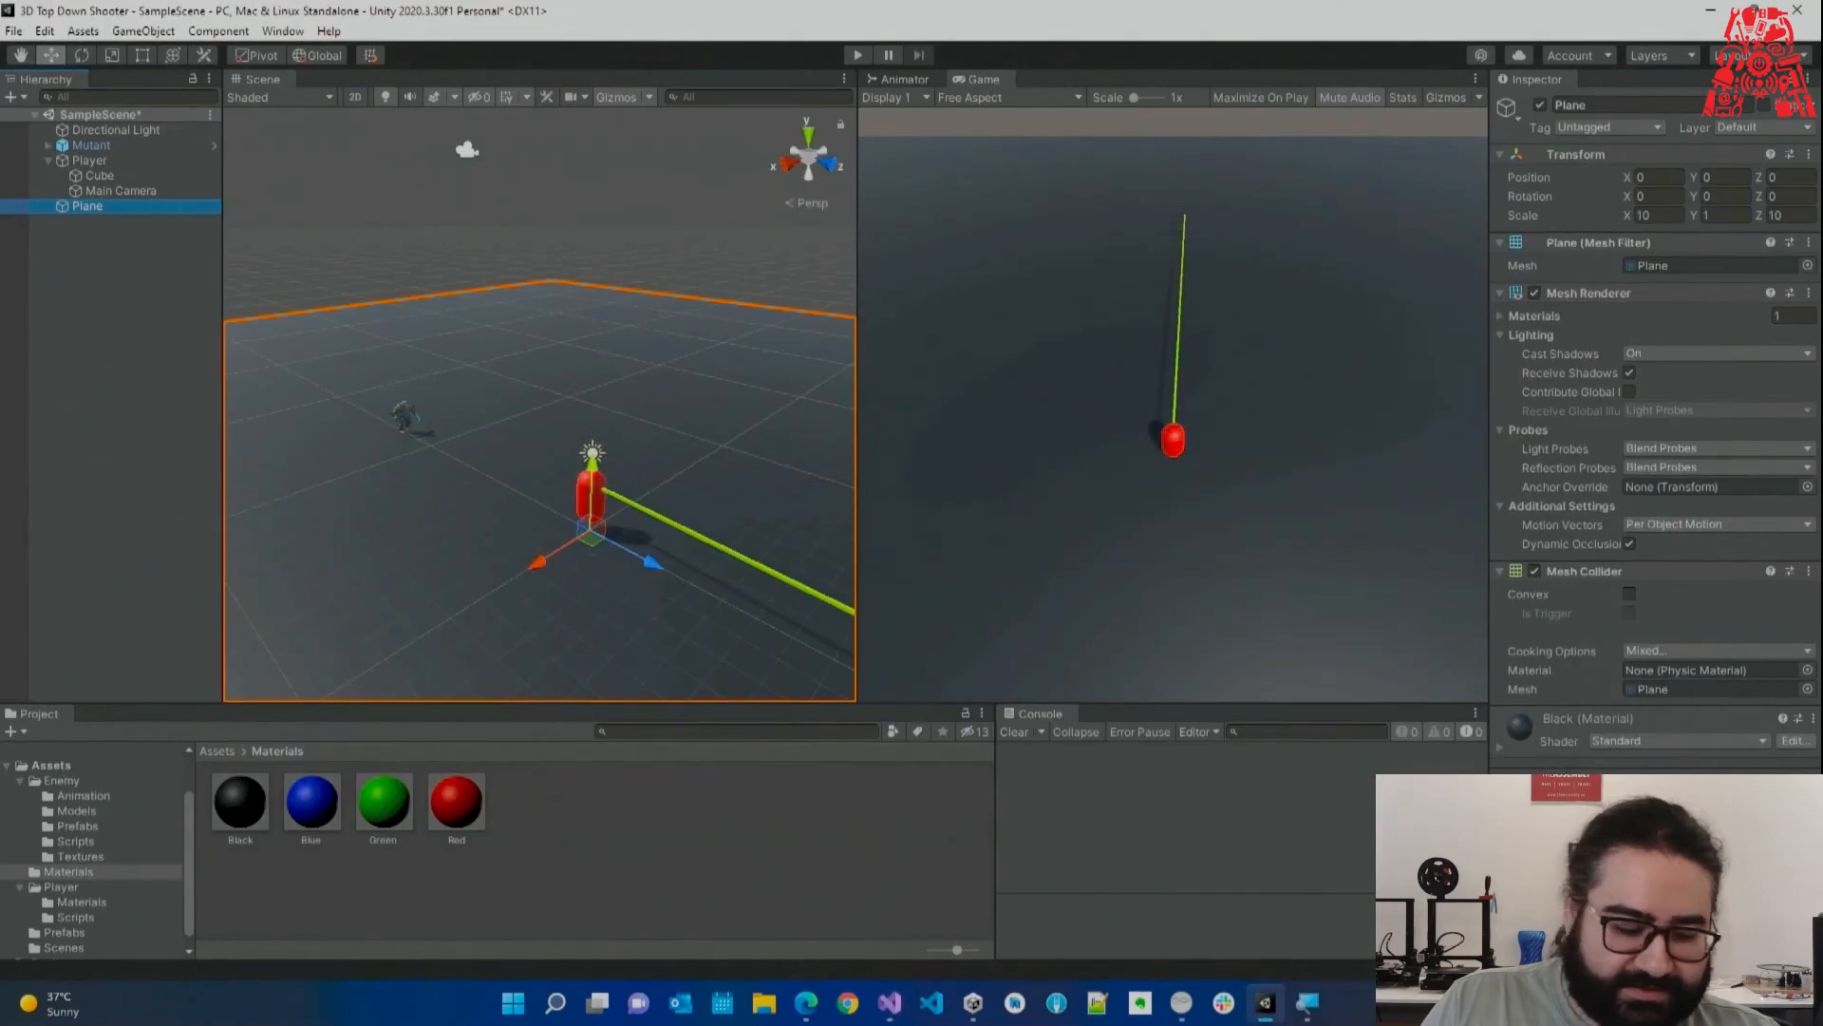
Point out Directional Light, Mutant and Player in the Hierarchy.
drag(14, 130, 47, 128)
mouse_move(38, 118)
mouse_down()
mouse_move(9, 150)
mouse_move(40, 149)
mouse_up()
drag(32, 143, 44, 168)
drag(33, 161, 35, 174)
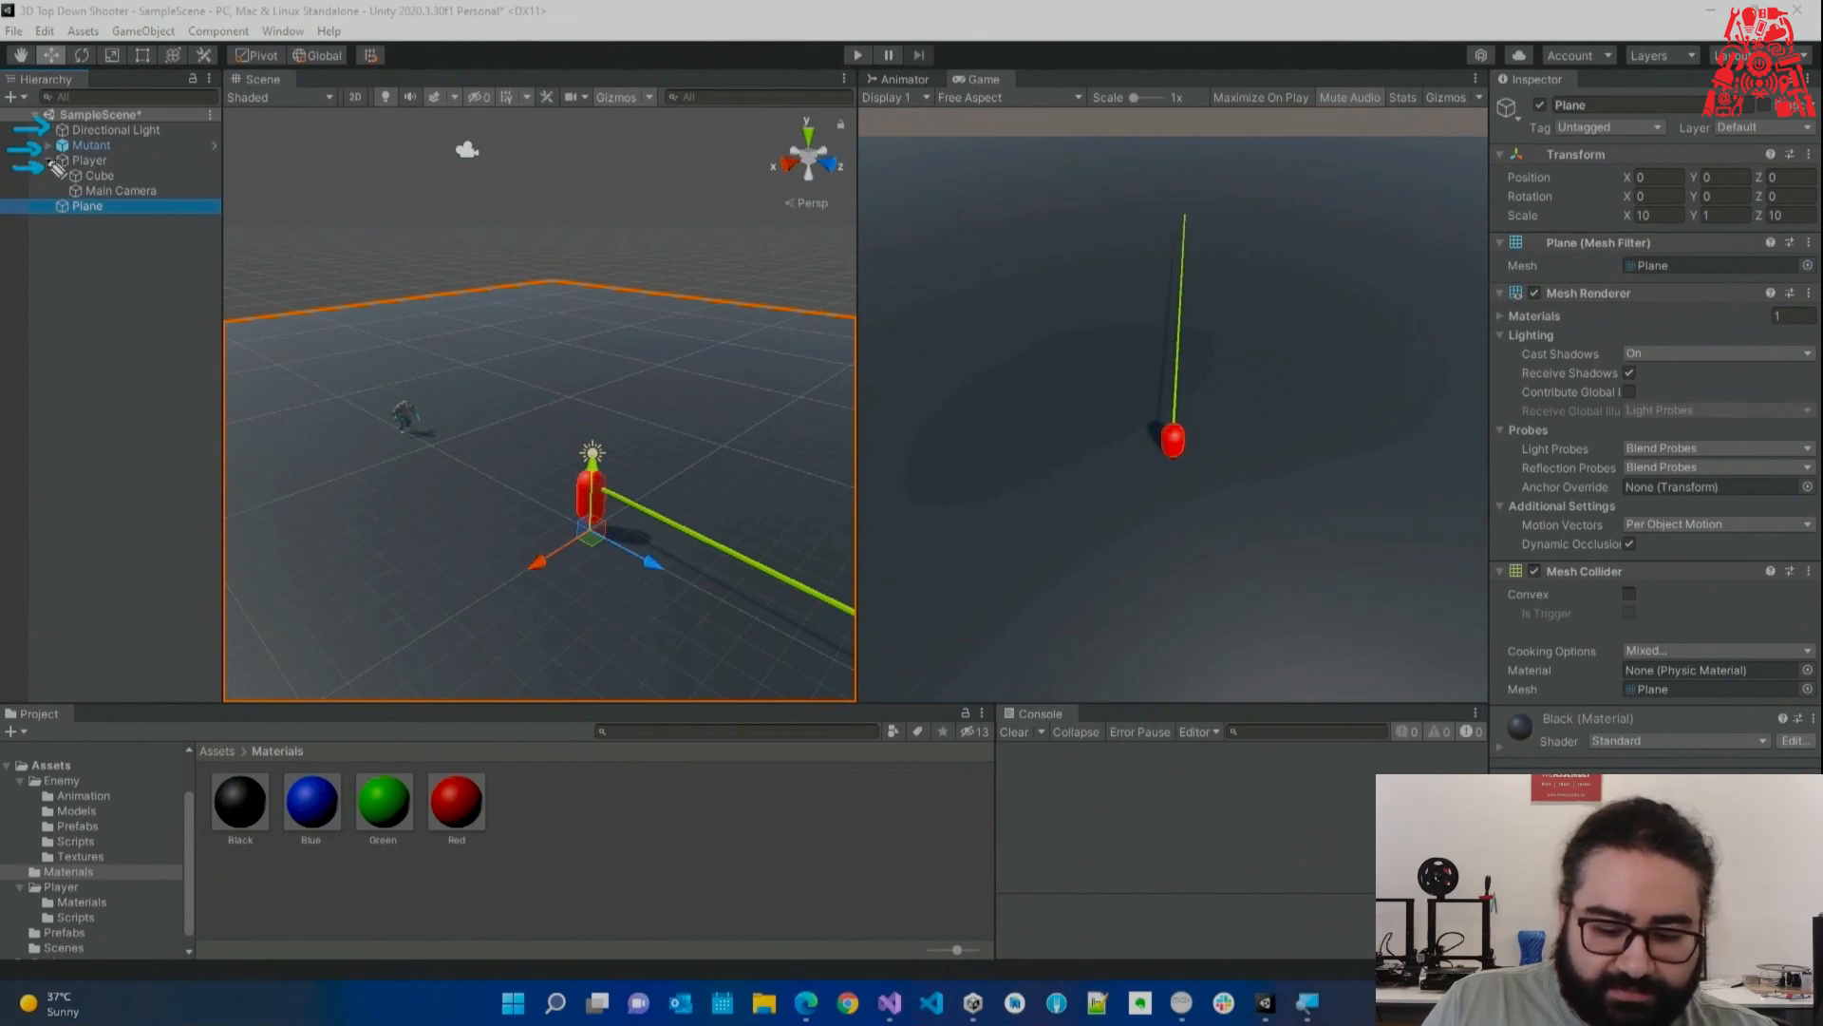
Back in Visual Studio, highlight player and the FindObjectOfType<Player>() call on line 12.
click(890, 1004)
double_click(724, 376)
mouse_move(1208, 381)
mouse_down()
mouse_move(747, 376)
mouse_move(1196, 380)
mouse_up()
double_click(703, 377)
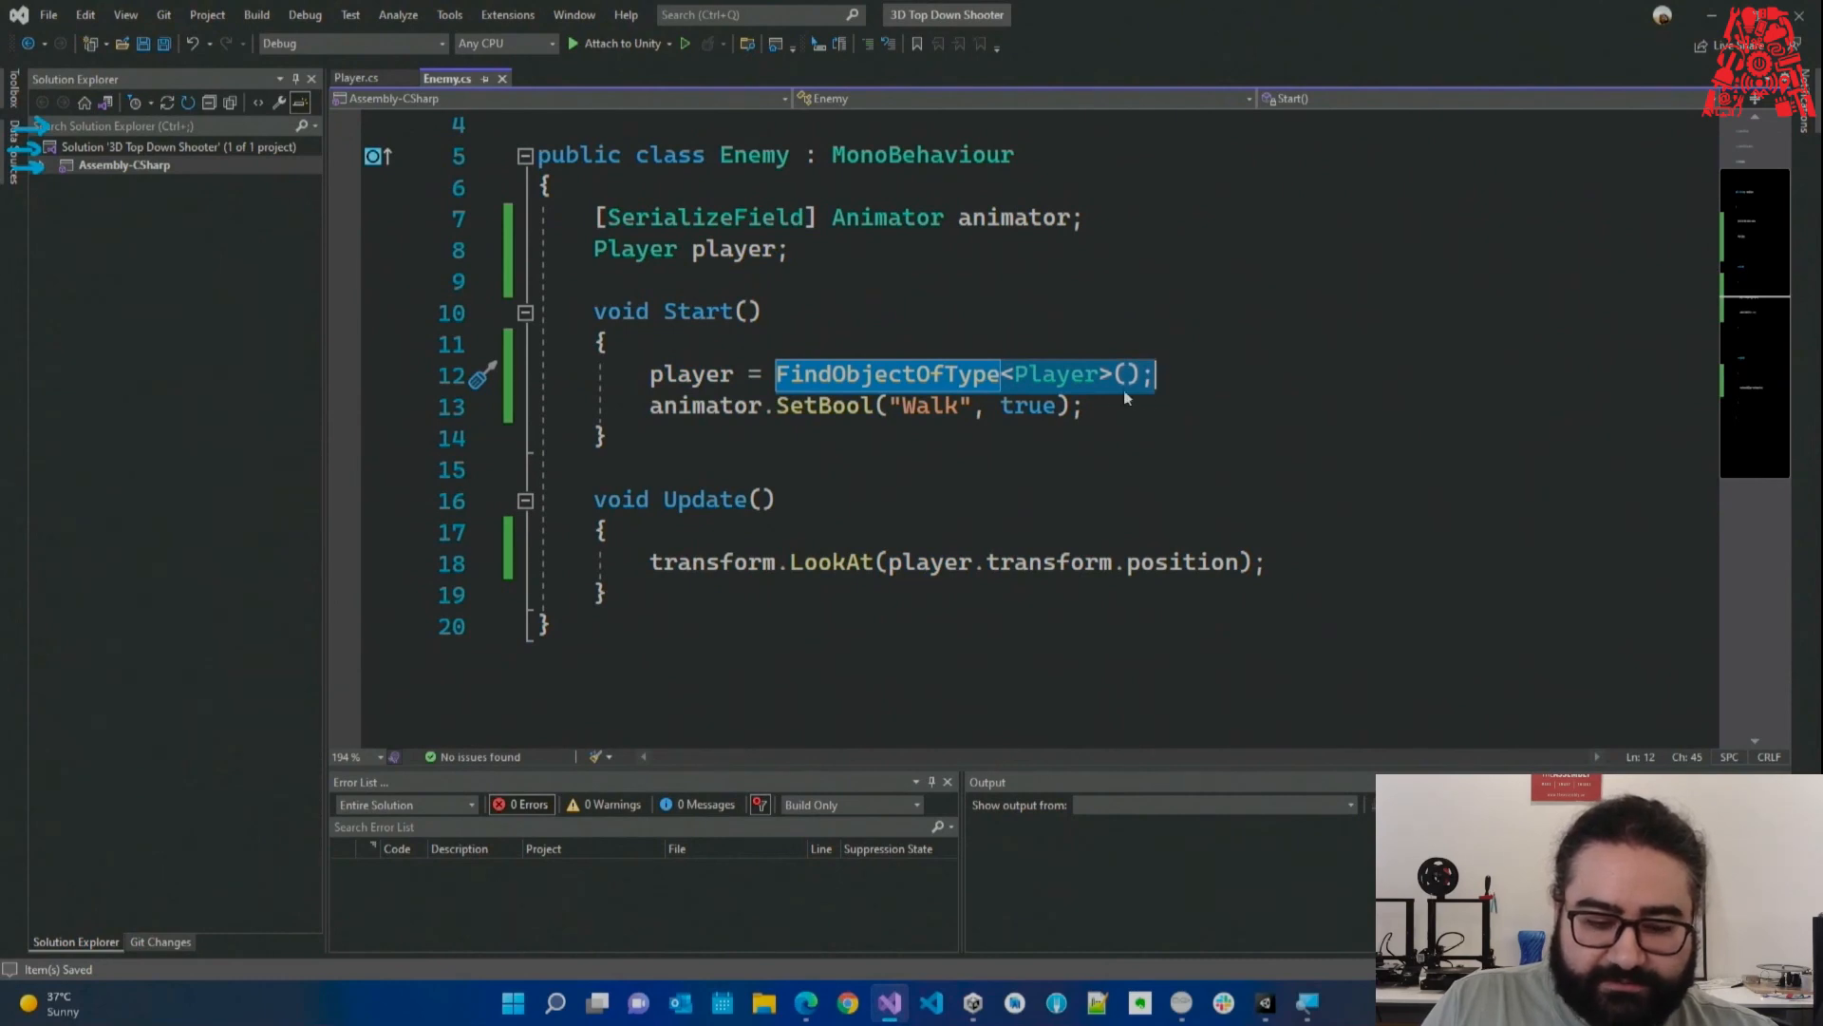
Highlight the Walk line in Start() and the LookAt line in Update(), then minimize Visual Studio.
drag(1133, 407, 483, 414)
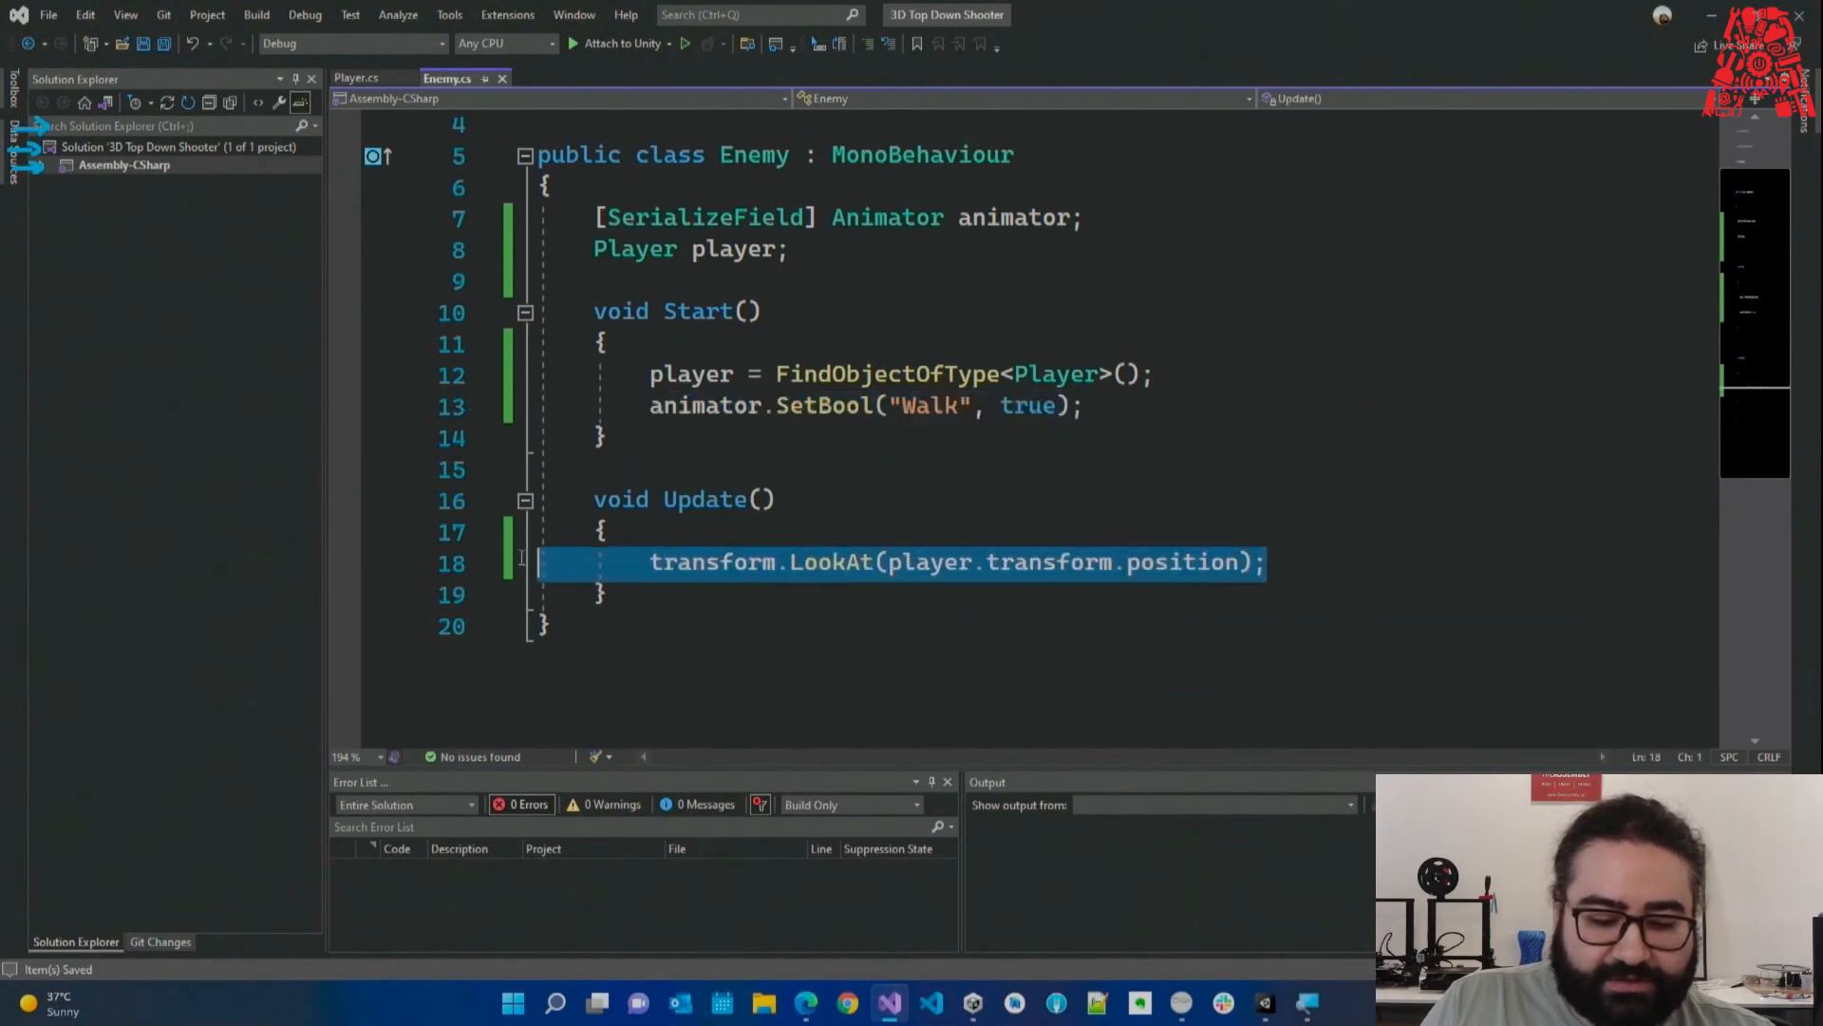
click(1316, 566)
drag(1316, 567, 539, 564)
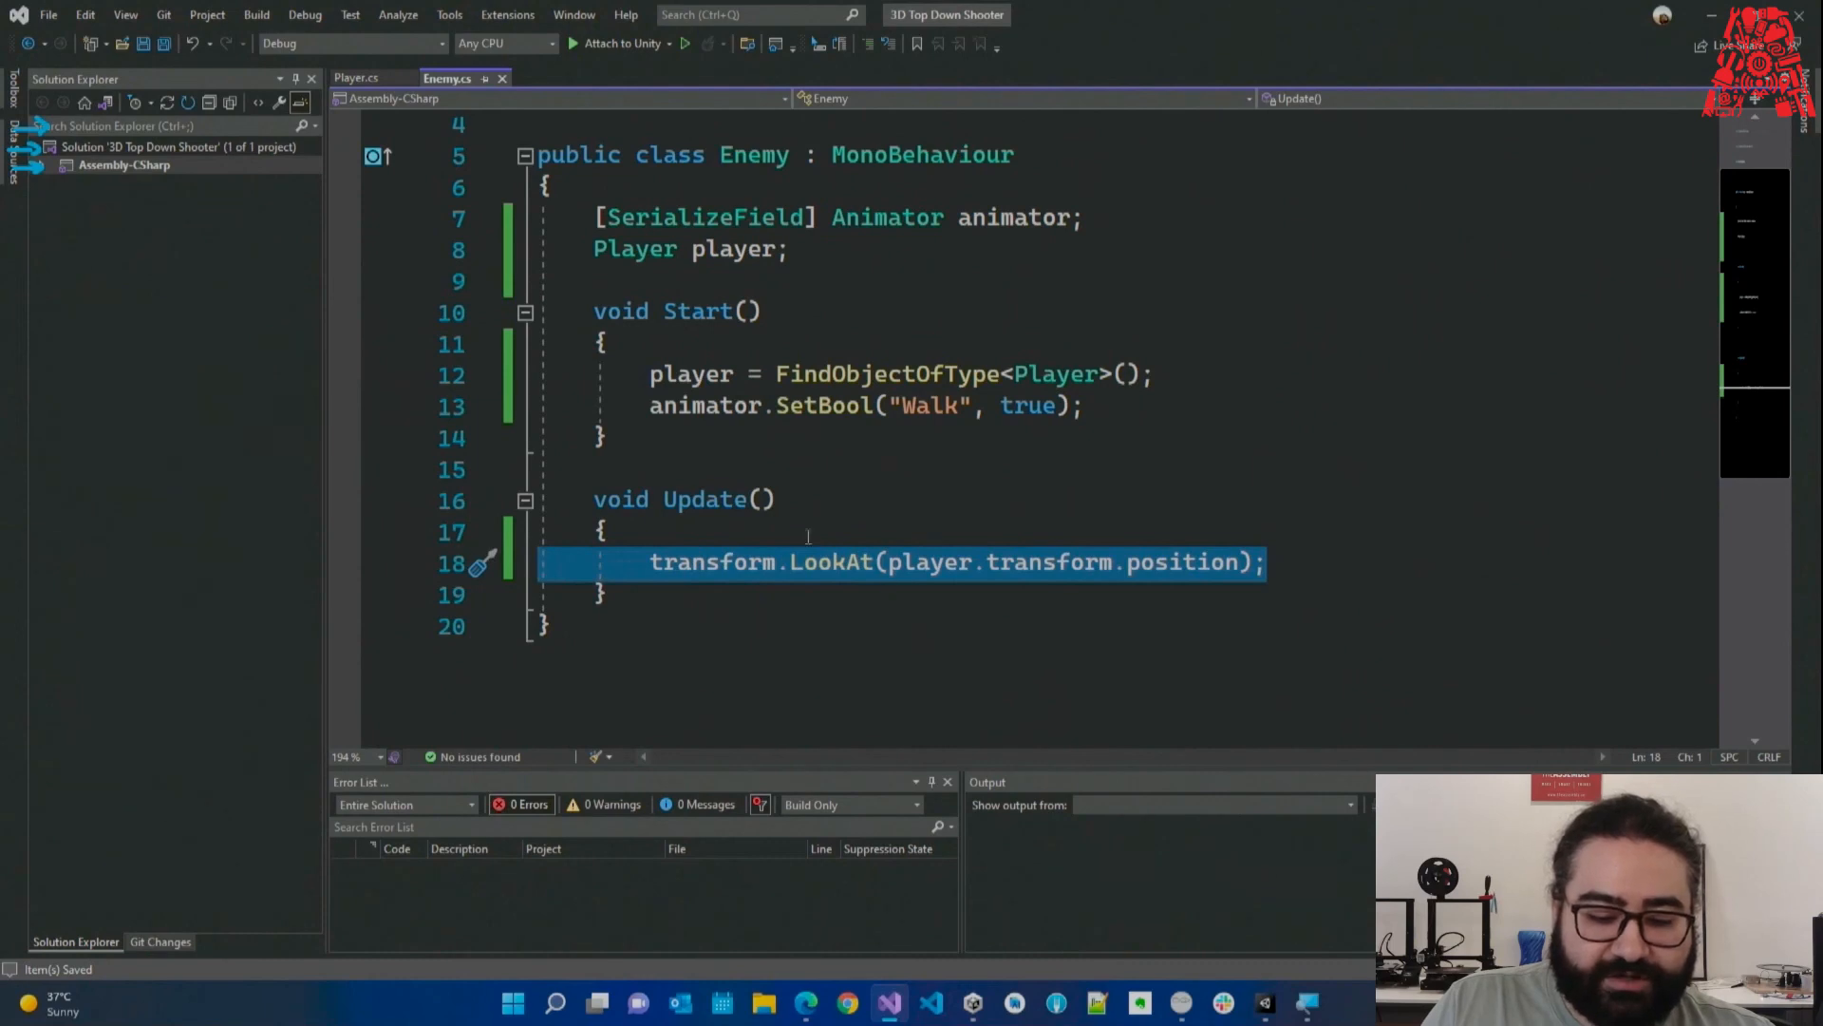
click(1017, 590)
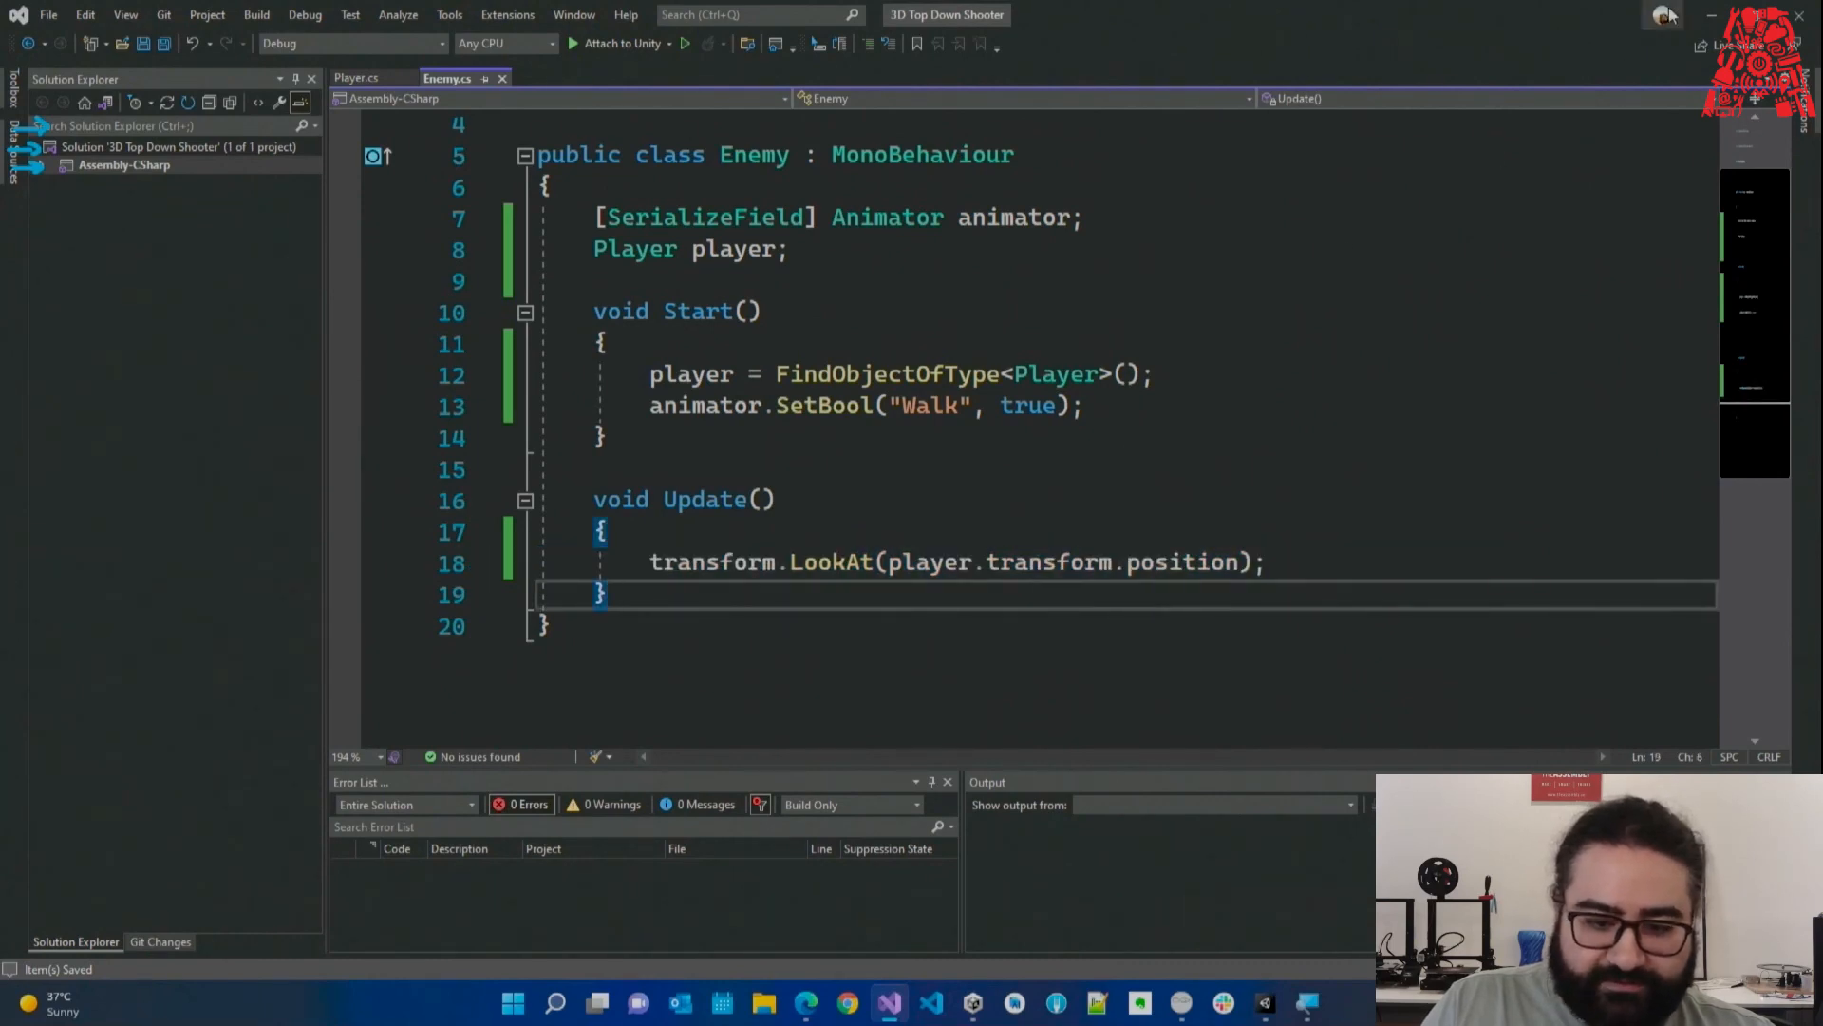
click(1711, 16)
click(856, 57)
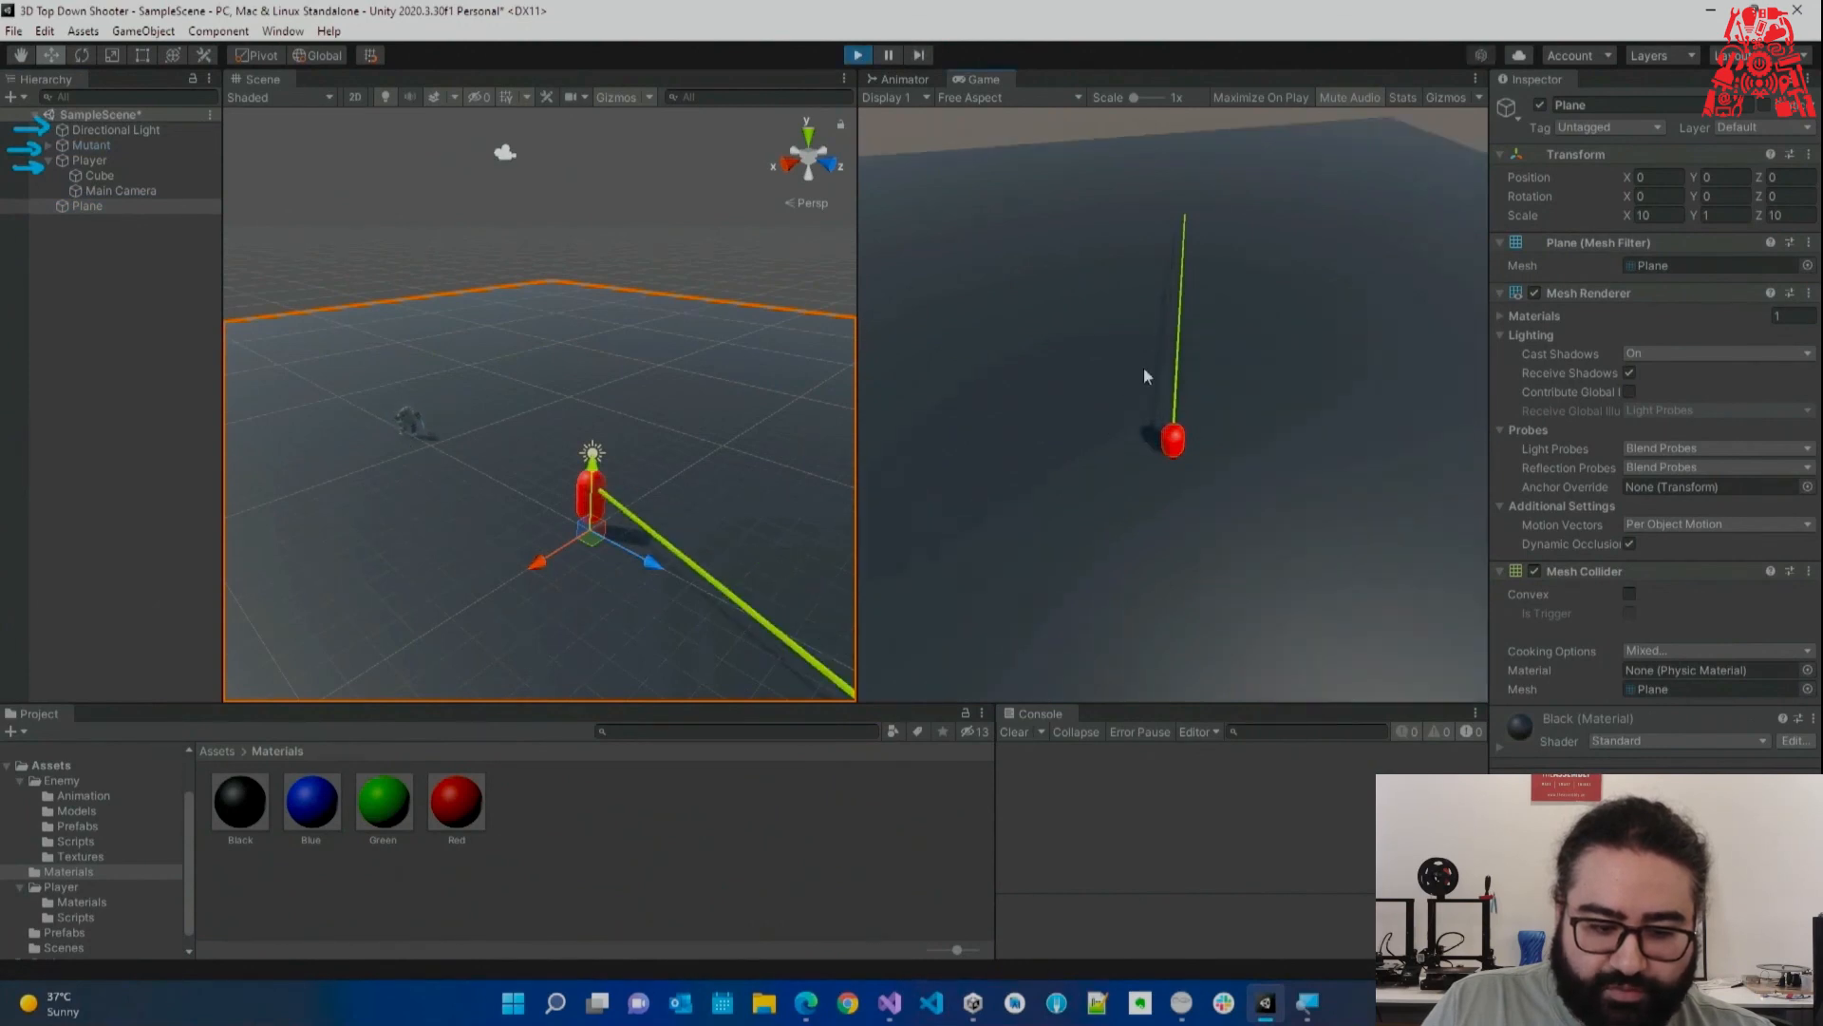
key(w)
key(w)
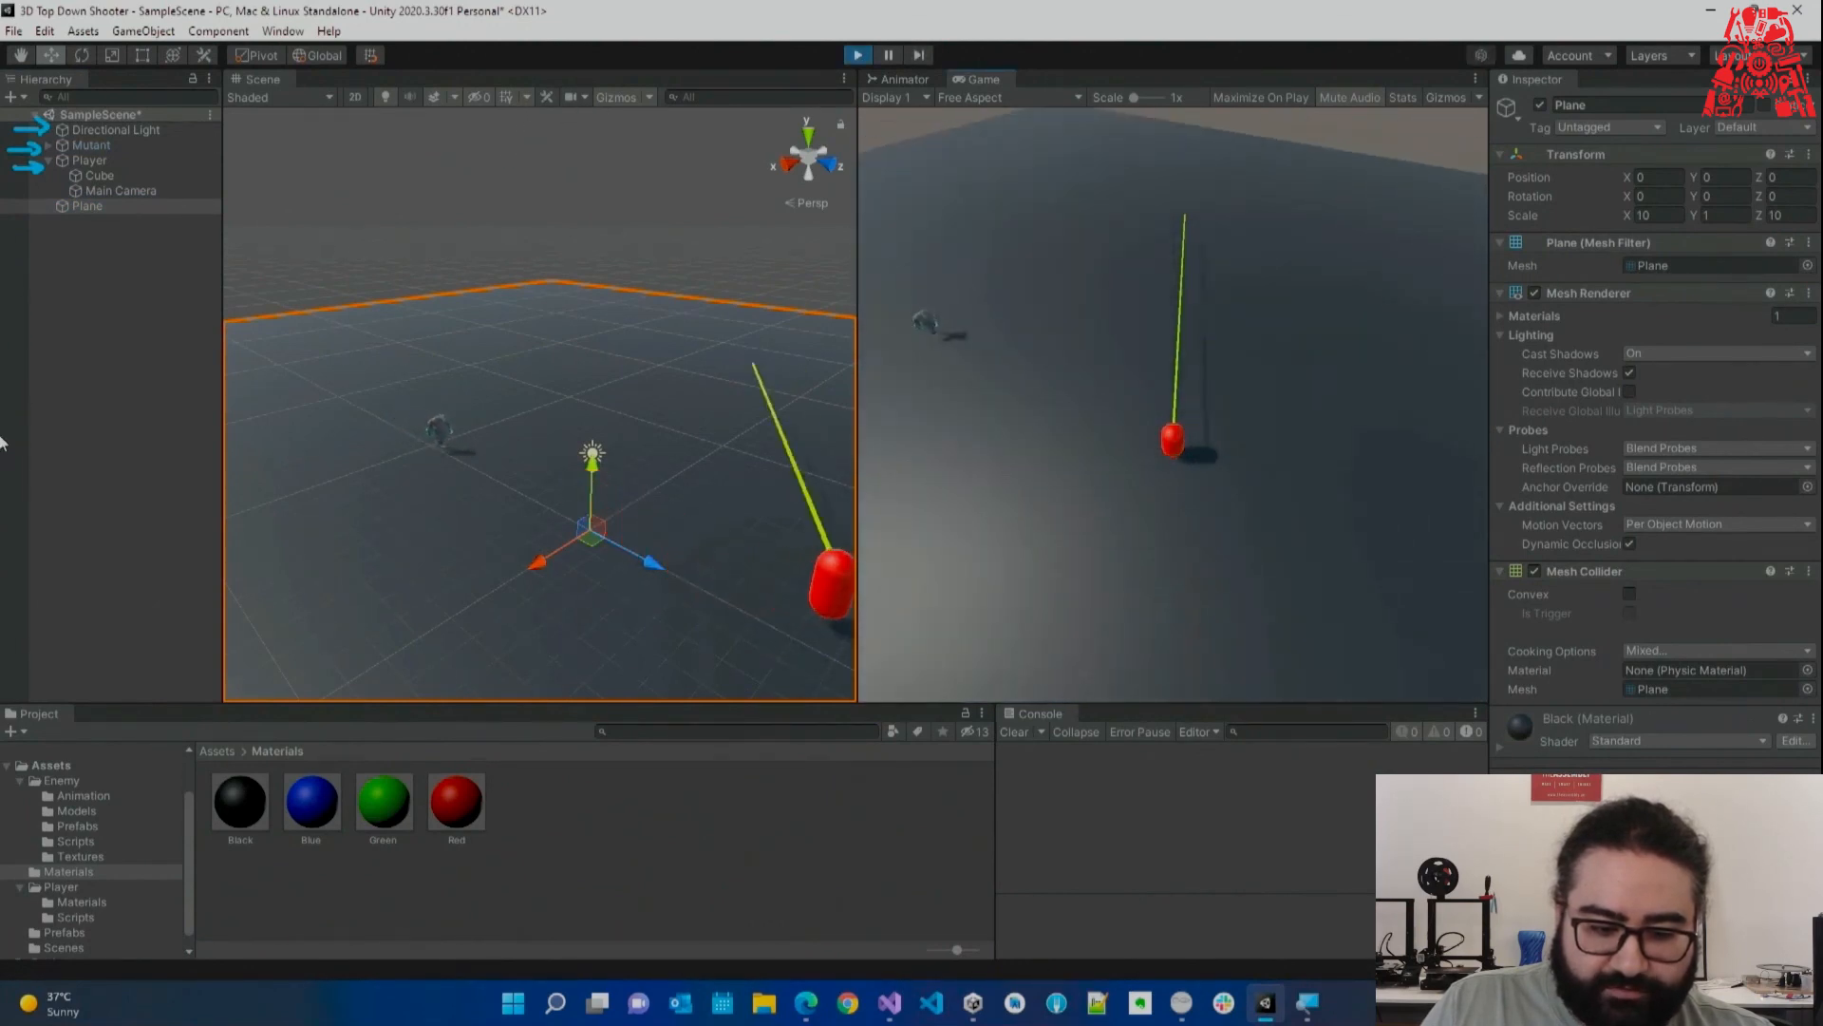
key(w)
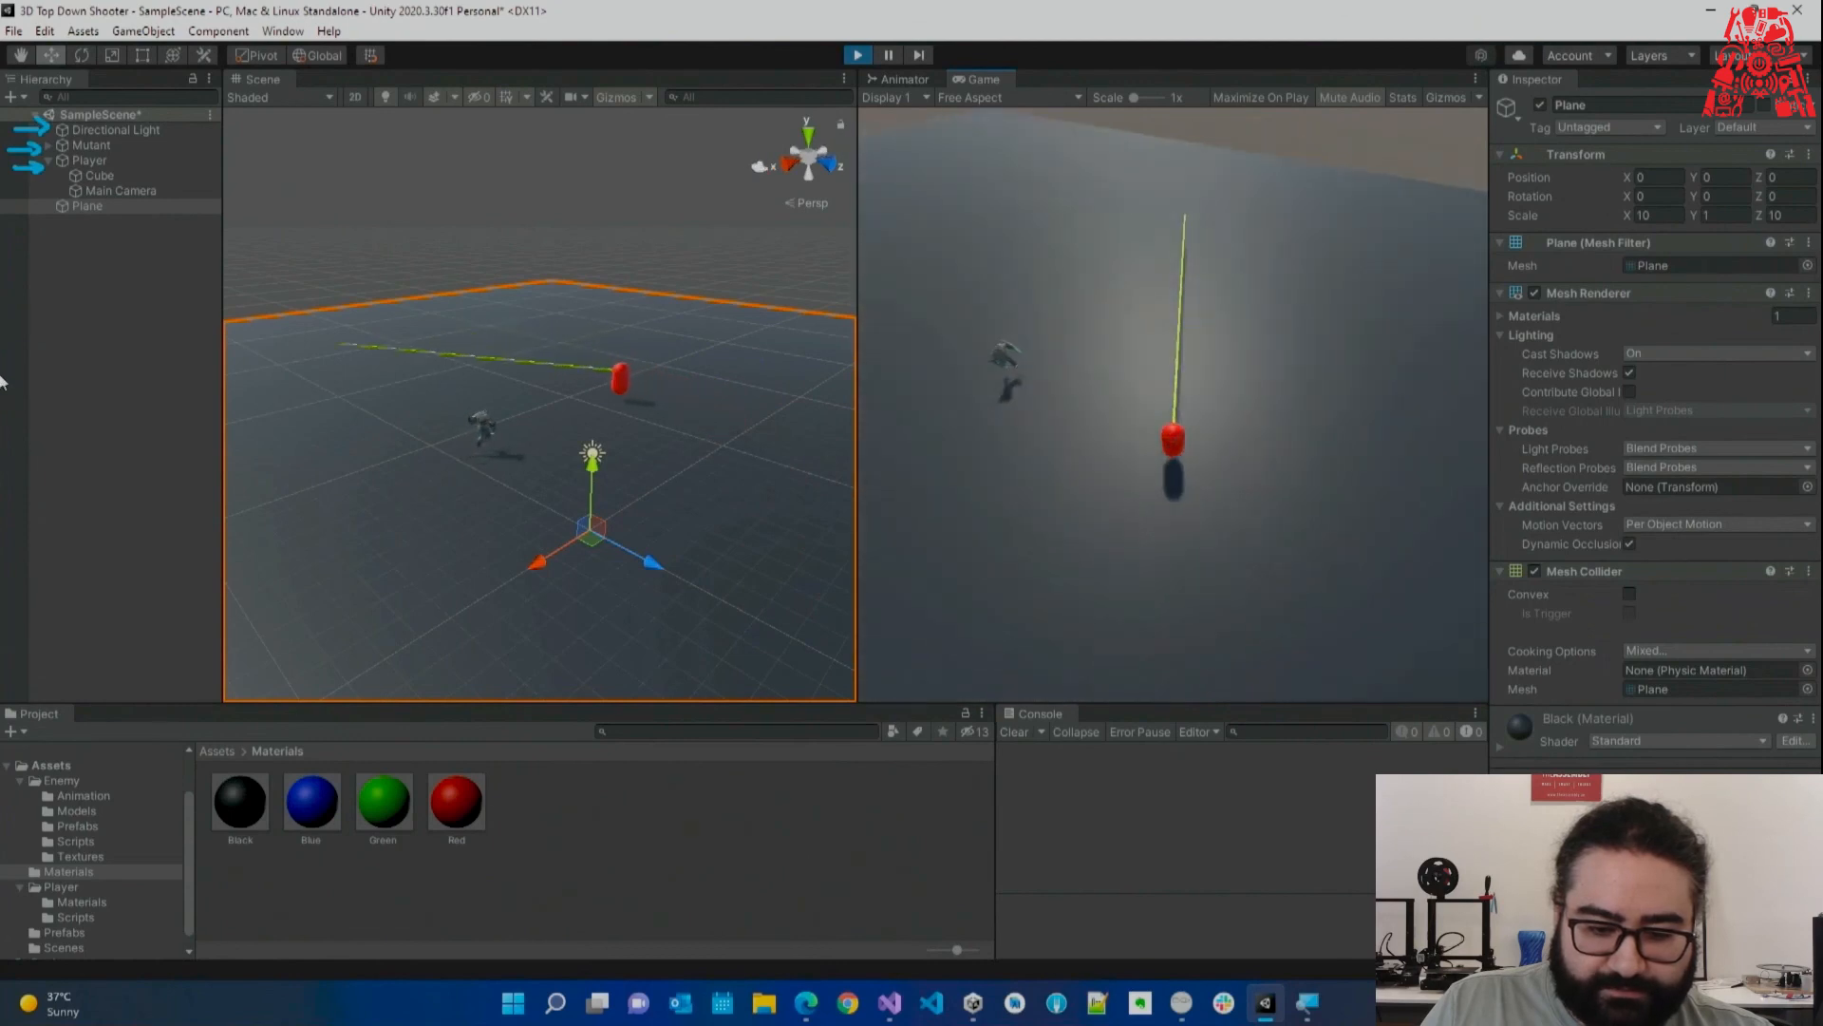
key(w)
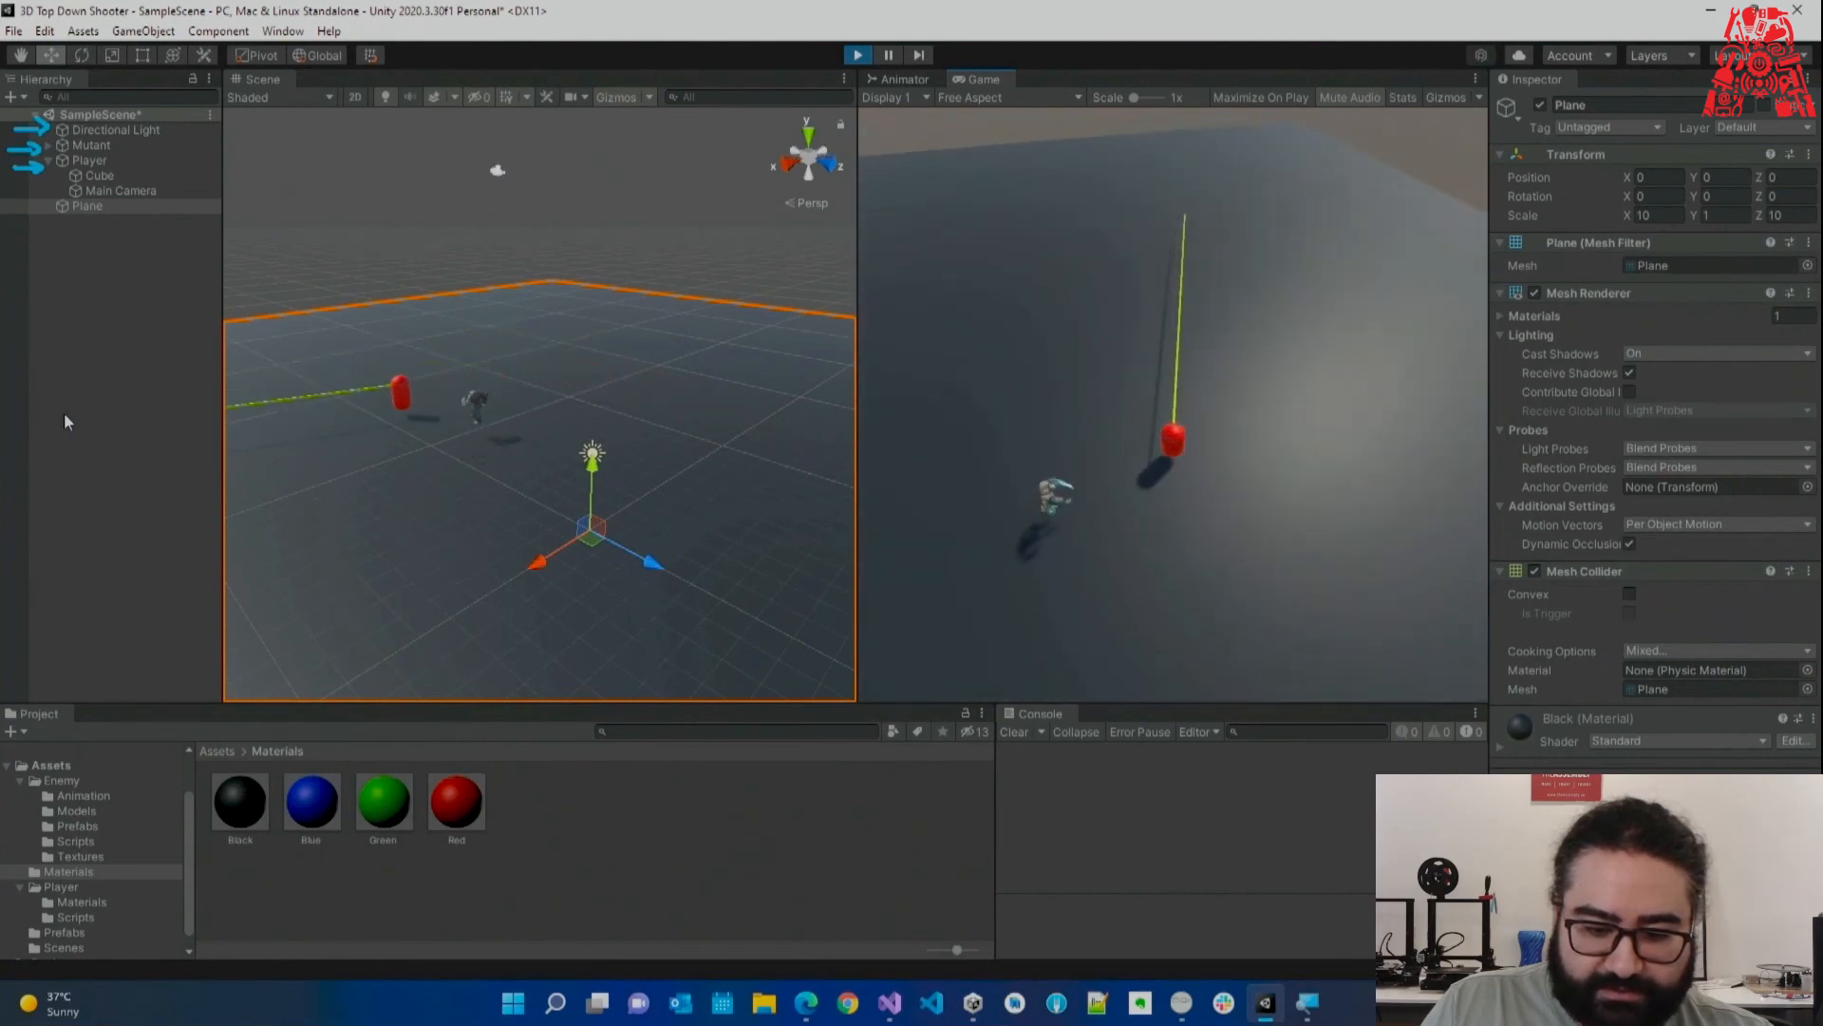
key(w)
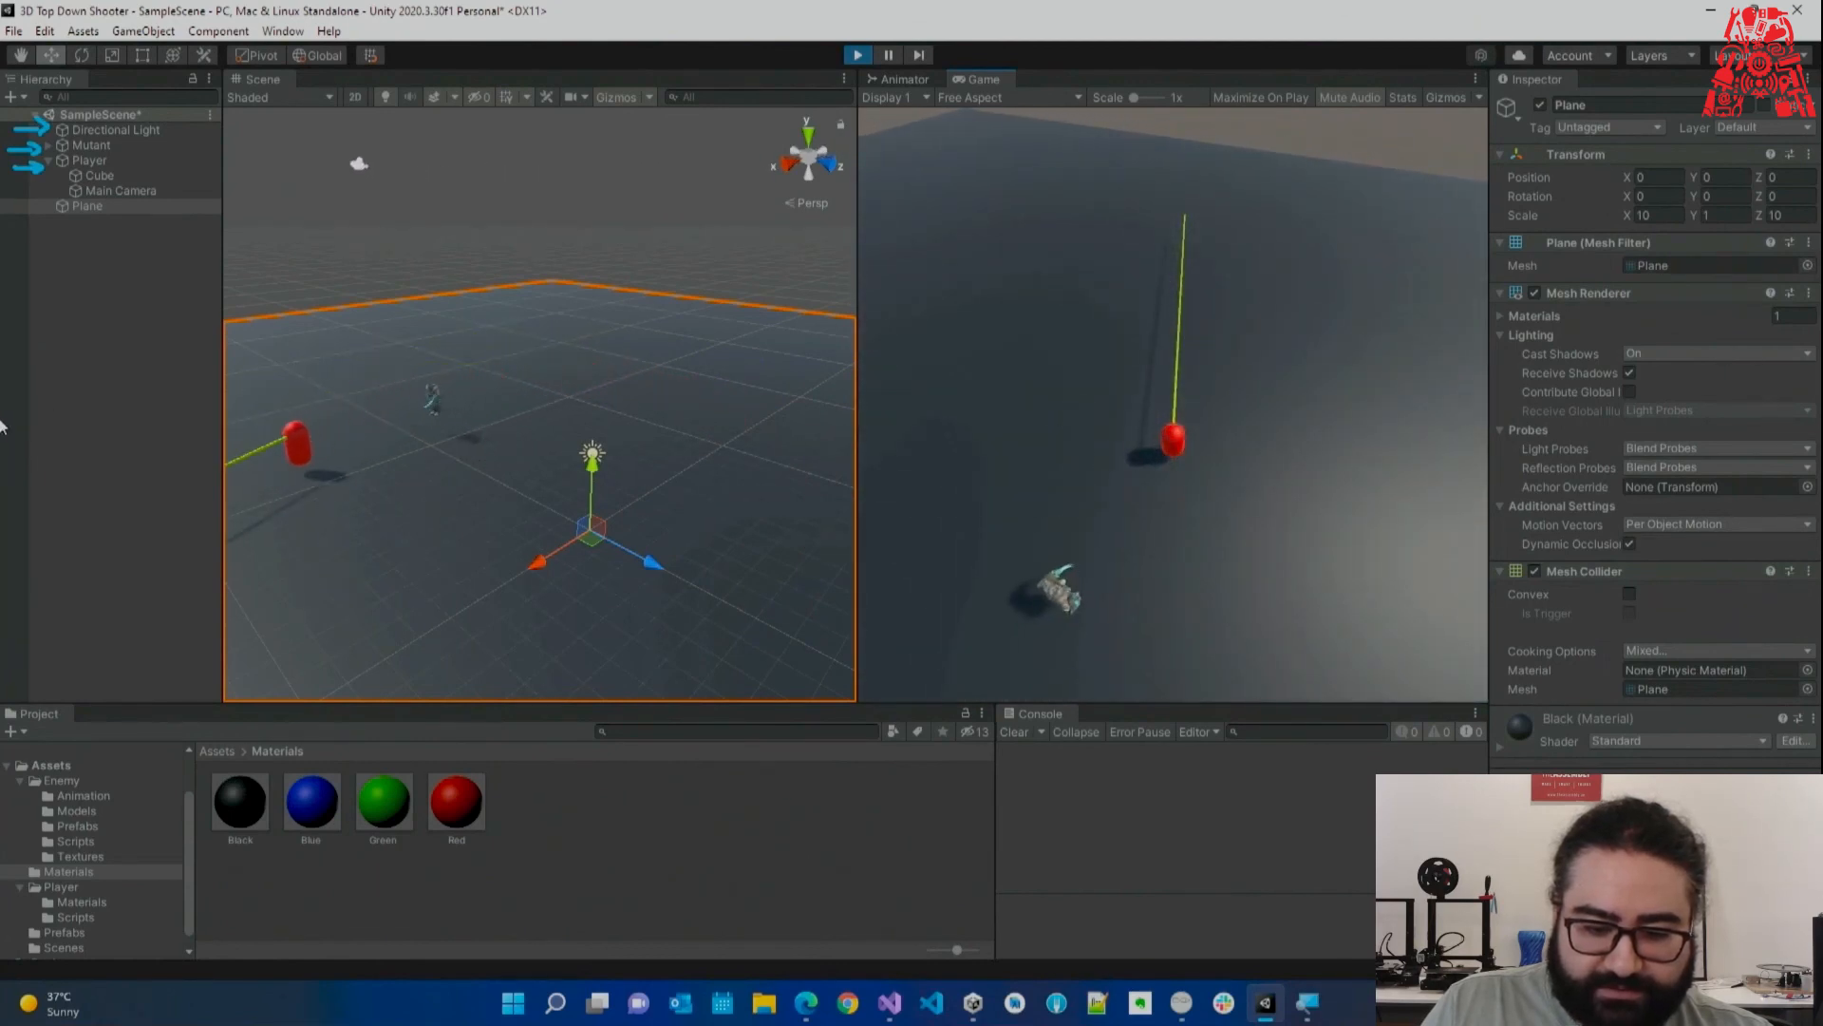
key(w)
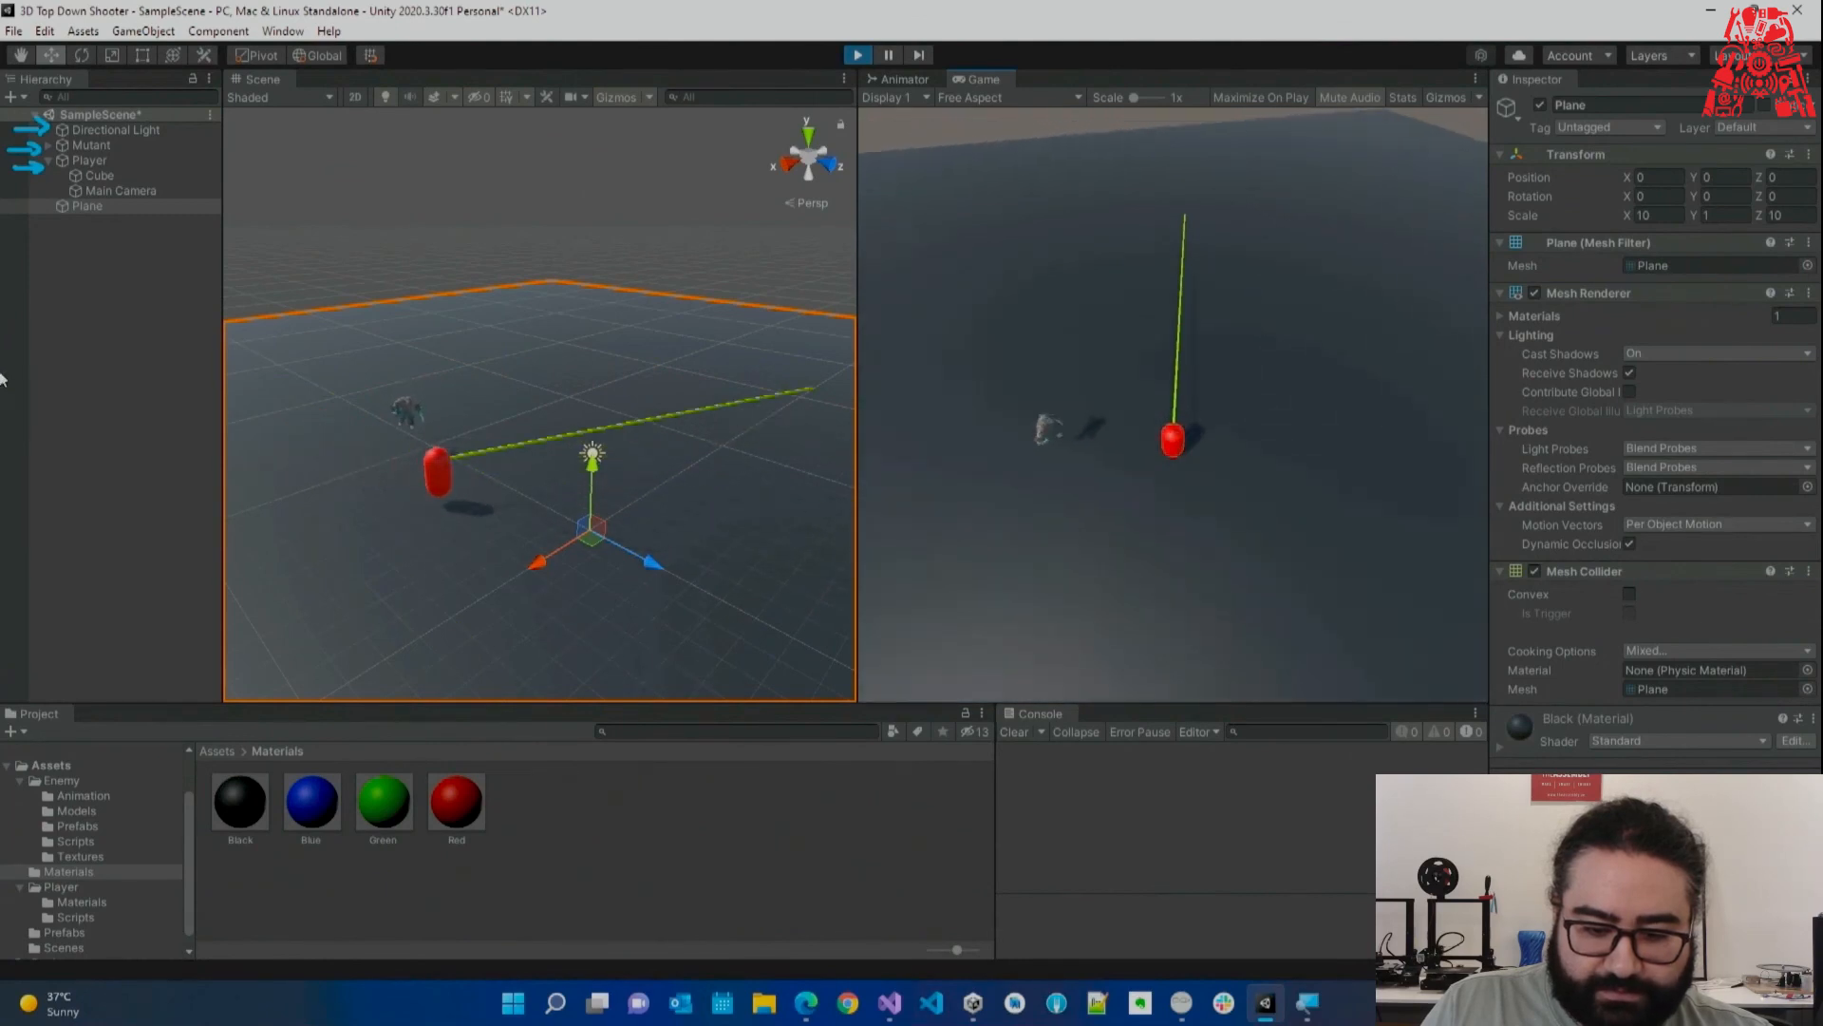
key(w)
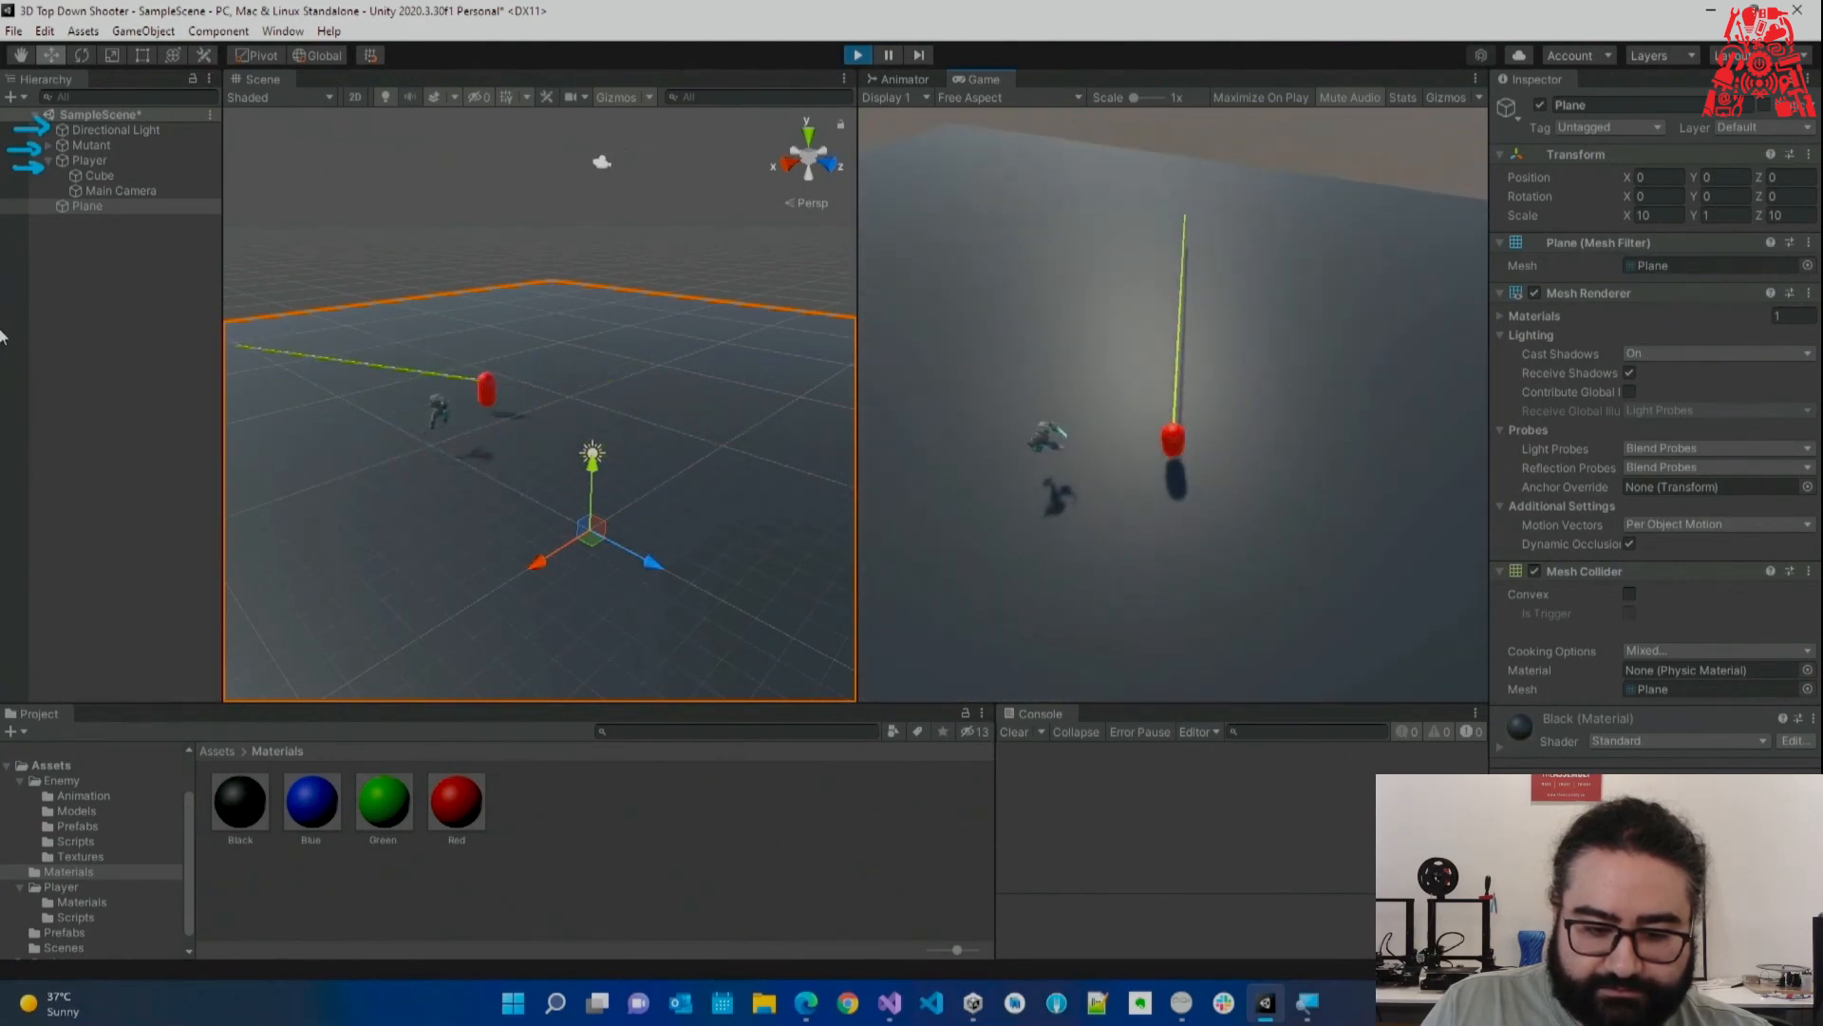
key(w)
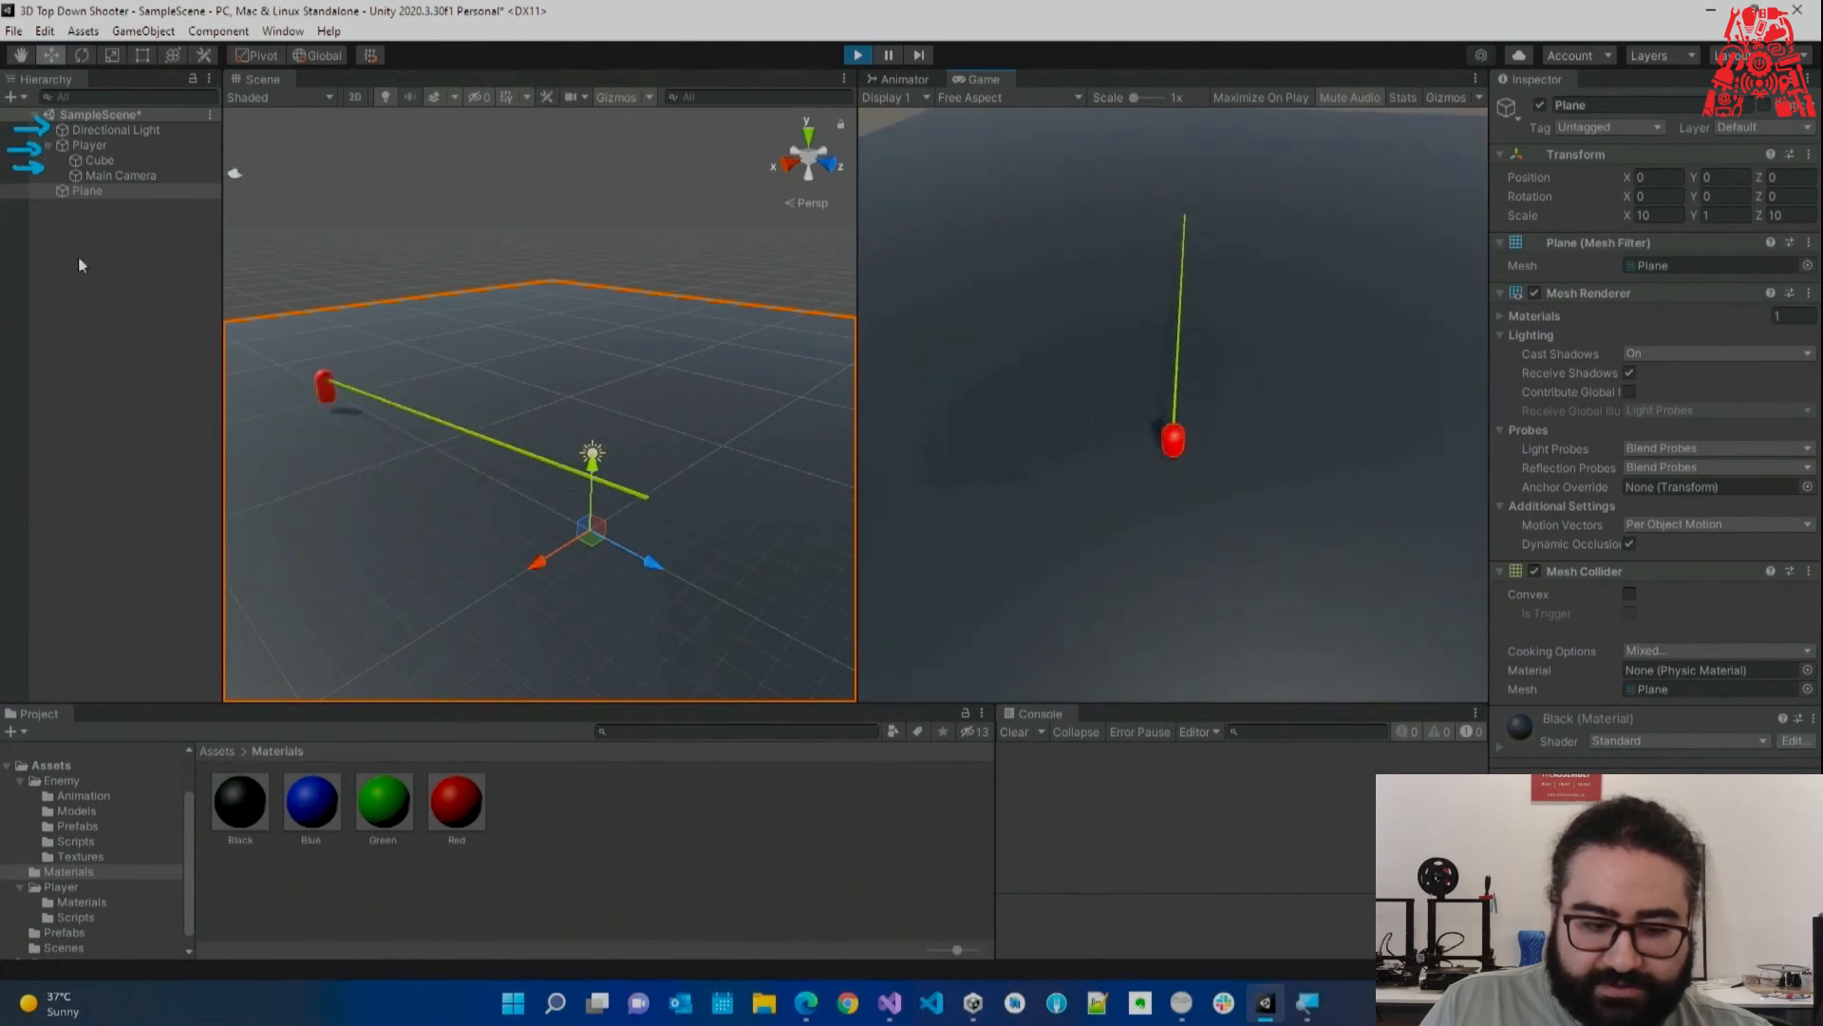
click(857, 55)
Lower the Mutant to Position Y -0.077 and run the scene to watch it walk.
right_drag(460, 362, 372, 337)
key(w)
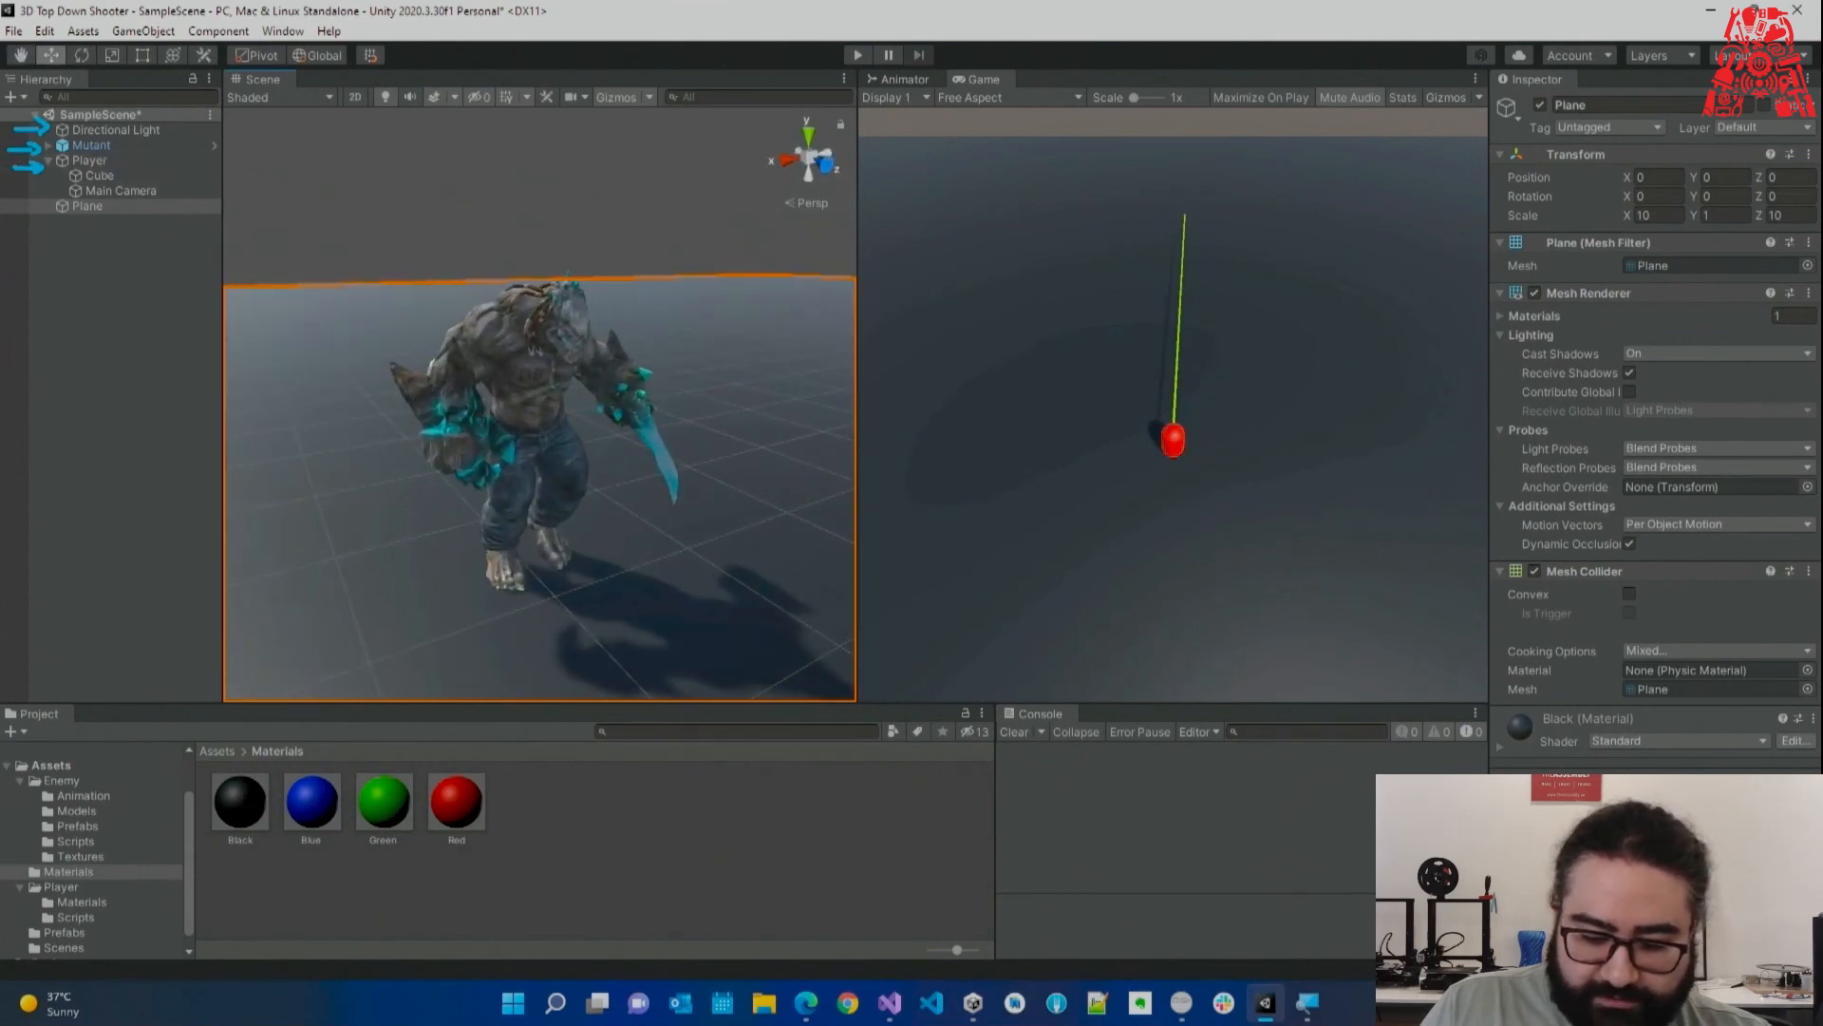
click(106, 146)
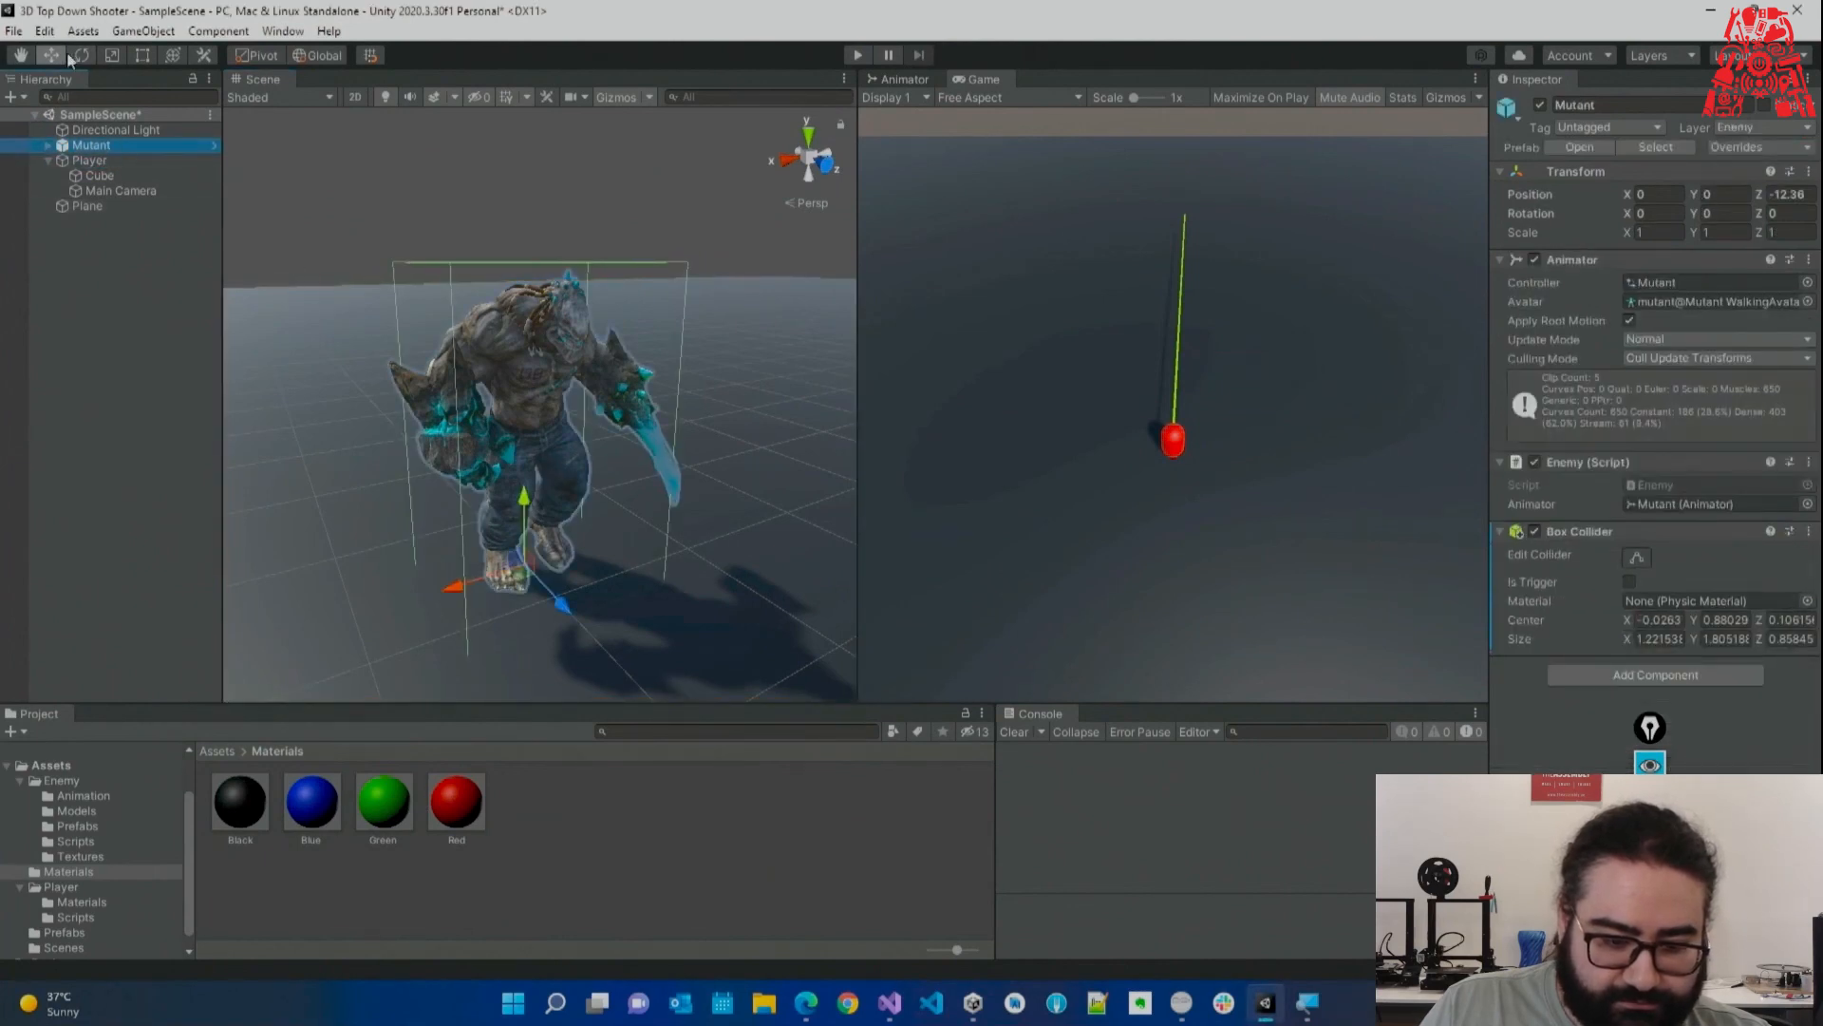
drag(527, 506, 529, 515)
click(856, 55)
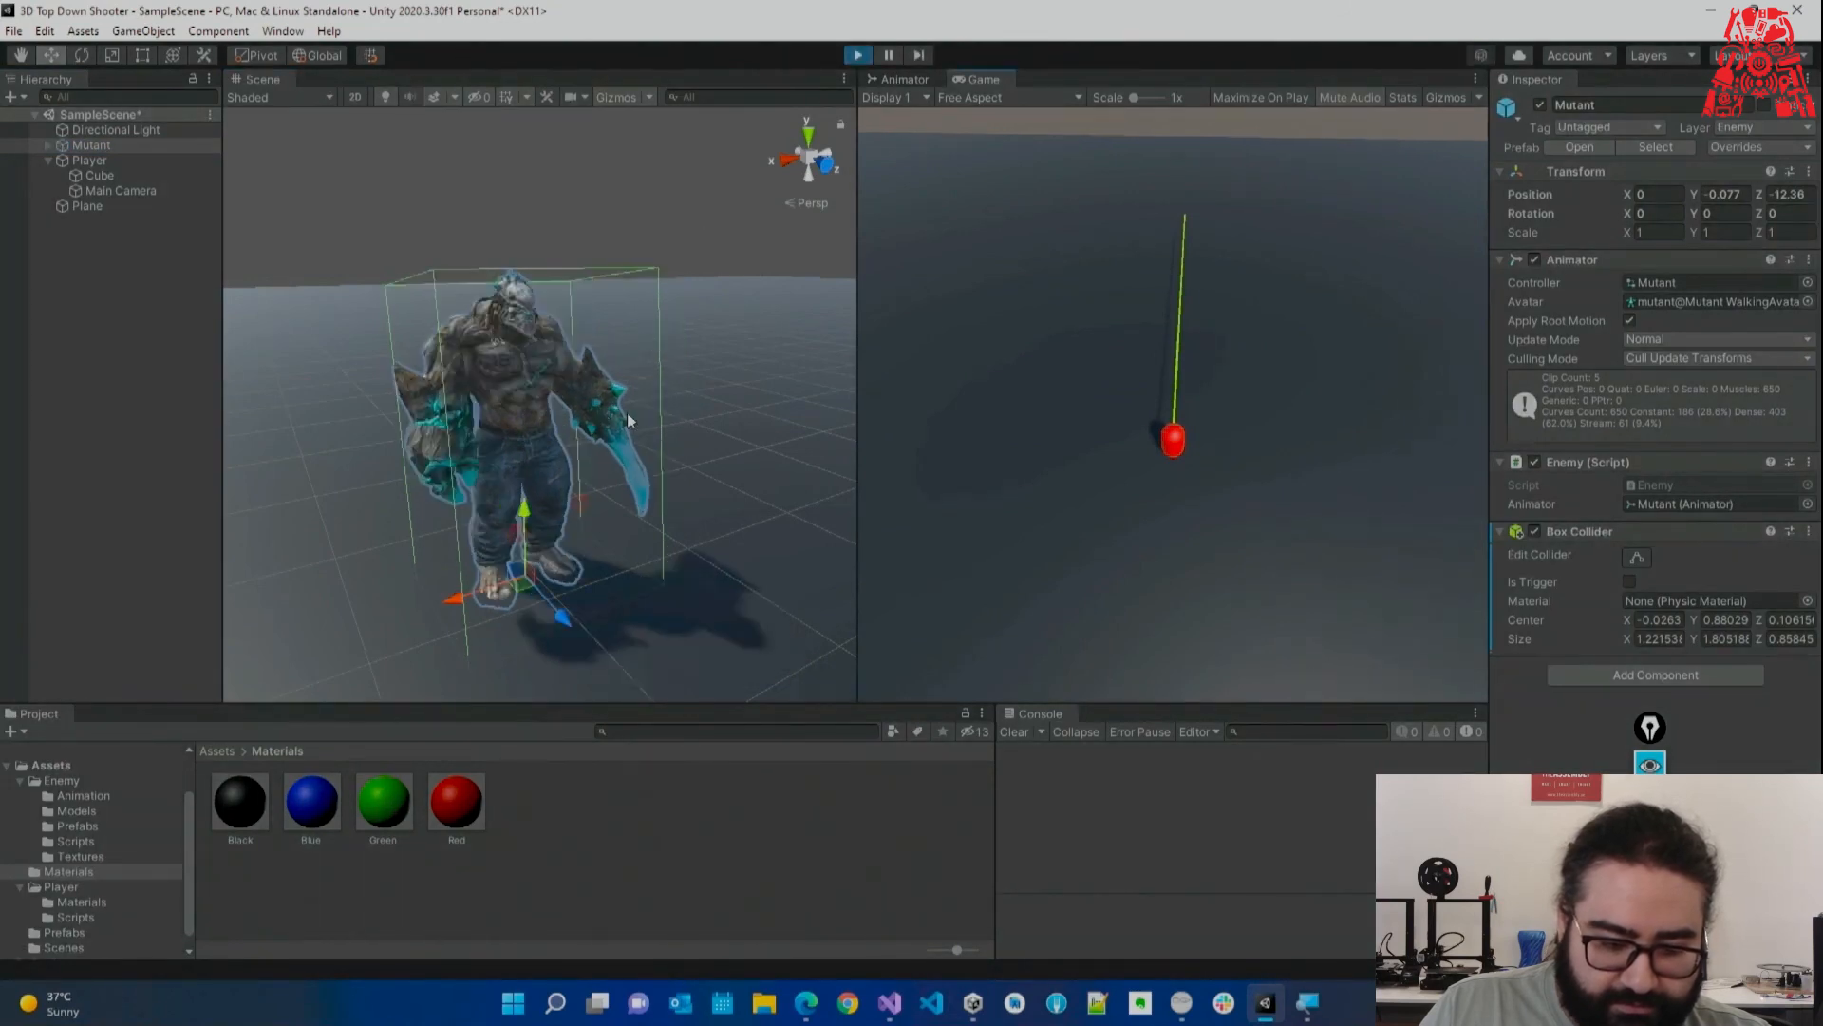
right_drag(625, 447, 543, 348)
key(s)
key(s)
key(s)
Stop the play test and lower the Player capsule to Position Y 0.99.
key(d)
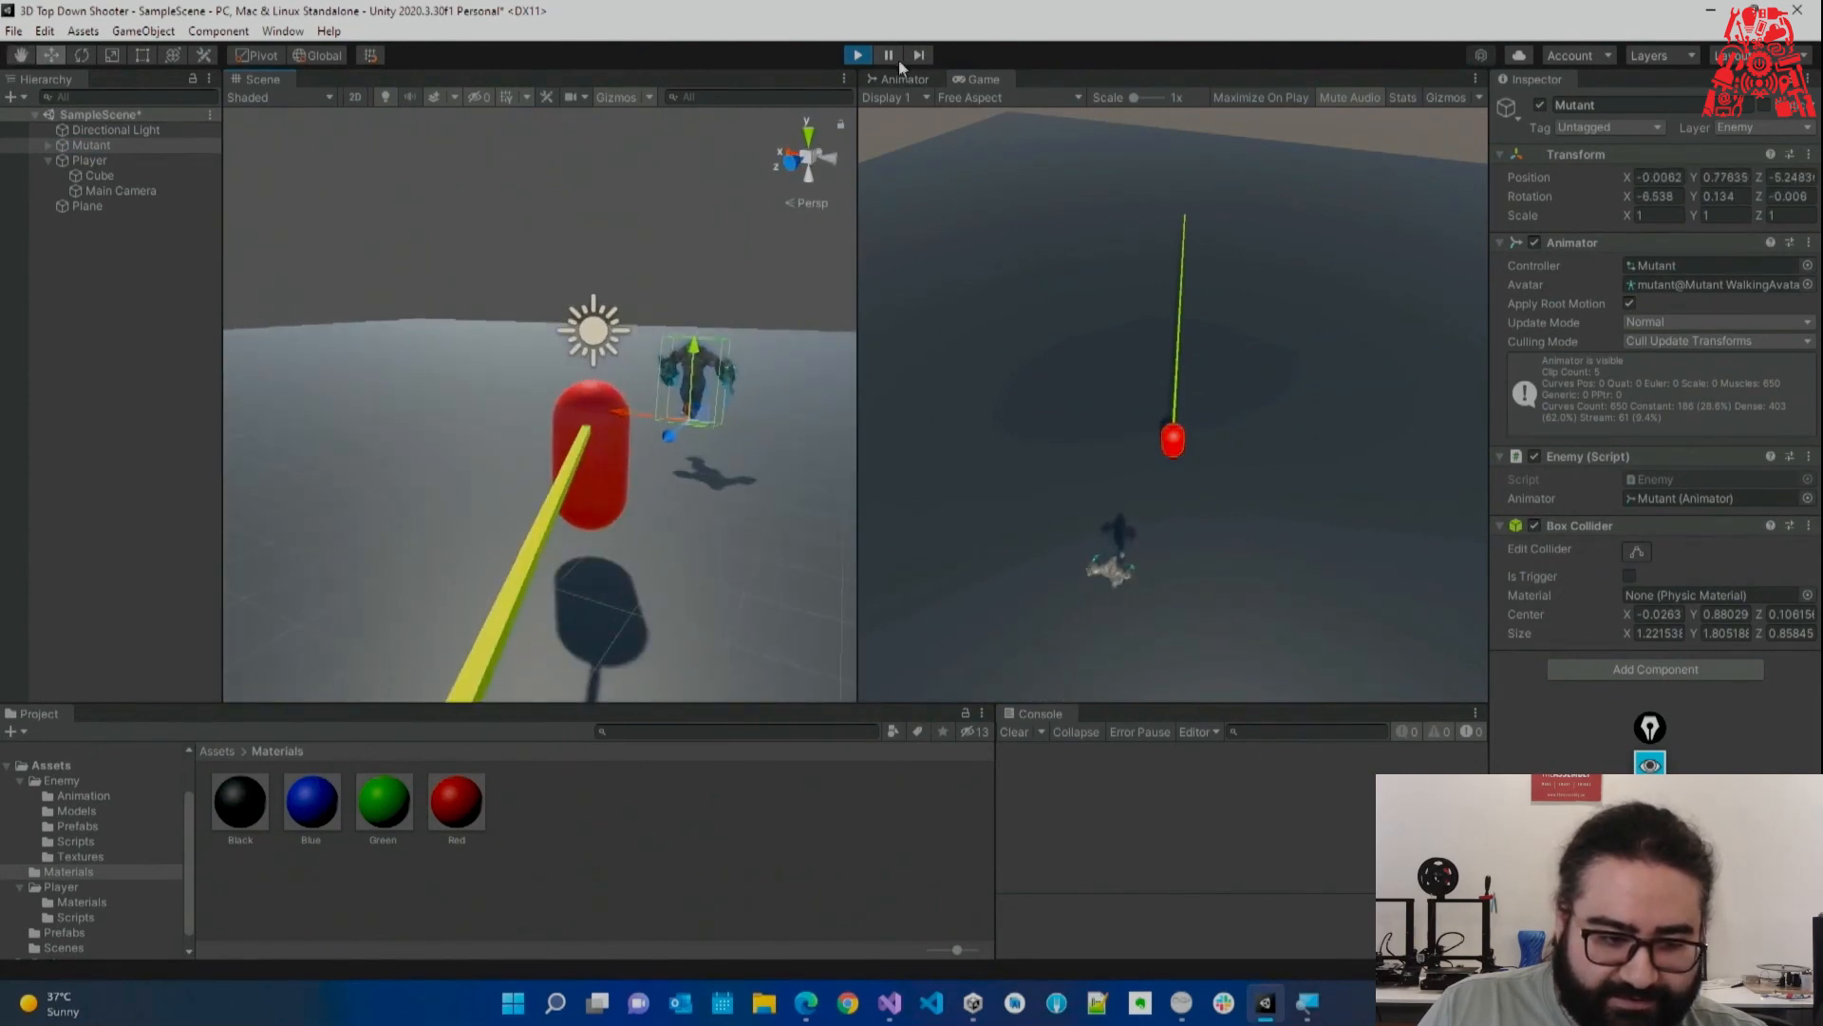
click(860, 54)
click(99, 158)
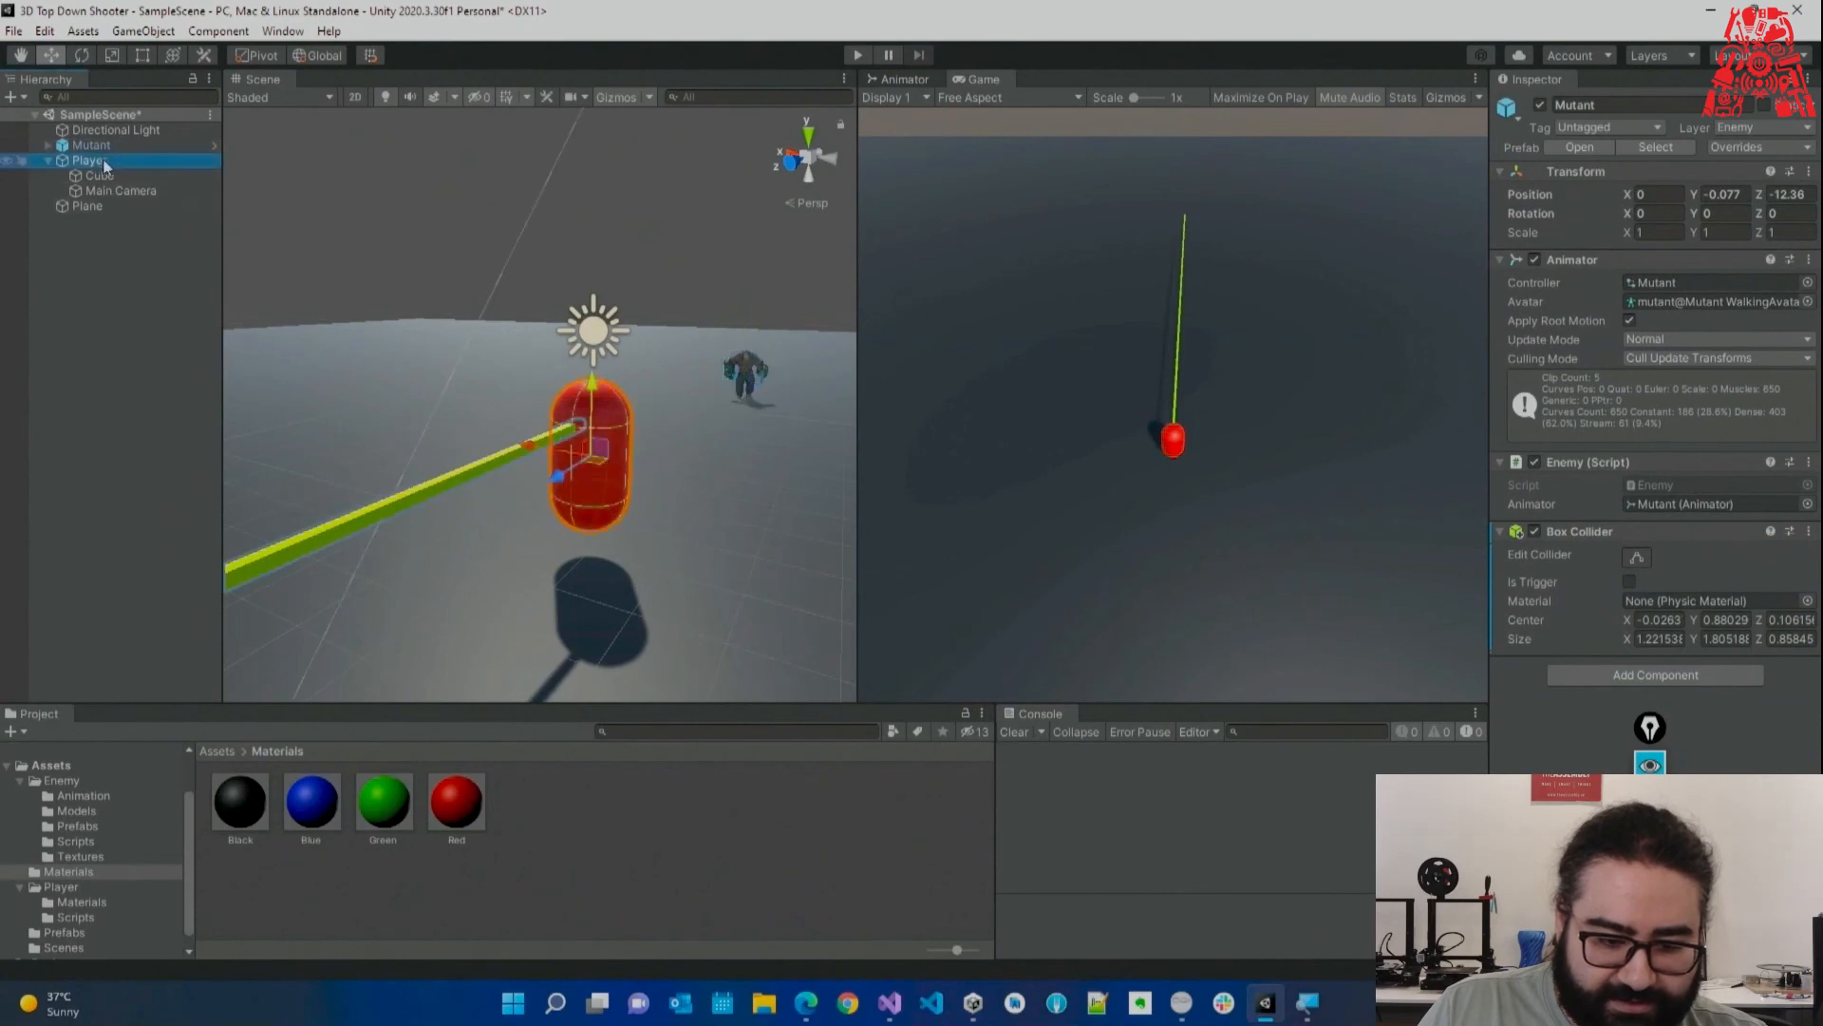
drag(592, 390, 602, 420)
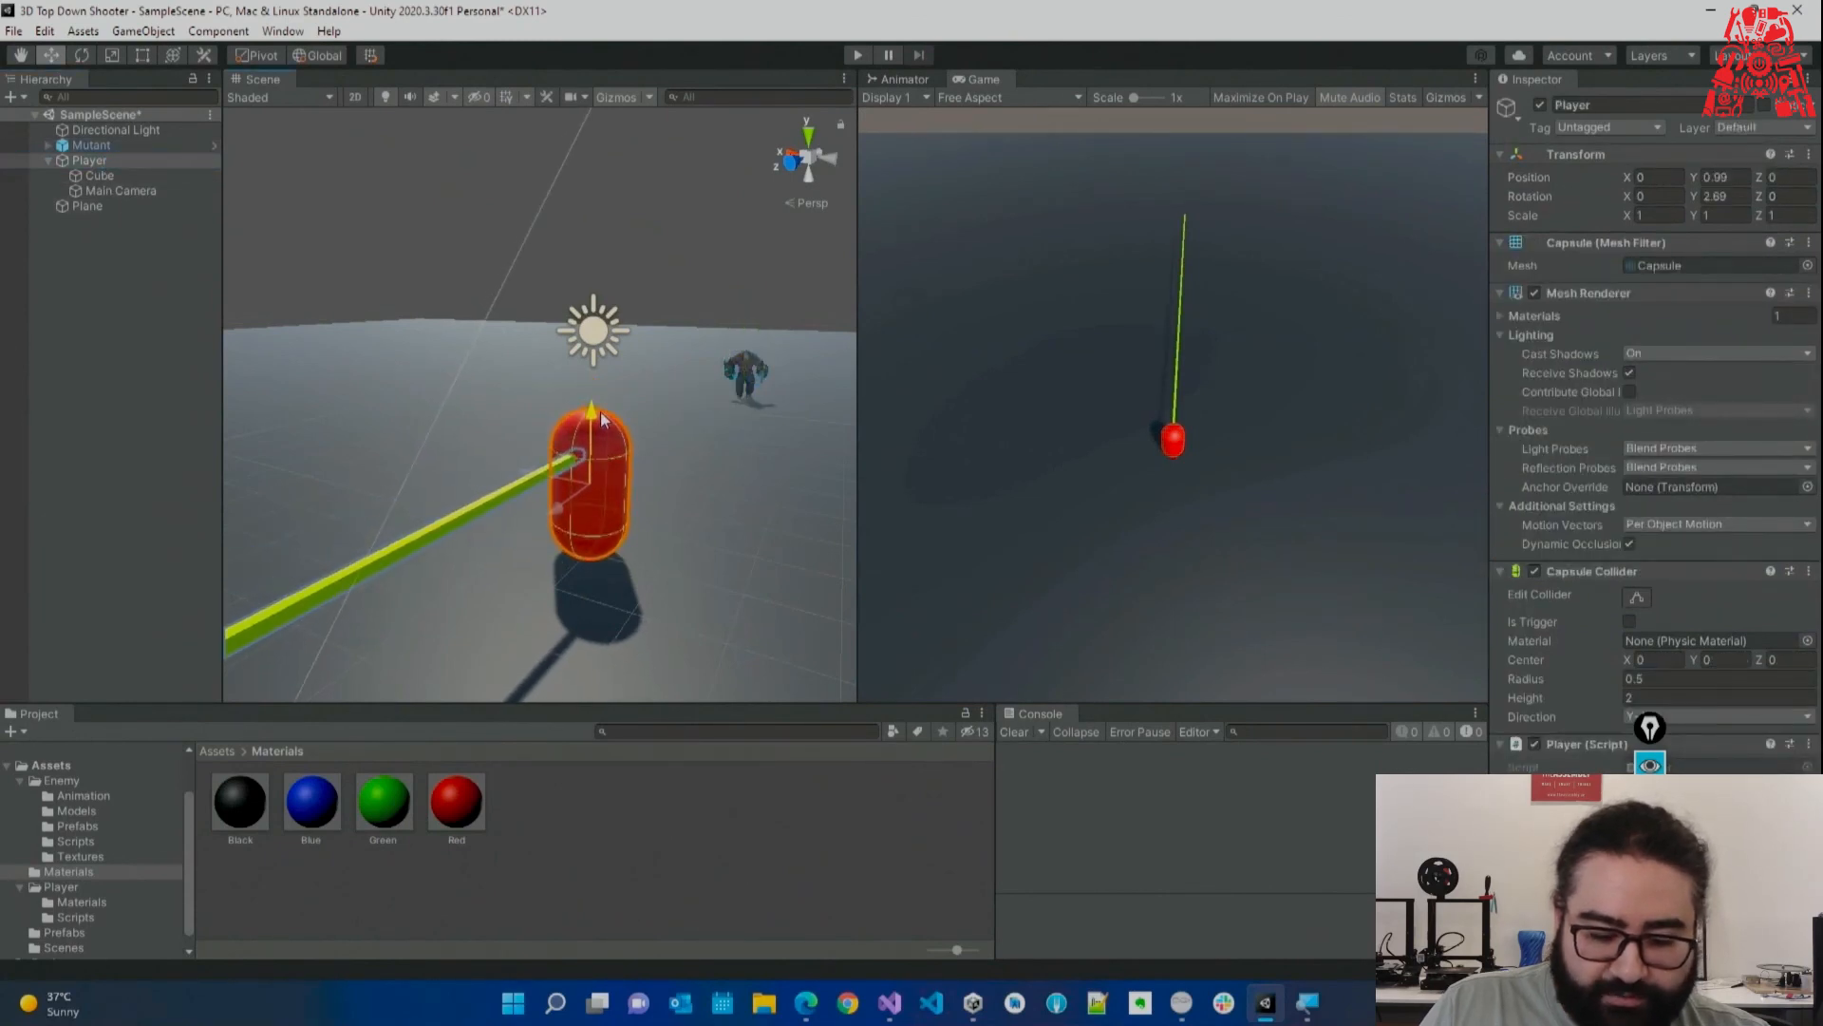
Check the player position passed to LookAt in Enemy.cs.
click(890, 1005)
drag(886, 561, 1212, 562)
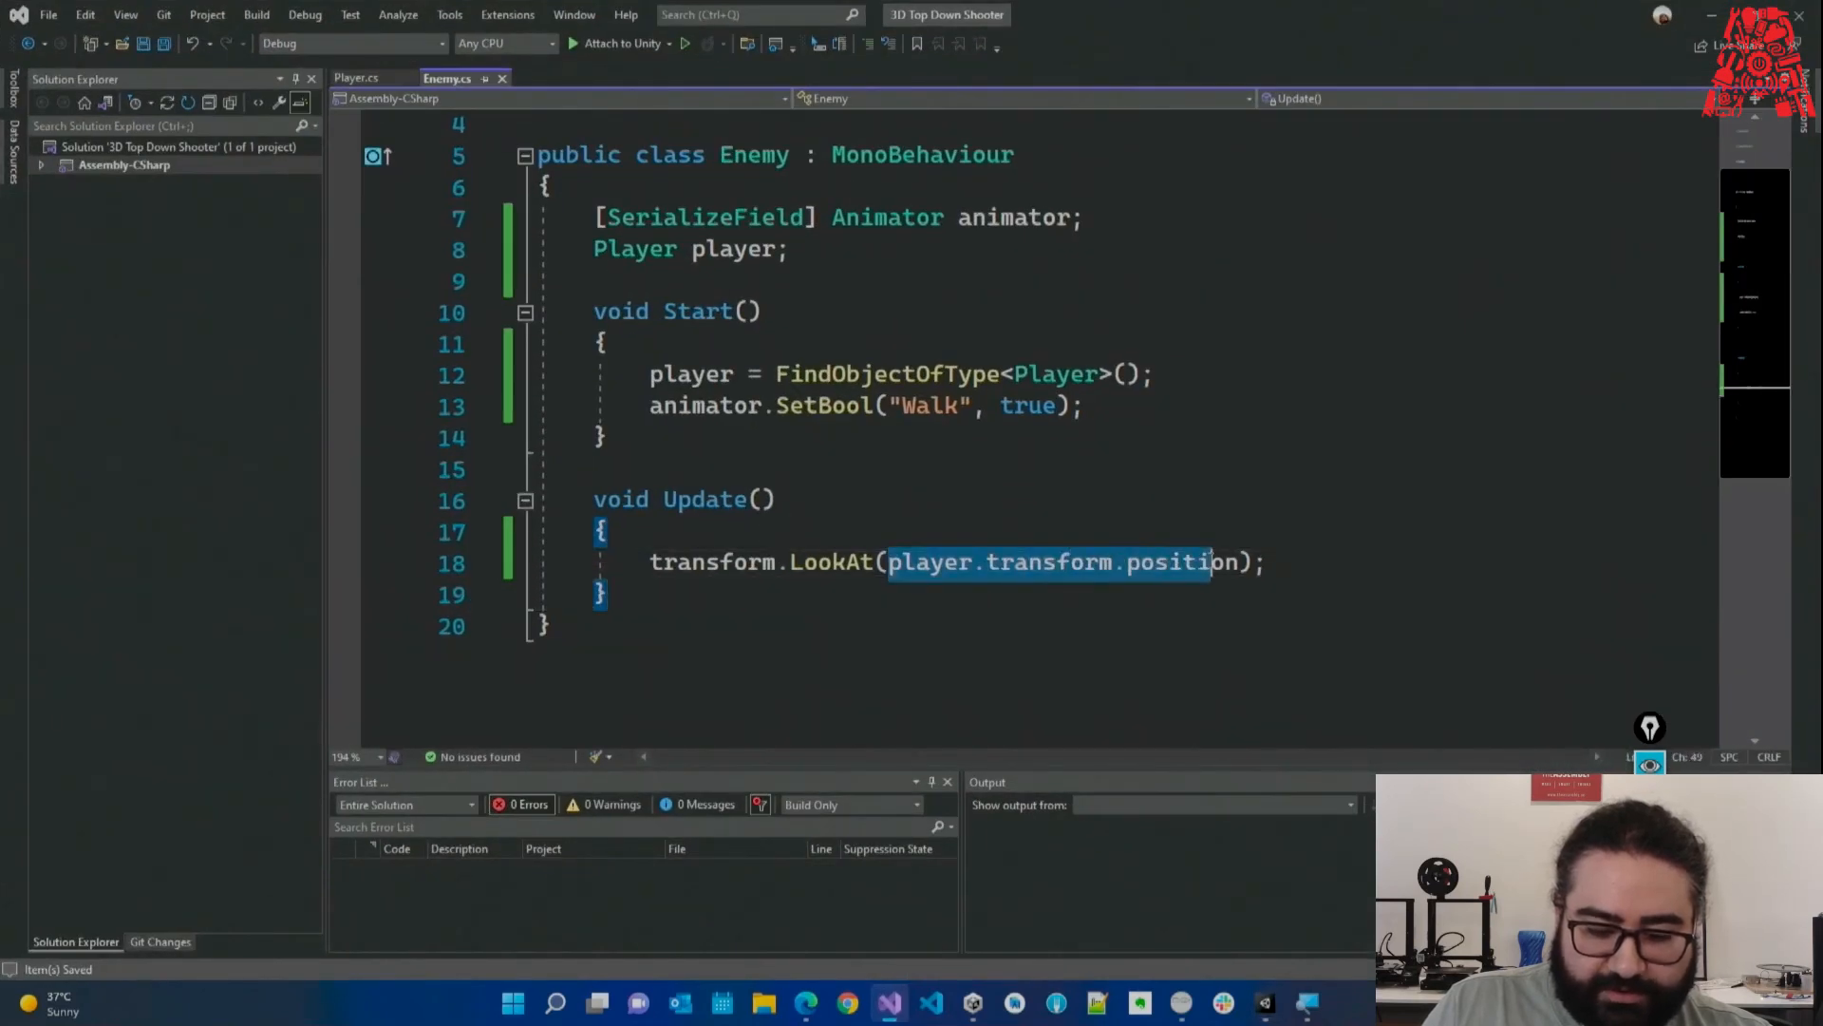
key(alt+Tab)
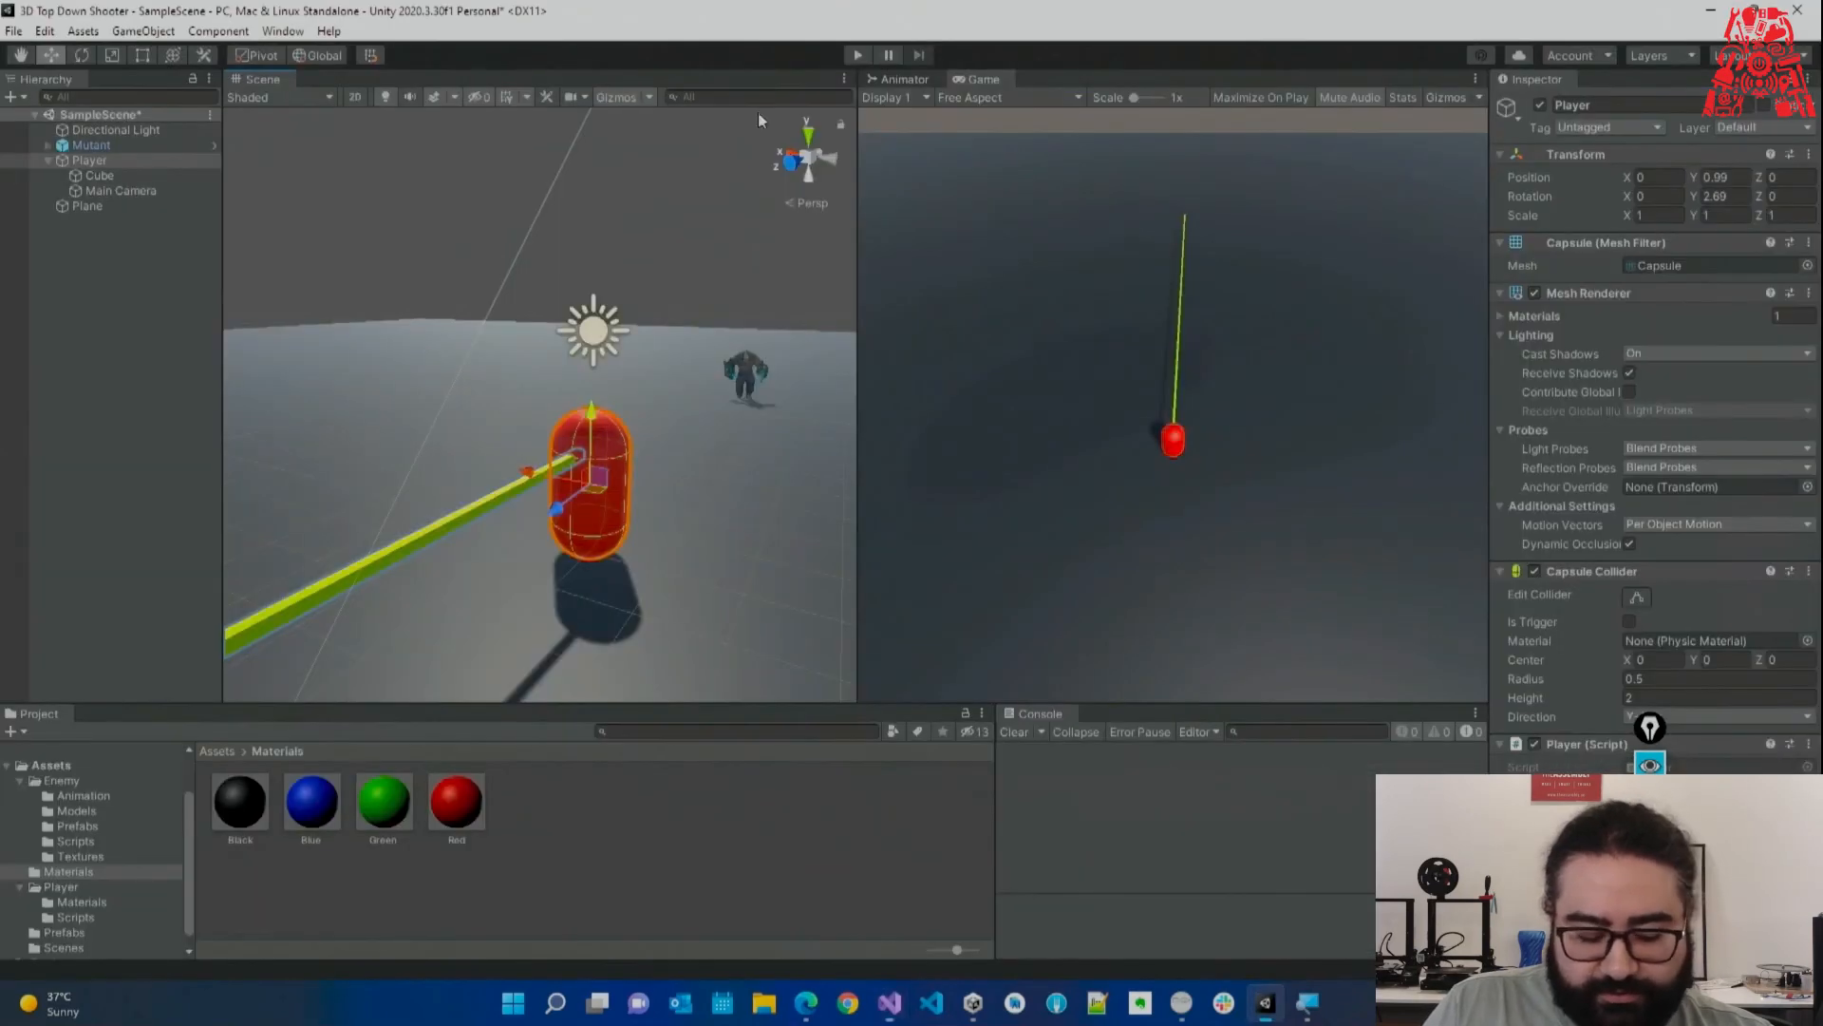
Play-test the scene, pausing to inspect the Mutant walking toward the Player, then stop.
click(856, 57)
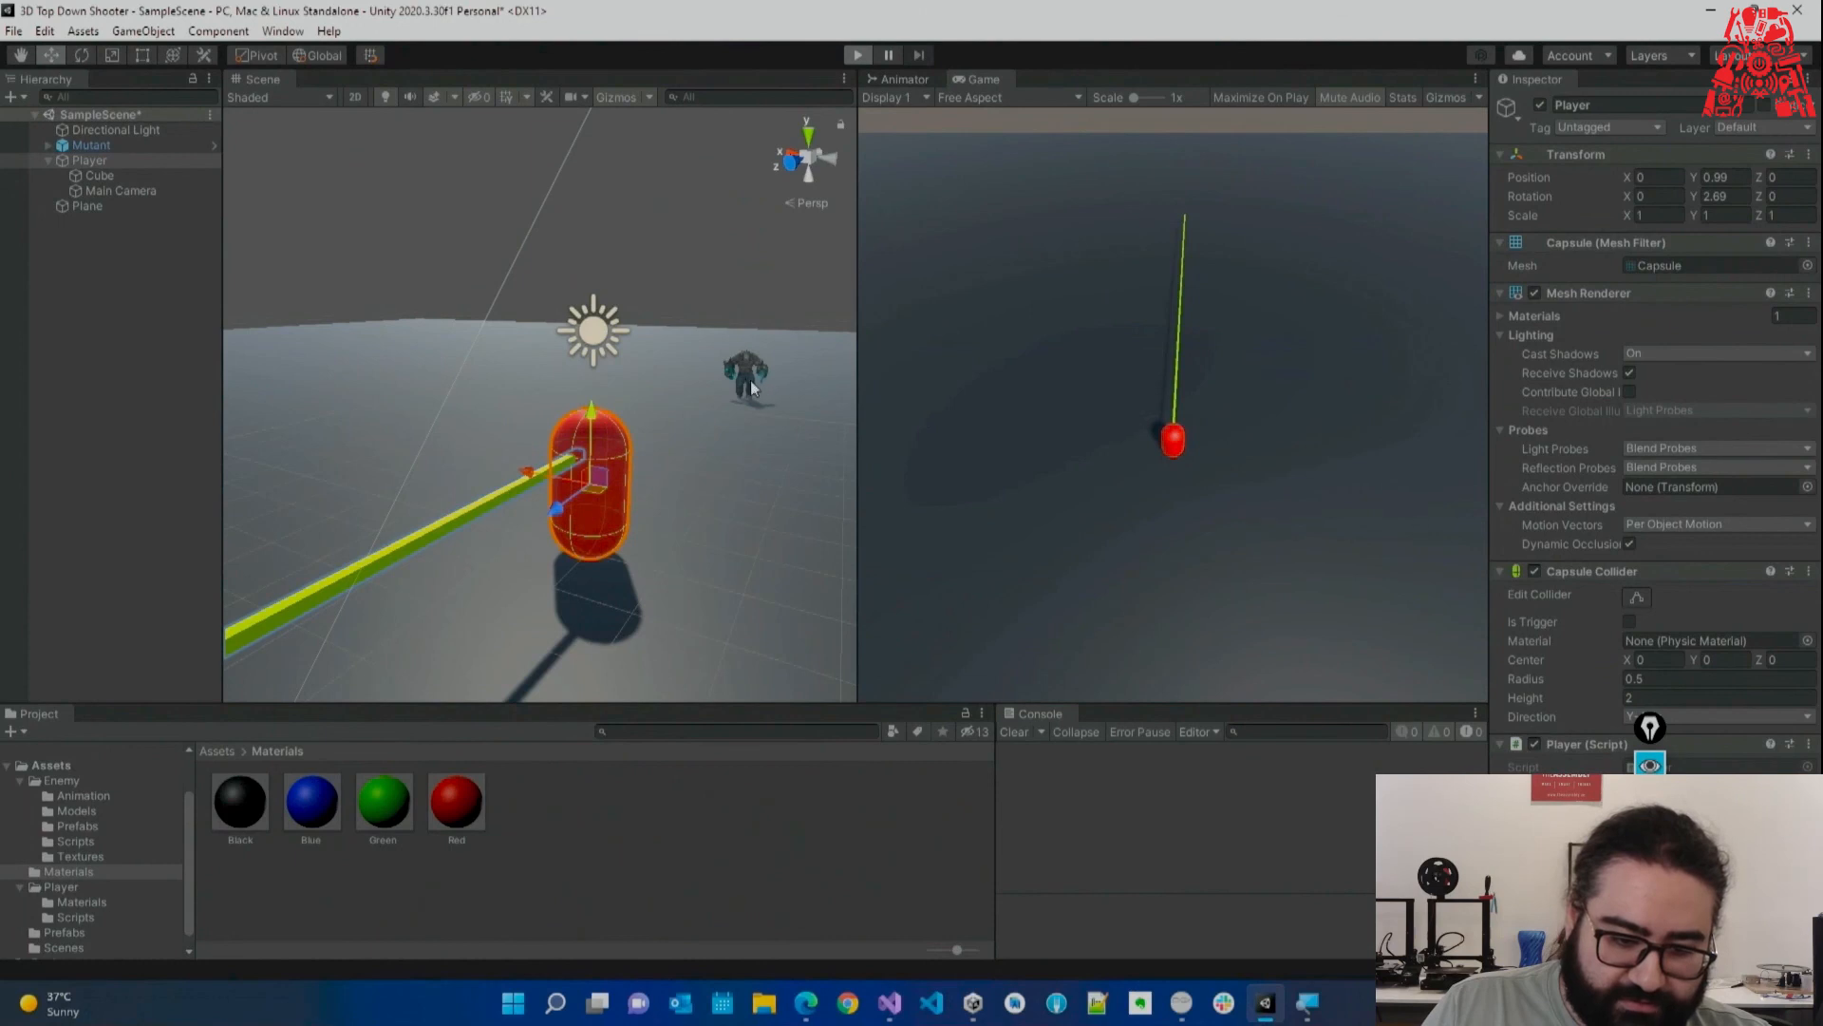
right_drag(750, 385, 722, 408)
key(w)
key(d)
key(w)
key(s)
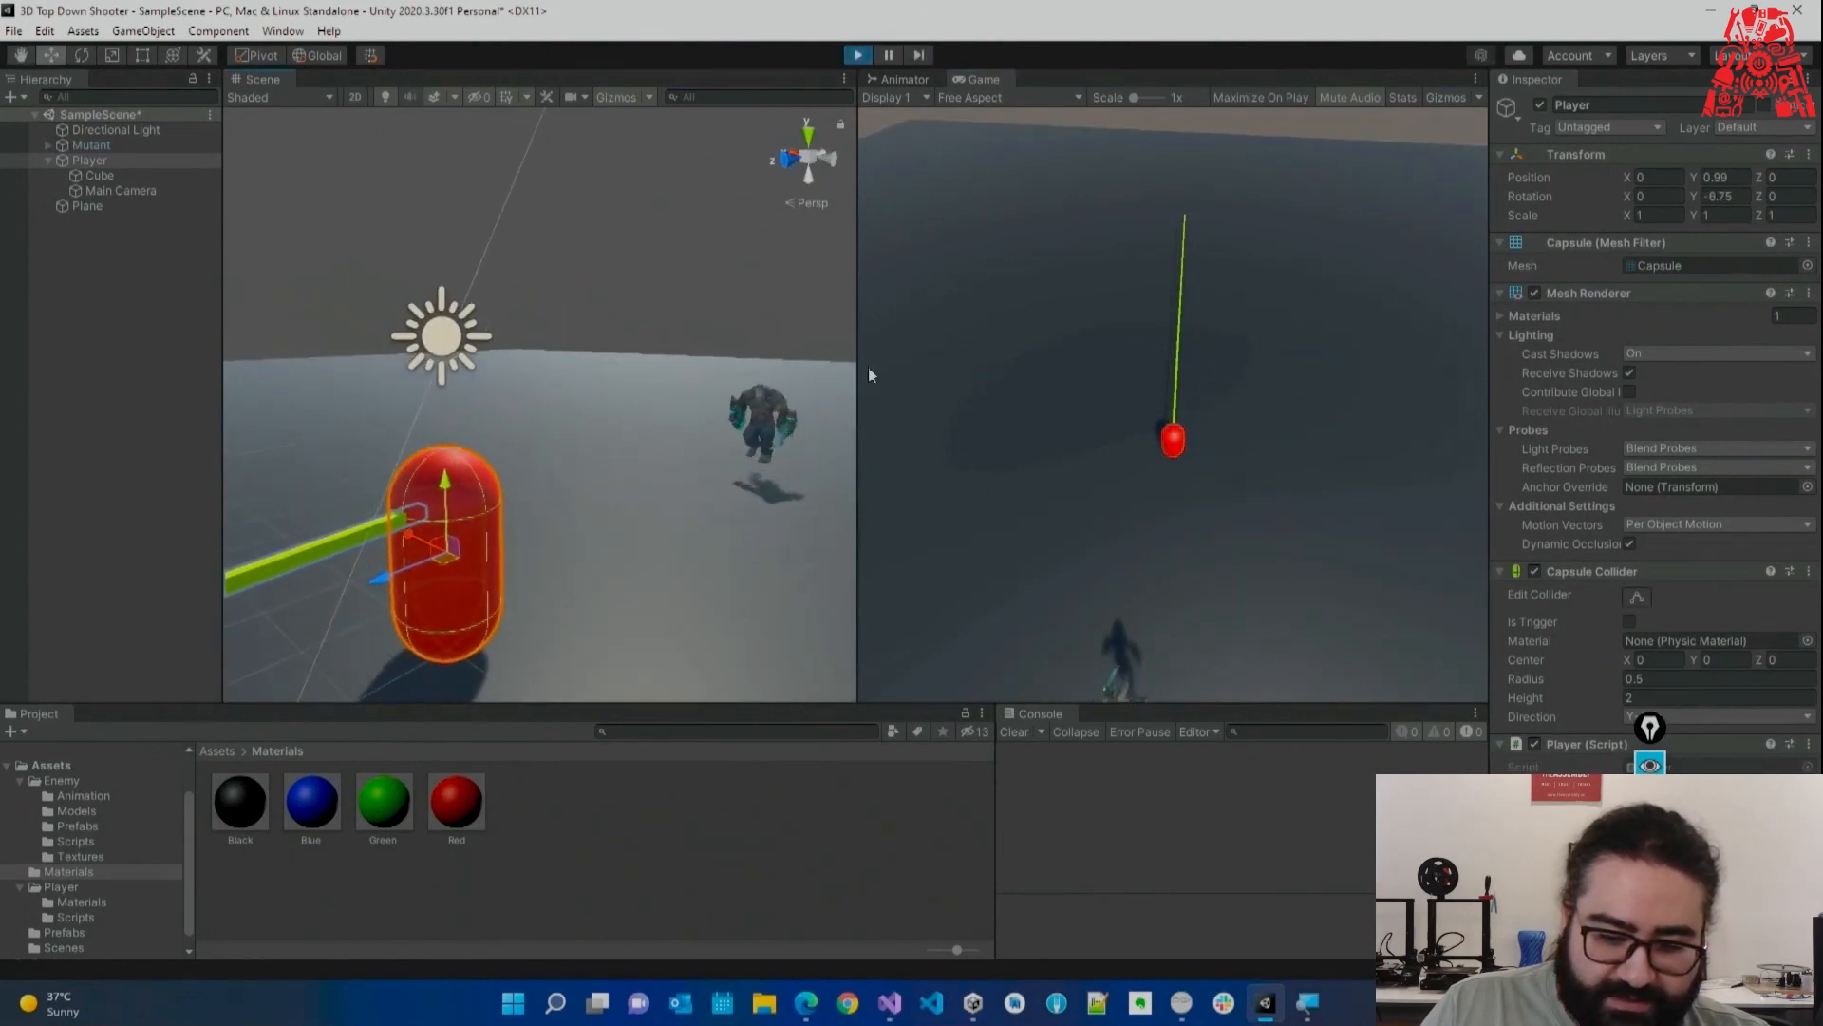
click(892, 58)
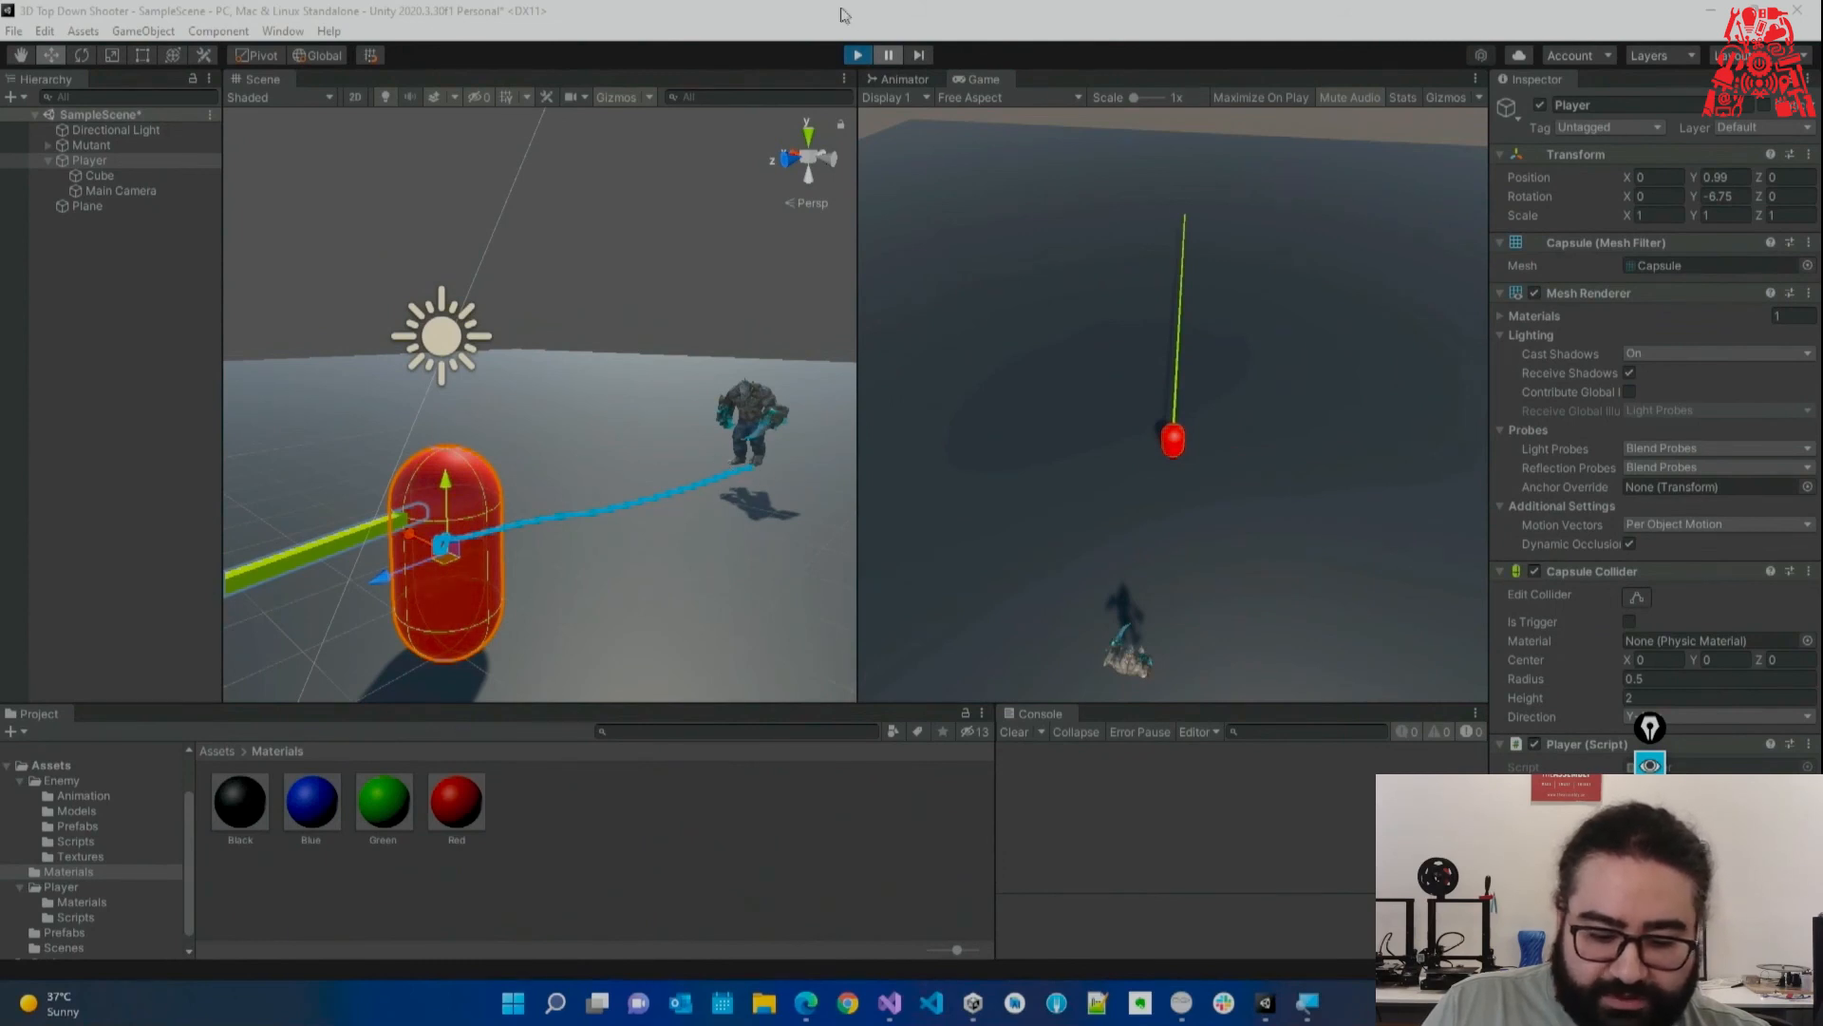
click(858, 55)
Declare Vector3 playerPosition = player.transform.position at the top of Update in Enemy.cs.
click(898, 1003)
click(853, 626)
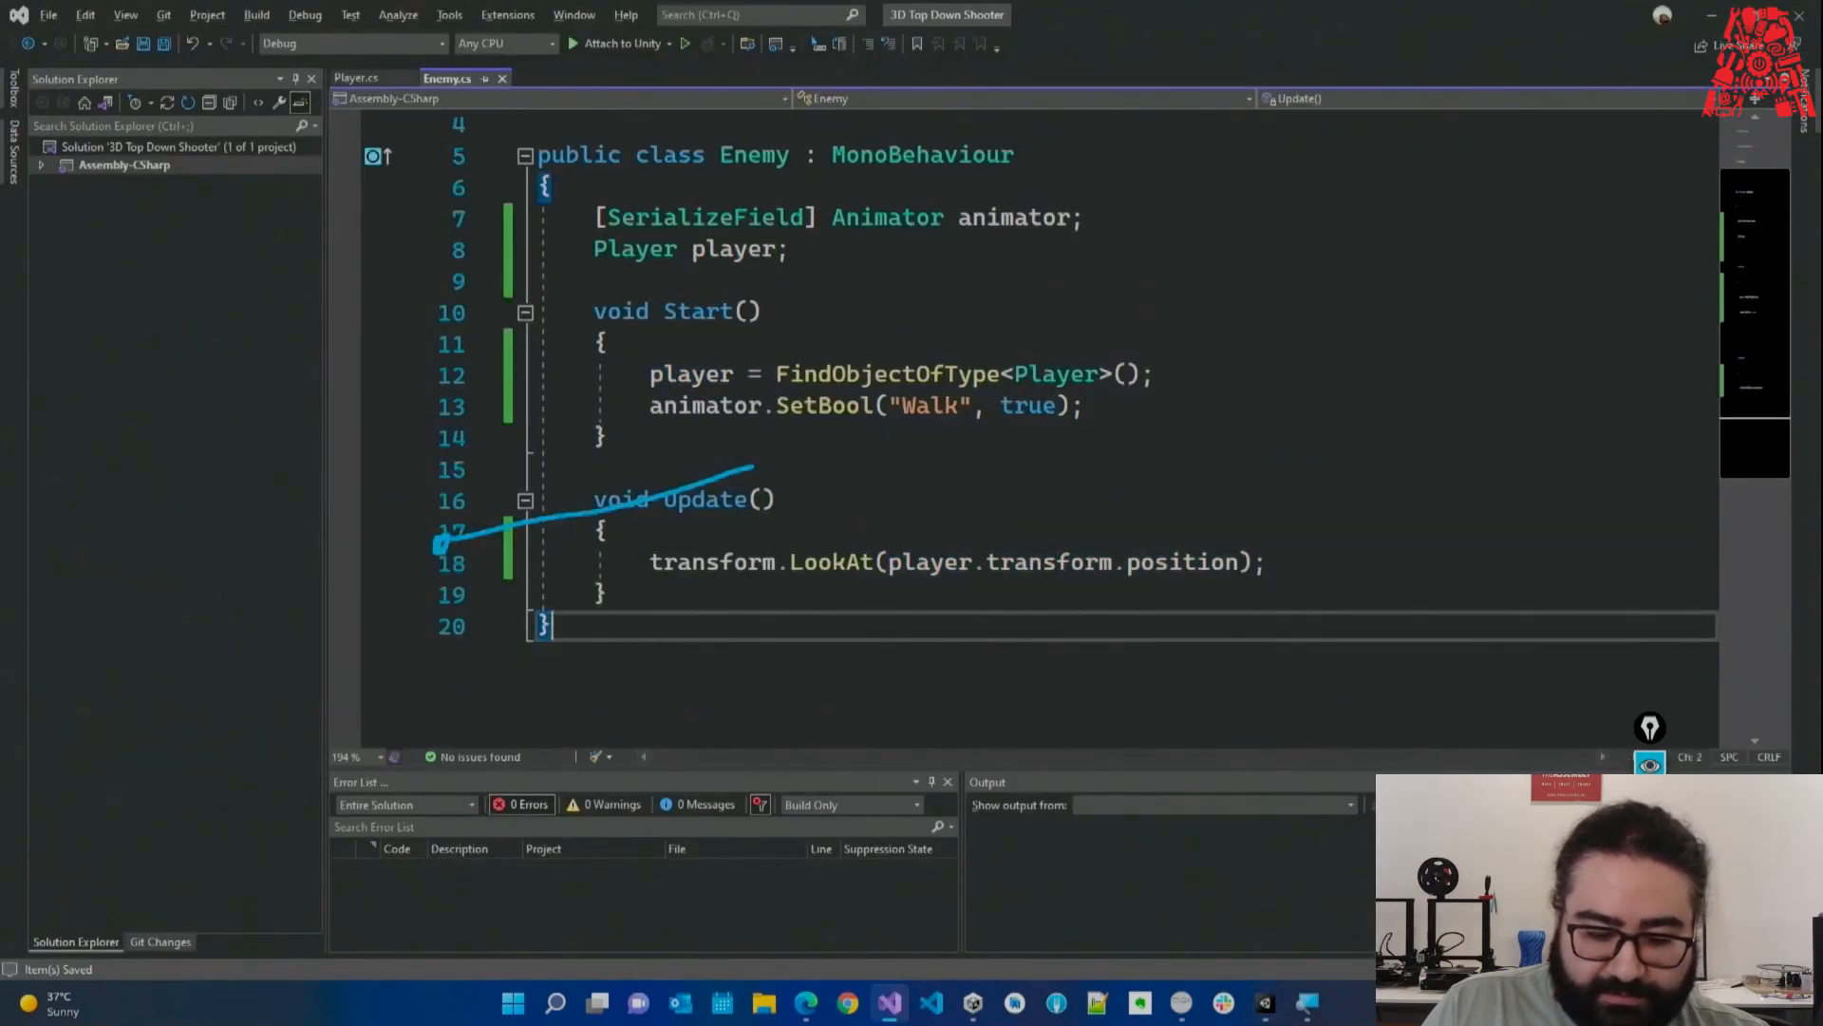
click(1651, 935)
drag(889, 563, 1228, 562)
click(738, 543)
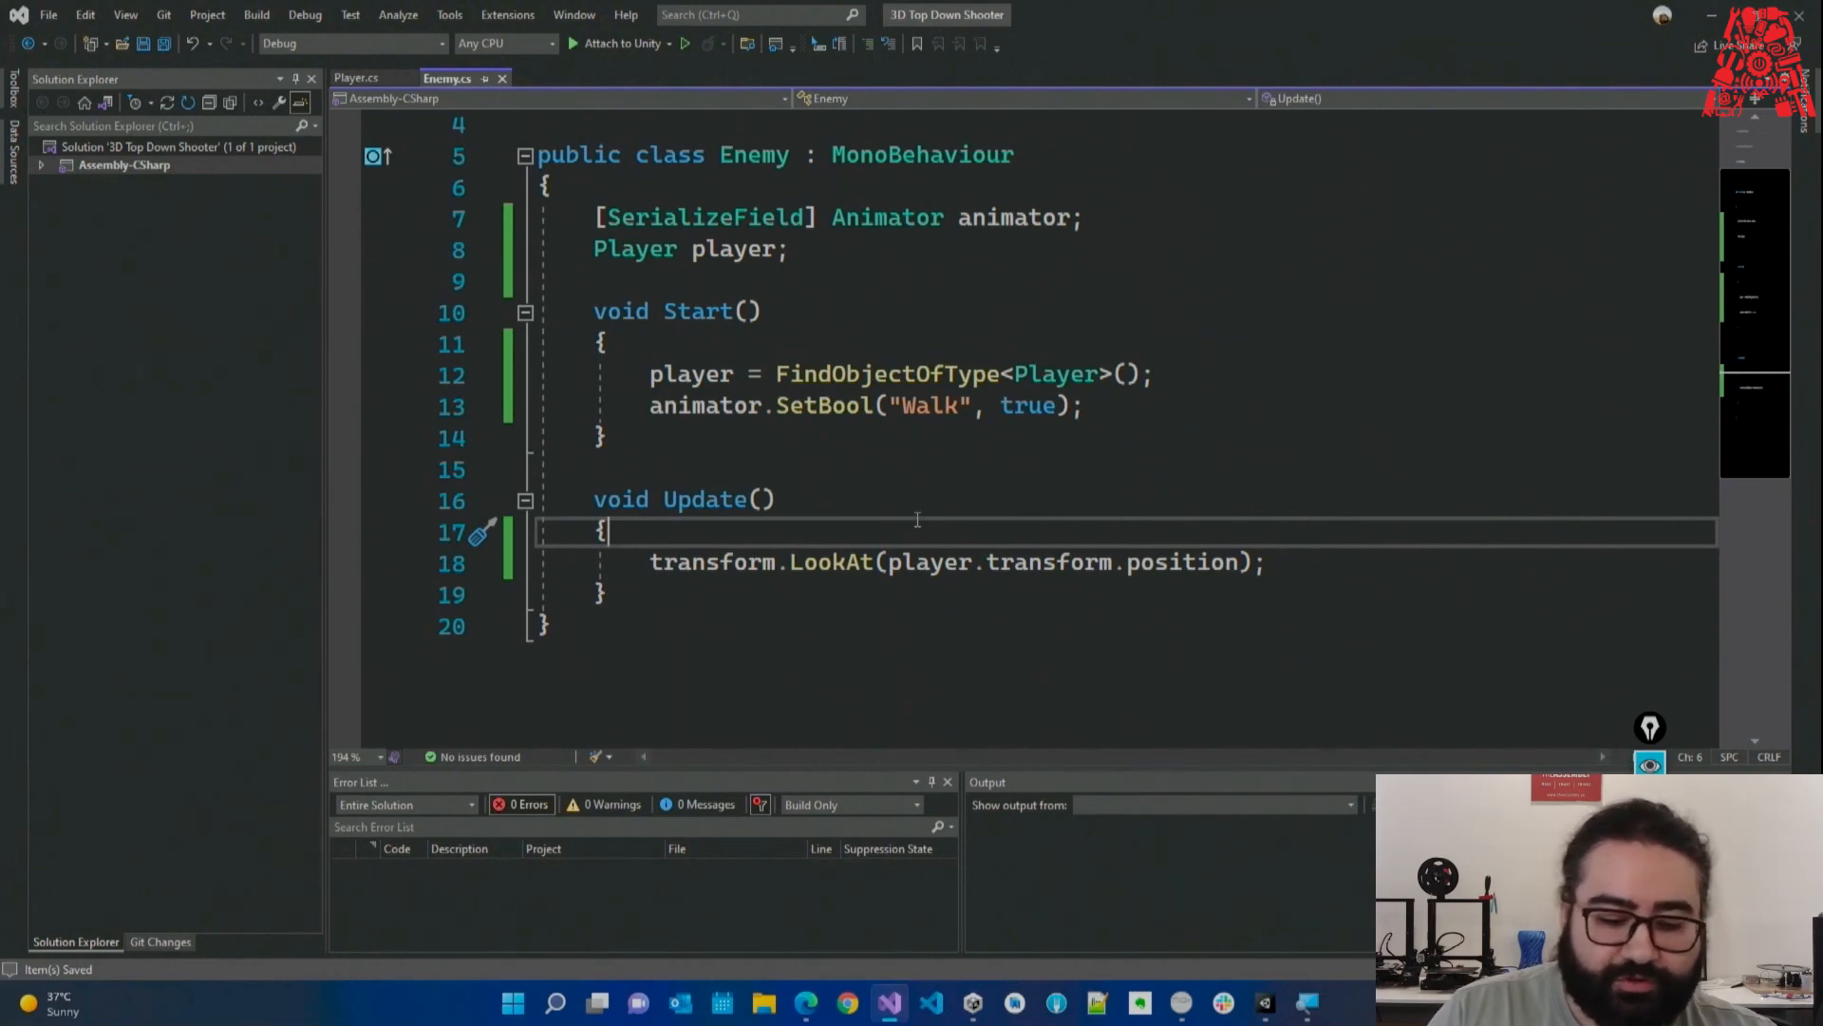
key(Return)
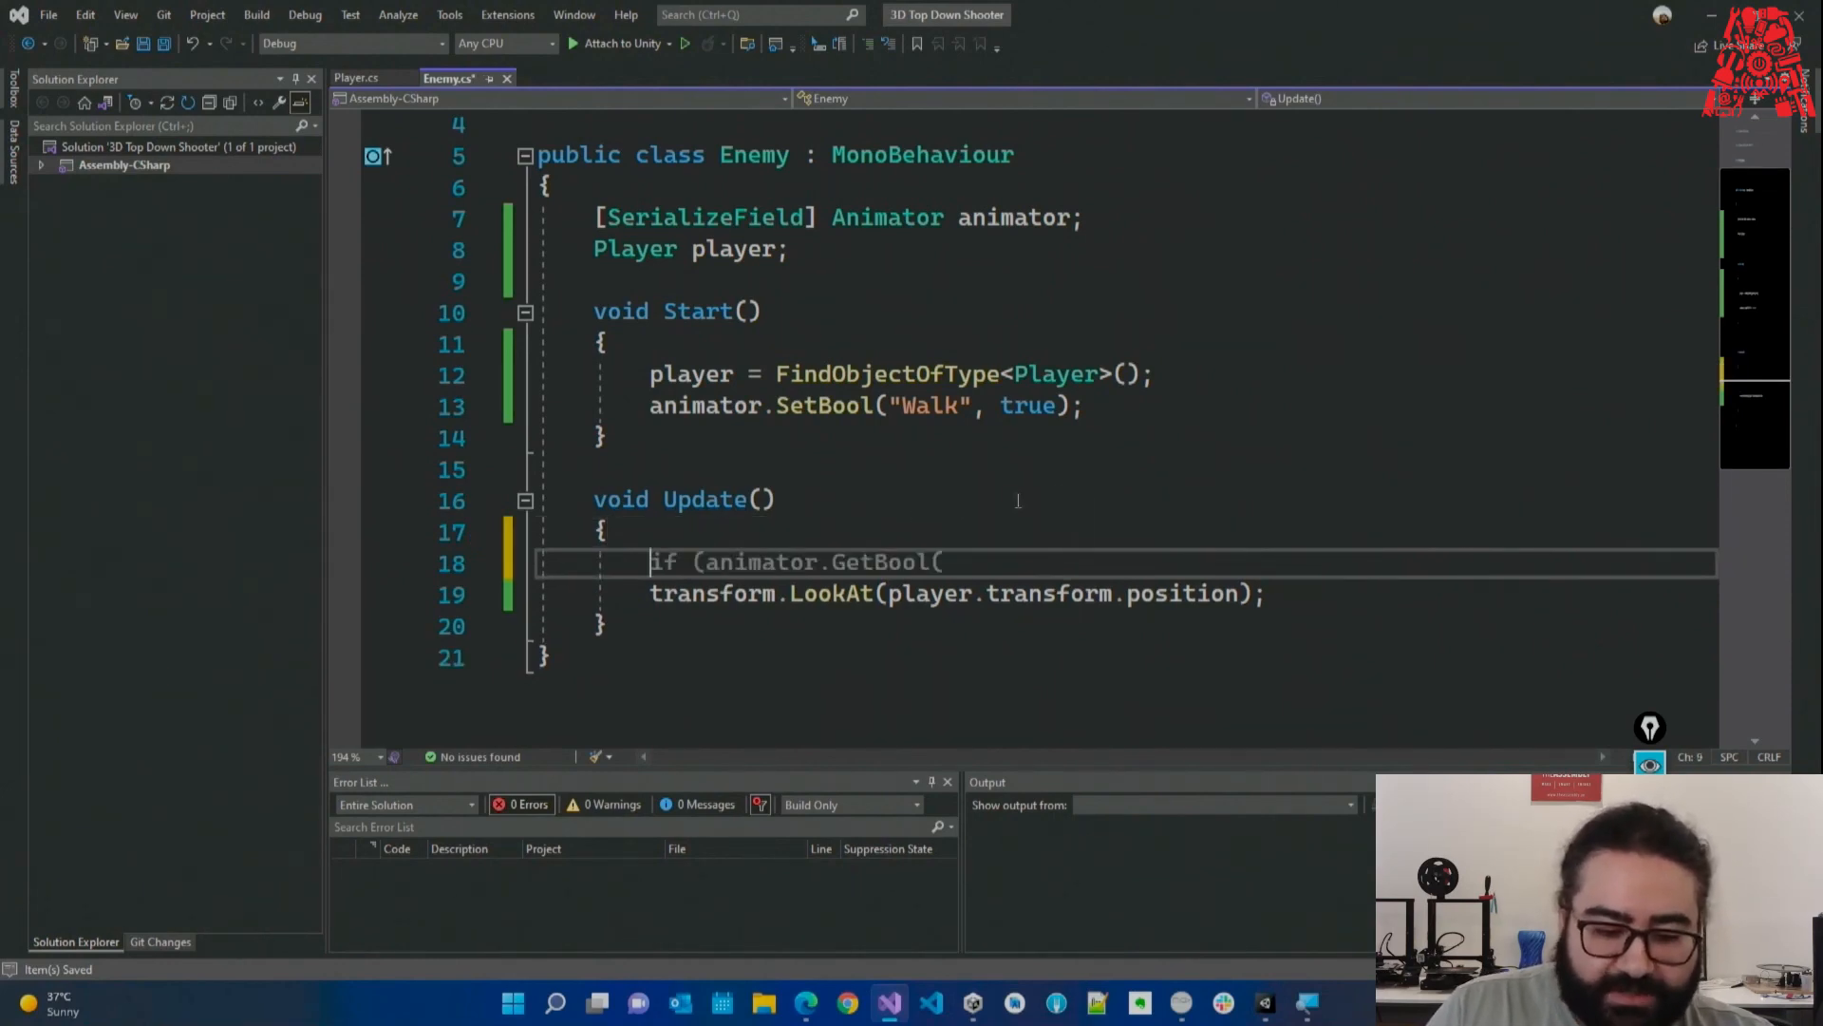
text(Ve)
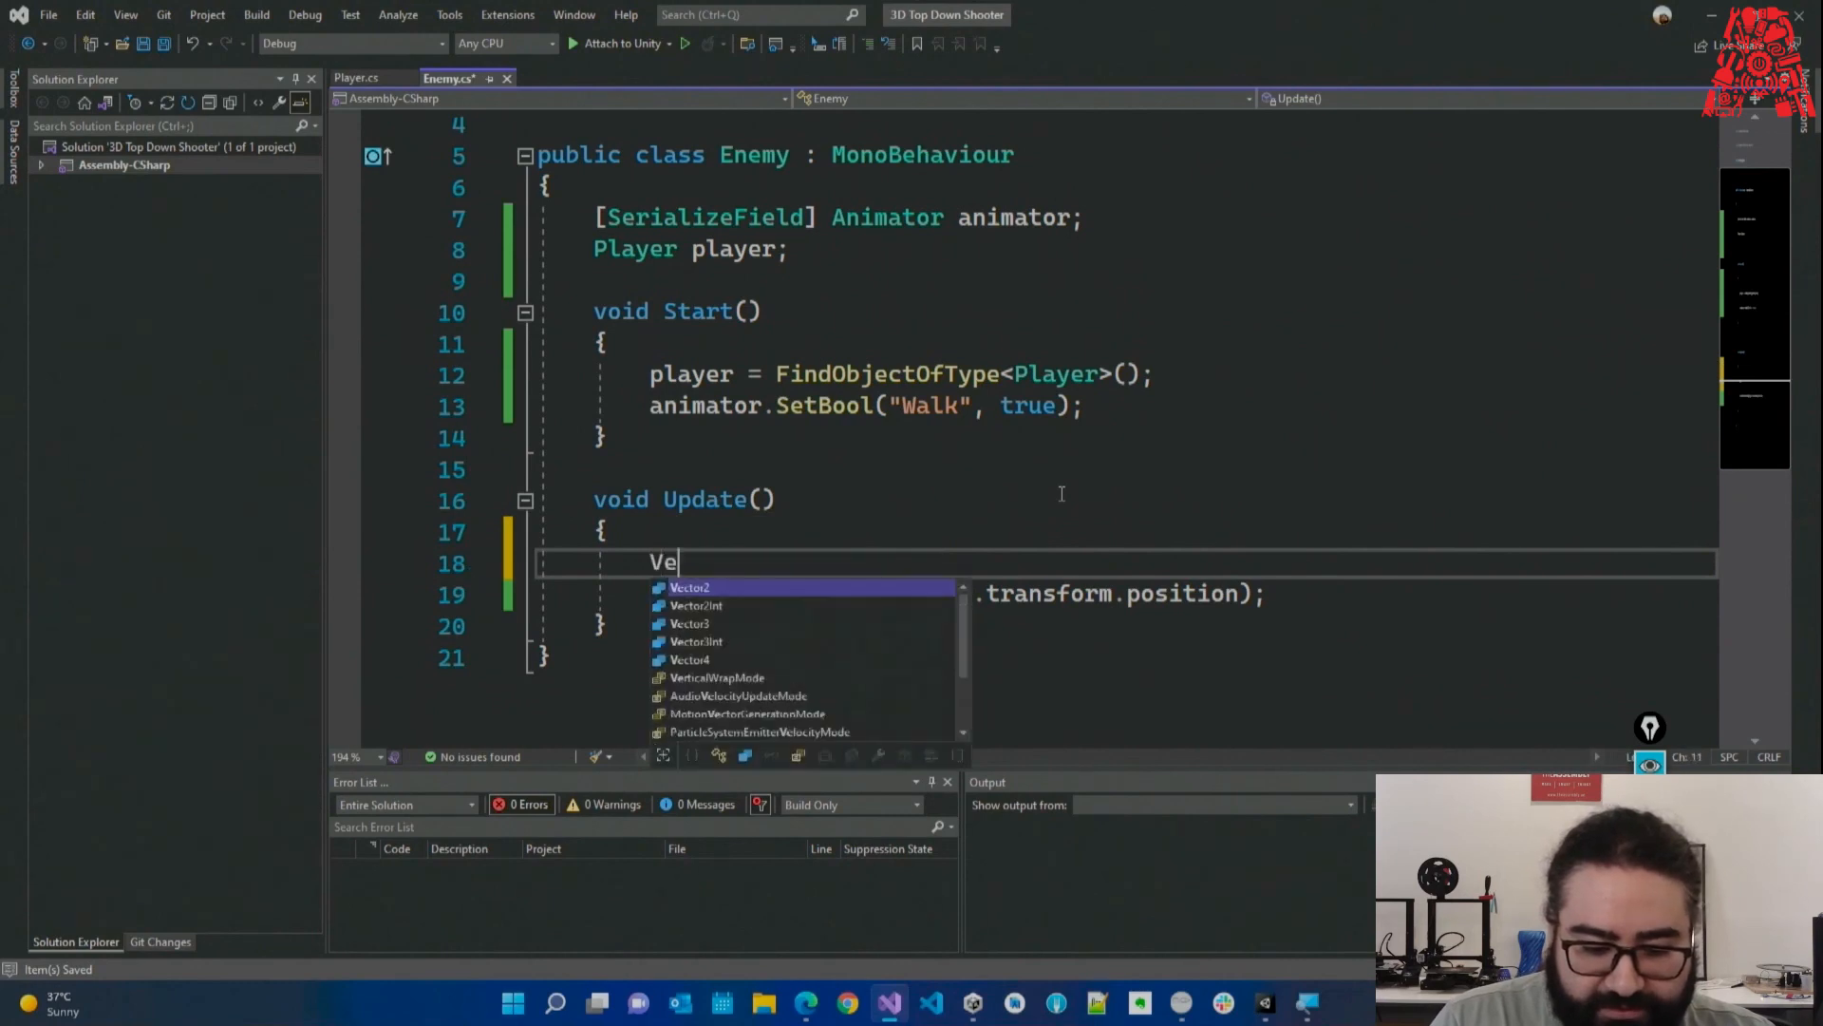
text(ctor3 p)
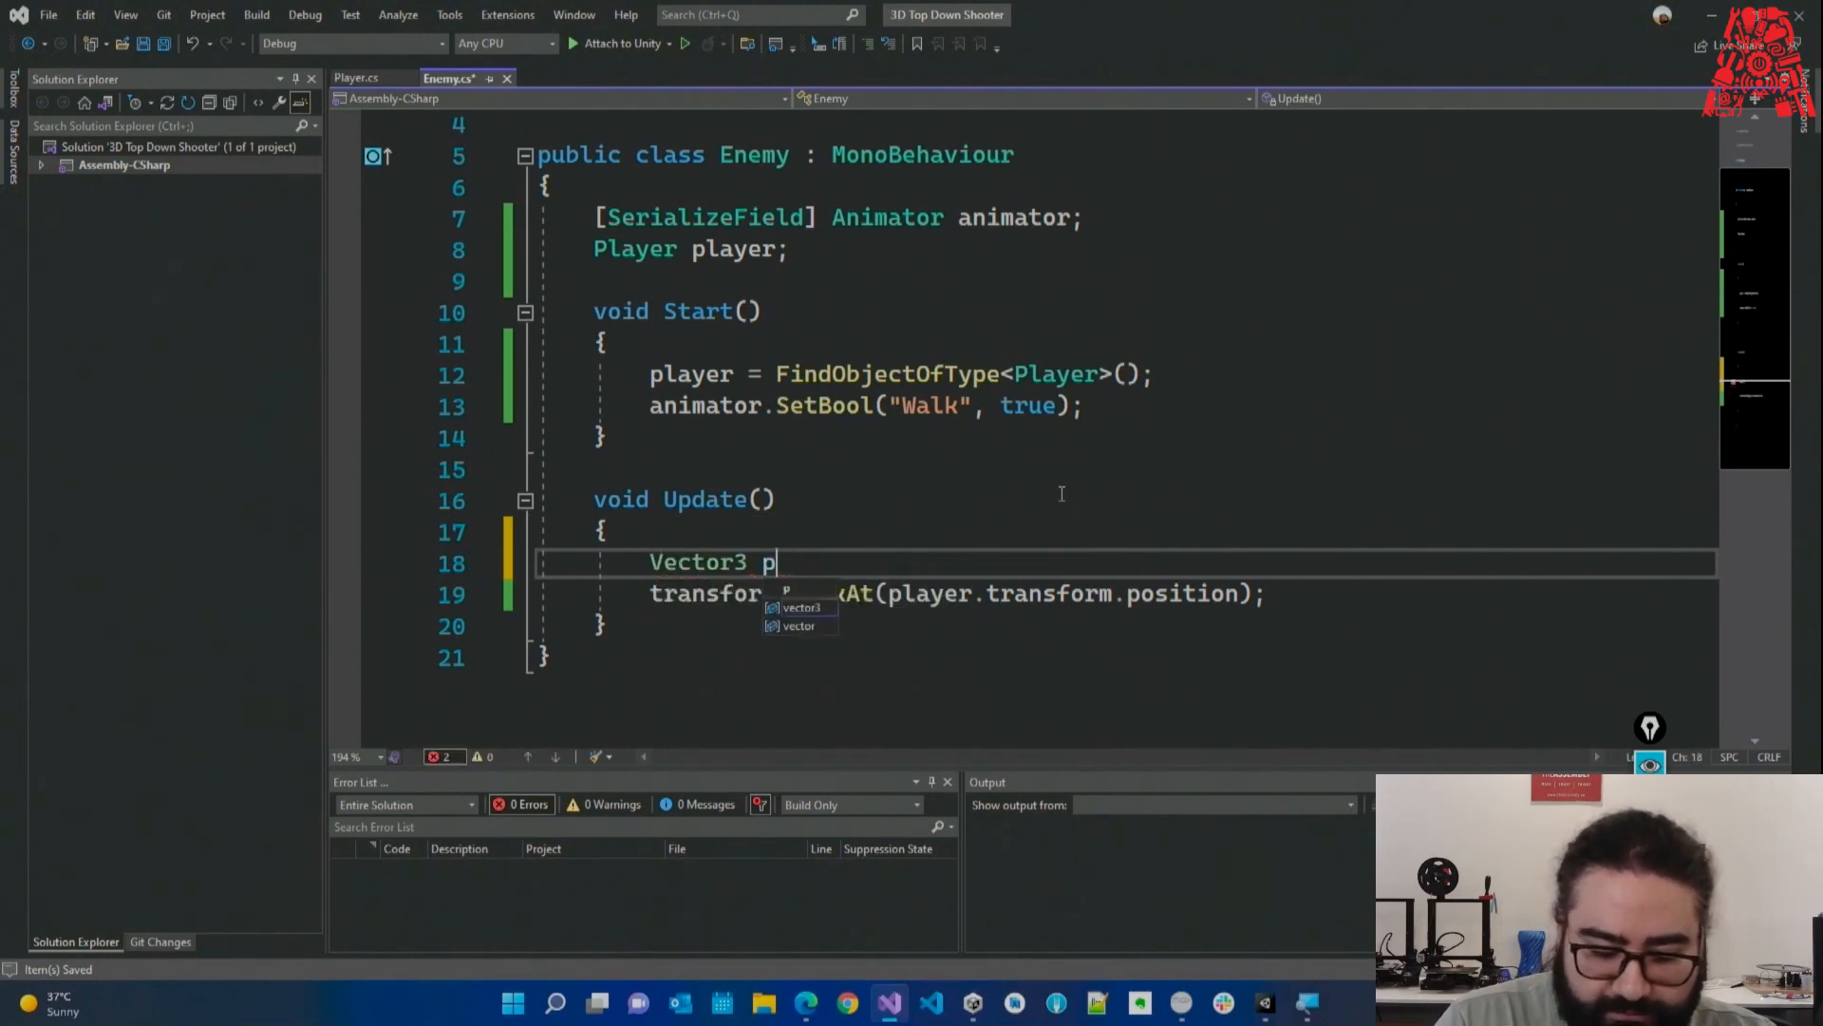
text(layer)
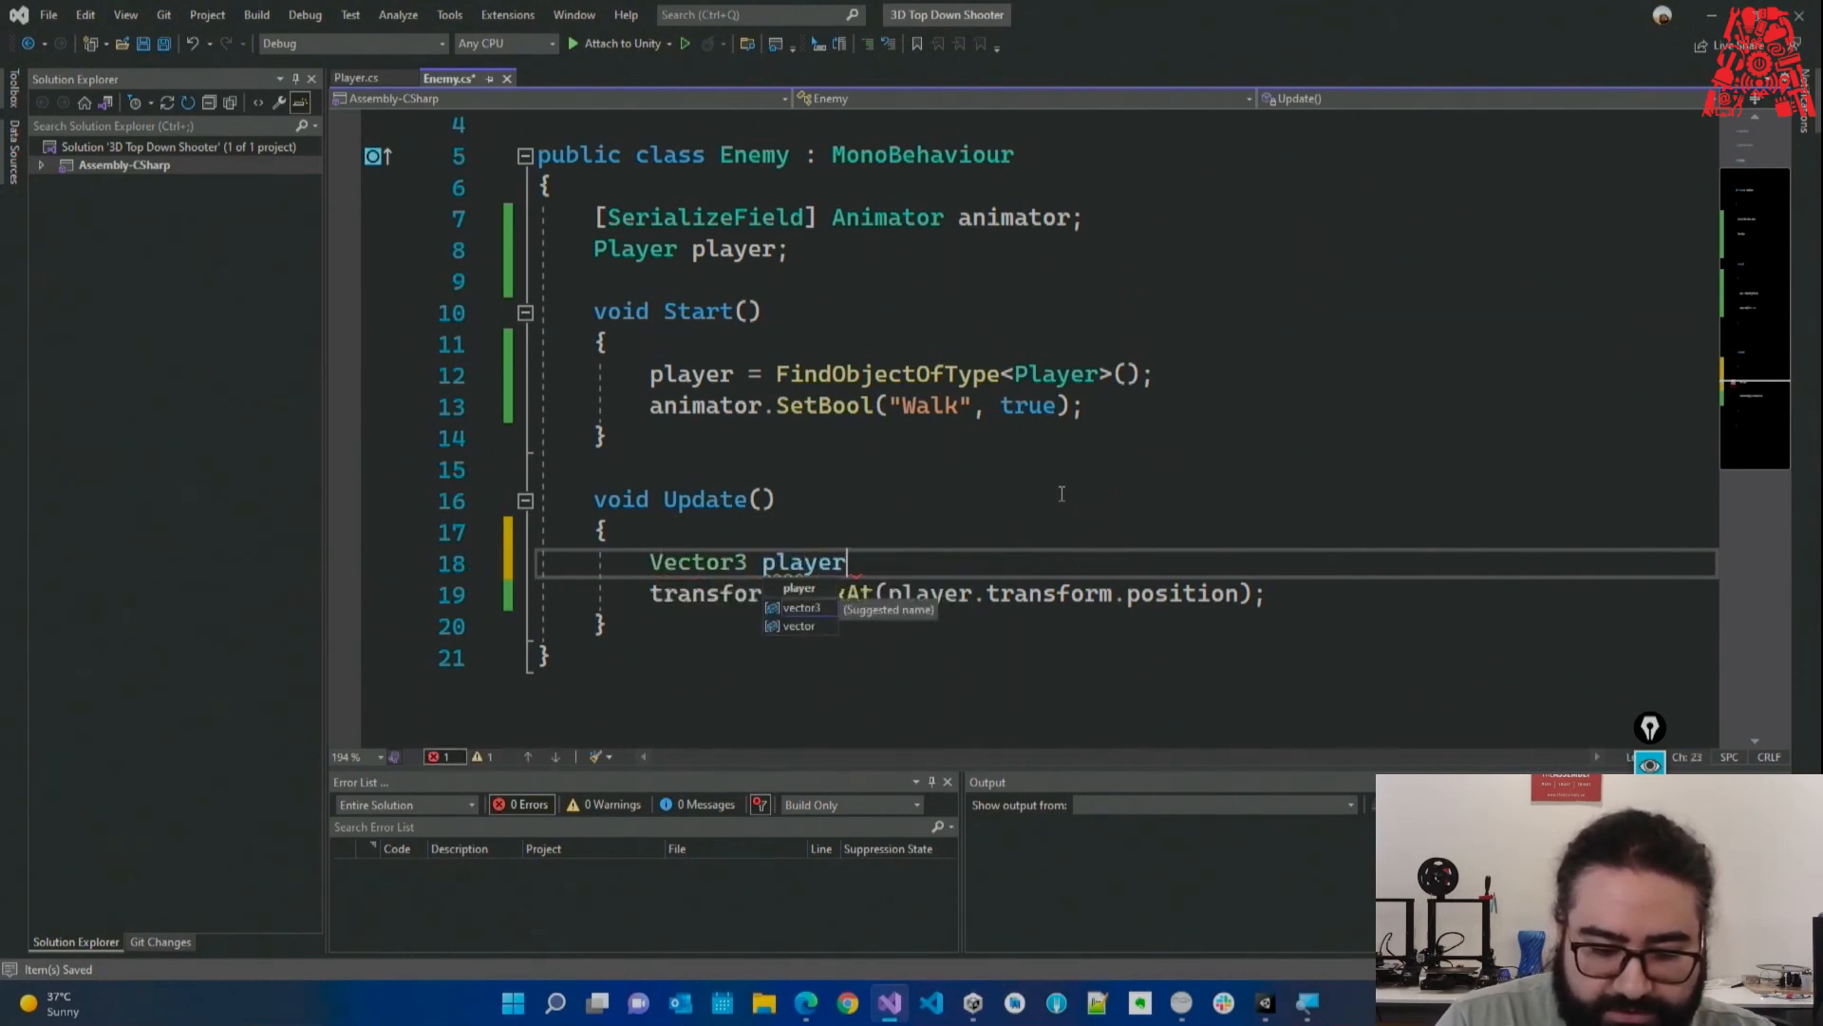
text({os)
key(BackSpace)
key(BackSpace)
key(BackSpace)
key(BackSpace)
text(Position = )
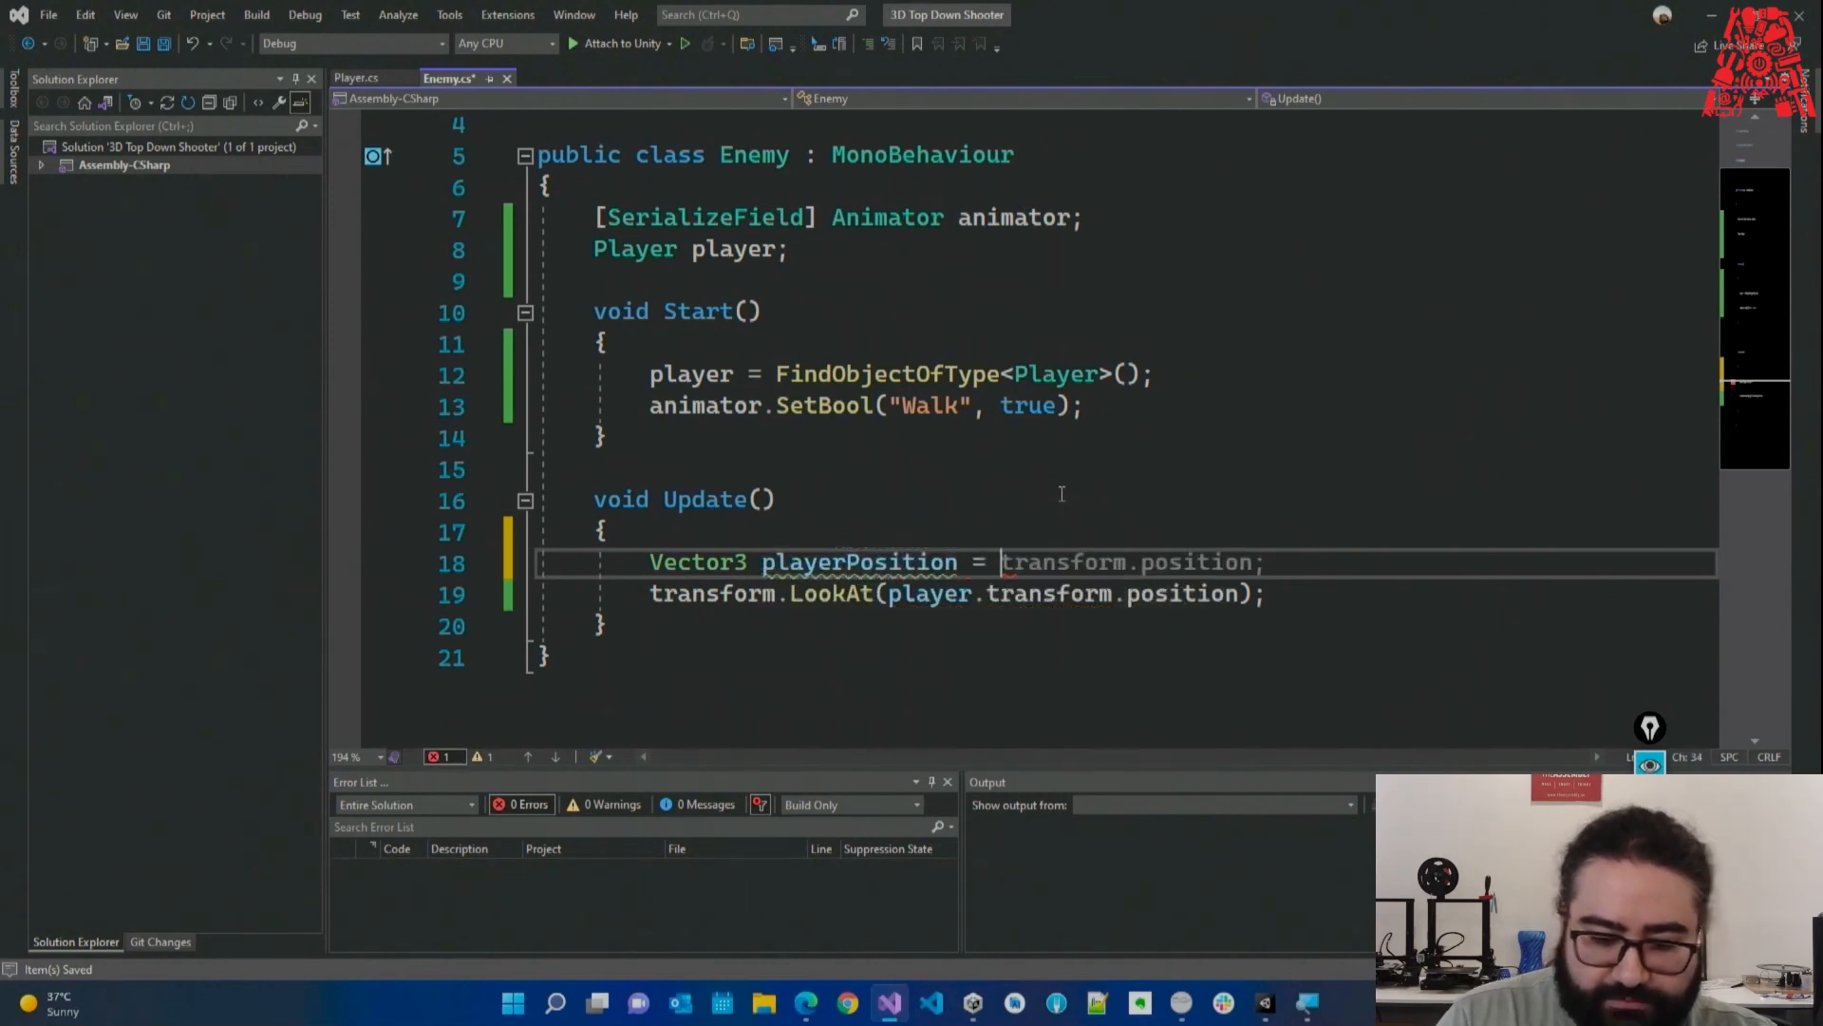
text(p)
key(Tab)
Set playerPosition.y to transform.position.y, make LookAt target playerPosition, and save.
key(Return)
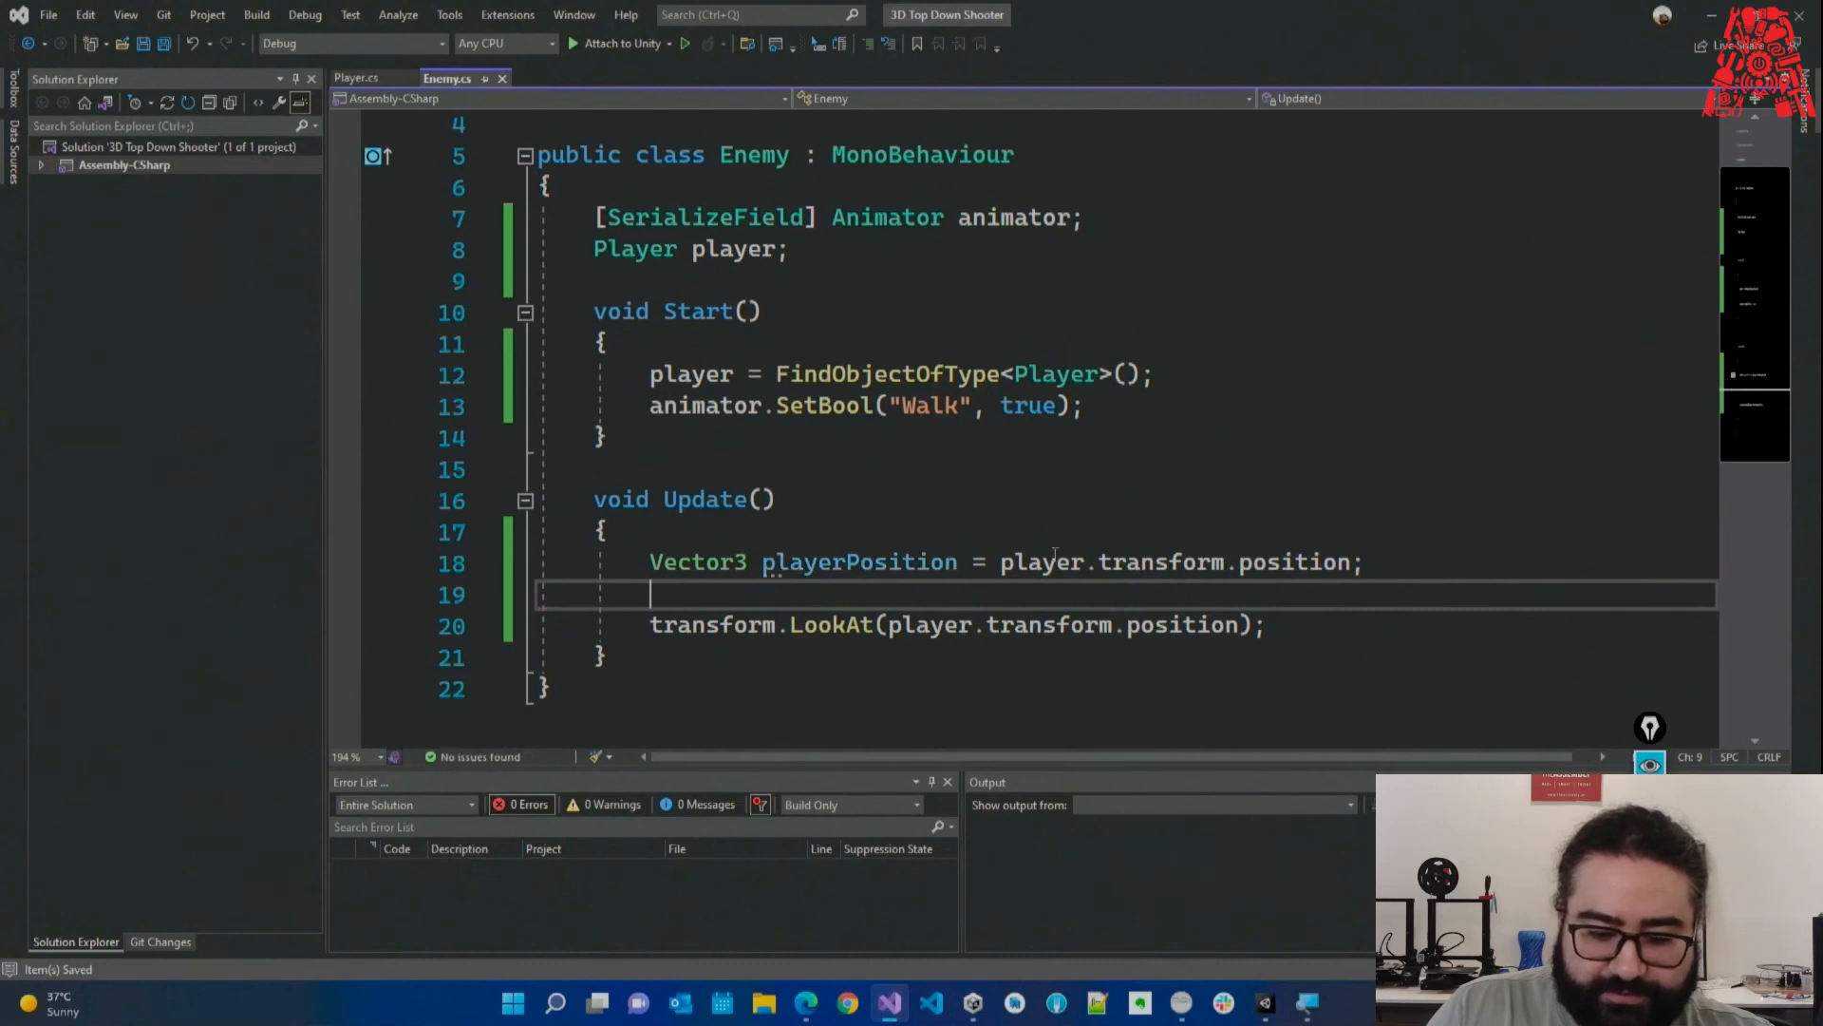
text(playerPosition)
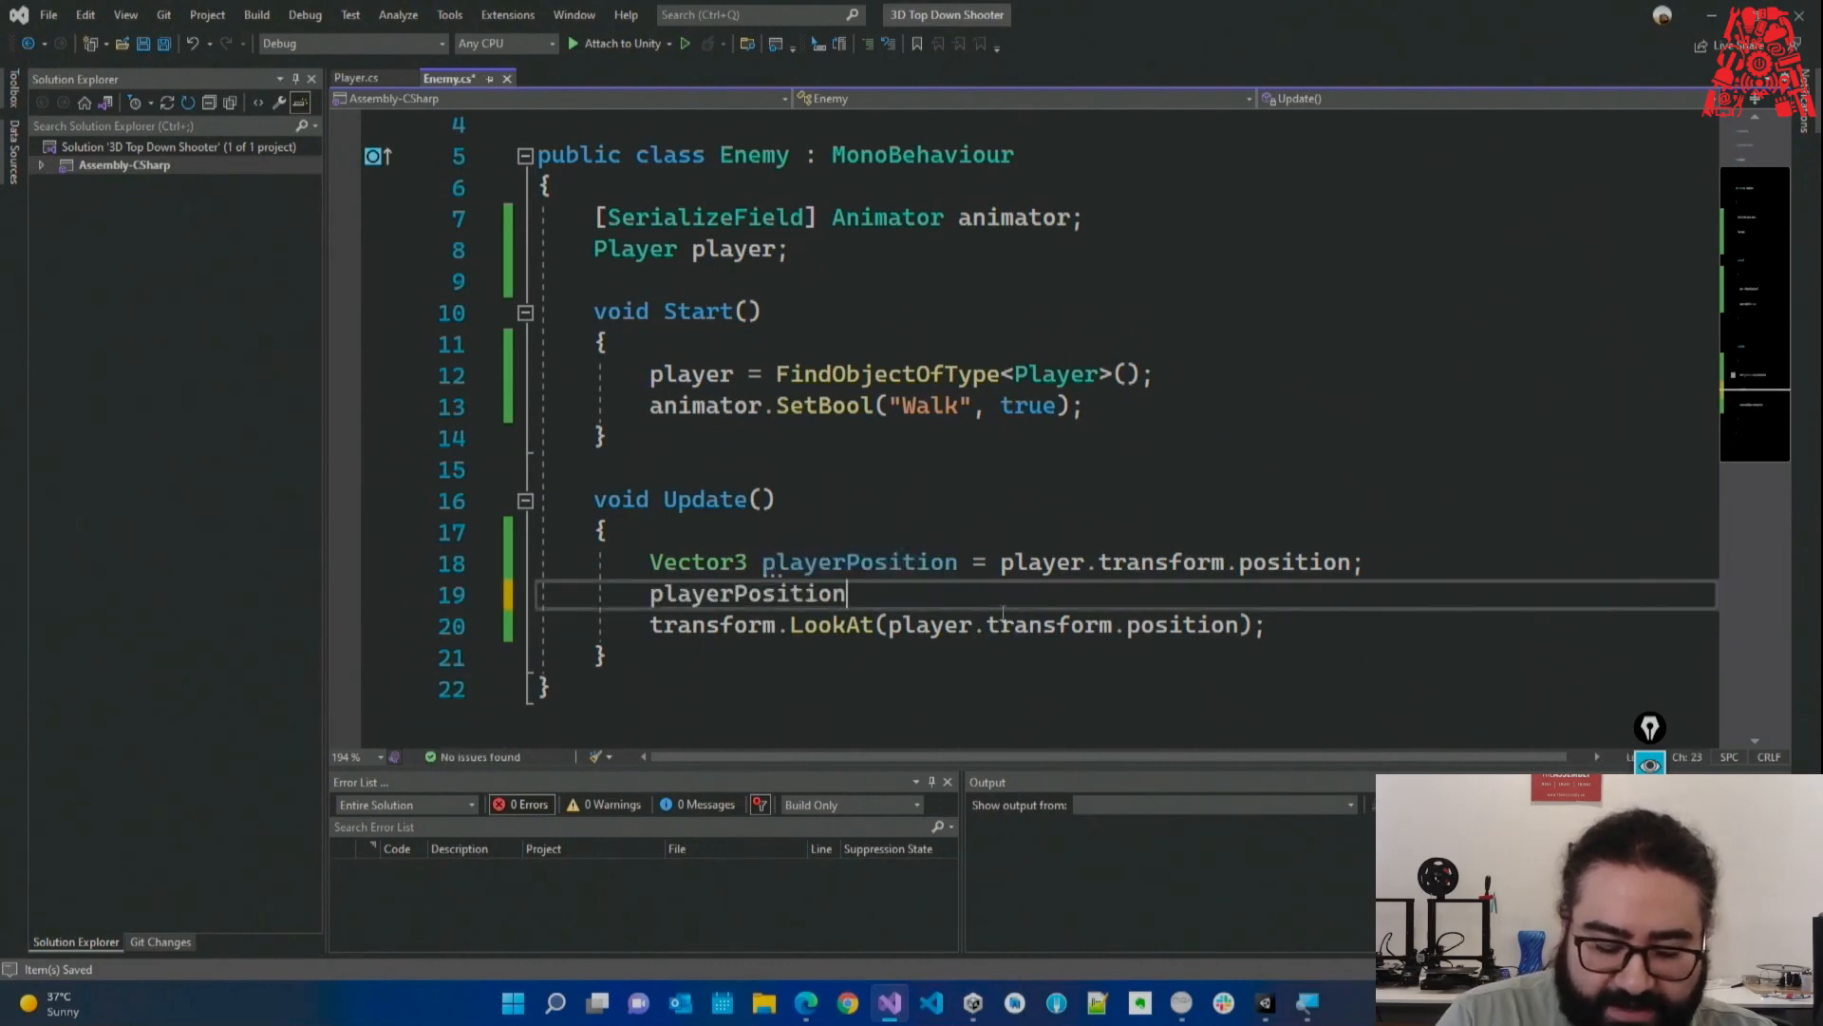
text(.y )
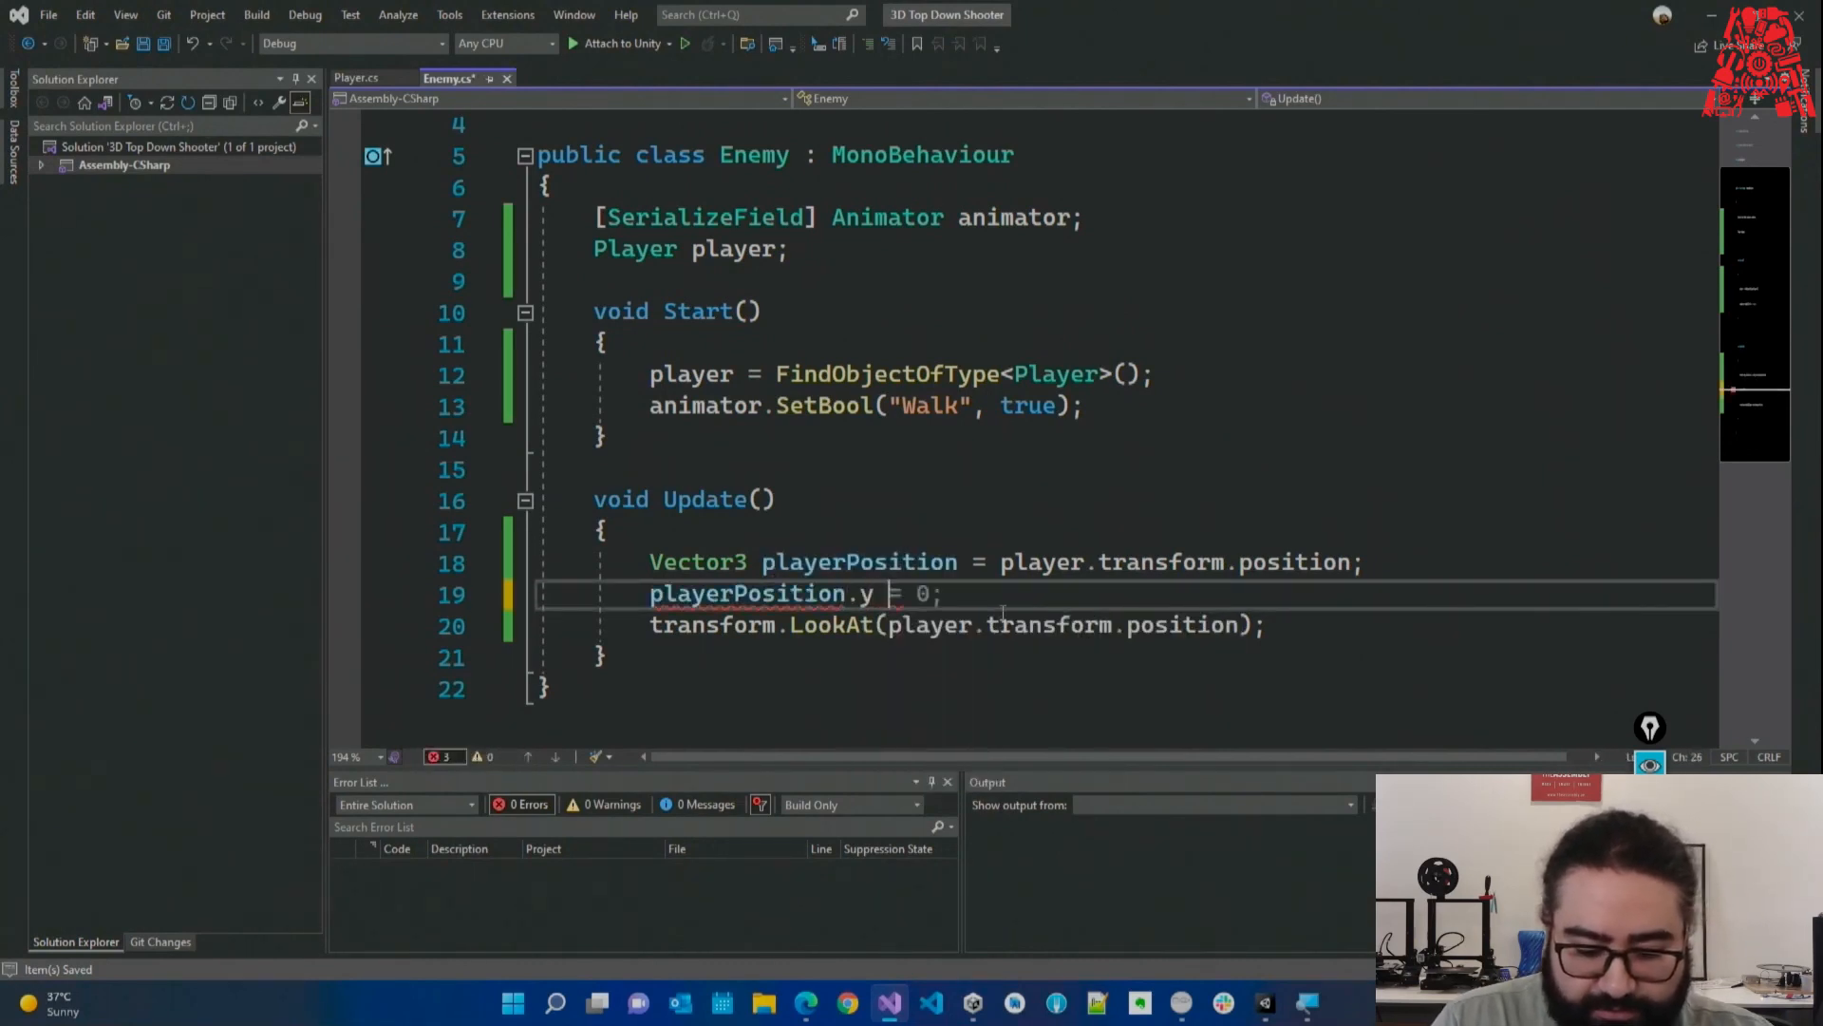
text(= transform.position.y;)
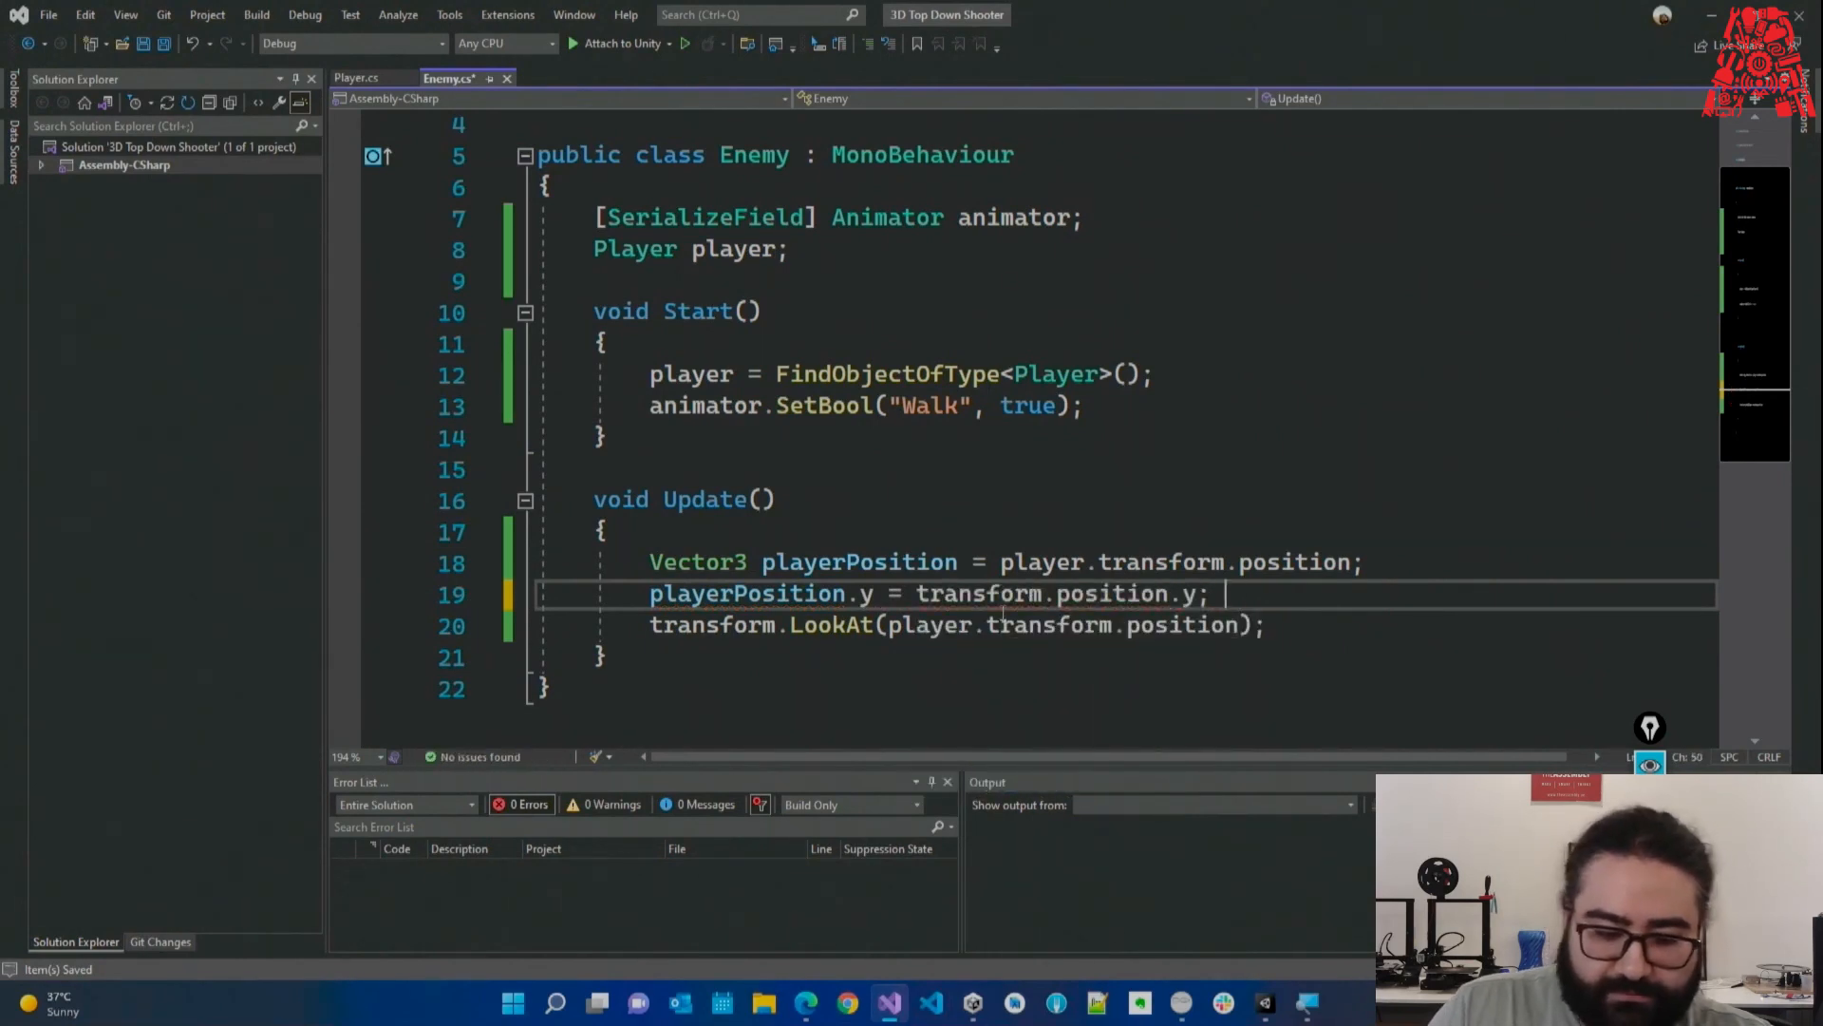
key(Return)
key(ctrl+s)
double_click(851, 596)
key(ctrl+c)
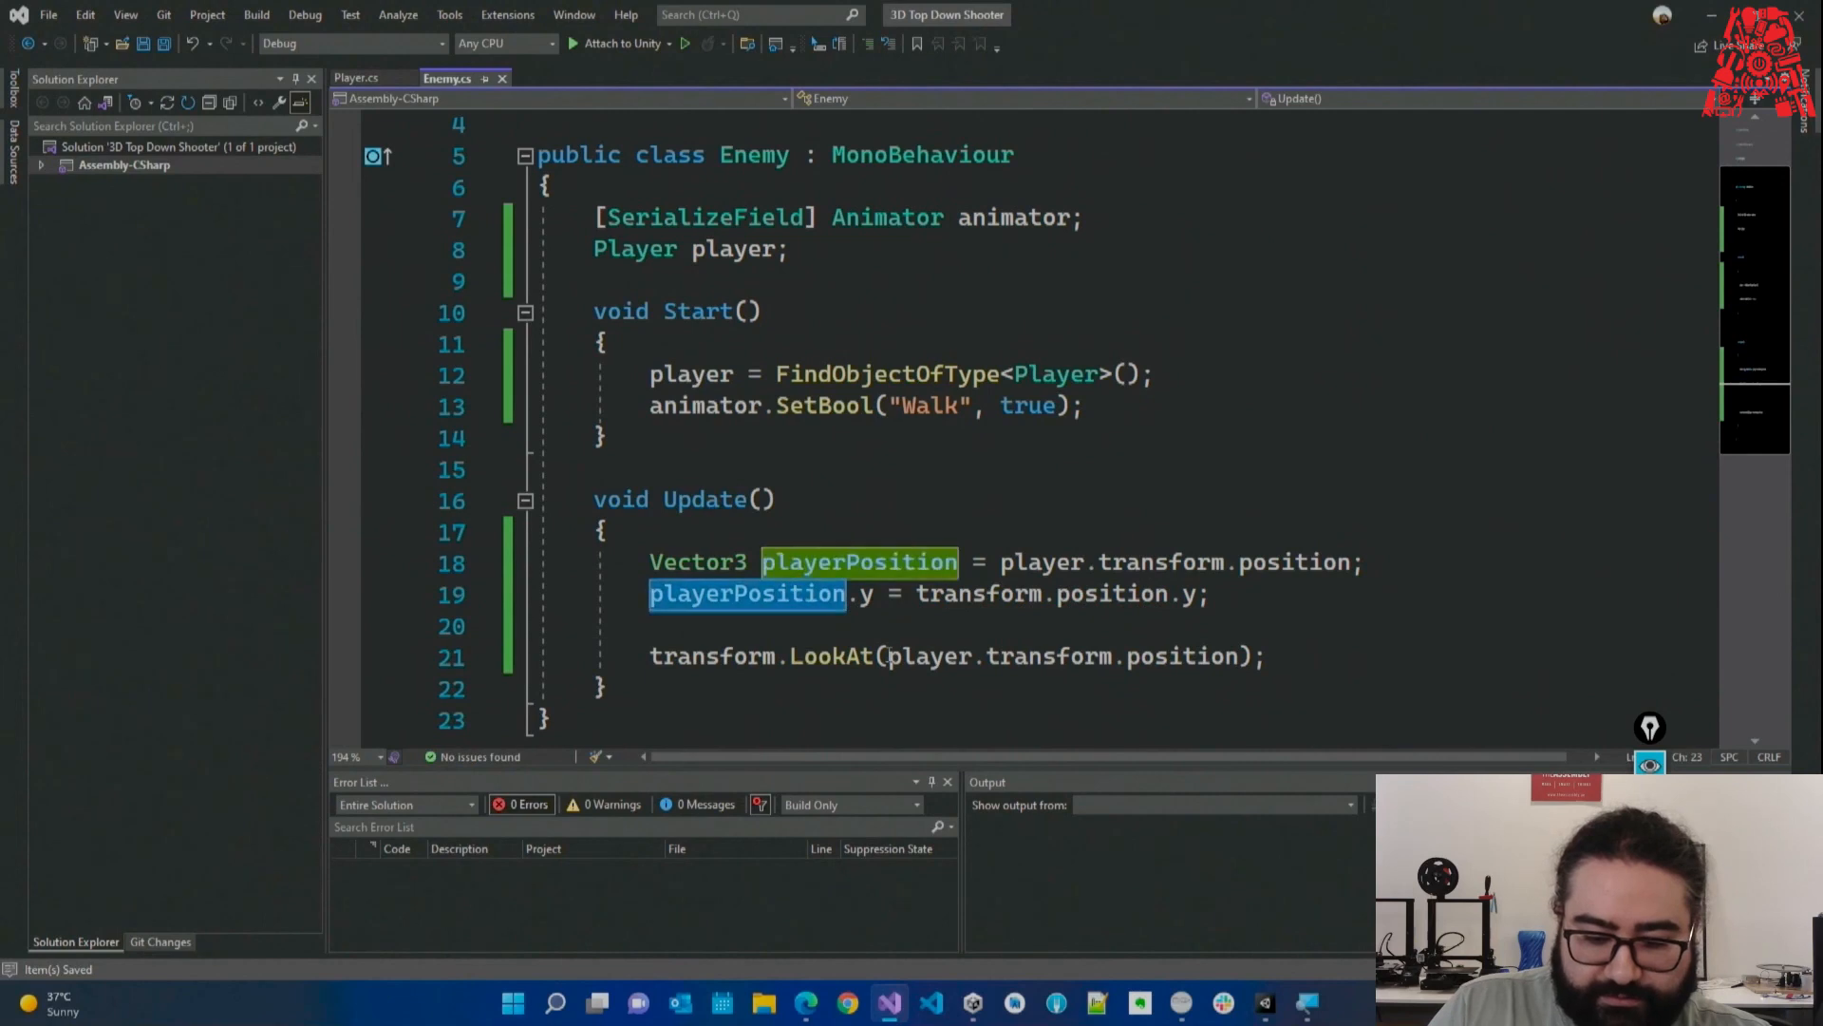
drag(888, 656, 1197, 660)
key(ctrl+v)
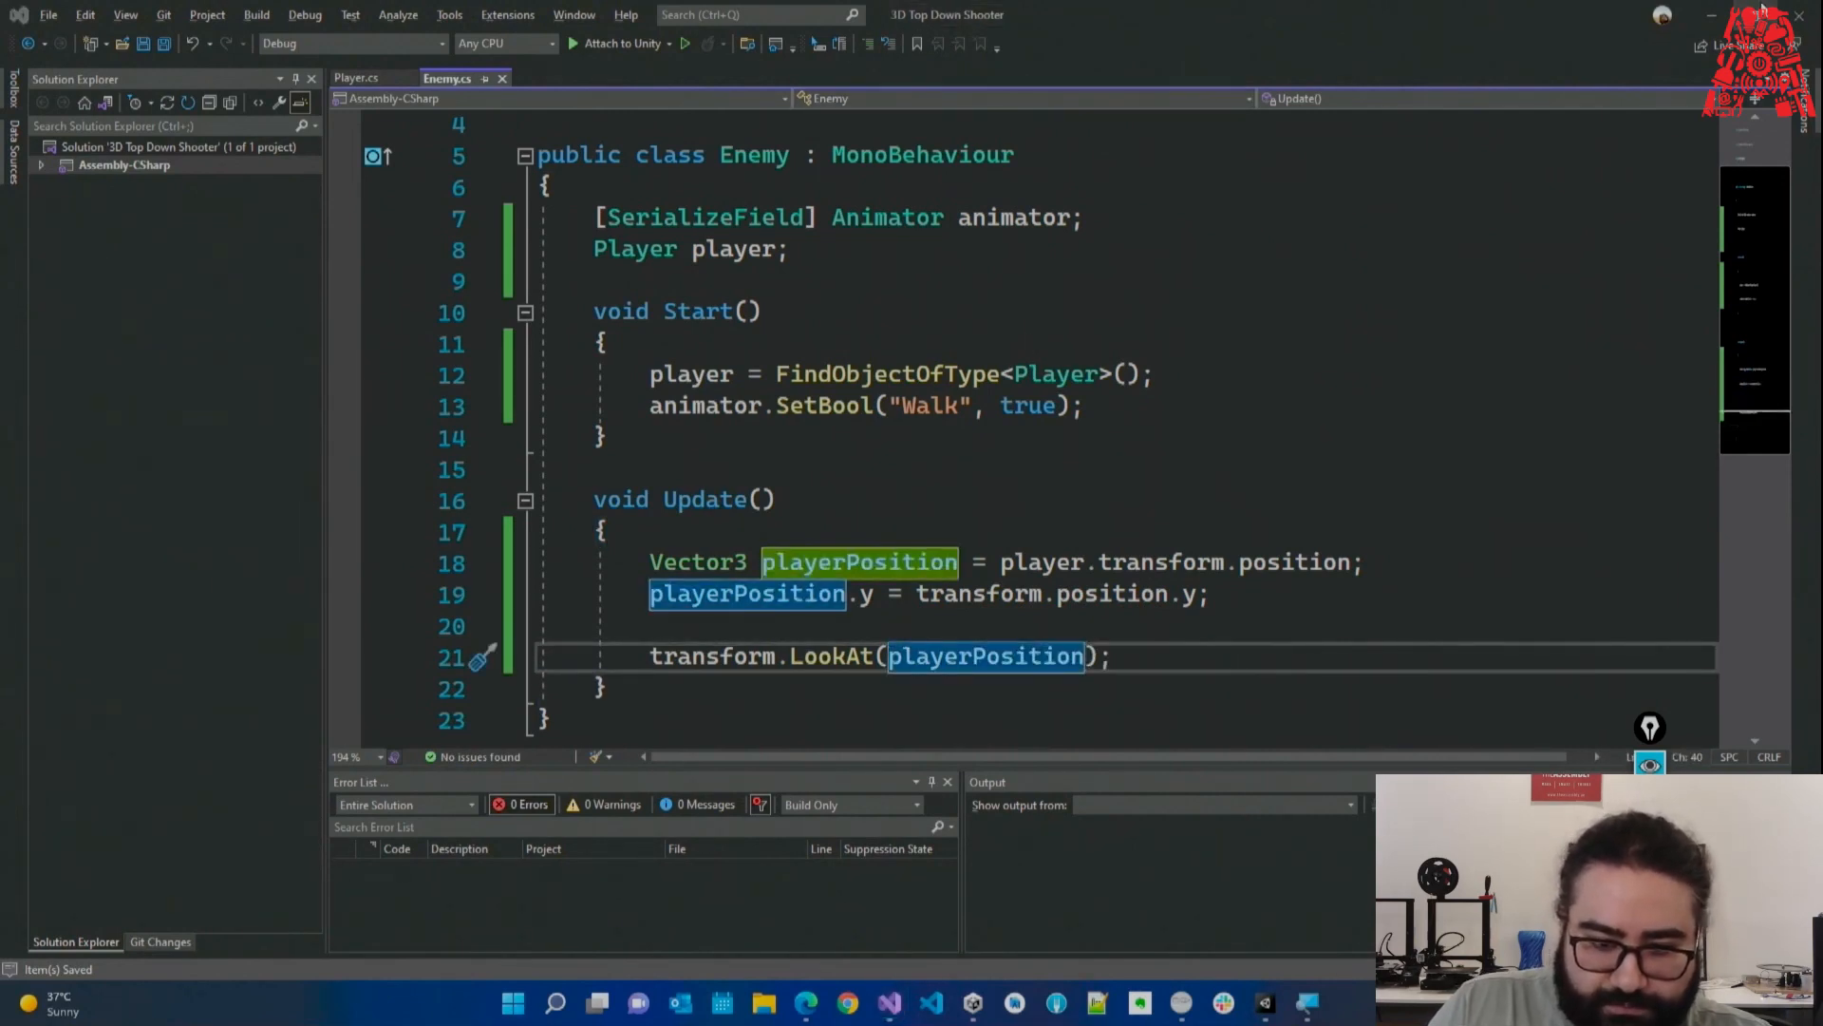
key(alt+Tab)
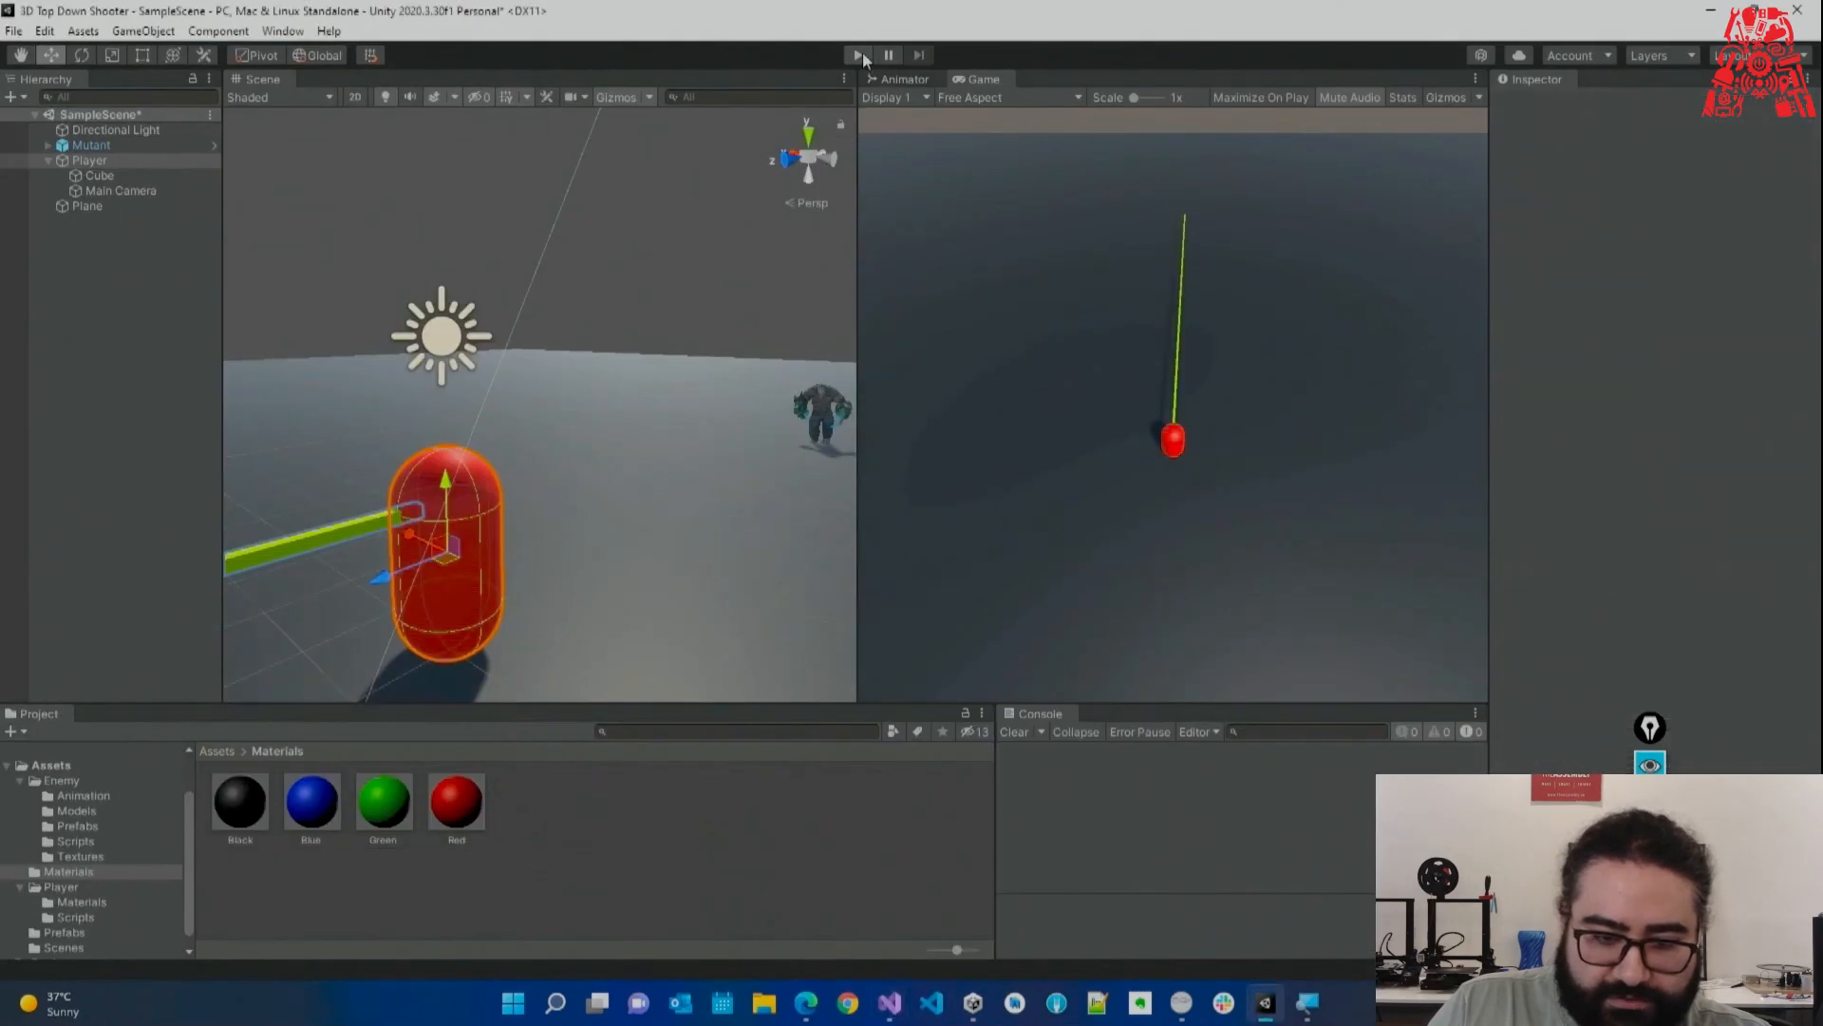
Play-test the enemy's level-height LookAt, then stop.
click(859, 56)
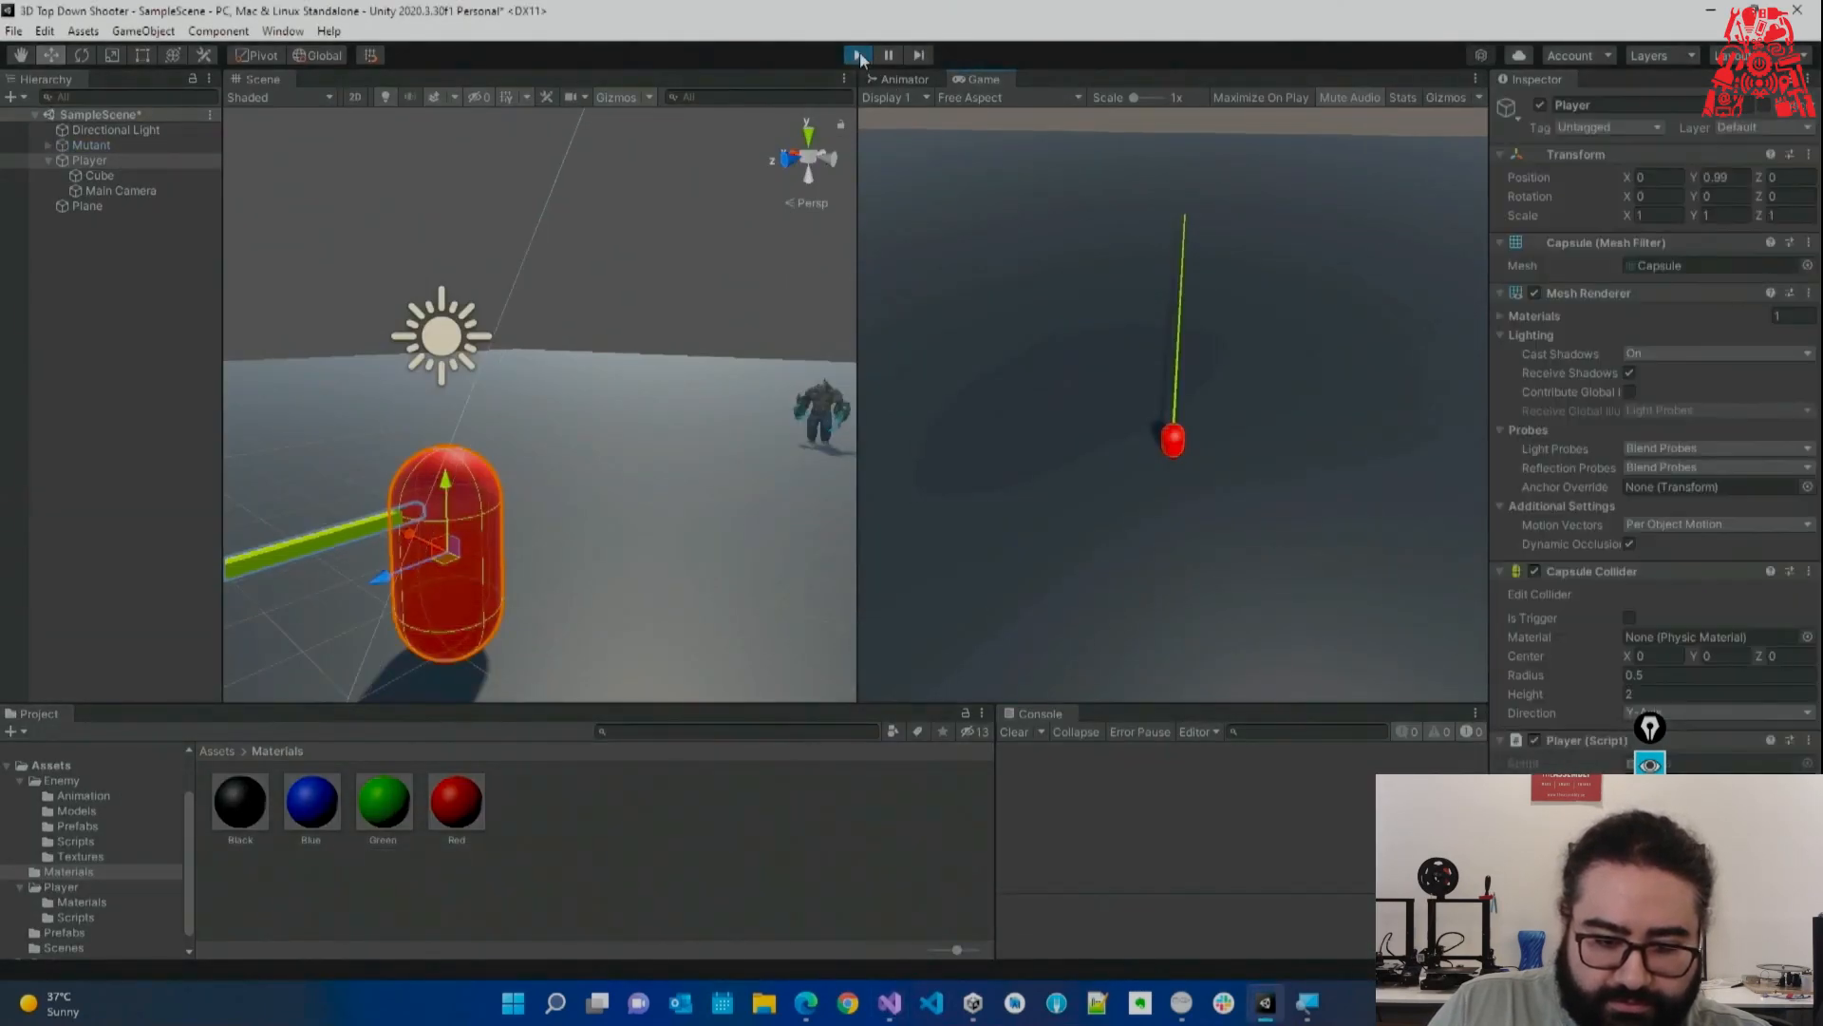
right_drag(806, 465, 828, 497)
key(w)
key(s)
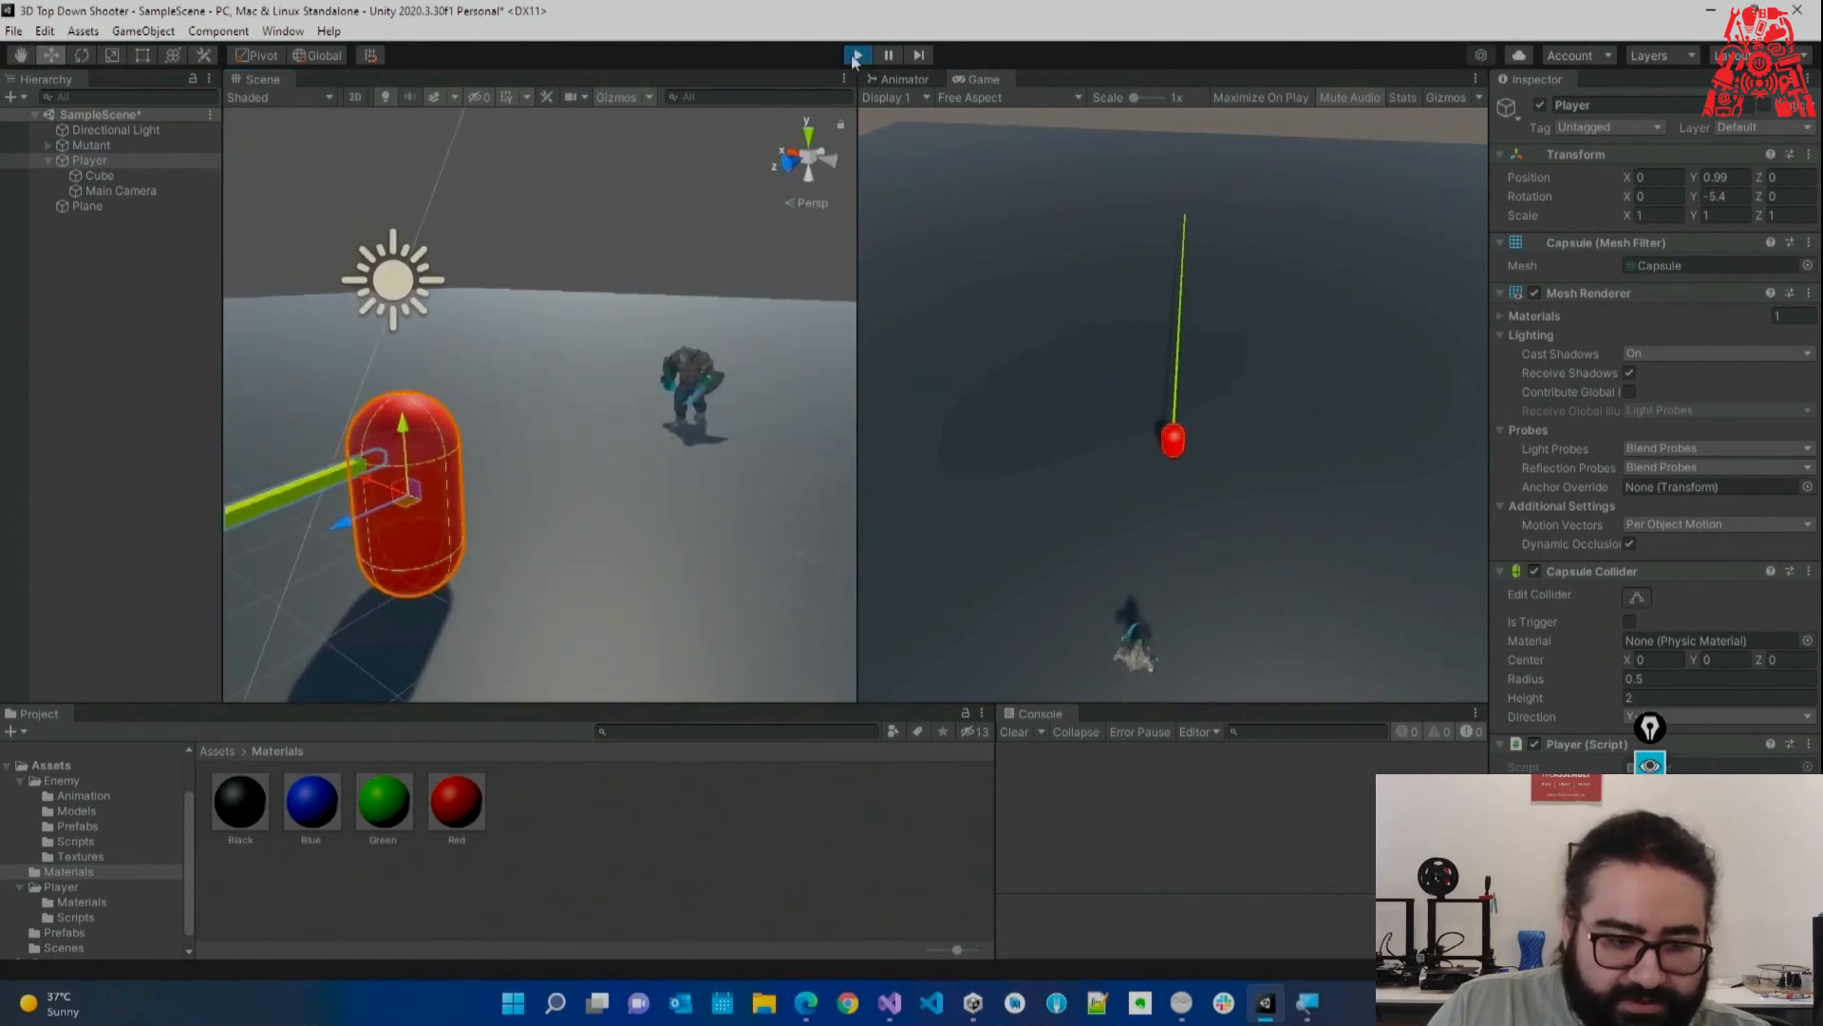
click(860, 56)
Set the Mutant's Scale to 3 on X, Y and Z and save the scene.
click(173, 147)
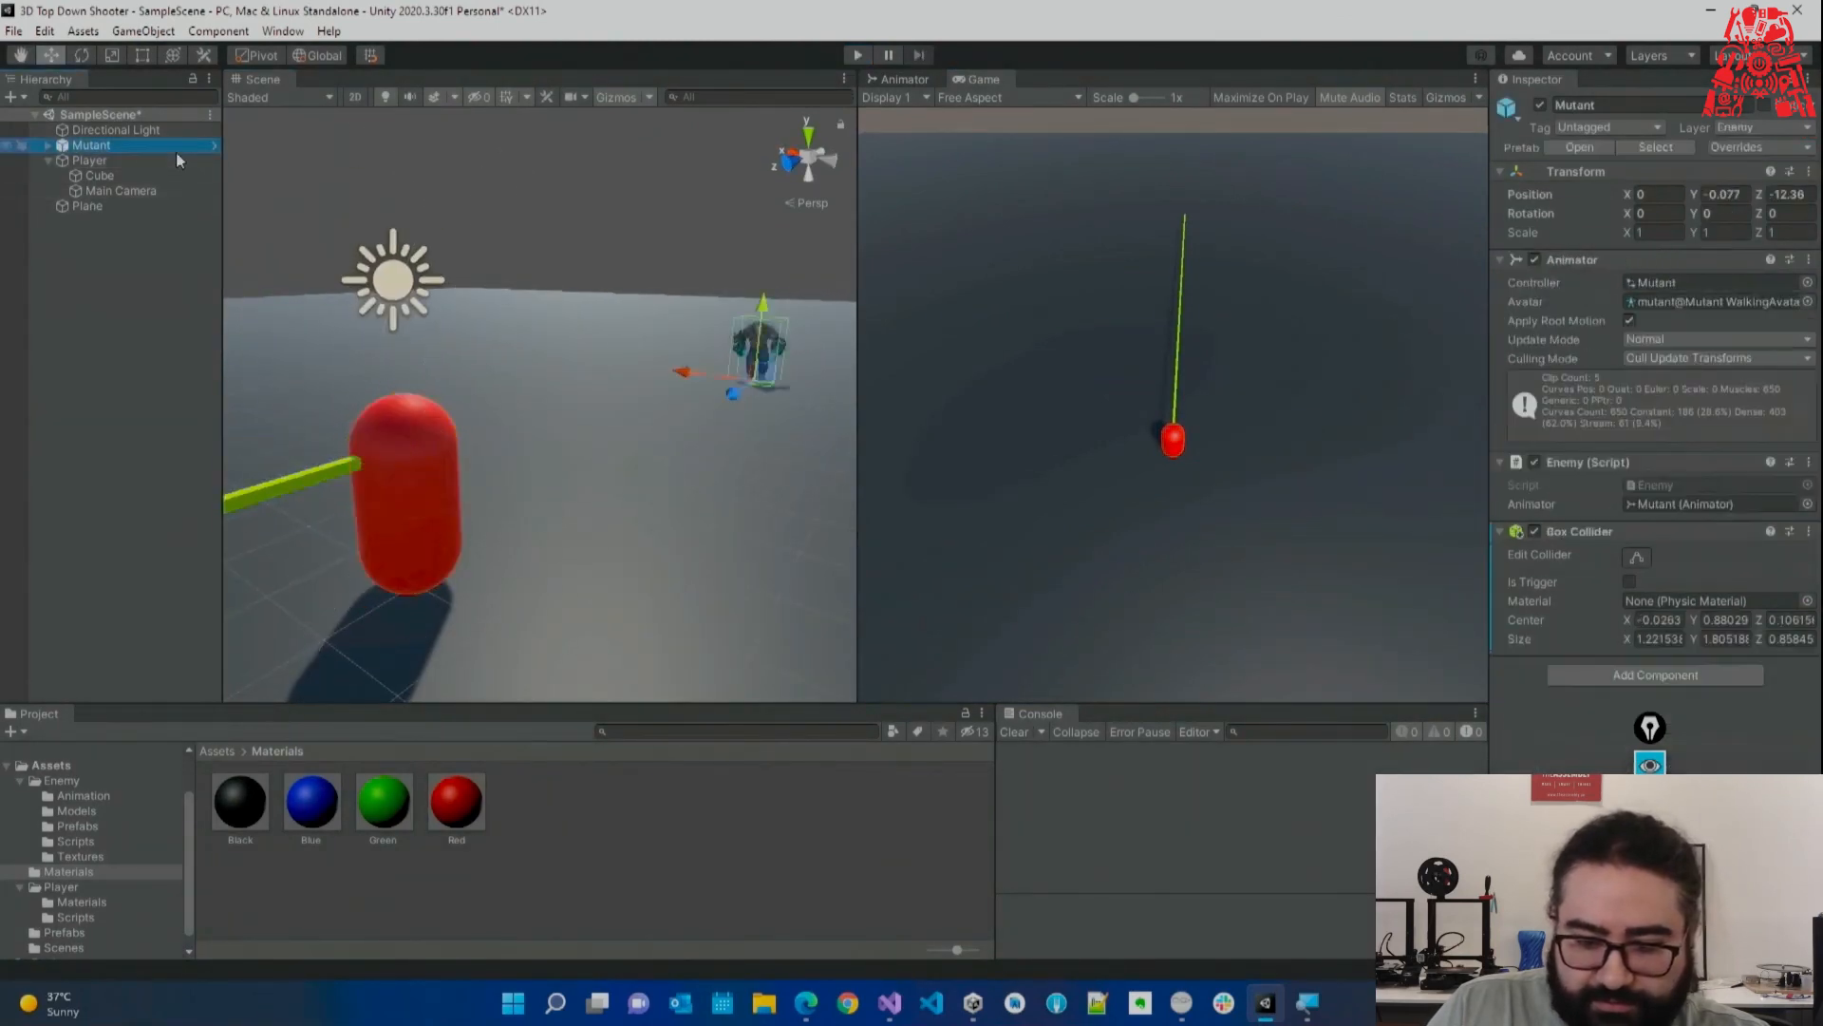
text(2)
key(Tab)
text(2)
key(Tab)
text(2)
right_drag(727, 344, 714, 391)
key(s)
key(a)
click(1641, 233)
text(3)
key(Tab)
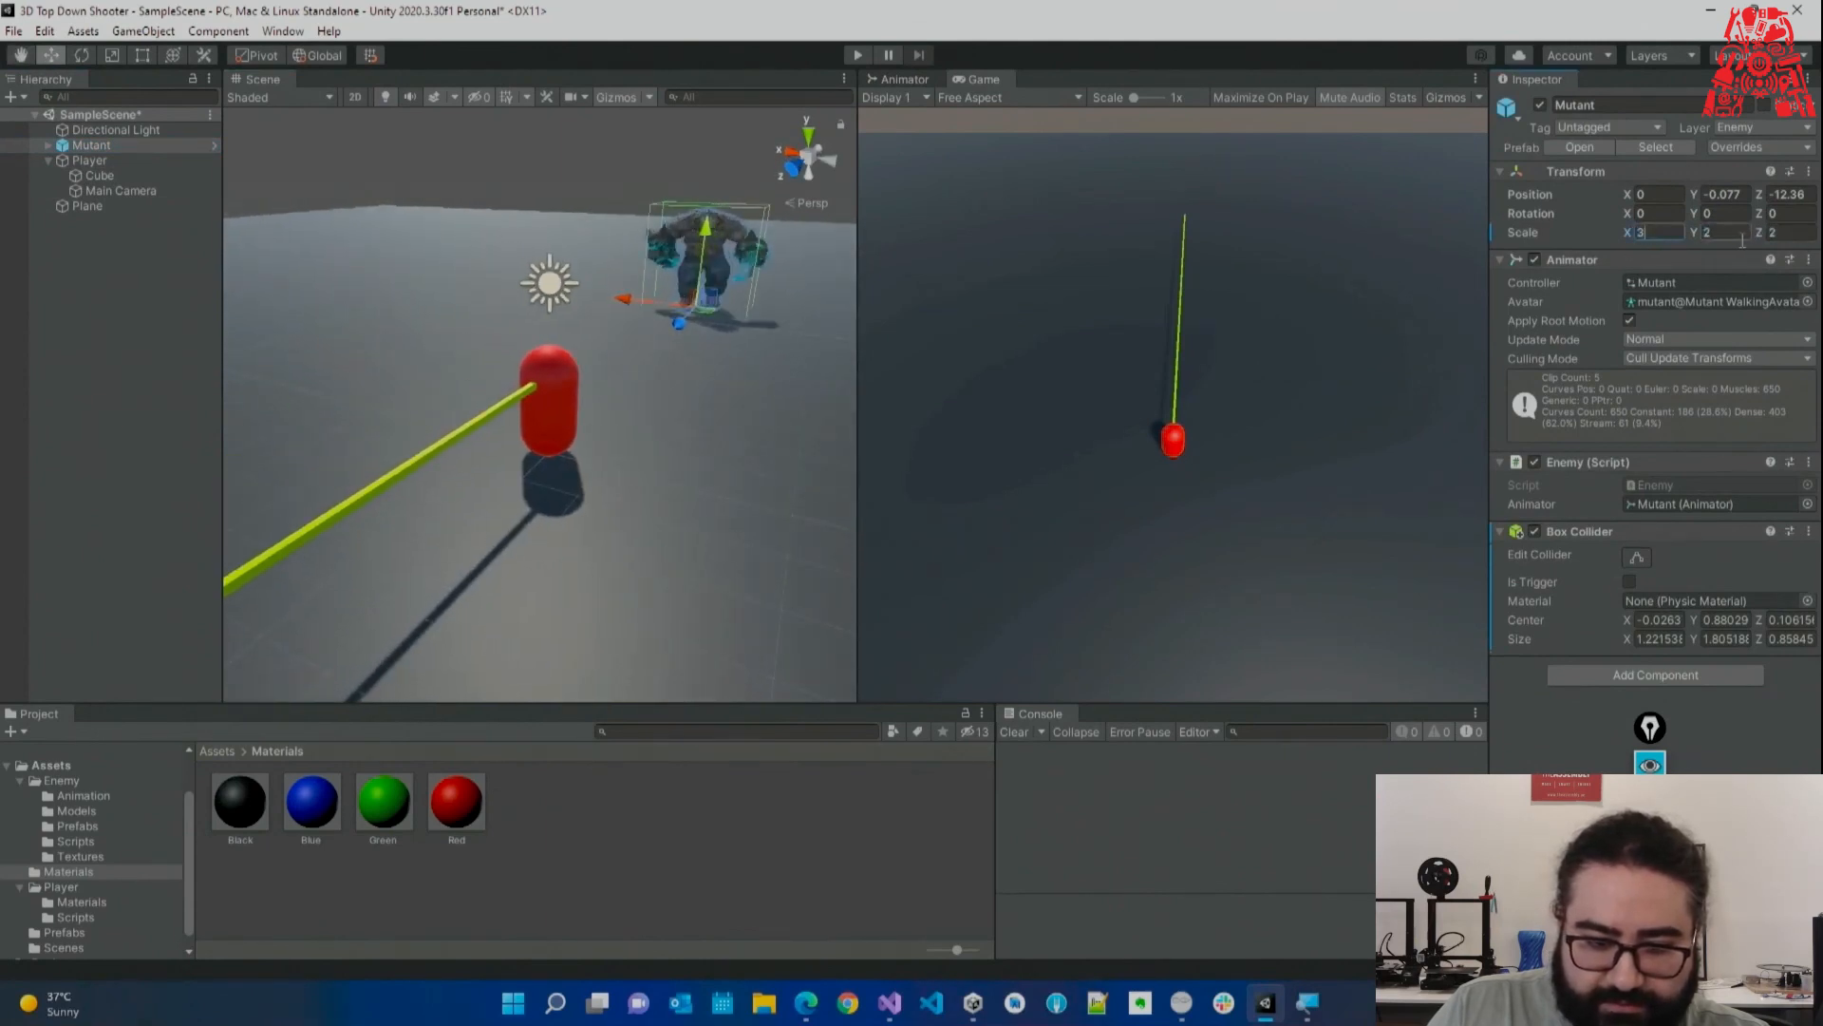
text(3)
key(Tab)
text(3)
right_drag(756, 247, 413, 334)
key(ctrl+s)
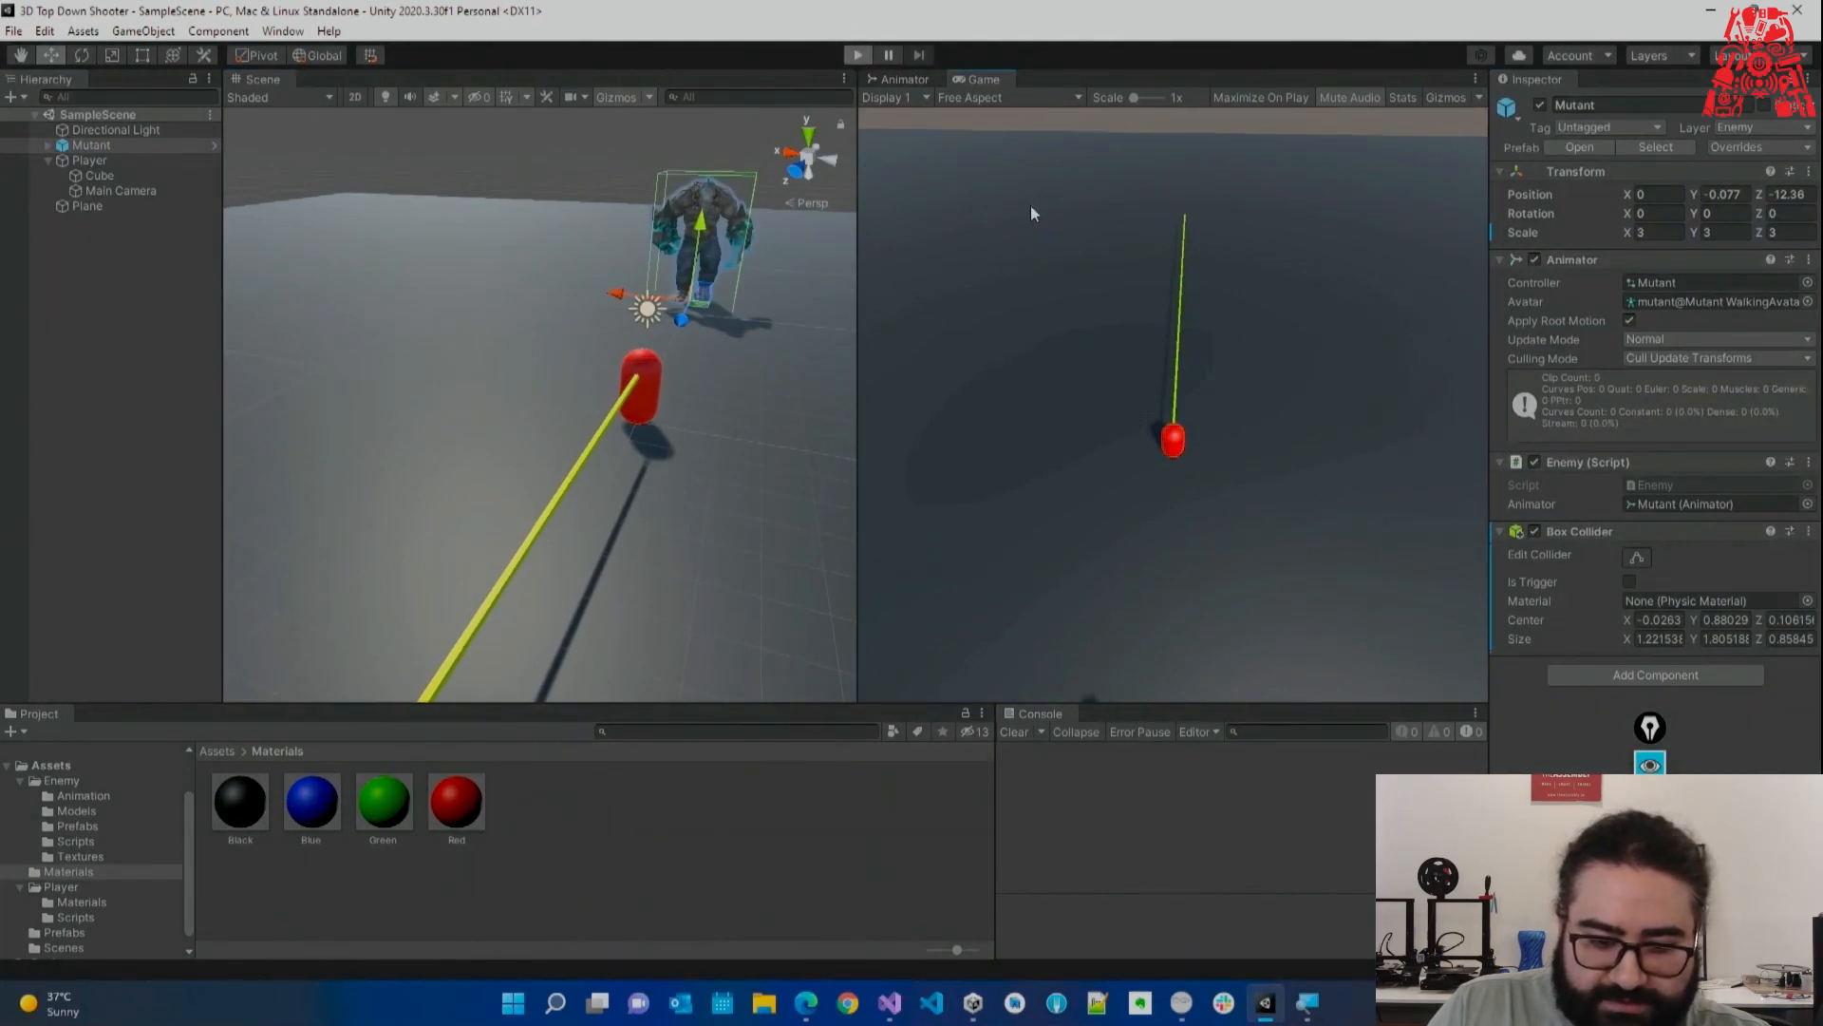
Move the player with W to test the Mutant chasing it, then stop the game.
key(w)
key(w)
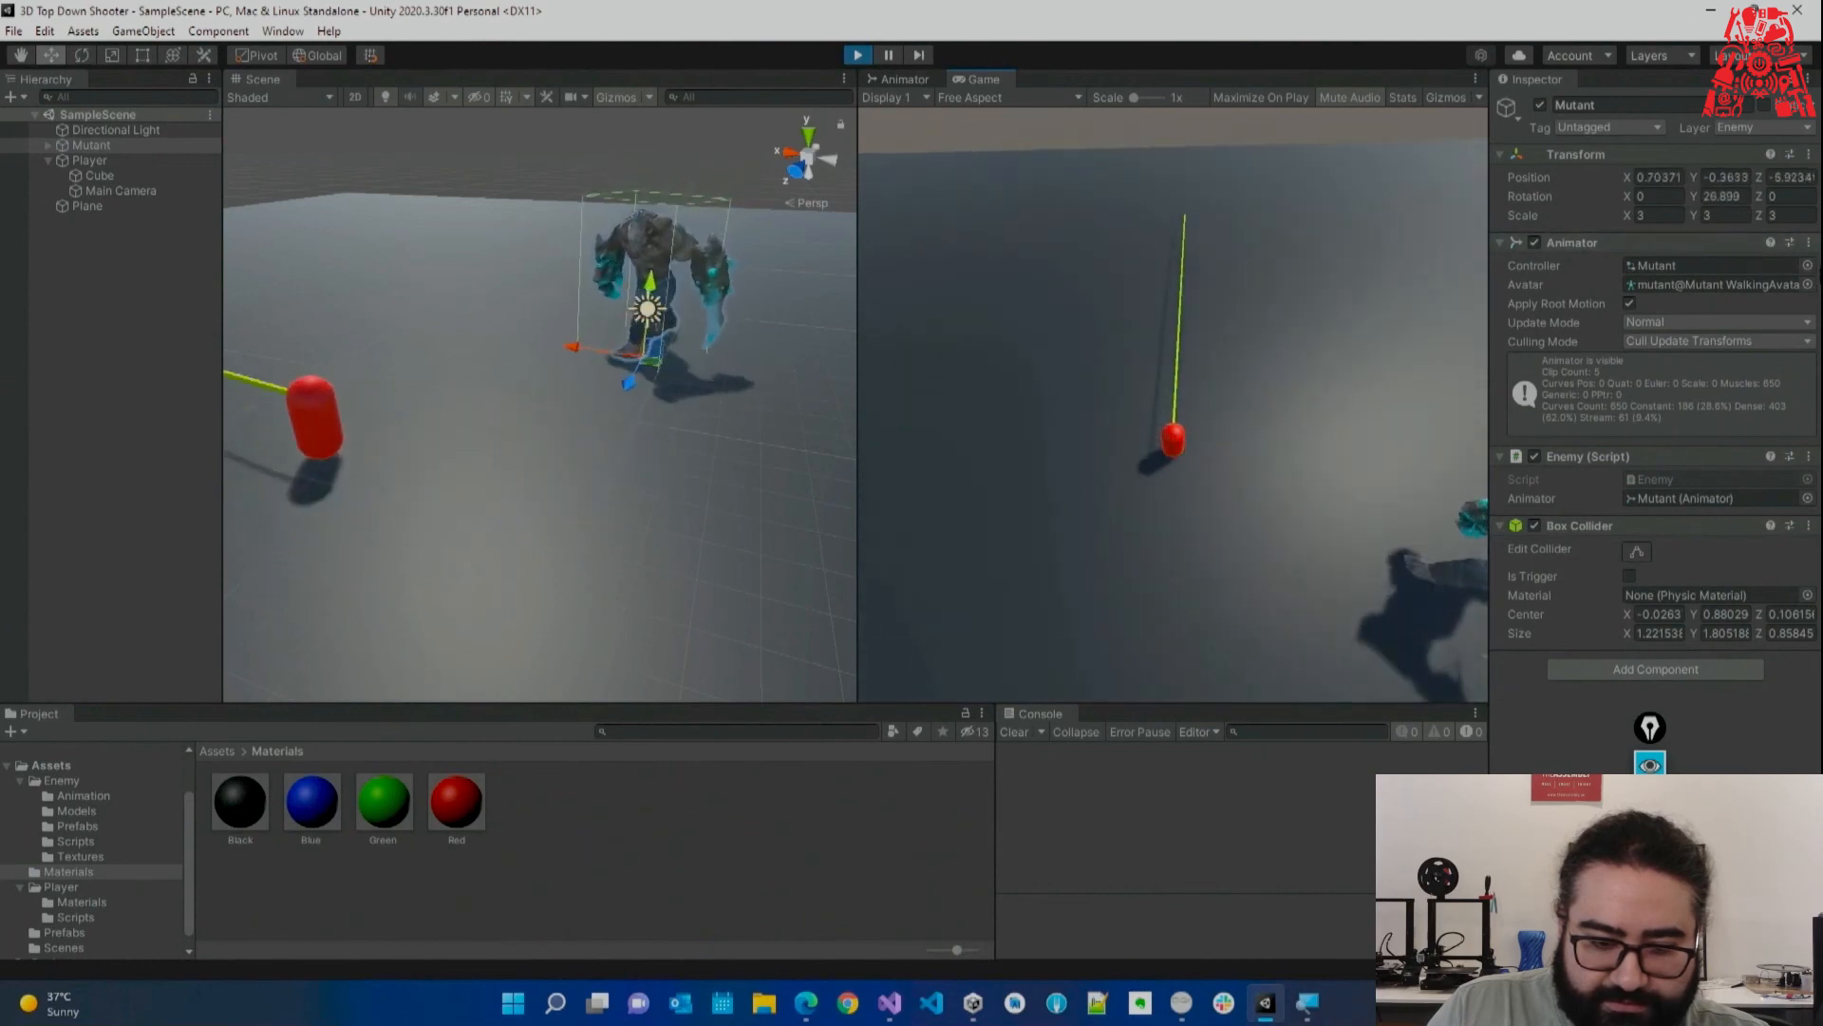
key(w)
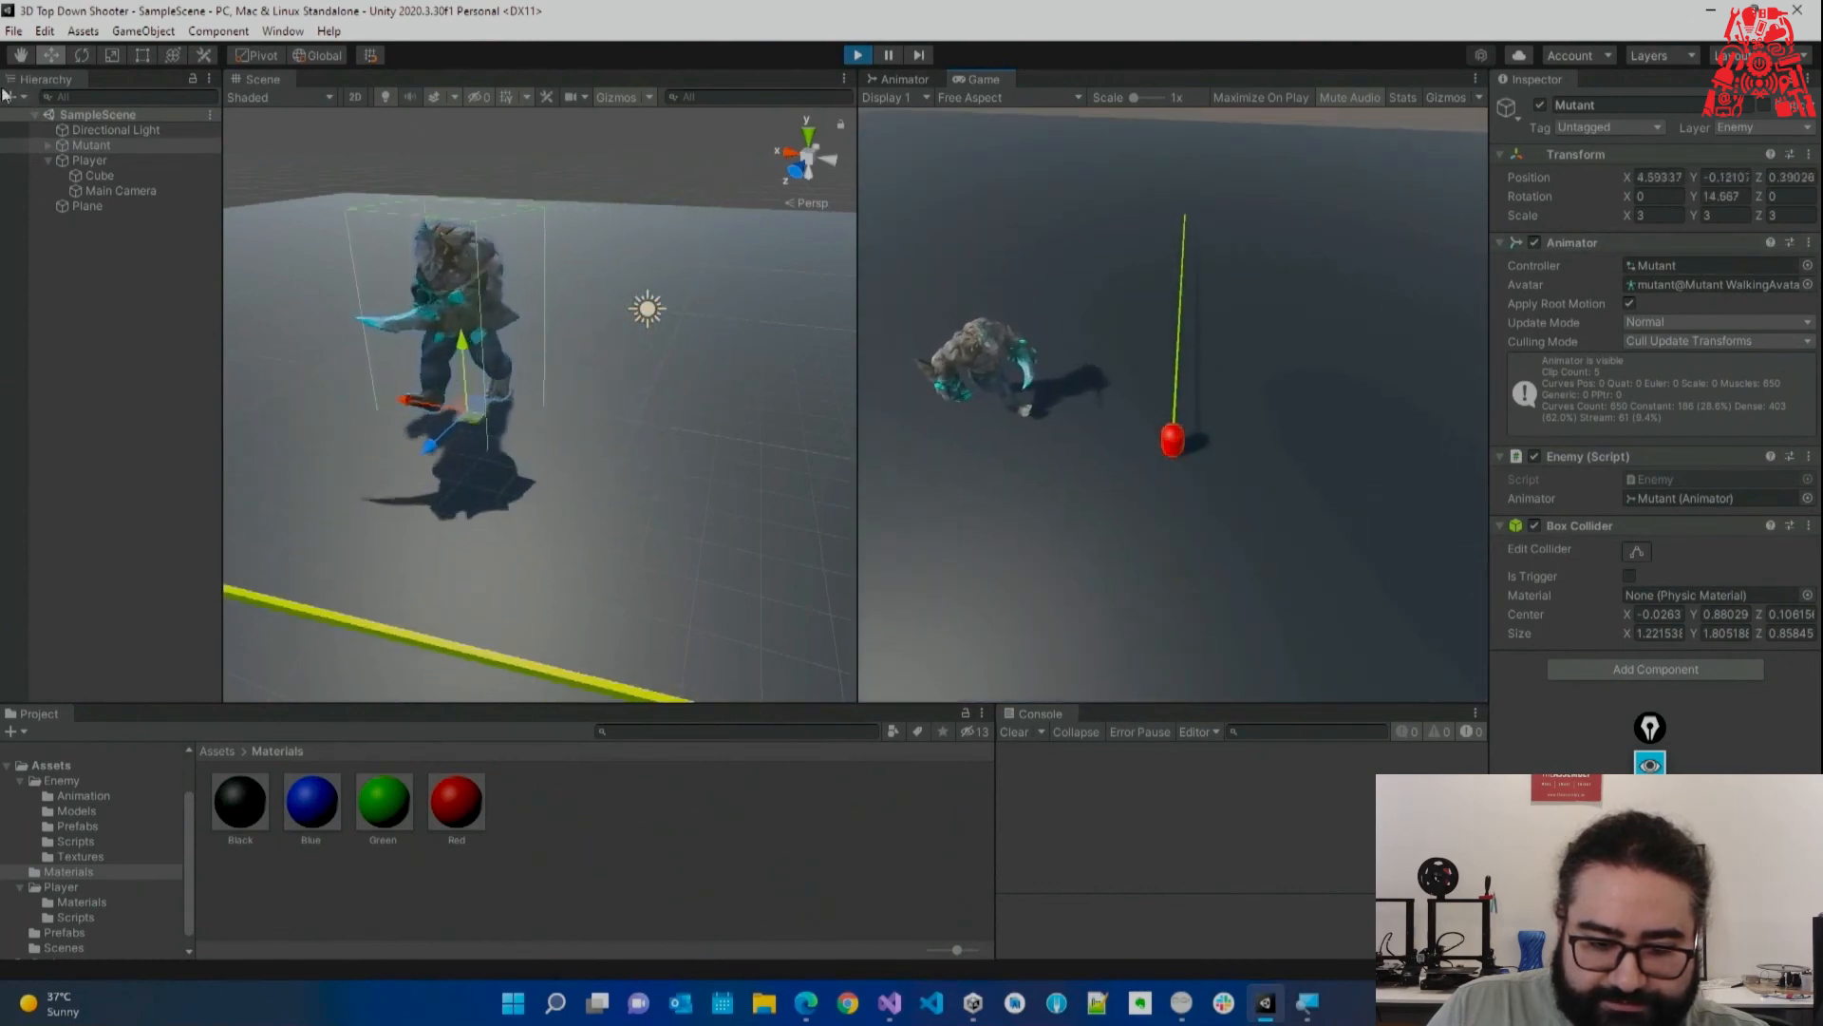
key(w)
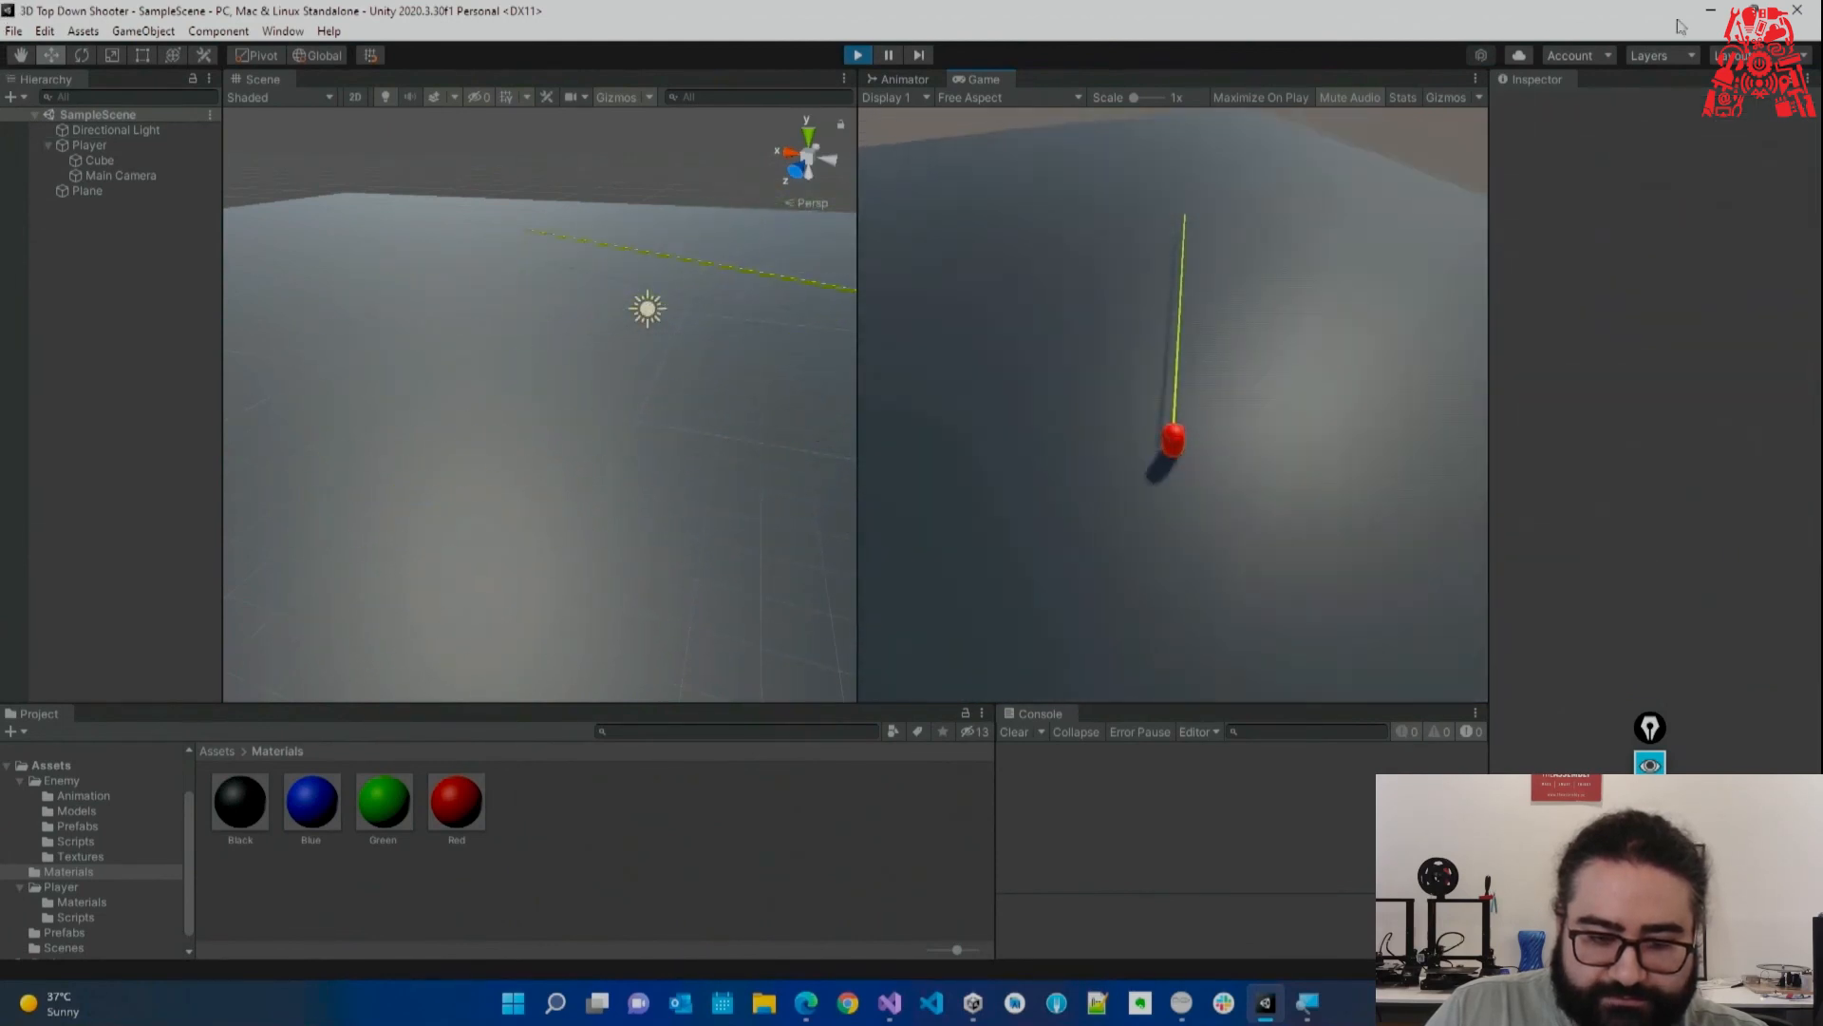
click(857, 55)
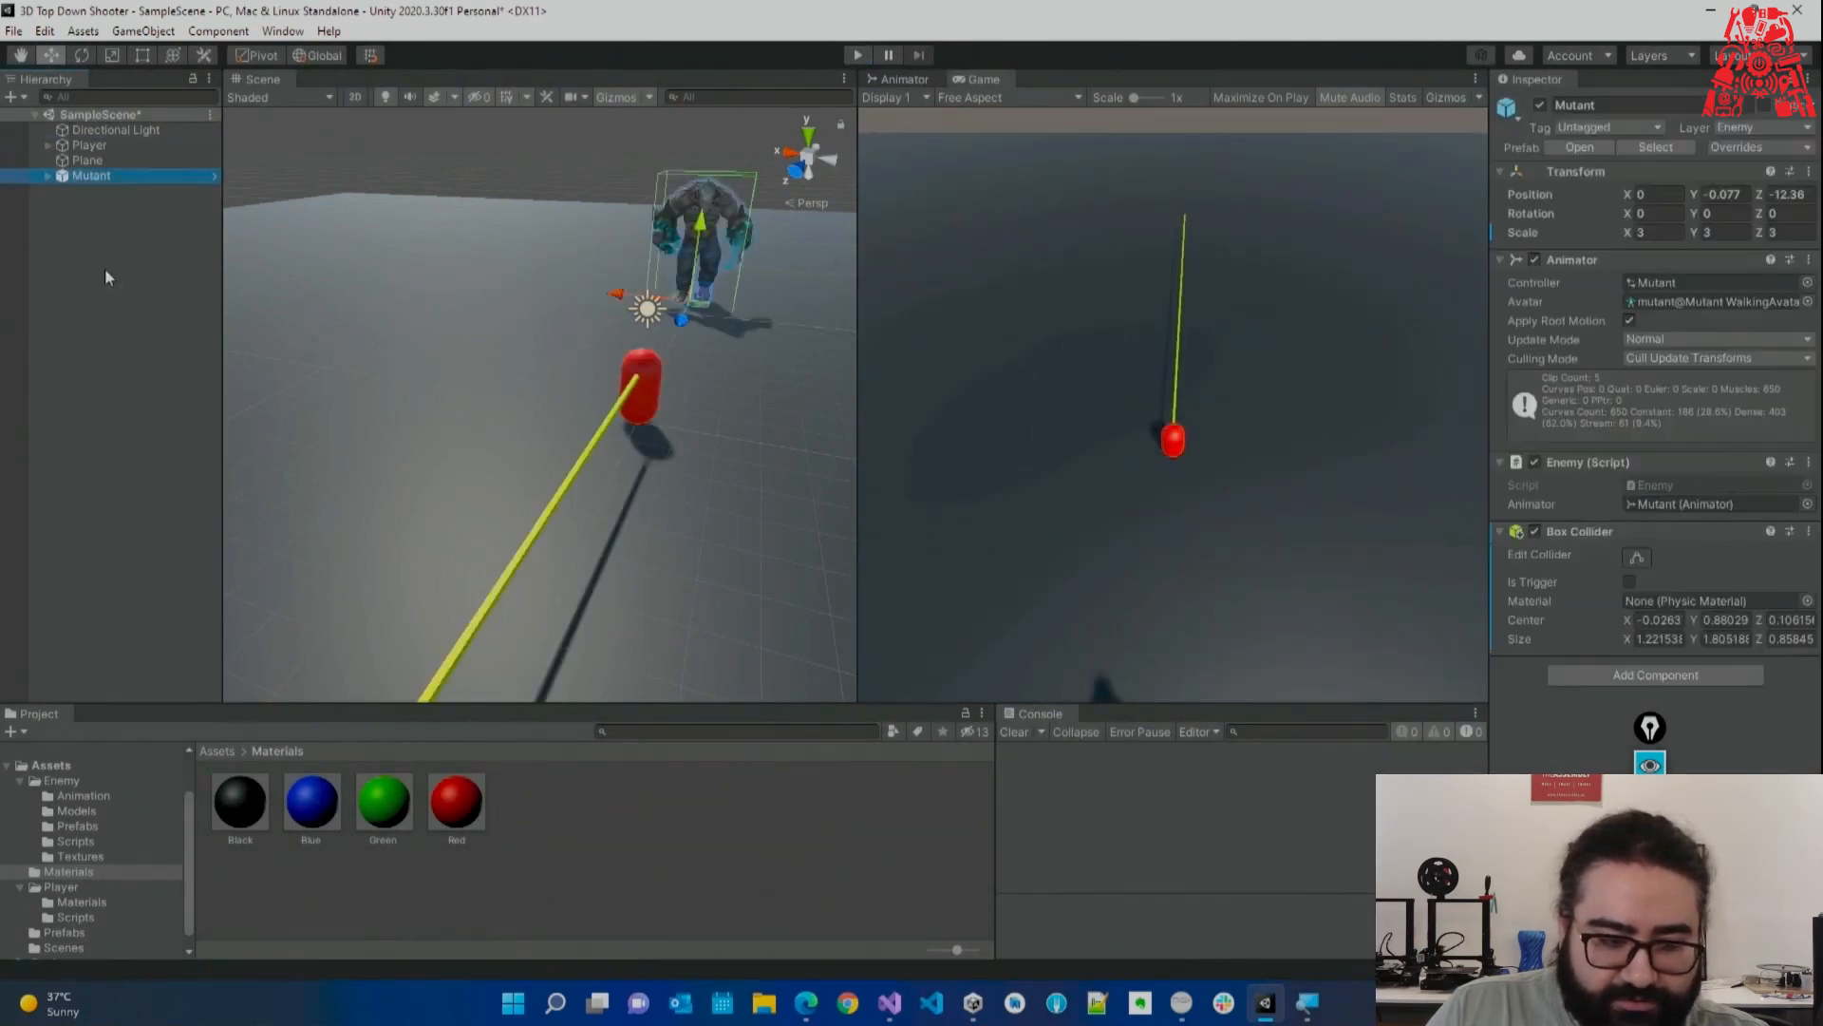
Duplicate the Mutant into 23 copies and slide Mutants (23), (22) and (20) along the X axis.
key(ctrl+d)
key(ctrl+d)
key(ctrl+d)
key(ctrl+d)
key(ctrl+d)
key(ctrl+d)
key(ctrl+d)
key(ctrl+d)
key(ctrl+d)
key(ctrl+d)
key(ctrl+d)
key(ctrl+d)
key(ctrl+d)
key(ctrl+d)
key(ctrl+d)
key(ctrl+d)
key(ctrl+d)
key(ctrl+d)
key(ctrl+d)
key(ctrl+d)
key(ctrl+d)
key(ctrl+d)
key(ctrl+d)
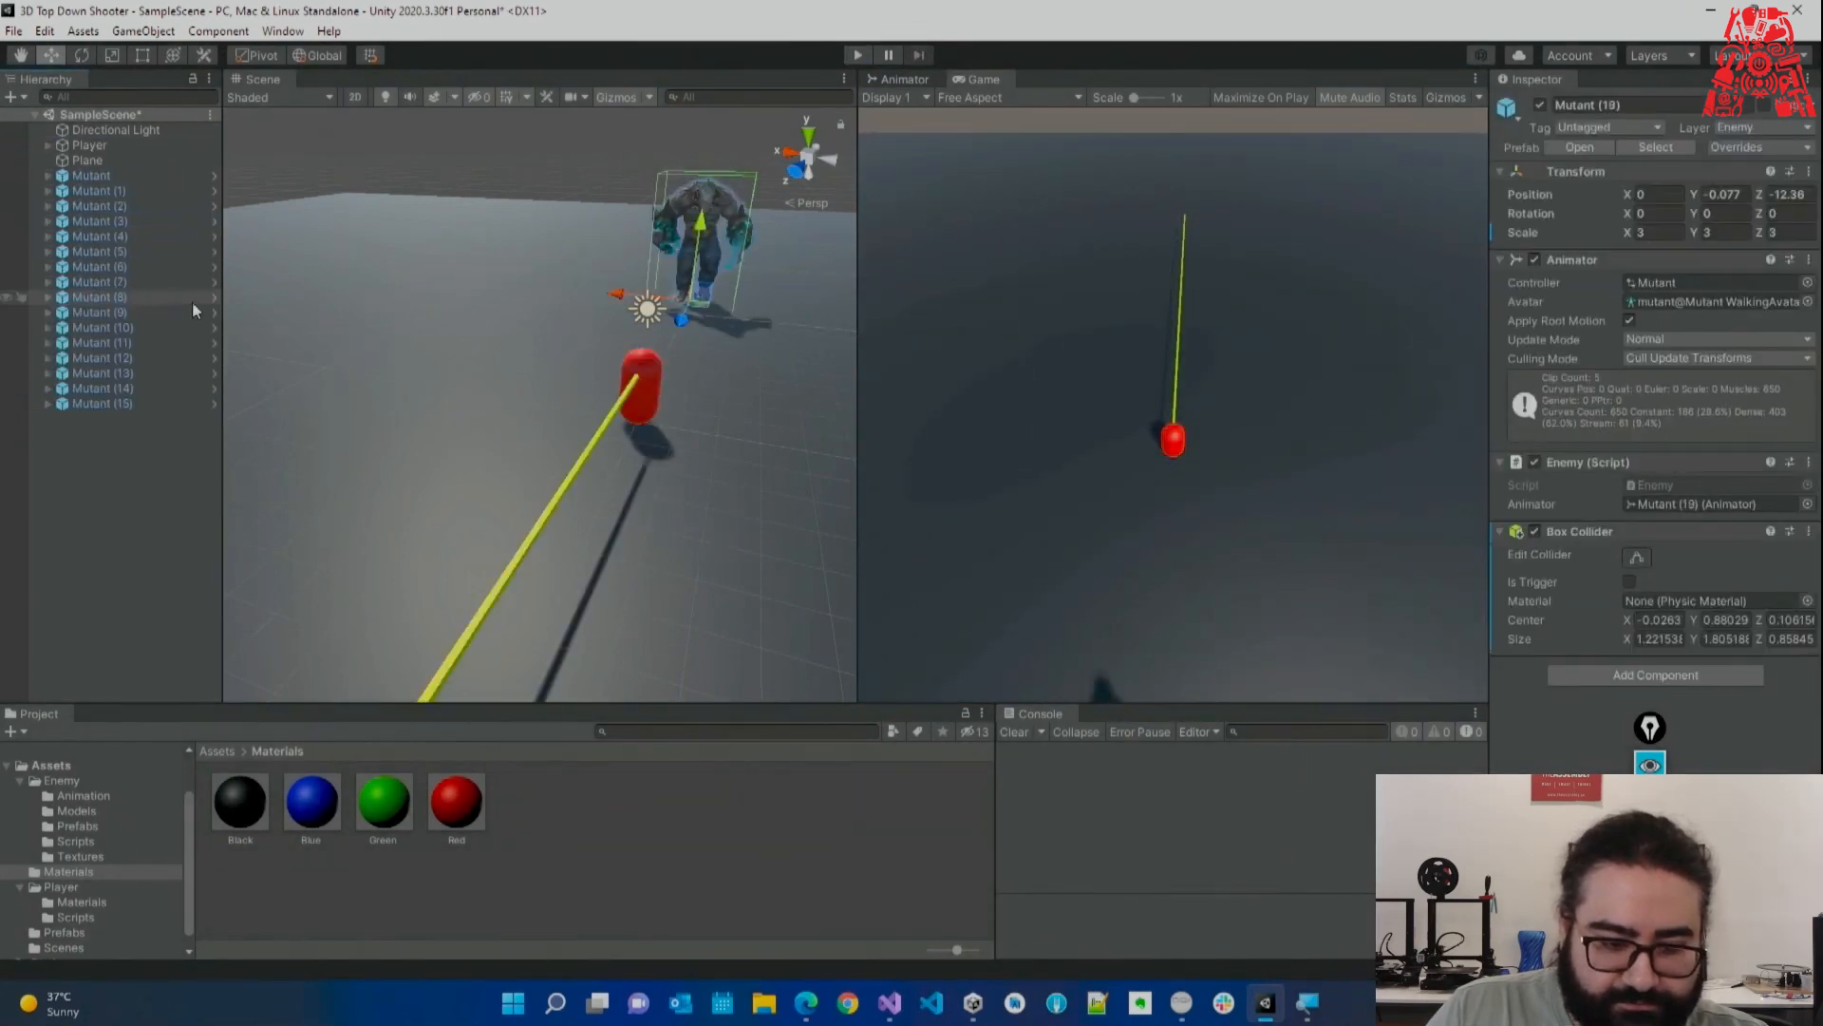
drag(623, 298, 374, 260)
right_drag(517, 298, 513, 314)
scroll(513, 314, down, 8)
click(619, 312)
drag(566, 314, 462, 299)
click(615, 312)
click(618, 312)
drag(572, 317, 703, 342)
Spread Mutants (19) through (13) along the X axis to extend the row.
click(617, 323)
click(634, 319)
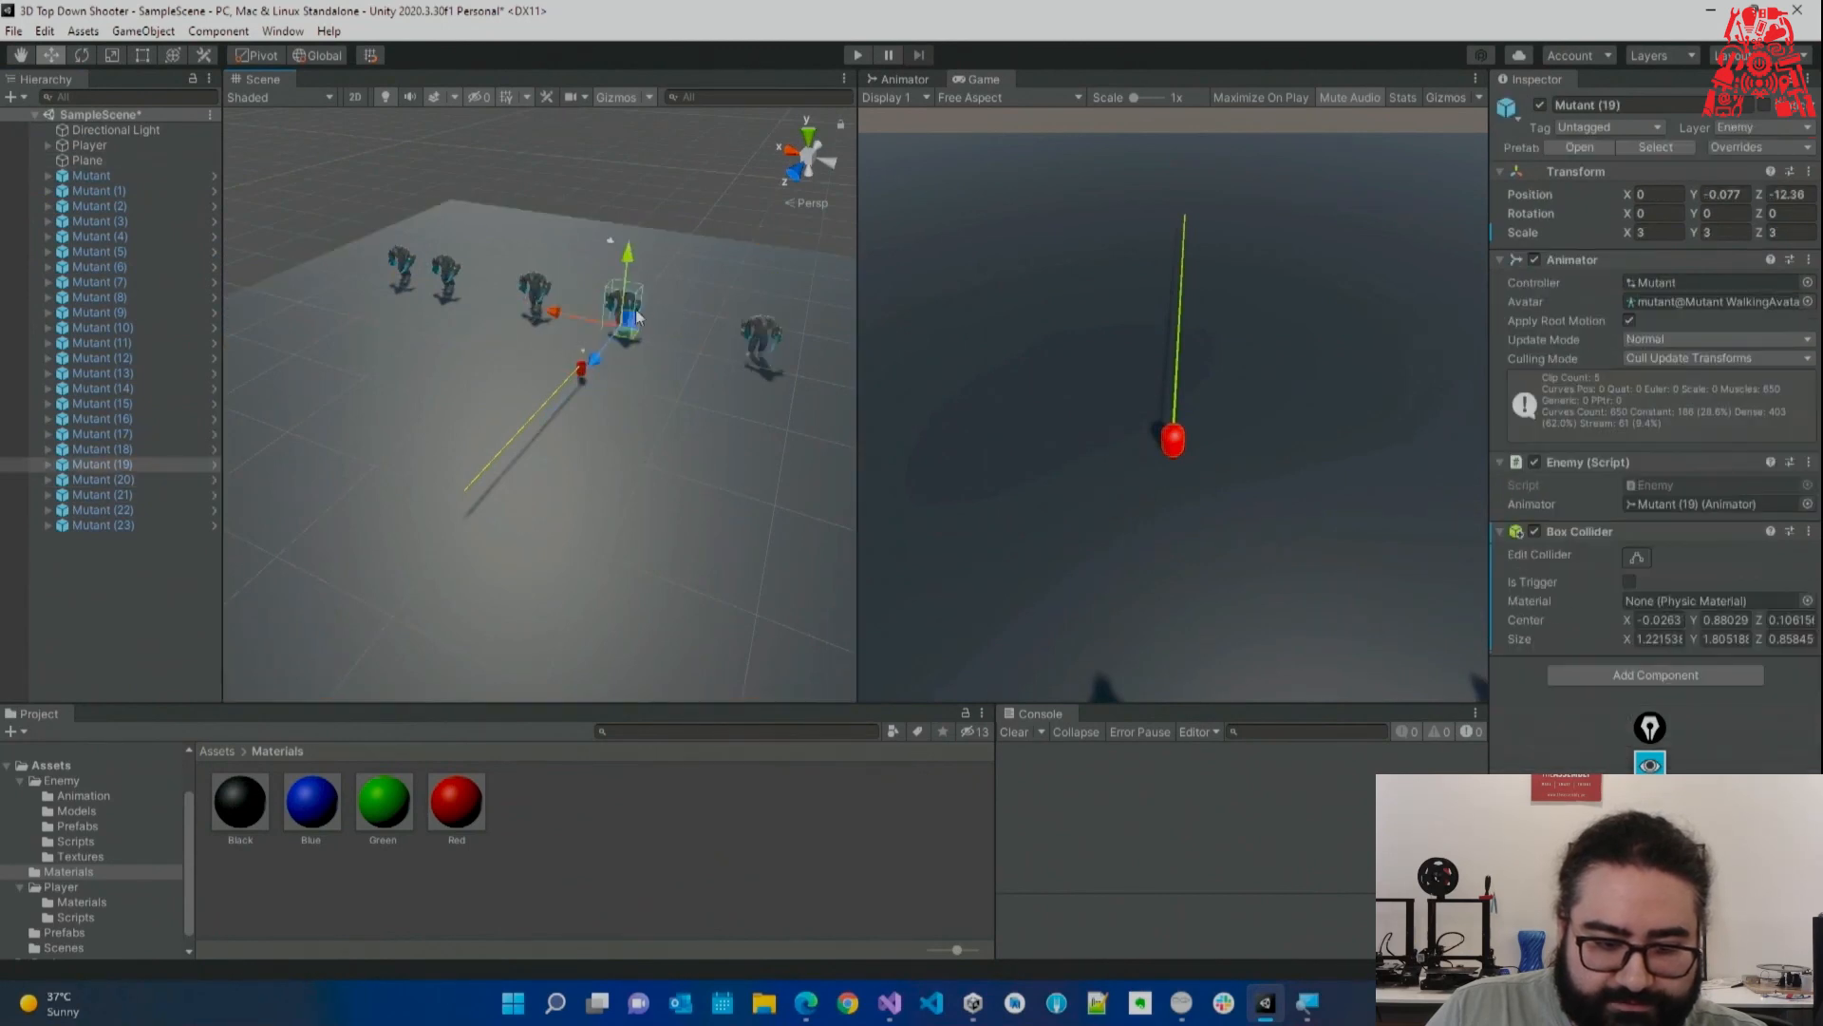
drag(556, 310, 482, 532)
click(616, 312)
click(617, 314)
click(609, 320)
click(612, 318)
drag(573, 323, 310, 286)
click(613, 321)
click(624, 306)
right_drag(629, 376, 716, 377)
drag(451, 331, 606, 345)
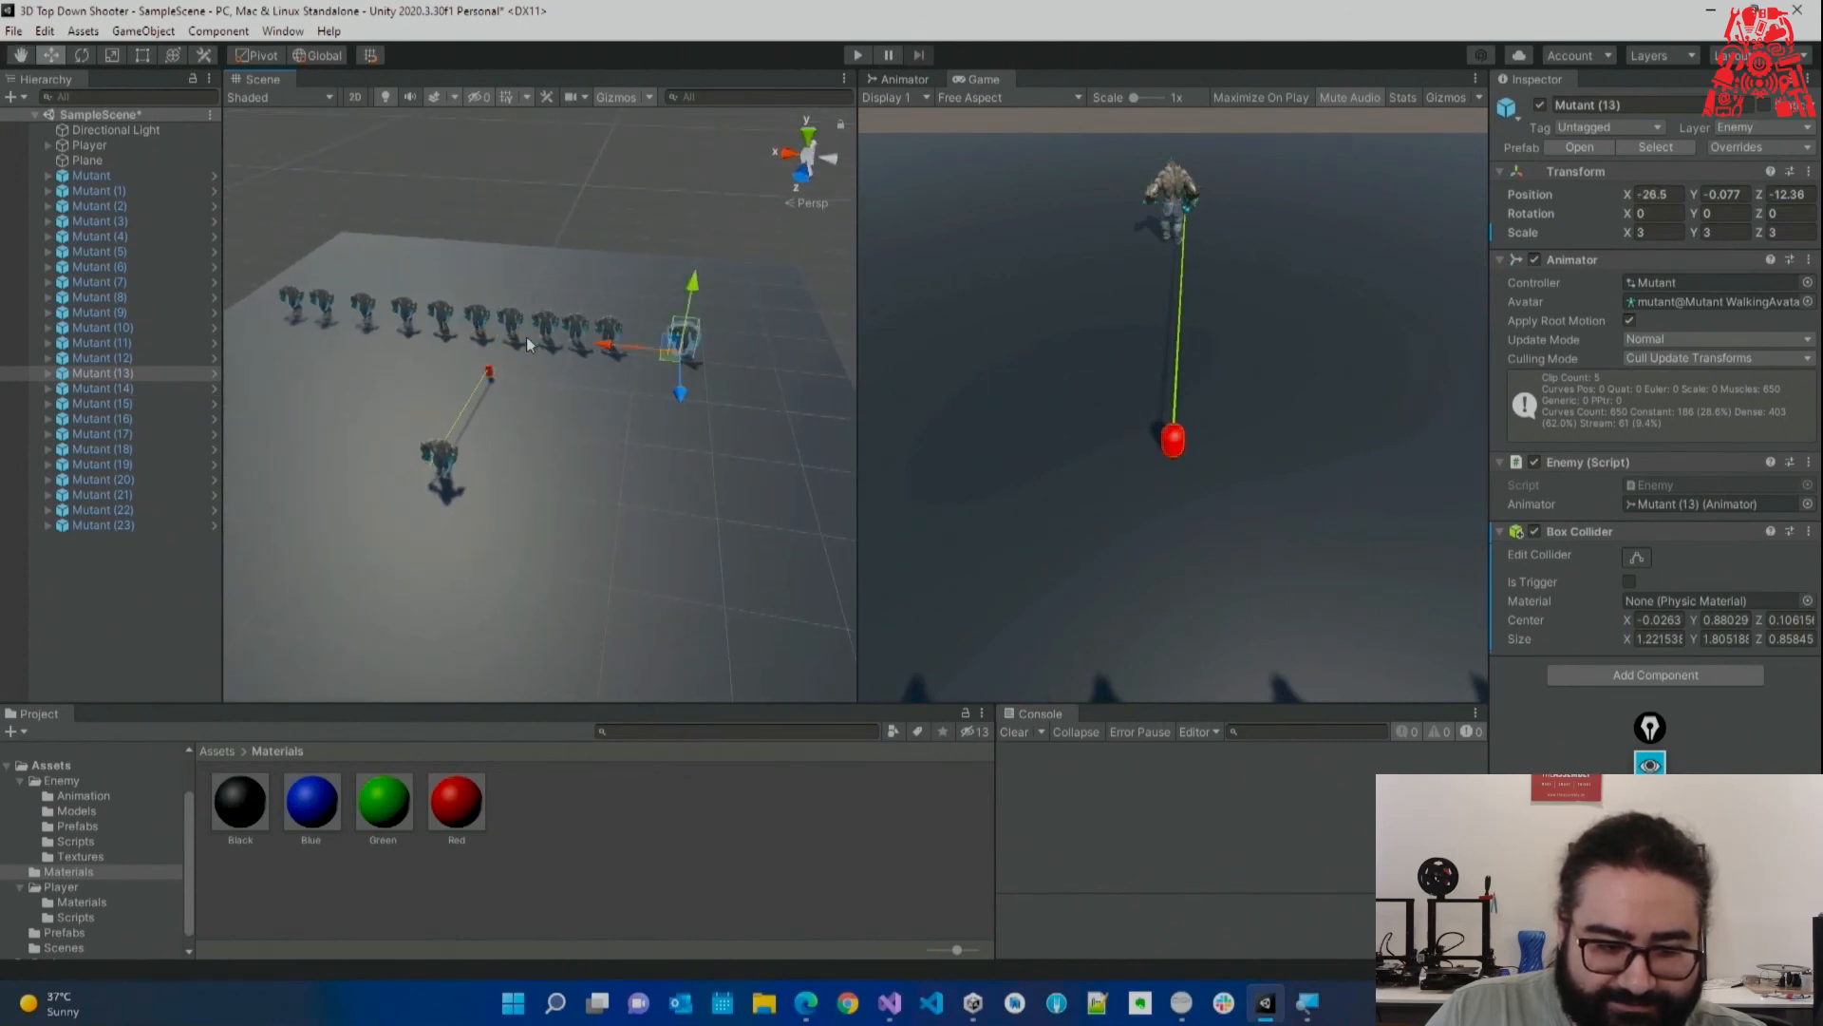
Check the copies' placement in the Hierarchy, then play-test the Mutant row and stop.
click(159, 390)
click(121, 419)
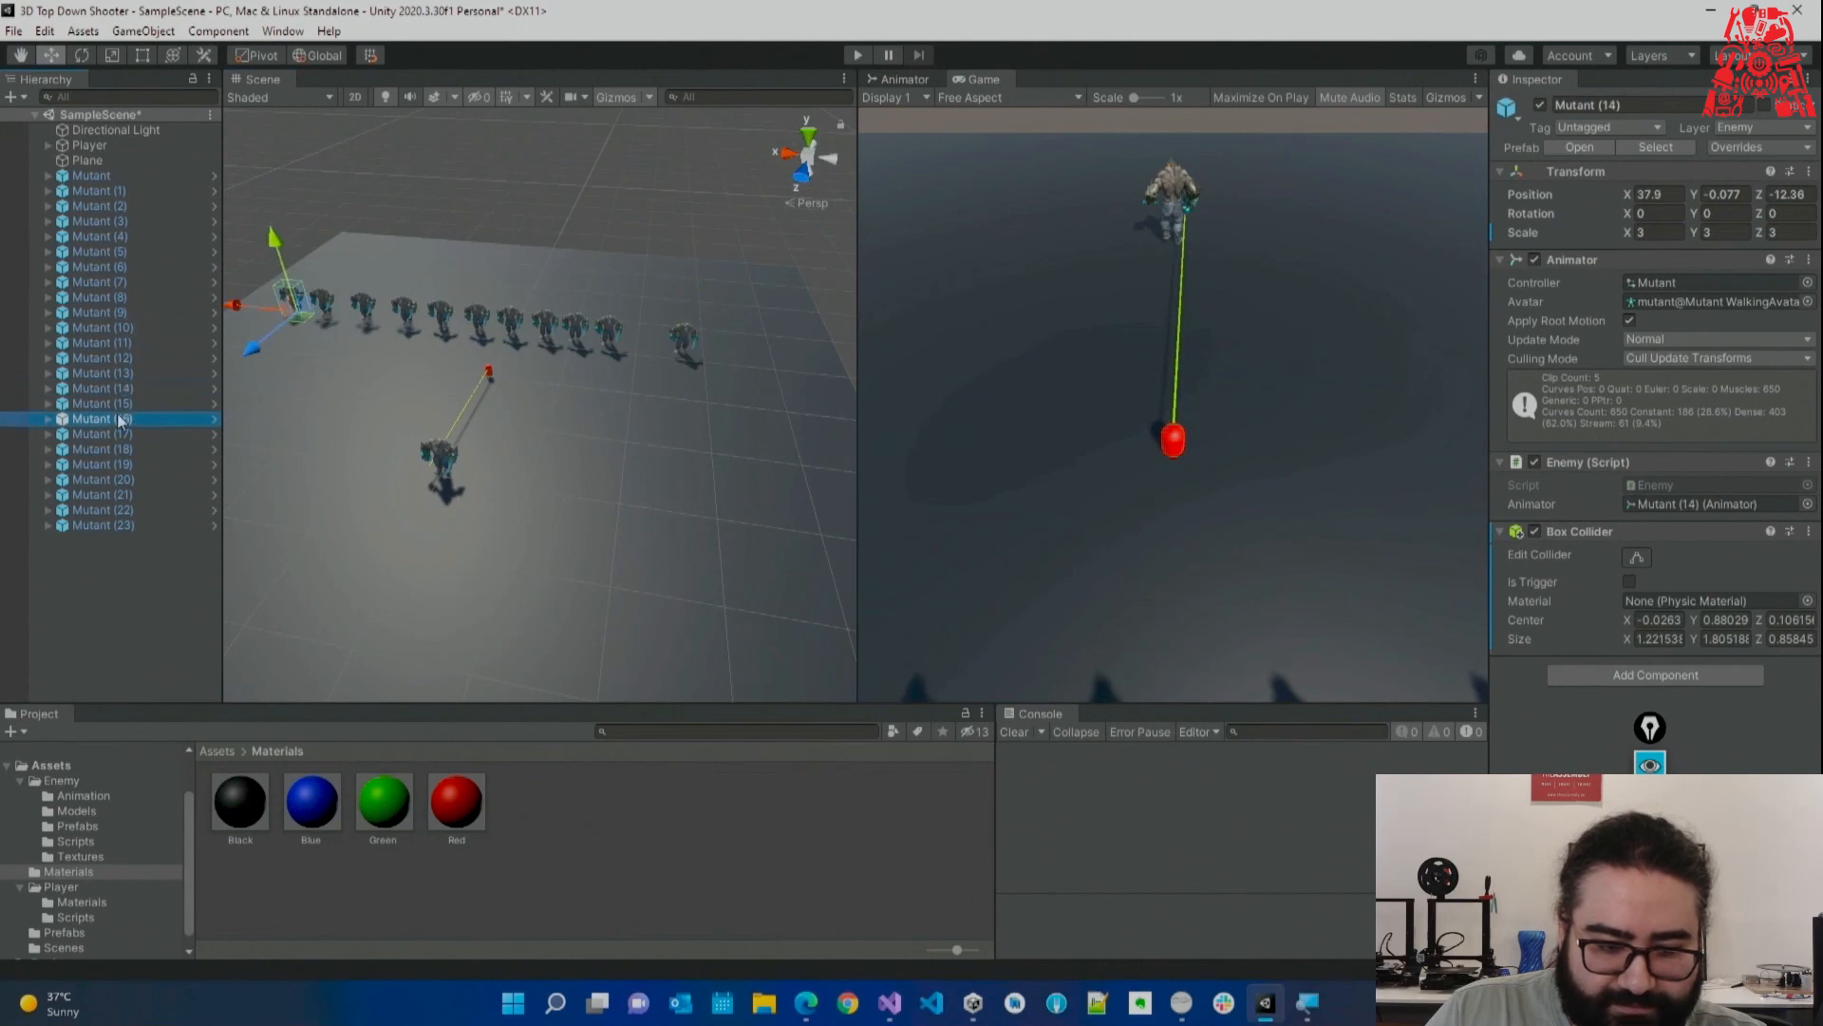
click(134, 450)
click(139, 479)
click(143, 495)
click(862, 55)
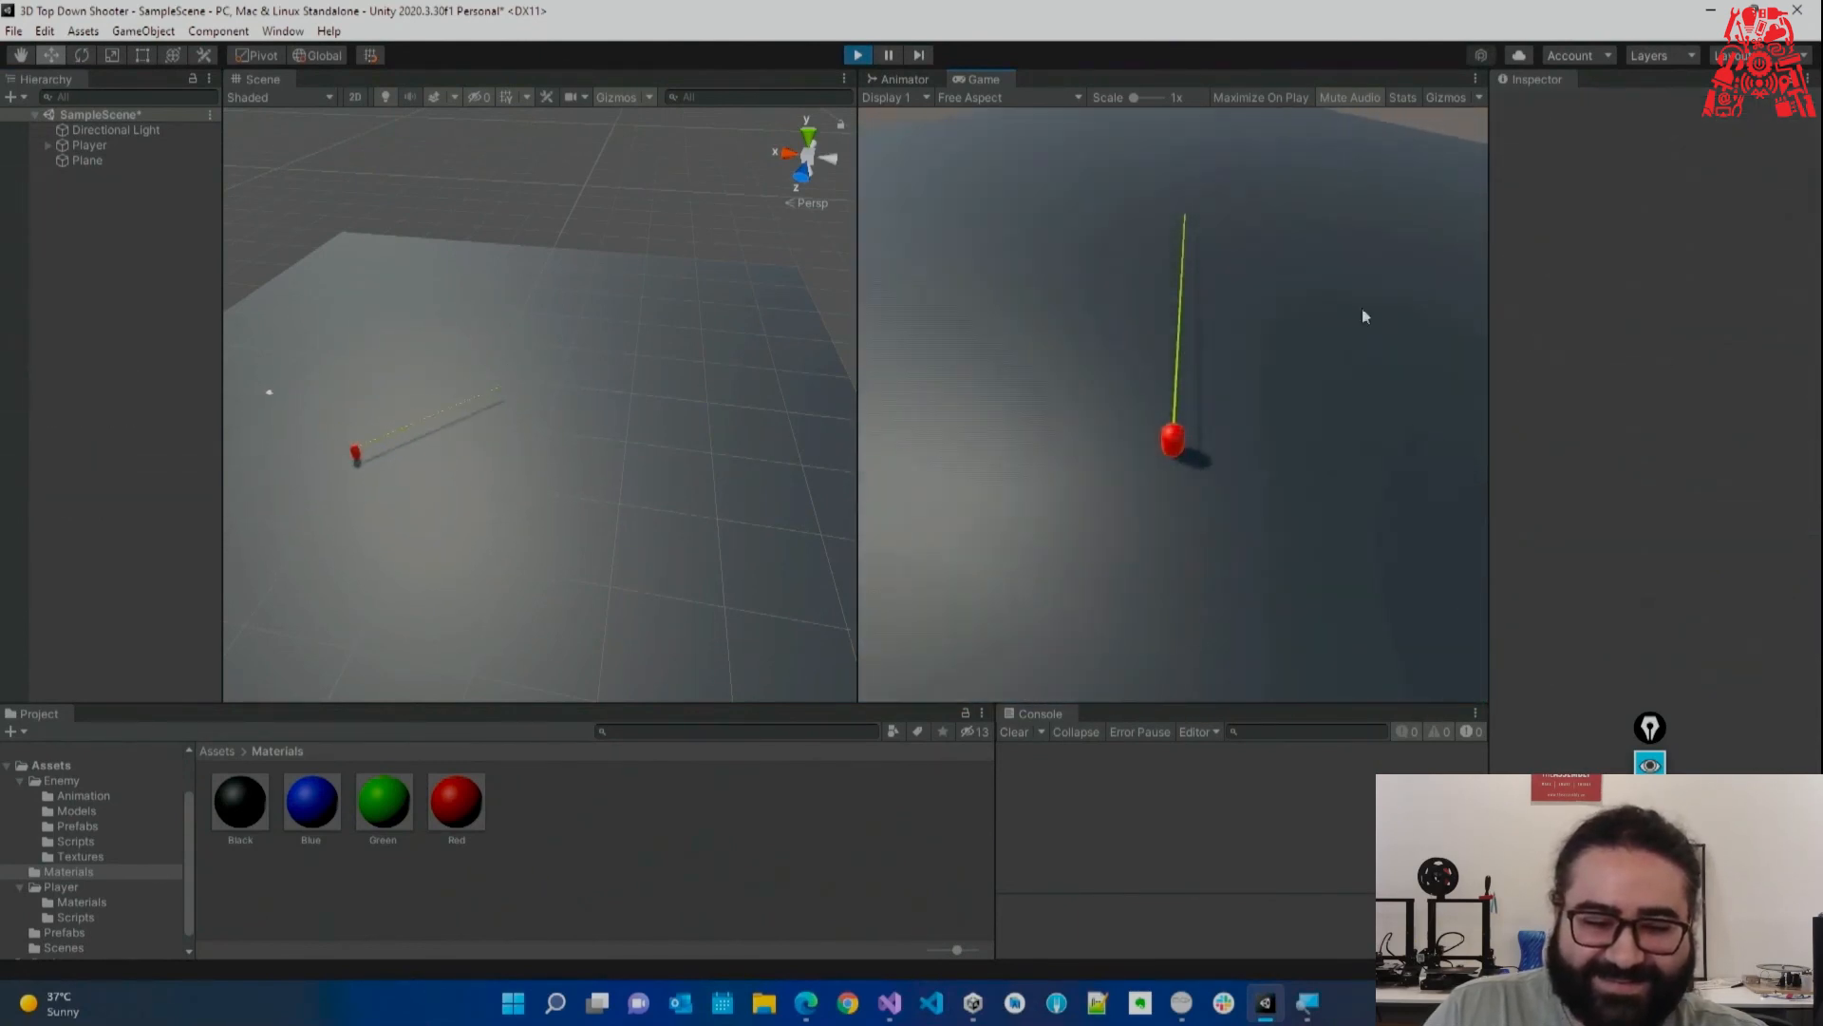
click(856, 55)
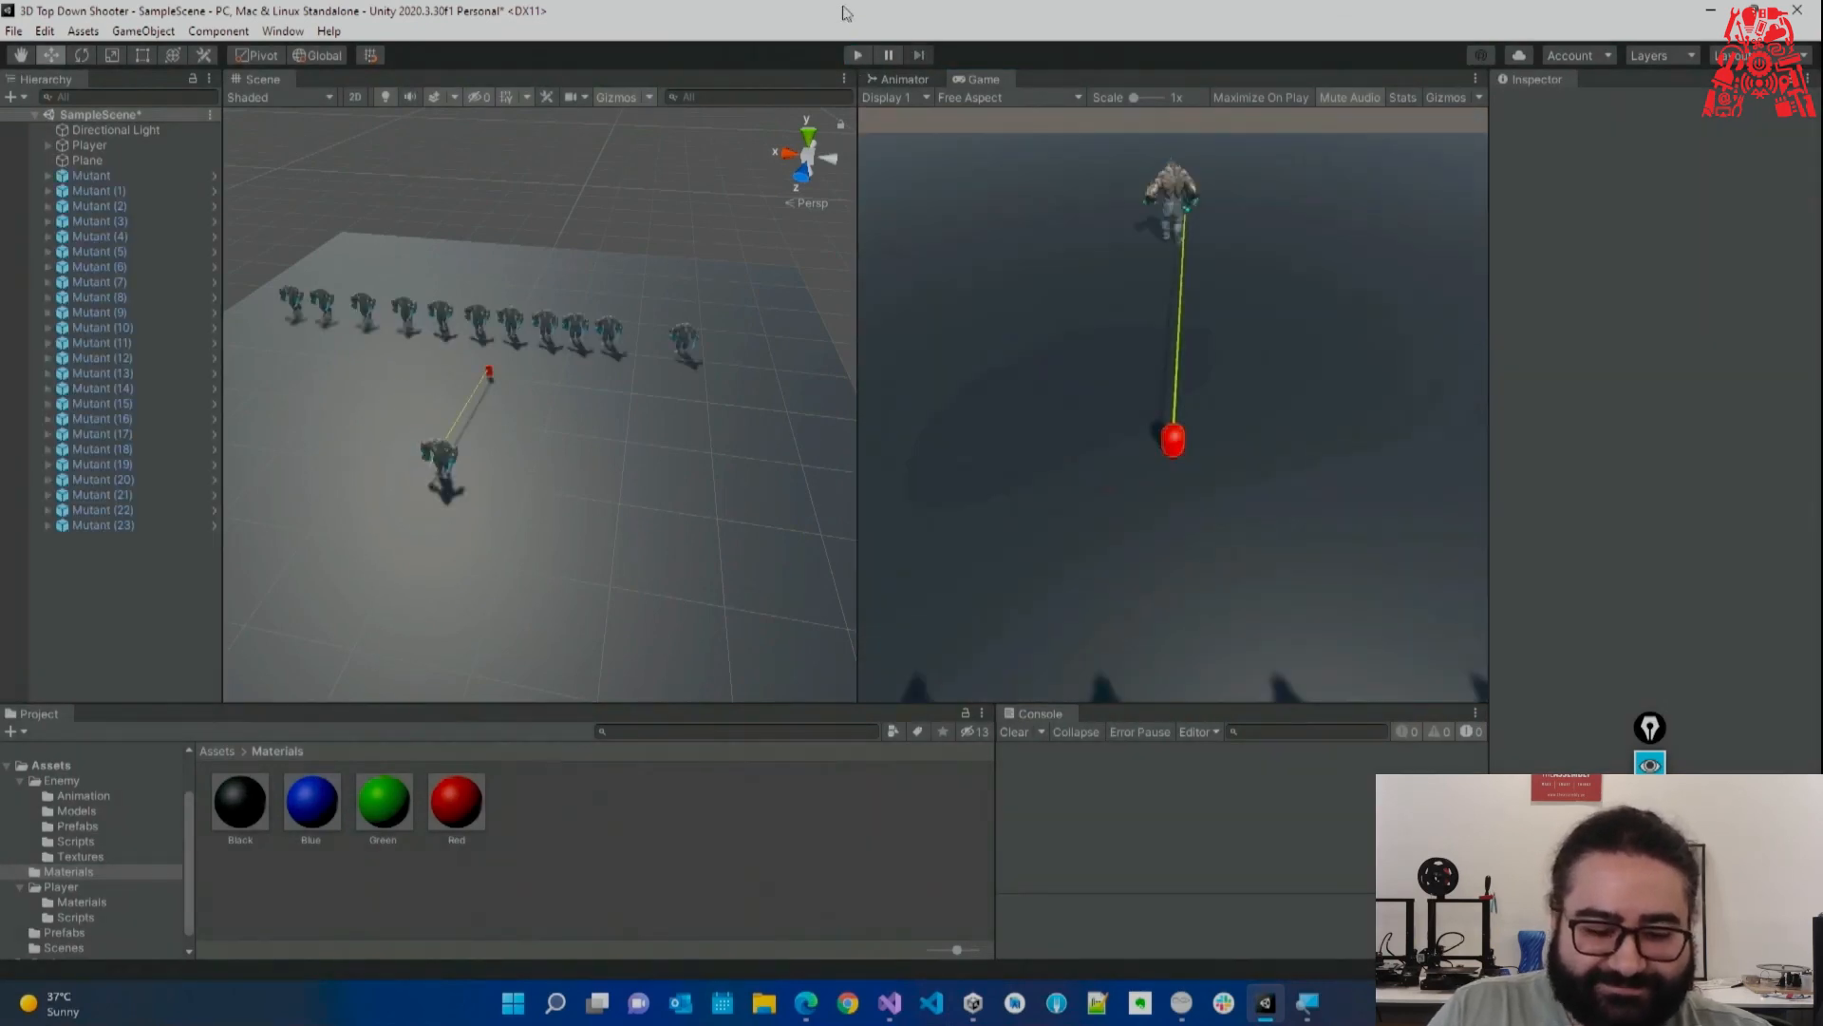
alt+drag(622, 252, 671, 253)
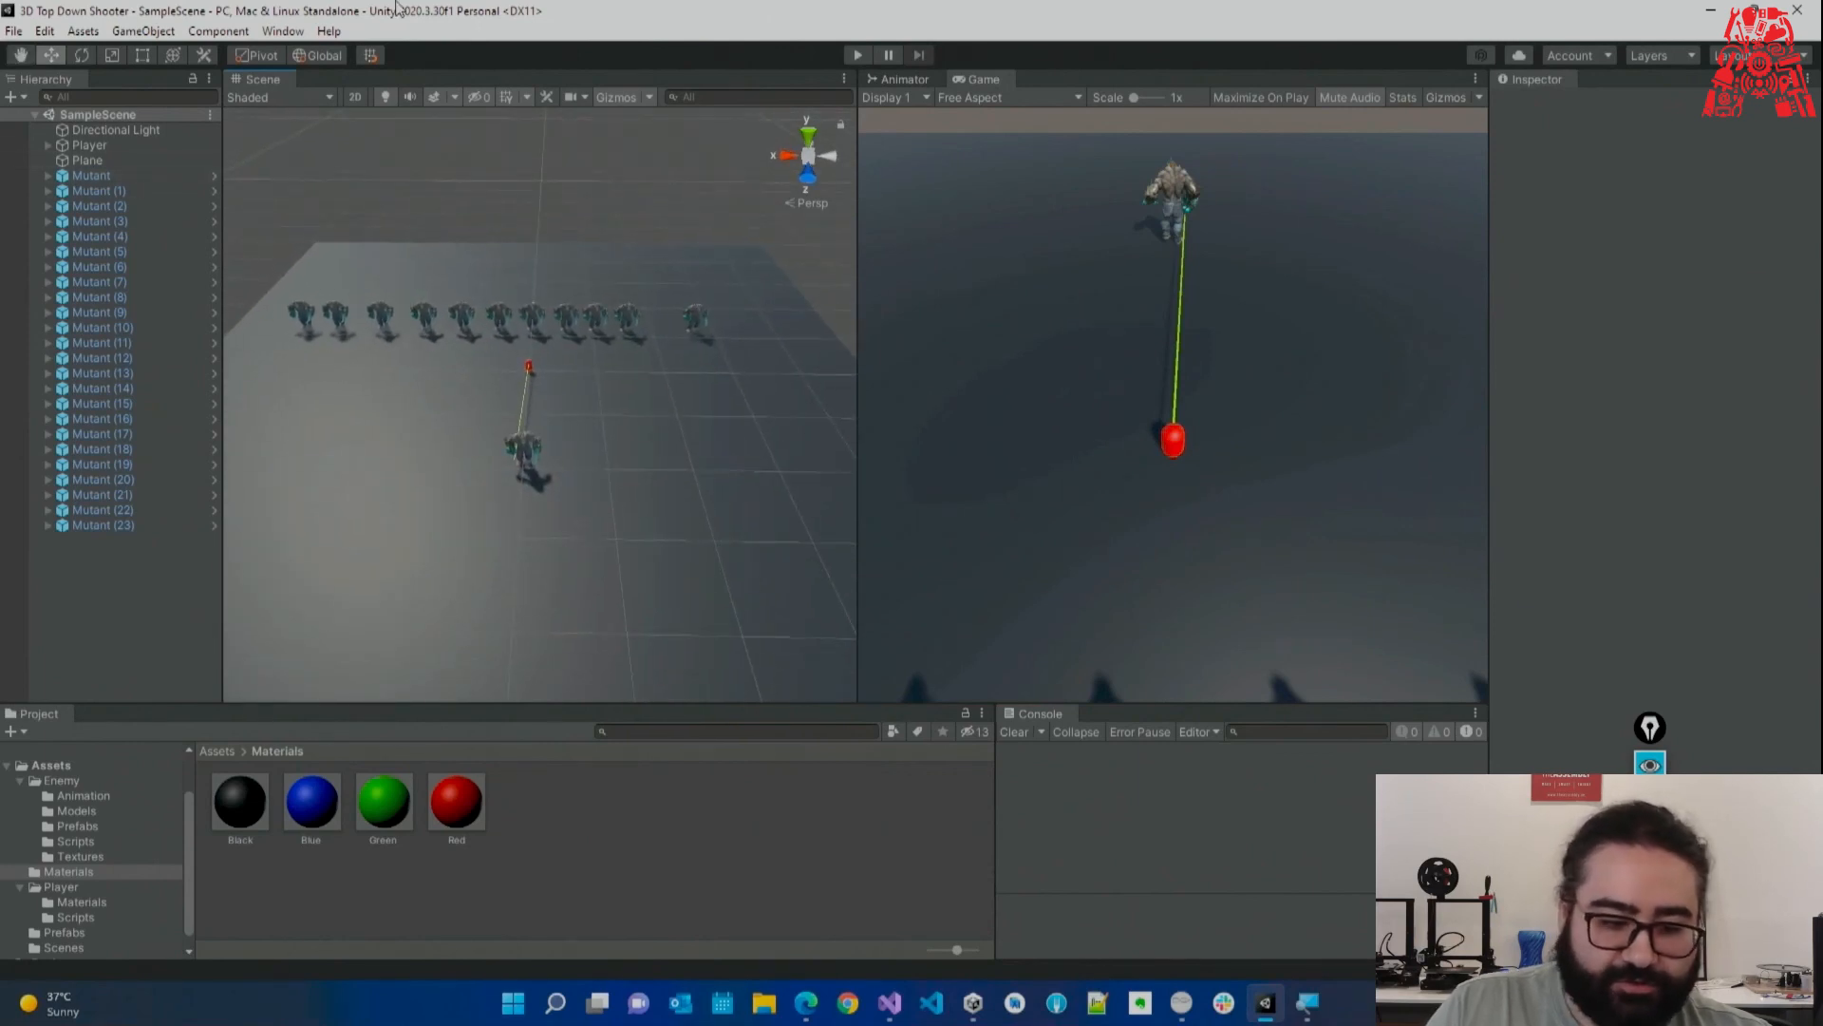